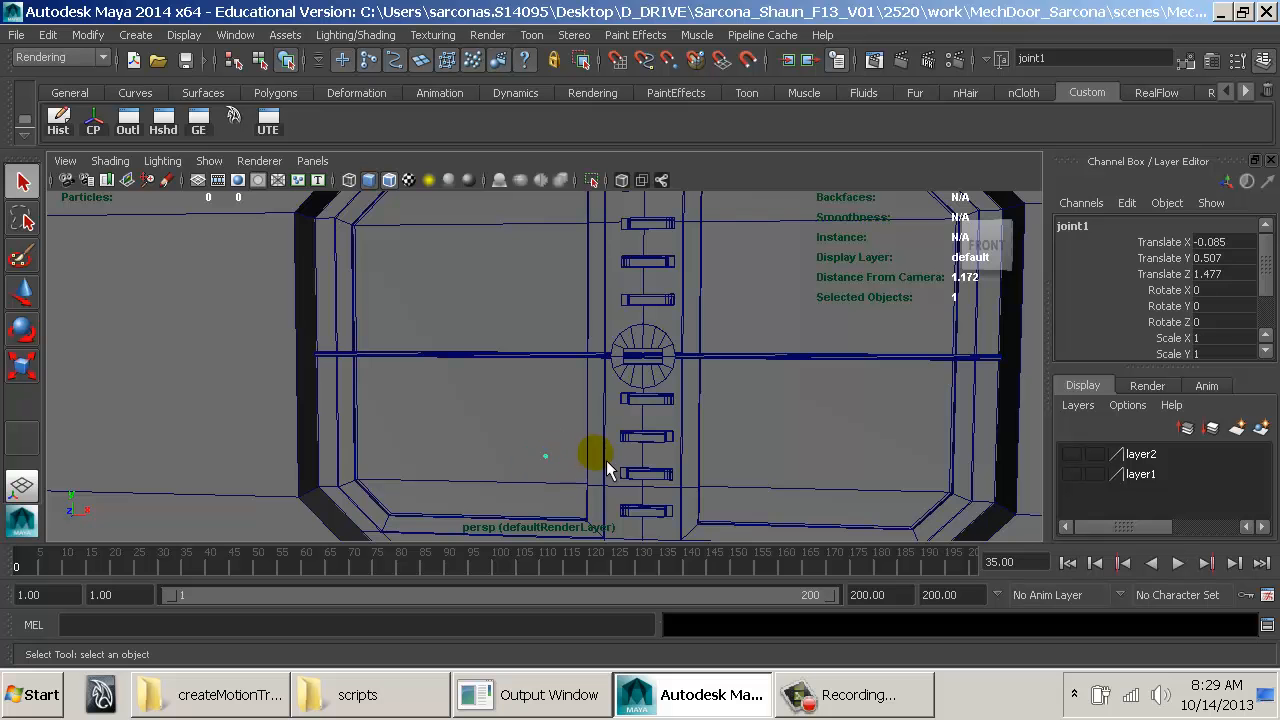
# Step: Select the topmost latch on the door's central strip and frame it in the view
pyautogui.click(606, 460)
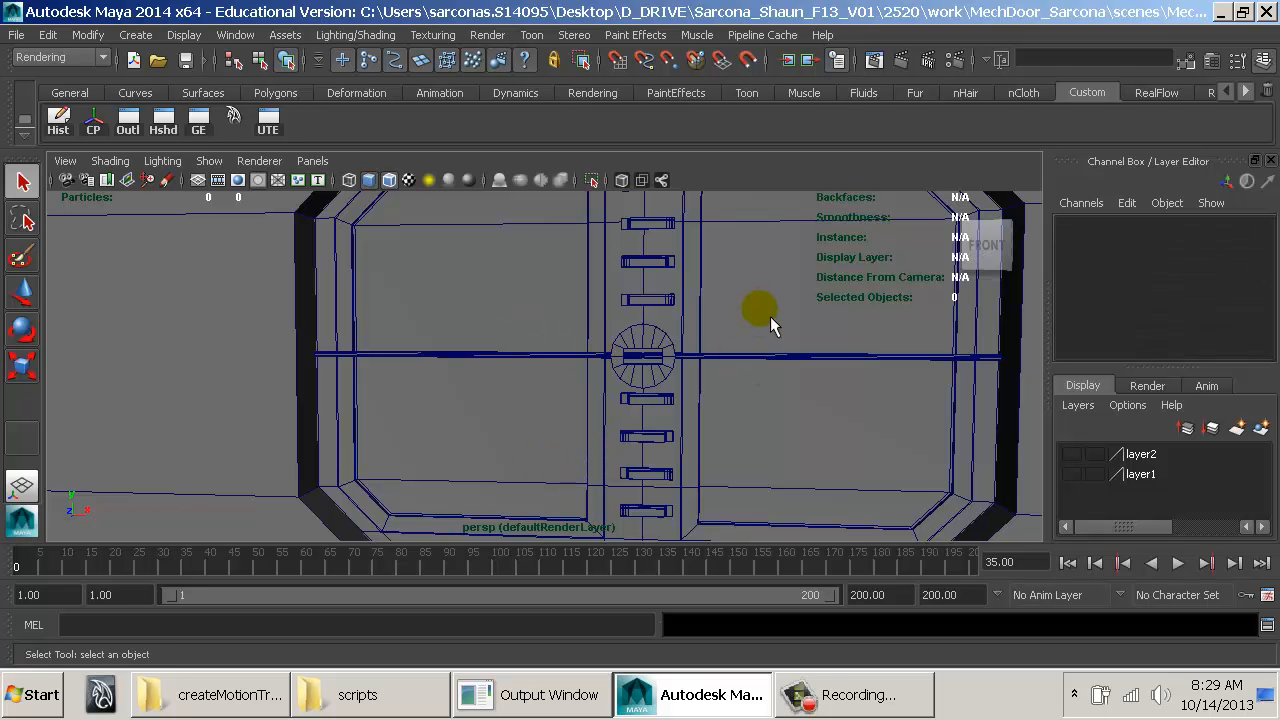
pyautogui.keyDown('alt'); pyautogui.moveTo(770, 323); pyautogui.dragTo(743, 400, button='right'); pyautogui.keyUp('alt')
pyautogui.keyDown('alt'); pyautogui.moveTo(743, 400); pyautogui.dragTo(616, 388); pyautogui.keyUp('alt')
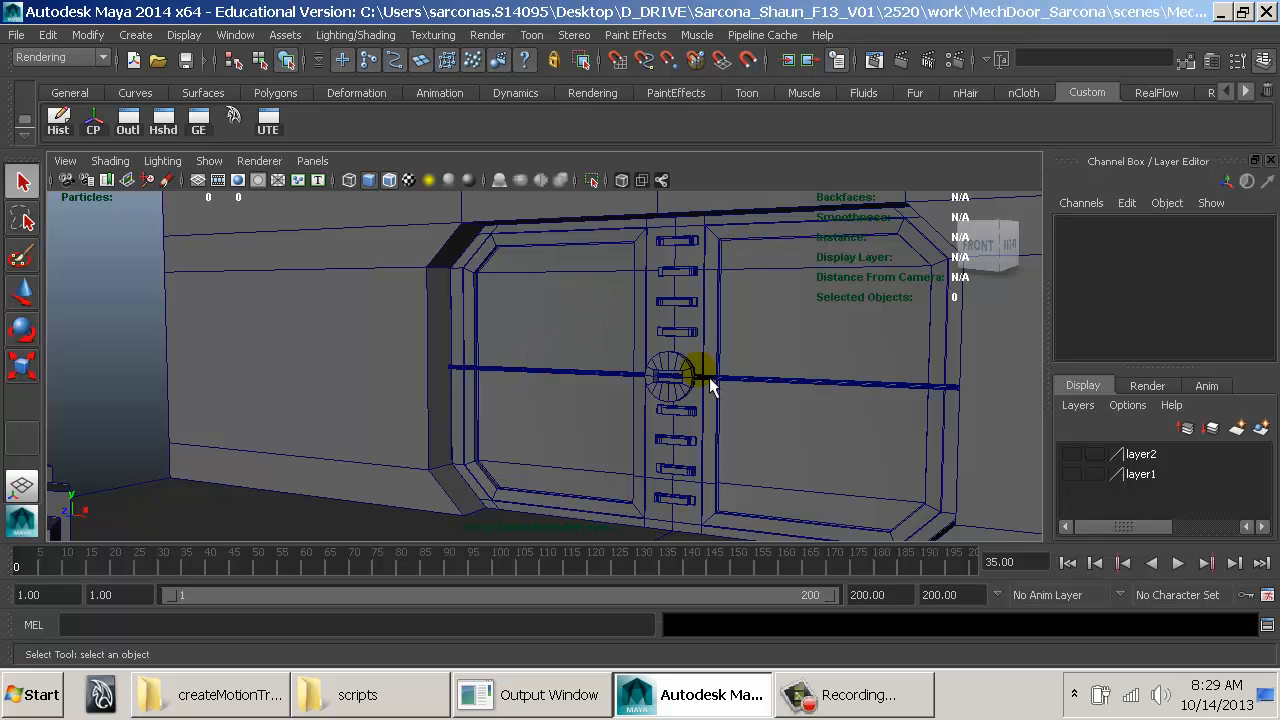
pyautogui.keyDown('alt'); pyautogui.moveTo(855, 356); pyautogui.dragTo(724, 380, button='middle'); pyautogui.keyUp('alt')
pyautogui.keyDown('alt'); pyautogui.moveTo(724, 380); pyautogui.dragTo(555, 371, button='right'); pyautogui.keyUp('alt')
pyautogui.keyDown('alt'); pyautogui.moveTo(748, 364); pyautogui.dragTo(763, 326, button='middle'); pyautogui.keyUp('alt')
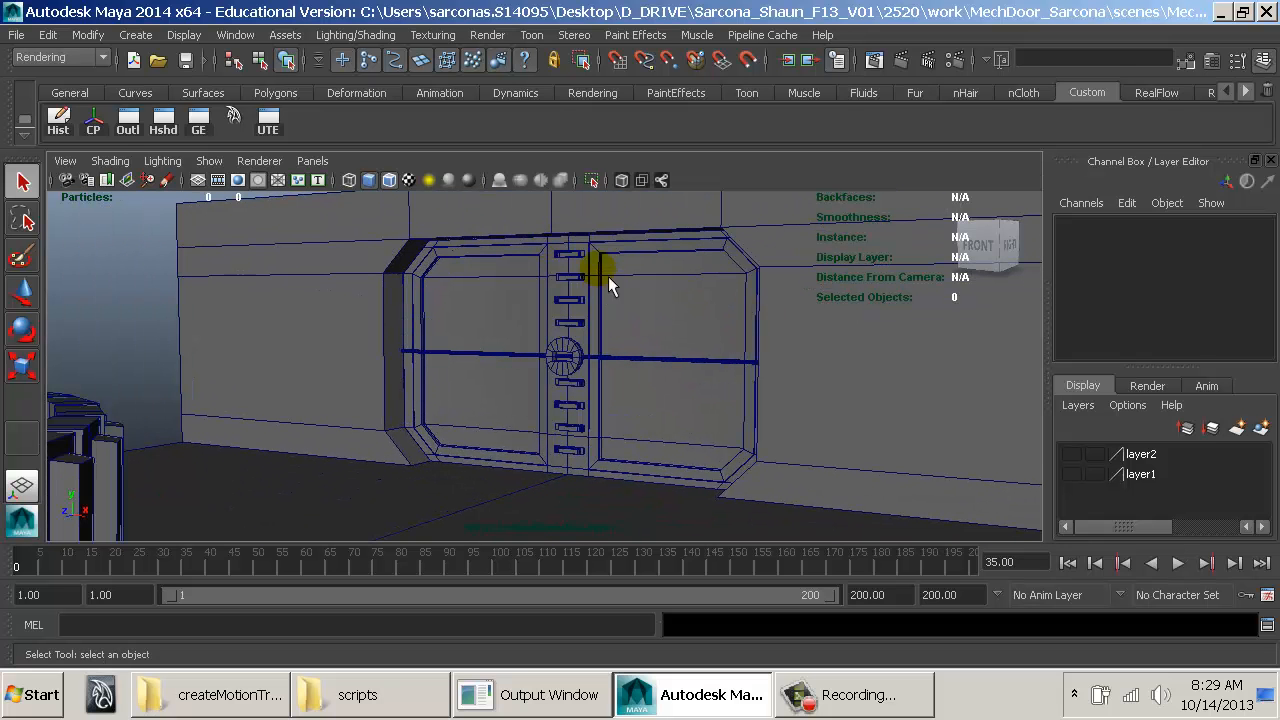
pyautogui.click(581, 261)
pyautogui.press('f')
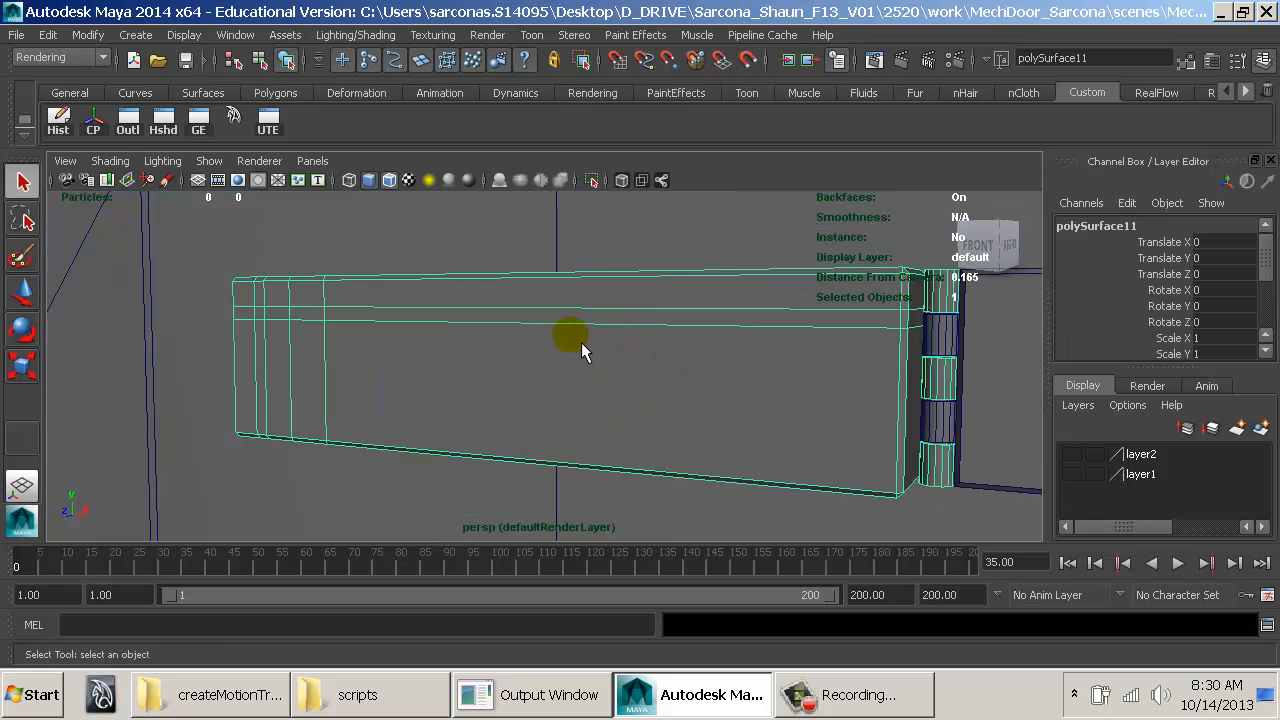
# Step: Examine the topmost latch and the hinge at its end from several angles
pyautogui.keyDown('alt'); pyautogui.moveTo(577, 338); pyautogui.dragTo(707, 368); pyautogui.keyUp('alt')
pyautogui.keyDown('alt'); pyautogui.moveTo(707, 368); pyautogui.dragTo(528, 349, button='right'); pyautogui.keyUp('alt')
pyautogui.keyDown('alt'); pyautogui.moveTo(528, 349); pyautogui.dragTo(709, 375, button='middle'); pyautogui.keyUp('alt')
pyautogui.click(854, 370)
pyautogui.click(828, 330)
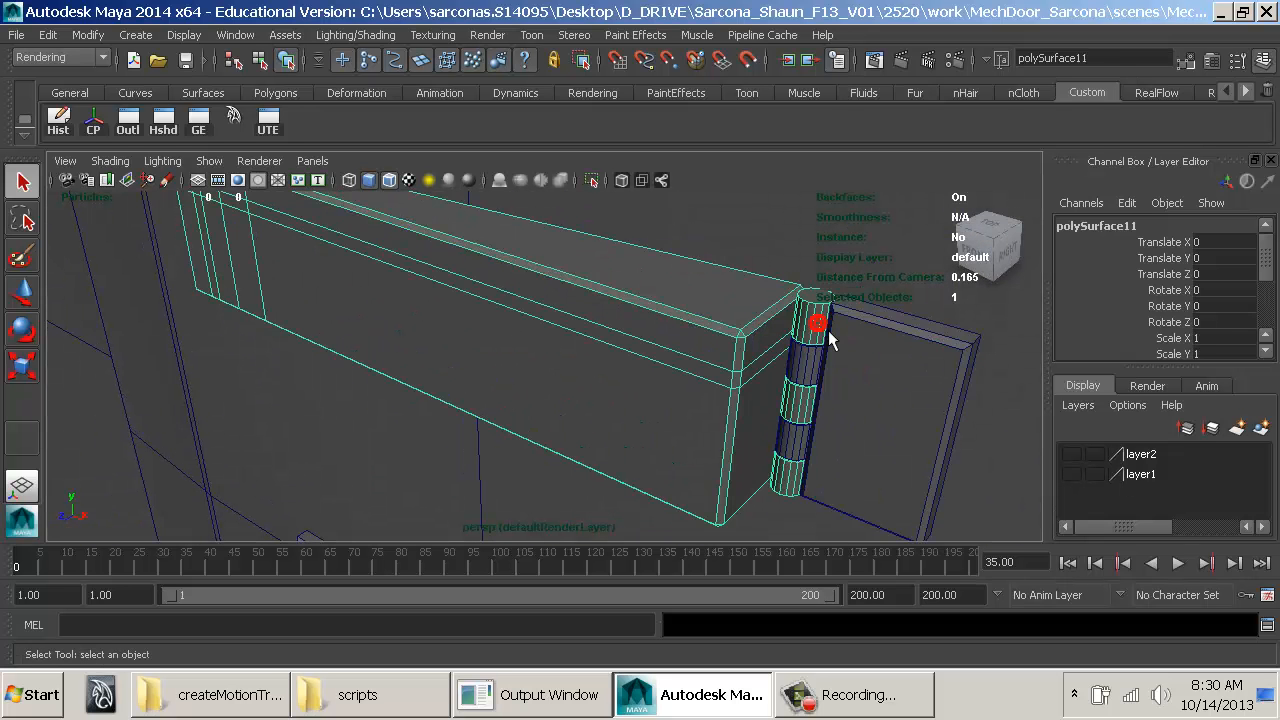
pyautogui.keyDown('alt'); pyautogui.moveTo(396, 286); pyautogui.dragTo(614, 353, button='middle'); pyautogui.keyUp('alt')
pyautogui.click(615, 343)
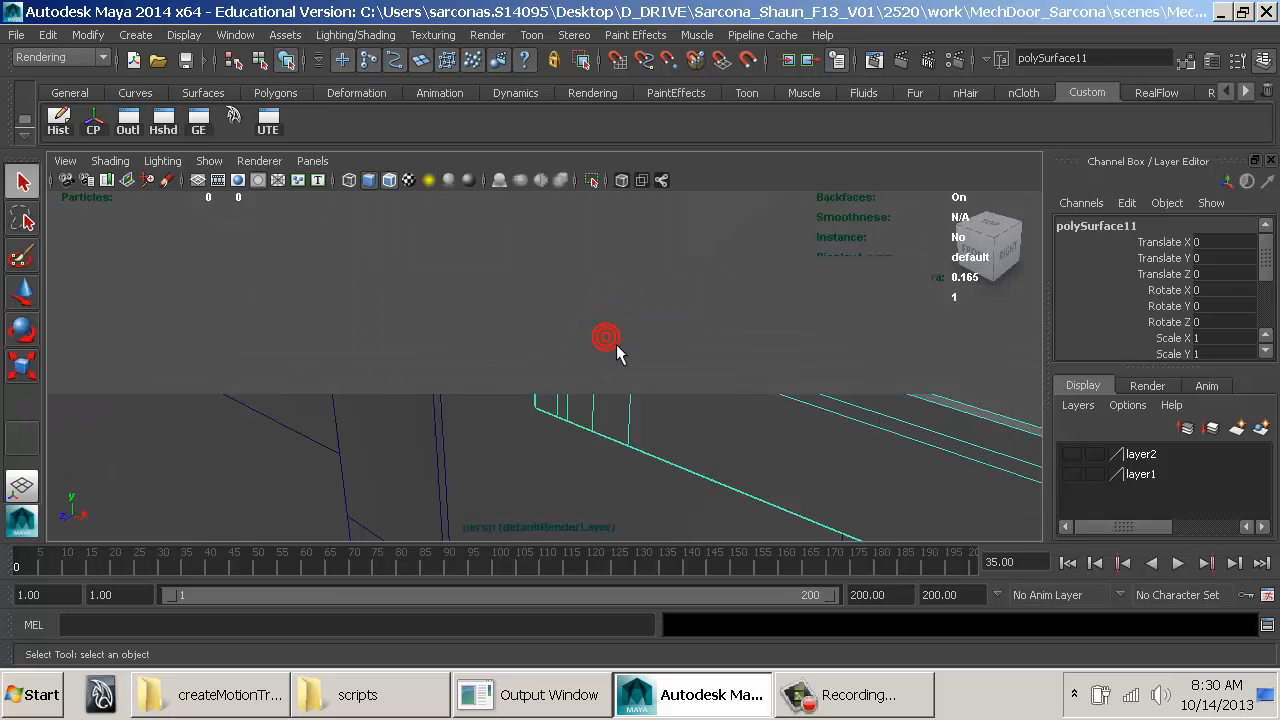
pyautogui.press('f')
pyautogui.keyDown('alt'); pyautogui.moveTo(615, 343); pyautogui.dragTo(620, 374); pyautogui.keyUp('alt')
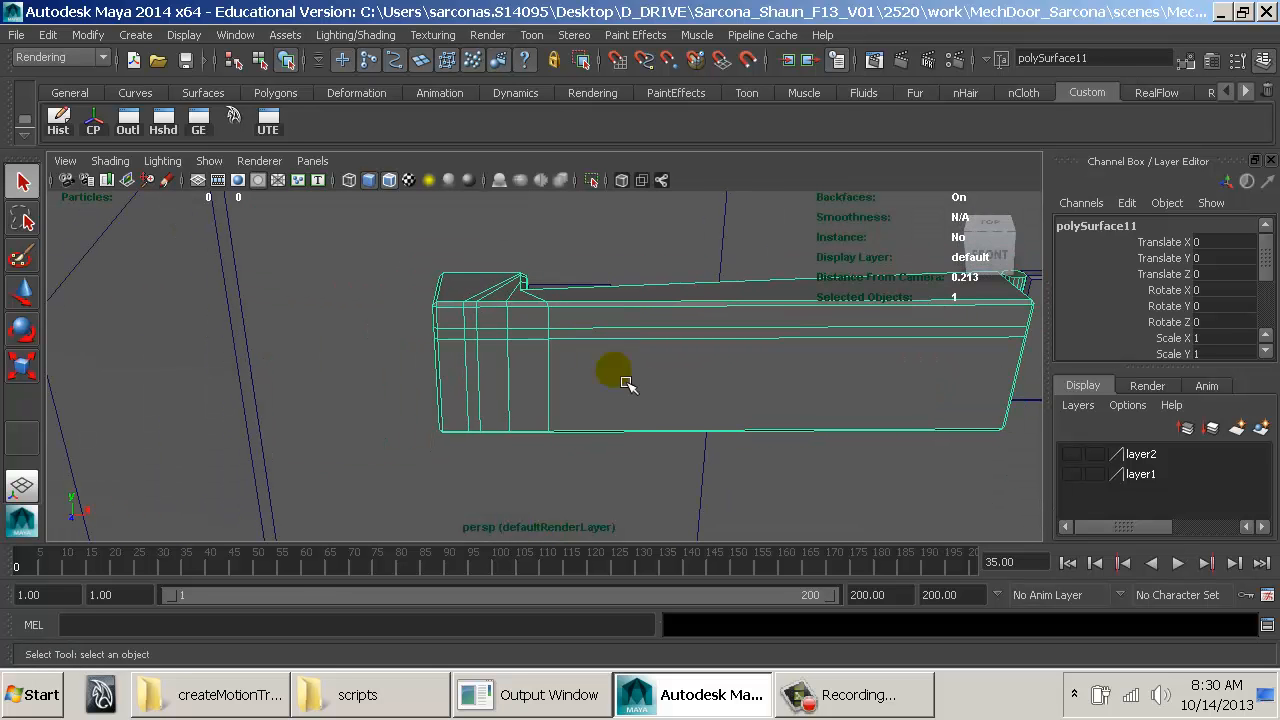
# Step: Try rotating the topmost latch about 40° around its Y axis, and undo the rotation
pyautogui.press('e')
pyautogui.moveTo(966, 332); pyautogui.dragTo(1020, 334)
pyautogui.hotkey('ctrl', 'z')
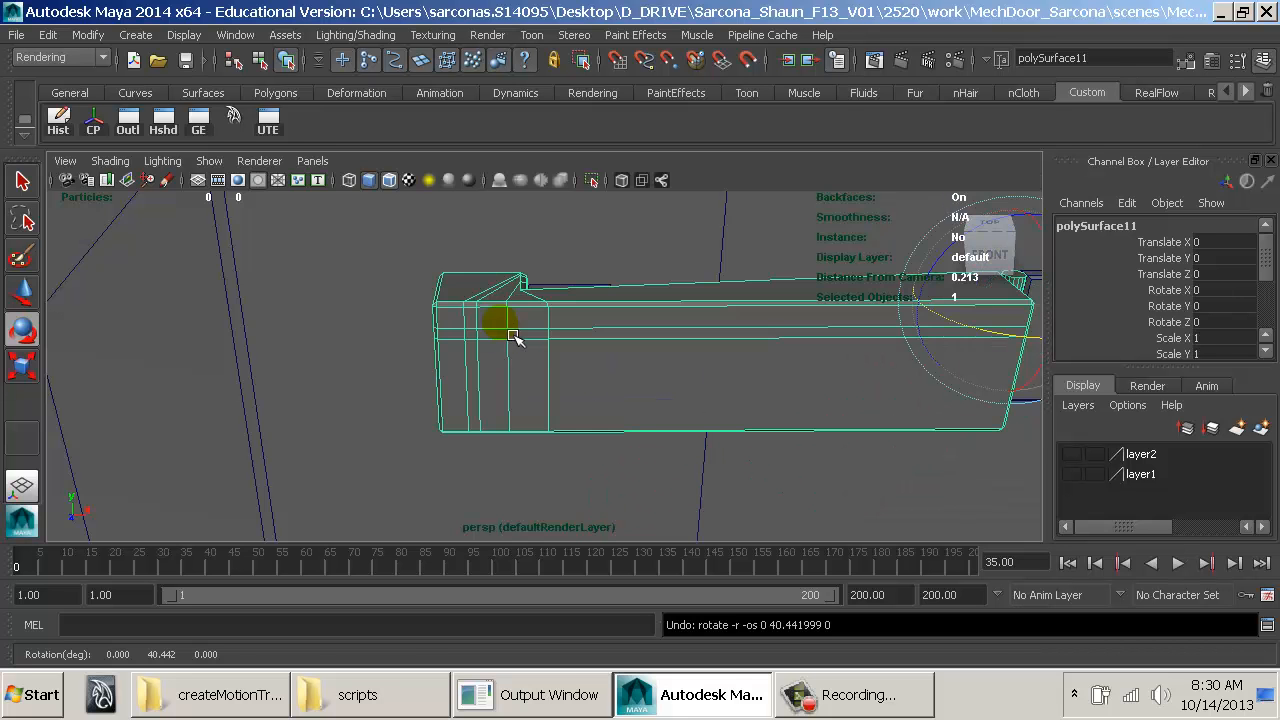
# Step: In wireframe display, rotate the half-ring pipe inside the top latch to about 0° in Rotate Z and back to about 89°
pyautogui.press('4')
pyautogui.click(577, 362)
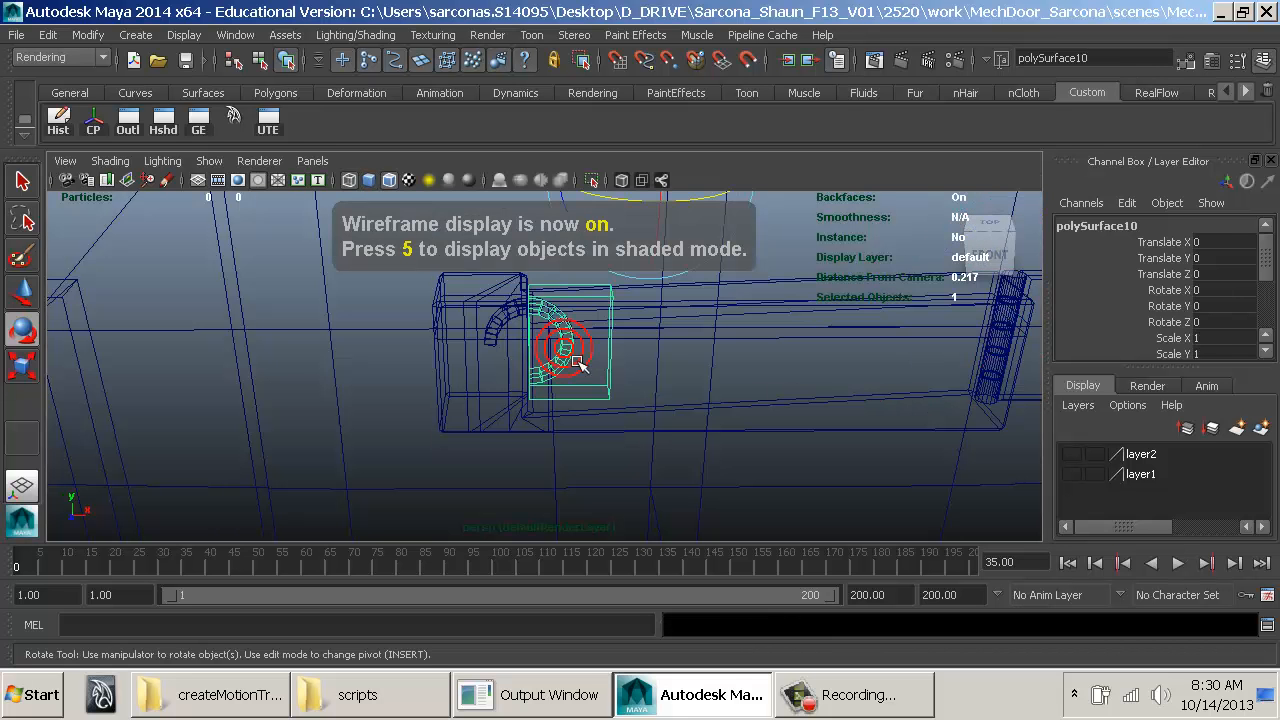
pyautogui.click(524, 333)
pyautogui.keyDown('alt'); pyautogui.moveTo(551, 323); pyautogui.dragTo(545, 292); pyautogui.keyUp('alt')
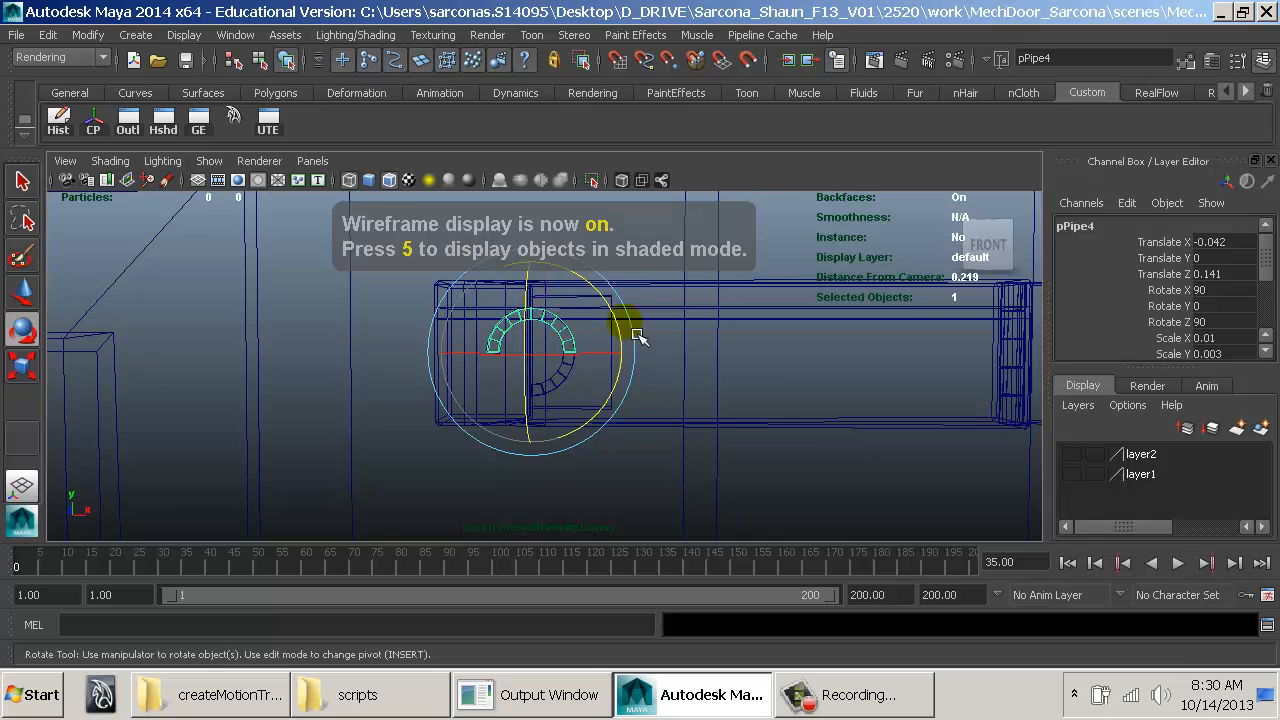
pyautogui.moveTo(637, 334)
pyautogui.keyDown('alt'); pyautogui.mouseDown(button='right')
pyautogui.moveTo(683, 351)
pyautogui.moveTo(635, 350)
pyautogui.mouseUp(button='right'); pyautogui.keyUp('alt')
pyautogui.keyDown('alt'); pyautogui.moveTo(649, 351); pyautogui.dragTo(647, 349); pyautogui.keyUp('alt')
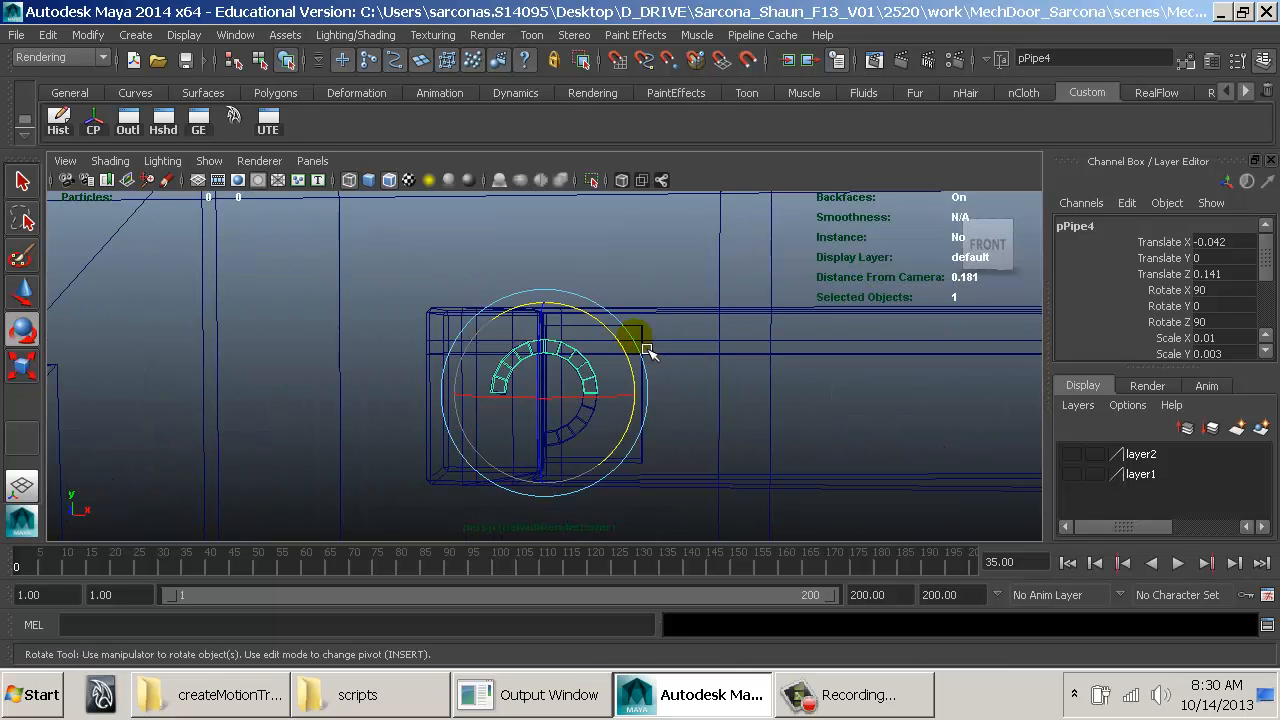
pyautogui.moveTo(634, 350)
pyautogui.keyDown('alt'); pyautogui.mouseDown(button='middle')
pyautogui.moveTo(600, 320)
pyautogui.moveTo(636, 349)
pyautogui.mouseUp(button='middle'); pyautogui.keyUp('alt')
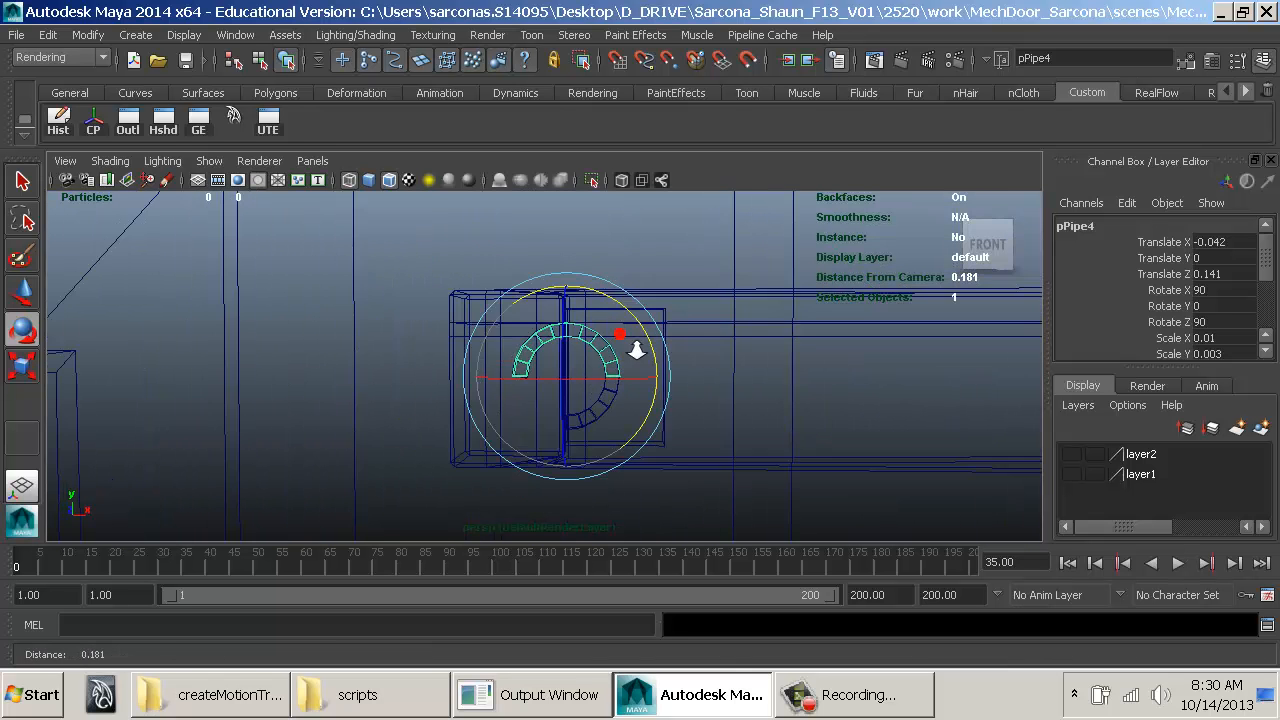
pyautogui.keyDown('alt'); pyautogui.moveTo(636, 349); pyautogui.dragTo(660, 343, button='right'); pyautogui.keyUp('alt')
pyautogui.moveTo(655, 329)
pyautogui.mouseDown()
pyautogui.moveTo(667, 406)
pyautogui.moveTo(634, 437)
pyautogui.mouseUp()
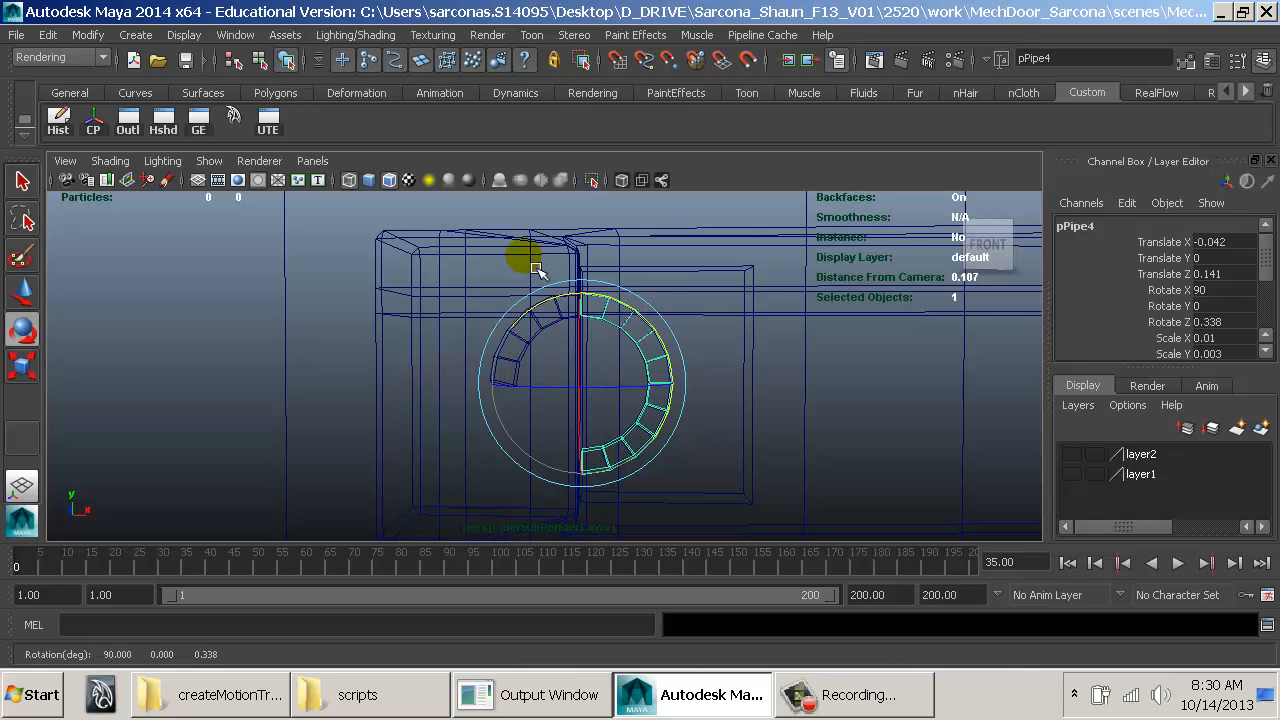
pyautogui.moveTo(669, 347); pyautogui.dragTo(560, 305)
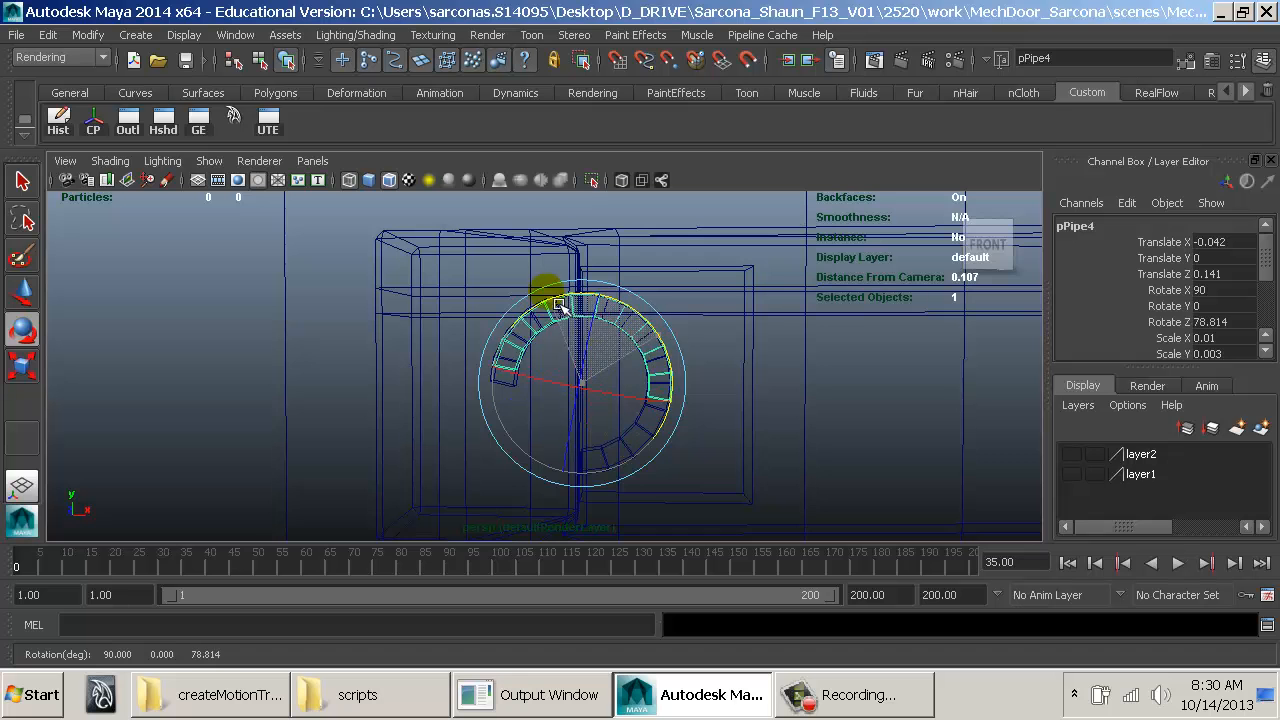
# Step: Lower the four cylinders above the right door panel to Translate Y 1.128, and raise them back to 1.191
pyautogui.keyDown('alt'); pyautogui.moveTo(860, 444); pyautogui.dragTo(697, 418, button='right'); pyautogui.keyUp('alt')
pyautogui.keyDown('alt'); pyautogui.moveTo(697, 418); pyautogui.dragTo(666, 311, button='middle'); pyautogui.keyUp('alt')
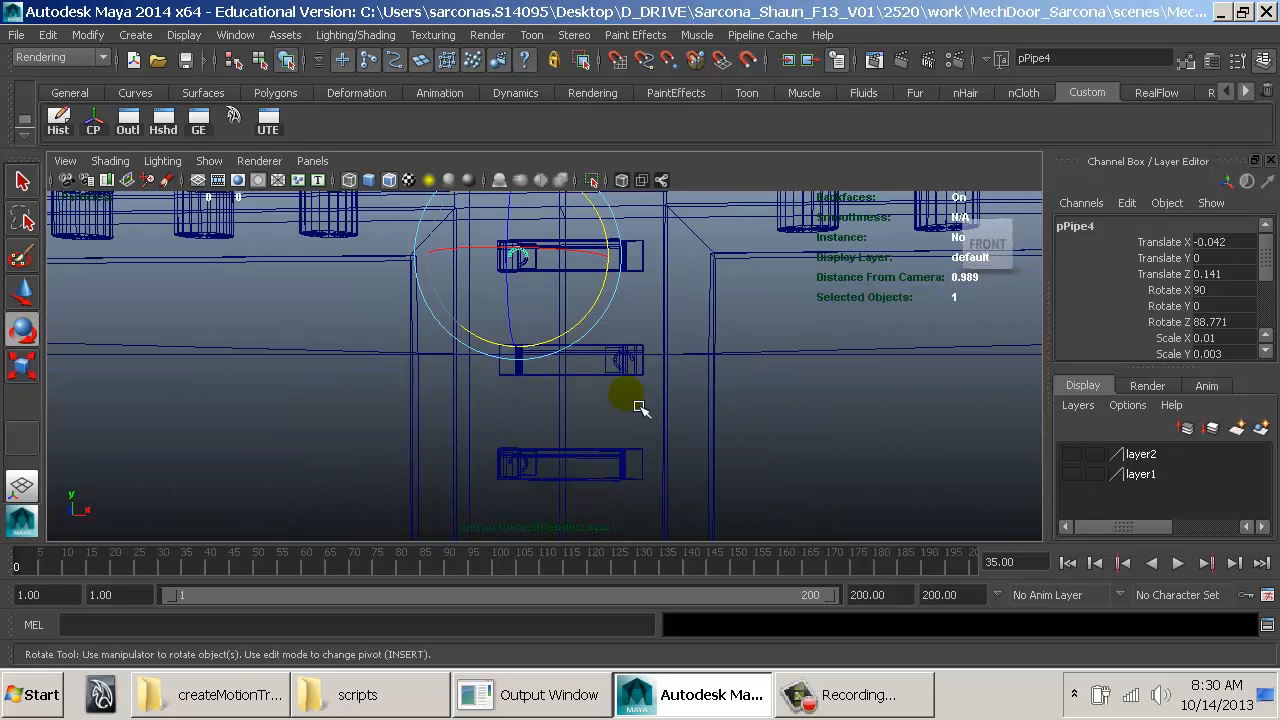
pyautogui.keyDown('alt'); pyautogui.moveTo(895, 330); pyautogui.dragTo(795, 333, button='right'); pyautogui.keyUp('alt')
pyautogui.keyDown('alt'); pyautogui.moveTo(795, 333); pyautogui.dragTo(570, 451, button='middle'); pyautogui.keyUp('alt')
pyautogui.click(534, 279)
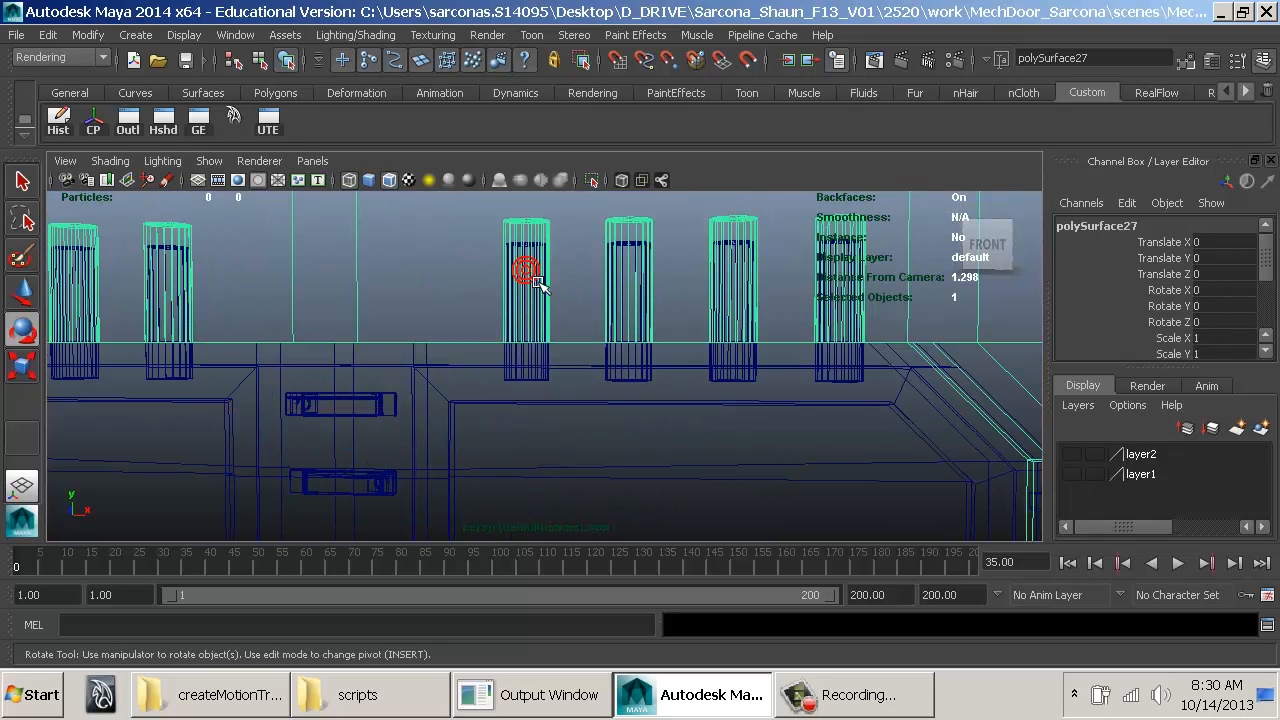
pyautogui.moveTo(816, 287); pyautogui.dragTo(873, 331)
pyautogui.keyDown('alt'); pyautogui.moveTo(846, 334); pyautogui.dragTo(714, 340, button='right'); pyautogui.keyUp('alt')
pyautogui.press('w')
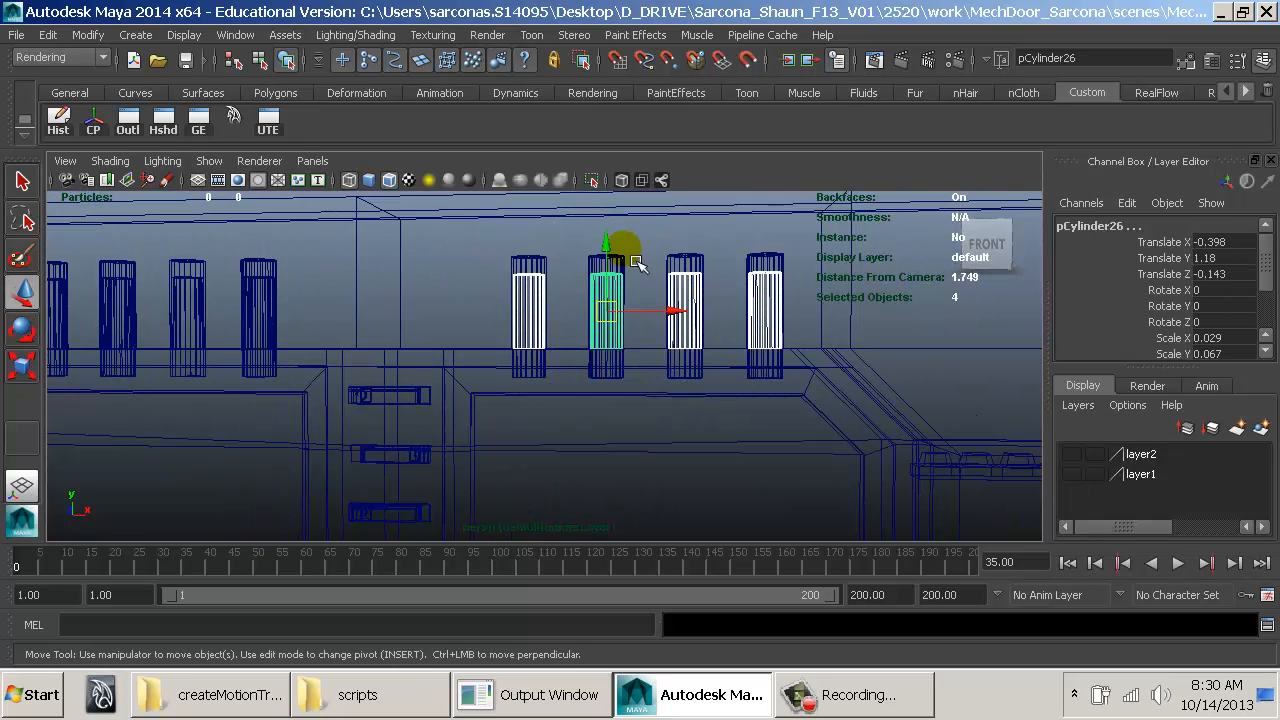
pyautogui.moveTo(604, 242); pyautogui.dragTo(611, 278)
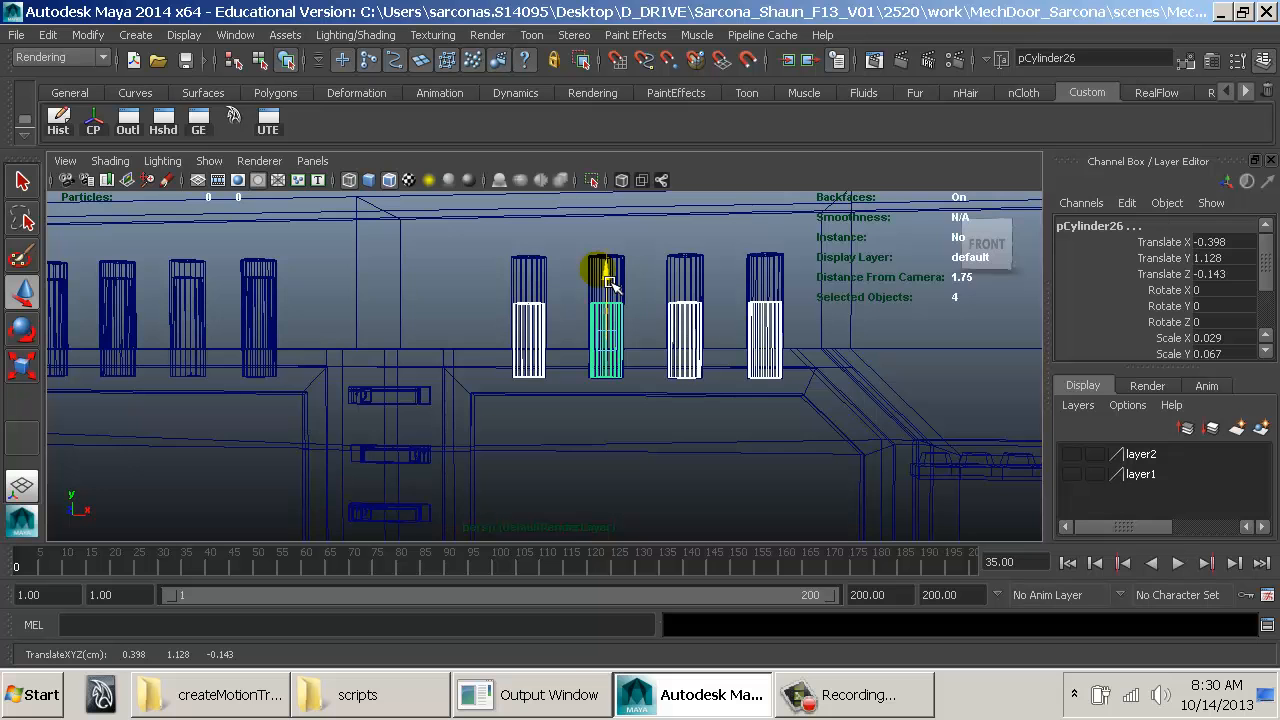
pyautogui.moveTo(612, 285); pyautogui.dragTo(628, 246)
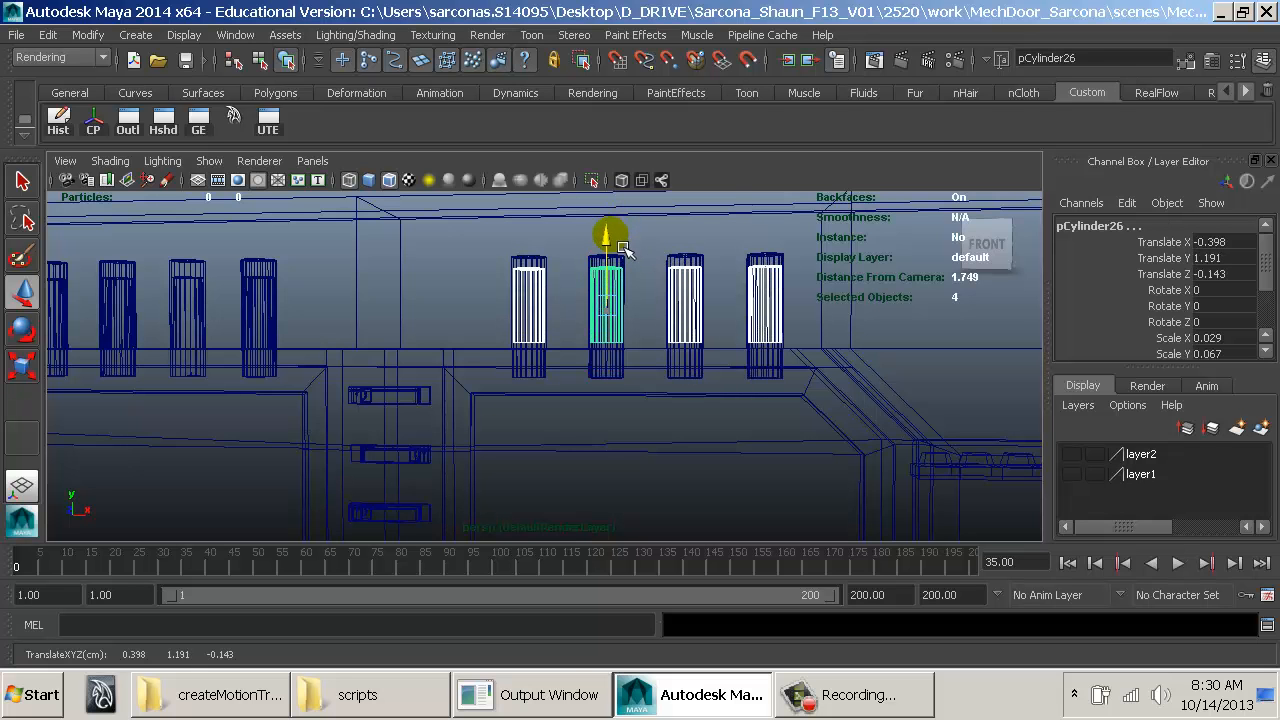
# Step: Inspect the upper gear assembly beside the door in shaded display
pyautogui.keyDown('alt'); pyautogui.moveTo(895, 374); pyautogui.dragTo(805, 350, button='right'); pyautogui.keyUp('alt')
pyautogui.keyDown('alt'); pyautogui.moveTo(805, 350); pyautogui.dragTo(570, 290, button='middle'); pyautogui.keyUp('alt')
pyautogui.keyDown('alt'); pyautogui.moveTo(755, 370); pyautogui.dragTo(665, 360, button='right'); pyautogui.keyUp('alt')
pyautogui.keyDown('alt'); pyautogui.moveTo(800, 372); pyautogui.dragTo(617, 363, button='middle'); pyautogui.keyUp('alt')
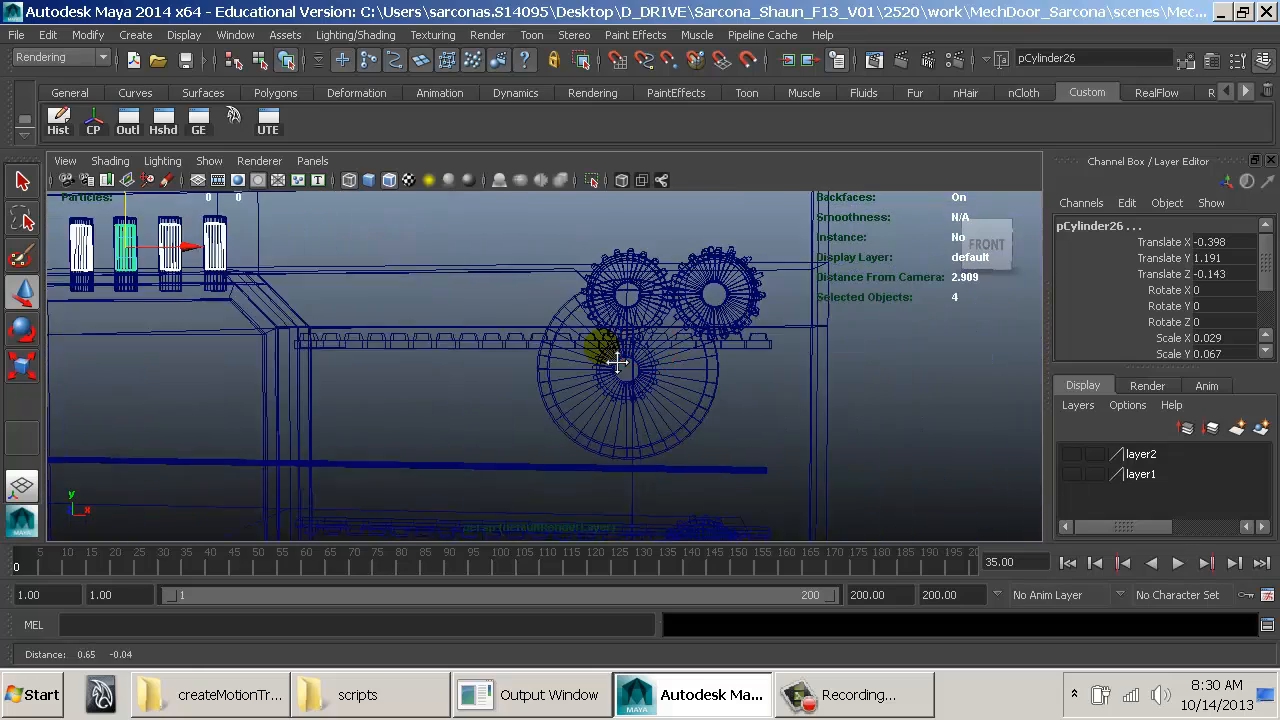
pyautogui.moveTo(618, 363)
pyautogui.keyDown('alt'); pyautogui.mouseDown()
pyautogui.moveTo(683, 351)
pyautogui.moveTo(766, 360)
pyautogui.moveTo(579, 365)
pyautogui.moveTo(654, 363)
pyautogui.moveTo(583, 400)
pyautogui.moveTo(409, 380)
pyautogui.mouseUp(); pyautogui.keyUp('alt')
pyautogui.press('5')
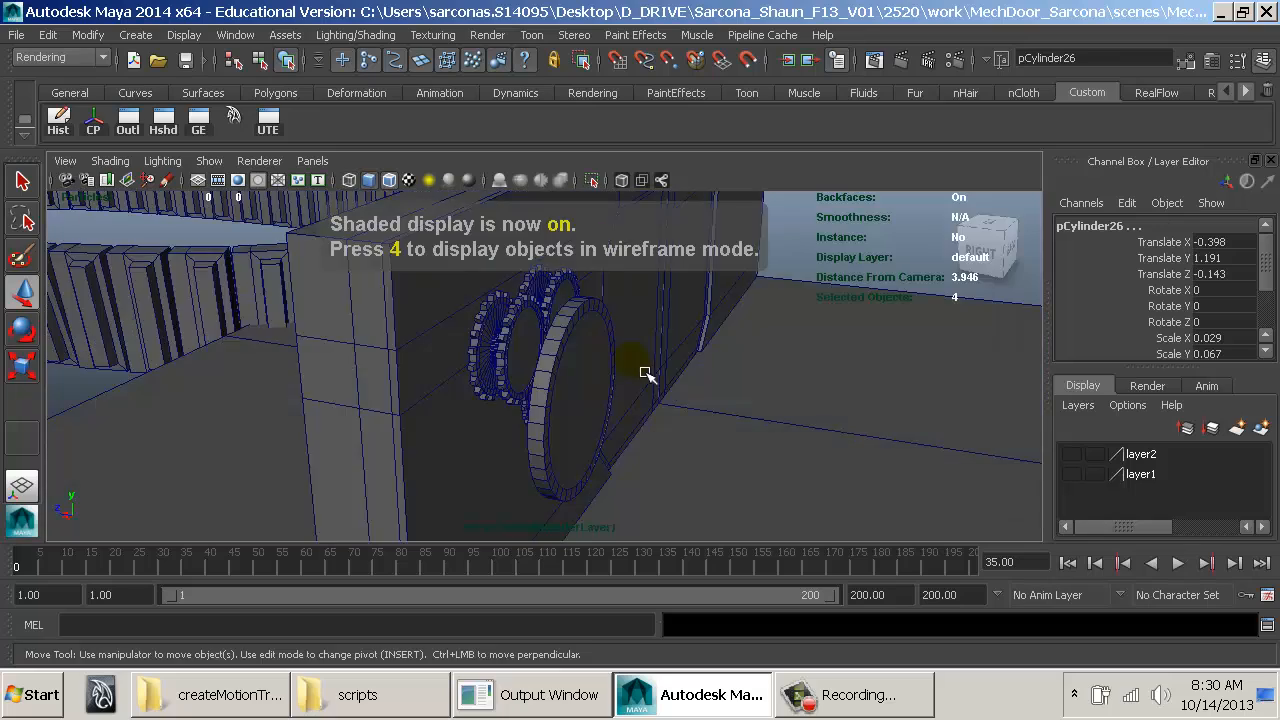
pyautogui.keyDown('alt'); pyautogui.moveTo(645, 373); pyautogui.dragTo(740, 363); pyautogui.keyUp('alt')
# Step: Select the upper gears with the large wheel and toothed rack, exclude the door parts, and isolate the selection in the view
pyautogui.click(553, 369)
pyautogui.press('4')
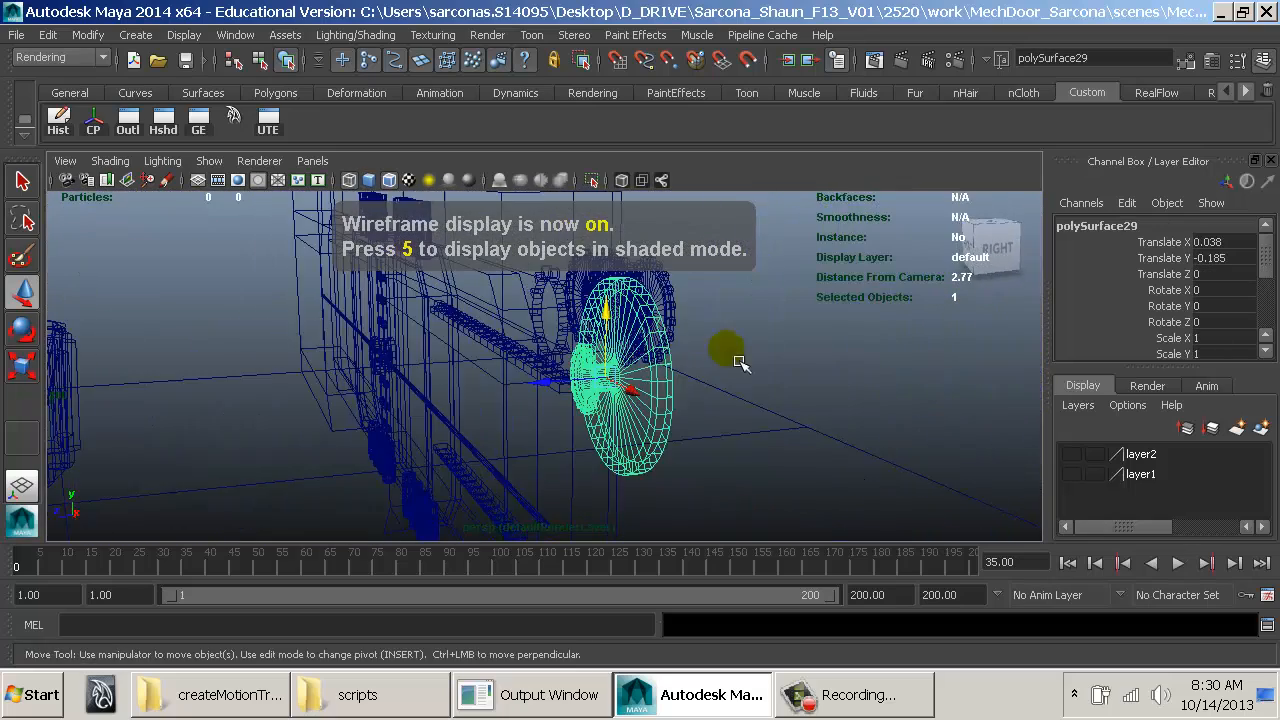
pyautogui.moveTo(540, 286); pyautogui.dragTo(772, 412)
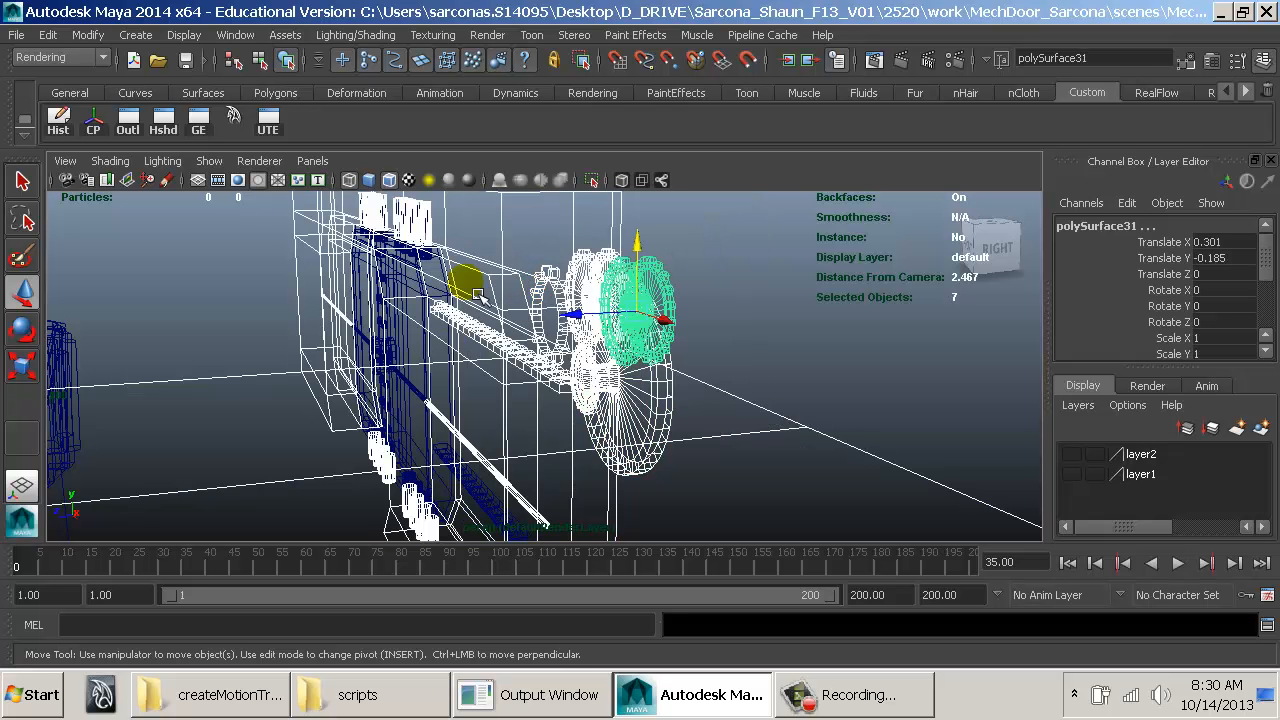
pyautogui.keyDown('ctrl'); pyautogui.click(400, 336); pyautogui.keyUp('ctrl')
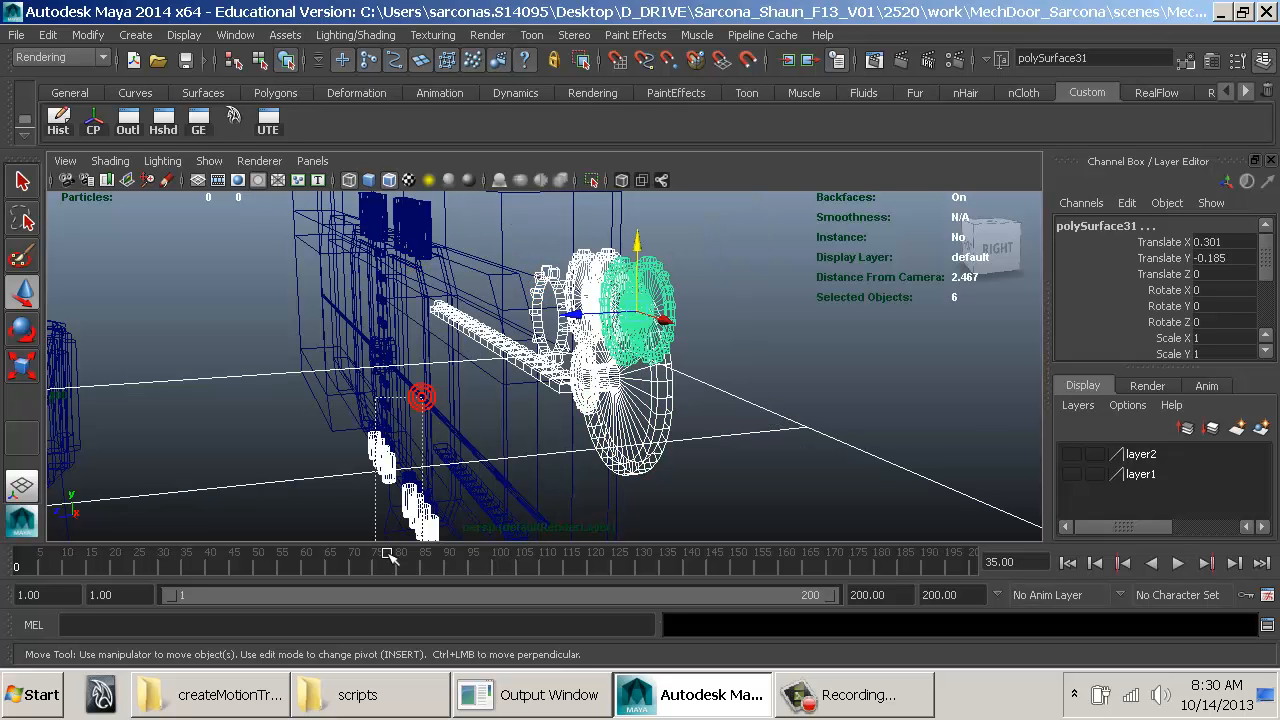
pyautogui.keyDown('ctrl'); pyautogui.moveTo(387, 553); pyautogui.dragTo(376, 550); pyautogui.keyUp('ctrl')
pyautogui.click(597, 180)
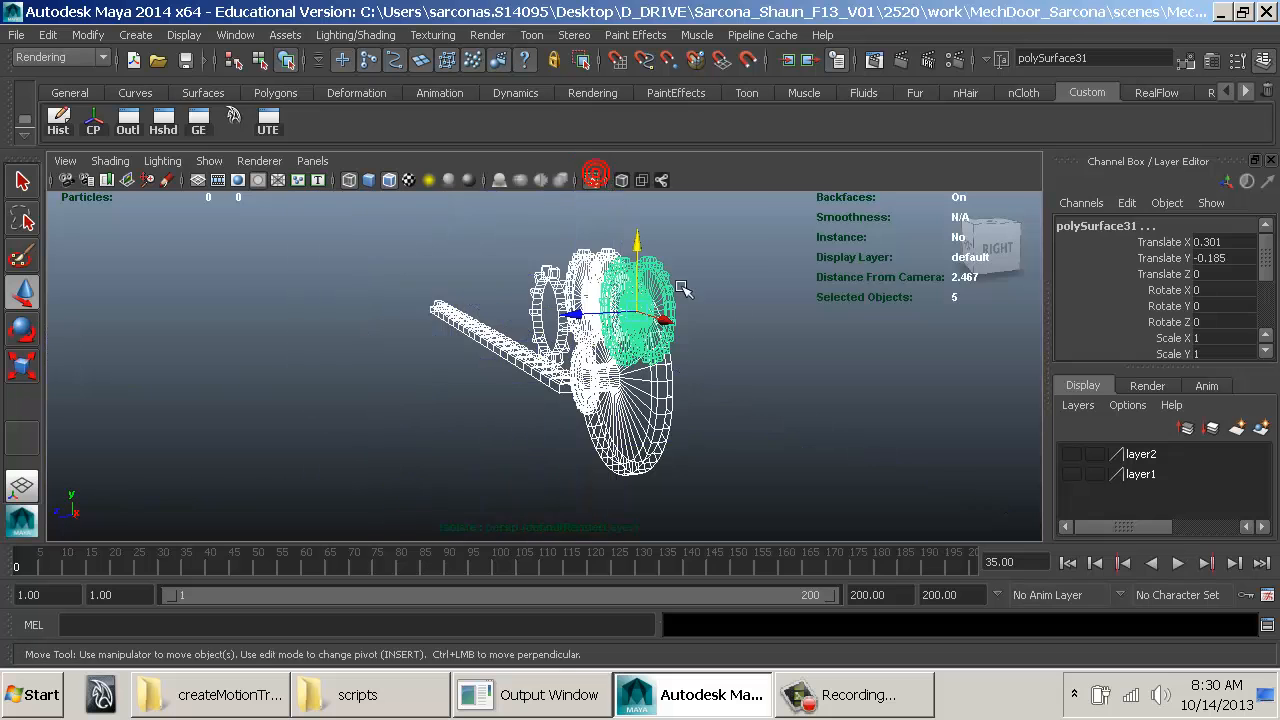
# Step: Examine in shaded display how the isolated gears, large wheel and toothed rack fit together
pyautogui.click(754, 321)
pyautogui.press('5')
pyautogui.moveTo(711, 346)
pyautogui.keyDown('alt'); pyautogui.mouseDown()
pyautogui.moveTo(623, 382)
pyautogui.moveTo(689, 391)
pyautogui.moveTo(805, 352)
pyautogui.mouseUp(); pyautogui.keyUp('alt')
pyautogui.click(625, 386)
pyautogui.keyDown('alt'); pyautogui.moveTo(634, 349); pyautogui.dragTo(652, 352); pyautogui.keyUp('alt')
pyautogui.keyDown('alt'); pyautogui.moveTo(595, 389); pyautogui.dragTo(585, 412, button='middle'); pyautogui.keyUp('alt')
pyautogui.keyDown('alt'); pyautogui.moveTo(585, 412); pyautogui.dragTo(725, 365, button='right'); pyautogui.keyUp('alt')
pyautogui.keyDown('alt'); pyautogui.moveTo(765, 360); pyautogui.dragTo(826, 394); pyautogui.keyUp('alt')
pyautogui.keyDown('alt'); pyautogui.moveTo(740, 299); pyautogui.dragTo(697, 354, button='middle'); pyautogui.keyUp('alt')
pyautogui.moveTo(684, 331)
pyautogui.keyDown('alt'); pyautogui.mouseDown()
pyautogui.moveTo(775, 327)
pyautogui.moveTo(704, 343)
pyautogui.mouseUp(); pyautogui.keyUp('alt')
# Step: Select the isolated upper gears one after another to inspect how their teeth mesh
pyautogui.click(581, 276)
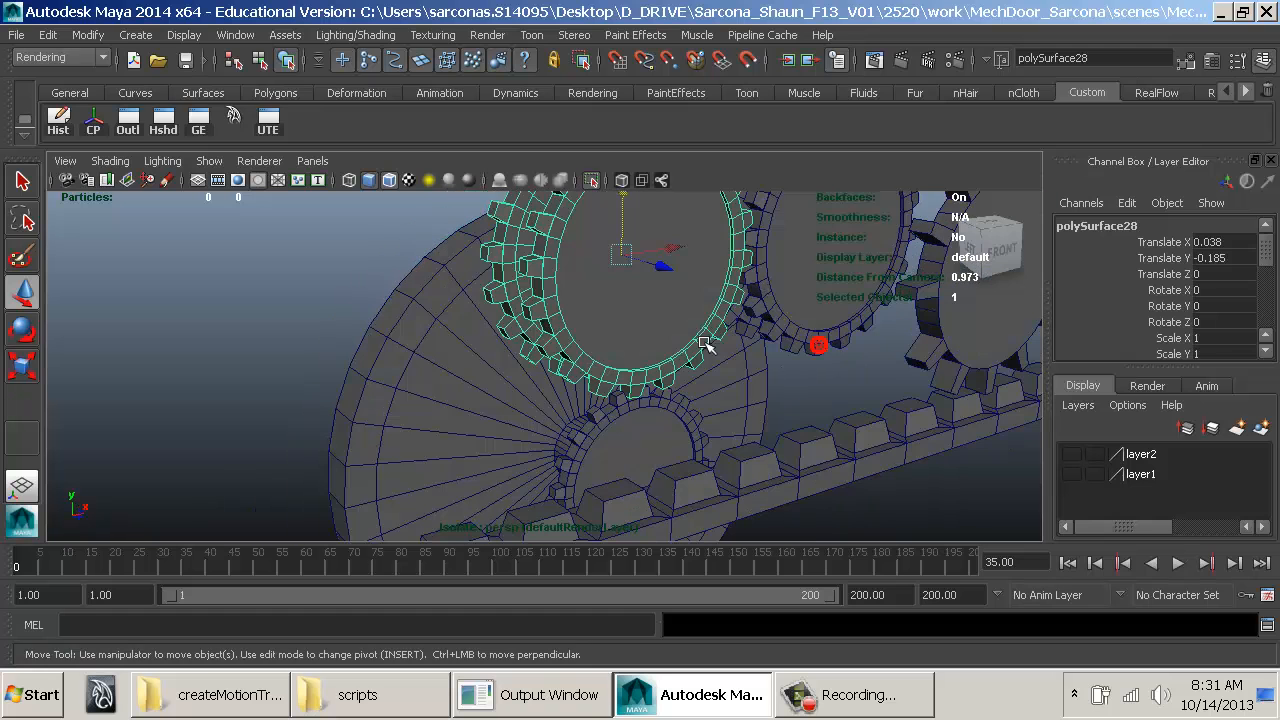
pyautogui.click(829, 286)
pyautogui.keyDown('alt'); pyautogui.moveTo(904, 317); pyautogui.dragTo(748, 306, button='middle'); pyautogui.keyUp('alt')
pyautogui.keyDown('alt'); pyautogui.moveTo(743, 306); pyautogui.dragTo(597, 297, button='right'); pyautogui.keyUp('alt')
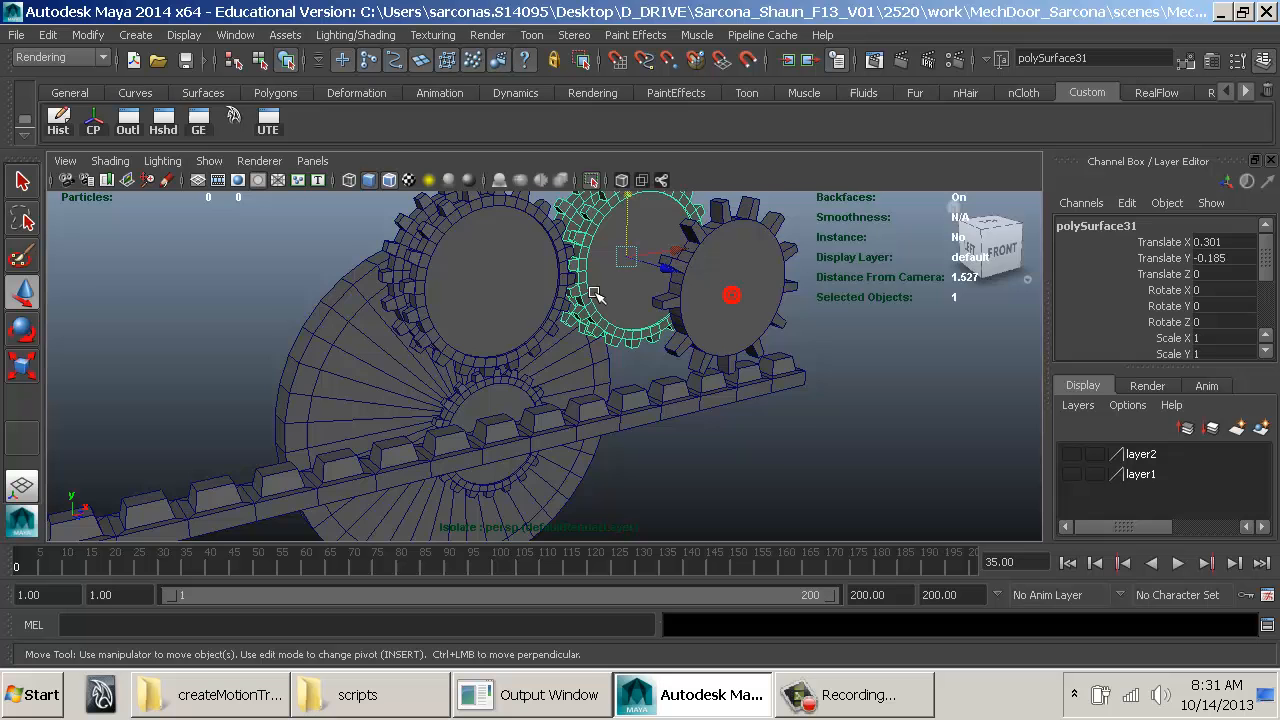
pyautogui.keyDown('alt'); pyautogui.moveTo(680, 276); pyautogui.dragTo(763, 286); pyautogui.keyUp('alt')
pyautogui.click(690, 268)
# Step: Try sliding the toothed rack about 1.19 units along X, and undo the move
pyautogui.keyDown('alt'); pyautogui.moveTo(690, 268); pyautogui.dragTo(1012, 389); pyautogui.keyUp('alt')
pyautogui.click(509, 400)
pyautogui.hotkey('ctrl', 'z')
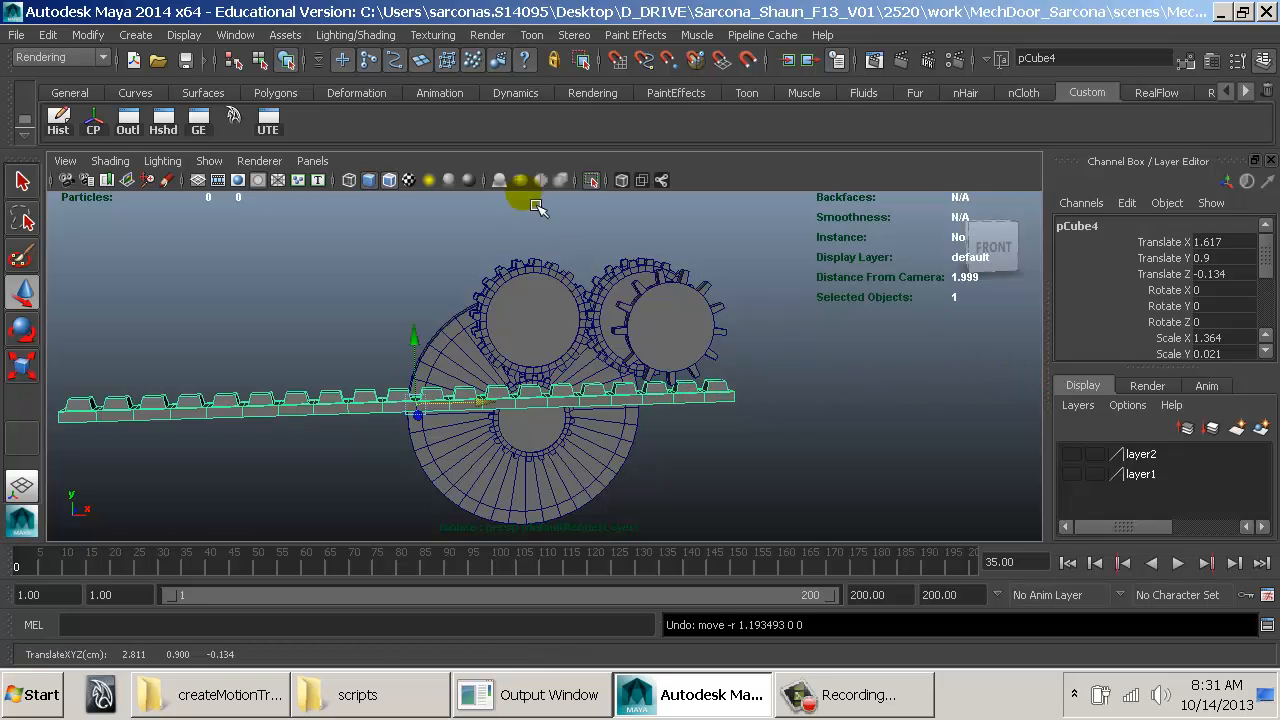
# Step: End the isolated view, switch to wireframe display, and select the lower double gear to inspect it from the side
pyautogui.click(597, 184)
pyautogui.keyDown('alt'); pyautogui.moveTo(843, 391); pyautogui.dragTo(570, 400, button='right'); pyautogui.keyUp('alt')
pyautogui.press('4')
pyautogui.keyDown('alt'); pyautogui.moveTo(728, 486); pyautogui.dragTo(752, 322, button='middle'); pyautogui.keyUp('alt')
pyautogui.click(648, 347)
pyautogui.keyDown('alt'); pyautogui.moveTo(648, 347); pyautogui.dragTo(525, 395); pyautogui.keyUp('alt')
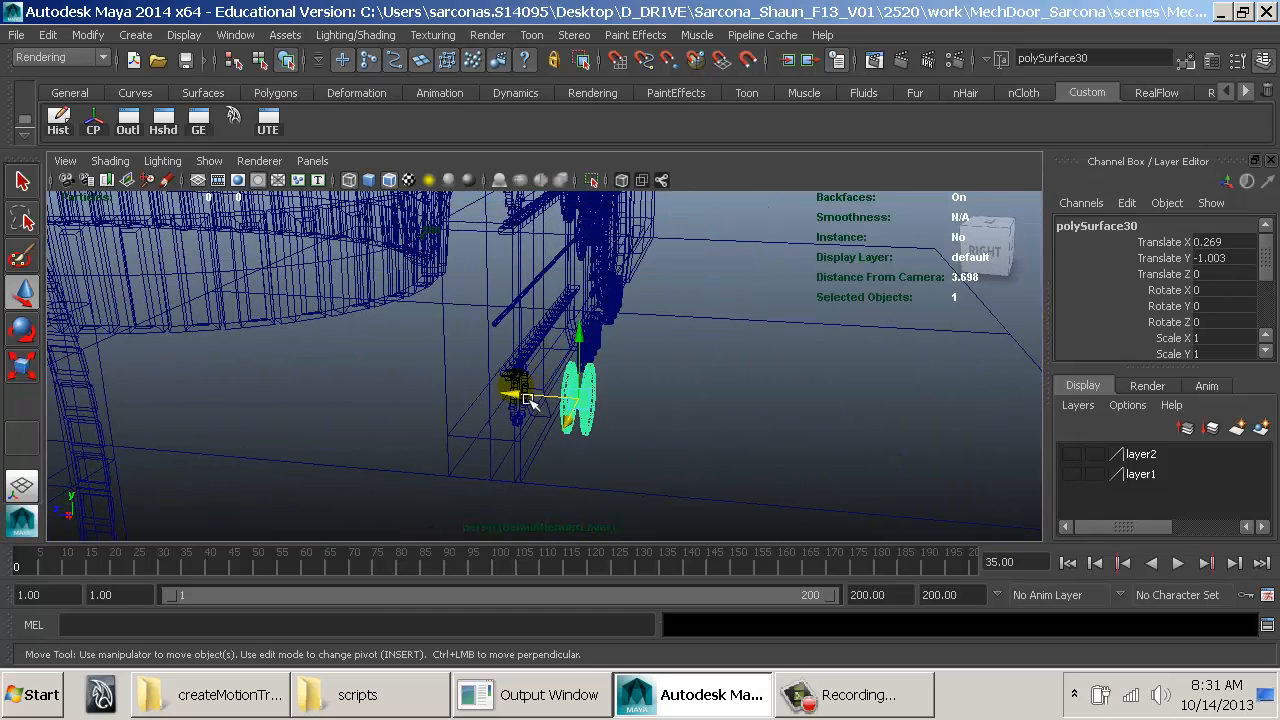
# Step: Try moving the four cylinders above the right door panel vertically, and undo the move
pyautogui.keyDown('alt'); pyautogui.moveTo(614, 270); pyautogui.dragTo(769, 438); pyautogui.keyUp('alt')
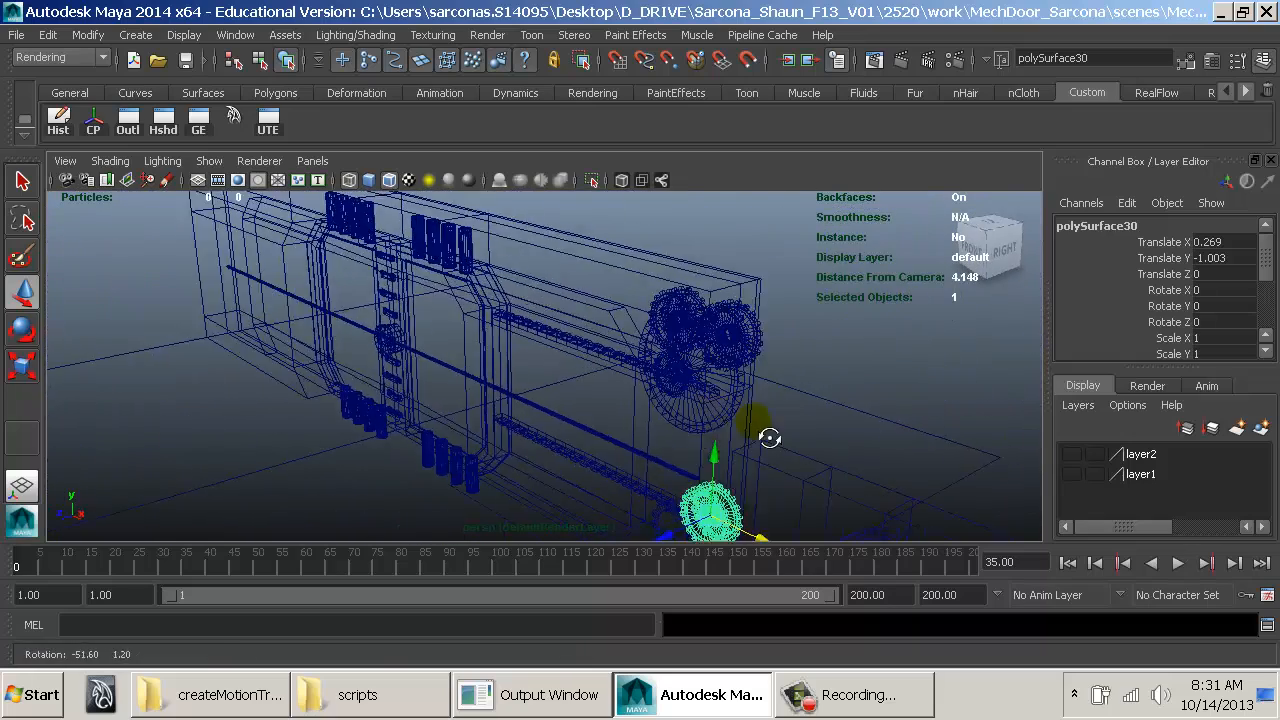
pyautogui.keyDown('alt'); pyautogui.moveTo(769, 438); pyautogui.dragTo(243, 428, button='right'); pyautogui.keyUp('alt')
pyautogui.keyDown('alt'); pyautogui.moveTo(385, 463); pyautogui.dragTo(474, 451); pyautogui.keyUp('alt')
pyautogui.keyDown('alt'); pyautogui.moveTo(474, 451); pyautogui.dragTo(610, 390, button='right'); pyautogui.keyUp('alt')
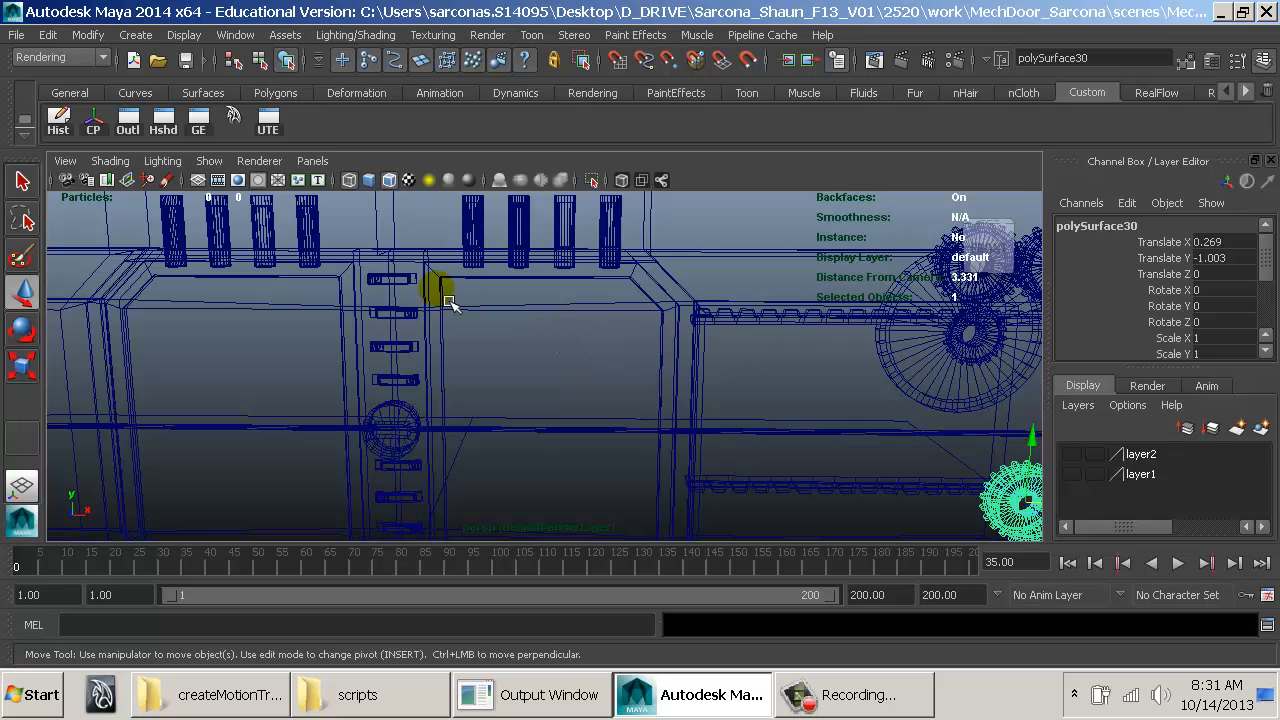
pyautogui.keyDown('alt'); pyautogui.moveTo(609, 414); pyautogui.dragTo(703, 389, button='right'); pyautogui.keyUp('alt')
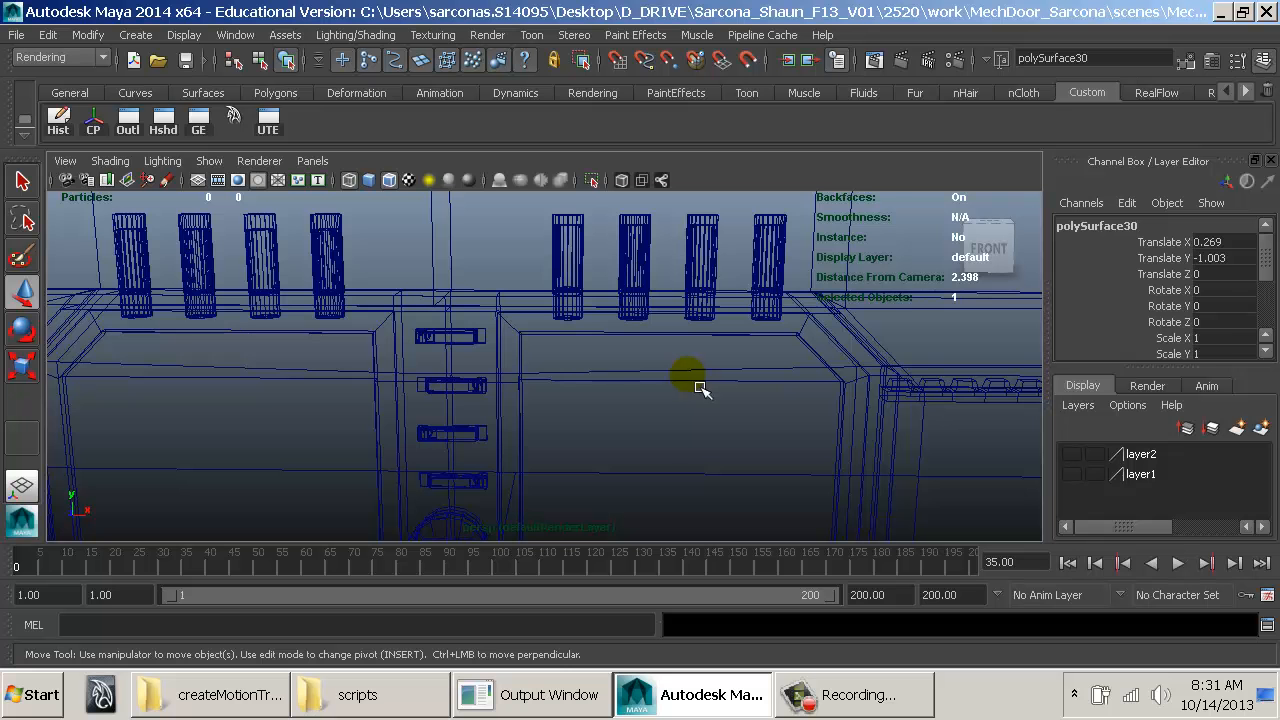
pyautogui.click(569, 240)
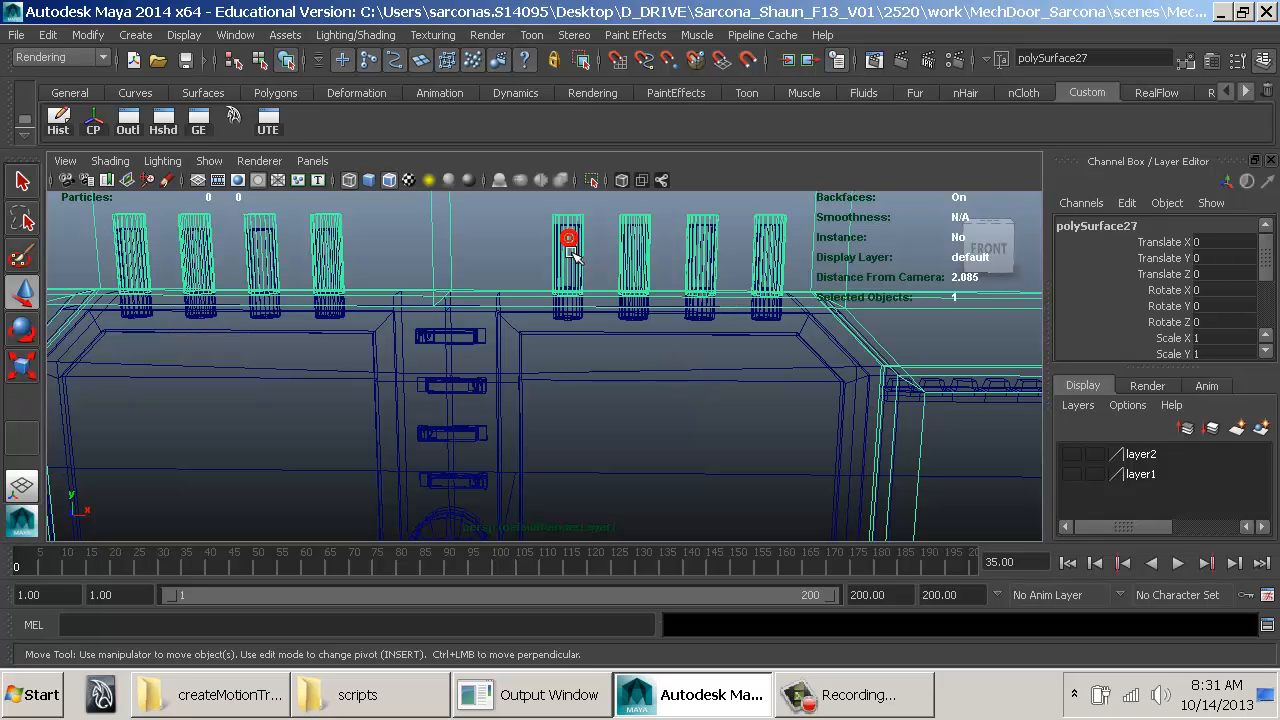
pyautogui.click(627, 268)
pyautogui.keyDown('alt'); pyautogui.moveTo(795, 251); pyautogui.dragTo(601, 240); pyautogui.keyUp('alt')
pyautogui.hotkey('ctrl', 'z')
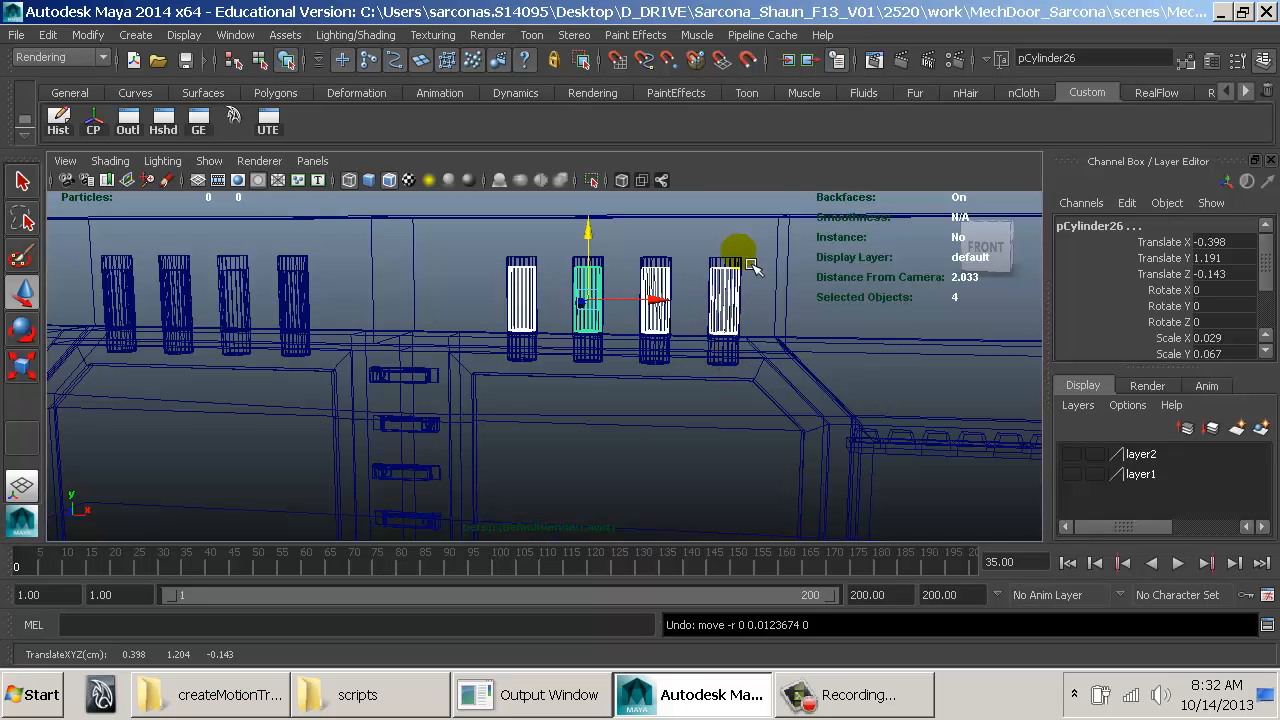
pyautogui.keyDown('alt'); pyautogui.moveTo(675, 482); pyautogui.dragTo(528, 357); pyautogui.keyUp('alt')
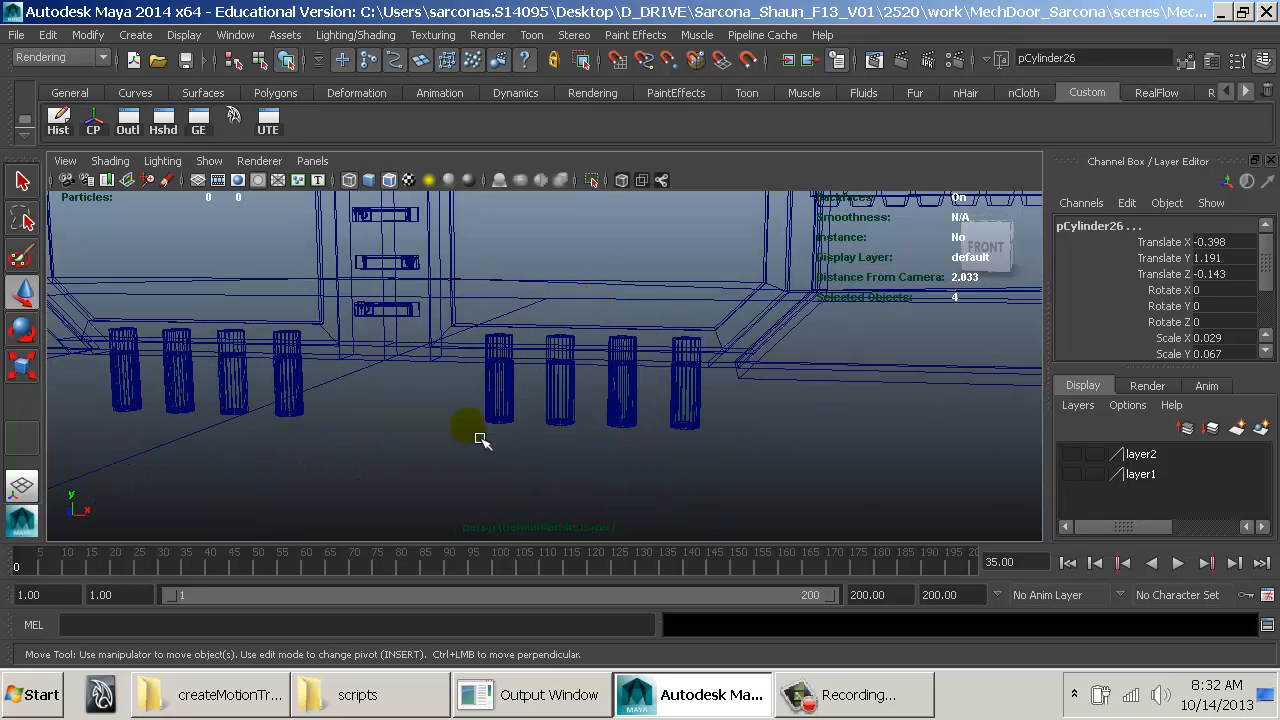
# Step: Try moving the four lower cylinders below the right door panel slightly downward, and undo the move
pyautogui.click(509, 420)
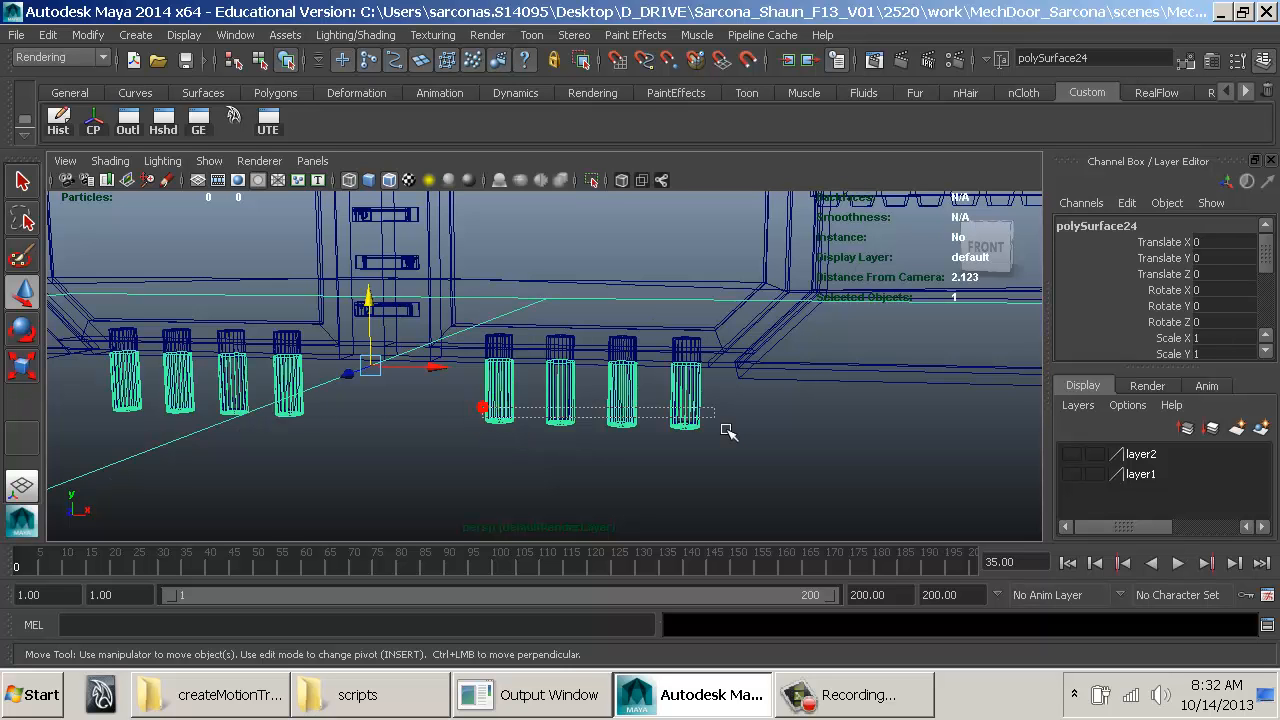
pyautogui.moveTo(728, 431); pyautogui.dragTo(728, 431)
pyautogui.moveTo(568, 343)
pyautogui.mouseDown()
pyautogui.moveTo(578, 318)
pyautogui.moveTo(587, 352)
pyautogui.mouseUp()
pyautogui.hotkey('ctrl', 'z')
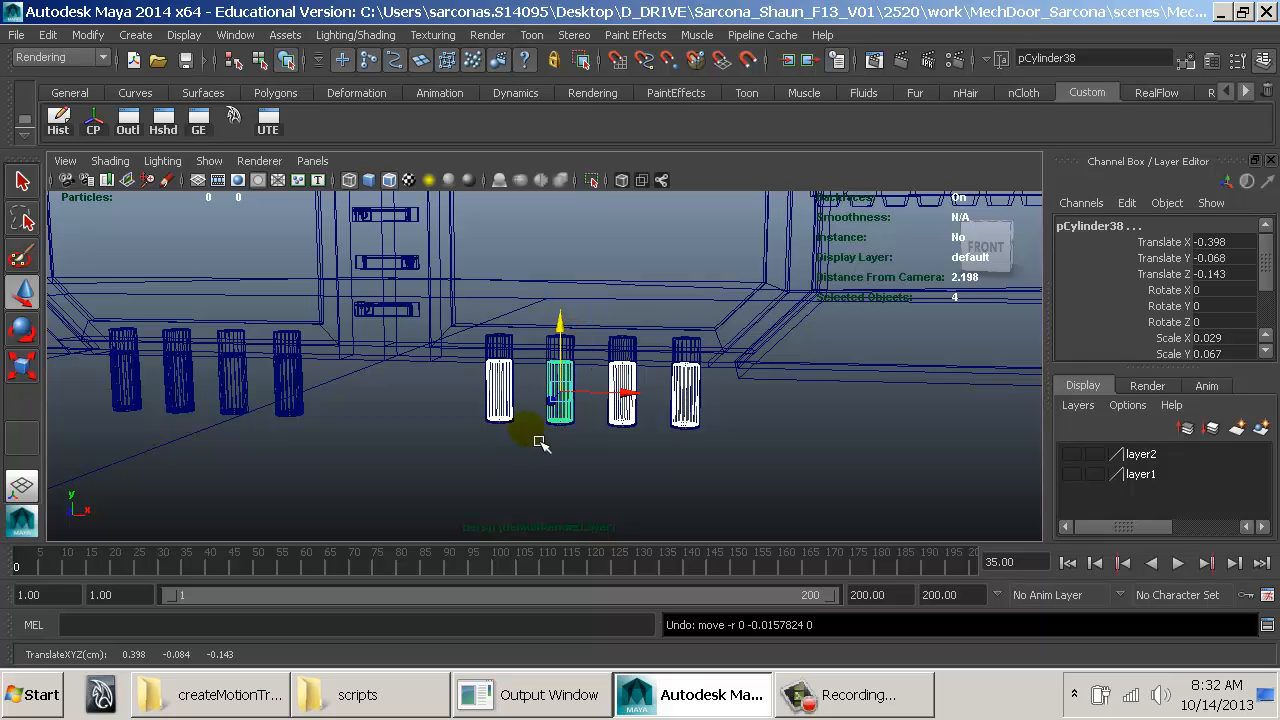
# Step: Reselect the four lower cylinders, try raising them about 0.05 units along Y, and undo the move
pyautogui.click(737, 449)
pyautogui.keyDown('alt'); pyautogui.moveTo(692, 358); pyautogui.dragTo(585, 360); pyautogui.keyUp('alt')
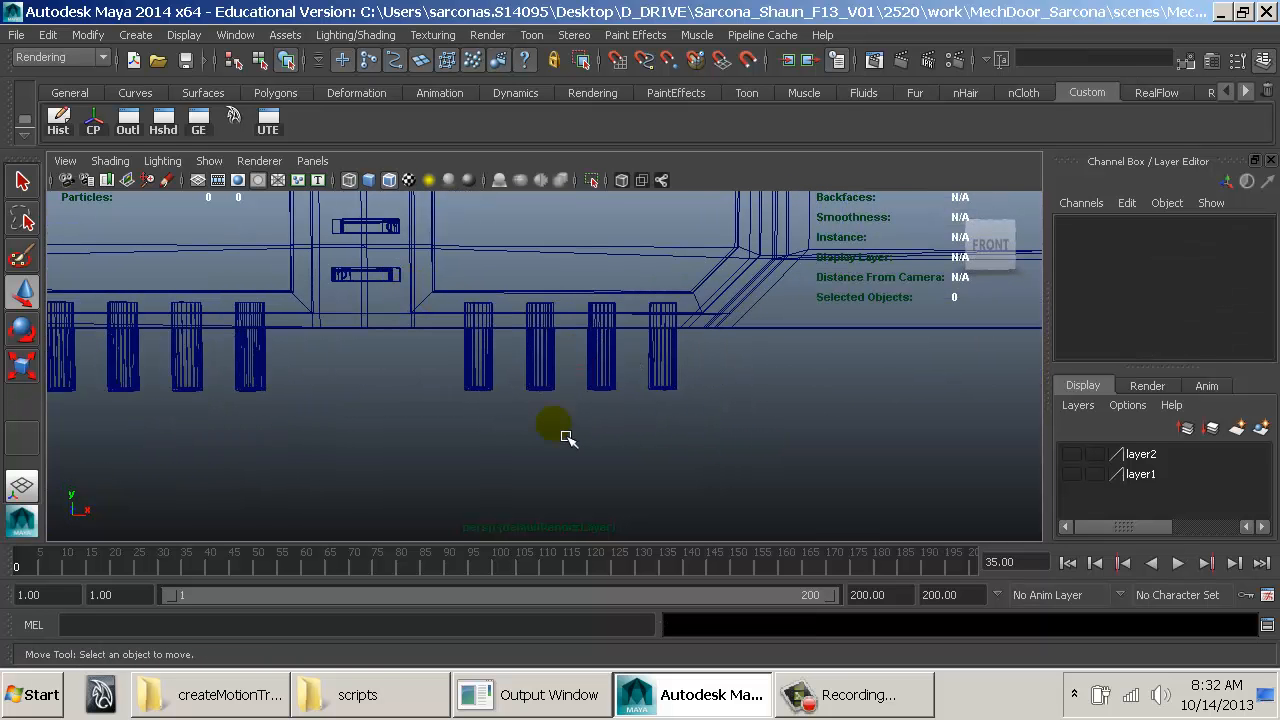
pyautogui.click(493, 382)
pyautogui.keyDown('shift'); pyautogui.moveTo(441, 375); pyautogui.dragTo(816, 411); pyautogui.keyUp('shift')
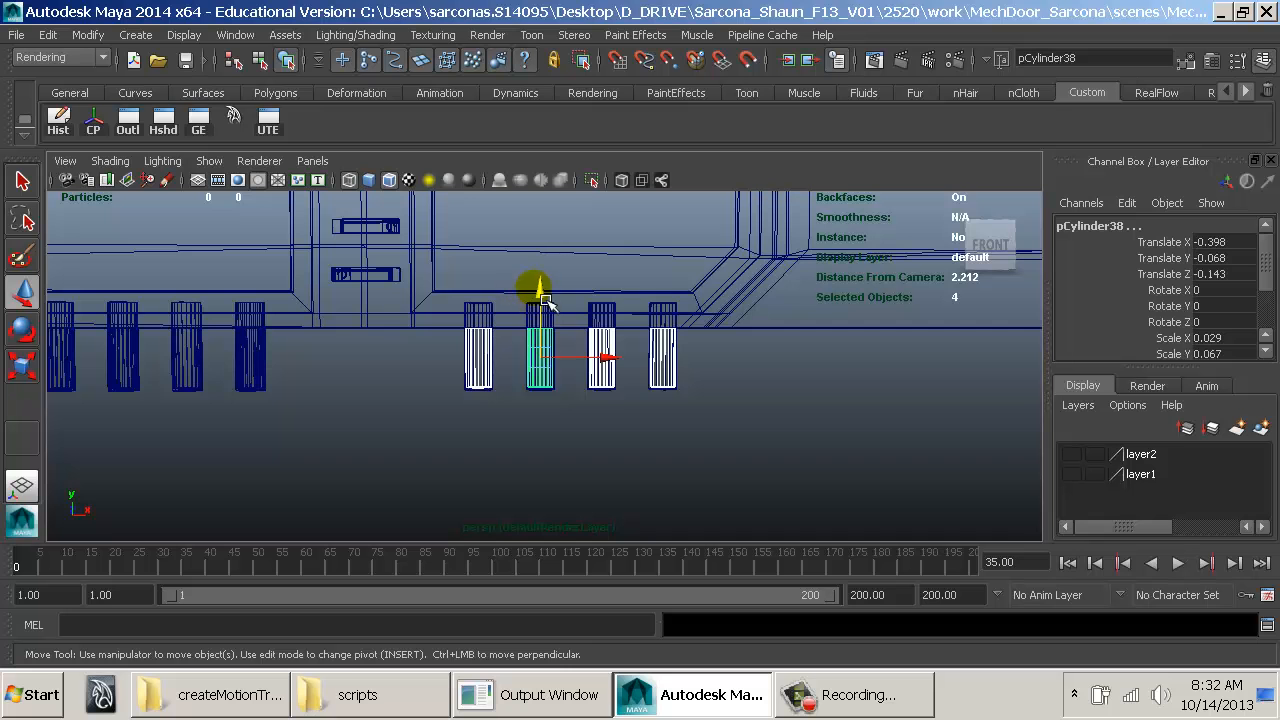
pyautogui.moveTo(545, 300); pyautogui.dragTo(565, 280)
pyautogui.hotkey('ctrl', 'z')
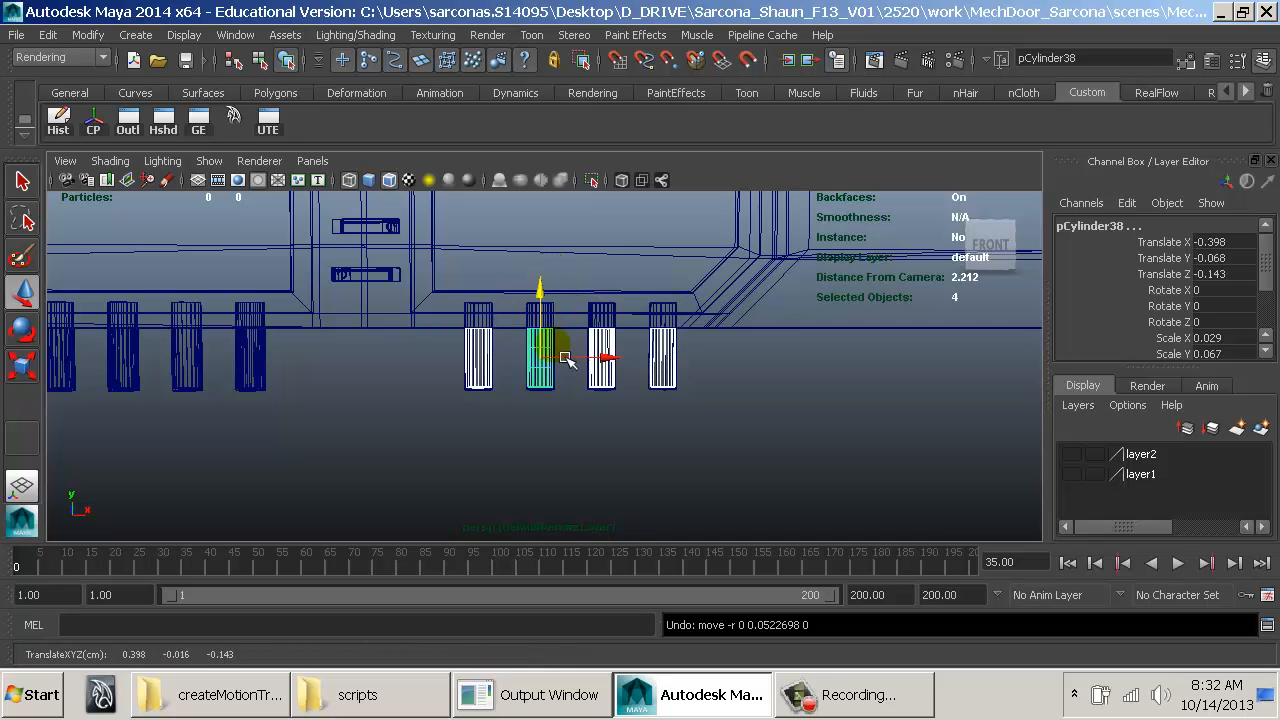
# Step: Select and frame the round lock at the centre of the door, and switch to shaded display
pyautogui.click(380, 384)
pyautogui.moveTo(754, 431); pyautogui.dragTo(795, 432)
pyautogui.click(765, 405)
pyautogui.keyDown('alt'); pyautogui.moveTo(811, 359); pyautogui.dragTo(850, 411, button='middle'); pyautogui.keyUp('alt')
pyautogui.keyDown('alt'); pyautogui.moveTo(850, 411); pyautogui.dragTo(752, 440); pyautogui.keyUp('alt')
pyautogui.keyDown('alt'); pyautogui.moveTo(748, 440); pyautogui.dragTo(723, 397, button='right'); pyautogui.keyUp('alt')
pyautogui.keyDown('alt'); pyautogui.moveTo(723, 397); pyautogui.dragTo(722, 419, button='middle'); pyautogui.keyUp('alt')
pyautogui.keyDown('alt'); pyautogui.moveTo(722, 419); pyautogui.dragTo(640, 343); pyautogui.keyUp('alt')
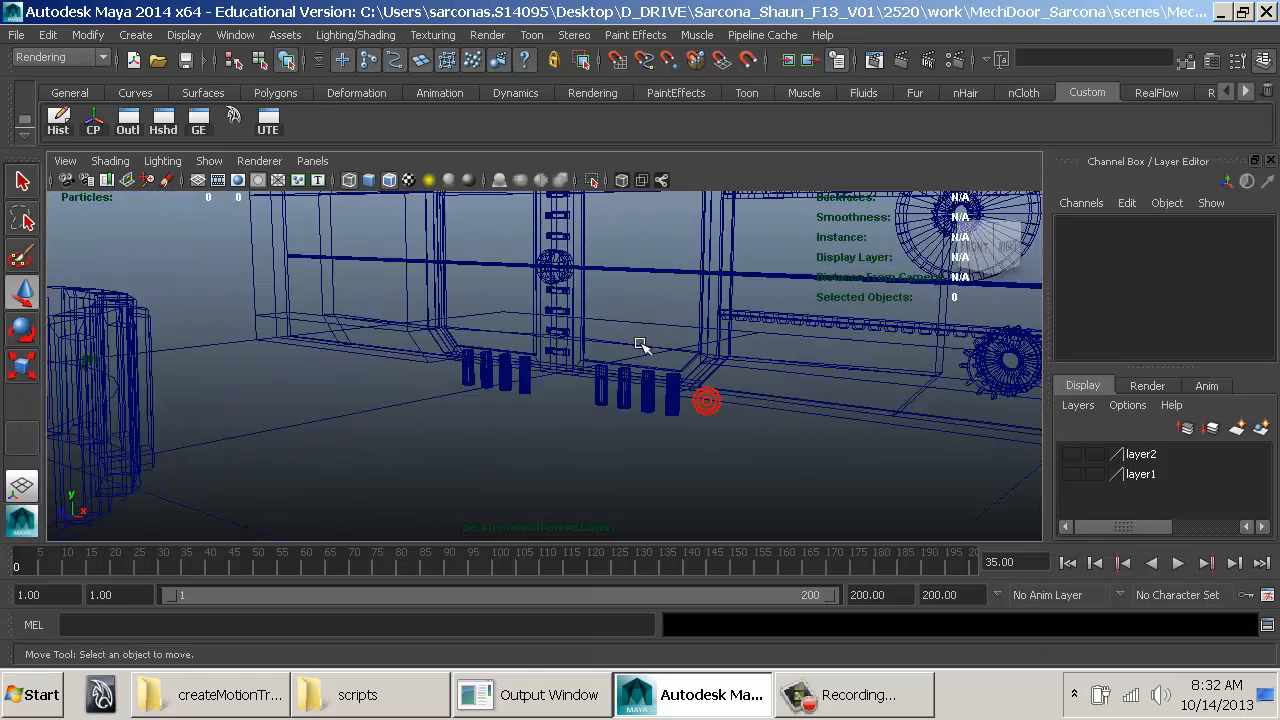
pyautogui.keyDown('alt'); pyautogui.moveTo(638, 341); pyautogui.dragTo(628, 364, button='middle'); pyautogui.keyUp('alt')
pyautogui.keyDown('alt'); pyautogui.moveTo(630, 366); pyautogui.dragTo(537, 286); pyautogui.keyUp('alt')
pyautogui.click(522, 296)
pyautogui.press('f')
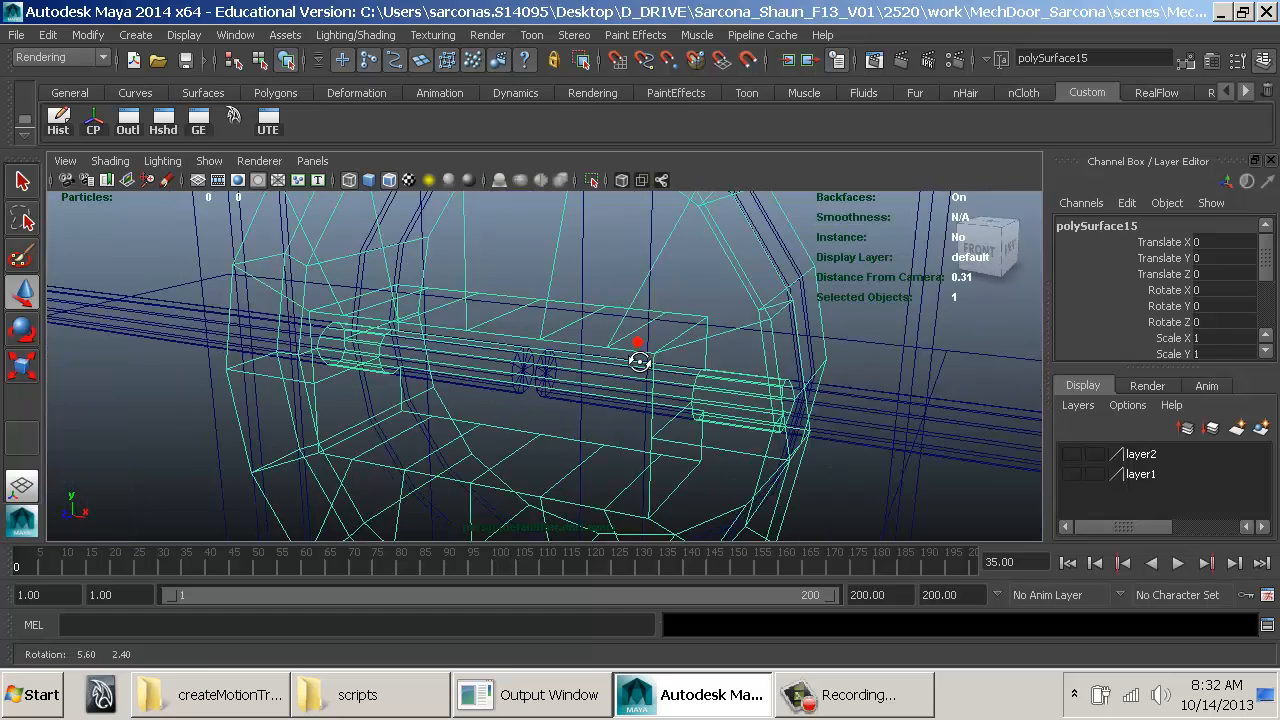
pyautogui.press('5')
# Step: Select the horizontal rods and the round lock to inspect them, and center the lock's pivot
pyautogui.click(776, 429)
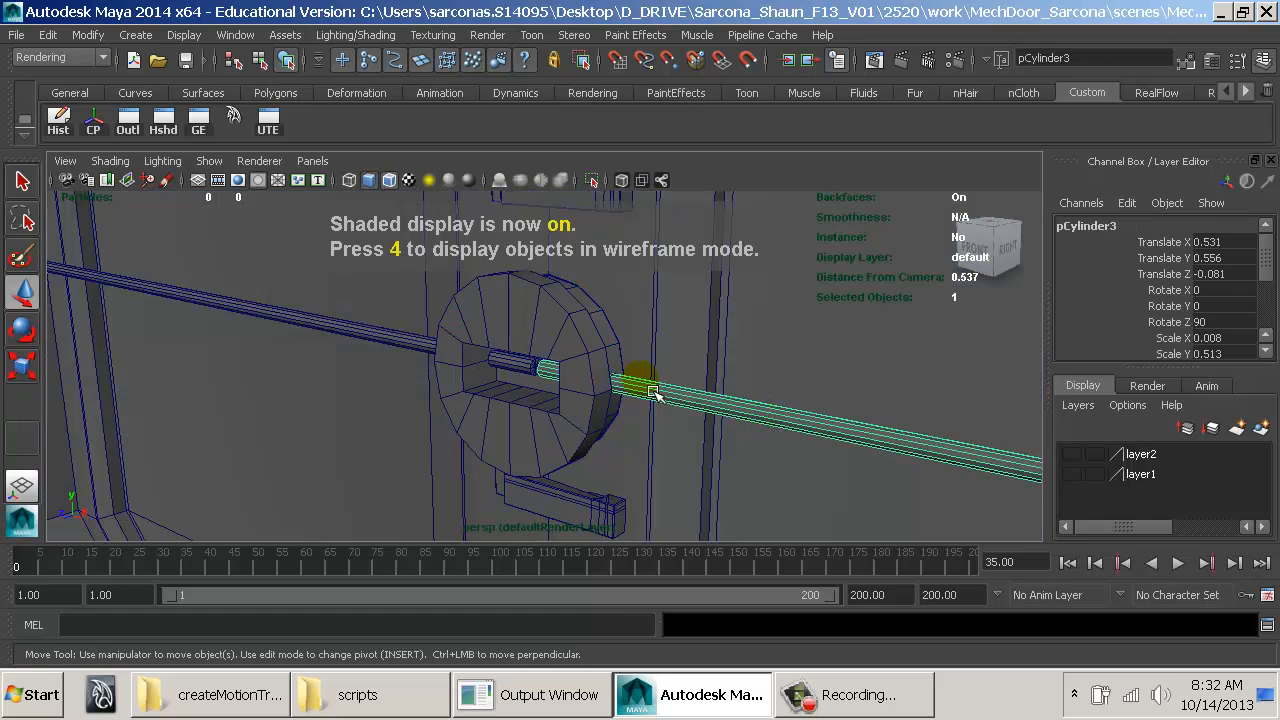
pyautogui.keyDown('shift'); pyautogui.click(393, 339); pyautogui.keyUp('shift')
pyautogui.click(557, 328)
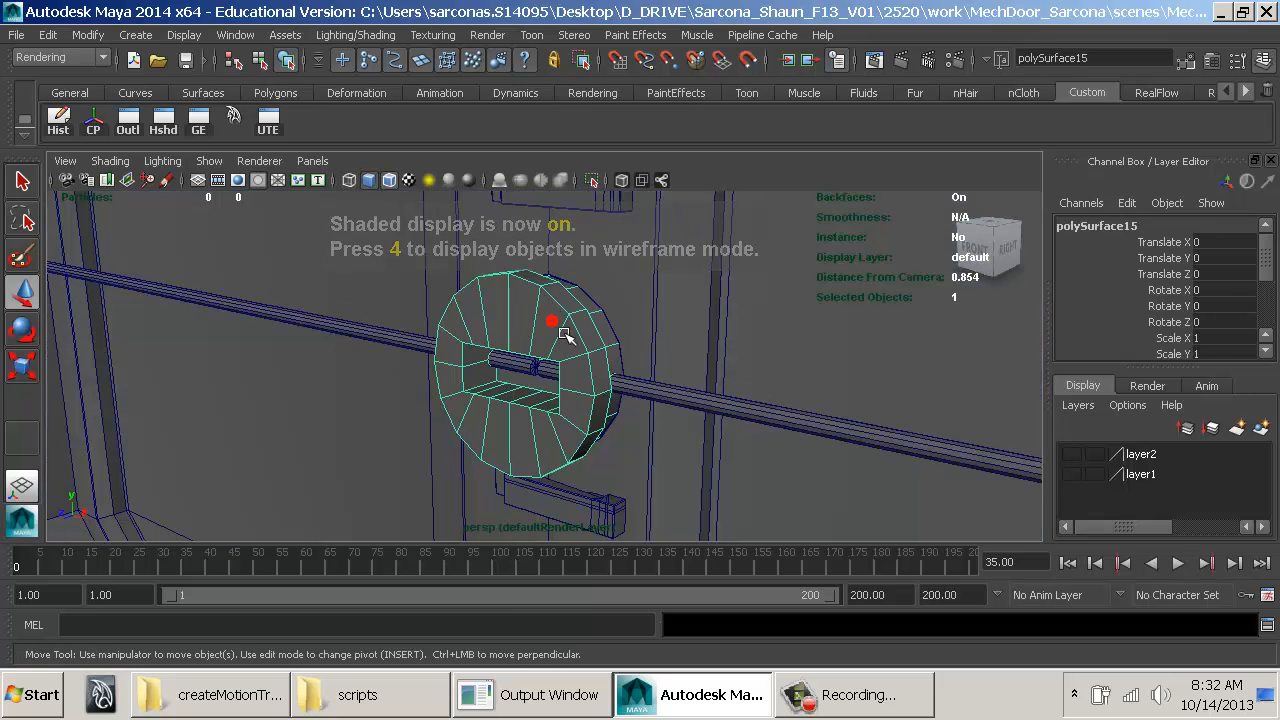
pyautogui.press('e')
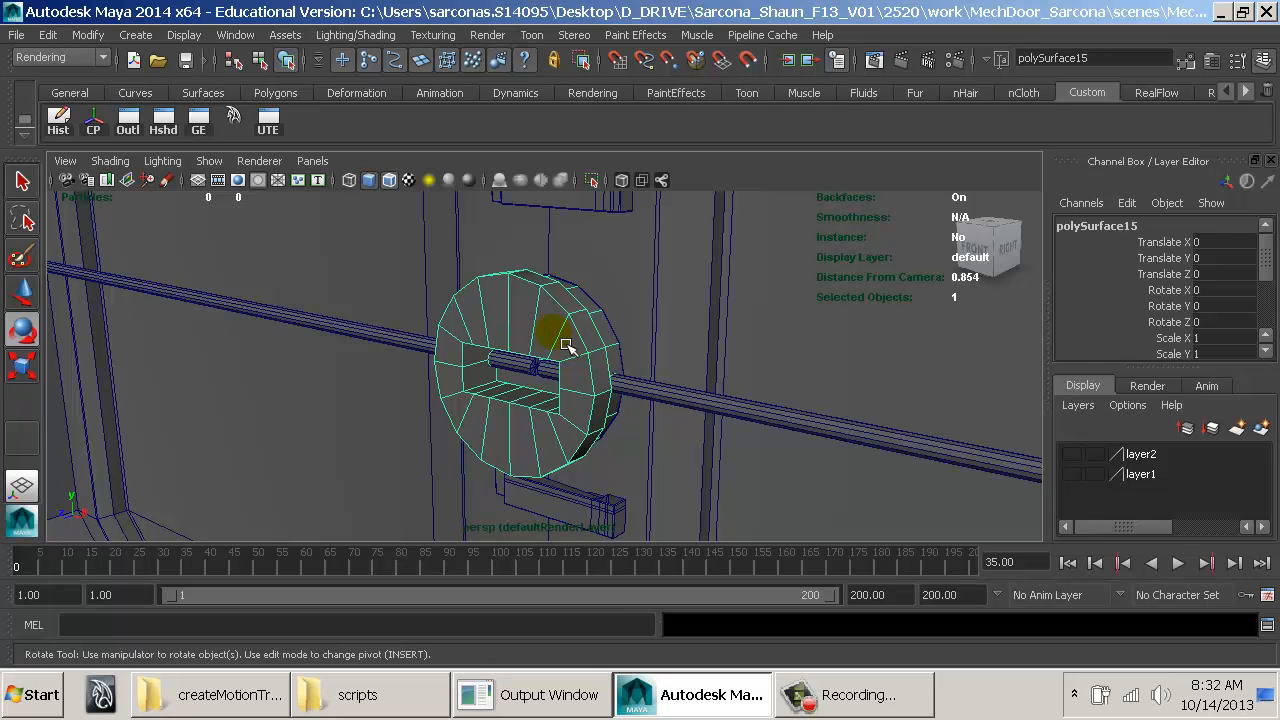
pyautogui.click(93, 121)
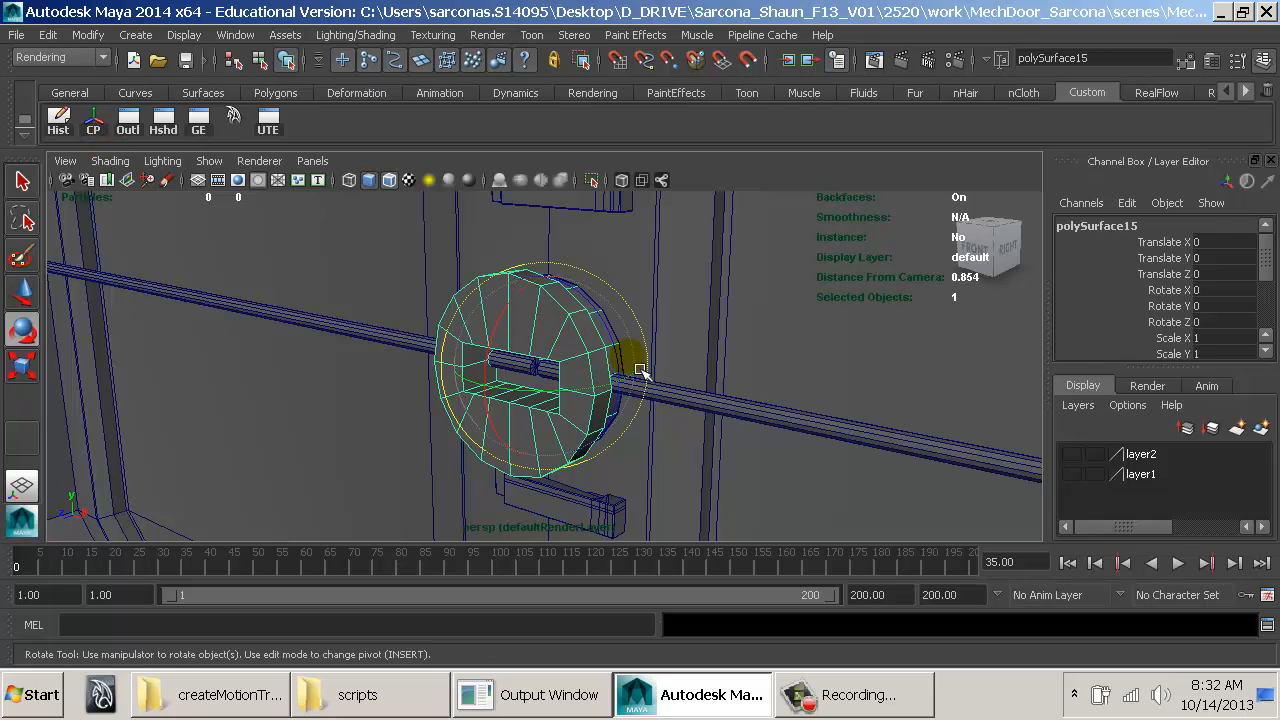
# Step: Try sliding both horizontal rods outward along X away from the round lock, the right one to about 1.43
pyautogui.click(734, 399)
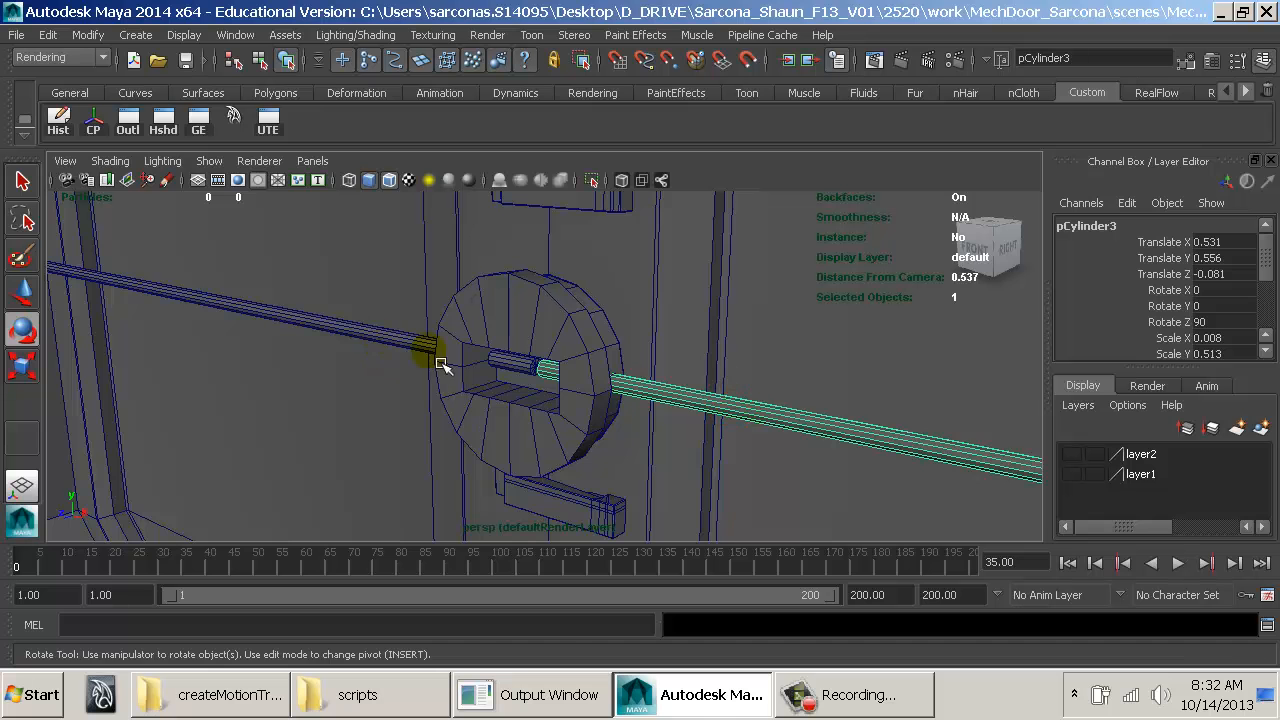
pyautogui.scroll(-8, 629, 380)
pyautogui.press('w')
pyautogui.moveTo(912, 452); pyautogui.dragTo(942, 457)
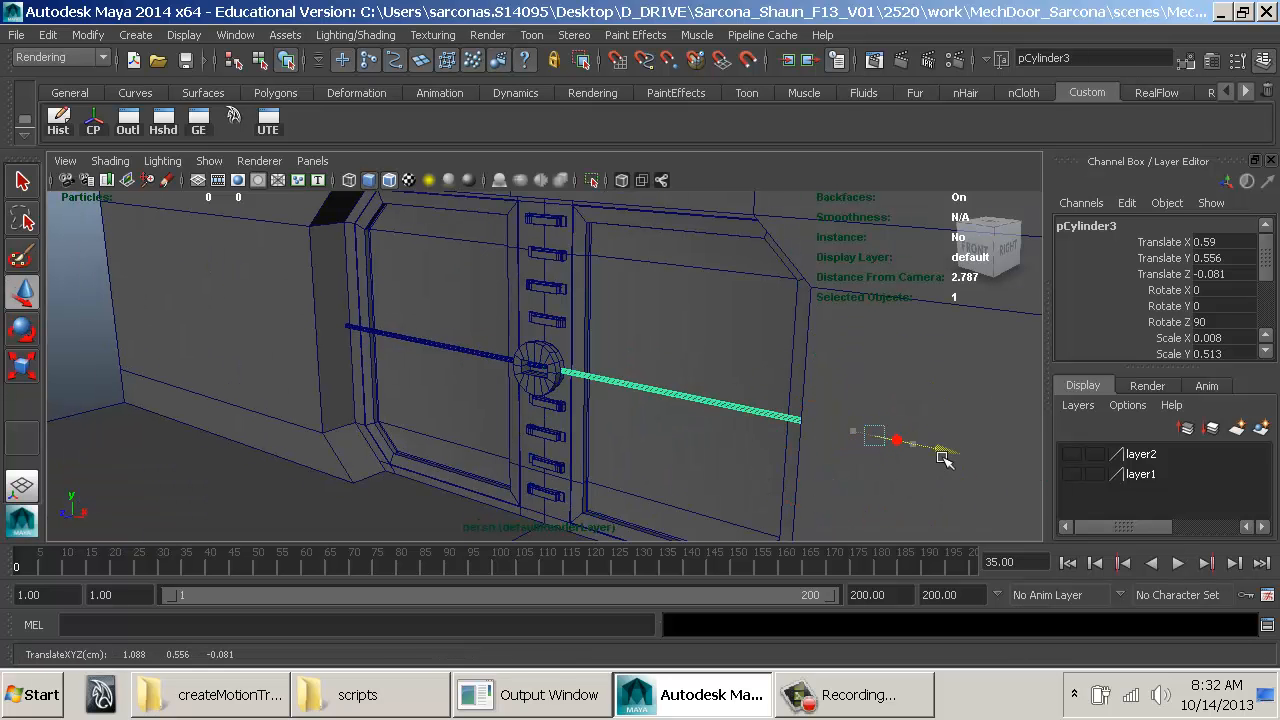
pyautogui.click(472, 356)
pyautogui.moveTo(381, 333); pyautogui.dragTo(206, 296)
pyautogui.click(665, 397)
pyautogui.moveTo(943, 457); pyautogui.dragTo(1092, 492)
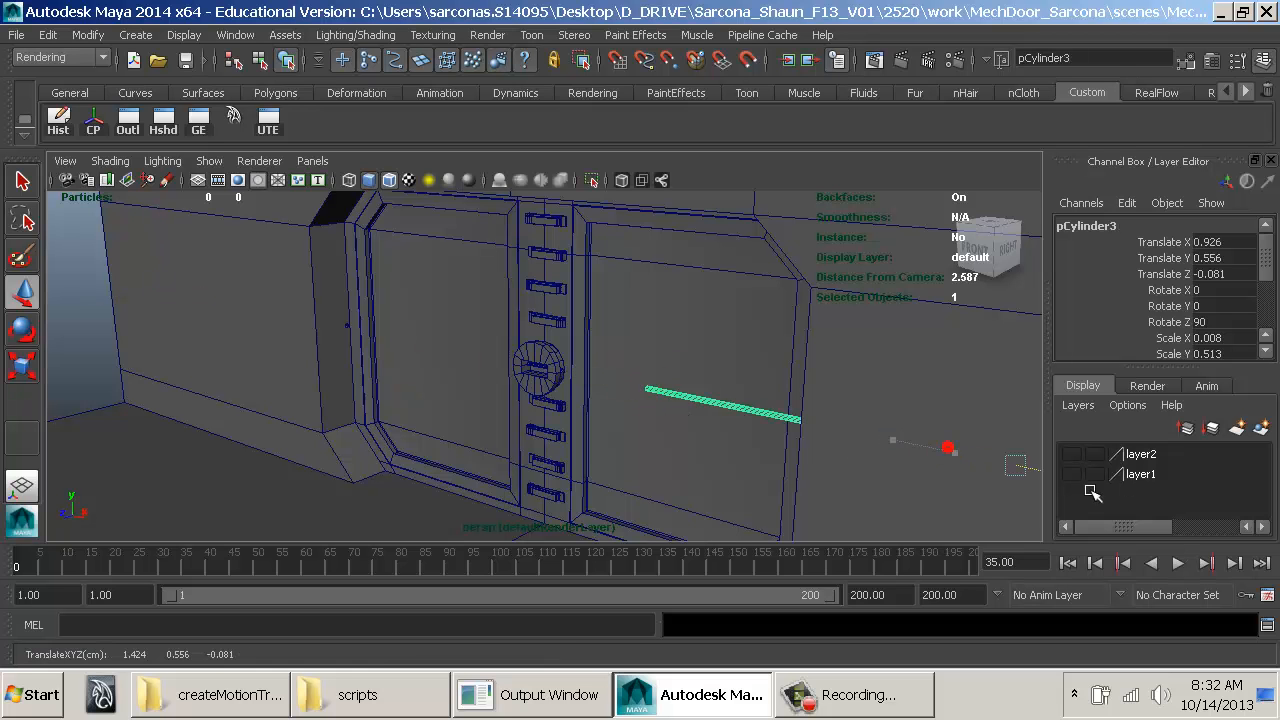
pyautogui.moveTo(1275, 524); pyautogui.dragTo(1279, 525)
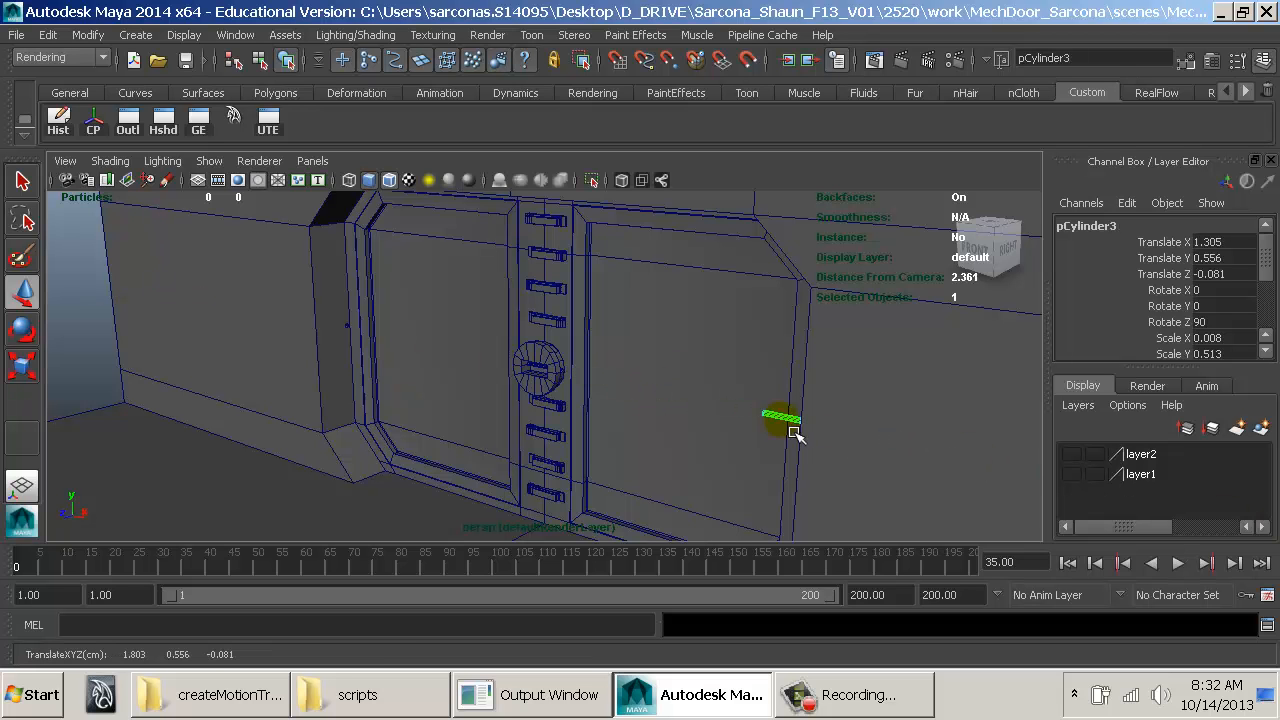
# Step: Try rotating the round lock about -96 degrees on Z and moving it to -0.035 along Z
pyautogui.click(563, 370)
pyautogui.press('f')
pyautogui.press('e')
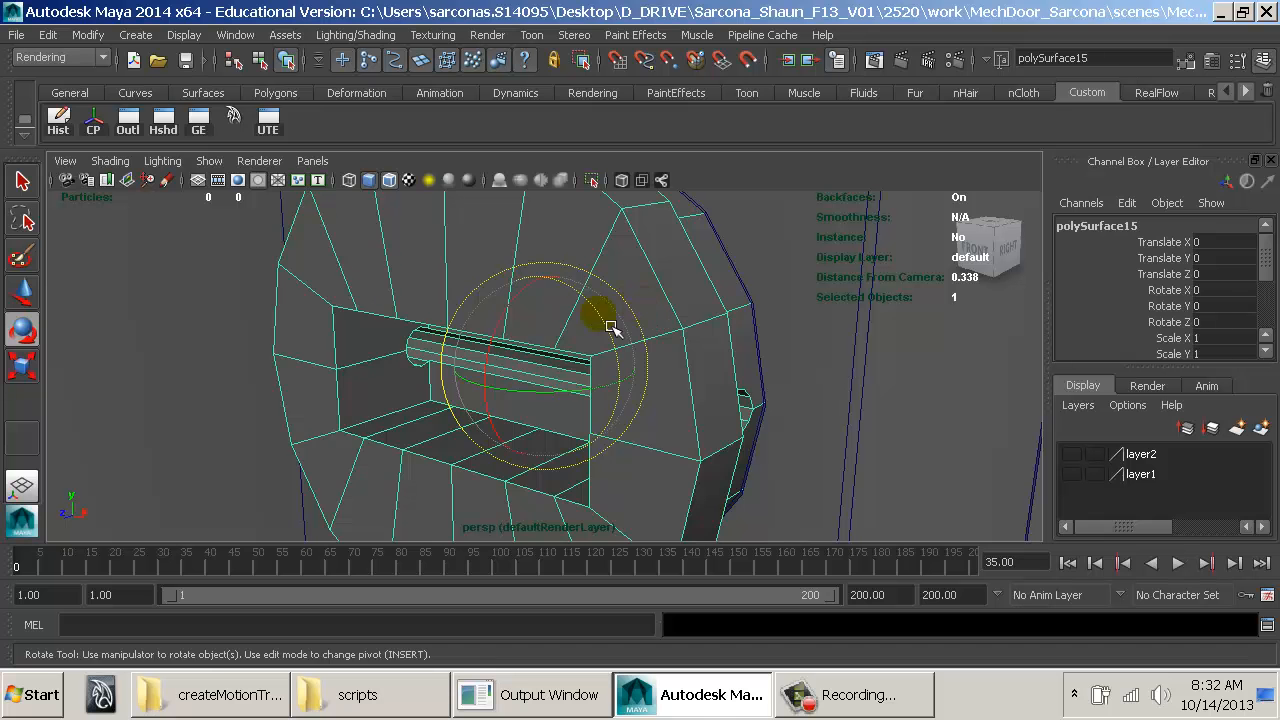
pyautogui.moveTo(612, 327); pyautogui.dragTo(606, 451)
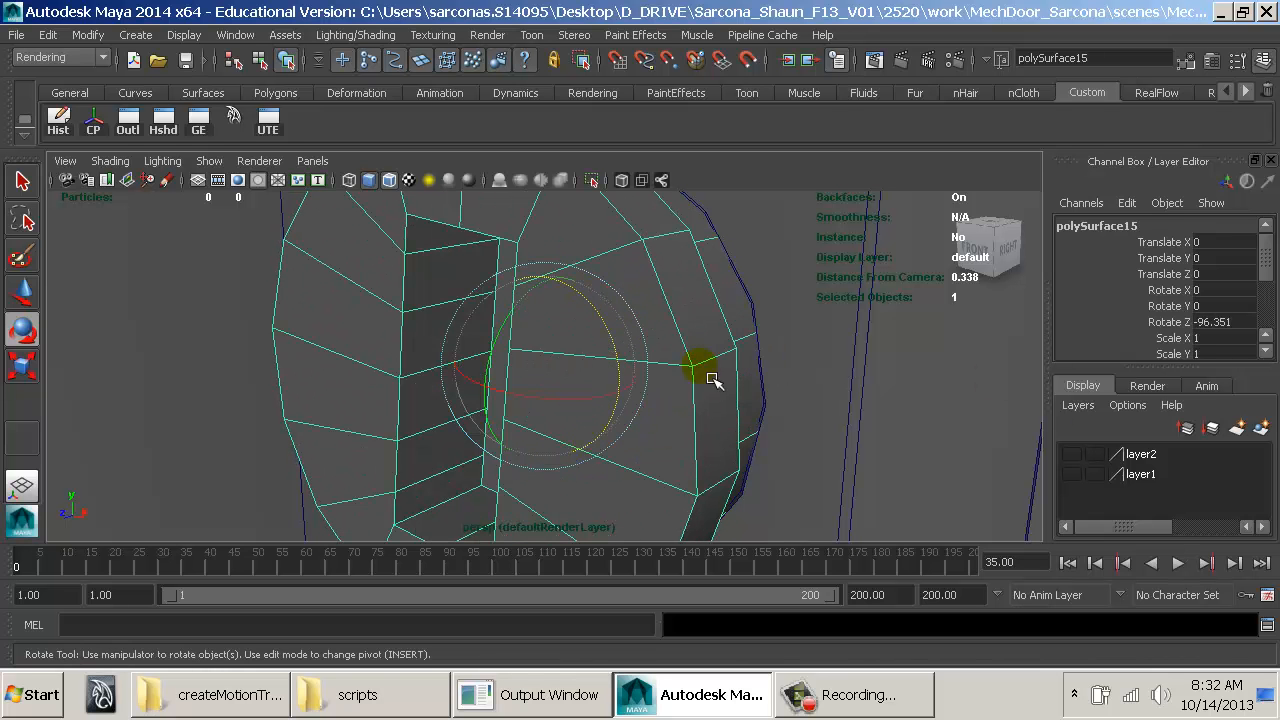
pyautogui.press('w')
pyautogui.moveTo(540, 378); pyautogui.dragTo(588, 378)
pyautogui.keyDown('alt'); pyautogui.moveTo(600, 379); pyautogui.dragTo(854, 394); pyautogui.keyUp('alt')
pyautogui.keyDown('alt'); pyautogui.moveTo(854, 394); pyautogui.dragTo(578, 356, button='right'); pyautogui.keyUp('alt')
pyautogui.keyDown('alt'); pyautogui.moveTo(690, 356); pyautogui.dragTo(653, 363); pyautogui.keyUp('alt')
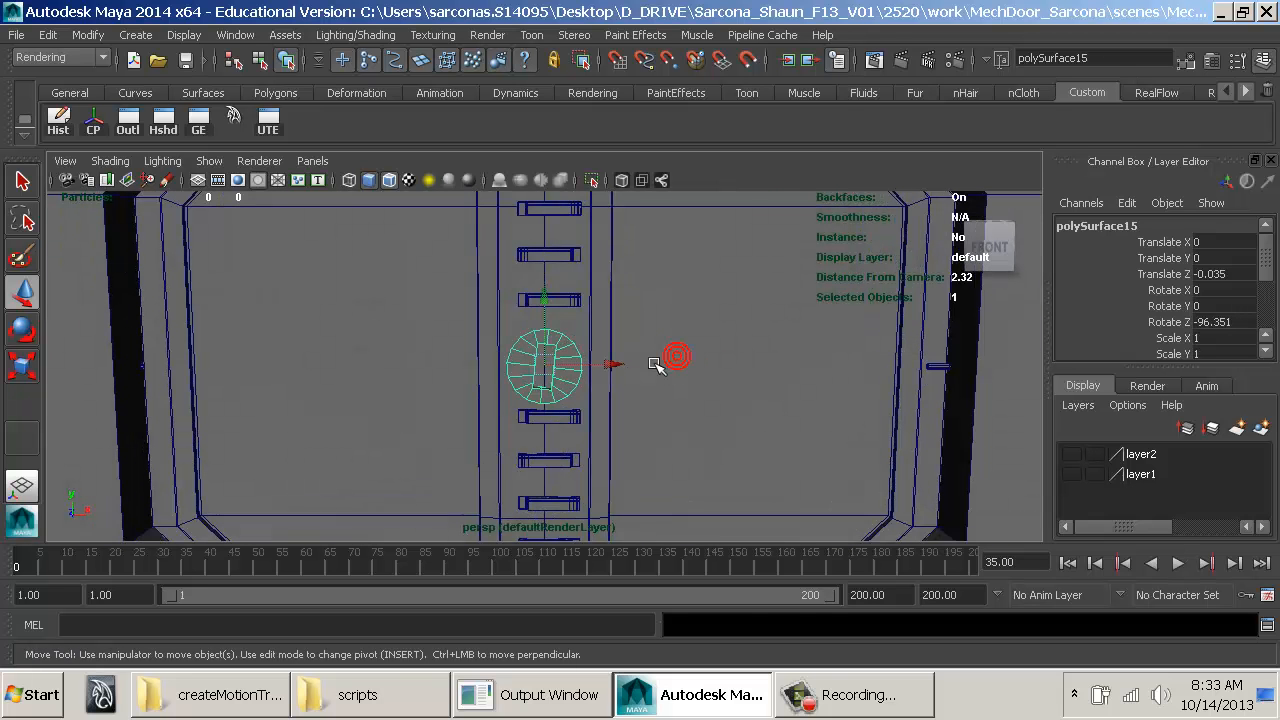
# Step: Undo the round lock's move and rotation and the outward slides of the rods
pyautogui.hotkey('ctrl', 'z')
pyautogui.hotkey('ctrl', 'z')
pyautogui.hotkey('ctrl', 'z')
pyautogui.hotkey('ctrl', 'z')
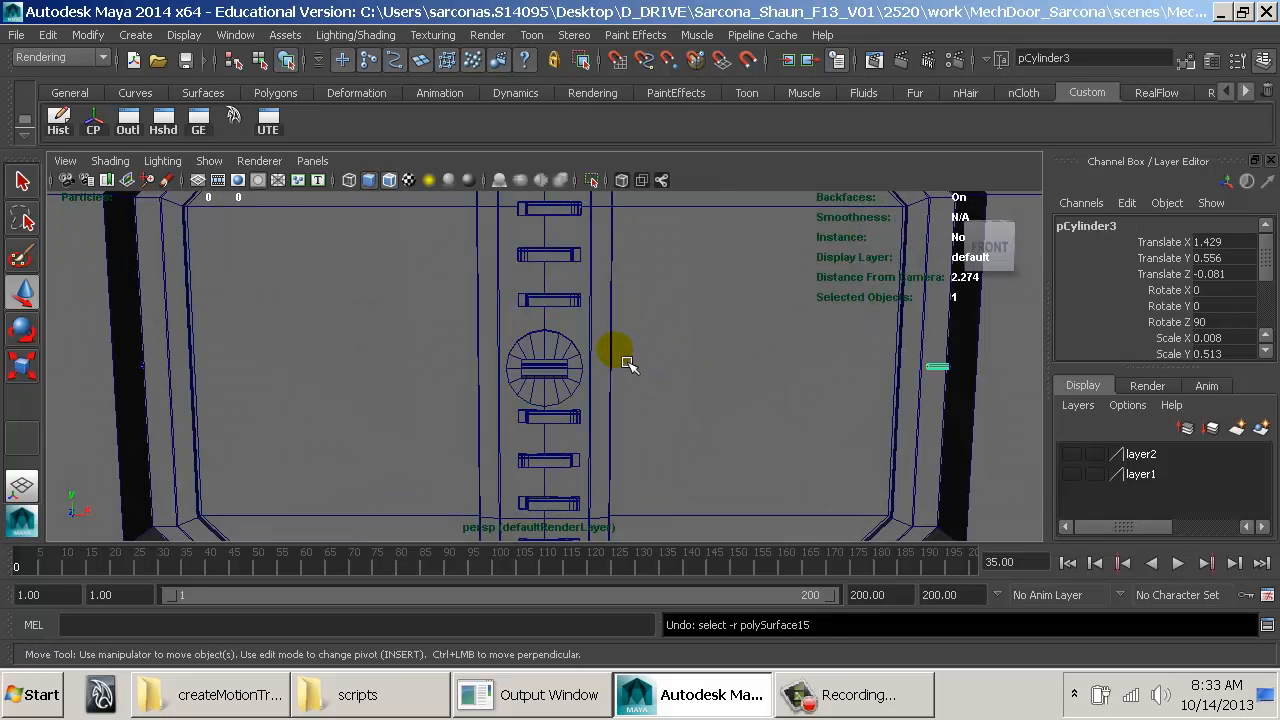
pyautogui.click(638, 364)
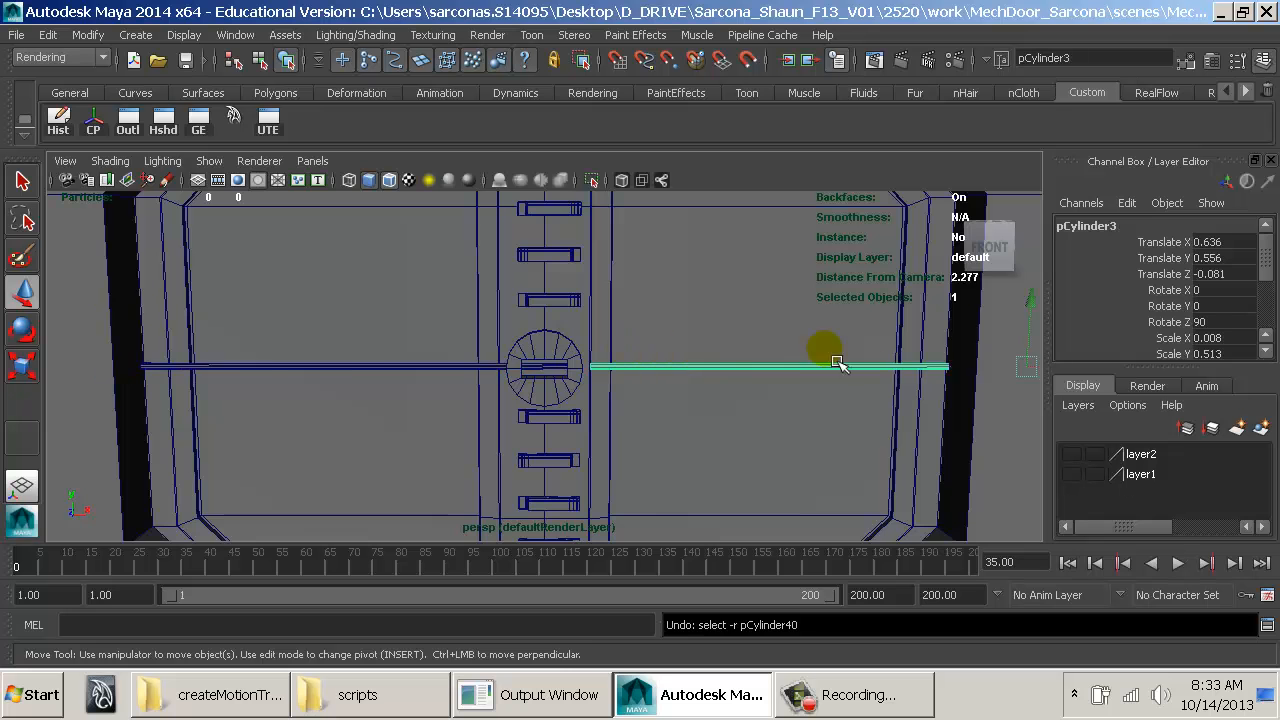
# Step: Clear the selection and examine the whole door wall from the front and from the back
pyautogui.keyDown('alt'); pyautogui.moveTo(829, 357); pyautogui.dragTo(651, 357, button='right'); pyautogui.keyUp('alt')
pyautogui.keyDown('alt'); pyautogui.moveTo(651, 357); pyautogui.dragTo(370, 308); pyautogui.keyUp('alt')
pyautogui.click(574, 206)
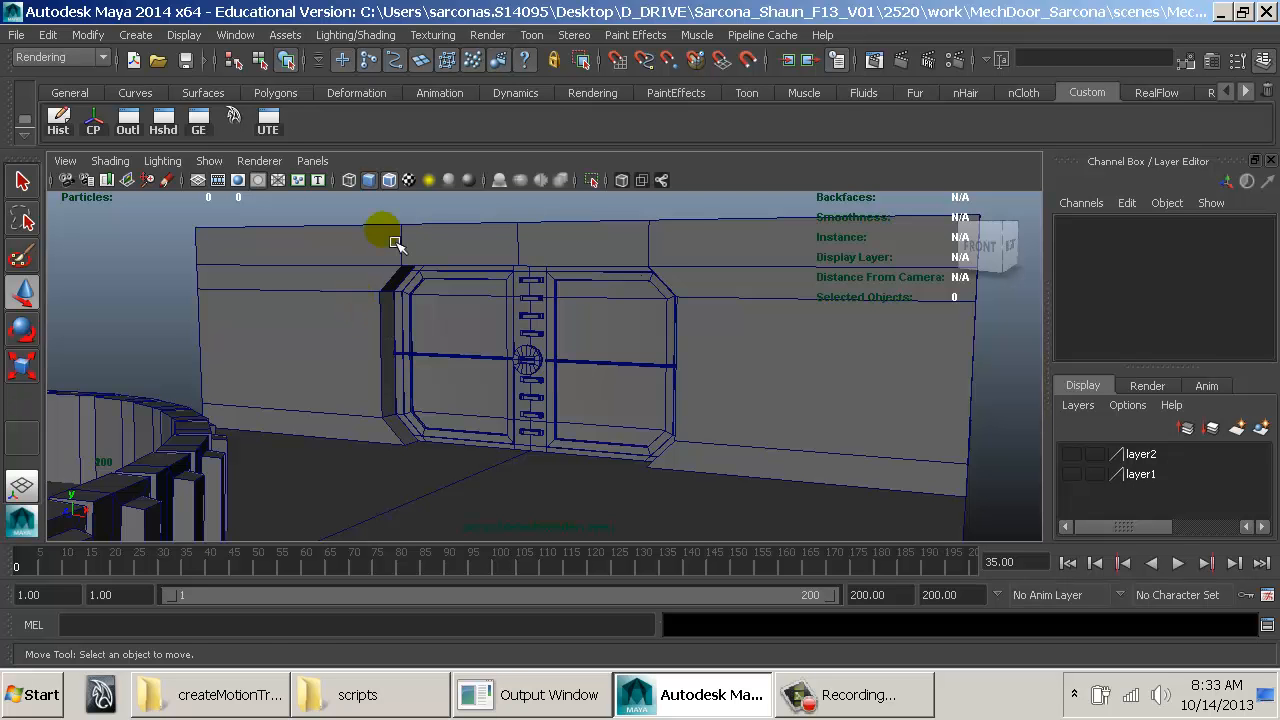
pyautogui.keyDown('alt'); pyautogui.moveTo(229, 277); pyautogui.dragTo(288, 309); pyautogui.keyUp('alt')
pyautogui.keyDown('alt'); pyautogui.moveTo(412, 296); pyautogui.dragTo(420, 266); pyautogui.keyUp('alt')
pyautogui.keyDown('alt'); pyautogui.moveTo(363, 300); pyautogui.dragTo(725, 452); pyautogui.keyUp('alt')
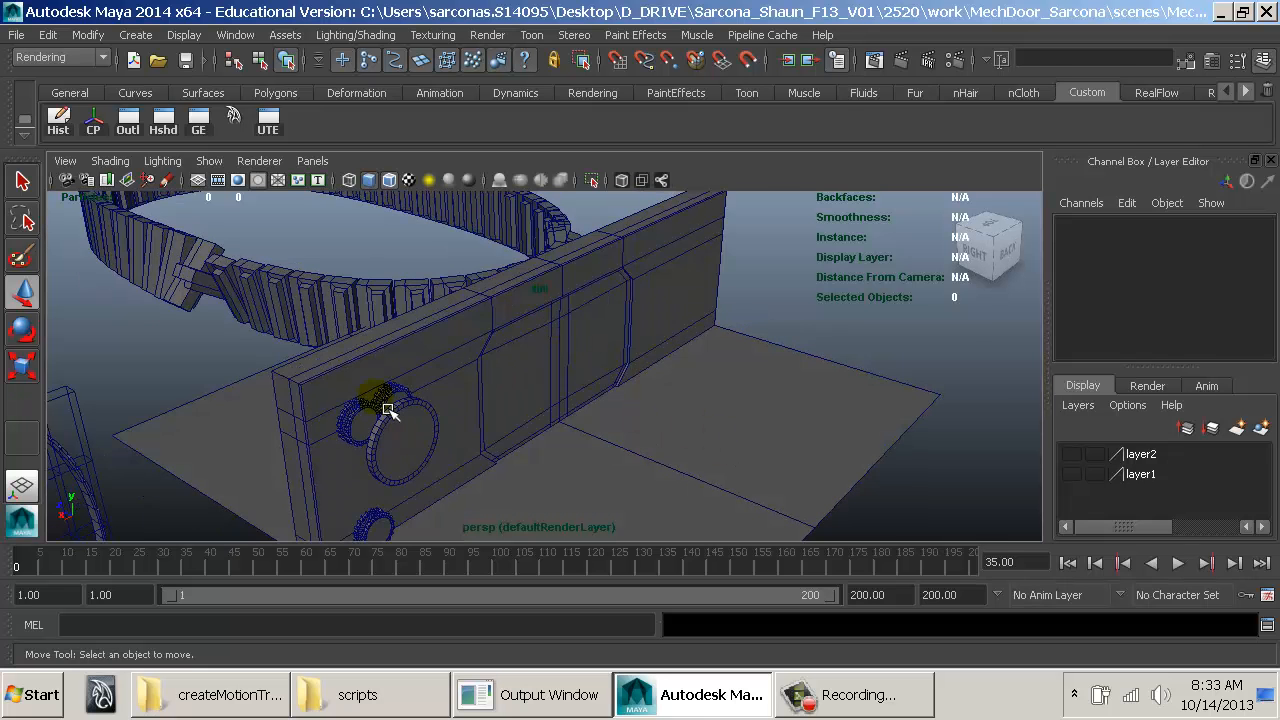
pyautogui.keyDown('alt'); pyautogui.moveTo(389, 410); pyautogui.dragTo(374, 367); pyautogui.keyUp('alt')
# Step: Create a polygon cube through the doorway at Y 0.553, scaled to about 2.33 in X, 1.24 in Y and 7.21 in Z
pyautogui.click(145, 36)
pyautogui.moveTo(240, 85)
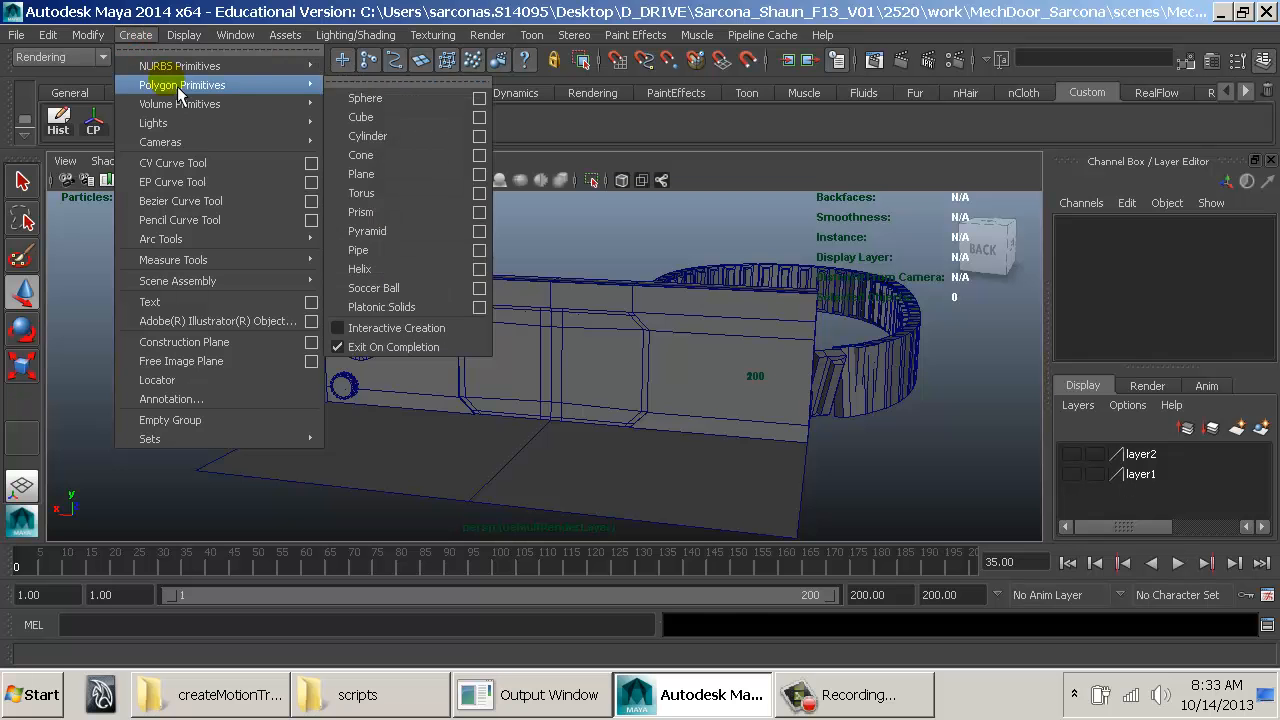
pyautogui.click(383, 128)
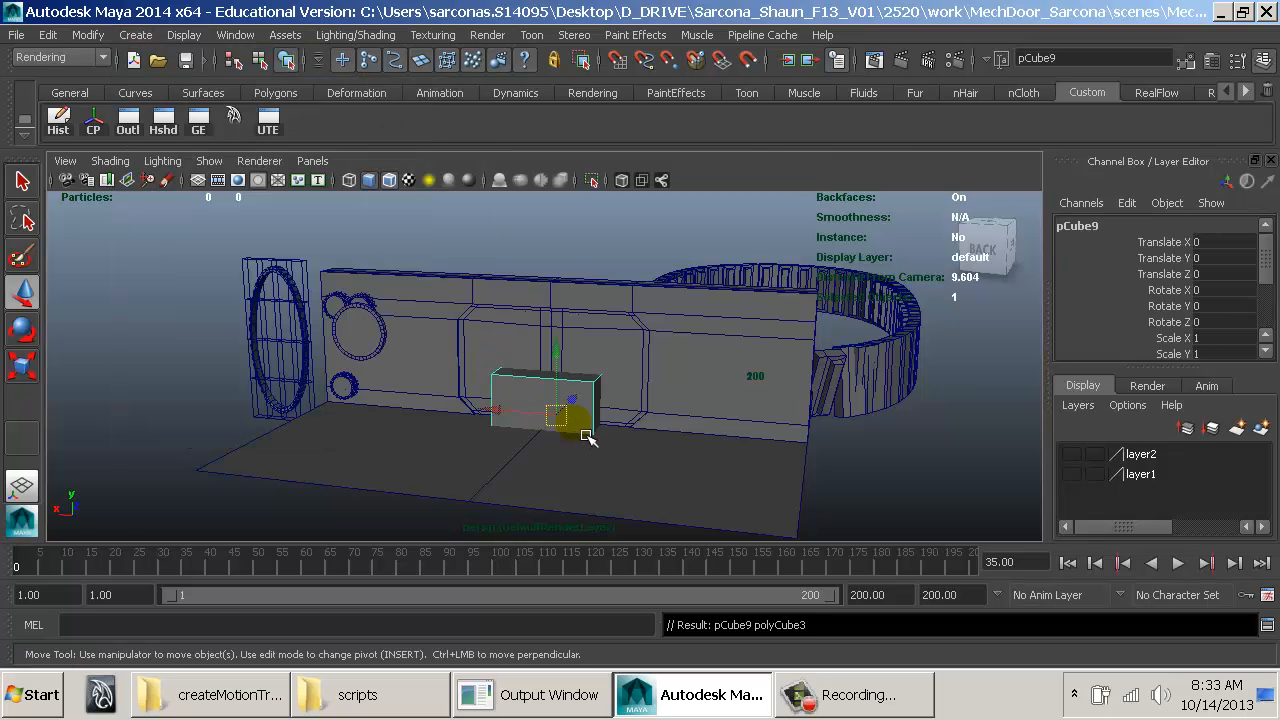
pyautogui.keyDown('alt'); pyautogui.moveTo(587, 437); pyautogui.dragTo(529, 447); pyautogui.keyUp('alt')
pyautogui.moveTo(569, 392); pyautogui.dragTo(745, 338)
pyautogui.press('r')
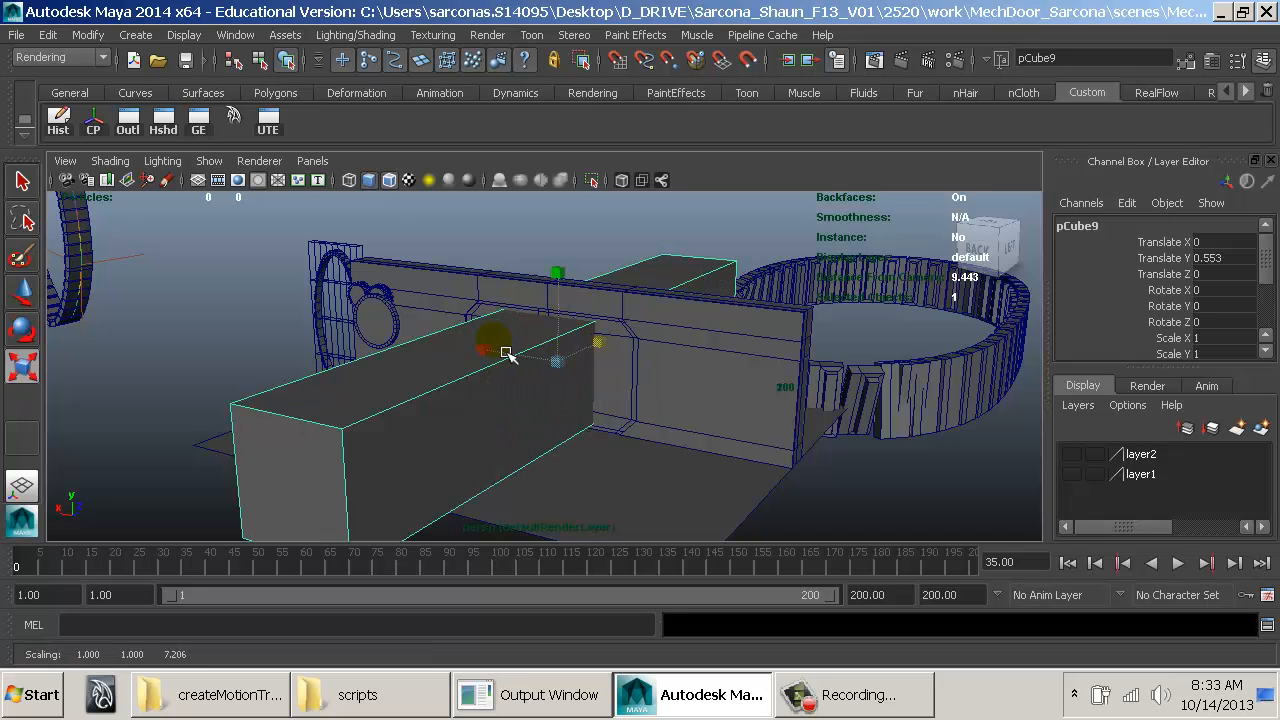
pyautogui.moveTo(506, 353); pyautogui.dragTo(398, 362)
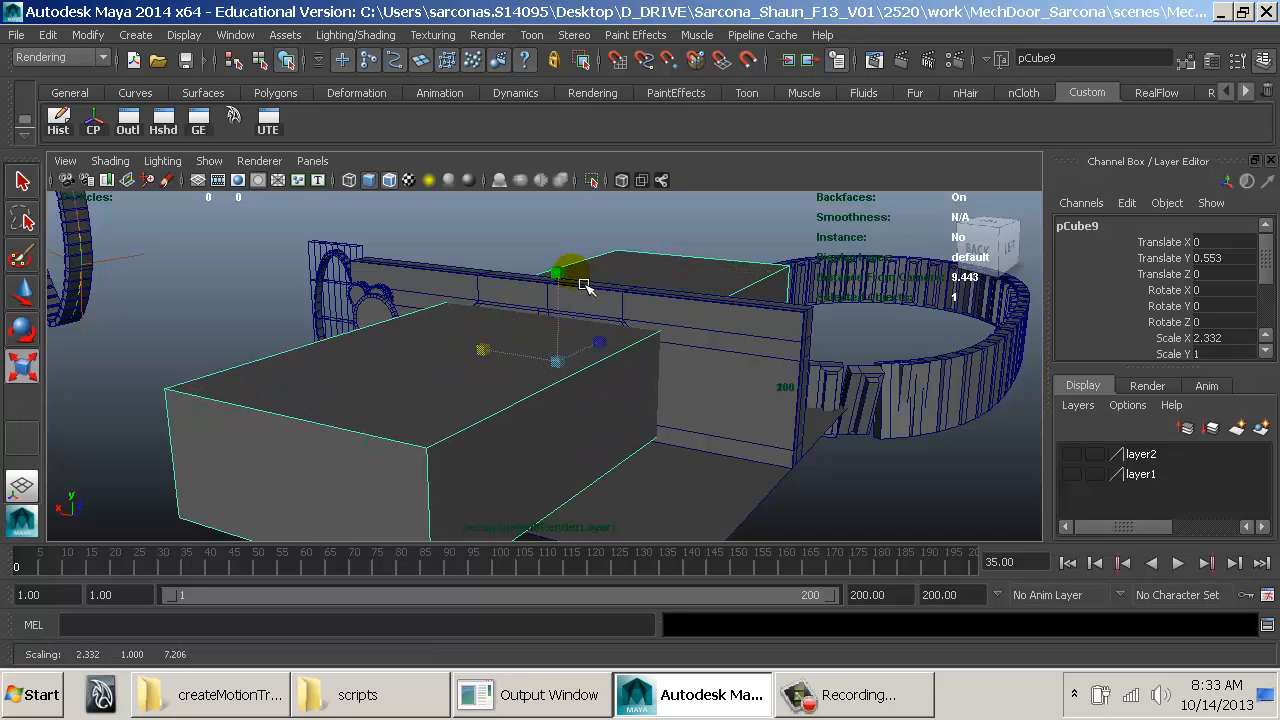
pyautogui.moveTo(585, 287); pyautogui.dragTo(356, 309)
# Step: Examine the stretched cube as a passage through the doorway from the front, back and side, and delete it
pyautogui.keyDown('alt'); pyautogui.moveTo(356, 309); pyautogui.dragTo(756, 365, button='right'); pyautogui.keyUp('alt')
pyautogui.keyDown('alt'); pyautogui.moveTo(628, 374); pyautogui.dragTo(617, 367); pyautogui.keyUp('alt')
pyautogui.keyDown('alt'); pyautogui.moveTo(757, 367); pyautogui.dragTo(729, 406, button='middle'); pyautogui.keyUp('alt')
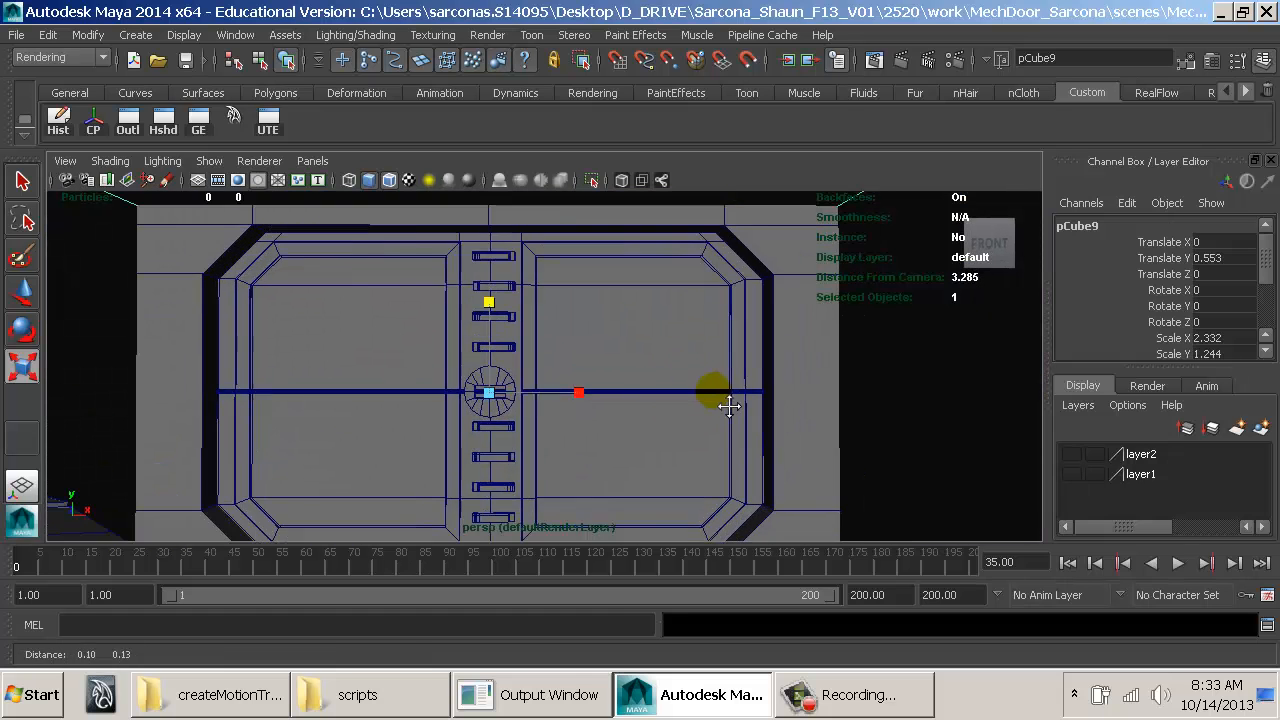
pyautogui.moveTo(729, 406)
pyautogui.keyDown('alt'); pyautogui.mouseDown()
pyautogui.moveTo(717, 409)
pyautogui.moveTo(743, 398)
pyautogui.mouseUp(); pyautogui.keyUp('alt')
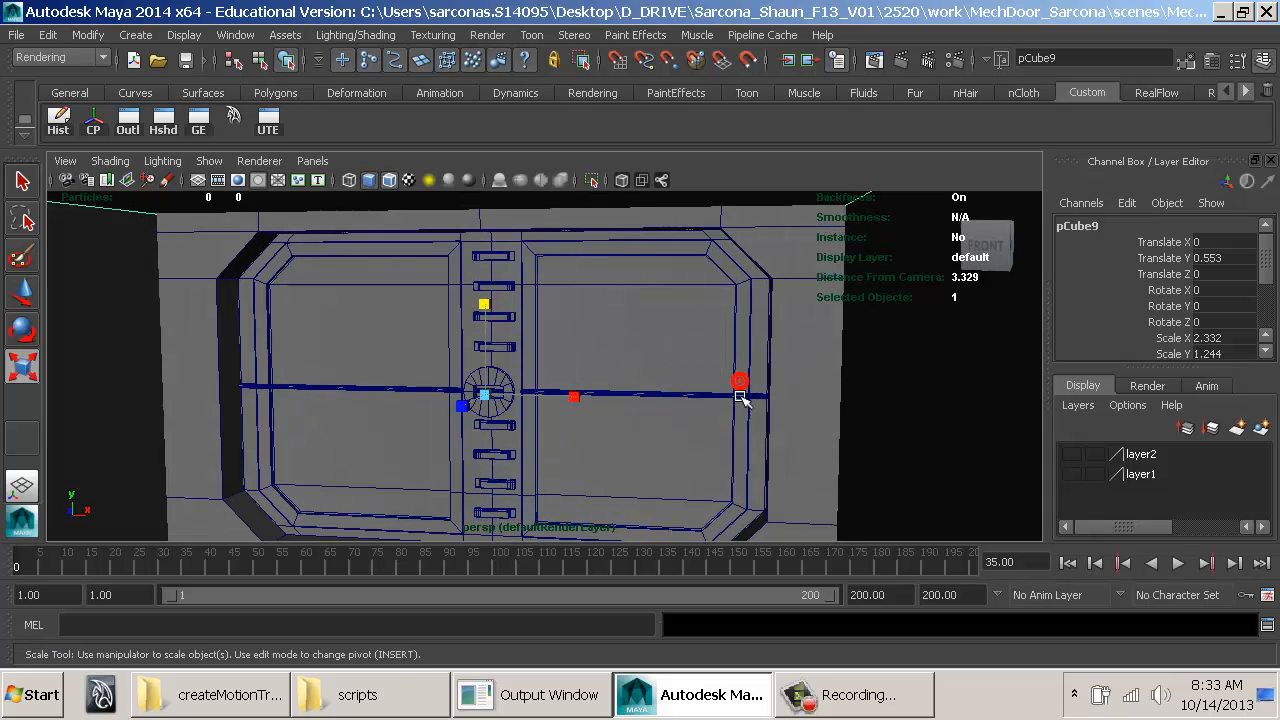
pyautogui.keyDown('alt'); pyautogui.moveTo(740, 397); pyautogui.dragTo(545, 432, button='right'); pyautogui.keyUp('alt')
pyautogui.keyDown('alt'); pyautogui.moveTo(790, 384); pyautogui.dragTo(706, 418); pyautogui.keyUp('alt')
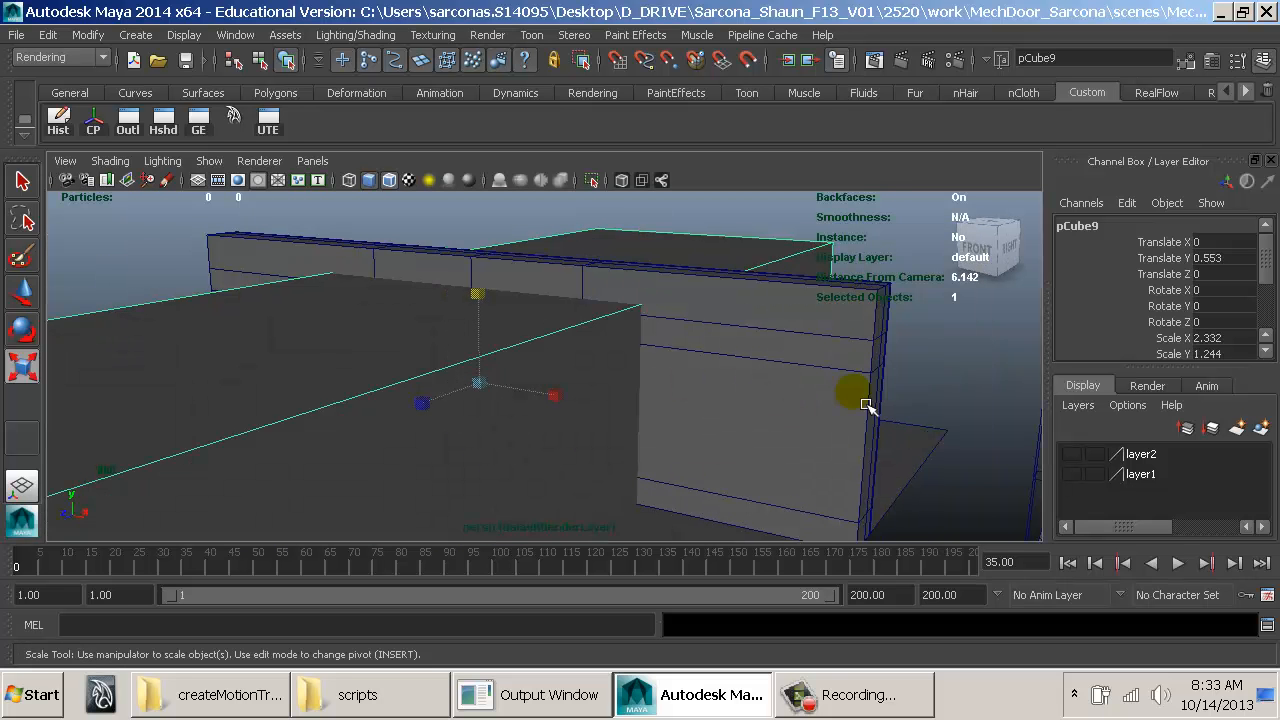
pyautogui.keyDown('alt'); pyautogui.moveTo(821, 466); pyautogui.dragTo(488, 474); pyautogui.keyUp('alt')
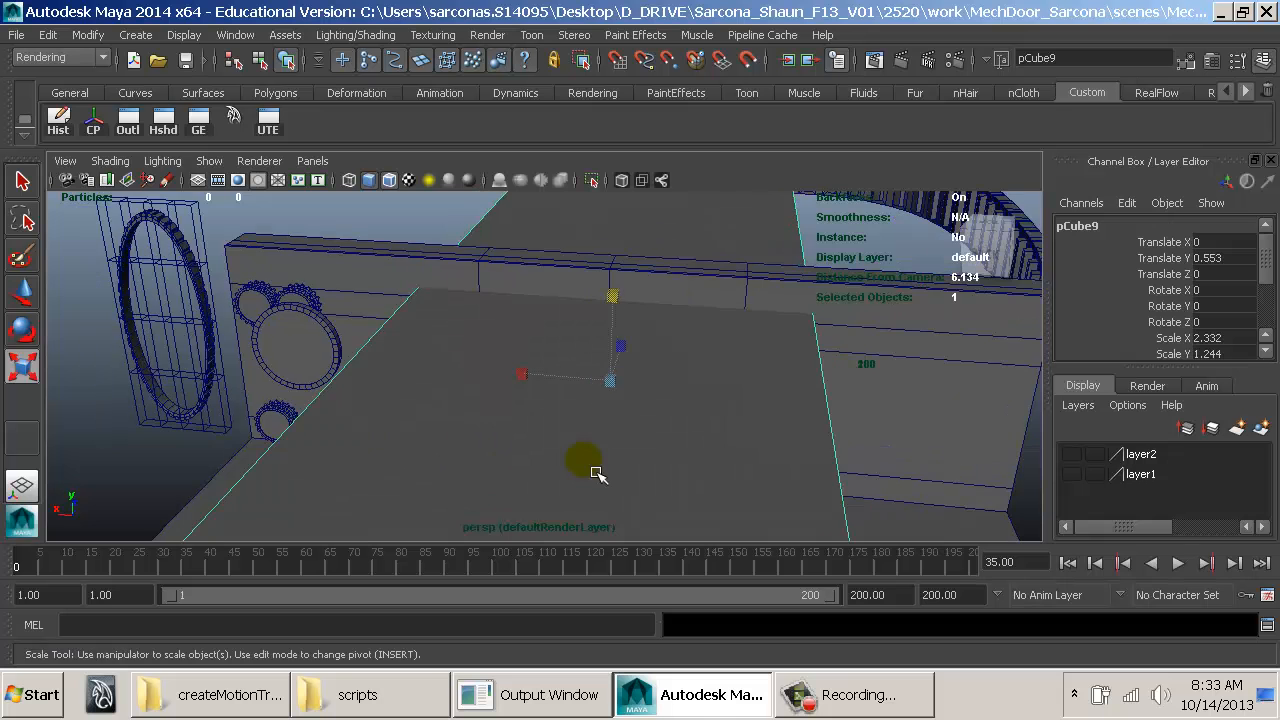
pyautogui.keyDown('alt'); pyautogui.moveTo(597, 474); pyautogui.dragTo(692, 432); pyautogui.keyUp('alt')
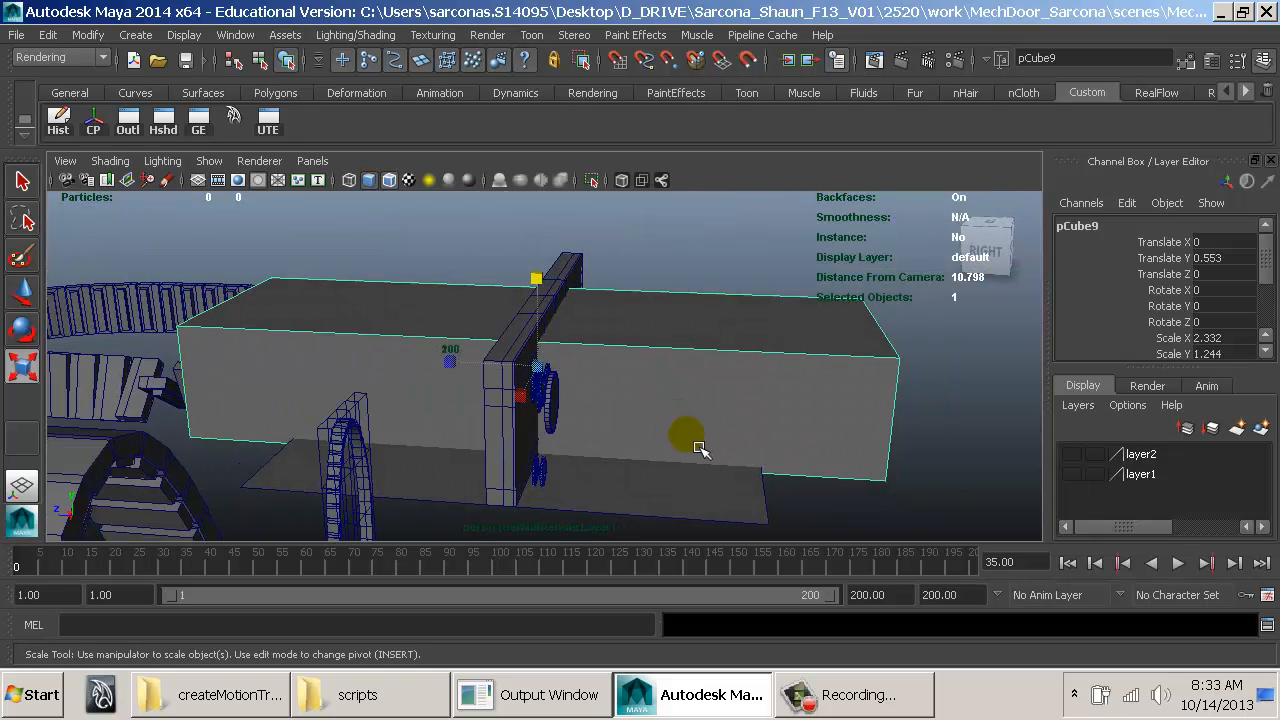
pyautogui.press('Delete')
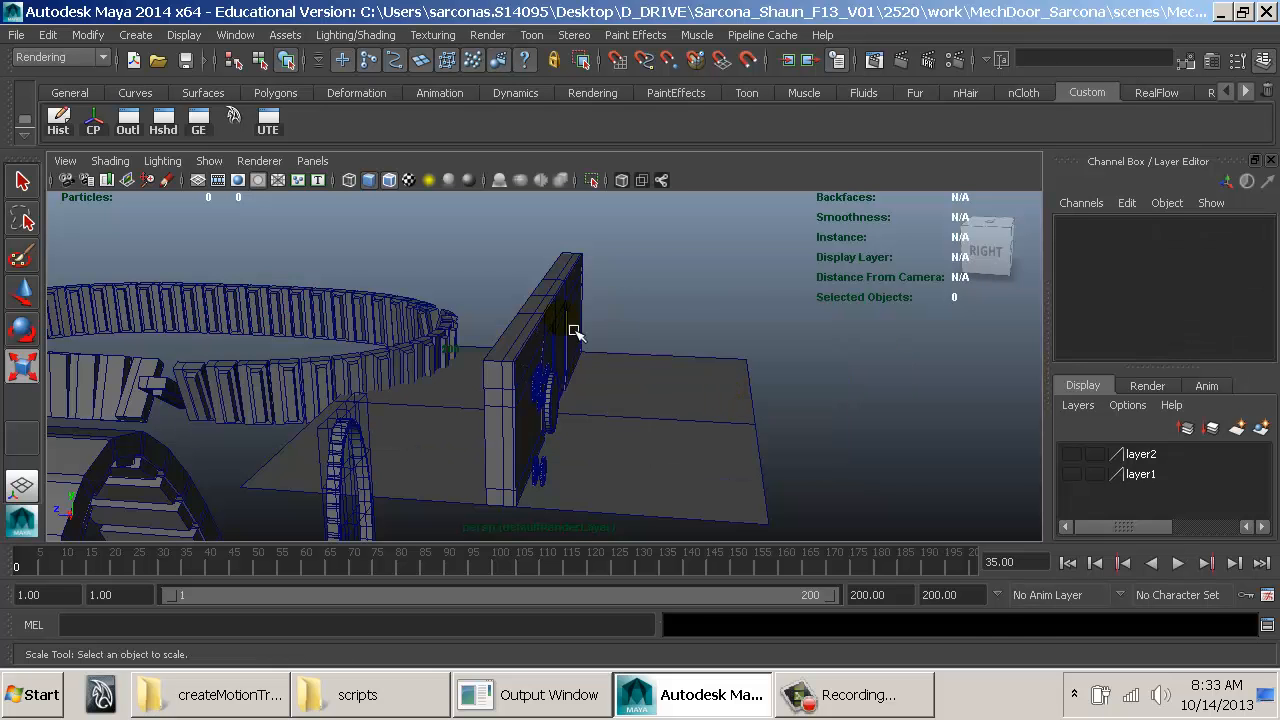
# Step: Save the door scene and start a new empty scene
pyautogui.hotkey('ctrl', 's')
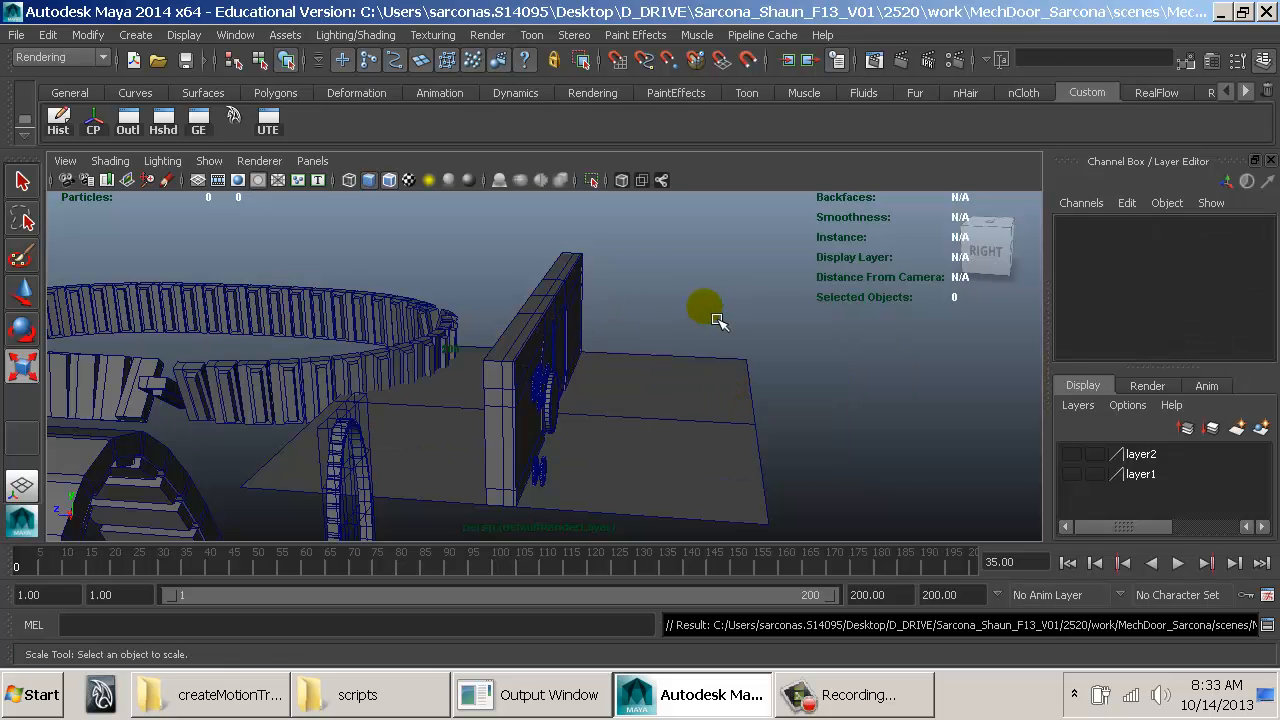
pyautogui.hotkey('ctrl', 'n')
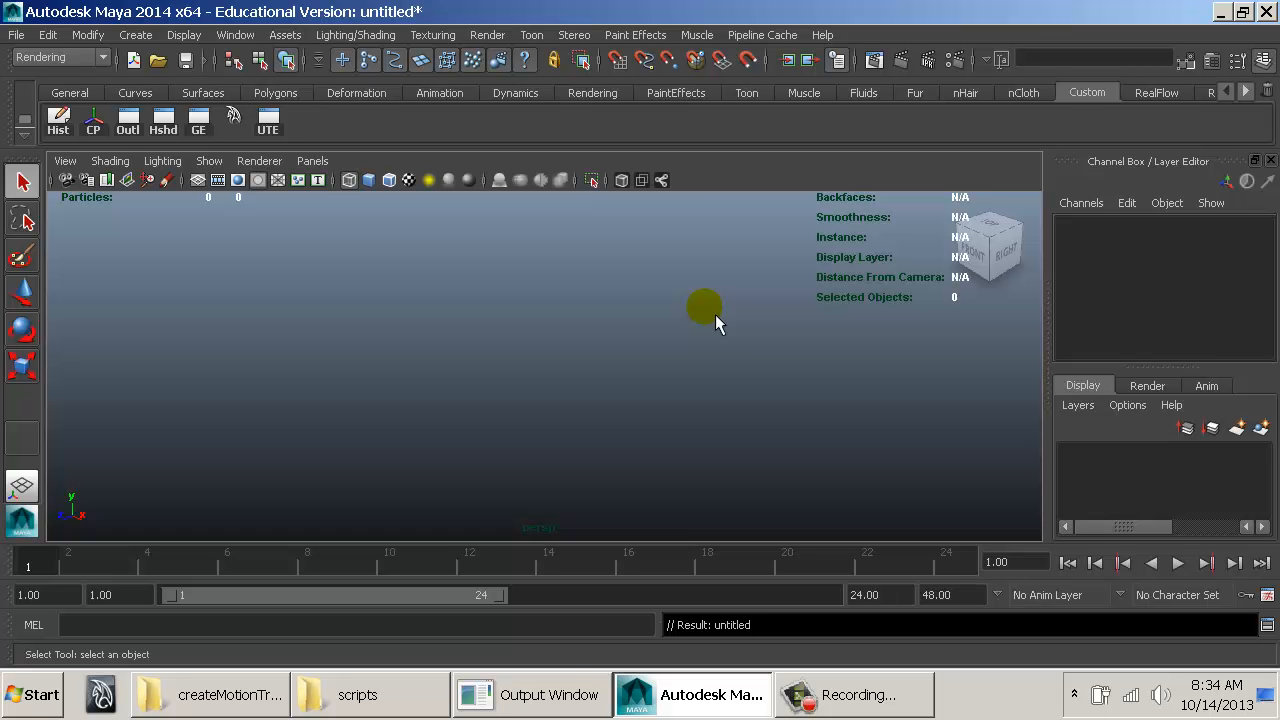
# Step: Create a new project named MechDoor plus the owner's surname, located in the 2520/work folder with the default subfolders
pyautogui.click(136, 34)
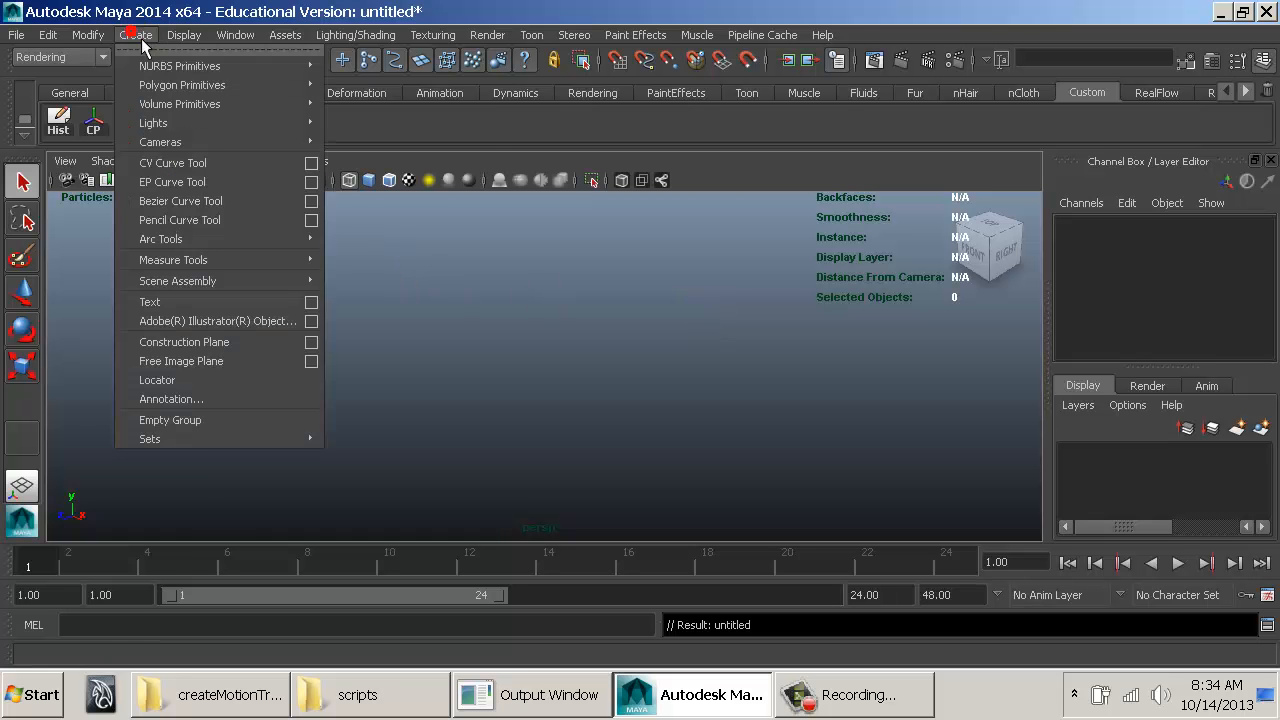
pyautogui.moveTo(18, 36)
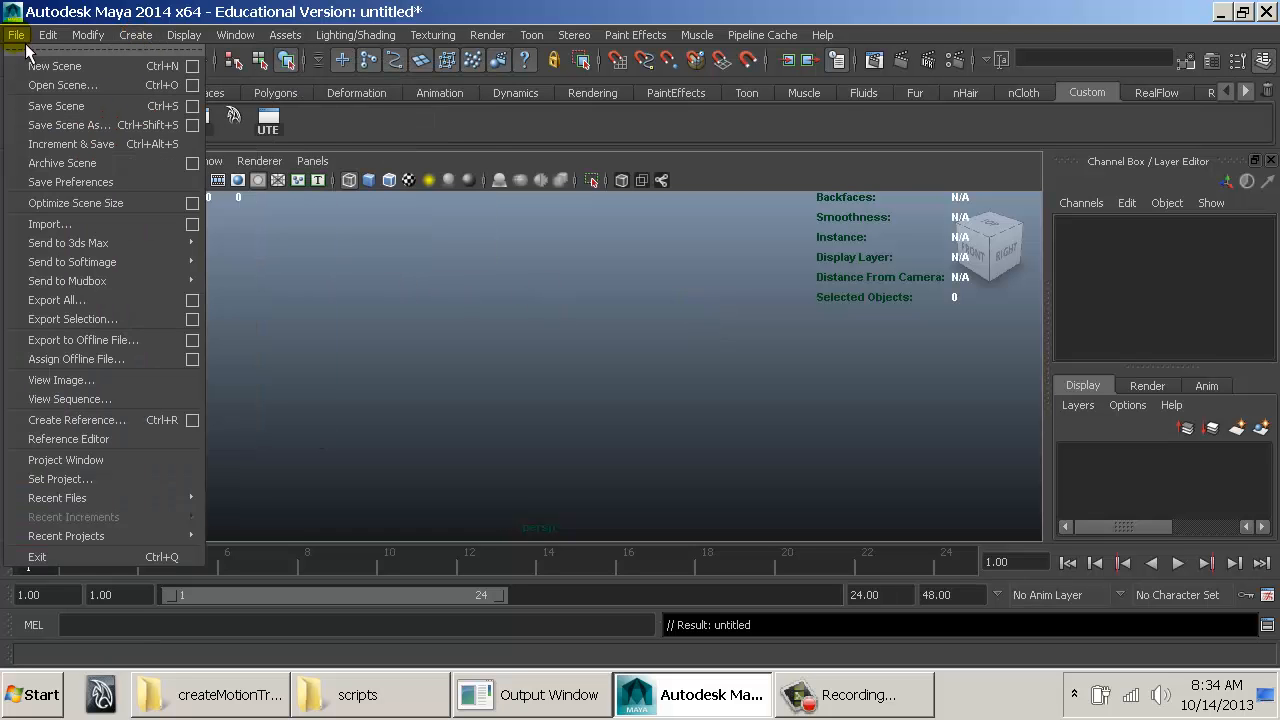
pyautogui.click(90, 460)
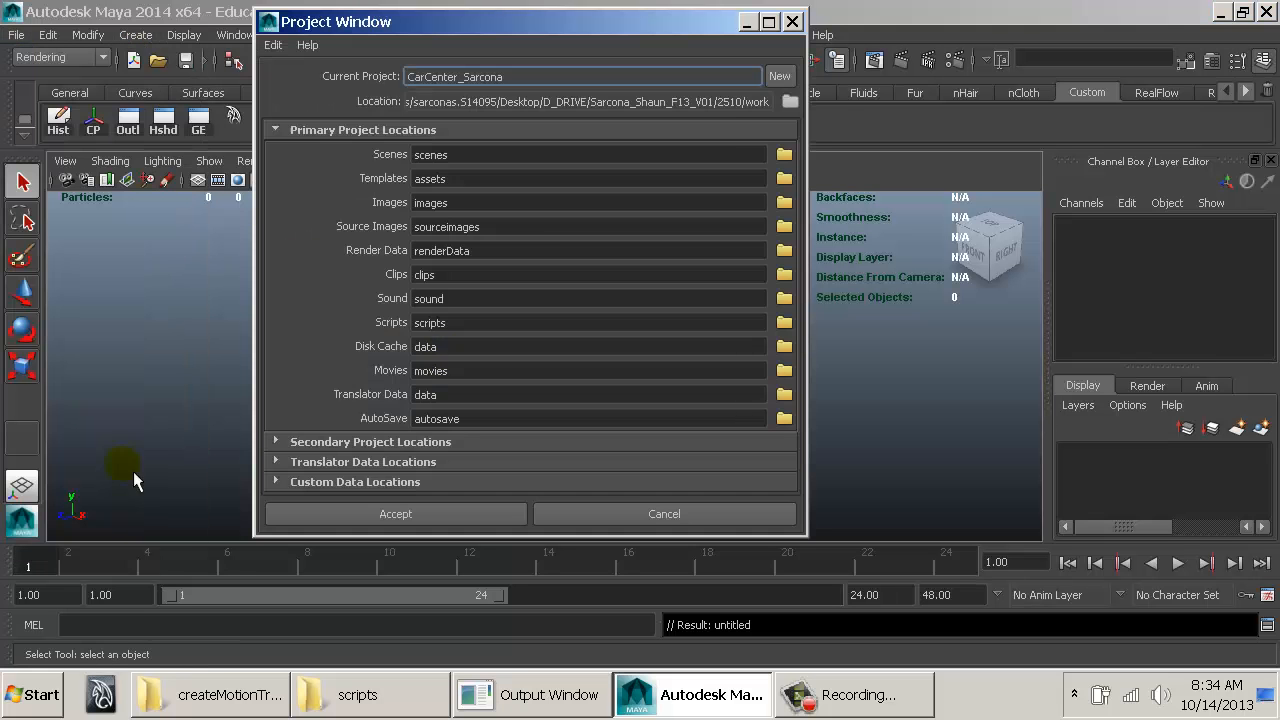
pyautogui.click(780, 76)
pyautogui.click(736, 102)
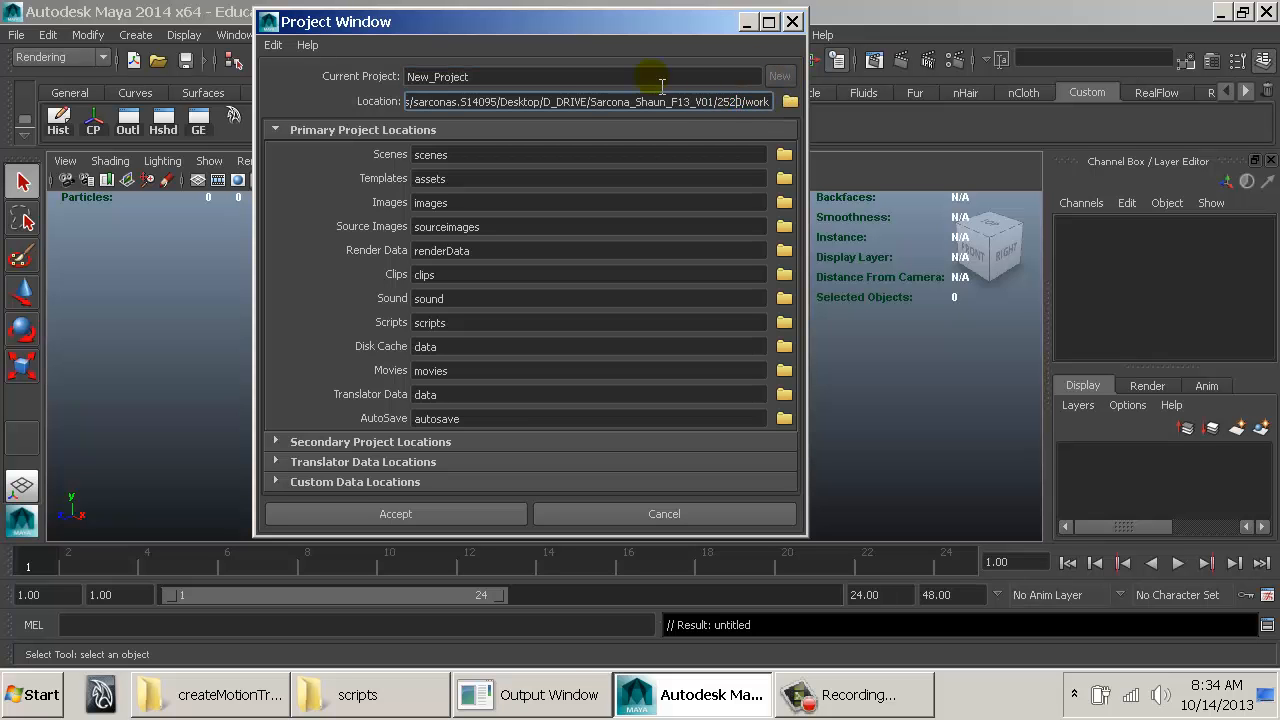
pyautogui.doubleClick(585, 76)
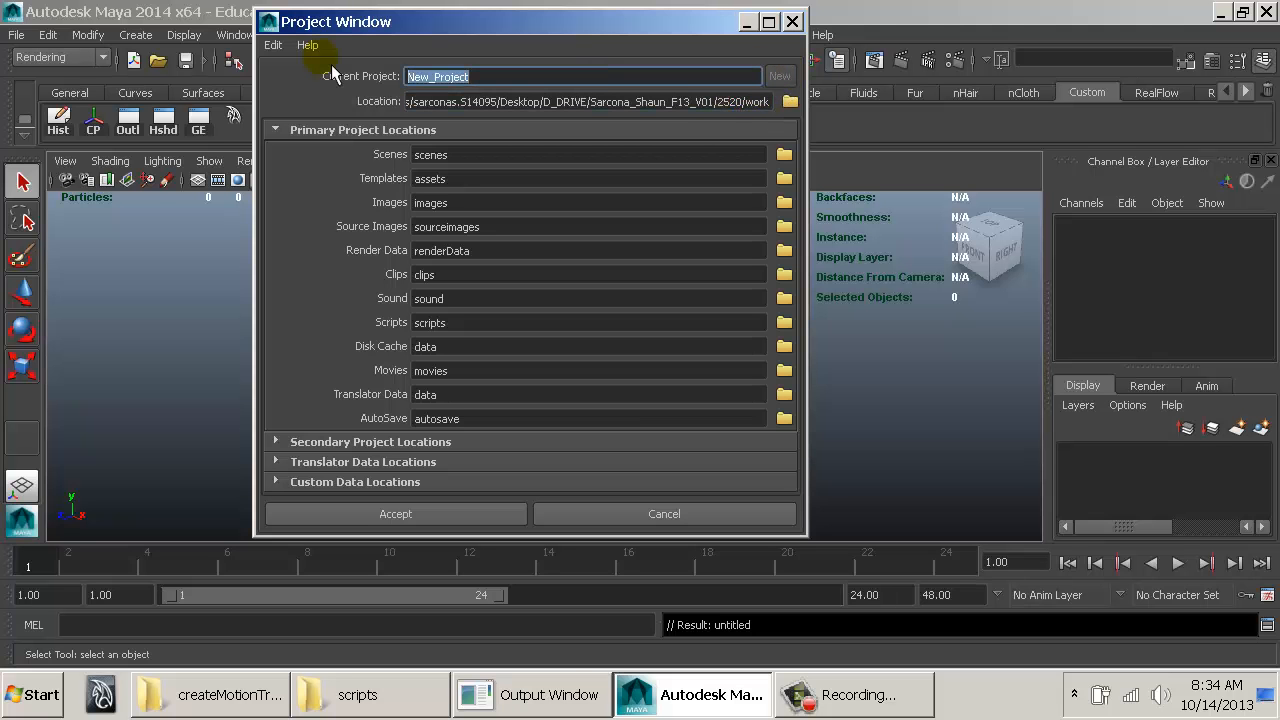
pyautogui.write('MechDoor_Sarcona')
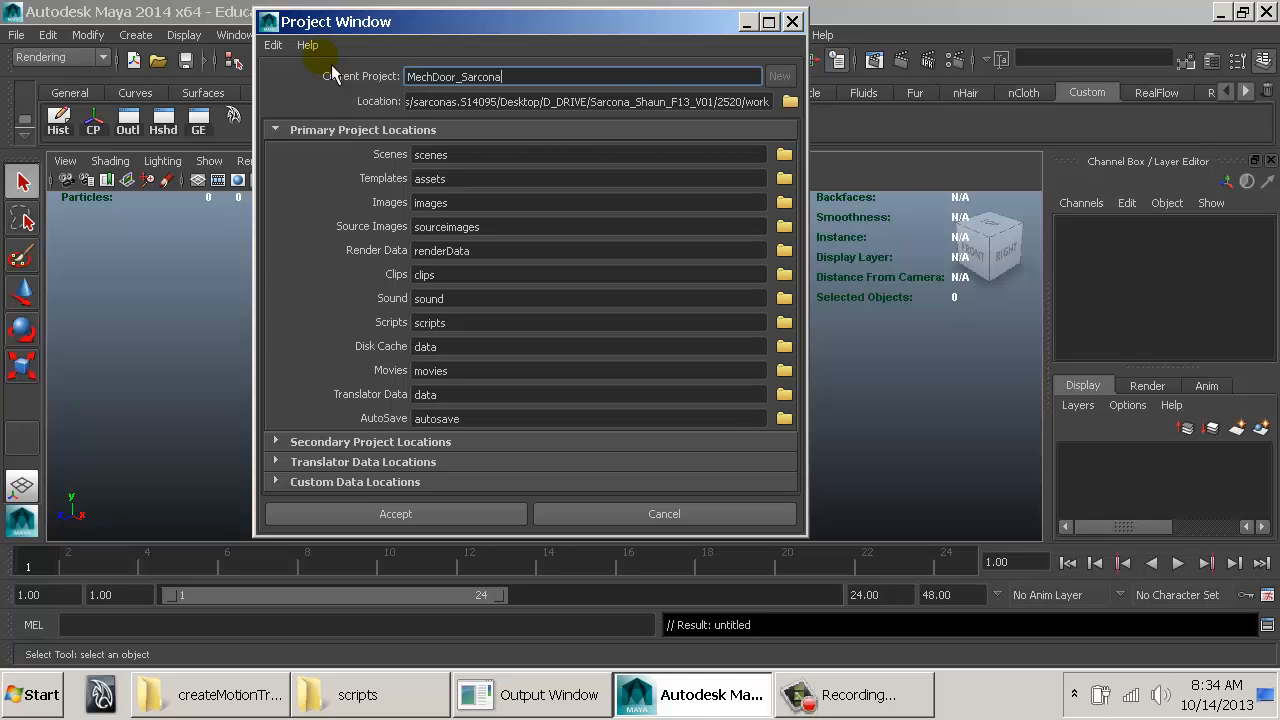
pyautogui.click(396, 518)
pyautogui.click(529, 305)
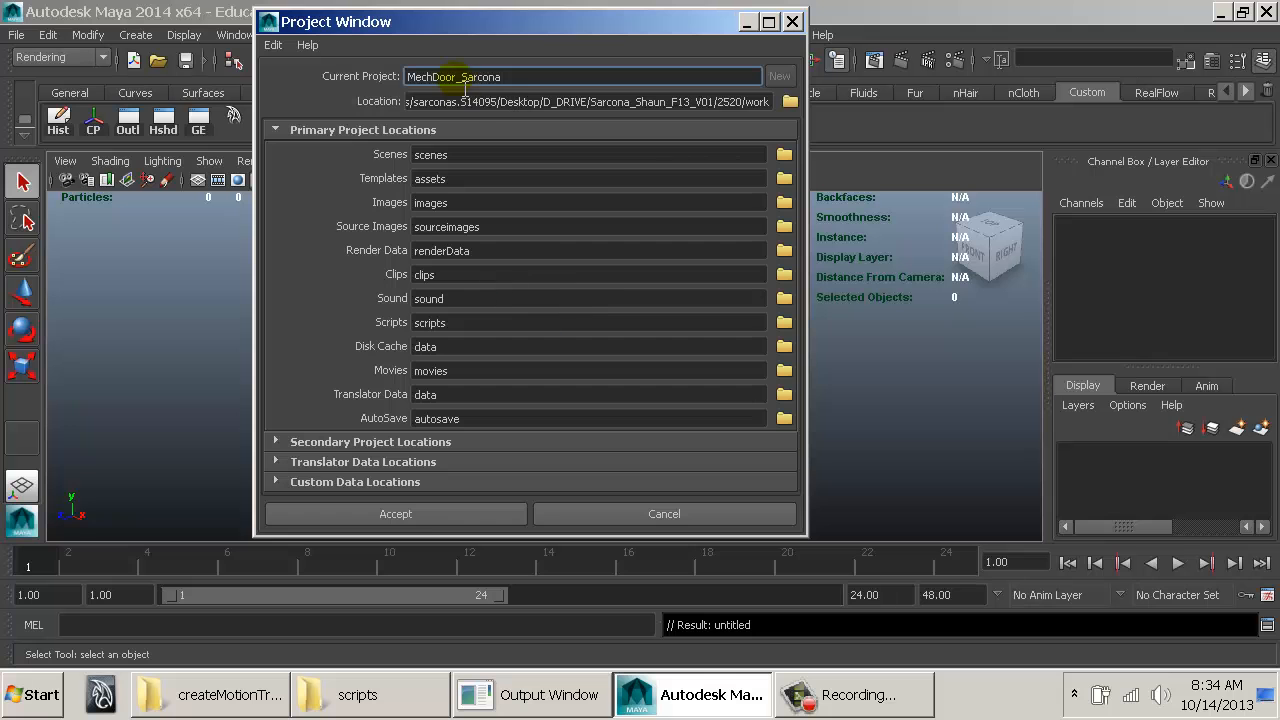
pyautogui.click(413, 515)
pyautogui.click(488, 422)
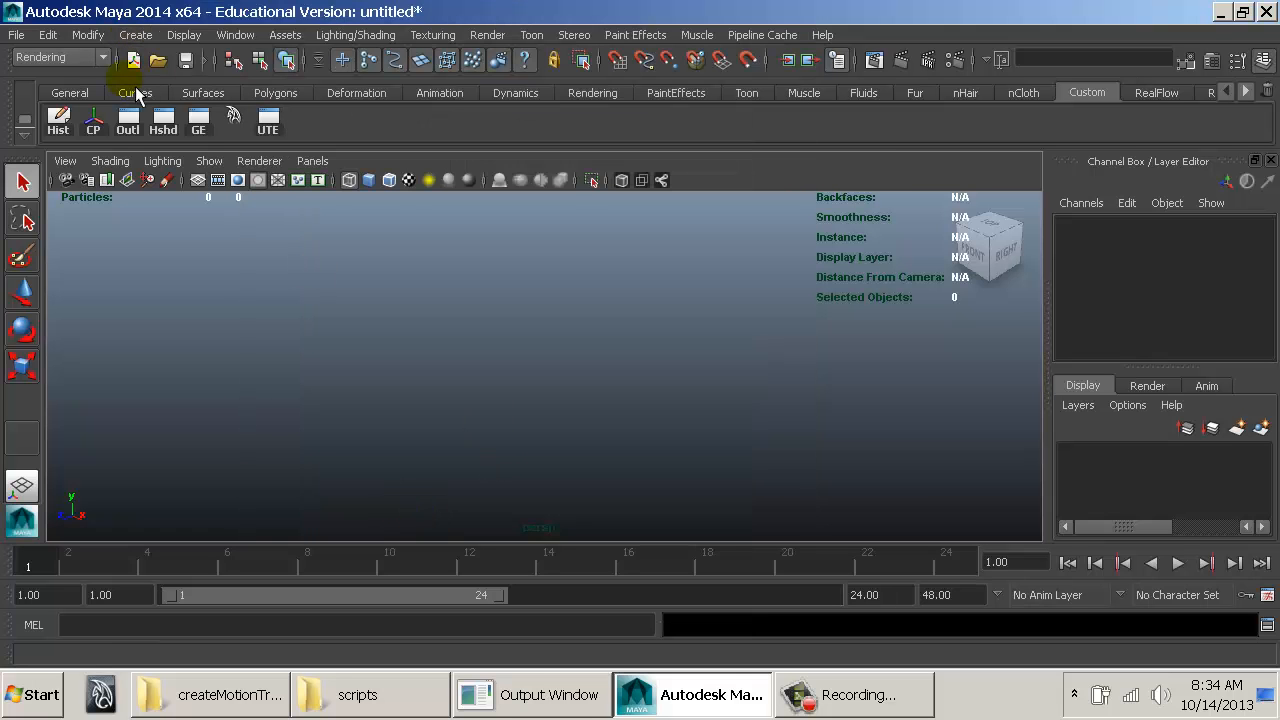
# Step: Create a polygon plane in the empty scene and frame it with shaded display
pyautogui.click(135, 34)
pyautogui.moveTo(195, 88)
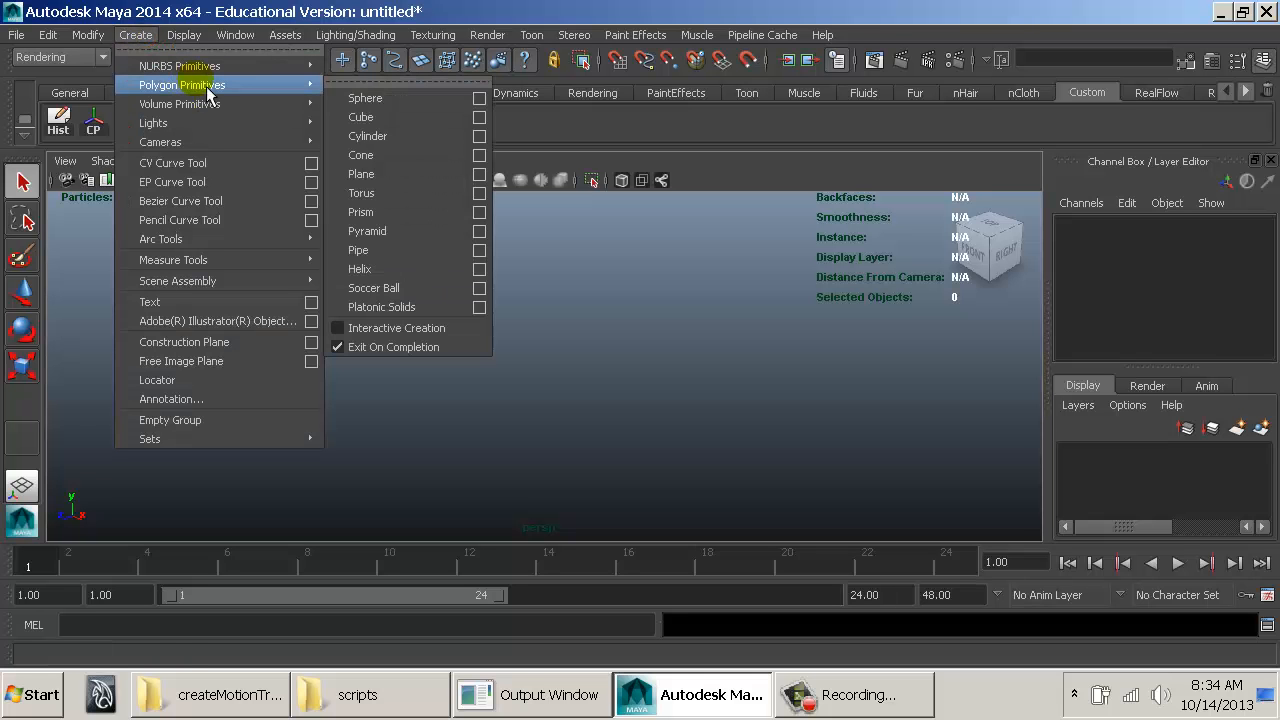
pyautogui.click(407, 178)
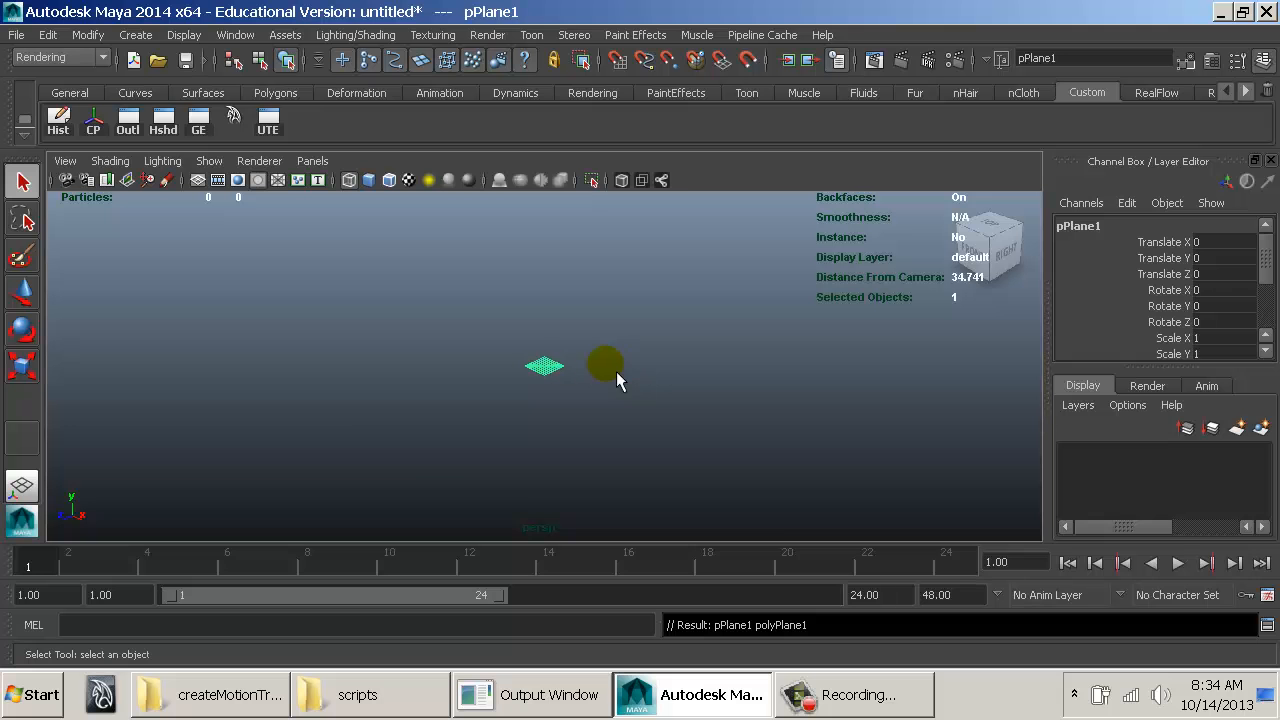
pyautogui.press('f')
pyautogui.press('5')
pyautogui.press('e')
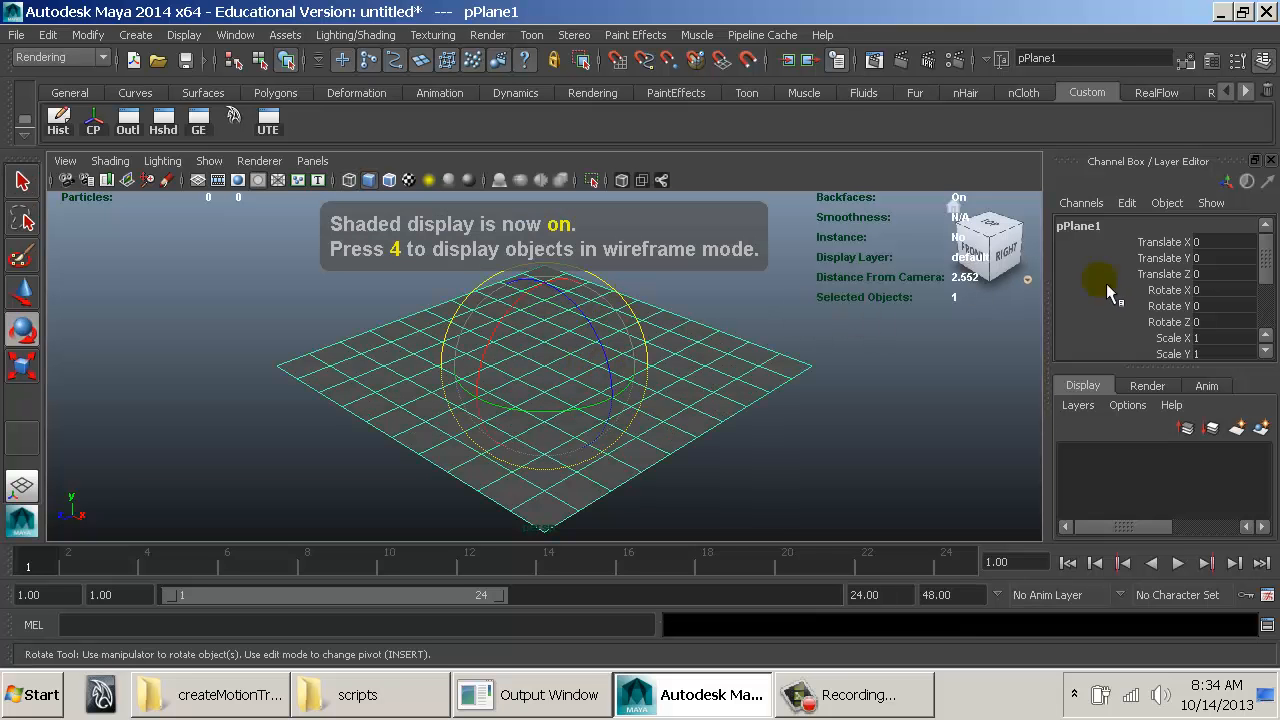
# Step: Set the plane's scale to 20 in X, Y and Z
pyautogui.scroll(-1, 1180, 300)
pyautogui.moveTo(1214, 292)
pyautogui.mouseDown()
pyautogui.moveTo(1215, 326)
pyautogui.moveTo(1200, 325)
pyautogui.mouseUp()
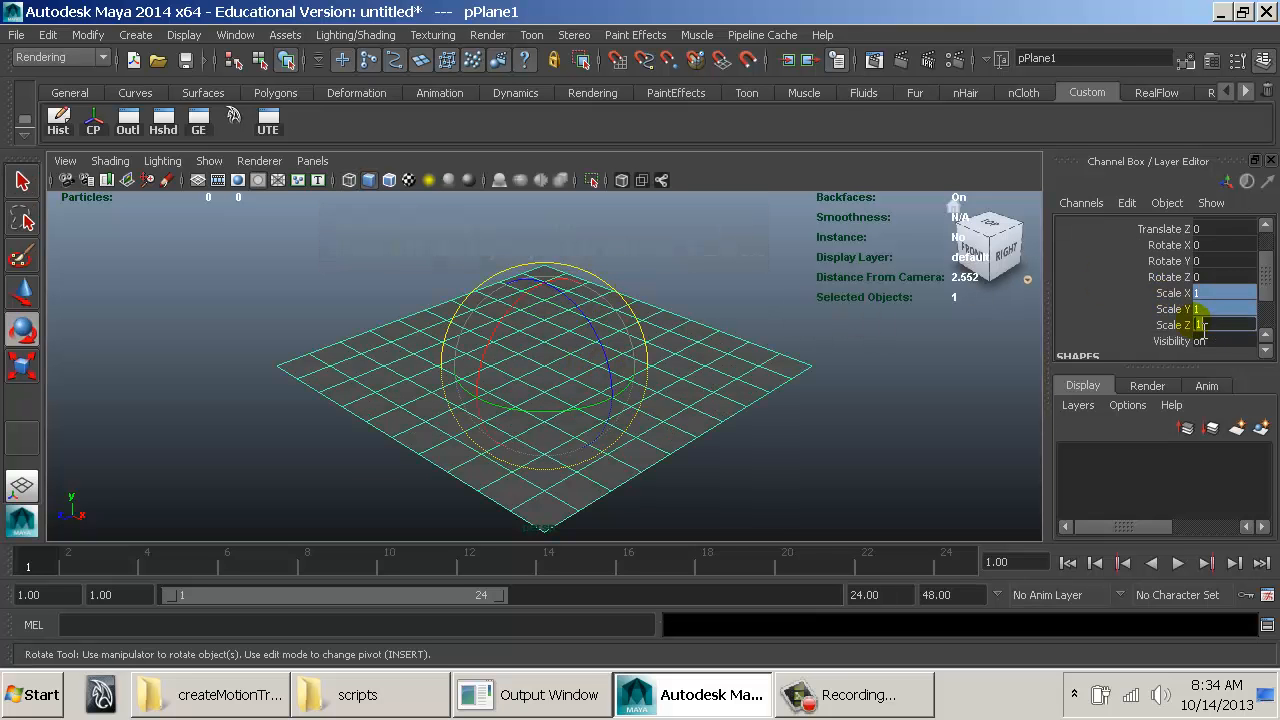
pyautogui.write('20')
pyautogui.press('Return')
pyautogui.scroll(-8, 654, 423)
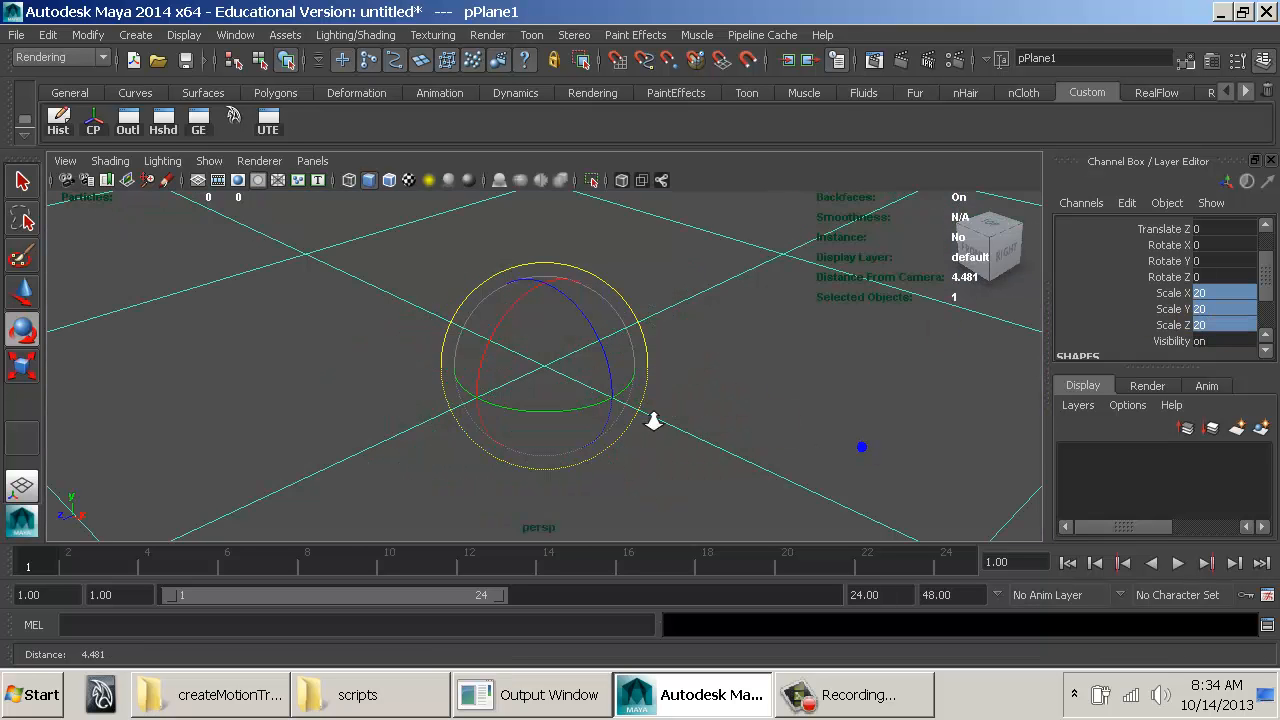
pyautogui.scroll(-5, 667, 413)
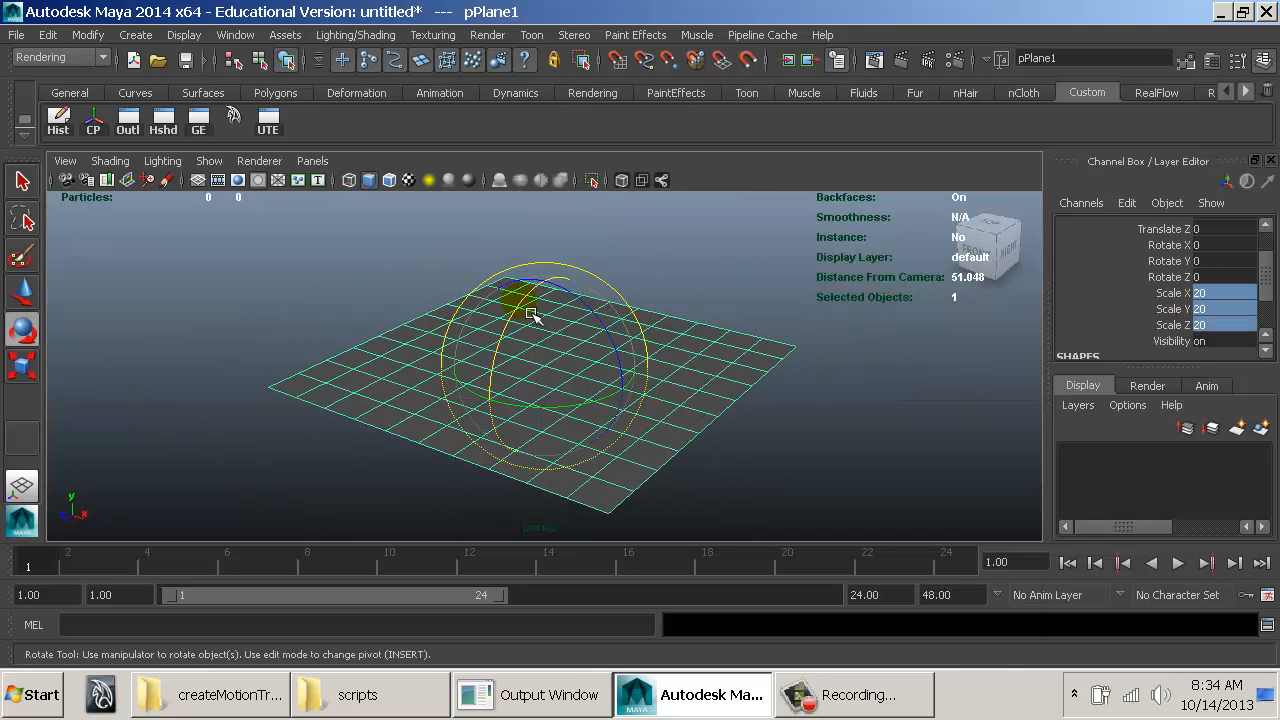
# Step: Rotate the plane 90 degrees about X so it stands upright, and view it from the front
pyautogui.moveTo(530, 313); pyautogui.dragTo(700, 400)
pyautogui.keyDown('alt'); pyautogui.moveTo(582, 410); pyautogui.dragTo(602, 412); pyautogui.keyUp('alt')
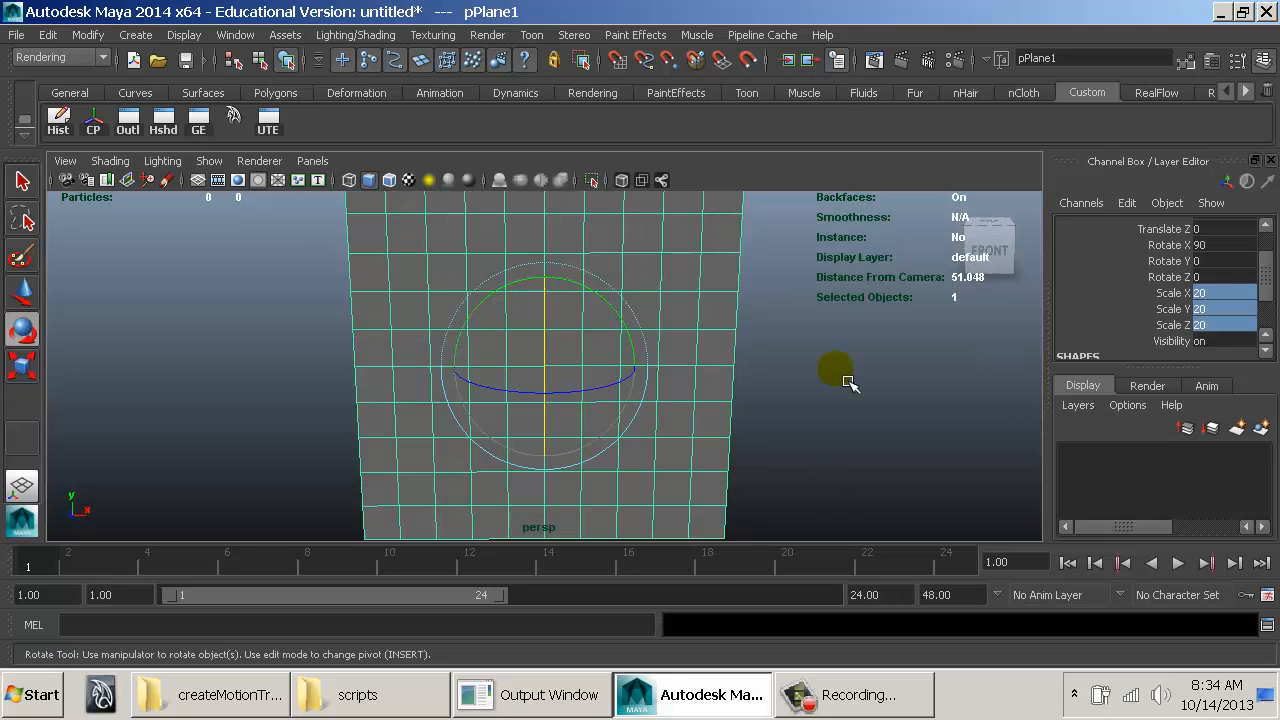
pyautogui.keyDown('alt'); pyautogui.moveTo(848, 381); pyautogui.dragTo(754, 369, button='right'); pyautogui.keyUp('alt')
# Step: Reduce the plane's subdivisions width and subdivisions height to 1 each
pyautogui.click(1184, 376)
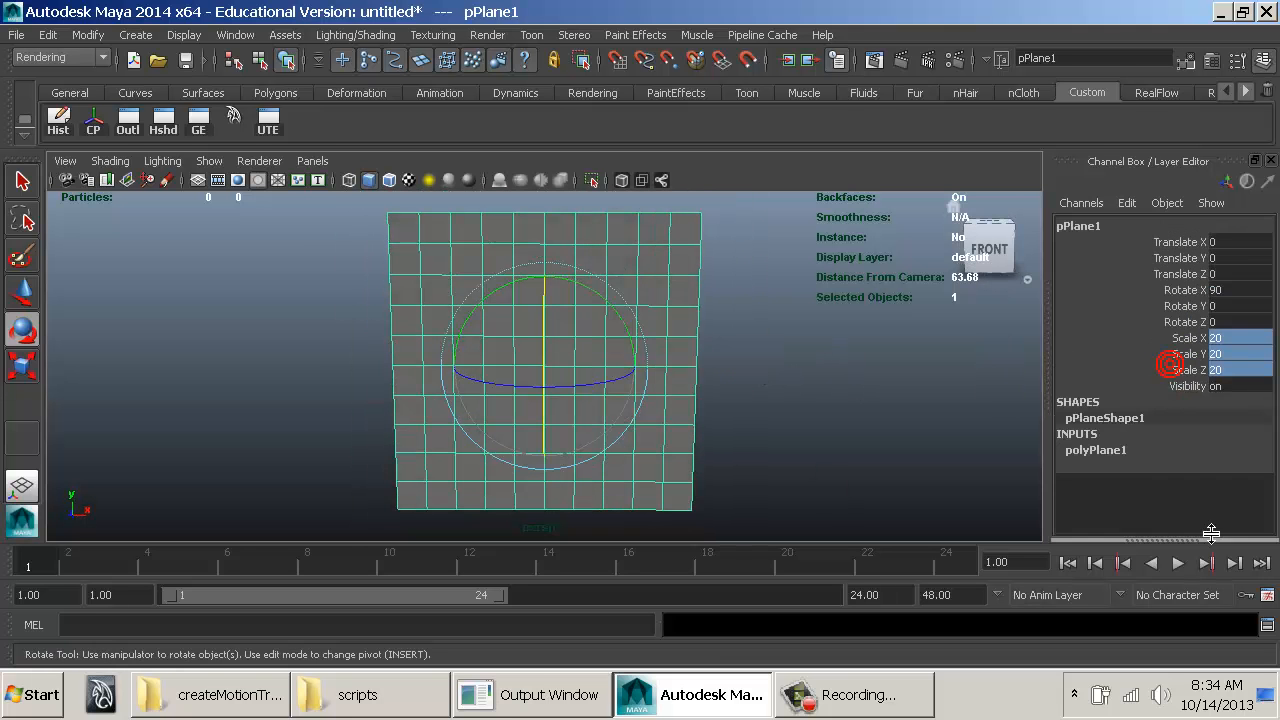
pyautogui.click(1120, 452)
pyautogui.scroll(-1, 1180, 430)
pyautogui.click(1145, 478)
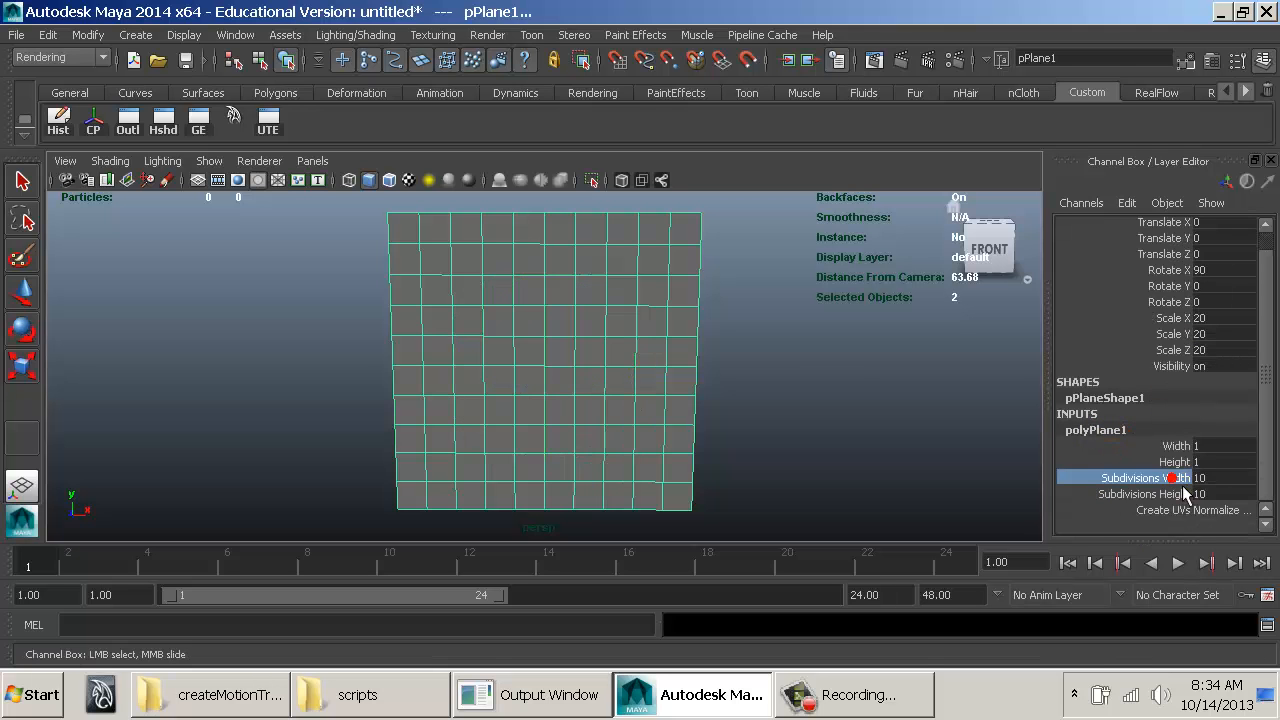
pyautogui.keyDown('shift'); pyautogui.click(1145, 494); pyautogui.keyUp('shift')
pyautogui.moveTo(850, 390); pyautogui.dragTo(757, 394, button='middle')
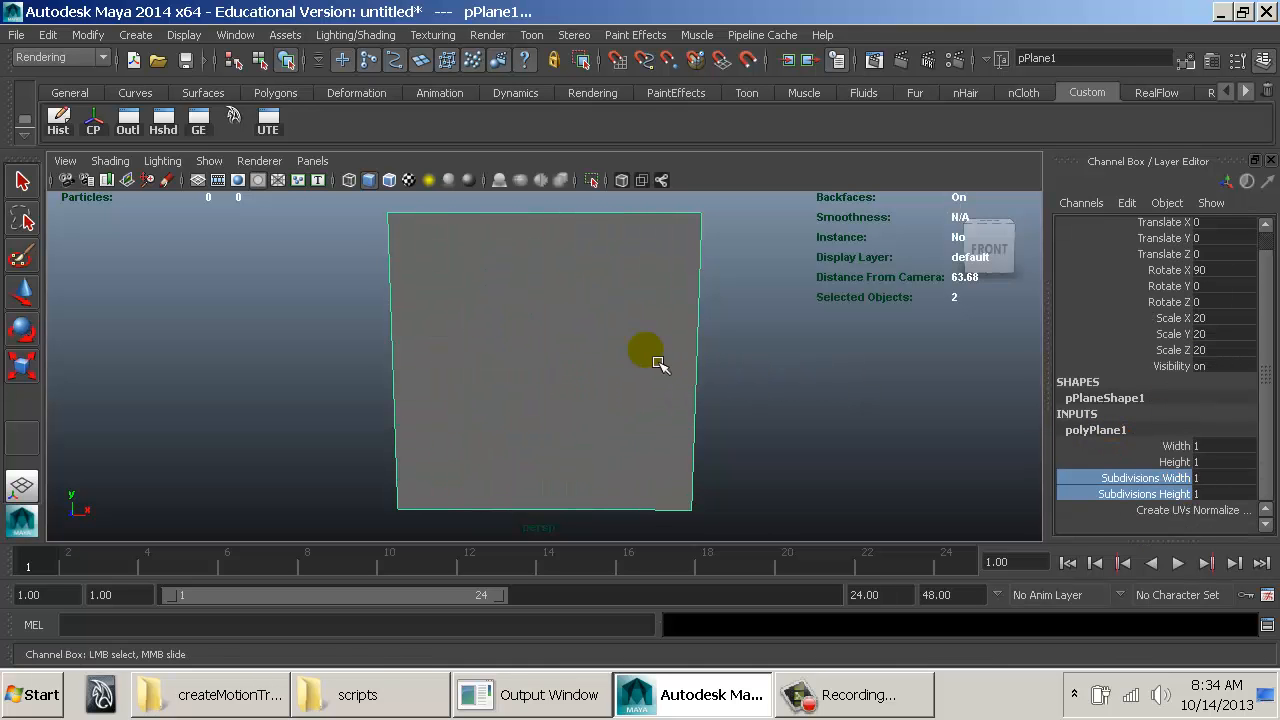
# Step: Show the grid and stand the plane on it with Scale Z 12 and Translate Y 6
pyautogui.click(651, 354)
pyautogui.moveTo(551, 457); pyautogui.dragTo(583, 416)
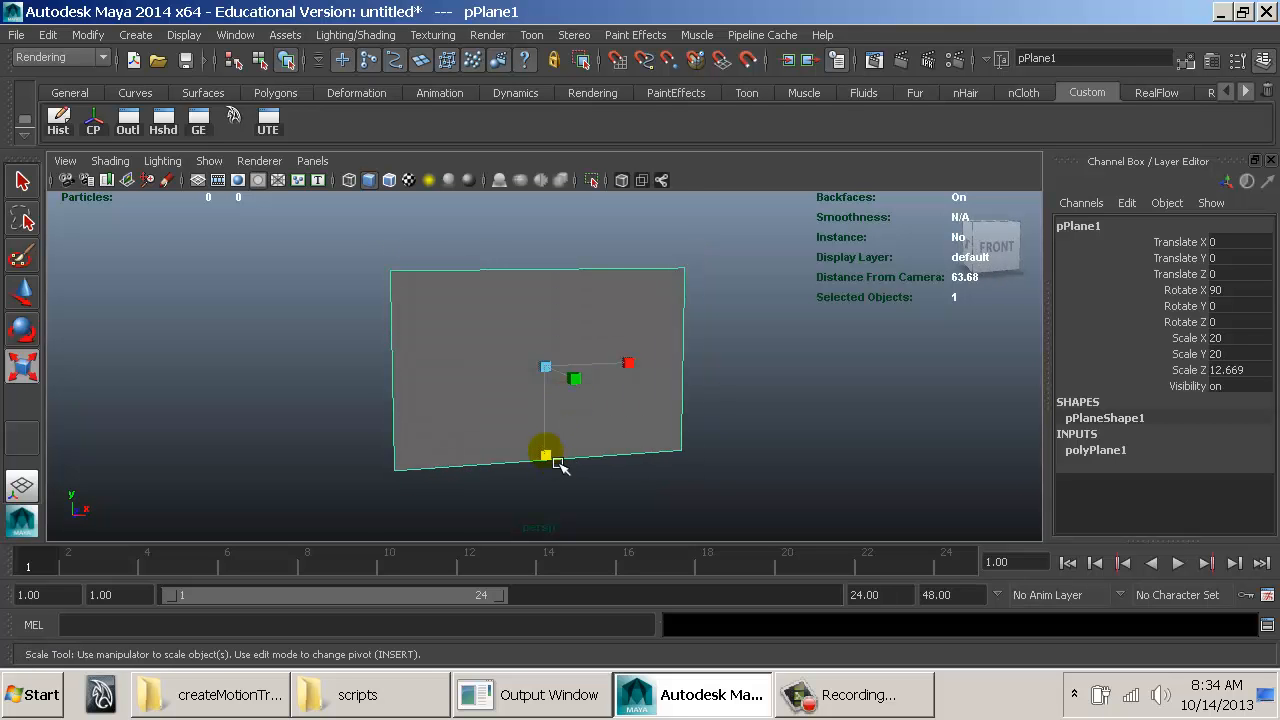
pyautogui.moveTo(557, 465); pyautogui.dragTo(543, 300)
pyautogui.press('w')
pyautogui.hotkey('ctrl', 'z')
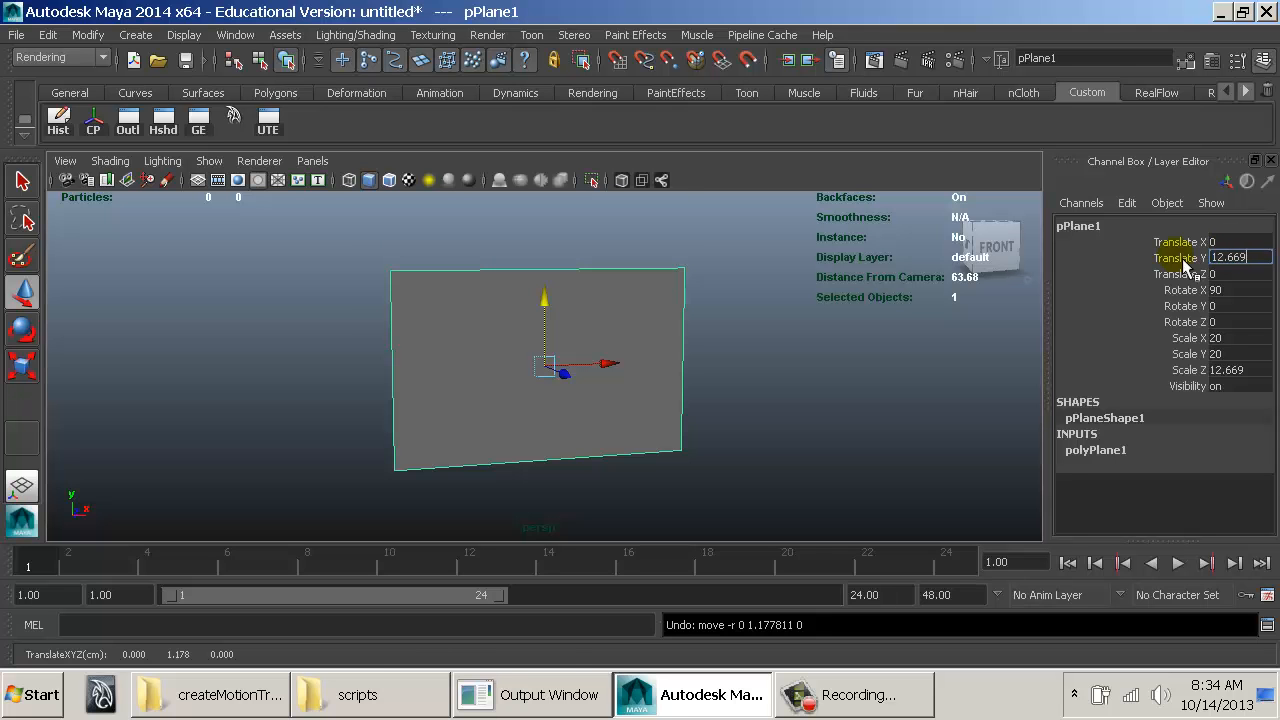
pyautogui.press('Return')
pyautogui.click(198, 180)
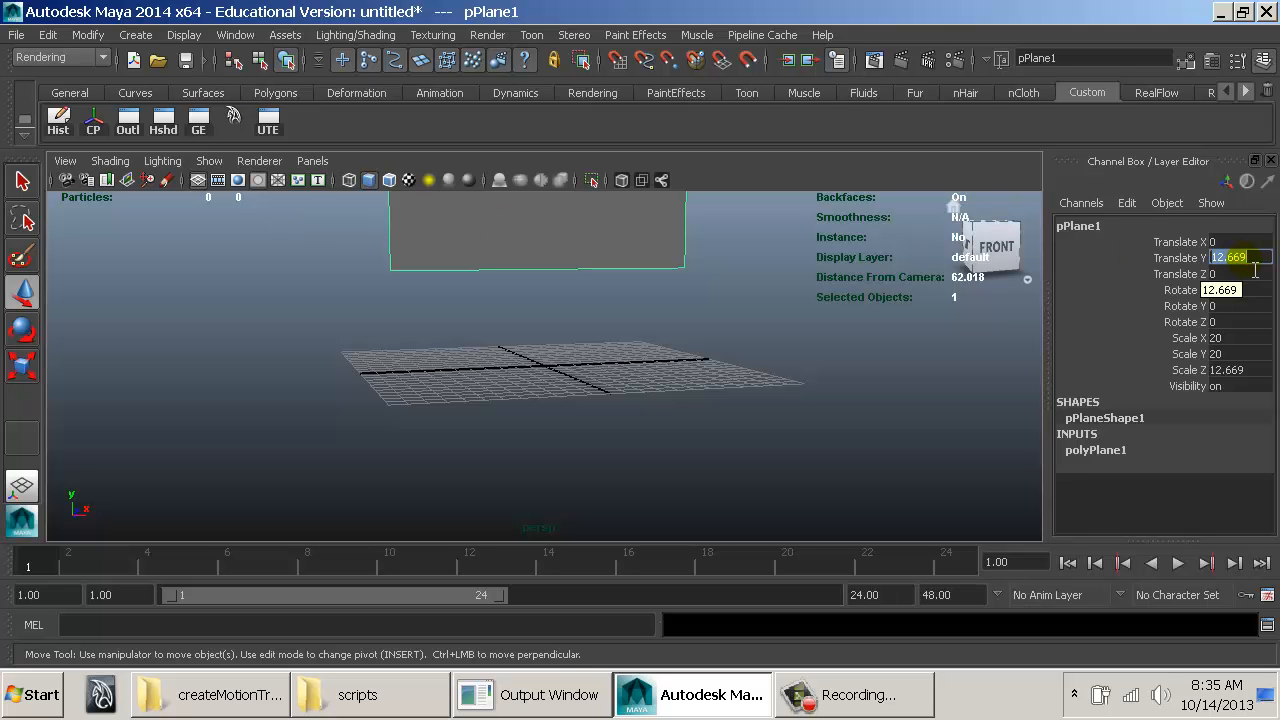
pyautogui.doubleClick(1229, 370)
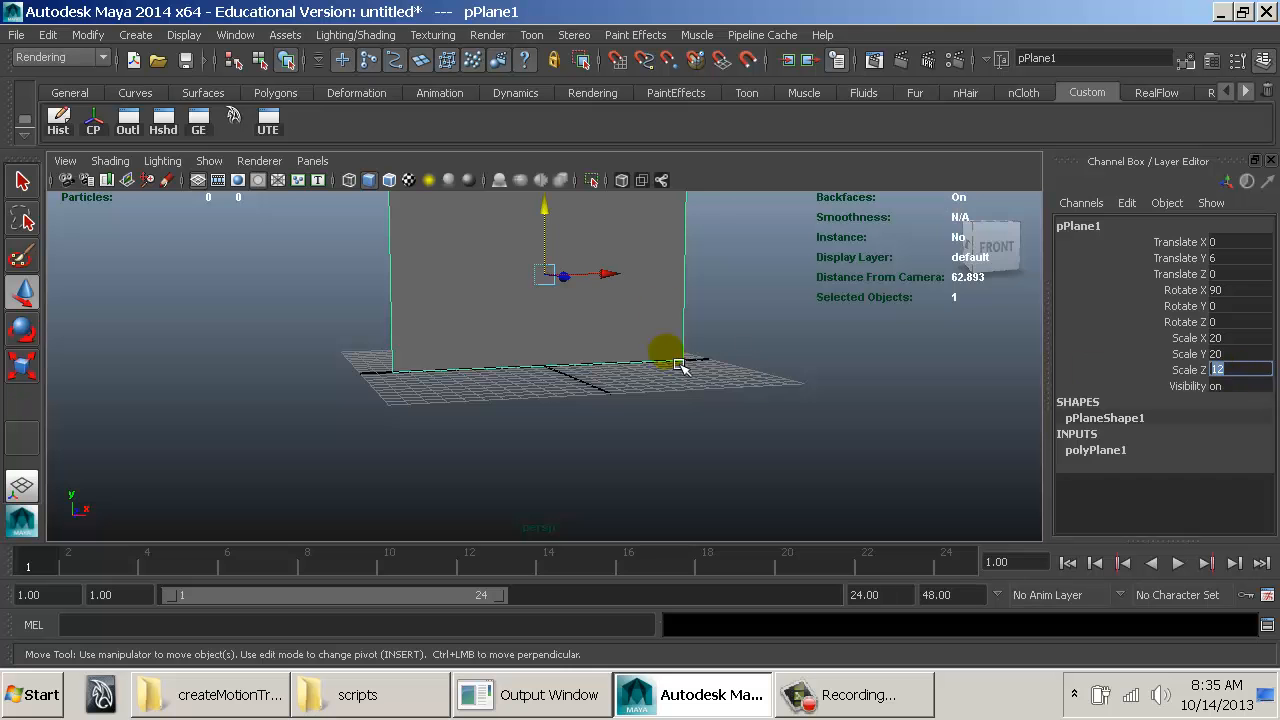
# Step: Divide the upright plane into a three-by-three layout with subdivisions width 3 and subdivisions height 3
pyautogui.keyDown('alt'); pyautogui.moveTo(670, 285); pyautogui.dragTo(683, 382); pyautogui.keyUp('alt')
pyautogui.keyDown('alt'); pyautogui.moveTo(709, 337); pyautogui.dragTo(686, 347); pyautogui.keyUp('alt')
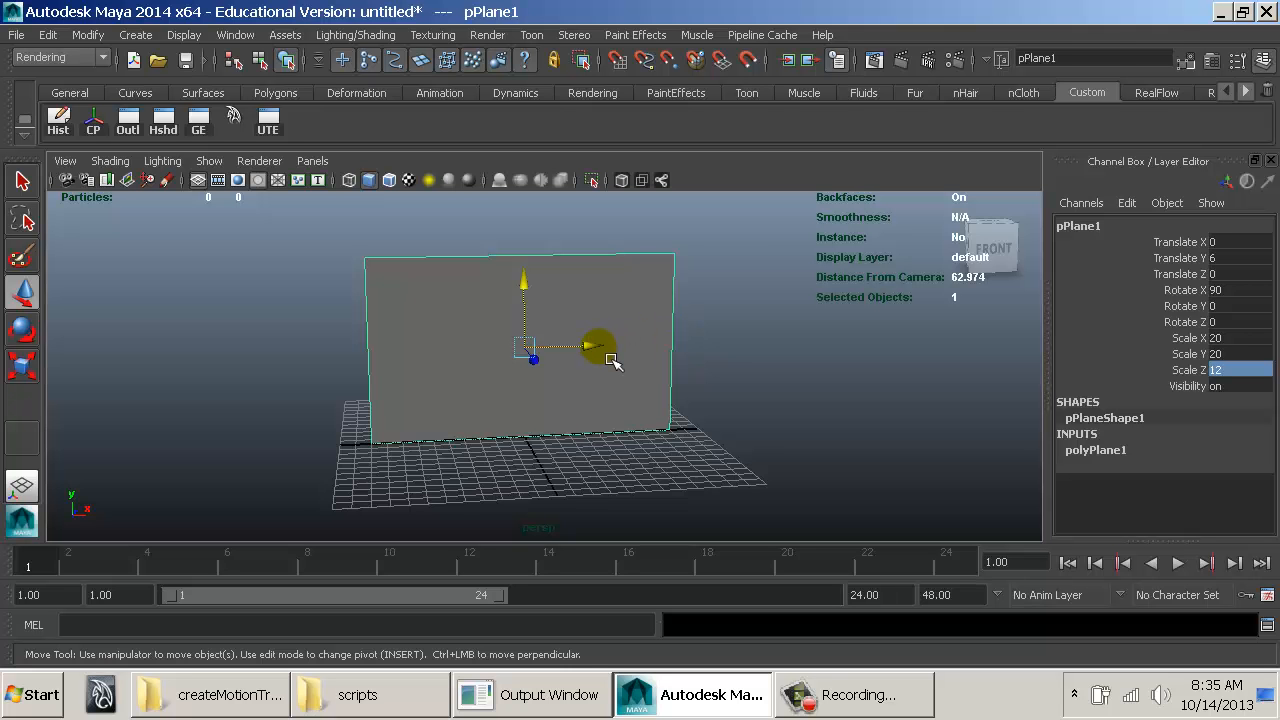
pyautogui.moveTo(618, 358)
pyautogui.keyDown('alt'); pyautogui.mouseDown()
pyautogui.moveTo(586, 351)
pyautogui.moveTo(626, 369)
pyautogui.moveTo(617, 400)
pyautogui.moveTo(600, 366)
pyautogui.mouseUp(); pyautogui.keyUp('alt')
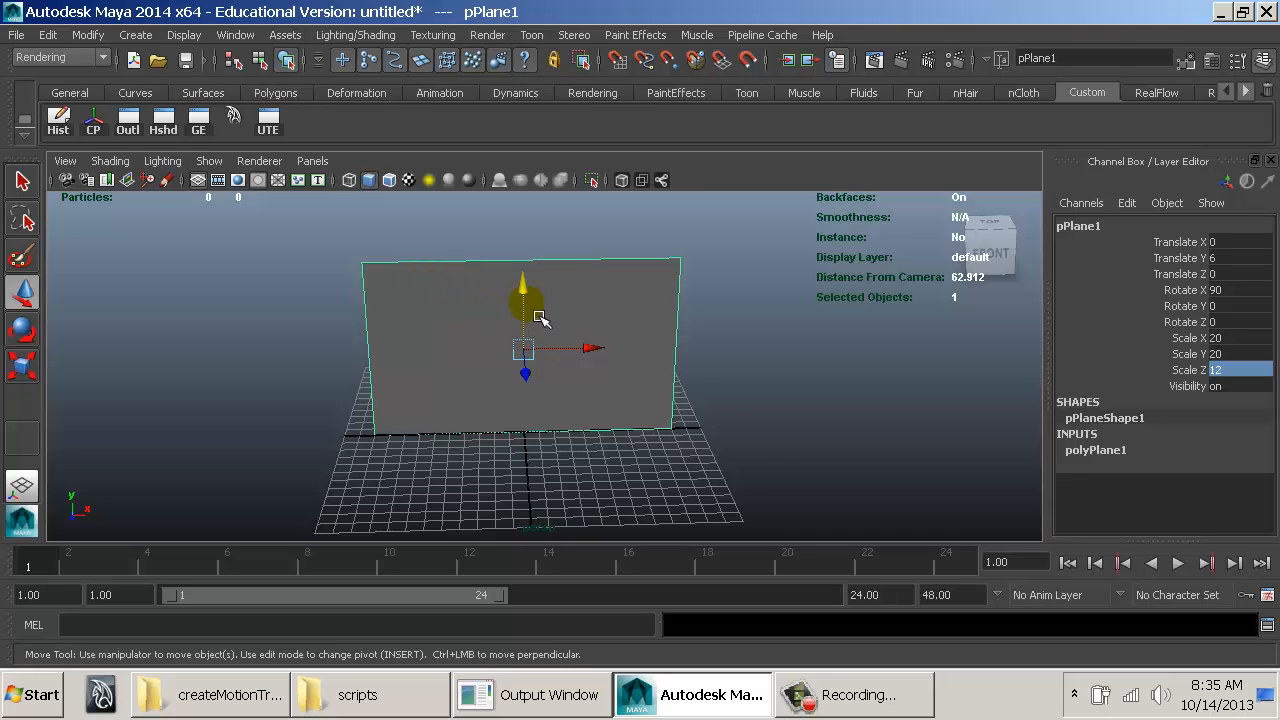
pyautogui.keyDown('alt'); pyautogui.moveTo(543, 314); pyautogui.dragTo(551, 277); pyautogui.keyUp('alt')
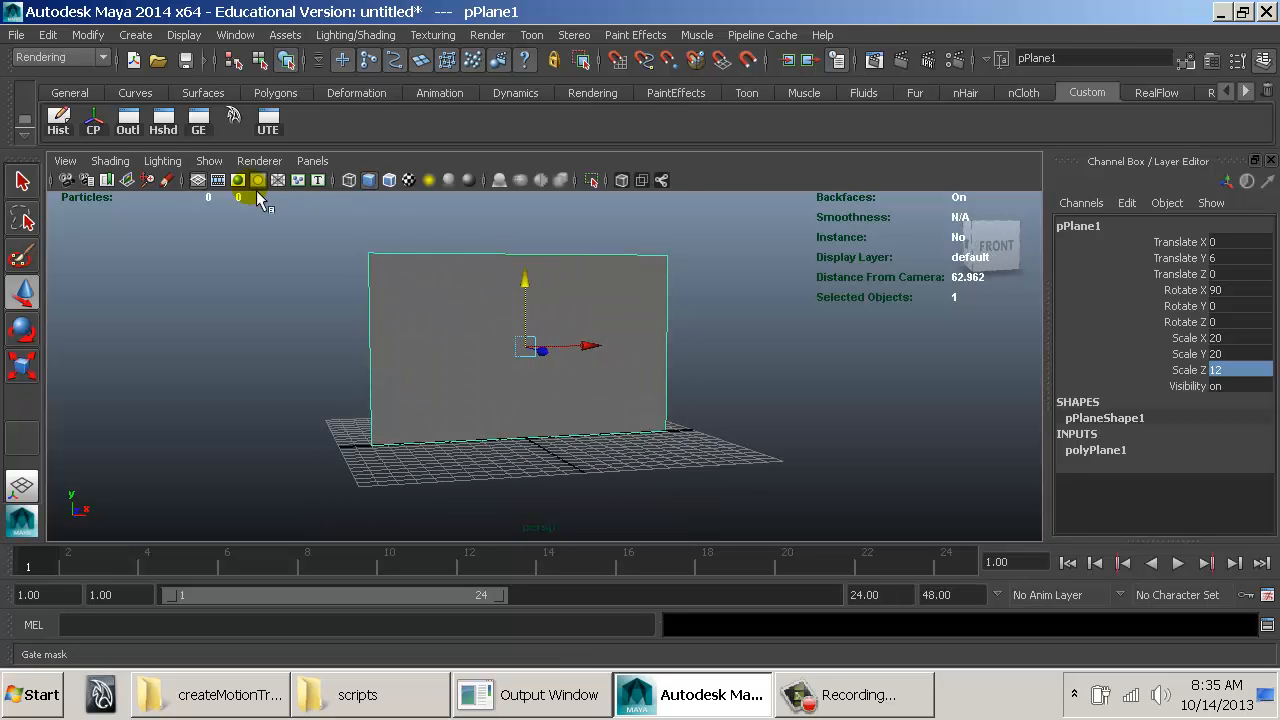
pyautogui.click(434, 328)
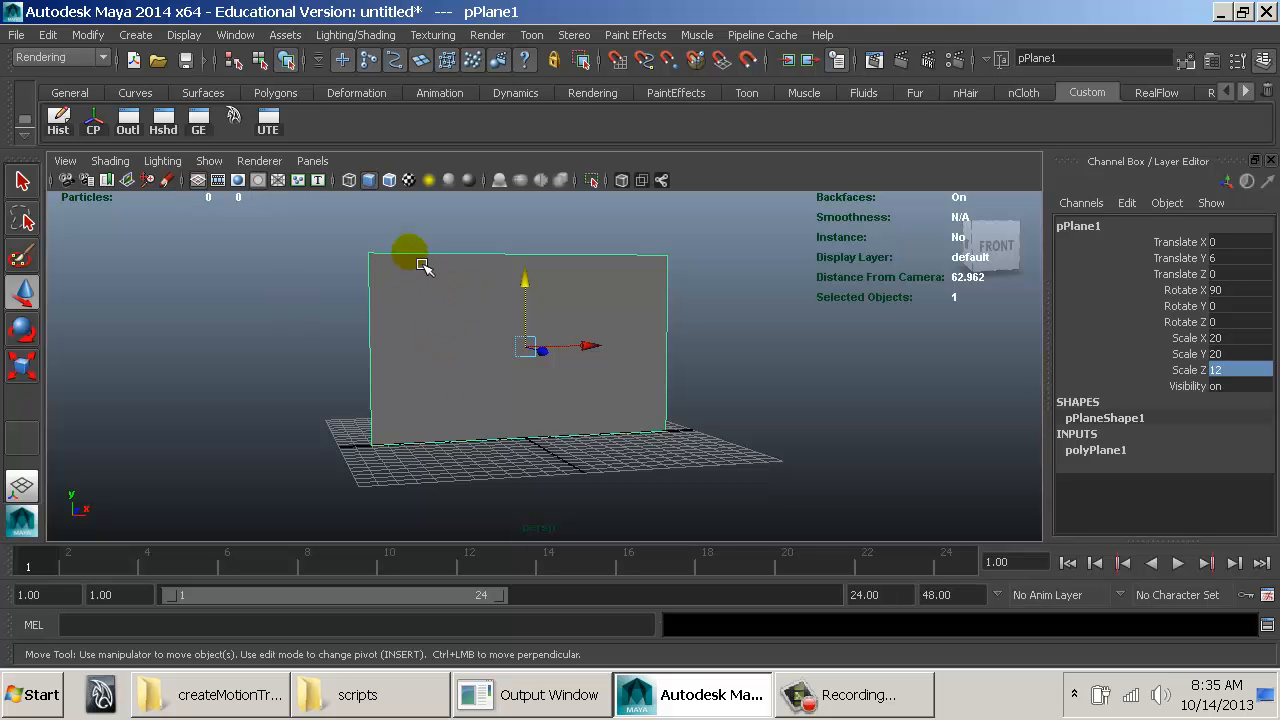
pyautogui.click(1092, 450)
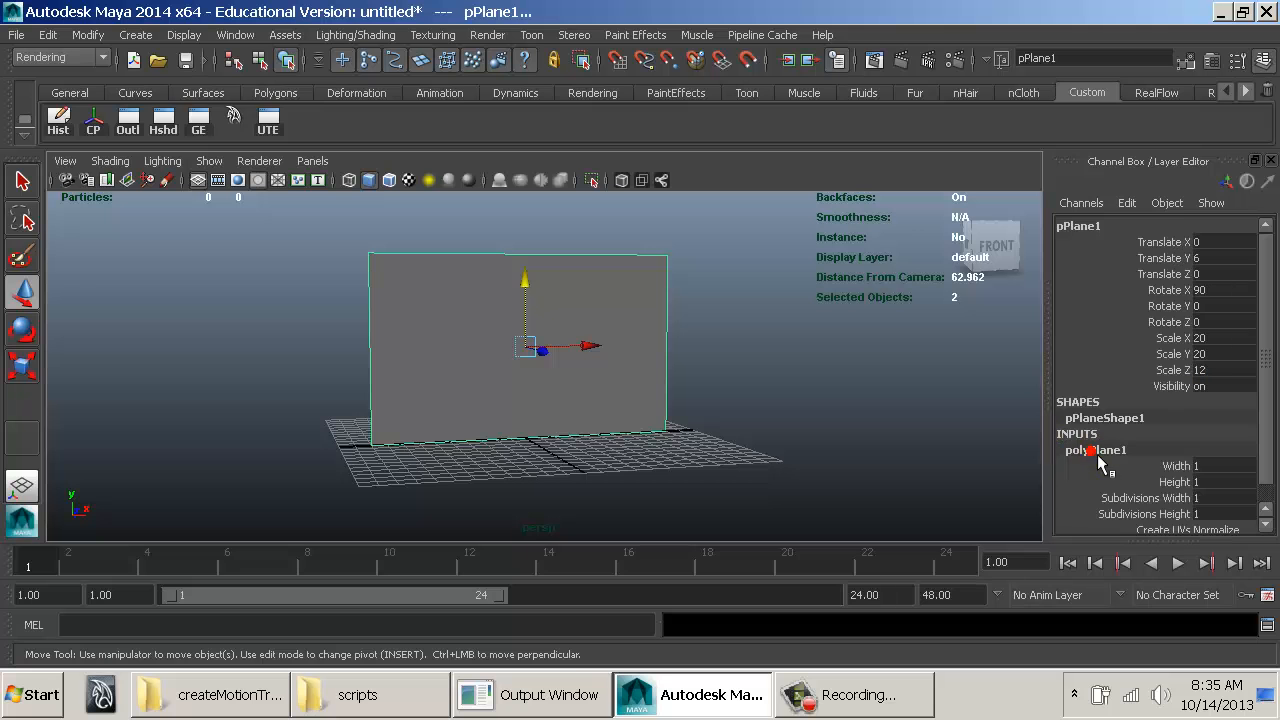
pyautogui.click(1140, 497)
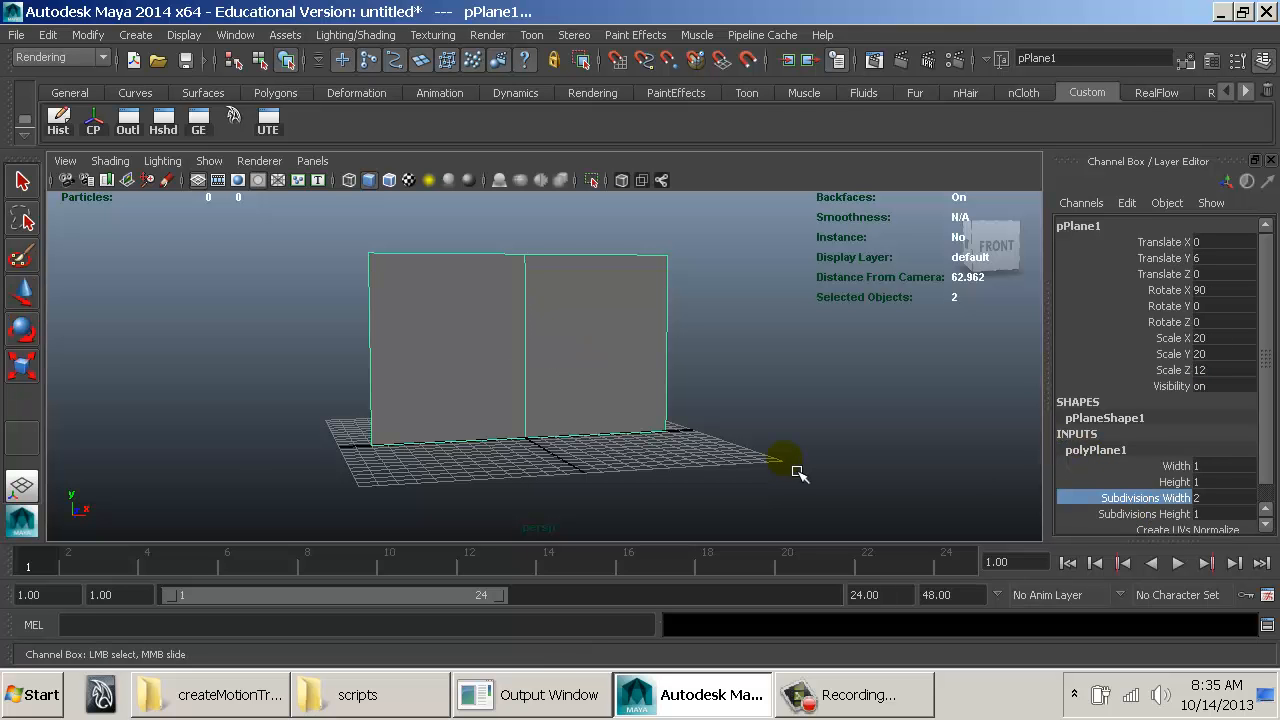
pyautogui.click(1126, 510)
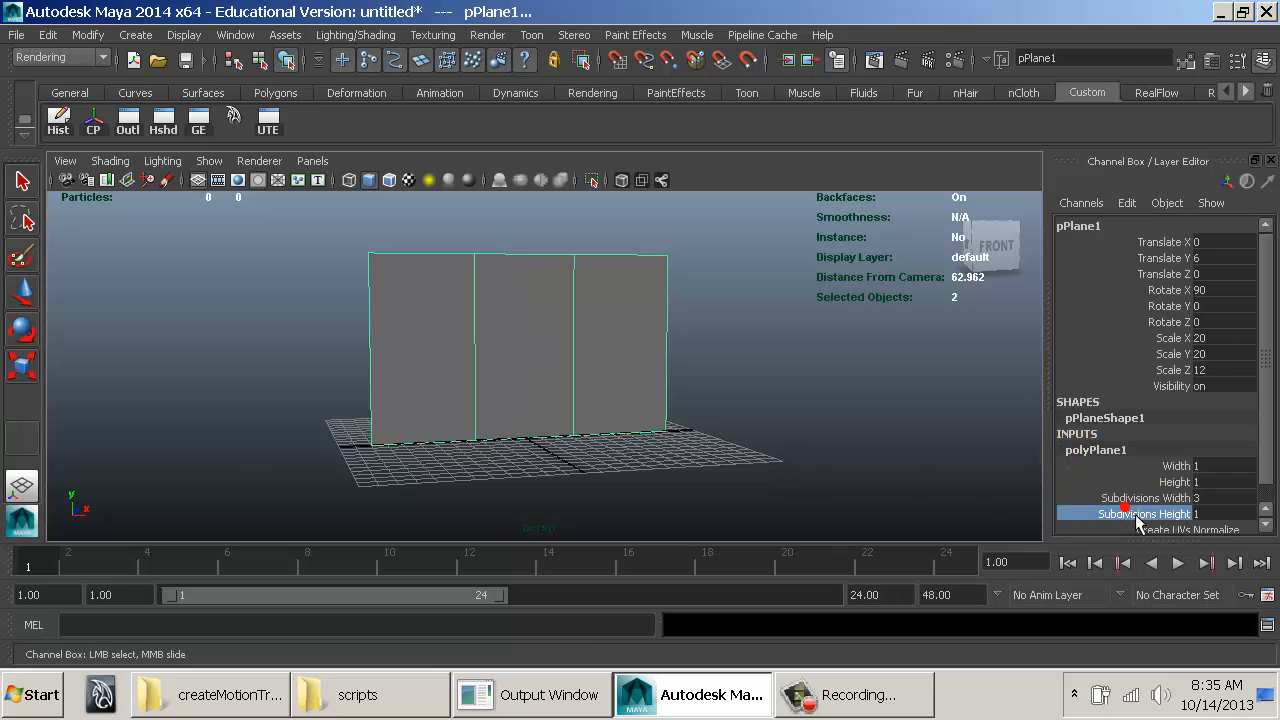
pyautogui.moveTo(844, 488); pyautogui.dragTo(843, 478, button='middle')
pyautogui.keyDown('alt'); pyautogui.moveTo(664, 380); pyautogui.dragTo(630, 380); pyautogui.keyUp('alt')
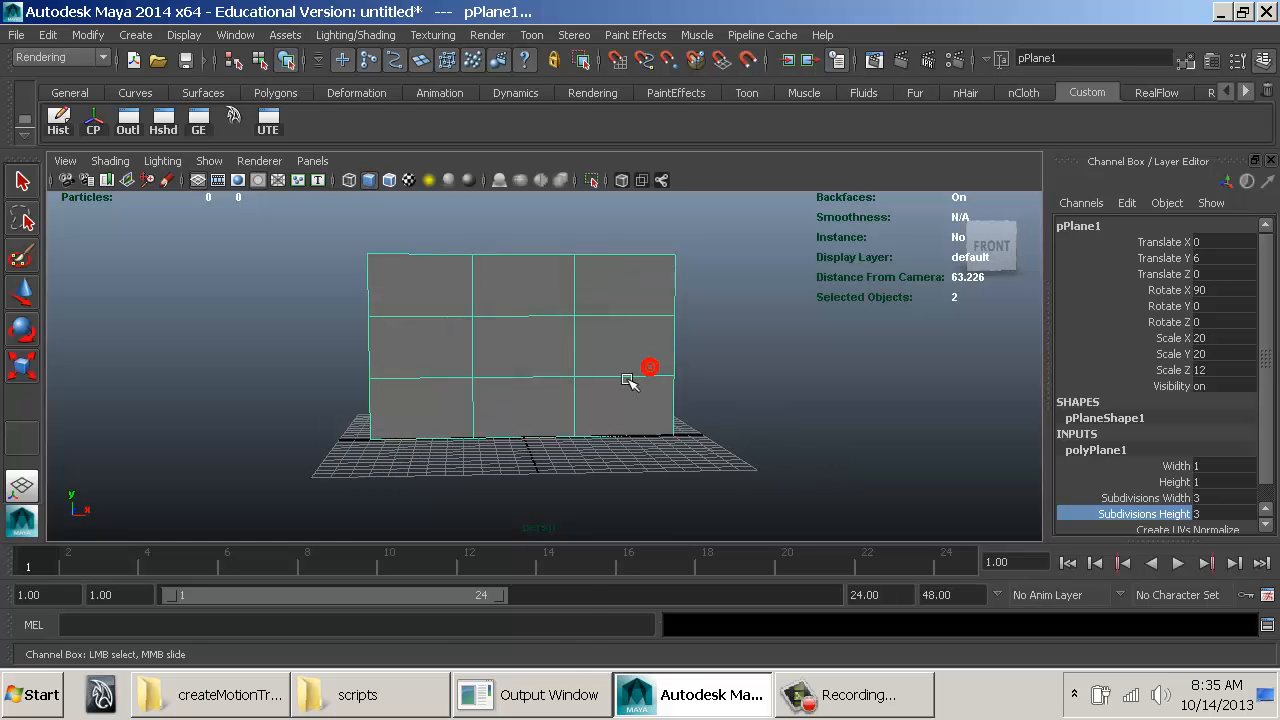
# Step: Try pulling the plane's upper-left corner vertex inward, undo the move and return to object mode
pyautogui.moveTo(505, 310); pyautogui.dragTo(400, 224, button='right')
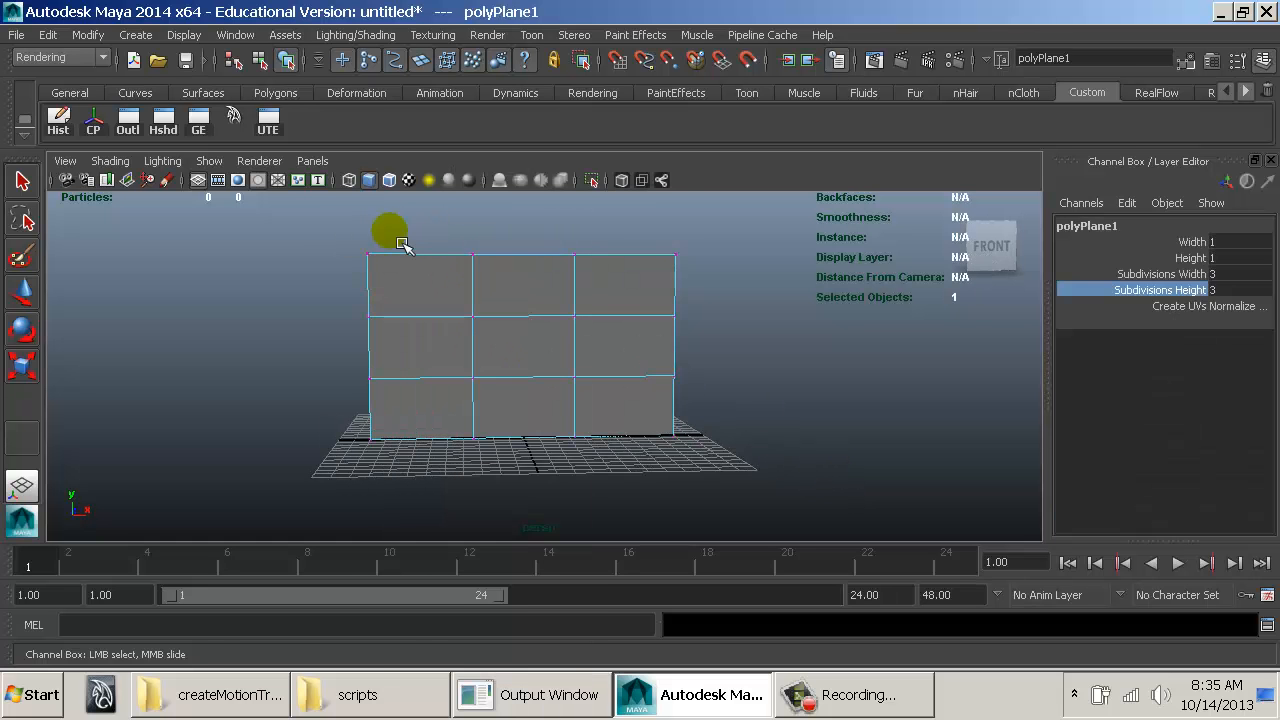
pyautogui.press('w')
pyautogui.moveTo(352, 236); pyautogui.dragTo(435, 299)
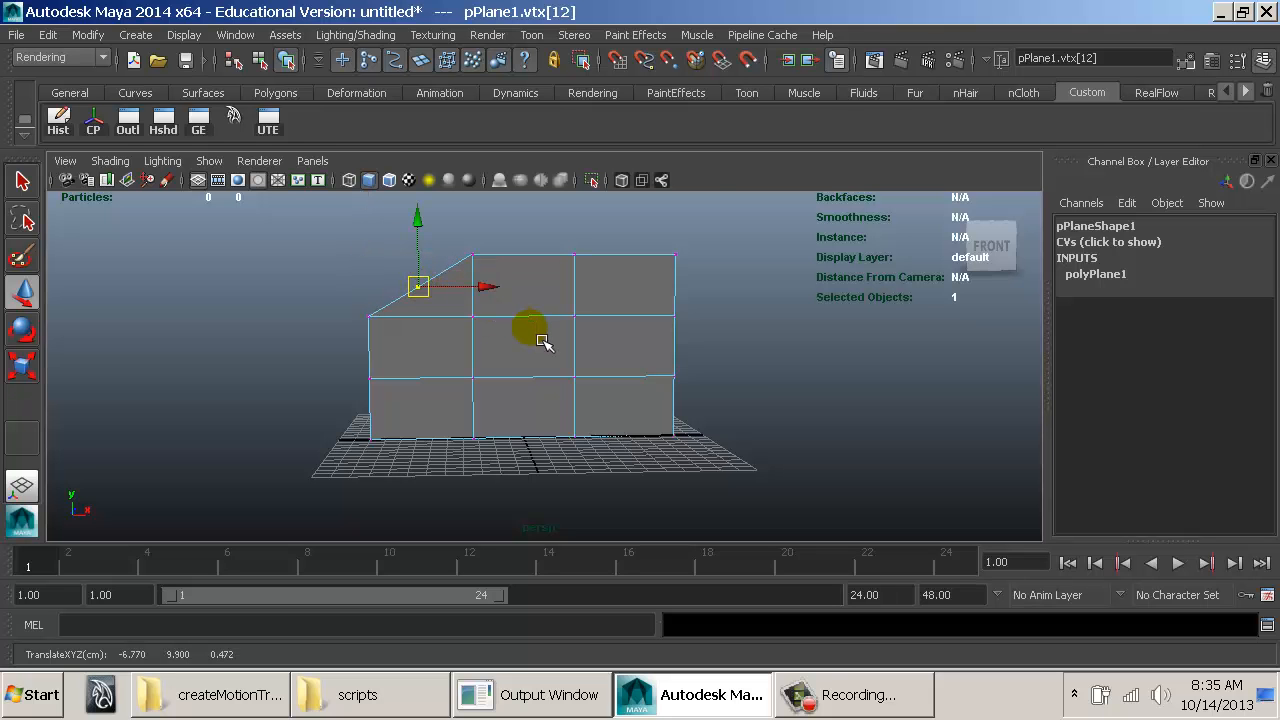
pyautogui.keyDown('alt'); pyautogui.moveTo(526, 343); pyautogui.dragTo(455, 357); pyautogui.keyUp('alt')
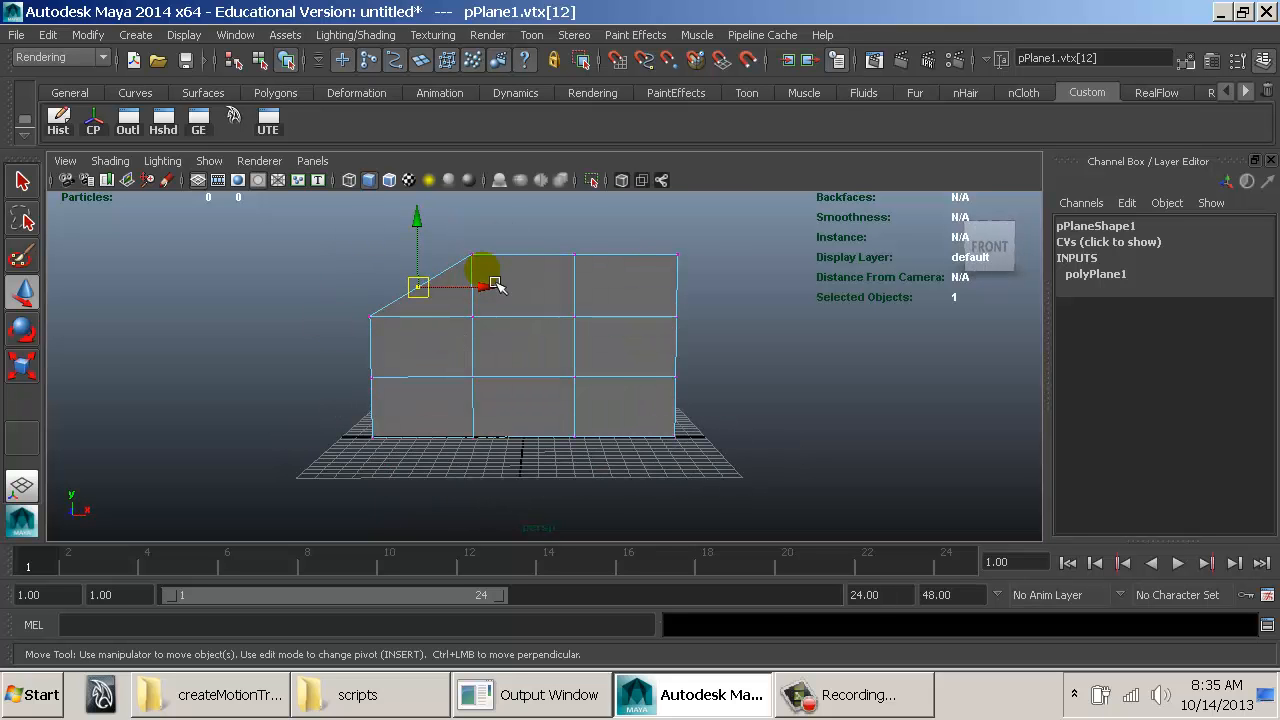
pyautogui.hotkey('ctrl', 'z')
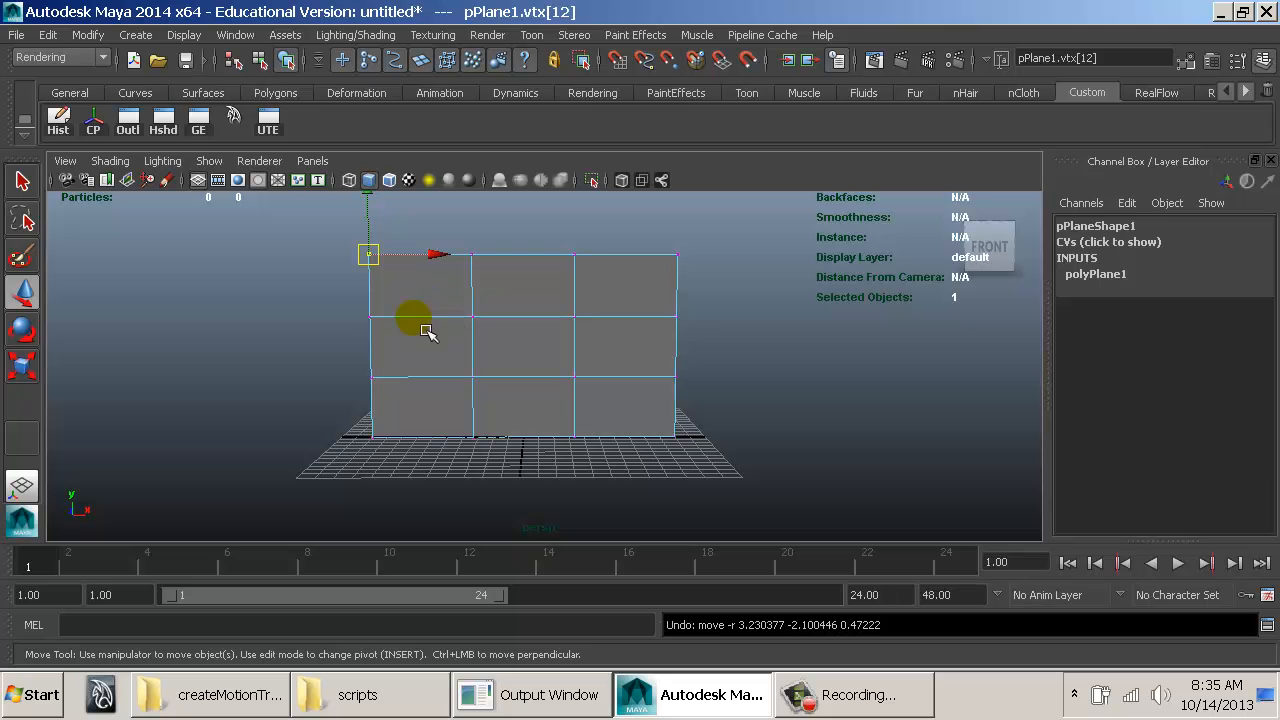
pyautogui.moveTo(414, 317); pyautogui.dragTo(480, 294, button='right')
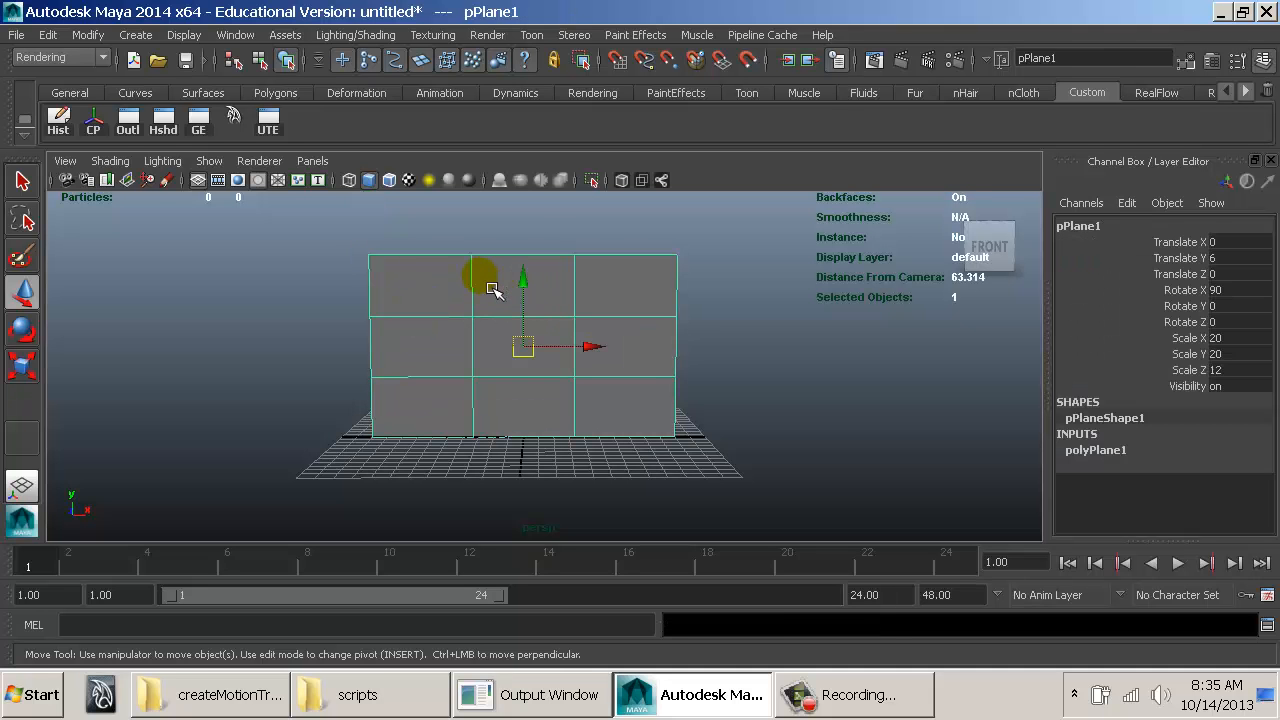
# Step: Undo the plane's three-by-three subdivision so it is a single undivided face
pyautogui.hotkey('ctrl', 'z')
pyautogui.hotkey('ctrl', 'z')
pyautogui.hotkey('ctrl', 'z')
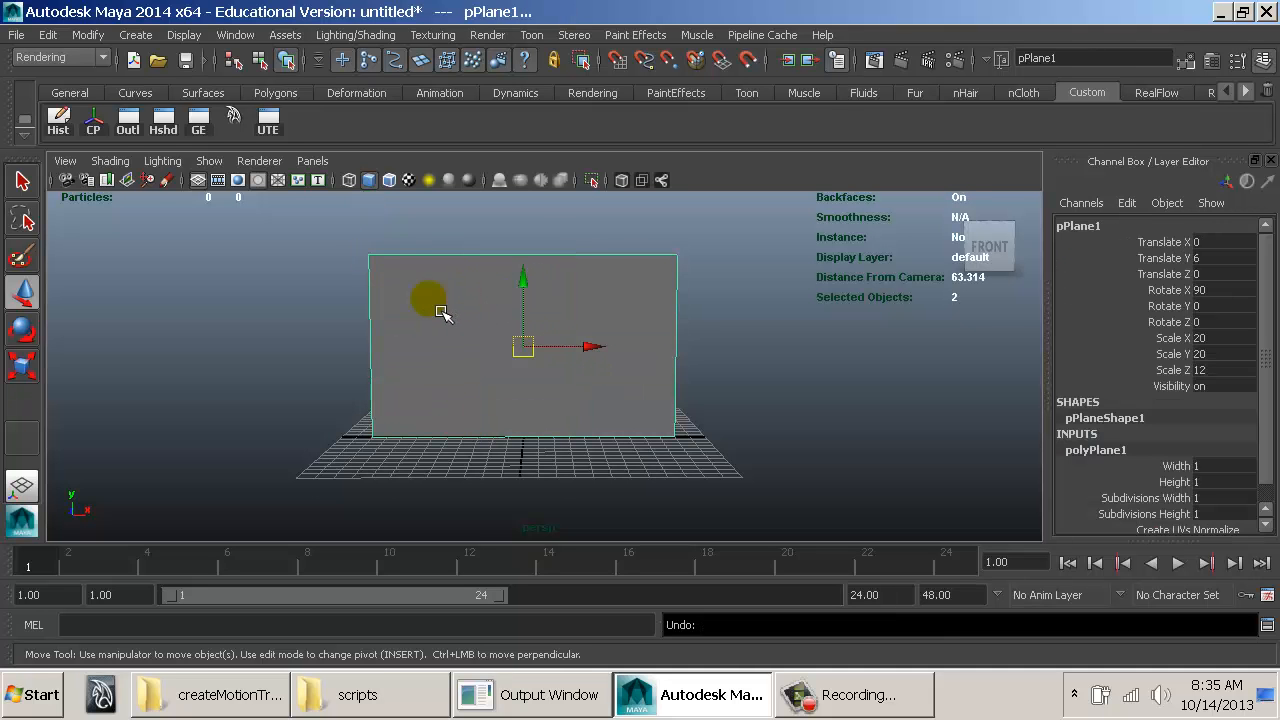
# Step: Extrude the upright plane into a thick wall slab with a Local Translate Z of about -0.77
pyautogui.keyDown('alt'); pyautogui.moveTo(438, 307); pyautogui.dragTo(534, 317); pyautogui.keyUp('alt')
pyautogui.press('space')
pyautogui.click(414, 385)
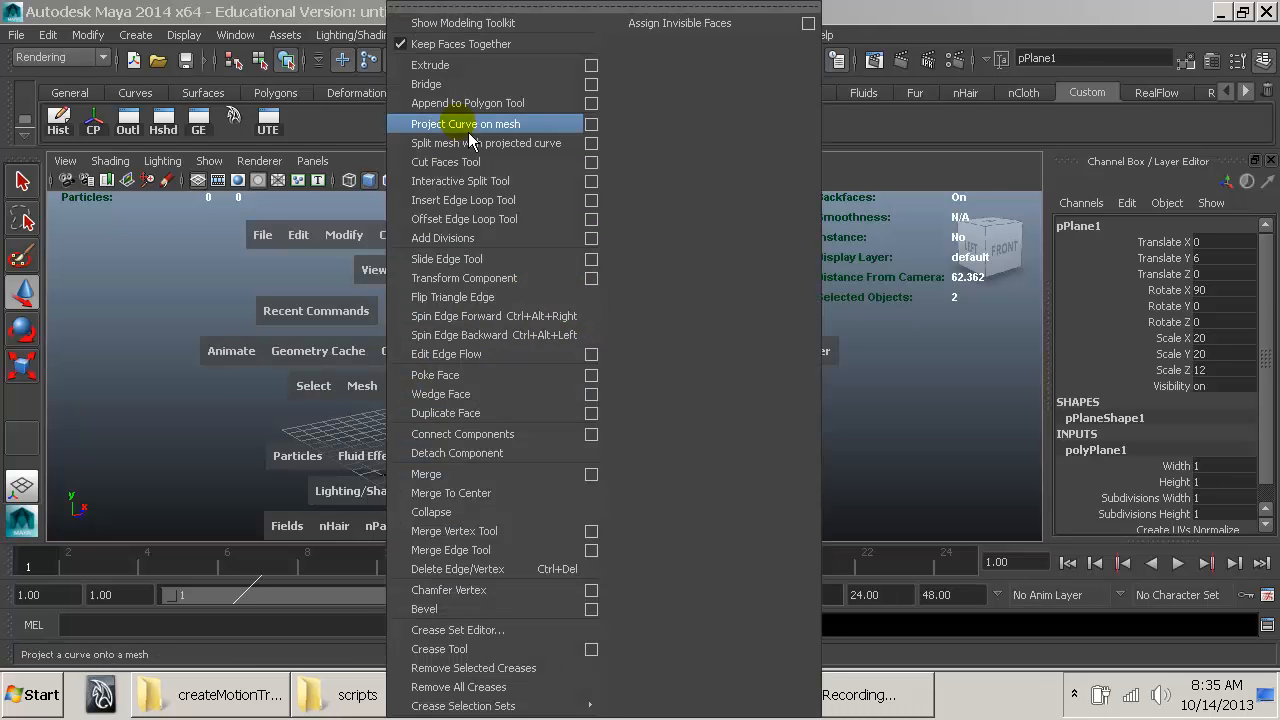
pyautogui.click(472, 66)
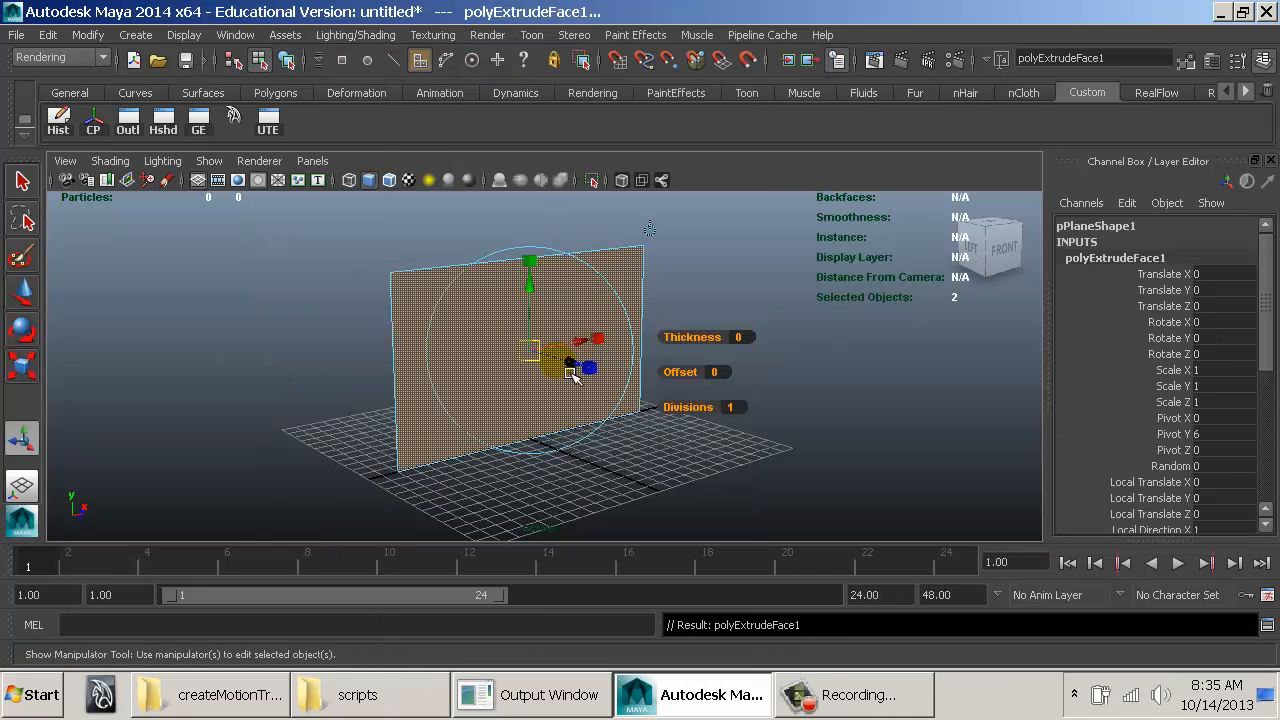
pyautogui.keyDown('alt'); pyautogui.moveTo(572, 375); pyautogui.dragTo(425, 327); pyautogui.keyUp('alt')
# Step: Select the wall's four short corner edges across its thickness and bevel them
pyautogui.rightClick(403, 327)
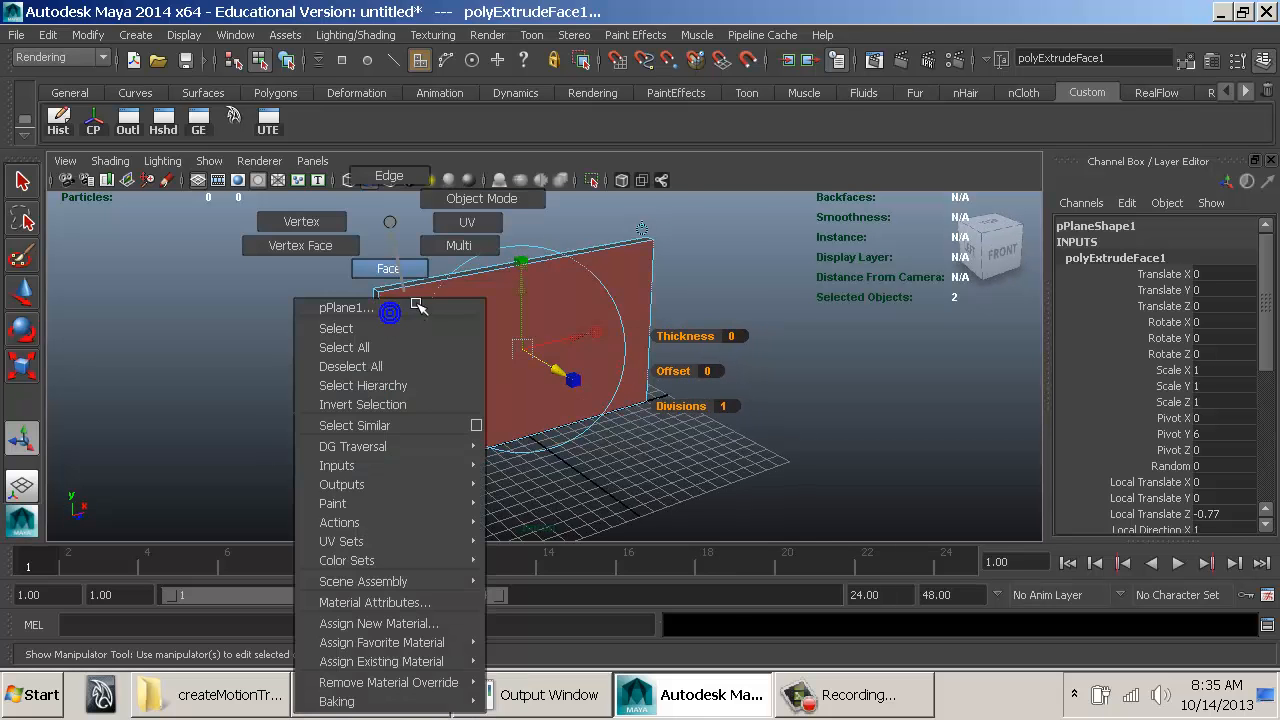
pyautogui.keyDown('alt'); pyautogui.moveTo(352, 305); pyautogui.dragTo(690, 345, button='right'); pyautogui.keyUp('alt')
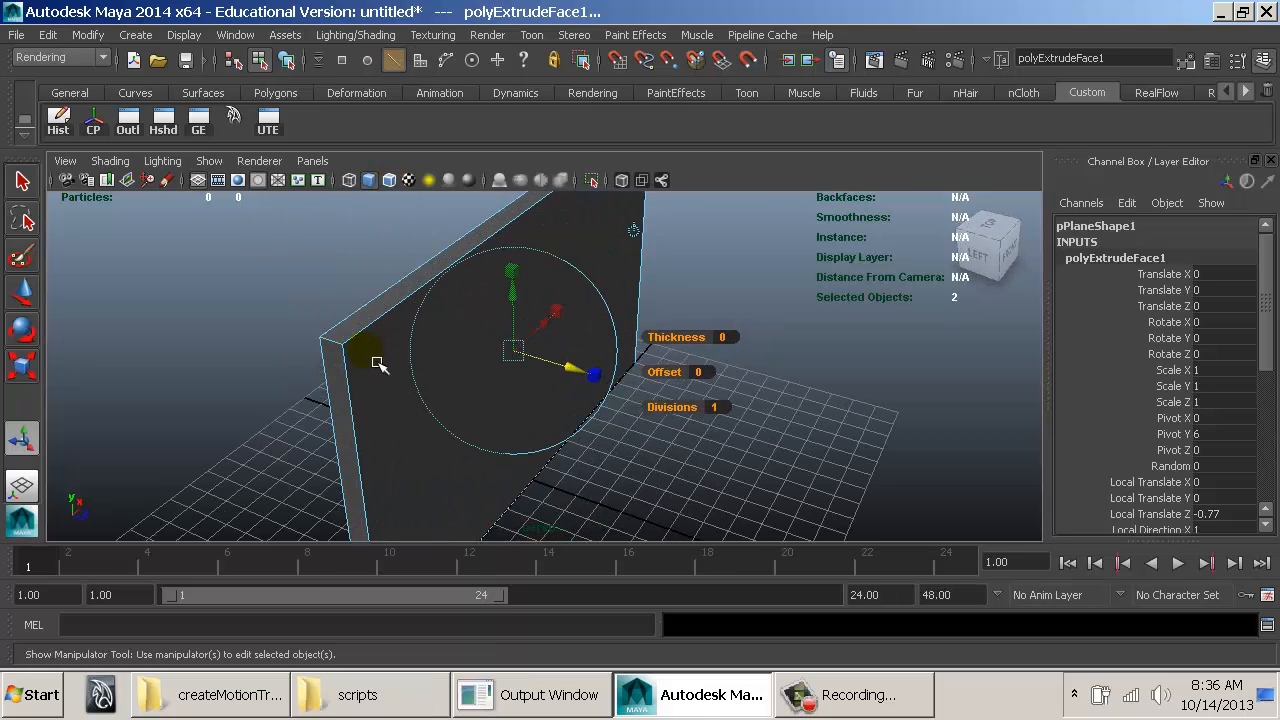
pyautogui.click(341, 350)
pyautogui.keyDown('alt'); pyautogui.moveTo(410, 447); pyautogui.dragTo(501, 411, button='middle'); pyautogui.keyUp('alt')
pyautogui.keyDown('alt'); pyautogui.moveTo(490, 463); pyautogui.dragTo(678, 440); pyautogui.keyUp('alt')
pyautogui.keyDown('alt'); pyautogui.moveTo(679, 312); pyautogui.dragTo(700, 401); pyautogui.keyUp('alt')
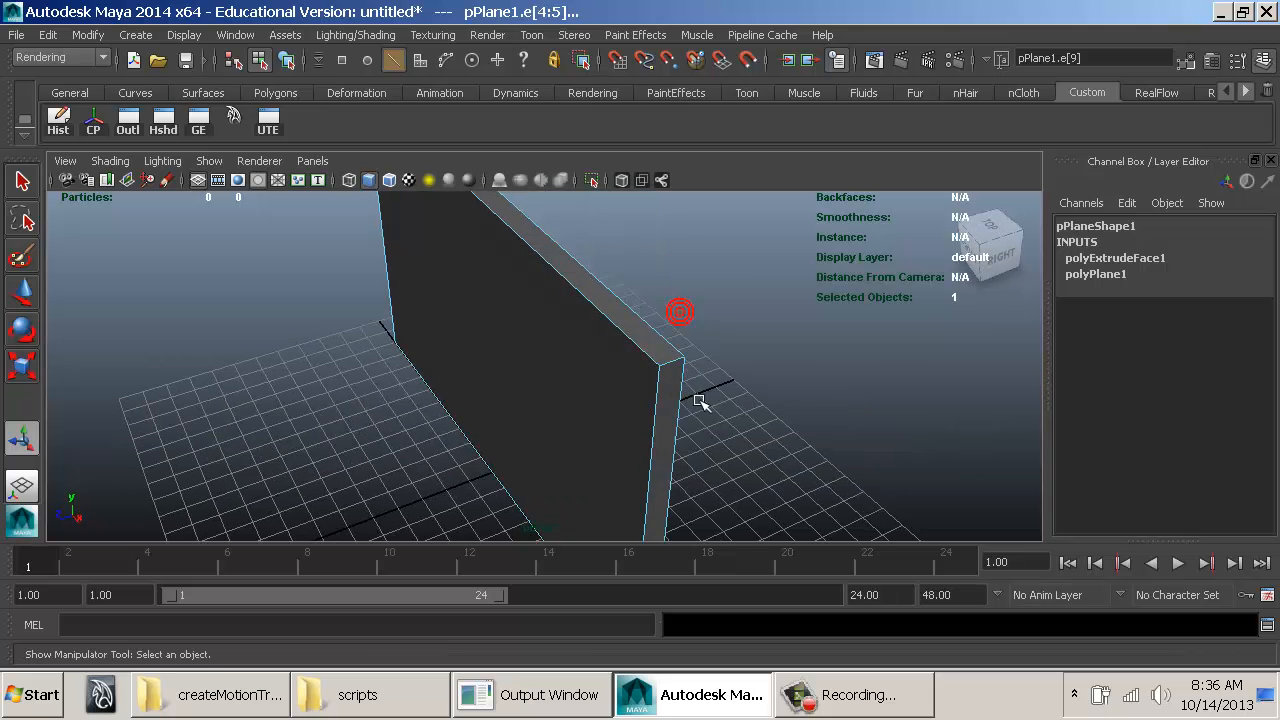
pyautogui.press('space')
pyautogui.moveTo(465, 342)
pyautogui.mouseDown()
pyautogui.moveTo(480, 668)
pyautogui.moveTo(565, 693)
pyautogui.moveTo(1057, 443)
pyautogui.mouseUp()
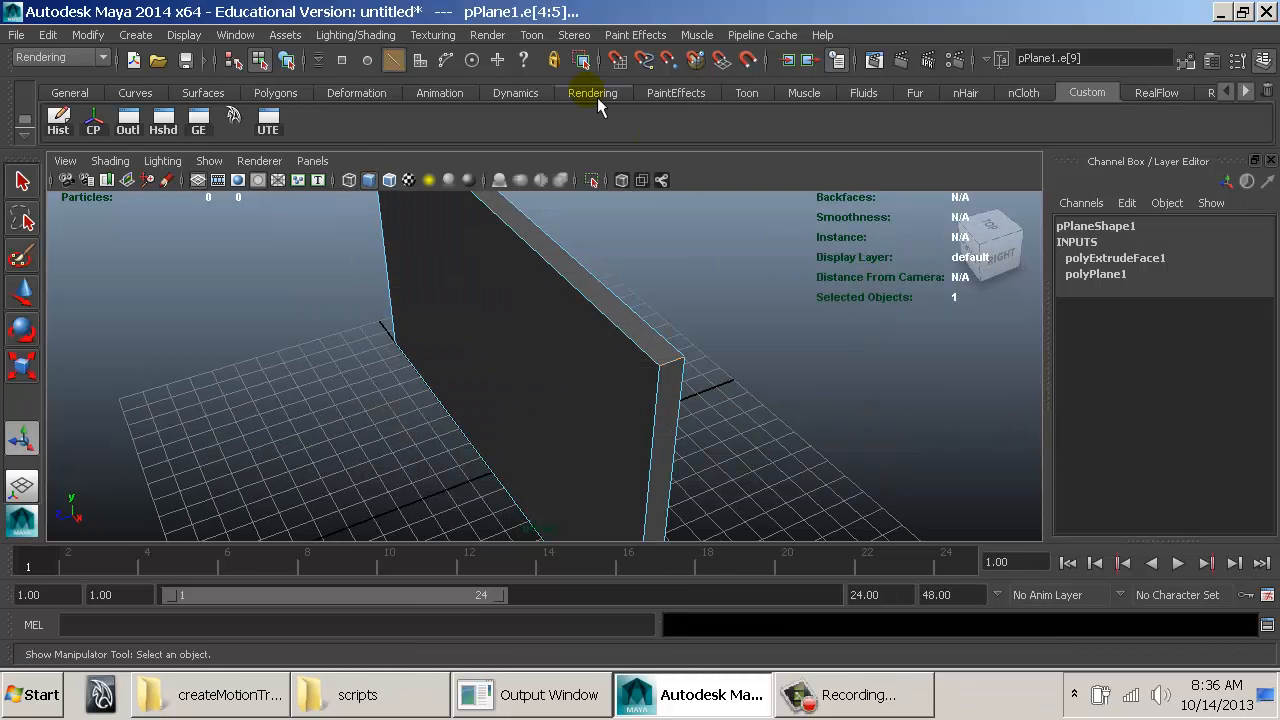
pyautogui.press('space')
pyautogui.moveTo(427, 140); pyautogui.dragTo(548, 612)
# Step: Set the corner bevel's offset to 0.3, return to object mode and select the wall
pyautogui.keyDown('alt'); pyautogui.moveTo(676, 410); pyautogui.dragTo(820, 403); pyautogui.keyUp('alt')
pyautogui.scroll(-2, 760, 399)
pyautogui.keyDown('alt'); pyautogui.moveTo(760, 399); pyautogui.dragTo(676, 397, button='middle'); pyautogui.keyUp('alt')
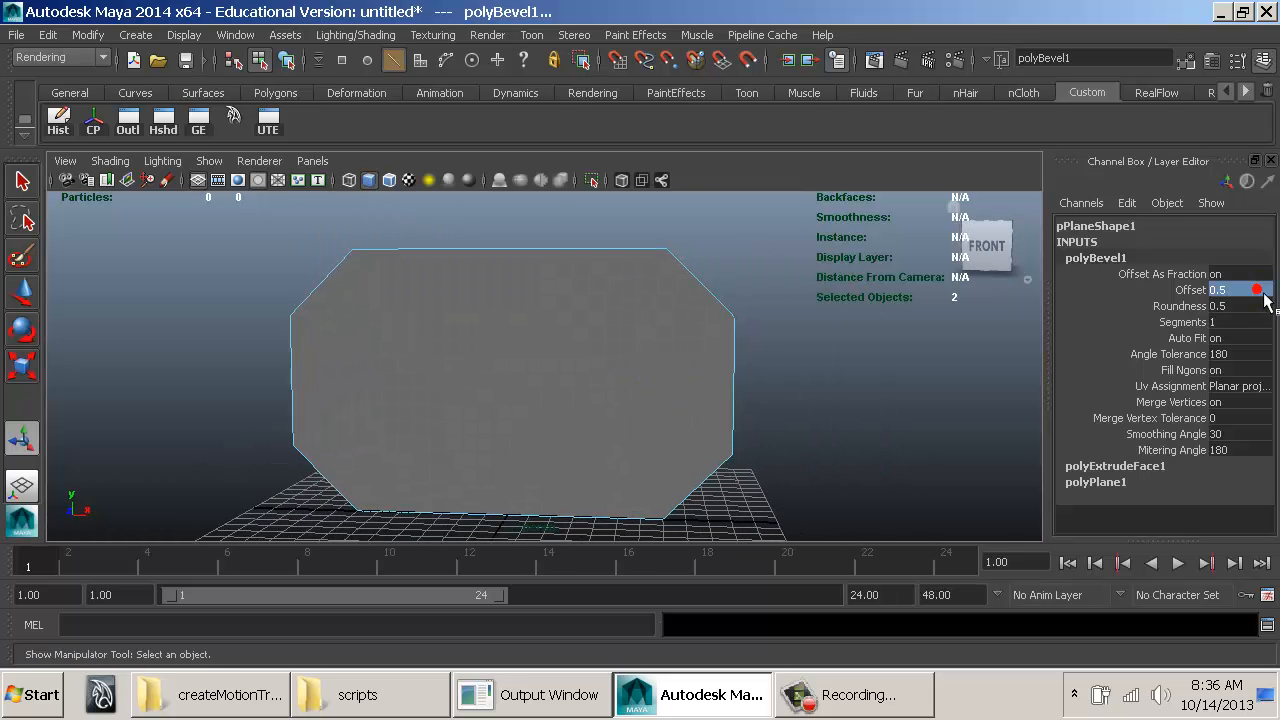
pyautogui.write('2')
pyautogui.press('Return')
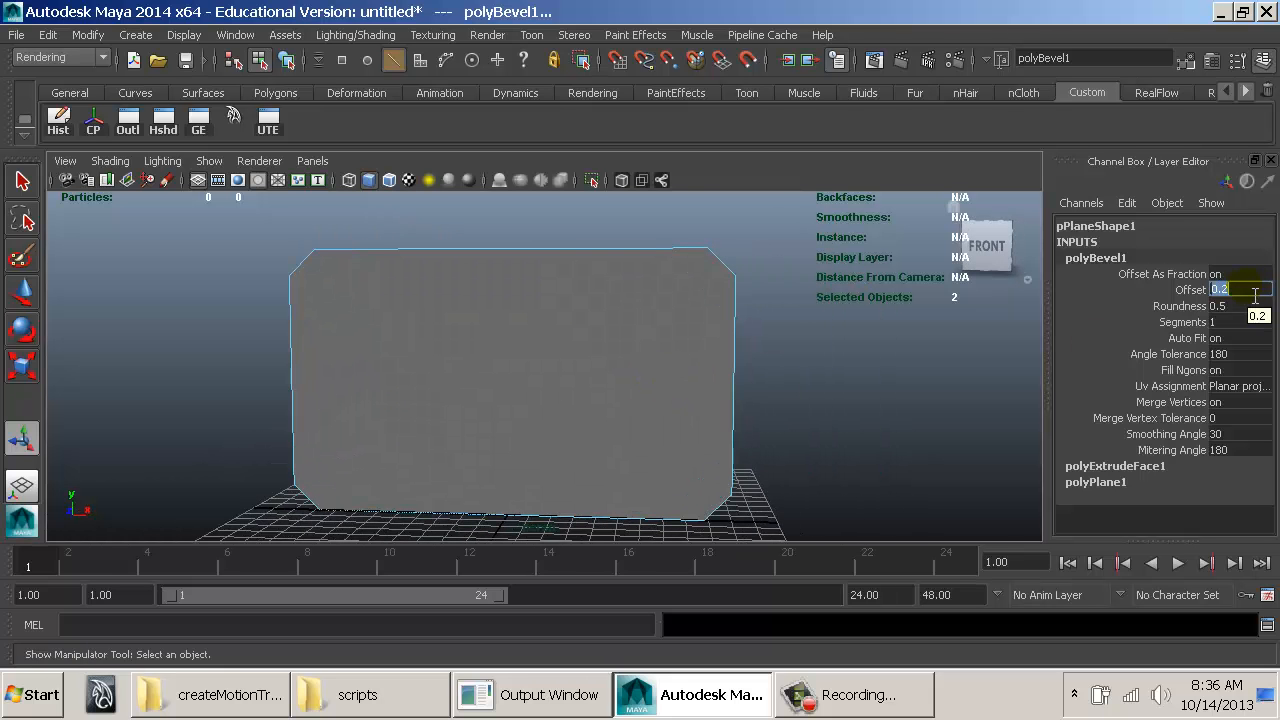
pyautogui.write('0.3')
pyautogui.press('Return')
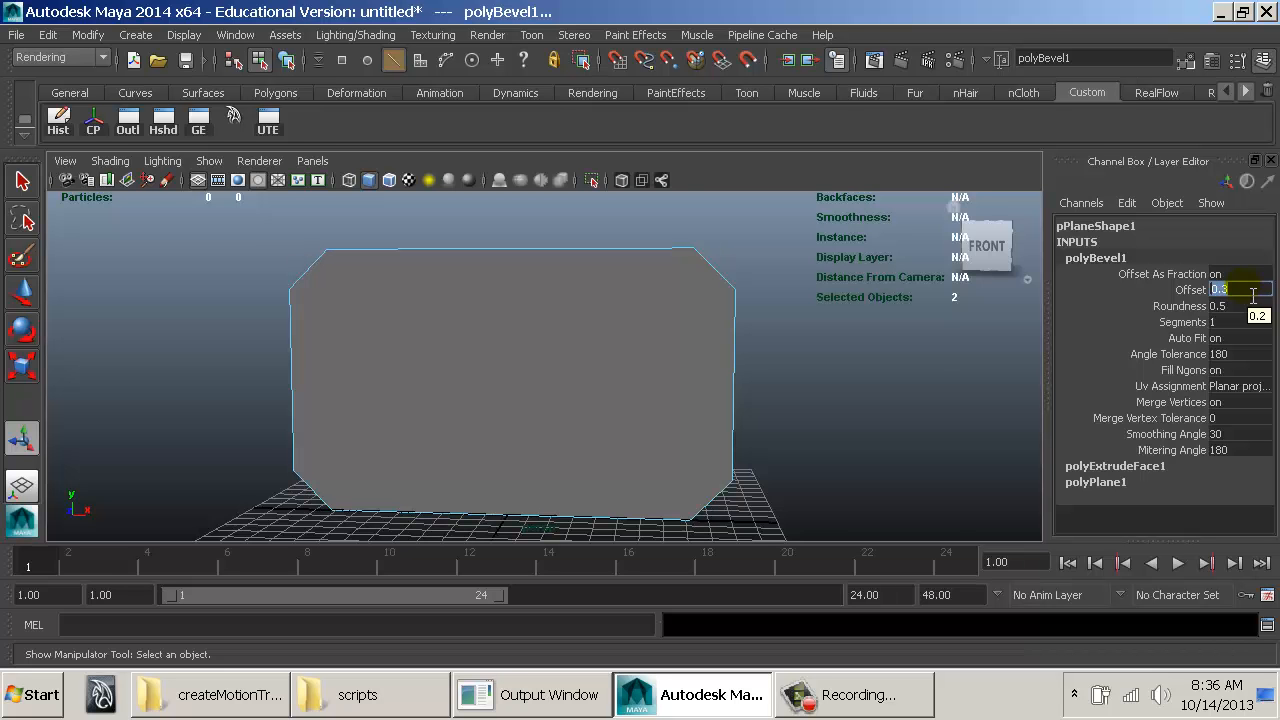
pyautogui.keyDown('alt'); pyautogui.moveTo(820, 349); pyautogui.dragTo(684, 362); pyautogui.keyUp('alt')
pyautogui.press('F8')
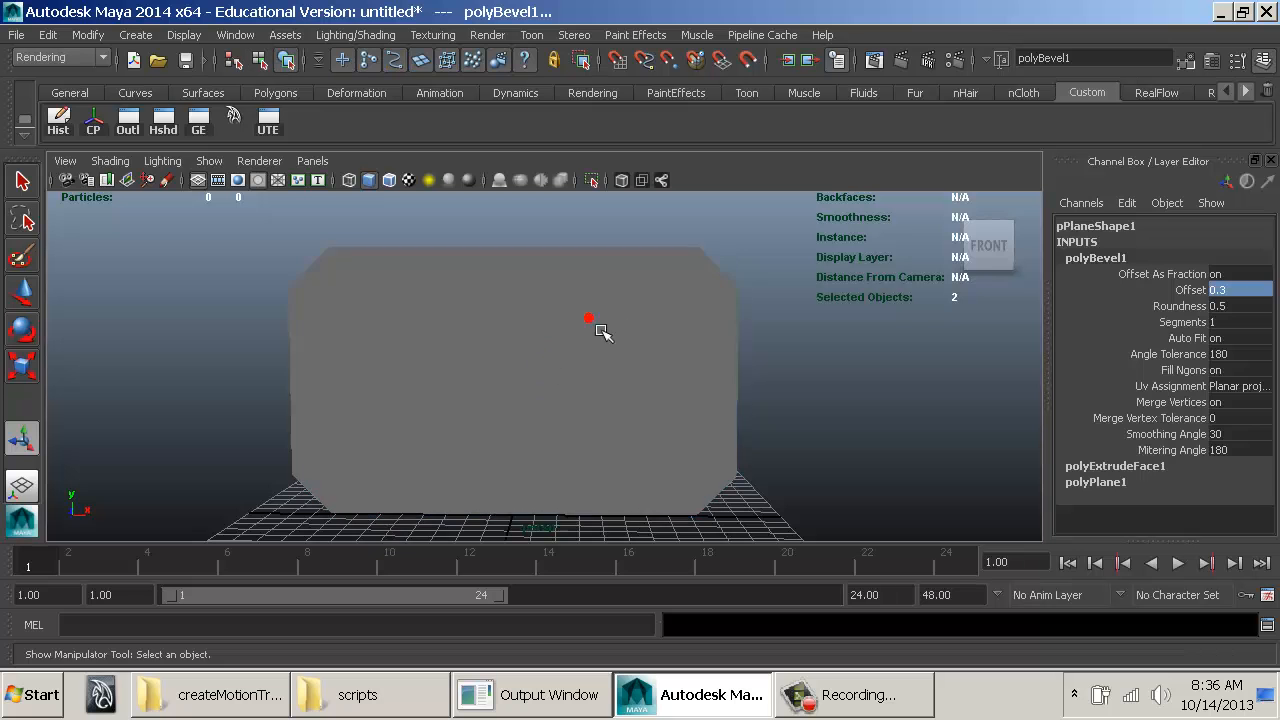
pyautogui.keyDown('alt'); pyautogui.moveTo(603, 331); pyautogui.dragTo(583, 402); pyautogui.keyUp('alt')
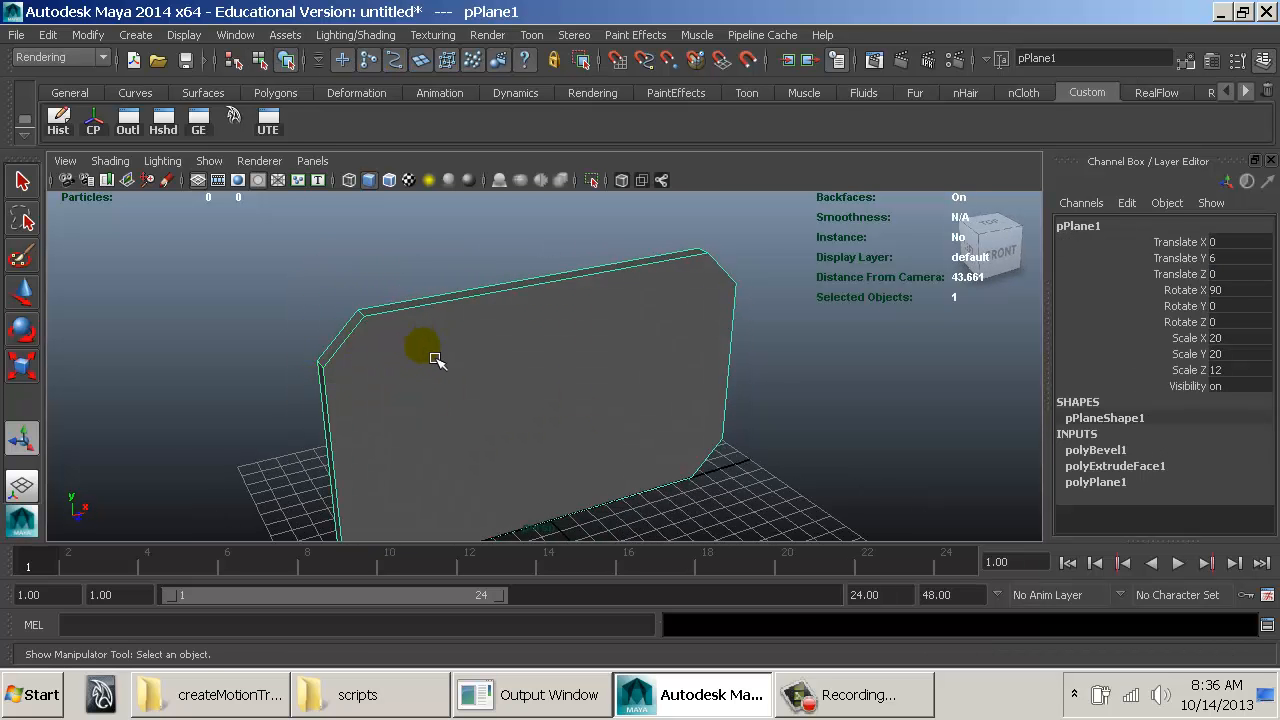
pyautogui.keyDown('alt'); pyautogui.moveTo(460, 351); pyautogui.dragTo(543, 360); pyautogui.keyUp('alt')
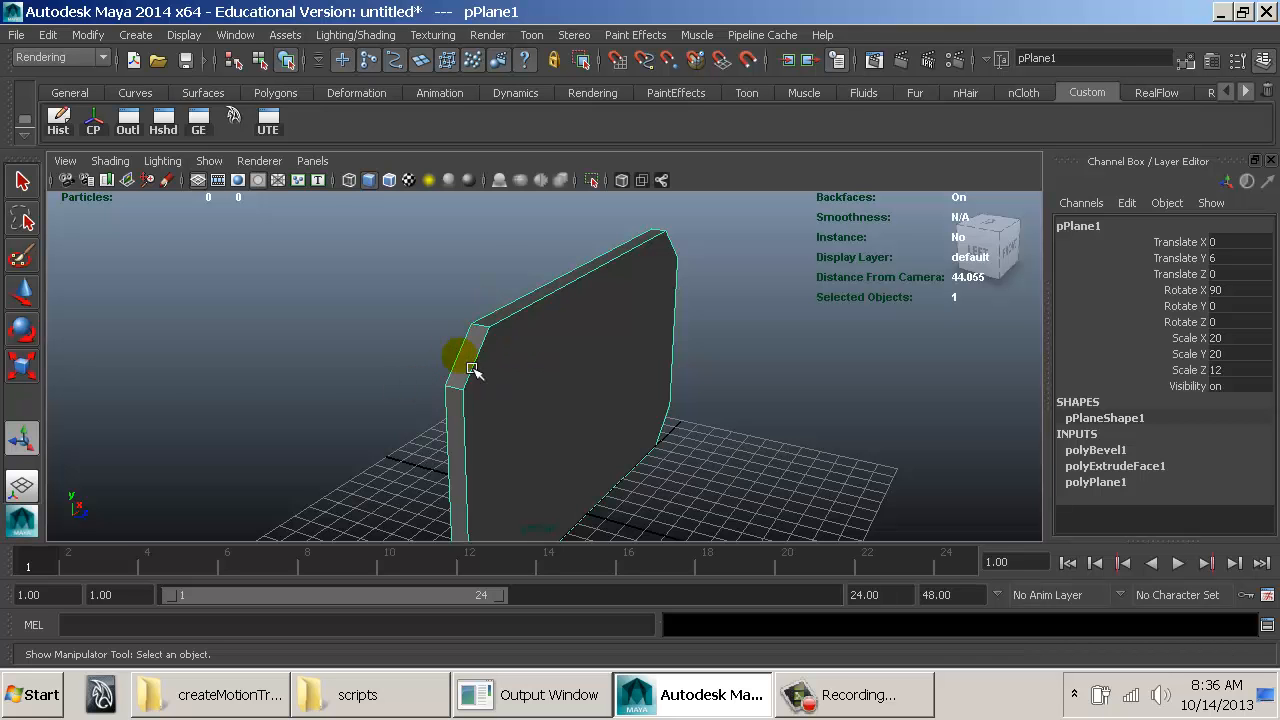
# Step: Create a polygon cube and place it on the grid before the wall at about Translate Y 0.498 and Translate Z 3.79
pyautogui.click(135, 35)
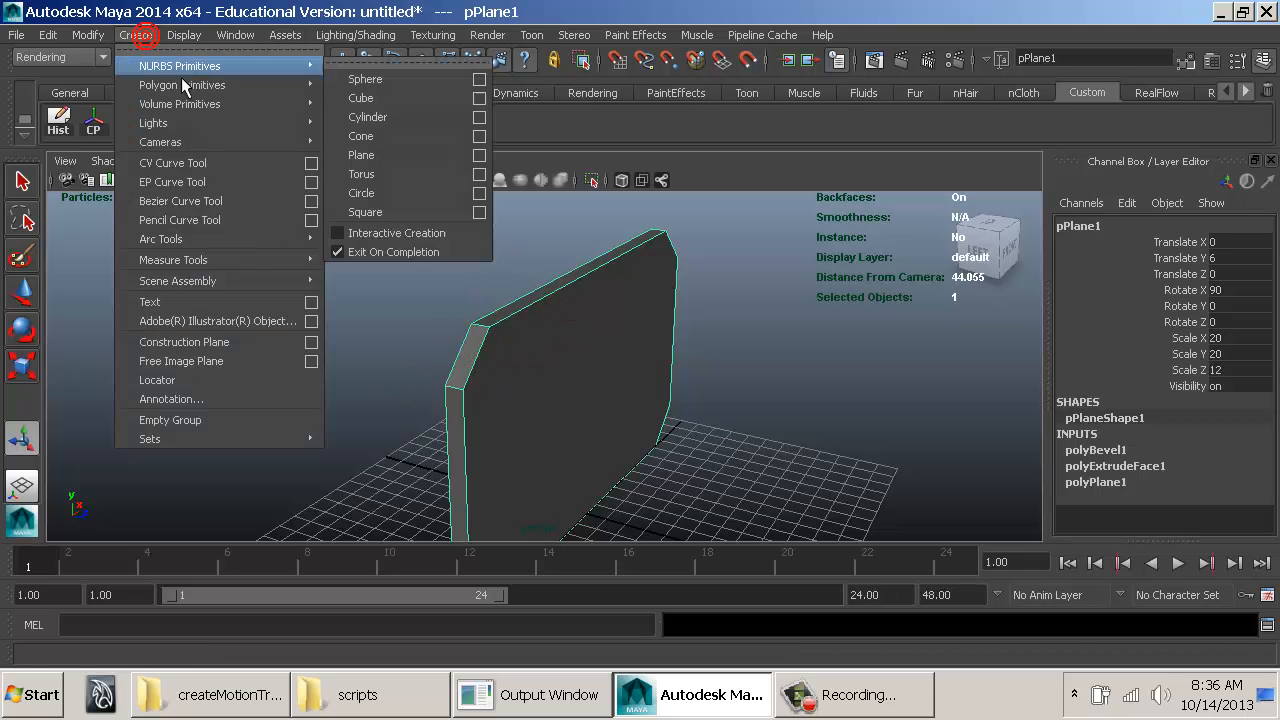
pyautogui.moveTo(182, 85)
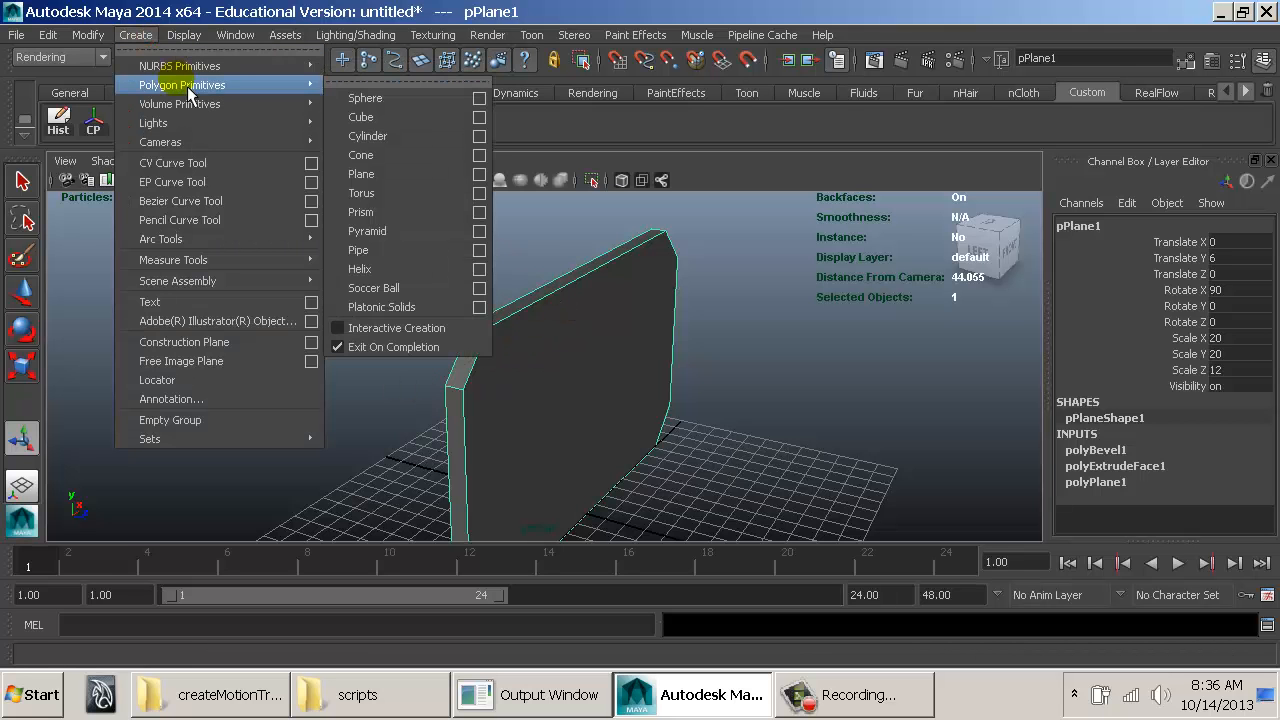
pyautogui.click(361, 117)
pyautogui.keyDown('alt'); pyautogui.moveTo(815, 392); pyautogui.dragTo(627, 417); pyautogui.keyUp('alt')
pyautogui.press('w')
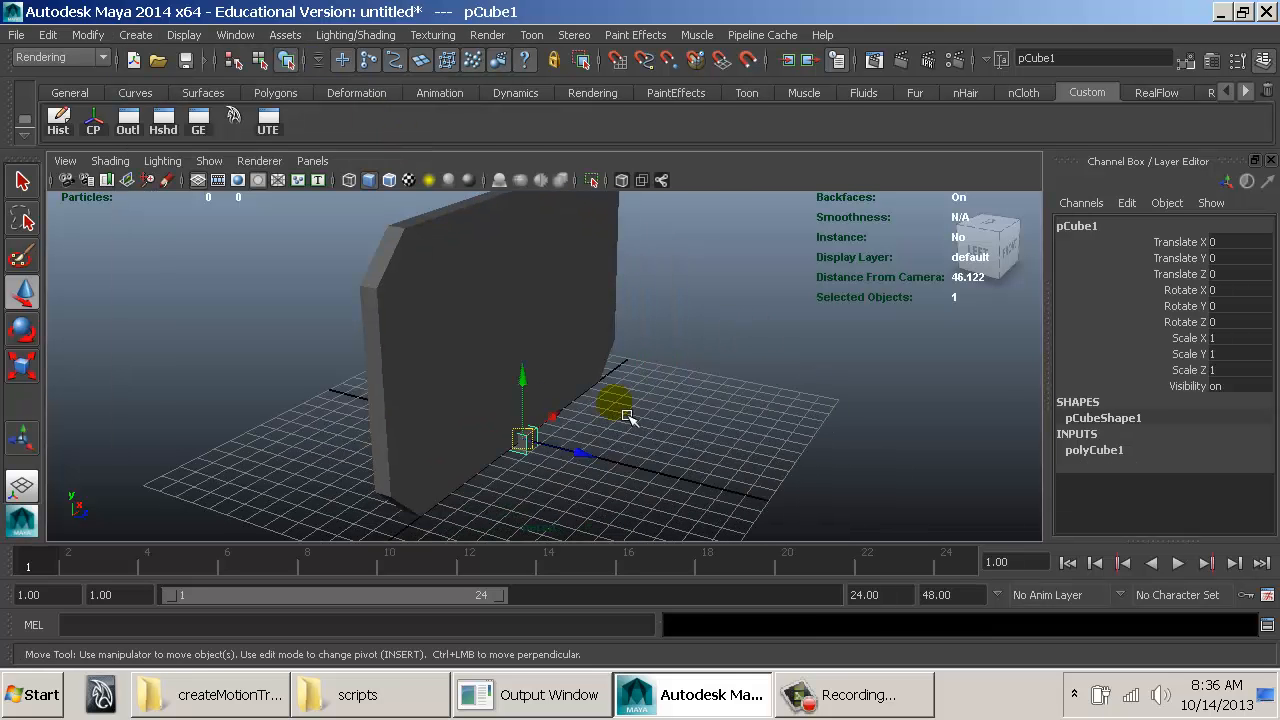
pyautogui.moveTo(586, 462); pyautogui.dragTo(663, 468)
pyautogui.press('f')
pyautogui.keyDown('alt'); pyautogui.moveTo(632, 352); pyautogui.dragTo(481, 322); pyautogui.keyUp('alt')
pyautogui.moveTo(571, 314); pyautogui.dragTo(571, 214)
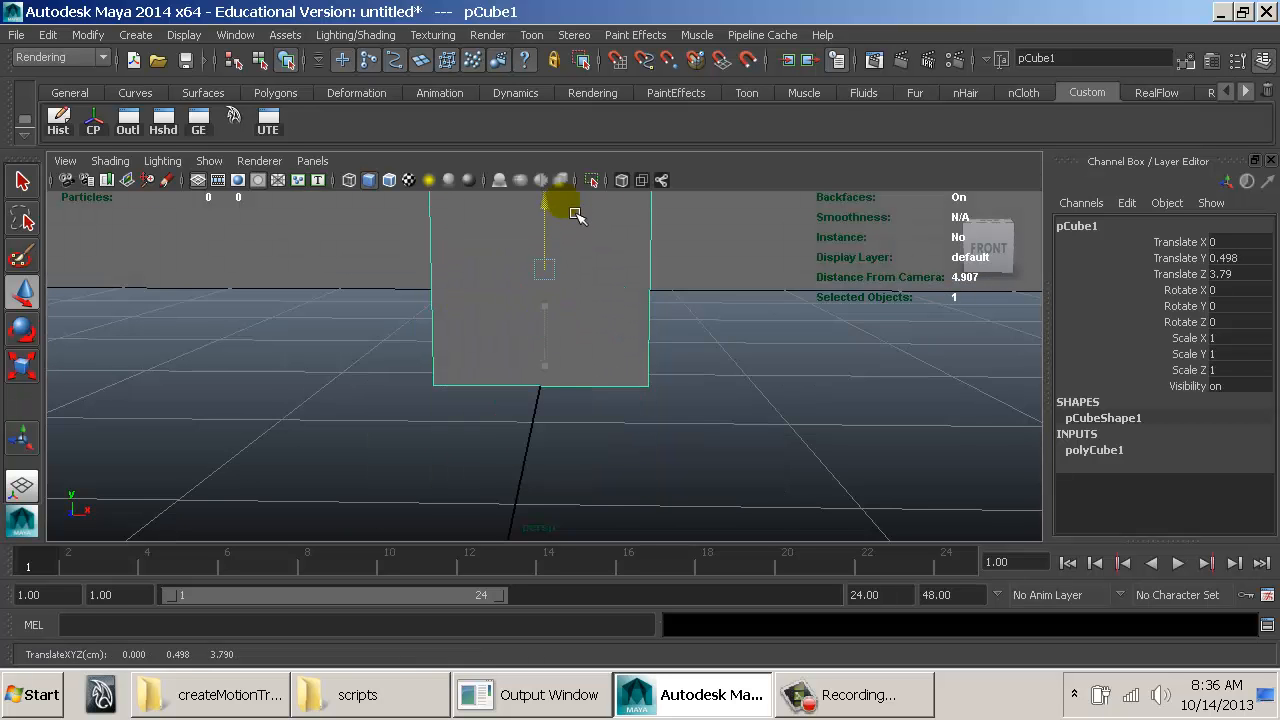
# Step: Turn the cube into a wedge by snapping one upper side edge onto the opposite upper edge, and return to object mode
pyautogui.keyDown('alt'); pyautogui.moveTo(571, 214); pyautogui.dragTo(574, 361, button='middle'); pyautogui.keyUp('alt')
pyautogui.keyDown('alt'); pyautogui.moveTo(574, 361); pyautogui.dragTo(506, 357, button='right'); pyautogui.keyUp('alt')
pyautogui.keyDown('alt'); pyautogui.moveTo(506, 357); pyautogui.dragTo(612, 352); pyautogui.keyUp('alt')
pyautogui.moveTo(603, 301); pyautogui.dragTo(595, 184, button='right')
pyautogui.click(600, 320)
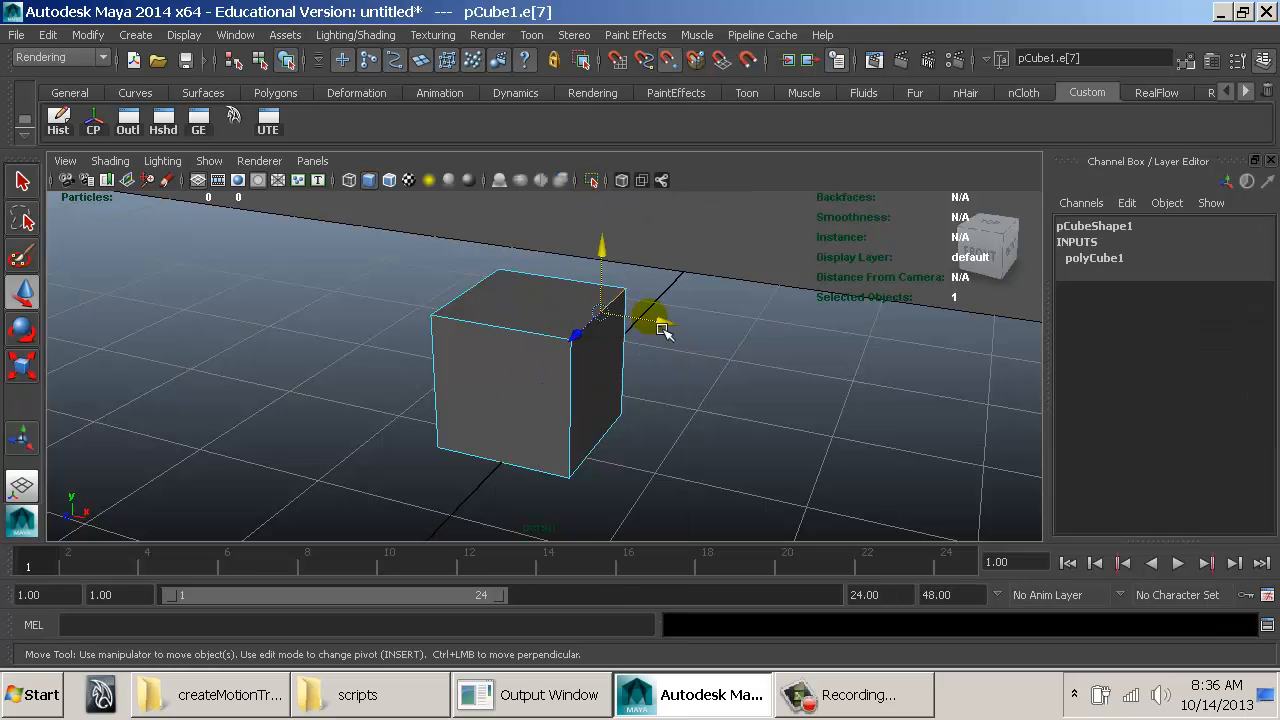
pyautogui.moveTo(664, 330); pyautogui.dragTo(595, 327)
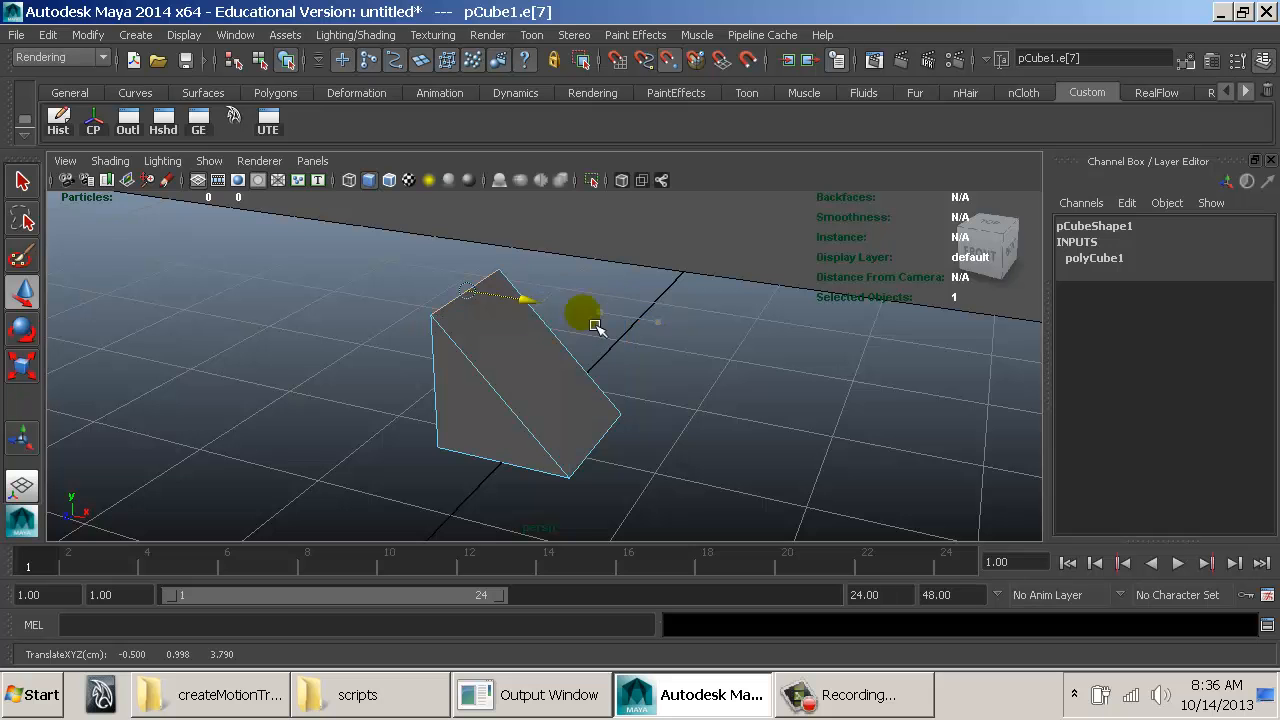
pyautogui.moveTo(499, 365); pyautogui.dragTo(532, 323, button='right')
pyautogui.click(523, 358)
pyautogui.keyDown('alt'); pyautogui.moveTo(647, 409); pyautogui.dragTo(631, 373); pyautogui.keyUp('alt')
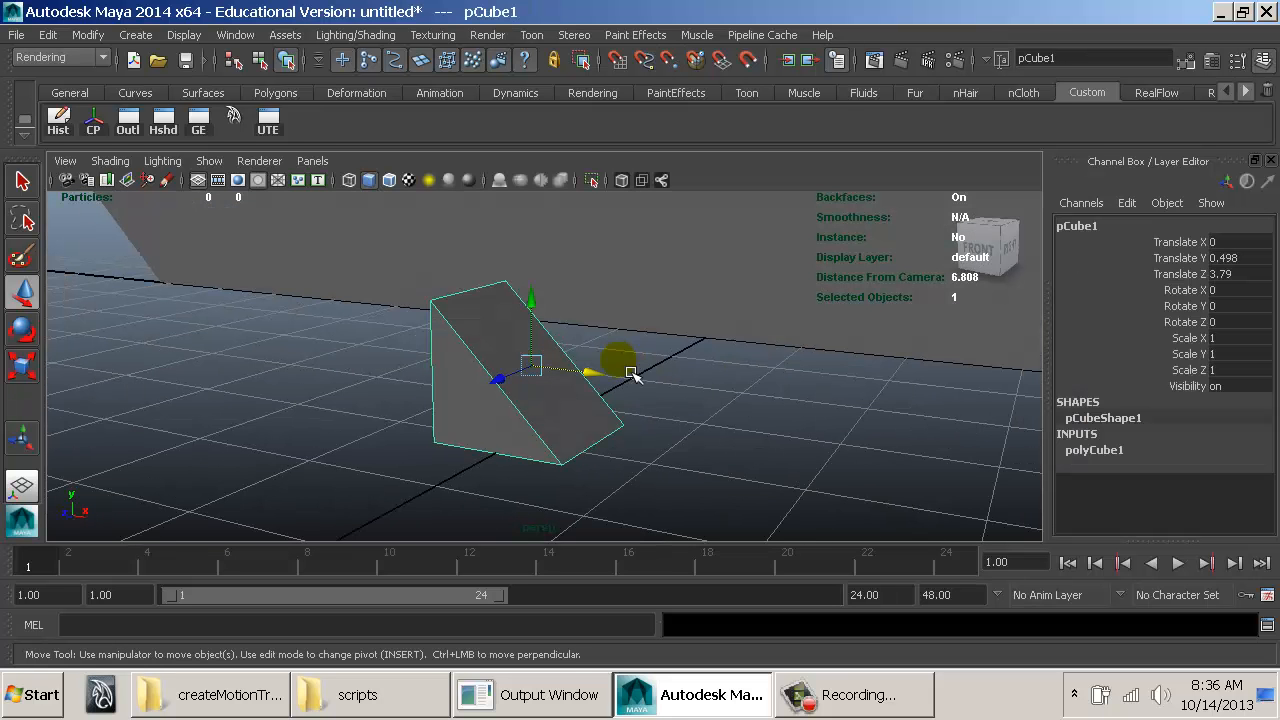
# Step: Snap the wedge's pivot to the lower corner vertex beneath its upright side
pyautogui.moveTo(527, 412)
pyautogui.keyDown('alt'); pyautogui.mouseDown()
pyautogui.moveTo(476, 415)
pyautogui.moveTo(537, 377)
pyautogui.moveTo(668, 364)
pyautogui.moveTo(409, 374)
pyautogui.moveTo(521, 363)
pyautogui.moveTo(518, 345)
pyautogui.moveTo(528, 363)
pyautogui.moveTo(510, 374)
pyautogui.moveTo(535, 399)
pyautogui.mouseUp(); pyautogui.keyUp('alt')
pyautogui.hotkey('ctrl', 'z')
pyautogui.press('d')
pyautogui.press('v')
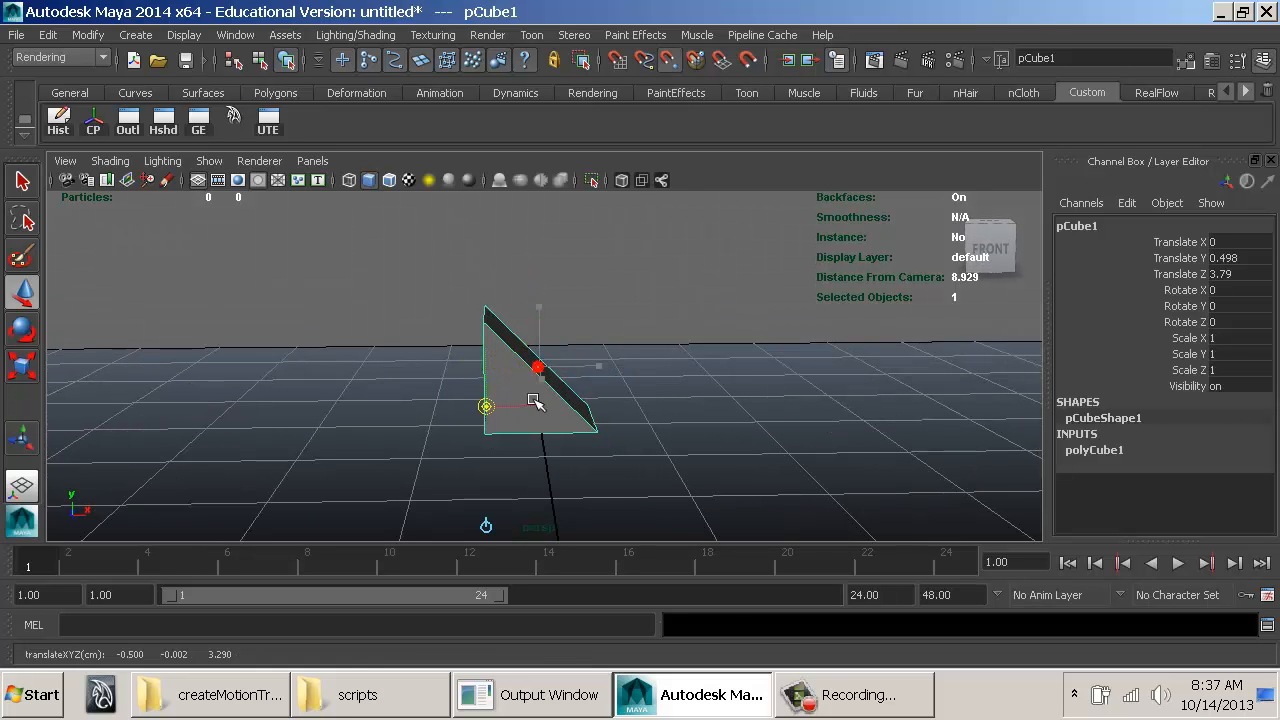
pyautogui.moveTo(499, 462); pyautogui.dragTo(500, 463)
# Step: Move the wedge along X to about -9.163, near the wall's lower-left corner
pyautogui.keyDown('alt'); pyautogui.moveTo(714, 442); pyautogui.dragTo(512, 402, button='right'); pyautogui.keyUp('alt')
pyautogui.keyDown('alt'); pyautogui.moveTo(512, 402); pyautogui.dragTo(637, 400); pyautogui.keyUp('alt')
pyautogui.keyDown('alt'); pyautogui.moveTo(637, 400); pyautogui.dragTo(773, 443, button='right'); pyautogui.keyUp('alt')
pyautogui.moveTo(791, 427); pyautogui.dragTo(463, 424)
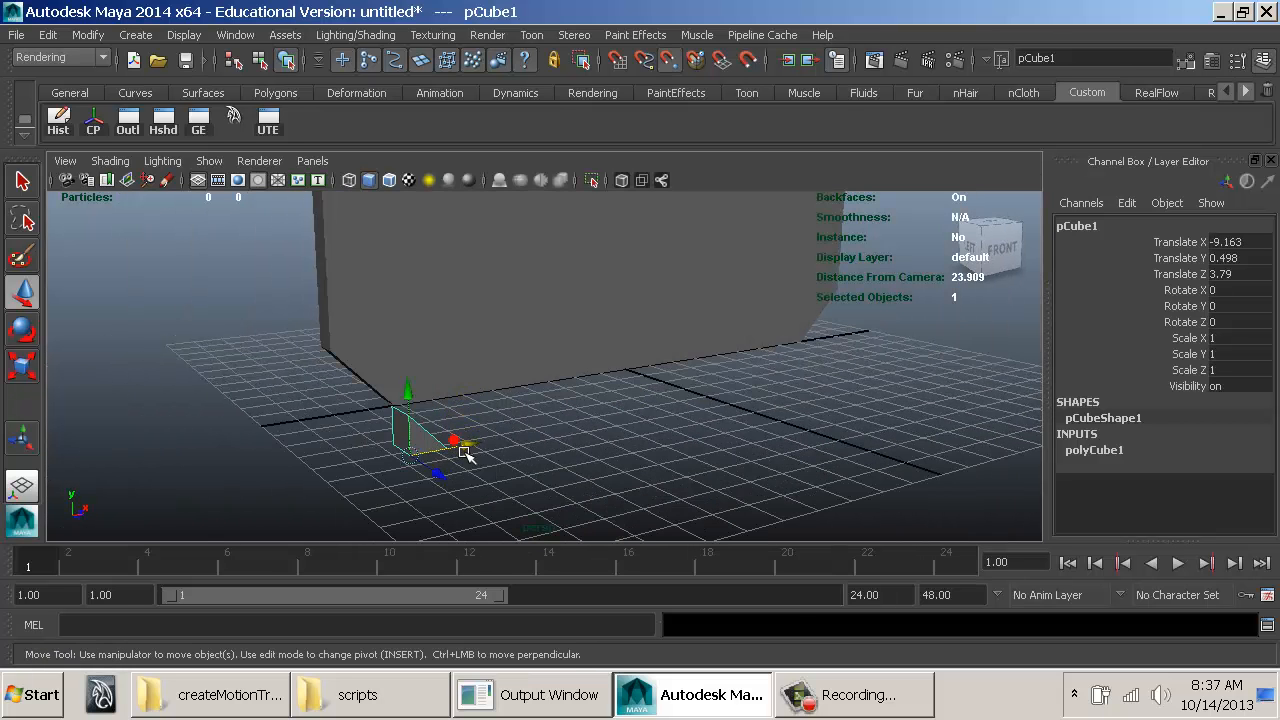
pyautogui.click(483, 445)
pyautogui.click(415, 440)
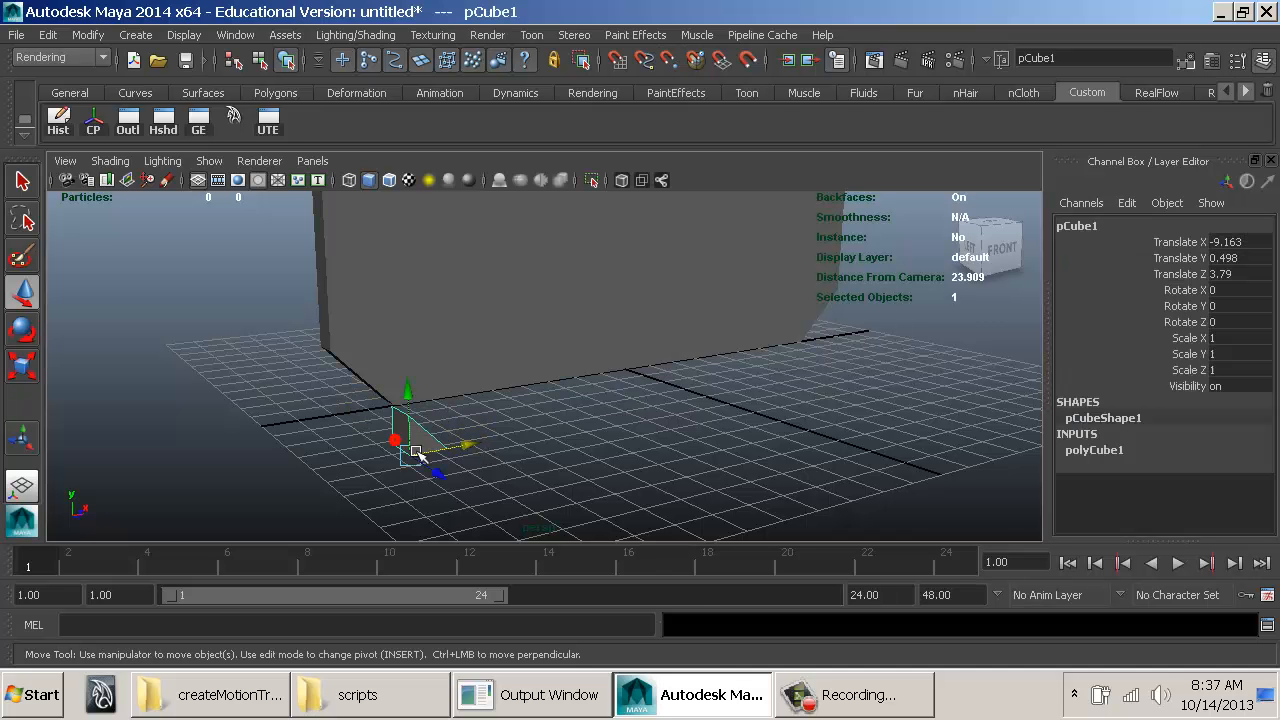
# Step: In the front view, align the wedge to the wall's cut corner with Translate X -9.5 and a uniform scale of about 1.79
pyautogui.press('space')
pyautogui.moveTo(437, 389); pyautogui.dragTo(460, 426)
pyautogui.keyDown('alt'); pyautogui.moveTo(401, 361); pyautogui.dragTo(503, 389, button='middle'); pyautogui.keyUp('alt')
pyautogui.keyDown('alt'); pyautogui.moveTo(503, 389); pyautogui.dragTo(557, 391); pyautogui.keyUp('alt')
pyautogui.scroll(5, 557, 391)
pyautogui.keyDown('alt'); pyautogui.moveTo(557, 391); pyautogui.dragTo(569, 440, button='middle'); pyautogui.keyUp('alt')
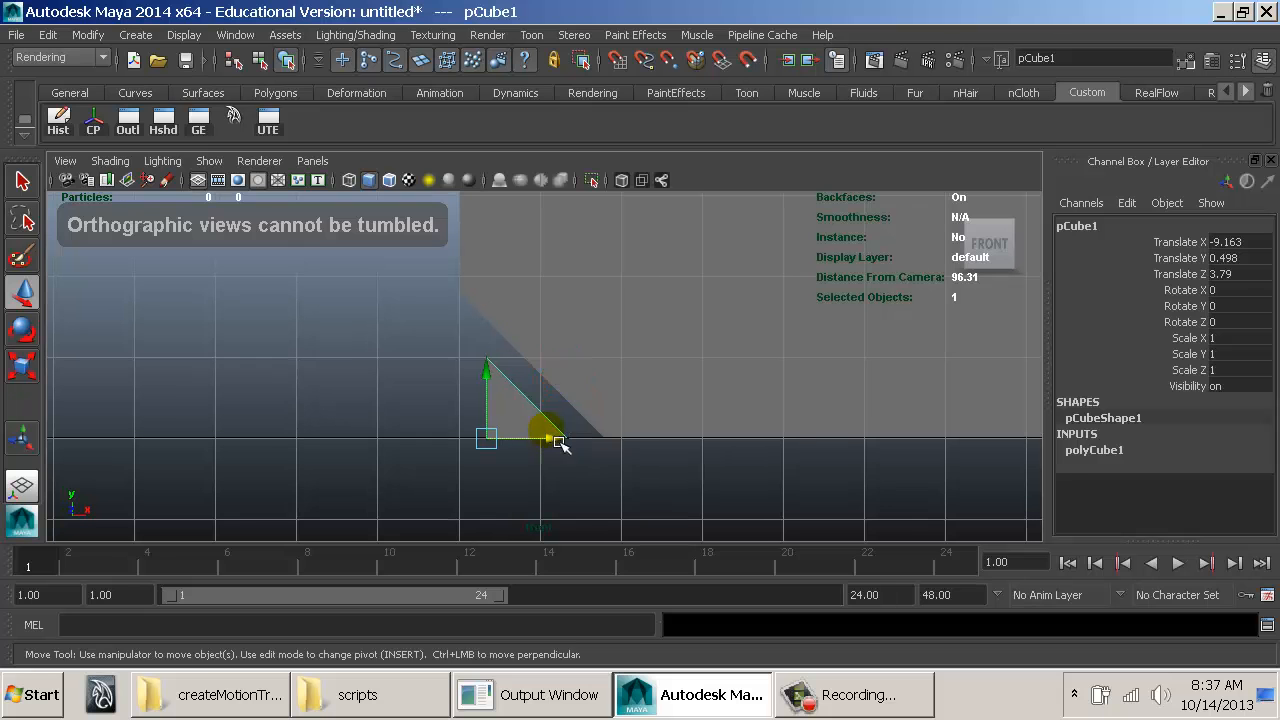
pyautogui.moveTo(565, 450); pyautogui.dragTo(538, 456)
pyautogui.press('r')
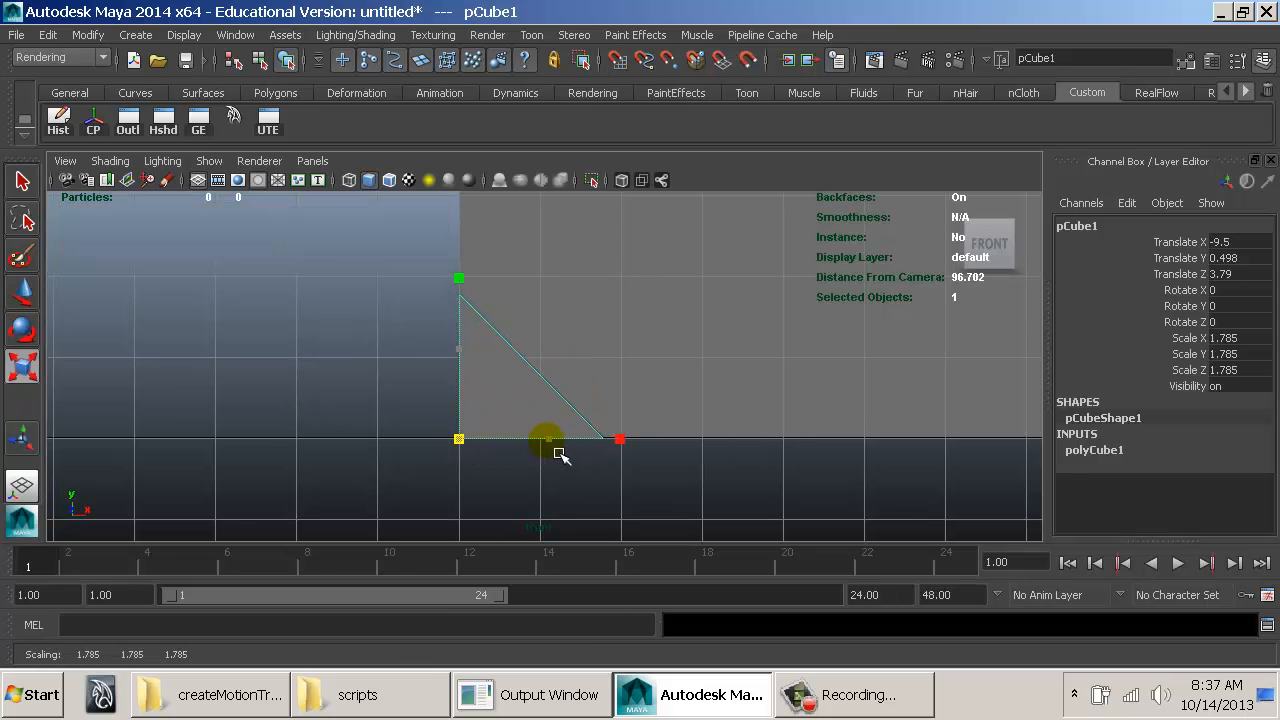
# Step: Try snapping the wall's lower-left bevel vertex along X in wireframe display, undo the move and restore shaded display
pyautogui.click(596, 332)
pyautogui.moveTo(593, 329); pyautogui.dragTo(535, 219, button='right')
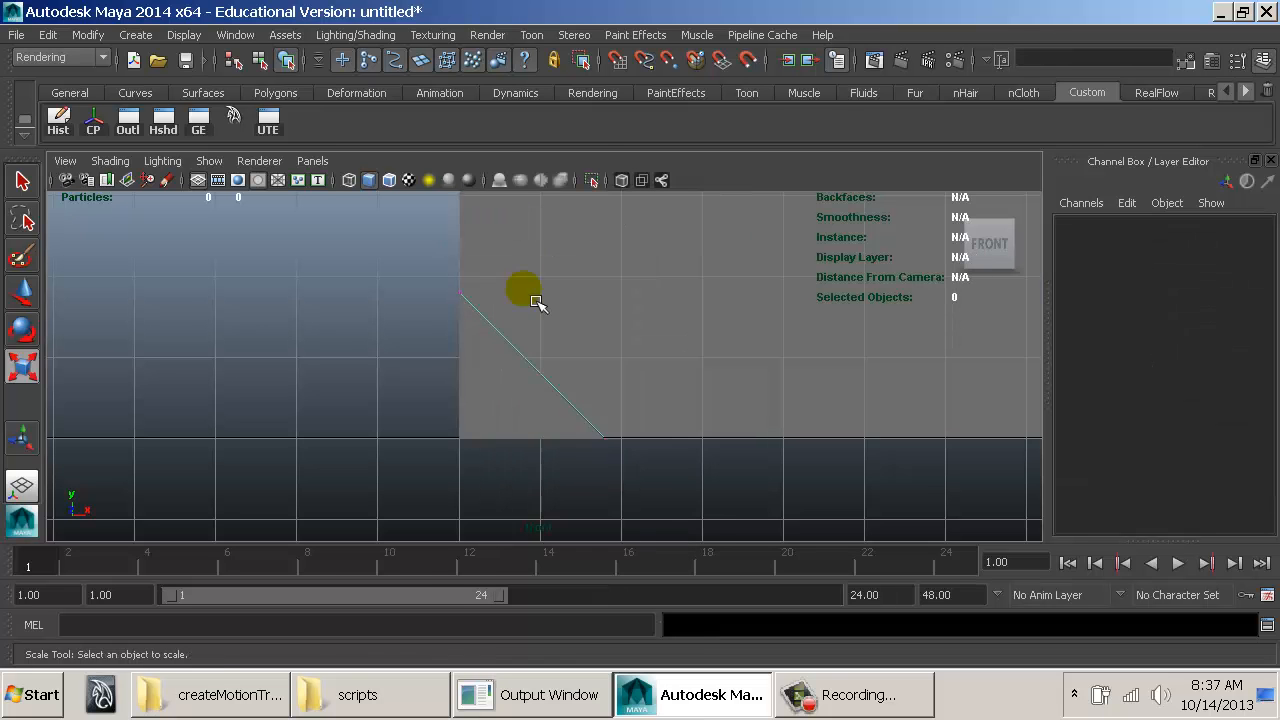
pyautogui.press('4')
pyautogui.moveTo(561, 406); pyautogui.dragTo(692, 494)
pyautogui.press('w')
pyautogui.press('v')
pyautogui.moveTo(637, 441); pyautogui.dragTo(681, 441)
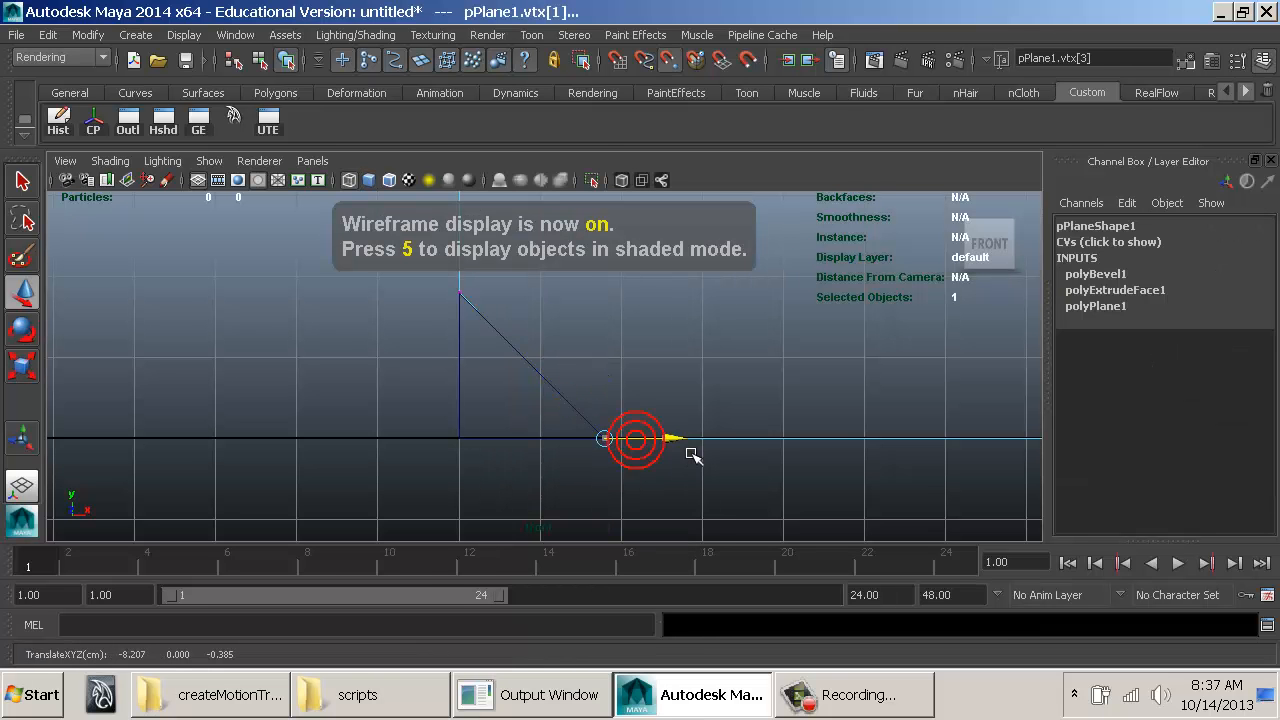
pyautogui.press('5')
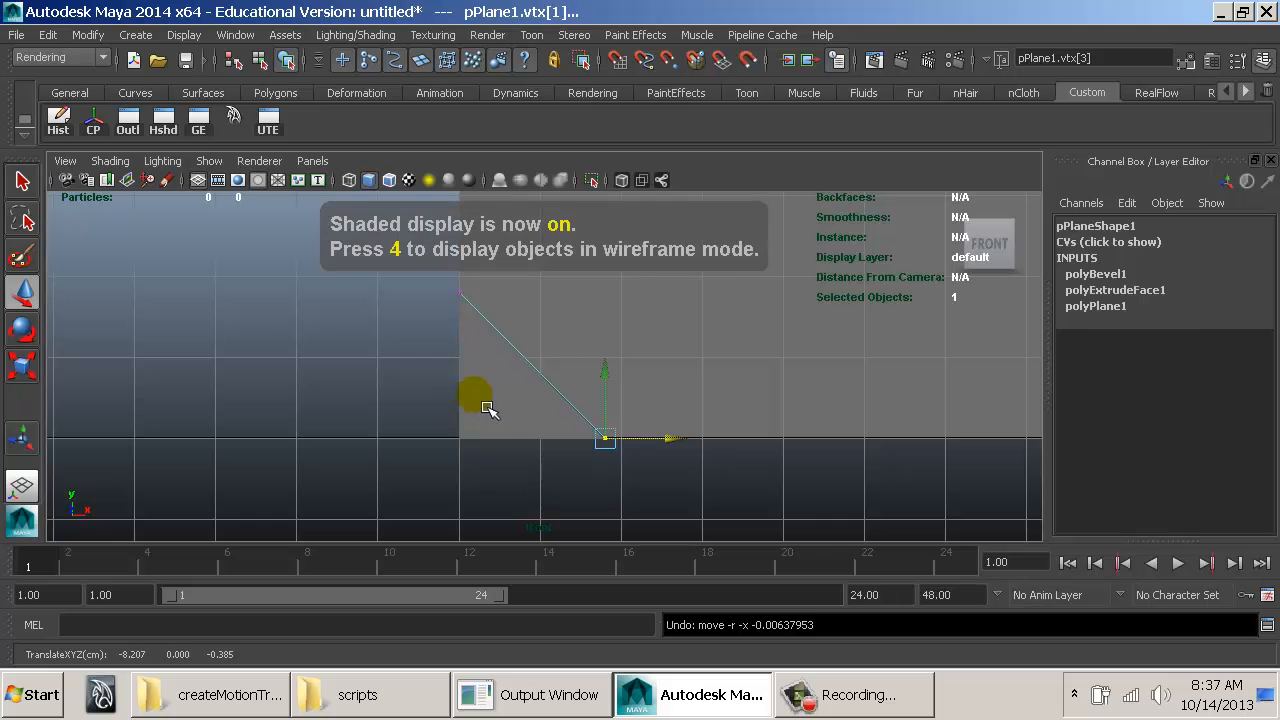
# Step: Move the wedge clear of the wall to about Translate X -13.532 and return to the perspective view
pyautogui.click(505, 386)
pyautogui.moveTo(545, 445)
pyautogui.mouseDown()
pyautogui.moveTo(183, 440)
pyautogui.moveTo(218, 452)
pyautogui.mouseUp()
pyautogui.press('space')
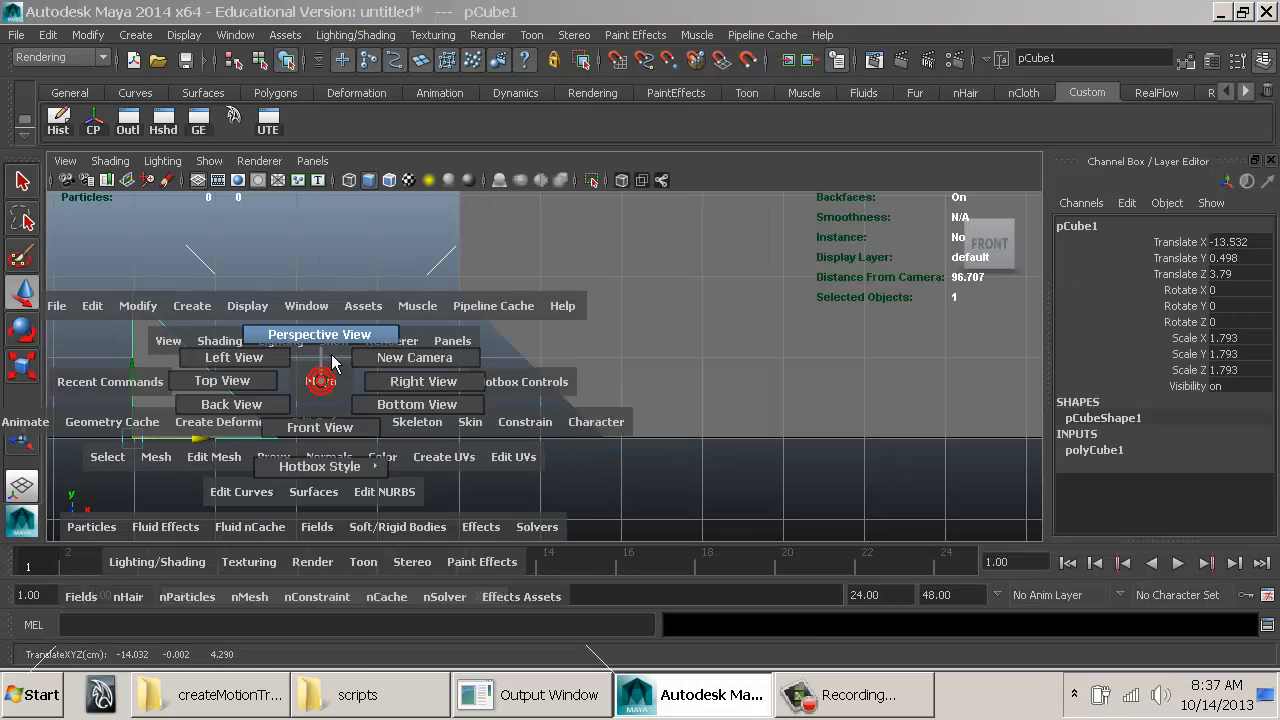
pyautogui.moveTo(333, 393); pyautogui.dragTo(320, 335)
pyautogui.keyDown('alt'); pyautogui.moveTo(471, 354); pyautogui.dragTo(524, 279); pyautogui.keyUp('alt')
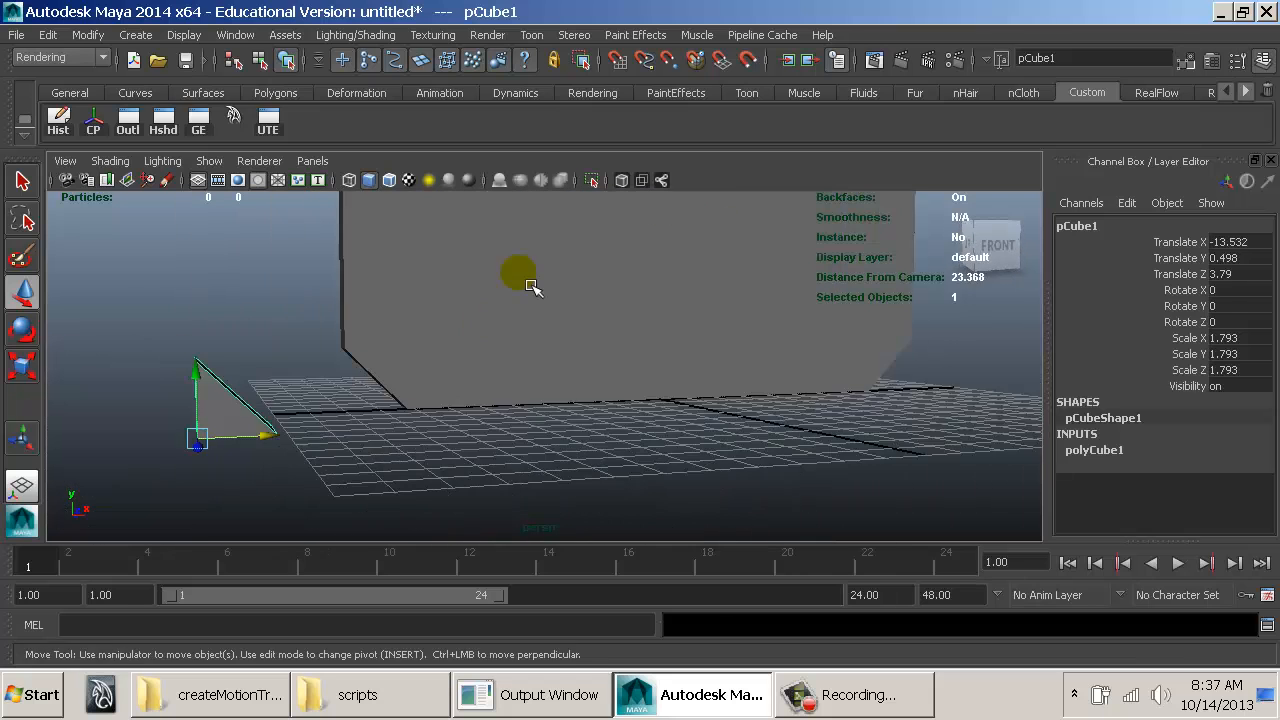
# Step: Thicken the wall by scaling it along its depth to a Scale Y of about 33.666
pyautogui.click(520, 276)
pyautogui.keyDown('alt'); pyautogui.moveTo(519, 276); pyautogui.dragTo(516, 419, button='middle'); pyautogui.keyUp('alt')
pyautogui.keyDown('alt'); pyautogui.moveTo(516, 419); pyautogui.dragTo(376, 376, button='right'); pyautogui.keyUp('alt')
pyautogui.keyDown('alt'); pyautogui.moveTo(376, 376); pyautogui.dragTo(490, 416); pyautogui.keyUp('alt')
pyautogui.press('r')
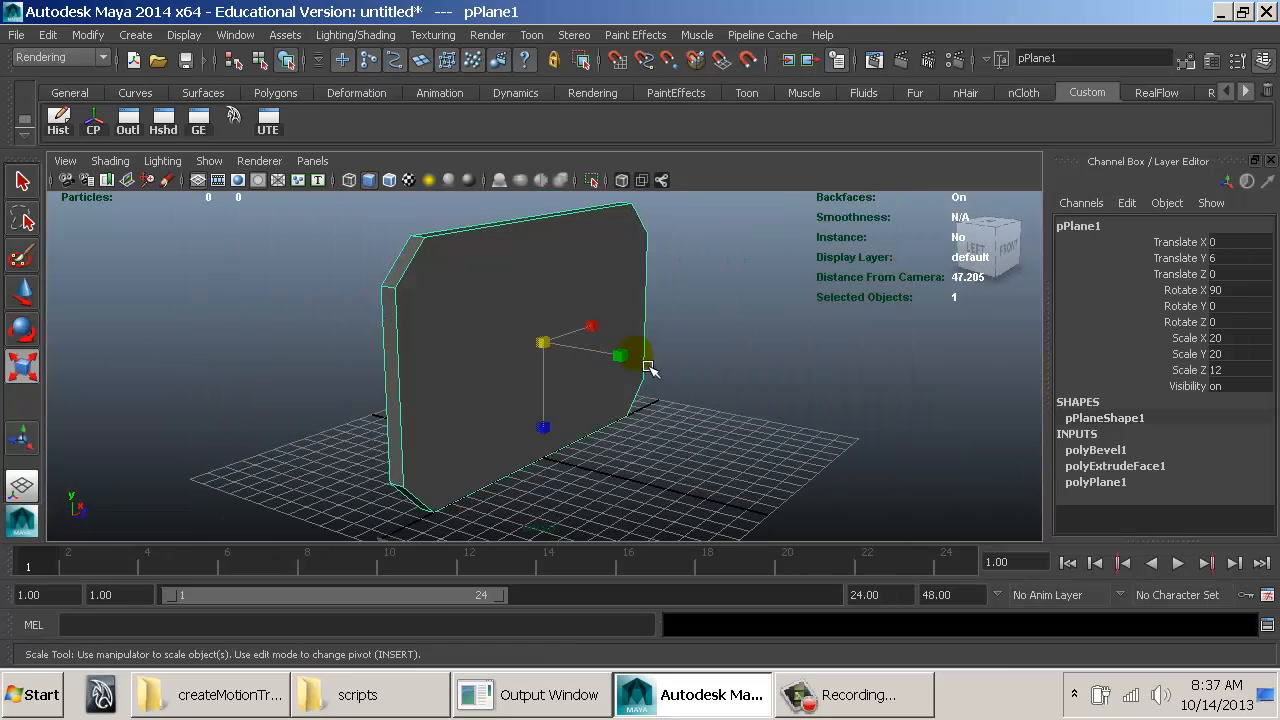
pyautogui.moveTo(623, 366); pyautogui.dragTo(551, 373)
pyautogui.click(721, 363)
pyautogui.click(550, 328)
# Step: Try inserting an edge loop across the middle of the wall's long top edge and undo it
pyautogui.keyDown('alt'); pyautogui.moveTo(608, 343); pyautogui.dragTo(551, 361, button='middle'); pyautogui.keyUp('alt')
pyautogui.keyDown('alt'); pyautogui.moveTo(551, 361); pyautogui.dragTo(526, 286); pyautogui.keyUp('alt')
pyautogui.press('space')
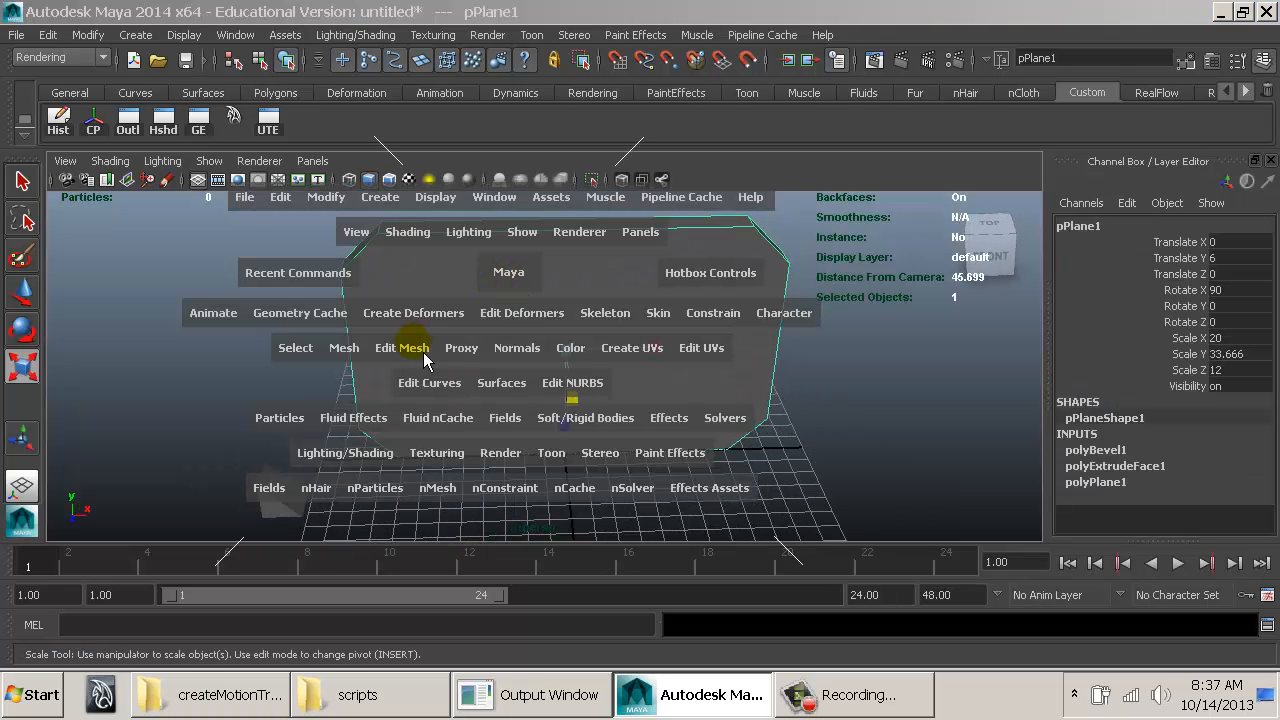
pyautogui.moveTo(424, 358); pyautogui.dragTo(460, 125)
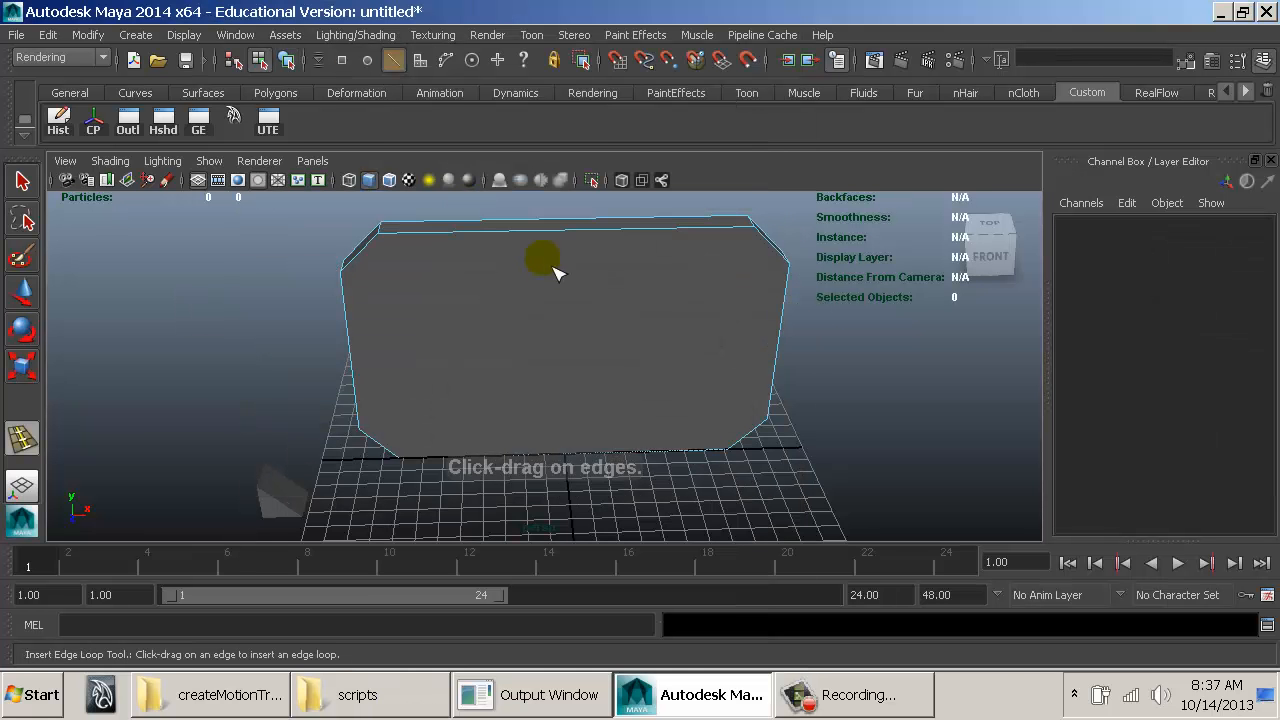
pyautogui.click(560, 231)
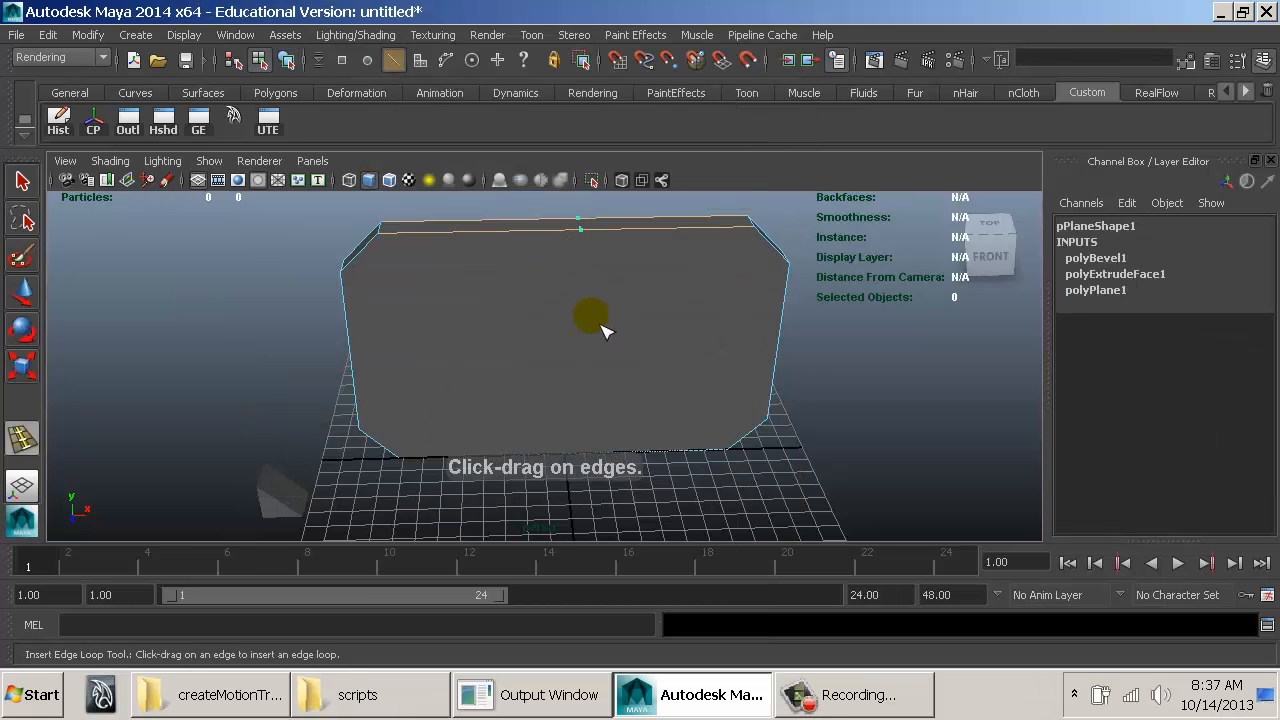
pyautogui.moveTo(601, 323); pyautogui.dragTo(566, 322)
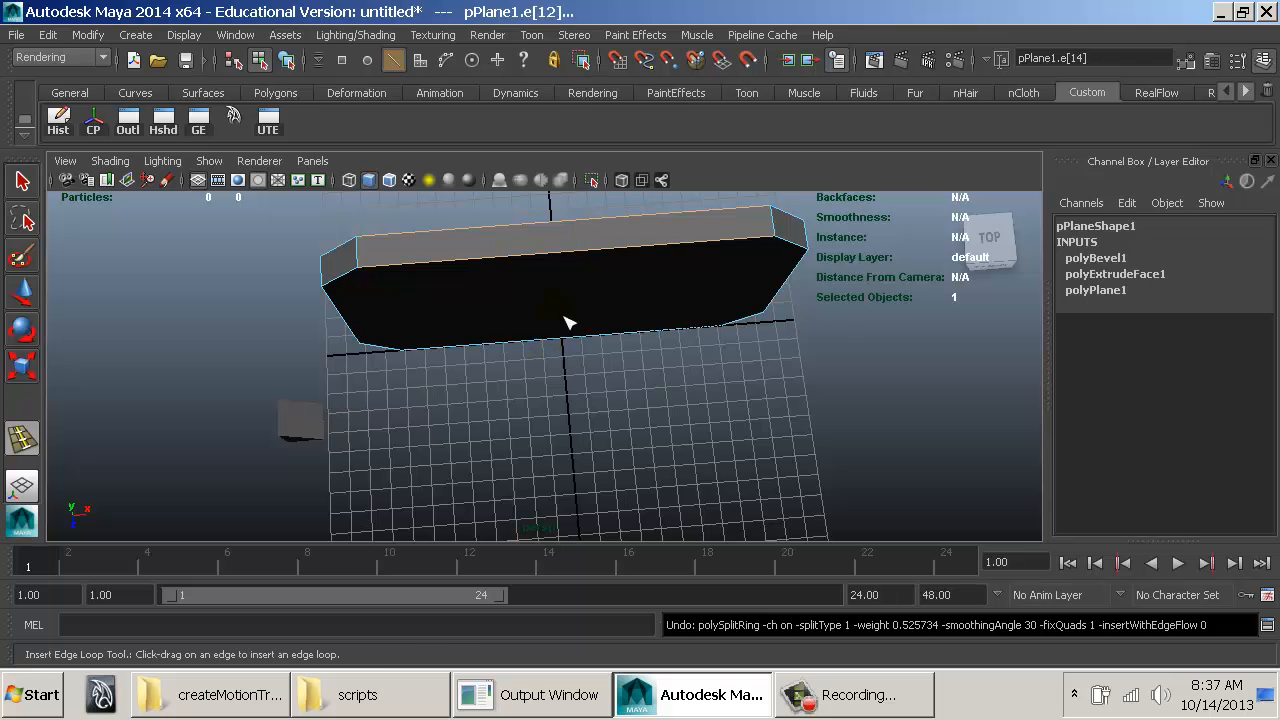
# Step: Cut the wall vertically through its middle with the Cut Faces Tool in the front view
pyautogui.press('w')
pyautogui.click(537, 278)
pyautogui.press('space')
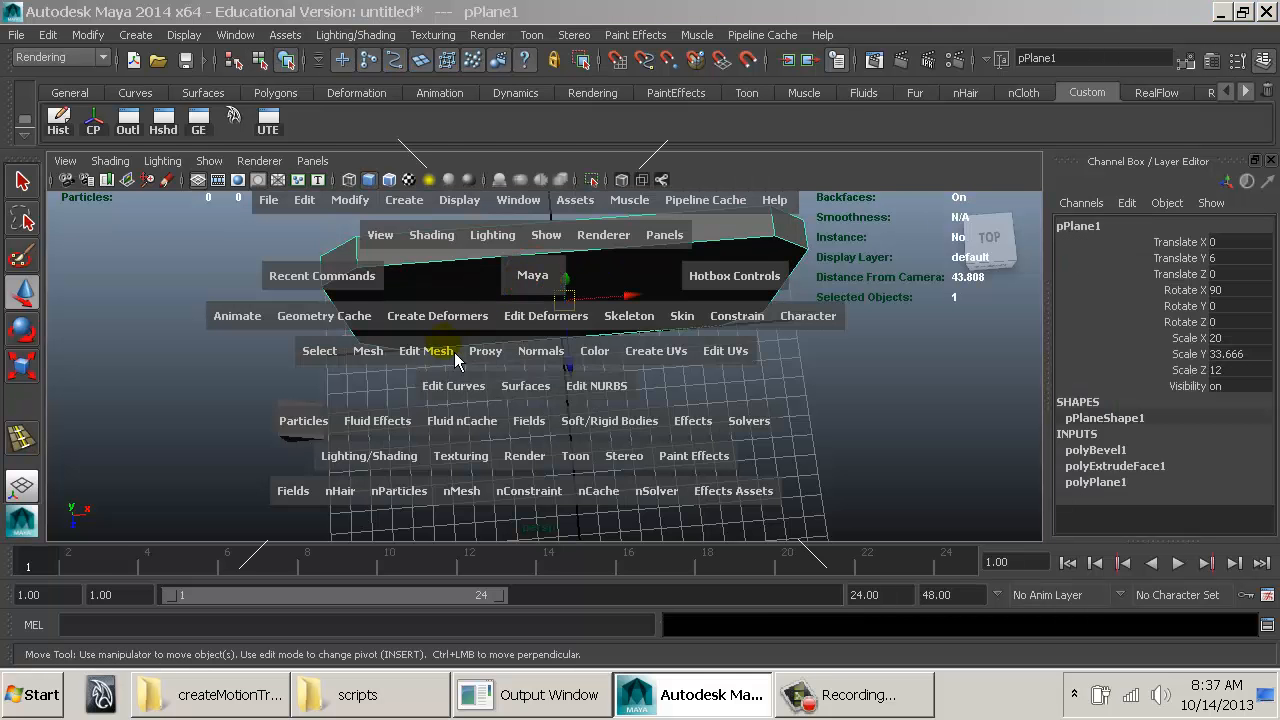
pyautogui.moveTo(452, 362); pyautogui.dragTo(480, 176)
pyautogui.press('space')
pyautogui.moveTo(531, 243); pyautogui.dragTo(533, 288)
pyautogui.keyDown('alt'); pyautogui.moveTo(768, 361); pyautogui.dragTo(440, 340, button='right'); pyautogui.keyUp('alt')
pyautogui.keyDown('alt'); pyautogui.click(625, 286); pyautogui.keyUp('alt')
pyautogui.keyDown('alt'); pyautogui.moveTo(660, 310); pyautogui.dragTo(425, 412, button='middle'); pyautogui.keyUp('alt')
pyautogui.keyDown('alt'); pyautogui.moveTo(538, 350); pyautogui.dragTo(508, 349, button='right'); pyautogui.keyUp('alt')
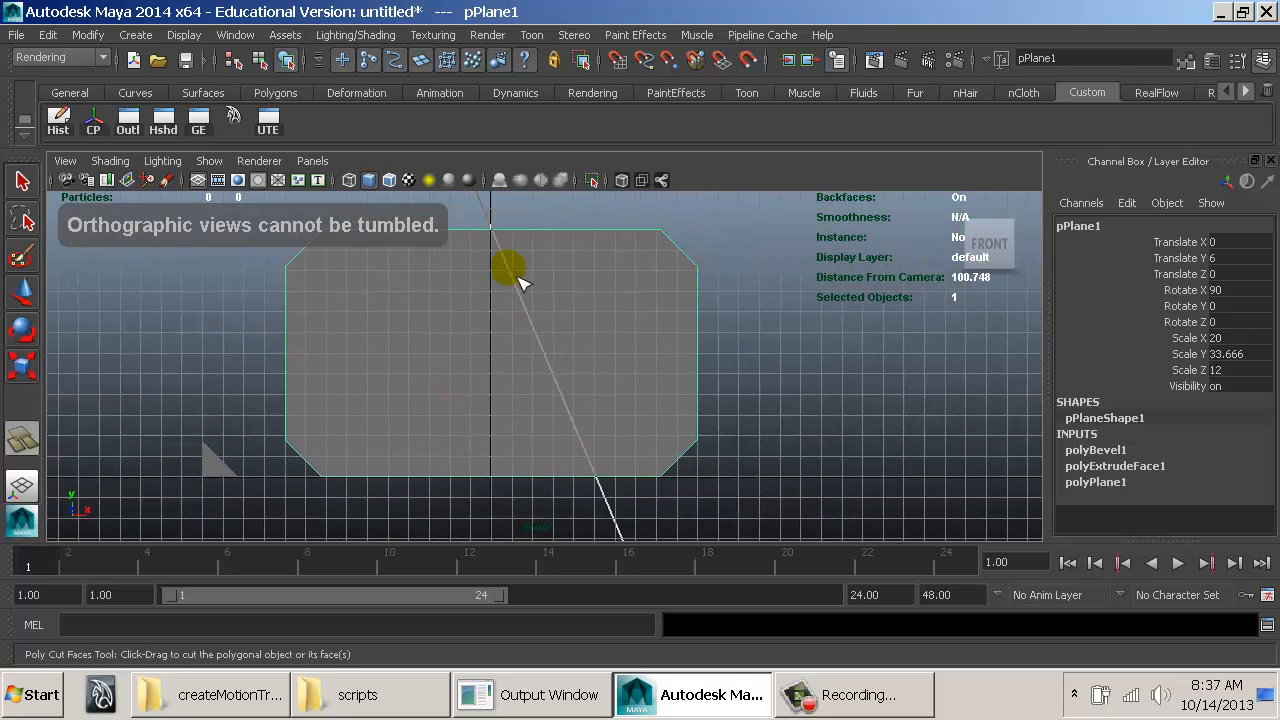
pyautogui.moveTo(513, 272); pyautogui.dragTo(533, 418)
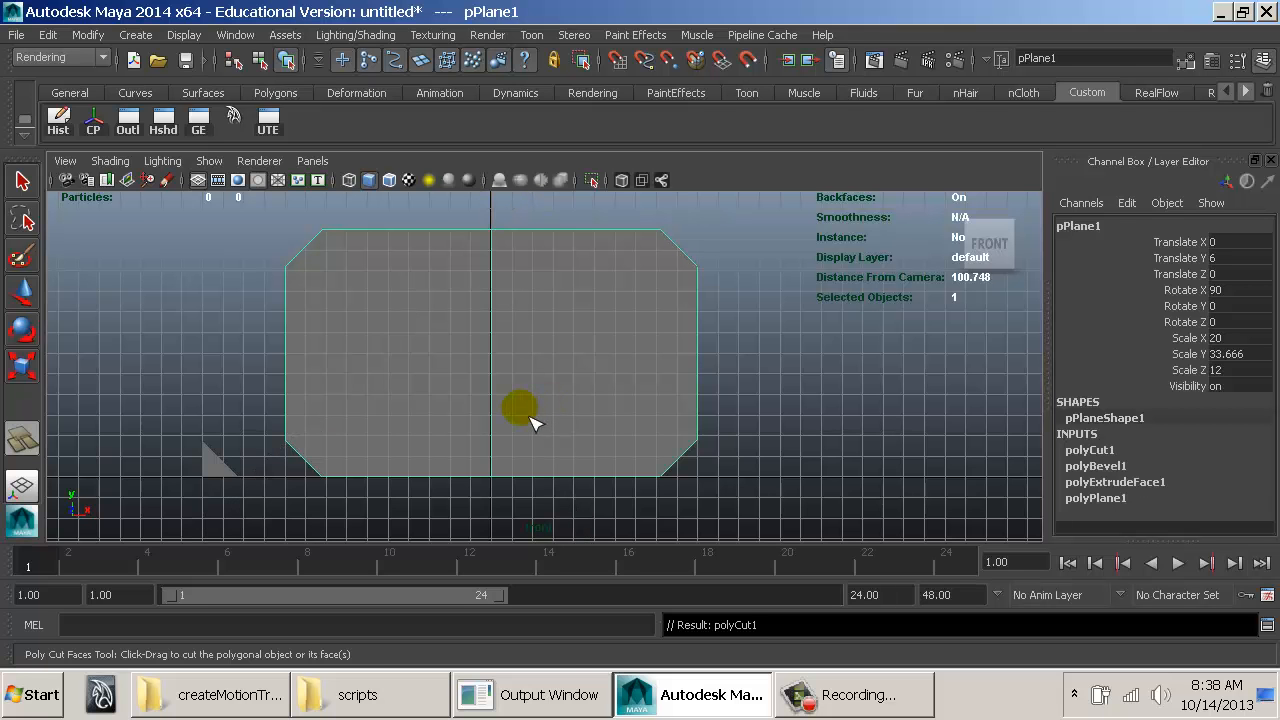
# Step: Set the wall cut's Cut Plane Center X to 0 and check its alignment with the centre line
pyautogui.press('w')
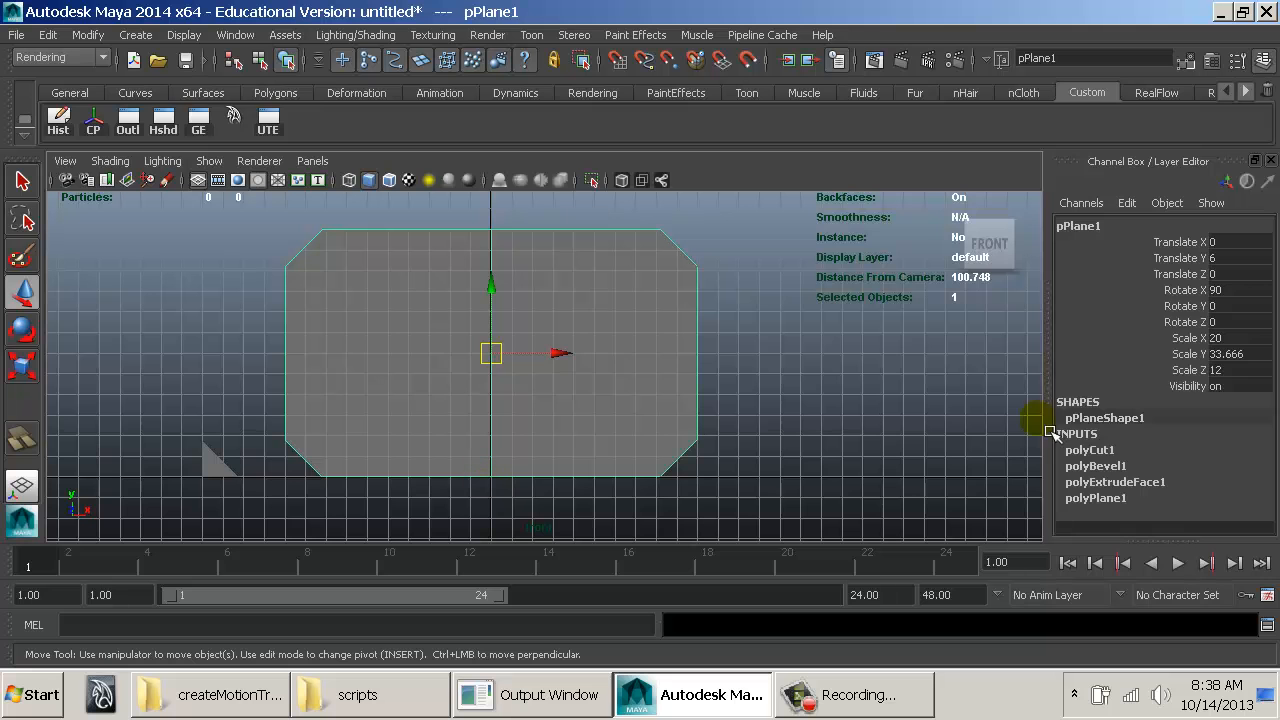
pyautogui.click(1100, 453)
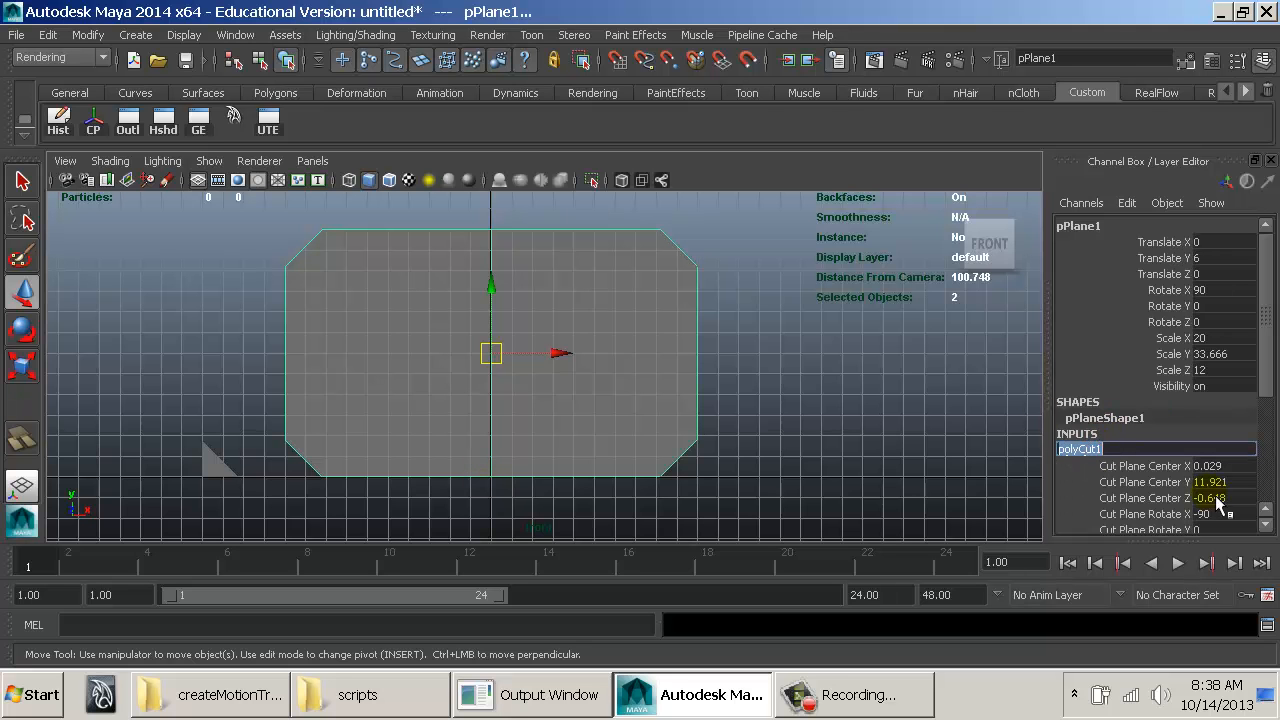
pyautogui.click(1222, 466)
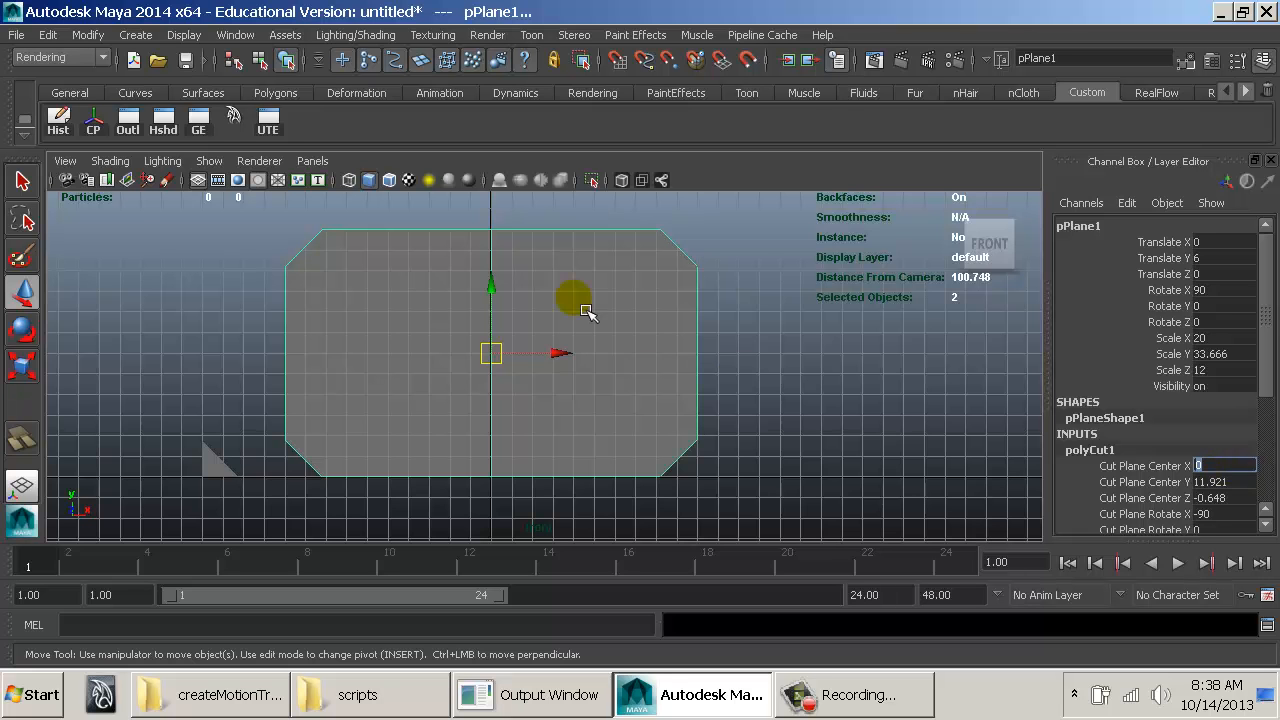
pyautogui.keyDown('alt'); pyautogui.moveTo(570, 320); pyautogui.dragTo(685, 347, button='middle'); pyautogui.keyUp('alt')
pyautogui.keyDown('alt'); pyautogui.moveTo(685, 347); pyautogui.dragTo(1171, 391, button='right'); pyautogui.keyUp('alt')
pyautogui.keyDown('alt'); pyautogui.moveTo(785, 317); pyautogui.dragTo(632, 408, button='middle'); pyautogui.keyUp('alt')
pyautogui.keyDown('alt'); pyautogui.moveTo(632, 408); pyautogui.dragTo(741, 393, button='right'); pyautogui.keyUp('alt')
pyautogui.keyDown('alt'); pyautogui.moveTo(727, 372); pyautogui.dragTo(730, 268, button='middle'); pyautogui.keyUp('alt')
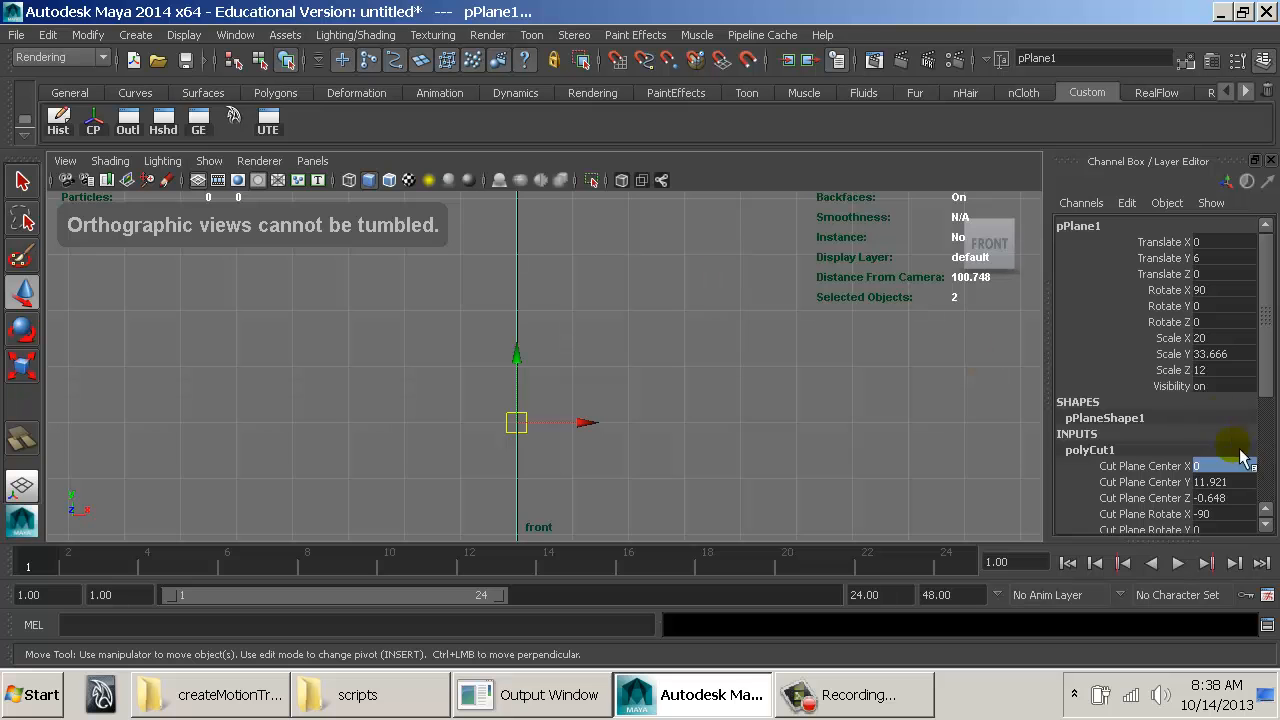
pyautogui.click(1226, 467)
pyautogui.write('2')
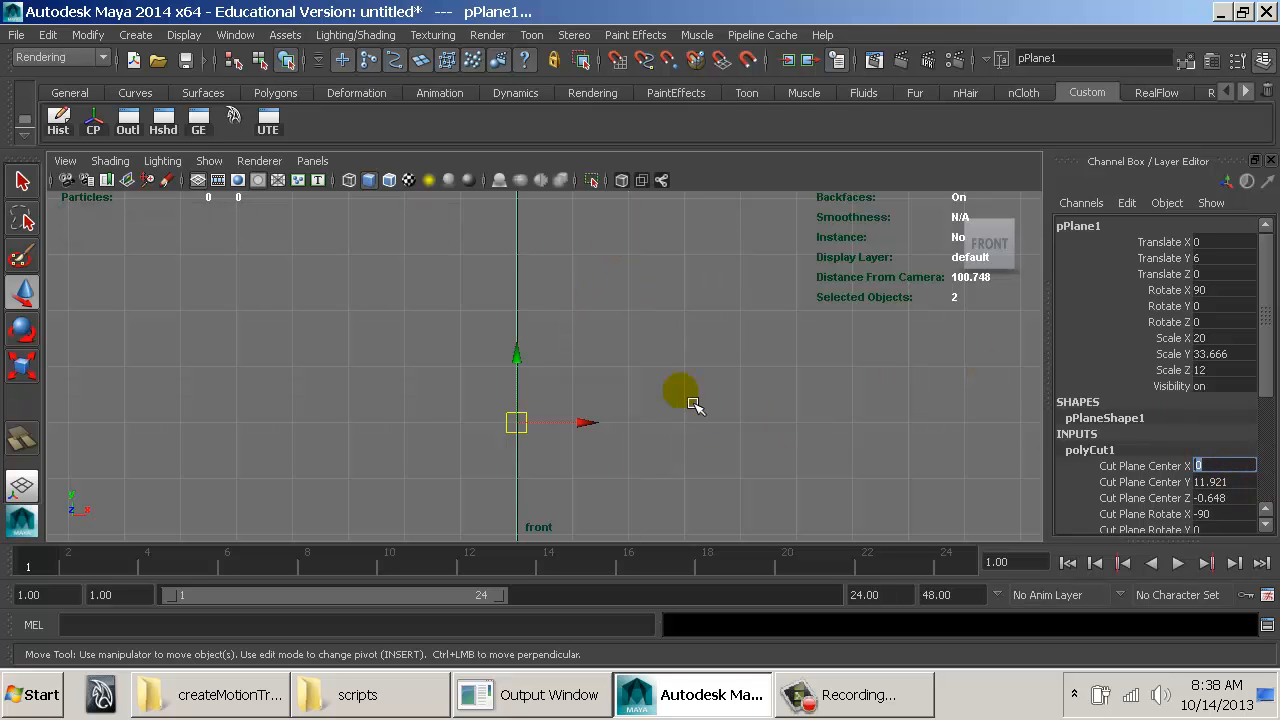
pyautogui.keyDown('alt'); pyautogui.moveTo(820, 412); pyautogui.dragTo(534, 284, button='right'); pyautogui.keyUp('alt')
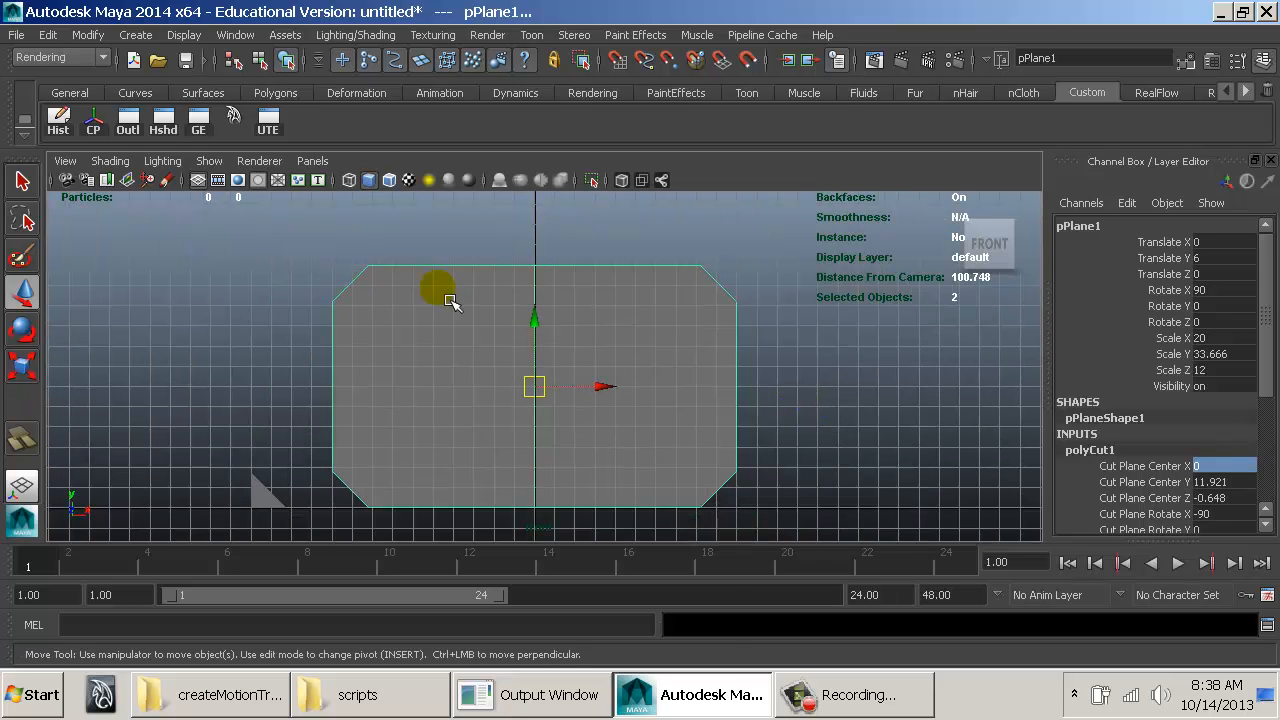
# Step: Select the faces of the wall's half on the positive X side in the perspective view and delete them
pyautogui.moveTo(645, 353); pyautogui.dragTo(730, 202, button='right')
pyautogui.press('space')
pyautogui.moveTo(638, 317); pyautogui.dragTo(642, 298)
pyautogui.keyDown('alt'); pyautogui.moveTo(634, 361); pyautogui.dragTo(636, 302); pyautogui.keyUp('alt')
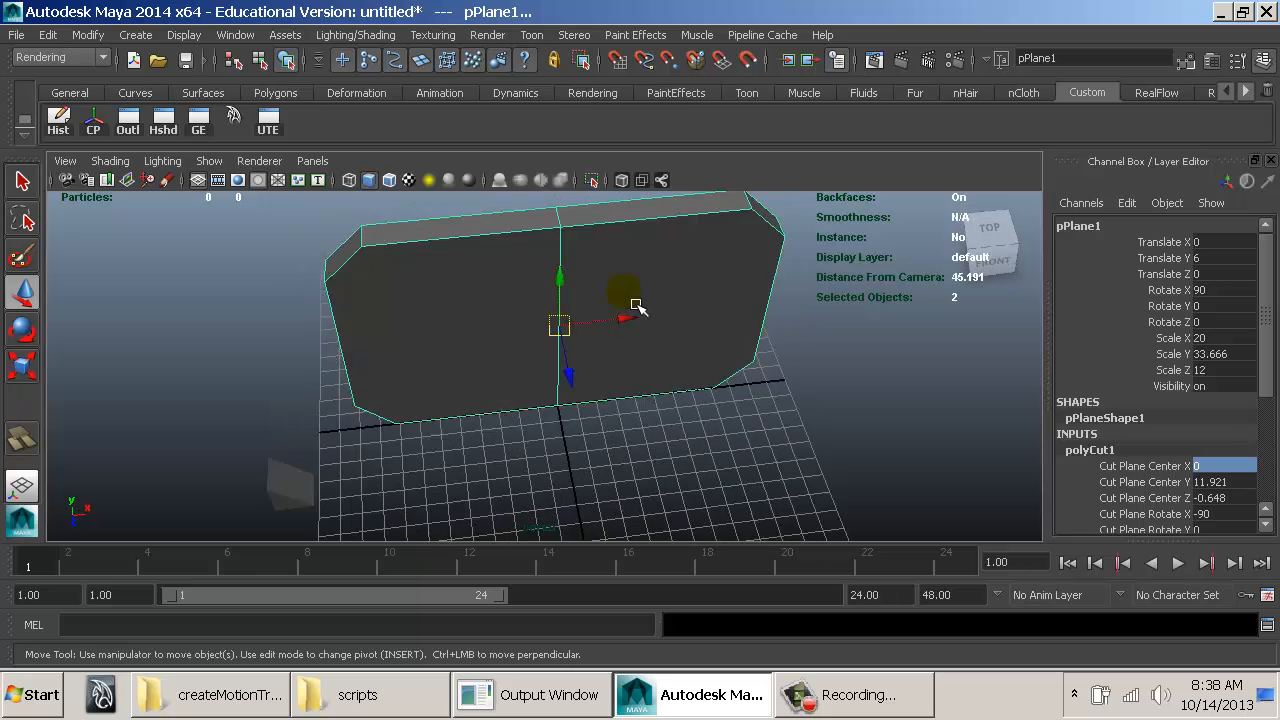
pyautogui.keyDown('alt'); pyautogui.moveTo(632, 364); pyautogui.dragTo(505, 343, button='right'); pyautogui.keyUp('alt')
pyautogui.keyDown('alt'); pyautogui.moveTo(505, 343); pyautogui.dragTo(591, 380); pyautogui.keyUp('alt')
pyautogui.moveTo(599, 346); pyautogui.dragTo(598, 273, button='right')
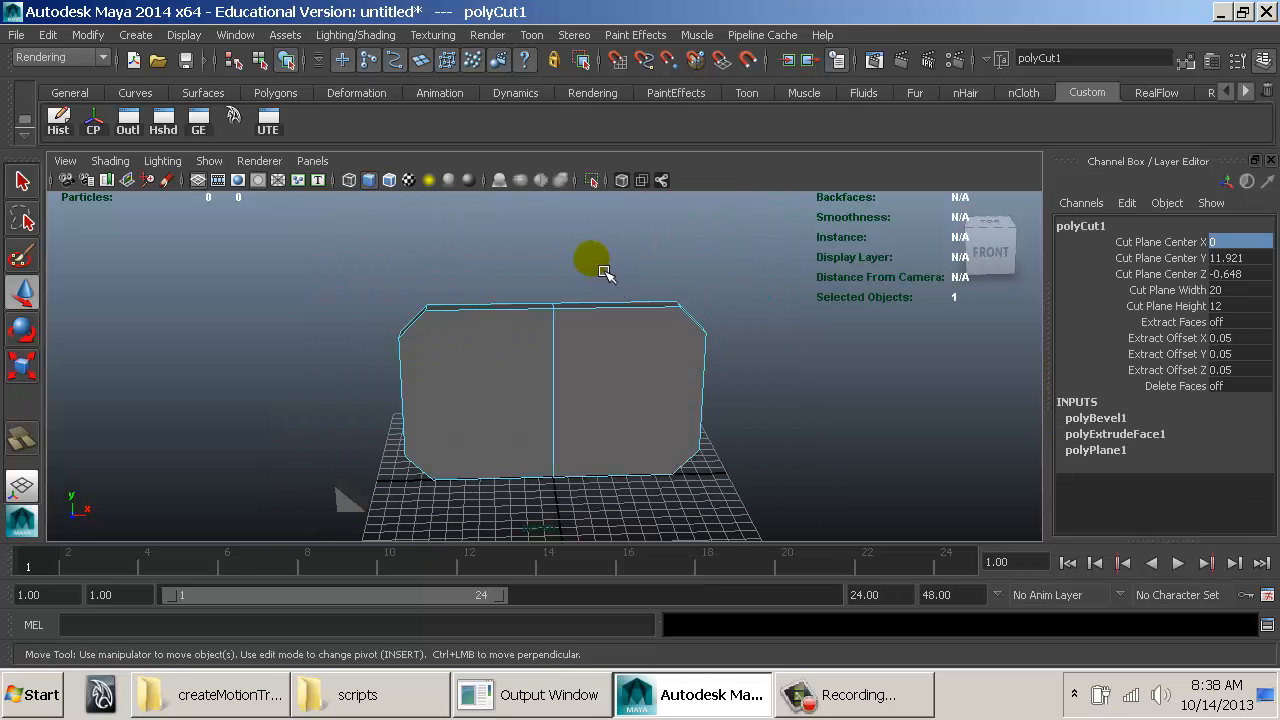
pyautogui.moveTo(592, 268); pyautogui.dragTo(807, 537)
pyautogui.press('Delete')
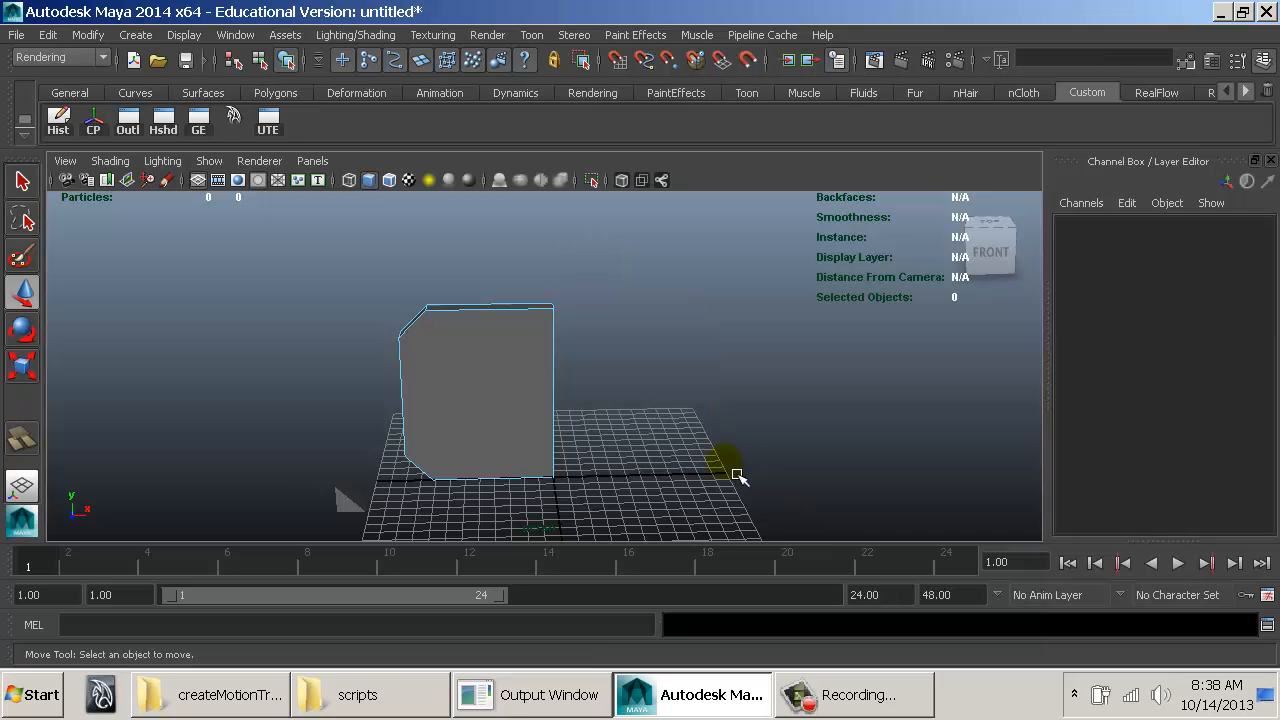
# Step: Fill the open cut side of the remaining wall half with Fill Hole and inspect the new face
pyautogui.click(460, 390)
pyautogui.keyDown('alt'); pyautogui.moveTo(443, 457); pyautogui.dragTo(536, 380); pyautogui.keyUp('alt')
pyautogui.keyDown('alt'); pyautogui.moveTo(551, 346); pyautogui.dragTo(1080, 440, button='right'); pyautogui.keyUp('alt')
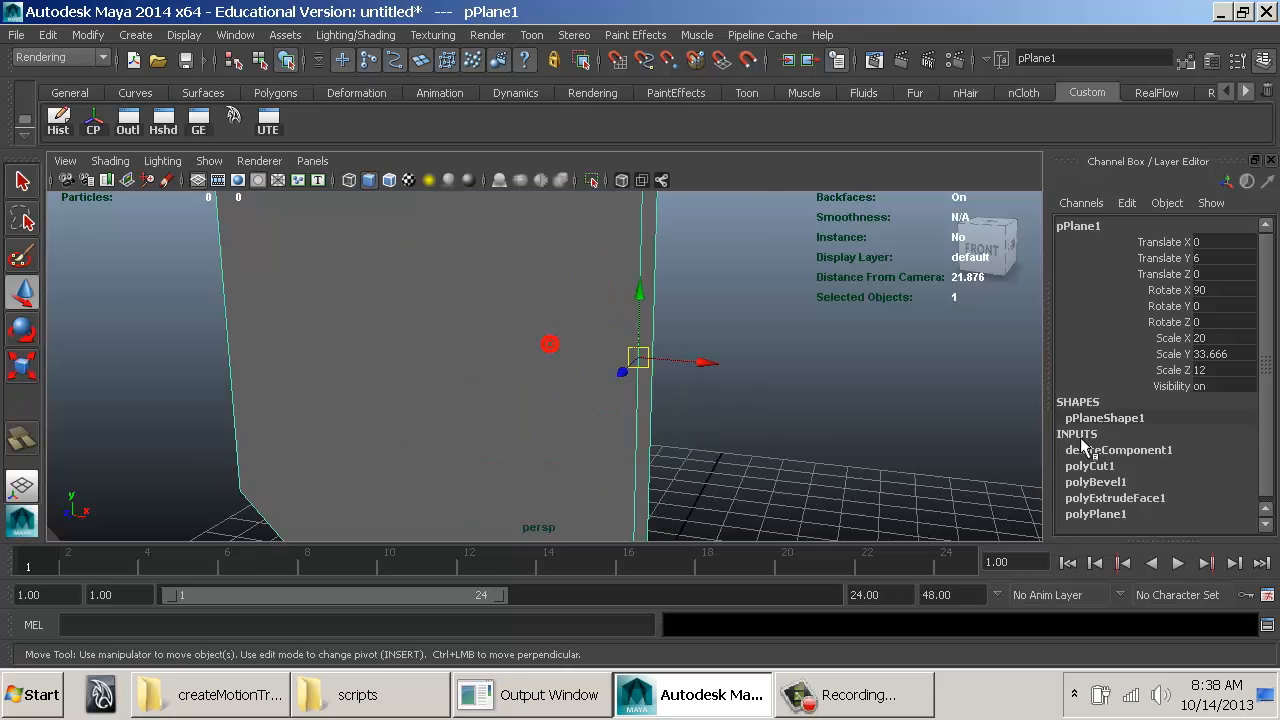
pyautogui.keyDown('alt'); pyautogui.moveTo(829, 402); pyautogui.dragTo(448, 422); pyautogui.keyUp('alt')
pyautogui.keyDown('alt'); pyautogui.moveTo(563, 357); pyautogui.dragTo(541, 373); pyautogui.keyUp('alt')
pyautogui.press('space')
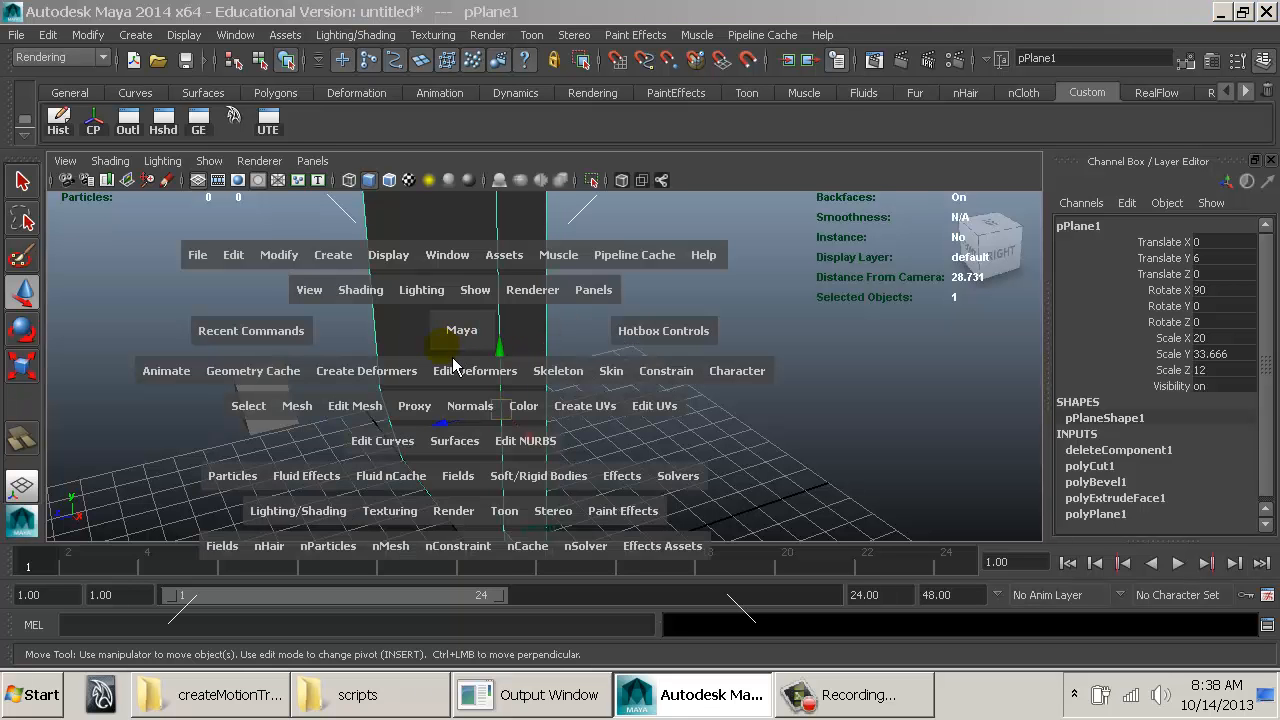
pyautogui.moveTo(316, 415); pyautogui.dragTo(375, 531)
pyautogui.moveTo(563, 423)
pyautogui.keyDown('alt'); pyautogui.mouseDown()
pyautogui.moveTo(571, 363)
pyautogui.moveTo(491, 334)
pyautogui.moveTo(513, 404)
pyautogui.moveTo(511, 371)
pyautogui.mouseUp(); pyautogui.keyUp('alt')
pyautogui.moveTo(494, 340); pyautogui.dragTo(543, 311, button='right')
pyautogui.click(529, 305)
pyautogui.moveTo(488, 344)
pyautogui.keyDown('alt'); pyautogui.mouseDown()
pyautogui.moveTo(727, 346)
pyautogui.moveTo(447, 367)
pyautogui.mouseUp(); pyautogui.keyUp('alt')
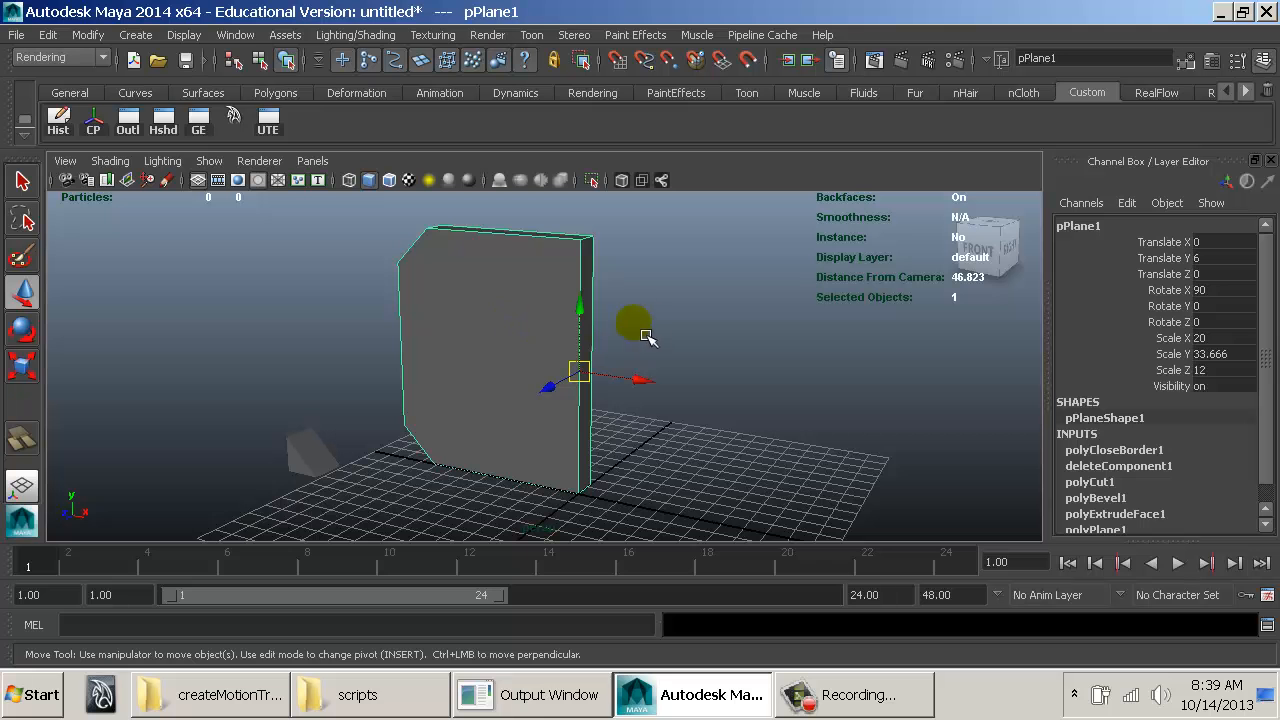
# Step: Select the front and back faces of the half wall and extrude them
pyautogui.moveTo(460, 310); pyautogui.dragTo(452, 224, button='right')
pyautogui.keyDown('alt'); pyautogui.moveTo(452, 224); pyautogui.dragTo(491, 320); pyautogui.keyUp('alt')
pyautogui.press('space')
pyautogui.keyDown('alt'); pyautogui.moveTo(491, 320); pyautogui.dragTo(593, 273, button='middle'); pyautogui.keyUp('alt')
pyautogui.scroll(2, 584, 291)
pyautogui.keyDown('alt'); pyautogui.click(592, 273); pyautogui.keyUp('alt')
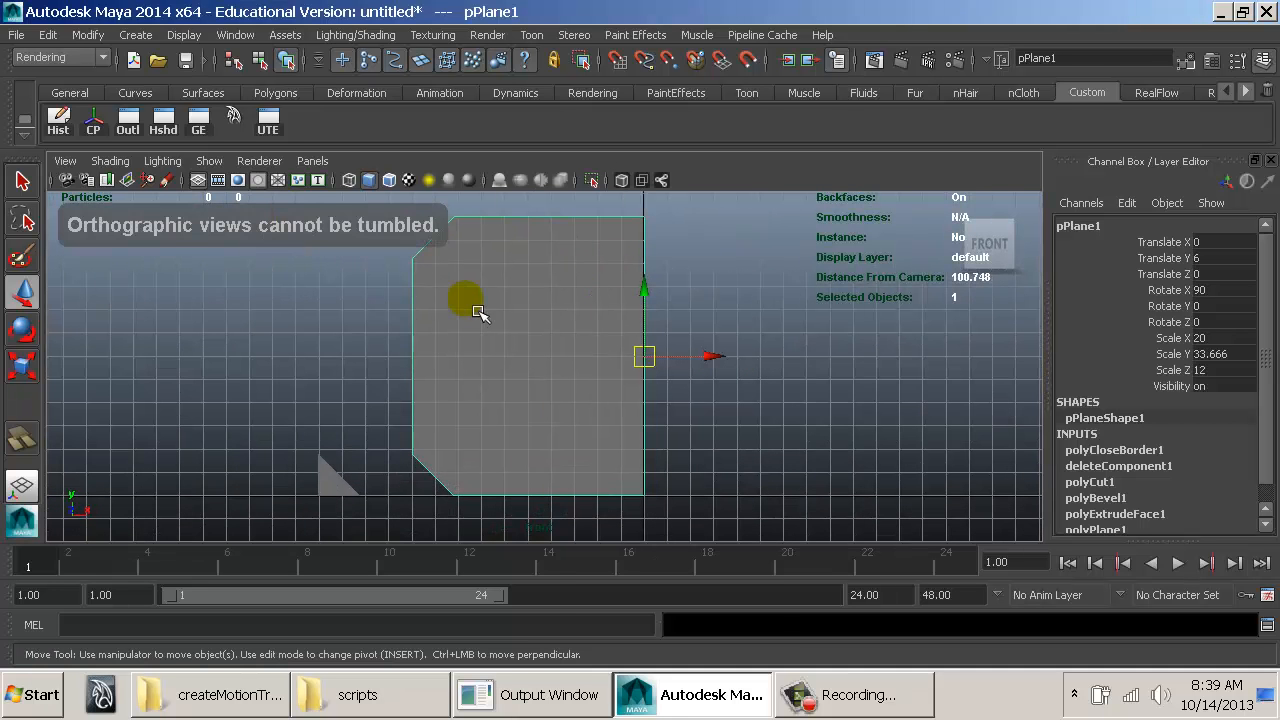
pyautogui.moveTo(478, 312); pyautogui.dragTo(471, 266, button='right')
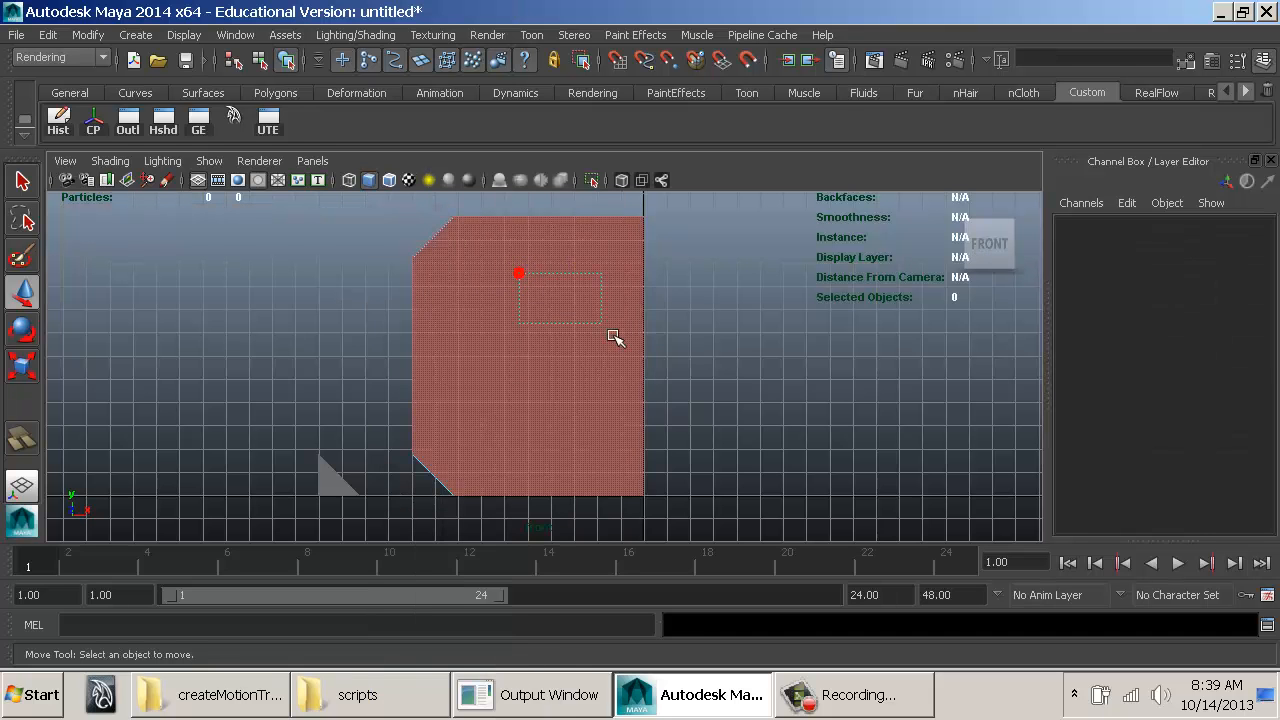
pyautogui.moveTo(614, 338); pyautogui.dragTo(726, 386)
pyautogui.press('space')
pyautogui.moveTo(594, 306); pyautogui.dragTo(800, 329)
pyautogui.press('space')
pyautogui.moveTo(618, 358); pyautogui.dragTo(646, 218)
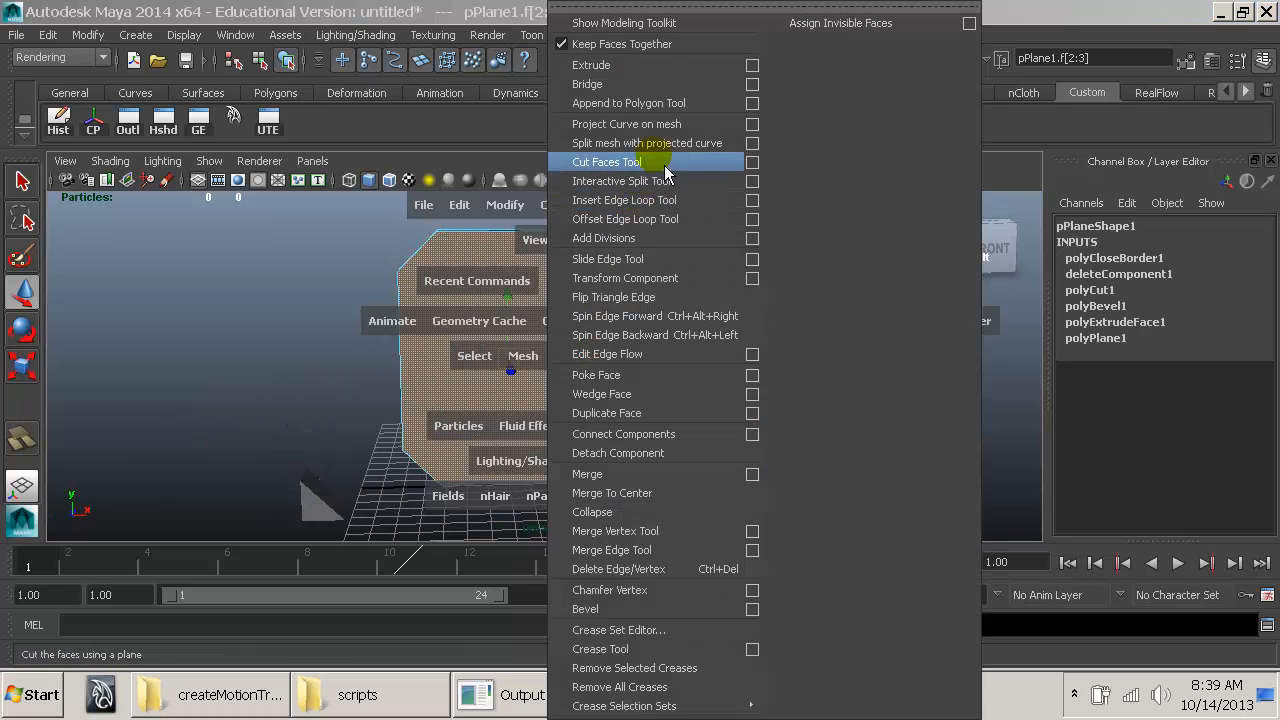
pyautogui.click(642, 80)
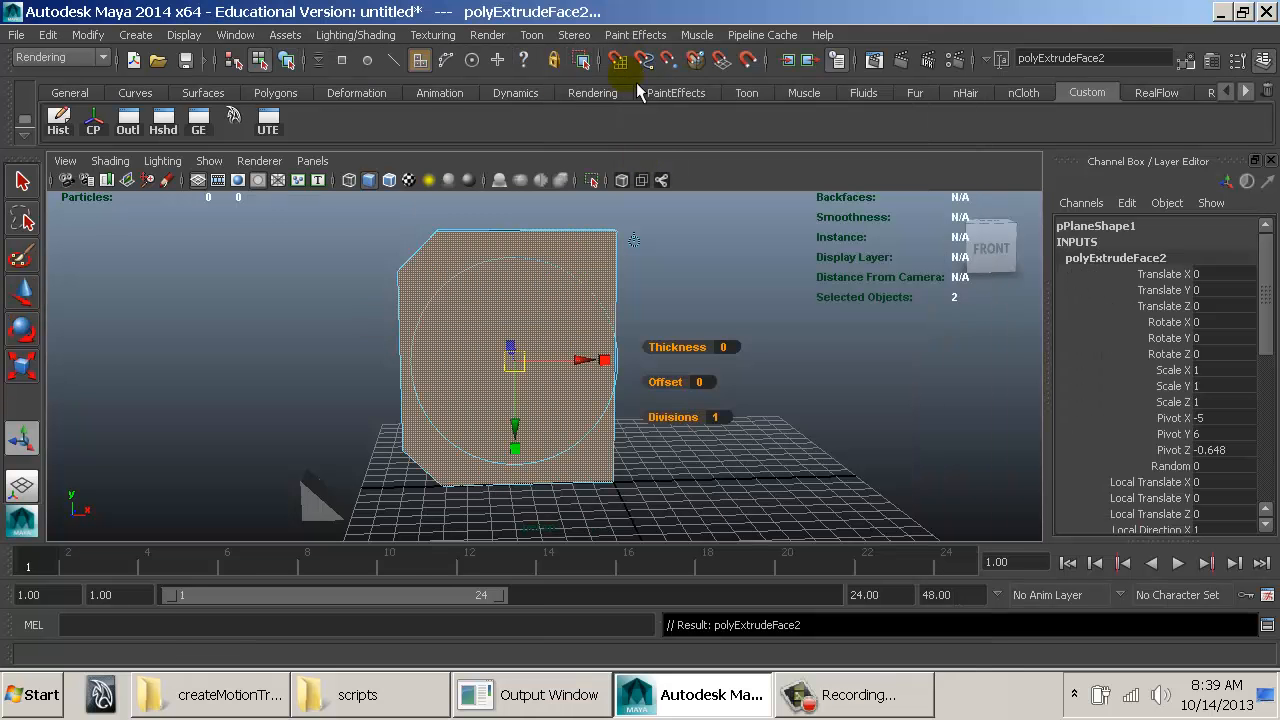
# Step: Try extrusion Thickness values of 0.2, 1 and 5, and reset the thickness to 0
pyautogui.click(724, 350)
pyautogui.write('0.2')
pyautogui.press('Return')
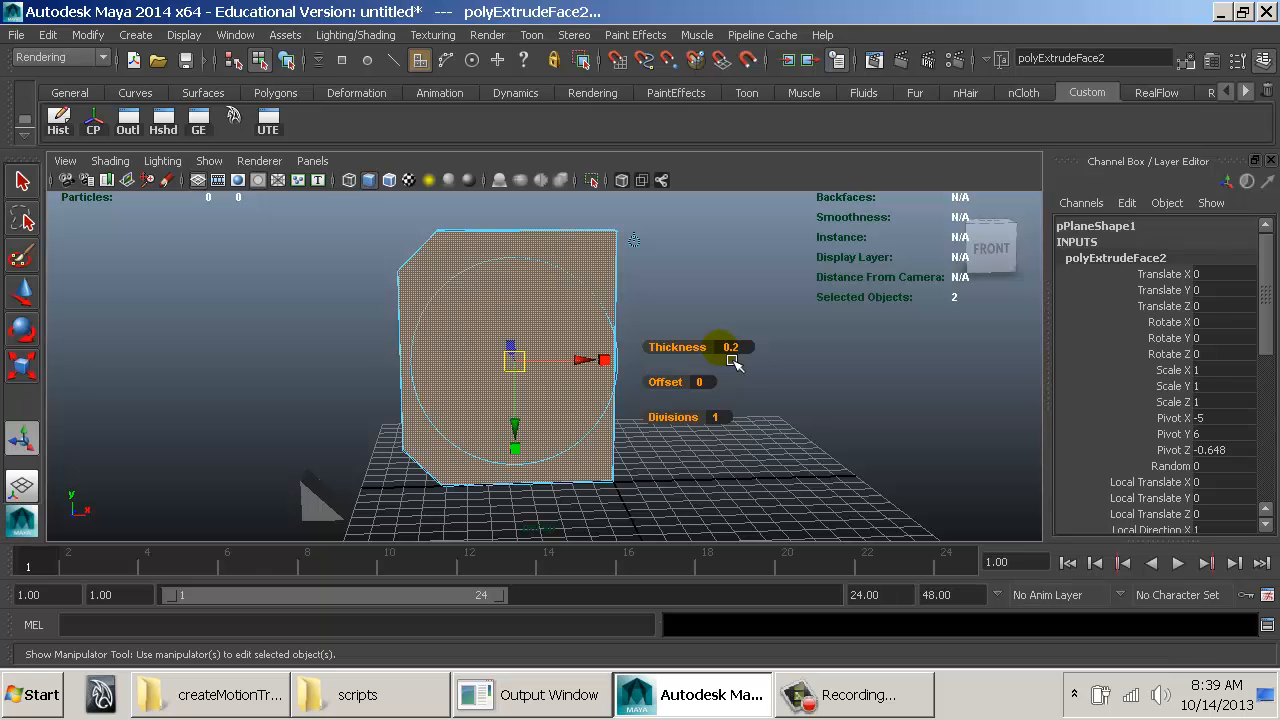
pyautogui.moveTo(733, 362); pyautogui.dragTo(743, 363)
pyautogui.write('1')
pyautogui.press('Return')
pyautogui.click(738, 357)
pyautogui.write('5')
pyautogui.press('Return')
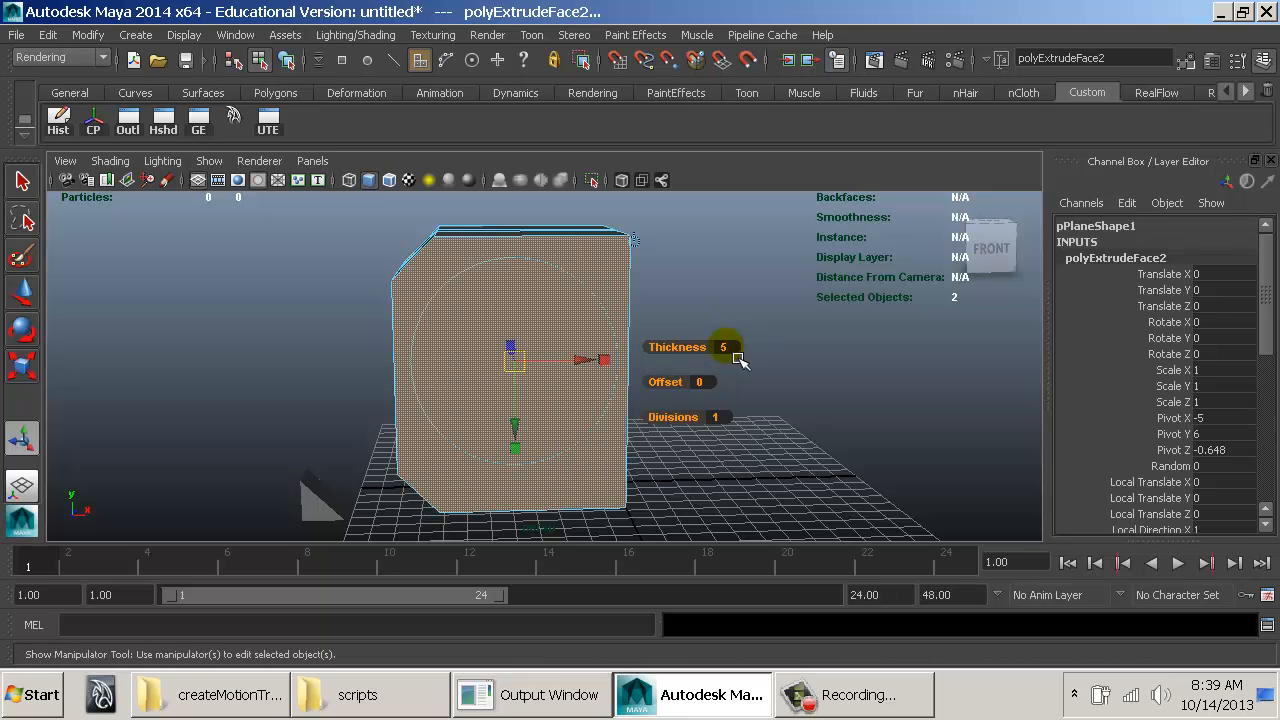
pyautogui.click(733, 358)
pyautogui.write('0')
pyautogui.press('Return')
# Step: Try insetting the extruded faces with an Offset of 1 and by scaling them uniformly, and undo both
pyautogui.click(700, 383)
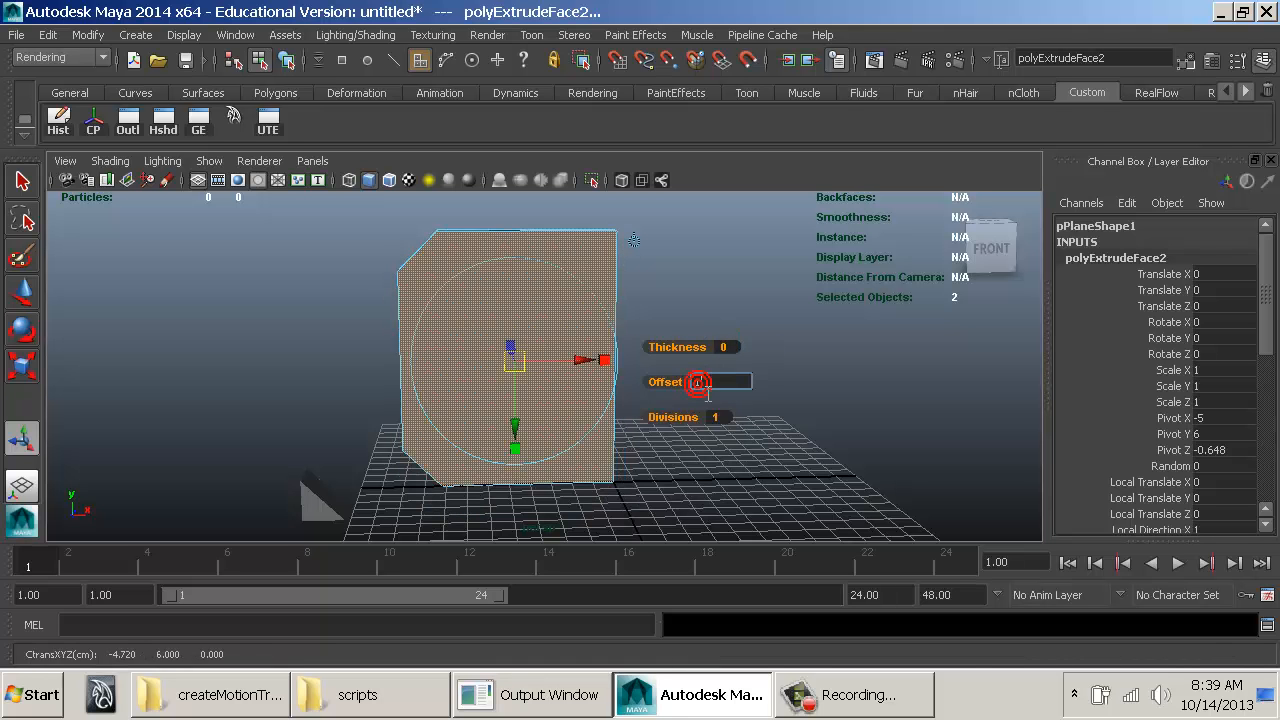
pyautogui.write('1')
pyautogui.press('Return')
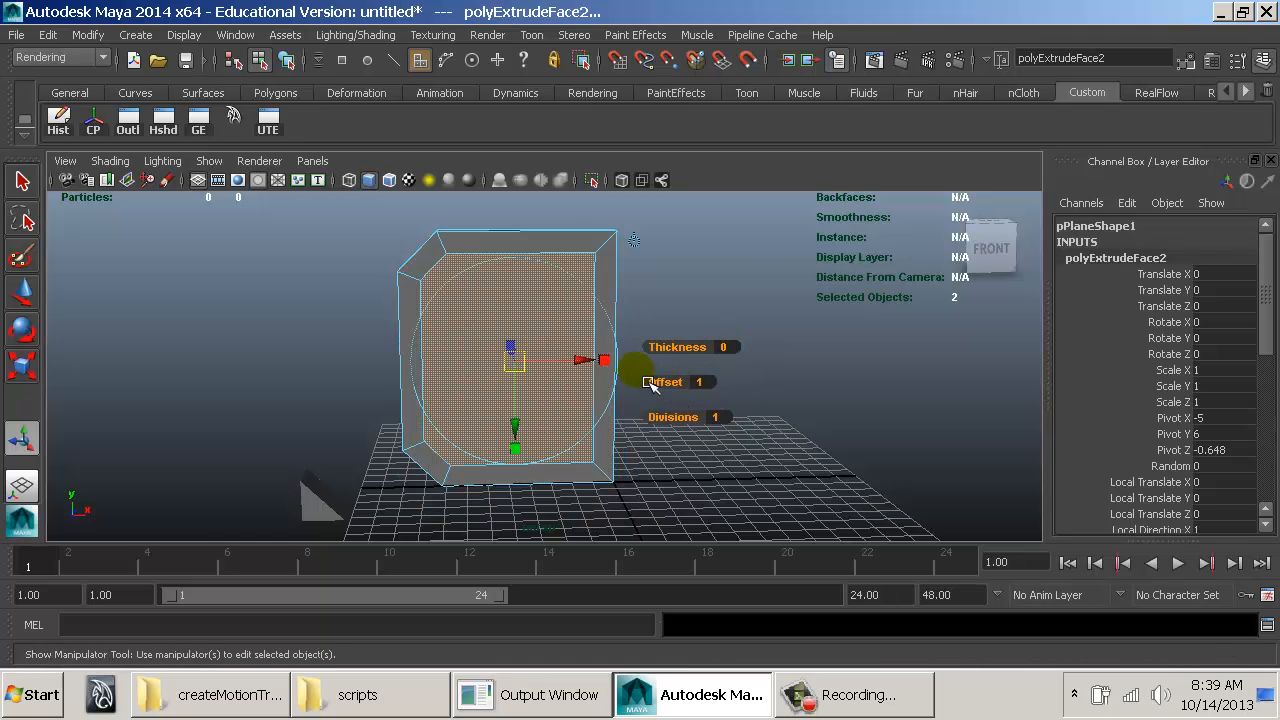
pyautogui.keyDown('alt'); pyautogui.moveTo(649, 385); pyautogui.dragTo(220, 390); pyautogui.keyUp('alt')
pyautogui.keyDown('alt'); pyautogui.moveTo(585, 367); pyautogui.dragTo(641, 378); pyautogui.keyUp('alt')
pyautogui.hotkey('ctrl', 'z')
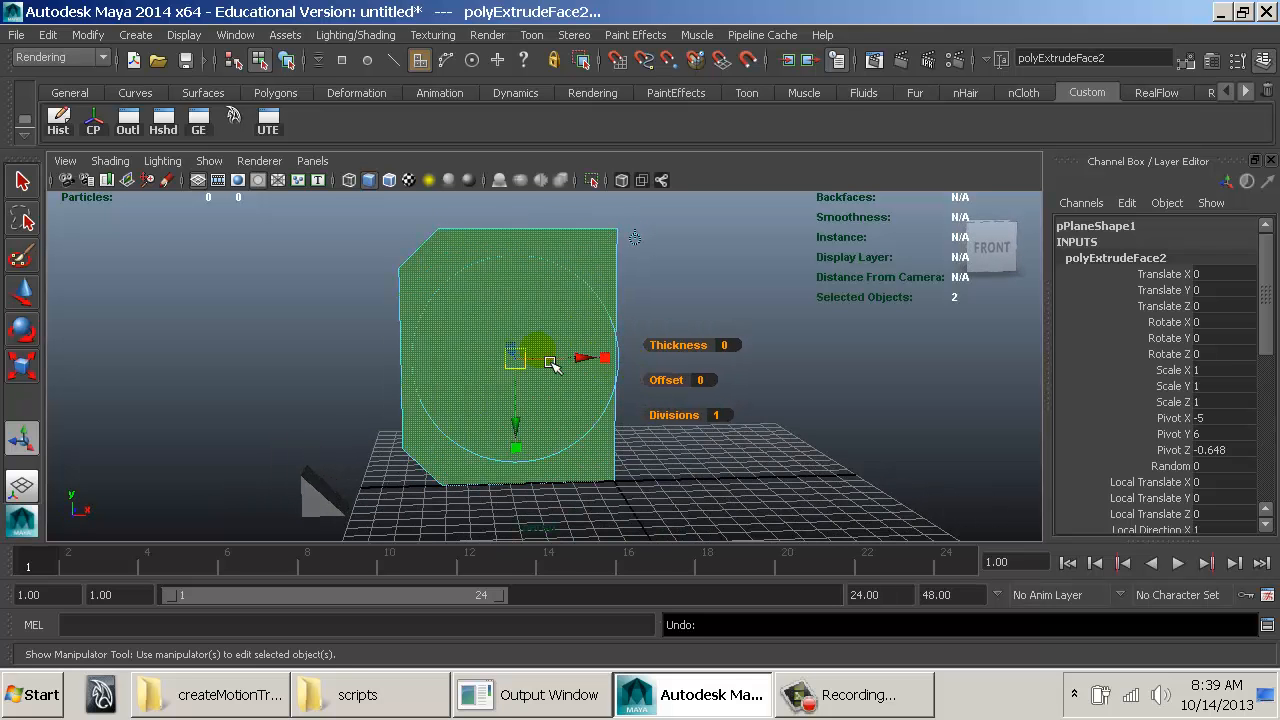
pyautogui.keyDown('alt'); pyautogui.moveTo(511, 362); pyautogui.dragTo(560, 375); pyautogui.keyUp('alt')
pyautogui.click(500, 348)
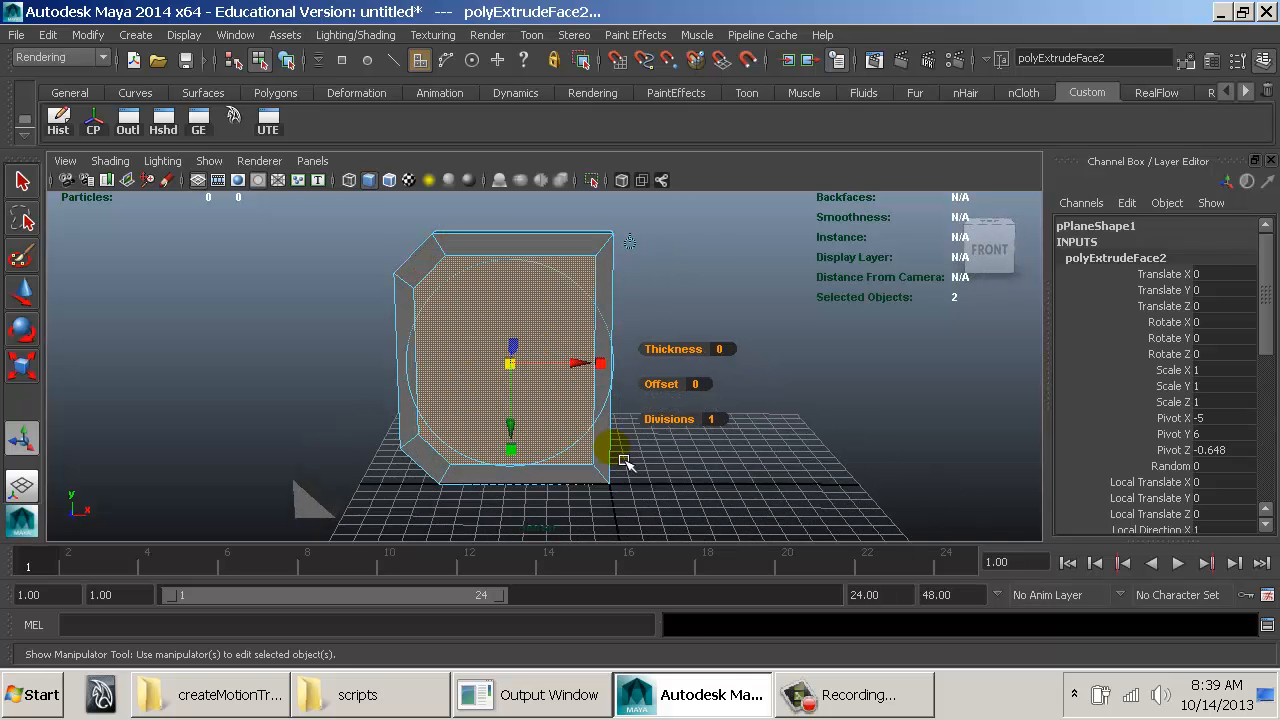
pyautogui.hotkey('ctrl', 'z')
# Step: Try Offset values of 1, 0.25 and 0.5 on the extruded front and back faces
pyautogui.click(700, 383)
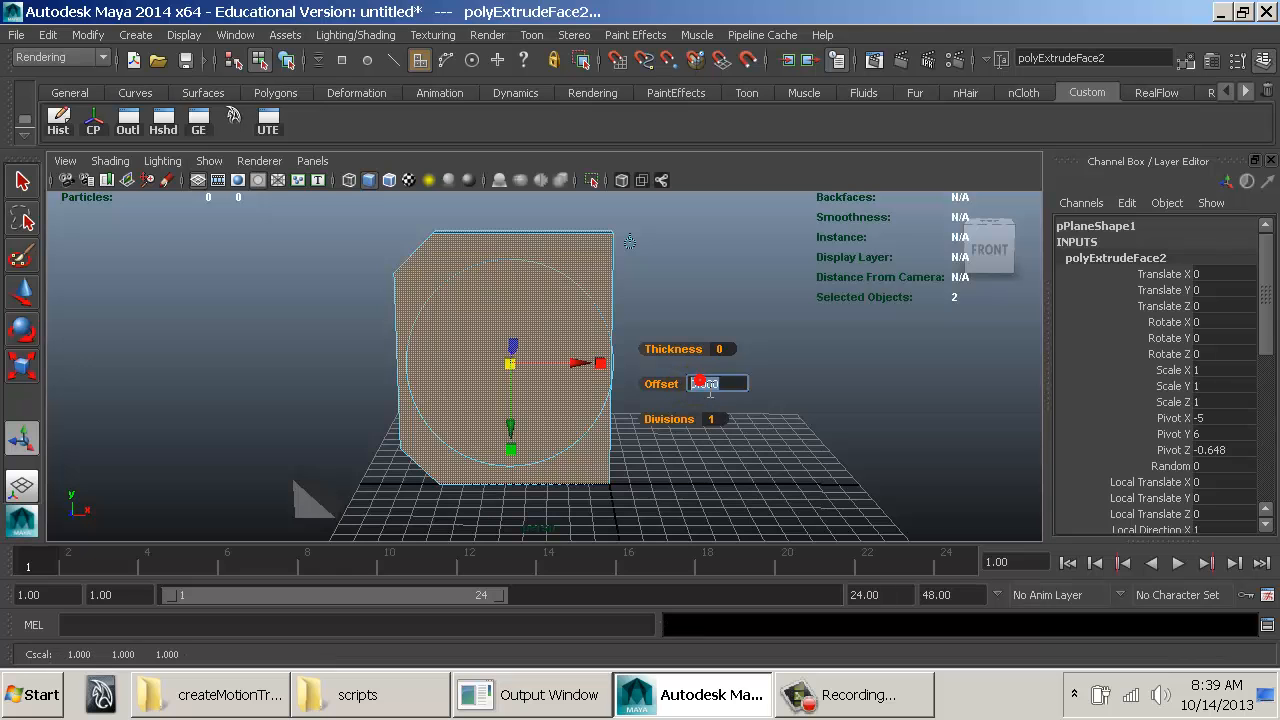
pyautogui.write('1')
pyautogui.press('Return')
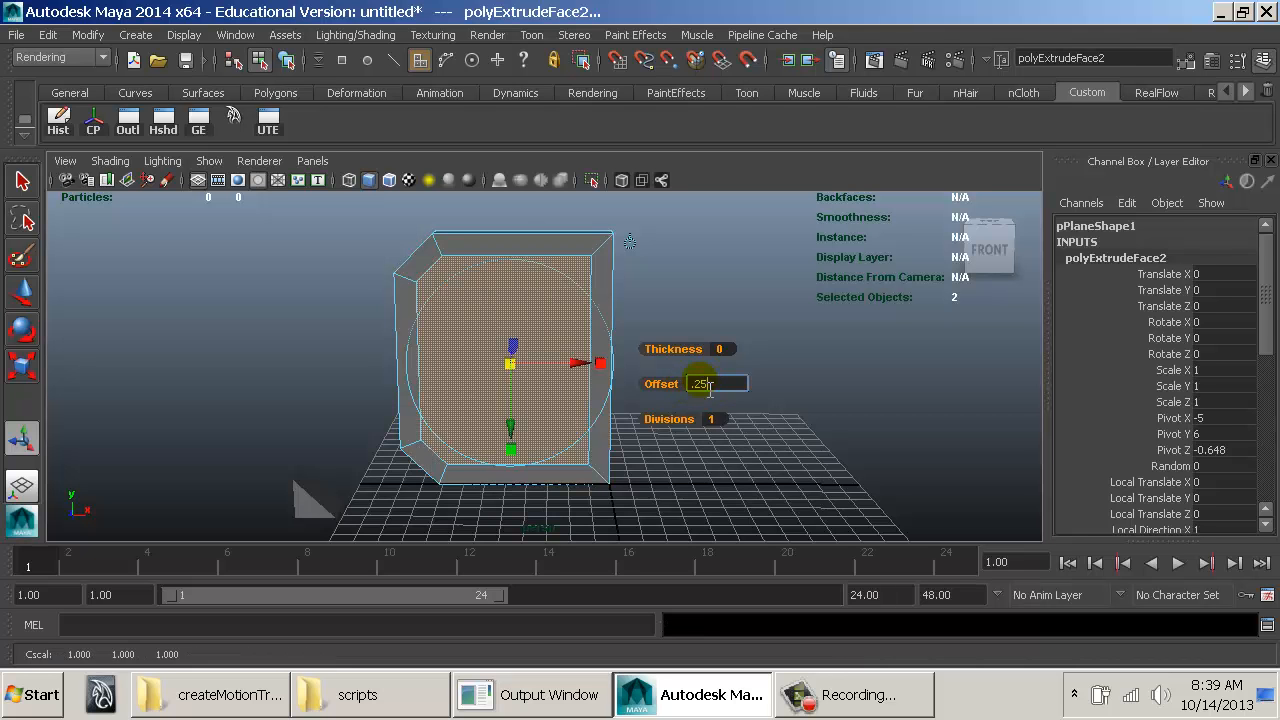
pyautogui.press('Return')
pyautogui.click(711, 388)
pyautogui.write('.5')
pyautogui.press('Return')
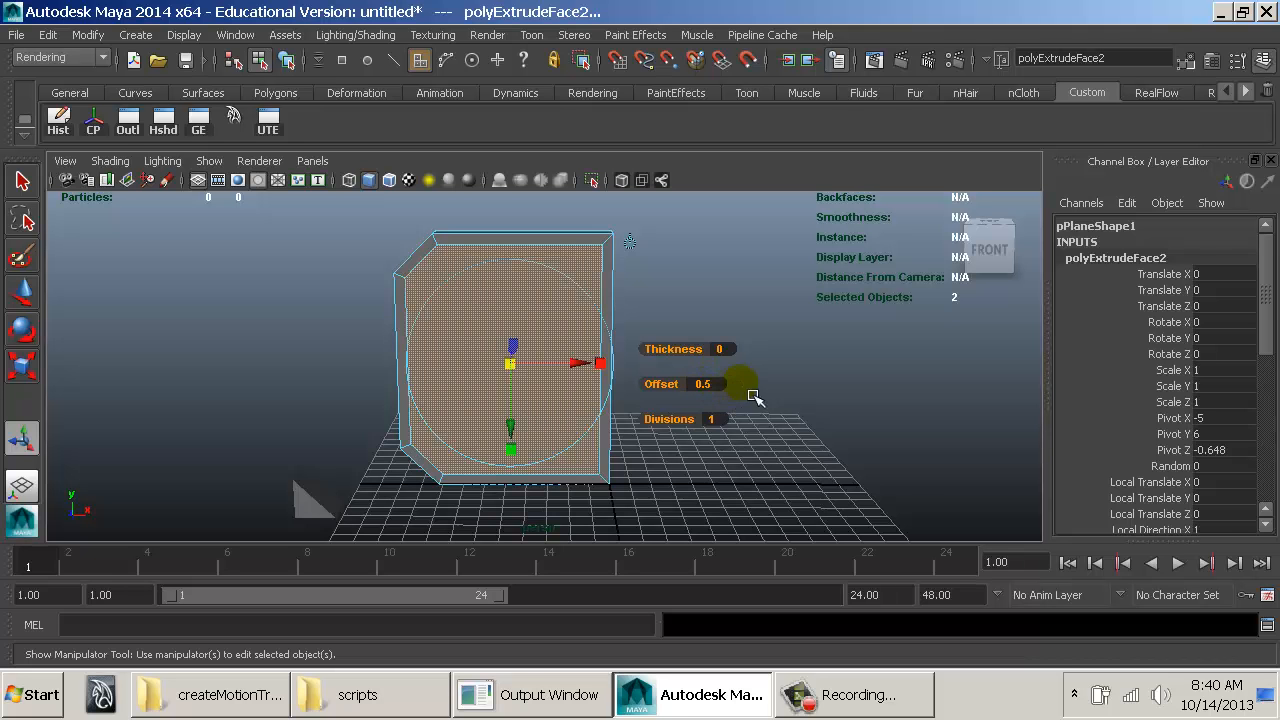
# Step: Set the face extrusion's Offset to 1
pyautogui.click(726, 392)
pyautogui.write('1')
pyautogui.press('Return')
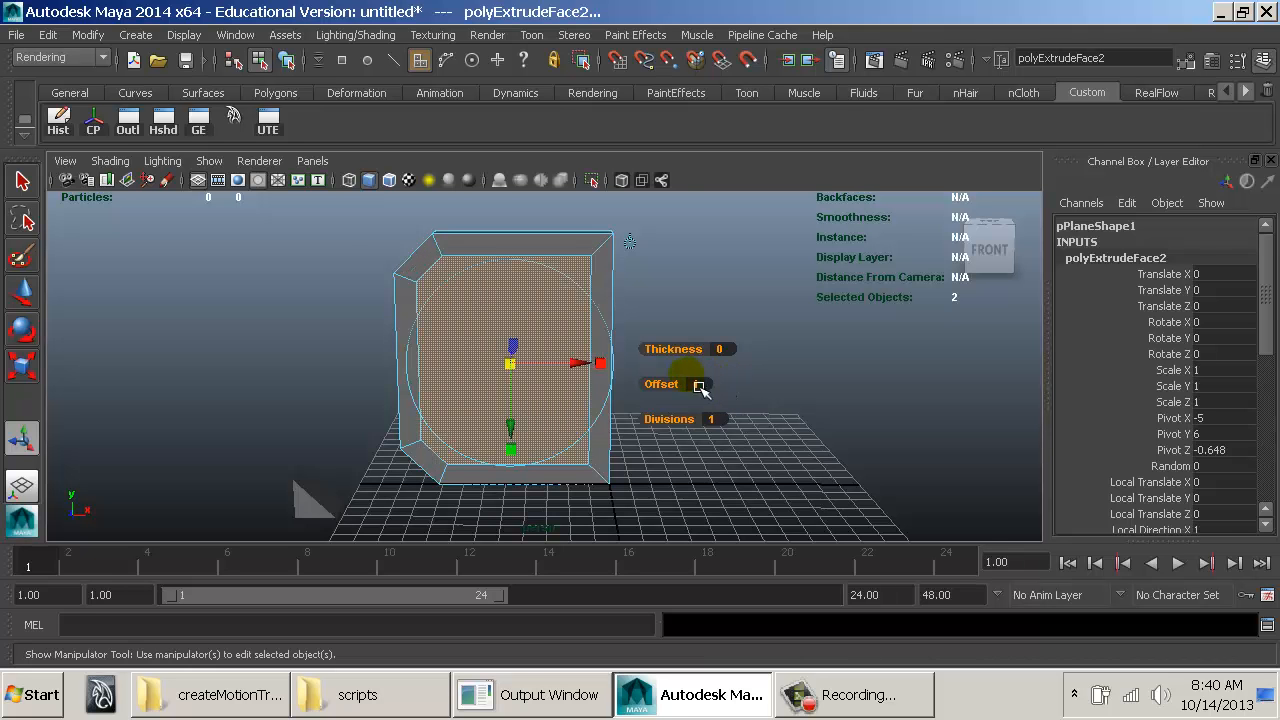
# Step: Extrude the inset faces again with about Local Translate Z 0.407 and an Offset of 0.5, and leave component selection
pyautogui.keyDown('alt'); pyautogui.moveTo(700, 388); pyautogui.dragTo(614, 386); pyautogui.keyUp('alt')
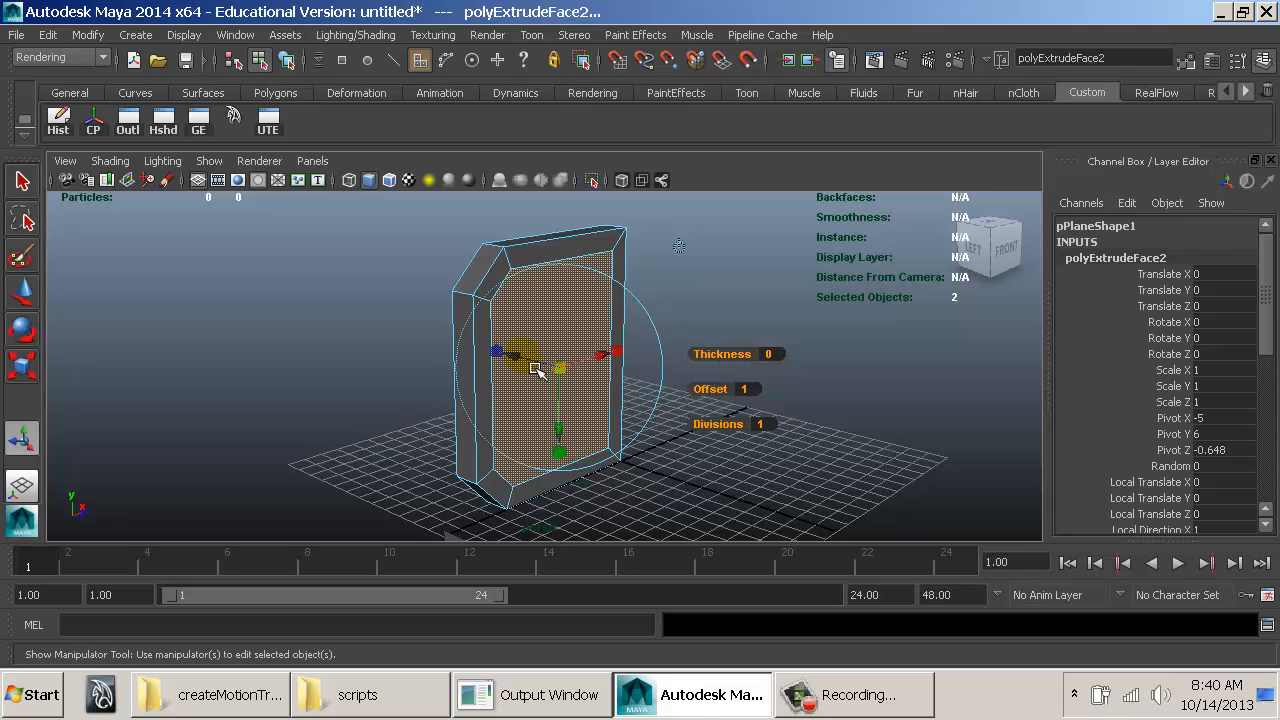
pyautogui.hotkey('ctrl', 'e')
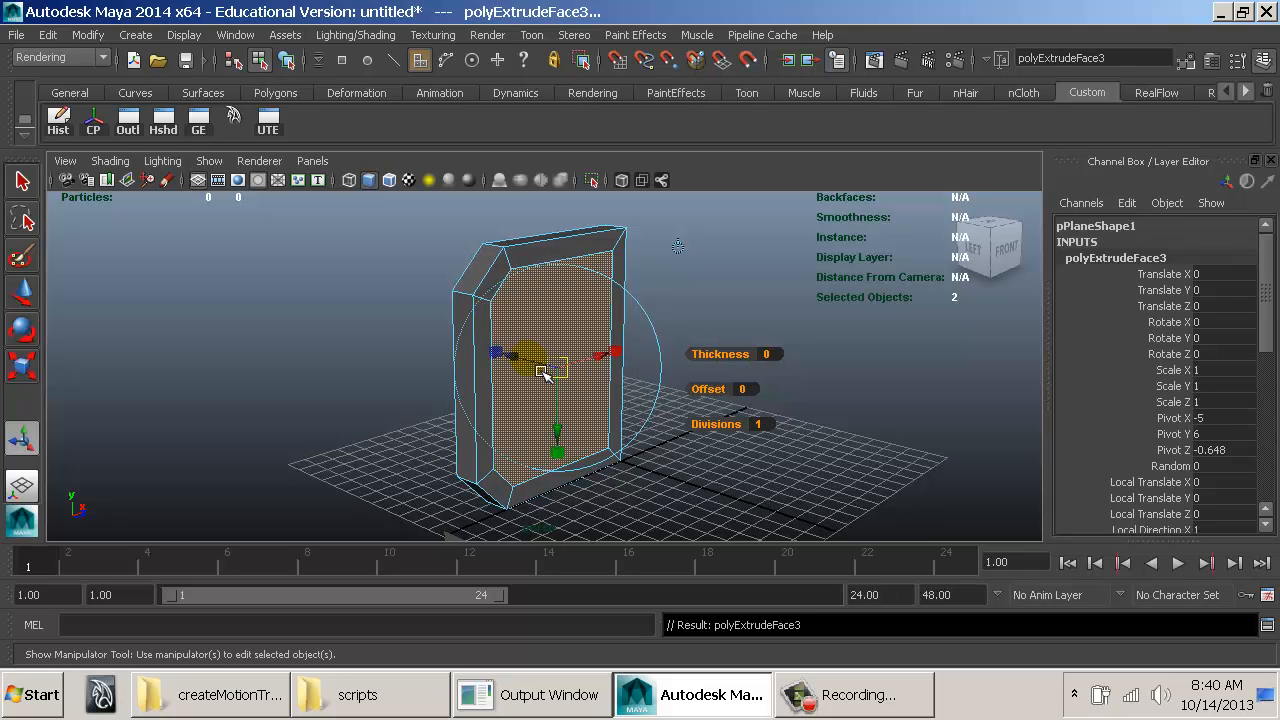
pyautogui.moveTo(541, 369); pyautogui.dragTo(545, 368)
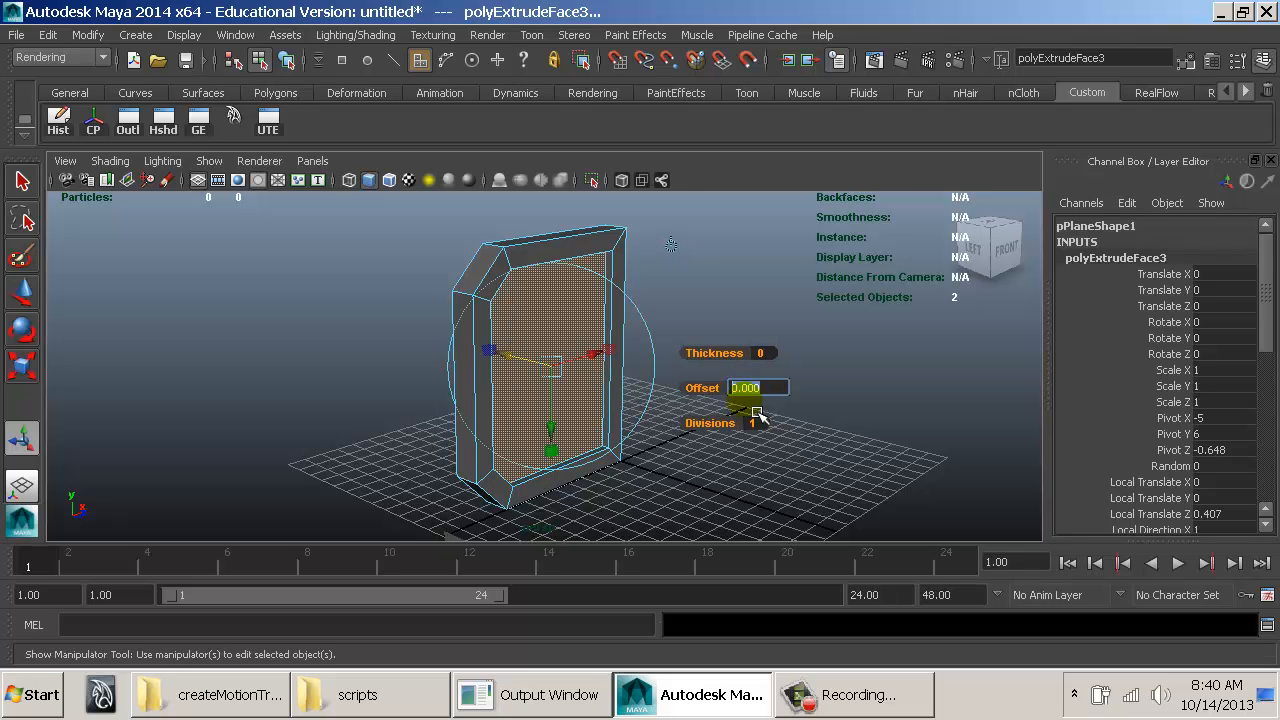
pyautogui.write('5')
pyautogui.press('Return')
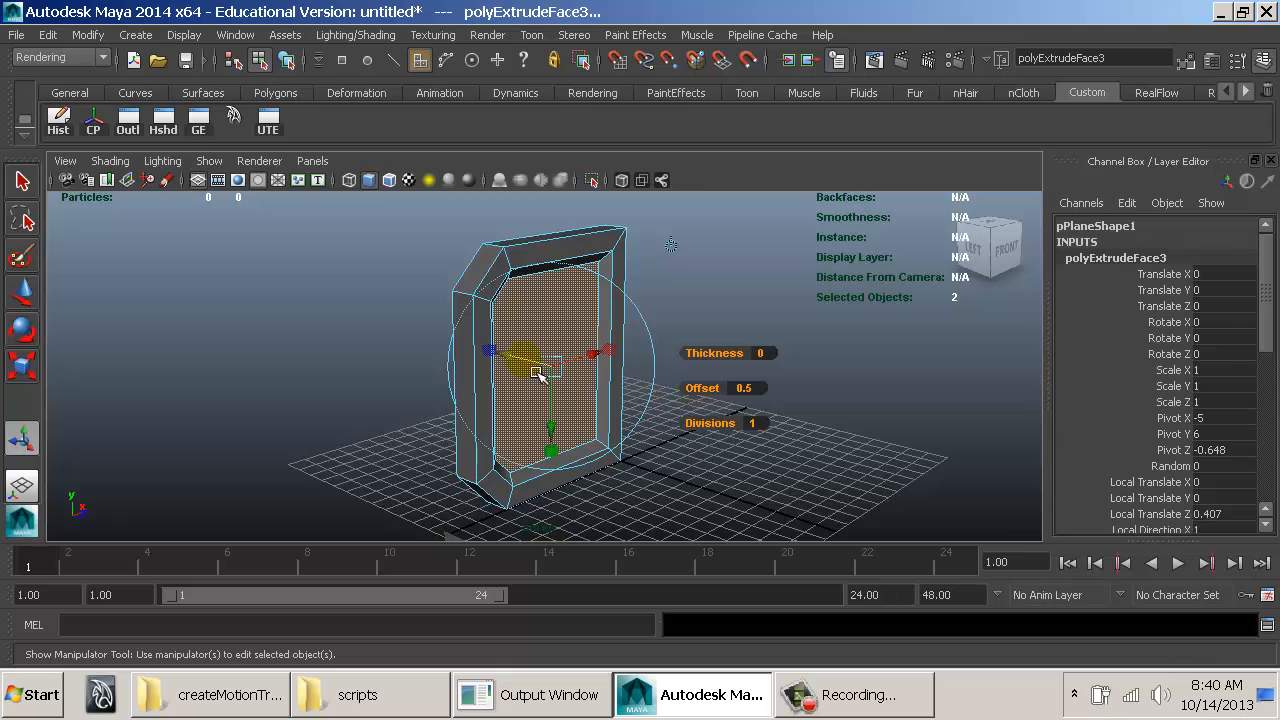
pyautogui.keyDown('alt'); pyautogui.moveTo(537, 373); pyautogui.dragTo(474, 343); pyautogui.keyUp('alt')
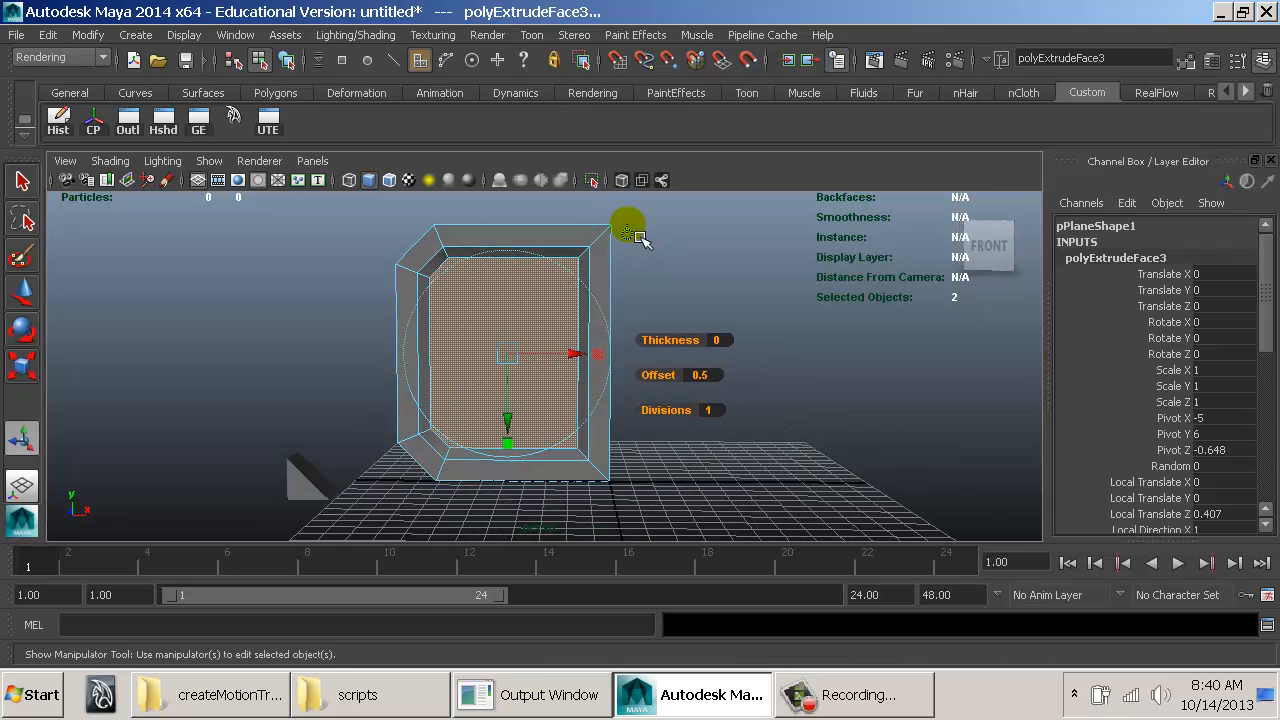
pyautogui.moveTo(586, 240); pyautogui.dragTo(640, 210, button='right')
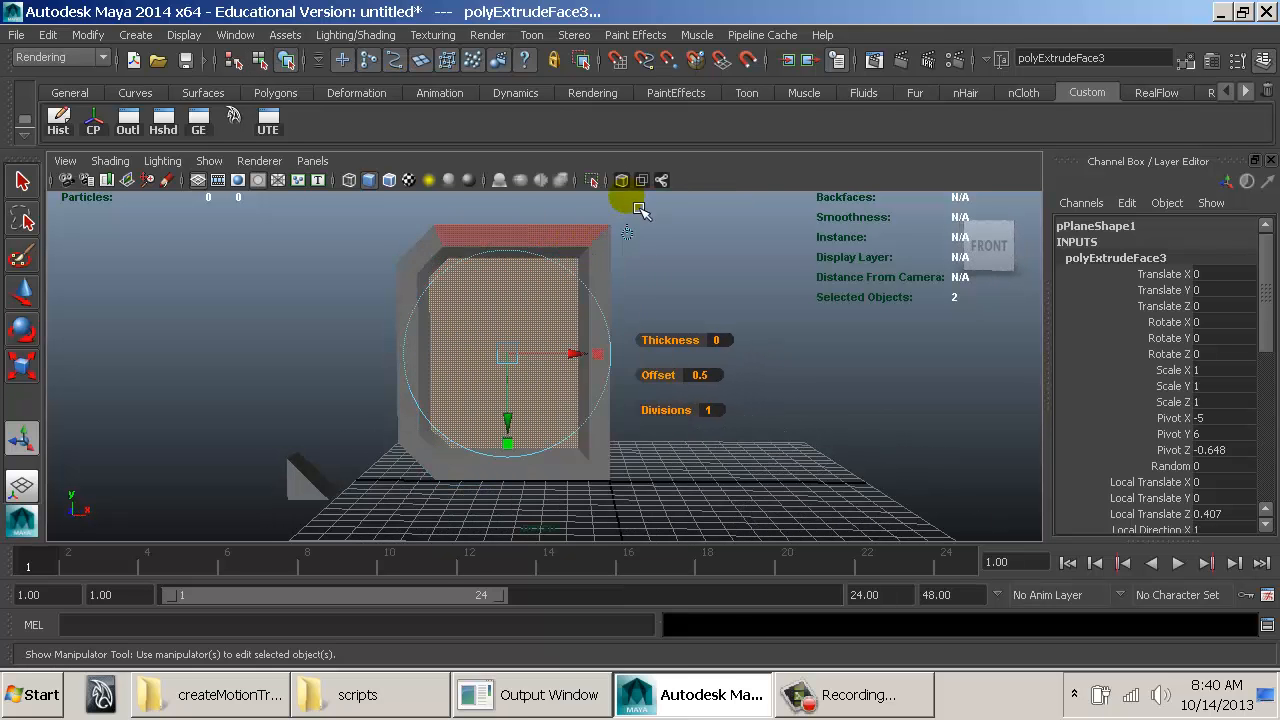
# Step: Examine the door panel's front inset and the border width along its centre edge from several angles
pyautogui.click(674, 271)
pyautogui.keyDown('alt'); pyautogui.moveTo(674, 271); pyautogui.dragTo(580, 374); pyautogui.keyUp('alt')
pyautogui.click(510, 397)
pyautogui.click(729, 369)
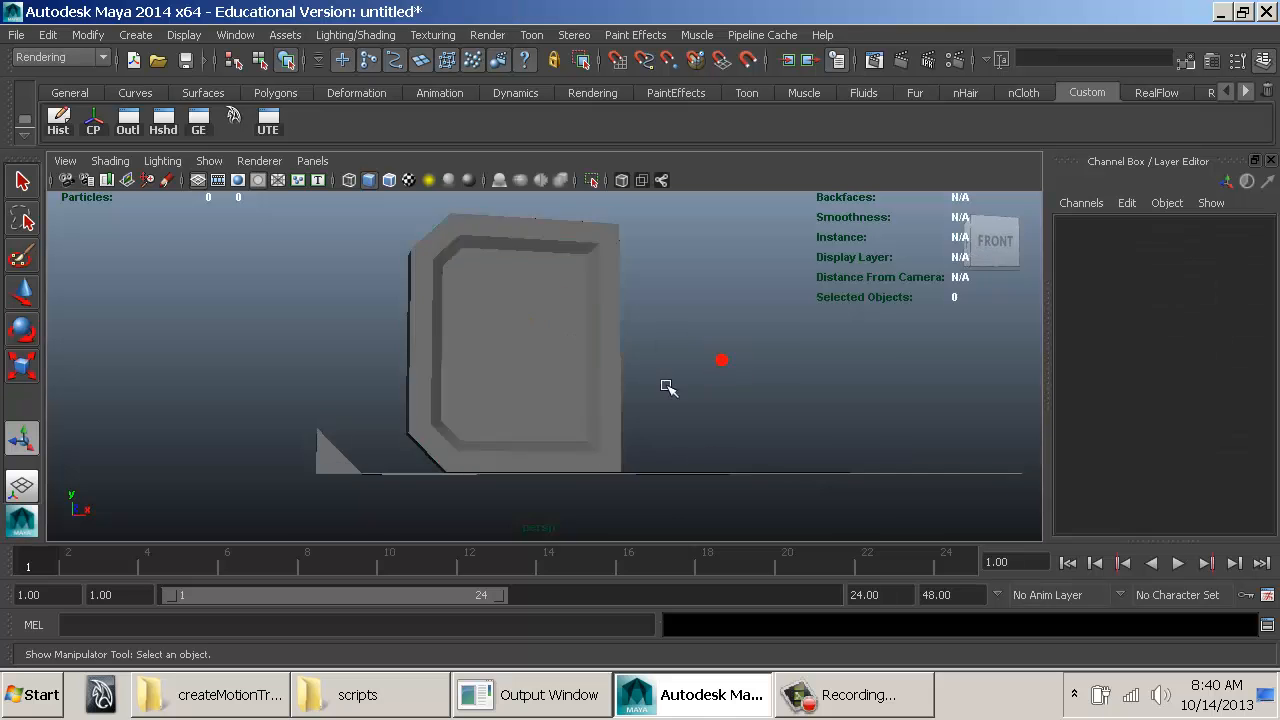
pyautogui.keyDown('alt'); pyautogui.moveTo(668, 387); pyautogui.dragTo(606, 366); pyautogui.keyUp('alt')
pyautogui.click(607, 352)
pyautogui.keyDown('alt'); pyautogui.moveTo(610, 346); pyautogui.dragTo(777, 361, button='right'); pyautogui.keyUp('alt')
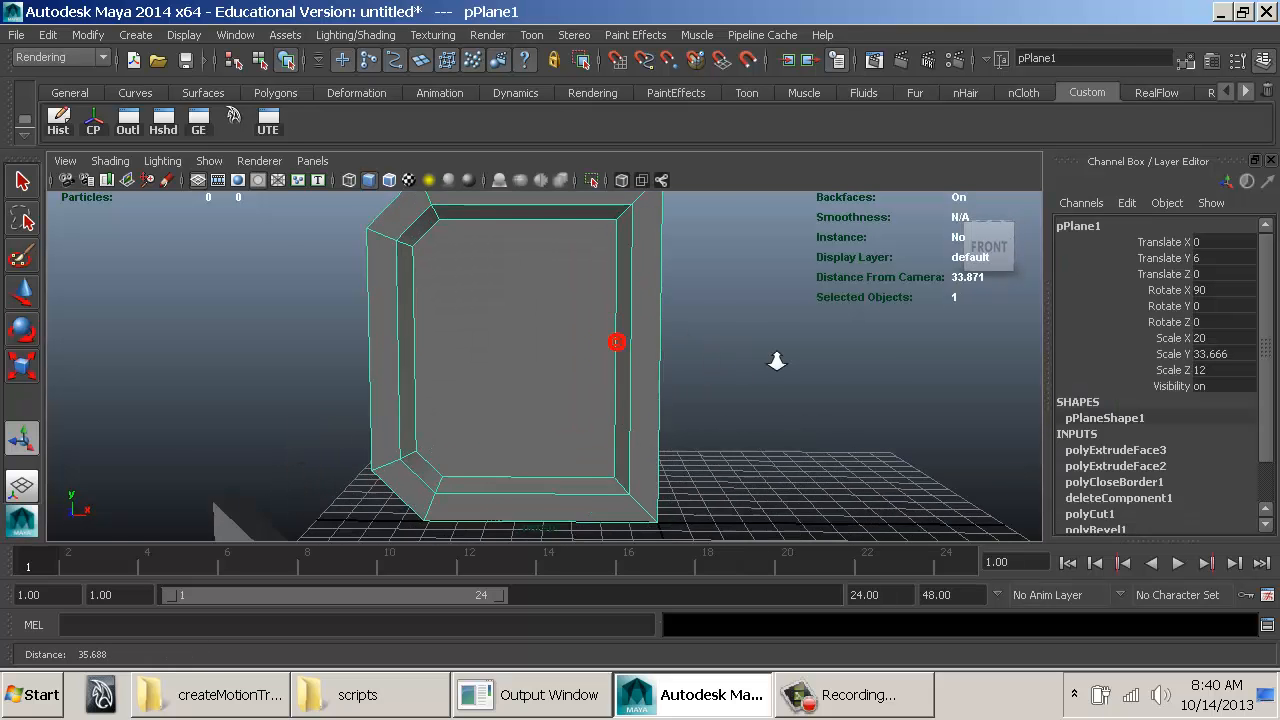
pyautogui.keyDown('alt'); pyautogui.moveTo(690, 354); pyautogui.dragTo(663, 360); pyautogui.keyUp('alt')
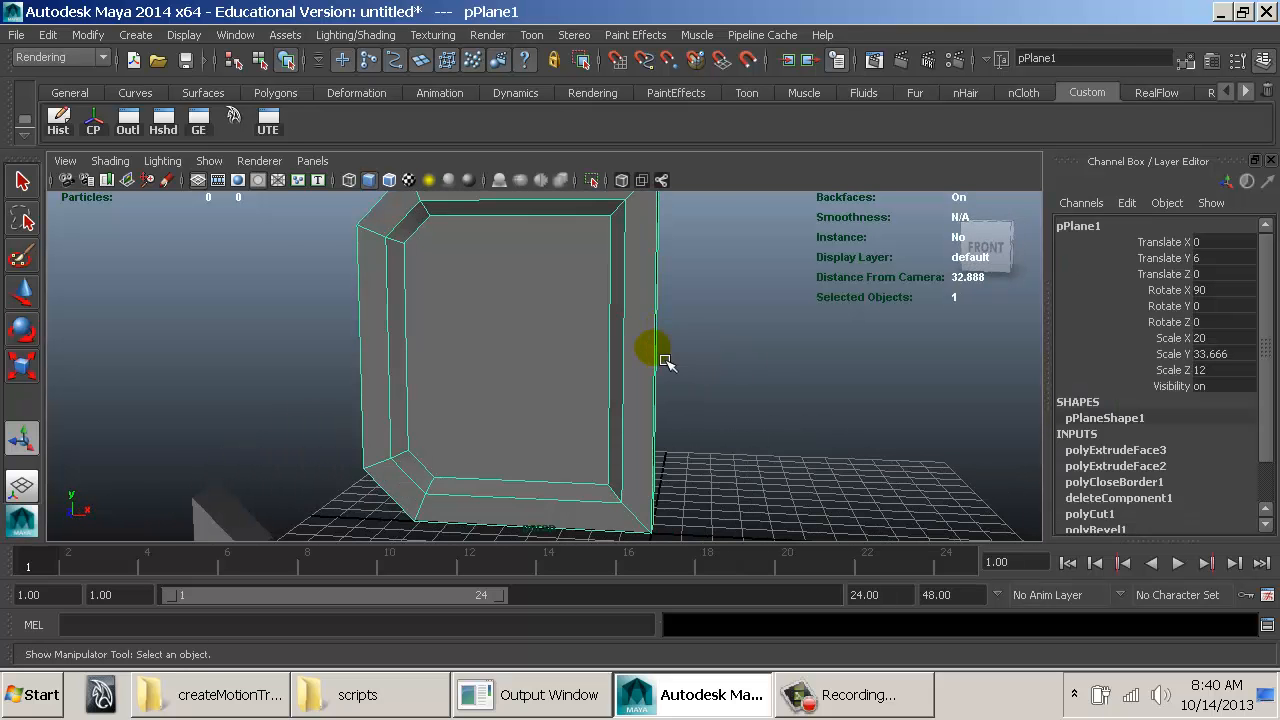
pyautogui.keyDown('alt'); pyautogui.moveTo(557, 347); pyautogui.dragTo(643, 343); pyautogui.keyUp('alt')
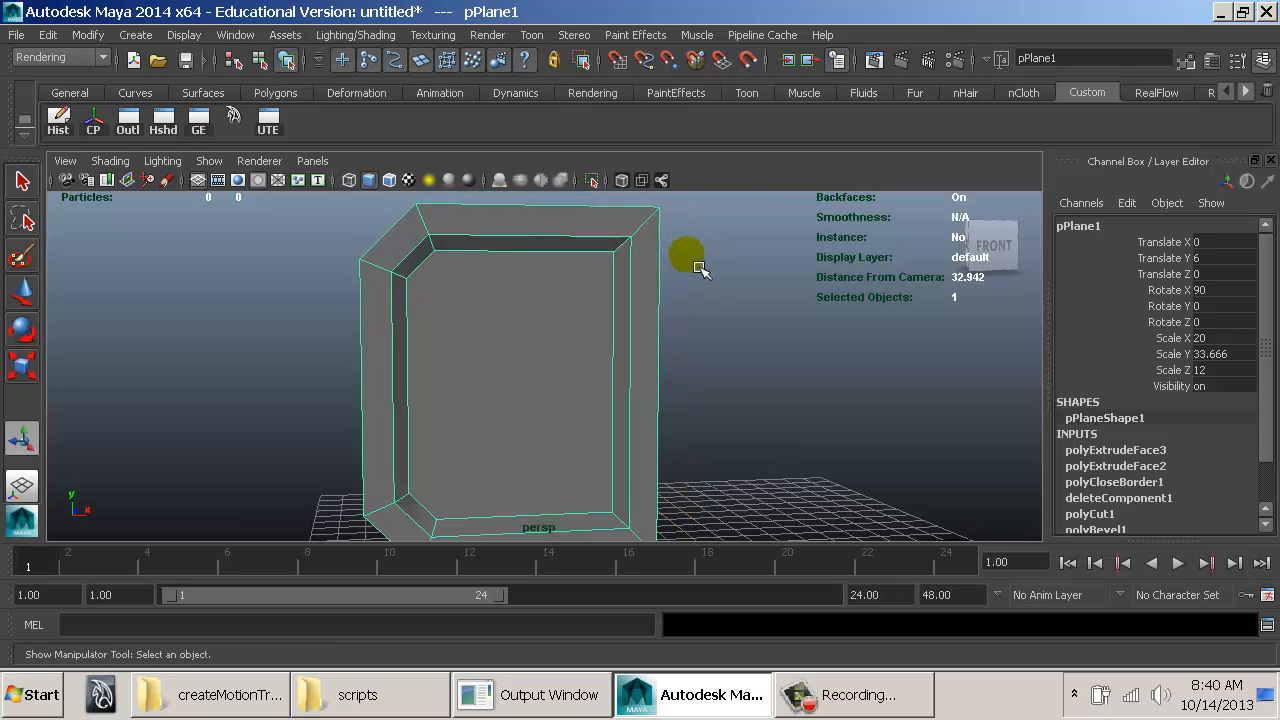
pyautogui.keyDown('alt'); pyautogui.moveTo(655, 345); pyautogui.dragTo(577, 318); pyautogui.keyUp('alt')
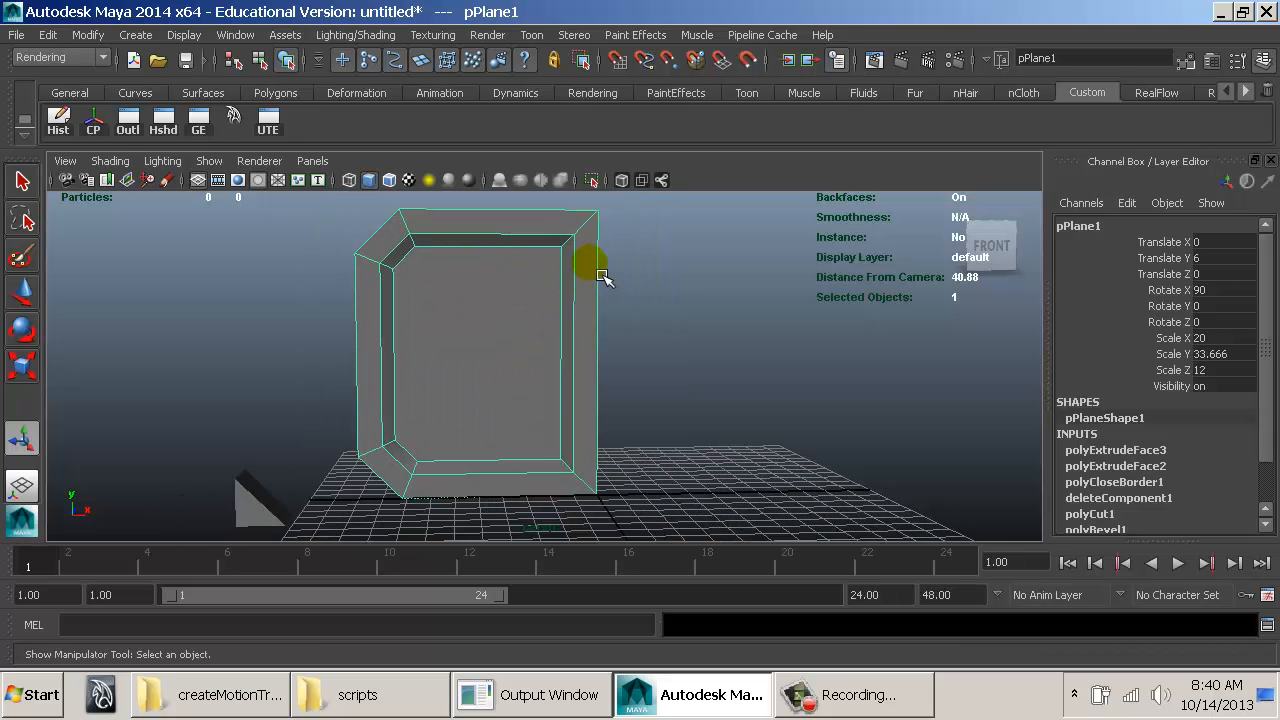
pyautogui.keyDown('alt'); pyautogui.moveTo(602, 275); pyautogui.dragTo(635, 277); pyautogui.keyUp('alt')
# Step: In the front view, move the inset vertices beside the door's centre edge inward along X to about -2.025, widening that border
pyautogui.press('space')
pyautogui.moveTo(622, 268); pyautogui.dragTo(590, 228, button='right')
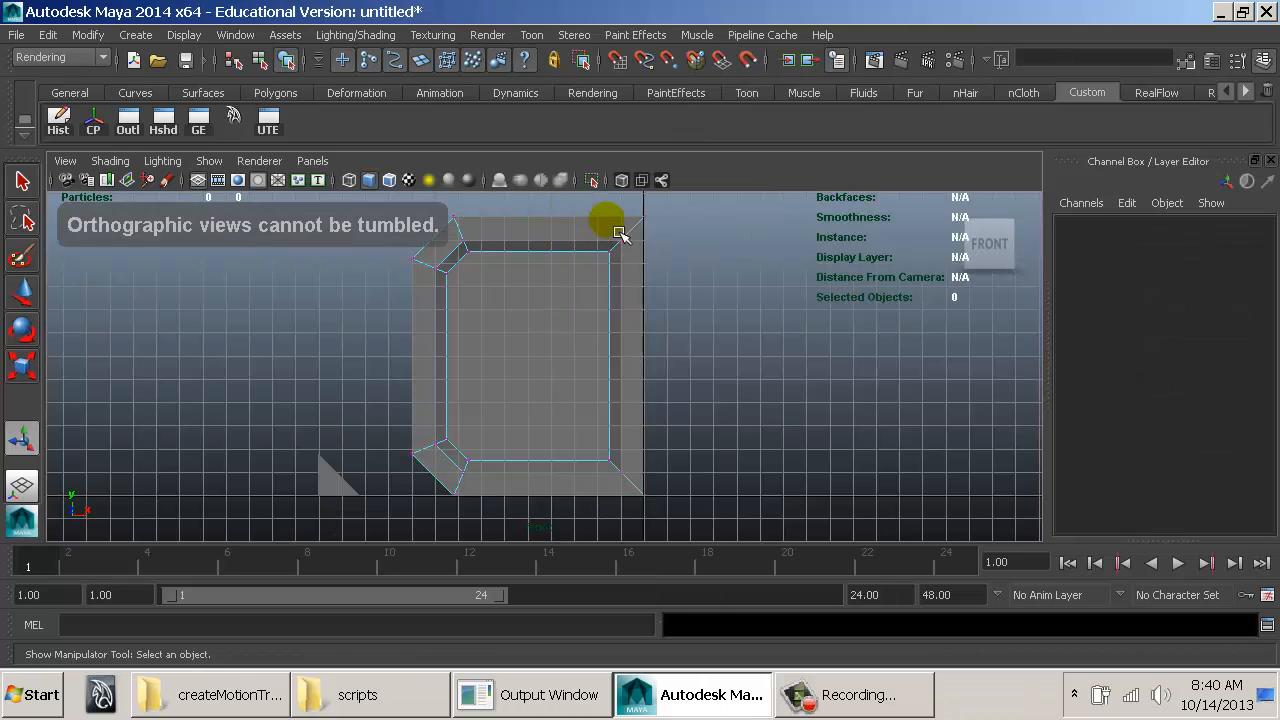
pyautogui.moveTo(708, 424); pyautogui.dragTo(743, 543)
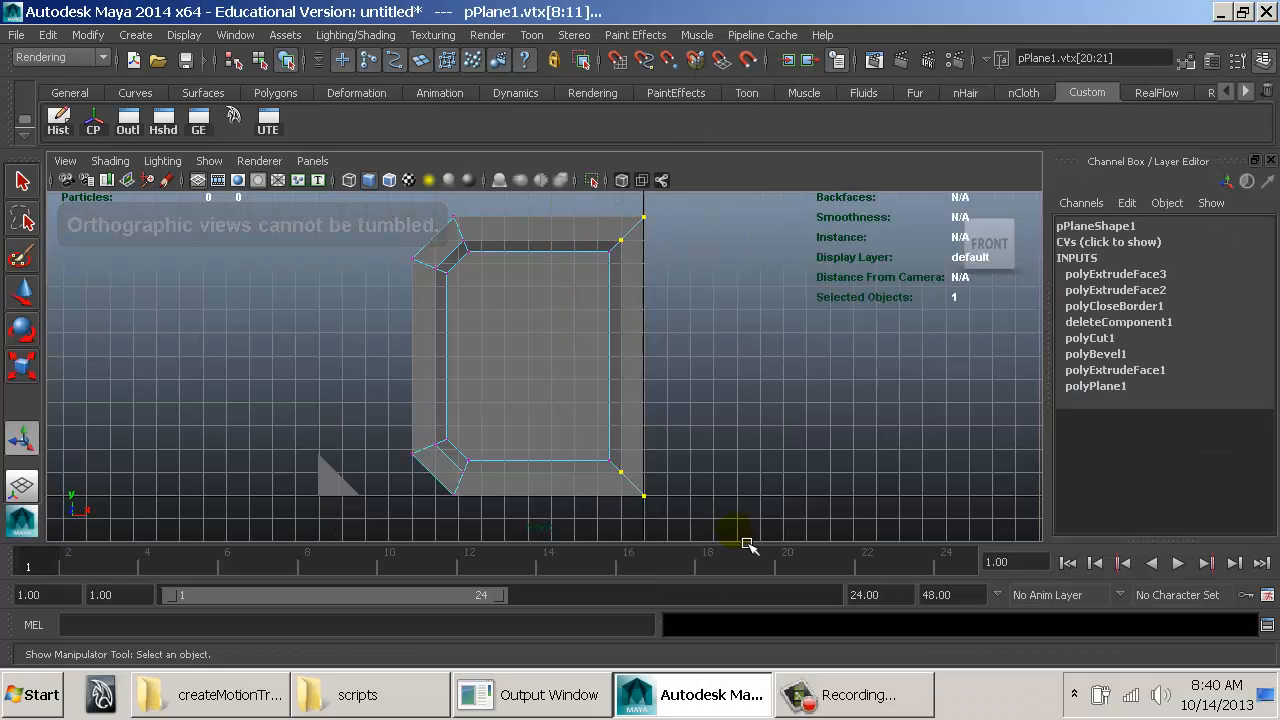
pyautogui.moveTo(640, 305); pyautogui.dragTo(643, 316, button='right')
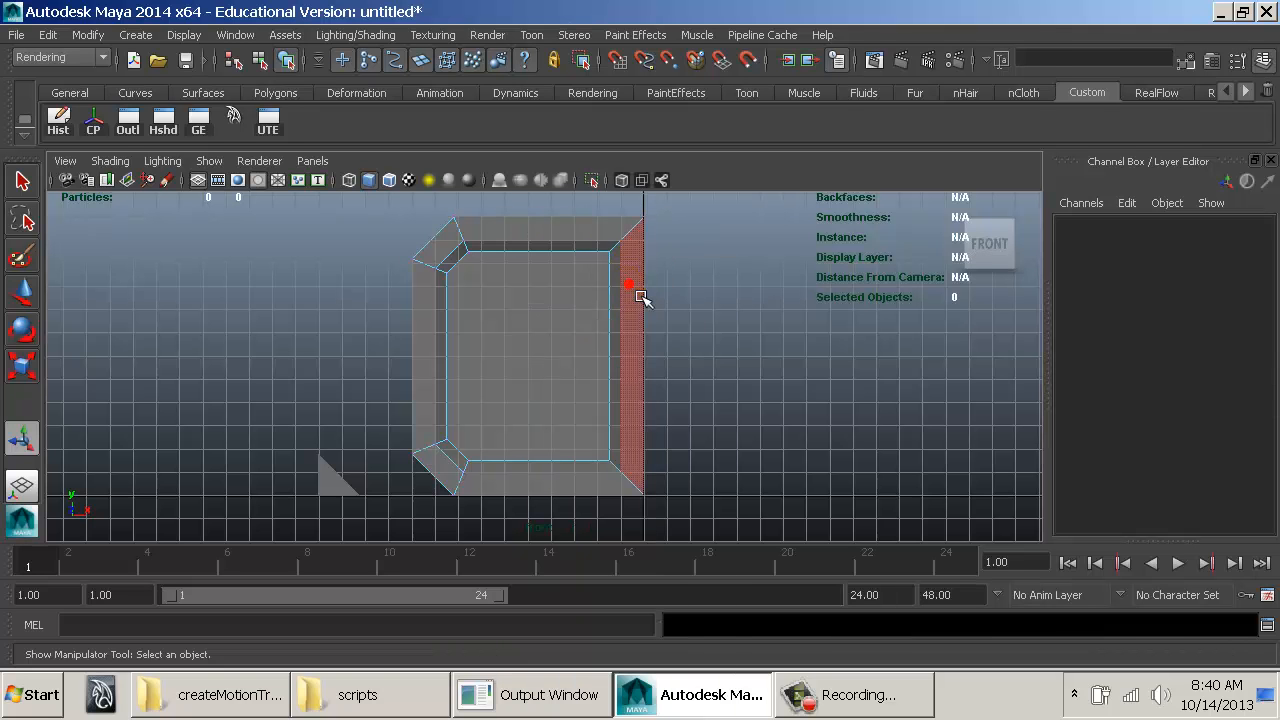
pyautogui.click(643, 320)
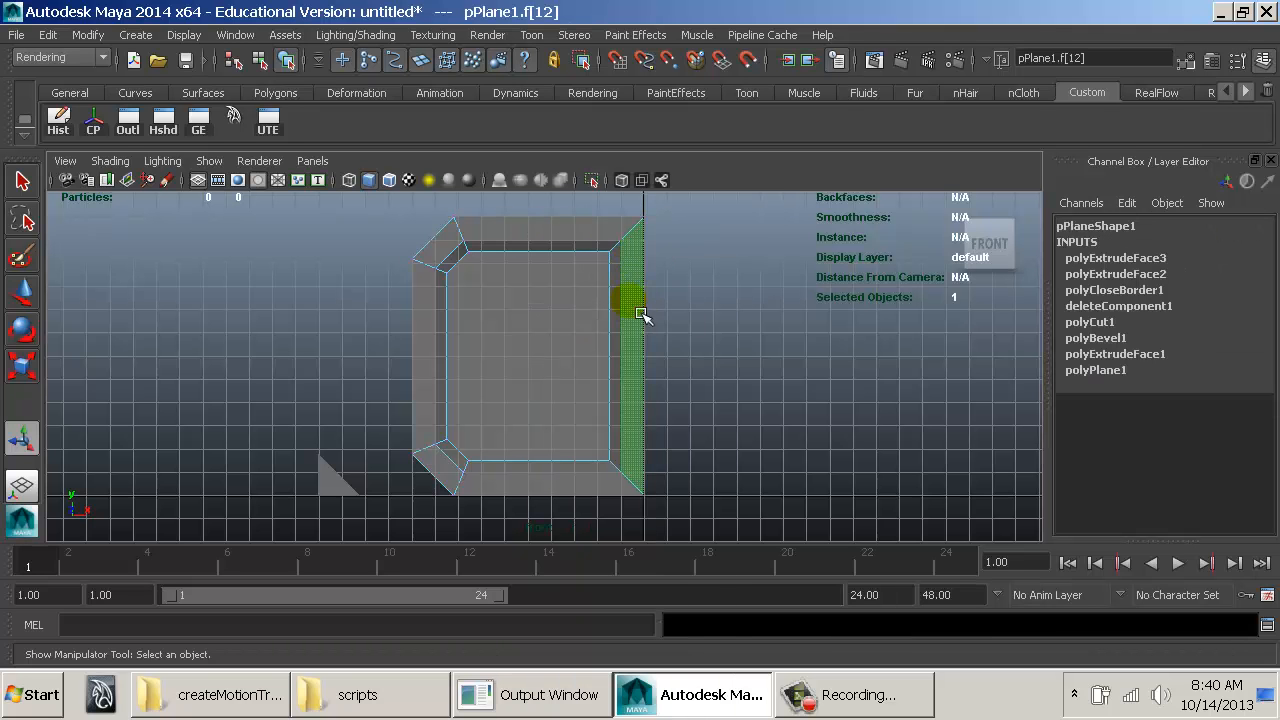
pyautogui.moveTo(631, 299); pyautogui.dragTo(590, 233, button='right')
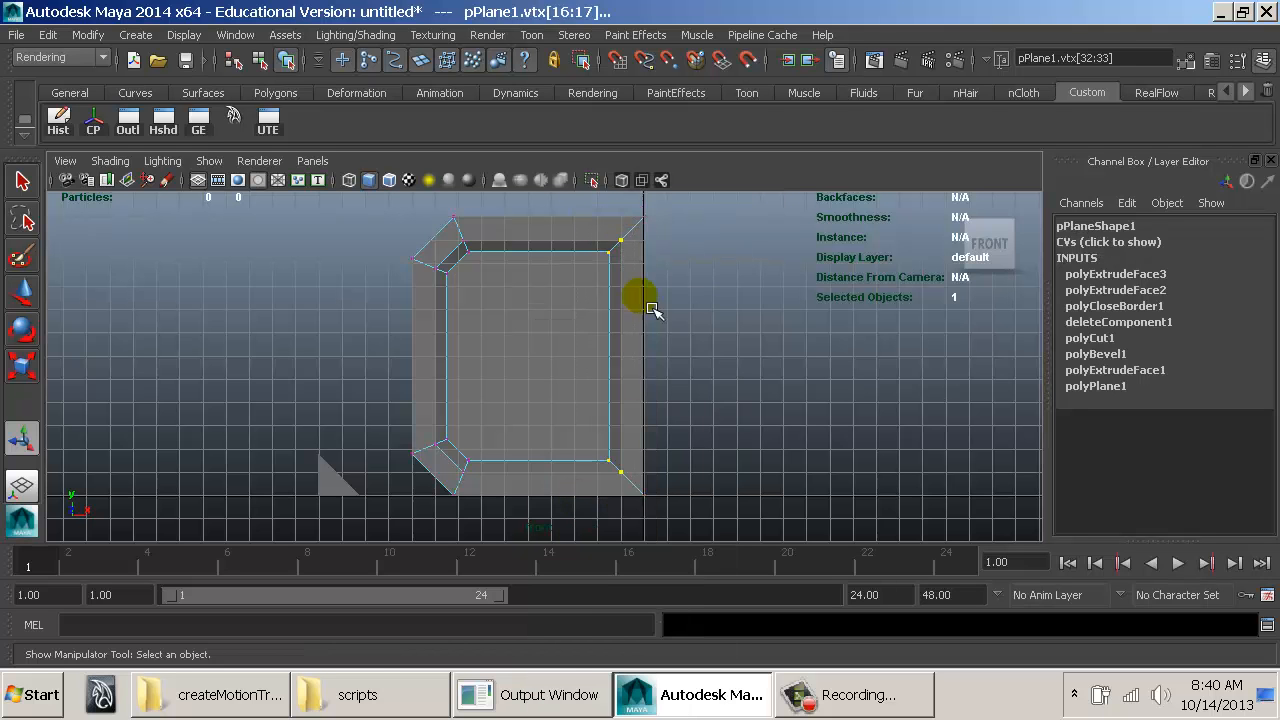
pyautogui.press('w')
pyautogui.moveTo(694, 357); pyautogui.dragTo(676, 368)
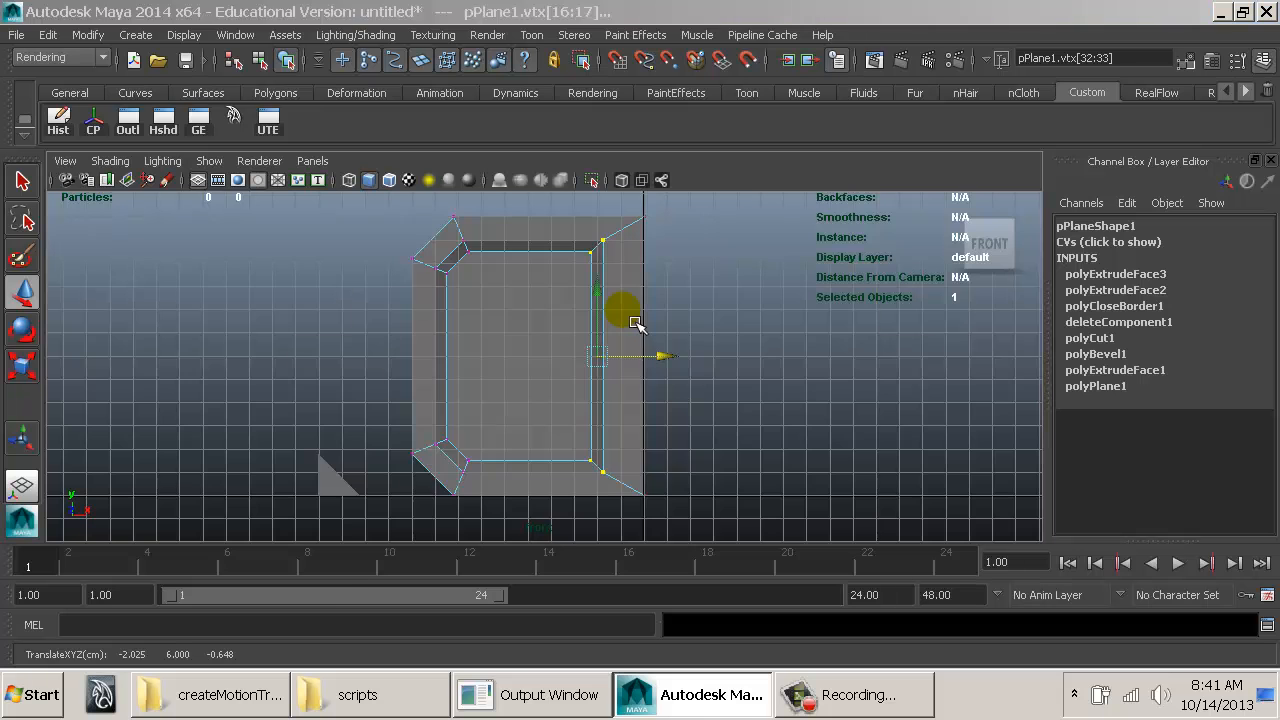
# Step: Check the moved inset vertices in the perspective view and in the front view's wireframe display, and return to shaded perspective
pyautogui.press('space')
pyautogui.moveTo(623, 312); pyautogui.dragTo(766, 323)
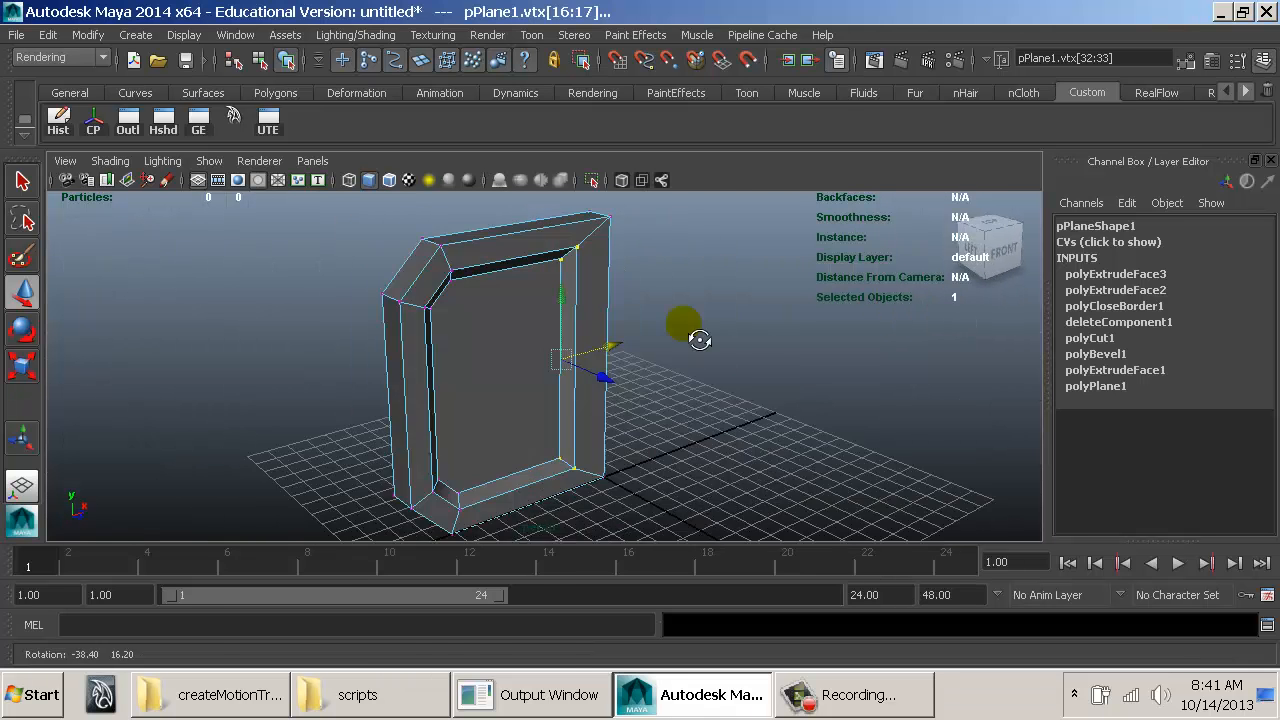
pyautogui.press('space')
pyautogui.moveTo(631, 317); pyautogui.dragTo(640, 355)
pyautogui.press('4')
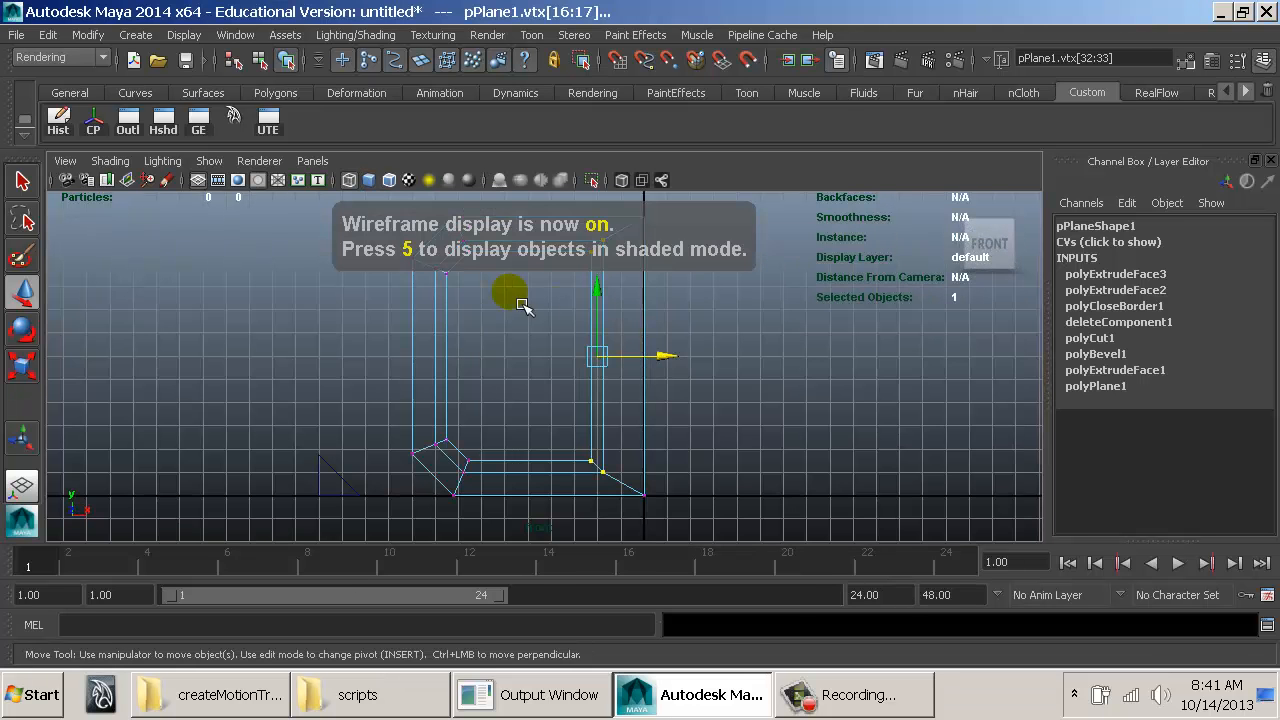
pyautogui.keyDown('alt'); pyautogui.moveTo(474, 354); pyautogui.dragTo(491, 403, button='middle'); pyautogui.keyUp('alt')
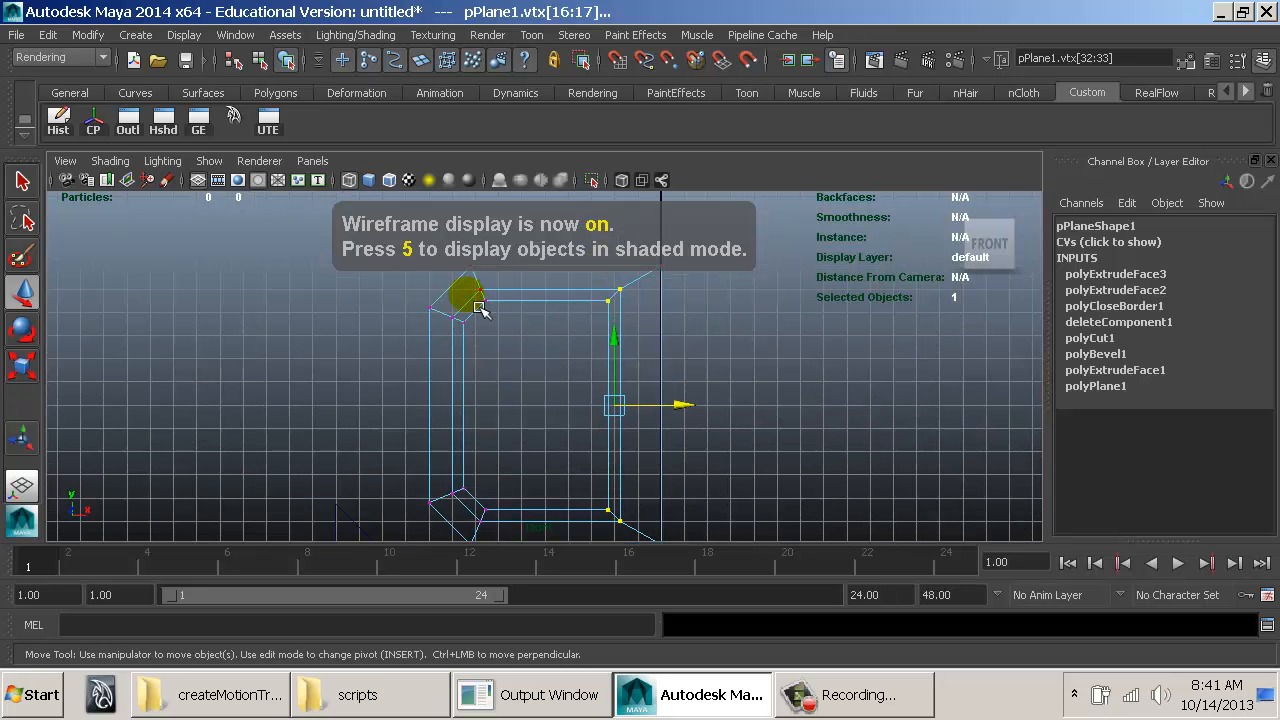
pyautogui.press('space')
pyautogui.moveTo(655, 345); pyautogui.dragTo(669, 318)
pyautogui.press('5')
# Step: Return to object selection, select the door panel and delete its construction history
pyautogui.moveTo(602, 294); pyautogui.dragTo(611, 256, button='right')
pyautogui.click(589, 286)
pyautogui.click(667, 305)
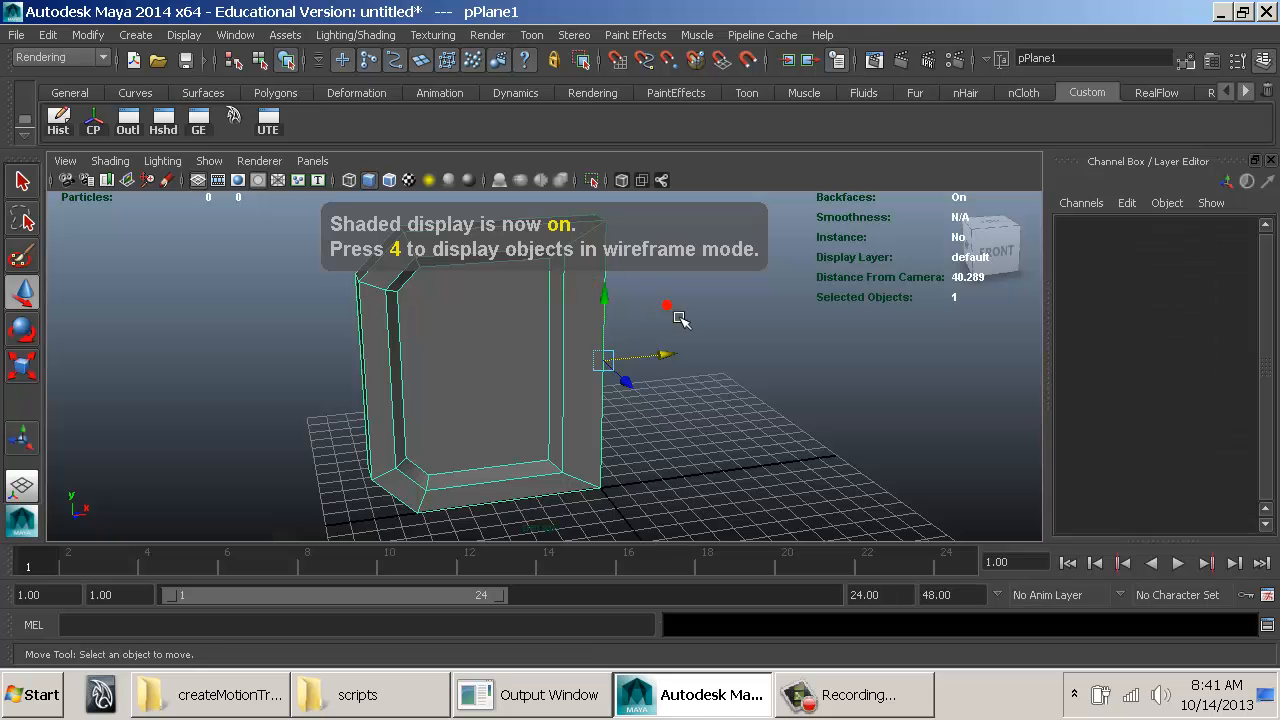
pyautogui.keyDown('alt'); pyautogui.moveTo(680, 318); pyautogui.dragTo(640, 335); pyautogui.keyUp('alt')
pyautogui.click(573, 299)
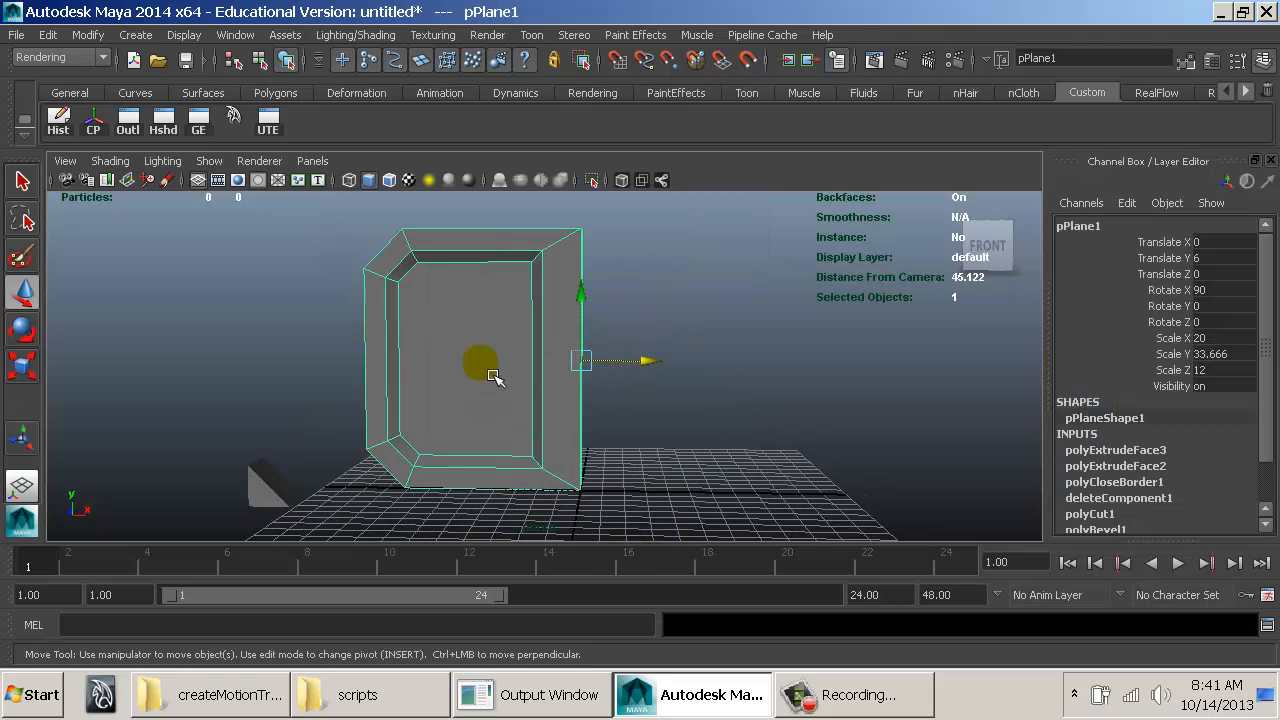
pyautogui.keyDown('alt'); pyautogui.moveTo(508, 362); pyautogui.dragTo(430, 368); pyautogui.keyUp('alt')
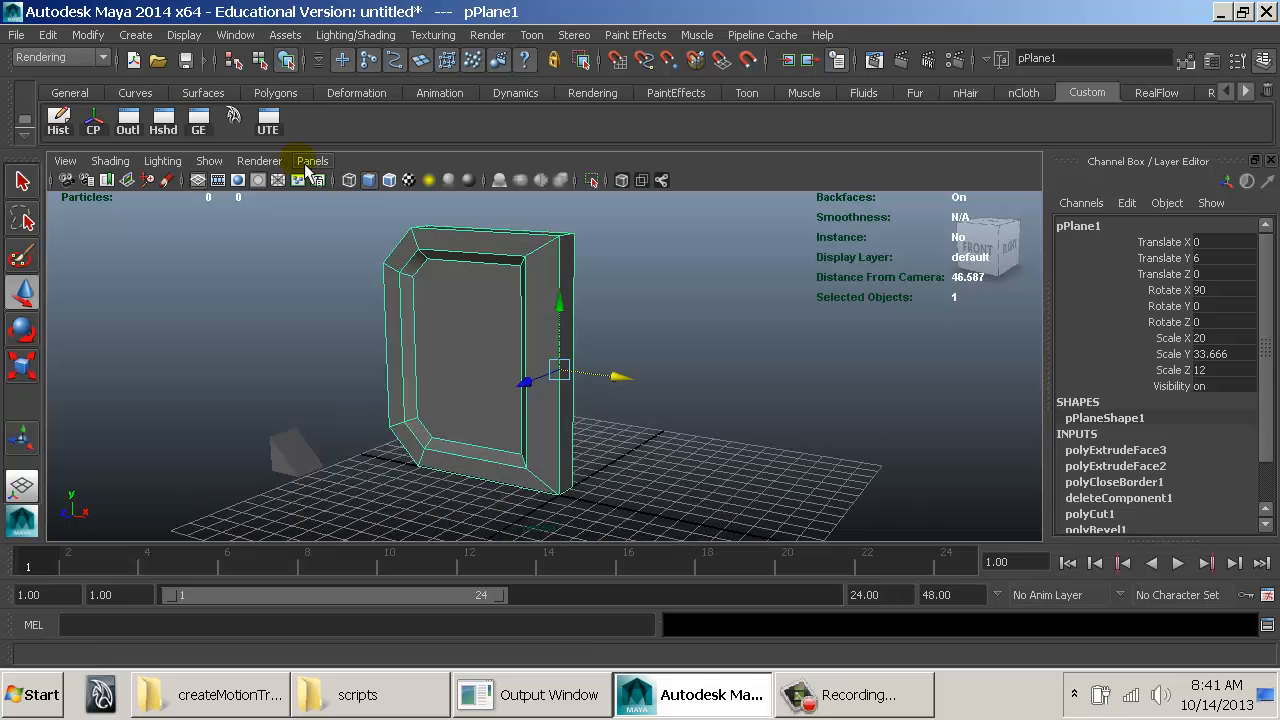
pyautogui.click(70, 128)
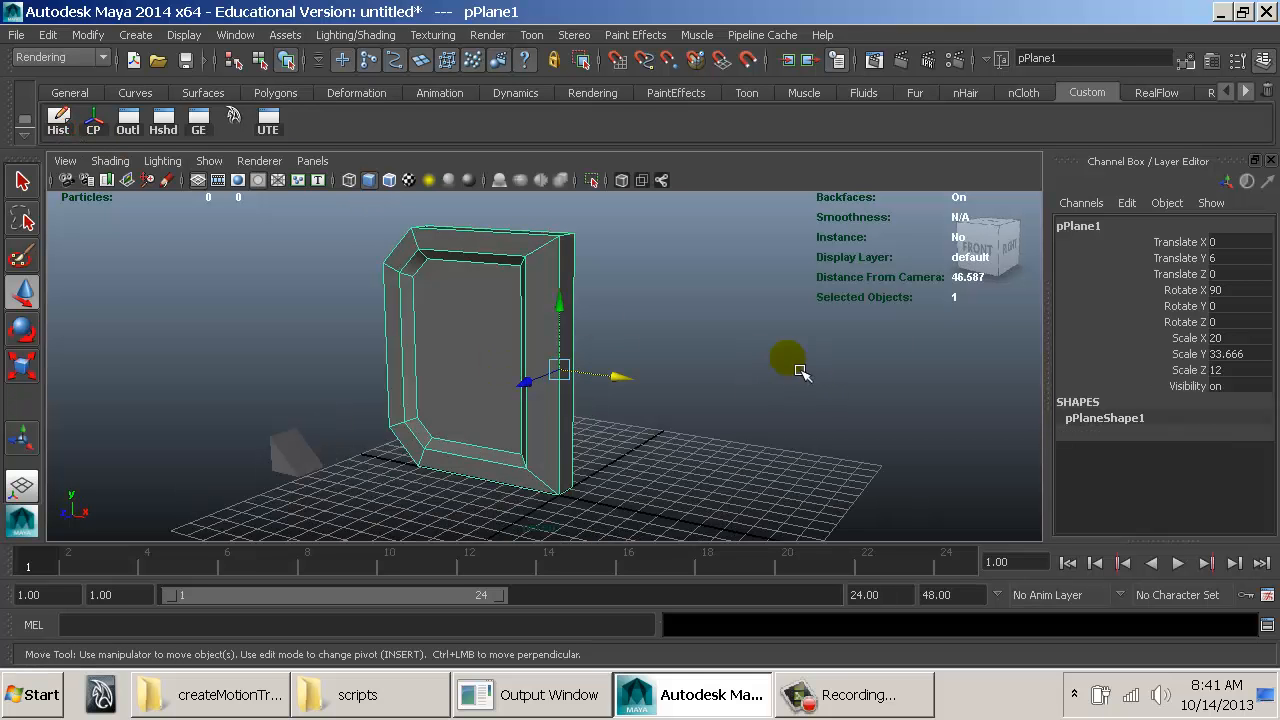
# Step: Duplicate the door panel and mirror the copy by setting its Scale X to -20
pyautogui.hotkey('ctrl', 'd')
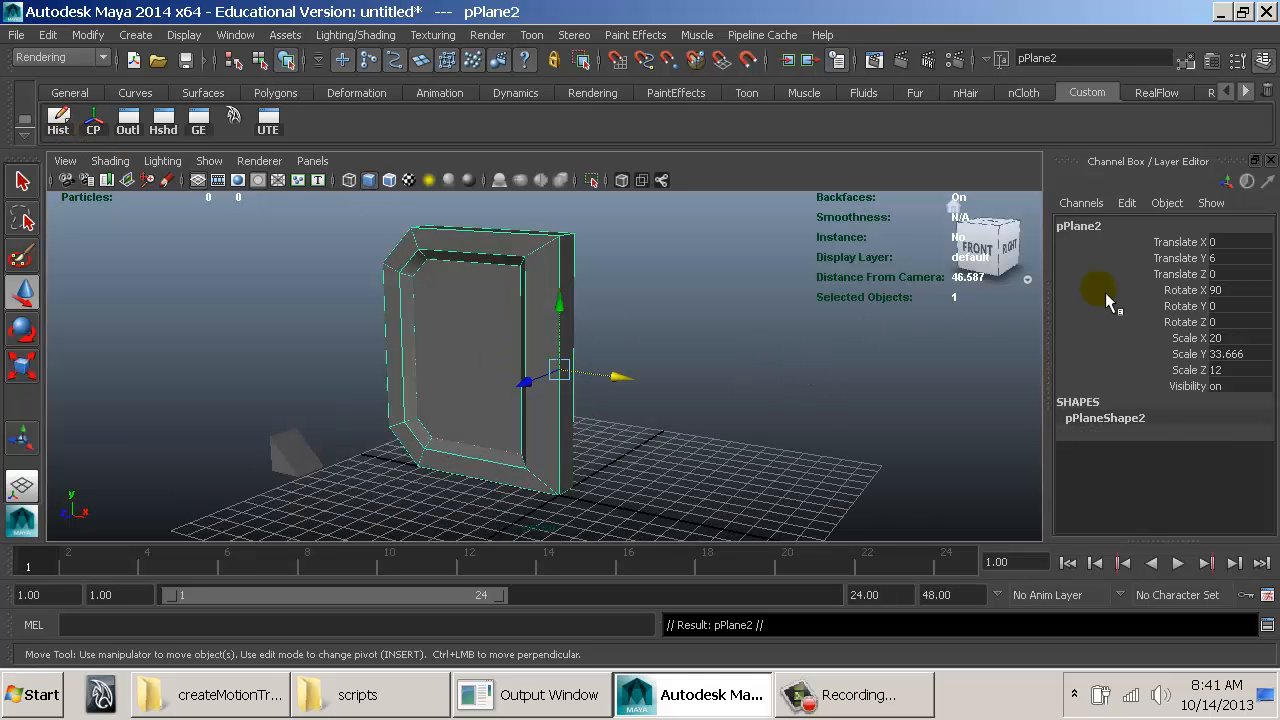
pyautogui.doubleClick(1224, 338)
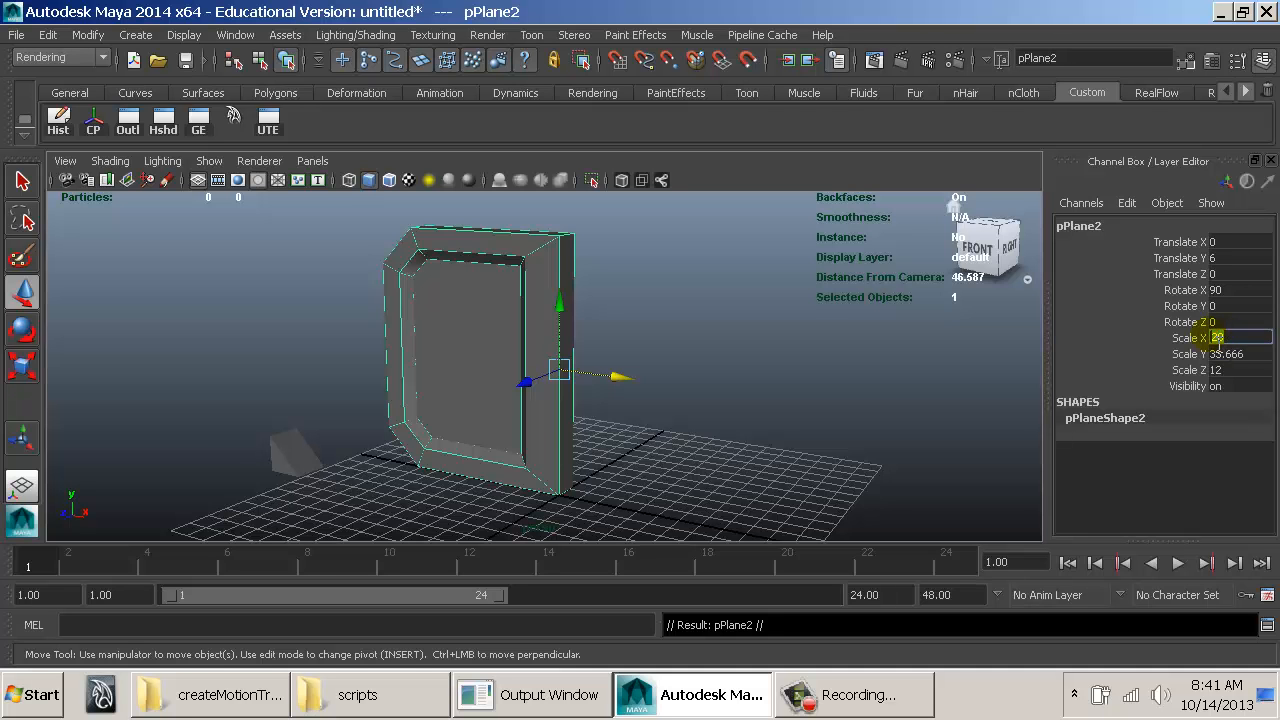
pyautogui.click(1212, 339)
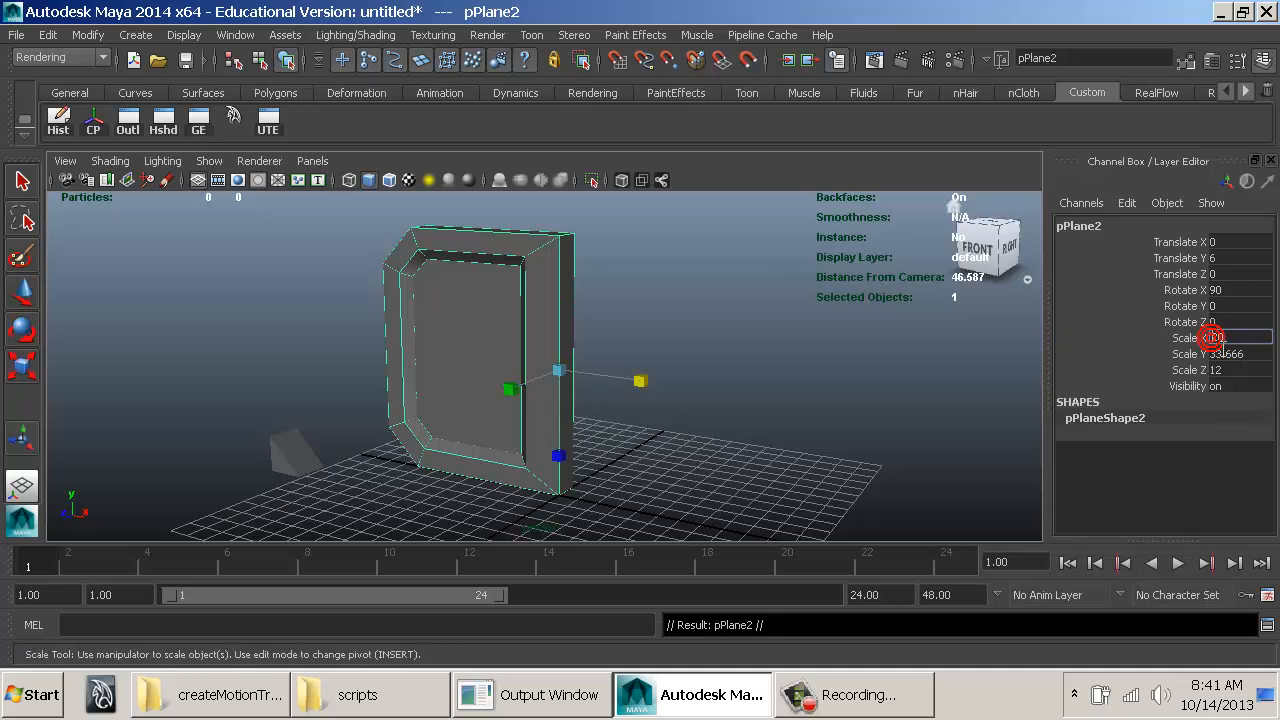
pyautogui.press('Return')
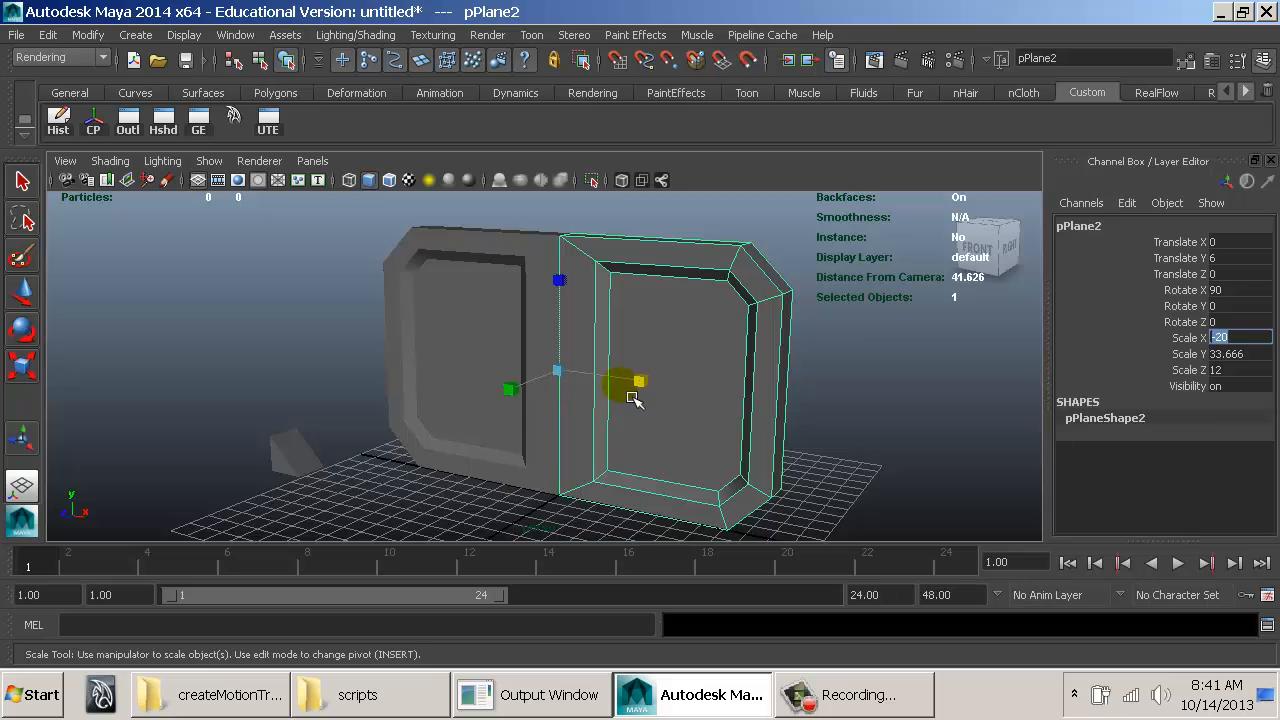
# Step: Examine the original and mirrored door halves and the seam where they meet, selecting each half to compare
pyautogui.keyDown('alt'); pyautogui.moveTo(632, 398); pyautogui.dragTo(709, 420); pyautogui.keyUp('alt')
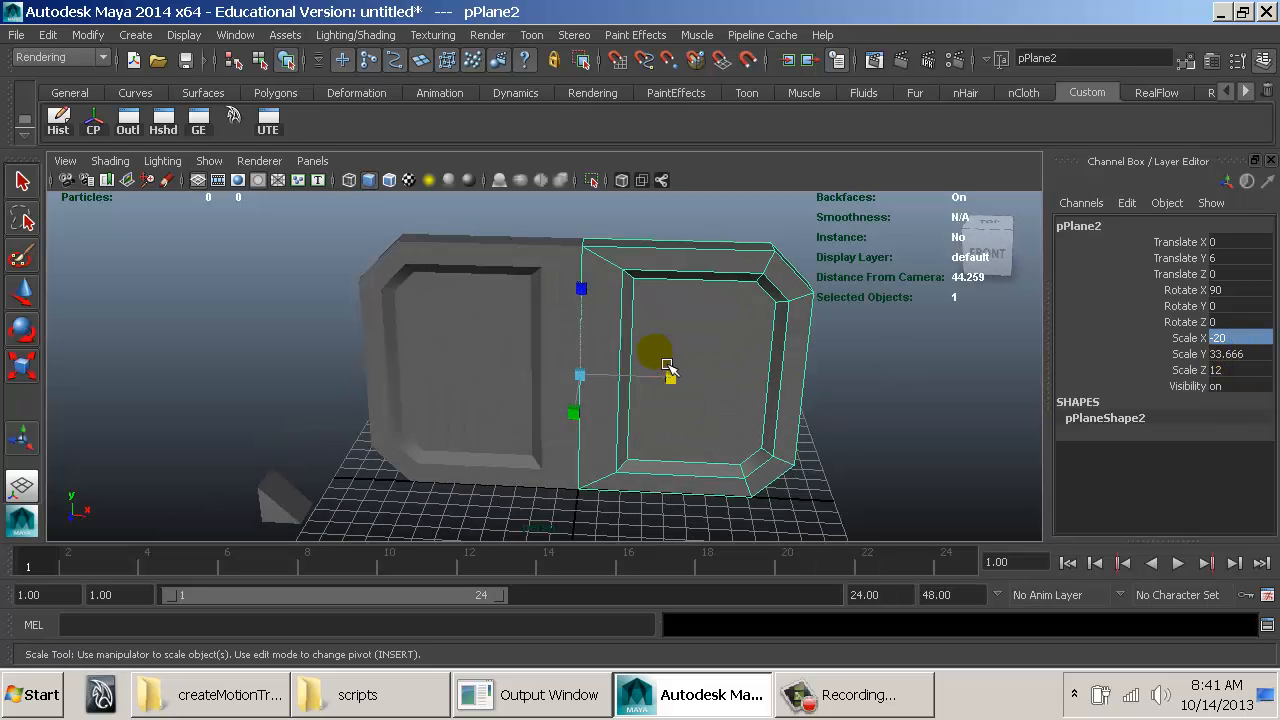
pyautogui.keyDown('alt'); pyautogui.moveTo(660, 368); pyautogui.dragTo(768, 389); pyautogui.keyUp('alt')
pyautogui.click(882, 400)
pyautogui.keyDown('alt'); pyautogui.moveTo(641, 368); pyautogui.dragTo(662, 348); pyautogui.keyUp('alt')
pyautogui.click(633, 341)
pyautogui.keyDown('shift'); pyautogui.click(575, 343); pyautogui.keyUp('shift')
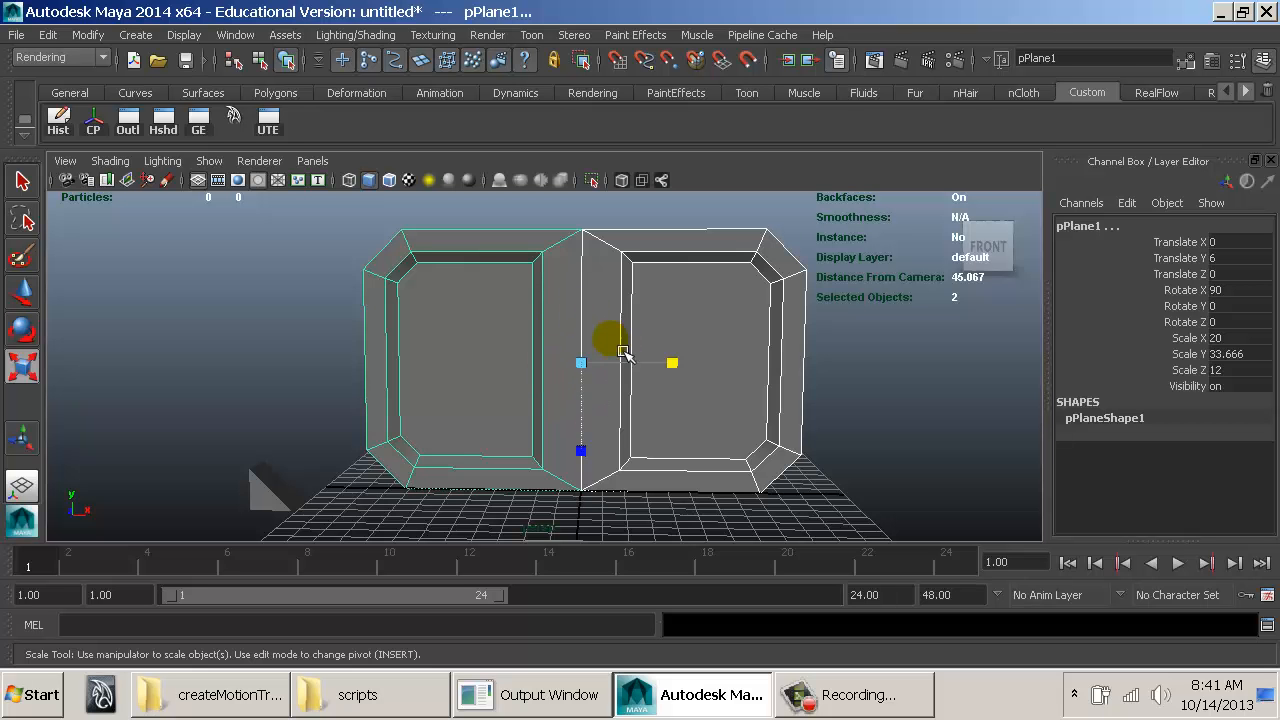
pyautogui.click(578, 326)
pyautogui.click(564, 326)
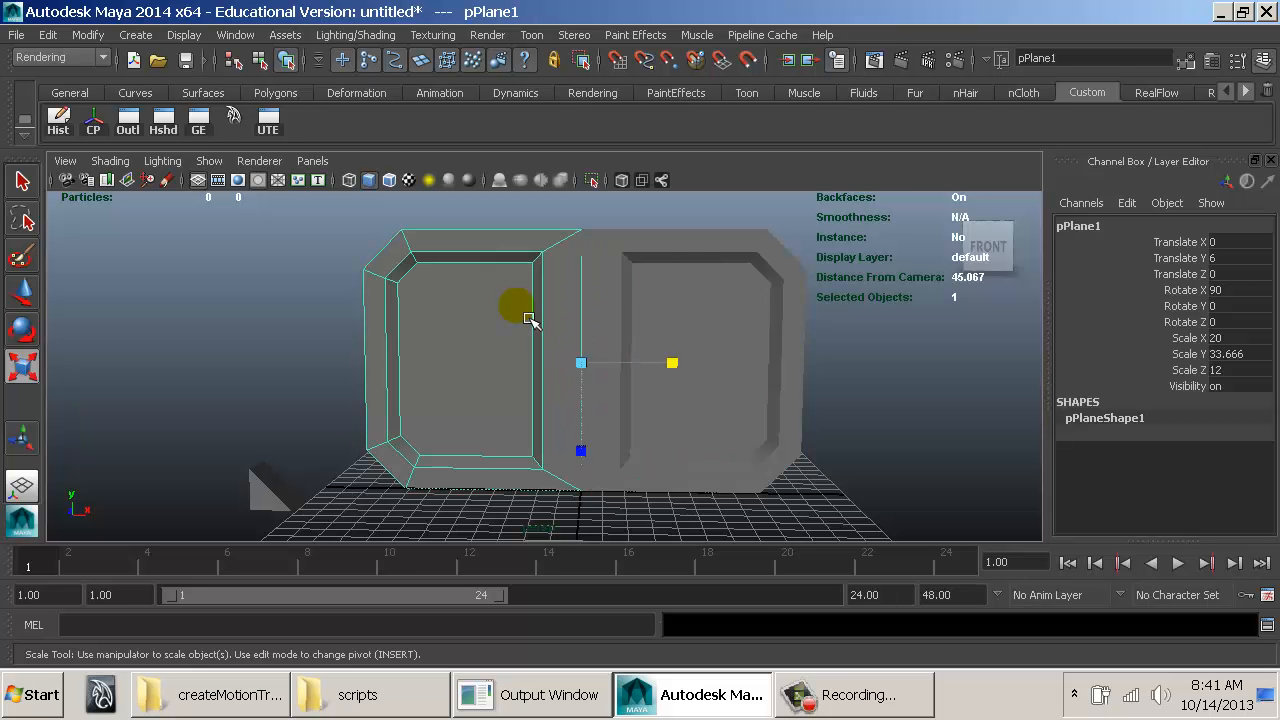
pyautogui.keyDown('alt'); pyautogui.moveTo(529, 318); pyautogui.dragTo(549, 352); pyautogui.keyUp('alt')
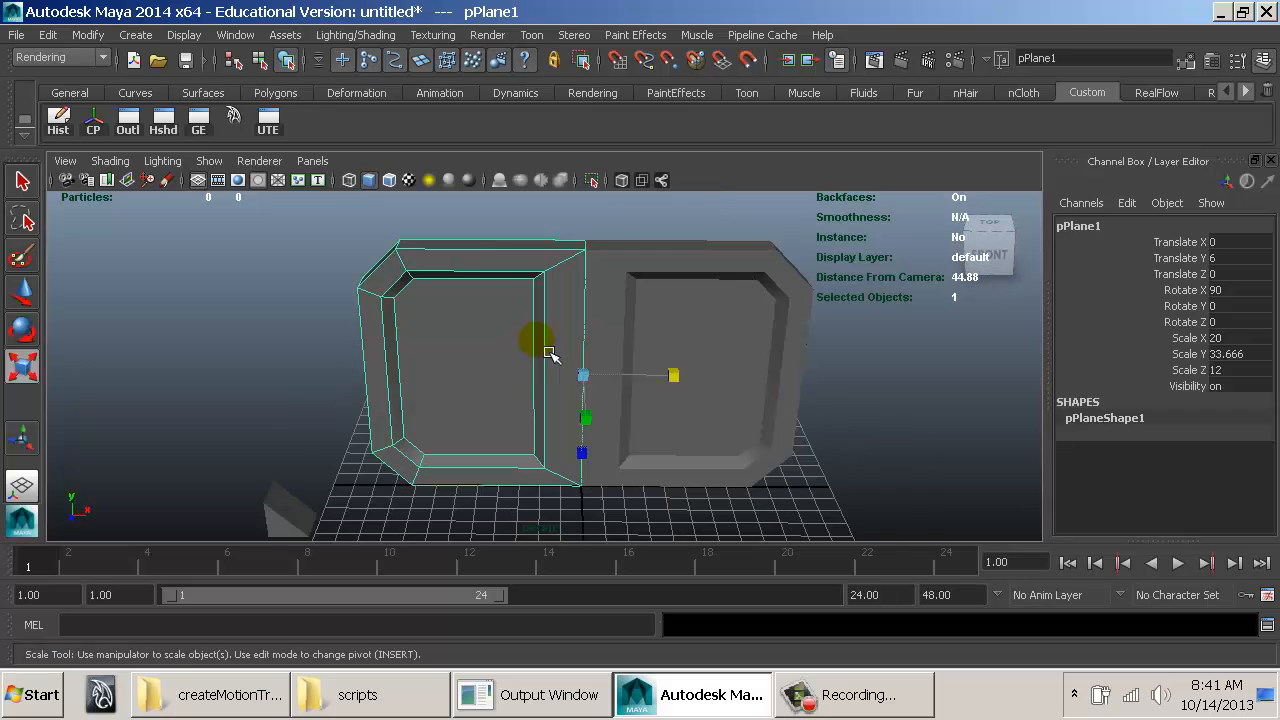
# Step: Create a polygon cylinder, raise it to about Translate Y 5.889 at the door's centre, and set Rotate X to 90
pyautogui.click(136, 35)
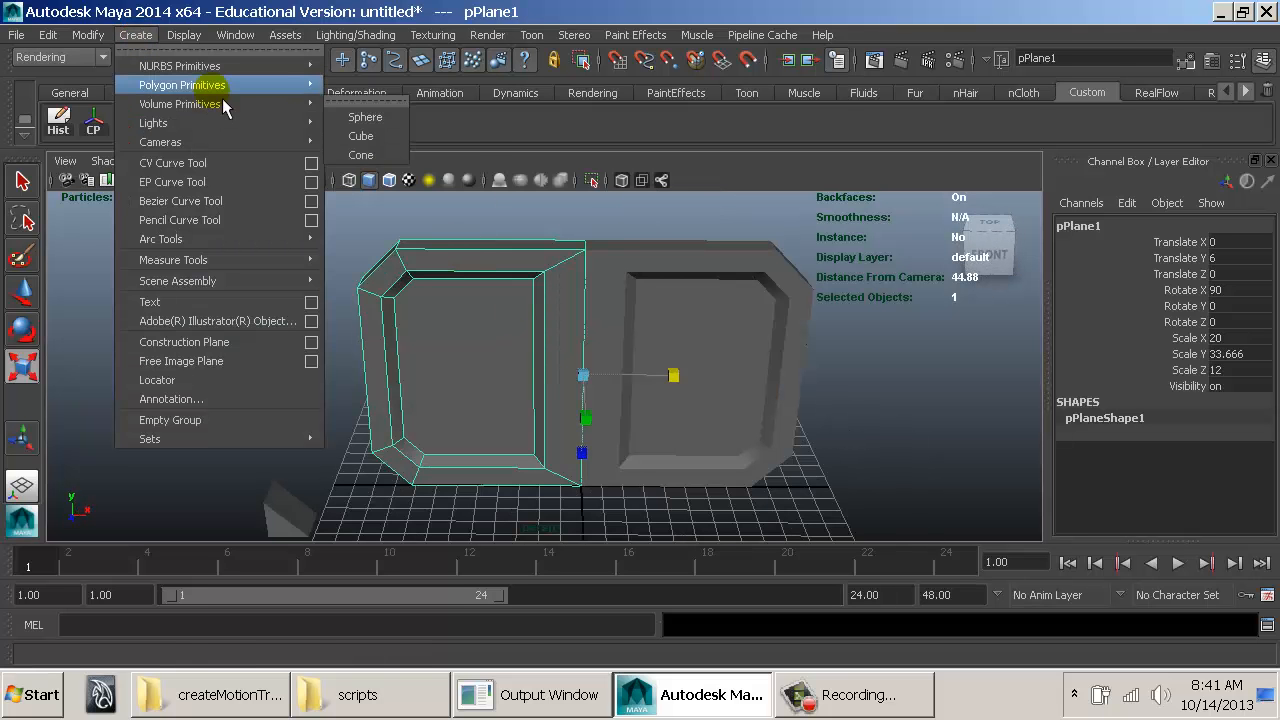
pyautogui.moveTo(300, 104)
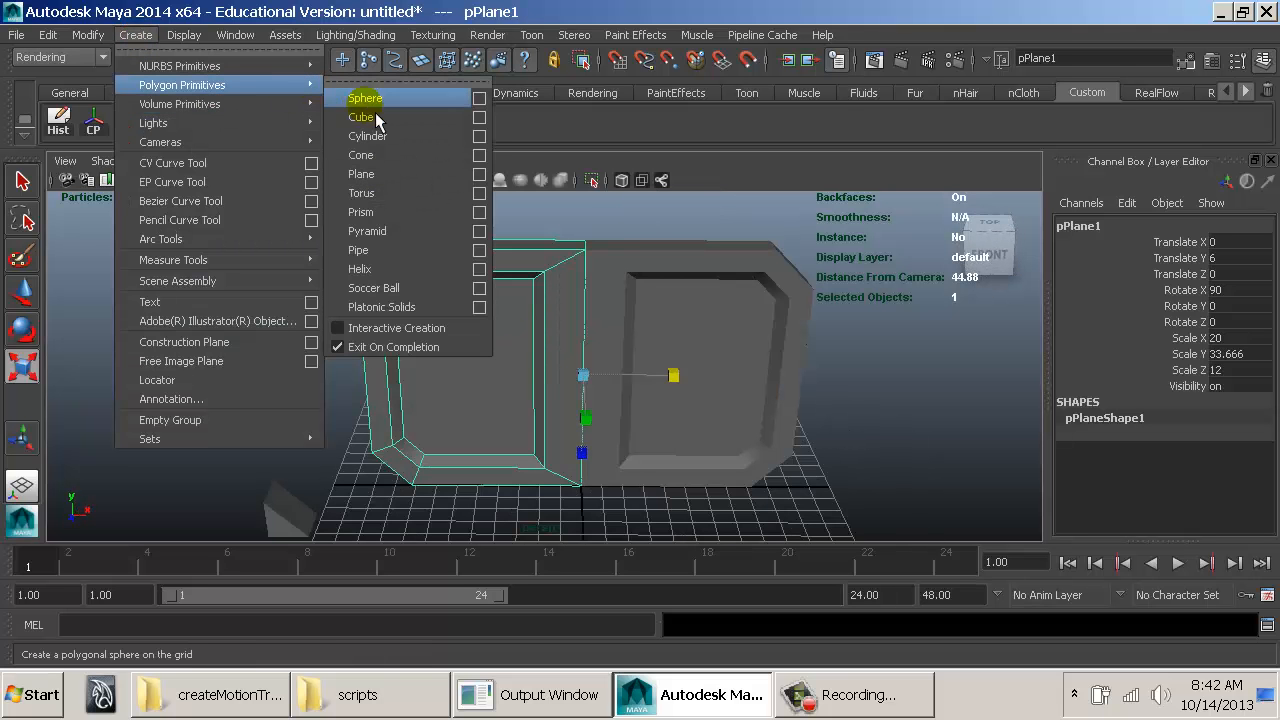
pyautogui.click(383, 140)
pyautogui.press('w')
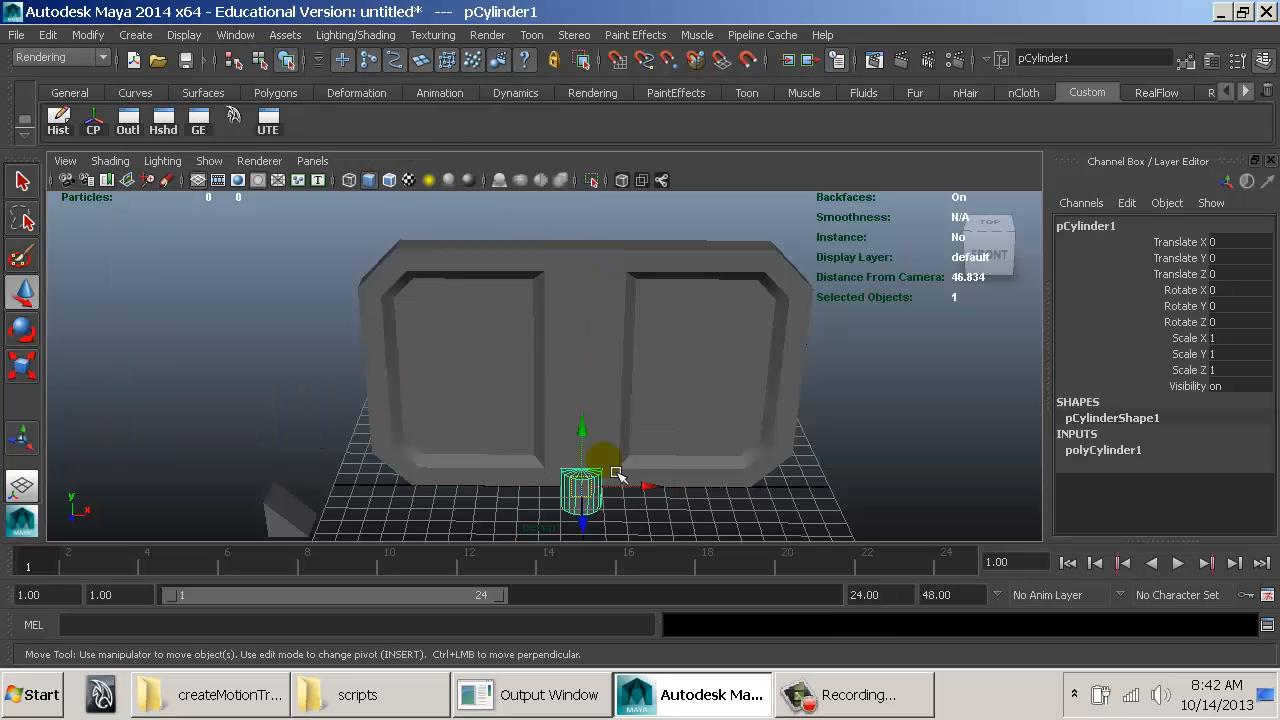
pyautogui.moveTo(597, 447); pyautogui.dragTo(612, 335)
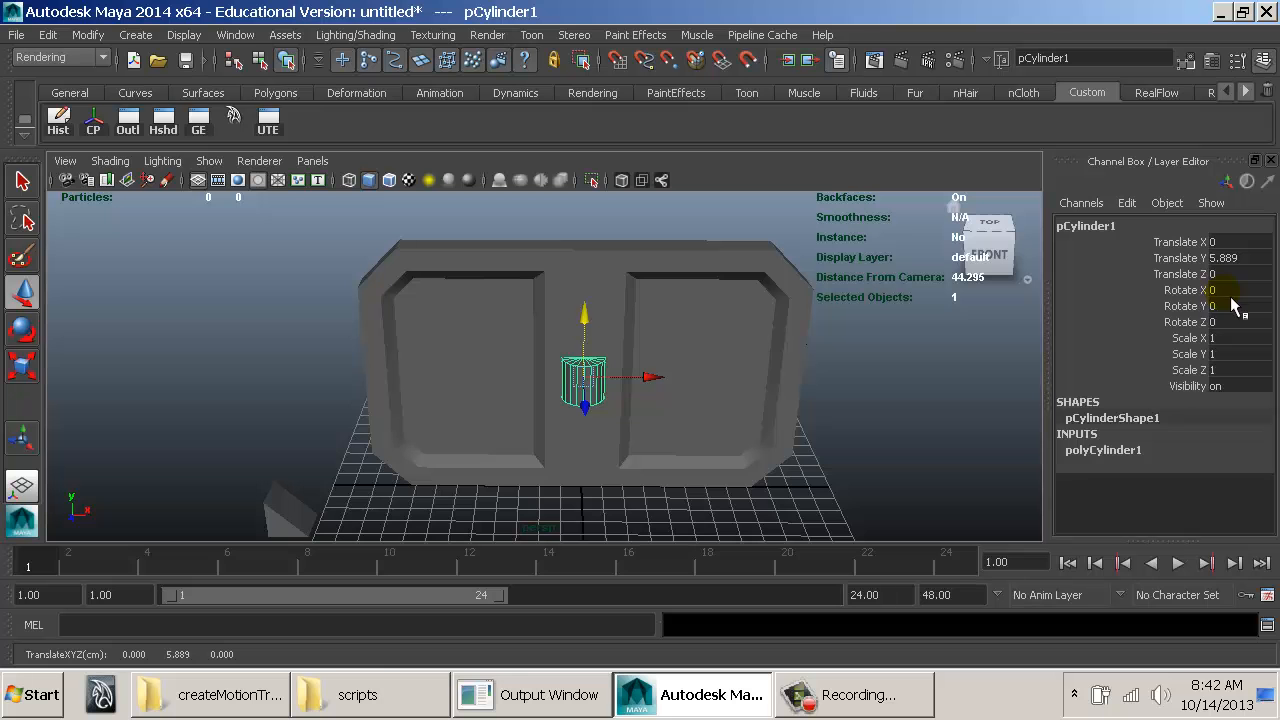
pyautogui.press('Return')
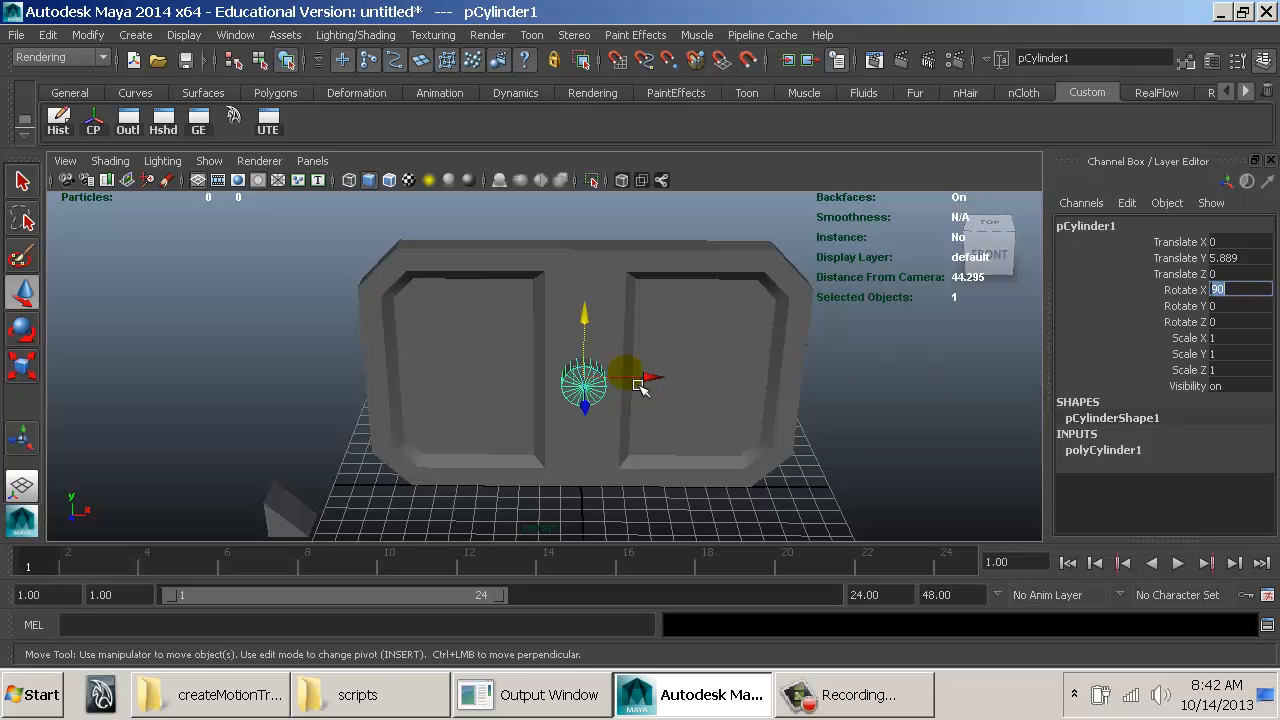
# Step: Set the cylinder's Subdivisions Axis to 16
pyautogui.keyDown('alt'); pyautogui.moveTo(708, 384); pyautogui.dragTo(681, 350, button='right'); pyautogui.keyUp('alt')
pyautogui.keyDown('alt'); pyautogui.moveTo(681, 350); pyautogui.dragTo(746, 366); pyautogui.keyUp('alt')
pyautogui.keyDown('alt'); pyautogui.moveTo(746, 366); pyautogui.dragTo(820, 377, button='right'); pyautogui.keyUp('alt')
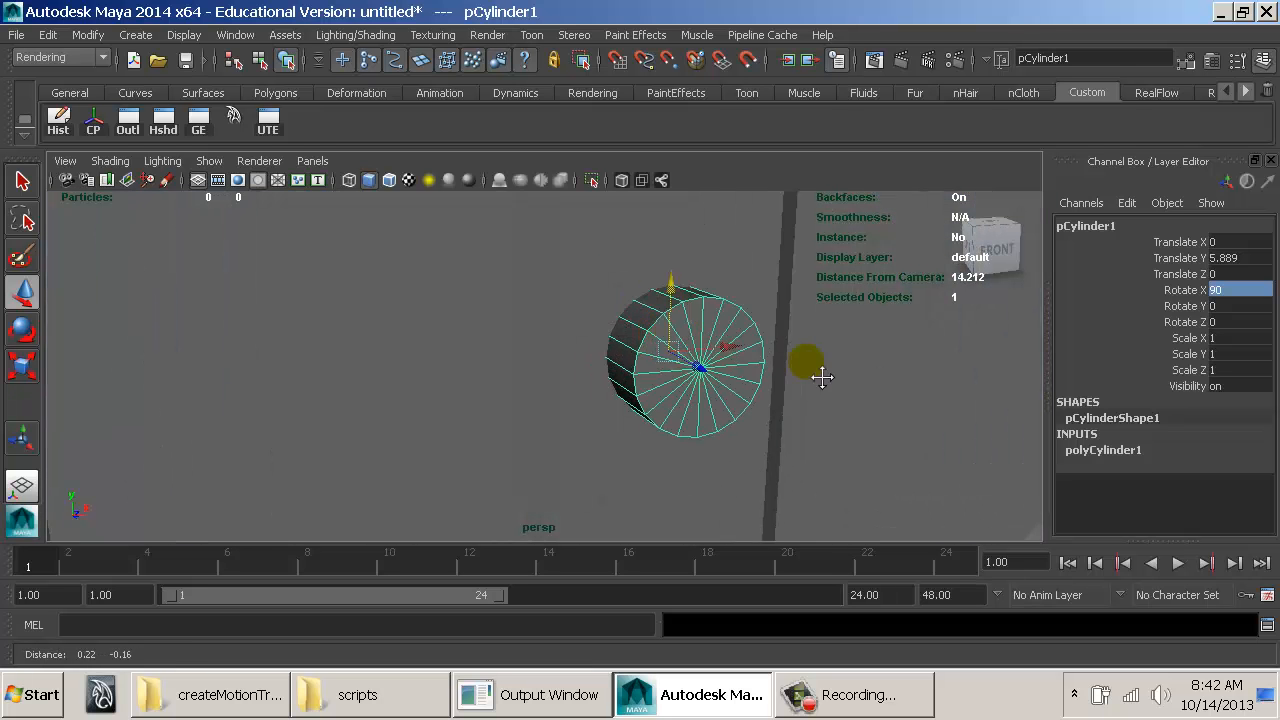
pyautogui.keyDown('alt'); pyautogui.moveTo(820, 377); pyautogui.dragTo(800, 359, button='middle'); pyautogui.keyUp('alt')
pyautogui.click(1115, 453)
pyautogui.scroll(-1, 1240, 492)
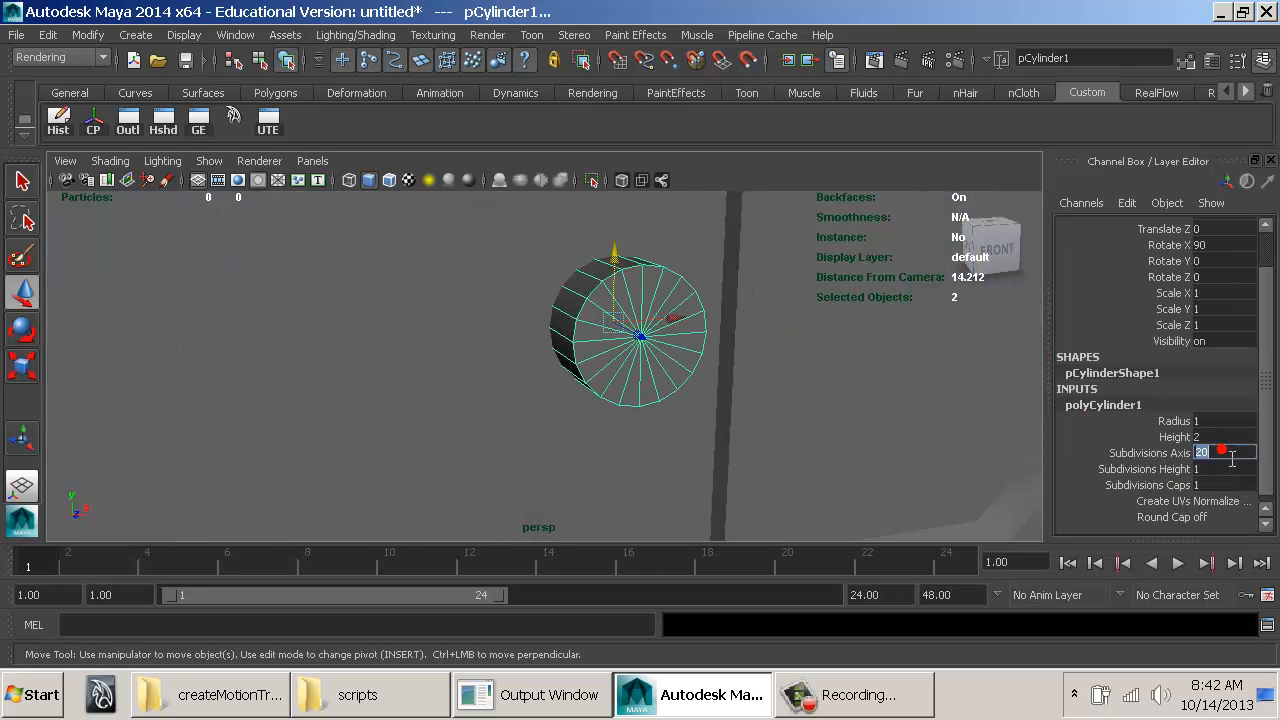
pyautogui.write('16')
pyautogui.press('Return')
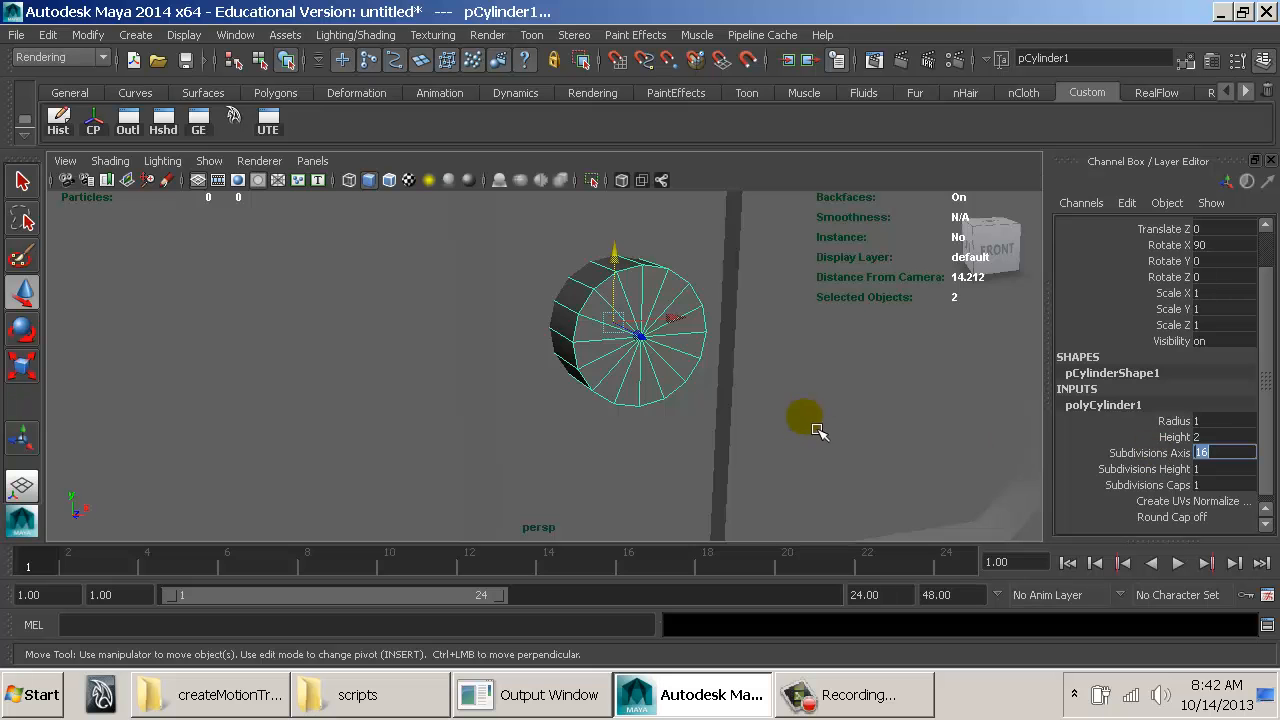
pyautogui.moveTo(814, 426)
pyautogui.keyDown('alt'); pyautogui.mouseDown()
pyautogui.moveTo(677, 417)
pyautogui.moveTo(804, 429)
pyautogui.mouseUp(); pyautogui.keyUp('alt')
pyautogui.scroll(-3, 634, 380)
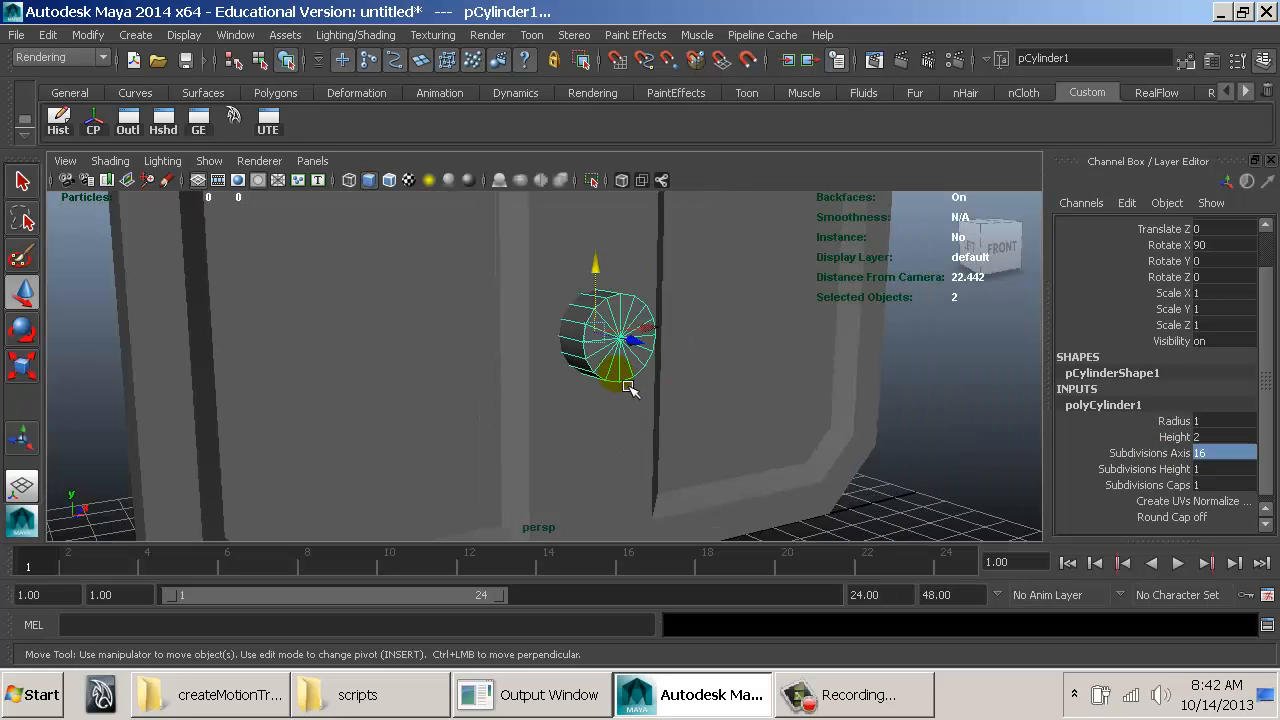
# Step: Set the cylinder's Subdivisions Caps to 0 and flatten it to about 0.396 in Scale Y
pyautogui.keyDown('alt'); pyautogui.moveTo(634, 379); pyautogui.dragTo(662, 398); pyautogui.keyUp('alt')
pyautogui.click(1229, 483)
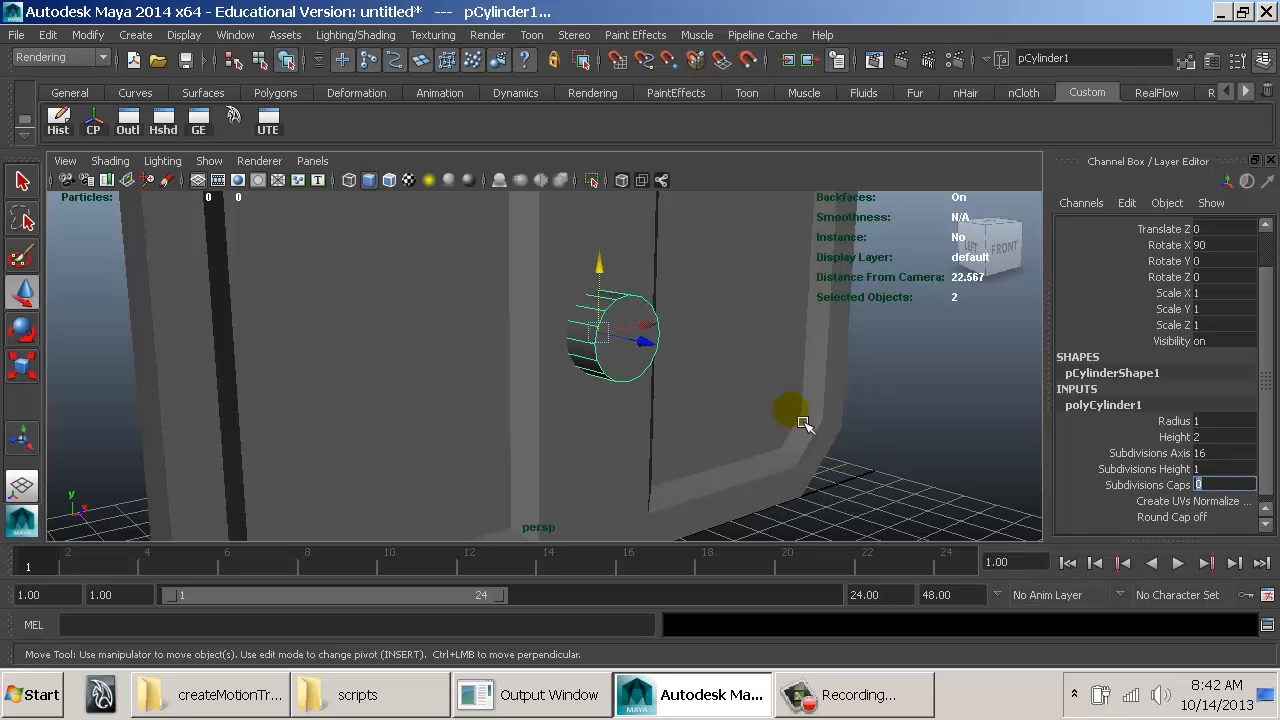
pyautogui.moveTo(657, 358); pyautogui.dragTo(783, 414)
pyautogui.press('r')
pyautogui.press('w')
# Step: Duplicate the cylinder, keeping a spare at about Translate Z 9.605 and the original at the door at about Translate Z 0.159
pyautogui.hotkey('ctrl', 'd')
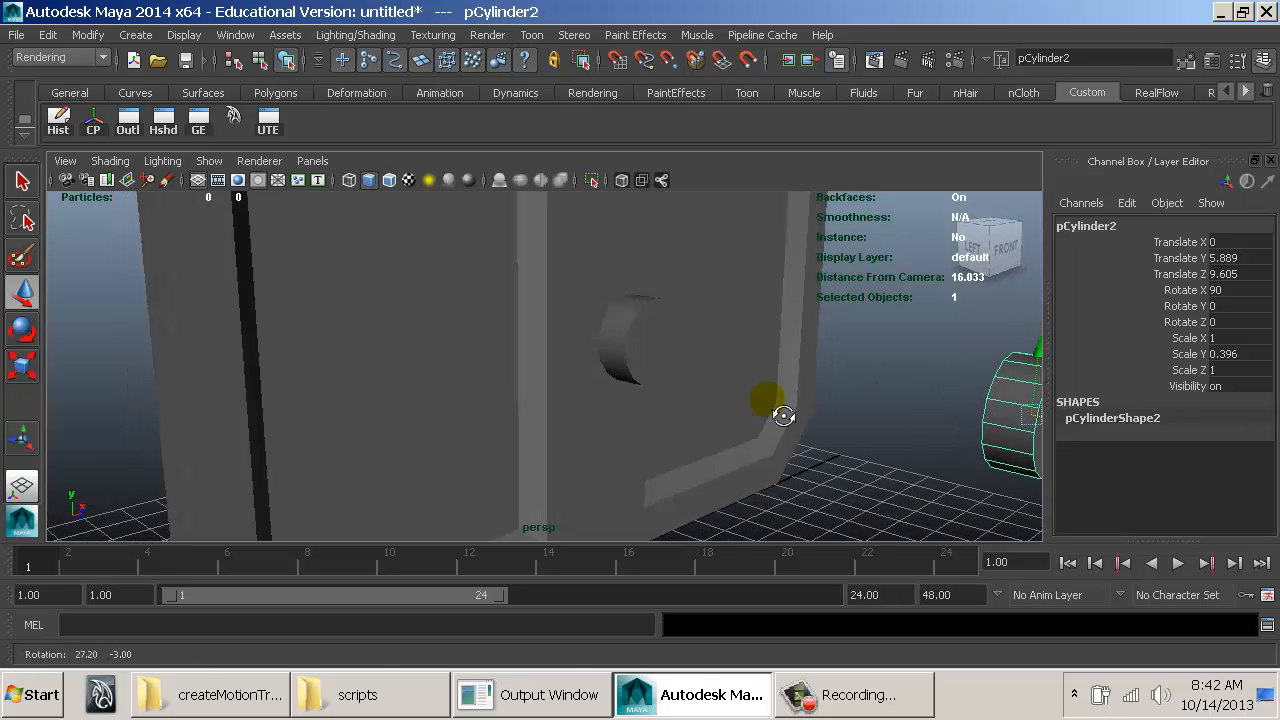
pyautogui.click(648, 347)
pyautogui.moveTo(712, 359); pyautogui.dragTo(626, 364)
# Step: Delete the mirrored door half
pyautogui.click(665, 281)
pyautogui.keyDown('alt'); pyautogui.moveTo(706, 299); pyautogui.dragTo(565, 331); pyautogui.keyUp('alt')
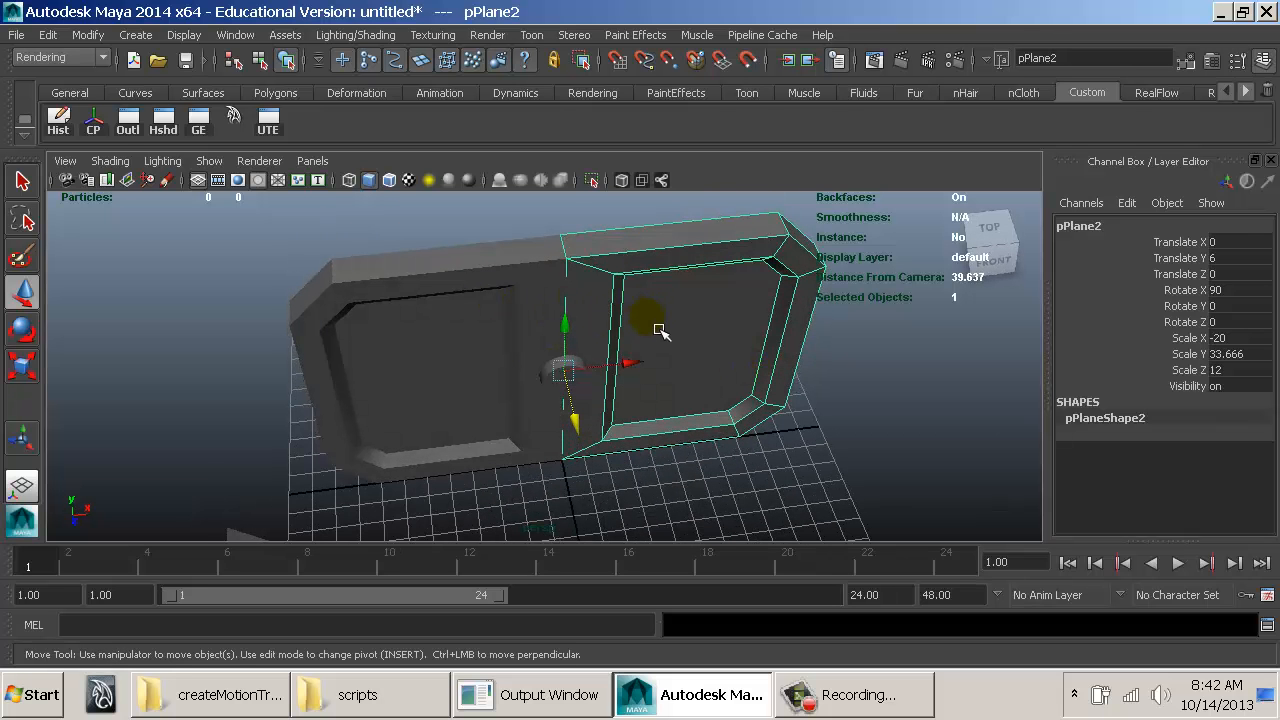
pyautogui.press('Delete')
# Step: Sink the original cylinder deeper into the remaining door half's edge, to about Translate Z -0.169
pyautogui.click(571, 381)
pyautogui.keyDown('alt'); pyautogui.moveTo(690, 396); pyautogui.dragTo(545, 357); pyautogui.keyUp('alt')
pyautogui.keyDown('alt'); pyautogui.moveTo(545, 357); pyautogui.dragTo(728, 358, button='right'); pyautogui.keyUp('alt')
pyautogui.click(556, 257)
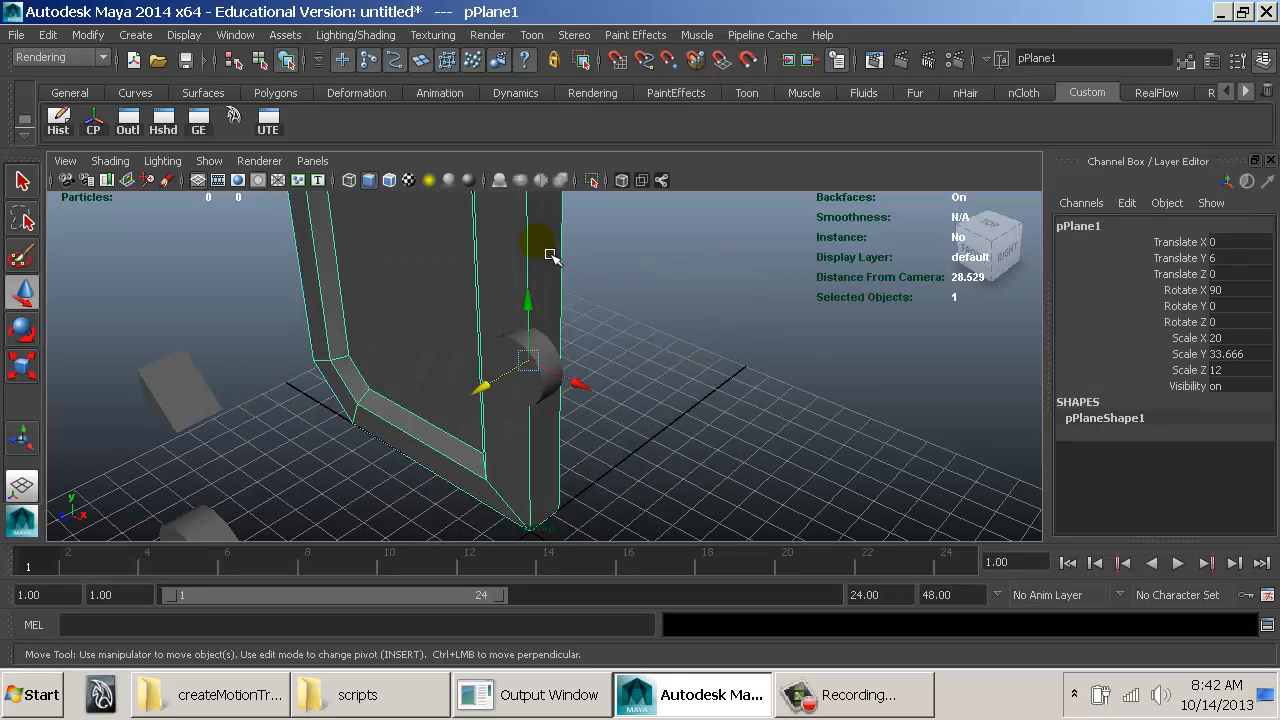
pyautogui.keyDown('shift'); pyautogui.click(566, 360); pyautogui.keyUp('shift')
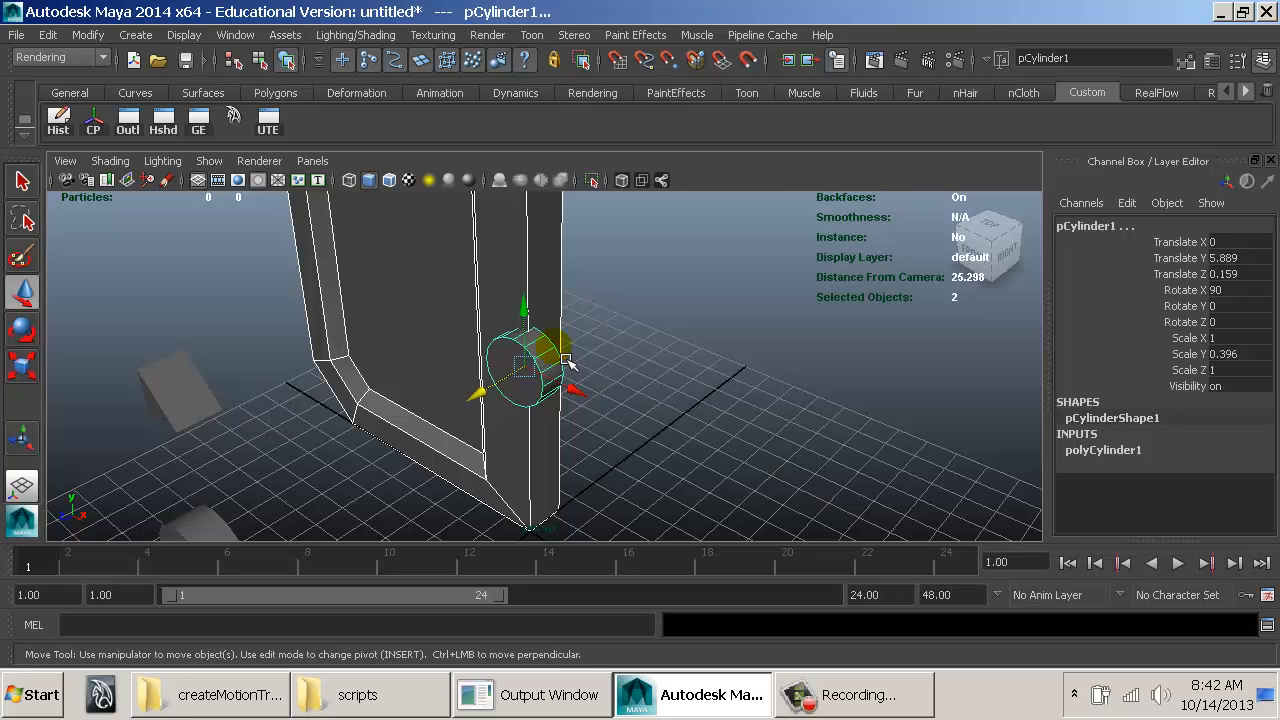
pyautogui.keyDown('alt'); pyautogui.moveTo(700, 376); pyautogui.dragTo(567, 360); pyautogui.keyUp('alt')
pyautogui.keyDown('alt'); pyautogui.moveTo(567, 360); pyautogui.dragTo(772, 380, button='right'); pyautogui.keyUp('alt')
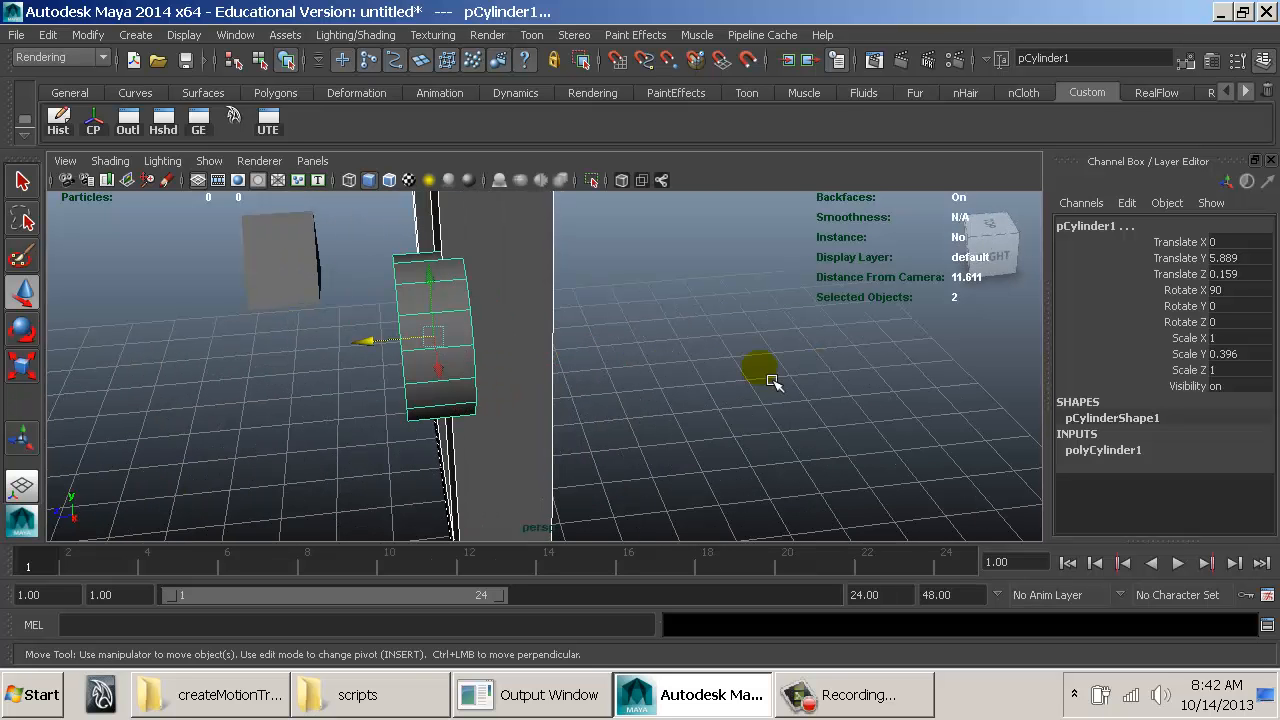
pyautogui.click(476, 311)
pyautogui.moveTo(362, 342); pyautogui.dragTo(418, 352)
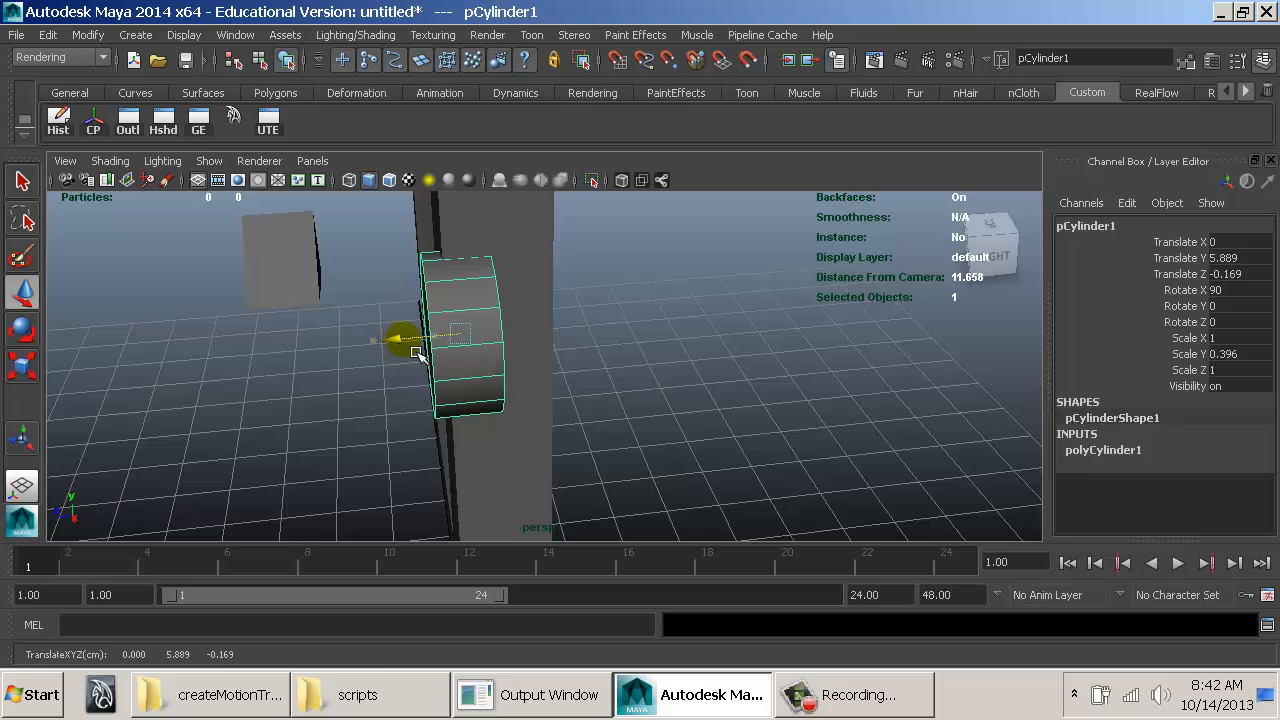
# Step: Select the door half and then the cylinder, and apply a Boolean Difference
pyautogui.scroll(-2, 512, 335)
pyautogui.keyDown('alt'); pyautogui.moveTo(518, 350); pyautogui.dragTo(538, 390, button='middle'); pyautogui.keyUp('alt')
pyautogui.click(572, 238)
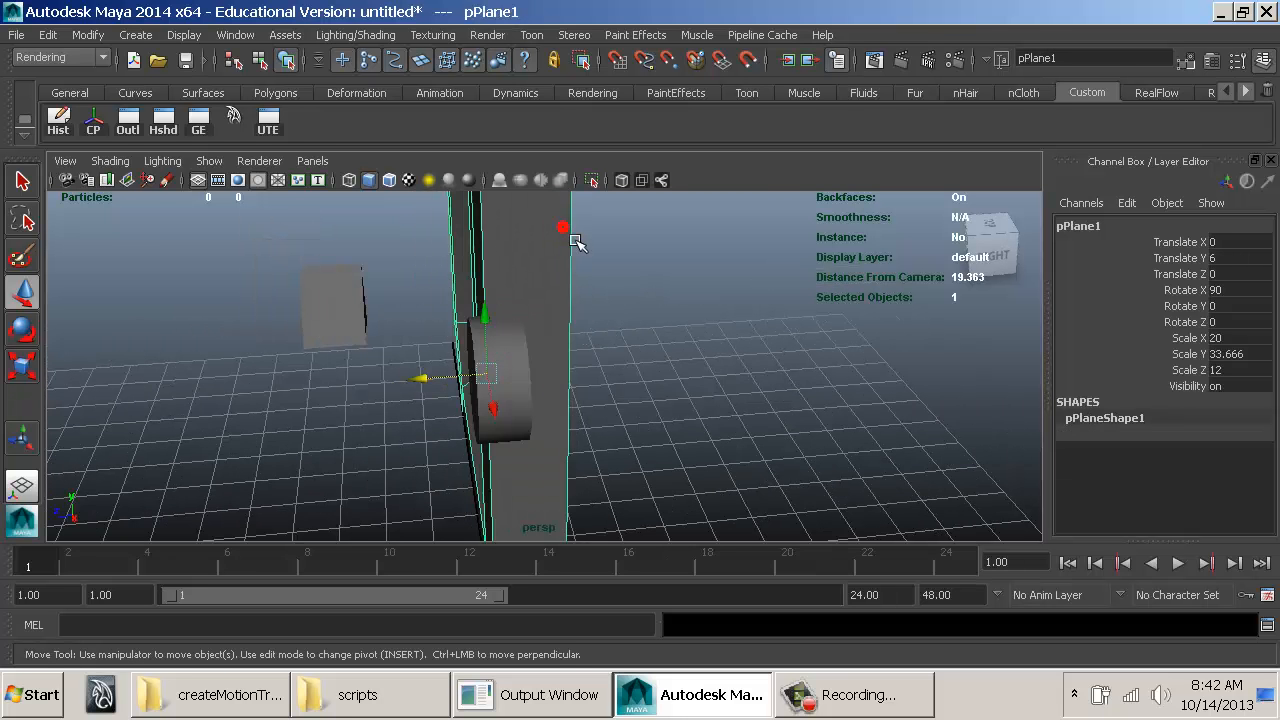
pyautogui.keyDown('shift'); pyautogui.click(528, 364); pyautogui.keyUp('shift')
pyautogui.keyDown('alt'); pyautogui.moveTo(540, 362); pyautogui.dragTo(900, 343); pyautogui.keyUp('alt')
pyautogui.press('space')
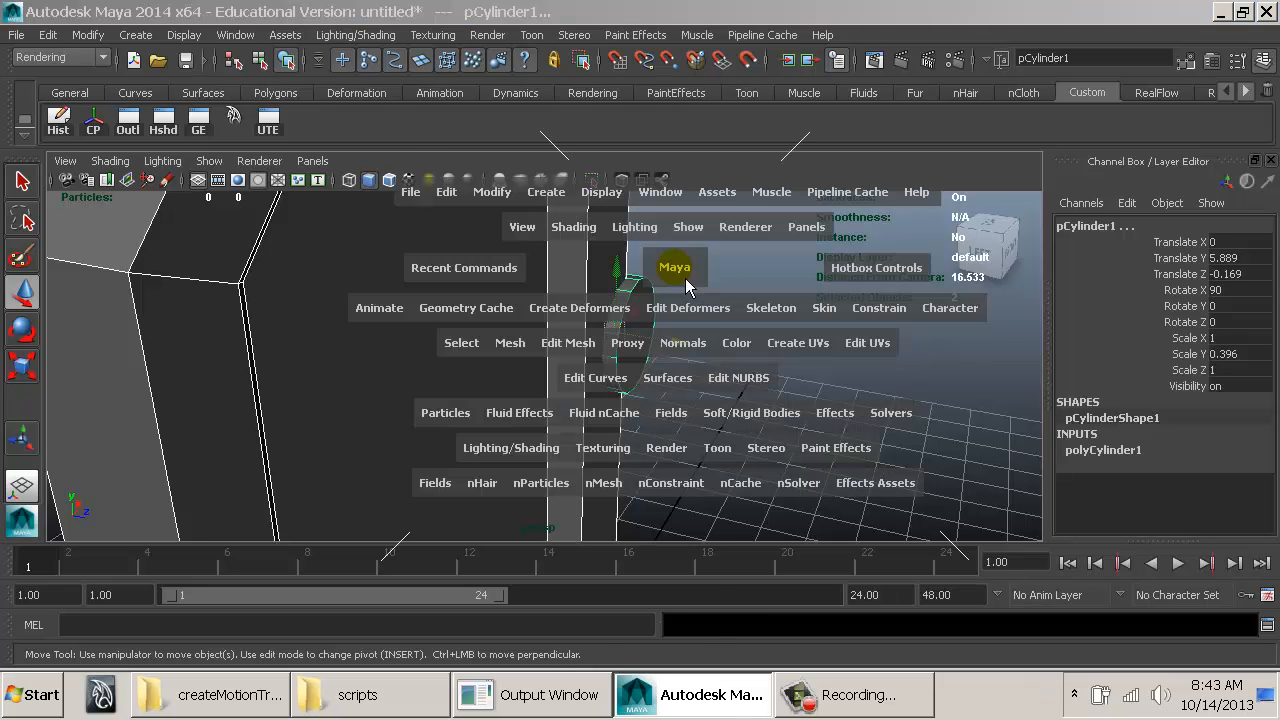
pyautogui.click(526, 343)
pyautogui.moveTo(567, 394)
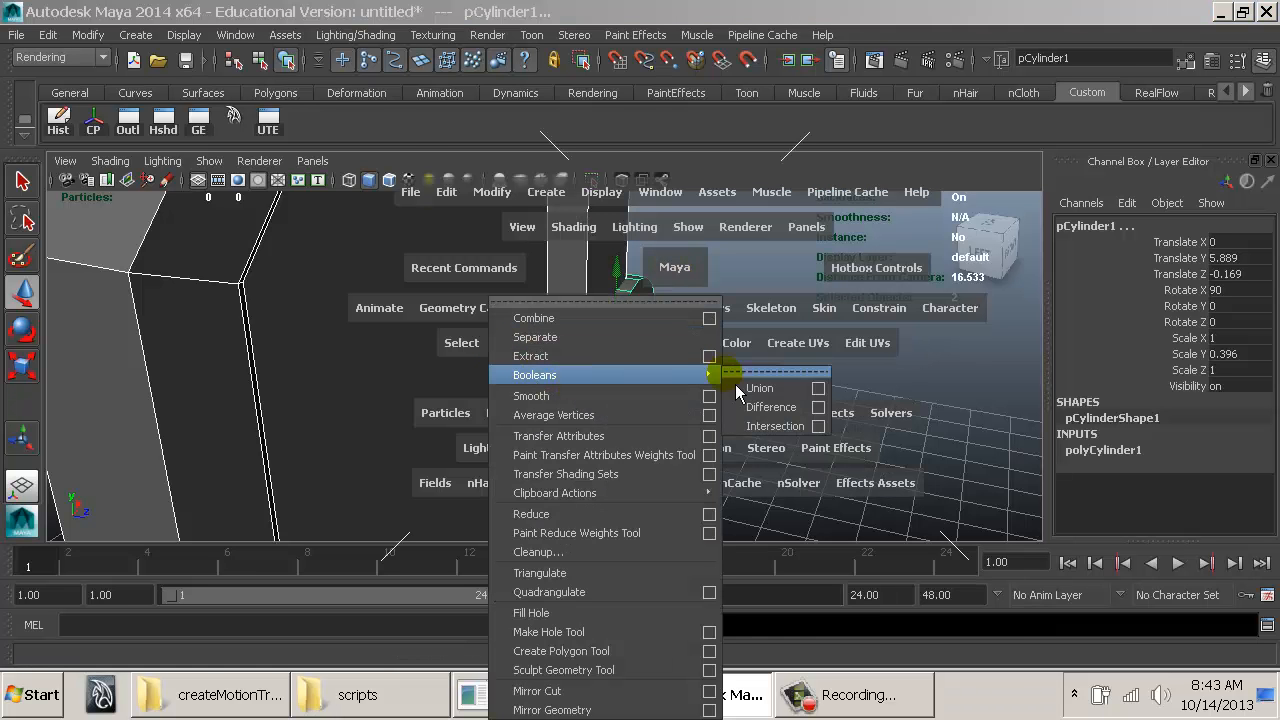
pyautogui.click(780, 416)
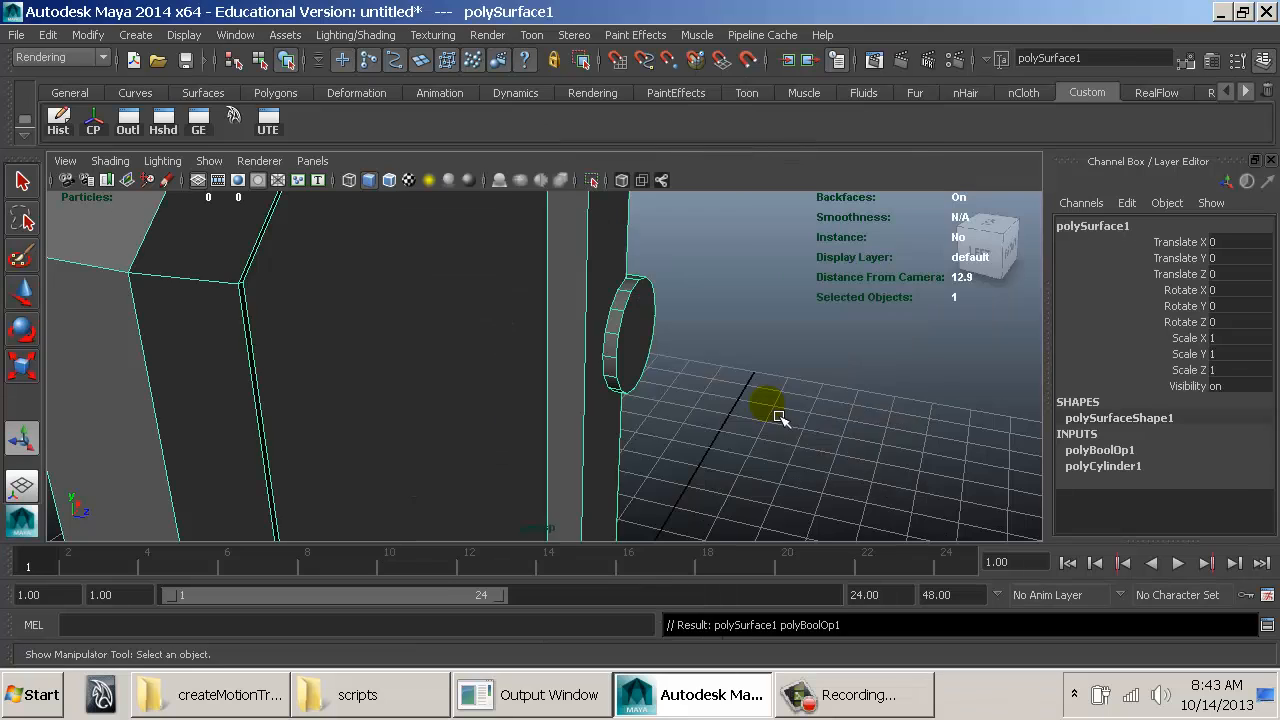
# Step: Inspect the boolean result around the cylinder and change the boolean's Operation to union
pyautogui.keyDown('alt'); pyautogui.moveTo(845, 412); pyautogui.dragTo(623, 403, button='right'); pyautogui.keyUp('alt')
pyautogui.moveTo(623, 403)
pyautogui.keyDown('alt'); pyautogui.mouseDown()
pyautogui.moveTo(488, 413)
pyautogui.moveTo(717, 383)
pyautogui.moveTo(723, 277)
pyautogui.moveTo(528, 366)
pyautogui.moveTo(603, 413)
pyautogui.mouseUp(); pyautogui.keyUp('alt')
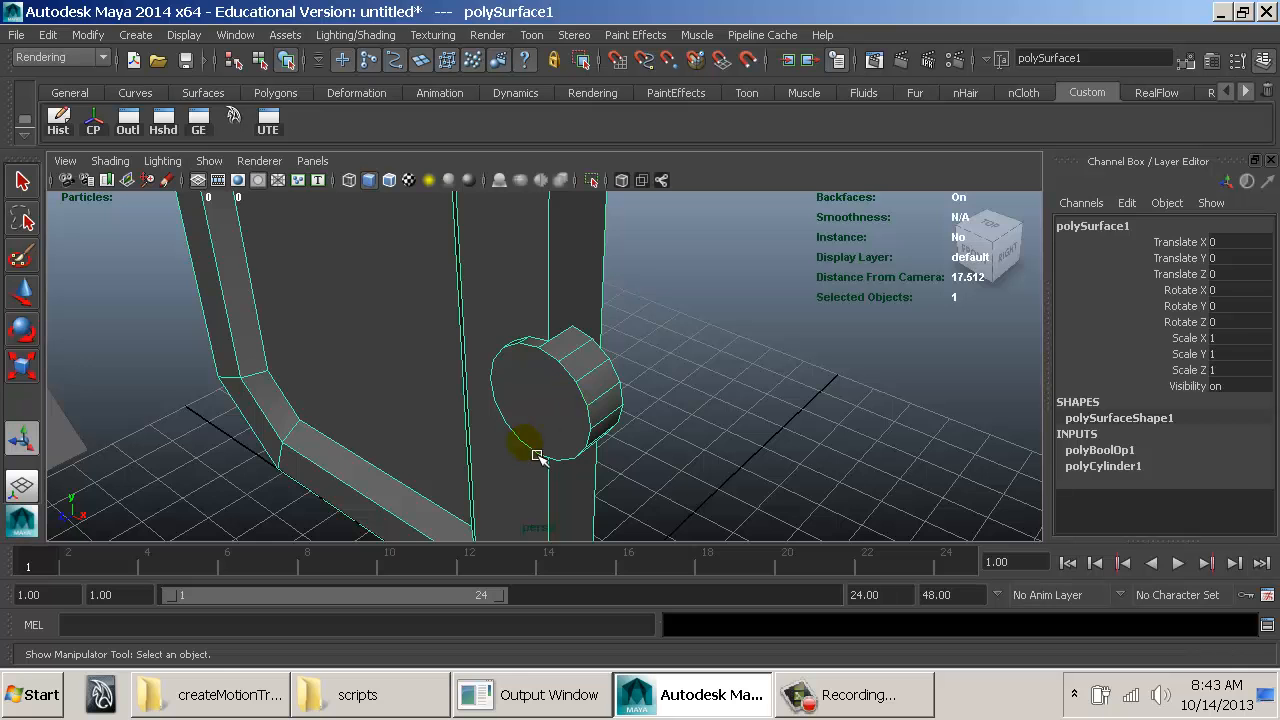
pyautogui.keyDown('alt'); pyautogui.moveTo(604, 343); pyautogui.dragTo(643, 371, button='right'); pyautogui.keyUp('alt')
pyautogui.keyDown('alt'); pyautogui.moveTo(643, 371); pyautogui.dragTo(694, 371); pyautogui.keyUp('alt')
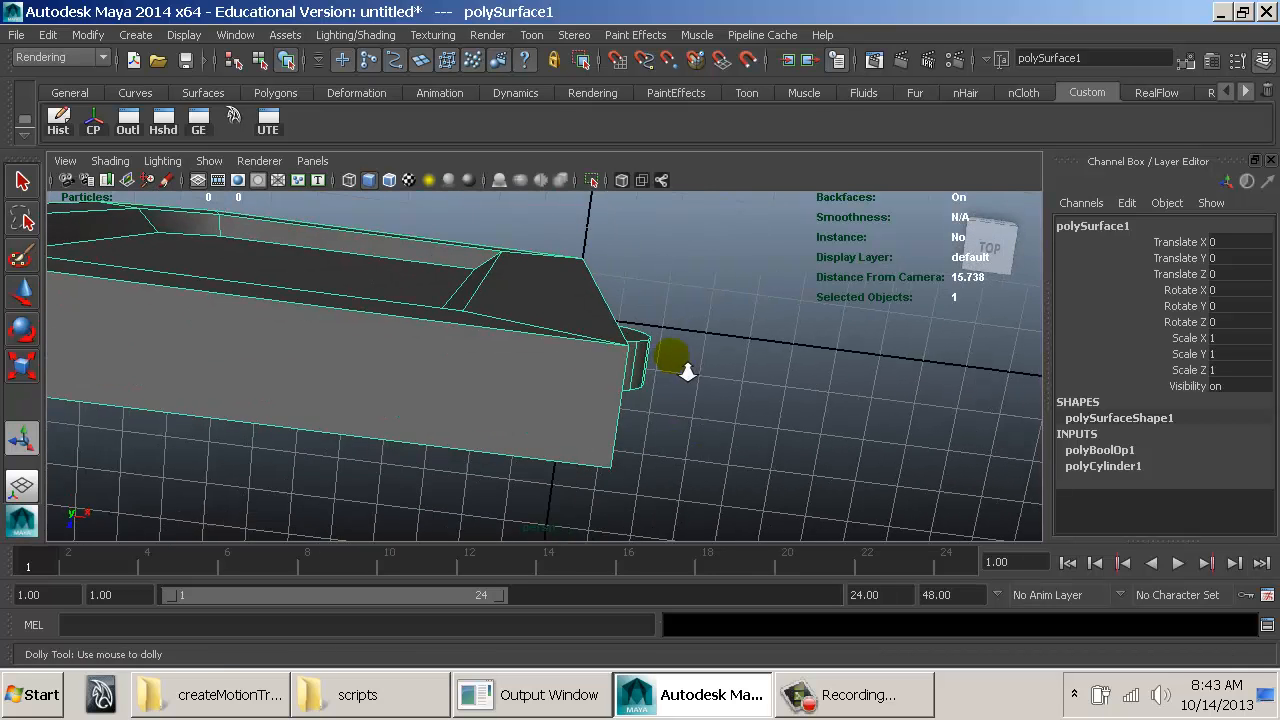
pyautogui.keyDown('alt'); pyautogui.moveTo(672, 355); pyautogui.dragTo(1129, 409, button='right'); pyautogui.keyUp('alt')
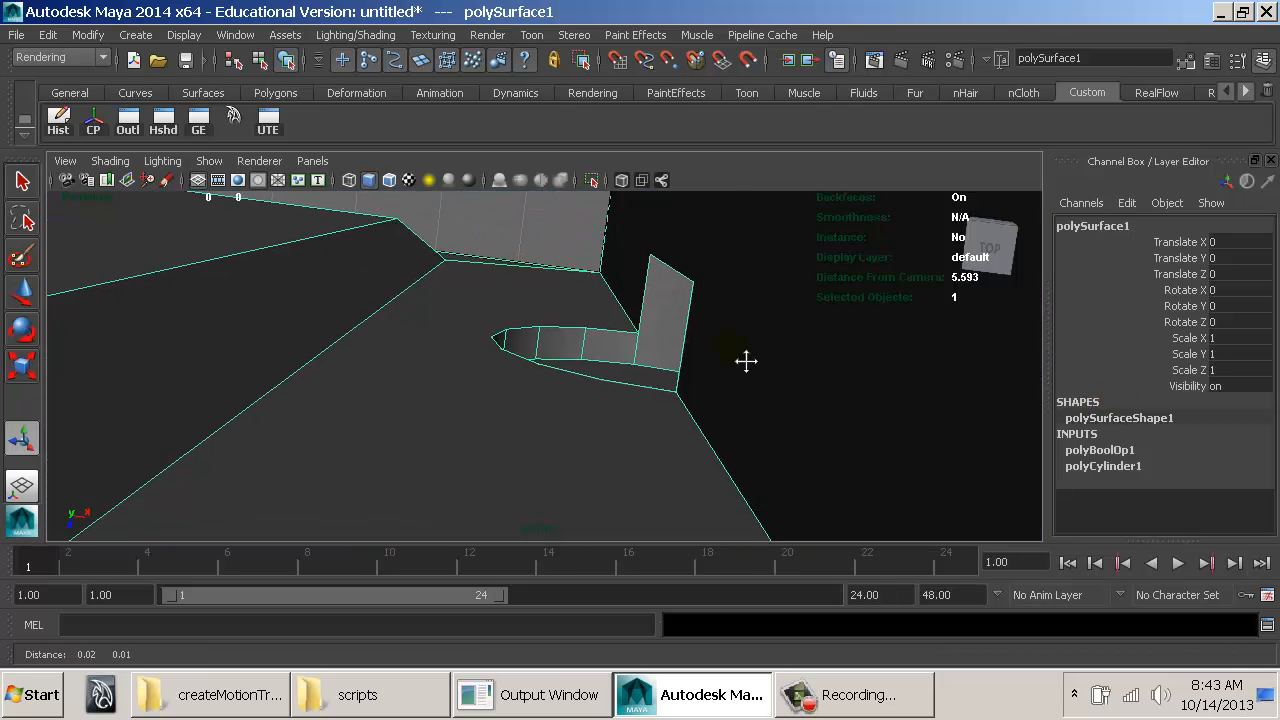
pyautogui.keyDown('alt'); pyautogui.moveTo(650, 366); pyautogui.dragTo(663, 366, button='right'); pyautogui.keyUp('alt')
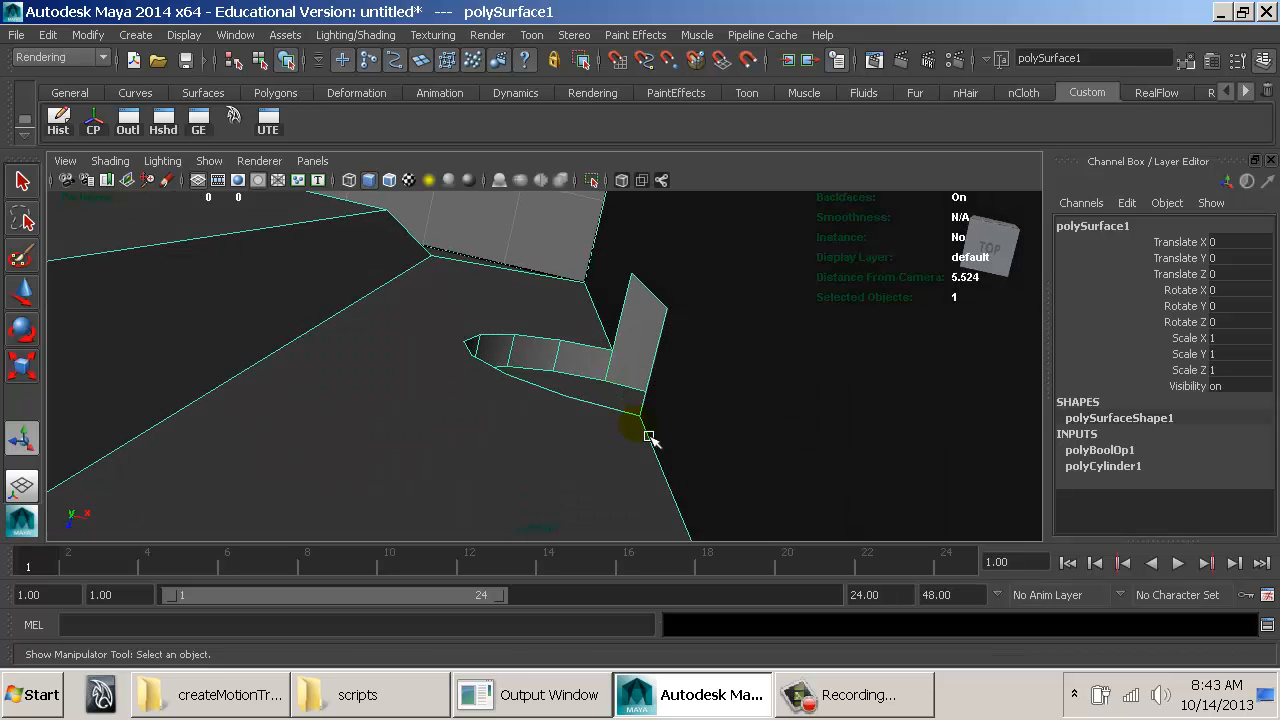
pyautogui.keyDown('alt'); pyautogui.moveTo(650, 438); pyautogui.dragTo(462, 334); pyautogui.keyUp('alt')
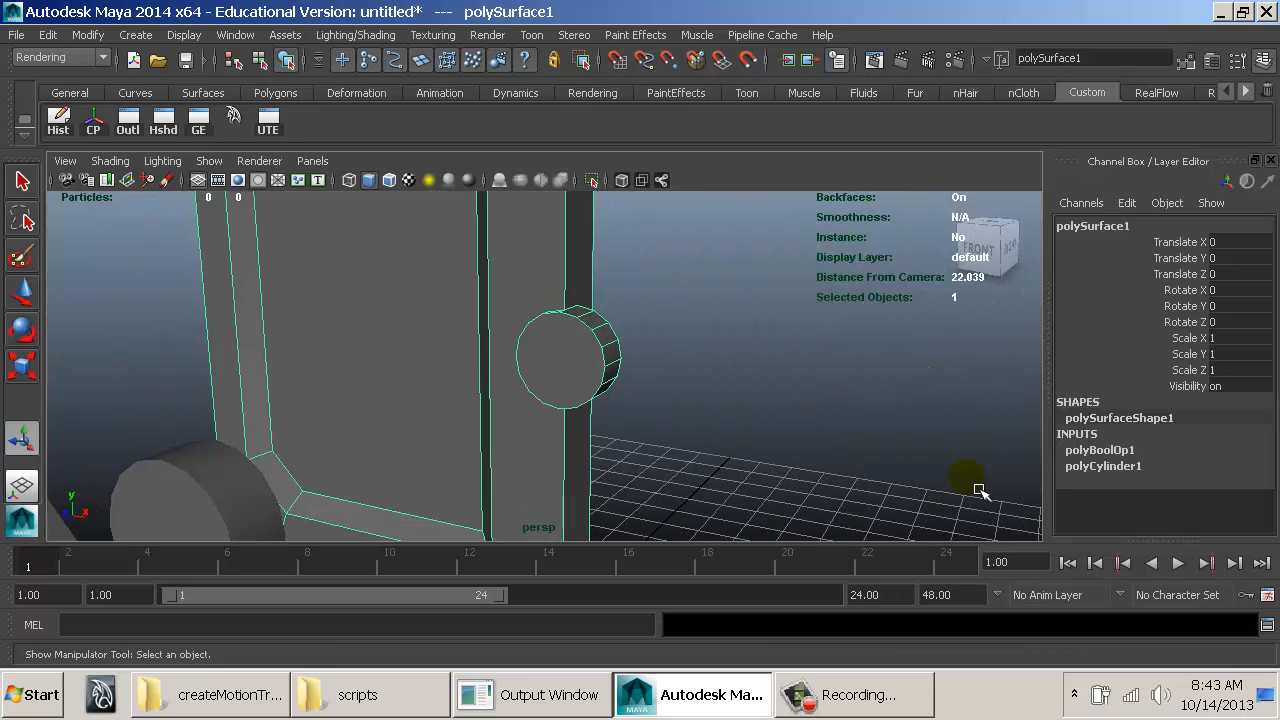
pyautogui.click(1100, 451)
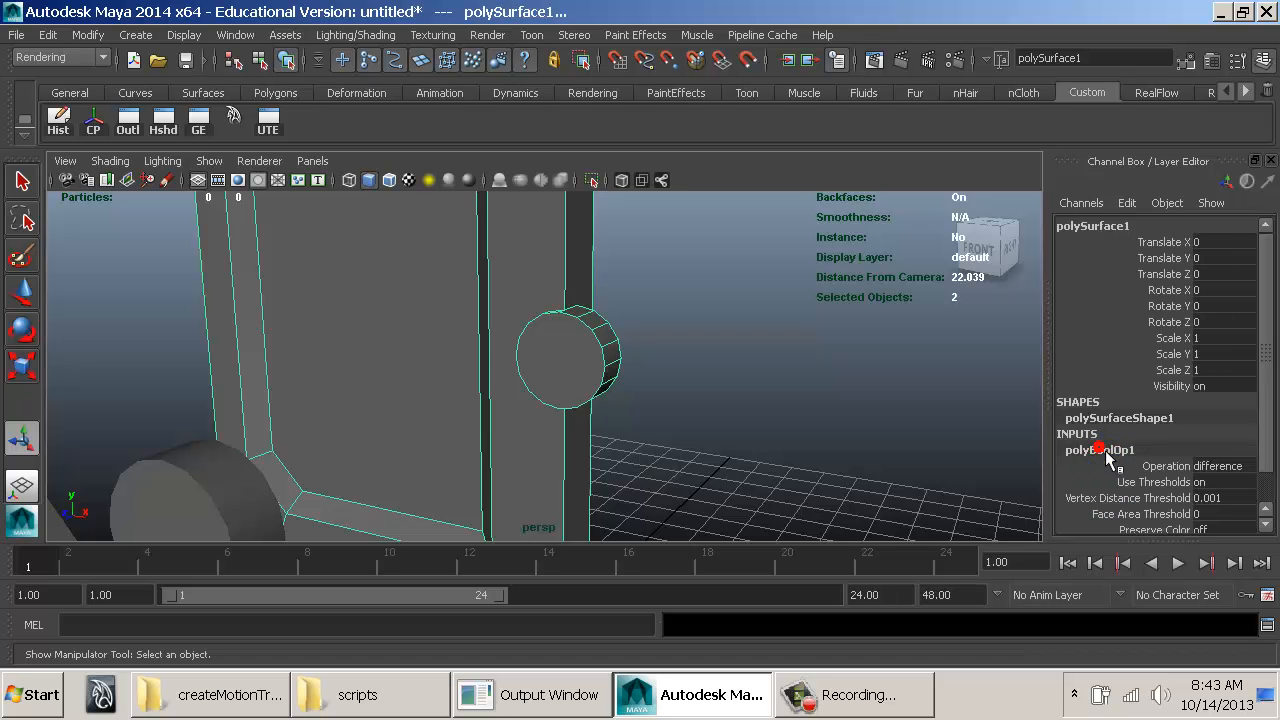
pyautogui.click(1236, 467)
pyautogui.click(1232, 481)
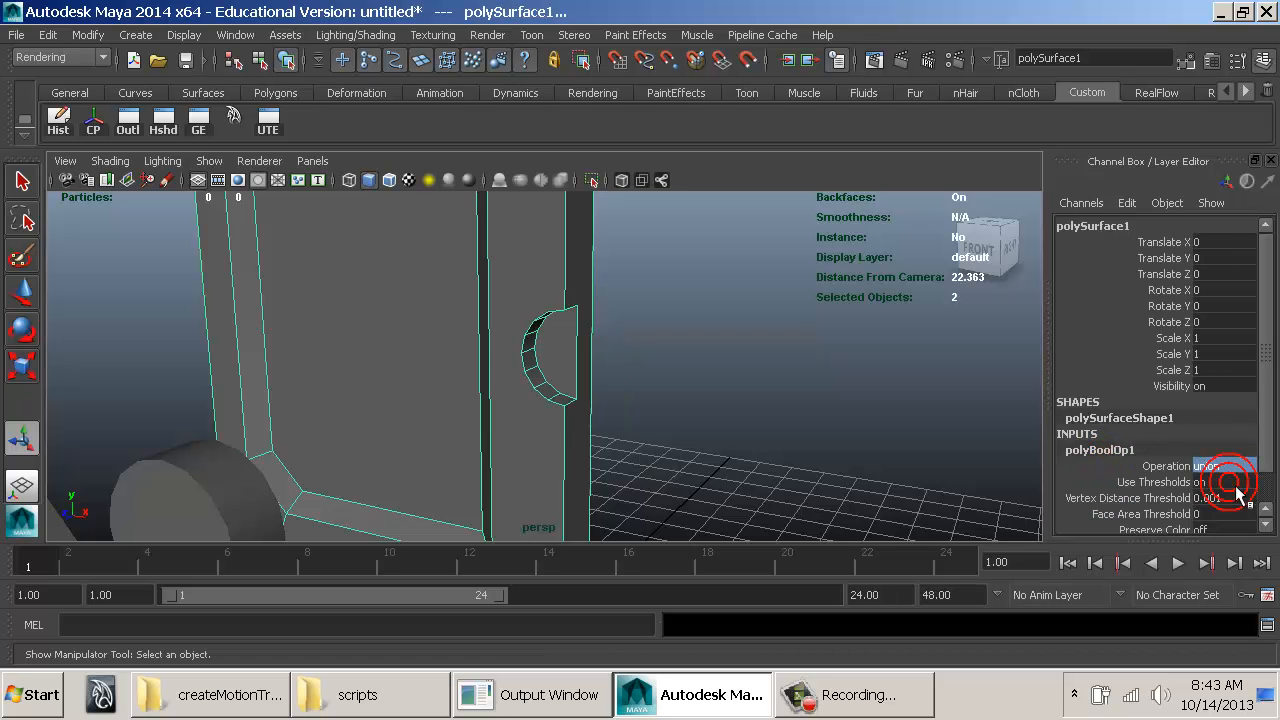
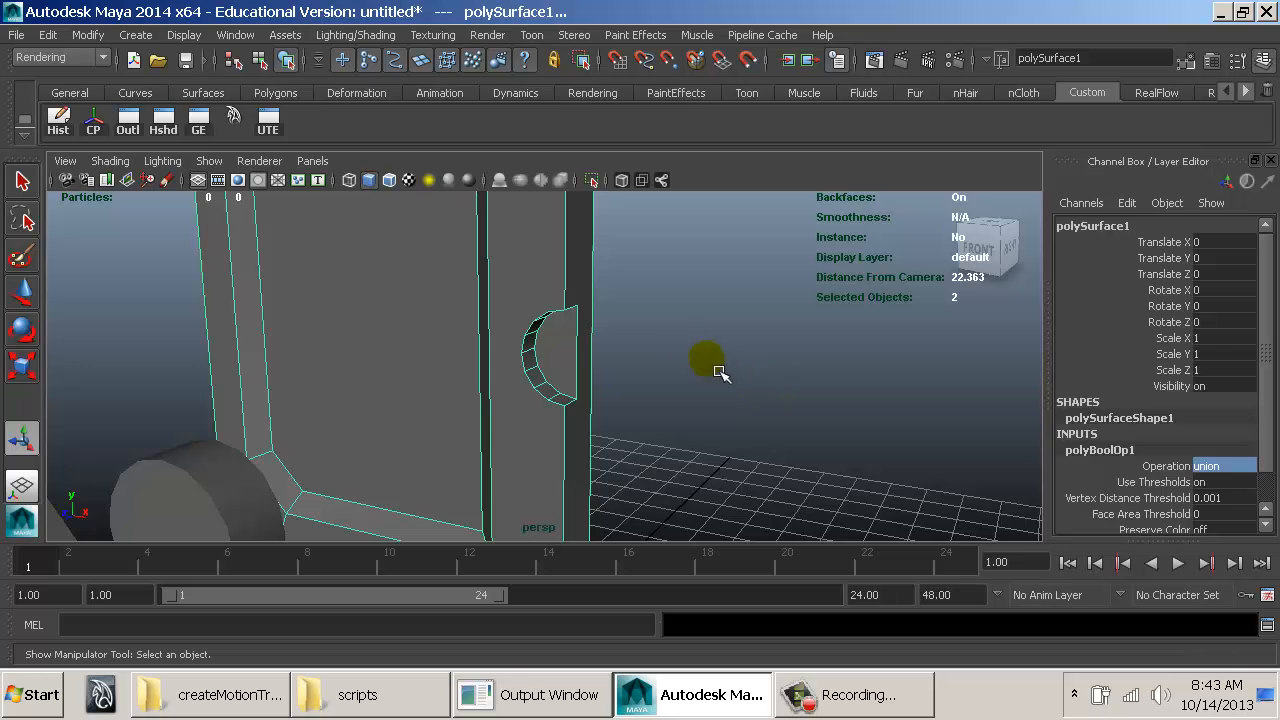
# Step: Examine the half-round recess in the door's edge and the spare cylinder from several angles
pyautogui.keyDown('alt'); pyautogui.moveTo(711, 363); pyautogui.dragTo(1005, 417); pyautogui.keyUp('alt')
pyautogui.click(694, 343)
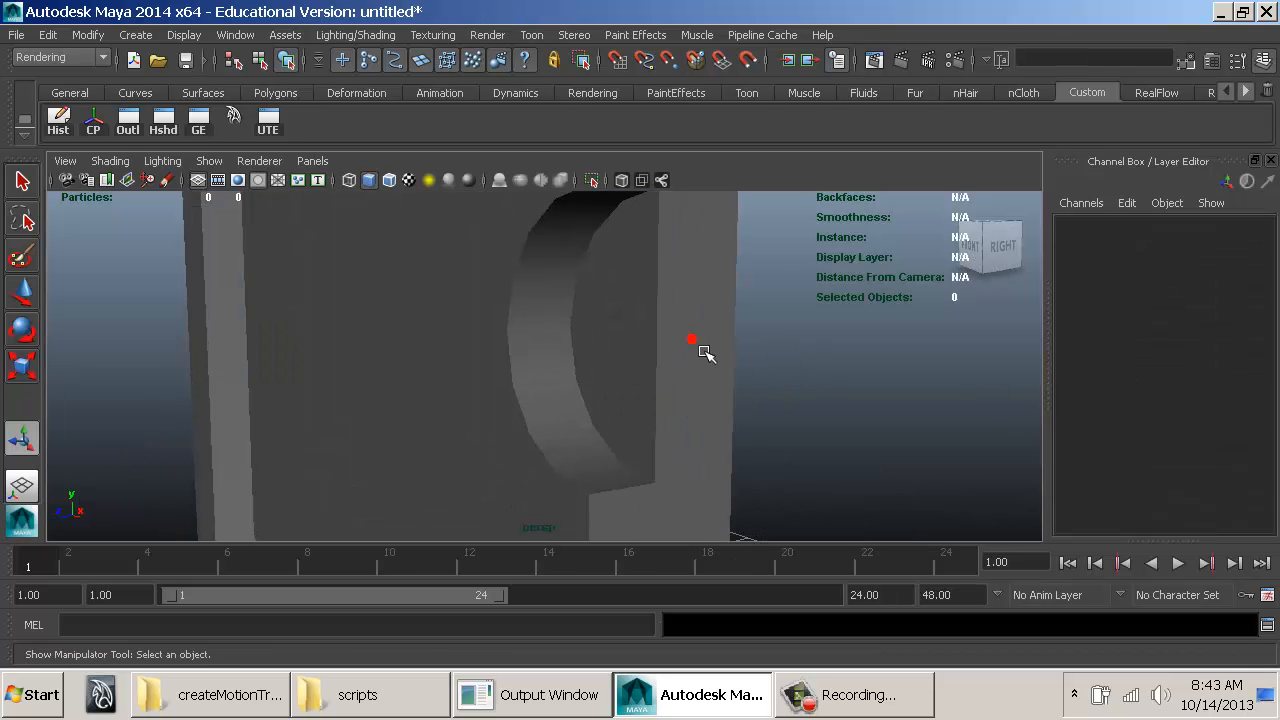
pyautogui.keyDown('alt'); pyautogui.moveTo(651, 343); pyautogui.dragTo(577, 260); pyautogui.keyUp('alt')
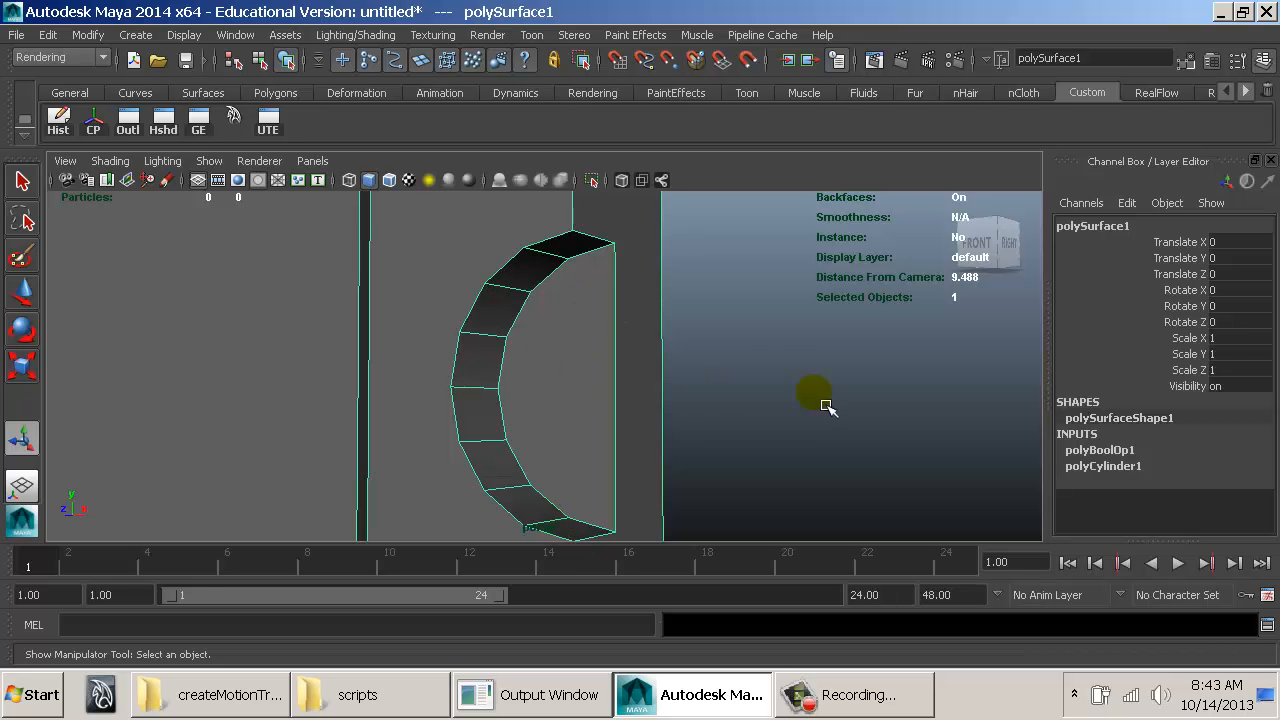
pyautogui.scroll(-5, 835, 398)
pyautogui.keyDown('alt'); pyautogui.moveTo(843, 394); pyautogui.dragTo(600, 371); pyautogui.keyUp('alt')
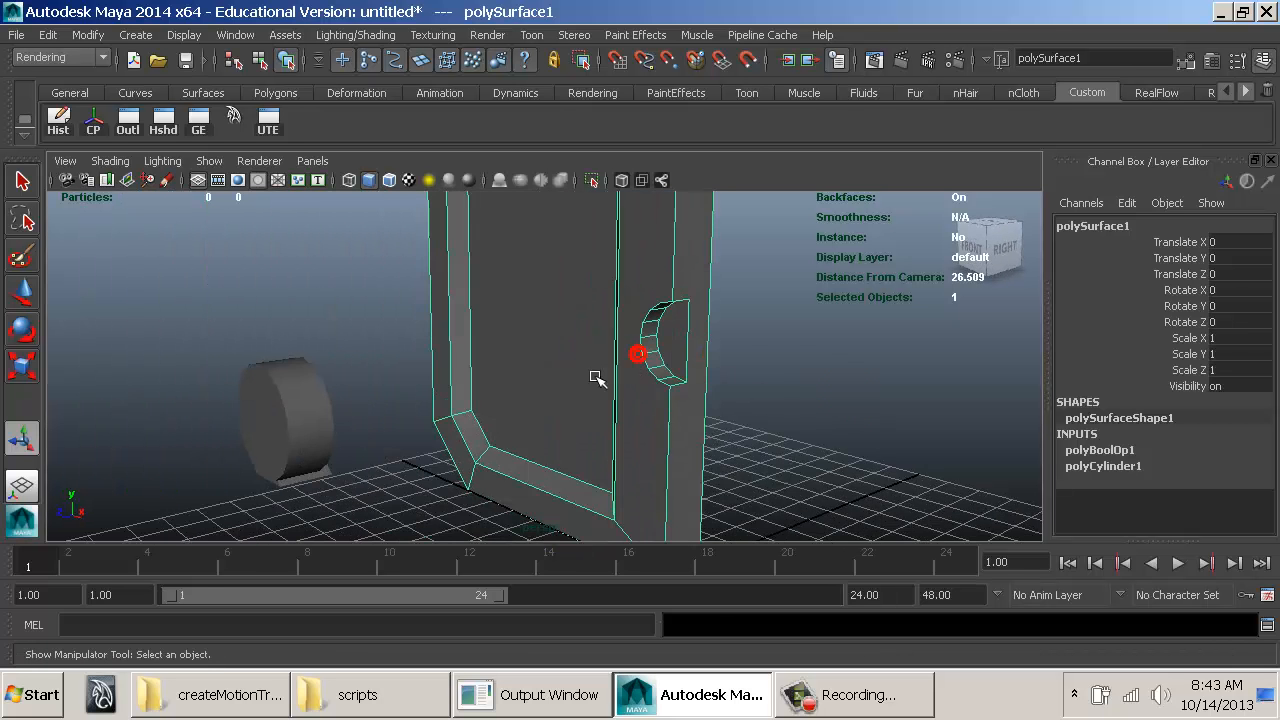
pyautogui.click(303, 432)
pyautogui.keyDown('alt'); pyautogui.moveTo(303, 432); pyautogui.dragTo(394, 409); pyautogui.keyUp('alt')
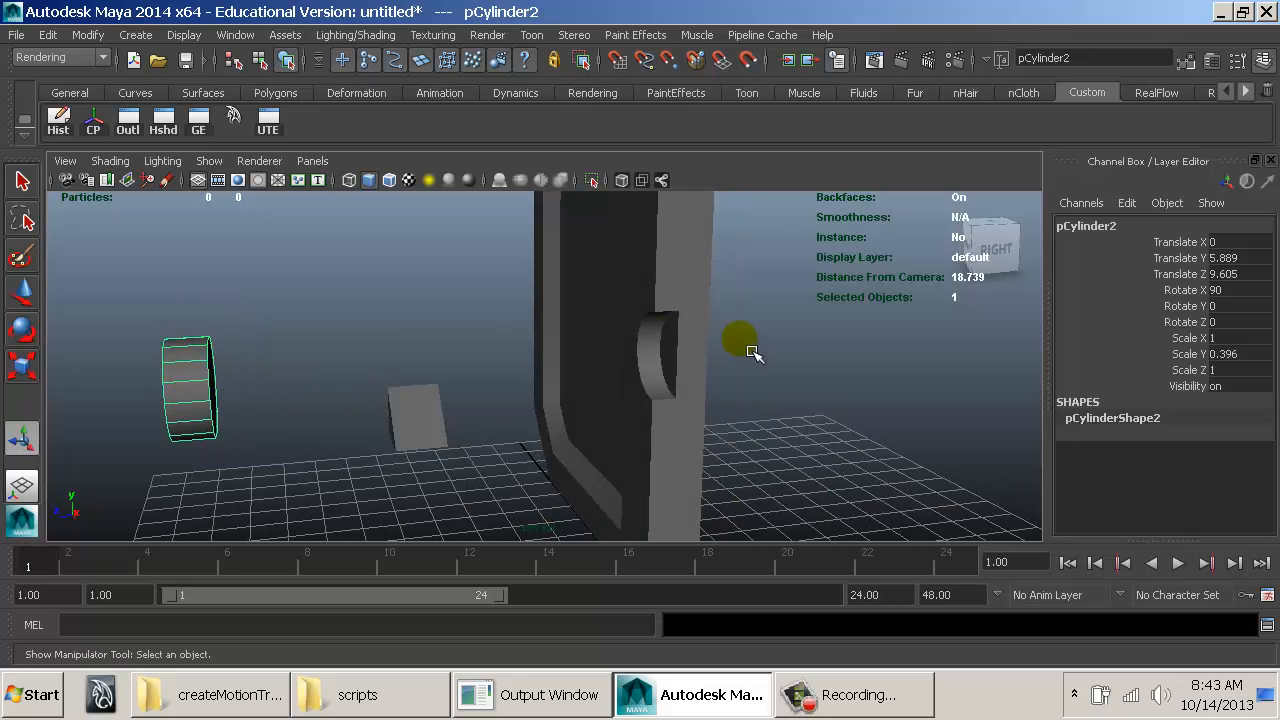
pyautogui.click(655, 340)
pyautogui.keyDown('alt'); pyautogui.moveTo(669, 345); pyautogui.dragTo(716, 331); pyautogui.keyUp('alt')
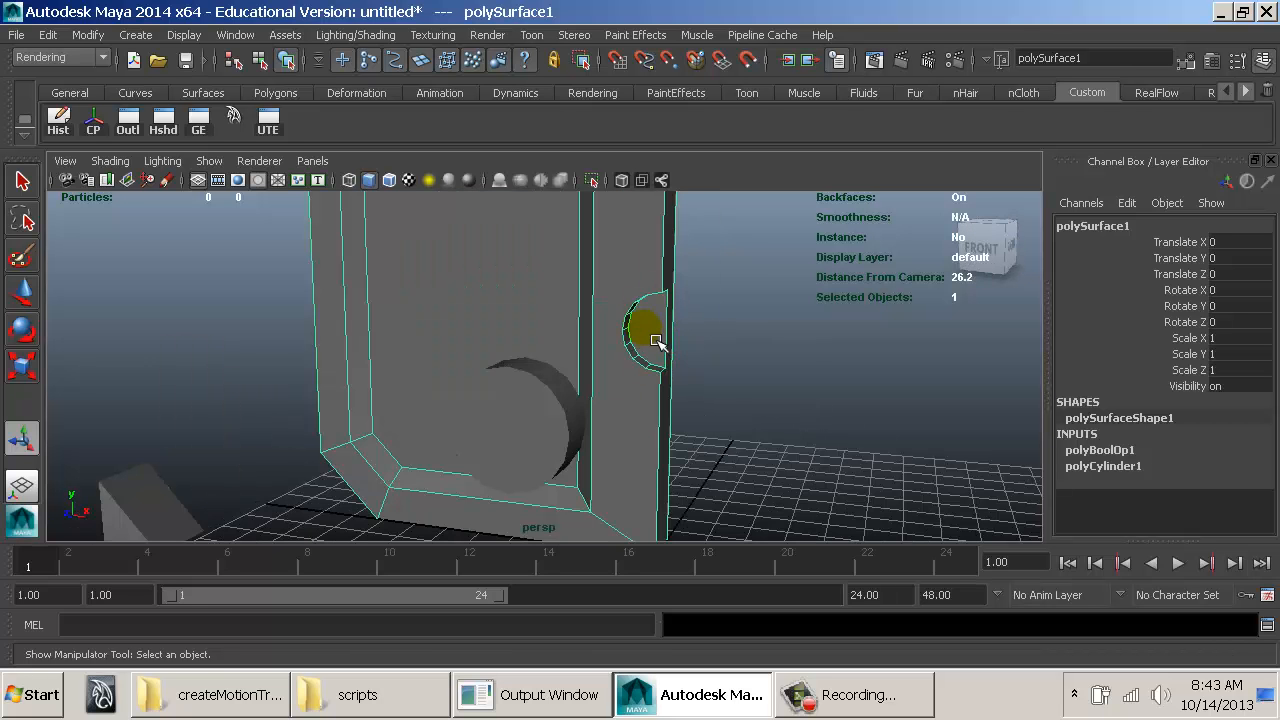
pyautogui.moveTo(659, 340)
pyautogui.keyDown('alt'); pyautogui.mouseDown()
pyautogui.moveTo(637, 363)
pyautogui.moveTo(700, 354)
pyautogui.mouseUp(); pyautogui.keyUp('alt')
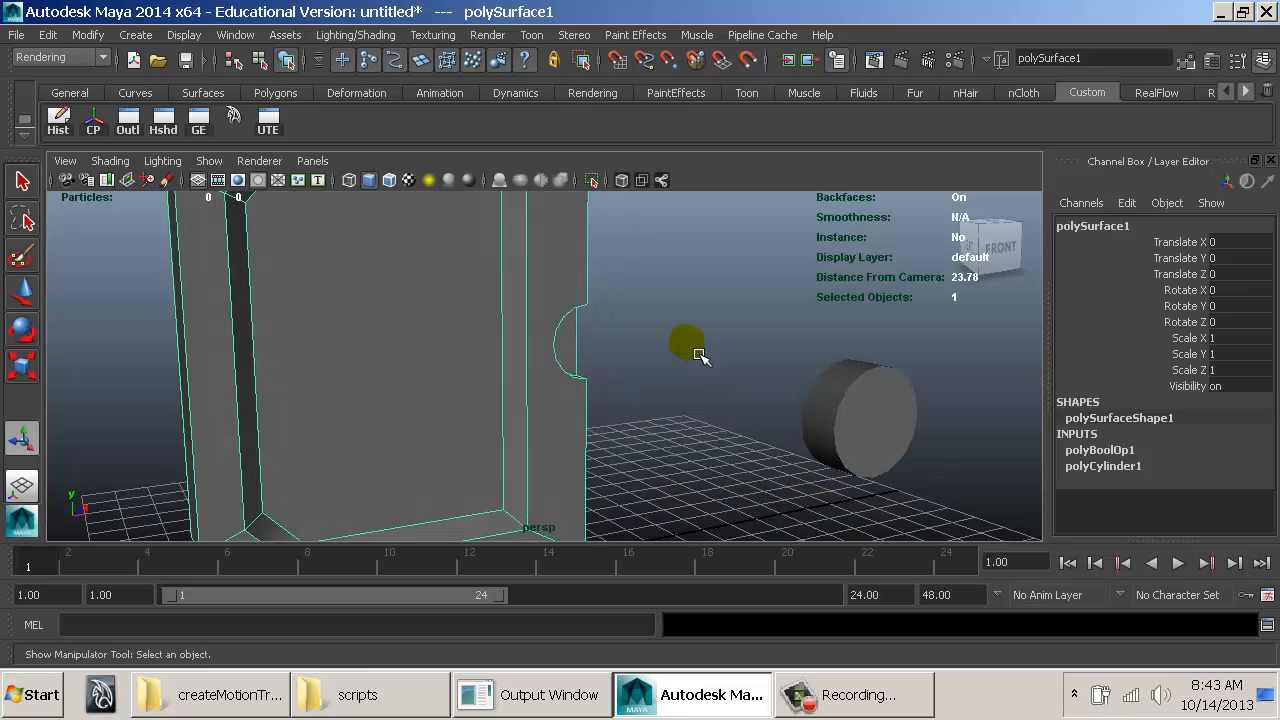
pyautogui.click(708, 354)
pyautogui.keyDown('alt'); pyautogui.moveTo(812, 359); pyautogui.dragTo(675, 362); pyautogui.keyUp('alt')
pyautogui.click(660, 320)
pyautogui.click(752, 357)
# Step: Select the front edges around the half-round recess together with the door's adjoining outer front edges
pyautogui.keyDown('alt'); pyautogui.moveTo(625, 331); pyautogui.dragTo(1111, 369, button='right'); pyautogui.keyUp('alt')
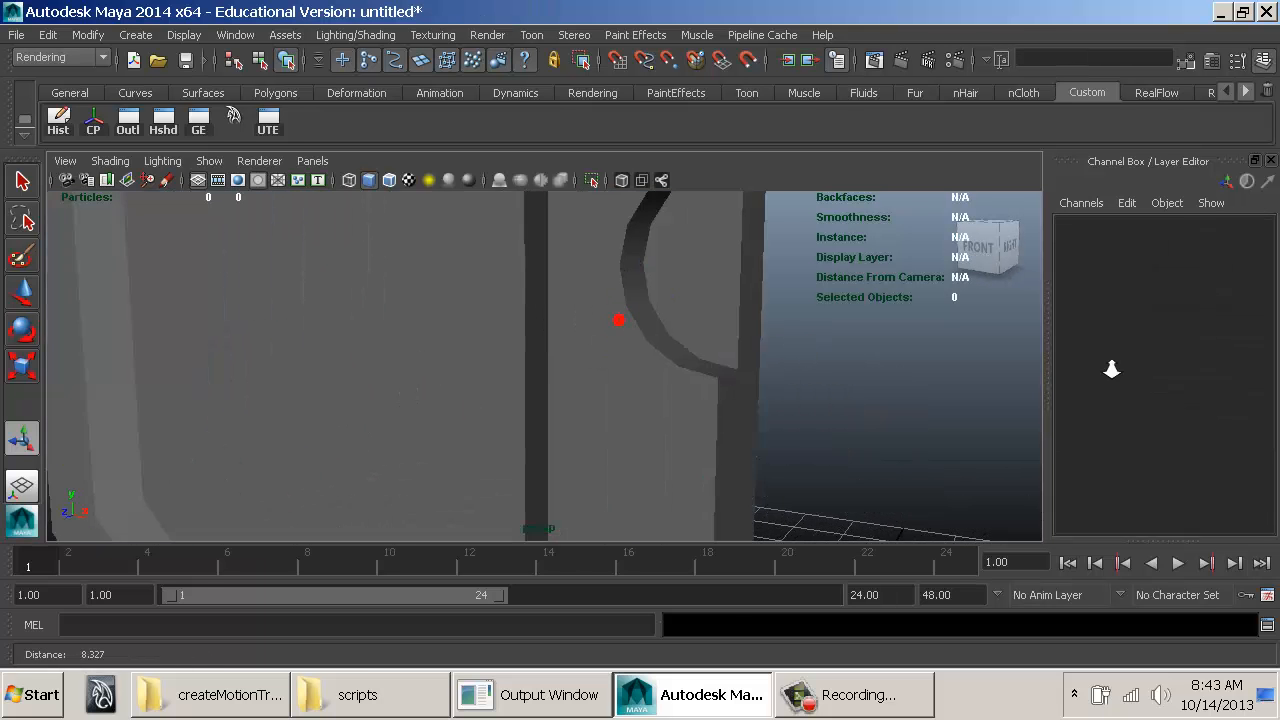
pyautogui.keyDown('alt'); pyautogui.moveTo(825, 372); pyautogui.dragTo(706, 519, button='middle'); pyautogui.keyUp('alt')
pyautogui.click(600, 397)
pyautogui.moveTo(556, 346); pyautogui.dragTo(552, 190, button='right')
pyautogui.click(590, 263)
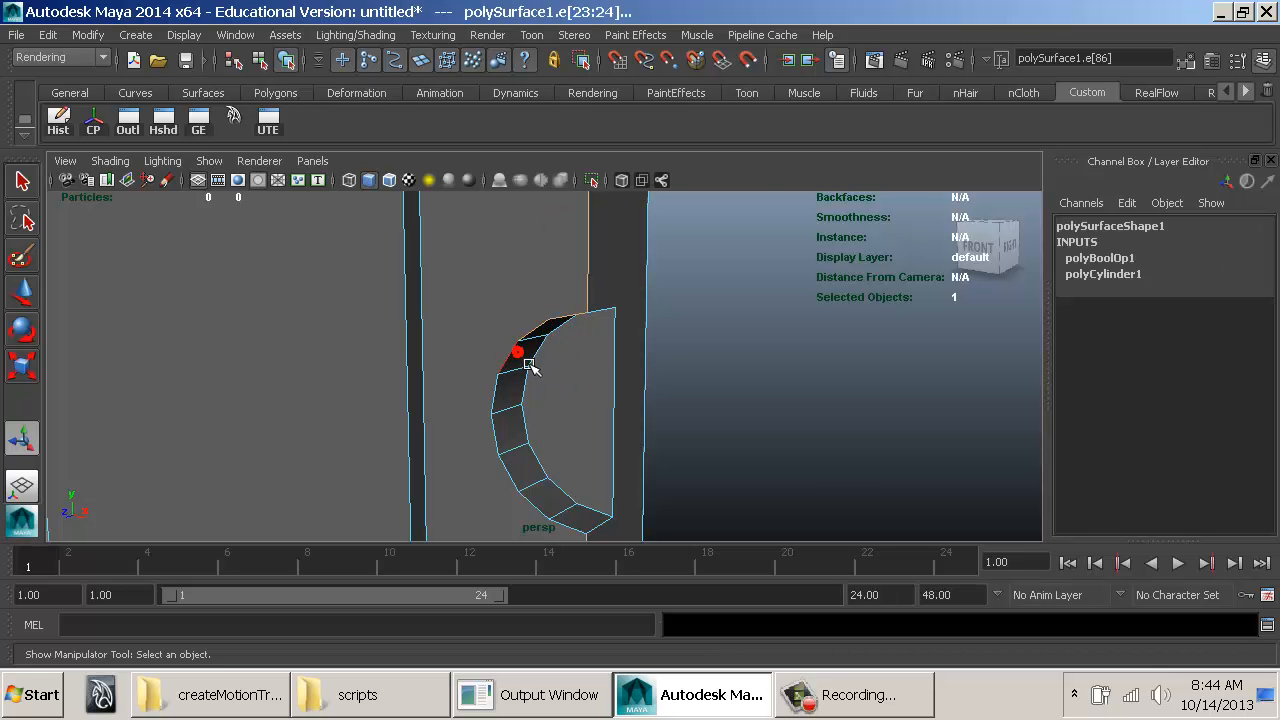
pyautogui.press('4')
pyautogui.keyDown('alt'); pyautogui.moveTo(518, 380); pyautogui.dragTo(572, 342); pyautogui.keyUp('alt')
pyautogui.keyDown('alt'); pyautogui.moveTo(535, 391); pyautogui.dragTo(566, 331, button='middle'); pyautogui.keyUp('alt')
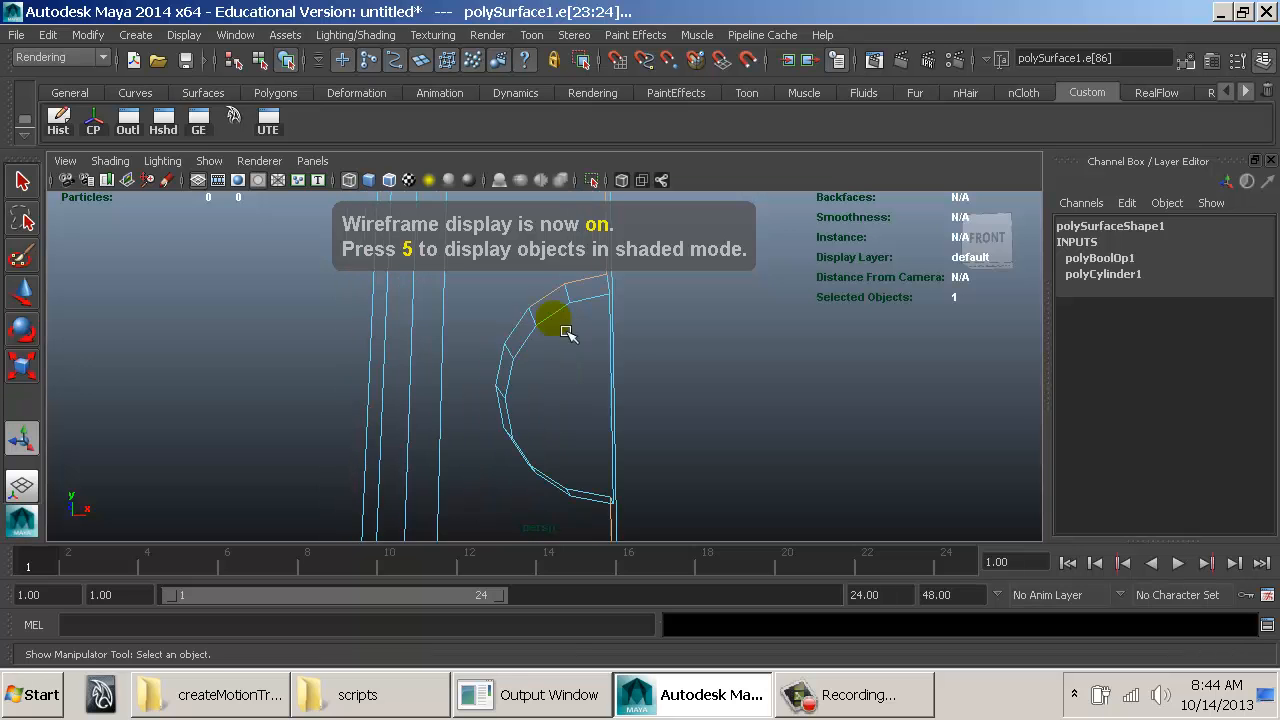
pyautogui.keyDown('shift'); pyautogui.click(500, 408); pyautogui.keyUp('shift')
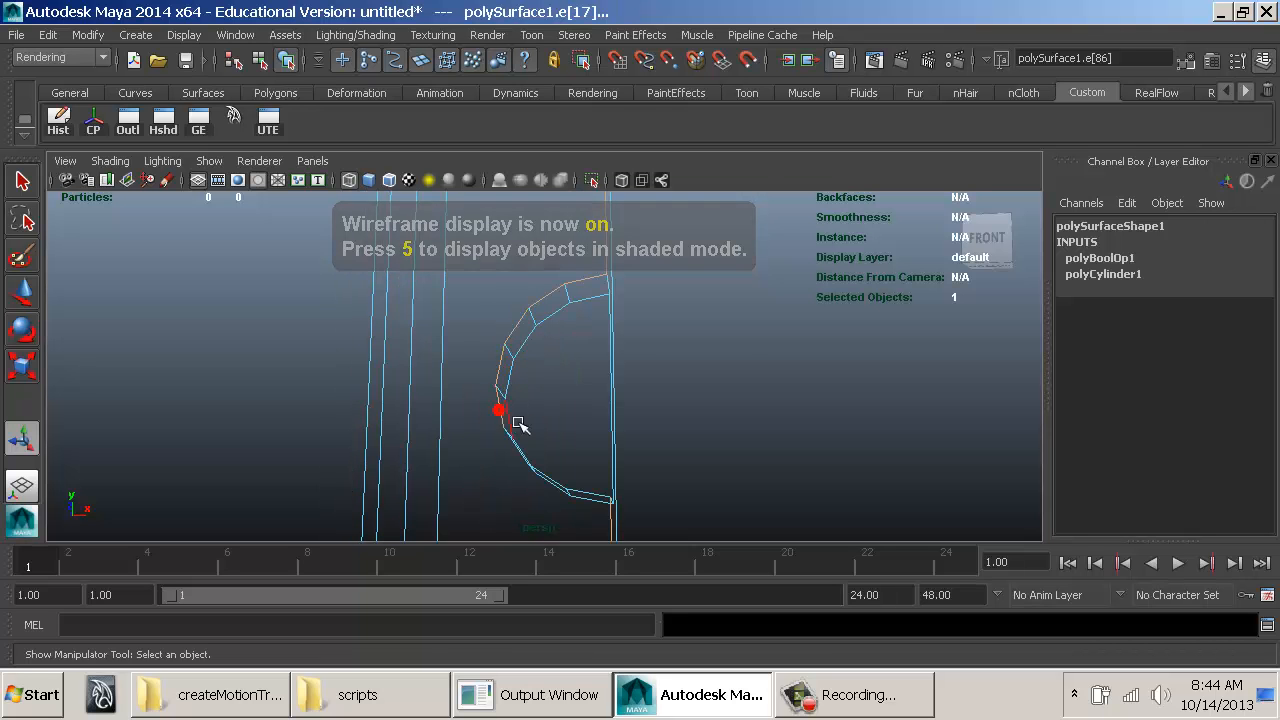
pyautogui.keyDown('alt'); pyautogui.moveTo(541, 439); pyautogui.dragTo(535, 470); pyautogui.keyUp('alt')
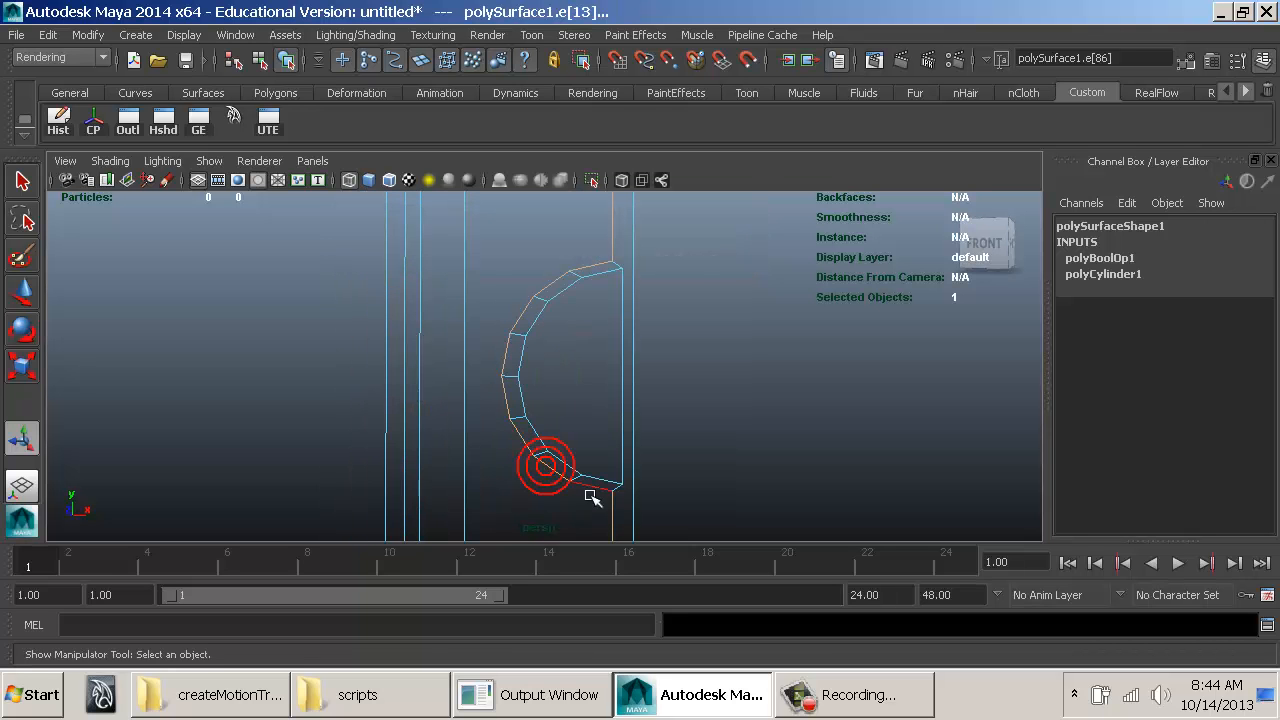
pyautogui.keyDown('shift'); pyautogui.click(577, 484); pyautogui.keyUp('shift')
pyautogui.keyDown('alt'); pyautogui.moveTo(877, 443); pyautogui.dragTo(700, 445, button='right'); pyautogui.keyUp('alt')
pyautogui.keyDown('alt'); pyautogui.moveTo(820, 428); pyautogui.dragTo(554, 437, button='right'); pyautogui.keyUp('alt')
pyautogui.keyDown('alt'); pyautogui.moveTo(577, 389); pyautogui.dragTo(770, 400, button='right'); pyautogui.keyUp('alt')
pyautogui.keyDown('alt'); pyautogui.moveTo(715, 376); pyautogui.dragTo(686, 405); pyautogui.keyUp('alt')
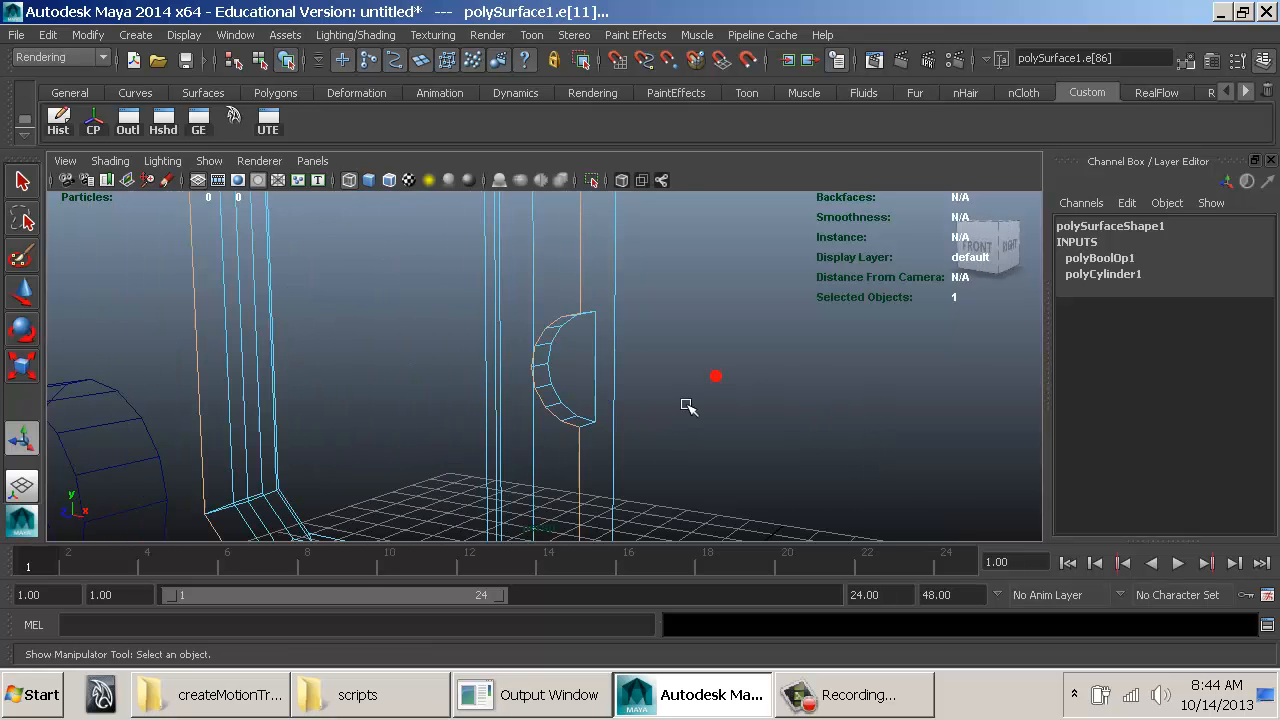
# Step: Bevel the selected edges in shaded display with an Offset of 0.2 and return to object mode
pyautogui.press('5')
pyautogui.press('space')
pyautogui.click(533, 381)
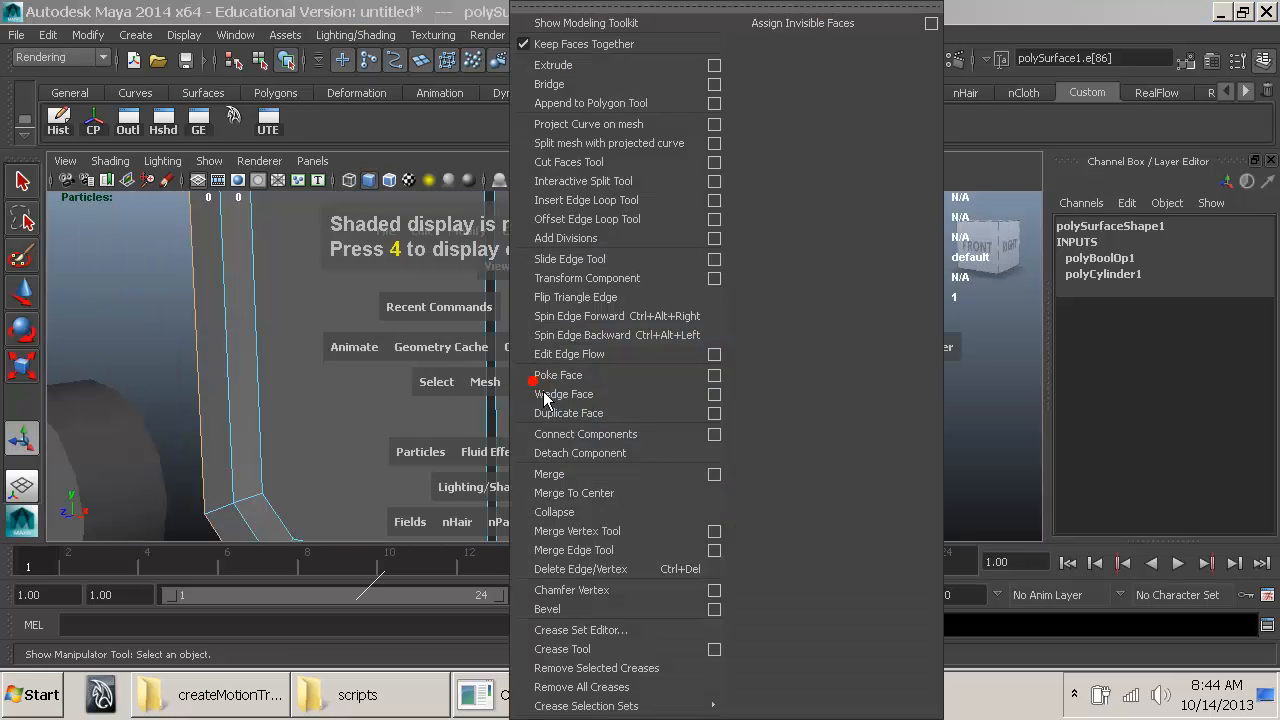
pyautogui.click(547, 609)
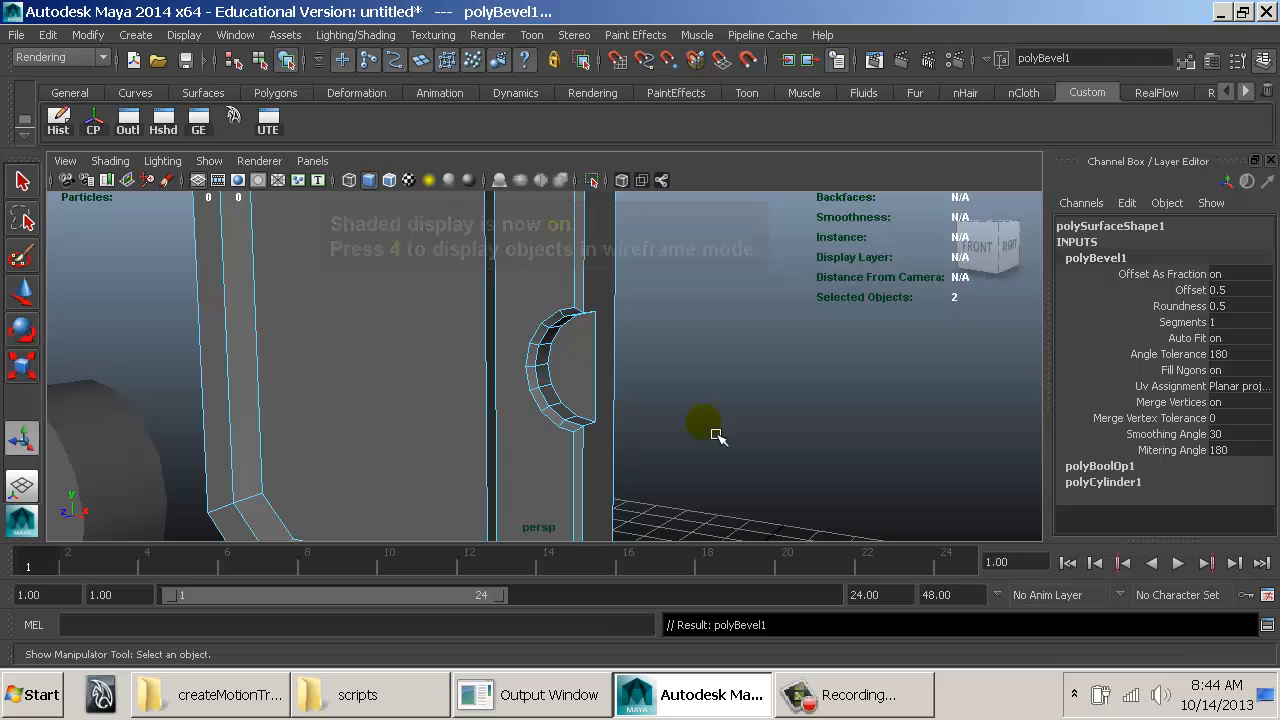
pyautogui.write('0.2')
pyautogui.press('Return')
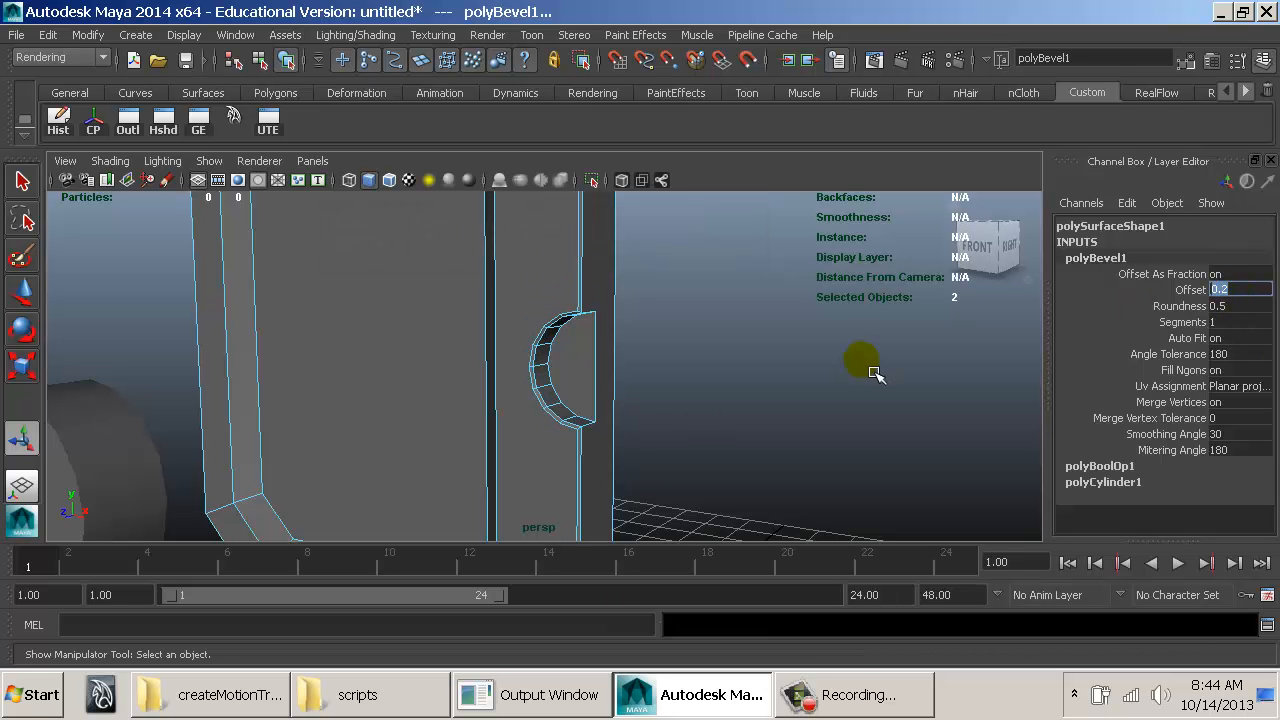
pyautogui.keyDown('alt'); pyautogui.moveTo(522, 374); pyautogui.dragTo(542, 377); pyautogui.keyUp('alt')
pyautogui.moveTo(527, 361); pyautogui.dragTo(578, 330, button='right')
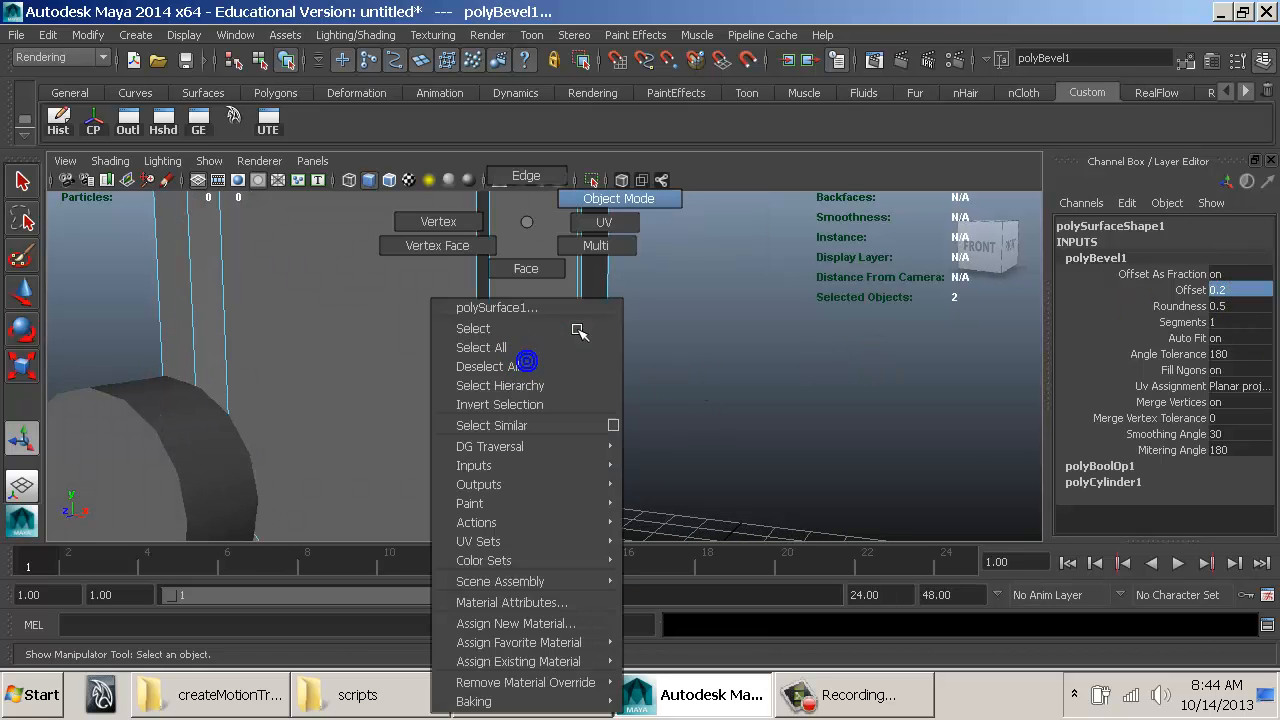
# Step: Preview the door half smoothed, restore the unsmoothed display and examine the bevelled edges around the half-round recess
pyautogui.moveTo(612, 200); pyautogui.dragTo(613, 201, button='right')
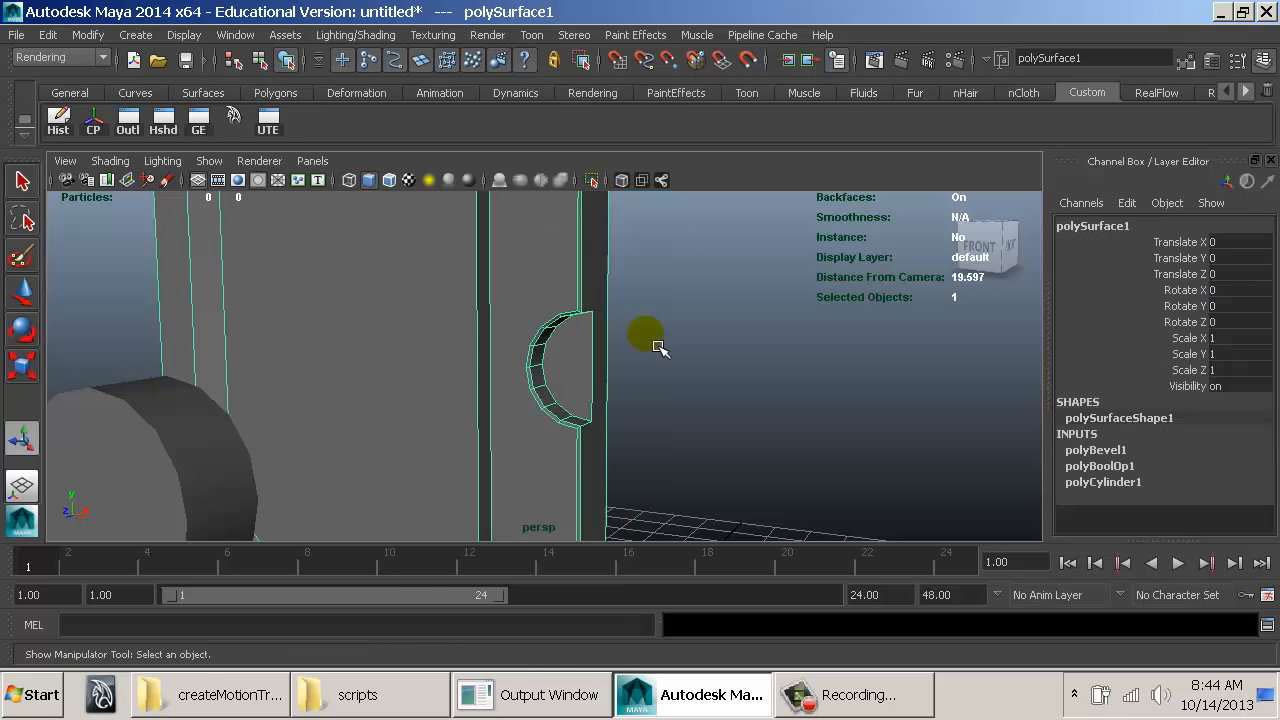
pyautogui.press('3')
pyautogui.keyDown('alt'); pyautogui.moveTo(736, 385); pyautogui.dragTo(771, 394); pyautogui.keyUp('alt')
pyautogui.press('1')
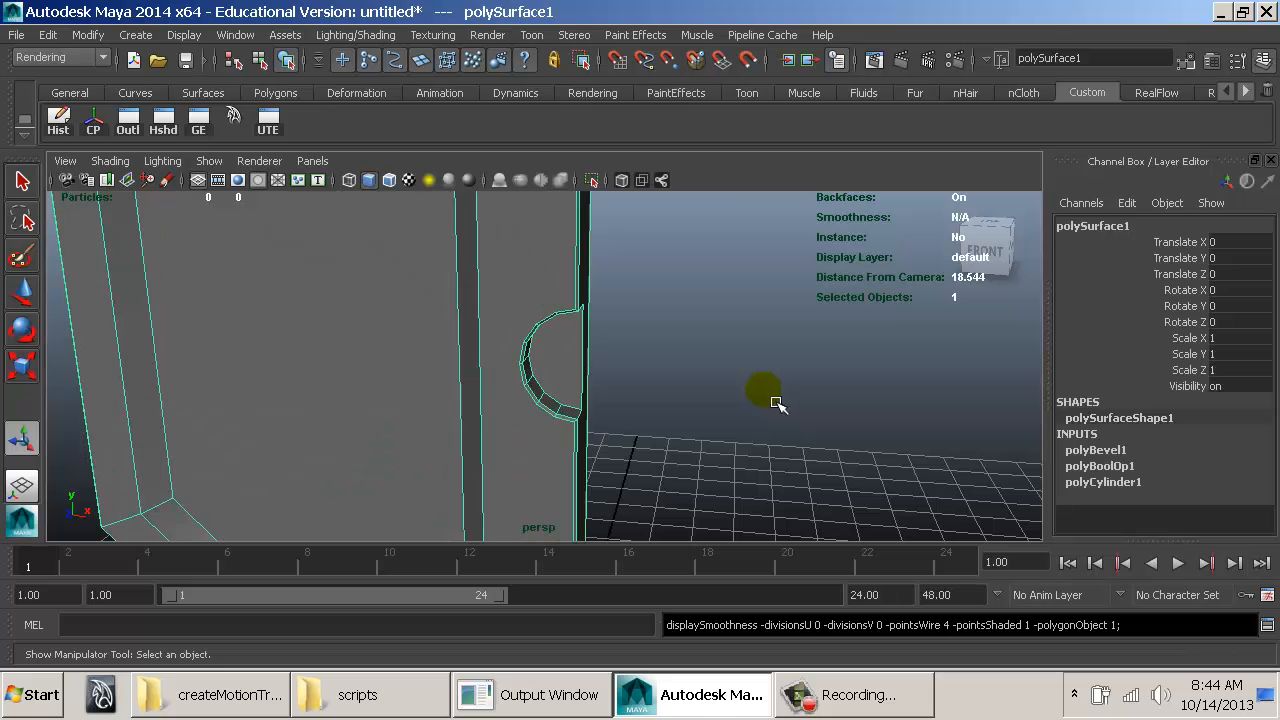
pyautogui.click(707, 395)
pyautogui.click(549, 352)
pyautogui.keyDown('alt'); pyautogui.moveTo(652, 371); pyautogui.dragTo(768, 382); pyautogui.keyUp('alt')
pyautogui.press('1')
pyautogui.click(606, 364)
pyautogui.click(667, 365)
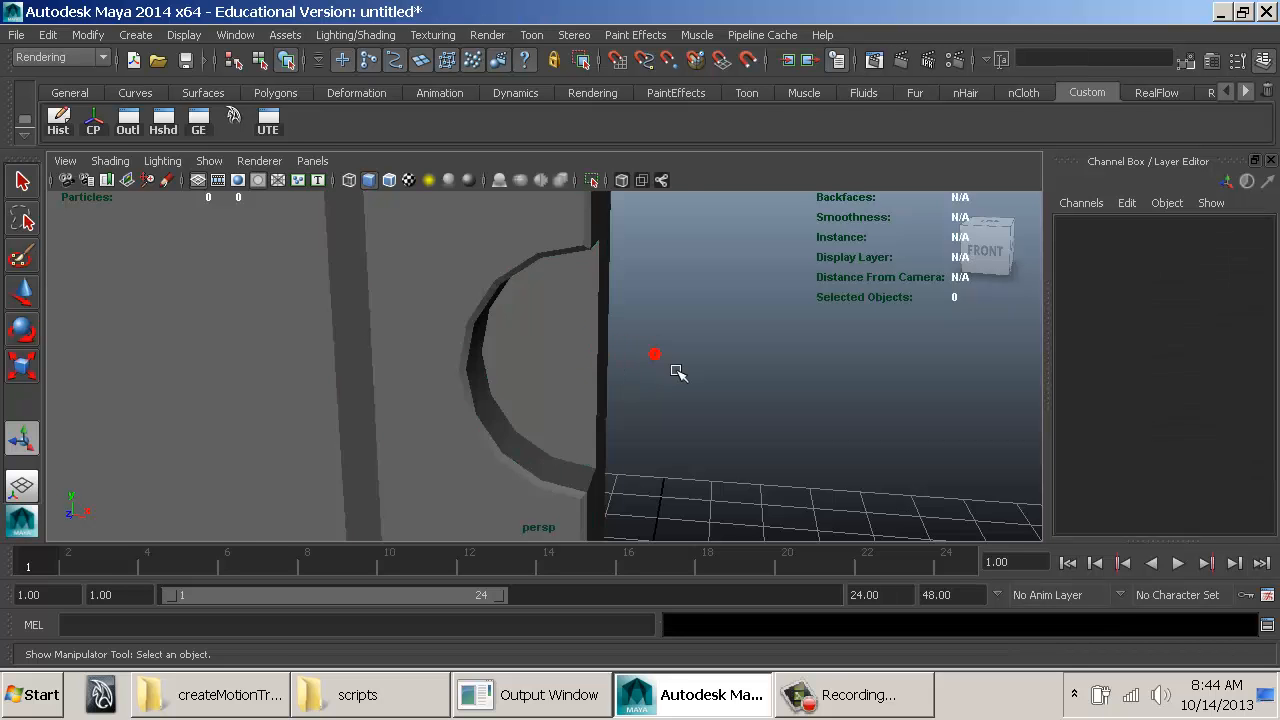
pyautogui.keyDown('alt'); pyautogui.moveTo(908, 446); pyautogui.dragTo(651, 434, button='right'); pyautogui.keyUp('alt')
pyautogui.keyDown('alt'); pyautogui.moveTo(786, 435); pyautogui.dragTo(663, 431, button='right'); pyautogui.keyUp('alt')
# Step: Undo the bevel on the door's front edges and around the half-round recess
pyautogui.hotkey('ctrl', 'z')
pyautogui.hotkey('ctrl', 'z')
pyautogui.hotkey('ctrl', 'z')
pyautogui.hotkey('ctrl', 'z')
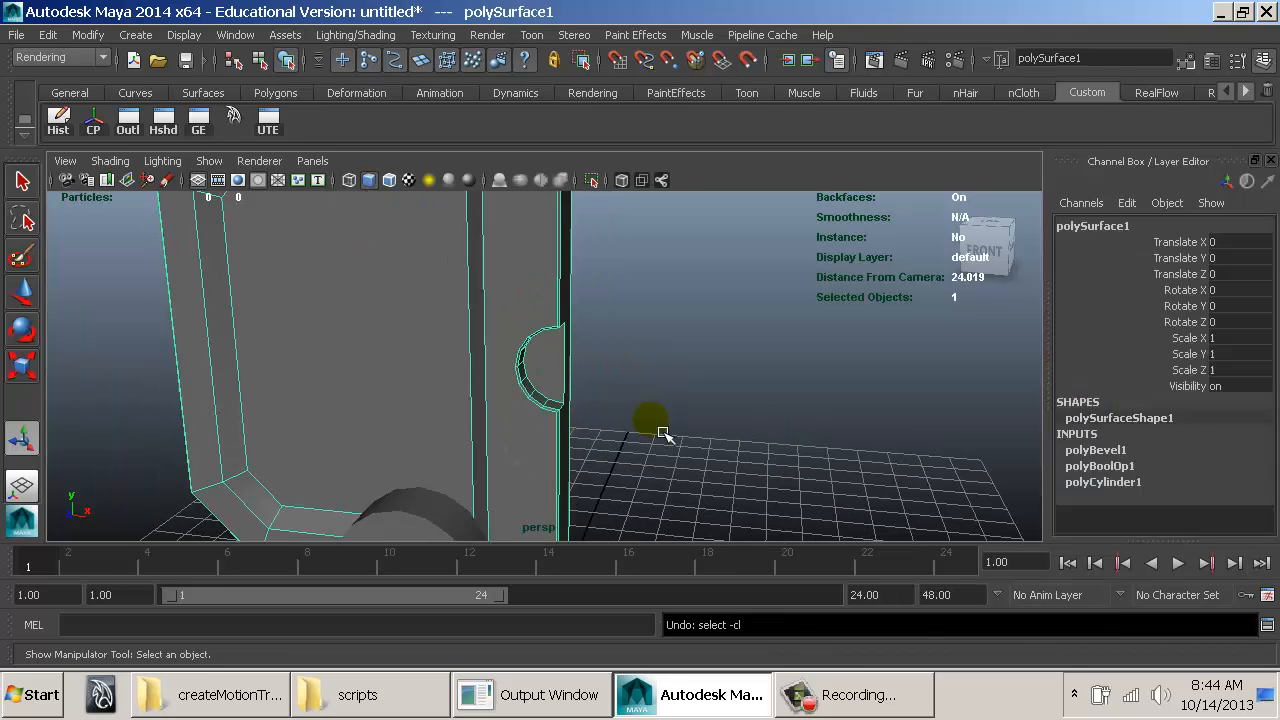
pyautogui.hotkey('ctrl', 'z')
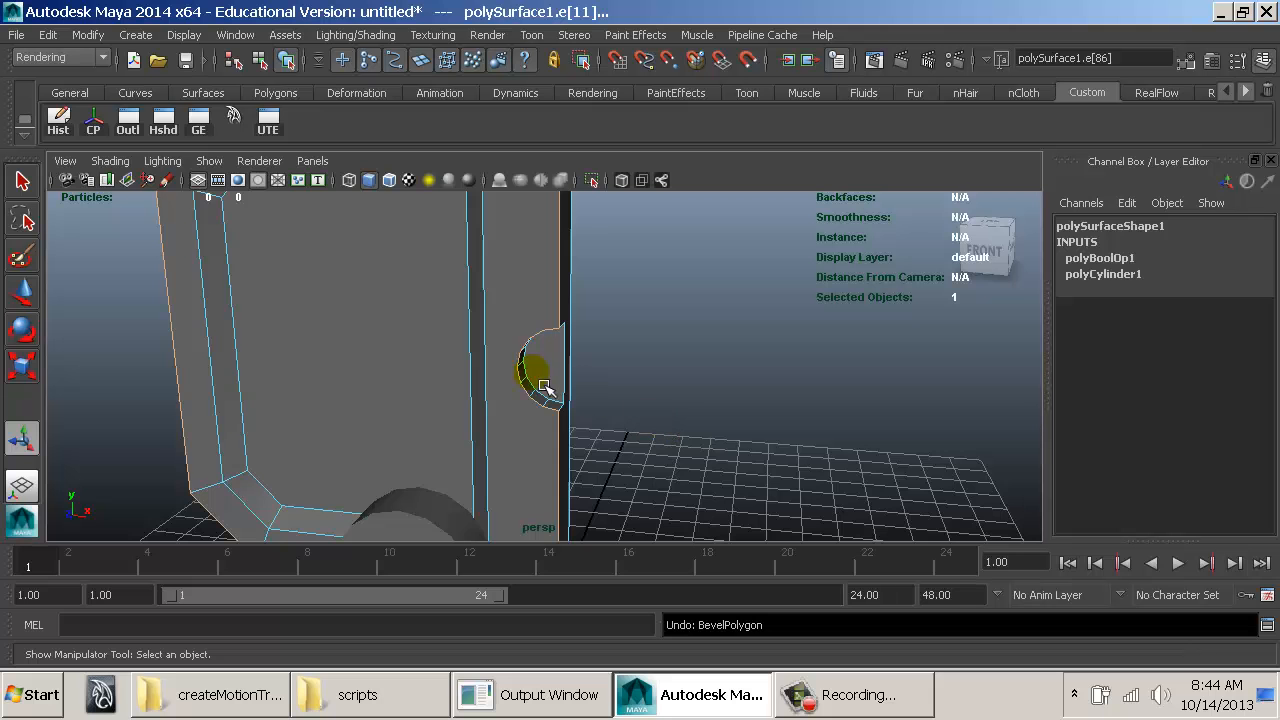
# Step: Move the spare cylinder into the door's recess at Translate Z about -0.159 and scale it uniformly down by a factor of about 0.988
pyautogui.click(531, 363)
pyautogui.keyDown('alt'); pyautogui.moveTo(657, 366); pyautogui.dragTo(443, 451); pyautogui.keyUp('alt')
pyautogui.click(777, 437)
pyautogui.press('w')
pyautogui.moveTo(325, 482); pyautogui.dragTo(587, 456)
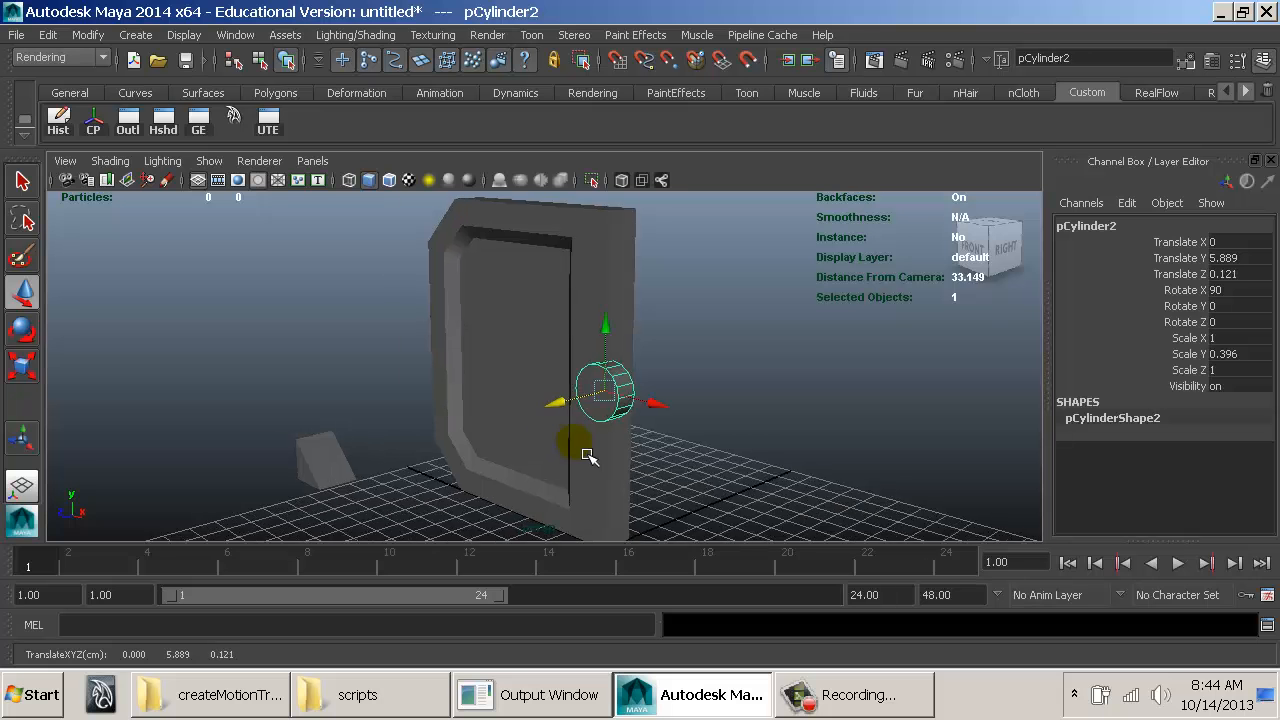
pyautogui.press('f')
pyautogui.keyDown('alt'); pyautogui.moveTo(609, 388); pyautogui.dragTo(499, 400); pyautogui.keyUp('alt')
pyautogui.moveTo(414, 429); pyautogui.dragTo(451, 438, button='middle')
pyautogui.press('r')
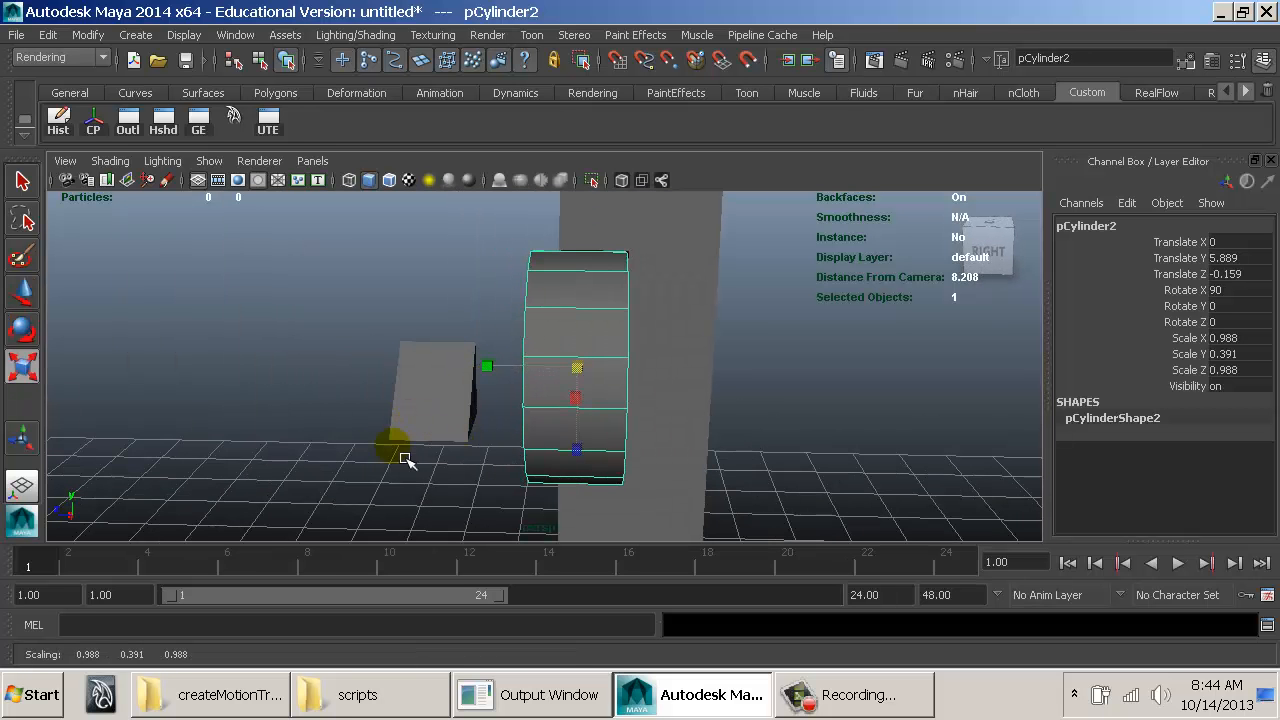
pyautogui.keyDown('alt'); pyautogui.moveTo(405, 459); pyautogui.dragTo(648, 399); pyautogui.keyUp('alt')
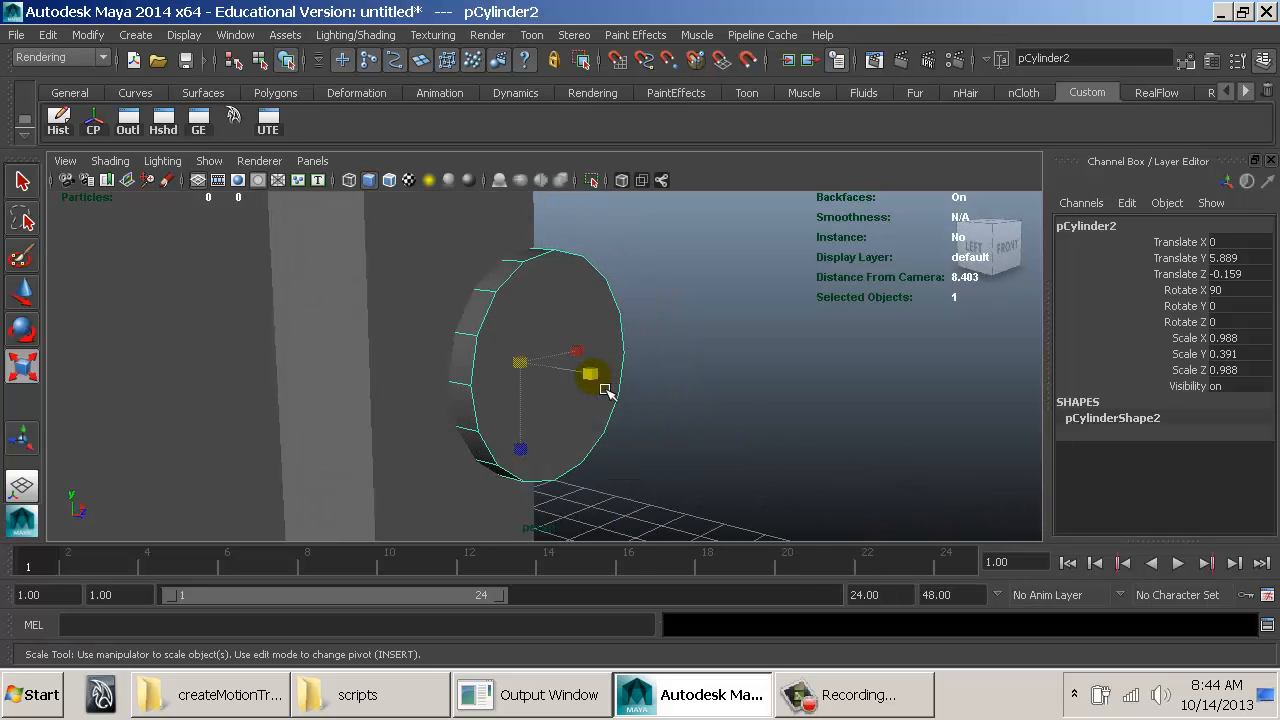
# Step: Extrude the cylinder's front face and scale it outward, and extrude it again to form a wider front flange
pyautogui.moveTo(553, 327); pyautogui.dragTo(529, 266, button='right')
pyautogui.click(586, 352)
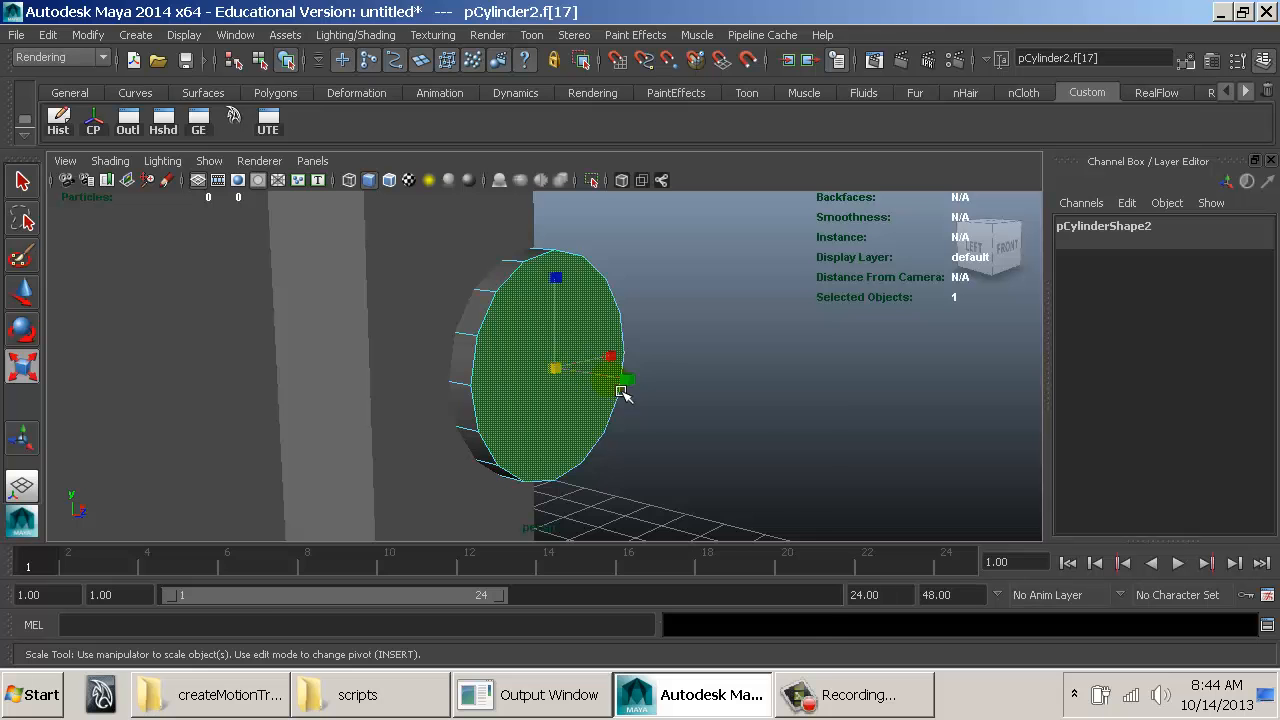
pyautogui.press('space')
pyautogui.click(450, 425)
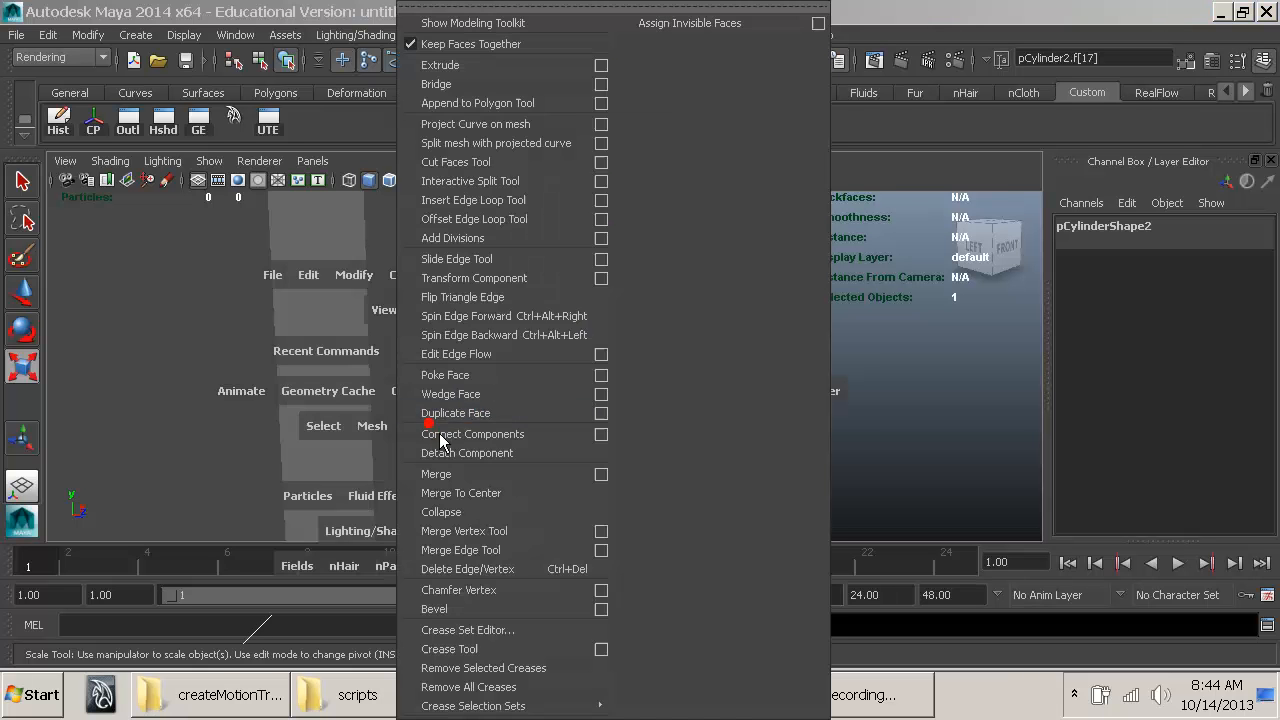
pyautogui.click(540, 66)
pyautogui.click(643, 398)
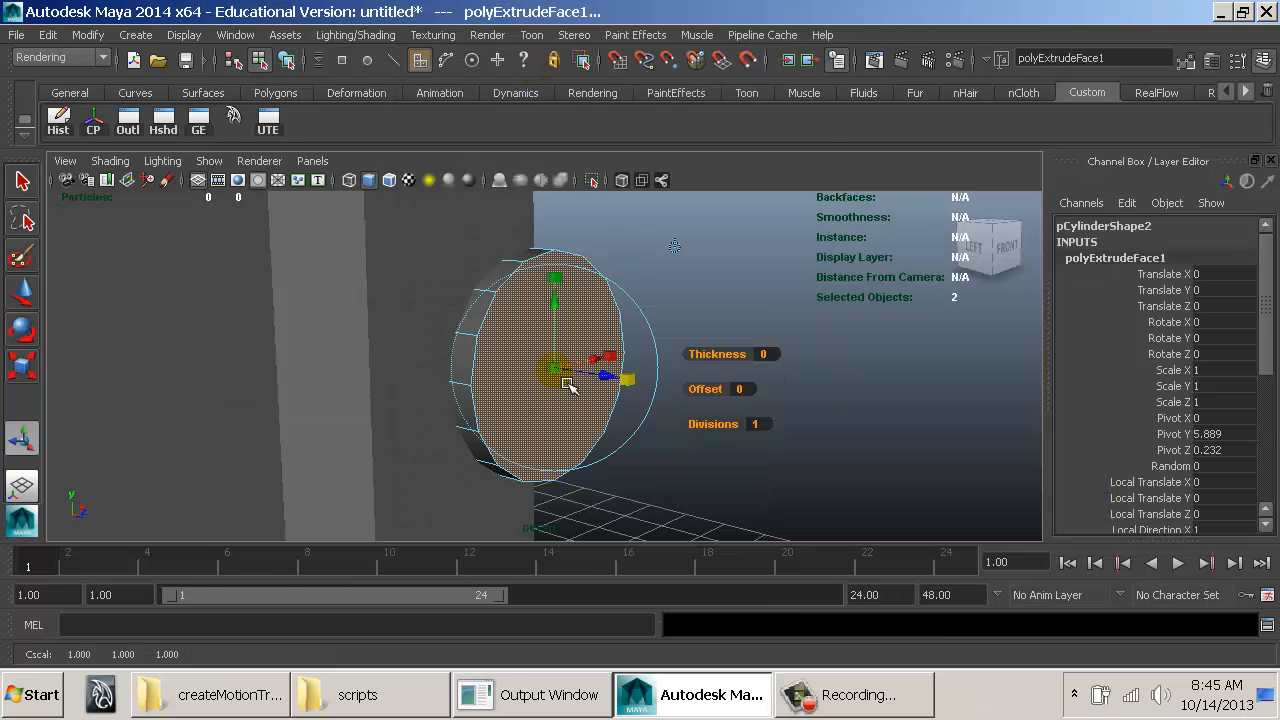
pyautogui.moveTo(567, 384); pyautogui.dragTo(493, 367)
pyautogui.hotkey('ctrl', 'e')
pyautogui.press('w')
pyautogui.press('F8')
pyautogui.moveTo(555, 284); pyautogui.dragTo(555, 305, button='right')
# Step: Shorten the cylinder by moving its rear cap face toward the flange and return to object mode
pyautogui.keyDown('alt'); pyautogui.moveTo(556, 306); pyautogui.dragTo(614, 356); pyautogui.keyUp('alt')
pyautogui.moveTo(617, 359); pyautogui.dragTo(618, 386, button='right')
pyautogui.click(615, 370)
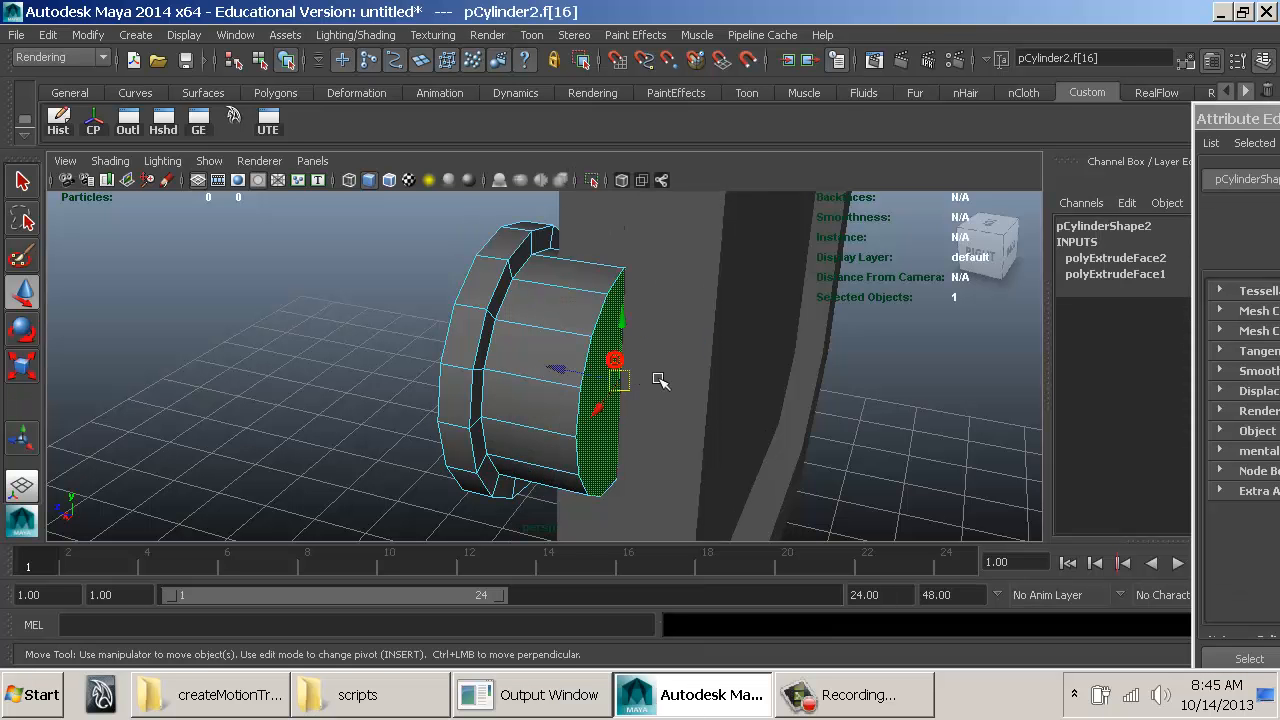
pyautogui.moveTo(585, 380)
pyautogui.mouseDown()
pyautogui.moveTo(549, 374)
pyautogui.moveTo(583, 380)
pyautogui.mouseUp()
pyautogui.moveTo(526, 334); pyautogui.dragTo(554, 274, button='right')
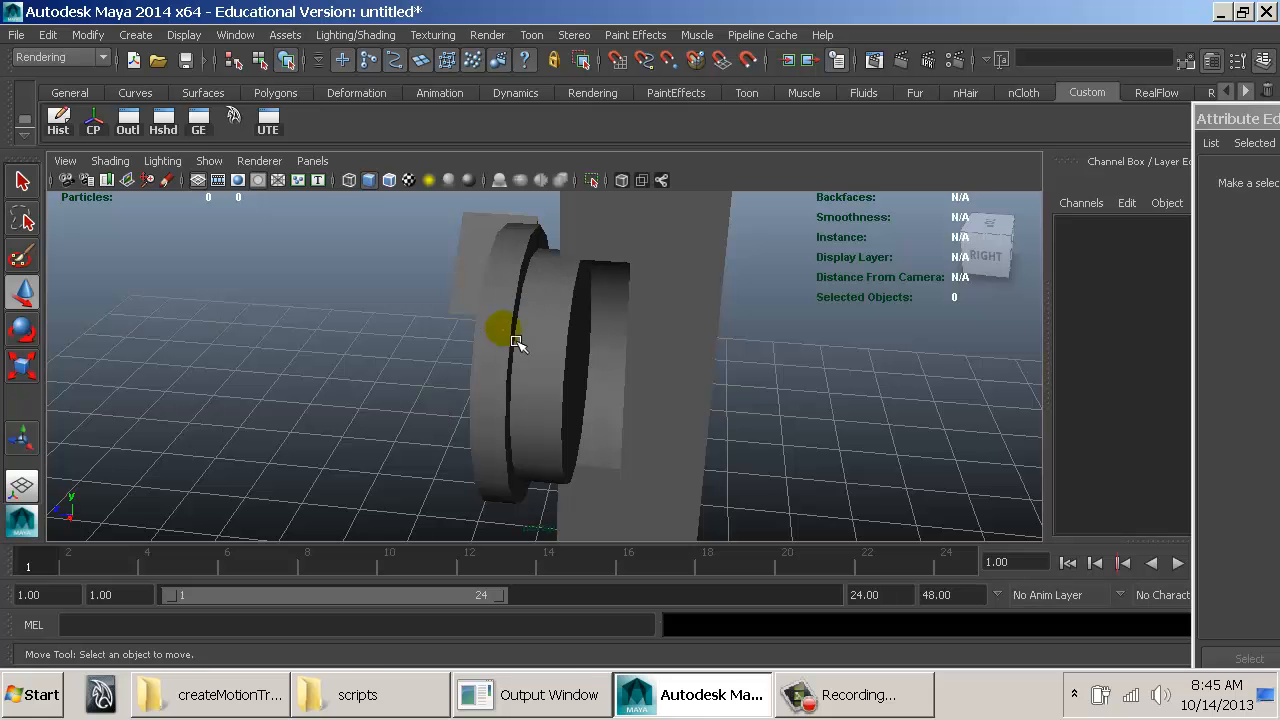
# Step: Select the flanged cylinder and rotate it slightly about its own axis
pyautogui.moveTo(517, 310); pyautogui.dragTo(530, 322)
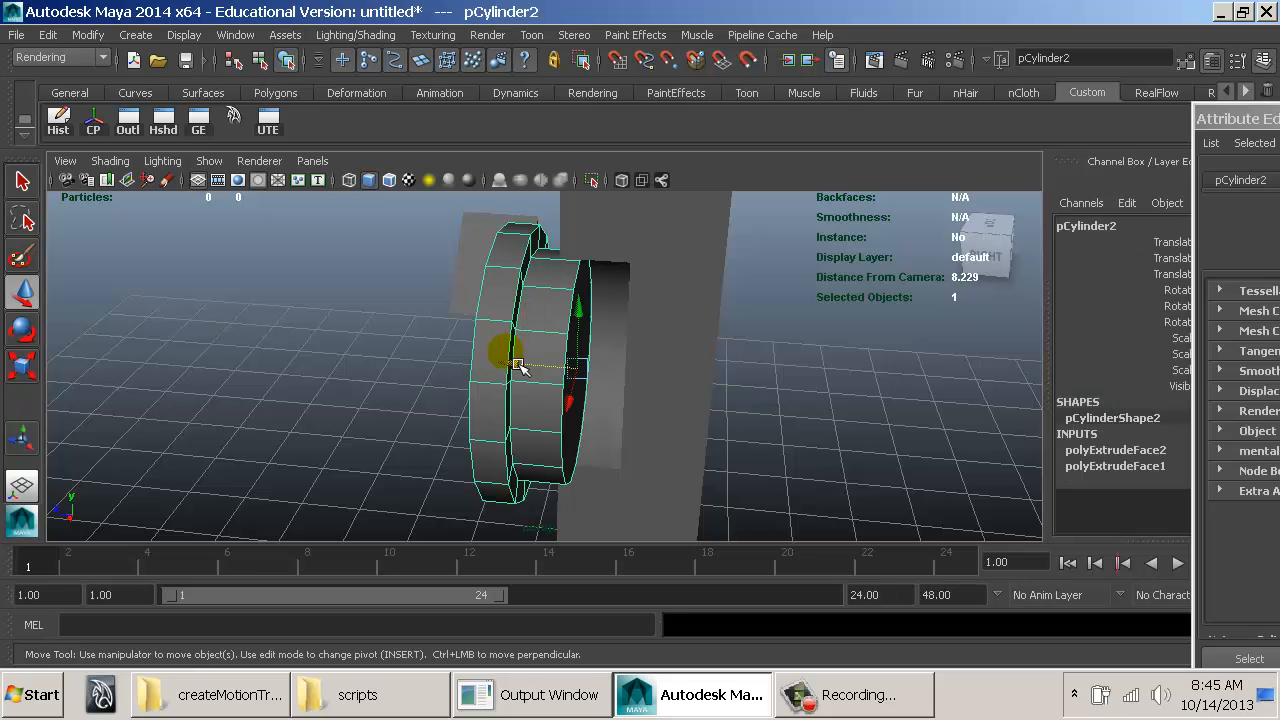
pyautogui.press('e')
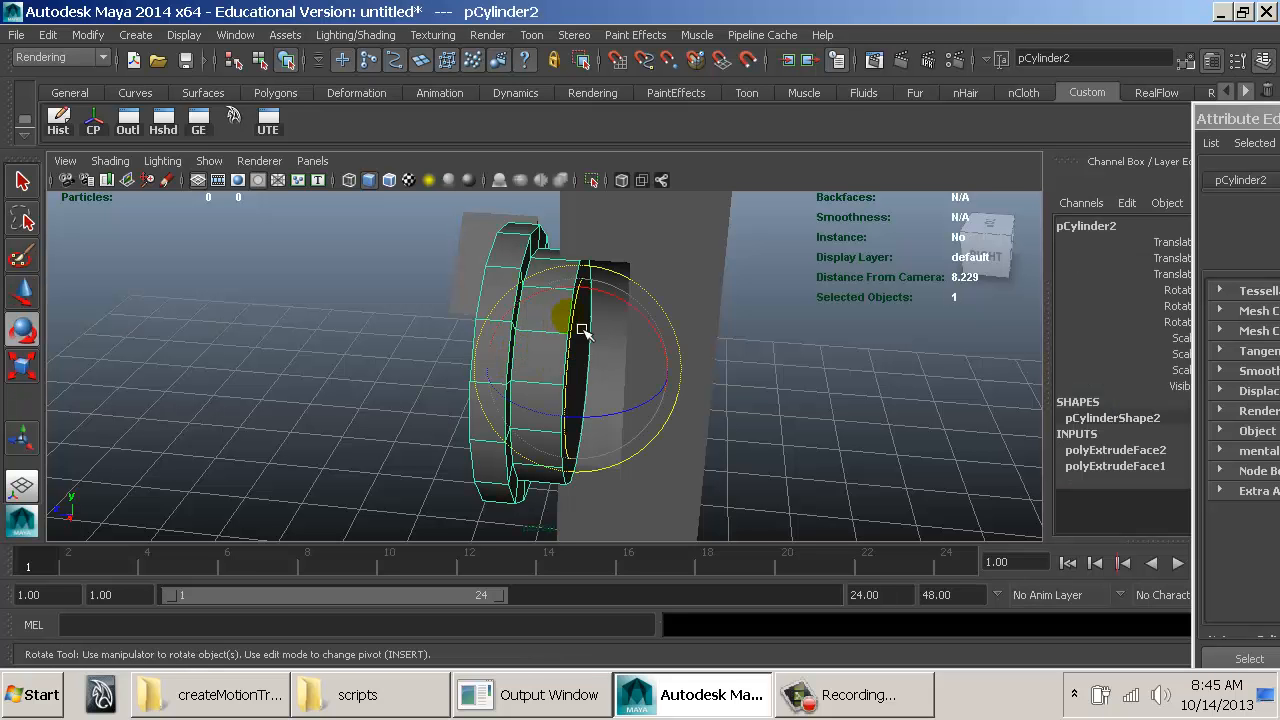
pyautogui.moveTo(582, 330); pyautogui.dragTo(569, 490)
# Step: Try pushing the flanged cylinder back into the door's recess along Z and undo the moves
pyautogui.press('w')
pyautogui.moveTo(525, 372); pyautogui.dragTo(575, 380)
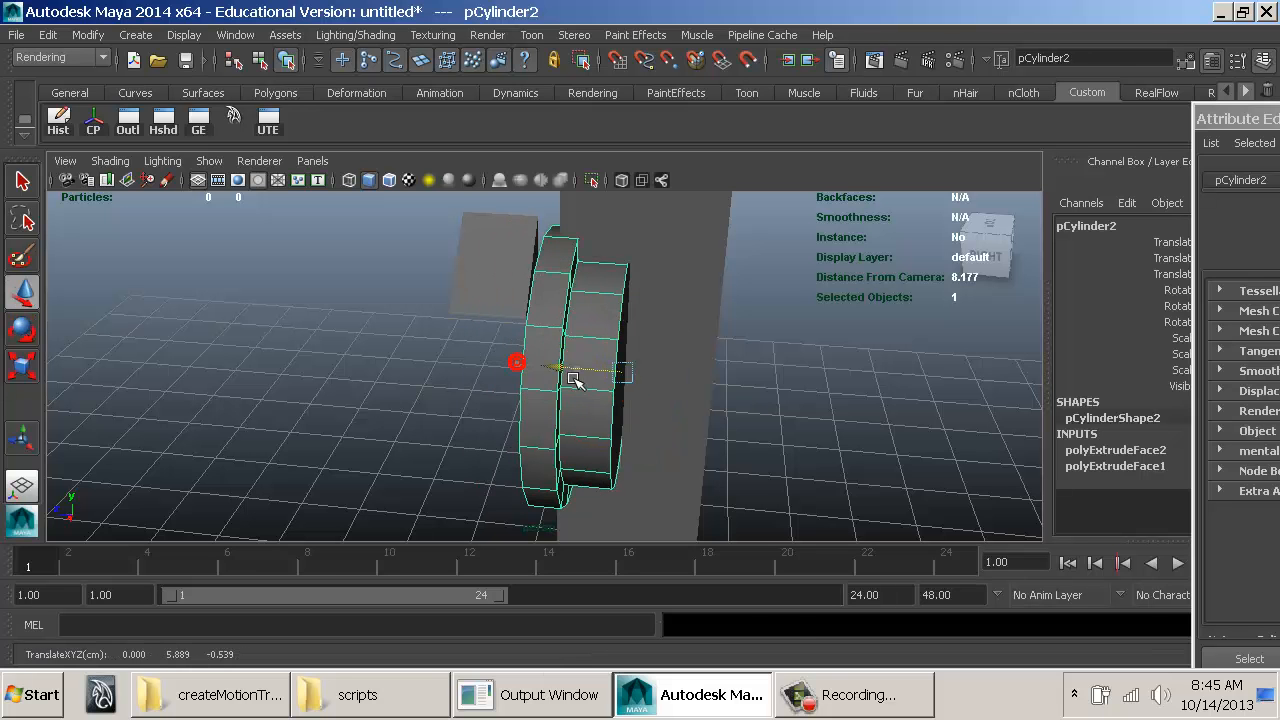
pyautogui.hotkey('ctrl', 'z')
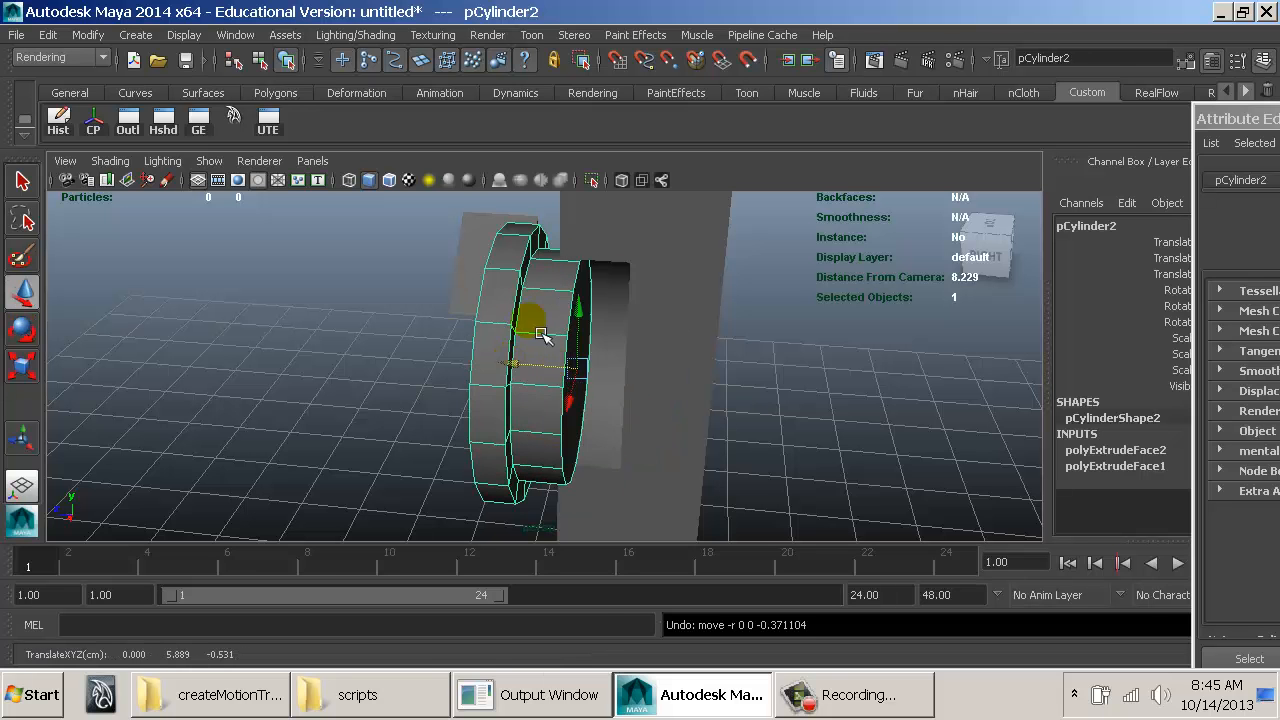
pyautogui.rightClick(515, 296)
pyautogui.moveTo(524, 237); pyautogui.dragTo(526, 242, button='right')
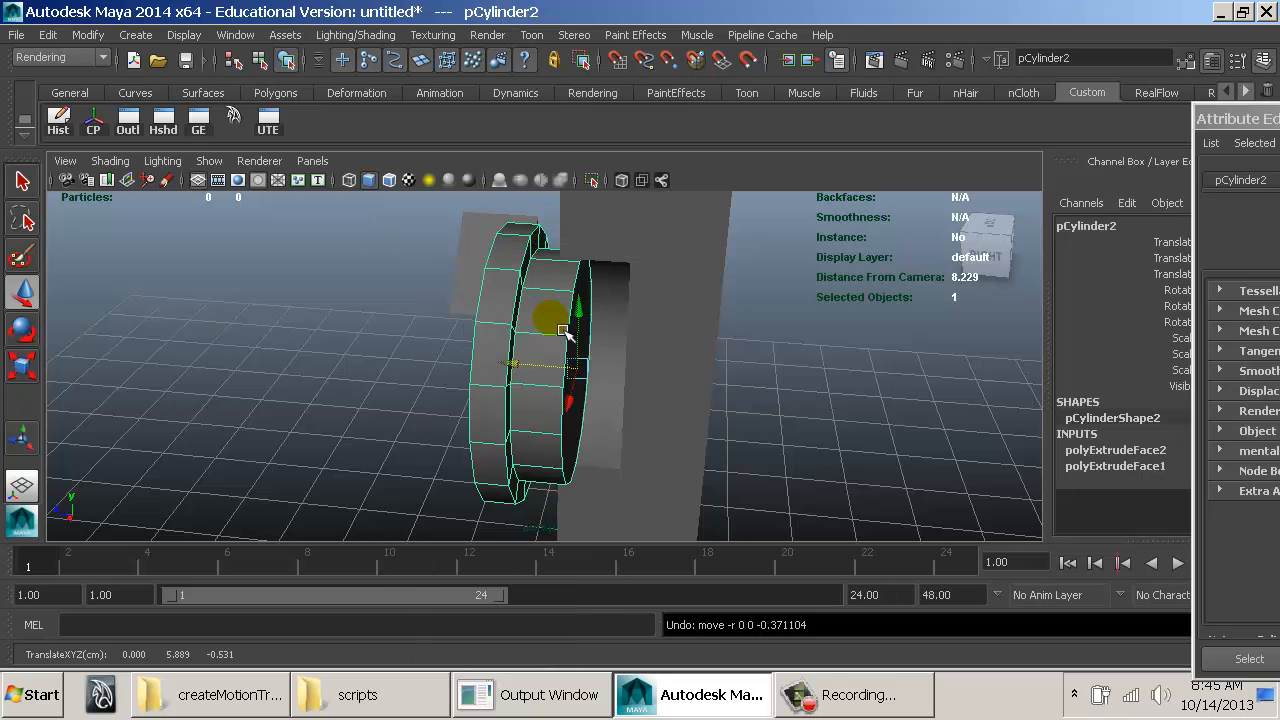
pyautogui.moveTo(543, 366)
pyautogui.keyDown('alt'); pyautogui.mouseDown()
pyautogui.moveTo(586, 397)
pyautogui.moveTo(563, 374)
pyautogui.mouseUp(); pyautogui.keyUp('alt')
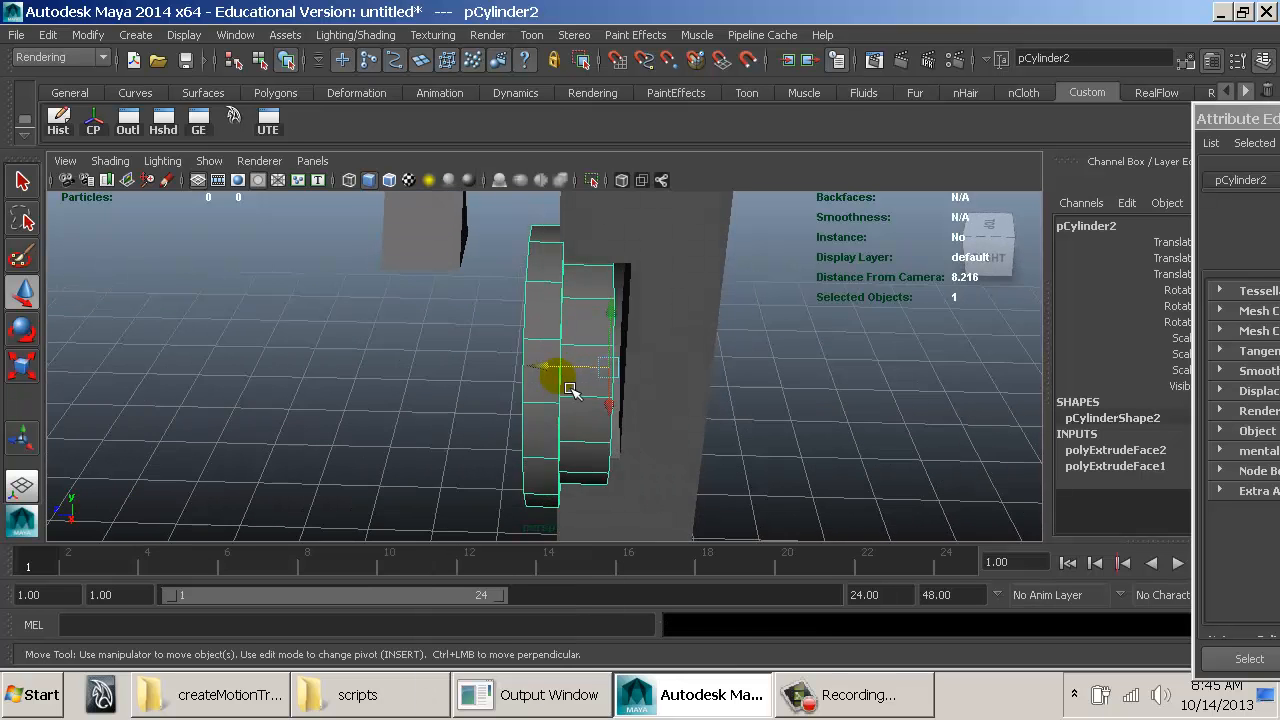
pyautogui.hotkey('ctrl', 'z')
# Step: Move the flange's vertices forward to Z about 0.367 in wireframe display, and test the cylinder's fit in the recess, undoing the test move
pyautogui.moveTo(540, 313); pyautogui.dragTo(467, 240, button='right')
pyautogui.press('4')
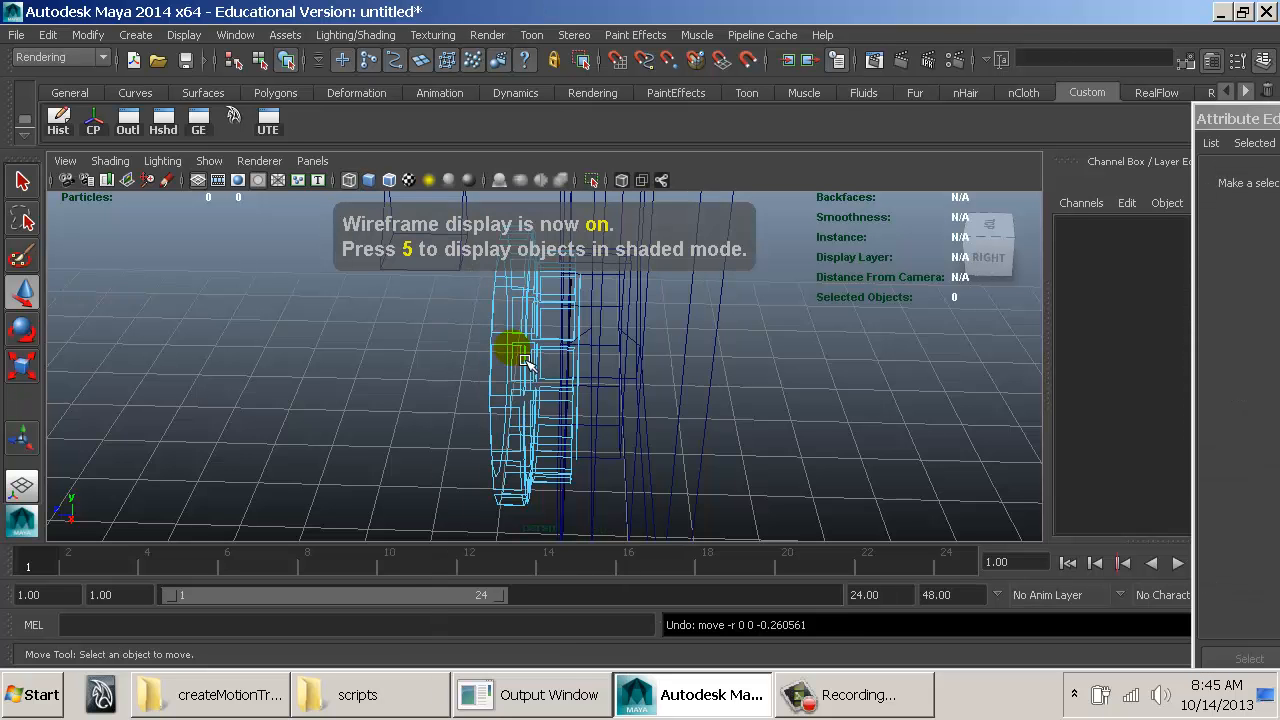
pyautogui.keyDown('alt'); pyautogui.moveTo(521, 352); pyautogui.dragTo(531, 325); pyautogui.keyUp('alt')
pyautogui.moveTo(536, 332); pyautogui.dragTo(432, 245, button='right')
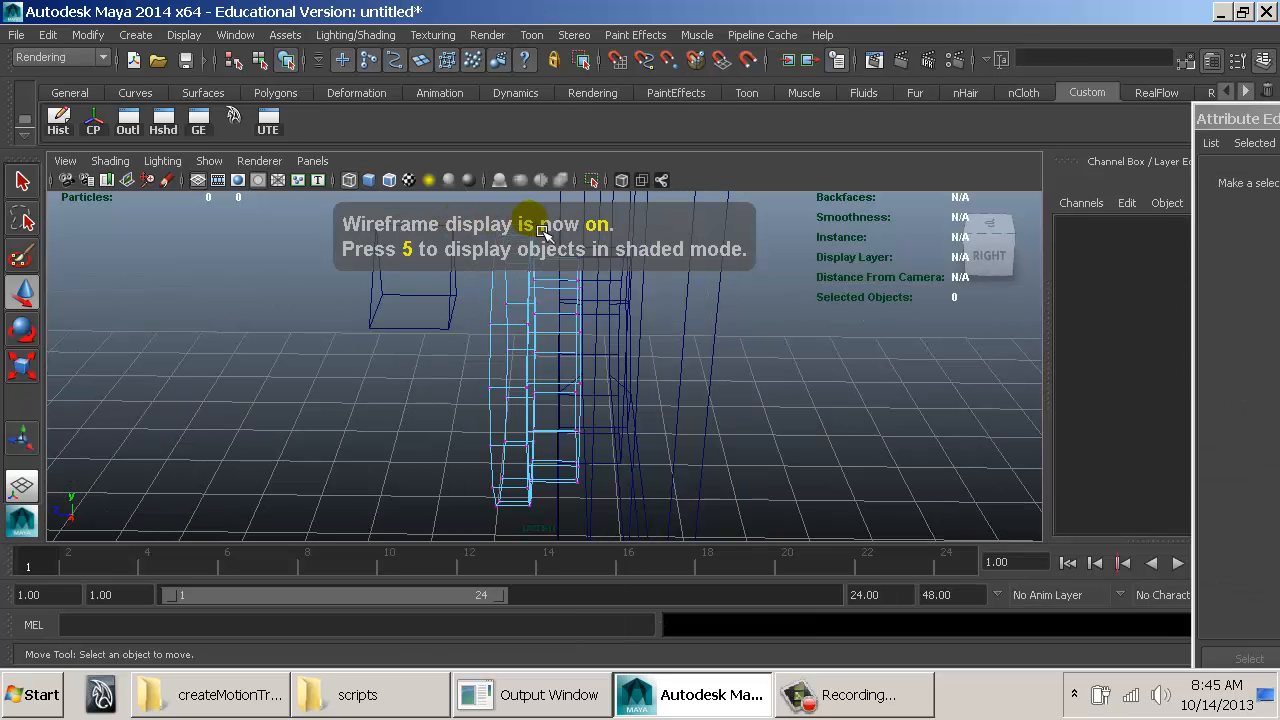
pyautogui.moveTo(543, 217); pyautogui.dragTo(443, 547)
pyautogui.moveTo(472, 368); pyautogui.dragTo(478, 376)
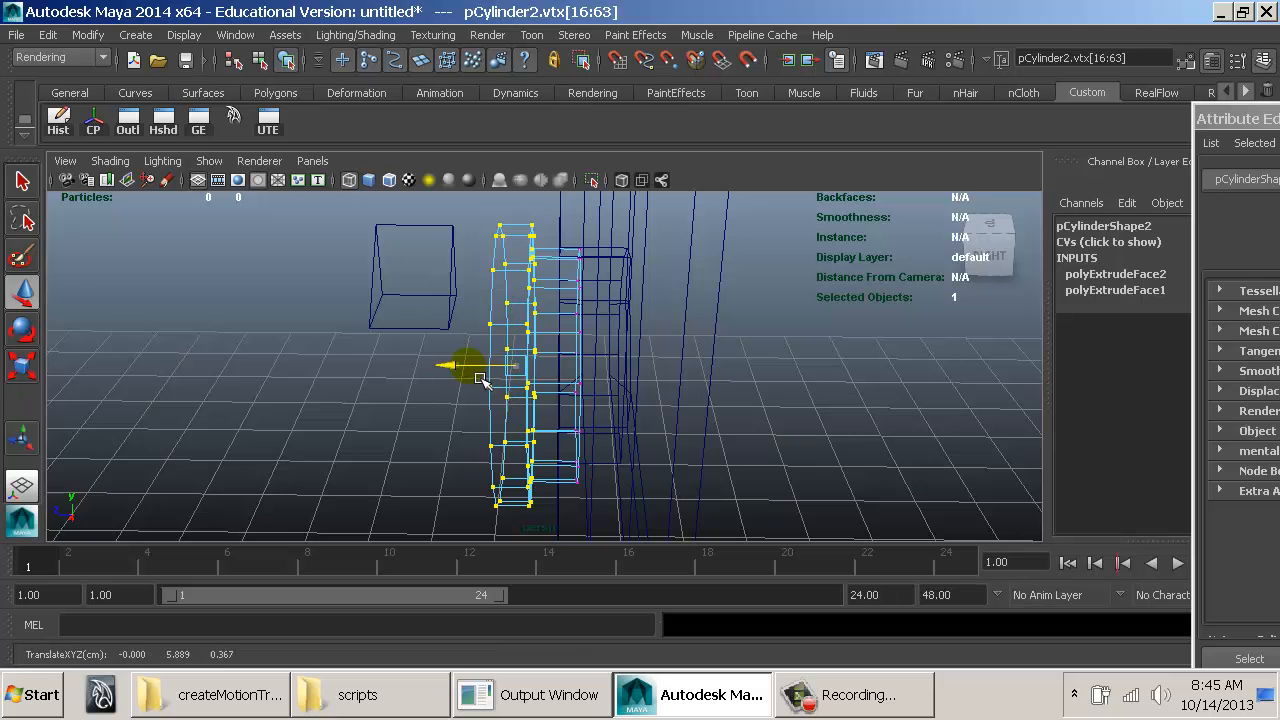
pyautogui.press('5')
pyautogui.moveTo(487, 283); pyautogui.dragTo(536, 264, button='right')
pyautogui.click(522, 287)
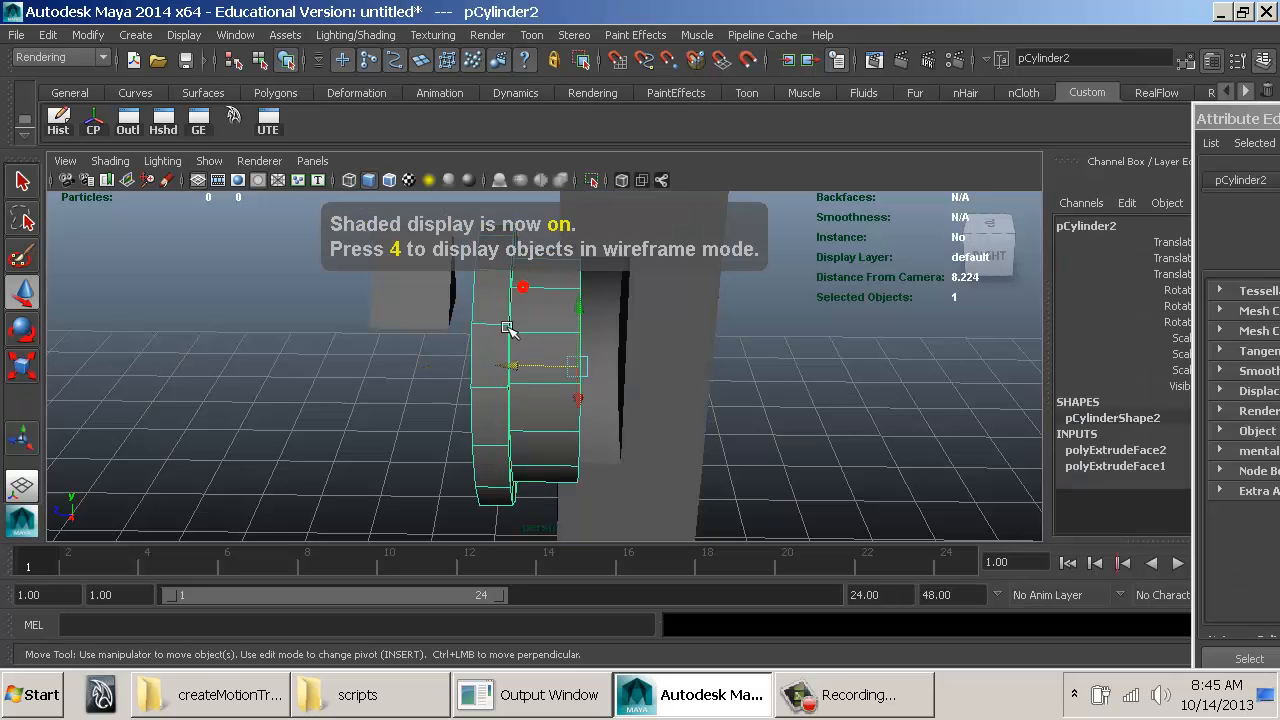
pyautogui.moveTo(528, 376)
pyautogui.mouseDown()
pyautogui.moveTo(570, 386)
pyautogui.moveTo(409, 366)
pyautogui.moveTo(574, 363)
pyautogui.moveTo(641, 381)
pyautogui.moveTo(663, 425)
pyautogui.moveTo(626, 424)
pyautogui.mouseUp()
pyautogui.hotkey('ctrl', 'z')
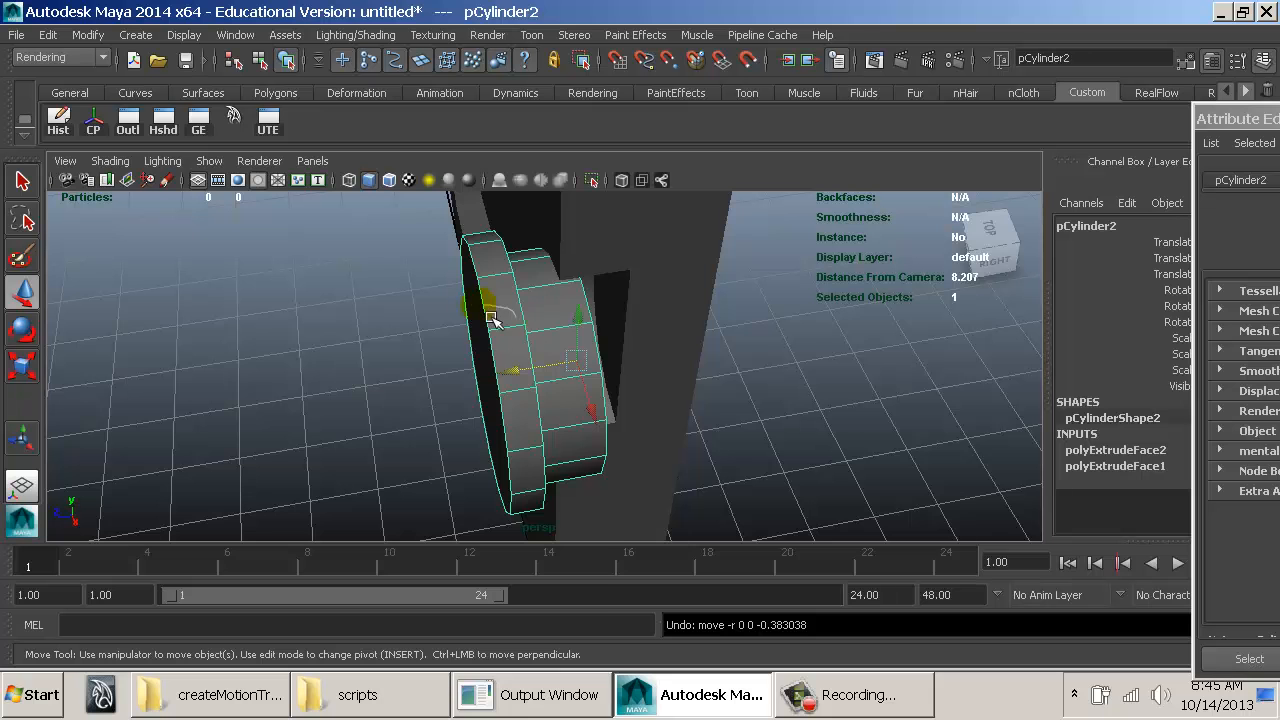
# Step: Move the flange's vertices further forward to Z about 0.605, and repeat the cylinder's test fit in shaded display, undoing the test move
pyautogui.moveTo(491, 318); pyautogui.dragTo(425, 218, button='right')
pyautogui.press('4')
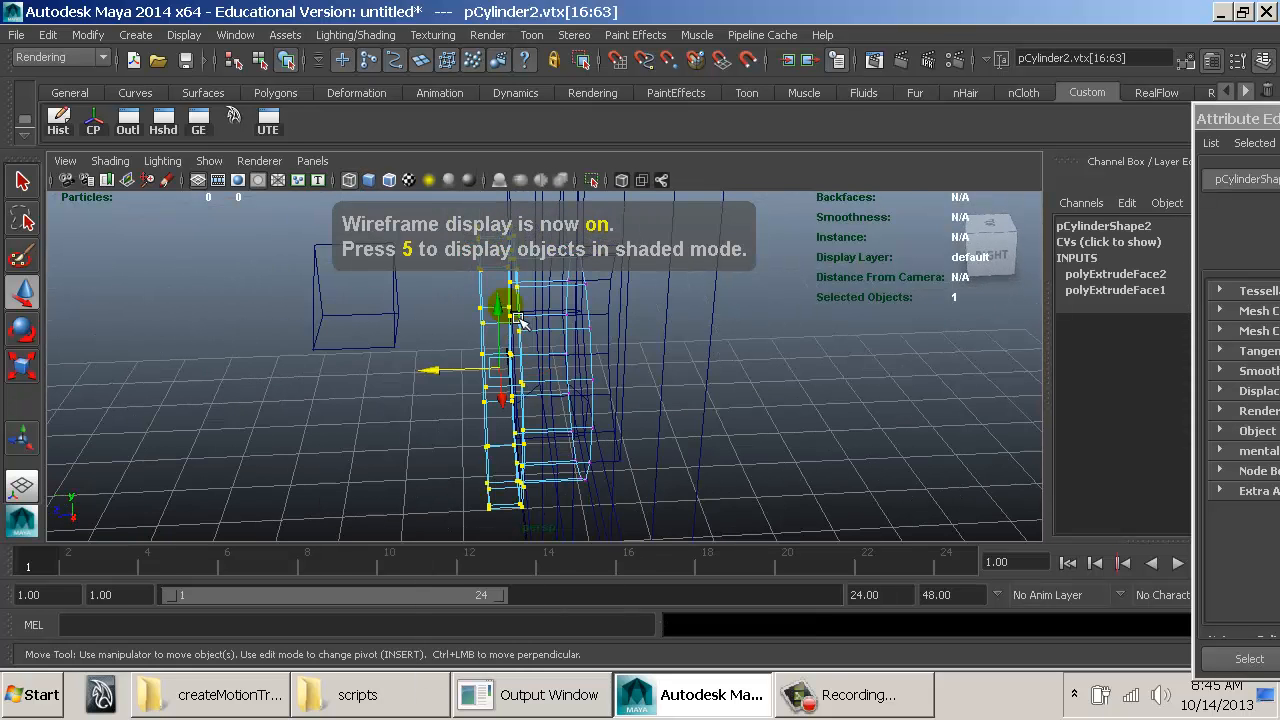
pyautogui.keyDown('alt'); pyautogui.moveTo(520, 320); pyautogui.dragTo(545, 440); pyautogui.keyUp('alt')
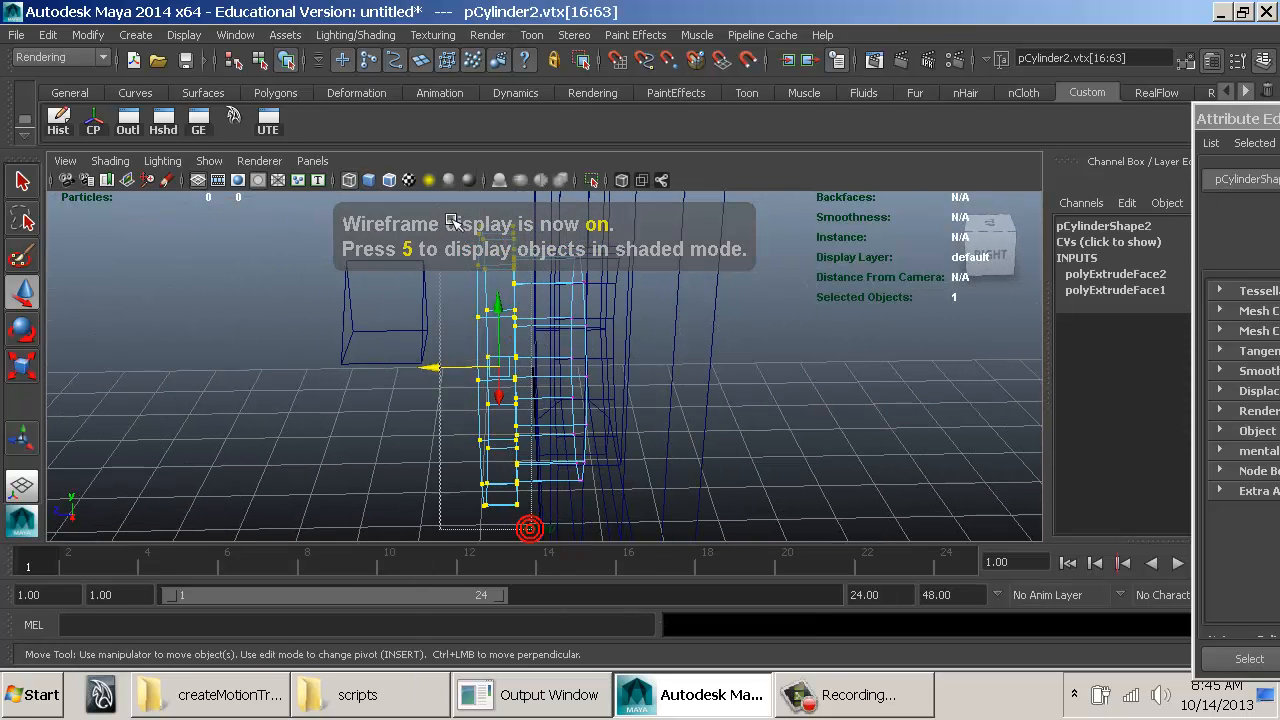
pyautogui.moveTo(432, 368); pyautogui.dragTo(436, 381)
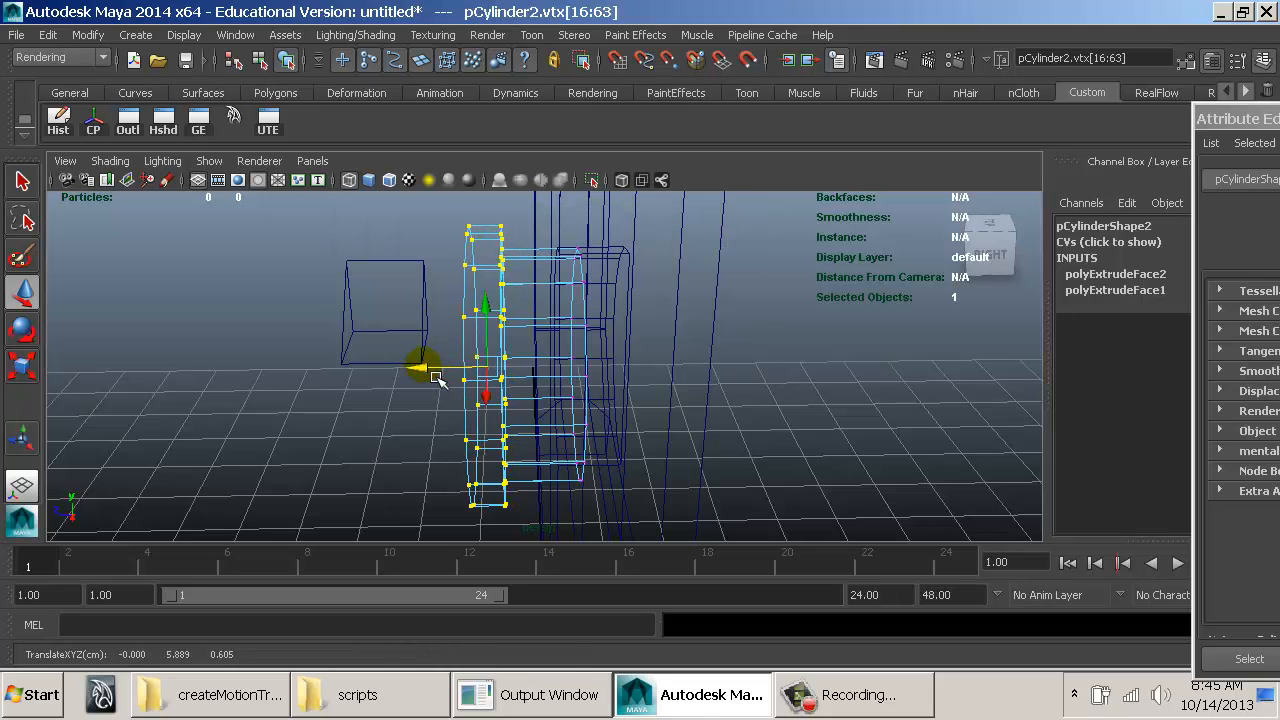
pyautogui.press('5')
pyautogui.moveTo(478, 283); pyautogui.dragTo(498, 276, button='right')
pyautogui.click(492, 280)
pyautogui.moveTo(509, 371)
pyautogui.mouseDown()
pyautogui.moveTo(570, 383)
pyautogui.moveTo(520, 383)
pyautogui.moveTo(566, 400)
pyautogui.moveTo(793, 364)
pyautogui.moveTo(957, 357)
pyautogui.moveTo(983, 380)
pyautogui.moveTo(877, 371)
pyautogui.mouseUp()
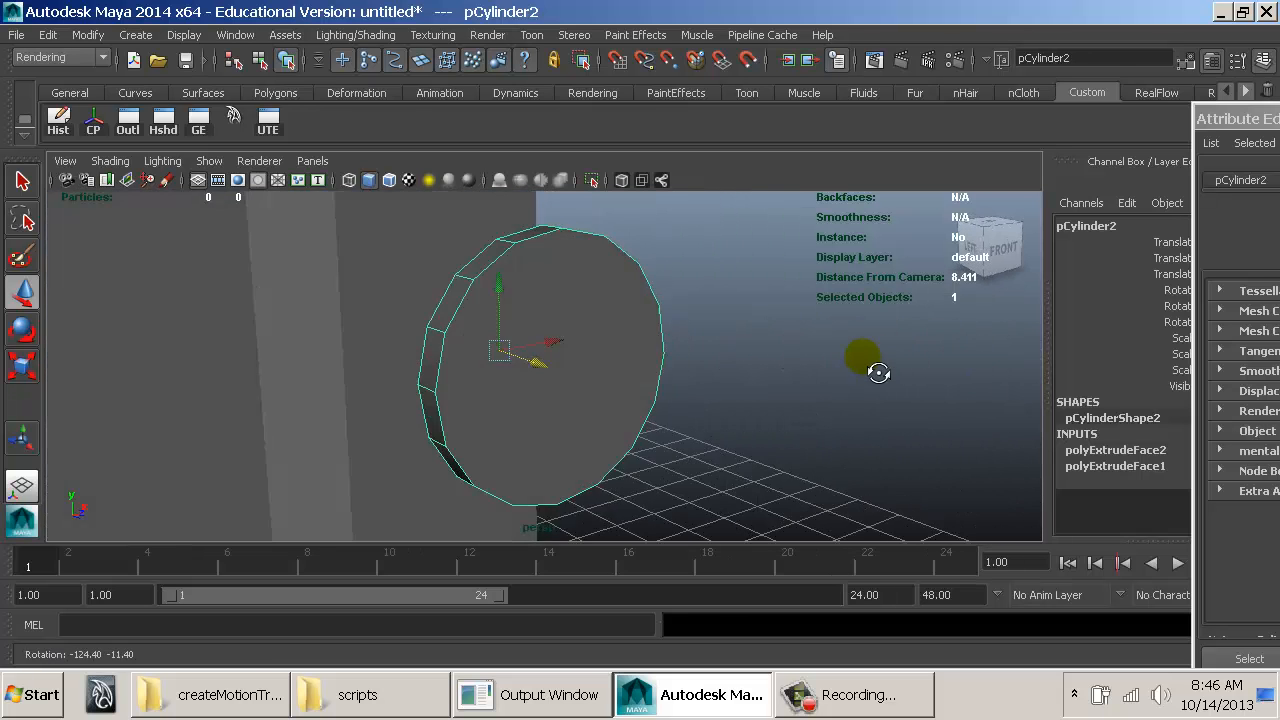
pyautogui.keyDown('alt'); pyautogui.moveTo(877, 371); pyautogui.dragTo(707, 369, button='right'); pyautogui.keyUp('alt')
pyautogui.hotkey('ctrl', 'z')
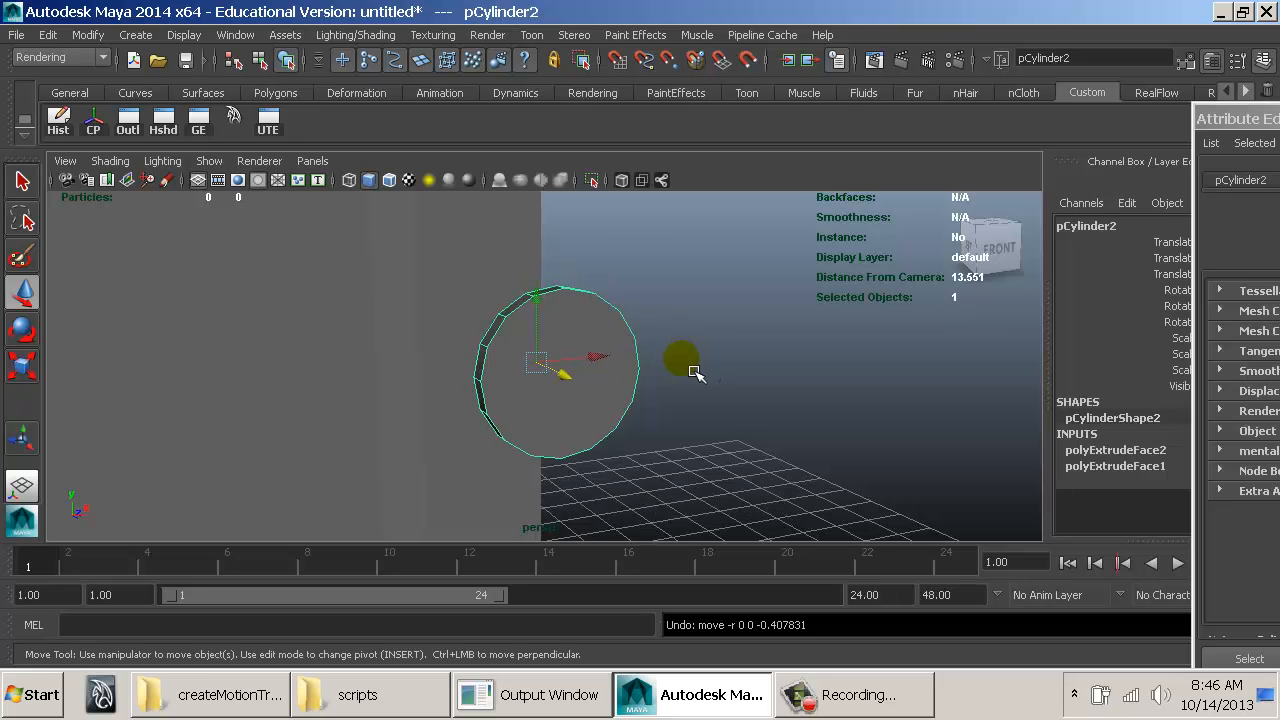
# Step: Create a polygon cube below the flanged cylinder at the door's base and leave only the cube selected
pyautogui.moveTo(597, 405)
pyautogui.keyDown('alt'); pyautogui.mouseDown()
pyautogui.moveTo(729, 451)
pyautogui.moveTo(573, 411)
pyautogui.moveTo(595, 411)
pyautogui.mouseUp(); pyautogui.keyUp('alt')
pyautogui.keyDown('alt'); pyautogui.moveTo(597, 411); pyautogui.dragTo(745, 425, button='right'); pyautogui.keyUp('alt')
pyautogui.keyDown('alt'); pyautogui.moveTo(660, 409); pyautogui.dragTo(645, 405); pyautogui.keyUp('alt')
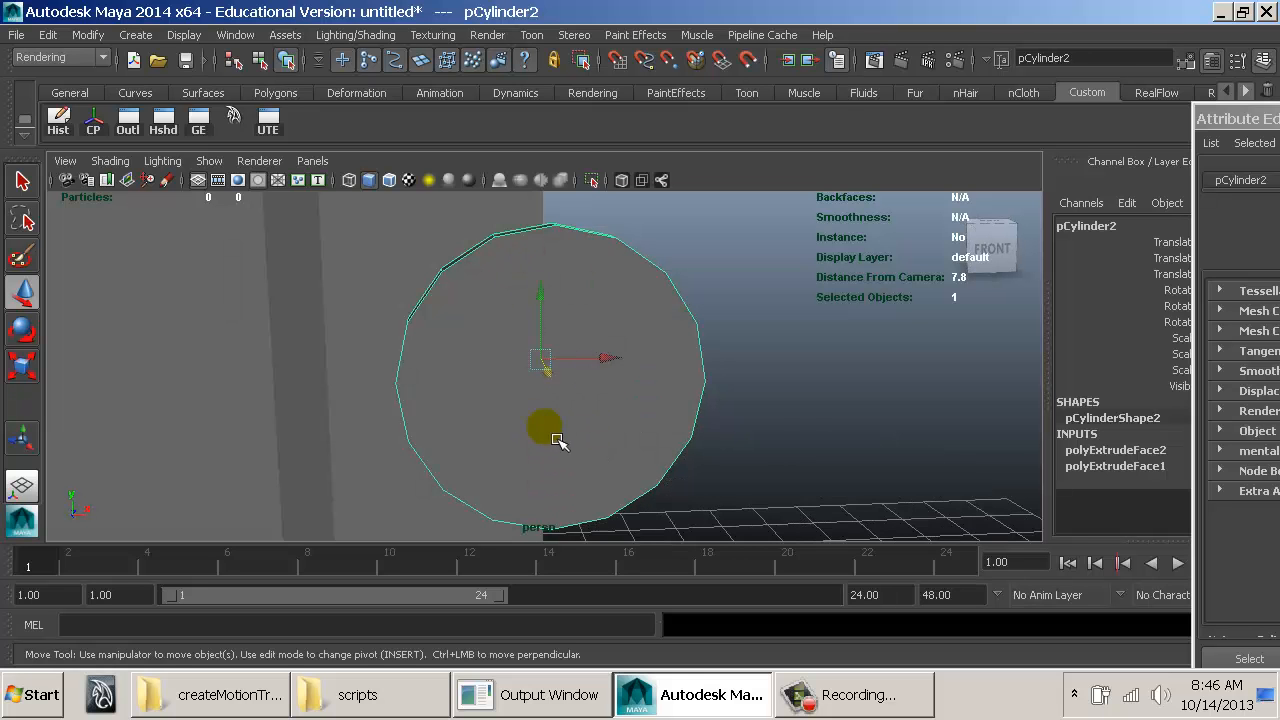
pyautogui.click(136, 35)
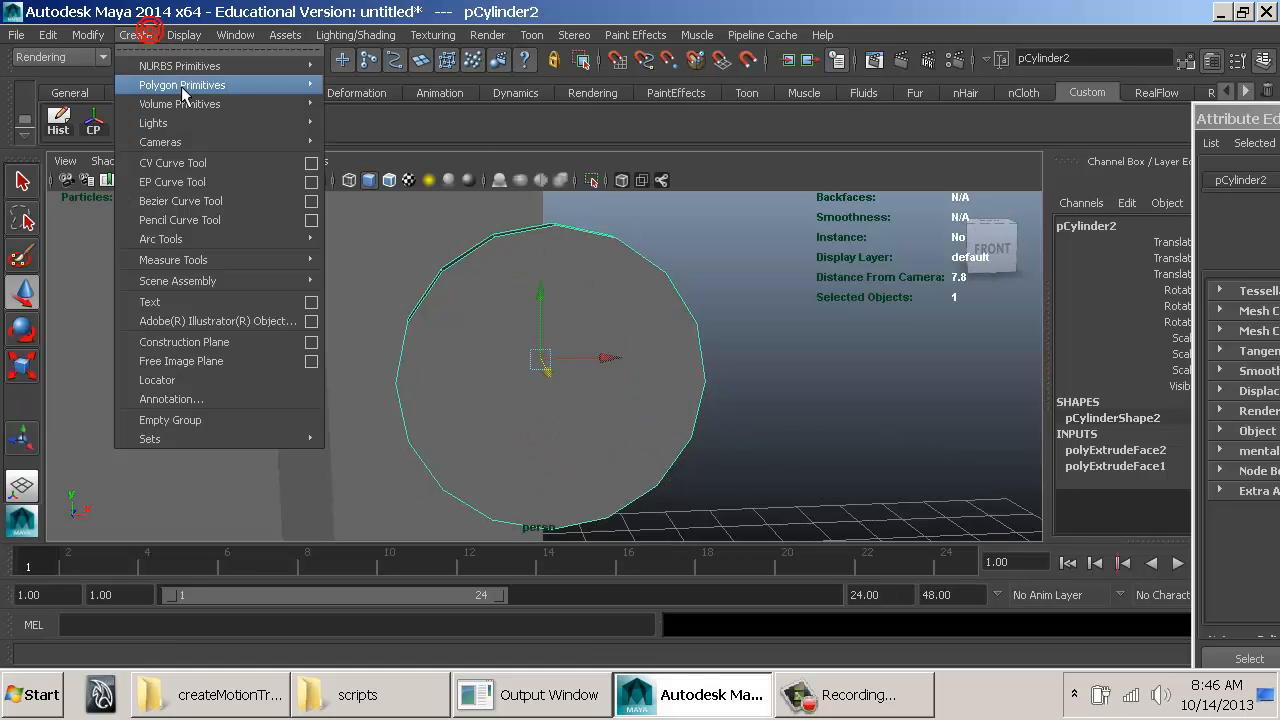
pyautogui.moveTo(238, 90)
pyautogui.click(375, 119)
pyautogui.keyDown('alt'); pyautogui.moveTo(546, 287); pyautogui.dragTo(645, 322); pyautogui.keyUp('alt')
pyautogui.keyDown('alt'); pyautogui.moveTo(640, 322); pyautogui.dragTo(412, 283, button='right'); pyautogui.keyUp('alt')
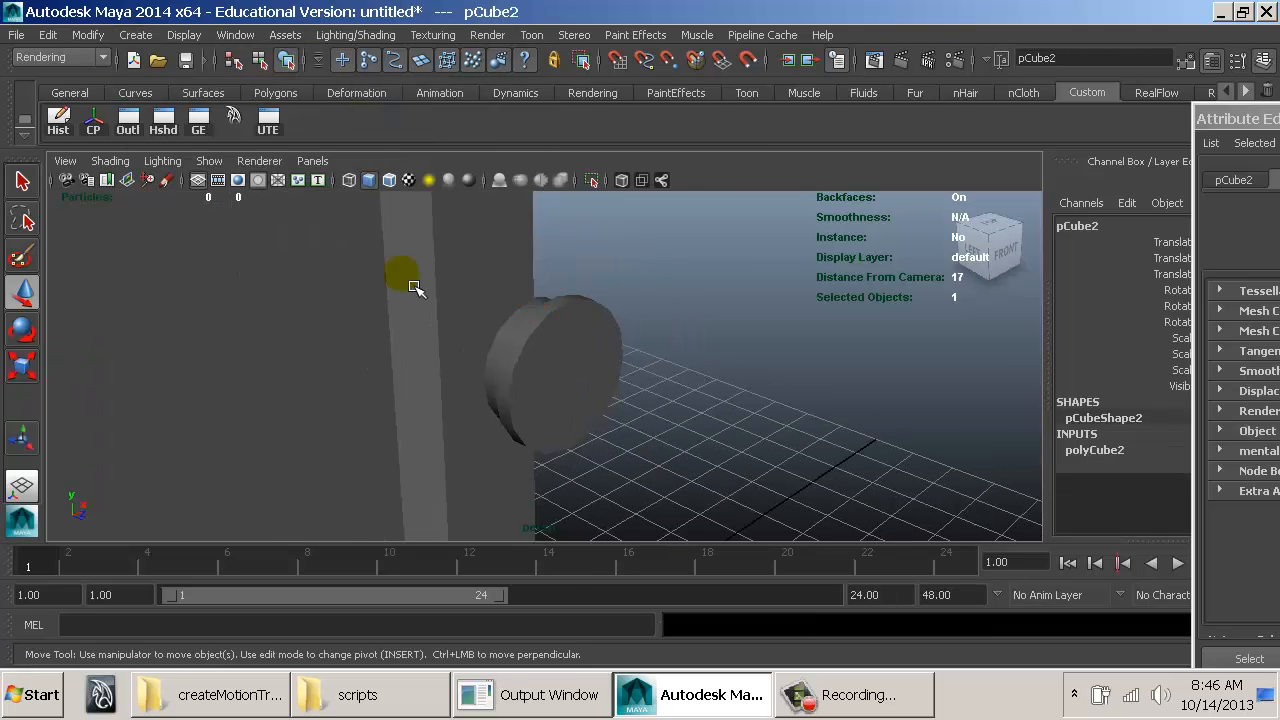
pyautogui.keyDown('alt'); pyautogui.moveTo(608, 350); pyautogui.dragTo(348, 318, button='right'); pyautogui.keyUp('alt')
pyautogui.keyDown('alt'); pyautogui.moveTo(515, 349); pyautogui.dragTo(525, 436); pyautogui.keyUp('alt')
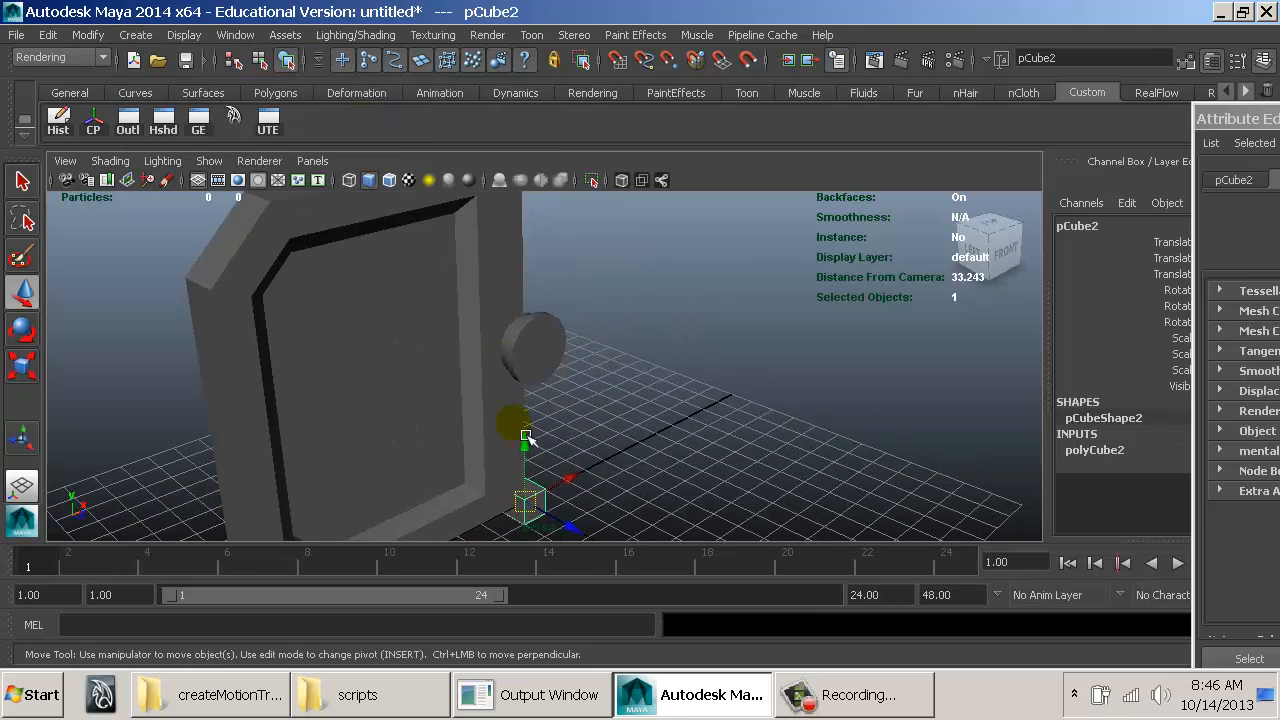
pyautogui.keyDown('shift'); pyautogui.click(562, 345); pyautogui.keyUp('shift')
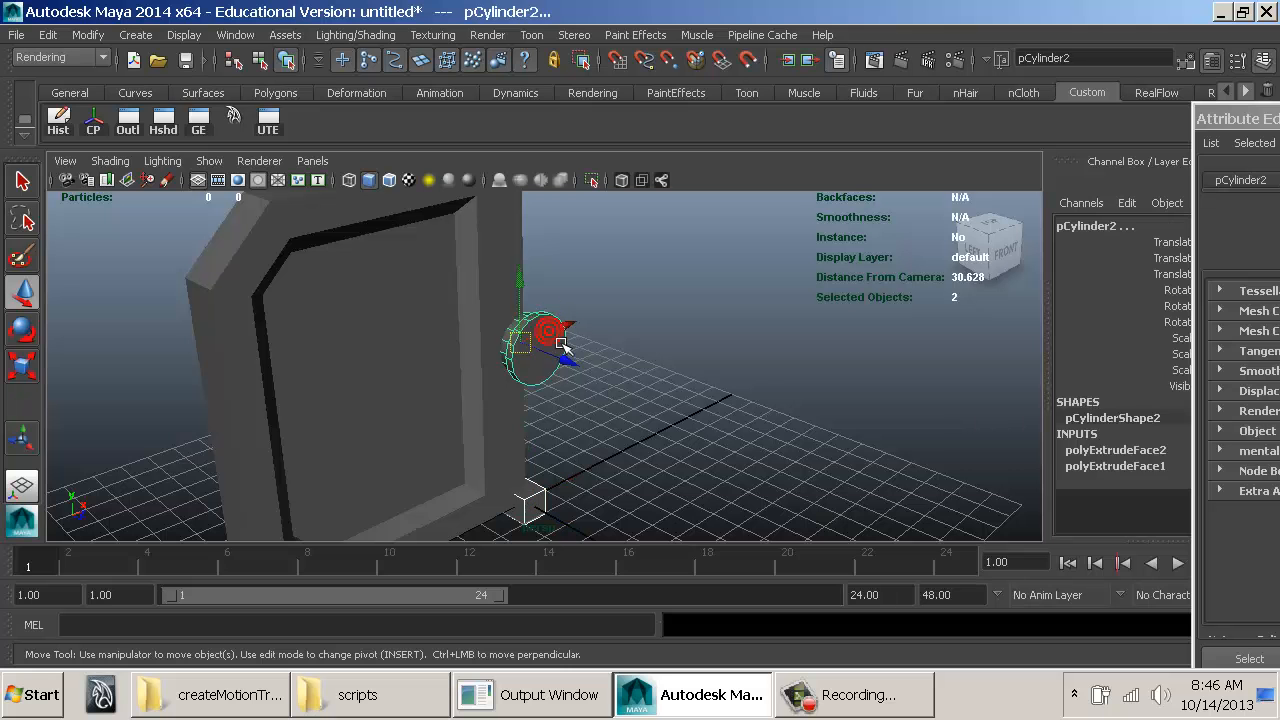
pyautogui.click(548, 504)
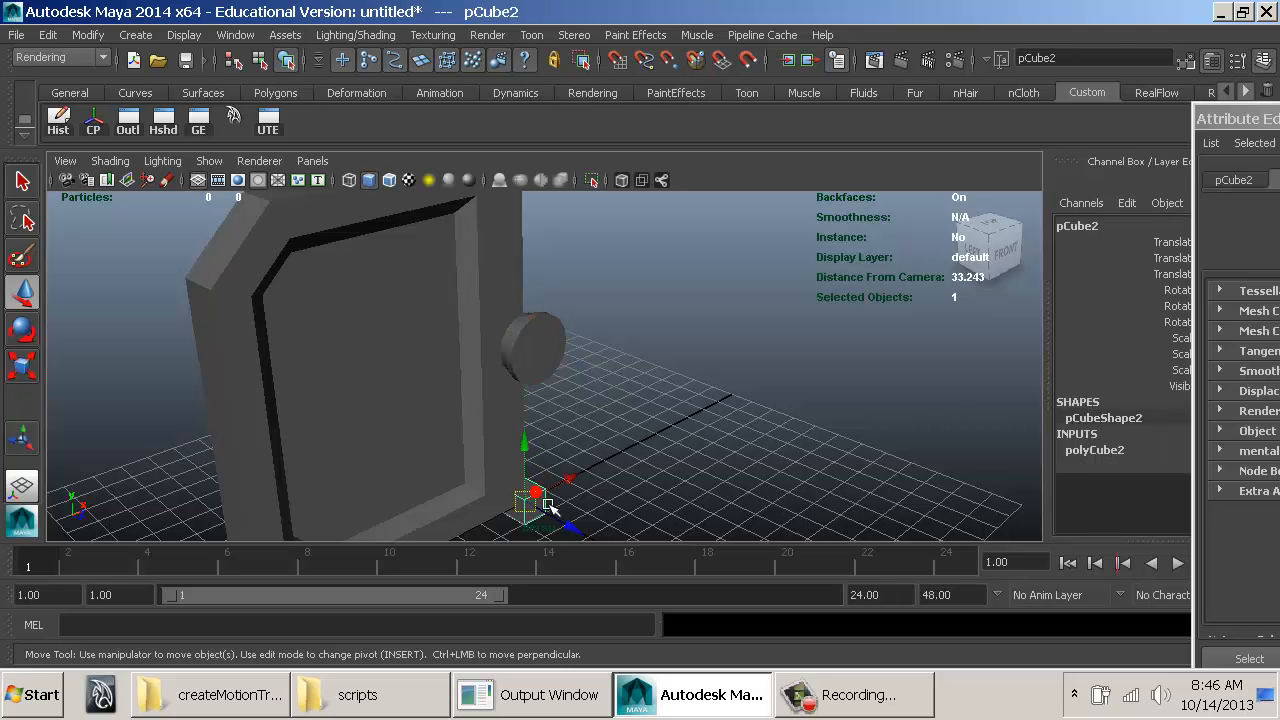
# Step: Align the cube to the flanged cylinder in Mid mode on World X, Y and Z, using the last selected object as target
pyautogui.keyDown('shift'); pyautogui.click(549, 365); pyautogui.keyUp('shift')
pyautogui.click(88, 35)
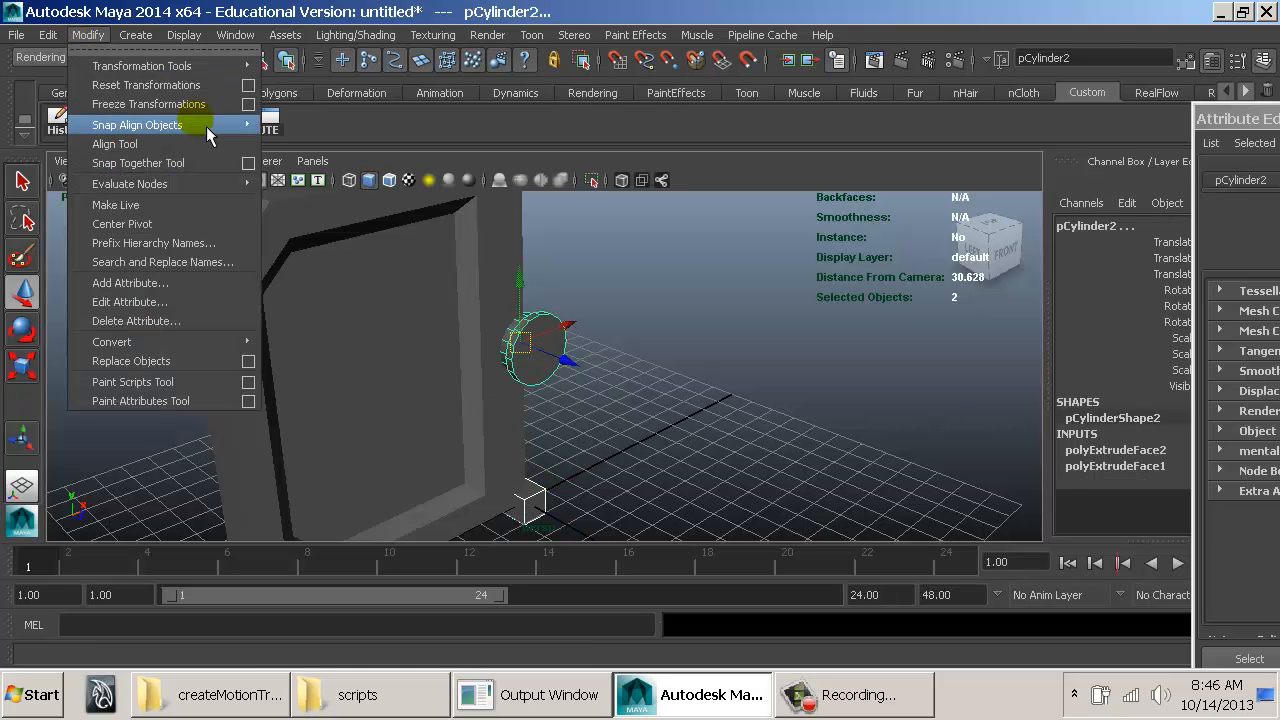
pyautogui.moveTo(211, 130)
pyautogui.click(403, 193)
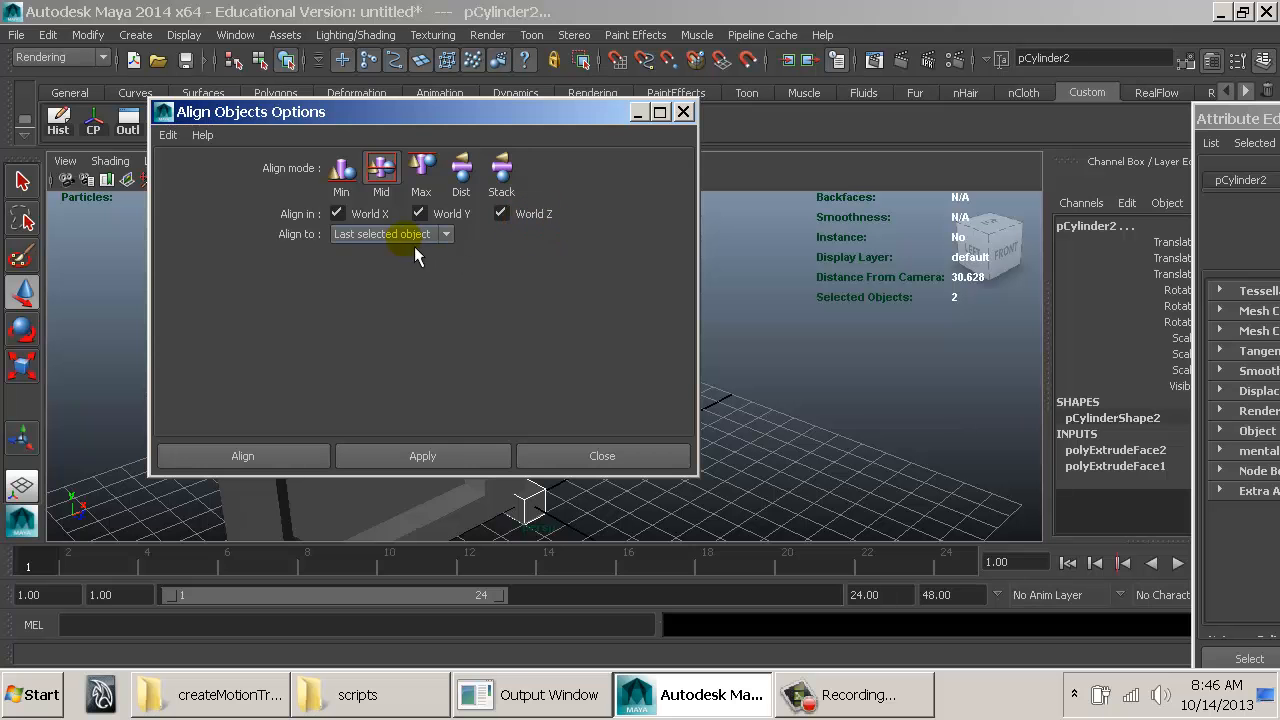
pyautogui.click(414, 244)
pyautogui.click(385, 265)
pyautogui.click(263, 455)
pyautogui.click(620, 386)
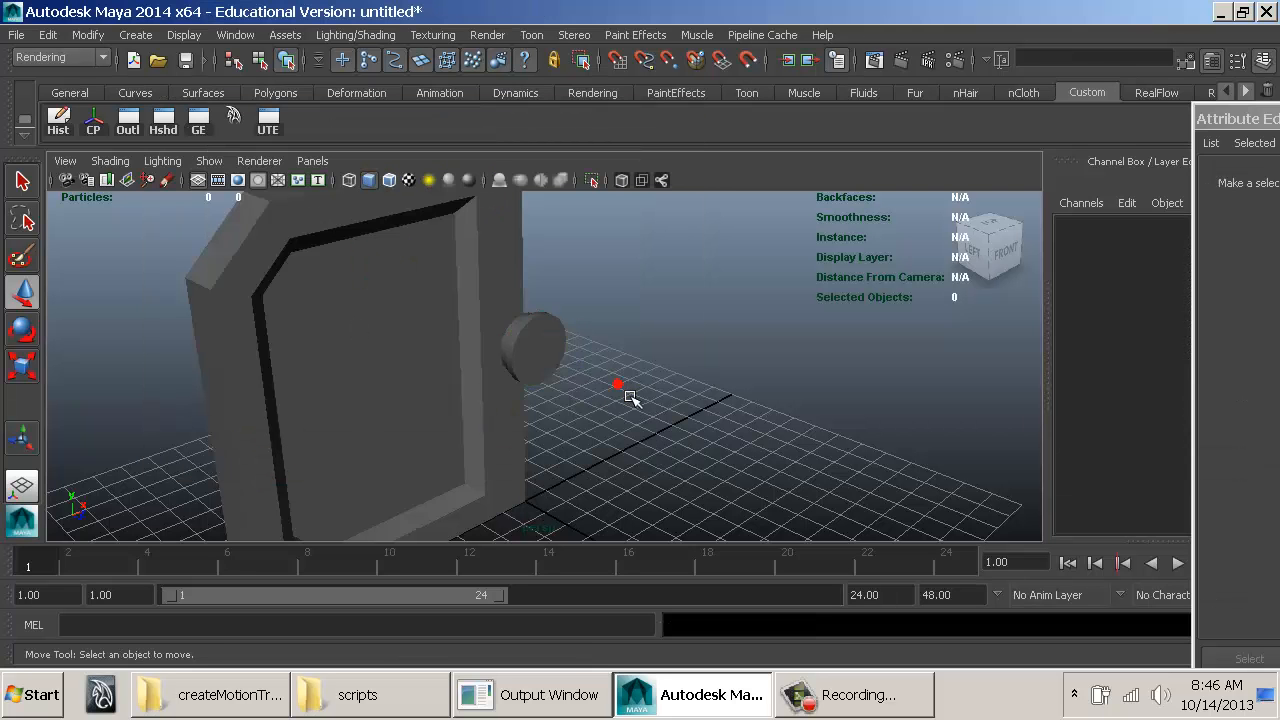
# Step: Scale the cube inside the cylinder into a narrow upright bar, about 0.409 in X and 1.554 in Y
pyautogui.click(560, 357)
pyautogui.click(560, 356)
pyautogui.click(550, 354)
pyautogui.press('f')
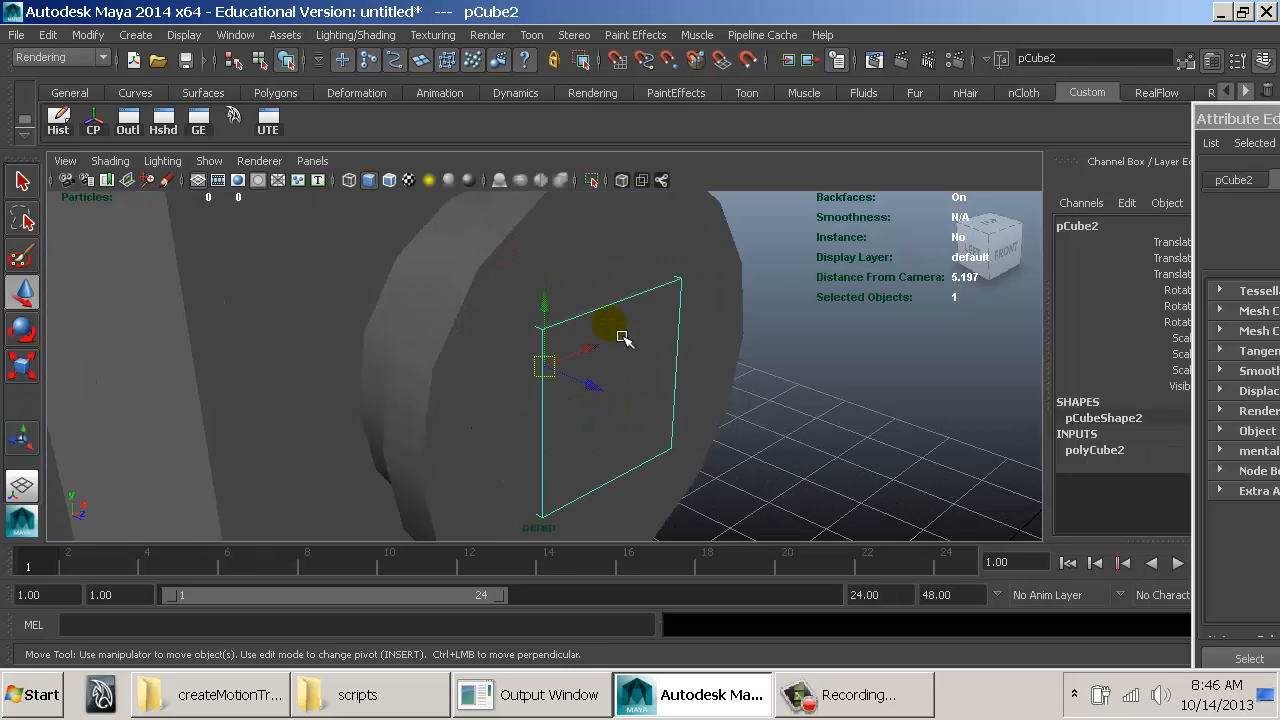
pyautogui.keyDown('alt'); pyautogui.moveTo(622, 338); pyautogui.dragTo(609, 323); pyautogui.keyUp('alt')
pyautogui.press('r')
pyautogui.moveTo(624, 375); pyautogui.dragTo(576, 364)
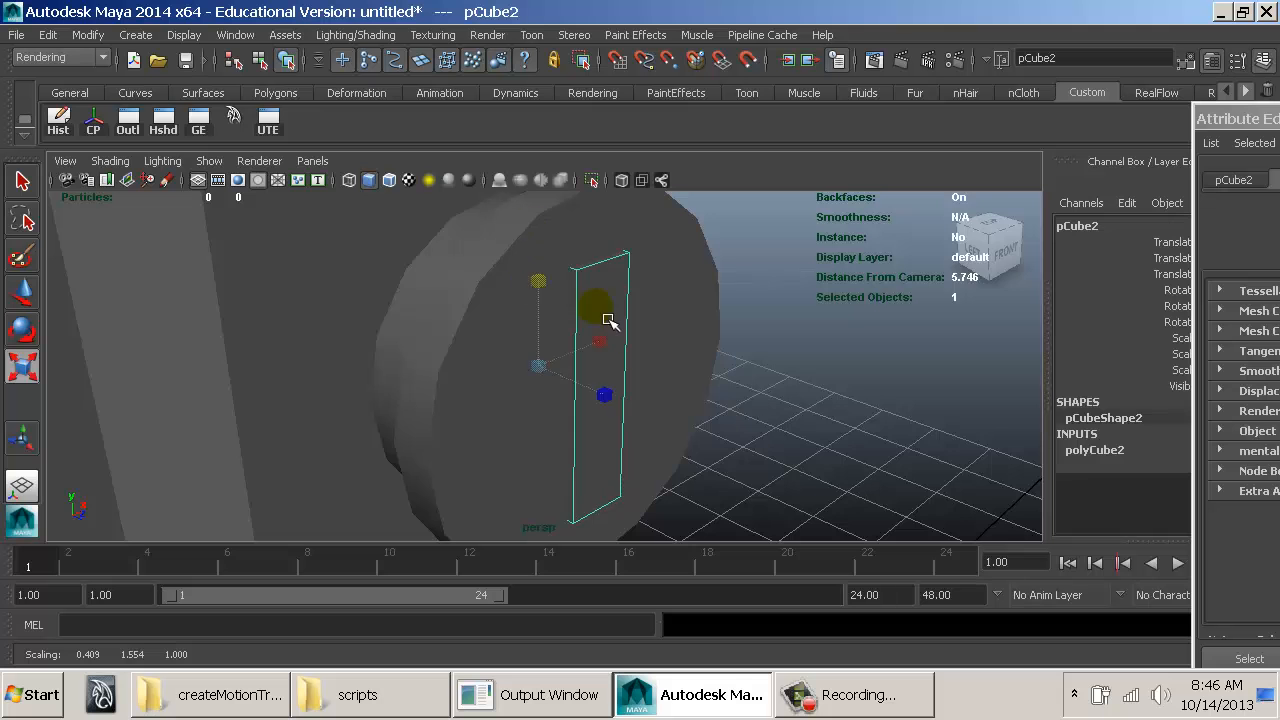
# Step: Rotate the narrow bar within the plane of the cylinder's face until it lies horizontally across it
pyautogui.keyDown('alt'); pyautogui.moveTo(609, 320); pyautogui.dragTo(514, 326); pyautogui.keyUp('alt')
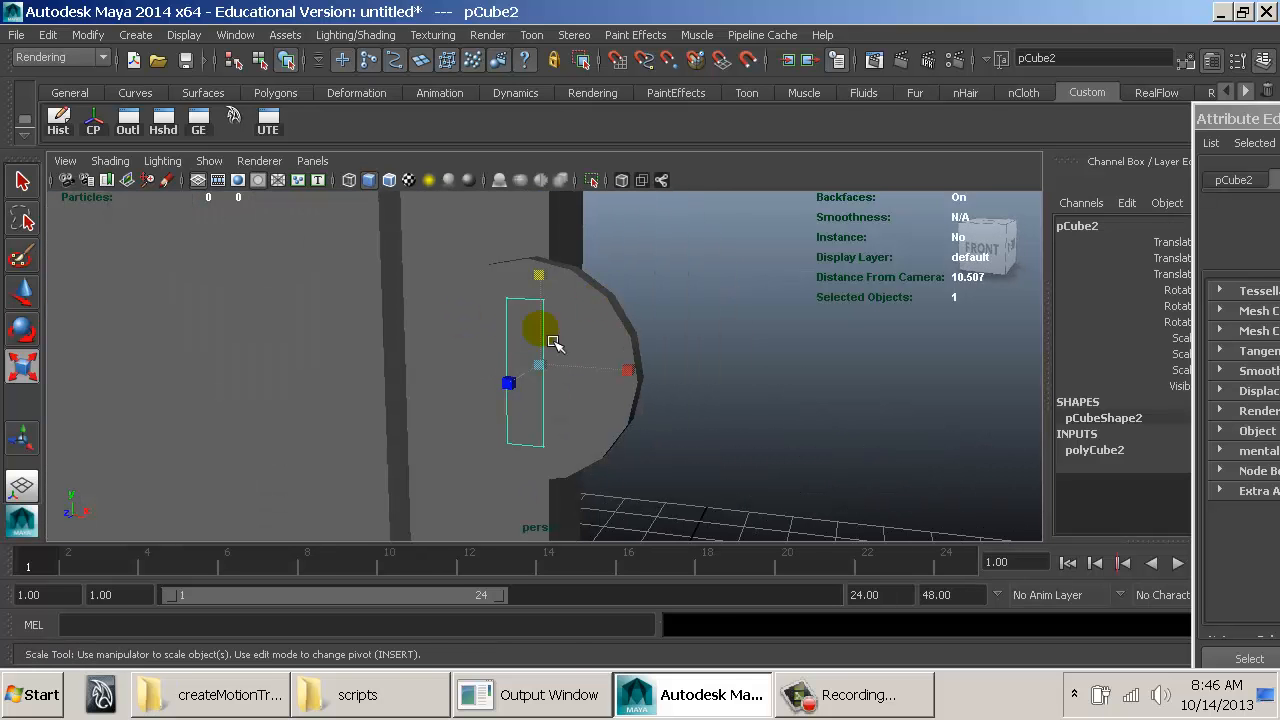
pyautogui.press('w')
pyautogui.keyDown('alt'); pyautogui.moveTo(531, 389); pyautogui.dragTo(517, 391); pyautogui.keyUp('alt')
pyautogui.press('e')
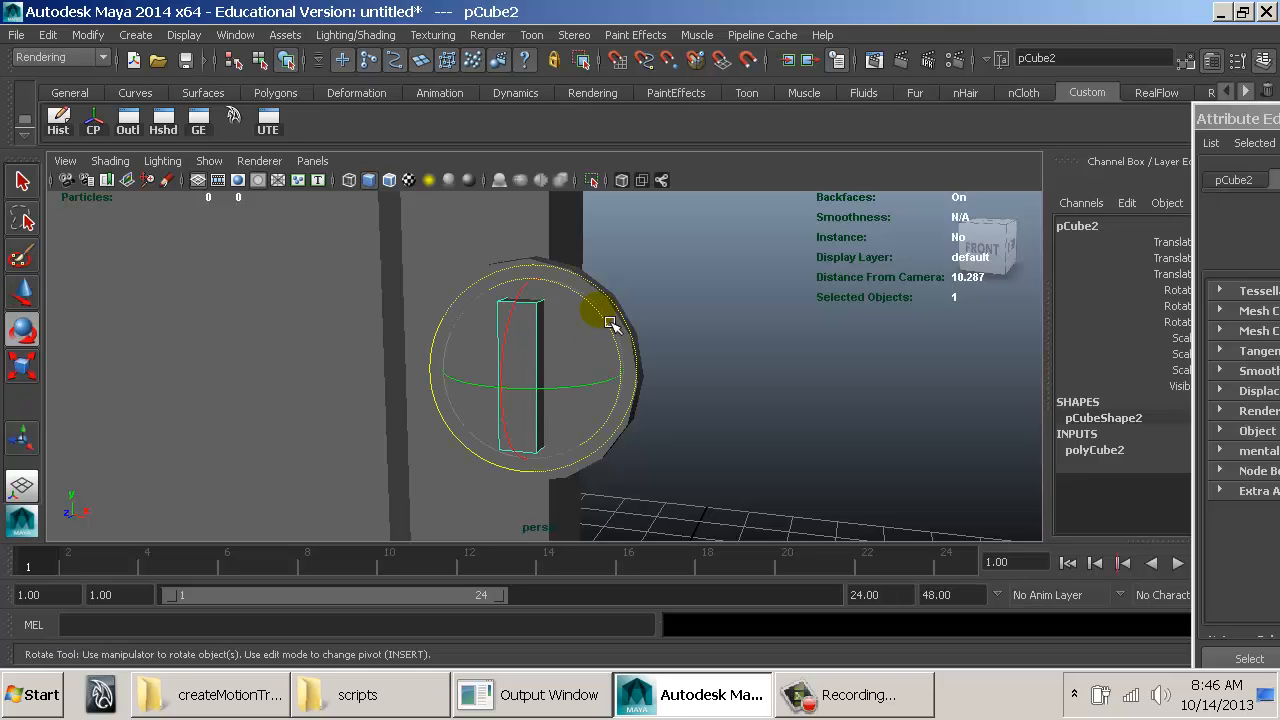
pyautogui.moveTo(610, 322); pyautogui.dragTo(698, 389)
pyautogui.press('w')
pyautogui.keyDown('alt'); pyautogui.moveTo(572, 342); pyautogui.dragTo(638, 372); pyautogui.keyUp('alt')
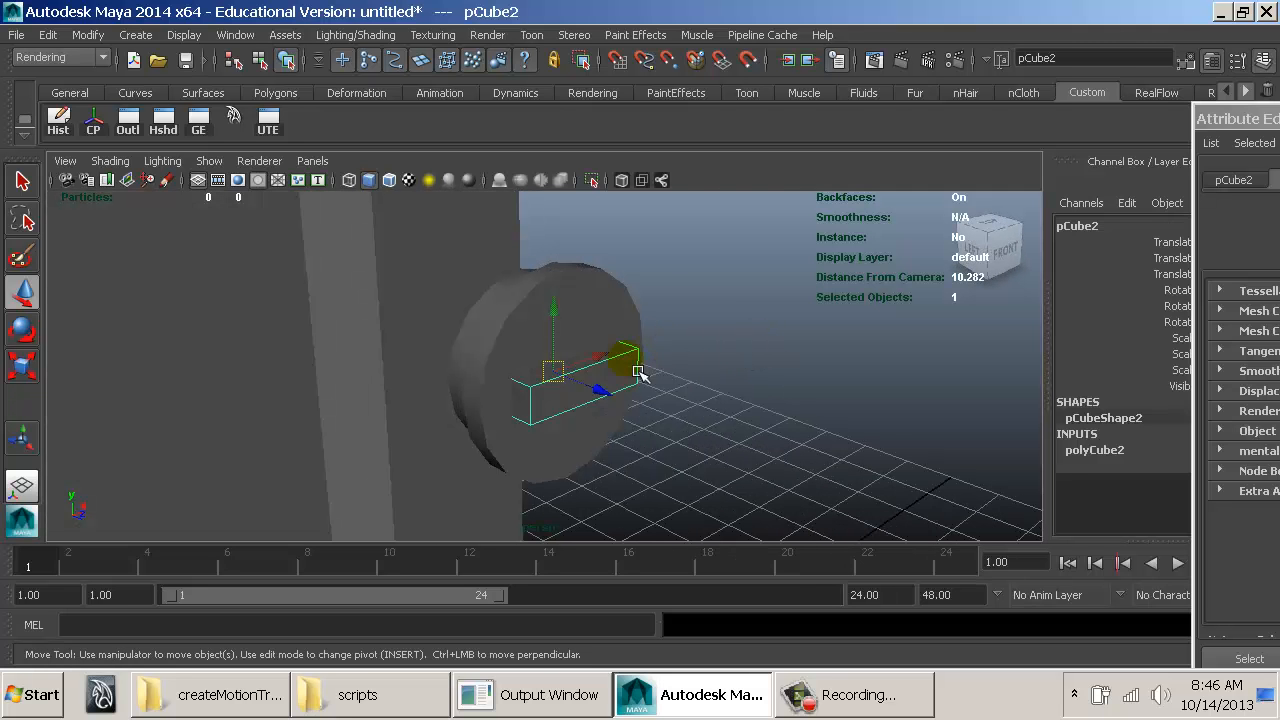
# Step: Subtract the horizontal bar from the flanged cylinder with a Boolean Difference to cut a slot
pyautogui.click(613, 320)
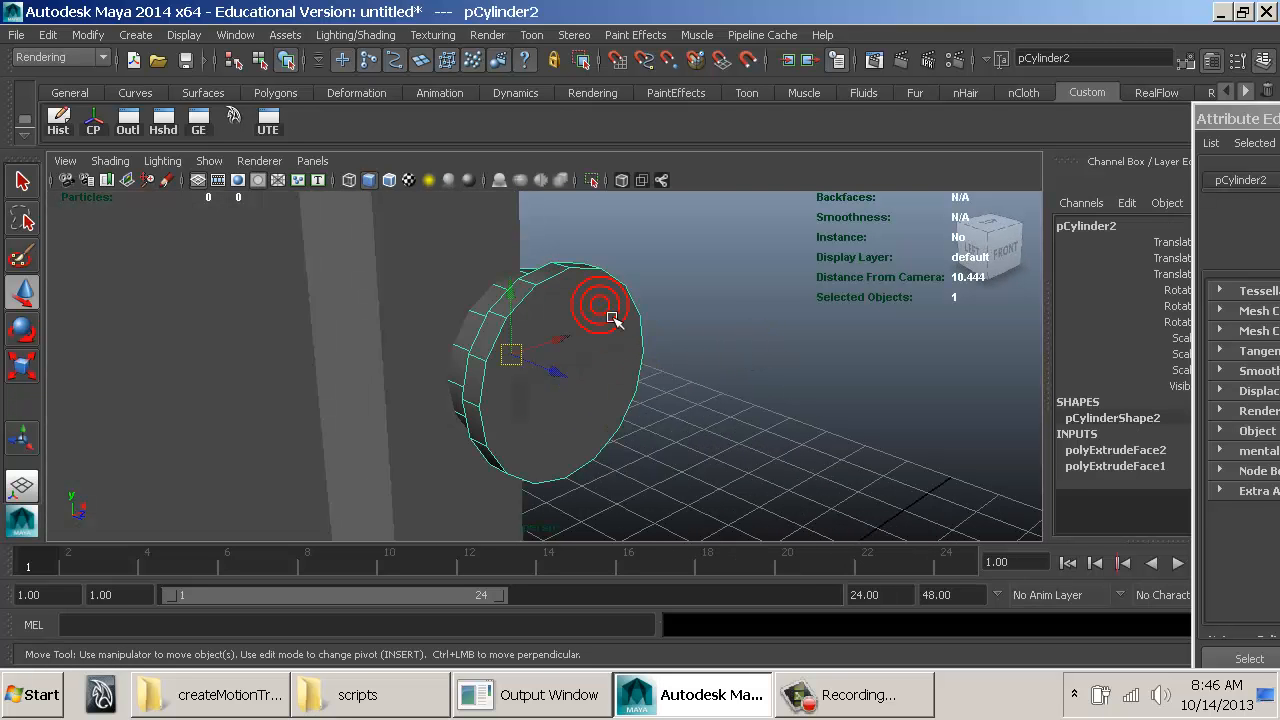
pyautogui.click(603, 365)
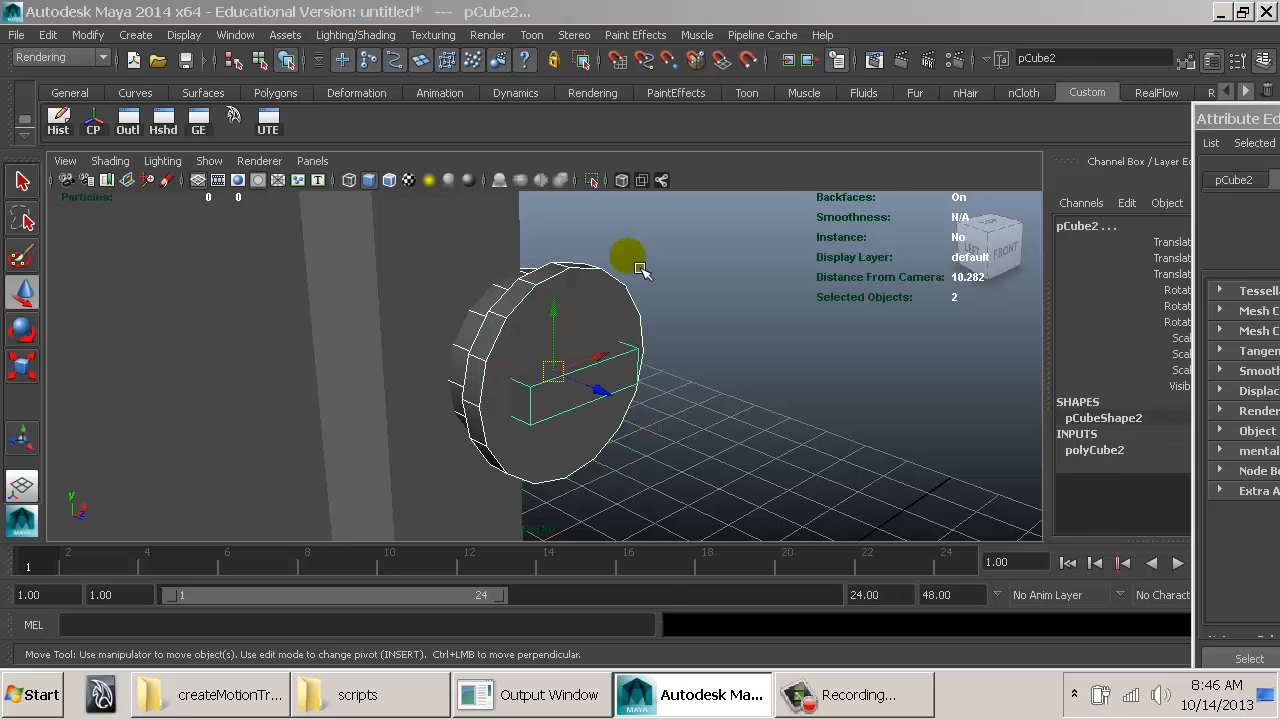
pyautogui.press('space')
pyautogui.click(469, 332)
pyautogui.moveTo(608, 376)
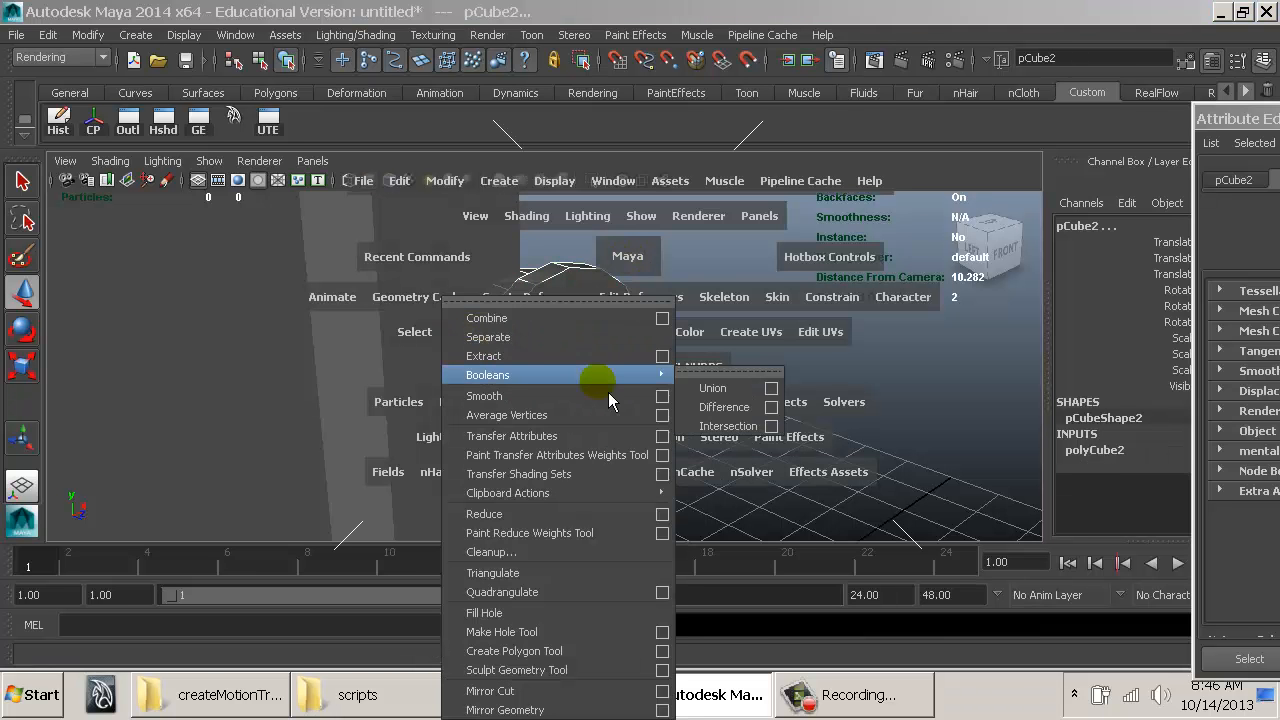
pyautogui.click(736, 407)
pyautogui.keyDown('alt'); pyautogui.moveTo(746, 397); pyautogui.dragTo(620, 373); pyautogui.keyUp('alt')
# Step: Preview the slotted cylinder smoothed, restore the unsmoothed display, and examine the slot and its placement on the door
pyautogui.press('3')
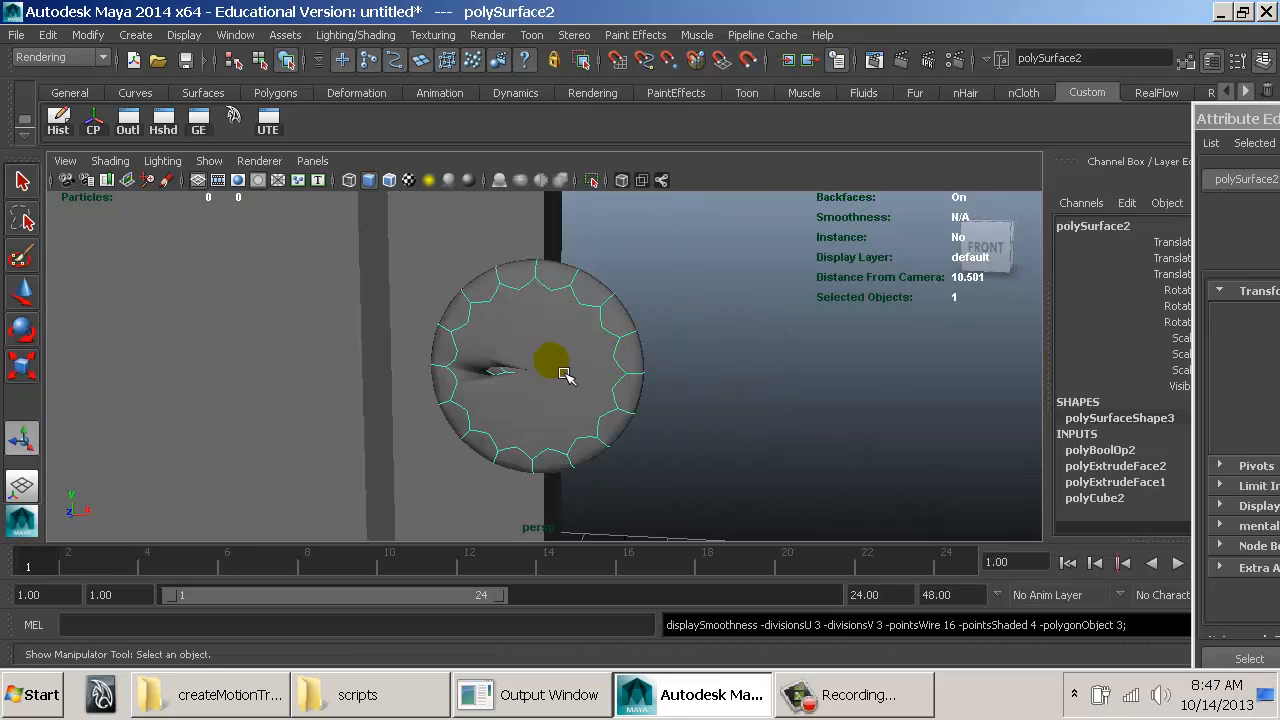
pyautogui.press('1')
pyautogui.click(750, 420)
pyautogui.keyDown('alt'); pyautogui.moveTo(750, 420); pyautogui.dragTo(494, 377); pyautogui.keyUp('alt')
pyautogui.click(586, 371)
pyautogui.keyDown('alt'); pyautogui.moveTo(586, 371); pyautogui.dragTo(654, 354); pyautogui.keyUp('alt')
pyautogui.press('e')
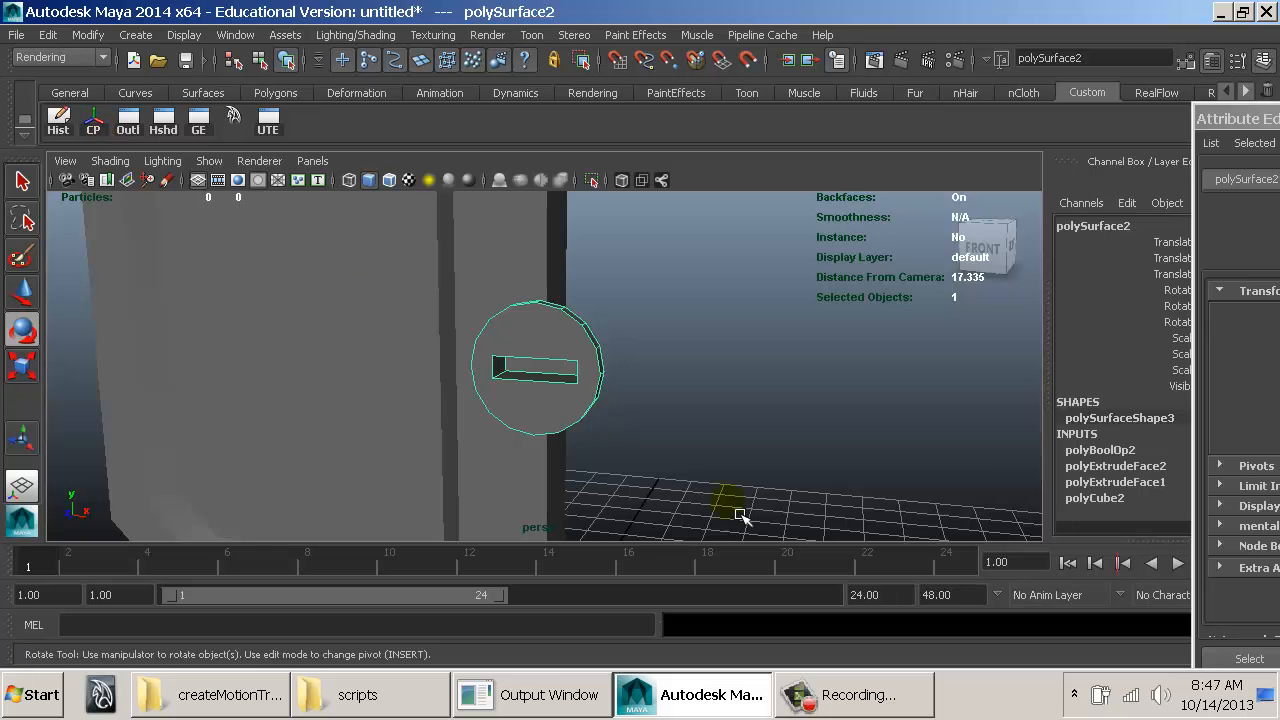
pyautogui.keyDown('alt'); pyautogui.moveTo(812, 524); pyautogui.dragTo(471, 421, button='right'); pyautogui.keyUp('alt')
pyautogui.keyDown('alt'); pyautogui.moveTo(650, 421); pyautogui.dragTo(568, 432); pyautogui.keyUp('alt')
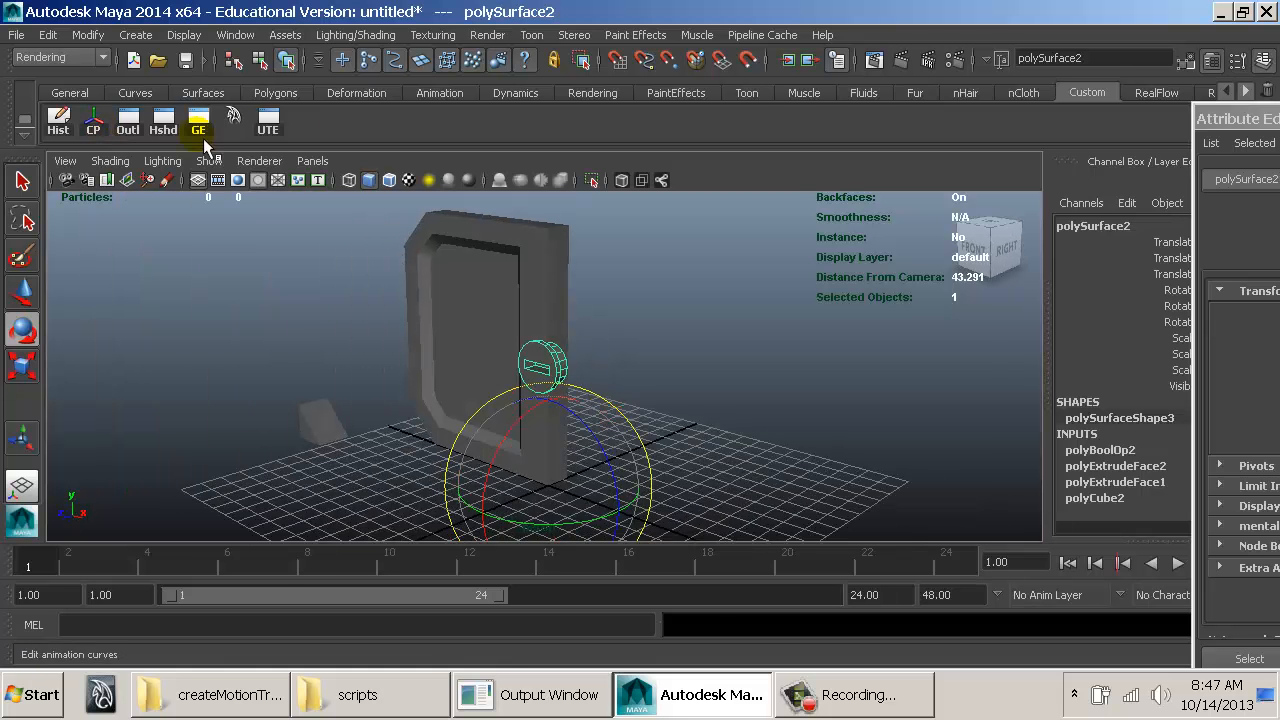
# Step: Open the Outliner and inspect the leftover pCylinder1, pCylinder2, pPlane1 and pCube2 nodes by selecting them
pyautogui.click(128, 122)
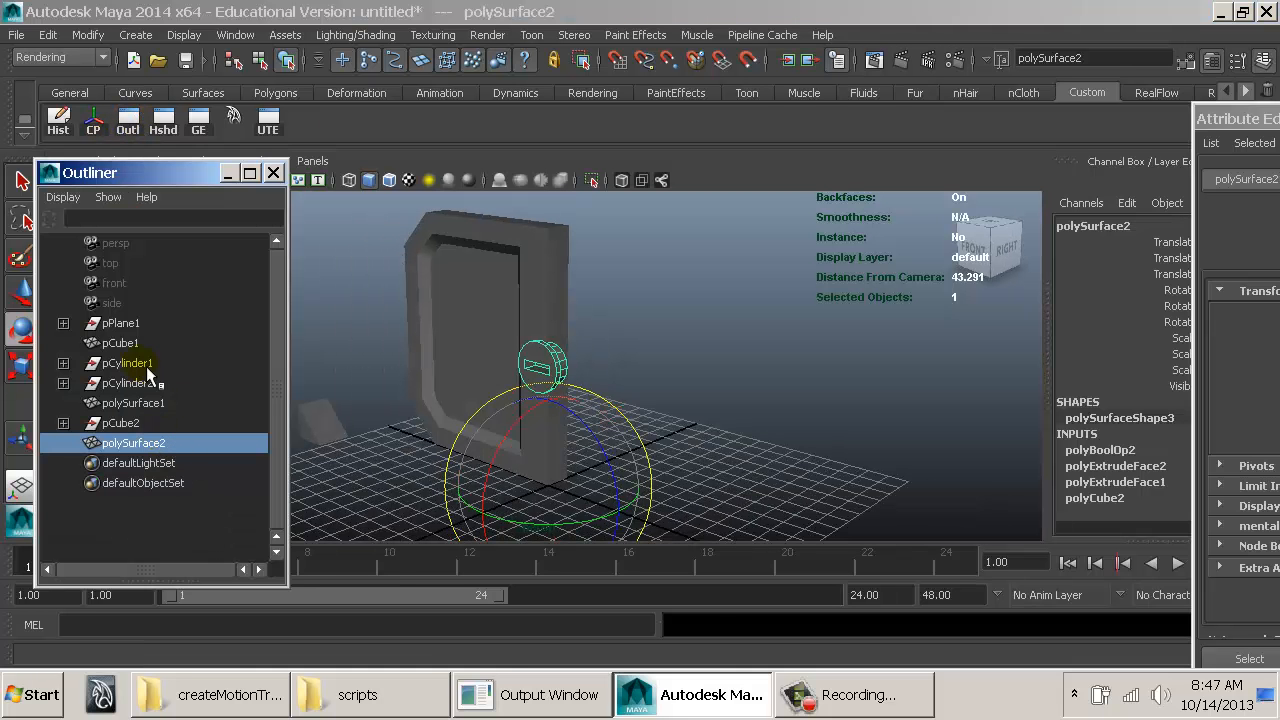
pyautogui.moveTo(143, 365); pyautogui.dragTo(141, 385)
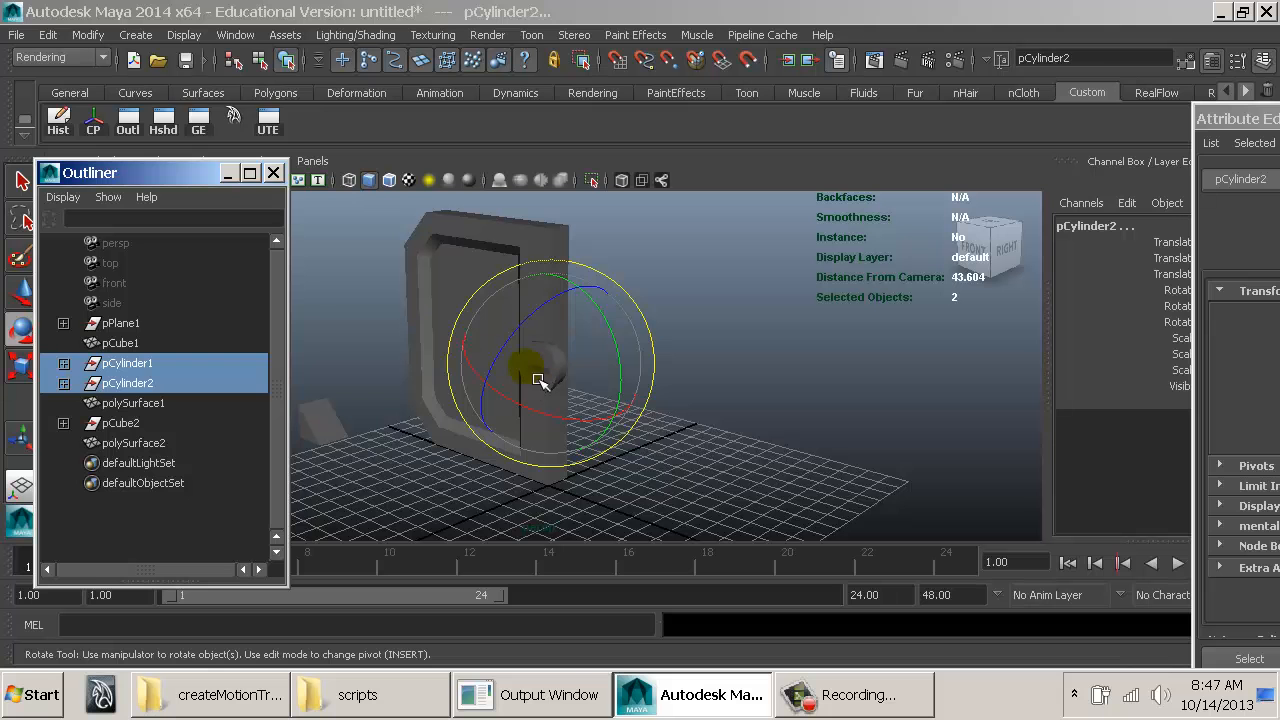
pyautogui.click(155, 324)
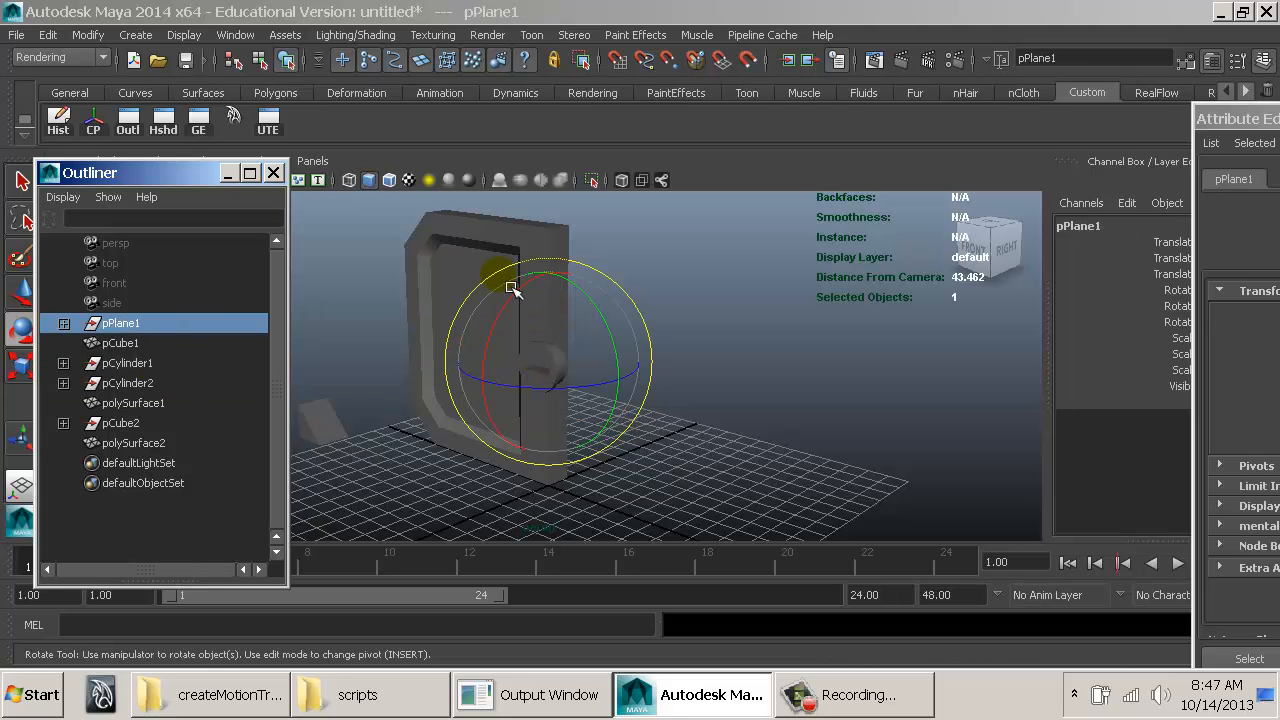
pyautogui.click(137, 426)
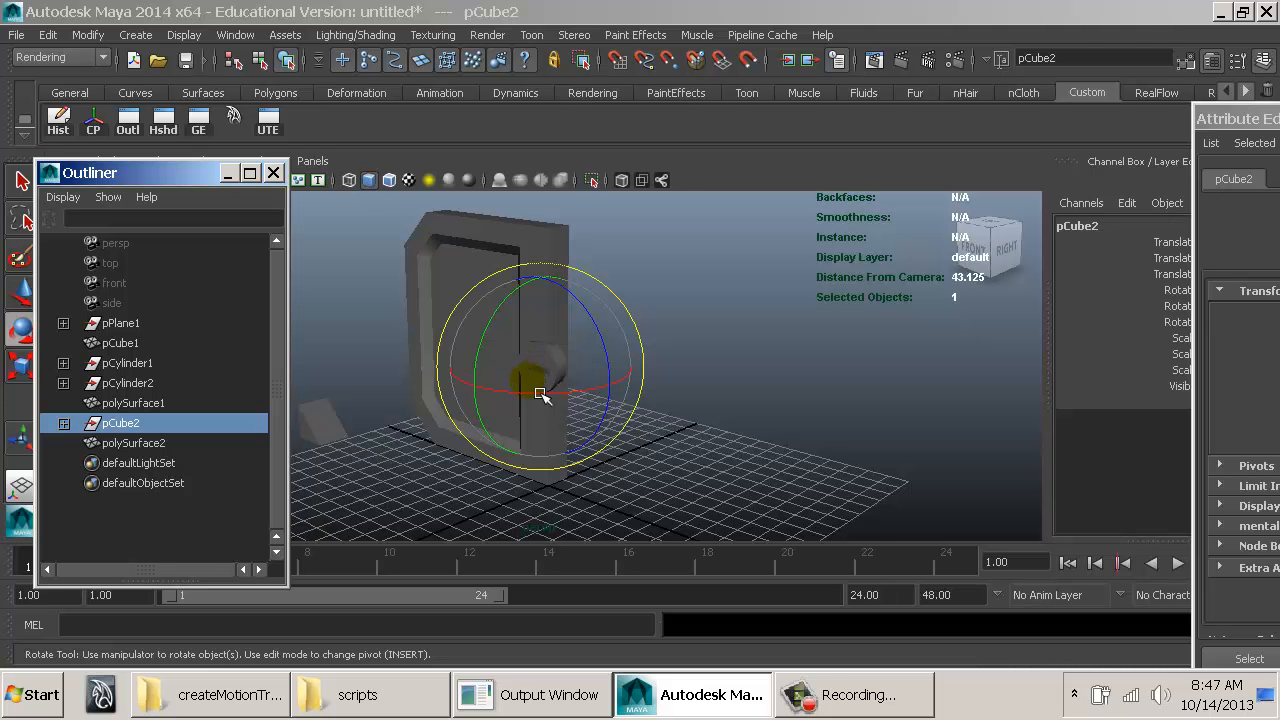
# Step: Try moving and scaling the pCube2 node to reshape the cylinder's slot, and undo the changes
pyautogui.keyDown('alt'); pyautogui.moveTo(540, 393); pyautogui.dragTo(489, 394); pyautogui.keyUp('alt')
pyautogui.keyDown('alt'); pyautogui.moveTo(489, 394); pyautogui.dragTo(680, 386, button='right'); pyautogui.keyUp('alt')
pyautogui.keyDown('alt'); pyautogui.moveTo(680, 386); pyautogui.dragTo(484, 331); pyautogui.keyUp('alt')
pyautogui.press('w')
pyautogui.click(503, 322)
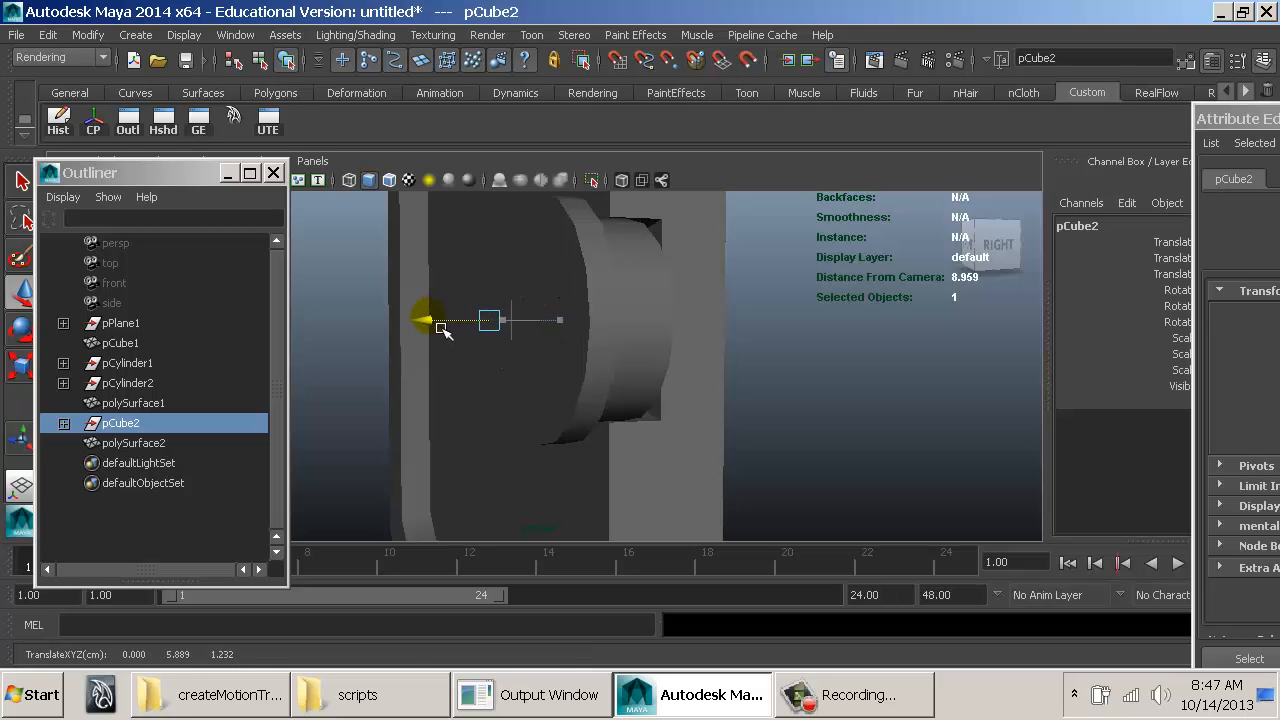
pyautogui.press('r')
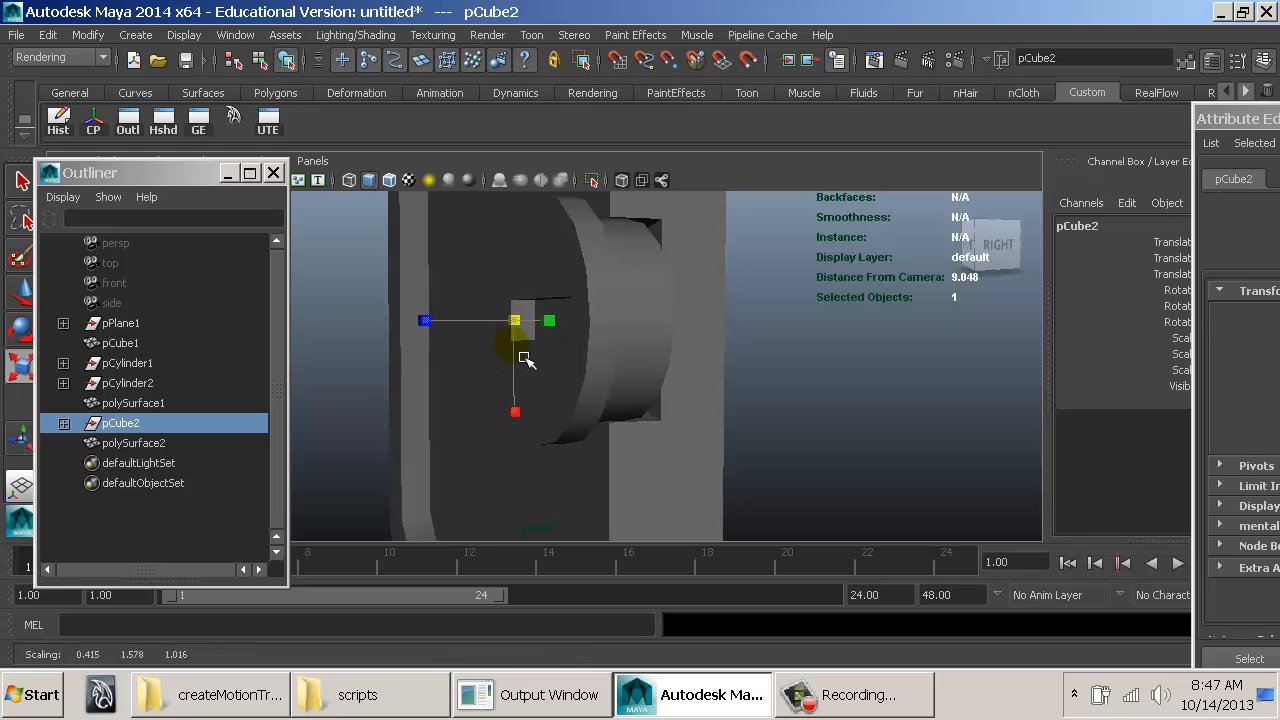
pyautogui.moveTo(575, 358); pyautogui.dragTo(914, 404, button='middle')
pyautogui.keyDown('alt'); pyautogui.moveTo(914, 404); pyautogui.dragTo(551, 400); pyautogui.keyUp('alt')
pyautogui.hotkey('ctrl', 'z')
pyautogui.hotkey('ctrl', 'z')
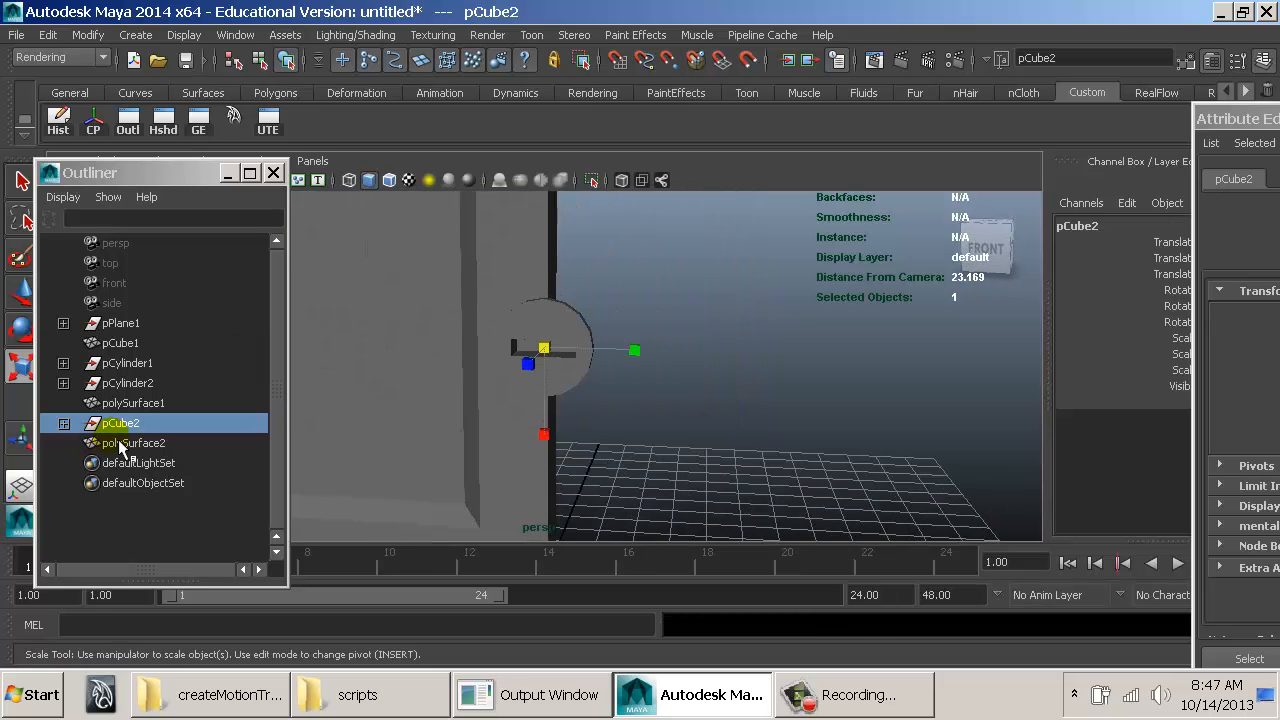
# Step: Select the door half and the slotted cylinder together and delete their construction history
pyautogui.moveTo(443, 266); pyautogui.dragTo(668, 474)
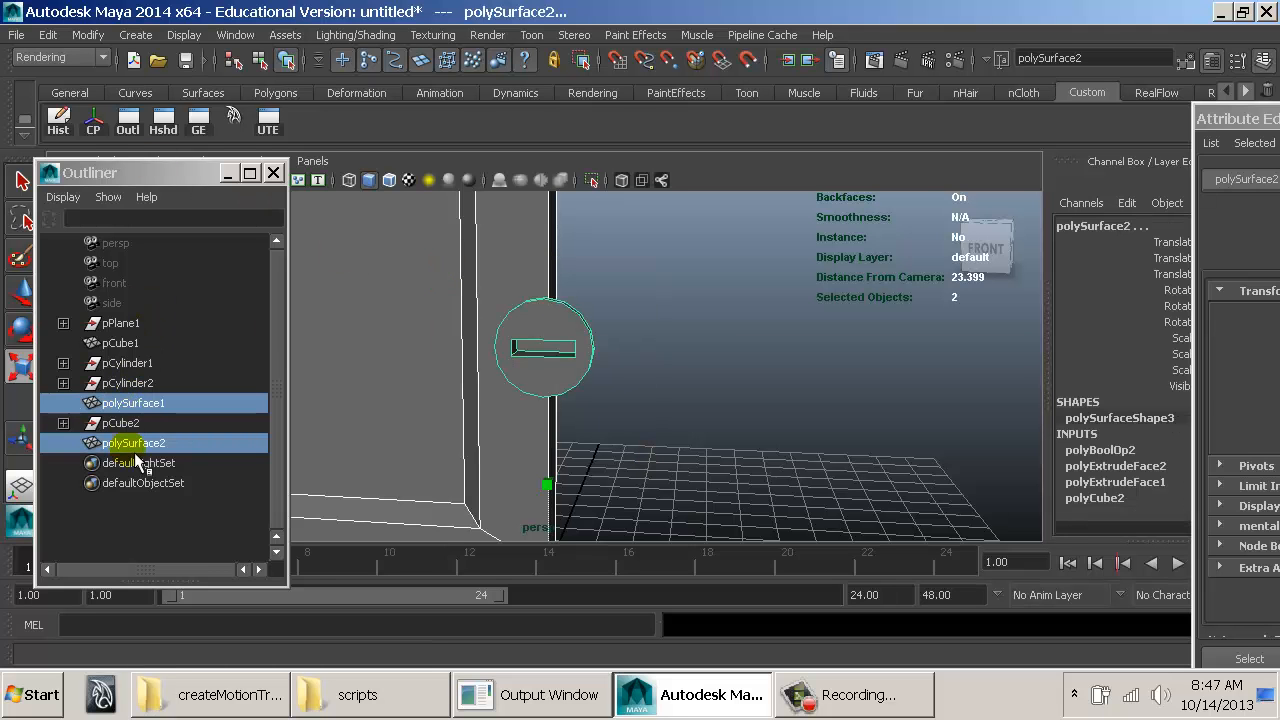
pyautogui.click(68, 132)
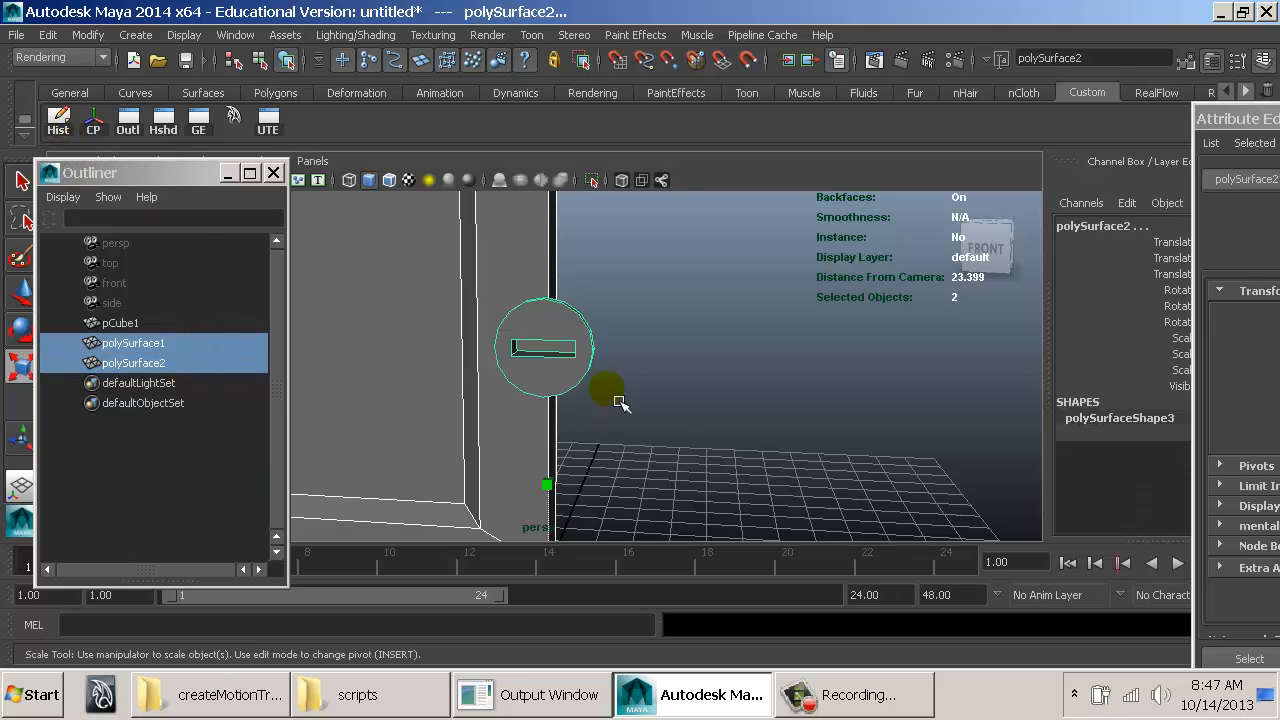
# Step: Try moving the back face of the slotted cylinder's recess forward to Z about 0.264
pyautogui.click(571, 343)
pyautogui.keyDown('alt'); pyautogui.moveTo(571, 343); pyautogui.dragTo(414, 363); pyautogui.keyUp('alt')
pyautogui.keyDown('alt'); pyautogui.moveTo(414, 363); pyautogui.dragTo(737, 400, button='right'); pyautogui.keyUp('alt')
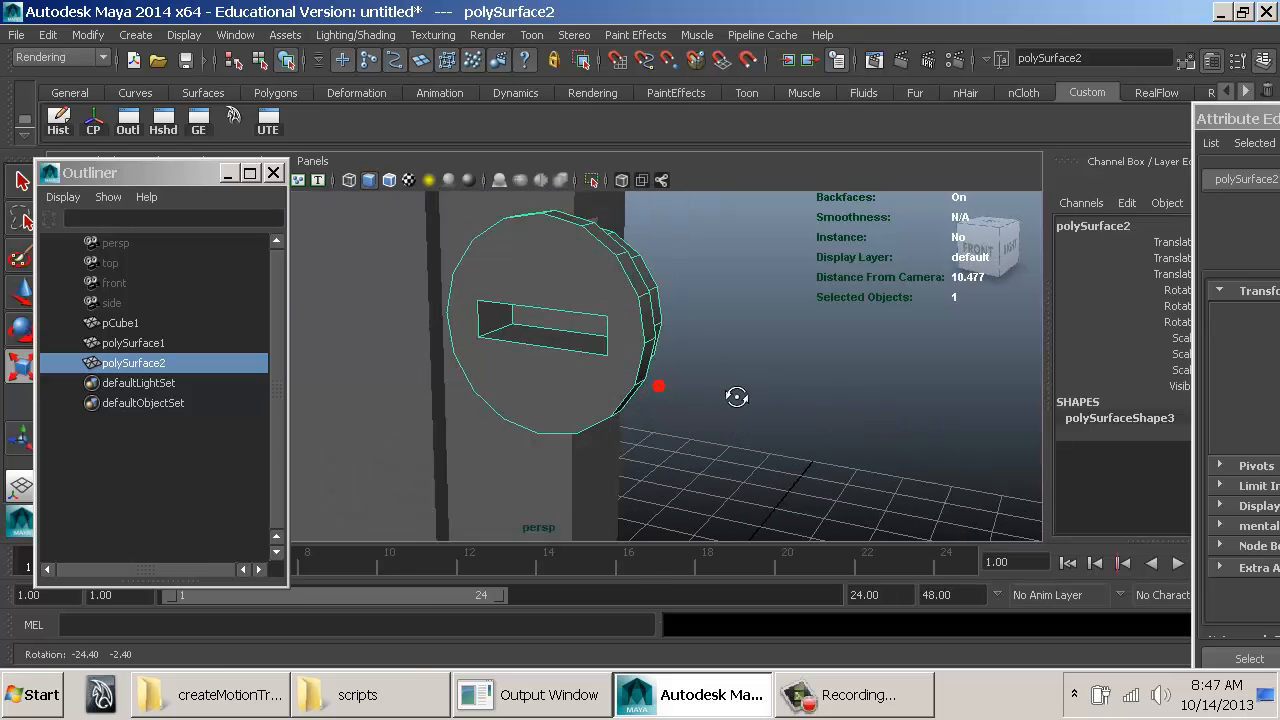
pyautogui.moveTo(557, 334); pyautogui.dragTo(571, 274, button='right')
pyautogui.click(552, 345)
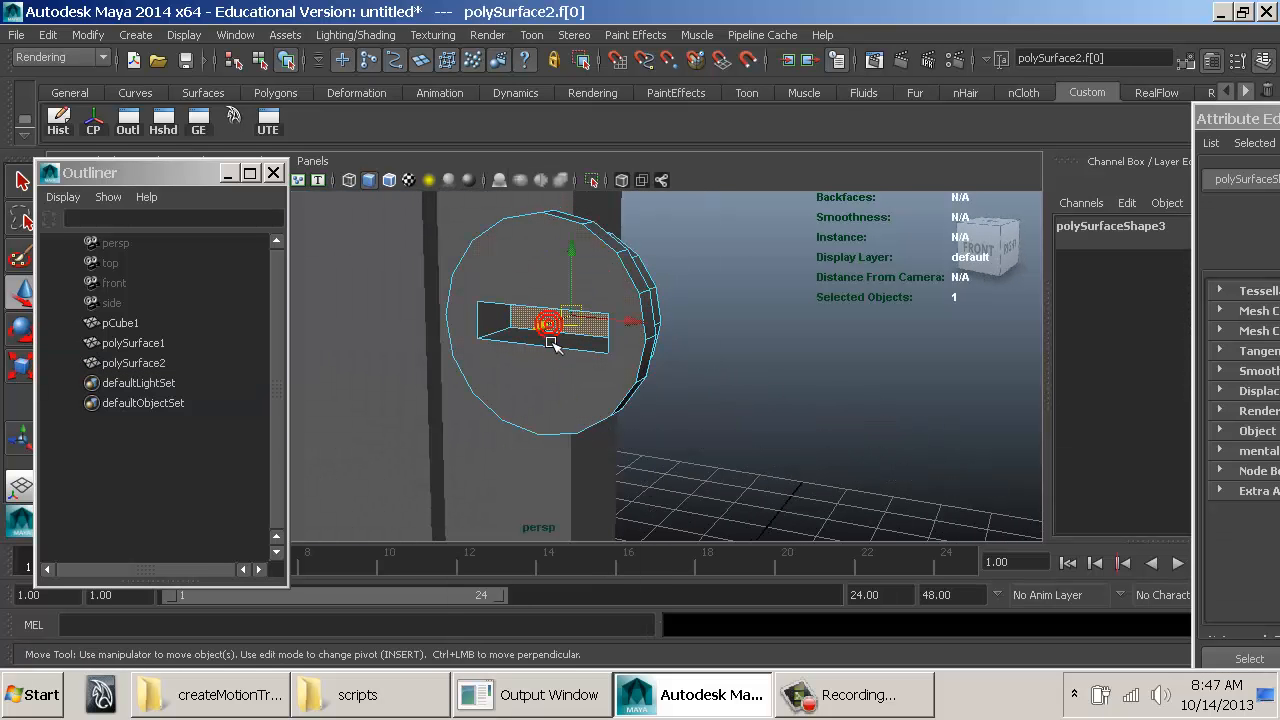
pyautogui.press('w')
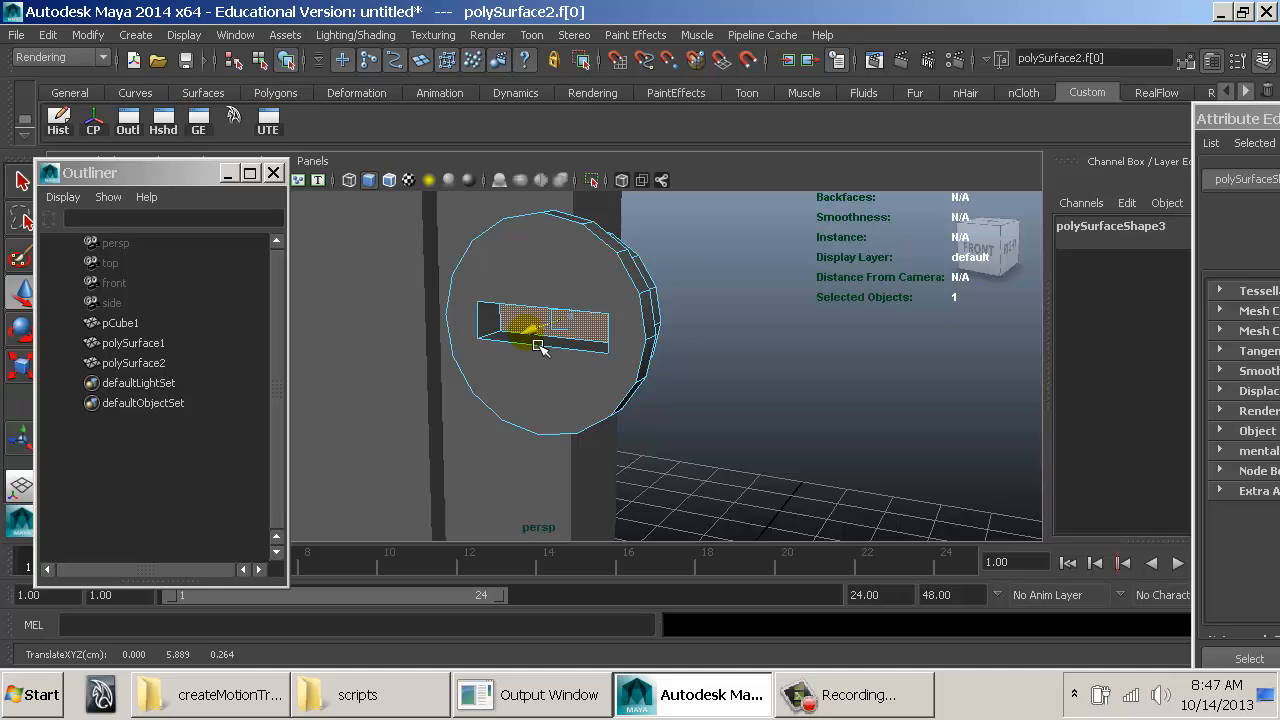
# Step: Grow the selection to all the slot's inner faces, try scaling them, undo the edits and return to object mode
pyautogui.hotkey('shift', '.')
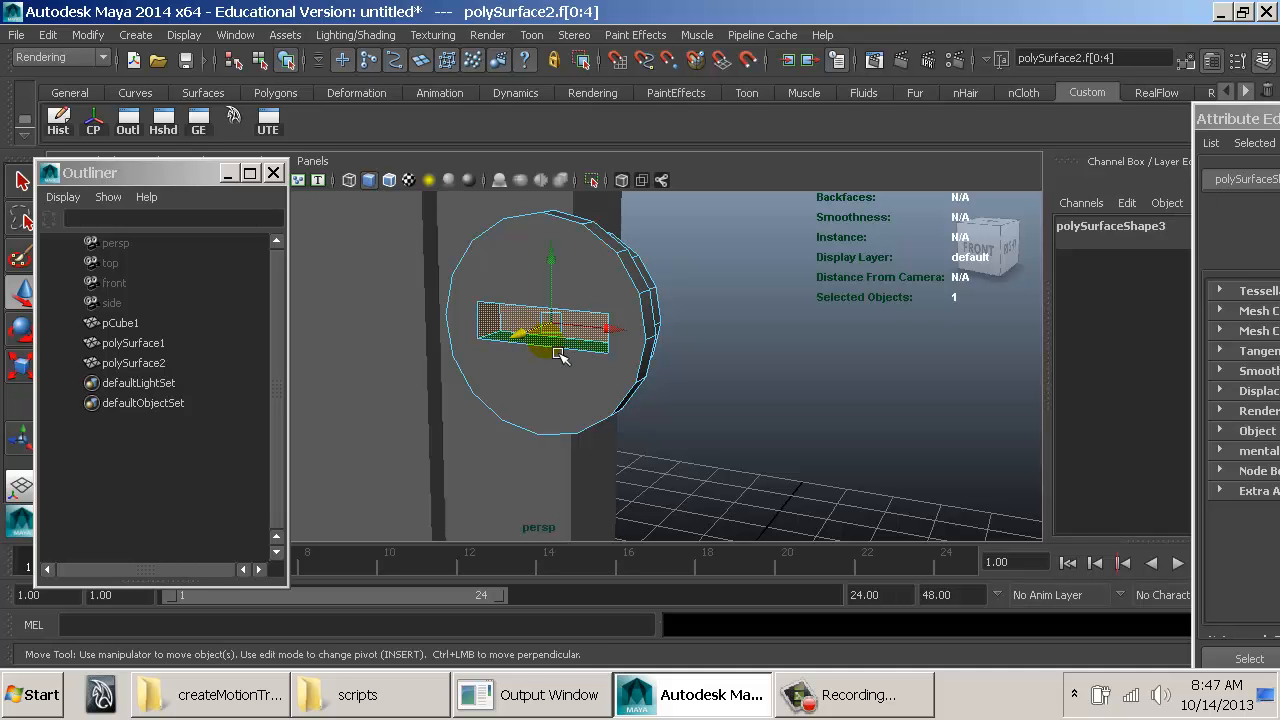
pyautogui.press('r')
pyautogui.moveTo(613, 328); pyautogui.dragTo(618, 366)
pyautogui.hotkey('ctrl', 'z')
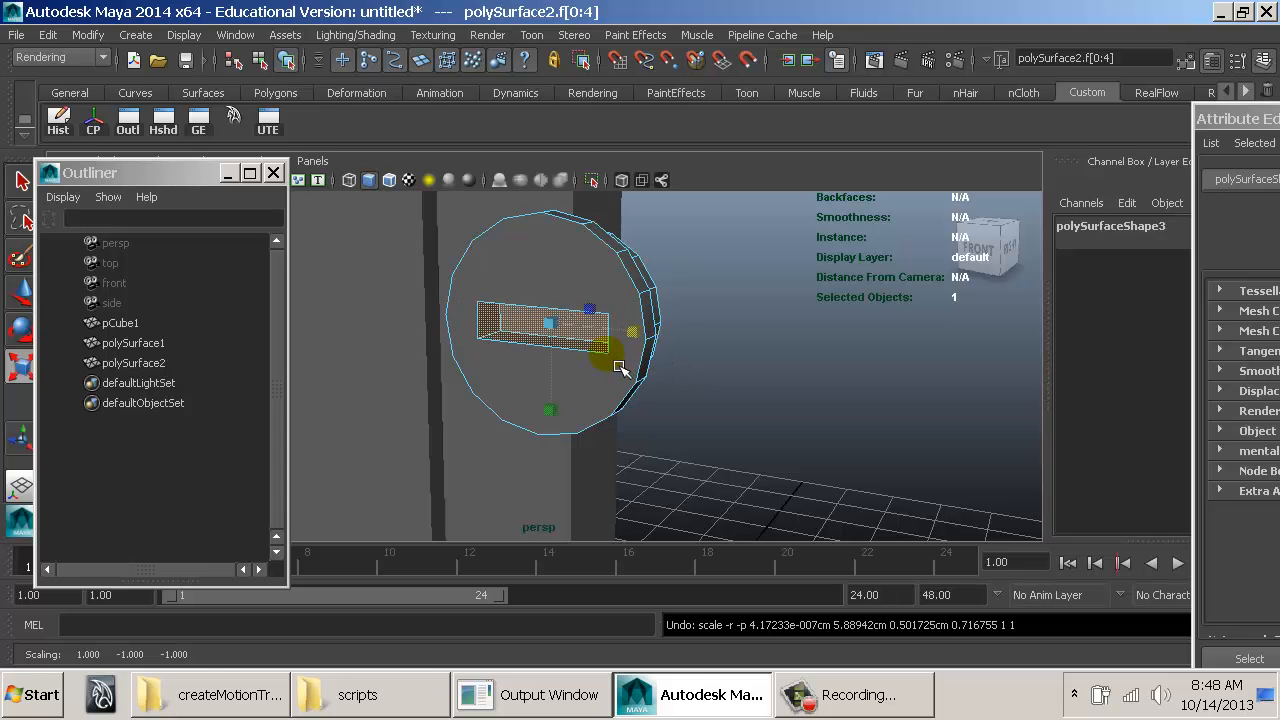
pyautogui.hotkey('ctrl', 'z')
pyautogui.moveTo(612, 373); pyautogui.dragTo(660, 343, button='right')
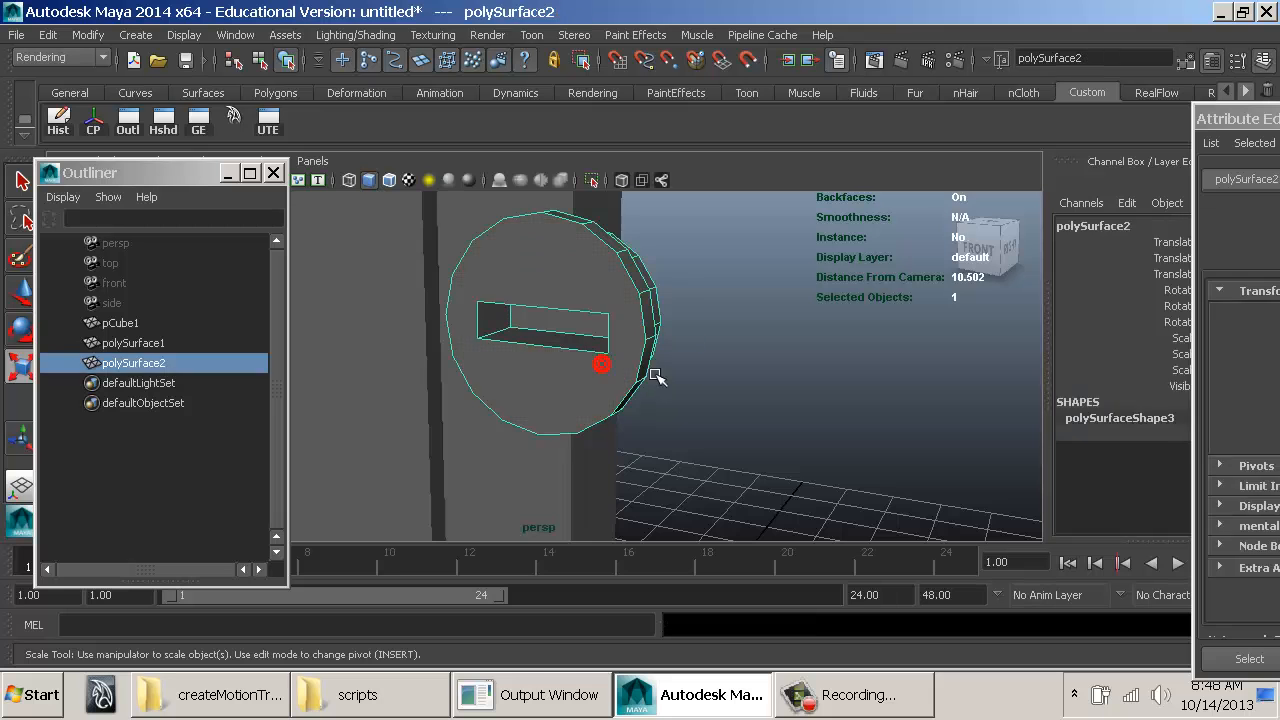
# Step: Clear the selection and close the floating Attribute Editor to uncover the Channel Box
pyautogui.click(656, 375)
pyautogui.keyDown('alt'); pyautogui.moveTo(680, 390); pyautogui.dragTo(1131, 195); pyautogui.keyUp('alt')
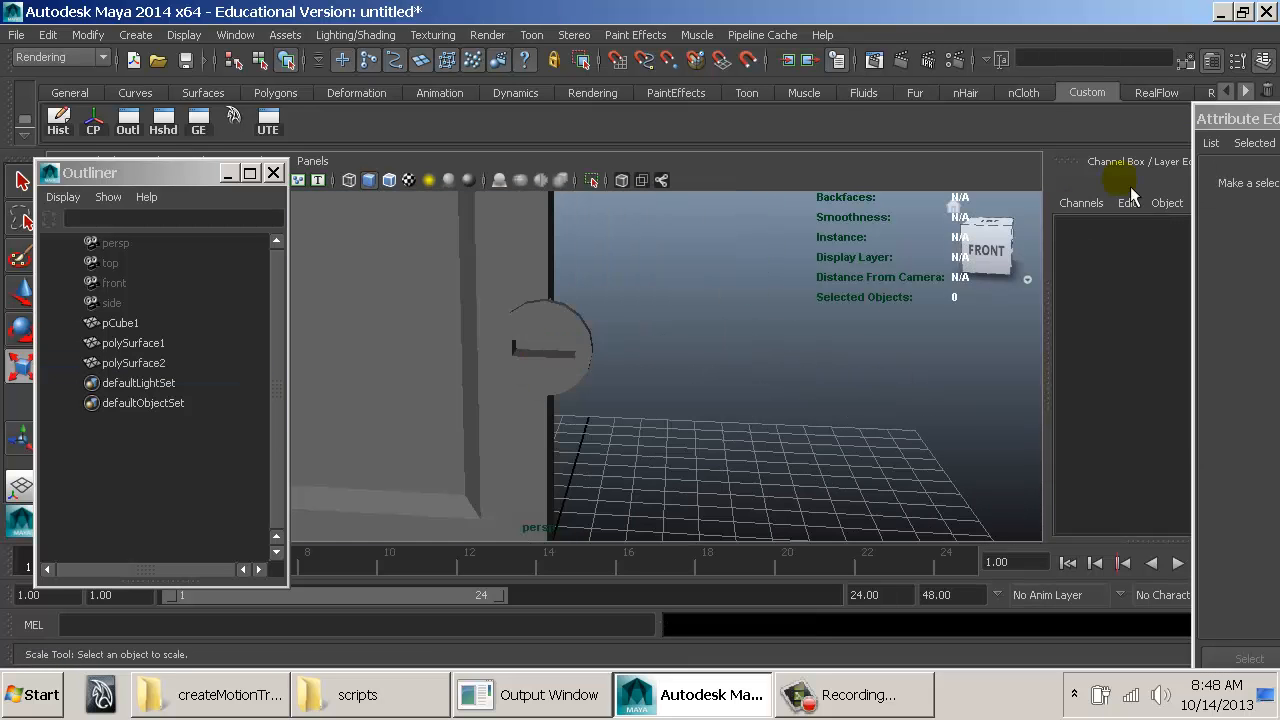
pyautogui.moveTo(1218, 124); pyautogui.dragTo(771, 124)
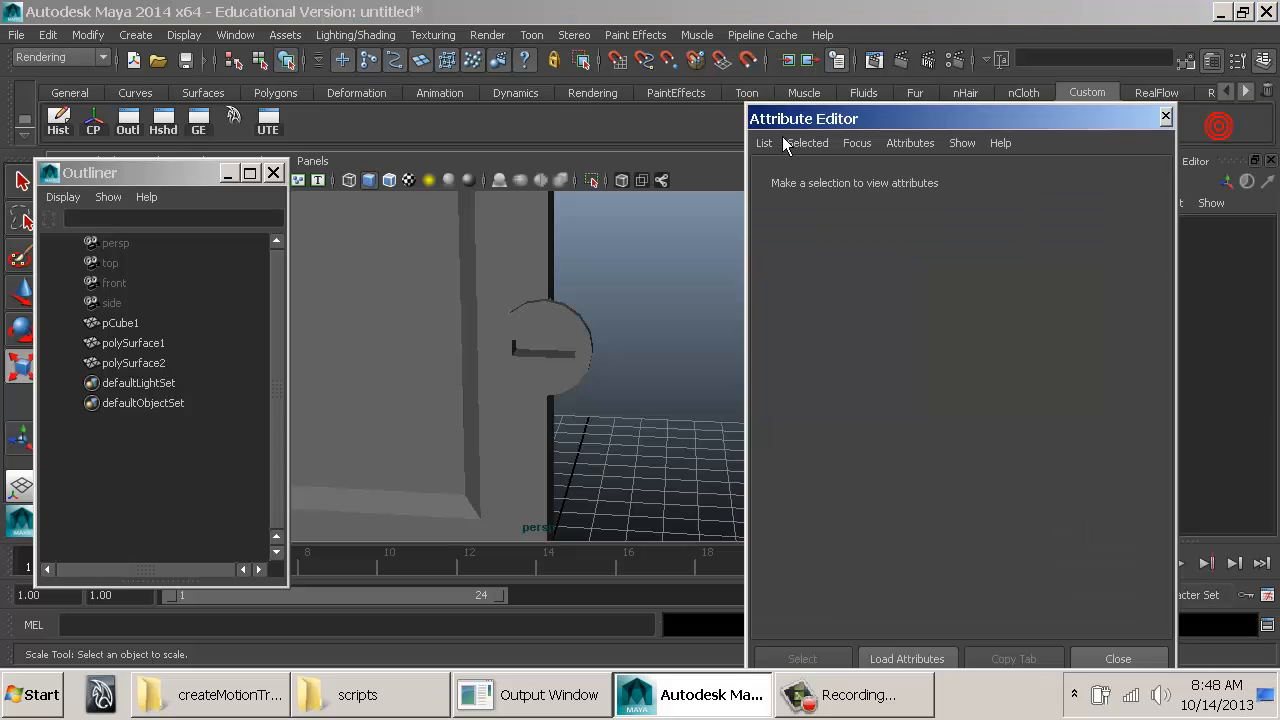
pyautogui.click(1166, 117)
# Step: Add the spare wedge-shaped cube beside the door to a new display layer and hide that layer
pyautogui.keyDown('alt'); pyautogui.moveTo(709, 414); pyautogui.dragTo(410, 485, button='right'); pyautogui.keyUp('alt')
pyautogui.click(408, 484)
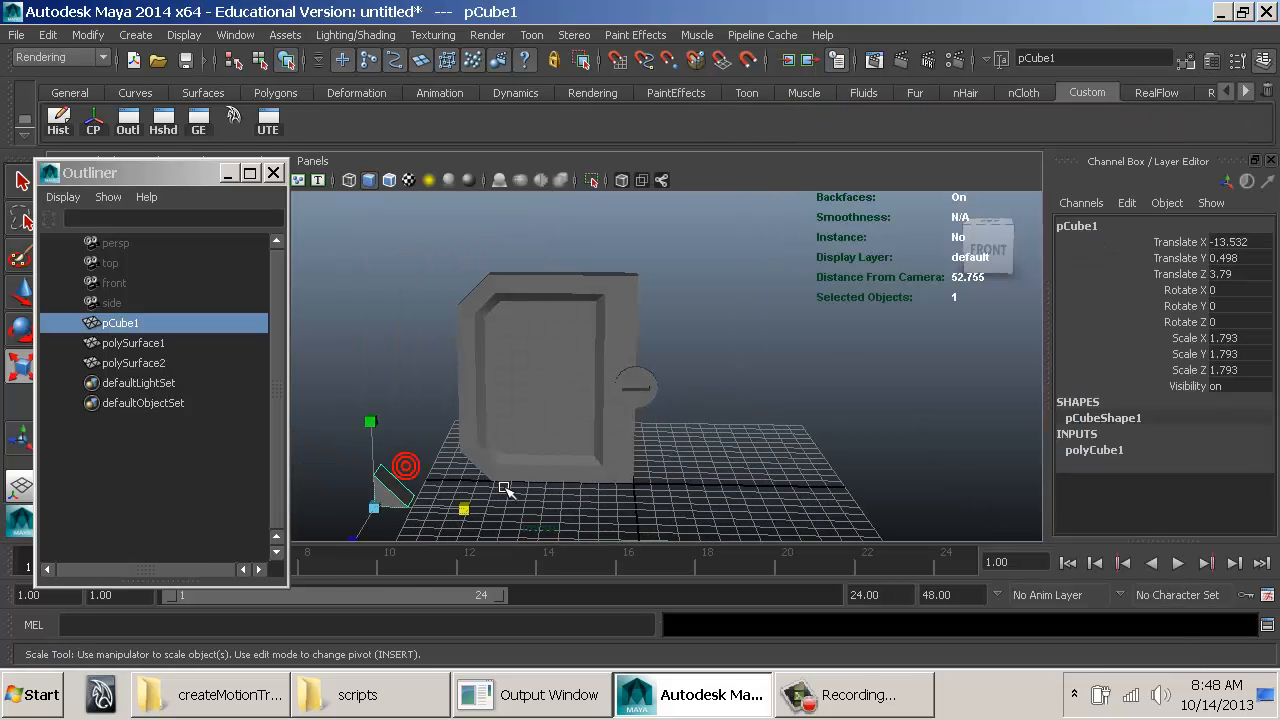
pyautogui.moveTo(1210, 555); pyautogui.dragTo(1205, 368)
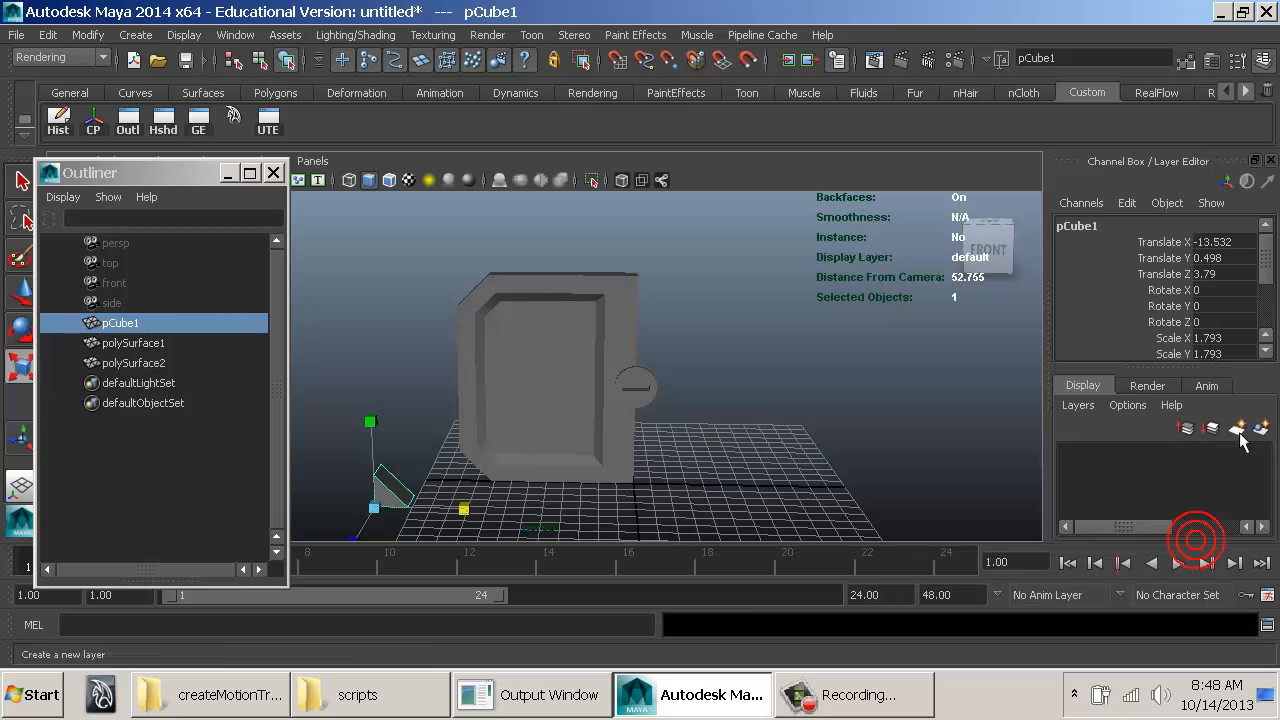
pyautogui.click(1261, 430)
pyautogui.click(1072, 454)
pyautogui.click(823, 429)
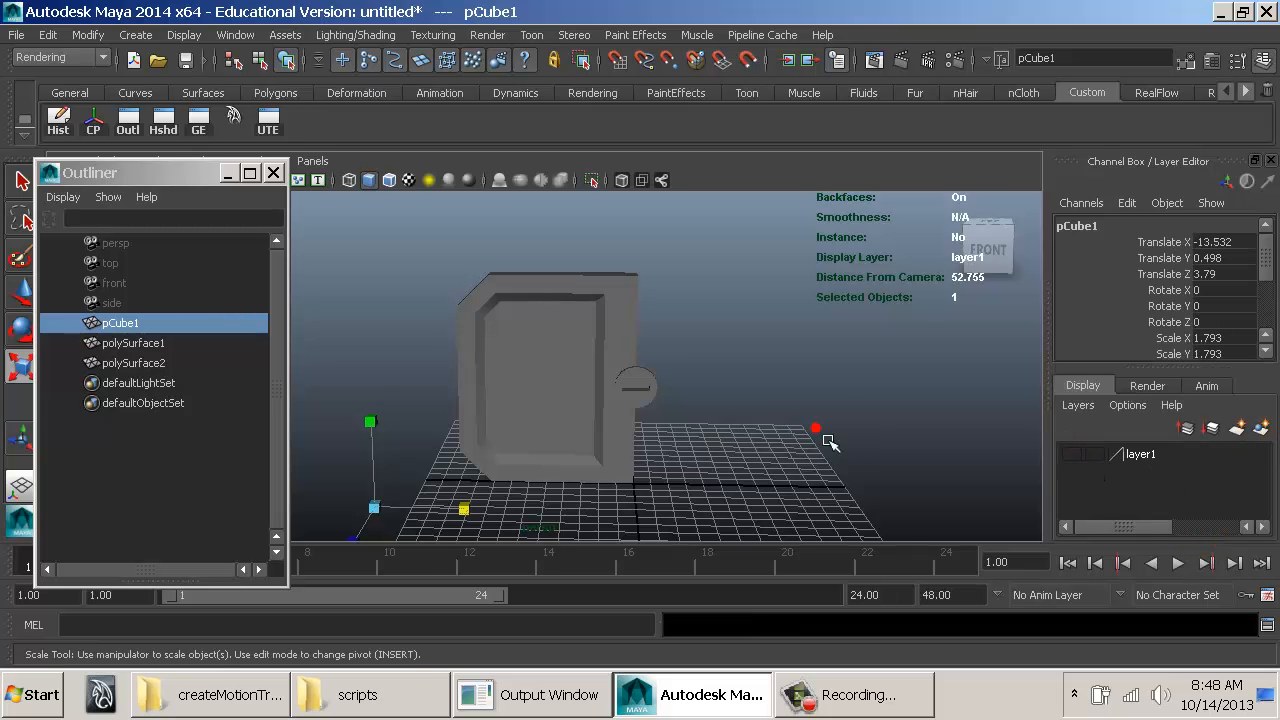
pyautogui.click(571, 423)
pyautogui.keyDown('alt'); pyautogui.moveTo(514, 337); pyautogui.dragTo(412, 400); pyautogui.keyUp('alt')
pyautogui.press('r')
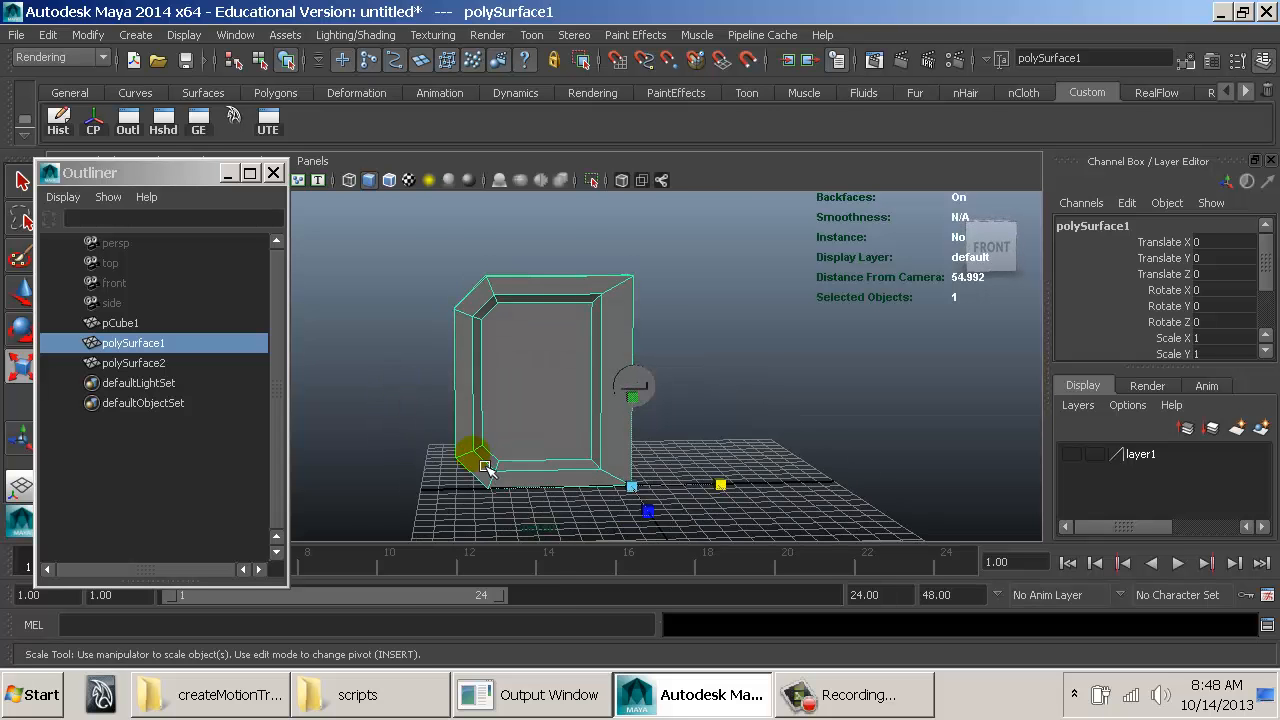
pyautogui.moveTo(472, 405); pyautogui.dragTo(462, 268, button='right')
pyautogui.keyDown('alt'); pyautogui.moveTo(445, 430); pyautogui.dragTo(530, 475); pyautogui.keyUp('alt')
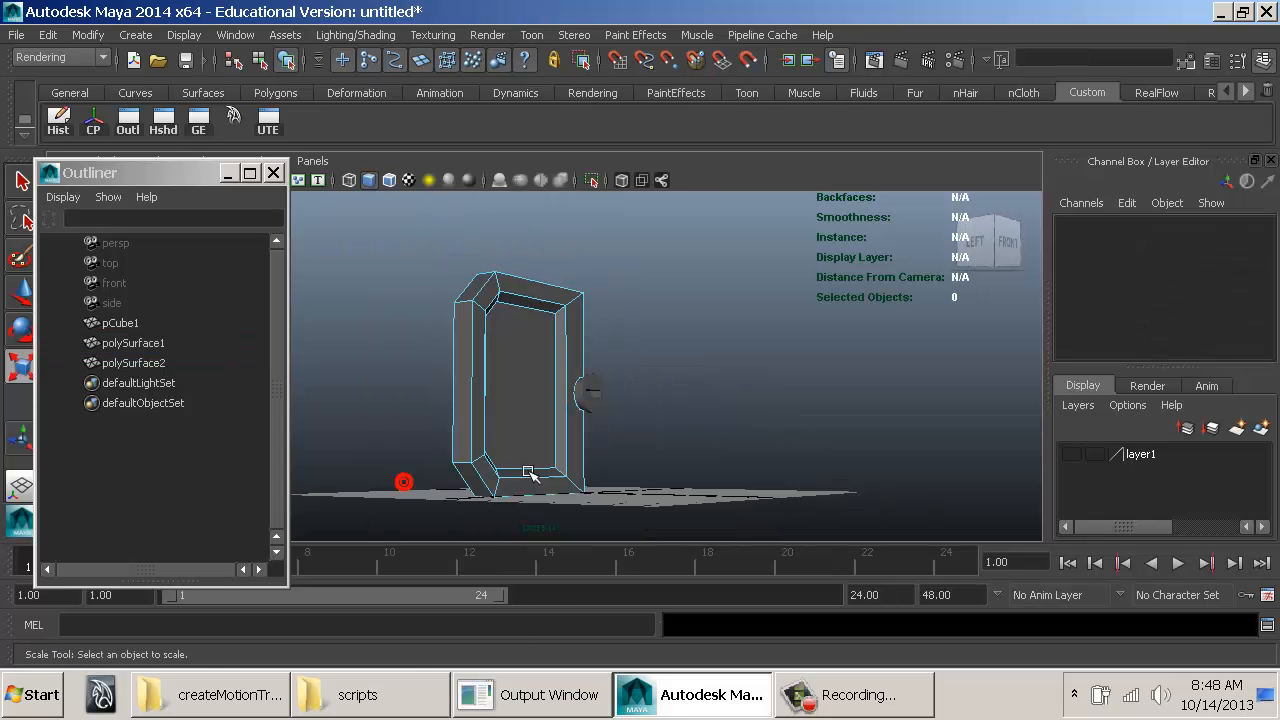
pyautogui.click(484, 499)
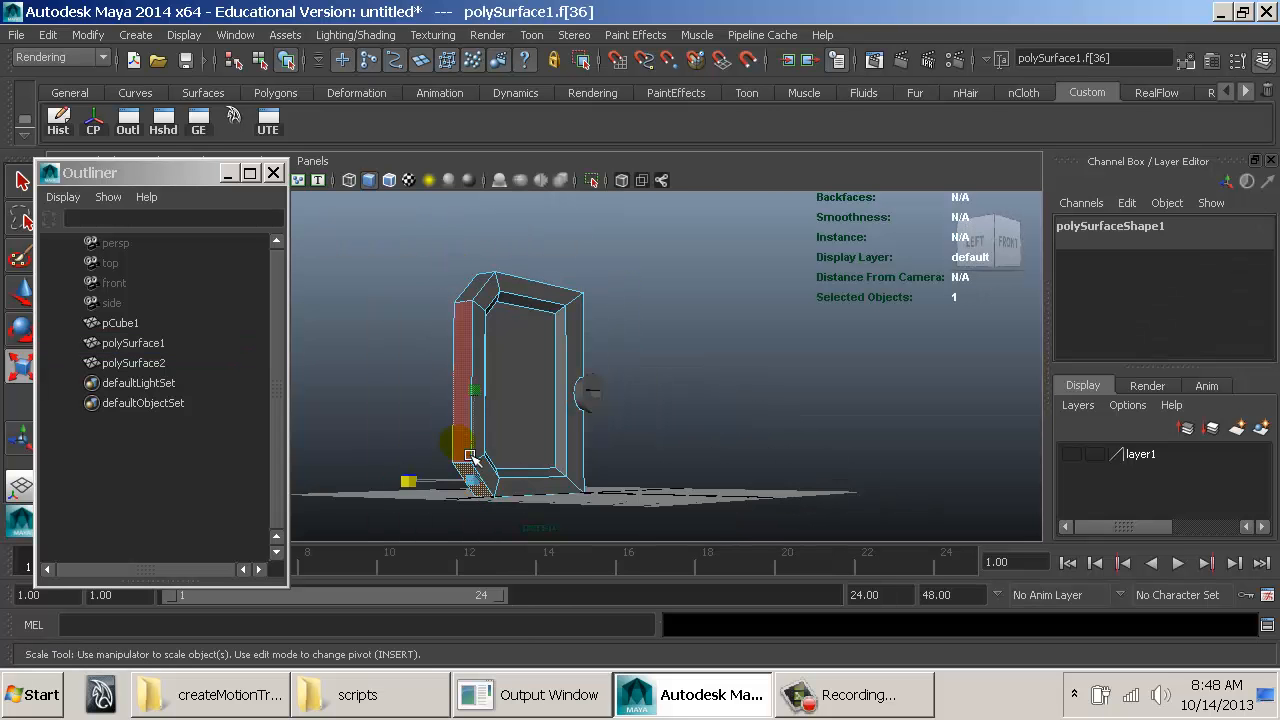
# Step: Duplicate the door half and isolate the duplicate in the perspective view
pyautogui.press('F8')
pyautogui.click(510, 363)
pyautogui.hotkey('ctrl', 'd')
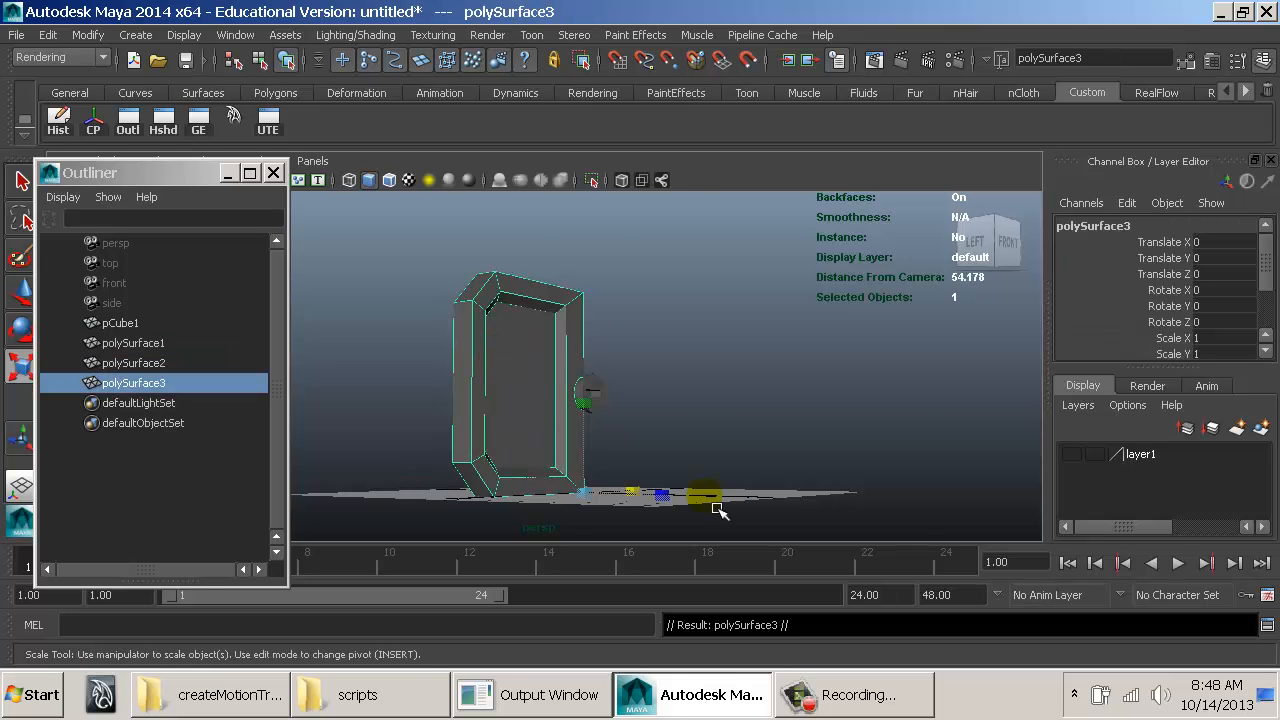
pyautogui.click(594, 180)
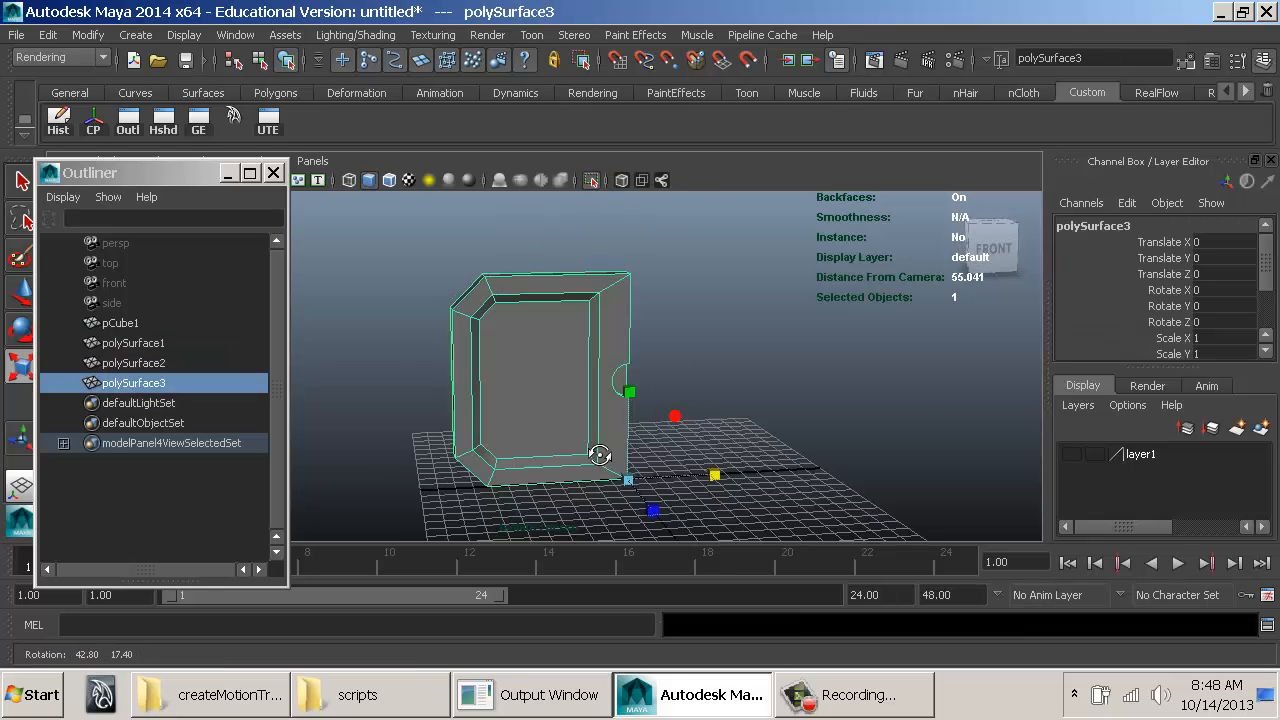
# Step: Box-select the duplicate's panel and half-round recess faces in wireframe and delete them
pyautogui.moveTo(548, 221); pyautogui.dragTo(573, 283, button='right')
pyautogui.click(563, 324)
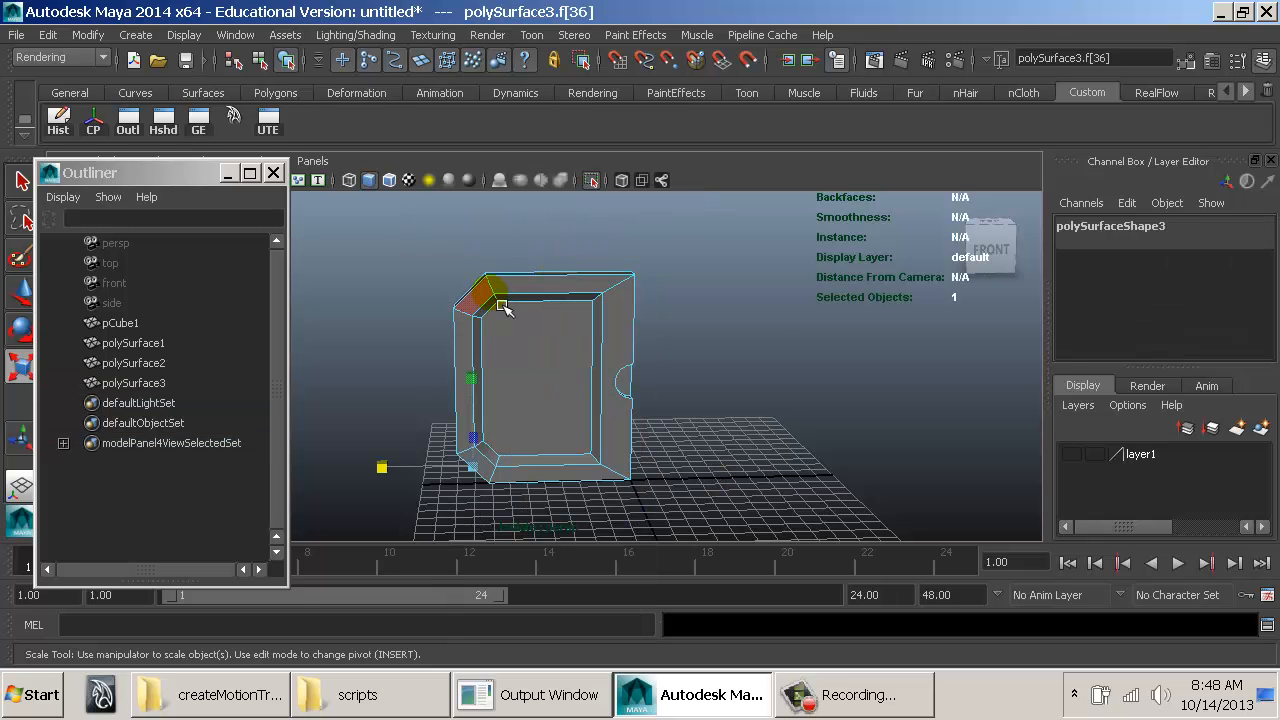
pyautogui.press('4')
pyautogui.moveTo(491, 294); pyautogui.dragTo(741, 470)
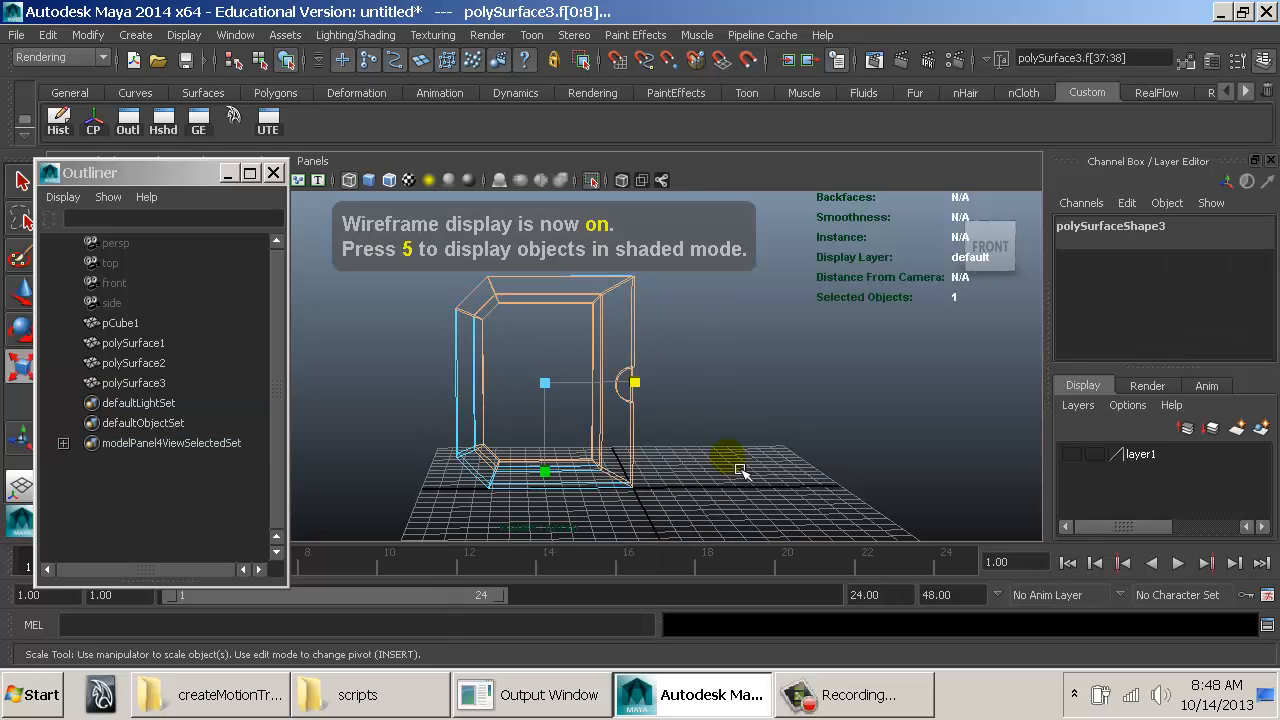
pyautogui.press('Delete')
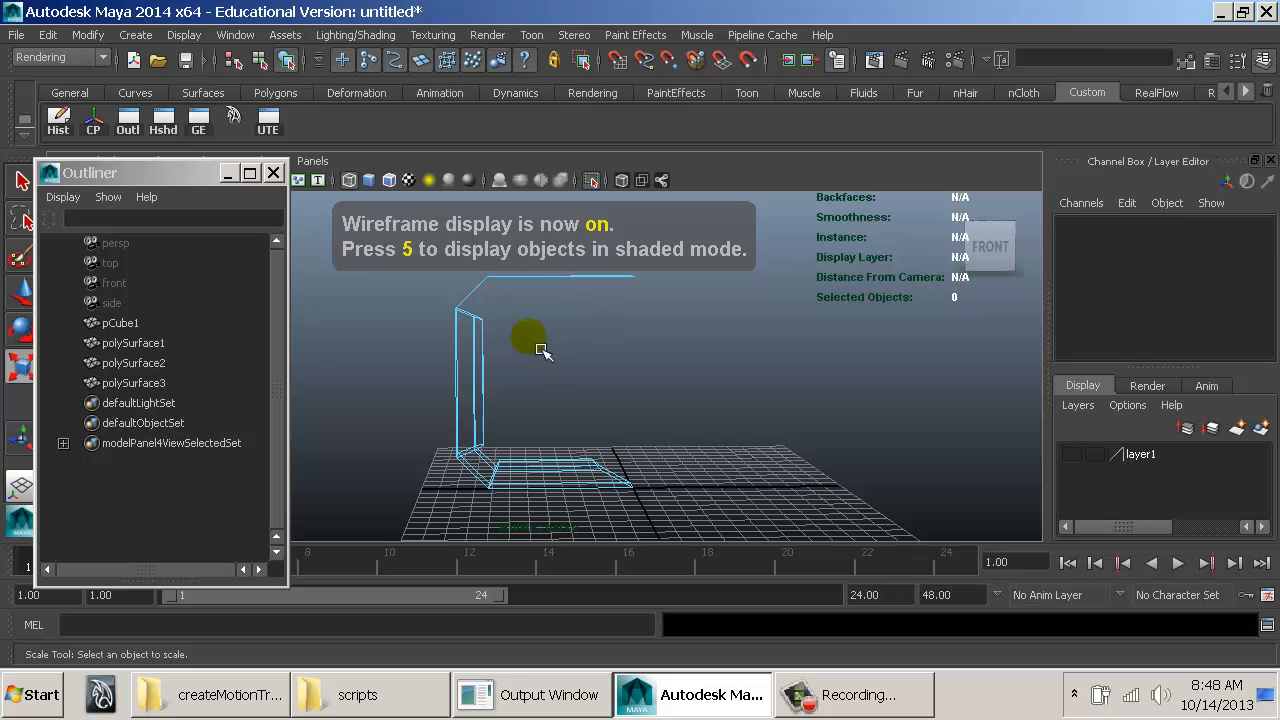
# Step: Delete the leftover side, lower bevel and bottom faces, keeping only the outer strip along the top, side and chamfered corners
pyautogui.click(483, 329)
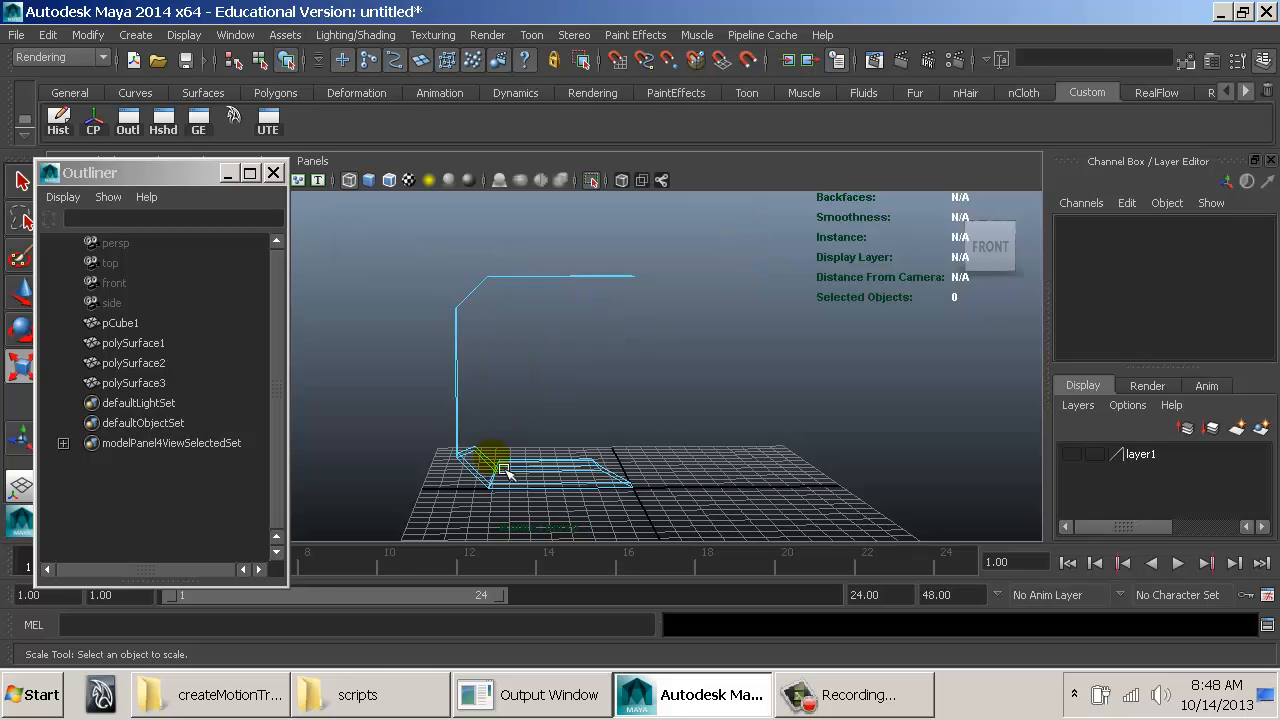
pyautogui.click(582, 454)
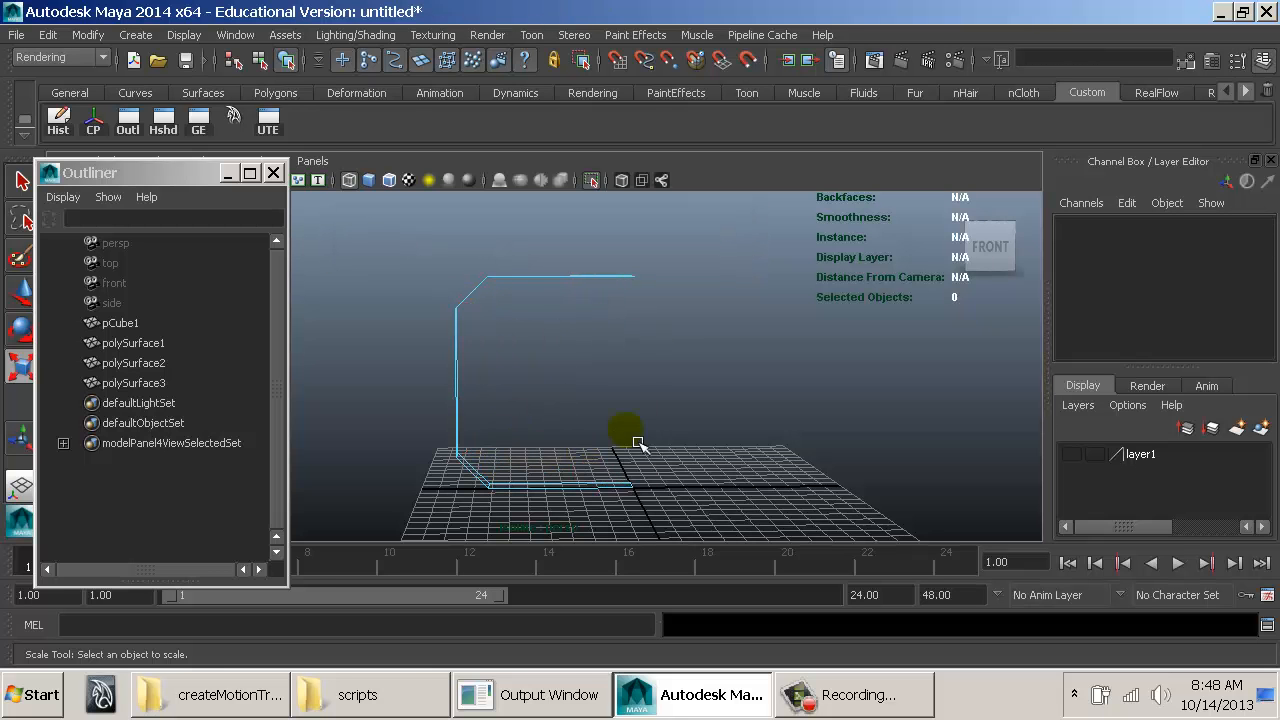
pyautogui.keyDown('alt'); pyautogui.moveTo(617, 317); pyautogui.dragTo(600, 360); pyautogui.keyUp('alt')
pyautogui.click(556, 444)
pyautogui.click(536, 370)
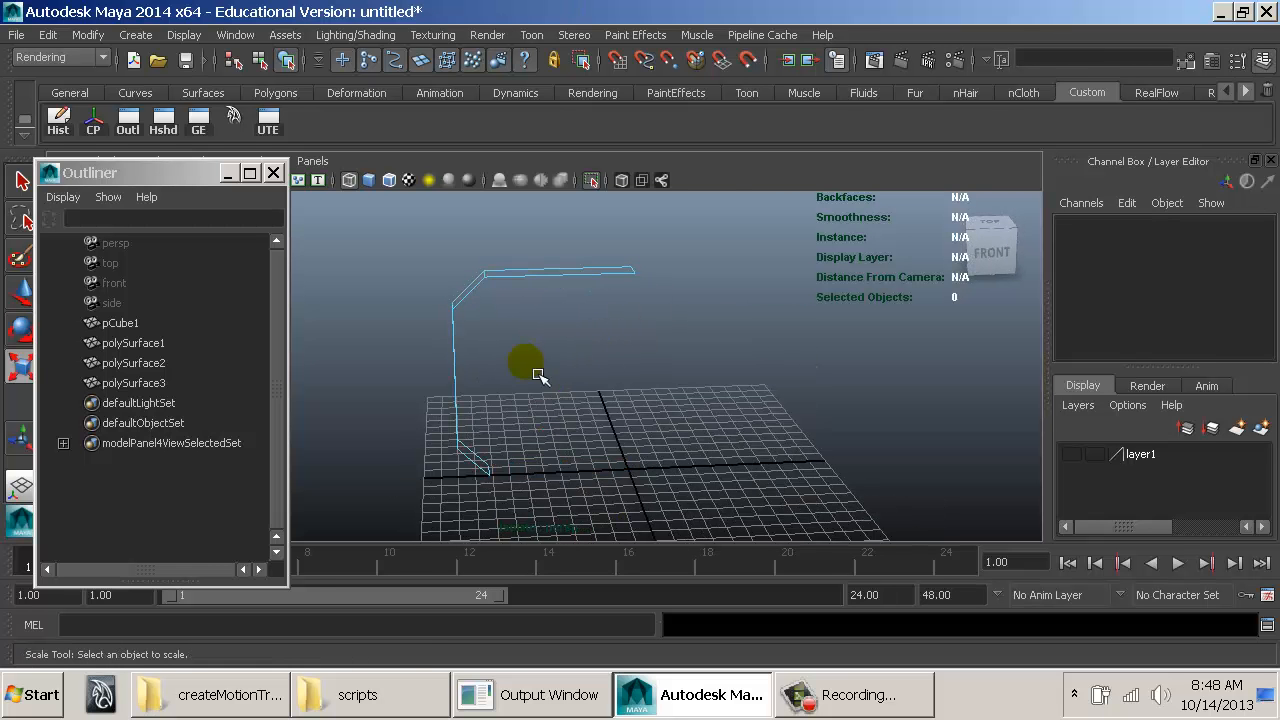
# Step: Extrude the whole outer strip in shaded display with a thickness of -1
pyautogui.press('5')
pyautogui.click(490, 278)
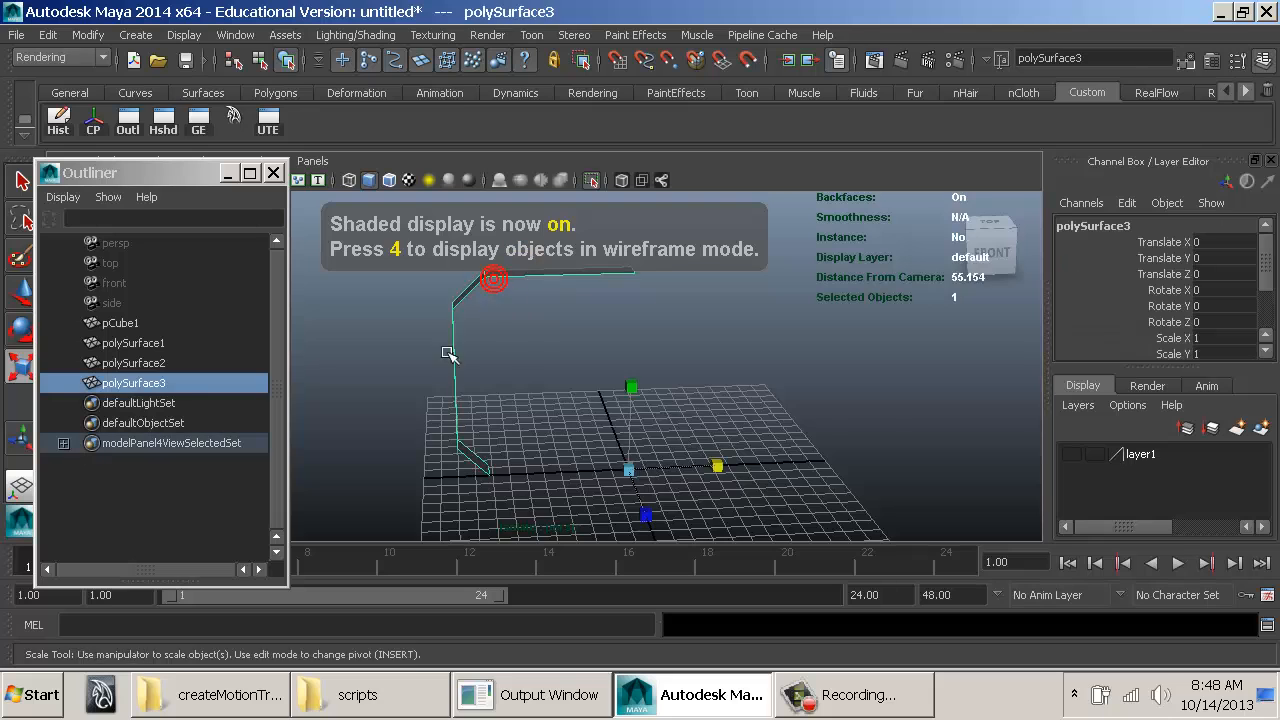
pyautogui.moveTo(490, 278)
pyautogui.keyDown('alt'); pyautogui.mouseDown()
pyautogui.moveTo(598, 382)
pyautogui.moveTo(874, 371)
pyautogui.moveTo(551, 374)
pyautogui.moveTo(606, 407)
pyautogui.moveTo(751, 397)
pyautogui.moveTo(706, 397)
pyautogui.moveTo(679, 380)
pyautogui.mouseUp(); pyautogui.keyUp('alt')
pyautogui.press('space')
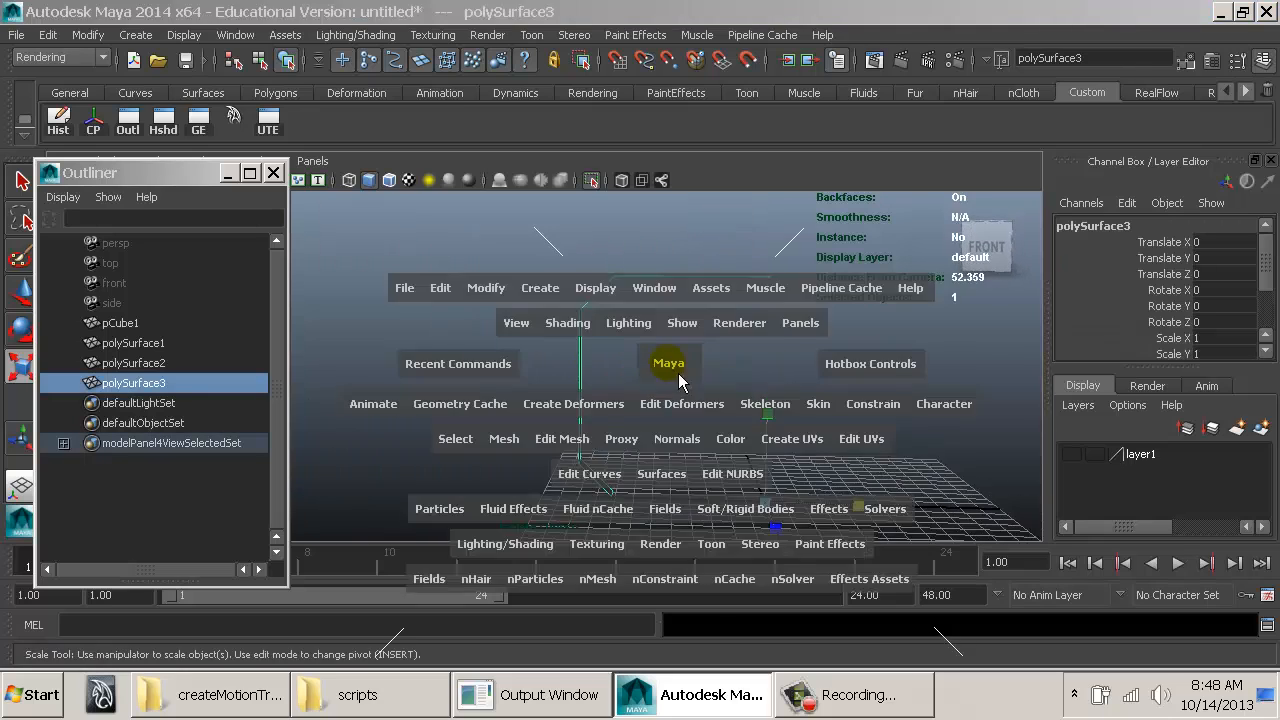
pyautogui.moveTo(584, 452); pyautogui.dragTo(635, 80)
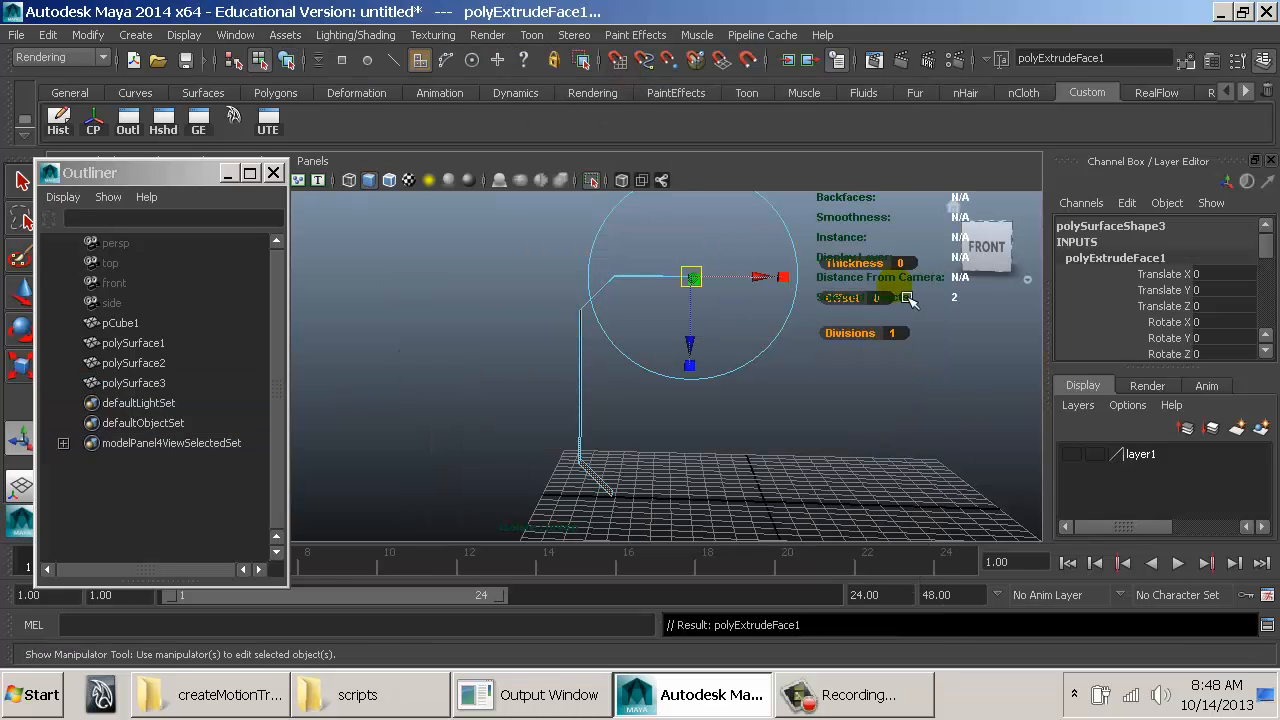
pyautogui.press('Return')
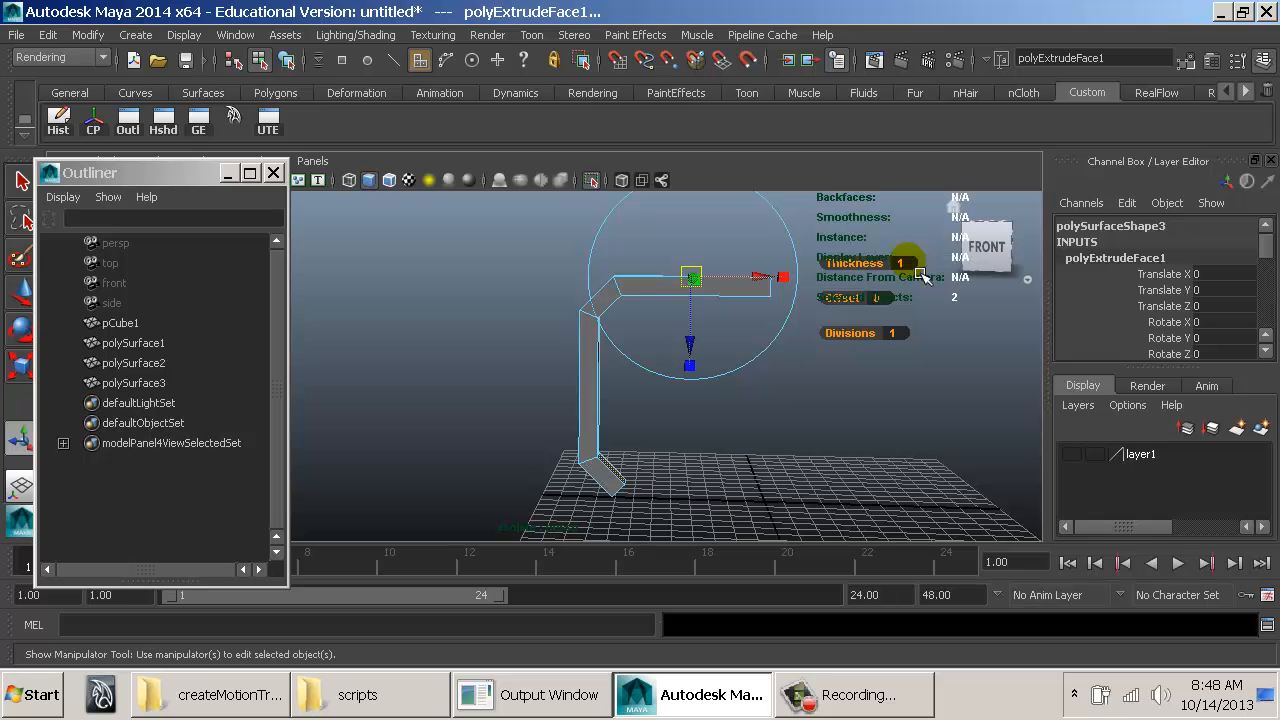
pyautogui.write('1')
pyautogui.press('Return')
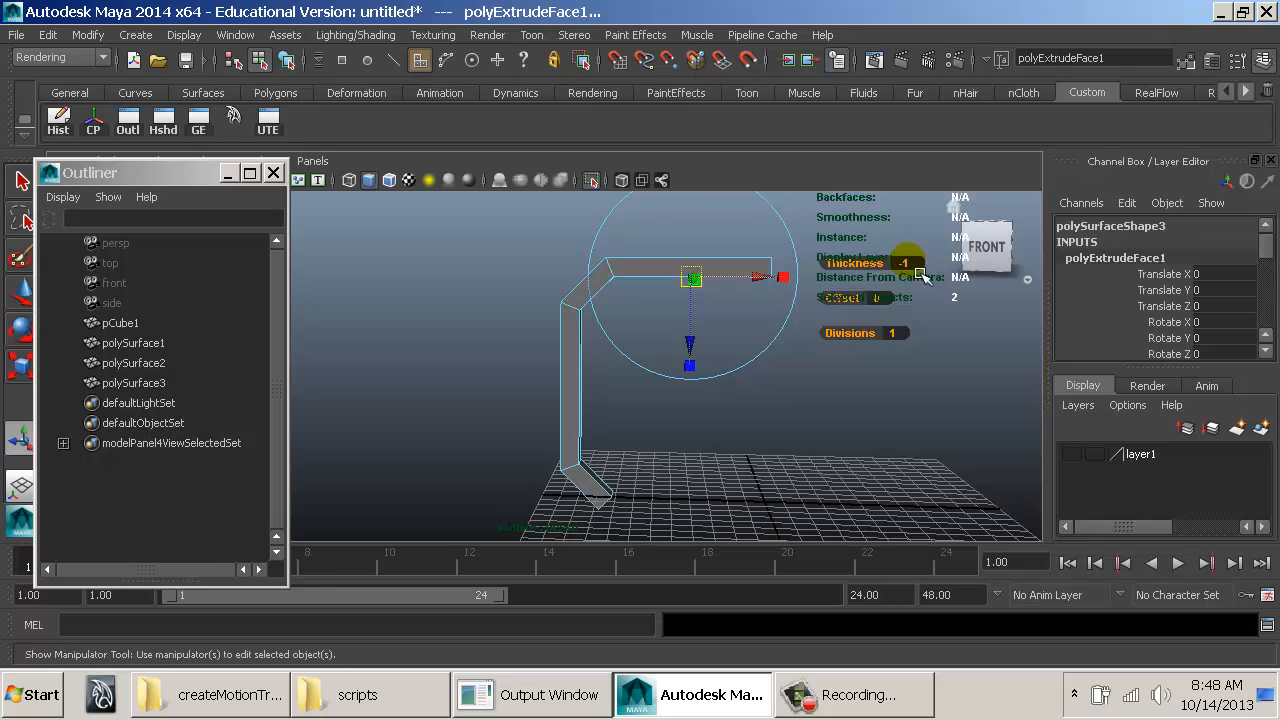
pyautogui.keyDown('alt'); pyautogui.moveTo(580, 430); pyautogui.dragTo(568, 405); pyautogui.keyUp('alt')
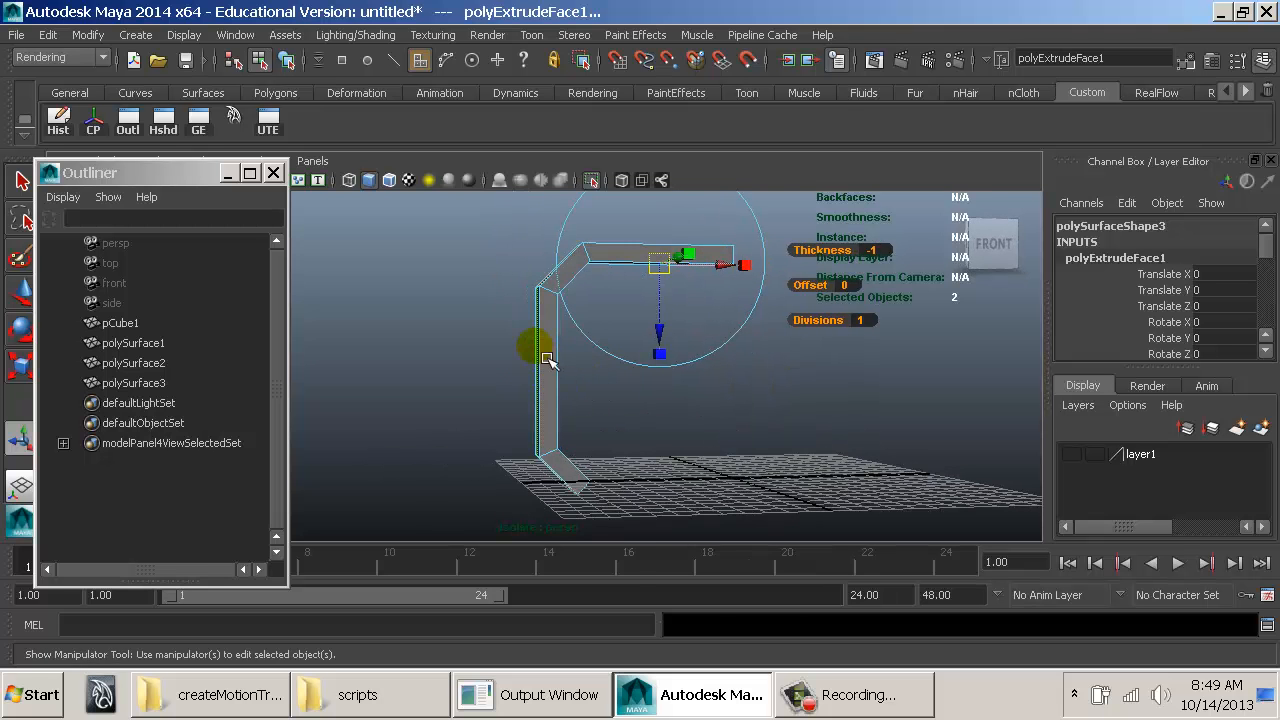
# Step: Snap the outer vertices at the strip's lower end to Y 0 and pull them outward, away from the door
pyautogui.moveTo(543, 338); pyautogui.dragTo(482, 242, button='right')
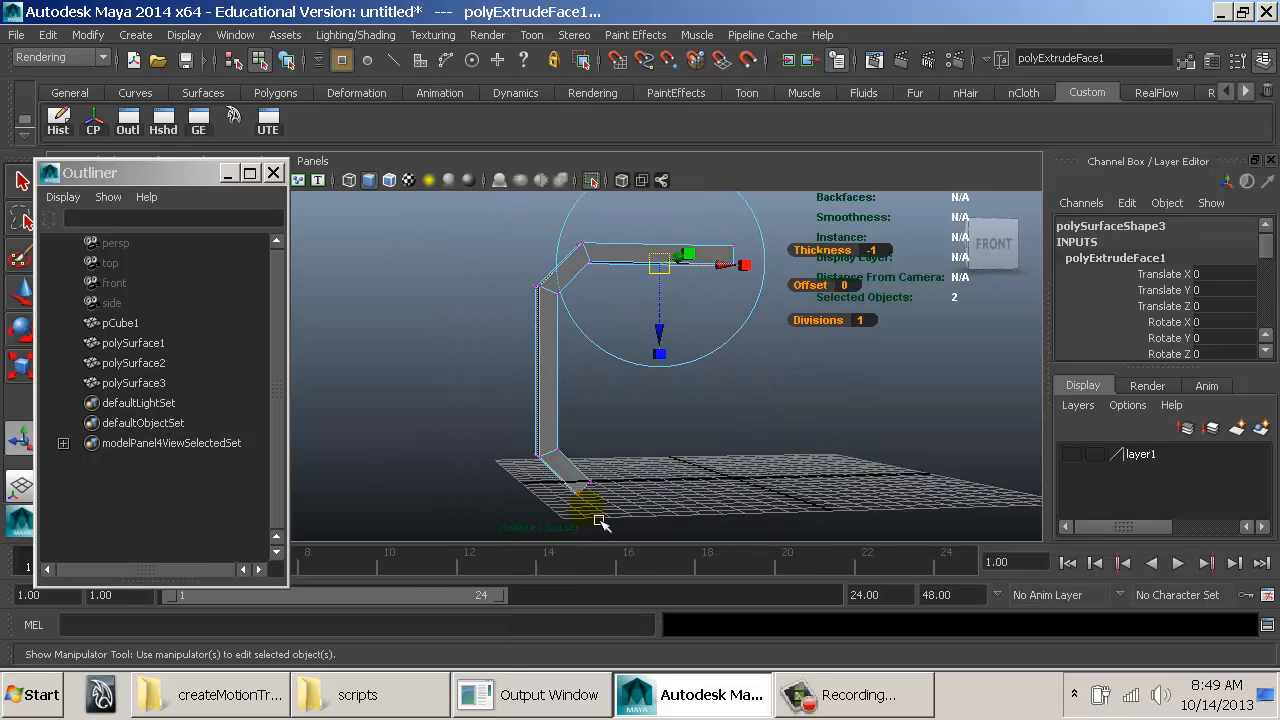
pyautogui.moveTo(598, 520)
pyautogui.keyDown('alt'); pyautogui.mouseDown()
pyautogui.moveTo(571, 491)
pyautogui.moveTo(600, 528)
pyautogui.mouseUp(); pyautogui.keyUp('alt')
pyautogui.keyDown('alt'); pyautogui.moveTo(600, 515); pyautogui.dragTo(606, 533); pyautogui.keyUp('alt')
pyautogui.keyDown('alt'); pyautogui.moveTo(612, 530); pyautogui.dragTo(706, 516, button='right'); pyautogui.keyUp('alt')
pyautogui.keyDown('alt'); pyautogui.moveTo(625, 500); pyautogui.dragTo(628, 457, button='middle'); pyautogui.keyUp('alt')
pyautogui.keyDown('alt'); pyautogui.moveTo(628, 456); pyautogui.dragTo(641, 460); pyautogui.keyUp('alt')
pyautogui.press('w')
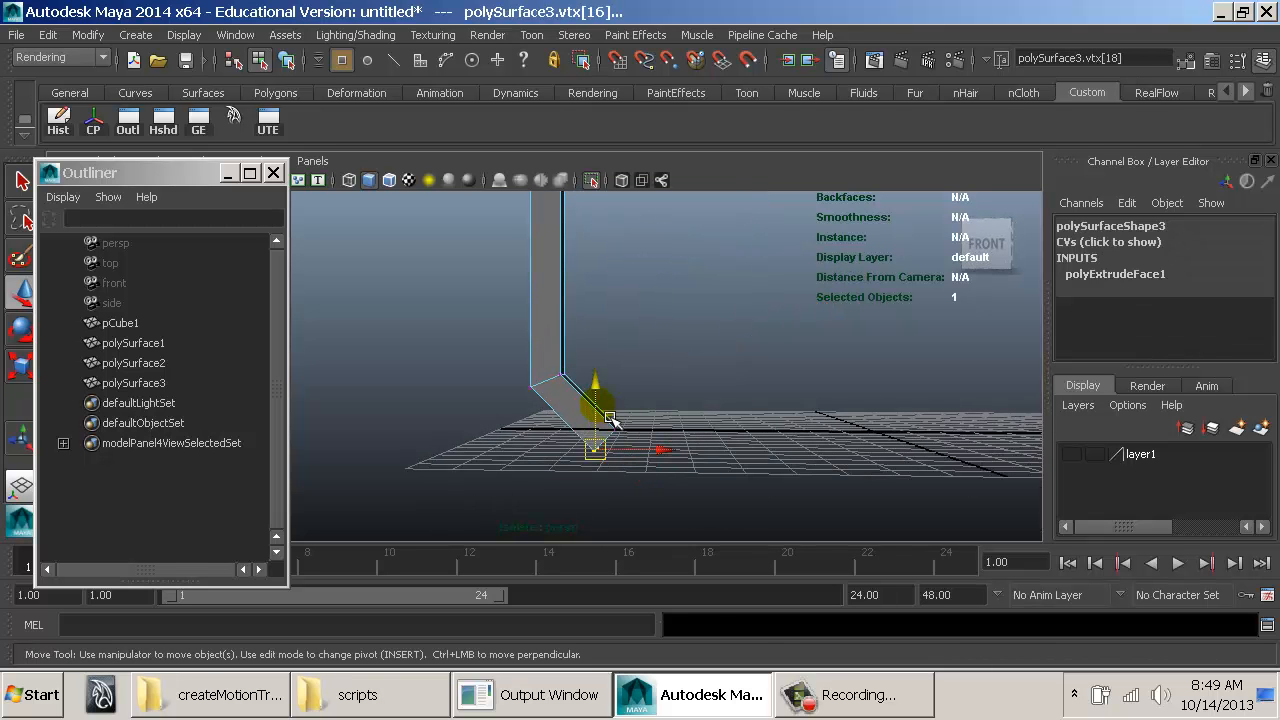
pyautogui.click(608, 418)
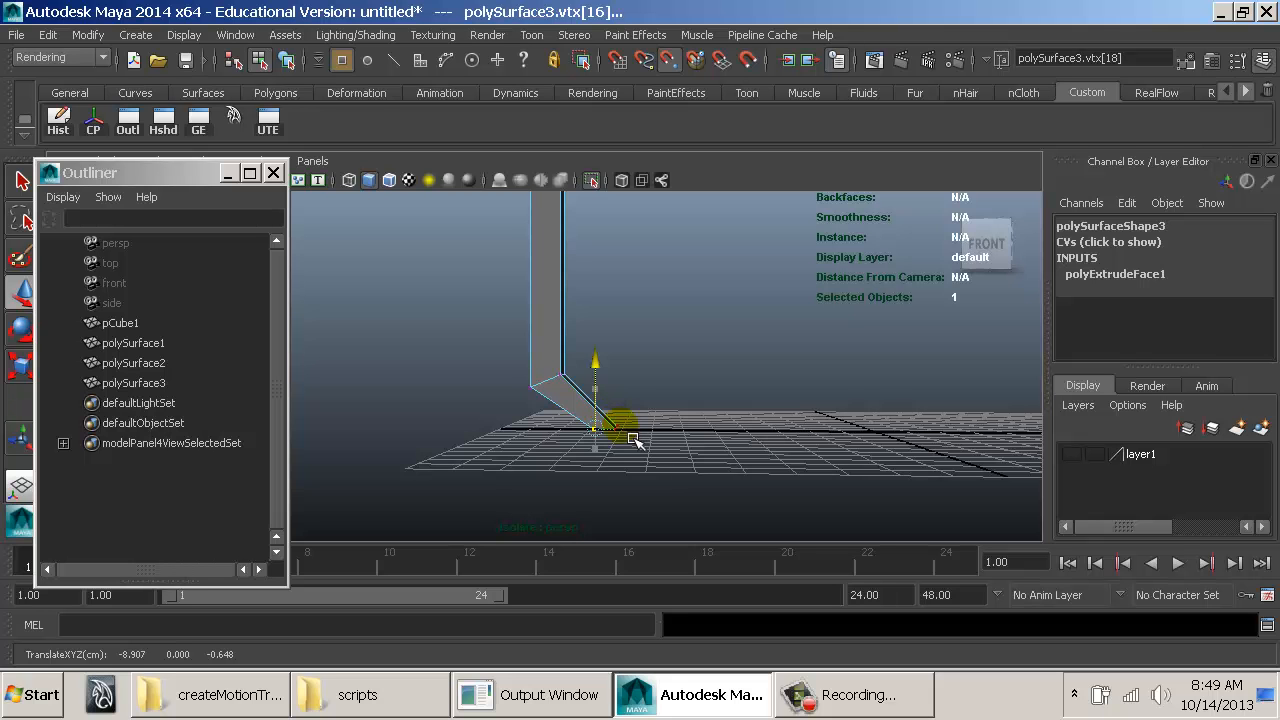
pyautogui.moveTo(664, 430); pyautogui.dragTo(334, 425)
# Step: In the front view, level the outer vertices above the lower chamfer at Y 1.8 and move them out to about X -20.46
pyautogui.keyDown('alt'); pyautogui.moveTo(672, 456); pyautogui.dragTo(896, 522, button='middle'); pyautogui.keyUp('alt')
pyautogui.keyDown('alt'); pyautogui.moveTo(896, 522); pyautogui.dragTo(652, 467, button='right'); pyautogui.keyUp('alt')
pyautogui.press('space')
pyautogui.moveTo(649, 418); pyautogui.dragTo(654, 457)
pyautogui.keyDown('alt'); pyautogui.moveTo(511, 471); pyautogui.dragTo(795, 335, button='middle'); pyautogui.keyUp('alt')
pyautogui.keyDown('alt'); pyautogui.moveTo(795, 335); pyautogui.dragTo(876, 416, button='right'); pyautogui.keyUp('alt')
pyautogui.keyDown('alt'); pyautogui.click(876, 418); pyautogui.keyUp('alt')
pyautogui.keyDown('alt'); pyautogui.moveTo(876, 418); pyautogui.dragTo(722, 491, button='middle'); pyautogui.keyUp('alt')
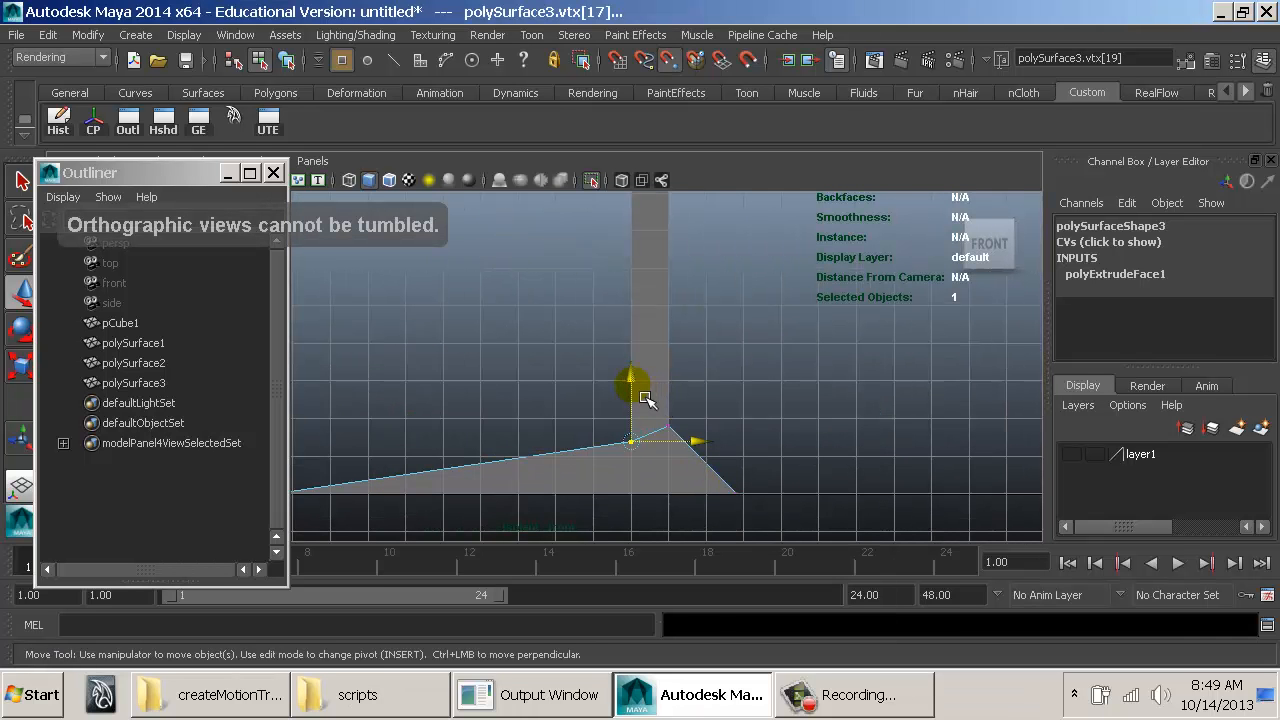
pyautogui.moveTo(632, 384); pyautogui.dragTo(357, 426)
pyautogui.keyDown('alt'); pyautogui.moveTo(602, 419); pyautogui.dragTo(769, 428, button='middle'); pyautogui.keyUp('alt')
pyautogui.keyDown('alt'); pyautogui.moveTo(769, 428); pyautogui.dragTo(729, 430, button='right'); pyautogui.keyUp('alt')
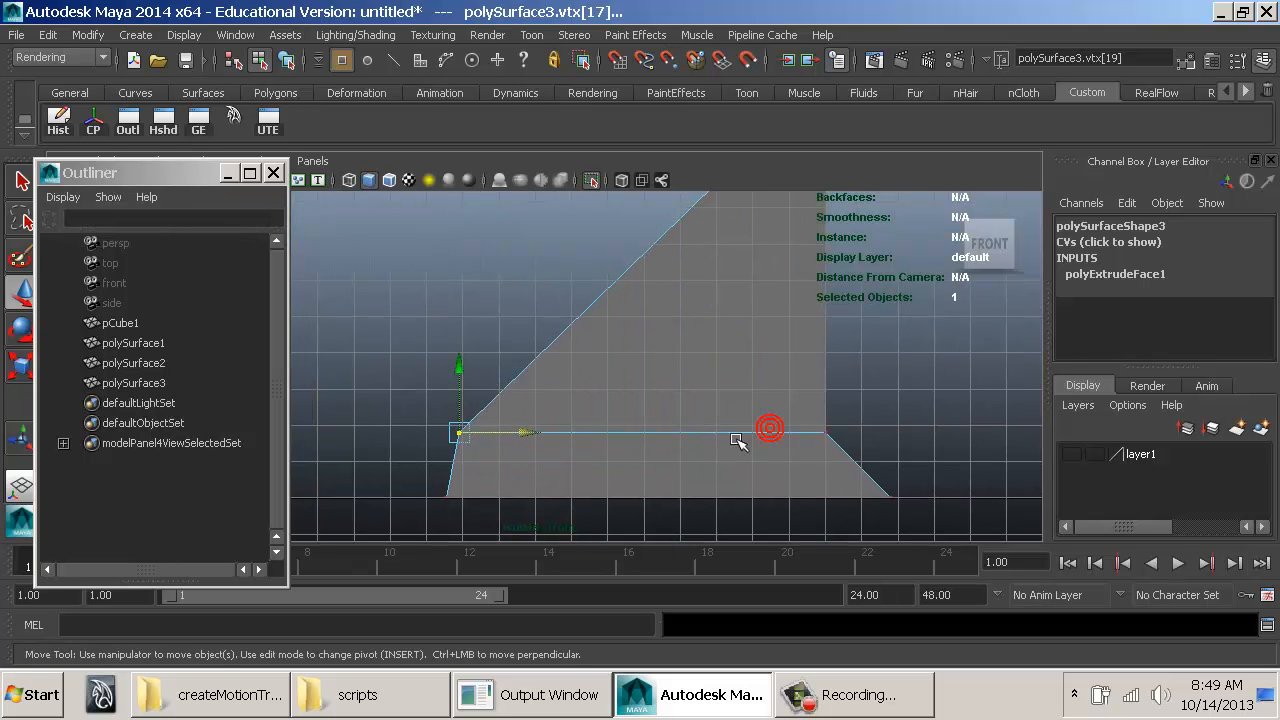
pyautogui.moveTo(738, 441); pyautogui.dragTo(693, 443, button='middle')
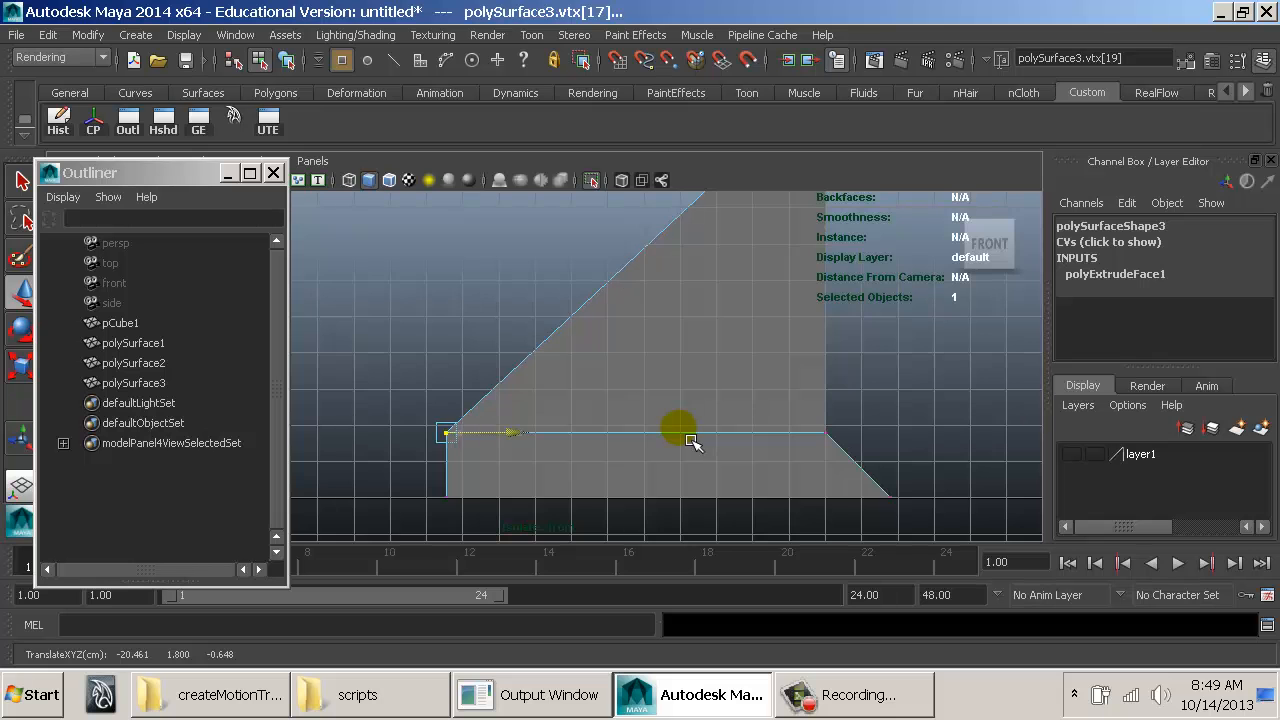
# Step: Level the outer vertices at the foot of the upper chamfer at Y 10.2 and move them out to about X -20.65
pyautogui.keyDown('alt'); pyautogui.moveTo(782, 368); pyautogui.dragTo(735, 530, button='middle'); pyautogui.keyUp('alt')
pyautogui.keyDown('alt'); pyautogui.moveTo(794, 380); pyautogui.dragTo(775, 446, button='middle'); pyautogui.keyUp('alt')
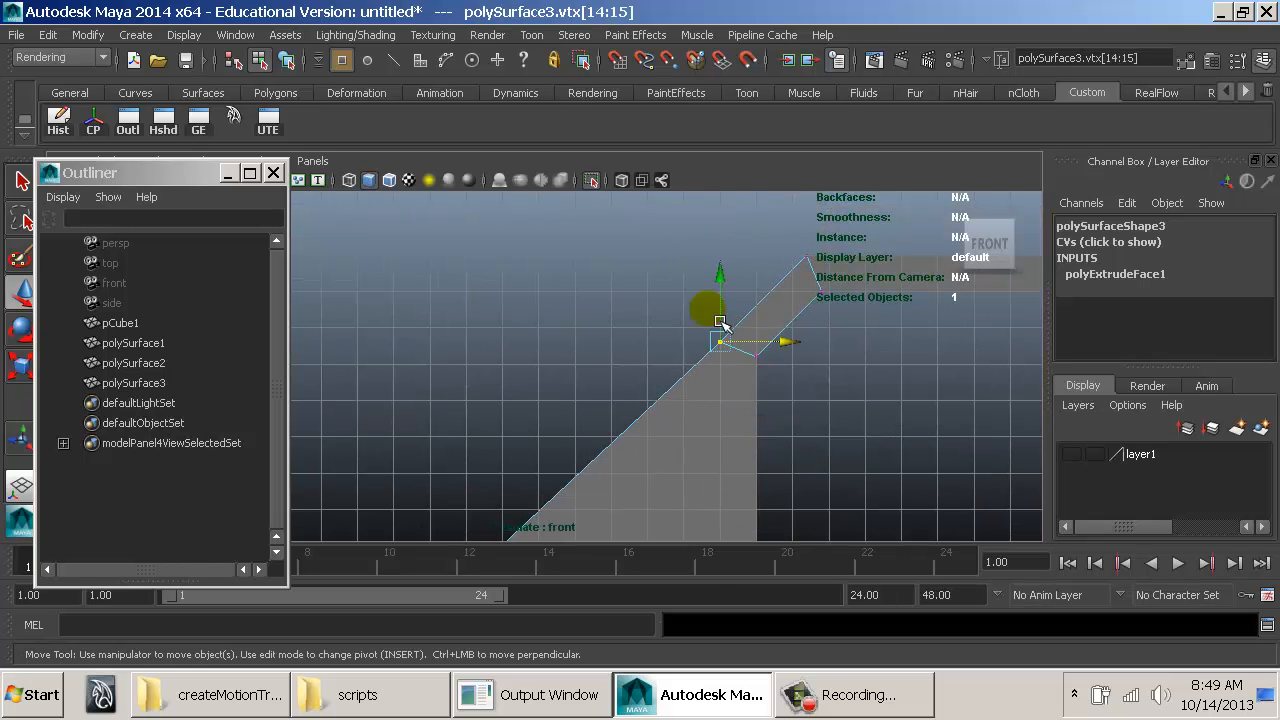
pyautogui.moveTo(720, 285); pyautogui.dragTo(720, 289)
pyautogui.moveTo(787, 357); pyautogui.dragTo(456, 358)
pyautogui.keyDown('alt'); pyautogui.moveTo(767, 416); pyautogui.dragTo(774, 403, button='middle'); pyautogui.keyUp('alt')
pyautogui.keyDown('alt'); pyautogui.moveTo(774, 403); pyautogui.dragTo(677, 394, button='right'); pyautogui.keyUp('alt')
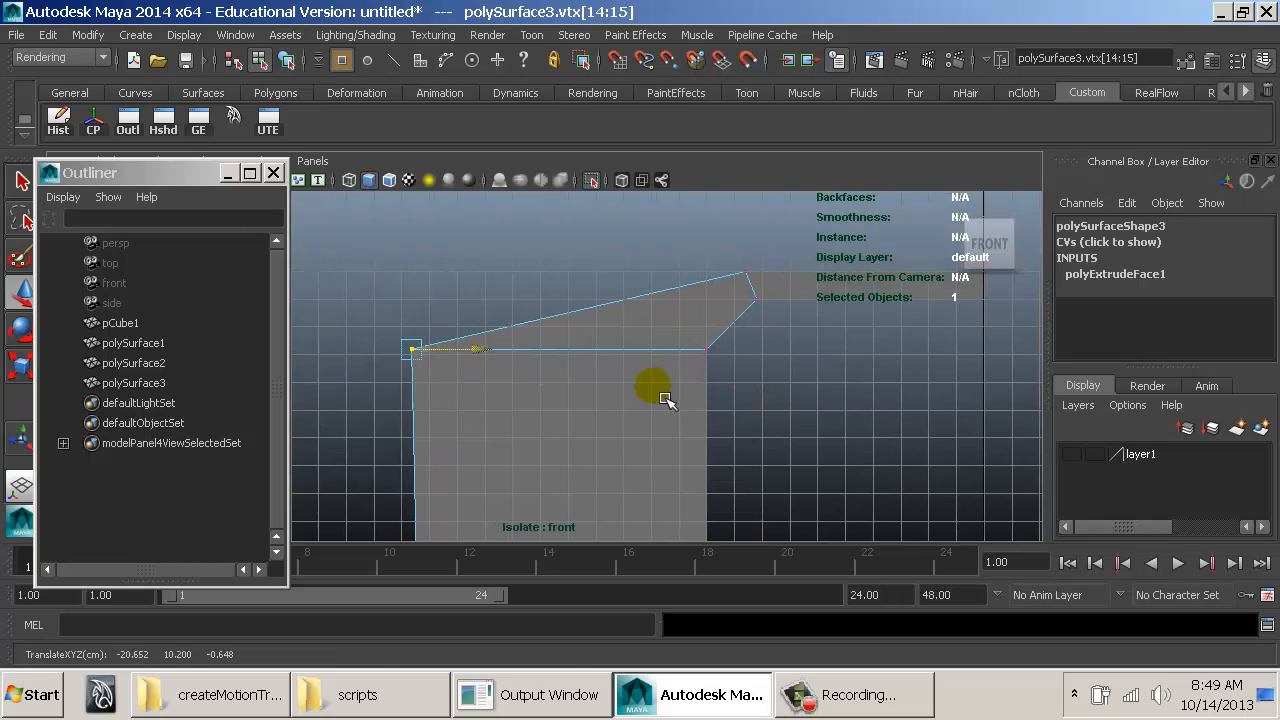
# Step: Snap the outer vertices at the top of the upper chamfer to X -8.2, directly above the inner corner
pyautogui.keyDown('alt'); pyautogui.moveTo(714, 383); pyautogui.dragTo(645, 475, button='middle'); pyautogui.keyUp('alt')
pyautogui.moveTo(652, 361); pyautogui.dragTo(715, 388)
pyautogui.press('v')
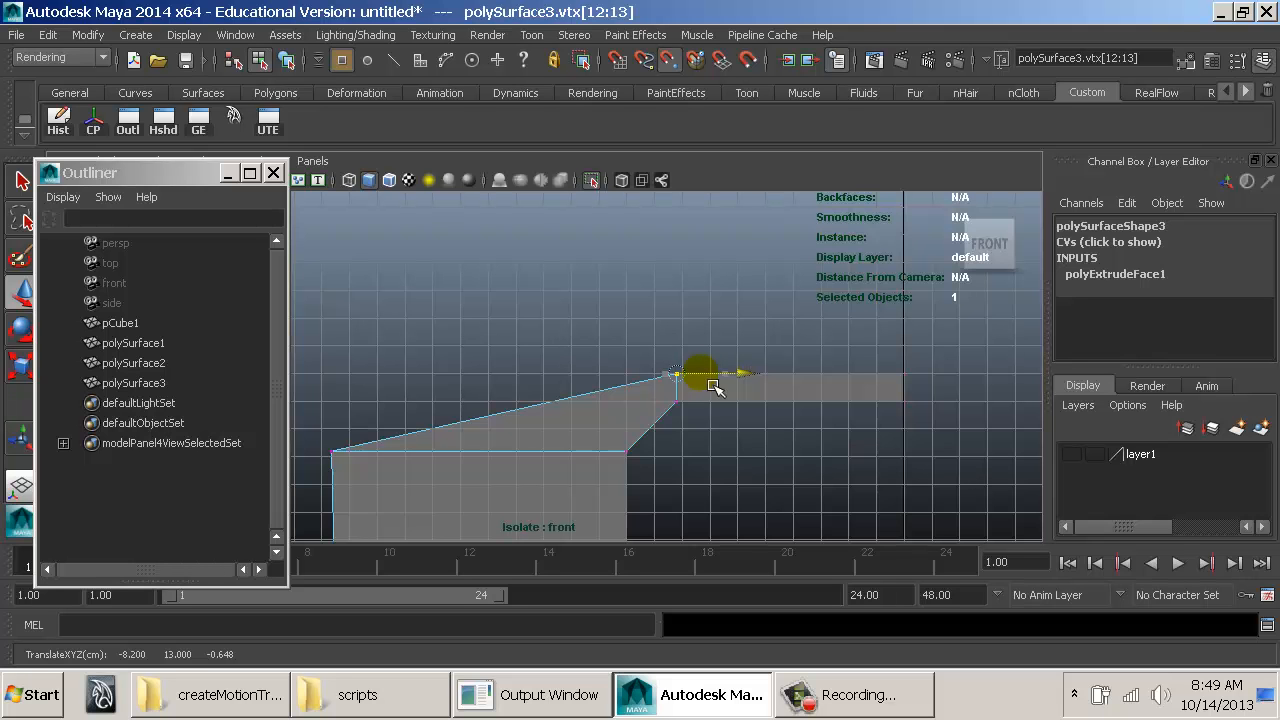
pyautogui.moveTo(715, 388); pyautogui.dragTo(675, 420)
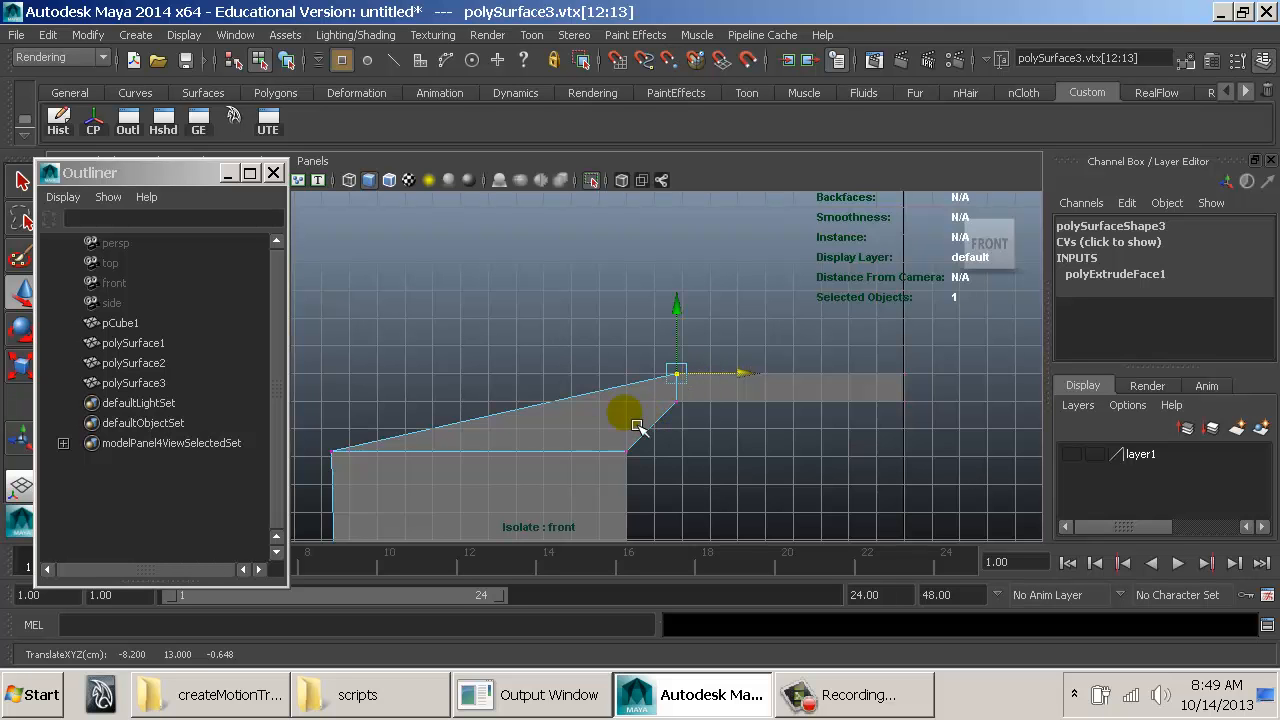
# Step: Select all the far outer-edge vertices, turn off Keep Spacing and snap them into one vertical line at X -24
pyautogui.keyDown('alt'); pyautogui.moveTo(631, 501); pyautogui.dragTo(806, 336, button='middle'); pyautogui.keyUp('alt')
pyautogui.keyDown('alt'); pyautogui.moveTo(797, 340); pyautogui.dragTo(720, 423, button='right'); pyautogui.keyUp('alt')
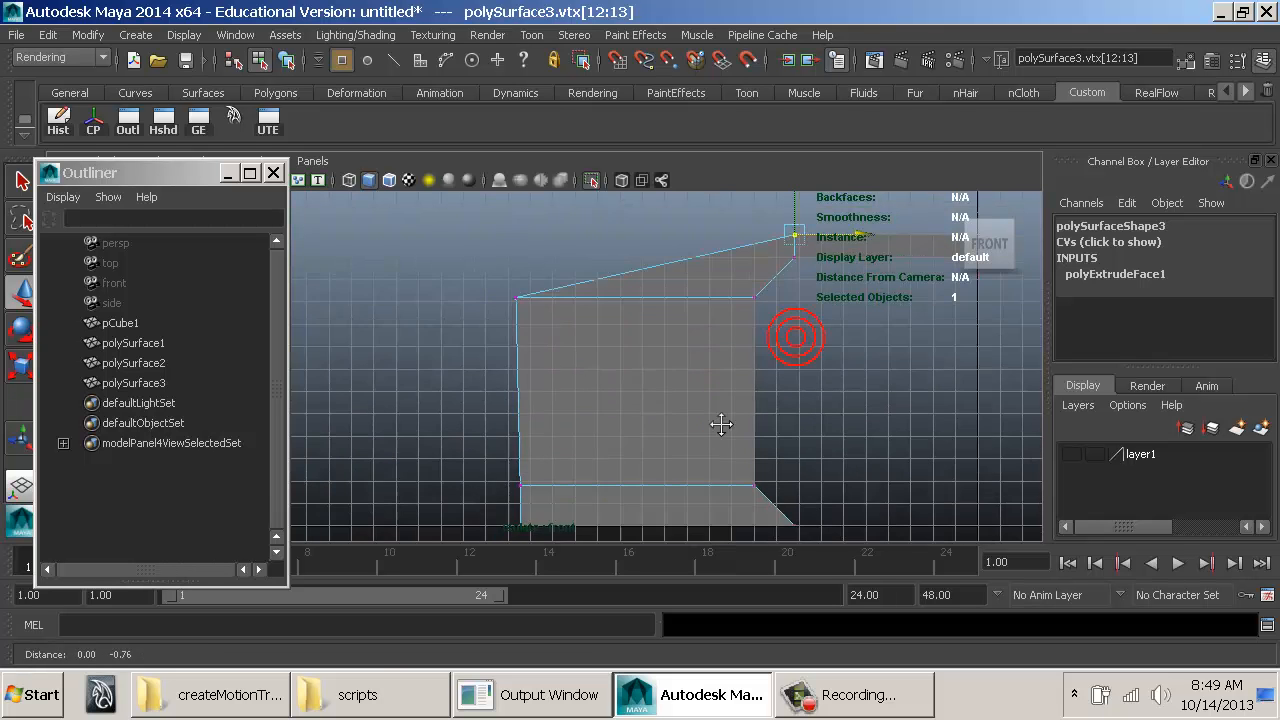
pyautogui.keyDown('alt'); pyautogui.moveTo(718, 420); pyautogui.dragTo(684, 280, button='middle'); pyautogui.keyUp('alt')
pyautogui.keyDown('alt'); pyautogui.moveTo(674, 268); pyautogui.dragTo(590, 300, button='right'); pyautogui.keyUp('alt')
pyautogui.keyDown('alt'); pyautogui.moveTo(517, 314); pyautogui.dragTo(540, 420, button='middle'); pyautogui.keyUp('alt')
pyautogui.moveTo(505, 285); pyautogui.dragTo(571, 486)
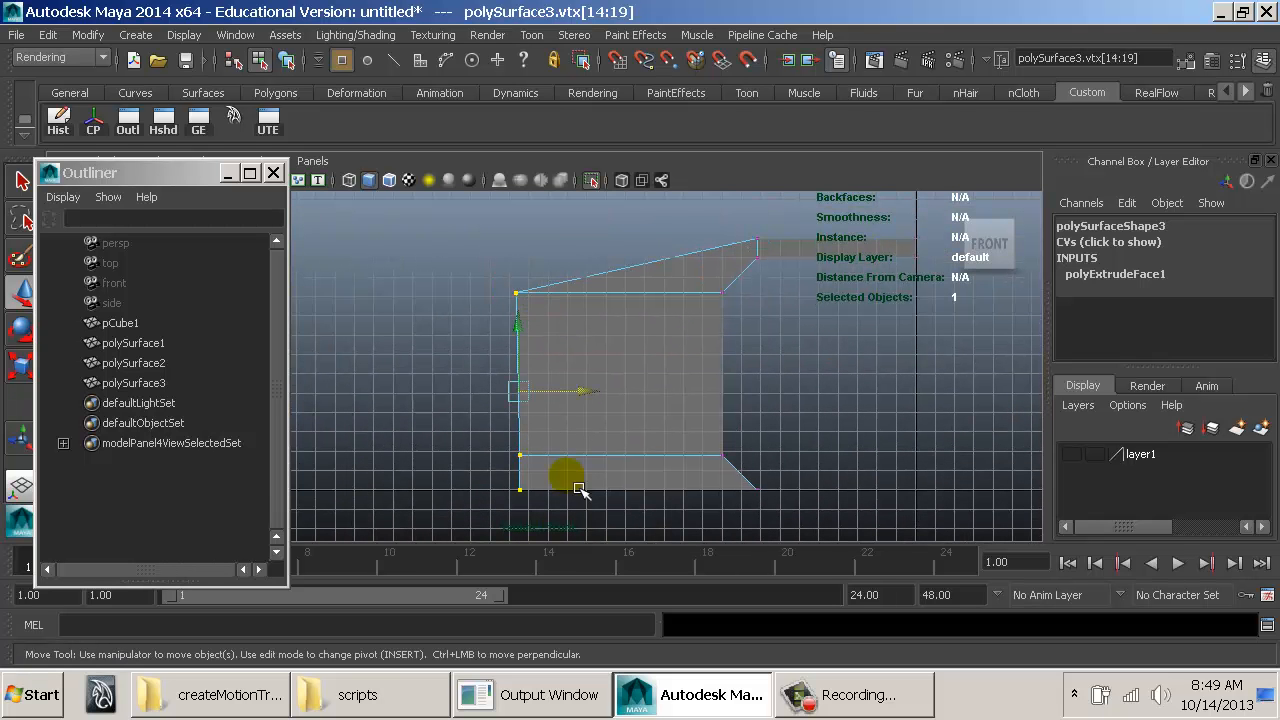
pyautogui.click(570, 387)
pyautogui.moveTo(569, 402); pyautogui.dragTo(517, 402)
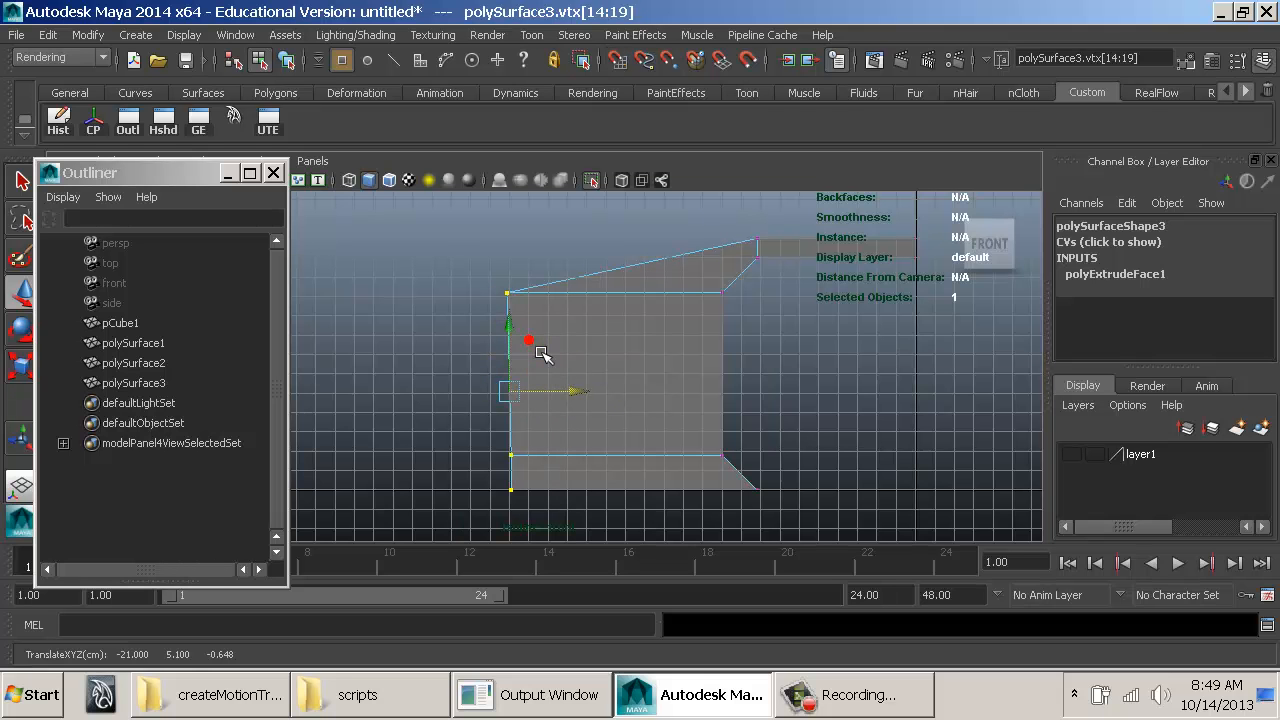
pyautogui.moveTo(529, 340); pyautogui.dragTo(583, 372)
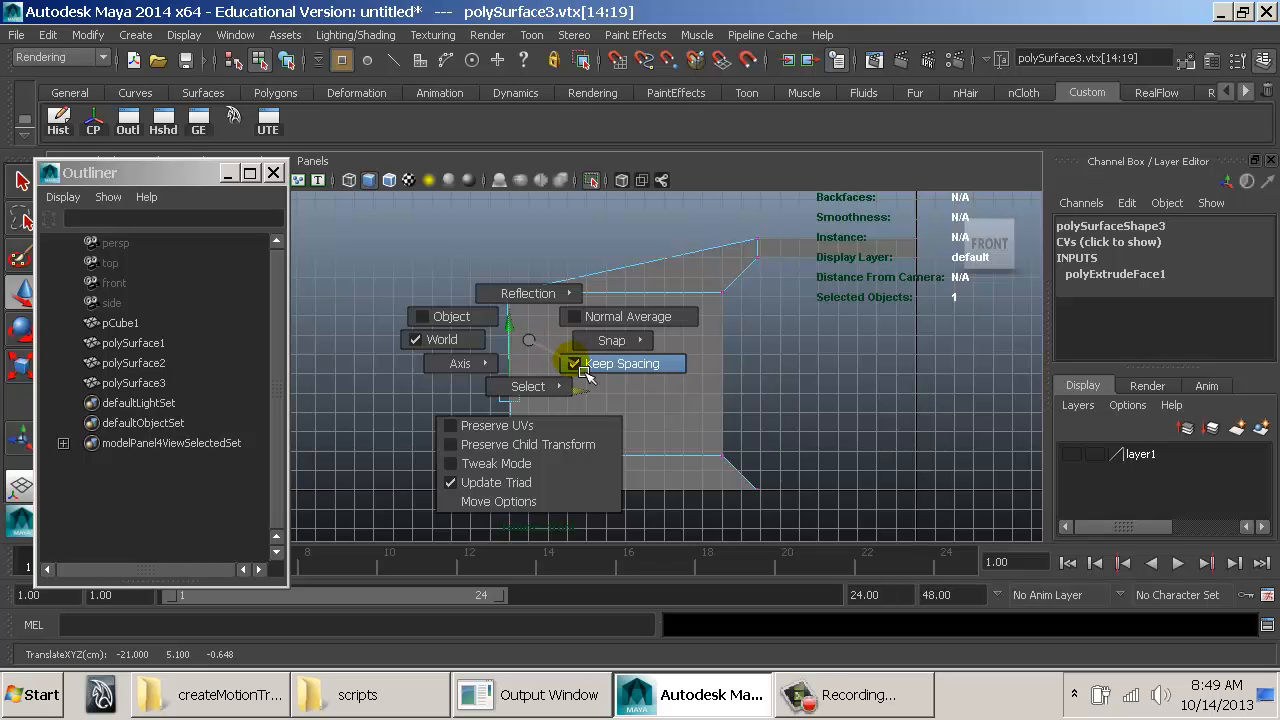
pyautogui.moveTo(578, 369); pyautogui.dragTo(472, 396)
# Step: Insert an edge loop across the upper chamfer section of the extruded wall piece
pyautogui.moveTo(536, 357); pyautogui.dragTo(602, 306, button='right')
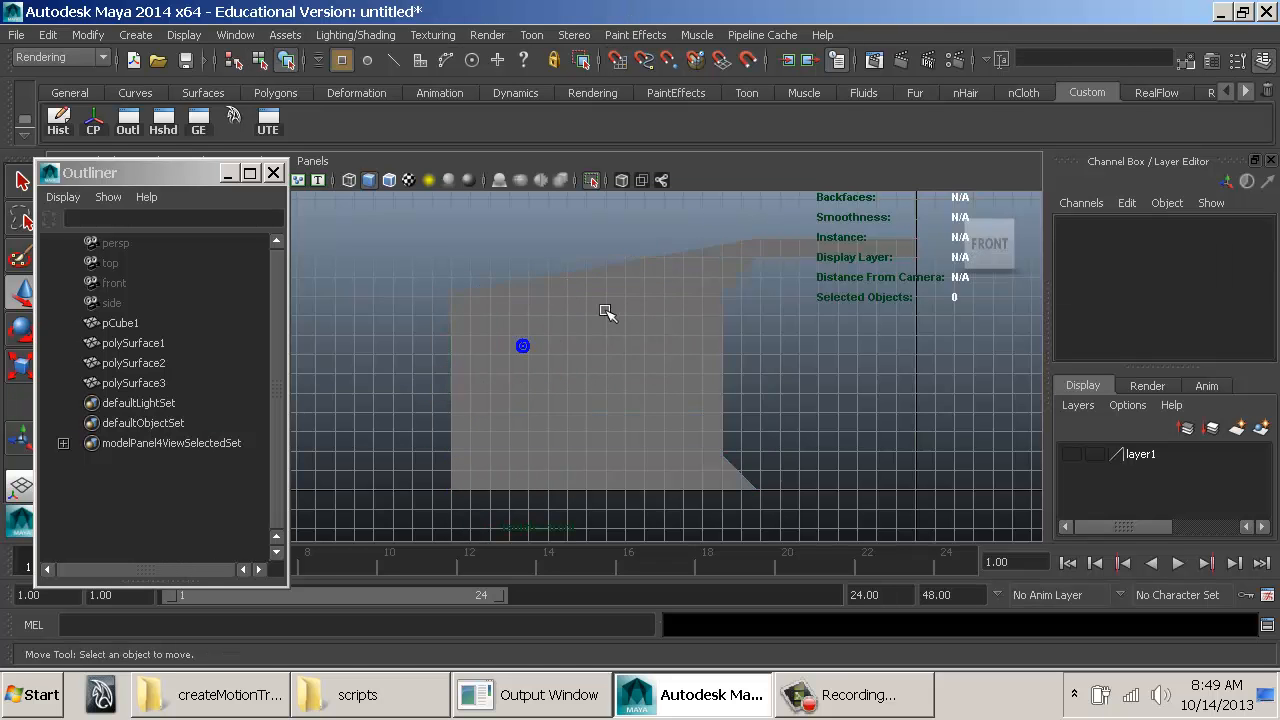
pyautogui.click(602, 306)
pyautogui.press('space')
pyautogui.moveTo(490, 367); pyautogui.dragTo(566, 200)
pyautogui.moveTo(745, 282); pyautogui.dragTo(749, 288)
# Step: Grid-snap the new loop's outer vertices to X -24, Y 13 to form the wall's upper outer corner
pyautogui.press('w')
pyautogui.moveTo(605, 235)
pyautogui.mouseDown(button='right')
pyautogui.moveTo(575, 243)
pyautogui.moveTo(586, 249)
pyautogui.mouseUp(button='right')
pyautogui.press('x')
pyautogui.moveTo(633, 293); pyautogui.dragTo(458, 248)
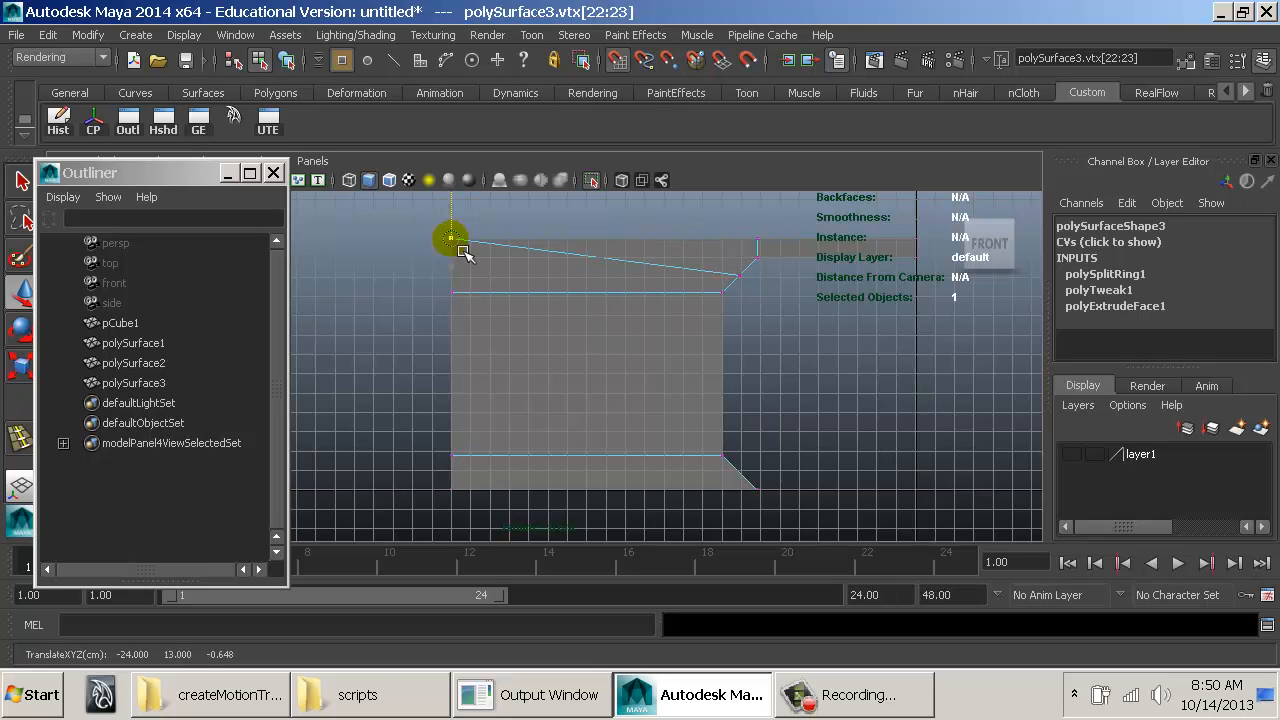
# Step: Return to object mode in the perspective view, clear the selection and close the Outliner
pyautogui.moveTo(677, 266); pyautogui.dragTo(689, 277, button='right')
pyautogui.press('space')
pyautogui.click(690, 264)
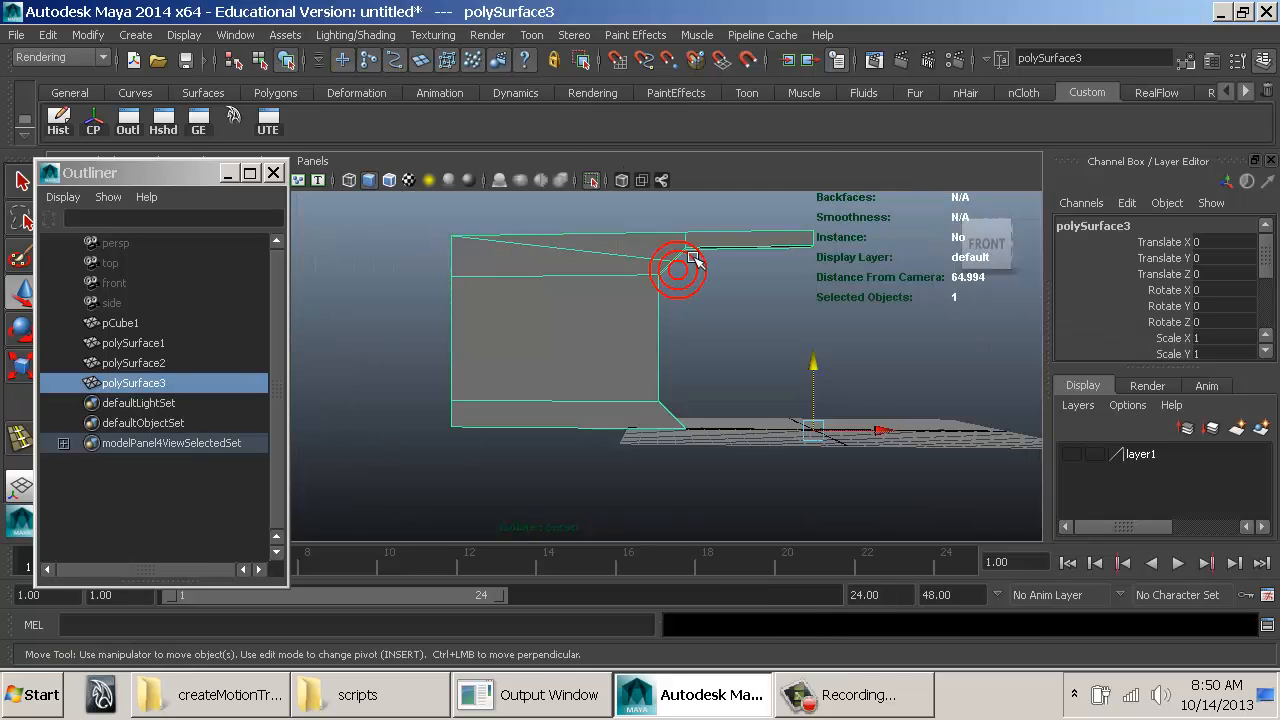
pyautogui.click(766, 349)
pyautogui.keyDown('alt'); pyautogui.moveTo(766, 349); pyautogui.dragTo(623, 329); pyautogui.keyUp('alt')
pyautogui.keyDown('alt'); pyautogui.moveTo(623, 329); pyautogui.dragTo(576, 361, button='middle'); pyautogui.keyUp('alt')
pyautogui.click(273, 173)
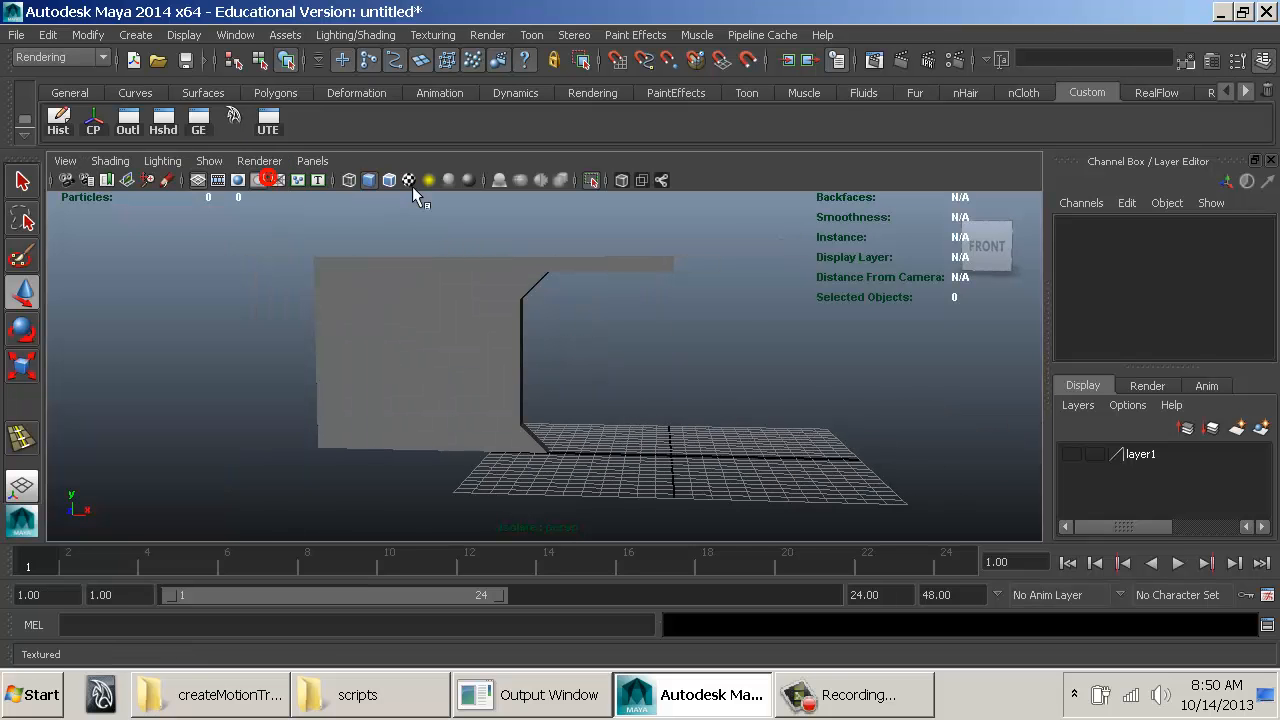
# Step: Turn off isolated display so the door shows again, and select the extruded wall piece
pyautogui.click(592, 180)
pyautogui.click(595, 300)
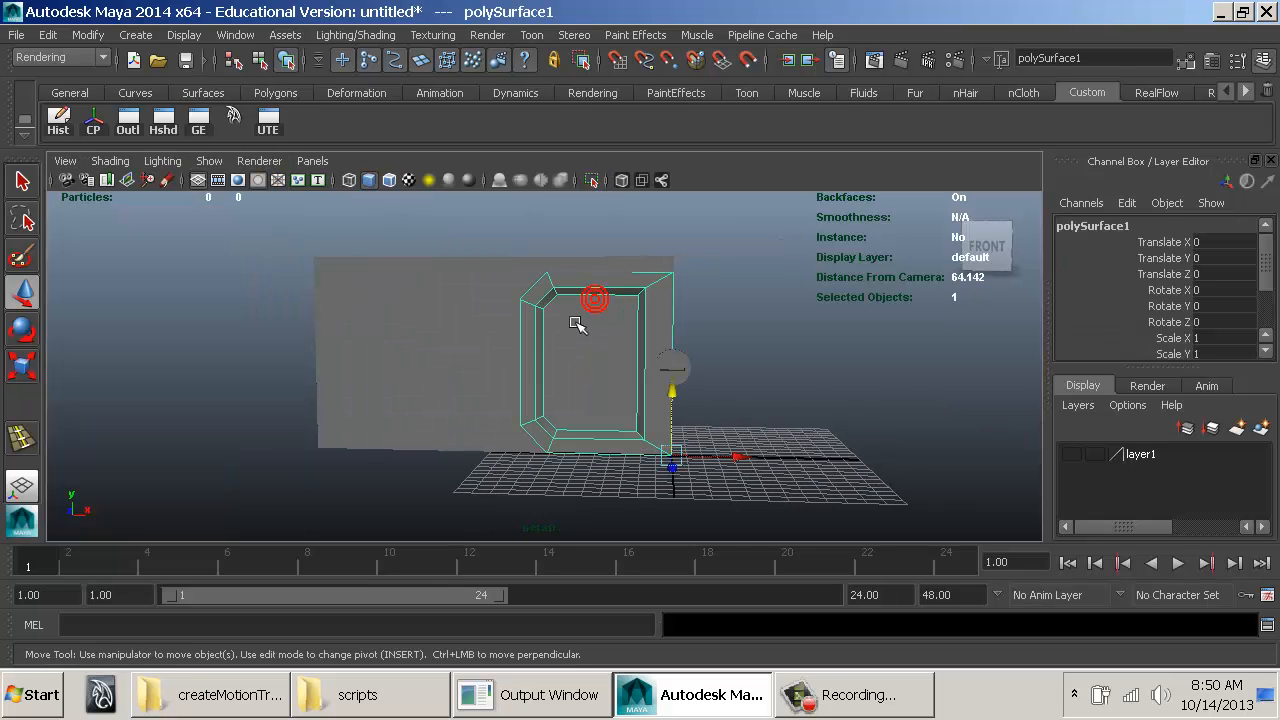
pyautogui.click(461, 320)
pyautogui.click(572, 333)
pyautogui.click(420, 360)
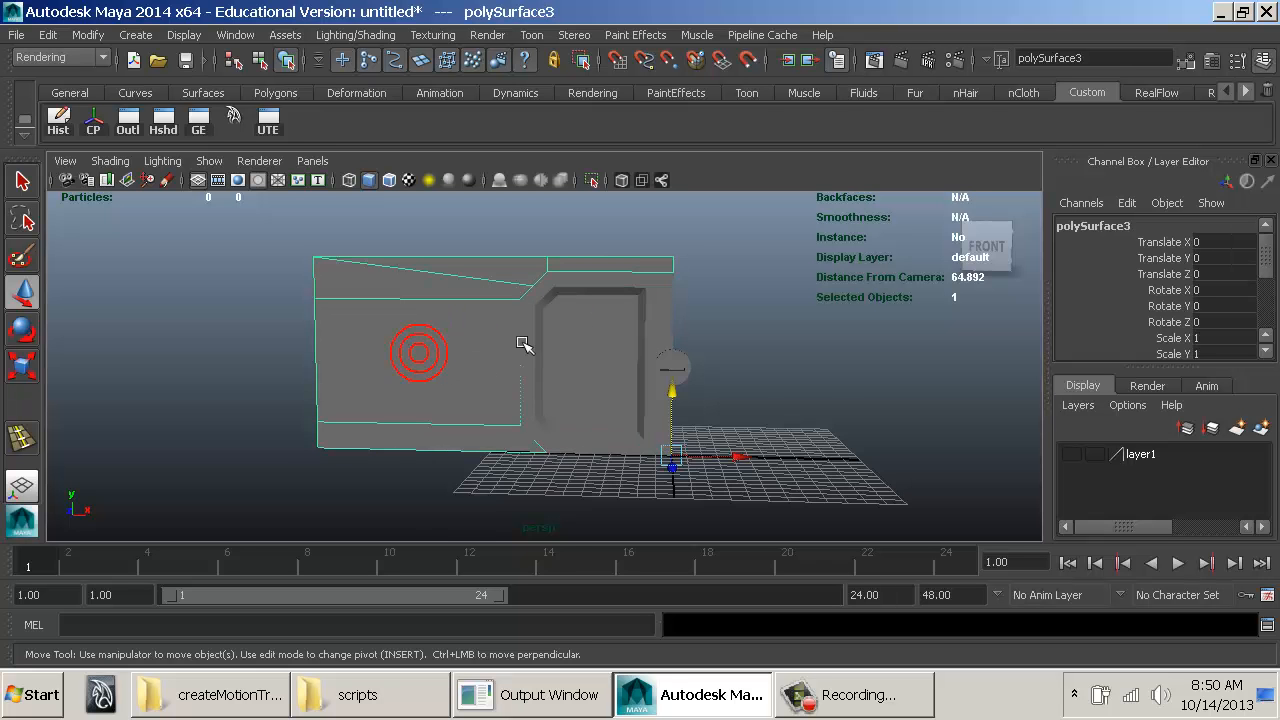
# Step: Move the wall piece along Z to about 0.535, checking from the side how its thickness lines up with the door
pyautogui.keyDown('alt'); pyautogui.moveTo(523, 343); pyautogui.dragTo(640, 393); pyautogui.keyUp('alt')
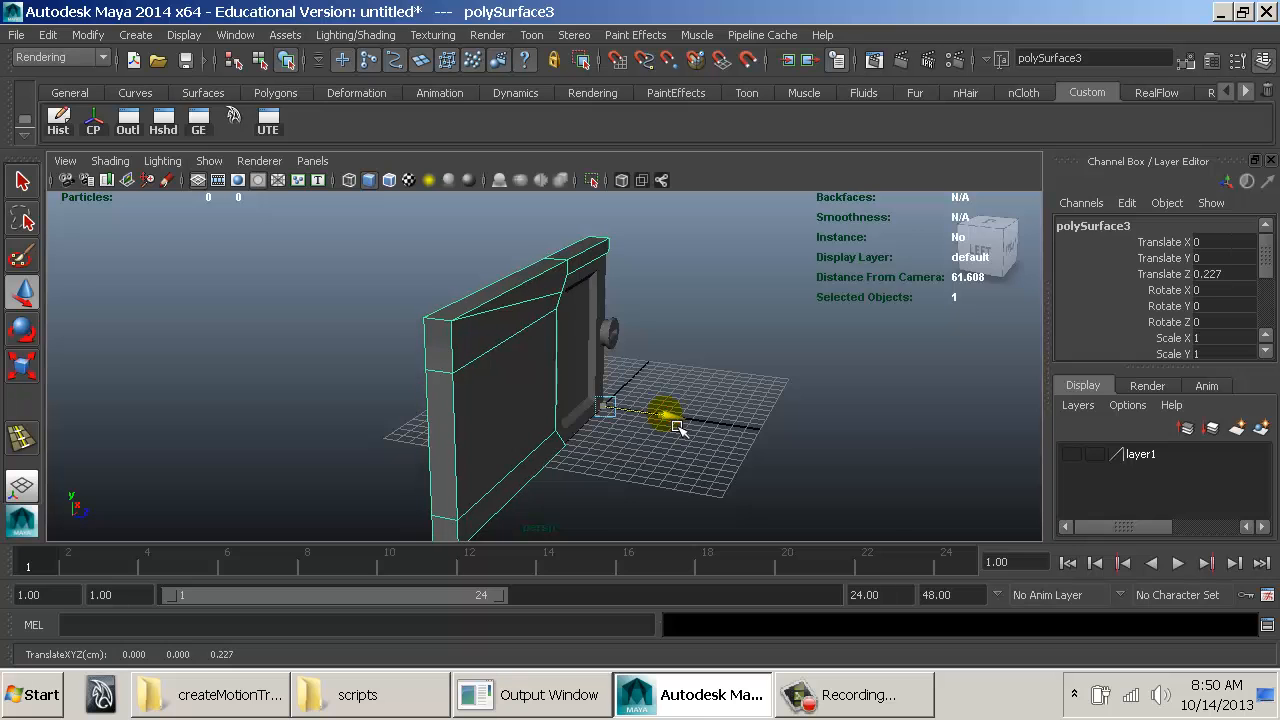
pyautogui.click(700, 355)
pyautogui.keyDown('alt'); pyautogui.moveTo(729, 349); pyautogui.dragTo(423, 334); pyautogui.keyUp('alt')
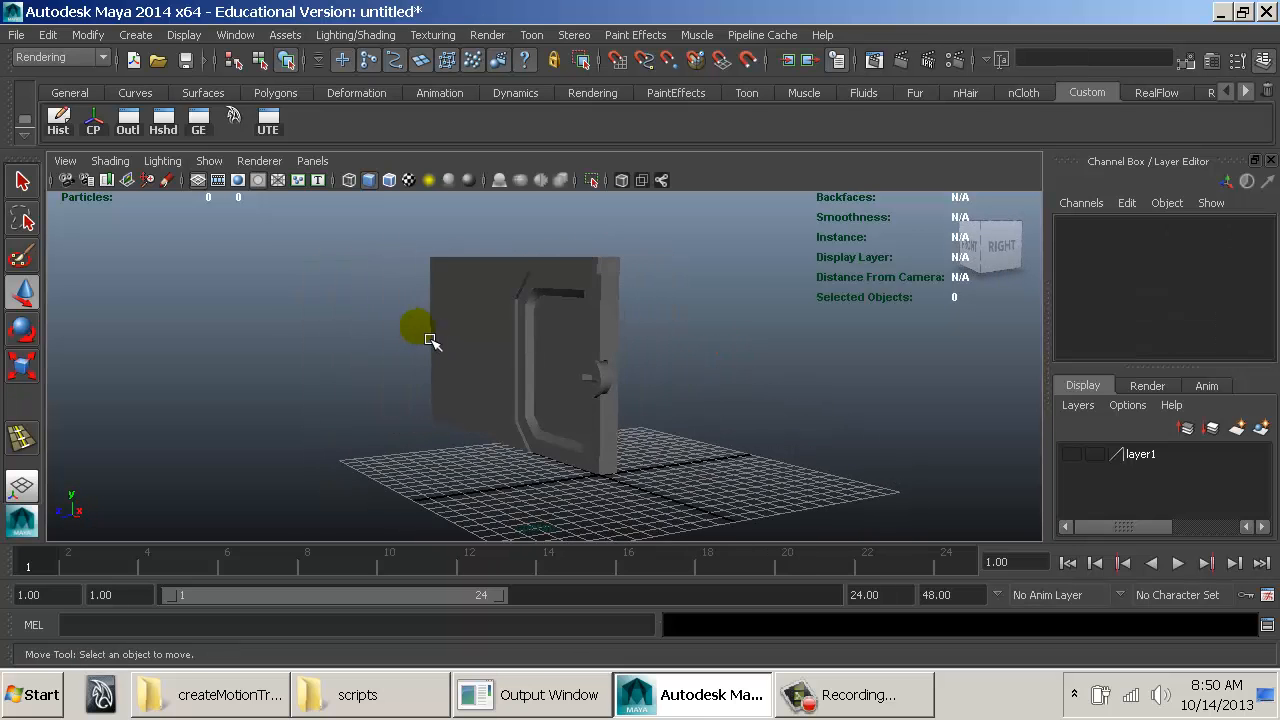
pyautogui.click(580, 452)
pyautogui.keyDown('alt'); pyautogui.moveTo(586, 457); pyautogui.dragTo(525, 502); pyautogui.keyUp('alt')
pyautogui.keyDown('alt'); pyautogui.moveTo(548, 493); pyautogui.dragTo(470, 441); pyautogui.keyUp('alt')
pyautogui.press('r')
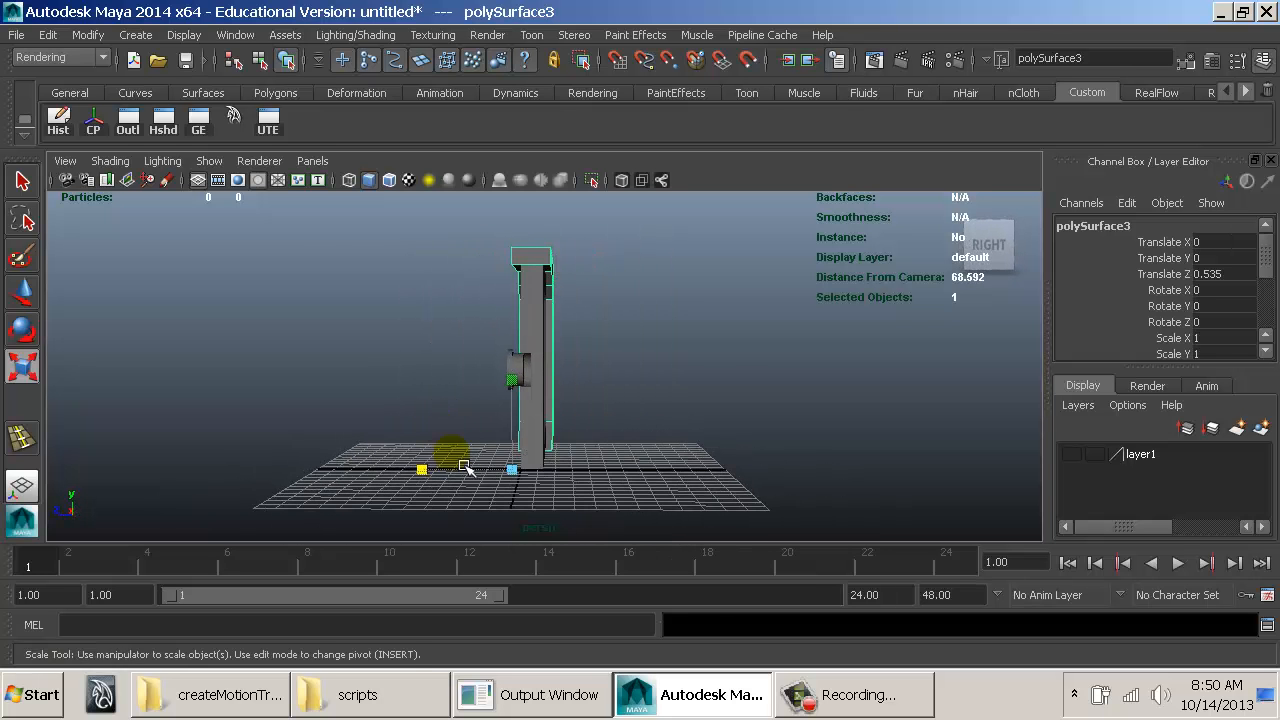
pyautogui.keyDown('alt'); pyautogui.moveTo(421, 484); pyautogui.dragTo(503, 485); pyautogui.keyUp('alt')
pyautogui.press('w')
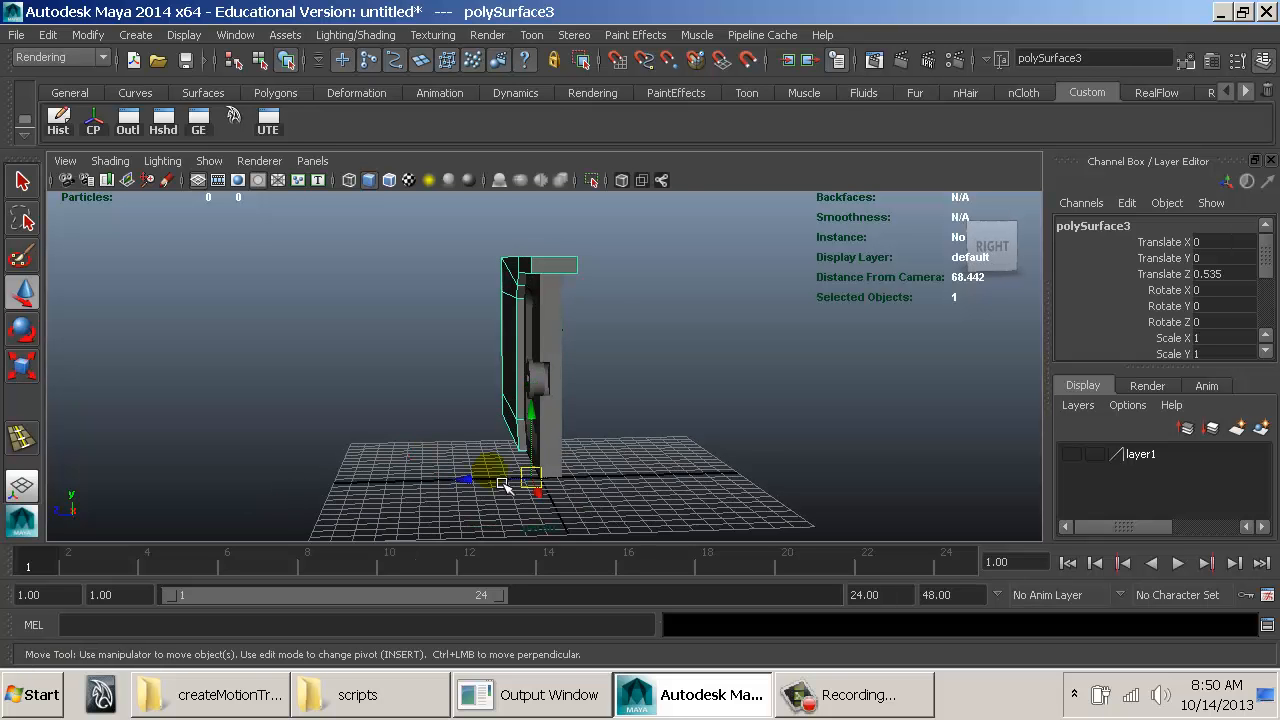
# Step: Clear the selection and display wireframe on shaded for the door and wall in the perspective view
pyautogui.click(713, 443)
pyautogui.moveTo(713, 443)
pyautogui.keyDown('alt'); pyautogui.mouseDown()
pyautogui.moveTo(817, 429)
pyautogui.moveTo(771, 409)
pyautogui.moveTo(795, 455)
pyautogui.moveTo(811, 420)
pyautogui.moveTo(580, 403)
pyautogui.moveTo(643, 384)
pyautogui.mouseUp(); pyautogui.keyUp('alt')
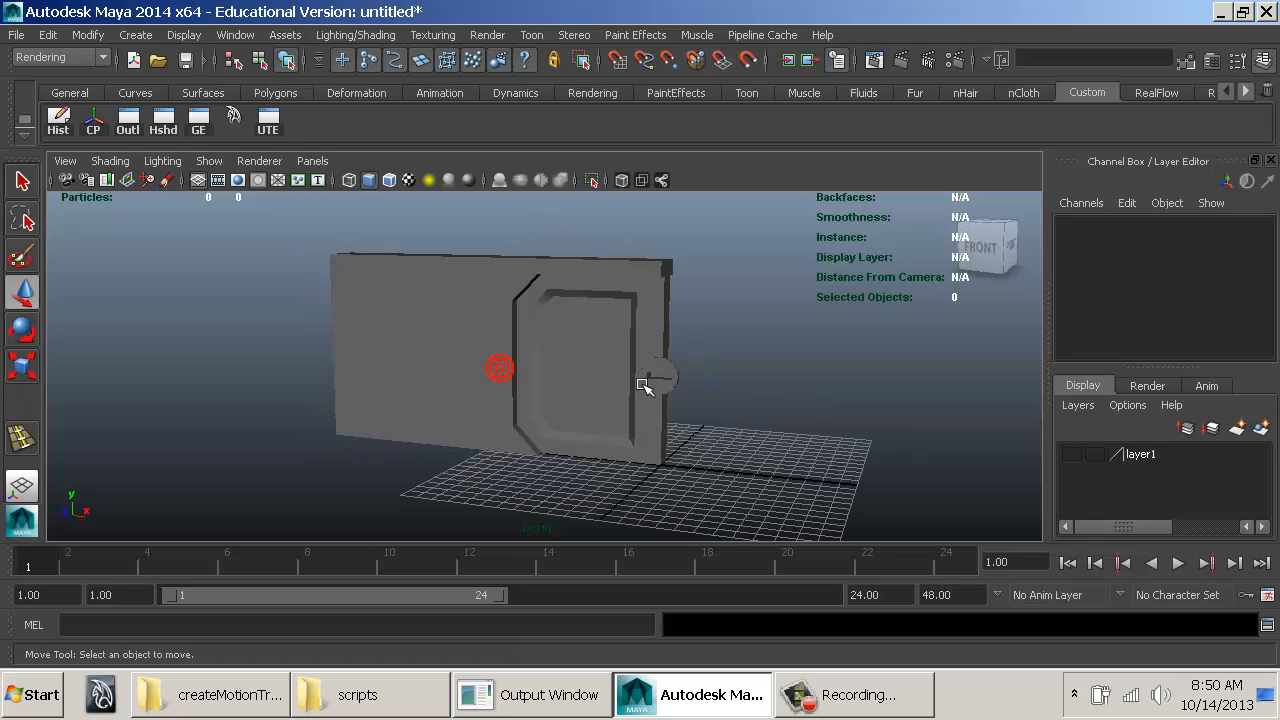
pyautogui.click(389, 181)
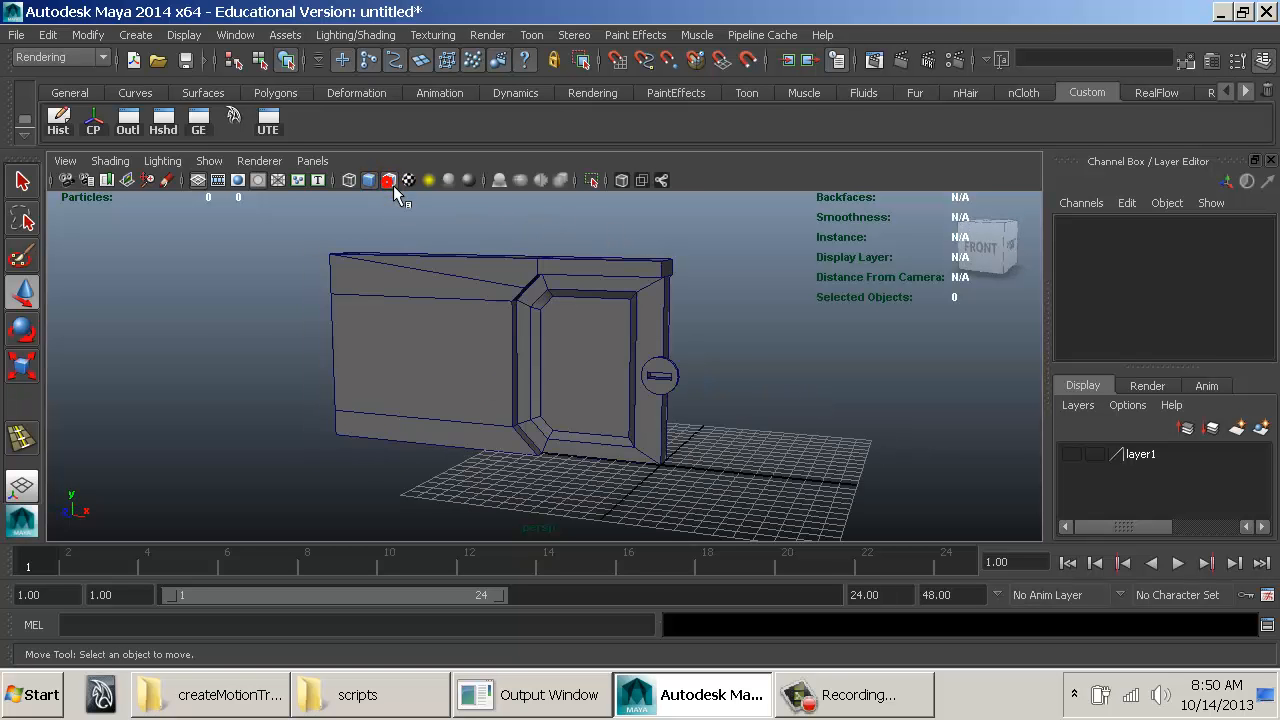
# Step: Inspect the door panel and the adjoining wall segment from several angles
pyautogui.keyDown('alt'); pyautogui.moveTo(213, 362); pyautogui.dragTo(380, 405); pyautogui.keyUp('alt')
pyautogui.keyDown('alt'); pyautogui.moveTo(480, 378); pyautogui.dragTo(417, 419, button='middle'); pyautogui.keyUp('alt')
pyautogui.keyDown('alt'); pyautogui.moveTo(422, 418); pyautogui.dragTo(480, 419); pyautogui.keyUp('alt')
pyautogui.keyDown('alt'); pyautogui.moveTo(523, 420); pyautogui.dragTo(501, 338, button='middle'); pyautogui.keyUp('alt')
pyautogui.keyDown('alt'); pyautogui.moveTo(530, 361); pyautogui.dragTo(480, 363); pyautogui.keyUp('alt')
pyautogui.keyDown('alt'); pyautogui.moveTo(480, 363); pyautogui.dragTo(467, 385, button='middle'); pyautogui.keyUp('alt')
pyautogui.click(357, 323)
pyautogui.moveTo(449, 320)
pyautogui.keyDown('alt'); pyautogui.mouseDown()
pyautogui.moveTo(391, 340)
pyautogui.moveTo(448, 345)
pyautogui.mouseUp(); pyautogui.keyUp('alt')
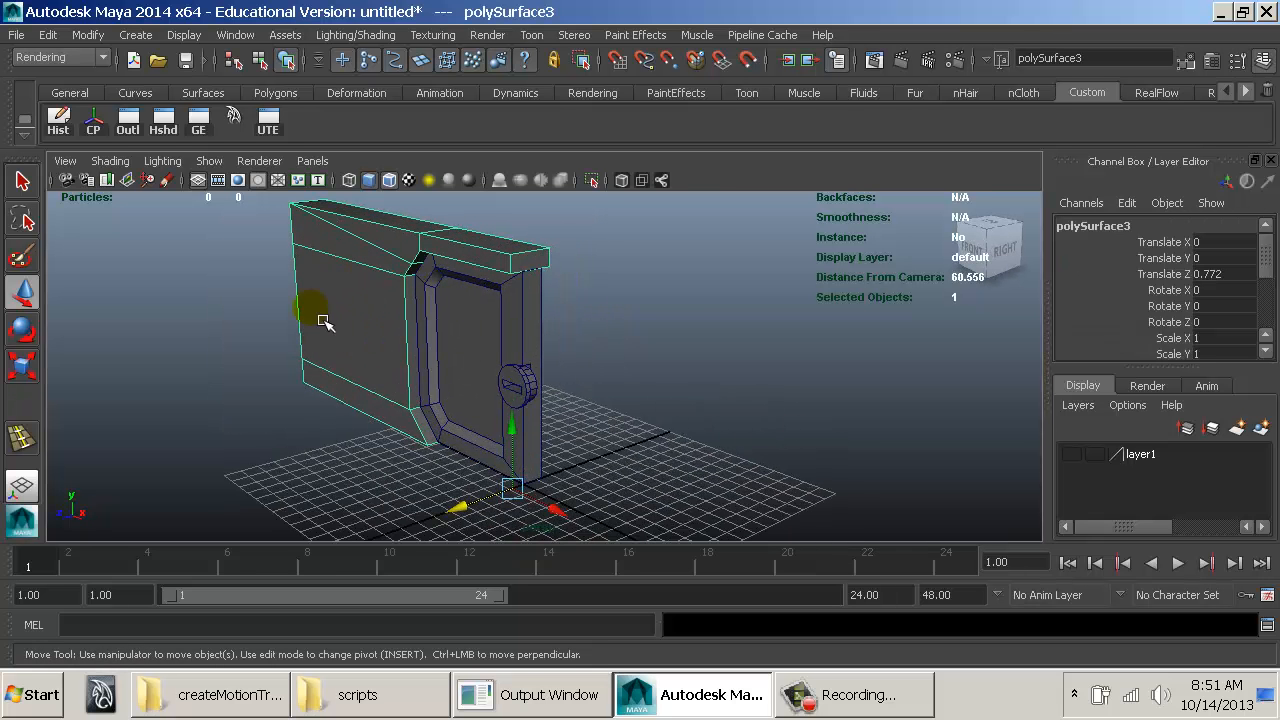
pyautogui.keyDown('alt'); pyautogui.moveTo(323, 320); pyautogui.dragTo(448, 296); pyautogui.keyUp('alt')
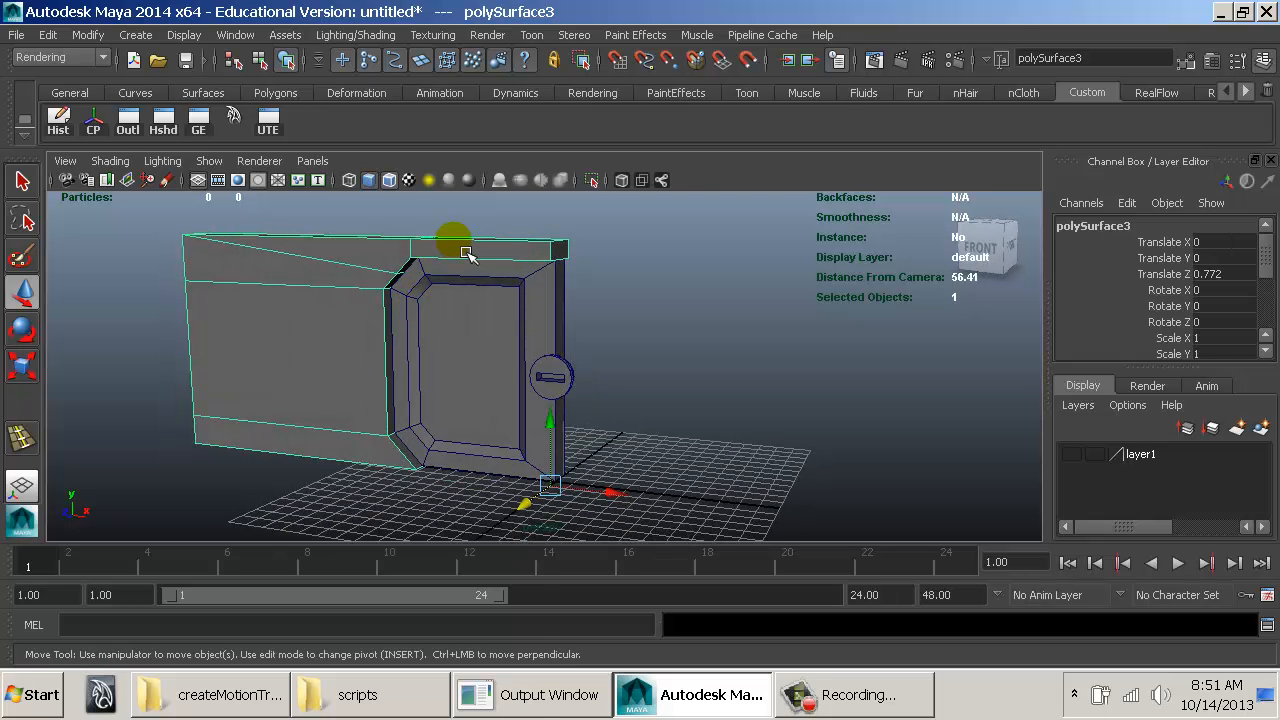
# Step: Raise the wall segment's top row of vertices in the front view and return to object mode
pyautogui.moveTo(456, 247); pyautogui.dragTo(406, 231, button='right')
pyautogui.press('space')
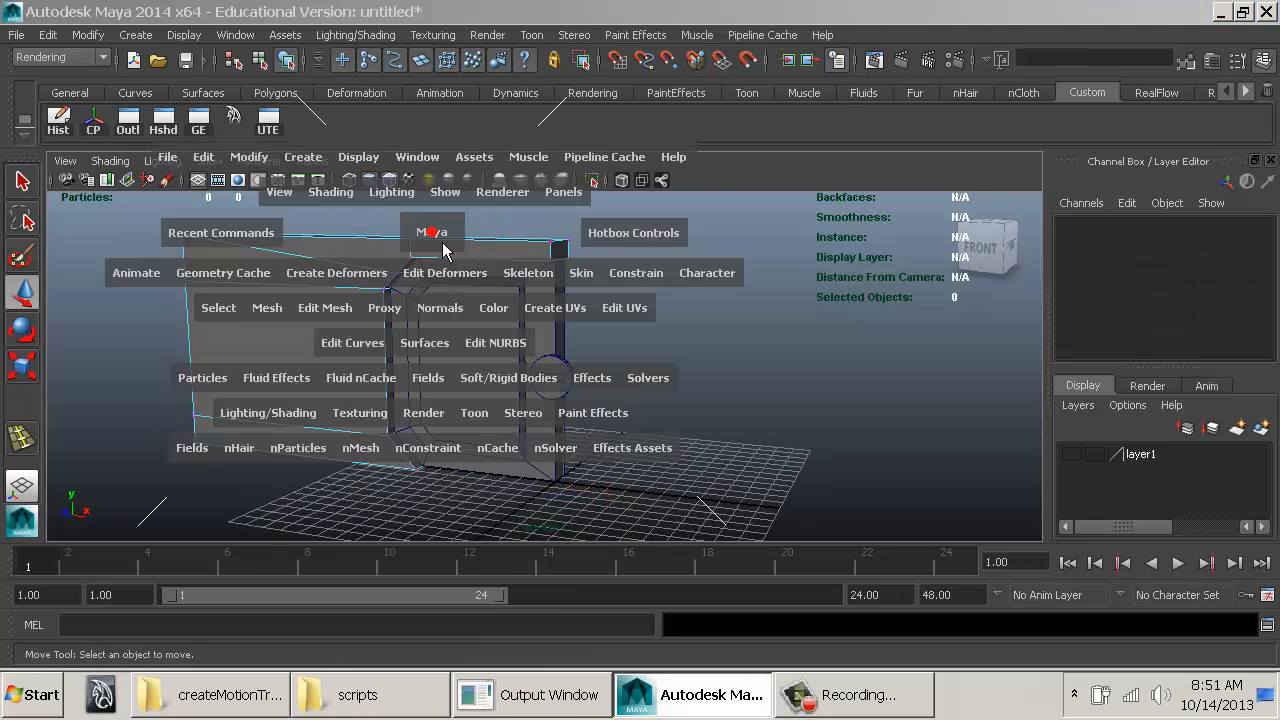
pyautogui.moveTo(441, 244); pyautogui.dragTo(465, 280)
pyautogui.keyDown('alt'); pyautogui.moveTo(465, 280); pyautogui.dragTo(260, 338, button='middle'); pyautogui.keyUp('alt')
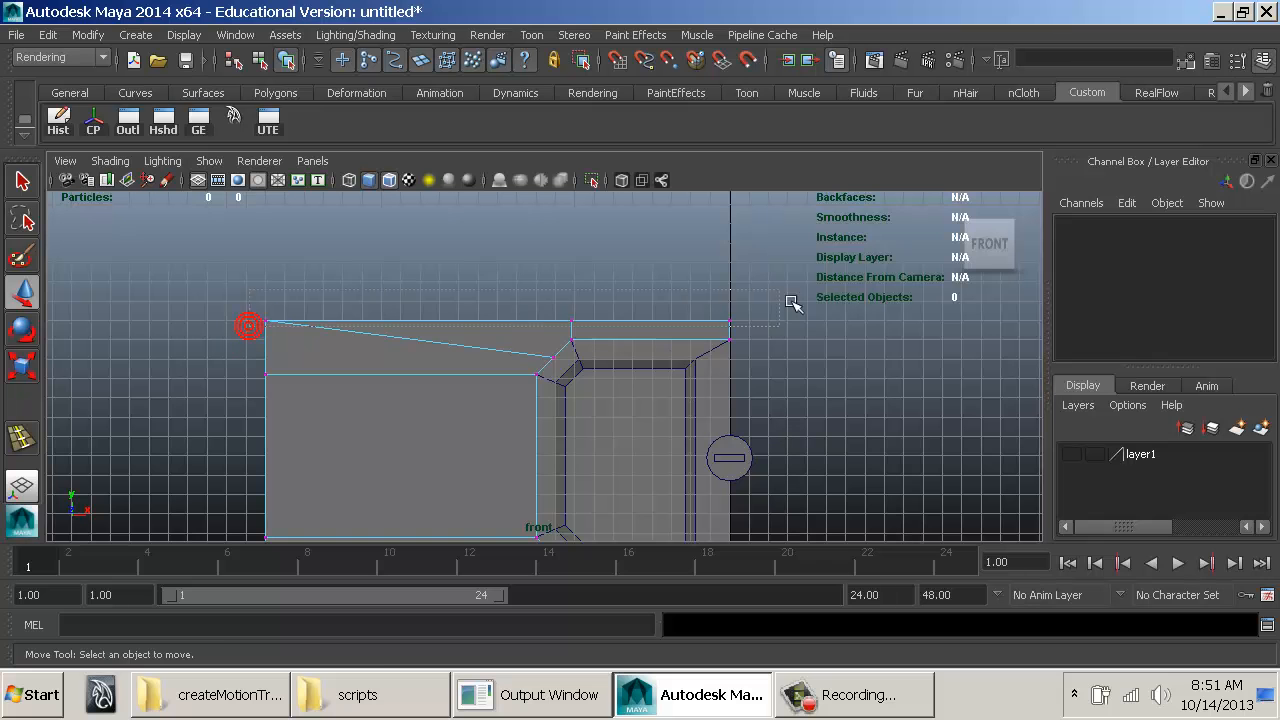
pyautogui.moveTo(793, 302); pyautogui.dragTo(793, 302)
pyautogui.moveTo(516, 272); pyautogui.dragTo(509, 256)
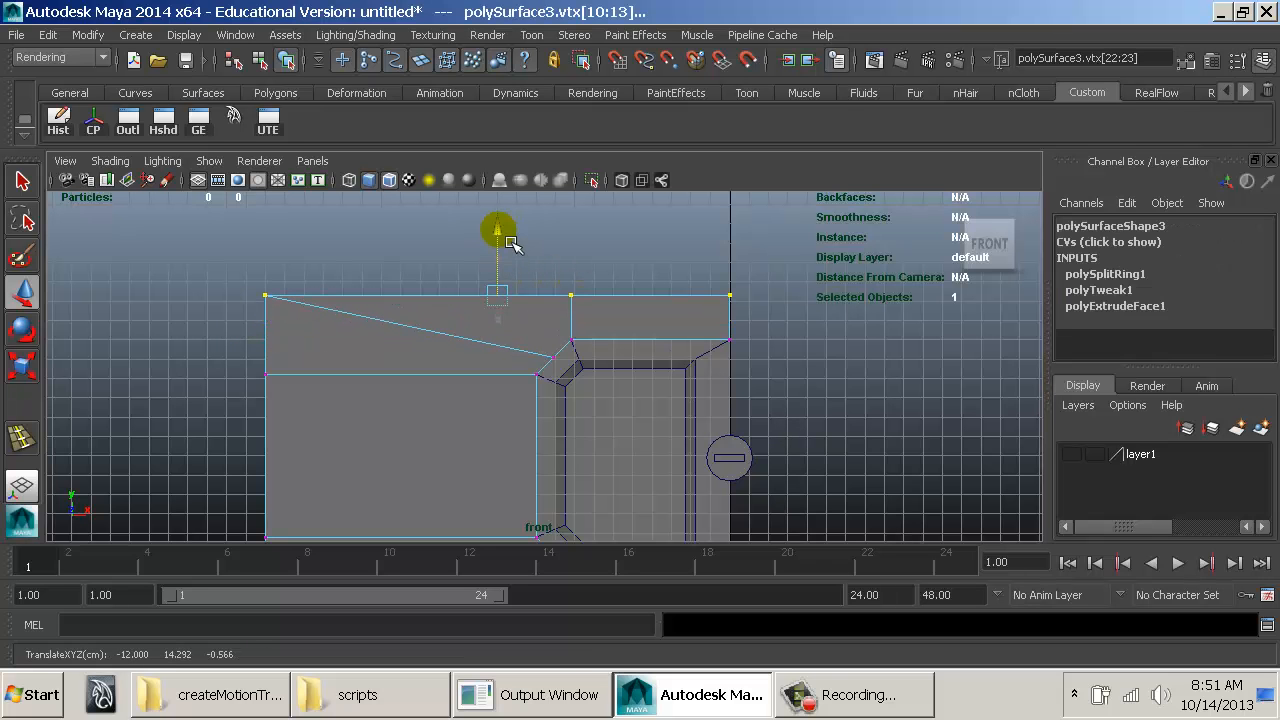
pyautogui.keyDown('alt'); pyautogui.moveTo(561, 338); pyautogui.dragTo(477, 265, button='middle'); pyautogui.keyUp('alt')
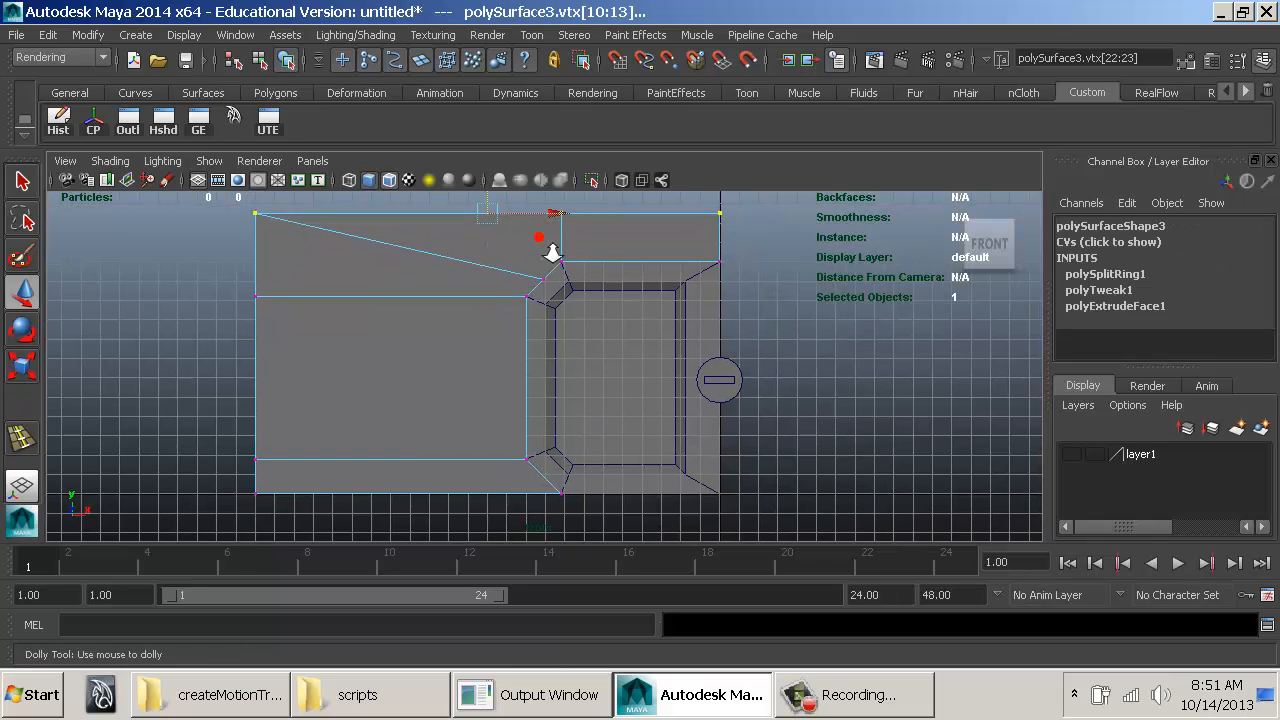
pyautogui.moveTo(398, 280); pyautogui.dragTo(445, 235, button='right')
pyautogui.click(420, 316)
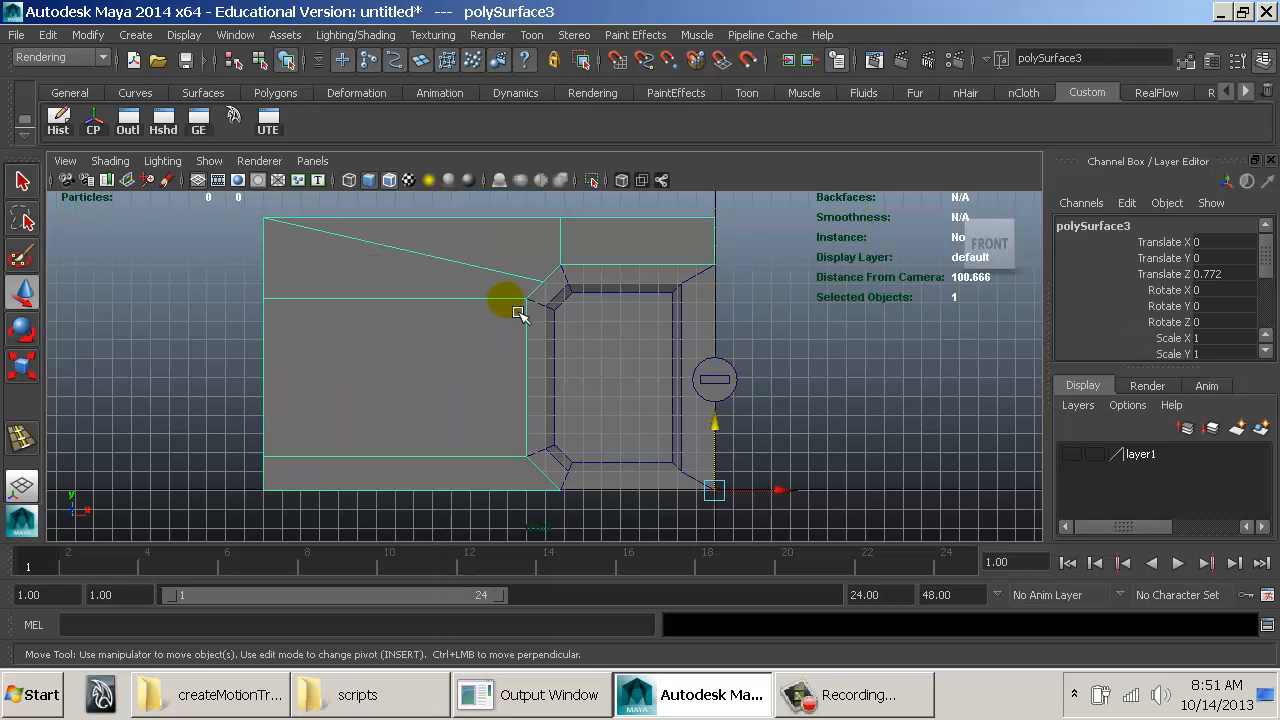
pyautogui.click(687, 298)
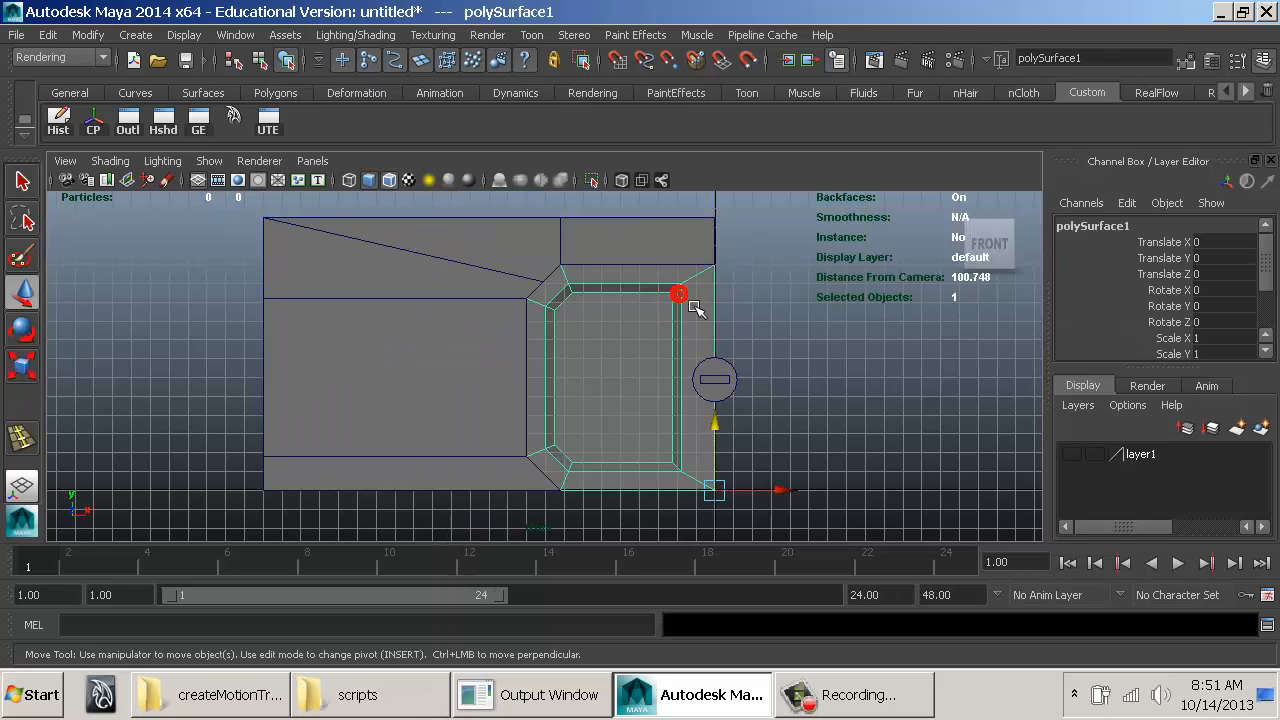
pyautogui.click(763, 353)
# Step: Try to insert an edge loop running vertically through the wall segment in the perspective view
pyautogui.press('space')
pyautogui.moveTo(449, 280); pyautogui.dragTo(444, 242)
pyautogui.keyDown('alt'); pyautogui.moveTo(537, 316); pyautogui.dragTo(669, 392); pyautogui.keyUp('alt')
pyautogui.press('y')
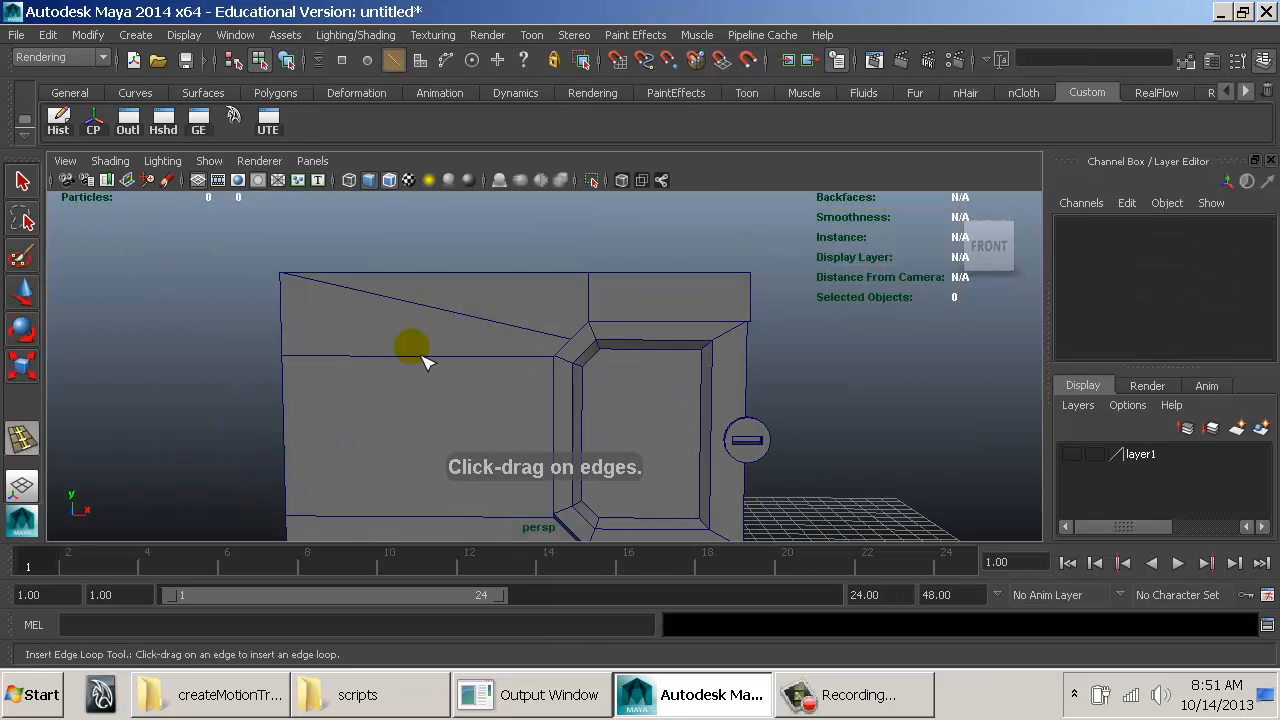
pyautogui.press('space')
pyautogui.moveTo(424, 363); pyautogui.dragTo(420, 357)
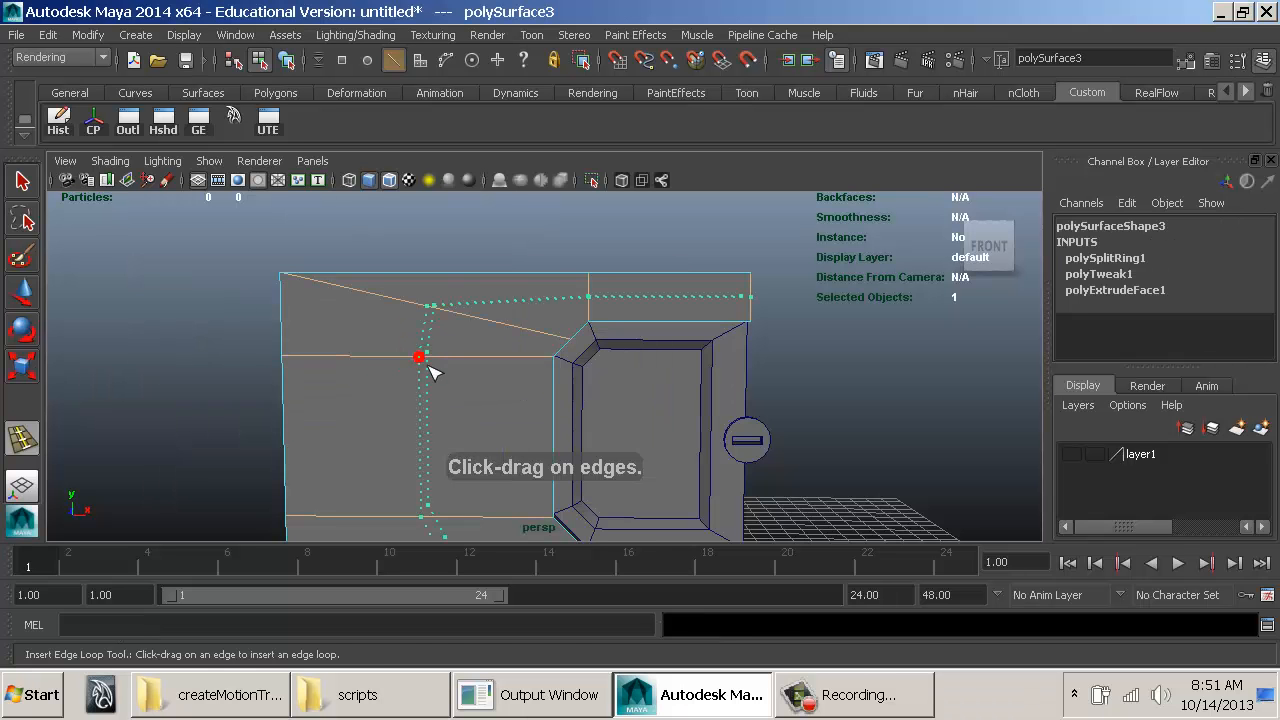
pyautogui.press('w')
pyautogui.moveTo(489, 396)
pyautogui.keyDown('alt'); pyautogui.mouseDown()
pyautogui.moveTo(363, 409)
pyautogui.moveTo(437, 403)
pyautogui.moveTo(451, 363)
pyautogui.moveTo(314, 391)
pyautogui.moveTo(486, 380)
pyautogui.mouseUp(); pyautogui.keyUp('alt')
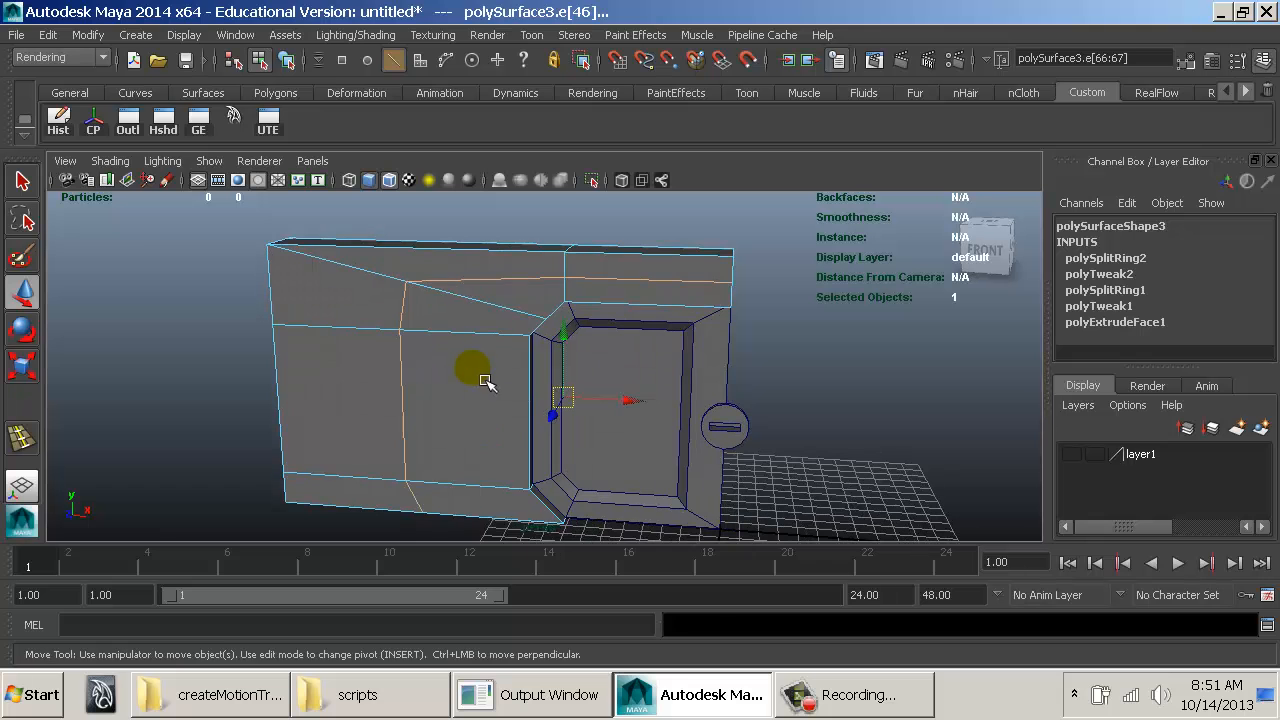
# Step: Undo the inserted edge loop and reselect the wall segment in object mode
pyautogui.press('space')
pyautogui.moveTo(354, 380); pyautogui.dragTo(383, 580)
pyautogui.keyDown('alt'); pyautogui.moveTo(470, 452); pyautogui.dragTo(590, 380); pyautogui.keyUp('alt')
pyautogui.press('w')
pyautogui.press('F8')
pyautogui.click(527, 300)
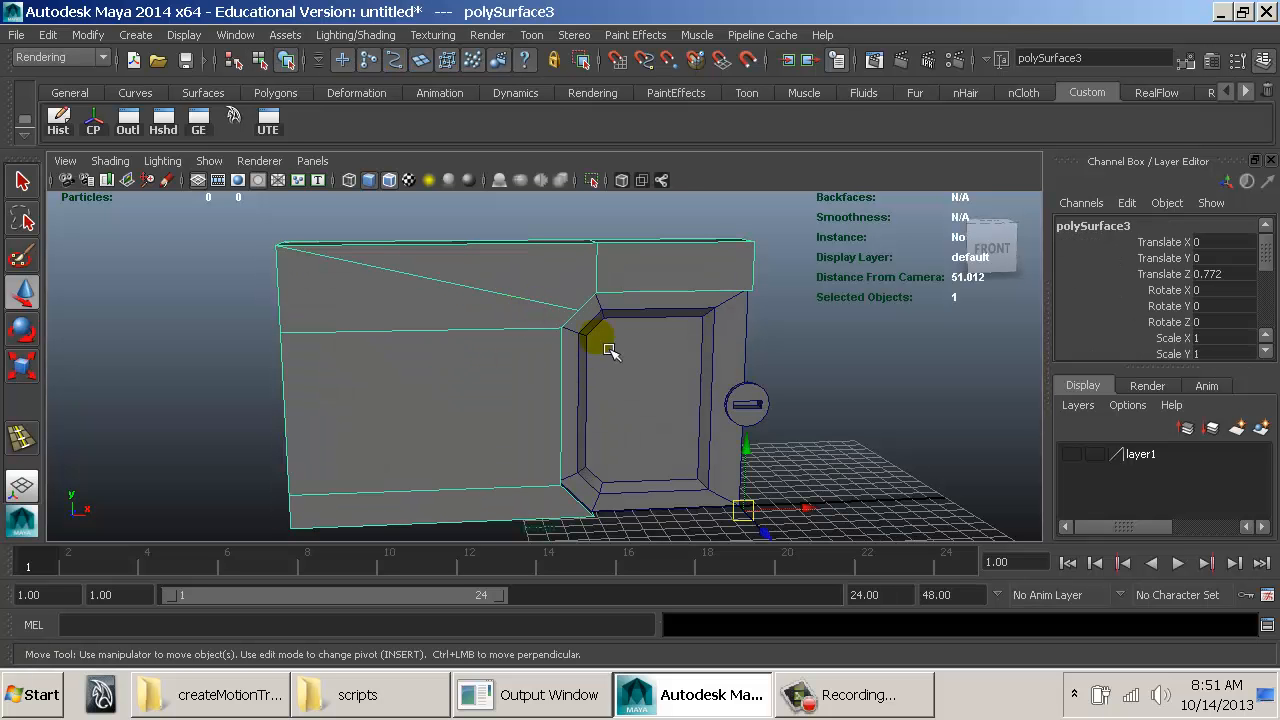
# Step: Delete the small end face above the doorway on the wall segment and return to object mode
pyautogui.keyDown('alt'); pyautogui.moveTo(693, 407); pyautogui.dragTo(497, 371); pyautogui.keyUp('alt')
pyautogui.rightClick(549, 280)
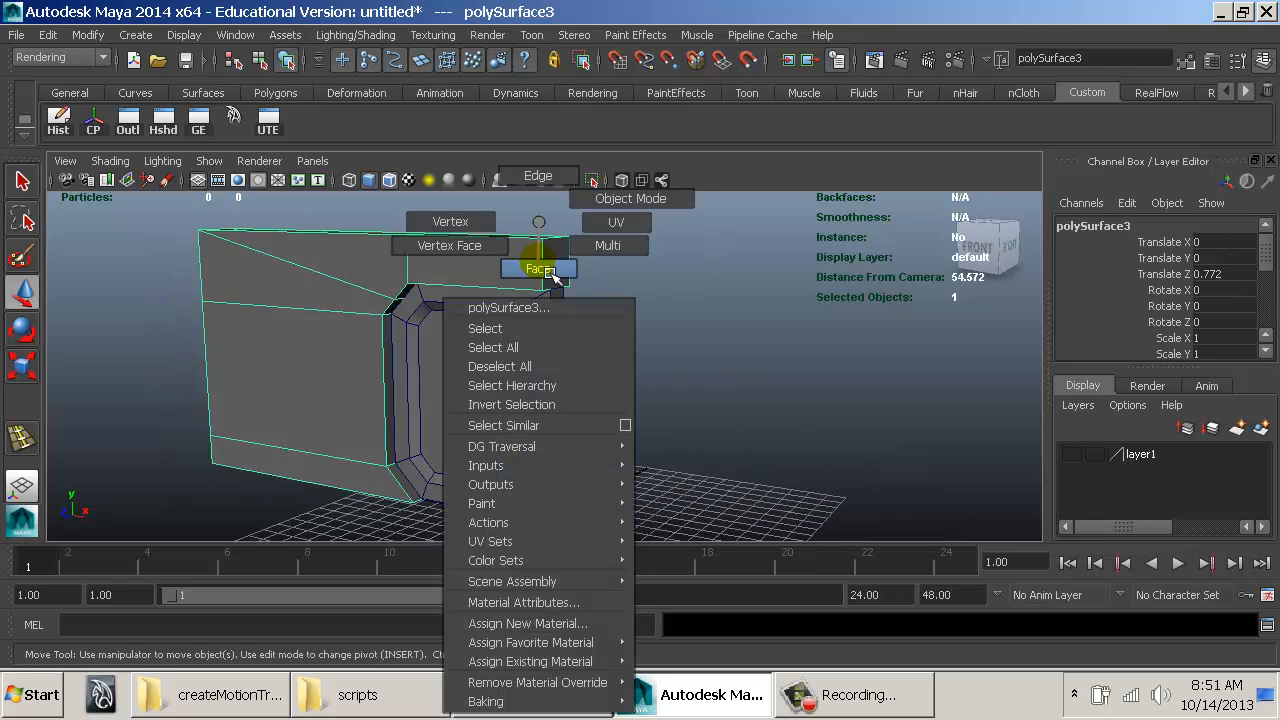
pyautogui.click(550, 272)
pyautogui.click(572, 273)
pyautogui.hotkey('ctrl', 'z')
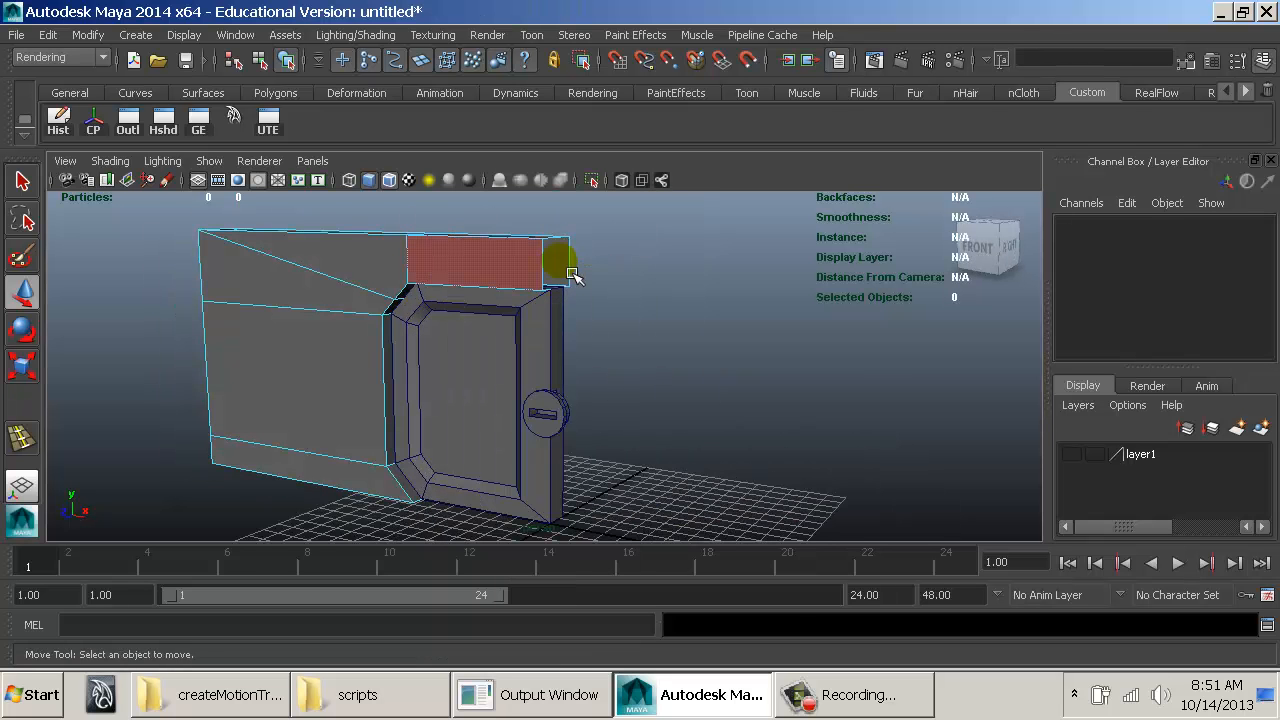
pyautogui.rightClick(515, 275)
pyautogui.click(571, 196)
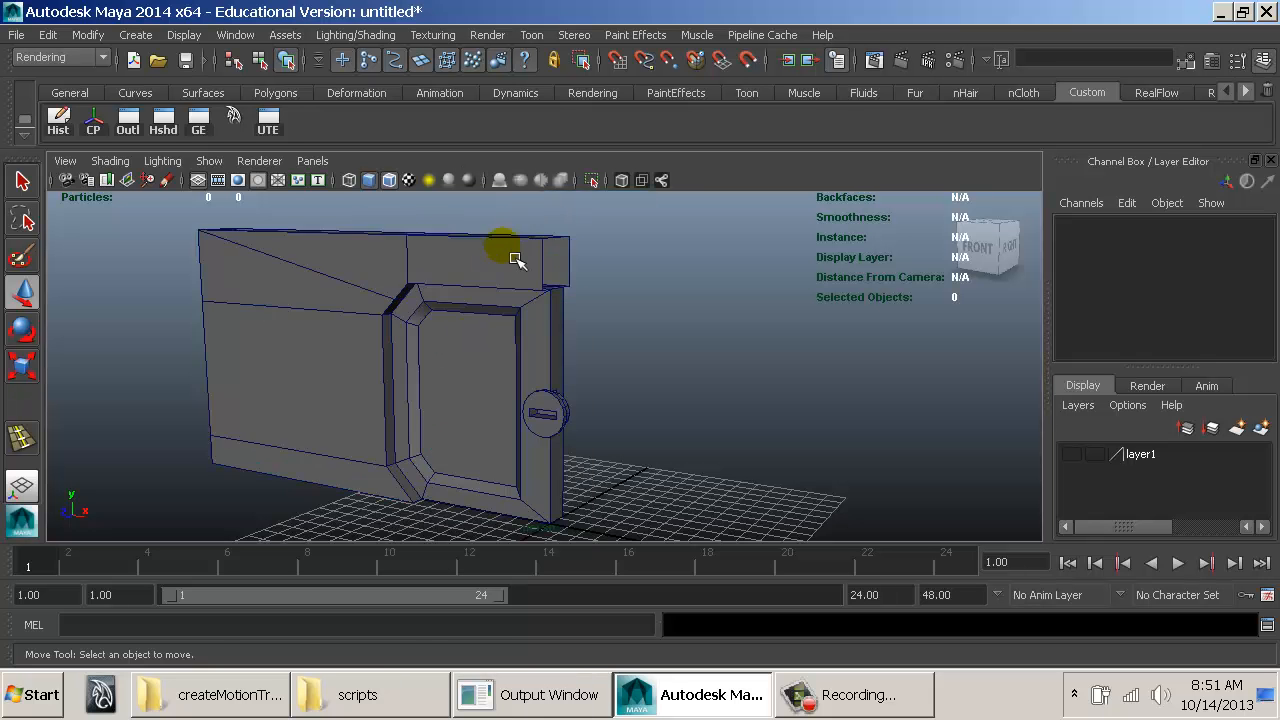
# Step: Mirror the wall segment's geometry in +X, merging it with the original using Merge vertices
pyautogui.click(517, 268)
pyautogui.keyDown('alt'); pyautogui.moveTo(517, 268); pyautogui.dragTo(556, 326); pyautogui.keyUp('alt')
pyautogui.press('space')
pyautogui.click(428, 410)
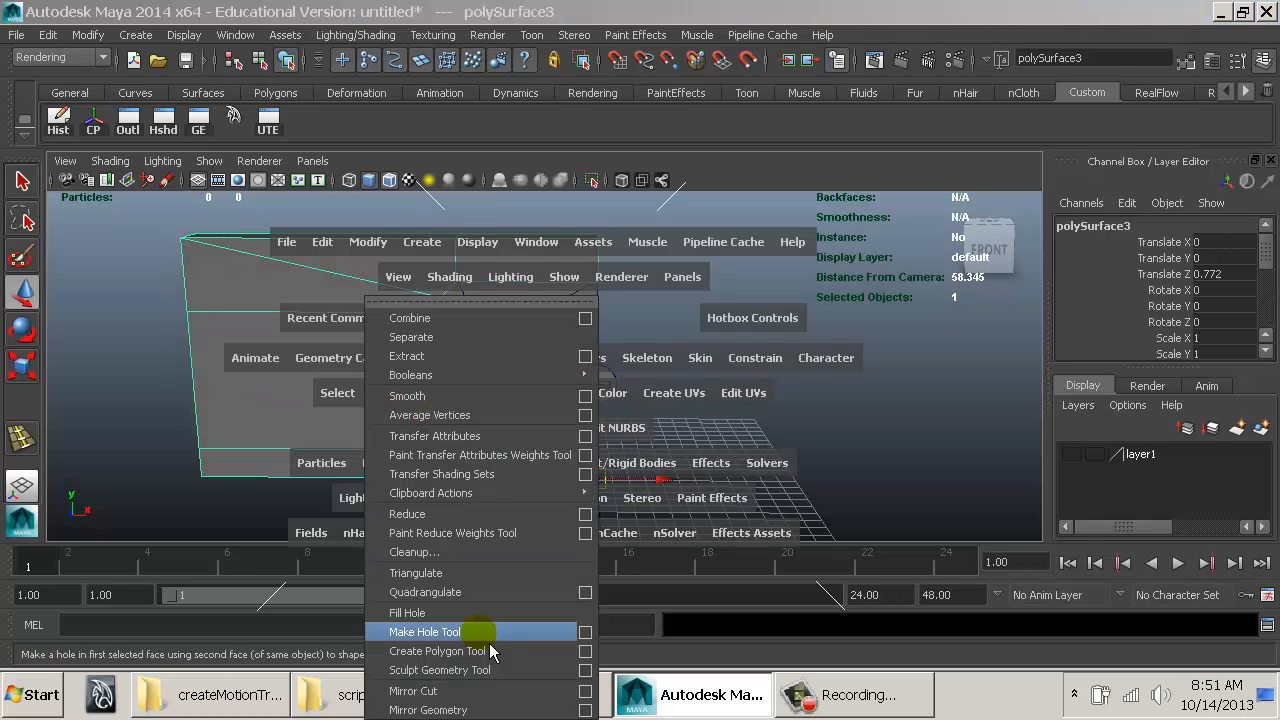
pyautogui.click(585, 709)
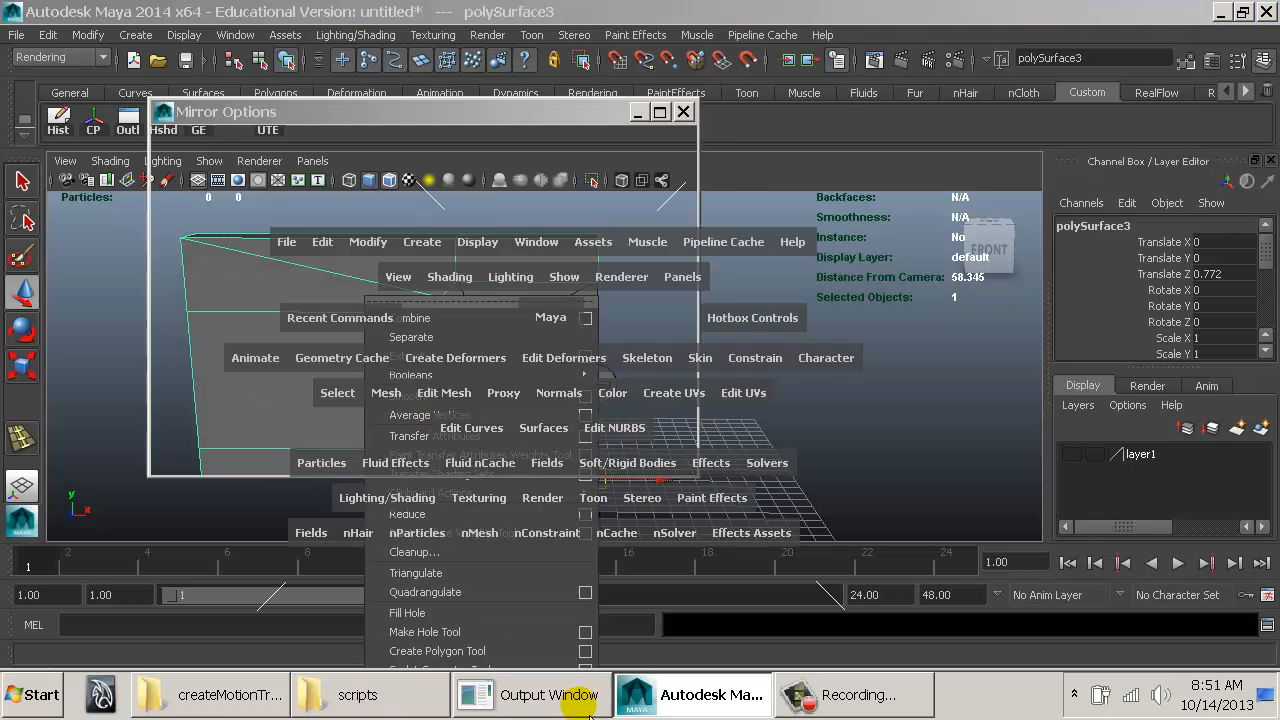
pyautogui.click(318, 188)
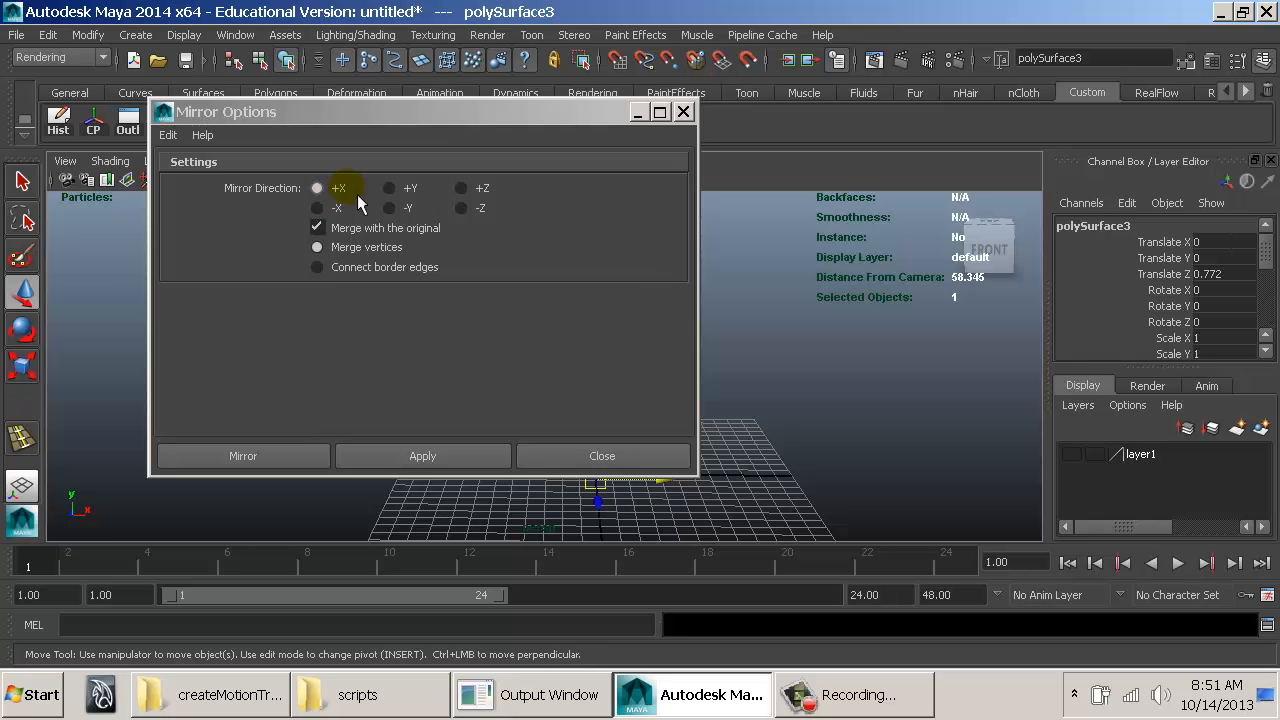
pyautogui.click(243, 456)
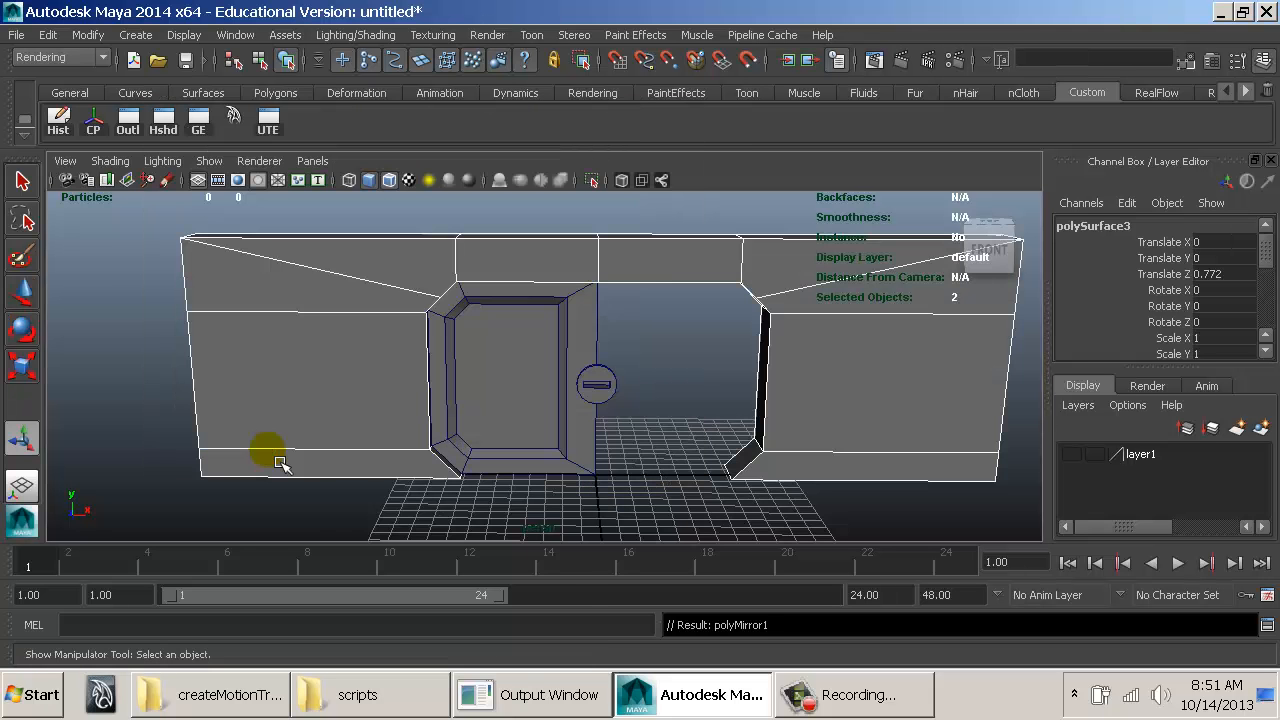
# Step: Preview the mirrored wall with smooth mesh display and restore its unsmoothed display
pyautogui.keyDown('alt'); pyautogui.moveTo(735, 375); pyautogui.dragTo(697, 261); pyautogui.keyUp('alt')
pyautogui.moveTo(697, 261); pyautogui.dragTo(766, 197, button='right')
pyautogui.click(697, 248)
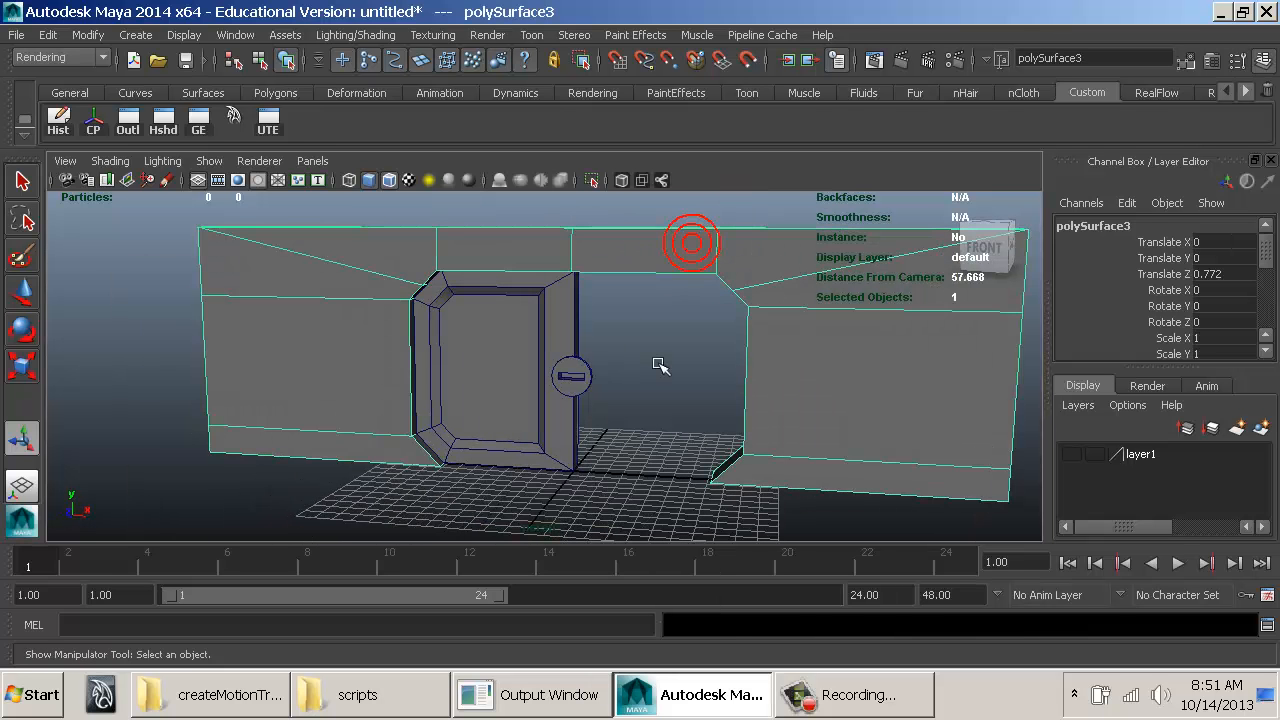
pyautogui.press('3')
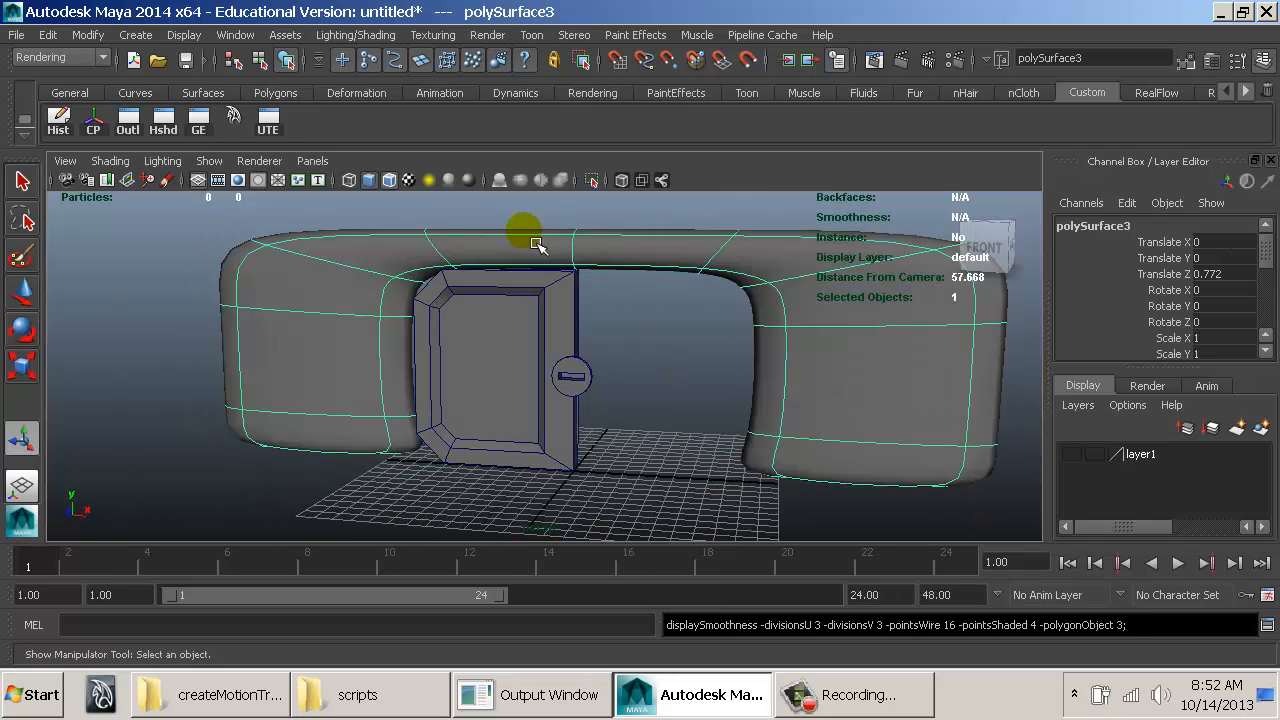
pyautogui.press('1')
pyautogui.press('3')
pyautogui.press('1')
pyautogui.click(623, 381)
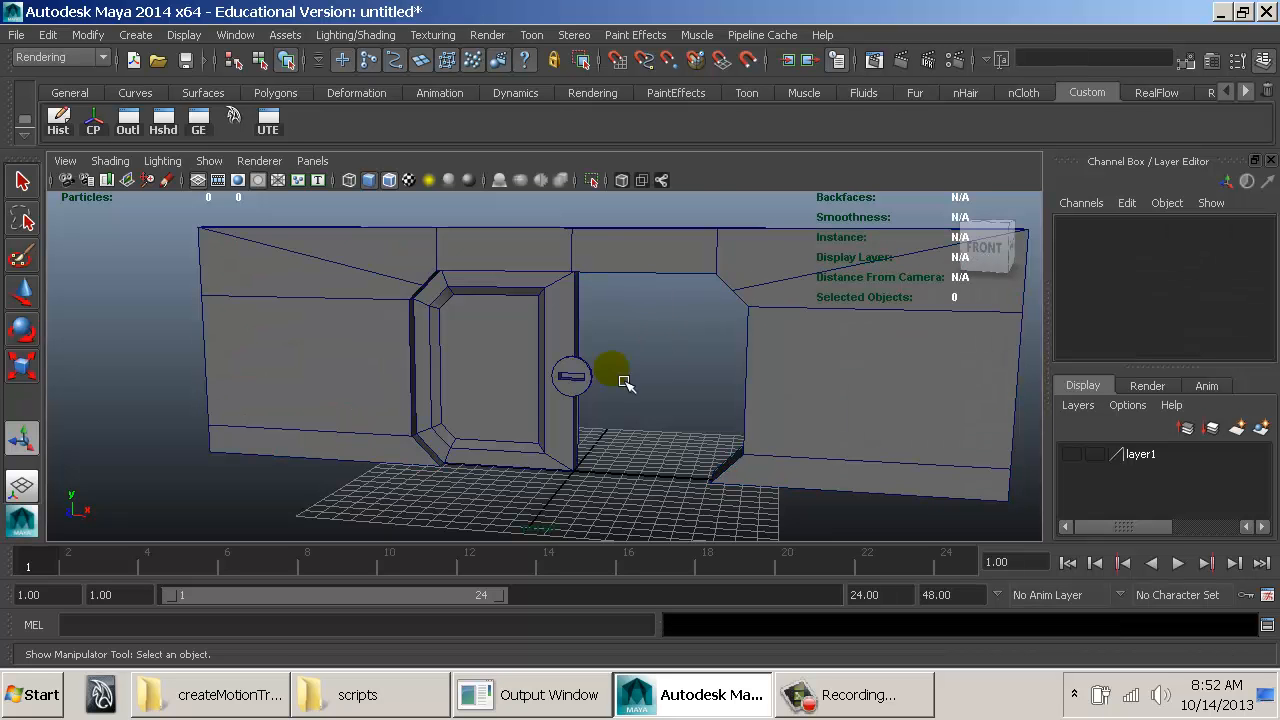
# Step: Create a polygon plane as the floor and scale it up uniformly to about 44.2
pyautogui.keyDown('alt'); pyautogui.moveTo(507, 378); pyautogui.dragTo(767, 365); pyautogui.keyUp('alt')
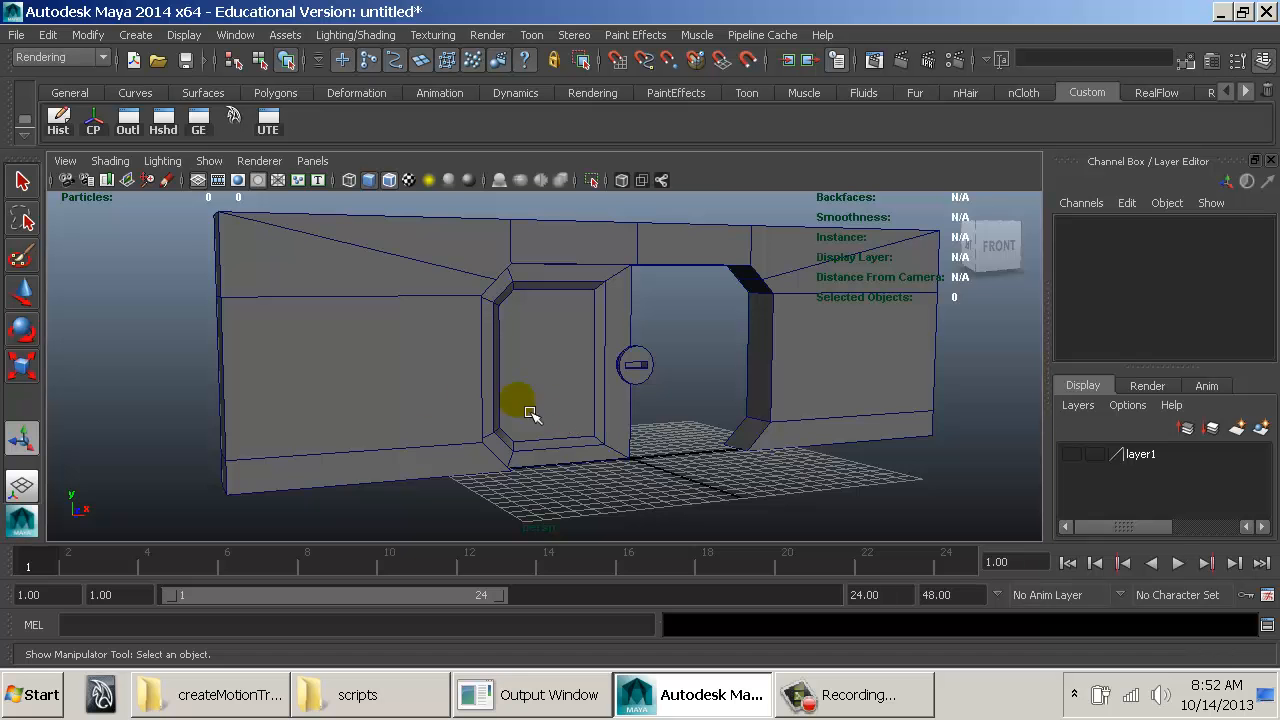
pyautogui.click(346, 381)
pyautogui.keyDown('alt'); pyautogui.moveTo(337, 343); pyautogui.dragTo(307, 367); pyautogui.keyUp('alt')
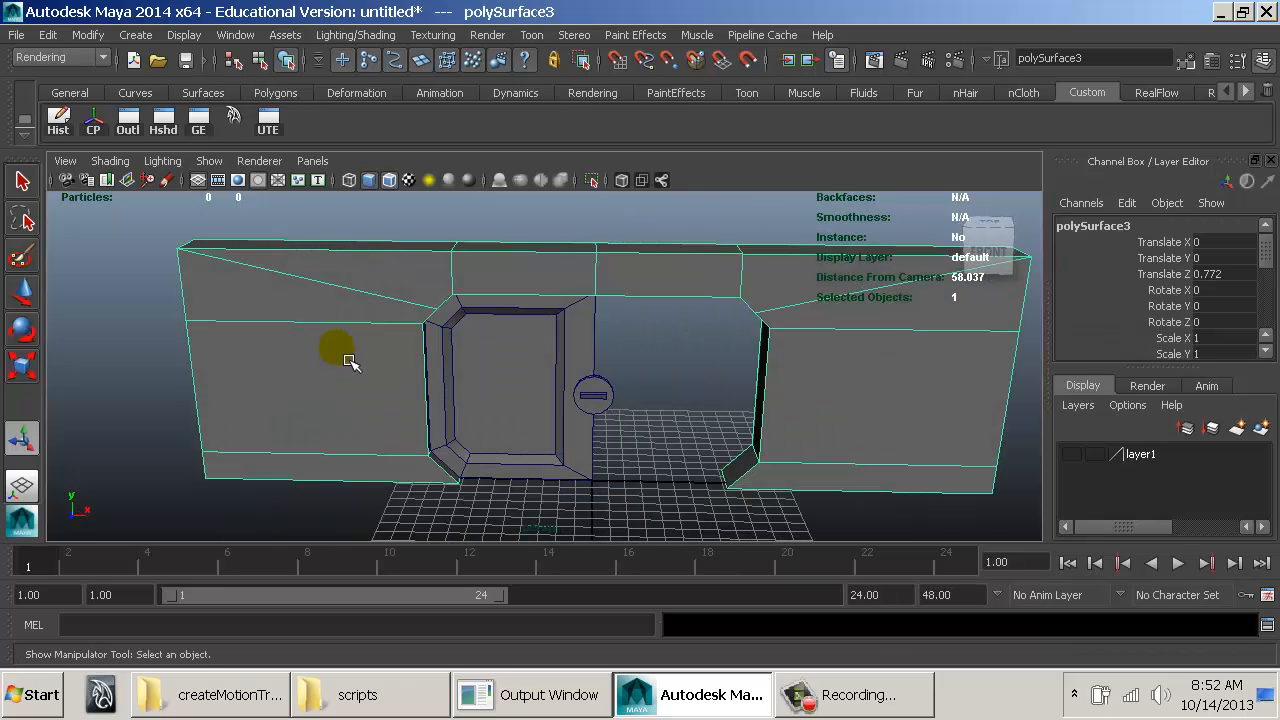
pyautogui.click(137, 35)
pyautogui.moveTo(182, 85)
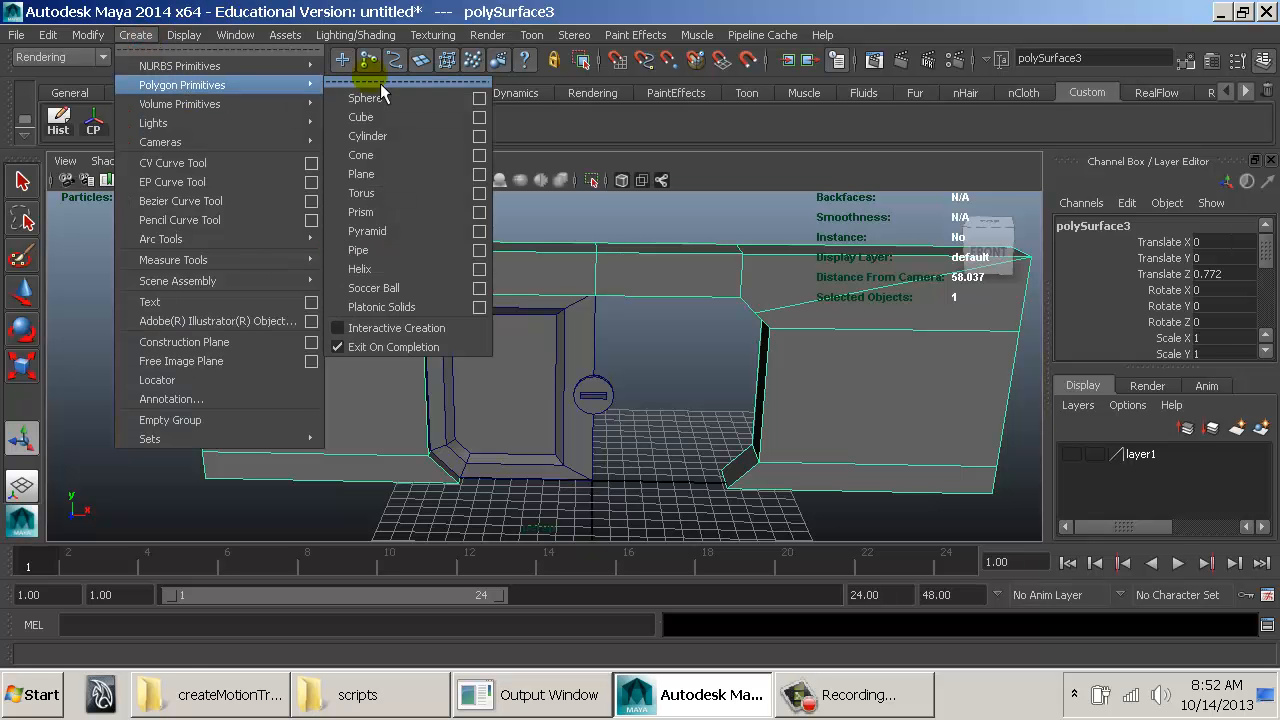
pyautogui.click(407, 179)
pyautogui.press('r')
pyautogui.moveTo(303, 239); pyautogui.dragTo(505, 241, button='middle')
# Step: Stretch the floor plane to a scale of about 48.1 in X and 164.2 in Z
pyautogui.keyDown('alt'); pyautogui.moveTo(480, 236); pyautogui.dragTo(639, 236); pyautogui.keyUp('alt')
pyautogui.scroll(-3, 747, 498)
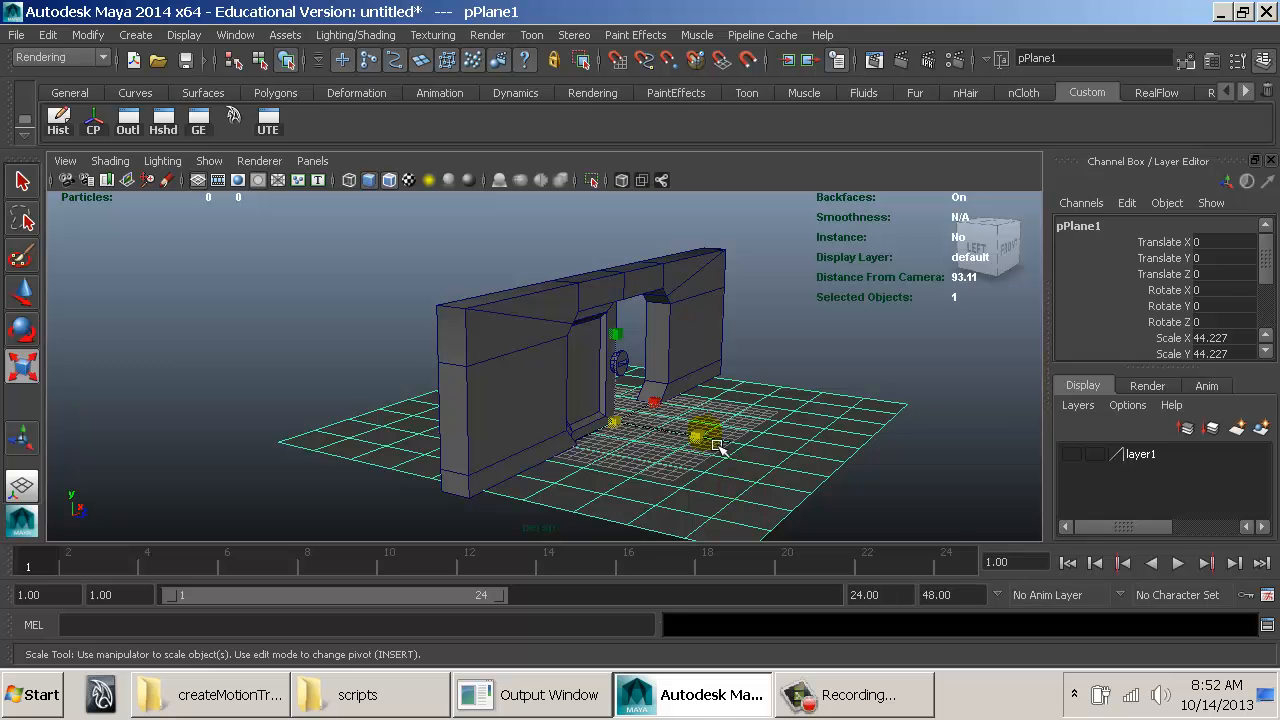
pyautogui.moveTo(718, 445); pyautogui.dragTo(943, 512)
pyautogui.moveTo(670, 414); pyautogui.dragTo(648, 391)
pyautogui.click(691, 423)
pyautogui.keyDown('alt'); pyautogui.moveTo(648, 391); pyautogui.dragTo(604, 350, button='middle'); pyautogui.keyUp('alt')
pyautogui.keyDown('alt'); pyautogui.moveTo(604, 350); pyautogui.dragTo(866, 373, button='right'); pyautogui.keyUp('alt')
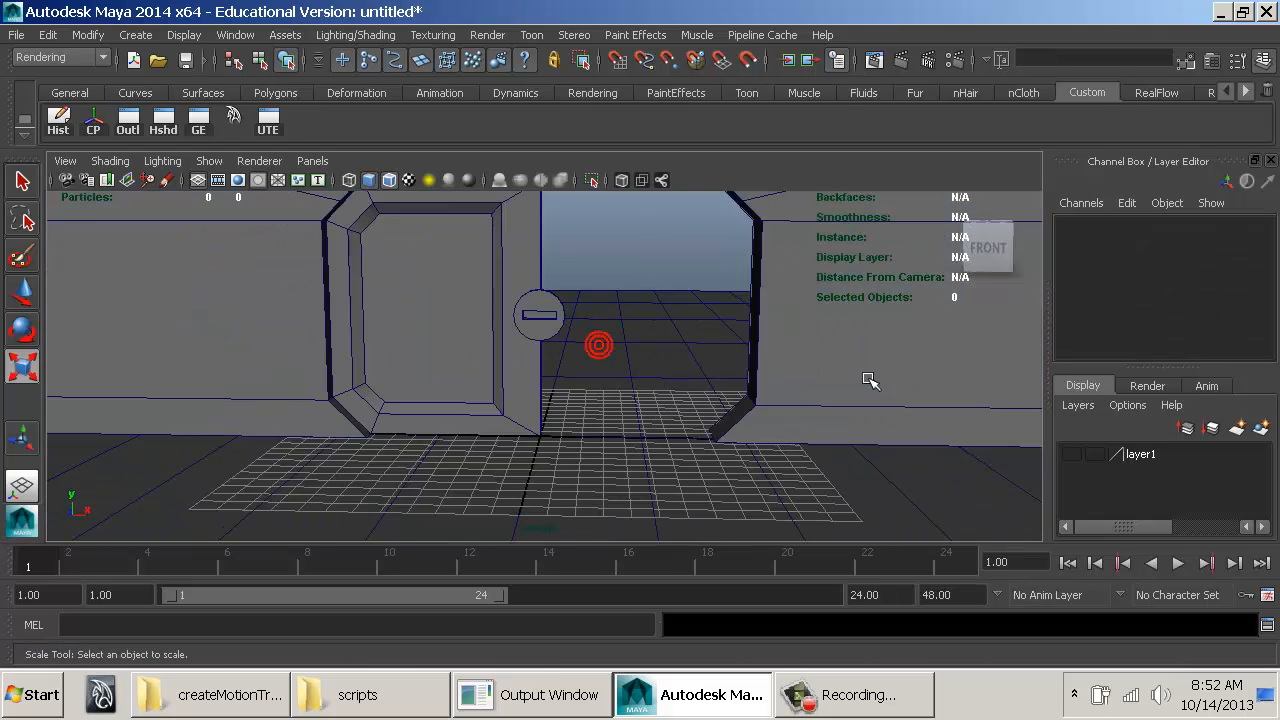
# Step: Set the floor plane's Subdivisions Width and Subdivisions Height to 1
pyautogui.click(688, 367)
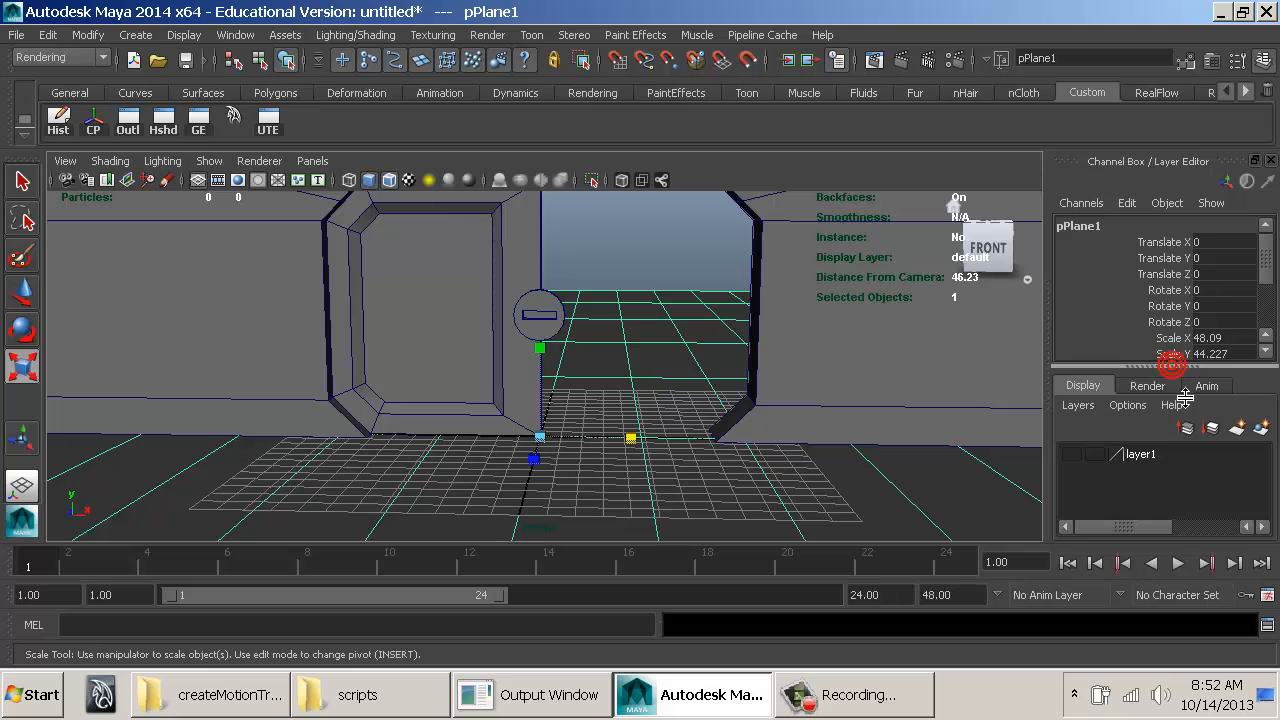
pyautogui.moveTo(1185, 398); pyautogui.dragTo(1171, 491)
pyautogui.click(1115, 449)
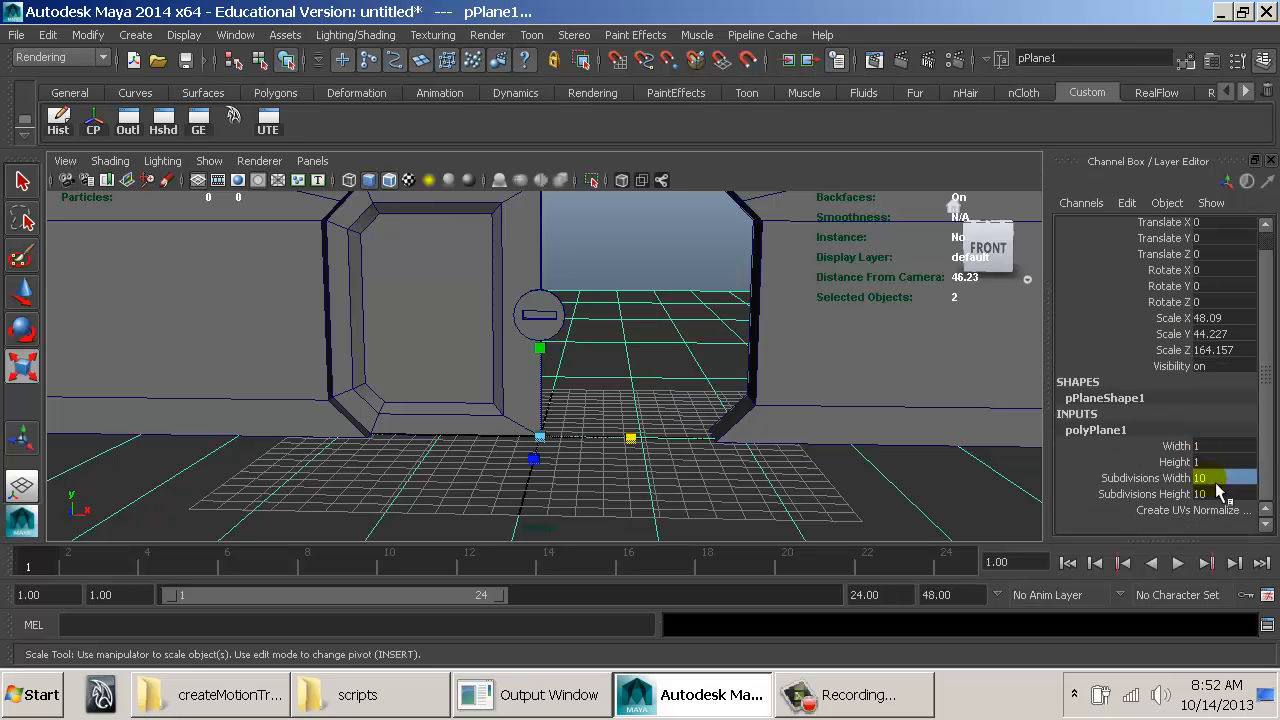
pyautogui.press('Return')
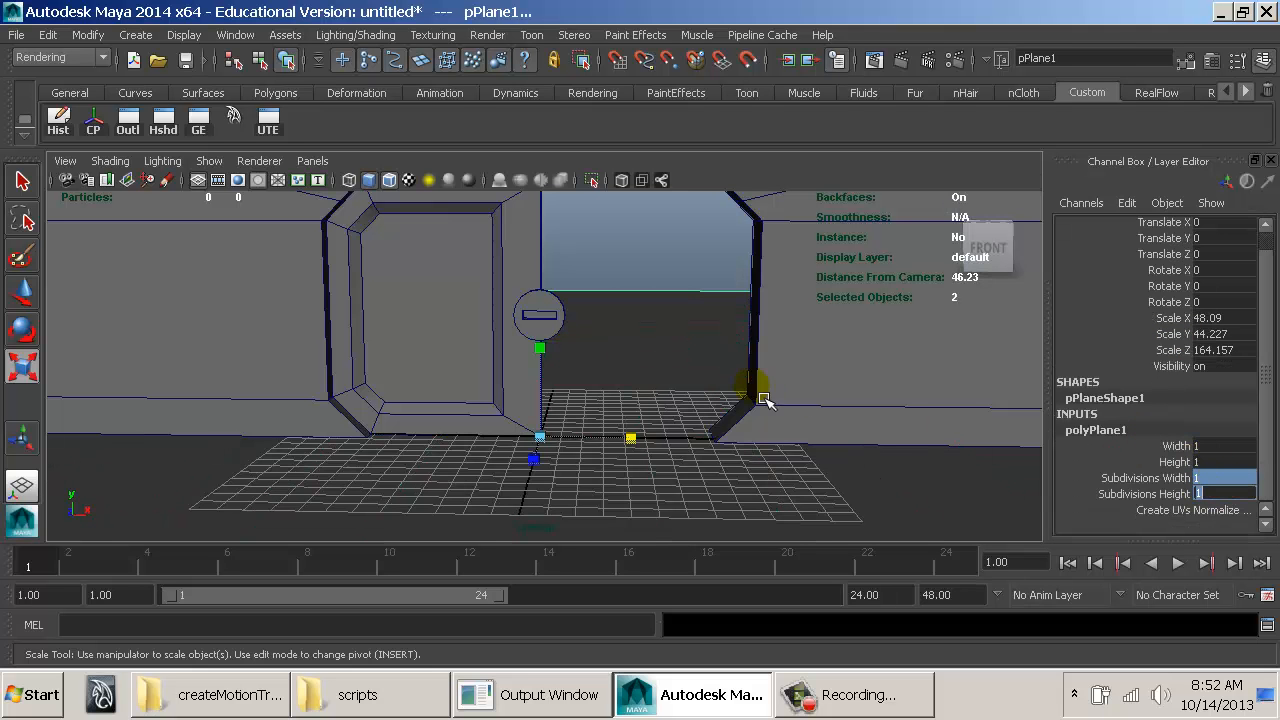
pyautogui.click(654, 274)
# Step: Check the floor plane around the doorway and hide the viewport grid
pyautogui.keyDown('alt'); pyautogui.moveTo(717, 352); pyautogui.dragTo(591, 377); pyautogui.keyUp('alt')
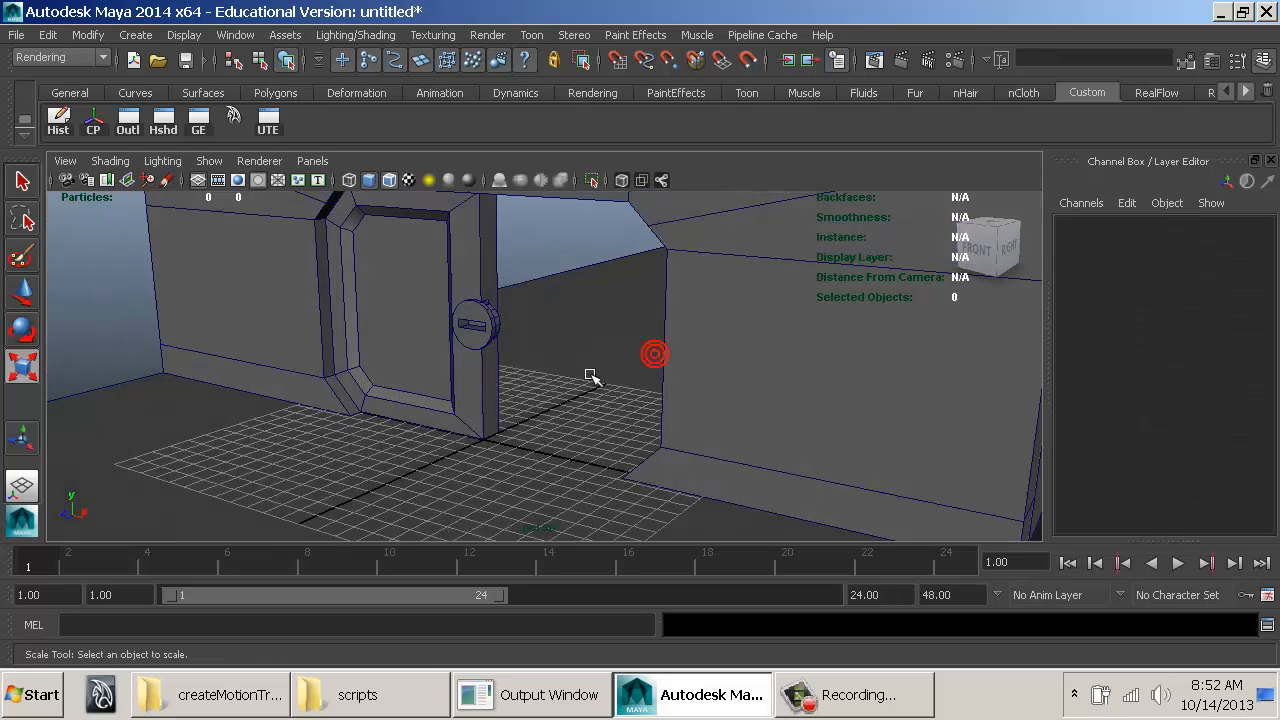
pyautogui.click(589, 378)
pyautogui.keyDown('alt'); pyautogui.moveTo(620, 363); pyautogui.dragTo(629, 286, button='middle'); pyautogui.keyUp('alt')
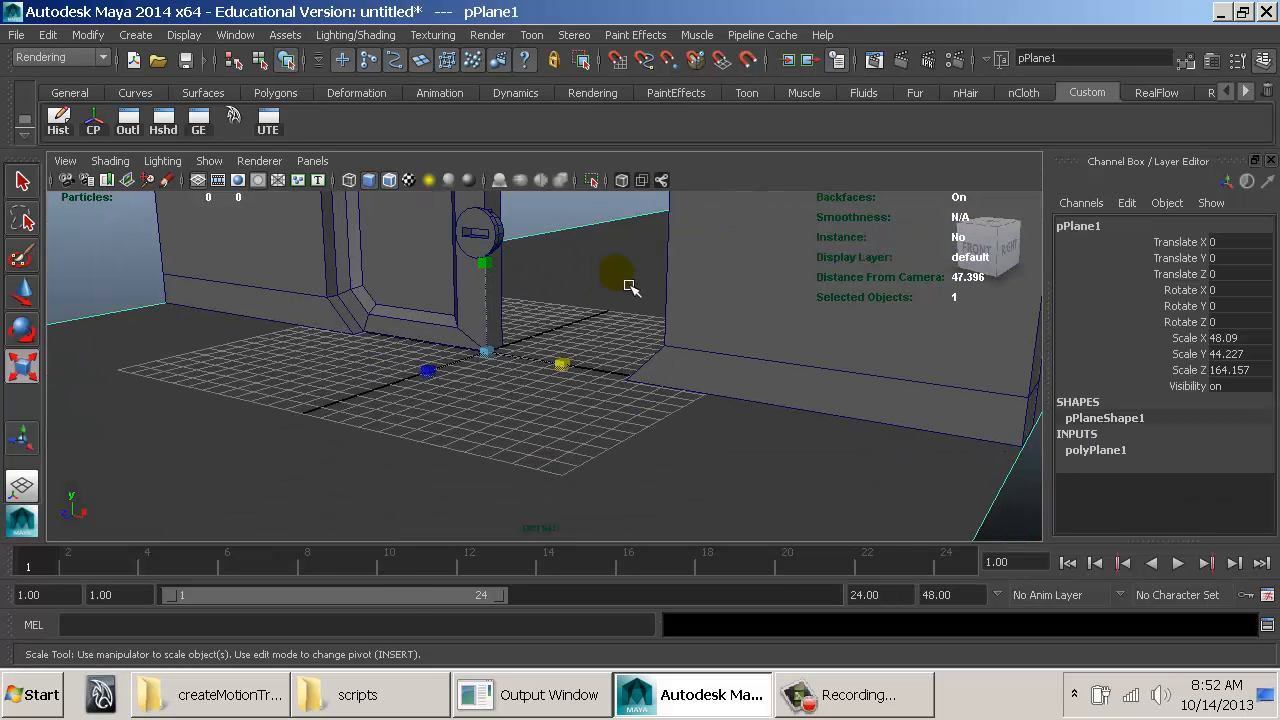
pyautogui.click(195, 180)
pyautogui.click(115, 249)
pyautogui.keyDown('alt'); pyautogui.moveTo(367, 271); pyautogui.dragTo(385, 367, button='middle'); pyautogui.keyUp('alt')
pyautogui.keyDown('alt'); pyautogui.moveTo(428, 356); pyautogui.dragTo(487, 366); pyautogui.keyUp('alt')
# Step: Select the door panel and frame it in the front view with wireframe display
pyautogui.click(501, 360)
pyautogui.click(481, 302)
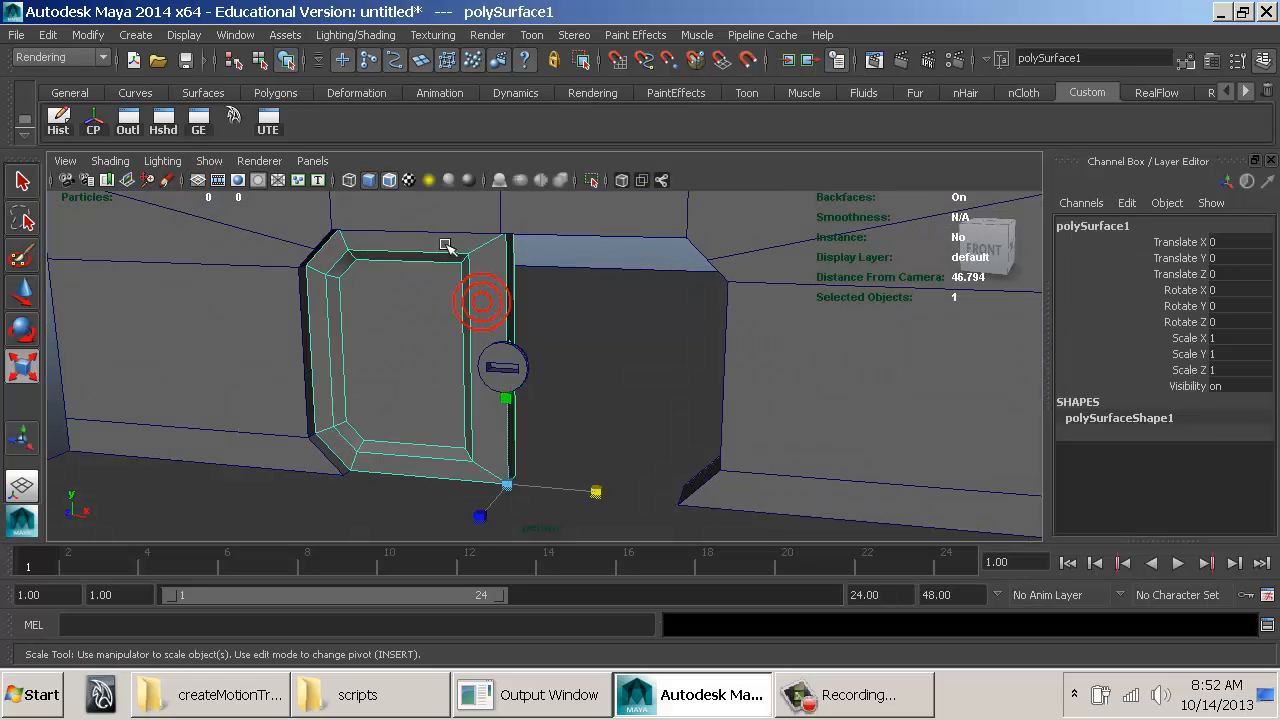
pyautogui.click(432, 226)
pyautogui.keyDown('alt'); pyautogui.moveTo(429, 223); pyautogui.dragTo(562, 288); pyautogui.keyUp('alt')
pyautogui.click(510, 264)
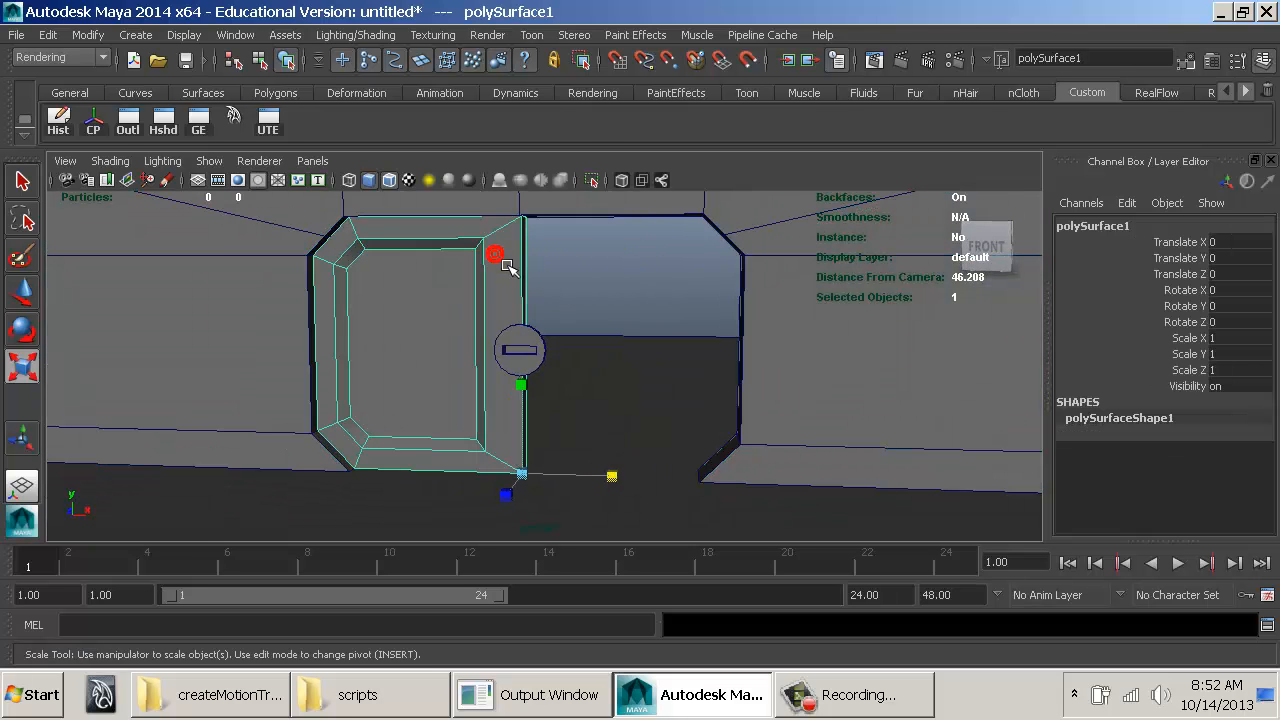
pyautogui.press('space')
pyautogui.click(505, 291)
pyautogui.press('f')
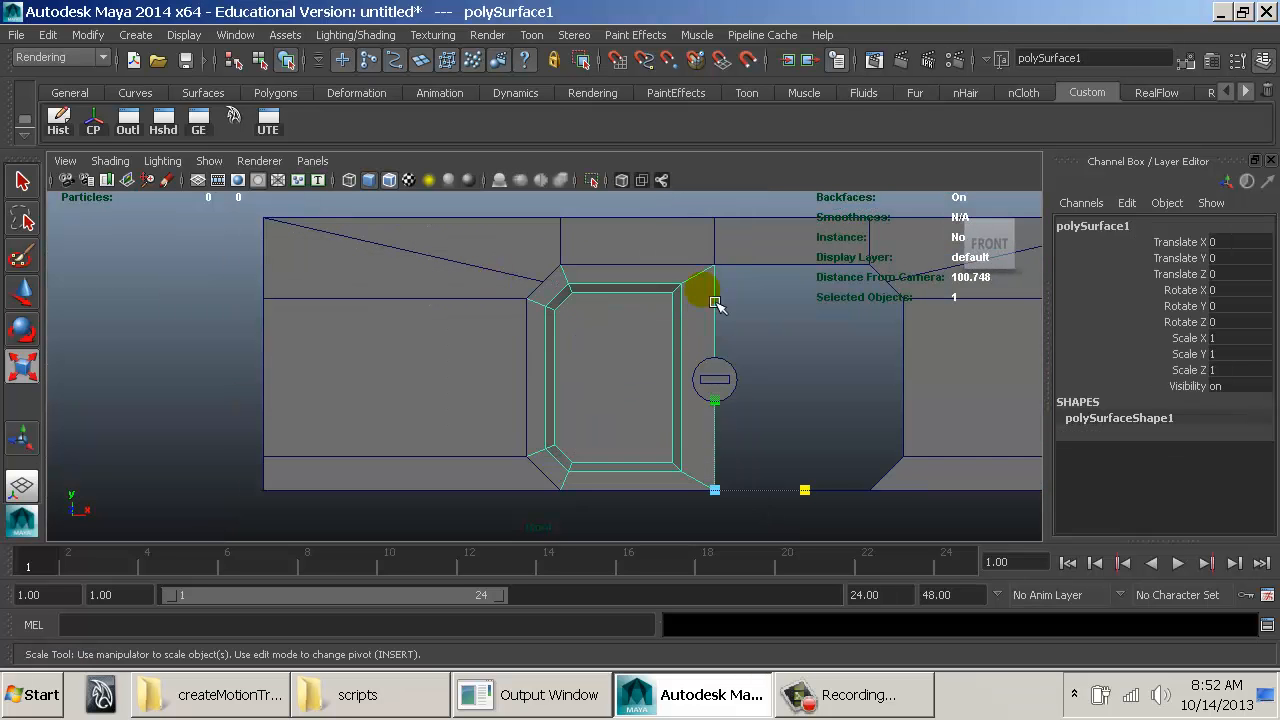
pyautogui.press('4')
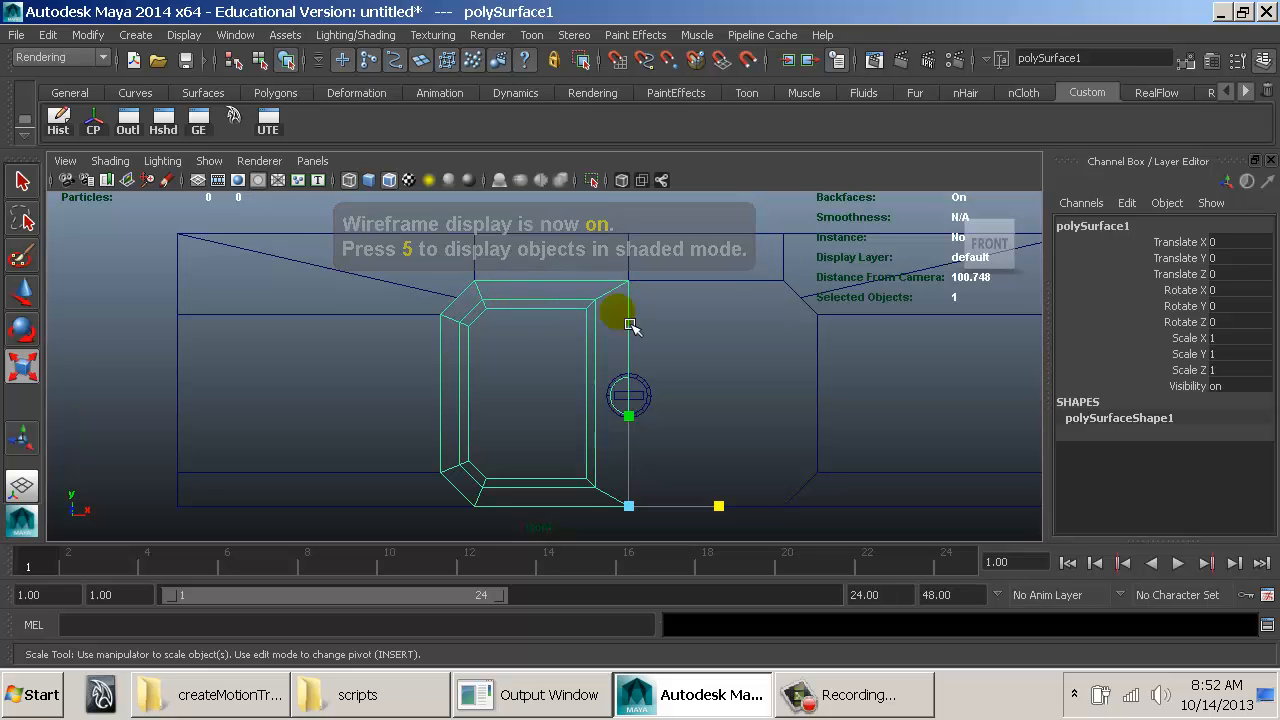
# Step: Create a polygon cylinder and set its Subdivisions Axis to 16
pyautogui.click(128, 38)
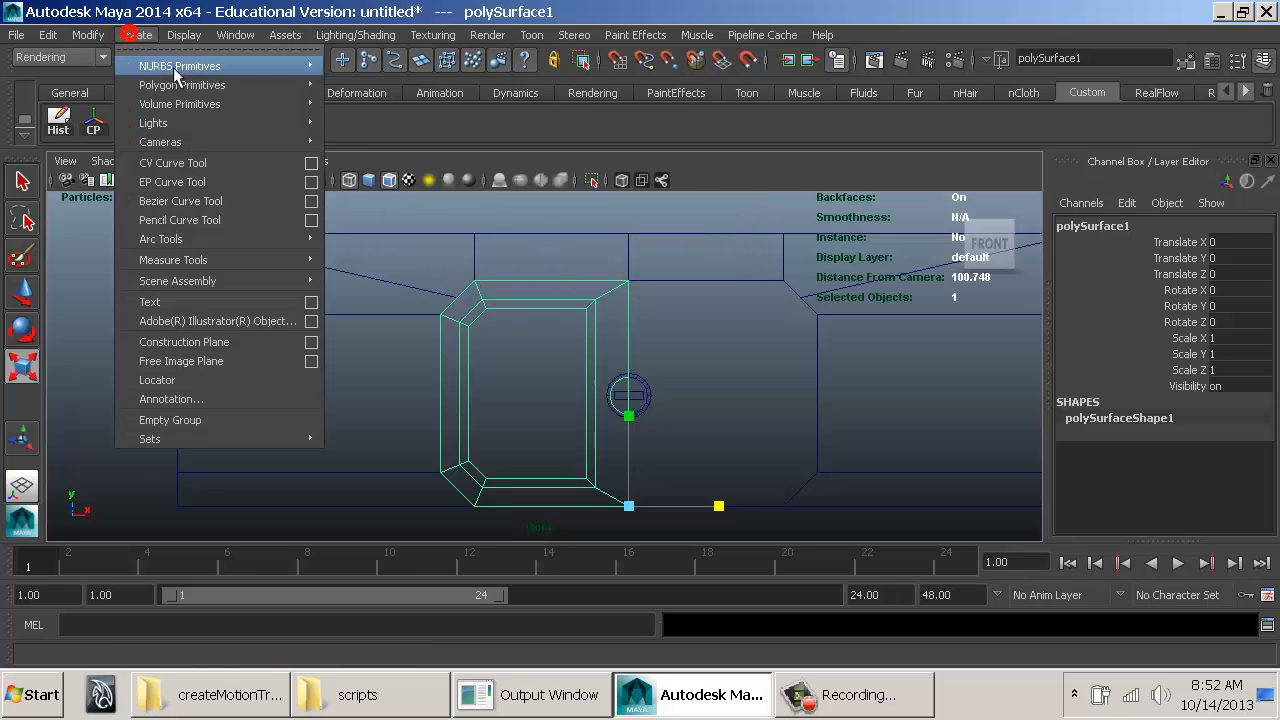
pyautogui.moveTo(214, 85)
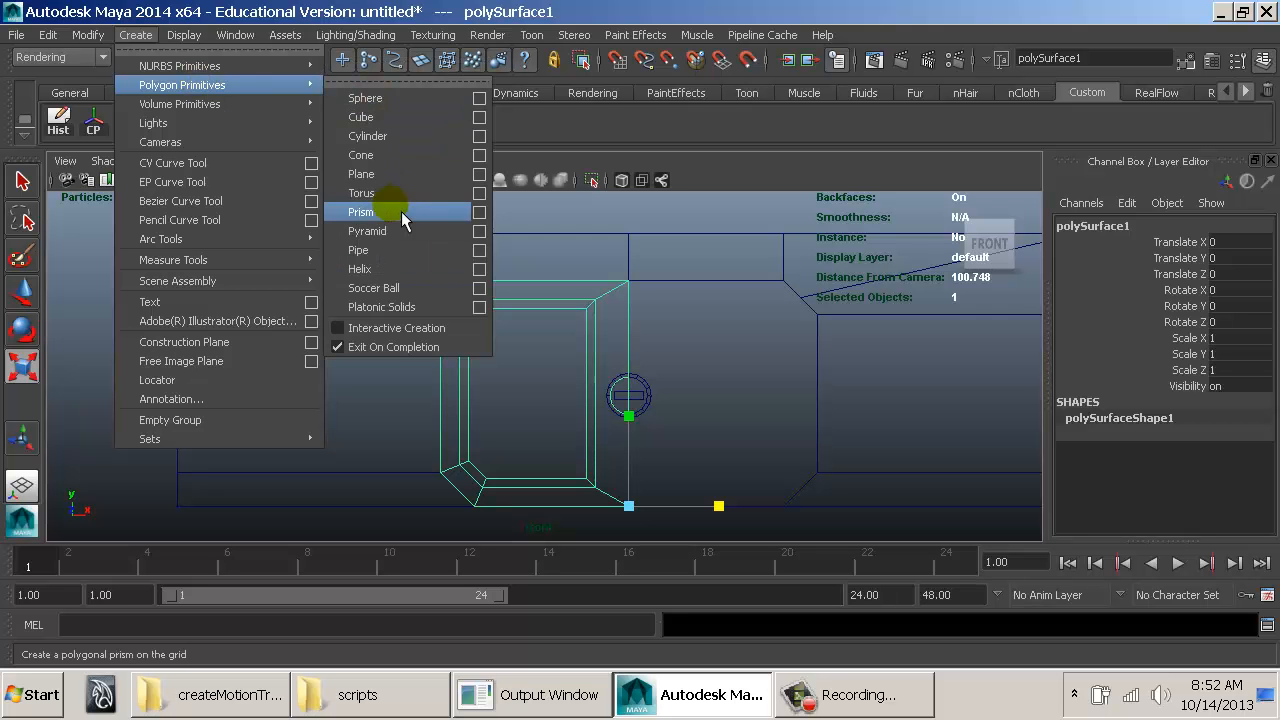
pyautogui.click(397, 136)
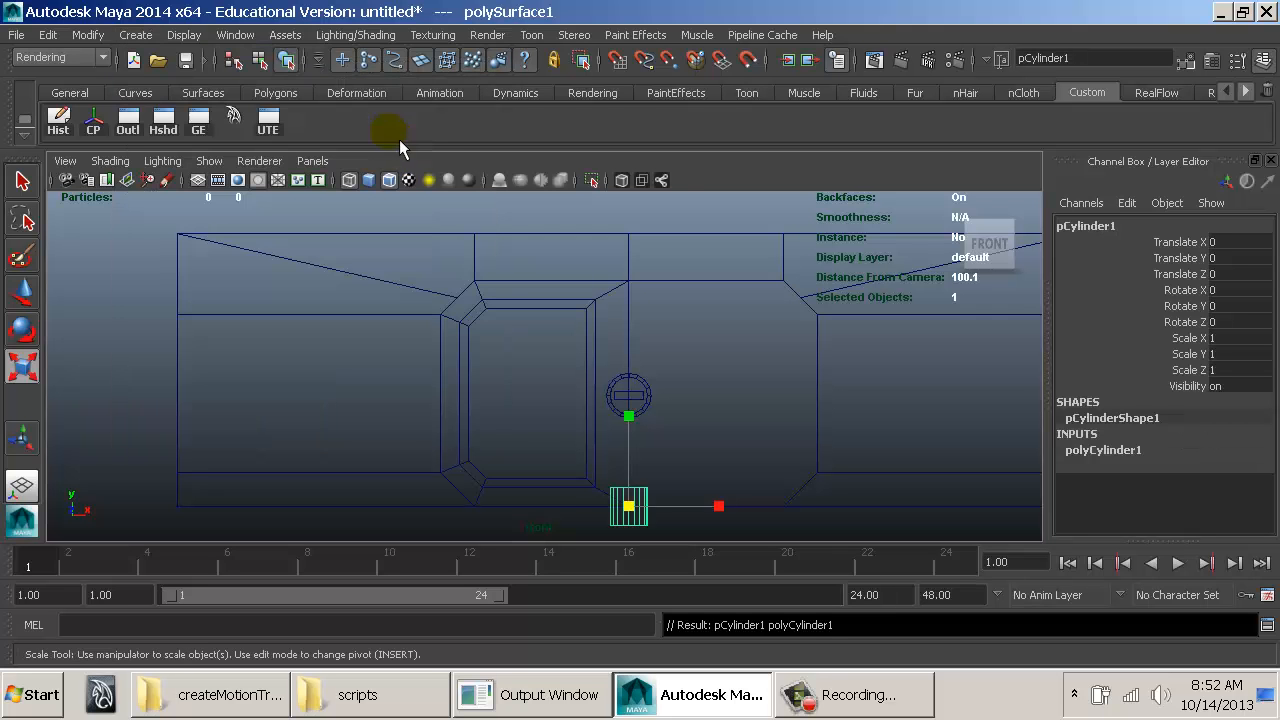
pyautogui.press('w')
pyautogui.click(1140, 449)
pyautogui.scroll(-3, 1195, 470)
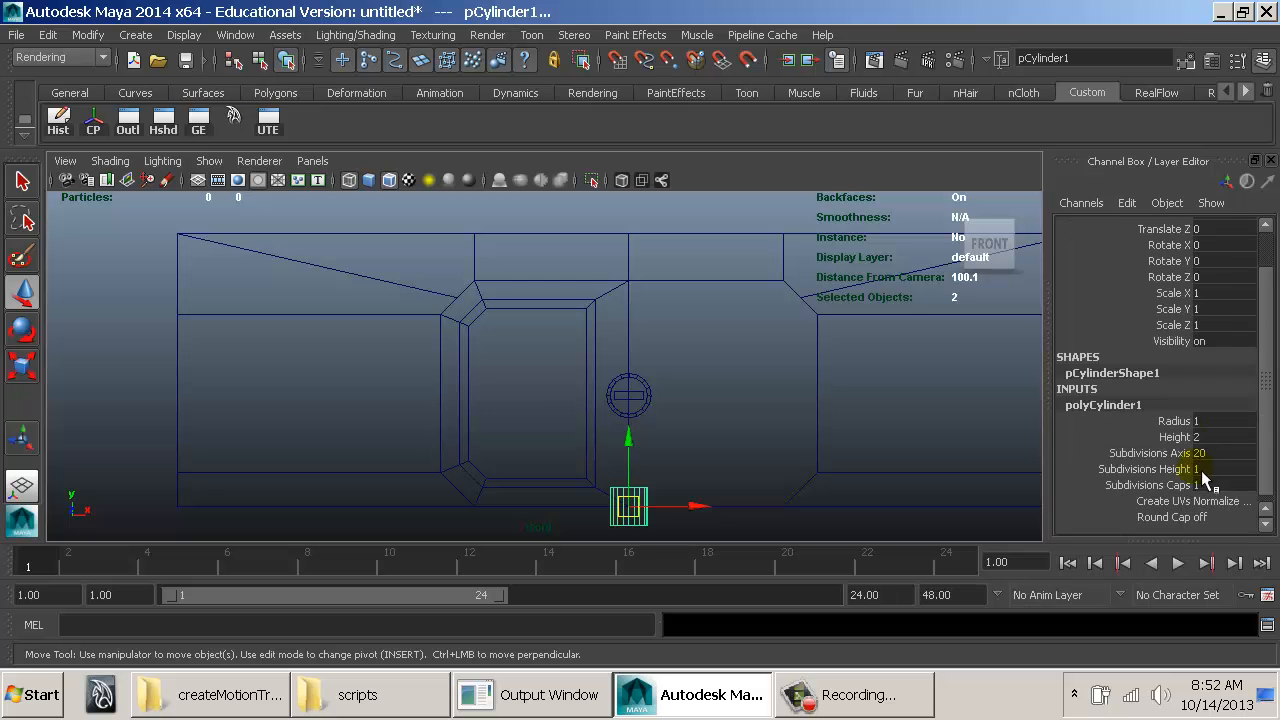
pyautogui.click(1222, 455)
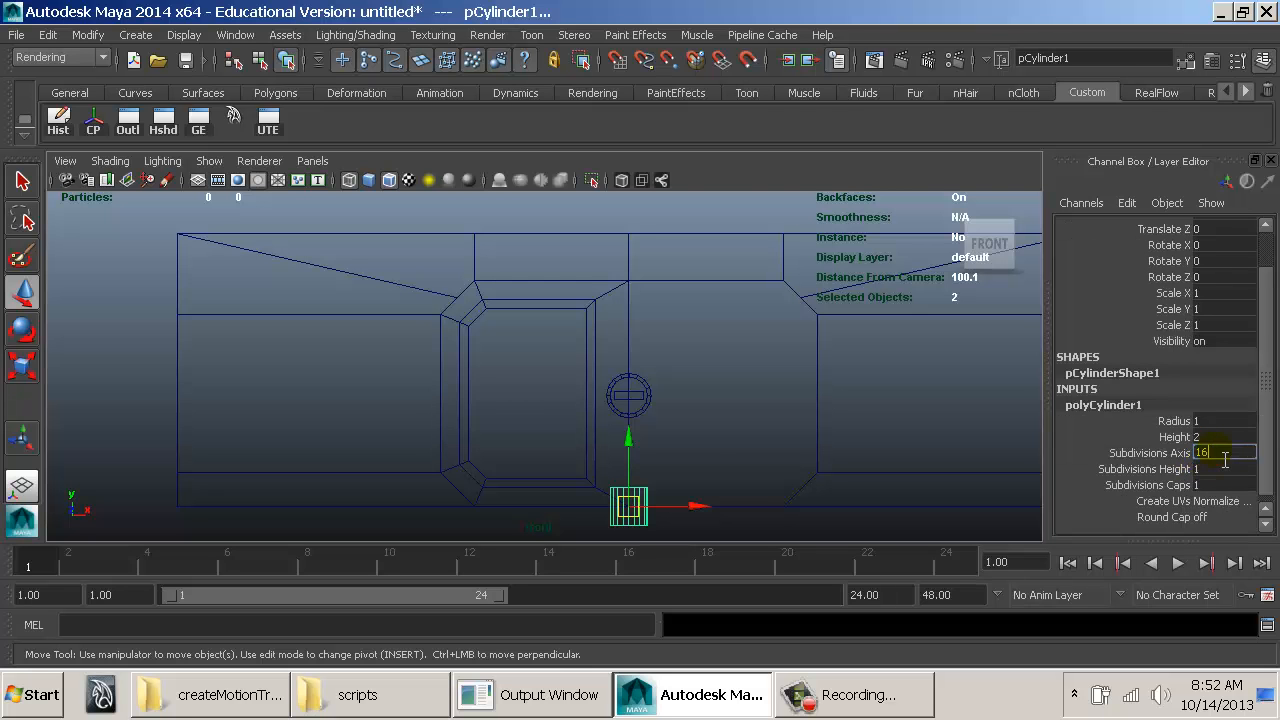
# Step: Raise the cylinder to the top edge of the door at about Y 12.01 and set its radius to 0.7
pyautogui.moveTo(651, 443); pyautogui.dragTo(645, 227)
pyautogui.press('r')
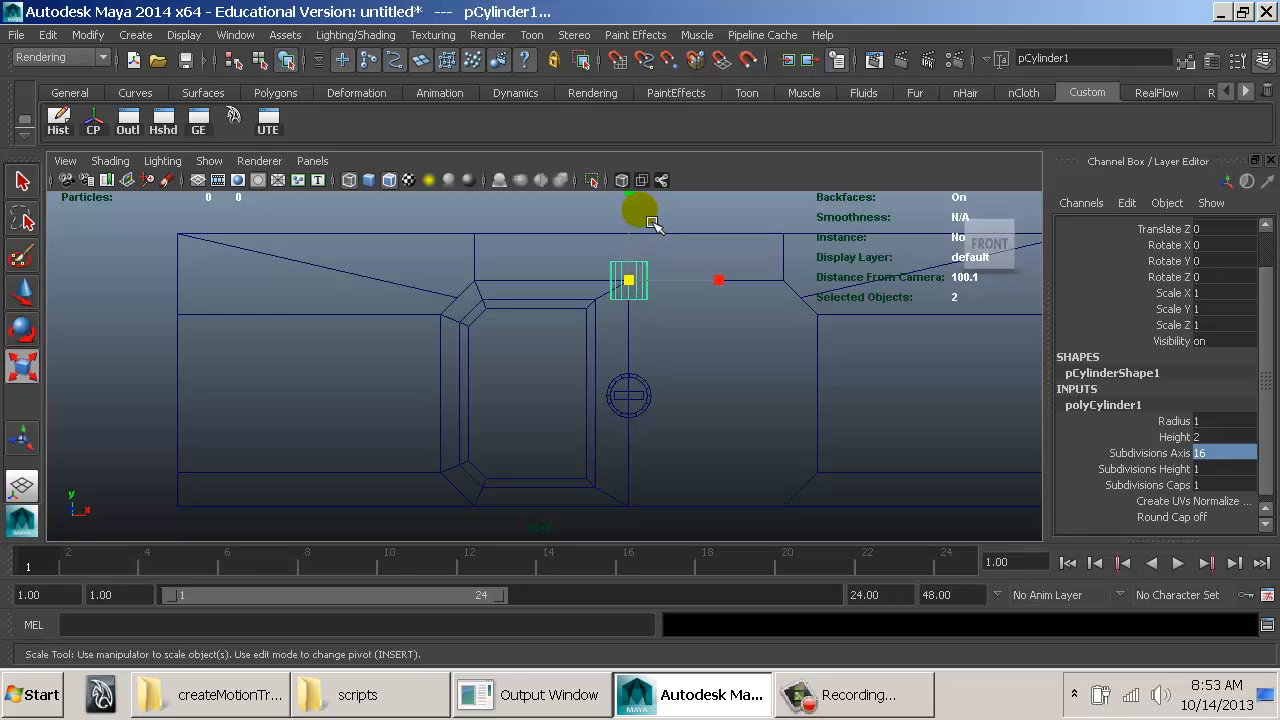
pyautogui.keyDown('alt'); pyautogui.moveTo(661, 219); pyautogui.dragTo(642, 257, button='middle'); pyautogui.keyUp('alt')
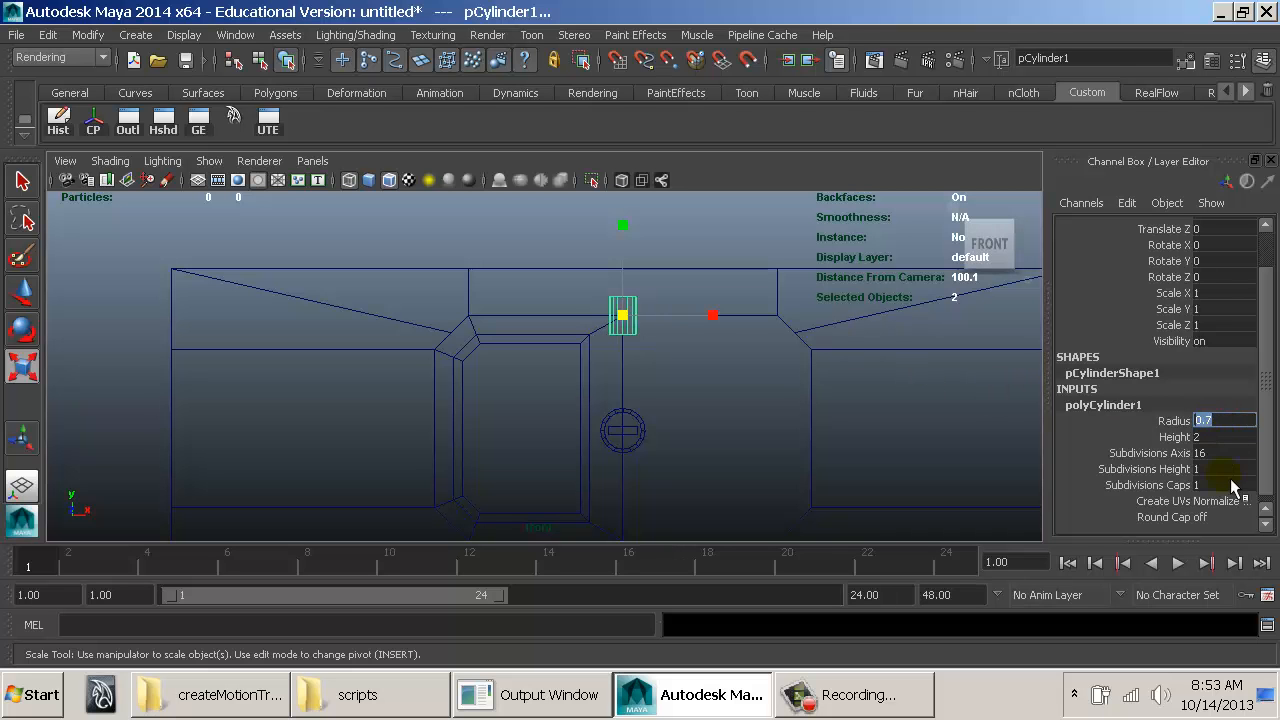
pyautogui.scroll(1, 1206, 300)
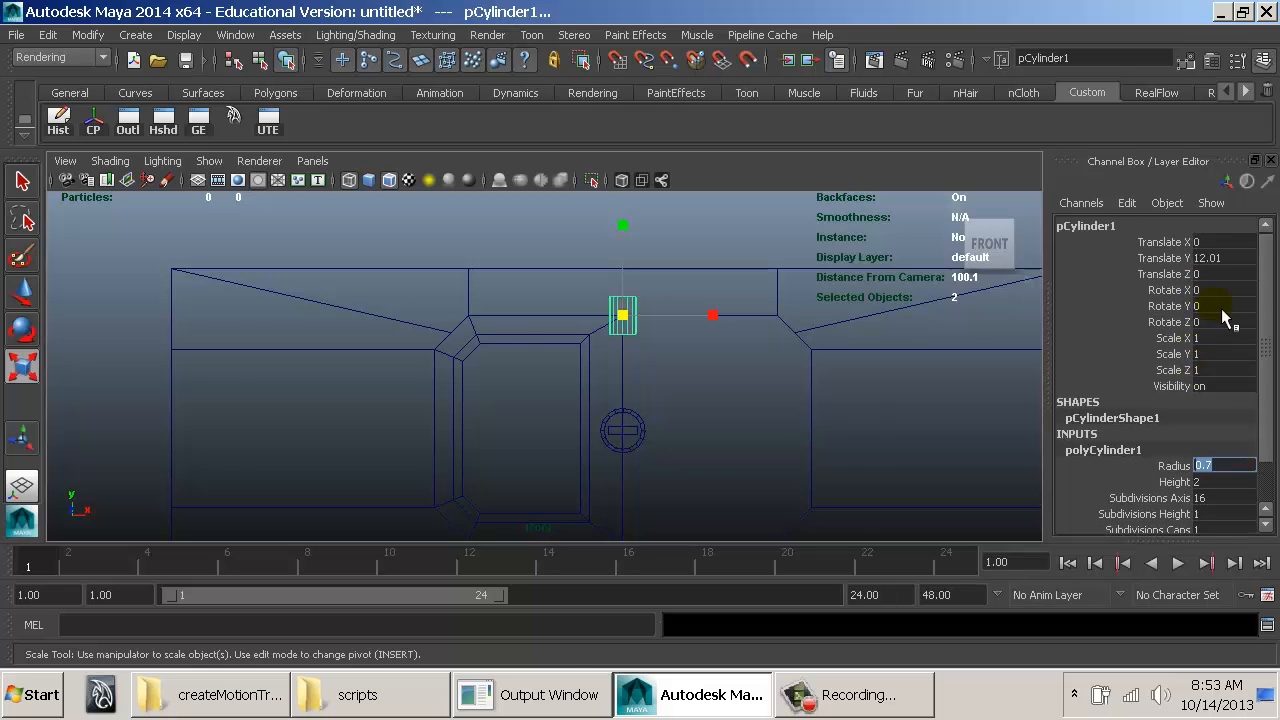
pyautogui.keyDown('alt'); pyautogui.moveTo(706, 374); pyautogui.dragTo(766, 391, button='middle'); pyautogui.keyUp('alt')
pyautogui.press('w')
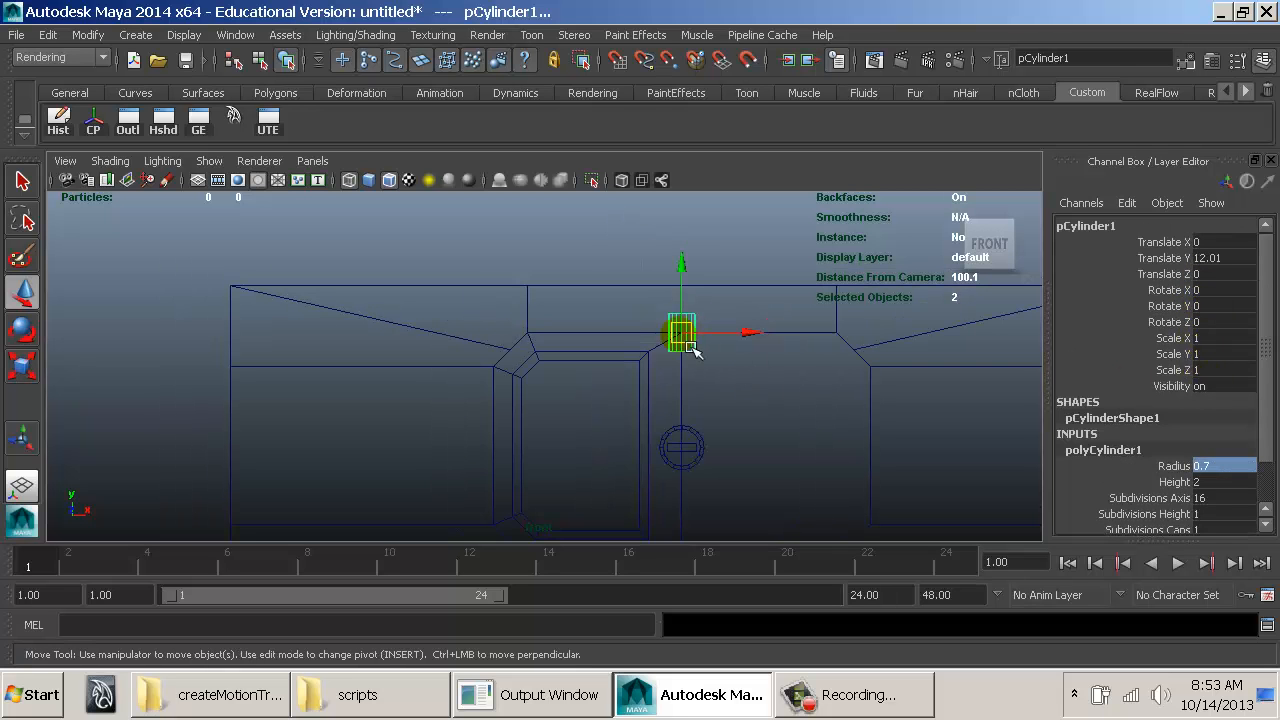
# Step: Move the cylinder to the door panel's upper-left corner at about X -7.07, Y 12.25 and reduce its radius to 0.4
pyautogui.moveTo(693, 350); pyautogui.dragTo(565, 342)
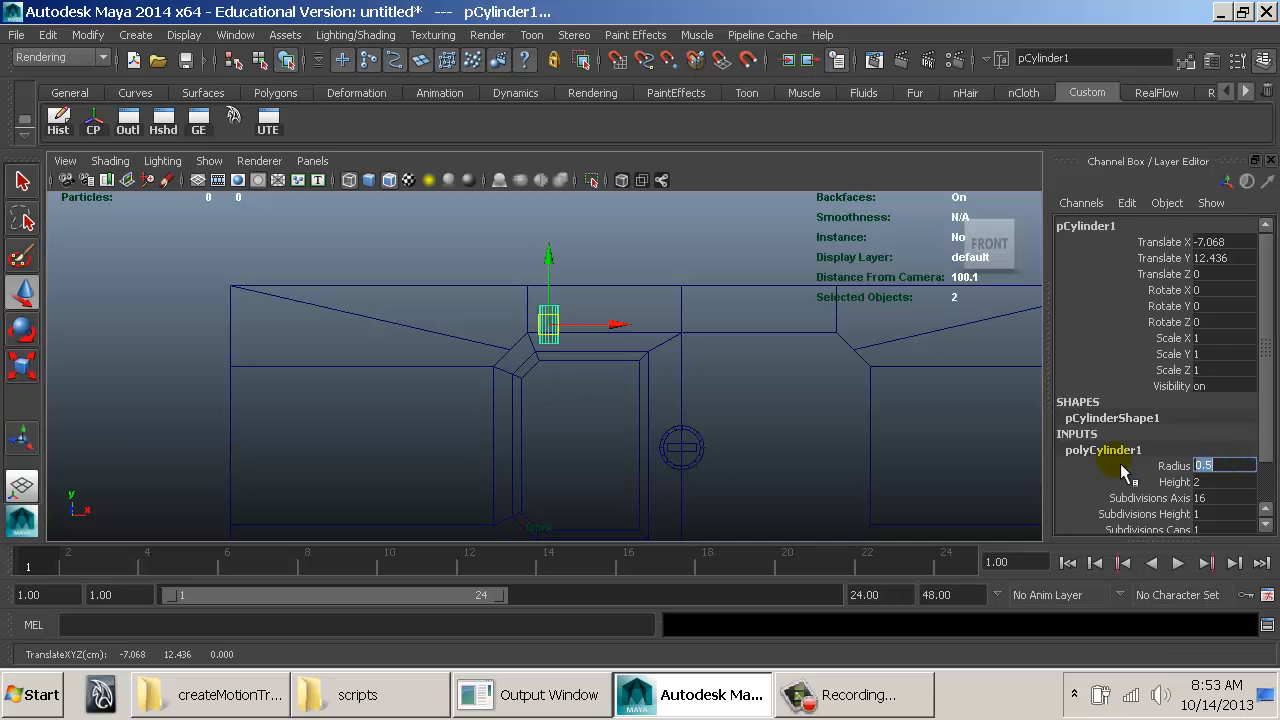
pyautogui.write('0.4')
pyautogui.press('Return')
pyautogui.keyDown('alt'); pyautogui.moveTo(540, 349); pyautogui.dragTo(874, 371, button='right'); pyautogui.keyUp('alt')
pyautogui.keyDown('alt'); pyautogui.moveTo(874, 371); pyautogui.dragTo(613, 364, button='middle'); pyautogui.keyUp('alt')
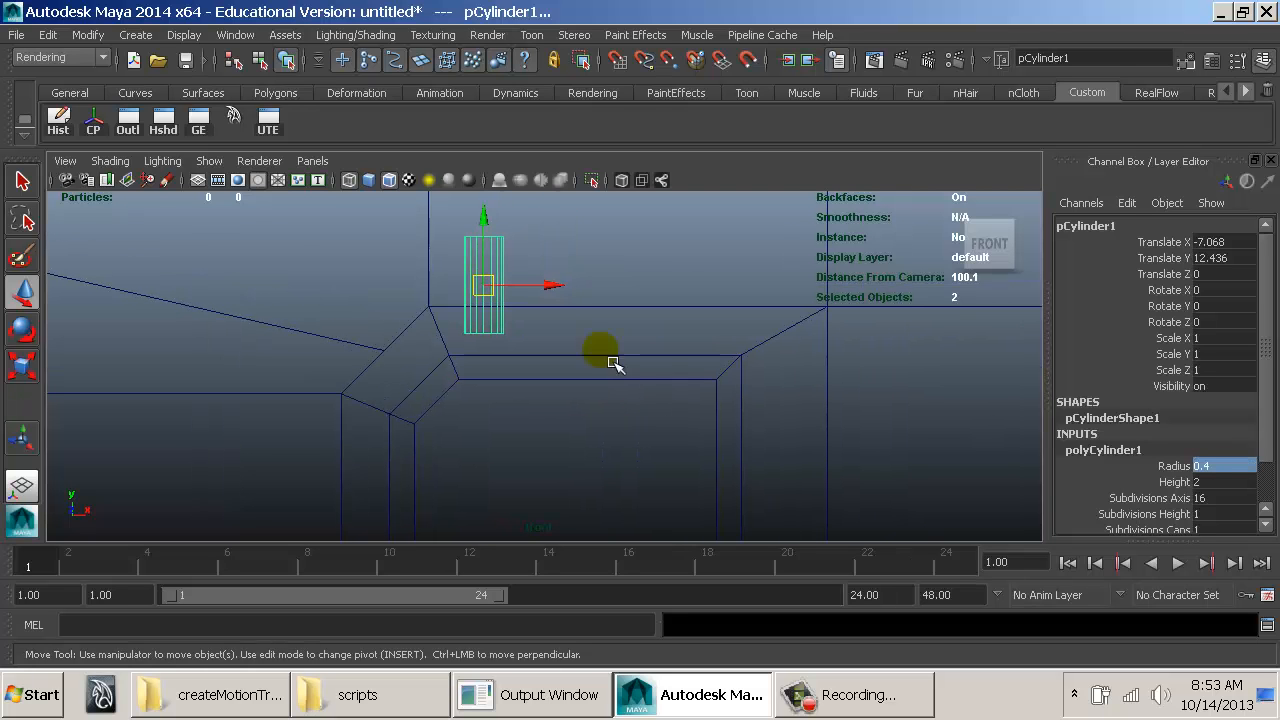
pyautogui.moveTo(490, 242); pyautogui.dragTo(485, 250)
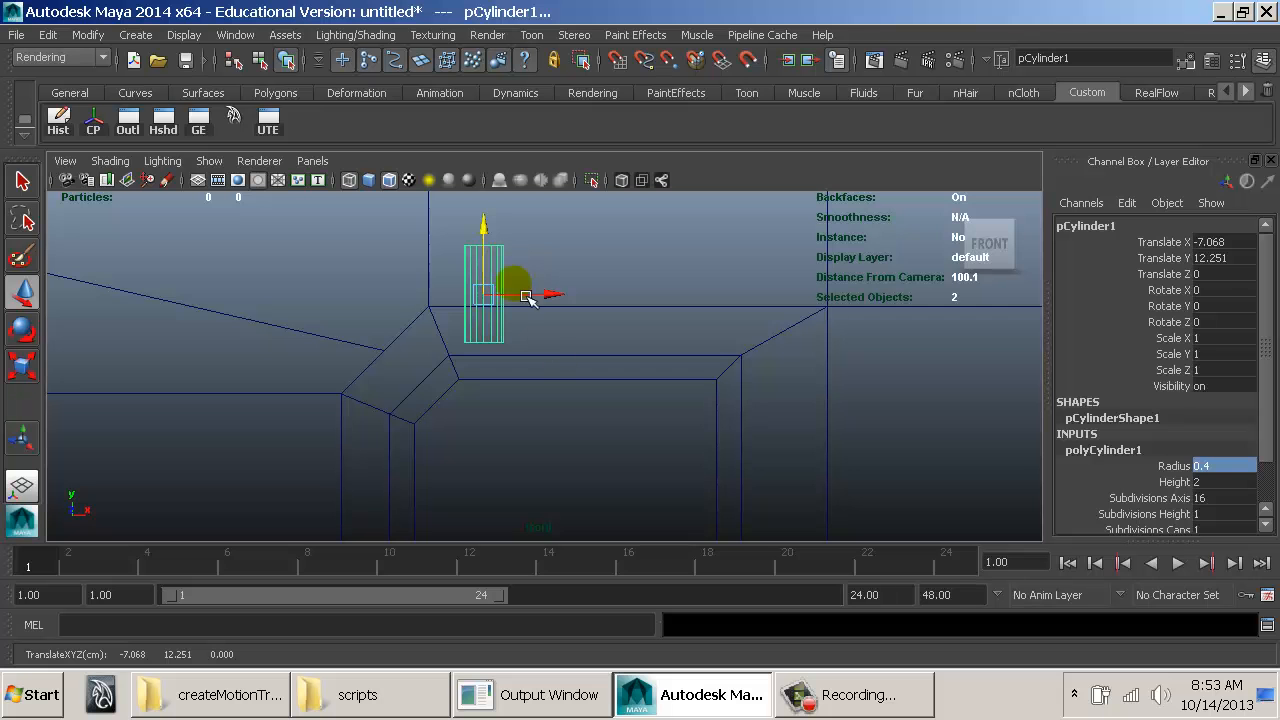
# Step: Push the cylinder back into the door panel's thickness, to about Z -0.67, checking it in the shaded perspective view
pyautogui.press('5')
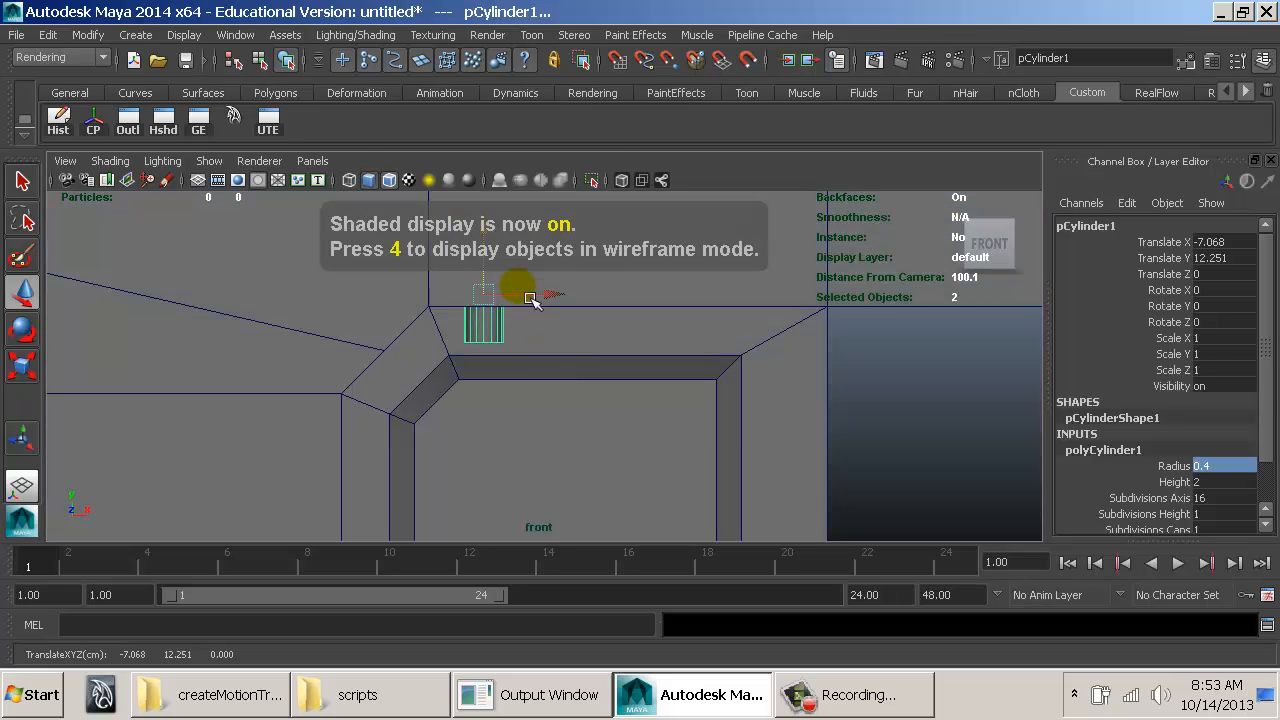
pyautogui.press('space')
pyautogui.moveTo(506, 289); pyautogui.dragTo(486, 251)
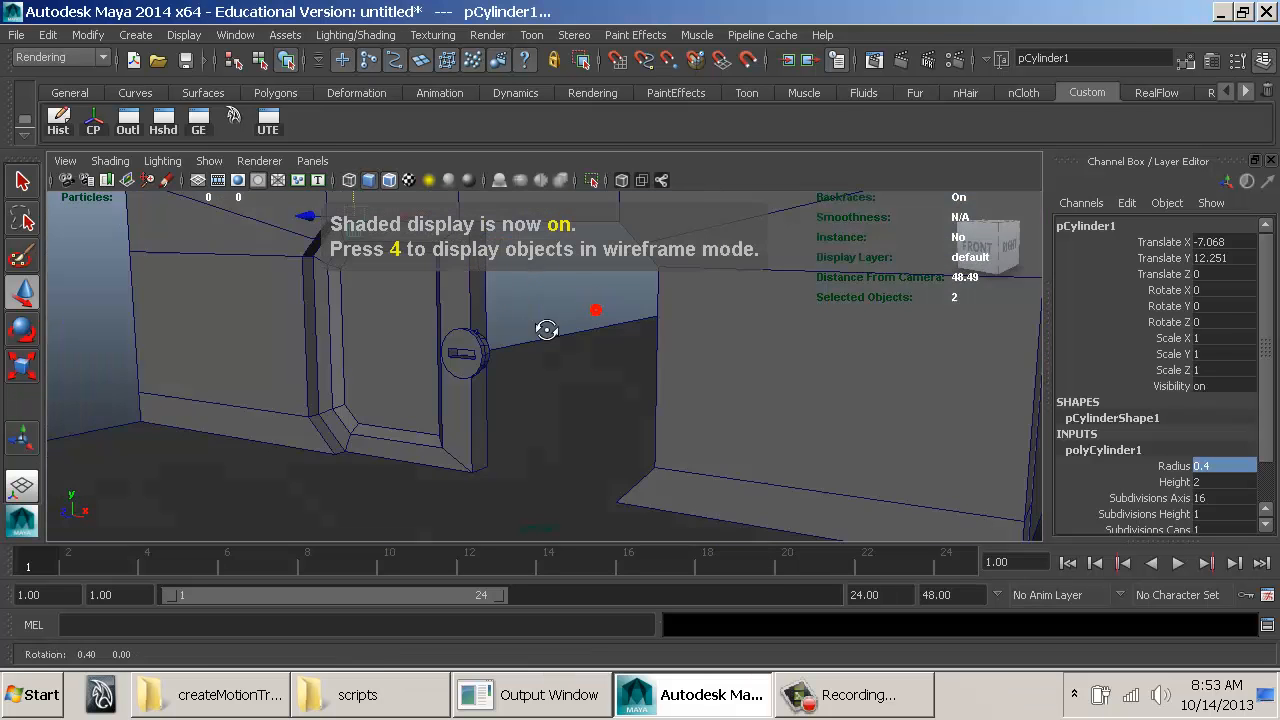
pyautogui.press('f')
pyautogui.keyDown('alt'); pyautogui.moveTo(612, 344); pyautogui.dragTo(489, 321); pyautogui.keyUp('alt')
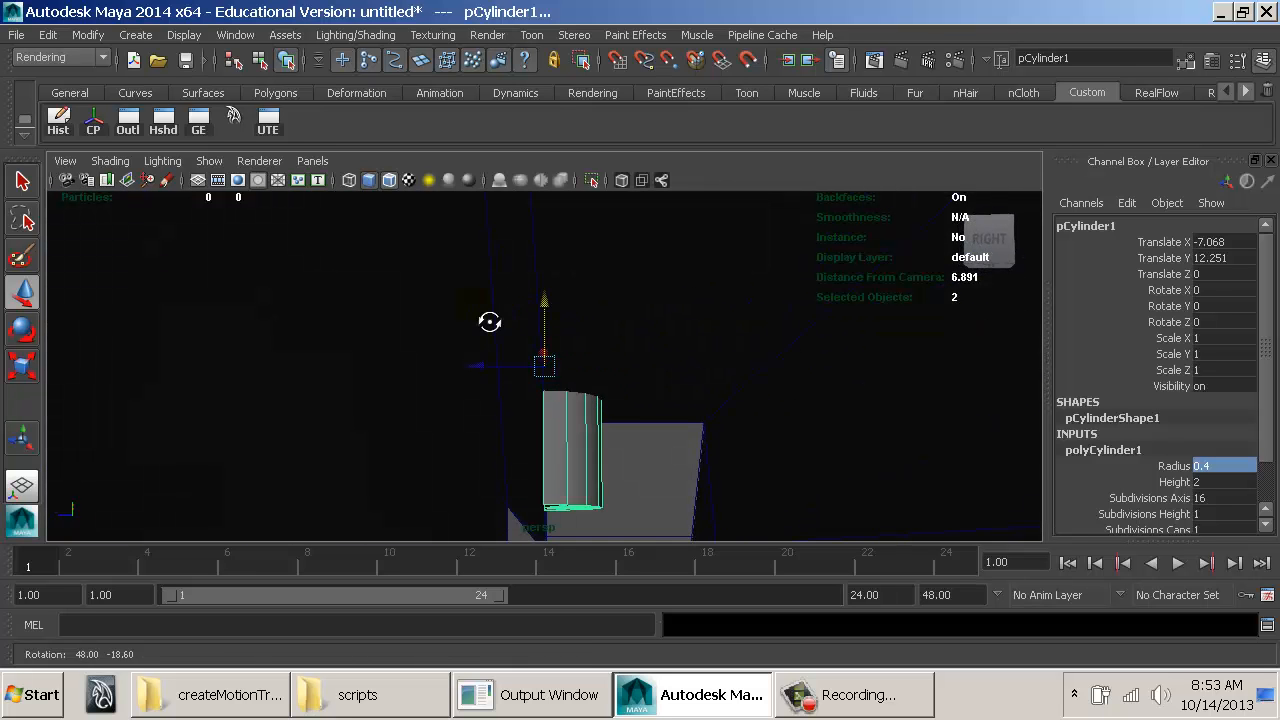
pyautogui.keyDown('alt'); pyautogui.moveTo(583, 336); pyautogui.dragTo(505, 293, button='middle'); pyautogui.keyUp('alt')
pyautogui.moveTo(405, 322); pyautogui.dragTo(733, 350)
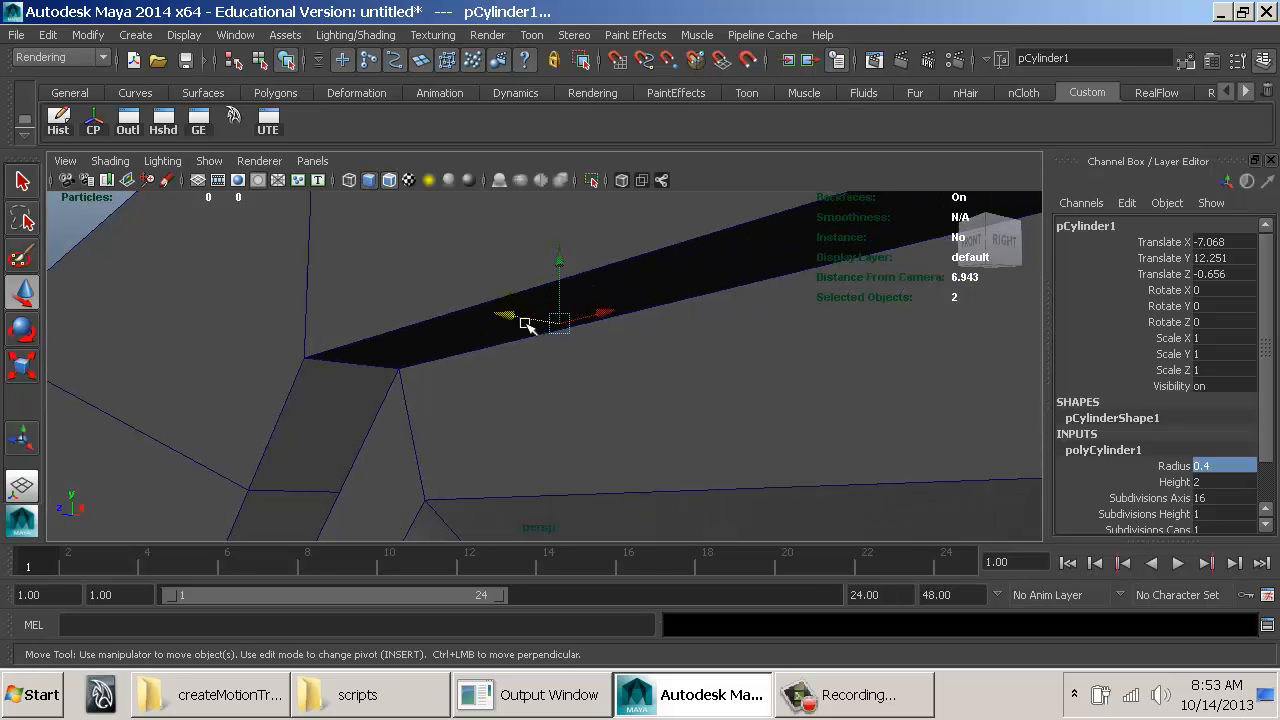
pyautogui.moveTo(506, 315); pyautogui.dragTo(475, 334)
# Step: Fine-tune the cylinder's depth to about Z -0.65 in the wireframe top view
pyautogui.press('4')
pyautogui.press('space')
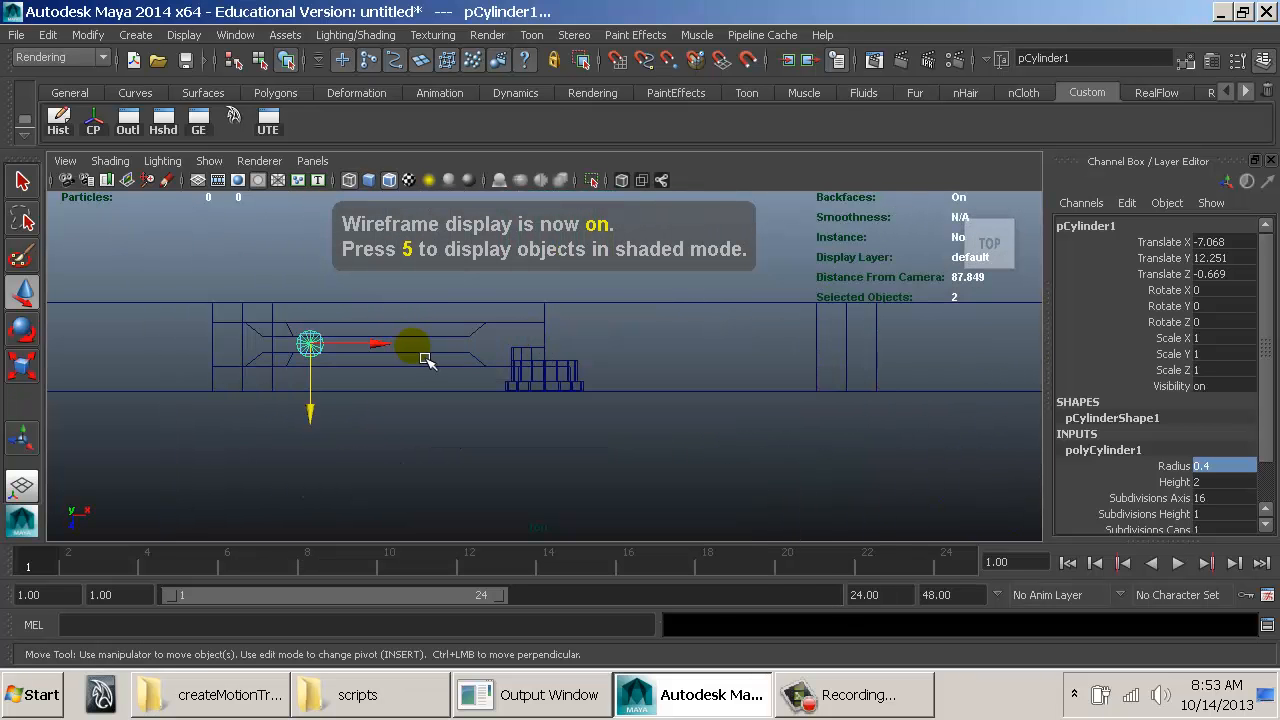
pyautogui.press('f')
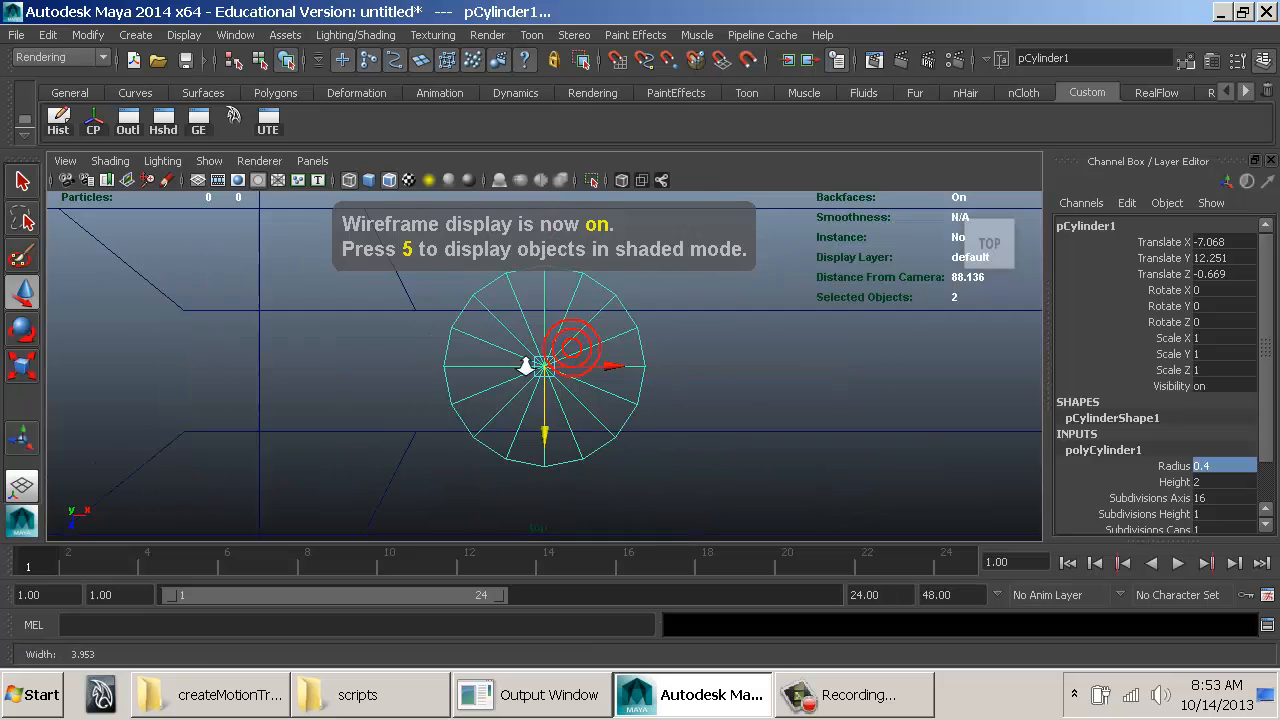
pyautogui.moveTo(556, 421); pyautogui.dragTo(556, 422)
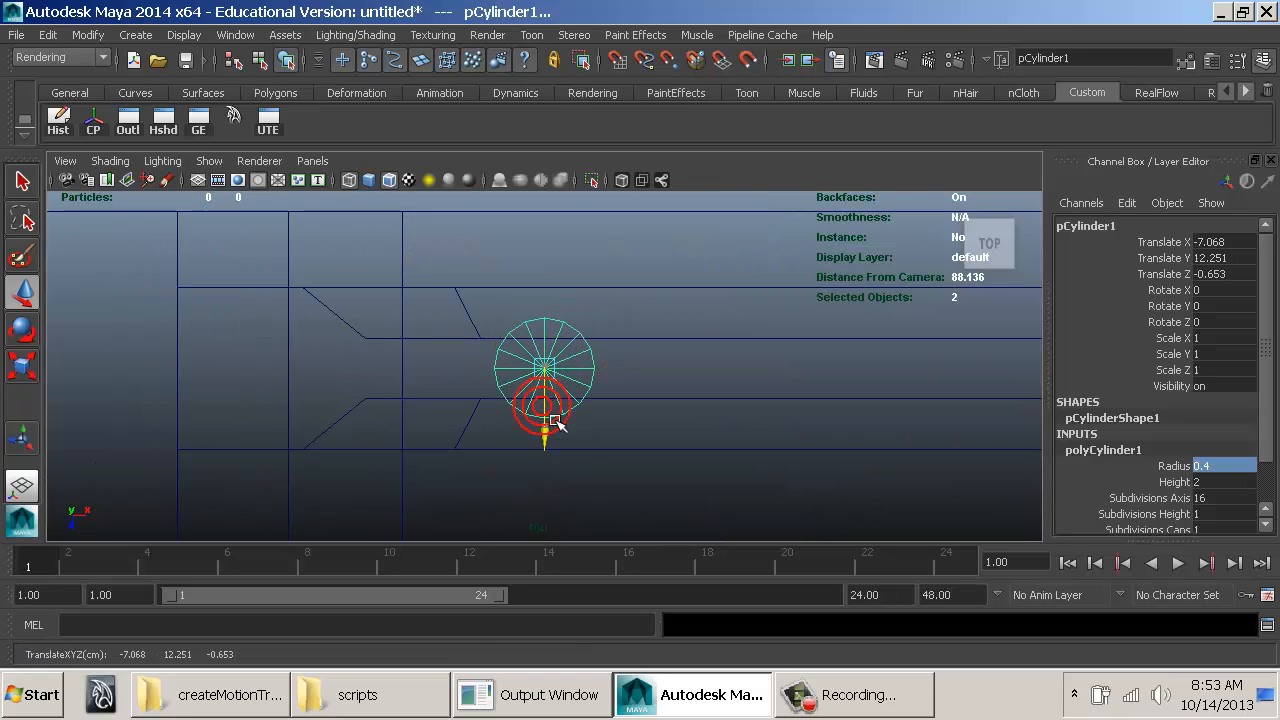
# Step: Align the door panel to the cylinder using Mid mode in World Z only
pyautogui.click(626, 339)
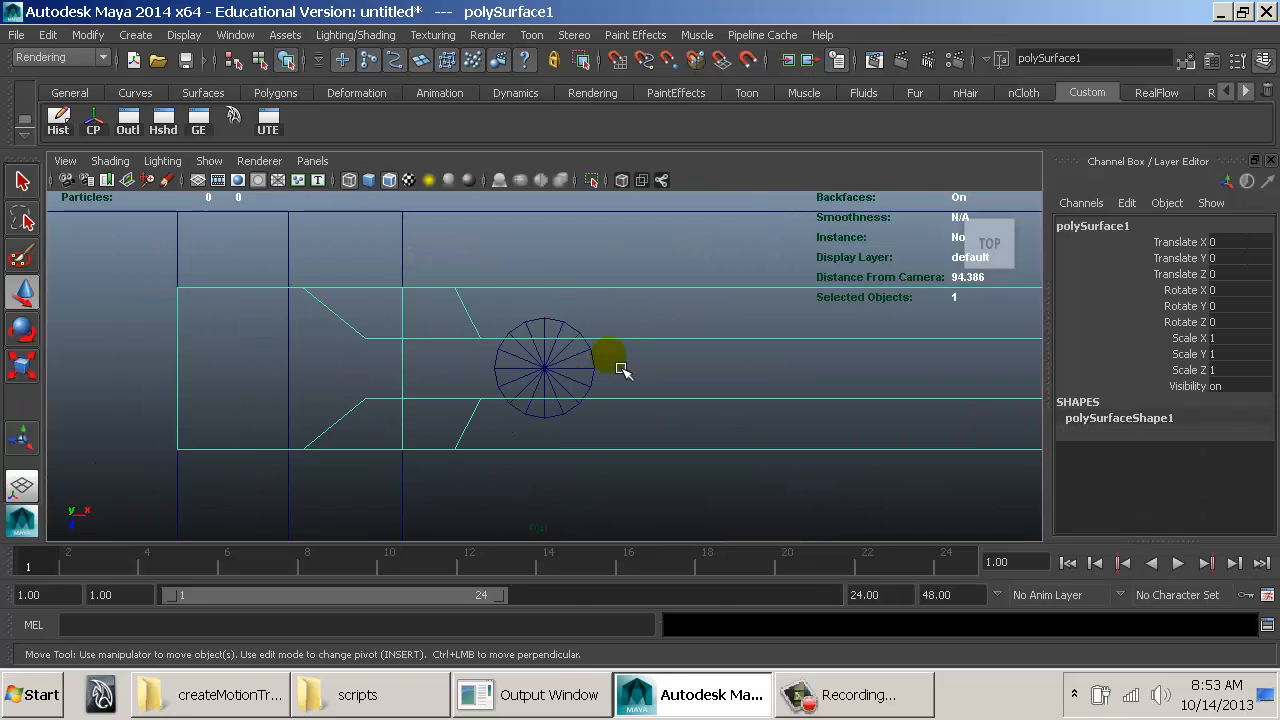
pyautogui.keyDown('shift'); pyautogui.click(567, 374); pyautogui.keyUp('shift')
pyautogui.click(87, 35)
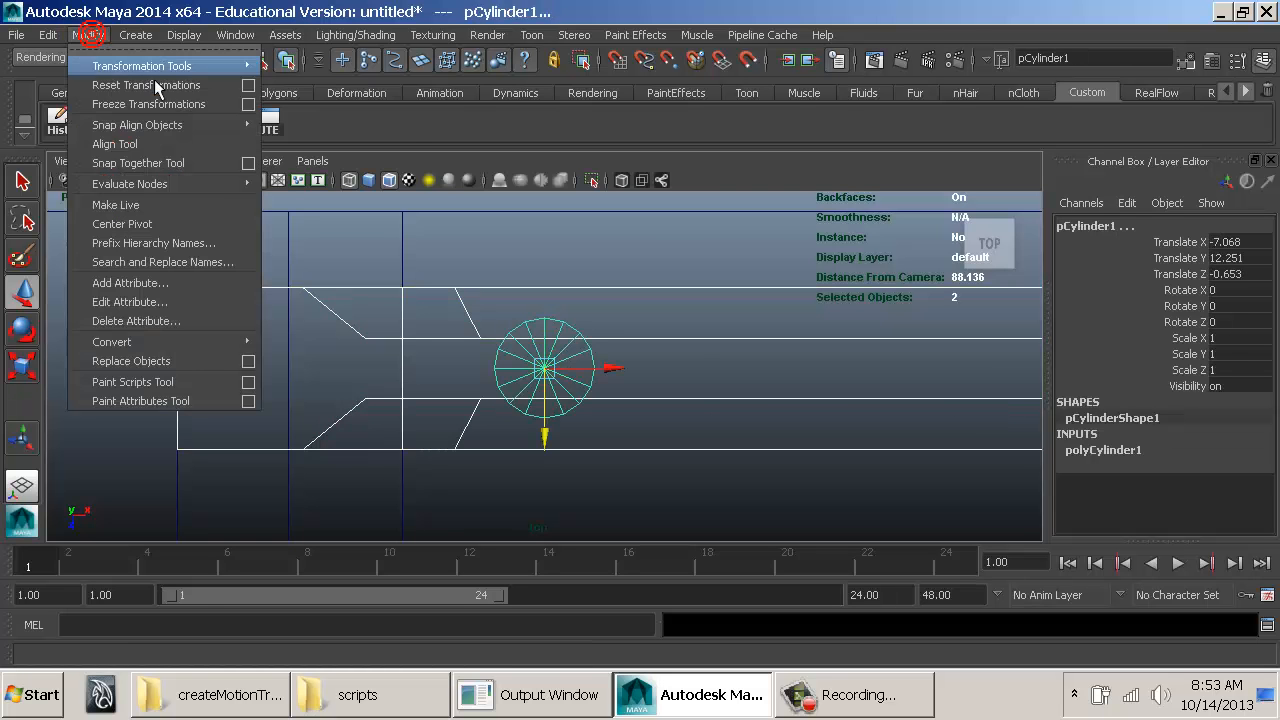
pyautogui.moveTo(200, 125)
pyautogui.click(403, 190)
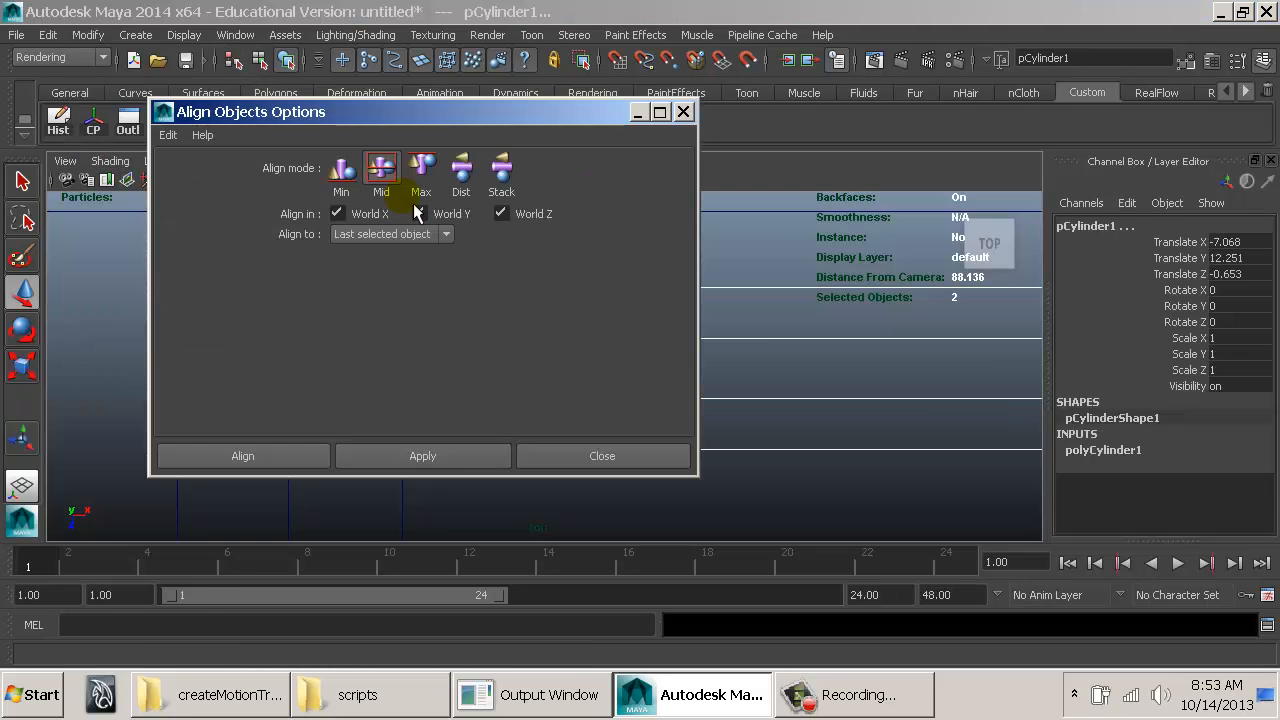
pyautogui.moveTo(508, 123); pyautogui.dragTo(458, 27)
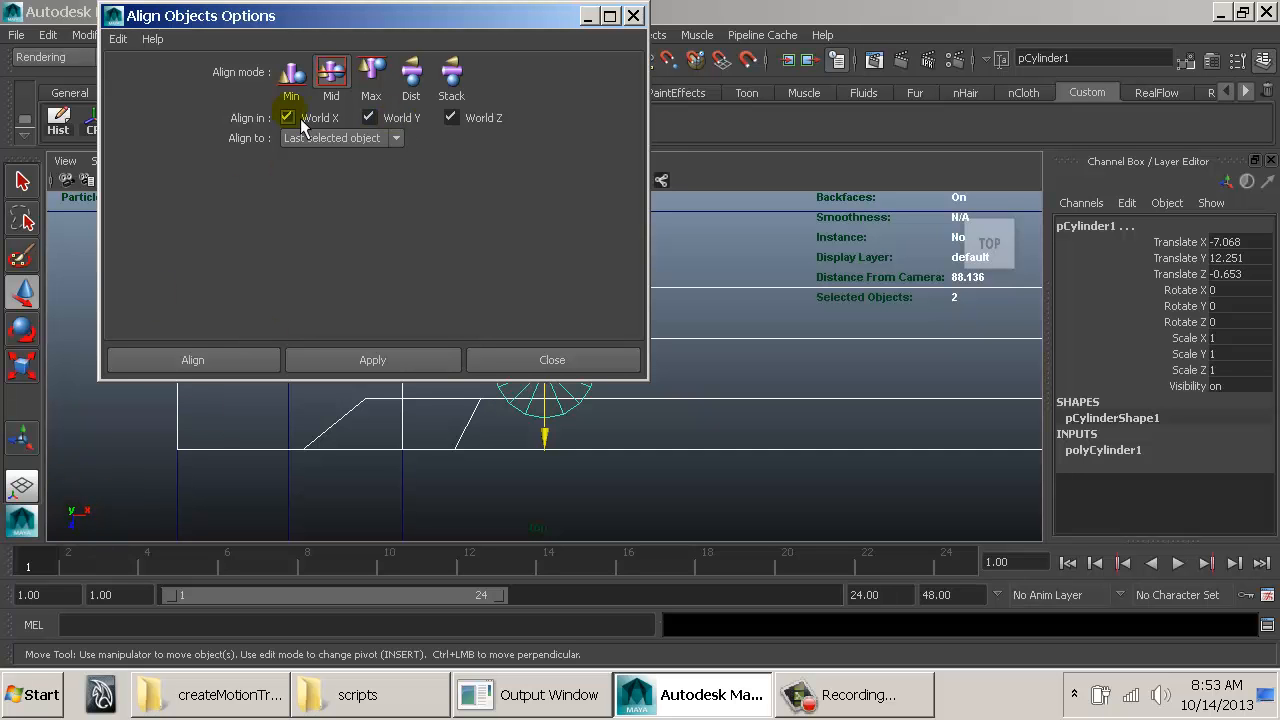
pyautogui.click(368, 117)
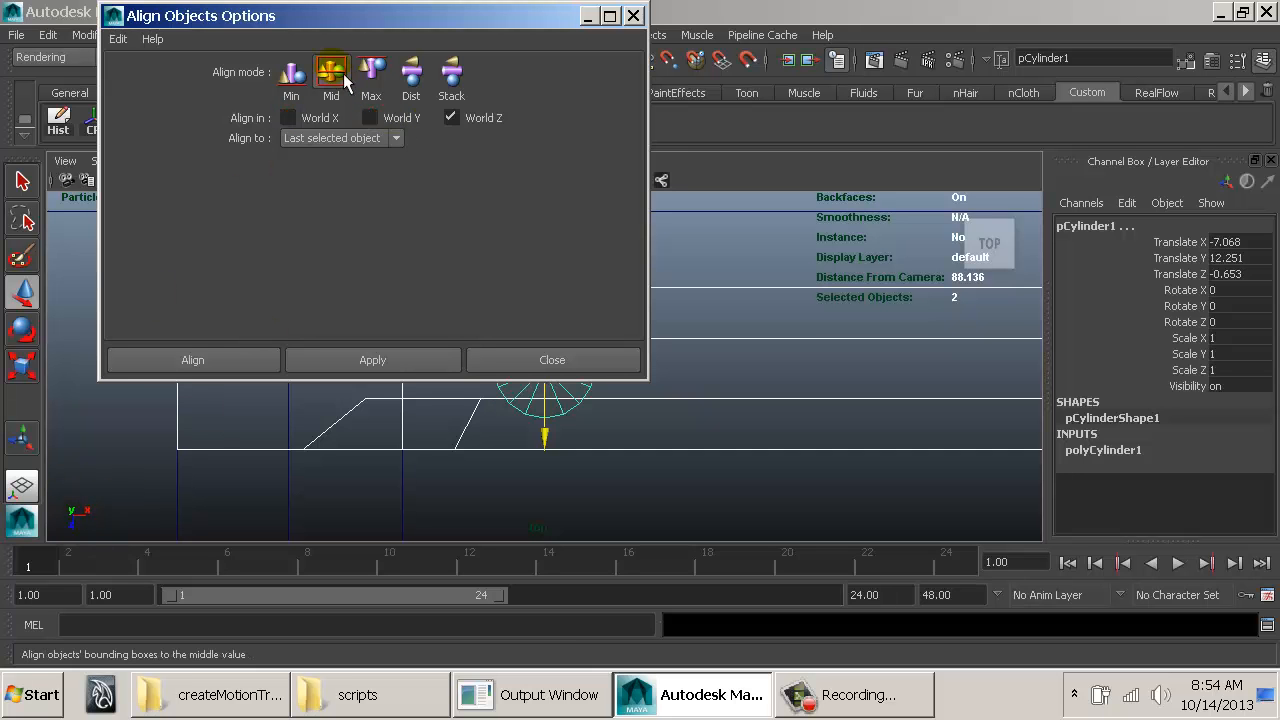
pyautogui.click(232, 362)
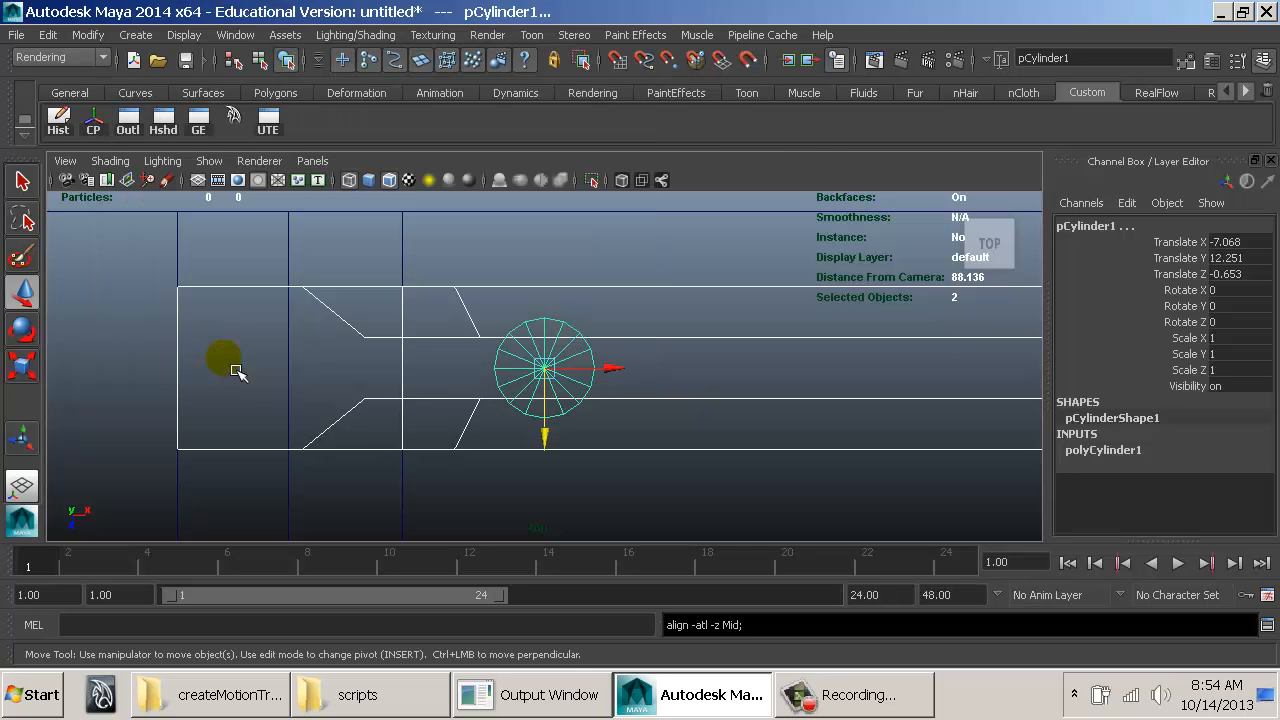
# Step: Try moving the cylinder out of the panel to about Z -1.85 and repeating the alignment, then undo the repeated alignment
pyautogui.click(520, 391)
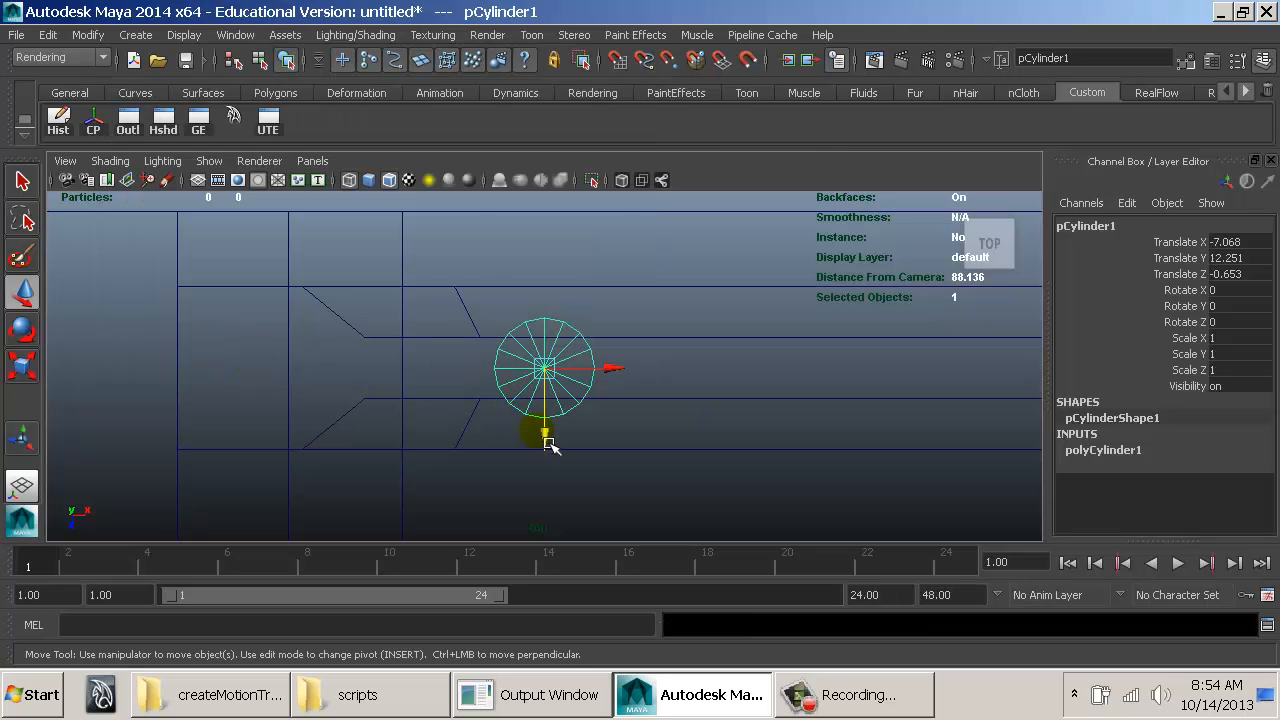
pyautogui.moveTo(543, 434); pyautogui.dragTo(571, 323)
pyautogui.click(518, 337)
pyautogui.keyDown('shift'); pyautogui.click(543, 257); pyautogui.keyUp('shift')
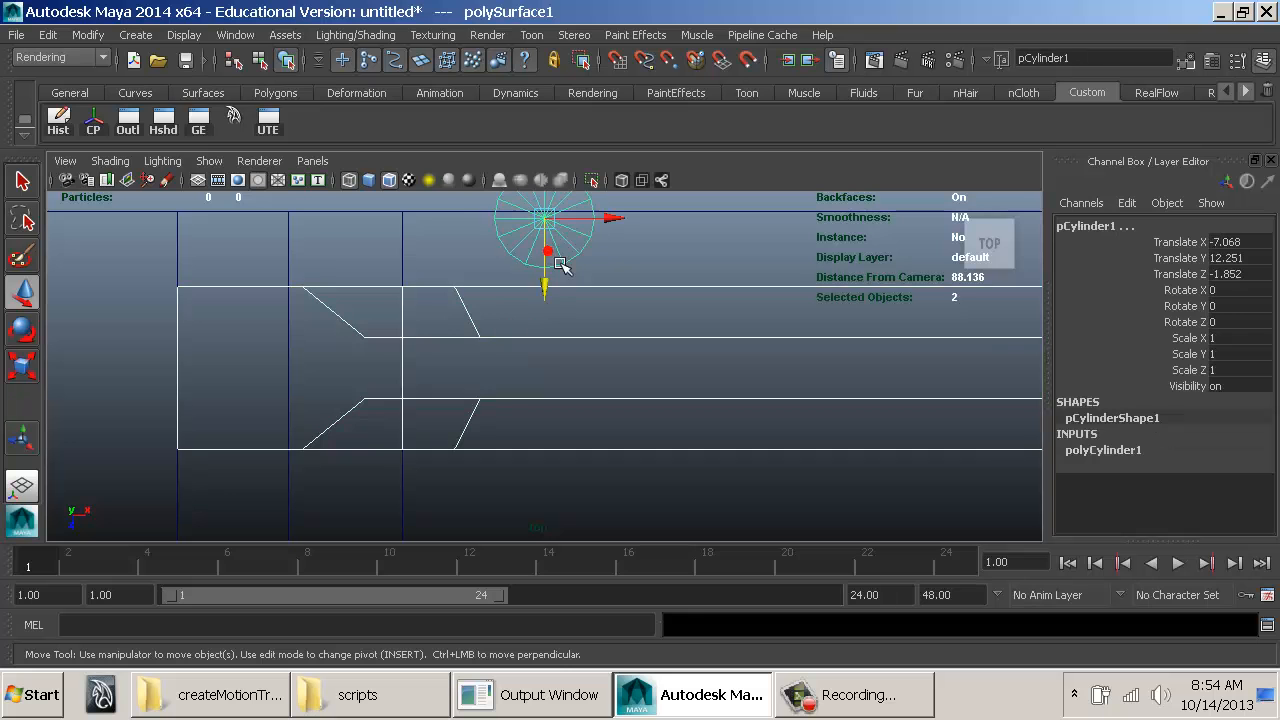
pyautogui.press('g')
pyautogui.hotkey('ctrl', 'z')
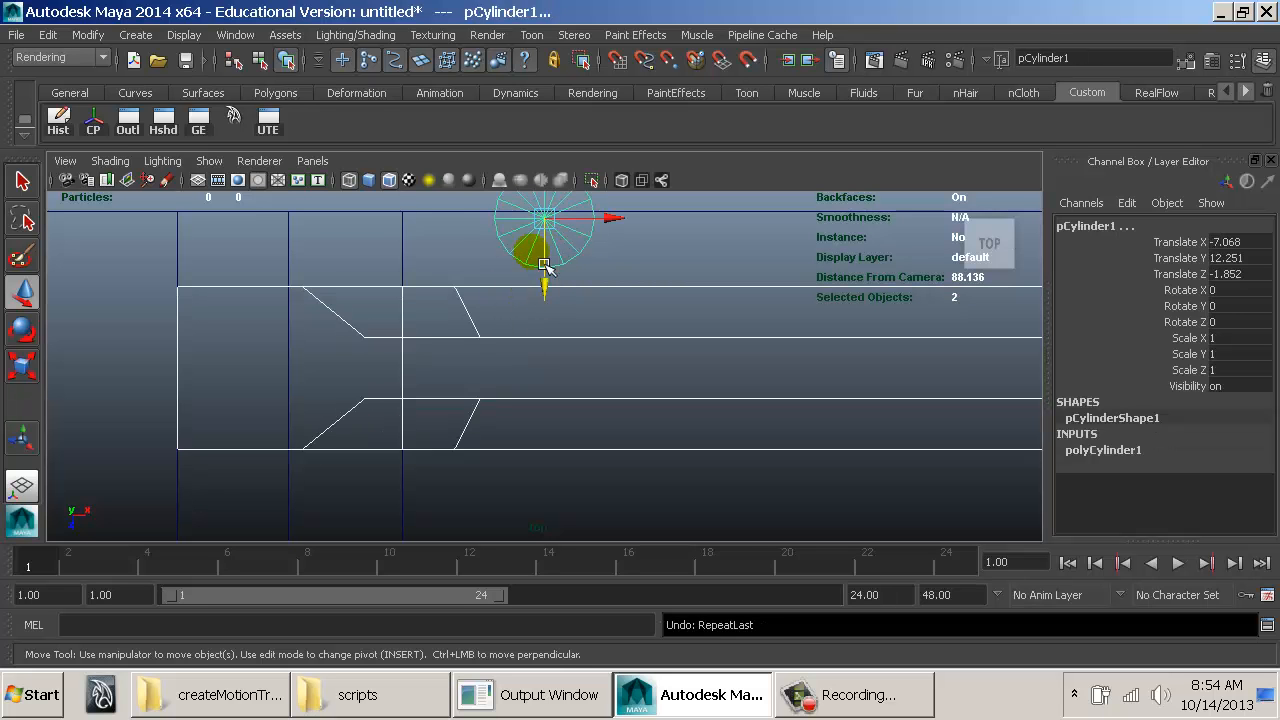
# Step: Repeat the Mid alignment in World Z with the door panel as the last selected object to center the cylinder in it
pyautogui.click(521, 248)
pyautogui.keyDown('shift'); pyautogui.click(479, 289); pyautogui.keyUp('shift')
pyautogui.press('g')
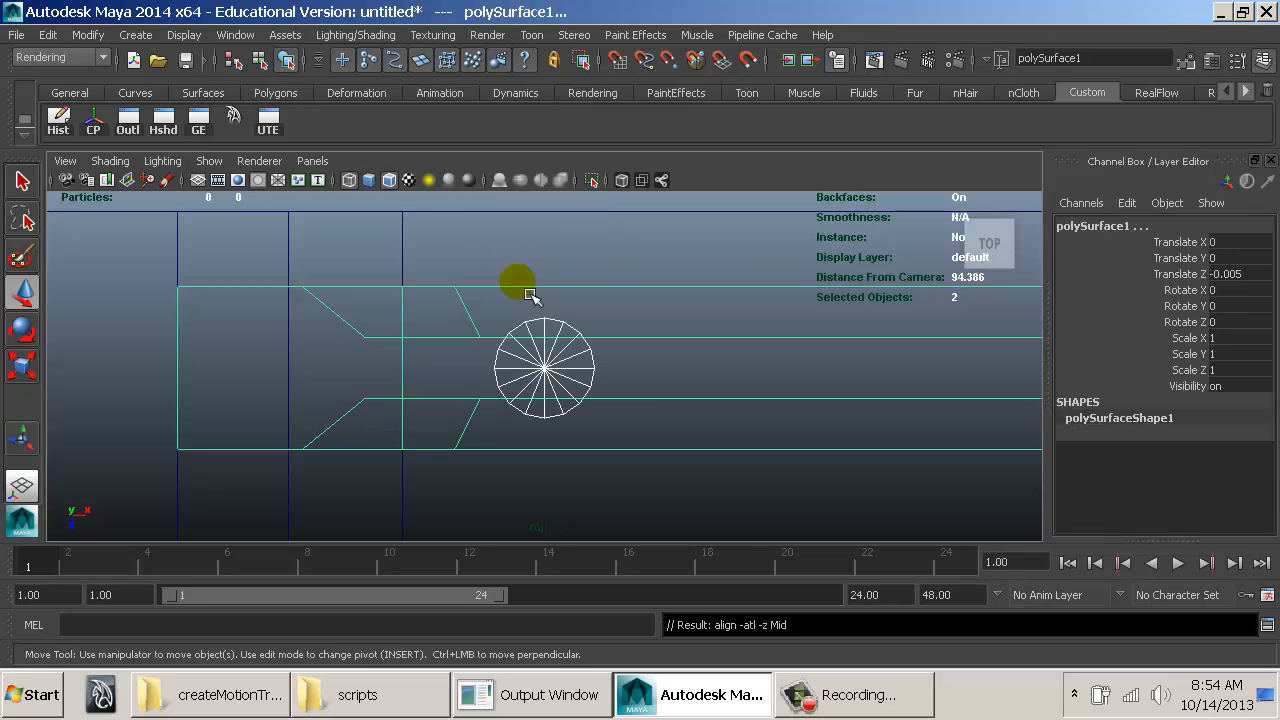
# Step: Duplicate the cylinder along X in the front view into an evenly spaced row of four, the last at about X -2.43
pyautogui.click(550, 365)
pyautogui.keyDown('alt'); pyautogui.moveTo(787, 387); pyautogui.dragTo(554, 360, button='right'); pyautogui.keyUp('alt')
pyautogui.keyDown('alt'); pyautogui.moveTo(551, 350); pyautogui.dragTo(503, 350, button='middle'); pyautogui.keyUp('alt')
pyautogui.press('space')
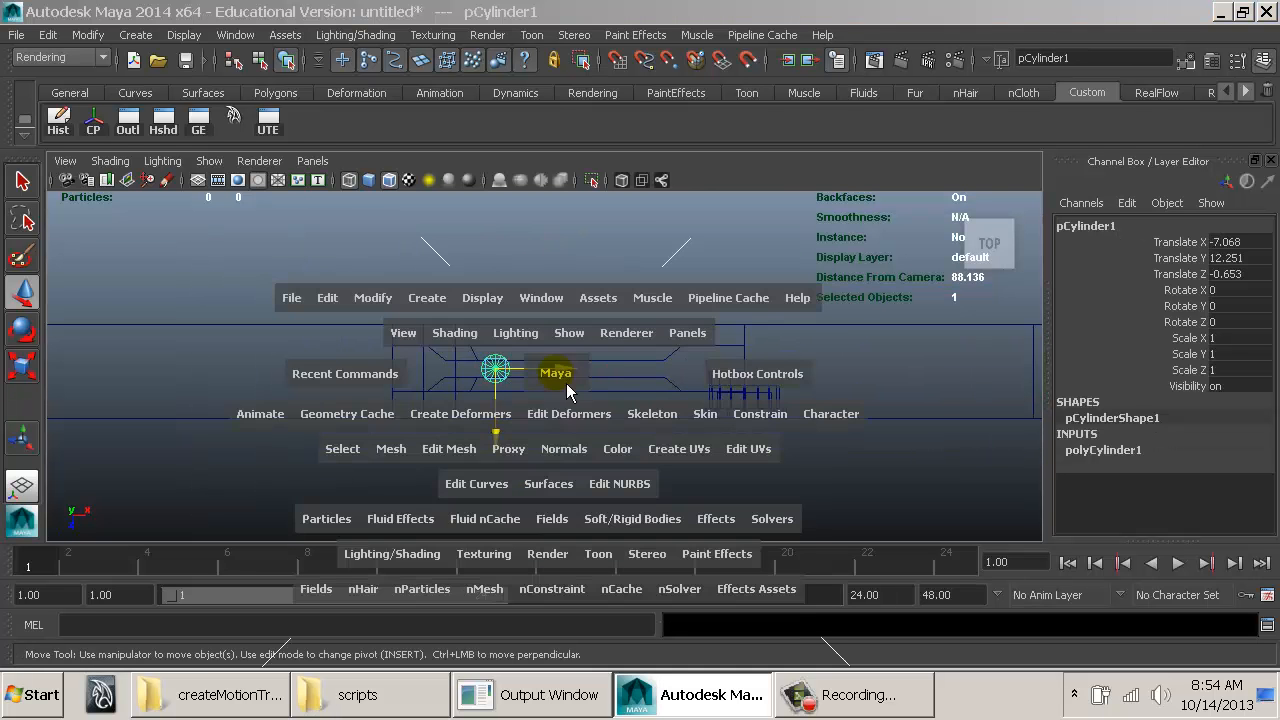
pyautogui.moveTo(566, 386); pyautogui.dragTo(556, 419)
pyautogui.keyDown('alt'); pyautogui.moveTo(667, 350); pyautogui.dragTo(694, 363); pyautogui.keyUp('alt')
pyautogui.hotkey('ctrl', 'd')
pyautogui.moveTo(568, 297); pyautogui.dragTo(641, 305)
pyautogui.hotkey('ctrl', 'd')
pyautogui.hotkey('shift', 'd')
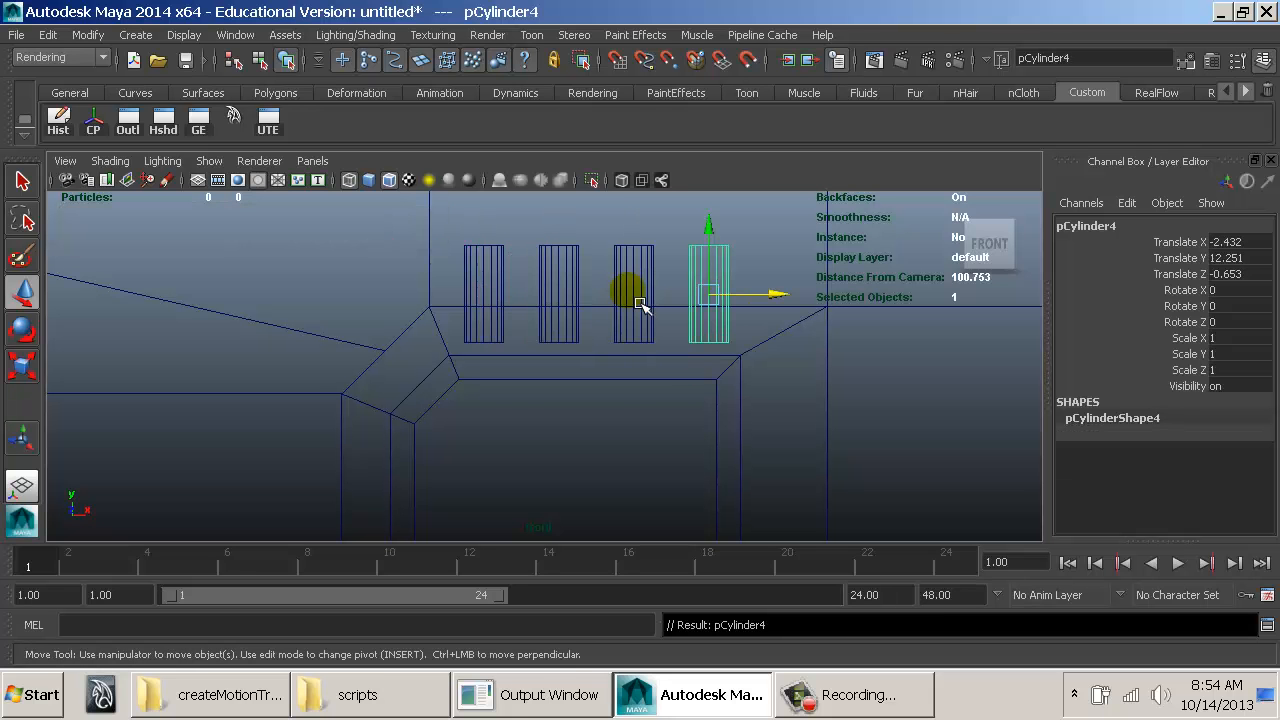
# Step: Add a fifth evenly spaced cylinder to the row, at about X -0.89
pyautogui.hotkey('shift', 'd')
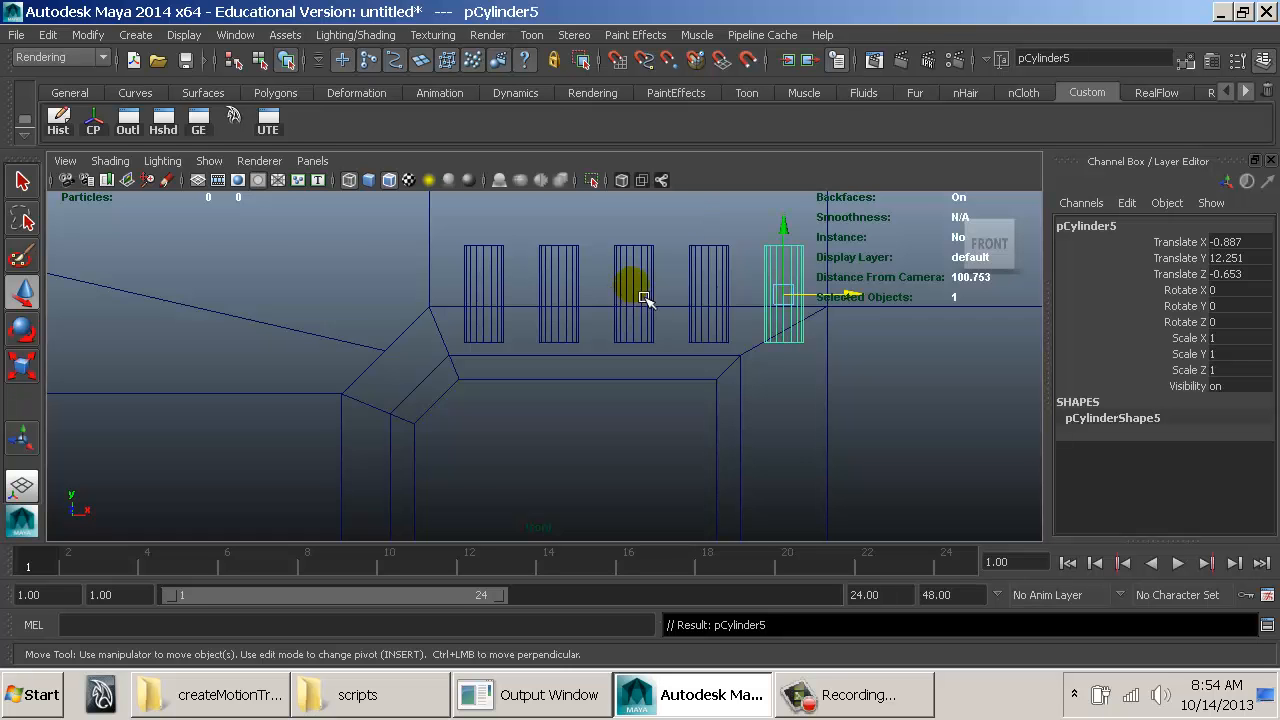
pyautogui.keyDown('alt'); pyautogui.moveTo(645, 299); pyautogui.dragTo(617, 227, button='middle'); pyautogui.keyUp('alt')
pyautogui.keyDown('alt'); pyautogui.moveTo(617, 227); pyautogui.dragTo(525, 268, button='right'); pyautogui.keyUp('alt')
pyautogui.keyDown('alt'); pyautogui.moveTo(523, 273); pyautogui.dragTo(424, 320, button='middle'); pyautogui.keyUp('alt')
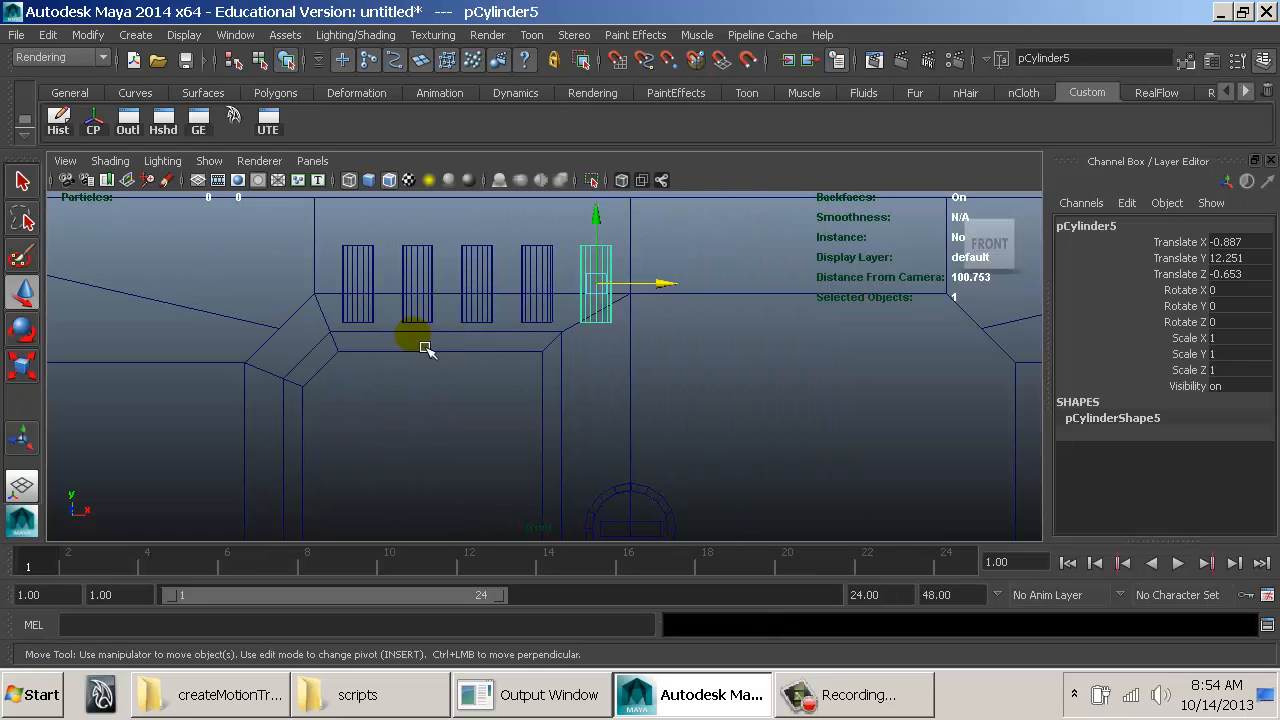
# Step: Select all five cylinders and show them in wireframe in the perspective view, undoing the accidental slight vertical move
pyautogui.moveTo(349, 243)
pyautogui.mouseDown()
pyautogui.moveTo(608, 312)
pyautogui.moveTo(600, 275)
pyautogui.mouseUp()
pyautogui.press('space')
pyautogui.press('5')
pyautogui.keyDown('alt'); pyautogui.moveTo(663, 333); pyautogui.dragTo(742, 334); pyautogui.keyUp('alt')
pyautogui.moveTo(742, 334)
pyautogui.keyDown('alt'); pyautogui.mouseDown(button='right')
pyautogui.moveTo(645, 334)
pyautogui.moveTo(443, 277)
pyautogui.mouseUp(button='right'); pyautogui.keyUp('alt')
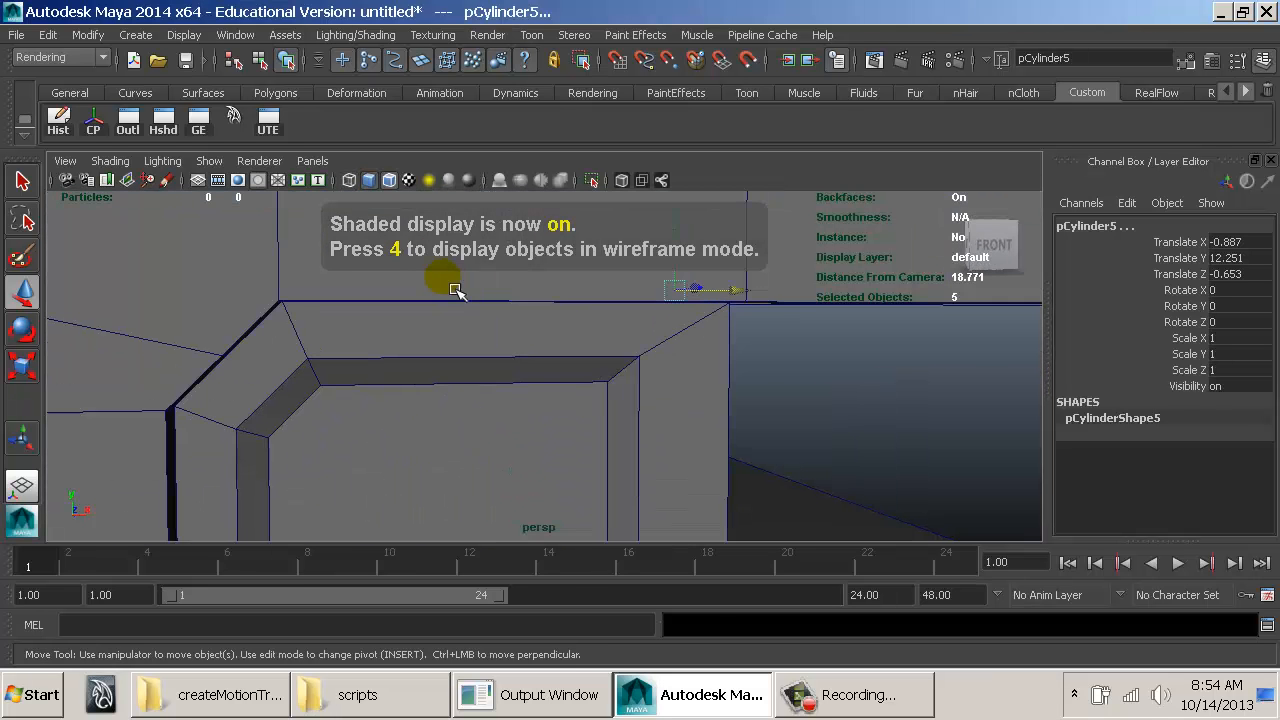
pyautogui.press('4')
pyautogui.moveTo(645, 248)
pyautogui.mouseDown()
pyautogui.moveTo(657, 186)
pyautogui.moveTo(654, 272)
pyautogui.moveTo(660, 262)
pyautogui.mouseUp()
pyautogui.hotkey('ctrl', 'z')
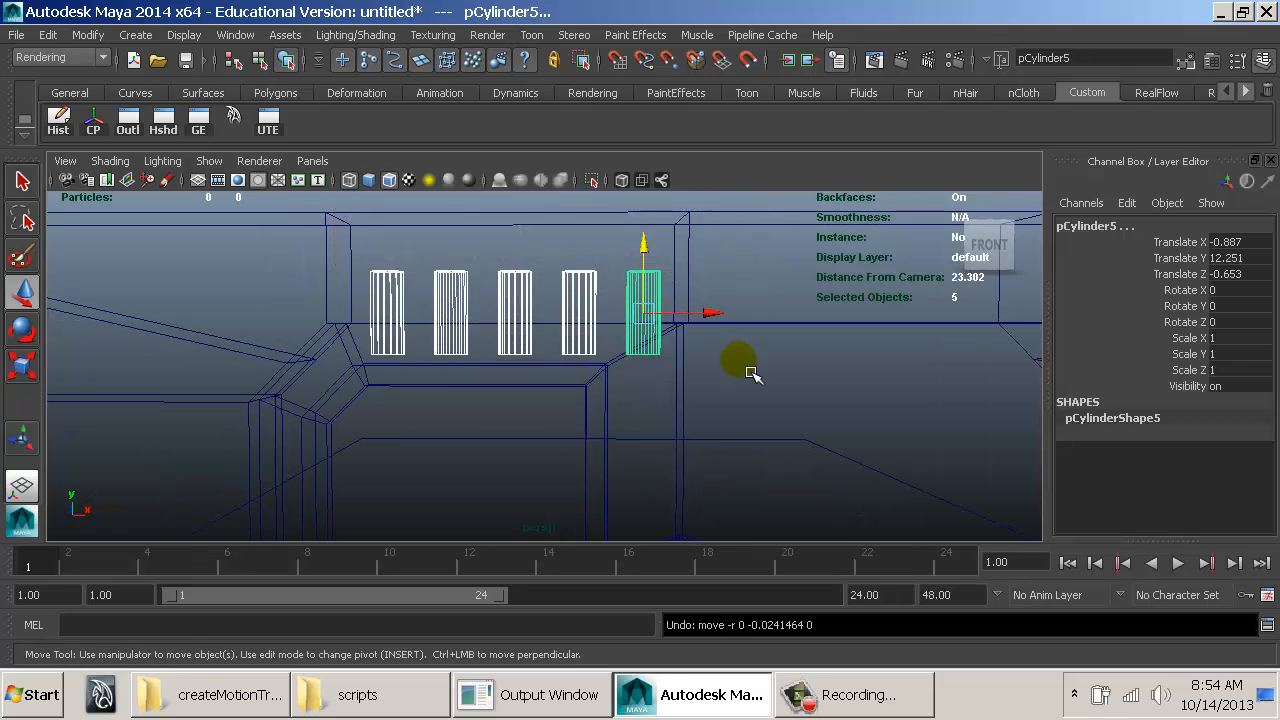
# Step: Examine the placement of the cylinder row along the top of the door panel from a distance and up close
pyautogui.keyDown('alt'); pyautogui.moveTo(734, 366); pyautogui.dragTo(529, 391, button='right'); pyautogui.keyUp('alt')
pyautogui.keyDown('alt'); pyautogui.moveTo(529, 391); pyautogui.dragTo(534, 274, button='middle'); pyautogui.keyUp('alt')
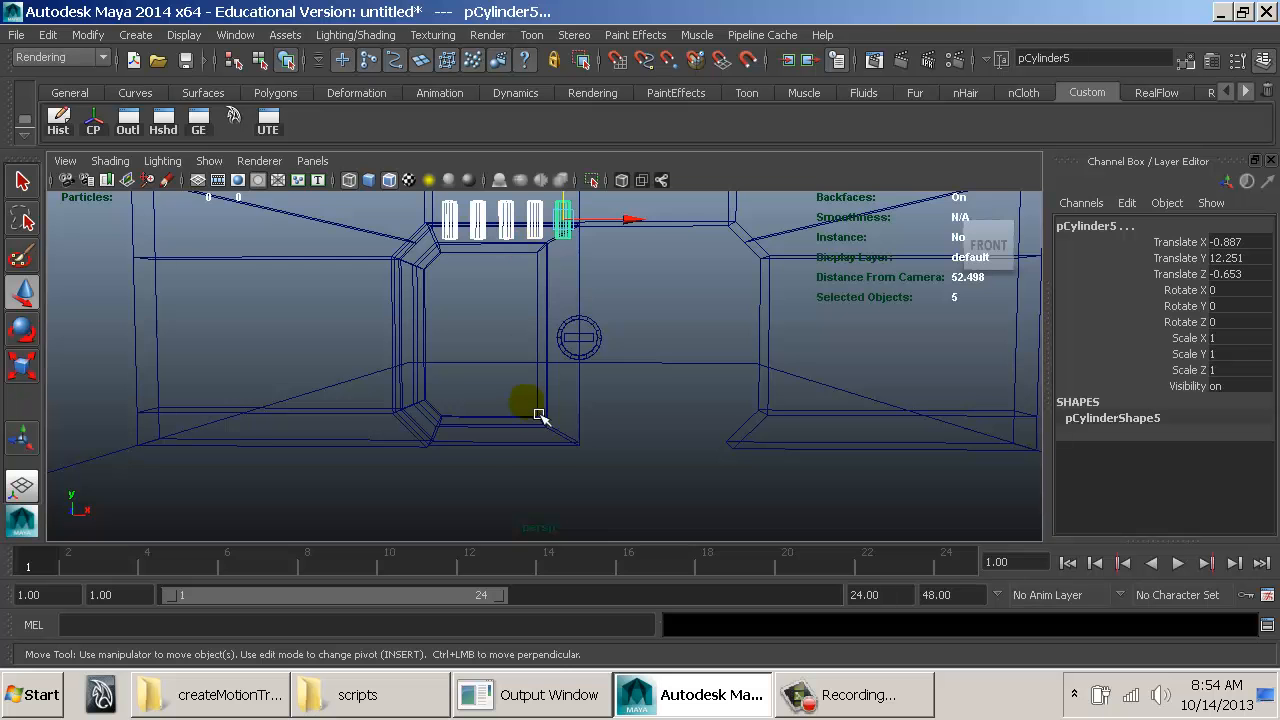
pyautogui.keyDown('alt'); pyautogui.moveTo(524, 342); pyautogui.dragTo(503, 431, button='middle'); pyautogui.keyUp('alt')
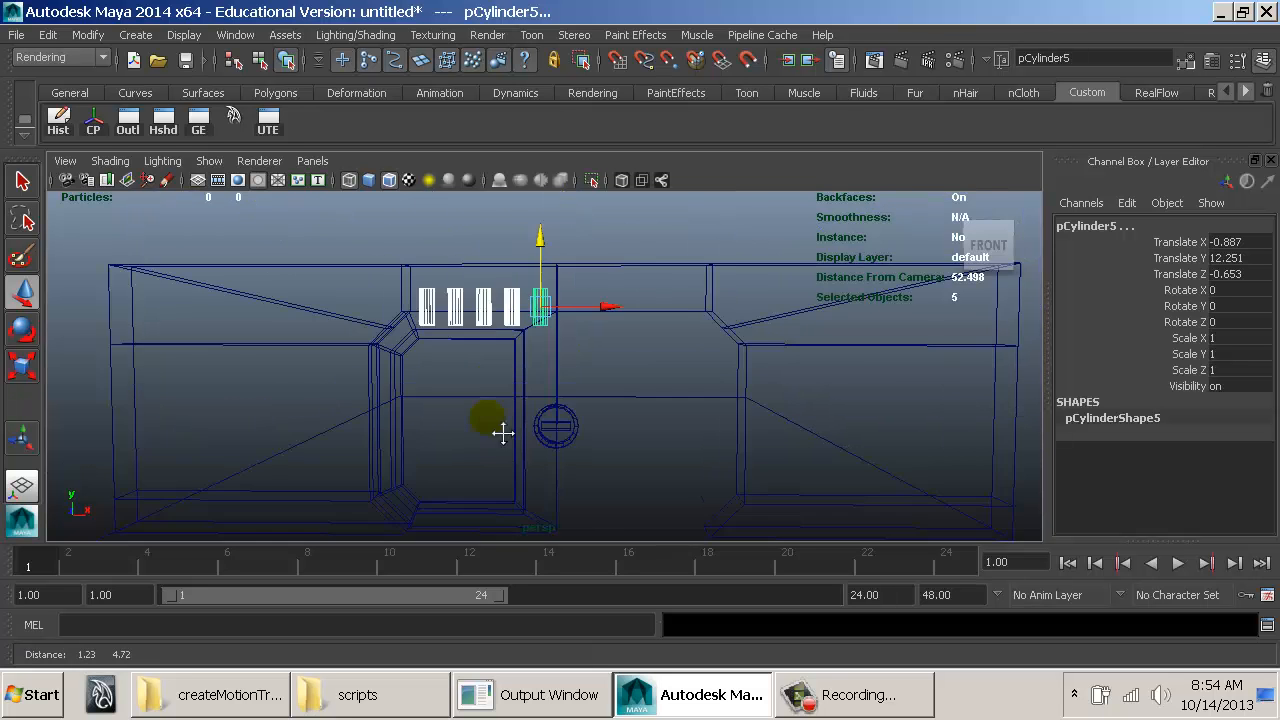
pyautogui.keyDown('alt'); pyautogui.moveTo(503, 431); pyautogui.dragTo(651, 390, button='right'); pyautogui.keyUp('alt')
pyautogui.keyDown('alt'); pyautogui.moveTo(651, 390); pyautogui.dragTo(566, 380); pyautogui.keyUp('alt')
pyautogui.keyDown('alt'); pyautogui.moveTo(566, 380); pyautogui.dragTo(583, 426, button='middle'); pyautogui.keyUp('alt')
pyautogui.keyDown('alt'); pyautogui.moveTo(583, 426); pyautogui.dragTo(647, 394, button='right'); pyautogui.keyUp('alt')
pyautogui.keyDown('alt'); pyautogui.moveTo(647, 394); pyautogui.dragTo(586, 380); pyautogui.keyUp('alt')
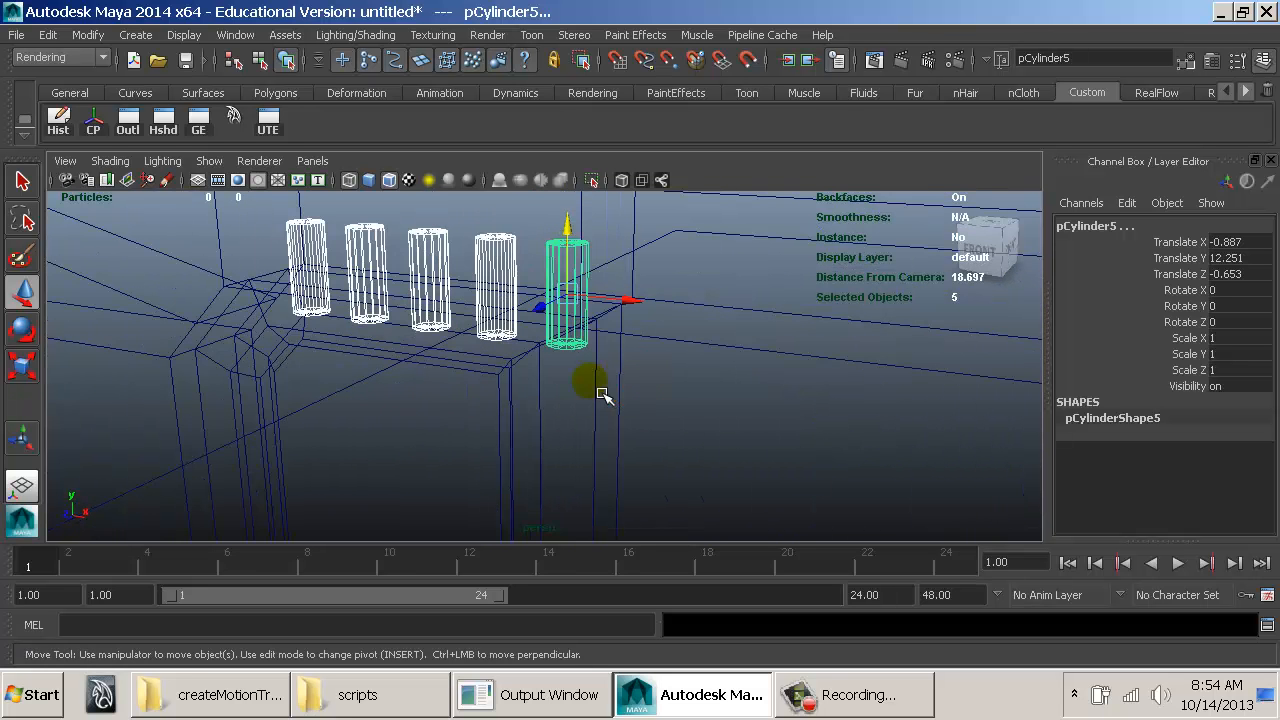
# Step: Duplicate the five cylinders in place and scale the copies to about 1.085 in X and Z, keeping their height
pyautogui.press('r')
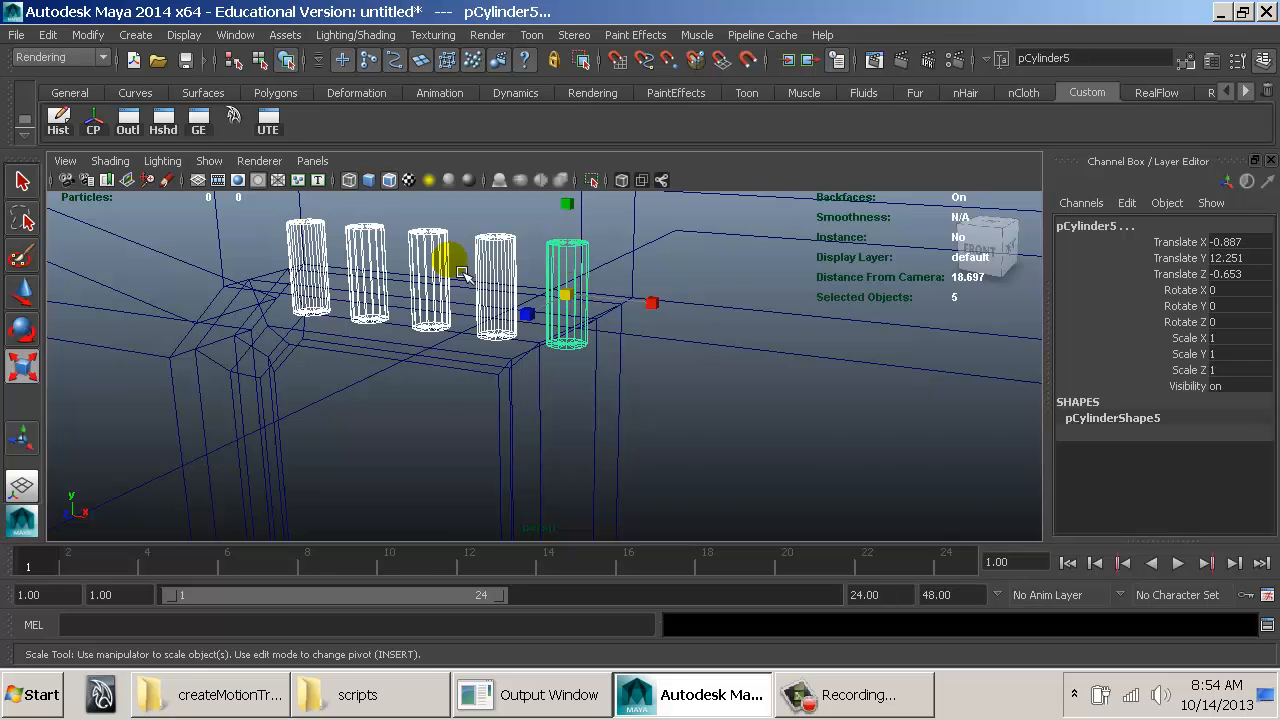
pyautogui.keyDown('alt'); pyautogui.moveTo(449, 257); pyautogui.dragTo(533, 290); pyautogui.keyUp('alt')
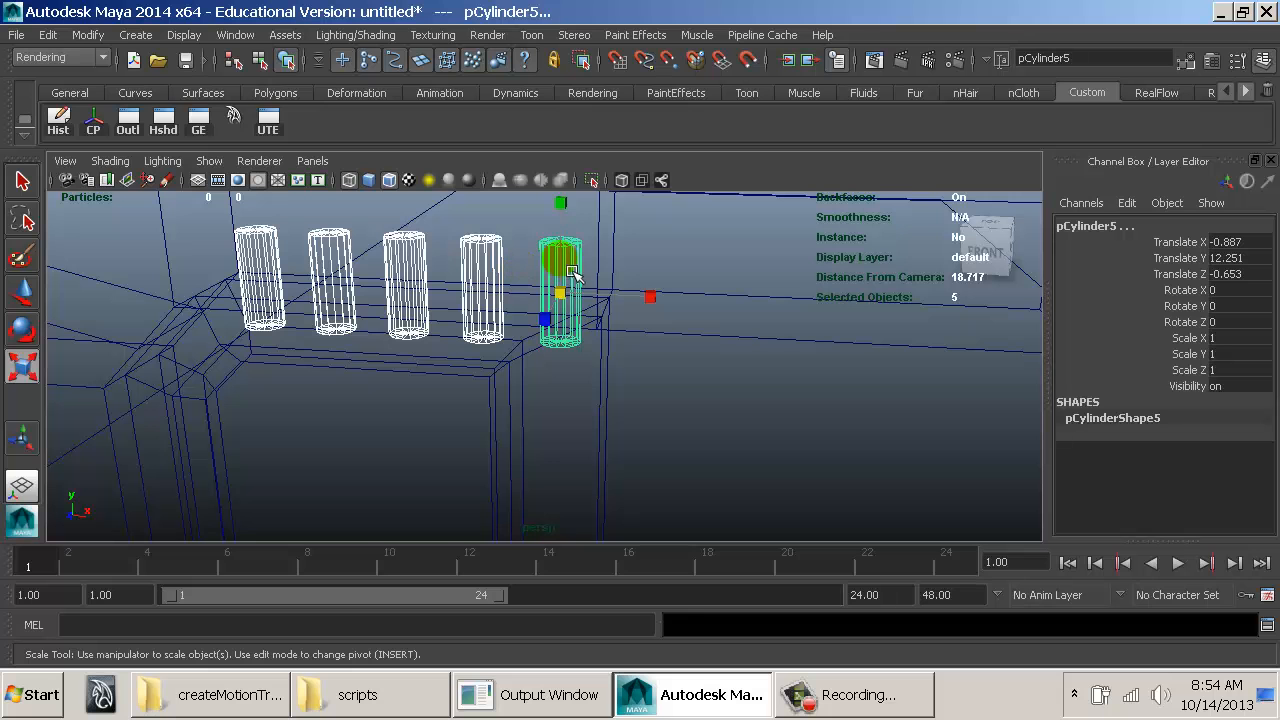
pyautogui.hotkey('ctrl', 'd')
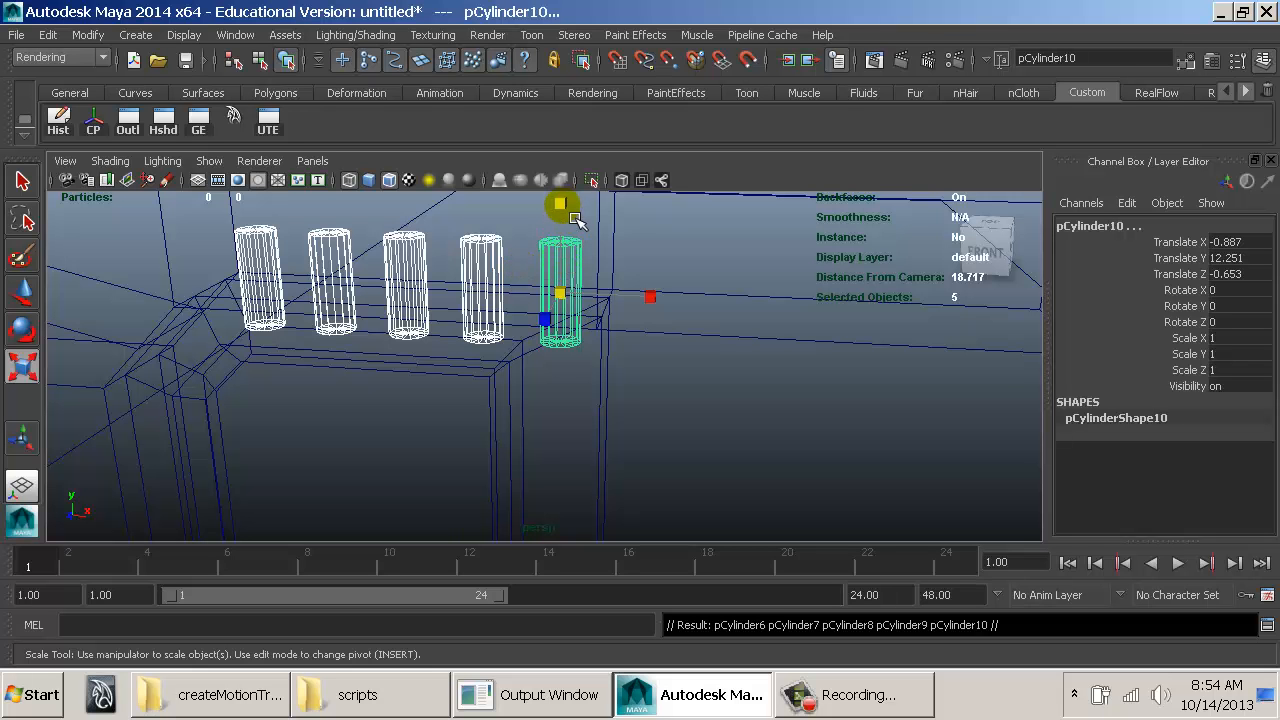
pyautogui.keyDown('alt'); pyautogui.moveTo(580, 233); pyautogui.dragTo(618, 346, button='middle'); pyautogui.keyUp('alt')
pyautogui.keyDown('alt'); pyautogui.moveTo(618, 346); pyautogui.dragTo(621, 389); pyautogui.keyUp('alt')
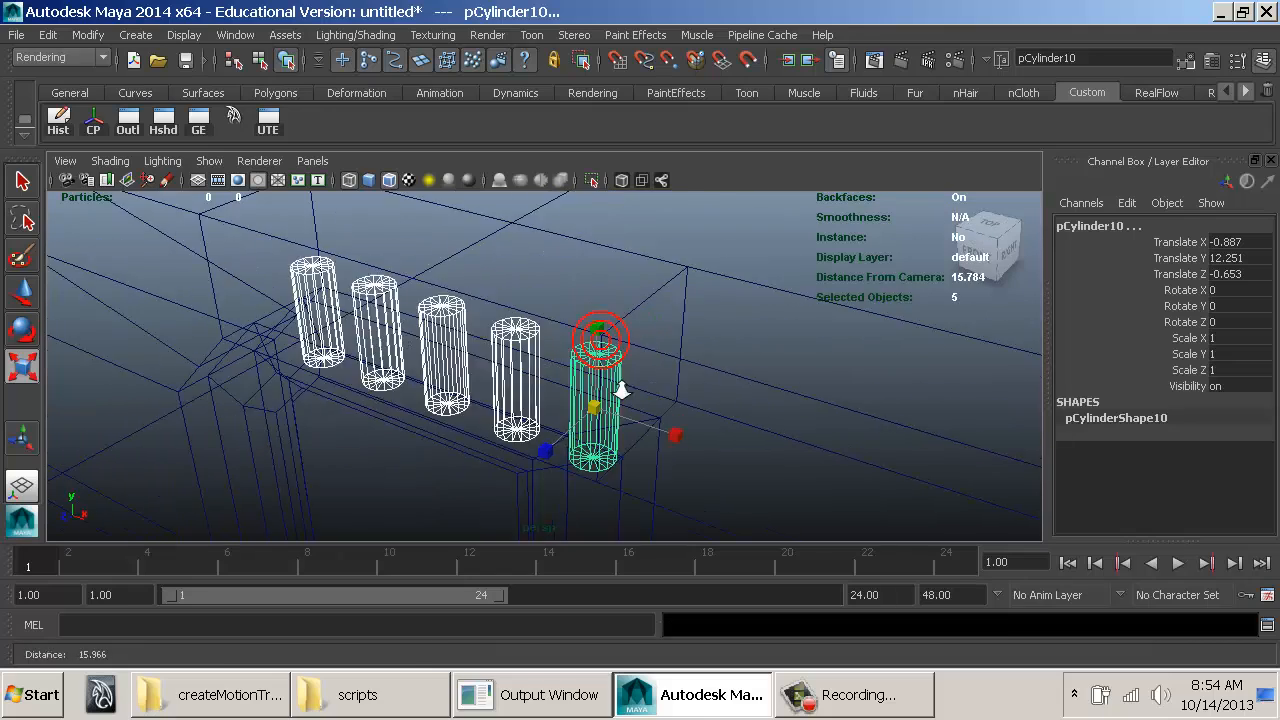
pyautogui.keyDown('alt'); pyautogui.moveTo(621, 389); pyautogui.dragTo(660, 374, button='right'); pyautogui.keyUp('alt')
pyautogui.keyDown('ctrl'); pyautogui.moveTo(604, 339); pyautogui.dragTo(649, 342); pyautogui.keyUp('ctrl')
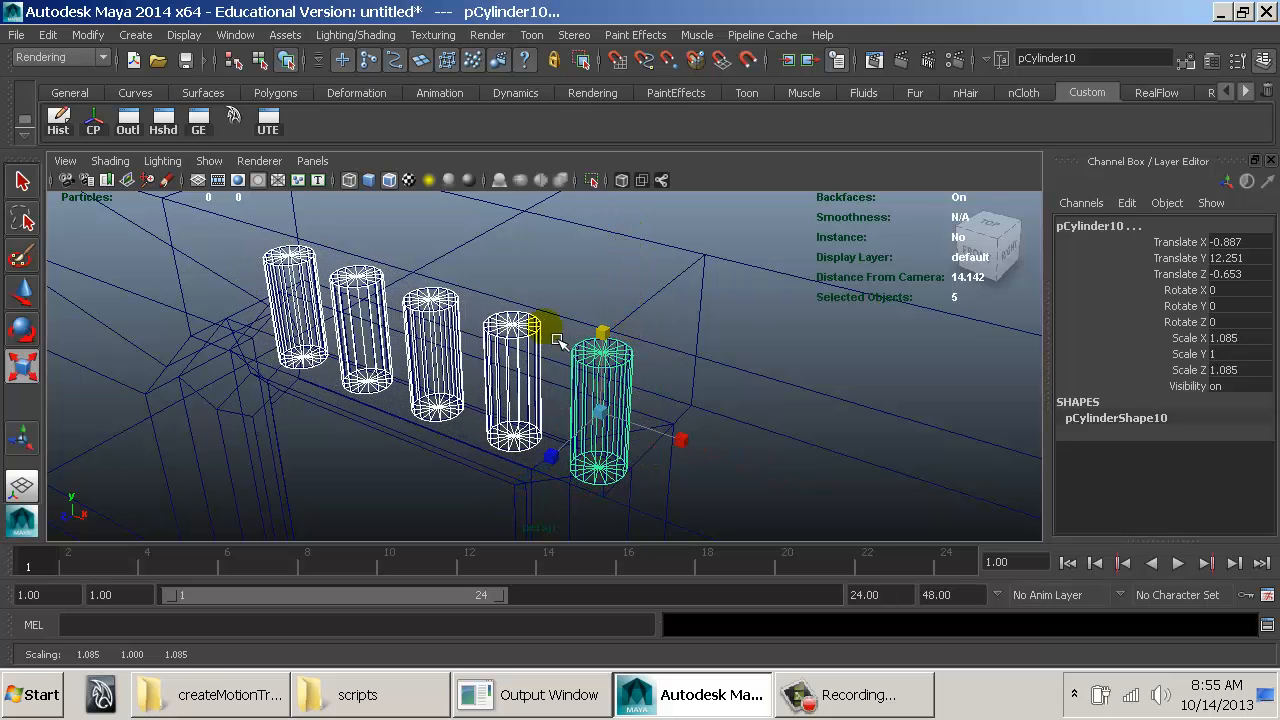
pyautogui.keyDown('alt'); pyautogui.moveTo(549, 320); pyautogui.dragTo(558, 251); pyautogui.keyUp('alt')
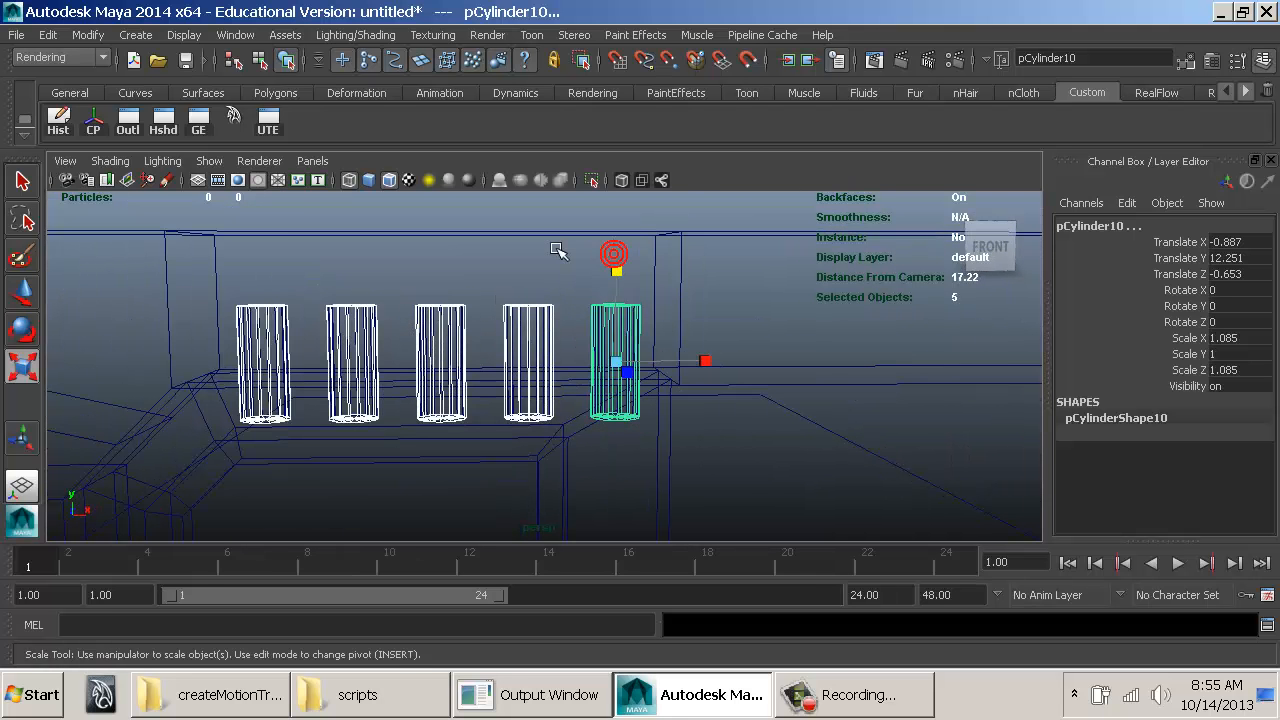
# Step: Open the Outliner and check the selection of the five duplicated cylinders there
pyautogui.click(128, 122)
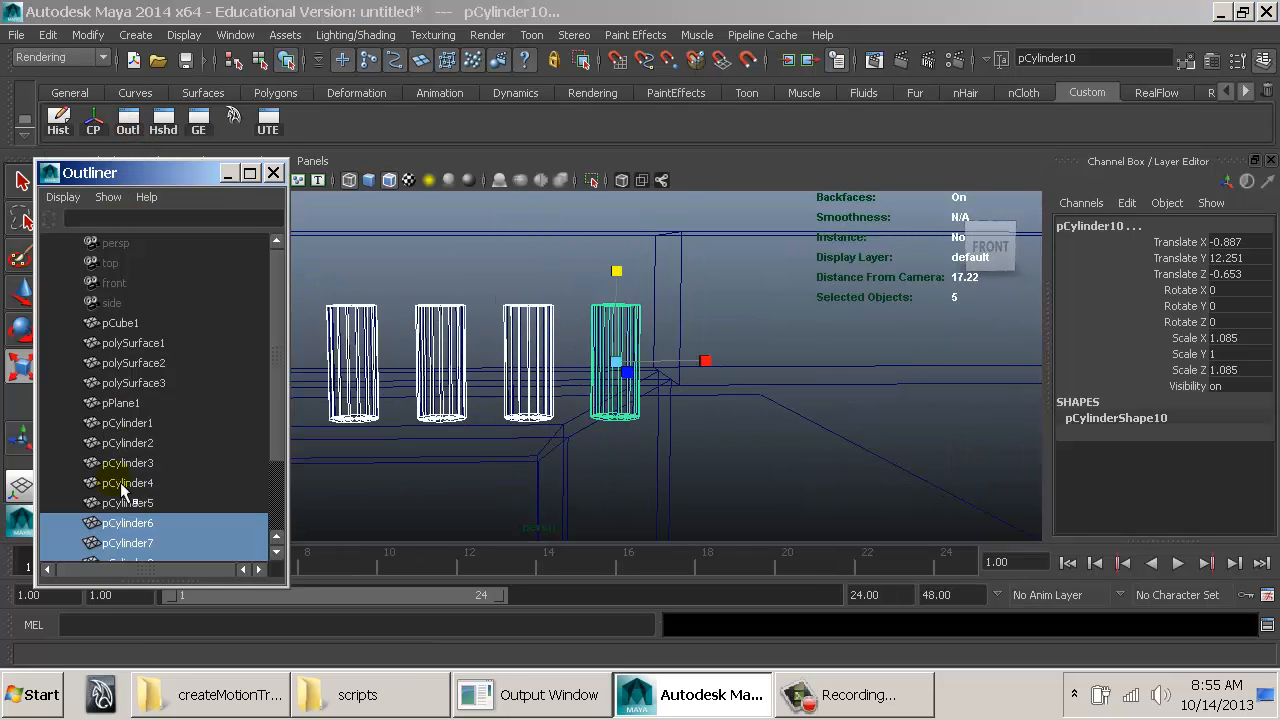
pyautogui.scroll(-3, 125, 470)
pyautogui.press('r')
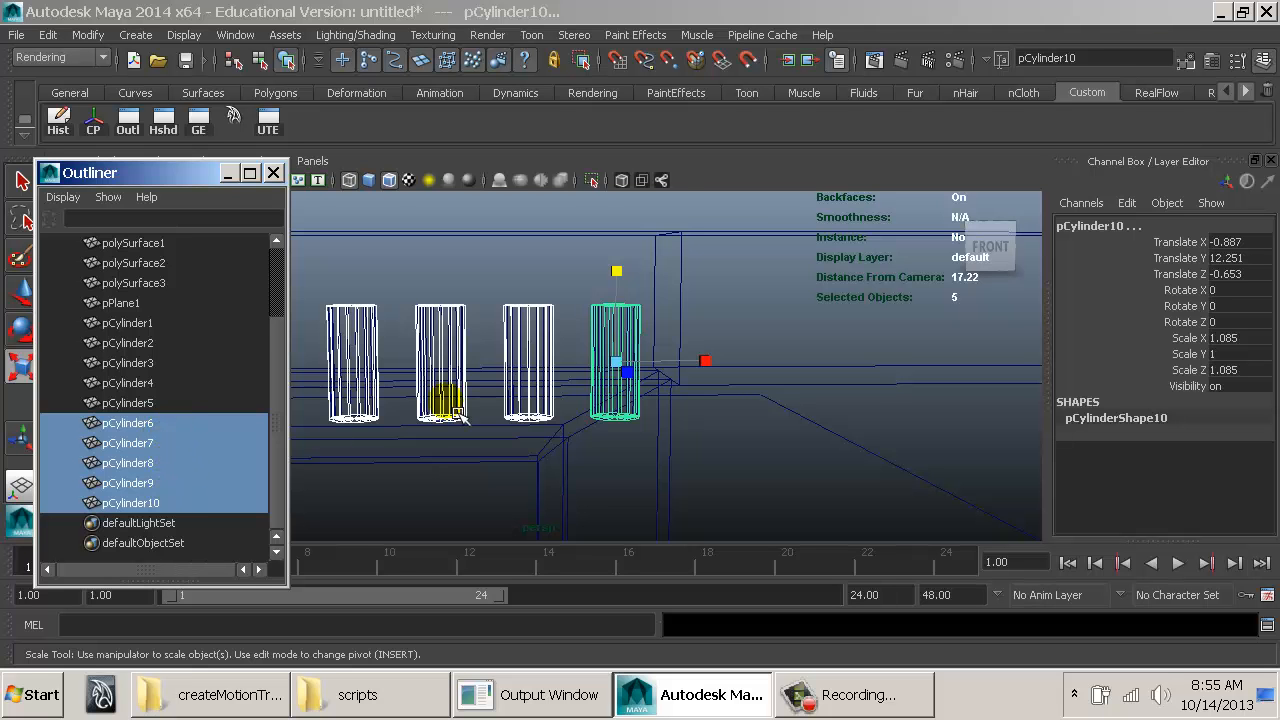
pyautogui.keyDown('alt'); pyautogui.moveTo(458, 413); pyautogui.dragTo(708, 408, button='middle'); pyautogui.keyUp('alt')
pyautogui.keyDown('alt'); pyautogui.moveTo(712, 405); pyautogui.dragTo(590, 322, button='right'); pyautogui.keyUp('alt')
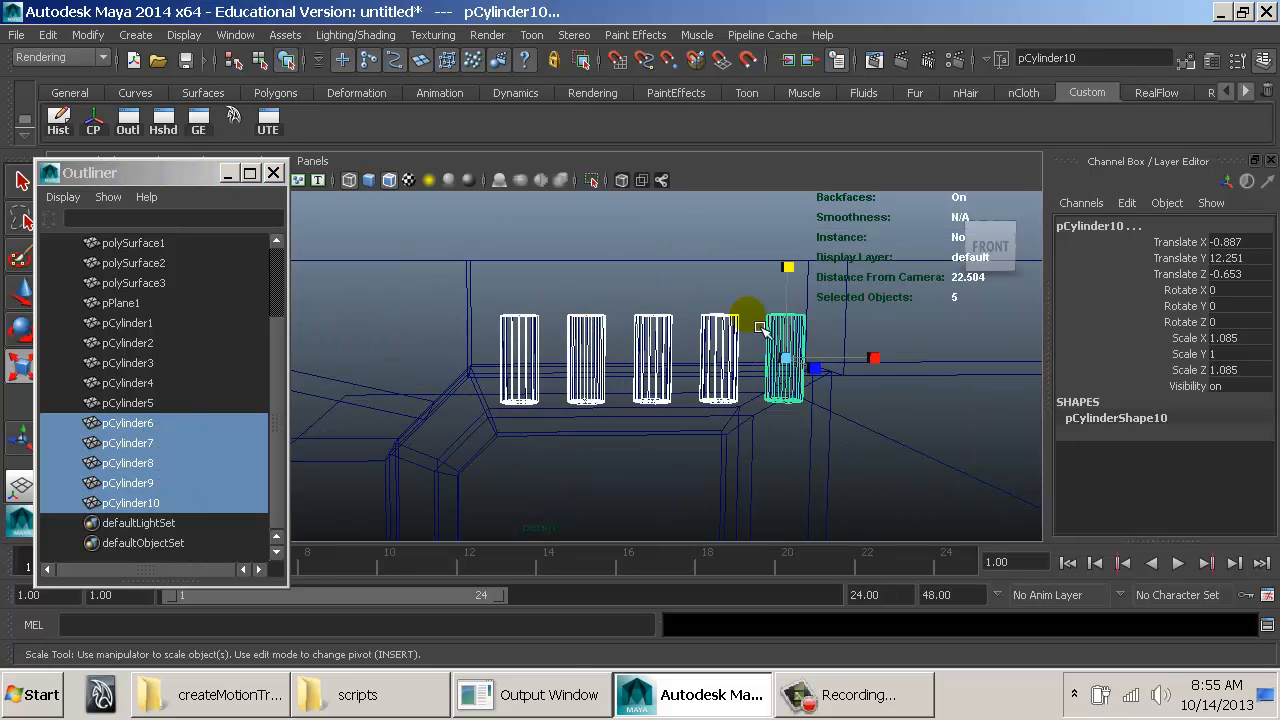
# Step: Try raising the five thicker cylinders to about Y 12.78, then undo the move
pyautogui.press('w')
pyautogui.moveTo(786, 306); pyautogui.dragTo(786, 283)
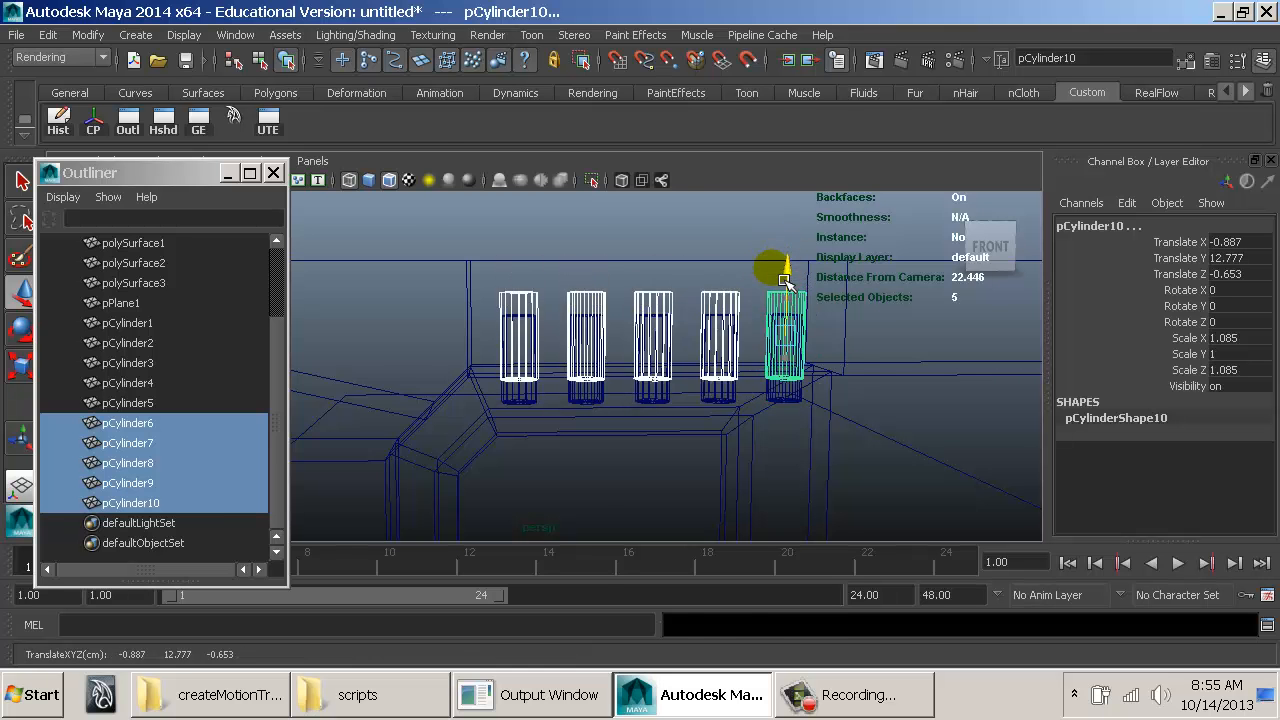
pyautogui.hotkey('ctrl', 'z')
# Step: Combine the five thicker cylinders into one mesh with a centered pivot and no construction history
pyautogui.press('space')
pyautogui.click(405, 320)
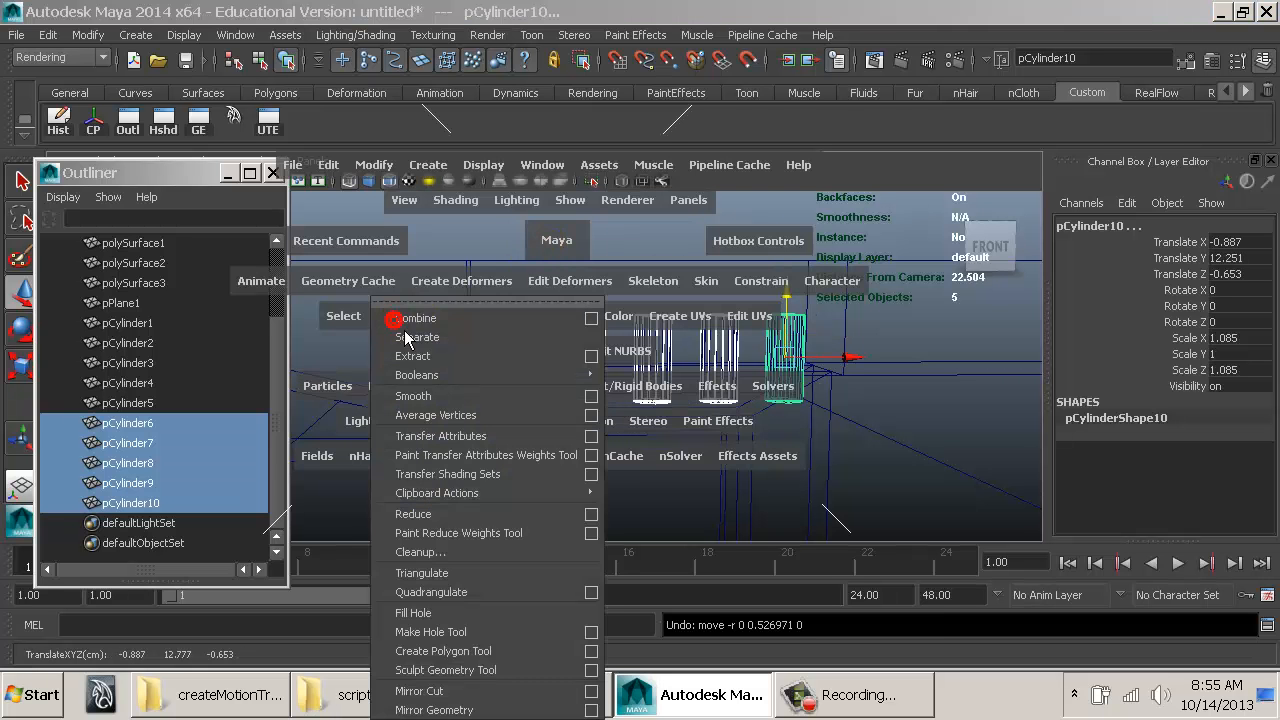
pyautogui.click(415, 320)
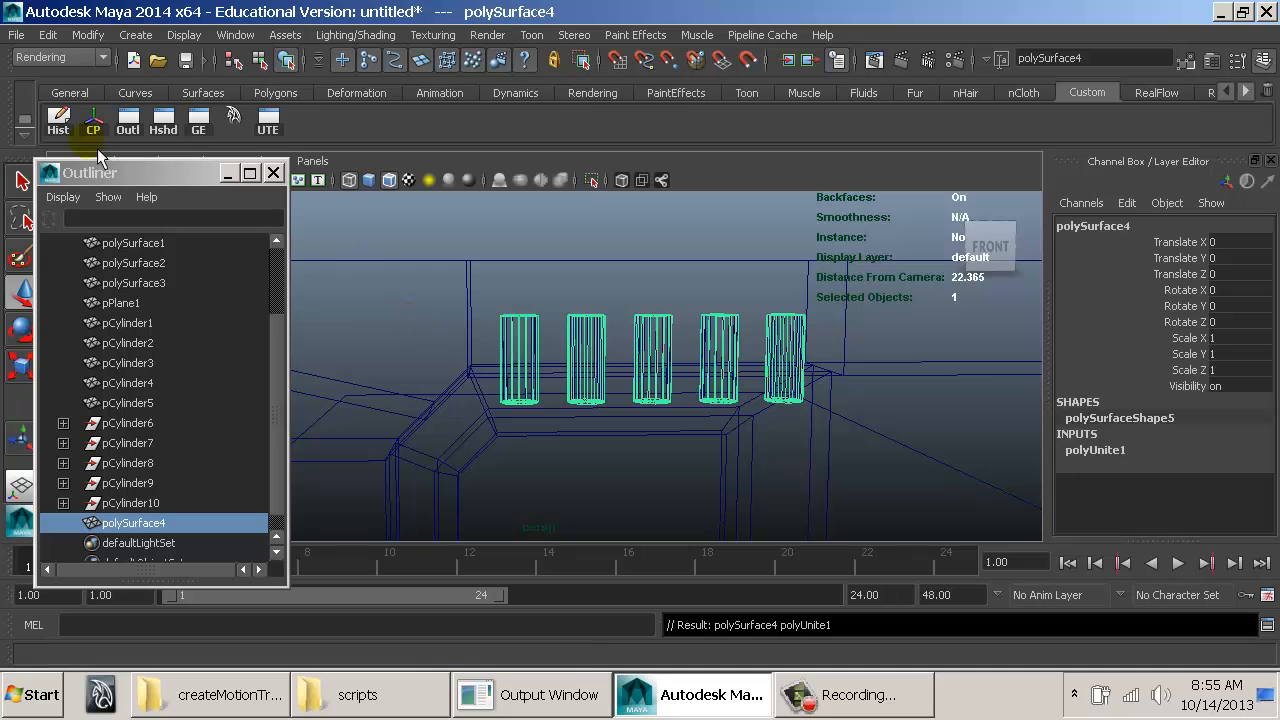
pyautogui.click(58, 125)
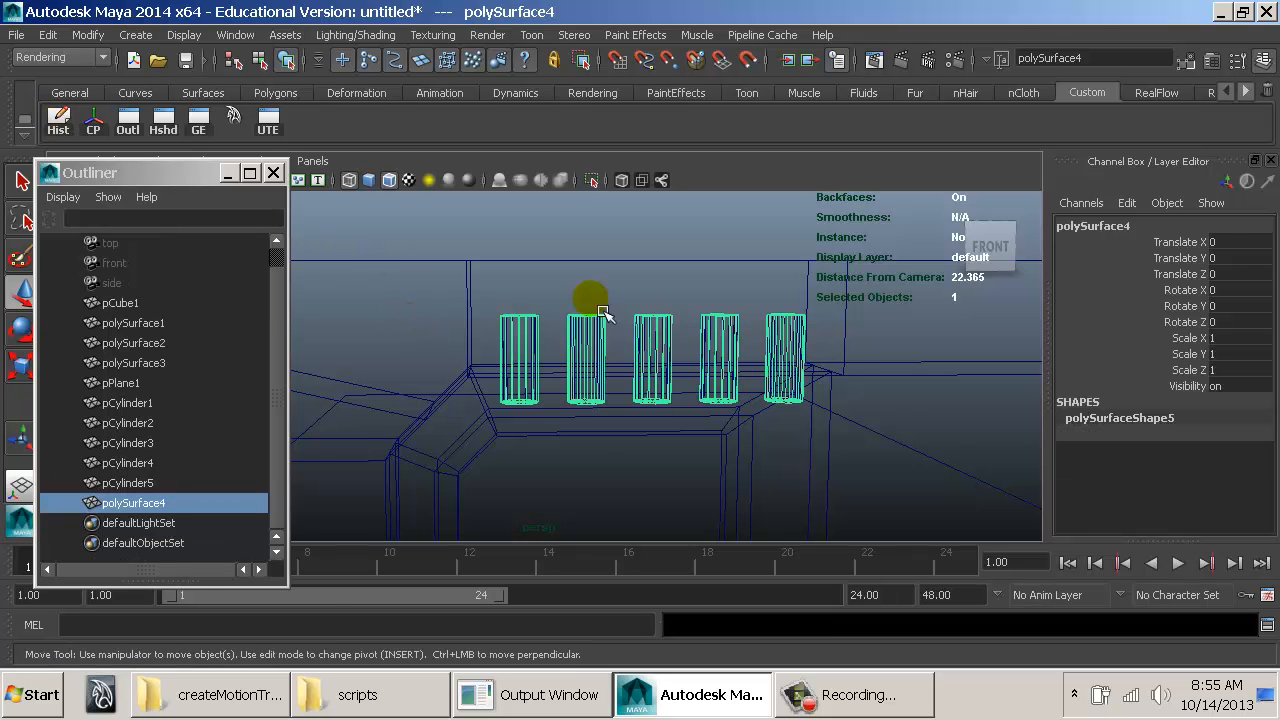
# Step: Try raising the combined mesh about 4.67 units in Y above the original cylinders, then undo the move
pyautogui.keyDown('alt'); pyautogui.moveTo(626, 309); pyautogui.dragTo(425, 286, button='right'); pyautogui.keyUp('alt')
pyautogui.press('w')
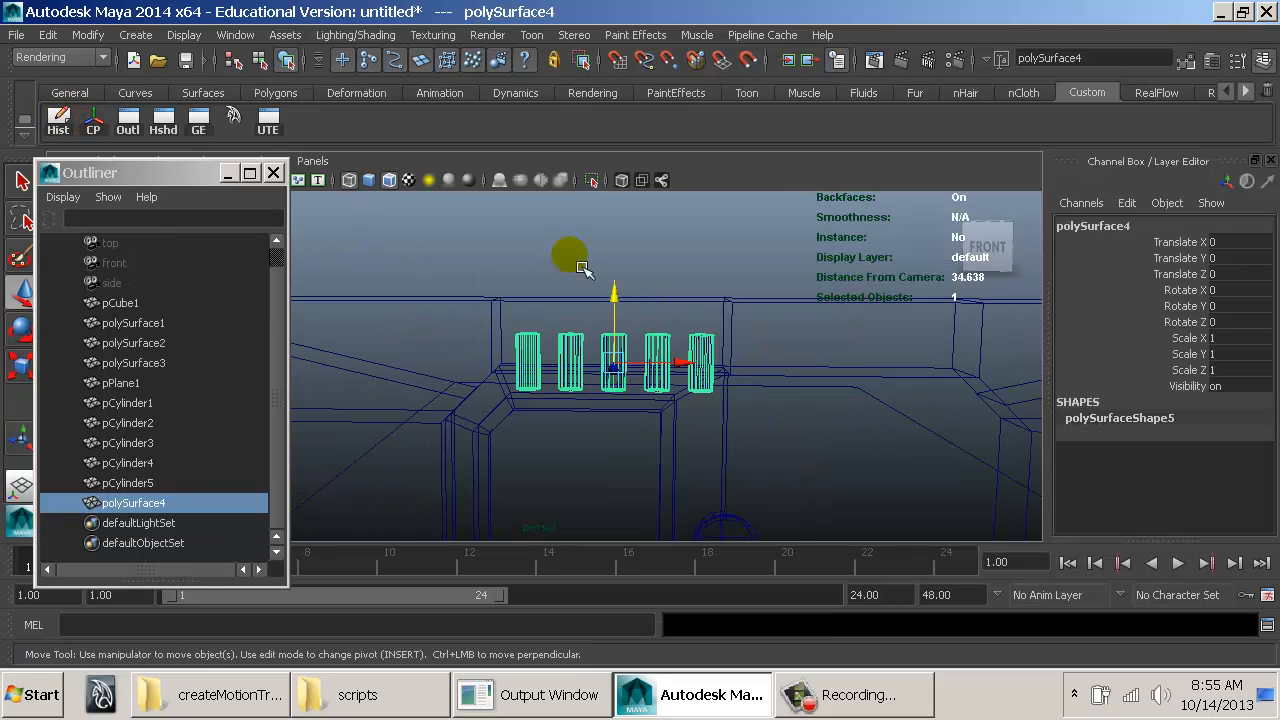
pyautogui.moveTo(610, 292); pyautogui.dragTo(645, 179)
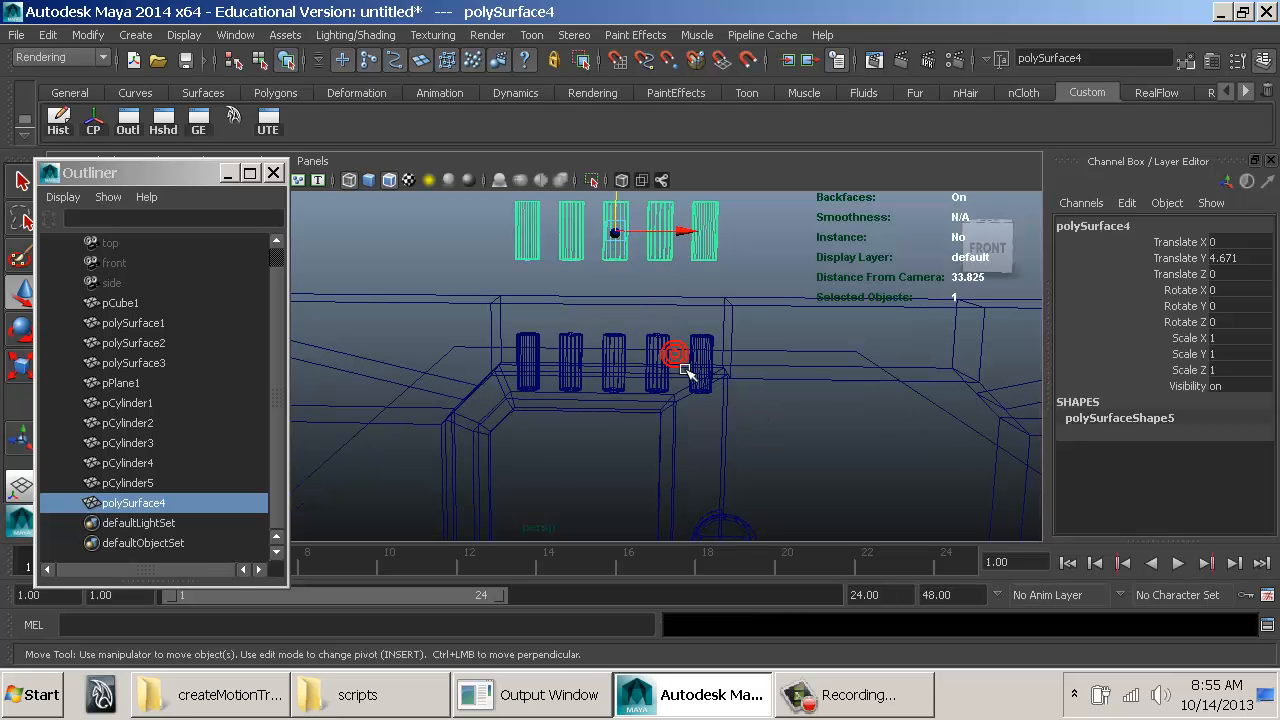
pyautogui.hotkey('ctrl', 'z')
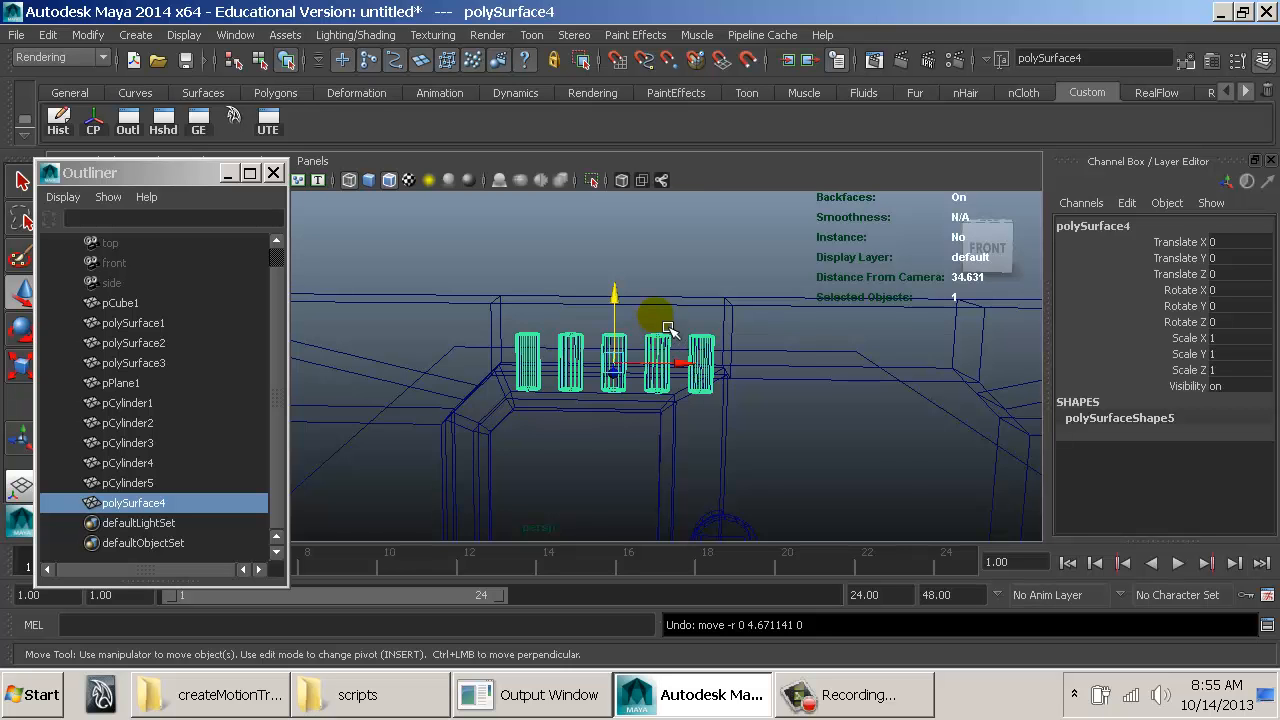
# Step: Rename the combined cylinder mesh to cutoutBars
pyautogui.keyDown('alt'); pyautogui.moveTo(668, 328); pyautogui.dragTo(573, 285, button='middle'); pyautogui.keyUp('alt')
pyautogui.doubleClick(128, 503)
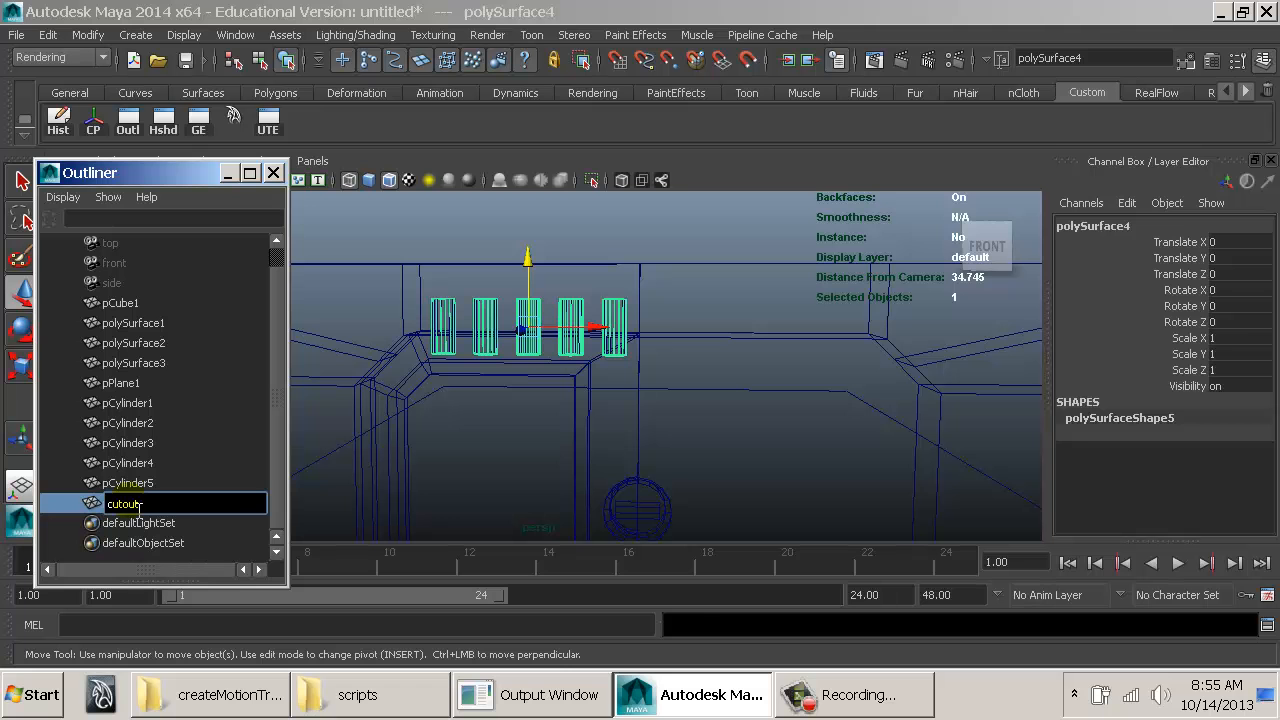
pyautogui.write('cutoutBars')
pyautogui.press('Return')
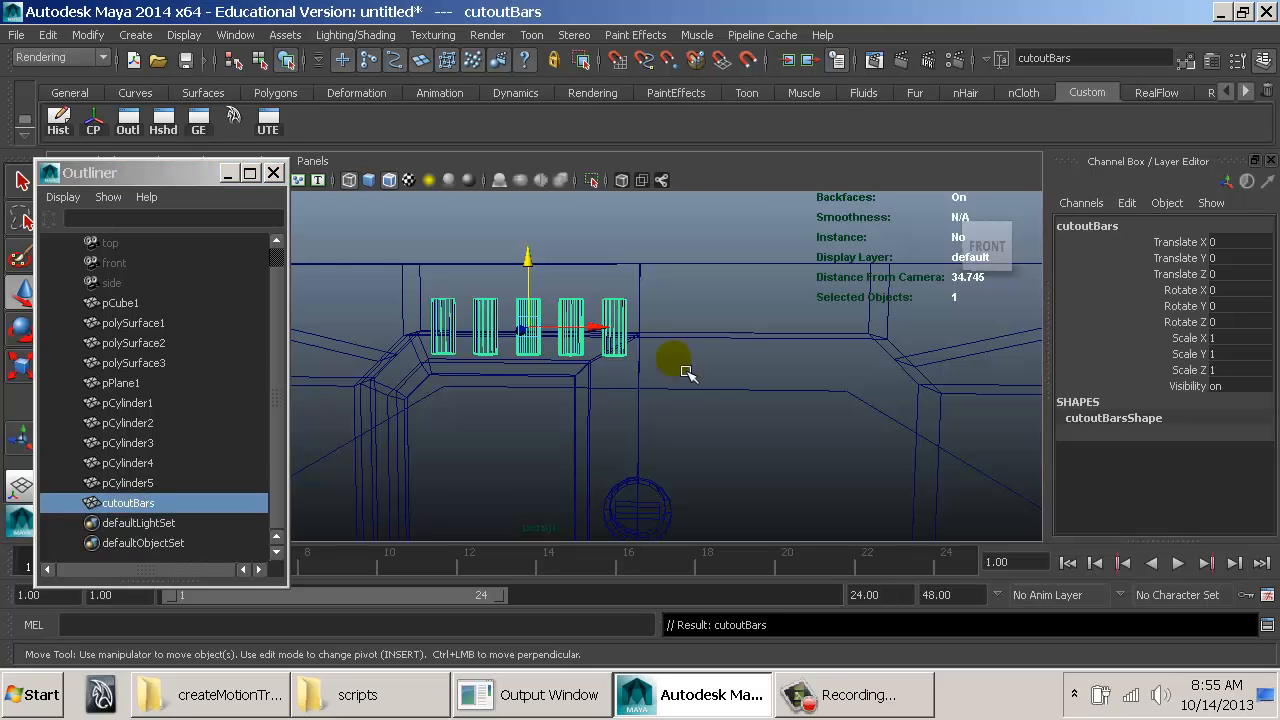
# Step: Examine how the door panel and the cutout bars overlap, in shaded and wireframe display
pyautogui.keyDown('alt'); pyautogui.moveTo(683, 368); pyautogui.dragTo(654, 383); pyautogui.keyUp('alt')
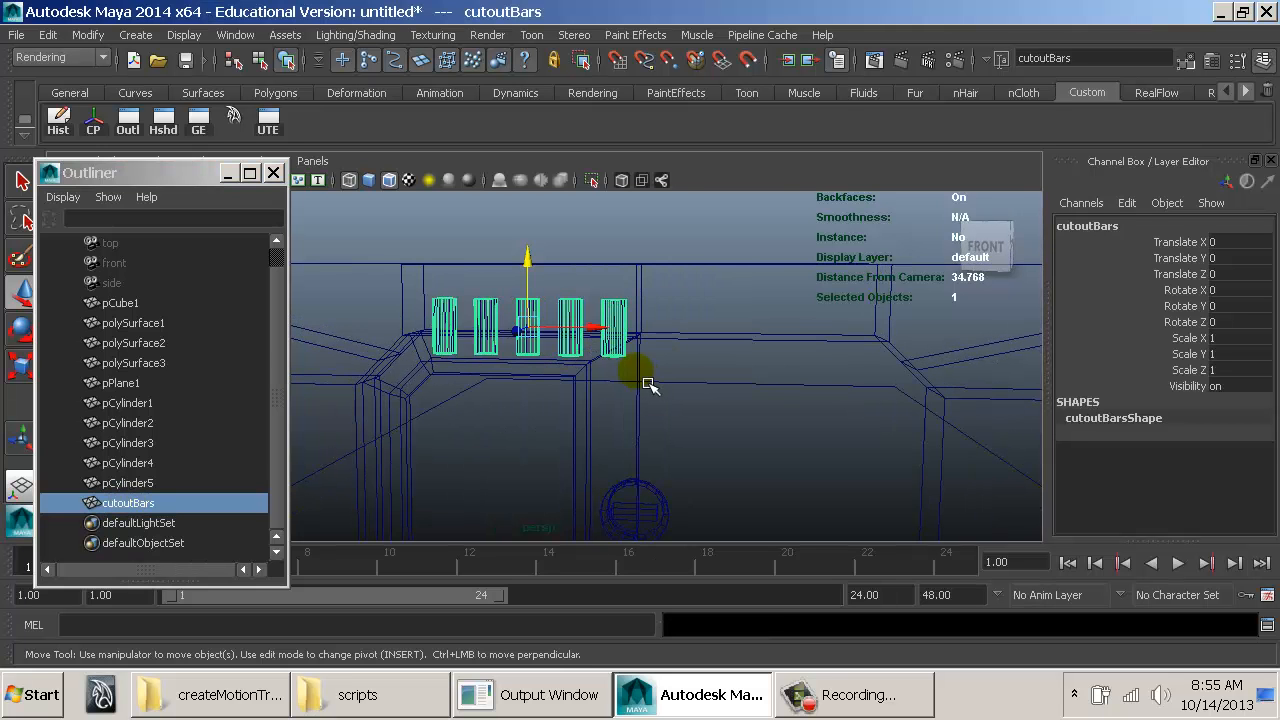
pyautogui.press('5')
pyautogui.click(646, 382)
pyautogui.press('4')
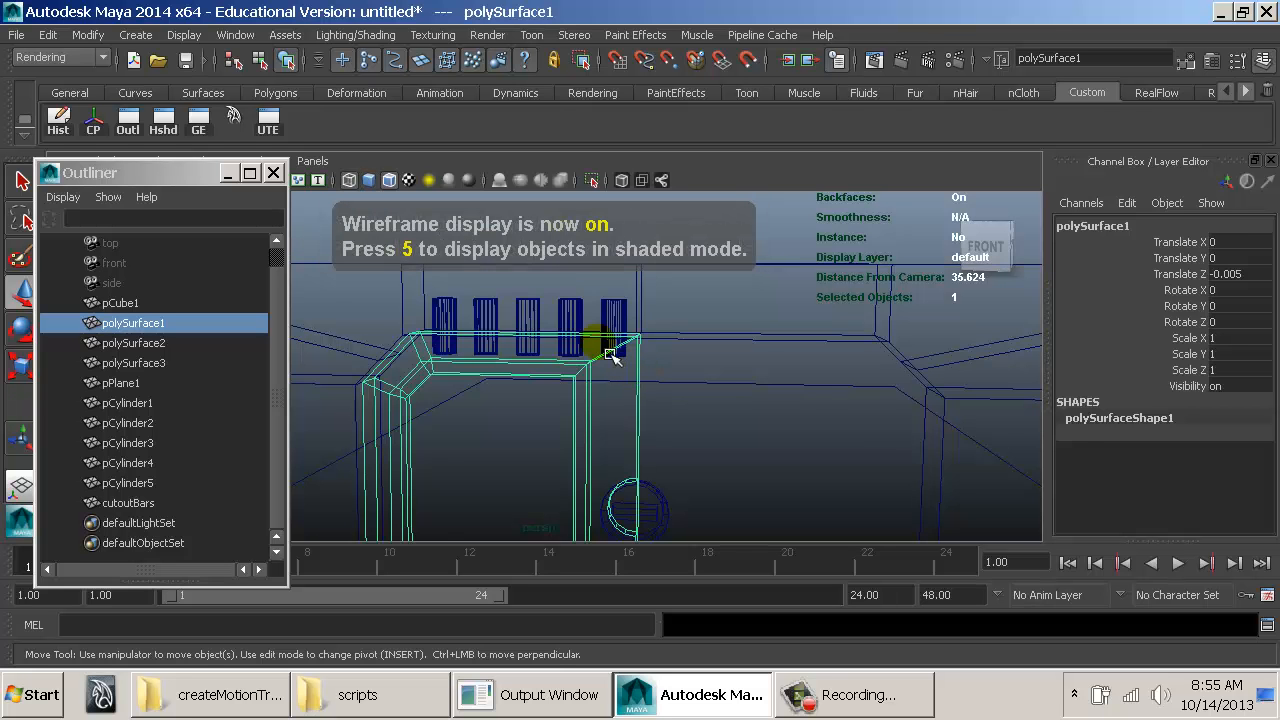
pyautogui.click(641, 276)
pyautogui.keyDown('alt'); pyautogui.moveTo(652, 338); pyautogui.dragTo(677, 329); pyautogui.keyUp('alt')
pyautogui.click(649, 337)
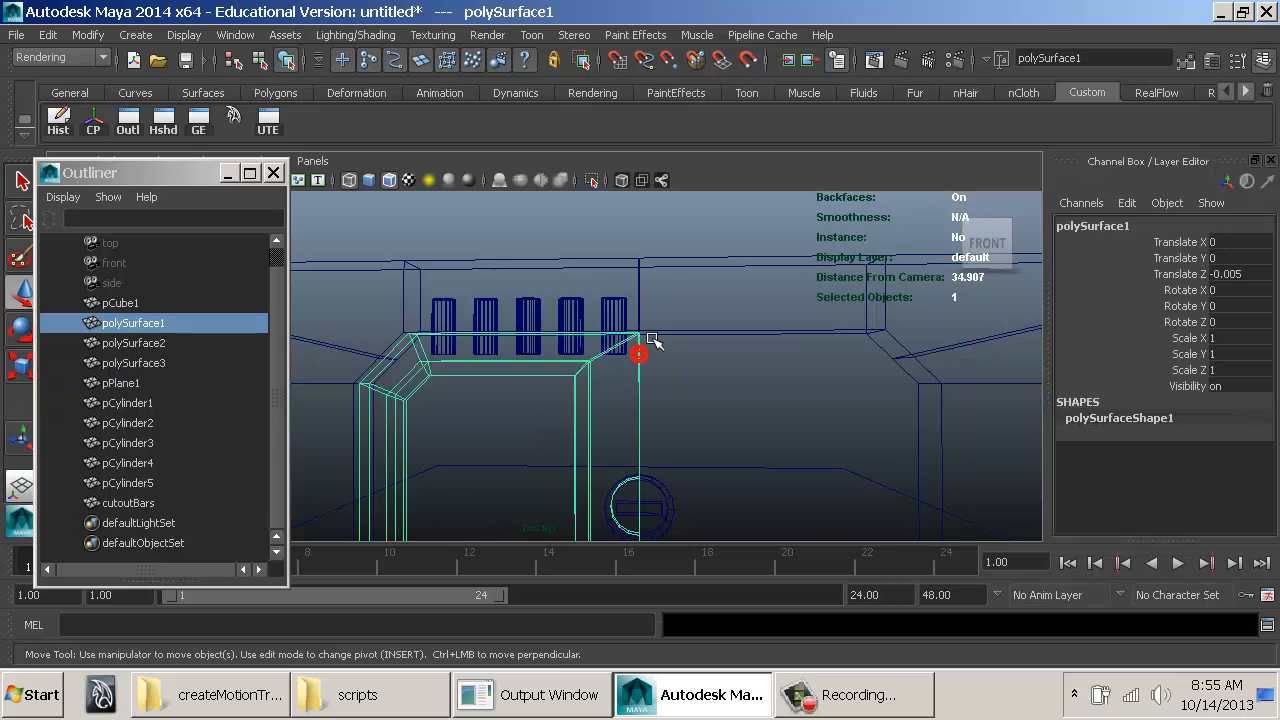
# Step: Duplicate the cutoutBars mesh in place
pyautogui.click(631, 325)
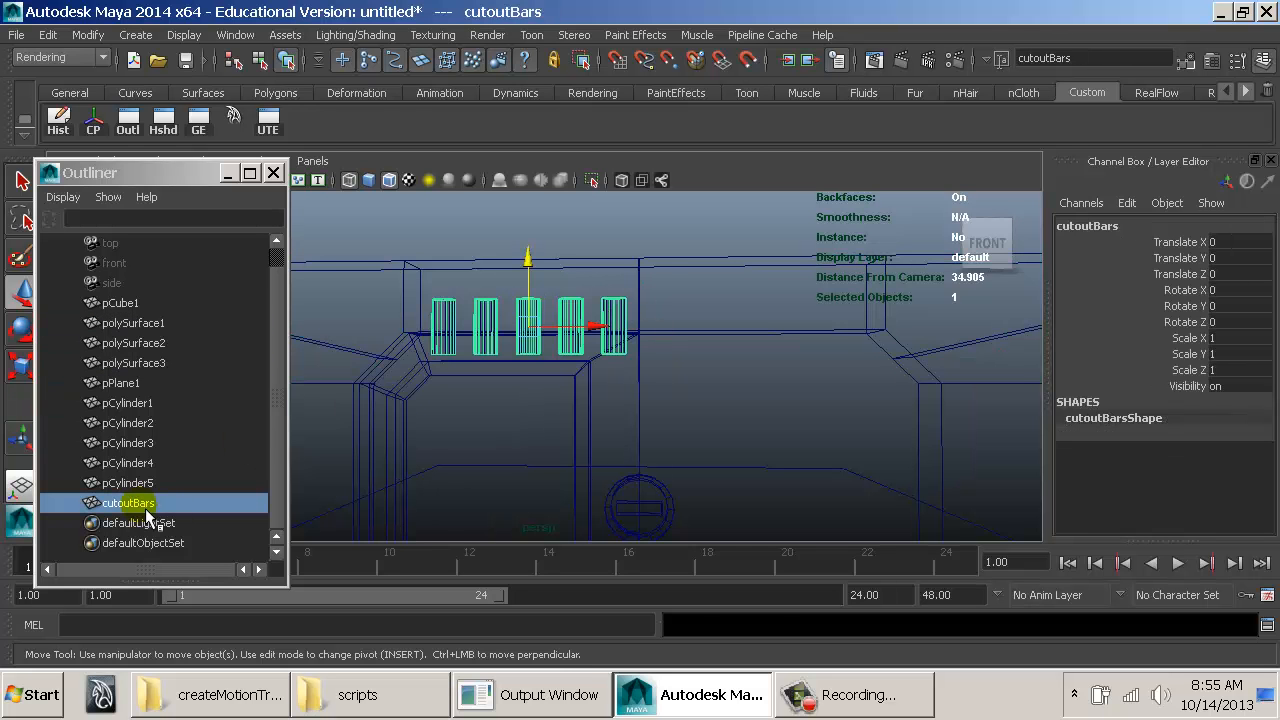
pyautogui.hotkey('ctrl', 'd')
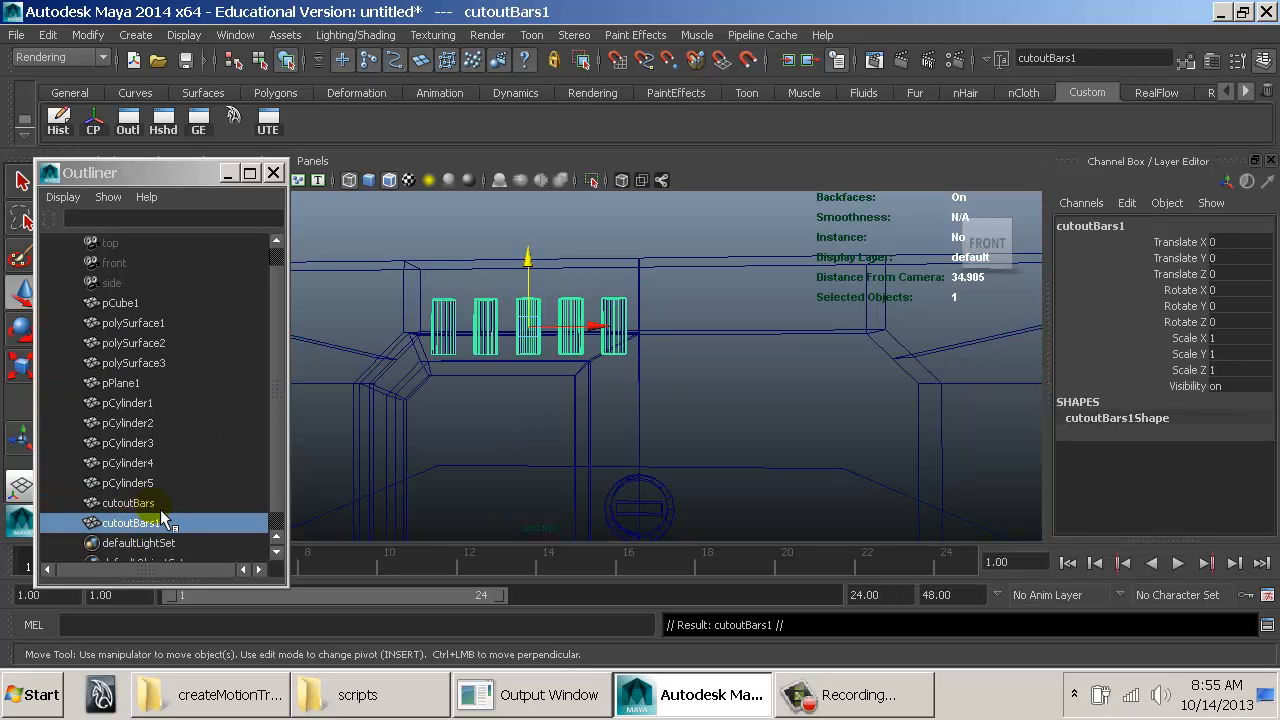
pyautogui.keyDown('ctrl'); pyautogui.click(158, 503); pyautogui.keyUp('ctrl')
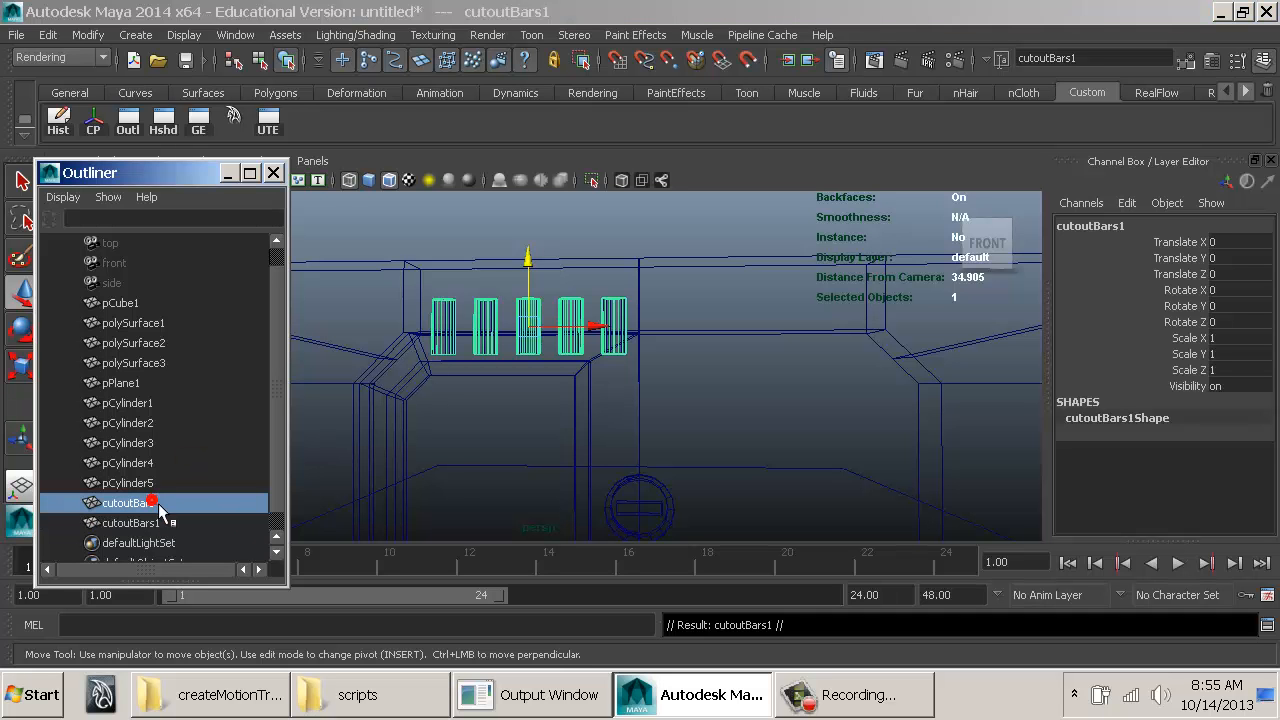
# Step: Duplicate the five cylinders and both cutout bar meshes, and lower the copies about 12.5 units in Y to the door panel's bottom edge
pyautogui.moveTo(165, 403); pyautogui.dragTo(164, 517)
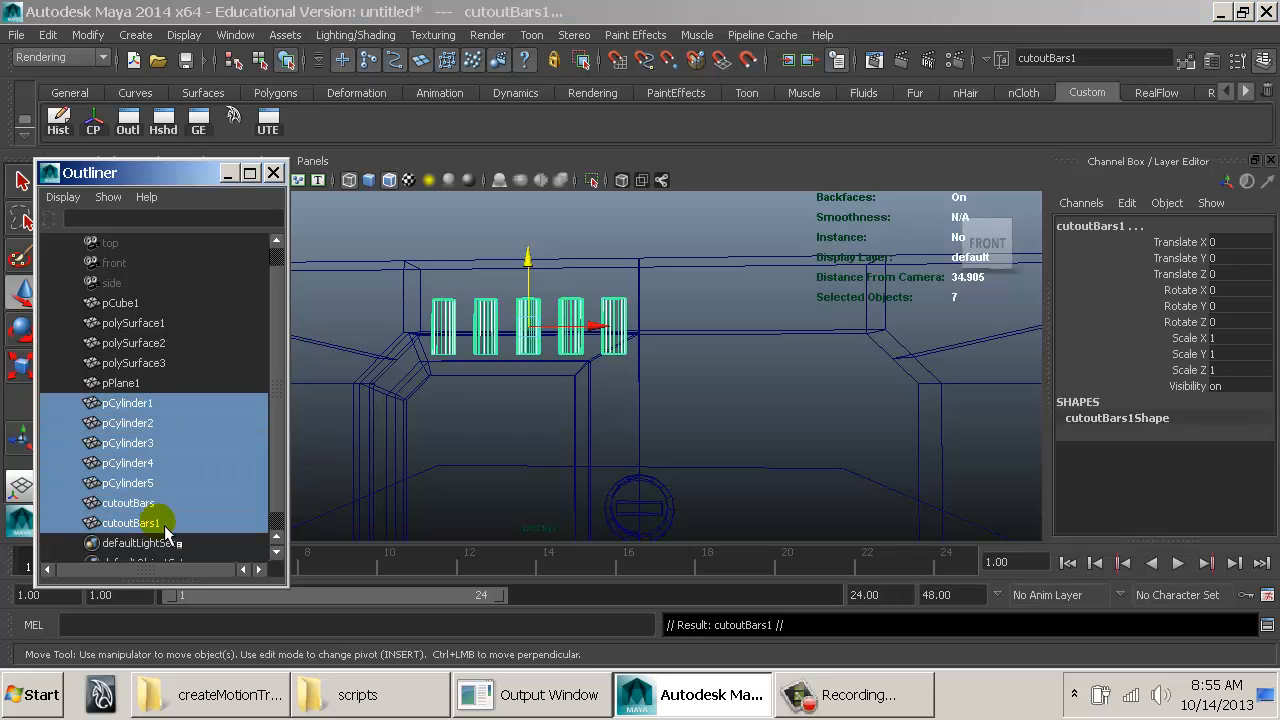
pyautogui.scroll(-5, 590, 424)
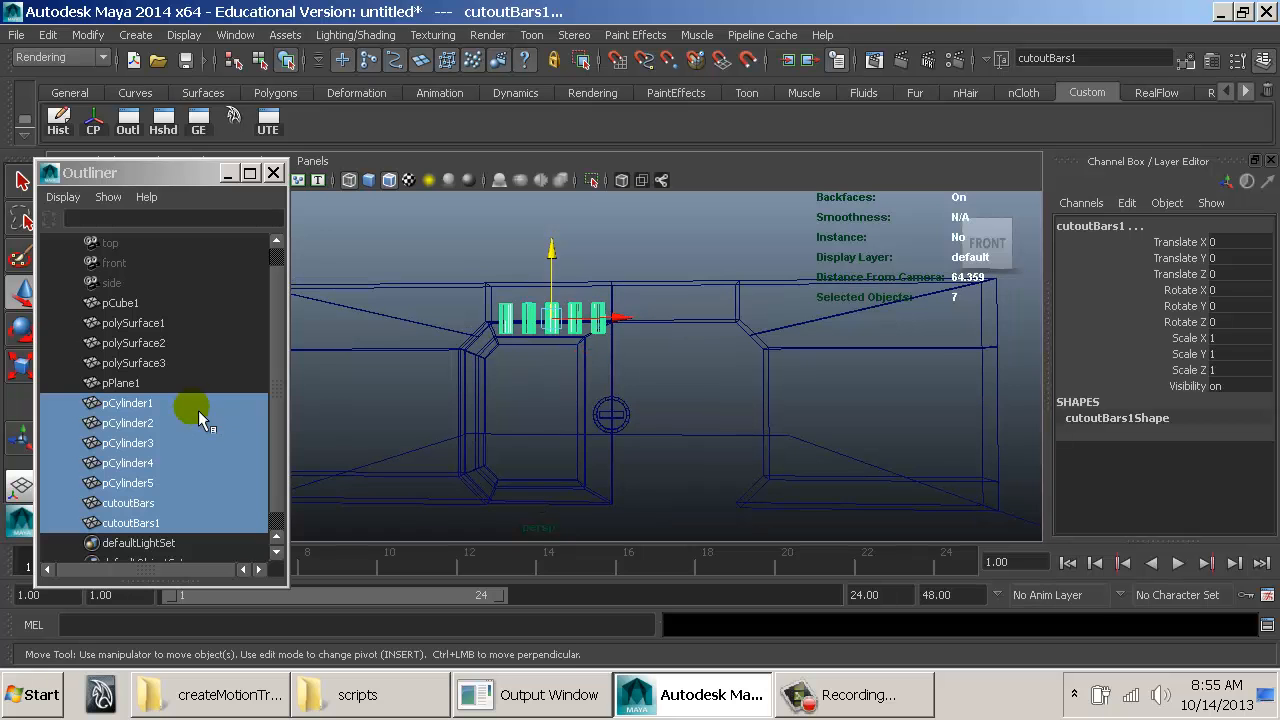
pyautogui.hotkey('ctrl', 'd')
pyautogui.moveTo(556, 252); pyautogui.dragTo(571, 451)
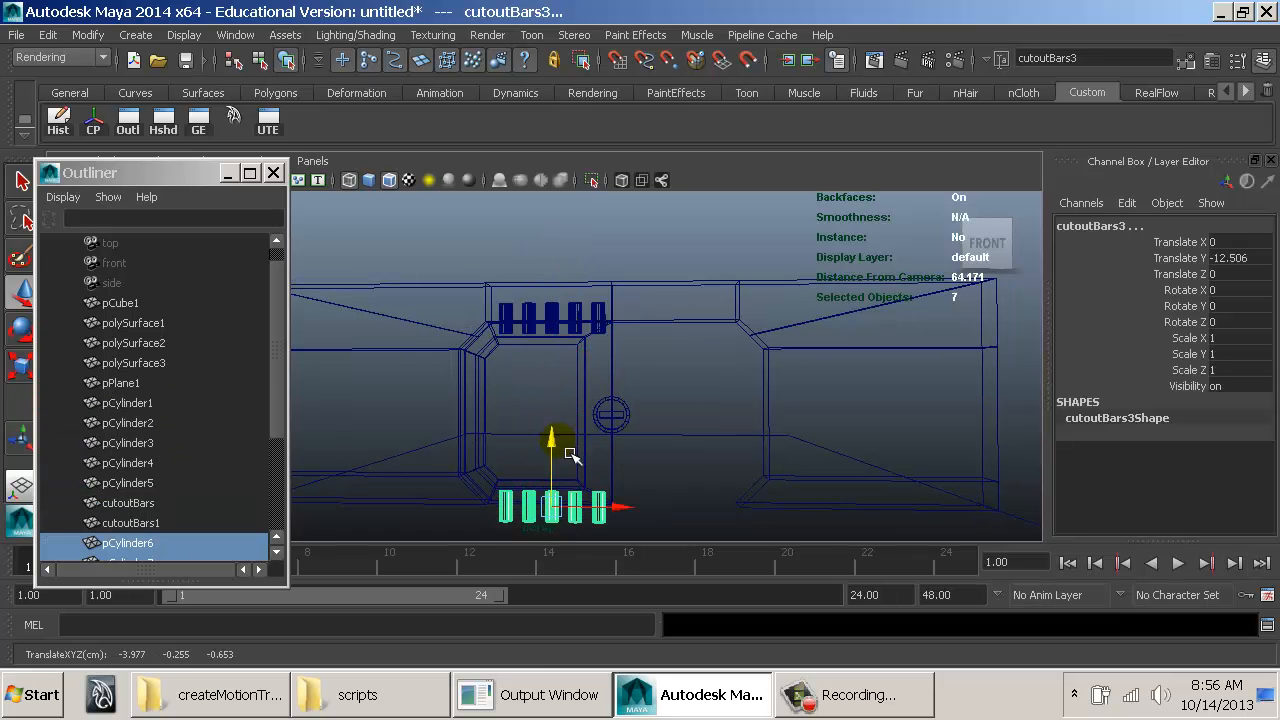
pyautogui.keyDown('alt'); pyautogui.moveTo(575, 449); pyautogui.dragTo(583, 302, button='middle'); pyautogui.keyUp('alt')
pyautogui.keyDown('alt'); pyautogui.moveTo(583, 302); pyautogui.dragTo(700, 330, button='right'); pyautogui.keyUp('alt')
pyautogui.keyDown('alt'); pyautogui.moveTo(700, 330); pyautogui.dragTo(480, 350); pyautogui.keyUp('alt')
pyautogui.keyDown('alt'); pyautogui.moveTo(480, 350); pyautogui.dragTo(820, 402, button='right'); pyautogui.keyUp('alt')
pyautogui.press('5')
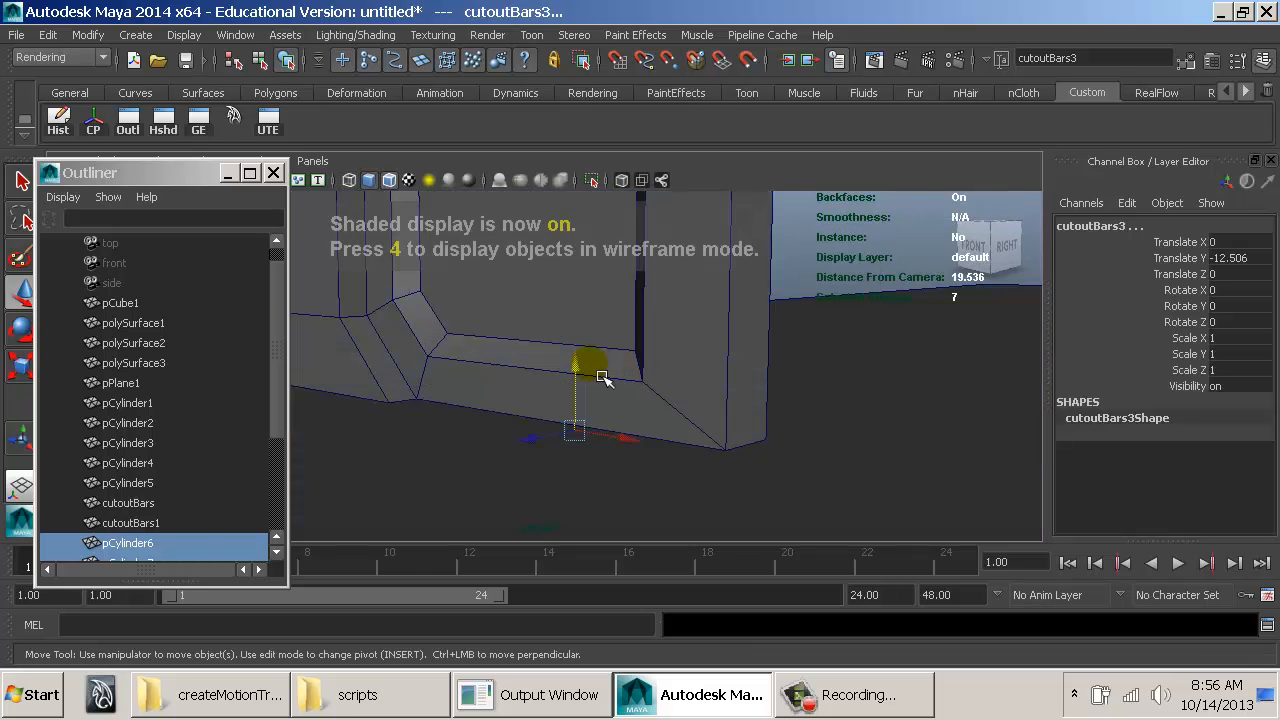
# Step: Combine the upper cutoutBars1 mesh and the lower cutoutBars2 mesh into one polygon mesh
pyautogui.keyDown('alt'); pyautogui.moveTo(602, 377); pyautogui.dragTo(677, 380); pyautogui.keyUp('alt')
pyautogui.keyDown('alt'); pyautogui.moveTo(695, 366); pyautogui.dragTo(631, 391, button='right'); pyautogui.keyUp('alt')
pyautogui.keyDown('alt'); pyautogui.moveTo(635, 385); pyautogui.dragTo(549, 330, button='middle'); pyautogui.keyUp('alt')
pyautogui.press('4')
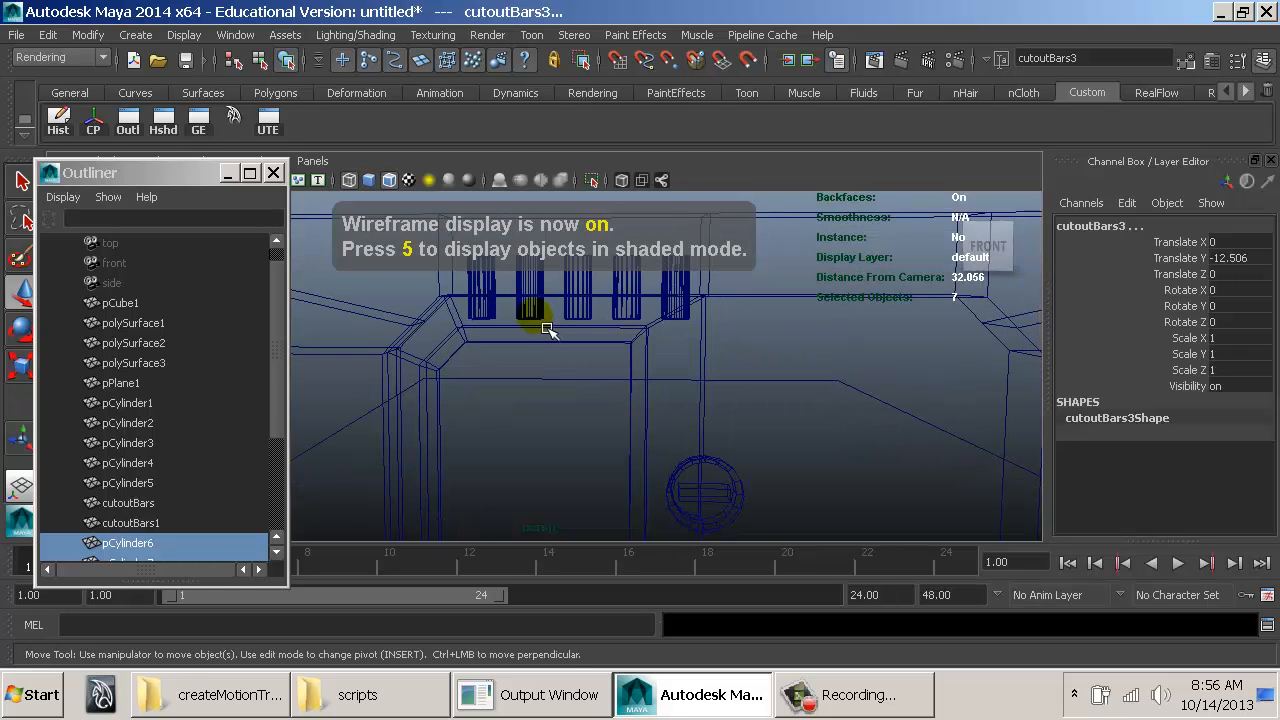
pyautogui.keyDown('alt'); pyautogui.moveTo(690, 371); pyautogui.dragTo(598, 391, button='right'); pyautogui.keyUp('alt')
pyautogui.keyDown('alt'); pyautogui.moveTo(594, 389); pyautogui.dragTo(583, 308, button='middle'); pyautogui.keyUp('alt')
pyautogui.scroll(-3, 163, 491)
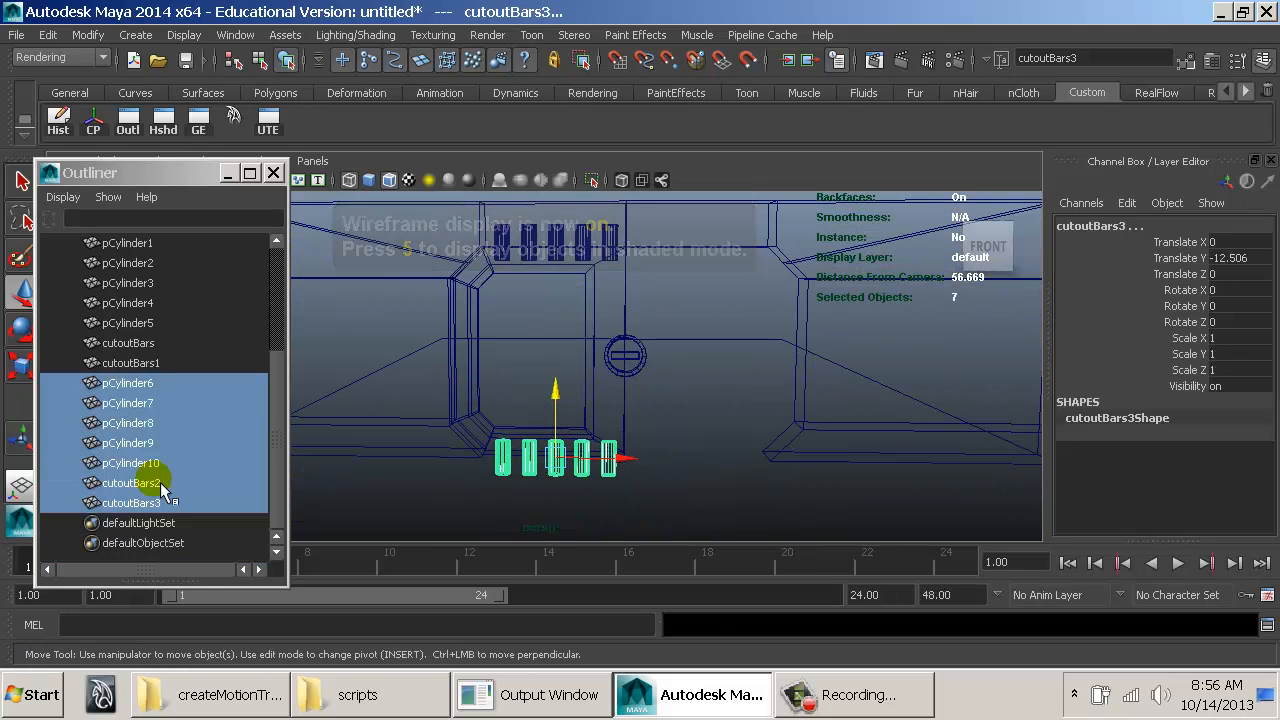
pyautogui.click(165, 362)
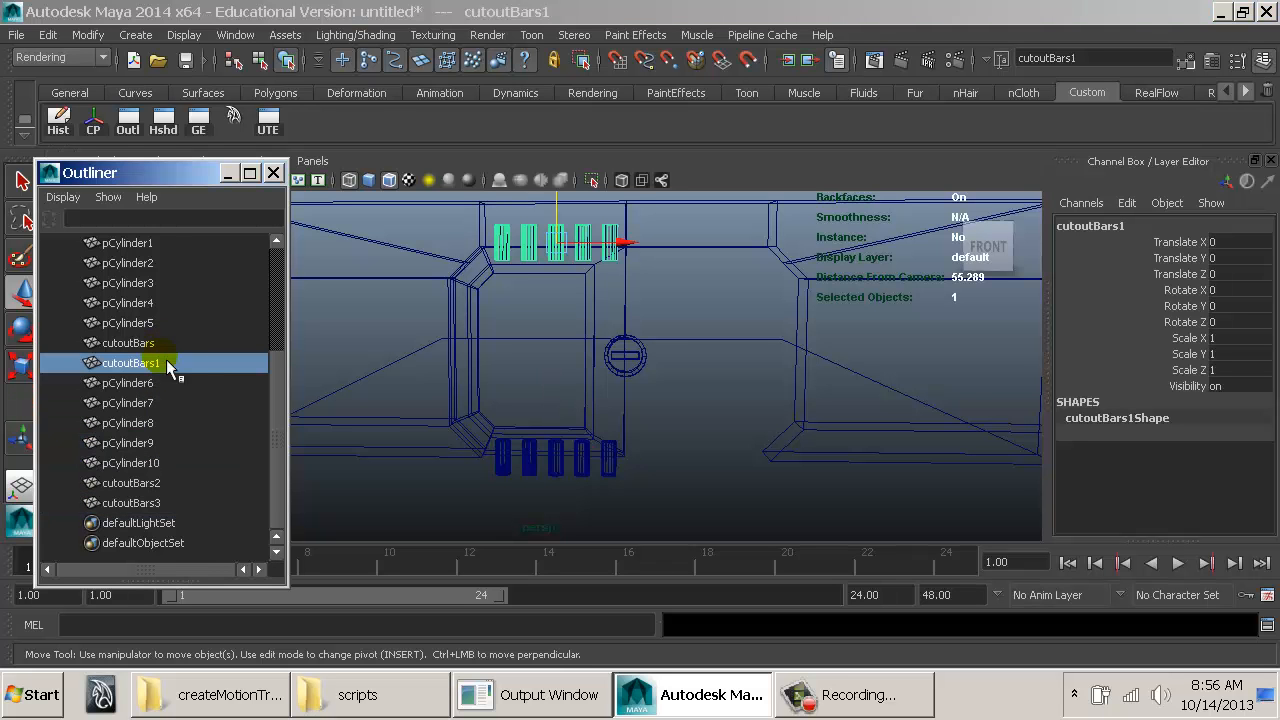
pyautogui.keyDown('ctrl'); pyautogui.click(165, 485); pyautogui.keyUp('ctrl')
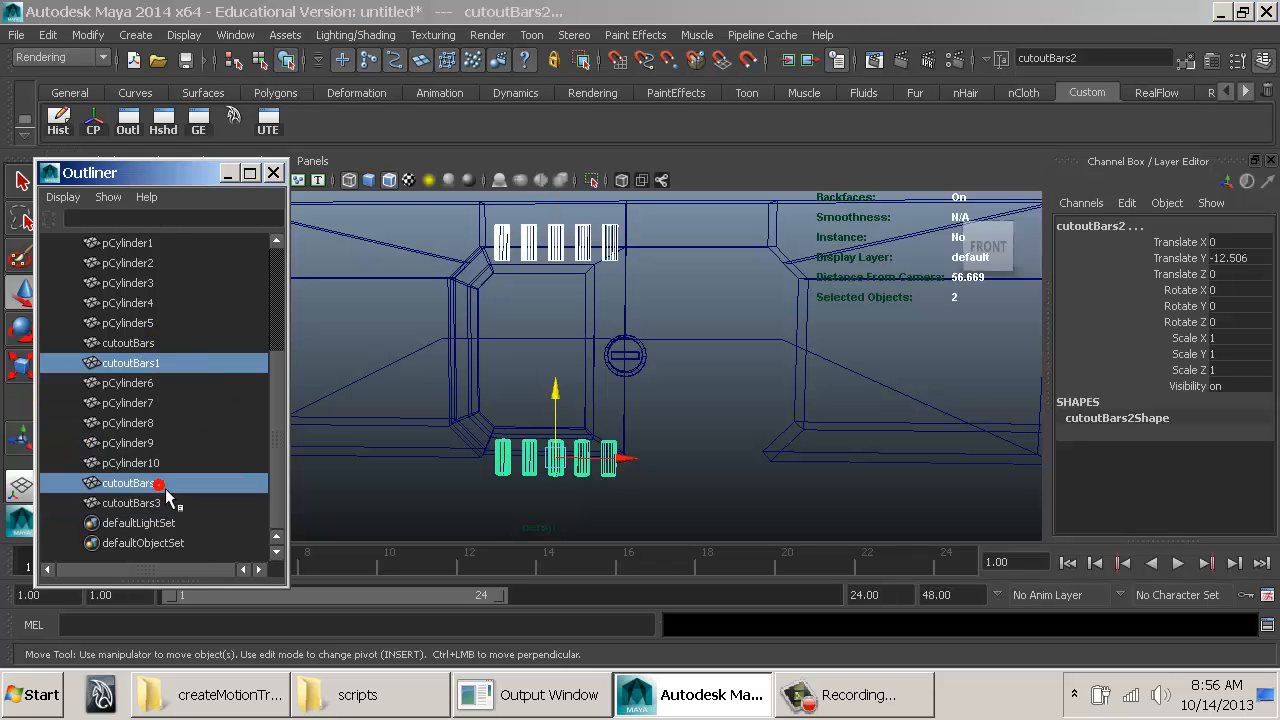
pyautogui.keyDown('alt'); pyautogui.moveTo(657, 364); pyautogui.dragTo(624, 436); pyautogui.keyUp('alt')
pyautogui.press('space')
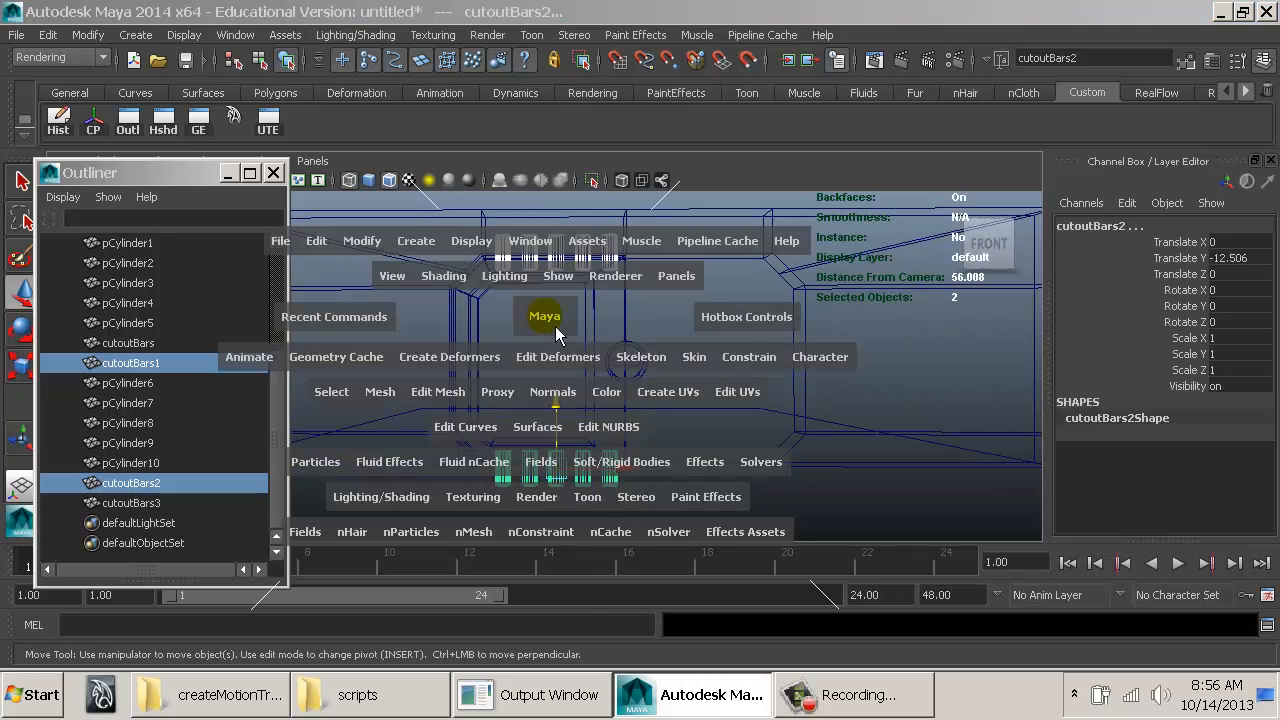
pyautogui.moveTo(424, 400); pyautogui.dragTo(414, 243)
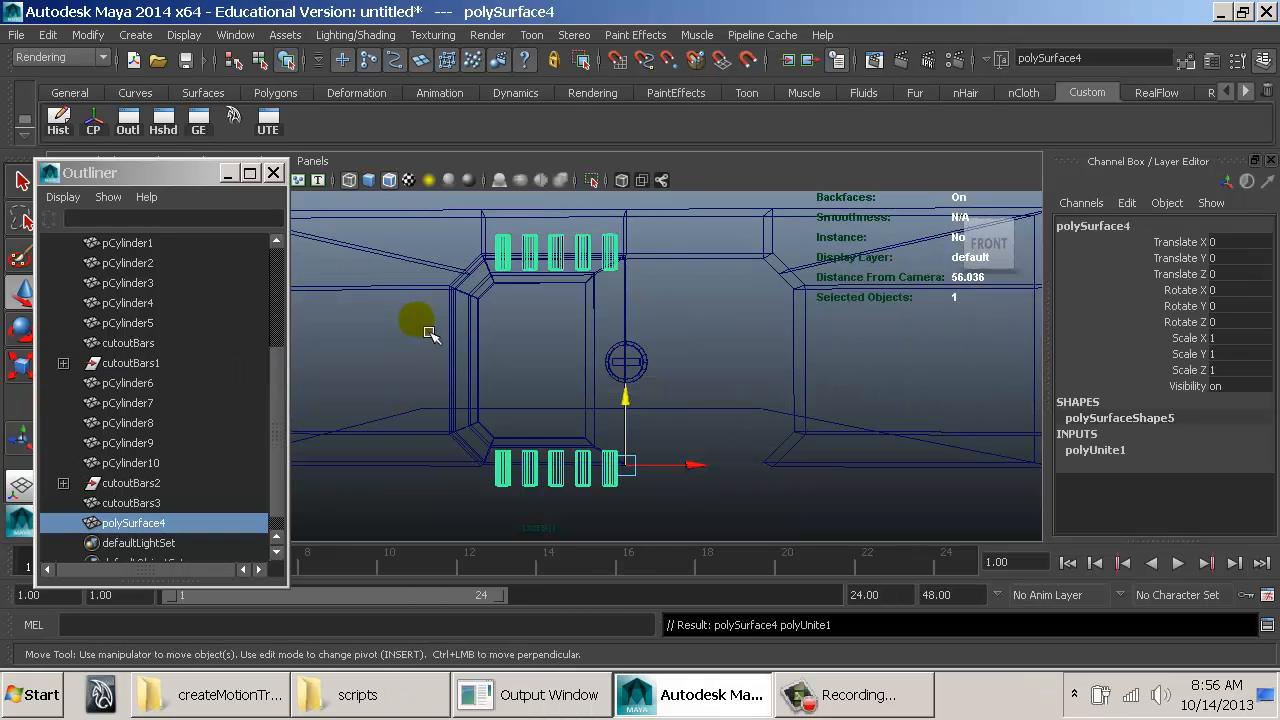
# Step: Delete the construction history of the combined cutout mesh and inspect its bars at the door panel's bottom edge
pyautogui.moveTo(694, 406)
pyautogui.keyDown('alt'); pyautogui.mouseDown()
pyautogui.moveTo(565, 440)
pyautogui.moveTo(405, 455)
pyautogui.moveTo(327, 402)
pyautogui.moveTo(331, 391)
pyautogui.moveTo(694, 380)
pyautogui.moveTo(703, 410)
pyautogui.mouseUp(); pyautogui.keyUp('alt')
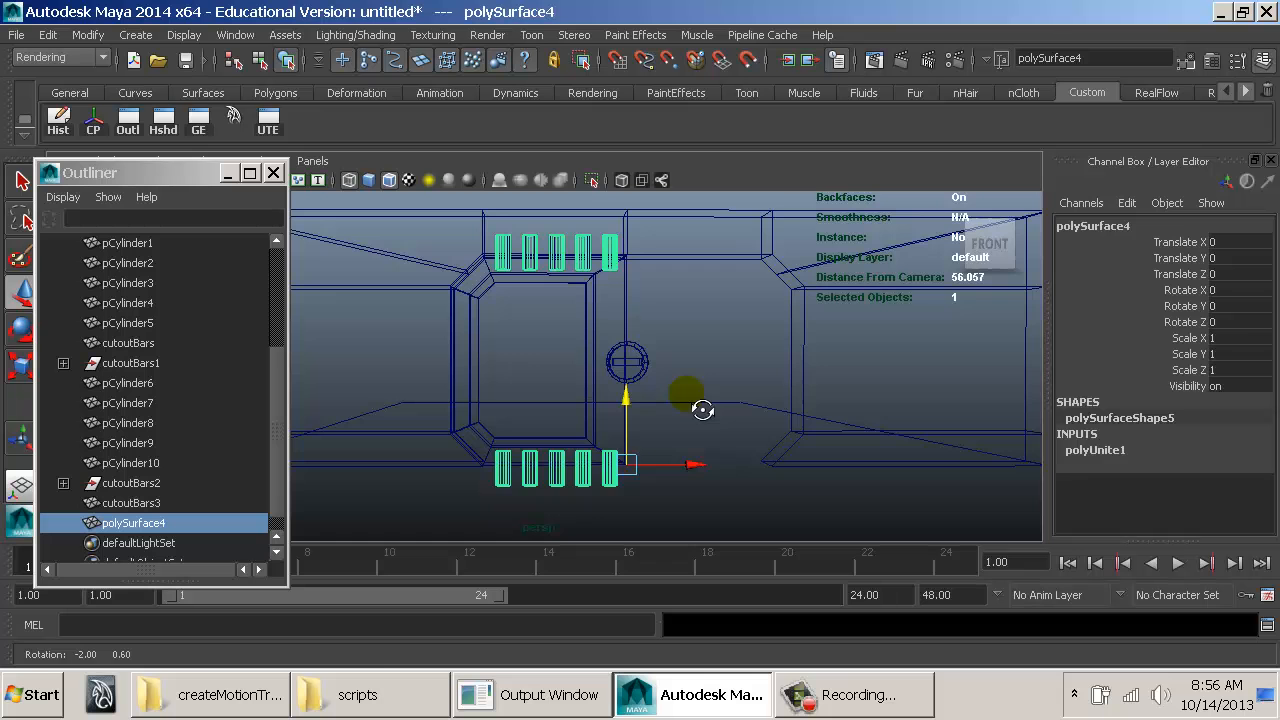
pyautogui.keyDown('alt'); pyautogui.moveTo(700, 406); pyautogui.dragTo(700, 283, button='middle'); pyautogui.keyUp('alt')
pyautogui.keyDown('alt'); pyautogui.moveTo(700, 283); pyautogui.dragTo(985, 292, button='right'); pyautogui.keyUp('alt')
pyautogui.keyDown('alt'); pyautogui.moveTo(704, 356); pyautogui.dragTo(810, 391, button='right'); pyautogui.keyUp('alt')
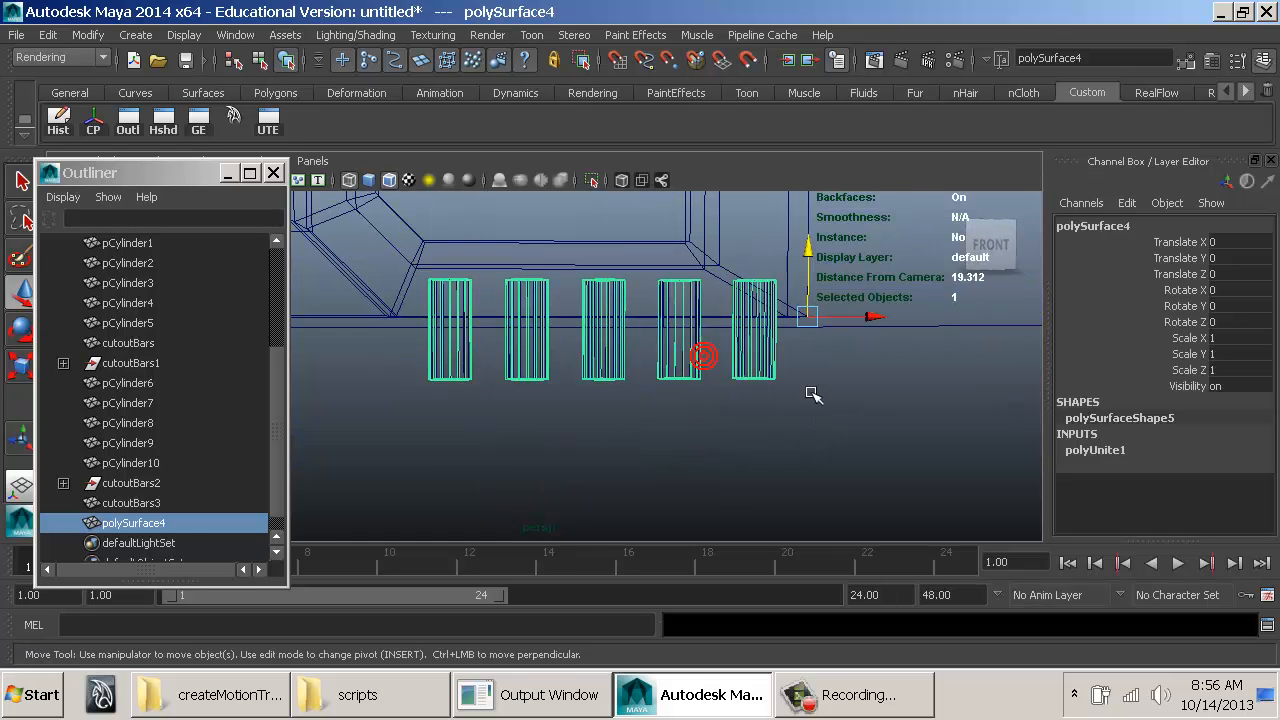
pyautogui.keyDown('alt'); pyautogui.moveTo(812, 395); pyautogui.dragTo(690, 398); pyautogui.keyUp('alt')
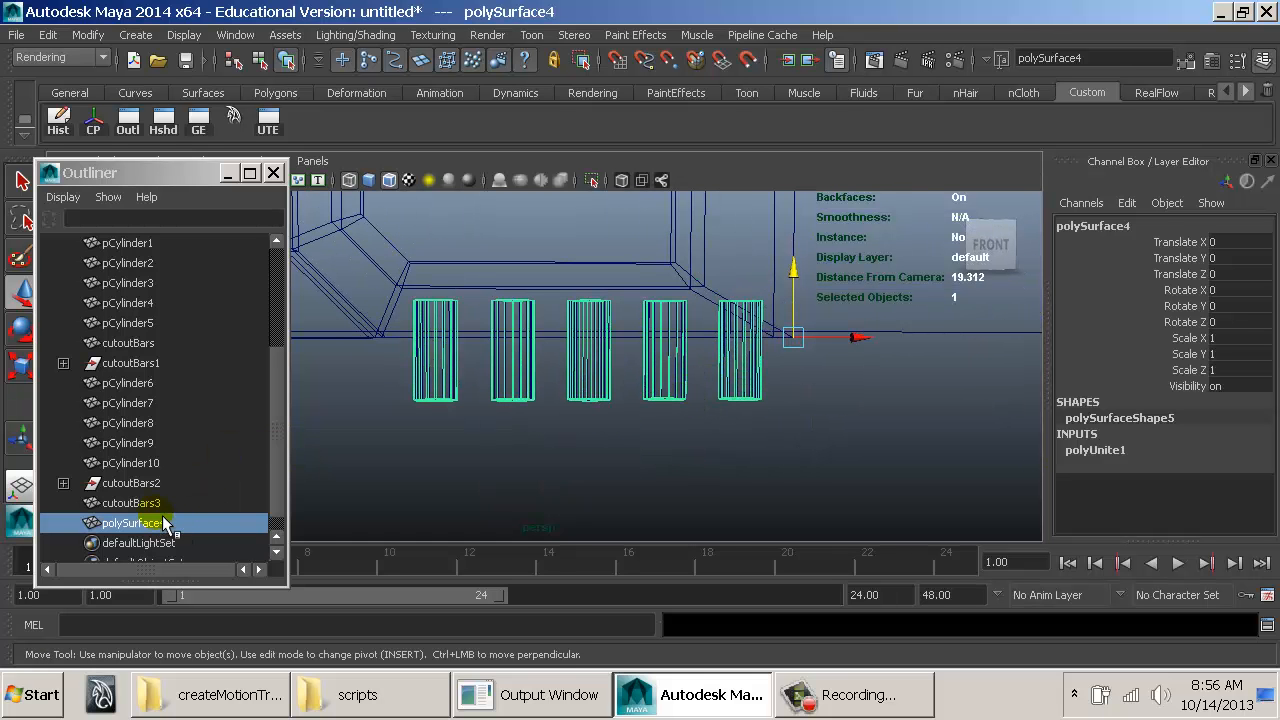
pyautogui.click(58, 121)
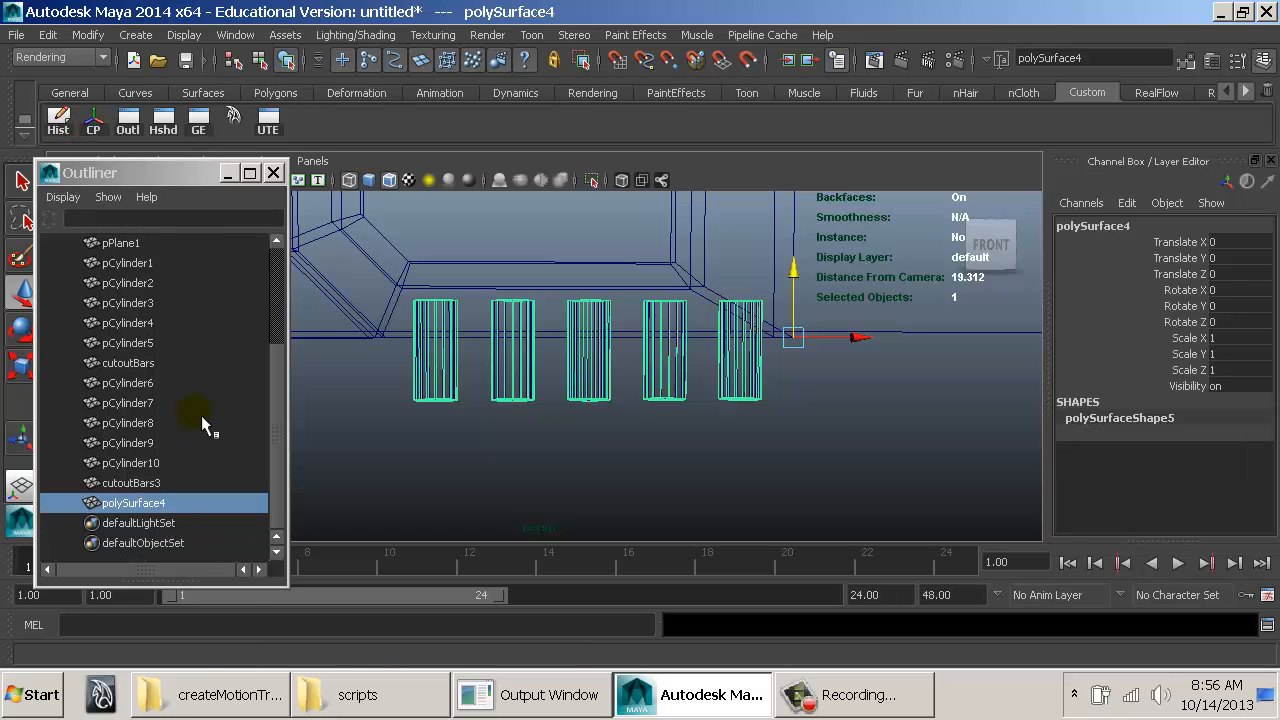
# Step: Try to shorten pCylinder6 through pCylinder10 to about 0.504 in scale Y and raise them to about Y 0.234
pyautogui.click(157, 462)
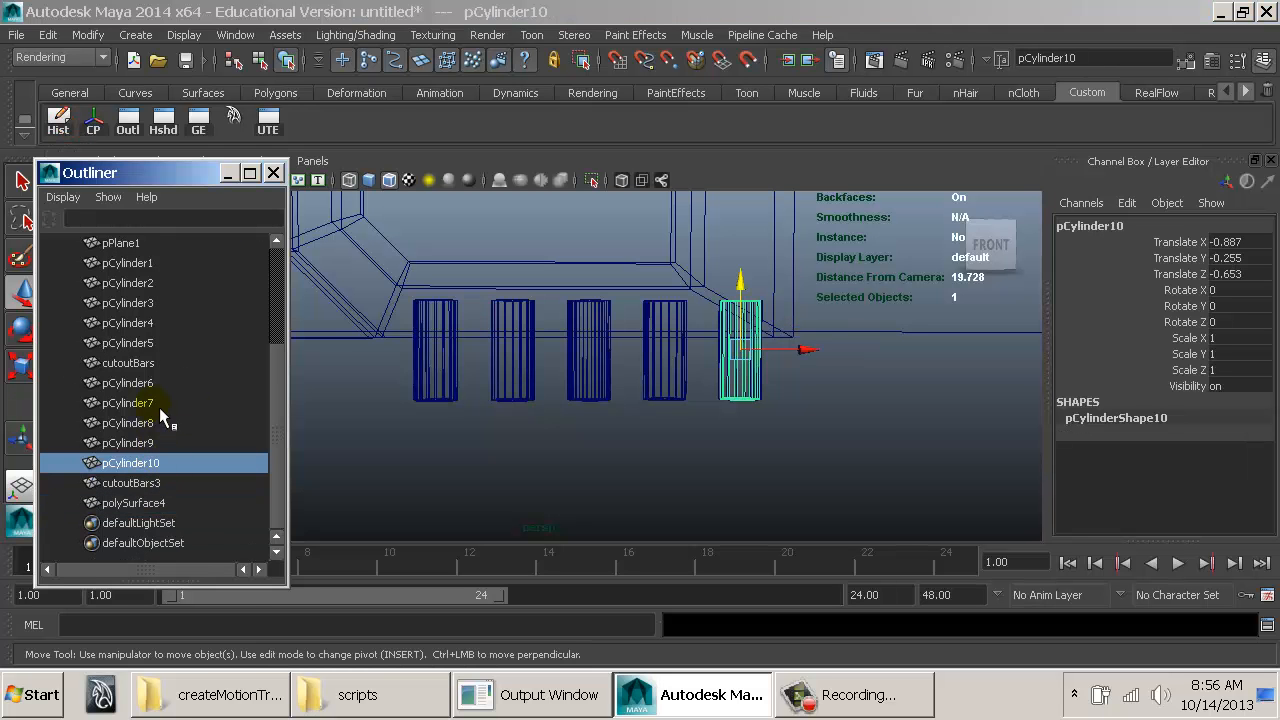
pyautogui.keyDown('shift'); pyautogui.click(127, 383); pyautogui.keyUp('shift')
pyautogui.moveTo(486, 323)
pyautogui.keyDown('alt'); pyautogui.mouseDown()
pyautogui.moveTo(583, 357)
pyautogui.moveTo(497, 340)
pyautogui.mouseUp(); pyautogui.keyUp('alt')
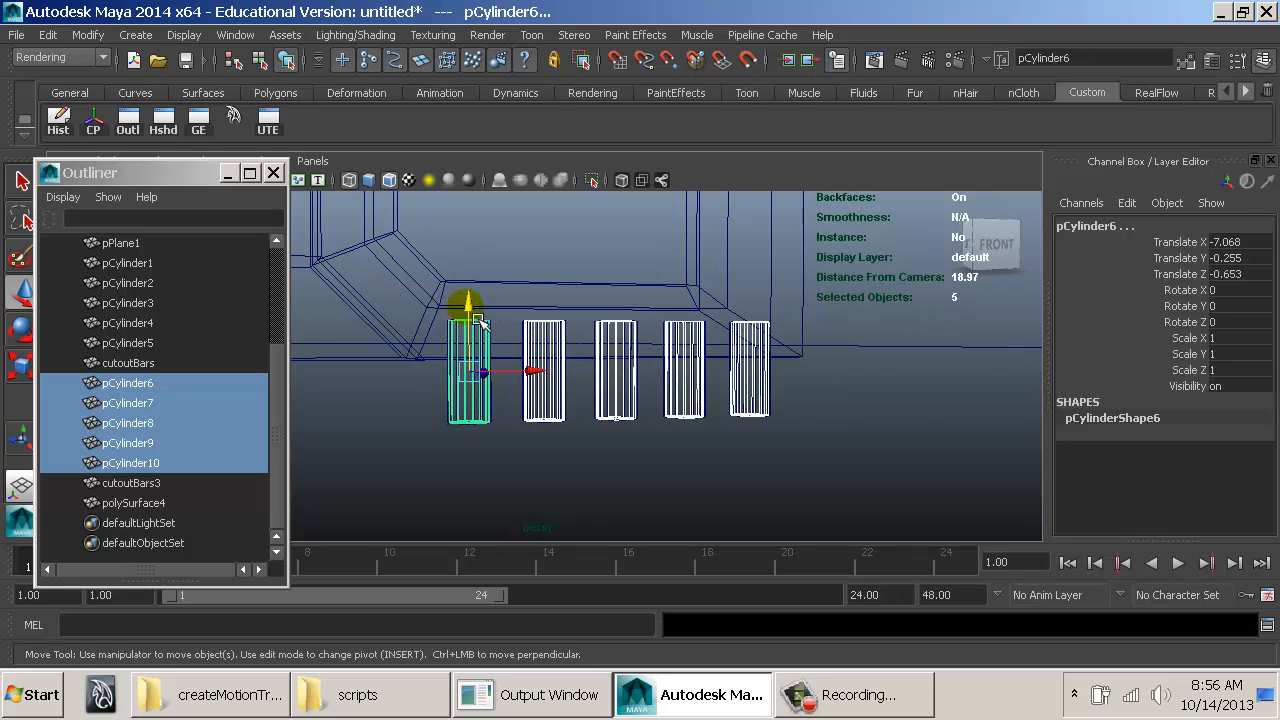
pyautogui.moveTo(478, 320); pyautogui.dragTo(479, 374)
pyautogui.hotkey('ctrl', 'z')
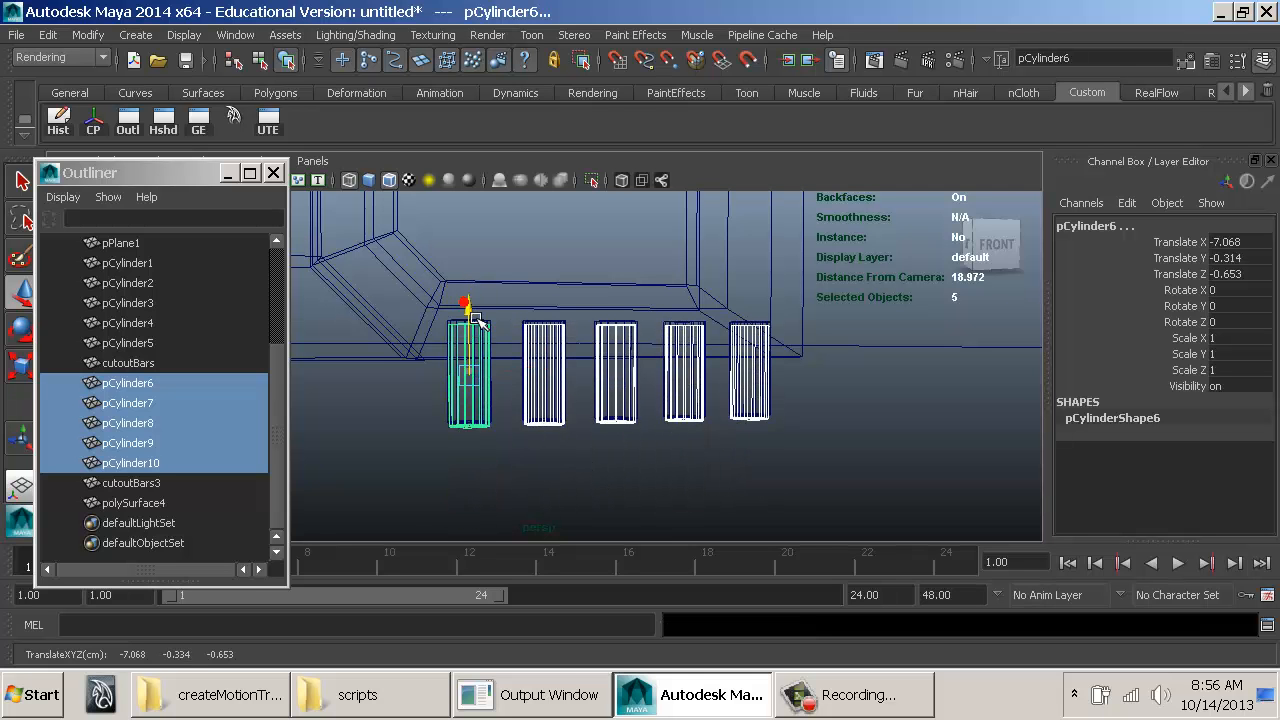
pyautogui.press('r')
pyautogui.moveTo(481, 302)
pyautogui.mouseDown()
pyautogui.moveTo(485, 350)
pyautogui.moveTo(494, 306)
pyautogui.mouseUp()
pyautogui.press('w')
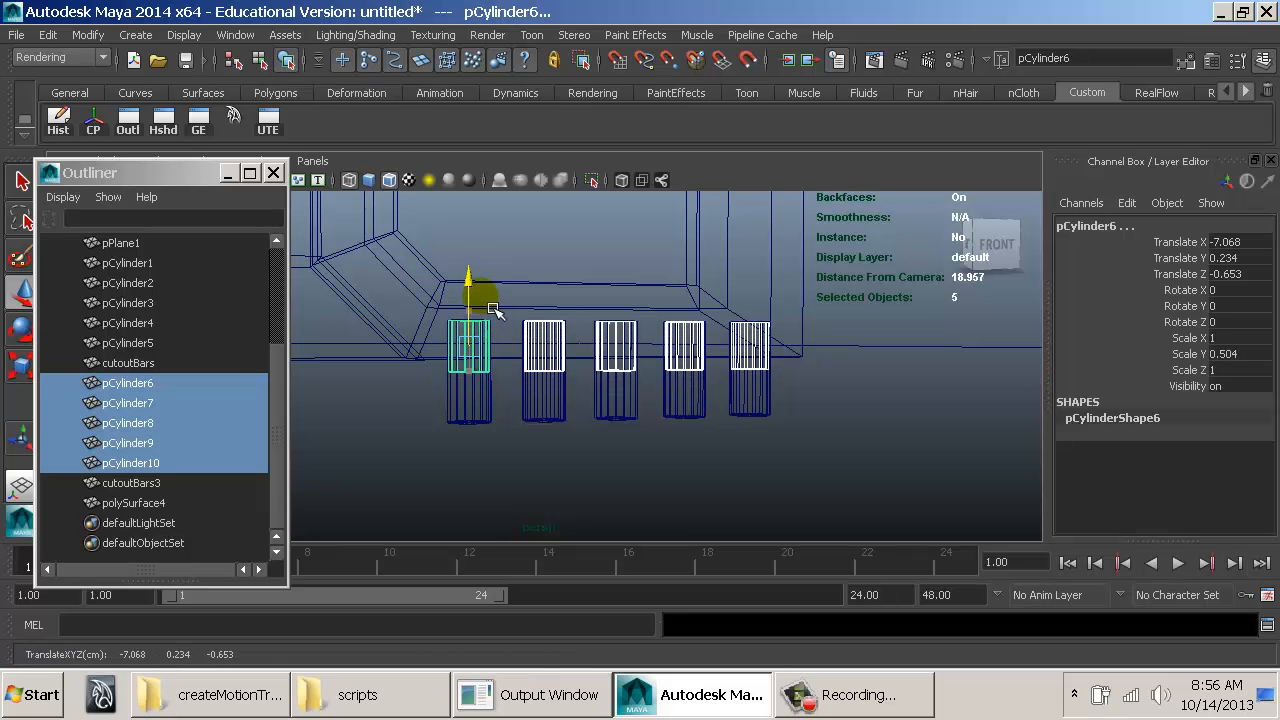
pyautogui.hotkey('ctrl', 'z')
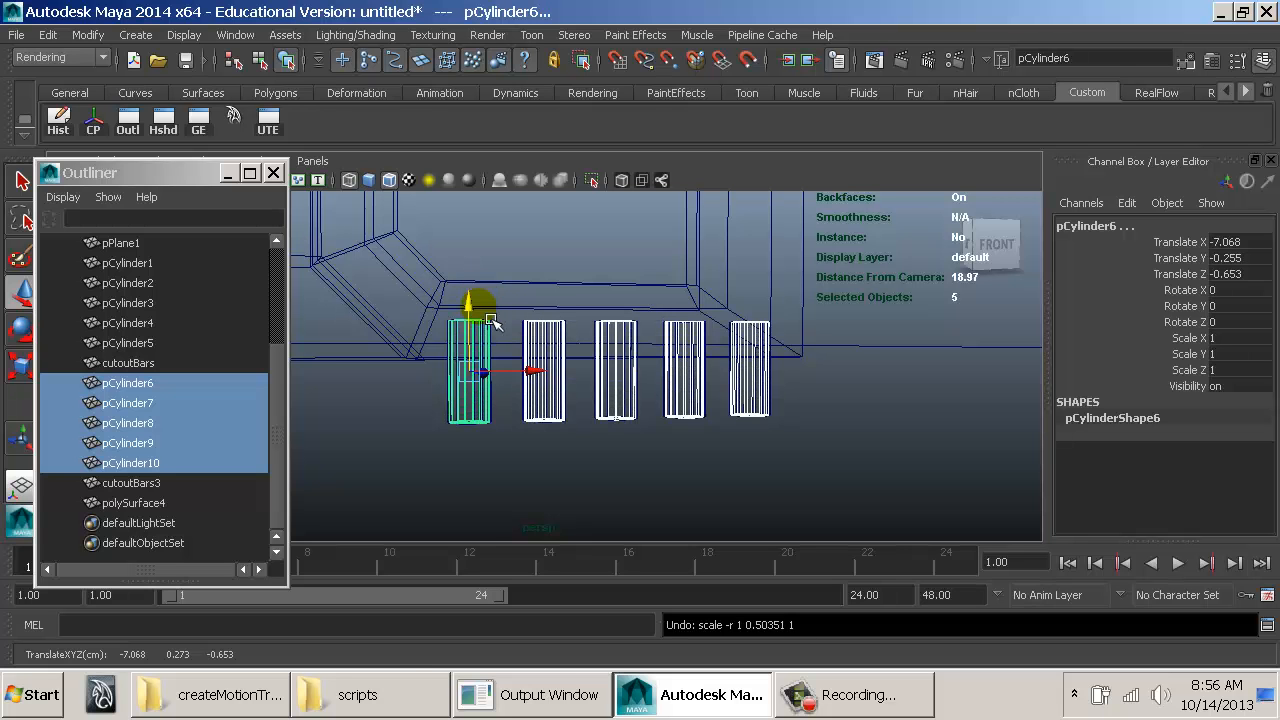
# Step: Try scaling pCylinder6 through pCylinder10 to about 0.559 in Y, testing heights of about Y -0.667 and Y 0.188
pyautogui.press('r')
pyautogui.moveTo(478, 308); pyautogui.dragTo(480, 354)
pyautogui.press('w')
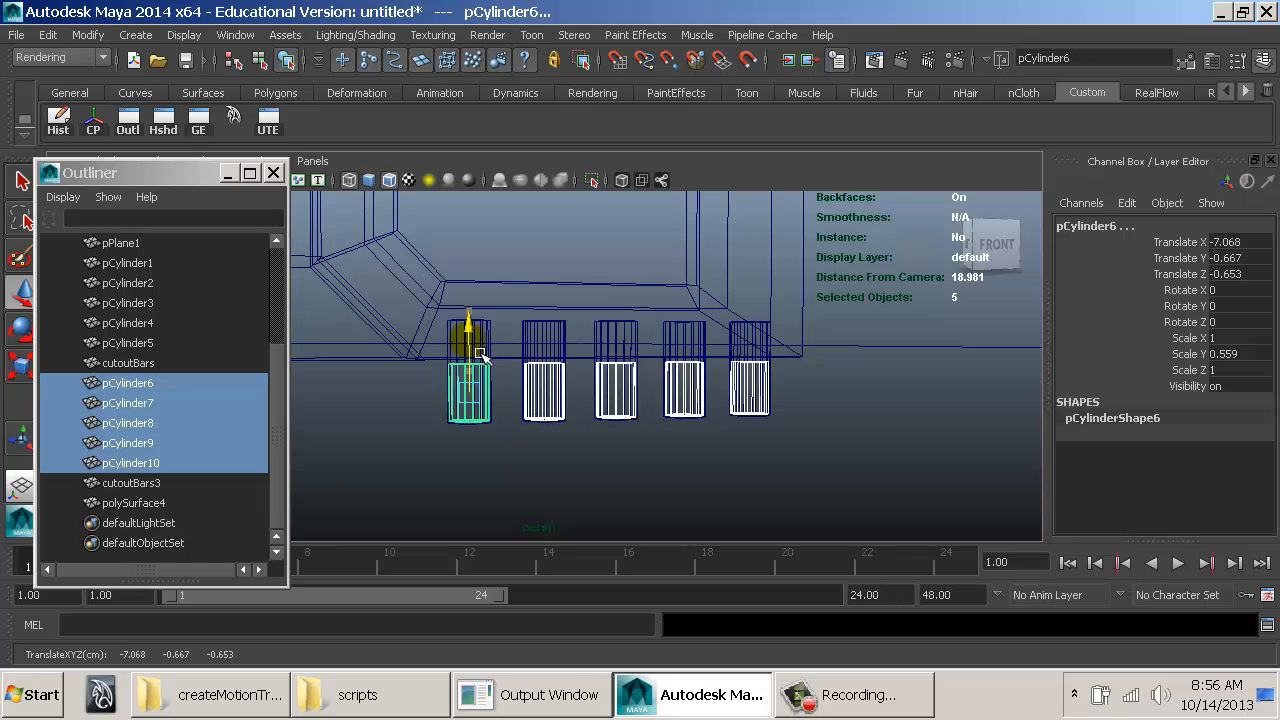
pyautogui.keyDown('alt'); pyautogui.moveTo(578, 366); pyautogui.dragTo(536, 369); pyautogui.keyUp('alt')
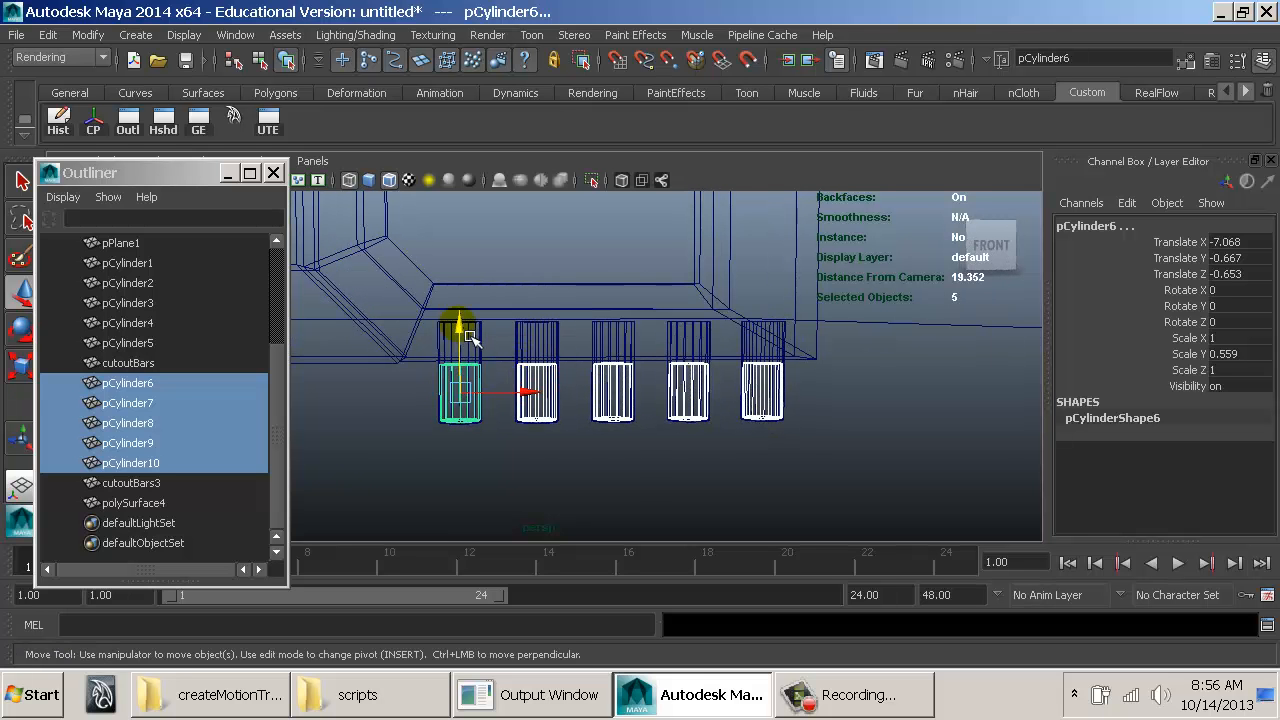
pyautogui.moveTo(460, 325); pyautogui.dragTo(478, 292)
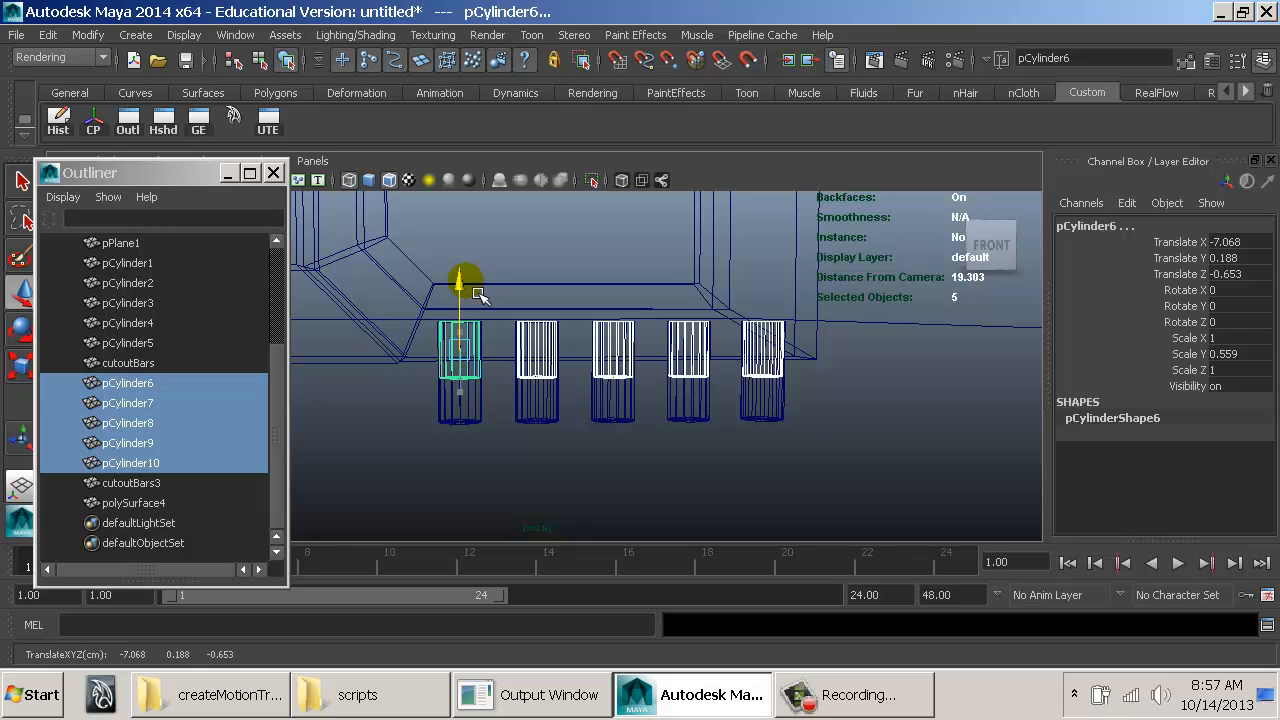
pyautogui.hotkey('ctrl', 'z')
pyautogui.hotkey('ctrl', 'z')
pyautogui.hotkey('ctrl', 'z')
pyautogui.hotkey('ctrl', 'z')
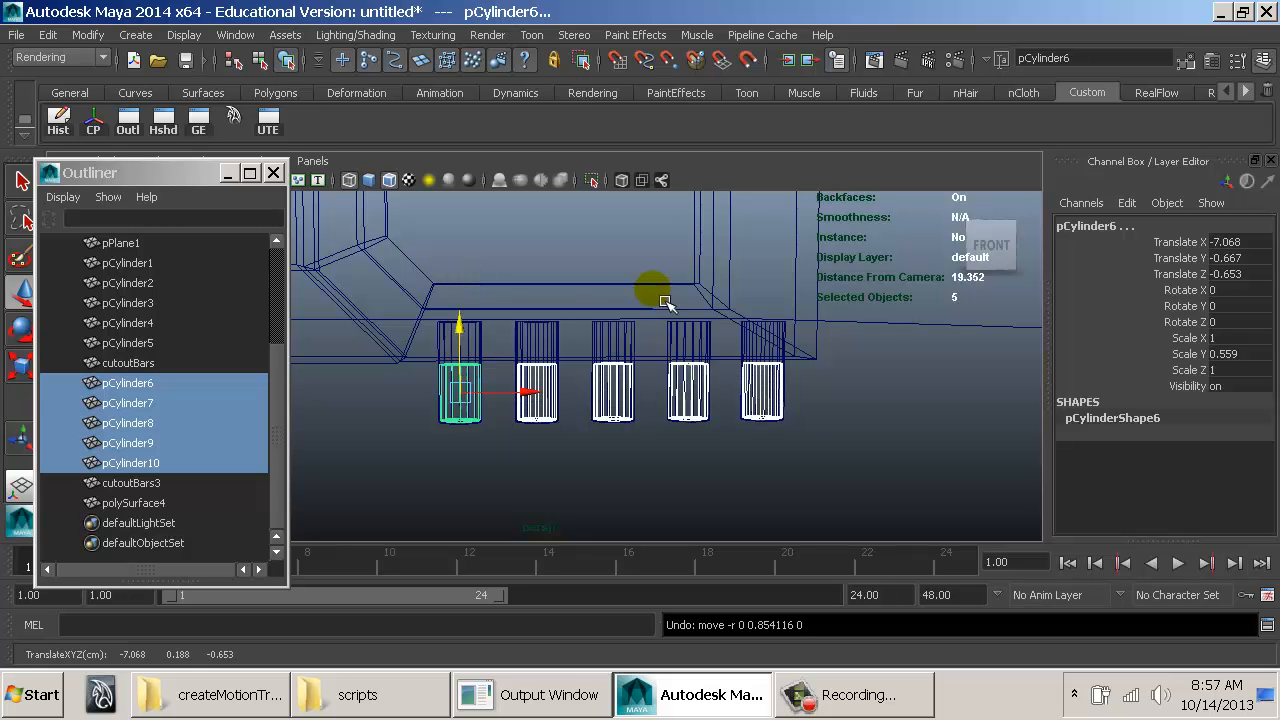
# Step: Extend the cutoutBars3 bars downward by moving their bottom vertices to about Y -2.66
pyautogui.click(165, 483)
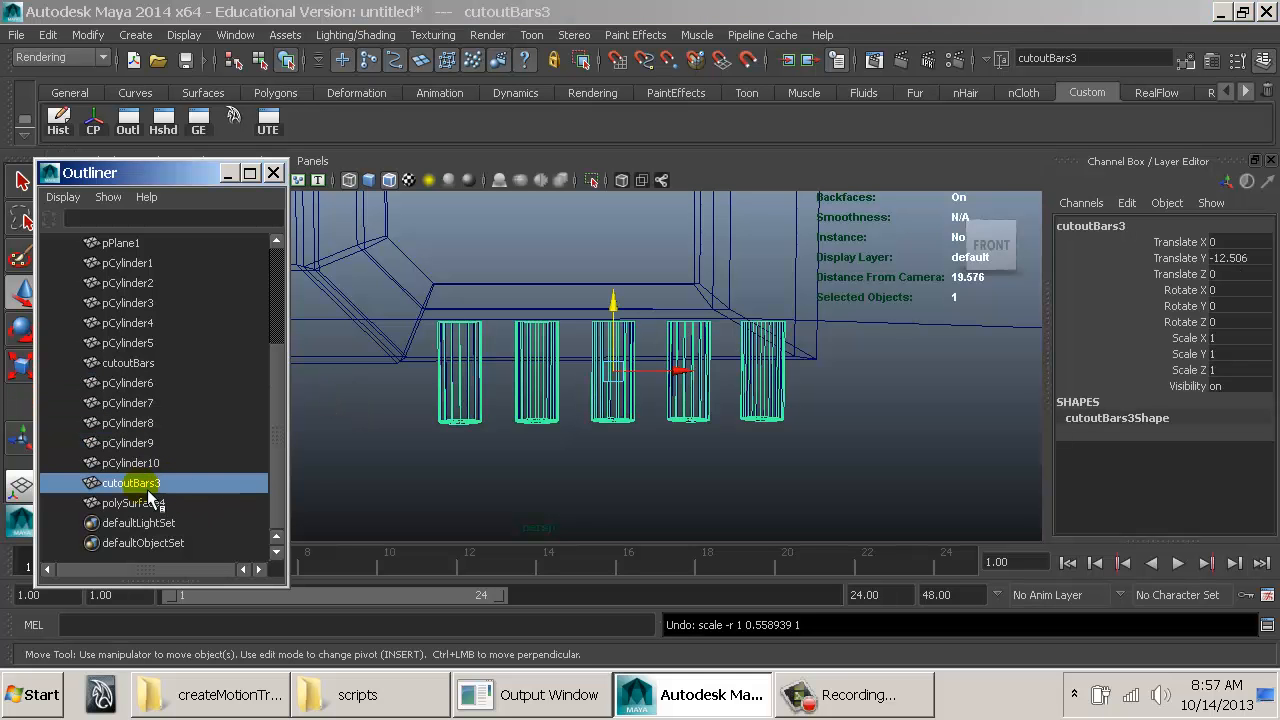
pyautogui.press('F8')
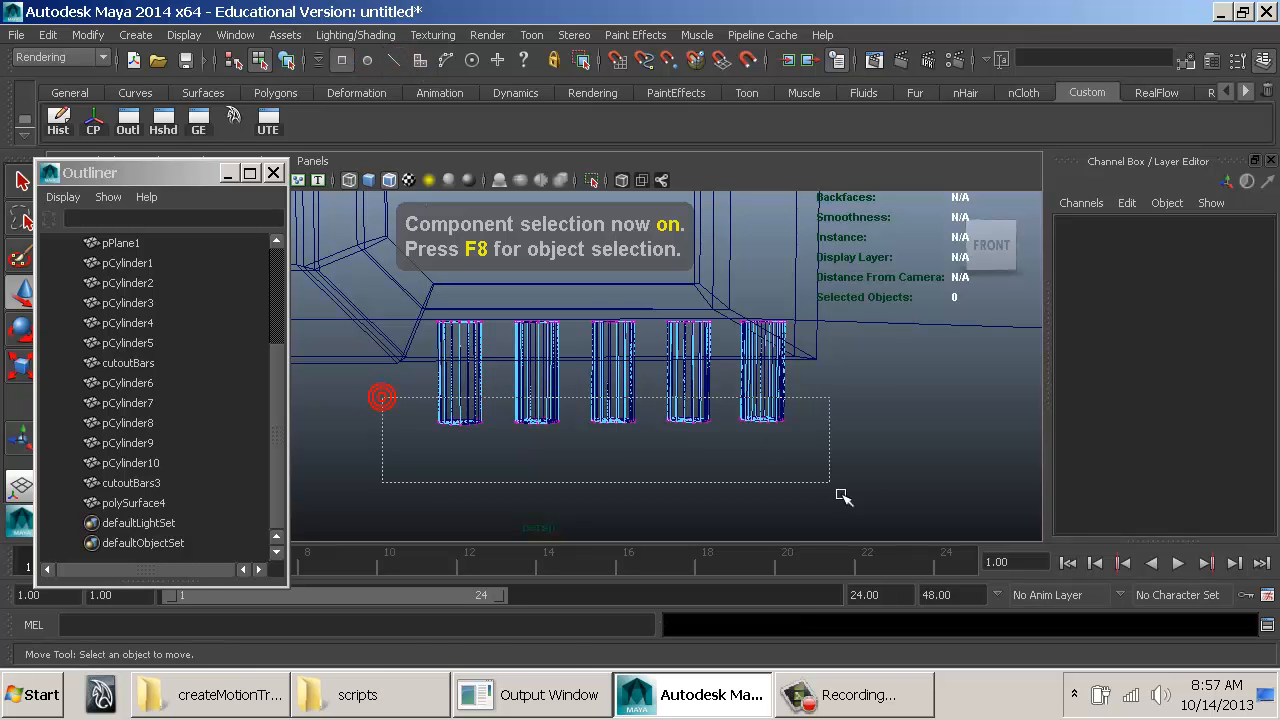
pyautogui.moveTo(843, 497); pyautogui.dragTo(843, 497)
pyautogui.moveTo(623, 343); pyautogui.dragTo(627, 428)
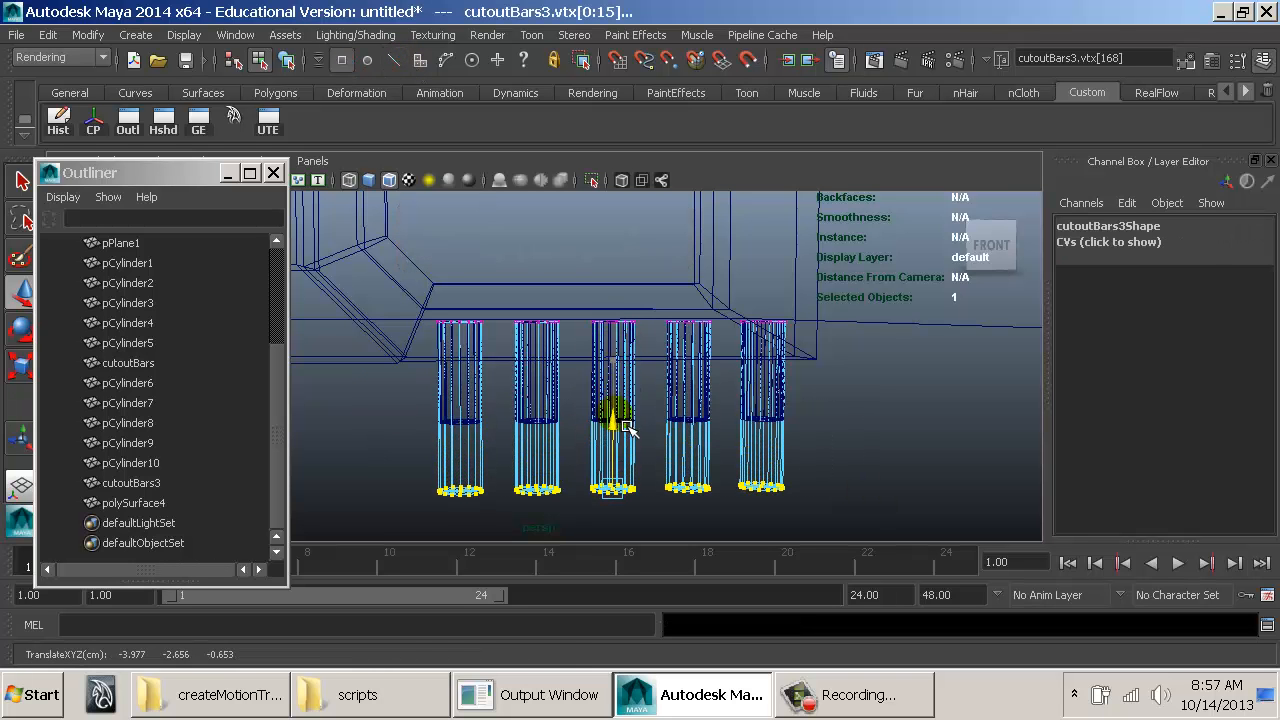
pyautogui.press('F8')
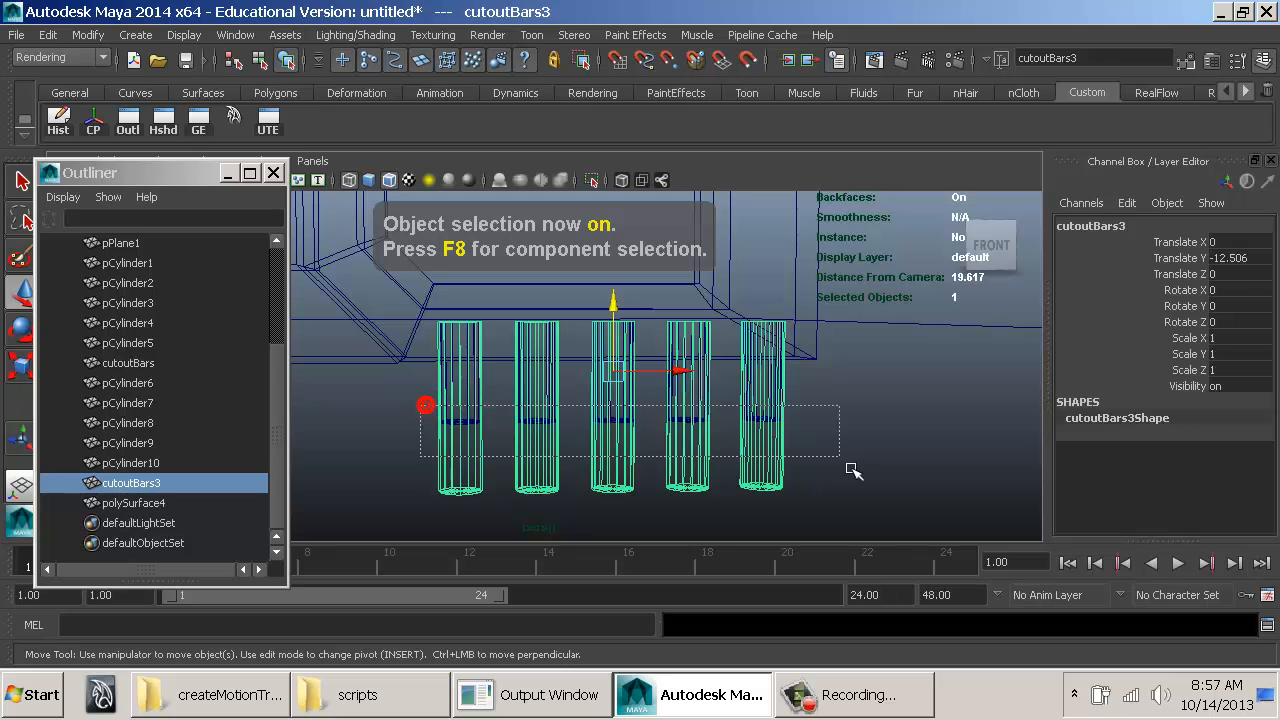
# Step: Lower only pCylinder6 through pCylinder10 to about Y -1.023, leaving the combined cutout mesh out of the selection
pyautogui.keyDown('shift'); pyautogui.moveTo(853, 470); pyautogui.dragTo(850, 468); pyautogui.keyUp('shift')
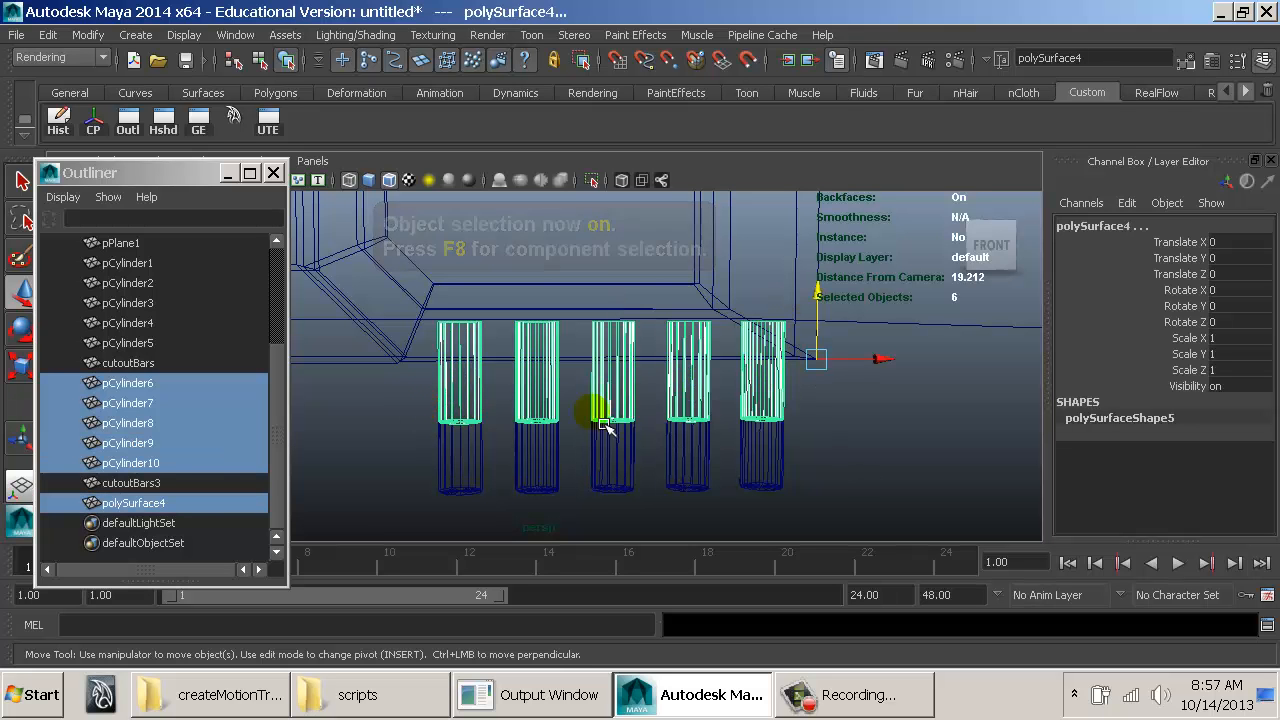
pyautogui.keyDown('ctrl'); pyautogui.click(170, 506); pyautogui.keyUp('ctrl')
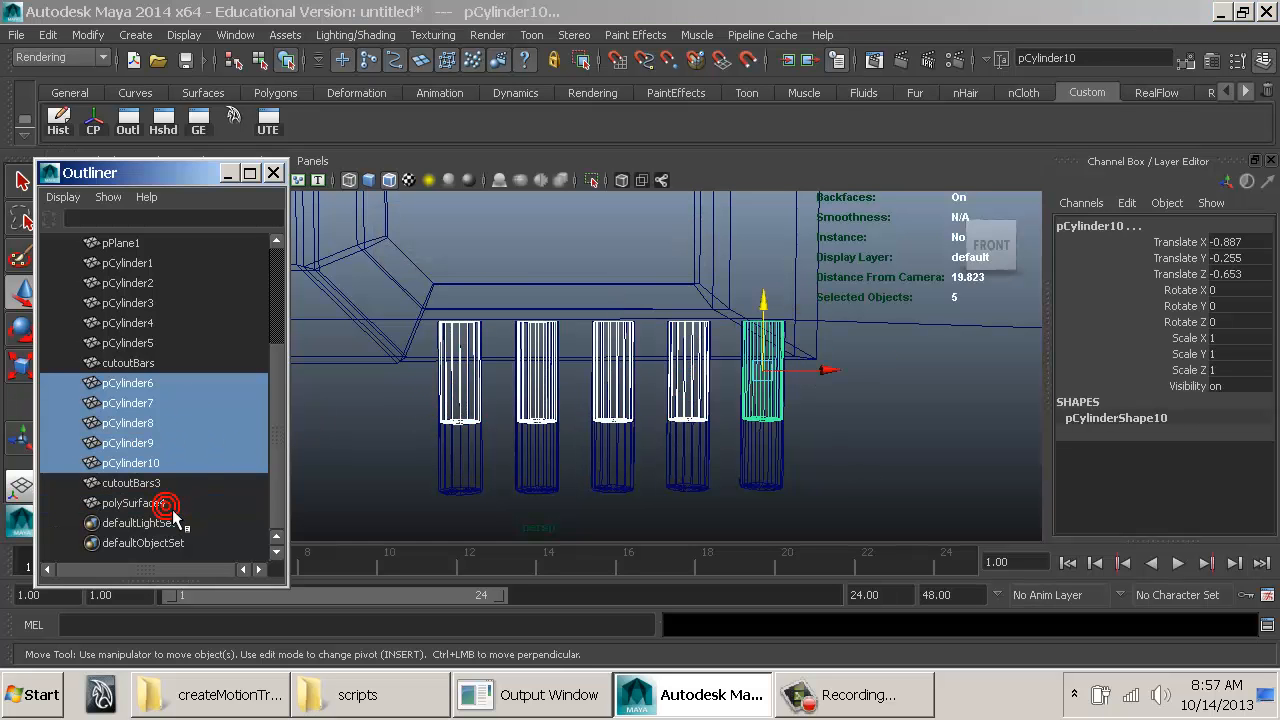
pyautogui.moveTo(764, 300); pyautogui.dragTo(738, 362)
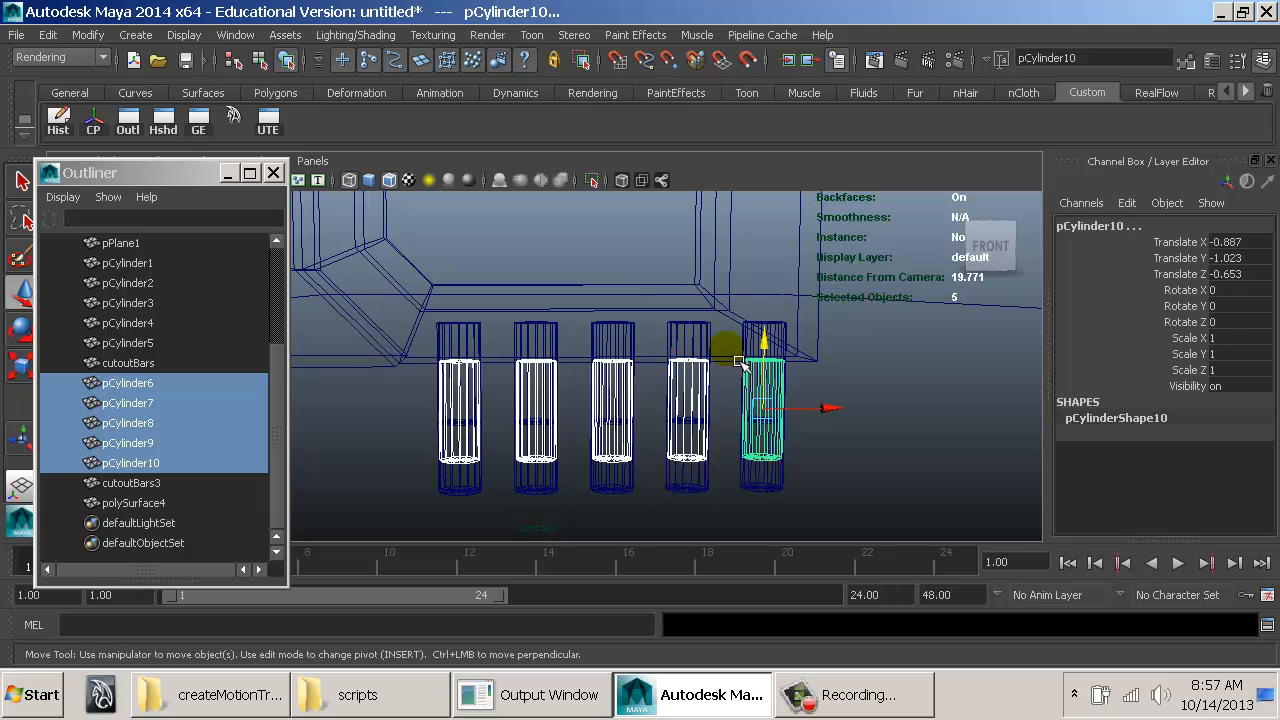
# Step: Raise the bottom vertices of cutoutBars3 to about Y -2.04, level with the lower ends of the five cylinders
pyautogui.click(466, 500)
pyautogui.rightClick(491, 486)
pyautogui.click(505, 228)
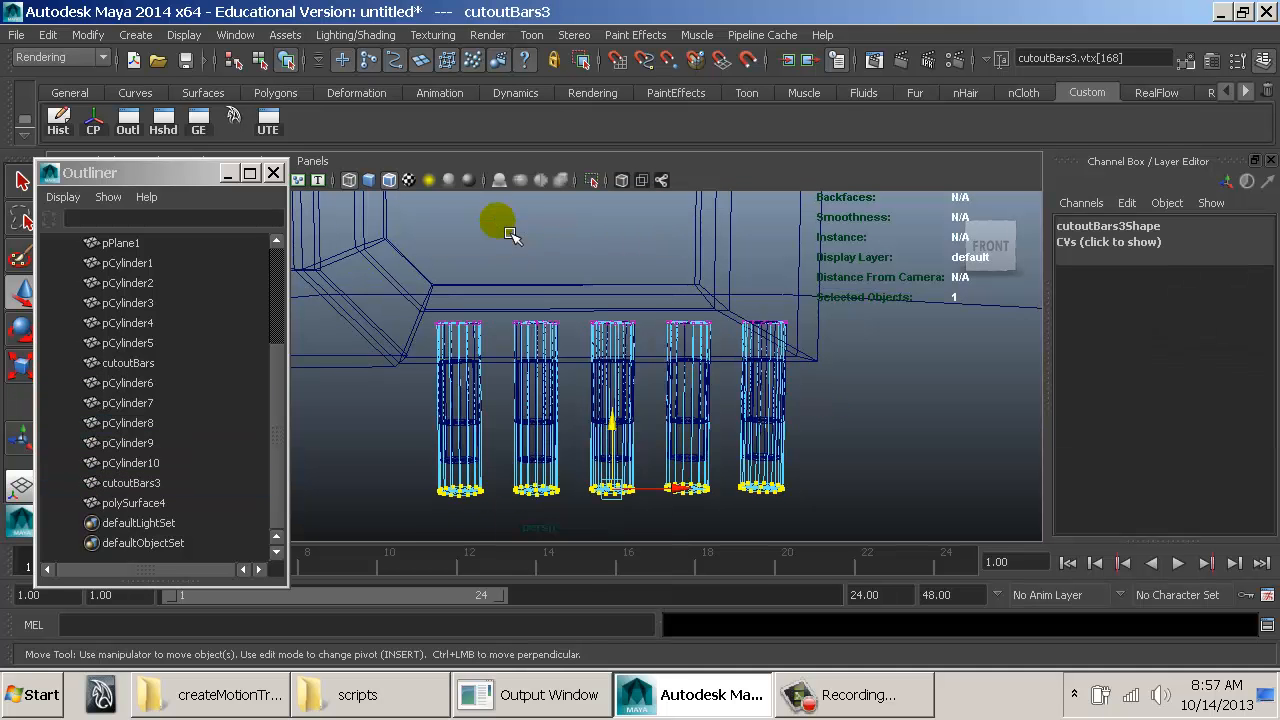
pyautogui.moveTo(404, 448); pyautogui.dragTo(844, 528)
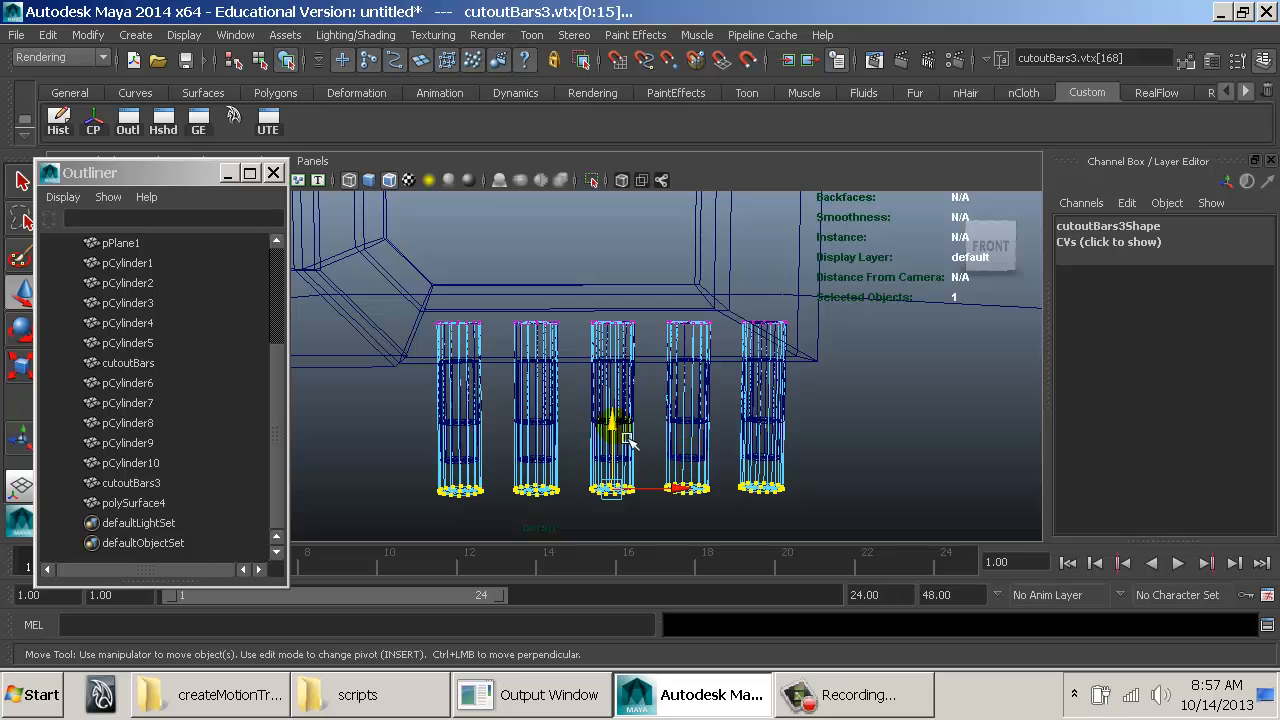
pyautogui.moveTo(626, 440); pyautogui.dragTo(641, 372)
pyautogui.press('F8')
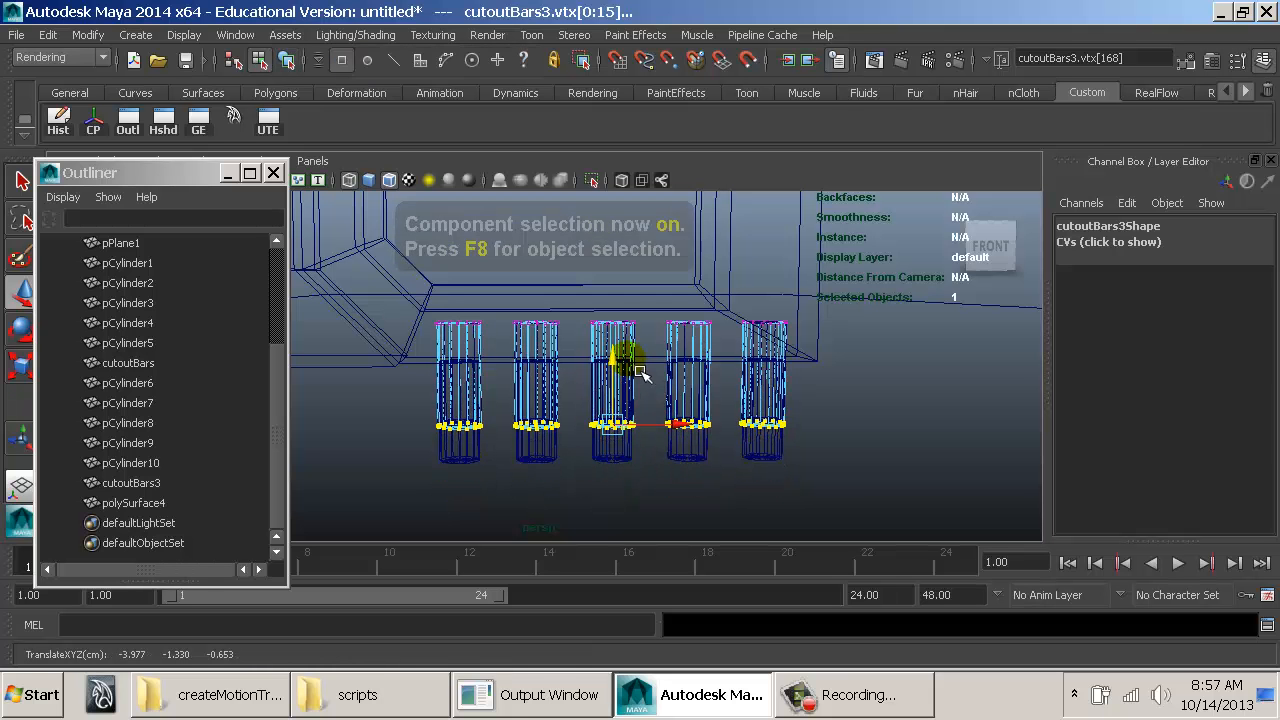
pyautogui.press('F8')
pyautogui.click(468, 472)
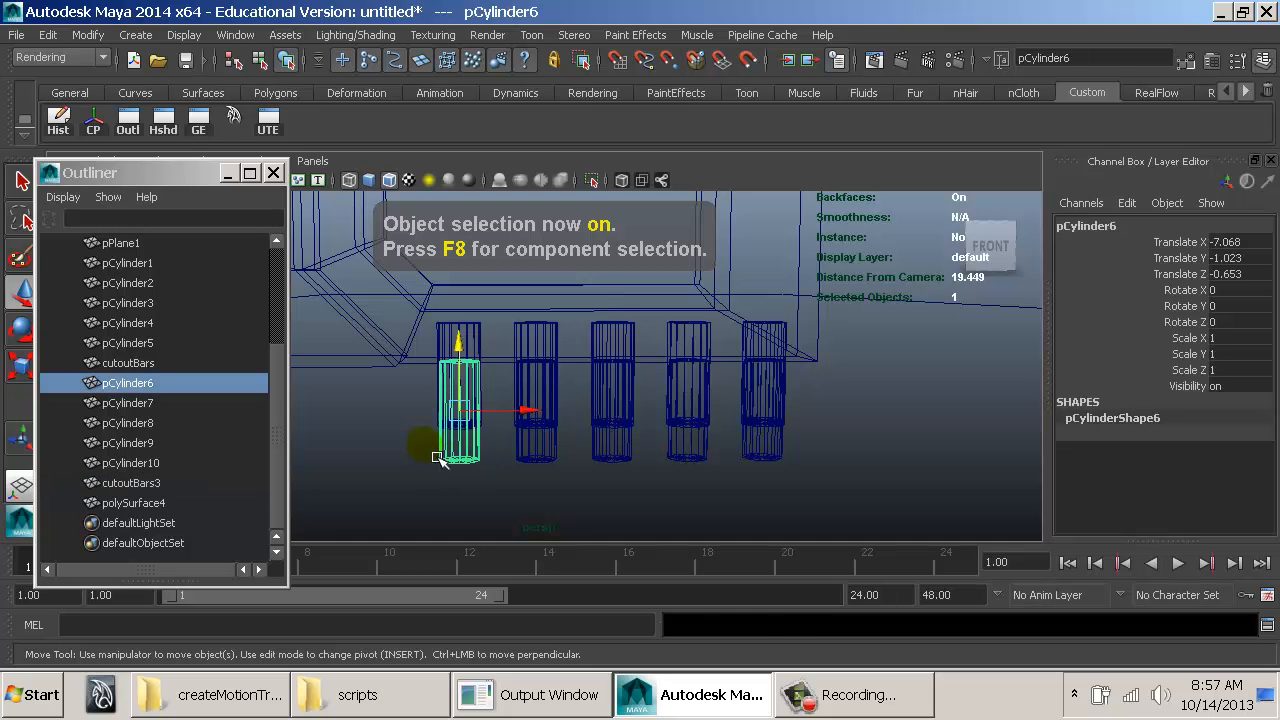
pyautogui.click(528, 423)
pyautogui.press('F8')
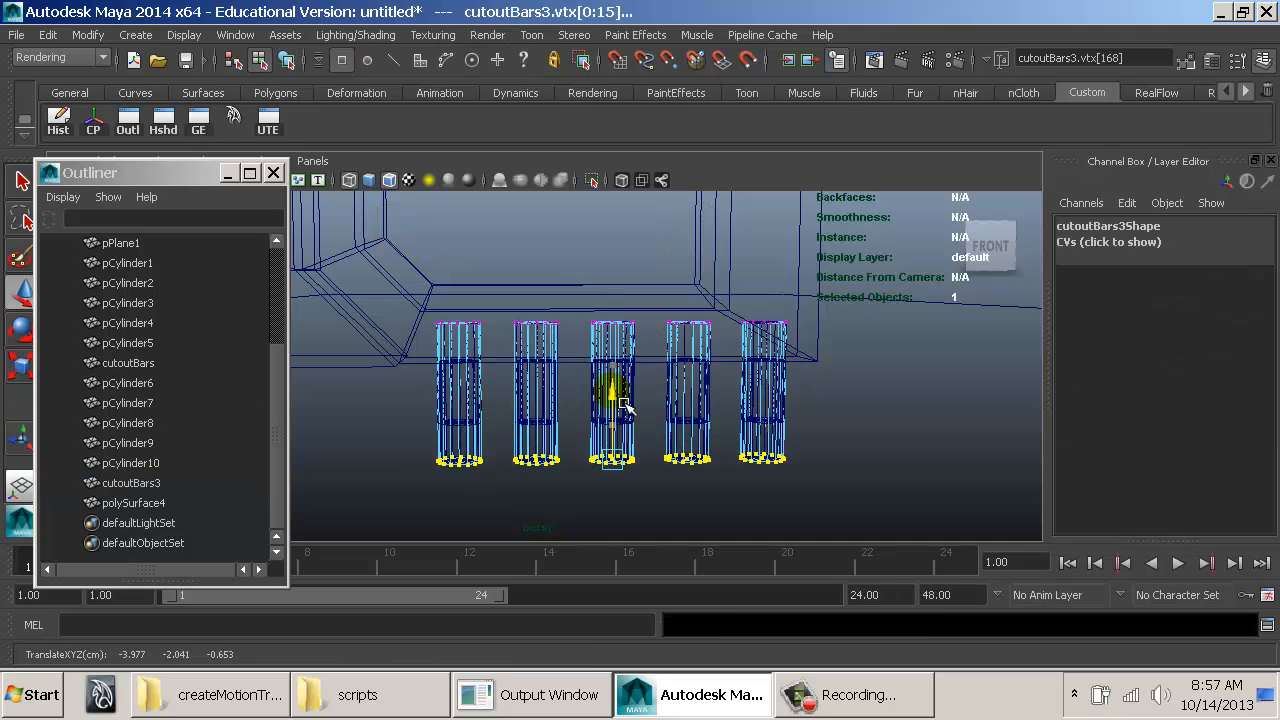
pyautogui.moveTo(622, 402); pyautogui.dragTo(619, 402)
pyautogui.press('F8')
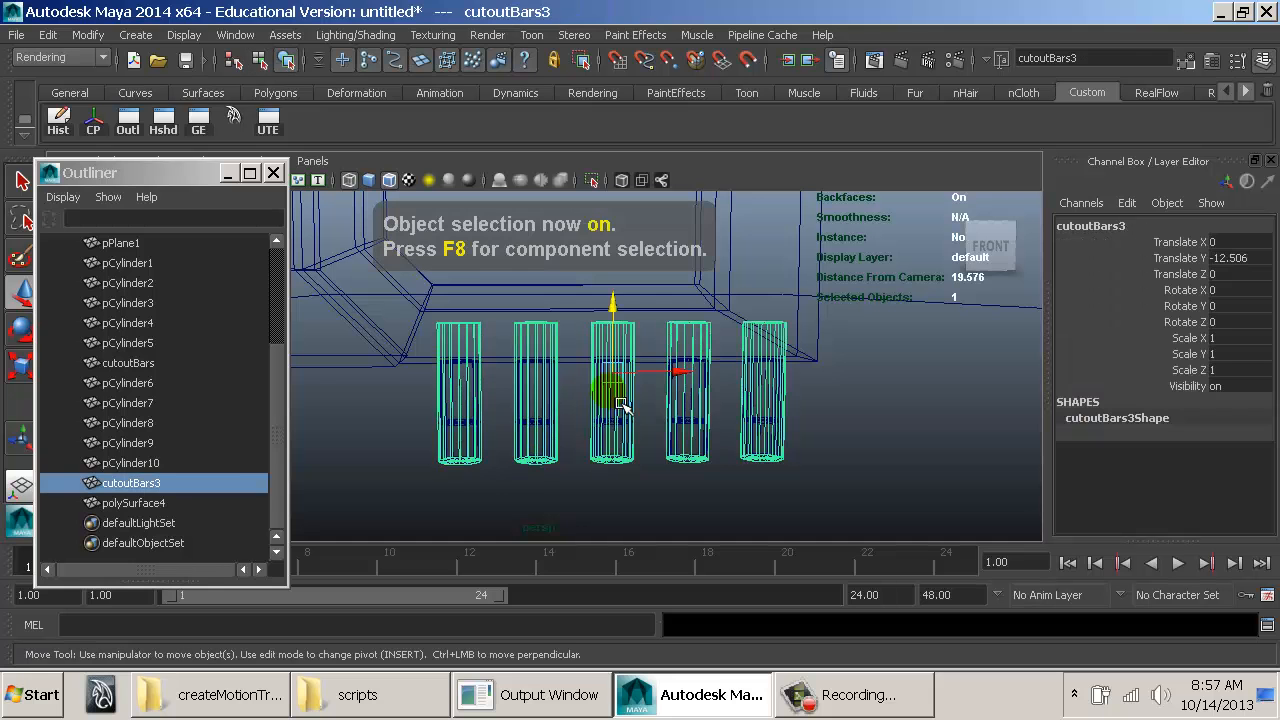
# Step: Lower pCylinder6 through pCylinder10 slightly further, to about Y -1.166
pyautogui.click(171, 503)
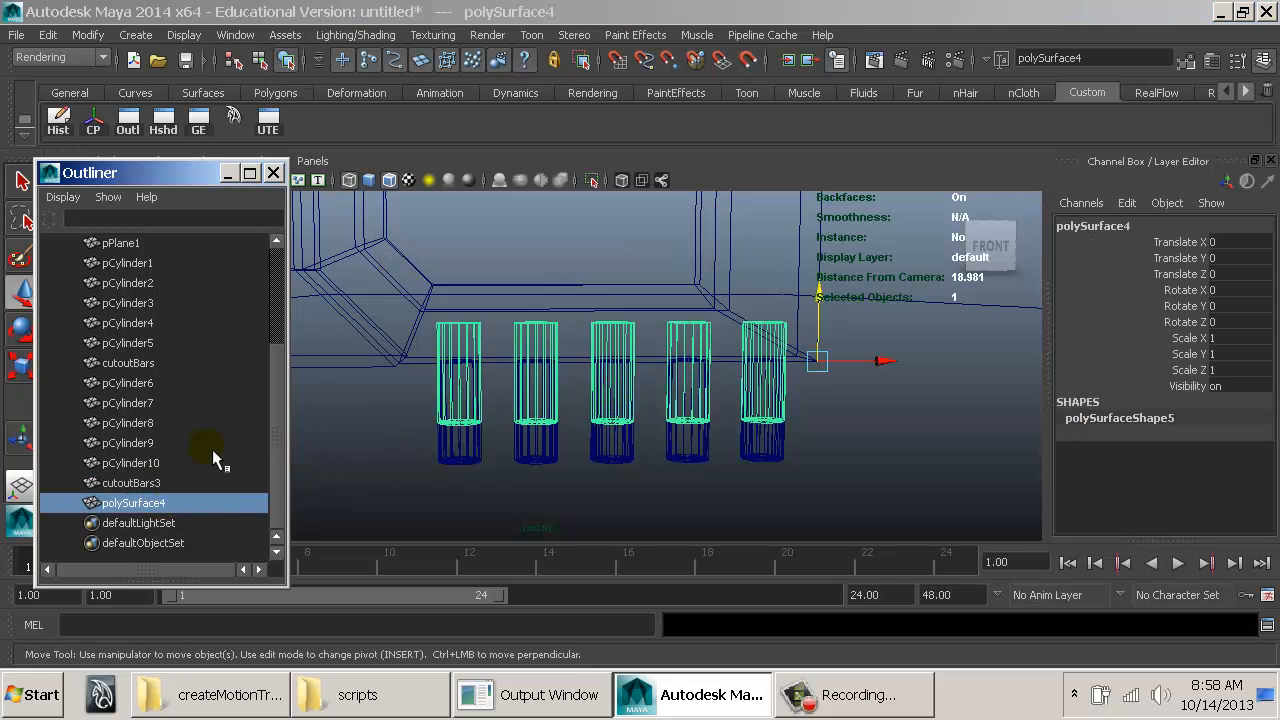
pyautogui.click(150, 463)
pyautogui.keyDown('shift'); pyautogui.click(150, 383); pyautogui.keyUp('shift')
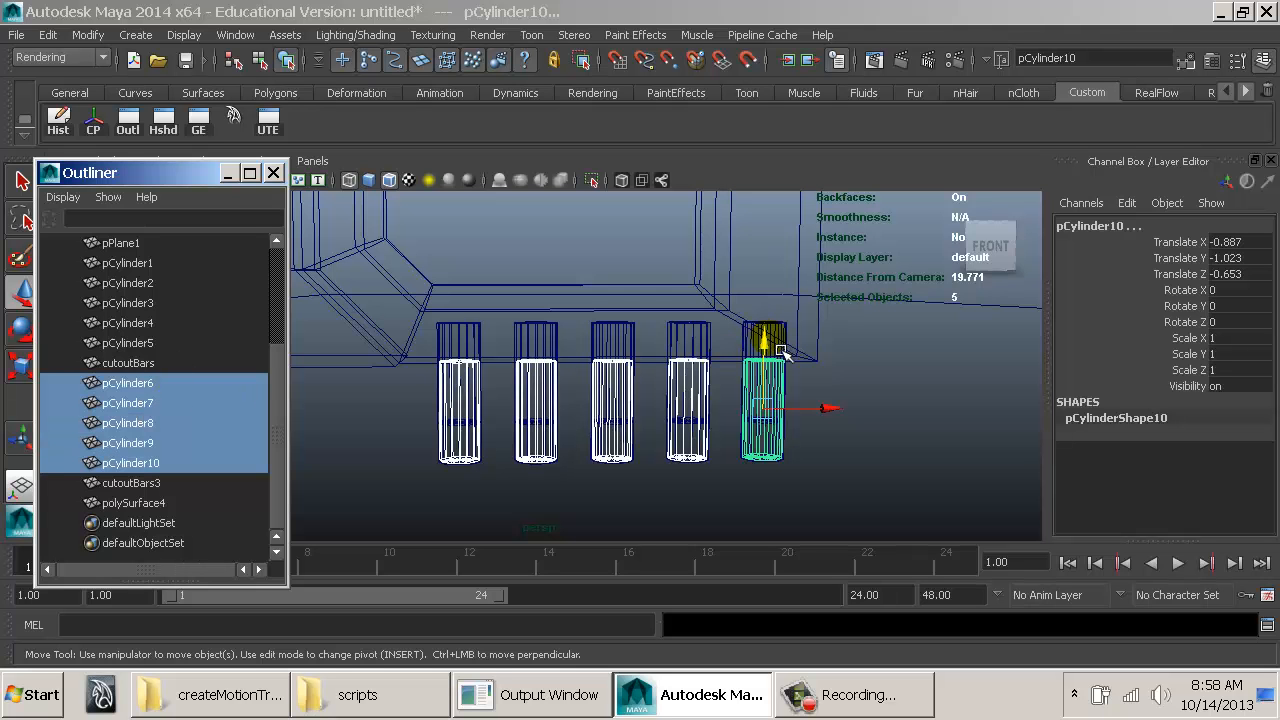
pyautogui.moveTo(781, 352)
pyautogui.mouseDown()
pyautogui.moveTo(786, 314)
pyautogui.moveTo(781, 358)
pyautogui.mouseUp()
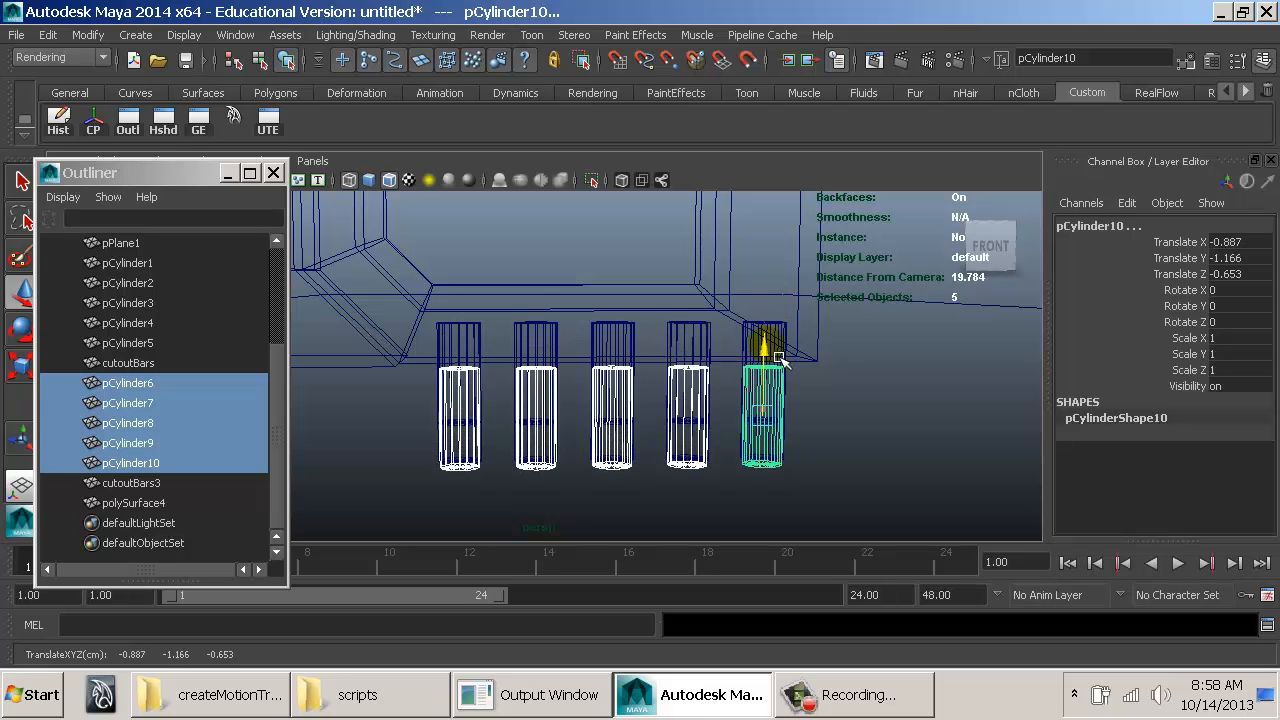
# Step: Undo the last lowering of pCylinder6 through pCylinder10 and compare the two combined cutout meshes with those cylinders
pyautogui.hotkey('ctrl', 'z')
pyautogui.click(130, 483)
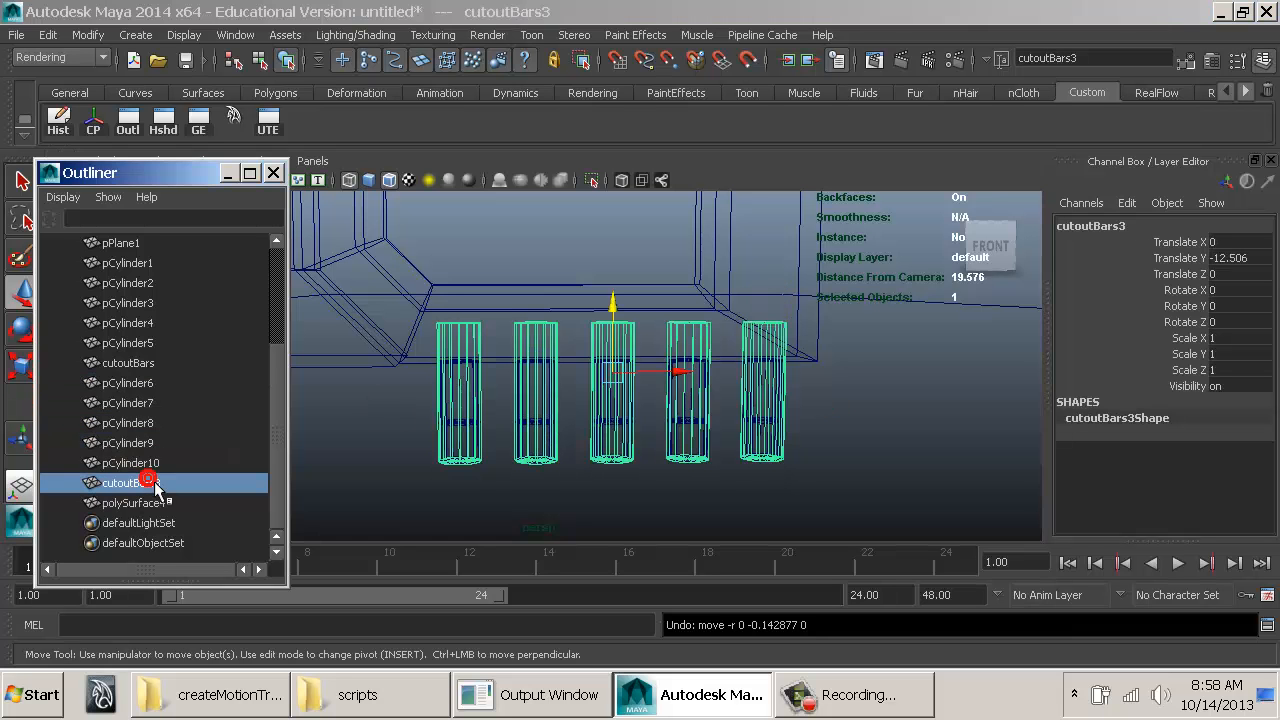
pyautogui.keyDown('alt'); pyautogui.moveTo(626, 429); pyautogui.dragTo(557, 423); pyautogui.keyUp('alt')
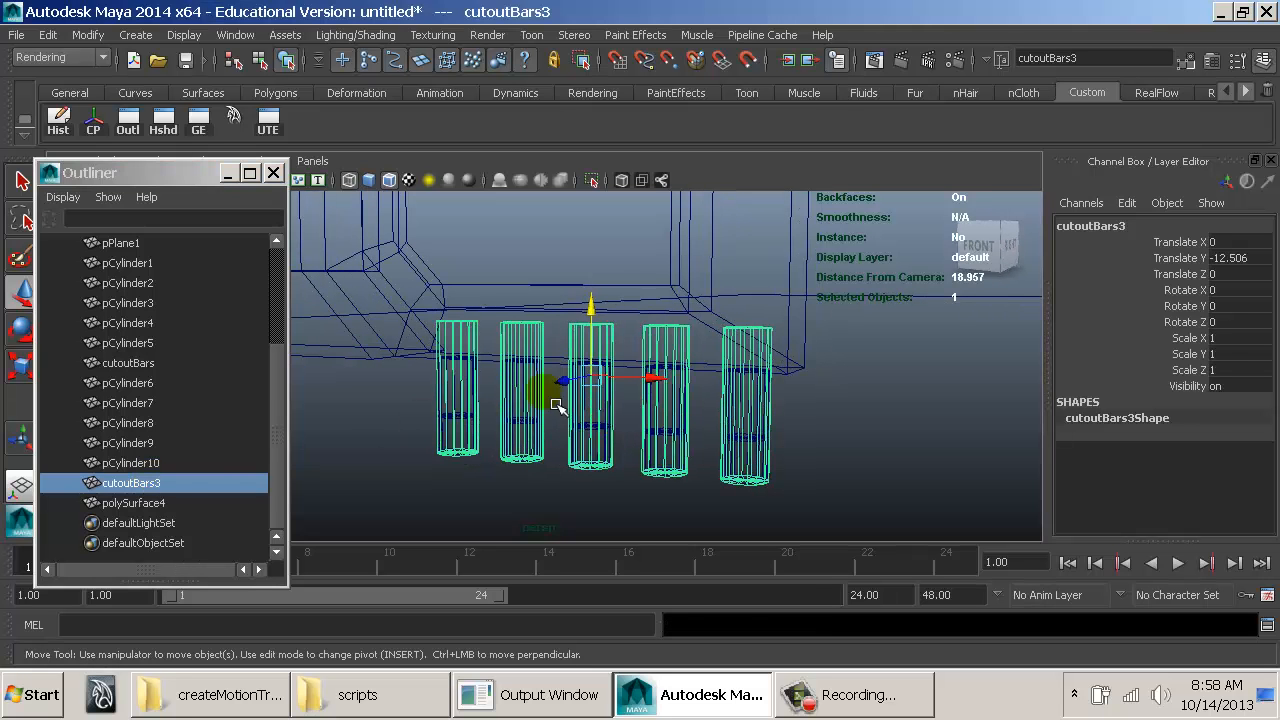
pyautogui.click(170, 503)
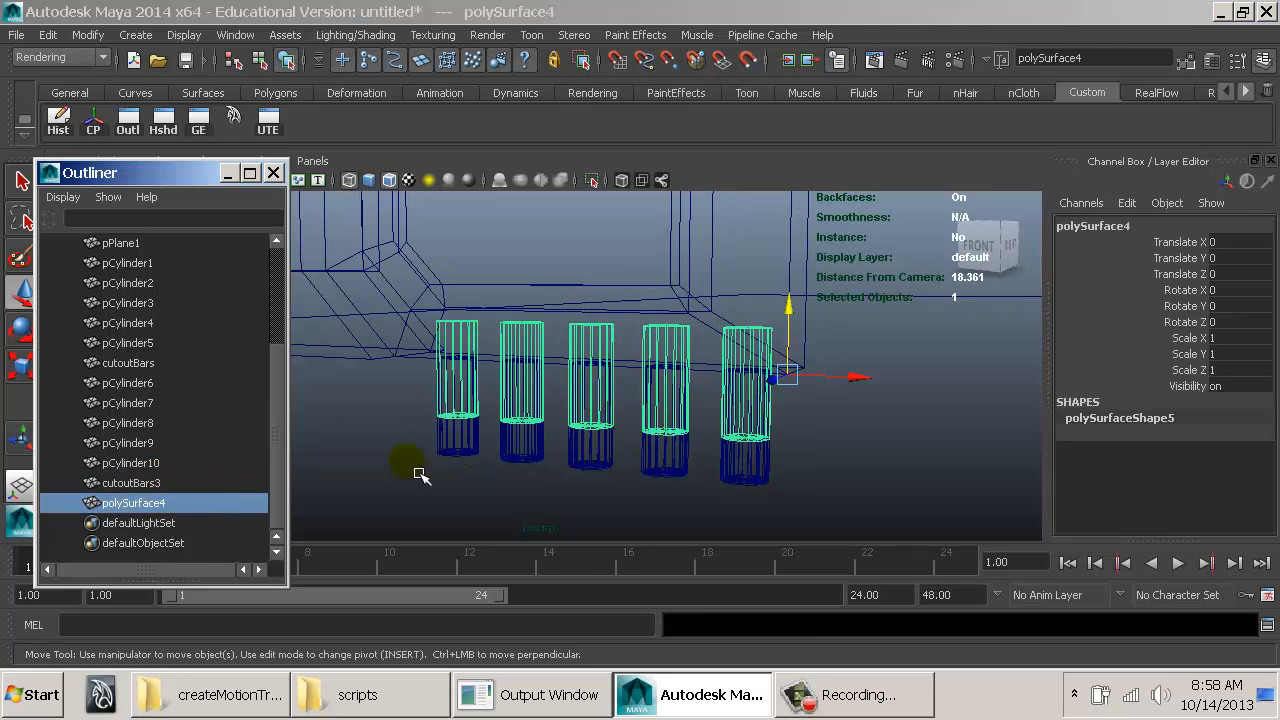
pyautogui.keyDown('alt'); pyautogui.moveTo(420, 475); pyautogui.dragTo(611, 434); pyautogui.keyUp('alt')
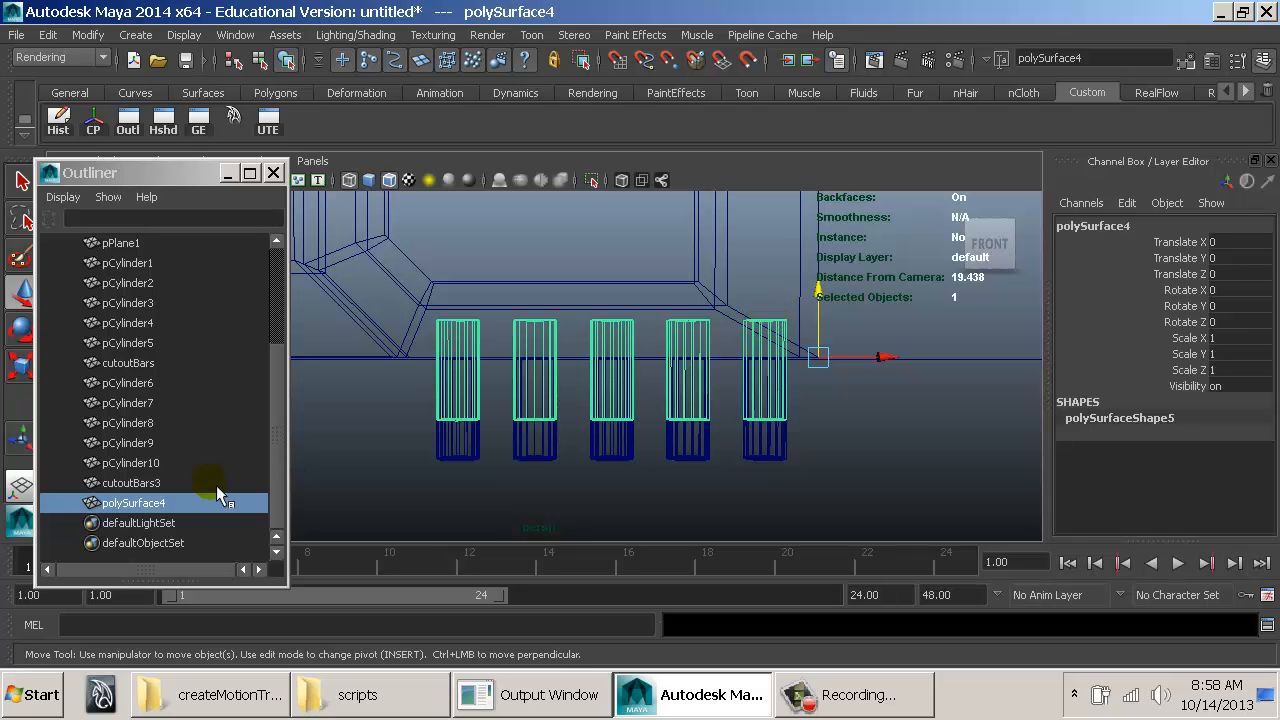
pyautogui.click(191, 484)
pyautogui.click(178, 447)
pyautogui.moveTo(180, 448); pyautogui.dragTo(190, 388)
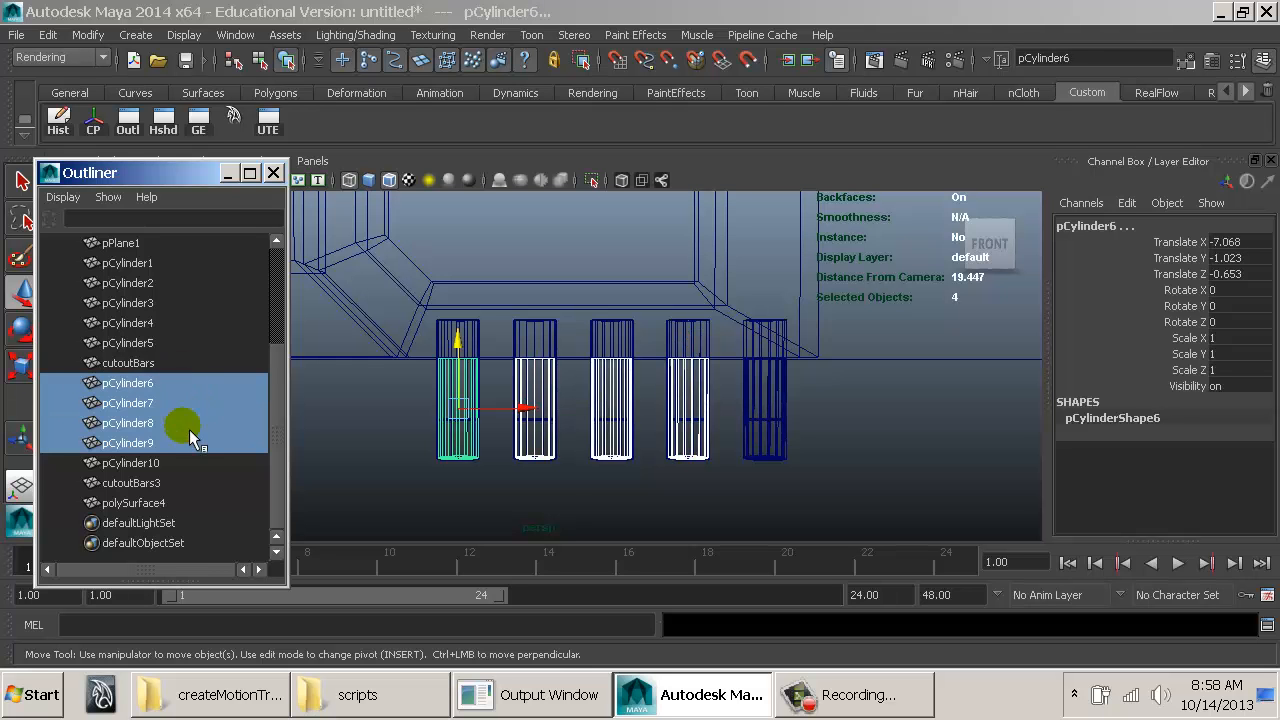
pyautogui.click(178, 466)
# Step: Rename the longer combined mesh cutoutBars3 at the floor to floorCutout
pyautogui.click(176, 486)
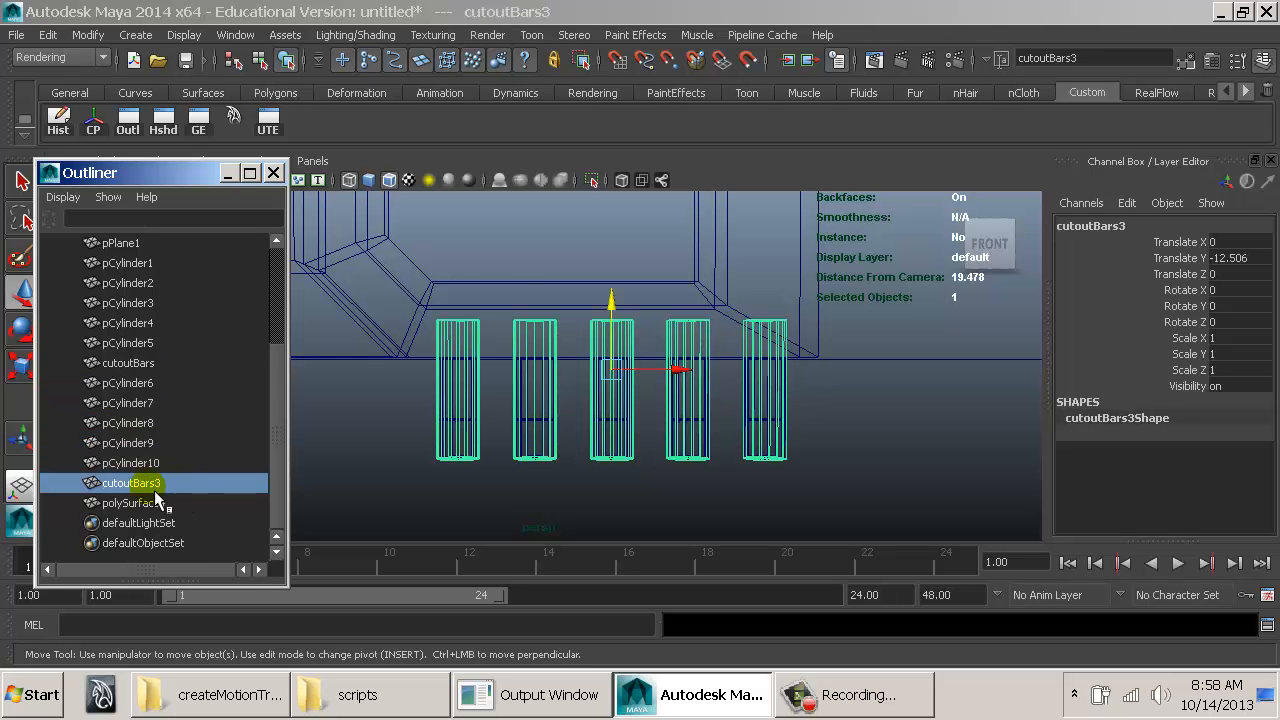
pyautogui.doubleClick(170, 486)
pyautogui.write('floorC')
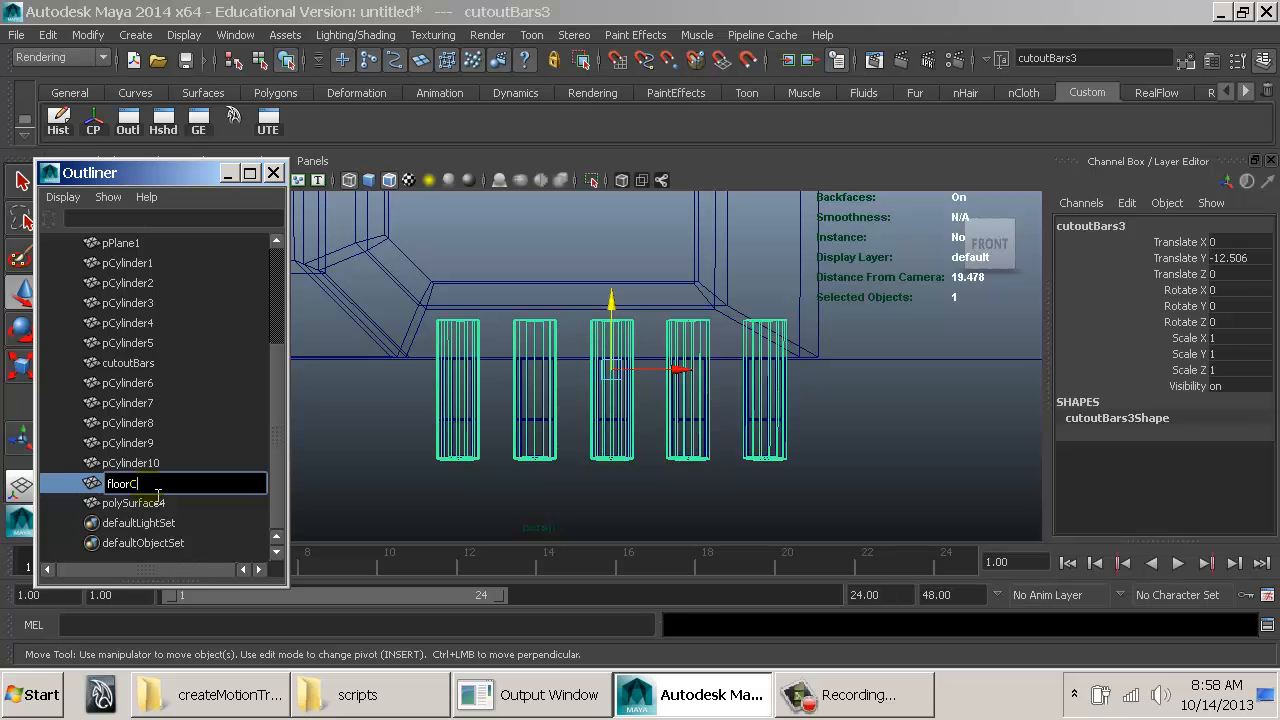
pyautogui.write('utout')
pyautogui.press('Return')
# Step: Rename the combined mesh polySurface4 to doorCutout
pyautogui.click(156, 505)
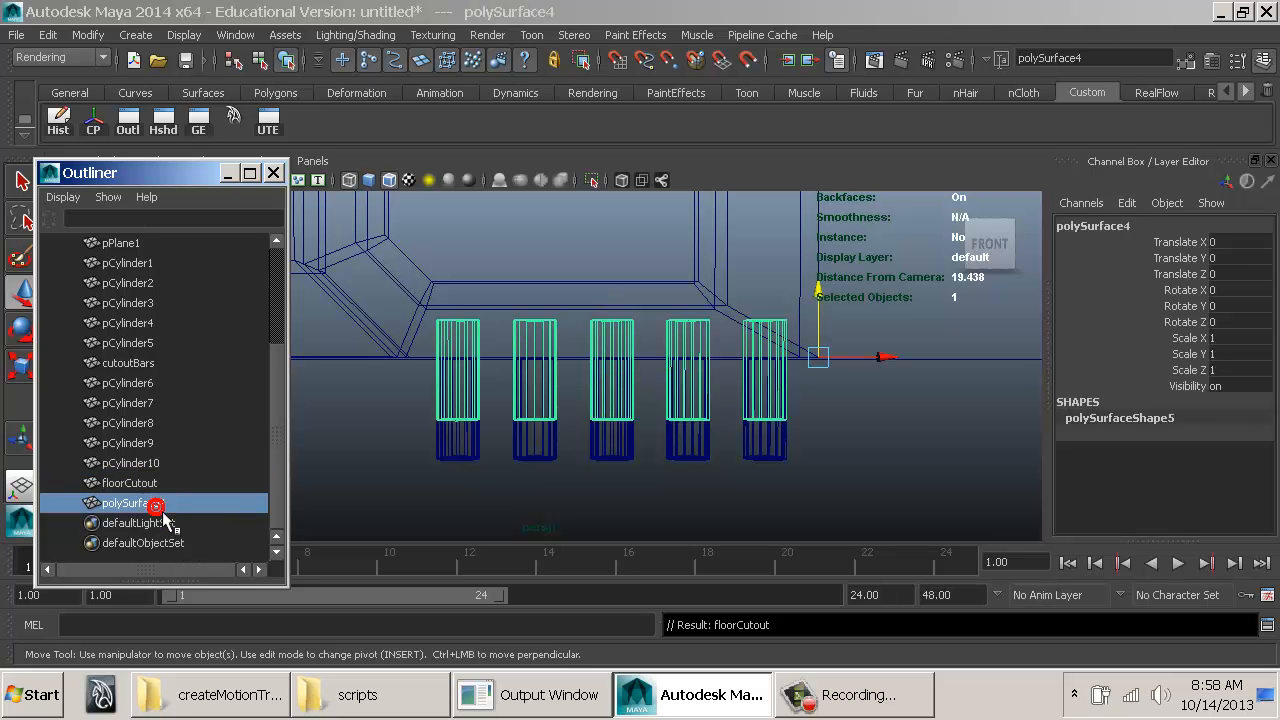
pyautogui.doubleClick(163, 508)
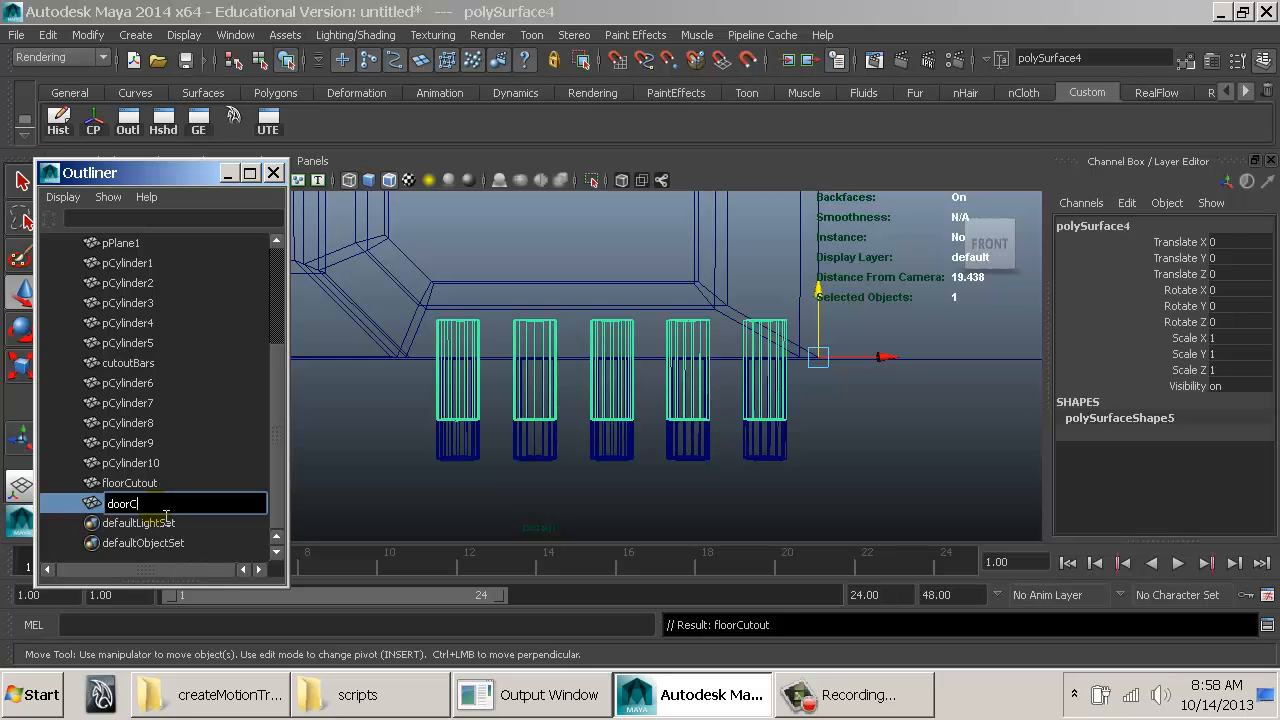
pyautogui.write('doorCutout')
pyautogui.press('Return')
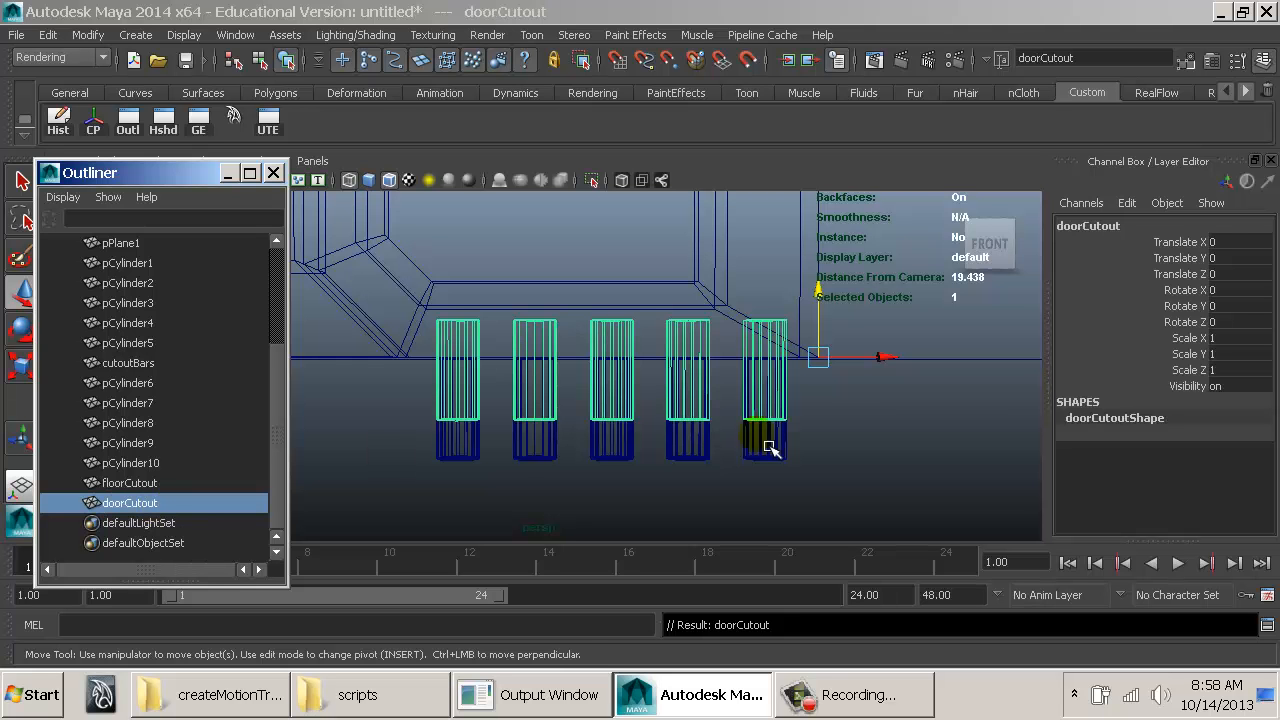
# Step: Extend the cutoutBars mesh above the door upward by raising its top vertices to about Y 14.065 in the front view
pyautogui.scroll(-3, 640, 330)
pyautogui.keyDown('alt'); pyautogui.moveTo(640, 331); pyautogui.dragTo(653, 405, button='middle'); pyautogui.keyUp('alt')
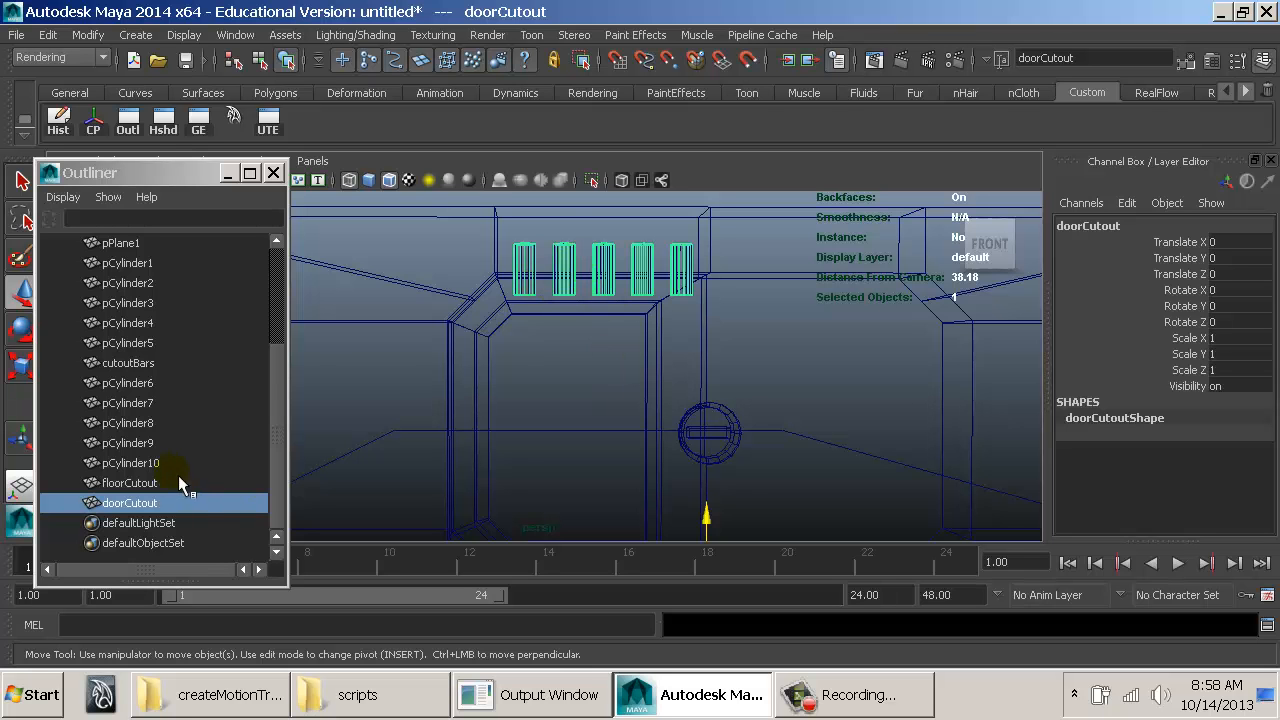
pyautogui.click(157, 364)
pyautogui.keyDown('alt'); pyautogui.moveTo(543, 343); pyautogui.dragTo(600, 391, button='middle'); pyautogui.keyUp('alt')
pyautogui.press('space')
pyautogui.moveTo(597, 393); pyautogui.dragTo(595, 423)
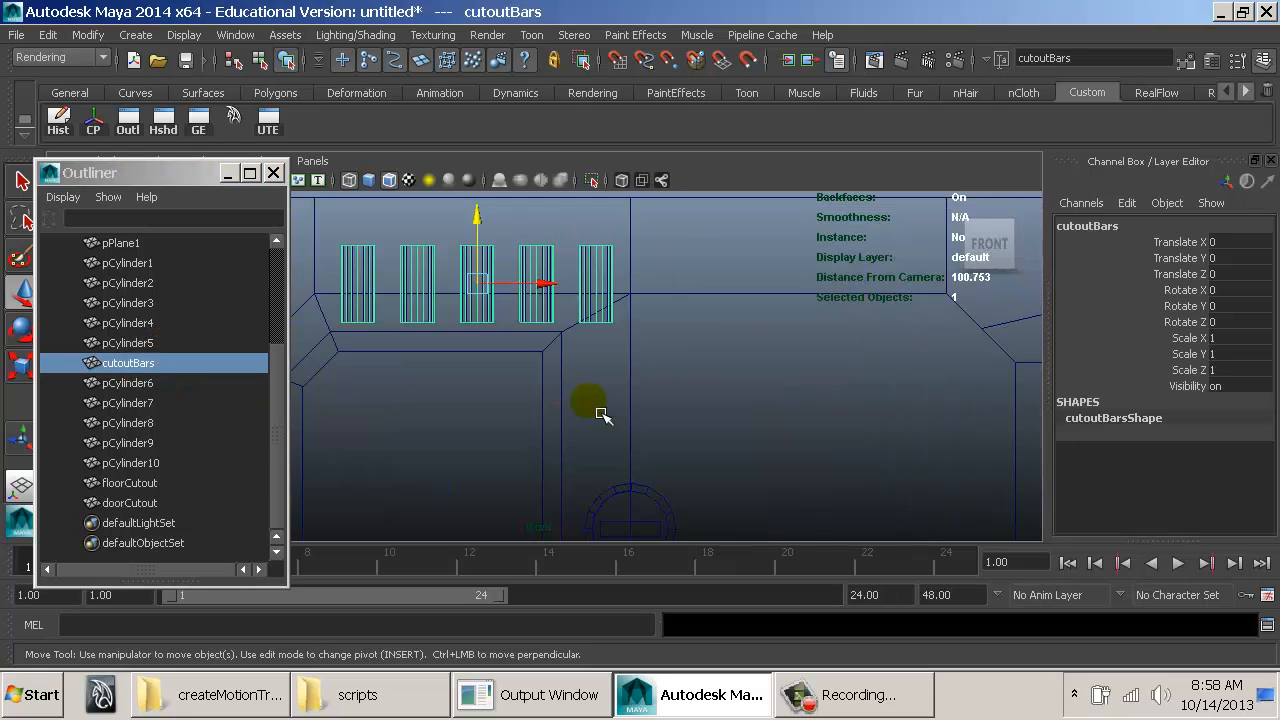
pyautogui.keyDown('alt'); pyautogui.moveTo(560, 360); pyautogui.dragTo(691, 457, button='middle'); pyautogui.keyUp('alt')
pyautogui.keyDown('alt'); pyautogui.moveTo(691, 456); pyautogui.dragTo(773, 452, button='right'); pyautogui.keyUp('alt')
pyautogui.keyDown('alt'); pyautogui.moveTo(721, 445); pyautogui.dragTo(704, 445, button='middle'); pyautogui.keyUp('alt')
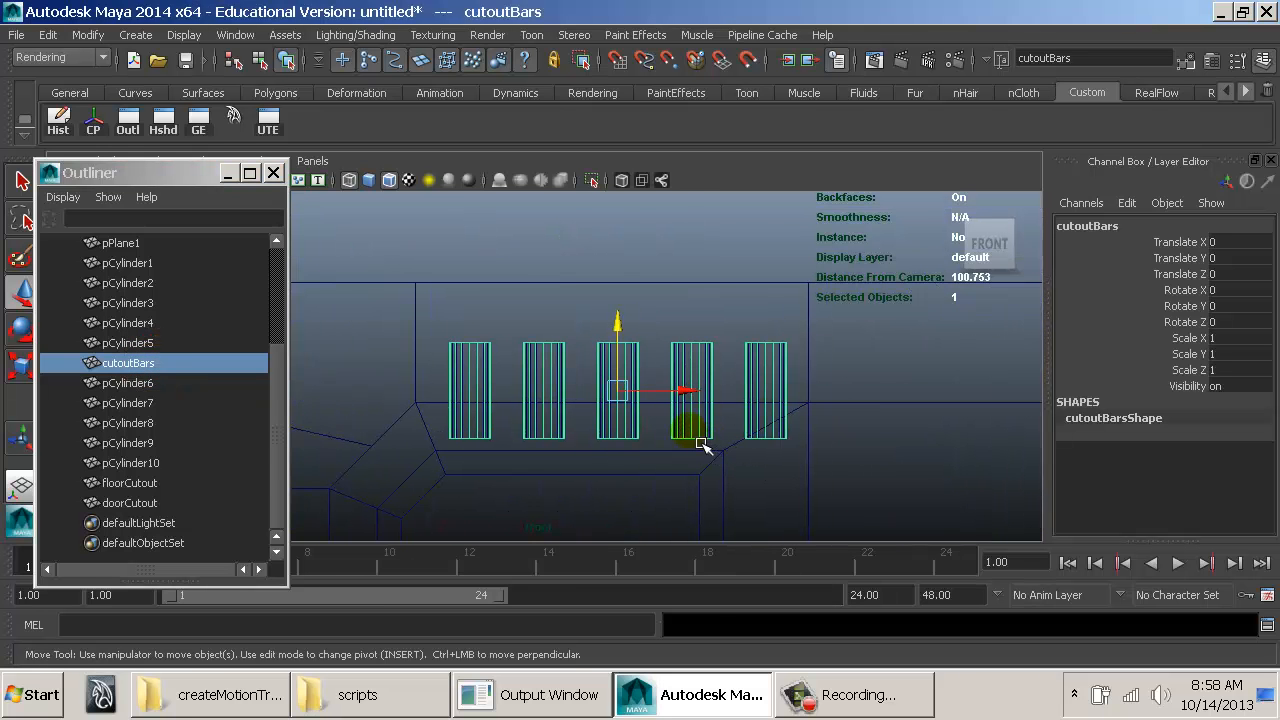
pyautogui.press('F8')
pyautogui.moveTo(418, 316); pyautogui.dragTo(902, 376)
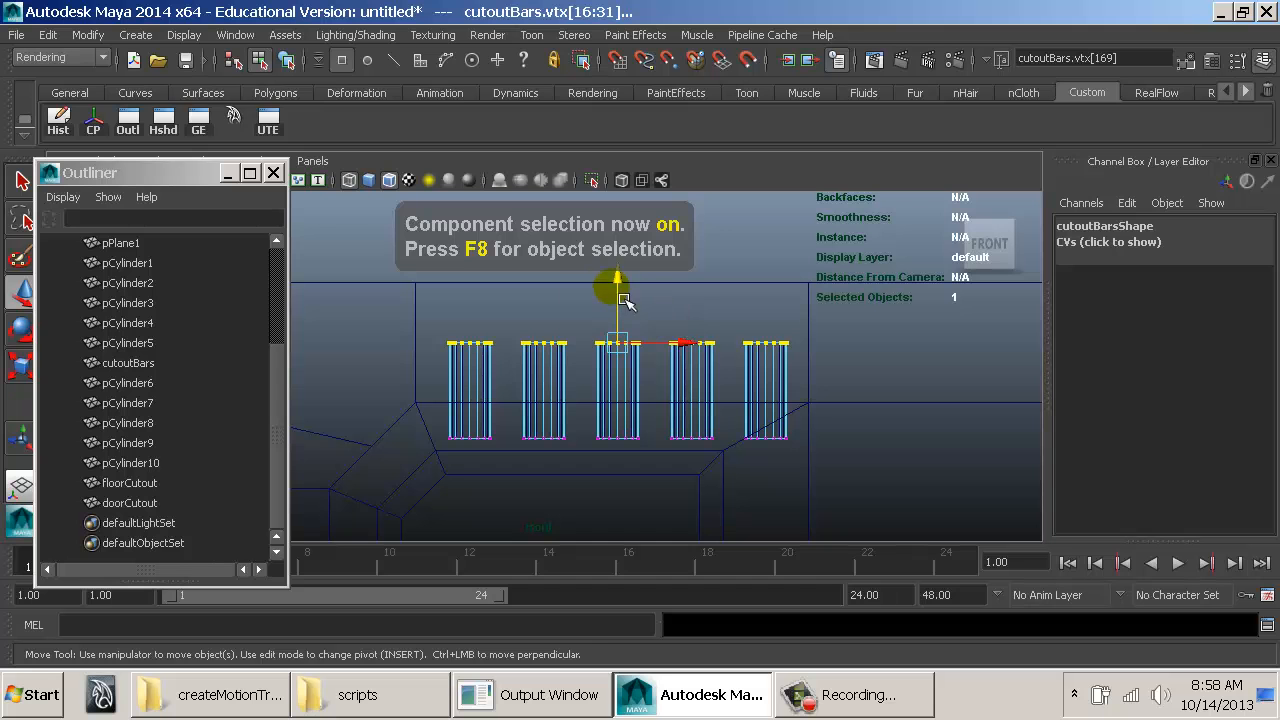
pyautogui.moveTo(622, 296); pyautogui.dragTo(635, 261)
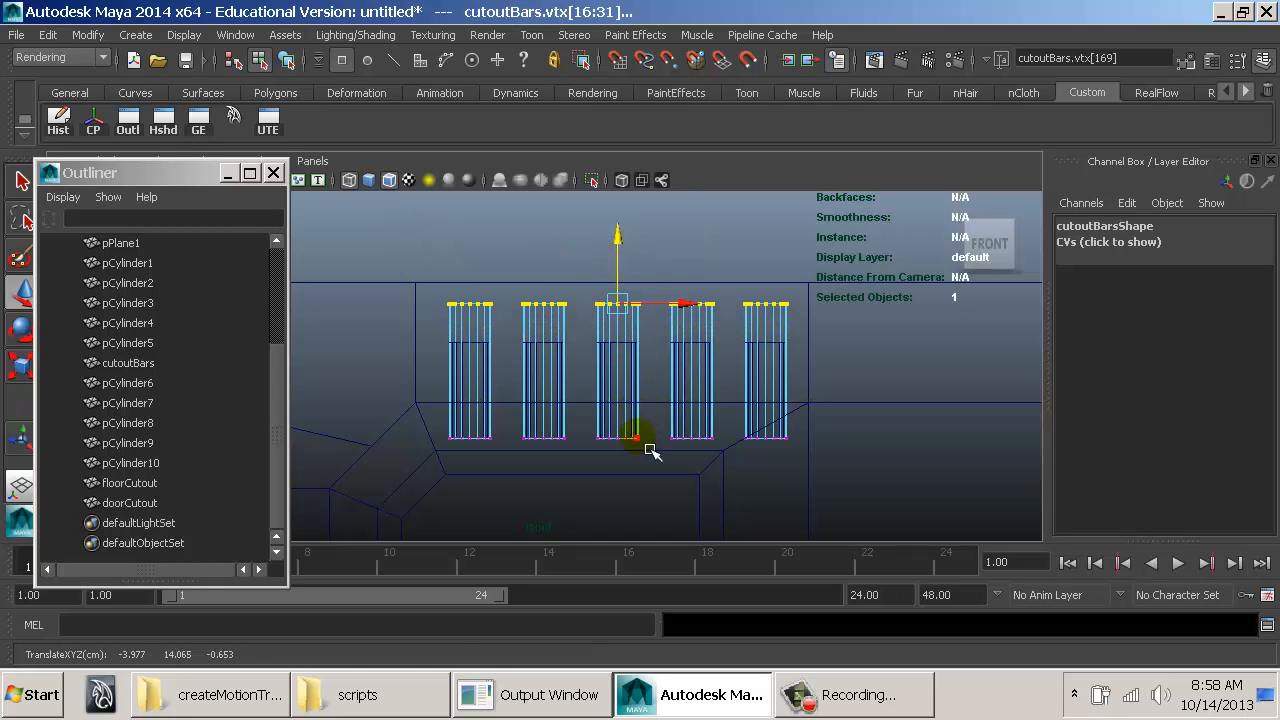
pyautogui.press('F8')
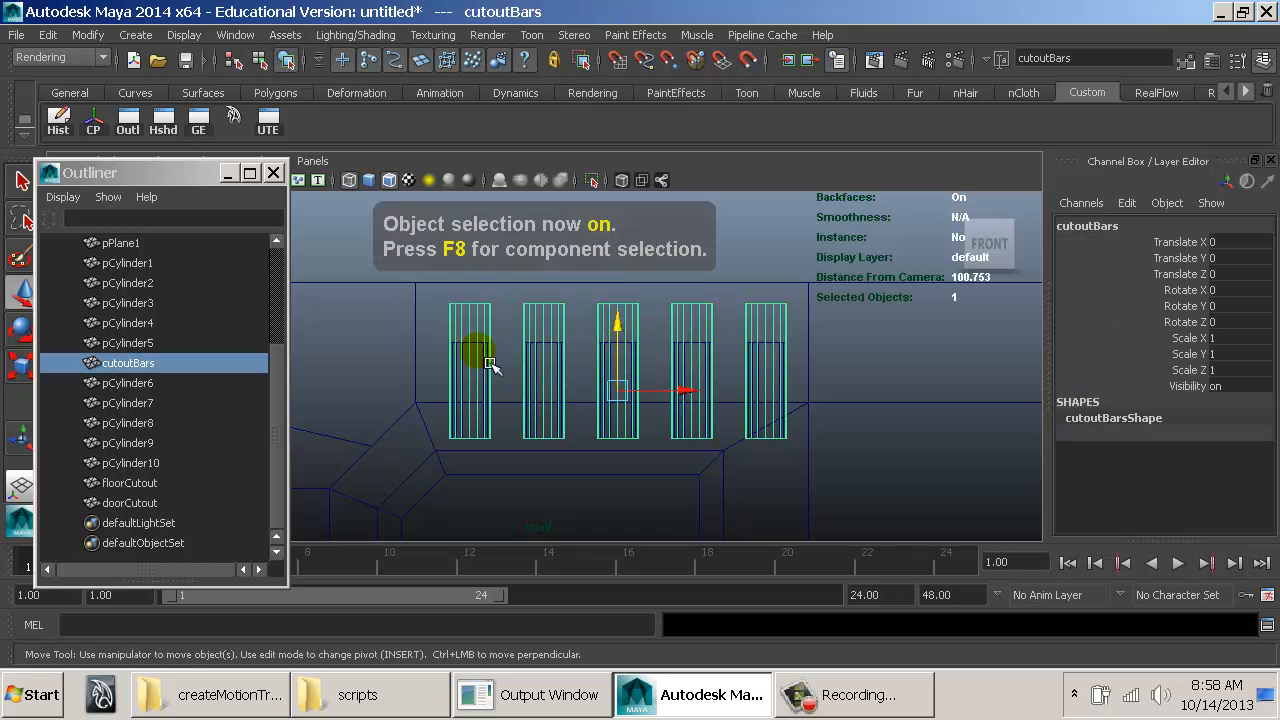
# Step: Try raising only pCylinder1 through pCylinder5, without doorCutout, to about Y 13.044, and undo the move
pyautogui.moveTo(440, 342); pyautogui.dragTo(785, 384)
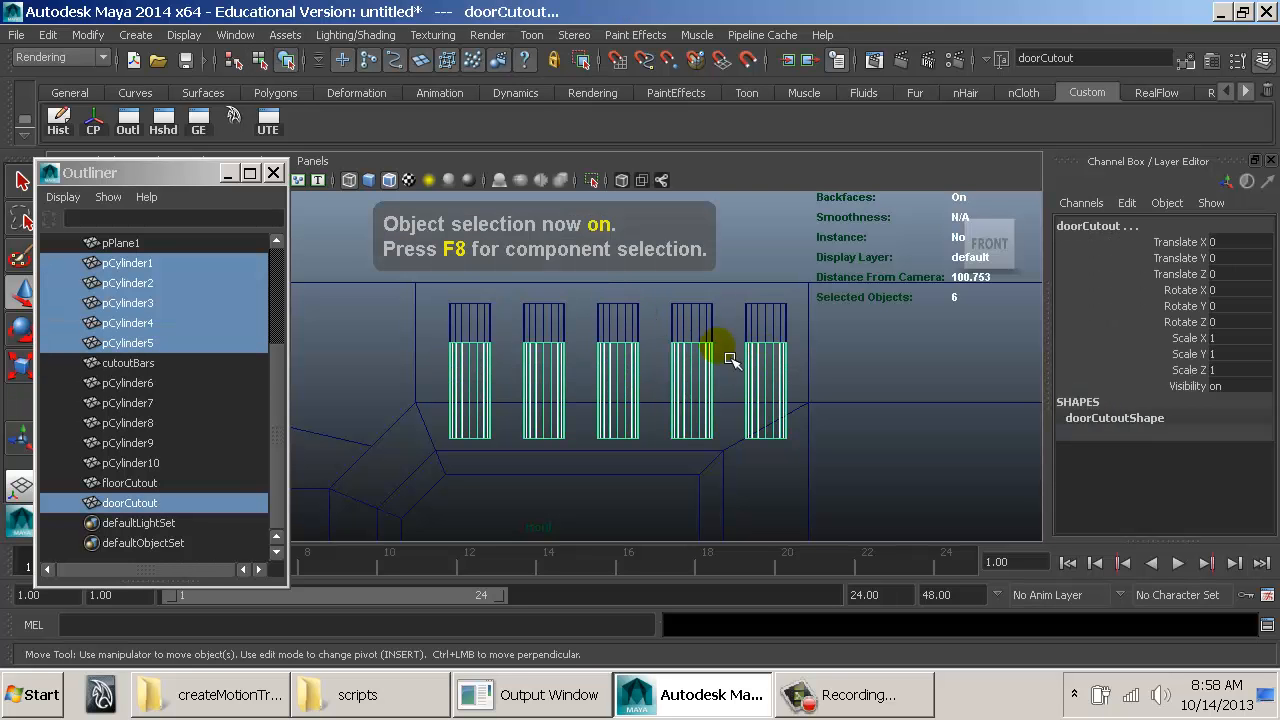
pyautogui.keyDown('ctrl'); pyautogui.click(139, 510); pyautogui.keyUp('ctrl')
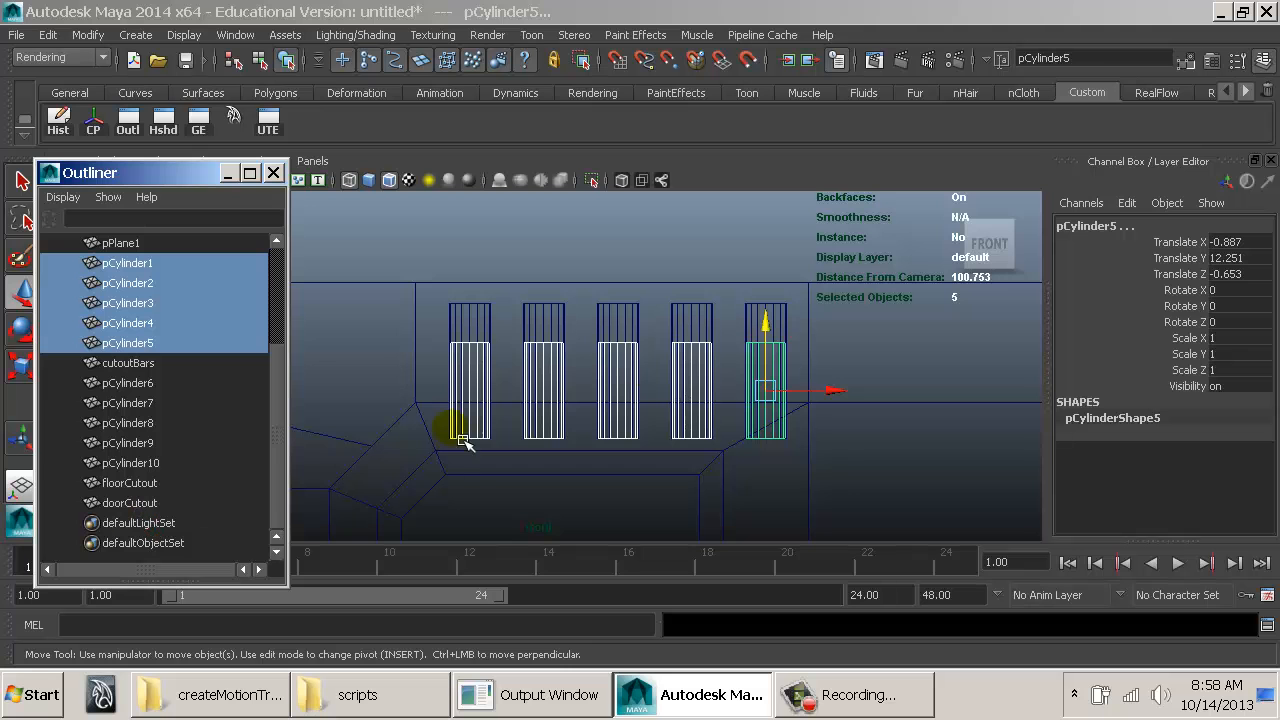
pyautogui.moveTo(766, 338); pyautogui.dragTo(794, 302)
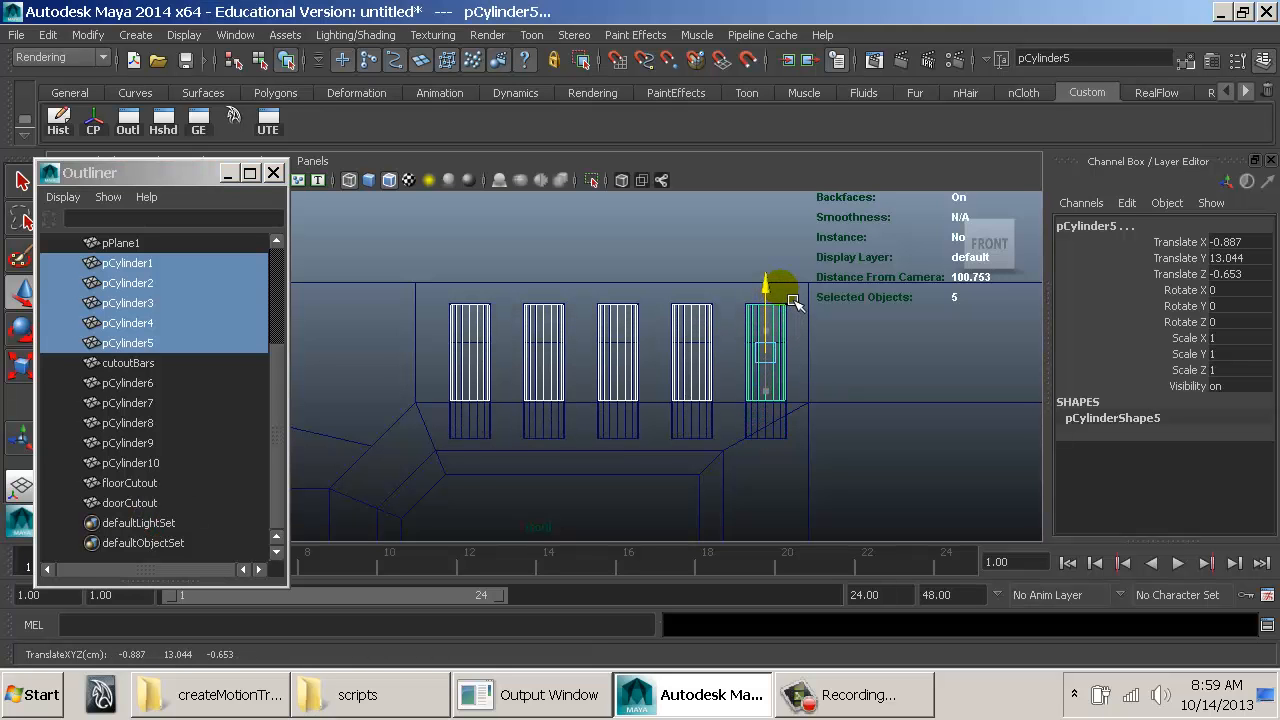
pyautogui.hotkey('ctrl', 'z')
# Step: Return to the perspective view in wireframe display and select the cutoutBars mesh above the door
pyautogui.keyDown('alt'); pyautogui.moveTo(873, 405); pyautogui.dragTo(366, 294, button='right'); pyautogui.keyUp('alt')
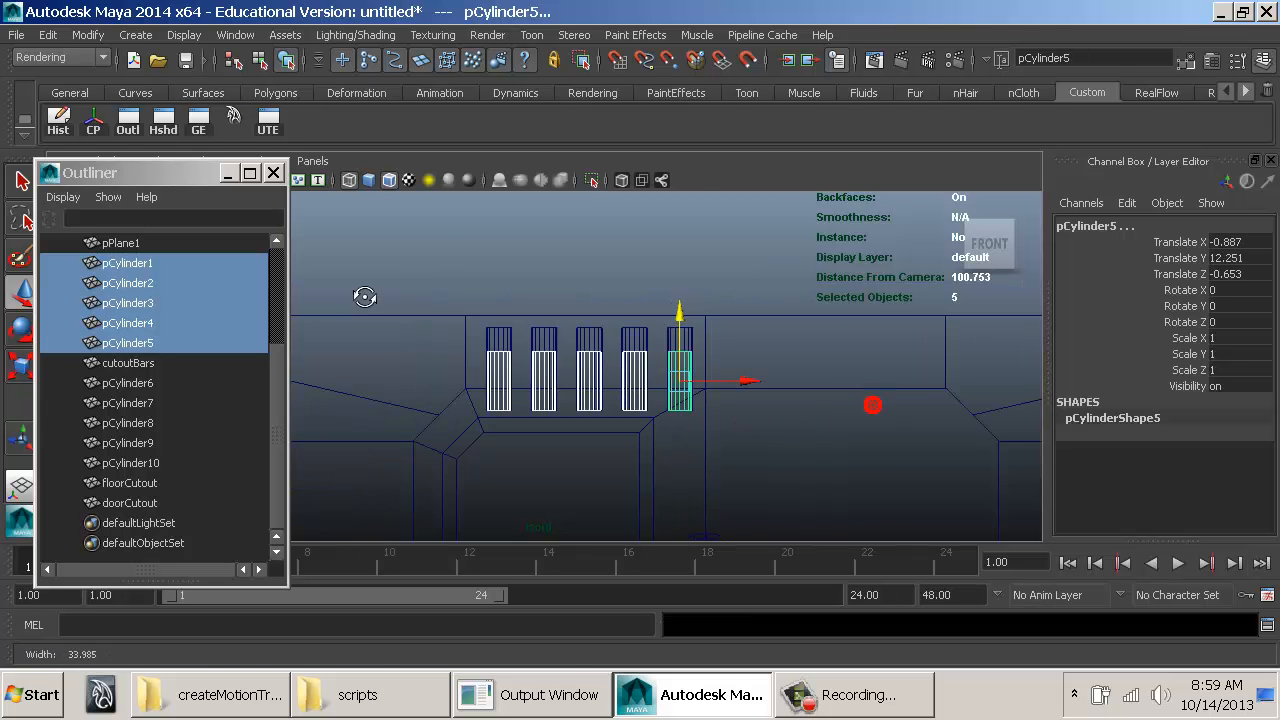
pyautogui.keyDown('alt'); pyautogui.moveTo(609, 349); pyautogui.dragTo(627, 315, button='middle'); pyautogui.keyUp('alt')
pyautogui.press('space')
pyautogui.moveTo(601, 312)
pyautogui.mouseDown()
pyautogui.moveTo(604, 292)
pyautogui.moveTo(609, 357)
pyautogui.mouseUp()
pyautogui.press('5')
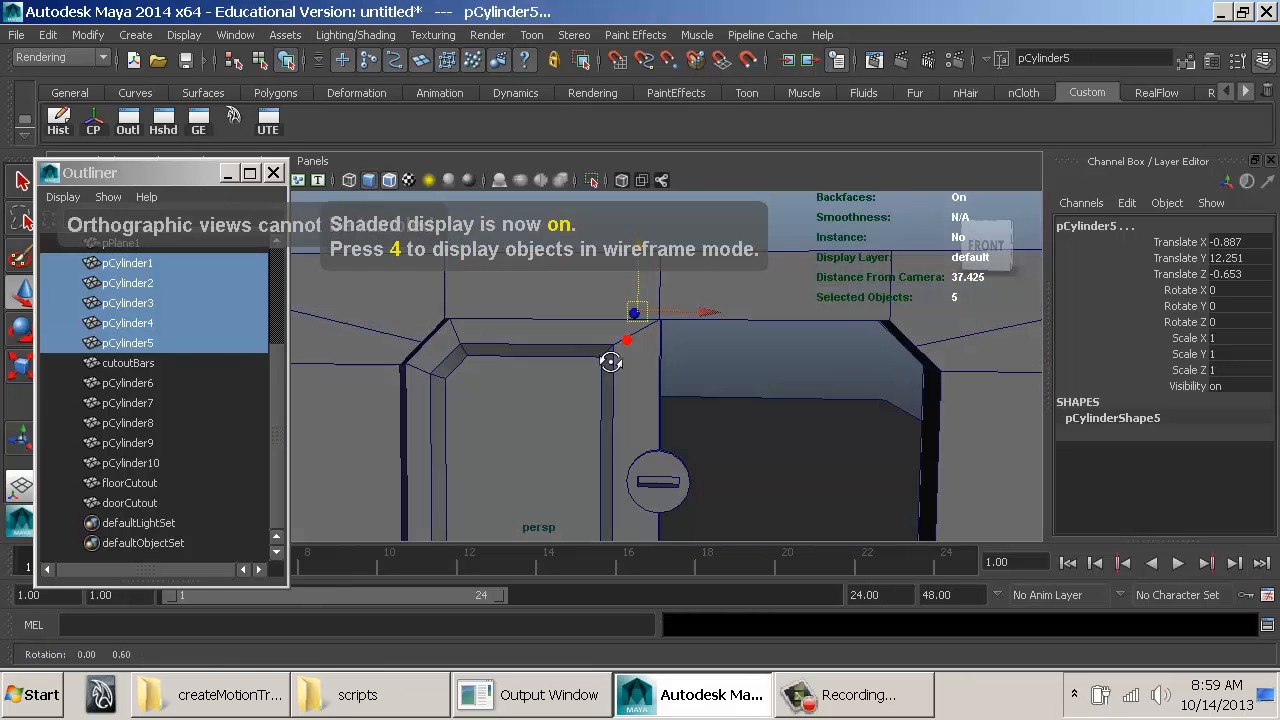
pyautogui.keyDown('alt'); pyautogui.moveTo(609, 357); pyautogui.dragTo(507, 346, button='right'); pyautogui.keyUp('alt')
pyautogui.press('4')
pyautogui.click(522, 310)
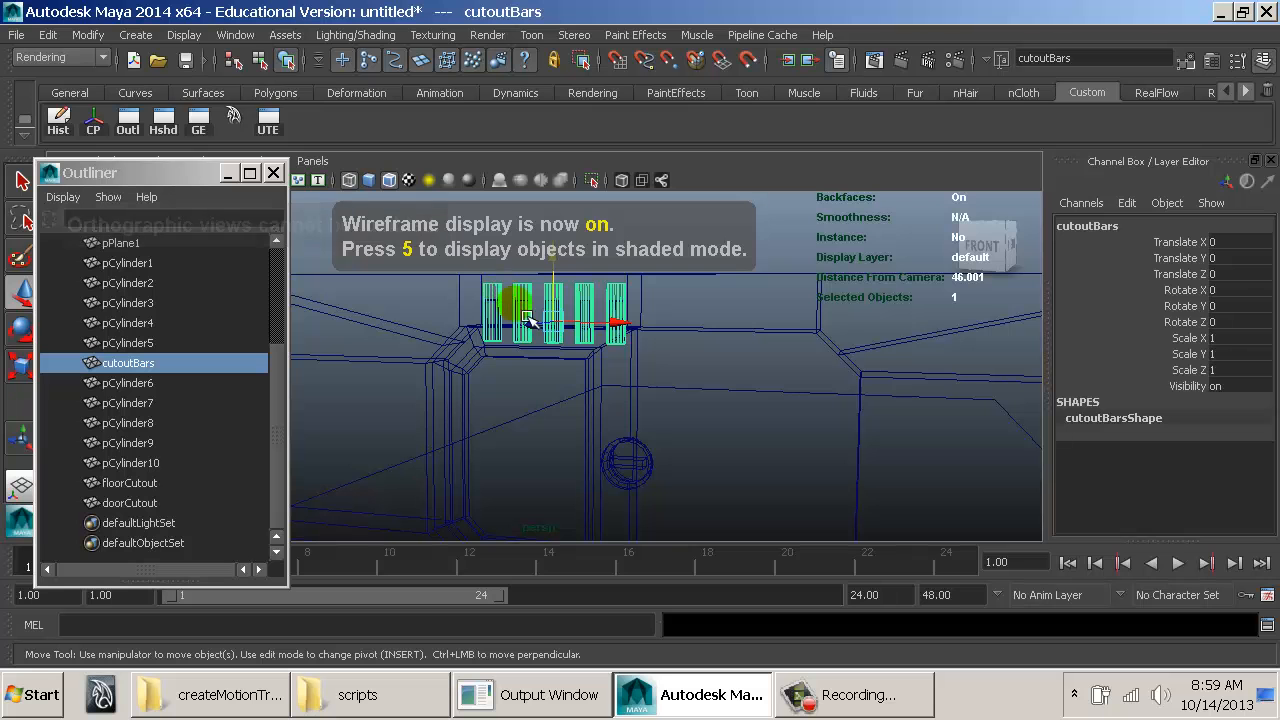
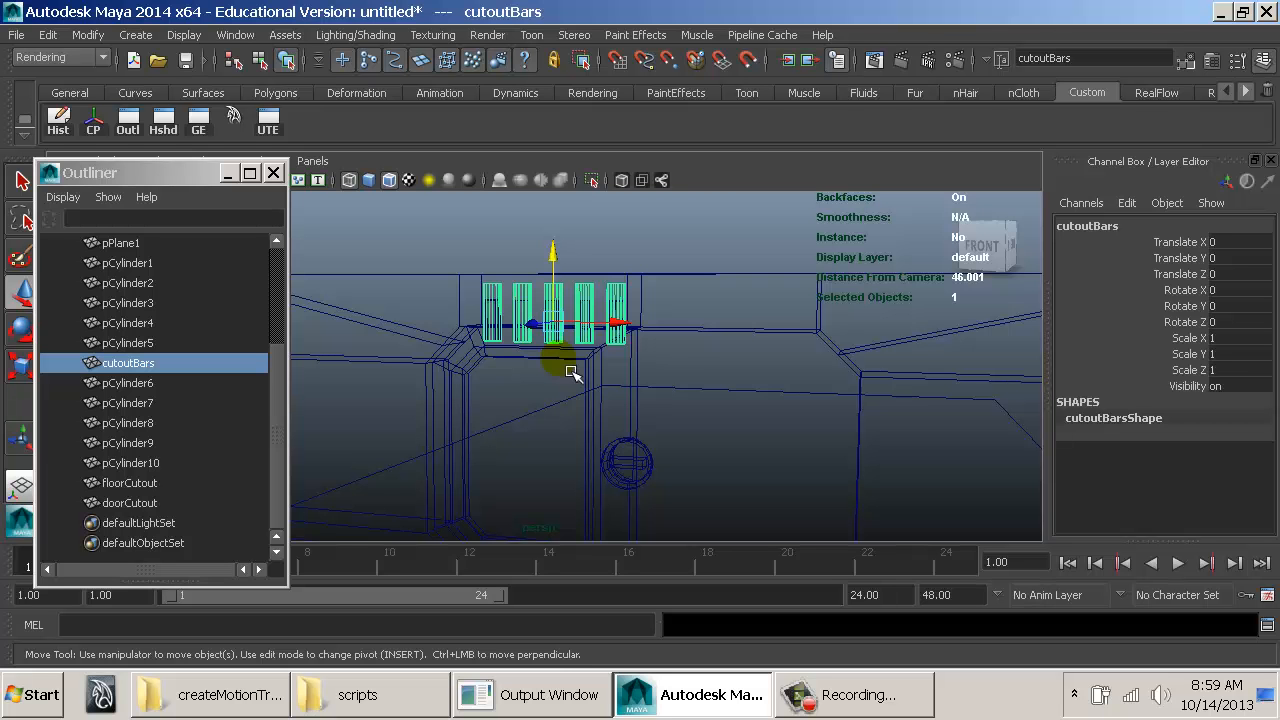
# Step: Subtract cutoutBars from the wall mesh polySurface3 with a Booleans Difference operation
pyautogui.click(657, 298)
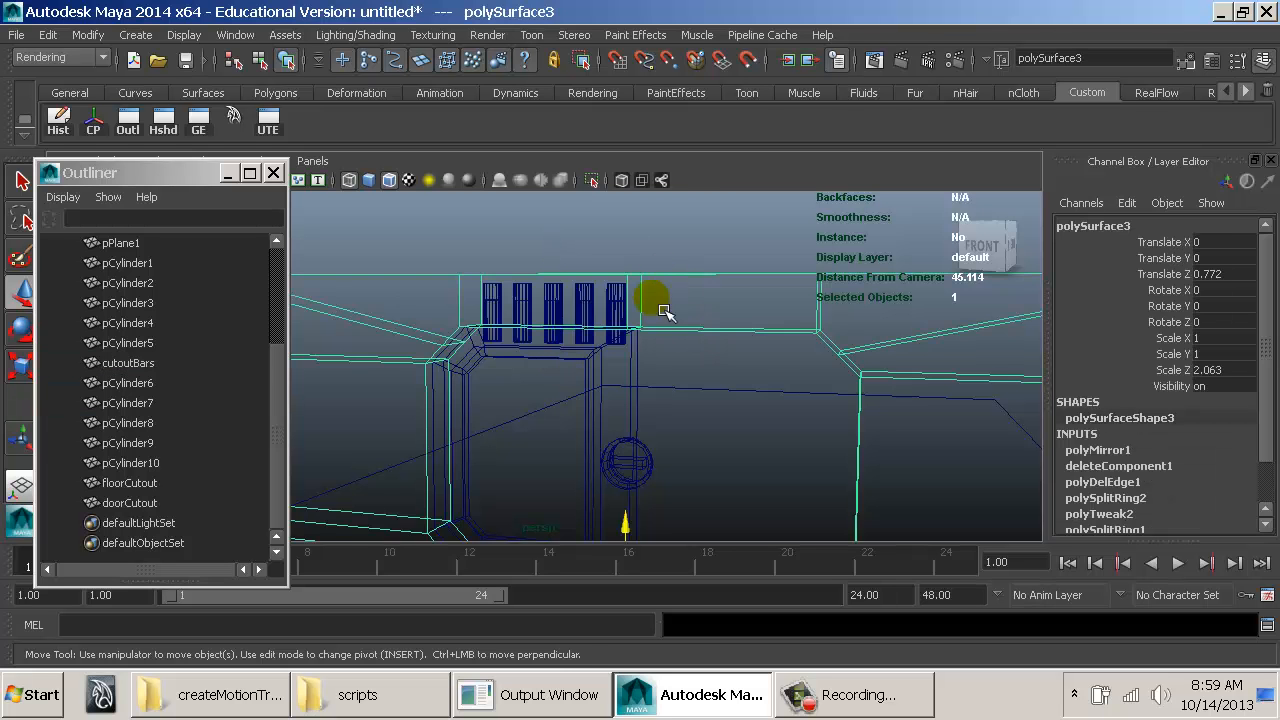
pyautogui.moveTo(650, 303)
pyautogui.keyDown('alt'); pyautogui.mouseDown()
pyautogui.moveTo(706, 320)
pyautogui.moveTo(673, 309)
pyautogui.mouseUp(); pyautogui.keyUp('alt')
pyautogui.scroll(-3, 648, 322)
pyautogui.keyDown('alt'); pyautogui.moveTo(640, 304); pyautogui.dragTo(634, 254, button='middle'); pyautogui.keyUp('alt')
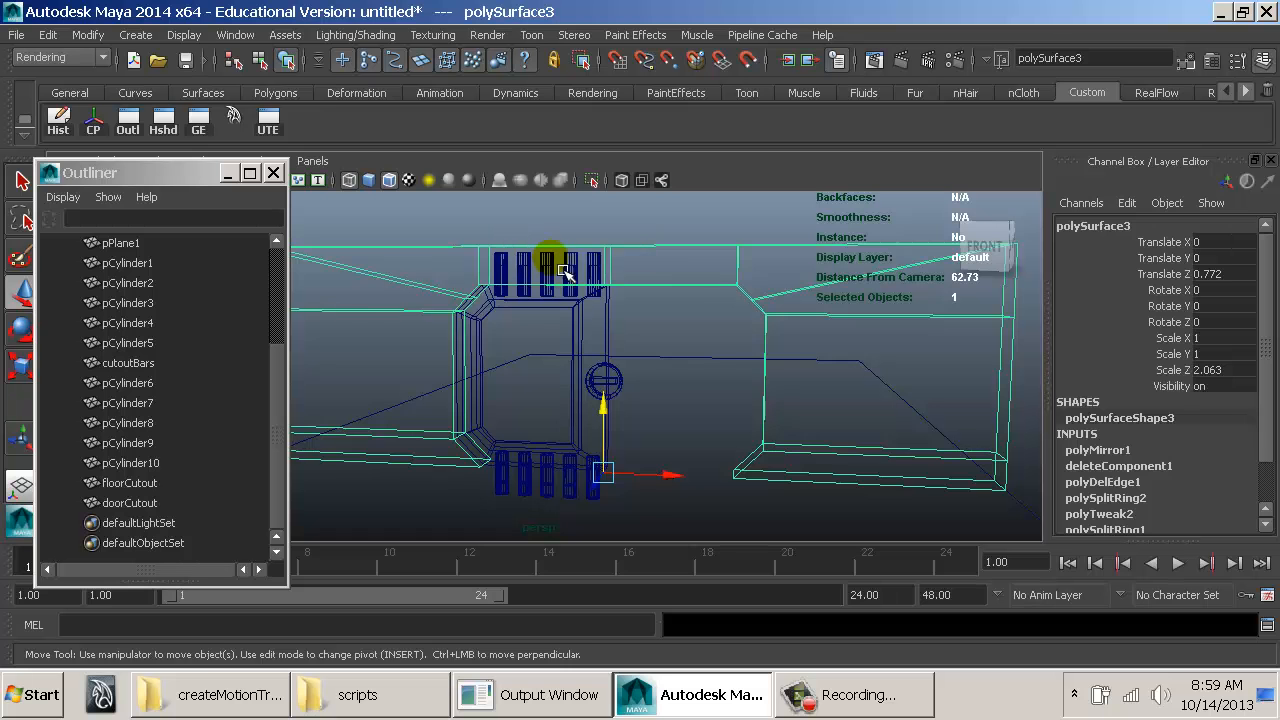
pyautogui.keyDown('alt'); pyautogui.moveTo(555, 262); pyautogui.dragTo(578, 254); pyautogui.keyUp('alt')
pyautogui.click(597, 260)
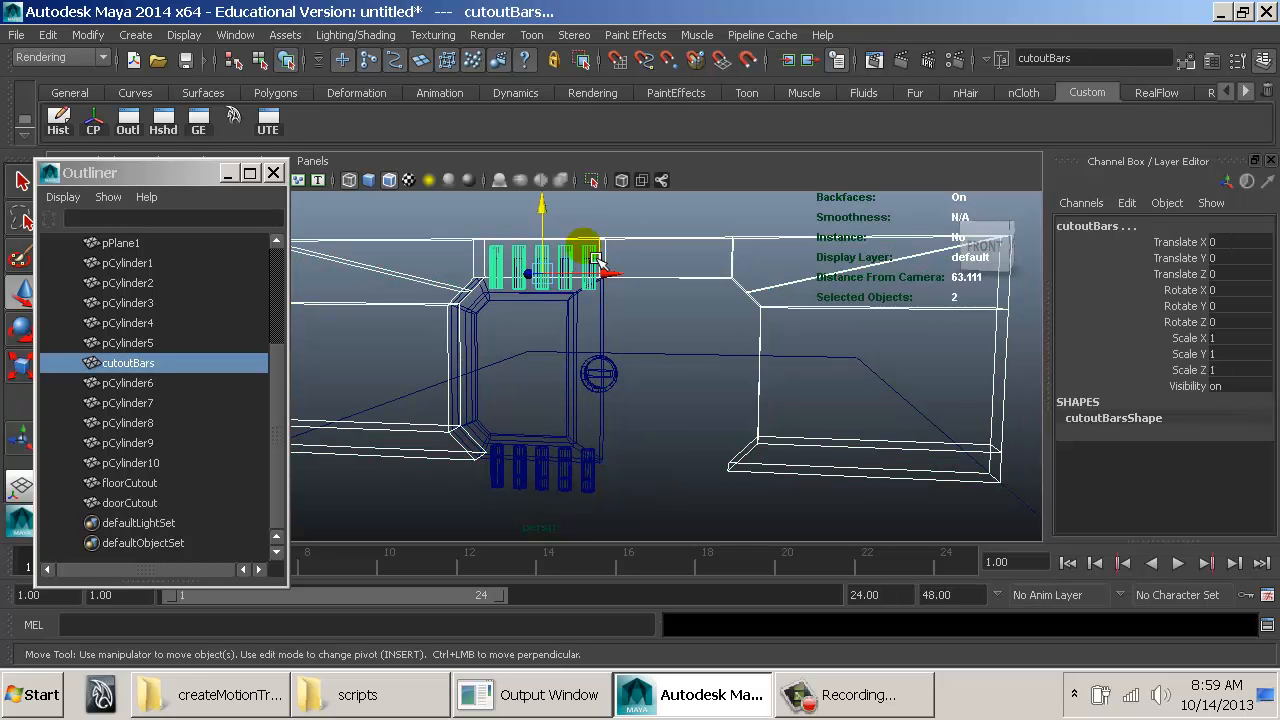
pyautogui.keyDown('alt'); pyautogui.moveTo(475, 353); pyautogui.dragTo(451, 343); pyautogui.keyUp('alt')
pyautogui.press('space')
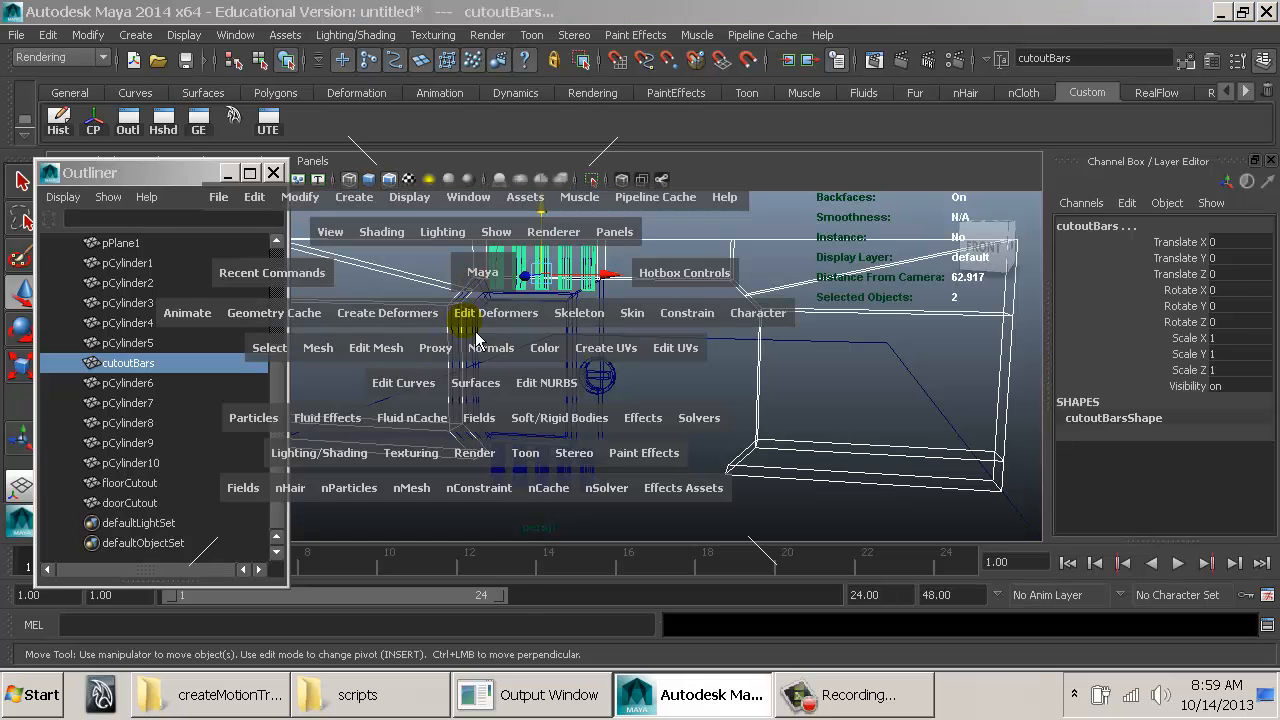
pyautogui.click(318, 348)
pyautogui.moveTo(429, 373)
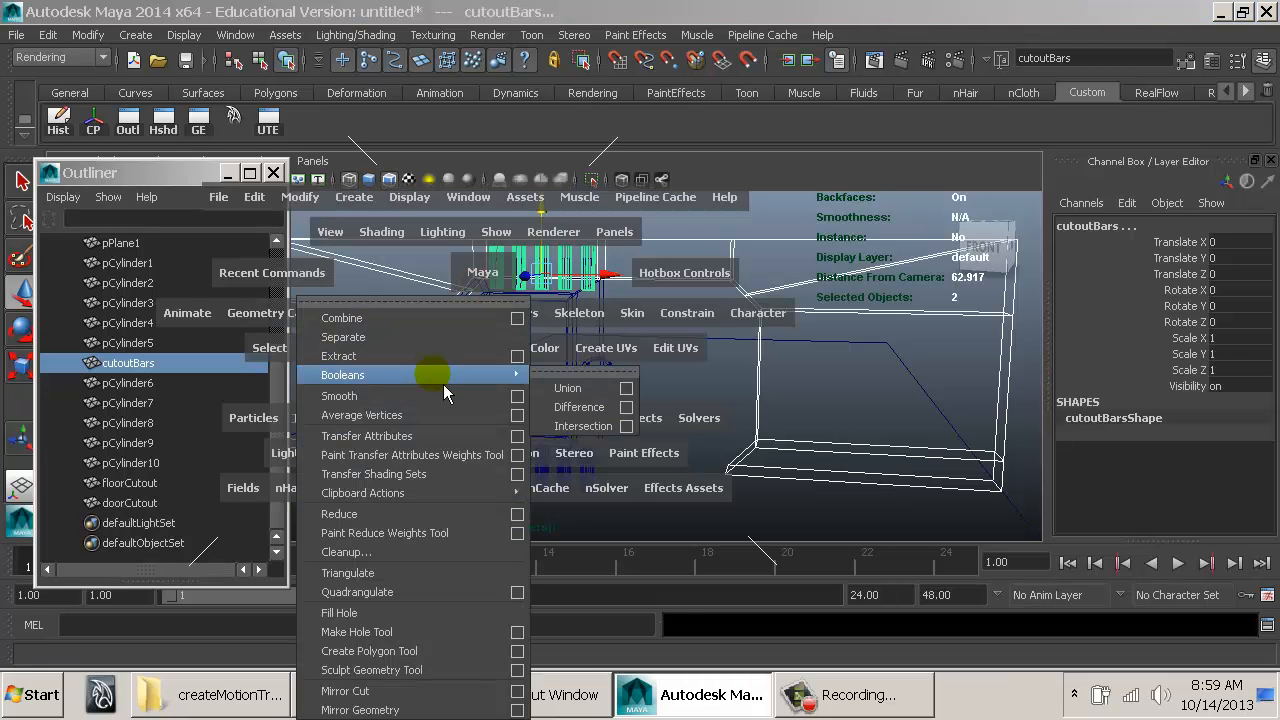
pyautogui.click(580, 407)
# Step: Isolate the cut wall mesh and examine the bar holes above the doorway from below in shaded display
pyautogui.press('5')
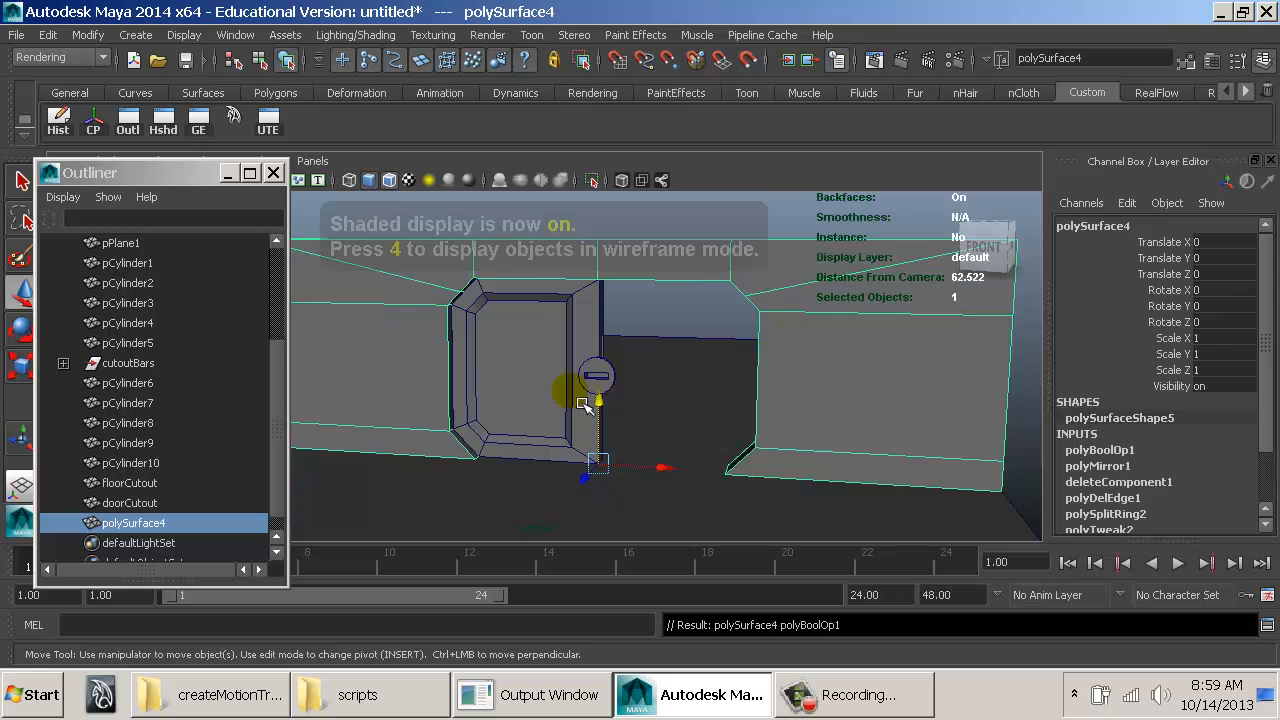
pyautogui.keyDown('alt'); pyautogui.moveTo(576, 325); pyautogui.dragTo(558, 388, button='middle'); pyautogui.keyUp('alt')
pyautogui.keyDown('alt'); pyautogui.moveTo(558, 388); pyautogui.dragTo(1187, 510, button='right'); pyautogui.keyUp('alt')
pyautogui.press('4')
pyautogui.keyDown('alt'); pyautogui.moveTo(598, 212); pyautogui.dragTo(660, 297, button='middle'); pyautogui.keyUp('alt')
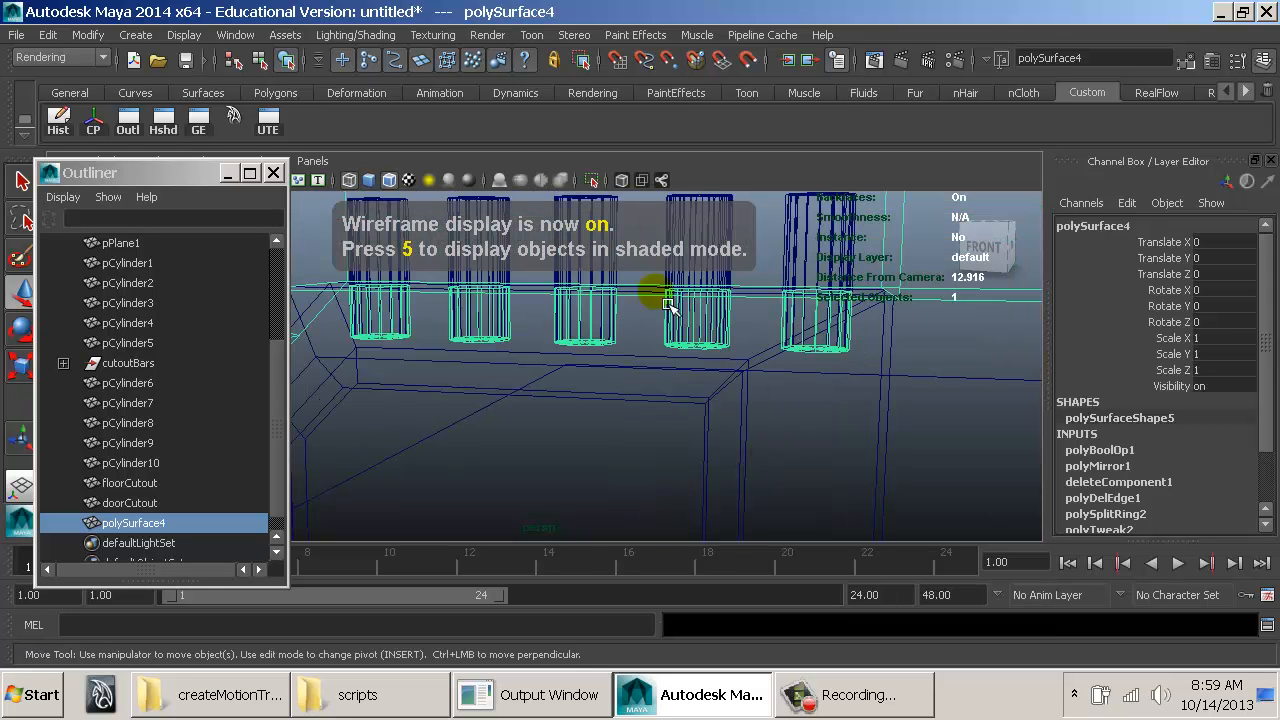
pyautogui.click(591, 182)
pyautogui.press('5')
pyautogui.moveTo(686, 351)
pyautogui.keyDown('alt'); pyautogui.mouseDown()
pyautogui.moveTo(694, 271)
pyautogui.moveTo(833, 320)
pyautogui.mouseUp(); pyautogui.keyUp('alt')
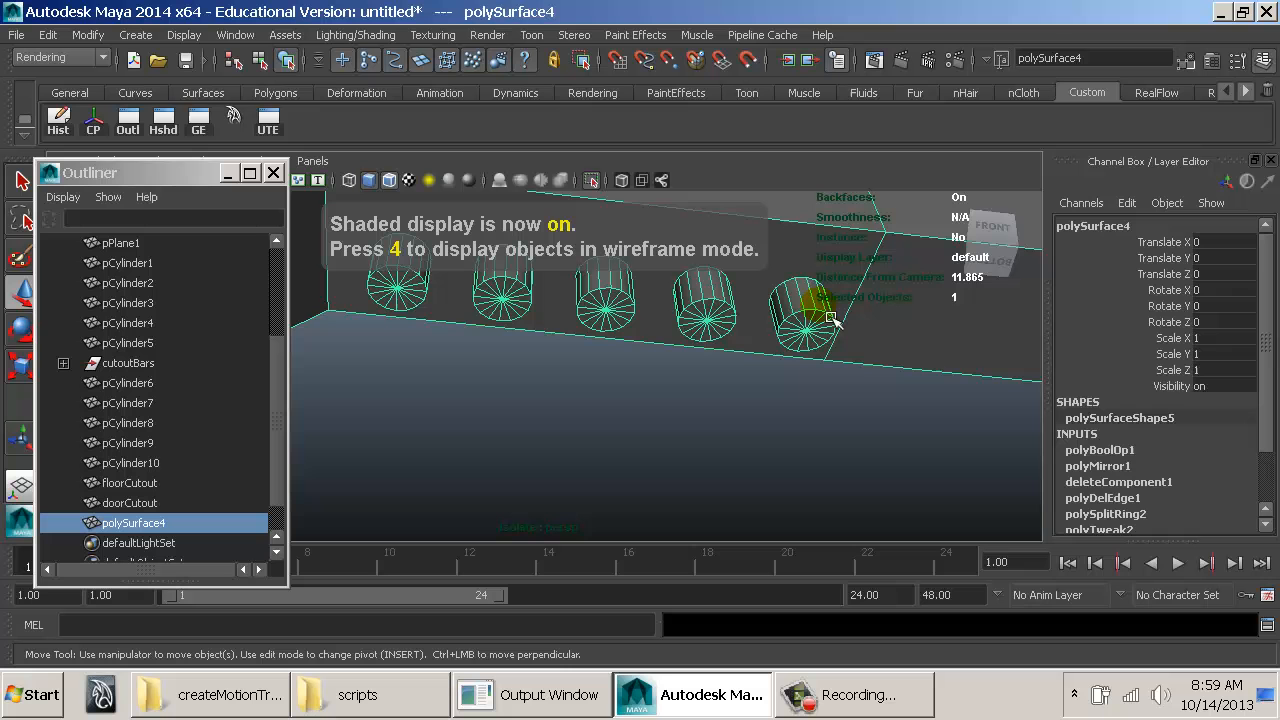
# Step: Set the Operation of the wall mesh's polyBoolOp1 node to union so the bar holes cut into the wall
pyautogui.click(1136, 452)
pyautogui.click(1212, 403)
pyautogui.click(1155, 407)
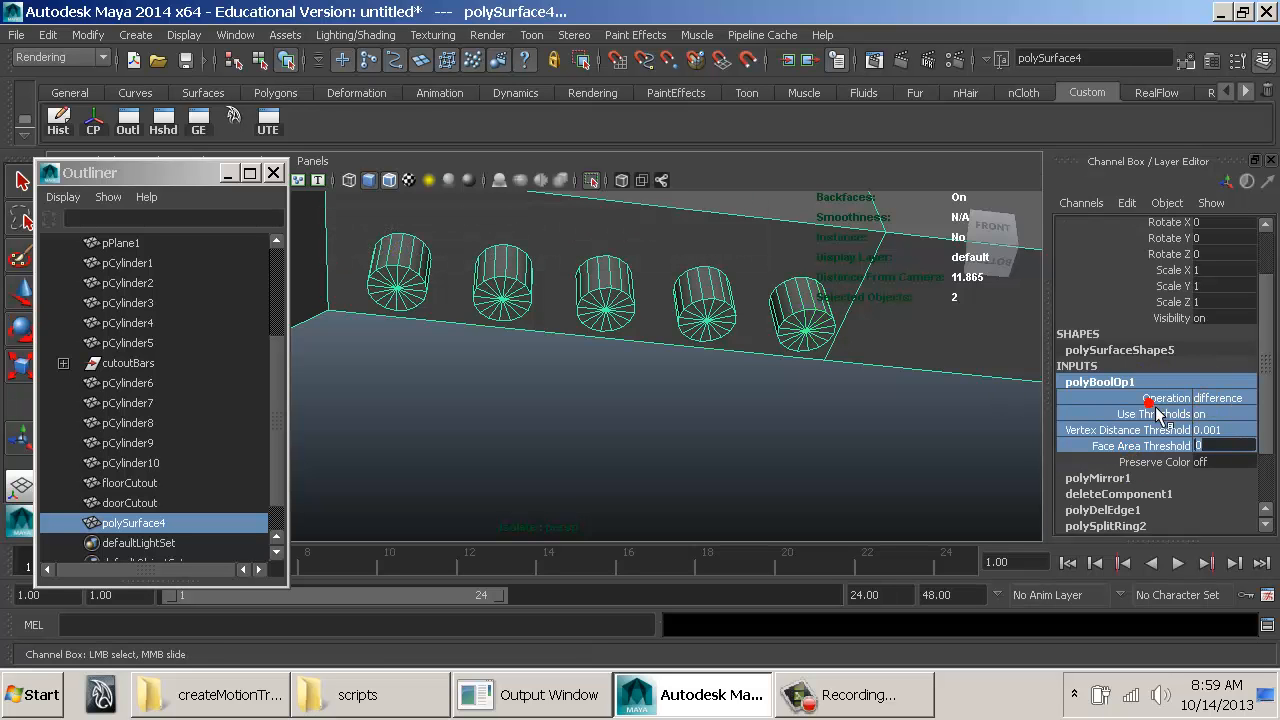
pyautogui.click(1128, 479)
pyautogui.click(1113, 302)
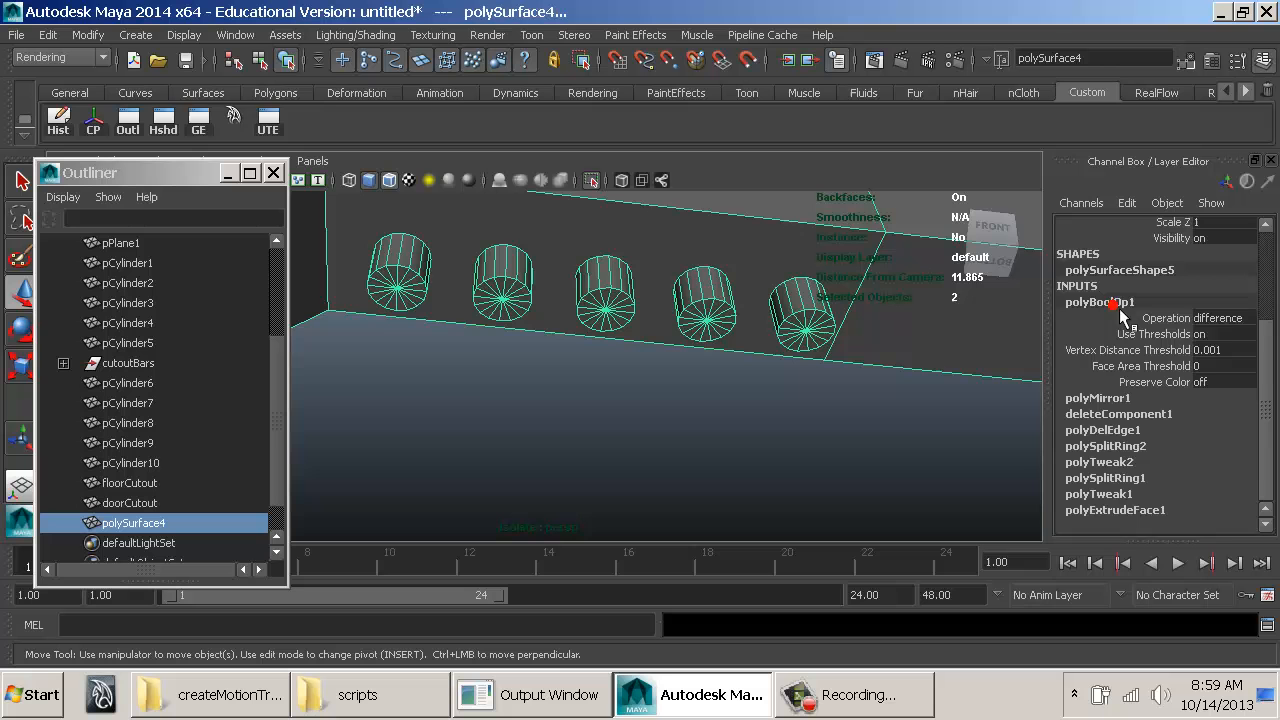
pyautogui.click(1229, 326)
pyautogui.click(1222, 323)
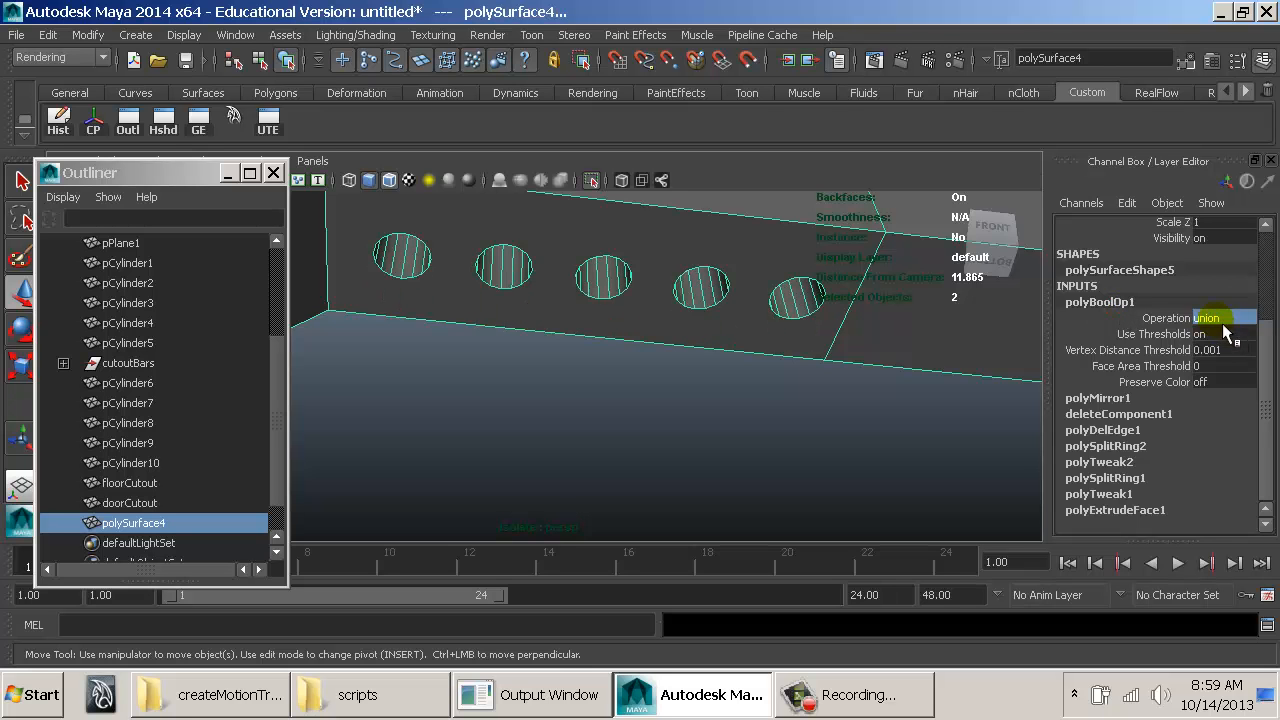
pyautogui.click(1212, 322)
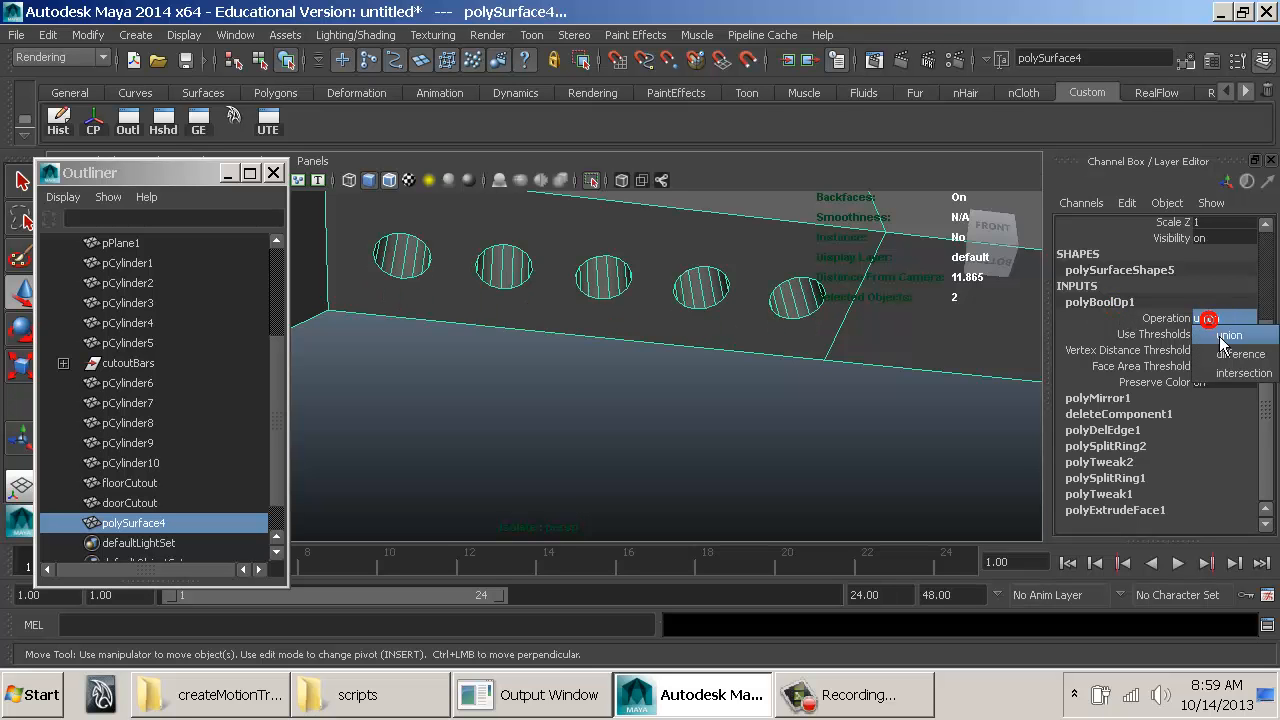
pyautogui.click(1154, 326)
# Step: Examine the bar holes in the isolated wall up close and from across the whole doorway
pyautogui.keyDown('alt'); pyautogui.moveTo(794, 454); pyautogui.dragTo(766, 497); pyautogui.keyUp('alt')
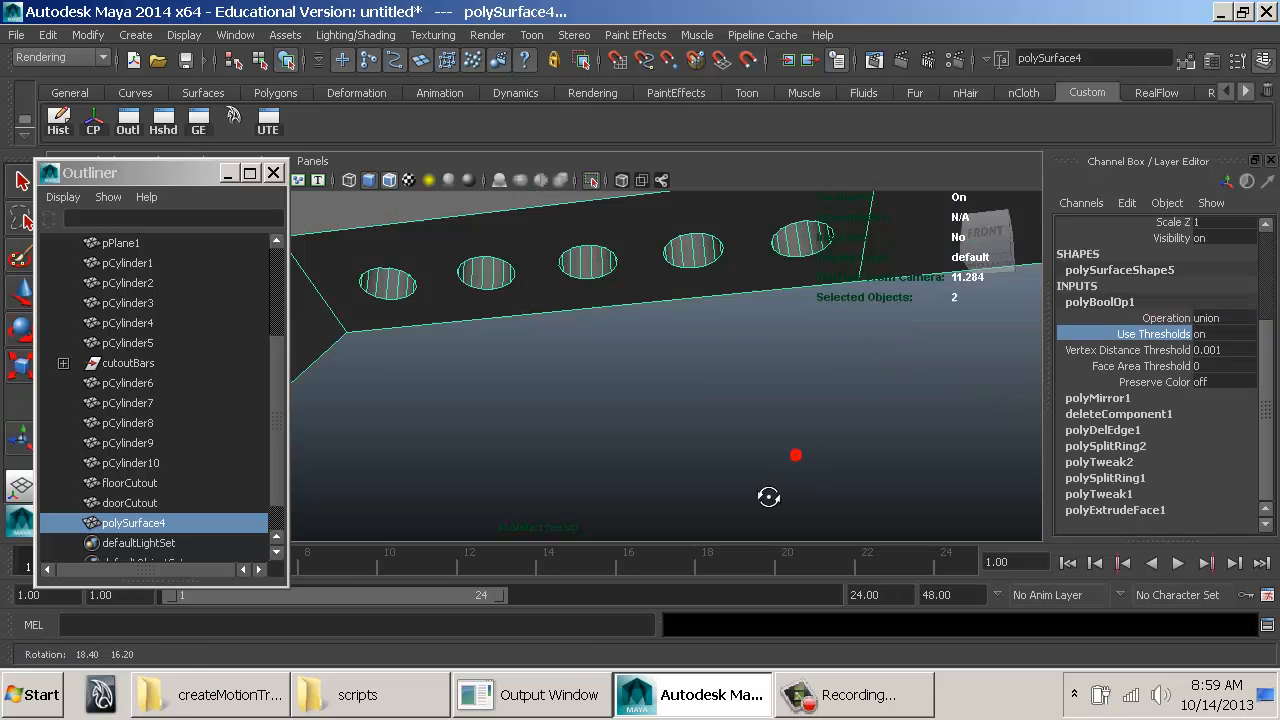
pyautogui.keyDown('alt'); pyautogui.moveTo(891, 434); pyautogui.dragTo(430, 428, button='right'); pyautogui.keyUp('alt')
pyautogui.keyDown('alt'); pyautogui.moveTo(672, 420); pyautogui.dragTo(671, 291, button='middle'); pyautogui.keyUp('alt')
pyautogui.keyDown('alt'); pyautogui.moveTo(670, 310); pyautogui.dragTo(677, 402); pyautogui.keyUp('alt')
pyautogui.keyDown('alt'); pyautogui.moveTo(677, 402); pyautogui.dragTo(677, 346, button='middle'); pyautogui.keyUp('alt')
pyautogui.keyDown('alt'); pyautogui.moveTo(677, 346); pyautogui.dragTo(591, 346, button='right'); pyautogui.keyUp('alt')
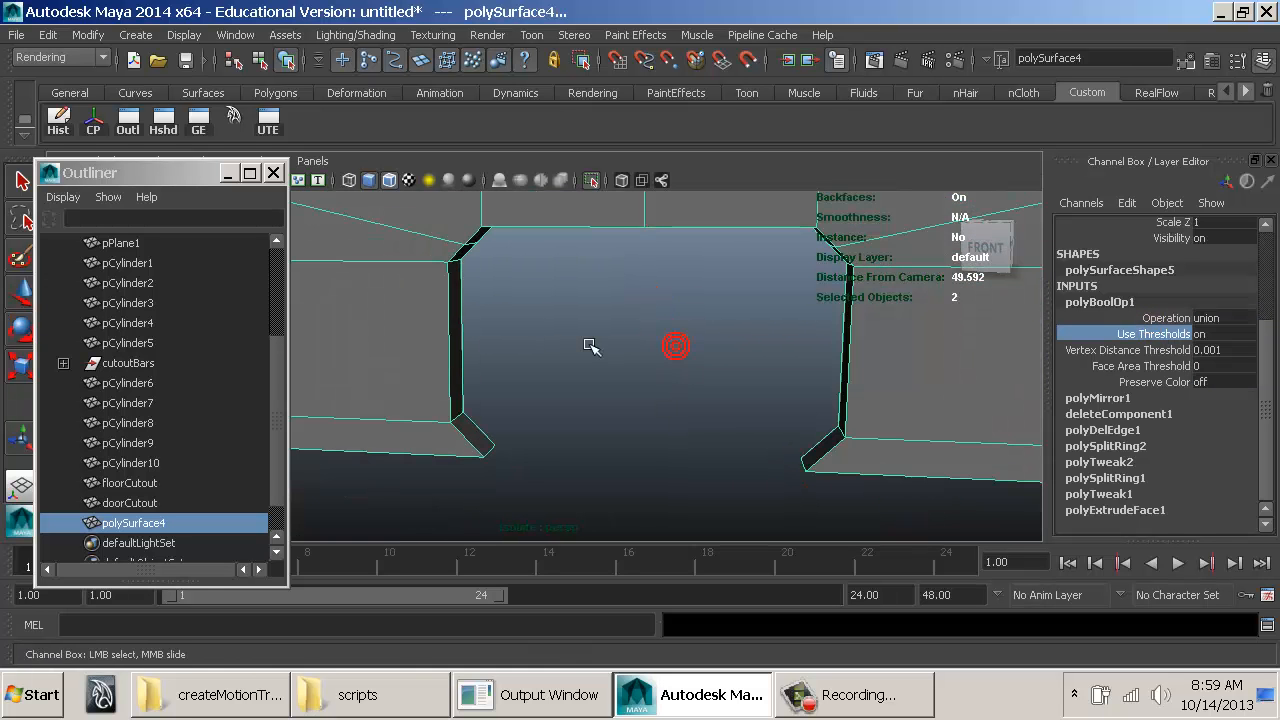
pyautogui.keyDown('alt'); pyautogui.moveTo(599, 293); pyautogui.dragTo(625, 233); pyautogui.keyUp('alt')
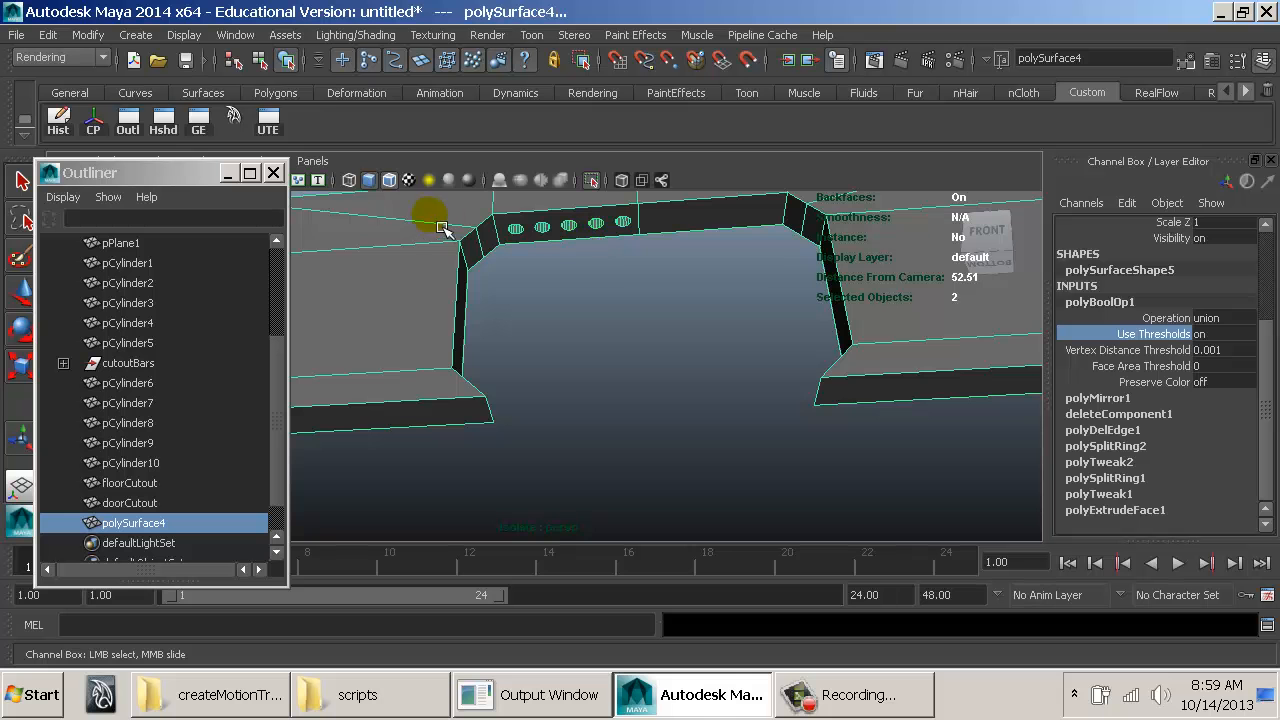
# Step: End the wall's isolation and show the whole scene around the door in wireframe display
pyautogui.click(593, 180)
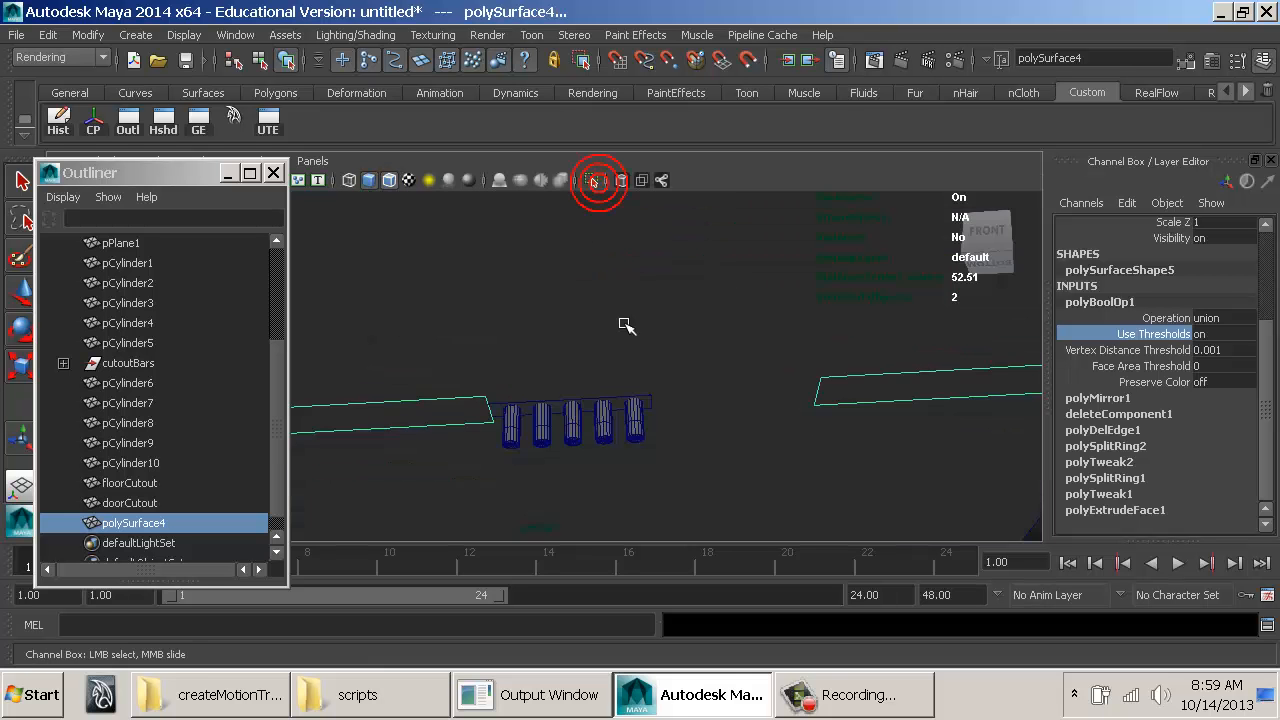
pyautogui.keyDown('alt'); pyautogui.moveTo(625, 330); pyautogui.dragTo(586, 423); pyautogui.keyUp('alt')
pyautogui.press('4')
pyautogui.keyDown('alt'); pyautogui.moveTo(534, 351); pyautogui.dragTo(820, 374, button='right'); pyautogui.keyUp('alt')
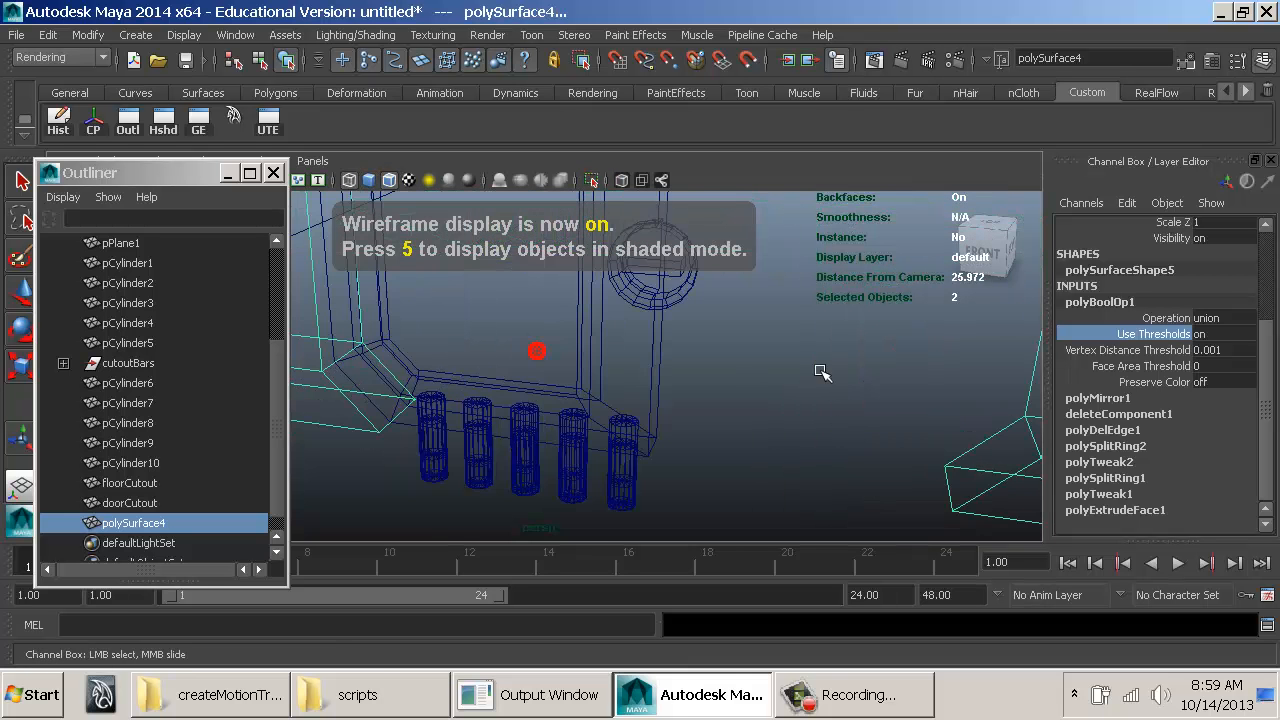
pyautogui.keyDown('alt'); pyautogui.moveTo(768, 314); pyautogui.dragTo(366, 286, button='right'); pyautogui.keyUp('alt')
# Step: Subtract floorCutout from the floor plane pPlane1 with a Booleans Difference operation and show the result shaded
pyautogui.click(309, 272)
pyautogui.press('w')
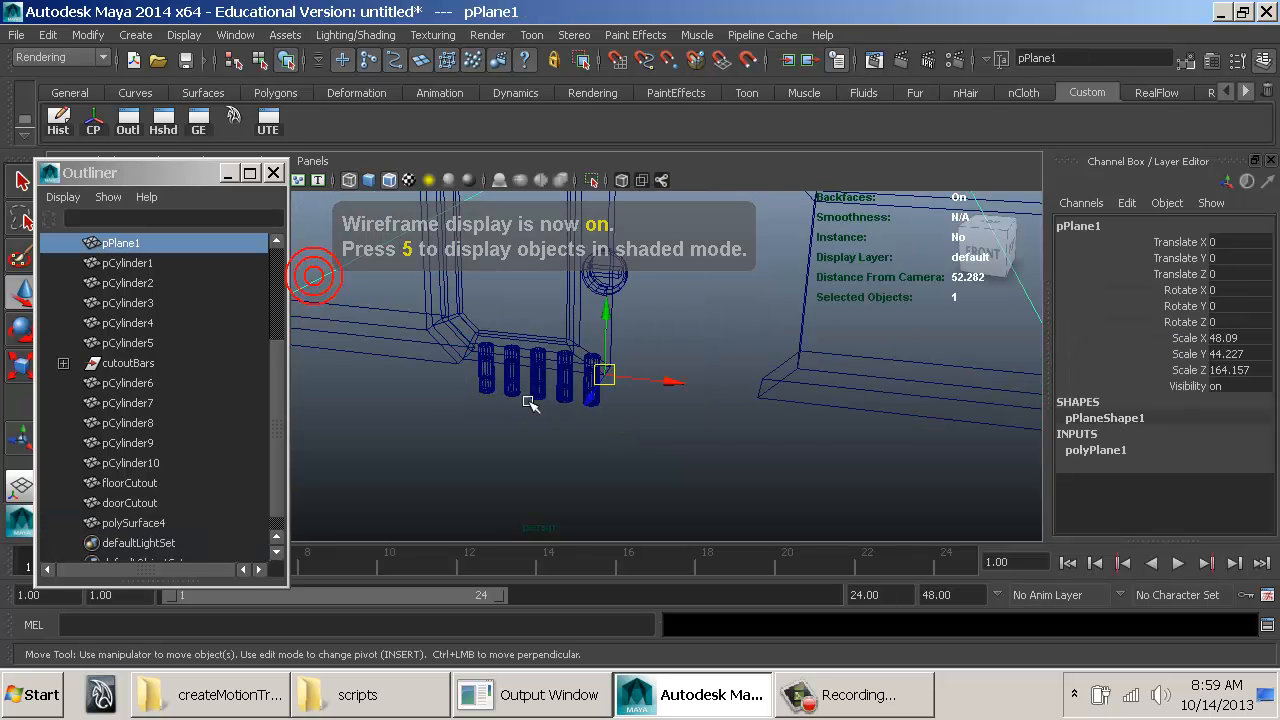
pyautogui.keyDown('shift'); pyautogui.click(532, 408); pyautogui.keyUp('shift')
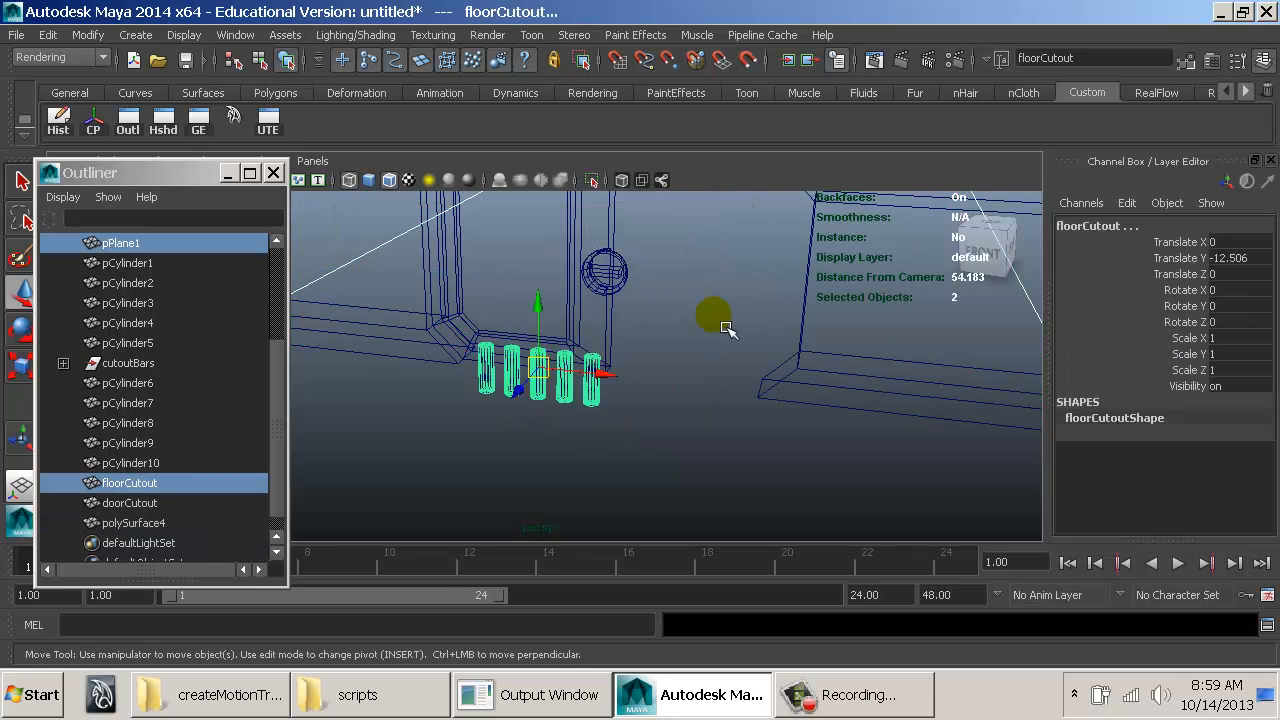
pyautogui.press('space')
pyautogui.moveTo(541, 385)
pyautogui.mouseDown(button='right')
pyautogui.moveTo(553, 404)
pyautogui.moveTo(612, 378)
pyautogui.moveTo(786, 392)
pyautogui.moveTo(812, 415)
pyautogui.mouseUp(button='right')
pyautogui.press('5')
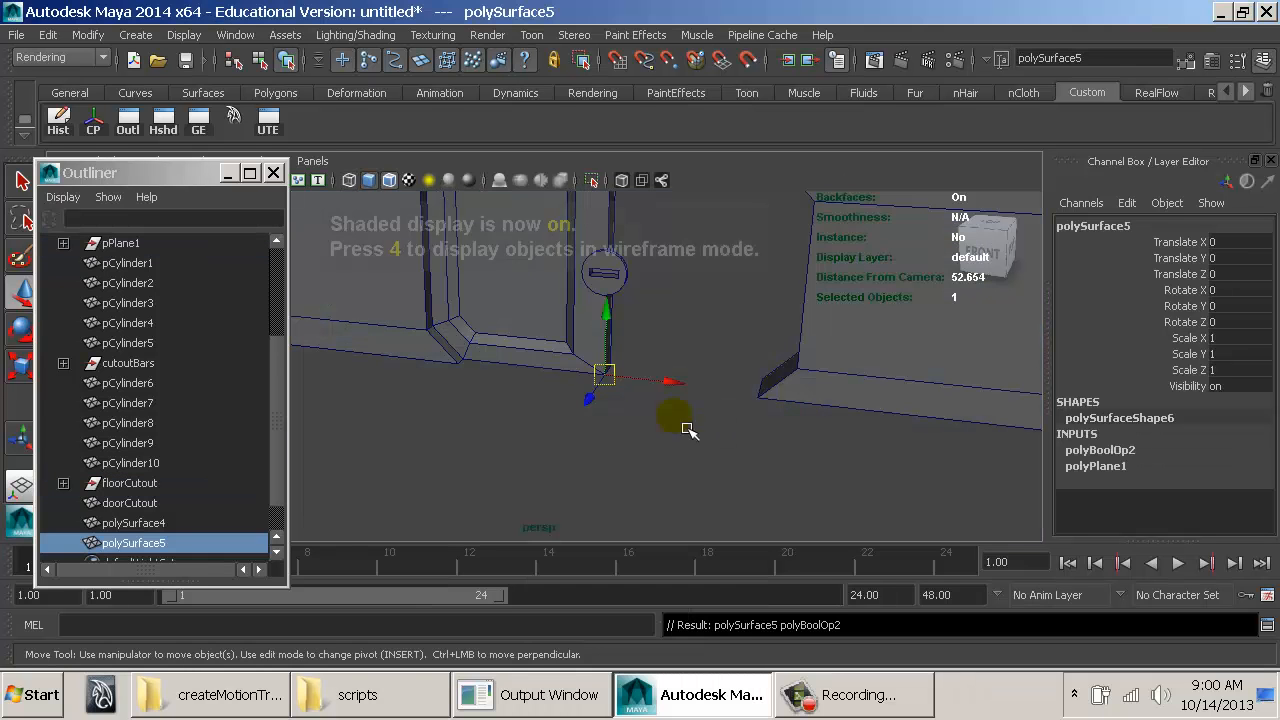
# Step: In wireframe display, subtract doorCutout from the door panel with a Booleans Difference operation
pyautogui.press('4')
pyautogui.scroll(5, 666, 403)
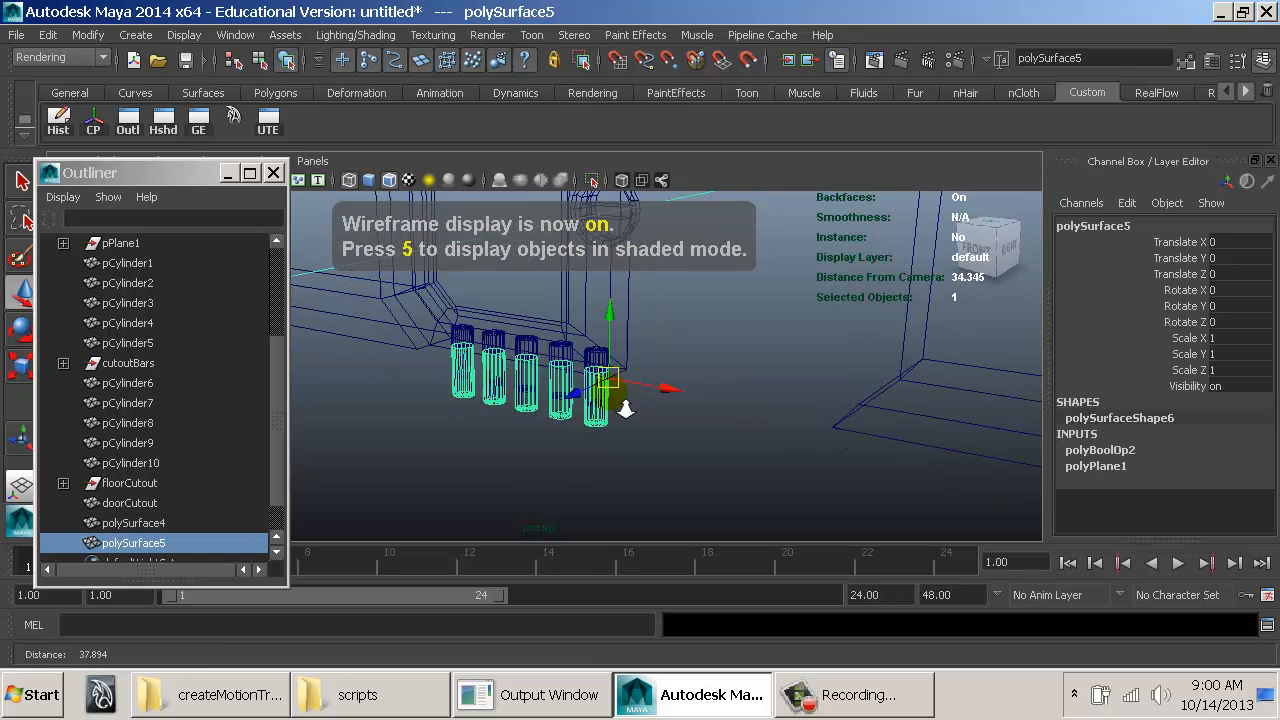
pyautogui.click(725, 338)
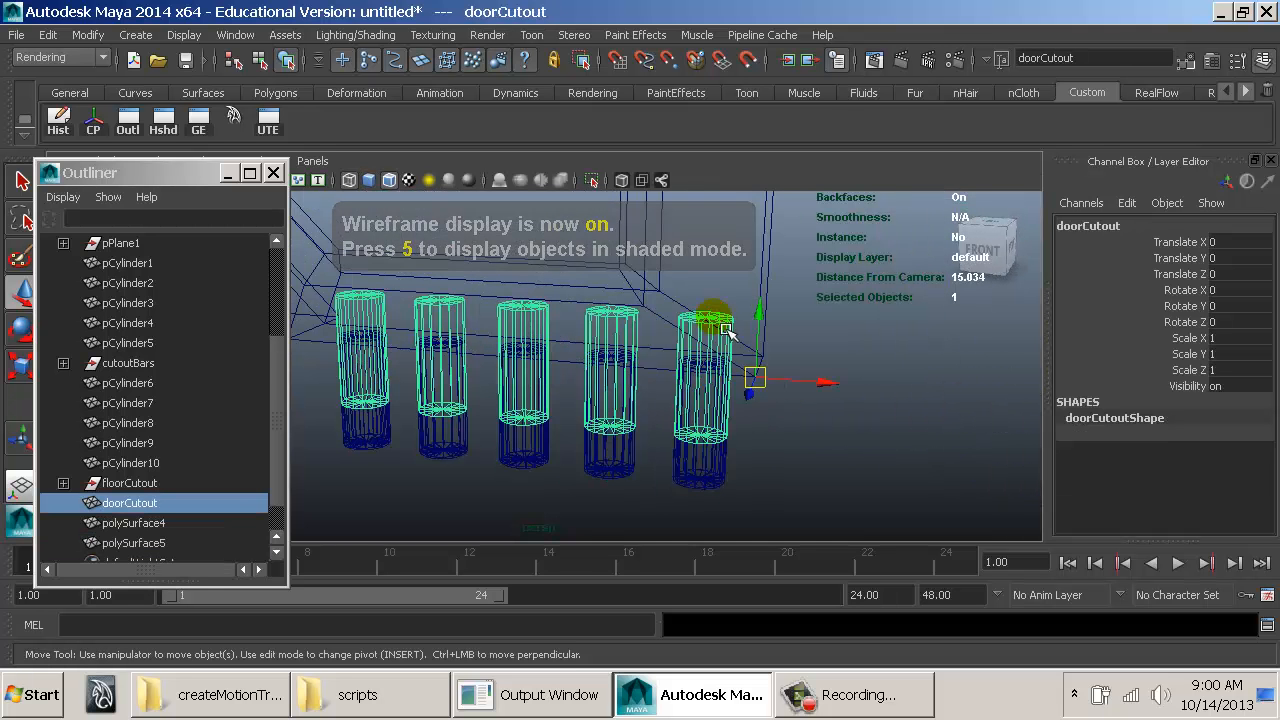
pyautogui.keyDown('alt'); pyautogui.moveTo(843, 435); pyautogui.dragTo(579, 359, button='right'); pyautogui.keyUp('alt')
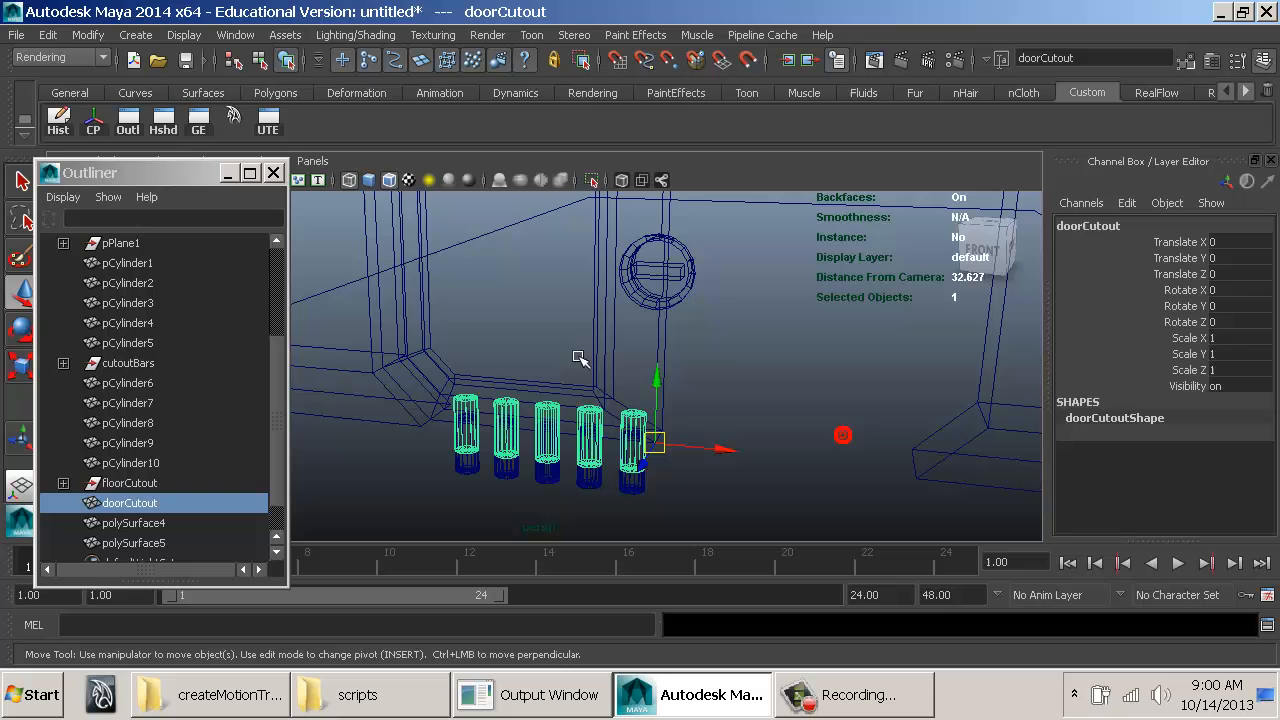
pyautogui.click(670, 334)
pyautogui.keyDown('shift'); pyautogui.click(635, 425); pyautogui.keyUp('shift')
pyautogui.keyDown('alt'); pyautogui.moveTo(760, 328); pyautogui.dragTo(774, 437, button='middle'); pyautogui.keyUp('alt')
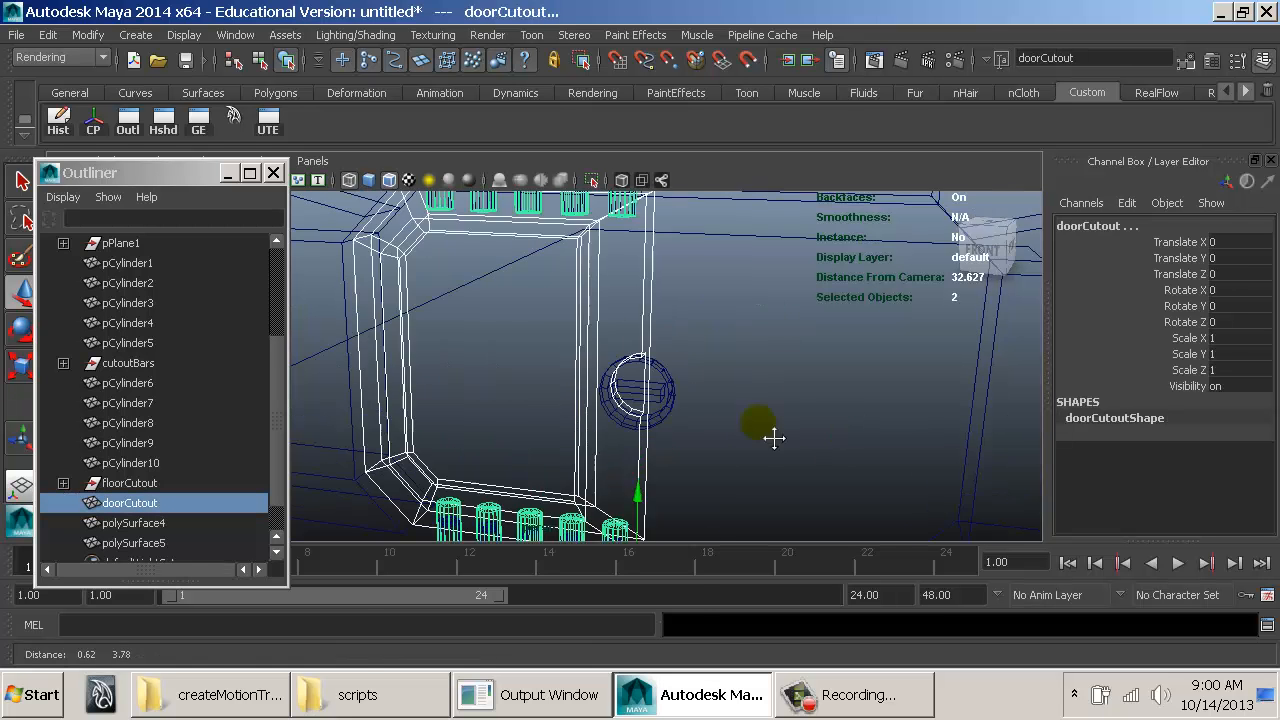
pyautogui.moveTo(774, 437)
pyautogui.keyDown('alt'); pyautogui.mouseDown(button='right')
pyautogui.moveTo(771, 449)
pyautogui.moveTo(668, 340)
pyautogui.mouseUp(button='right'); pyautogui.keyUp('alt')
pyautogui.press('space')
pyautogui.click(548, 410)
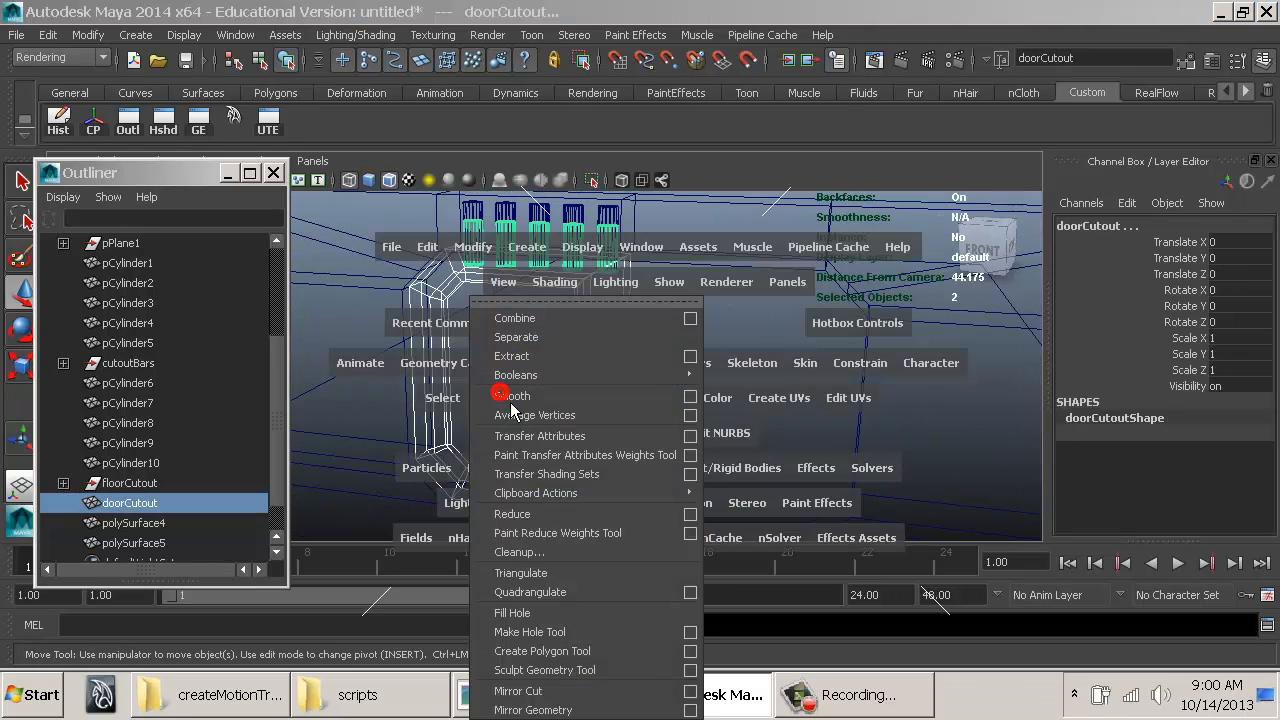
pyautogui.moveTo(609, 372)
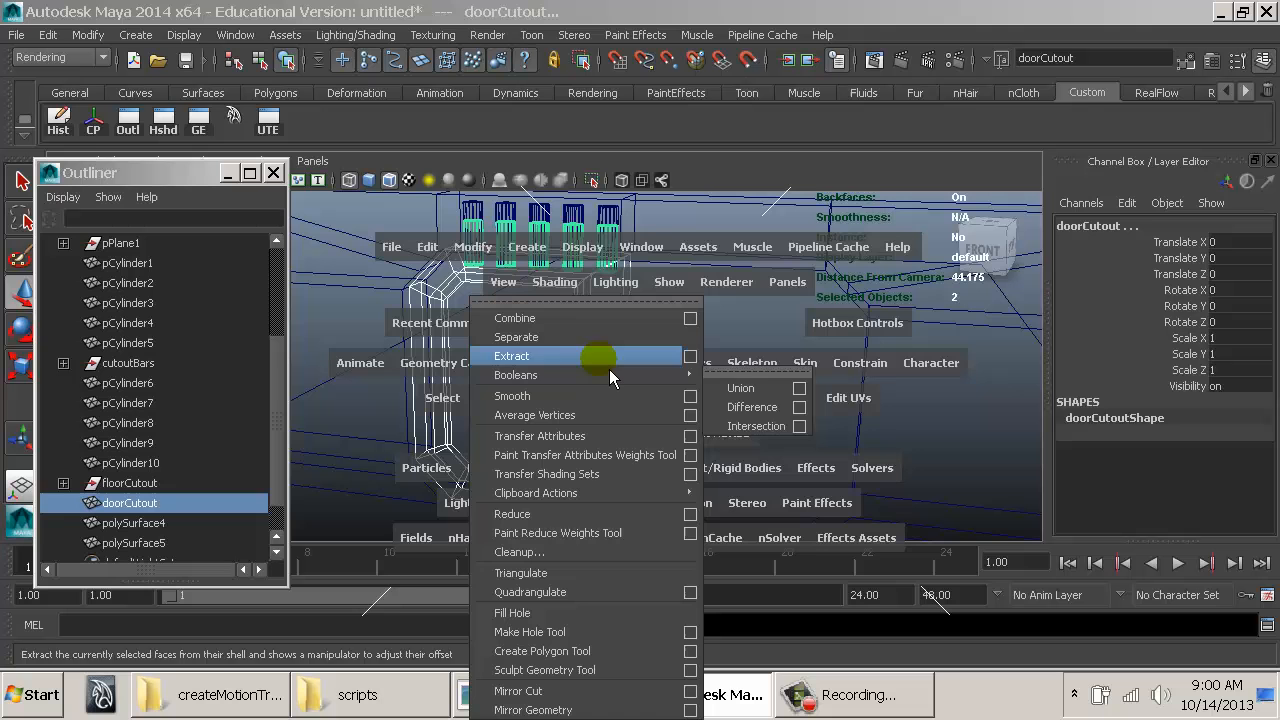
pyautogui.click(771, 408)
# Step: Set the Operation of the door panel's polyBoolOp3 node to union so the bar holes cut into the panel
pyautogui.keyDown('alt'); pyautogui.moveTo(690, 414); pyautogui.dragTo(749, 397); pyautogui.keyUp('alt')
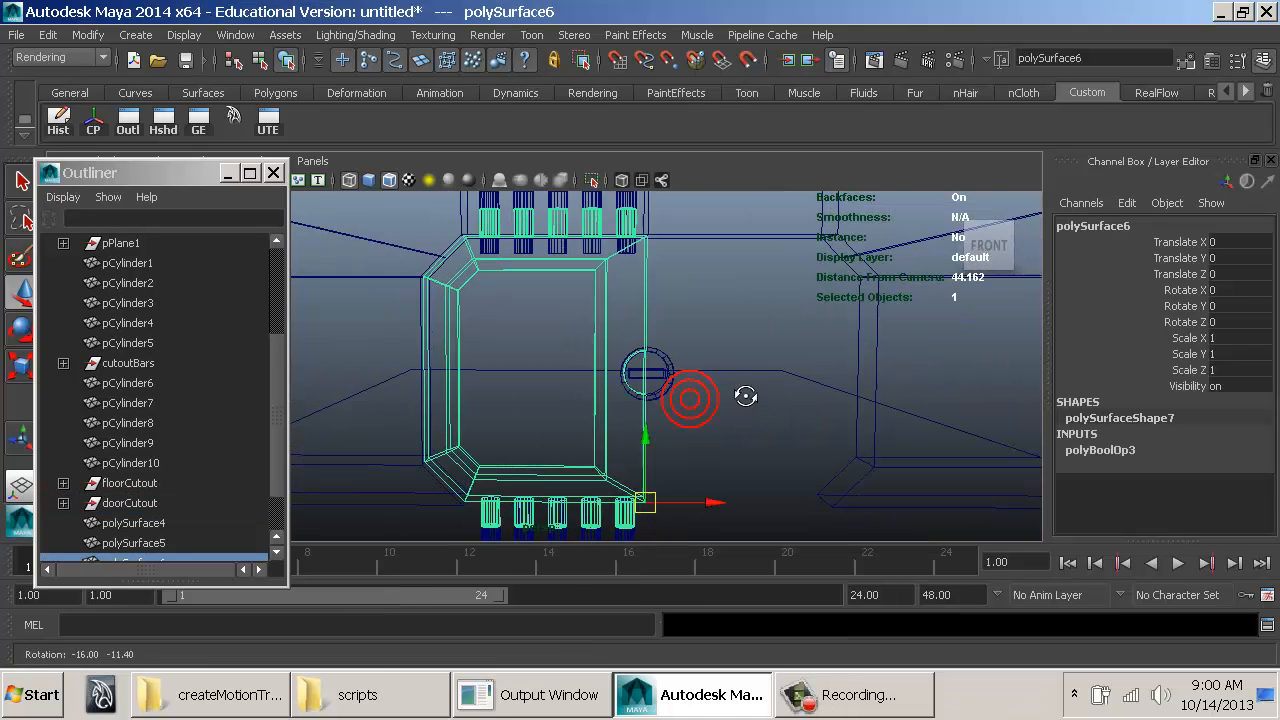
pyautogui.click(1120, 450)
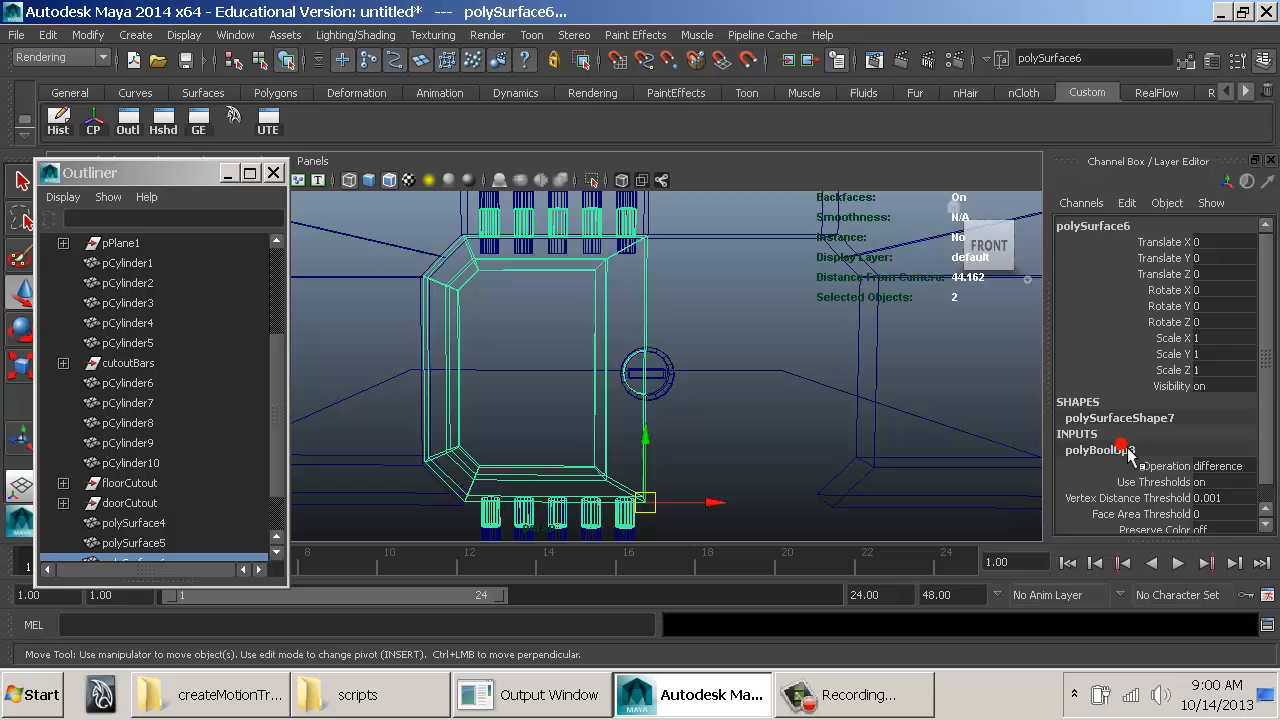
pyautogui.click(1218, 466)
pyautogui.click(1215, 458)
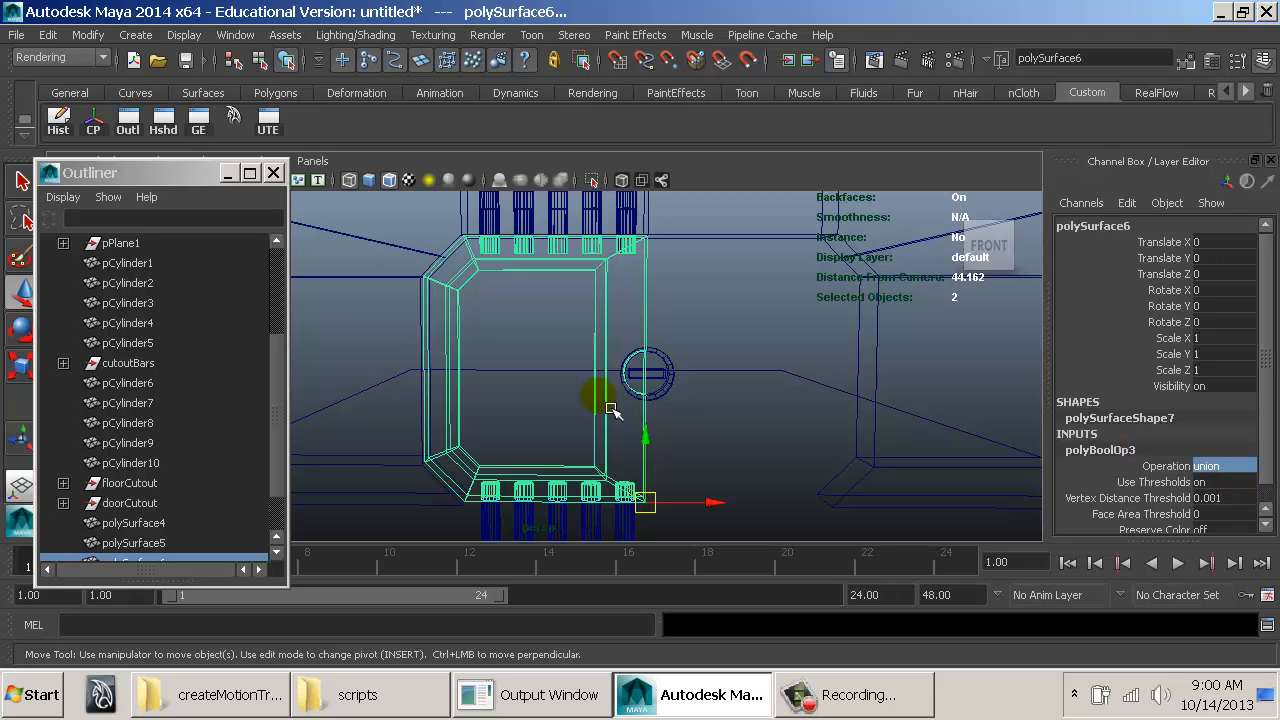
# Step: Select all the objects in the scene, delete their construction history, and clear the selection
pyautogui.click(700, 337)
pyautogui.keyDown('alt'); pyautogui.moveTo(700, 337); pyautogui.dragTo(706, 486); pyautogui.keyUp('alt')
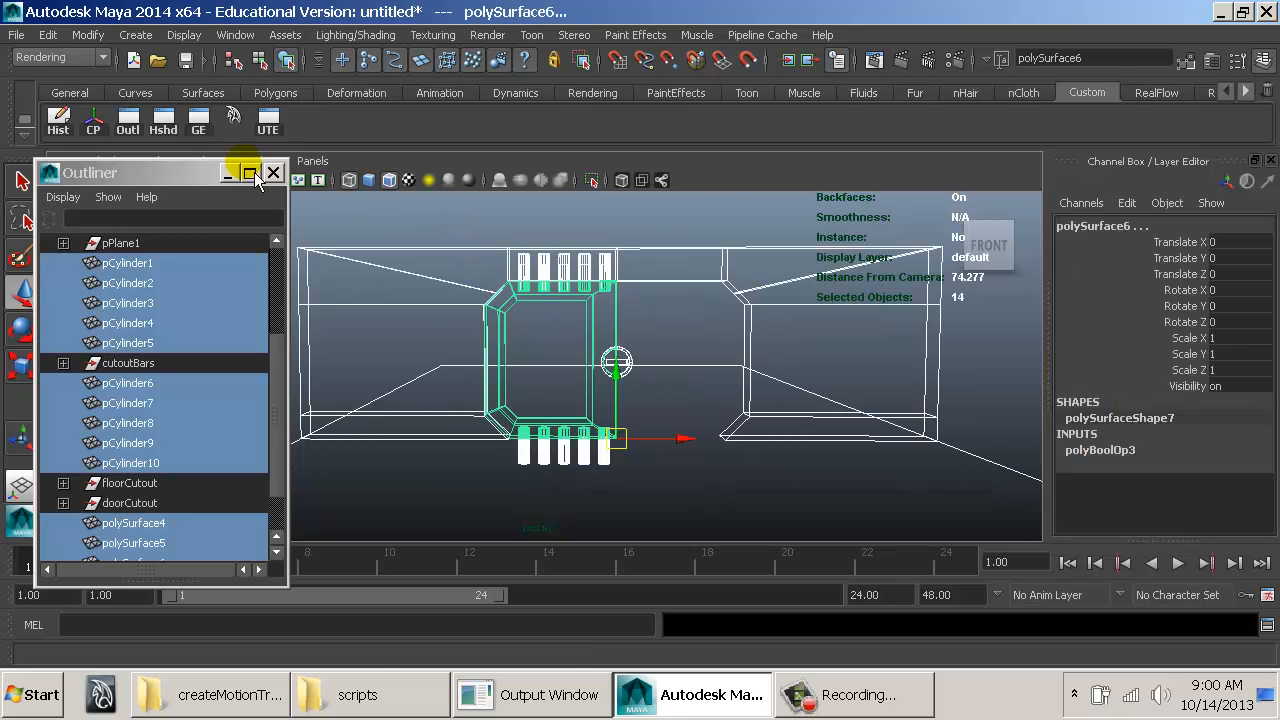
pyautogui.click(58, 120)
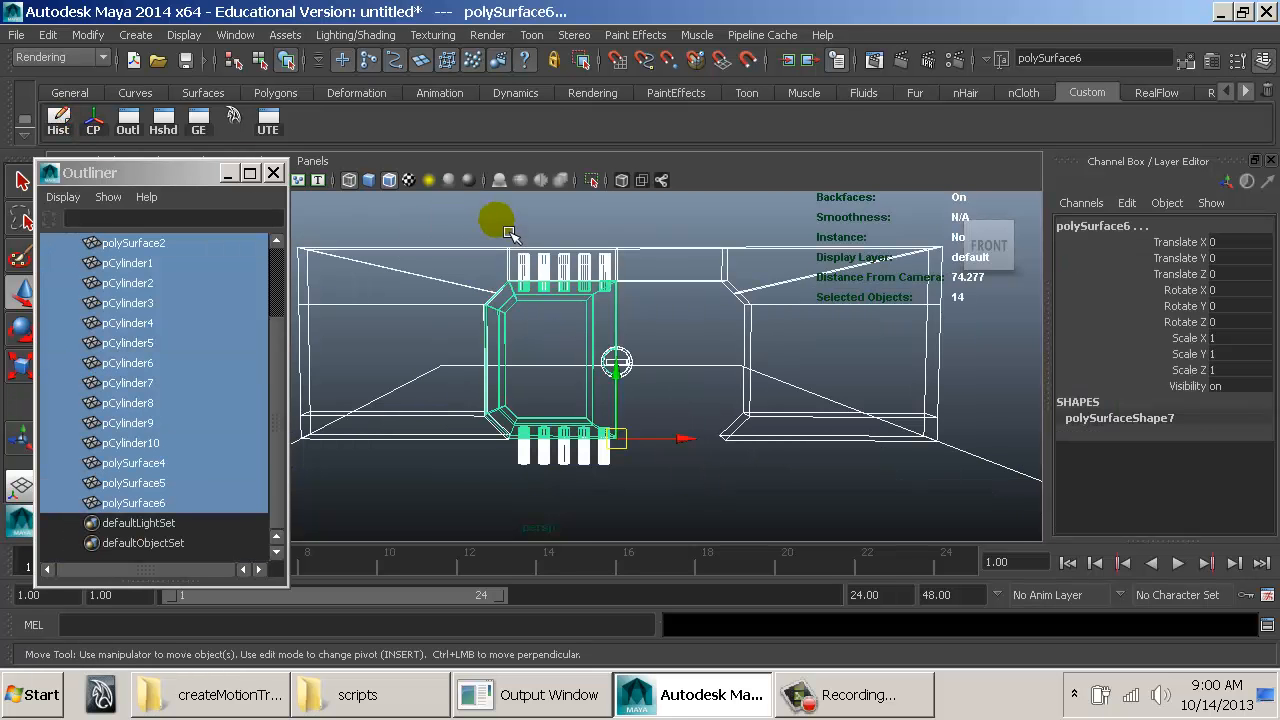
pyautogui.click(505, 228)
pyautogui.click(617, 279)
pyautogui.click(608, 278)
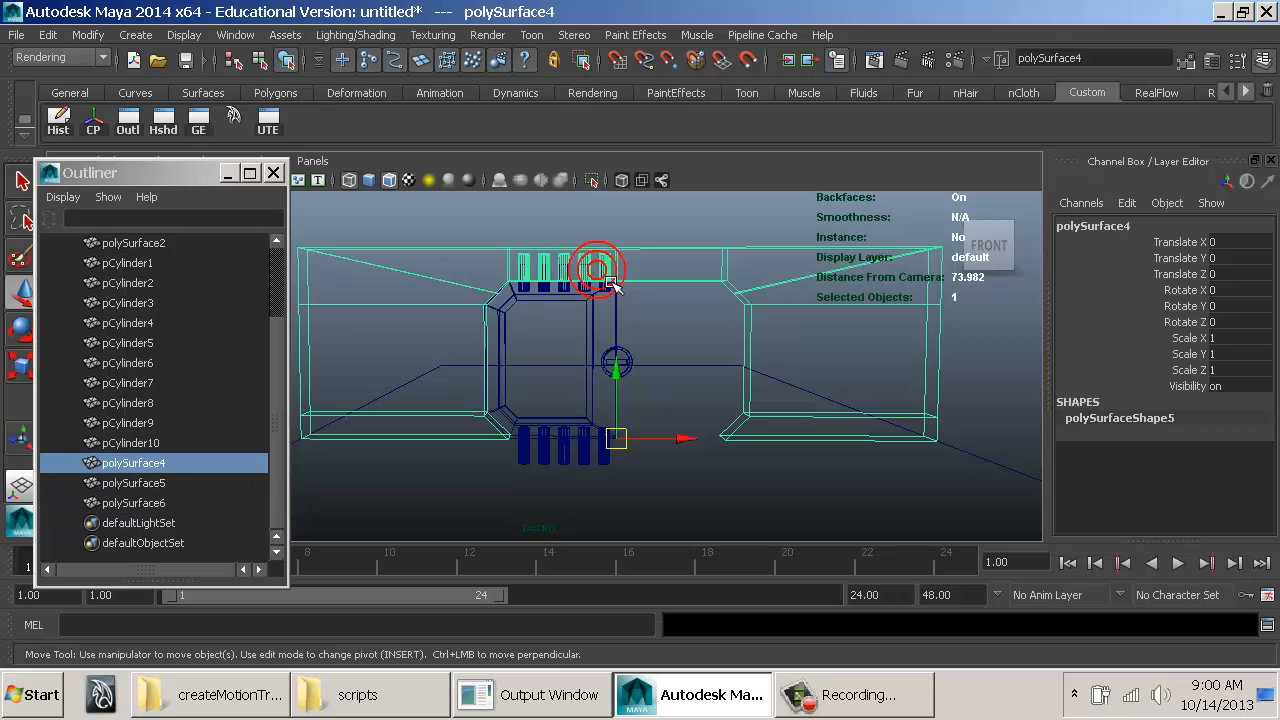
pyautogui.moveTo(527, 268); pyautogui.dragTo(566, 273)
pyautogui.click(585, 280)
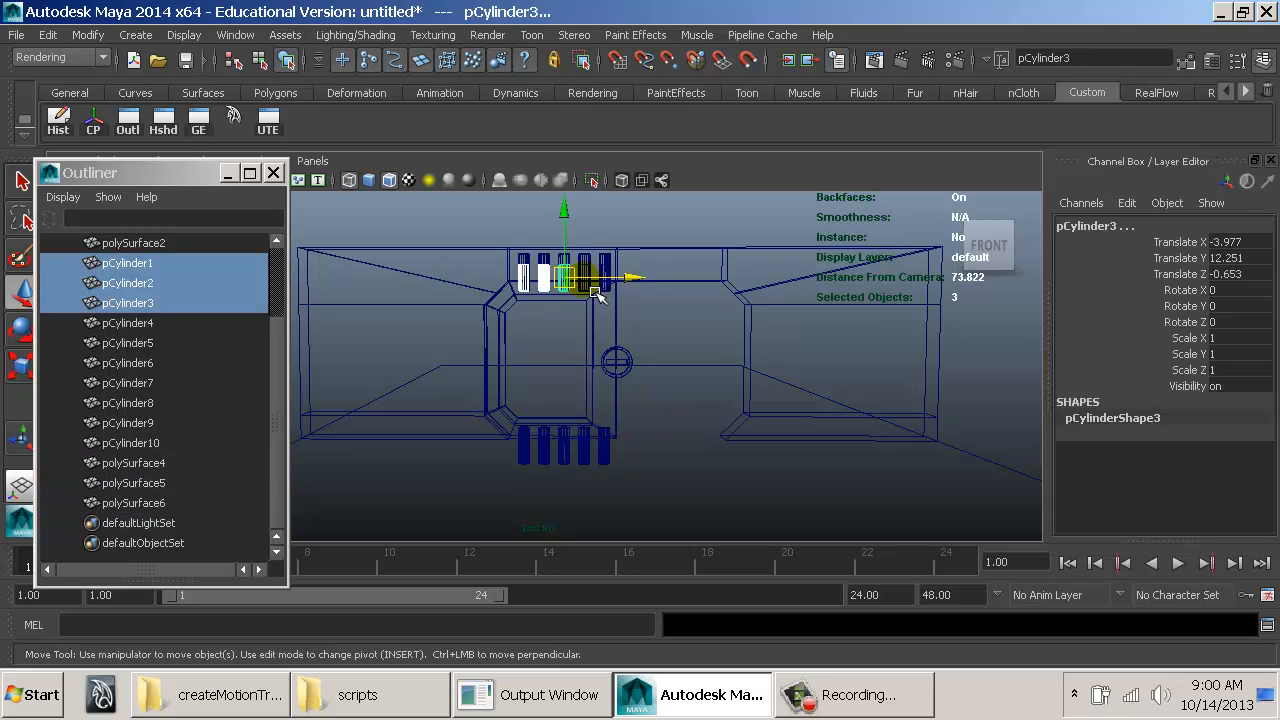
pyautogui.click(165, 264)
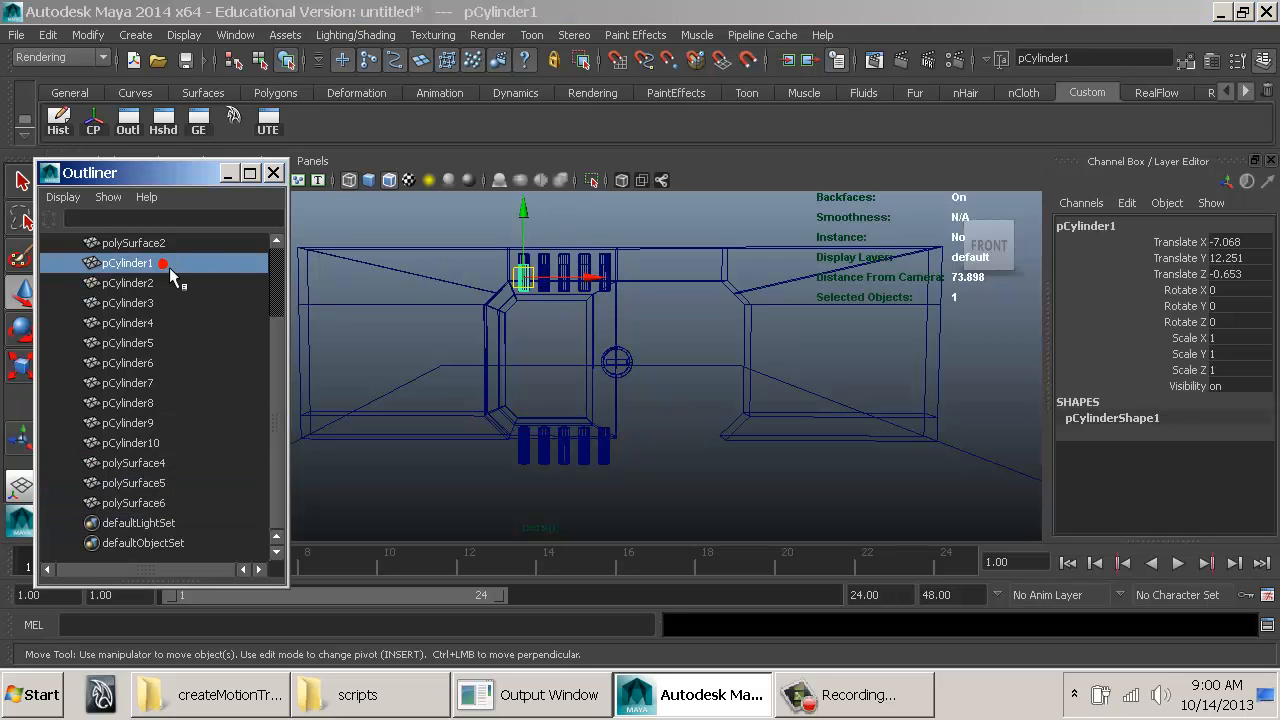
pyautogui.keyDown('shift'); pyautogui.click(160, 443); pyautogui.keyUp('shift')
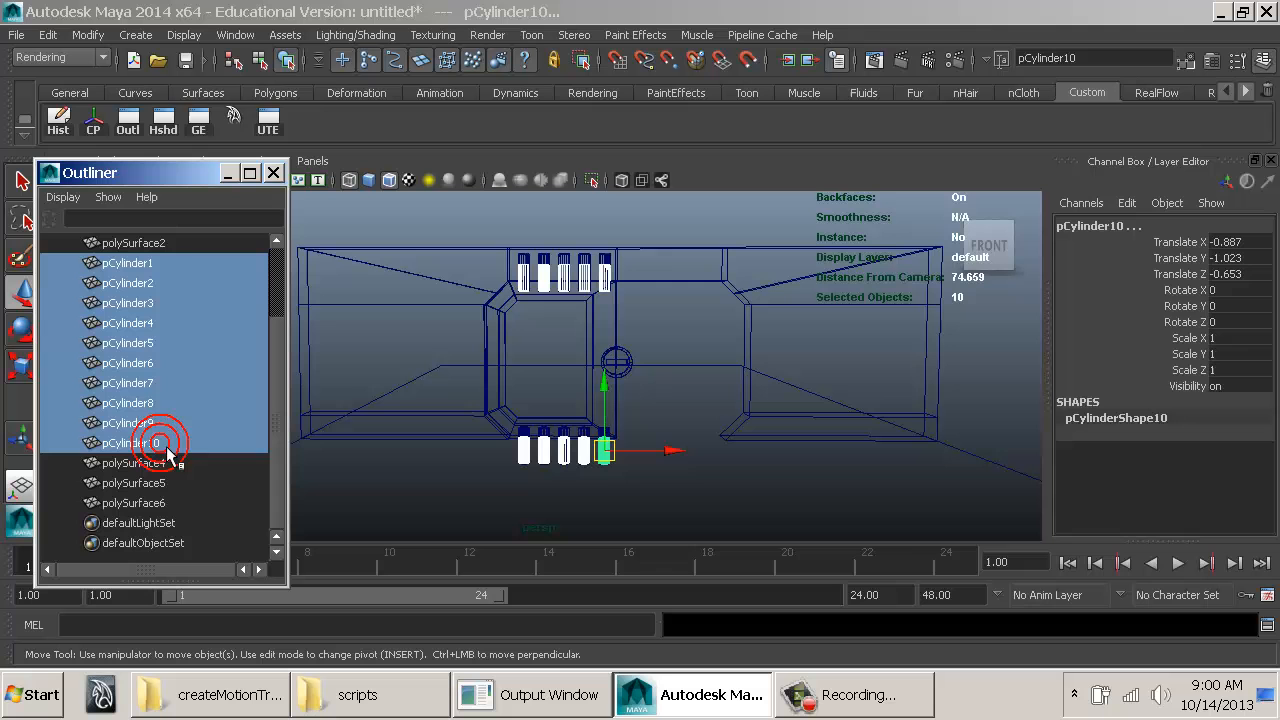
# Step: Group pCylinder1 through pCylinder5 above the door and name the group upperBars
pyautogui.click(168, 265)
pyautogui.keyDown('shift'); pyautogui.click(173, 338); pyautogui.keyUp('shift')
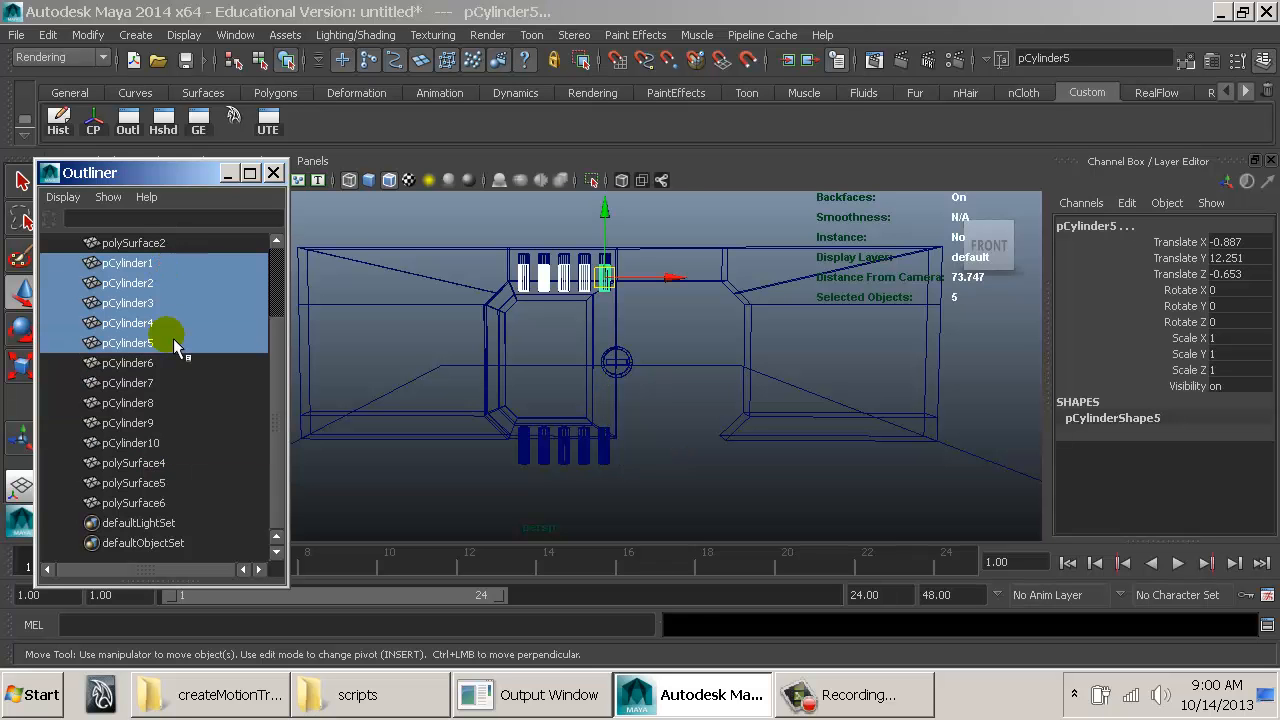
pyautogui.hotkey('ctrl', 'g')
pyautogui.doubleClick(125, 504)
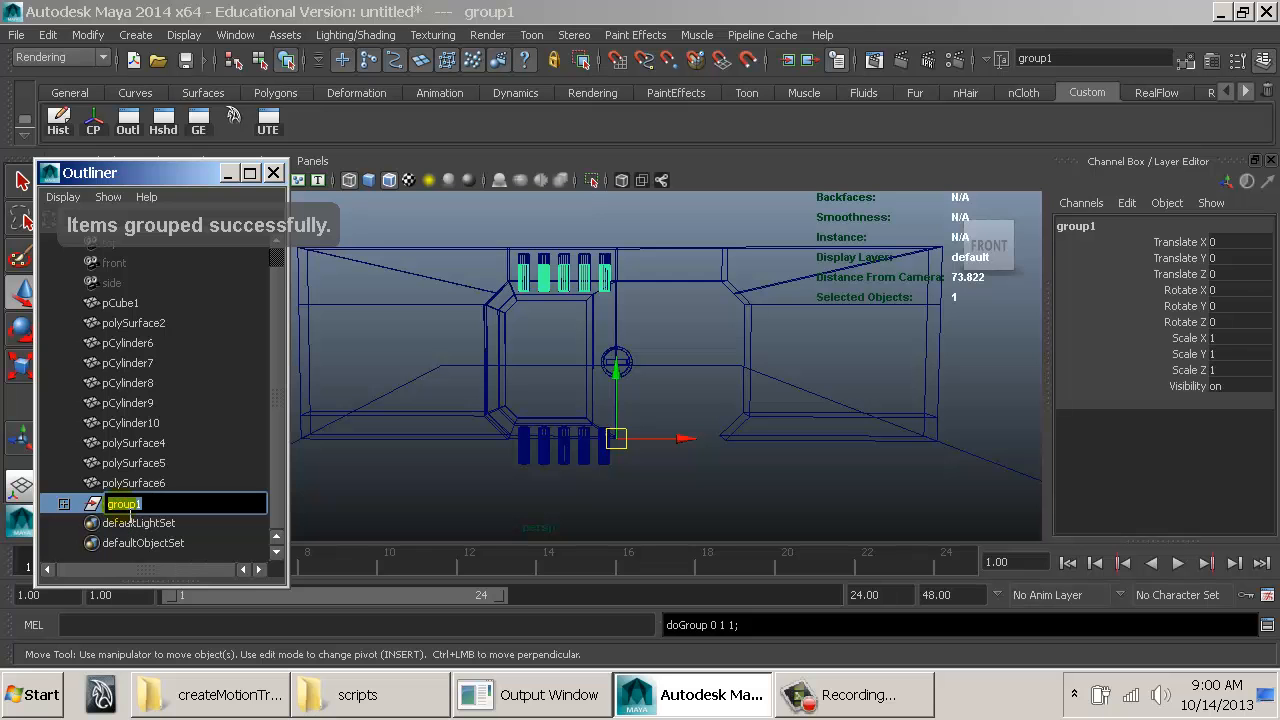
pyautogui.write('upperBars')
pyautogui.press('Return')
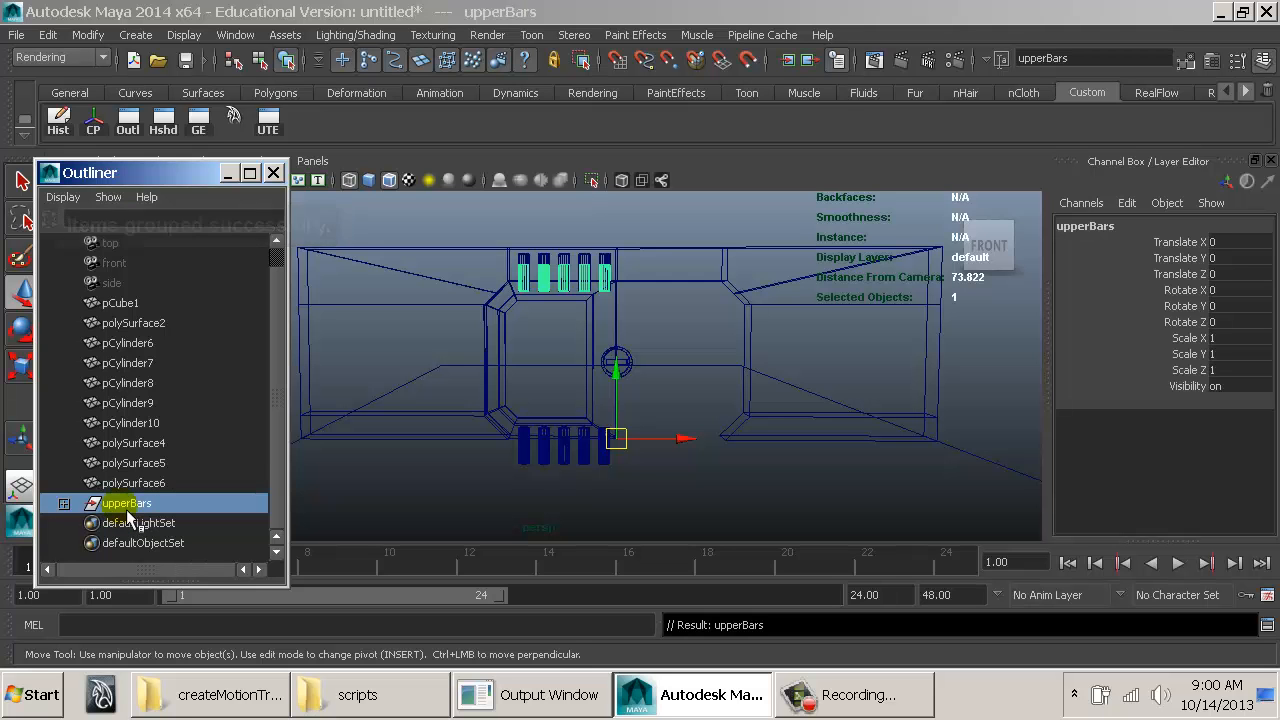
# Step: Group pCylinder6 through pCylinder10 below the door and name the group lowerBars
pyautogui.click(151, 345)
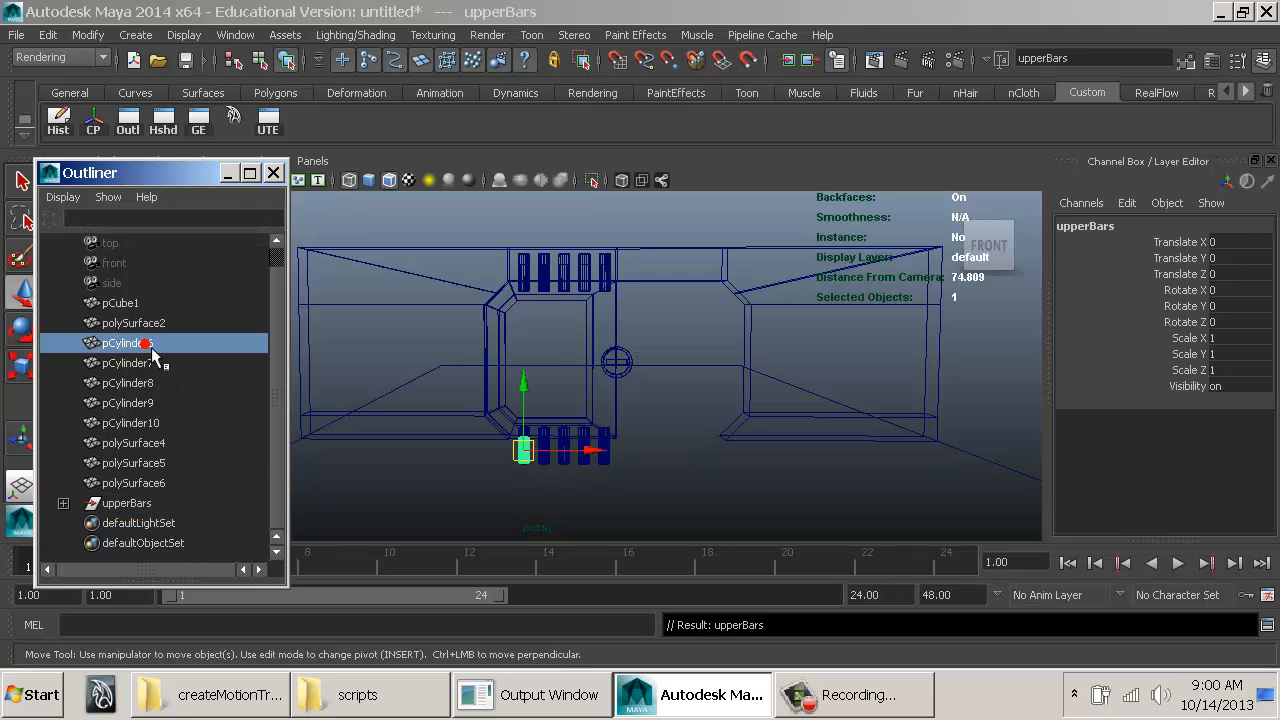
pyautogui.keyDown('shift'); pyautogui.click(151, 423); pyautogui.keyUp('shift')
pyautogui.hotkey('ctrl', 'g')
pyautogui.doubleClick(151, 443)
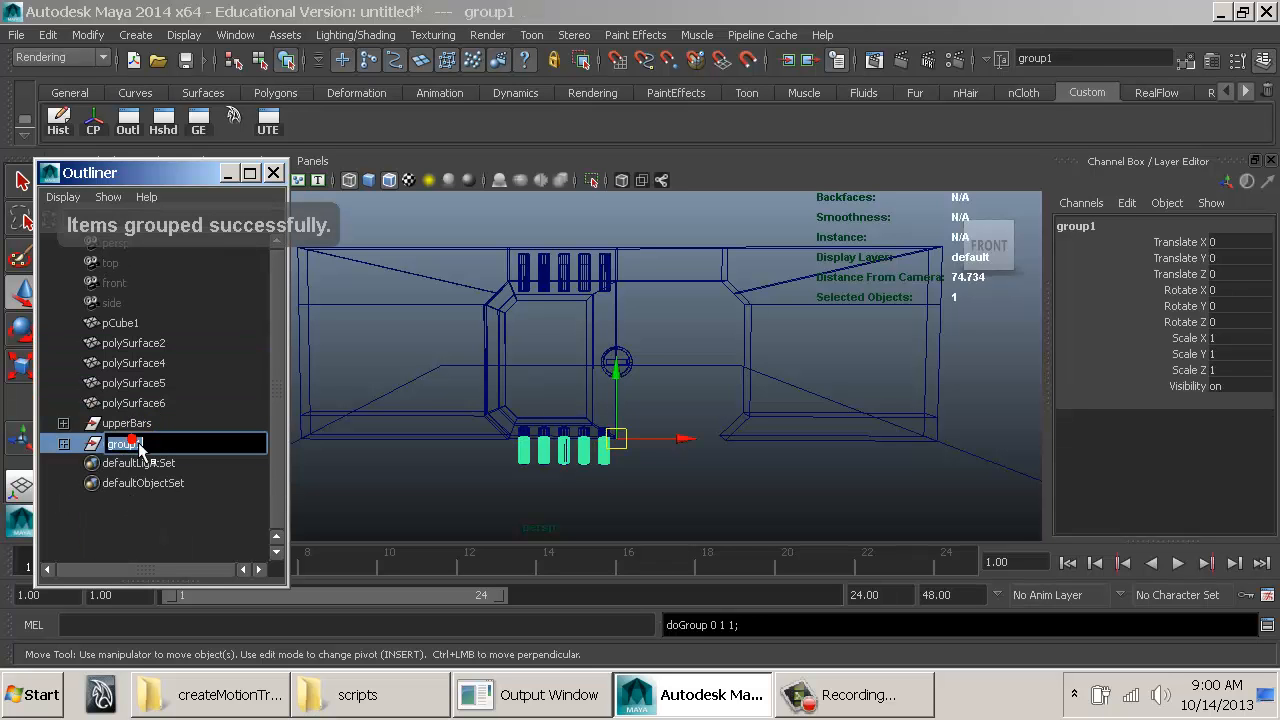
pyautogui.write('lowerBars')
pyautogui.press('Return')
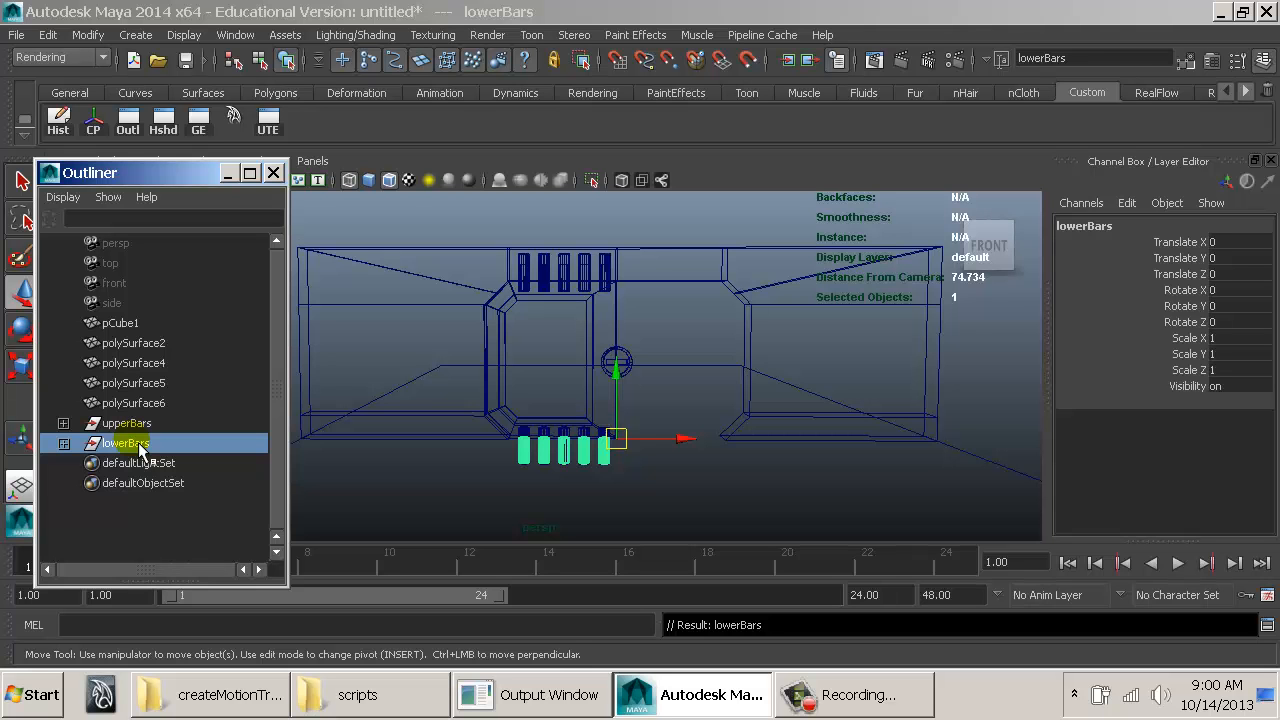
# Step: Check which parts of the doorway polySurface6, polySurface5, polySurface4, pCube1 and polySurface2 are by selecting each in turn
pyautogui.click(147, 404)
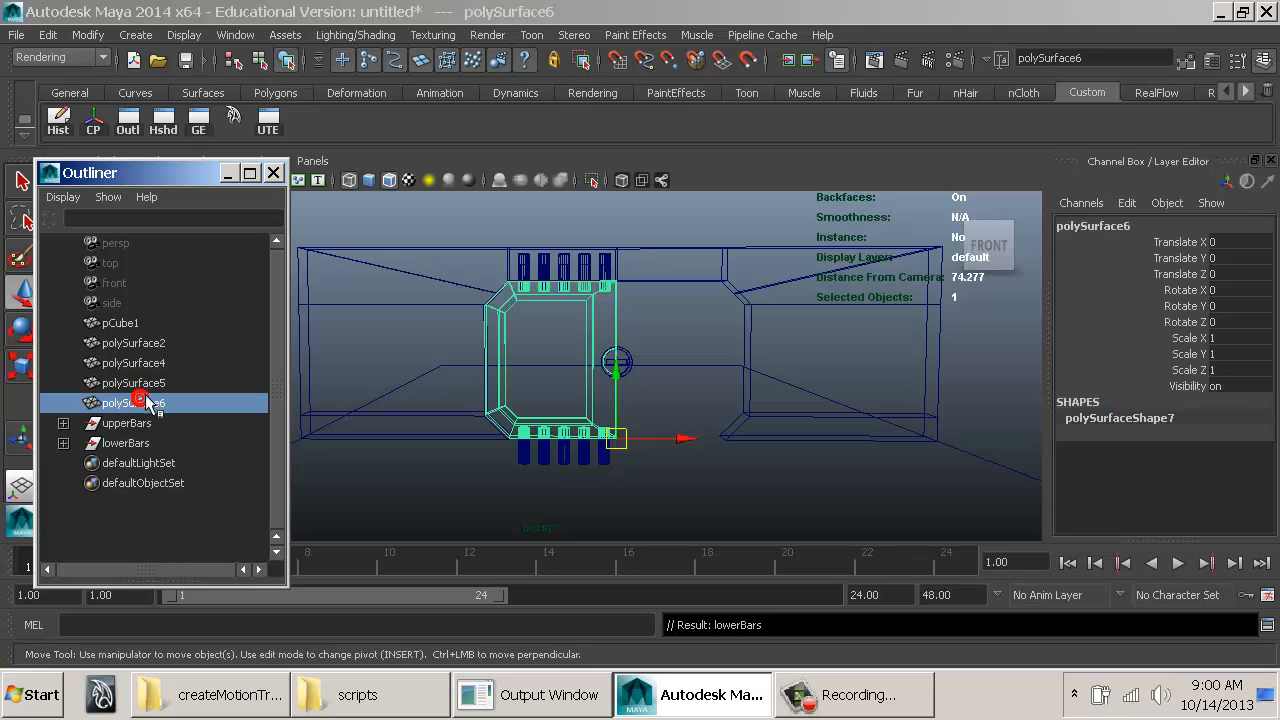
pyautogui.click(128, 383)
pyautogui.click(128, 363)
pyautogui.click(130, 323)
pyautogui.click(131, 343)
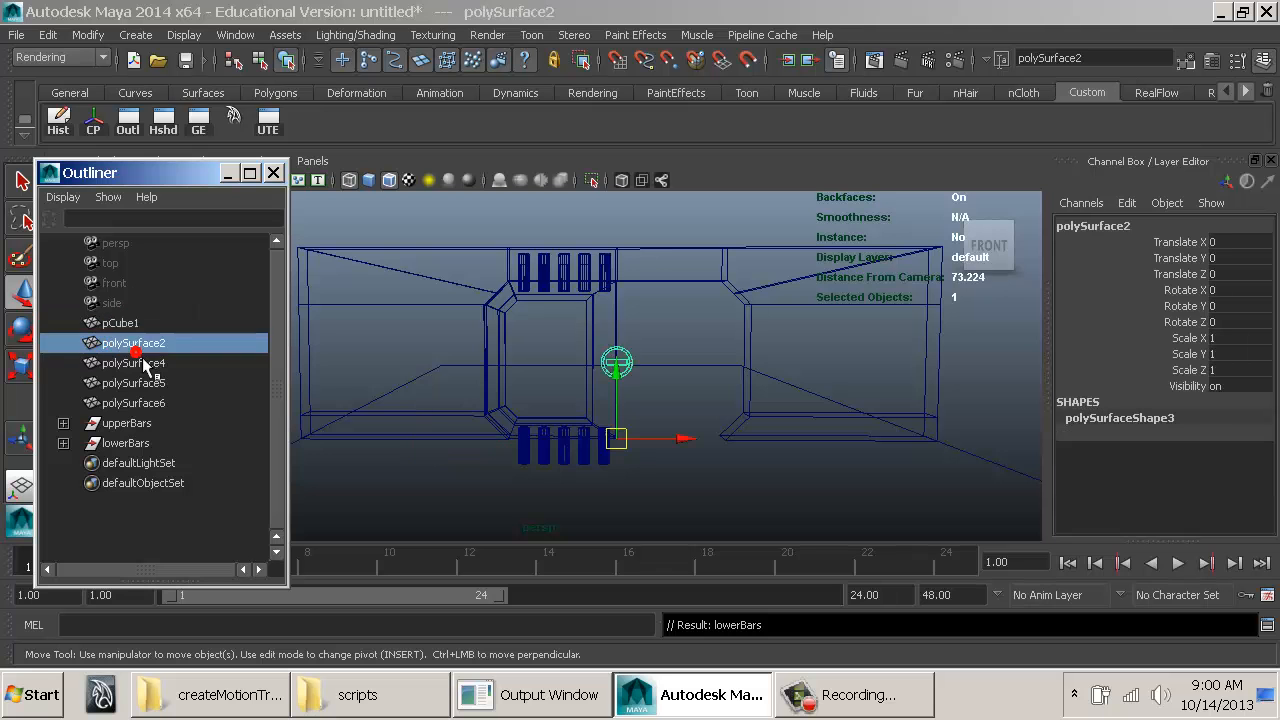
# Step: Check what polySurface6 and polySurface5 are in the doorway, and rename polySurface5 as floor
pyautogui.click(128, 403)
pyautogui.moveTo(125, 408); pyautogui.dragTo(150, 410, button='middle')
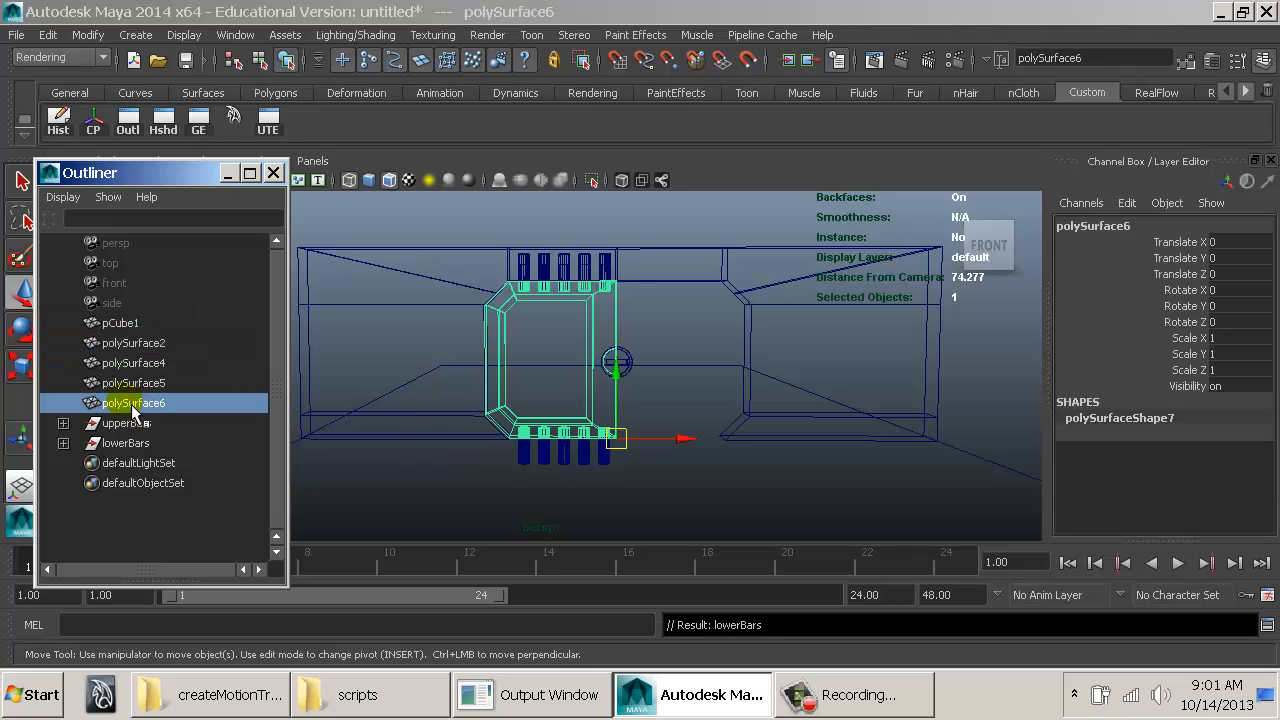
pyautogui.moveTo(135, 412); pyautogui.dragTo(315, 418, button='middle')
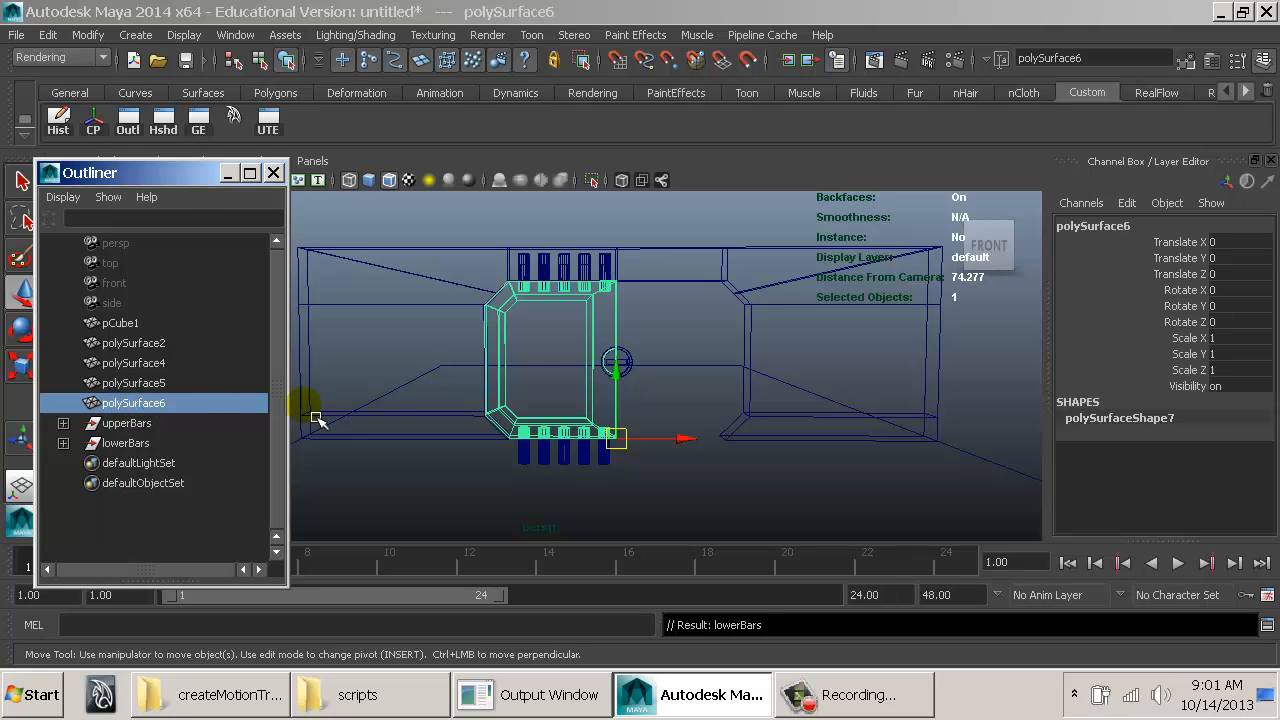
pyautogui.click(152, 386)
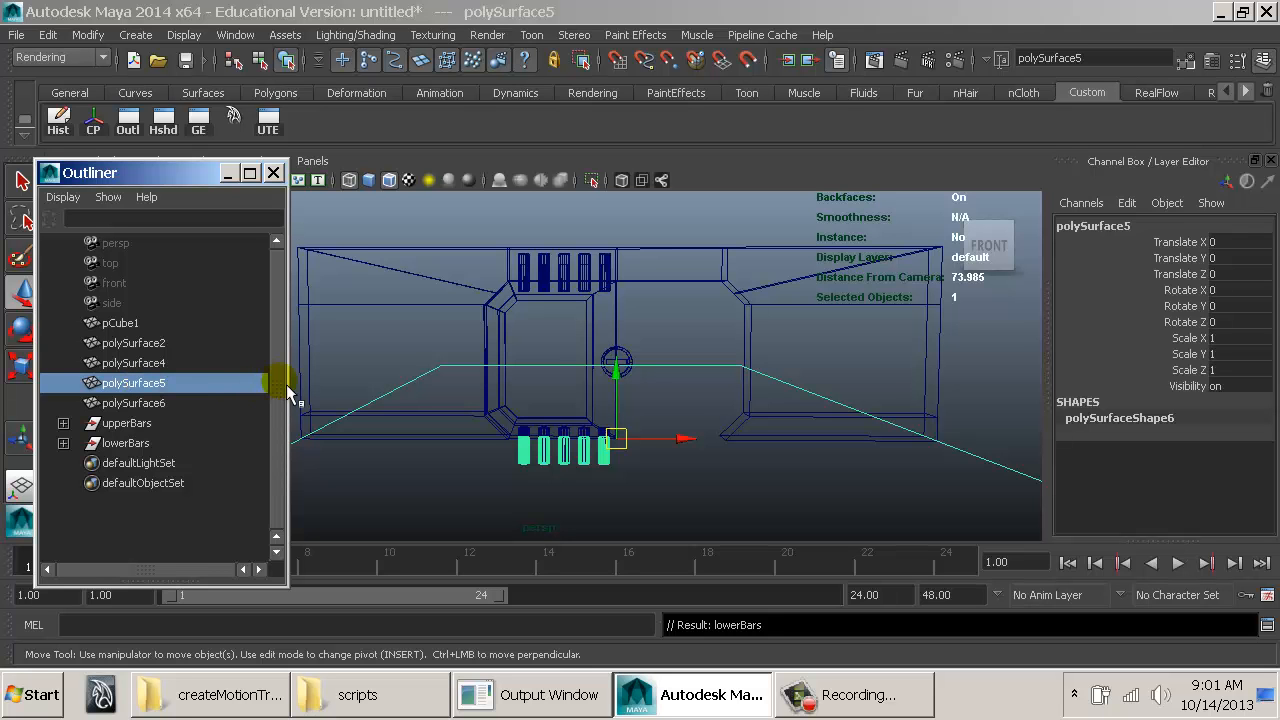
pyautogui.doubleClick(140, 382)
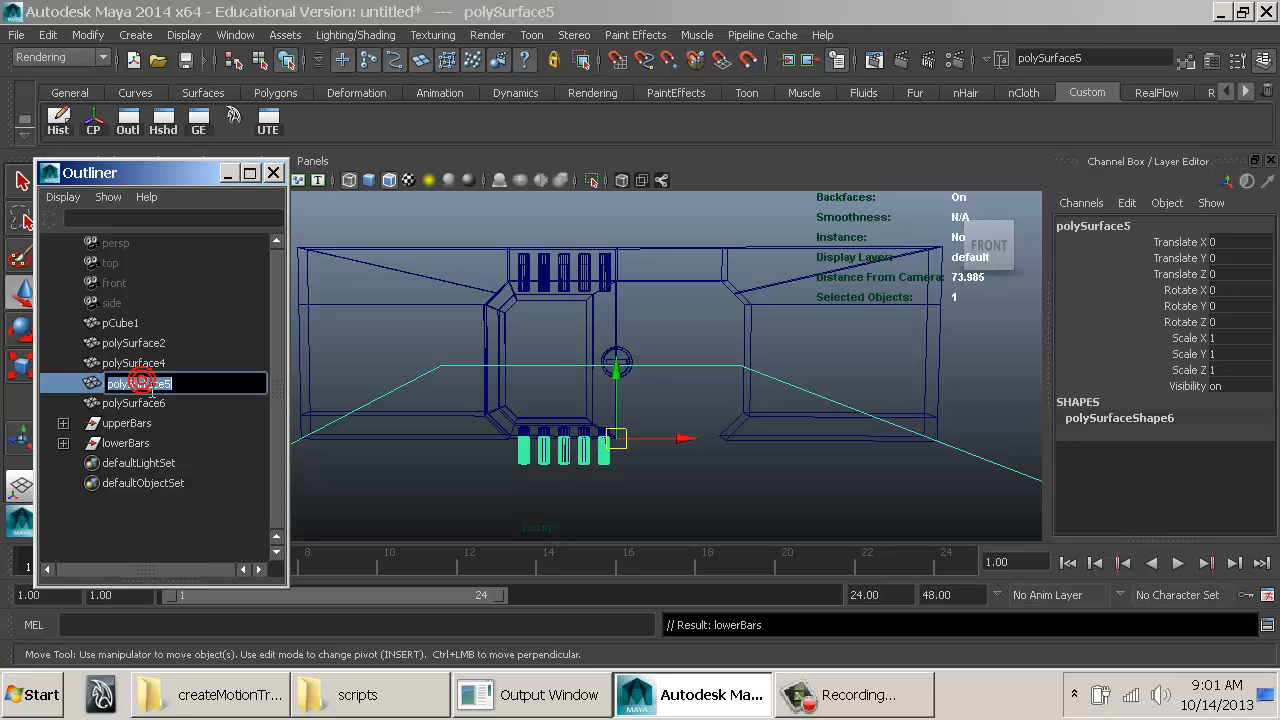
pyautogui.click(149, 393)
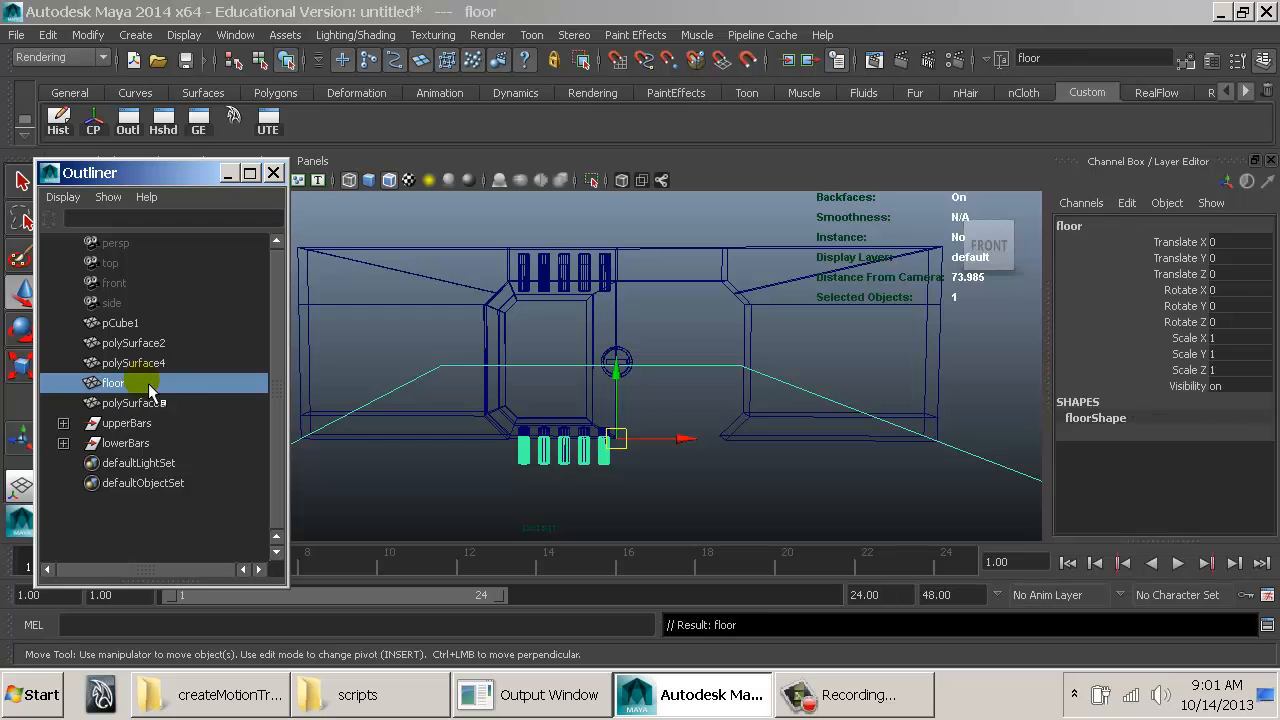
# Step: Rename polySurface2, the round piece at the door's edge, as centerButton
pyautogui.click(152, 364)
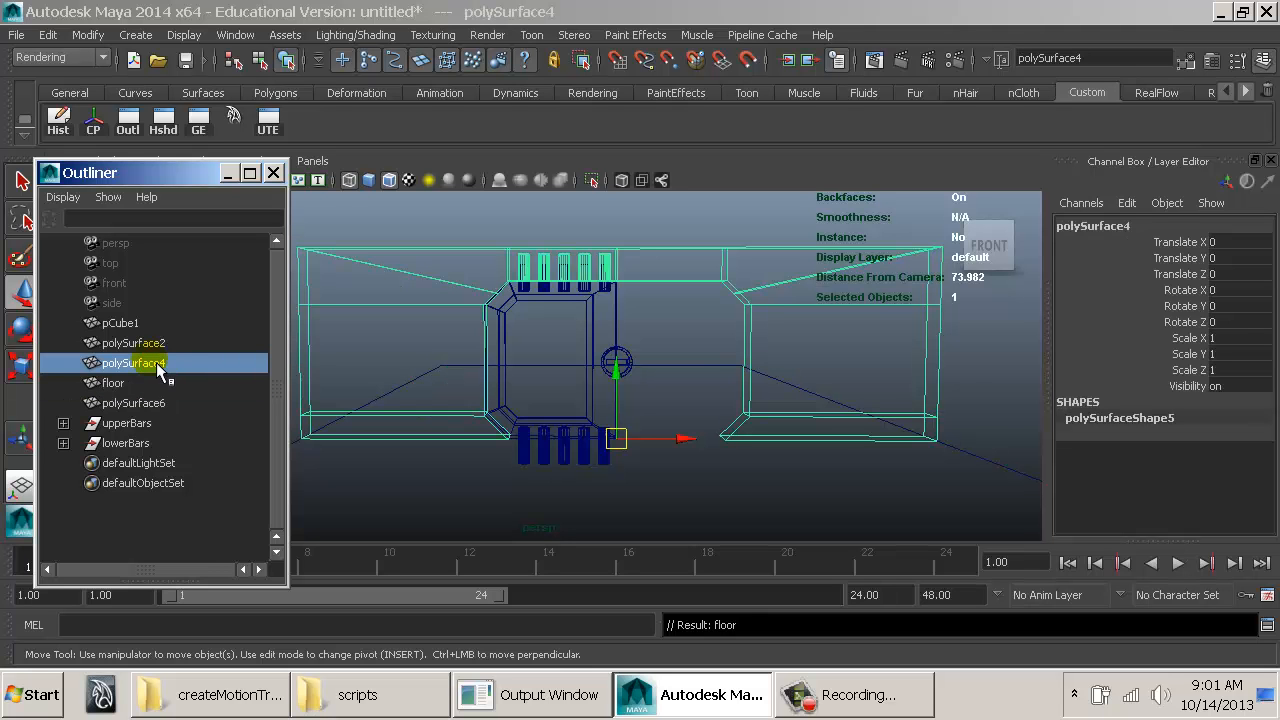
pyautogui.click(152, 343)
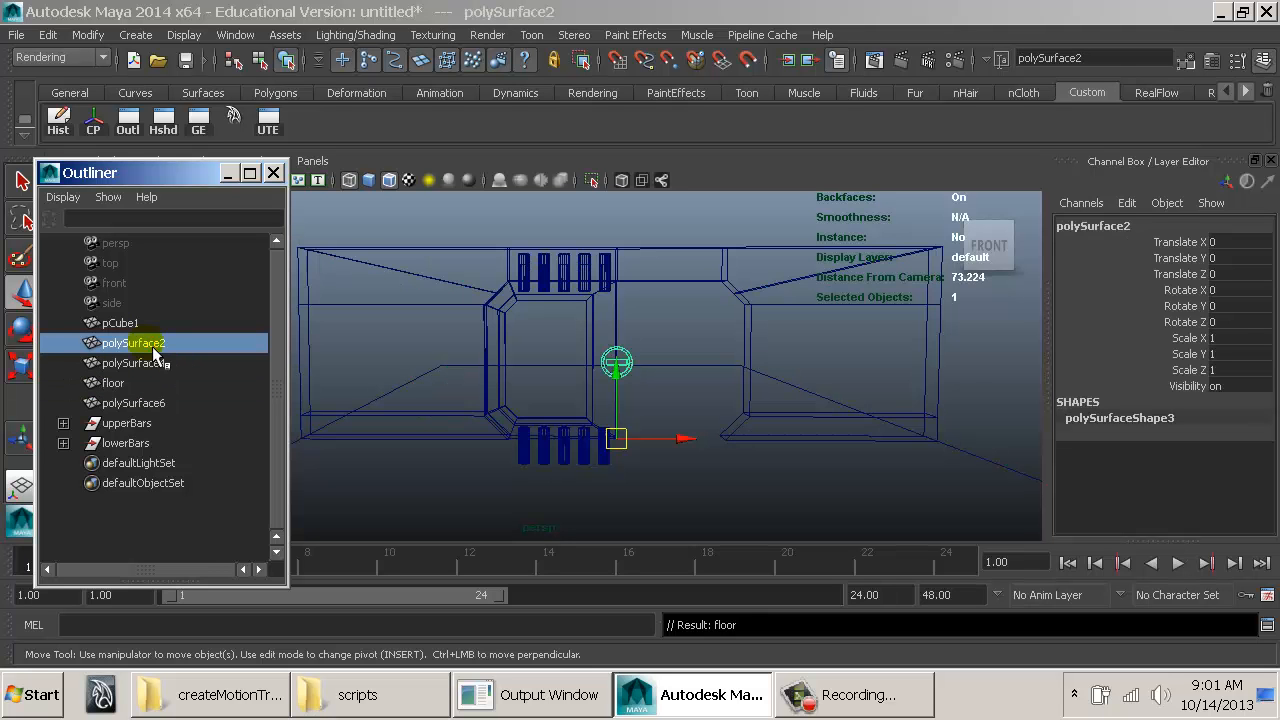
pyautogui.doubleClick(153, 345)
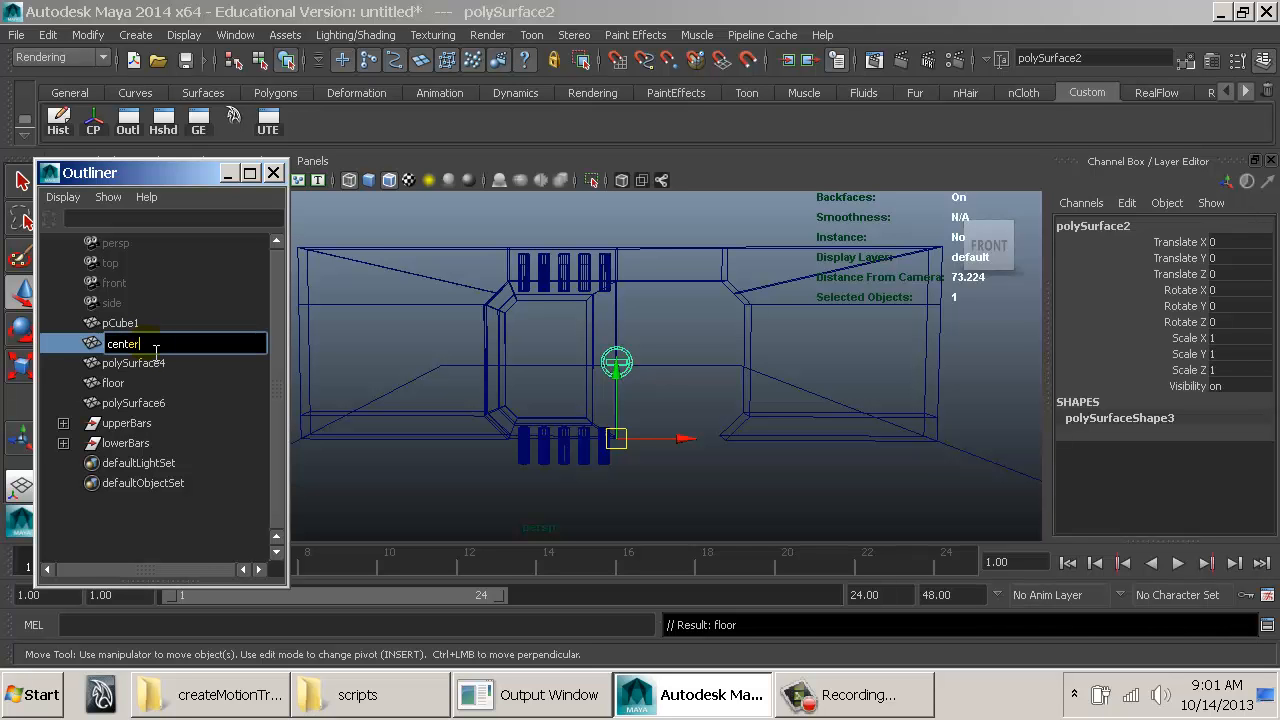
pyautogui.write('centerButton')
pyautogui.press('Return')
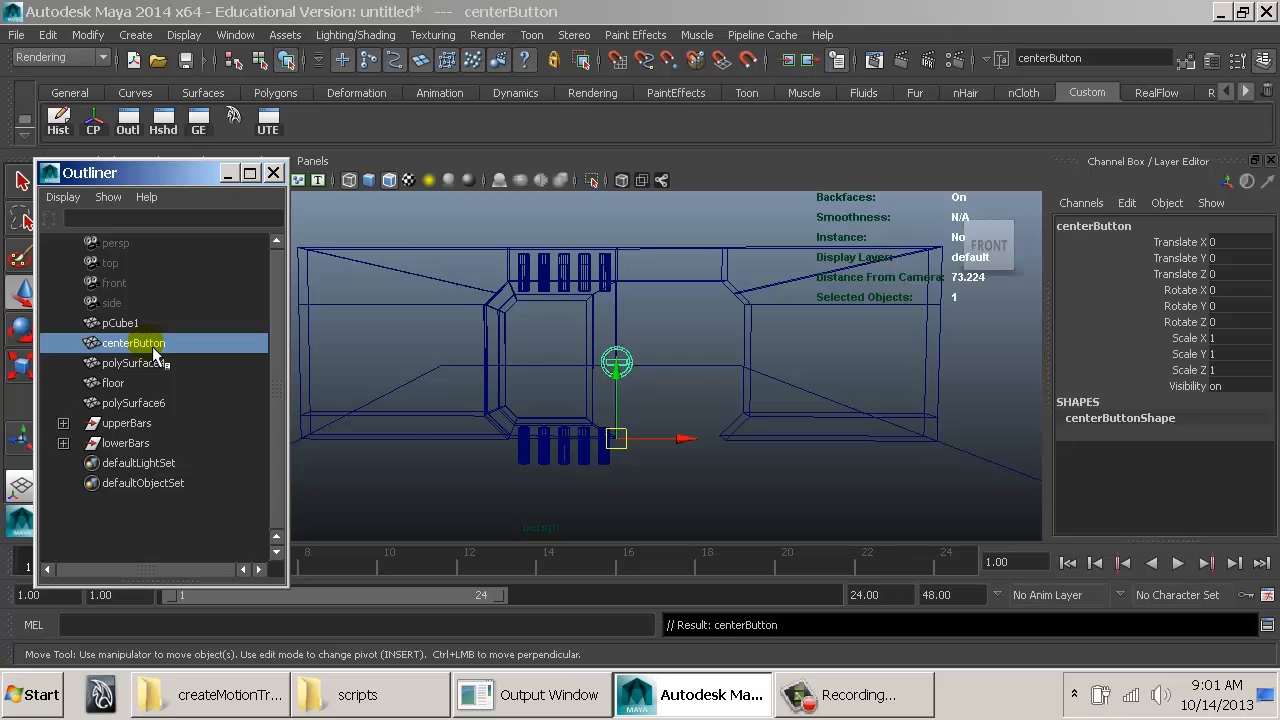
# Step: Identify pCube1 in the viewport and rename it as cube45Degree
pyautogui.click(110, 323)
pyautogui.keyDown('alt'); pyautogui.moveTo(373, 411); pyautogui.dragTo(455, 411, button='middle'); pyautogui.keyUp('alt')
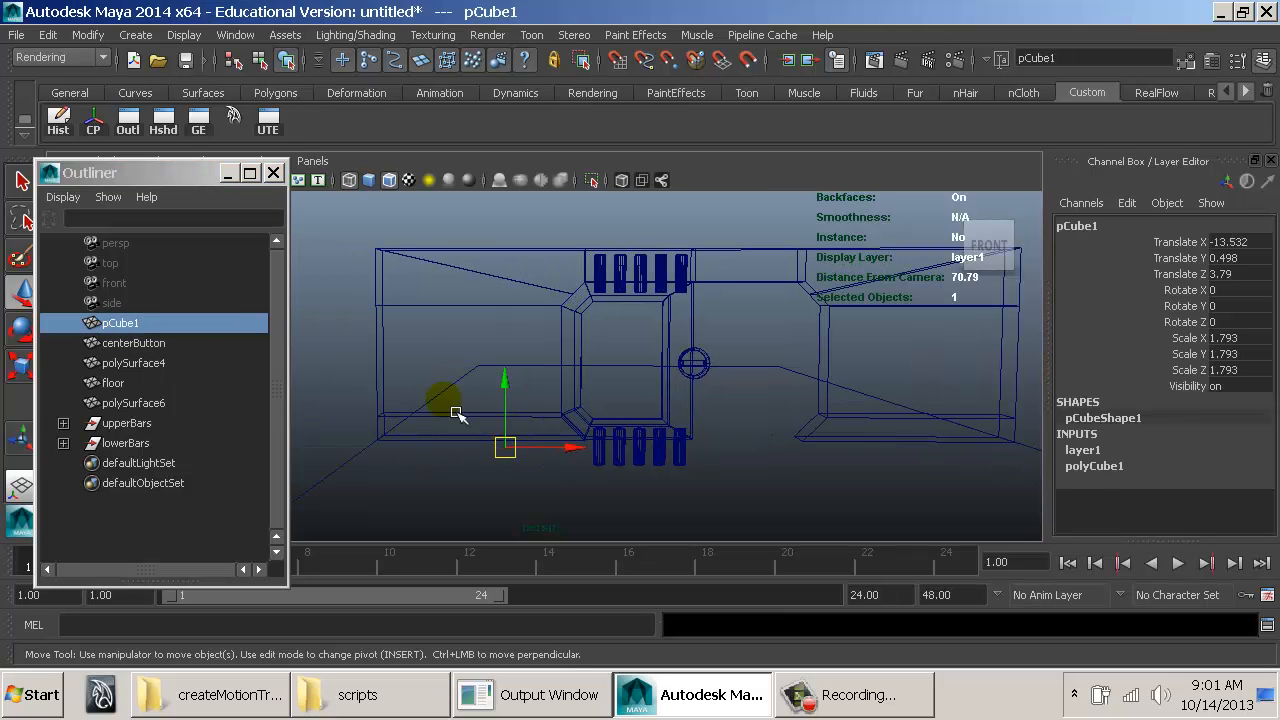
pyautogui.doubleClick(124, 322)
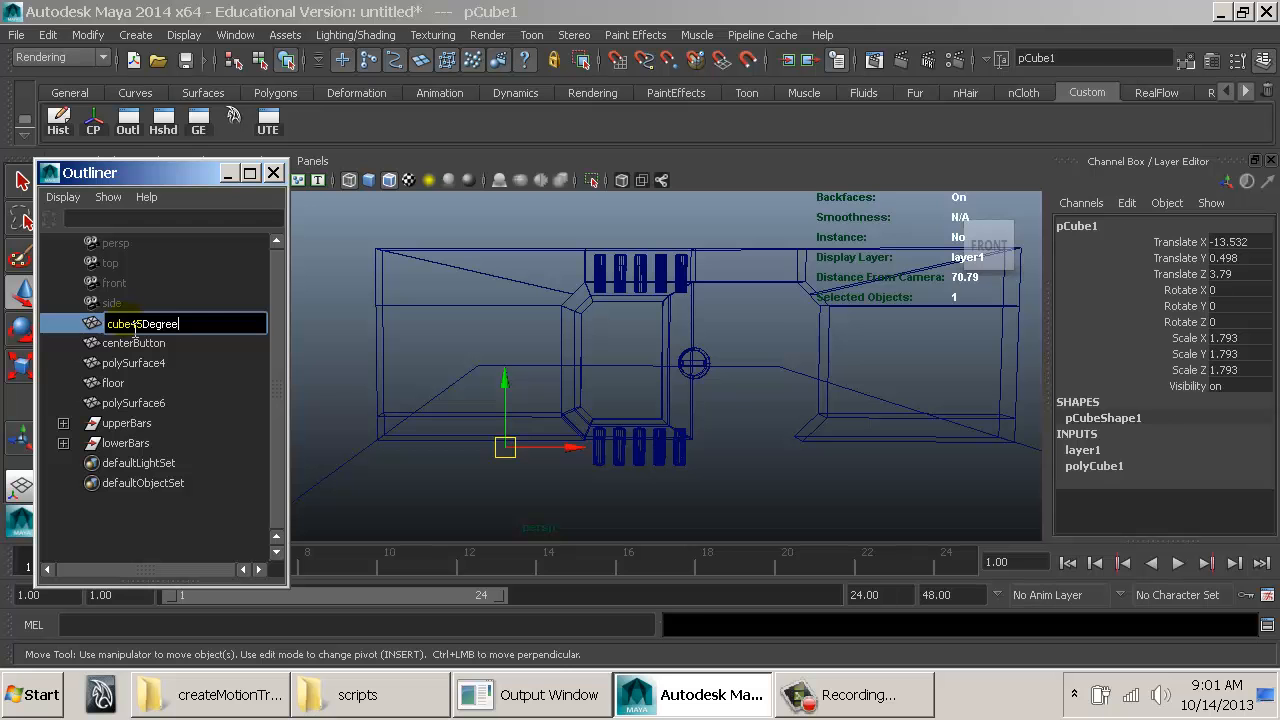
pyautogui.press('Return')
# Step: Examine the door, the wall and the slot in centerButton from several angles in shaded display
pyautogui.click(156, 402)
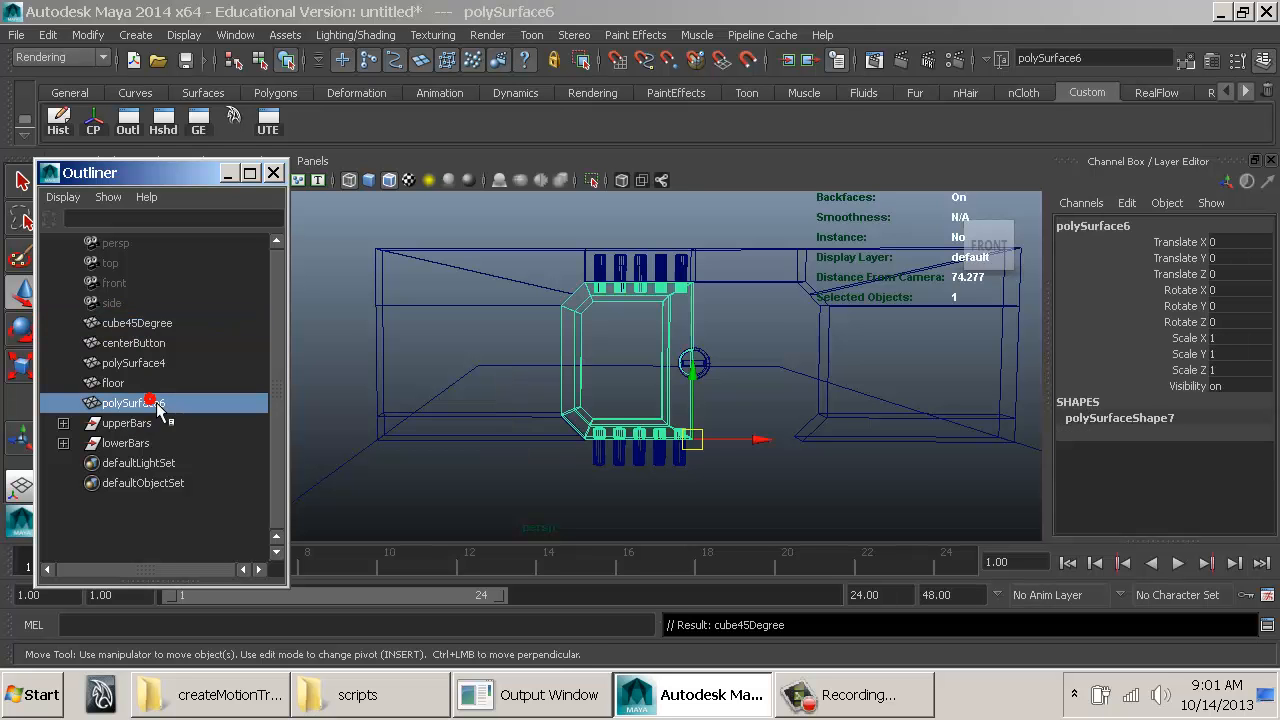
pyautogui.click(149, 363)
pyautogui.moveTo(743, 352)
pyautogui.keyDown('alt'); pyautogui.mouseDown()
pyautogui.moveTo(676, 367)
pyautogui.moveTo(648, 332)
pyautogui.moveTo(614, 358)
pyautogui.moveTo(650, 362)
pyautogui.mouseUp(); pyautogui.keyUp('alt')
pyautogui.click(663, 296)
pyautogui.press('5')
pyautogui.keyDown('alt'); pyautogui.moveTo(665, 363); pyautogui.dragTo(782, 381, button='right'); pyautogui.keyUp('alt')
pyautogui.keyDown('alt'); pyautogui.moveTo(782, 381); pyautogui.dragTo(612, 415); pyautogui.keyUp('alt')
pyautogui.keyDown('alt'); pyautogui.moveTo(605, 414); pyautogui.dragTo(657, 406, button='middle'); pyautogui.keyUp('alt')
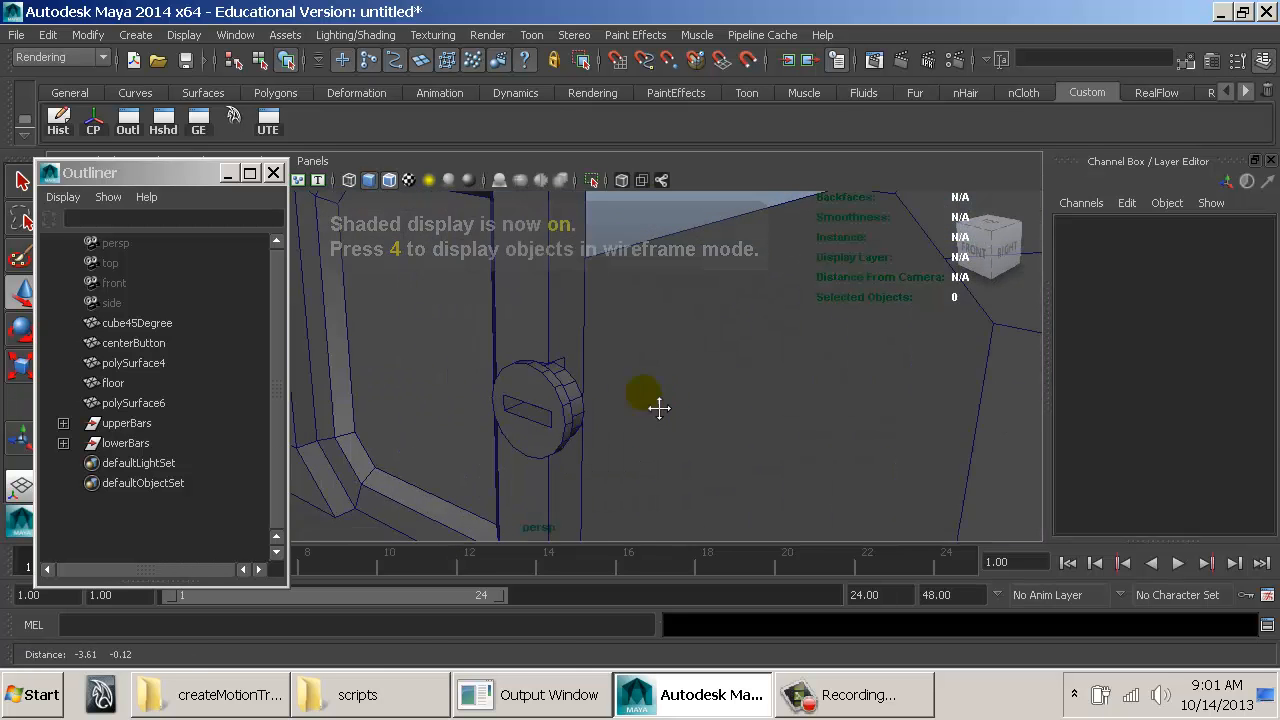
pyautogui.keyDown('alt'); pyautogui.moveTo(590, 408); pyautogui.dragTo(643, 405, button='right'); pyautogui.keyUp('alt')
pyautogui.click(631, 415)
pyautogui.click(575, 416)
pyautogui.keyDown('alt'); pyautogui.moveTo(612, 425); pyautogui.dragTo(690, 402); pyautogui.keyUp('alt')
pyautogui.keyDown('alt'); pyautogui.moveTo(915, 401); pyautogui.dragTo(786, 390, button='right'); pyautogui.keyUp('alt')
pyautogui.keyDown('alt'); pyautogui.moveTo(786, 390); pyautogui.dragTo(832, 392); pyautogui.keyUp('alt')
pyautogui.keyDown('alt'); pyautogui.moveTo(830, 392); pyautogui.dragTo(815, 403, button='middle'); pyautogui.keyUp('alt')
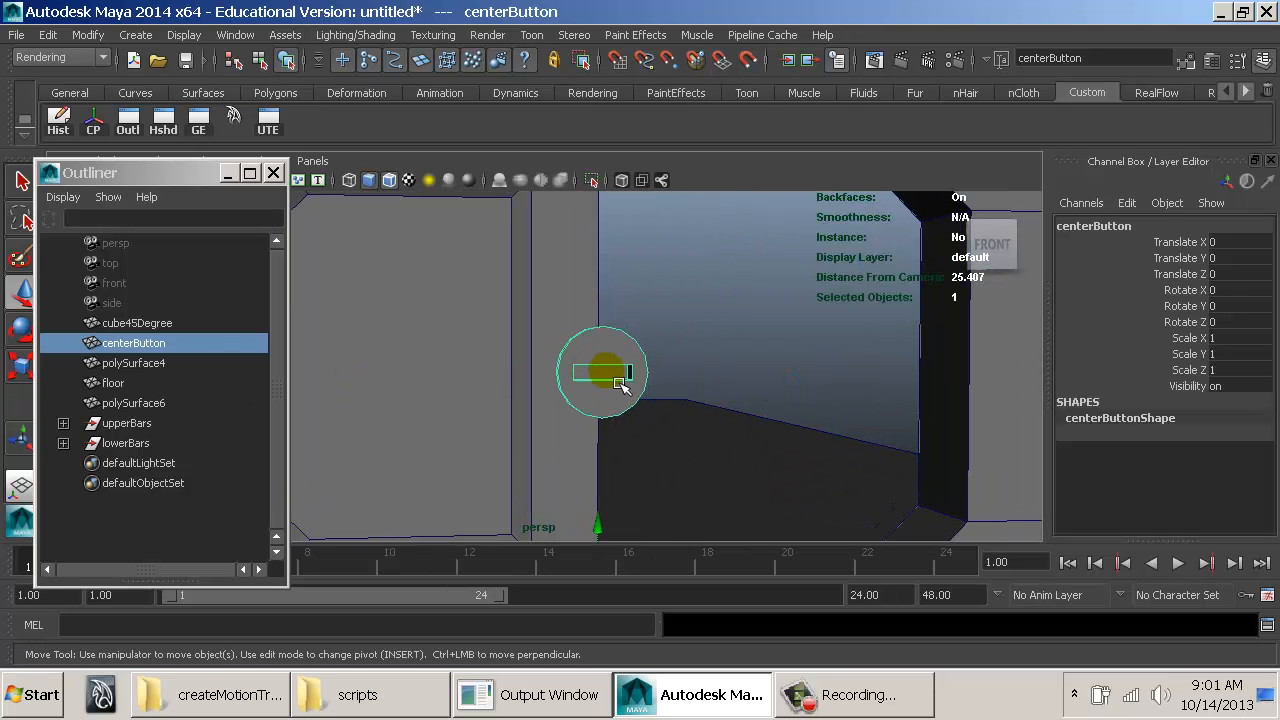
pyautogui.keyDown('alt'); pyautogui.moveTo(610, 380); pyautogui.dragTo(490, 362, button='right'); pyautogui.keyUp('alt')
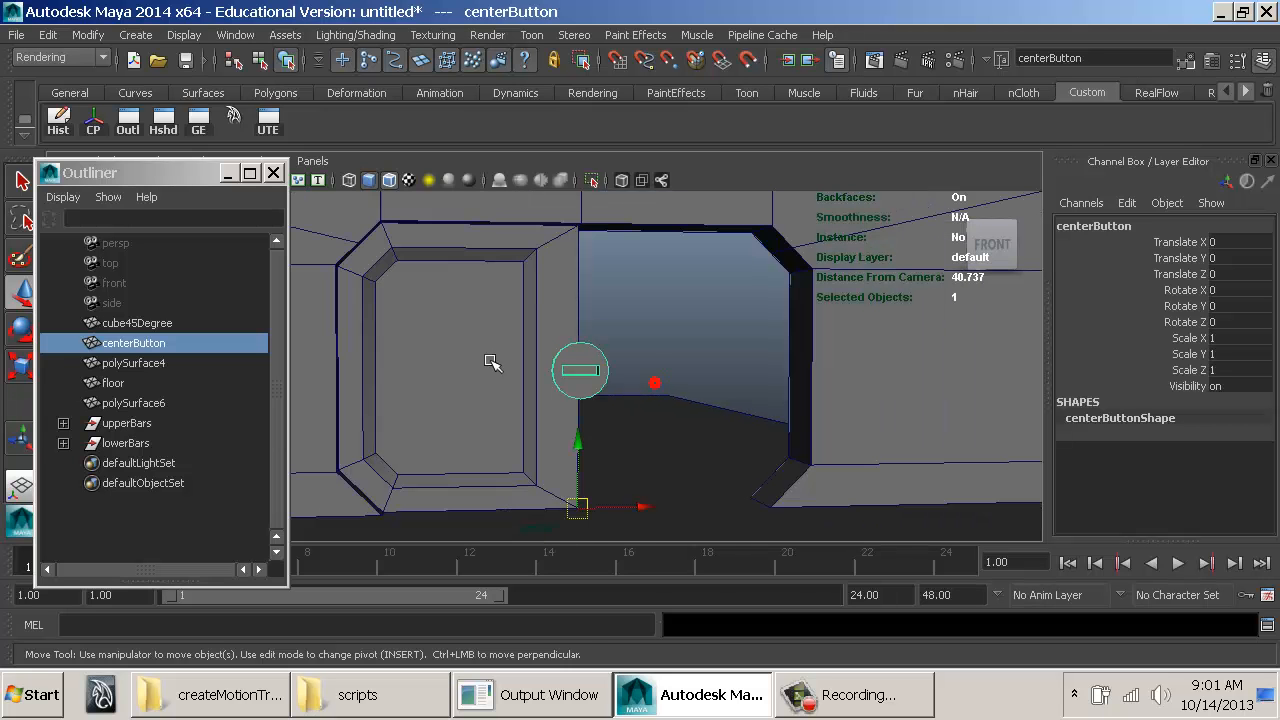
# Step: Create a polygon cylinder, raise it to the center button at about Y 5.9, and rotate it -90 degrees in Z
pyautogui.click(136, 35)
pyautogui.moveTo(182, 85)
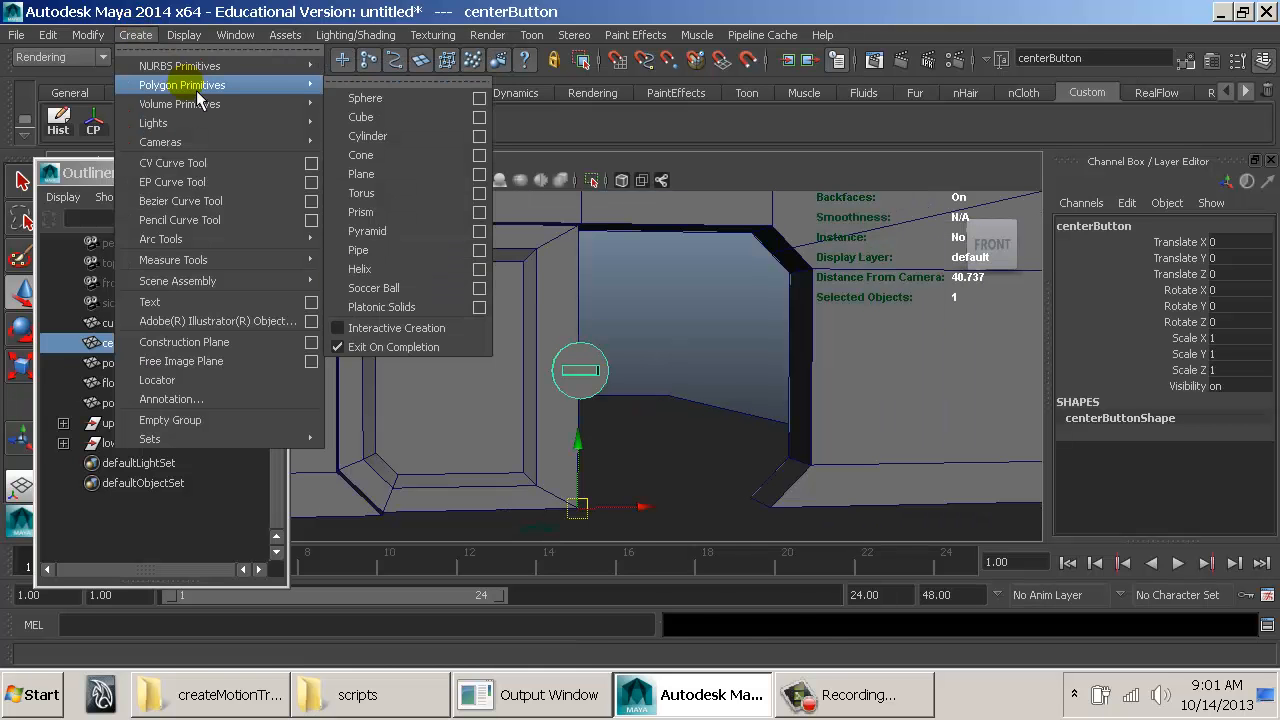
pyautogui.click(407, 145)
pyautogui.moveTo(580, 445); pyautogui.dragTo(622, 330)
pyautogui.press('e')
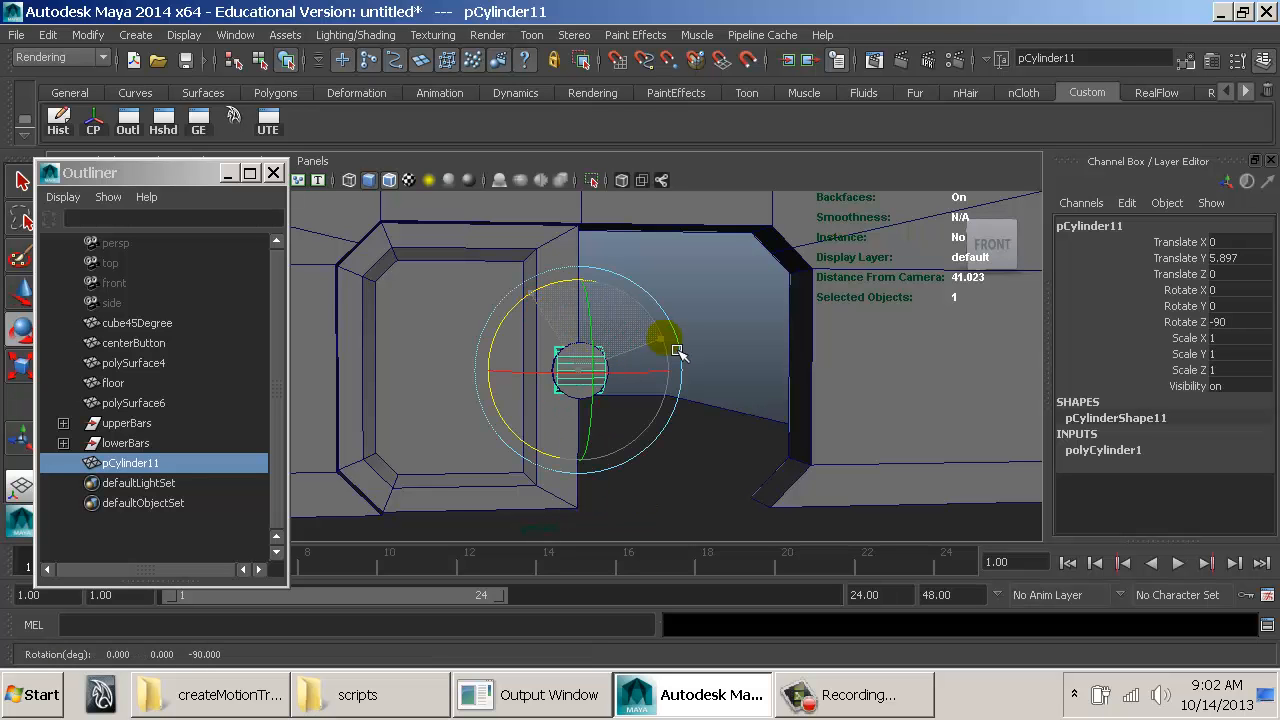
# Step: Set the new cylinder's radius to 0.1
pyautogui.click(1165, 452)
pyautogui.click(1182, 482)
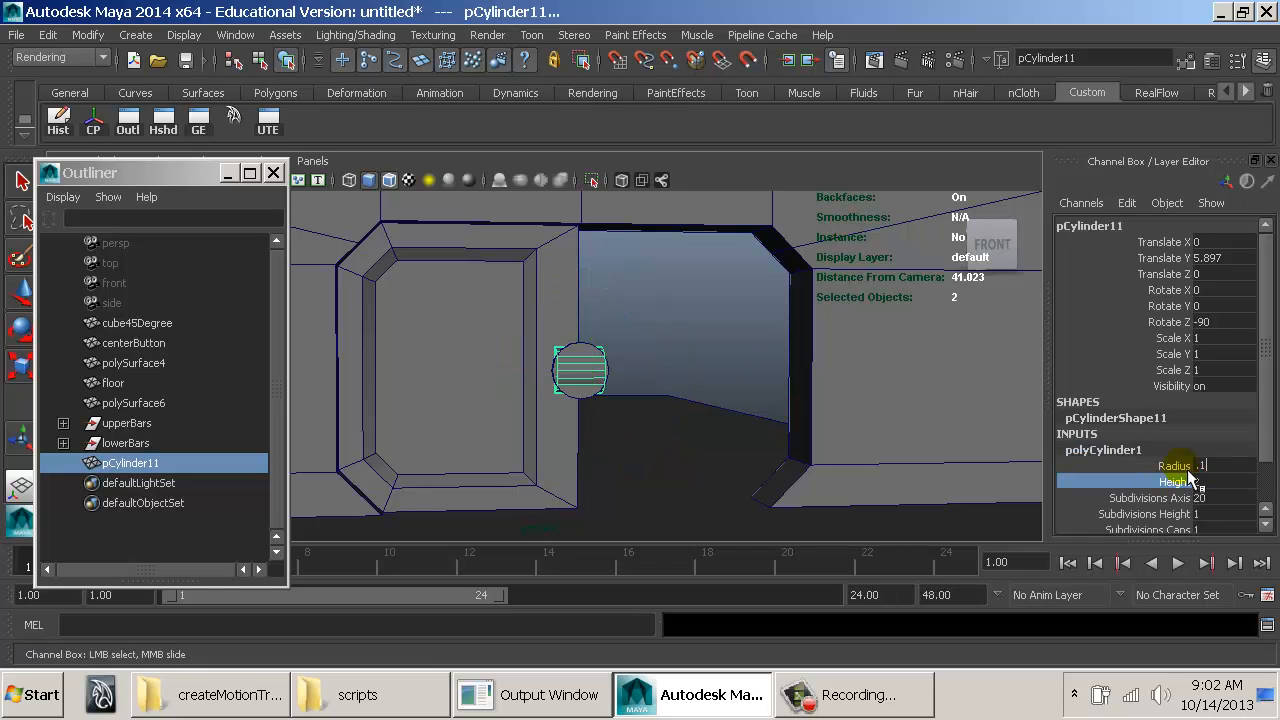
pyautogui.press('Return')
# Step: Move the cylinder to about X -1.585 and Z 0.272 so one end sits inside the center button's slot
pyautogui.keyDown('alt'); pyautogui.moveTo(657, 377); pyautogui.dragTo(651, 404); pyautogui.keyUp('alt')
pyautogui.keyDown('alt'); pyautogui.moveTo(651, 404); pyautogui.dragTo(845, 424, button='right'); pyautogui.keyUp('alt')
pyautogui.keyDown('alt'); pyautogui.moveTo(845, 424); pyautogui.dragTo(857, 327, button='middle'); pyautogui.keyUp('alt')
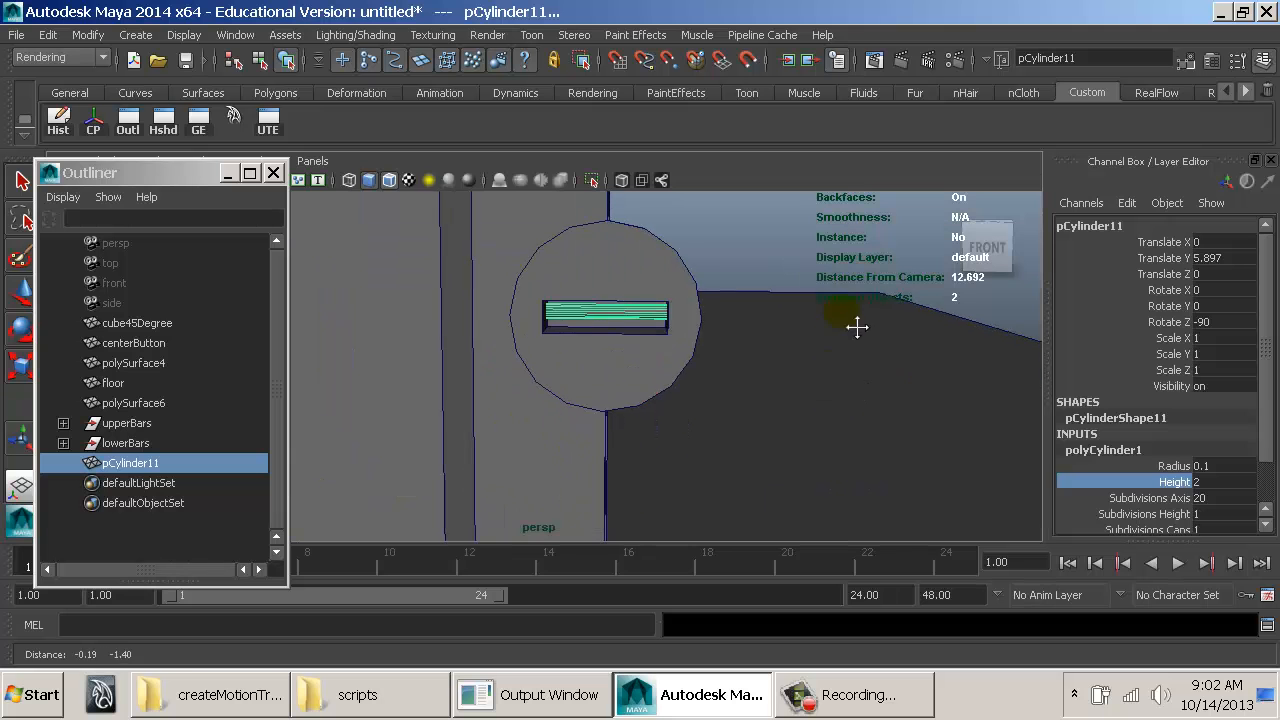
pyautogui.press('w')
pyautogui.moveTo(668, 305); pyautogui.dragTo(594, 395)
pyautogui.moveTo(694, 349); pyautogui.dragTo(631, 376)
# Step: Try a cylinder radius of 0.2, and settle on a radius of 0.15 to fit the slot
pyautogui.keyDown('alt'); pyautogui.moveTo(631, 376); pyautogui.dragTo(897, 386, button='right'); pyautogui.keyUp('alt')
pyautogui.keyDown('alt'); pyautogui.moveTo(755, 364); pyautogui.dragTo(818, 408); pyautogui.keyUp('alt')
pyautogui.click(1220, 450)
pyautogui.click(1218, 466)
pyautogui.write('.')
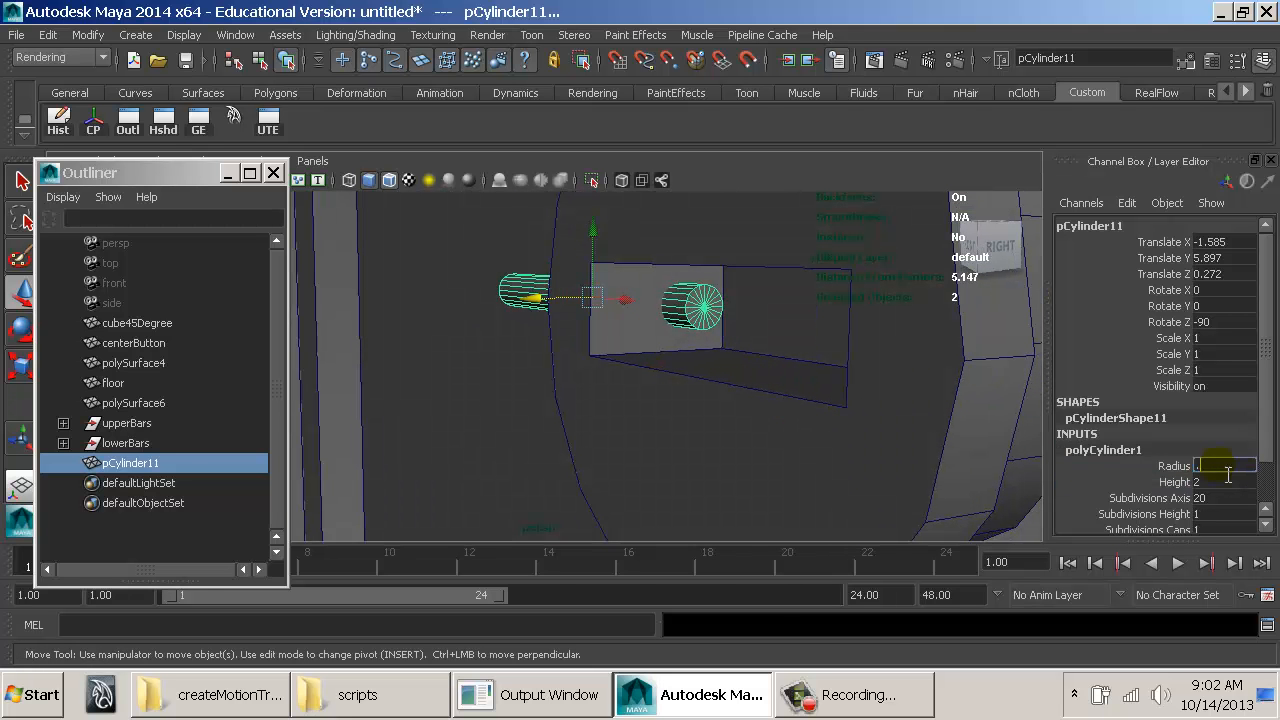
pyautogui.write('2')
pyautogui.press('Return')
pyautogui.write('.15')
pyautogui.press('Return')
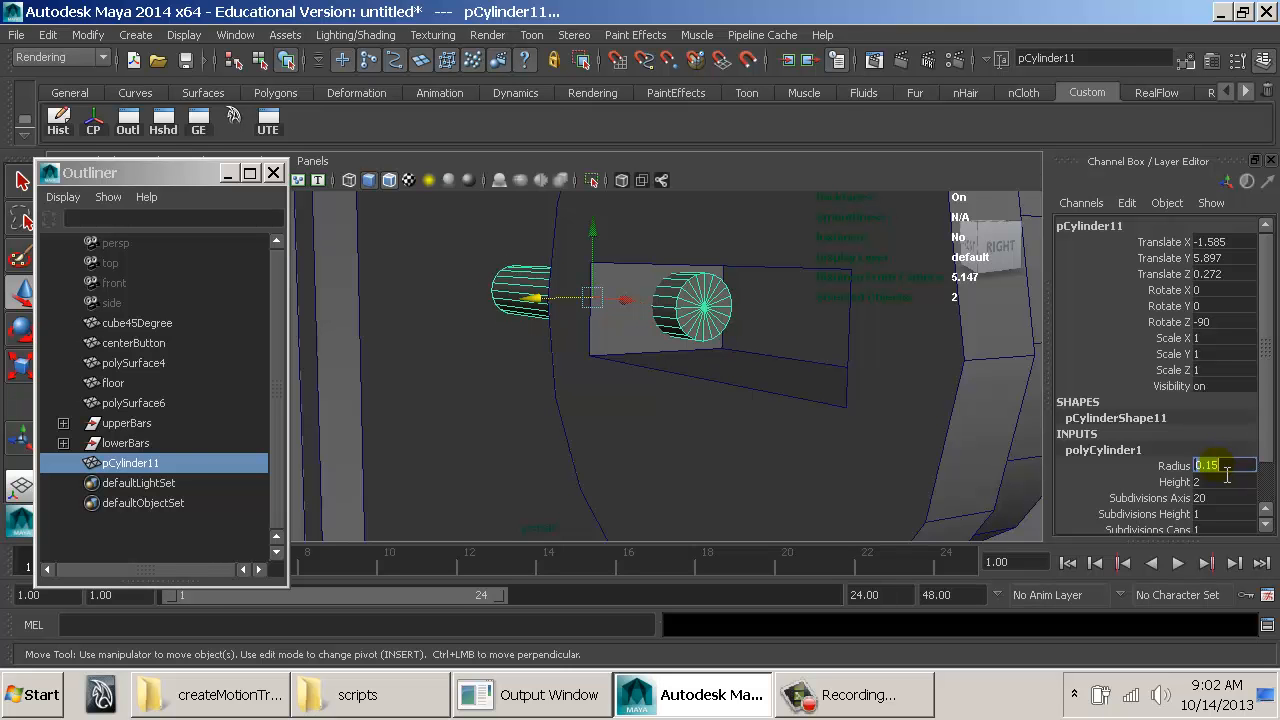
# Step: Stretch the cylinder to a Y scale of about 6.6 and shift it along X to about -6.6, keeping its end in the slot
pyautogui.keyDown('alt'); pyautogui.moveTo(758, 360); pyautogui.dragTo(937, 354); pyautogui.keyUp('alt')
pyautogui.keyDown('alt'); pyautogui.moveTo(937, 354); pyautogui.dragTo(632, 323, button='right'); pyautogui.keyUp('alt')
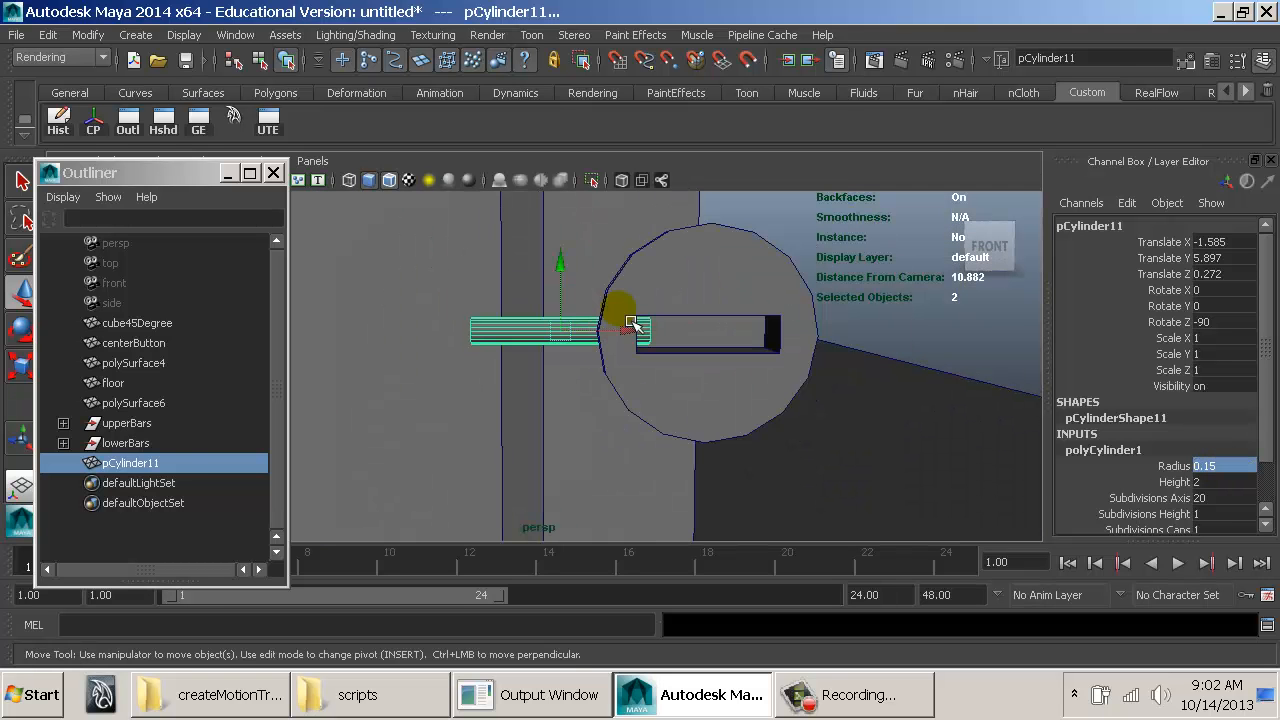
pyautogui.press('r')
pyautogui.moveTo(658, 344); pyautogui.dragTo(857, 340)
pyautogui.keyDown('alt'); pyautogui.moveTo(857, 340); pyautogui.dragTo(725, 396, button='right'); pyautogui.keyUp('alt')
pyautogui.press('w')
pyautogui.moveTo(692, 357); pyautogui.dragTo(715, 391)
pyautogui.press('r')
# Step: In the front wireframe view, lengthen the bar to a Y scale of about 10.457 and move it to about X -10.4
pyautogui.press('space')
pyautogui.keyDown('alt'); pyautogui.moveTo(660, 446); pyautogui.dragTo(680, 272, button='middle'); pyautogui.keyUp('alt')
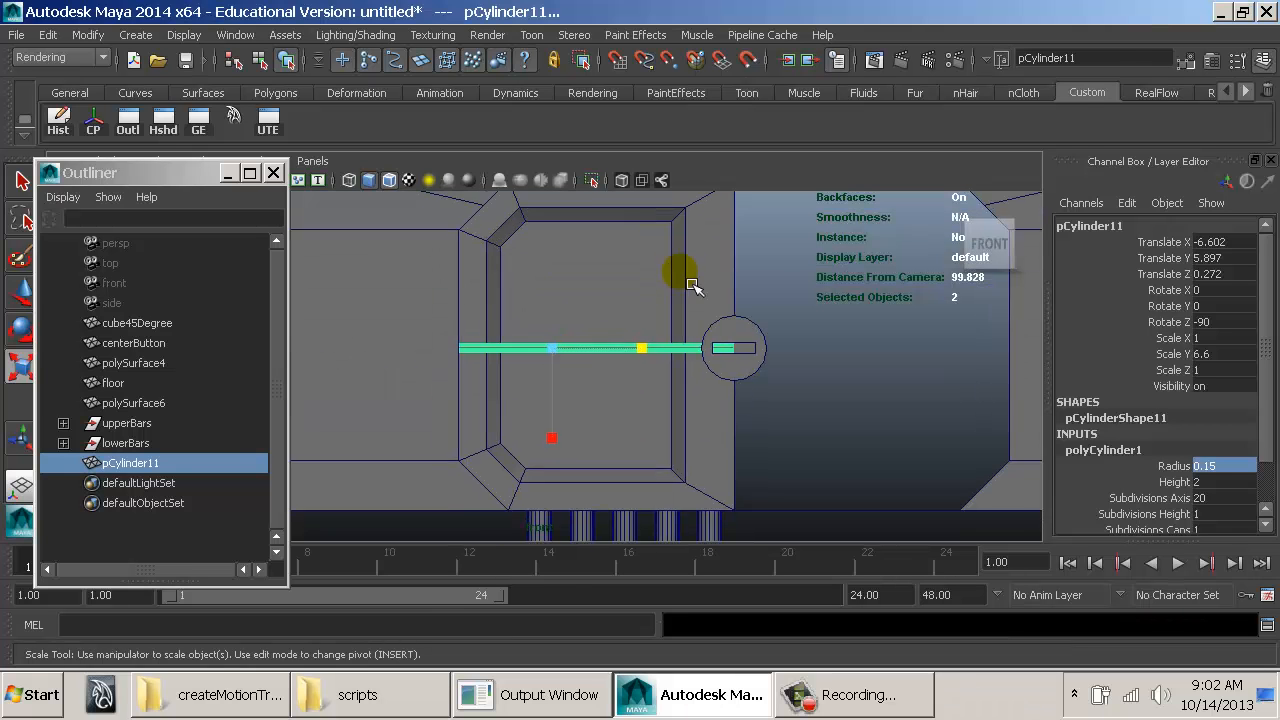
pyautogui.press('4')
pyautogui.moveTo(642, 348); pyautogui.dragTo(693, 349)
pyautogui.press('w')
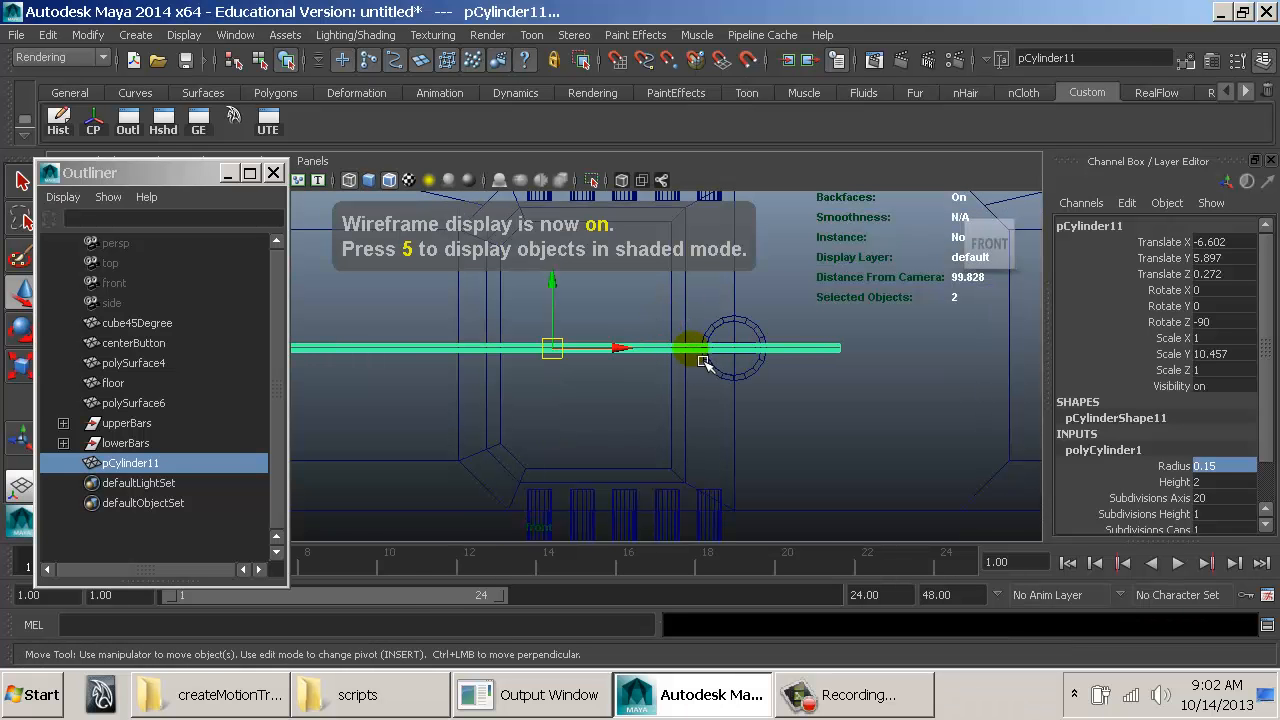
pyautogui.moveTo(704, 362); pyautogui.dragTo(524, 360, button='middle')
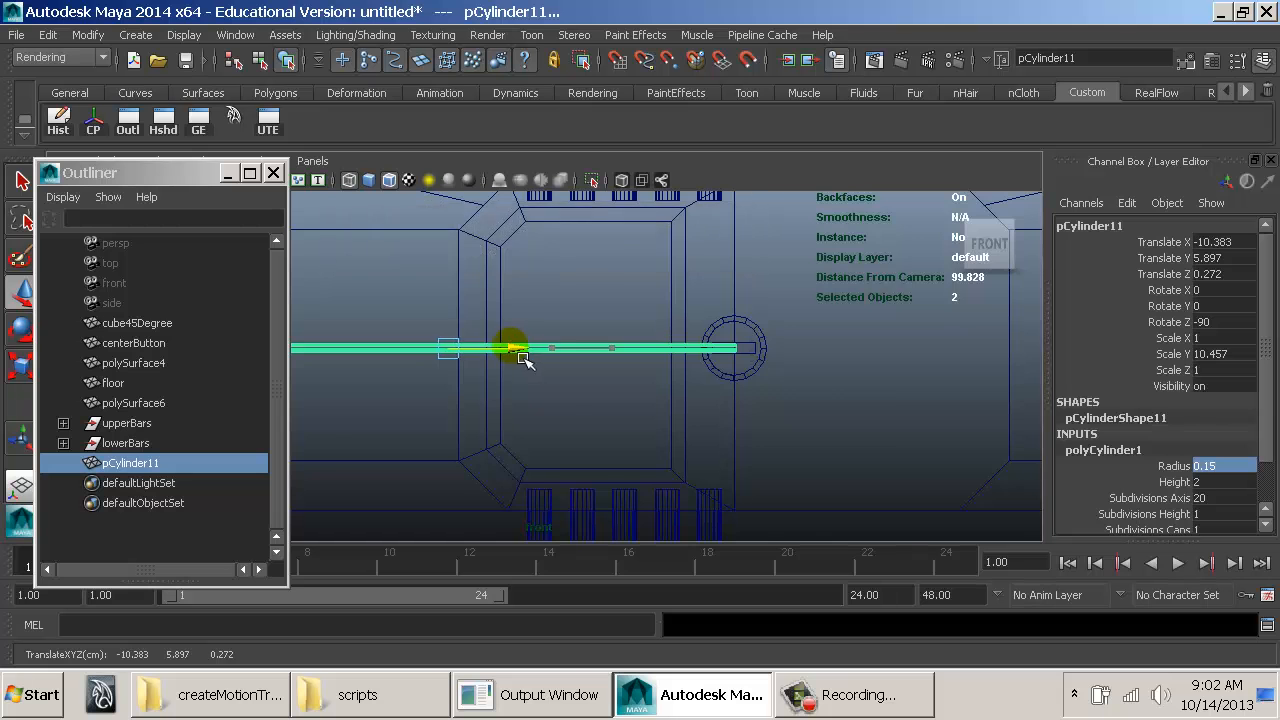
pyautogui.moveTo(523, 357); pyautogui.dragTo(517, 355)
# Step: Slide the bar away from the center button to about X -20.9 to test how far it must retract
pyautogui.keyDown('alt'); pyautogui.moveTo(572, 335); pyautogui.dragTo(823, 334, button='middle'); pyautogui.keyUp('alt')
pyautogui.keyDown('alt'); pyautogui.moveTo(823, 334); pyautogui.dragTo(586, 328, button='right'); pyautogui.keyUp('alt')
pyautogui.moveTo(739, 359); pyautogui.dragTo(520, 349)
pyautogui.keyDown('alt'); pyautogui.moveTo(508, 347); pyautogui.dragTo(488, 410, button='middle'); pyautogui.keyUp('alt')
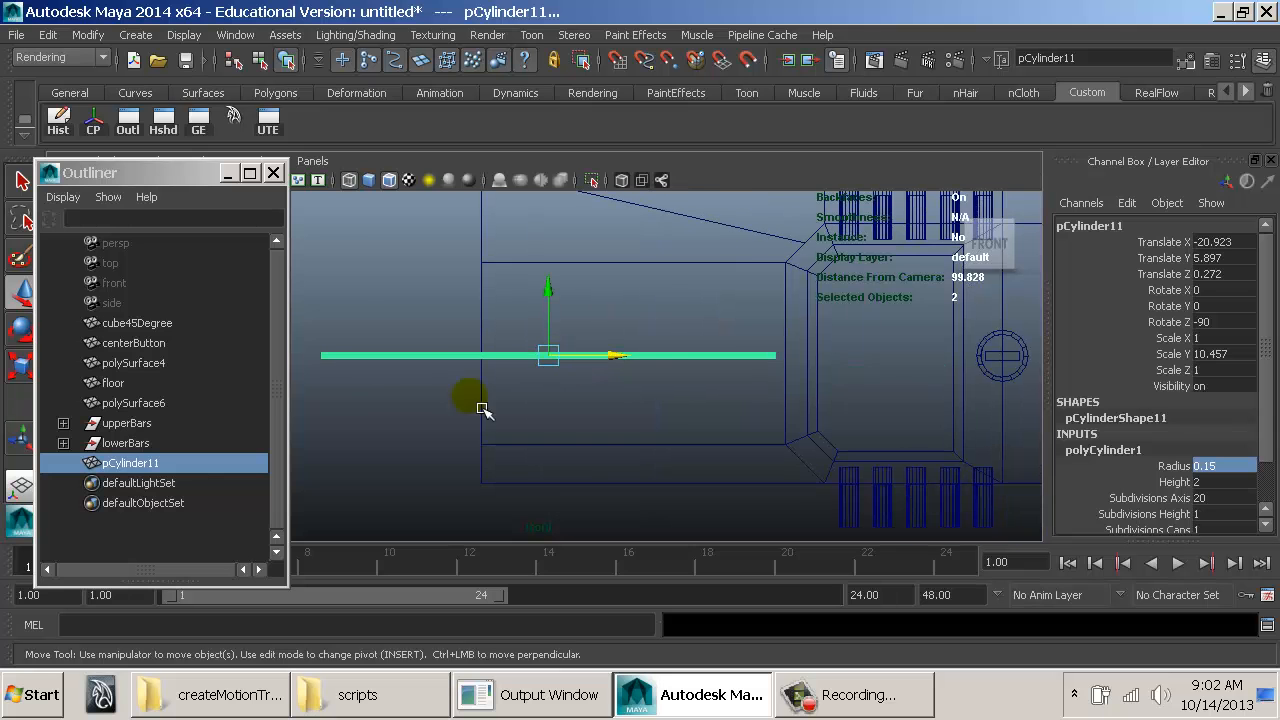
pyautogui.keyDown('alt'); pyautogui.moveTo(626, 386); pyautogui.dragTo(377, 383, button='middle'); pyautogui.keyUp('alt')
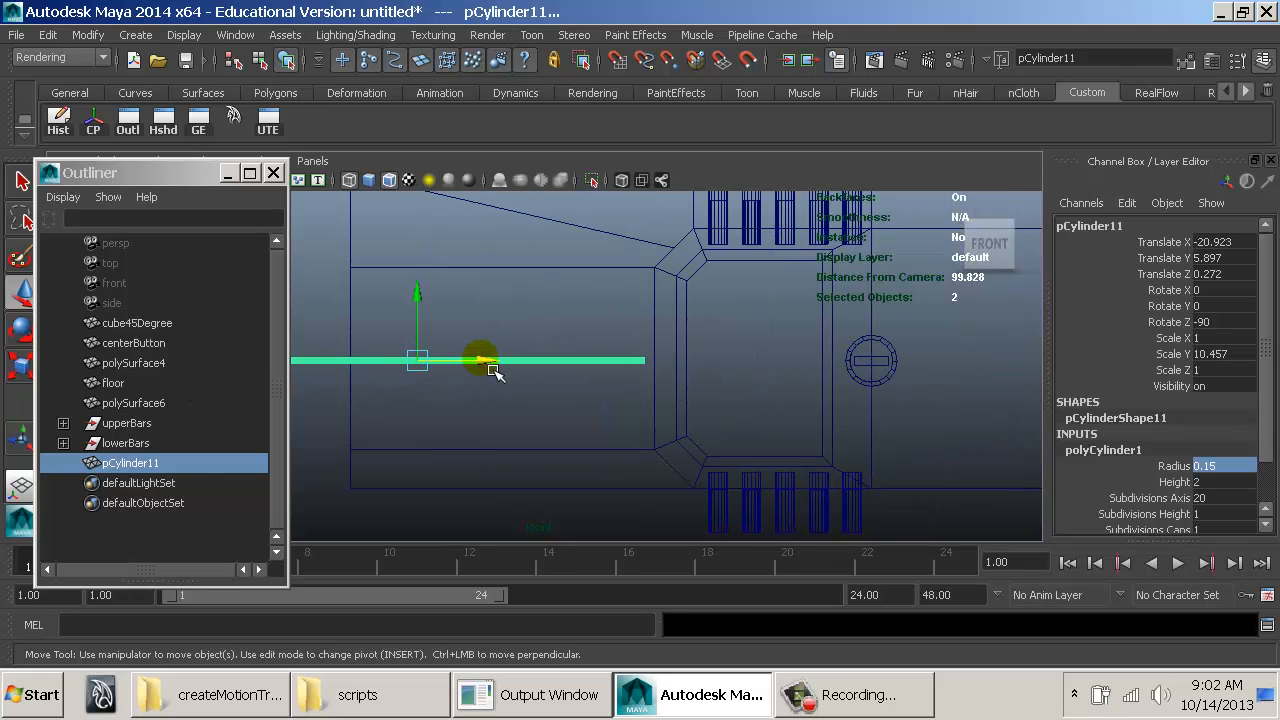
# Step: Try a shorter bar with a Y scale of about 6.168, placed at about X -6.2 with its end in the button's slot
pyautogui.moveTo(494, 374); pyautogui.dragTo(814, 376)
pyautogui.press('r')
pyautogui.press('w')
pyautogui.press('r')
pyautogui.press('w')
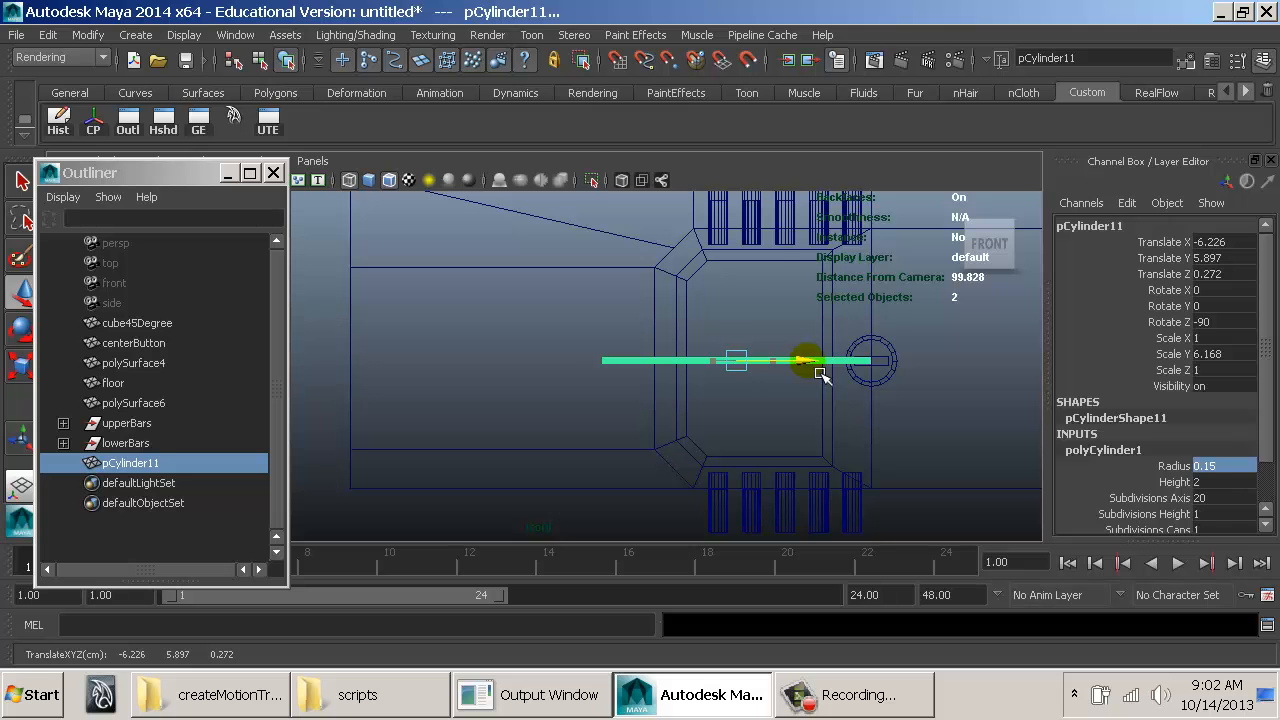
# Step: Undo the shortening of the bar and its recent moves
pyautogui.hotkey('ctrl', 'z')
pyautogui.hotkey('ctrl', 'z')
pyautogui.hotkey('ctrl', 'z')
pyautogui.hotkey('ctrl', 'z')
pyautogui.hotkey('ctrl', 'z')
pyautogui.hotkey('ctrl', 'z')
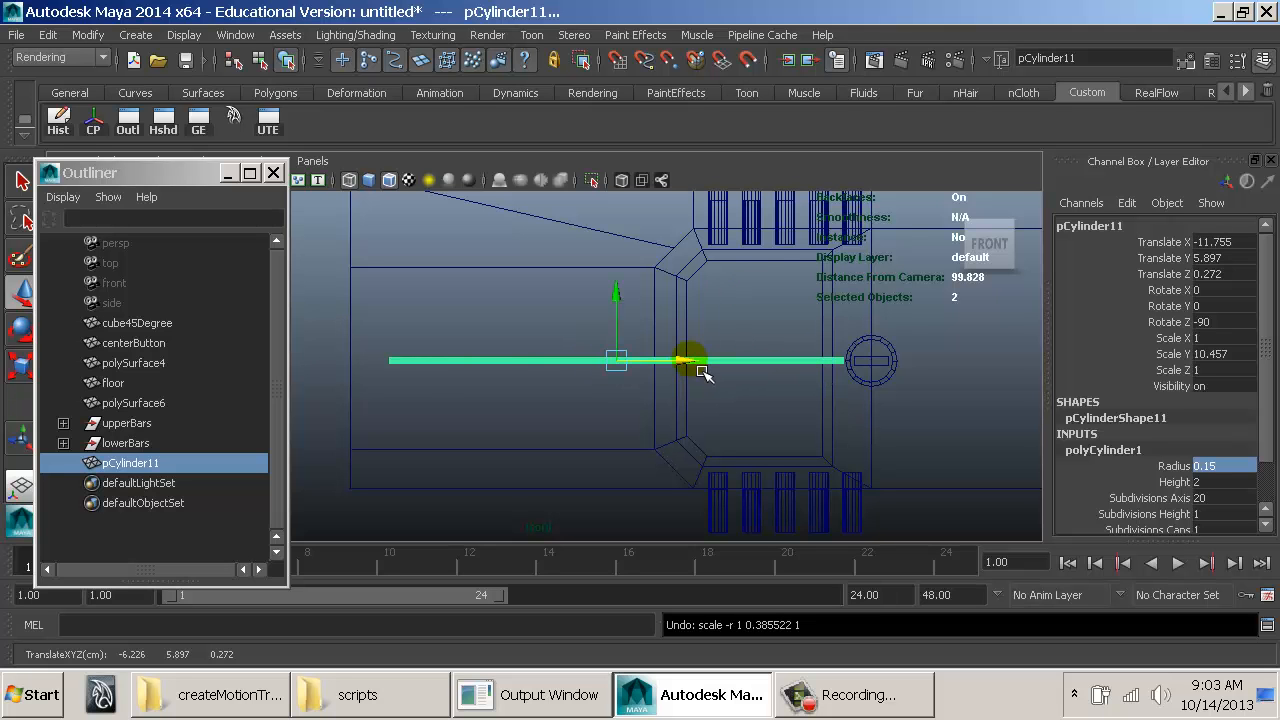
# Step: Test the full-length bar retracted at about X -20.7, and place it at about X -10.6 with its end in the button's slot
pyautogui.moveTo(703, 372); pyautogui.dragTo(497, 372)
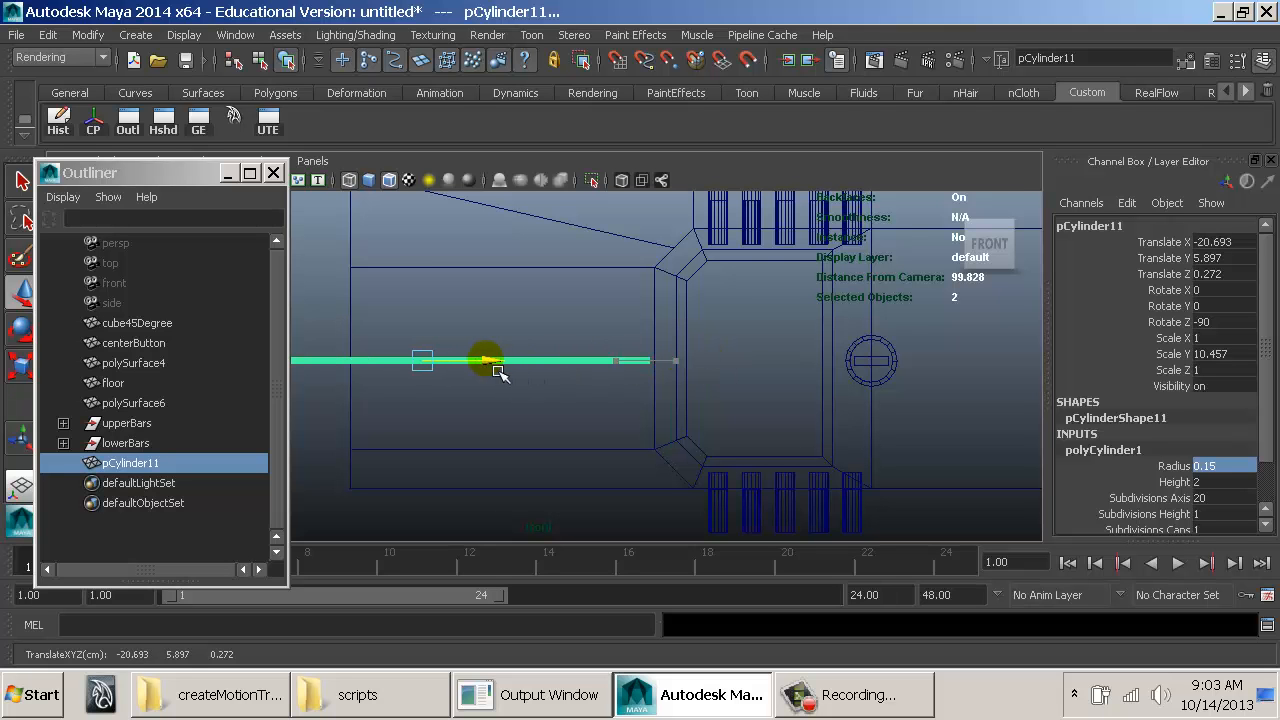
pyautogui.moveTo(493, 368); pyautogui.dragTo(714, 361)
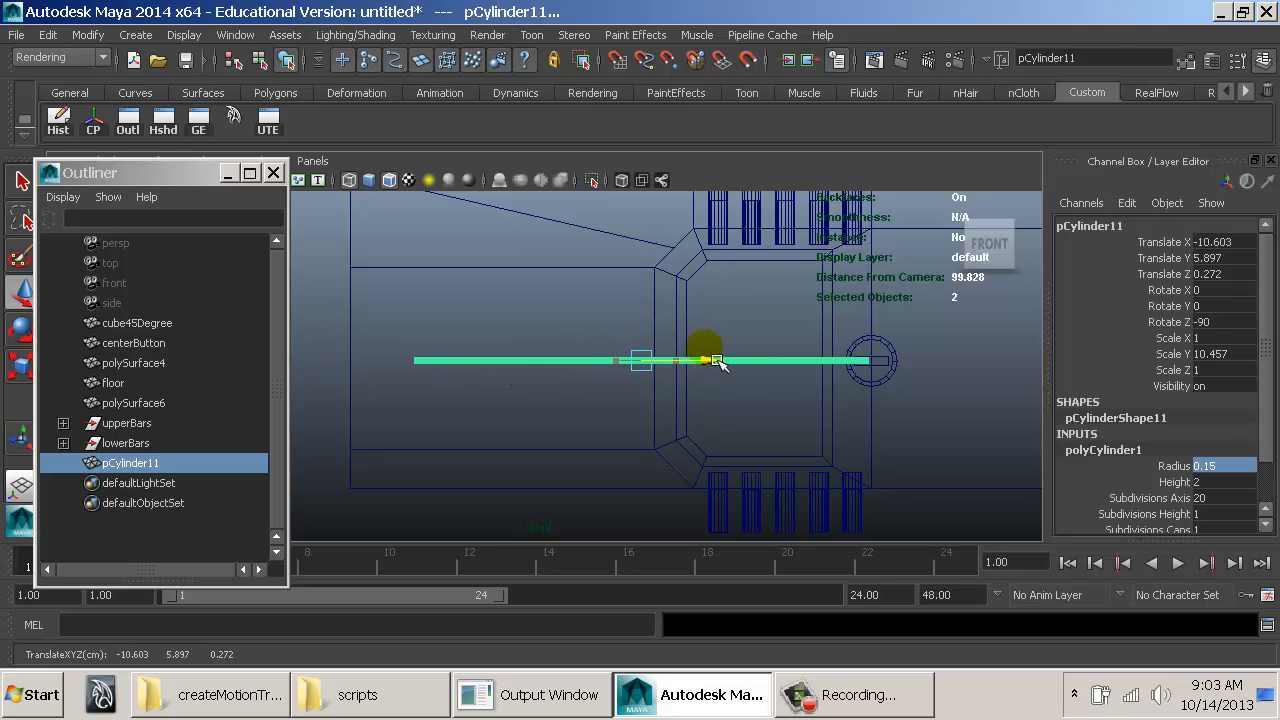
pyautogui.keyDown('alt'); pyautogui.moveTo(757, 363); pyautogui.dragTo(488, 314, button='right'); pyautogui.keyUp('alt')
pyautogui.keyDown('alt'); pyautogui.moveTo(580, 338); pyautogui.dragTo(450, 330, button='middle'); pyautogui.keyUp('alt')
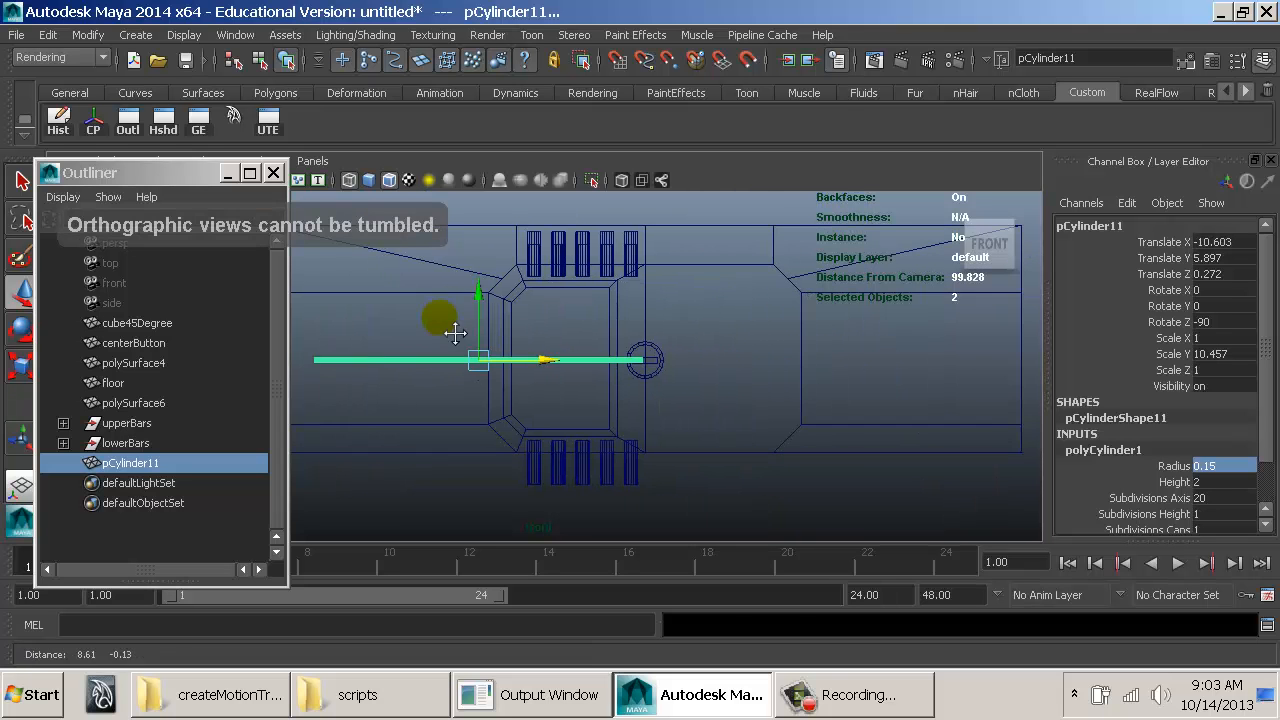
pyautogui.keyDown('alt'); pyautogui.moveTo(441, 319); pyautogui.dragTo(772, 382, button='right'); pyautogui.keyUp('alt')
# Step: In the shaded perspective view, select the horizontal bar pCylinder11 and duplicate it in place twice
pyautogui.press('space')
pyautogui.moveTo(714, 337)
pyautogui.mouseDown()
pyautogui.moveTo(708, 314)
pyautogui.moveTo(631, 360)
pyautogui.moveTo(531, 334)
pyautogui.mouseUp()
pyautogui.press('5')
pyautogui.keyDown('alt'); pyautogui.moveTo(531, 334); pyautogui.dragTo(619, 333, button='right'); pyautogui.keyUp('alt')
pyautogui.keyDown('alt'); pyautogui.moveTo(720, 350); pyautogui.dragTo(686, 343, button='right'); pyautogui.keyUp('alt')
pyautogui.click(677, 343)
pyautogui.keyDown('alt'); pyautogui.moveTo(677, 343); pyautogui.dragTo(593, 355); pyautogui.keyUp('alt')
pyautogui.click(589, 333)
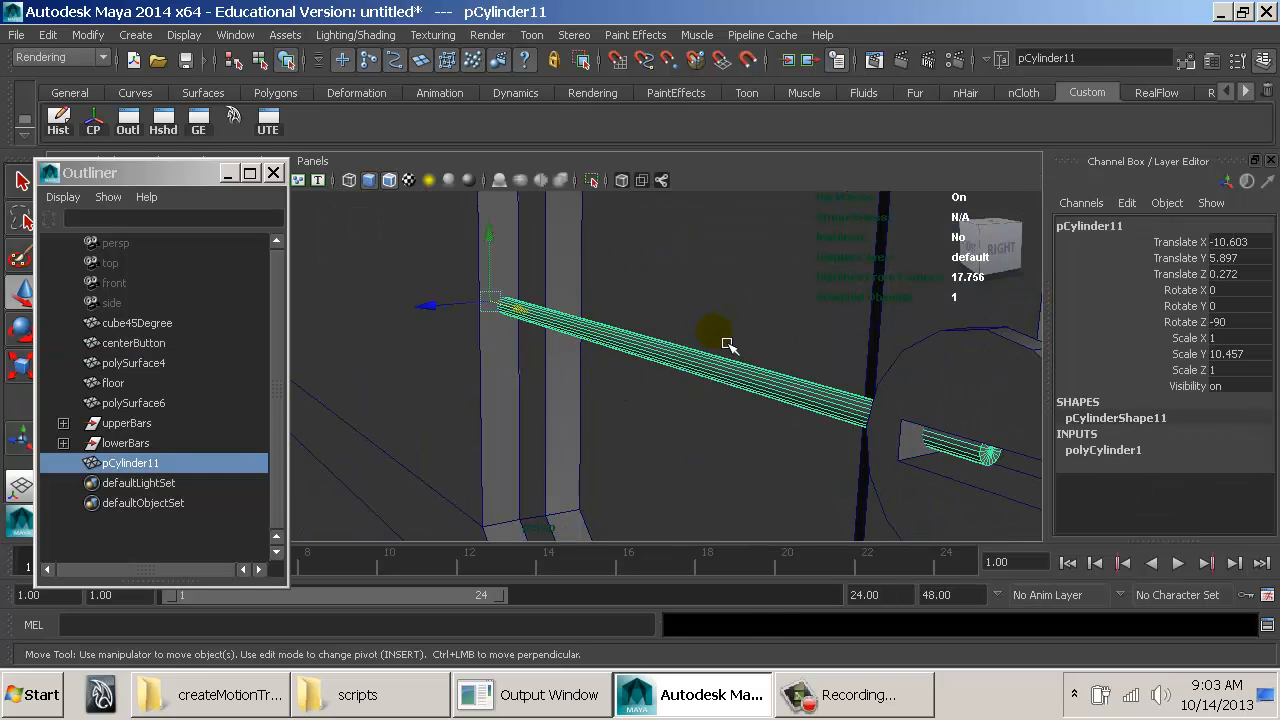
pyautogui.hotkey('ctrl', 'd')
pyautogui.hotkey('ctrl', 'd')
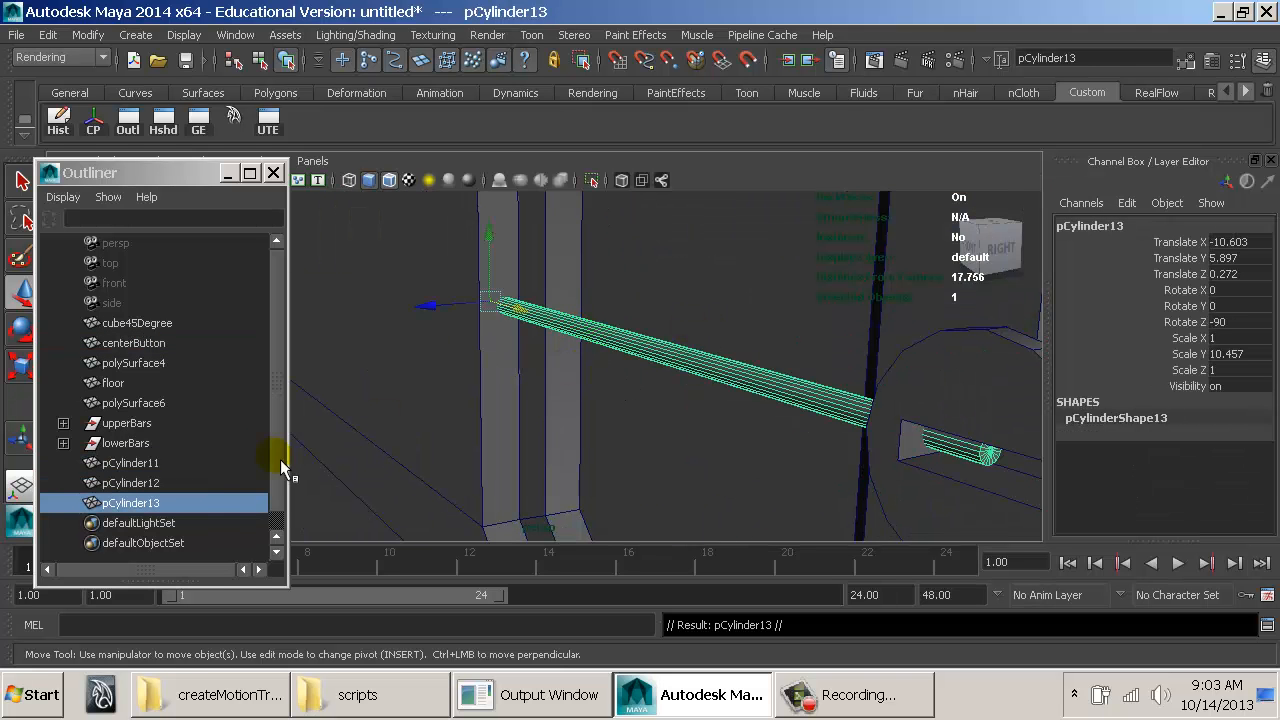
# Step: Select the original bar pCylinder11 and move it along X to about -6.5 so it passes through the center button
pyautogui.click(469, 351)
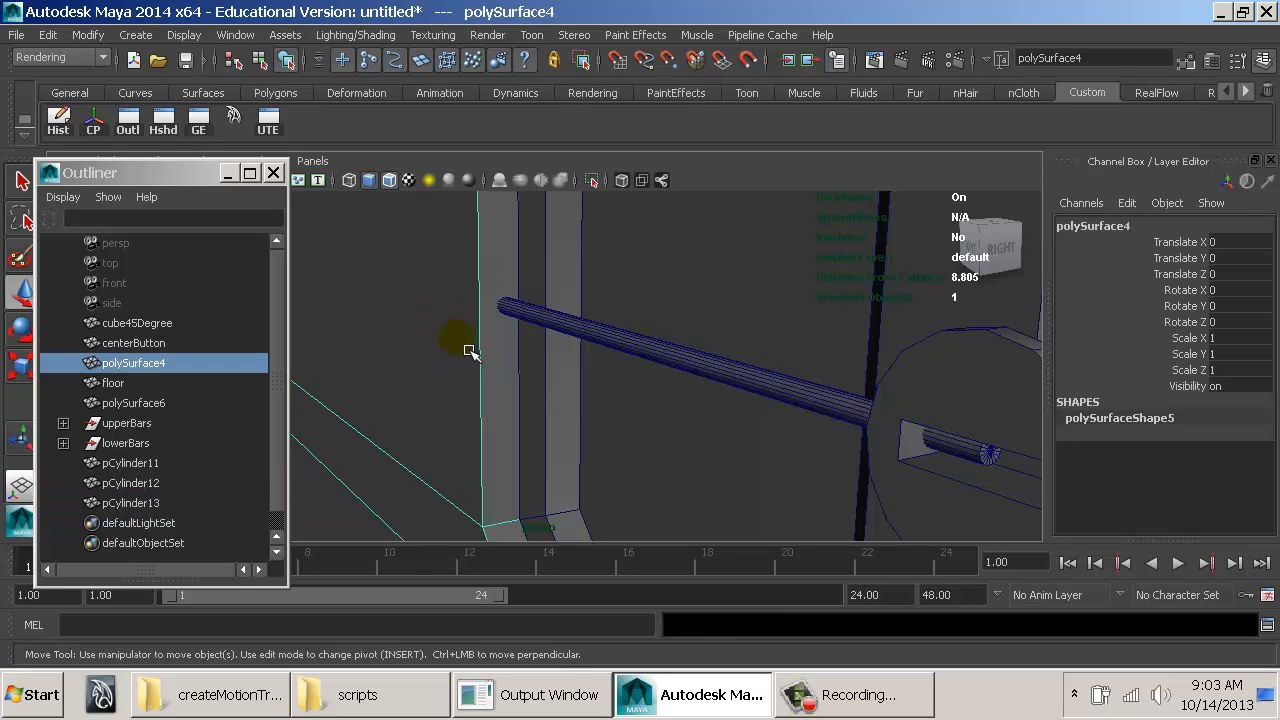
pyautogui.click(940, 368)
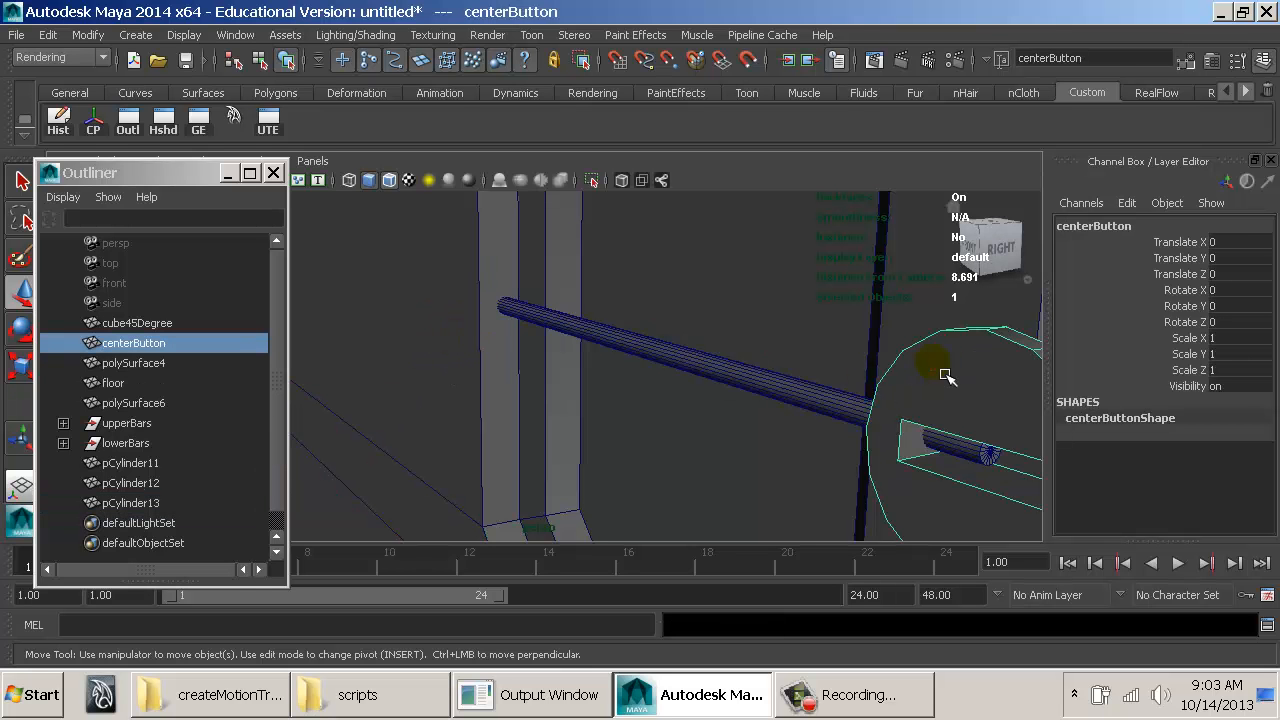
pyautogui.click(867, 386)
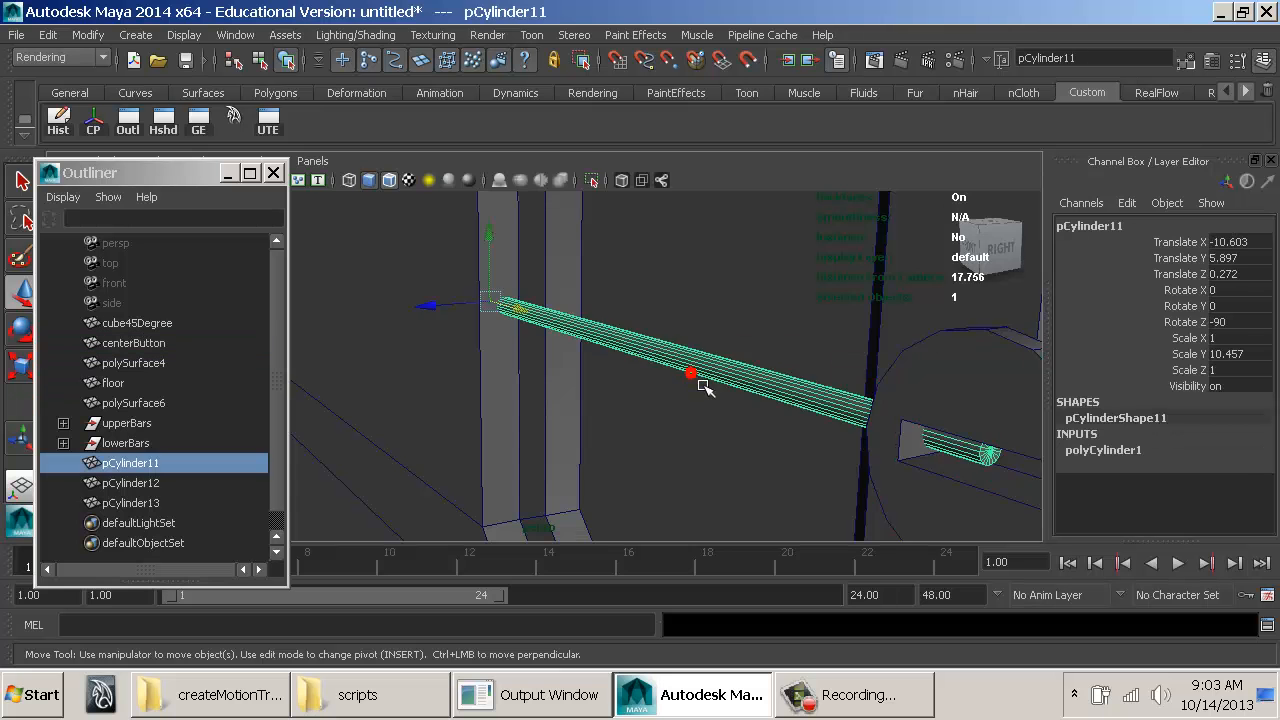
pyautogui.keyDown('alt'); pyautogui.moveTo(714, 386); pyautogui.dragTo(655, 386); pyautogui.keyUp('alt')
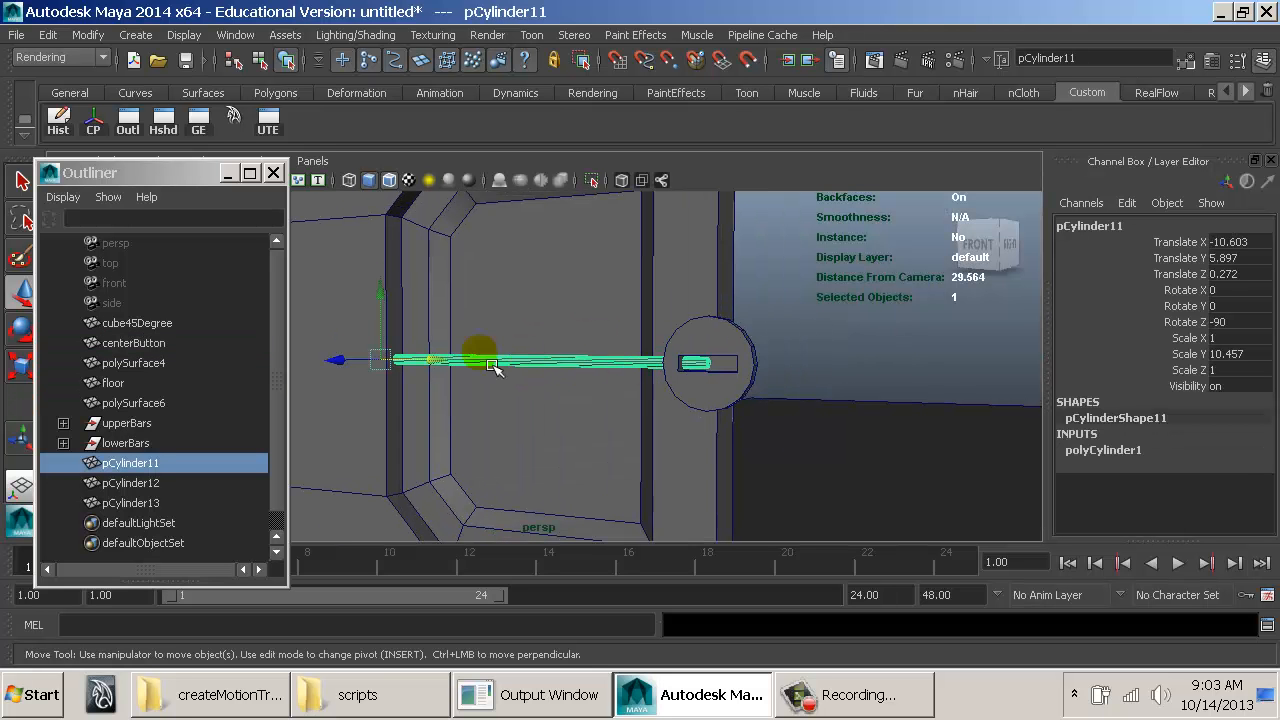
pyautogui.moveTo(493, 366); pyautogui.dragTo(743, 429)
pyautogui.keyDown('alt'); pyautogui.moveTo(743, 429); pyautogui.dragTo(466, 428, button='right'); pyautogui.keyUp('alt')
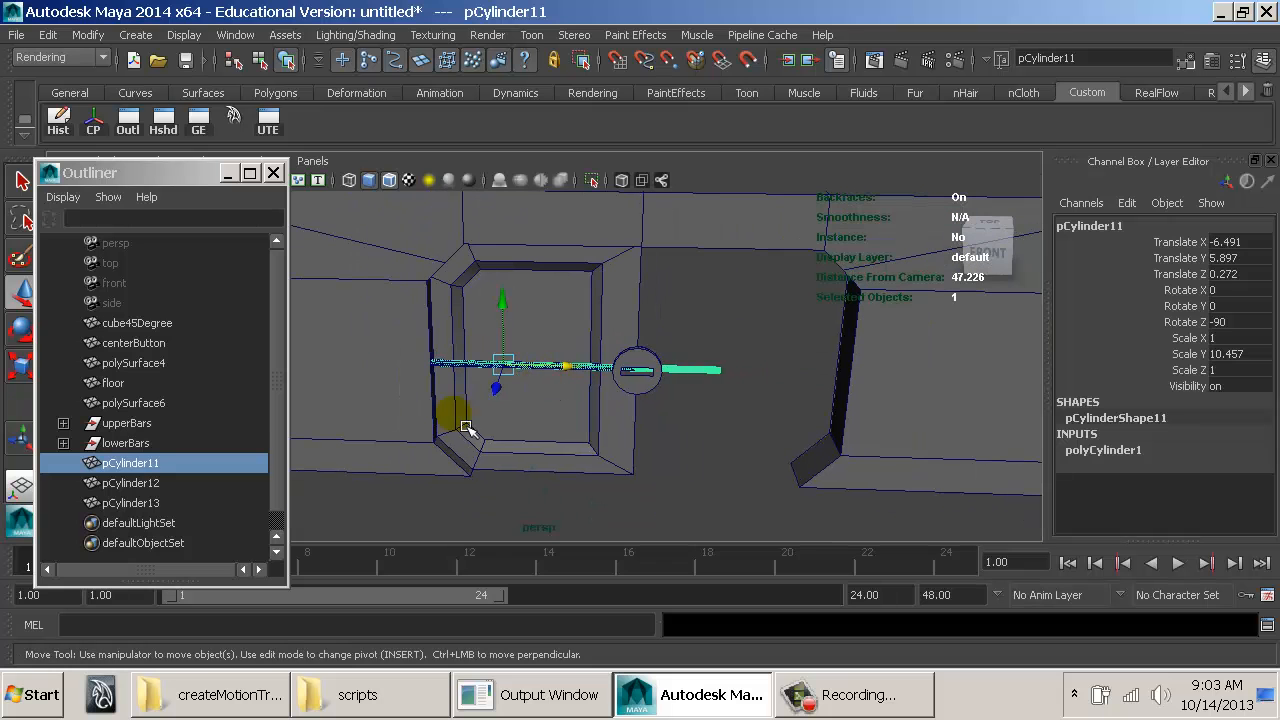
# Step: Lengthen the duplicate bar pCylinder12 to a Y scale of about 31.58 and center it across both walls at about X 0.34
pyautogui.click(148, 485)
pyautogui.moveTo(511, 377); pyautogui.dragTo(643, 406)
pyautogui.press('r')
pyautogui.keyDown('alt'); pyautogui.moveTo(643, 406); pyautogui.dragTo(689, 437, button='right'); pyautogui.keyUp('alt')
pyautogui.moveTo(689, 437); pyautogui.dragTo(757, 434, button='middle')
pyautogui.press('w')
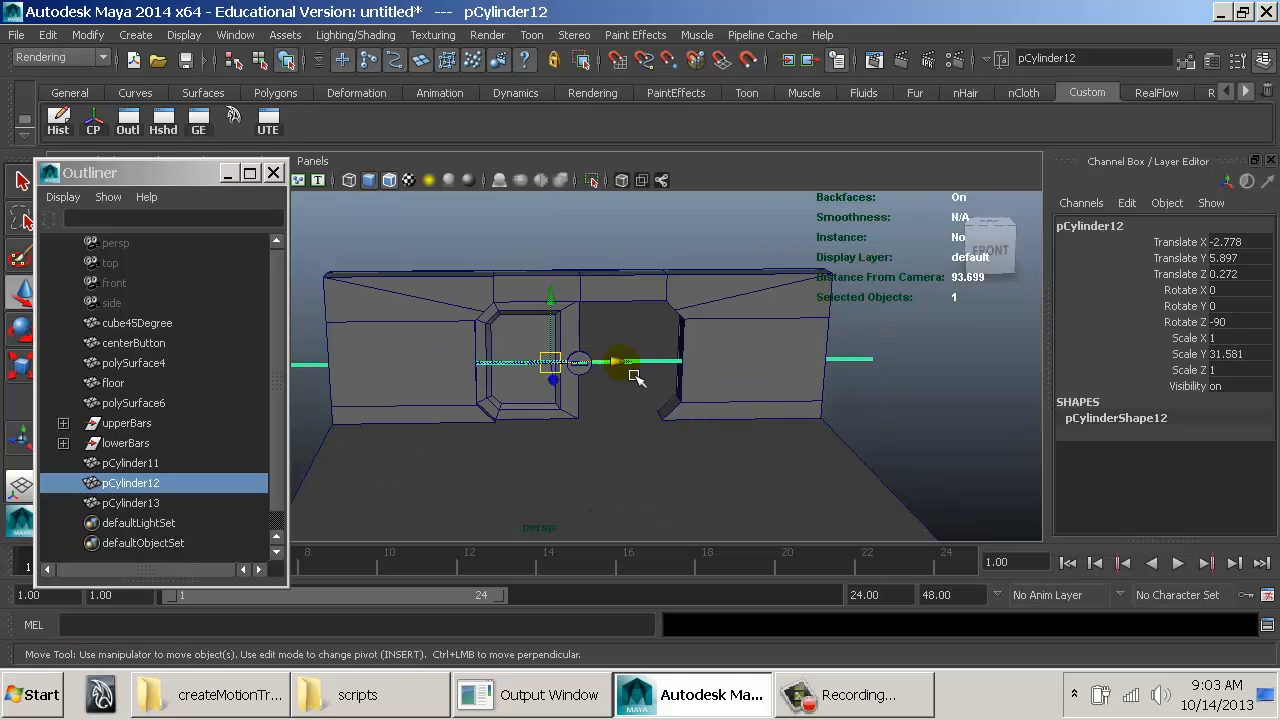
pyautogui.moveTo(633, 376); pyautogui.dragTo(543, 404)
pyautogui.keyDown('alt'); pyautogui.moveTo(543, 404); pyautogui.dragTo(775, 431, button='right'); pyautogui.keyUp('alt')
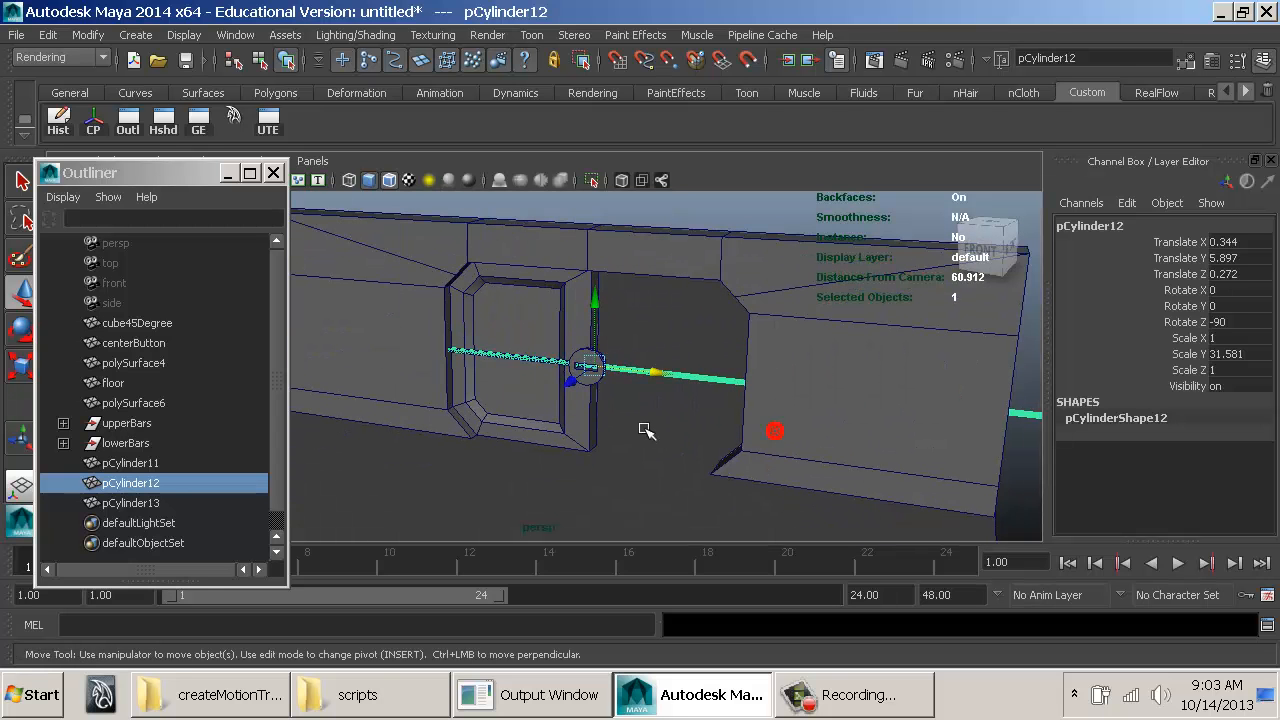
# Step: Apply a Boolean difference between the wall polySurface4 and the lengthened bar pCylinder12
pyautogui.click(761, 331)
pyautogui.keyDown('shift'); pyautogui.click(729, 386); pyautogui.keyUp('shift')
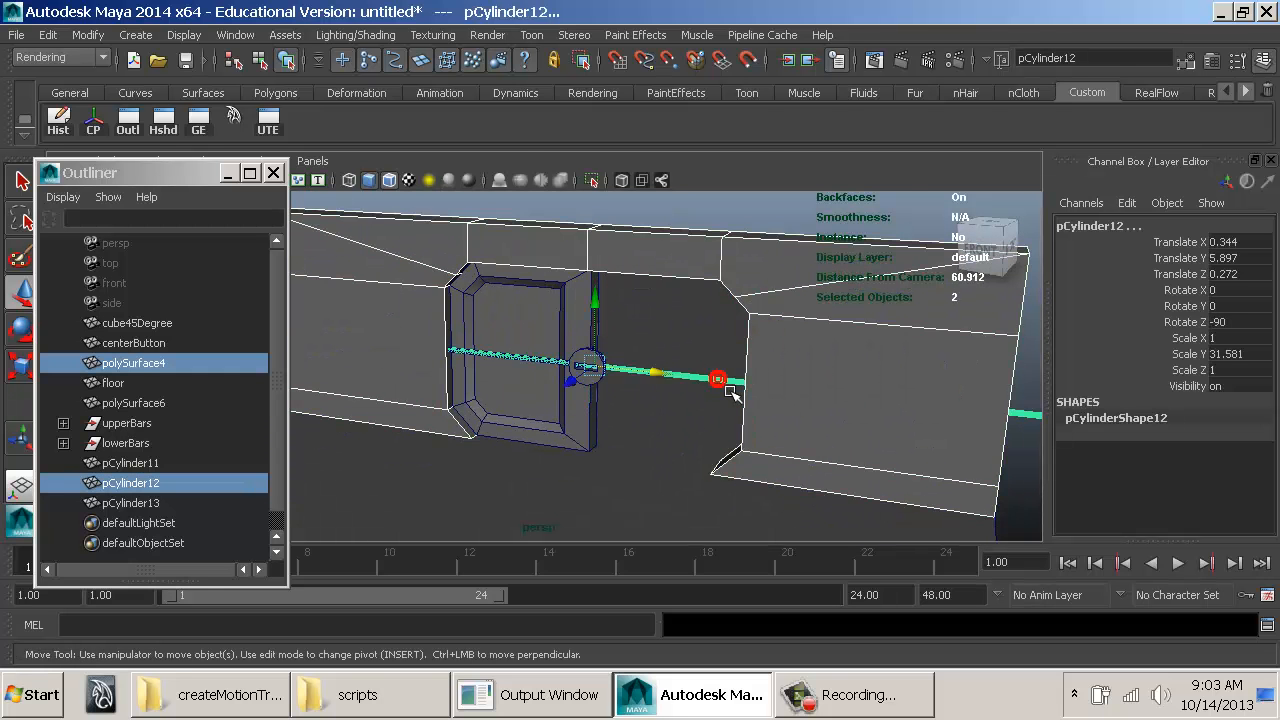
pyautogui.press('space')
pyautogui.click(461, 352)
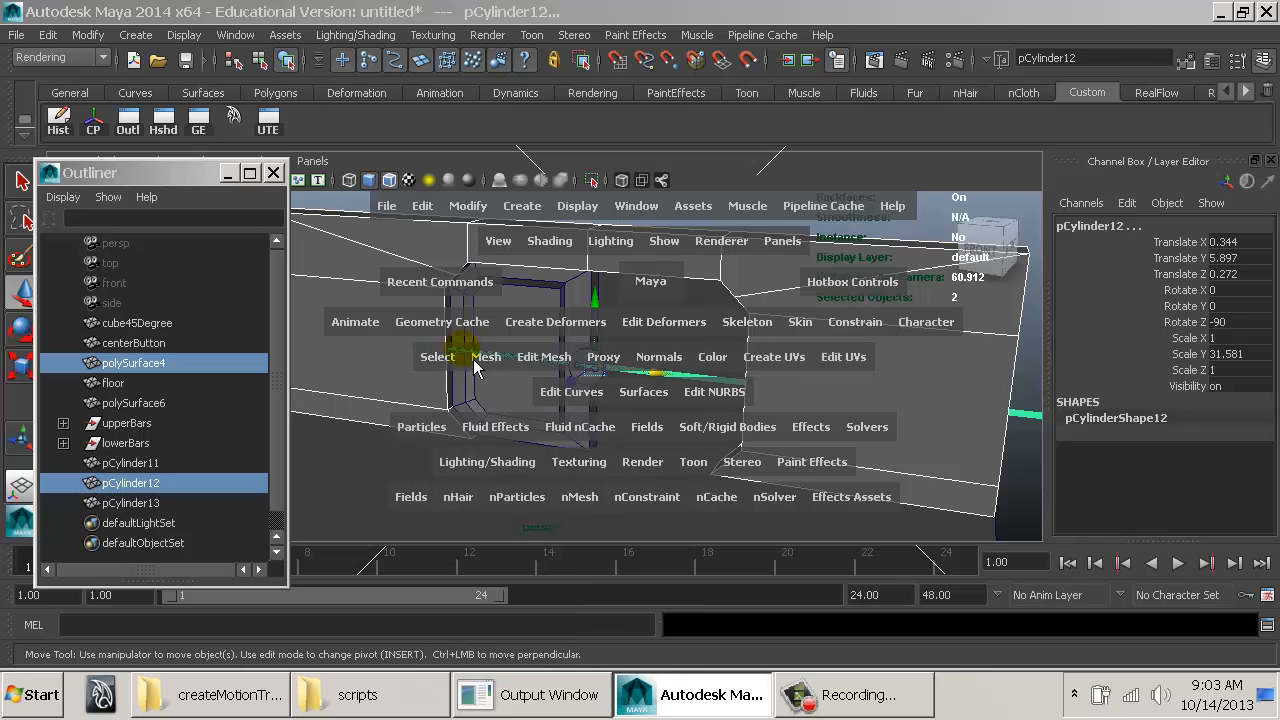
pyautogui.click(480, 356)
pyautogui.moveTo(552, 382)
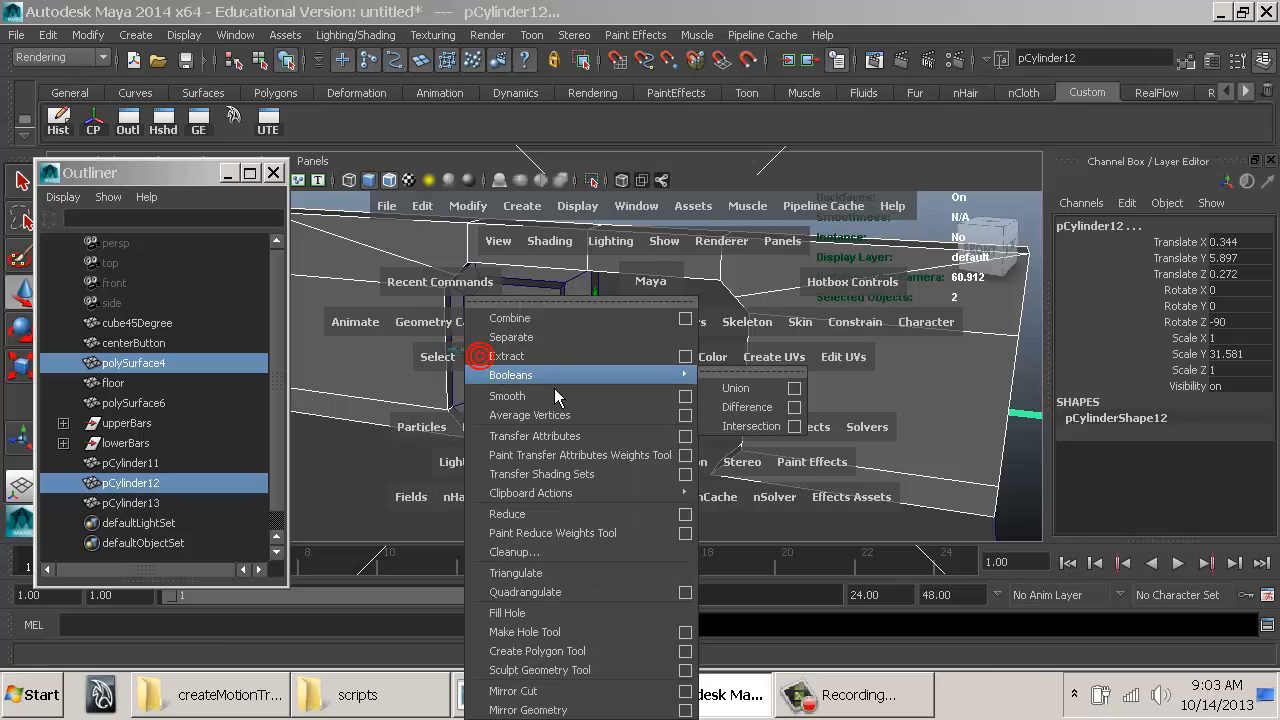
pyautogui.click(746, 407)
# Step: Change the wall Boolean's operation to union and inspect the bar hole in the doorway's side
pyautogui.keyDown('alt'); pyautogui.moveTo(764, 398); pyautogui.dragTo(965, 368); pyautogui.keyUp('alt')
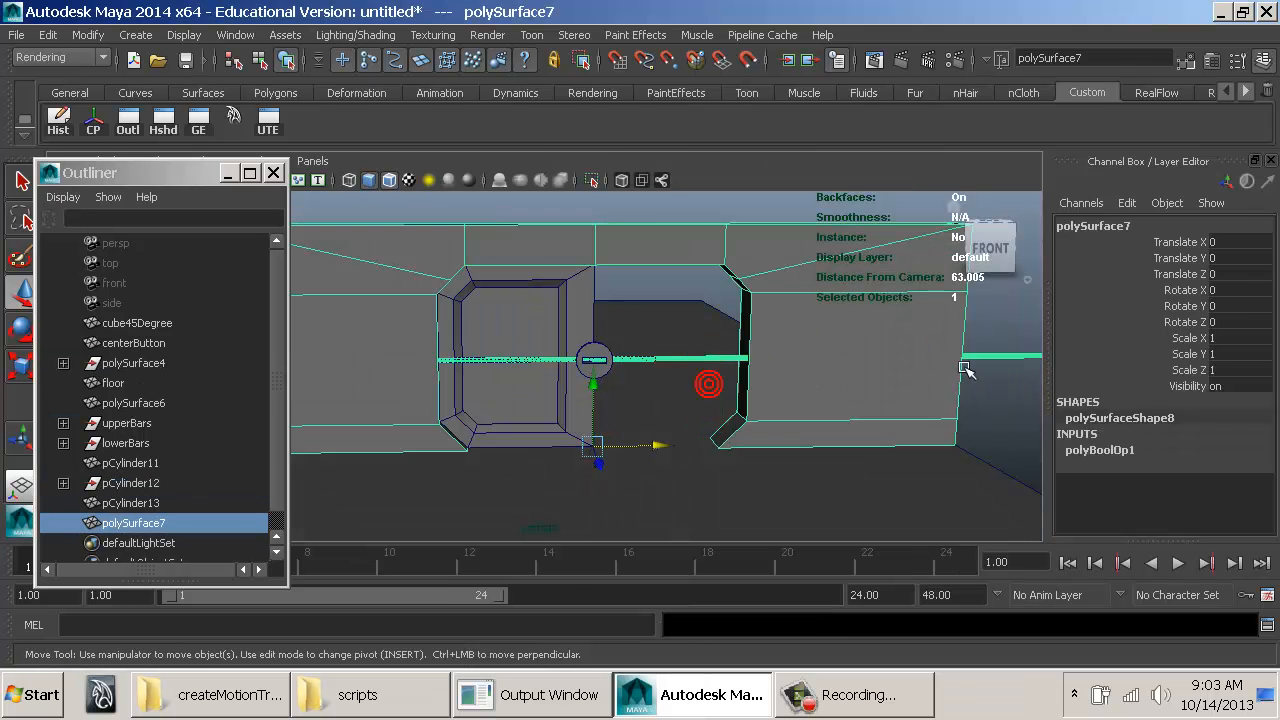
pyautogui.click(1097, 450)
pyautogui.click(1211, 470)
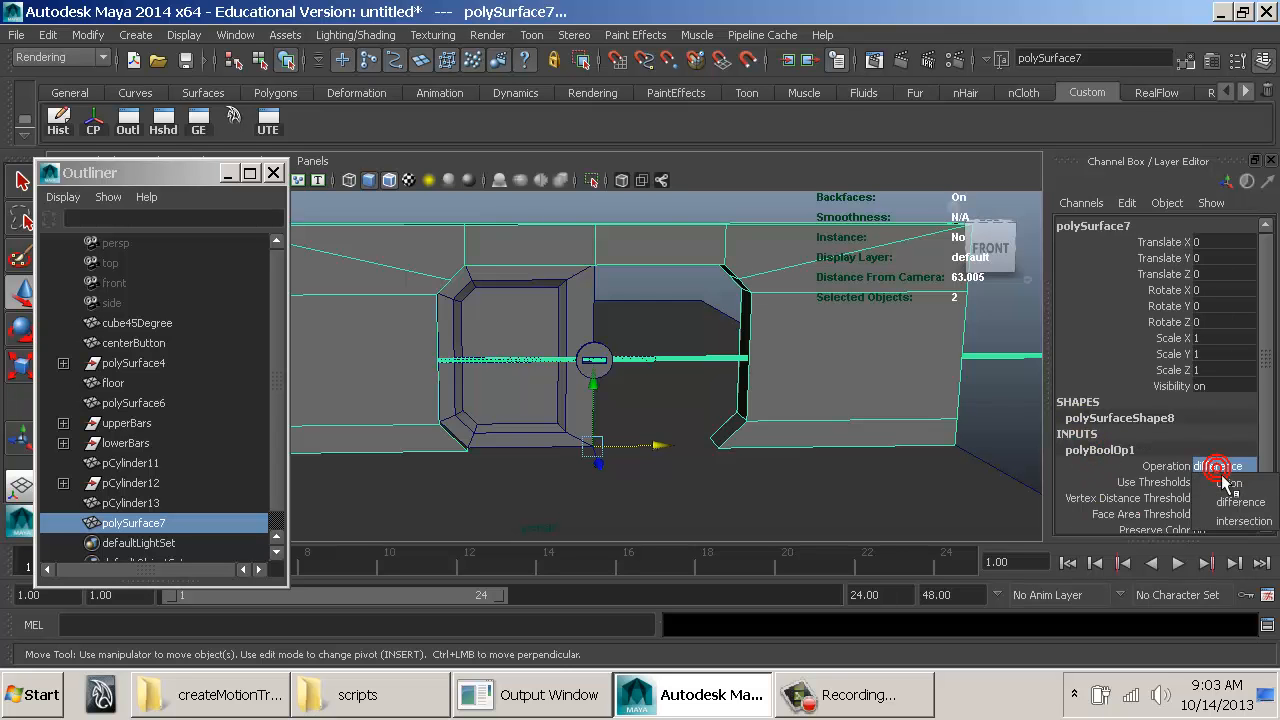
pyautogui.click(1223, 475)
pyautogui.keyDown('alt'); pyautogui.moveTo(768, 356); pyautogui.dragTo(656, 358, button='middle'); pyautogui.keyUp('alt')
pyautogui.keyDown('alt'); pyautogui.moveTo(646, 358); pyautogui.dragTo(1241, 409, button='right'); pyautogui.keyUp('alt')
pyautogui.keyDown('alt'); pyautogui.moveTo(790, 368); pyautogui.dragTo(660, 372); pyautogui.keyUp('alt')
pyautogui.click(934, 378)
# Step: Apply a Boolean union to centerButton and the bar pCylinder11
pyautogui.keyDown('alt'); pyautogui.moveTo(506, 360); pyautogui.dragTo(780, 364, button='middle'); pyautogui.keyUp('alt')
pyautogui.keyDown('alt'); pyautogui.moveTo(806, 366); pyautogui.dragTo(630, 362, button='right'); pyautogui.keyUp('alt')
pyautogui.keyDown('alt'); pyautogui.moveTo(630, 362); pyautogui.dragTo(806, 373, button='middle'); pyautogui.keyUp('alt')
pyautogui.keyDown('alt'); pyautogui.moveTo(806, 373); pyautogui.dragTo(677, 391); pyautogui.keyUp('alt')
pyautogui.click(677, 380)
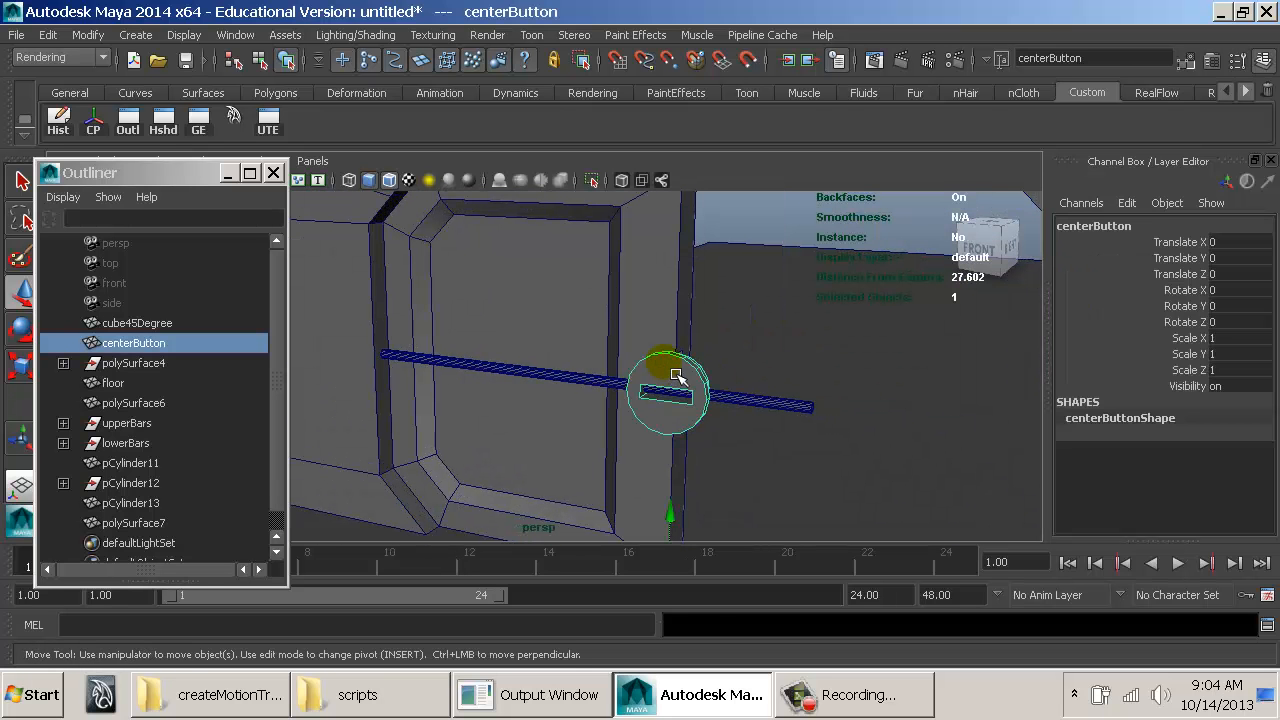
pyautogui.keyDown('shift'); pyautogui.click(800, 411); pyautogui.keyUp('shift')
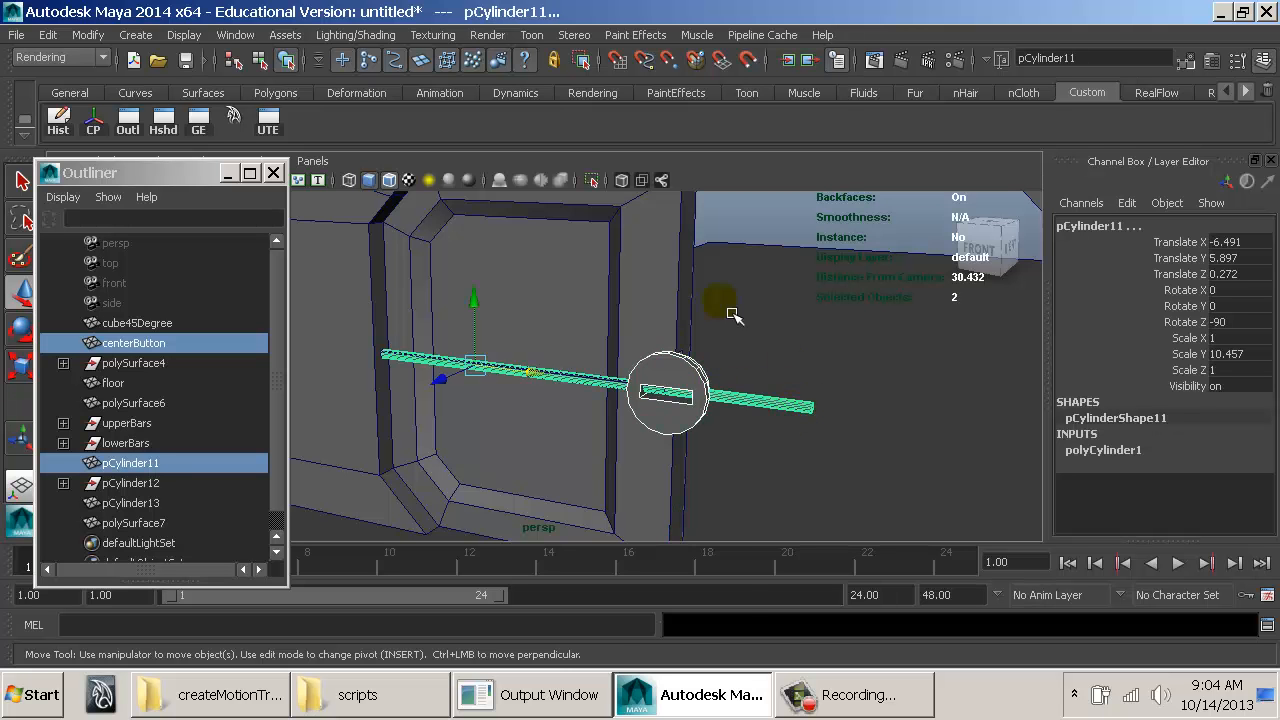
pyautogui.press('space')
pyautogui.click(554, 373)
pyautogui.moveTo(634, 380)
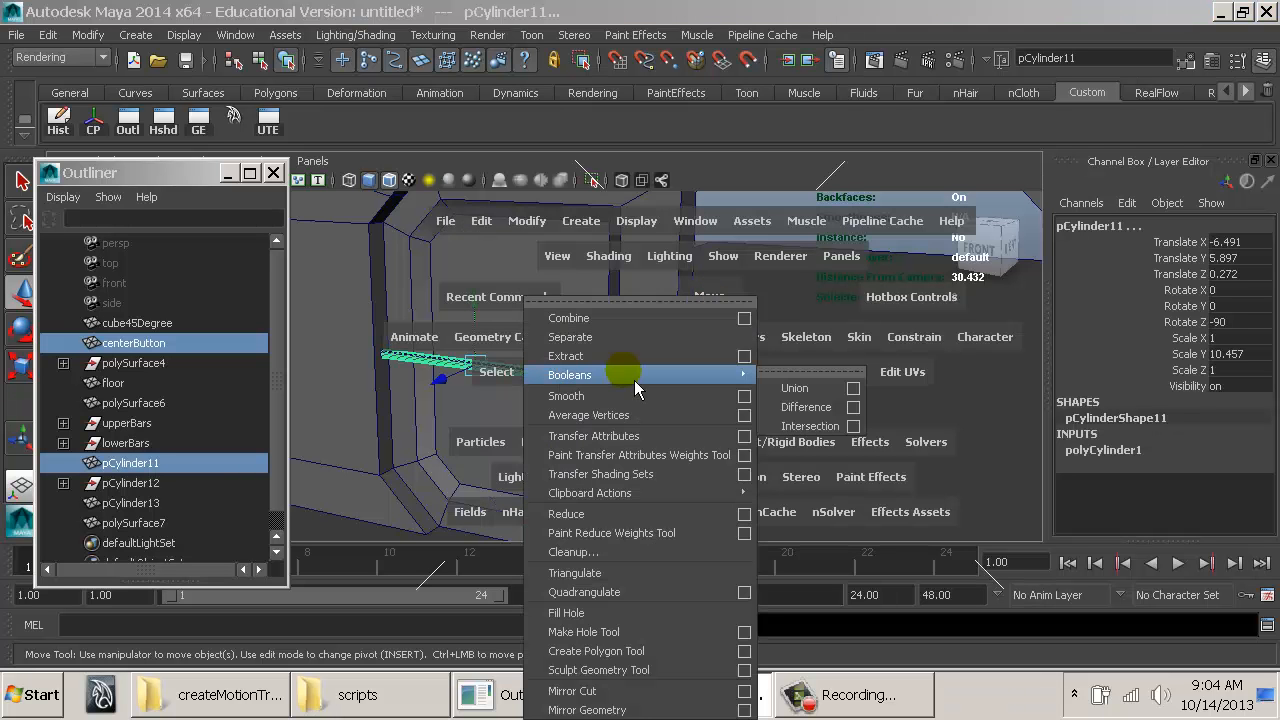
pyautogui.click(818, 395)
# Step: Change the center button Boolean's operation to difference so the bar cuts a hole through it
pyautogui.keyDown('alt'); pyautogui.moveTo(788, 398); pyautogui.dragTo(694, 386); pyautogui.keyUp('alt')
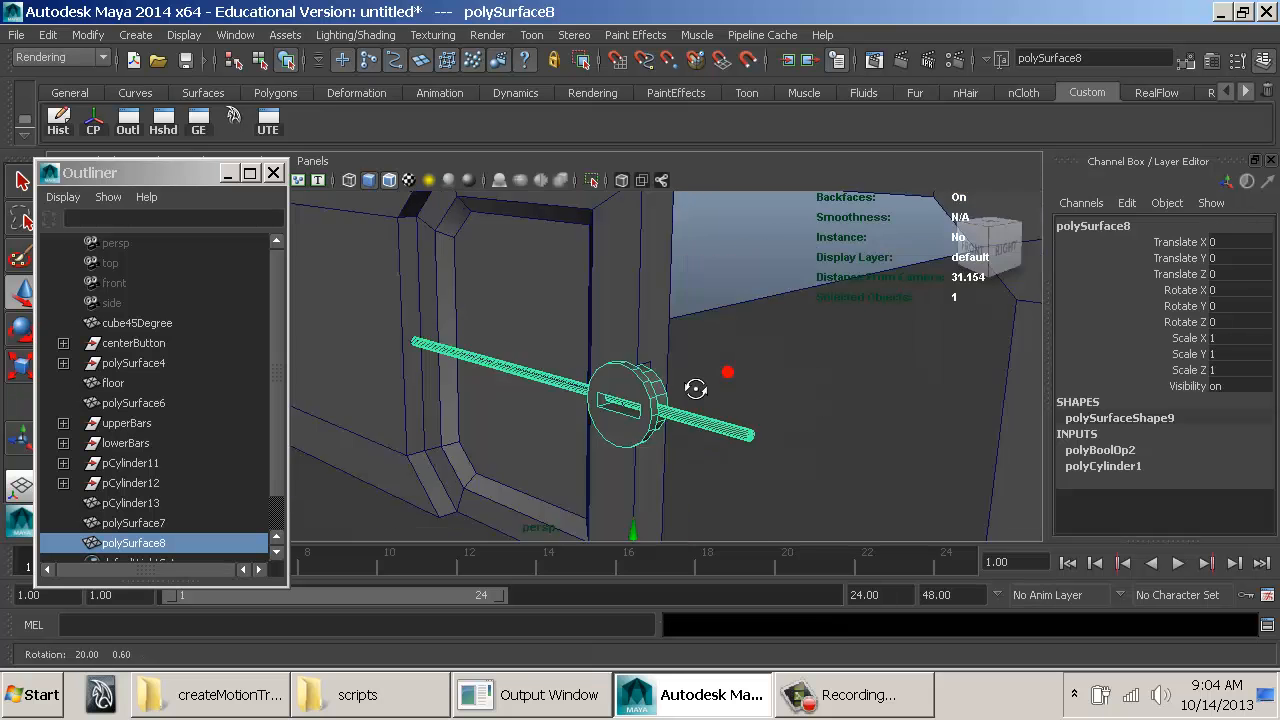
pyautogui.keyDown('alt'); pyautogui.moveTo(702, 385); pyautogui.dragTo(1008, 397, button='right'); pyautogui.keyUp('alt')
pyautogui.keyDown('alt'); pyautogui.moveTo(918, 390); pyautogui.dragTo(750, 303, button='middle'); pyautogui.keyUp('alt')
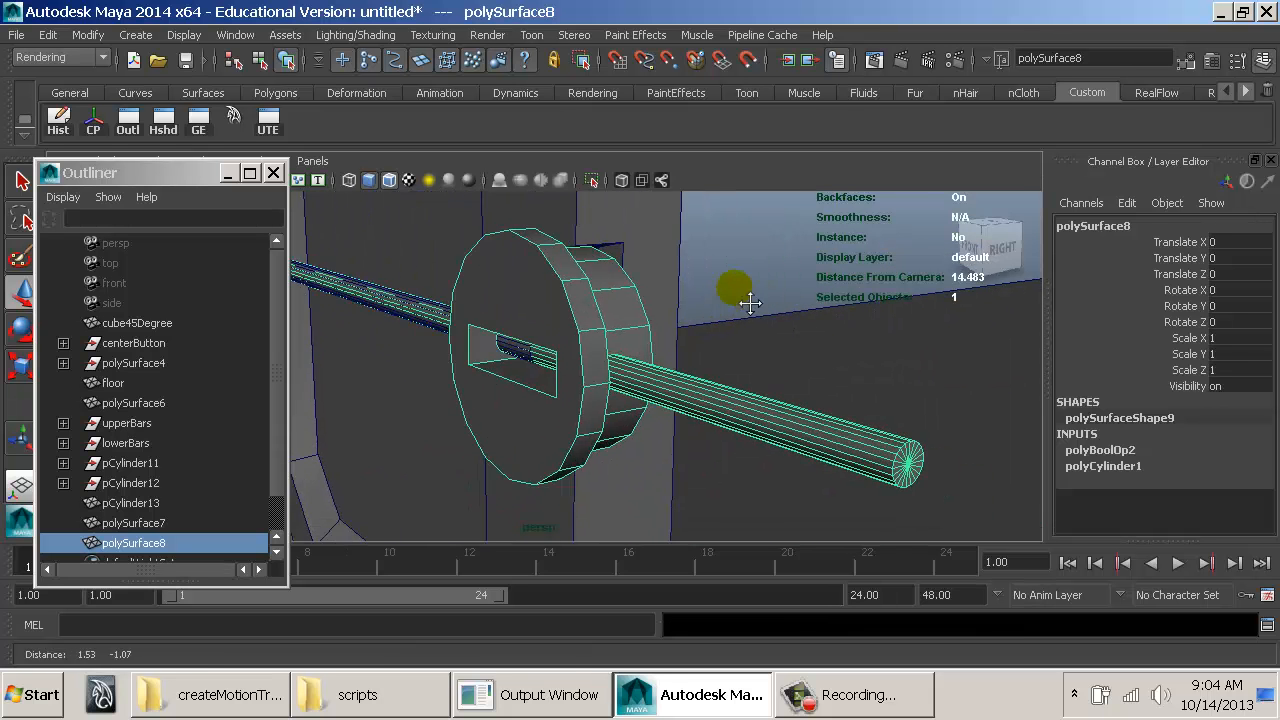
pyautogui.click(1117, 447)
pyautogui.click(1222, 467)
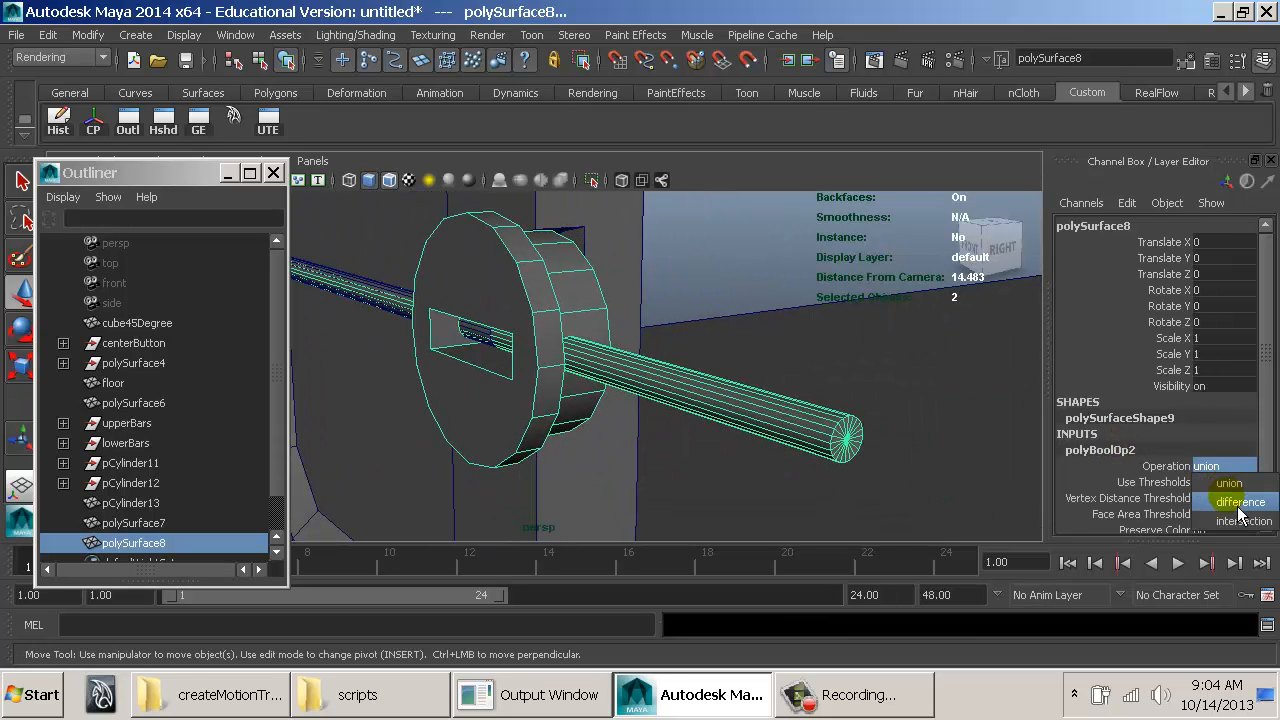
pyautogui.click(1226, 497)
pyautogui.keyDown('alt'); pyautogui.moveTo(756, 380); pyautogui.dragTo(728, 368); pyautogui.keyUp('alt')
# Step: Thin the remaining bar pCylinder13 to an X and Z scale of about 0.934, keeping its length
pyautogui.click(445, 297)
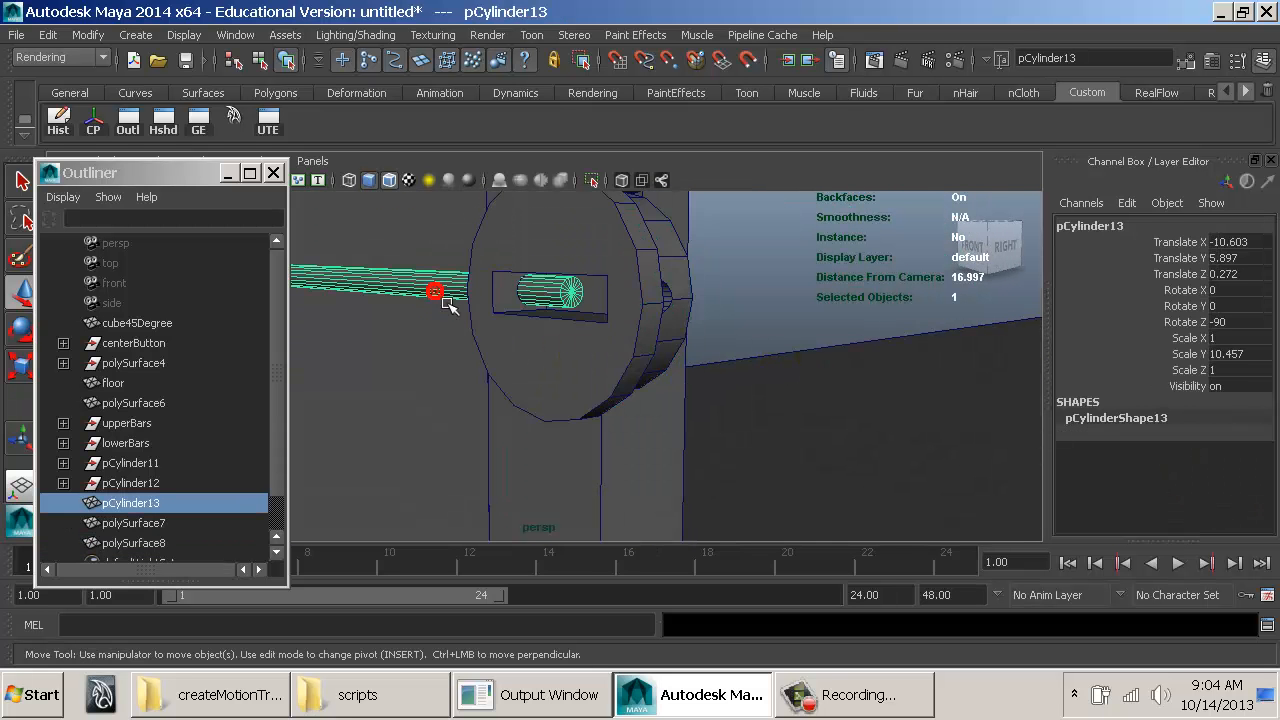
pyautogui.keyDown('alt'); pyautogui.moveTo(464, 303); pyautogui.dragTo(754, 371, button='middle'); pyautogui.keyUp('alt')
pyautogui.keyDown('alt'); pyautogui.moveTo(754, 372); pyautogui.dragTo(549, 357, button='right'); pyautogui.keyUp('alt')
pyautogui.press('r')
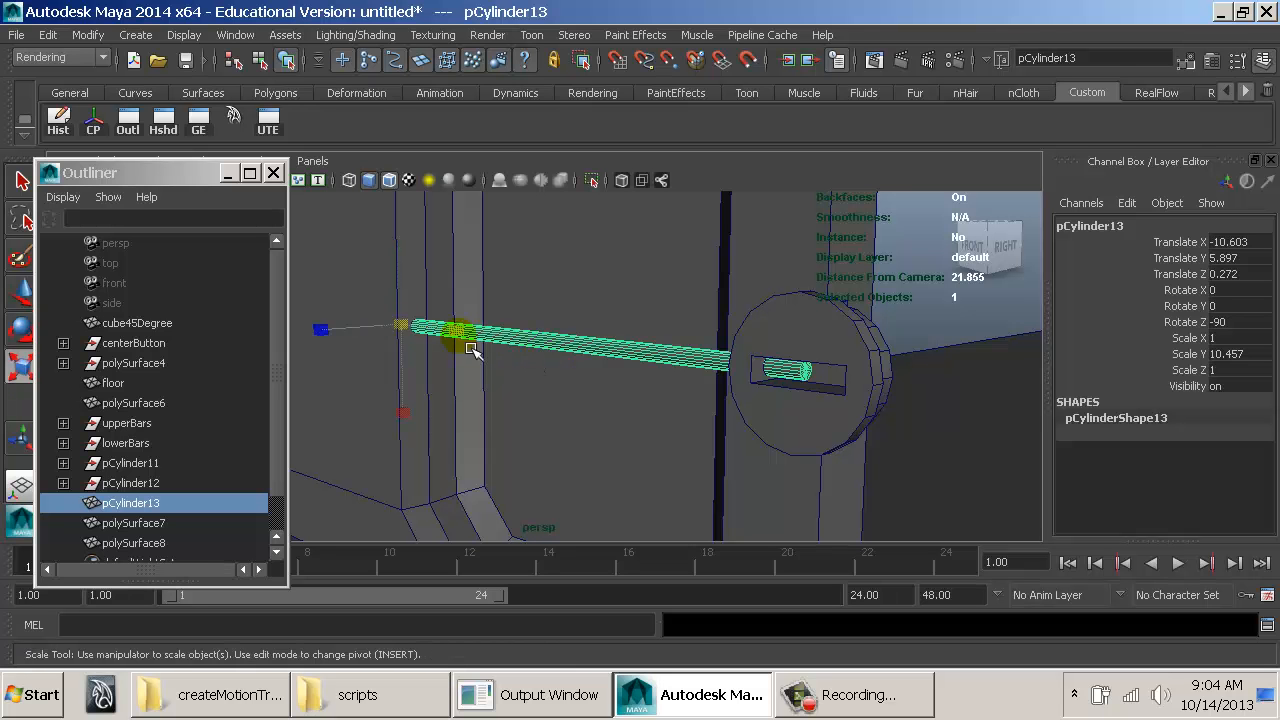
pyautogui.keyDown('alt'); pyautogui.moveTo(548, 349); pyautogui.dragTo(615, 344, button='right'); pyautogui.keyUp('alt')
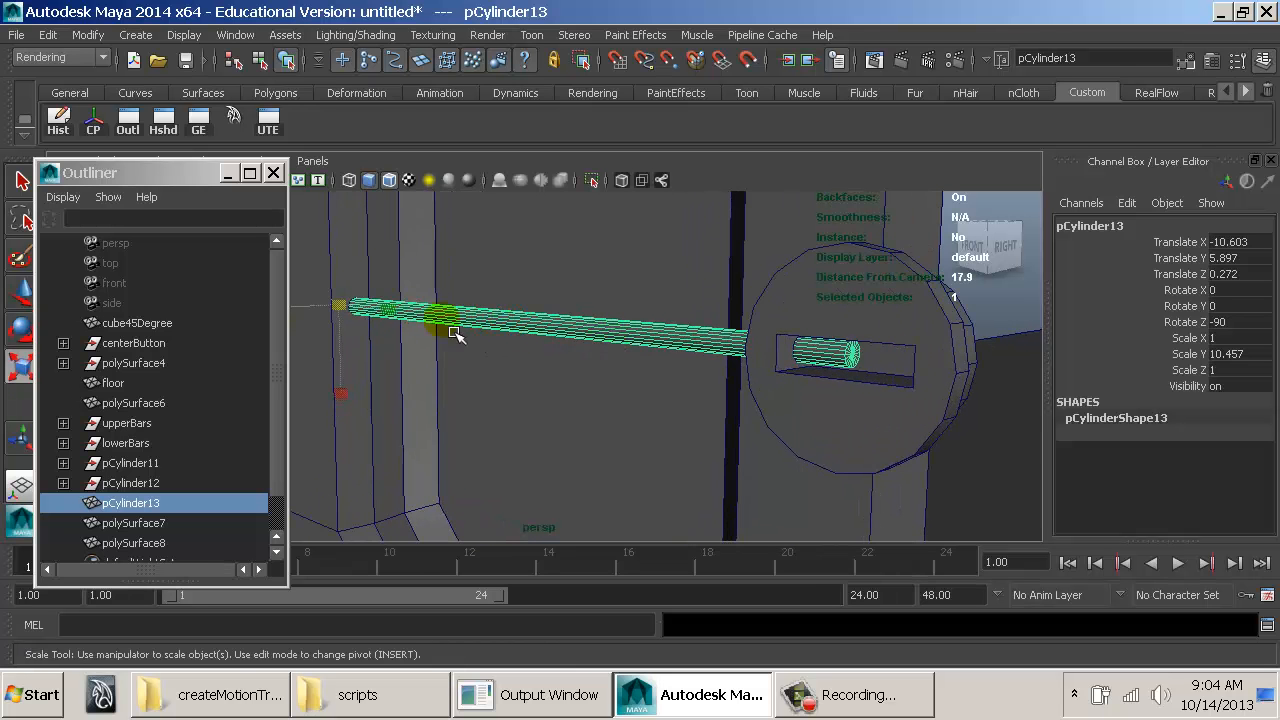
pyautogui.keyDown('ctrl'); pyautogui.moveTo(410, 325); pyautogui.dragTo(403, 321); pyautogui.keyUp('ctrl')
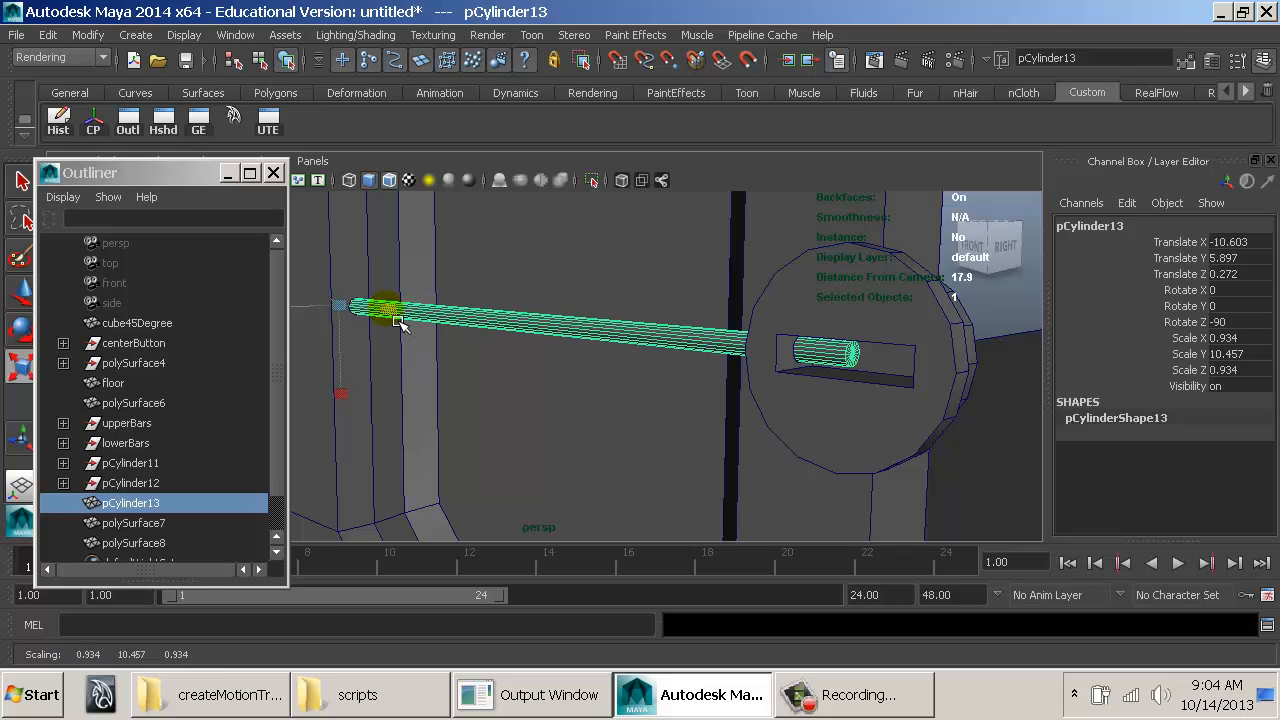
# Step: Examine how the thinned bar fits in the center button's slot and across the door
pyautogui.press('w')
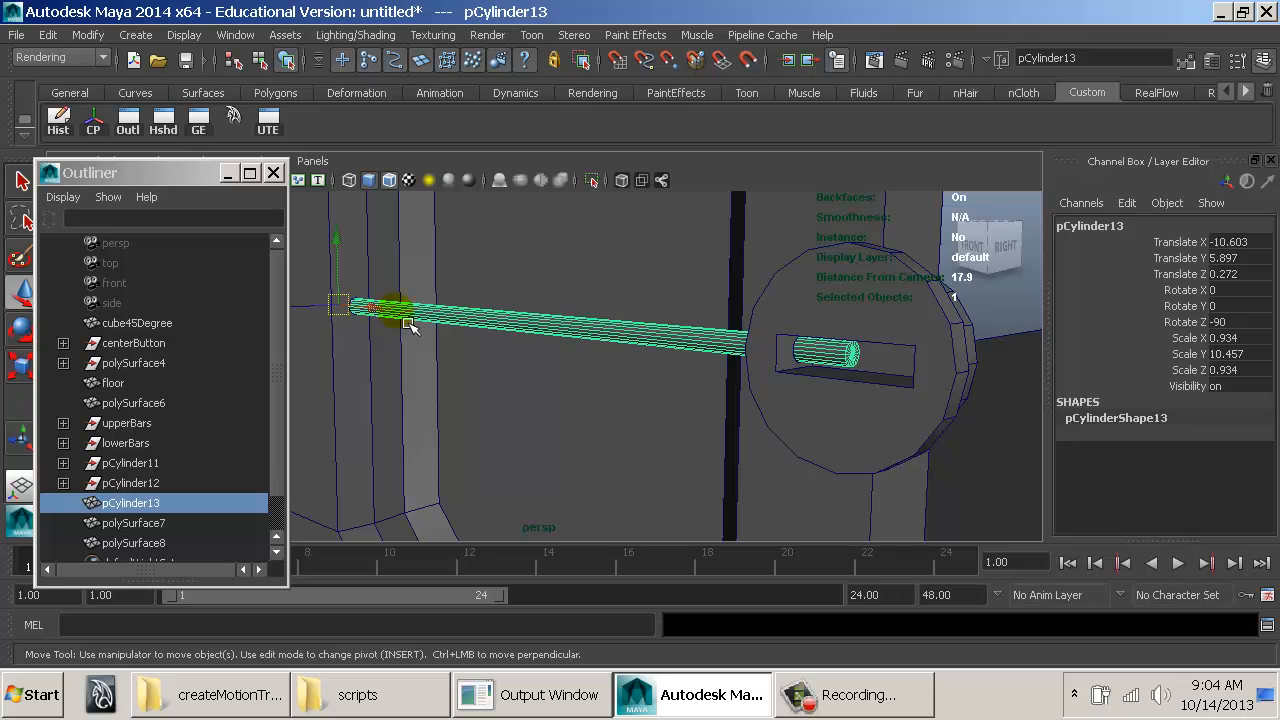
pyautogui.keyDown('alt'); pyautogui.moveTo(722, 338); pyautogui.dragTo(660, 342); pyautogui.keyUp('alt')
pyautogui.keyDown('alt'); pyautogui.moveTo(723, 340); pyautogui.dragTo(877, 347, button='right'); pyautogui.keyUp('alt')
pyautogui.keyDown('alt'); pyautogui.moveTo(877, 347); pyautogui.dragTo(787, 354, button='middle'); pyautogui.keyUp('alt')
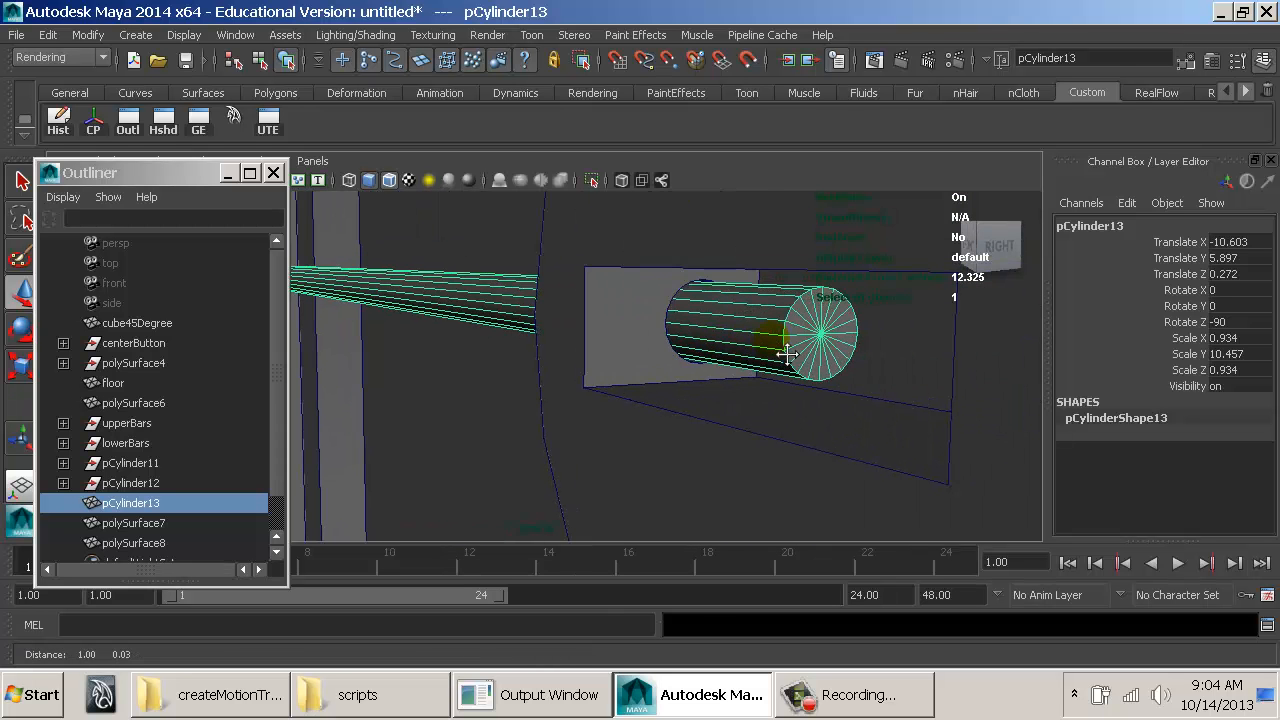
pyautogui.keyDown('alt'); pyautogui.moveTo(787, 354); pyautogui.dragTo(565, 338, button='right'); pyautogui.keyUp('alt')
pyautogui.keyDown('alt'); pyautogui.moveTo(565, 338); pyautogui.dragTo(640, 334); pyautogui.keyUp('alt')
pyautogui.keyDown('alt'); pyautogui.moveTo(640, 334); pyautogui.dragTo(397, 291, button='right'); pyautogui.keyUp('alt')
pyautogui.keyDown('alt'); pyautogui.moveTo(522, 335); pyautogui.dragTo(780, 343, button='middle'); pyautogui.keyUp('alt')
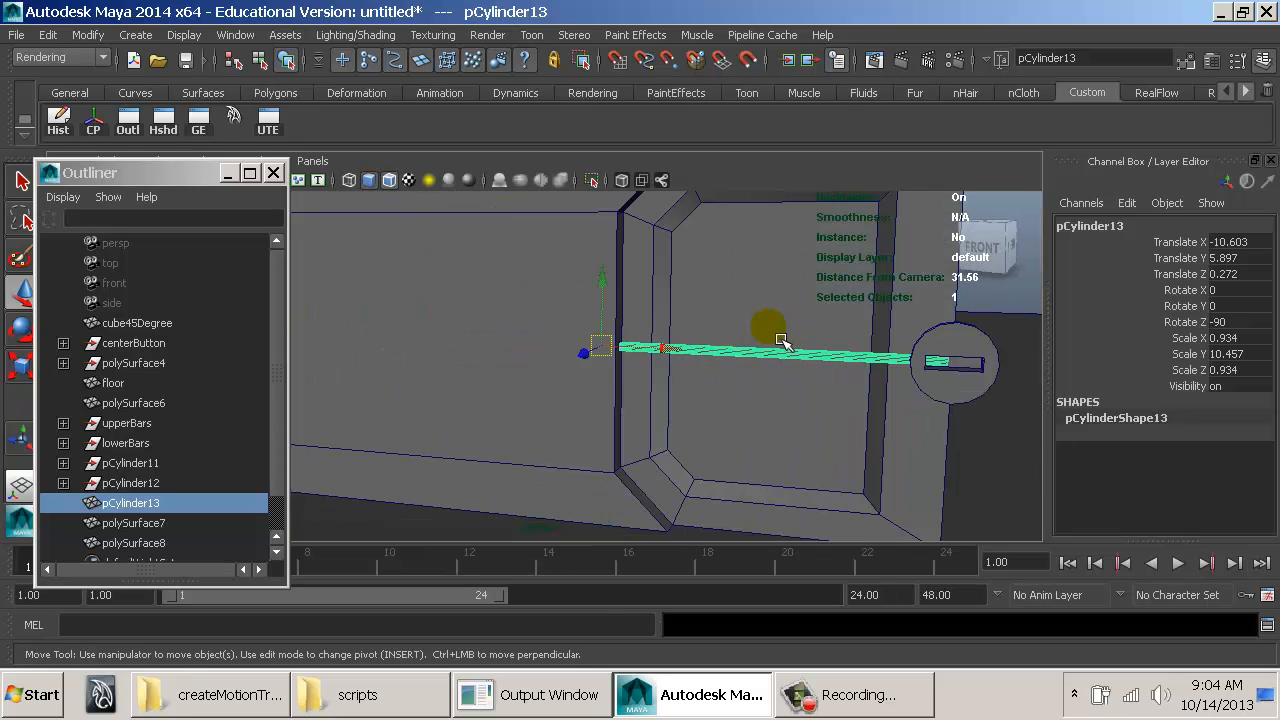
# Step: Try sliding the bar pCylinder13 along X away from the button, and undo the move
pyautogui.keyDown('alt'); pyautogui.moveTo(766, 327); pyautogui.dragTo(798, 322); pyautogui.keyUp('alt')
pyautogui.keyDown('alt'); pyautogui.moveTo(790, 318); pyautogui.dragTo(614, 298, button='right'); pyautogui.keyUp('alt')
pyautogui.moveTo(650, 361); pyautogui.dragTo(598, 362)
pyautogui.hotkey('ctrl', 'z')
pyautogui.keyDown('alt'); pyautogui.moveTo(691, 369); pyautogui.dragTo(631, 368); pyautogui.keyUp('alt')
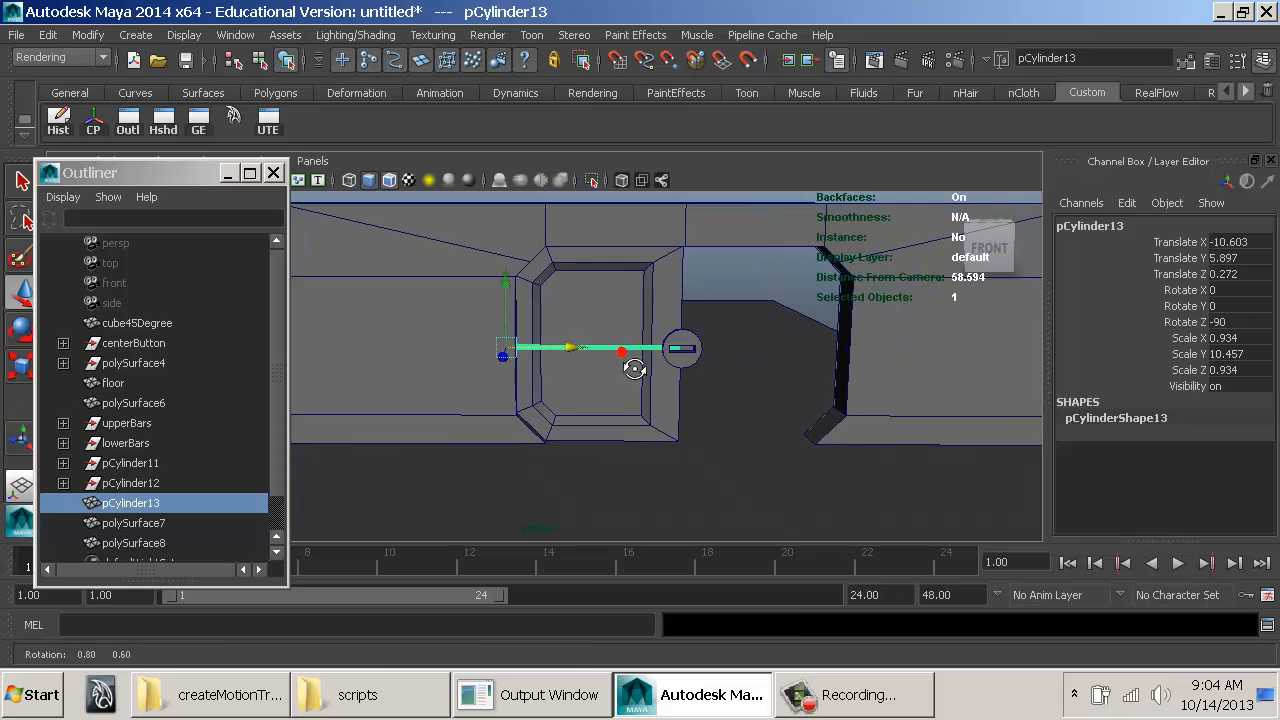
# Step: In a wireframe front view, move the bar's end nearer the slot's center, placing pCylinder13 at about X -10.5
pyautogui.keyDown('alt'); pyautogui.moveTo(631, 368); pyautogui.dragTo(586, 350, button='right'); pyautogui.keyUp('alt')
pyautogui.press('space')
pyautogui.moveTo(586, 352); pyautogui.dragTo(614, 388)
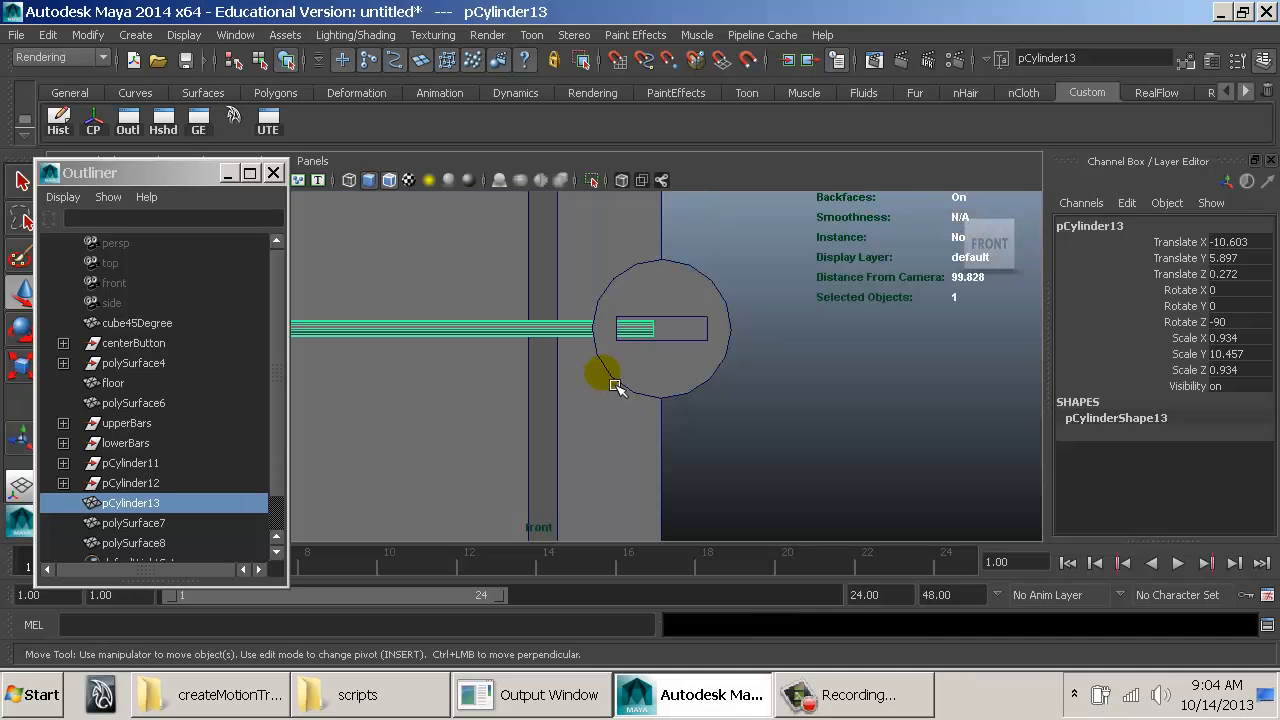
pyautogui.press('4')
pyautogui.keyDown('alt'); pyautogui.moveTo(648, 321); pyautogui.dragTo(694, 360, button='right'); pyautogui.keyUp('alt')
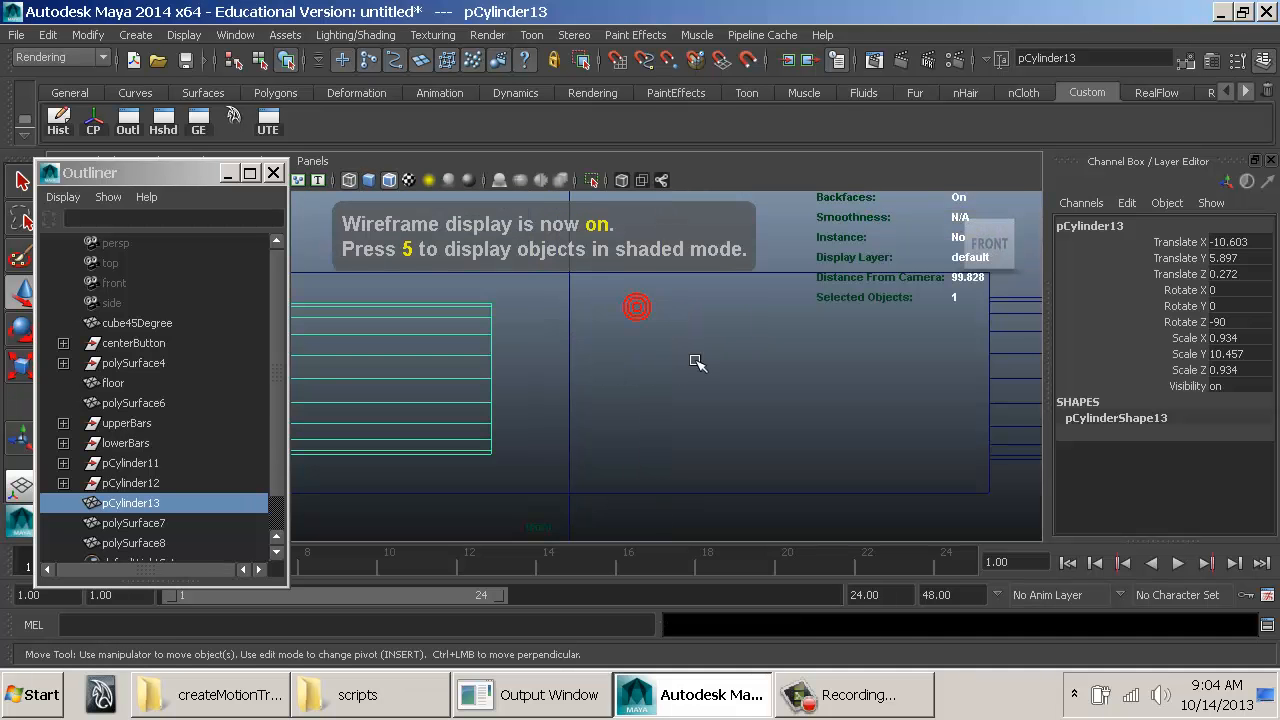
pyautogui.moveTo(577, 391); pyautogui.dragTo(631, 392, button='middle')
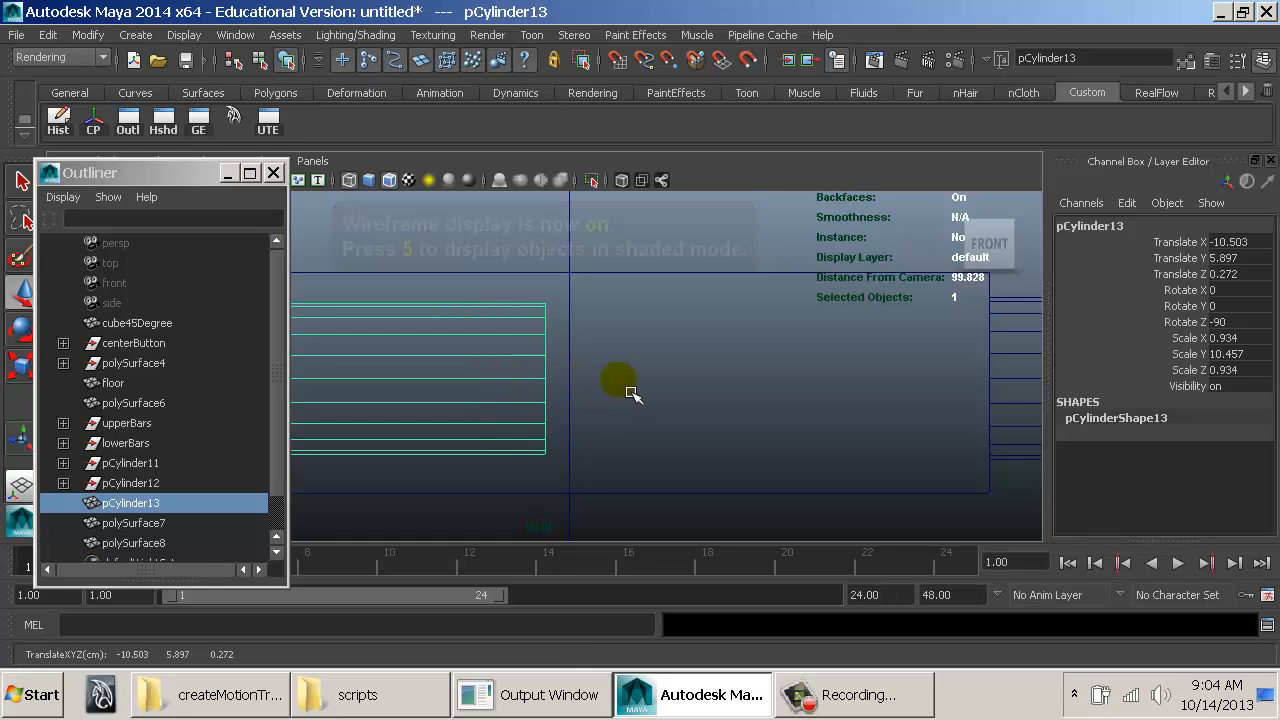
# Step: Return to the shaded perspective view and freeze the transformations of the bar pCylinder13
pyautogui.keyDown('alt'); pyautogui.moveTo(812, 434); pyautogui.dragTo(655, 411, button='right'); pyautogui.keyUp('alt')
pyautogui.press('space')
pyautogui.moveTo(648, 403); pyautogui.dragTo(657, 396)
pyautogui.press('5')
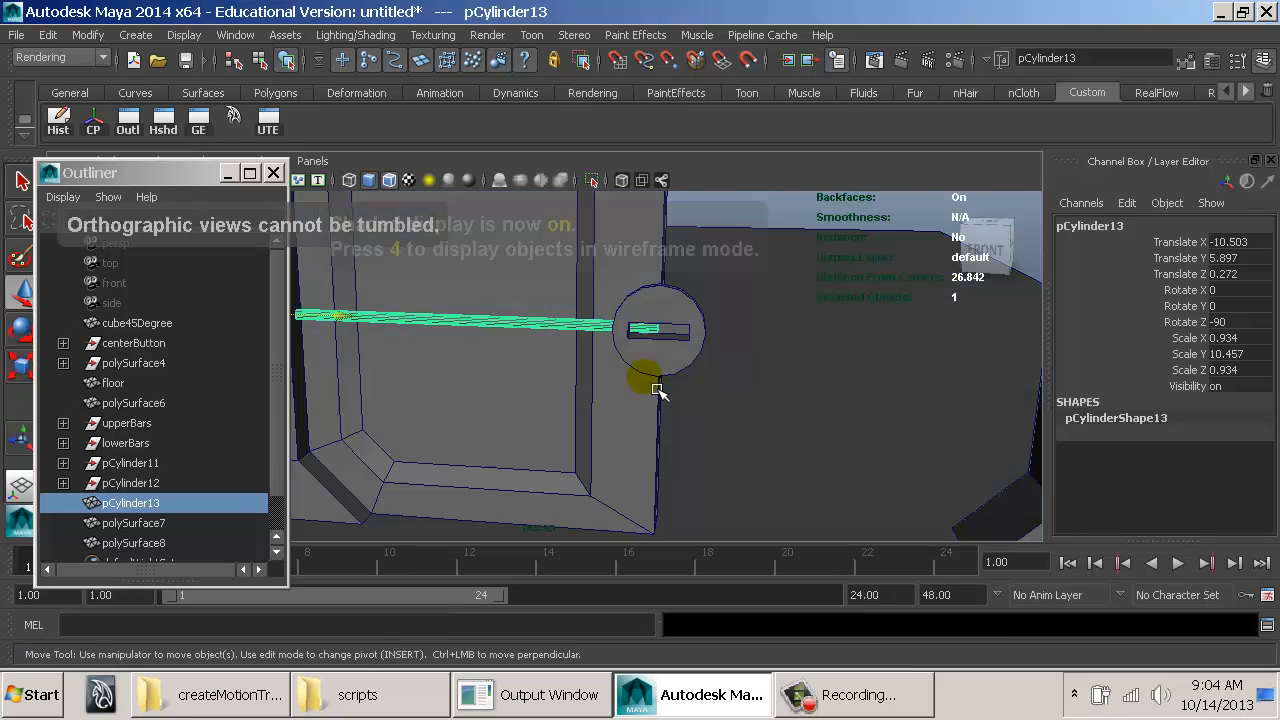
pyautogui.click(88, 35)
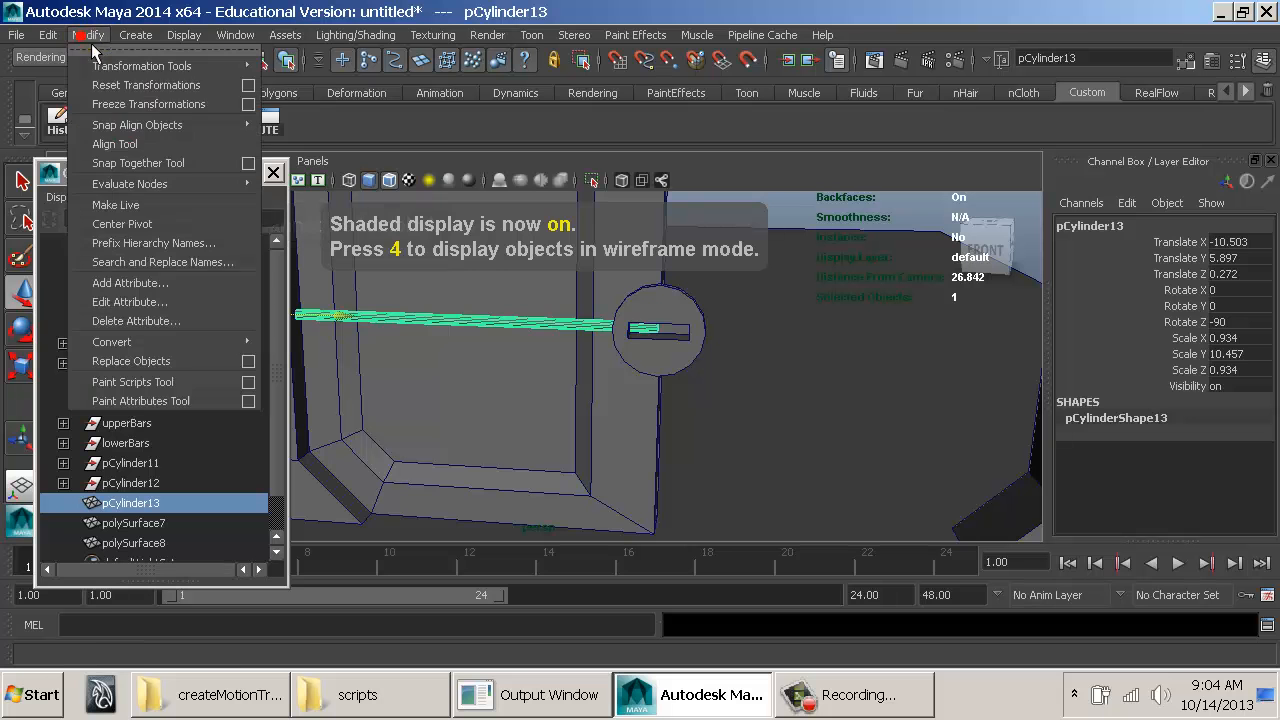
pyautogui.click(130, 89)
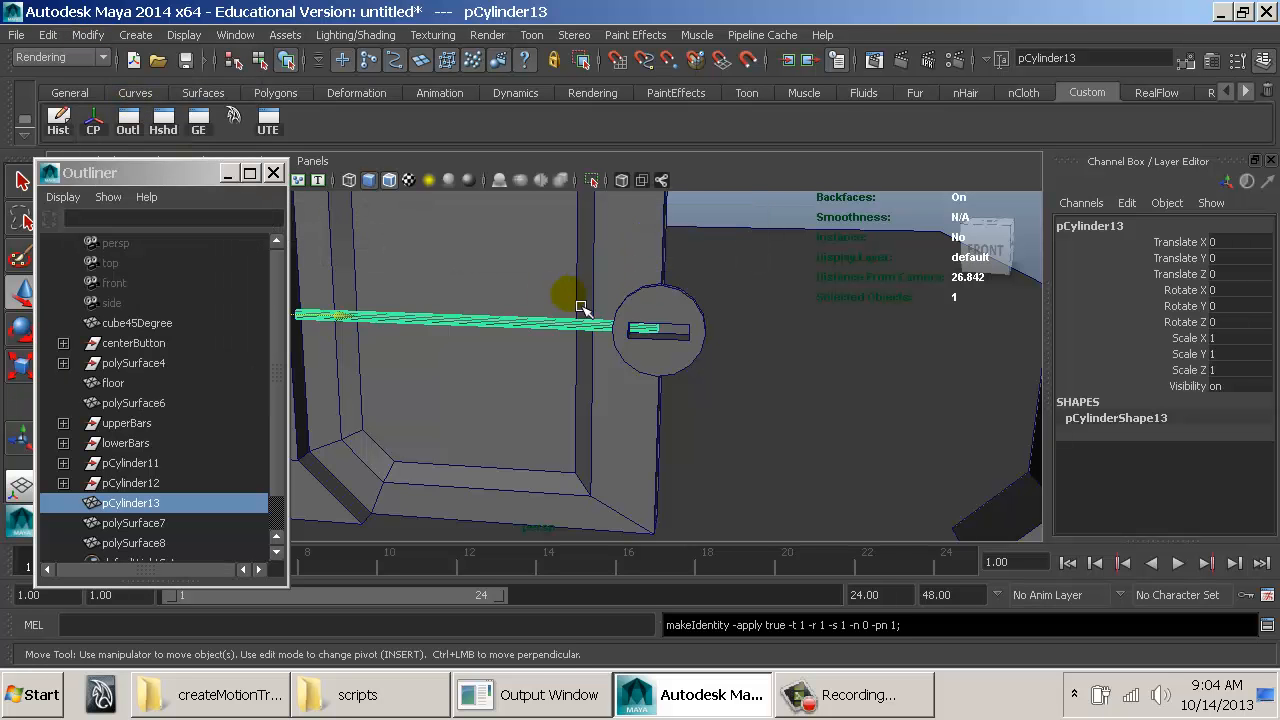
# Step: Move the bar's pivot along X to 0, at the middle of the center button
pyautogui.keyDown('alt'); pyautogui.moveTo(571, 294); pyautogui.dragTo(614, 366); pyautogui.keyUp('alt')
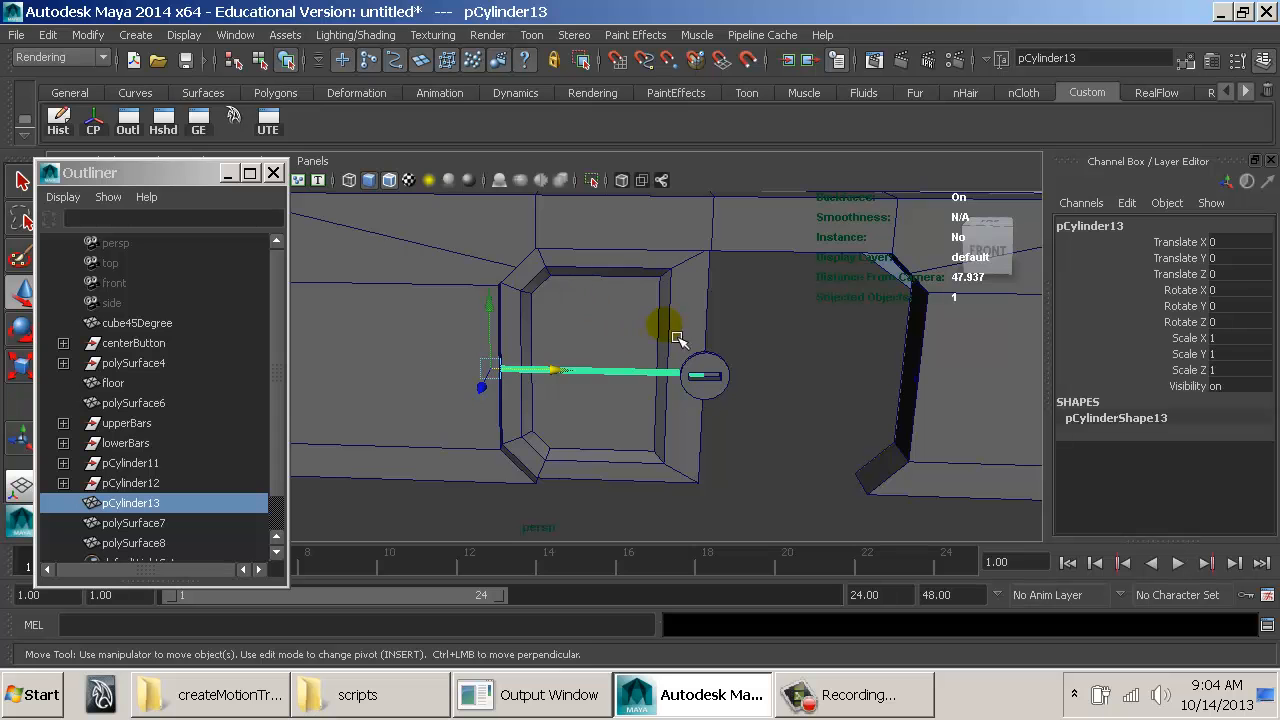
pyautogui.keyDown('alt'); pyautogui.moveTo(663, 329); pyautogui.dragTo(586, 343); pyautogui.keyUp('alt')
pyautogui.press('Insert')
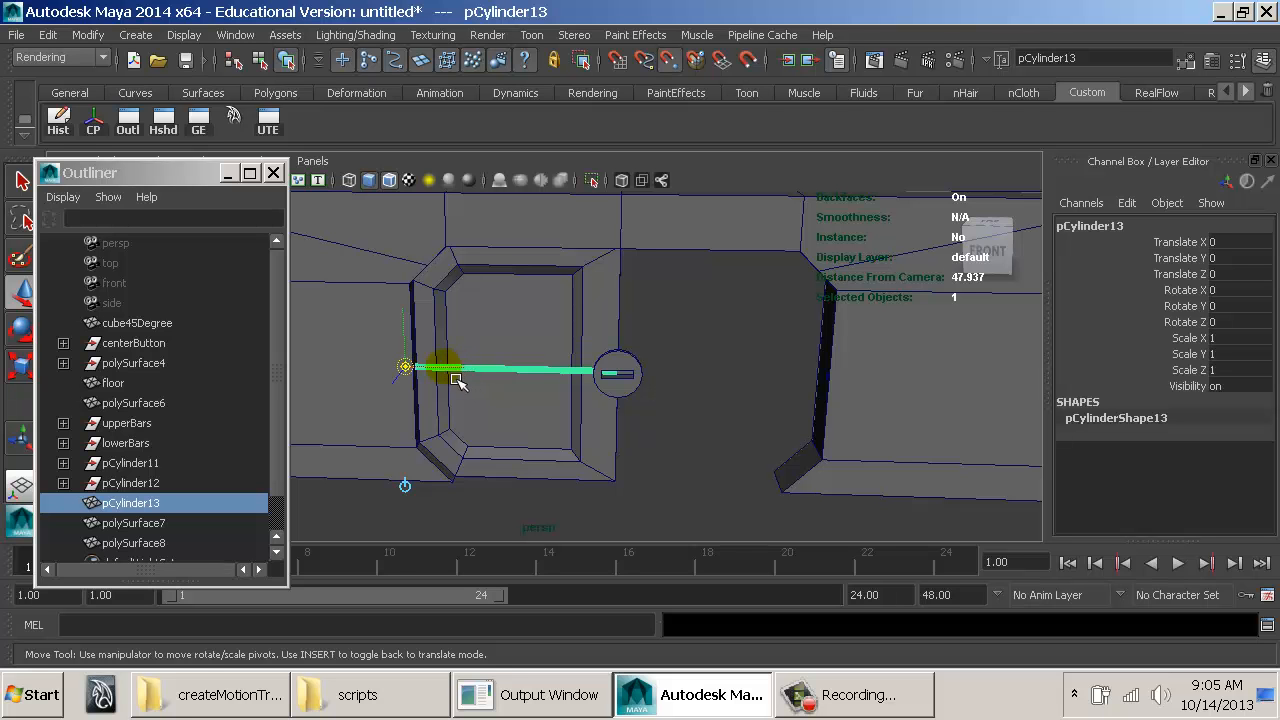
pyautogui.moveTo(456, 380); pyautogui.dragTo(627, 272)
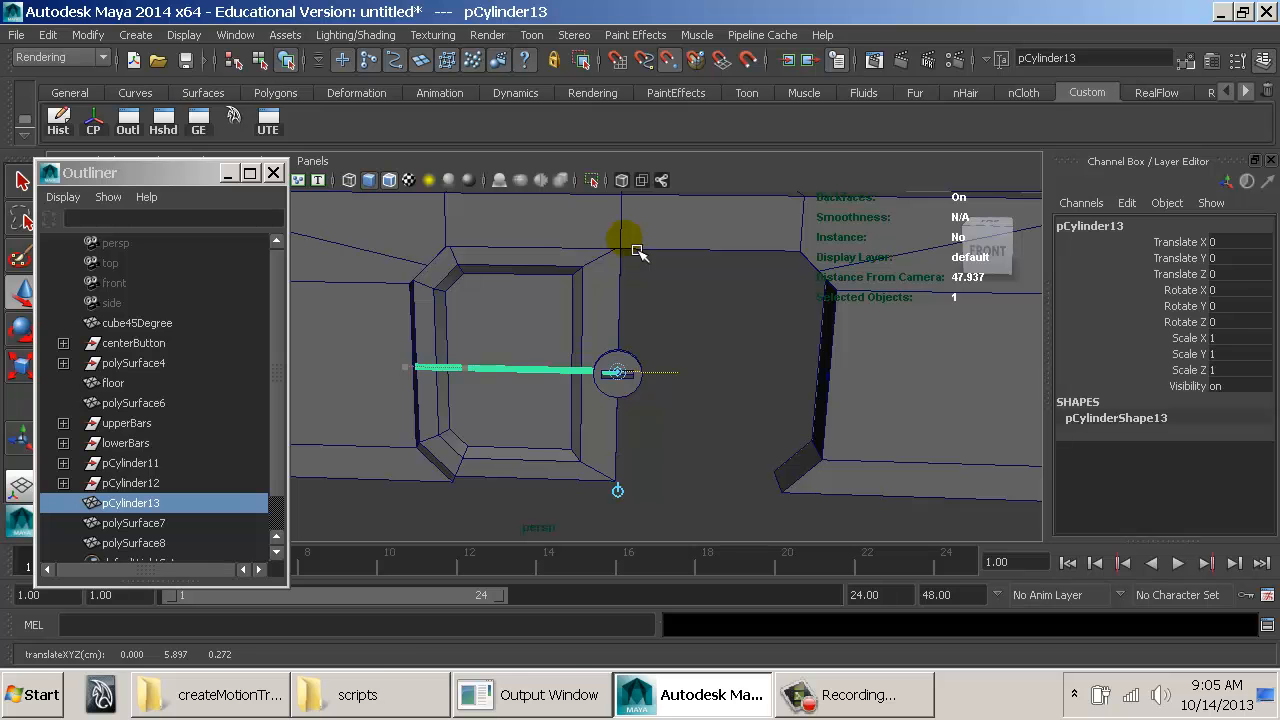
# Step: Duplicate the bar pCylinder13 and mirror the copy across the center button with Scale X -1
pyautogui.press('Insert')
pyautogui.hotkey('ctrl', 'd')
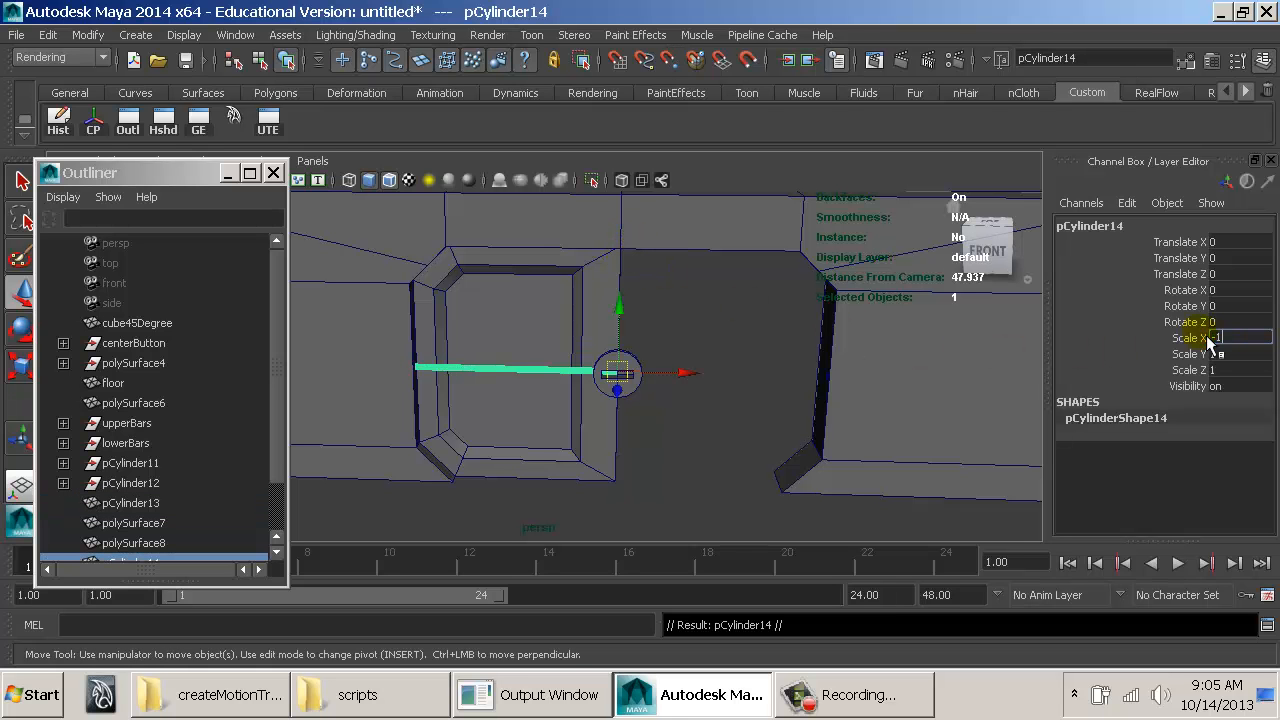
pyautogui.press('Return')
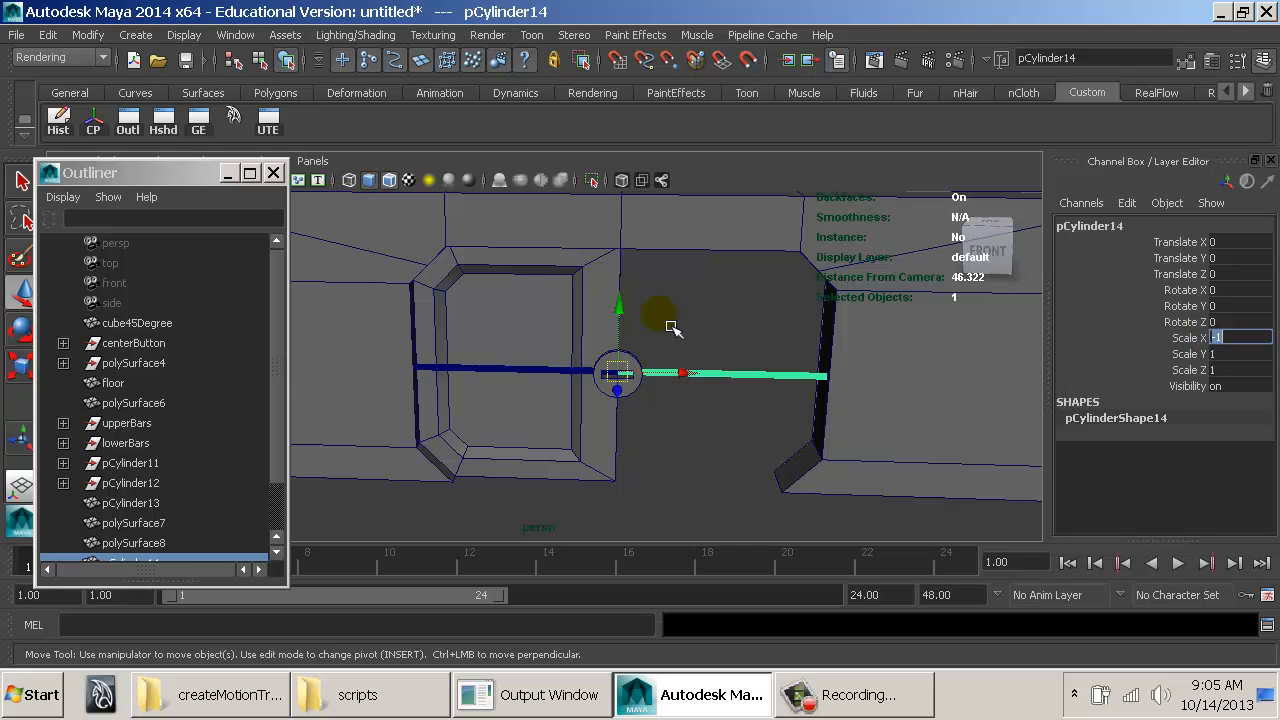
# Step: Examine in the front view how the ends of the two bars meet inside the center button's slot
pyautogui.press('space')
pyautogui.moveTo(665, 328); pyautogui.dragTo(665, 353)
pyautogui.keyDown('alt'); pyautogui.moveTo(526, 358); pyautogui.dragTo(554, 335, button='middle'); pyautogui.keyUp('alt')
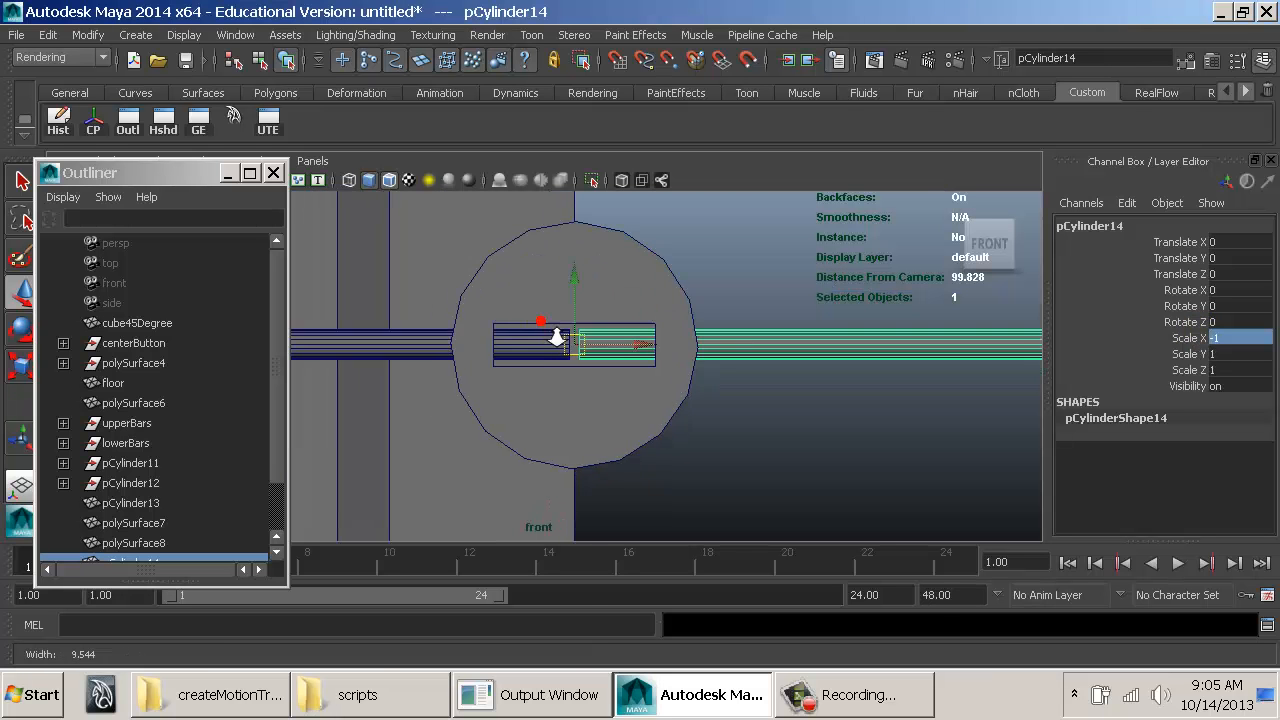
pyautogui.keyDown('alt'); pyautogui.moveTo(556, 338); pyautogui.dragTo(700, 380, button='right'); pyautogui.keyUp('alt')
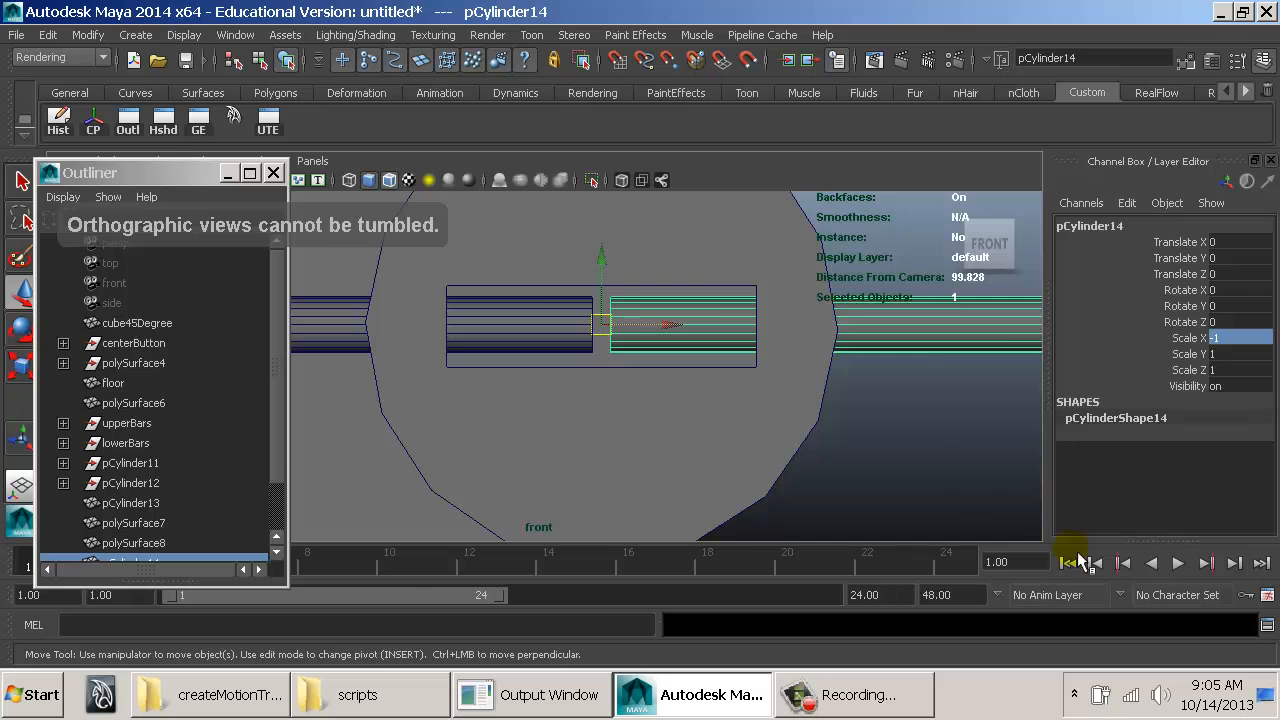
pyautogui.press('space')
pyautogui.moveTo(700, 295); pyautogui.dragTo(700, 254)
pyautogui.keyDown('alt'); pyautogui.moveTo(792, 394); pyautogui.dragTo(606, 385, button='right'); pyautogui.keyUp('alt')
pyautogui.keyDown('alt'); pyautogui.moveTo(607, 383); pyautogui.dragTo(588, 388); pyautogui.keyUp('alt')
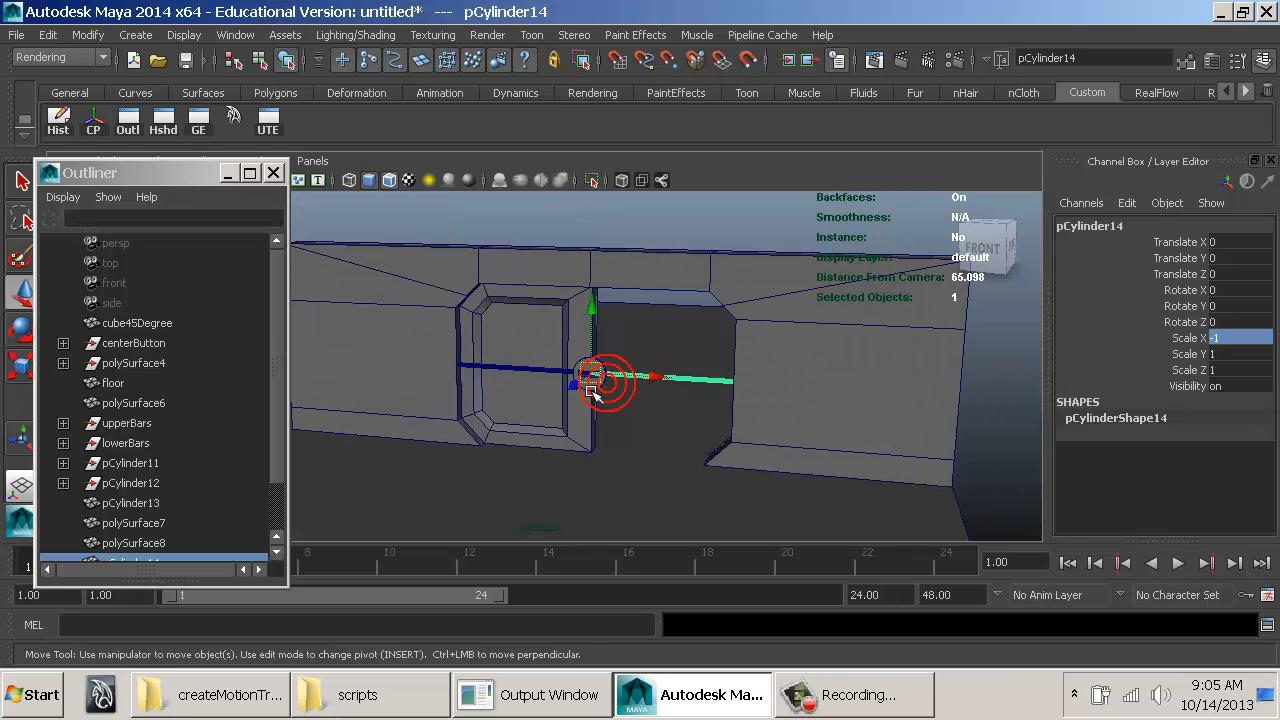
# Step: Center the pivots of both bars, pCylinder13 and pCylinder14
pyautogui.keyDown('shift'); pyautogui.click(520, 378); pyautogui.keyUp('shift')
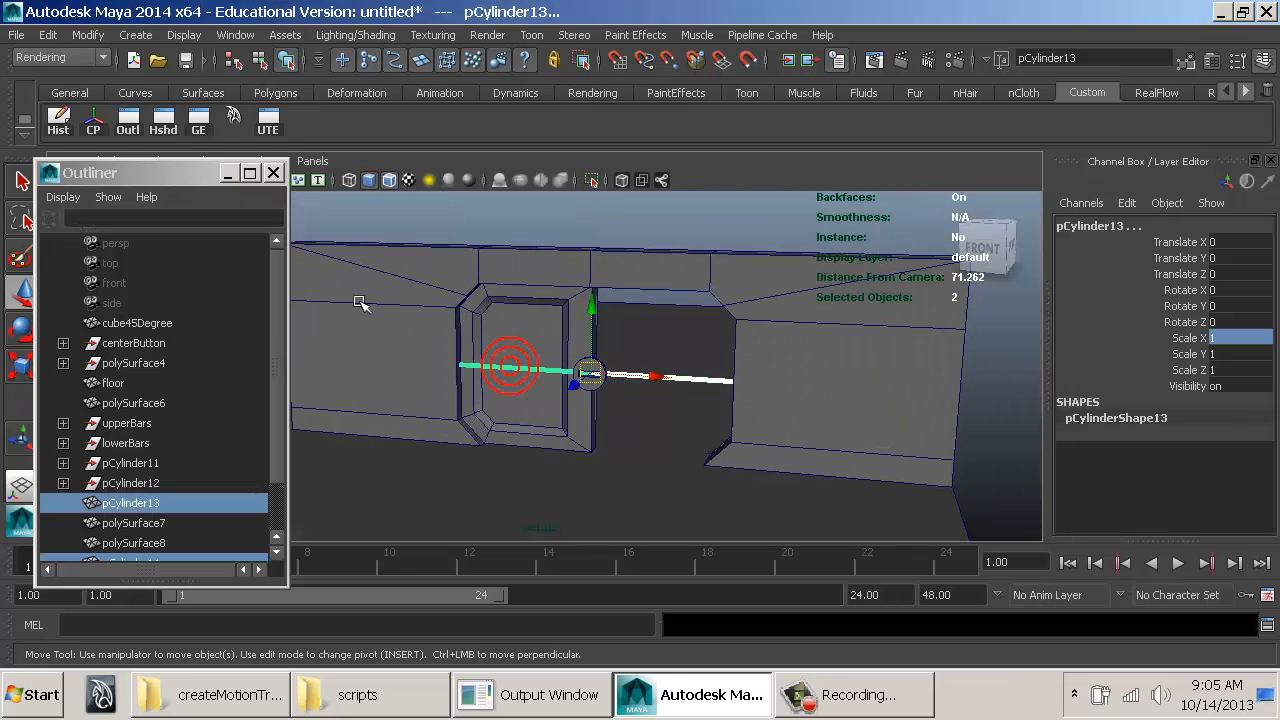
pyautogui.click(93, 122)
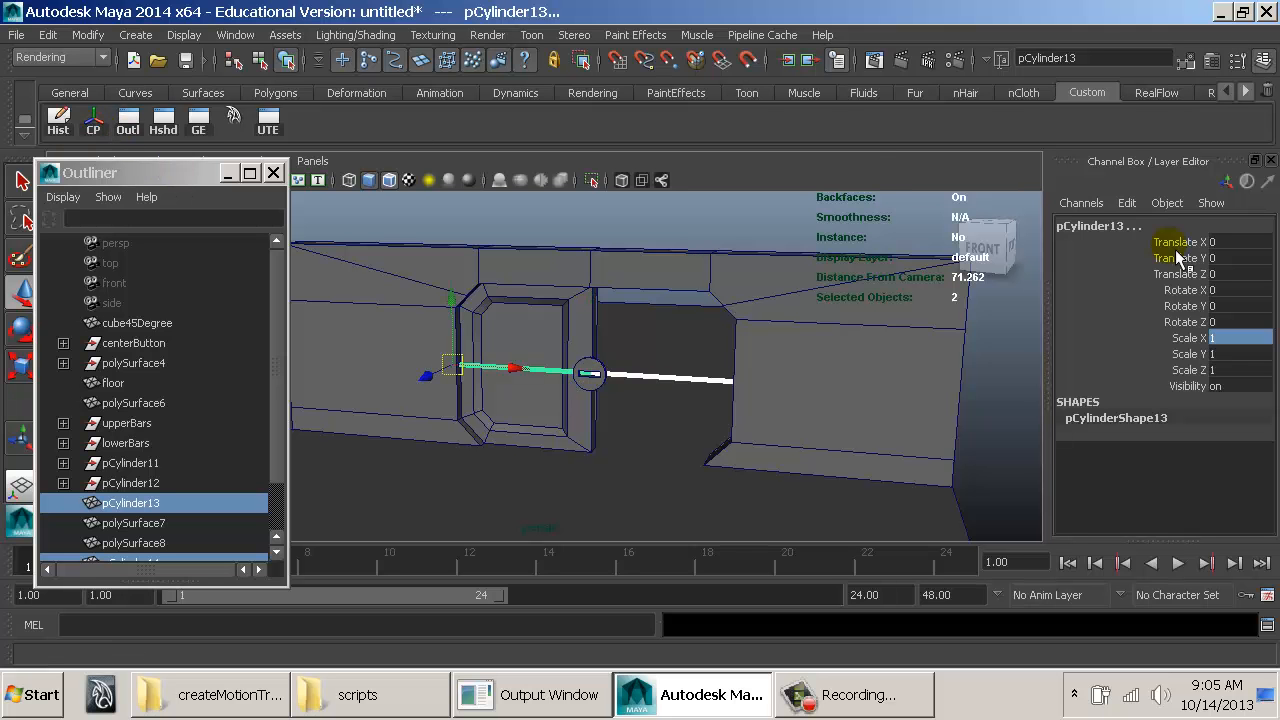
# Step: With both bars selected, try renaming them as openingBars
pyautogui.click(1135, 226)
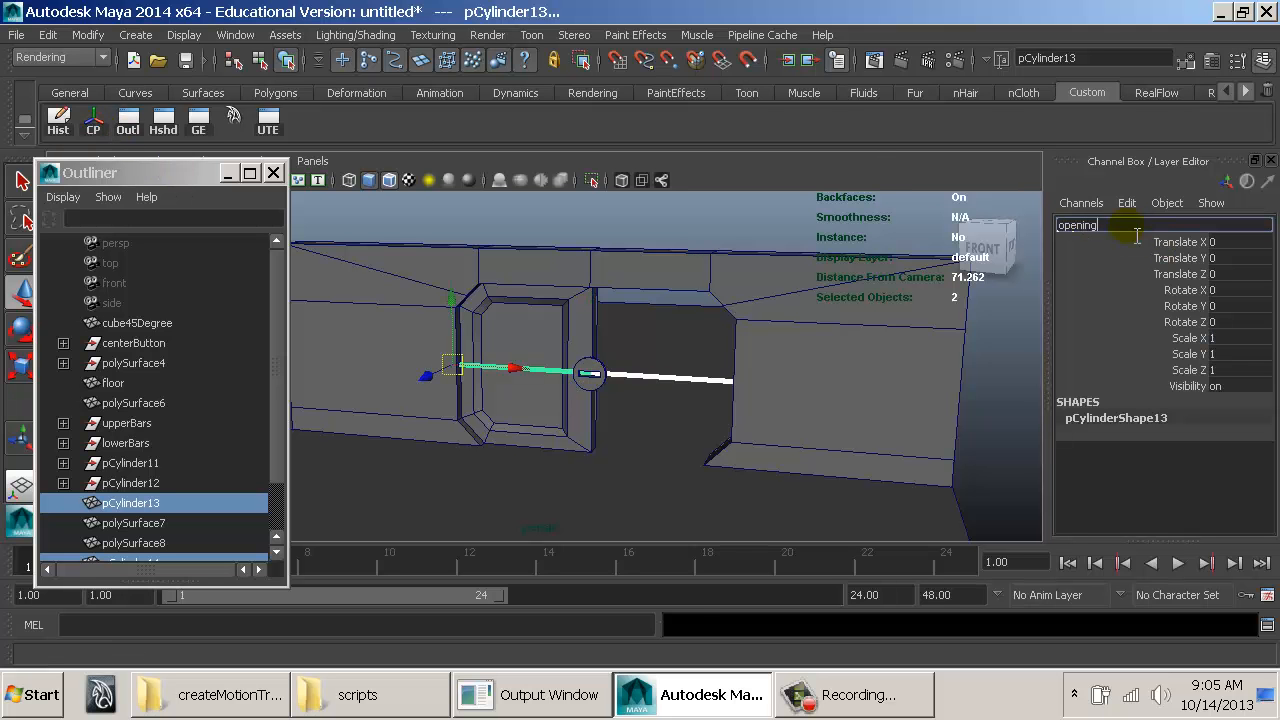
pyautogui.write('openingBars')
pyautogui.press('Return')
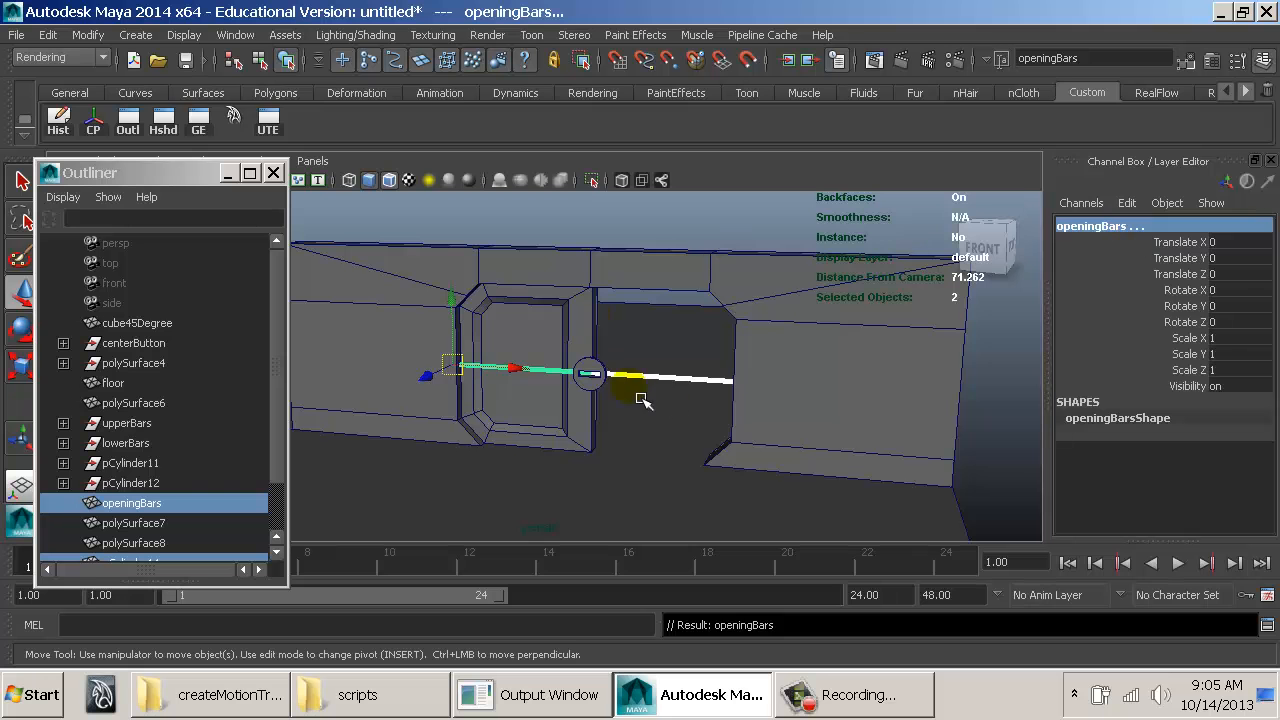
# Step: Rename the mirrored bar pCylinder14 as openingBar_Right
pyautogui.click(680, 390)
pyautogui.click(1085, 226)
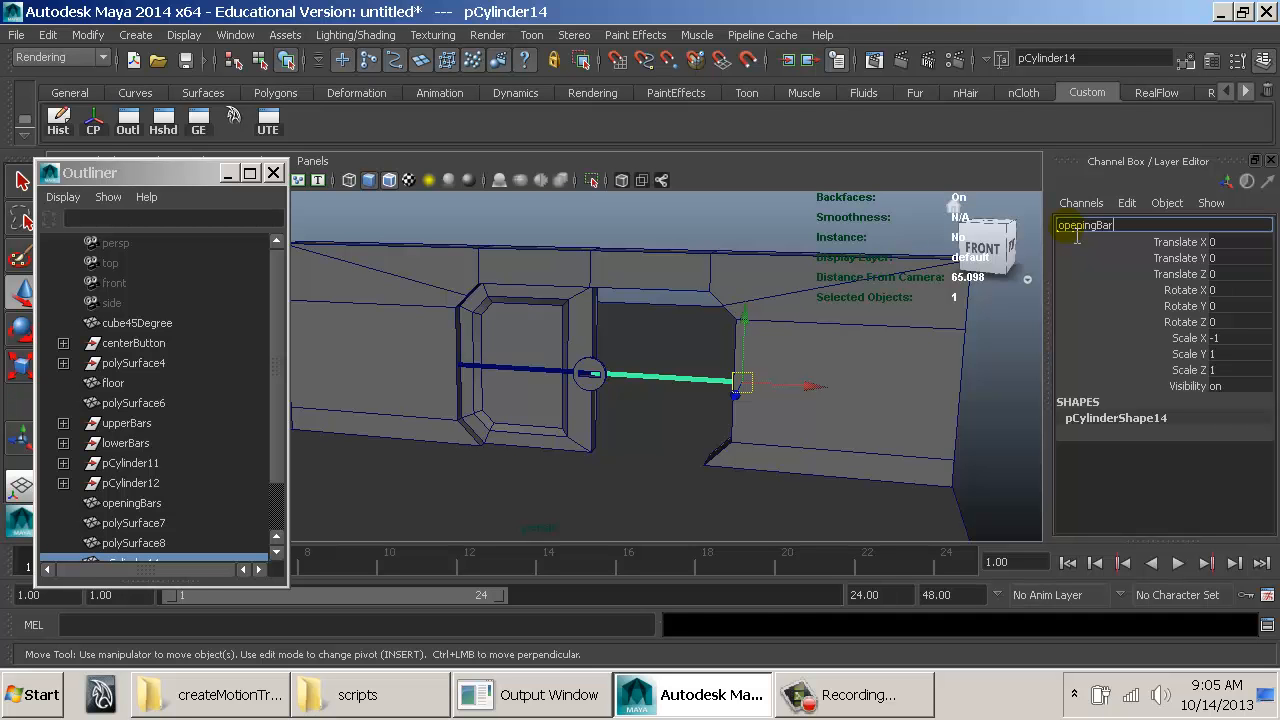
pyautogui.write('openingBar_Right')
pyautogui.press('Return')
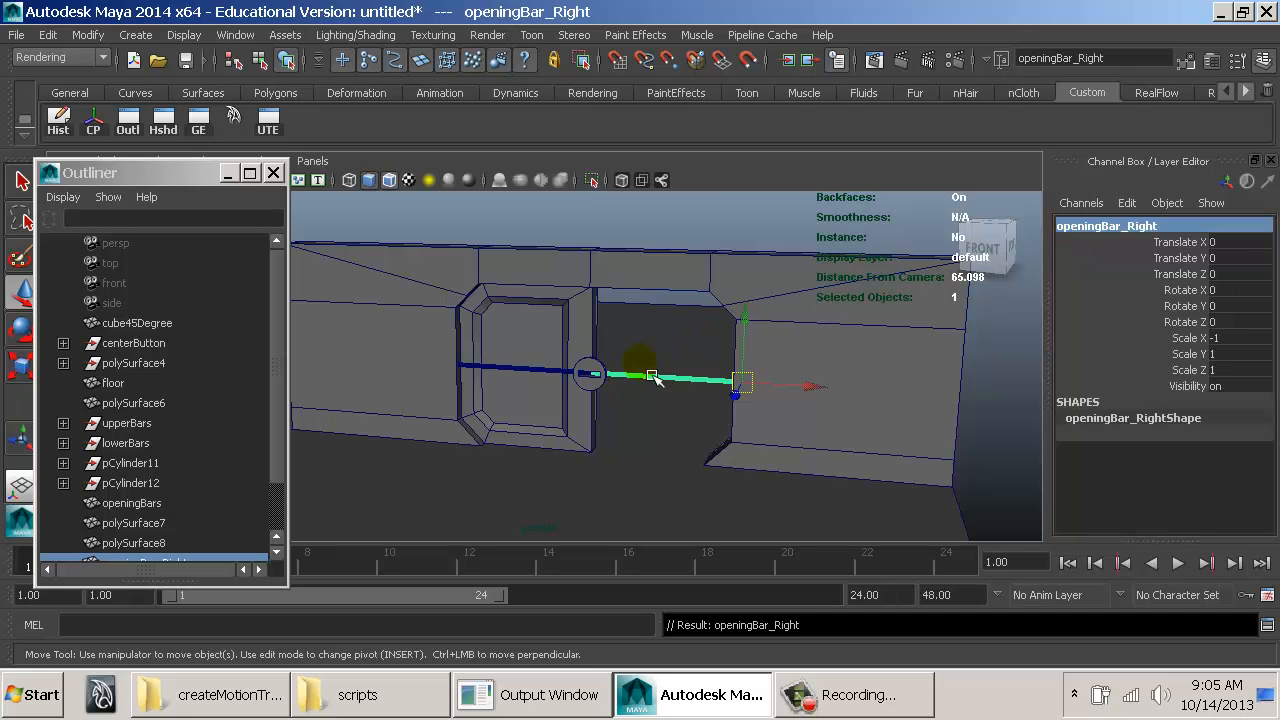
# Step: Rename the original bar, openingBars, as openingBar_Left
pyautogui.click(1086, 228)
pyautogui.click(543, 378)
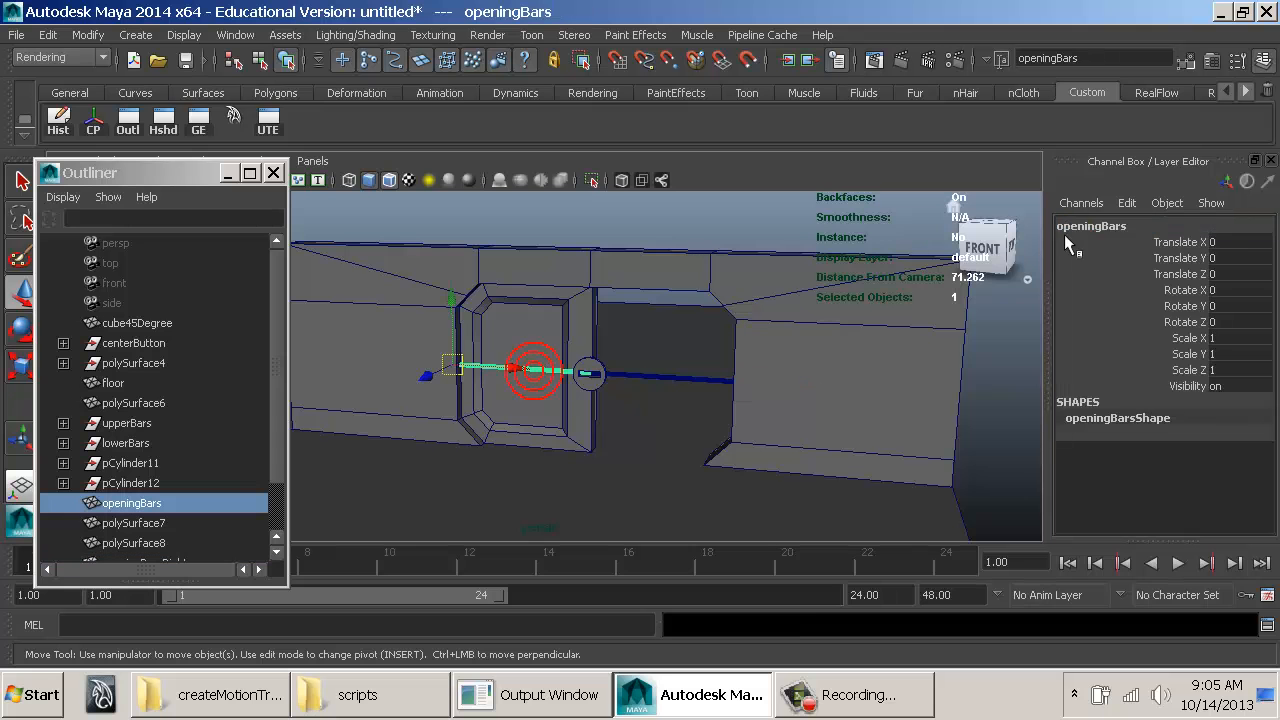
pyautogui.click(1090, 225)
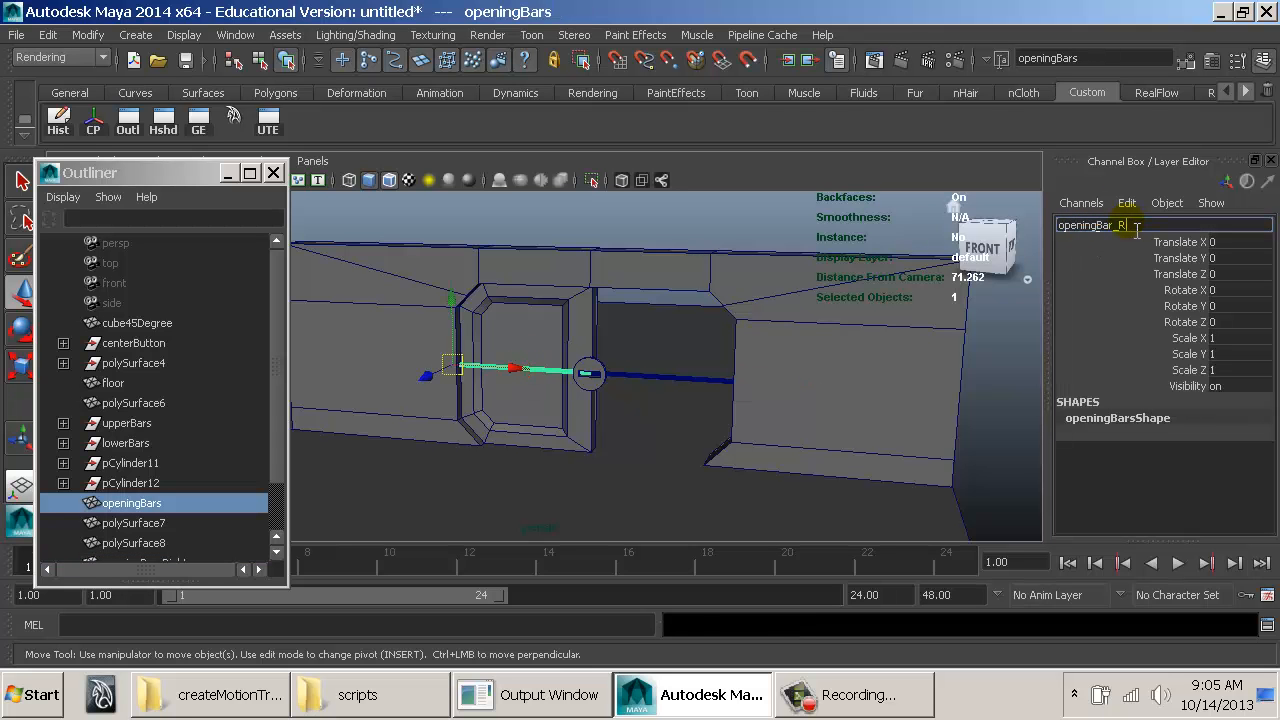
pyautogui.press('Return')
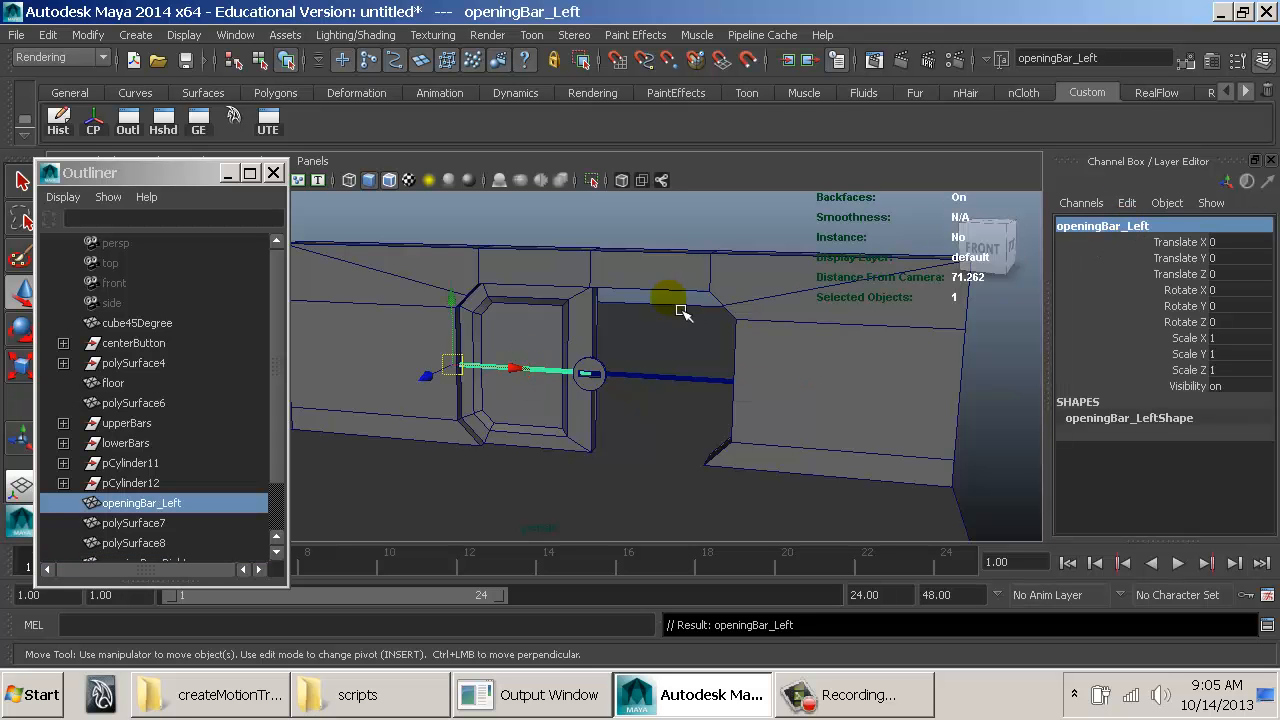
# Step: Examine the two opening bars and how they run from the center button to the wall
pyautogui.click(606, 228)
pyautogui.keyDown('alt'); pyautogui.moveTo(596, 265); pyautogui.dragTo(665, 270); pyautogui.keyUp('alt')
pyautogui.keyDown('alt'); pyautogui.moveTo(665, 270); pyautogui.dragTo(842, 290, button='right'); pyautogui.keyUp('alt')
pyautogui.keyDown('alt'); pyautogui.moveTo(618, 384); pyautogui.dragTo(586, 320, button='middle'); pyautogui.keyUp('alt')
pyautogui.keyDown('alt'); pyautogui.moveTo(586, 320); pyautogui.dragTo(690, 340); pyautogui.keyUp('alt')
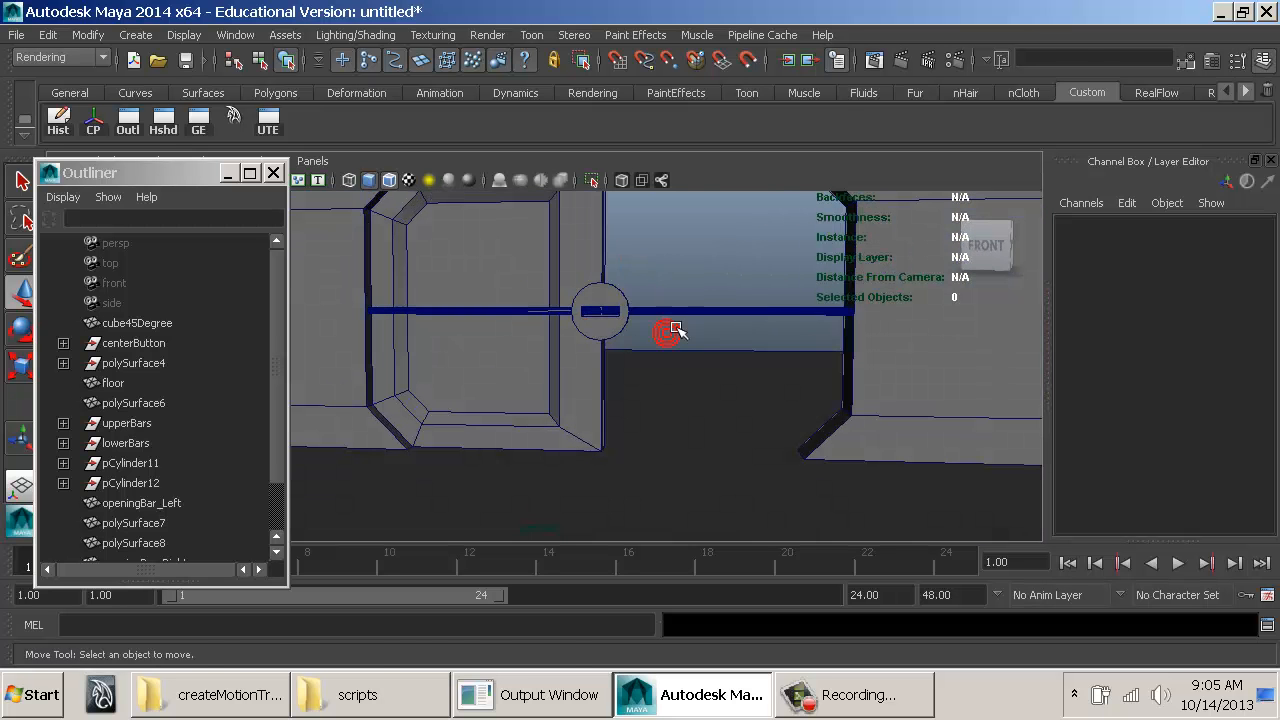
pyautogui.click(665, 311)
pyautogui.click(503, 310)
pyautogui.click(670, 286)
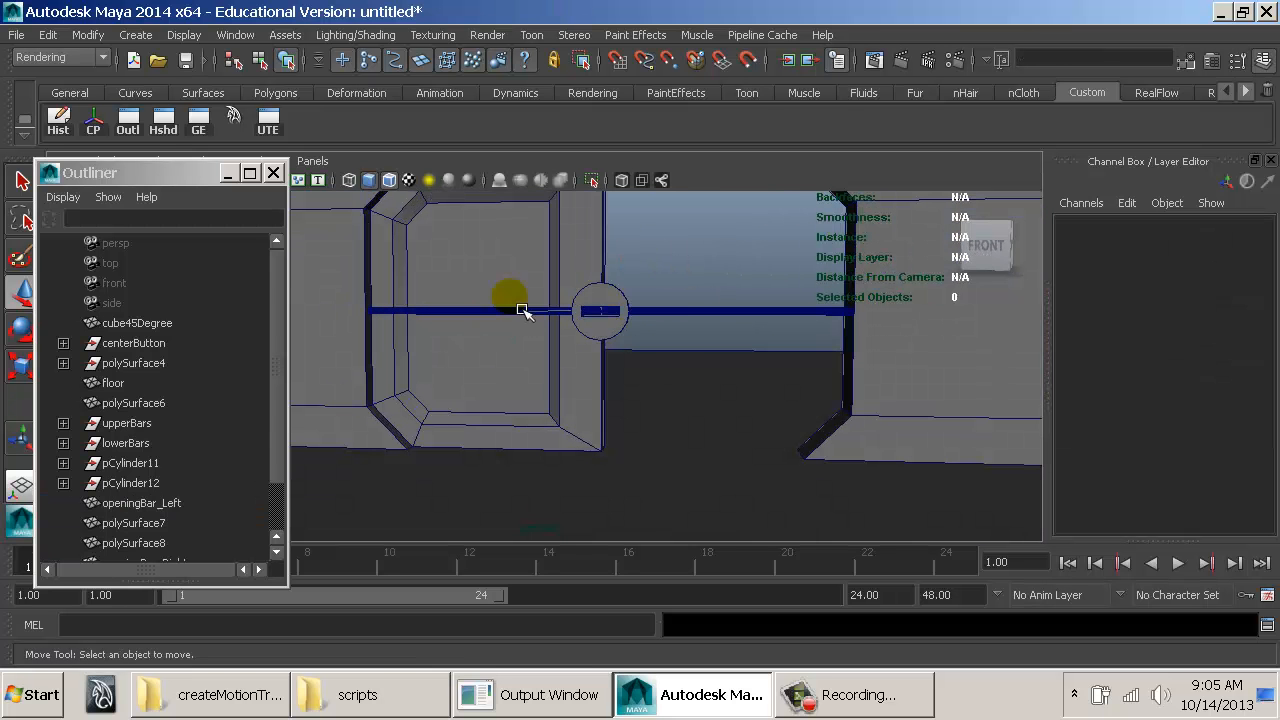
# Step: Delete the construction history of the wall polySurface7 and the center button polySurface8
pyautogui.scroll(-1, 215, 515)
pyautogui.moveTo(174, 462); pyautogui.dragTo(186, 483)
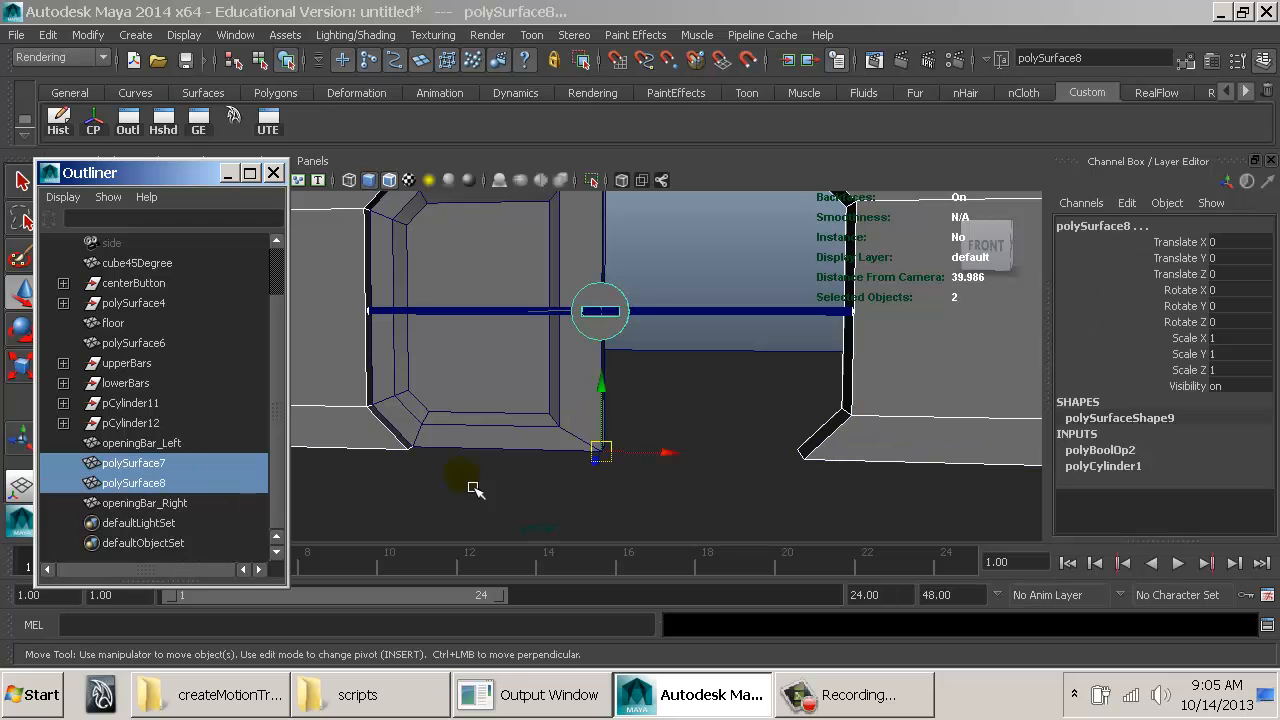
pyautogui.click(57, 121)
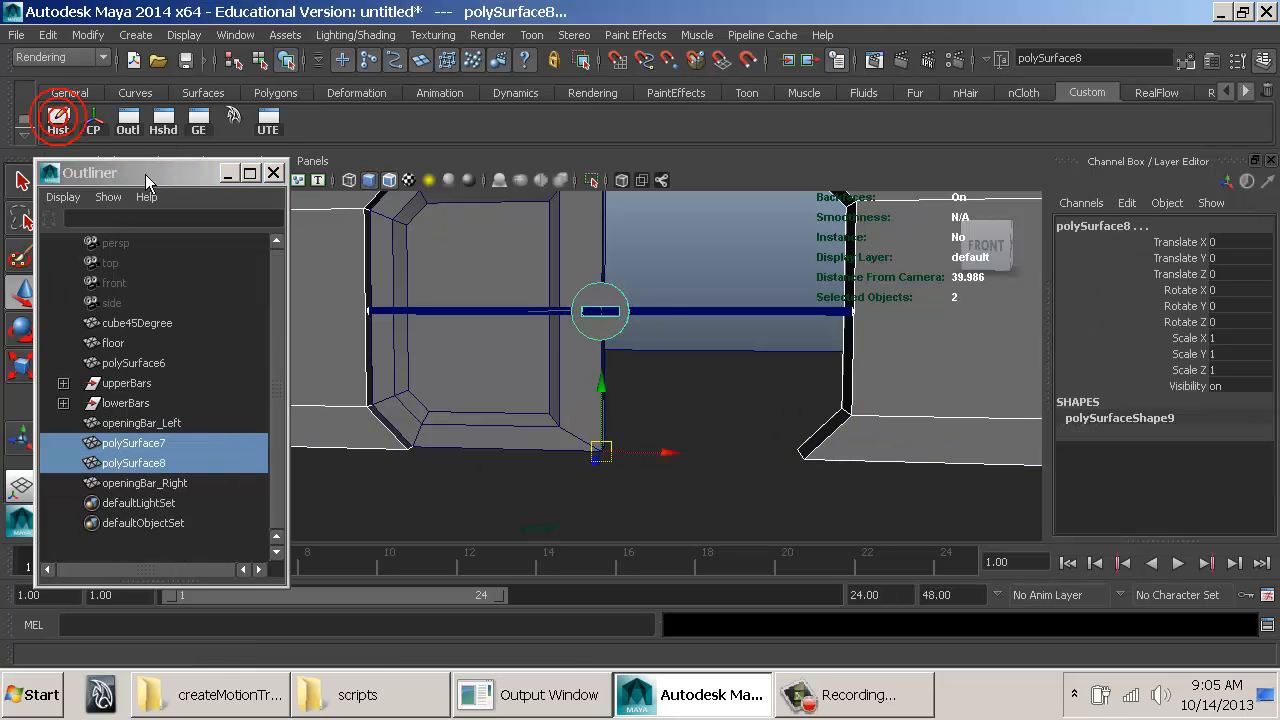
# Step: Examine the center button and the bars passing through it from several angles
pyautogui.keyDown('alt'); pyautogui.moveTo(908, 430); pyautogui.dragTo(628, 357, button='right'); pyautogui.keyUp('alt')
pyautogui.keyDown('alt'); pyautogui.moveTo(624, 366); pyautogui.dragTo(591, 358); pyautogui.keyUp('alt')
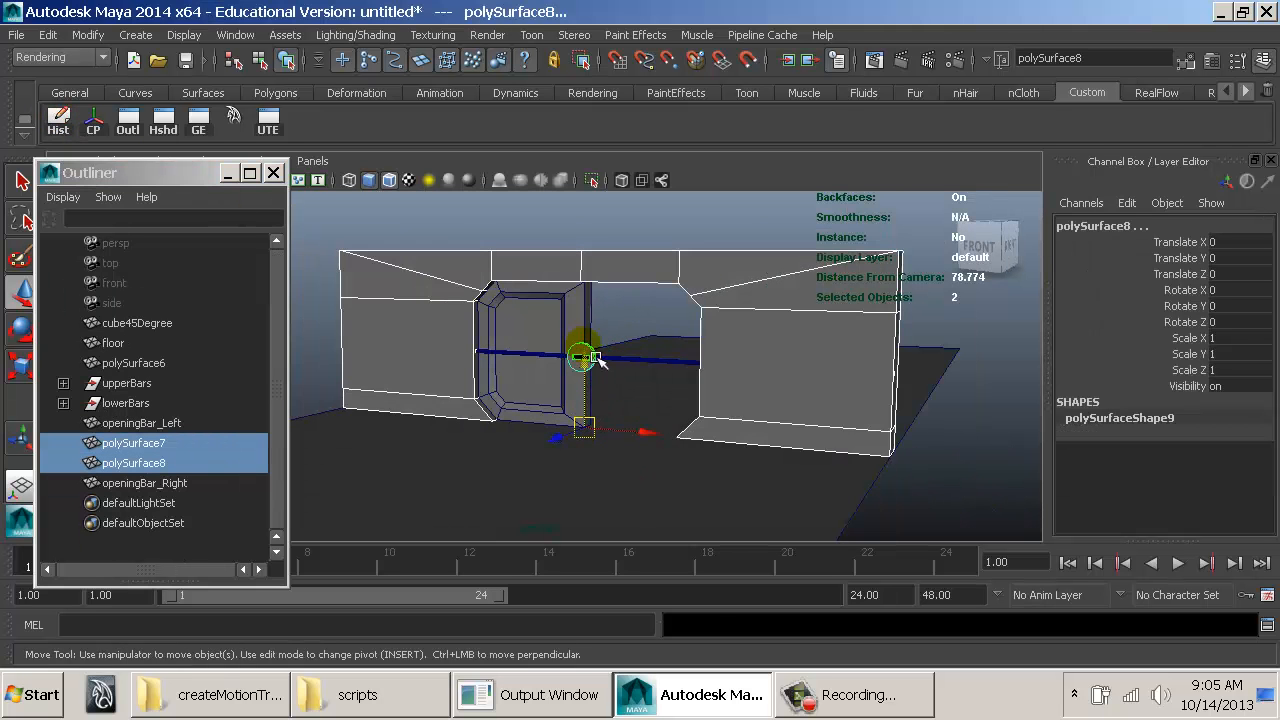
pyautogui.click(583, 357)
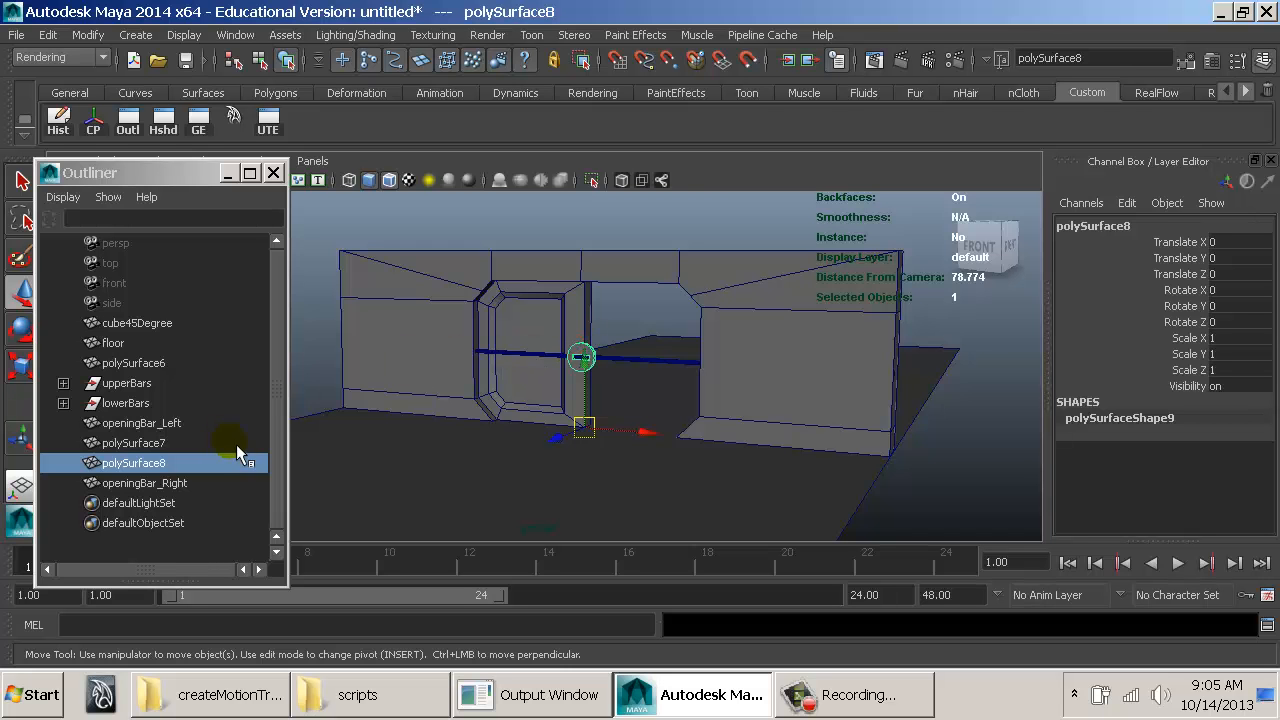
pyautogui.press('f')
pyautogui.keyDown('alt'); pyautogui.moveTo(423, 457); pyautogui.dragTo(744, 400); pyautogui.keyUp('alt')
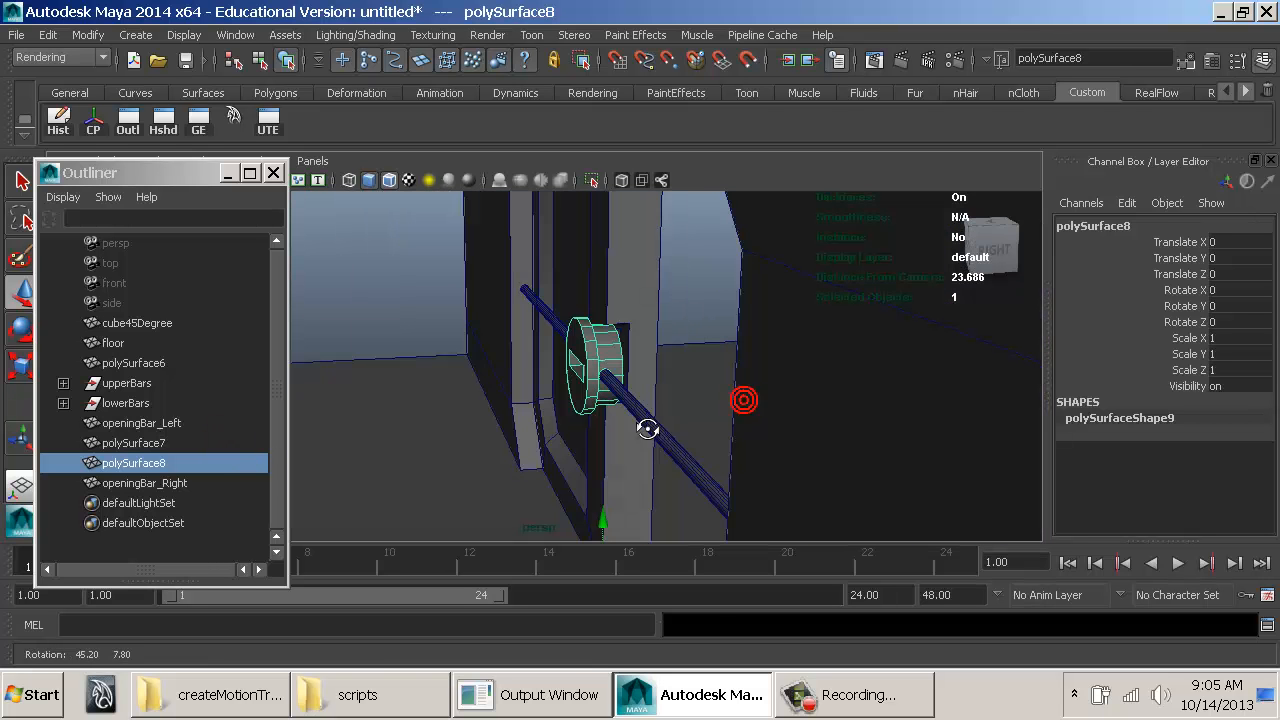
pyautogui.keyDown('alt'); pyautogui.moveTo(403, 422); pyautogui.dragTo(649, 383); pyautogui.keyUp('alt')
pyautogui.click(651, 336)
pyautogui.keyDown('alt'); pyautogui.moveTo(651, 338); pyautogui.dragTo(590, 395, button='right'); pyautogui.keyUp('alt')
# Step: In wireframe display, try sliding openingBar_Right along X, and undo the move
pyautogui.press('4')
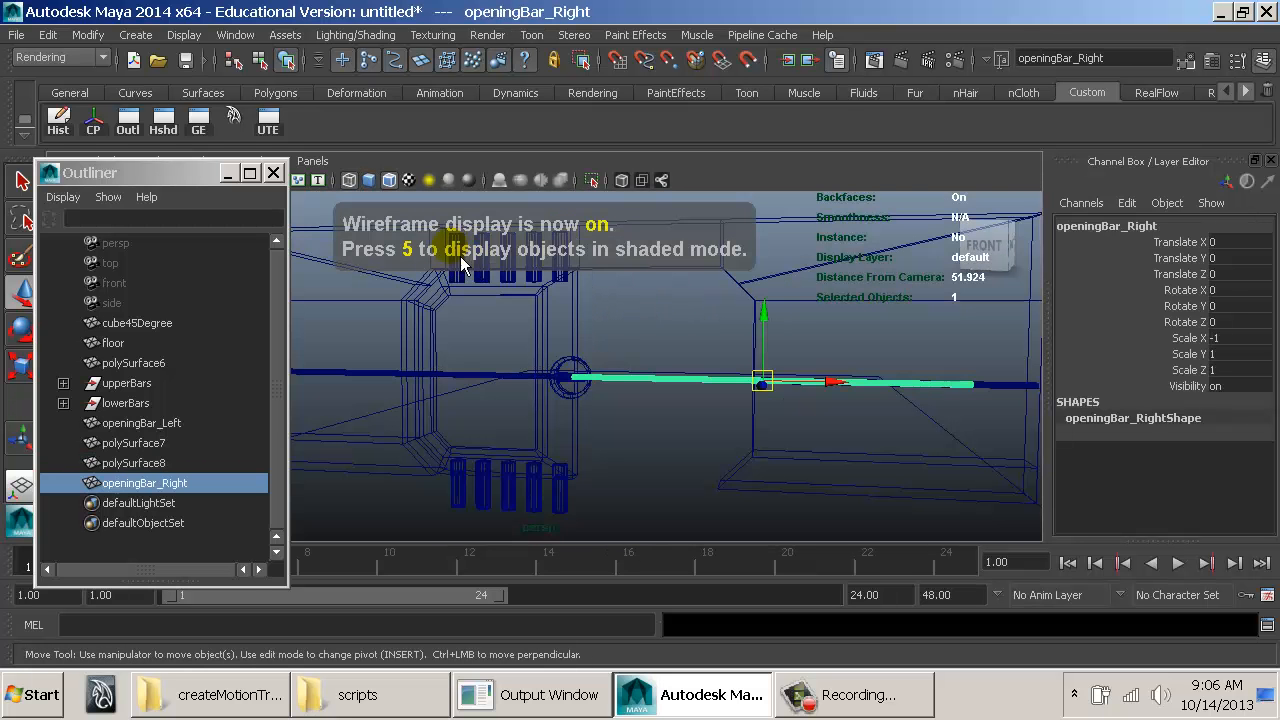
pyautogui.click(337, 214)
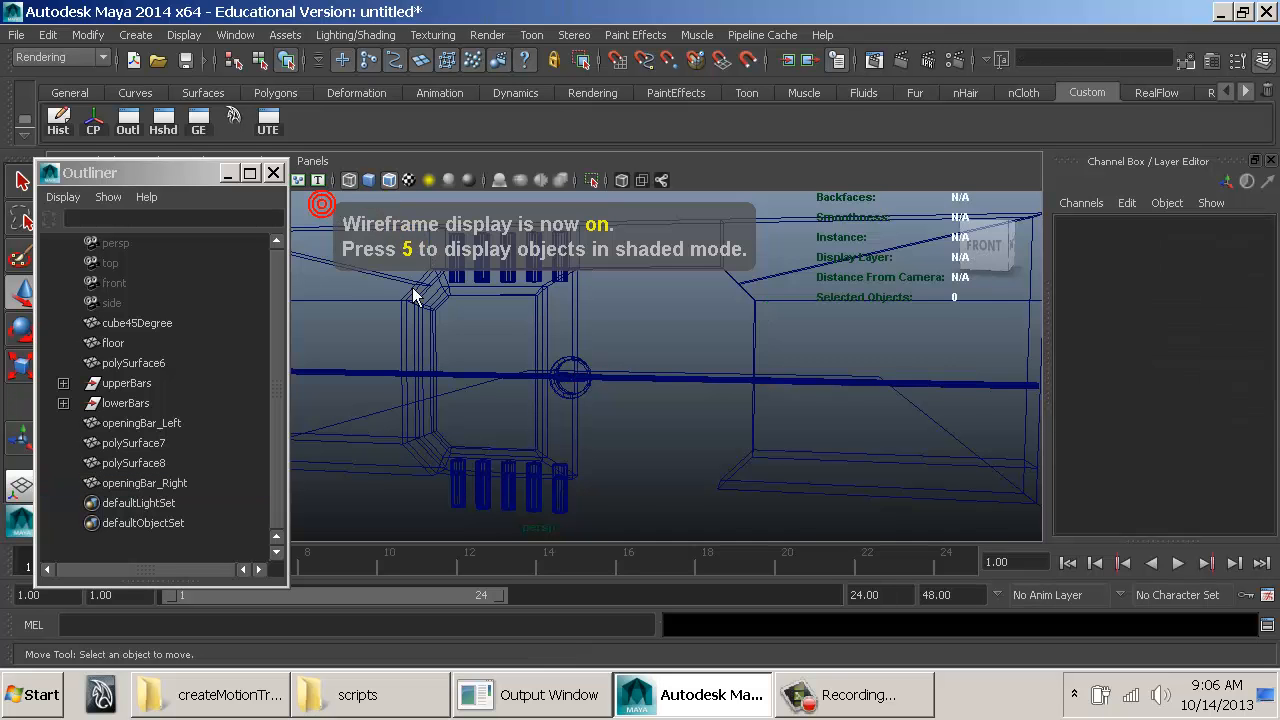
pyautogui.keyDown('alt'); pyautogui.moveTo(429, 337); pyautogui.dragTo(431, 379, button='middle'); pyautogui.keyUp('alt')
pyautogui.click(476, 285)
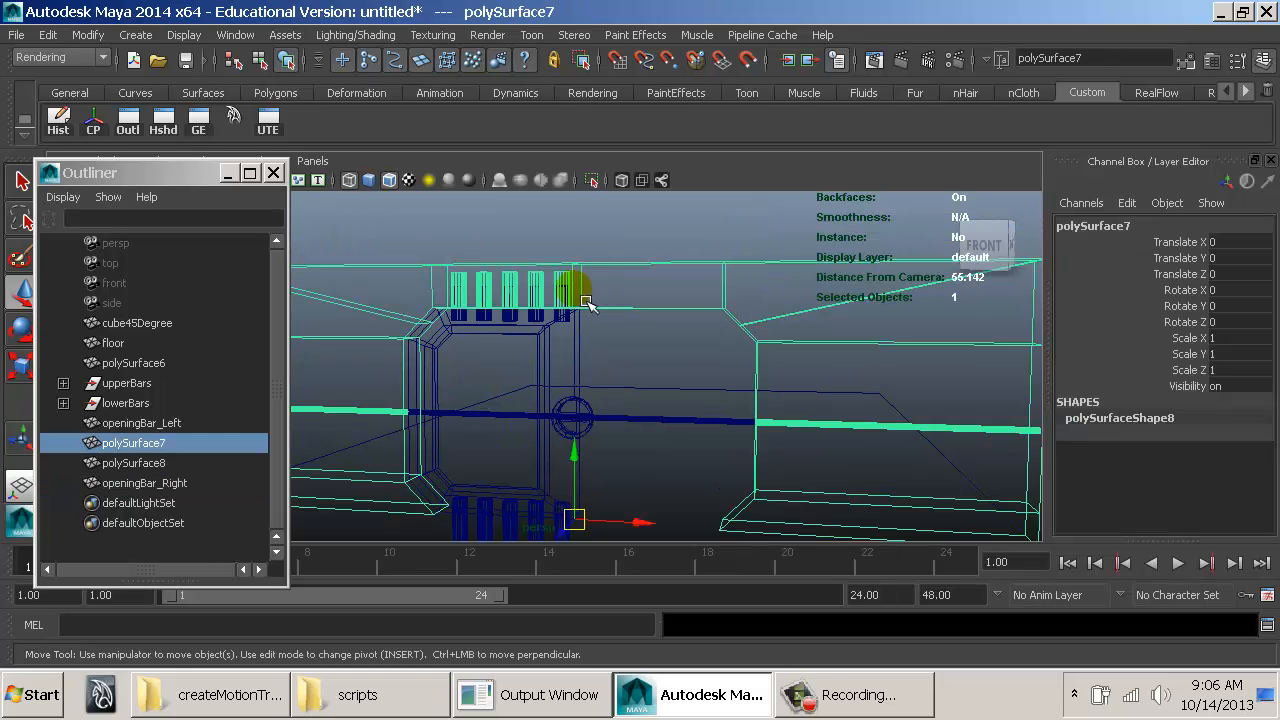
pyautogui.click(660, 429)
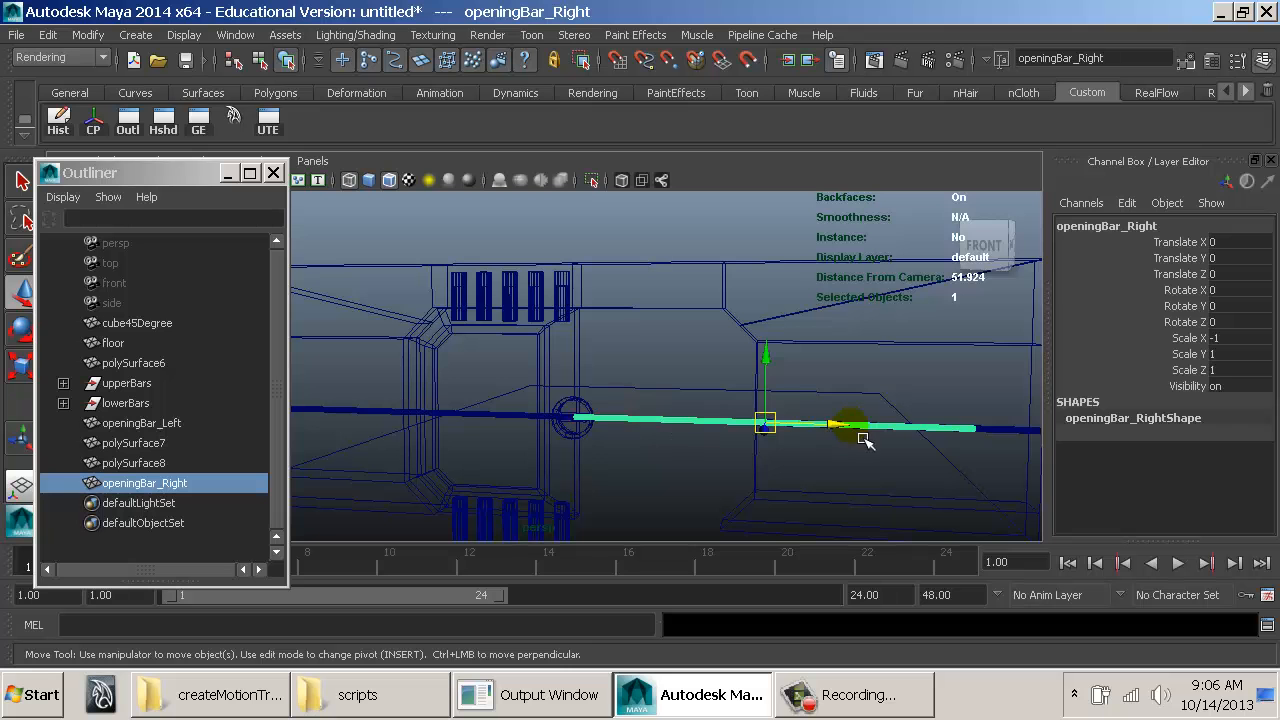
pyautogui.moveTo(865, 441)
pyautogui.mouseDown()
pyautogui.moveTo(1051, 443)
pyautogui.moveTo(860, 431)
pyautogui.mouseUp()
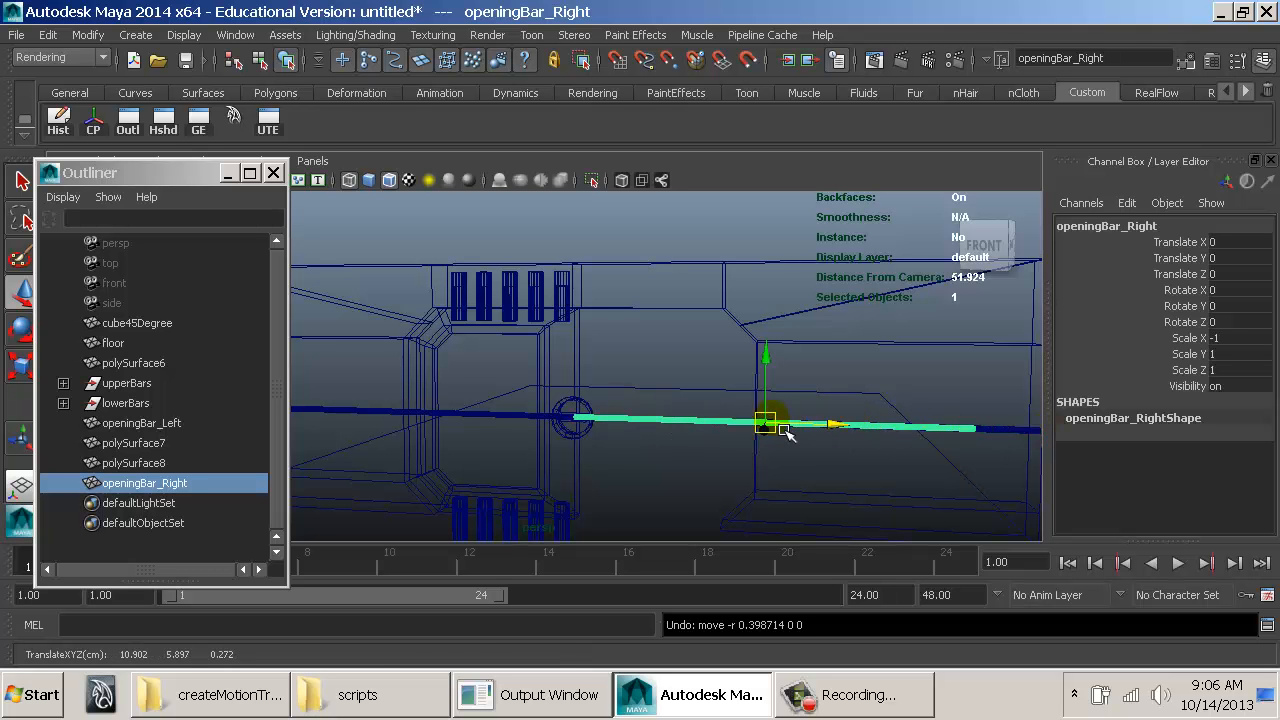
# Step: Try rotating the center button polySurface8 to about -94 degrees in Z around a centered pivot, and undo the rotation and pivot change
pyautogui.click(606, 423)
pyautogui.press('e')
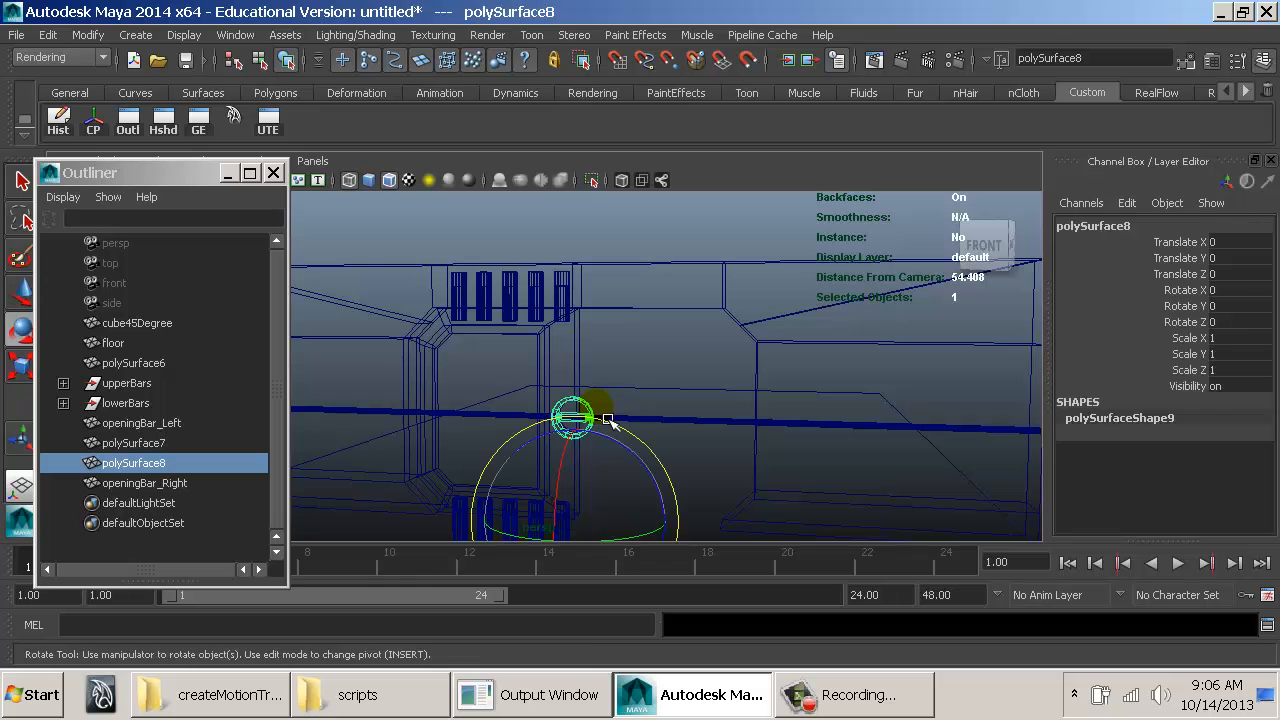
pyautogui.click(93, 120)
pyautogui.moveTo(642, 357); pyautogui.dragTo(632, 418)
pyautogui.hotkey('ctrl', 'z')
pyautogui.moveTo(637, 356); pyautogui.dragTo(603, 480)
pyautogui.press('w')
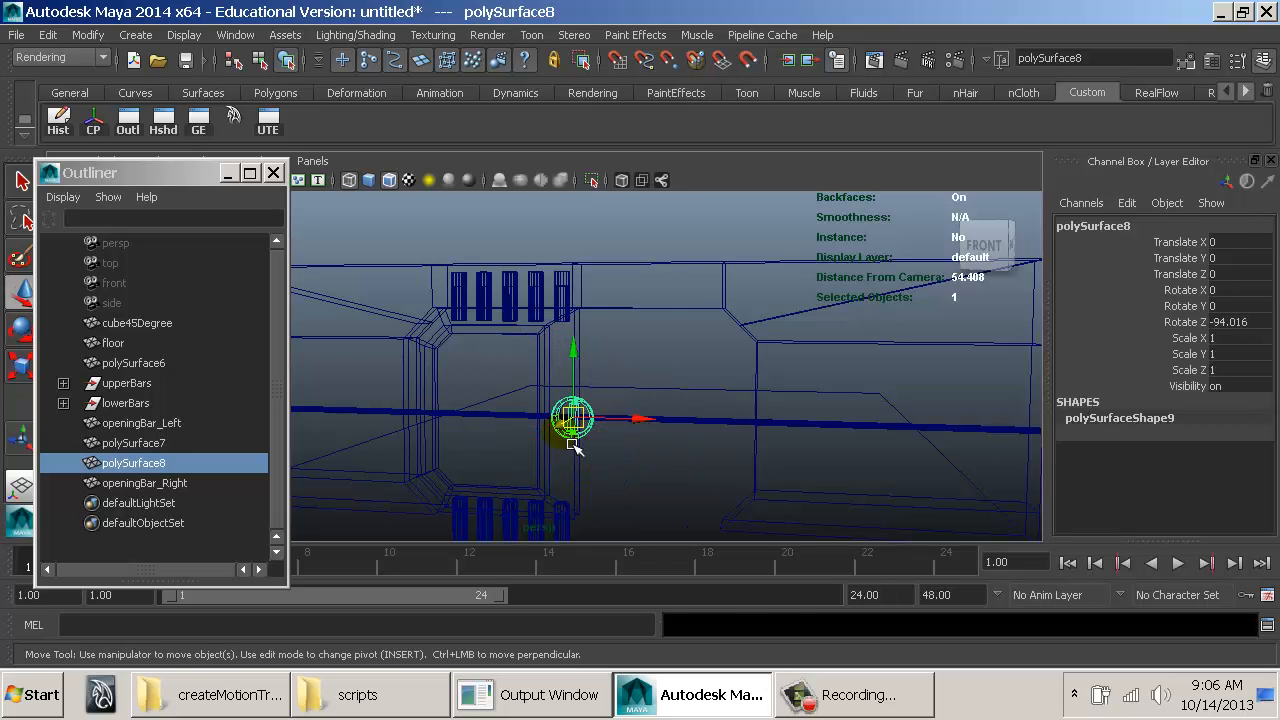
pyautogui.hotkey('ctrl', 'z')
pyautogui.hotkey('ctrl', 'z')
pyautogui.hotkey('ctrl', 'z')
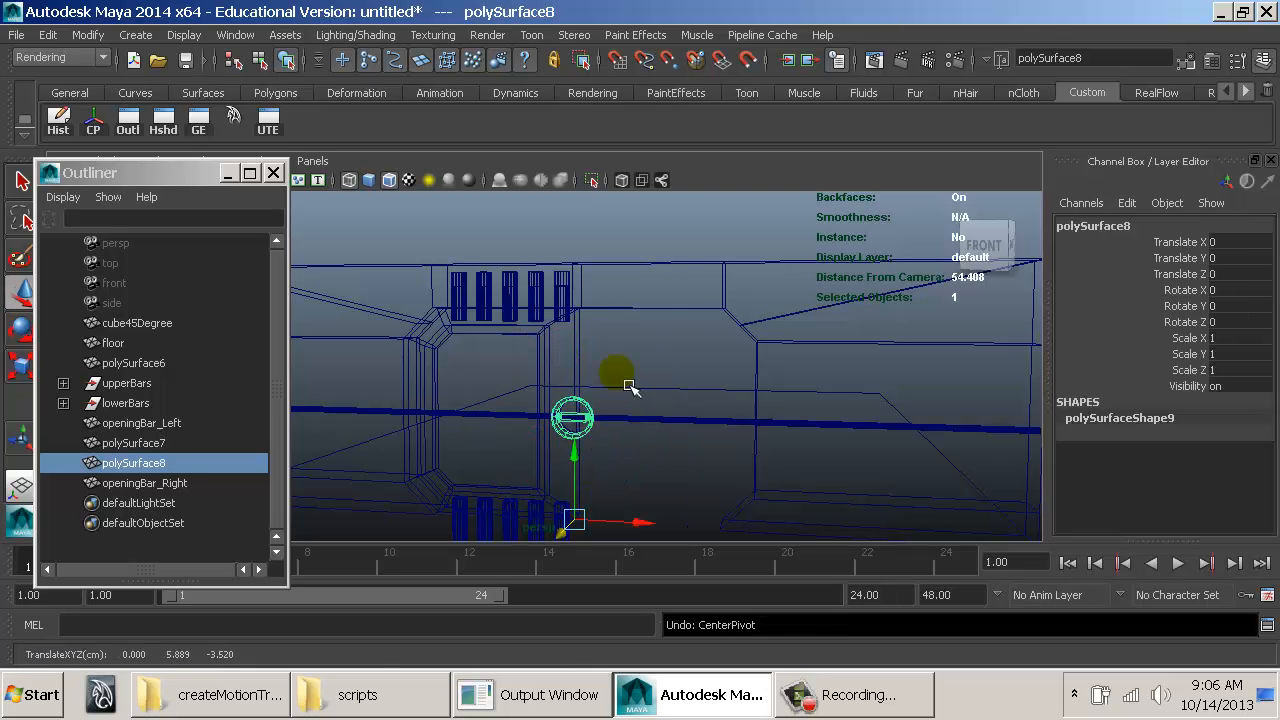
# Step: Return to shaded display and examine the door panel, the center button and both opening bars
pyautogui.click(629, 387)
pyautogui.press('5')
pyautogui.keyDown('alt'); pyautogui.moveTo(572, 418); pyautogui.dragTo(704, 440); pyautogui.keyUp('alt')
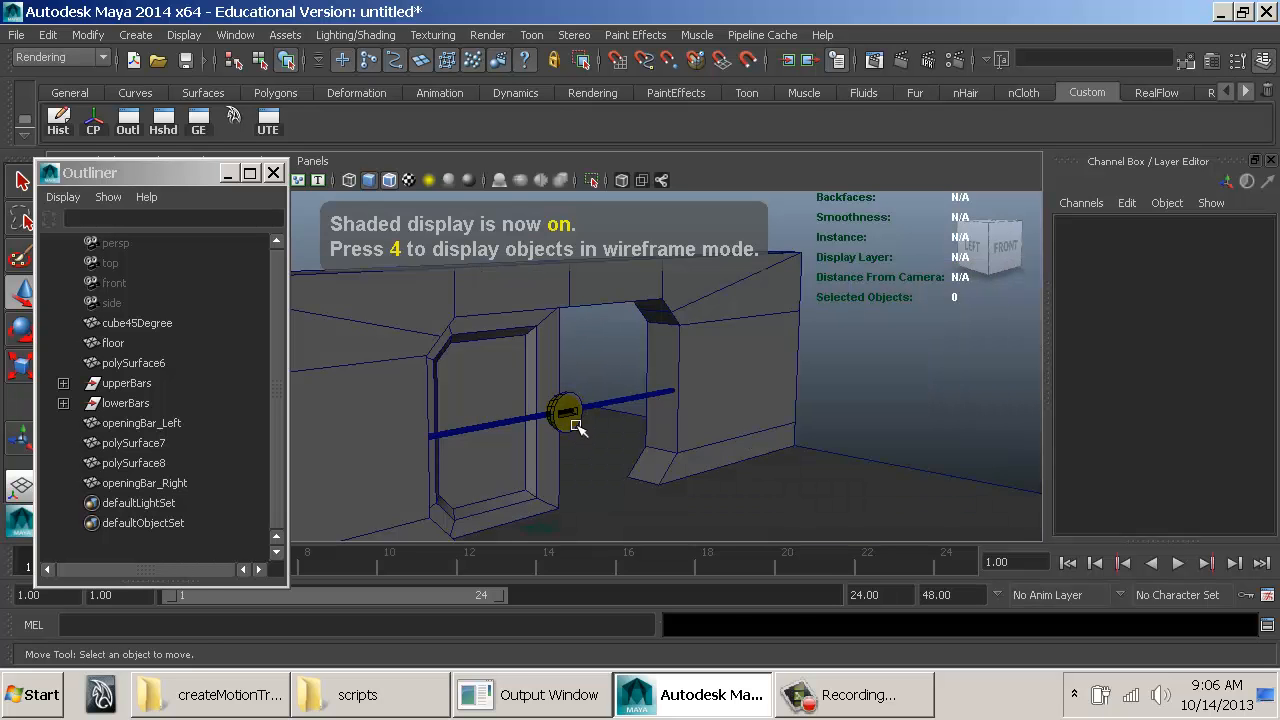
pyautogui.keyDown('alt'); pyautogui.moveTo(621, 400); pyautogui.dragTo(531, 403); pyautogui.keyUp('alt')
pyautogui.keyDown('alt'); pyautogui.moveTo(531, 403); pyautogui.dragTo(524, 374, button='middle'); pyautogui.keyUp('alt')
pyautogui.keyDown('alt'); pyautogui.moveTo(524, 374); pyautogui.dragTo(592, 403, button='right'); pyautogui.keyUp('alt')
pyautogui.keyDown('alt'); pyautogui.moveTo(592, 403); pyautogui.dragTo(562, 396); pyautogui.keyUp('alt')
pyautogui.click(562, 352)
pyautogui.keyDown('alt'); pyautogui.moveTo(562, 352); pyautogui.dragTo(597, 358); pyautogui.keyUp('alt')
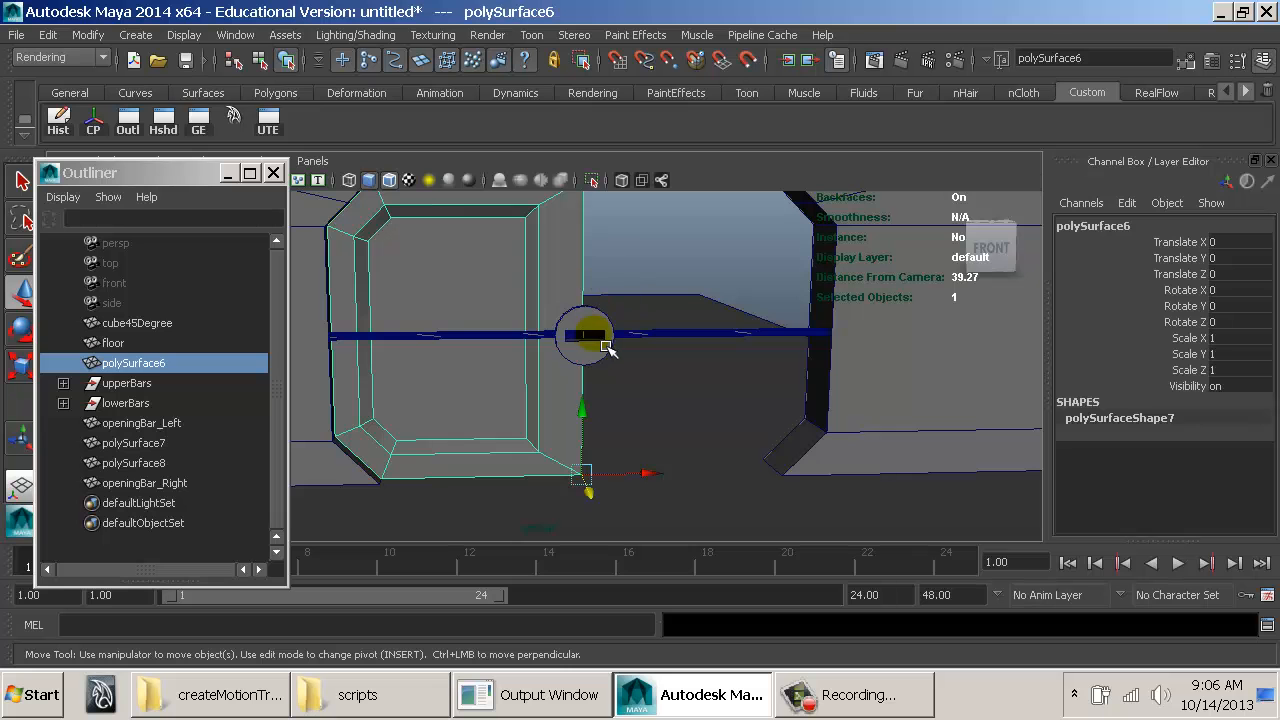
pyautogui.click(652, 340)
pyautogui.click(538, 338)
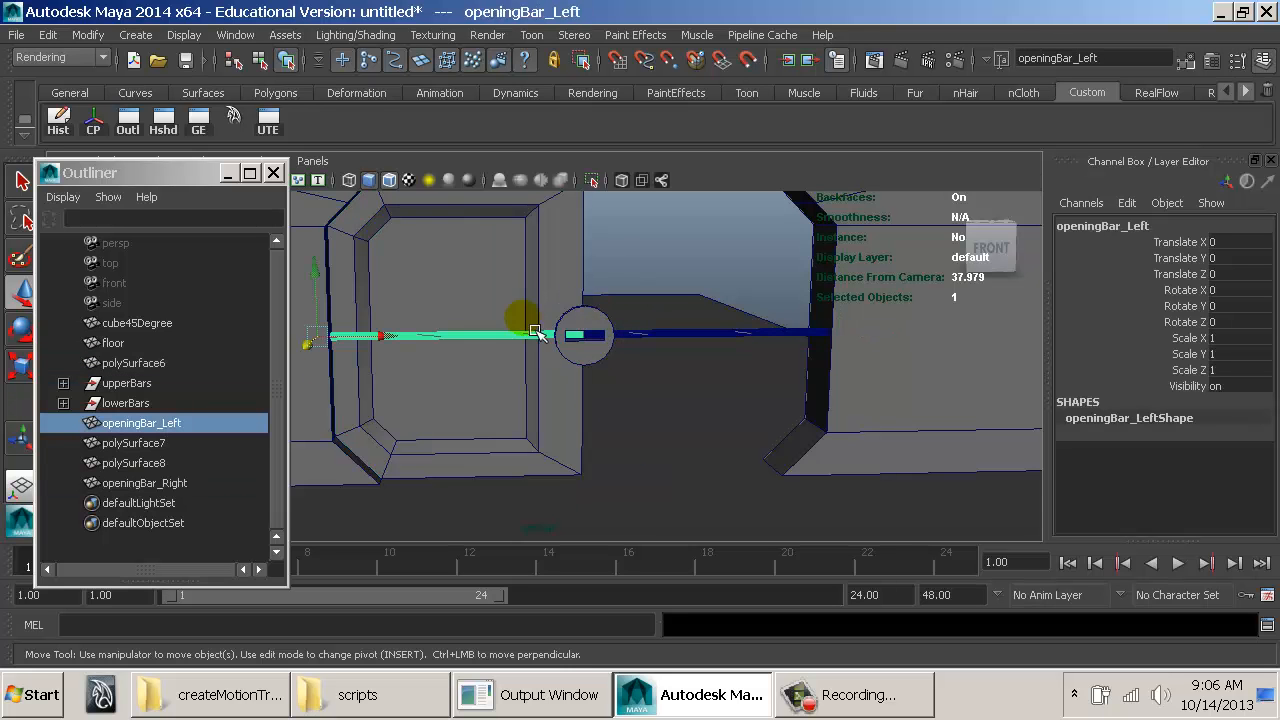
pyautogui.keyDown('alt'); pyautogui.moveTo(538, 334); pyautogui.dragTo(500, 357); pyautogui.keyUp('alt')
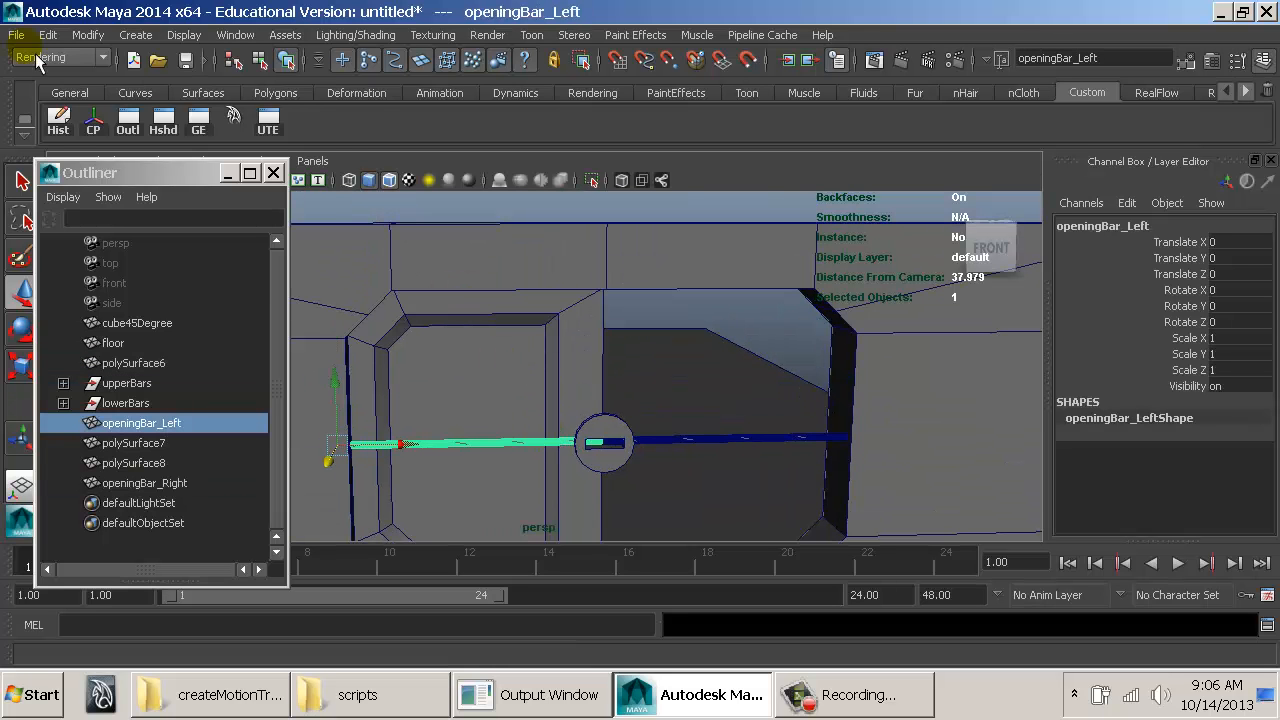
# Step: Save the scene as MechDoor_01 in the project's scenes folder in Maya Binary format
pyautogui.click(16, 34)
pyautogui.click(60, 123)
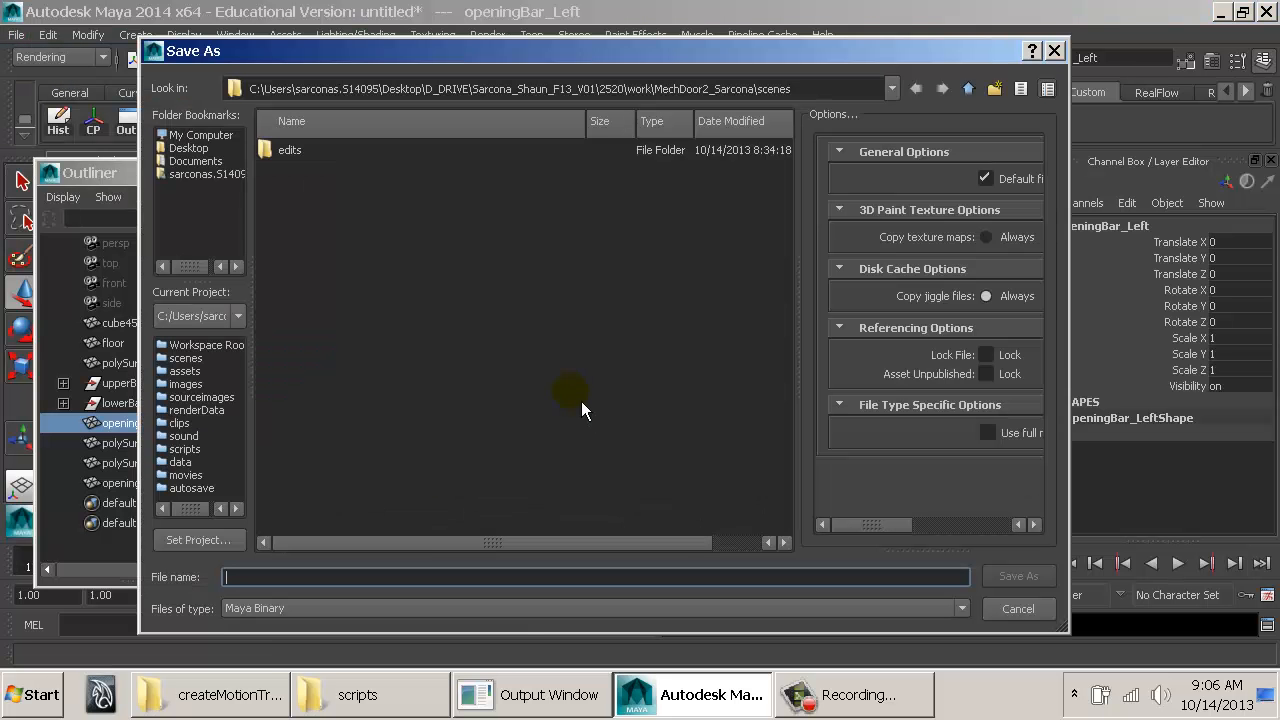
pyautogui.write('Maya')
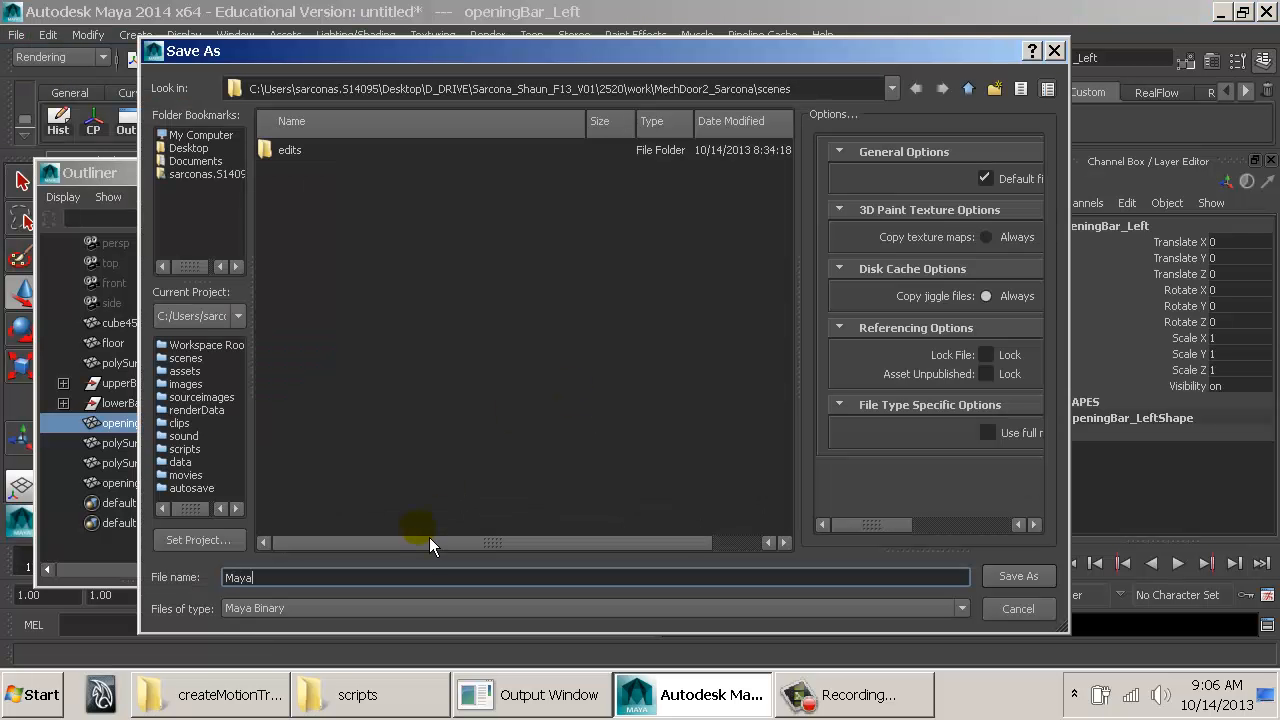
pyautogui.hotkey('ctrl', 'a')
pyautogui.write('MechDoor_01')
pyautogui.press('Return')
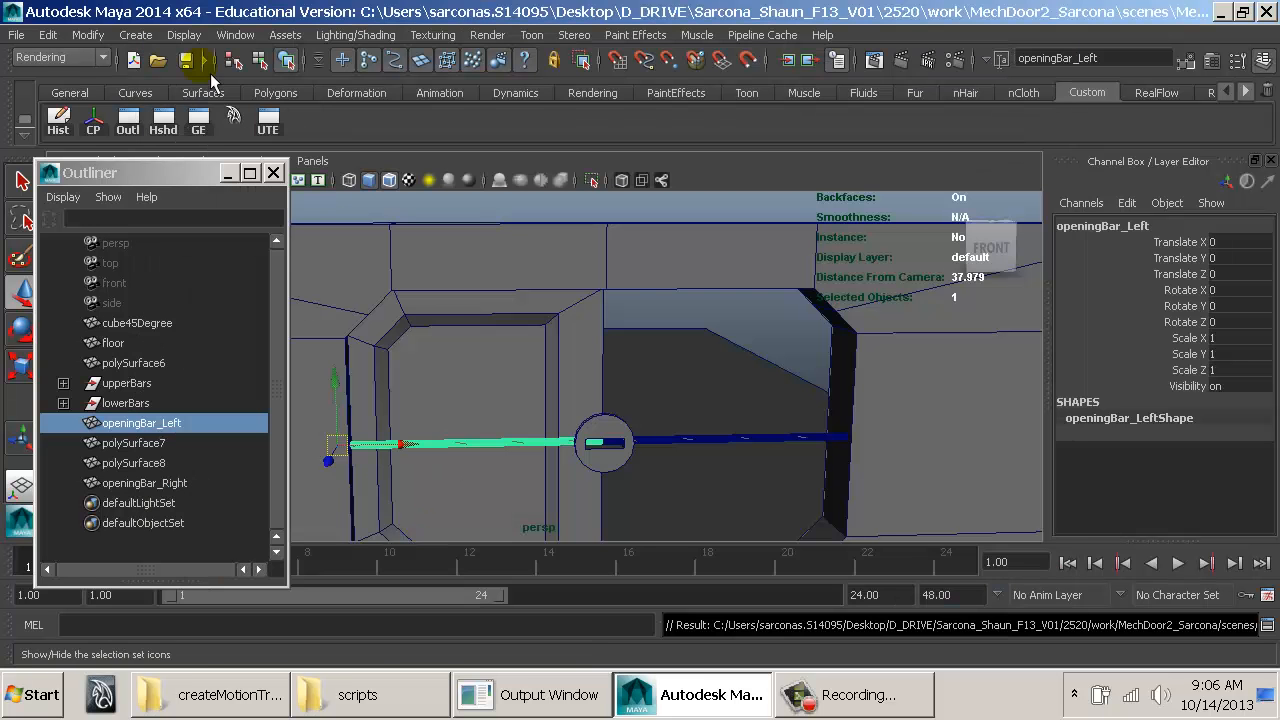
# Step: Delete the construction history of all the door parts from cube45Degree to openingBar_Right
pyautogui.click(200, 283)
pyautogui.moveTo(170, 334); pyautogui.dragTo(165, 483)
pyautogui.click(62, 128)
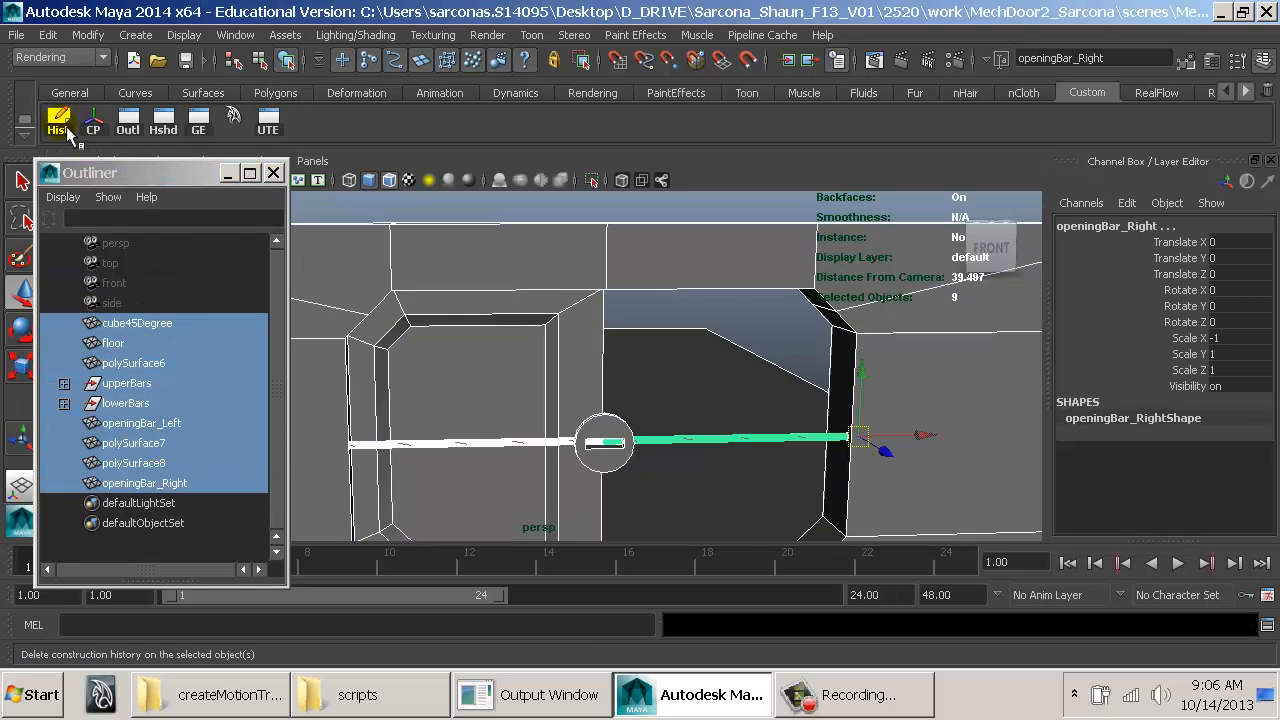
pyautogui.click(725, 314)
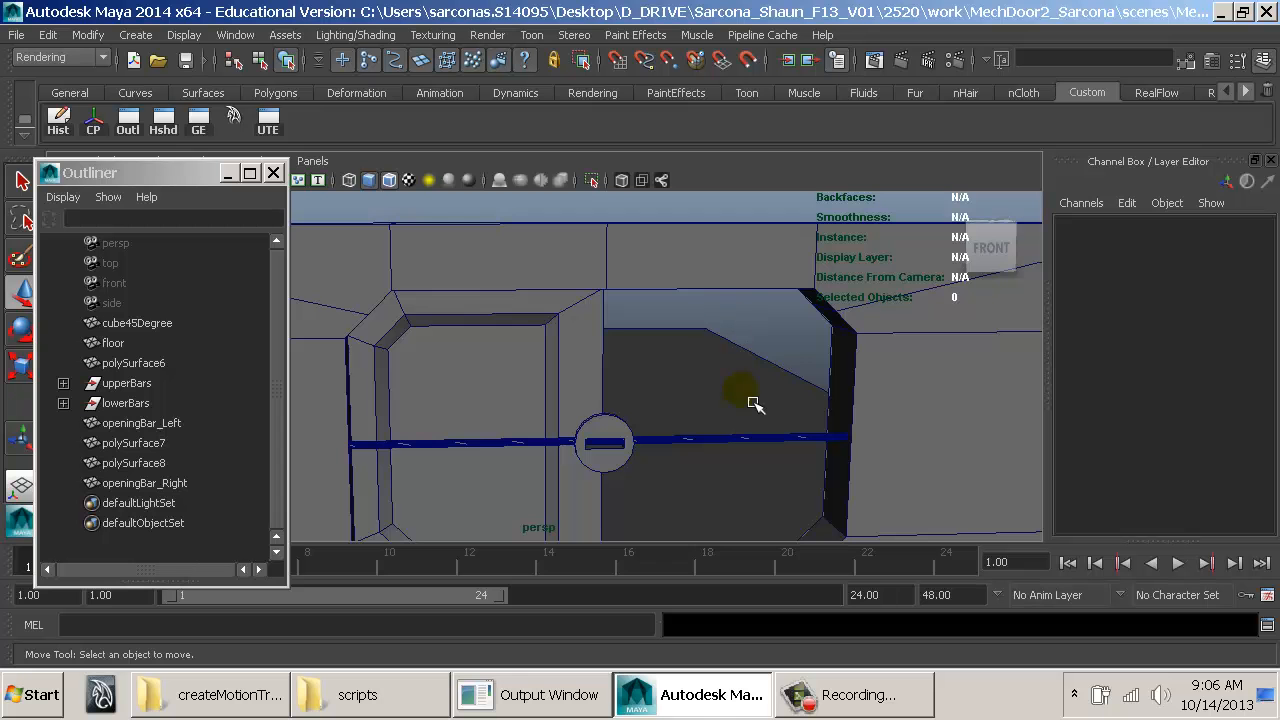
pyautogui.keyDown('alt'); pyautogui.moveTo(581, 387); pyautogui.dragTo(467, 404); pyautogui.keyUp('alt')
pyautogui.click(134, 390)
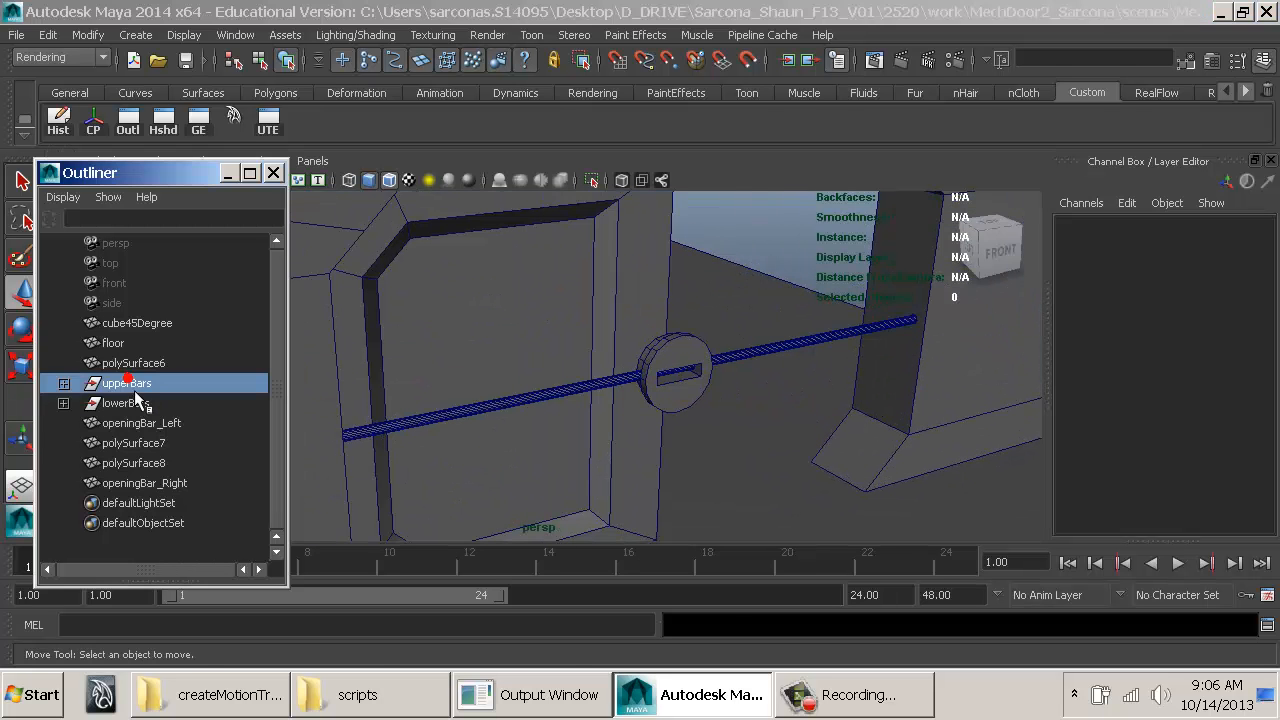
pyautogui.moveTo(180, 324); pyautogui.dragTo(209, 482)
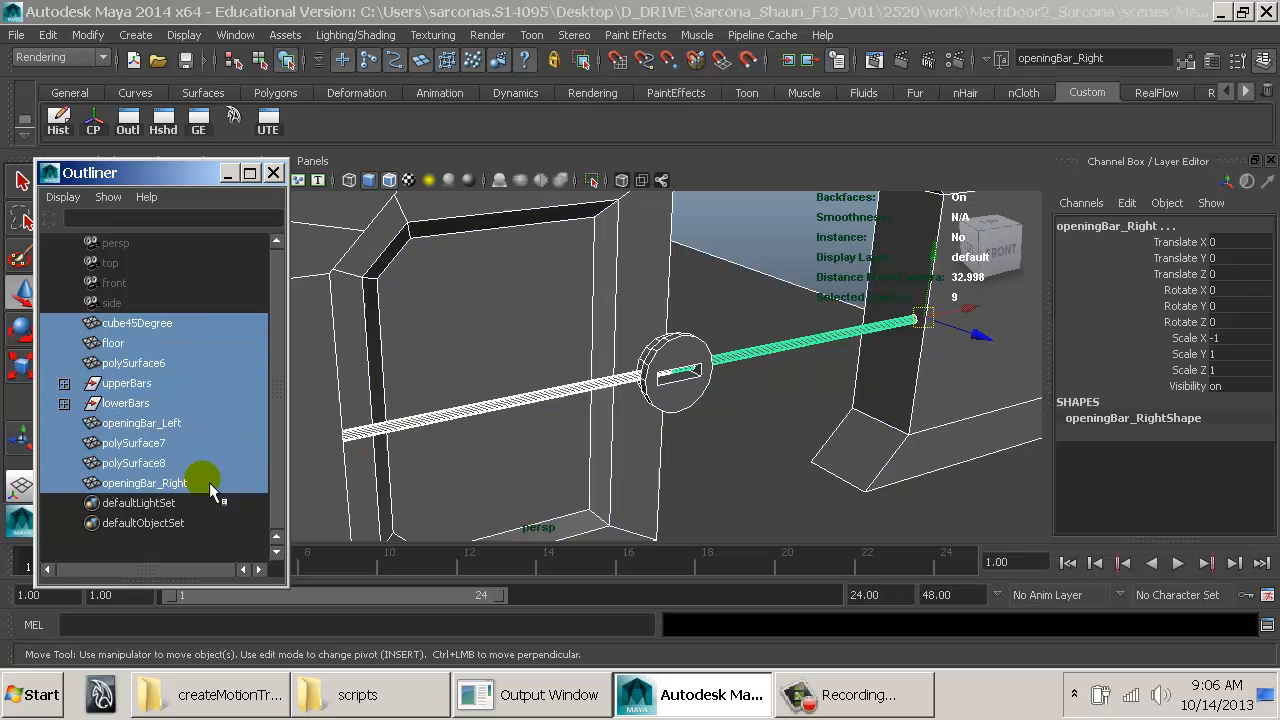
pyautogui.click(745, 302)
# Step: Create a polygon cube and position it in front of the door at Translate Y 1.452 and Z 0.568
pyautogui.keyDown('alt'); pyautogui.moveTo(757, 249); pyautogui.dragTo(371, 189); pyautogui.keyUp('alt')
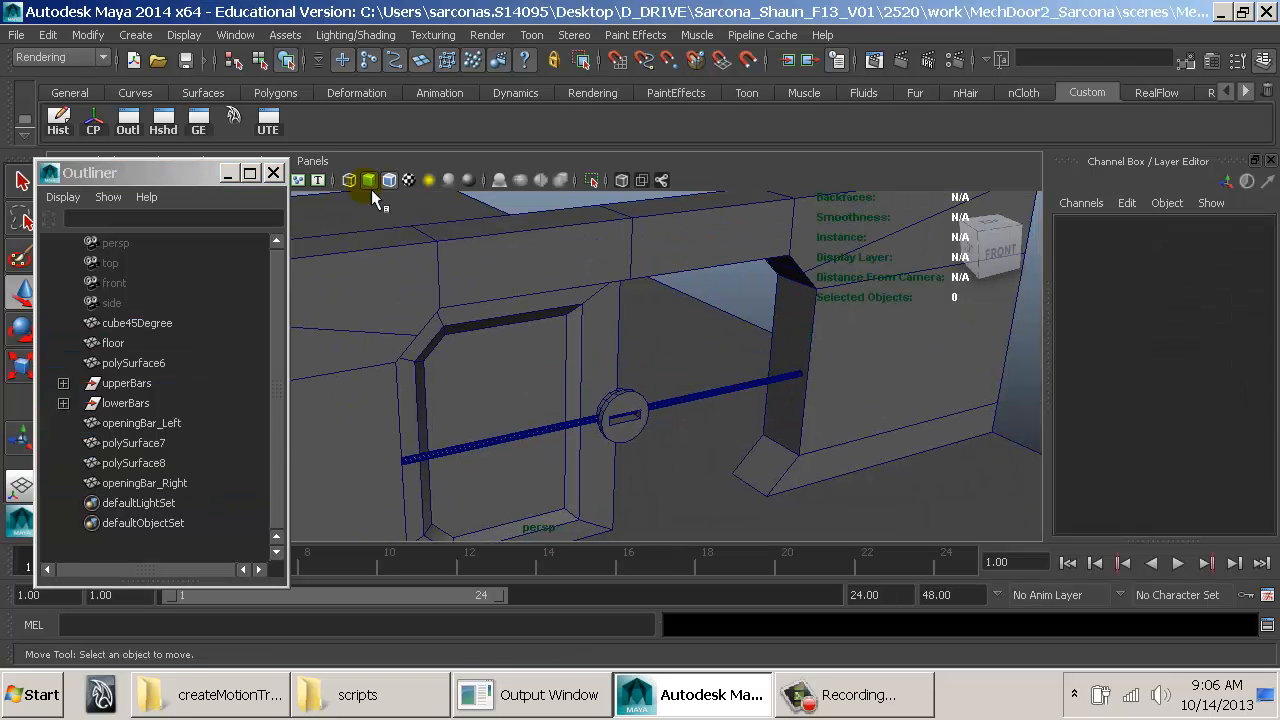
pyautogui.click(135, 35)
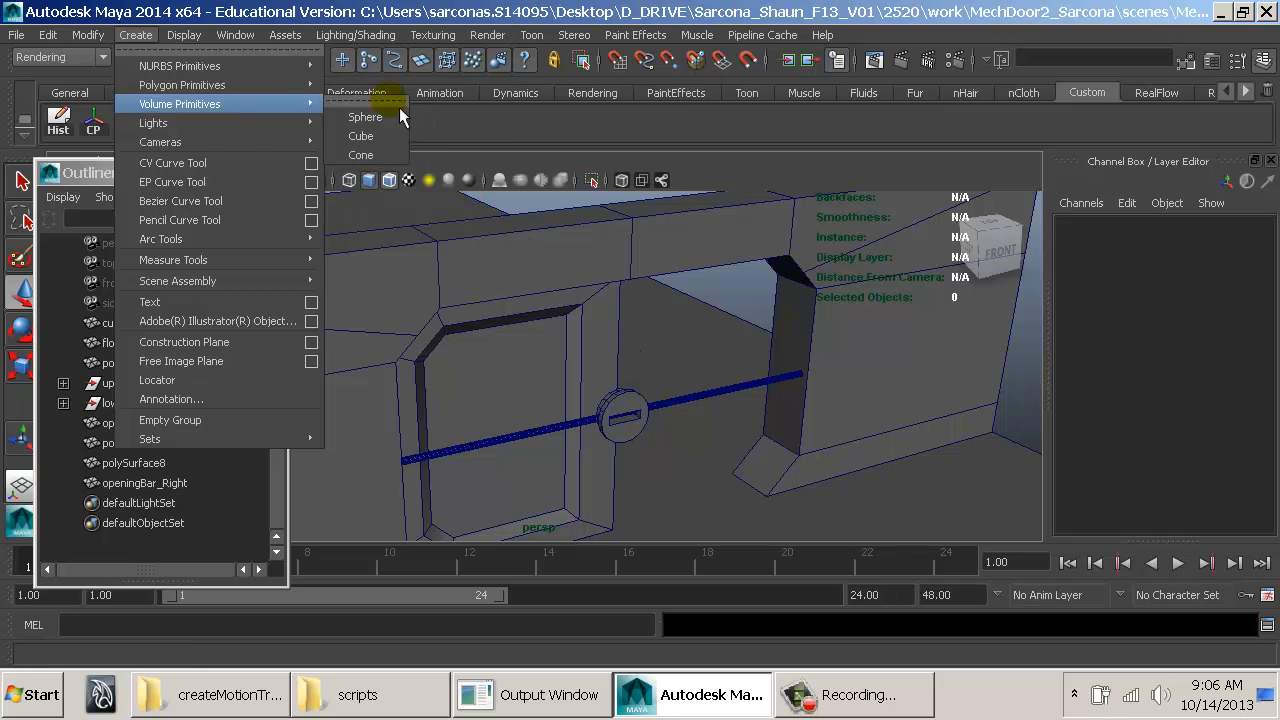
pyautogui.moveTo(290, 85)
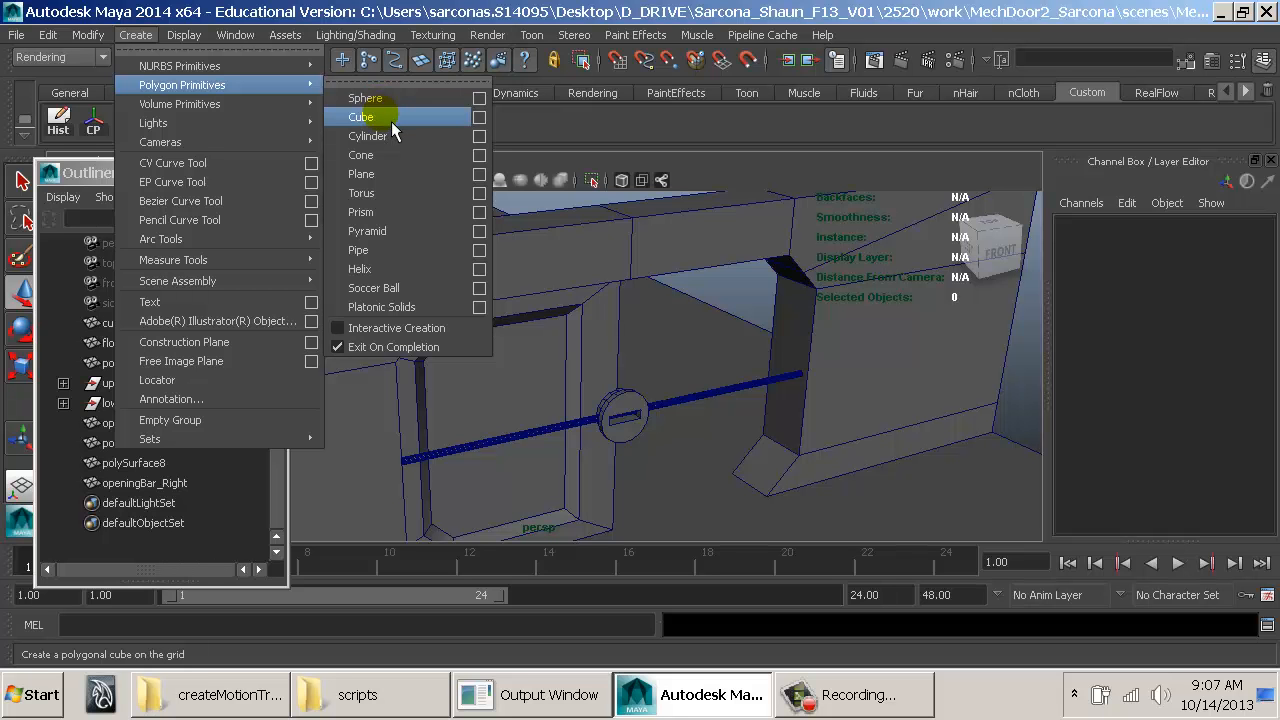
pyautogui.click(391, 121)
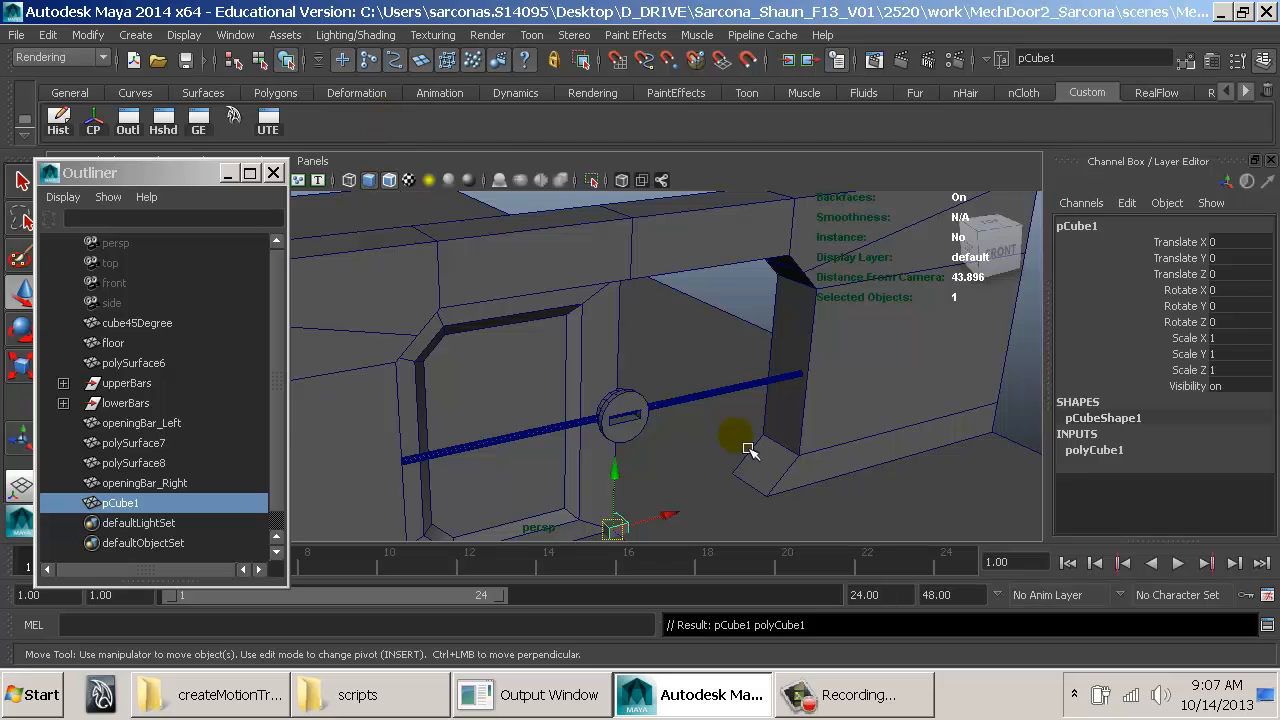
pyautogui.keyDown('alt'); pyautogui.moveTo(748, 449); pyautogui.dragTo(687, 315, button='middle'); pyautogui.keyUp('alt')
pyautogui.moveTo(592, 428); pyautogui.dragTo(618, 398)
pyautogui.moveTo(643, 451); pyautogui.dragTo(594, 411)
pyautogui.moveTo(573, 361); pyautogui.dragTo(625, 418)
pyautogui.hotkey('ctrl', 'z')
# Step: In the front view, scale the new cube into a wide, flat block, about 2.347 in X and 0.567 in Y
pyautogui.press('r')
pyautogui.press('space')
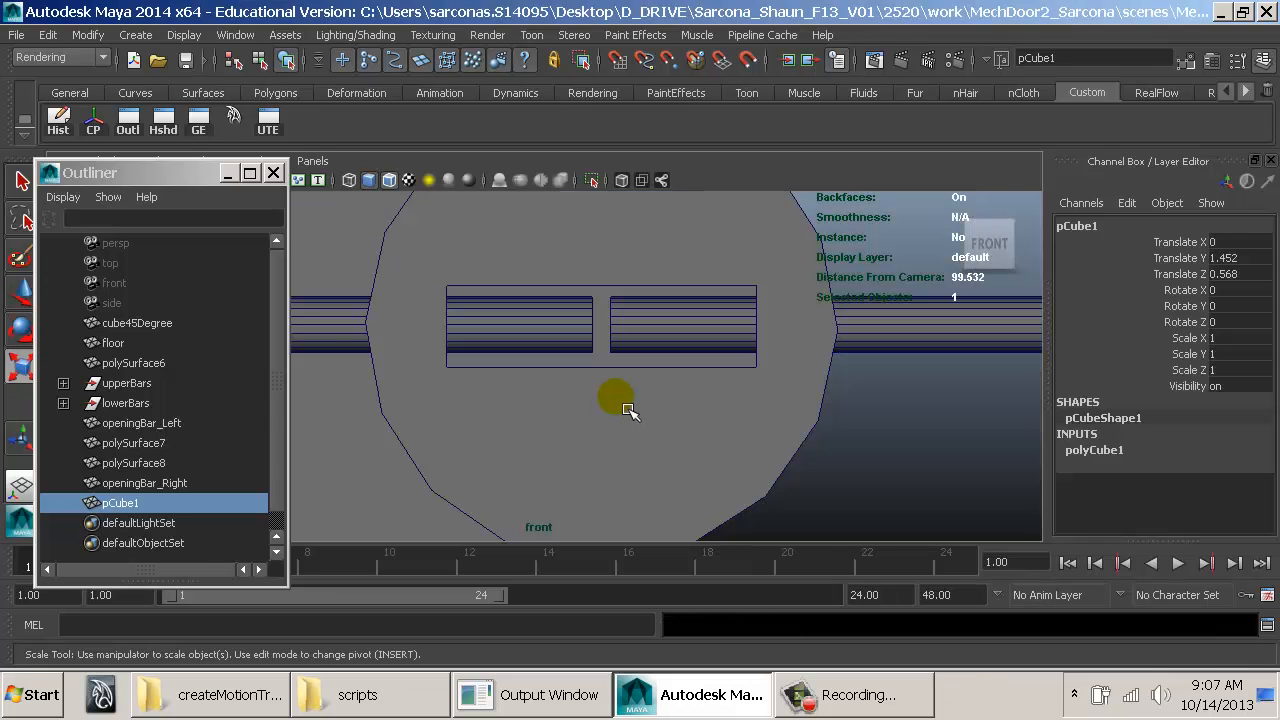
pyautogui.press('f')
pyautogui.keyDown('alt'); pyautogui.moveTo(711, 414); pyautogui.dragTo(548, 379, button='right'); pyautogui.keyUp('alt')
pyautogui.moveTo(634, 370); pyautogui.dragTo(818, 383)
pyautogui.moveTo(543, 278); pyautogui.dragTo(556, 324)
pyautogui.moveTo(634, 368)
pyautogui.mouseDown()
pyautogui.moveTo(651, 380)
pyautogui.moveTo(636, 382)
pyautogui.mouseUp()
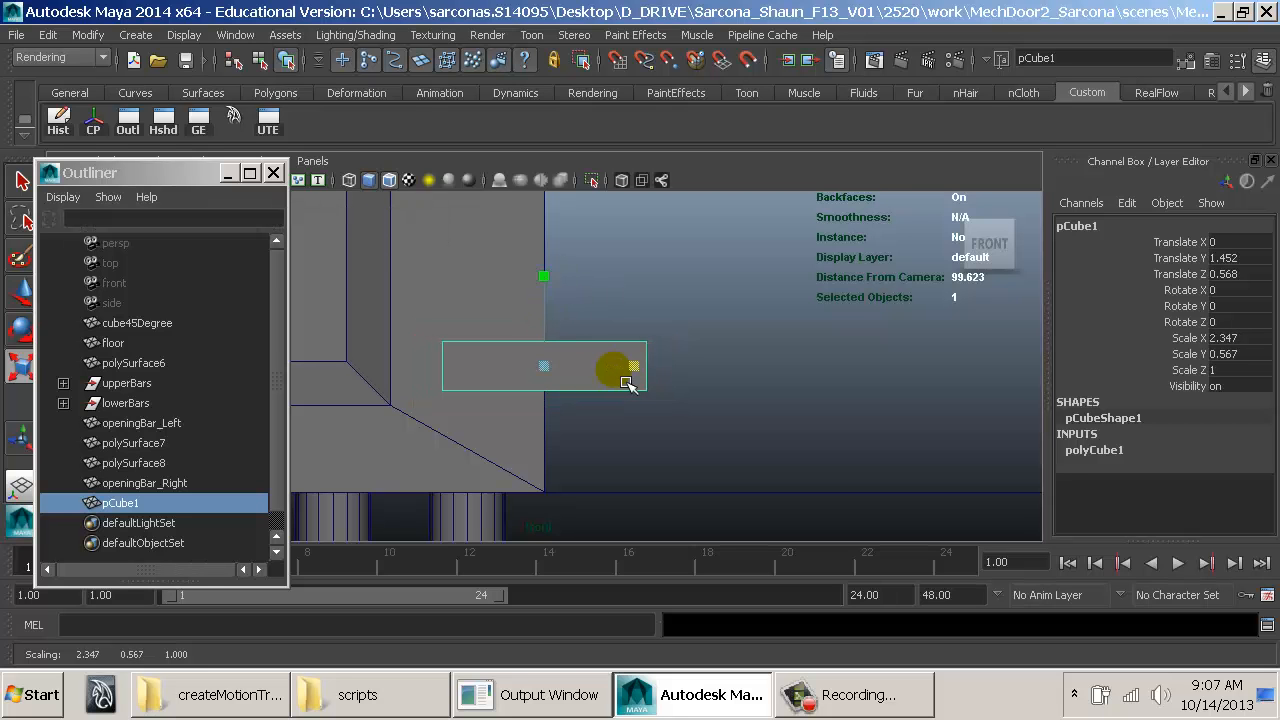
# Step: In the perspective view, scale the block's depth to about 0.445 in Z and bring it forward to Translate Z 2.076
pyautogui.press('space')
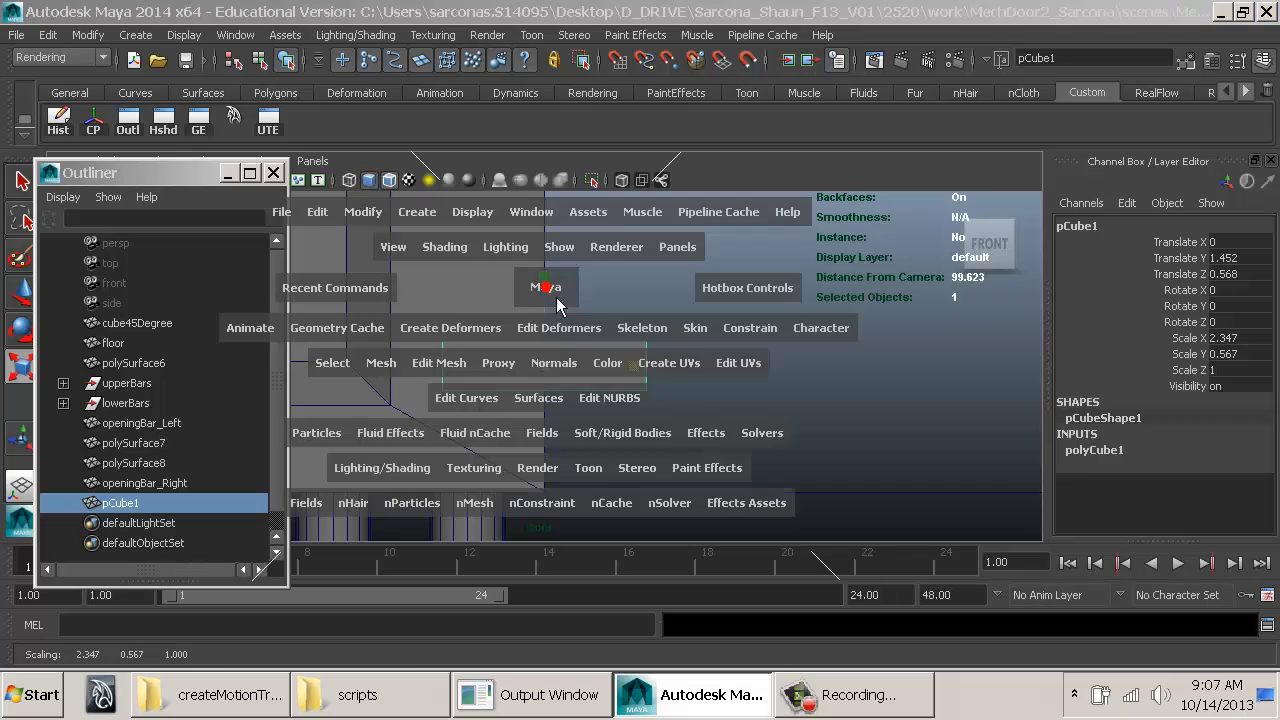
pyautogui.moveTo(558, 303); pyautogui.dragTo(558, 290)
pyautogui.keyDown('alt'); pyautogui.moveTo(556, 338); pyautogui.dragTo(543, 471); pyautogui.keyUp('alt')
pyautogui.press('w')
pyautogui.scroll(1, 608, 406)
pyautogui.press('f')
pyautogui.keyDown('alt'); pyautogui.moveTo(722, 395); pyautogui.dragTo(673, 420, button='middle'); pyautogui.keyUp('alt')
pyautogui.keyDown('alt'); pyautogui.moveTo(673, 420); pyautogui.dragTo(663, 428); pyautogui.keyUp('alt')
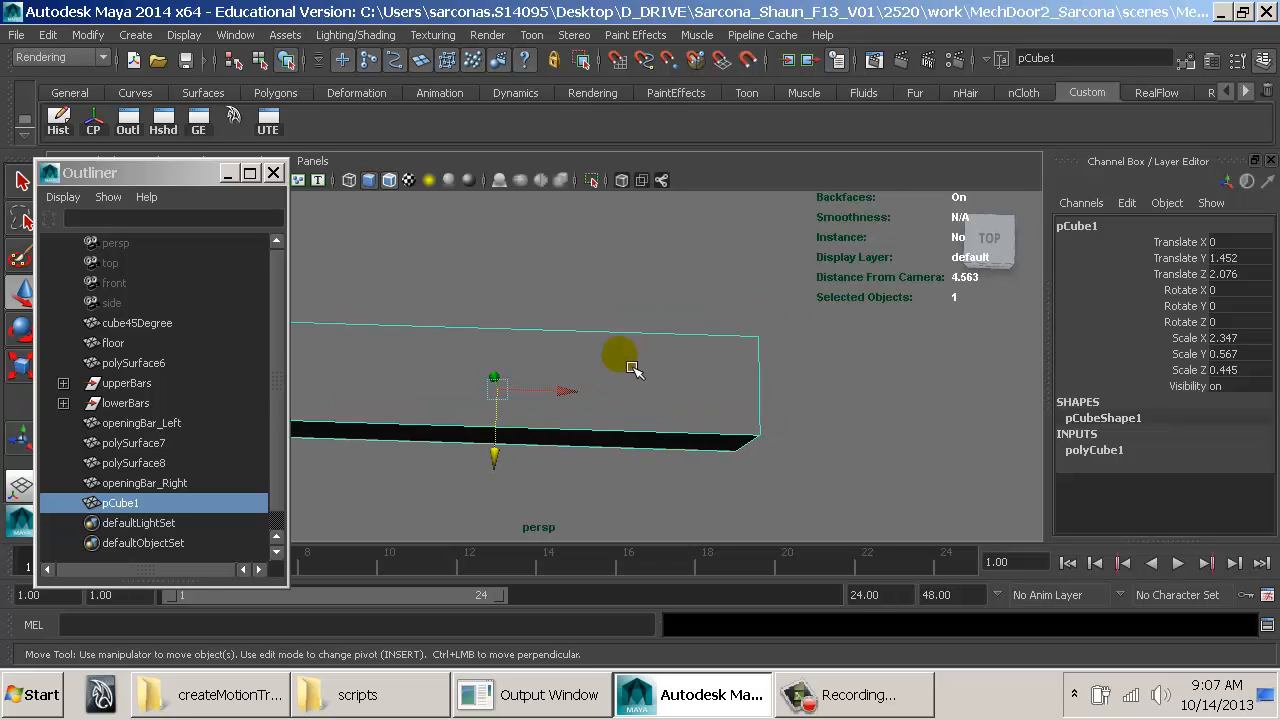
# Step: Insert an edge loop around the block near its positive-X end
pyautogui.press('space')
pyautogui.moveTo(486, 426); pyautogui.dragTo(545, 207)
pyautogui.click(545, 204)
pyautogui.click(638, 334)
pyautogui.keyDown('alt'); pyautogui.moveTo(709, 374); pyautogui.dragTo(455, 310); pyautogui.keyUp('alt')
pyautogui.press('w')
# Step: Extrude the back face of the block's short end section toward the door by about 0.418
pyautogui.rightClick(470, 380)
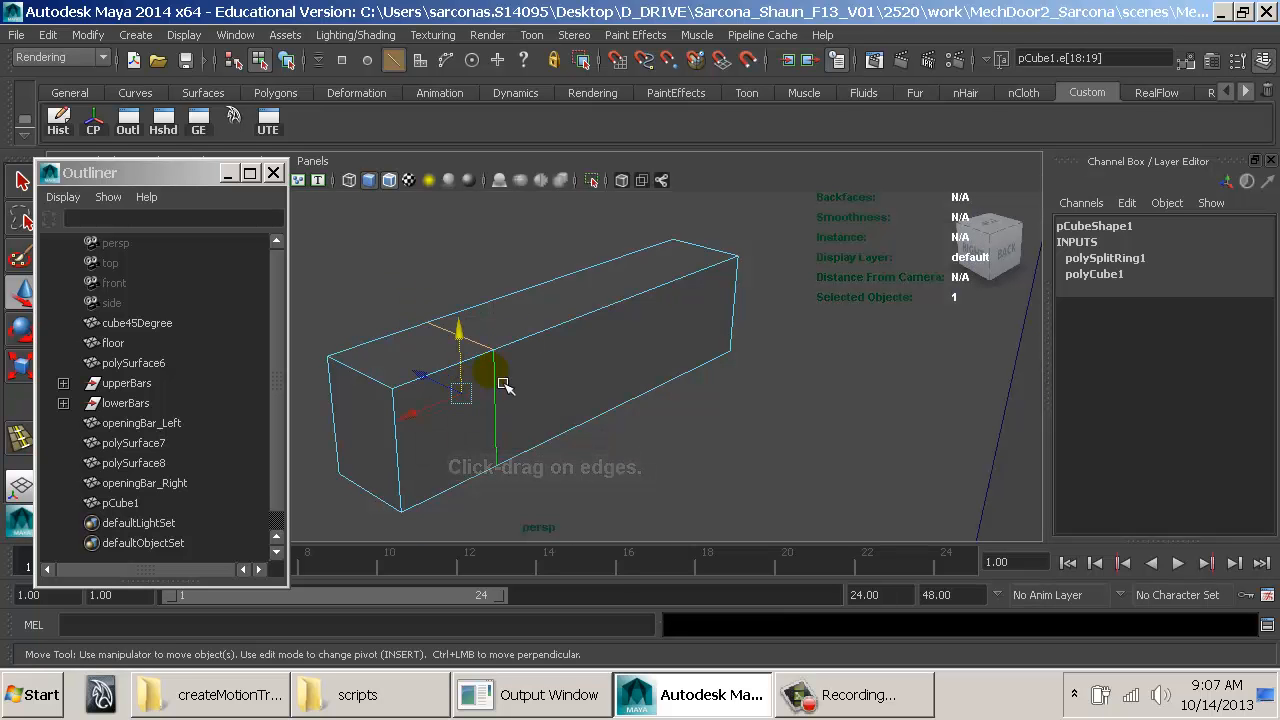
pyautogui.moveTo(524, 367); pyautogui.dragTo(530, 285, button='right')
pyautogui.click(468, 436)
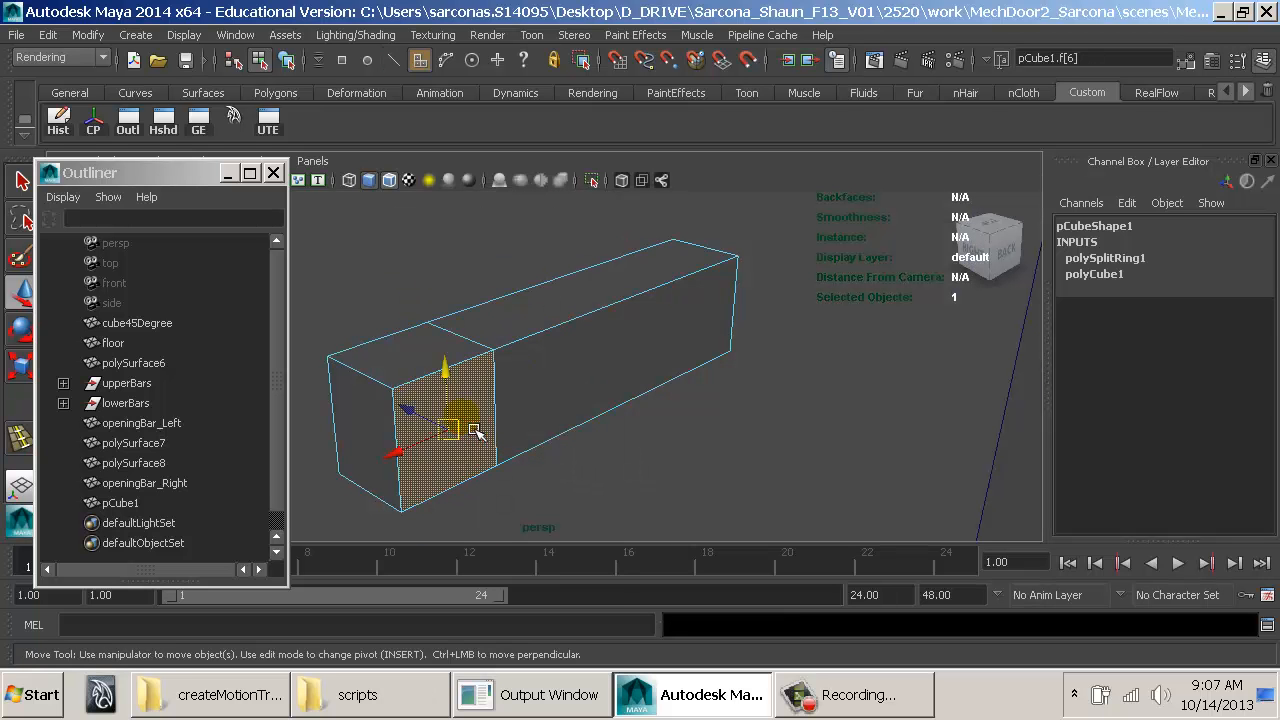
pyautogui.press('space')
pyautogui.moveTo(348, 480); pyautogui.dragTo(400, 72)
pyautogui.moveTo(502, 456); pyautogui.dragTo(577, 488)
pyautogui.moveTo(477, 510); pyautogui.dragTo(593, 372)
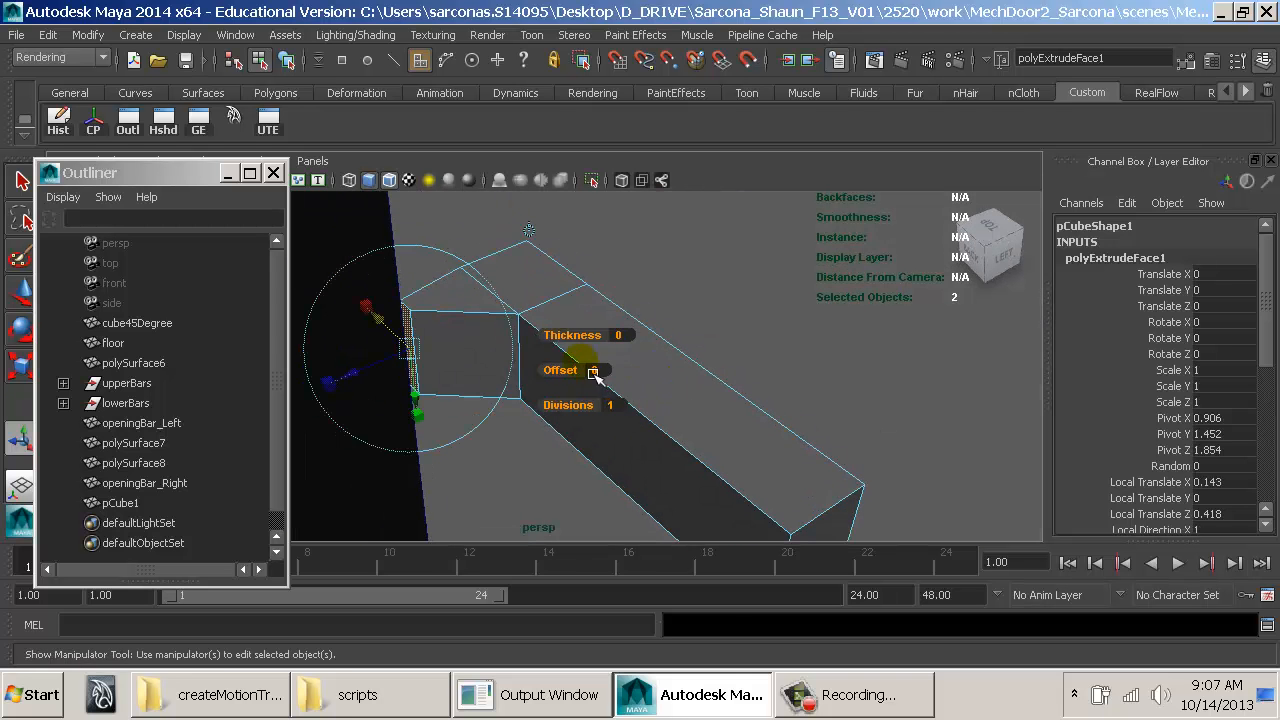
# Step: Shift the inner vertical edge where the extruded prong meets the bar along X to about 0.849, and return to object mode
pyautogui.moveTo(545, 300); pyautogui.dragTo(543, 180, button='right')
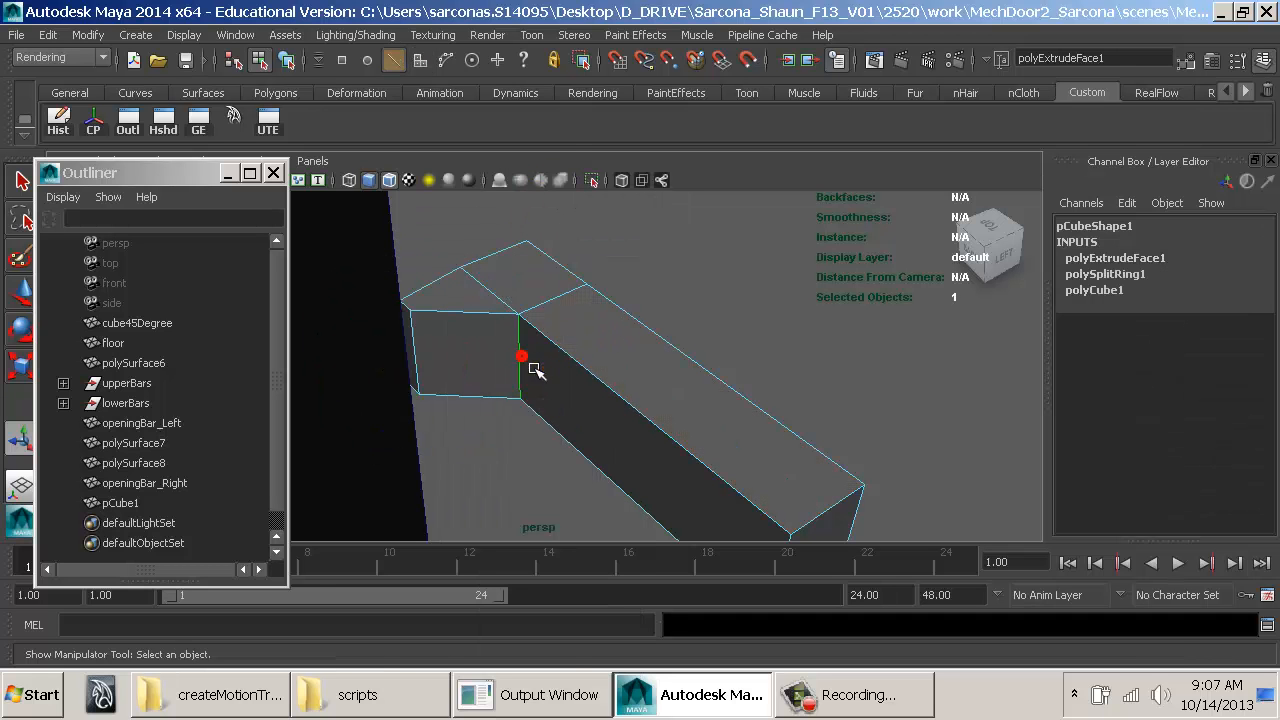
pyautogui.click(535, 370)
pyautogui.press('w')
pyautogui.moveTo(508, 346); pyautogui.dragTo(491, 334)
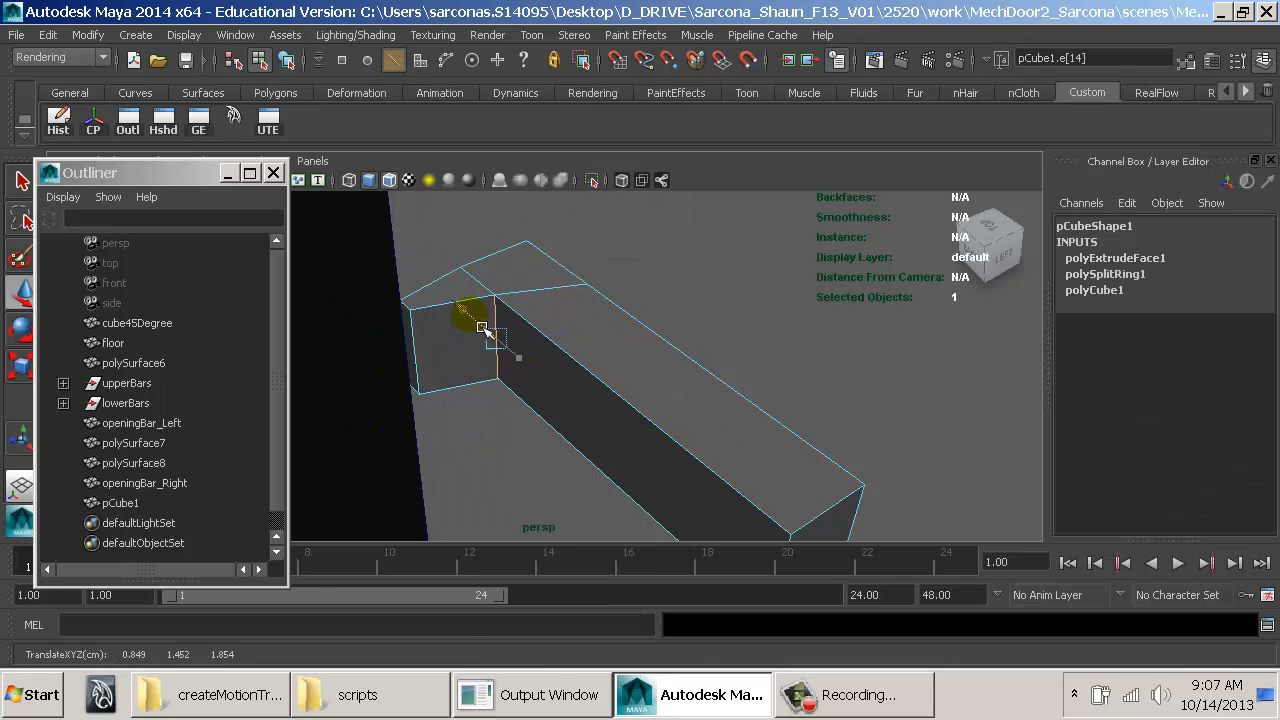
pyautogui.keyDown('alt'); pyautogui.moveTo(680, 370); pyautogui.dragTo(429, 380); pyautogui.keyUp('alt')
pyautogui.keyDown('alt'); pyautogui.moveTo(805, 355); pyautogui.dragTo(761, 332, button='right'); pyautogui.keyUp('alt')
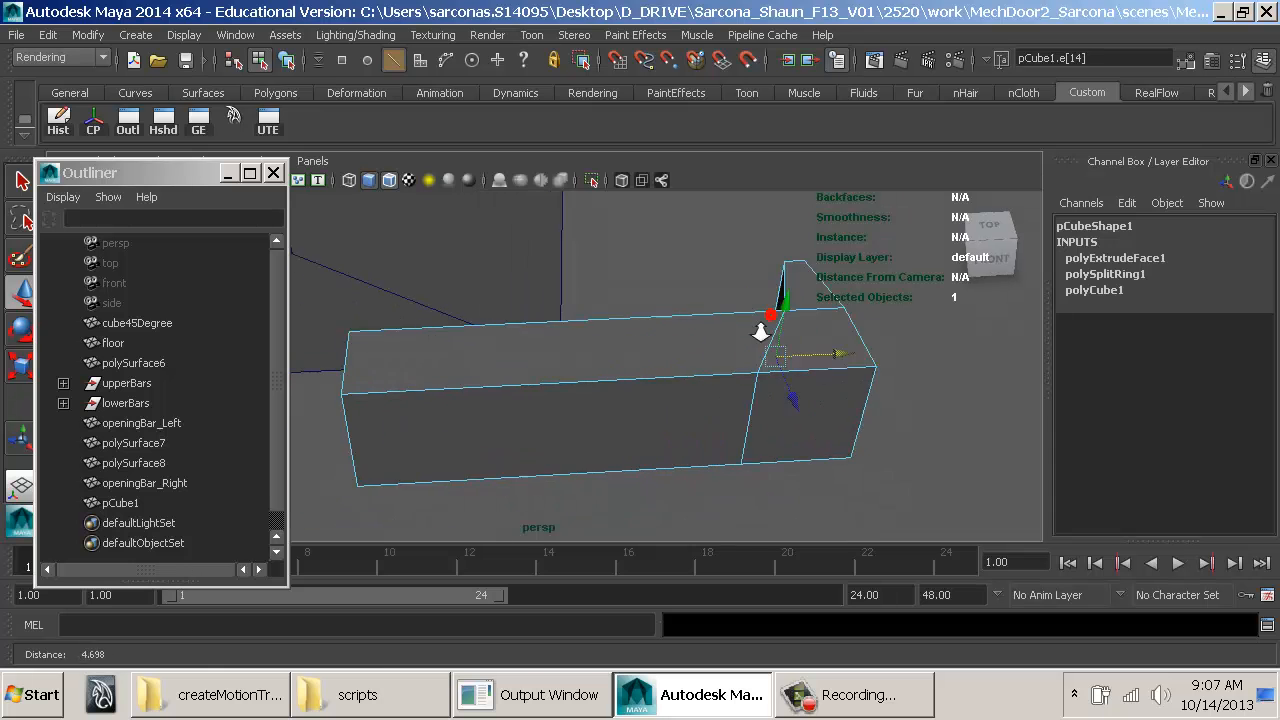
pyautogui.keyDown('alt'); pyautogui.moveTo(761, 332); pyautogui.dragTo(474, 302); pyautogui.keyUp('alt')
pyautogui.press('F8')
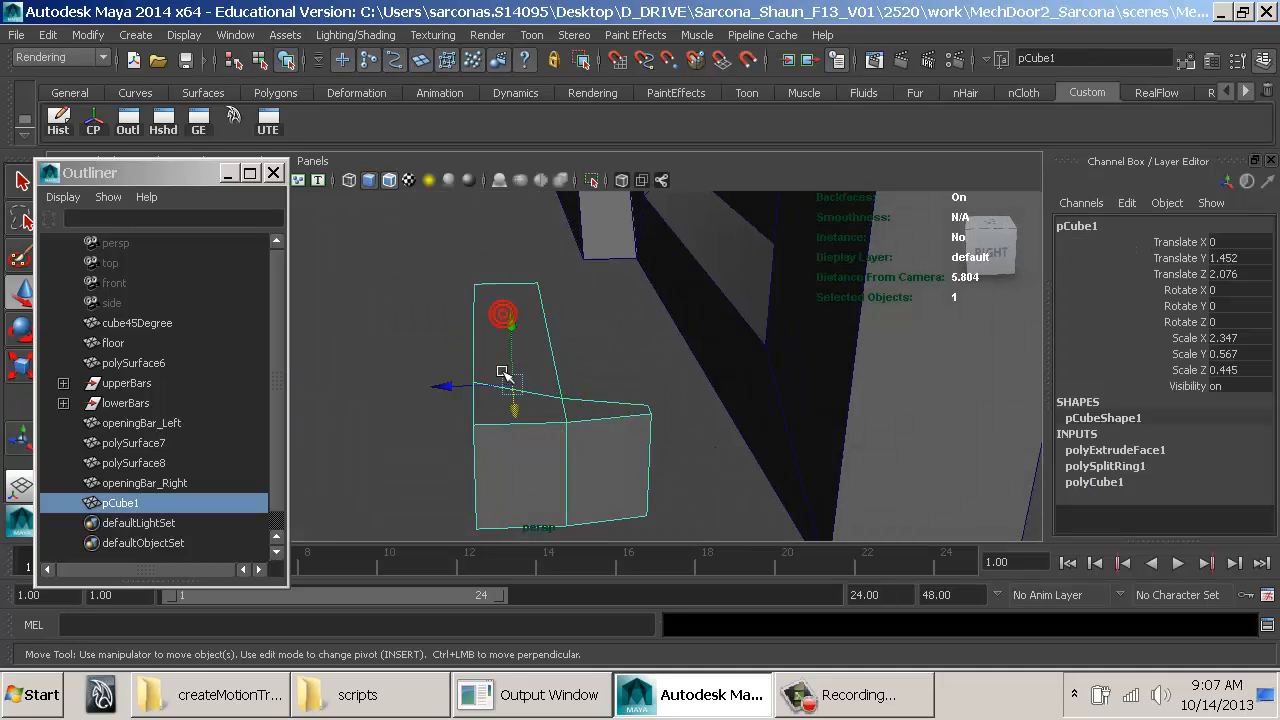
pyautogui.keyDown('alt'); pyautogui.moveTo(505, 373); pyautogui.dragTo(645, 382); pyautogui.keyUp('alt')
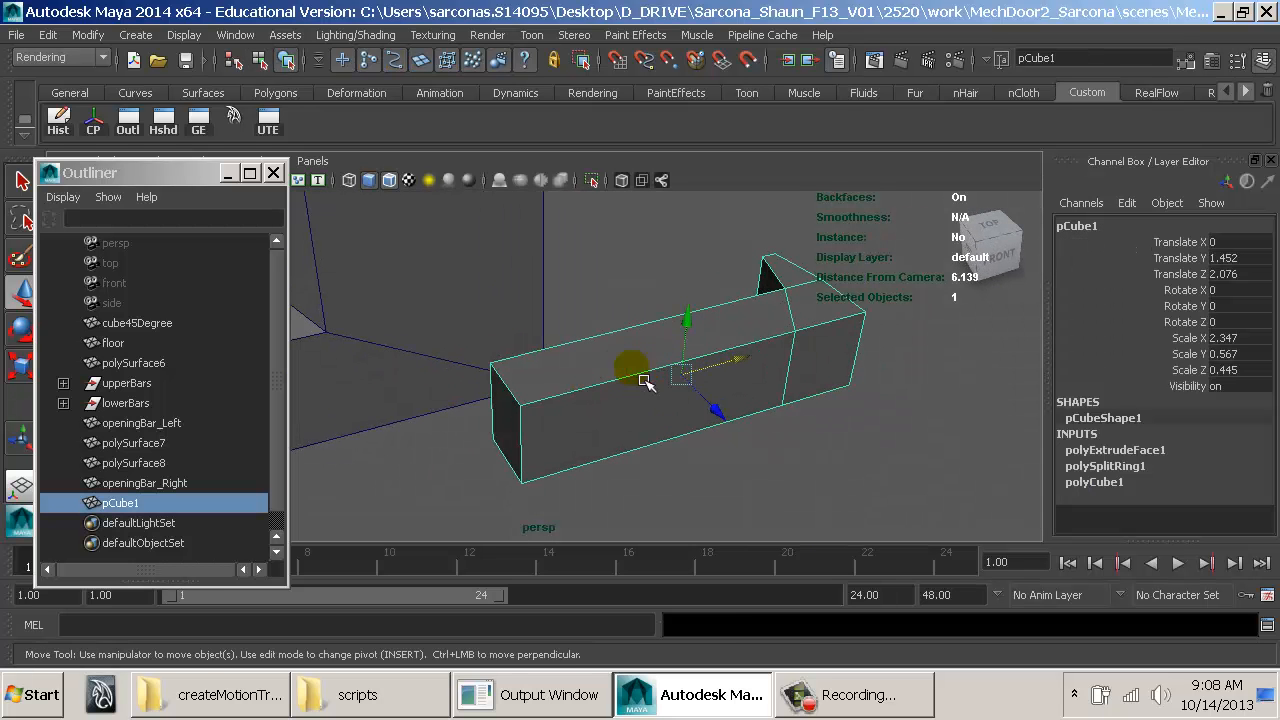
# Step: Move the block's two front faces back along Z to make the bar thinner
pyautogui.moveTo(645, 382); pyautogui.dragTo(557, 271, button='right')
pyautogui.click(640, 400)
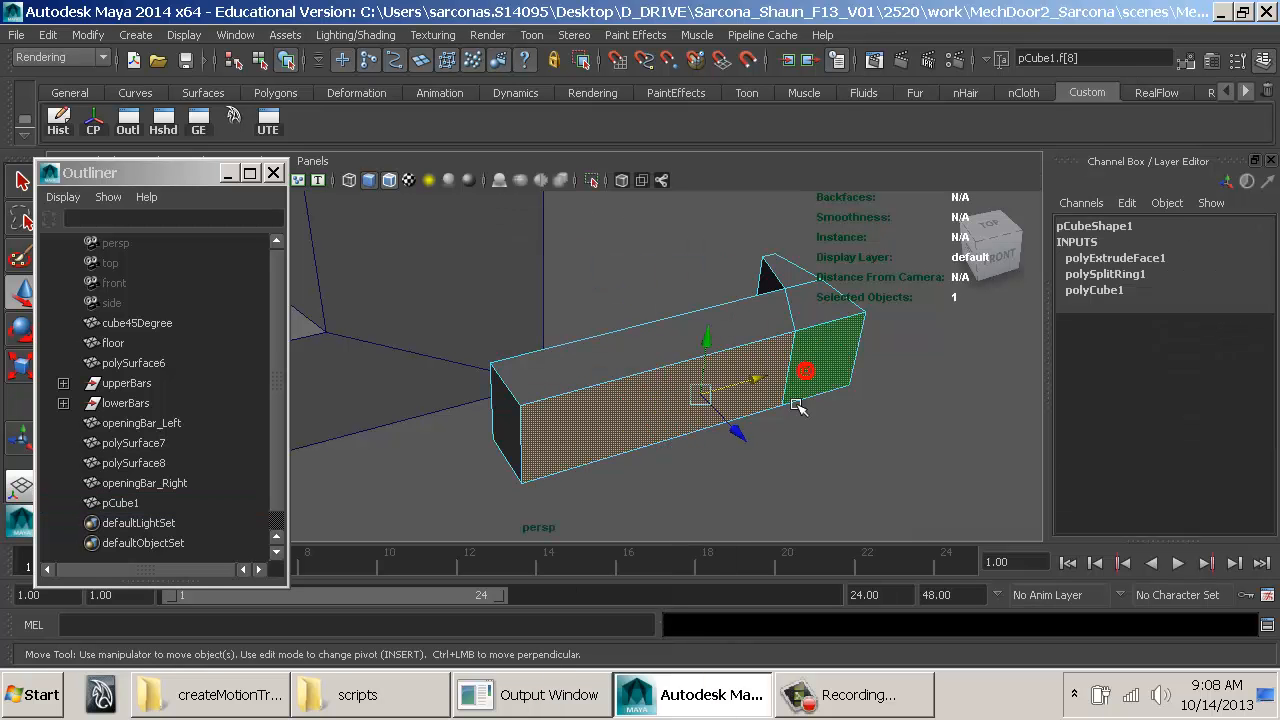
pyautogui.moveTo(737, 431); pyautogui.dragTo(726, 410)
pyautogui.moveTo(570, 376); pyautogui.dragTo(610, 341, button='right')
pyautogui.keyDown('alt'); pyautogui.moveTo(610, 341); pyautogui.dragTo(530, 360); pyautogui.keyUp('alt')
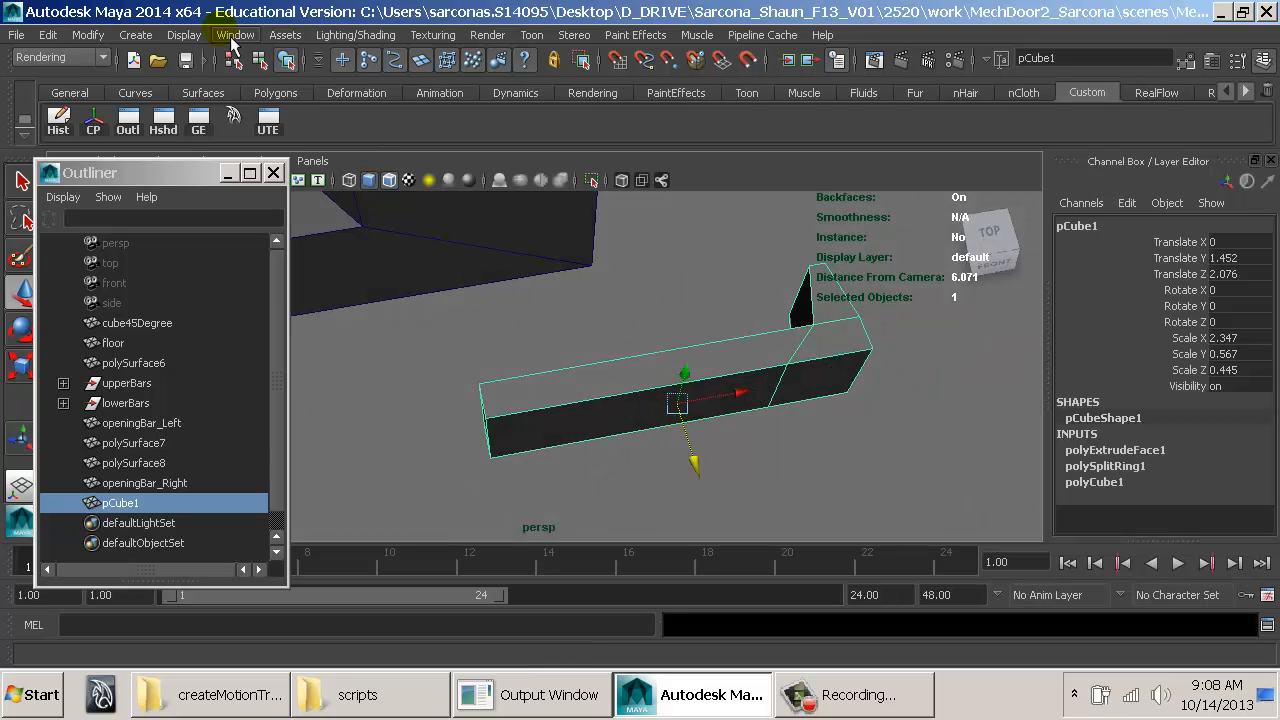
# Step: Create a second polygon cube and snap its pivot to its own upper back corner on the positive-X side
pyautogui.click(136, 35)
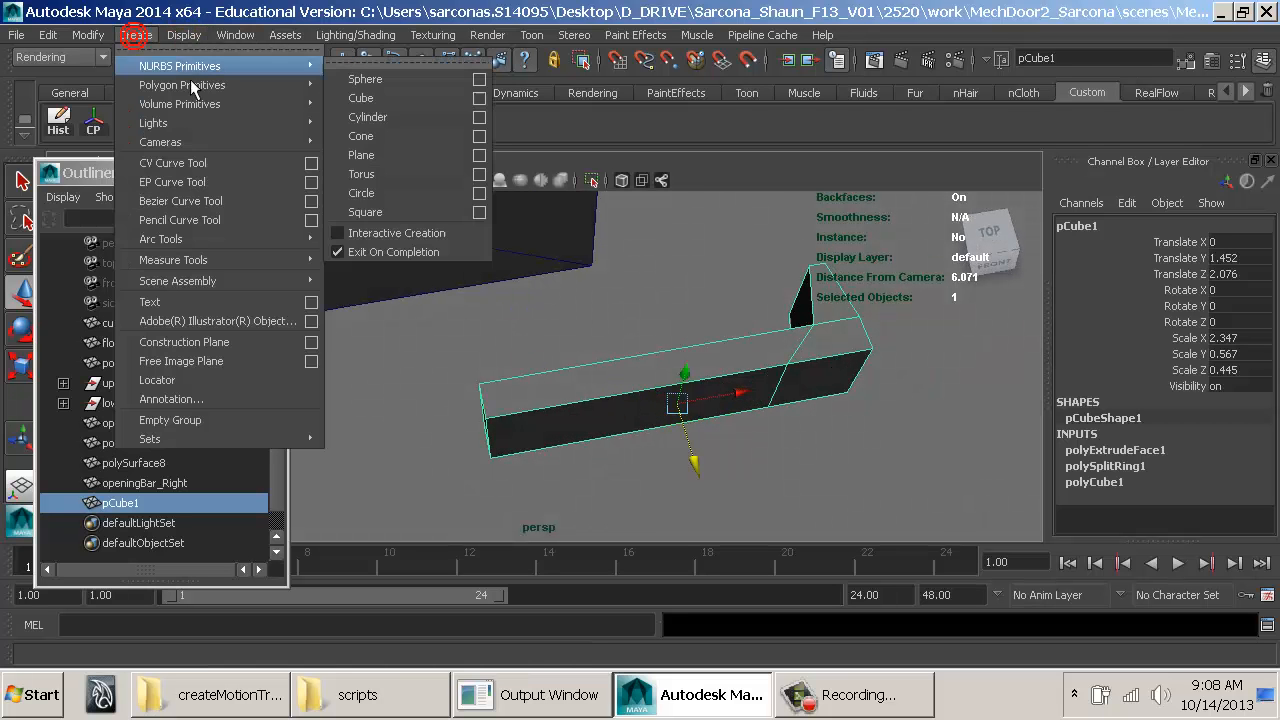
pyautogui.moveTo(194, 86)
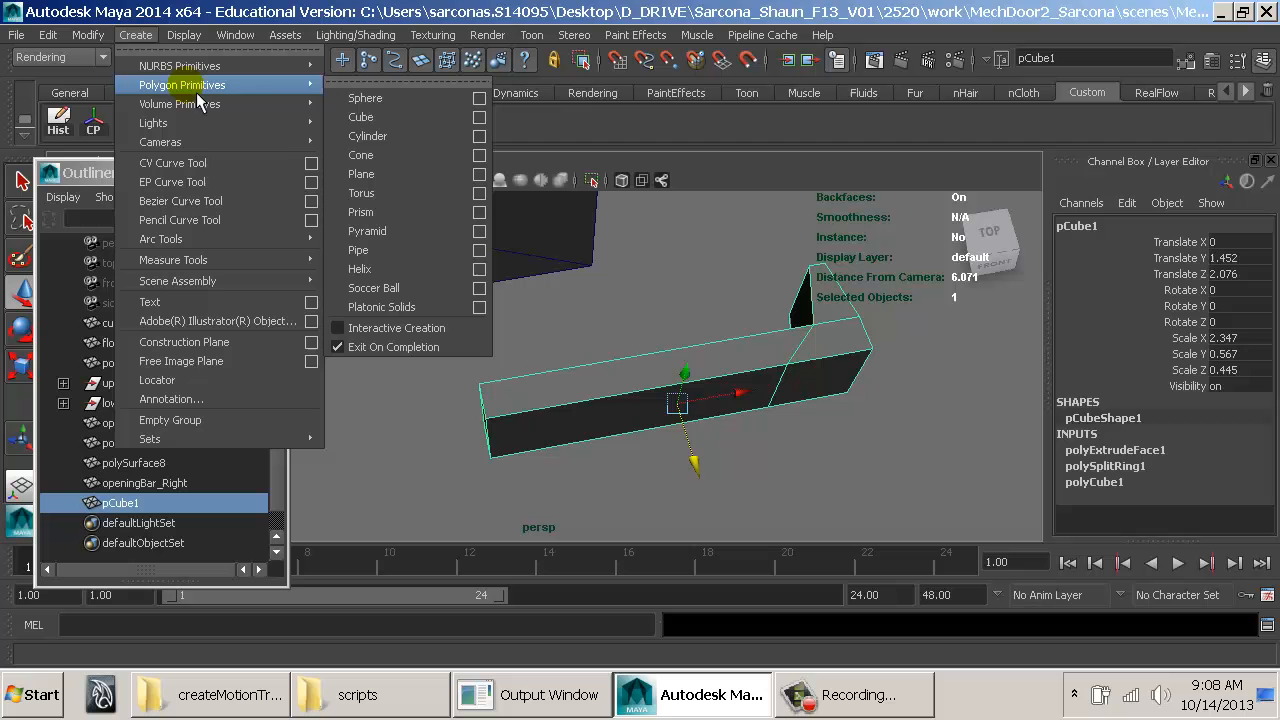
pyautogui.click(364, 126)
pyautogui.keyDown('alt'); pyautogui.moveTo(657, 247); pyautogui.dragTo(698, 254); pyautogui.keyUp('alt')
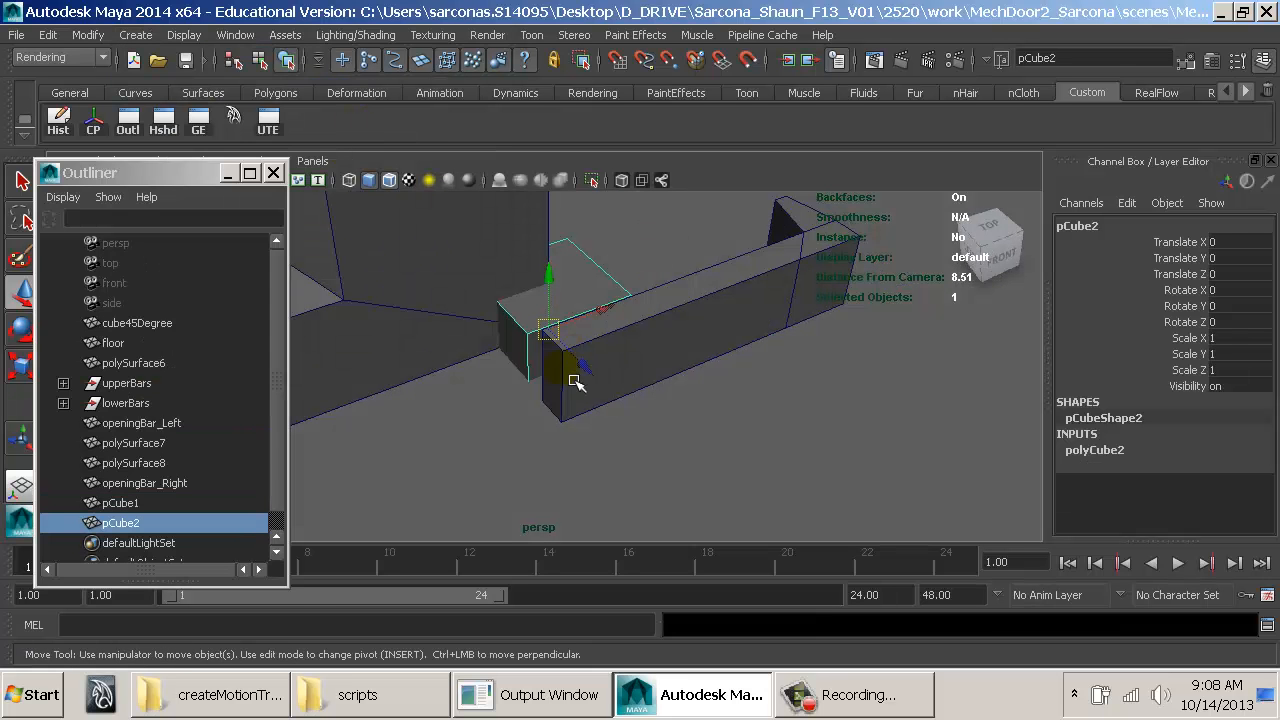
pyautogui.press('Insert')
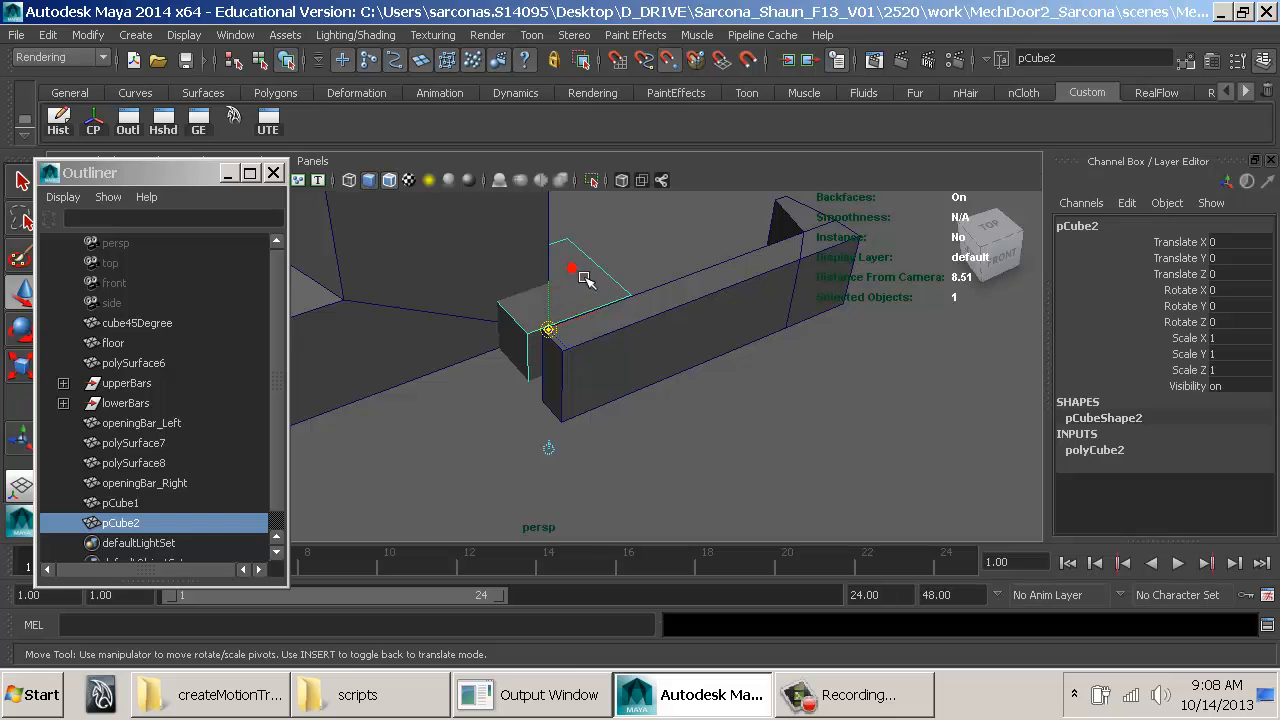
pyautogui.click(585, 279)
pyautogui.click(584, 274)
pyautogui.press('Insert')
pyautogui.press('v')
pyautogui.moveTo(560, 333); pyautogui.dragTo(563, 335)
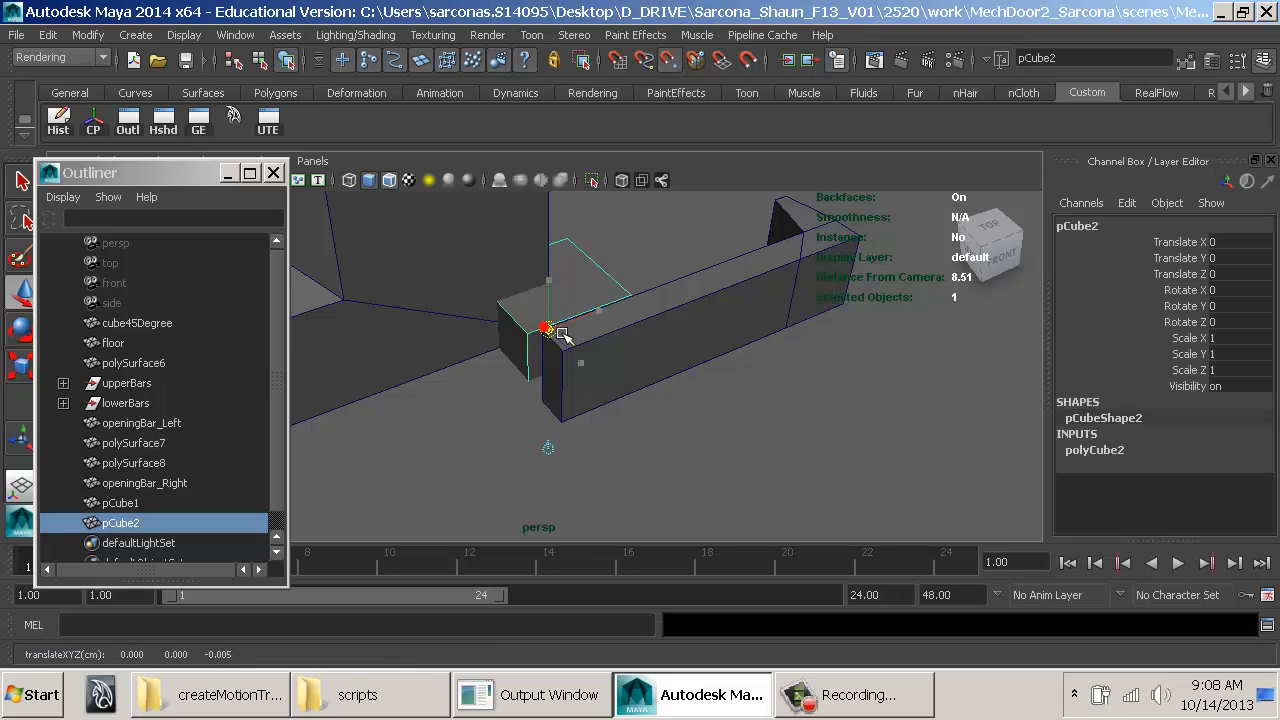
pyautogui.press('Insert')
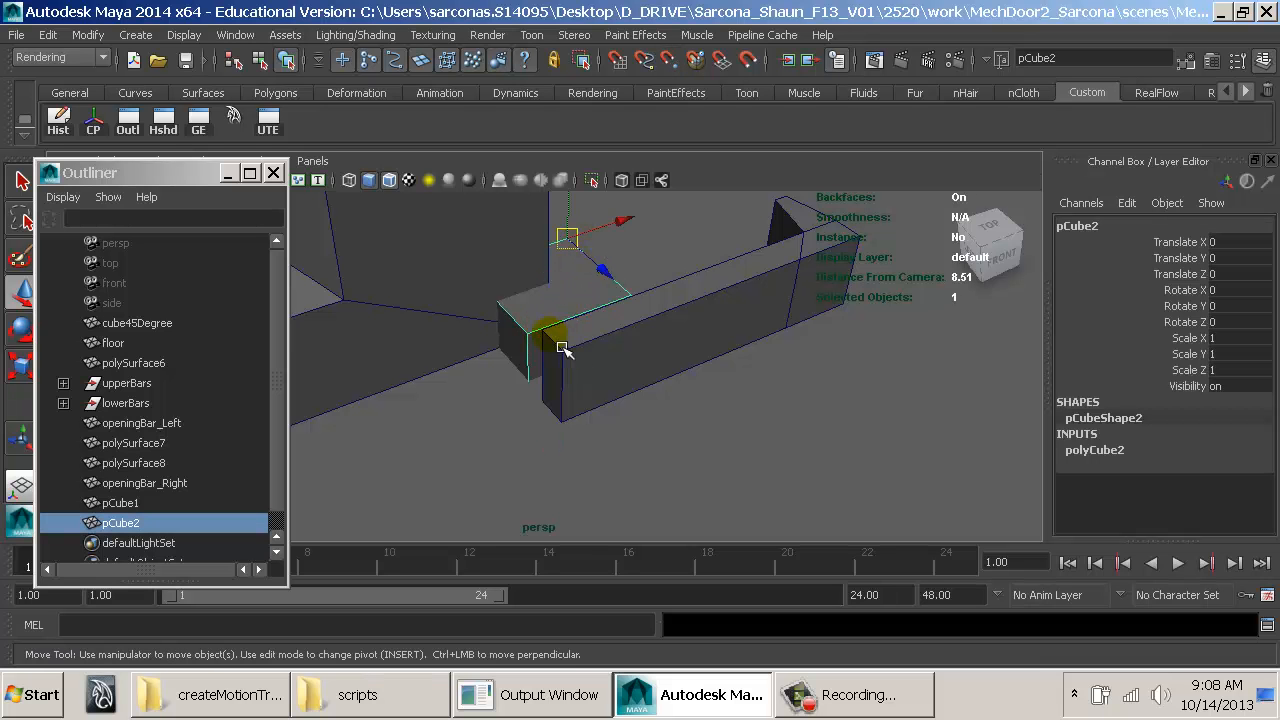
# Step: Vertex-snap the second cube to the first block's upper back corner at its free end, and scale its depth to 0.191 in Z
pyautogui.moveTo(557, 345); pyautogui.dragTo(557, 342, button='middle')
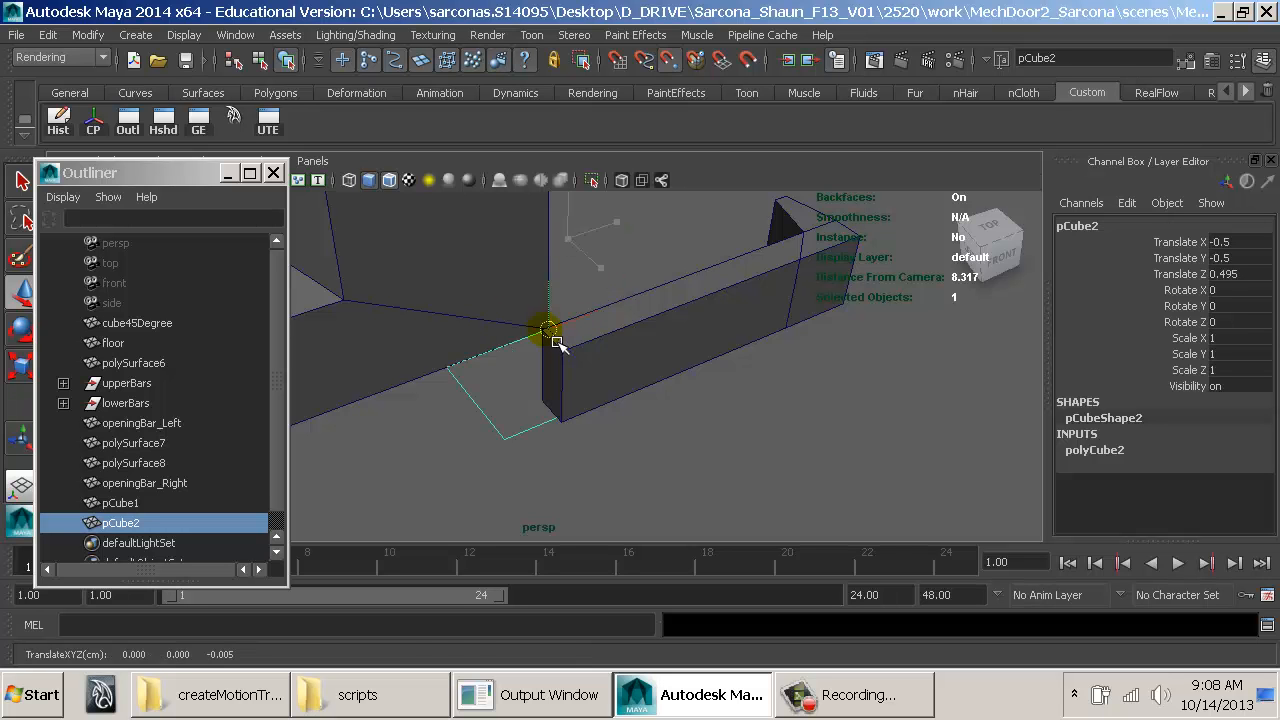
pyautogui.keyDown('alt'); pyautogui.moveTo(570, 342); pyautogui.dragTo(630, 350); pyautogui.keyUp('alt')
pyautogui.press('v')
pyautogui.moveTo(468, 357); pyautogui.dragTo(566, 366)
pyautogui.press('r')
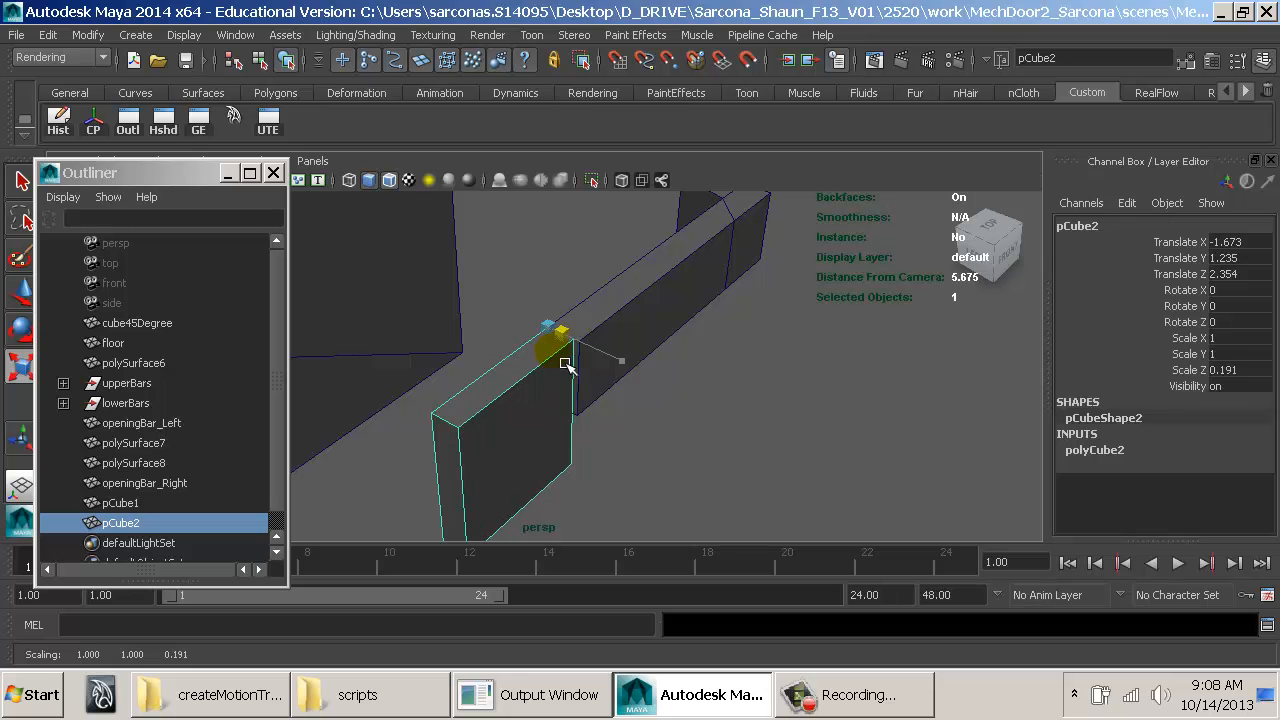
# Step: Scale the second cube to about 0.768 in Y, raise it to Translate Y 1.325, and slide it away from the first block
pyautogui.moveTo(555, 250)
pyautogui.mouseDown()
pyautogui.moveTo(552, 265)
pyautogui.moveTo(502, 261)
pyautogui.moveTo(540, 235)
pyautogui.mouseUp()
pyautogui.press('w')
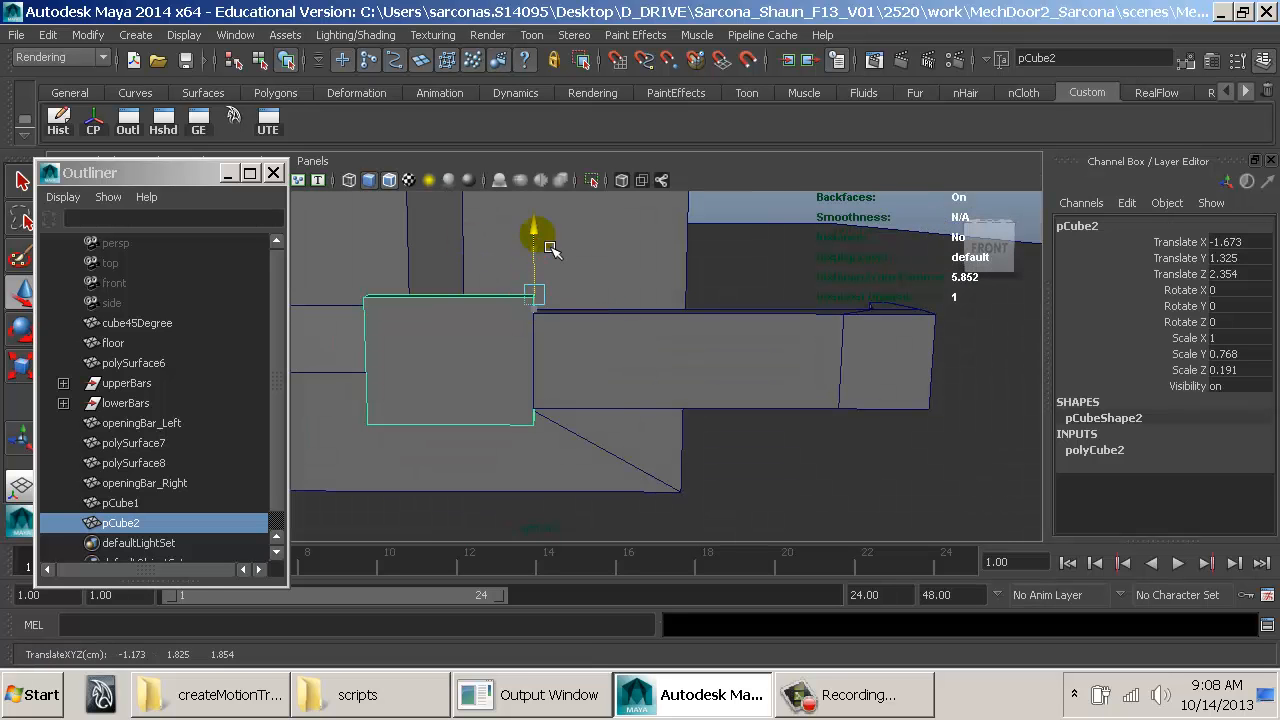
pyautogui.keyDown('alt'); pyautogui.moveTo(569, 294); pyautogui.dragTo(571, 374); pyautogui.keyUp('alt')
pyautogui.click(538, 230)
pyautogui.press('r')
pyautogui.press('w')
pyautogui.moveTo(588, 302); pyautogui.dragTo(538, 341)
# Step: Create a polygon cylinder and vertex-snap it to the first block's upper back corner at the end facing the second cube
pyautogui.click(614, 356)
pyautogui.click(135, 34)
pyautogui.moveTo(182, 85)
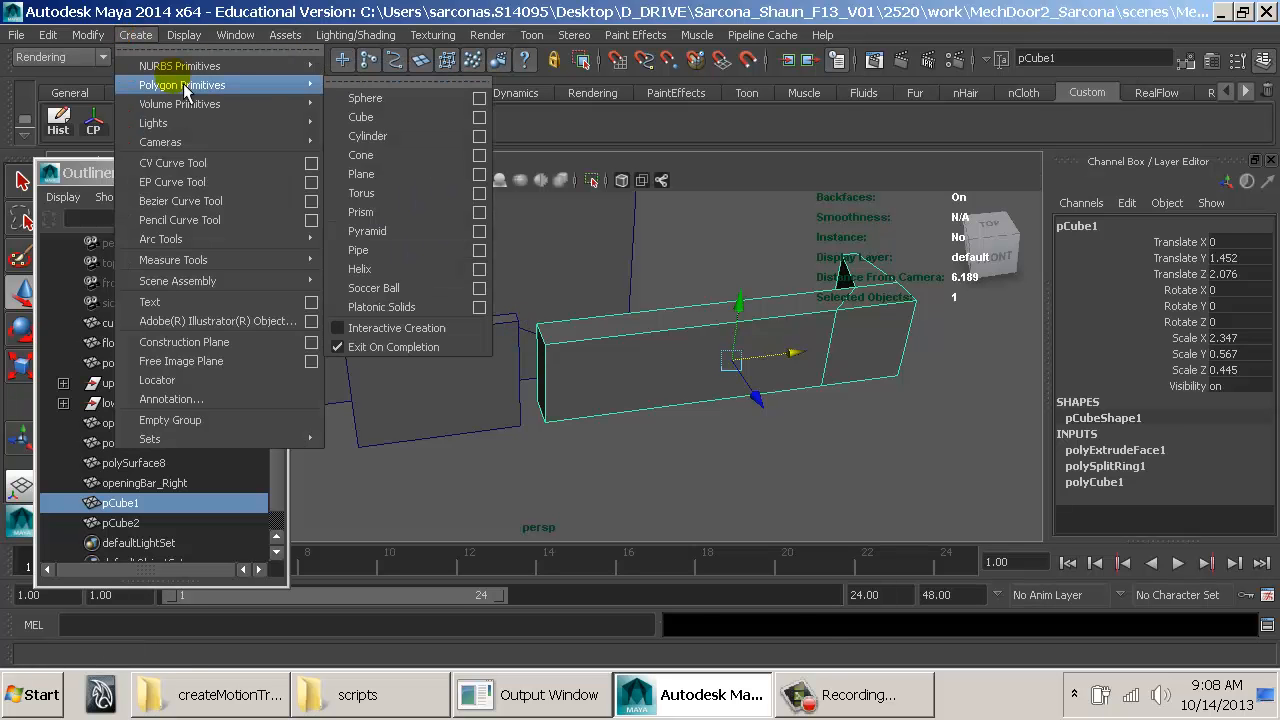
pyautogui.click(392, 137)
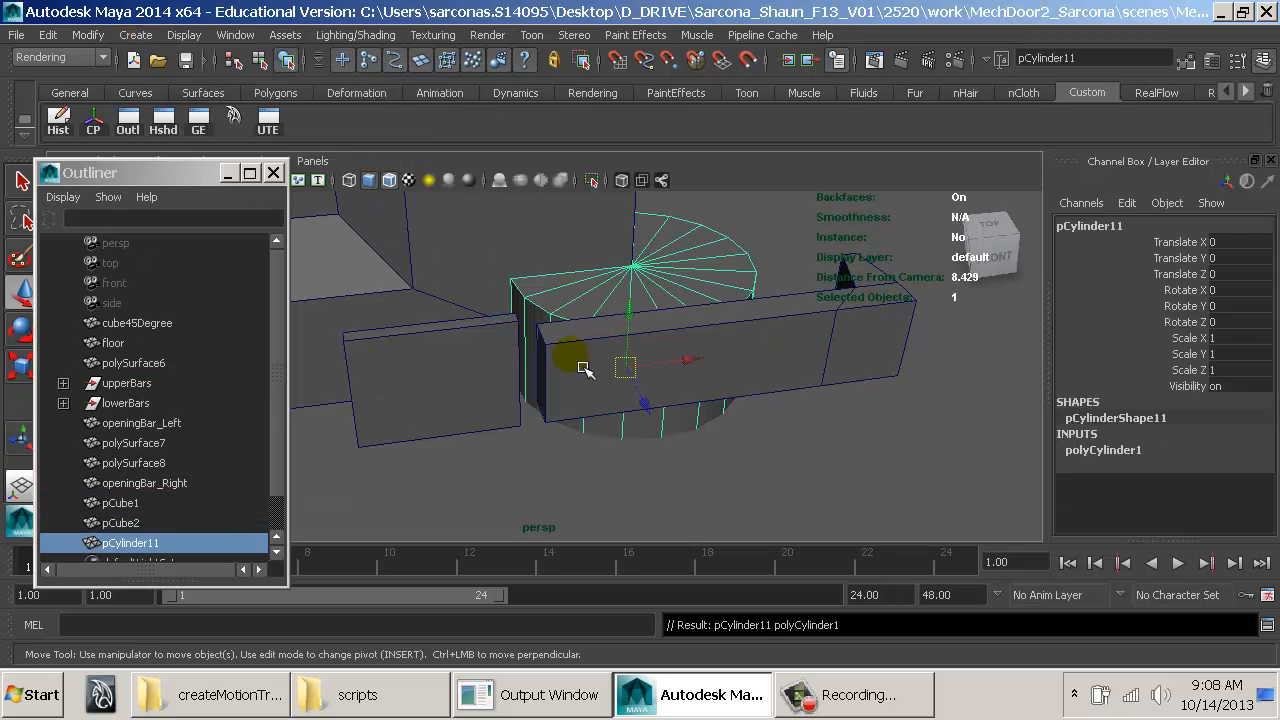
pyautogui.moveTo(623, 363); pyautogui.dragTo(296, 345)
# Step: Scale the cylinder to 0.153 in X and Z and 0.445 in Y, and lower it to Translate Y 1.451
pyautogui.press('r')
pyautogui.click(545, 255)
pyautogui.moveTo(549, 260); pyautogui.dragTo(548, 225)
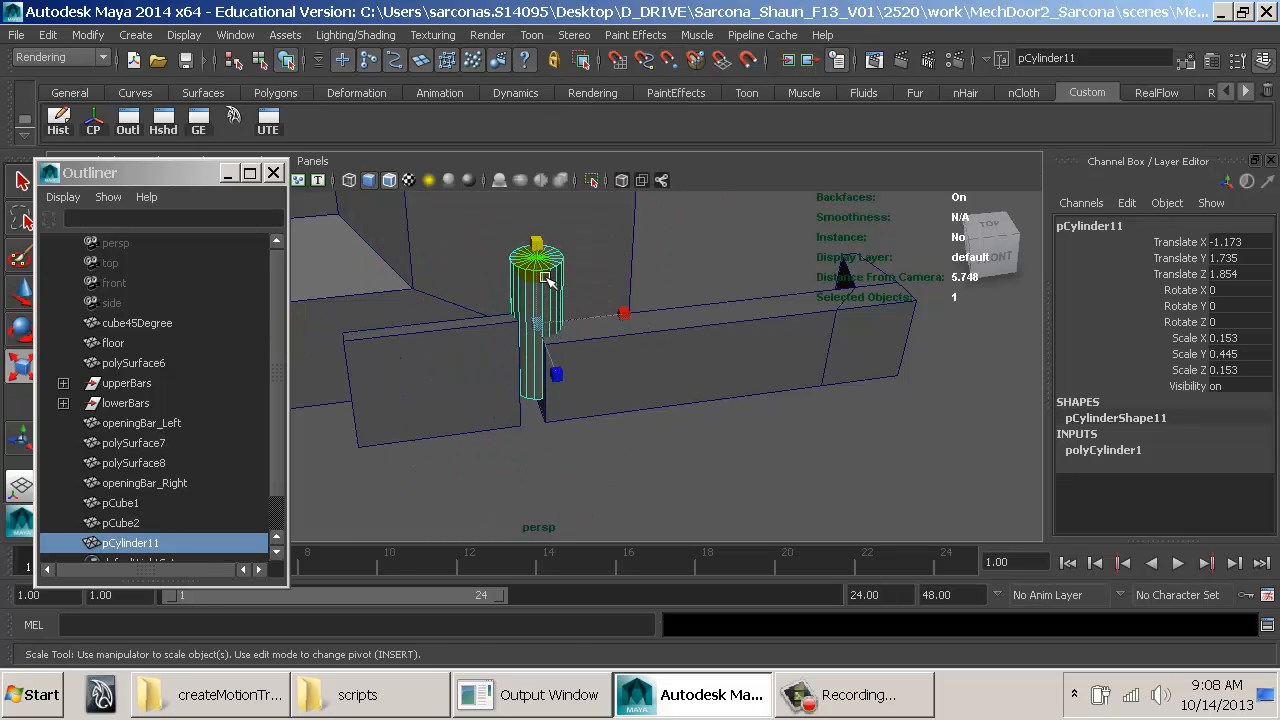
pyautogui.press('w')
pyautogui.moveTo(545, 283); pyautogui.dragTo(549, 337)
pyautogui.press('r')
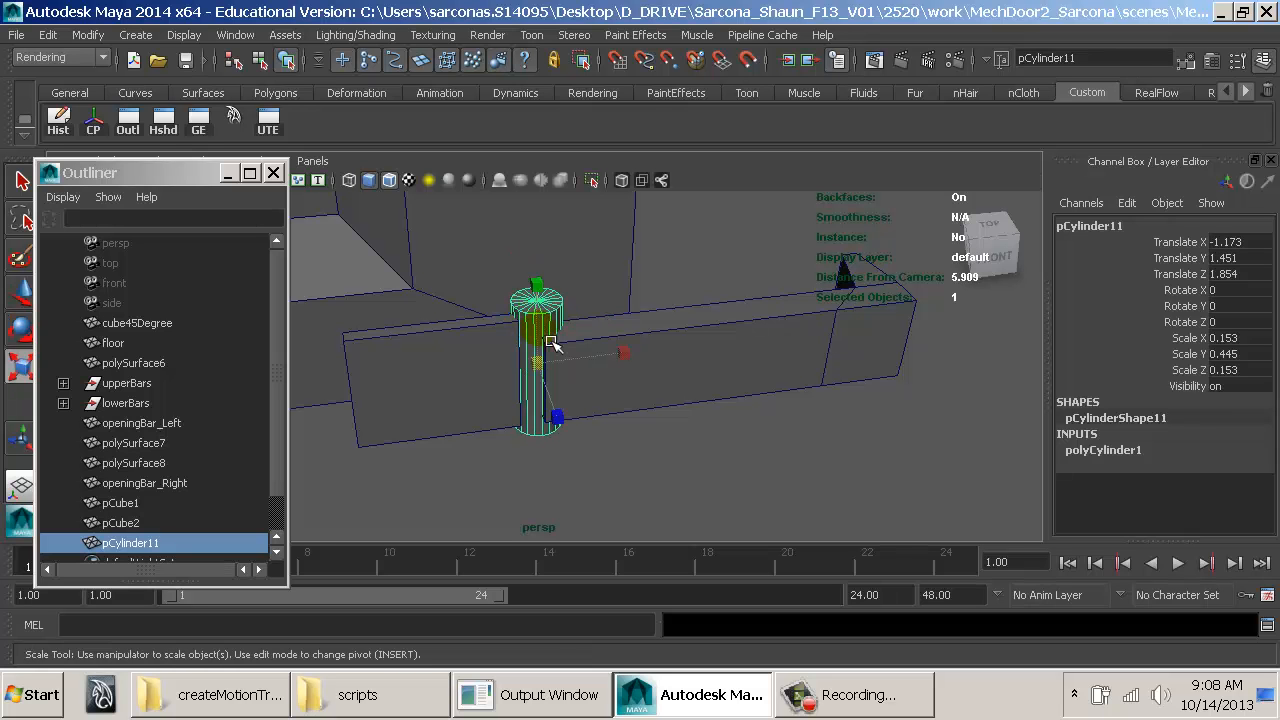
# Step: Set the cylinder's cap subdivisions to 0 and scale its thickness to 0.076 in X and Z
pyautogui.click(1160, 462)
pyautogui.click(1215, 478)
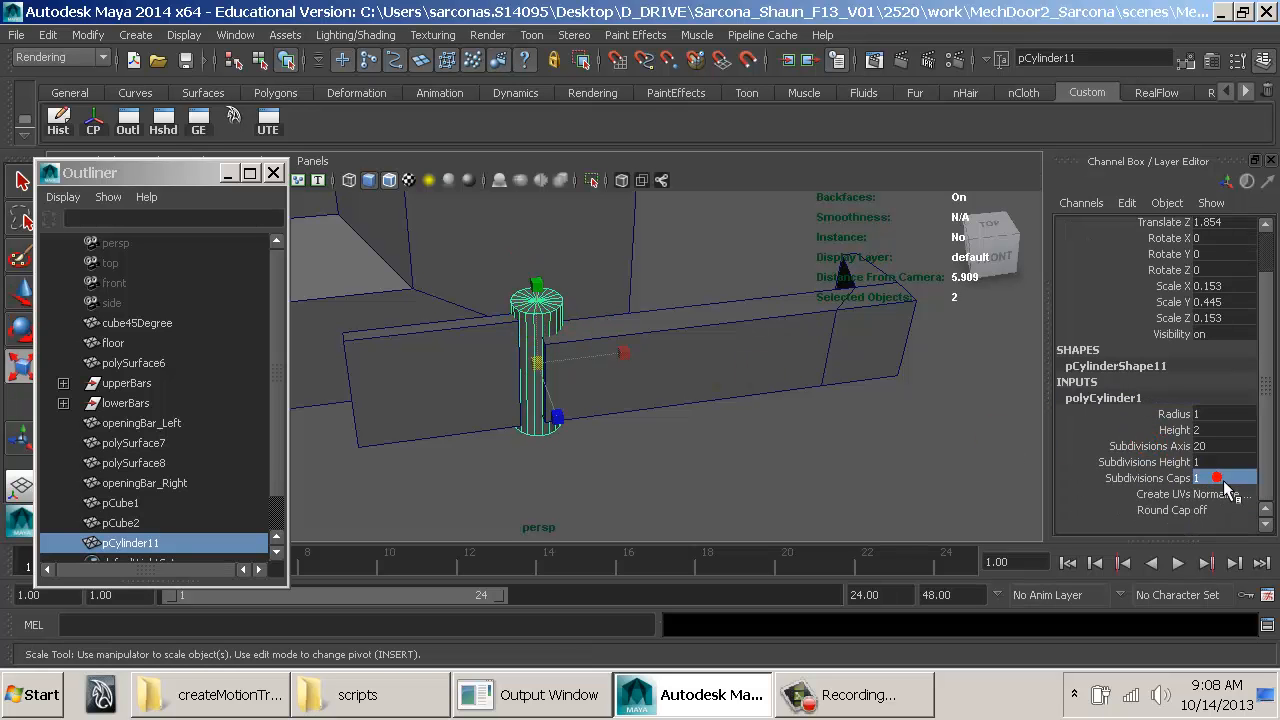
pyautogui.keyDown('alt'); pyautogui.moveTo(567, 360); pyautogui.dragTo(597, 376, button='middle'); pyautogui.keyUp('alt')
pyautogui.keyDown('alt'); pyautogui.moveTo(586, 363); pyautogui.dragTo(685, 393, button='right'); pyautogui.keyUp('alt')
pyautogui.keyDown('ctrl'); pyautogui.moveTo(617, 333); pyautogui.dragTo(603, 380); pyautogui.keyUp('ctrl')
# Step: In the top view, move the cylinder into the gap between the two blocks, at Translate X -1.251 and Translate Z 1.925
pyautogui.press('w')
pyautogui.moveTo(673, 400); pyautogui.dragTo(538, 392)
pyautogui.press('space')
pyautogui.click(589, 393)
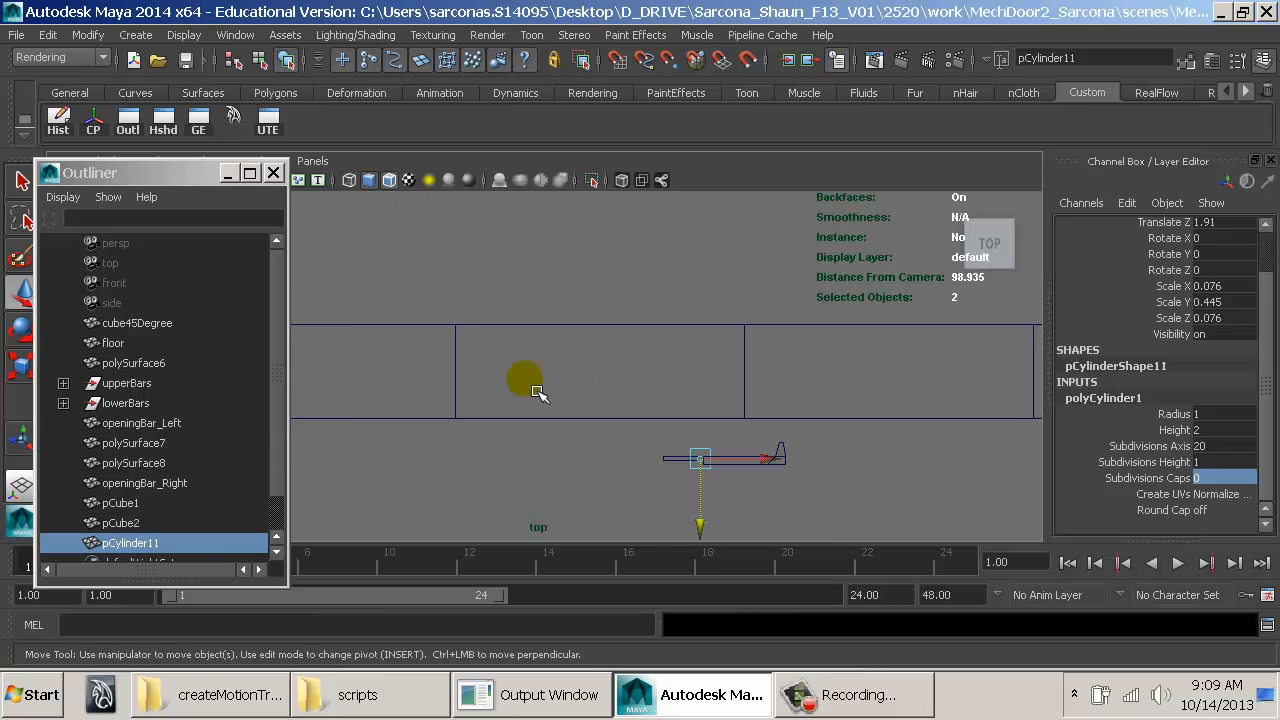
pyautogui.press('f')
pyautogui.moveTo(618, 366); pyautogui.dragTo(628, 380)
pyautogui.moveTo(572, 411); pyautogui.dragTo(566, 424)
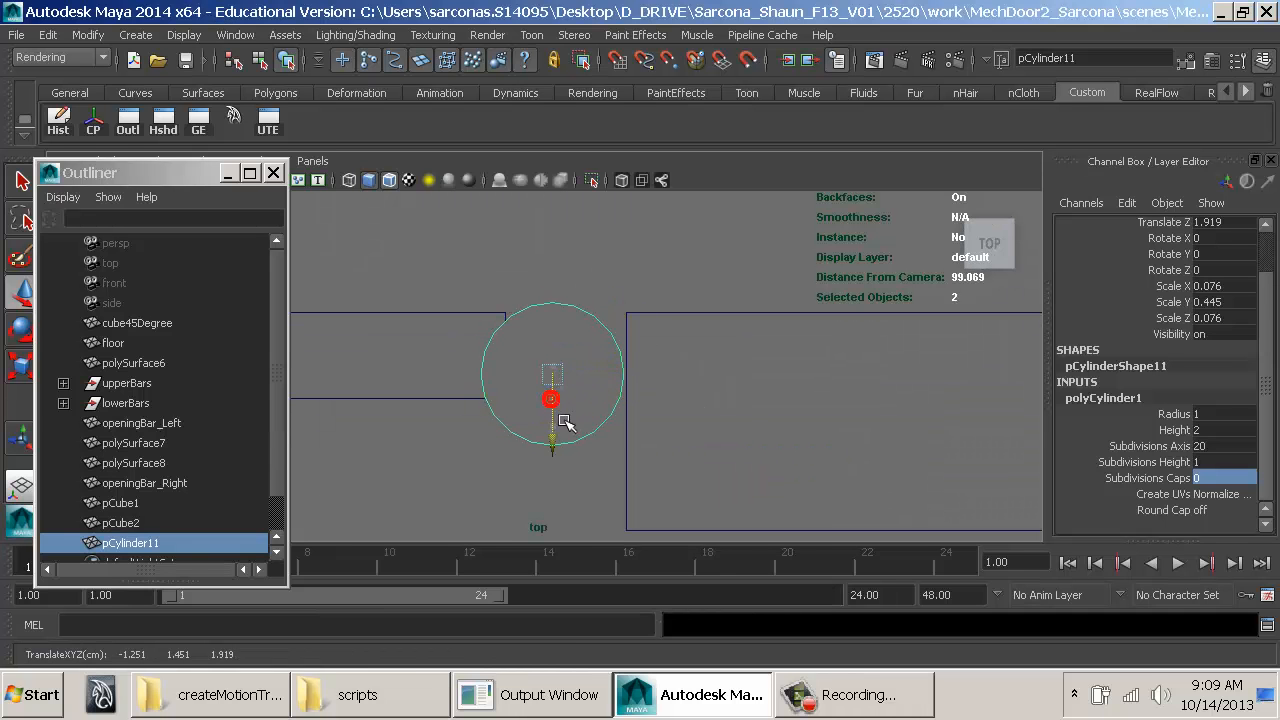
pyautogui.press('4')
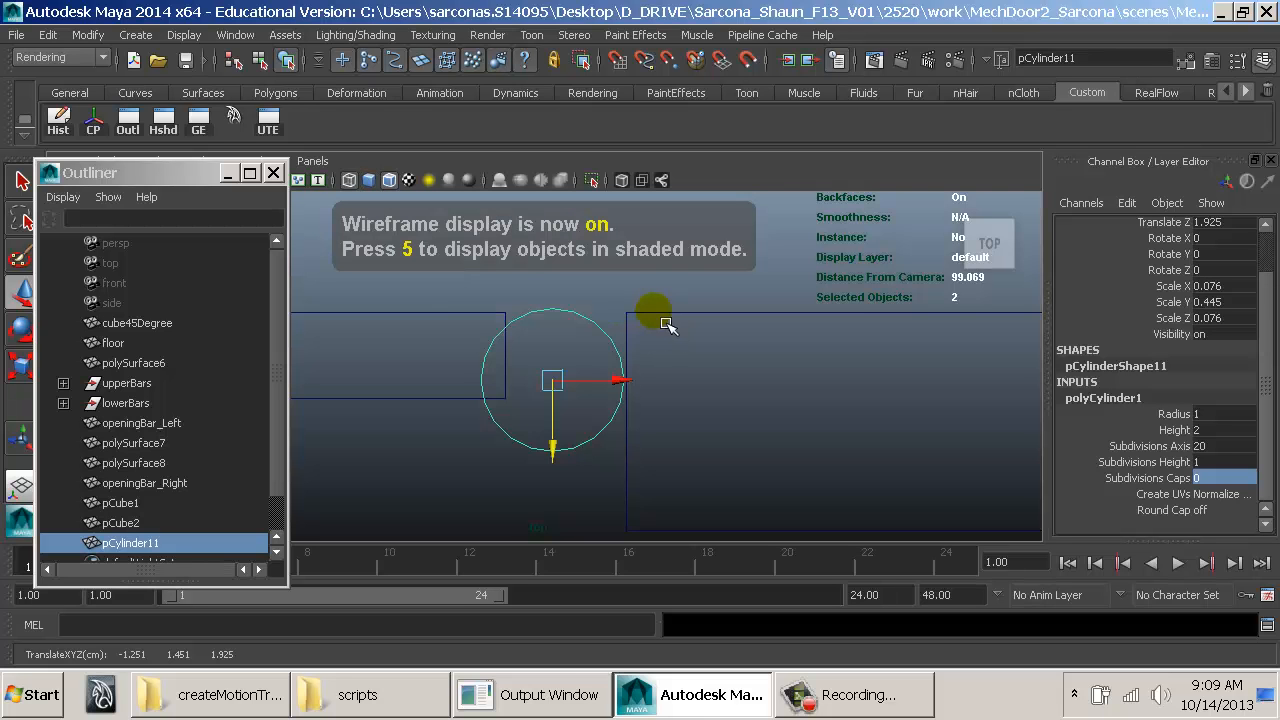
pyautogui.press('6')
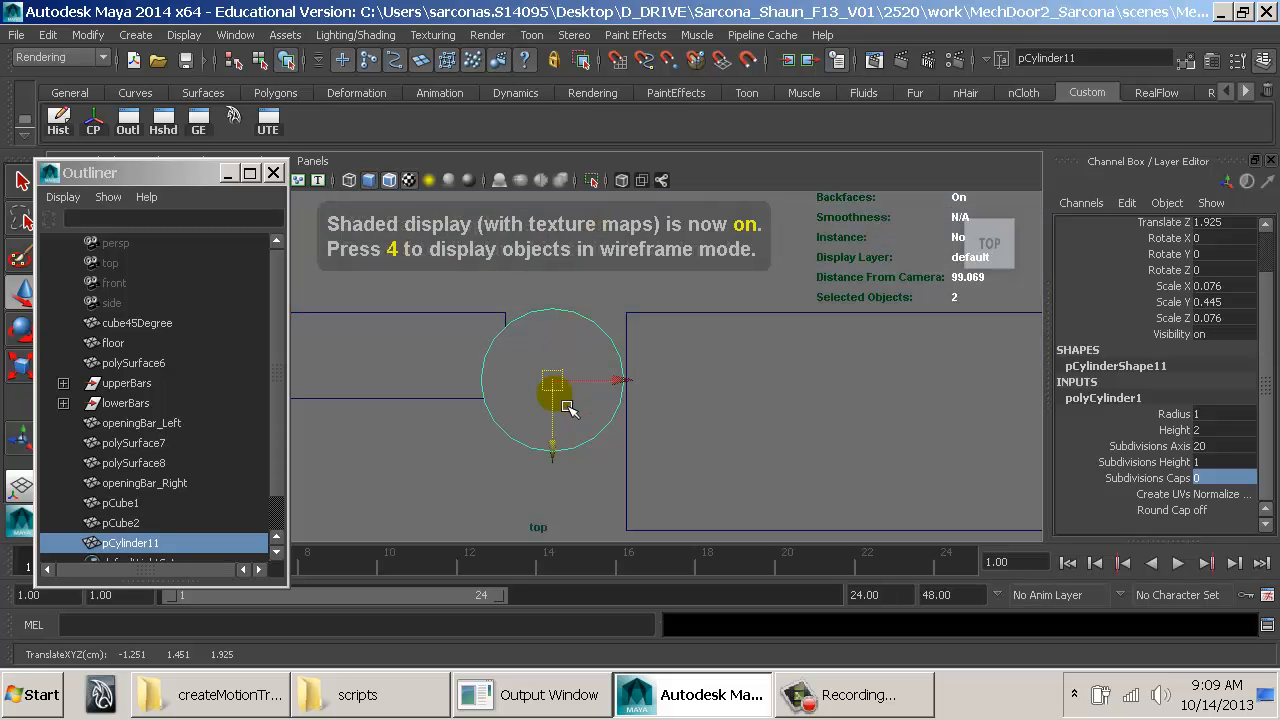
# Step: Nudge the cylinder along Z to about 1.928 so it lines up with the blocks' back edges
pyautogui.click(465, 328)
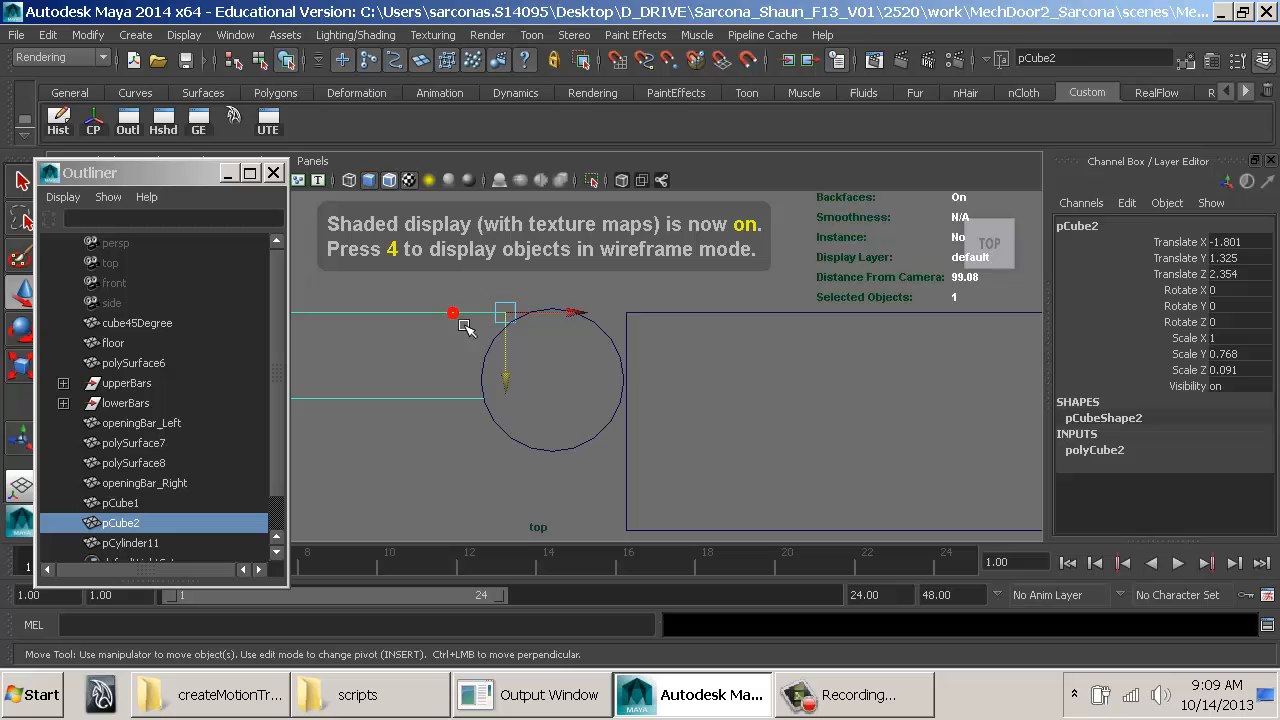
pyautogui.click(563, 339)
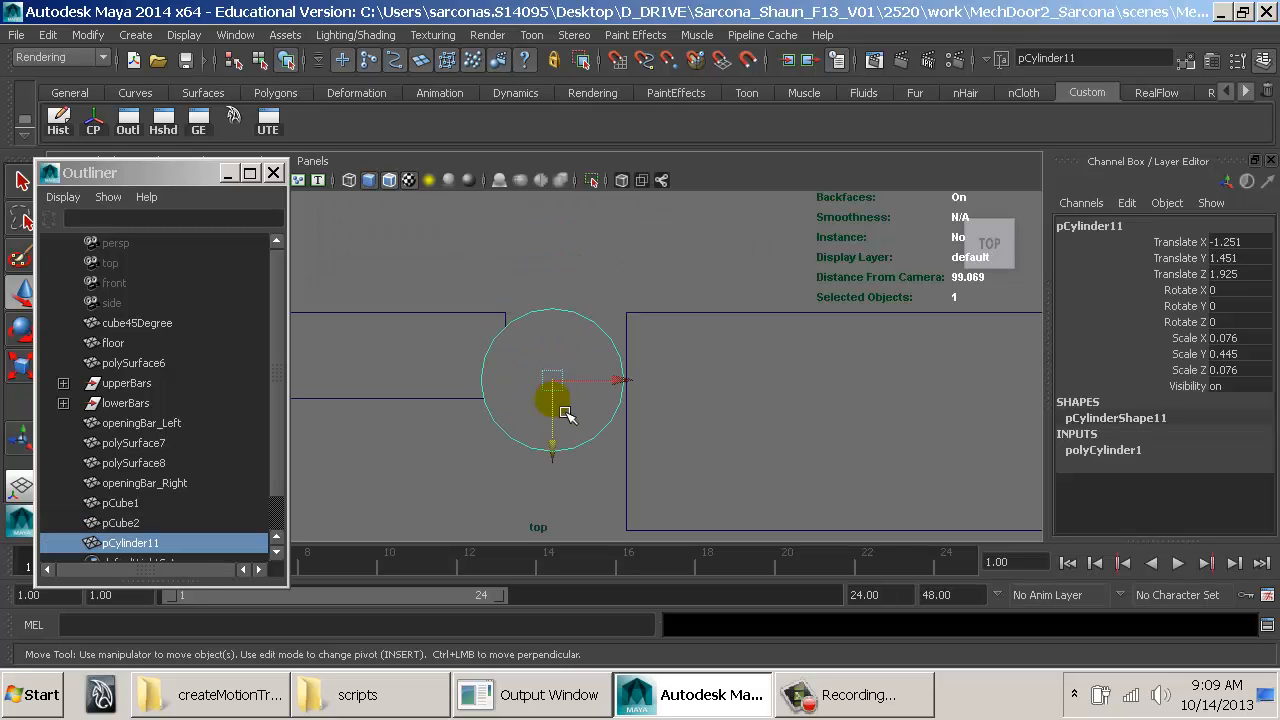
pyautogui.moveTo(562, 412); pyautogui.dragTo(562, 420)
pyautogui.click(480, 335)
pyautogui.click(553, 364)
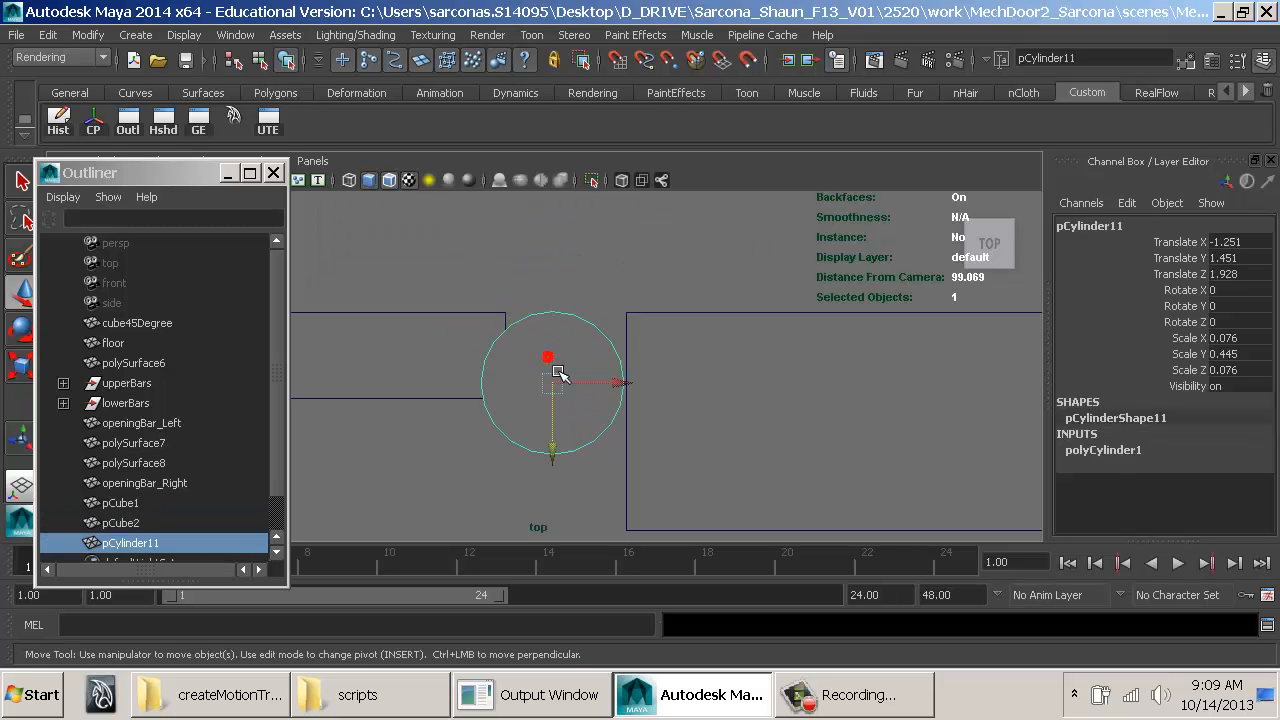
# Step: Try to slide the second cube along X through the cylinder to the first block's end face
pyautogui.click(480, 340)
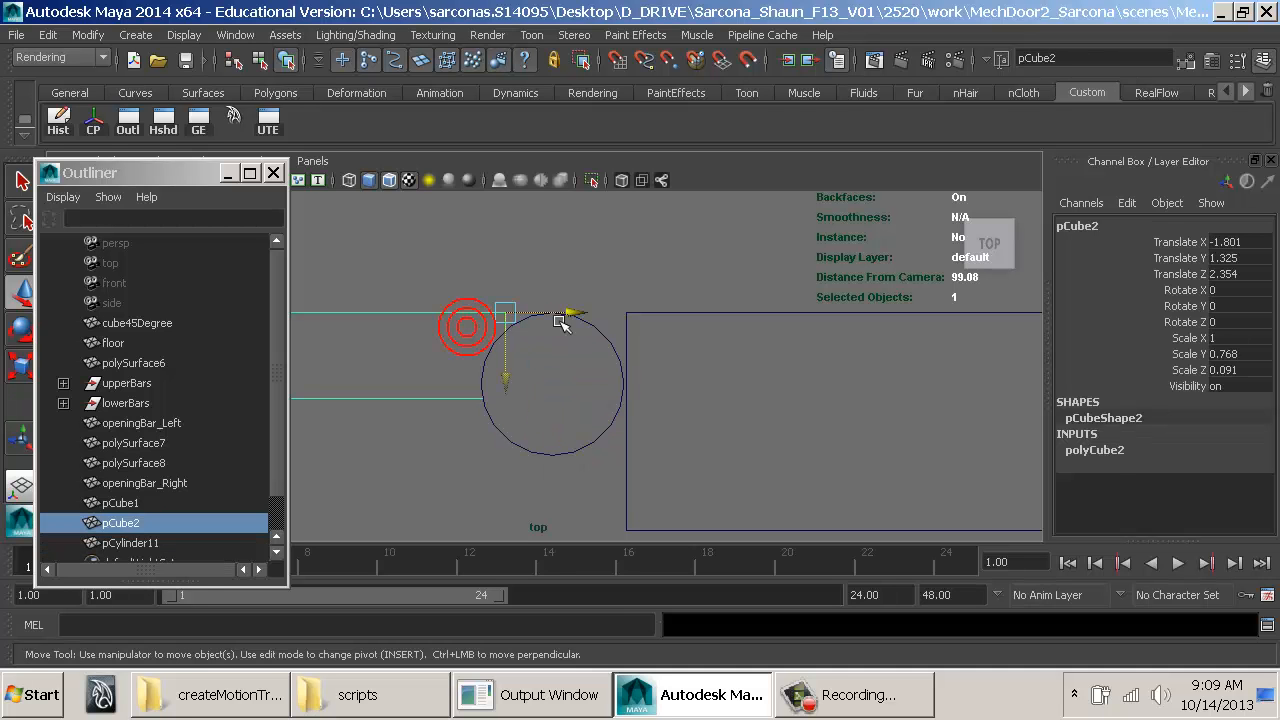
pyautogui.moveTo(588, 320); pyautogui.dragTo(703, 323)
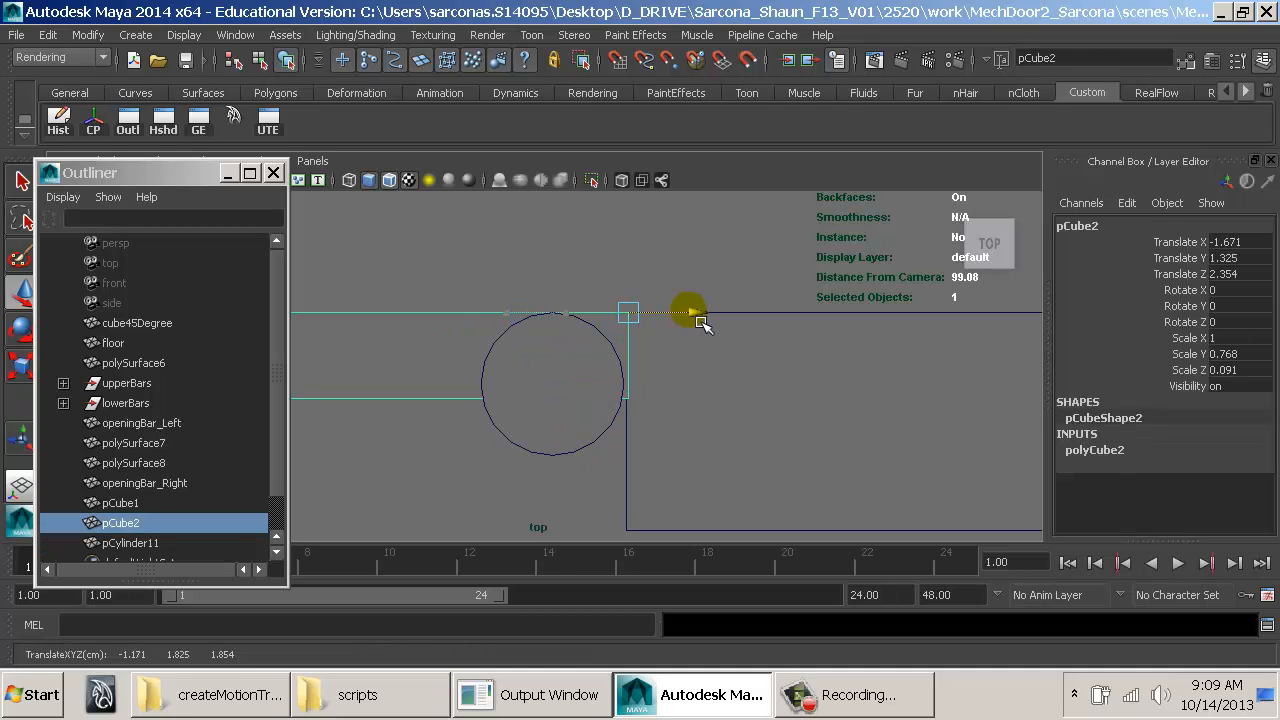
pyautogui.click(602, 337)
pyautogui.click(468, 358)
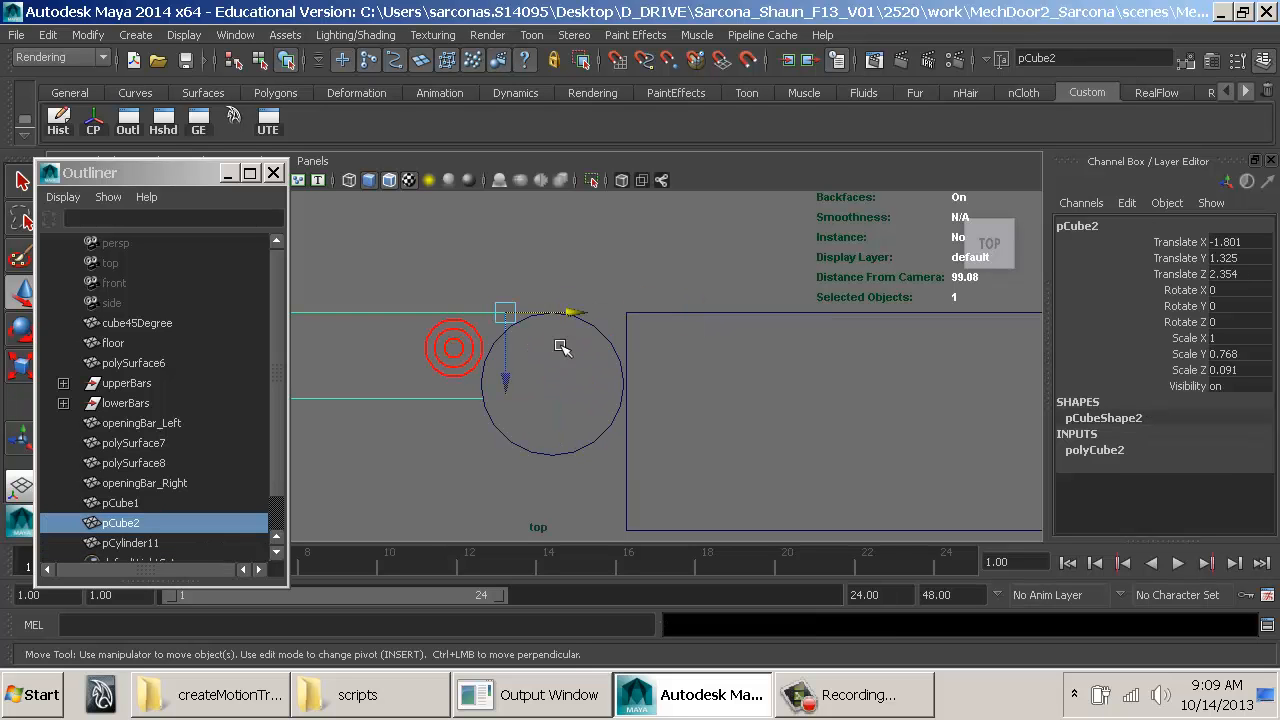
# Step: Slide the second cube slightly away from the first block to Translate X -1.828 and return to the perspective view
pyautogui.moveTo(578, 318); pyautogui.dragTo(334, 220)
pyautogui.press('space')
pyautogui.keyDown('alt'); pyautogui.moveTo(540, 290); pyautogui.dragTo(568, 308); pyautogui.keyUp('alt')
pyautogui.keyDown('alt'); pyautogui.moveTo(604, 350); pyautogui.dragTo(623, 371, button='middle'); pyautogui.keyUp('alt')
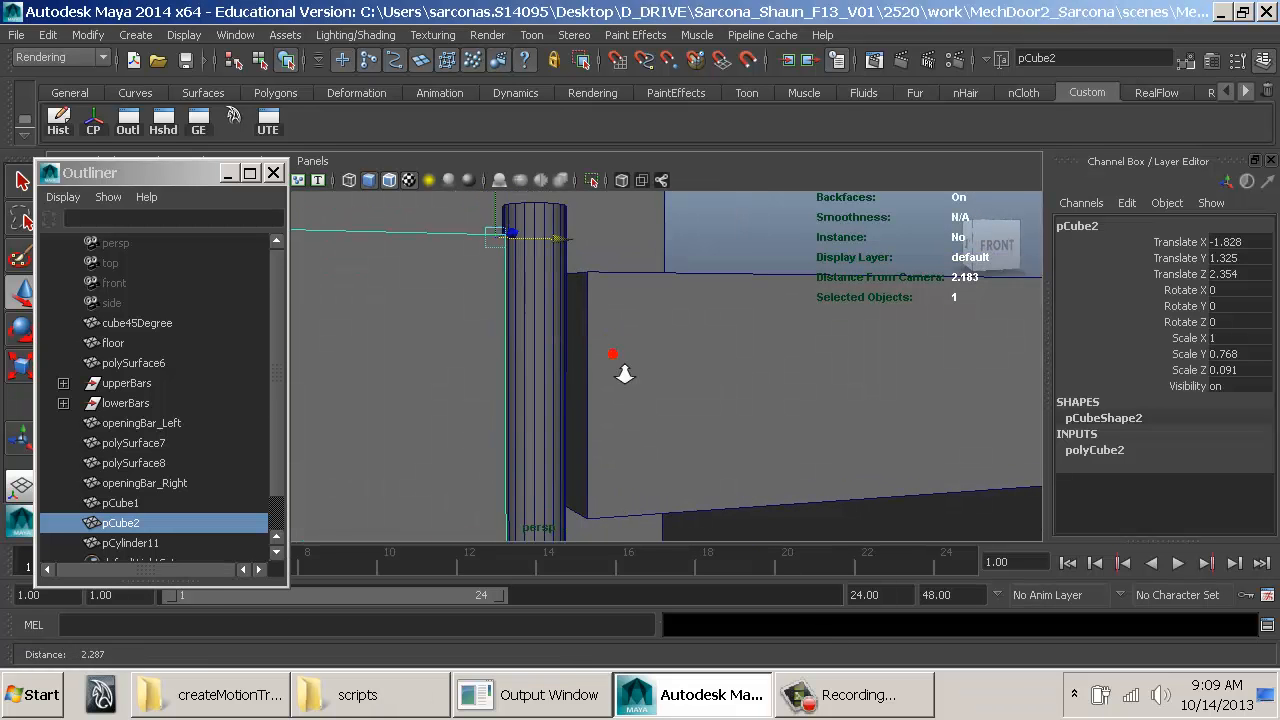
pyautogui.keyDown('alt'); pyautogui.moveTo(623, 371); pyautogui.dragTo(560, 349, button='right'); pyautogui.keyUp('alt')
# Step: Set the hinge cylinder's axis subdivisions to 16
pyautogui.click(543, 300)
pyautogui.click(1095, 449)
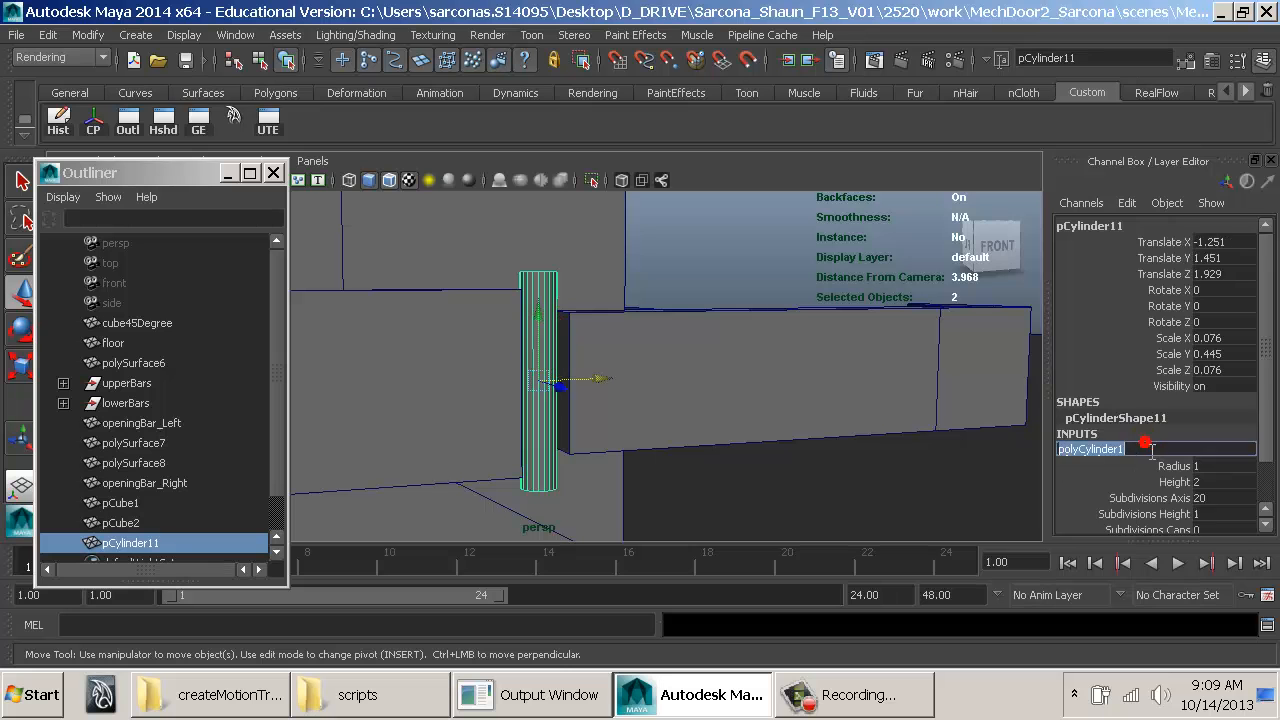
pyautogui.doubleClick(1205, 451)
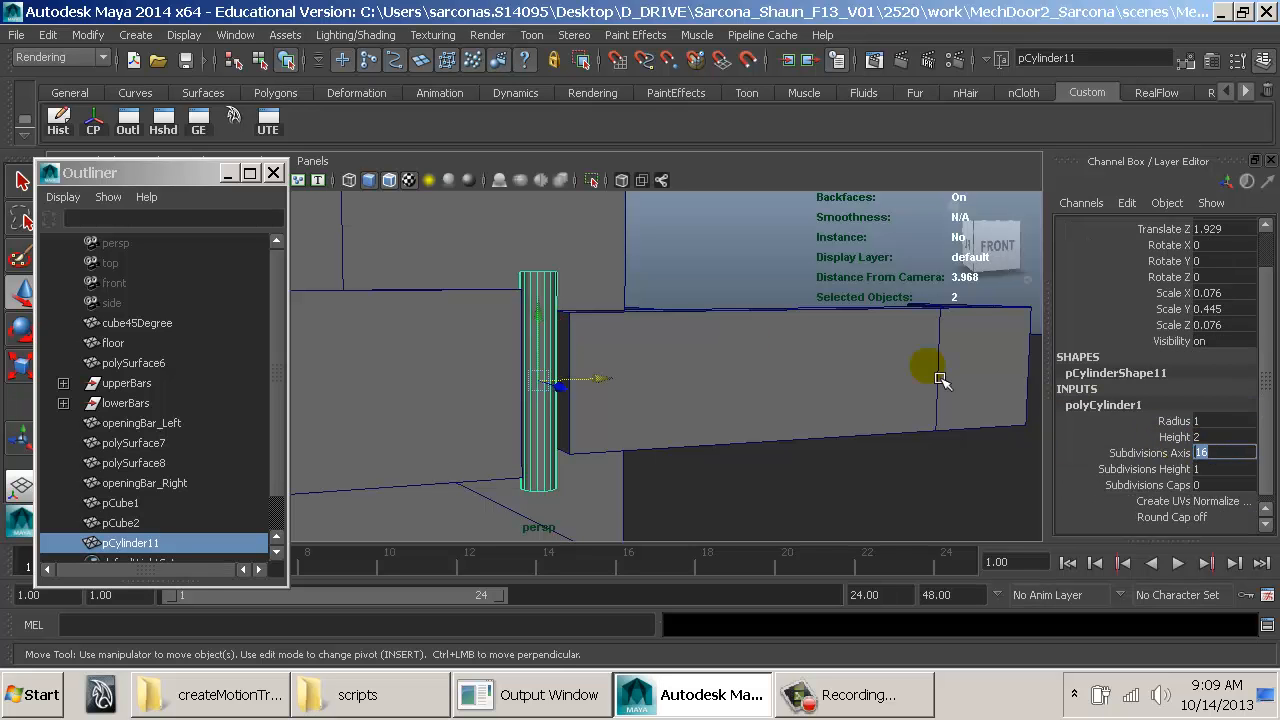
# Step: Start the Insert Edge Loop tool on the selected cylinder and set it to multiple edge loops
pyautogui.click(553, 284)
pyautogui.press('space')
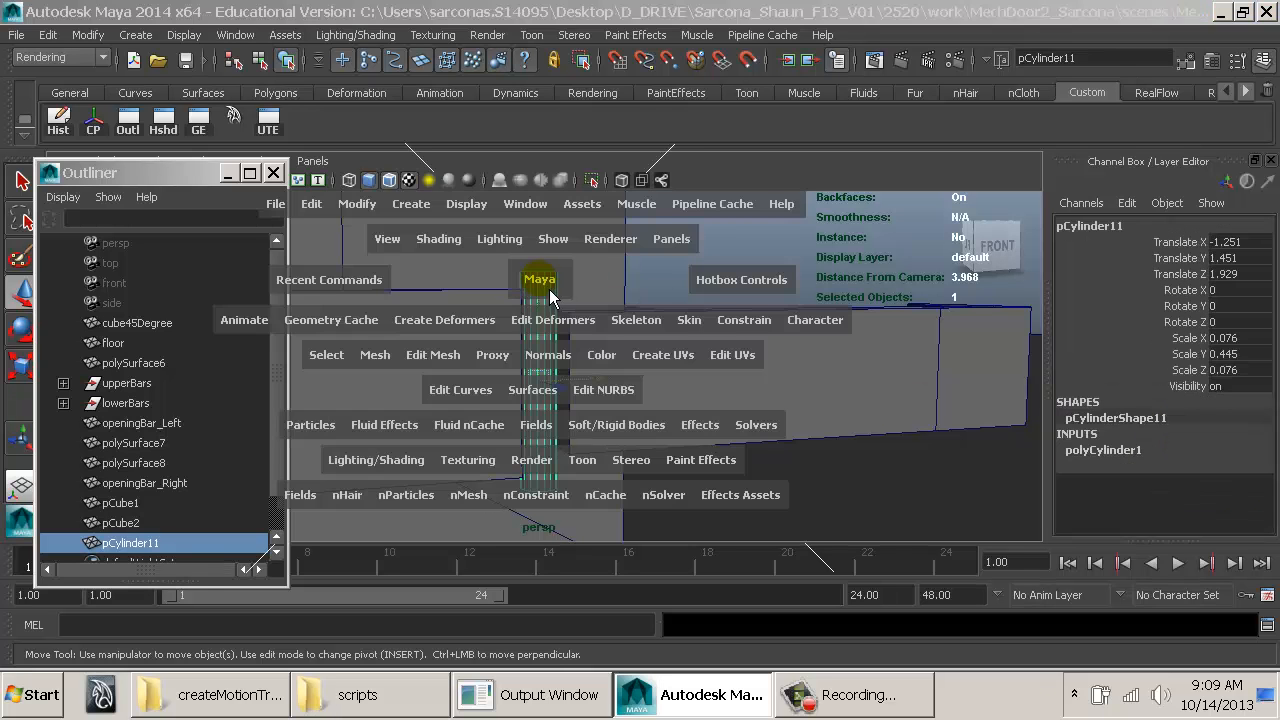
pyautogui.click(425, 354)
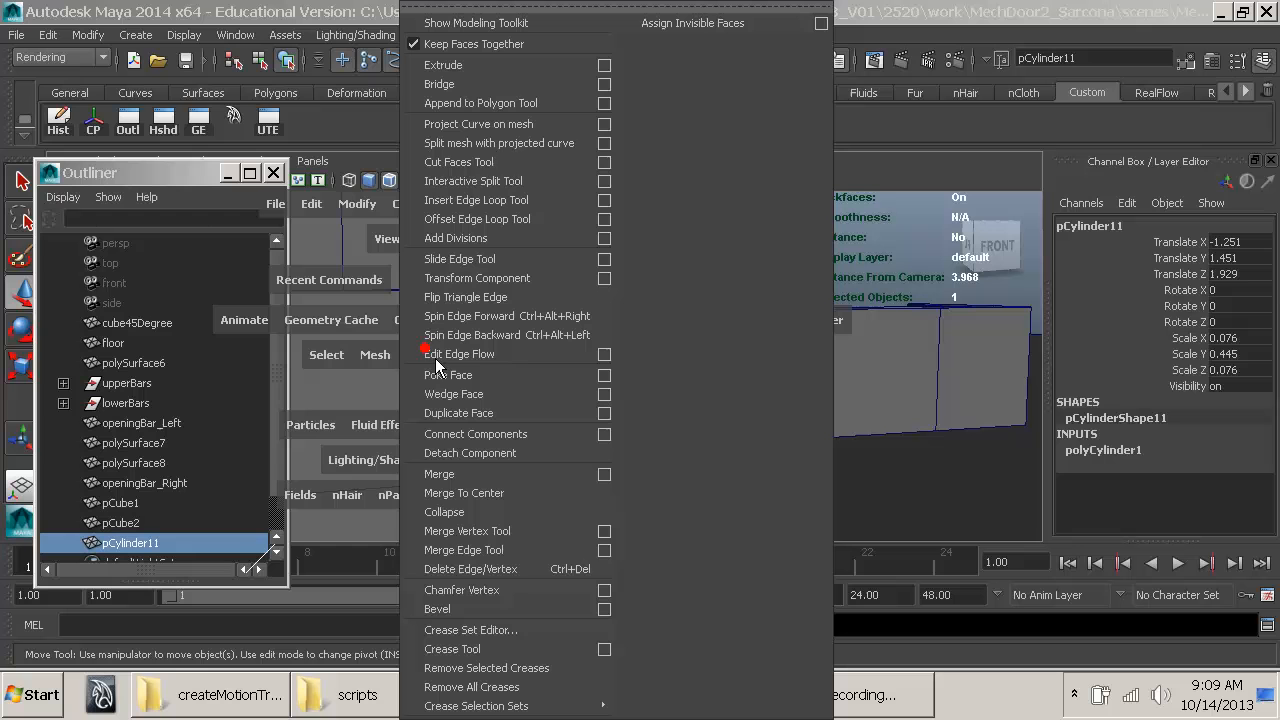
pyautogui.click(605, 201)
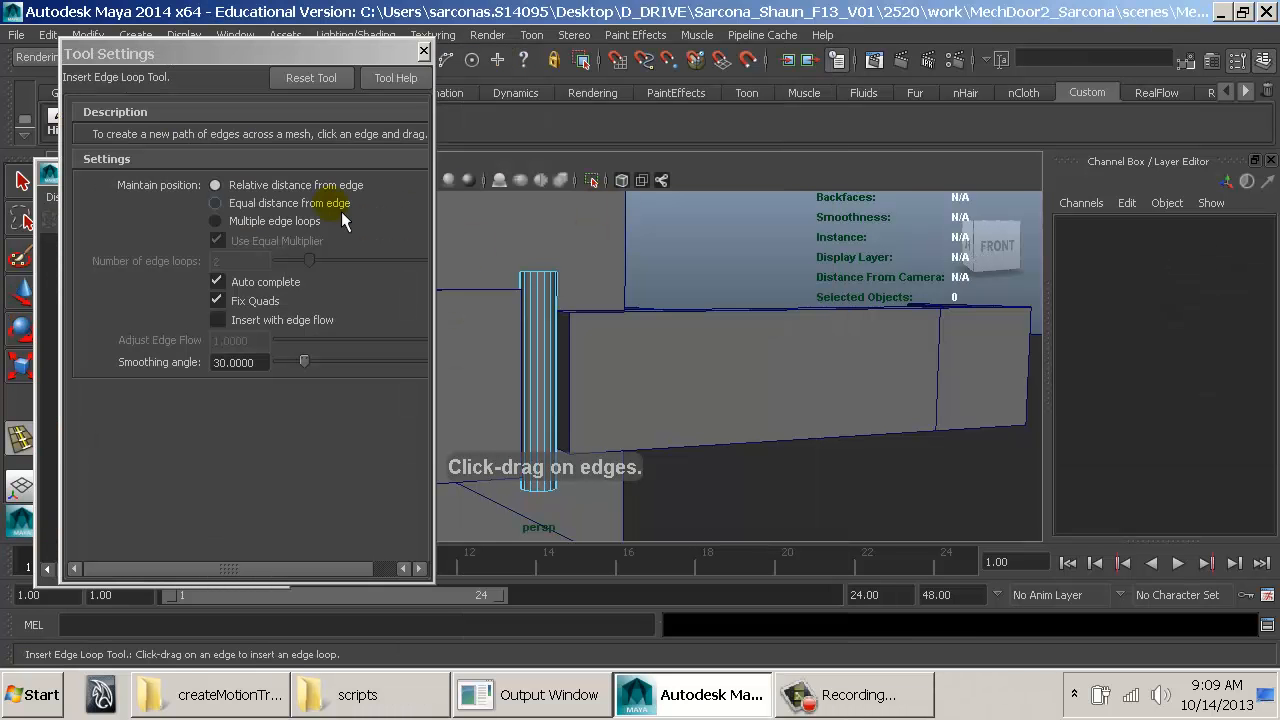
pyautogui.click(254, 229)
# Step: Try inserting five evenly spaced edge loops around the cylinder
pyautogui.click(252, 265)
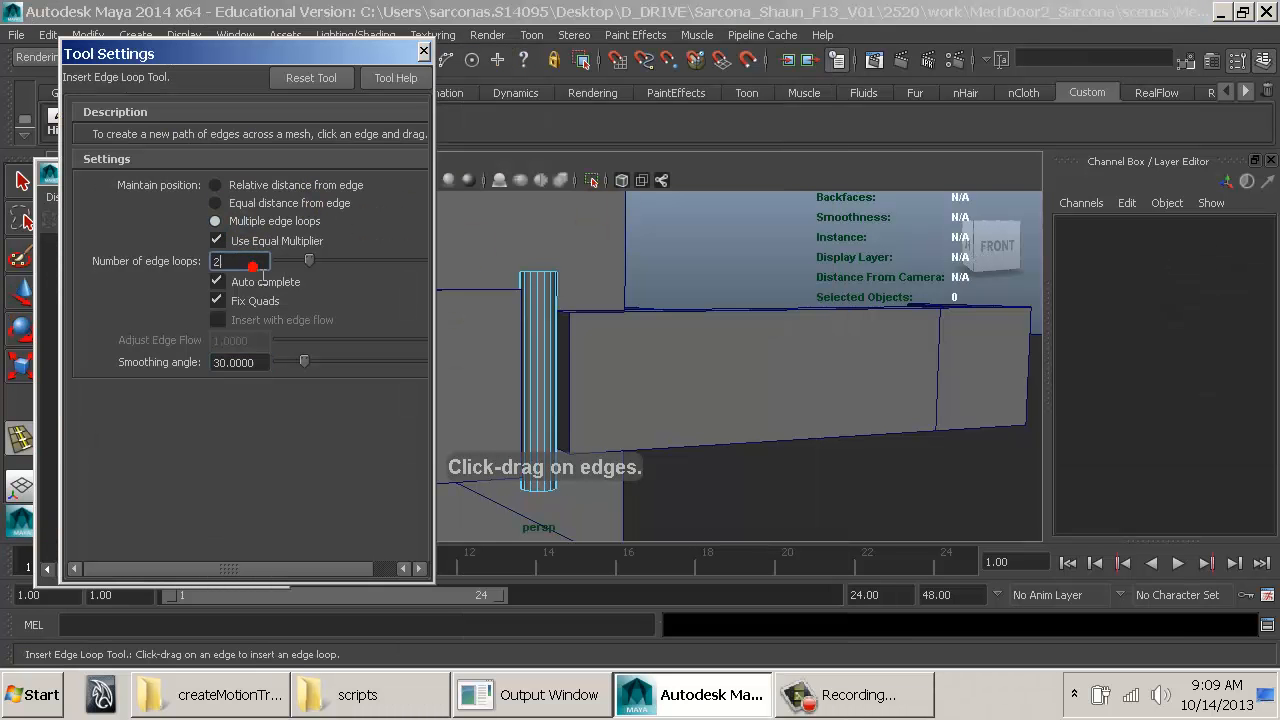
pyautogui.click(558, 375)
pyautogui.keyDown('alt'); pyautogui.moveTo(598, 378); pyautogui.dragTo(561, 320); pyautogui.keyUp('alt')
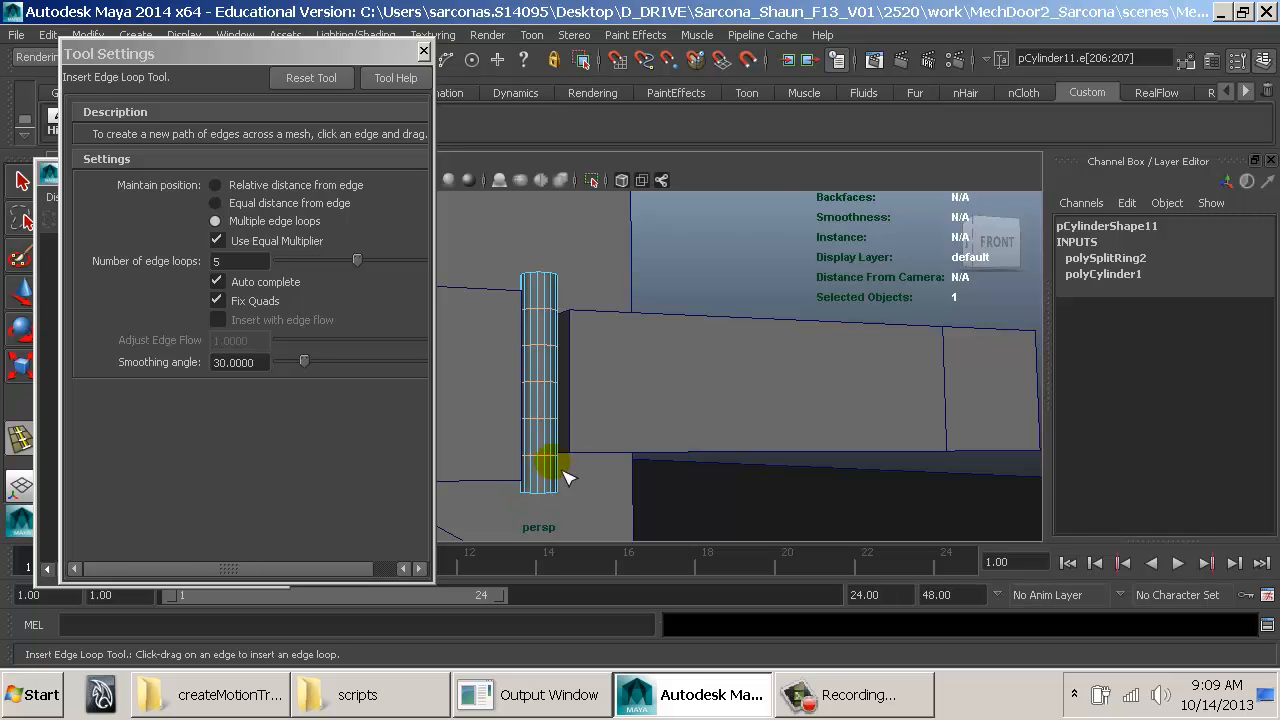
pyautogui.moveTo(565, 478)
pyautogui.keyDown('alt'); pyautogui.mouseDown()
pyautogui.moveTo(540, 465)
pyautogui.moveTo(556, 487)
pyautogui.mouseUp(); pyautogui.keyUp('alt')
pyautogui.hotkey('ctrl', 'z')
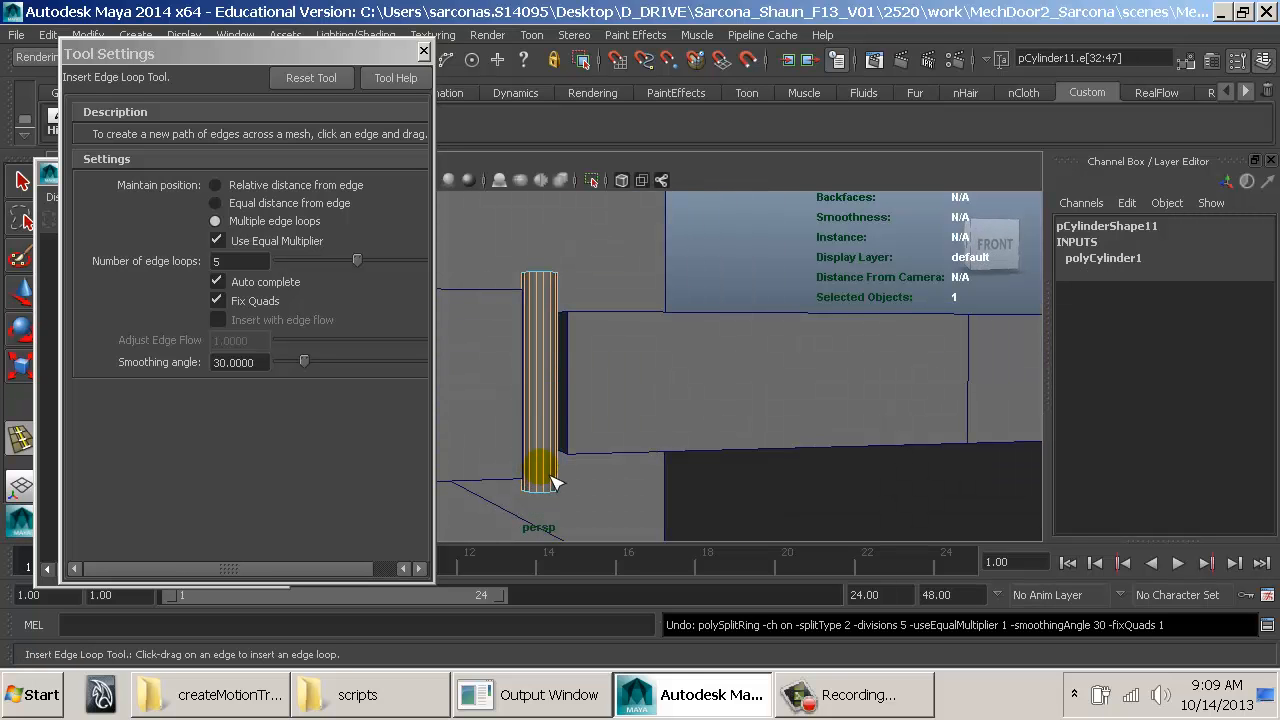
# Step: Insert four evenly spaced edge loops around the cylinder and return to object selection
pyautogui.doubleClick(245, 261)
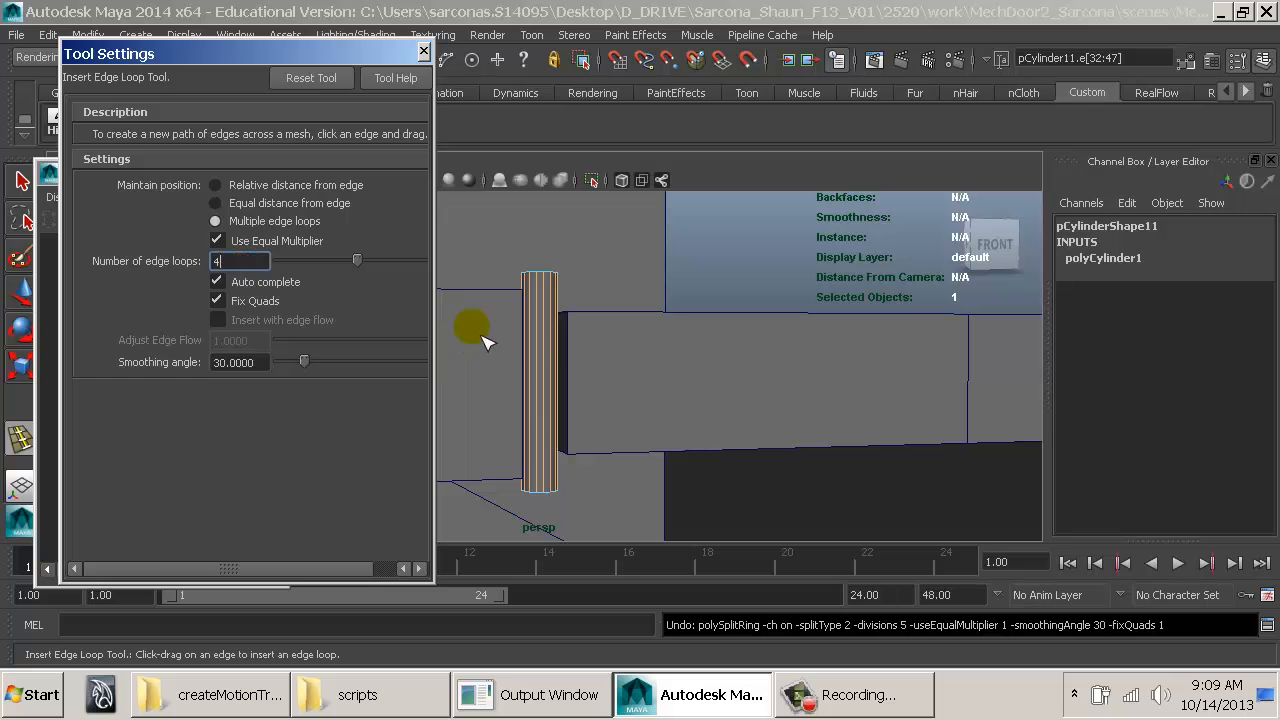
pyautogui.click(565, 350)
pyautogui.press('r')
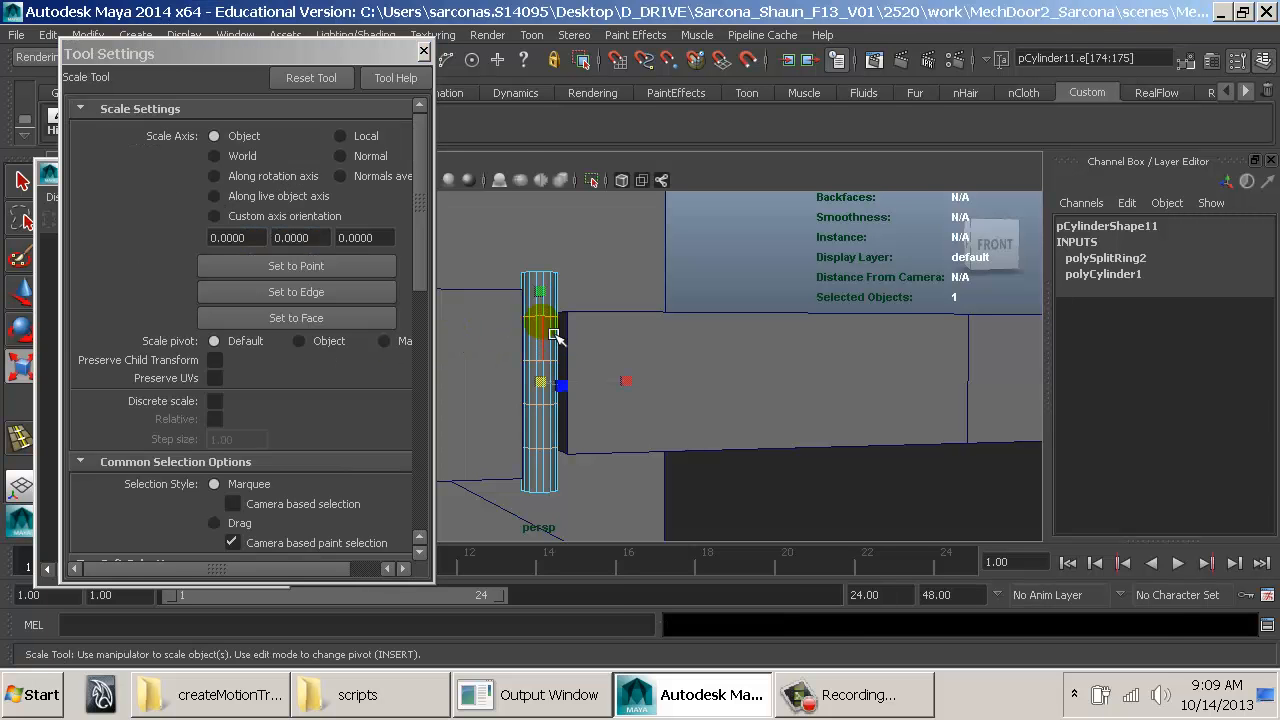
pyautogui.moveTo(537, 298); pyautogui.dragTo(615, 200, button='right')
# Step: Scale the cylinder to 0.386 in Y and lower it to Translate Y 1.44, matching the adjacent block's height
pyautogui.click(558, 300)
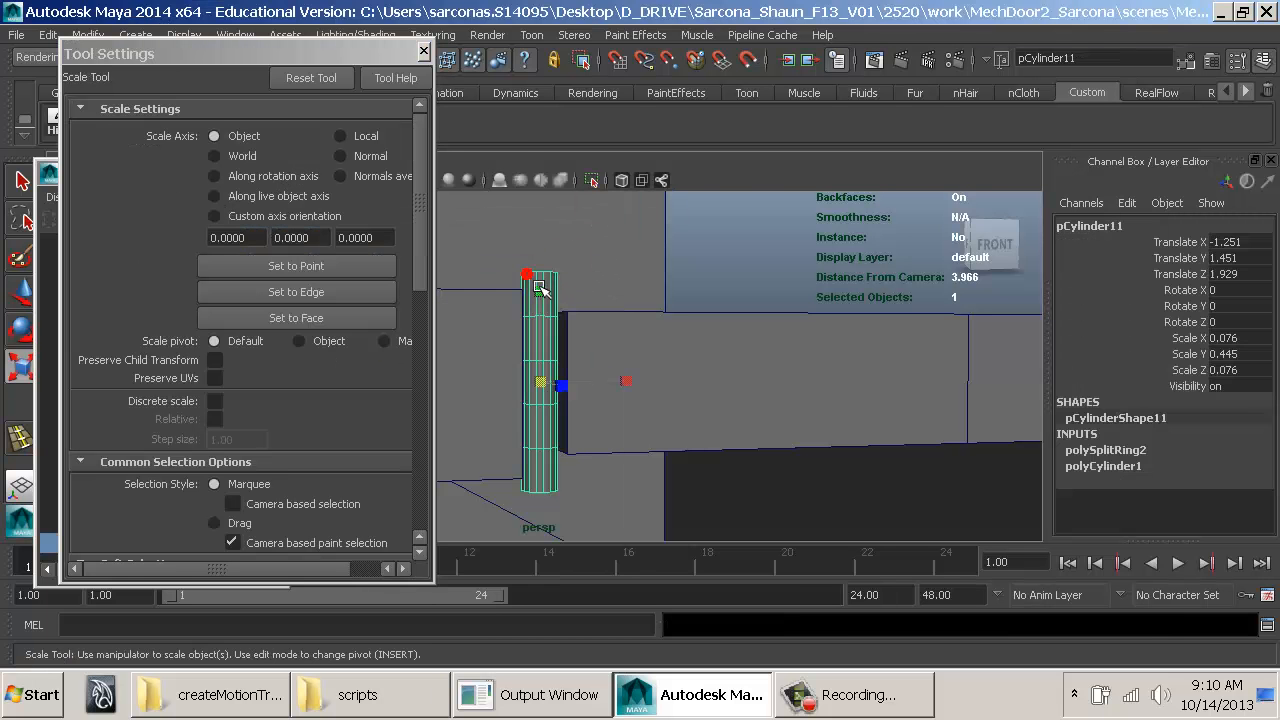
pyautogui.keyDown('alt'); pyautogui.moveTo(558, 300); pyautogui.dragTo(598, 308); pyautogui.keyUp('alt')
pyautogui.click(484, 311)
pyautogui.keyDown('alt'); pyautogui.moveTo(523, 336); pyautogui.dragTo(670, 345, button='middle'); pyautogui.keyUp('alt')
pyautogui.keyDown('alt'); pyautogui.moveTo(670, 345); pyautogui.dragTo(627, 336, button='right'); pyautogui.keyUp('alt')
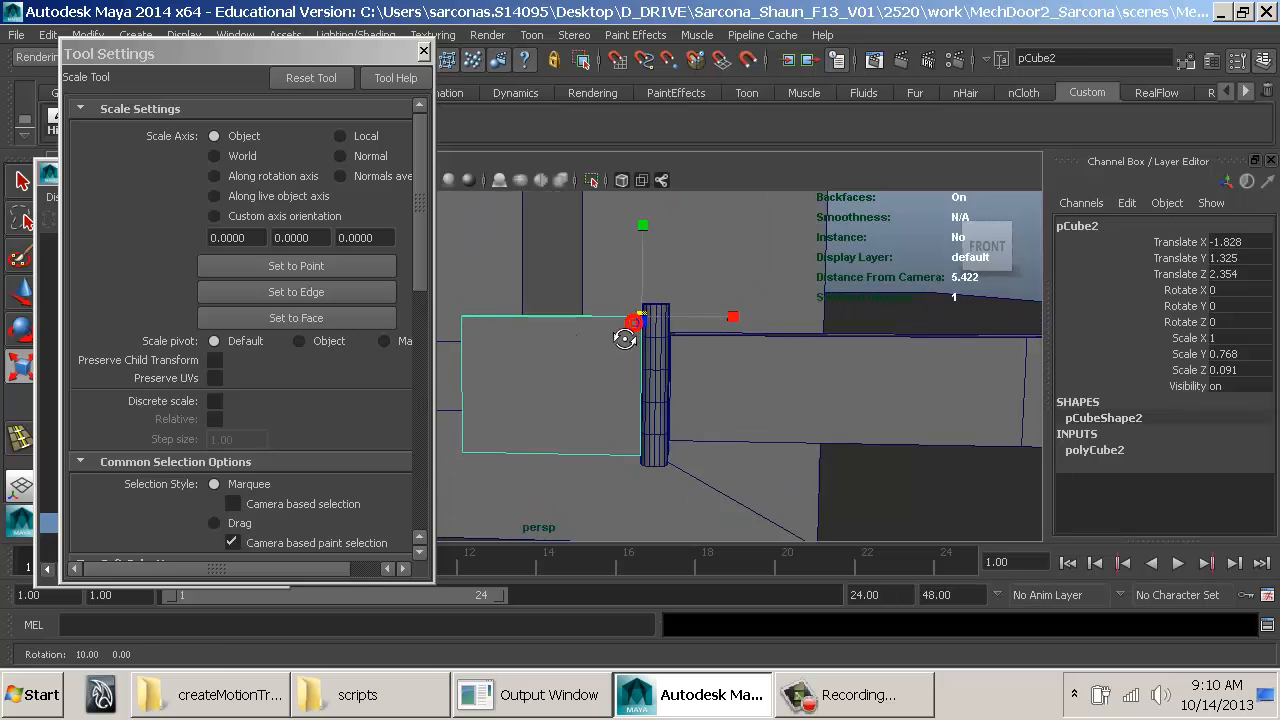
pyautogui.click(659, 352)
pyautogui.moveTo(657, 293); pyautogui.dragTo(663, 334)
pyautogui.press('w')
pyautogui.click(654, 322)
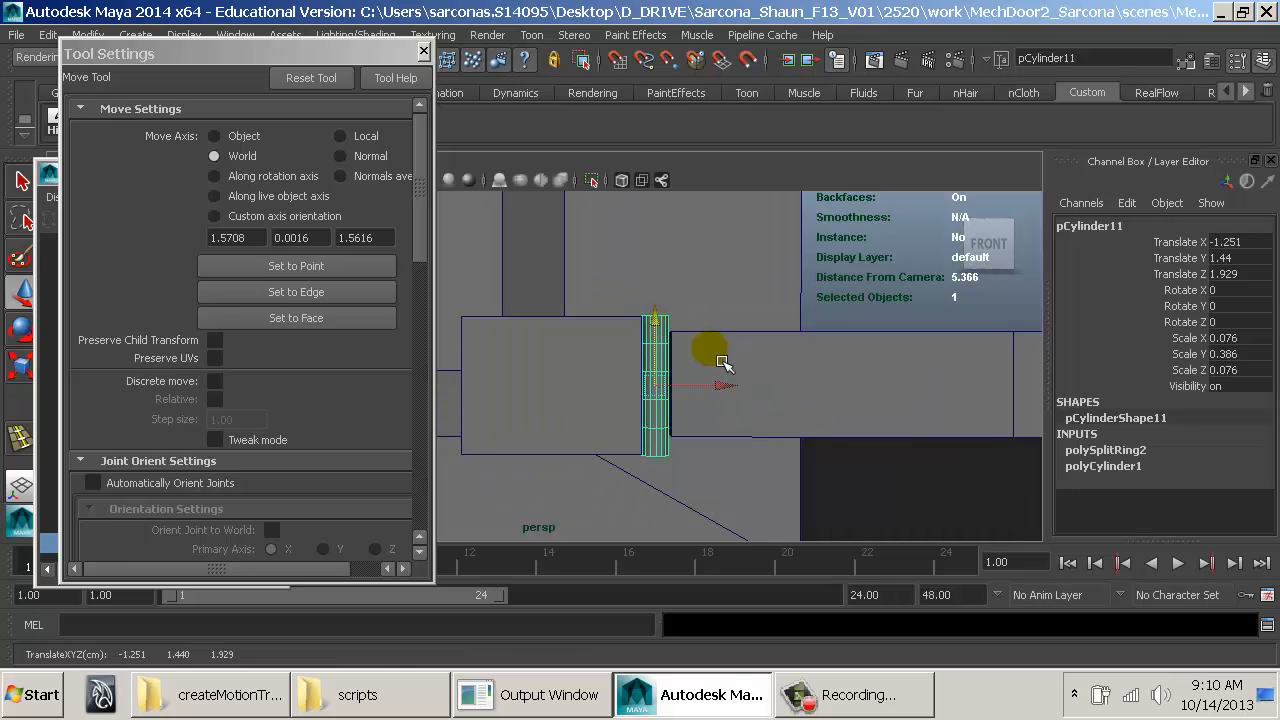
# Step: Bevel the cylinder's four inserted horizontal edge loops, using wireframe display to select only those edges
pyautogui.click(712, 366)
pyautogui.click(608, 357)
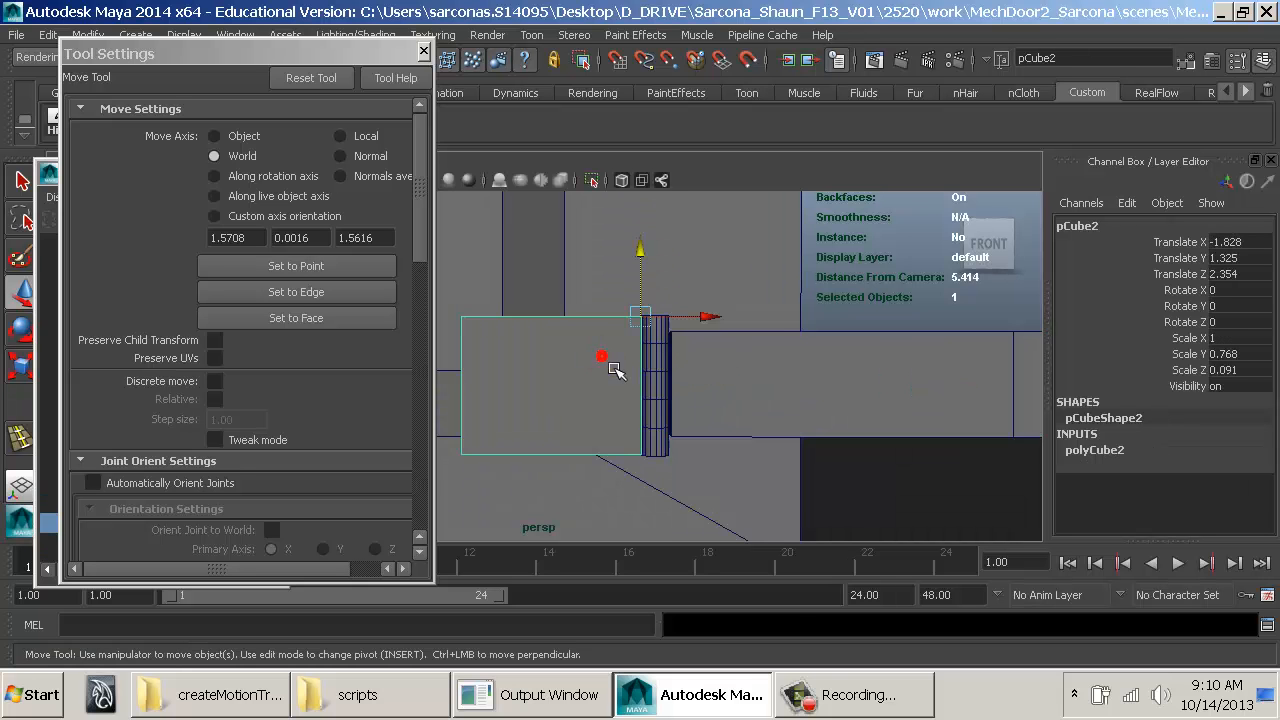
pyautogui.keyDown('alt'); pyautogui.moveTo(608, 357); pyautogui.dragTo(670, 220, button='right'); pyautogui.keyUp('alt')
pyautogui.click(657, 340)
pyautogui.press('4')
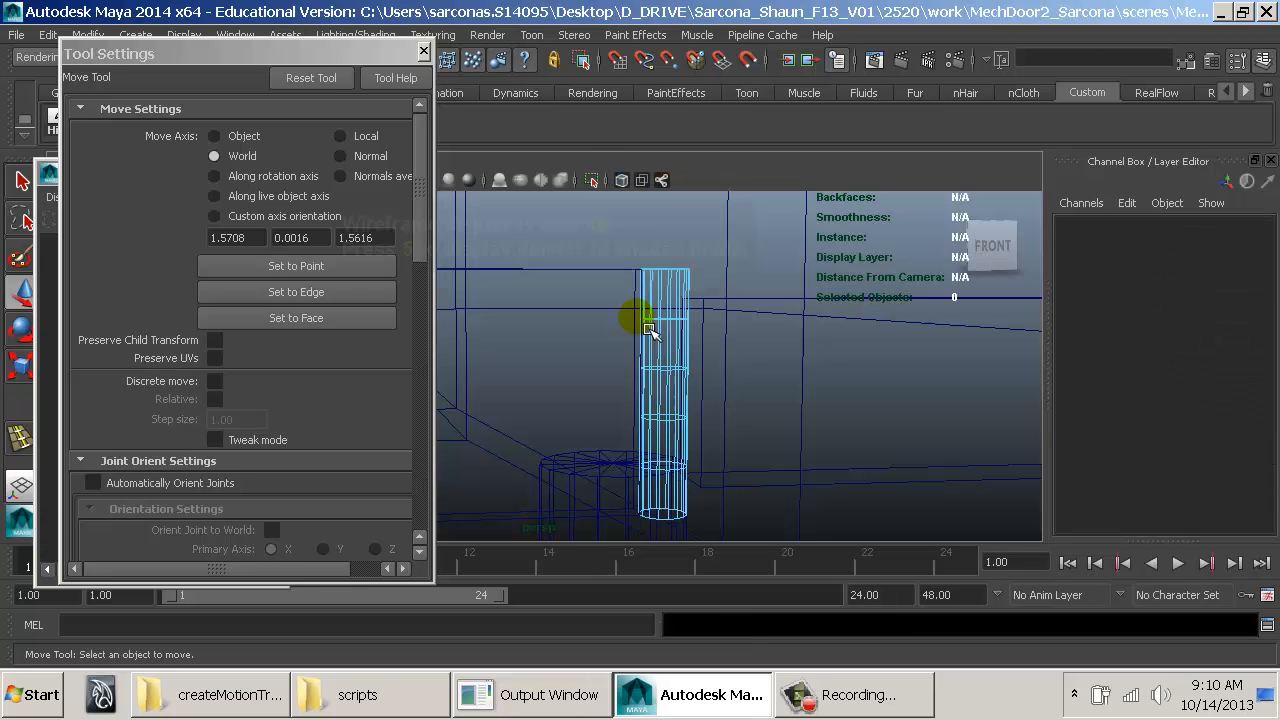
pyautogui.click(698, 384)
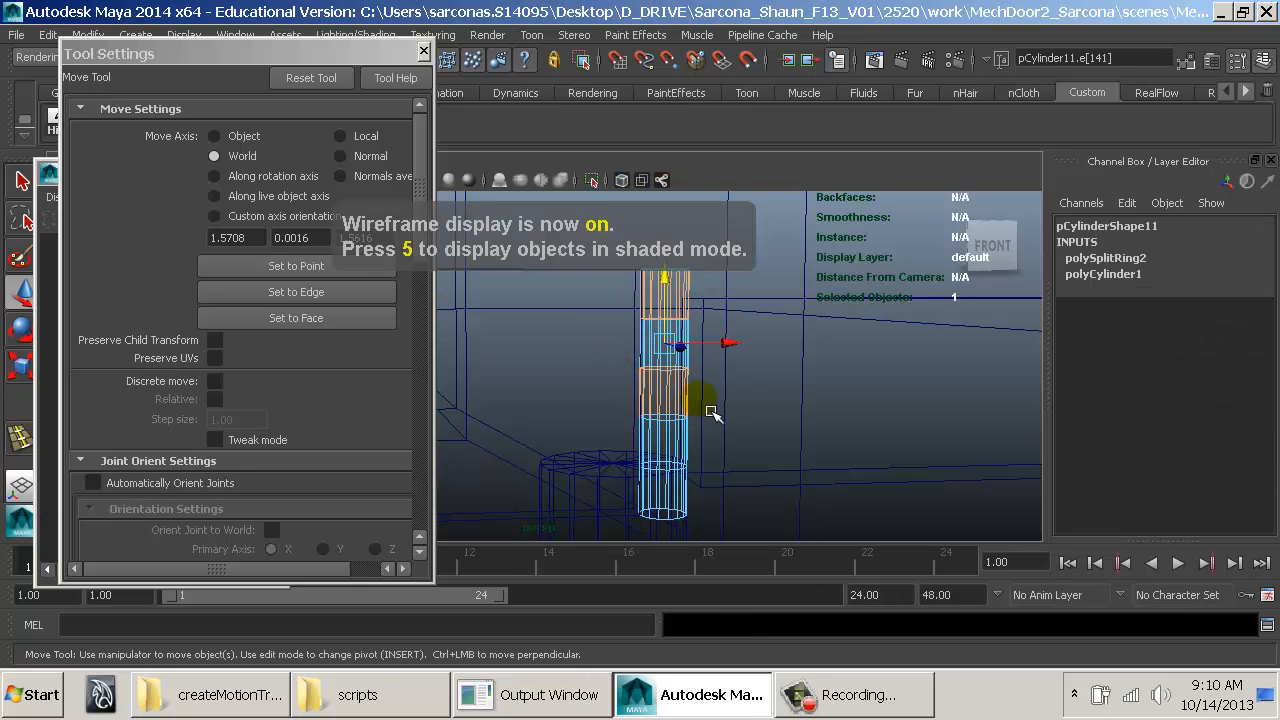
pyautogui.keyDown('alt'); pyautogui.moveTo(709, 414); pyautogui.dragTo(685, 400); pyautogui.keyUp('alt')
pyautogui.click(655, 465)
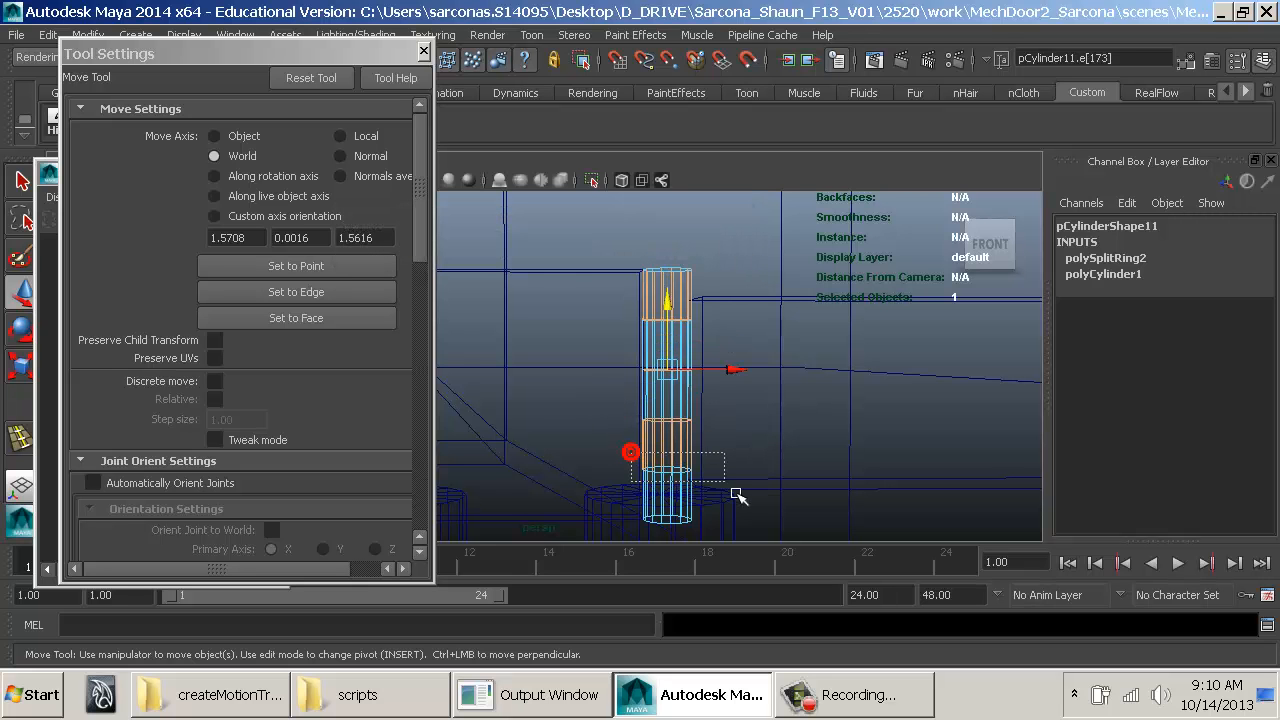
pyautogui.moveTo(733, 492); pyautogui.dragTo(720, 487)
pyautogui.keyDown('ctrl'); pyautogui.moveTo(589, 311); pyautogui.dragTo(809, 286); pyautogui.keyUp('ctrl')
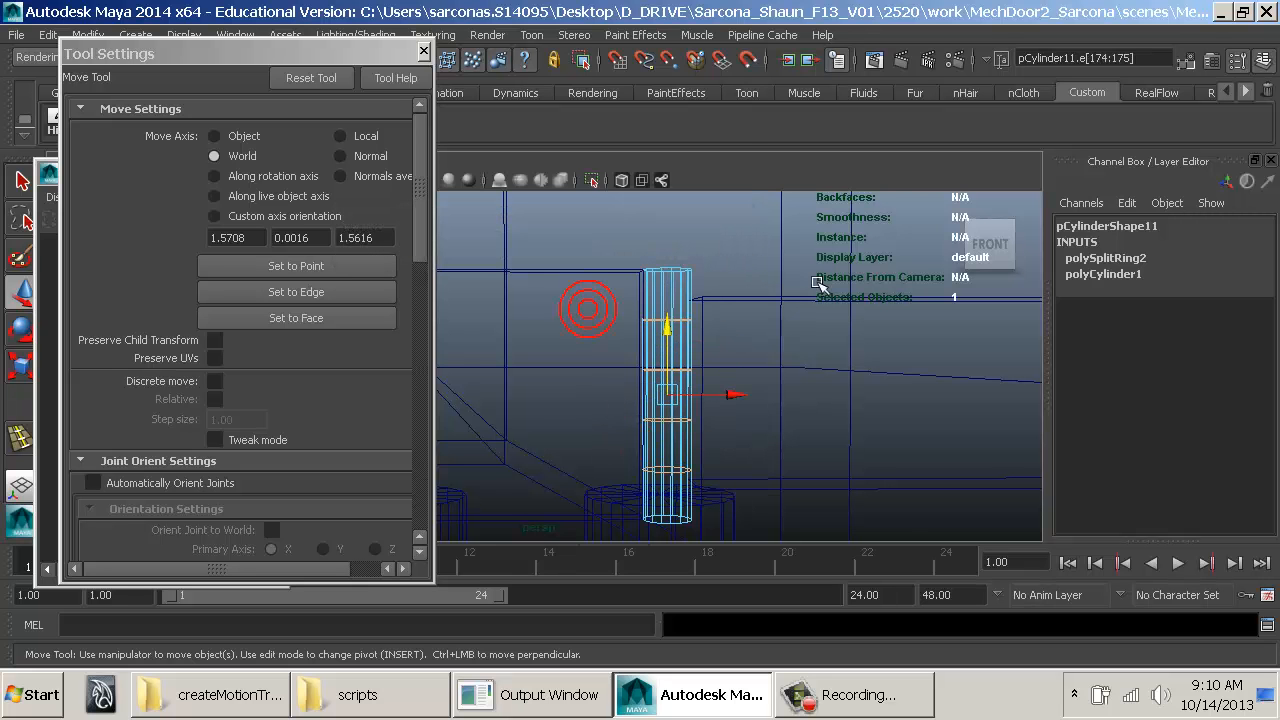
pyautogui.press('space')
pyautogui.click(550, 335)
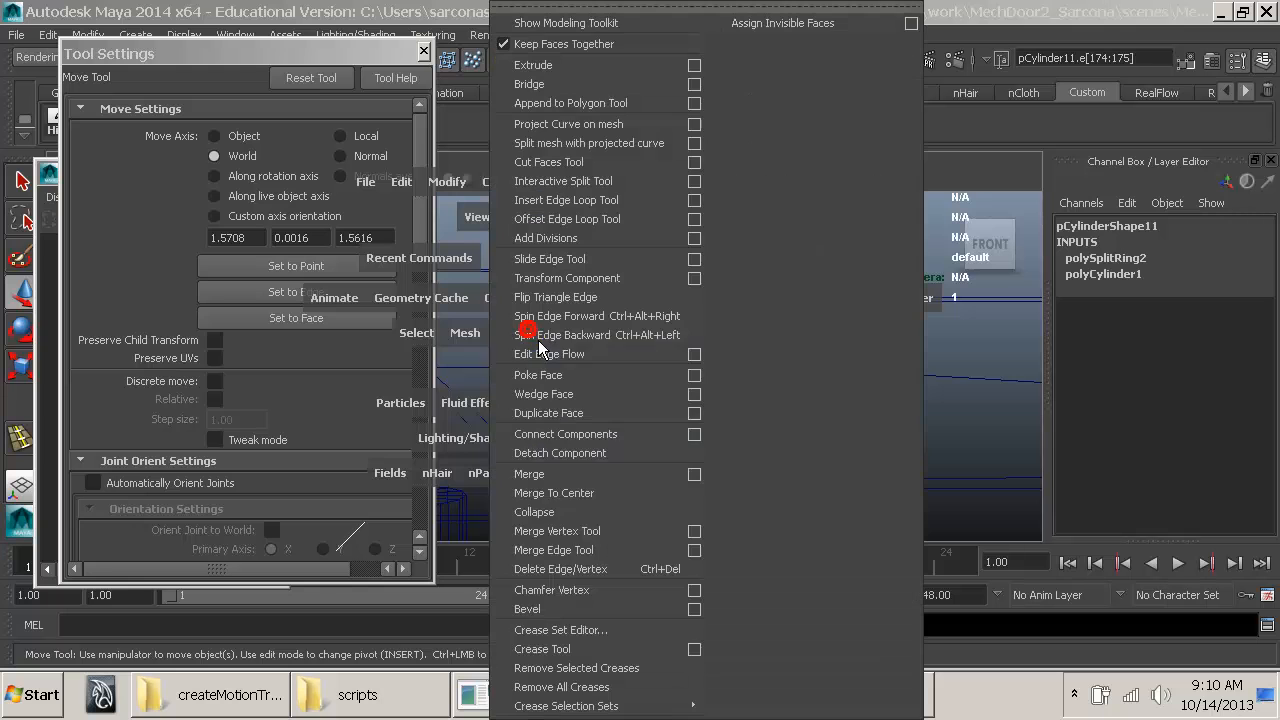
pyautogui.click(583, 612)
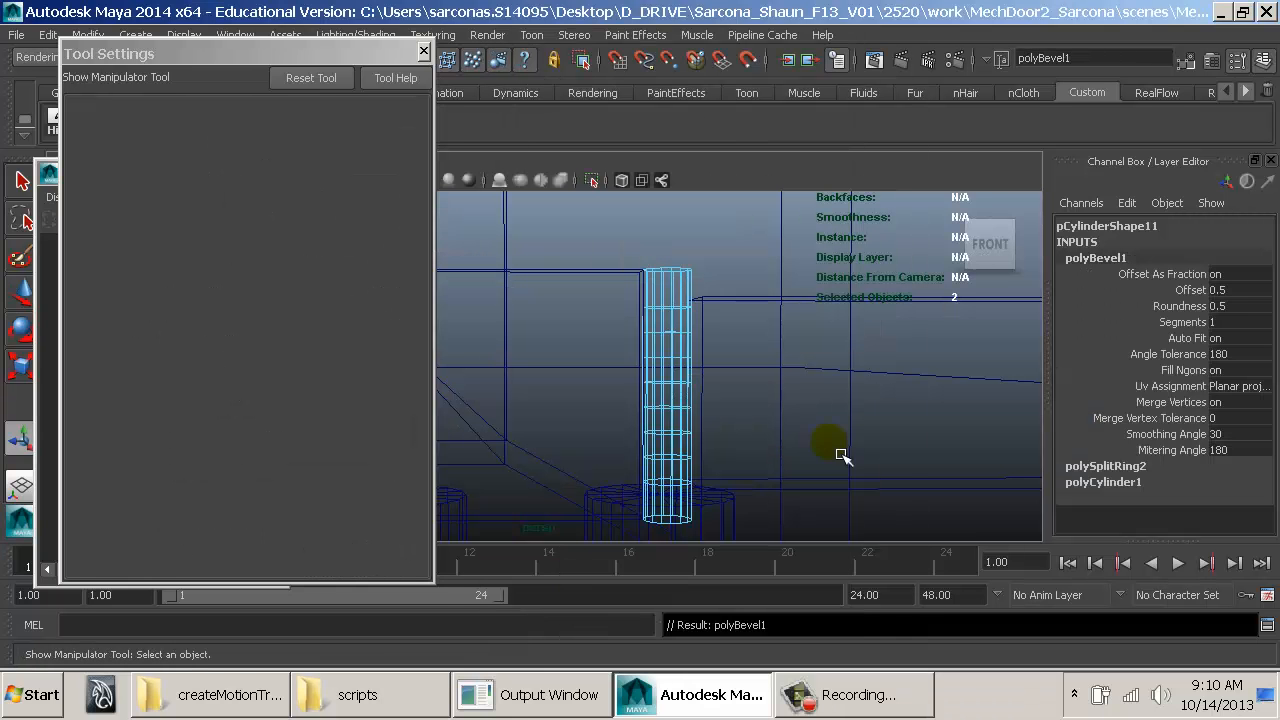
# Step: Set the bevel offset to 0.05 and return the view to shaded display
pyautogui.doubleClick(1218, 289)
pyautogui.write('0.1')
pyautogui.press('Return')
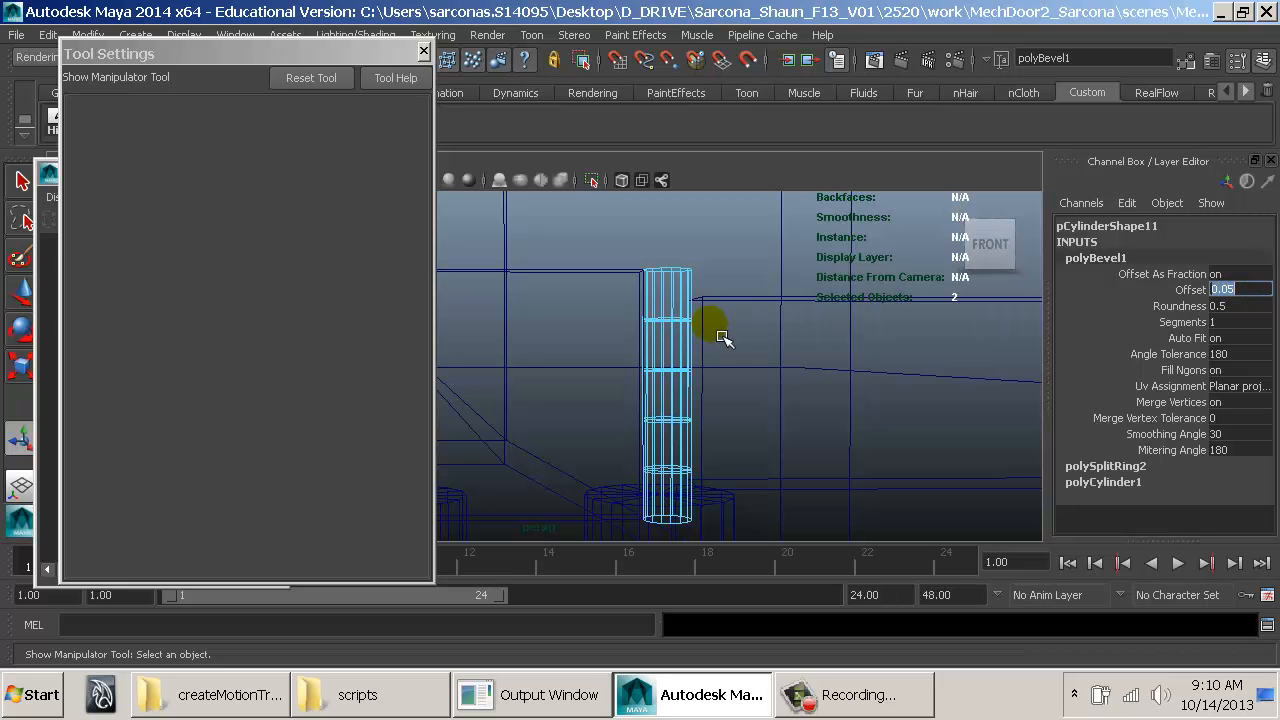
pyautogui.keyDown('alt'); pyautogui.moveTo(720, 336); pyautogui.dragTo(883, 340, button='right'); pyautogui.keyUp('alt')
pyautogui.moveTo(883, 340)
pyautogui.keyDown('alt'); pyautogui.mouseDown()
pyautogui.moveTo(786, 351)
pyautogui.moveTo(757, 340)
pyautogui.mouseUp(); pyautogui.keyUp('alt')
pyautogui.press('5')
pyautogui.moveTo(737, 317)
pyautogui.keyDown('alt'); pyautogui.mouseDown(button='middle')
pyautogui.moveTo(654, 427)
pyautogui.moveTo(643, 407)
pyautogui.mouseUp(button='middle'); pyautogui.keyUp('alt')
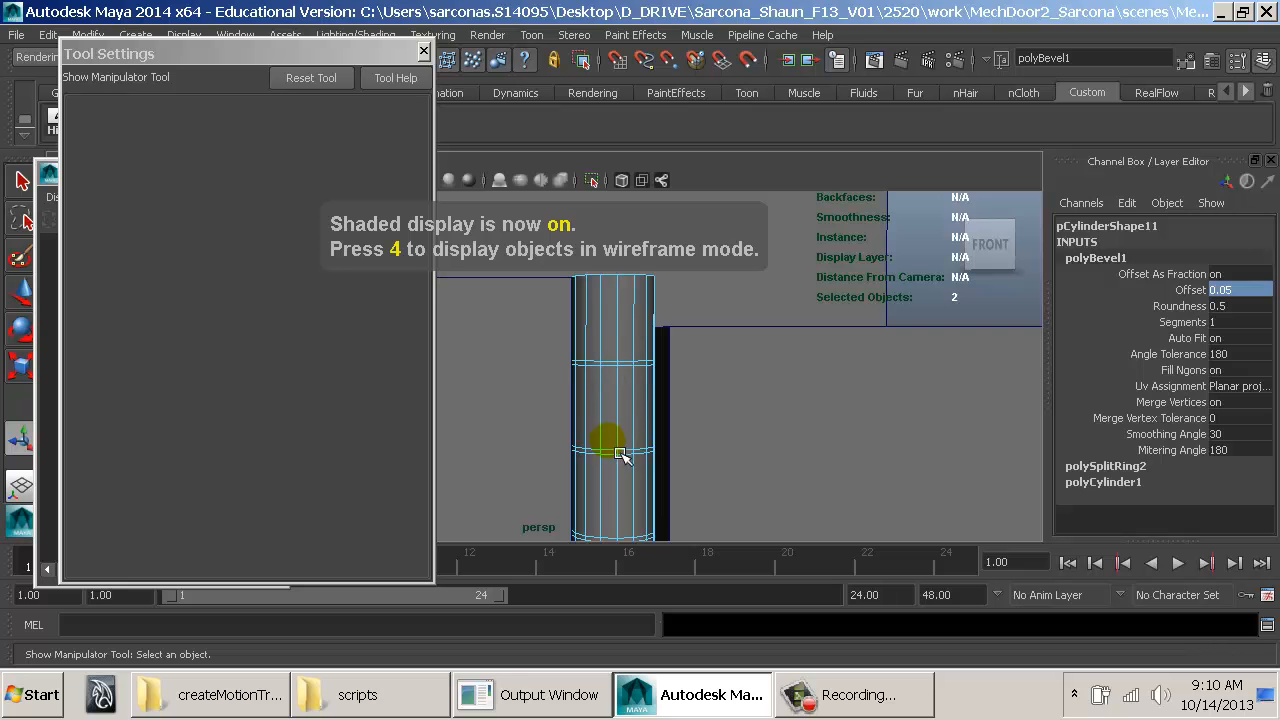
# Step: Extrude only the faces of the four narrow bevelled bands around the cylinder, keeping the default thickness
pyautogui.moveTo(655, 476)
pyautogui.keyDown('alt'); pyautogui.mouseDown(button='middle')
pyautogui.moveTo(648, 317)
pyautogui.moveTo(589, 368)
pyautogui.mouseUp(button='middle'); pyautogui.keyUp('alt')
pyautogui.keyDown('alt'); pyautogui.moveTo(588, 370); pyautogui.dragTo(484, 374, button='right'); pyautogui.keyUp('alt')
pyautogui.moveTo(583, 308); pyautogui.dragTo(558, 290, button='right')
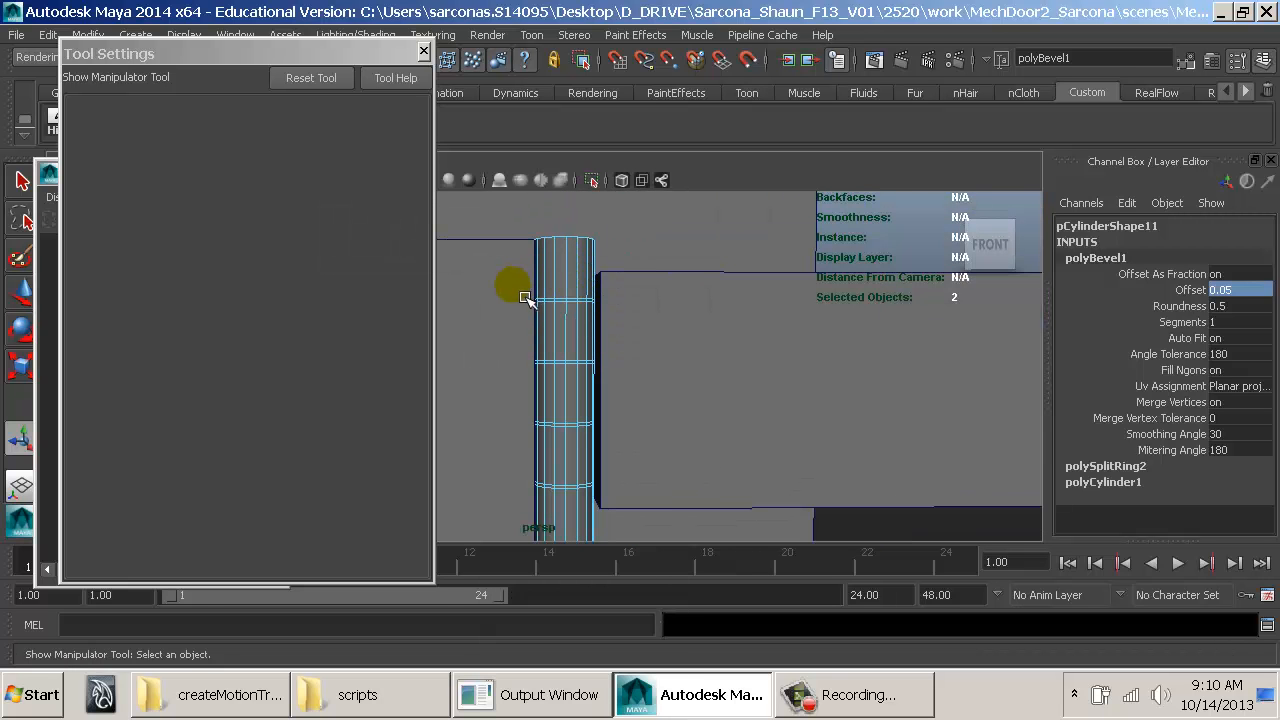
pyautogui.moveTo(597, 318); pyautogui.dragTo(615, 335)
pyautogui.keyDown('shift'); pyautogui.moveTo(587, 377); pyautogui.dragTo(599, 386); pyautogui.keyUp('shift')
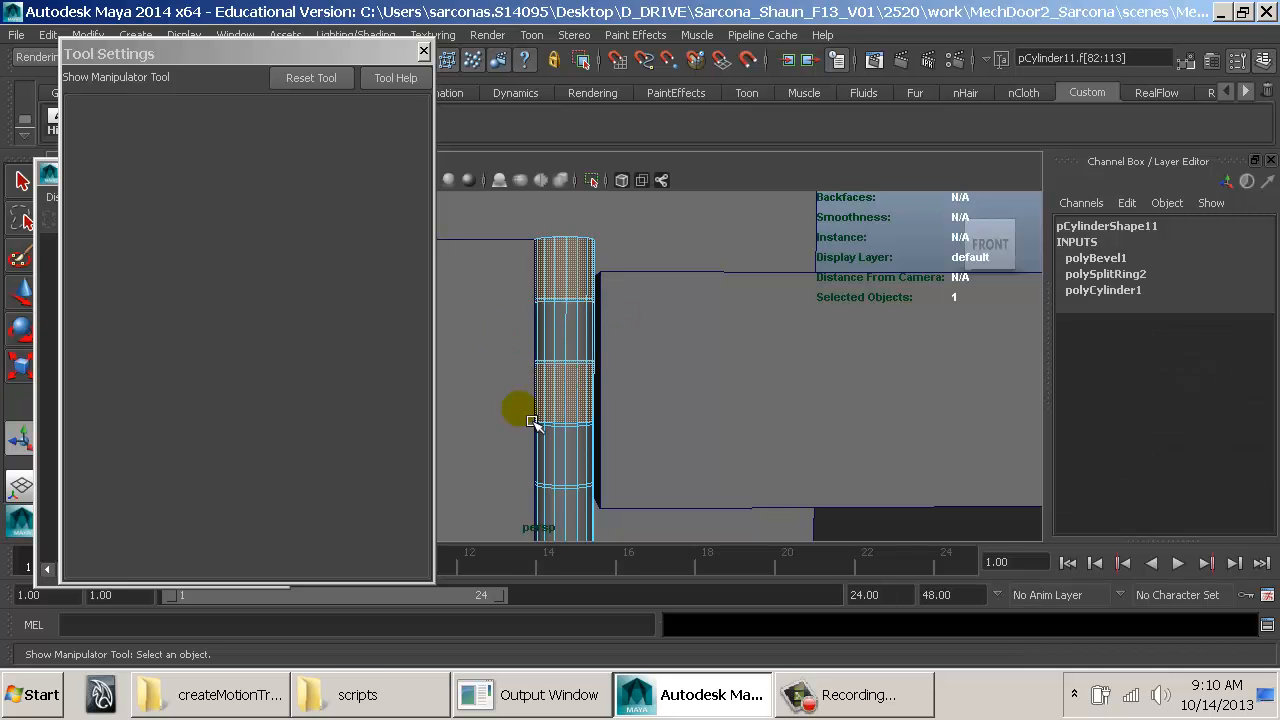
pyautogui.keyDown('shift'); pyautogui.moveTo(632, 463); pyautogui.dragTo(632, 463); pyautogui.keyUp('shift')
pyautogui.keyDown('alt'); pyautogui.moveTo(619, 438); pyautogui.dragTo(609, 361, button='middle'); pyautogui.keyUp('alt')
pyautogui.keyDown('shift'); pyautogui.moveTo(487, 386); pyautogui.dragTo(650, 455); pyautogui.keyUp('shift')
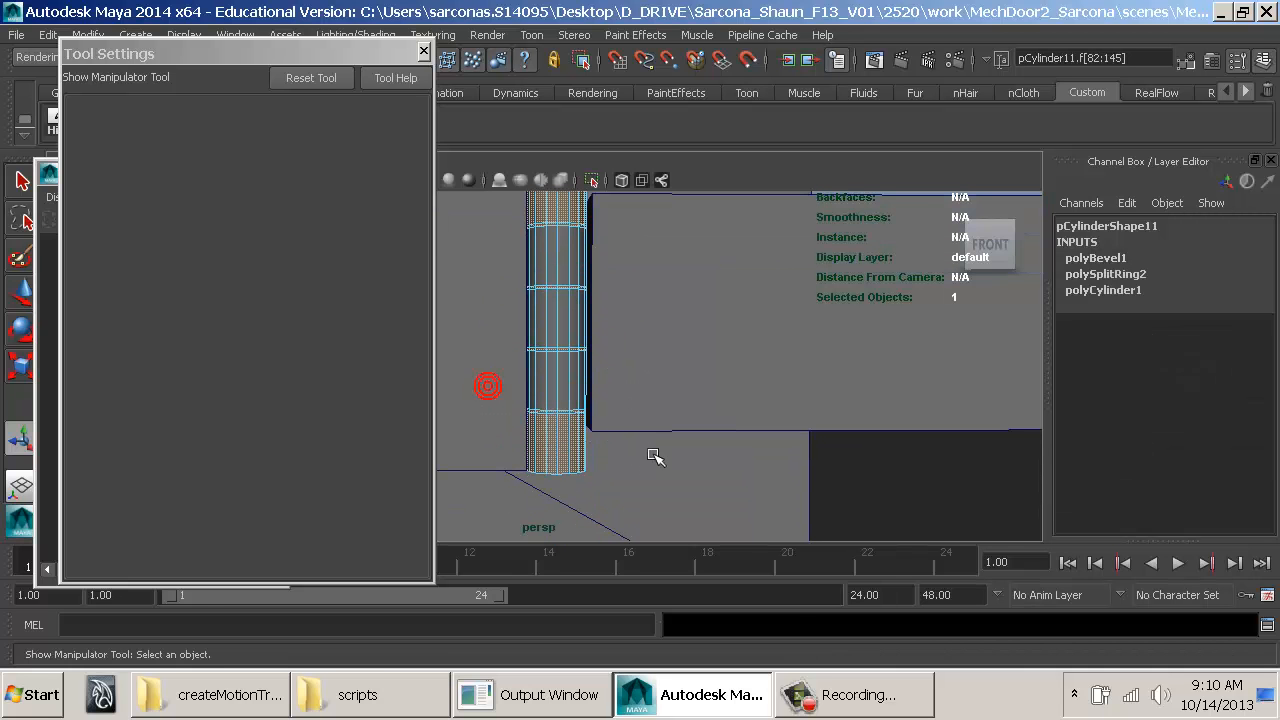
pyautogui.keyDown('shift'); pyautogui.moveTo(495, 503); pyautogui.dragTo(487, 496); pyautogui.keyUp('shift')
pyautogui.keyDown('alt'); pyautogui.moveTo(535, 378); pyautogui.dragTo(532, 450, button='middle'); pyautogui.keyUp('alt')
pyautogui.keyDown('shift'); pyautogui.moveTo(499, 258); pyautogui.dragTo(655, 236); pyautogui.keyUp('shift')
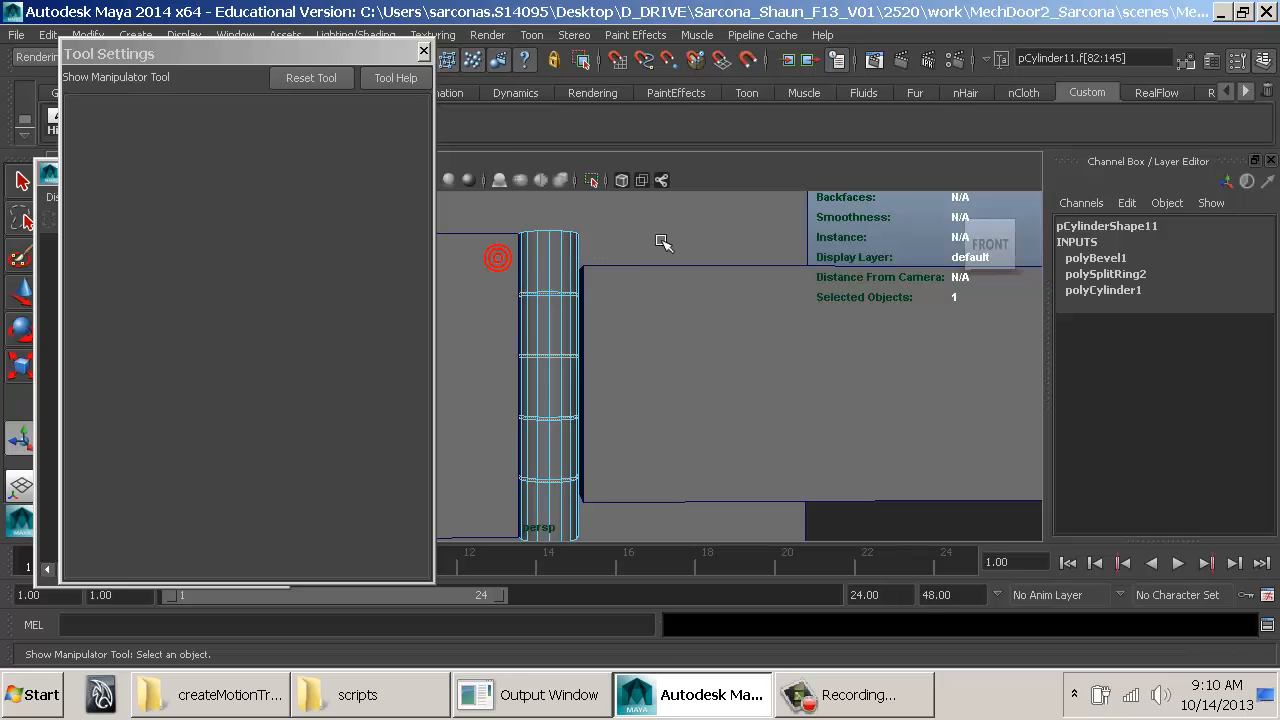
pyautogui.press('space')
pyautogui.click(560, 308)
pyautogui.click(800, 63)
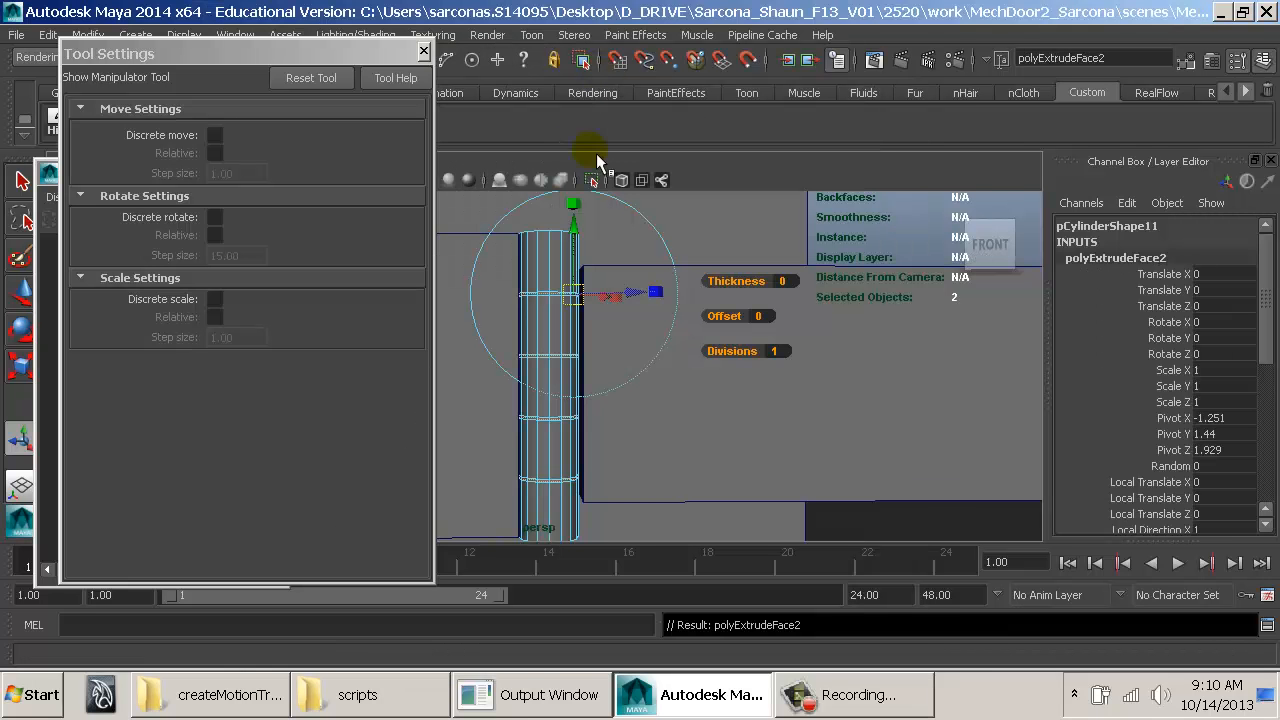
pyautogui.click(624, 298)
pyautogui.hotkey('ctrl', 'z')
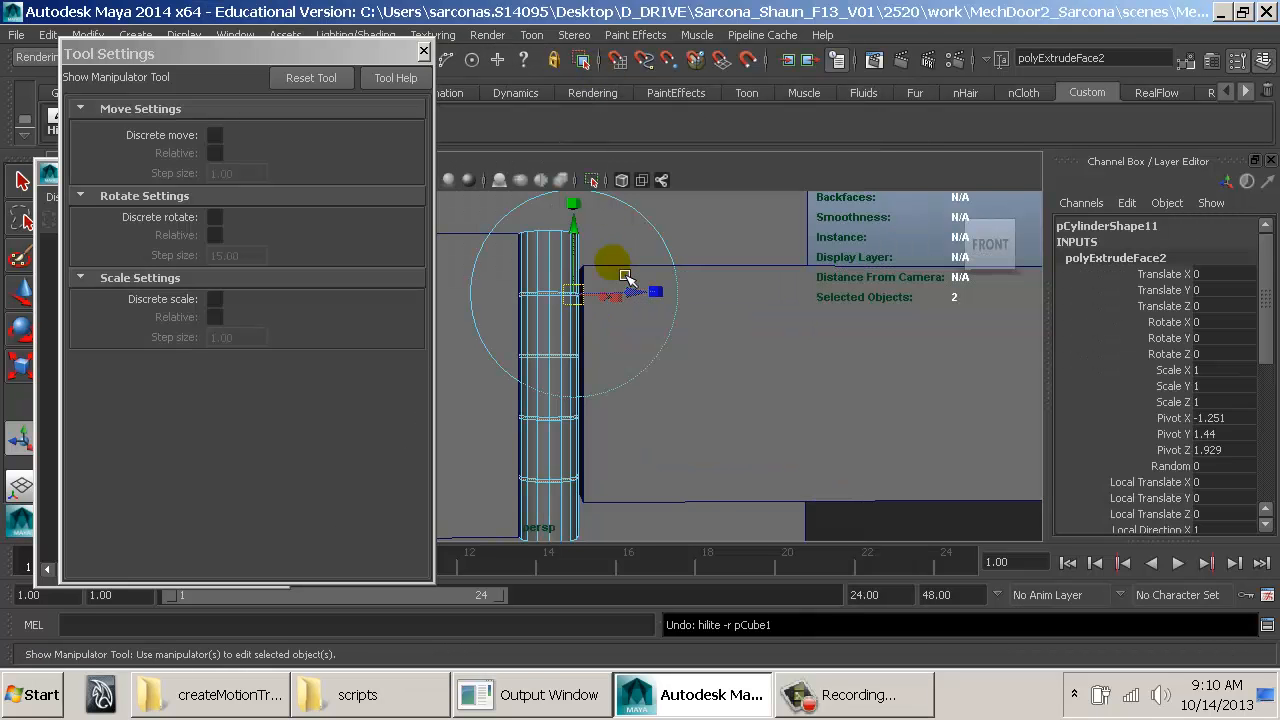
# Step: Delete the extruded faces of the four narrow bands between the cylinder's segments
pyautogui.keyDown('alt'); pyautogui.moveTo(625, 278); pyautogui.dragTo(630, 334); pyautogui.keyUp('alt')
pyautogui.keyDown('alt'); pyautogui.moveTo(630, 334); pyautogui.dragTo(752, 354, button='right'); pyautogui.keyUp('alt')
pyautogui.moveTo(660, 311); pyautogui.dragTo(657, 313)
pyautogui.press('Delete')
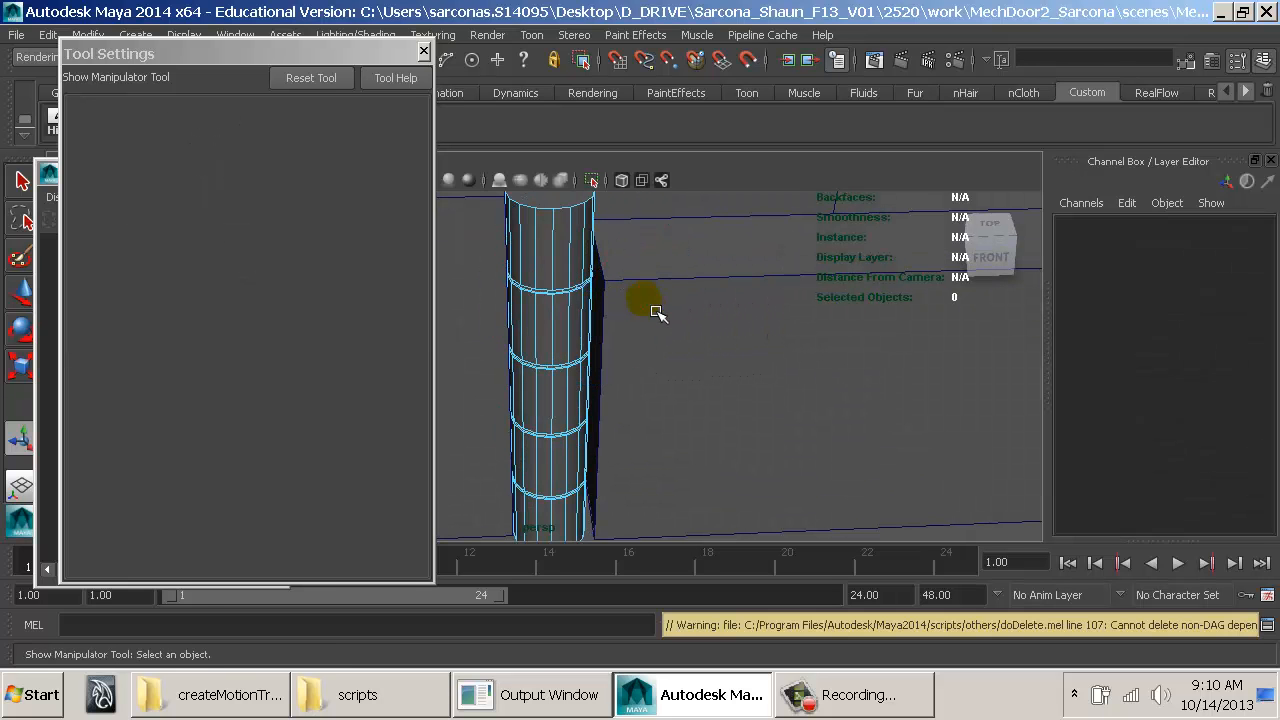
# Step: Return to object selection, close the tool settings and separate the cylinder into individual segment meshes
pyautogui.moveTo(561, 278); pyautogui.dragTo(597, 251, button='right')
pyautogui.click(583, 264)
pyautogui.keyDown('alt'); pyautogui.moveTo(626, 300); pyautogui.dragTo(591, 260); pyautogui.keyUp('alt')
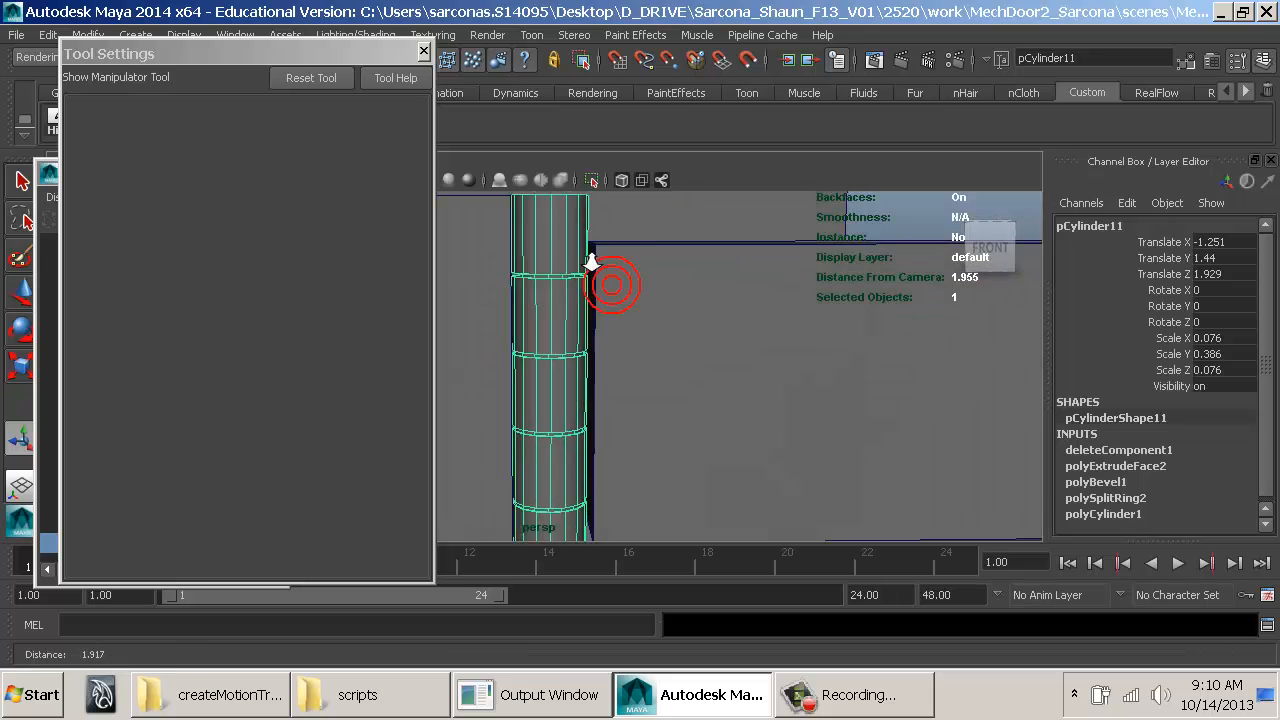
pyautogui.keyDown('alt'); pyautogui.moveTo(591, 260); pyautogui.dragTo(590, 212, button='right'); pyautogui.keyUp('alt')
pyautogui.click(424, 51)
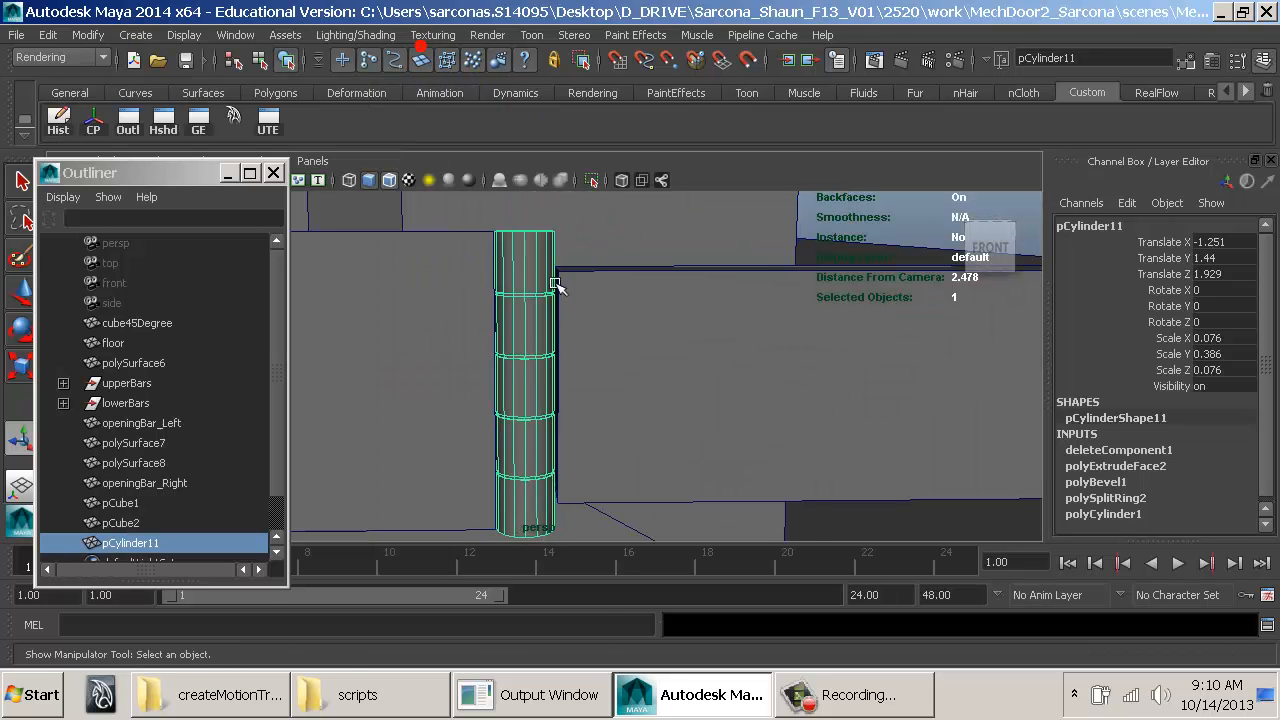
pyautogui.press('space')
pyautogui.click(404, 378)
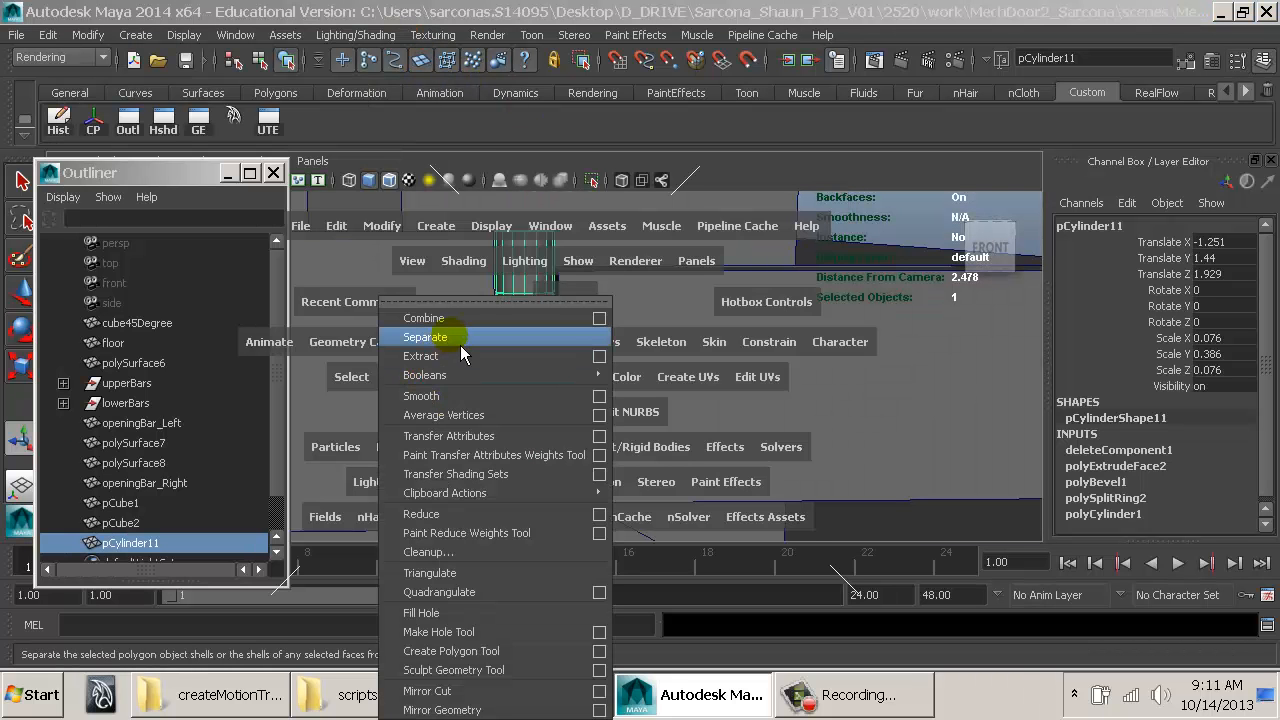
pyautogui.click(440, 337)
# Step: Combine the top, middle and bottom cylinder segments into one mesh
pyautogui.click(518, 310)
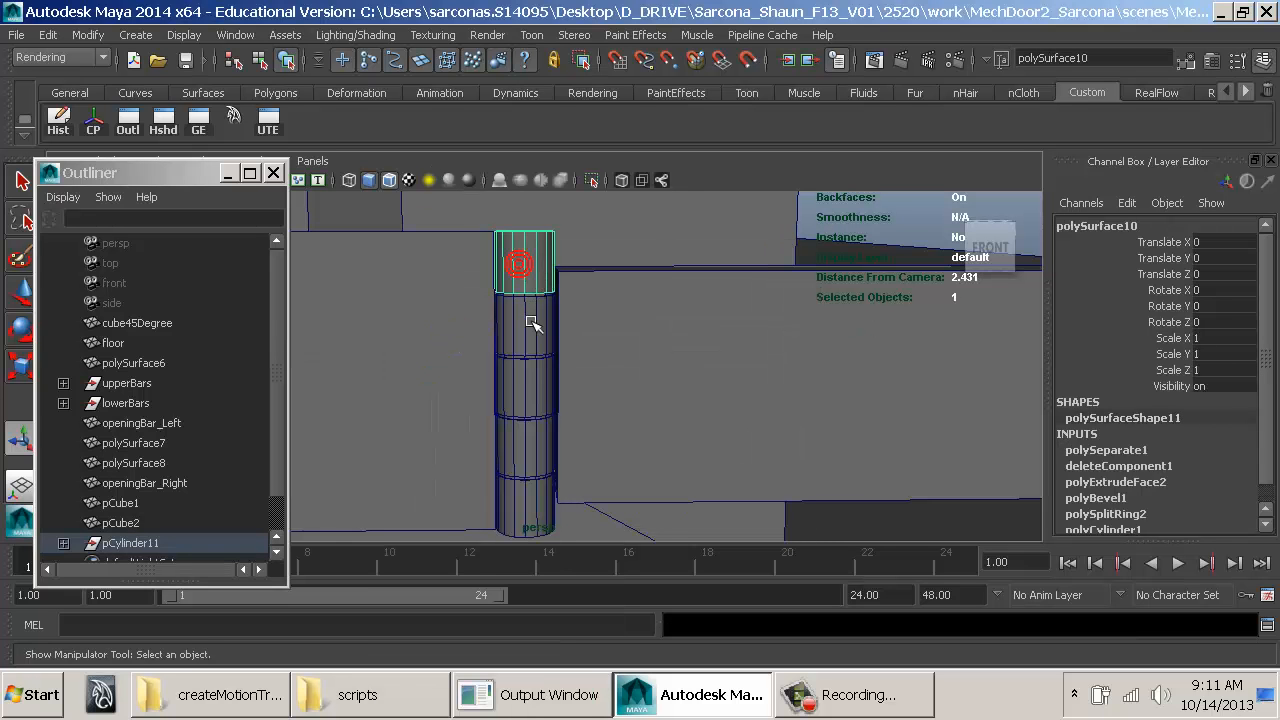
pyautogui.click(533, 380)
pyautogui.click(545, 460)
pyautogui.click(550, 508)
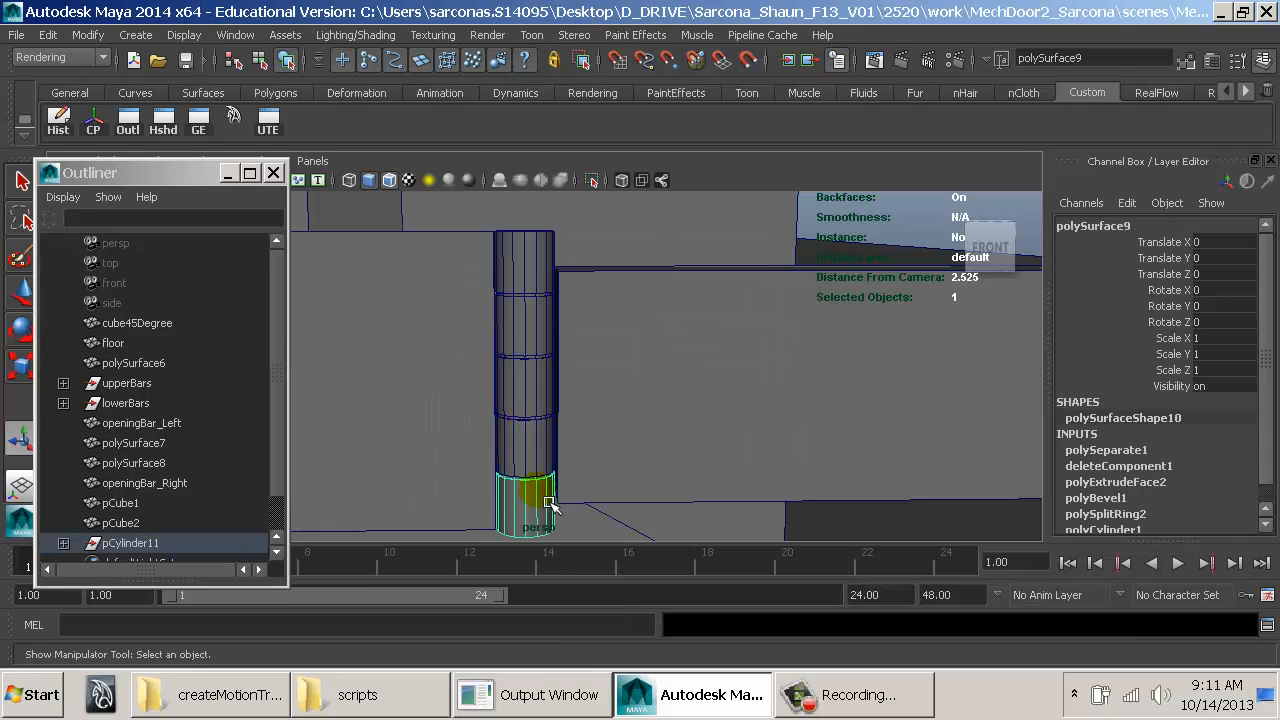
pyautogui.keyDown('shift'); pyautogui.click(529, 391); pyautogui.keyUp('shift')
pyautogui.keyDown('shift'); pyautogui.click(537, 263); pyautogui.keyUp('shift')
pyautogui.press('space')
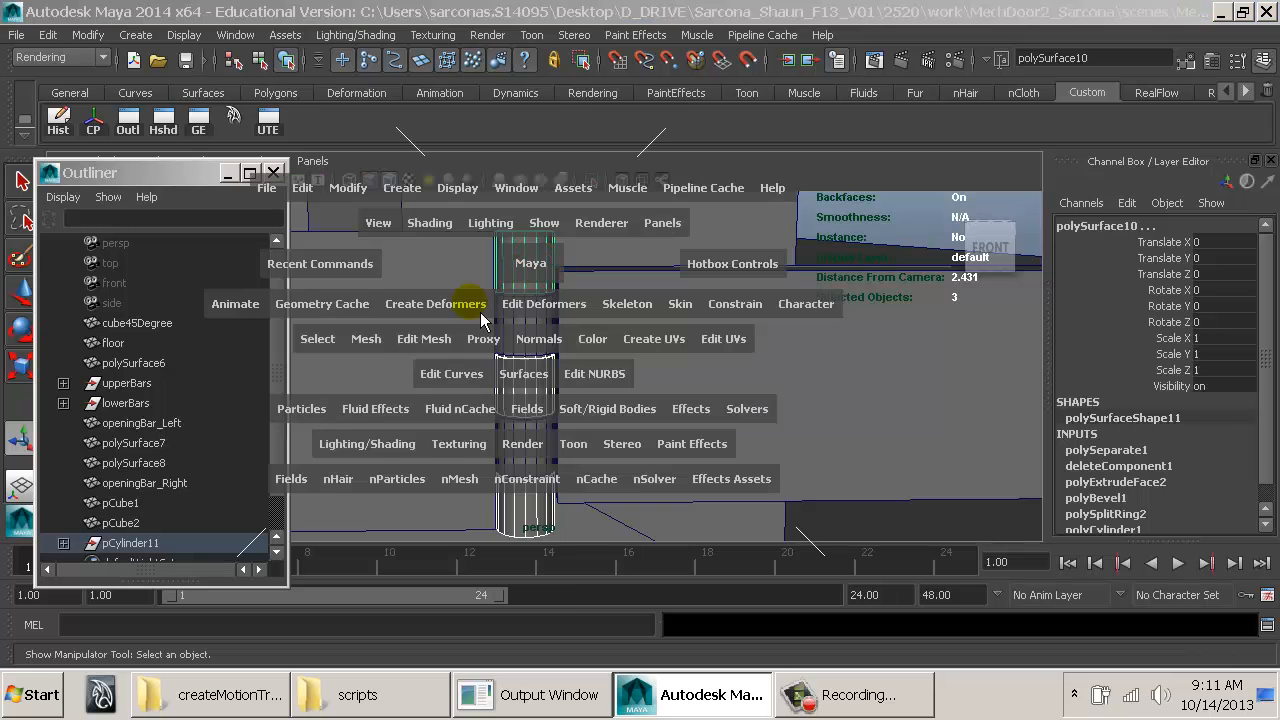
pyautogui.click(362, 335)
pyautogui.click(392, 318)
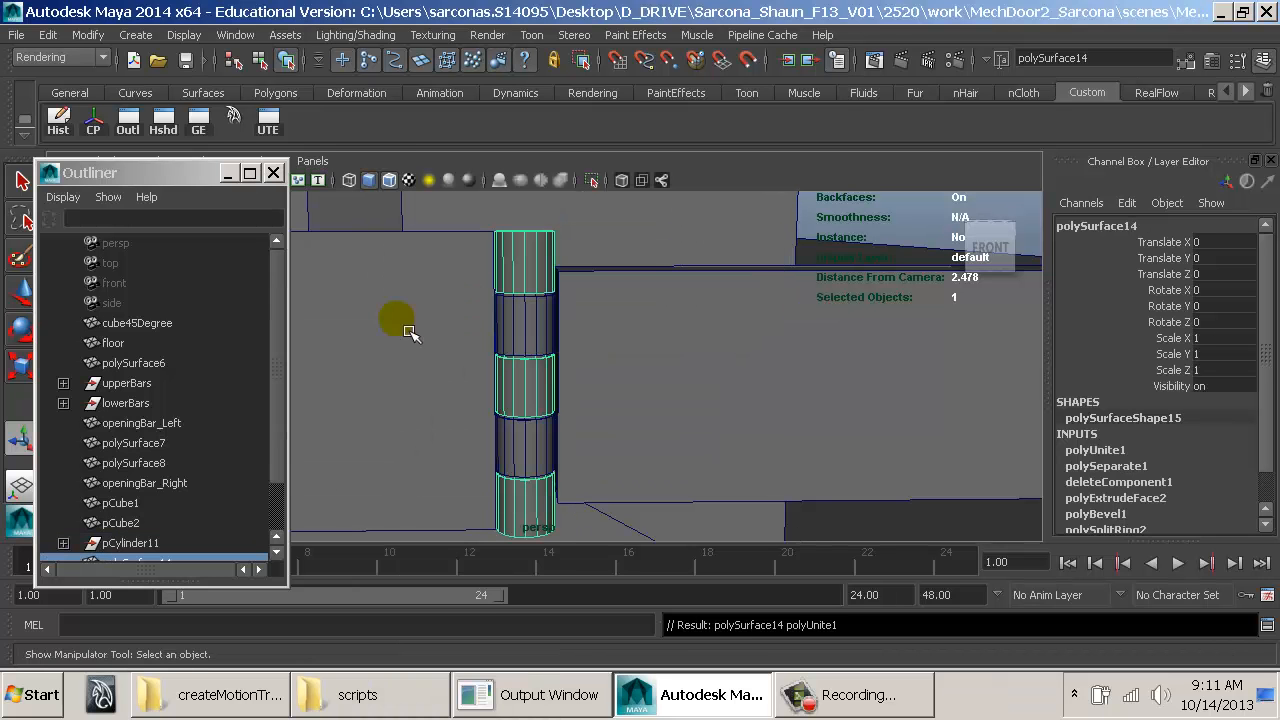
# Step: Combine the second and fourth cylinder segments into one mesh
pyautogui.click(542, 332)
pyautogui.keyDown('shift'); pyautogui.click(543, 443); pyautogui.keyUp('shift')
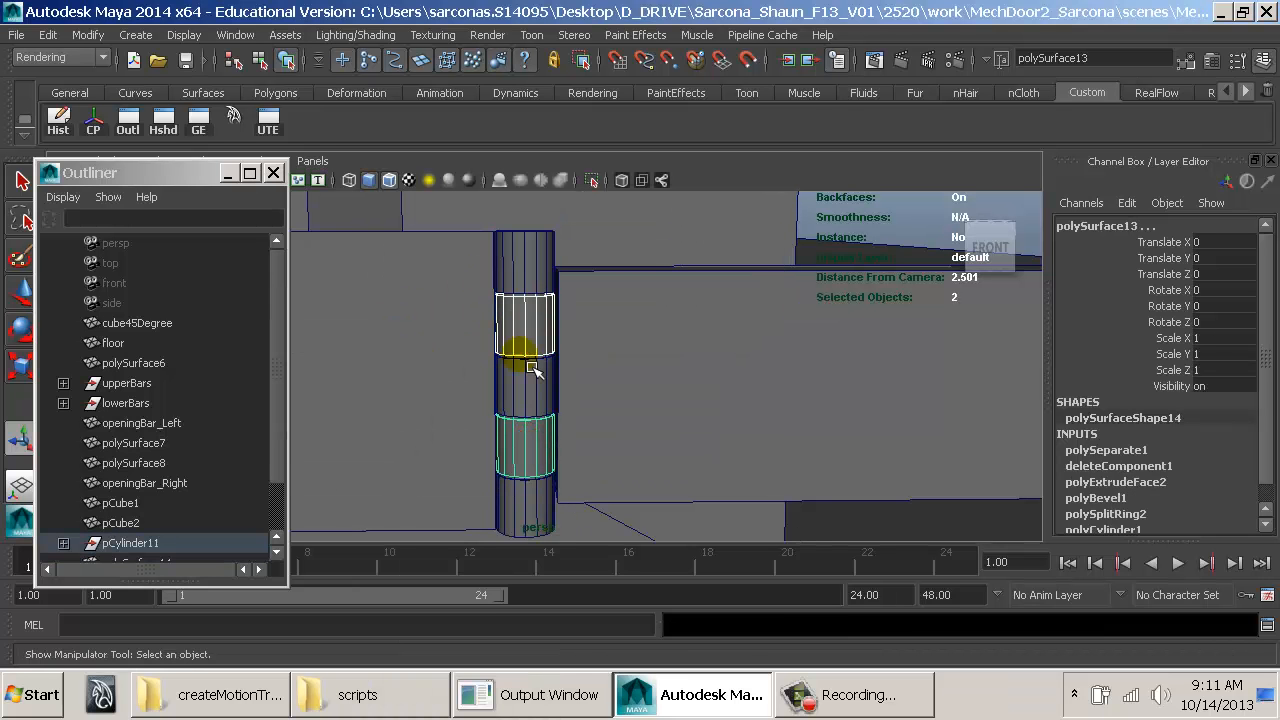
pyautogui.press('space')
pyautogui.click(350, 383)
pyautogui.click(382, 320)
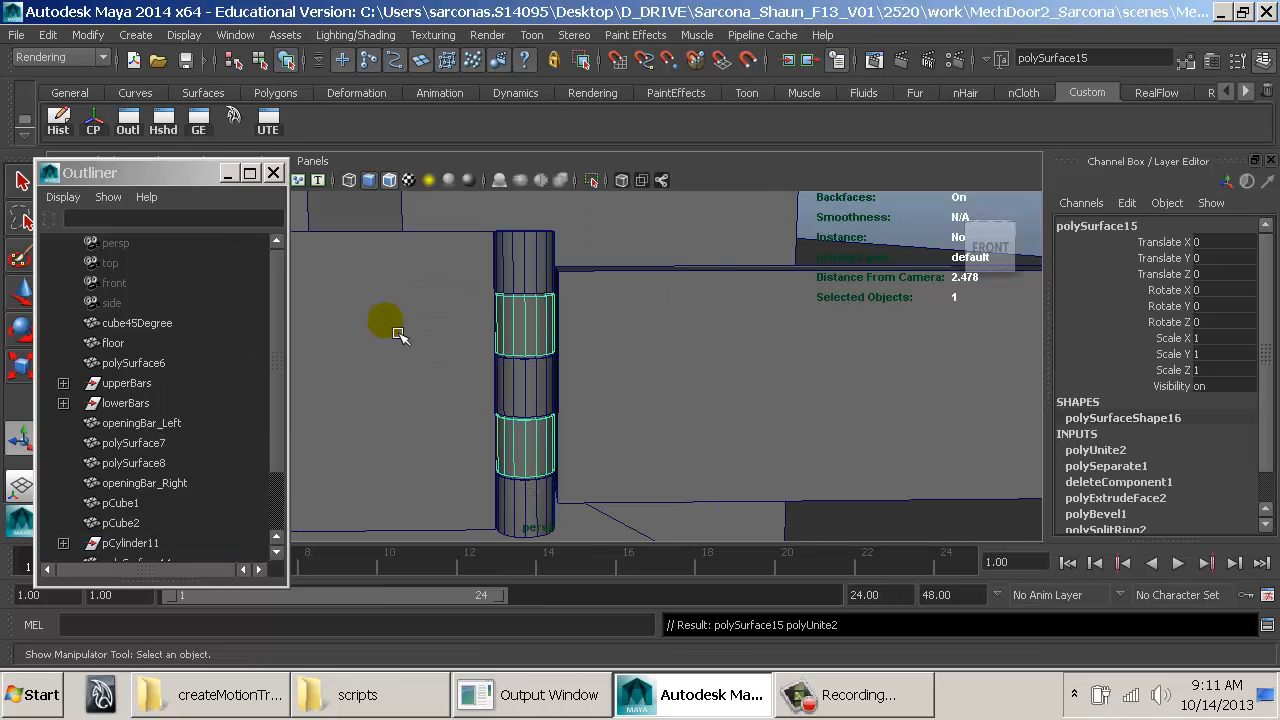
# Step: Combine the mesh of the second and fourth cylinder segments with the long block beside the hinge
pyautogui.keyDown('alt'); pyautogui.moveTo(795, 346); pyautogui.dragTo(517, 300, button='right'); pyautogui.keyUp('alt')
pyautogui.keyDown('alt'); pyautogui.moveTo(638, 341); pyautogui.dragTo(707, 352); pyautogui.keyUp('alt')
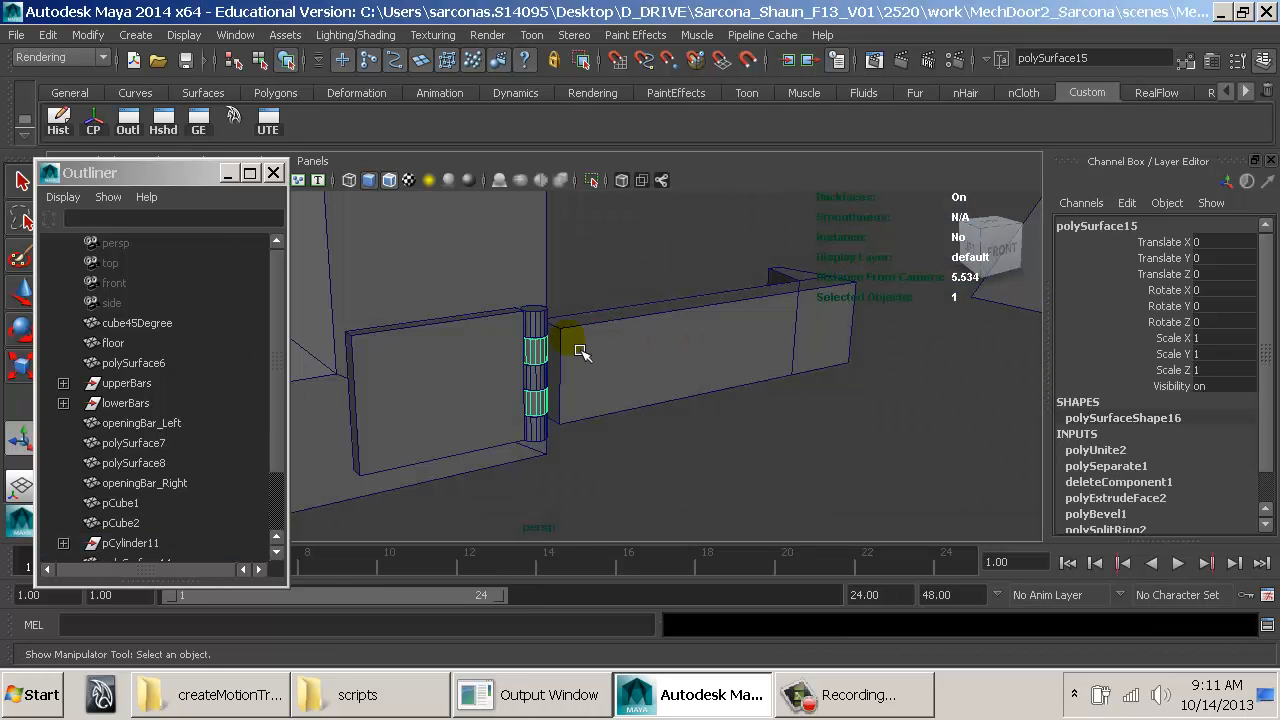
pyautogui.click(543, 334)
pyautogui.click(471, 337)
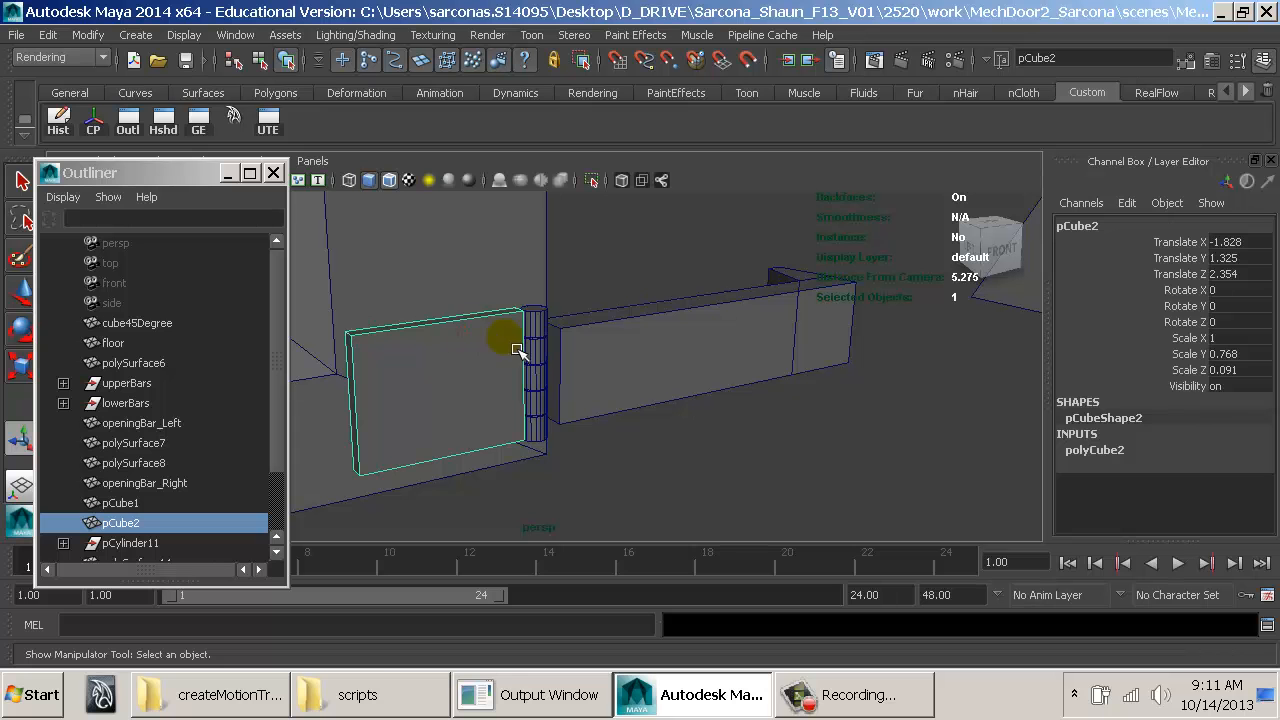
pyautogui.click(552, 360)
pyautogui.click(618, 342)
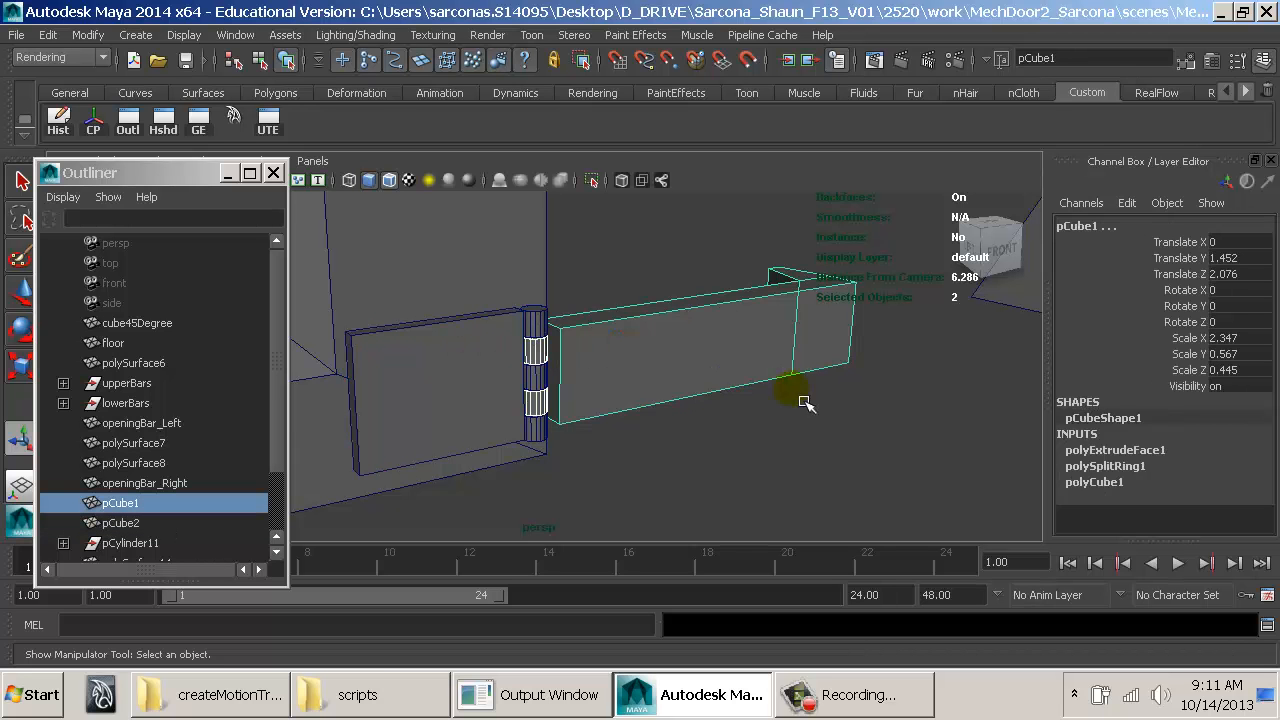
pyautogui.click(549, 374)
pyautogui.keyDown('shift'); pyautogui.click(610, 355); pyautogui.keyUp('shift')
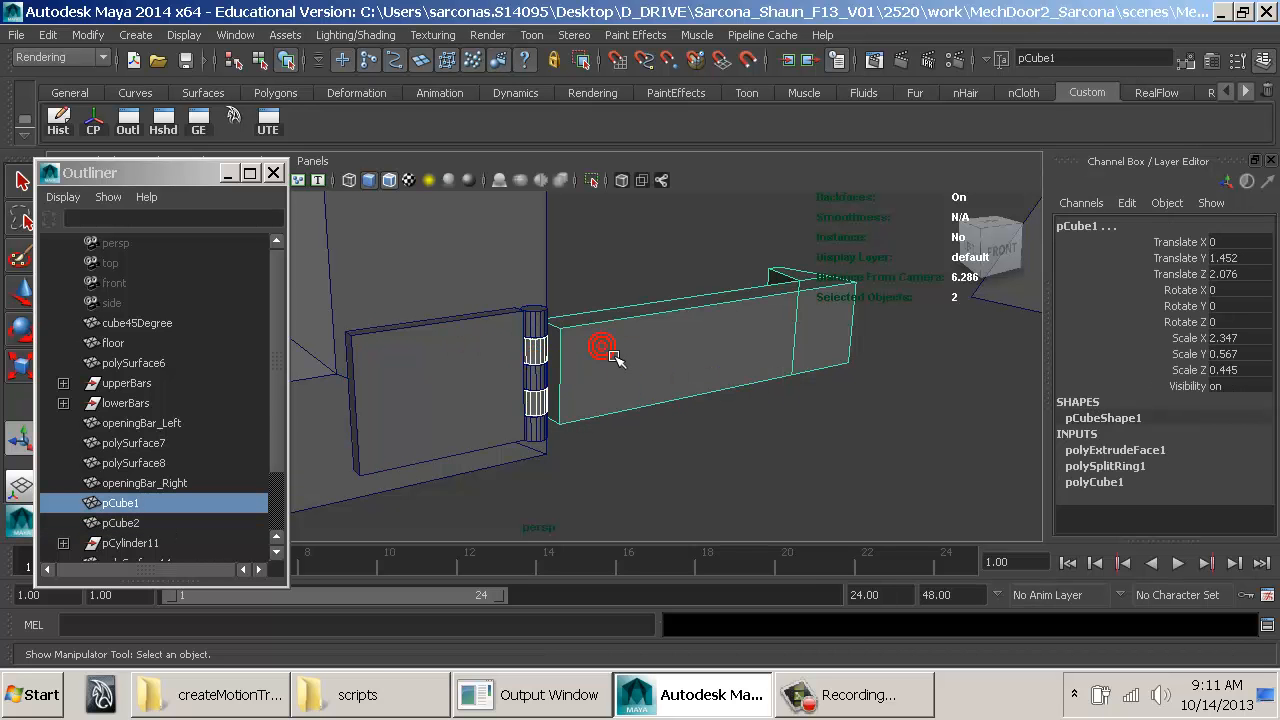
pyautogui.press('space')
pyautogui.click(416, 437)
pyautogui.click(452, 318)
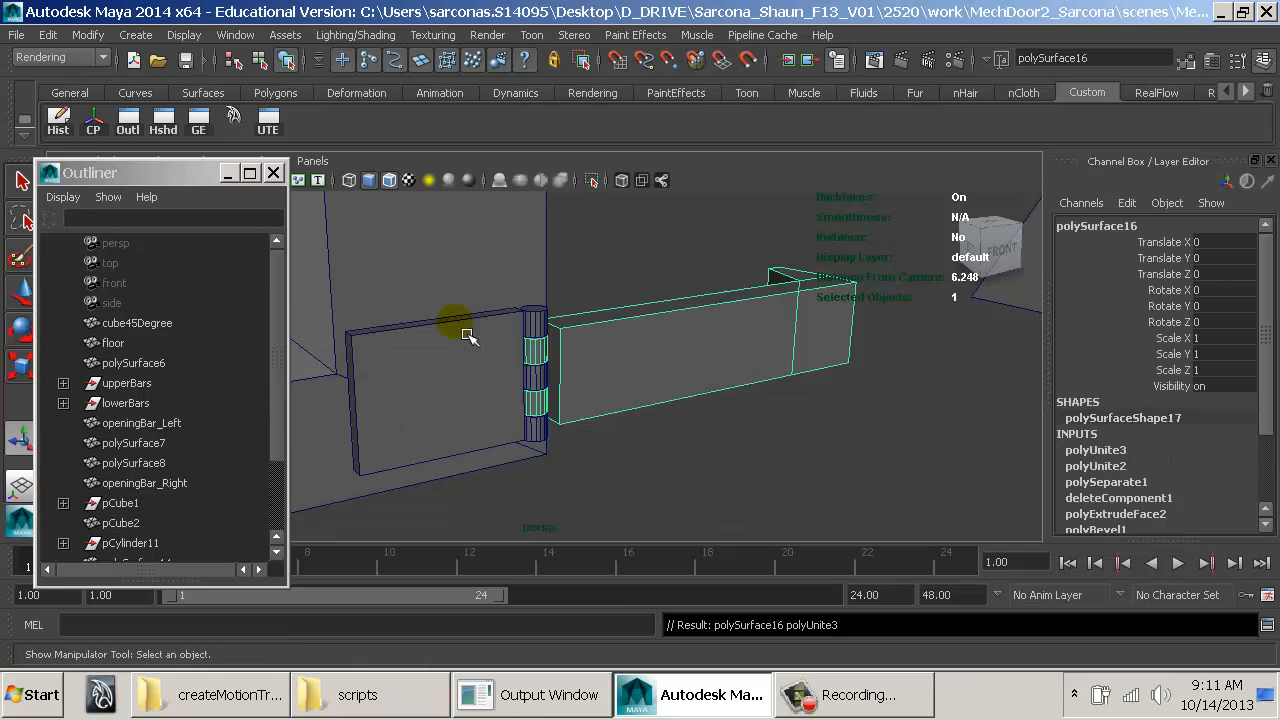
# Step: Combine the mesh of the top, middle and bottom cylinder segments with the flat plate
pyautogui.keyDown('shift'); pyautogui.click(491, 340); pyautogui.keyUp('shift')
pyautogui.press('space')
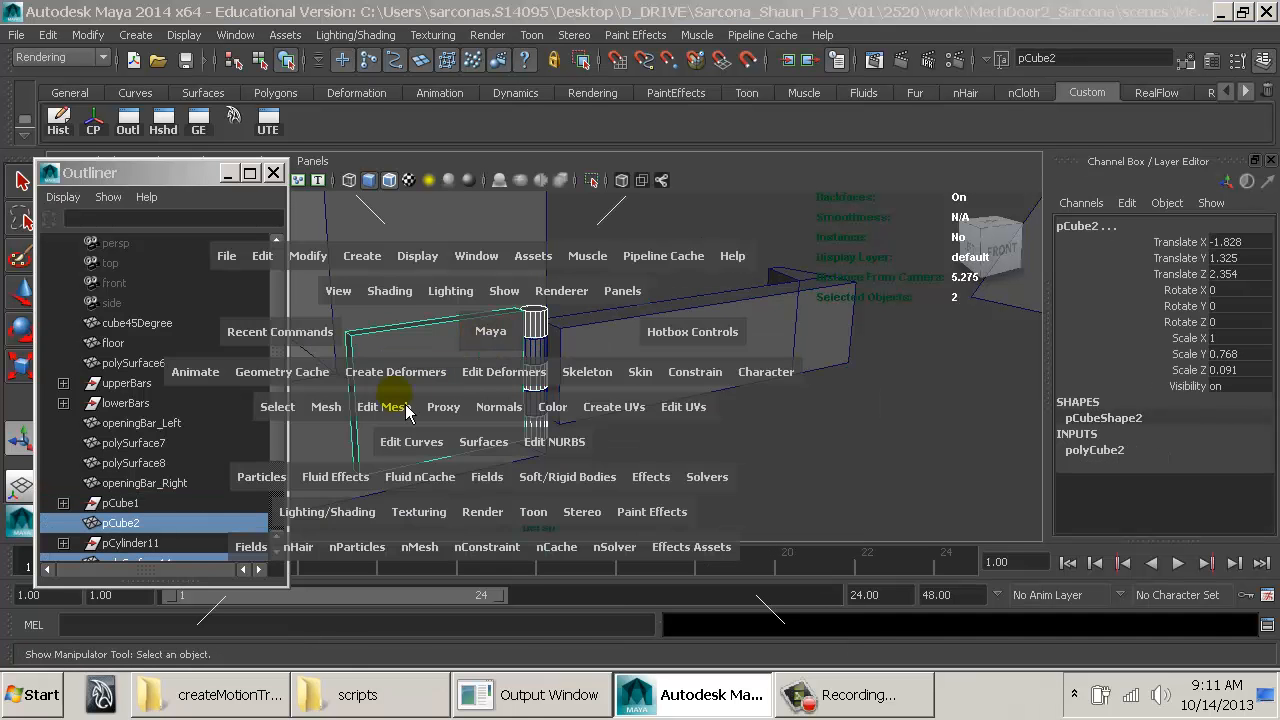
pyautogui.click(334, 410)
pyautogui.click(350, 318)
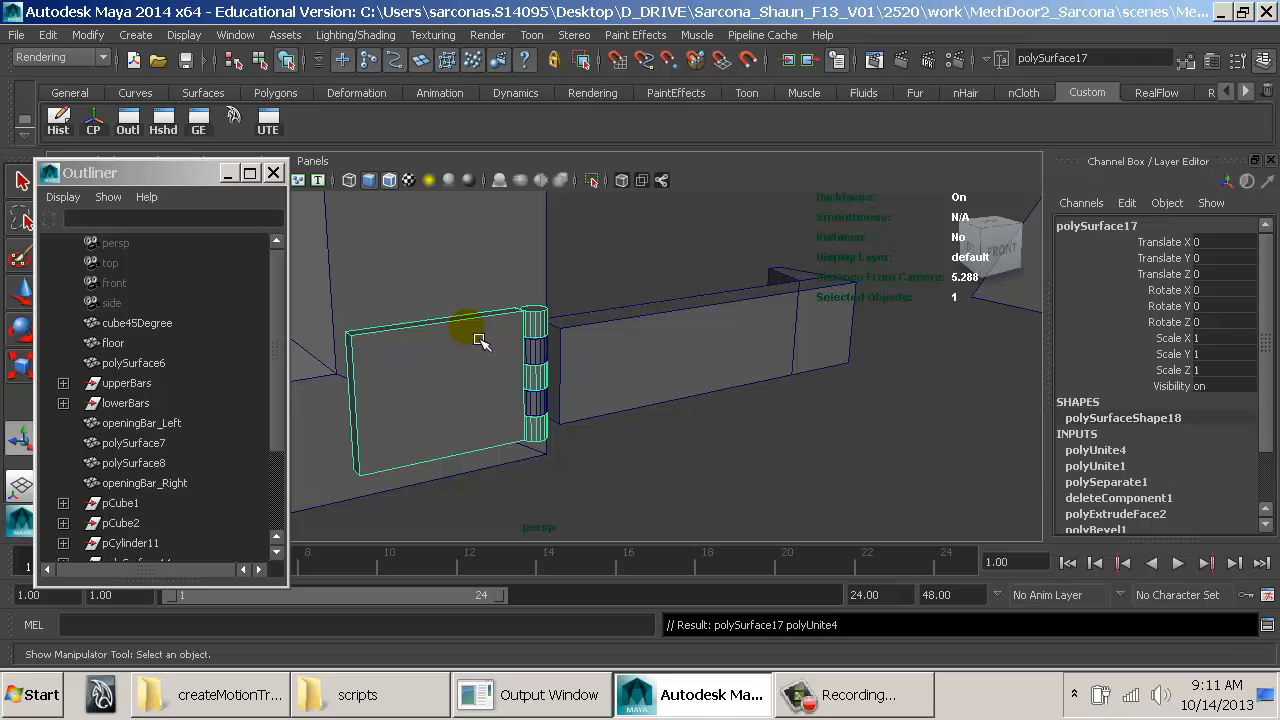
# Step: Try rotating the long block and its two hinge segments about the vertical axis, and undo the rotation
pyautogui.keyDown('alt'); pyautogui.moveTo(609, 354); pyautogui.dragTo(637, 393); pyautogui.keyUp('alt')
pyautogui.click(606, 364)
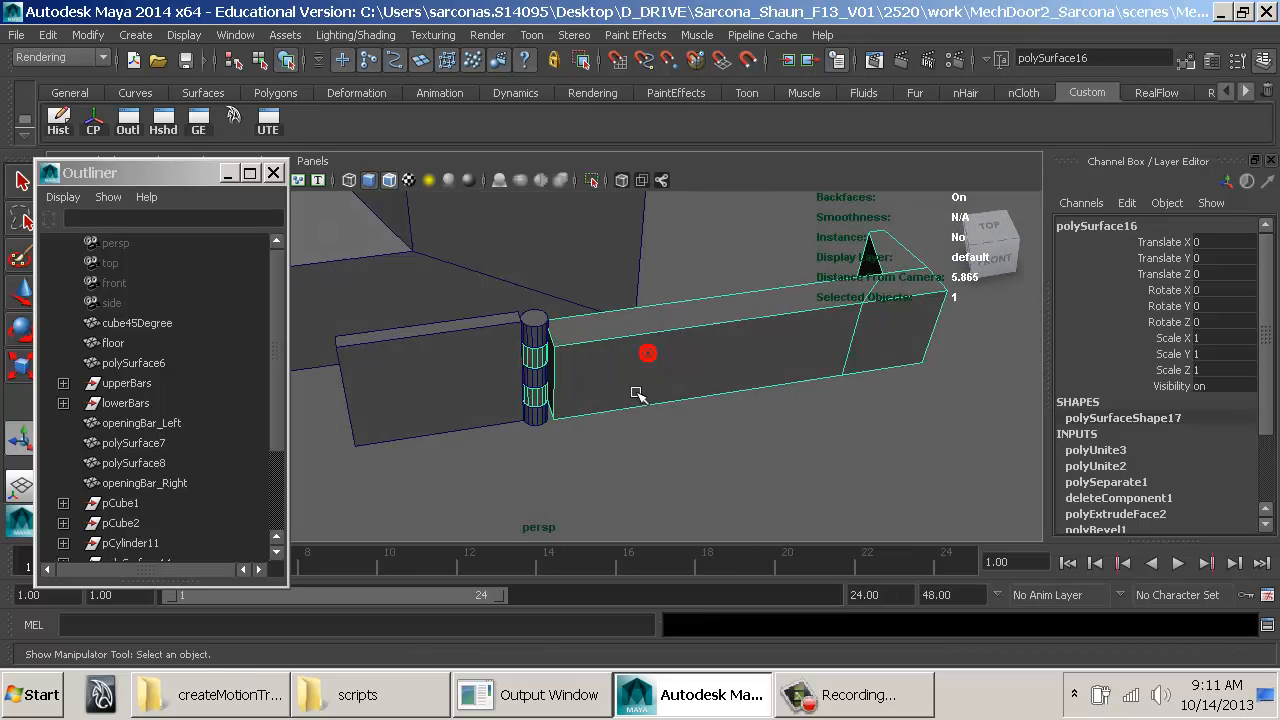
pyautogui.press('e')
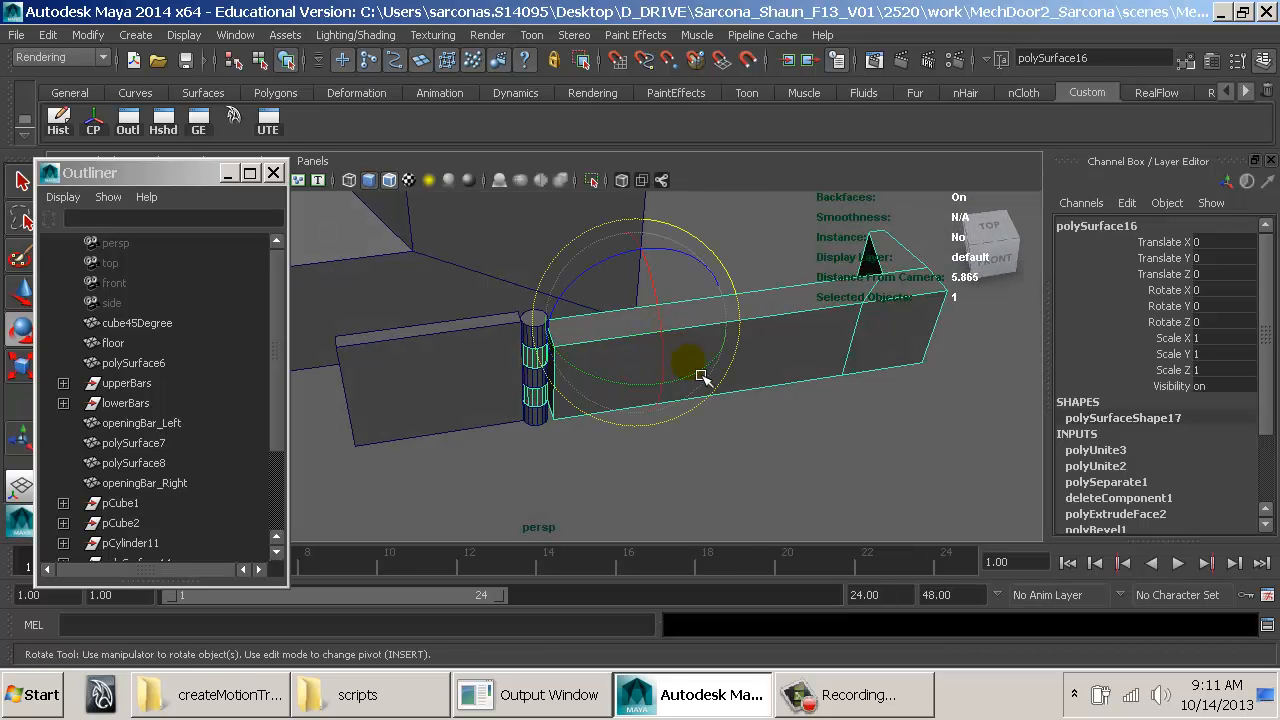
pyautogui.moveTo(709, 380); pyautogui.dragTo(737, 388)
pyautogui.hotkey('ctrl', 'z')
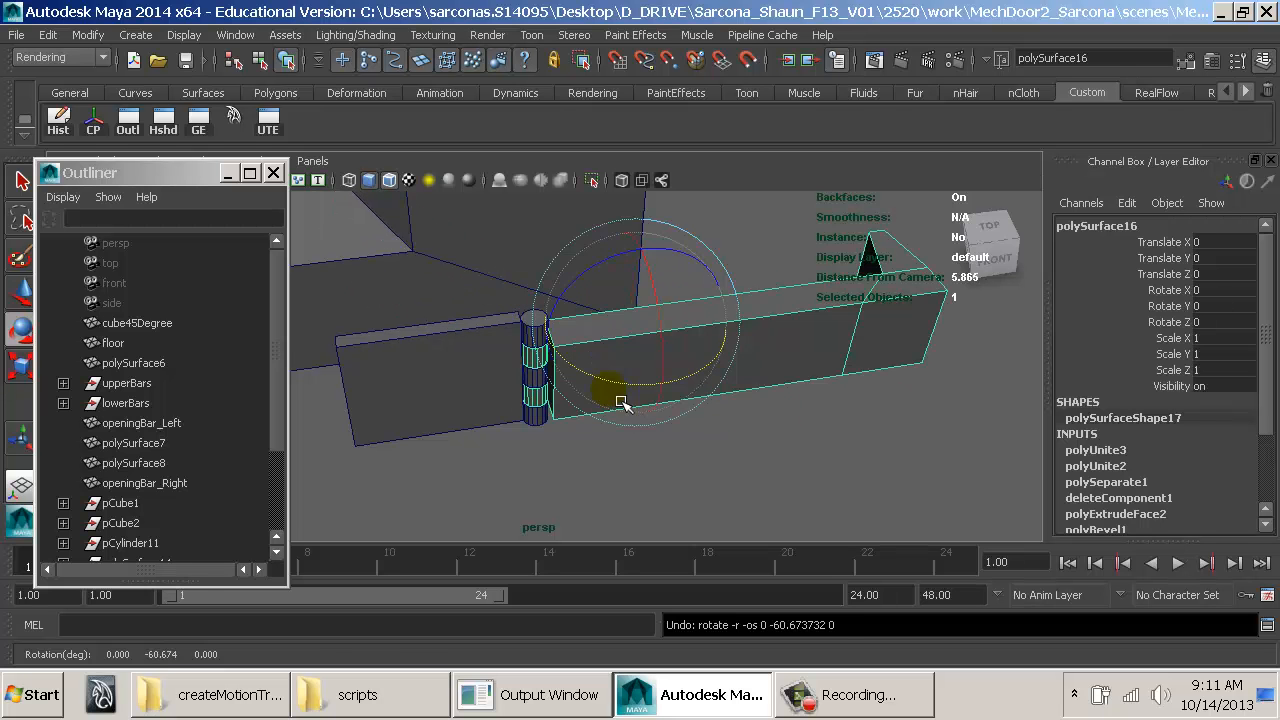
# Step: Move the long block's pivot point onto the hinge cylinder in the wireframe top view
pyautogui.press('space')
pyautogui.moveTo(551, 366); pyautogui.dragTo(443, 366)
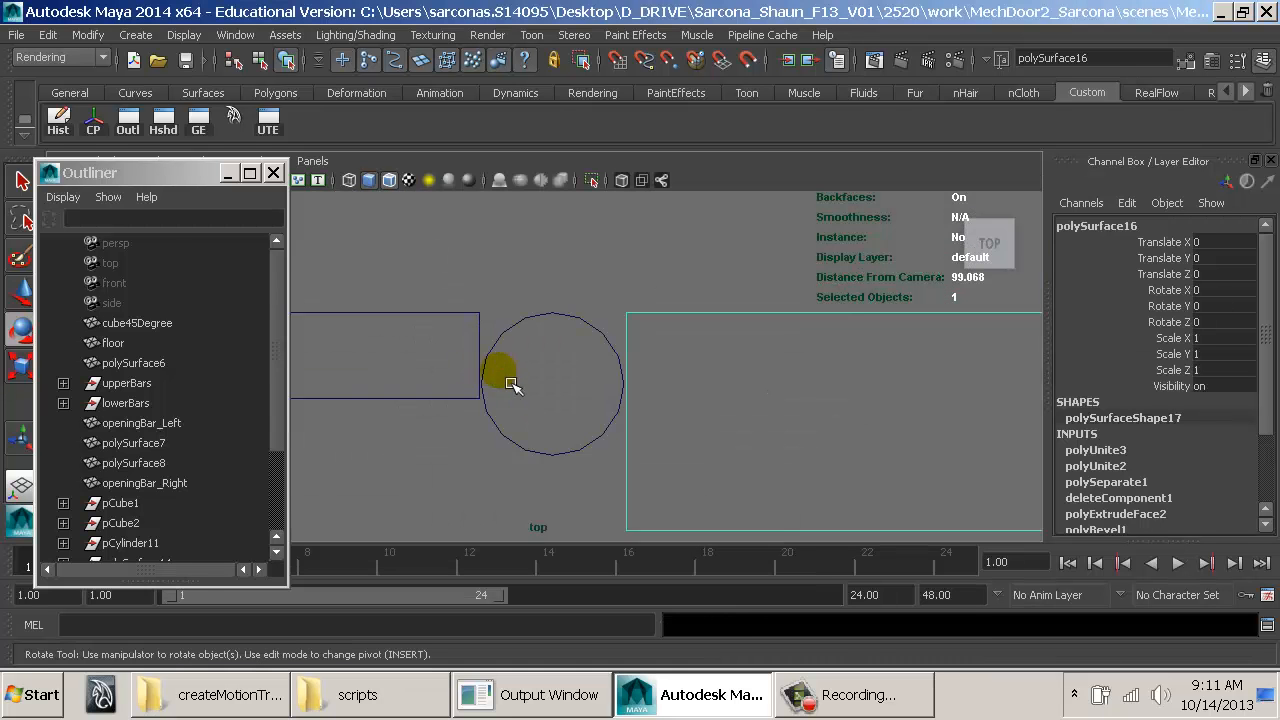
pyautogui.press('4')
pyautogui.keyDown('alt'); pyautogui.moveTo(737, 390); pyautogui.dragTo(500, 350, button='right'); pyautogui.keyUp('alt')
pyautogui.keyDown('alt'); pyautogui.moveTo(483, 334); pyautogui.dragTo(471, 368, button='middle'); pyautogui.keyUp('alt')
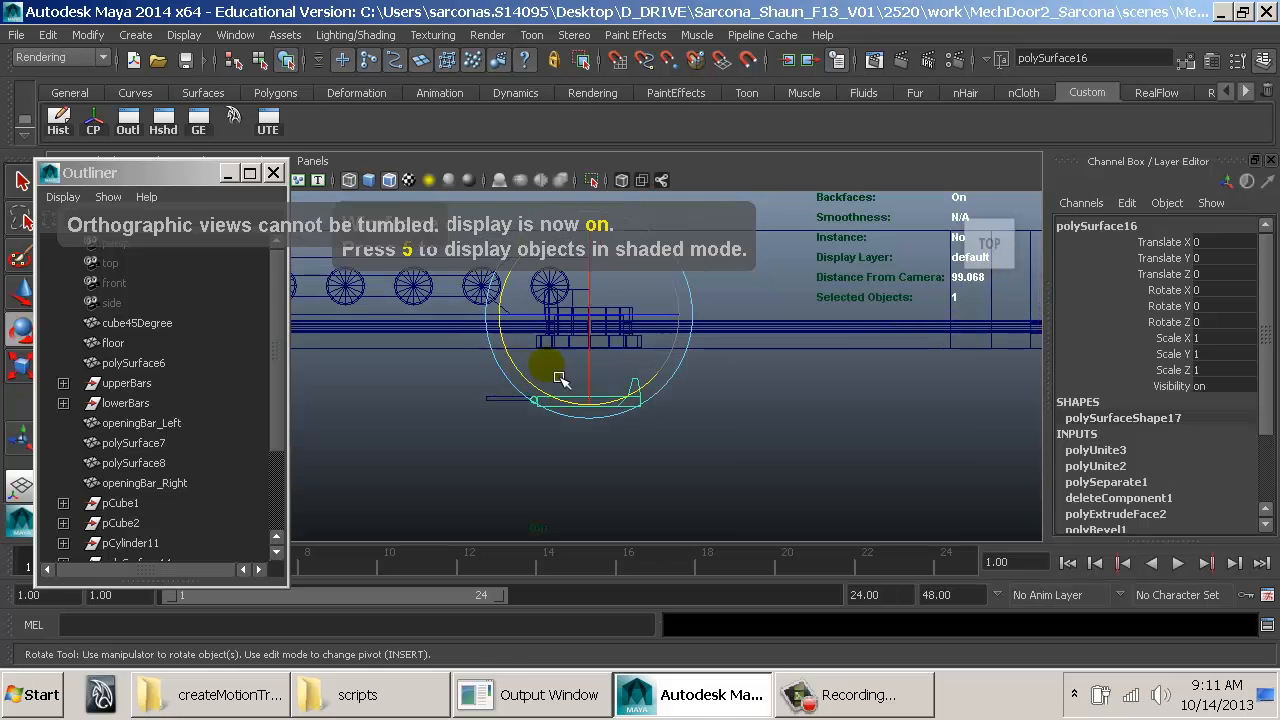
pyautogui.press('Insert')
pyautogui.moveTo(591, 318); pyautogui.dragTo(551, 414)
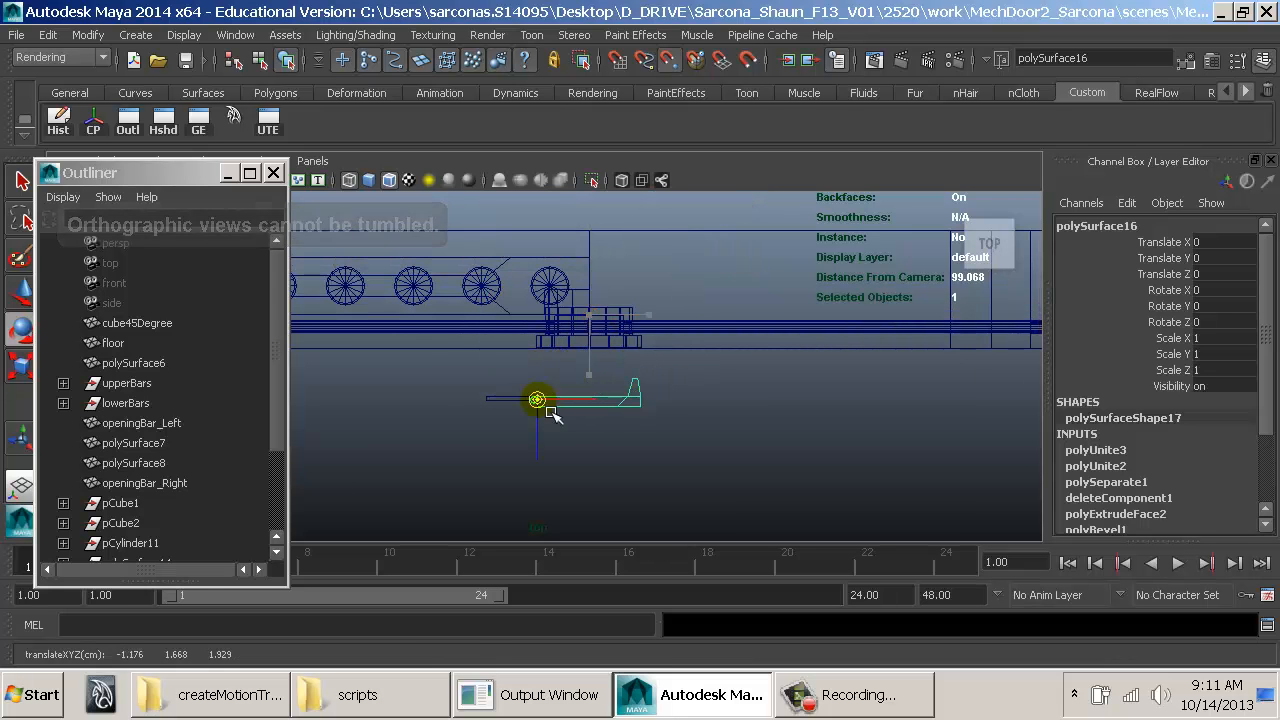
pyautogui.press('Insert')
# Step: Reposition the long block's pivot point at the exact centre of the hinge cylinder
pyautogui.scroll(9, 552, 410)
pyautogui.keyDown('alt'); pyautogui.moveTo(515, 416); pyautogui.dragTo(611, 234, button='middle'); pyautogui.keyUp('alt')
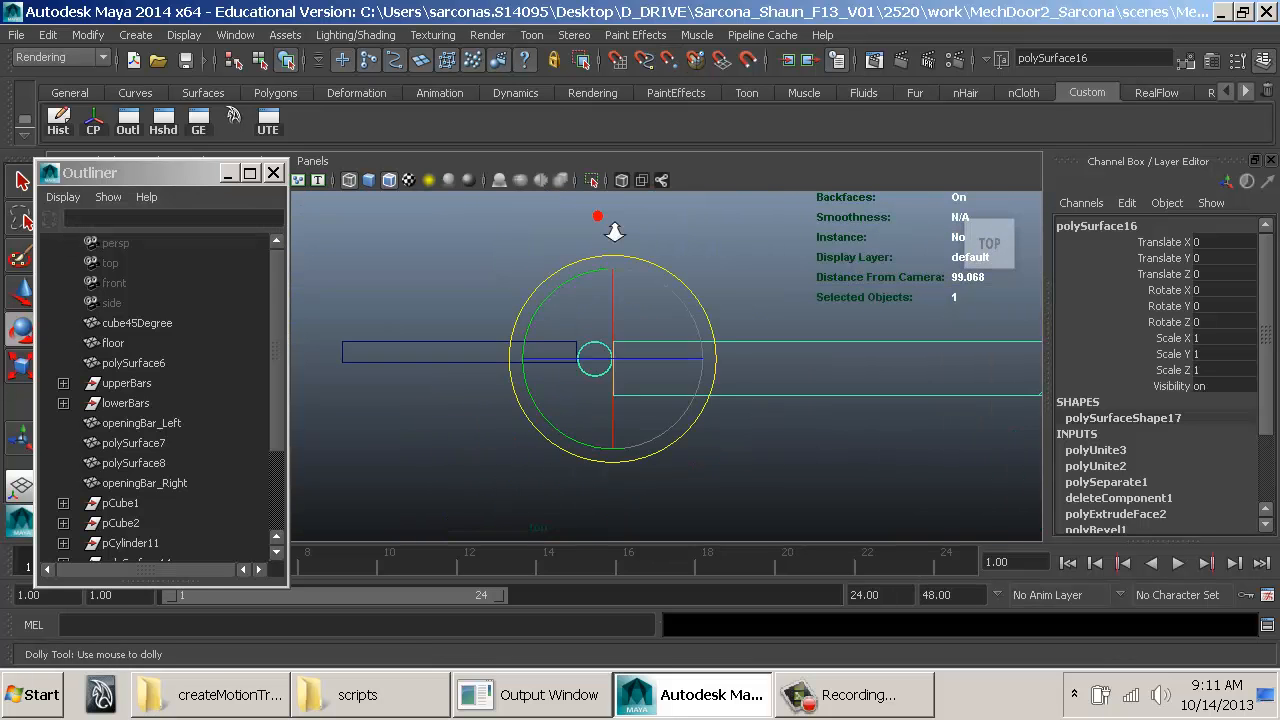
pyautogui.keyDown('alt'); pyautogui.moveTo(611, 234); pyautogui.dragTo(1038, 342, button='right'); pyautogui.keyUp('alt')
pyautogui.keyDown('alt'); pyautogui.moveTo(730, 357); pyautogui.dragTo(602, 342, button='middle'); pyautogui.keyUp('alt')
pyautogui.keyDown('alt'); pyautogui.moveTo(616, 349); pyautogui.dragTo(677, 360, button='right'); pyautogui.keyUp('alt')
pyautogui.keyDown('alt'); pyautogui.moveTo(677, 360); pyautogui.dragTo(758, 411, button='middle'); pyautogui.keyUp('alt')
pyautogui.keyDown('alt'); pyautogui.moveTo(758, 409); pyautogui.dragTo(972, 436, button='right'); pyautogui.keyUp('alt')
pyautogui.keyDown('alt'); pyautogui.moveTo(809, 411); pyautogui.dragTo(821, 425, button='middle'); pyautogui.keyUp('alt')
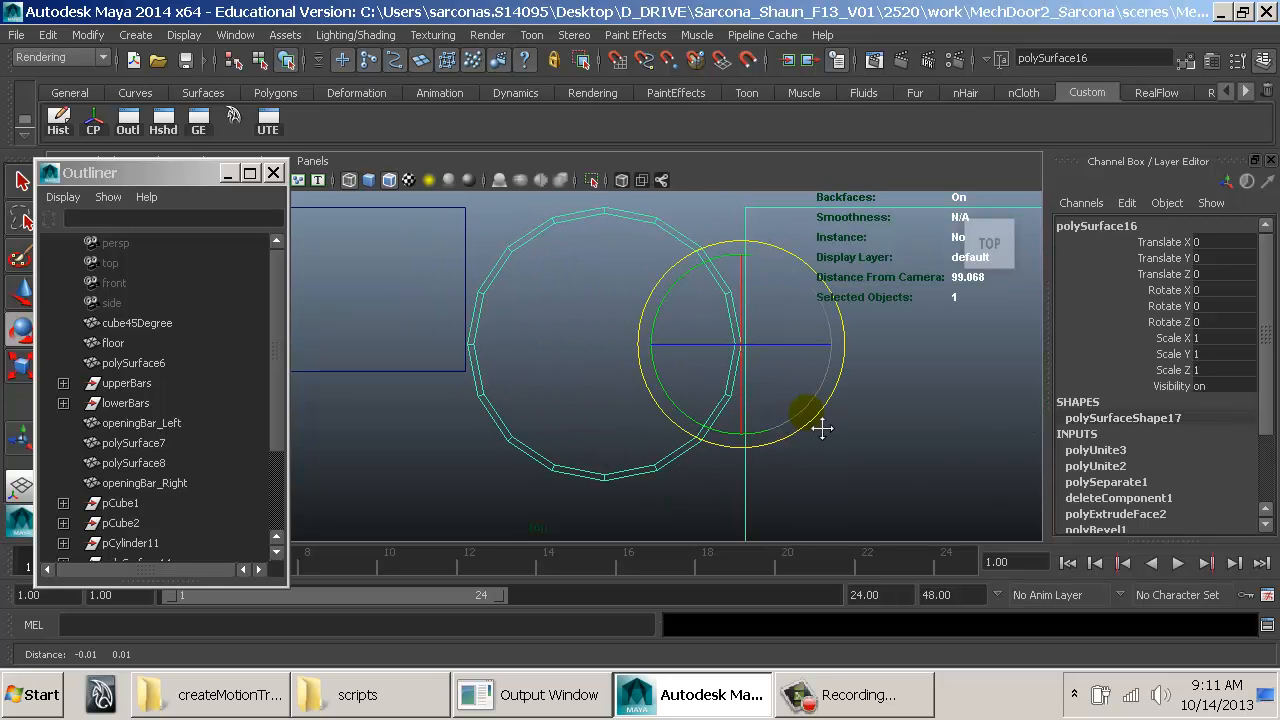
pyautogui.press('Insert')
pyautogui.press('v')
pyautogui.moveTo(743, 346); pyautogui.dragTo(742, 346)
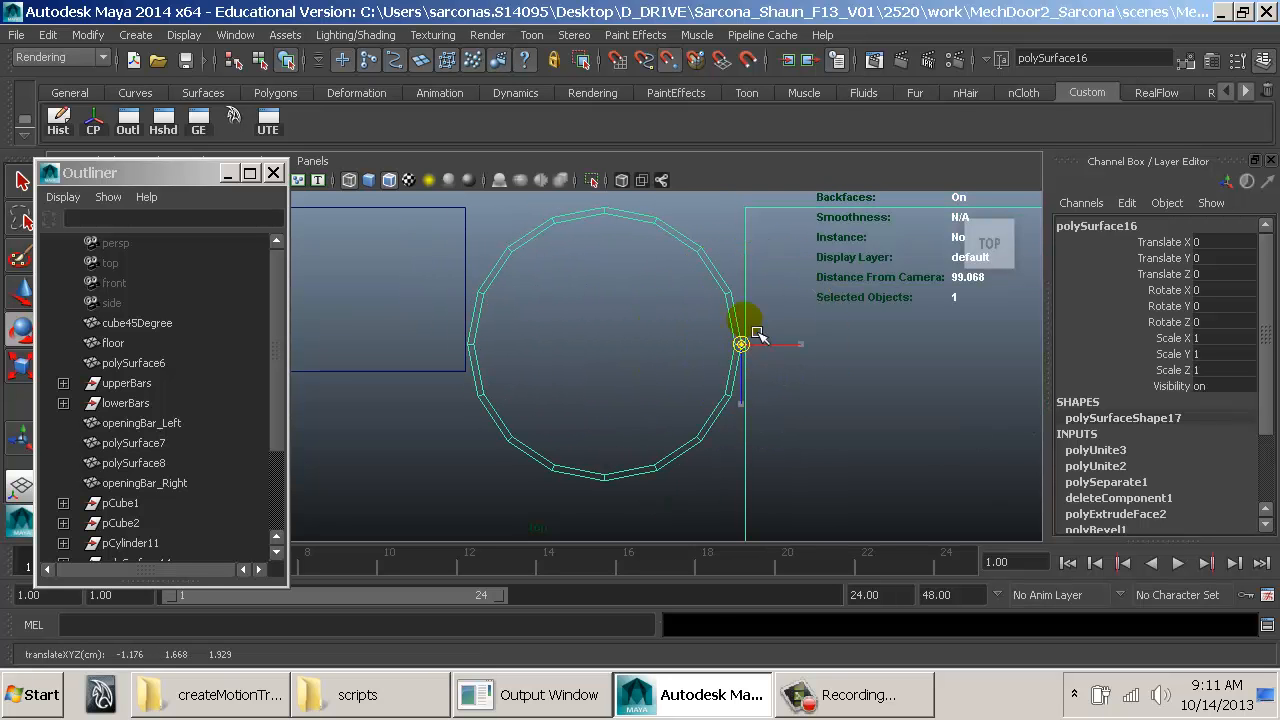
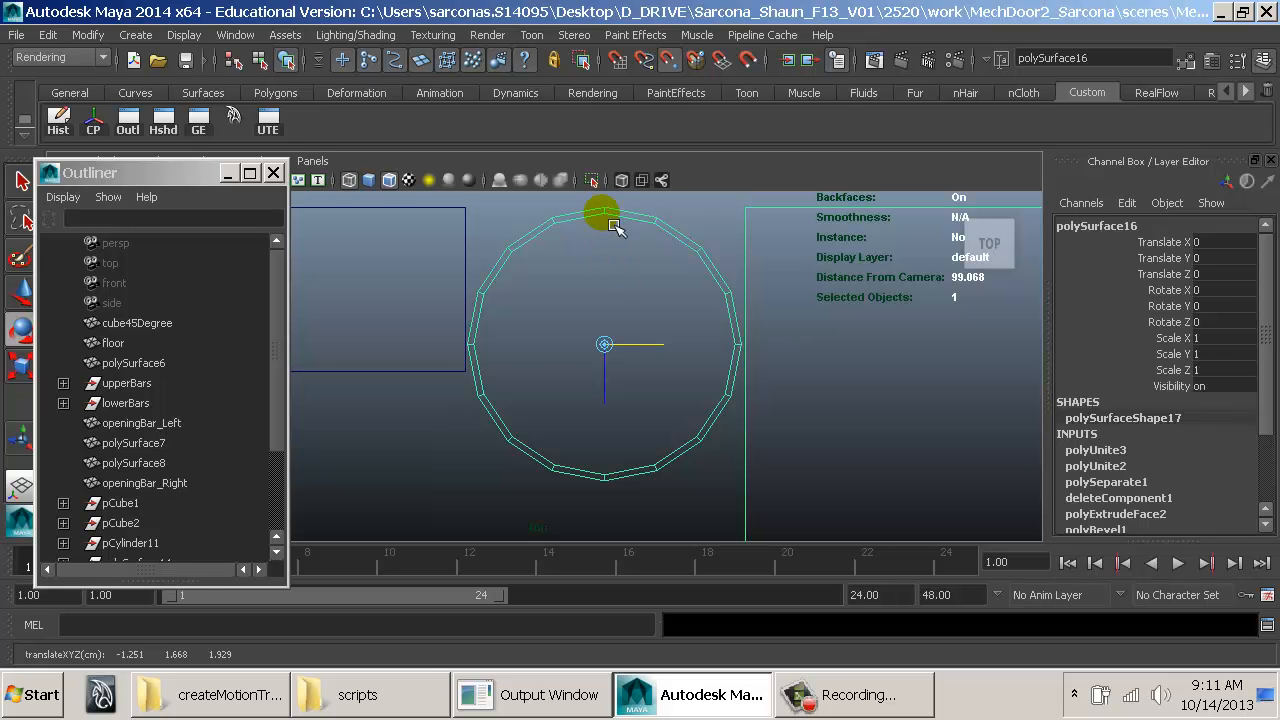
# Step: Test the new pivot by swinging the long block about the hinge in shaded perspective view, and undo the rotation
pyautogui.press('e')
pyautogui.moveTo(662, 437)
pyautogui.mouseDown()
pyautogui.moveTo(651, 423)
pyautogui.moveTo(499, 398)
pyautogui.moveTo(691, 286)
pyautogui.moveTo(483, 405)
pyautogui.moveTo(737, 314)
pyautogui.moveTo(514, 400)
pyautogui.moveTo(734, 343)
pyautogui.moveTo(527, 398)
pyautogui.moveTo(737, 323)
pyautogui.moveTo(491, 366)
pyautogui.moveTo(505, 324)
pyautogui.mouseUp()
pyautogui.press('space')
pyautogui.press('5')
pyautogui.keyDown('alt'); pyautogui.moveTo(666, 386); pyautogui.dragTo(694, 373); pyautogui.keyUp('alt')
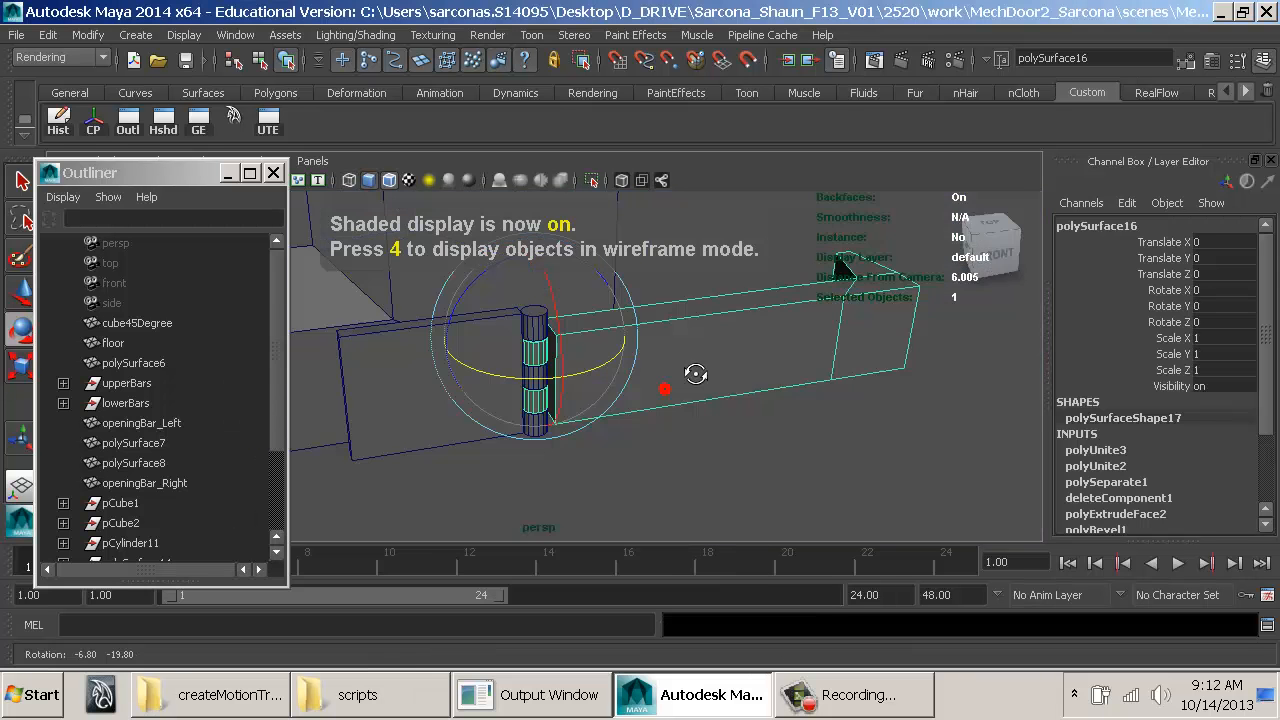
pyautogui.moveTo(596, 362)
pyautogui.mouseDown()
pyautogui.moveTo(543, 388)
pyautogui.moveTo(465, 378)
pyautogui.moveTo(604, 367)
pyautogui.moveTo(471, 391)
pyautogui.moveTo(657, 386)
pyautogui.mouseUp()
pyautogui.hotkey('ctrl', 'z')
# Step: Create a polygon sphere as the starting shape for a detail on the hinge plate
pyautogui.click(410, 388)
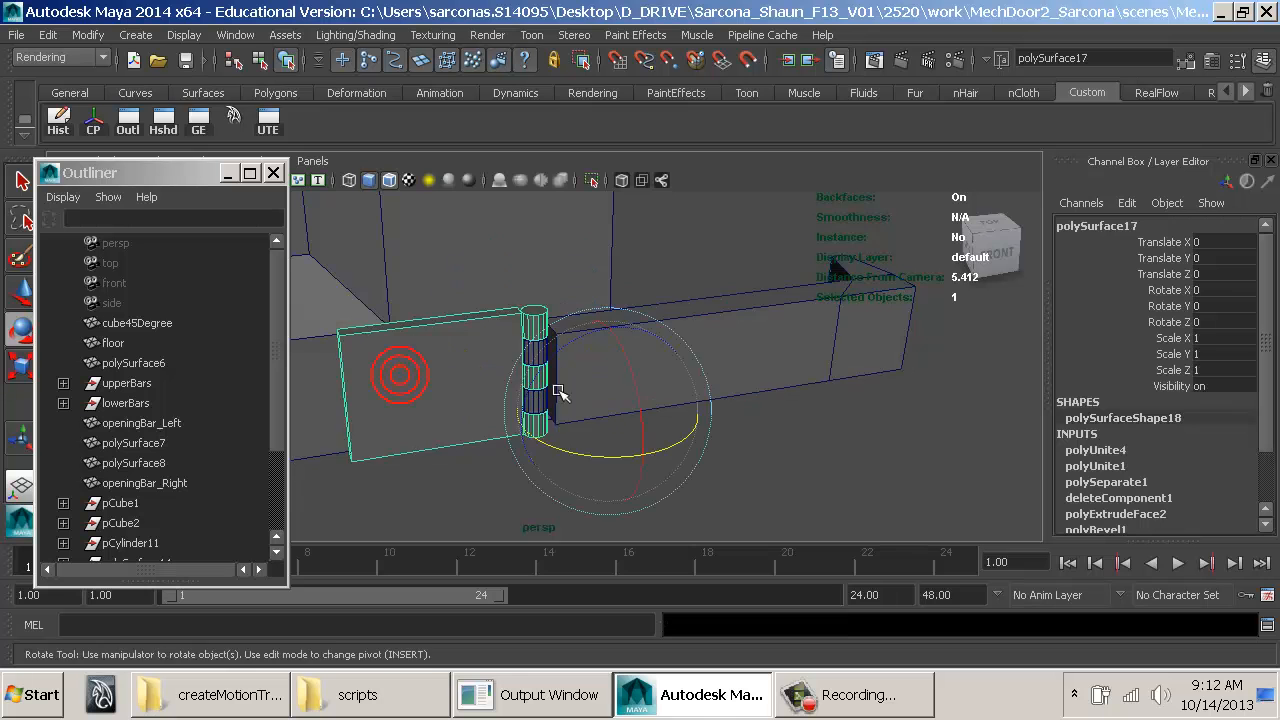
pyautogui.keyDown('alt'); pyautogui.moveTo(565, 391); pyautogui.dragTo(735, 405); pyautogui.keyUp('alt')
pyautogui.keyDown('alt'); pyautogui.moveTo(738, 406); pyautogui.dragTo(910, 398, button='right'); pyautogui.keyUp('alt')
pyautogui.keyDown('alt'); pyautogui.moveTo(910, 398); pyautogui.dragTo(785, 408, button='middle'); pyautogui.keyUp('alt')
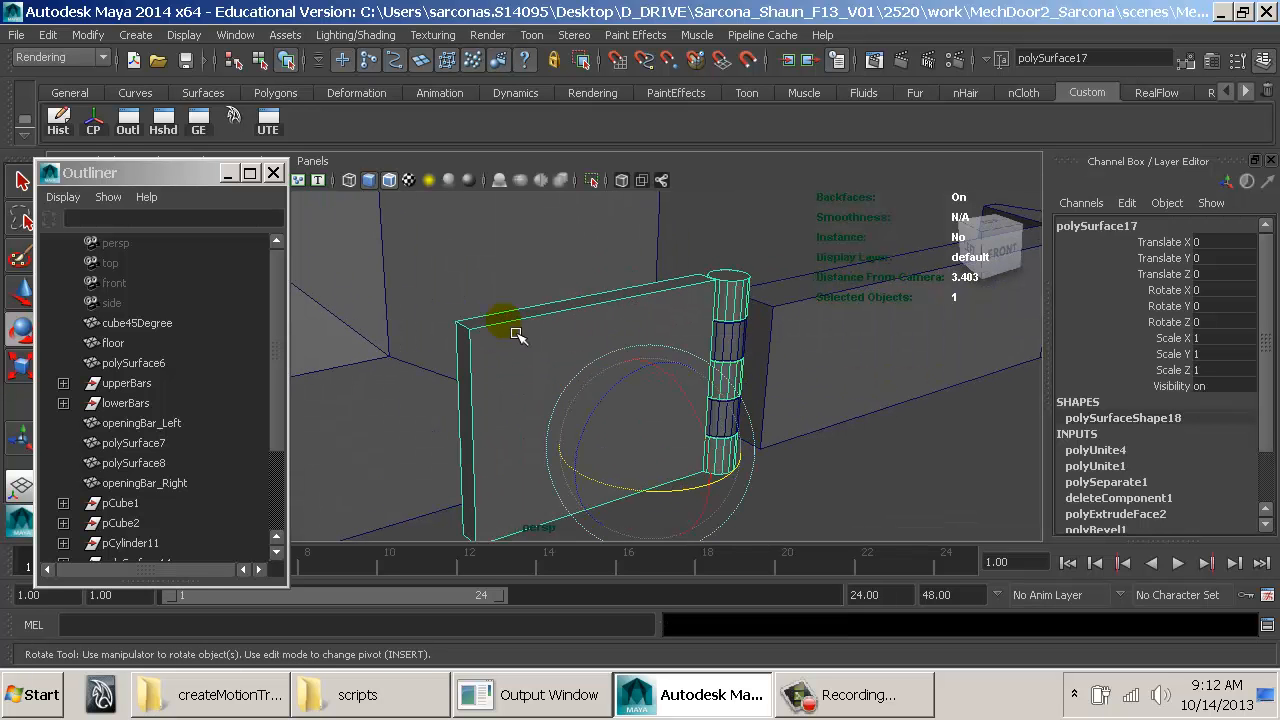
pyautogui.click(135, 35)
pyautogui.moveTo(255, 89)
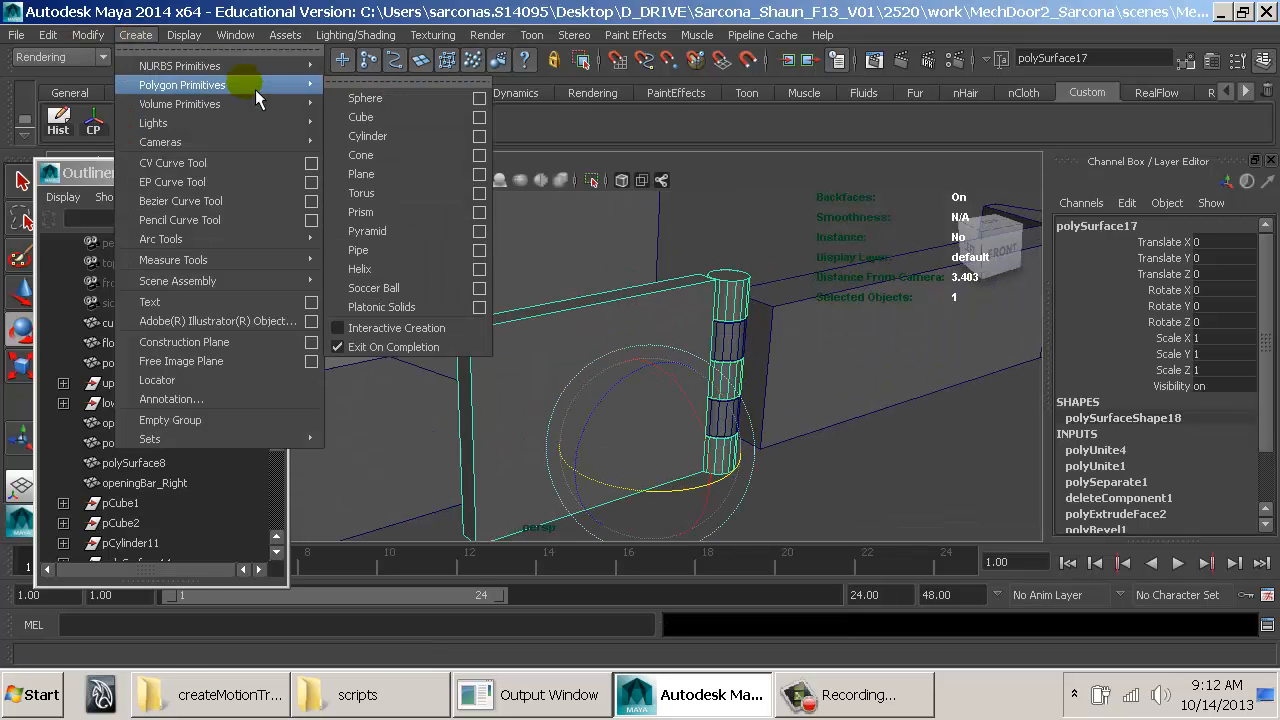
pyautogui.click(397, 104)
pyautogui.keyDown('alt'); pyautogui.moveTo(674, 356); pyautogui.dragTo(648, 362, button='right'); pyautogui.keyUp('alt')
pyautogui.press('w')
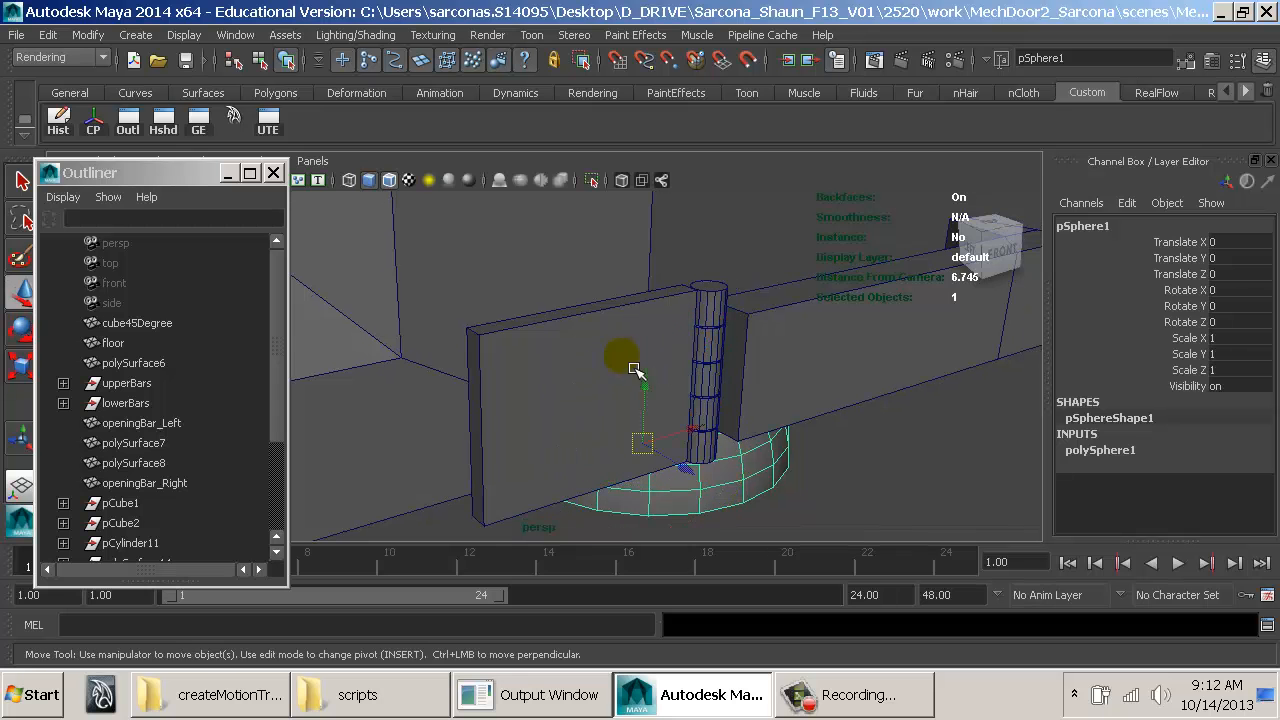
# Step: Try the sphere on the plate's upper edge at a uniform scale of 0.408, and delete it
pyautogui.press('c')
pyautogui.moveTo(566, 339); pyautogui.dragTo(620, 322, button='middle')
pyautogui.press('r')
pyautogui.moveTo(730, 362); pyautogui.dragTo(464, 368, button='middle')
pyautogui.press('e')
pyautogui.click(1118, 450)
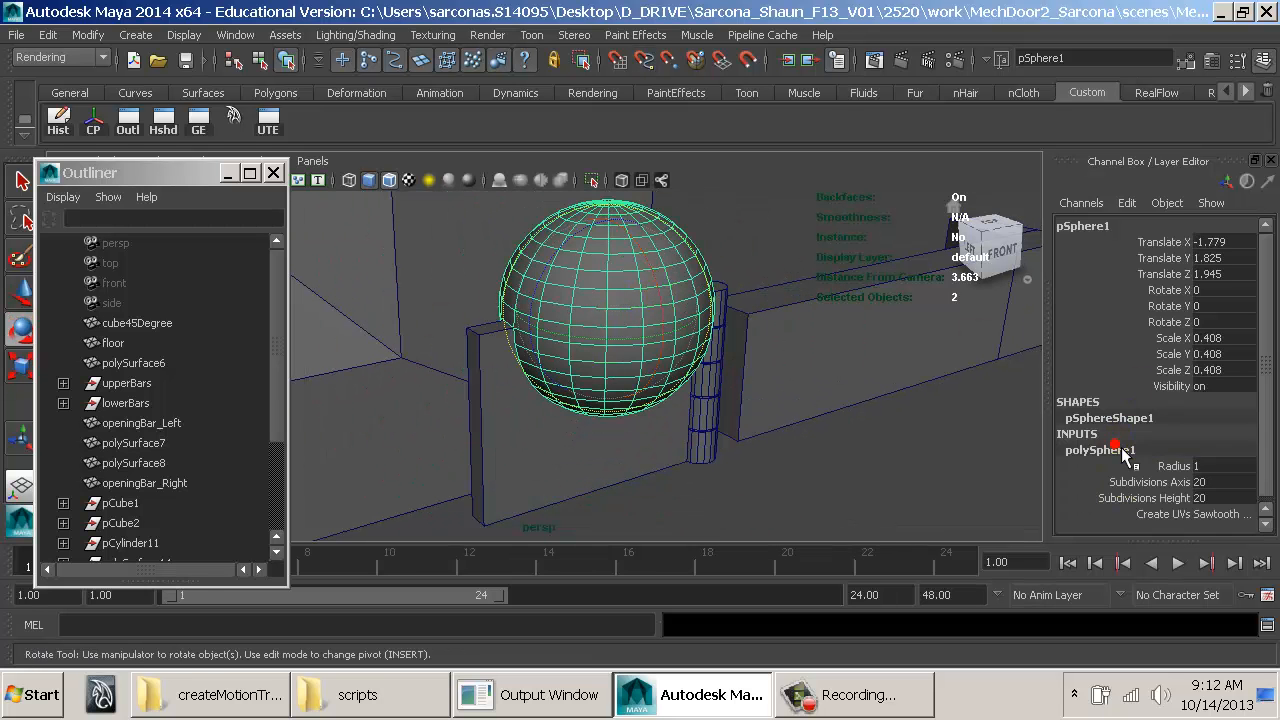
pyautogui.press('Delete')
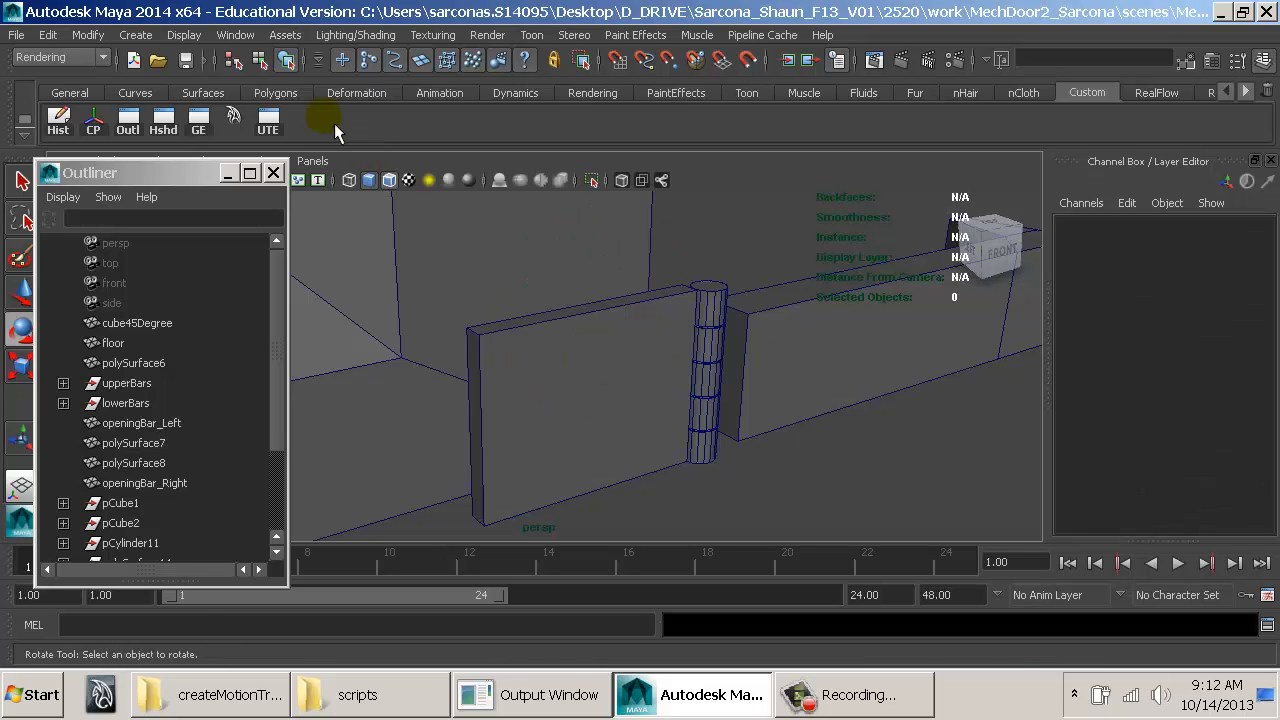
pyautogui.click(135, 34)
pyautogui.moveTo(175, 80)
pyautogui.click(357, 103)
pyautogui.click(360, 93)
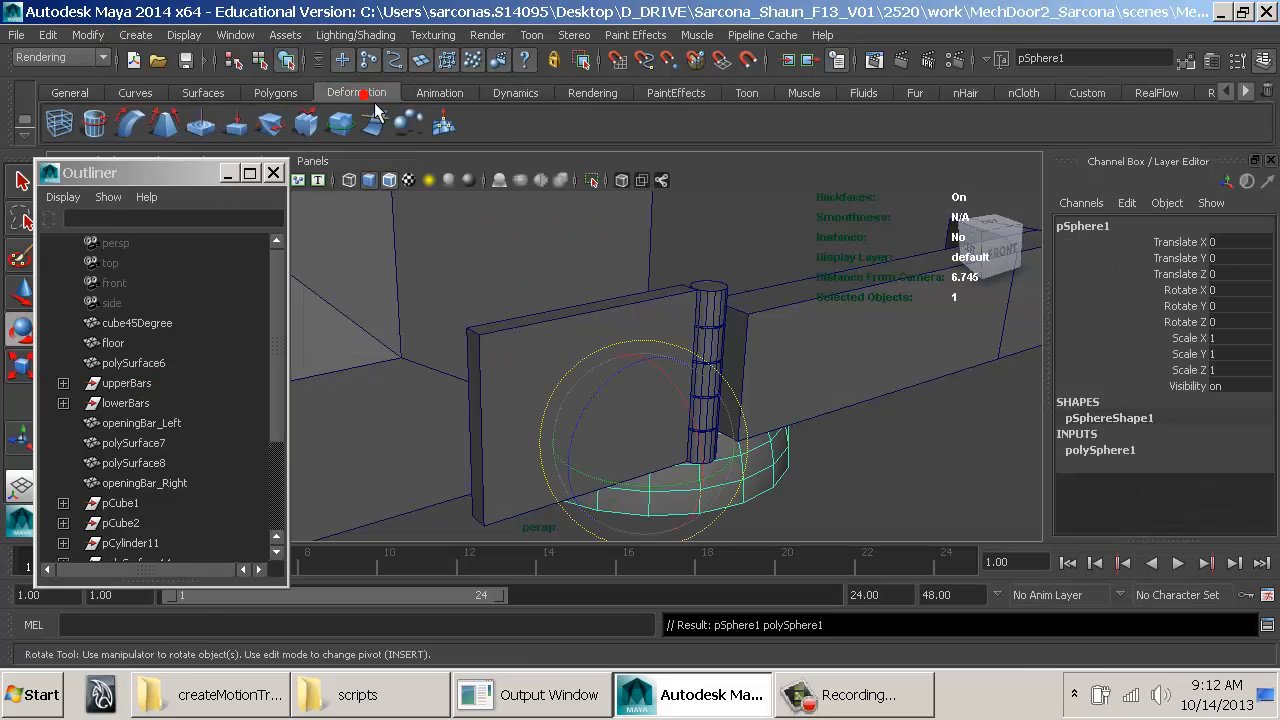
pyautogui.hotkey('ctrl', 'z')
# Step: Create a polygon cube, scale it uniformly to 0.422 and position it midway down the flat hinge plate
pyautogui.click(146, 40)
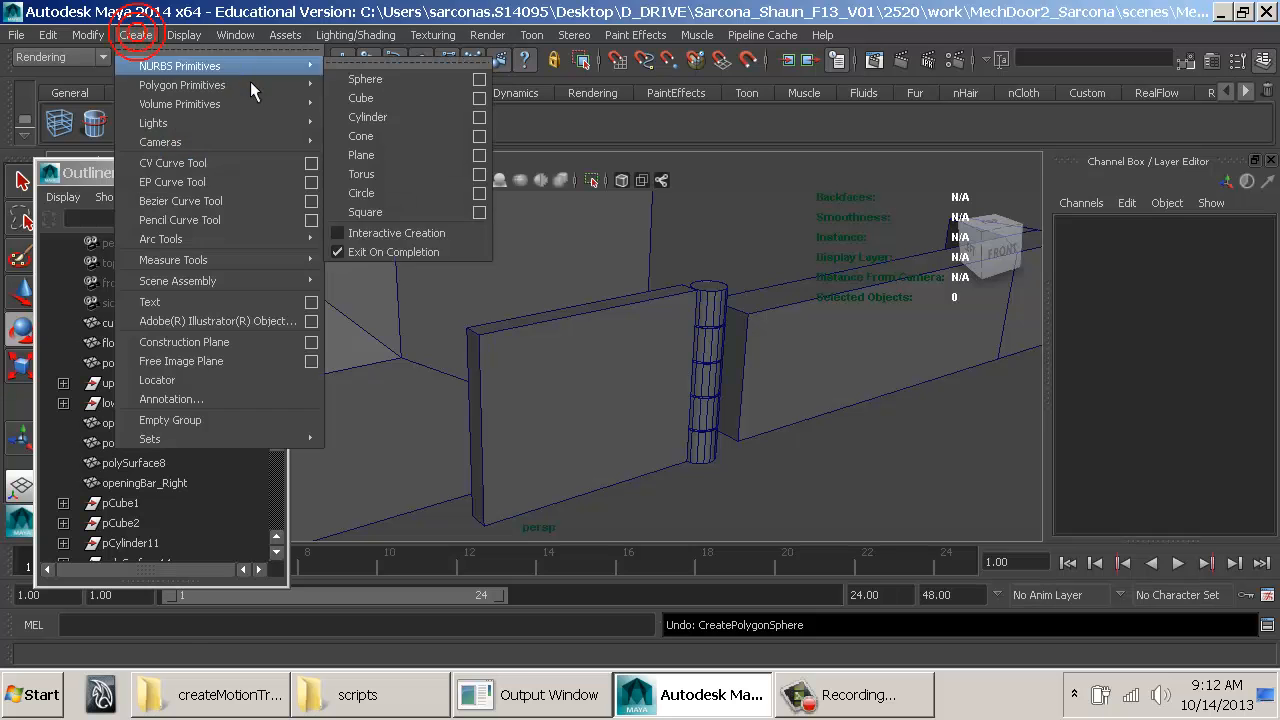
pyautogui.moveTo(200, 83)
pyautogui.click(402, 116)
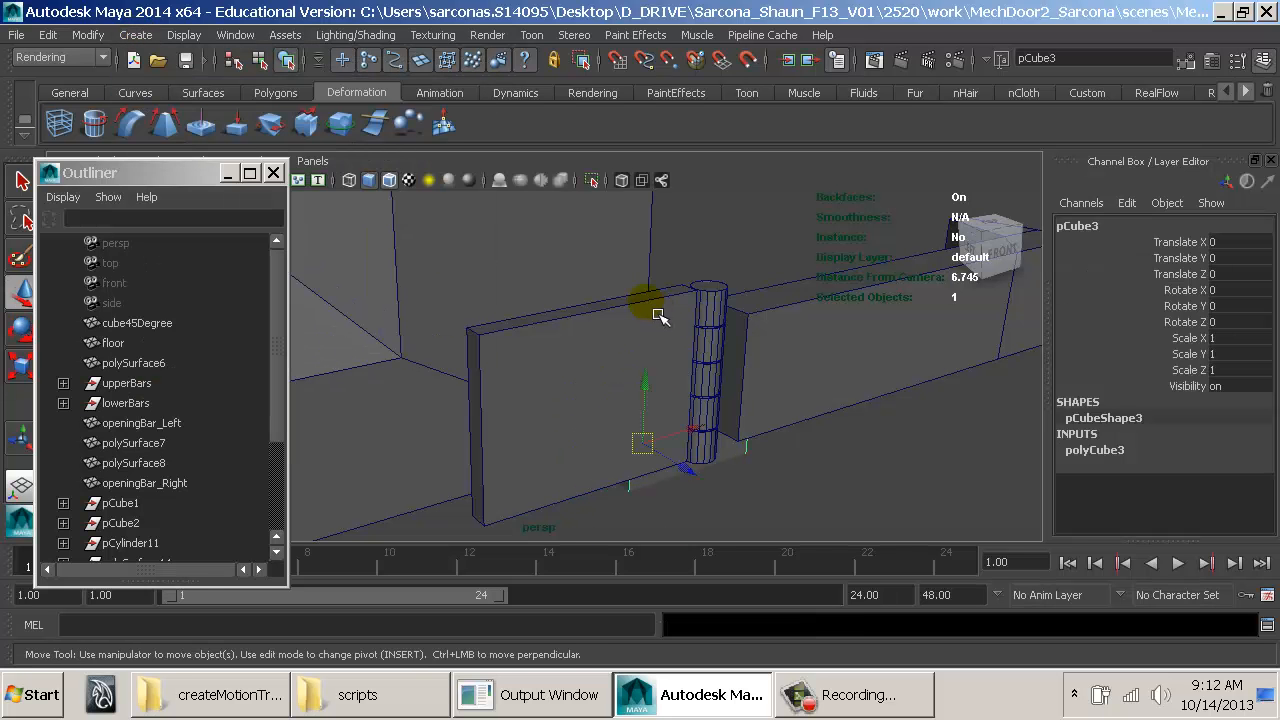
pyautogui.press('c')
pyautogui.moveTo(657, 315); pyautogui.dragTo(594, 324, button='middle')
pyautogui.press('r')
pyautogui.moveTo(656, 333); pyautogui.dragTo(558, 316, button='middle')
pyautogui.press('w')
pyautogui.moveTo(598, 257); pyautogui.dragTo(601, 354)
# Step: Delete the cube's back face on the rear side of the hinge plate
pyautogui.keyDown('alt'); pyautogui.moveTo(570, 398); pyautogui.dragTo(583, 368); pyautogui.keyUp('alt')
pyautogui.moveTo(556, 222); pyautogui.dragTo(553, 268, button='right')
pyautogui.click(558, 370)
pyautogui.press('Delete')
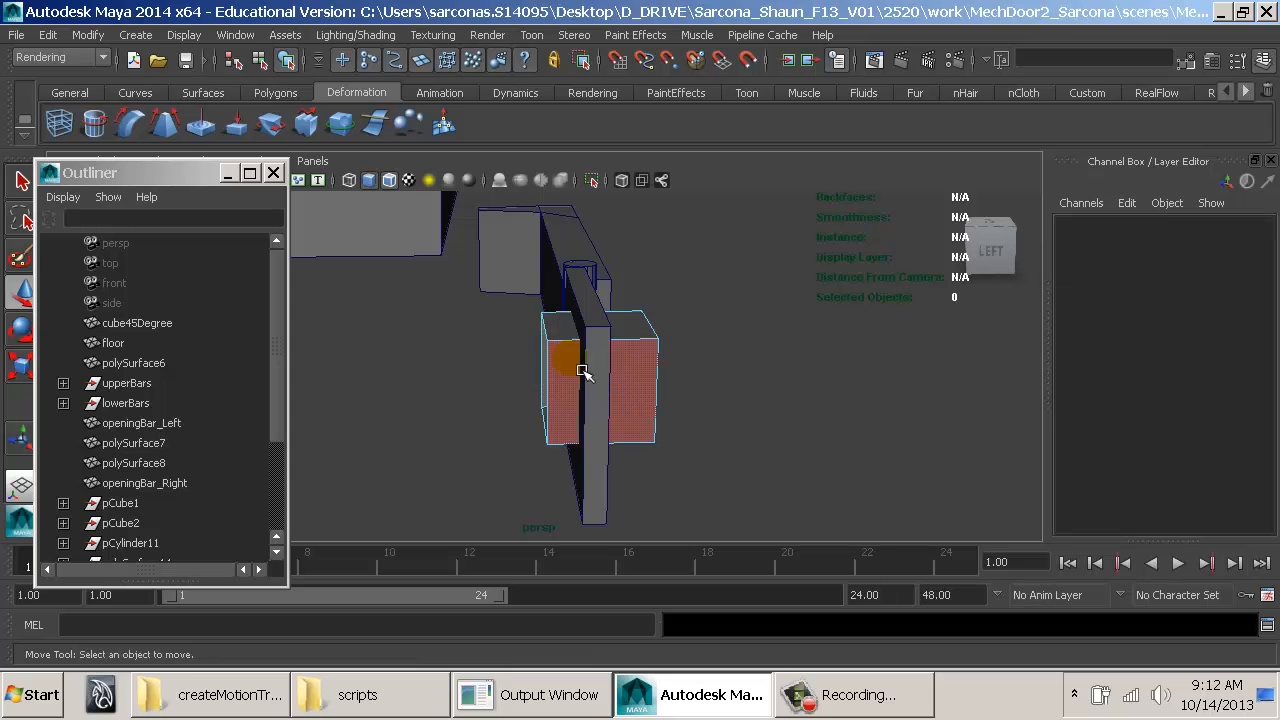
pyautogui.keyDown('alt'); pyautogui.moveTo(704, 392); pyautogui.dragTo(514, 400); pyautogui.keyUp('alt')
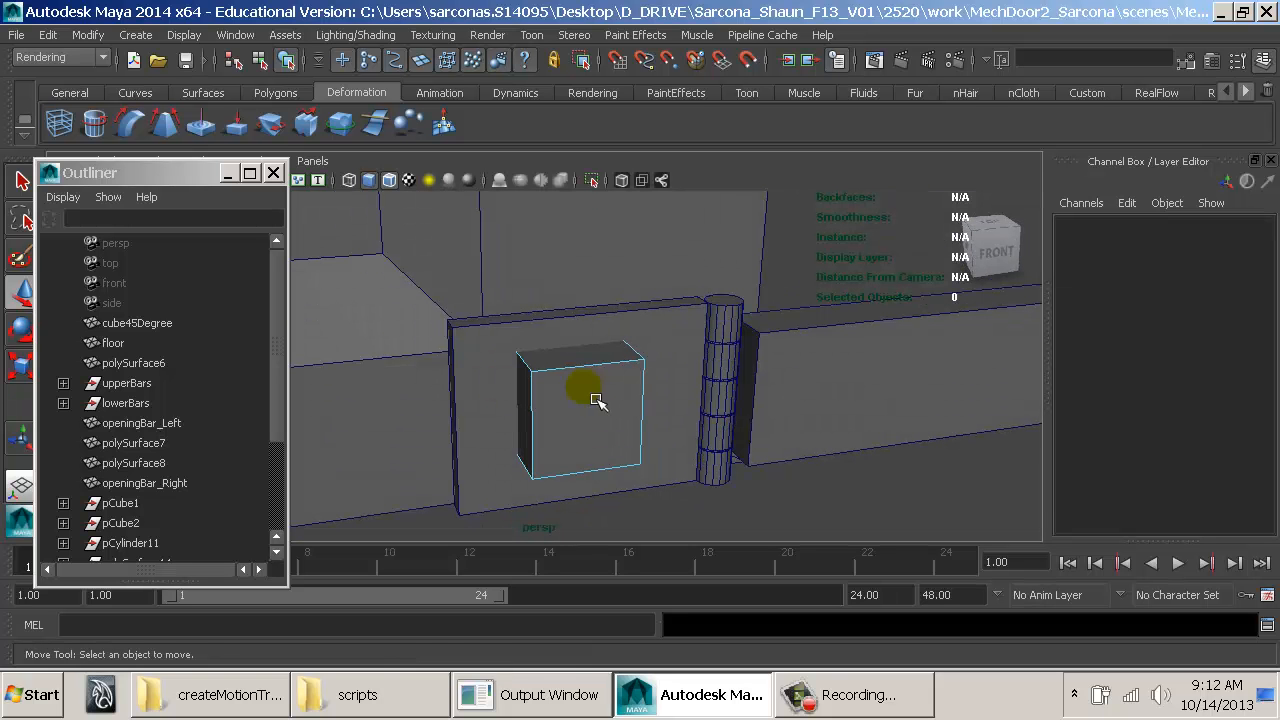
# Step: Smooth the open-backed cube into a rounded shape
pyautogui.click(630, 380)
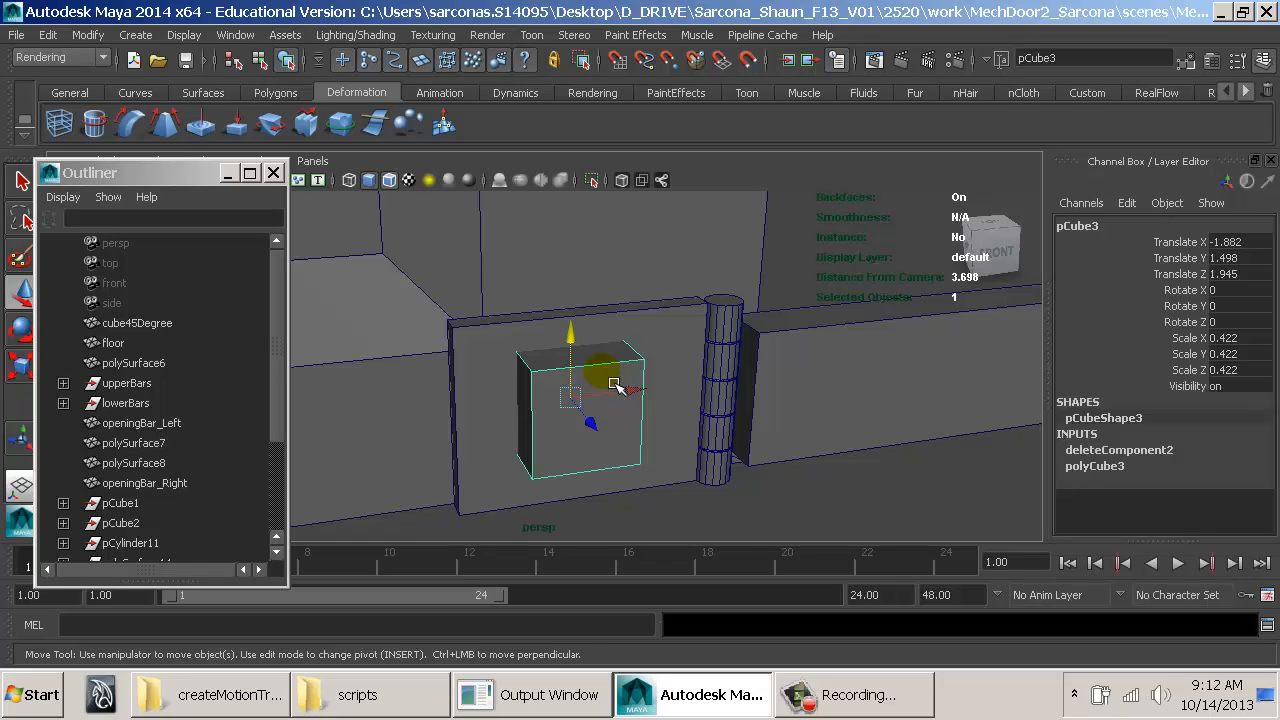
pyautogui.press('Delete')
pyautogui.hotkey('ctrl', 'z')
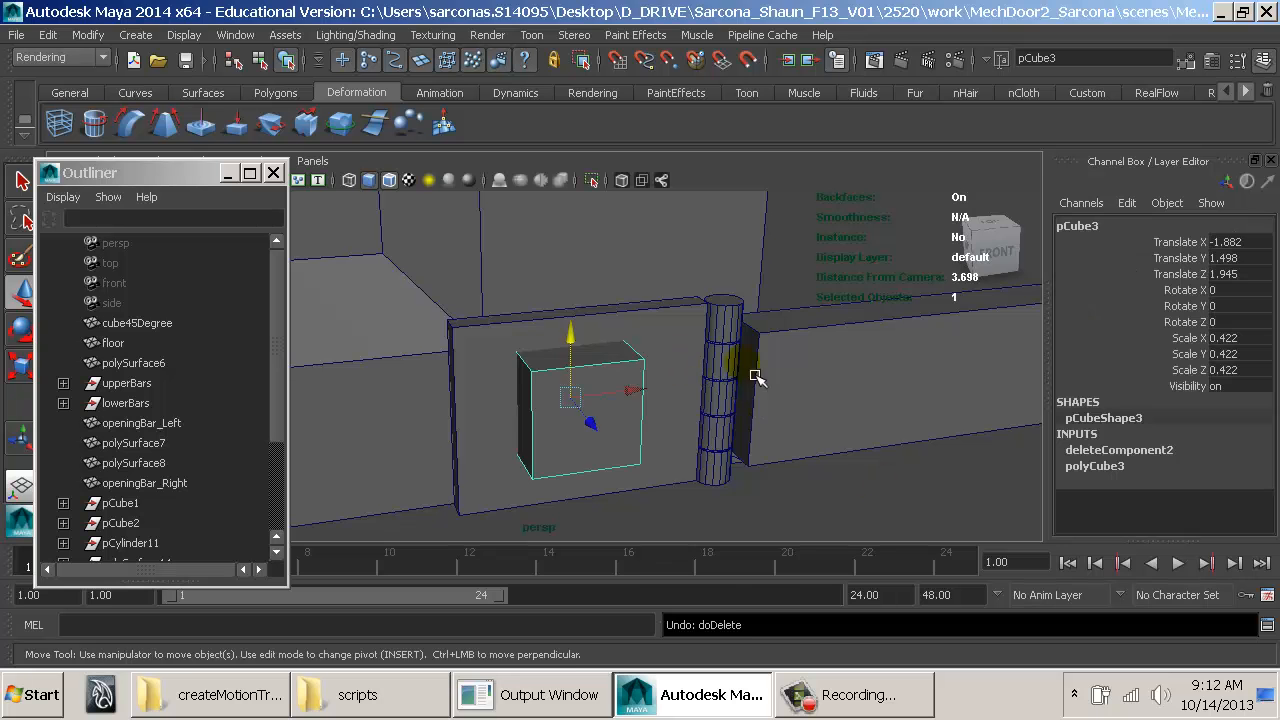
pyautogui.press('space')
pyautogui.click(432, 362)
pyautogui.click(454, 404)
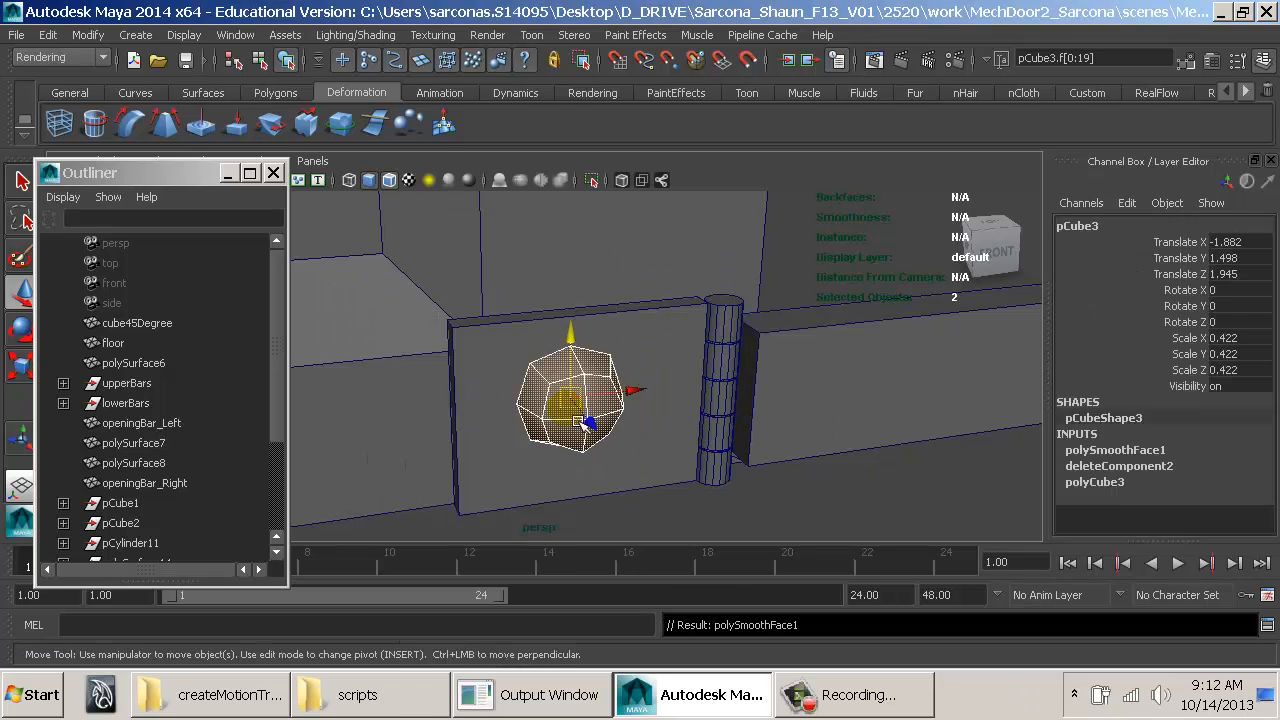
# Step: Flatten and shrink the rounded shape to a scale of 0.164 in X and Y and 0.112 in Z
pyautogui.keyDown('alt'); pyautogui.moveTo(620, 415); pyautogui.dragTo(660, 397); pyautogui.keyUp('alt')
pyautogui.press('r')
pyautogui.press('w')
pyautogui.moveTo(621, 376); pyautogui.dragTo(638, 352, button='right')
pyautogui.click(648, 270)
pyautogui.keyDown('alt'); pyautogui.moveTo(718, 326); pyautogui.dragTo(538, 340); pyautogui.keyUp('alt')
pyautogui.click(551, 409)
pyautogui.press('r')
pyautogui.moveTo(592, 392); pyautogui.dragTo(557, 389, button='middle')
pyautogui.press('w')
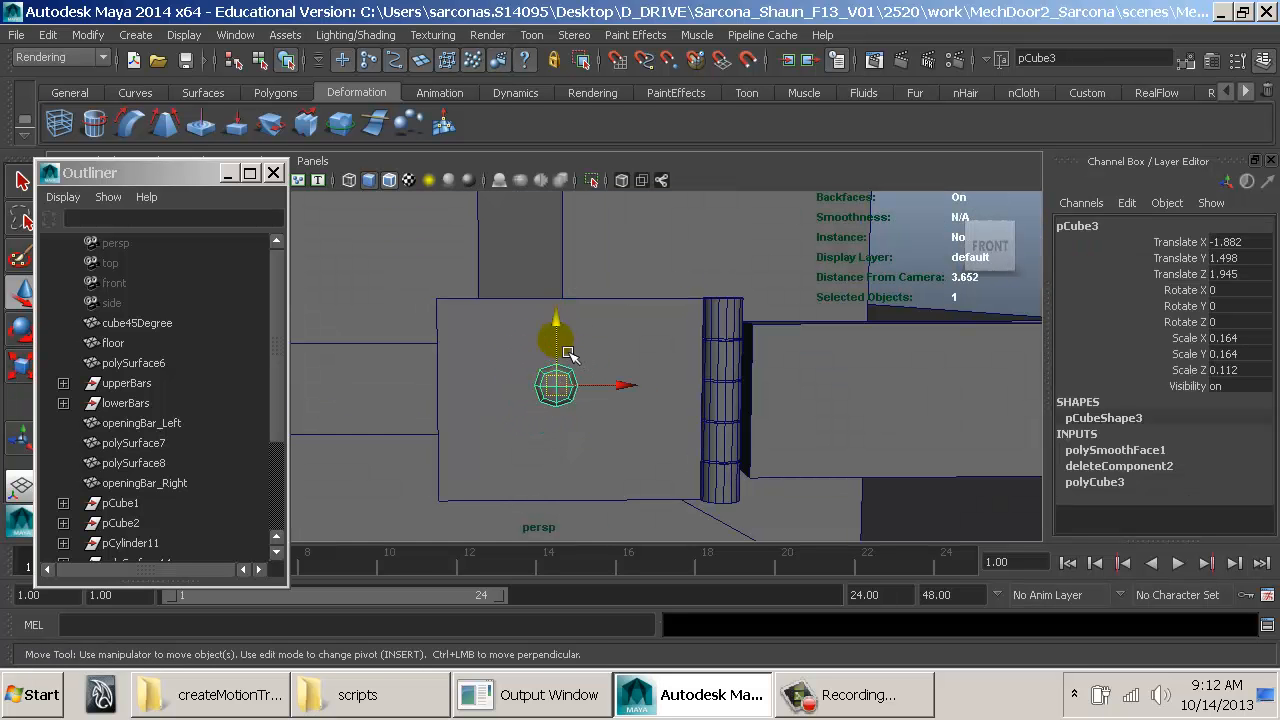
# Step: Move the rounded bolt head near the plate's upper-left corner and duplicate it twice into an evenly spaced row at Y 1.681
pyautogui.moveTo(556, 339); pyautogui.dragTo(557, 291)
pyautogui.moveTo(624, 339)
pyautogui.mouseDown()
pyautogui.moveTo(552, 339)
pyautogui.moveTo(696, 338)
pyautogui.moveTo(648, 338)
pyautogui.mouseUp()
pyautogui.hotkey('ctrl', 'd')
pyautogui.hotkey('shift', 'd')
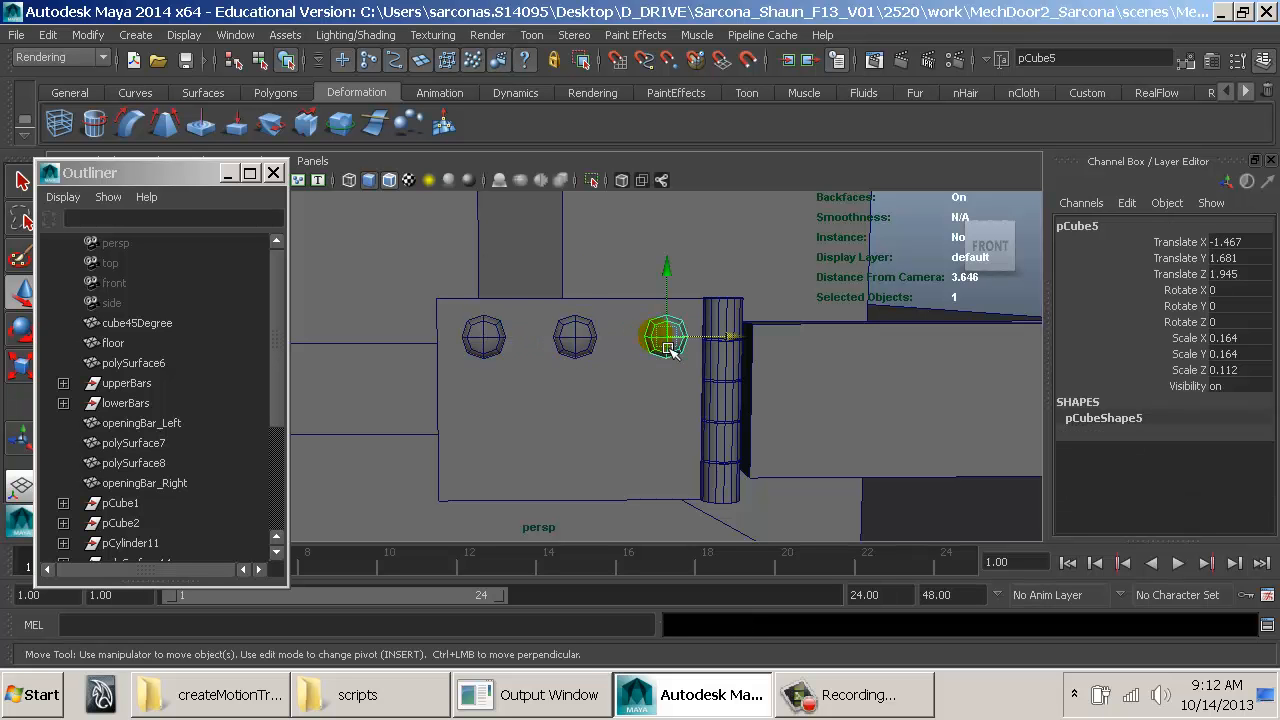
# Step: Duplicate the row of three bolt heads downward twice to form three rows on the hinge plate
pyautogui.click(575, 343)
pyautogui.keyDown('shift'); pyautogui.click(487, 345); pyautogui.keyUp('shift')
pyautogui.keyDown('shift'); pyautogui.click(666, 342); pyautogui.keyUp('shift')
pyautogui.hotkey('ctrl', 'd')
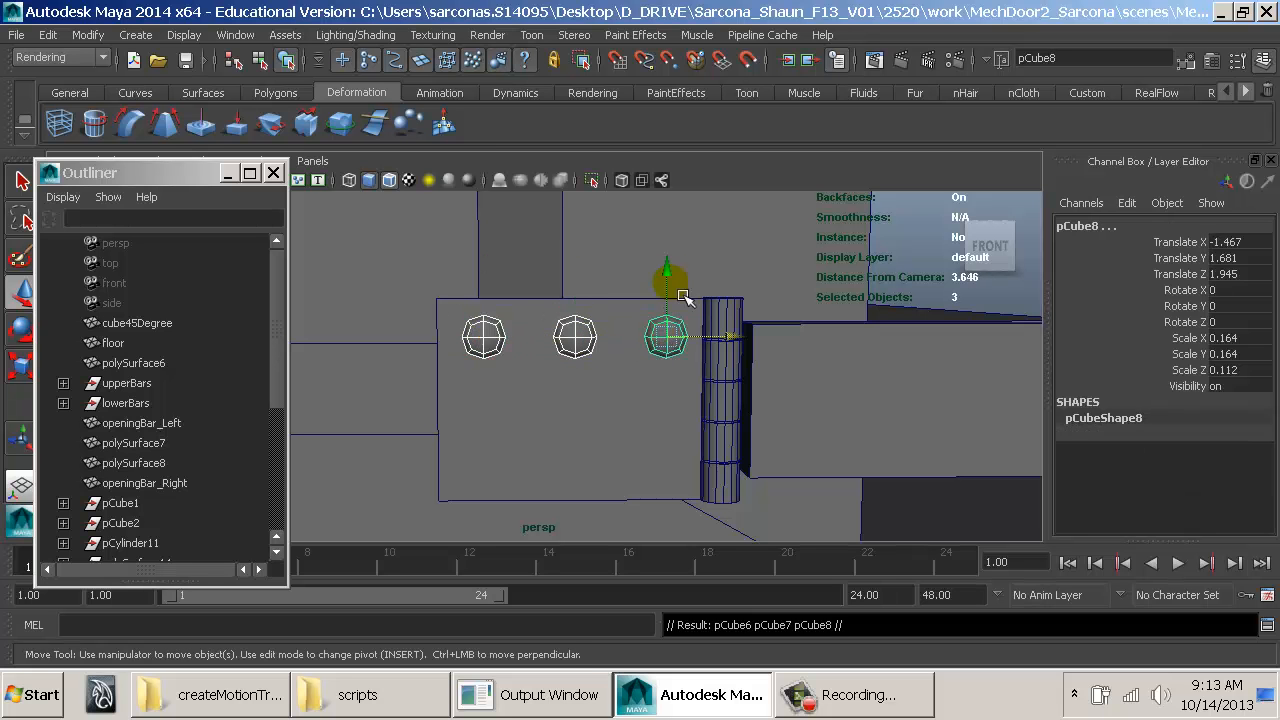
pyautogui.moveTo(669, 276); pyautogui.dragTo(672, 342)
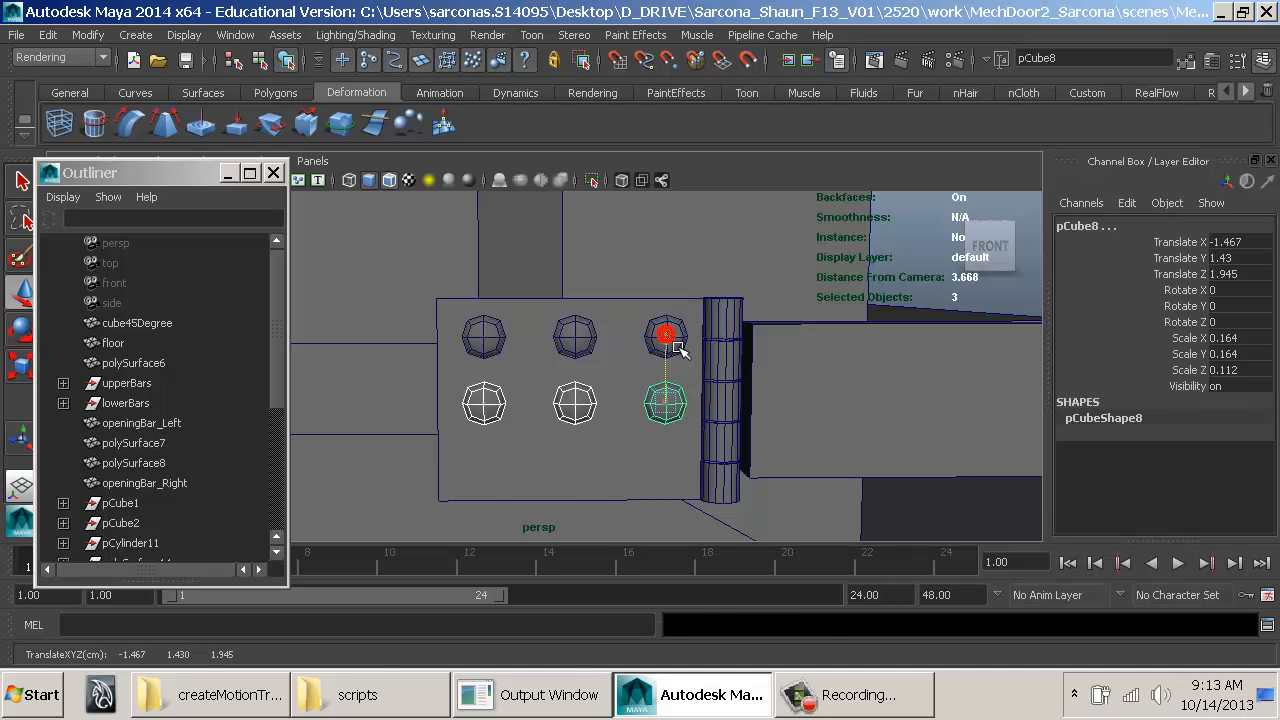
pyautogui.hotkey('shift', 'd')
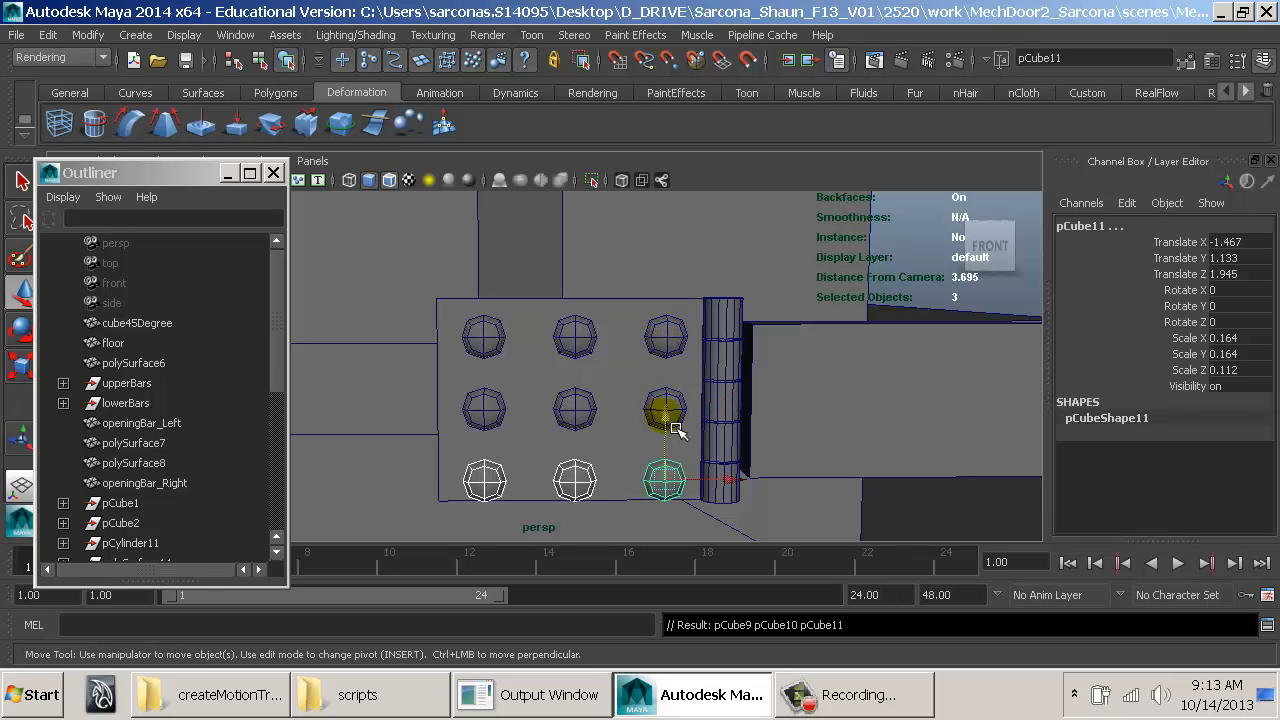
# Step: Even out the bolt spacing by moving the lowest row to Y 1.168 and the middle row to Y 1.434
pyautogui.moveTo(676, 430); pyautogui.dragTo(679, 422)
pyautogui.click(500, 411)
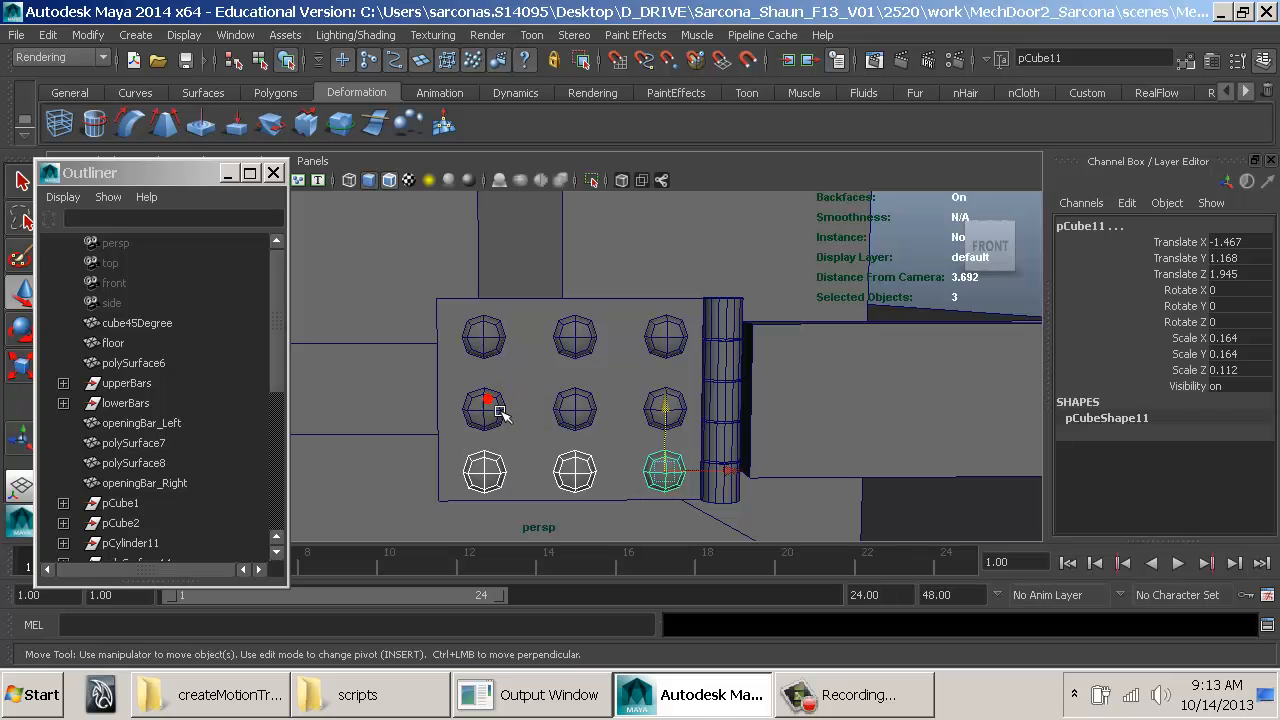
pyautogui.moveTo(680, 340); pyautogui.dragTo(672, 340)
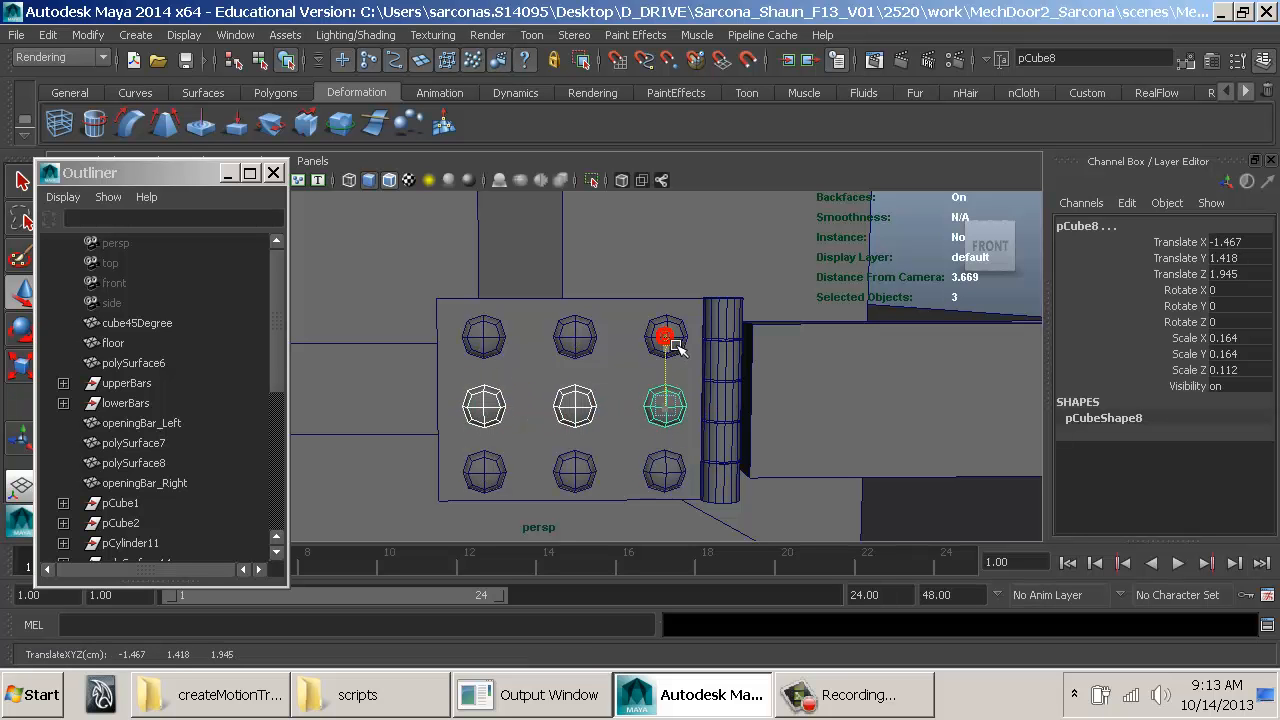
pyautogui.click(920, 288)
# Step: Scale all nine bolt heads down together to 0.104 in X and Y and 0.071 in Z
pyautogui.keyDown('alt'); pyautogui.moveTo(1010, 428); pyautogui.dragTo(611, 383, button='right'); pyautogui.keyUp('alt')
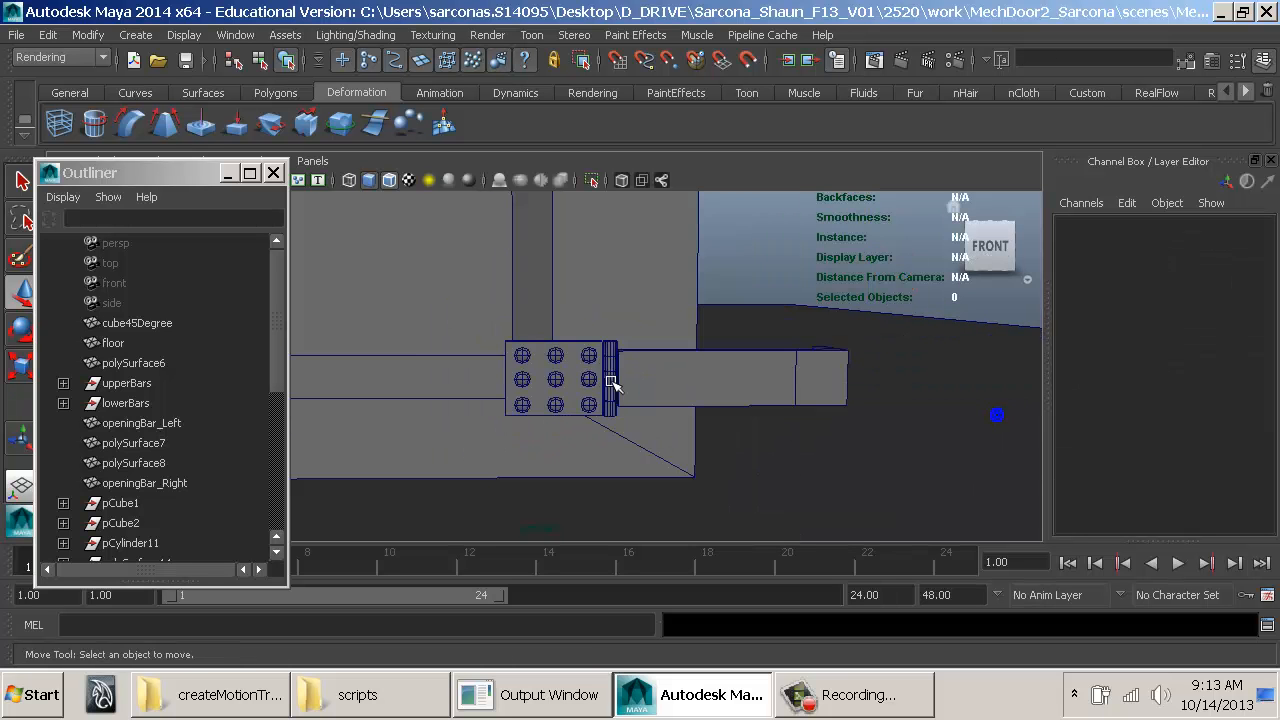
pyautogui.moveTo(650, 402)
pyautogui.keyDown('alt'); pyautogui.mouseDown()
pyautogui.moveTo(799, 451)
pyautogui.moveTo(563, 386)
pyautogui.moveTo(649, 406)
pyautogui.mouseUp(); pyautogui.keyUp('alt')
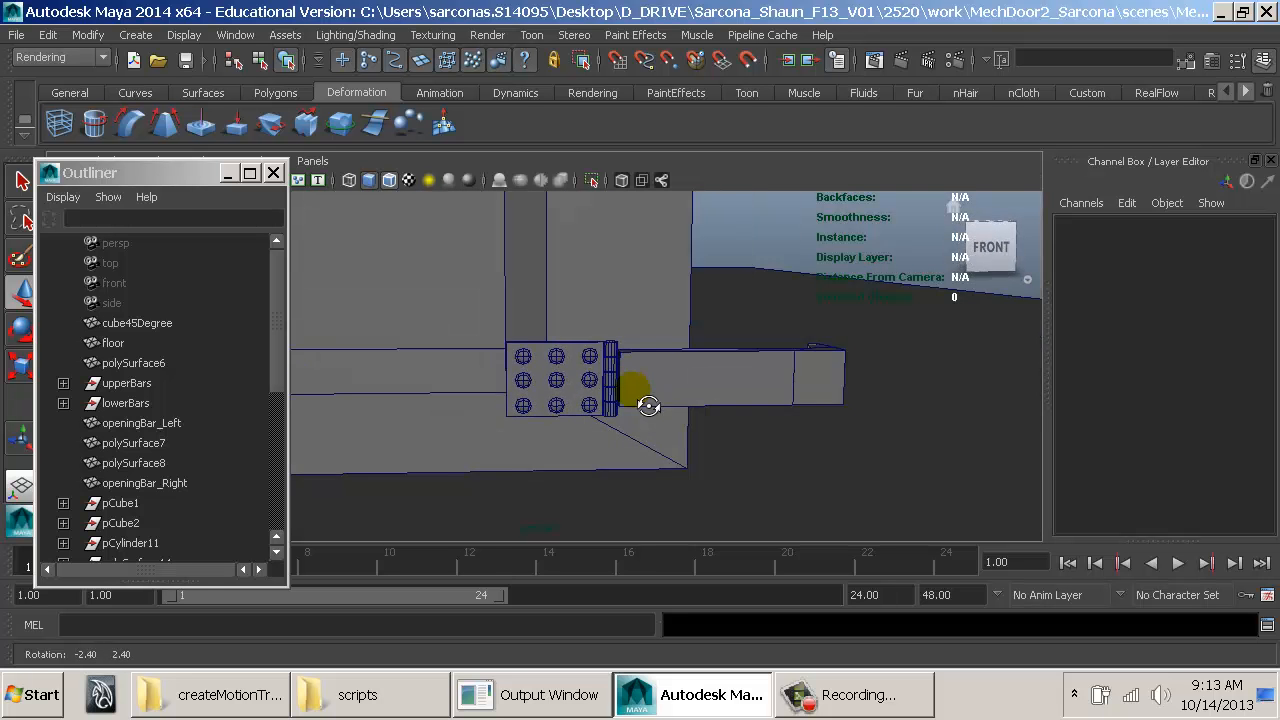
pyautogui.keyDown('alt'); pyautogui.moveTo(649, 406); pyautogui.dragTo(709, 434, button='right'); pyautogui.keyUp('alt')
pyautogui.keyDown('alt'); pyautogui.moveTo(709, 434); pyautogui.dragTo(680, 420); pyautogui.keyUp('alt')
pyautogui.press('4')
pyautogui.click(634, 345)
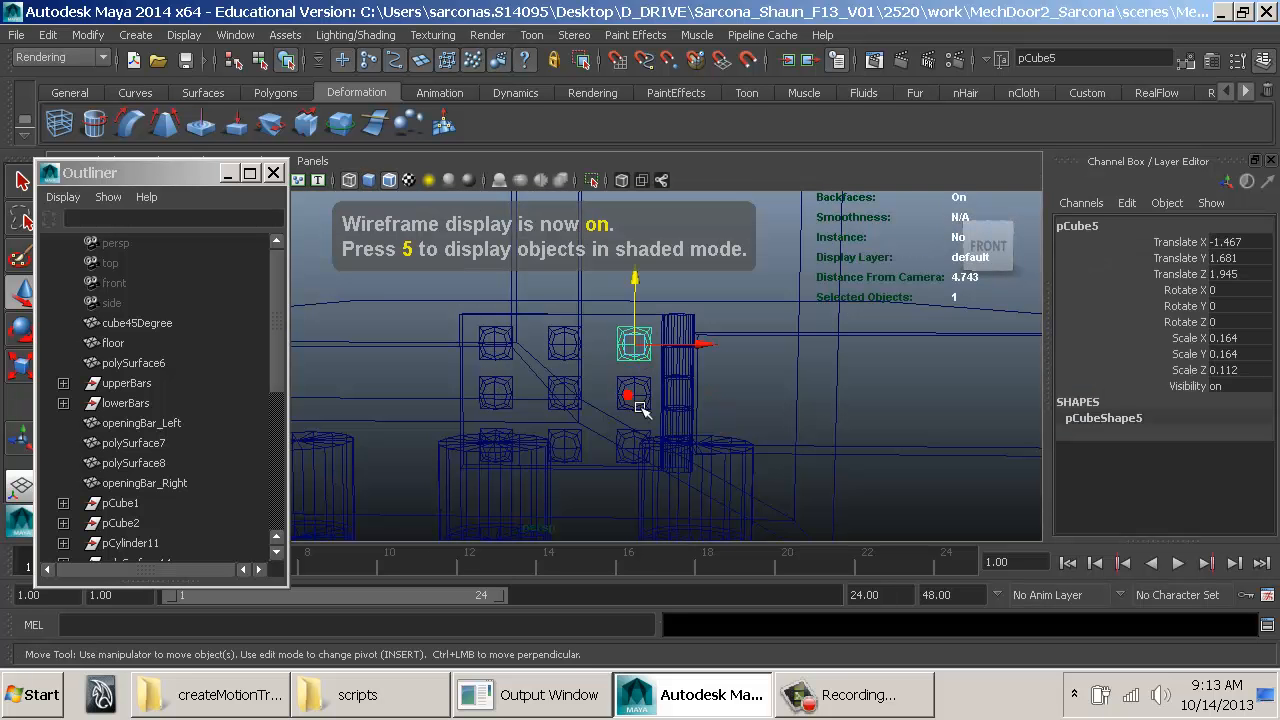
pyautogui.keyDown('shift'); pyautogui.click(566, 393); pyautogui.keyUp('shift')
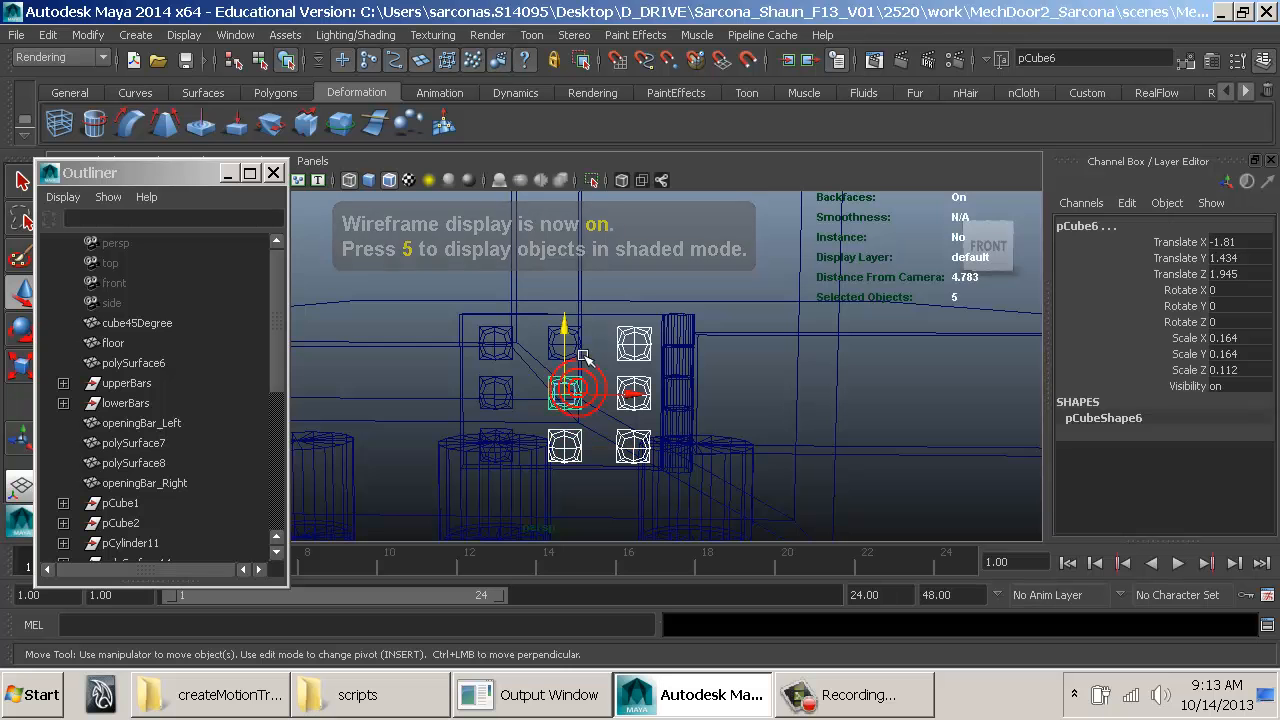
pyautogui.keyDown('shift'); pyautogui.click(564, 343); pyautogui.keyUp('shift')
pyautogui.keyDown('shift'); pyautogui.click(497, 343); pyautogui.keyUp('shift')
pyautogui.keyDown('shift'); pyautogui.click(497, 392); pyautogui.keyUp('shift')
pyautogui.keyDown('shift'); pyautogui.click(497, 446); pyautogui.keyUp('shift')
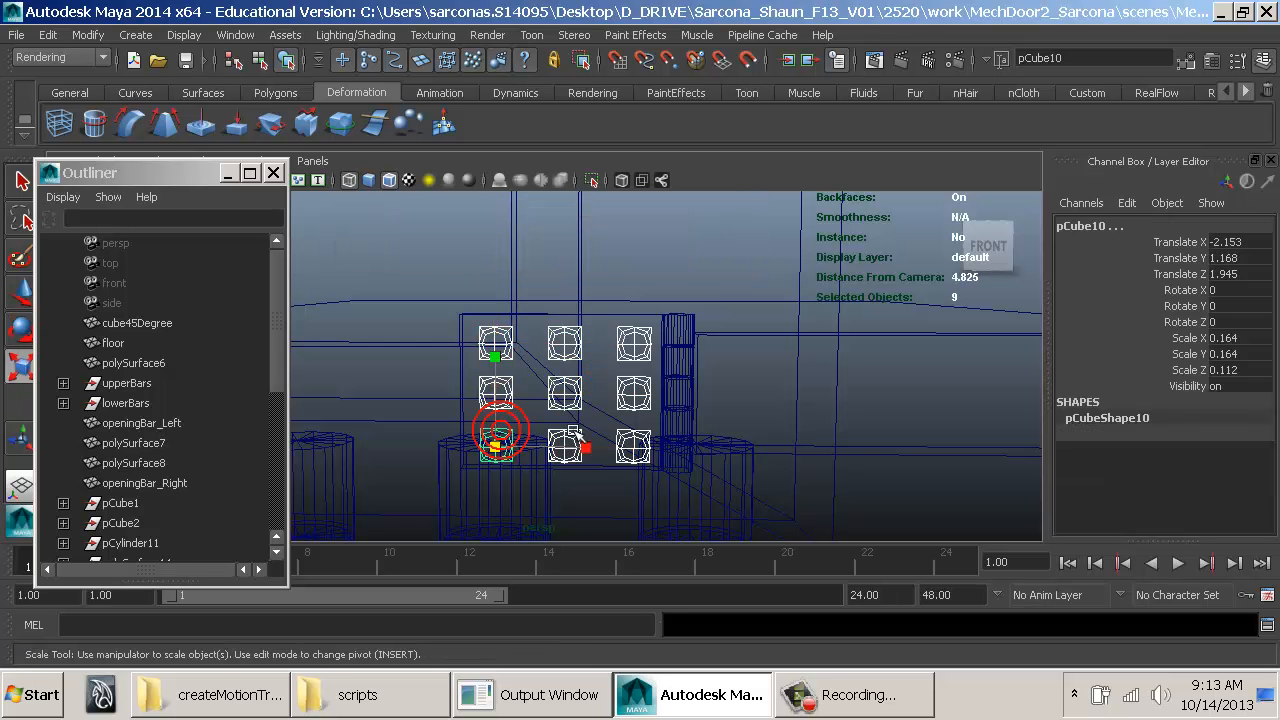
pyautogui.press('r')
pyautogui.press('5')
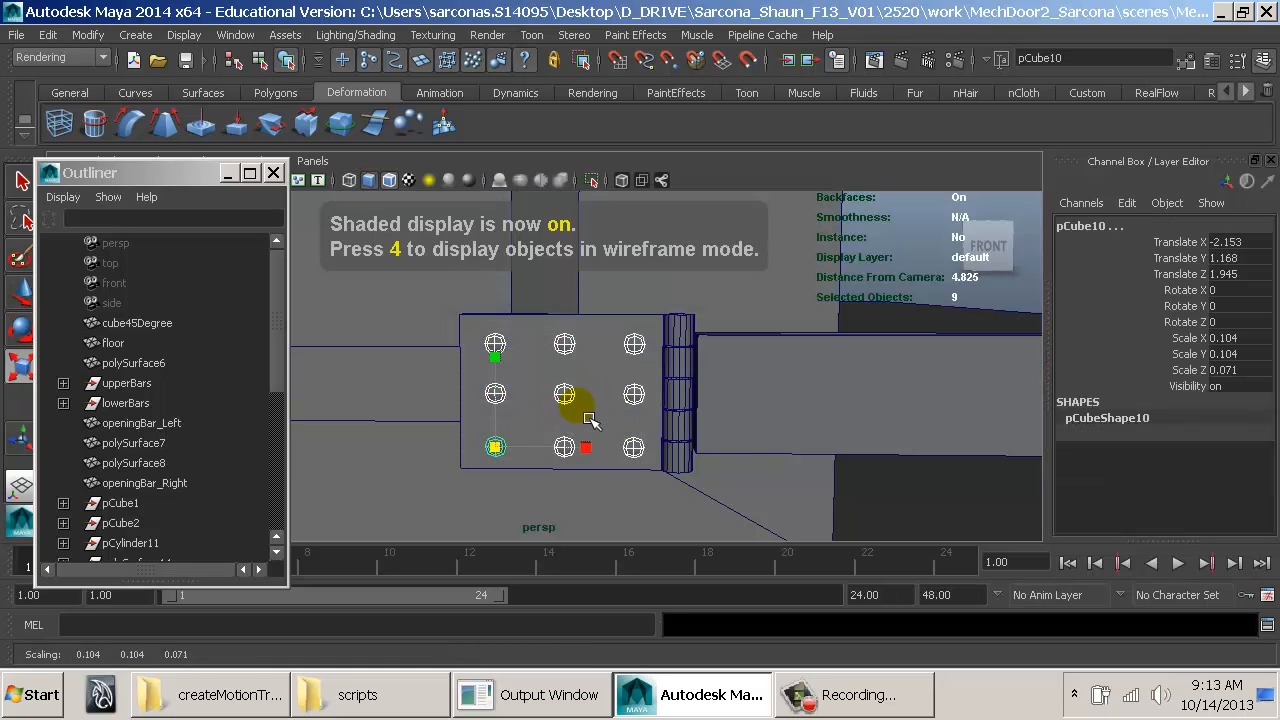
# Step: Combine the nine bolt heads and the hinge plate into one mesh
pyautogui.keyDown('alt'); pyautogui.moveTo(589, 418); pyautogui.dragTo(669, 432); pyautogui.keyUp('alt')
pyautogui.click(786, 263)
pyautogui.keyDown('alt'); pyautogui.moveTo(886, 461); pyautogui.dragTo(533, 403, button='right'); pyautogui.keyUp('alt')
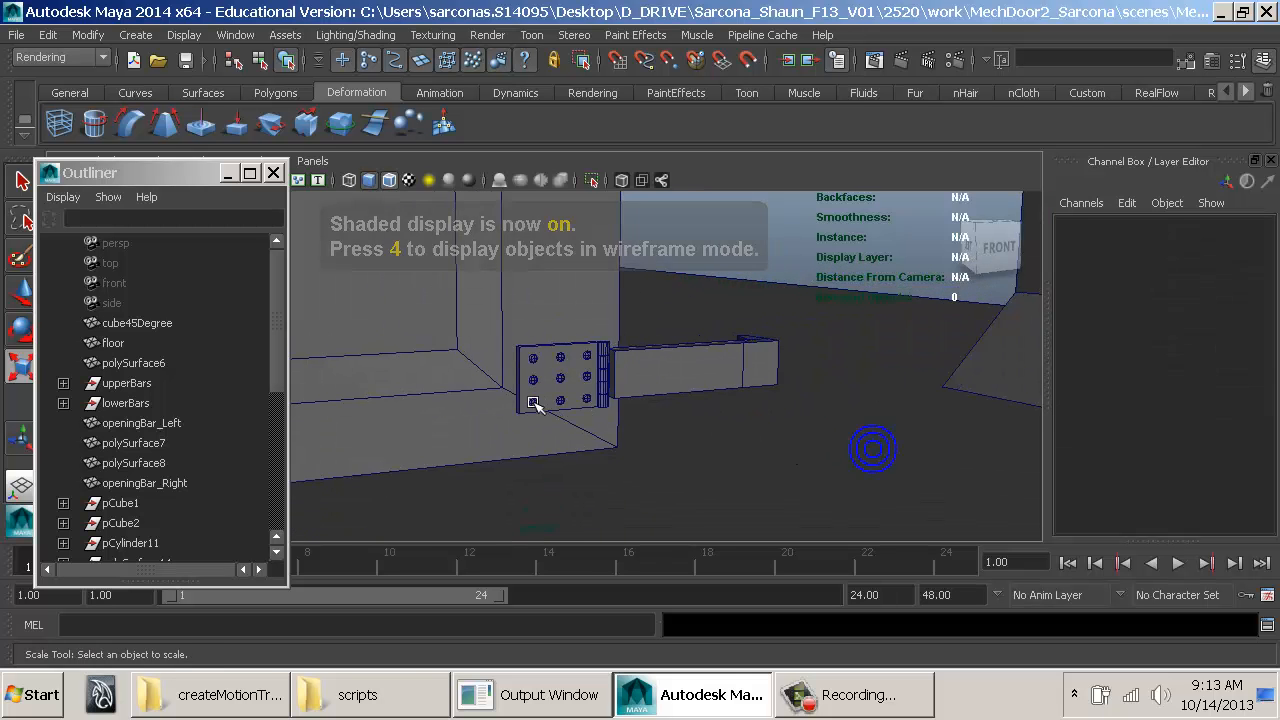
pyautogui.keyDown('alt'); pyautogui.moveTo(586, 451); pyautogui.dragTo(651, 380); pyautogui.keyUp('alt')
pyautogui.keyDown('alt'); pyautogui.moveTo(651, 380); pyautogui.dragTo(586, 374, button='right'); pyautogui.keyUp('alt')
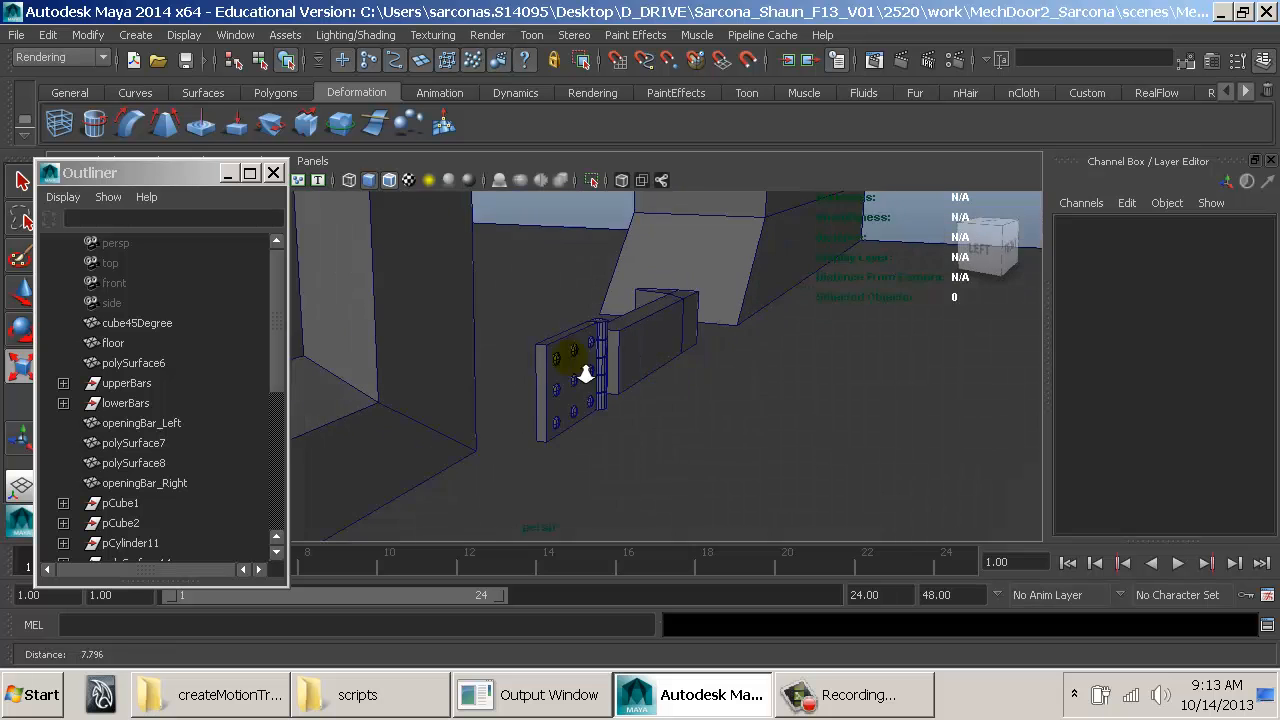
pyautogui.keyDown('alt'); pyautogui.moveTo(586, 374); pyautogui.dragTo(617, 431); pyautogui.keyUp('alt')
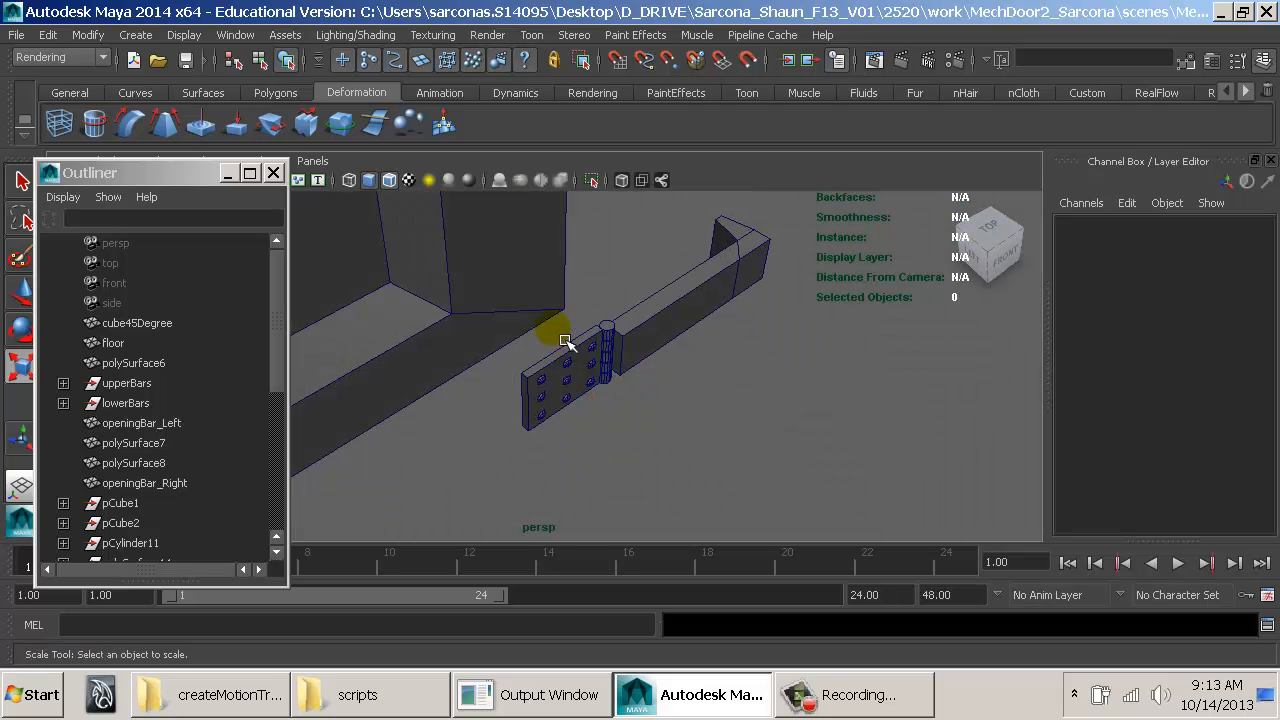
pyautogui.keyDown('alt'); pyautogui.moveTo(607, 358); pyautogui.dragTo(545, 432); pyautogui.keyUp('alt')
pyautogui.press('4')
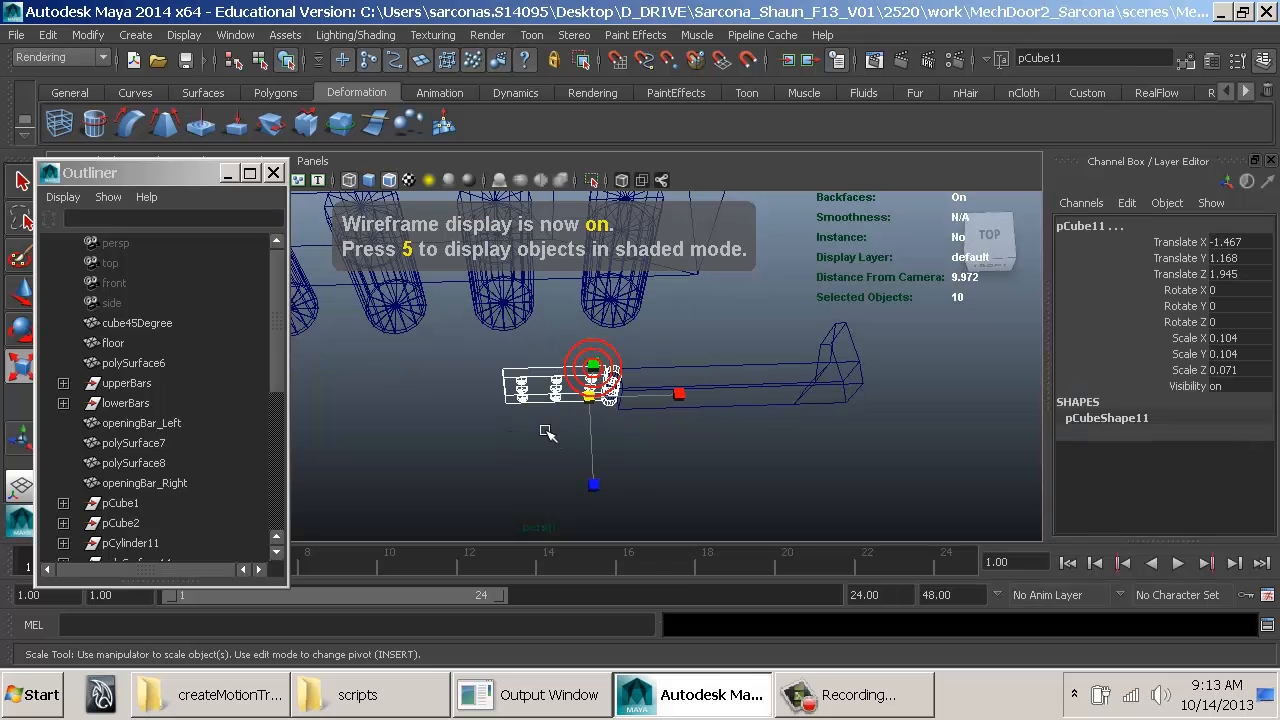
pyautogui.press('space')
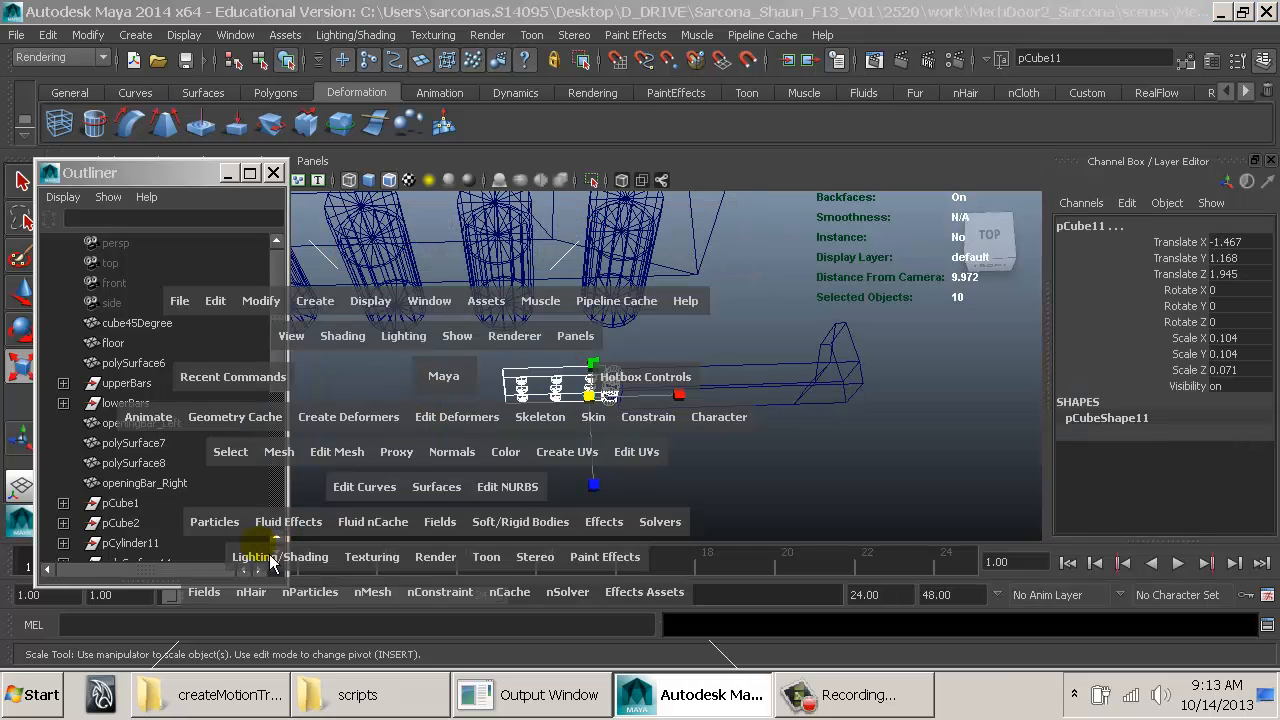
pyautogui.click(279, 451)
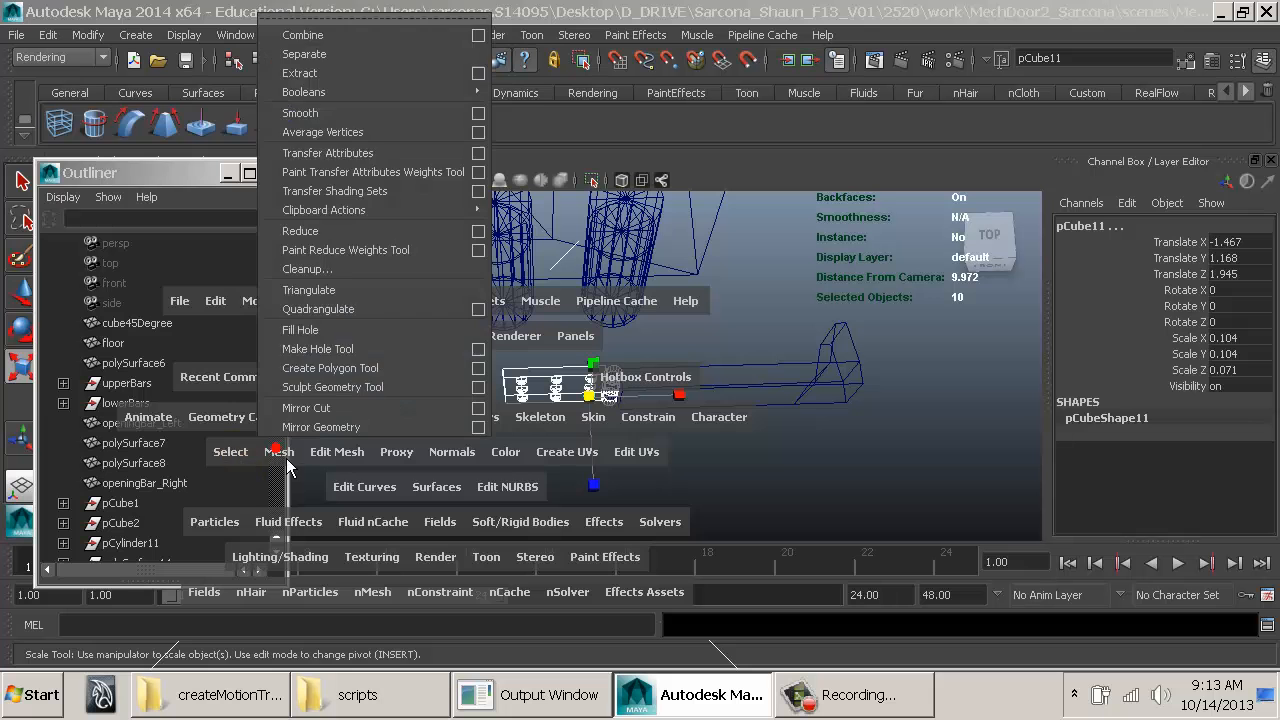
pyautogui.click(421, 41)
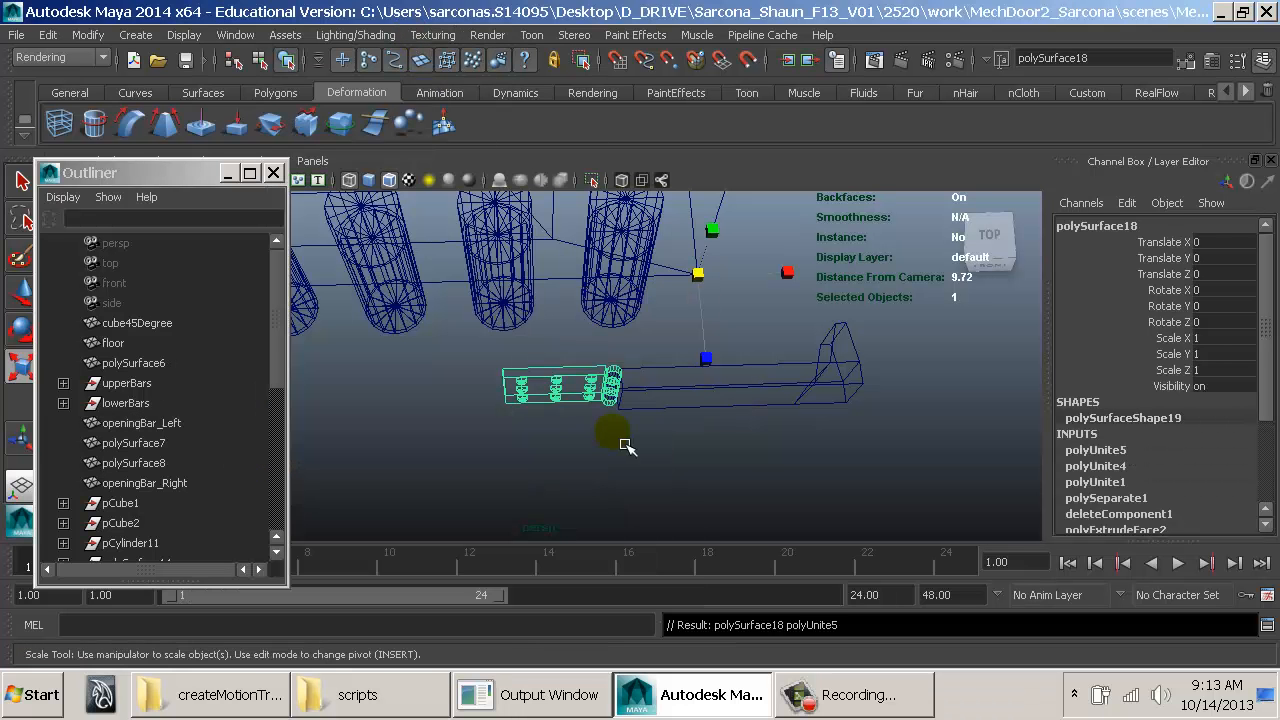
# Step: Delete the combined hinge plate's construction history and center its pivot
pyautogui.click(47, 34)
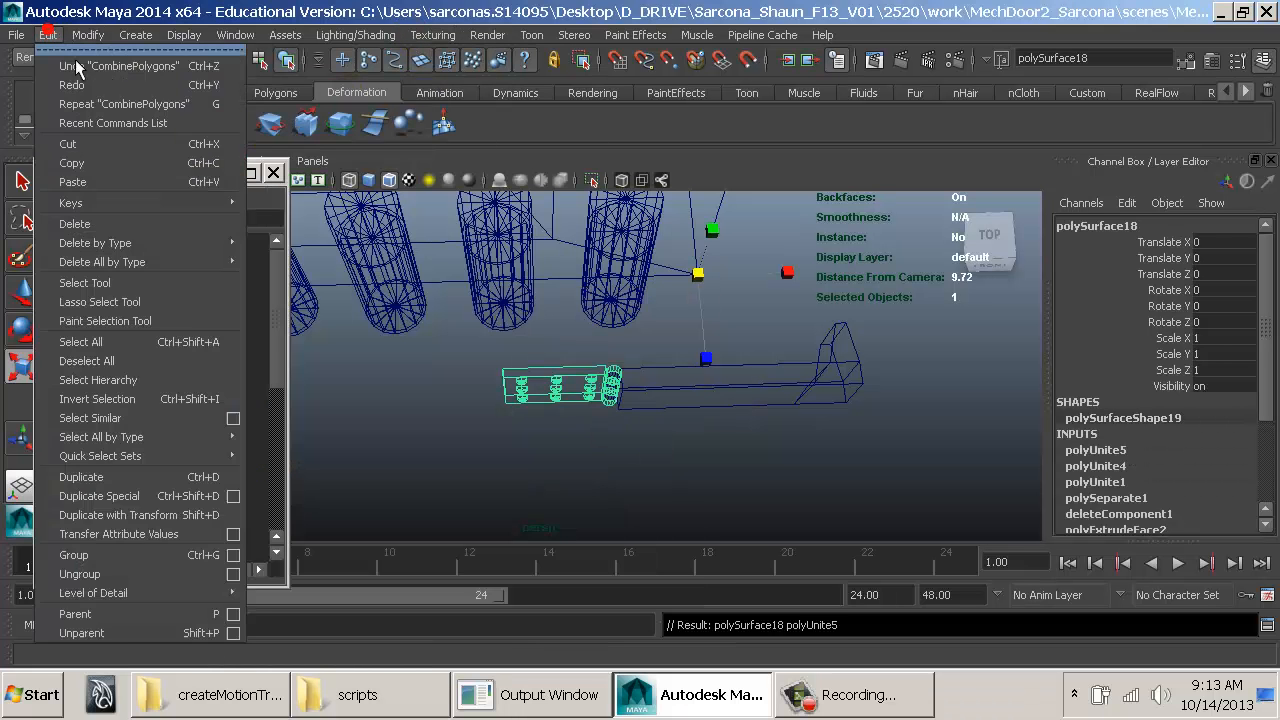
pyautogui.moveTo(223, 244)
pyautogui.click(310, 259)
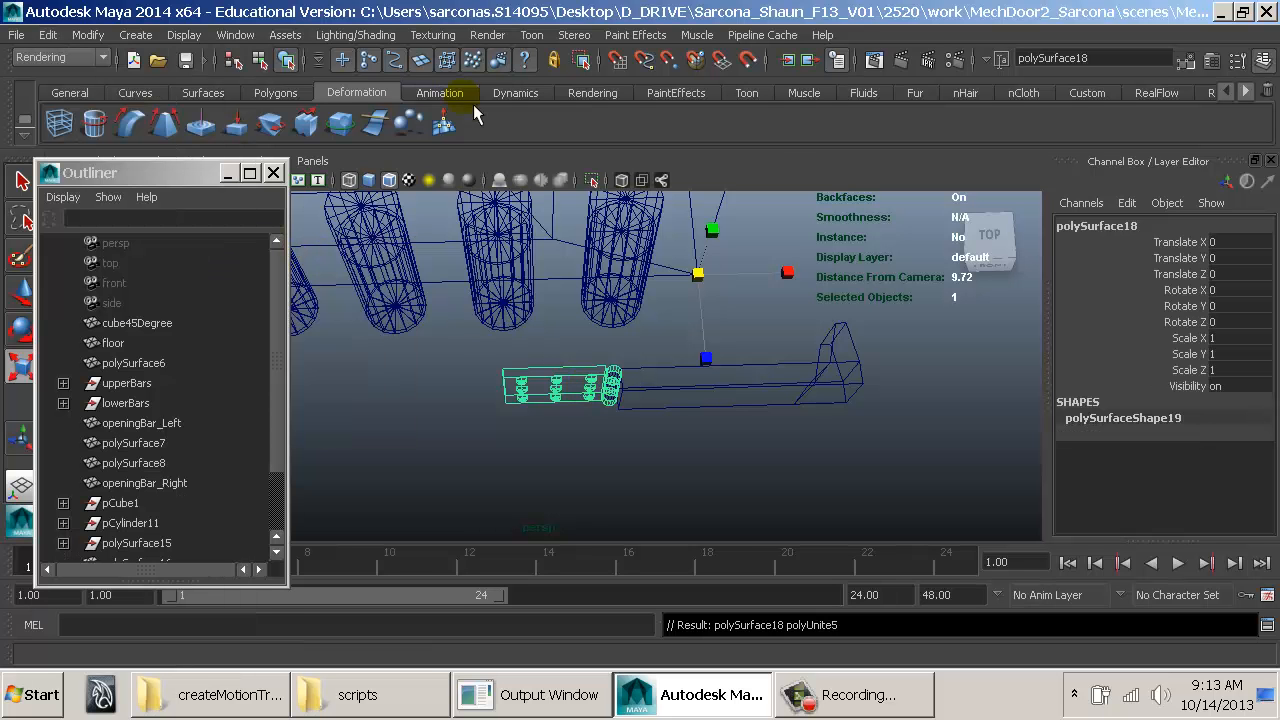
pyautogui.click(1104, 90)
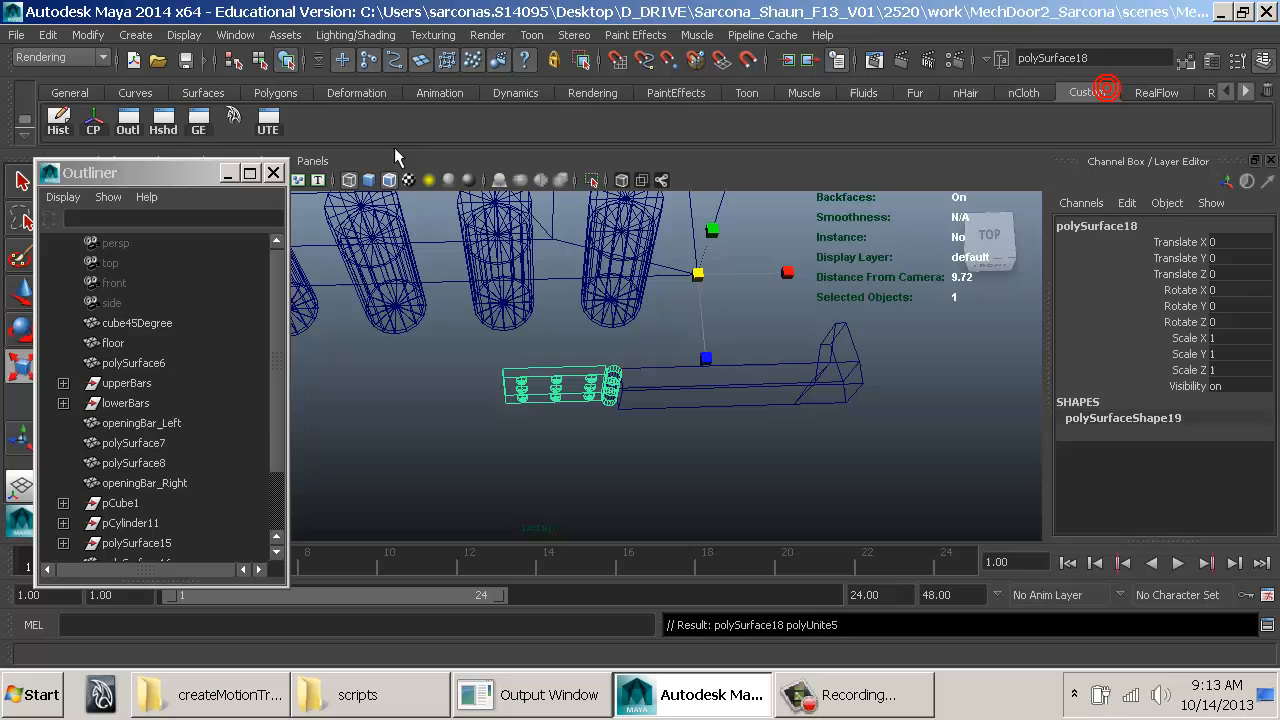
pyautogui.click(90, 121)
# Step: Group the hinge plate with the hooked arm, name the group latch, and center its pivot
pyautogui.moveTo(654, 456)
pyautogui.keyDown('alt'); pyautogui.mouseDown()
pyautogui.moveTo(705, 393)
pyautogui.moveTo(663, 406)
pyautogui.moveTo(691, 374)
pyautogui.moveTo(718, 365)
pyautogui.moveTo(727, 387)
pyautogui.mouseUp(); pyautogui.keyUp('alt')
pyautogui.keyDown('shift'); pyautogui.click(711, 385); pyautogui.keyUp('shift')
pyautogui.press('5')
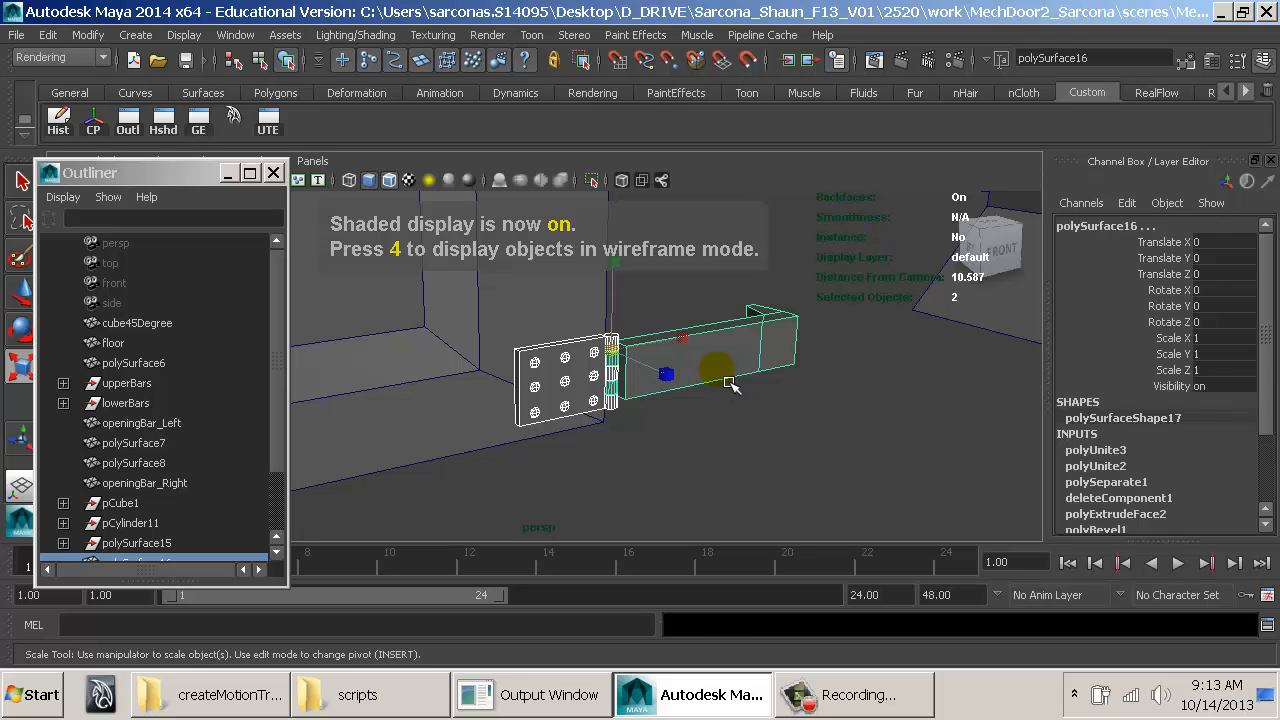
pyautogui.hotkey('ctrl', 'g')
pyautogui.doubleClick(1128, 225)
pyautogui.write('lat')
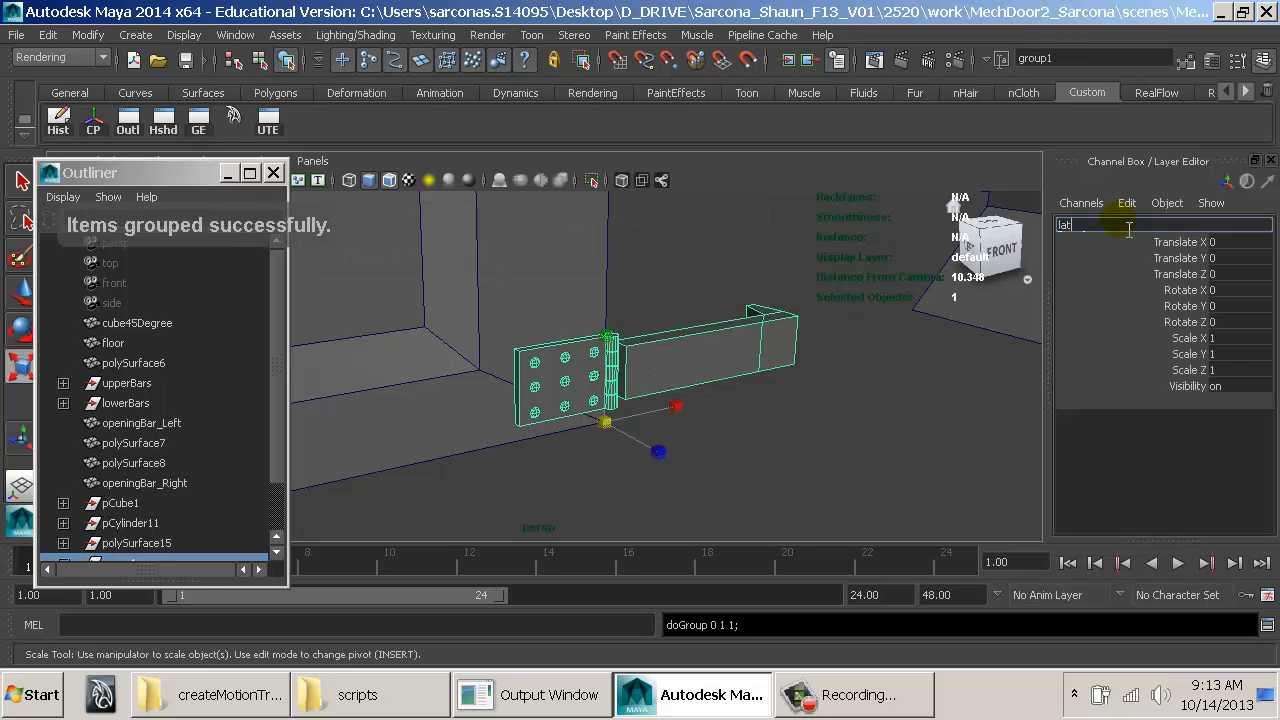
pyautogui.write('ch')
pyautogui.press('Return')
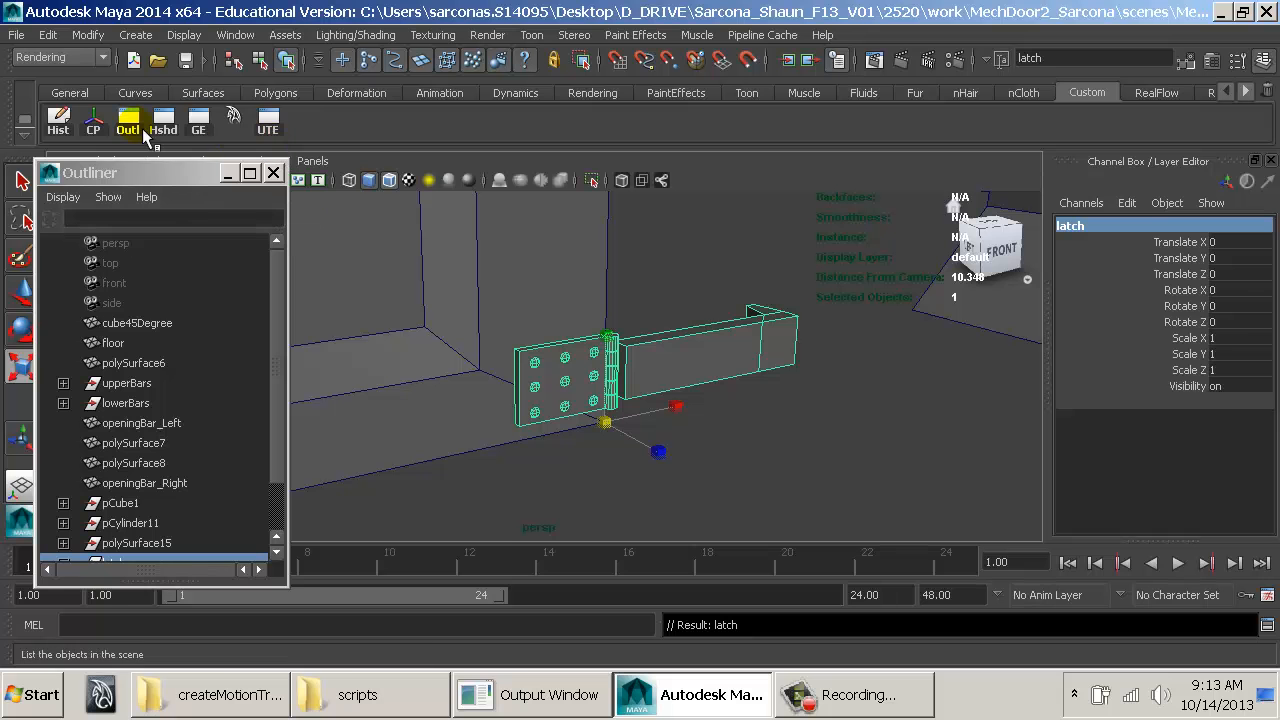
pyautogui.click(98, 129)
# Step: Create a polygon cube and move it to the latch arm at Y 1.35 and Z 1.399
pyautogui.keyDown('alt'); pyautogui.moveTo(675, 340); pyautogui.dragTo(515, 343); pyautogui.keyUp('alt')
pyautogui.keyDown('alt'); pyautogui.moveTo(690, 380); pyautogui.dragTo(578, 370, button='middle'); pyautogui.keyUp('alt')
pyautogui.click(731, 428)
pyautogui.keyDown('alt'); pyautogui.moveTo(731, 428); pyautogui.dragTo(570, 433); pyautogui.keyUp('alt')
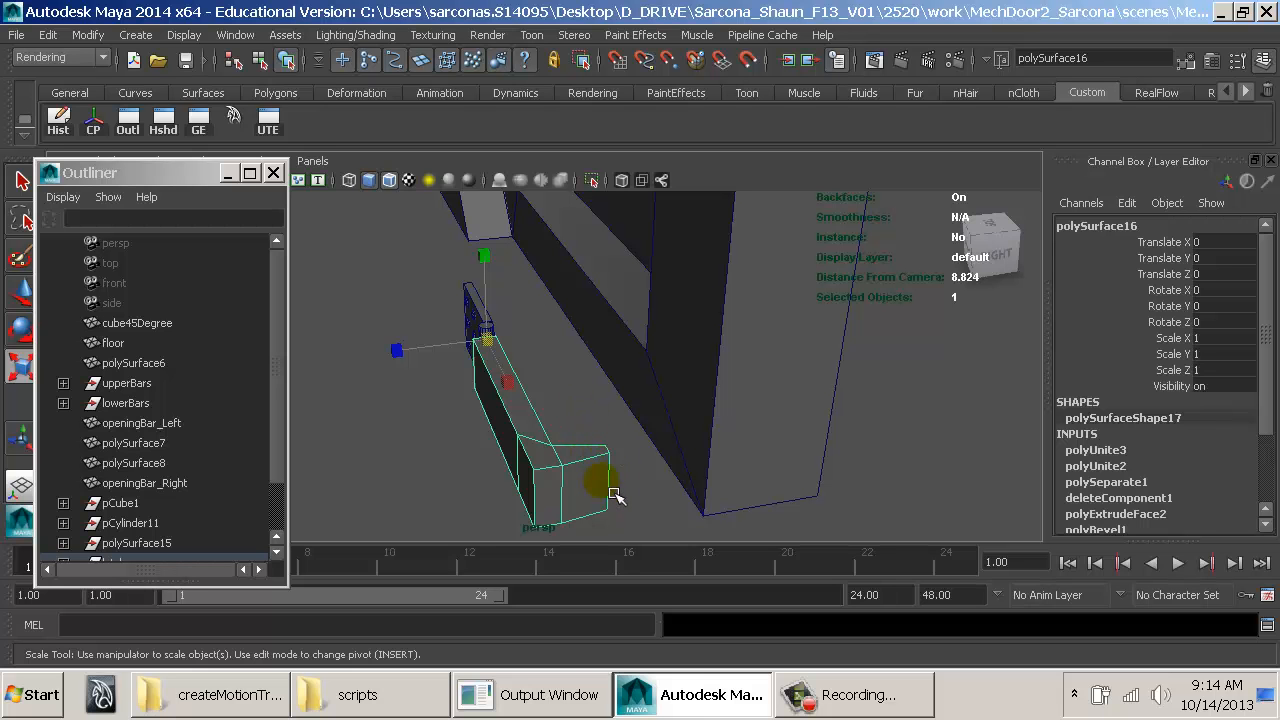
pyautogui.click(135, 34)
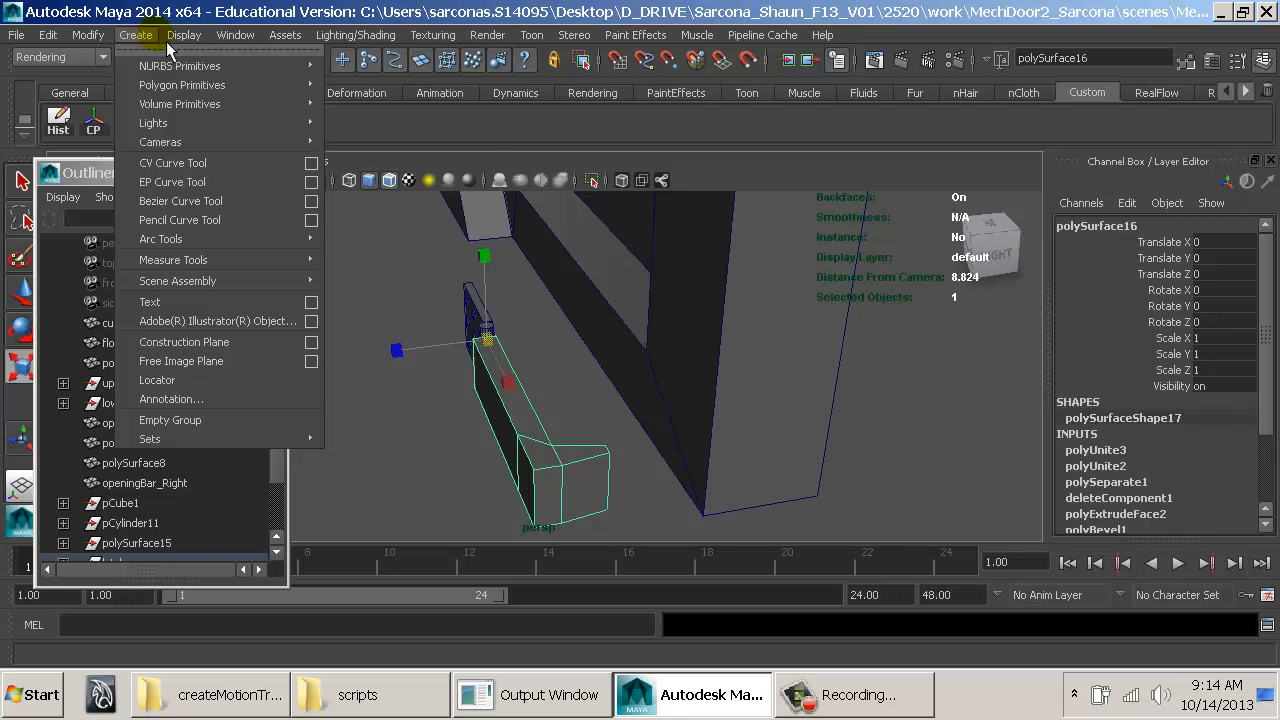
pyautogui.moveTo(190, 86)
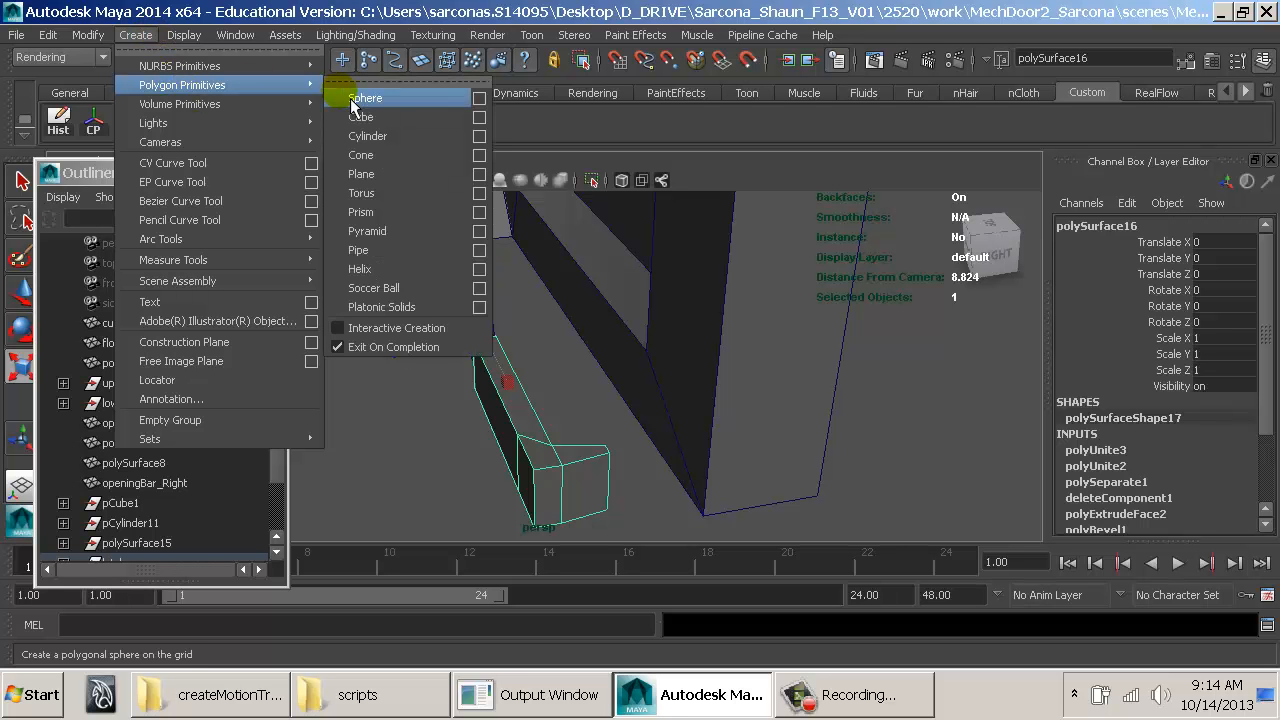
pyautogui.click(425, 119)
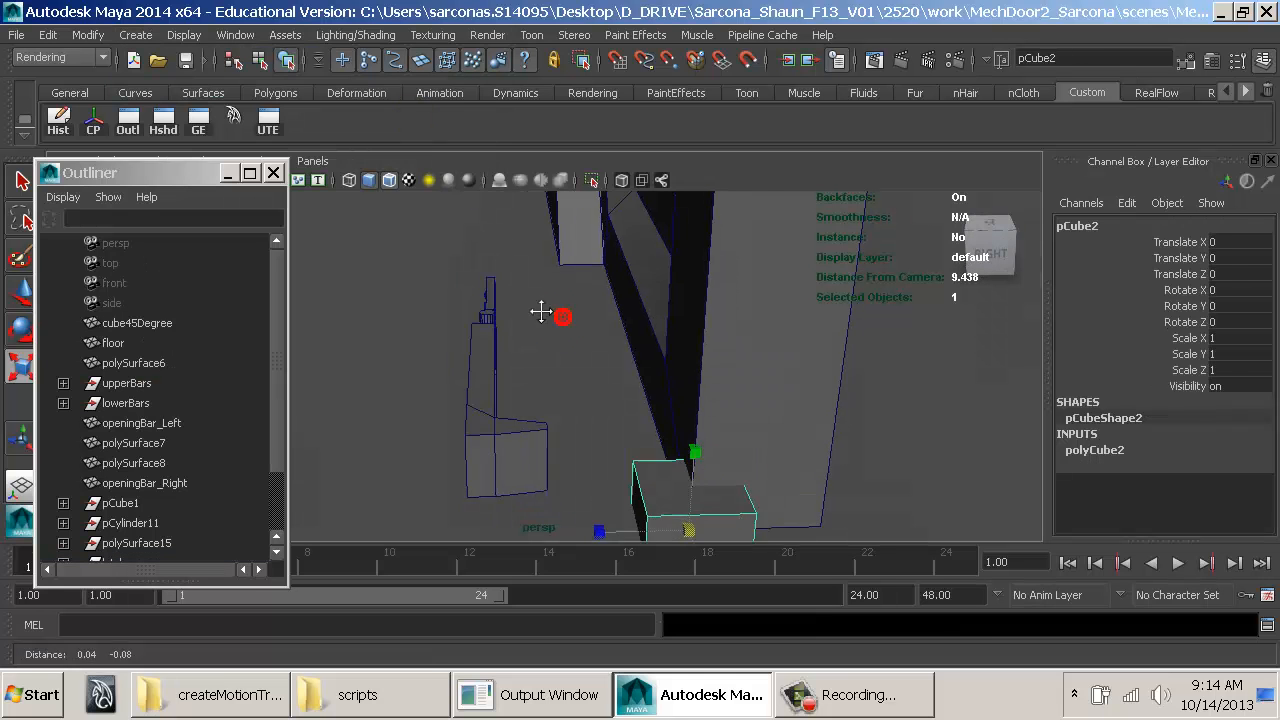
pyautogui.keyDown('alt'); pyautogui.moveTo(540, 312); pyautogui.dragTo(566, 349, button='middle'); pyautogui.keyUp('alt')
pyautogui.press('w')
pyautogui.moveTo(655, 443); pyautogui.dragTo(508, 315)
pyautogui.keyDown('alt'); pyautogui.moveTo(472, 352); pyautogui.dragTo(677, 354); pyautogui.keyUp('alt')
# Step: Align the cube with the latch arm's height at Y 1.442 and shift it along X toward the hooked end
pyautogui.press('space')
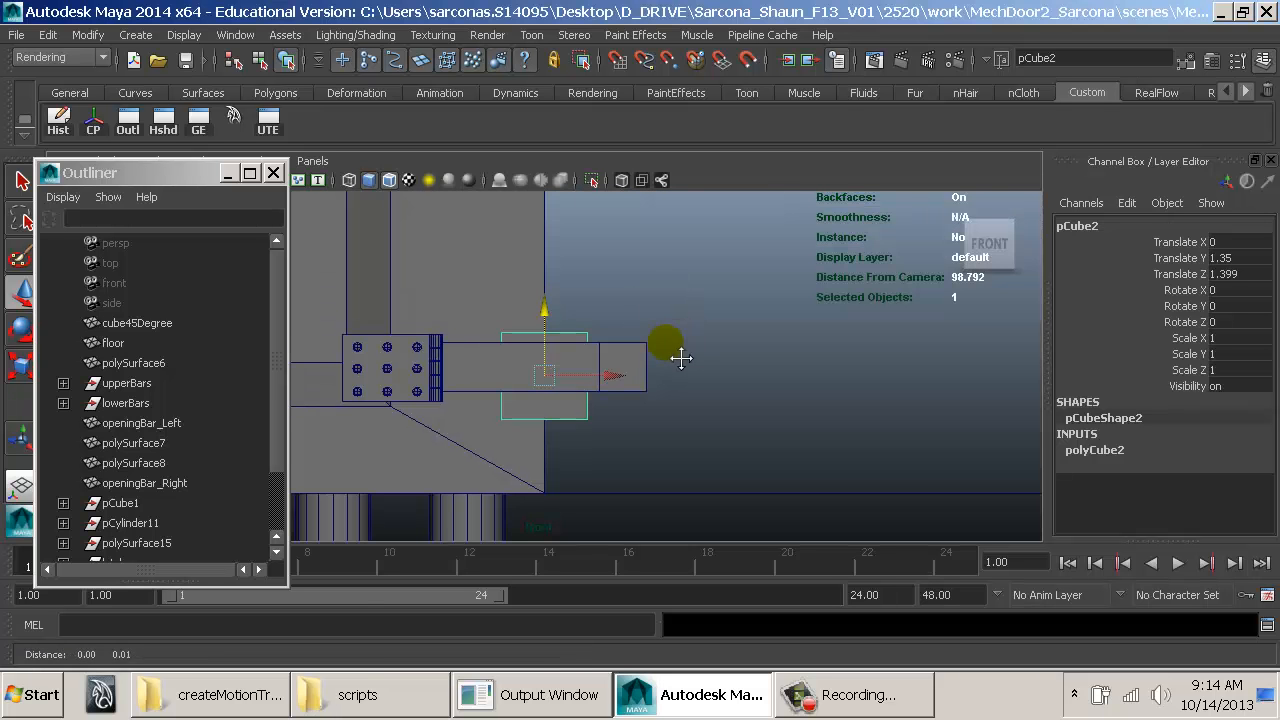
pyautogui.moveTo(571, 353); pyautogui.dragTo(580, 342)
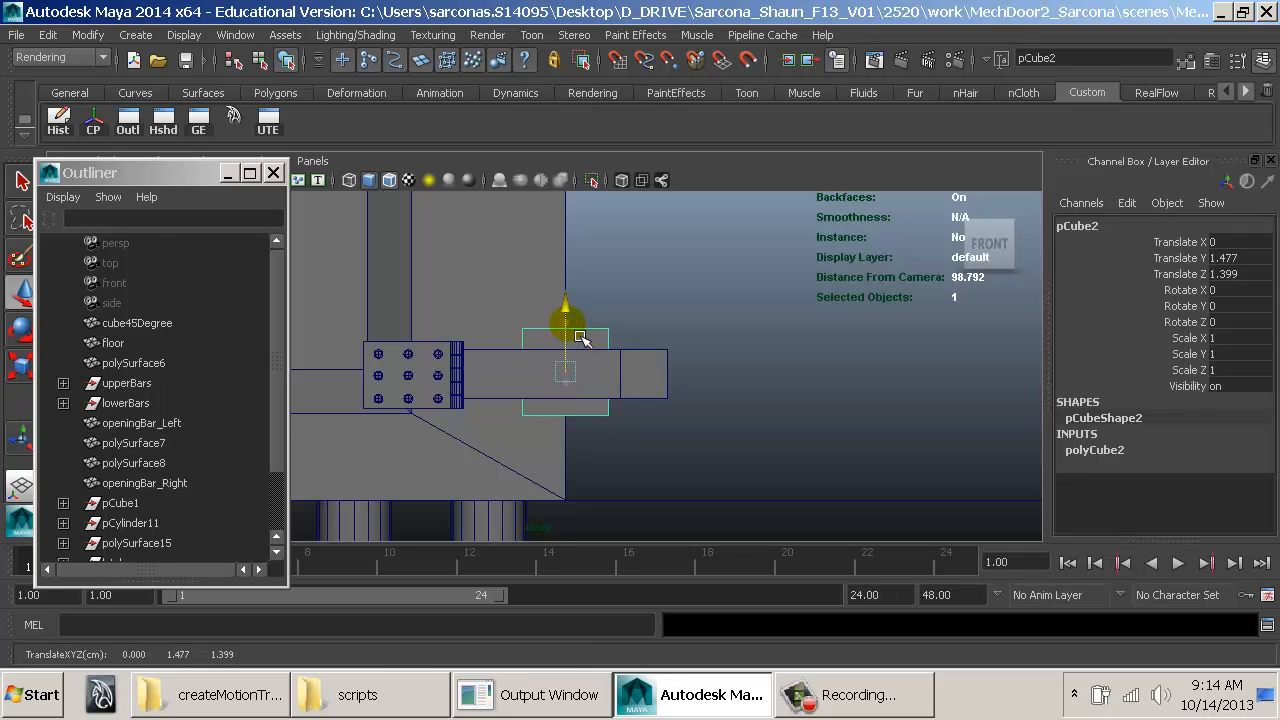
pyautogui.press('r')
pyautogui.hotkey('ctrl', 'z')
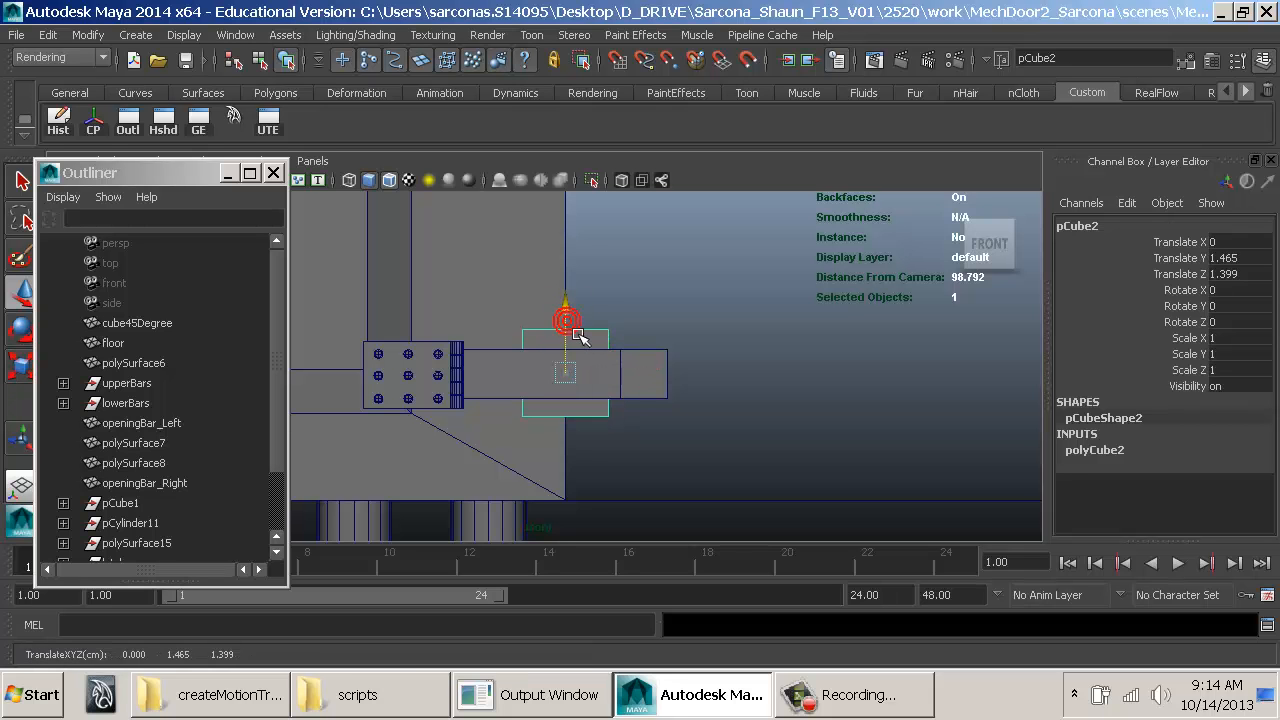
pyautogui.press('w')
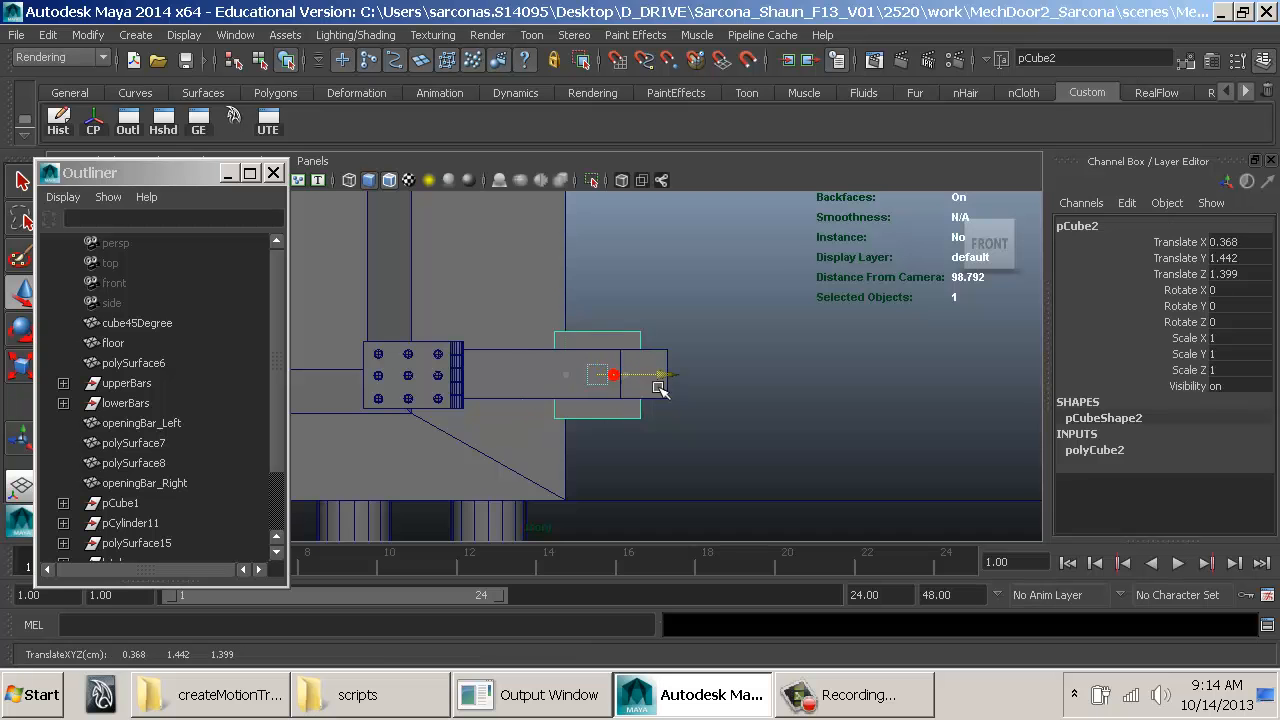
pyautogui.press('space')
# Step: Scale the cube down into a narrow block and fit it at the latch arm's hooked end
pyautogui.moveTo(686, 352); pyautogui.dragTo(491, 400)
pyautogui.scroll(4, 671, 361)
pyautogui.press('r')
pyautogui.moveTo(489, 400); pyautogui.dragTo(414, 394, button='middle')
pyautogui.keyDown('alt'); pyautogui.moveTo(414, 394); pyautogui.dragTo(723, 434); pyautogui.keyUp('alt')
pyautogui.moveTo(594, 442); pyautogui.dragTo(655, 415)
# Step: Try to insert multiple edge loops across the latch arm's hooked end
pyautogui.keyDown('alt'); pyautogui.moveTo(554, 409); pyautogui.dragTo(546, 370); pyautogui.keyUp('alt')
pyautogui.press('w')
pyautogui.click(510, 410)
pyautogui.press('space')
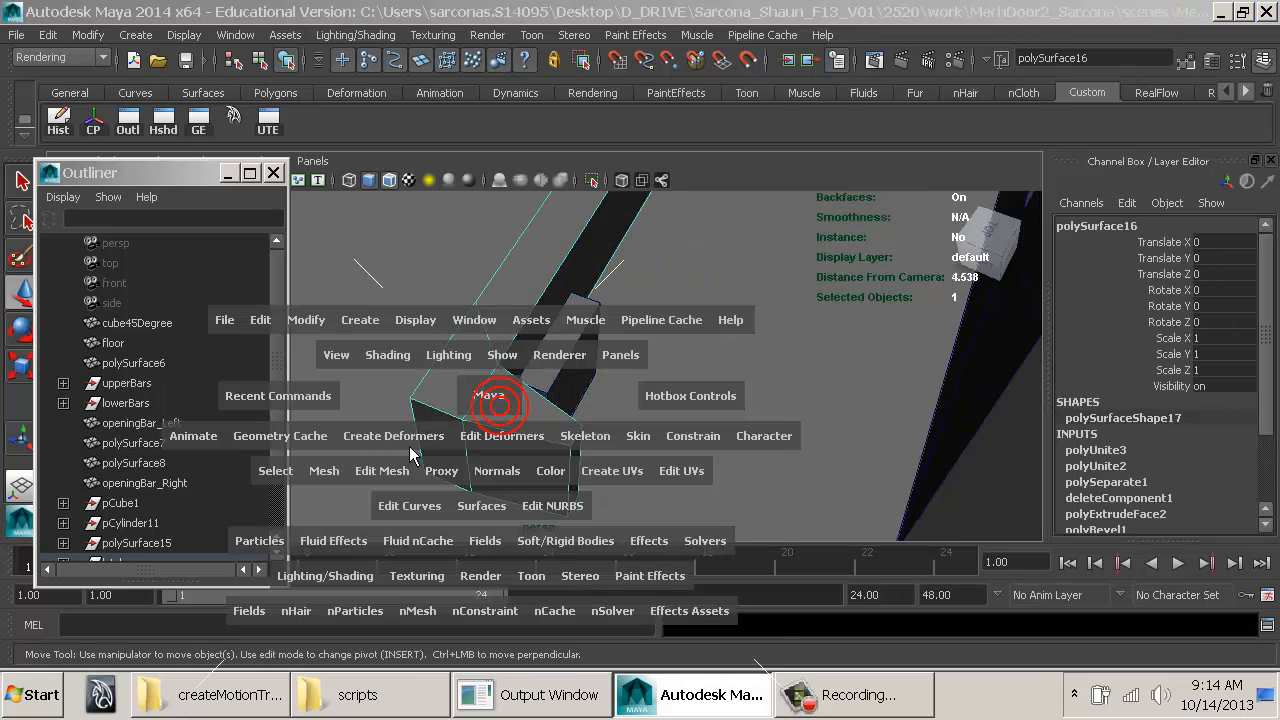
pyautogui.click(385, 470)
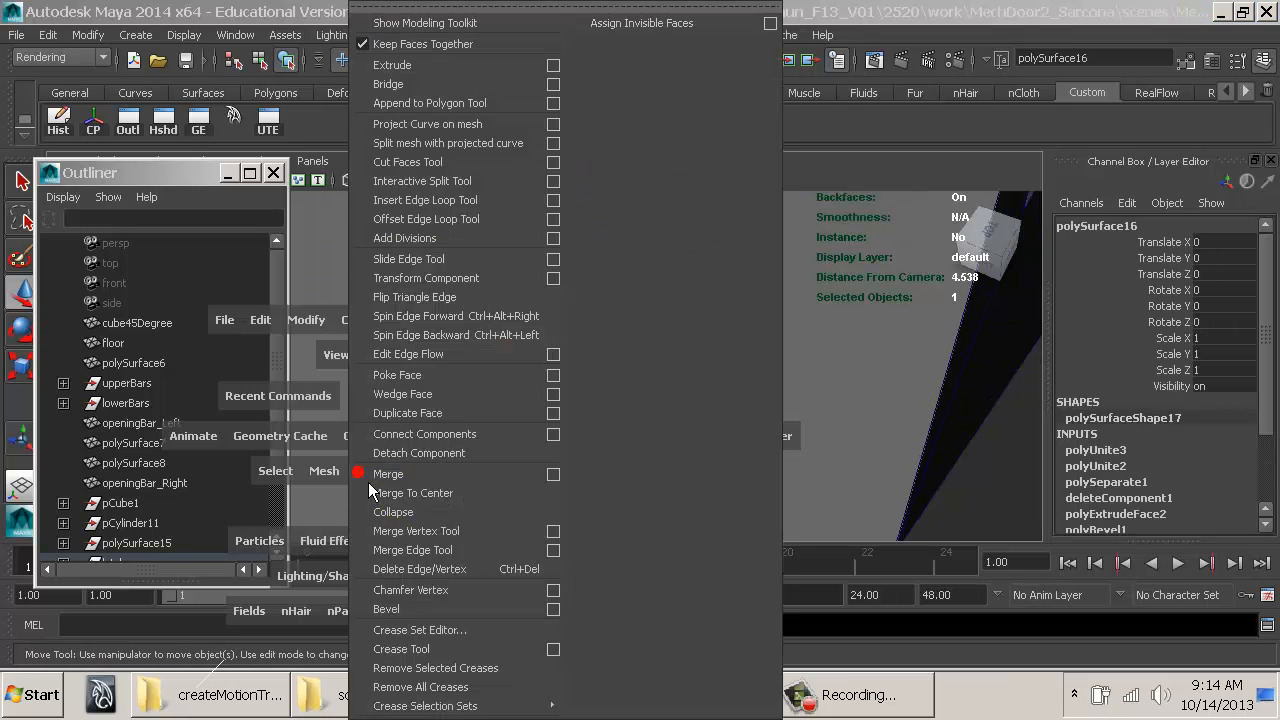
pyautogui.click(428, 200)
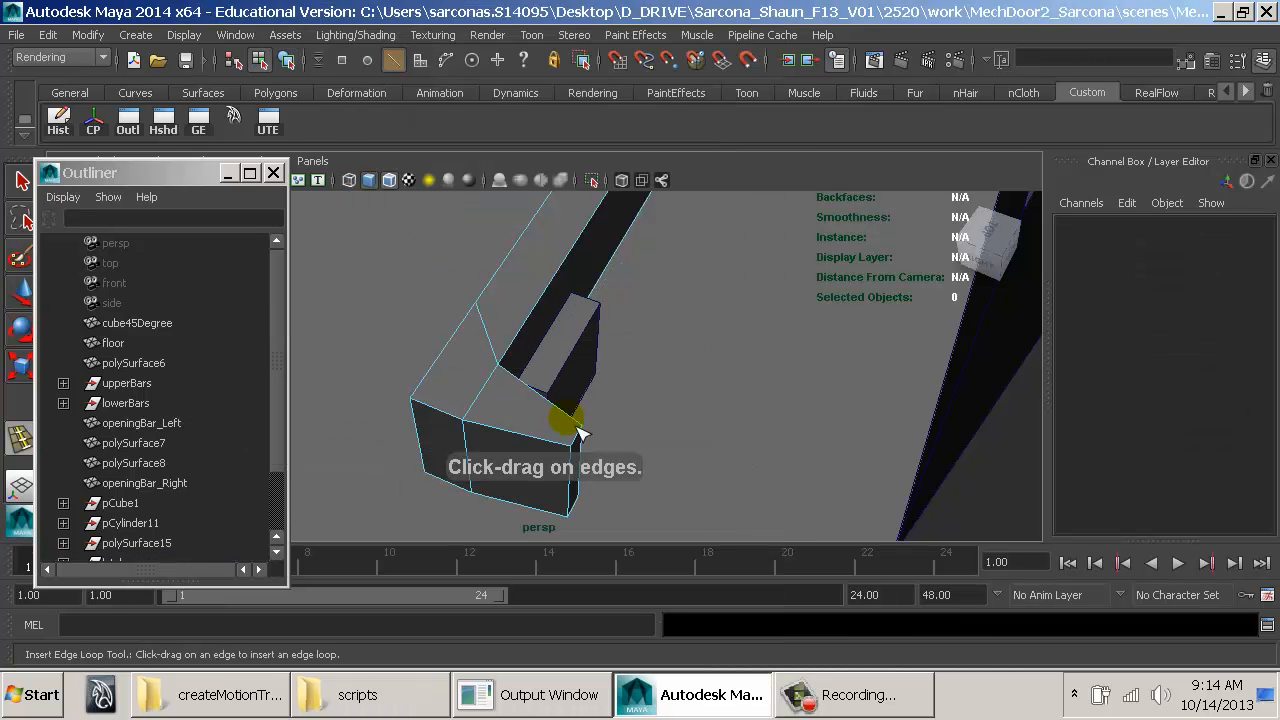
pyautogui.moveTo(563, 420); pyautogui.dragTo(570, 420)
pyautogui.hotkey('ctrl', 'z')
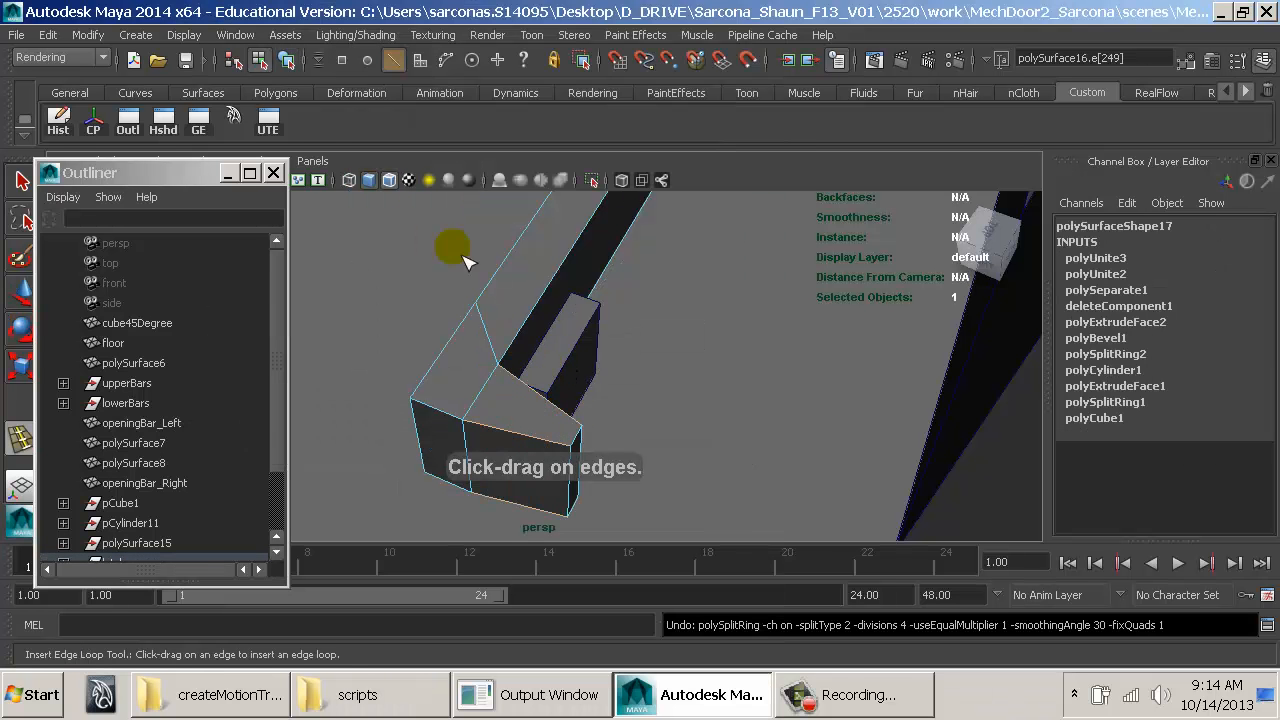
# Step: Set the Insert Edge Loop Tool to relative distance from edge and add a single loop near the hook's tip
pyautogui.press('space')
pyautogui.click(520, 362)
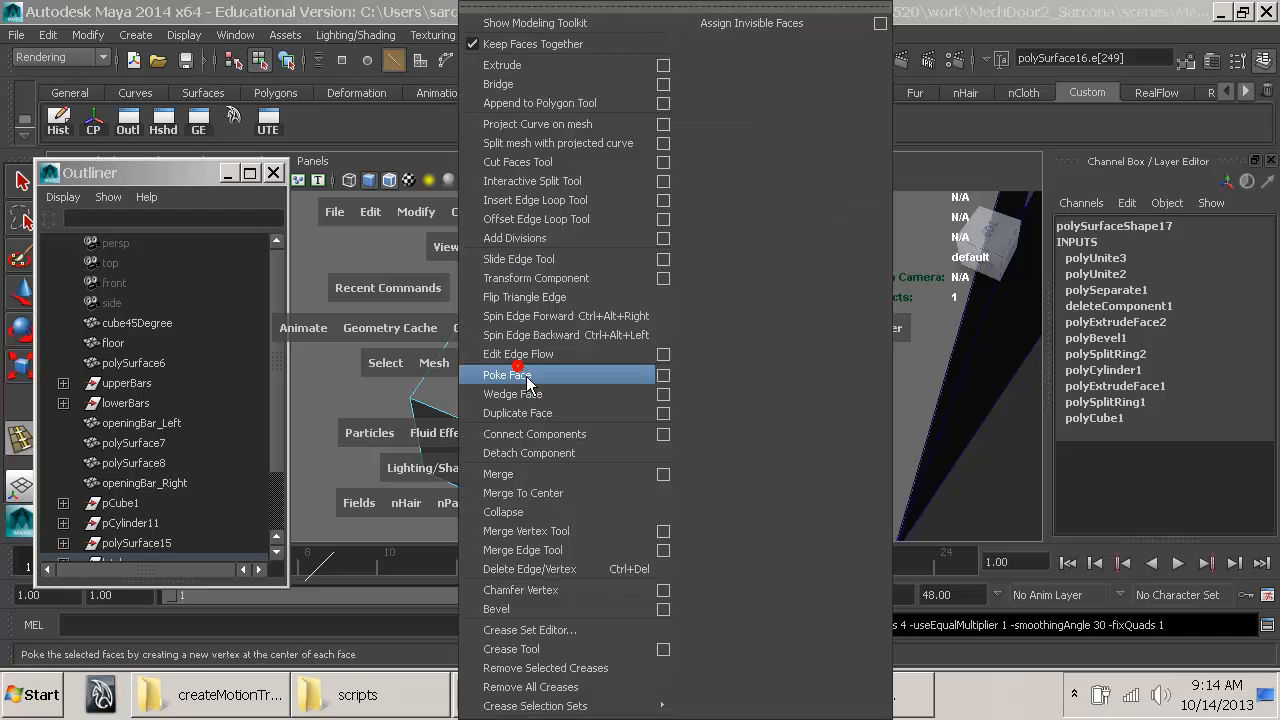
pyautogui.click(663, 200)
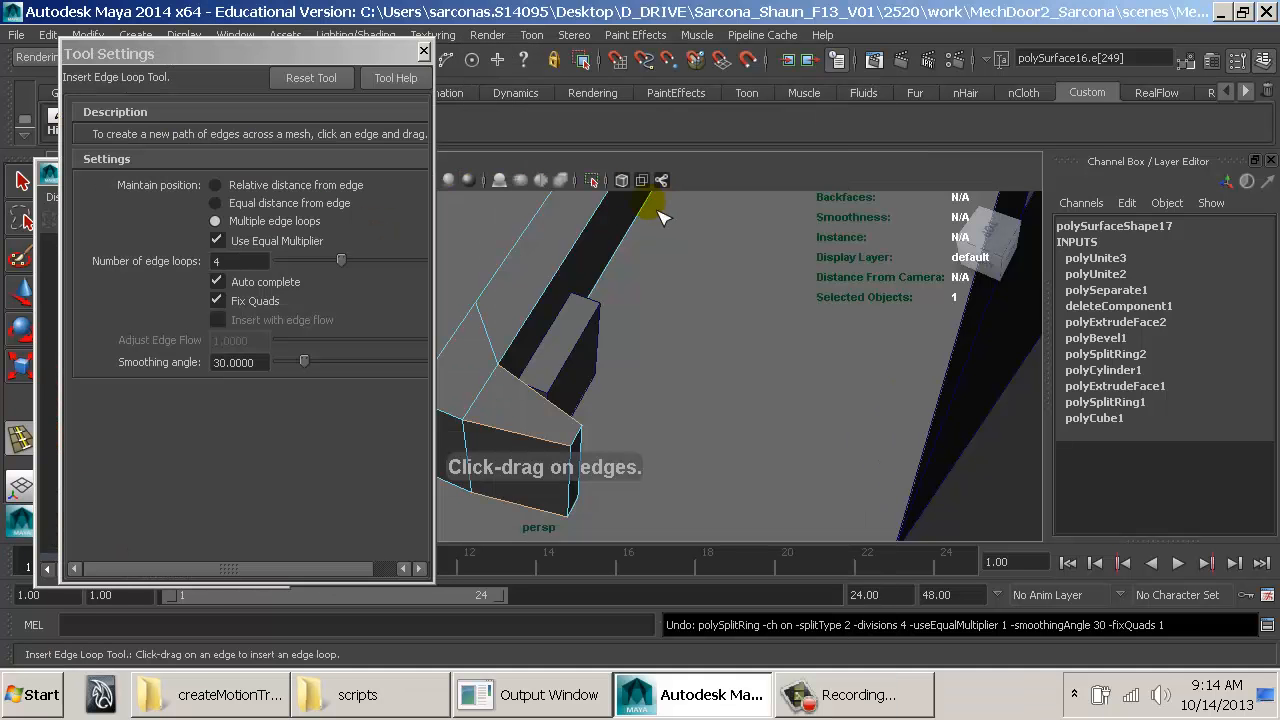
pyautogui.click(295, 185)
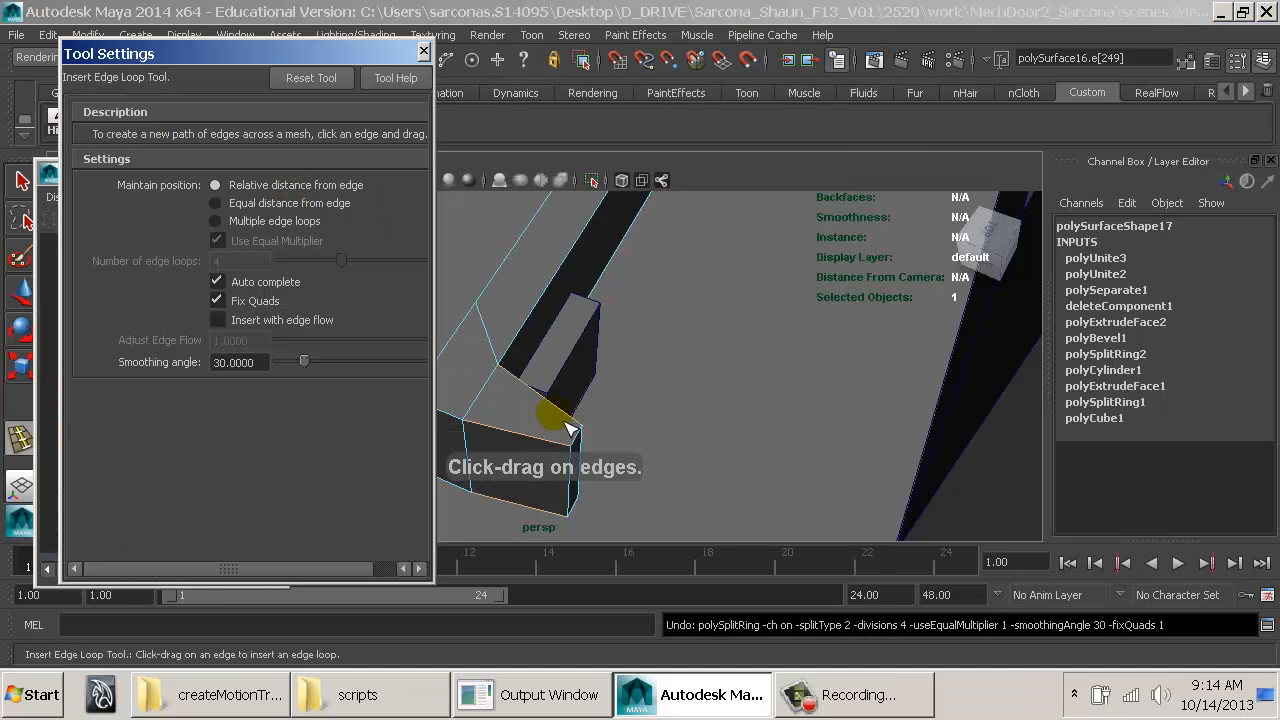
pyautogui.moveTo(569, 428); pyautogui.dragTo(445, 380)
pyautogui.click(424, 50)
# Step: Extrude the narrow inner face at the hook's tip and pull it back along X to form a lip
pyautogui.press('w')
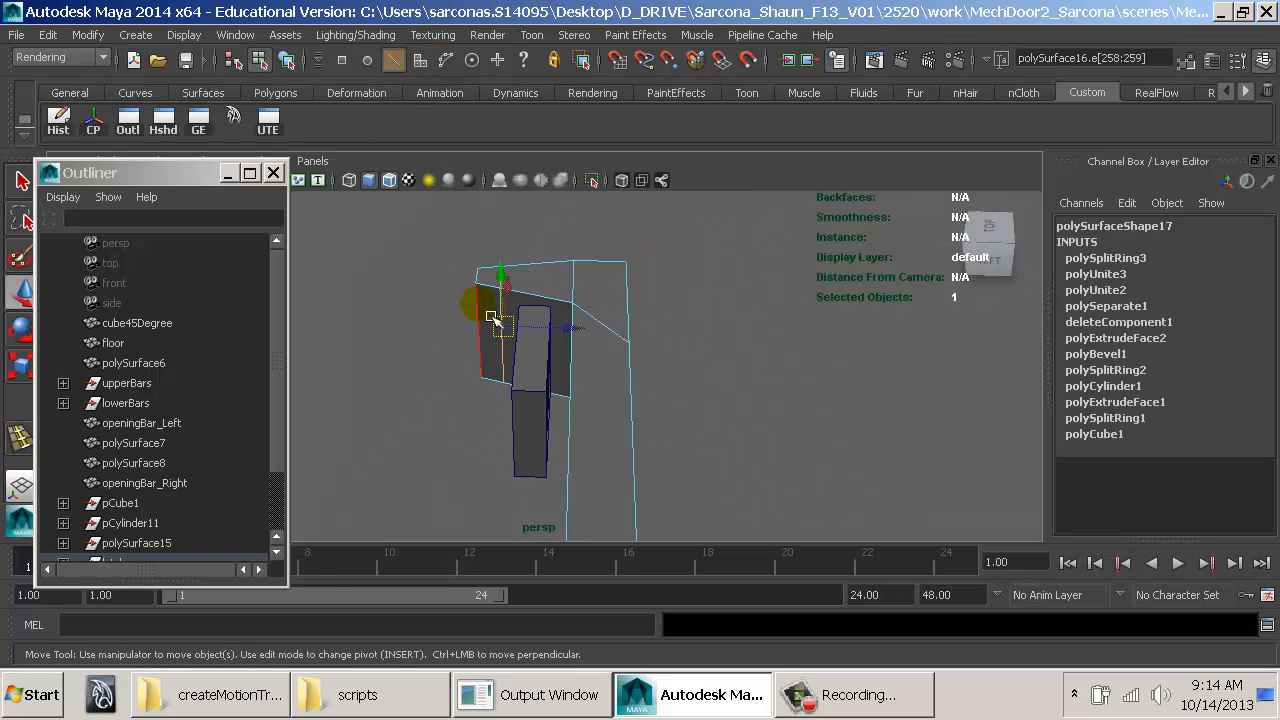
pyautogui.moveTo(491, 312); pyautogui.dragTo(478, 270, button='right')
pyautogui.click(493, 309)
pyautogui.press('space')
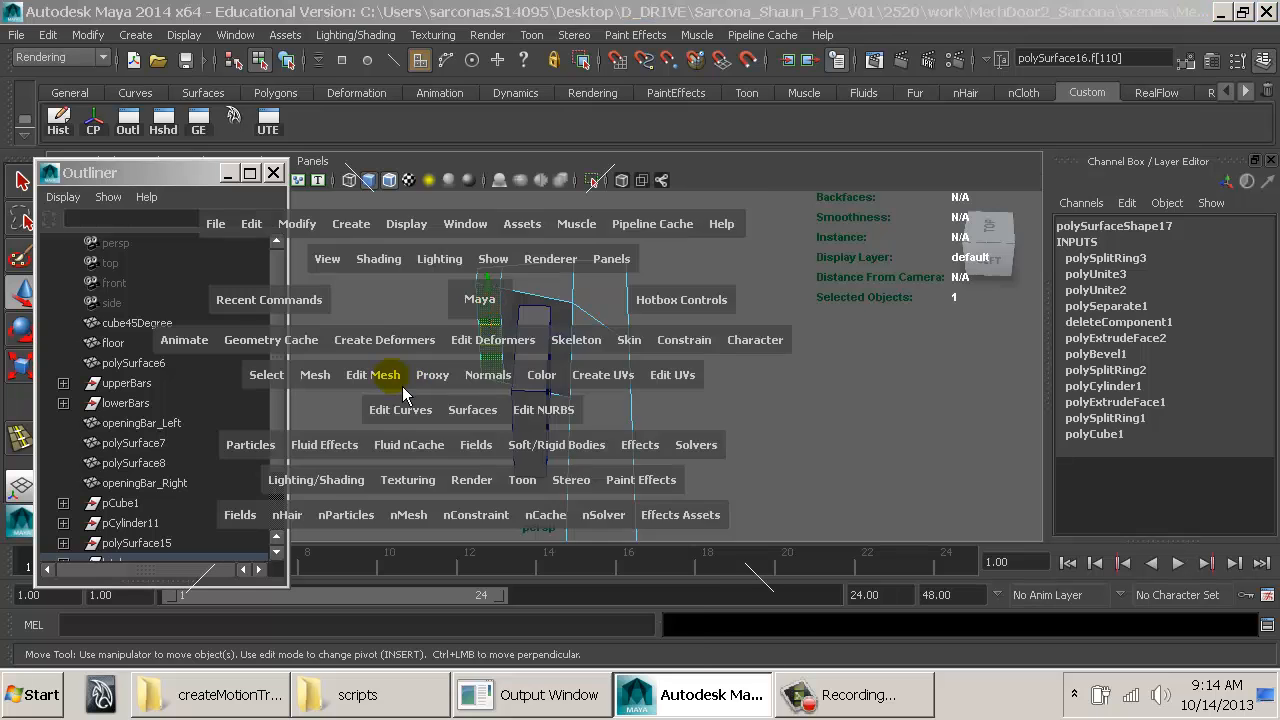
pyautogui.moveTo(390, 374); pyautogui.dragTo(463, 66)
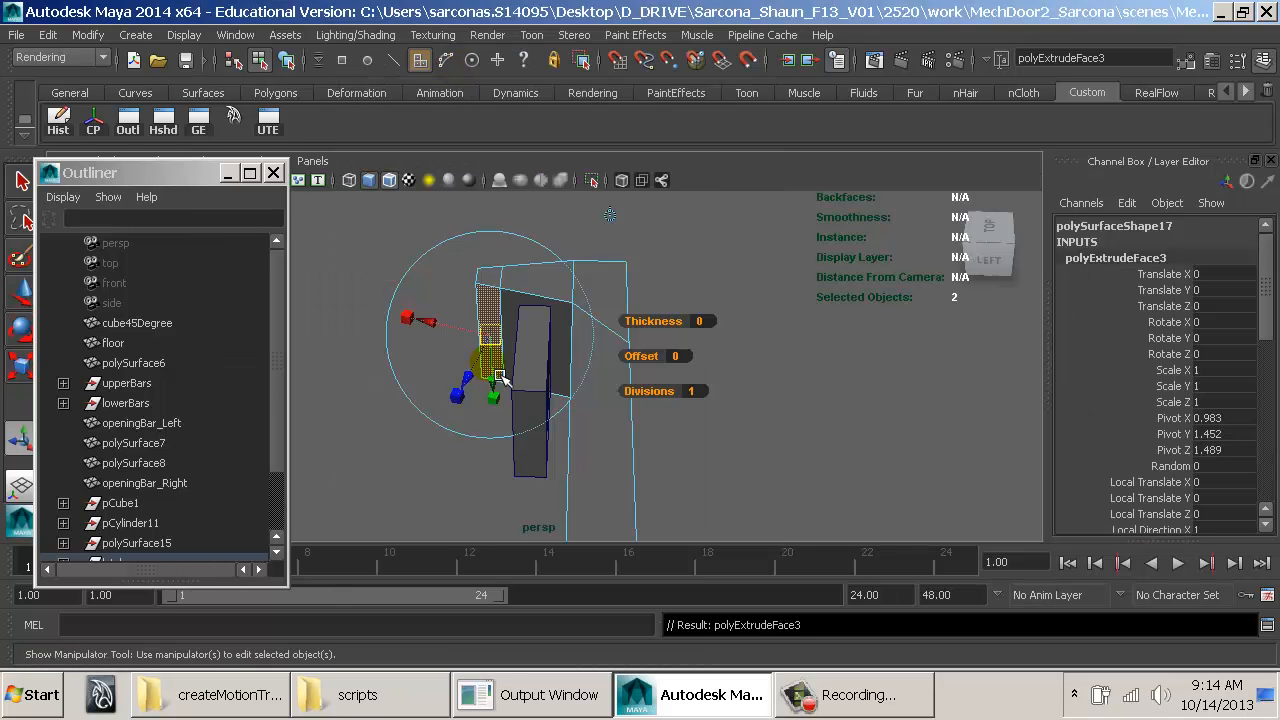
pyautogui.press('w')
pyautogui.keyDown('alt'); pyautogui.moveTo(510, 258); pyautogui.dragTo(437, 330); pyautogui.keyUp('alt')
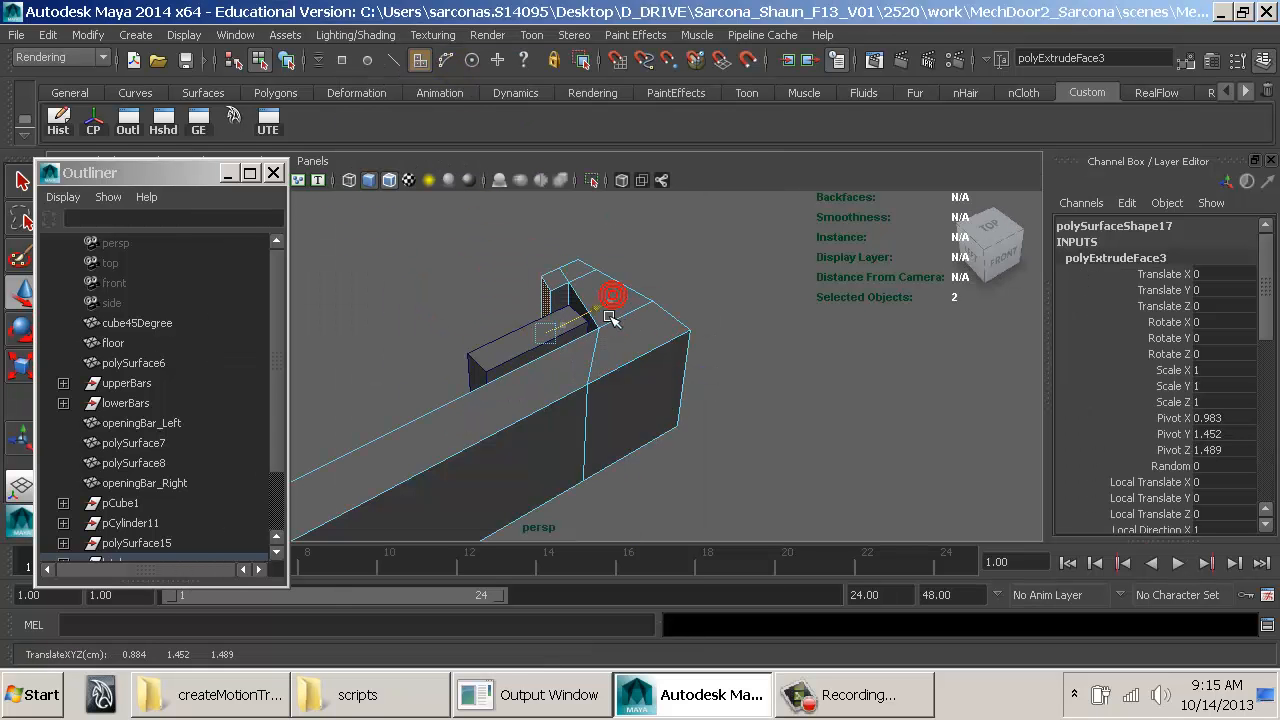
pyautogui.keyDown('alt'); pyautogui.moveTo(640, 326); pyautogui.dragTo(522, 385); pyautogui.keyUp('alt')
# Step: Try rotating the latch arm about its hinge
pyautogui.moveTo(633, 371); pyautogui.dragTo(660, 354, button='right')
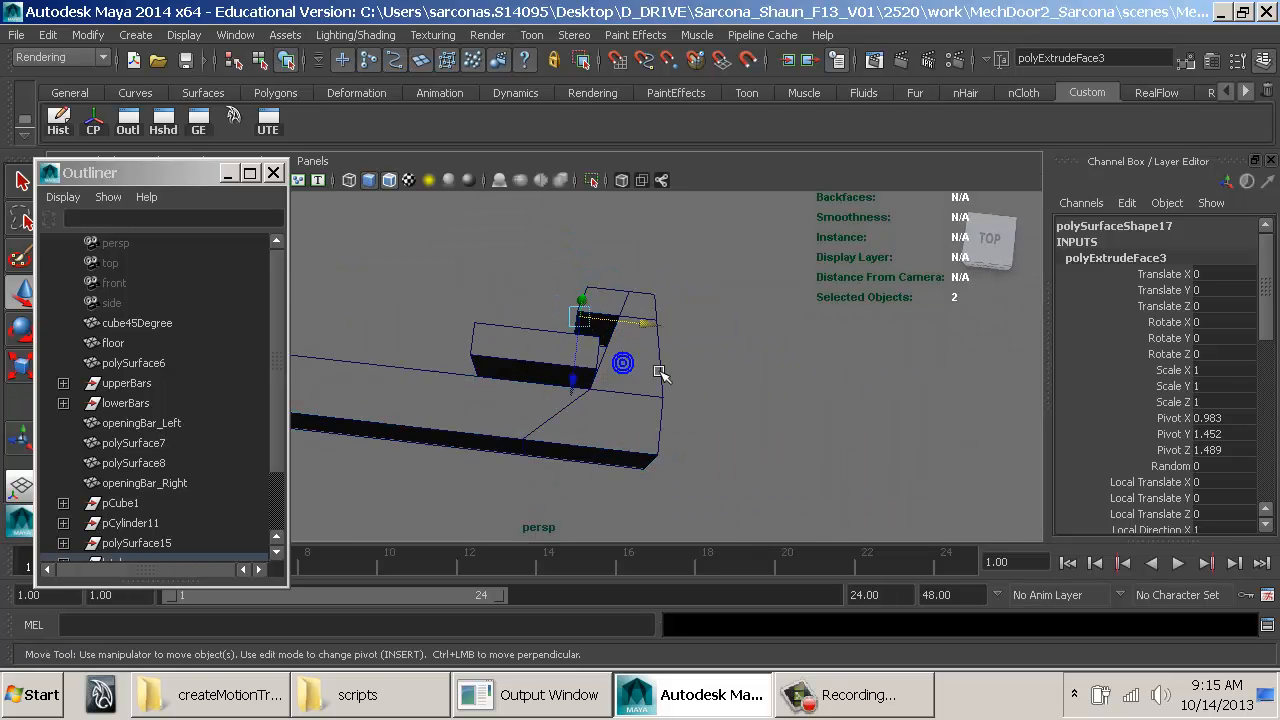
pyautogui.click(661, 364)
pyautogui.keyDown('alt'); pyautogui.moveTo(661, 366); pyautogui.dragTo(831, 387, button='middle'); pyautogui.keyUp('alt')
pyautogui.keyDown('alt'); pyautogui.moveTo(831, 387); pyautogui.dragTo(774, 383); pyautogui.keyUp('alt')
pyautogui.keyDown('alt'); pyautogui.moveTo(774, 383); pyautogui.dragTo(566, 381, button='right'); pyautogui.keyUp('alt')
pyautogui.press('e')
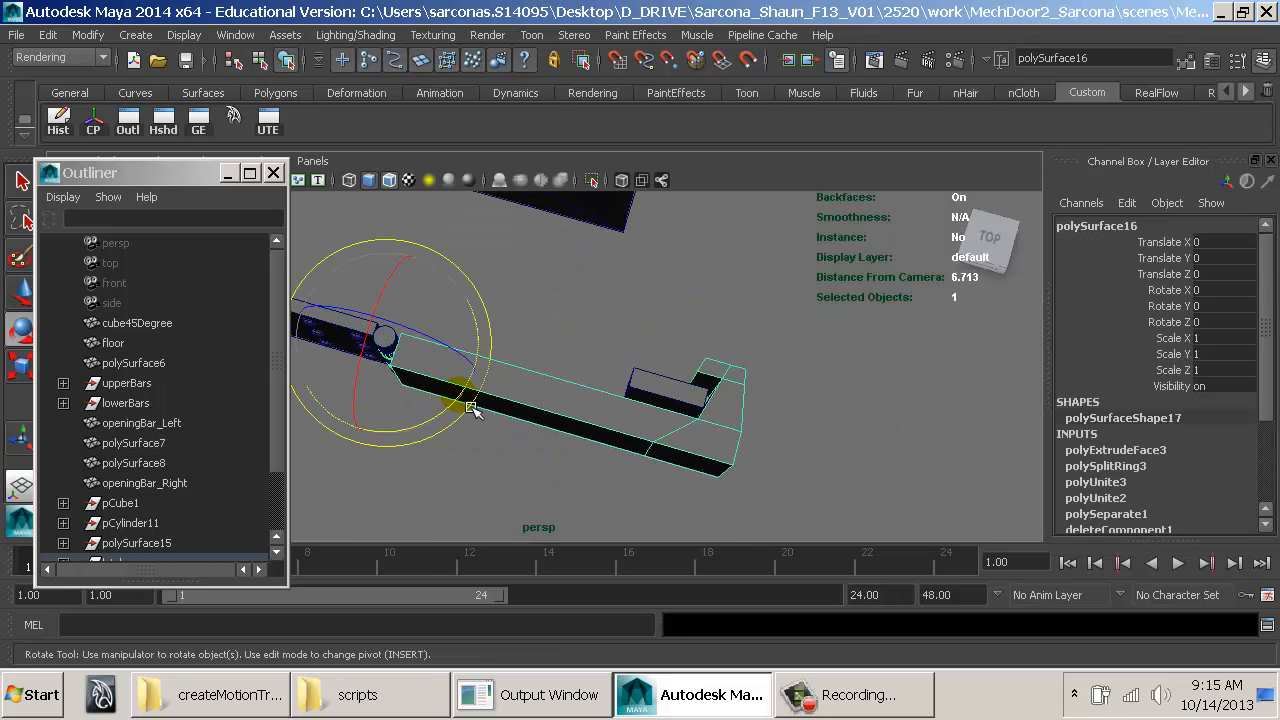
pyautogui.moveTo(466, 407)
pyautogui.mouseDown()
pyautogui.moveTo(450, 402)
pyautogui.moveTo(463, 408)
pyautogui.mouseUp()
pyautogui.hotkey('ctrl', 'z')
# Step: Thicken the block inside the hook to a Z scale of 0.211 and position it at Z 1.671
pyautogui.click(664, 403)
pyautogui.keyDown('alt'); pyautogui.moveTo(683, 403); pyautogui.dragTo(520, 442); pyautogui.keyUp('alt')
pyautogui.keyDown('alt'); pyautogui.moveTo(520, 442); pyautogui.dragTo(551, 442, button='right'); pyautogui.keyUp('alt')
pyautogui.keyDown('alt'); pyautogui.moveTo(551, 442); pyautogui.dragTo(614, 414); pyautogui.keyUp('alt')
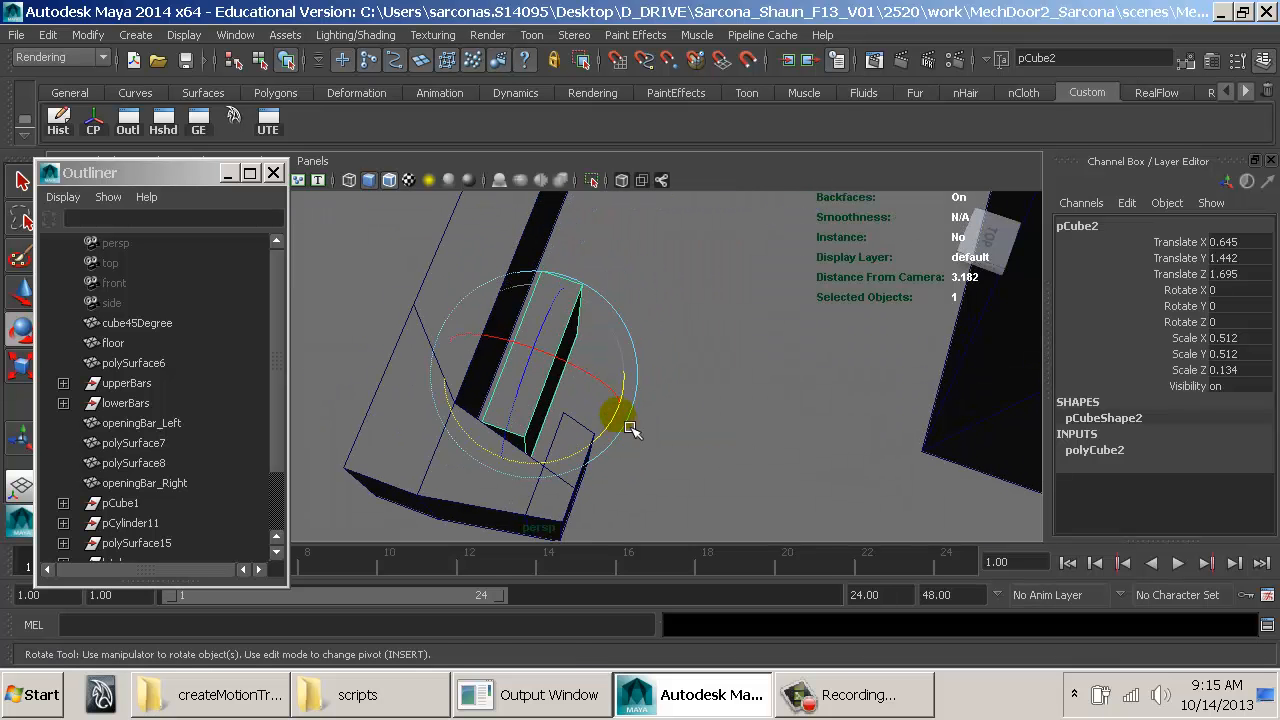
pyautogui.press('w')
pyautogui.press('r')
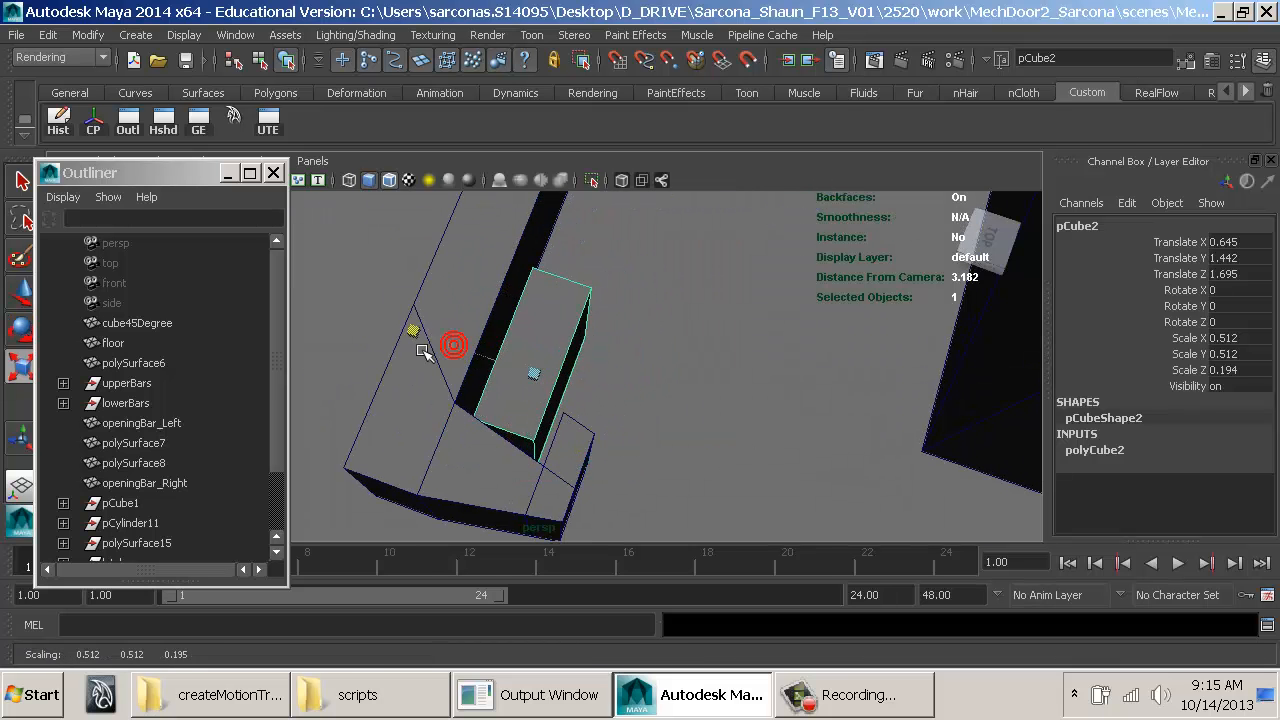
pyautogui.moveTo(424, 352); pyautogui.dragTo(416, 350)
pyautogui.press('w')
pyautogui.keyDown('alt'); pyautogui.moveTo(503, 371); pyautogui.dragTo(651, 412); pyautogui.keyUp('alt')
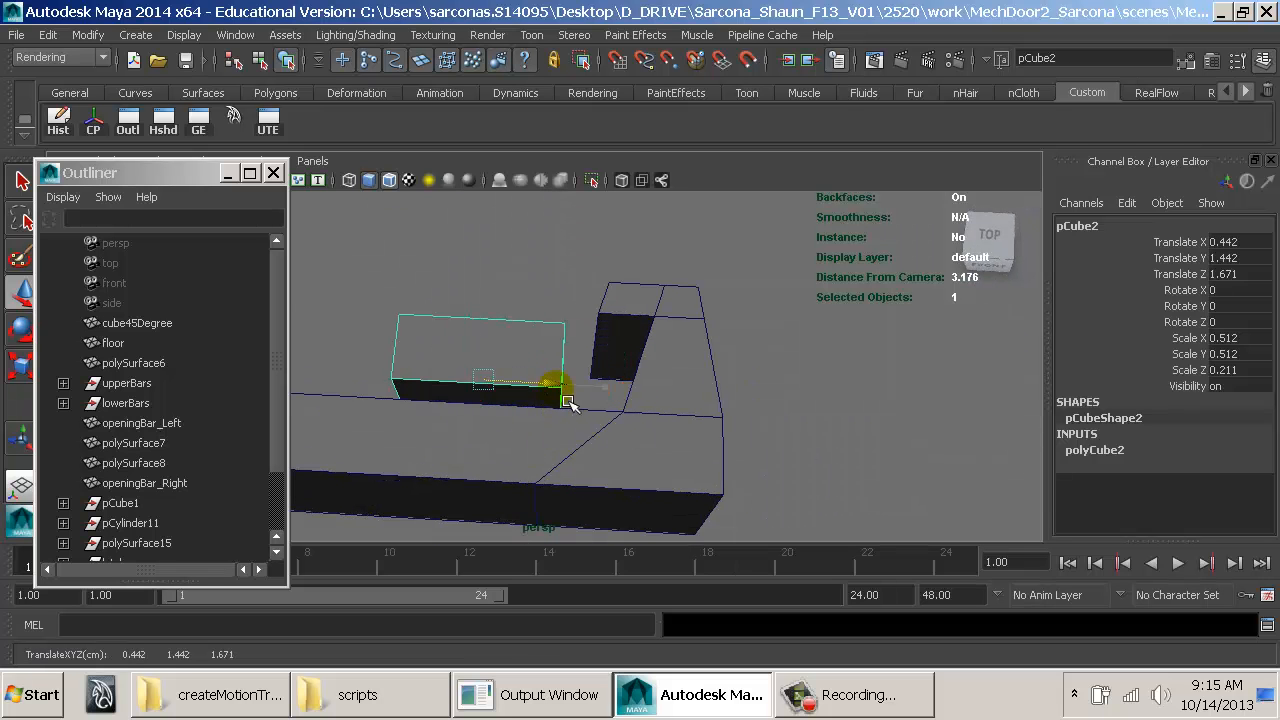
# Step: Duplicate the block, thin the copy to a Z scale of 0.091, and place it beside the hook's lip at X 0.534, Z 1.482
pyautogui.keyDown('alt'); pyautogui.moveTo(643, 301); pyautogui.dragTo(669, 337); pyautogui.keyUp('alt')
pyautogui.hotkey('ctrl', 'd')
pyautogui.press('r')
pyautogui.press('w')
pyautogui.keyDown('alt'); pyautogui.moveTo(669, 337); pyautogui.dragTo(764, 344, button='right'); pyautogui.keyUp('alt')
pyautogui.click(727, 298)
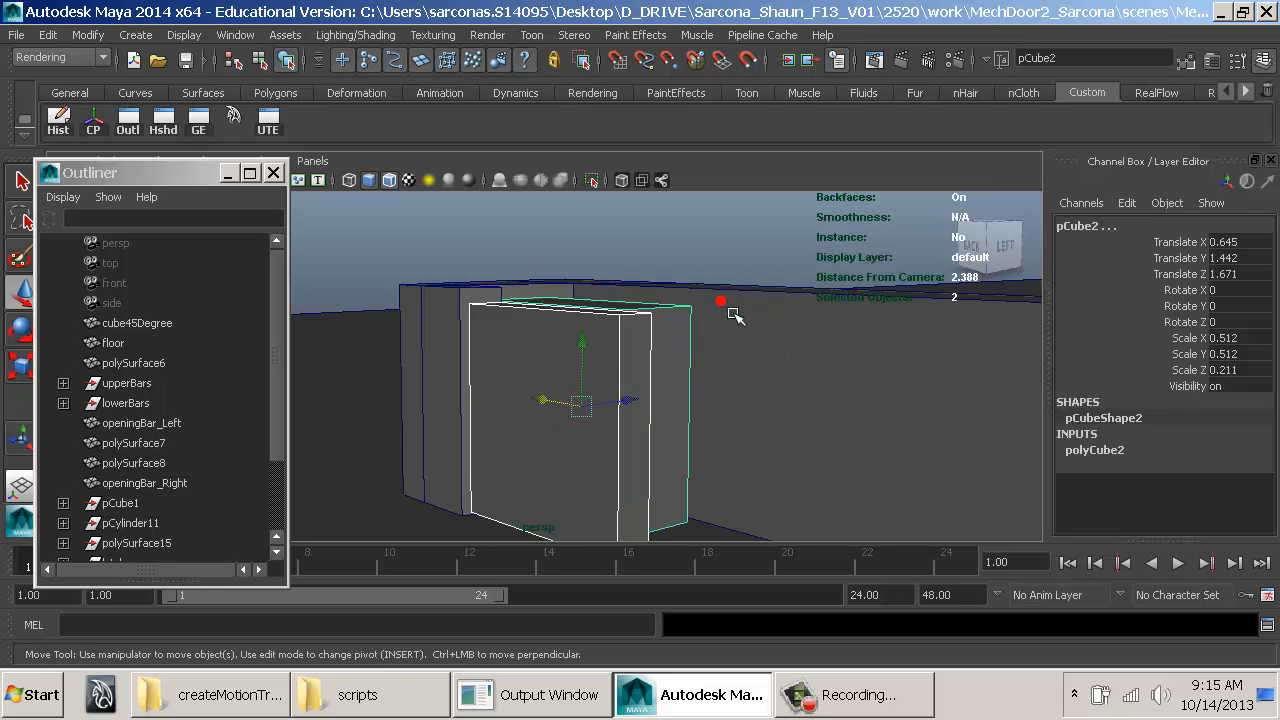
pyautogui.click(601, 228)
pyautogui.keyDown('alt'); pyautogui.moveTo(606, 234); pyautogui.dragTo(586, 309); pyautogui.keyUp('alt')
pyautogui.click(592, 389)
pyautogui.keyDown('alt'); pyautogui.moveTo(592, 389); pyautogui.dragTo(548, 413); pyautogui.keyUp('alt')
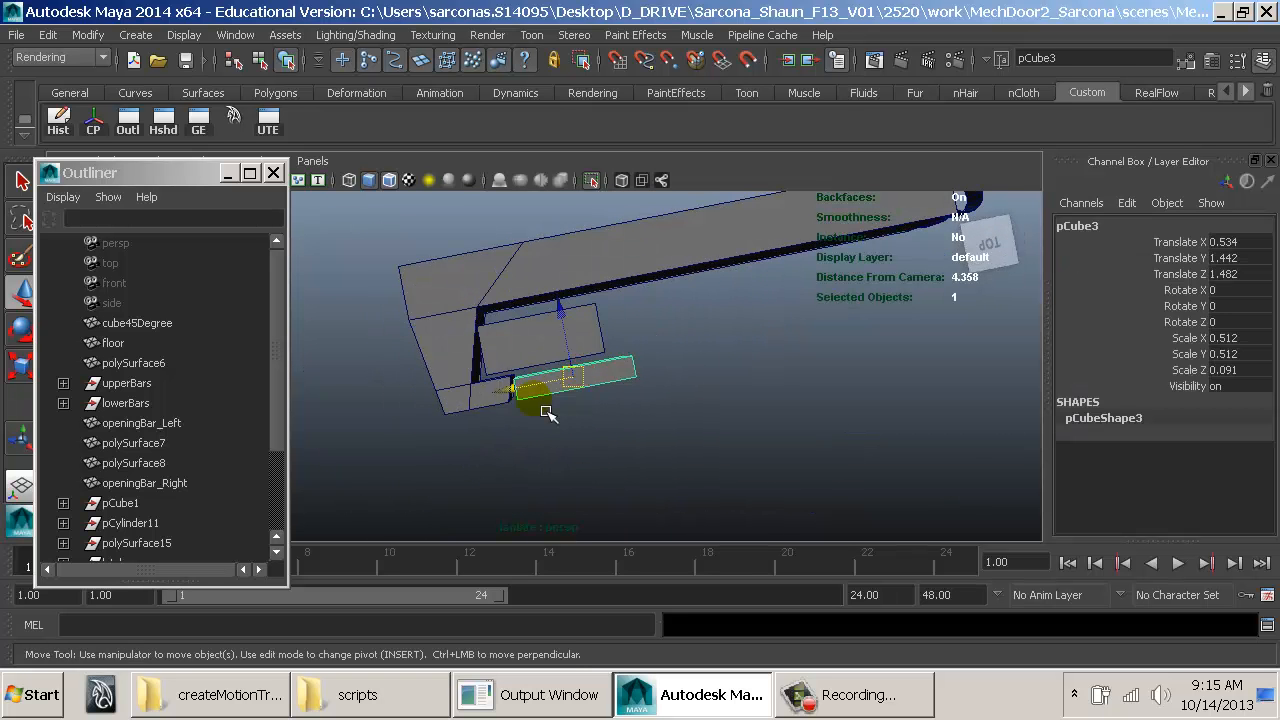
# Step: Adjust the thin block's Z scale to 0.094 and align it with the hook's lip at Z 1.484 in the top view
pyautogui.keyDown('alt'); pyautogui.moveTo(637, 401); pyautogui.dragTo(591, 291); pyautogui.keyUp('alt')
pyautogui.click(600, 355)
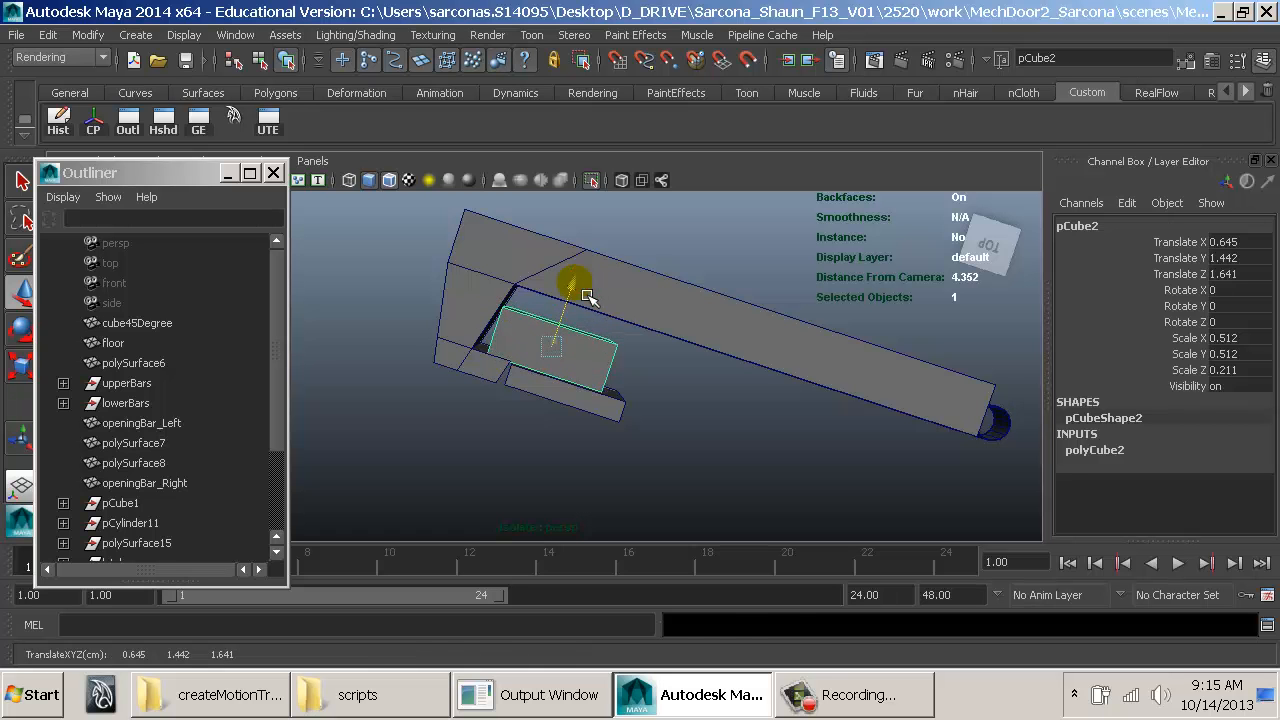
pyautogui.click(564, 389)
pyautogui.press('r')
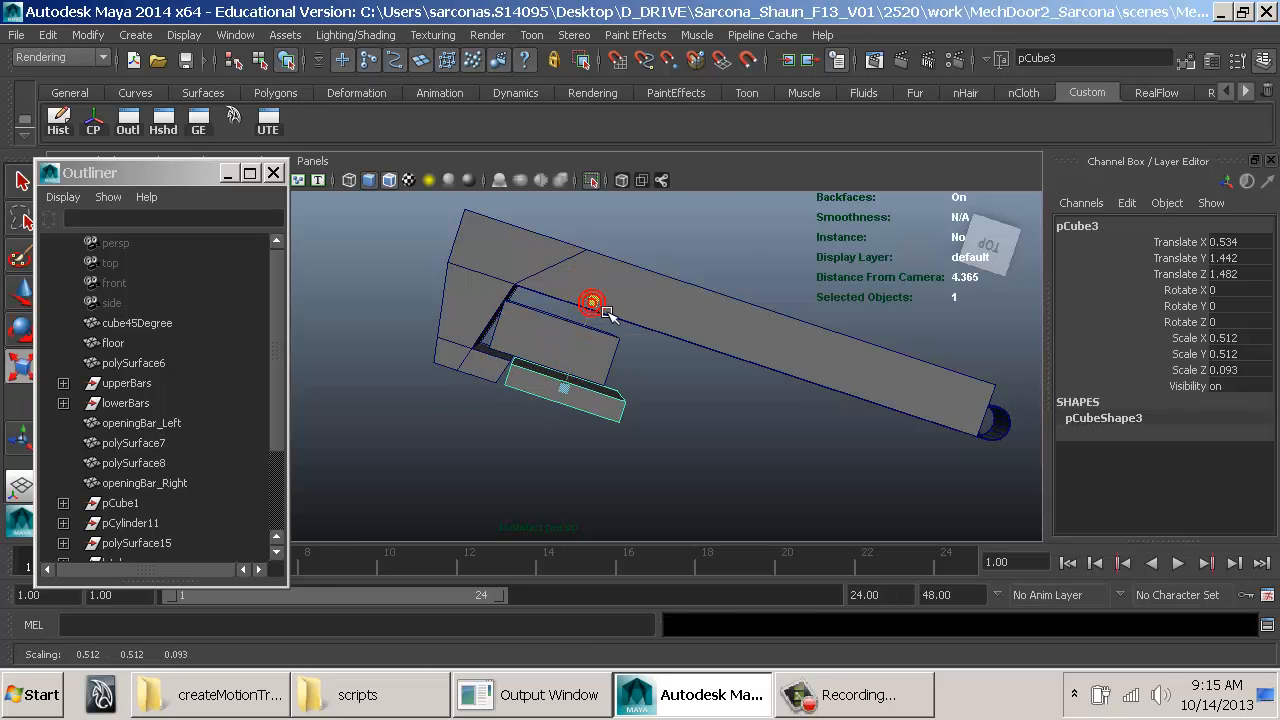
pyautogui.press('space')
pyautogui.moveTo(606, 312); pyautogui.dragTo(576, 318)
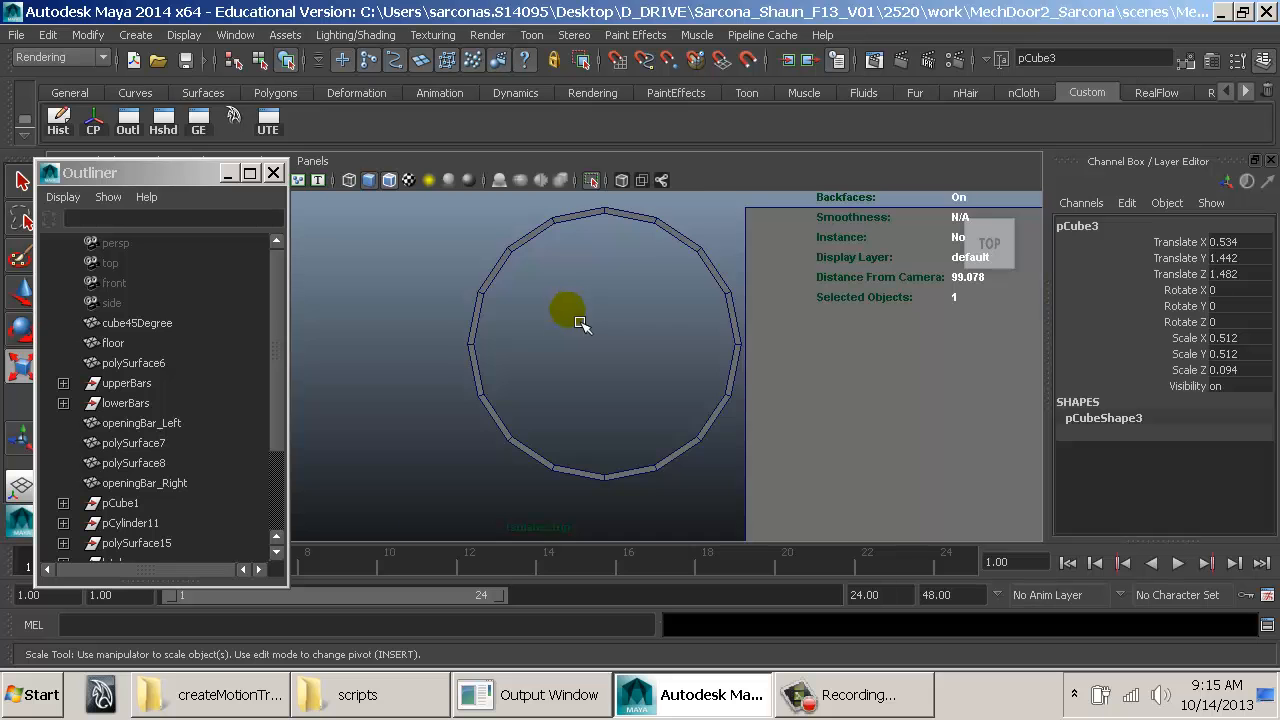
pyautogui.press('w')
pyautogui.moveTo(560, 420); pyautogui.dragTo(561, 422)
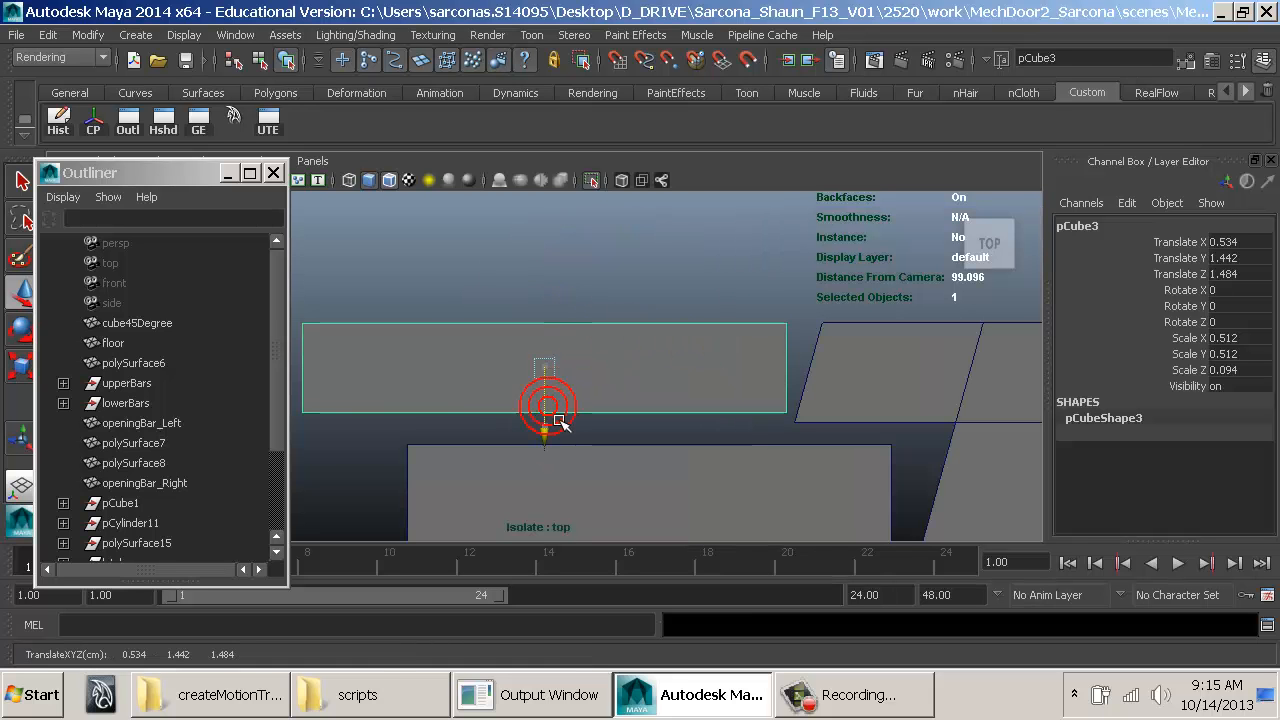
# Step: Snap the thin block's front and back vertices along Z to match the edges of the hook's lip
pyautogui.keyDown('alt'); pyautogui.moveTo(752, 440); pyautogui.dragTo(686, 440, button='right'); pyautogui.keyUp('alt')
pyautogui.press('r')
pyautogui.moveTo(580, 400); pyautogui.dragTo(497, 230, button='right')
pyautogui.moveTo(355, 380); pyautogui.dragTo(728, 436)
pyautogui.press('w')
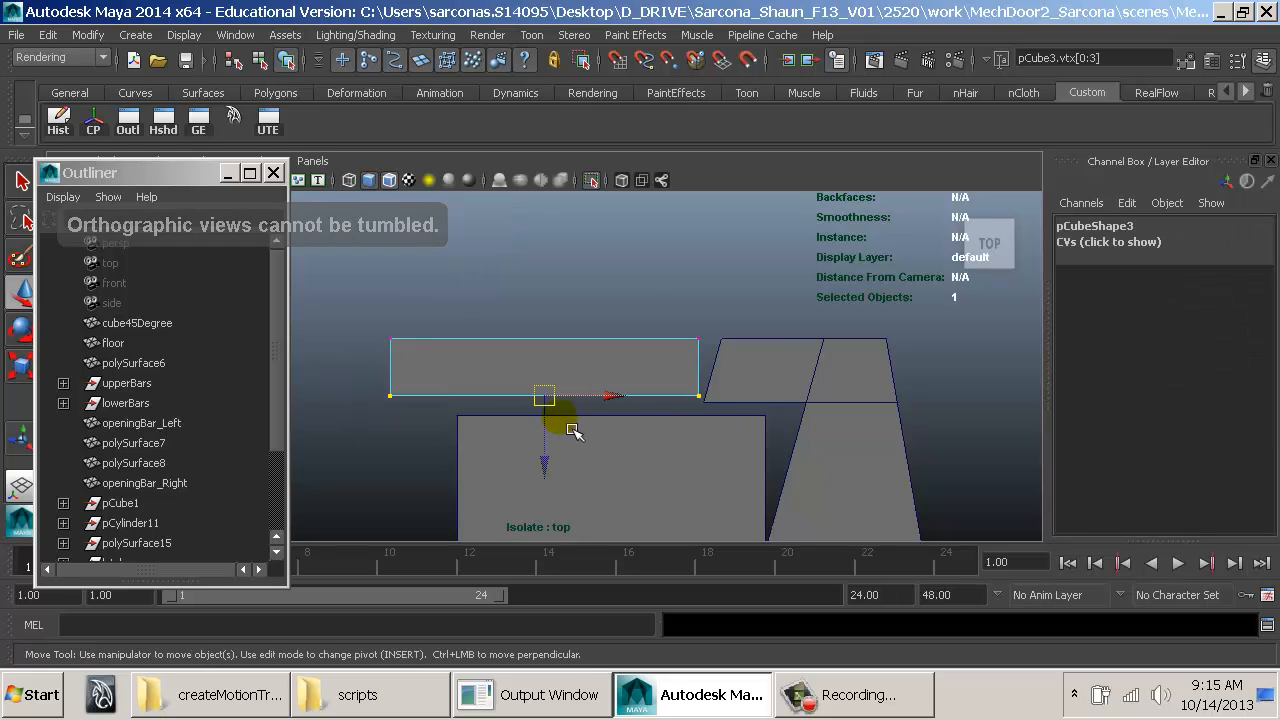
pyautogui.press('v')
pyautogui.moveTo(546, 424); pyautogui.dragTo(608, 436)
pyautogui.moveTo(736, 358); pyautogui.dragTo(421, 319)
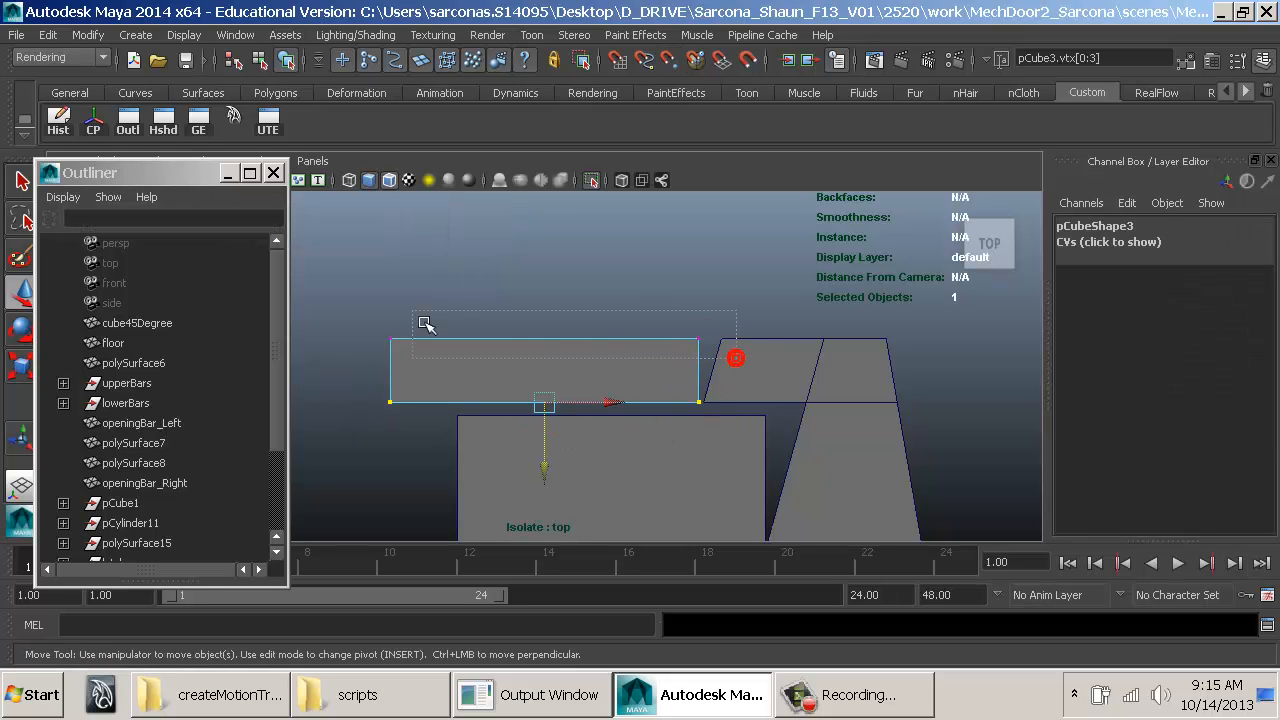
pyautogui.press('v')
pyautogui.moveTo(546, 381); pyautogui.dragTo(552, 381)
pyautogui.moveTo(773, 360); pyautogui.dragTo(768, 357)
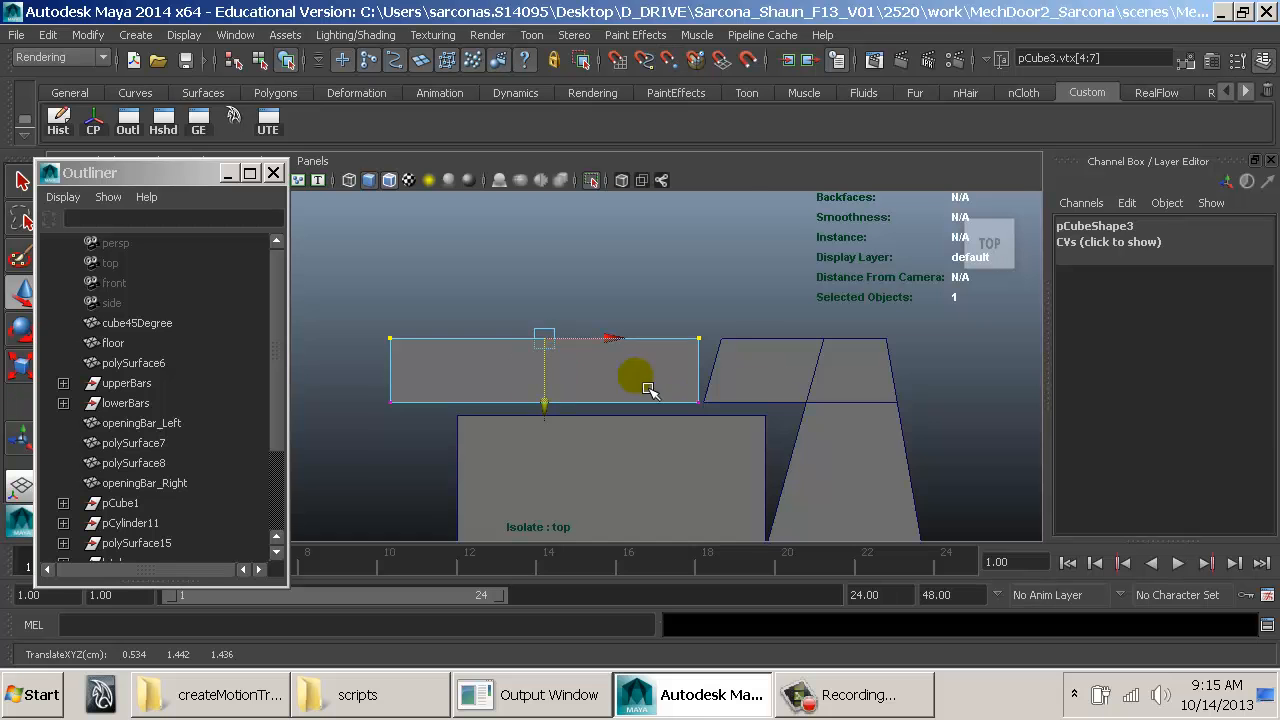
# Step: Move the thick block along Z to 1.646 so it sits flush against the thin block
pyautogui.moveTo(636, 375); pyautogui.dragTo(722, 346, button='right')
pyautogui.keyDown('alt'); pyautogui.moveTo(680, 388); pyautogui.dragTo(708, 325, button='middle'); pyautogui.keyUp('alt')
pyautogui.keyDown('alt'); pyautogui.moveTo(708, 325); pyautogui.dragTo(723, 341, button='right'); pyautogui.keyUp('alt')
pyautogui.click(648, 379)
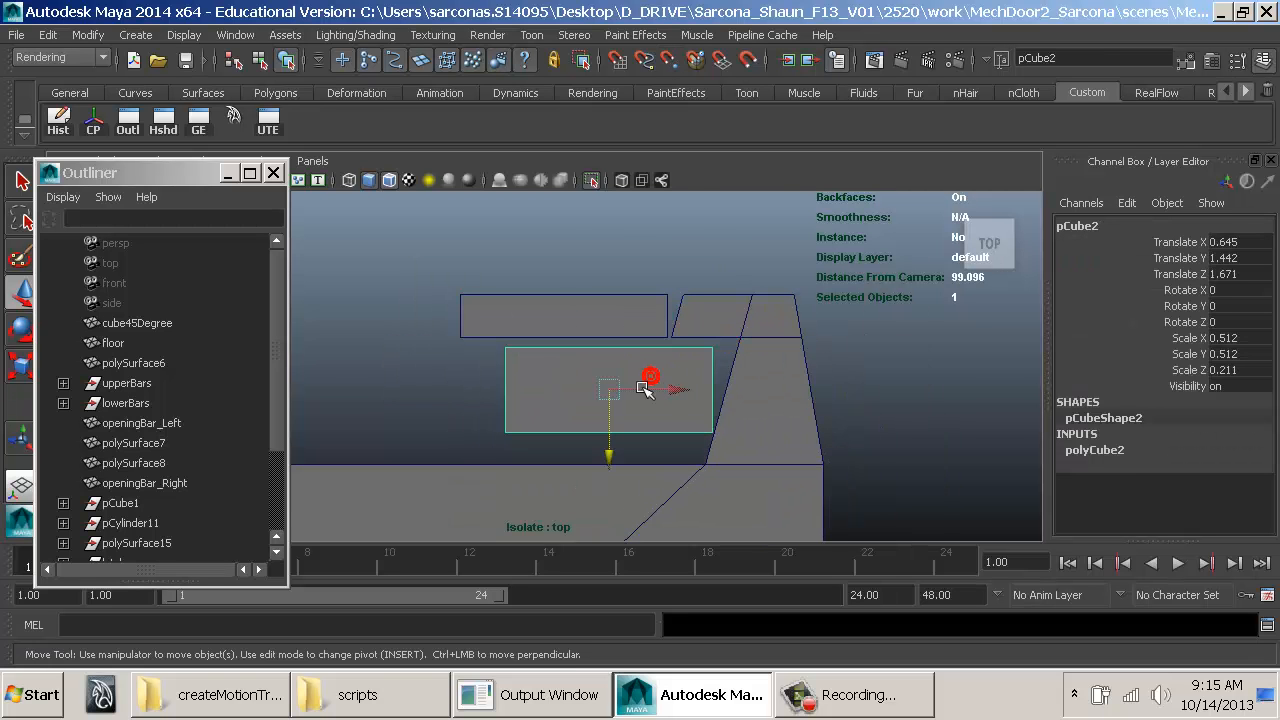
pyautogui.moveTo(628, 418); pyautogui.dragTo(622, 418)
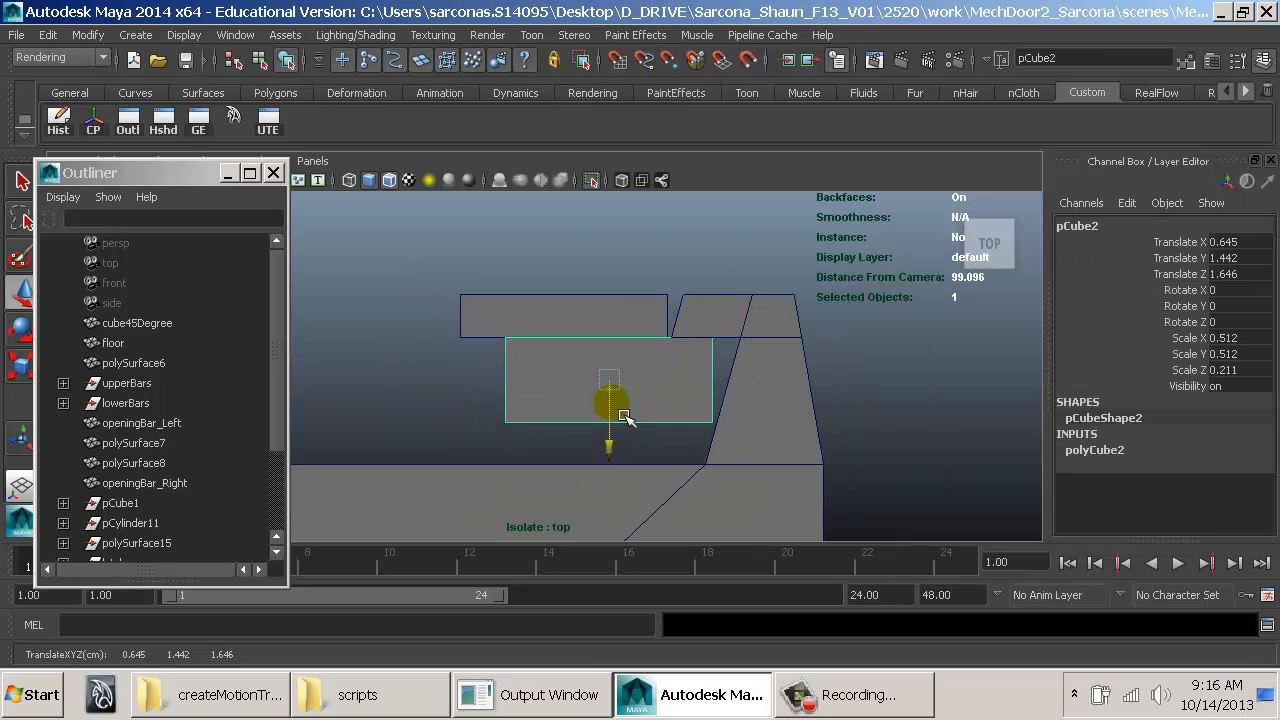
pyautogui.keyDown('alt'); pyautogui.moveTo(680, 381); pyautogui.dragTo(656, 405, button='middle'); pyautogui.keyUp('alt')
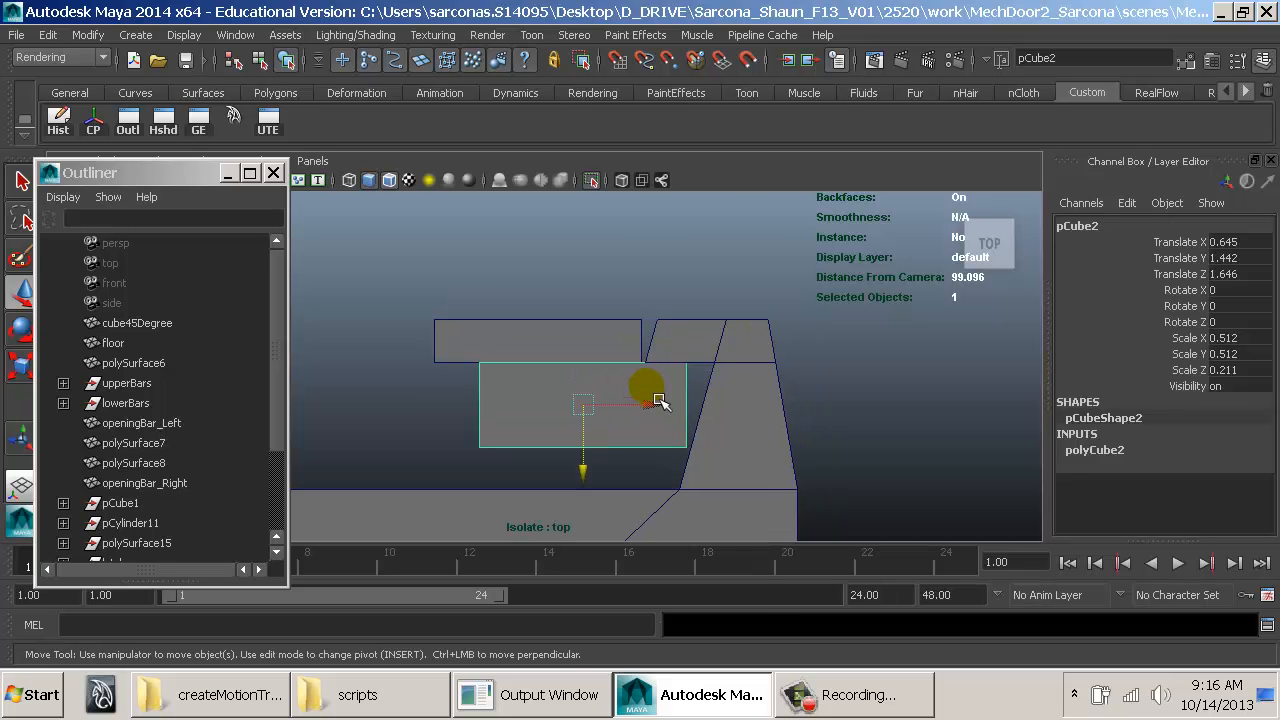
# Step: Lengthen the thin block to an X scale of 0.728 and move it to X 0.426 in the perspective view
pyautogui.moveTo(670, 355); pyautogui.dragTo(680, 237, button='right')
pyautogui.press('space')
pyautogui.moveTo(671, 229); pyautogui.dragTo(677, 206)
pyautogui.keyDown('alt'); pyautogui.moveTo(654, 372); pyautogui.dragTo(743, 358); pyautogui.keyUp('alt')
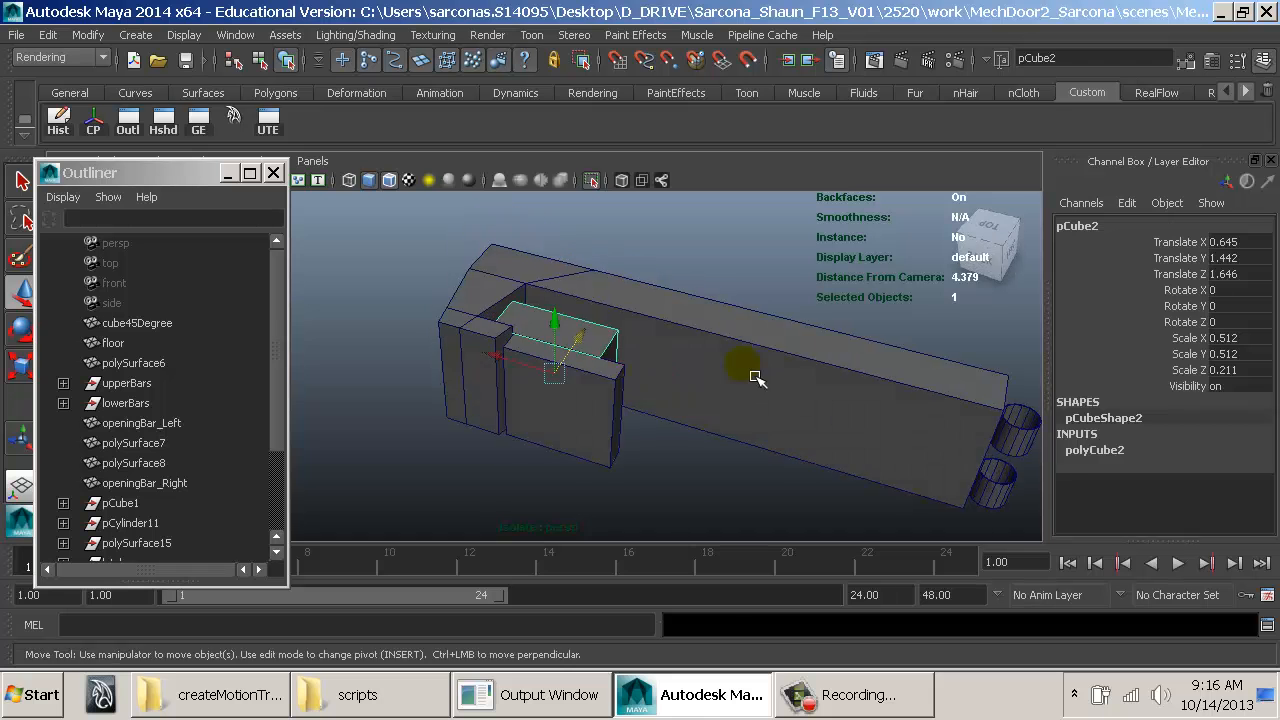
pyautogui.keyDown('alt'); pyautogui.moveTo(791, 394); pyautogui.dragTo(437, 373); pyautogui.keyUp('alt')
pyautogui.keyDown('alt'); pyautogui.moveTo(649, 410); pyautogui.dragTo(534, 415, button='right'); pyautogui.keyUp('alt')
pyautogui.keyDown('alt'); pyautogui.moveTo(649, 410); pyautogui.dragTo(631, 415); pyautogui.keyUp('alt')
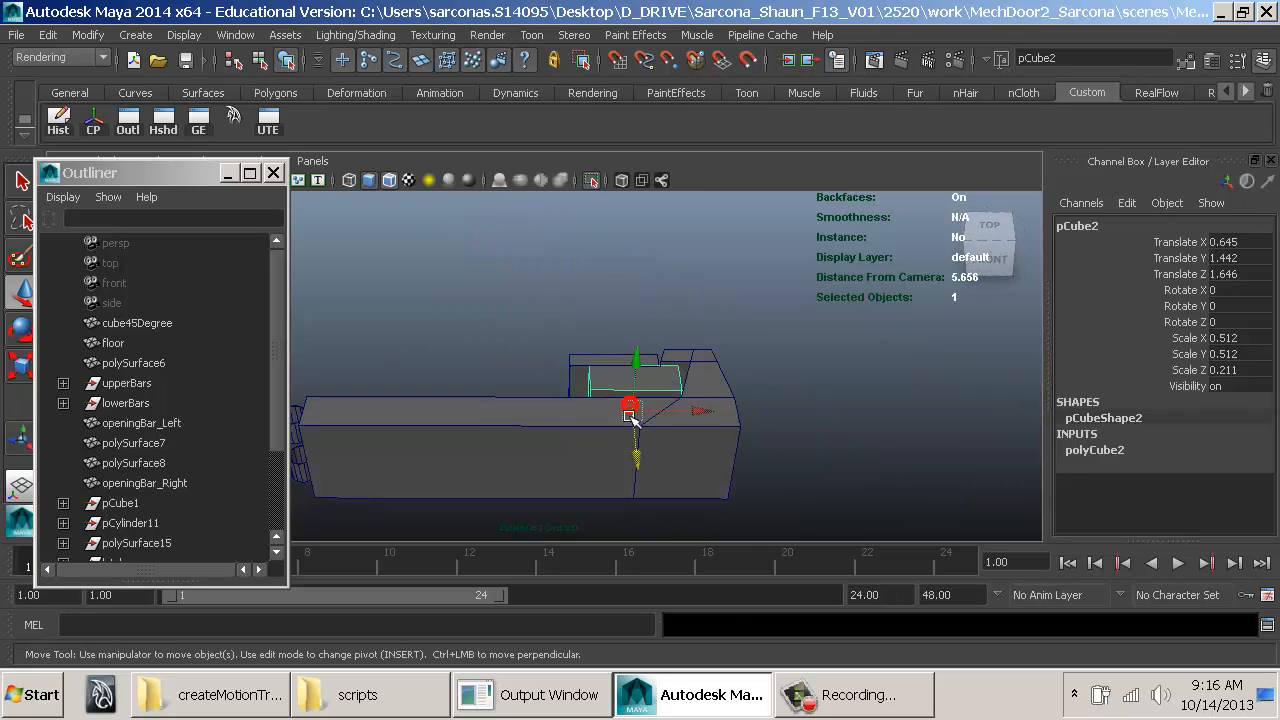
pyautogui.click(583, 363)
pyautogui.press('r')
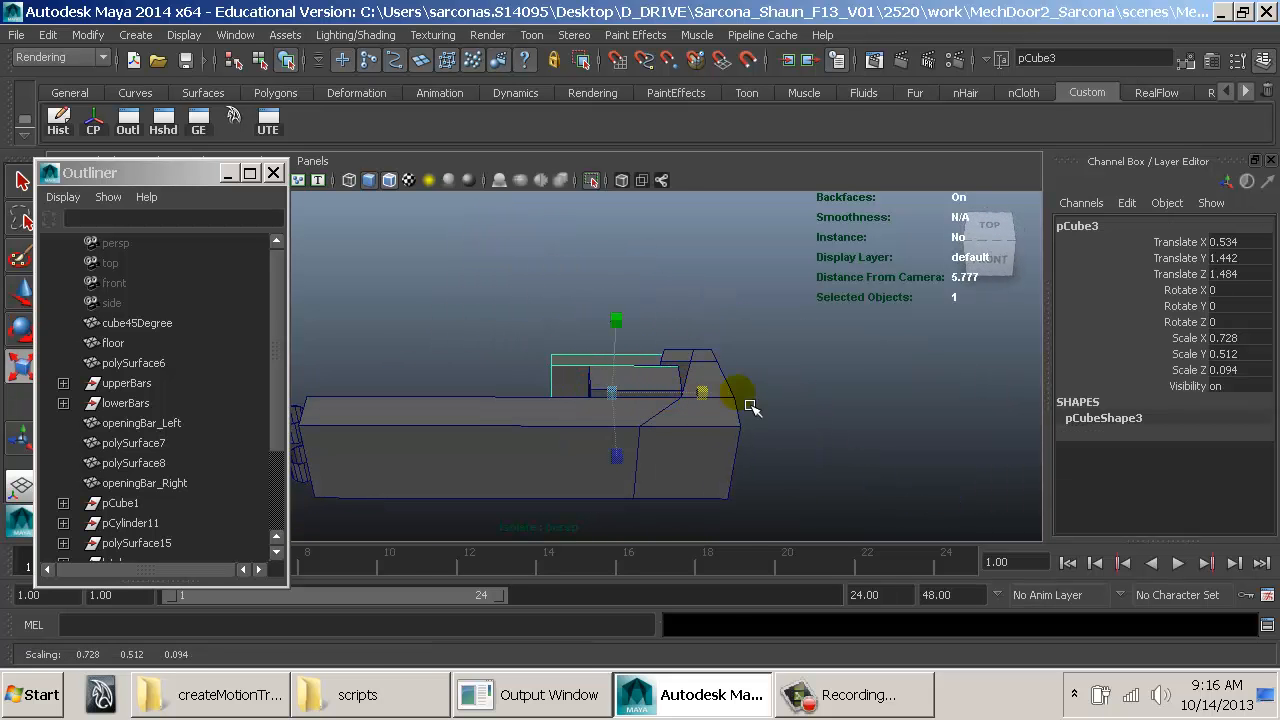
pyautogui.press('w')
pyautogui.moveTo(694, 400); pyautogui.dragTo(697, 483)
# Step: Test sliding the thick block along X and shift both blocks together slightly away from the hook
pyautogui.click(652, 414)
pyautogui.moveTo(706, 414); pyautogui.dragTo(704, 414)
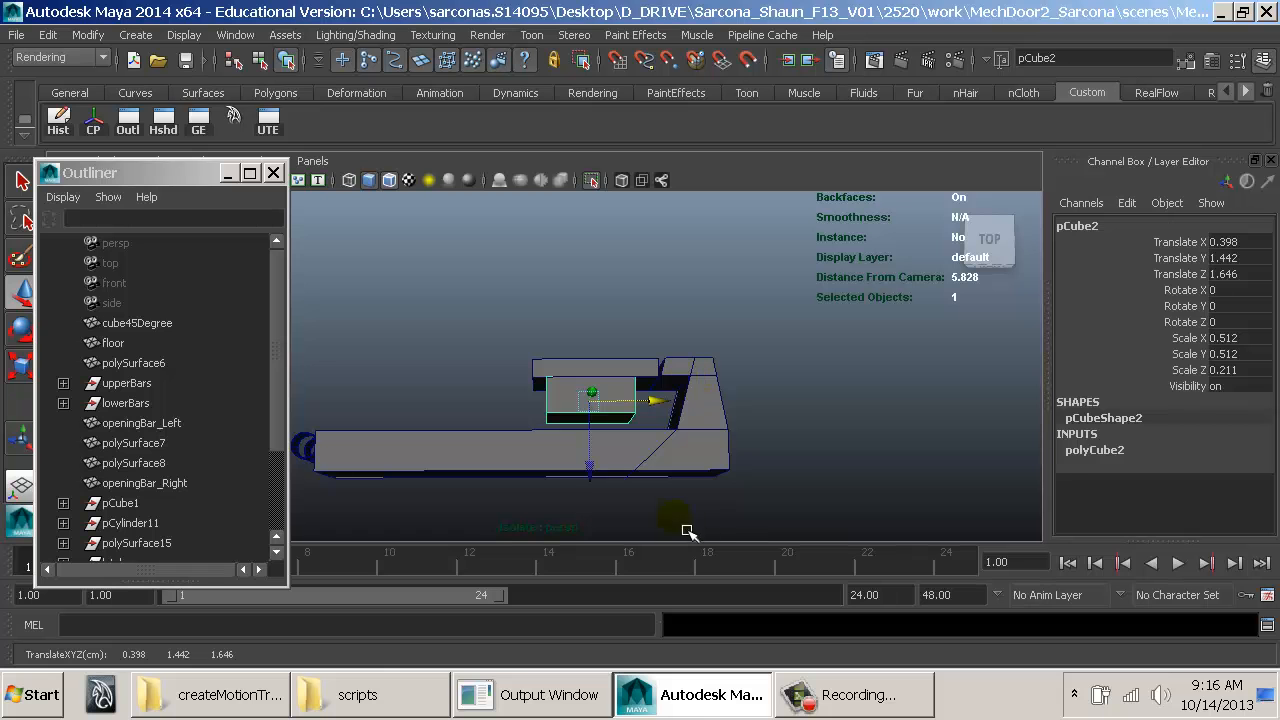
pyautogui.keyDown('shift'); pyautogui.click(664, 383); pyautogui.keyUp('shift')
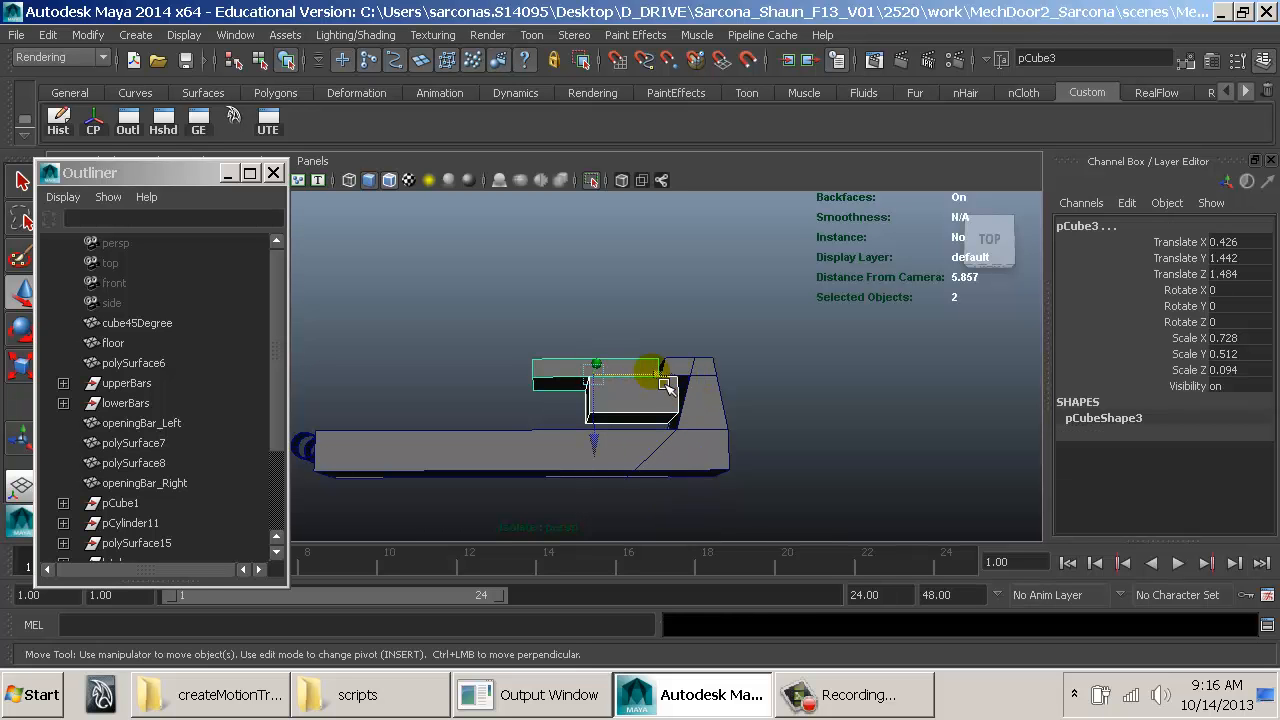
pyautogui.click(664, 338)
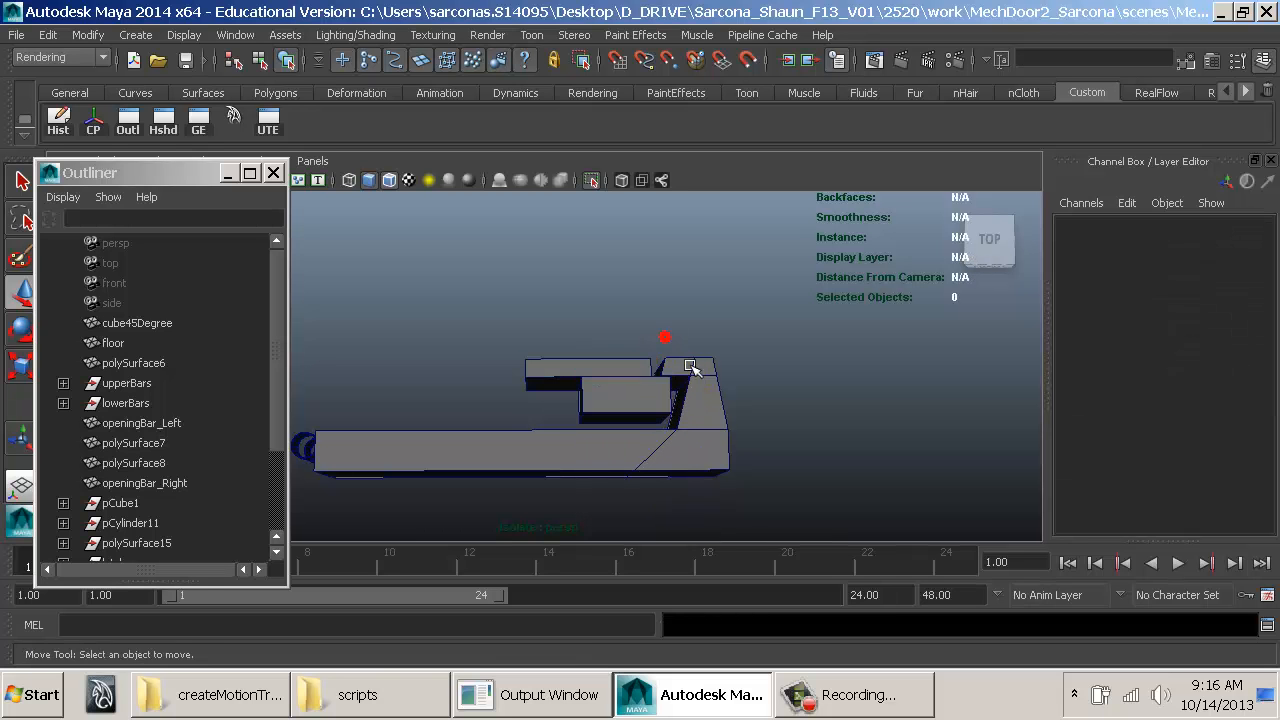
# Step: Examine the fit between the hook's lip and the two catch blocks from above and at an angle
pyautogui.click(691, 374)
pyautogui.keyDown('alt'); pyautogui.moveTo(694, 382); pyautogui.dragTo(607, 376, button='middle'); pyautogui.keyUp('alt')
pyautogui.keyDown('alt'); pyautogui.moveTo(607, 376); pyautogui.dragTo(579, 382); pyautogui.keyUp('alt')
pyautogui.rightClick(592, 367)
pyautogui.click(592, 312)
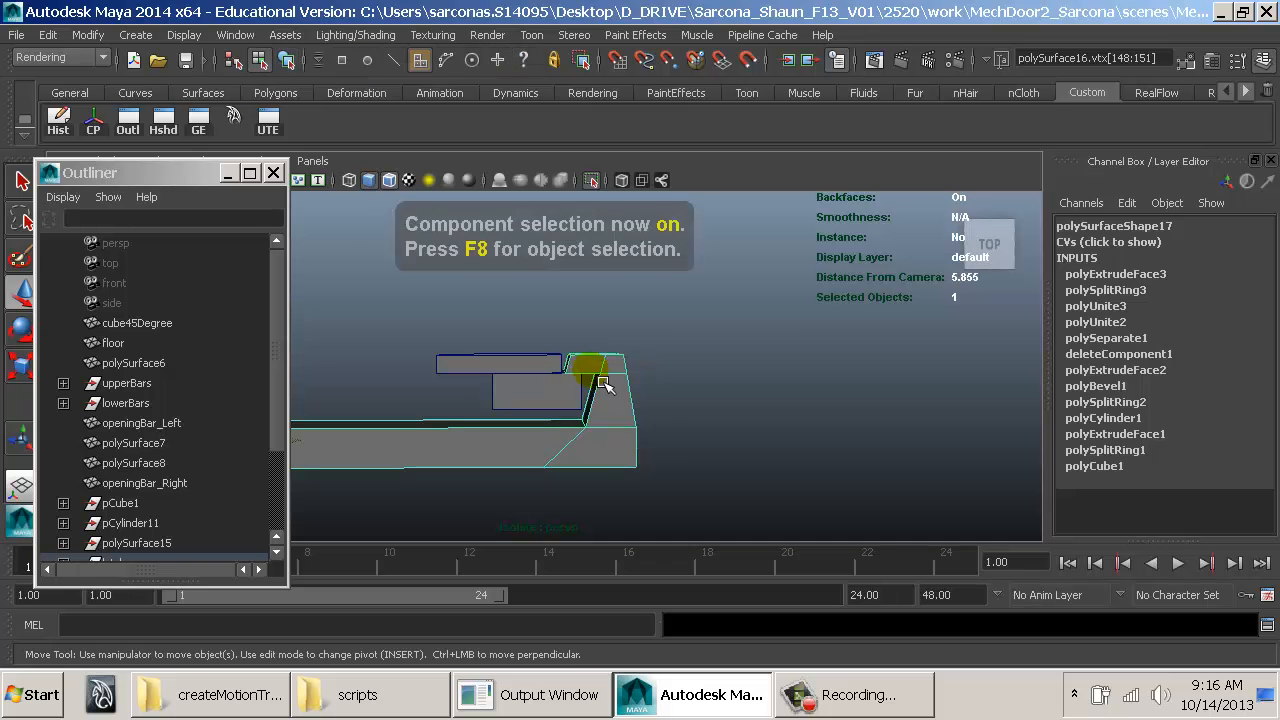
pyautogui.press('F8')
pyautogui.click(568, 405)
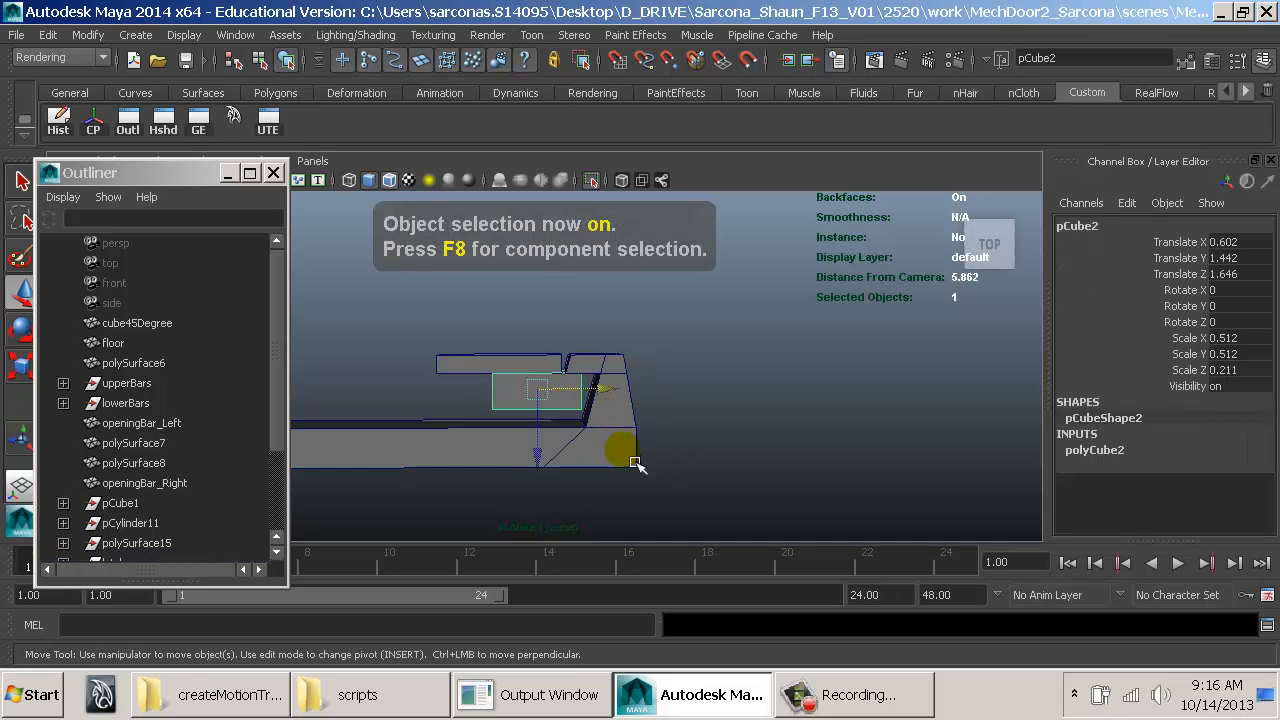
pyautogui.keyDown('alt'); pyautogui.moveTo(634, 462); pyautogui.dragTo(543, 366); pyautogui.keyUp('alt')
pyautogui.click(583, 430)
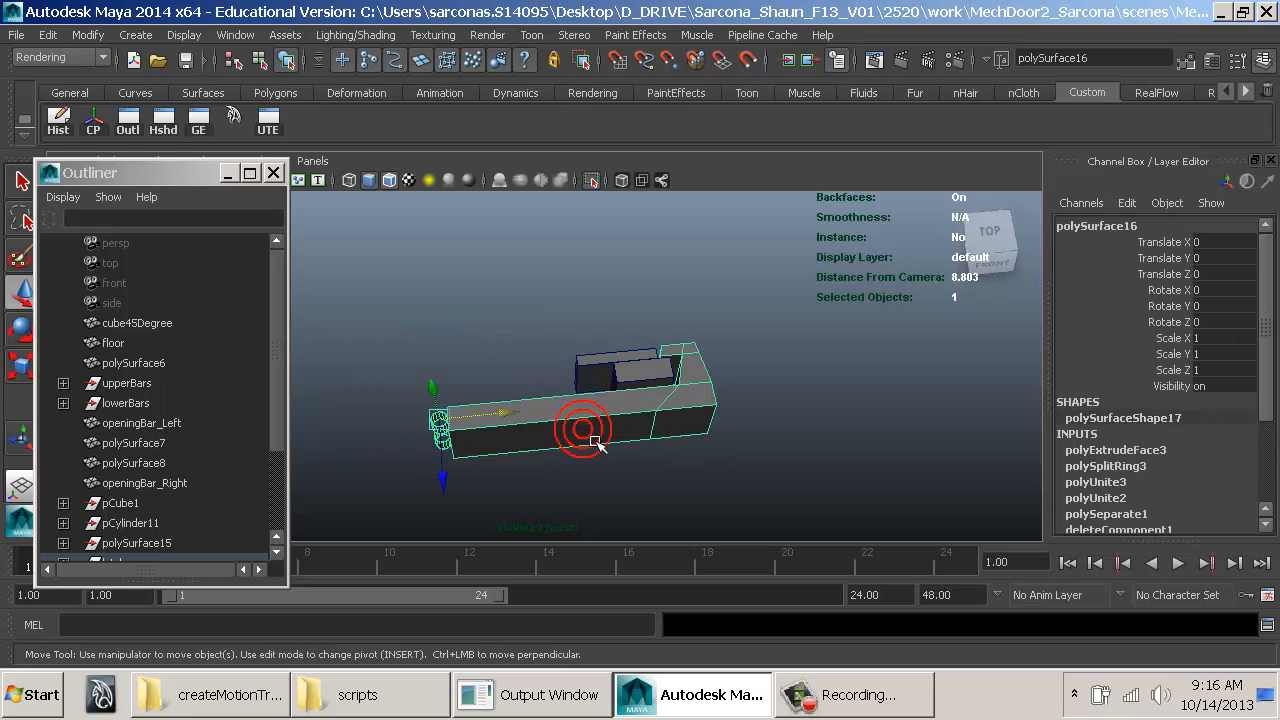
# Step: Duplicate the thin block, scale the copy to X 0.617 and Y 0.072, and move it along Z to 1.491
pyautogui.click(625, 367)
pyautogui.keyDown('alt'); pyautogui.moveTo(625, 367); pyautogui.dragTo(651, 391); pyautogui.keyUp('alt')
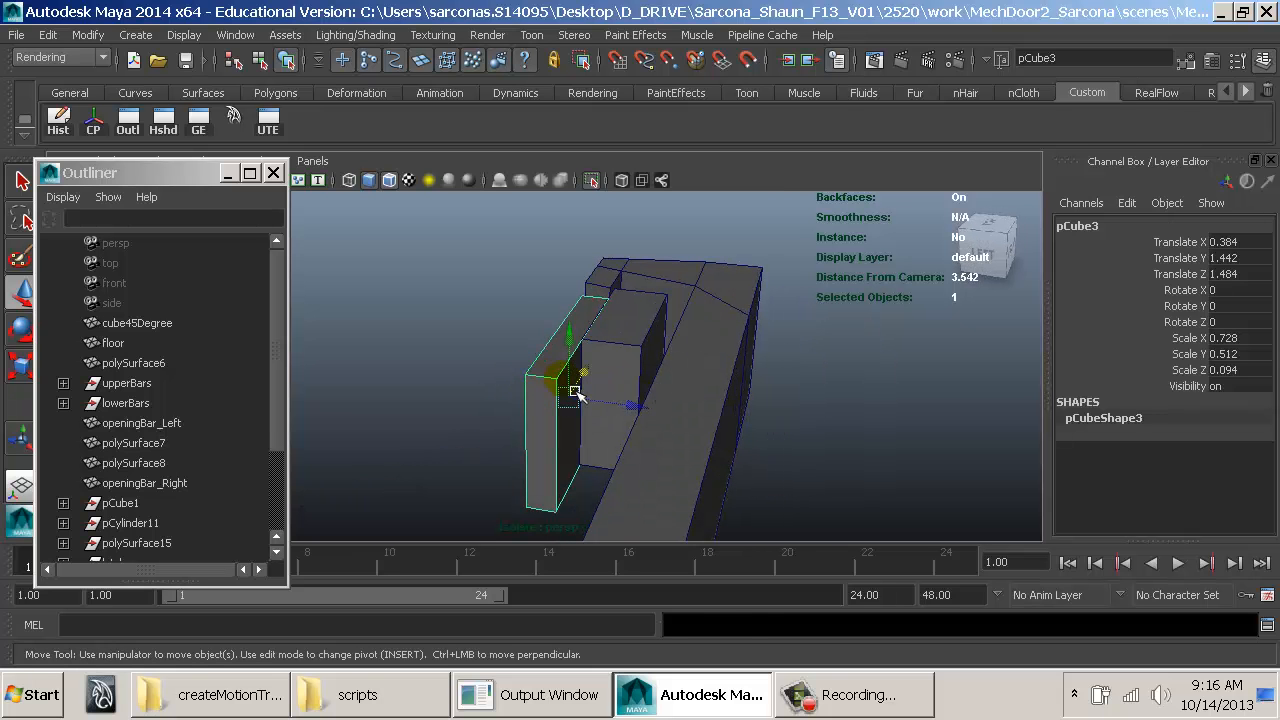
pyautogui.hotkey('ctrl', 'd')
pyautogui.press('r')
pyautogui.moveTo(572, 350); pyautogui.dragTo(581, 338)
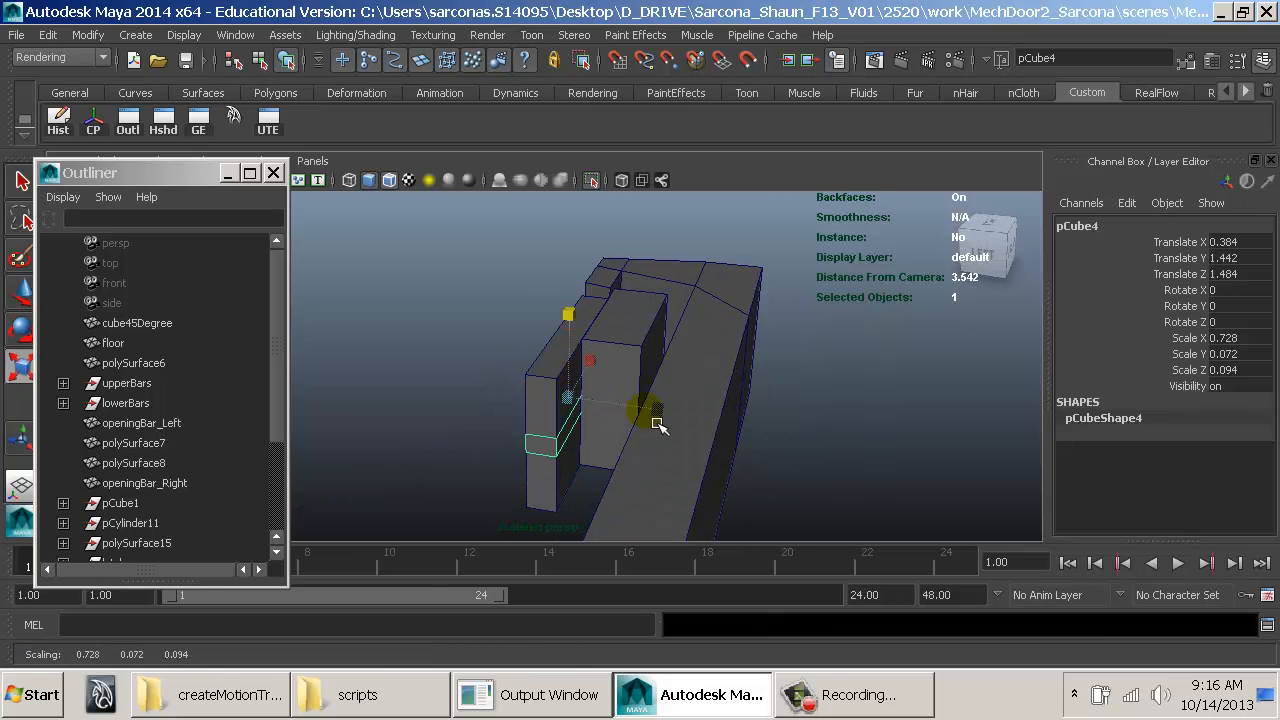
pyautogui.press('w')
pyautogui.moveTo(628, 408); pyautogui.dragTo(632, 415)
pyautogui.press('r')
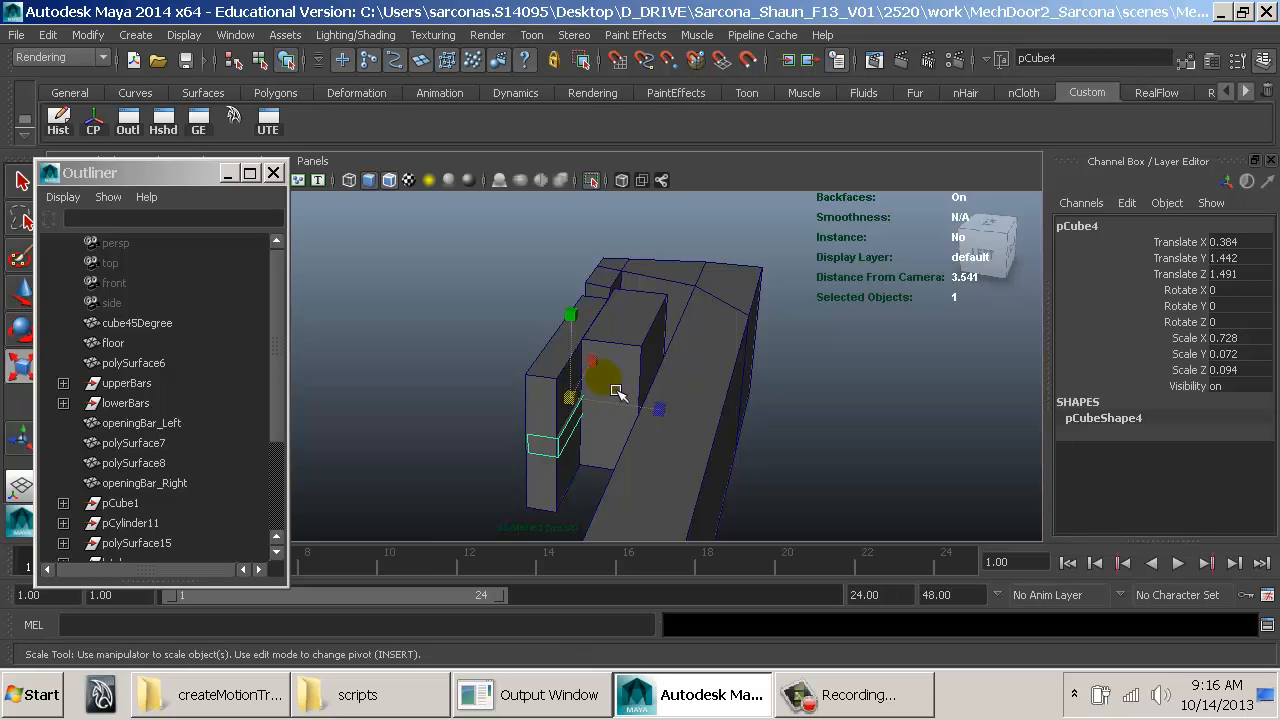
pyautogui.click(613, 373)
# Step: Subtract the slim copy from the thin block with a Boolean difference to cut a narrow slot through it
pyautogui.keyDown('alt'); pyautogui.moveTo(604, 378); pyautogui.dragTo(556, 391); pyautogui.keyUp('alt')
pyautogui.click(556, 391)
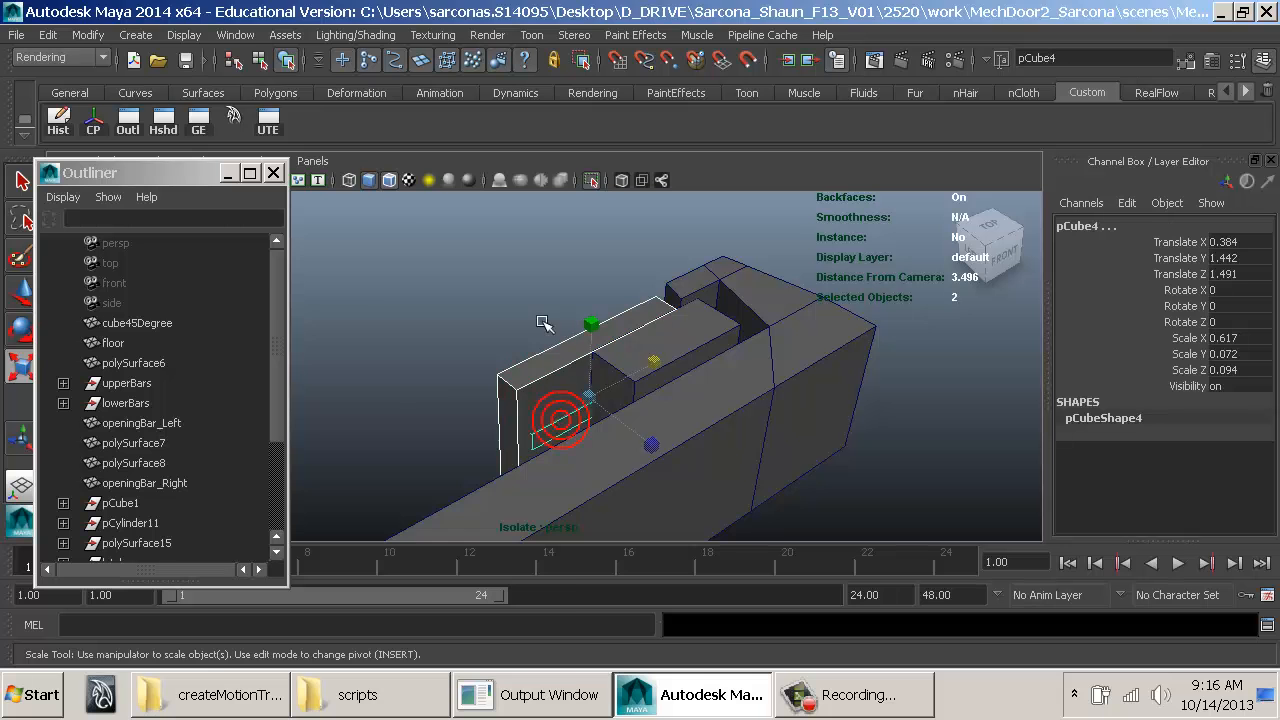
pyautogui.press('space')
pyautogui.click(366, 383)
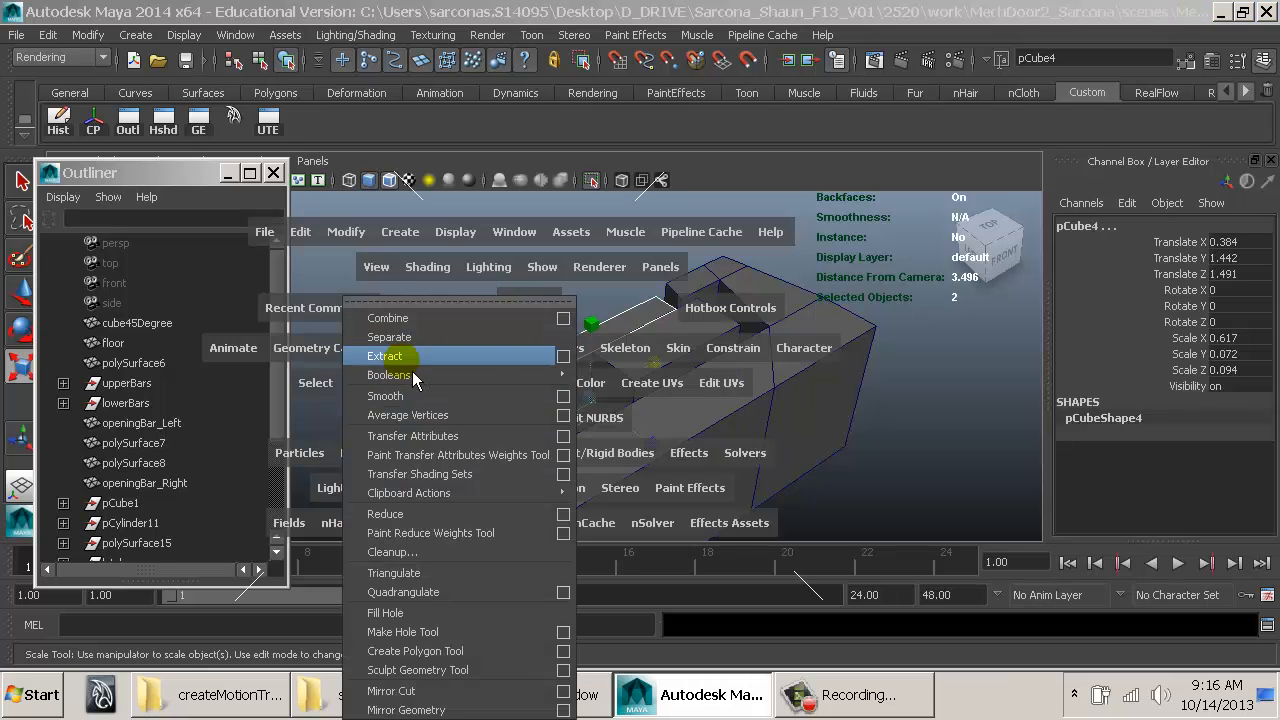
pyautogui.moveTo(412, 373)
pyautogui.click(631, 406)
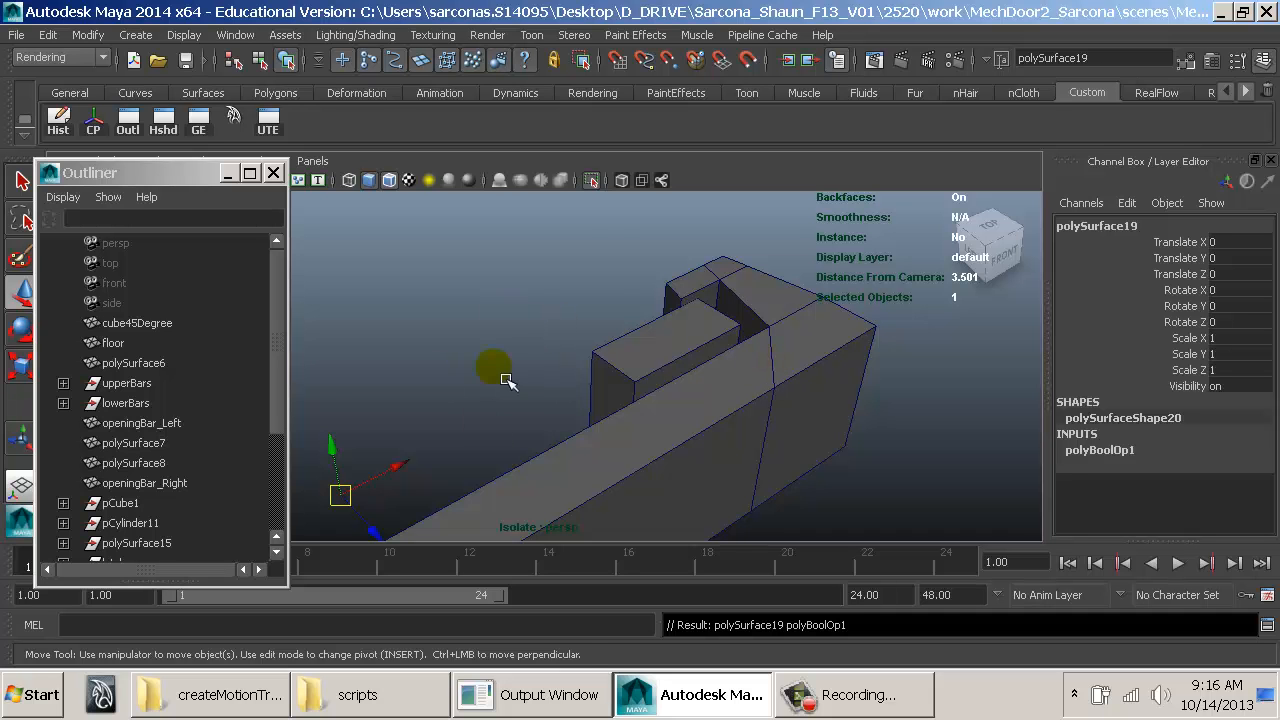
# Step: Turn off isolation to show the whole scene and examine the latch and its slotted block beside the door
pyautogui.click(592, 182)
pyautogui.keyDown('alt'); pyautogui.moveTo(600, 300); pyautogui.dragTo(689, 321); pyautogui.keyUp('alt')
pyautogui.keyDown('alt'); pyautogui.moveTo(689, 321); pyautogui.dragTo(877, 377, button='right'); pyautogui.keyUp('alt')
pyautogui.keyDown('alt'); pyautogui.moveTo(877, 377); pyautogui.dragTo(820, 374); pyautogui.keyUp('alt')
pyautogui.keyDown('alt'); pyautogui.moveTo(820, 374); pyautogui.dragTo(788, 280, button='middle'); pyautogui.keyUp('alt')
pyautogui.keyDown('alt'); pyautogui.moveTo(788, 280); pyautogui.dragTo(570, 330); pyautogui.keyUp('alt')
pyautogui.keyDown('alt'); pyautogui.moveTo(570, 330); pyautogui.dragTo(494, 297, button='middle'); pyautogui.keyUp('alt')
pyautogui.keyDown('alt'); pyautogui.moveTo(780, 330); pyautogui.dragTo(731, 337); pyautogui.keyUp('alt')
pyautogui.keyDown('alt'); pyautogui.moveTo(731, 337); pyautogui.dragTo(635, 315, button='right'); pyautogui.keyUp('alt')
pyautogui.click(655, 317)
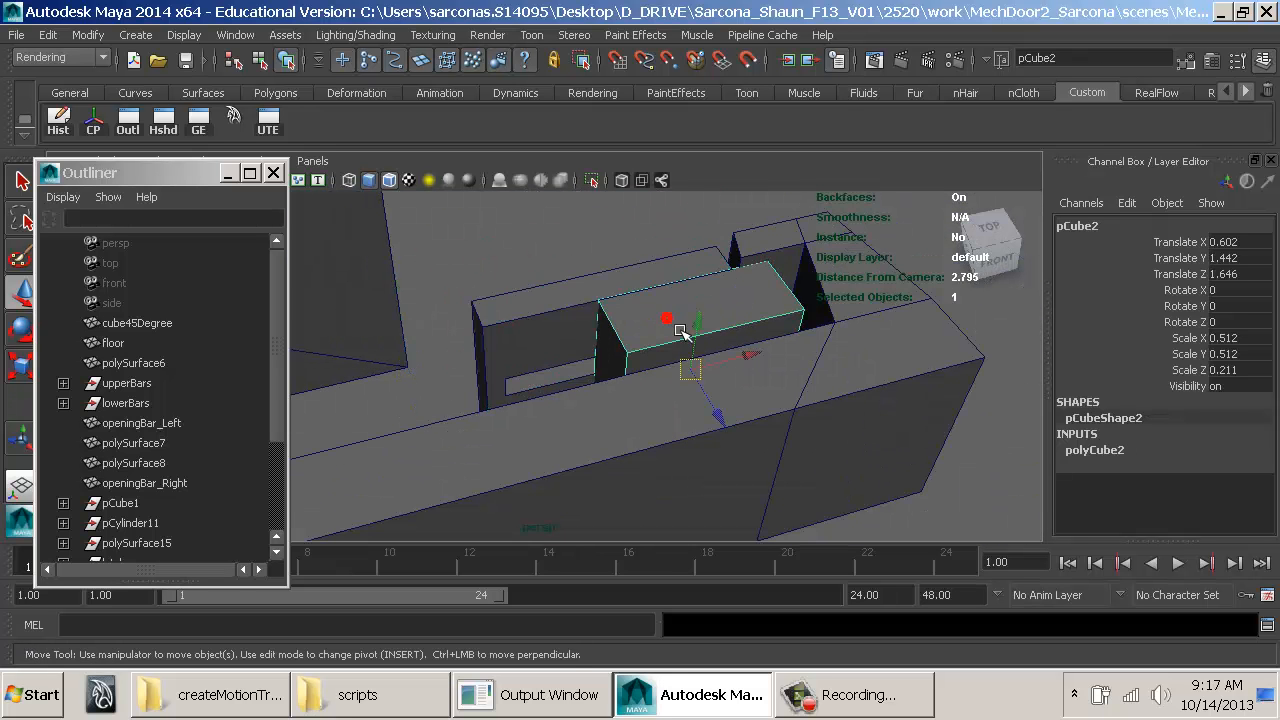
pyautogui.keyDown('alt'); pyautogui.moveTo(680, 334); pyautogui.dragTo(712, 381); pyautogui.keyUp('alt')
pyautogui.keyDown('alt'); pyautogui.moveTo(712, 381); pyautogui.dragTo(614, 360, button='right'); pyautogui.keyUp('alt')
pyautogui.keyDown('alt'); pyautogui.moveTo(614, 360); pyautogui.dragTo(723, 374); pyautogui.keyUp('alt')
pyautogui.hotkey('ctrl', 'z')
pyautogui.keyDown('alt'); pyautogui.moveTo(723, 374); pyautogui.dragTo(558, 363, button='right'); pyautogui.keyUp('alt')
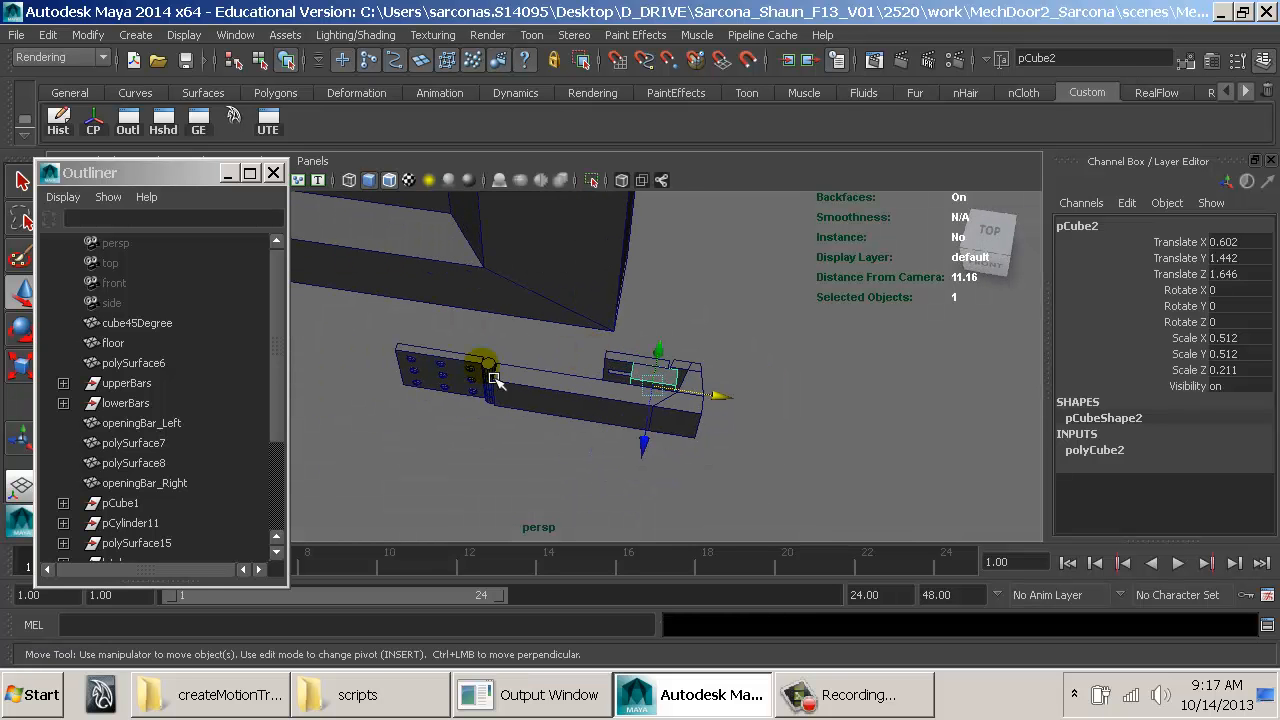
# Step: Select all the latch parts in wireframe display and delete their construction history
pyautogui.keyDown('alt'); pyautogui.moveTo(571, 371); pyautogui.dragTo(560, 400); pyautogui.keyUp('alt')
pyautogui.press('4')
pyautogui.moveTo(425, 347); pyautogui.dragTo(750, 485)
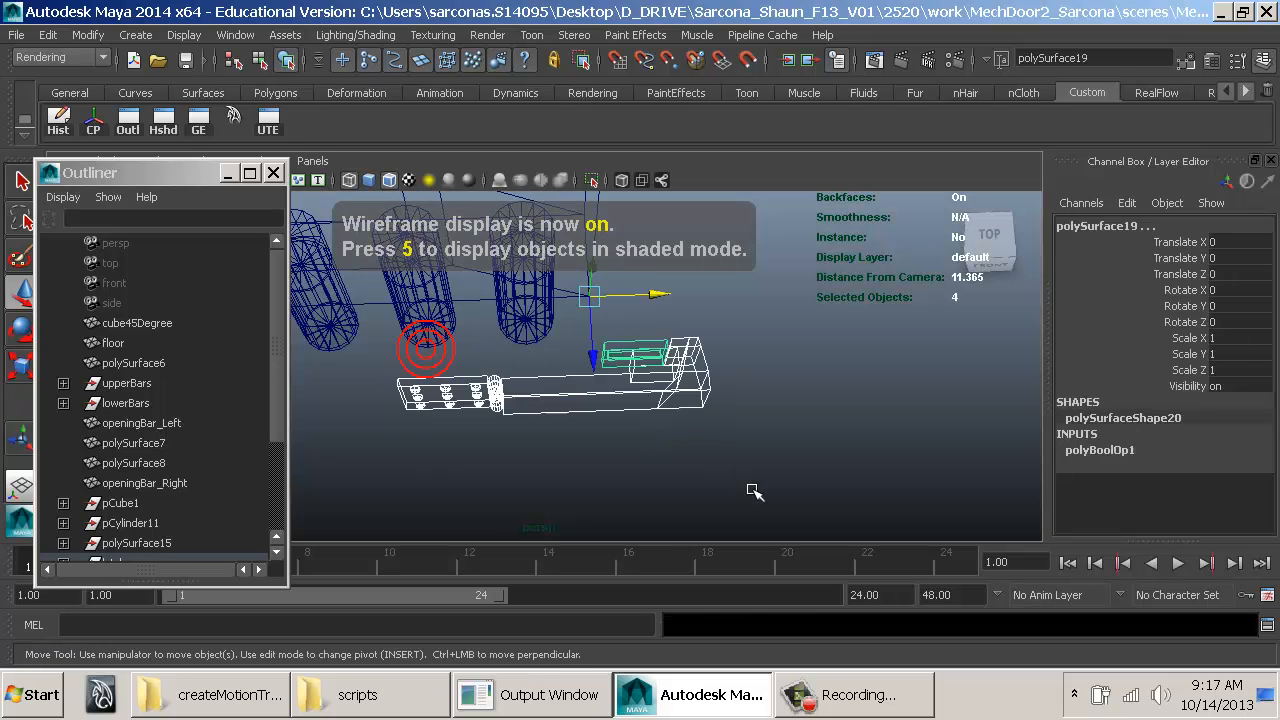
pyautogui.click(60, 122)
# Step: Parent the thick block and the slotted block under the latch group in the Outliner
pyautogui.scroll(-2, 186, 390)
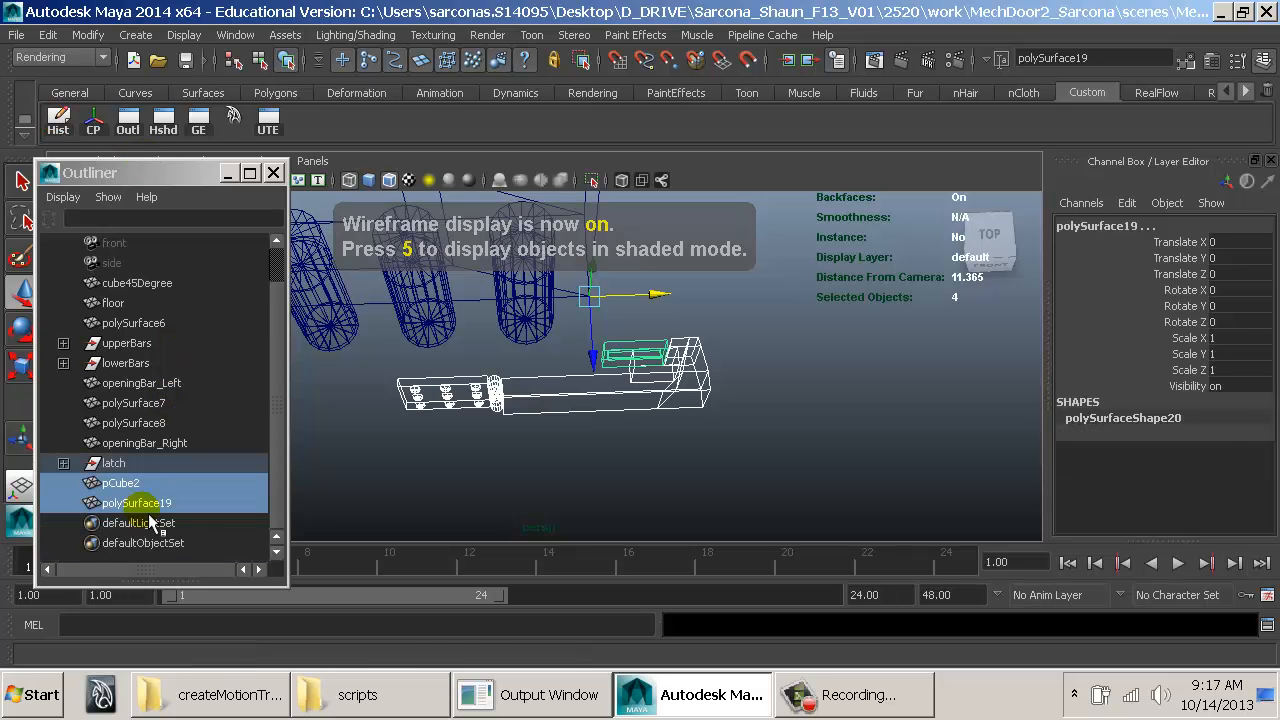
pyautogui.moveTo(129, 486); pyautogui.dragTo(130, 503)
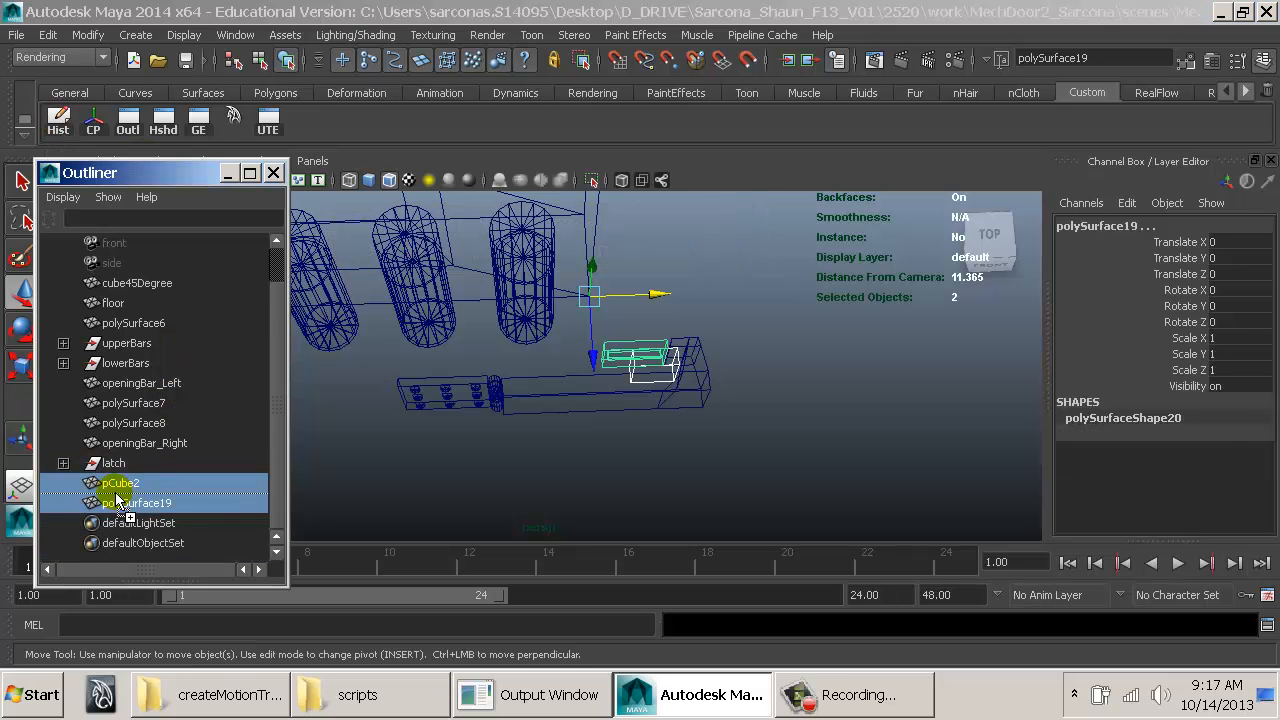
pyautogui.moveTo(116, 467); pyautogui.dragTo(116, 465, button='middle')
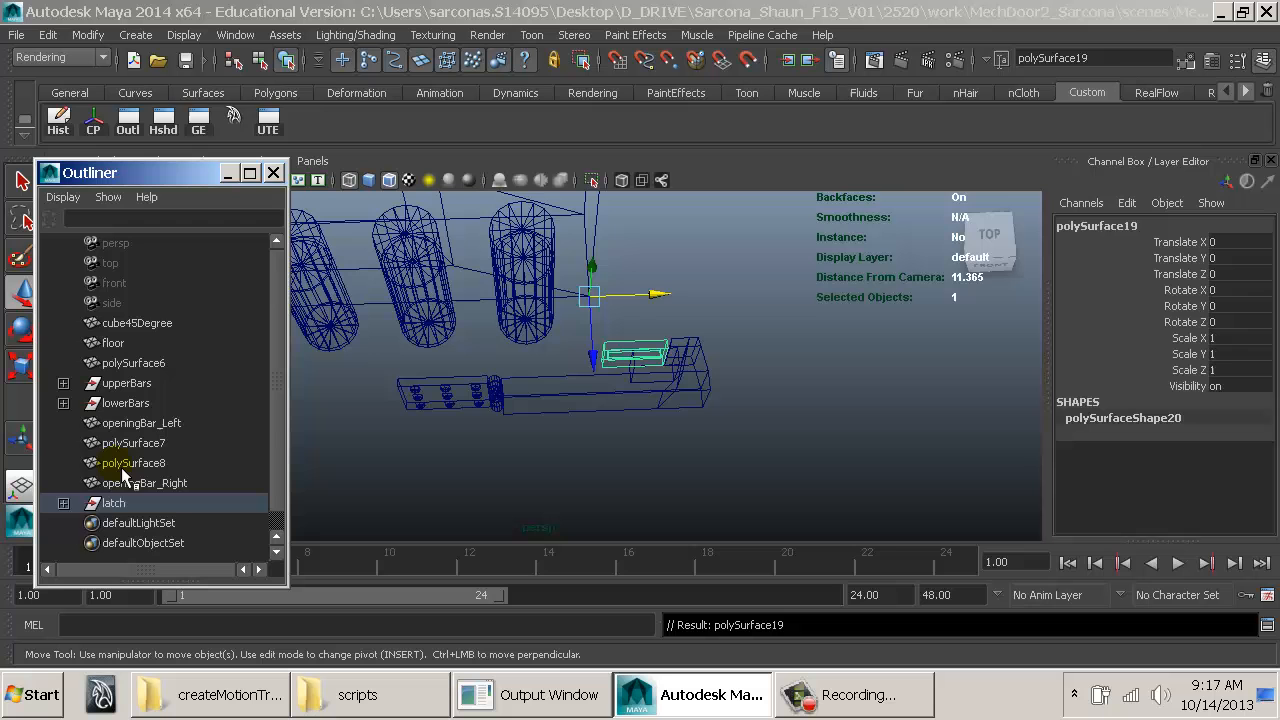
# Step: Expand the latch group and rename the mounting plate hingePlate and the hooked arm hinge
pyautogui.click(63, 503)
pyautogui.click(170, 444)
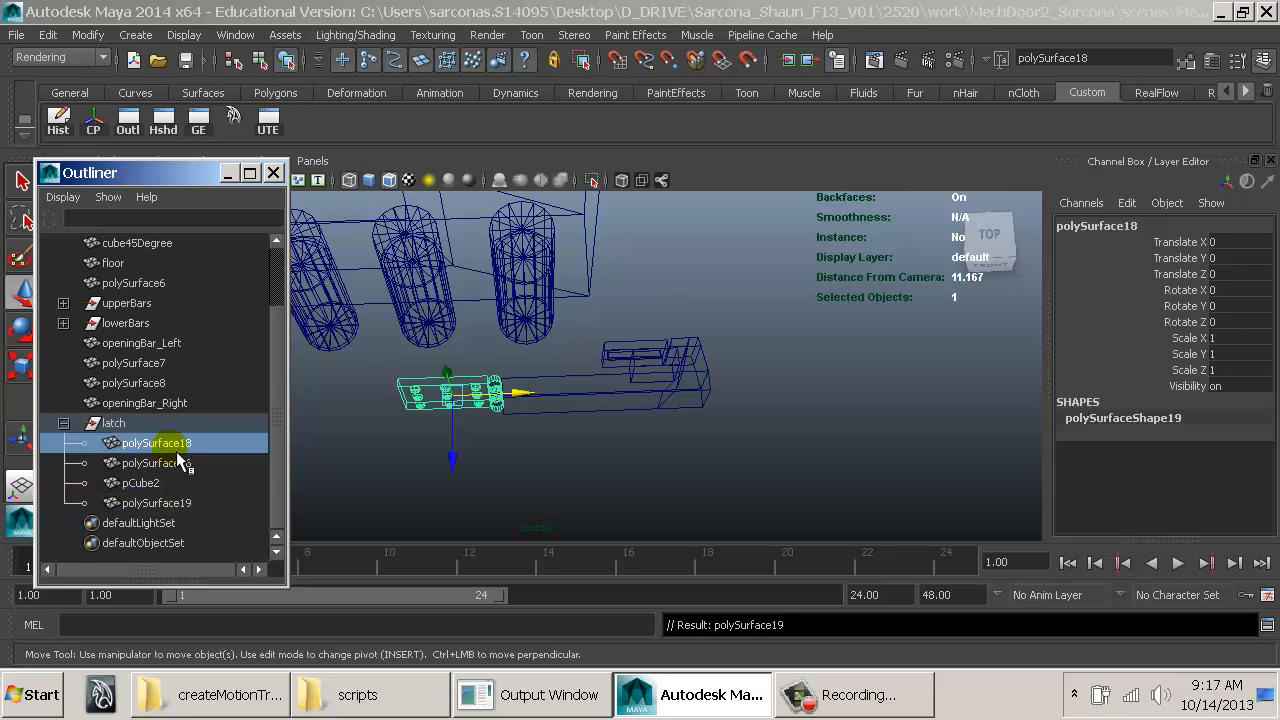
pyautogui.doubleClick(165, 446)
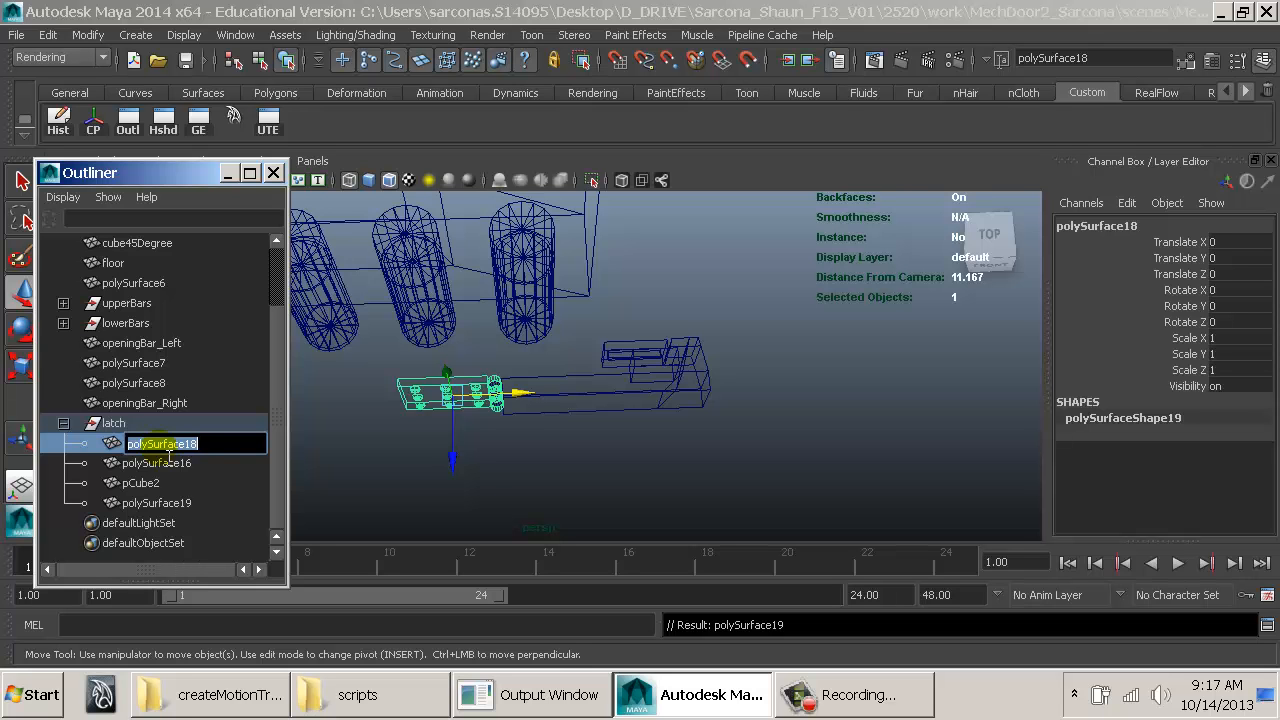
pyautogui.write('hingePLate')
pyautogui.press('Return')
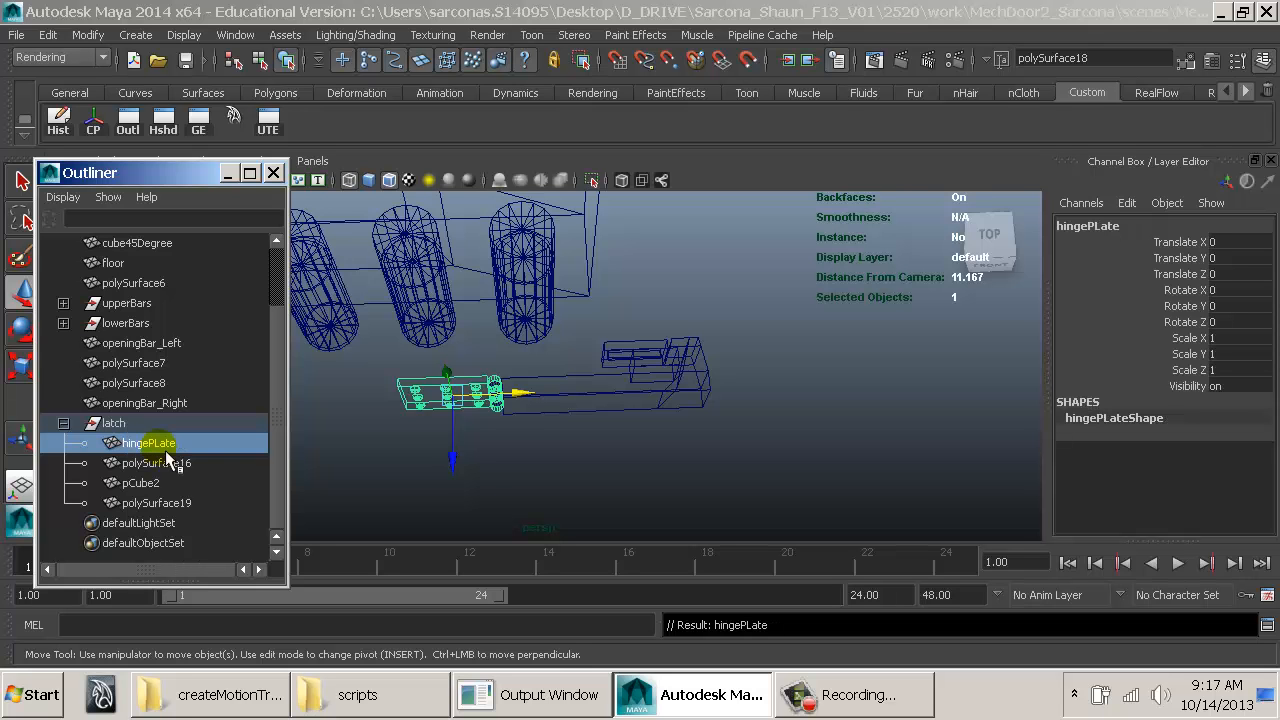
pyautogui.doubleClick(157, 446)
pyautogui.click(162, 462)
pyautogui.doubleClick(157, 464)
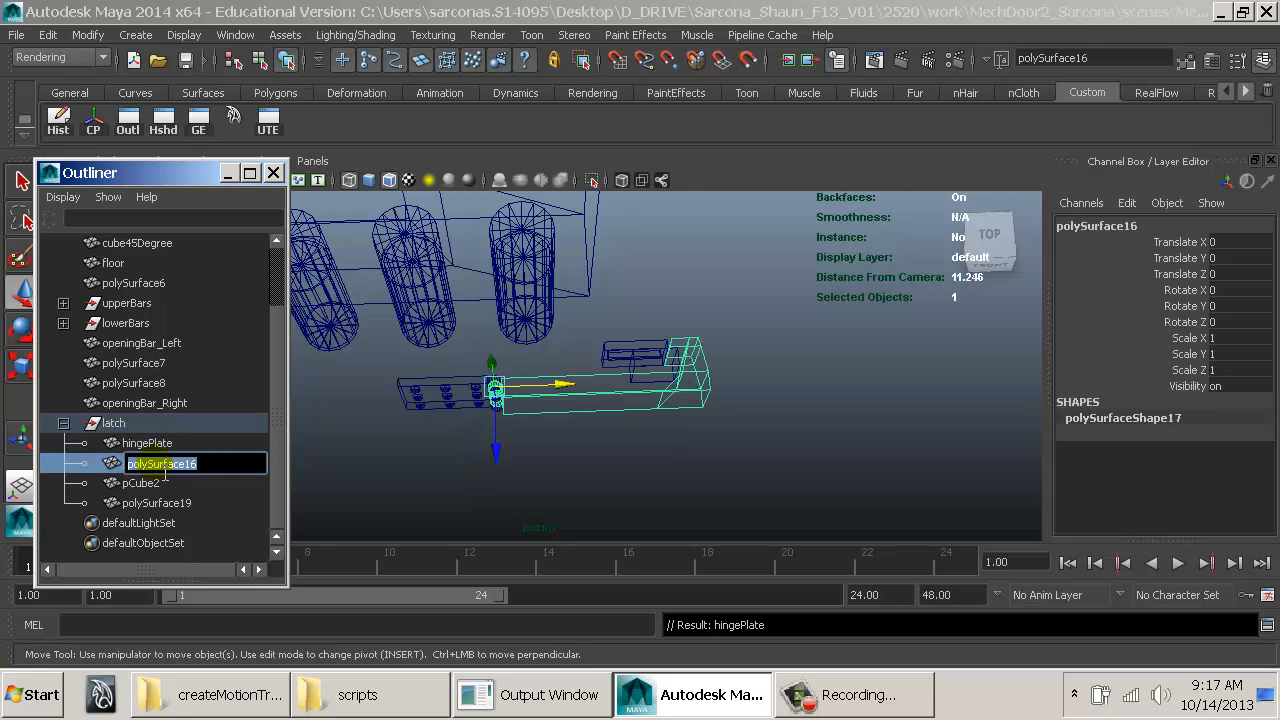
pyautogui.write('hinge')
pyautogui.press('Return')
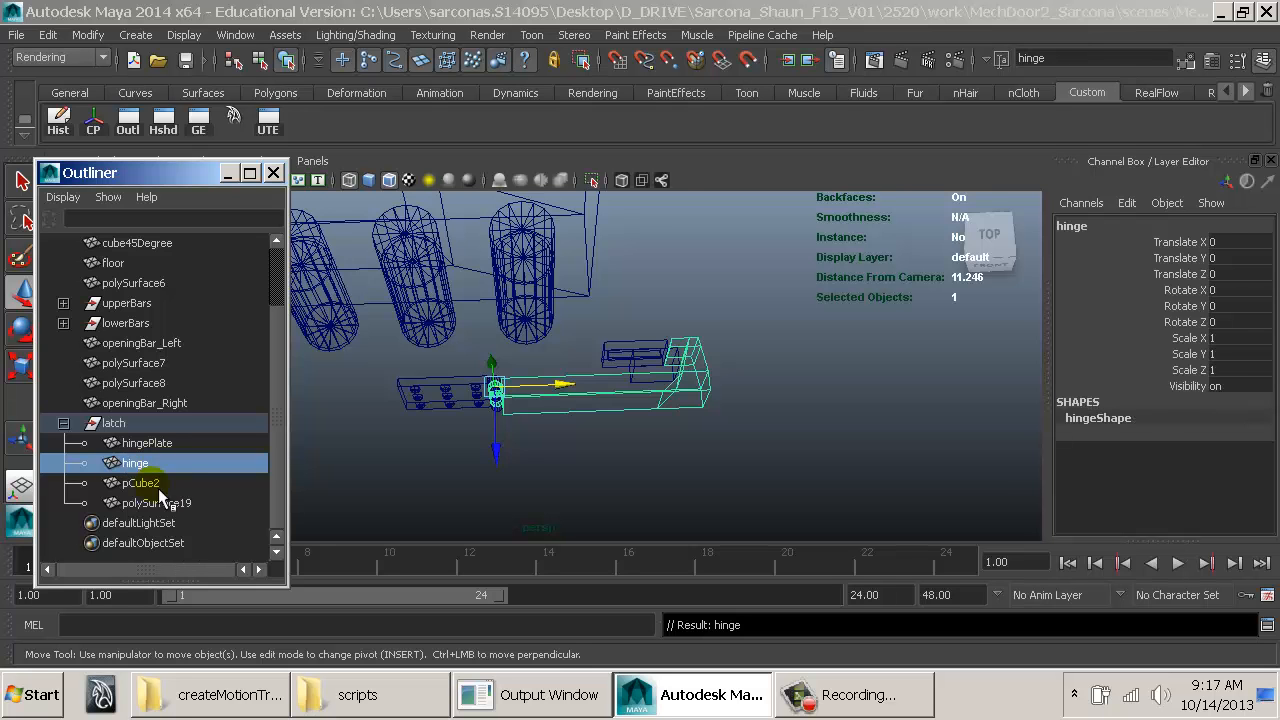
# Step: Rename the thick block slidingMech and the slotted block slidingMechPlate
pyautogui.click(161, 483)
pyautogui.doubleClick(158, 484)
pyautogui.write('sliding')
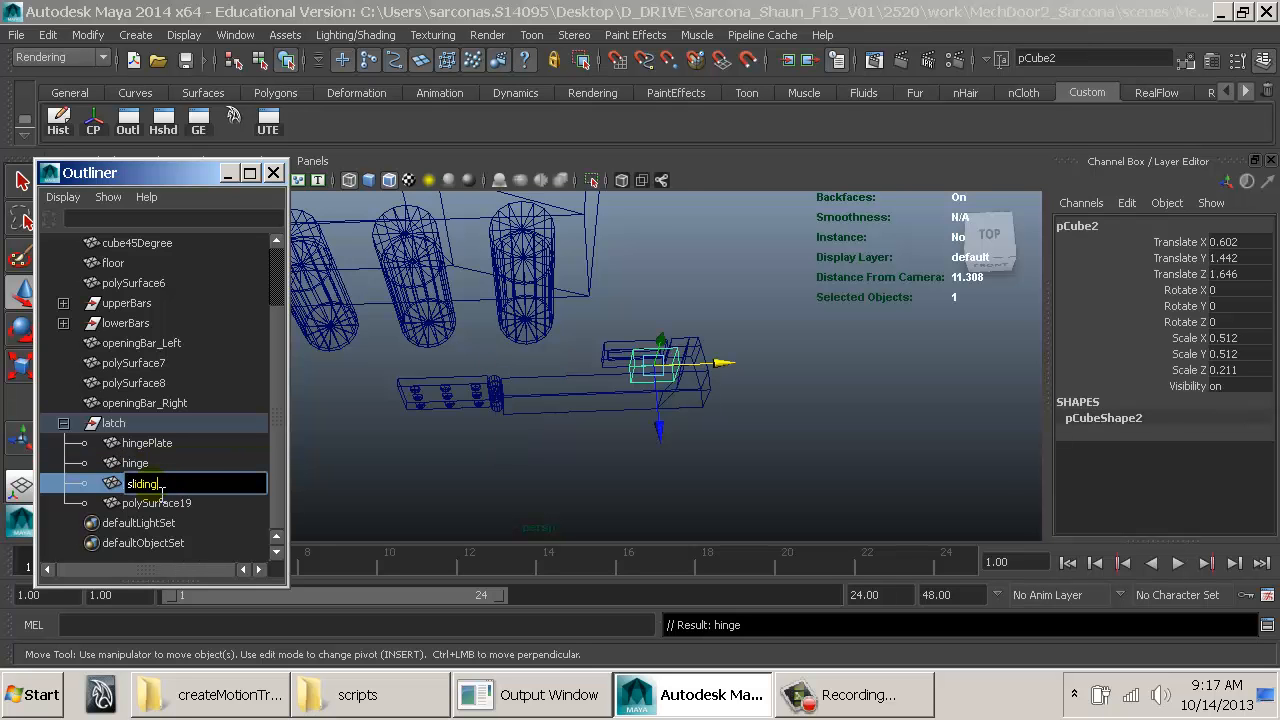
pyautogui.write('Mech')
pyautogui.press('Return')
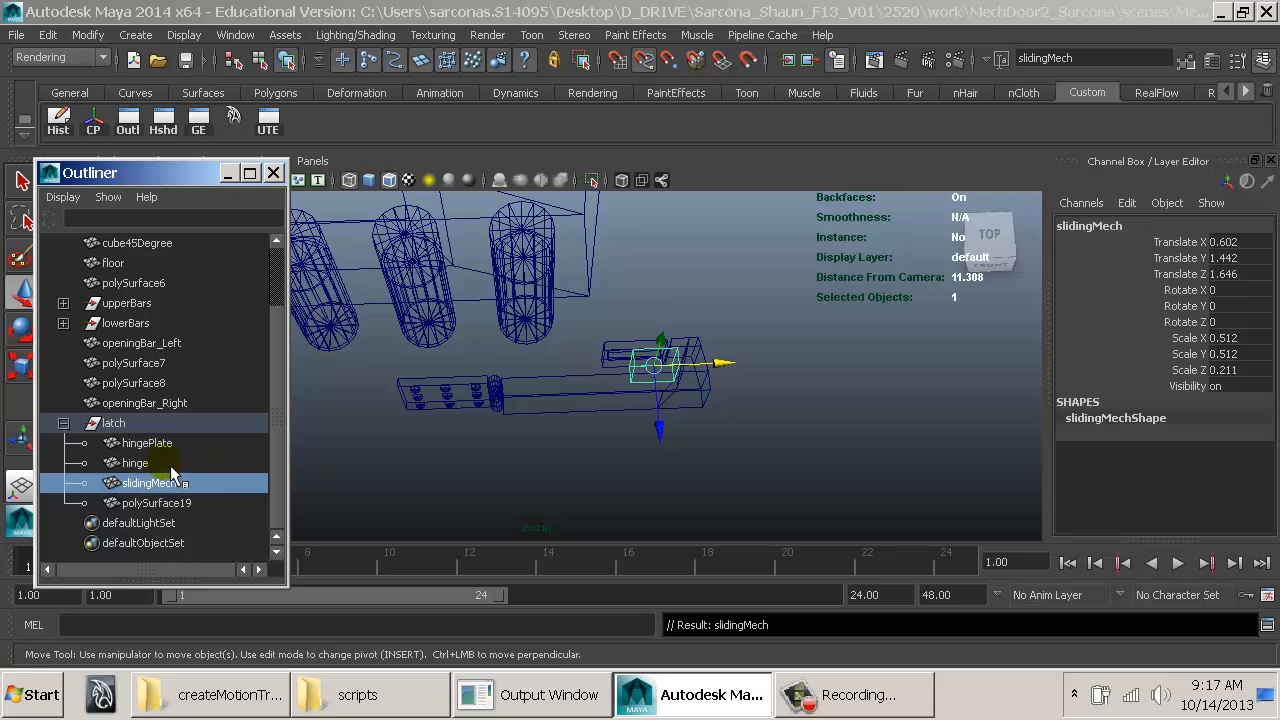
pyautogui.doubleClick(157, 503)
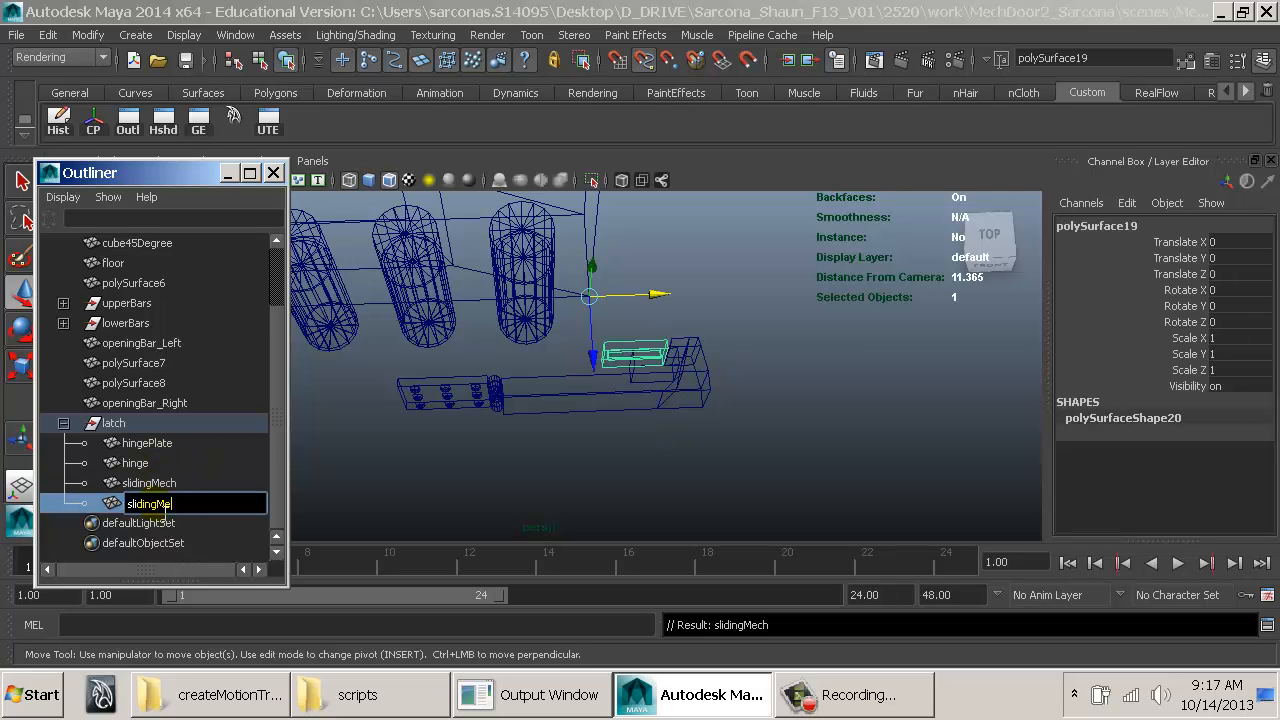
pyautogui.write('slidingMechPlate')
pyautogui.press('Return')
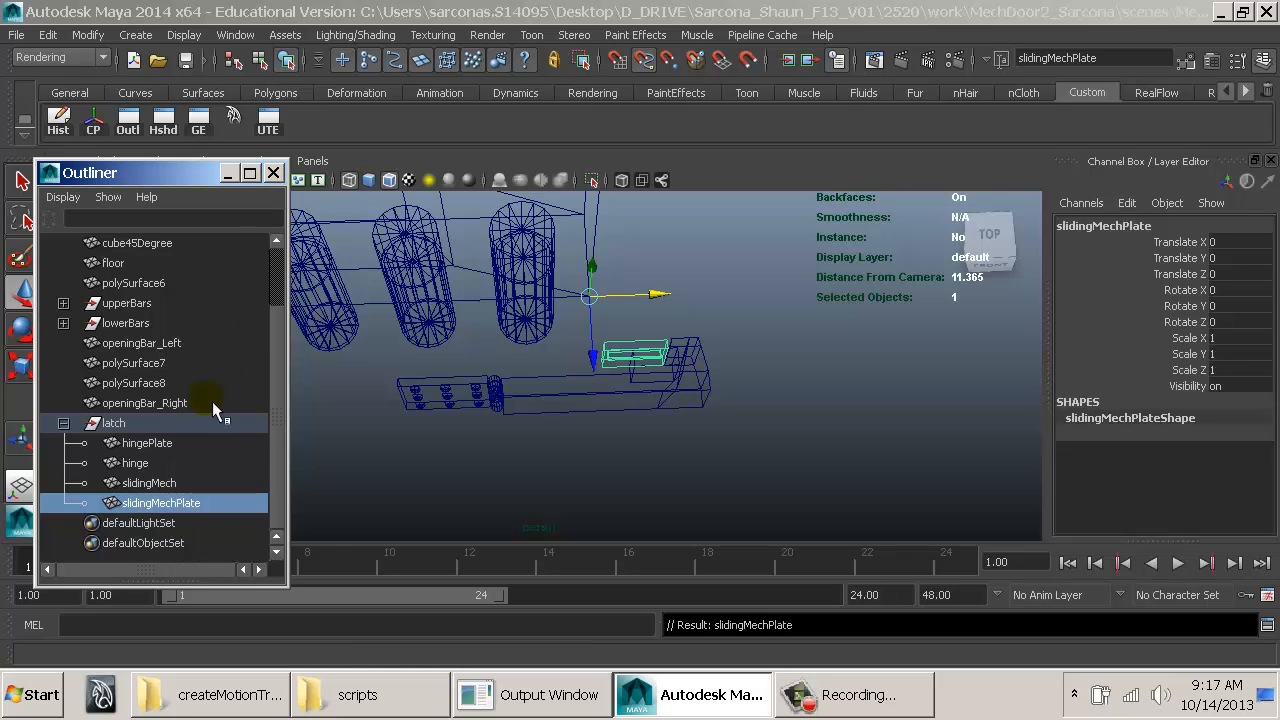
# Step: Select the latch group, close the Outliner and show the group in the top view
pyautogui.click(101, 425)
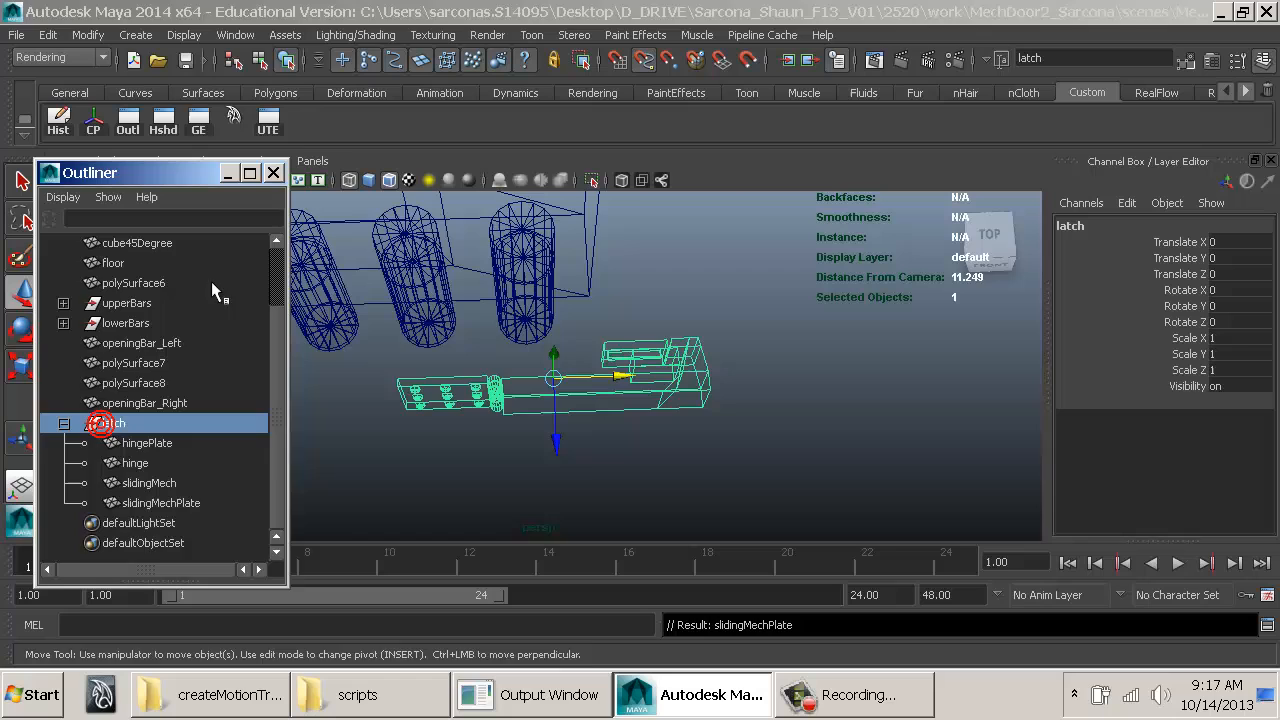
pyautogui.click(274, 171)
pyautogui.keyDown('alt'); pyautogui.moveTo(483, 404); pyautogui.dragTo(523, 434); pyautogui.keyUp('alt')
pyautogui.keyDown('alt'); pyautogui.moveTo(516, 430); pyautogui.dragTo(720, 447, button='right'); pyautogui.keyUp('alt')
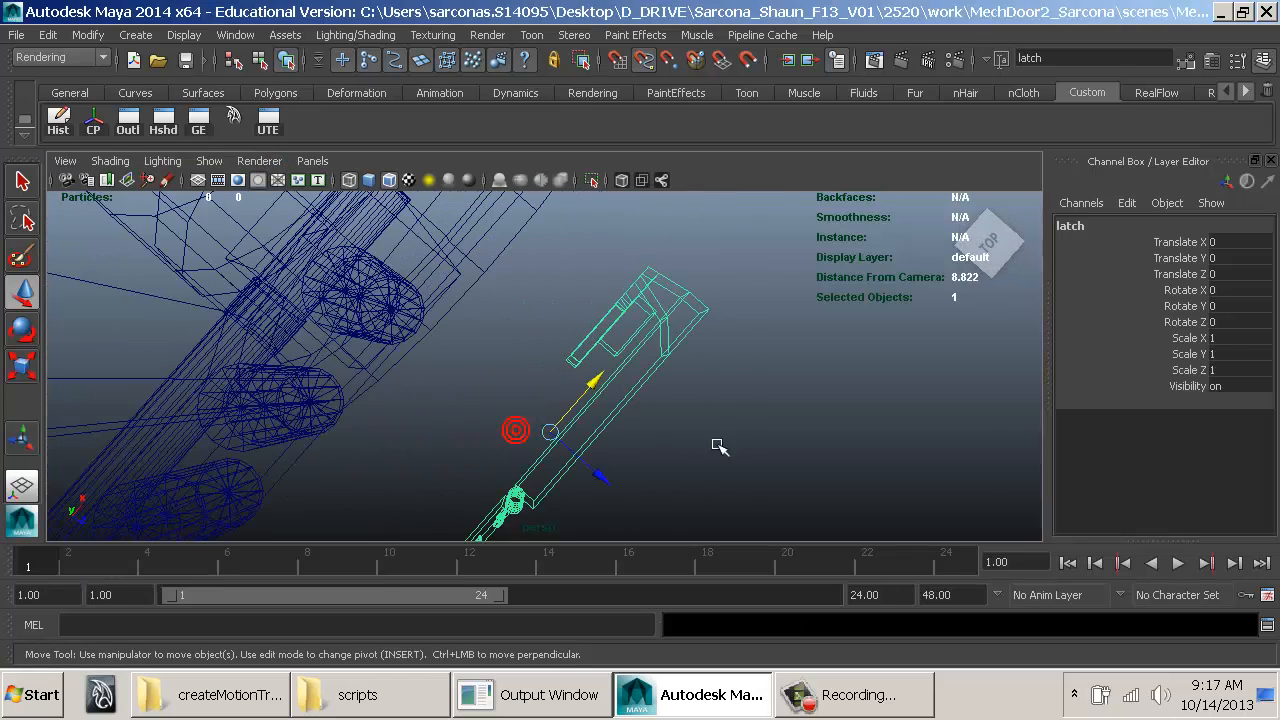
pyautogui.keyDown('alt'); pyautogui.moveTo(530, 430); pyautogui.dragTo(386, 428); pyautogui.keyUp('alt')
pyautogui.press('space')
pyautogui.keyDown('alt'); pyautogui.moveTo(386, 428); pyautogui.dragTo(794, 429, button='middle'); pyautogui.keyUp('alt')
pyautogui.keyDown('alt'); pyautogui.moveTo(794, 429); pyautogui.dragTo(575, 438, button='right'); pyautogui.keyUp('alt')
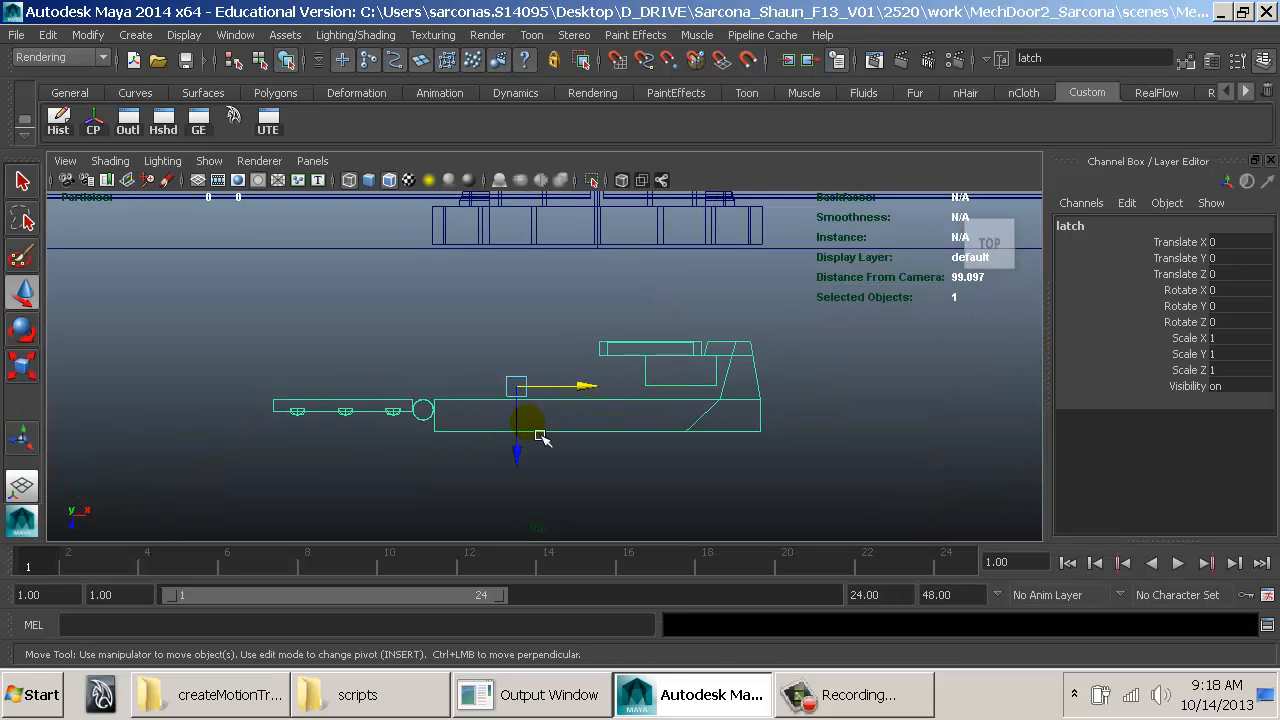
# Step: Test swinging the hooked arm about -41 degrees in Y around its hinge and undo the rotation
pyautogui.press('Up')
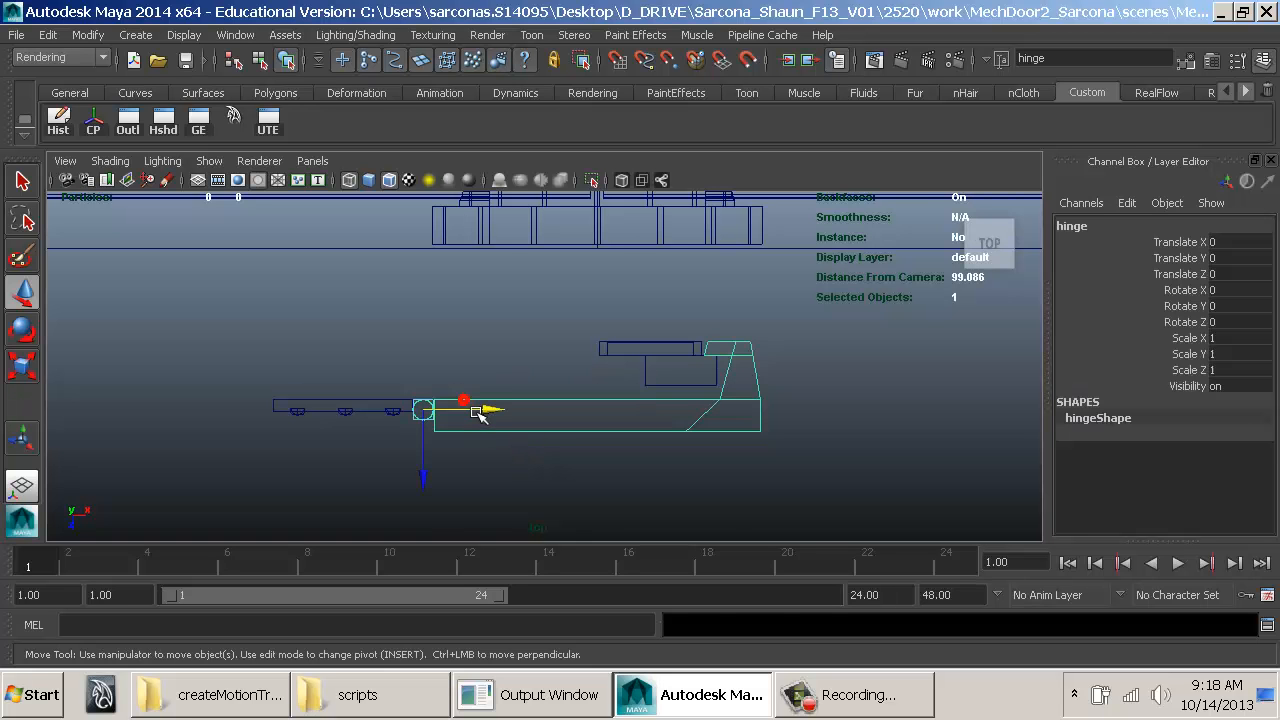
pyautogui.press('e')
pyautogui.moveTo(499, 362); pyautogui.dragTo(515, 430)
pyautogui.hotkey('ctrl', 'z')
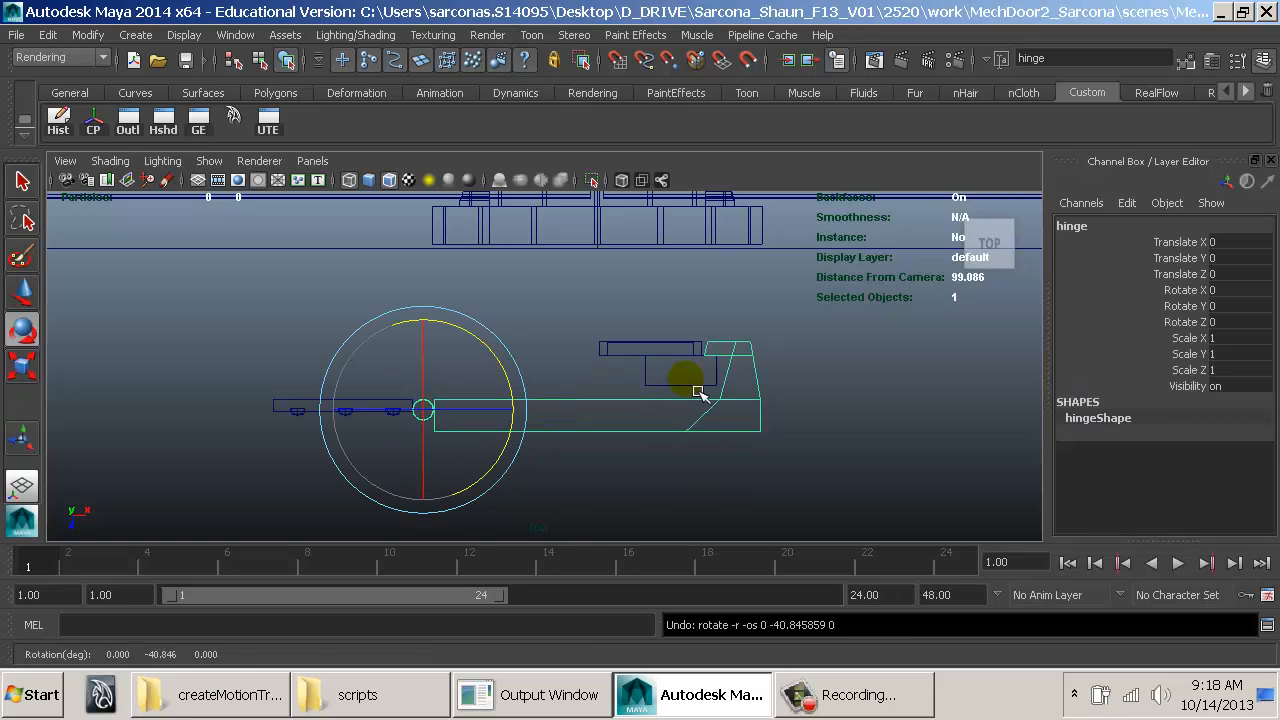
# Step: Test sliding the thick block along X to 0.2 and undo the move
pyautogui.click(676, 386)
pyautogui.press('w')
pyautogui.moveTo(747, 376); pyautogui.dragTo(691, 379)
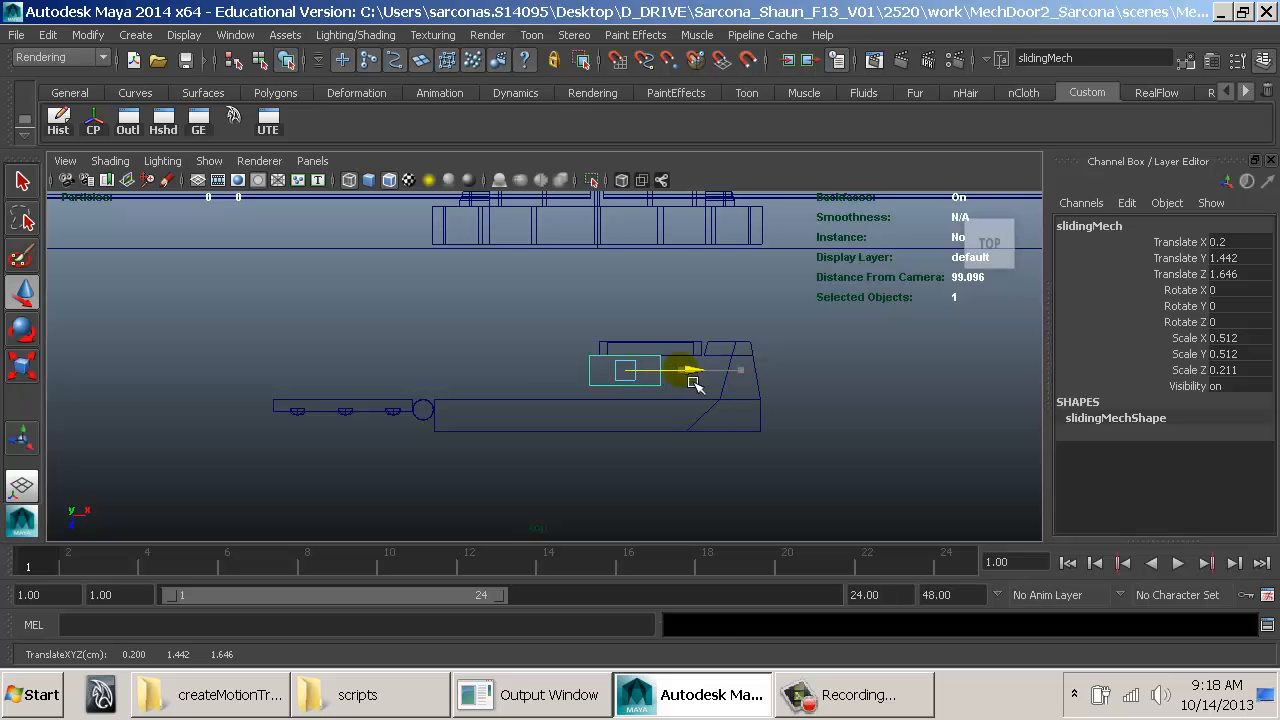
pyautogui.hotkey('ctrl', 'z')
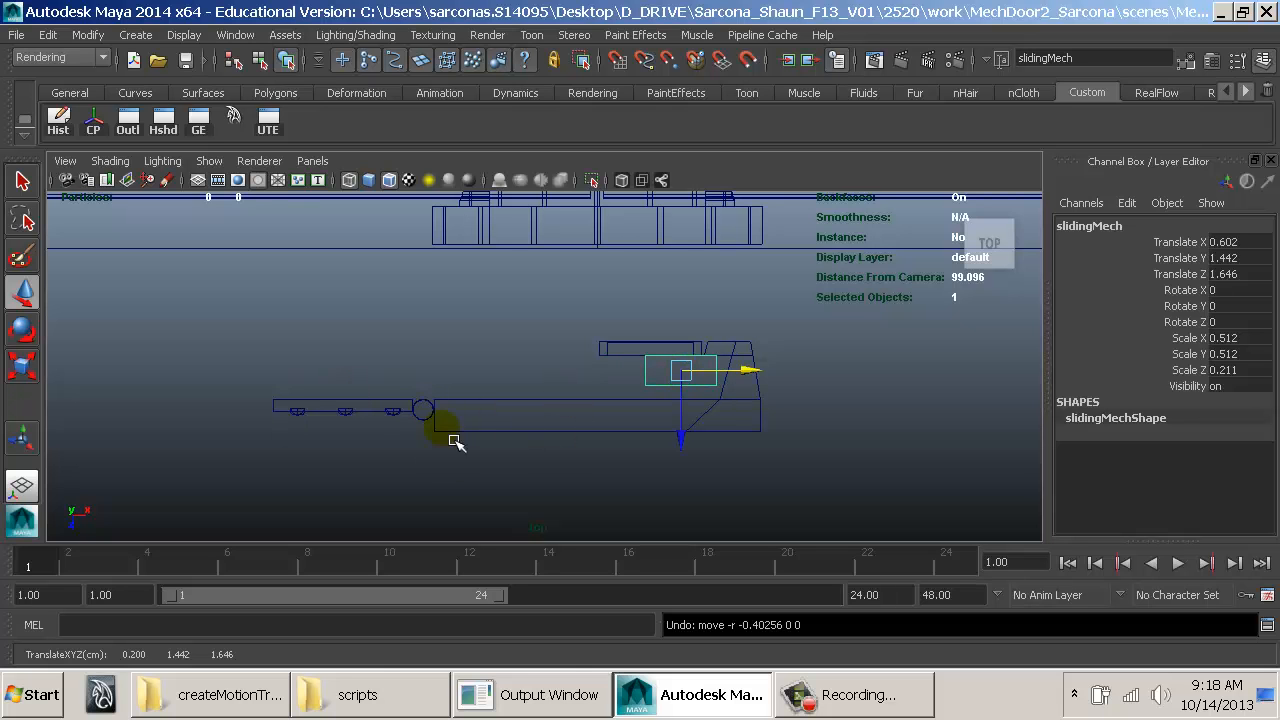
# Step: Move the whole latch group to X 1.159 and Z -1.725 against the door in the shaded perspective view
pyautogui.click(425, 412)
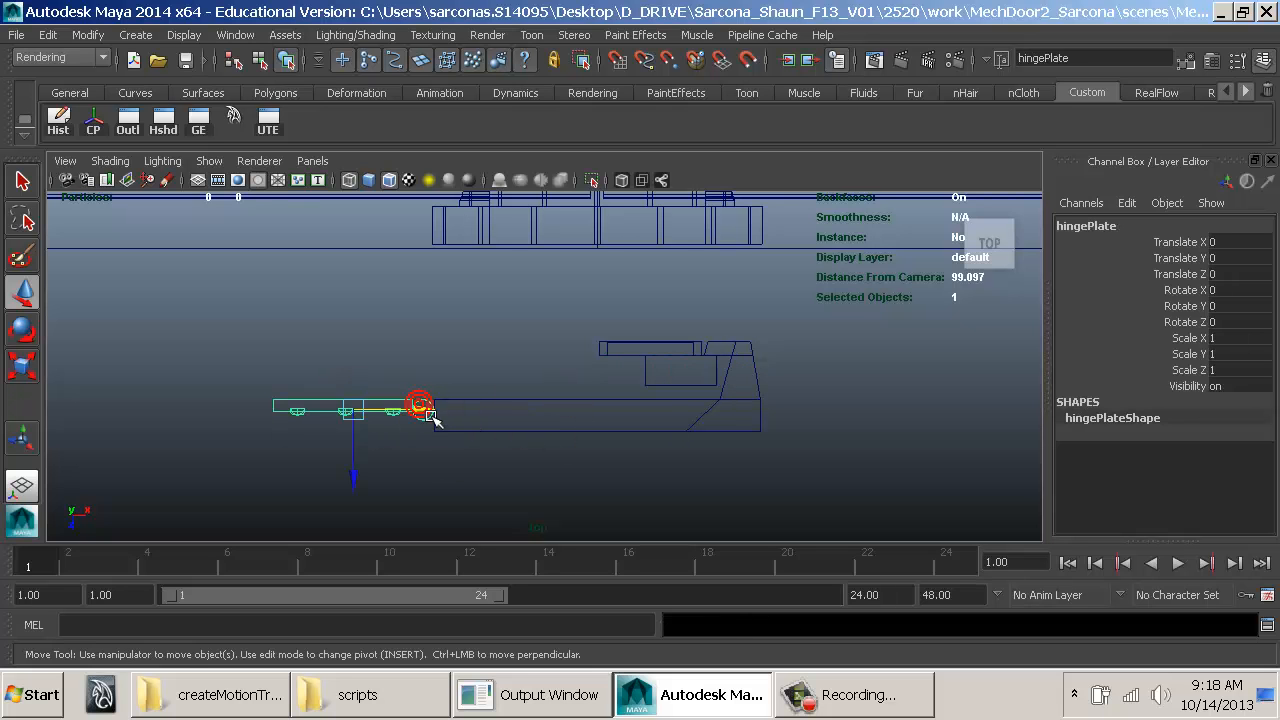
pyautogui.click(541, 407)
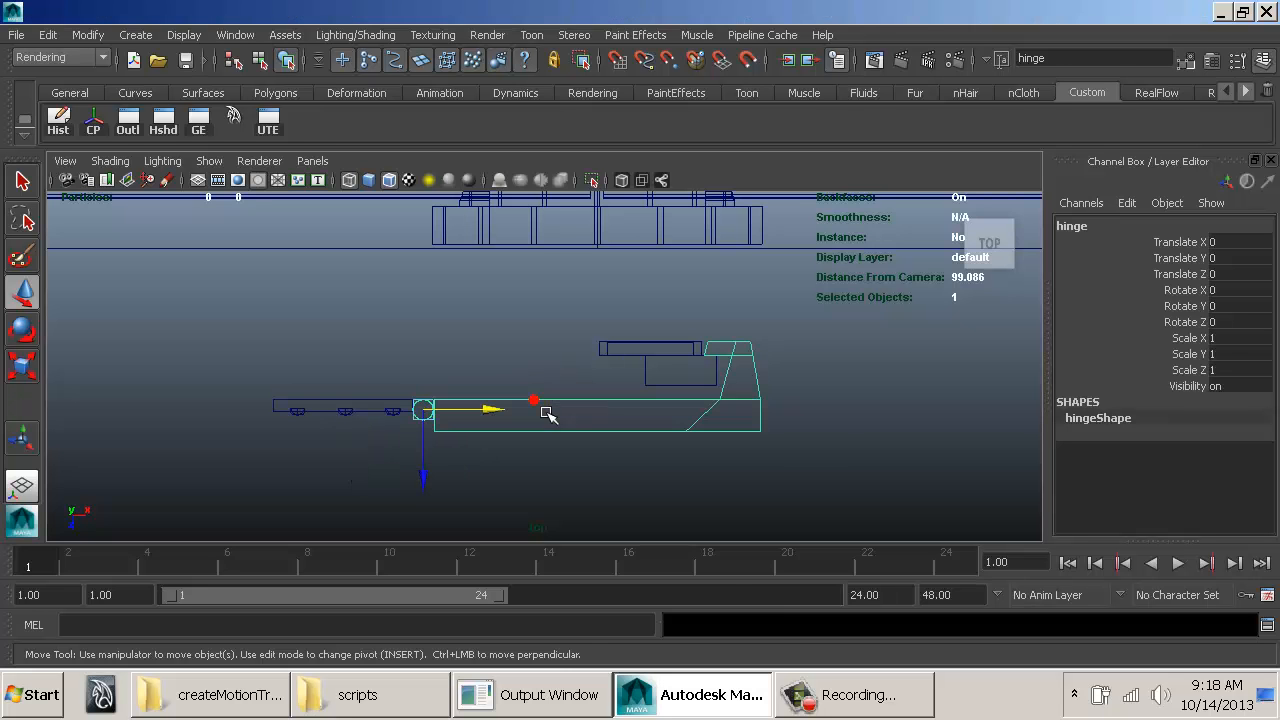
pyautogui.press('space')
pyautogui.moveTo(541, 408)
pyautogui.mouseDown()
pyautogui.moveTo(545, 364)
pyautogui.moveTo(617, 380)
pyautogui.moveTo(608, 370)
pyautogui.mouseUp()
pyautogui.press('5')
pyautogui.keyDown('alt'); pyautogui.moveTo(608, 370); pyautogui.dragTo(475, 368, button='right'); pyautogui.keyUp('alt')
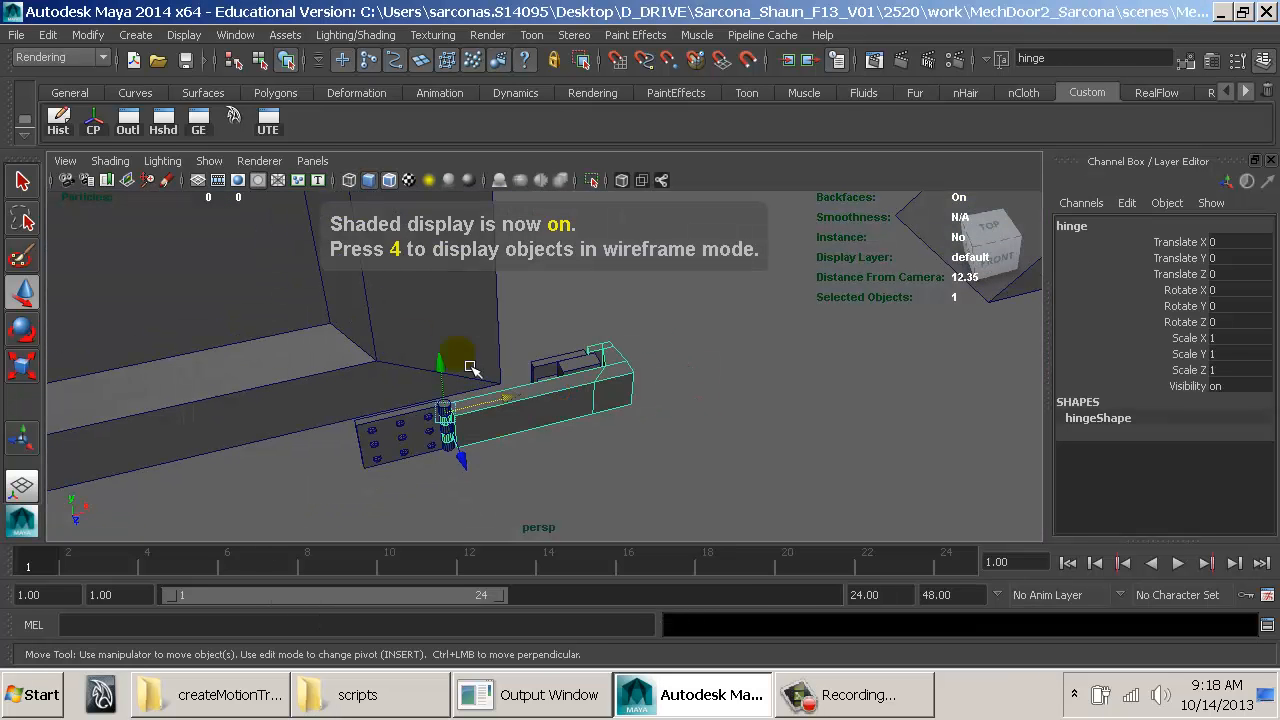
pyautogui.press('Up')
pyautogui.moveTo(541, 463); pyautogui.dragTo(804, 404)
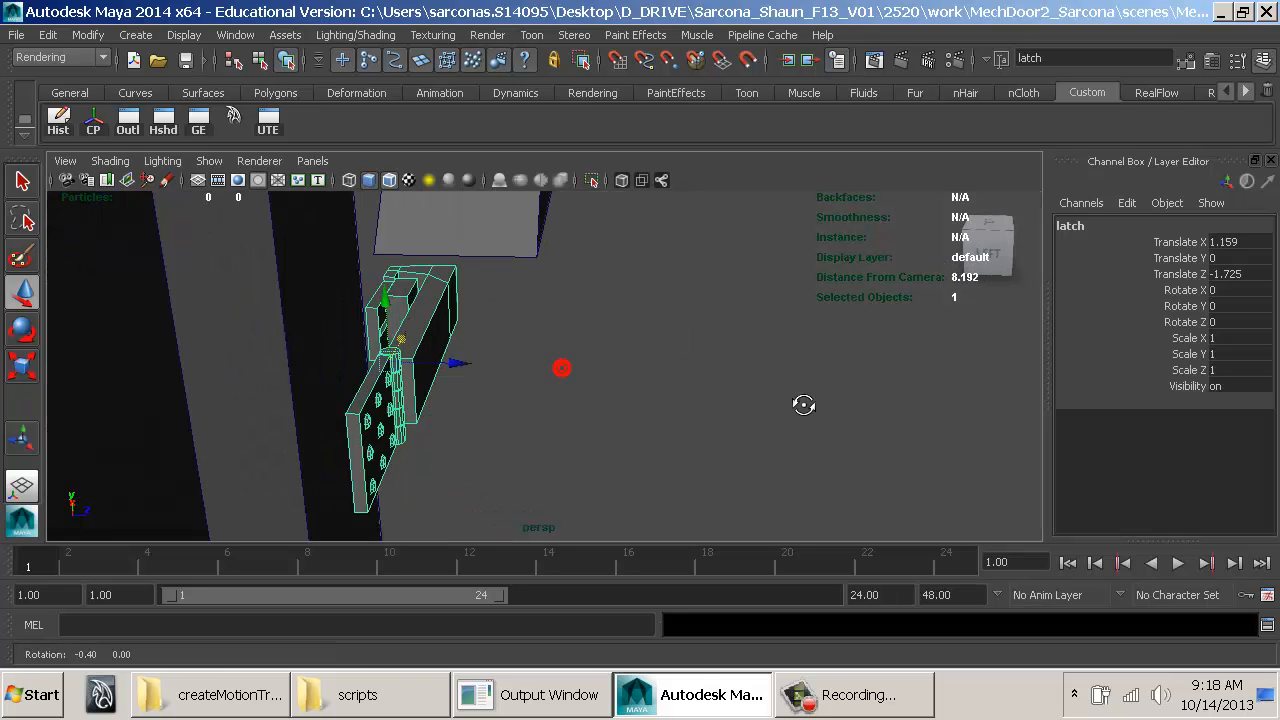
# Step: Move the latch group to X 1.026 and Z -1.87 beside the door edge
pyautogui.moveTo(470, 362); pyautogui.dragTo(609, 425)
pyautogui.keyDown('alt'); pyautogui.moveTo(608, 425); pyautogui.dragTo(500, 411, button='right'); pyautogui.keyUp('alt')
pyautogui.keyDown('alt'); pyautogui.moveTo(500, 411); pyautogui.dragTo(535, 435); pyautogui.keyUp('alt')
pyautogui.keyDown('alt'); pyautogui.moveTo(535, 435); pyautogui.dragTo(583, 441, button='middle'); pyautogui.keyUp('alt')
pyautogui.moveTo(667, 437); pyautogui.dragTo(661, 436)
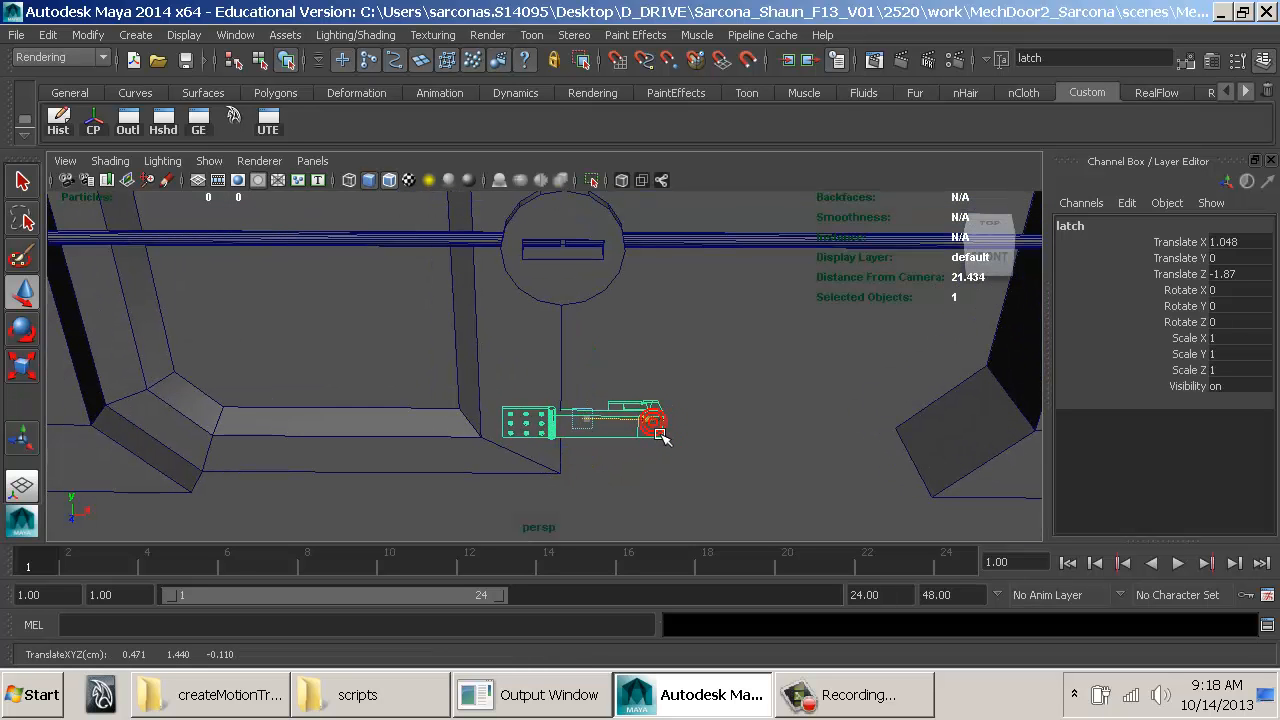
# Step: Move the latch group forward along Z to -1.481, clear of the door surface
pyautogui.keyDown('alt'); pyautogui.moveTo(578, 424); pyautogui.dragTo(690, 447); pyautogui.keyUp('alt')
pyautogui.keyDown('alt'); pyautogui.moveTo(690, 447); pyautogui.dragTo(690, 480, button='right'); pyautogui.keyUp('alt')
pyautogui.keyDown('alt'); pyautogui.moveTo(690, 480); pyautogui.dragTo(720, 346, button='middle'); pyautogui.keyUp('alt')
pyautogui.keyDown('alt'); pyautogui.moveTo(720, 346); pyautogui.dragTo(650, 525); pyautogui.keyUp('alt')
pyautogui.keyDown('alt'); pyautogui.moveTo(650, 525); pyautogui.dragTo(740, 546, button='right'); pyautogui.keyUp('alt')
pyautogui.keyDown('alt'); pyautogui.moveTo(740, 546); pyautogui.dragTo(692, 428); pyautogui.keyUp('alt')
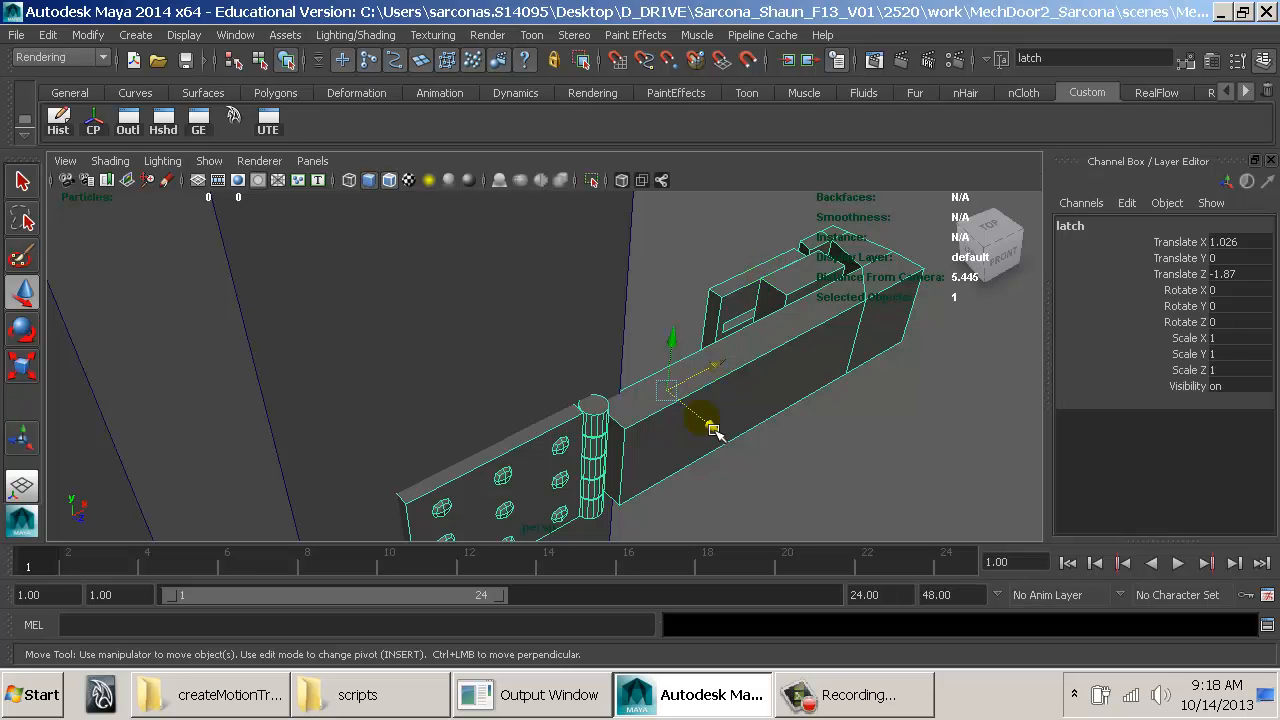
pyautogui.moveTo(712, 428); pyautogui.dragTo(762, 335)
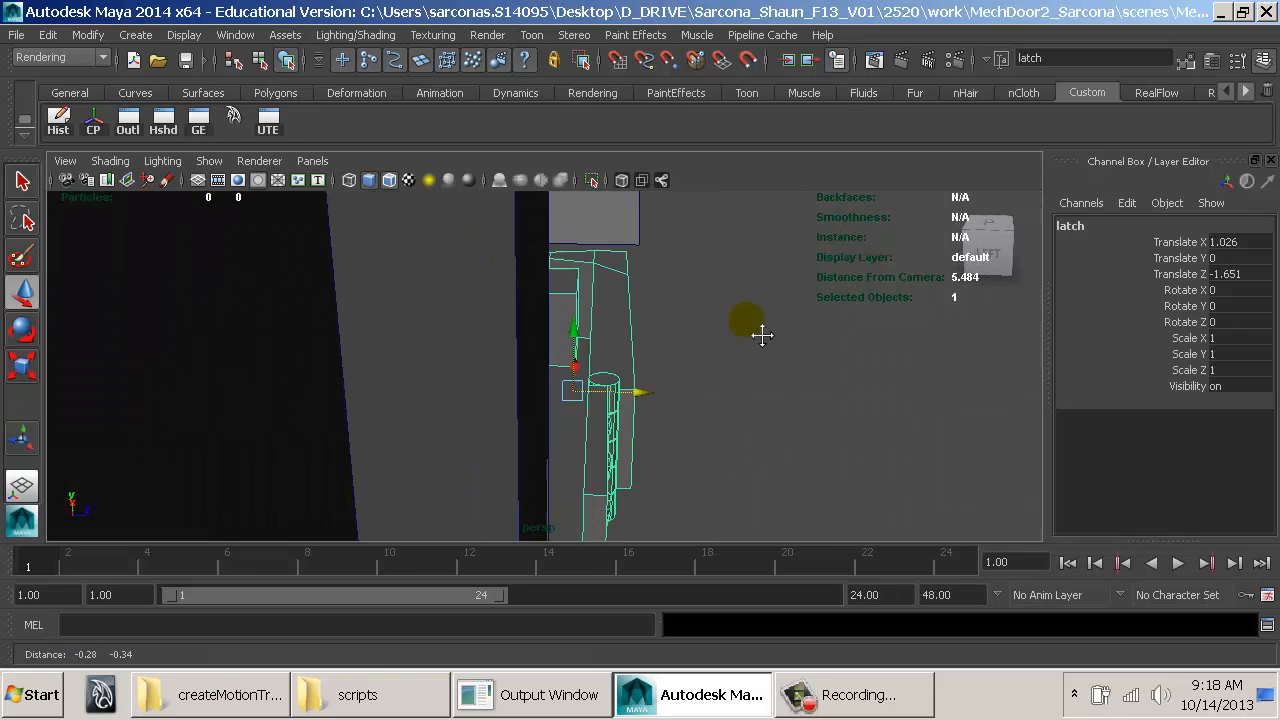
pyautogui.keyDown('alt'); pyautogui.moveTo(762, 335); pyautogui.dragTo(758, 329, button='middle'); pyautogui.keyUp('alt')
pyautogui.moveTo(711, 375); pyautogui.dragTo(744, 375, button='middle')
pyautogui.keyDown('alt'); pyautogui.moveTo(643, 449); pyautogui.dragTo(676, 454); pyautogui.keyUp('alt')
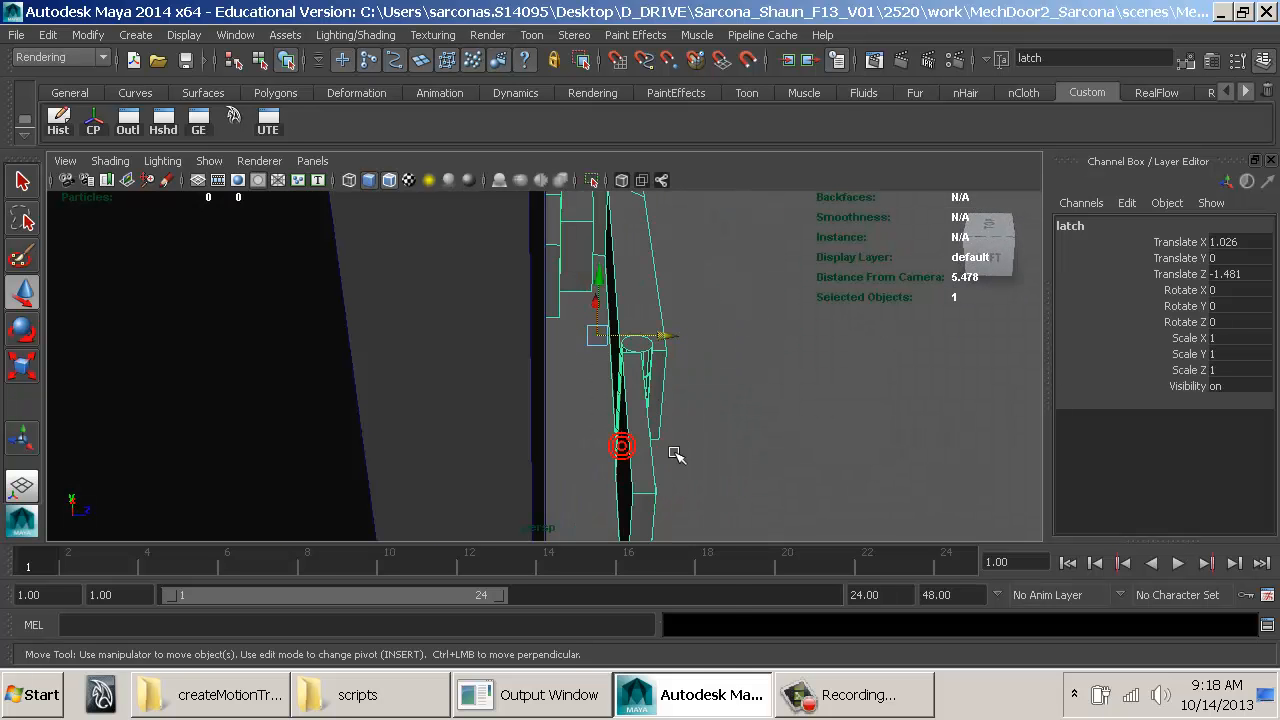
# Step: Extrude the back face of the hinge plate toward the door by a local Z of 0.405
pyautogui.moveTo(676, 454); pyautogui.dragTo(652, 292, button='right')
pyautogui.click(633, 445)
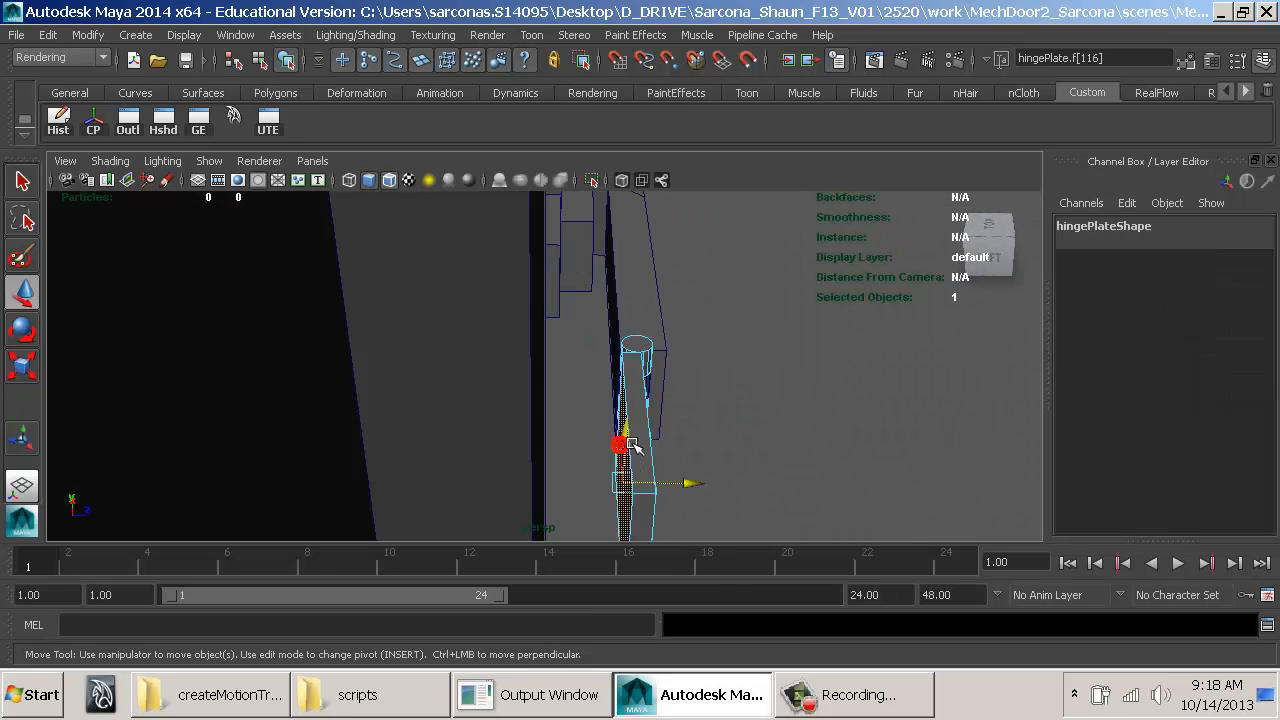
pyautogui.press('space')
pyautogui.click(466, 438)
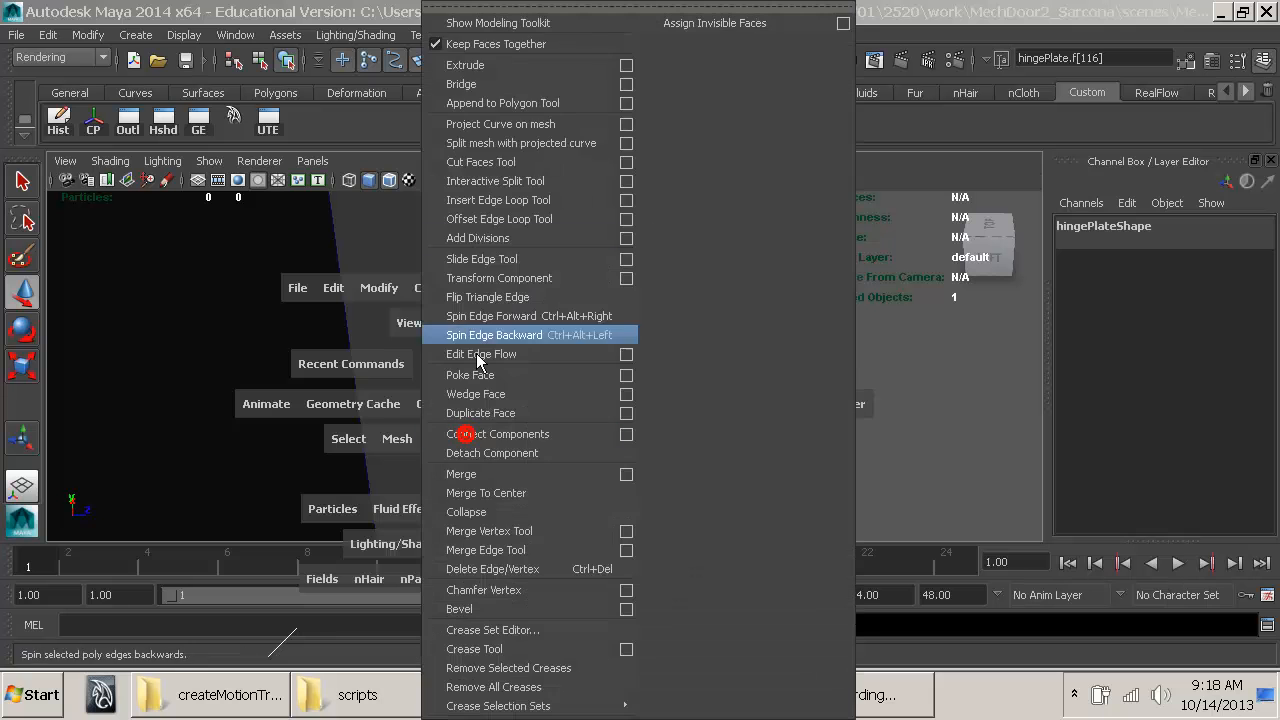
pyautogui.click(510, 67)
pyautogui.moveTo(563, 481); pyautogui.dragTo(475, 481)
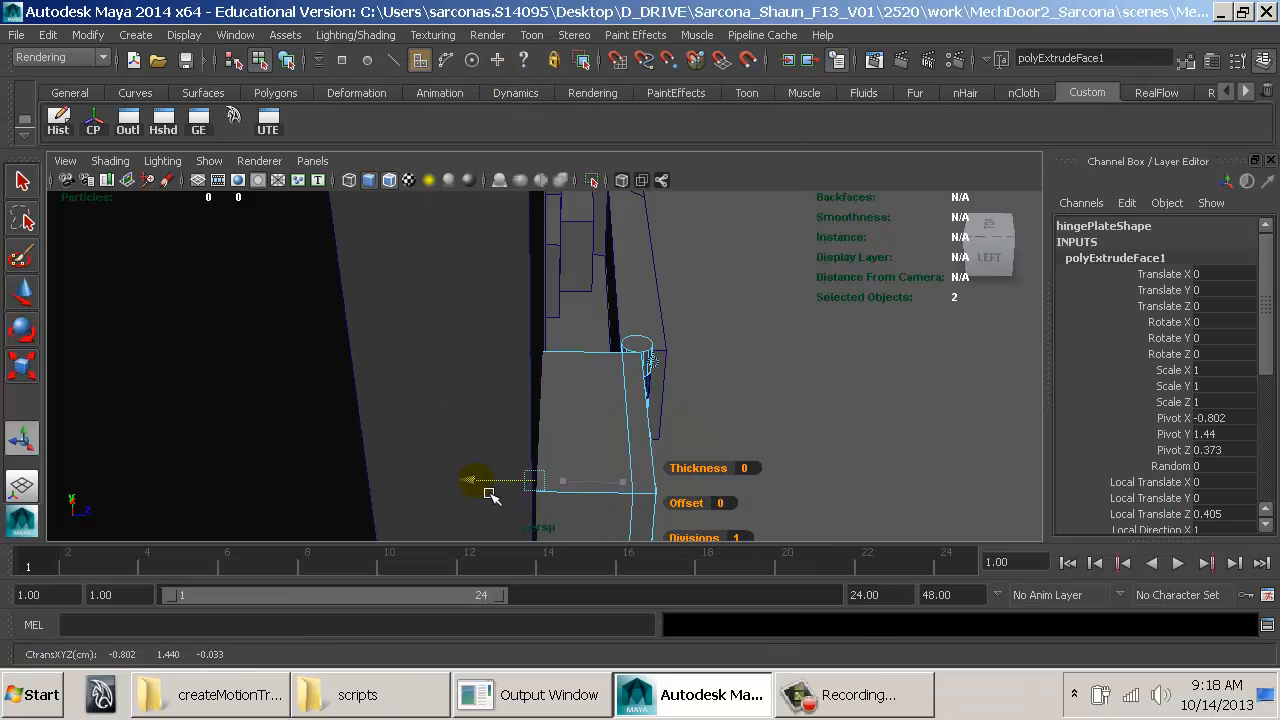
# Step: Inspect the thickened hinge plate, undo its extrusion distance and return to object selection
pyautogui.keyDown('alt'); pyautogui.moveTo(709, 480); pyautogui.dragTo(582, 447); pyautogui.keyUp('alt')
pyautogui.click(611, 451)
pyautogui.keyDown('alt'); pyautogui.moveTo(872, 500); pyautogui.dragTo(655, 440, button='right'); pyautogui.keyUp('alt')
pyautogui.keyDown('alt'); pyautogui.moveTo(655, 440); pyautogui.dragTo(889, 449); pyautogui.keyUp('alt')
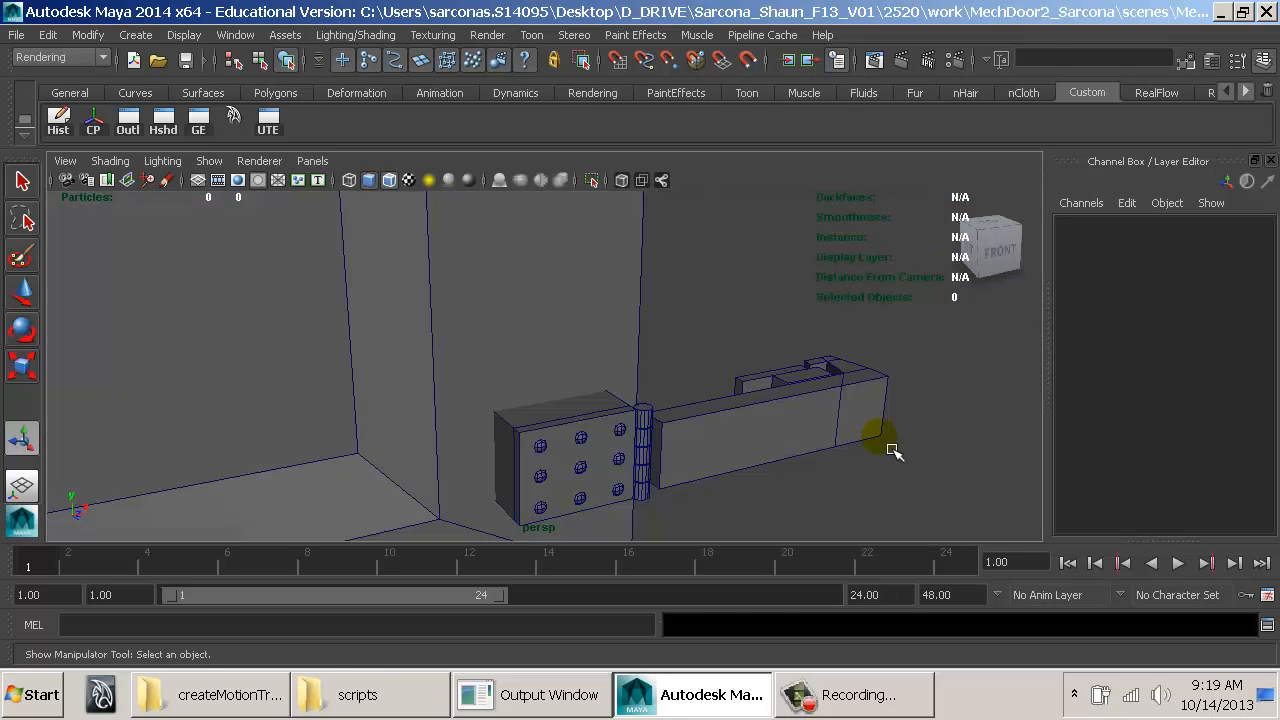
pyautogui.hotkey('ctrl', 'z')
pyautogui.hotkey('ctrl', 'z')
pyautogui.hotkey('ctrl', 'z')
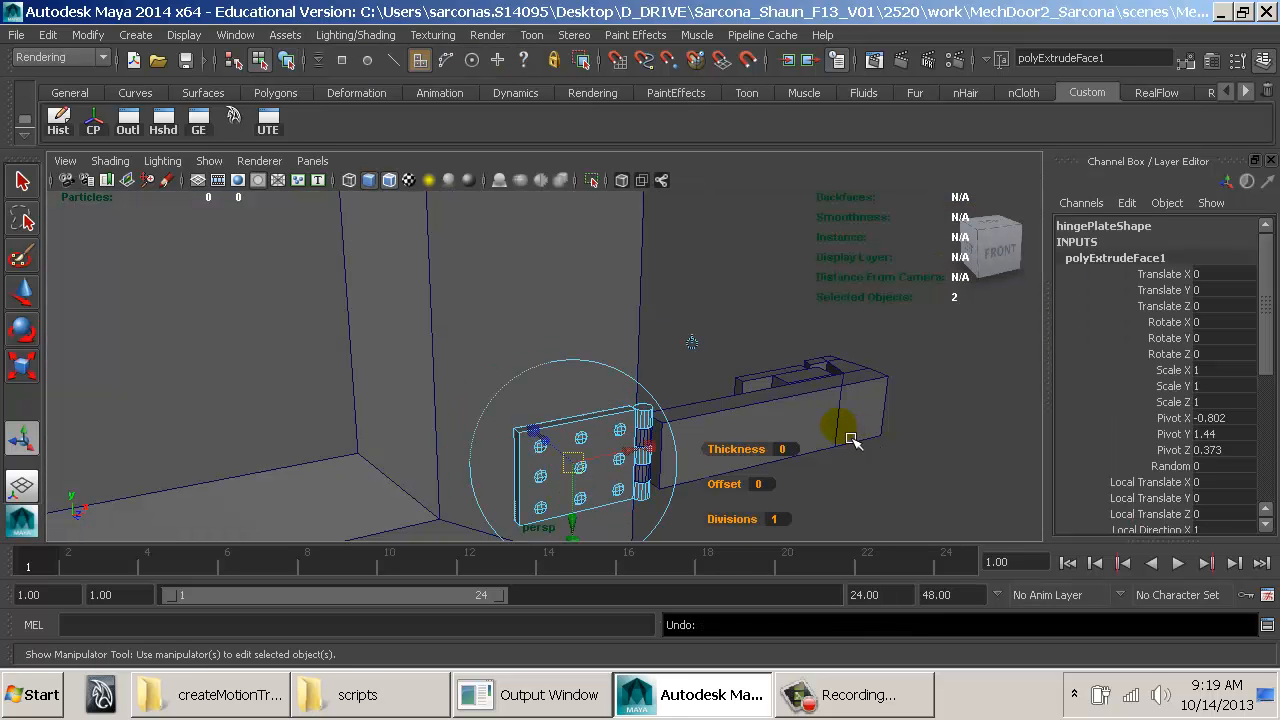
pyautogui.moveTo(758, 440); pyautogui.dragTo(783, 415, button='right')
pyautogui.click(781, 416)
# Step: Select the whole latch group and raise it to Y 0.4 on the door
pyautogui.keyDown('alt'); pyautogui.moveTo(742, 408); pyautogui.dragTo(703, 443); pyautogui.keyUp('alt')
pyautogui.click(560, 356)
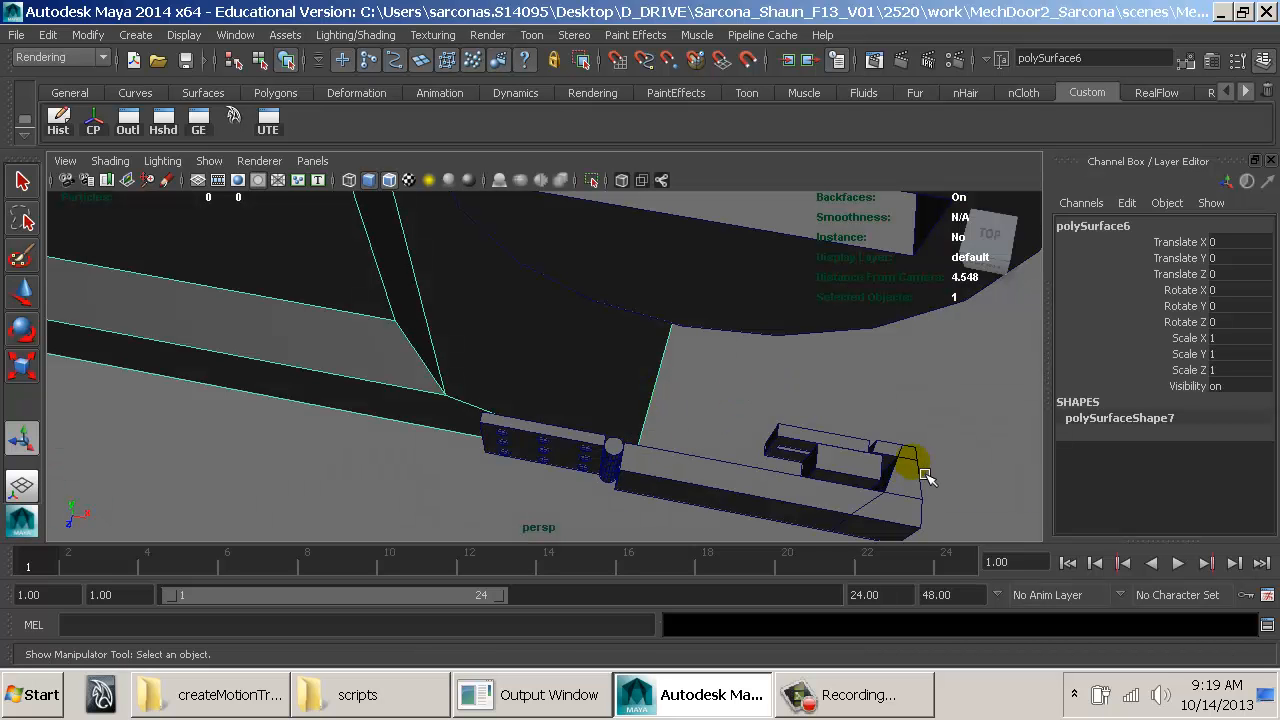
pyautogui.keyDown('alt'); pyautogui.moveTo(870, 484); pyautogui.dragTo(926, 423); pyautogui.keyUp('alt')
pyautogui.scroll(-5, 588, 392)
pyautogui.click(618, 387)
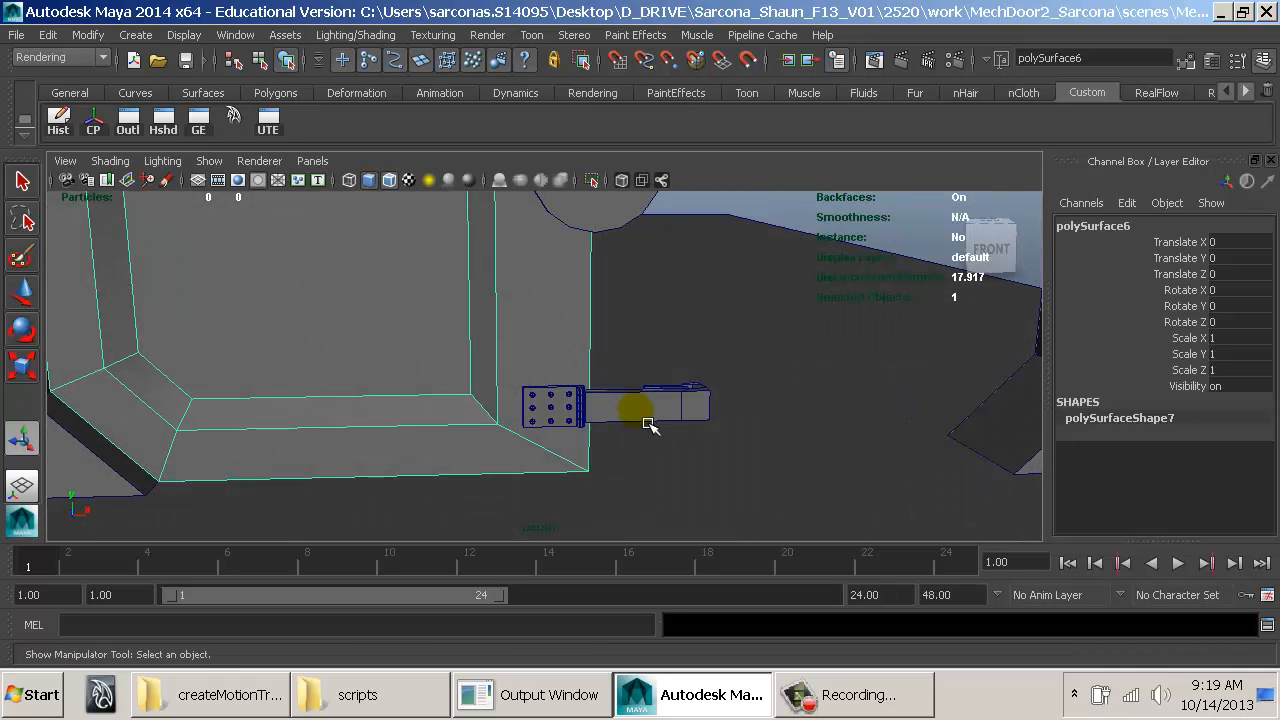
pyautogui.click(680, 407)
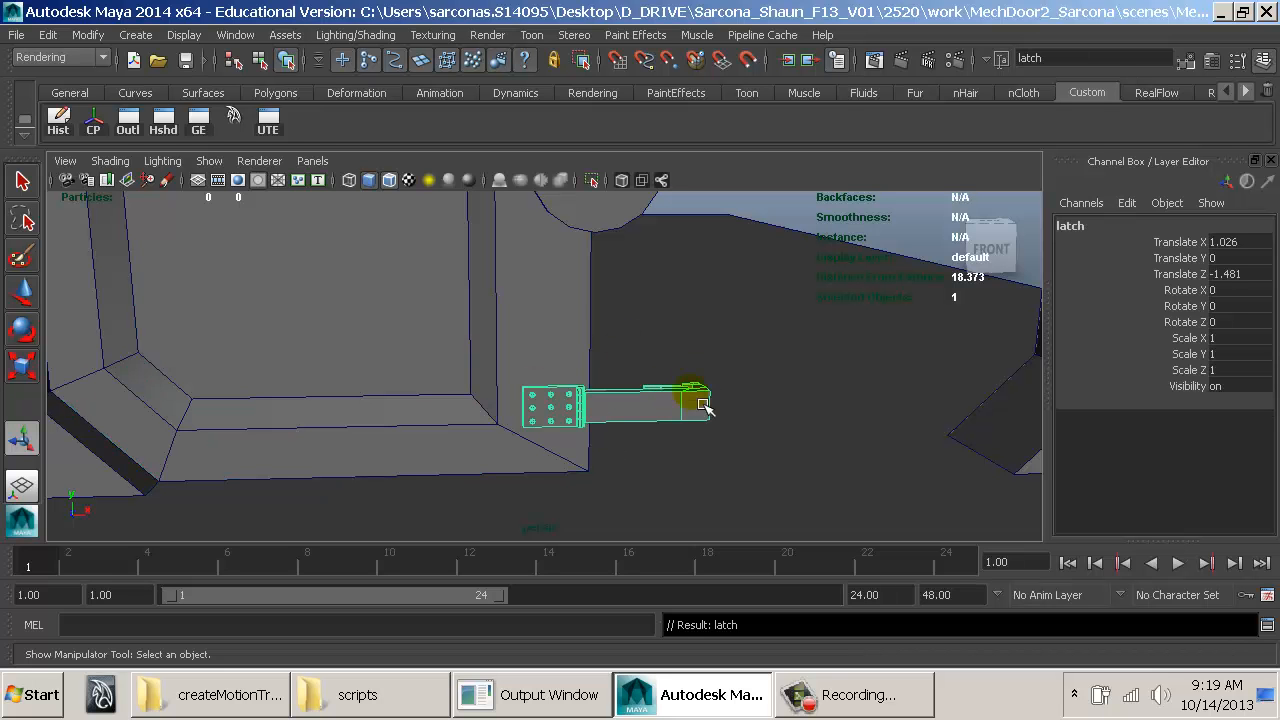
pyautogui.keyDown('alt'); pyautogui.moveTo(681, 410); pyautogui.dragTo(700, 444, button='middle'); pyautogui.keyUp('alt')
pyautogui.keyDown('alt'); pyautogui.moveTo(700, 444); pyautogui.dragTo(597, 377, button='right'); pyautogui.keyUp('alt')
pyautogui.moveTo(597, 377)
pyautogui.keyDown('alt'); pyautogui.mouseDown()
pyautogui.moveTo(567, 359)
pyautogui.moveTo(597, 354)
pyautogui.mouseUp(); pyautogui.keyUp('alt')
pyautogui.press('w')
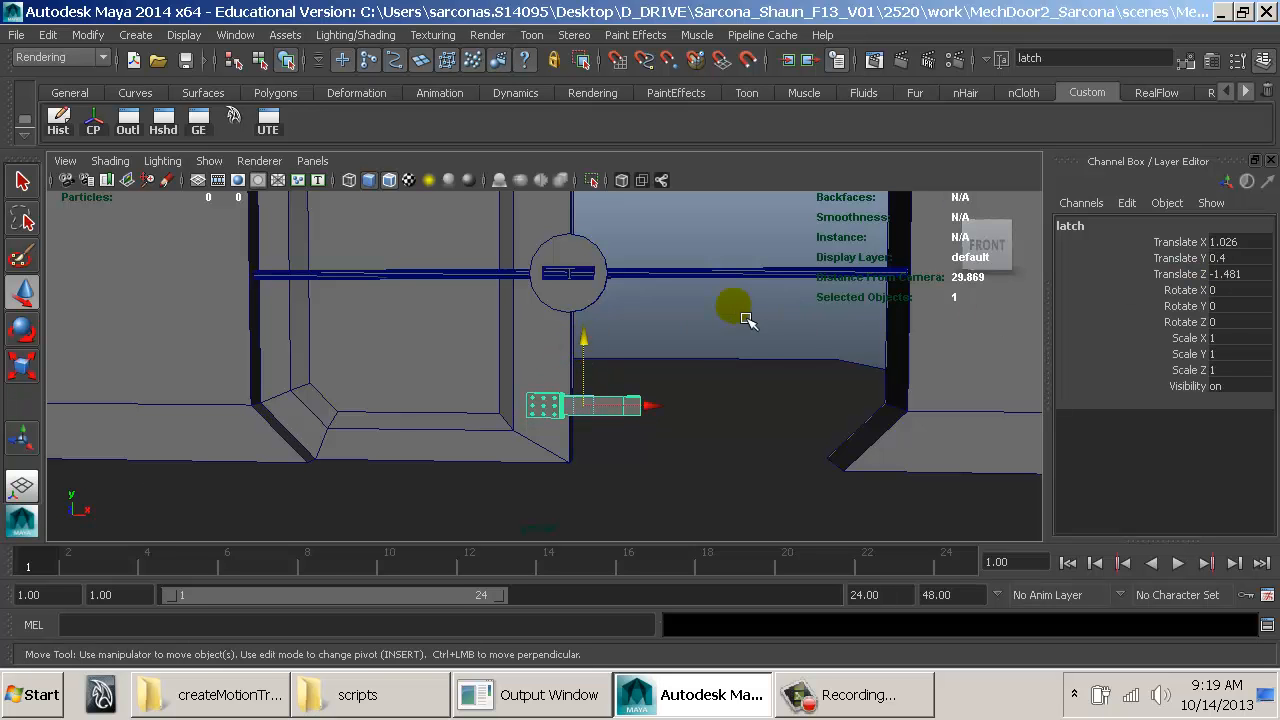
# Step: Duplicate the latch group and move the copy up to Y 6.423, above the round centre lock
pyautogui.keyDown('alt'); pyautogui.moveTo(736, 328); pyautogui.dragTo(715, 376, button='middle'); pyautogui.keyUp('alt')
pyautogui.keyDown('alt'); pyautogui.moveTo(715, 376); pyautogui.dragTo(536, 332, button='right'); pyautogui.keyUp('alt')
pyautogui.keyDown('alt'); pyautogui.moveTo(536, 332); pyautogui.dragTo(543, 342, button='middle'); pyautogui.keyUp('alt')
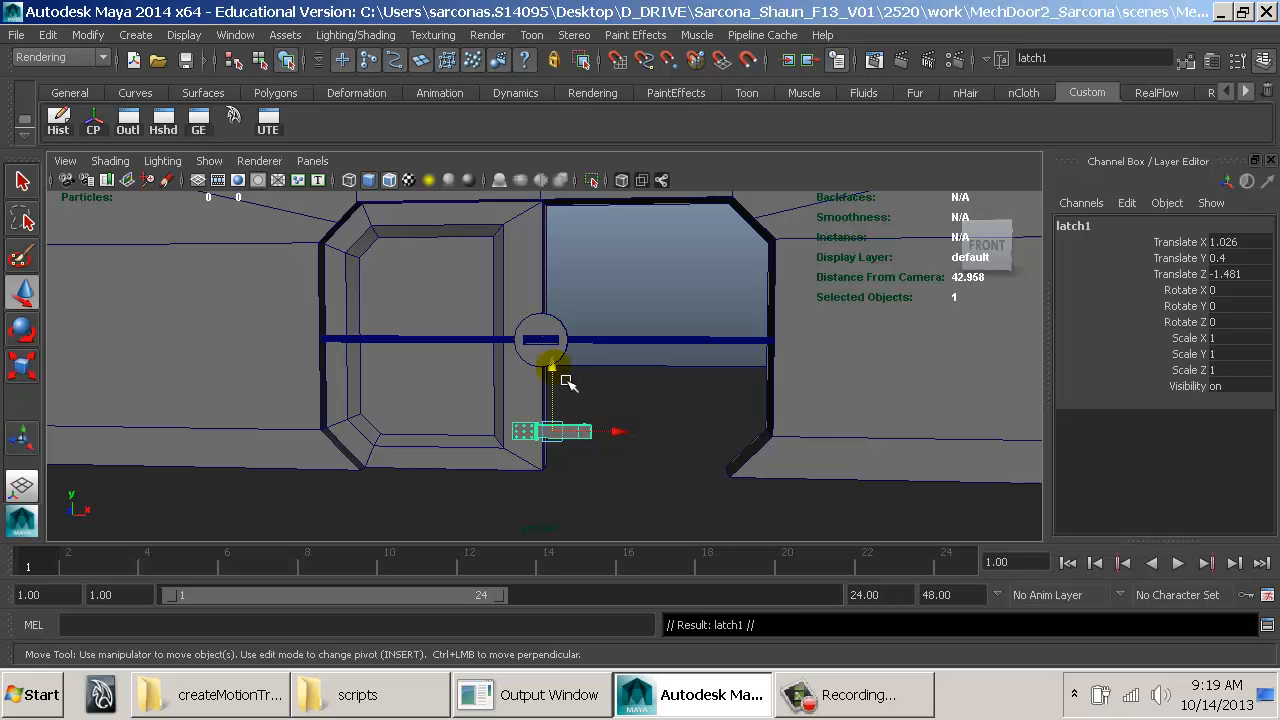
pyautogui.moveTo(567, 382); pyautogui.dragTo(570, 245)
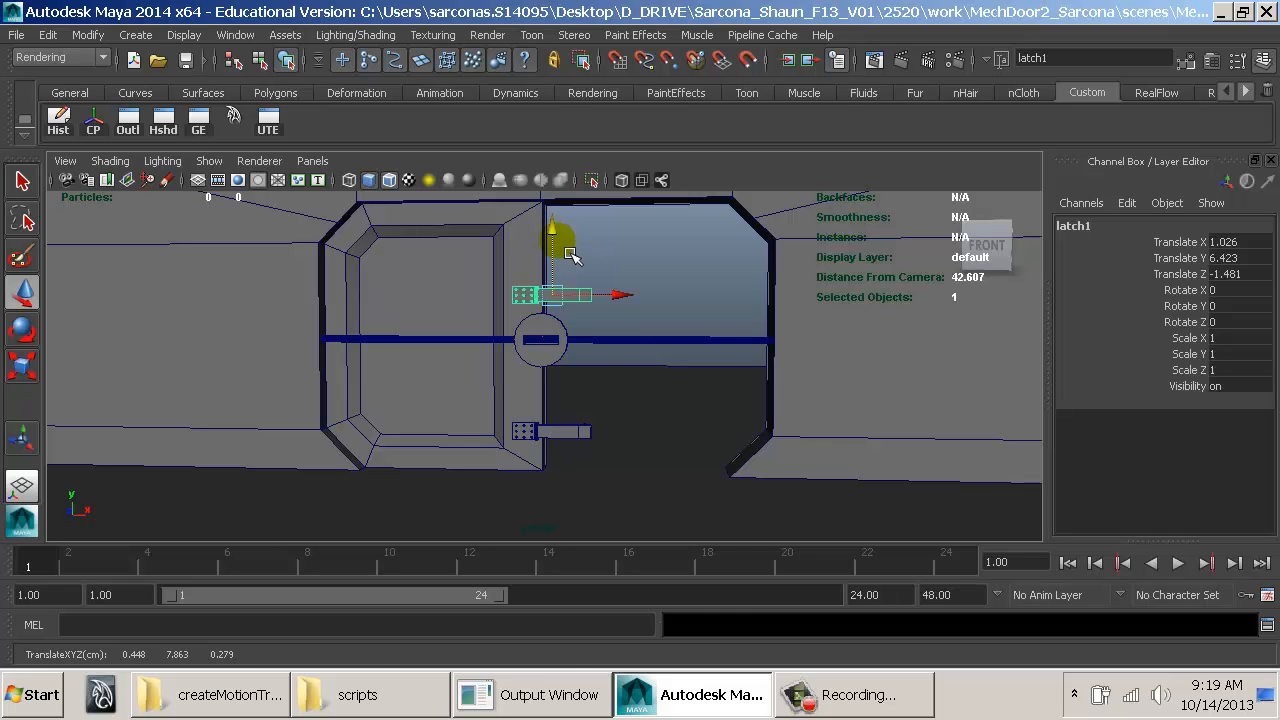
# Step: Duplicate the upper latch, rotate the copy -180 in Z at Y 8.467, and place another flipped copy at Y 2.375
pyautogui.hotkey('ctrl', 'd')
pyautogui.press('e')
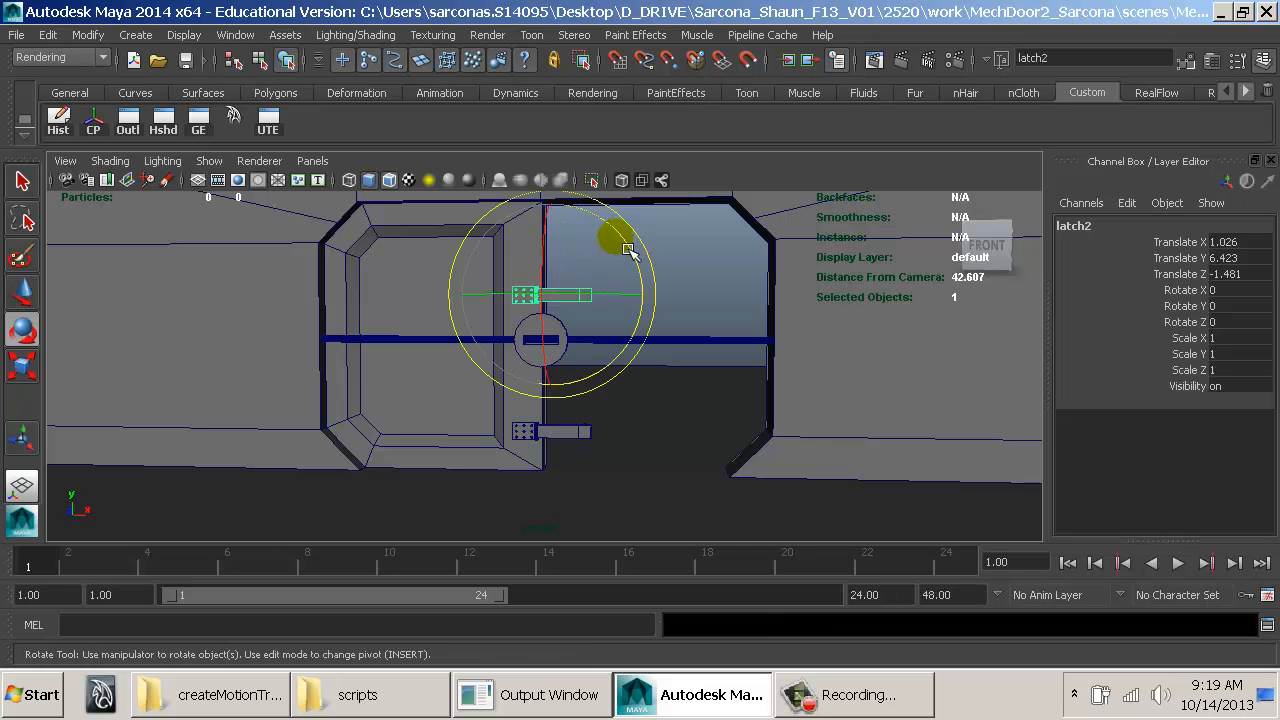
pyautogui.moveTo(630, 247); pyautogui.dragTo(955, 505)
pyautogui.press('w')
pyautogui.moveTo(568, 252); pyautogui.dragTo(577, 388)
pyautogui.hotkey('ctrl', 'd')
# Step: Examine the arrangement of the four latches in the front view, checking the topmost latch group
pyautogui.press('space')
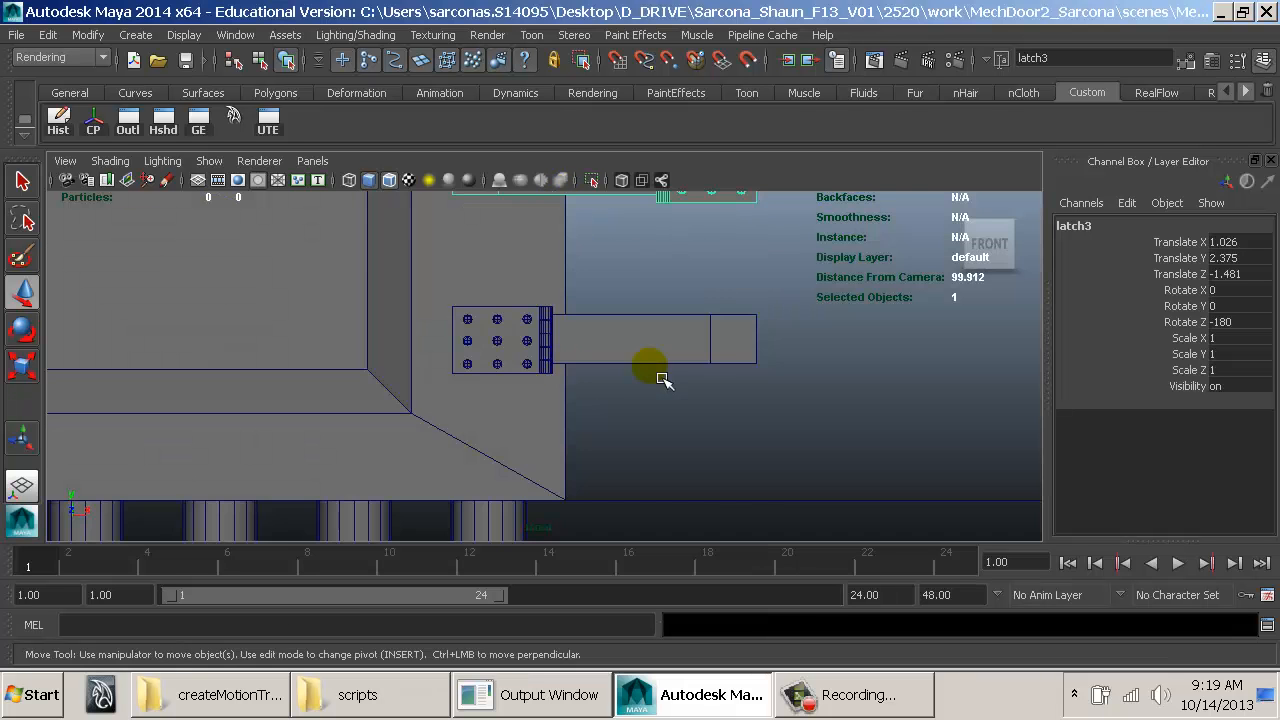
pyautogui.keyDown('alt'); pyautogui.moveTo(745, 386); pyautogui.dragTo(371, 314, button='right'); pyautogui.keyUp('alt')
pyautogui.keyDown('alt'); pyautogui.moveTo(545, 355); pyautogui.dragTo(511, 479, button='middle'); pyautogui.keyUp('alt')
pyautogui.keyDown('alt'); pyautogui.moveTo(546, 432); pyautogui.dragTo(550, 415, button='middle'); pyautogui.keyUp('alt')
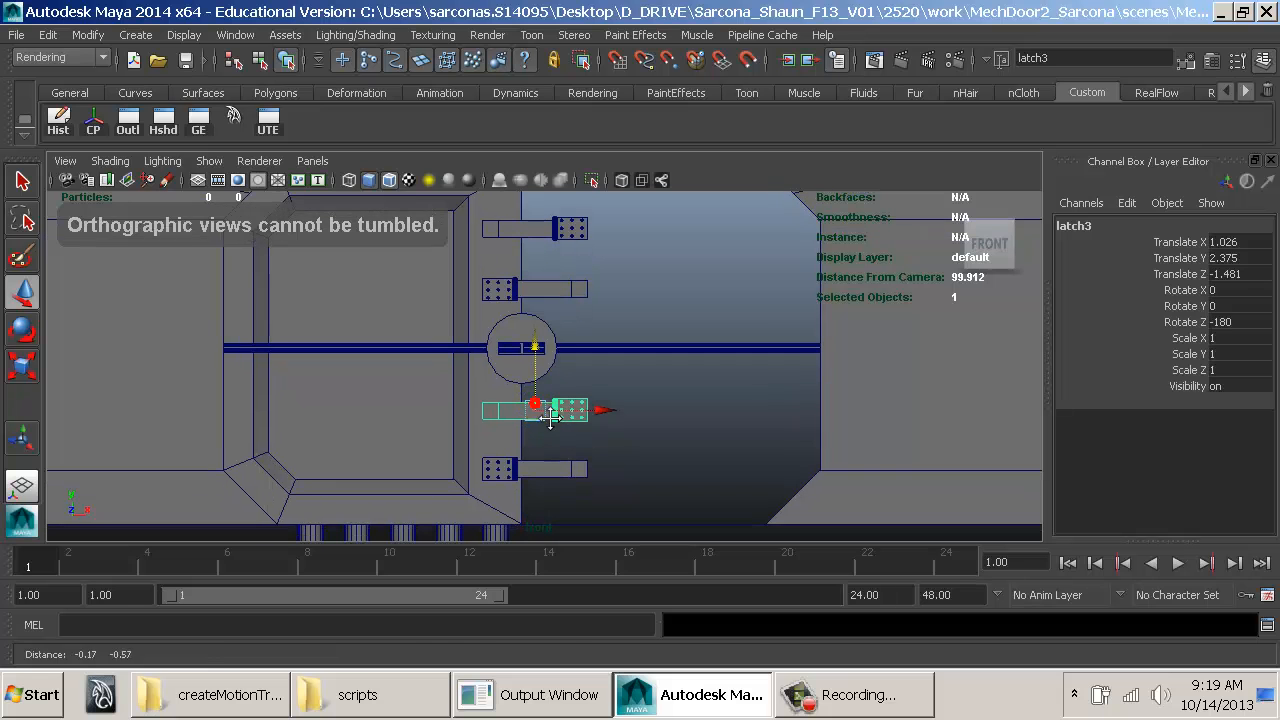
pyautogui.scroll(-2, 560, 320)
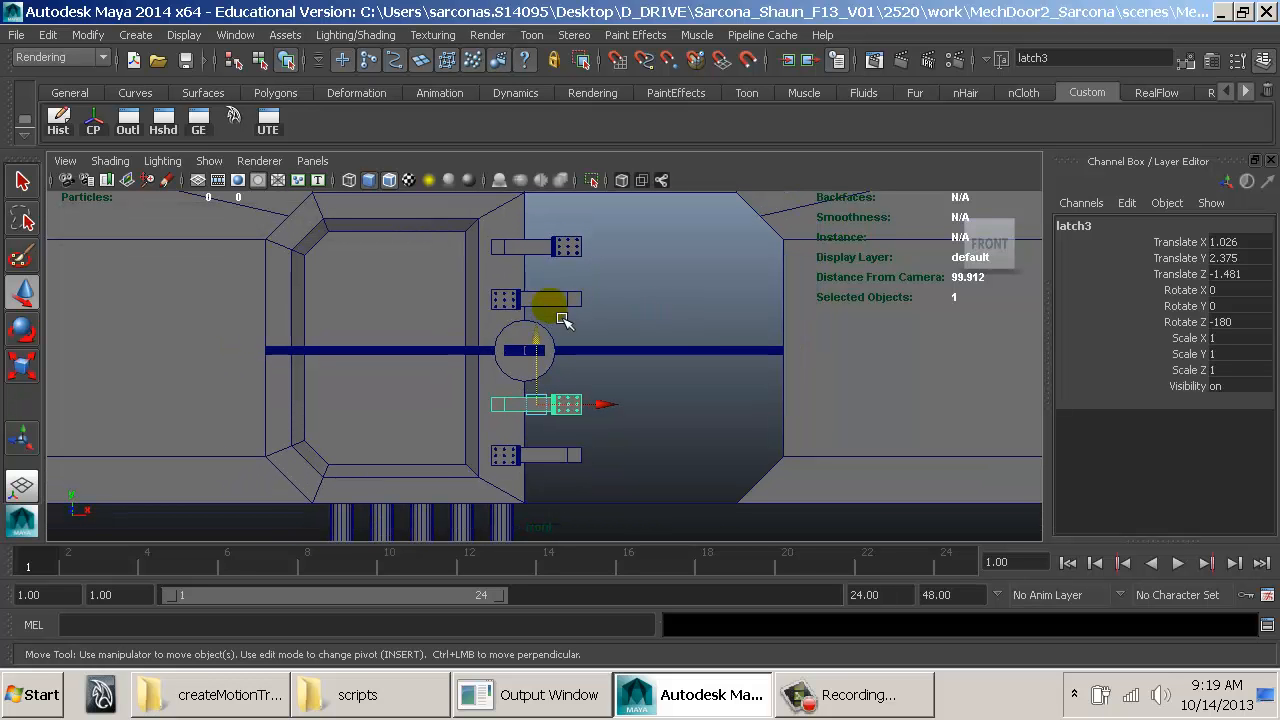
pyautogui.keyDown('alt'); pyautogui.moveTo(566, 284); pyautogui.dragTo(576, 312, button='middle'); pyautogui.keyUp('alt')
pyautogui.click(575, 281)
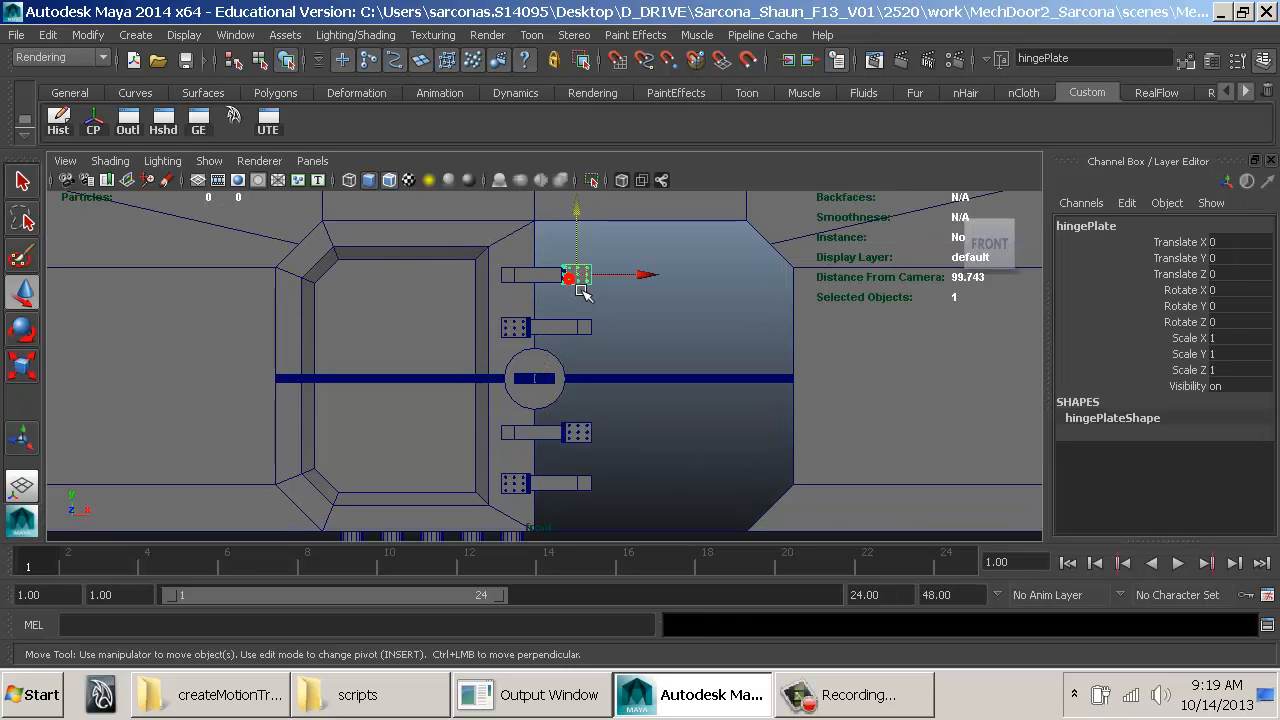
pyautogui.press('Up')
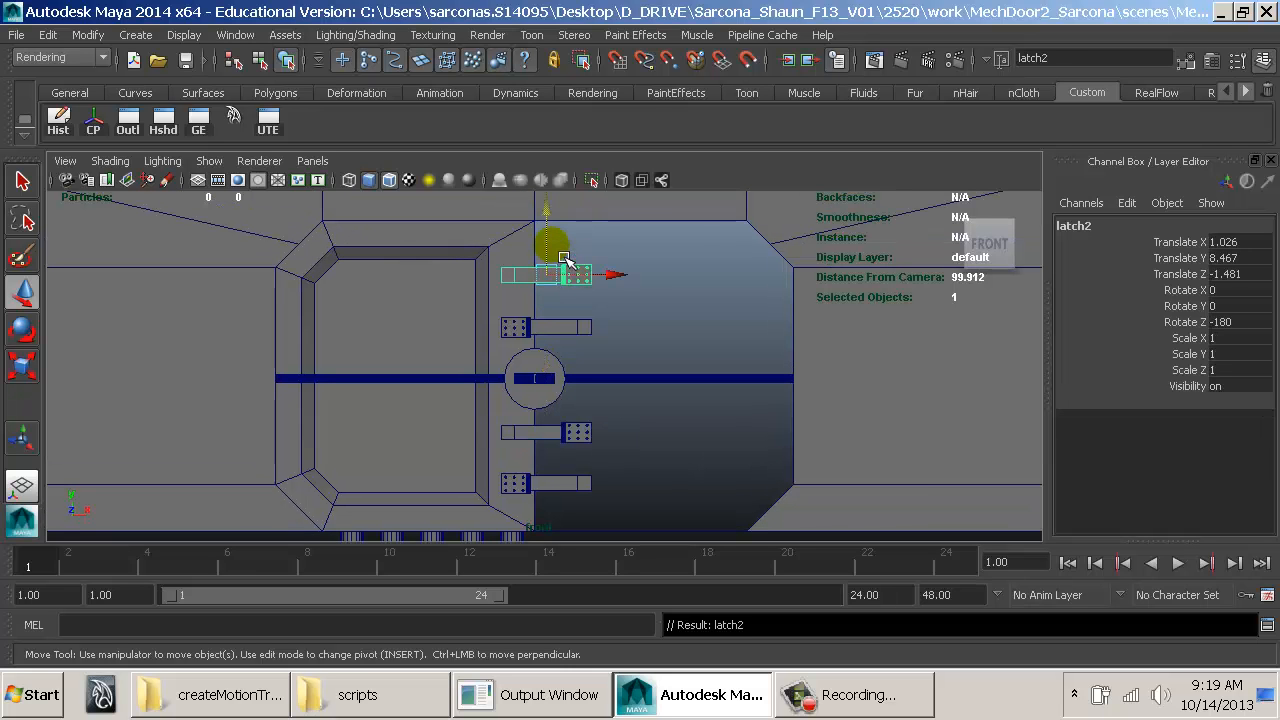
pyautogui.click(668, 275)
# Step: Create a polygon cube, scale it to 3.77 in X, and place it over the topmost latch at X 0.425, Y 9.853
pyautogui.click(135, 34)
pyautogui.moveTo(170, 95)
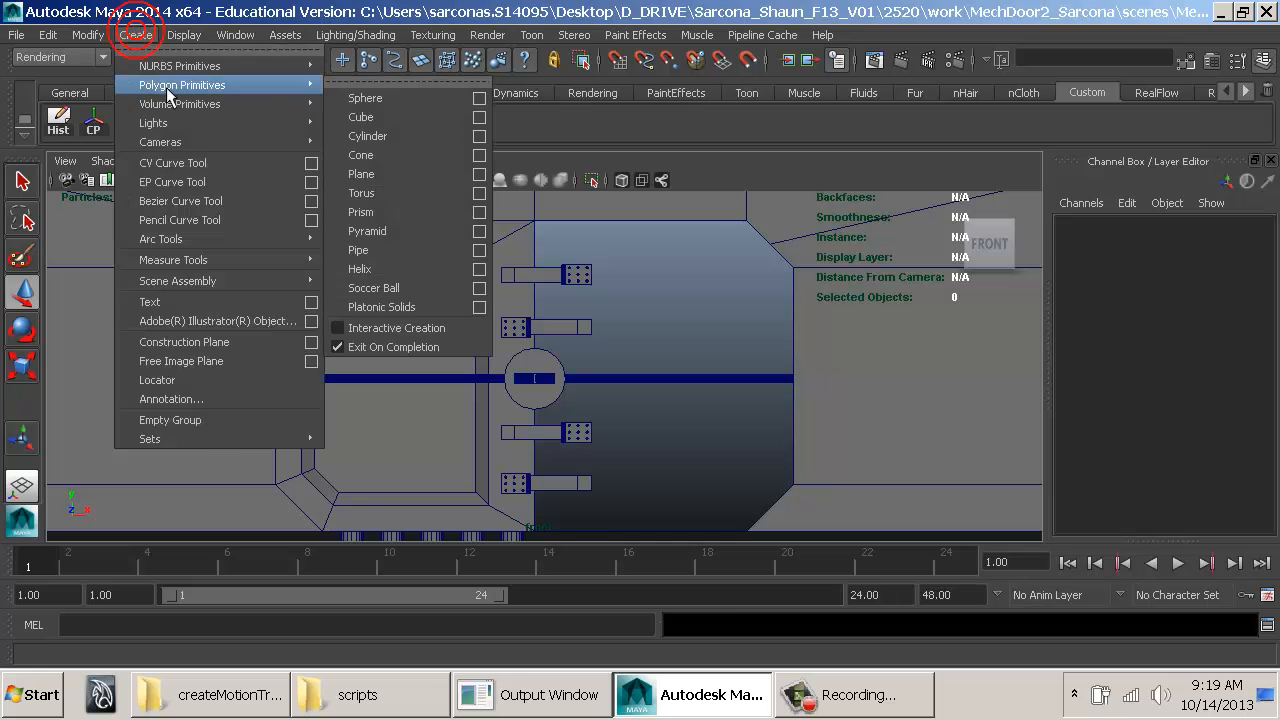
pyautogui.click(361, 117)
pyautogui.moveTo(536, 468); pyautogui.dragTo(581, 219)
pyautogui.press('r')
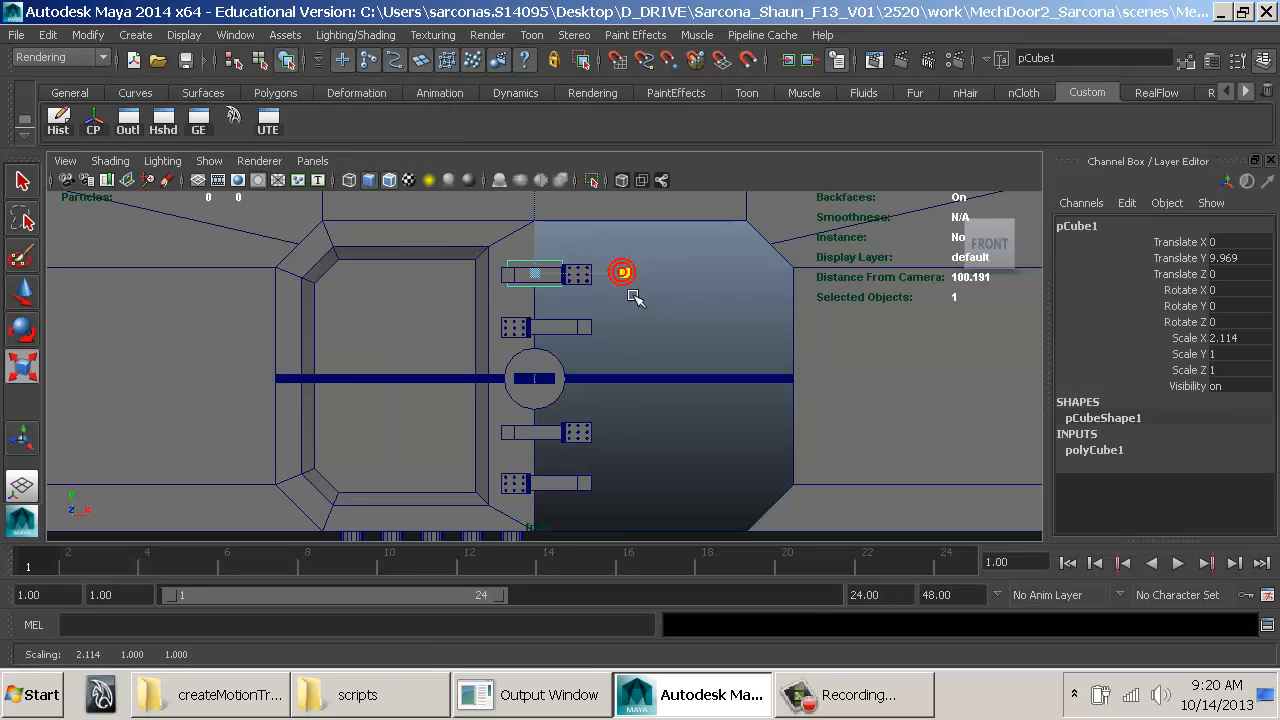
pyautogui.moveTo(623, 271); pyautogui.dragTo(805, 323)
pyautogui.press('w')
pyautogui.moveTo(610, 272); pyautogui.dragTo(620, 276)
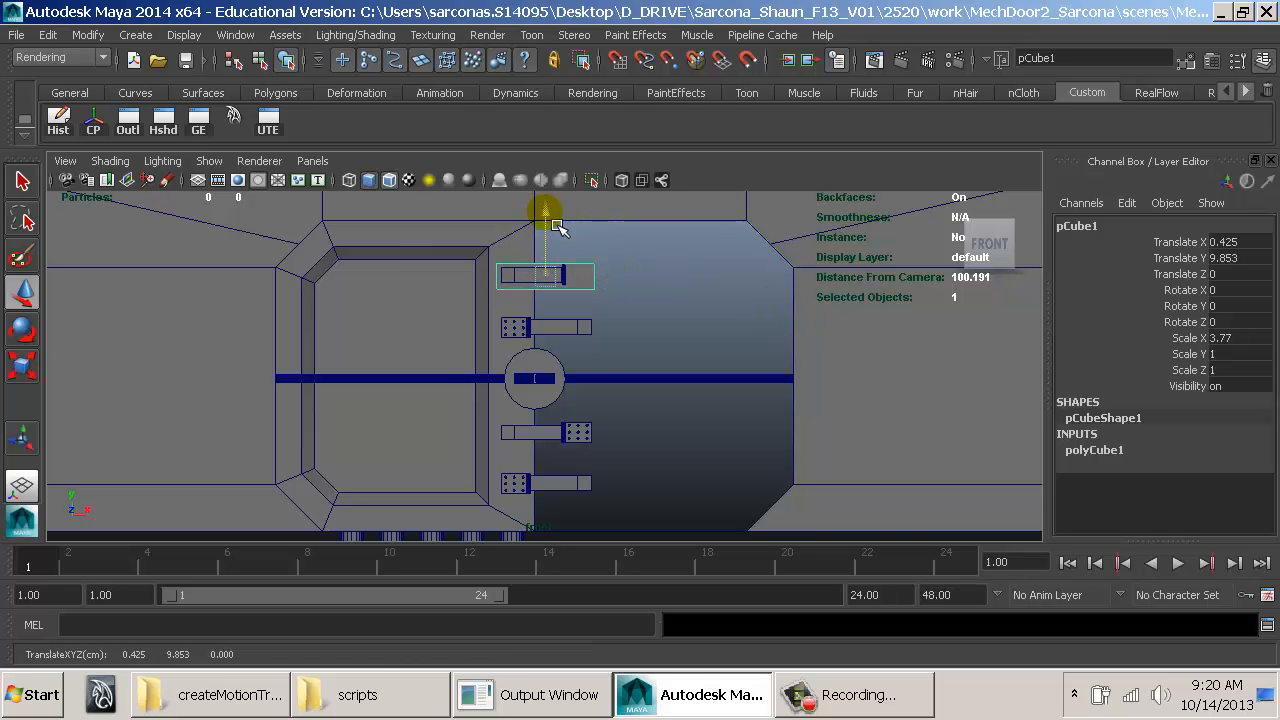
# Step: Duplicate the cube over the three other latches, placing two of the copies at Y 7.883 and Y 3.787
pyautogui.hotkey('ctrl', 'd')
pyautogui.moveTo(553, 218); pyautogui.dragTo(557, 437)
pyautogui.hotkey('shift', 'd')
pyautogui.hotkey('ctrl', 'd')
# Step: Select the two upper cubes together with the right opening bar
pyautogui.keyDown('shift'); pyautogui.click(600, 433); pyautogui.keyUp('shift')
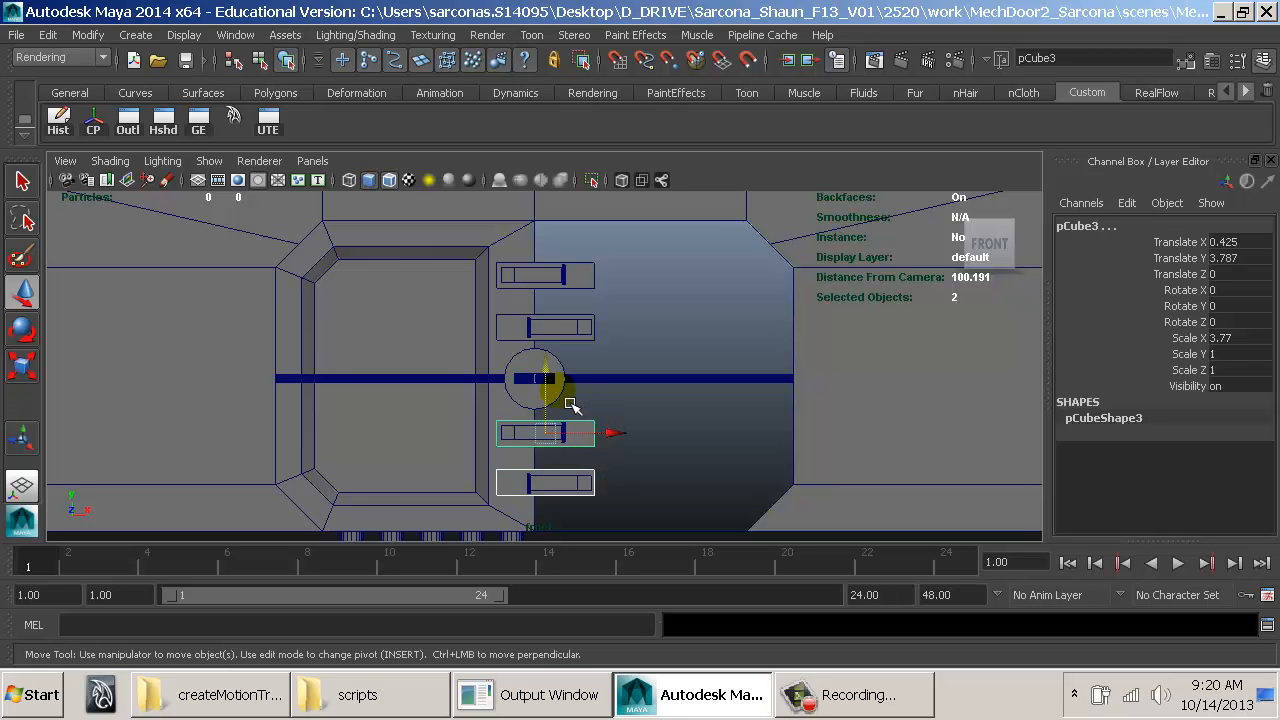
pyautogui.keyDown('shift'); pyautogui.click(607, 326); pyautogui.keyUp('shift')
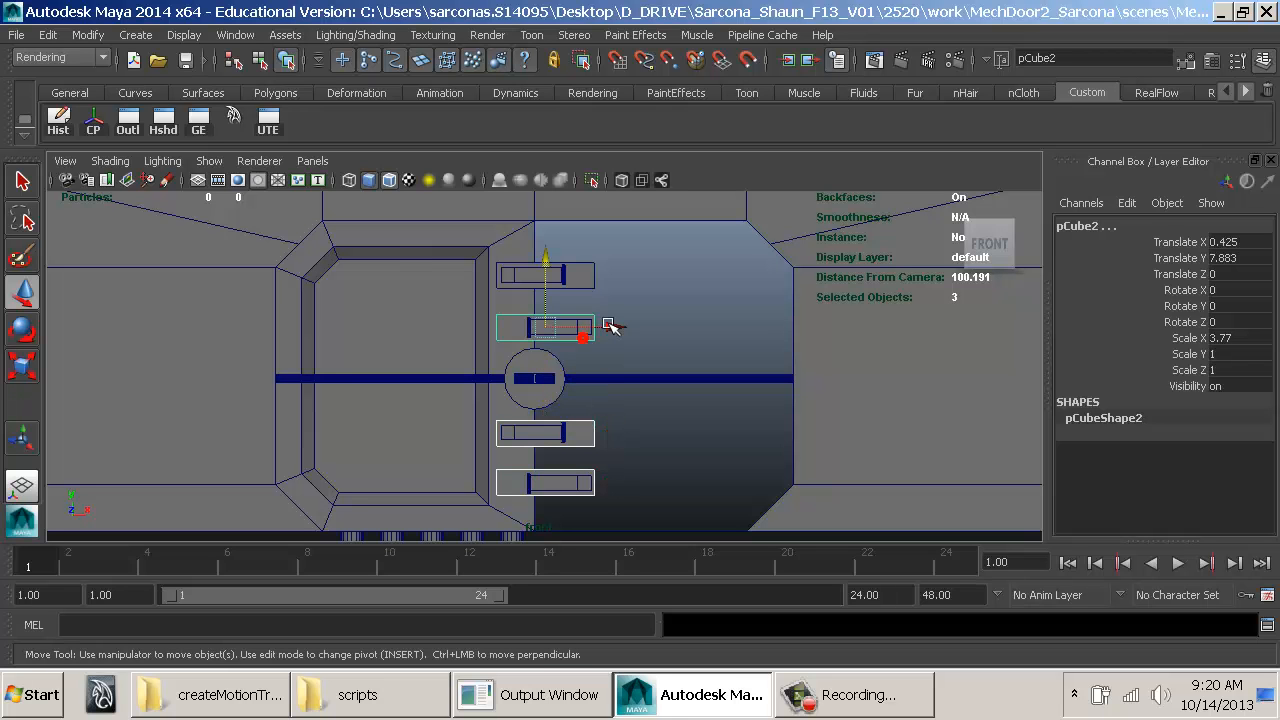
pyautogui.keyDown('shift'); pyautogui.click(607, 300); pyautogui.keyUp('shift')
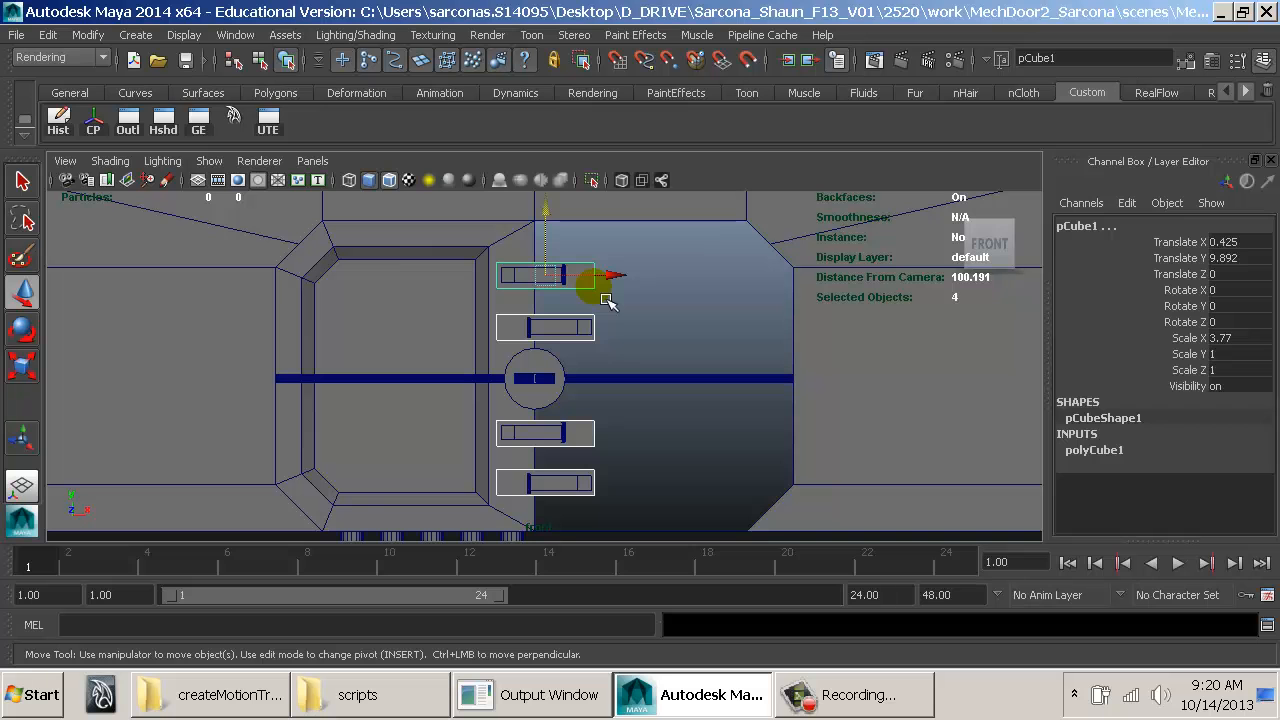
pyautogui.click(595, 294)
pyautogui.click(593, 289)
pyautogui.keyDown('shift'); pyautogui.click(594, 317); pyautogui.keyUp('shift')
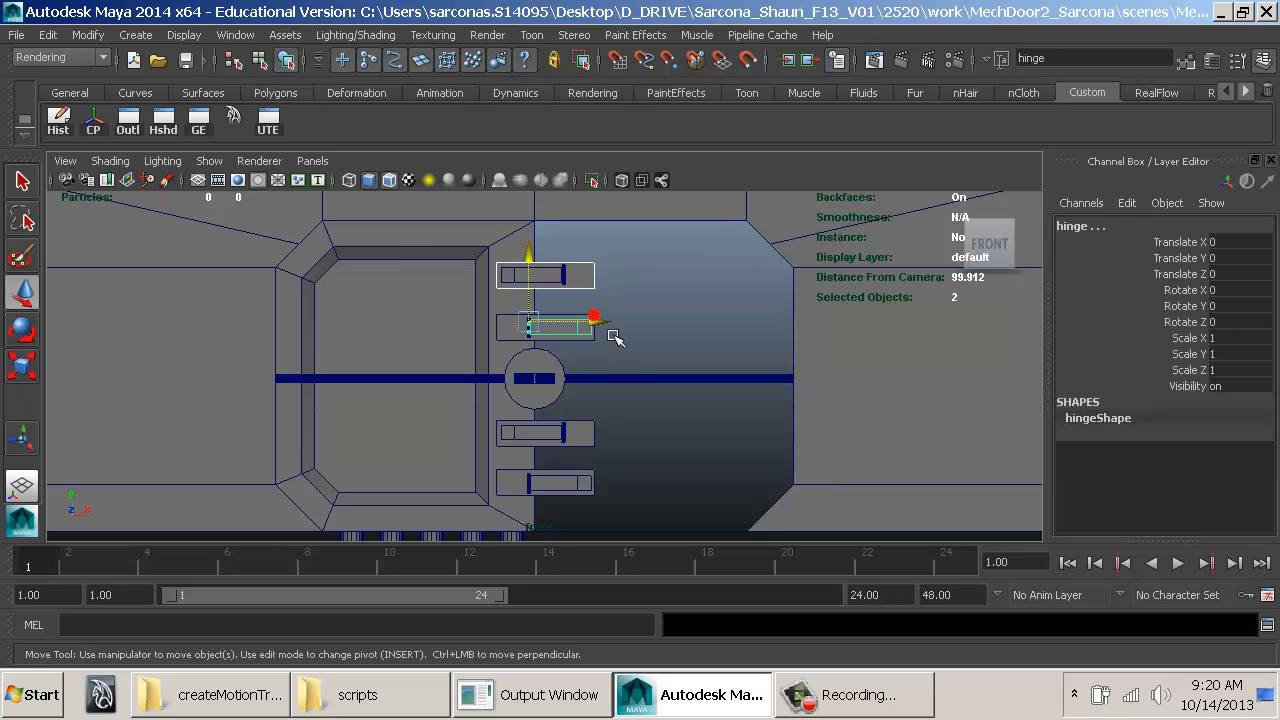
pyautogui.hotkey('ctrl', 'z')
pyautogui.keyDown('shift'); pyautogui.click(570, 339); pyautogui.keyUp('shift')
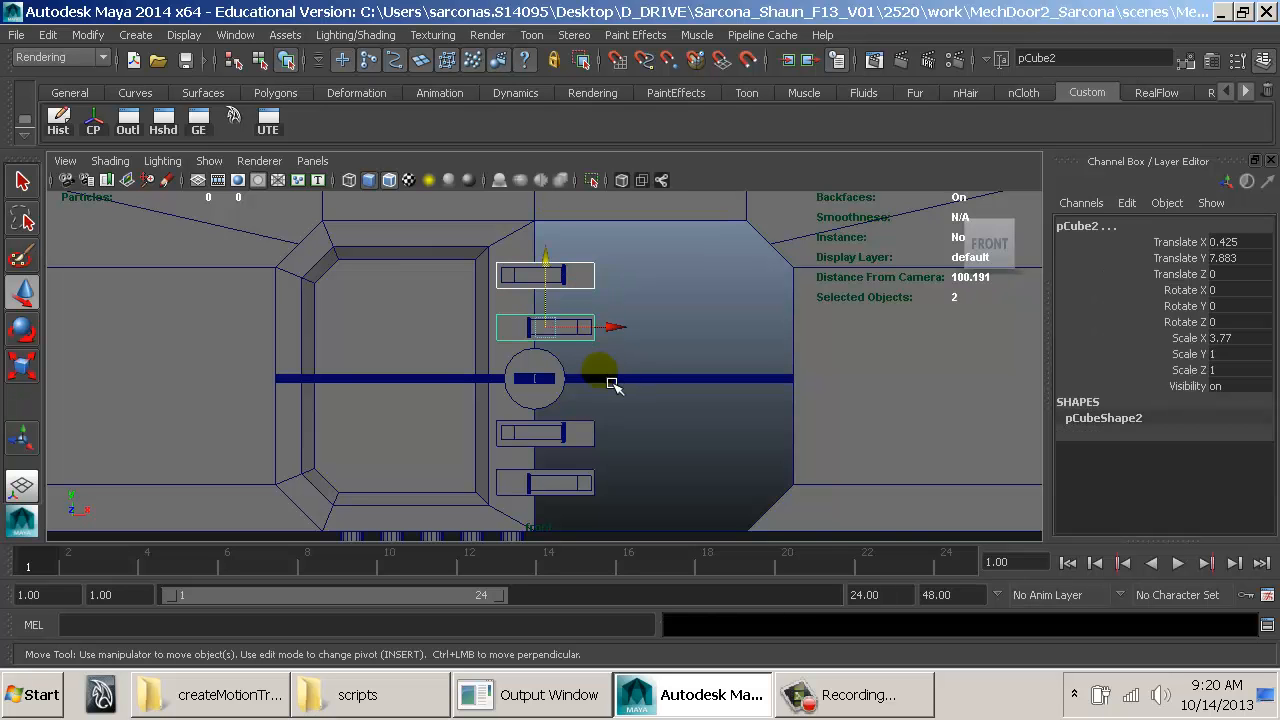
pyautogui.keyDown('shift'); pyautogui.click(612, 379); pyautogui.keyUp('shift')
# Step: Set the Align Objects options to Dist mode in World Y only
pyautogui.press('space')
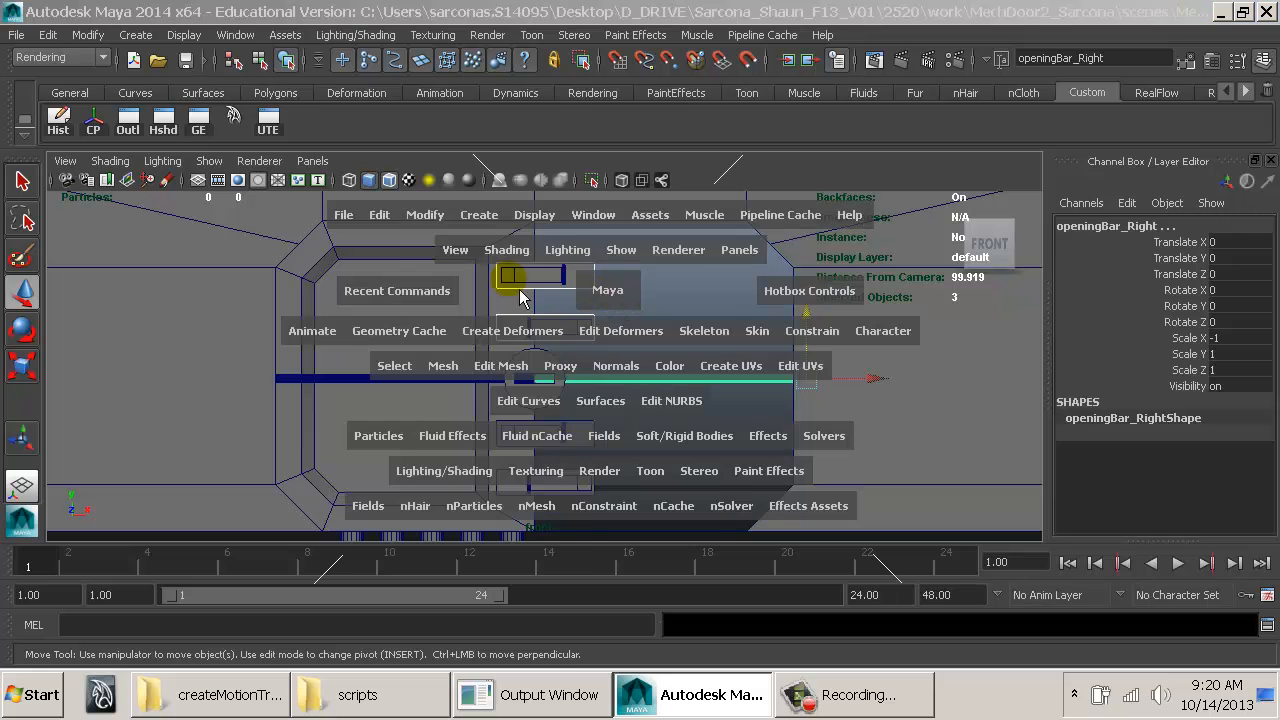
pyautogui.click(425, 215)
pyautogui.moveTo(551, 318)
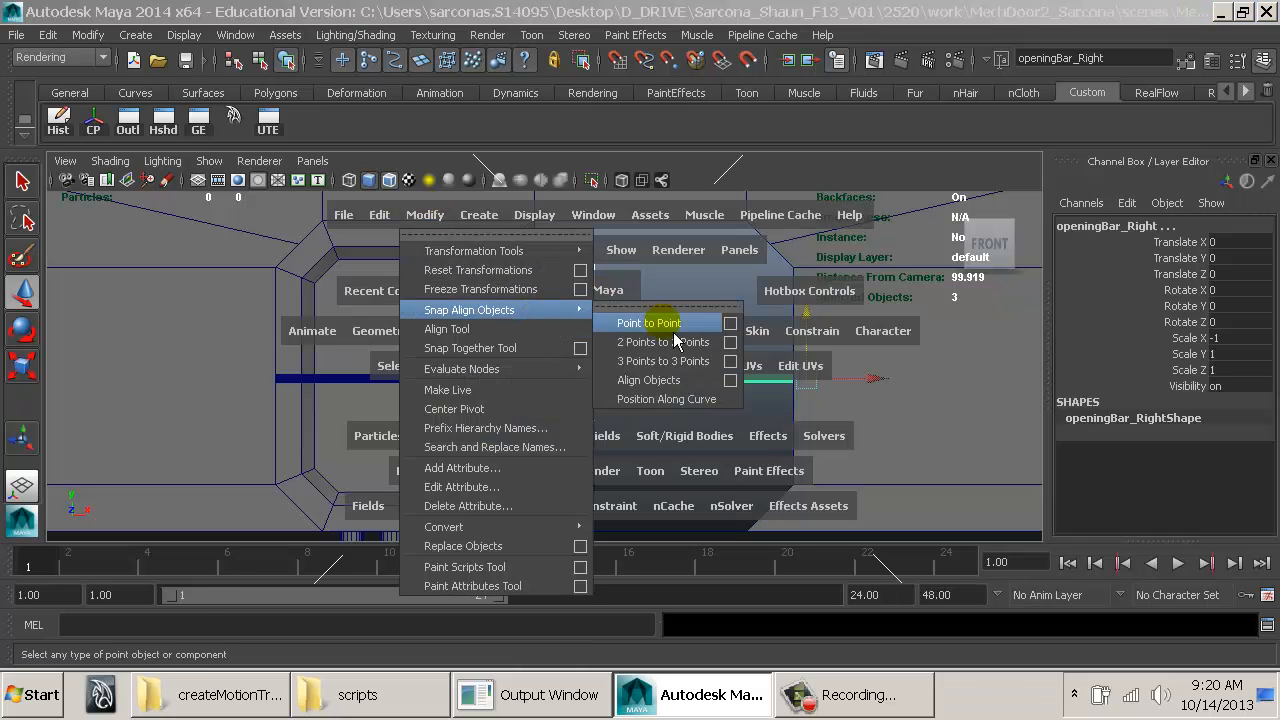
pyautogui.click(730, 381)
pyautogui.click(421, 79)
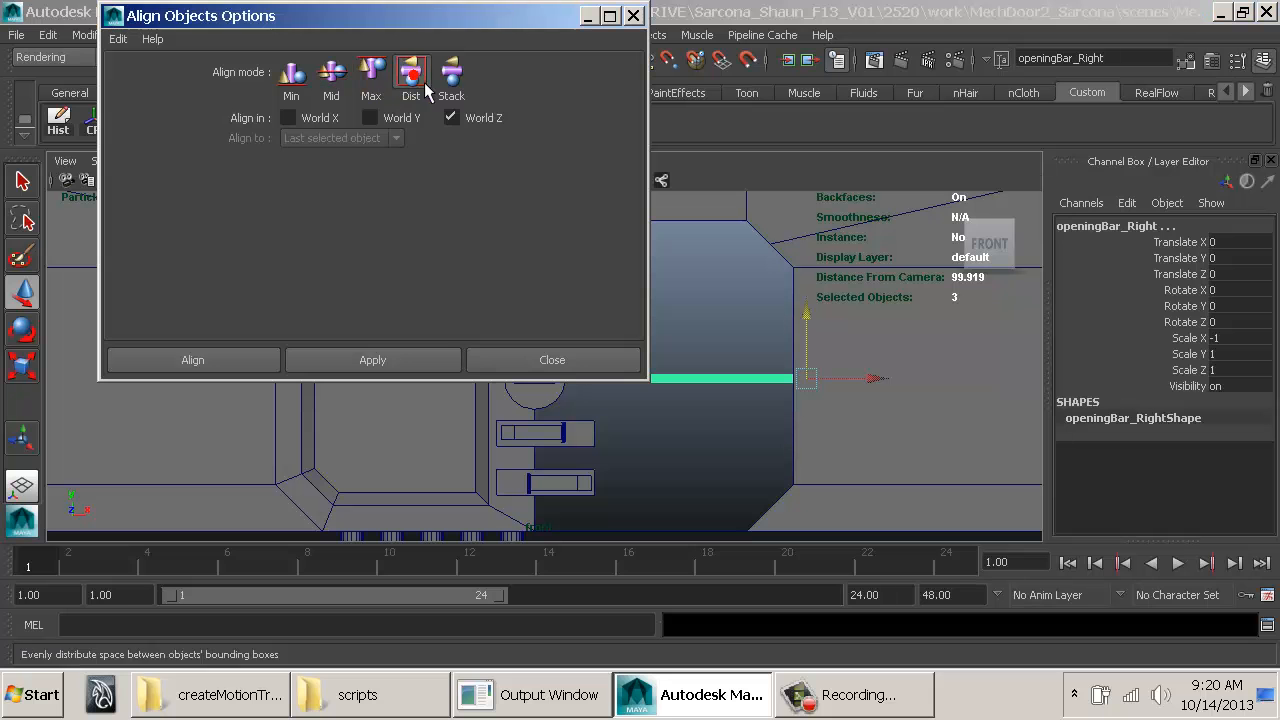
pyautogui.click(400, 118)
pyautogui.click(470, 118)
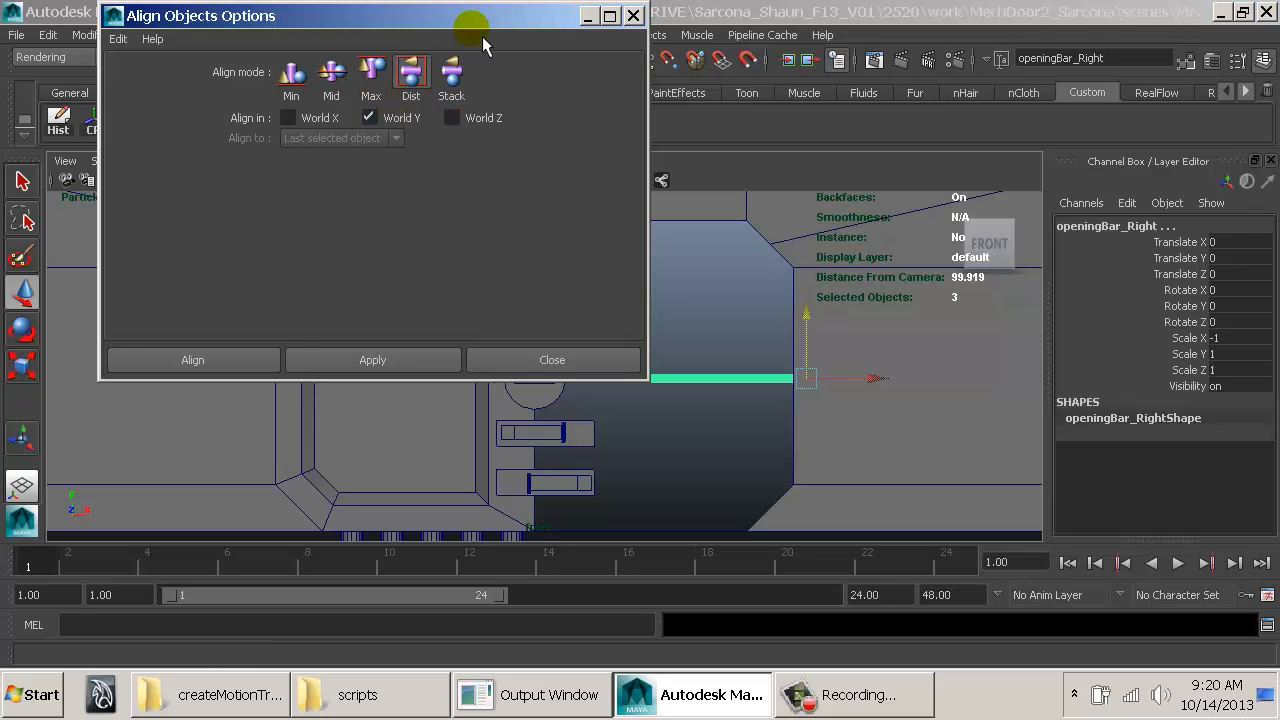
# Step: Try distributing the two upper cubes and the opening bar evenly in World Y, and undo the alignment
pyautogui.moveTo(482, 36); pyautogui.dragTo(322, 36)
pyautogui.click(254, 351)
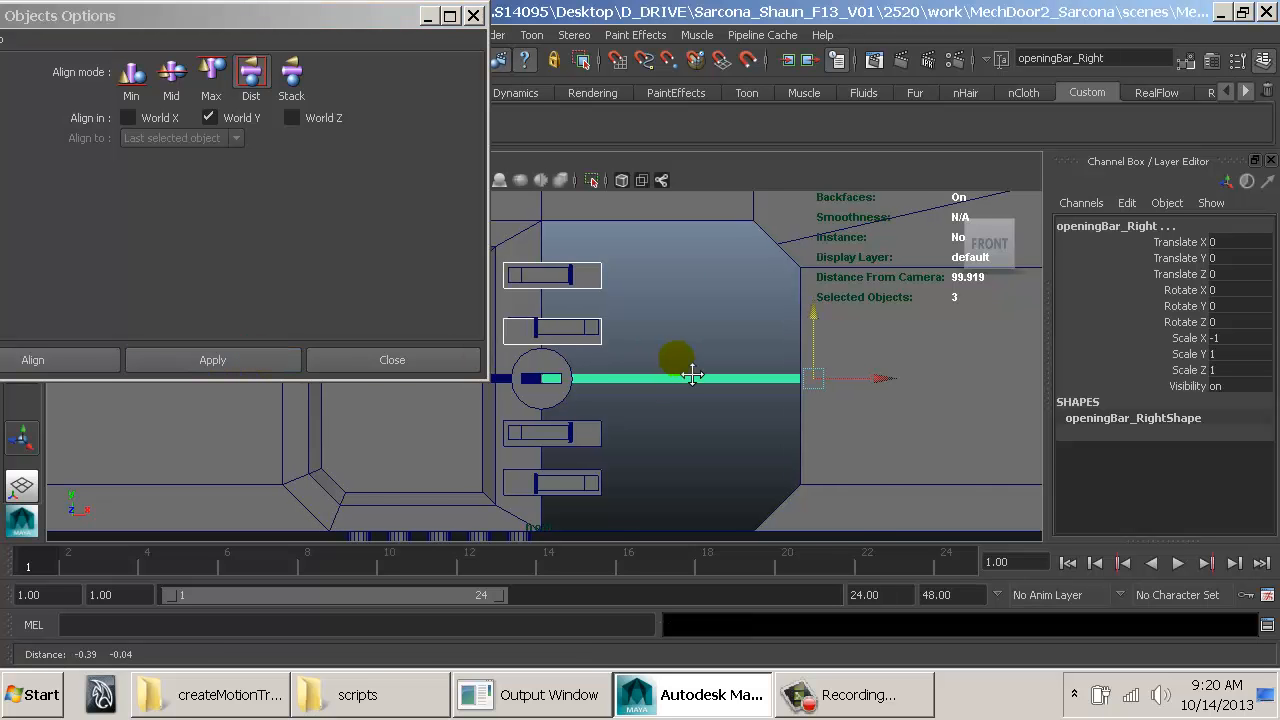
pyautogui.keyDown('alt'); pyautogui.moveTo(684, 368); pyautogui.dragTo(786, 370, button='middle'); pyautogui.keyUp('alt')
pyautogui.hotkey('ctrl', 'z')
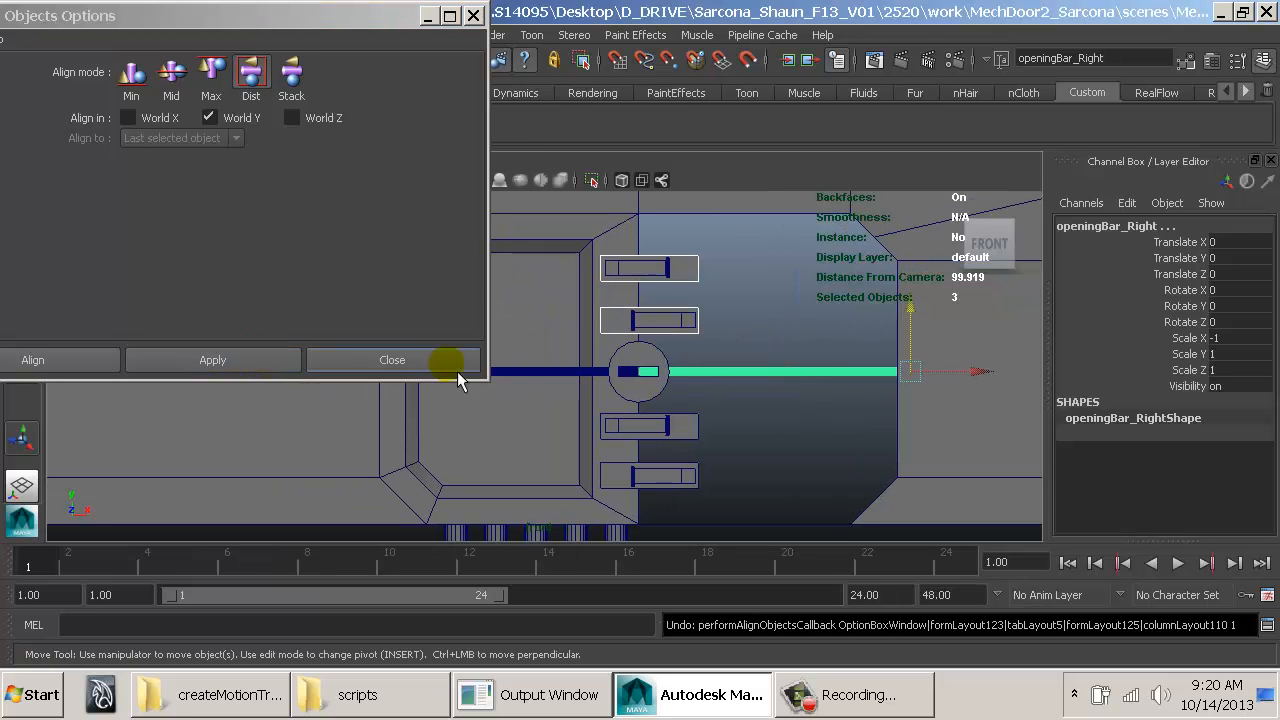
# Step: Close the alignment options and remove the four placeholder cubes from the latches
pyautogui.click(424, 362)
pyautogui.click(769, 335)
pyautogui.click(714, 341)
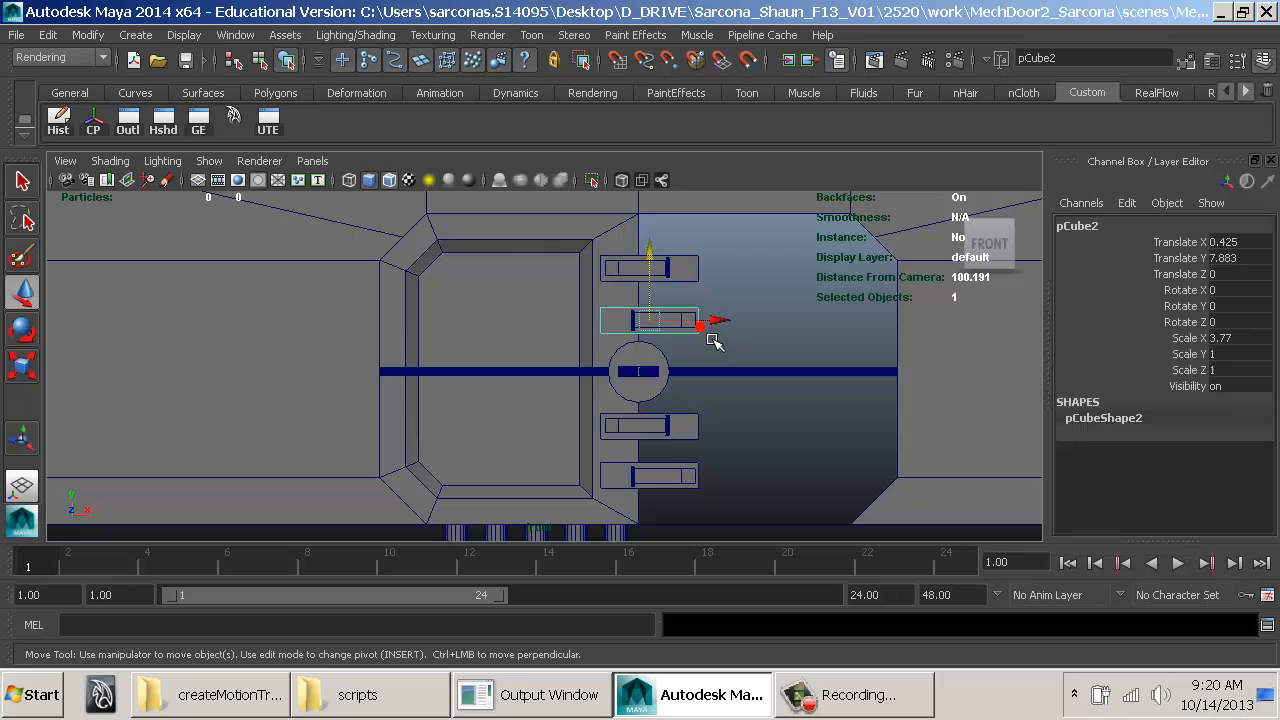
pyautogui.keyDown('shift'); pyautogui.click(692, 271); pyautogui.keyUp('shift')
pyautogui.keyDown('shift'); pyautogui.click(700, 424); pyautogui.keyUp('shift')
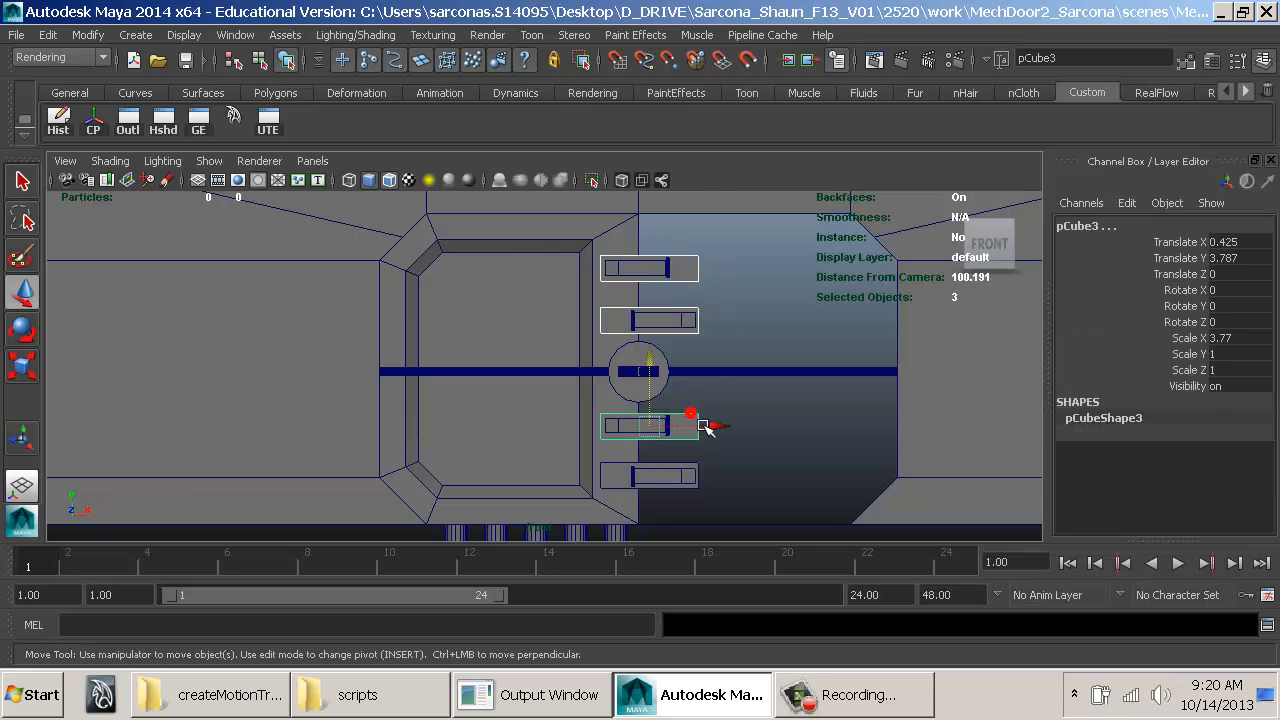
pyautogui.keyDown('shift'); pyautogui.click(634, 476); pyautogui.keyUp('shift')
pyautogui.hotkey('ctrl', 'h')
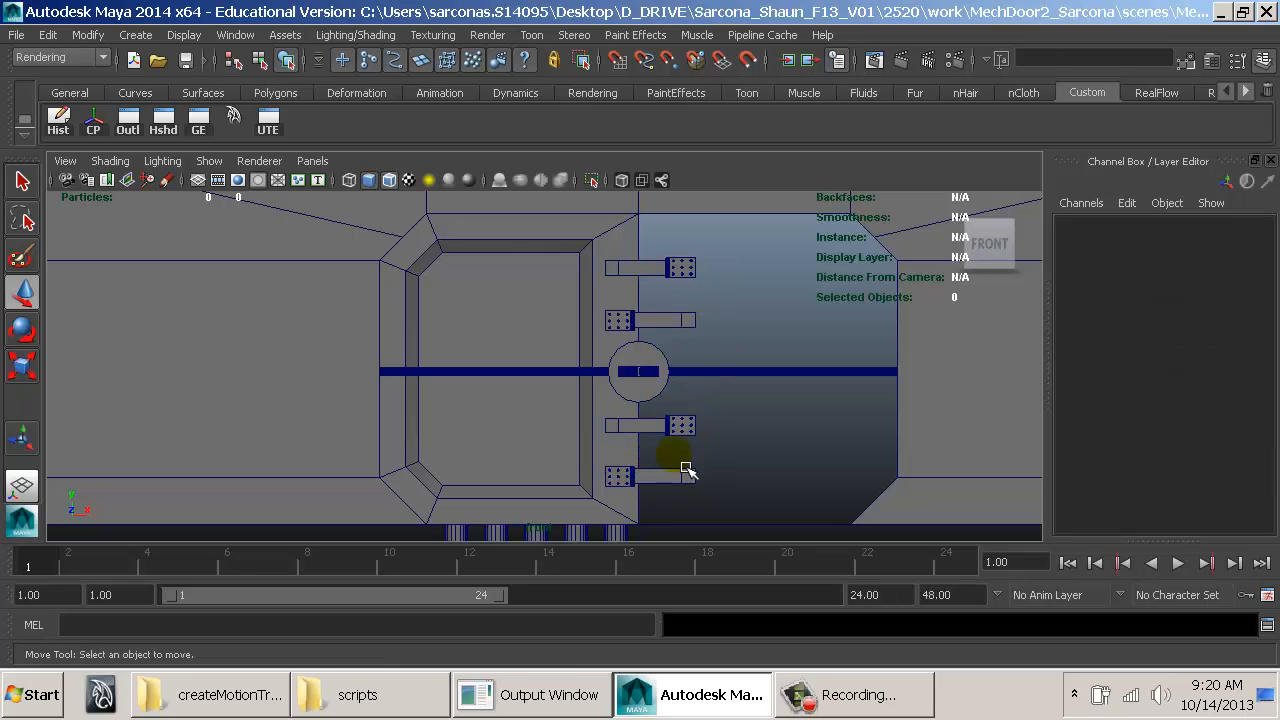
# Step: Try moving the top latch along X onto the left door half, and undo the move
pyautogui.click(688, 276)
pyautogui.moveTo(708, 271); pyautogui.dragTo(615, 270)
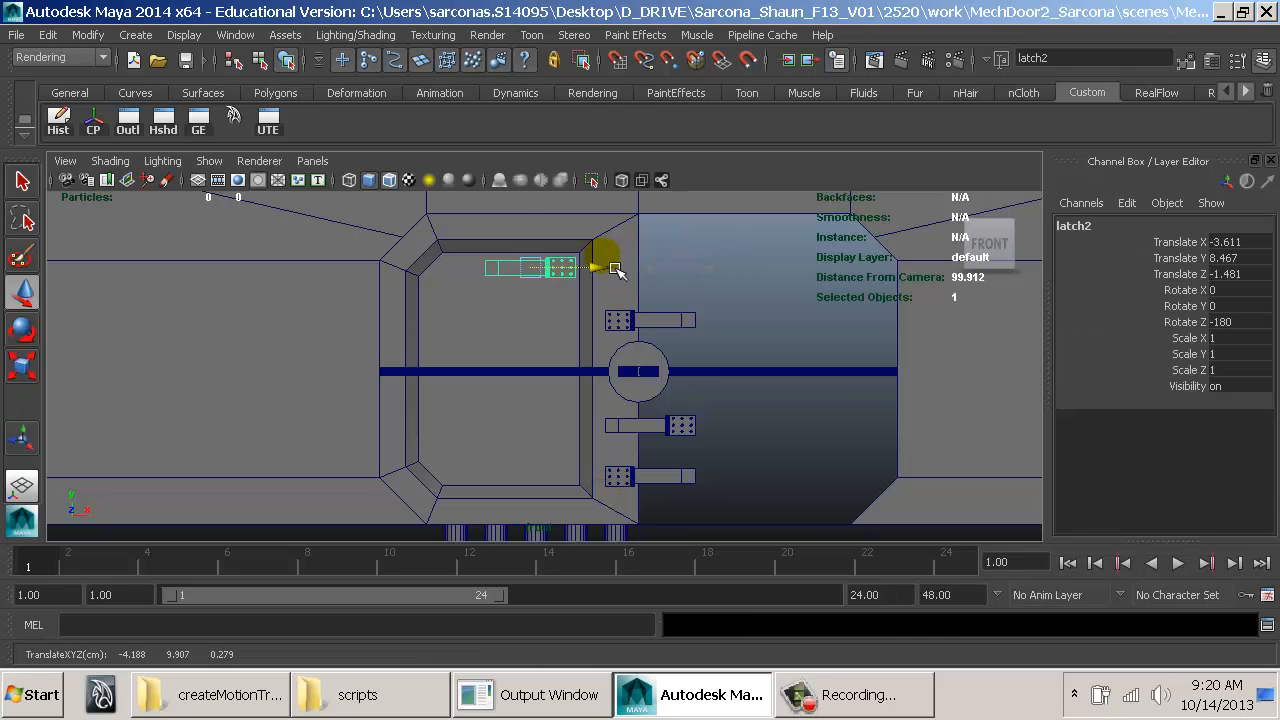
pyautogui.hotkey('ctrl', 'z')
# Step: Adjust the heights of the two lower latches, the bottom one to Y 0.555 and the one above to about Y 2.336
pyautogui.click(665, 482)
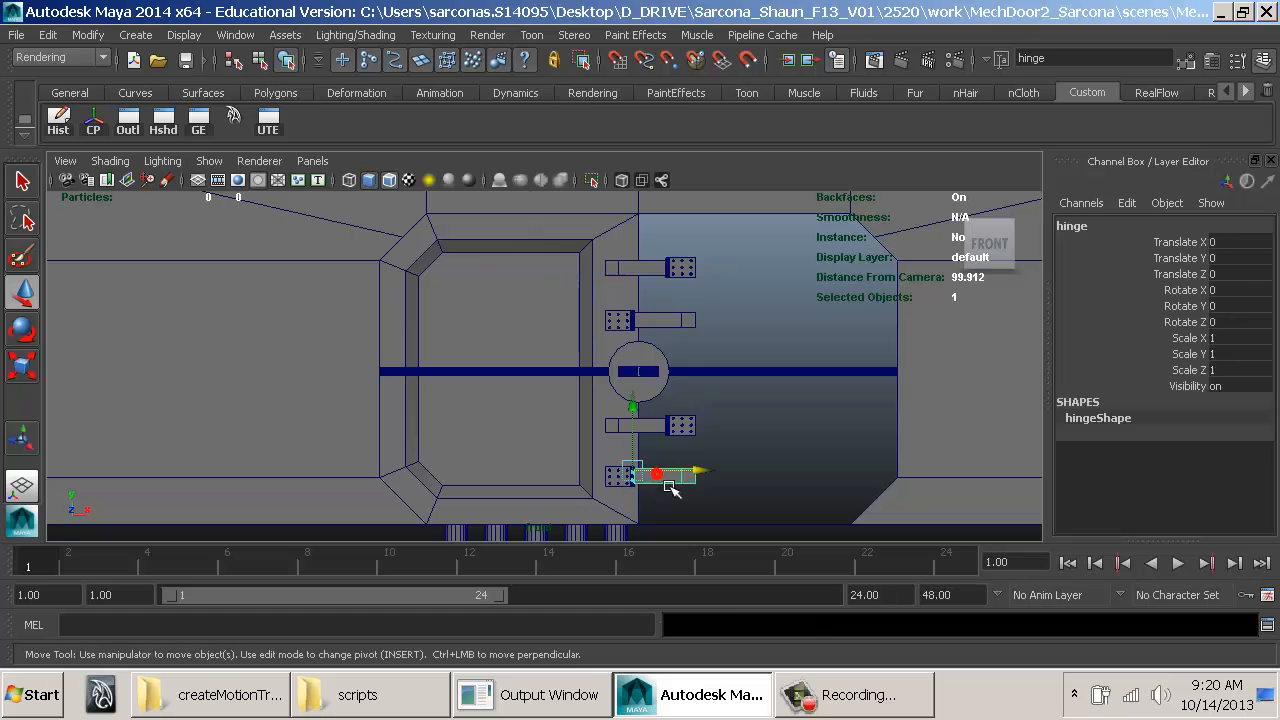
pyautogui.click(676, 490)
pyautogui.moveTo(706, 474); pyautogui.dragTo(666, 446)
pyautogui.hotkey('ctrl', 'z')
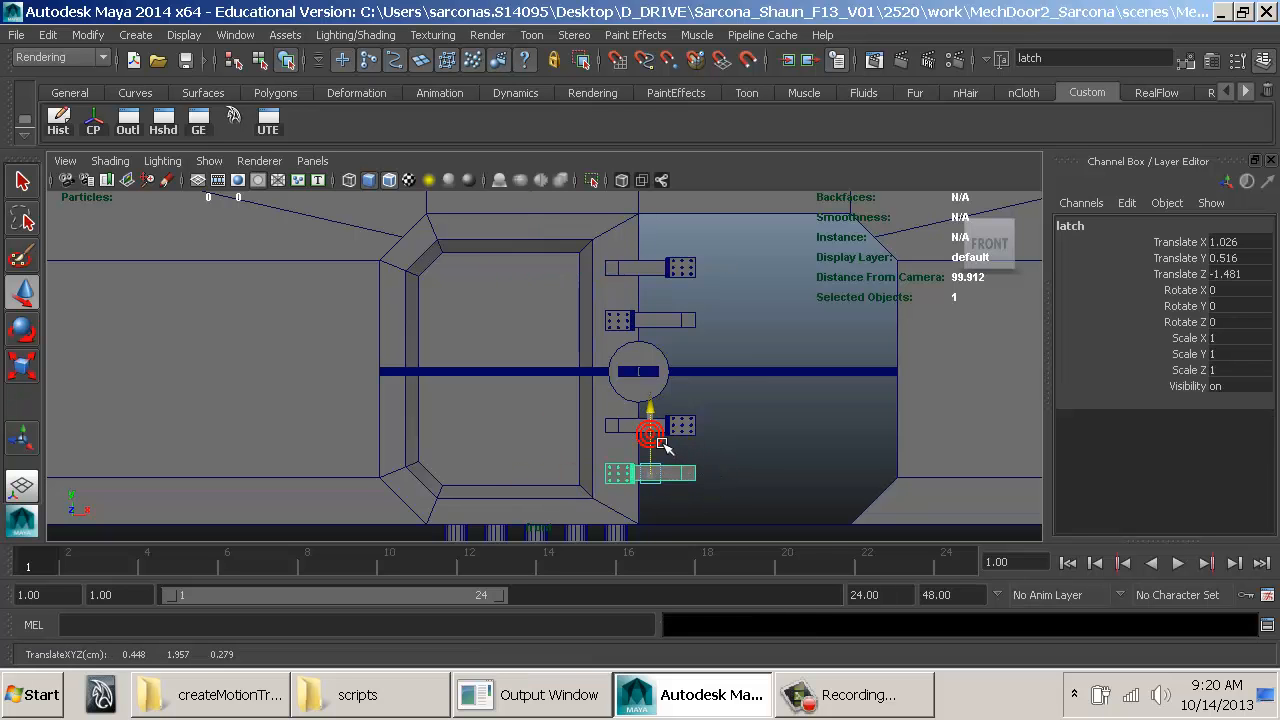
pyautogui.moveTo(725, 485); pyautogui.dragTo(610, 485)
pyautogui.hotkey('ctrl', 'z')
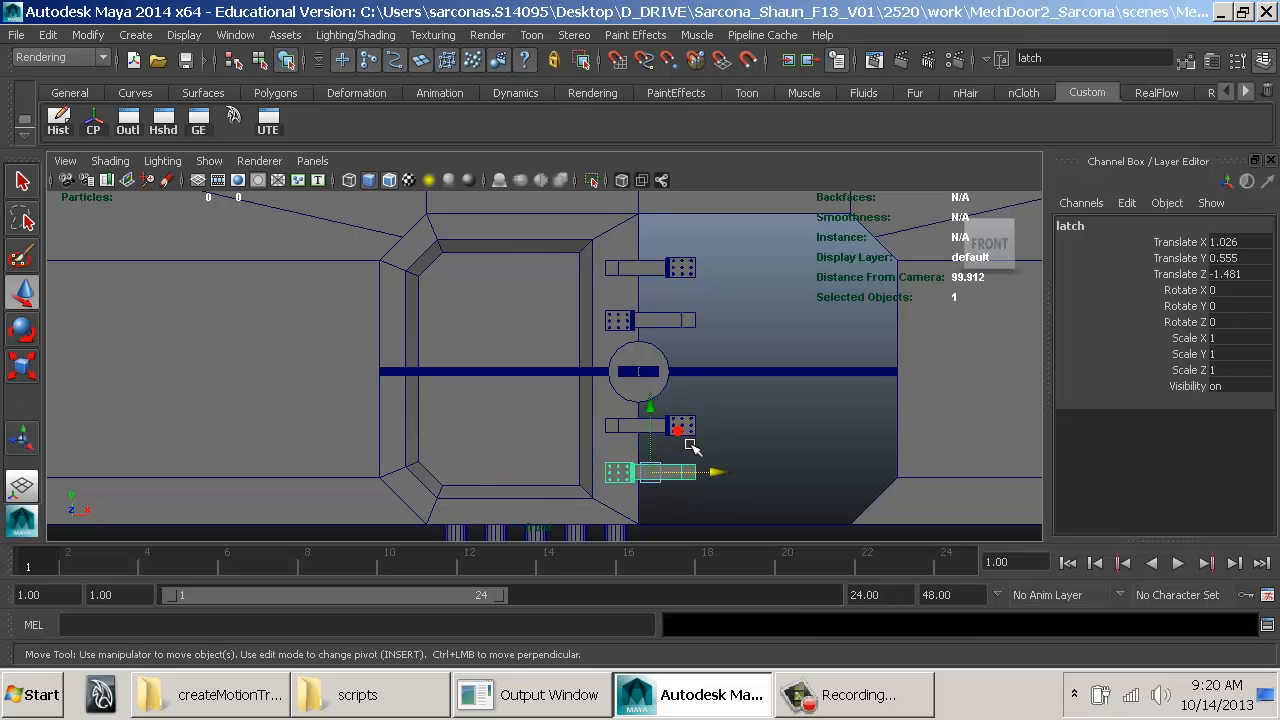
pyautogui.click(683, 433)
pyautogui.press('Up')
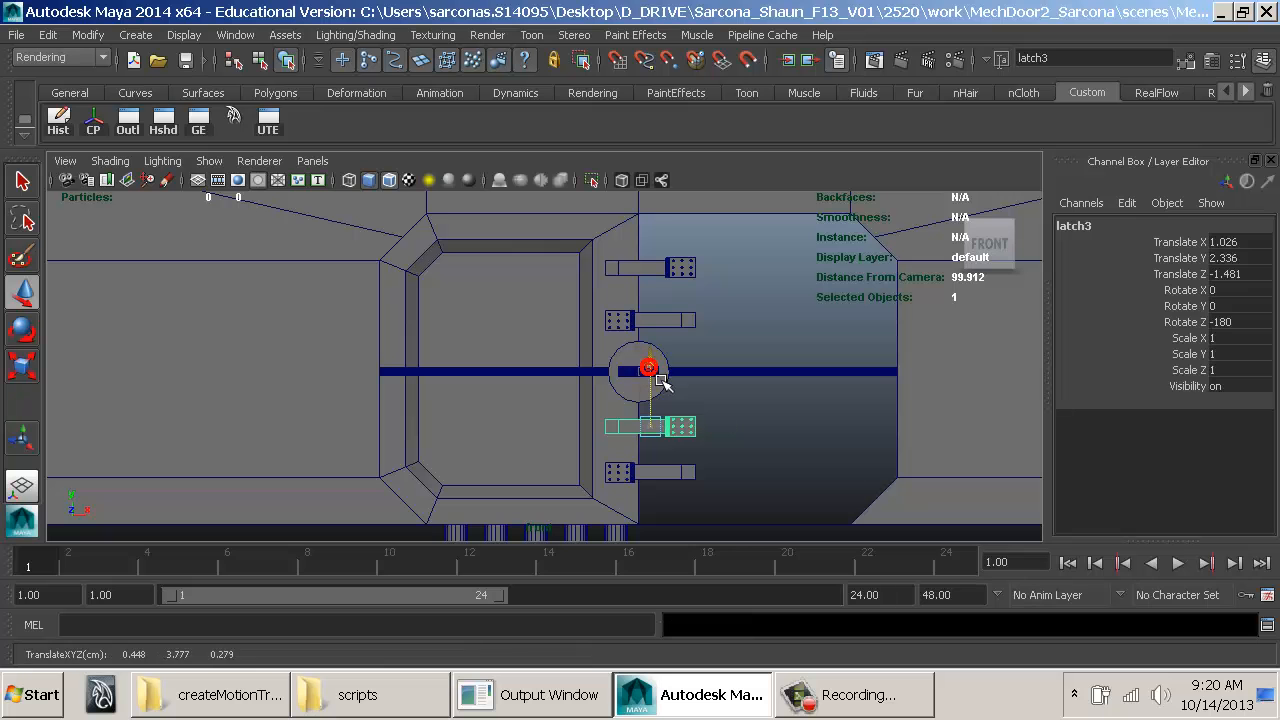
pyautogui.click(762, 416)
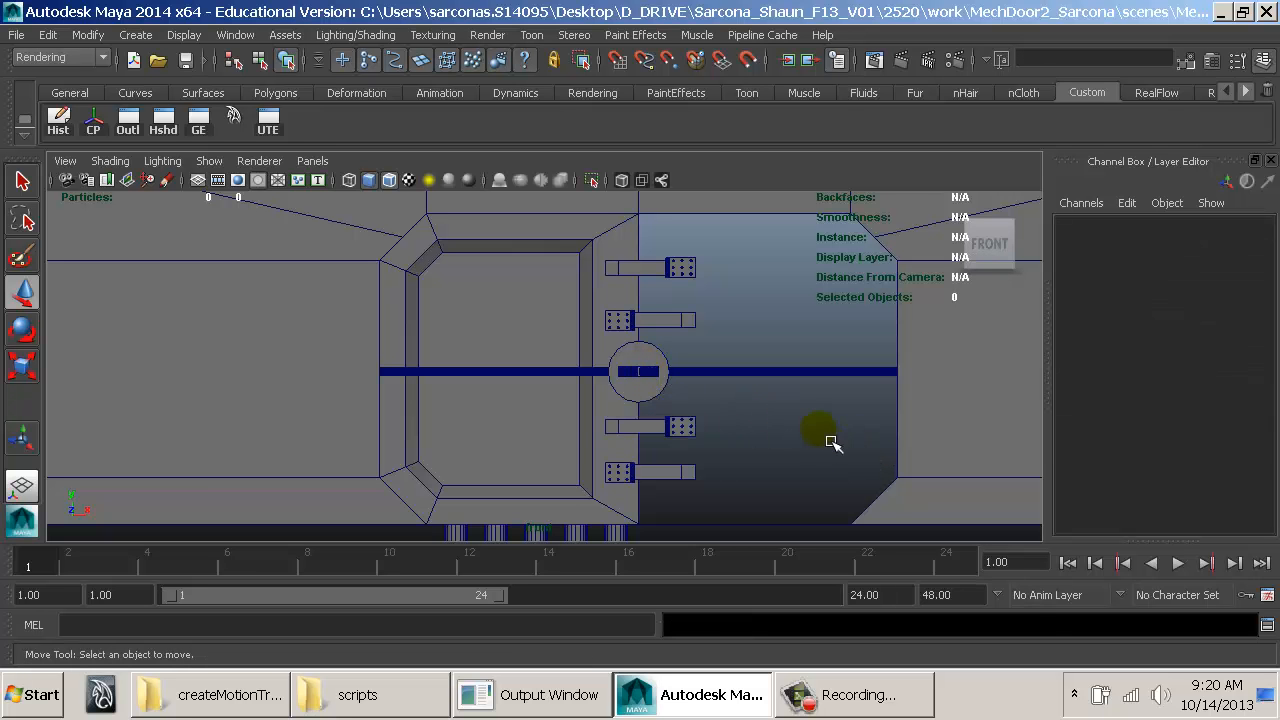
# Step: Select all four complete latch groups on the door
pyautogui.keyDown('alt'); pyautogui.moveTo(808, 432); pyautogui.dragTo(591, 380); pyautogui.keyUp('alt')
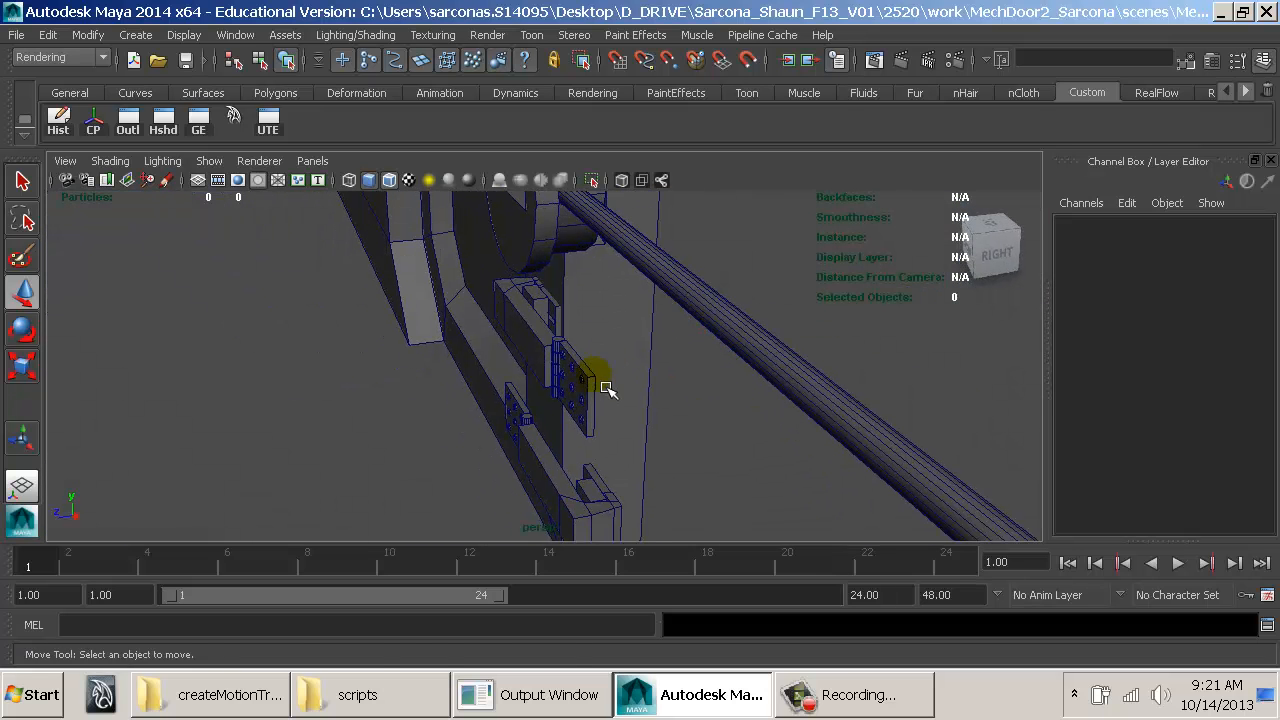
pyautogui.click(584, 378)
pyautogui.keyDown('shift'); pyautogui.click(562, 478); pyautogui.keyUp('shift')
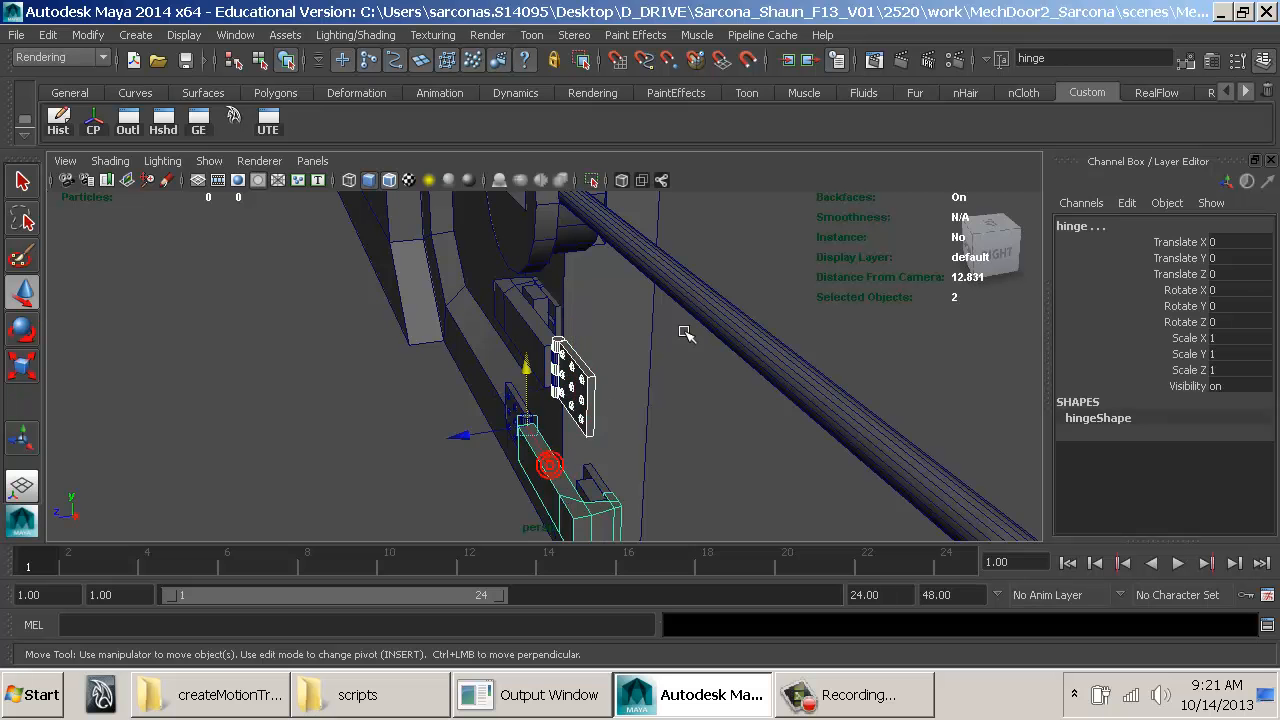
pyautogui.keyDown('alt'); pyautogui.moveTo(710, 278); pyautogui.dragTo(700, 366); pyautogui.keyUp('alt')
pyautogui.keyDown('shift'); pyautogui.click(620, 278); pyautogui.keyUp('shift')
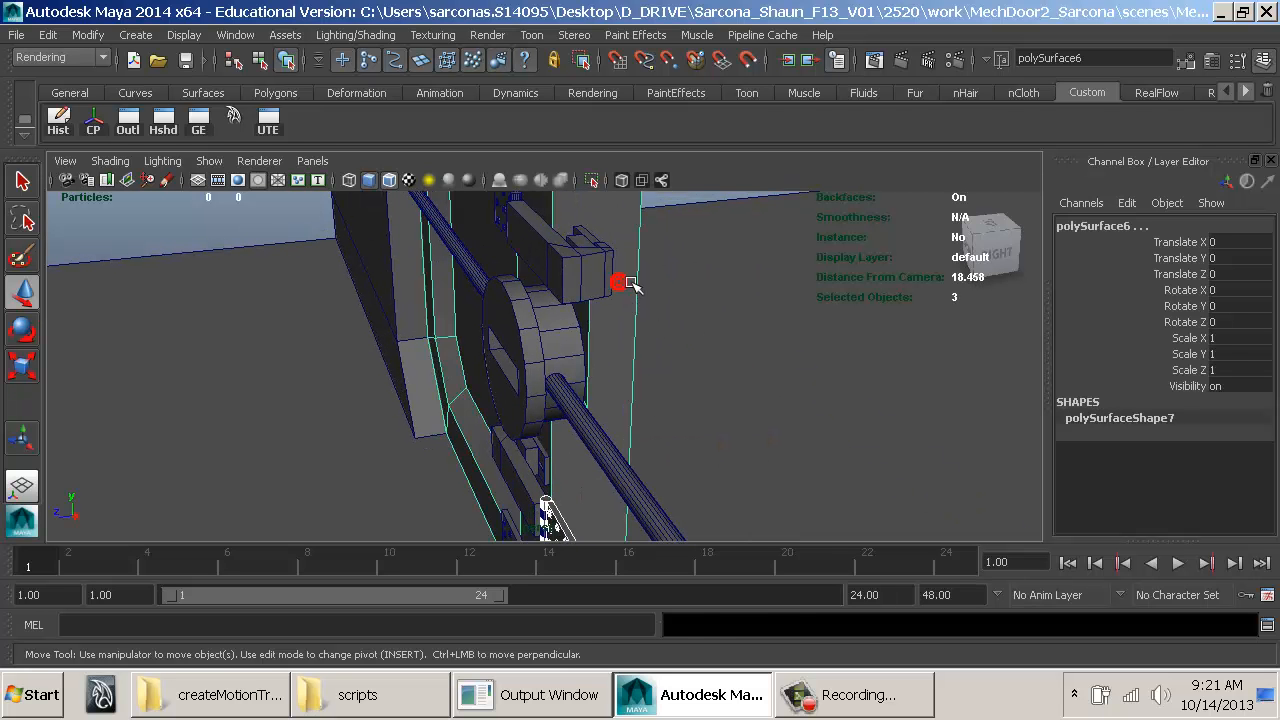
pyautogui.hotkey('ctrl', 'z')
pyautogui.keyDown('shift'); pyautogui.click(612, 268); pyautogui.keyUp('shift')
pyautogui.keyDown('alt'); pyautogui.moveTo(689, 269); pyautogui.dragTo(716, 494, button='middle'); pyautogui.keyUp('alt')
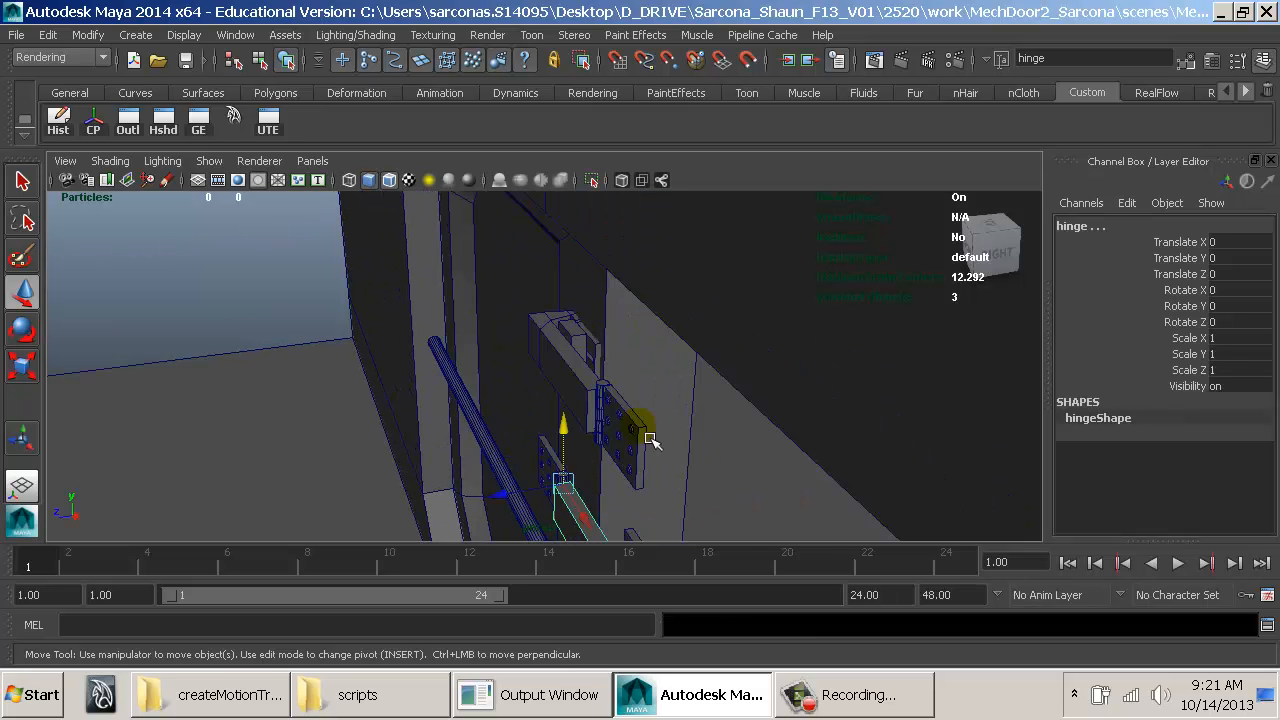
pyautogui.keyDown('shift'); pyautogui.click(646, 437); pyautogui.keyUp('shift')
pyautogui.press('Up')
# Step: Move the four latches together in Z to about -1.863 against the door surface, and deselect them
pyautogui.press('space')
pyautogui.moveTo(567, 414); pyautogui.dragTo(585, 303)
pyautogui.press('f')
pyautogui.press('space')
pyautogui.press('5')
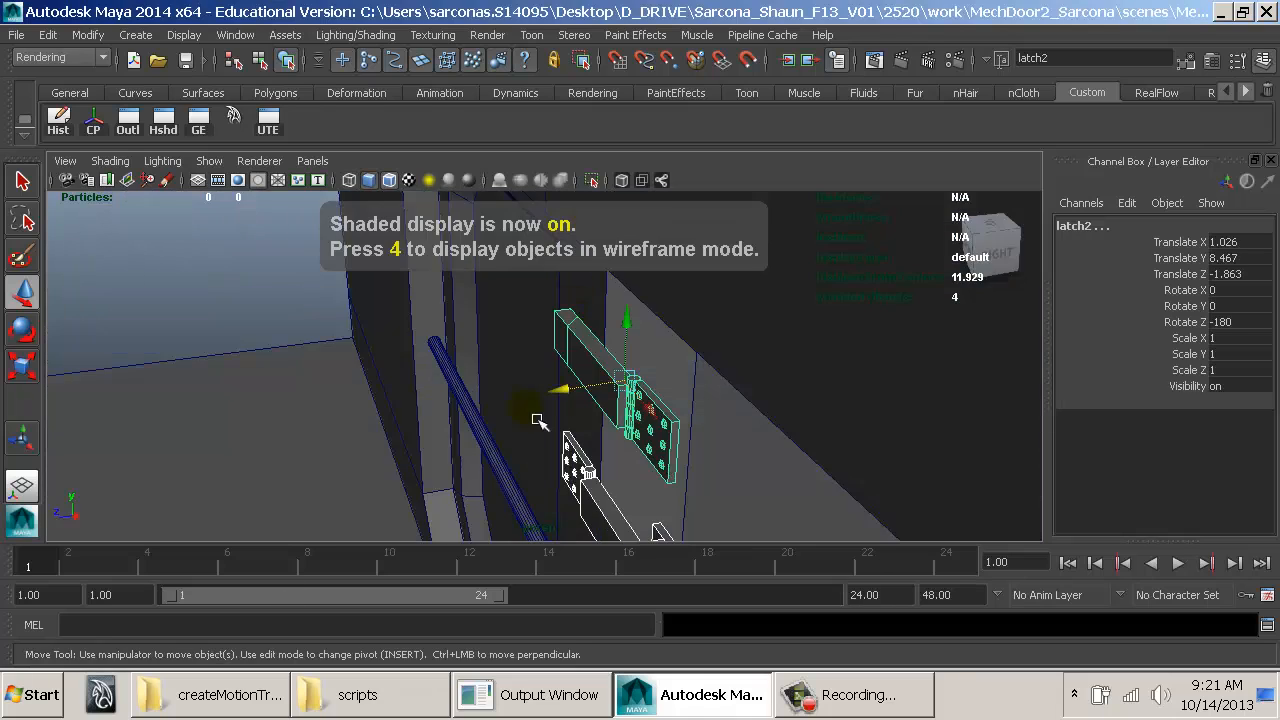
pyautogui.moveTo(534, 420)
pyautogui.keyDown('alt'); pyautogui.mouseDown()
pyautogui.moveTo(534, 409)
pyautogui.moveTo(673, 428)
pyautogui.moveTo(600, 380)
pyautogui.moveTo(605, 363)
pyautogui.moveTo(468, 321)
pyautogui.mouseUp(); pyautogui.keyUp('alt')
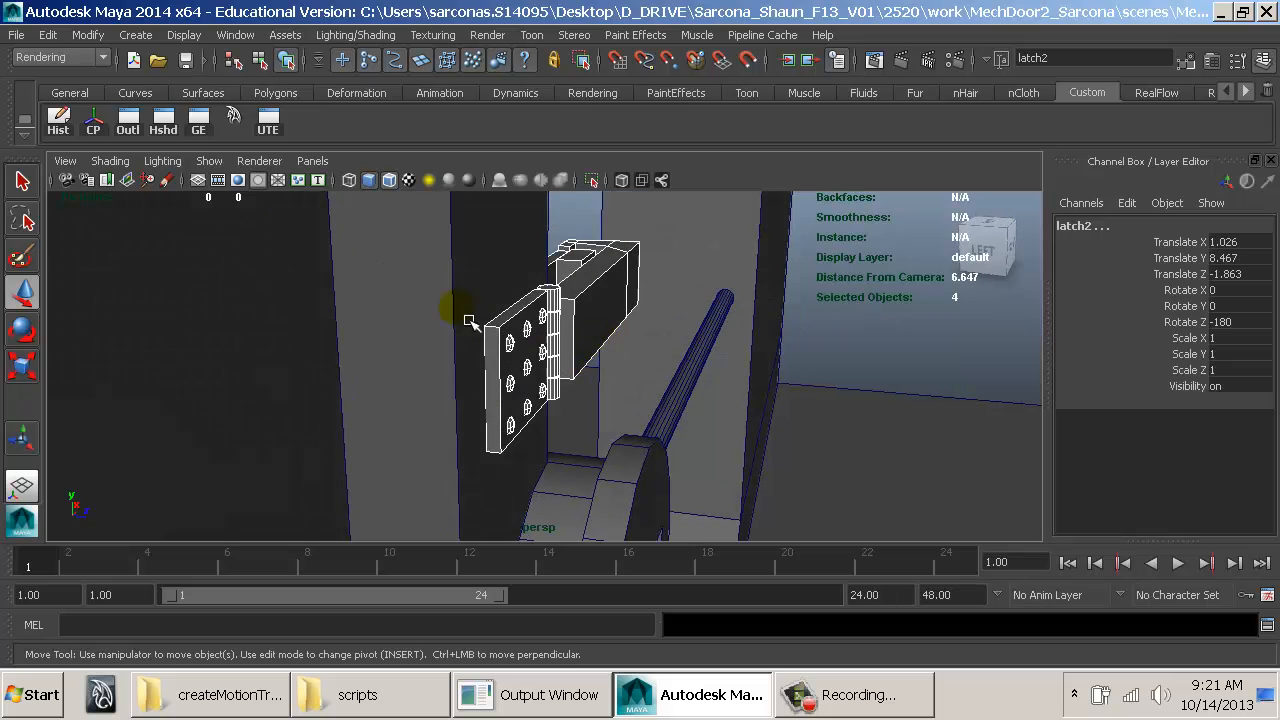
pyautogui.keyDown('alt'); pyautogui.moveTo(757, 427); pyautogui.dragTo(360, 380); pyautogui.keyUp('alt')
pyautogui.click(689, 291)
# Step: Duplicate the left door half and set the copy's Scale X to -1 to mirror it to the right side
pyautogui.keyDown('alt'); pyautogui.moveTo(787, 358); pyautogui.dragTo(662, 395); pyautogui.keyUp('alt')
pyautogui.keyDown('alt'); pyautogui.moveTo(678, 410); pyautogui.dragTo(682, 315, button='middle'); pyautogui.keyUp('alt')
pyautogui.keyDown('alt'); pyautogui.moveTo(726, 416); pyautogui.dragTo(546, 378); pyautogui.keyUp('alt')
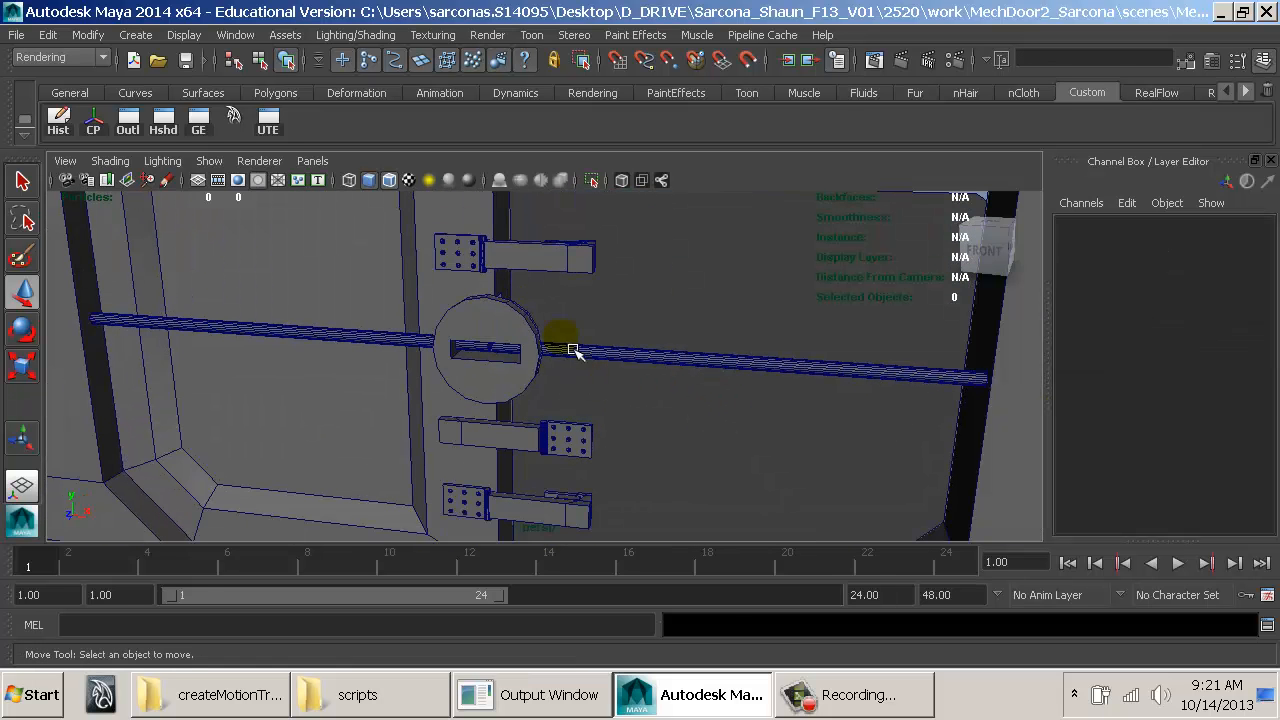
pyautogui.click(438, 302)
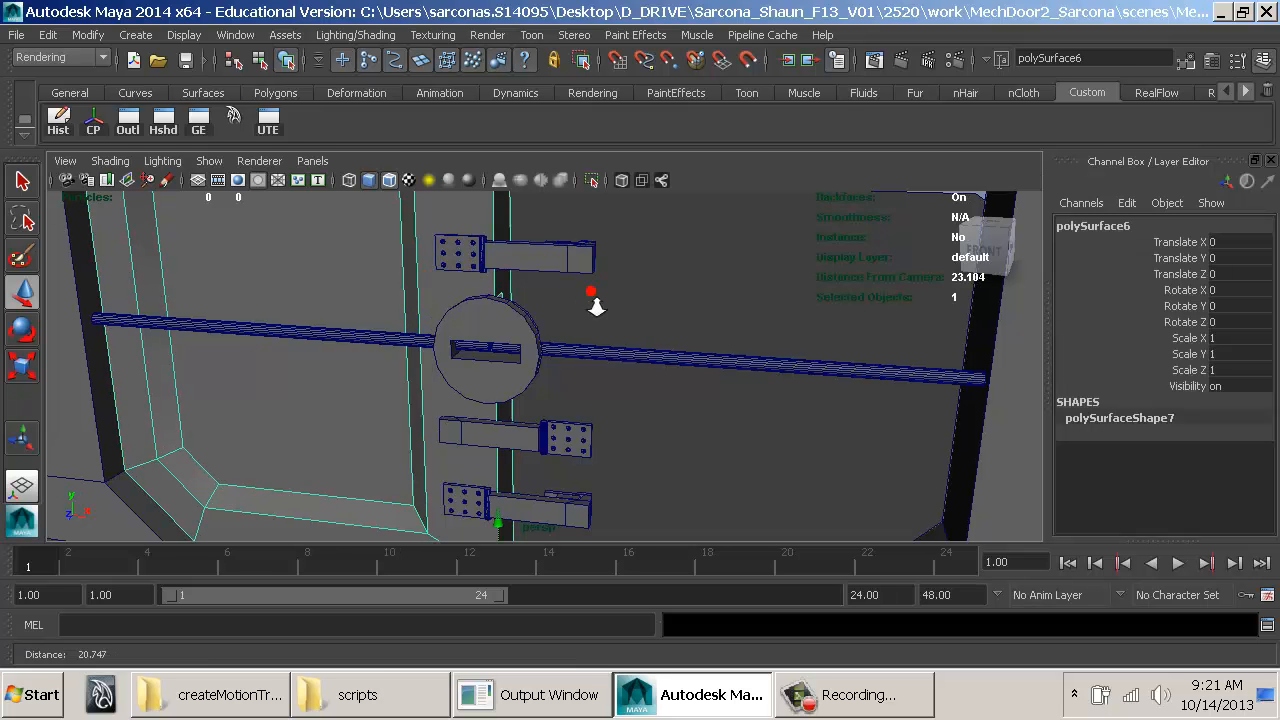
pyautogui.keyDown('alt'); pyautogui.moveTo(592, 294); pyautogui.dragTo(516, 330); pyautogui.keyUp('alt')
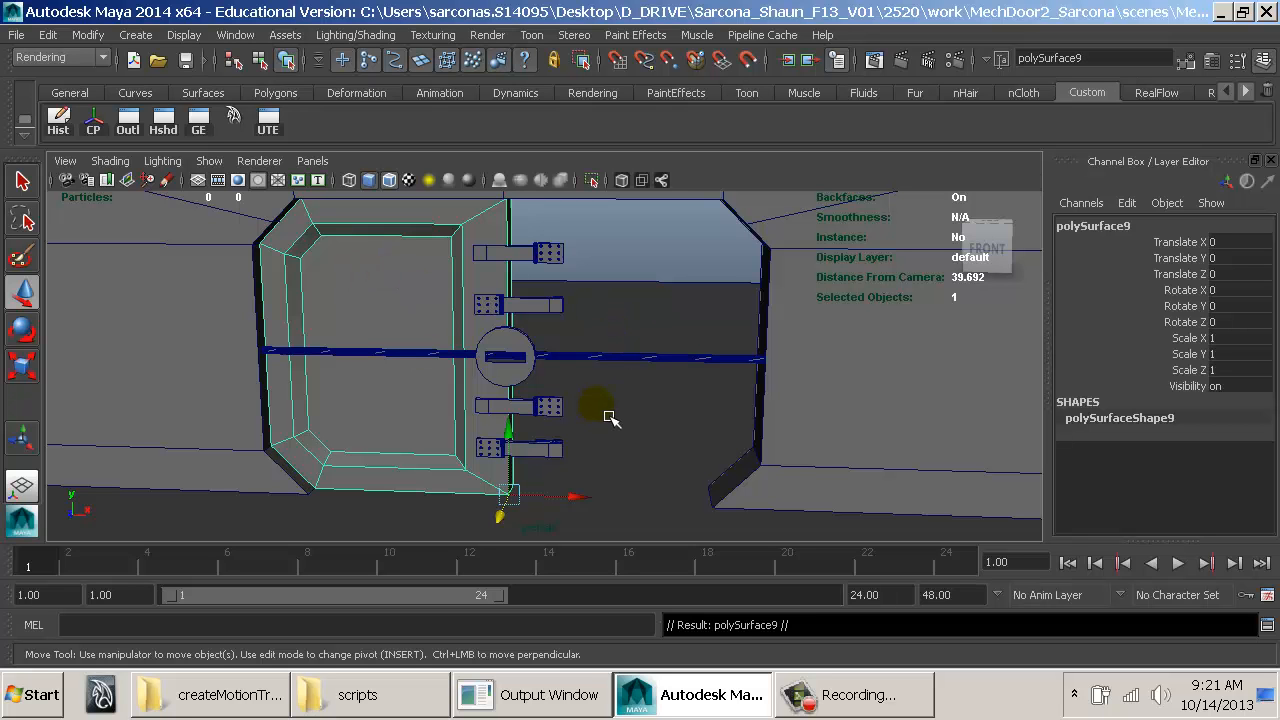
pyautogui.press('r')
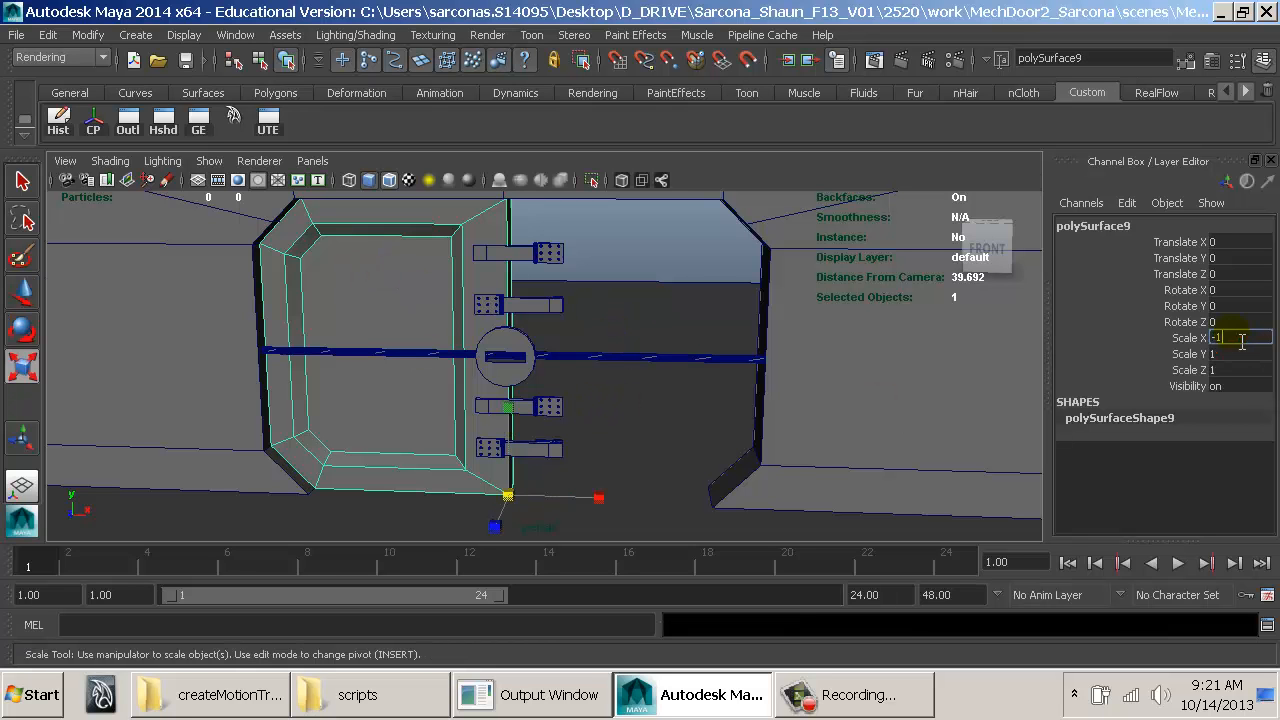
pyautogui.click(1241, 338)
pyautogui.write('-1')
pyautogui.press('Return')
# Step: Select all four latch groups and centre them over the door seam, with the bottom latch at about X 0.555
pyautogui.keyDown('alt'); pyautogui.moveTo(535, 303); pyautogui.dragTo(531, 342); pyautogui.keyUp('alt')
pyautogui.keyDown('alt'); pyautogui.moveTo(531, 342); pyautogui.dragTo(632, 333, button='right'); pyautogui.keyUp('alt')
pyautogui.keyDown('alt'); pyautogui.moveTo(632, 333); pyautogui.dragTo(662, 330, button='middle'); pyautogui.keyUp('alt')
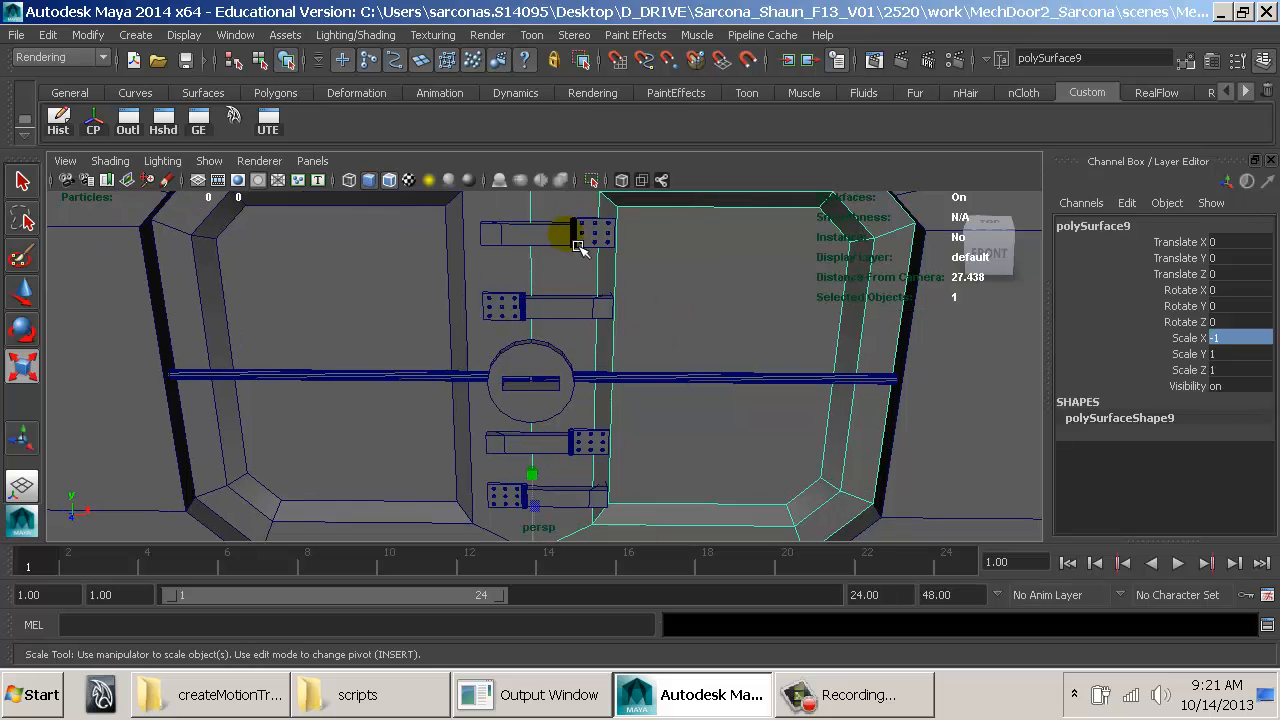
pyautogui.click(566, 234)
pyautogui.keyDown('shift'); pyautogui.click(548, 307); pyautogui.keyUp('shift')
pyautogui.keyDown('shift'); pyautogui.click(570, 450); pyautogui.keyUp('shift')
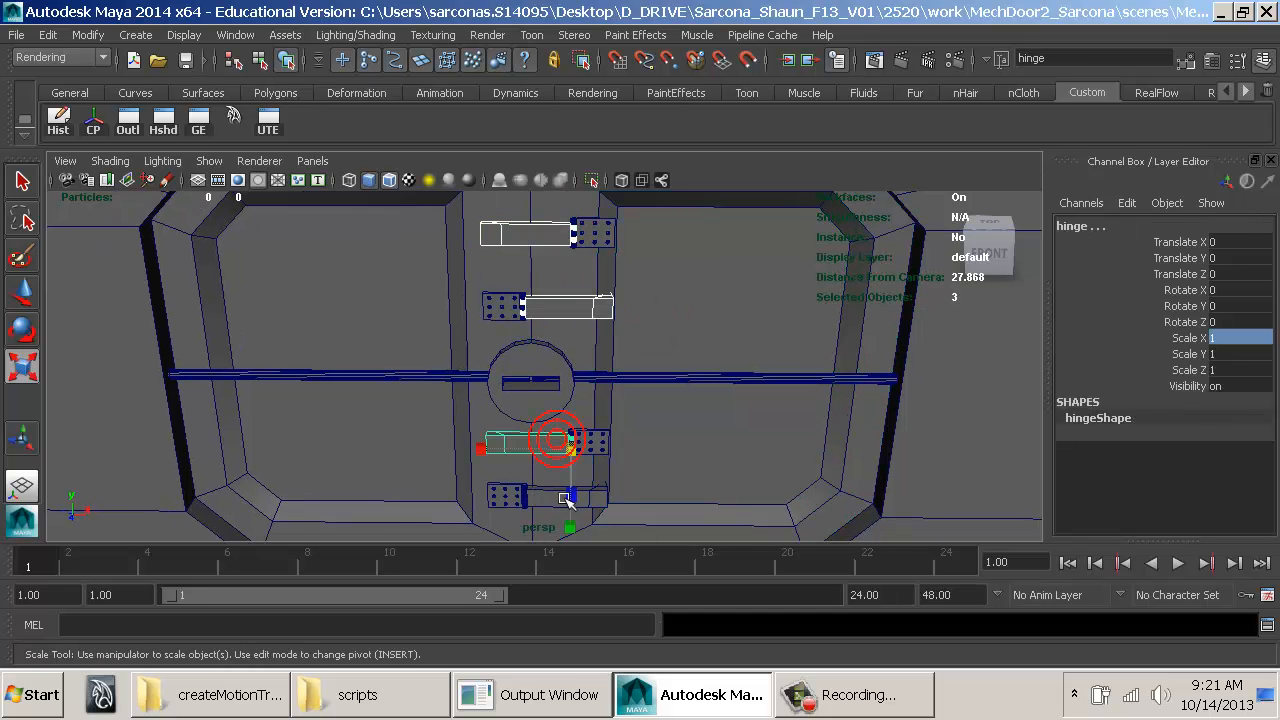
pyautogui.keyDown('shift'); pyautogui.click(557, 502); pyautogui.keyUp('shift')
pyautogui.press('Up')
pyautogui.press('w')
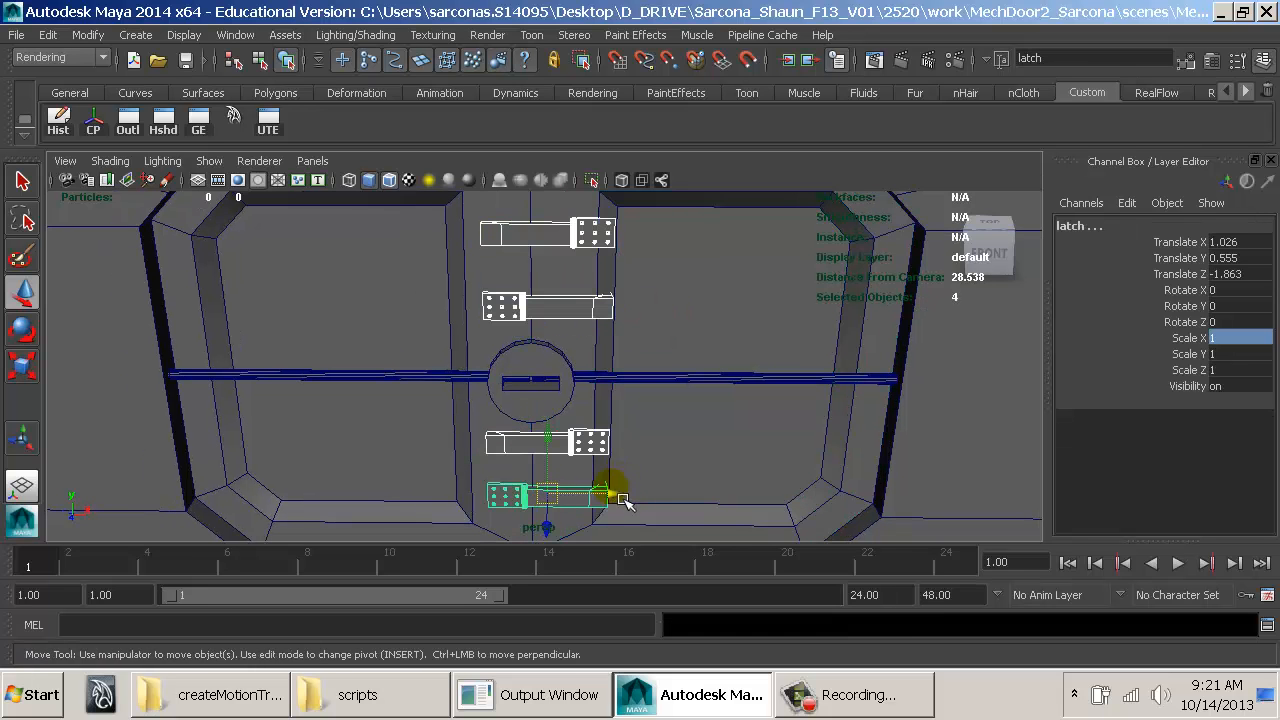
pyautogui.moveTo(610, 492); pyautogui.dragTo(622, 430)
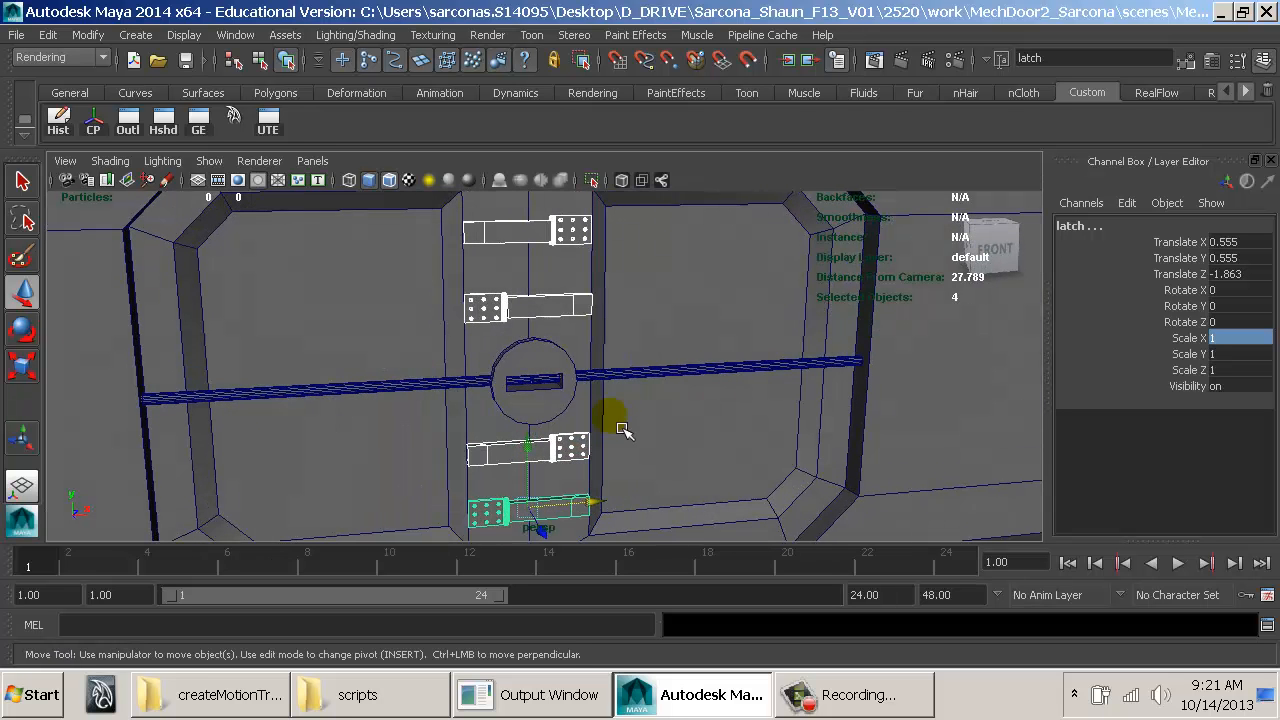
# Step: Scale the four latches uniformly to about 0.858 and reposition them against the door at about Z -1.856
pyautogui.press('r')
pyautogui.moveTo(600, 351)
pyautogui.mouseDown(button='middle')
pyautogui.moveTo(586, 349)
pyautogui.moveTo(593, 360)
pyautogui.mouseUp(button='middle')
pyautogui.keyDown('alt'); pyautogui.moveTo(587, 359); pyautogui.dragTo(552, 384); pyautogui.keyUp('alt')
pyautogui.keyDown('alt'); pyautogui.moveTo(552, 384); pyautogui.dragTo(548, 300, button='middle'); pyautogui.keyUp('alt')
pyautogui.keyDown('alt'); pyautogui.moveTo(548, 300); pyautogui.dragTo(590, 348, button='right'); pyautogui.keyUp('alt')
pyautogui.keyDown('alt'); pyautogui.moveTo(510, 352); pyautogui.dragTo(600, 372); pyautogui.keyUp('alt')
pyautogui.keyDown('alt'); pyautogui.moveTo(395, 450); pyautogui.dragTo(424, 354, button='middle'); pyautogui.keyUp('alt')
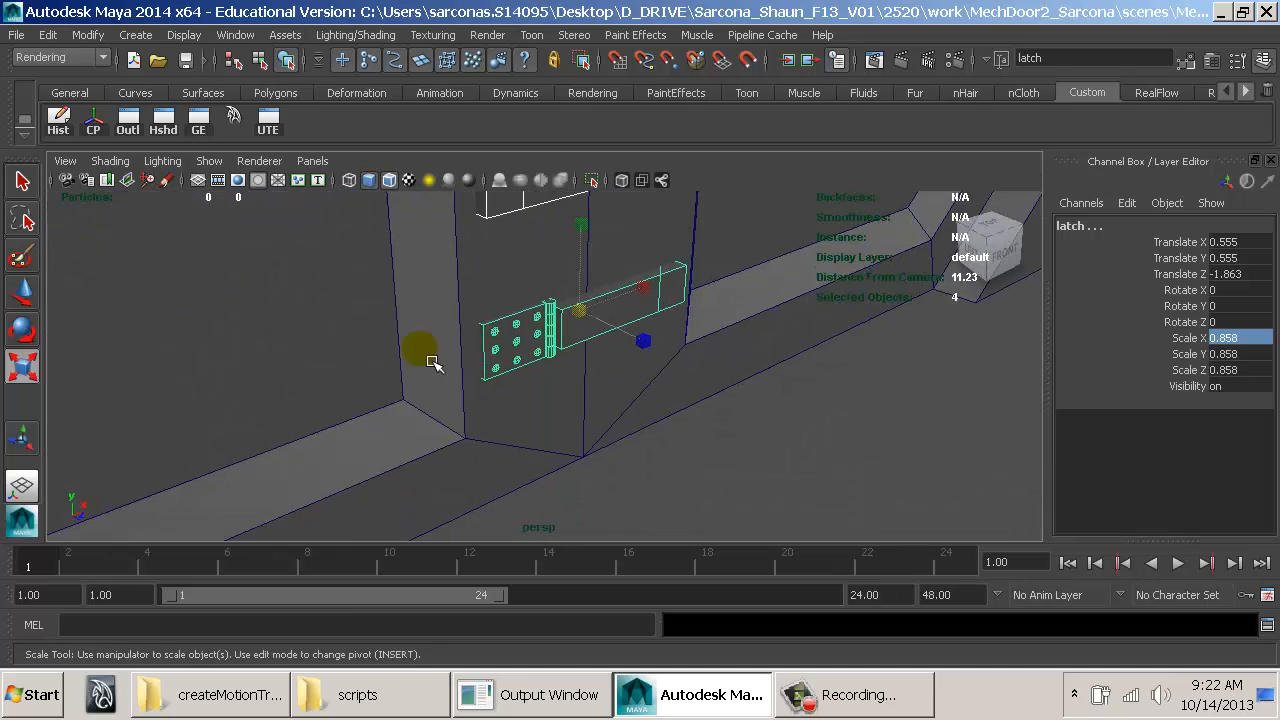
pyautogui.keyDown('alt'); pyautogui.moveTo(440, 380); pyautogui.dragTo(563, 409, button='right'); pyautogui.keyUp('alt')
pyautogui.keyDown('alt'); pyautogui.moveTo(558, 402); pyautogui.dragTo(605, 392); pyautogui.keyUp('alt')
pyautogui.press('w')
pyautogui.moveTo(580, 270); pyautogui.dragTo(576, 267)
# Step: Try swinging the bottom latch's hinged arm to about -89.6 degrees in Y, and undo the rotation
pyautogui.keyDown('alt'); pyautogui.moveTo(624, 296); pyautogui.dragTo(695, 507, button='middle'); pyautogui.keyUp('alt')
pyautogui.keyDown('alt'); pyautogui.moveTo(700, 503); pyautogui.dragTo(551, 406, button='right'); pyautogui.keyUp('alt')
pyautogui.moveTo(588, 388)
pyautogui.keyDown('alt'); pyautogui.mouseDown()
pyautogui.moveTo(477, 376)
pyautogui.moveTo(575, 385)
pyautogui.mouseUp(); pyautogui.keyUp('alt')
pyautogui.keyDown('alt'); pyautogui.moveTo(690, 384); pyautogui.dragTo(560, 343, button='right'); pyautogui.keyUp('alt')
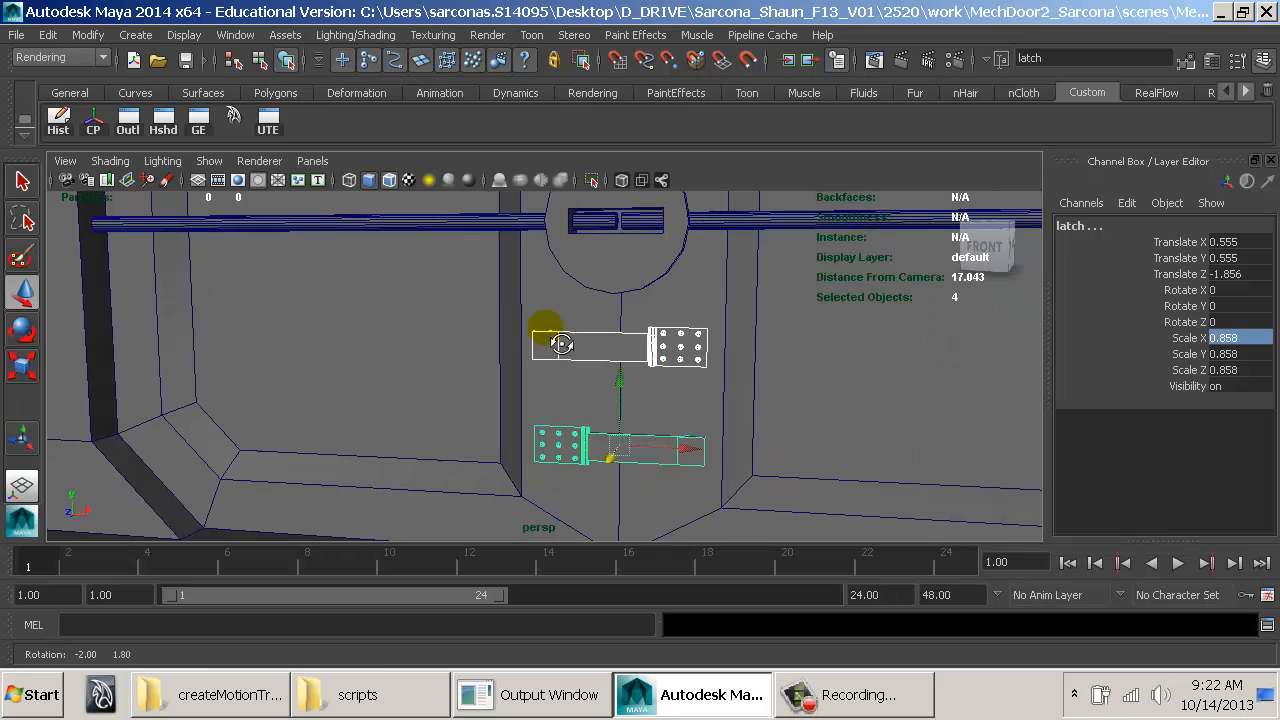
pyautogui.keyDown('alt'); pyautogui.moveTo(551, 323); pyautogui.dragTo(607, 377); pyautogui.keyUp('alt')
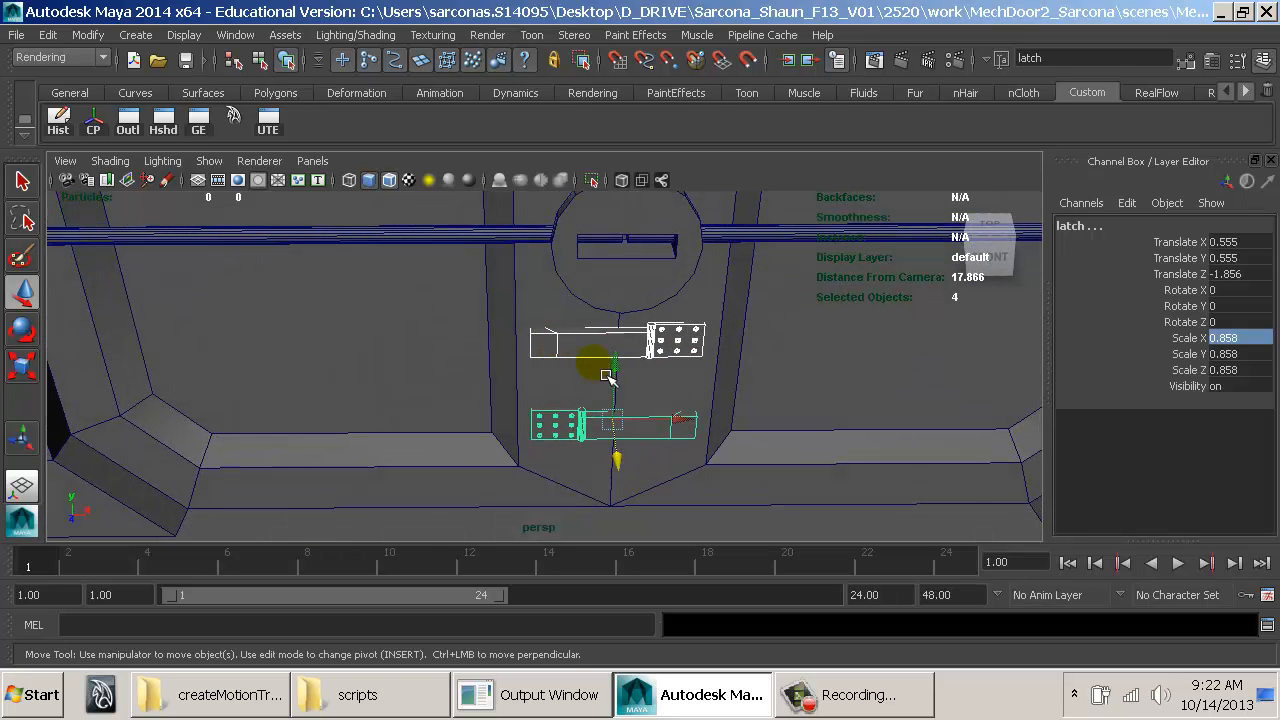
pyautogui.click(584, 424)
pyautogui.press('e')
pyautogui.moveTo(646, 481); pyautogui.dragTo(522, 493)
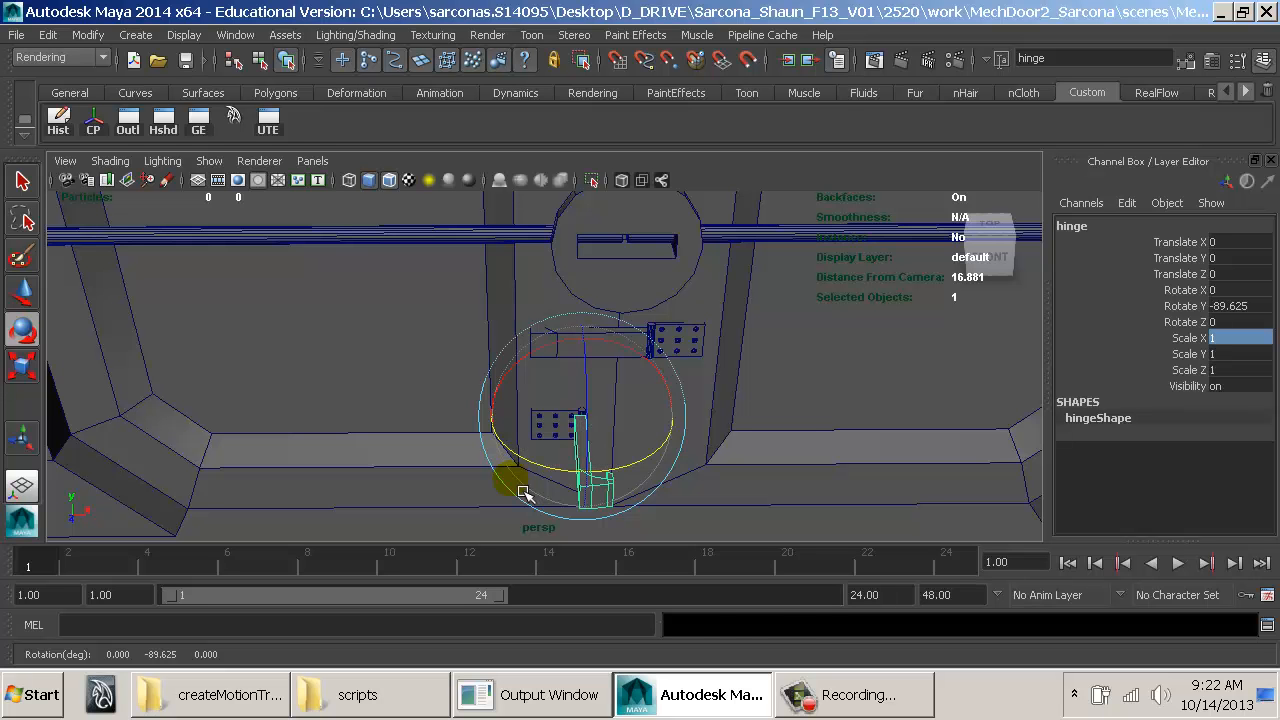
pyautogui.hotkey('ctrl', 'z')
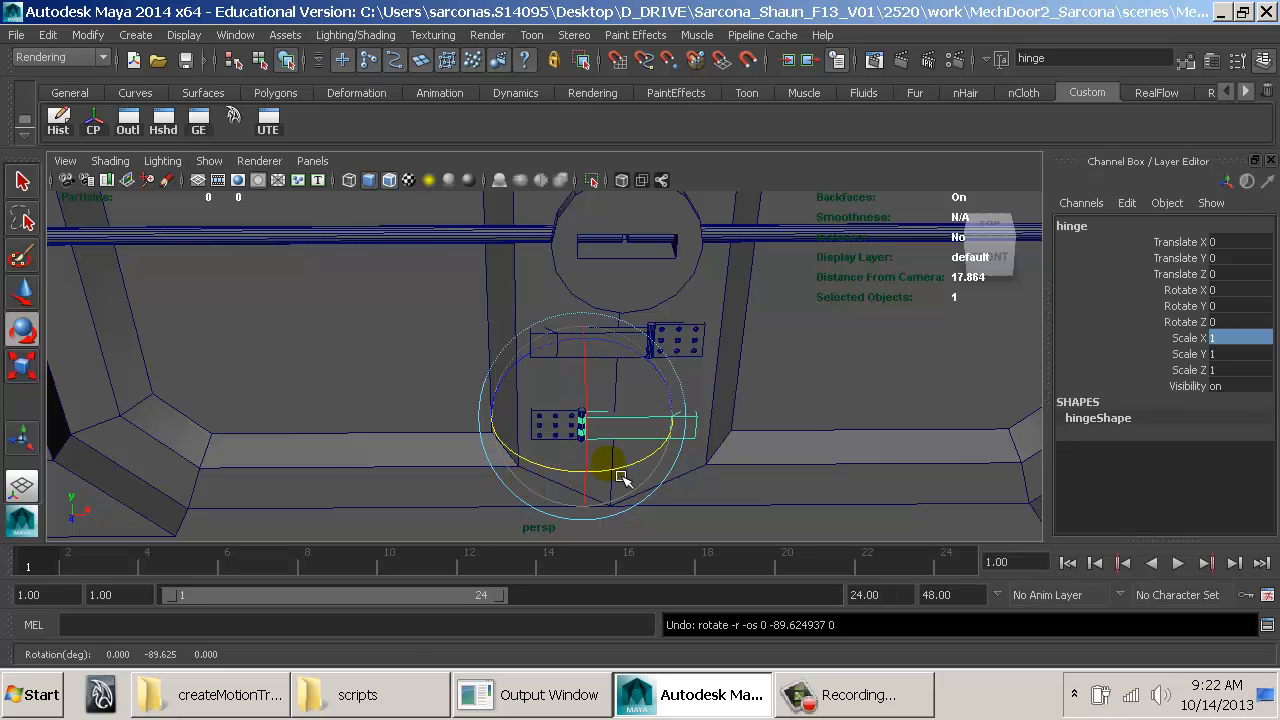
# Step: Try swinging the bottom latch's arm fully open toward the left door half, and undo the rotation
pyautogui.keyDown('alt'); pyautogui.moveTo(620, 478); pyautogui.dragTo(601, 497); pyautogui.keyUp('alt')
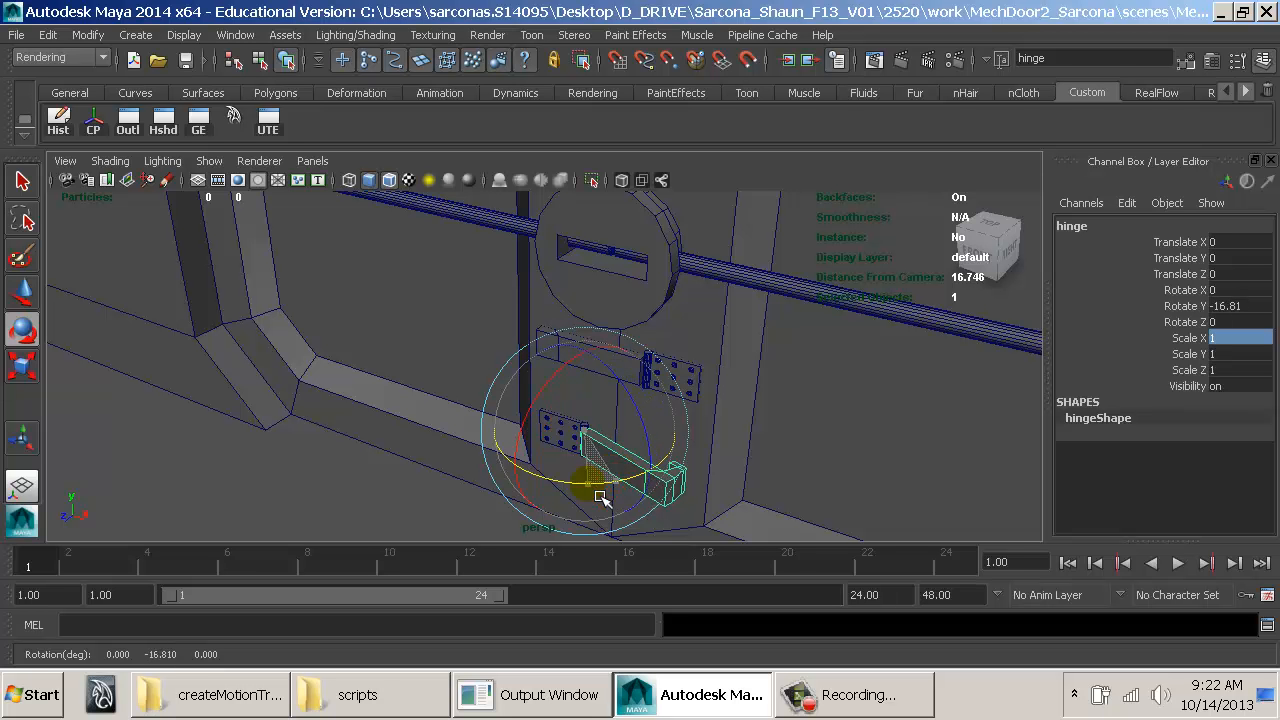
pyautogui.moveTo(601, 497); pyautogui.dragTo(508, 471)
pyautogui.click(200, 264)
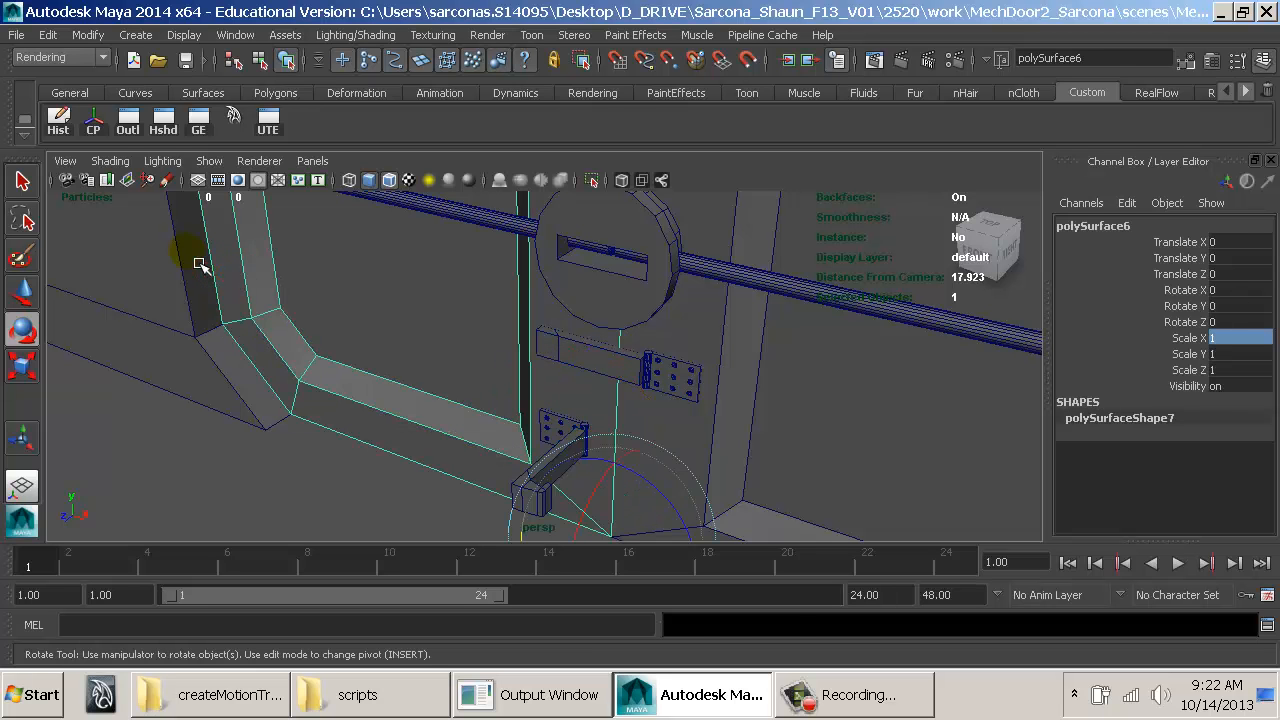
pyautogui.hotkey('ctrl', 'z')
pyautogui.hotkey('ctrl', 'z')
# Step: Create a polygon cube at the origin, below the bottom latch
pyautogui.keyDown('alt'); pyautogui.moveTo(535, 405); pyautogui.dragTo(628, 400); pyautogui.keyUp('alt')
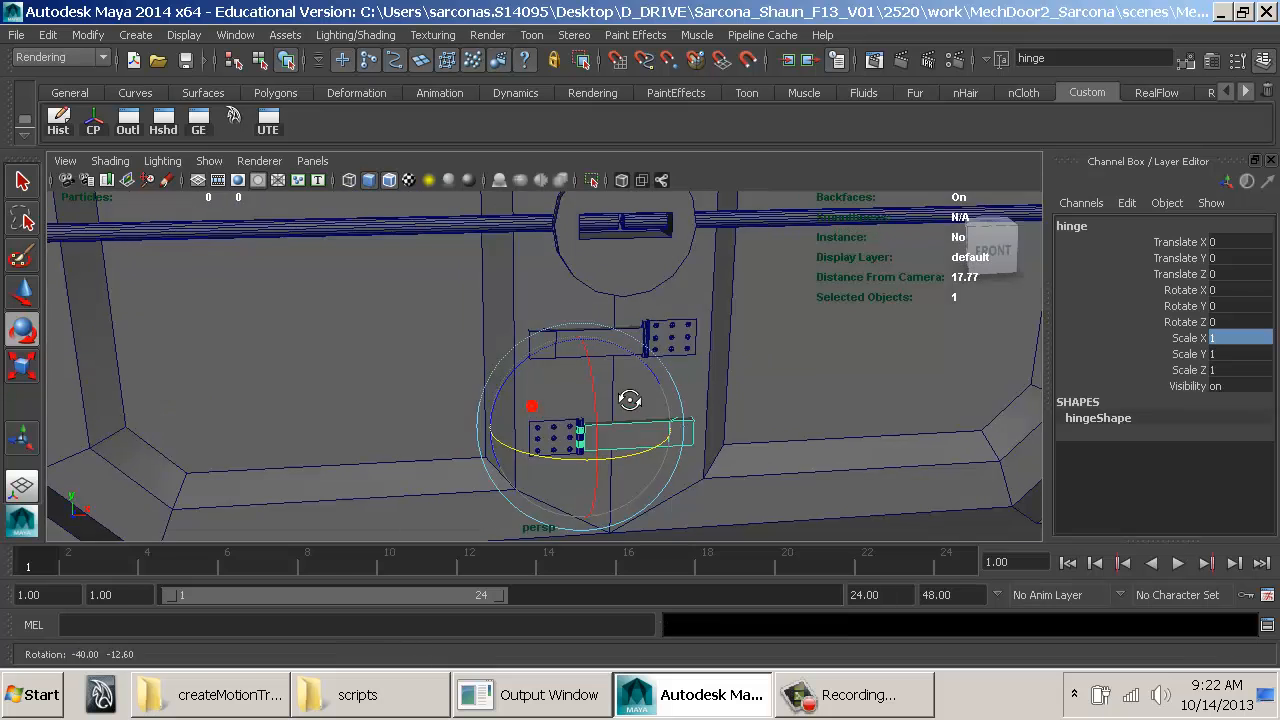
pyautogui.keyDown('alt'); pyautogui.moveTo(628, 400); pyautogui.dragTo(562, 428, button='right'); pyautogui.keyUp('alt')
pyautogui.keyDown('alt'); pyautogui.moveTo(562, 428); pyautogui.dragTo(538, 487, button='middle'); pyautogui.keyUp('alt')
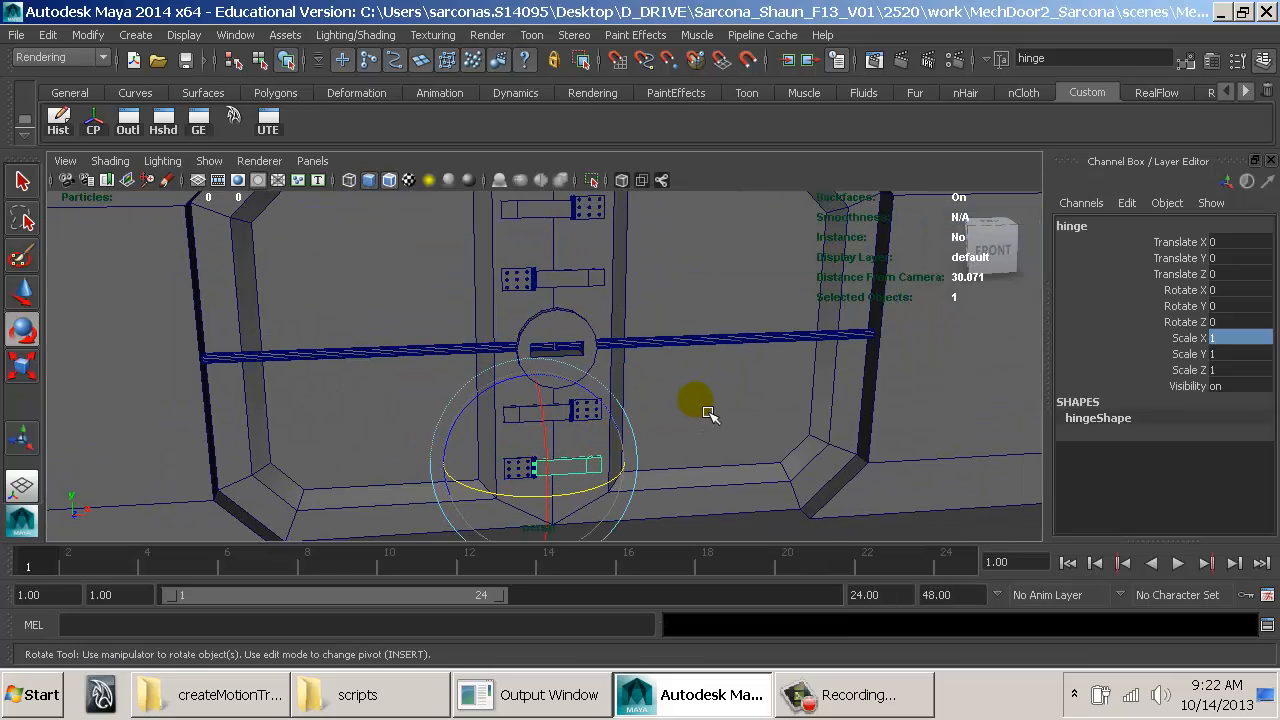
pyautogui.keyDown('alt'); pyautogui.moveTo(708, 410); pyautogui.dragTo(626, 406); pyautogui.keyUp('alt')
pyautogui.keyDown('alt'); pyautogui.moveTo(626, 406); pyautogui.dragTo(598, 334, button='middle'); pyautogui.keyUp('alt')
pyautogui.keyDown('alt'); pyautogui.moveTo(598, 334); pyautogui.dragTo(769, 386, button='right'); pyautogui.keyUp('alt')
pyautogui.keyDown('alt'); pyautogui.moveTo(769, 386); pyautogui.dragTo(651, 342); pyautogui.keyUp('alt')
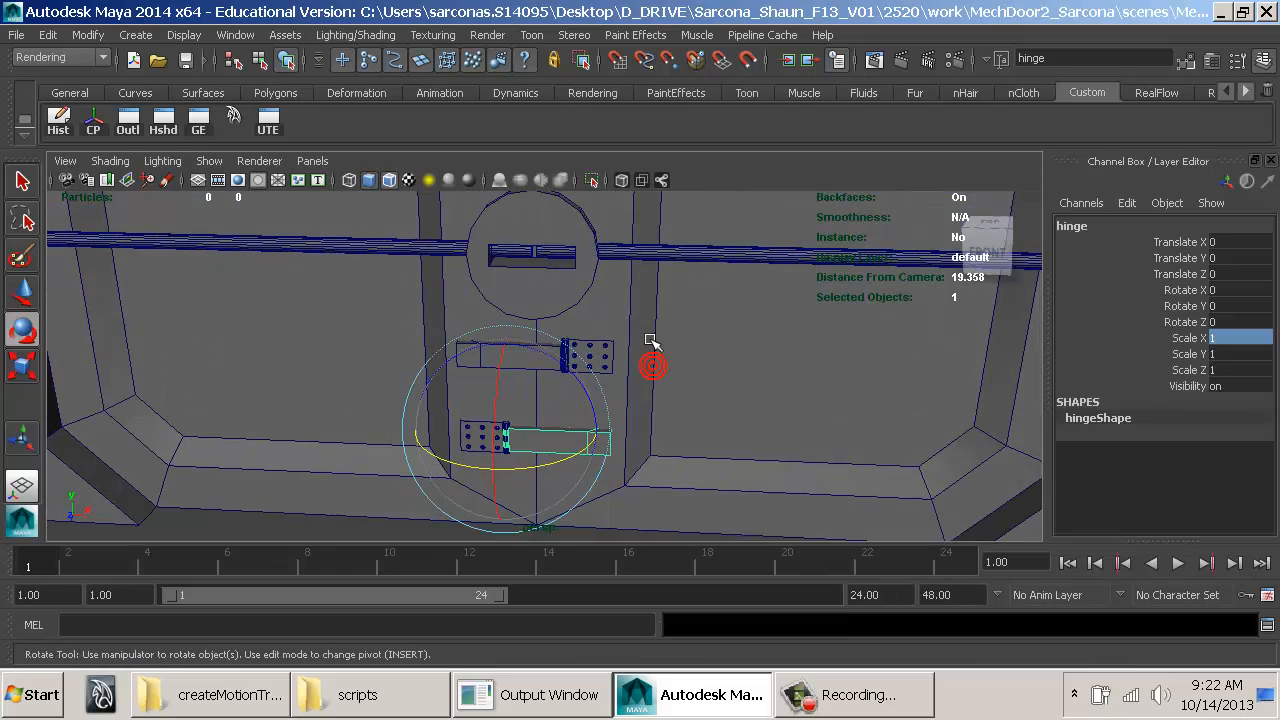
pyautogui.click(135, 34)
pyautogui.moveTo(280, 85)
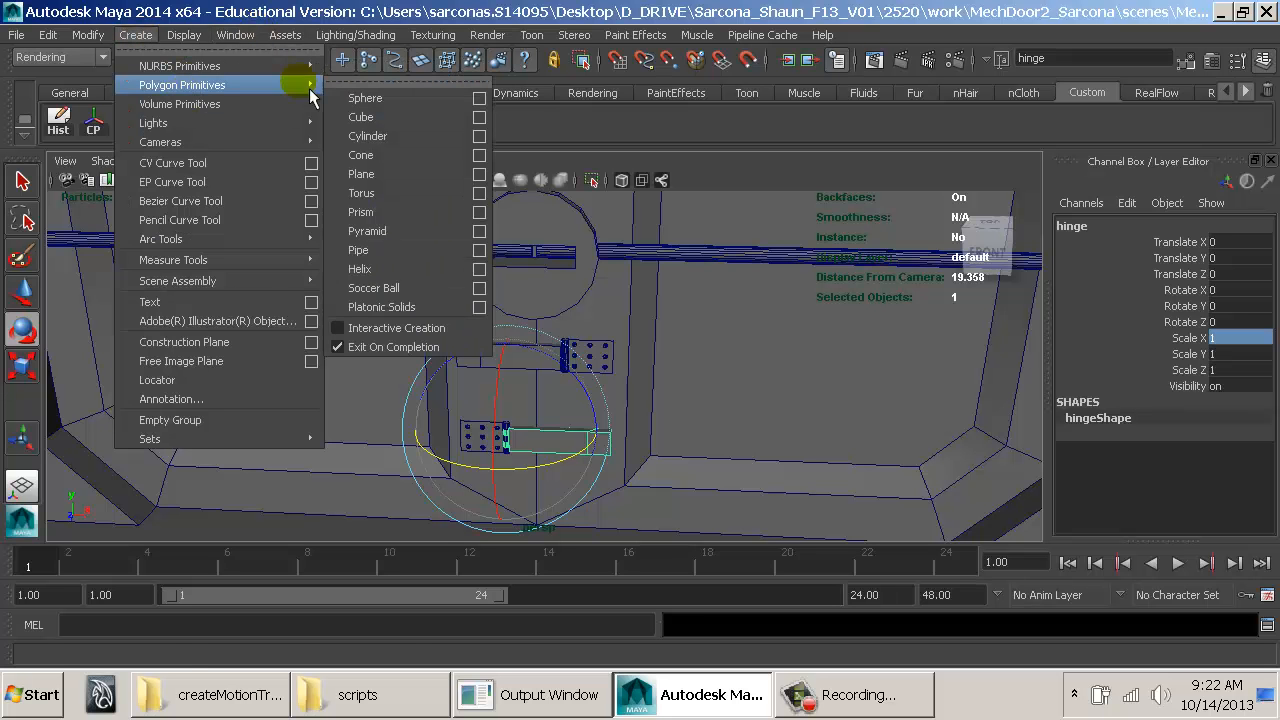
pyautogui.click(435, 119)
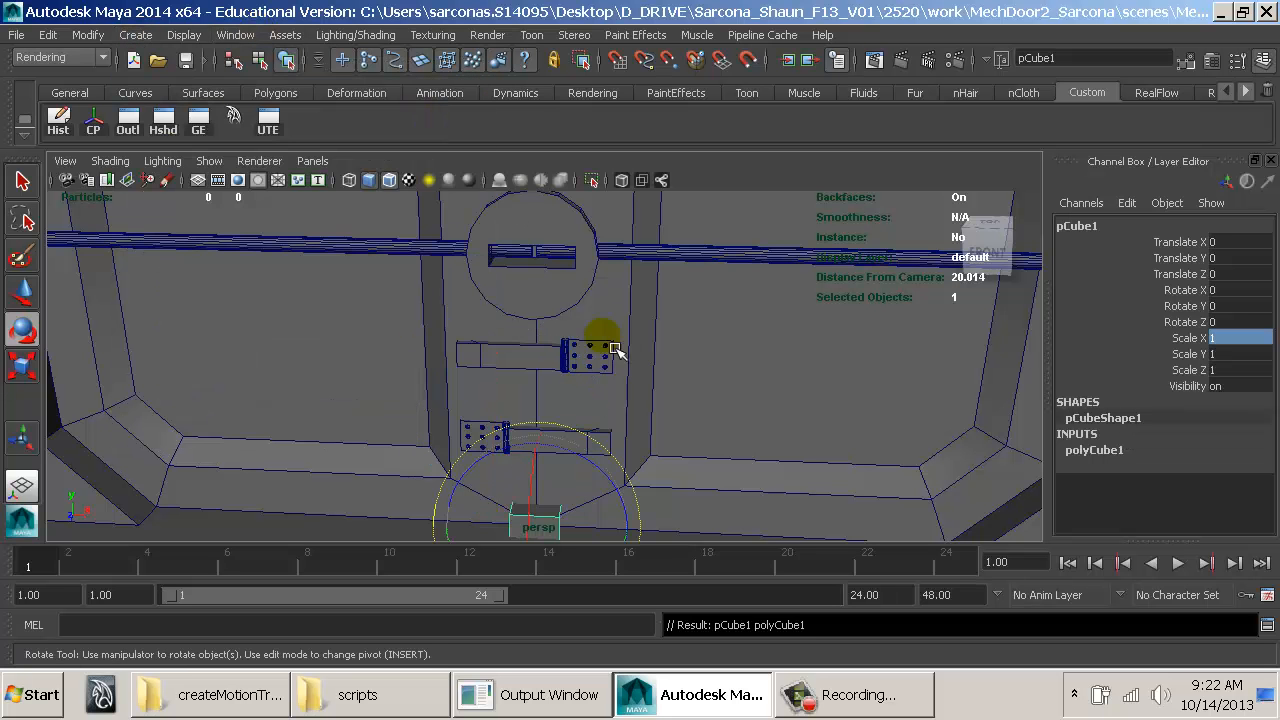
# Step: Align the new cube to the bottom latch's slidingMechPlate at the Mid position in world X, Y and Z
pyautogui.keyDown('alt'); pyautogui.moveTo(579, 404); pyautogui.dragTo(566, 291, button='middle'); pyautogui.keyUp('alt')
pyautogui.keyDown('alt'); pyautogui.moveTo(566, 291); pyautogui.dragTo(567, 323); pyautogui.keyUp('alt')
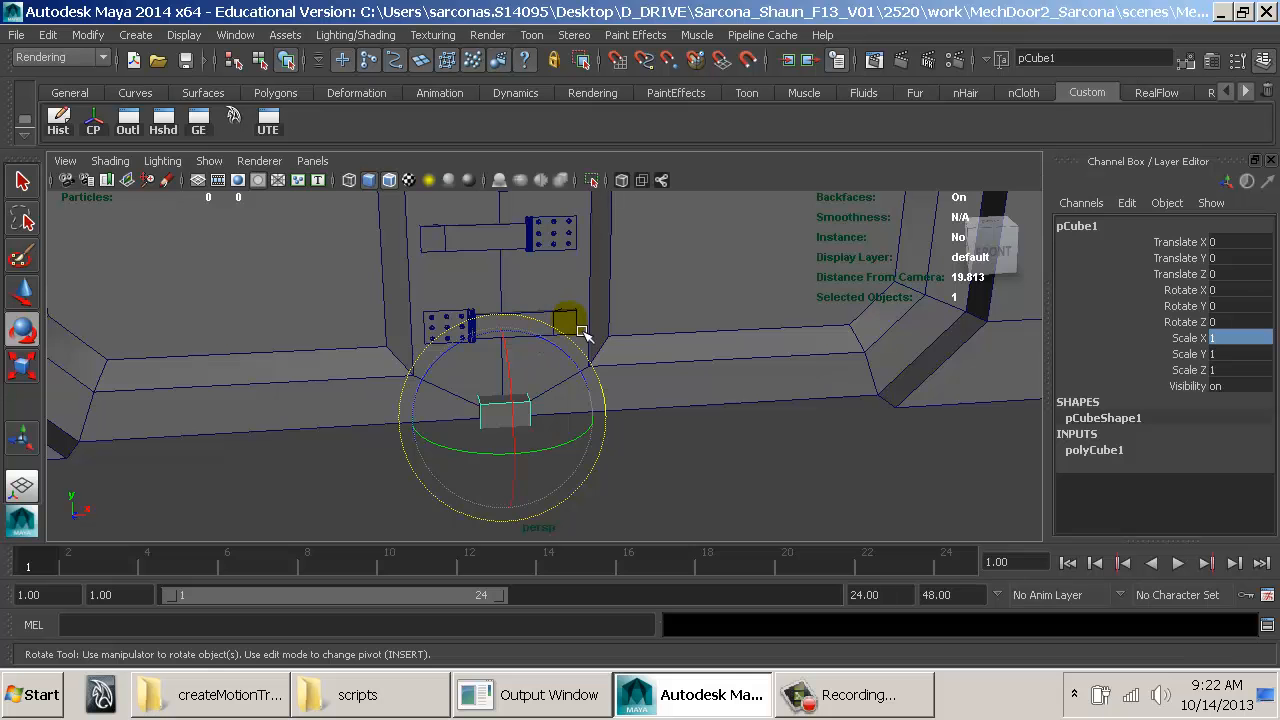
pyautogui.press('4')
pyautogui.keyDown('alt'); pyautogui.moveTo(579, 326); pyautogui.dragTo(576, 328); pyautogui.keyUp('alt')
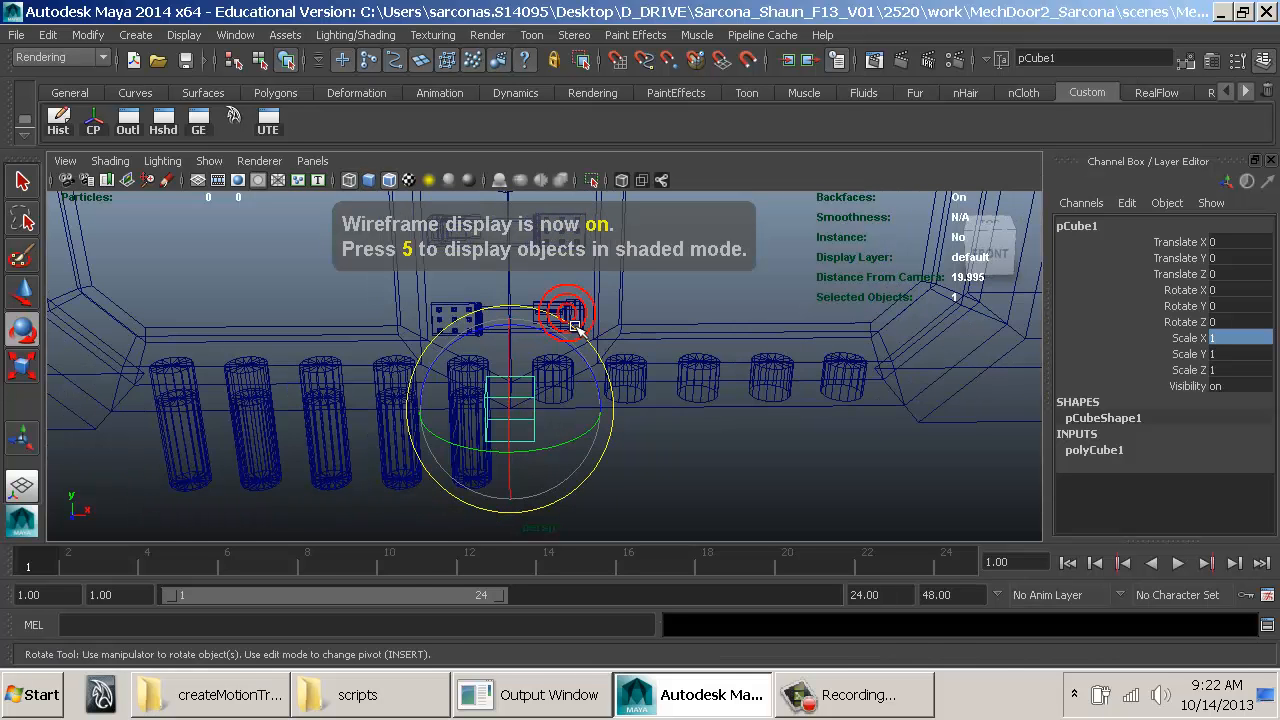
pyautogui.keyDown('alt'); pyautogui.moveTo(576, 328); pyautogui.dragTo(532, 345, button='middle'); pyautogui.keyUp('alt')
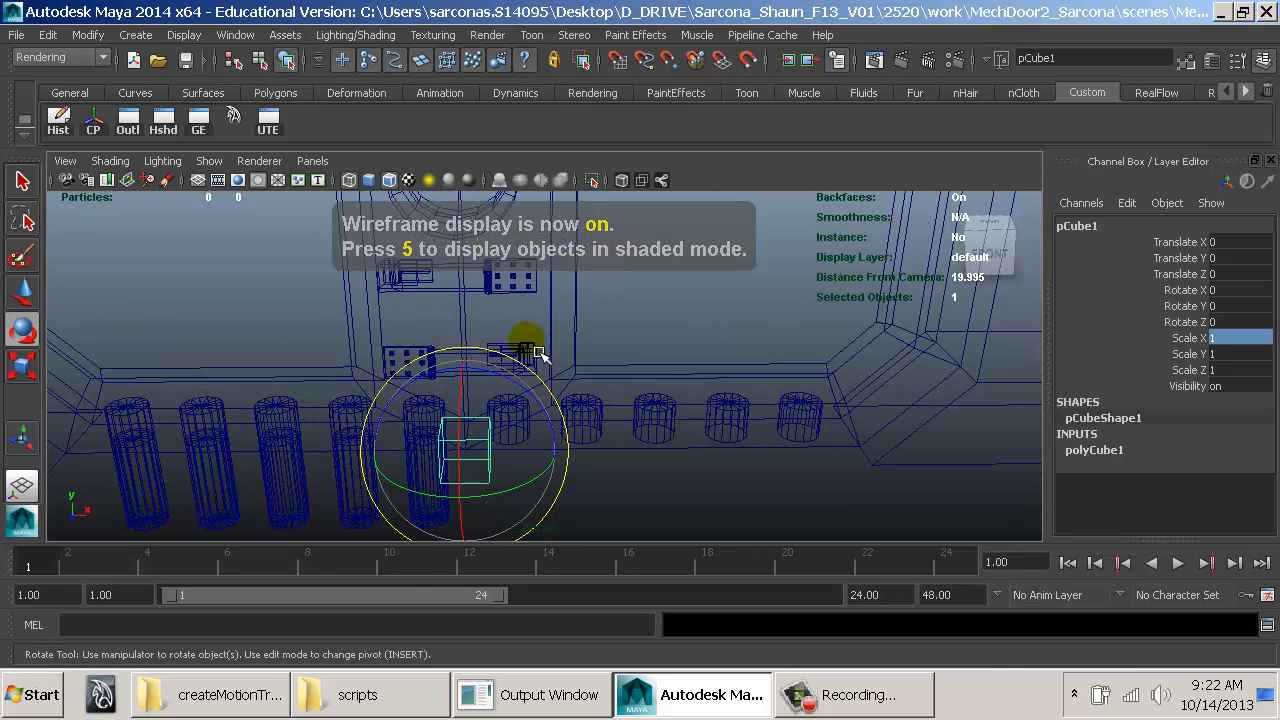
pyautogui.keyDown('shift'); pyautogui.click(518, 352); pyautogui.keyUp('shift')
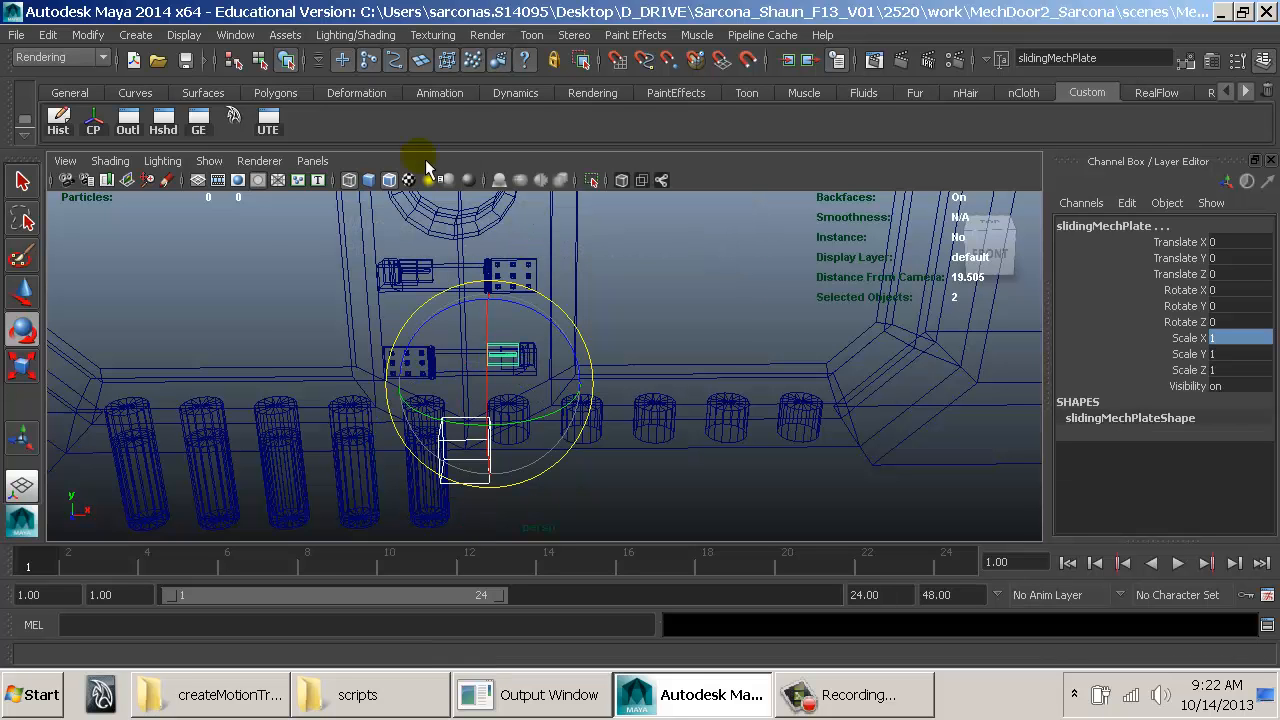
pyautogui.click(88, 34)
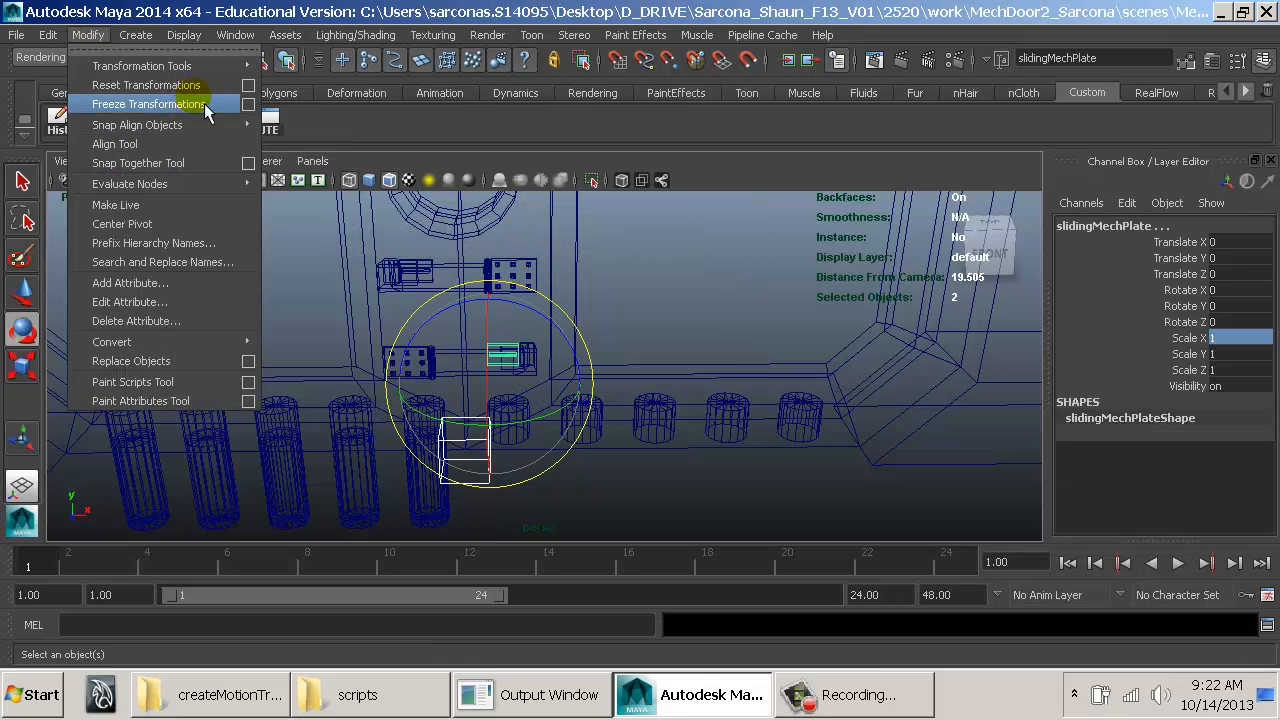
pyautogui.moveTo(213, 125)
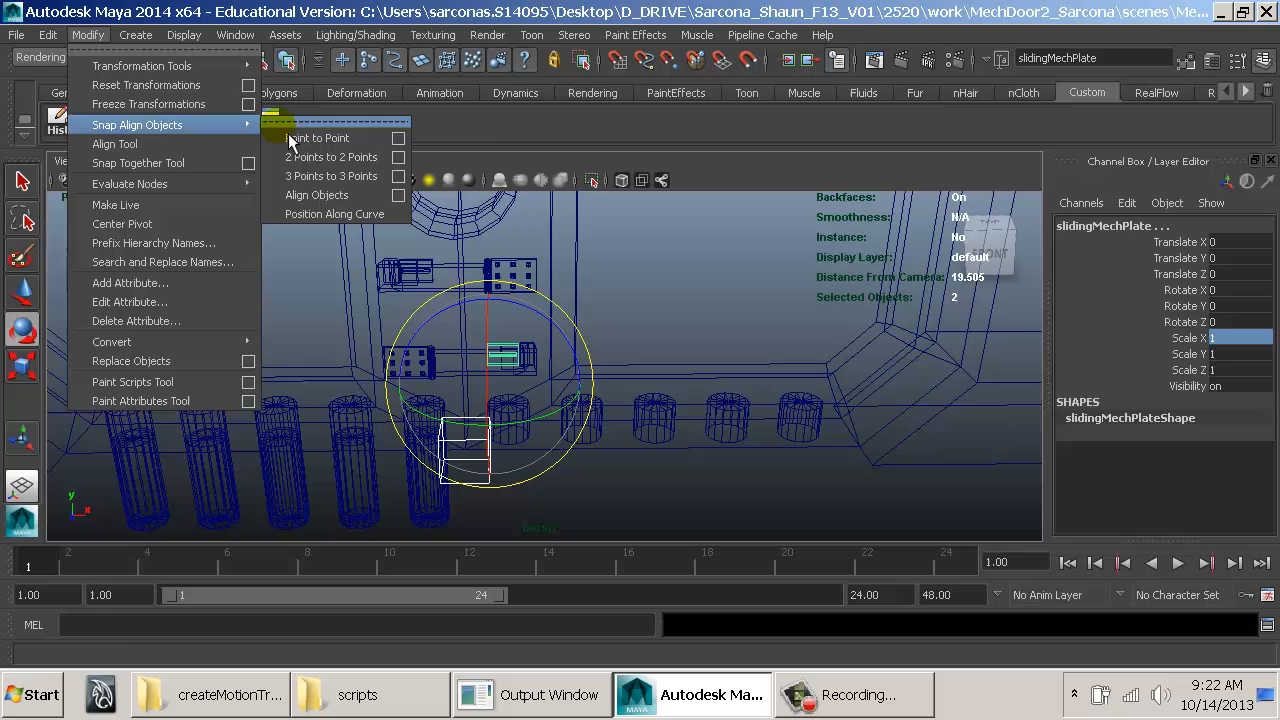
pyautogui.click(405, 192)
pyautogui.click(174, 72)
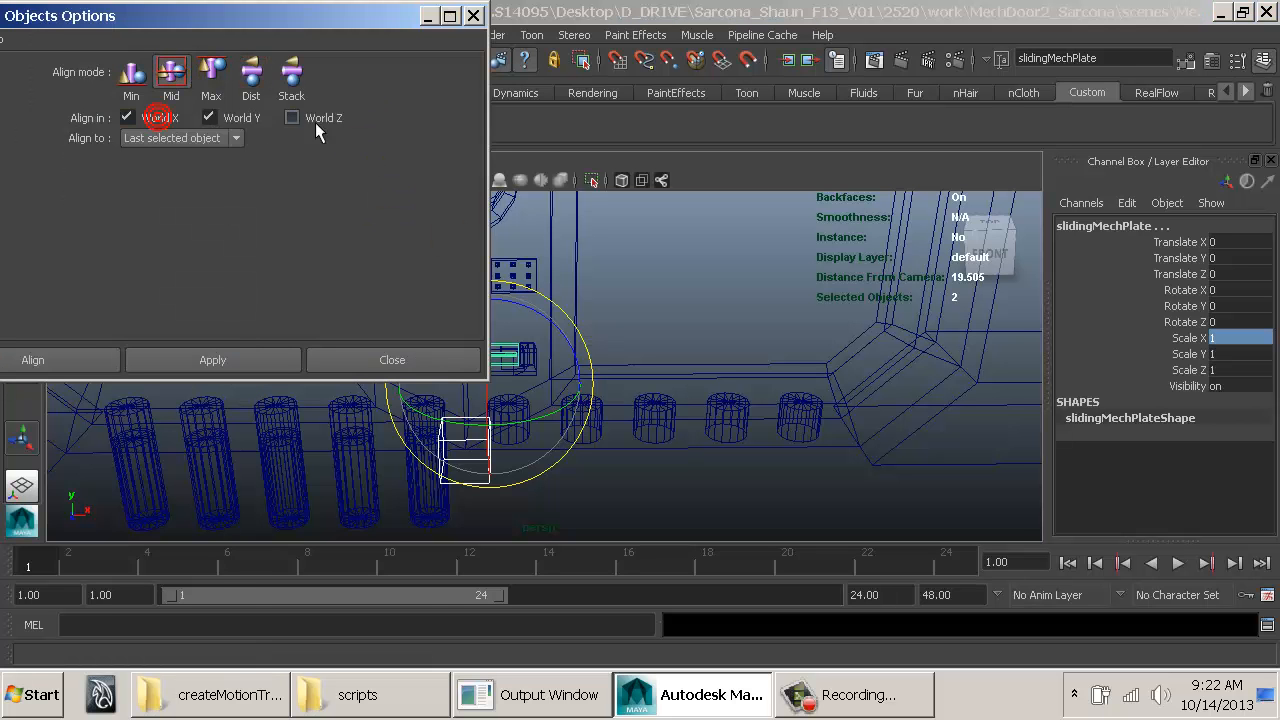
pyautogui.click(47, 362)
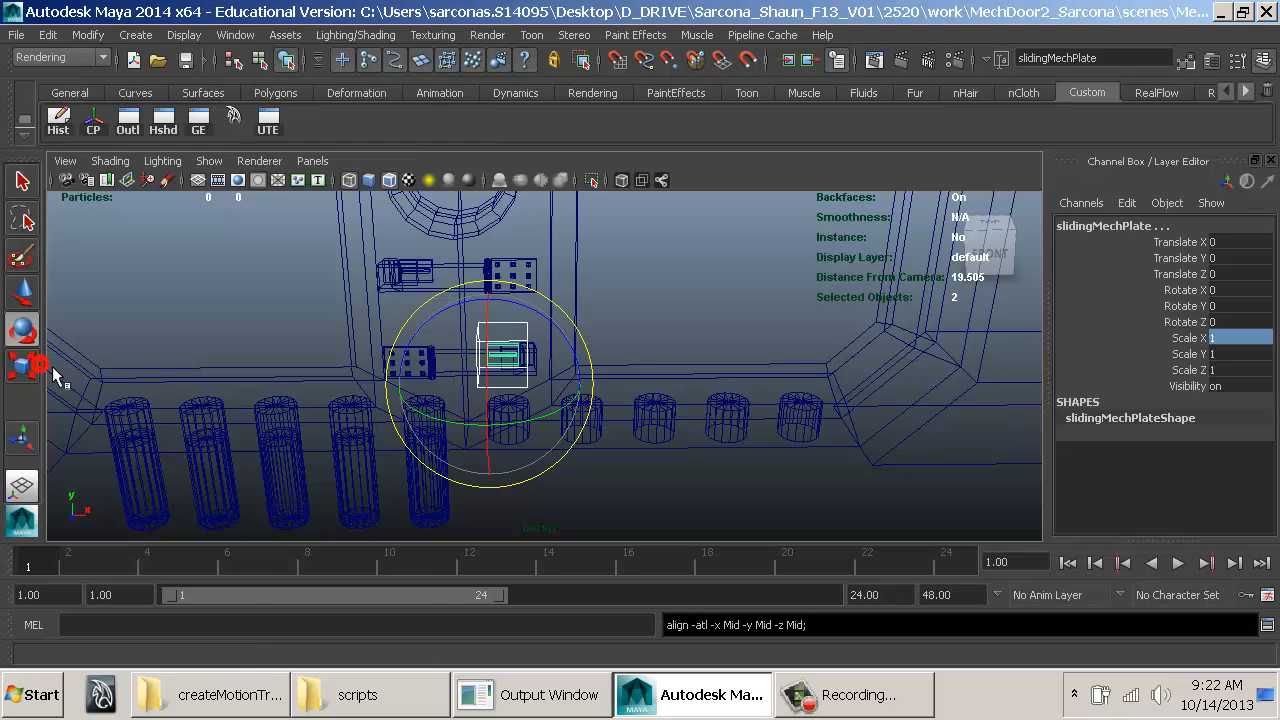
# Step: Scale the cube to about 1.317 in X and 0.692 in Y, placing it around the latch end at about X 0.94, Y 2.013
pyautogui.click(685, 315)
pyautogui.click(611, 310)
pyautogui.click(518, 337)
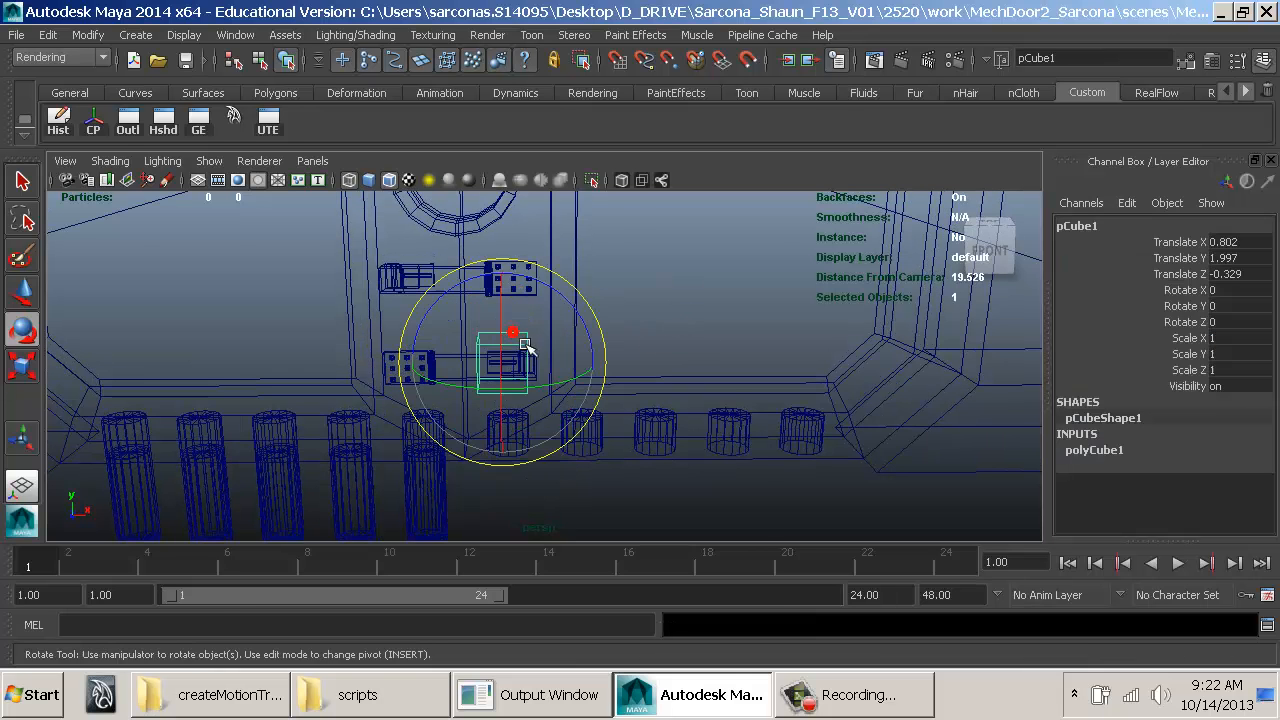
pyautogui.press('space')
pyautogui.moveTo(518, 337); pyautogui.dragTo(522, 375)
pyautogui.keyDown('alt'); pyautogui.moveTo(651, 410); pyautogui.dragTo(575, 299, button='middle'); pyautogui.keyUp('alt')
pyautogui.keyDown('alt'); pyautogui.moveTo(575, 299); pyautogui.dragTo(900, 388, button='right'); pyautogui.keyUp('alt')
pyautogui.press('f')
pyautogui.keyDown('alt'); pyautogui.moveTo(666, 367); pyautogui.dragTo(630, 375, button='right'); pyautogui.keyUp('alt')
pyautogui.press('r')
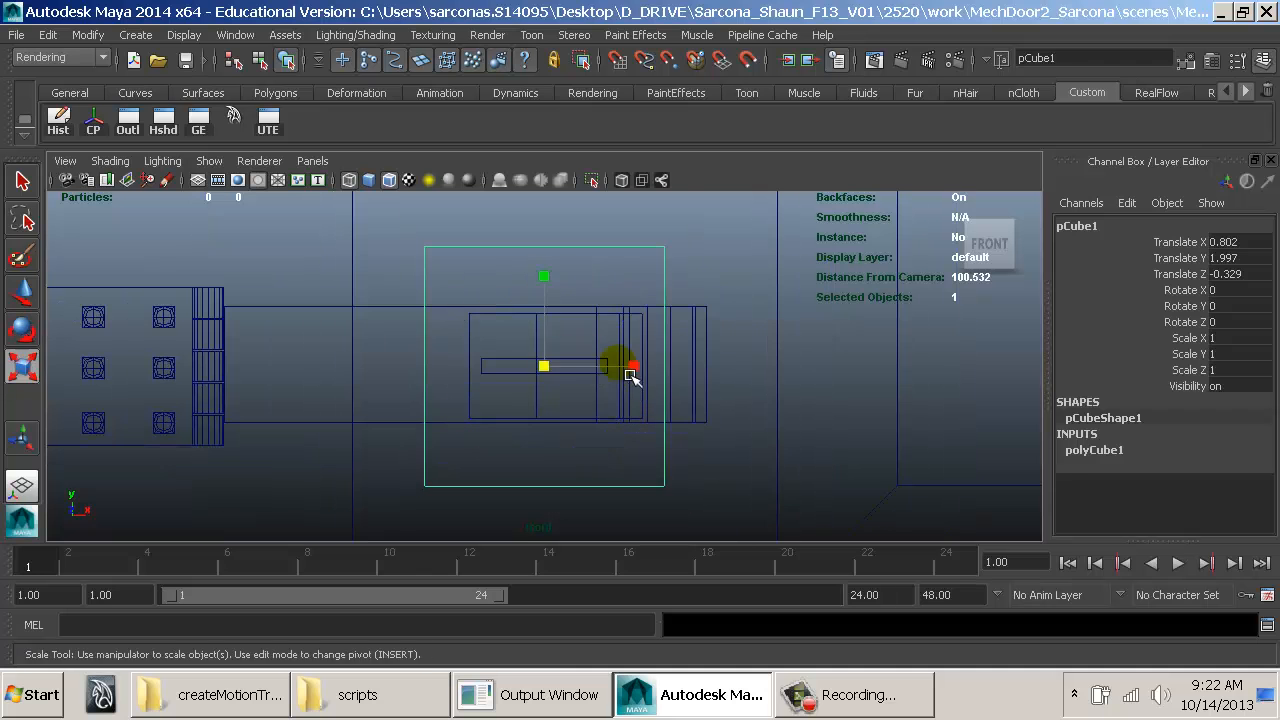
pyautogui.moveTo(640, 377)
pyautogui.mouseDown()
pyautogui.moveTo(671, 380)
pyautogui.moveTo(651, 371)
pyautogui.moveTo(660, 380)
pyautogui.mouseUp()
pyautogui.press('w')
pyautogui.press('r')
pyautogui.moveTo(584, 278); pyautogui.dragTo(580, 320)
pyautogui.press('w')
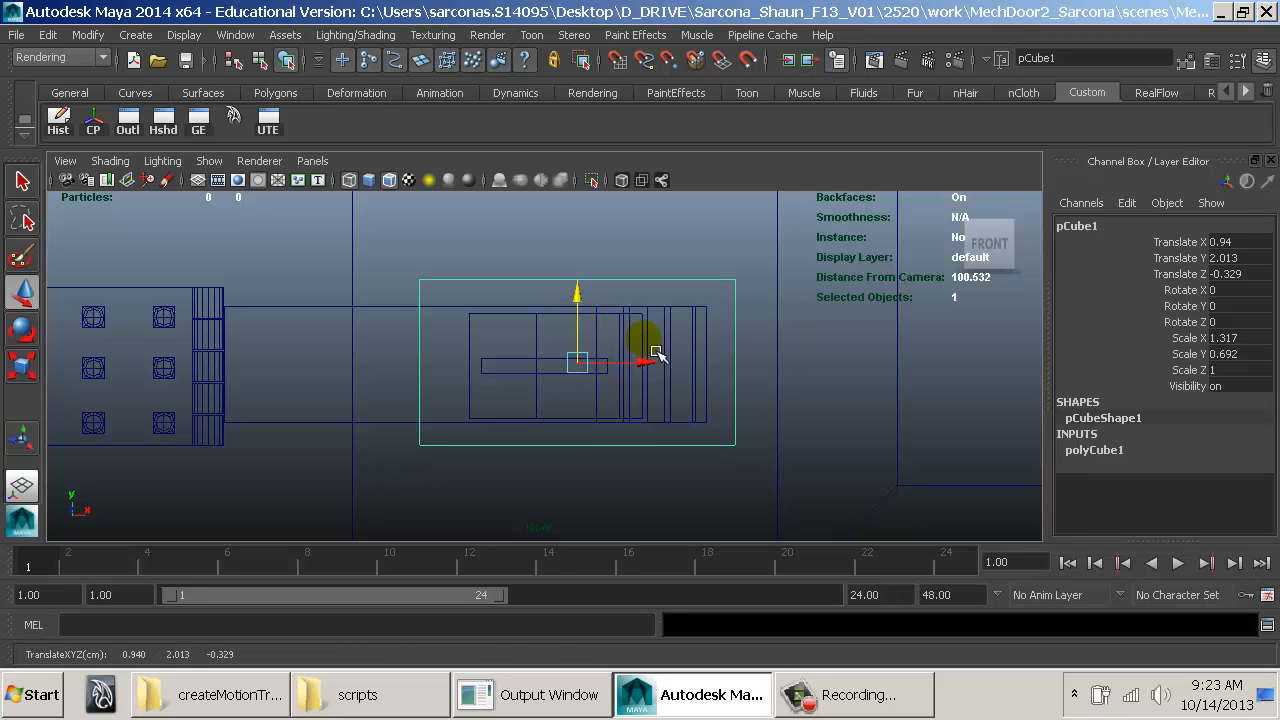
# Step: Shrink the cube to about 1.255 by 0.659 at about X 0.923, and reduce its depth to about 0.509 in Z
pyautogui.press('r')
pyautogui.moveTo(649, 367); pyautogui.dragTo(577, 371)
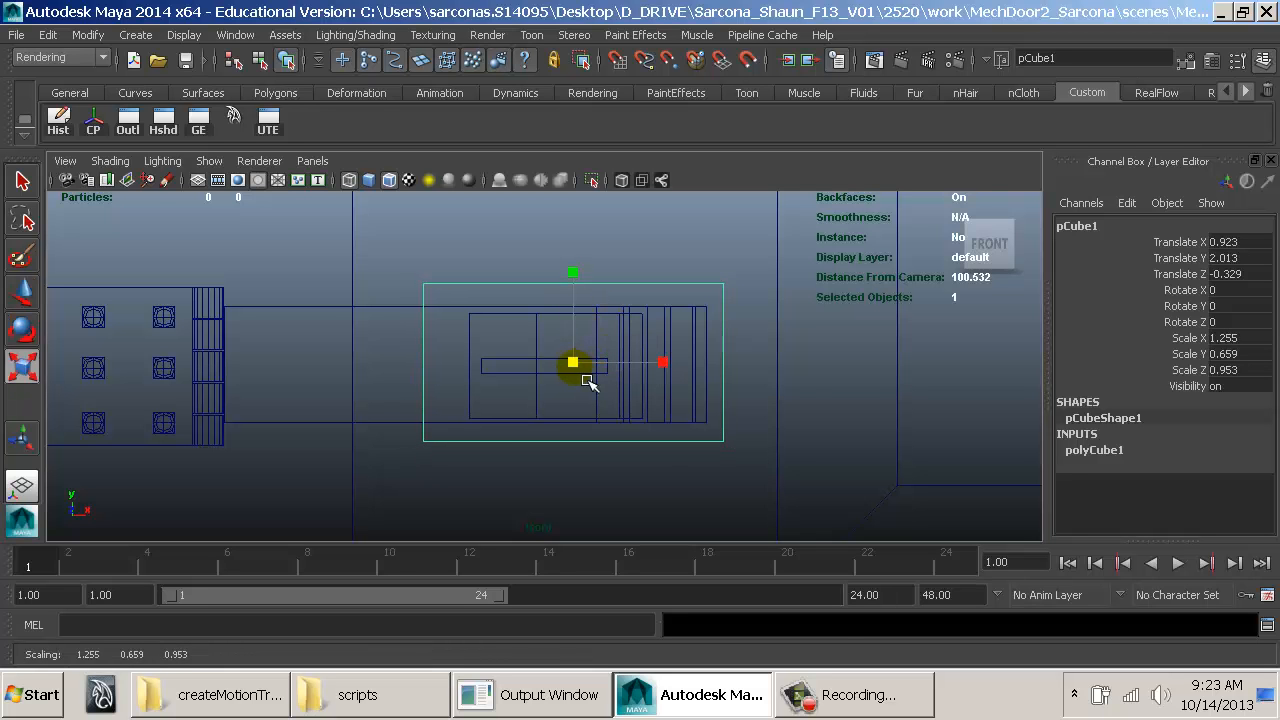
pyautogui.moveTo(576, 368); pyautogui.dragTo(587, 345)
pyautogui.press('5')
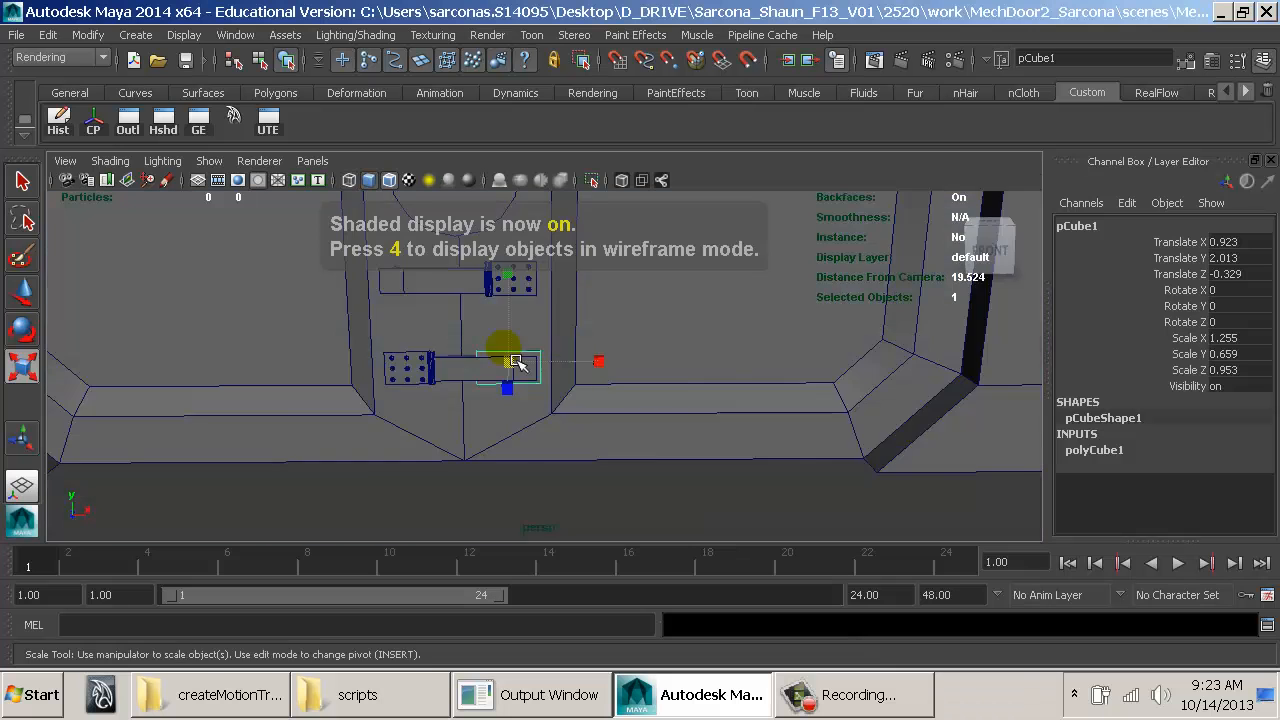
pyautogui.keyDown('alt'); pyautogui.moveTo(517, 364); pyautogui.dragTo(660, 372); pyautogui.keyUp('alt')
pyautogui.keyDown('alt'); pyautogui.moveTo(660, 372); pyautogui.dragTo(1020, 366, button='right'); pyautogui.keyUp('alt')
pyautogui.press('w')
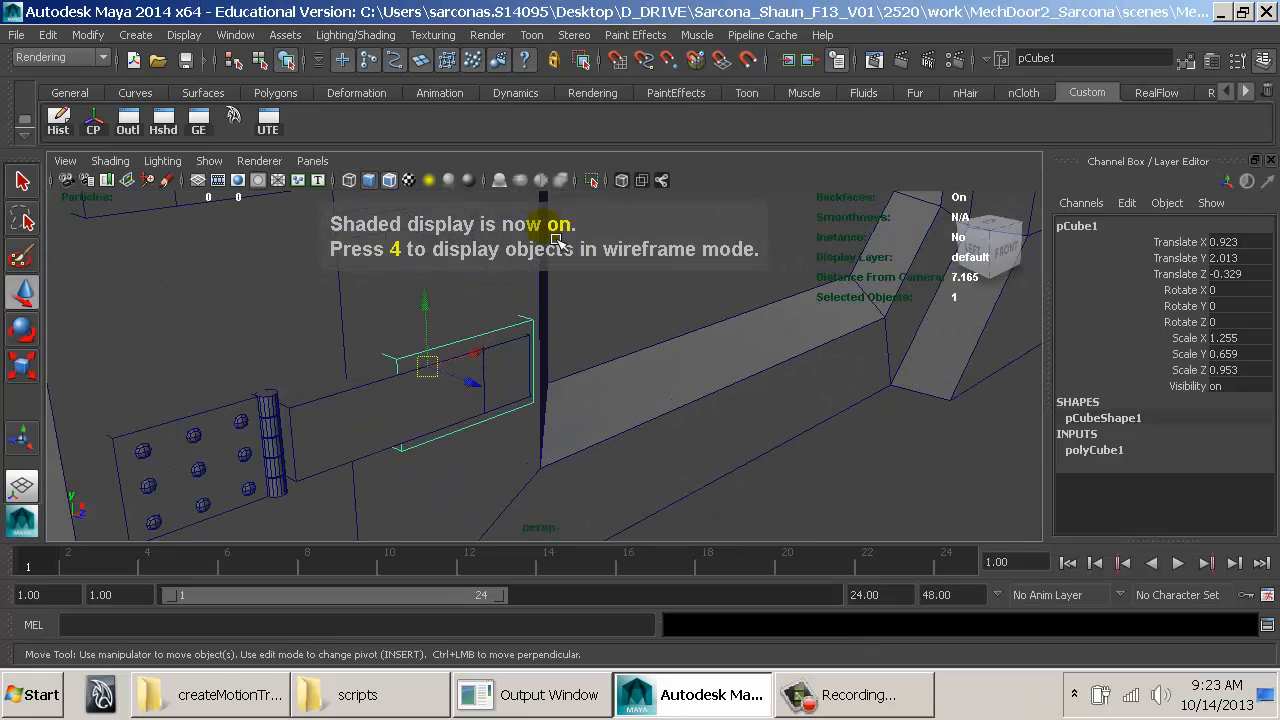
pyautogui.click(591, 182)
pyautogui.press('r')
pyautogui.moveTo(500, 392); pyautogui.dragTo(458, 385)
pyautogui.click(593, 182)
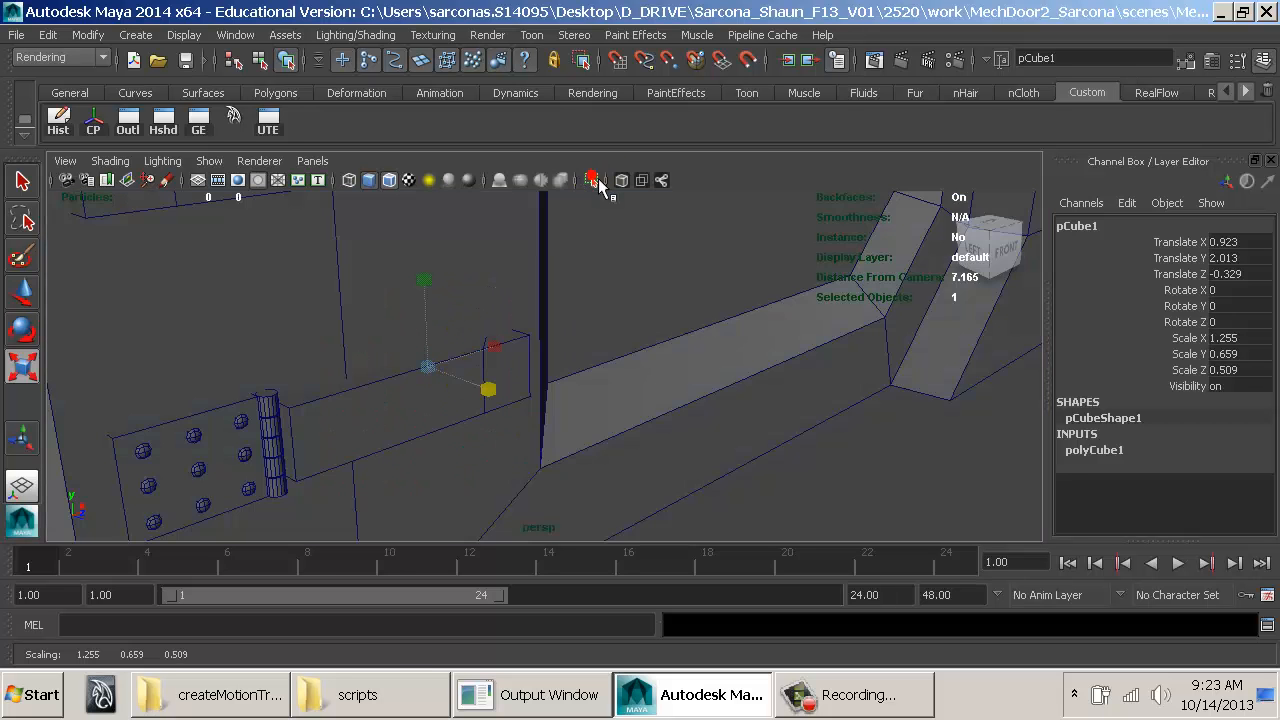
# Step: Move the cube along Z to about -0.239 so it sits behind the front of the bottom latch's arm
pyautogui.keyDown('alt'); pyautogui.moveTo(465, 290); pyautogui.dragTo(543, 314); pyautogui.keyUp('alt')
pyautogui.press('4')
pyautogui.keyDown('alt'); pyautogui.moveTo(465, 370); pyautogui.dragTo(699, 332); pyautogui.keyUp('alt')
pyautogui.press('w')
pyautogui.keyDown('alt'); pyautogui.moveTo(583, 330); pyautogui.dragTo(600, 348); pyautogui.keyUp('alt')
pyautogui.press('5')
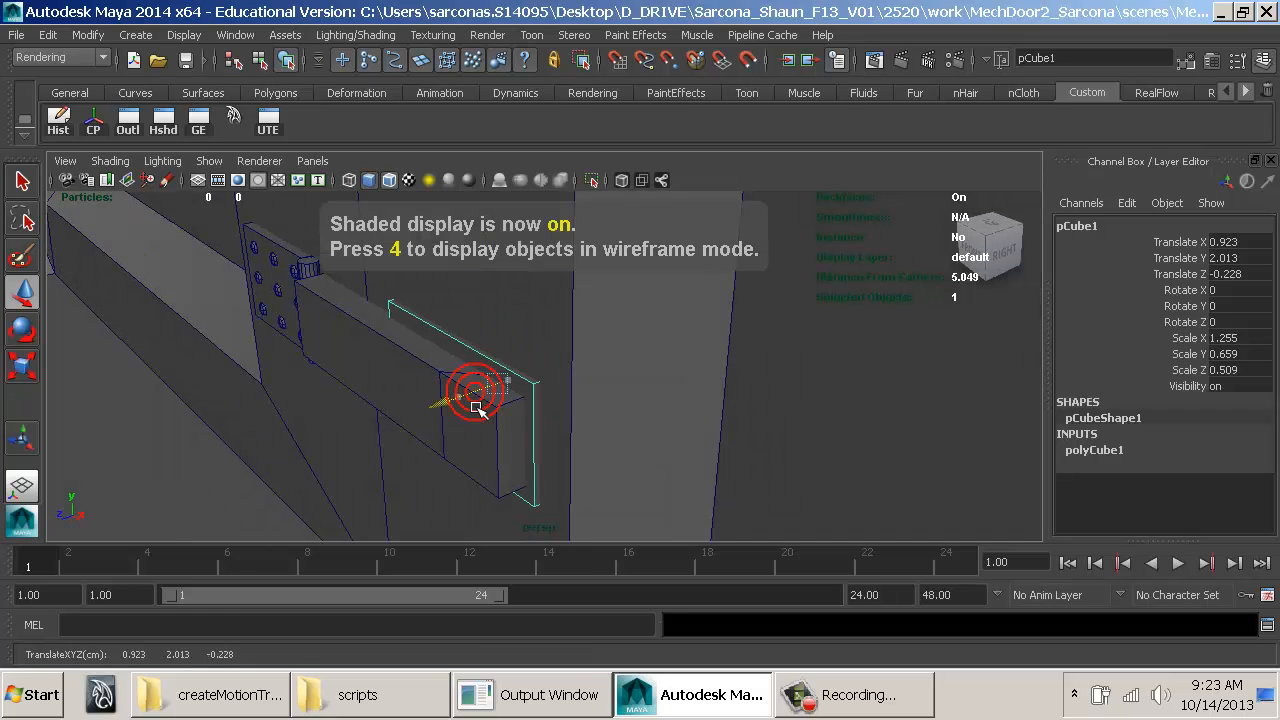
pyautogui.press('4')
pyautogui.keyDown('alt'); pyautogui.moveTo(479, 408); pyautogui.dragTo(509, 317); pyautogui.keyUp('alt')
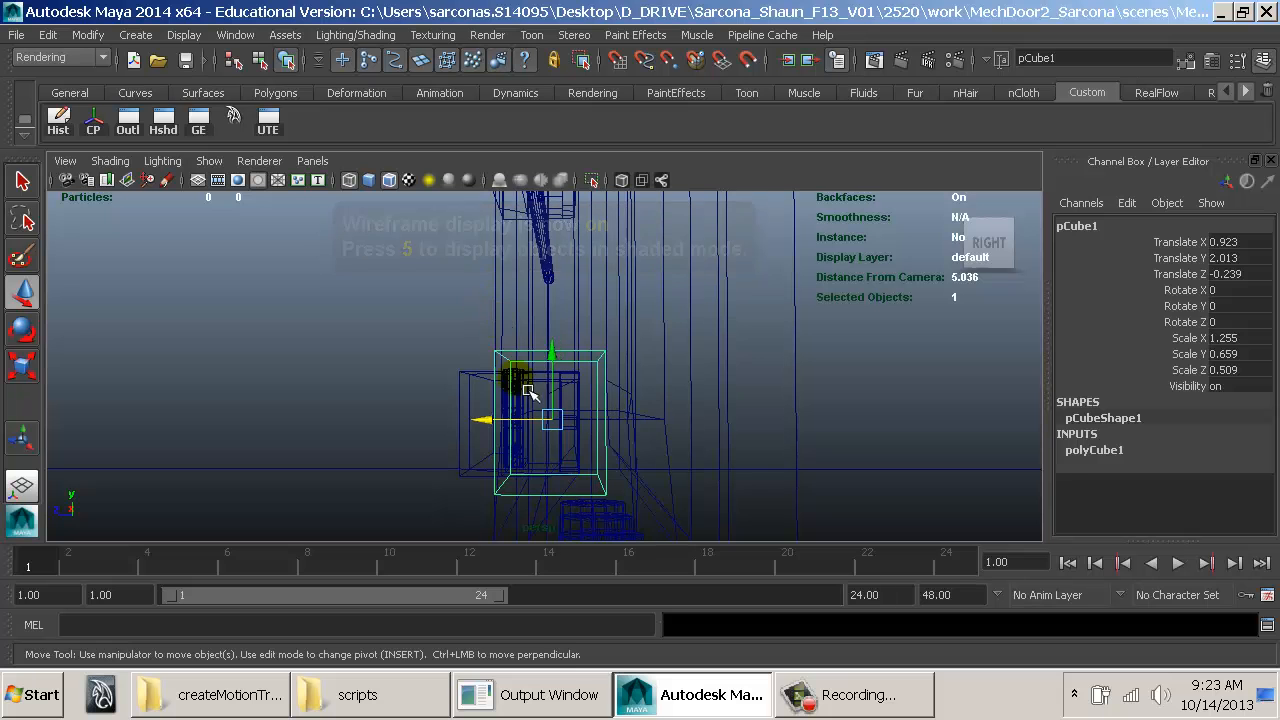
# Step: Move the cube's back face forward along Z toward the latch arm and return to object selection
pyautogui.moveTo(600, 290); pyautogui.dragTo(602, 266, button='right')
pyautogui.click(617, 405)
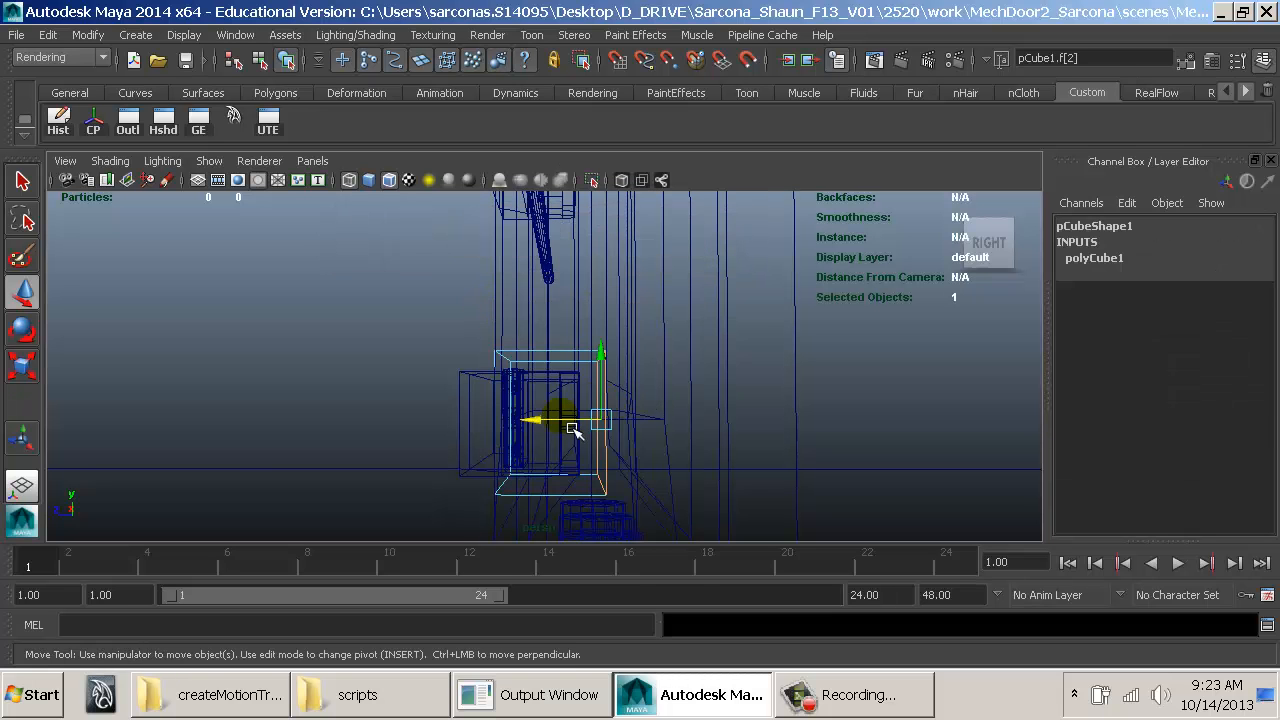
pyautogui.moveTo(573, 428)
pyautogui.mouseDown()
pyautogui.moveTo(517, 423)
pyautogui.moveTo(557, 428)
pyautogui.mouseUp()
pyautogui.press('5')
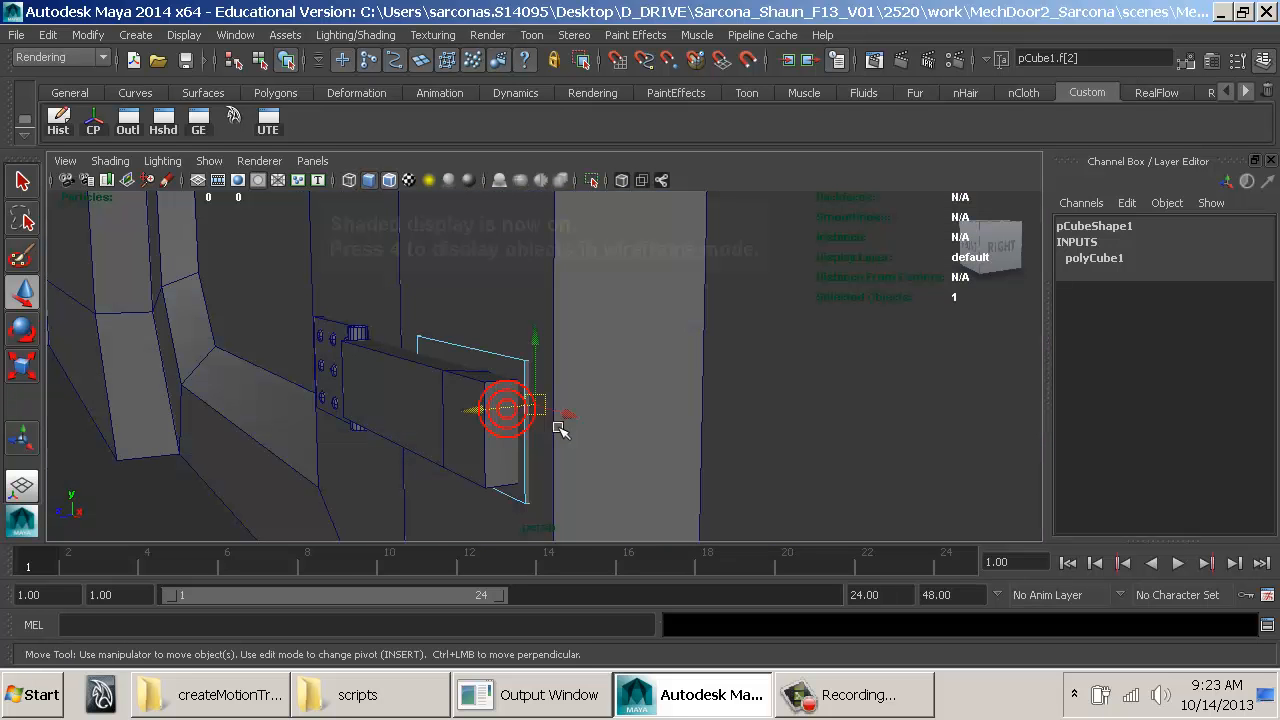
pyautogui.moveTo(499, 368); pyautogui.dragTo(507, 359, button='right')
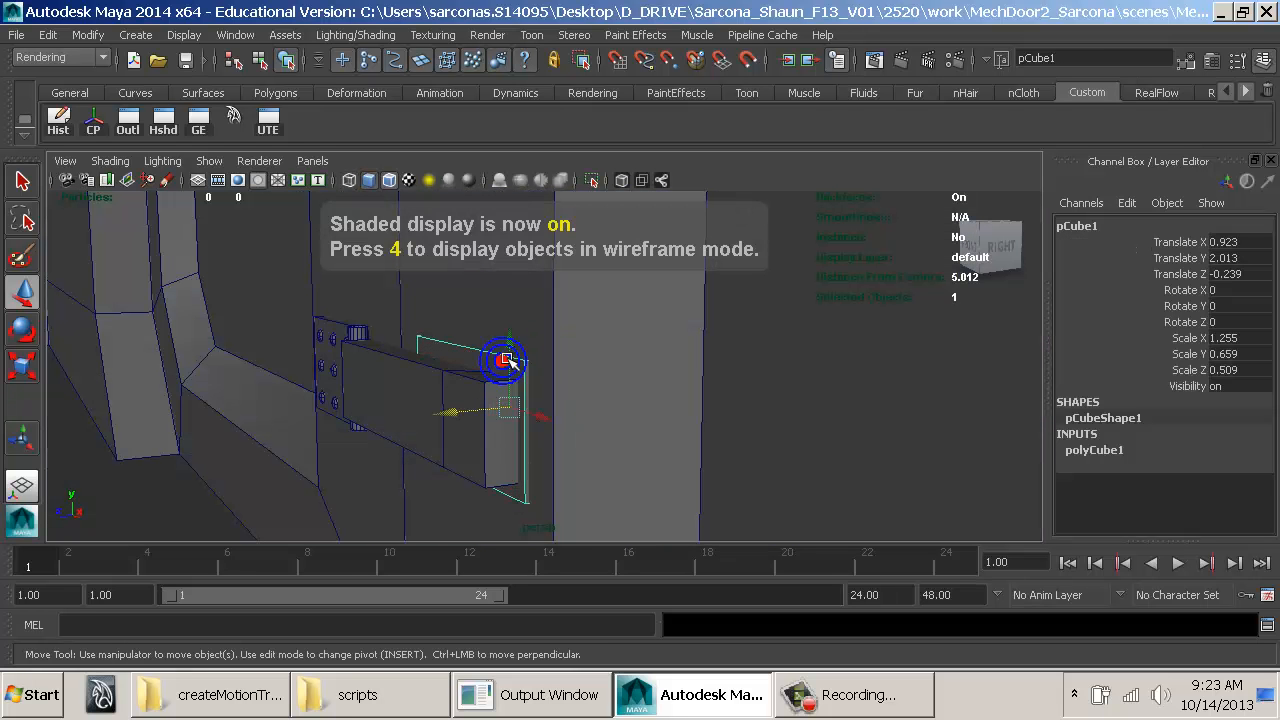
# Step: Isolate the cube in the view and select its back face
pyautogui.click(599, 188)
pyautogui.keyDown('alt'); pyautogui.moveTo(560, 345); pyautogui.dragTo(635, 348); pyautogui.keyUp('alt')
pyautogui.moveTo(626, 221); pyautogui.dragTo(645, 288, button='right')
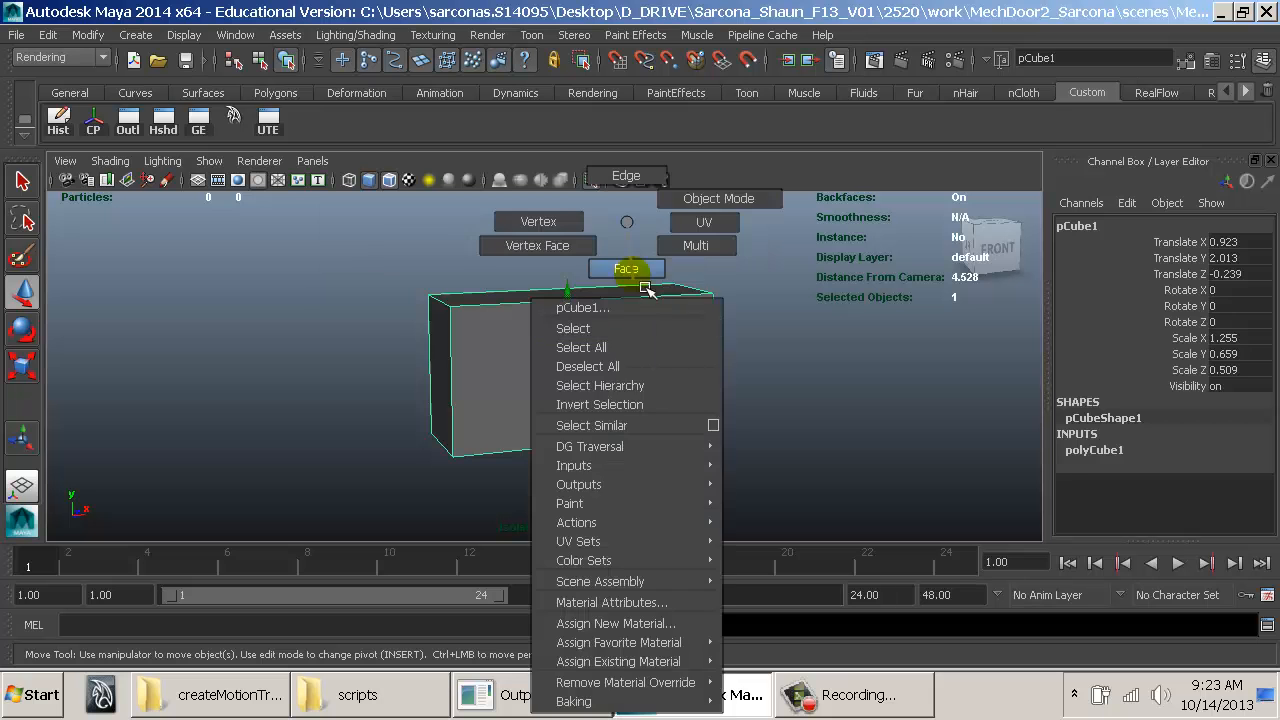
pyautogui.click(660, 343)
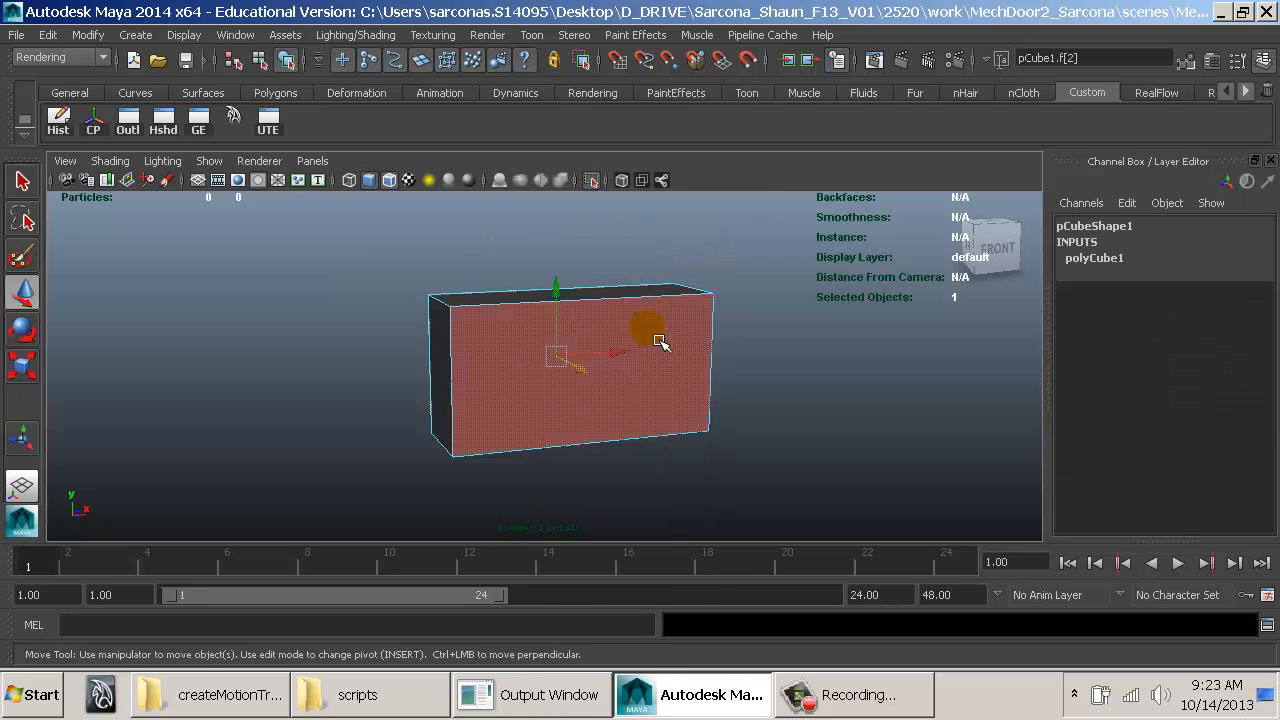
pyautogui.click(494, 373)
pyautogui.press('space')
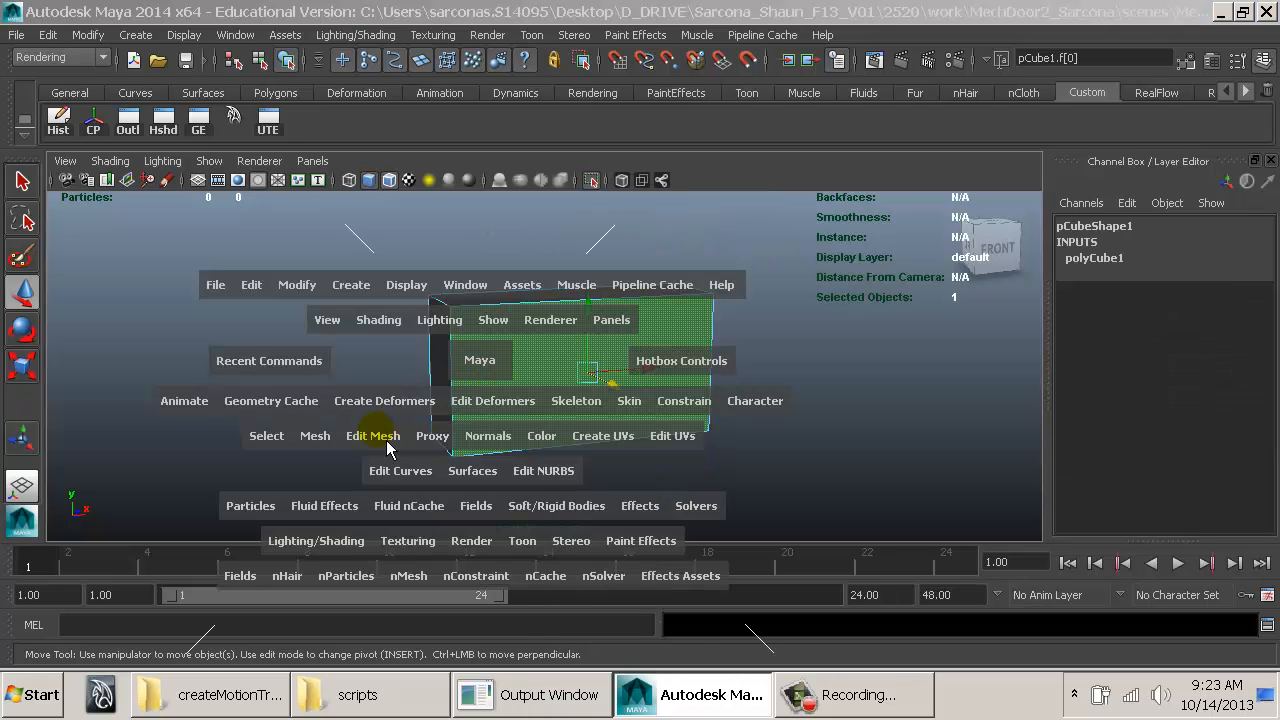
pyautogui.keyDown('alt'); pyautogui.moveTo(388, 438); pyautogui.dragTo(794, 381); pyautogui.keyUp('alt')
pyautogui.click(609, 378)
pyautogui.press('space')
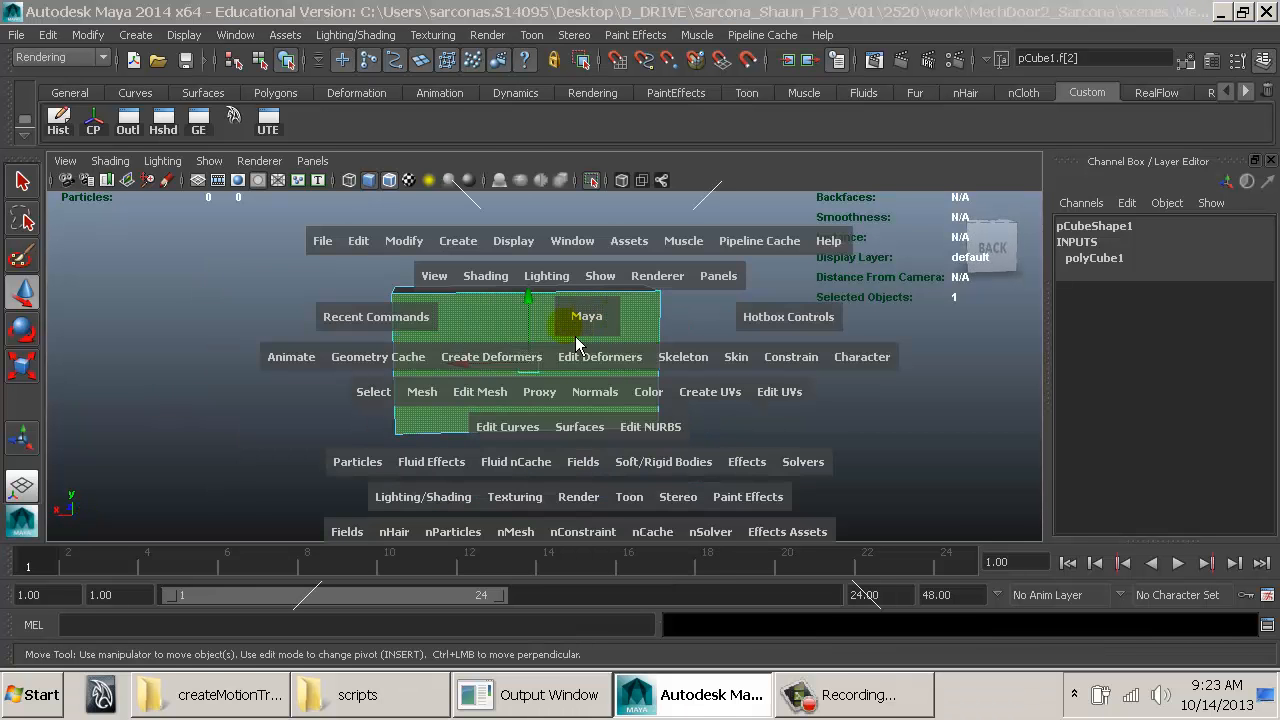
pyautogui.click(473, 401)
pyautogui.click(282, 564)
# Step: Bevel all of the cube's faces except the front one at the default 0.5 offset
pyautogui.keyDown('alt'); pyautogui.moveTo(332, 464); pyautogui.dragTo(531, 472); pyautogui.keyUp('alt')
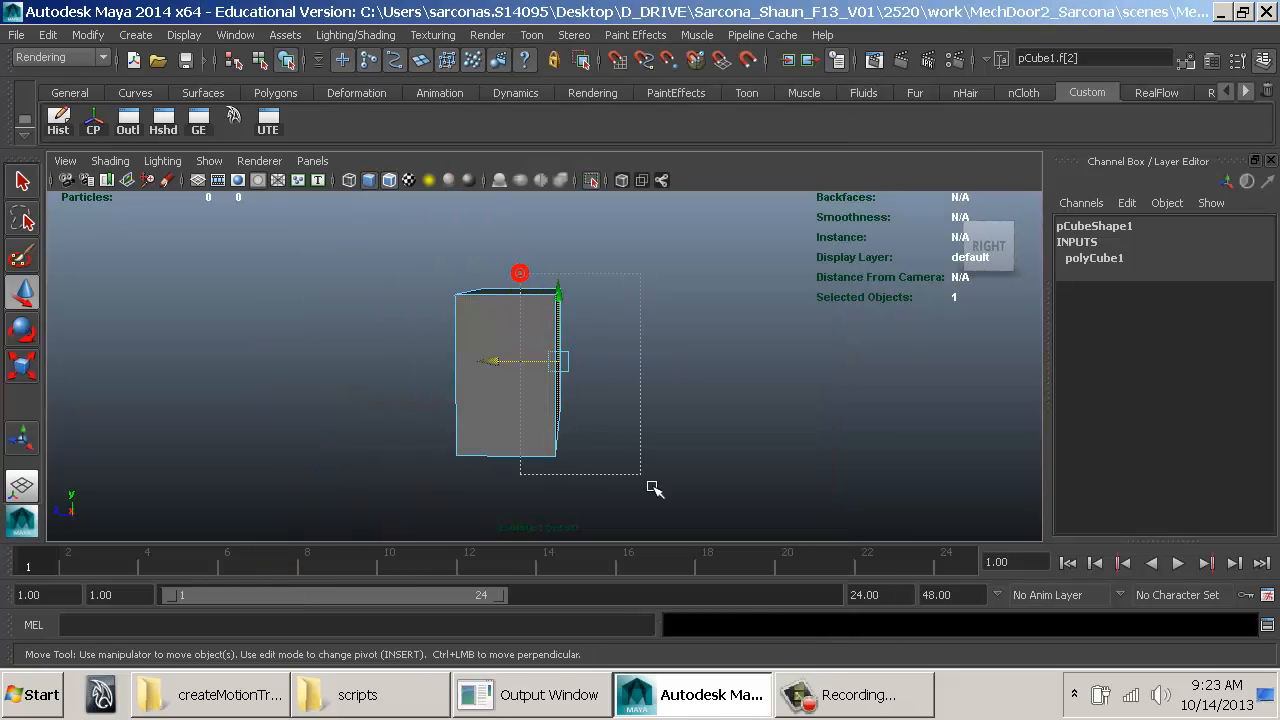
pyautogui.moveTo(648, 482); pyautogui.dragTo(648, 482)
pyautogui.keyDown('alt'); pyautogui.moveTo(654, 337); pyautogui.dragTo(152, 364); pyautogui.keyUp('alt')
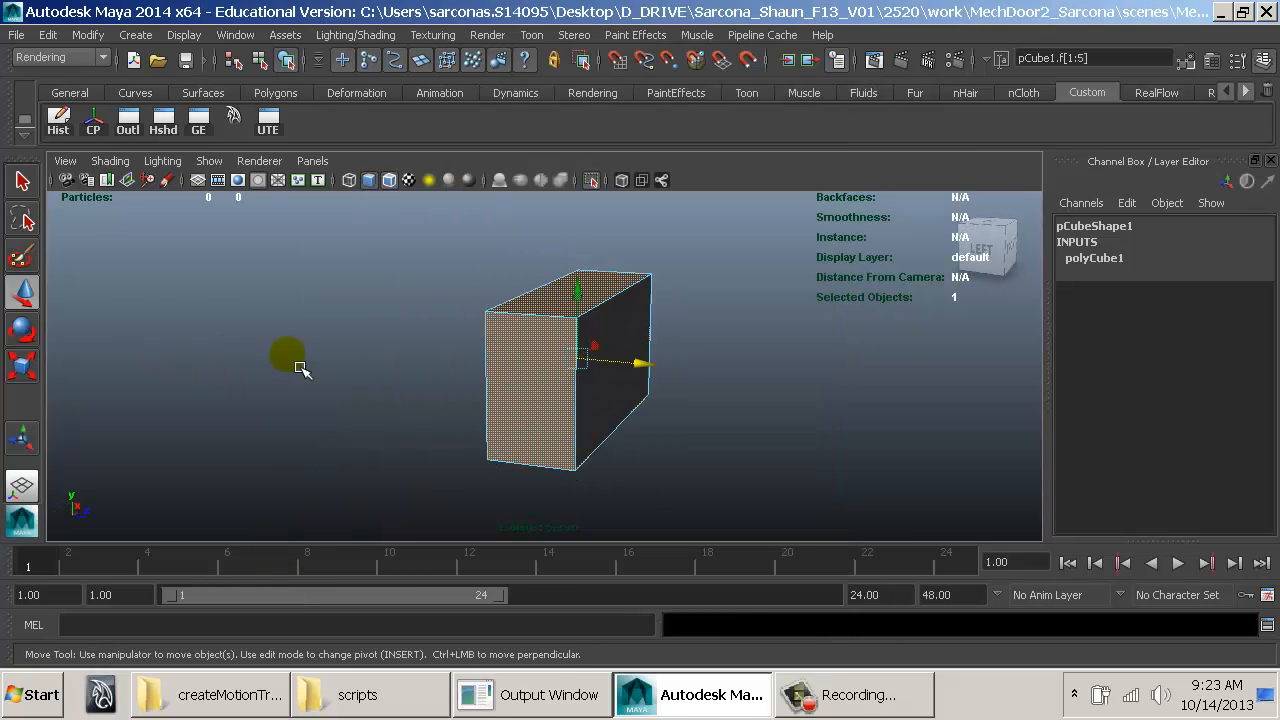
pyautogui.press('space')
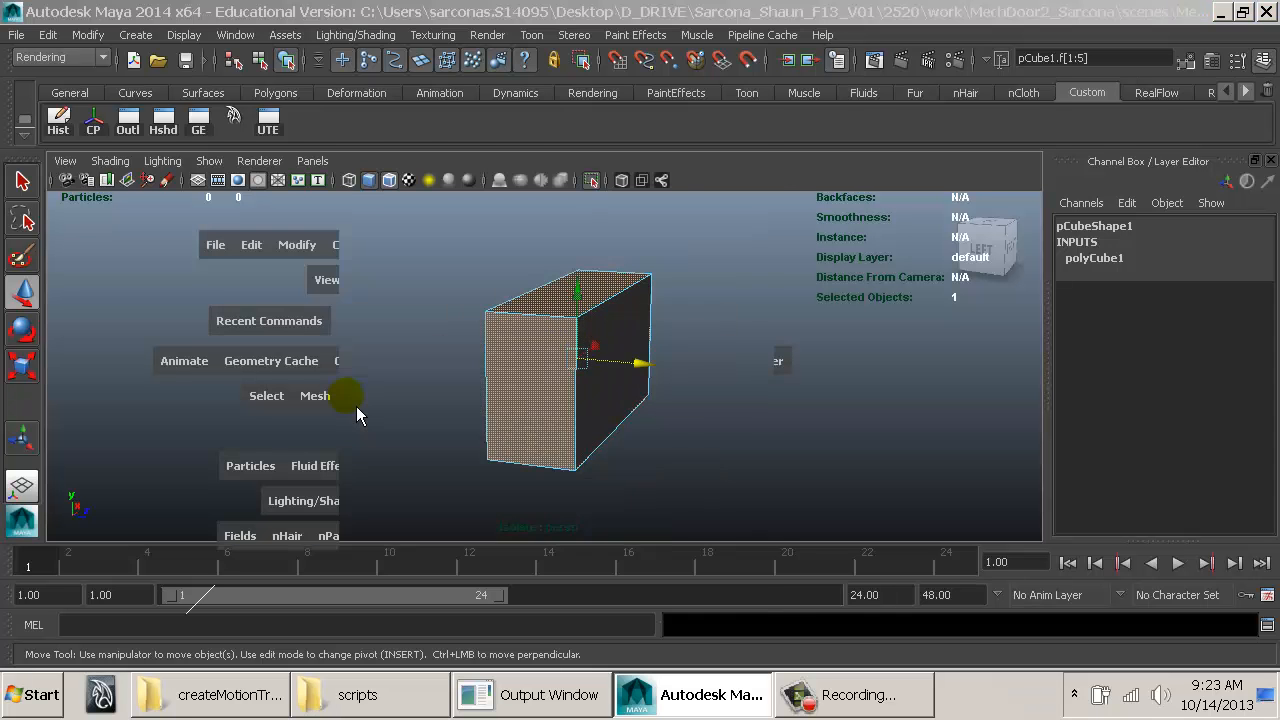
pyautogui.click(356, 406)
pyautogui.click(378, 609)
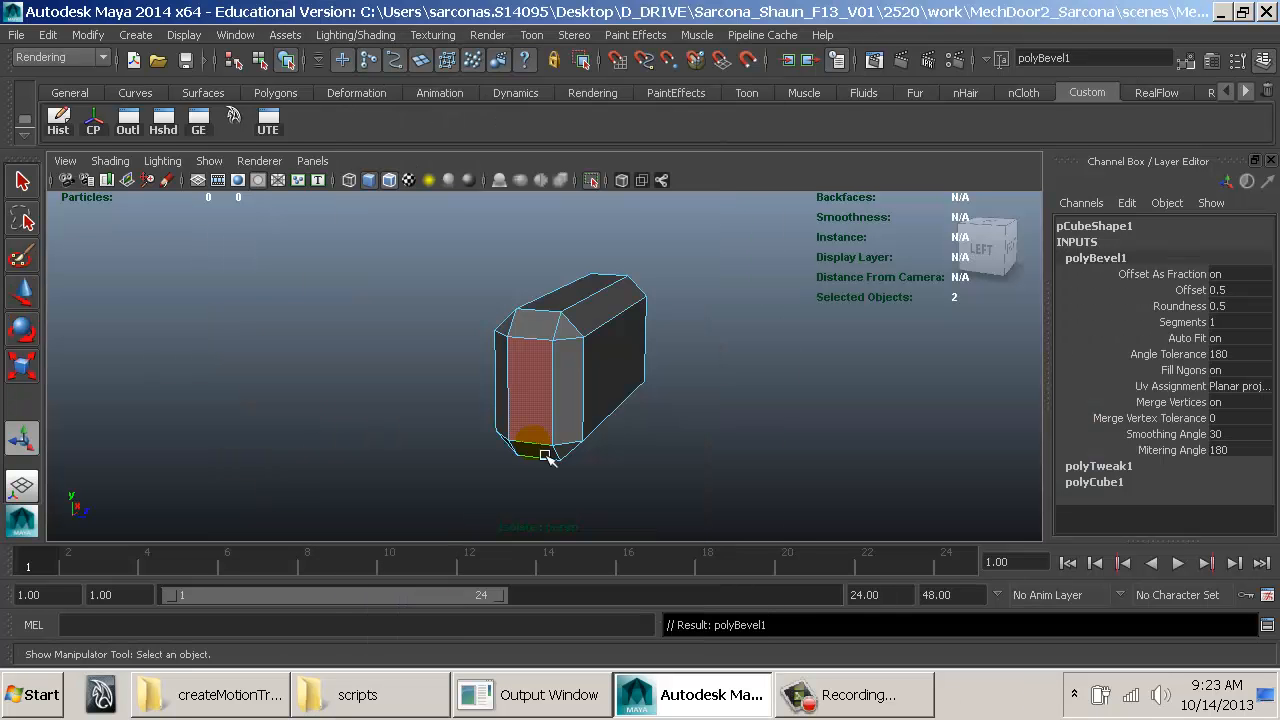
# Step: Move the bevelled cube's front vertices forward along Z to deepen it past the latch arm, and end the isolation
pyautogui.keyDown('alt'); pyautogui.moveTo(629, 400); pyautogui.dragTo(595, 387); pyautogui.keyUp('alt')
pyautogui.moveTo(595, 387); pyautogui.dragTo(631, 334, button='right')
pyautogui.keyDown('alt'); pyautogui.moveTo(631, 334); pyautogui.dragTo(654, 337); pyautogui.keyUp('alt')
pyautogui.moveTo(624, 306); pyautogui.dragTo(592, 246, button='right')
pyautogui.keyDown('alt'); pyautogui.moveTo(598, 252); pyautogui.dragTo(609, 262); pyautogui.keyUp('alt')
pyautogui.moveTo(659, 511); pyautogui.dragTo(659, 511)
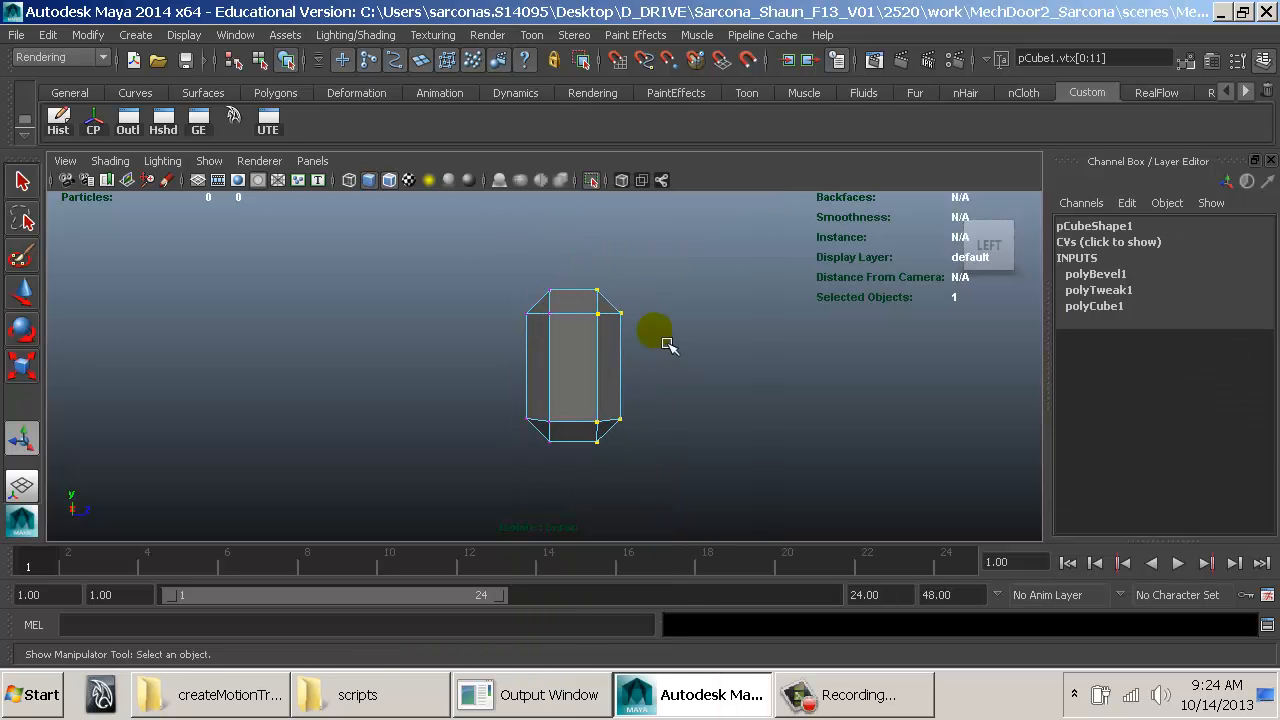
pyautogui.press('w')
pyautogui.press('F8')
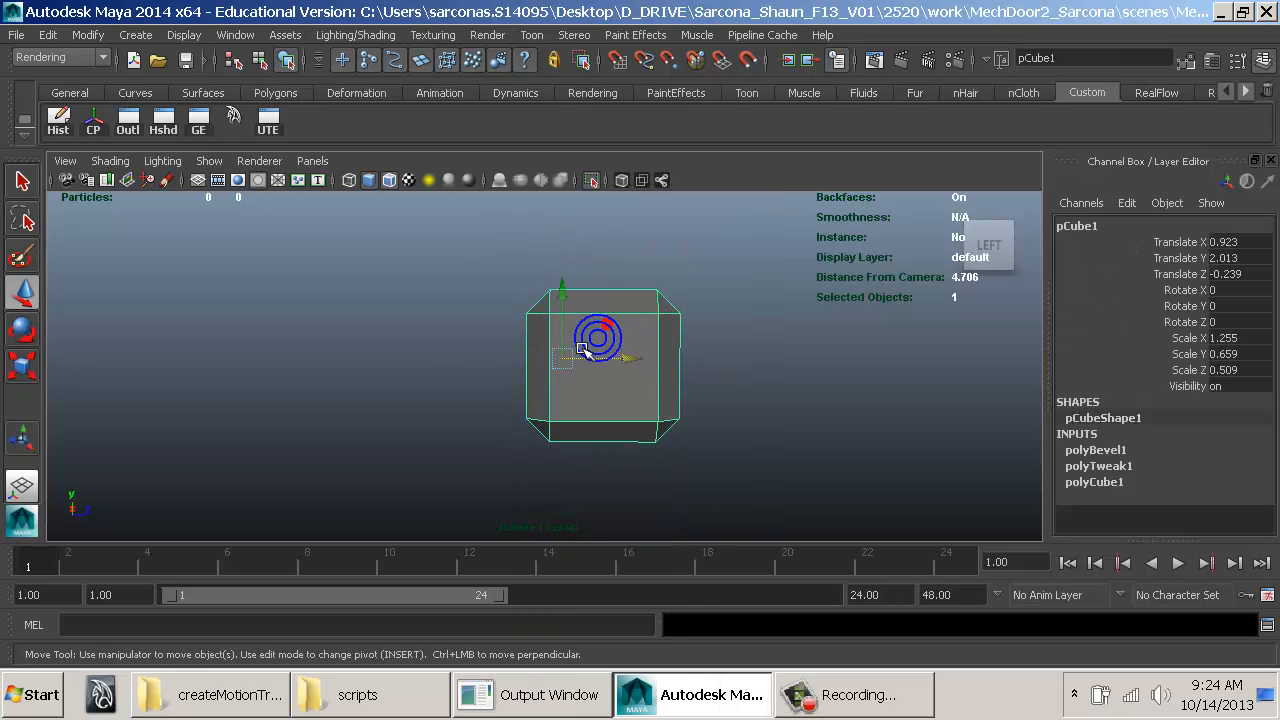
pyautogui.moveTo(594, 337)
pyautogui.keyDown('alt'); pyautogui.mouseDown()
pyautogui.moveTo(617, 403)
pyautogui.moveTo(717, 380)
pyautogui.moveTo(434, 360)
pyautogui.moveTo(531, 380)
pyautogui.moveTo(694, 346)
pyautogui.moveTo(608, 303)
pyautogui.moveTo(585, 318)
pyautogui.mouseUp(); pyautogui.keyUp('alt')
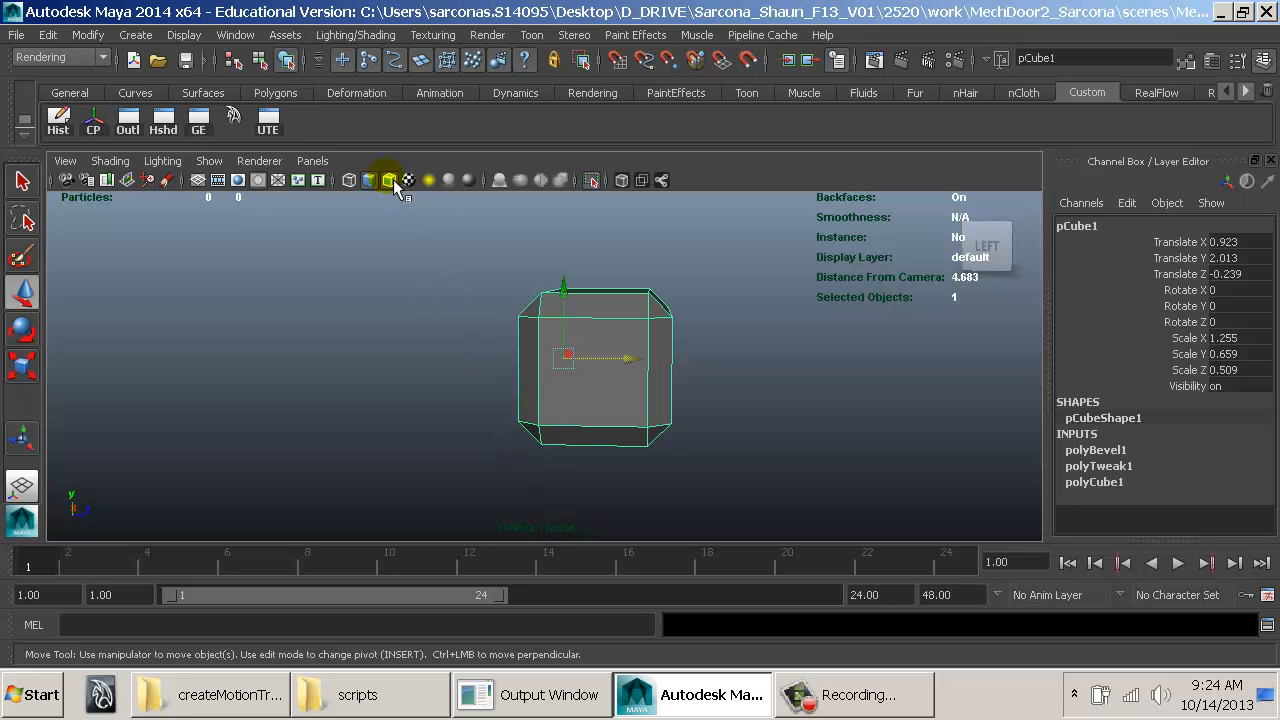
pyautogui.click(592, 182)
pyautogui.keyDown('alt'); pyautogui.moveTo(695, 350); pyautogui.dragTo(530, 360); pyautogui.keyUp('alt')
pyautogui.keyDown('alt'); pyautogui.moveTo(530, 360); pyautogui.dragTo(189, 313, button='right'); pyautogui.keyUp('alt')
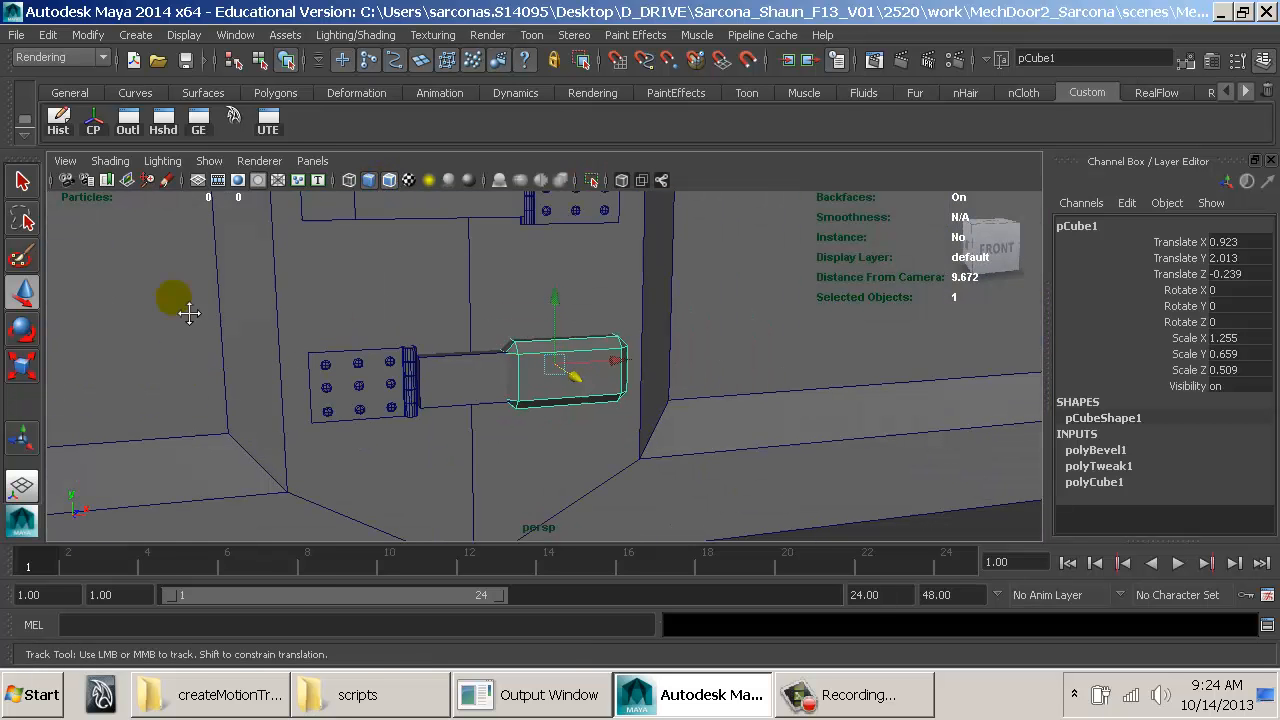
# Step: Duplicate the bevelled latch block and move the copy up to about Y 7.856, over the latch just above the central circle
pyautogui.press('space')
pyautogui.moveTo(560, 330); pyautogui.dragTo(455, 337)
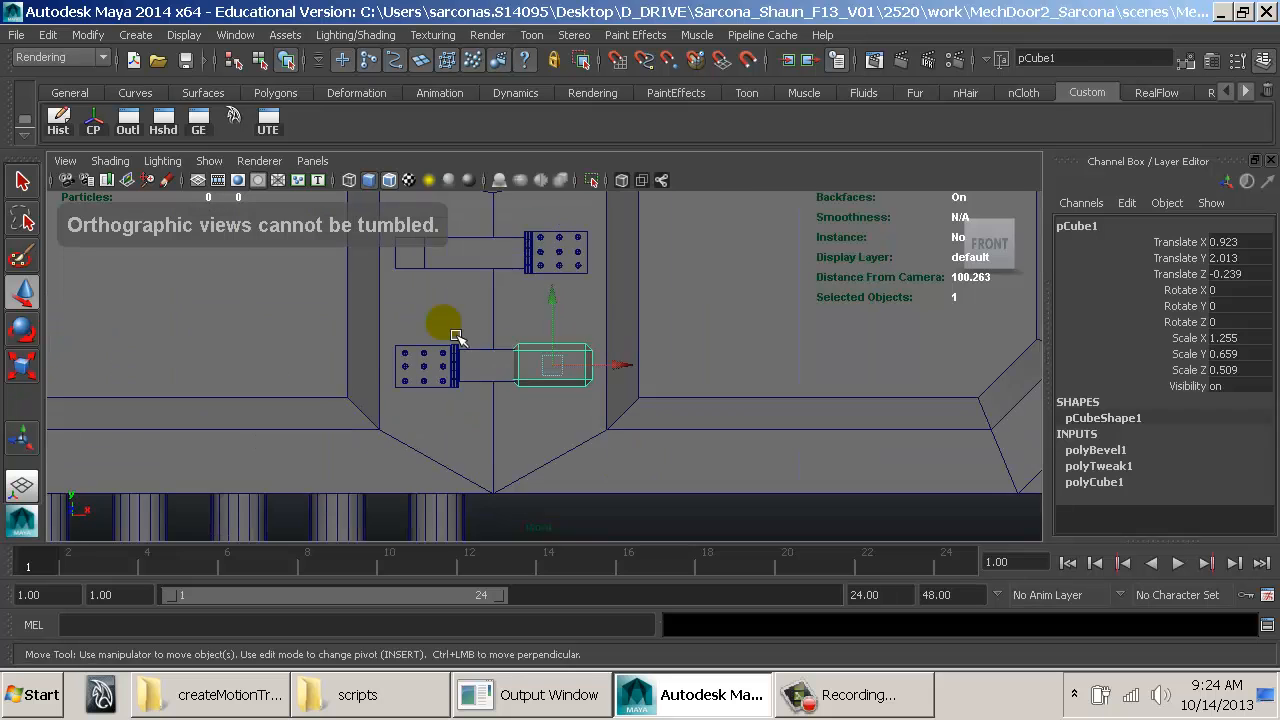
pyautogui.keyDown('alt'); pyautogui.moveTo(437, 351); pyautogui.dragTo(563, 383, button='right'); pyautogui.keyUp('alt')
pyautogui.hotkey('ctrl', 'd')
pyautogui.moveTo(563, 360); pyautogui.dragTo(563, 227)
pyautogui.keyDown('alt'); pyautogui.moveTo(561, 272); pyautogui.dragTo(540, 468, button='middle'); pyautogui.keyUp('alt')
pyautogui.moveTo(485, 499); pyautogui.dragTo(475, 256, button='middle')
pyautogui.keyDown('alt'); pyautogui.moveTo(484, 322); pyautogui.dragTo(491, 406, button='middle'); pyautogui.keyUp('alt')
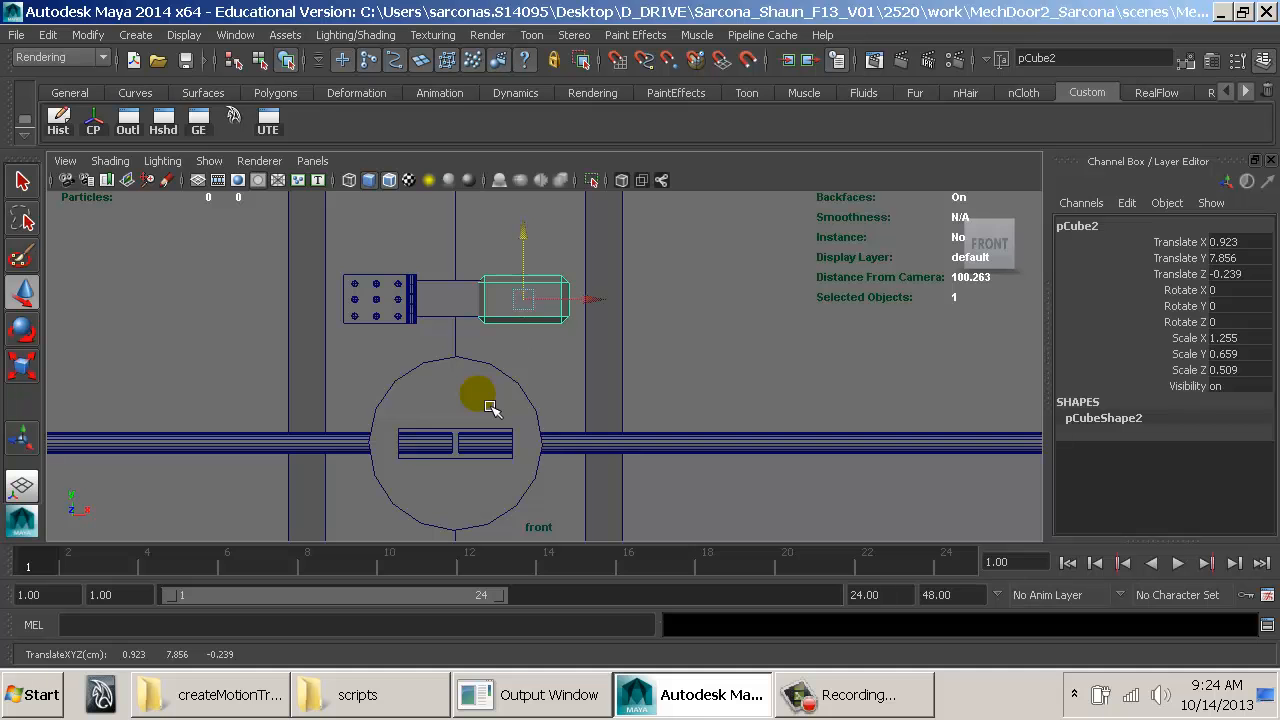
pyautogui.press('f')
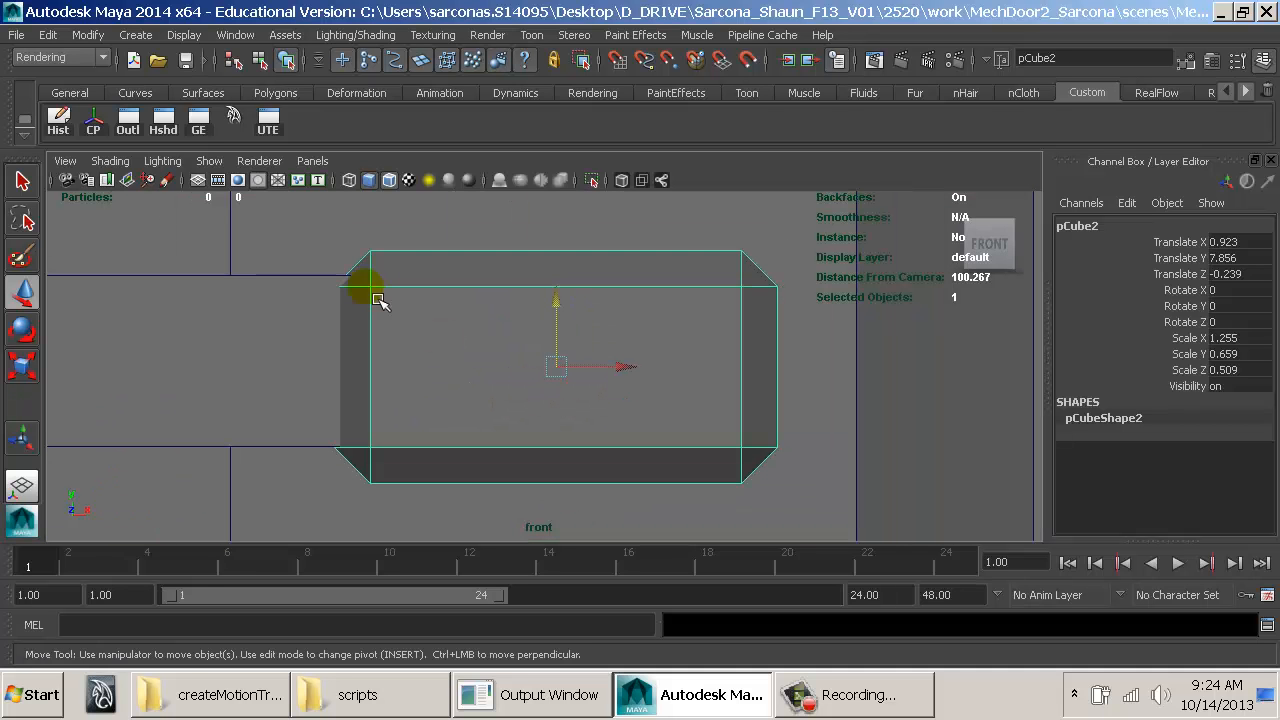
# Step: Raise the copied block to Y 7.87 and place another duplicate over the topmost latch's arm at about X -0.997, Y 9.898
pyautogui.moveTo(573, 337); pyautogui.dragTo(564, 322, button='middle')
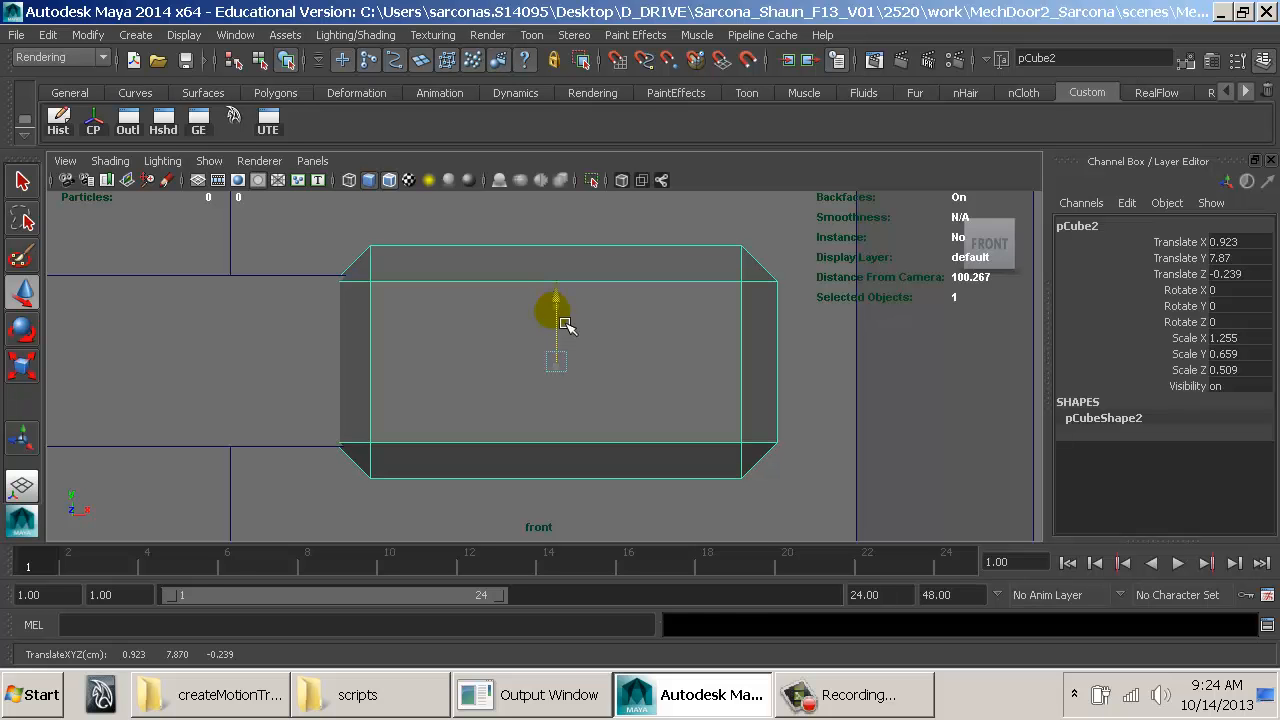
pyautogui.keyDown('alt'); pyautogui.moveTo(564, 322); pyautogui.dragTo(560, 383, button='right'); pyautogui.keyUp('alt')
pyautogui.keyDown('alt'); pyautogui.moveTo(580, 383); pyautogui.dragTo(452, 314, button='middle'); pyautogui.keyUp('alt')
pyautogui.press('4')
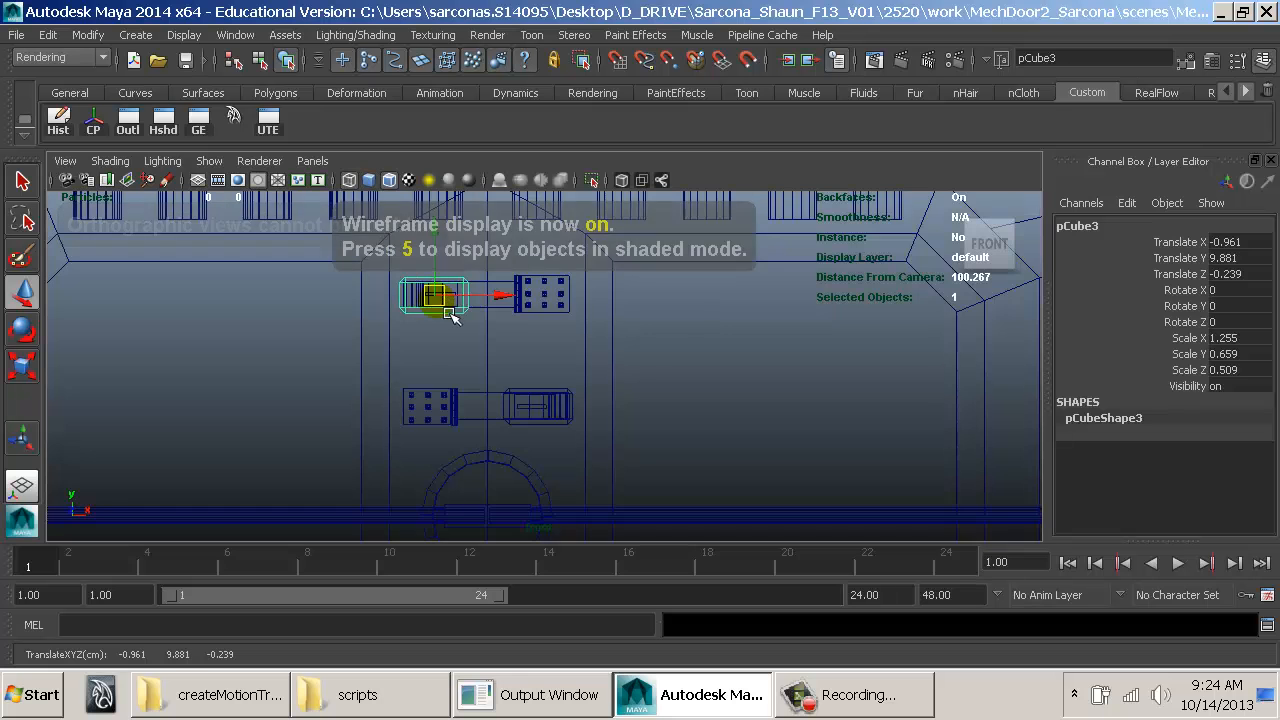
pyautogui.press('f')
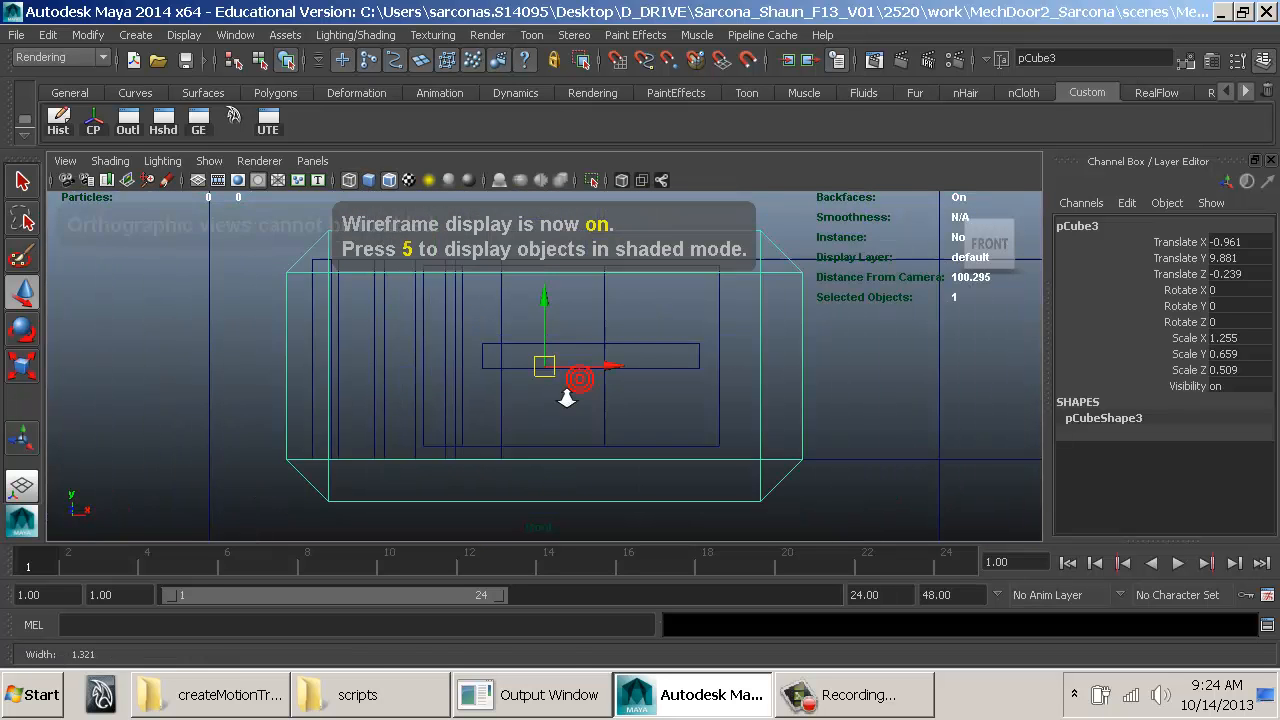
pyautogui.keyDown('alt'); pyautogui.moveTo(563, 389); pyautogui.dragTo(600, 371); pyautogui.keyUp('alt')
pyautogui.keyDown('alt'); pyautogui.click(735, 427); pyautogui.keyUp('alt')
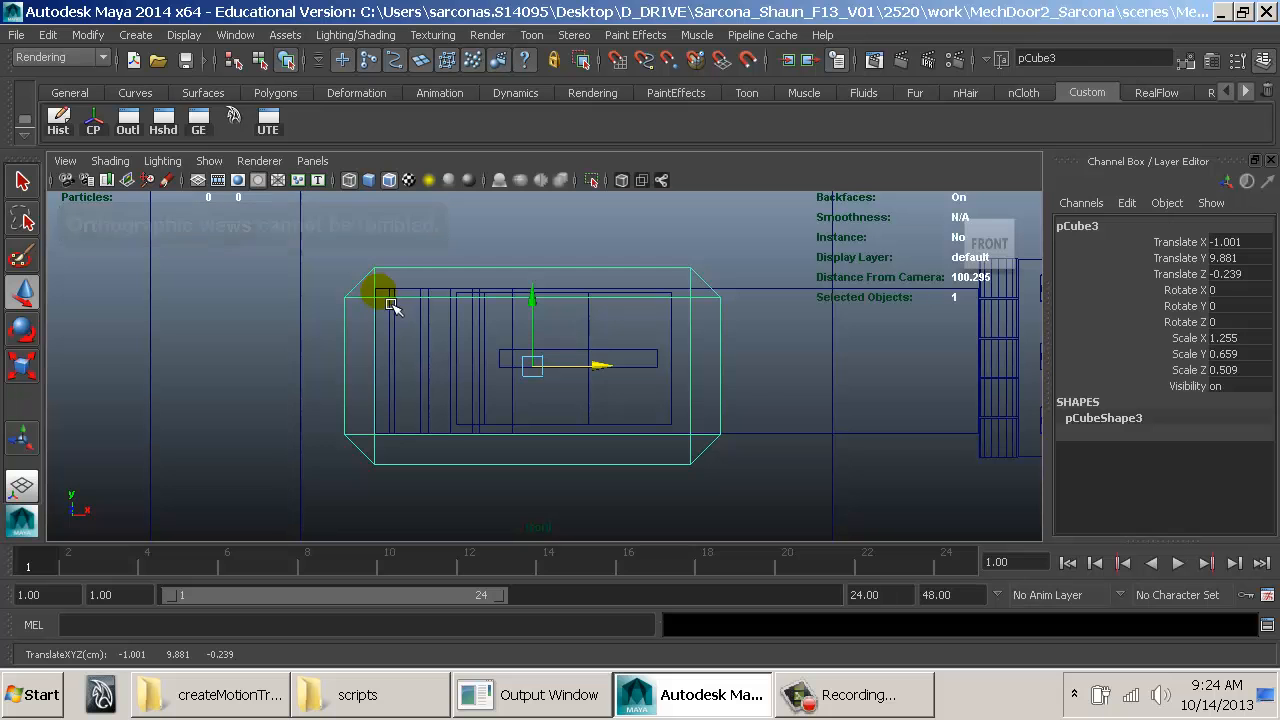
pyautogui.click(605, 371)
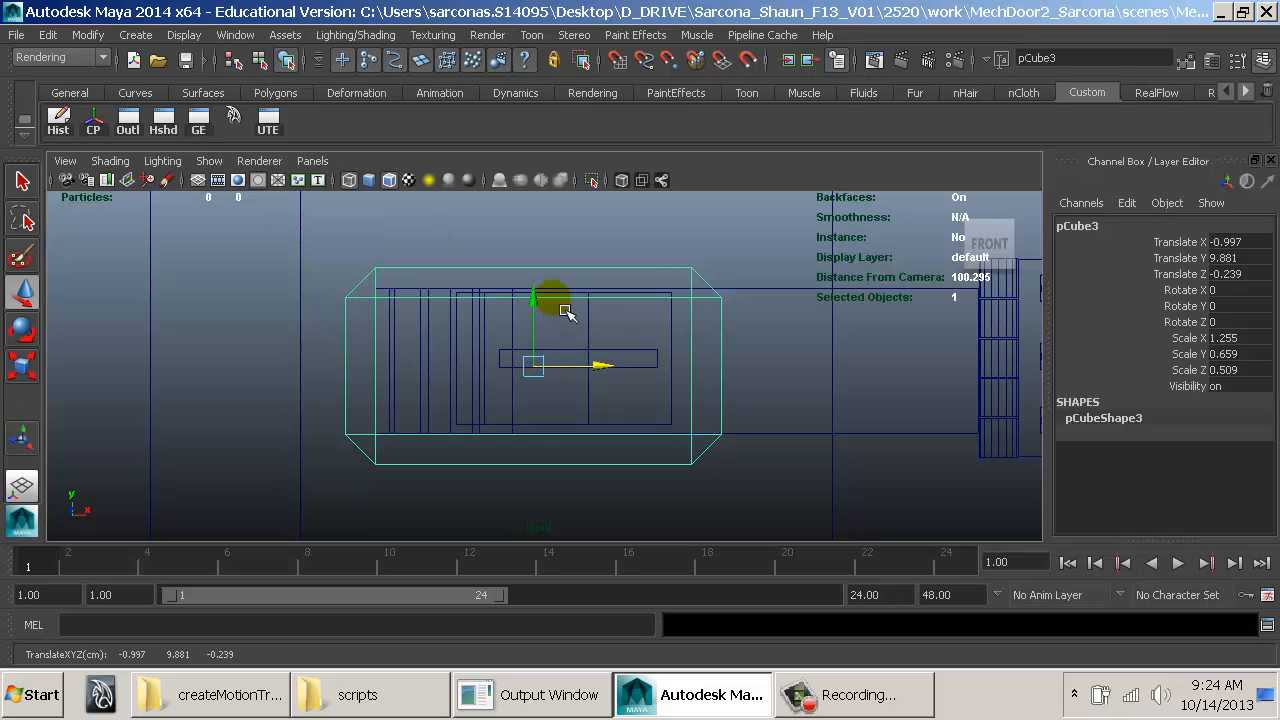
pyautogui.moveTo(549, 312); pyautogui.dragTo(547, 463)
# Step: Duplicate the top block and move the copy down to about Y 3.769, over the latch just below the central circle
pyautogui.hotkey('ctrl', 'd')
pyautogui.keyDown('alt'); pyautogui.moveTo(684, 385); pyautogui.dragTo(600, 190, button='middle'); pyautogui.keyUp('alt')
pyautogui.keyDown('alt'); pyautogui.moveTo(698, 342); pyautogui.dragTo(643, 388, button='right'); pyautogui.keyUp('alt')
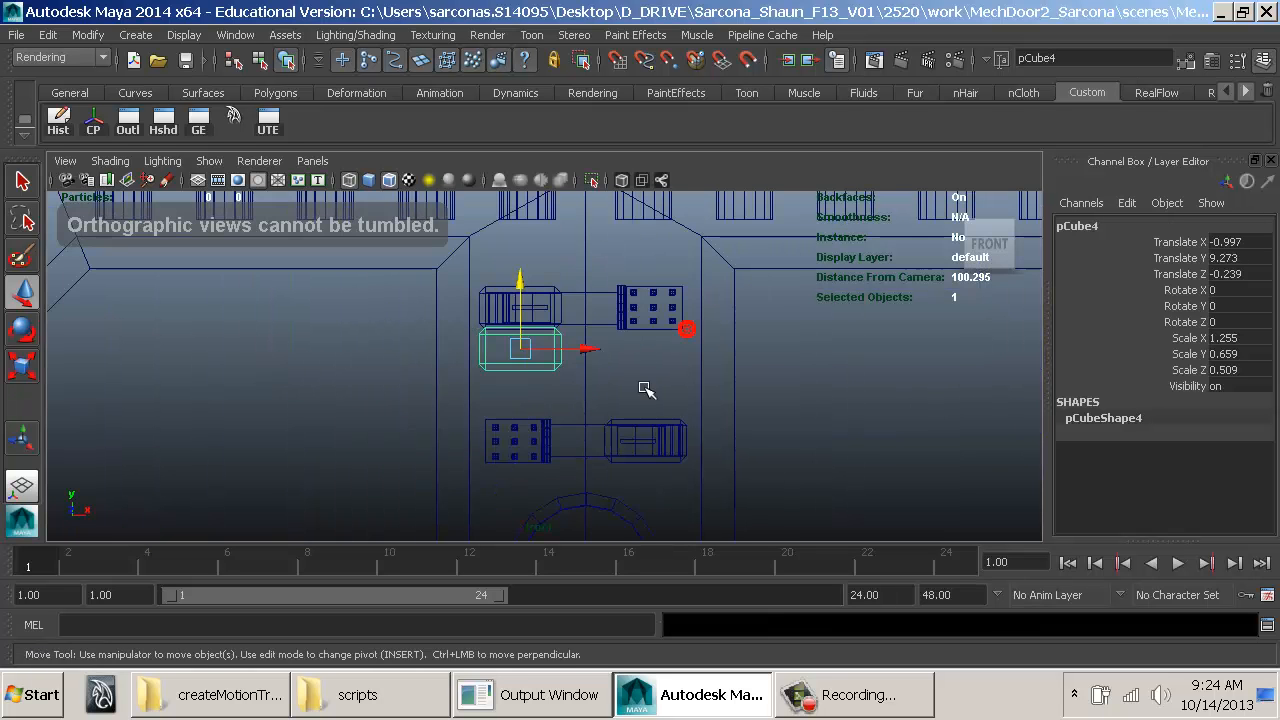
pyautogui.moveTo(655, 325); pyautogui.dragTo(657, 490, button='middle')
pyautogui.keyDown('alt'); pyautogui.moveTo(663, 437); pyautogui.dragTo(663, 268, button='middle'); pyautogui.keyUp('alt')
pyautogui.moveTo(663, 291); pyautogui.dragTo(666, 462, button='middle')
pyautogui.keyDown('alt'); pyautogui.moveTo(646, 415); pyautogui.dragTo(705, 255, button='middle'); pyautogui.keyUp('alt')
pyautogui.moveTo(659, 290); pyautogui.dragTo(664, 309, button='middle')
pyautogui.keyDown('alt'); pyautogui.moveTo(663, 320); pyautogui.dragTo(571, 306, button='right'); pyautogui.keyUp('alt')
pyautogui.moveTo(556, 301); pyautogui.dragTo(562, 290)
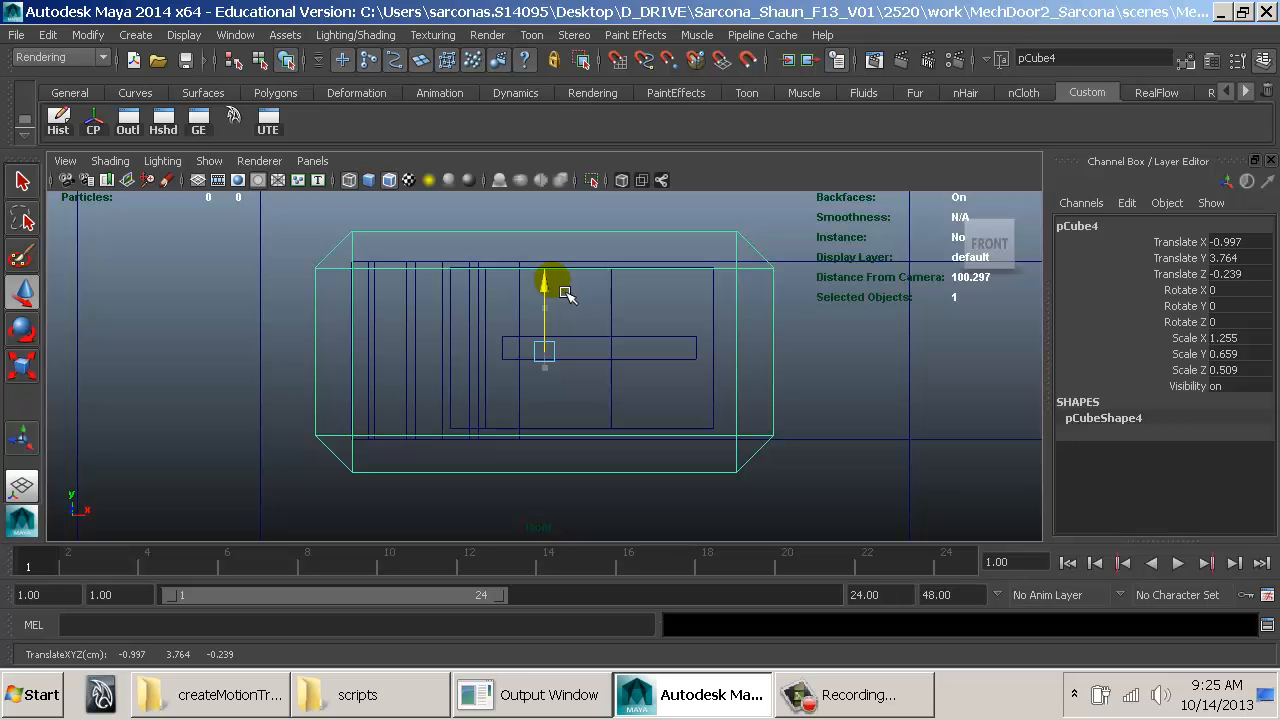
pyautogui.moveTo(565, 292); pyautogui.dragTo(565, 291)
pyautogui.keyDown('alt'); pyautogui.moveTo(730, 319); pyautogui.dragTo(694, 323, button='right'); pyautogui.keyUp('alt')
pyautogui.keyDown('alt'); pyautogui.moveTo(694, 323); pyautogui.dragTo(603, 281, button='middle'); pyautogui.keyUp('alt')
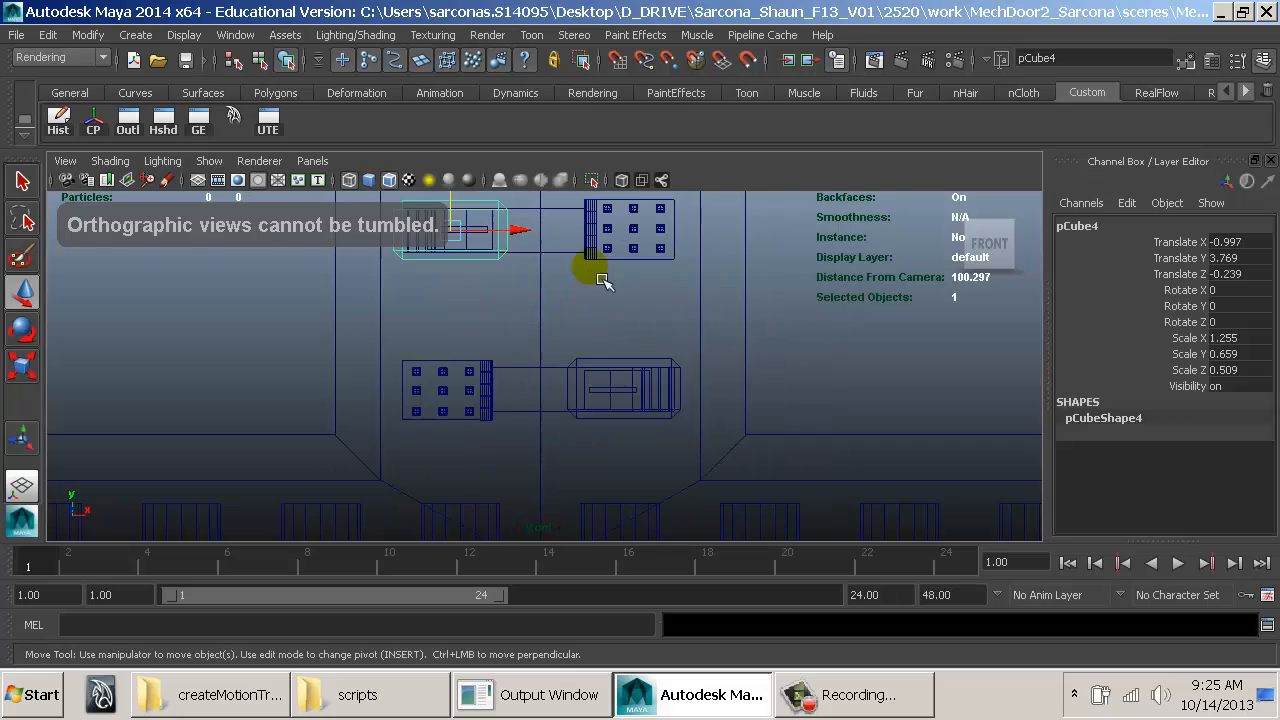
# Step: Select the lowest latch block and shift it along X to about 0.955
pyautogui.keyDown('alt'); pyautogui.moveTo(603, 287); pyautogui.dragTo(839, 346, button='right'); pyautogui.keyUp('alt')
pyautogui.click(713, 290)
pyautogui.keyDown('alt'); pyautogui.moveTo(720, 297); pyautogui.dragTo(634, 299, button='middle'); pyautogui.keyUp('alt')
pyautogui.keyDown('alt'); pyautogui.moveTo(634, 299); pyautogui.dragTo(990, 366, button='right'); pyautogui.keyUp('alt')
pyautogui.keyDown('alt'); pyautogui.moveTo(864, 355); pyautogui.dragTo(950, 480, button='middle'); pyautogui.keyUp('alt')
pyautogui.keyDown('alt'); pyautogui.moveTo(950, 480); pyautogui.dragTo(685, 404, button='right'); pyautogui.keyUp('alt')
pyautogui.keyDown('alt'); pyautogui.moveTo(685, 404); pyautogui.dragTo(683, 427, button='middle'); pyautogui.keyUp('alt')
pyautogui.keyDown('alt'); pyautogui.moveTo(683, 427); pyautogui.dragTo(713, 413, button='right'); pyautogui.keyUp('alt')
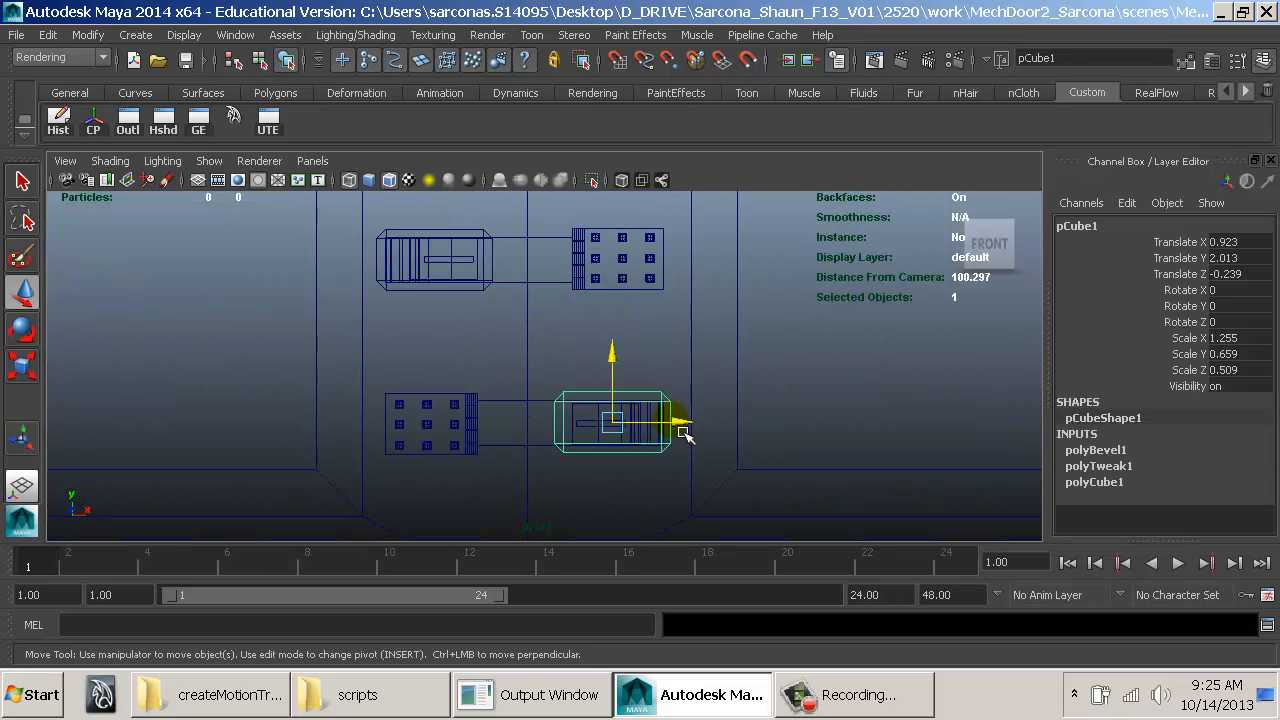
pyautogui.moveTo(683, 432); pyautogui.dragTo(689, 434)
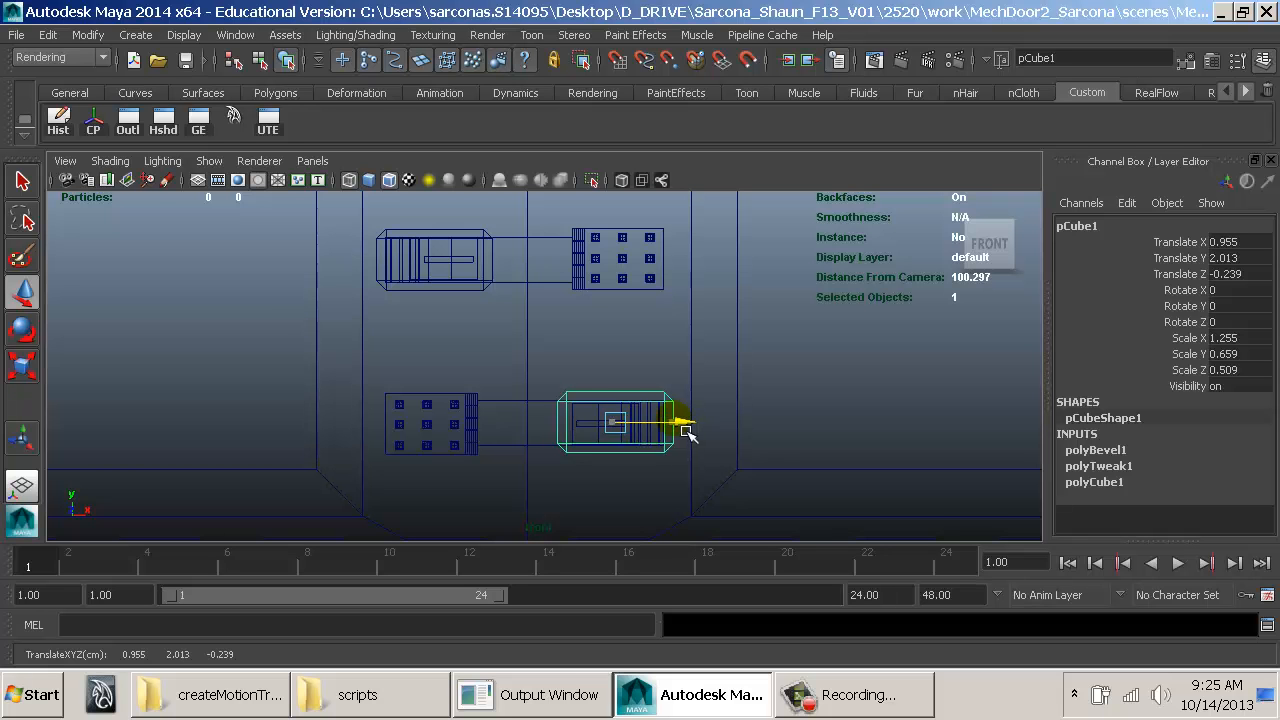
# Step: Select the block on the latch just above the central circle and shift it along X to about 0.945
pyautogui.keyDown('alt'); pyautogui.moveTo(680, 317); pyautogui.dragTo(707, 598, button='middle'); pyautogui.keyUp('alt')
pyautogui.keyDown('alt'); pyautogui.moveTo(694, 252); pyautogui.dragTo(657, 441, button='middle'); pyautogui.keyUp('alt')
pyautogui.click(640, 388)
pyautogui.moveTo(664, 362); pyautogui.dragTo(678, 377)
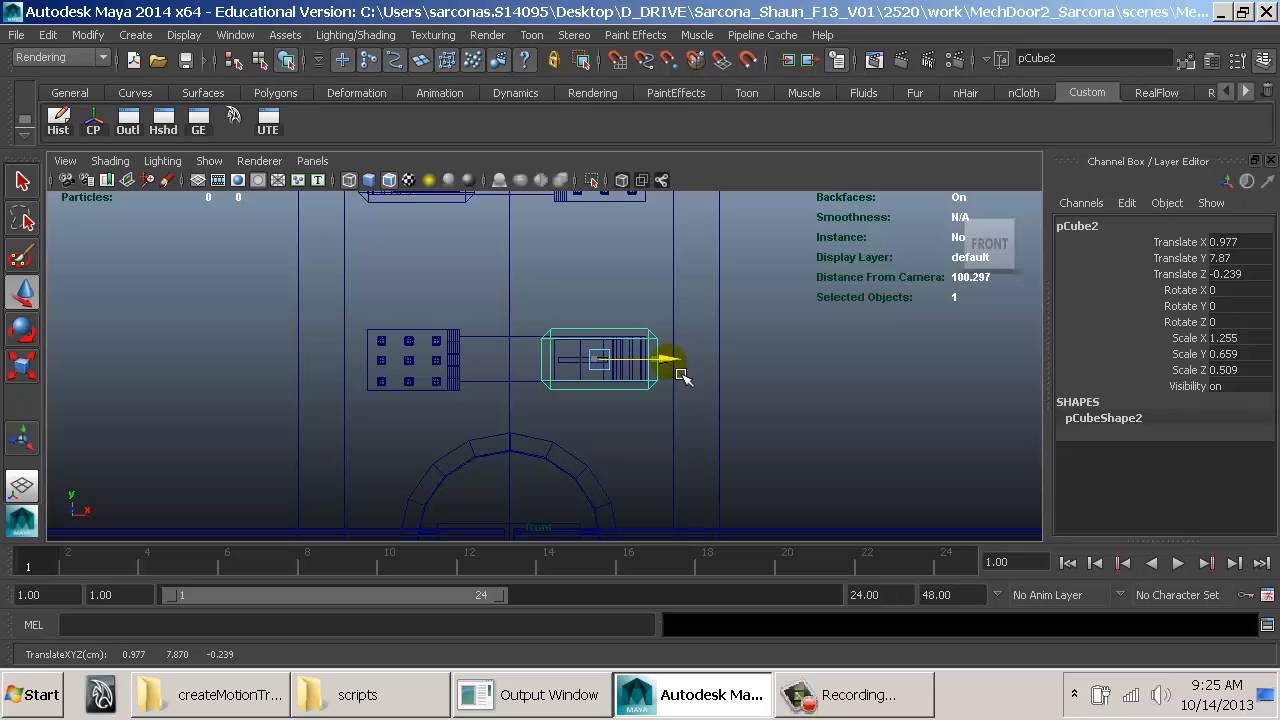
# Step: In the shaded perspective view, combine the two latch blocks on the right door half into one mesh and delete its history
pyautogui.press('space')
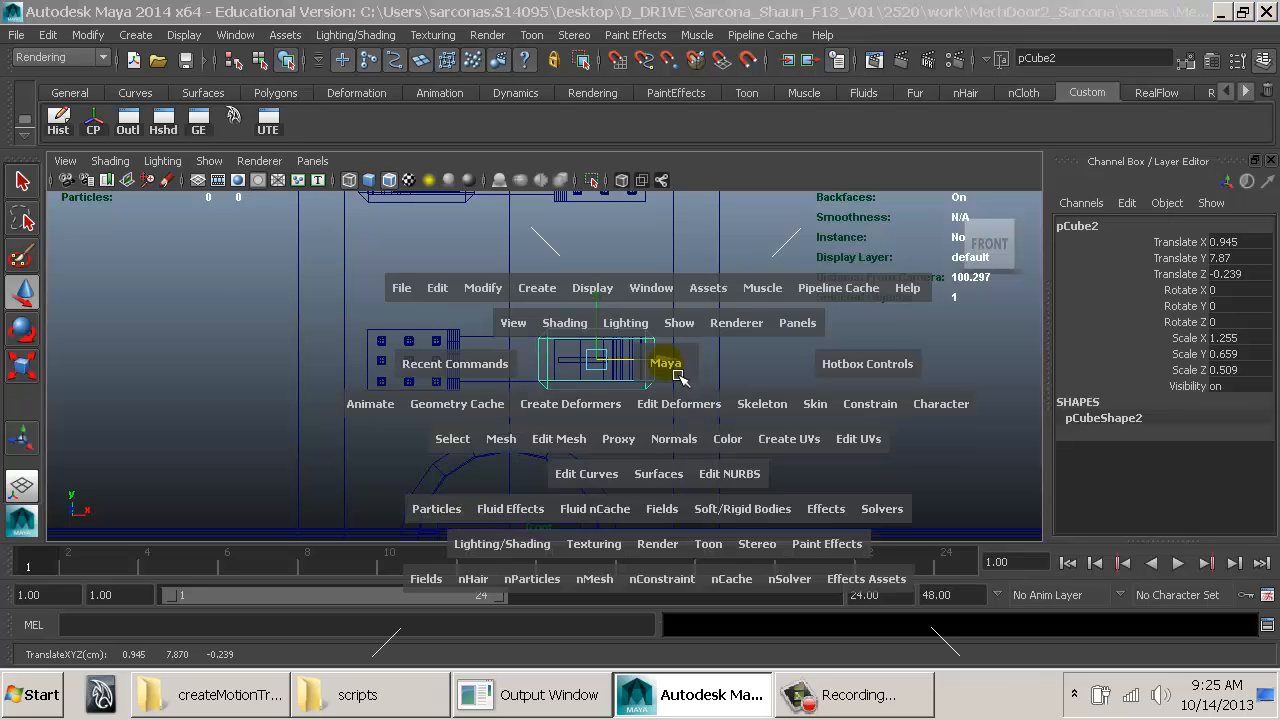
pyautogui.moveTo(678, 376); pyautogui.dragTo(680, 331)
pyautogui.press('5')
pyautogui.keyDown('alt'); pyautogui.moveTo(740, 394); pyautogui.dragTo(688, 402, button='right'); pyautogui.keyUp('alt')
pyautogui.keyDown('alt'); pyautogui.moveTo(688, 402); pyautogui.dragTo(713, 466, button='middle'); pyautogui.keyUp('alt')
pyautogui.keyDown('alt'); pyautogui.moveTo(713, 466); pyautogui.dragTo(706, 499, button='right'); pyautogui.keyUp('alt')
pyautogui.click(614, 479)
pyautogui.keyDown('alt'); pyautogui.moveTo(635, 385); pyautogui.dragTo(644, 496, button='middle'); pyautogui.keyUp('alt')
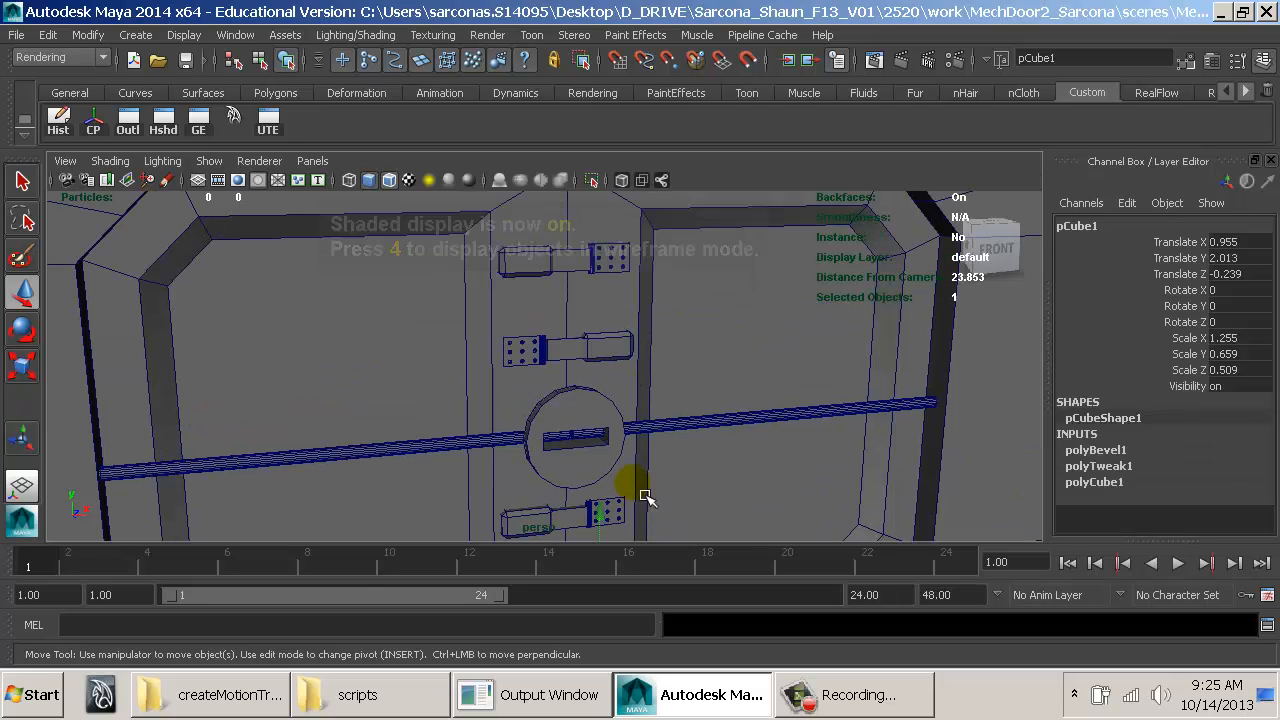
pyautogui.keyDown('shift'); pyautogui.click(625, 350); pyautogui.keyUp('shift')
pyautogui.press('space')
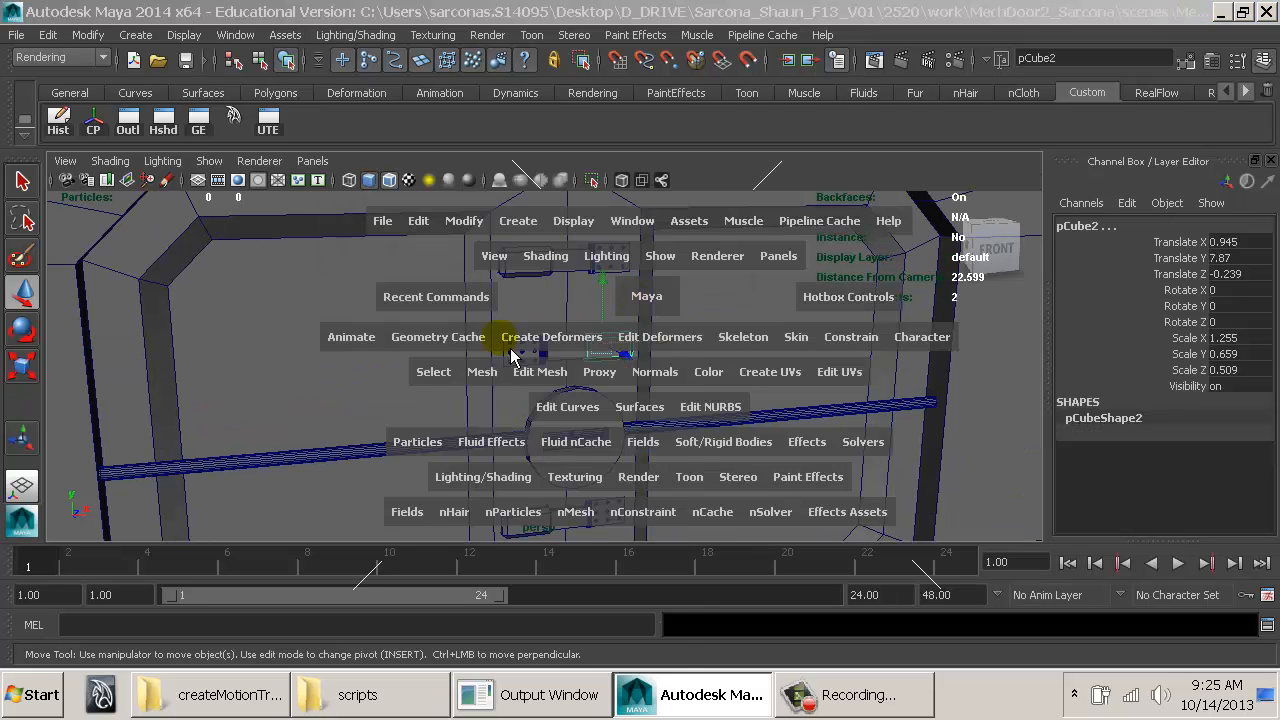
pyautogui.click(485, 371)
pyautogui.click(523, 325)
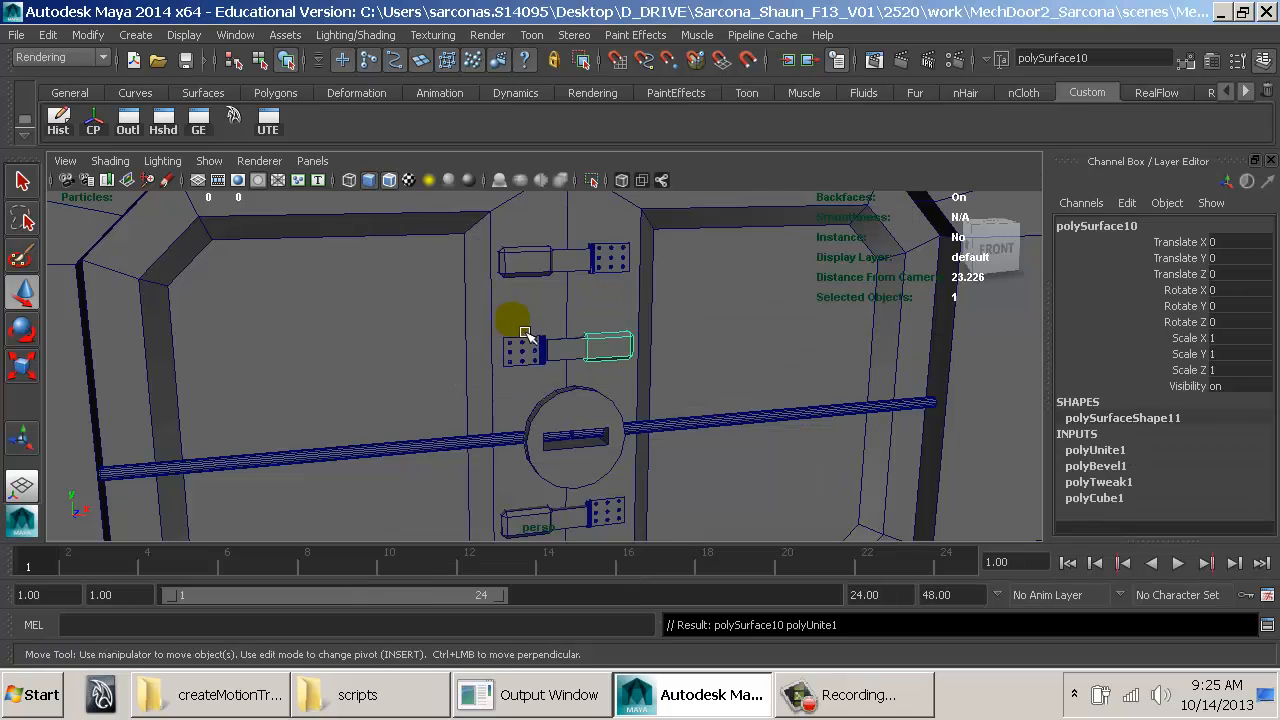
pyautogui.click(58, 120)
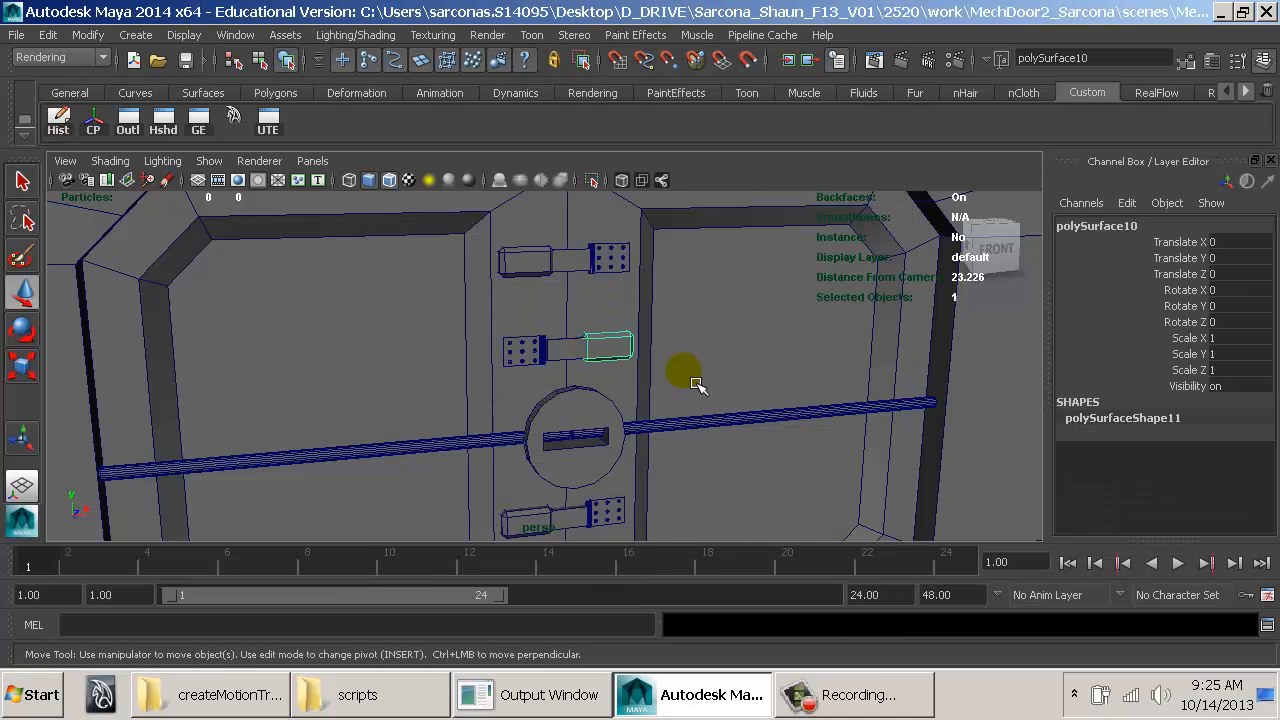
# Step: Run a Boolean difference on the right door half and its combined latch blocks
pyautogui.click(645, 314)
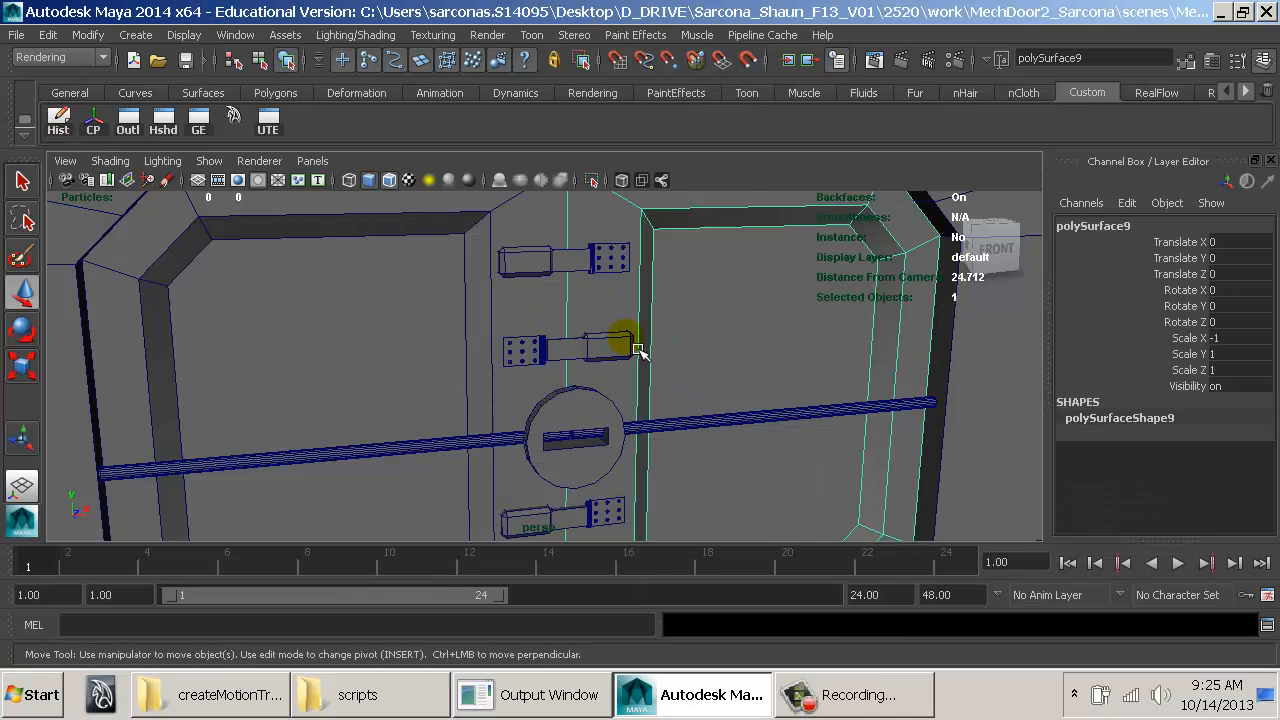
pyautogui.keyDown('shift'); pyautogui.click(636, 350); pyautogui.keyUp('shift')
pyautogui.press('space')
pyautogui.click(418, 338)
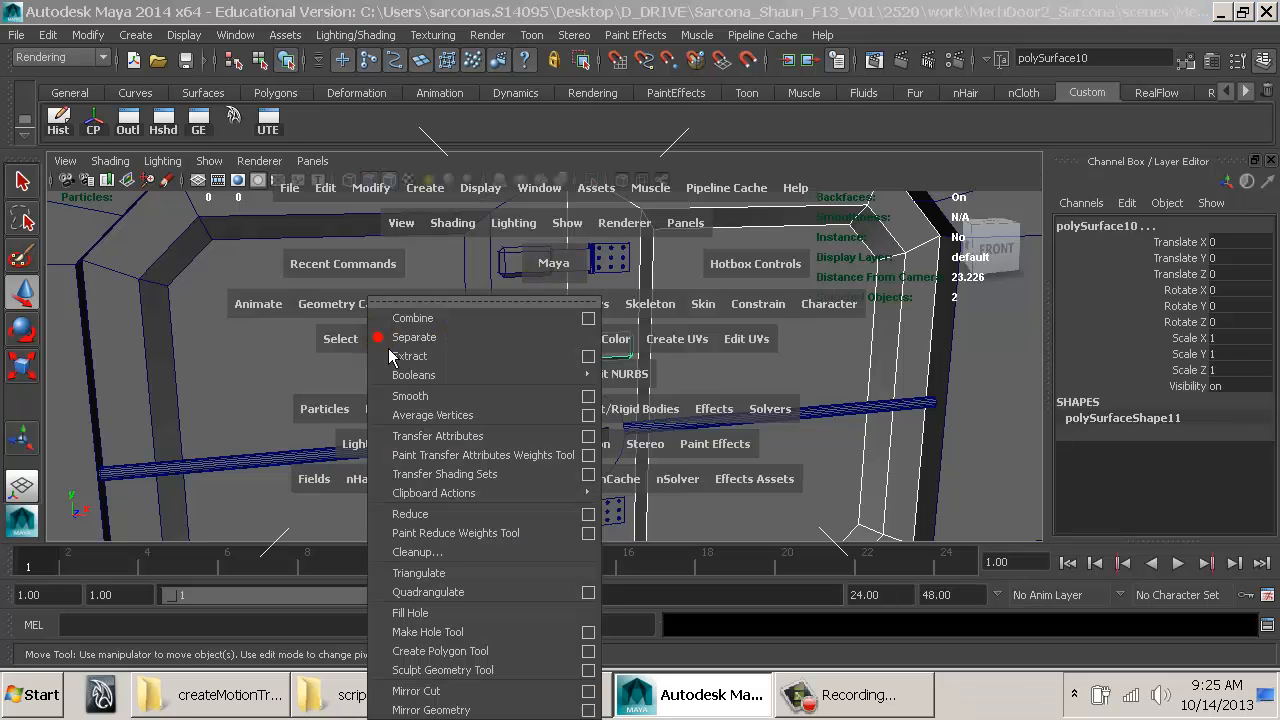
pyautogui.moveTo(560, 374)
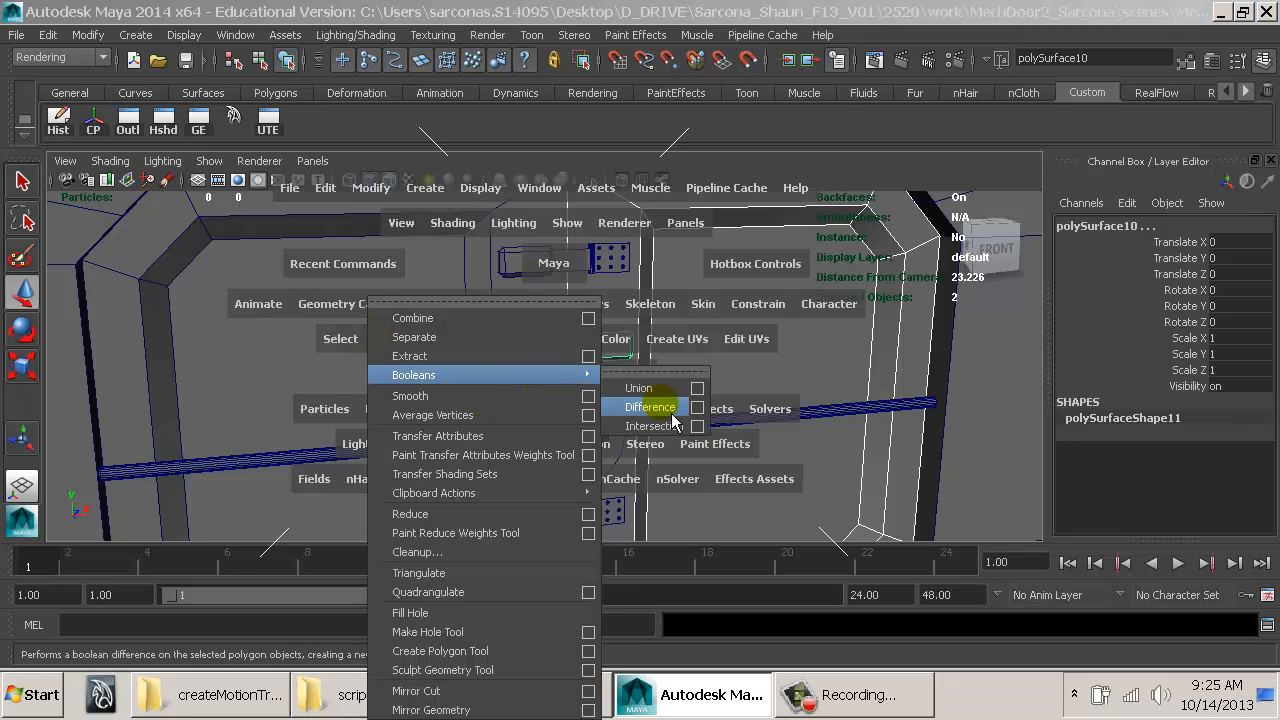
pyautogui.click(650, 407)
# Step: Change the right door half's Boolean operation to union
pyautogui.click(1142, 456)
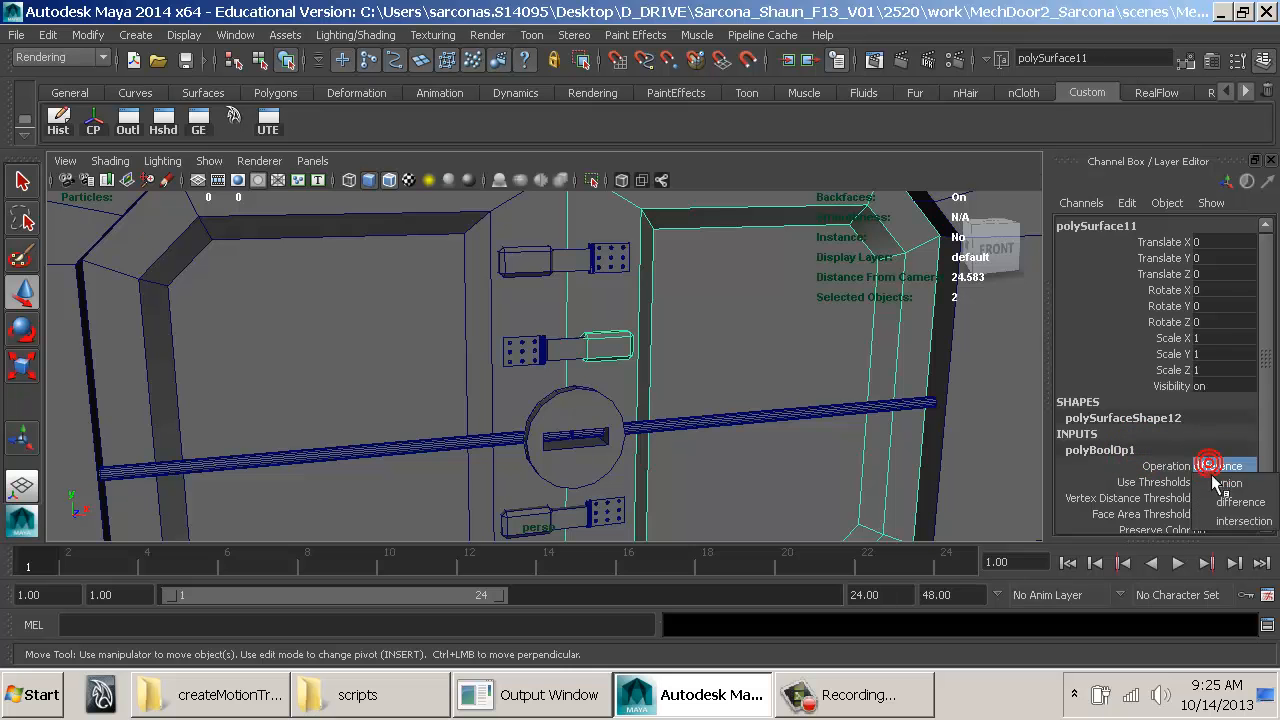
pyautogui.click(1211, 483)
pyautogui.keyDown('alt'); pyautogui.moveTo(725, 377); pyautogui.dragTo(649, 393); pyautogui.keyUp('alt')
pyautogui.keyDown('alt'); pyautogui.moveTo(649, 393); pyautogui.dragTo(777, 372, button='right'); pyautogui.keyUp('alt')
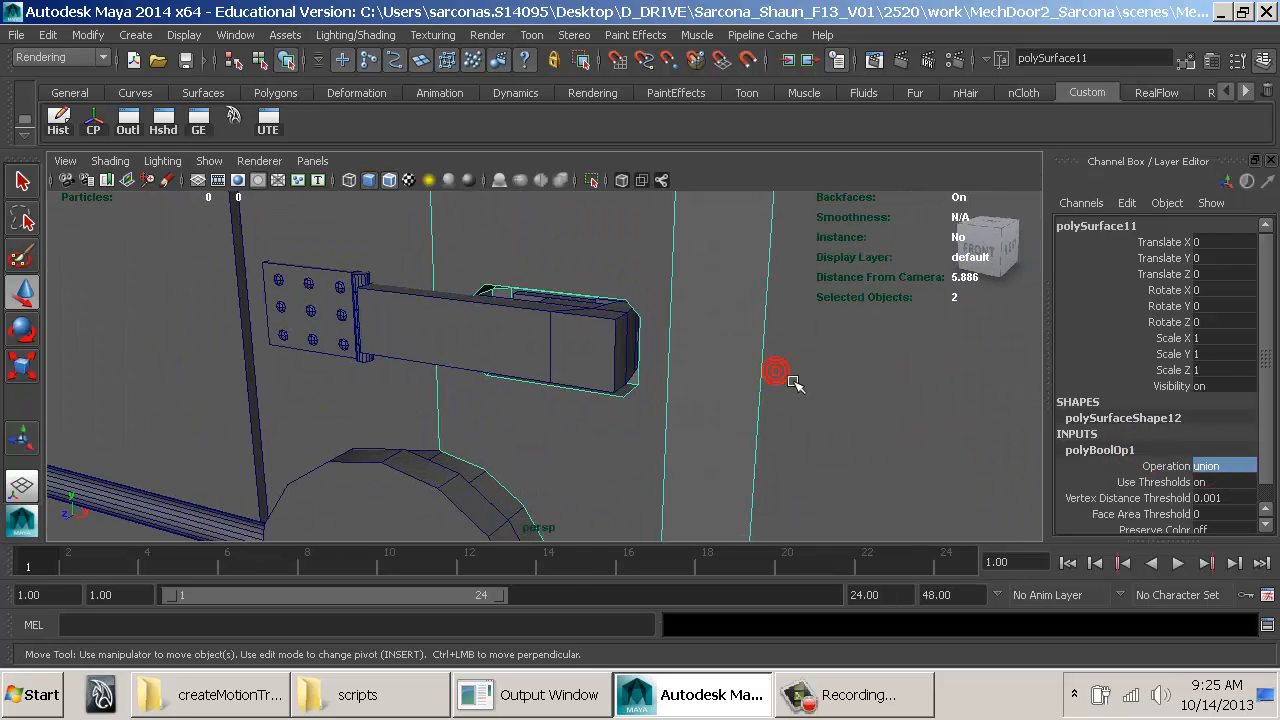
pyautogui.click(786, 376)
# Step: Try sliding the upper latch's slidingMech part along X to 0.384 inside the block, and undo the move
pyautogui.keyDown('alt'); pyautogui.moveTo(752, 371); pyautogui.dragTo(820, 408); pyautogui.keyUp('alt')
pyautogui.keyDown('alt'); pyautogui.moveTo(750, 381); pyautogui.dragTo(865, 388, button='right'); pyautogui.keyUp('alt')
pyautogui.keyDown('alt'); pyautogui.moveTo(865, 388); pyautogui.dragTo(737, 403, button='middle'); pyautogui.keyUp('alt')
pyautogui.keyDown('alt'); pyautogui.moveTo(737, 403); pyautogui.dragTo(885, 434, button='right'); pyautogui.keyUp('alt')
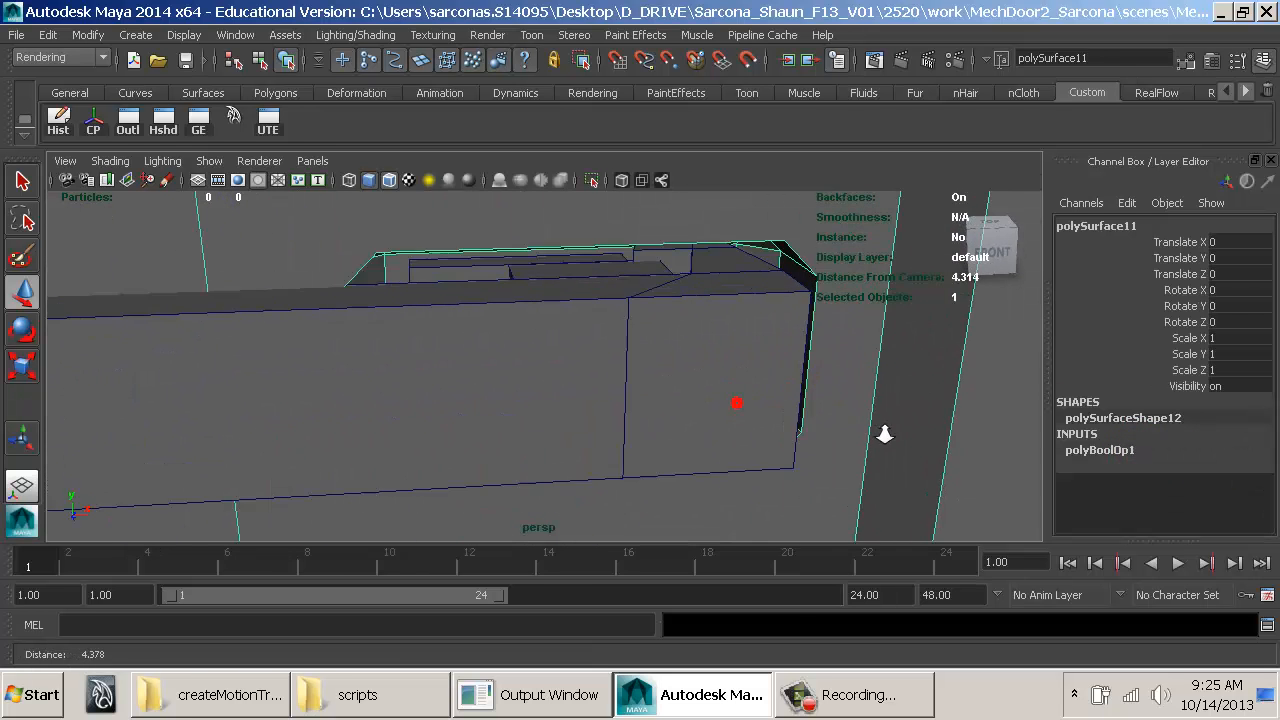
pyautogui.moveTo(771, 369)
pyautogui.keyDown('alt'); pyautogui.mouseDown()
pyautogui.moveTo(814, 394)
pyautogui.moveTo(782, 386)
pyautogui.mouseUp(); pyautogui.keyUp('alt')
pyautogui.click(665, 332)
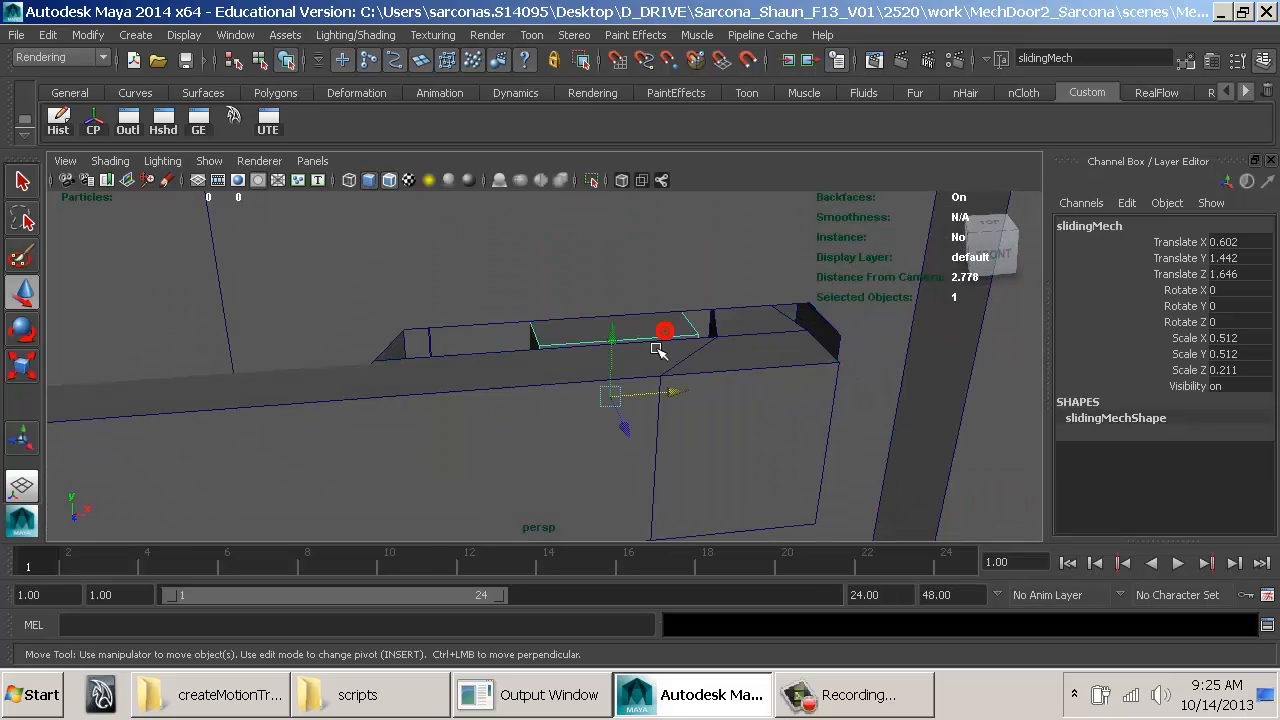
pyautogui.press('4')
pyautogui.moveTo(686, 394); pyautogui.dragTo(655, 402)
pyautogui.press('5')
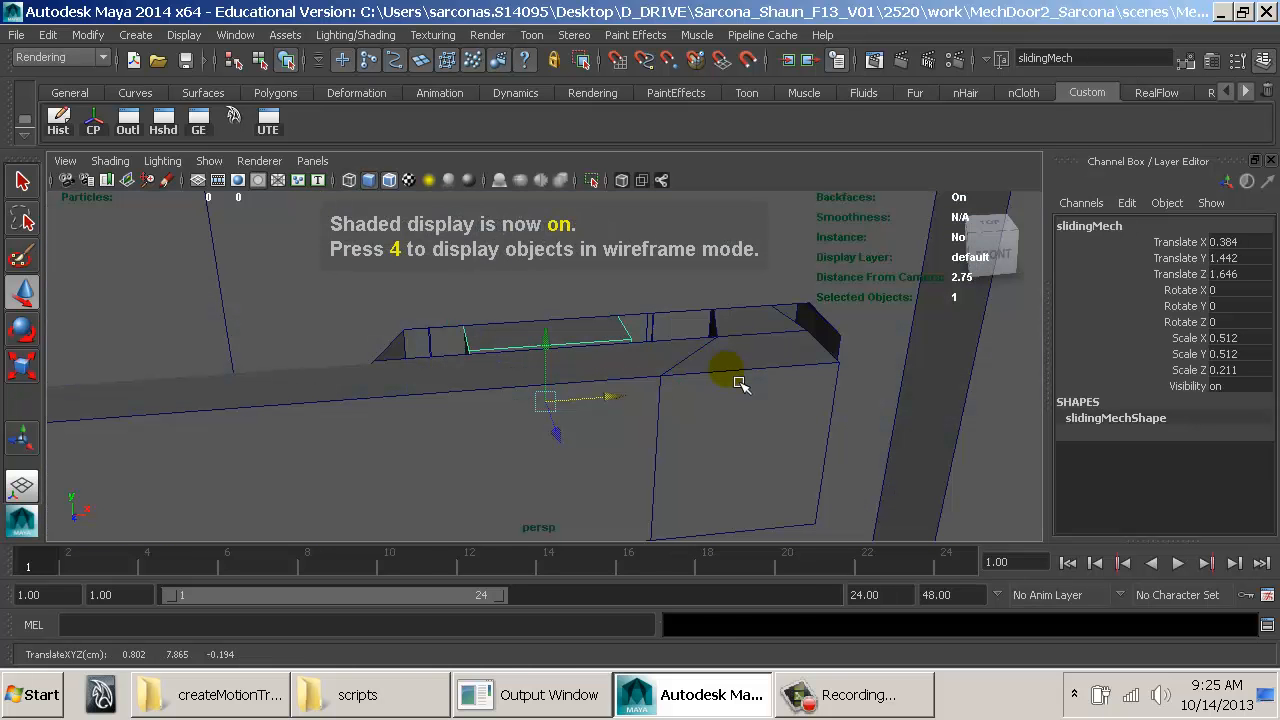
pyautogui.hotkey('ctrl', 'z')
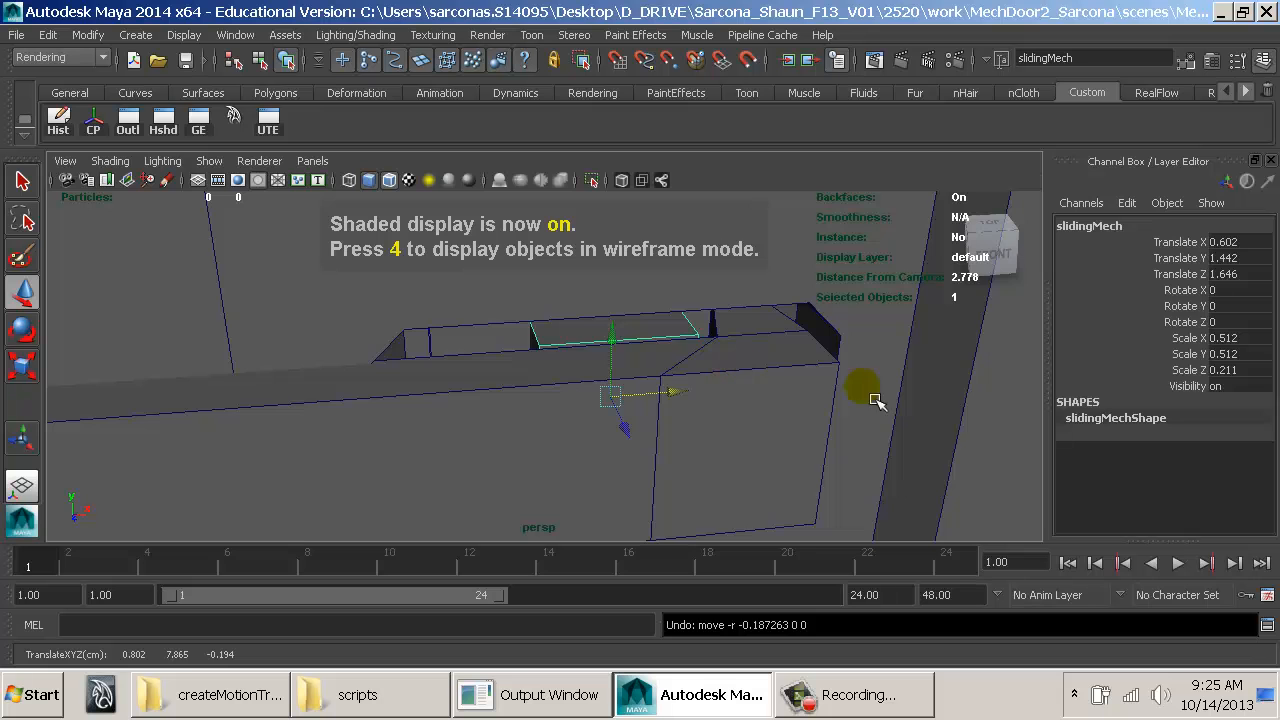
# Step: Combine the two latch blocks on the left door half into one mesh and delete its history
pyautogui.keyDown('alt'); pyautogui.moveTo(875, 400); pyautogui.dragTo(903, 396); pyautogui.keyUp('alt')
pyautogui.keyDown('alt'); pyautogui.moveTo(903, 396); pyautogui.dragTo(400, 338, button='right'); pyautogui.keyUp('alt')
pyautogui.keyDown('alt'); pyautogui.moveTo(582, 373); pyautogui.dragTo(490, 347, button='right'); pyautogui.keyUp('alt')
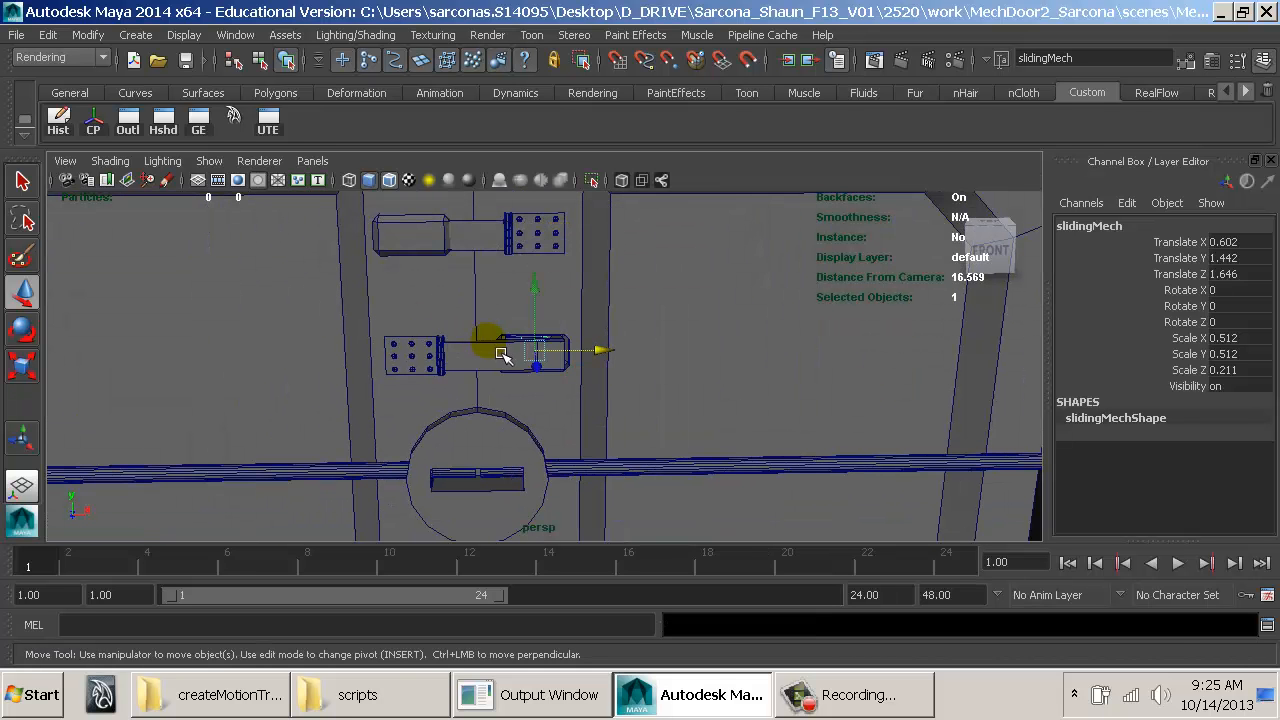
pyautogui.click(437, 252)
pyautogui.keyDown('alt'); pyautogui.moveTo(685, 397); pyautogui.dragTo(548, 415, button='right'); pyautogui.keyUp('alt')
pyautogui.keyDown('alt'); pyautogui.moveTo(553, 415); pyautogui.dragTo(555, 285, button='middle'); pyautogui.keyUp('alt')
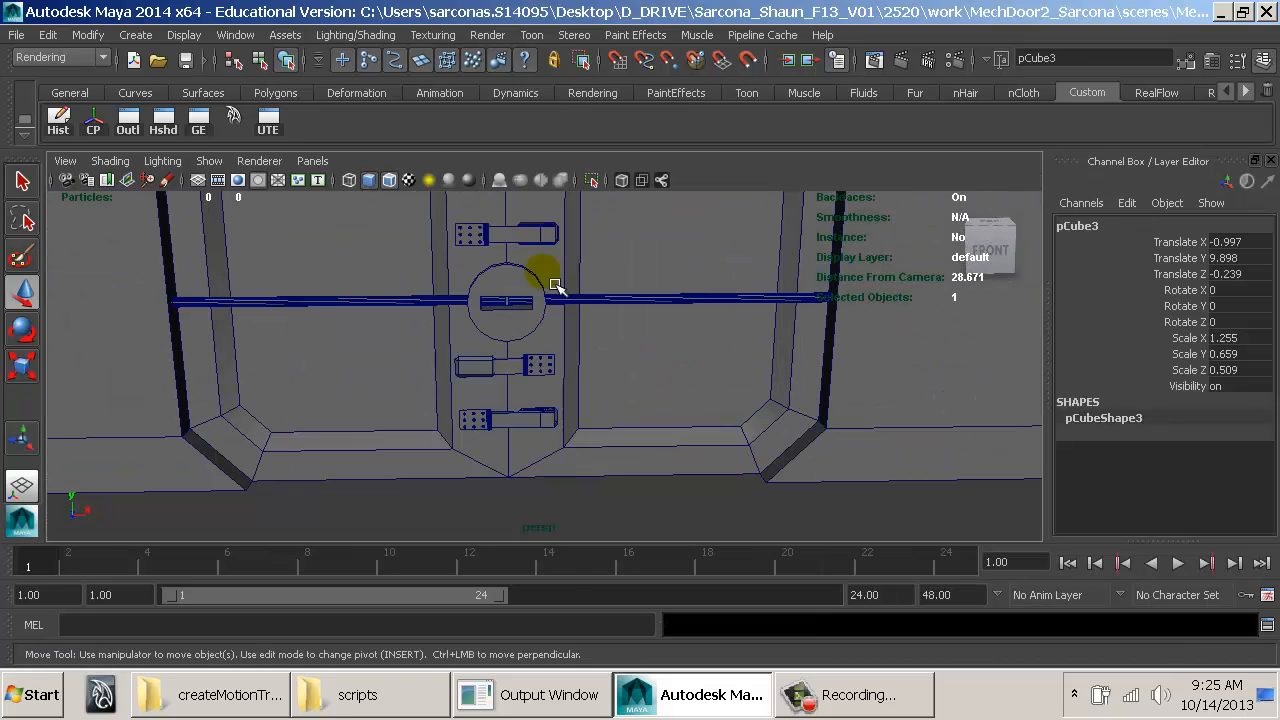
pyautogui.press('space')
pyautogui.moveTo(262, 300); pyautogui.dragTo(258, 316)
pyautogui.click(58, 120)
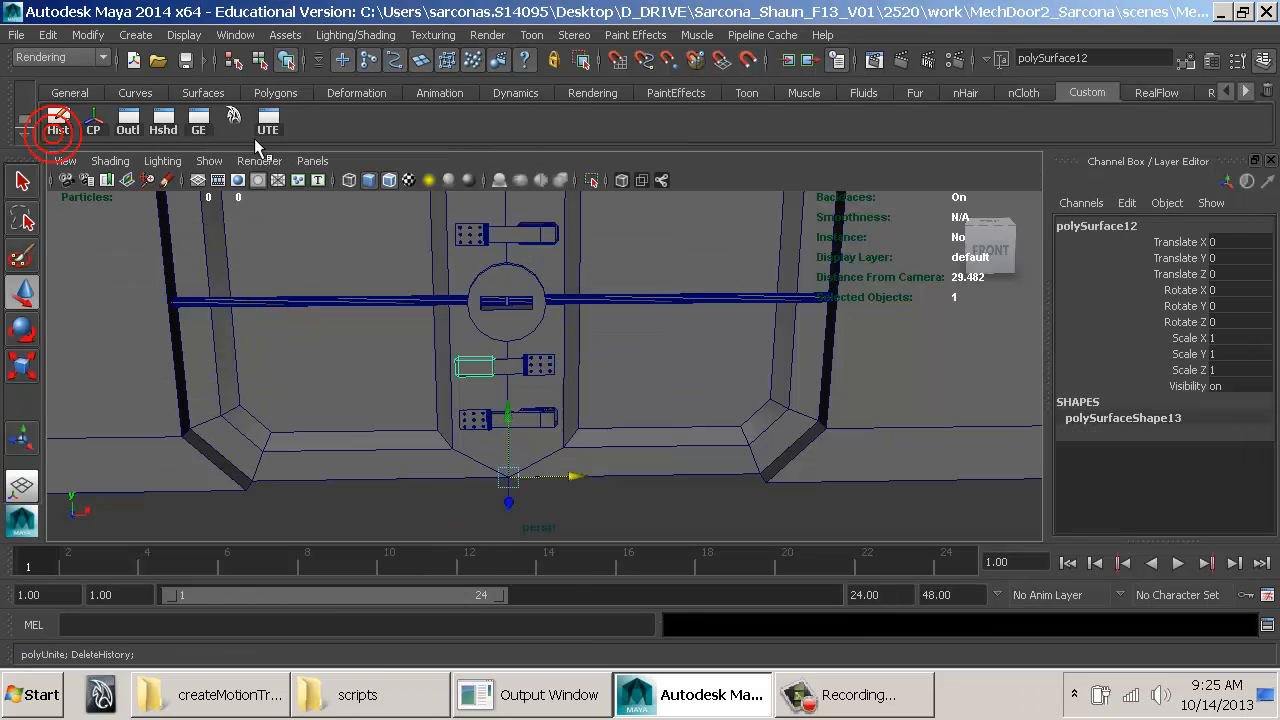
# Step: Run a Boolean difference on the left door half and its combined latch blocks
pyautogui.click(452, 273)
pyautogui.keyDown('shift'); pyautogui.click(476, 362); pyautogui.keyUp('shift')
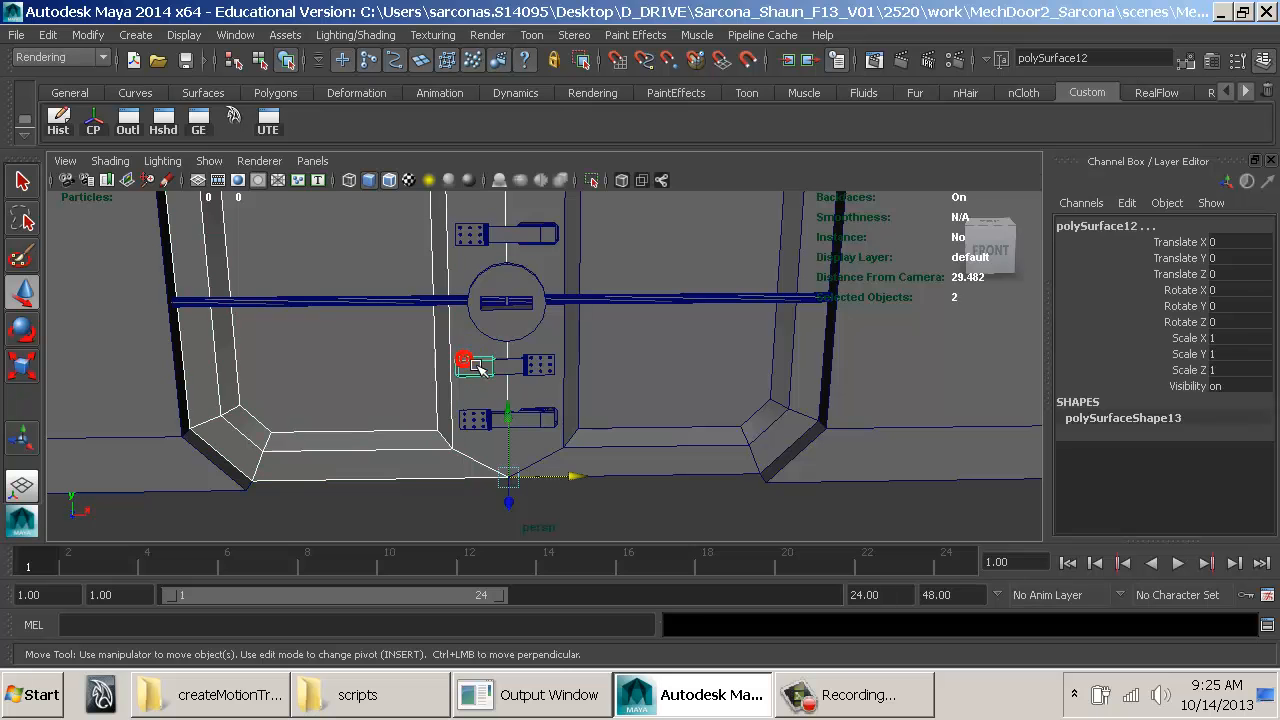
pyautogui.press('space')
pyautogui.moveTo(264, 318); pyautogui.dragTo(535, 416)
pyautogui.click(534, 412)
pyautogui.keyDown('alt'); pyautogui.moveTo(614, 297); pyautogui.dragTo(611, 371, button='middle'); pyautogui.keyUp('alt')
pyautogui.keyDown('alt'); pyautogui.moveTo(611, 371); pyautogui.dragTo(571, 377, button='right'); pyautogui.keyUp('alt')
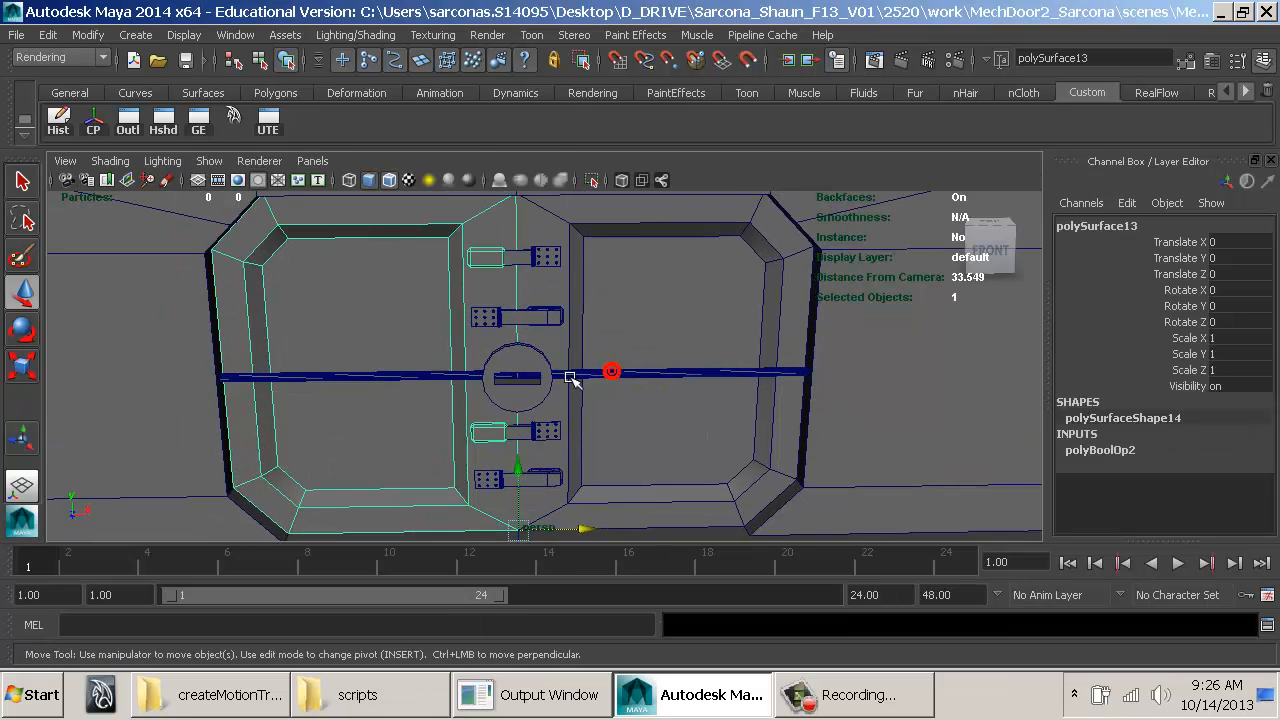
# Step: Change the left door half's Boolean operation to union and clear the selection
pyautogui.keyDown('alt'); pyautogui.moveTo(557, 363); pyautogui.dragTo(650, 385); pyautogui.keyUp('alt')
pyautogui.keyDown('alt'); pyautogui.moveTo(650, 385); pyautogui.dragTo(1169, 474, button='right'); pyautogui.keyUp('alt')
pyautogui.click(1140, 450)
pyautogui.click(1220, 466)
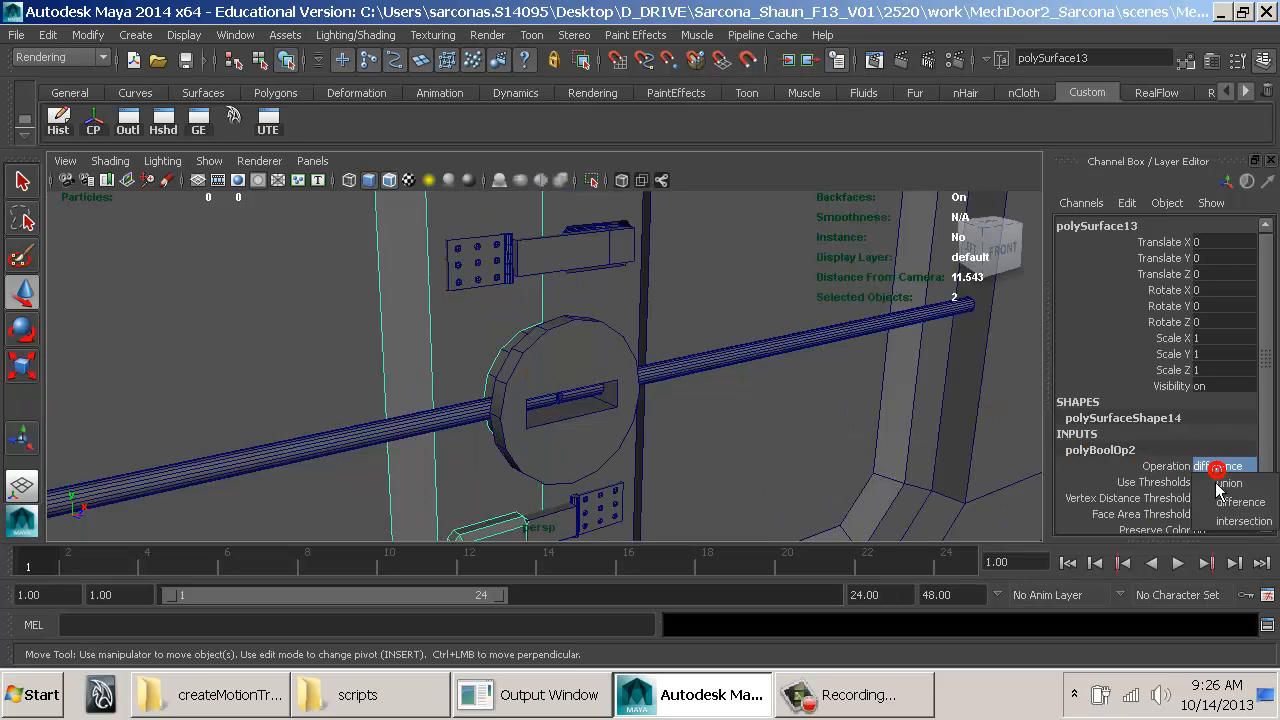
pyautogui.click(1208, 477)
pyautogui.keyDown('alt'); pyautogui.moveTo(960, 390); pyautogui.dragTo(868, 386, button='right'); pyautogui.keyUp('alt')
pyautogui.keyDown('alt'); pyautogui.moveTo(636, 373); pyautogui.dragTo(440, 358, button='right'); pyautogui.keyUp('alt')
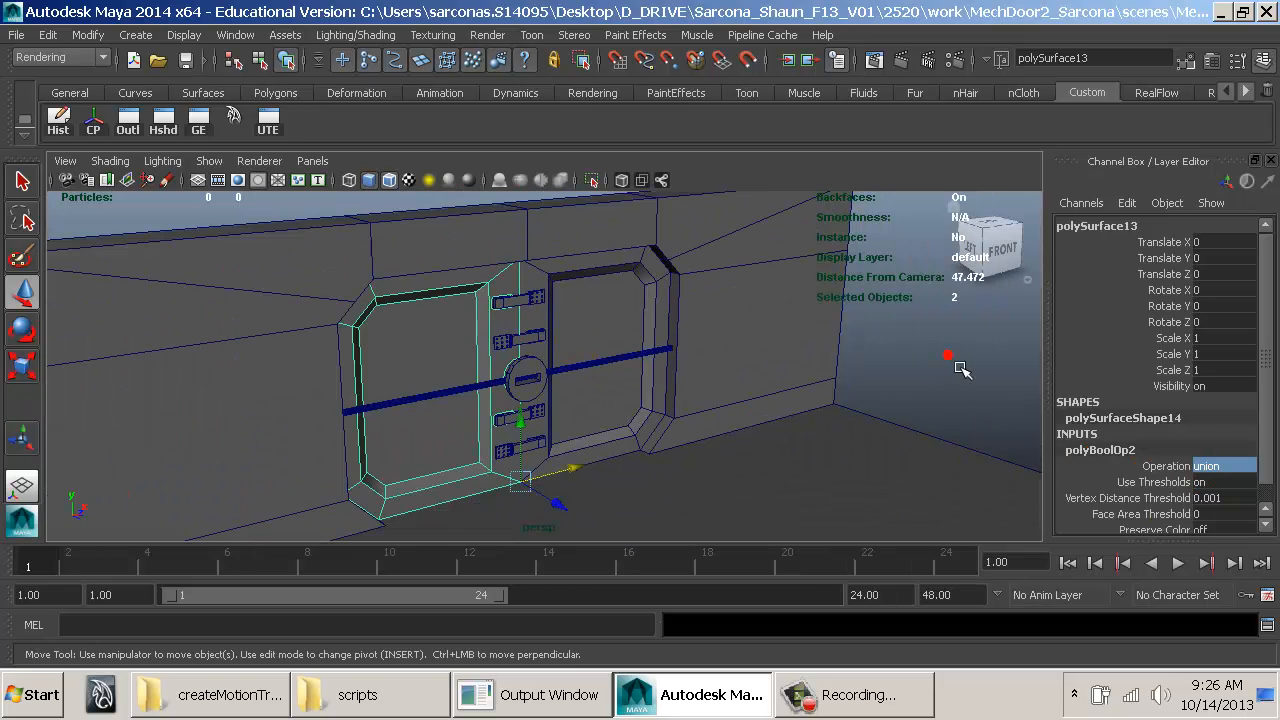
pyautogui.click(956, 361)
pyautogui.keyDown('alt'); pyautogui.moveTo(760, 362); pyautogui.dragTo(614, 343); pyautogui.keyUp('alt')
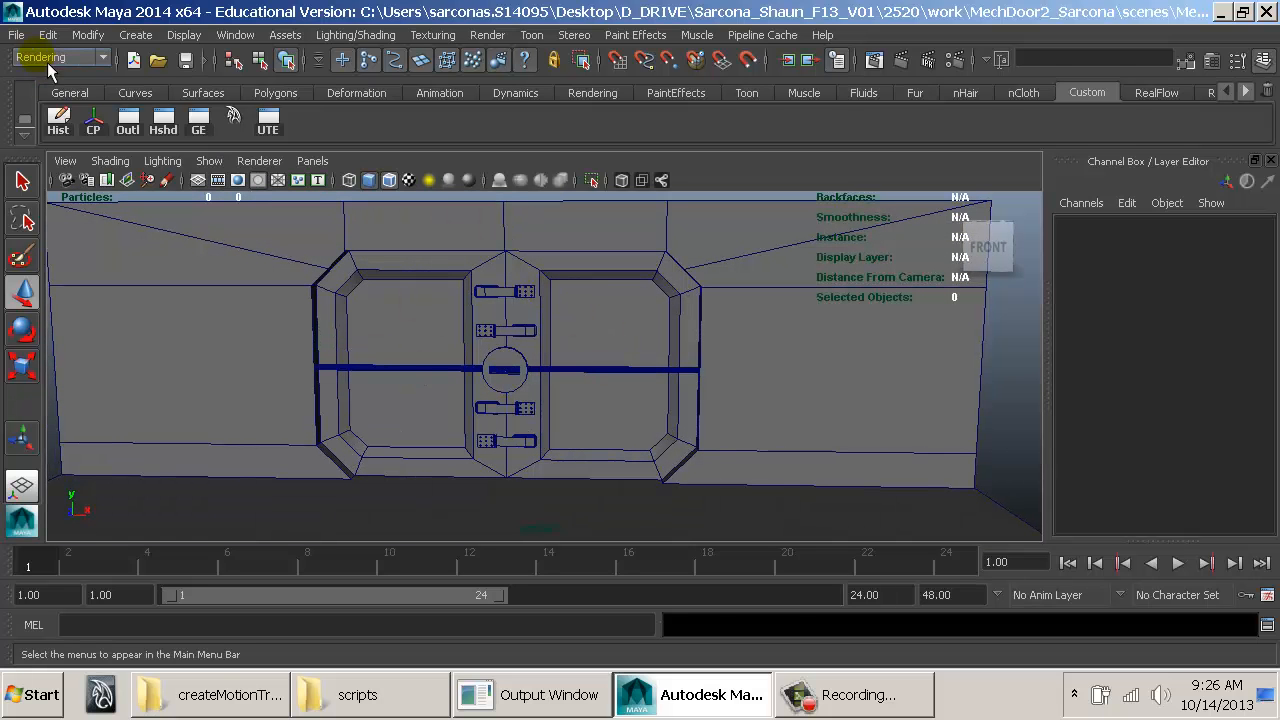
# Step: Save the scene as a new version named MechDoor_02.mb in the scenes folder
pyautogui.click(16, 34)
pyautogui.click(45, 123)
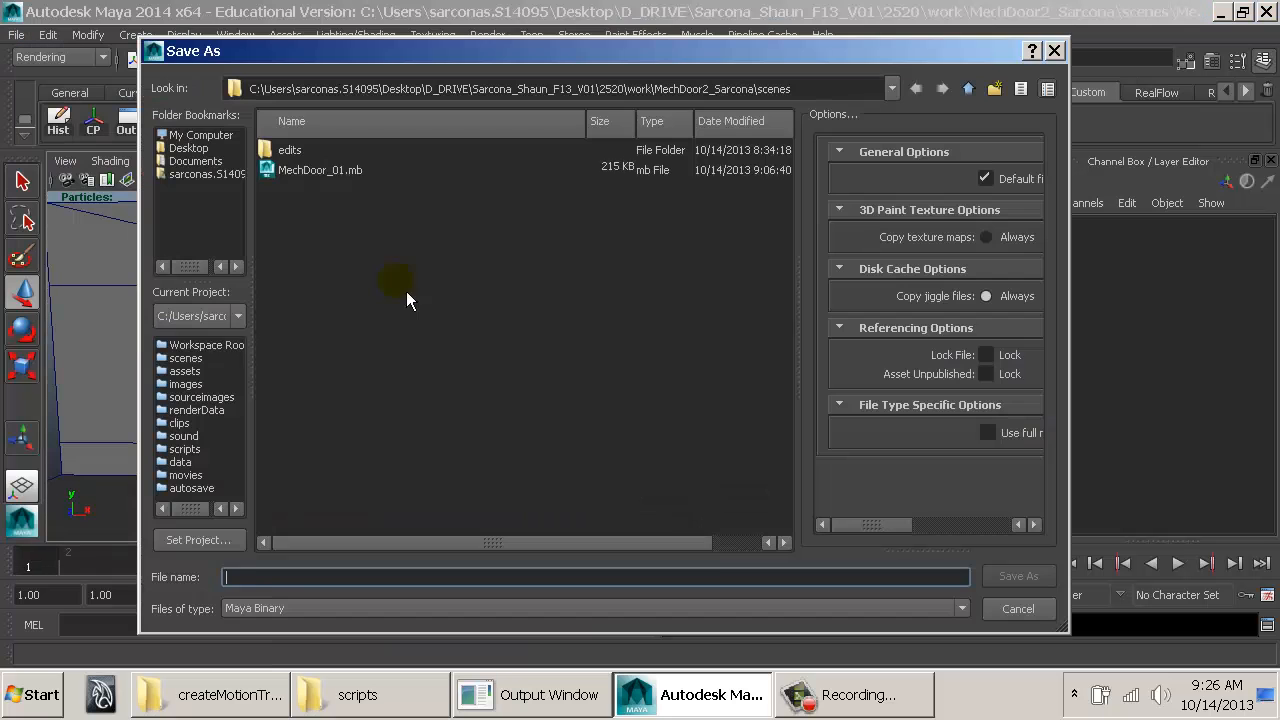
pyautogui.click(307, 171)
pyautogui.click(300, 580)
pyautogui.press('BackSpace')
pyautogui.write('2')
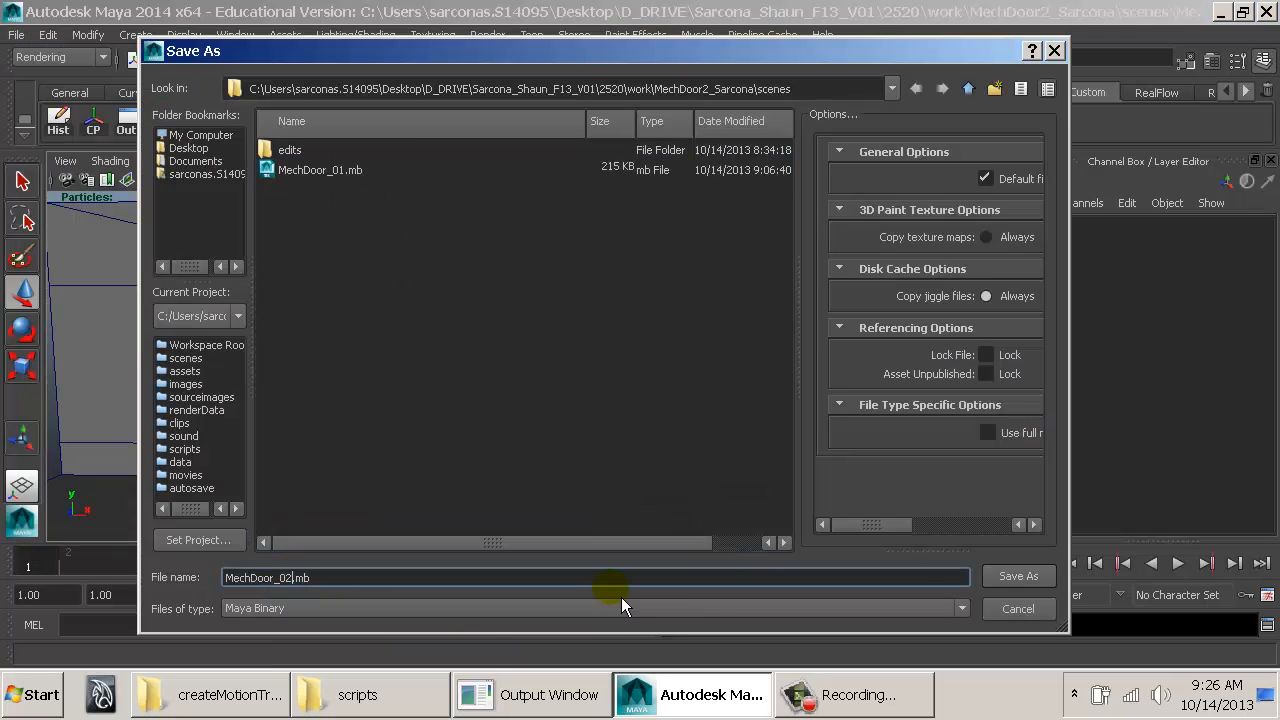
pyautogui.click(1046, 582)
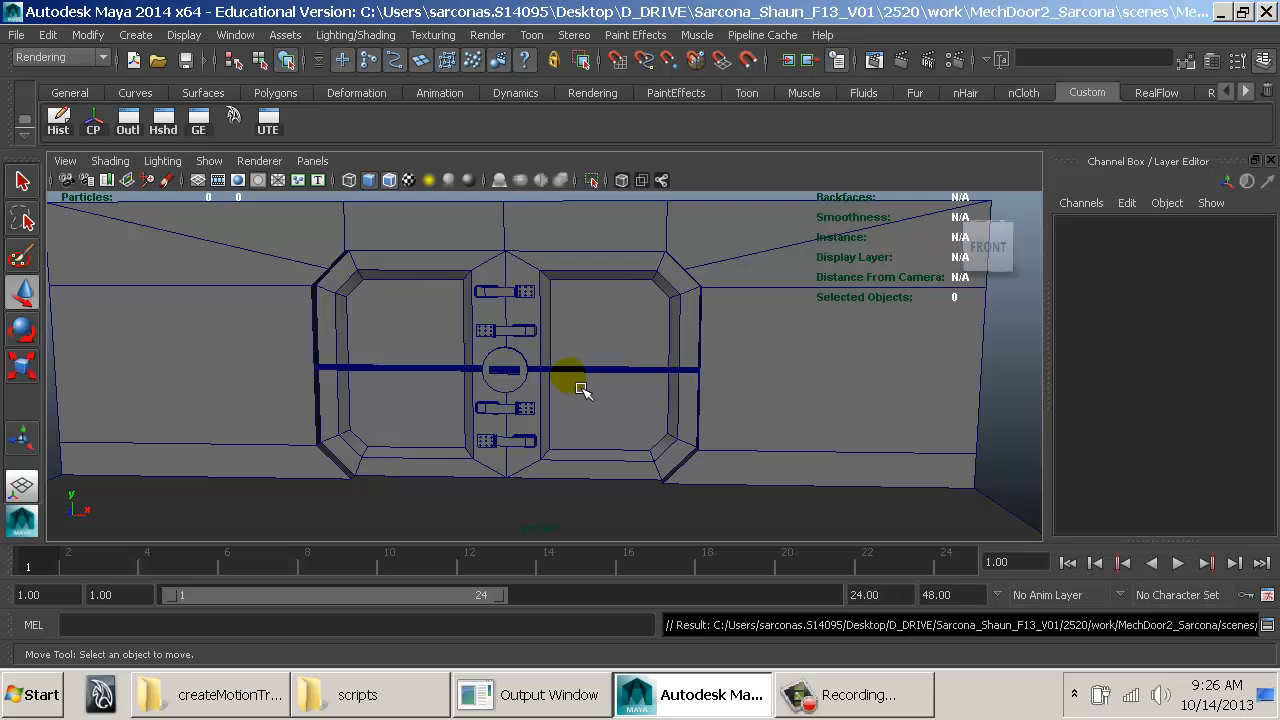
# Step: Isolate the wall mesh that frames the door opening
pyautogui.click(768, 345)
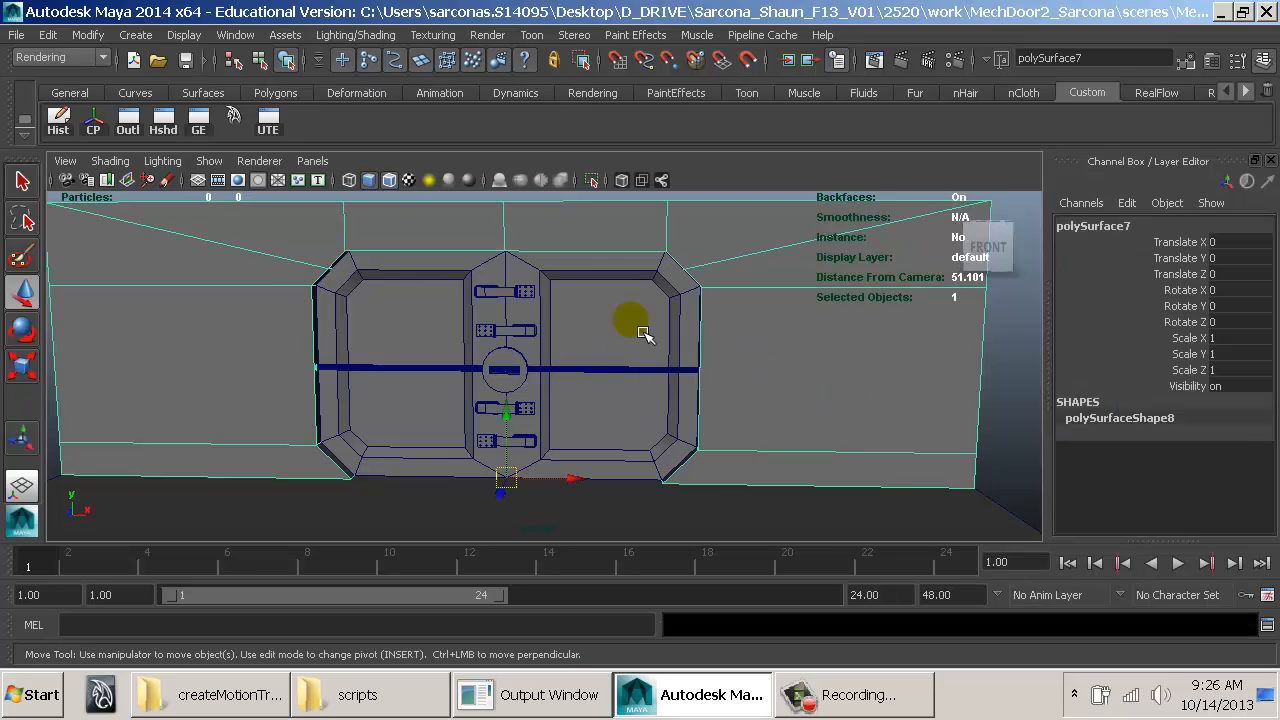
pyautogui.keyDown('alt'); pyautogui.moveTo(643, 333); pyautogui.dragTo(443, 282); pyautogui.keyUp('alt')
pyautogui.keyDown('alt'); pyautogui.moveTo(443, 282); pyautogui.dragTo(514, 300, button='right'); pyautogui.keyUp('alt')
pyautogui.keyDown('alt'); pyautogui.moveTo(514, 300); pyautogui.dragTo(592, 306); pyautogui.keyUp('alt')
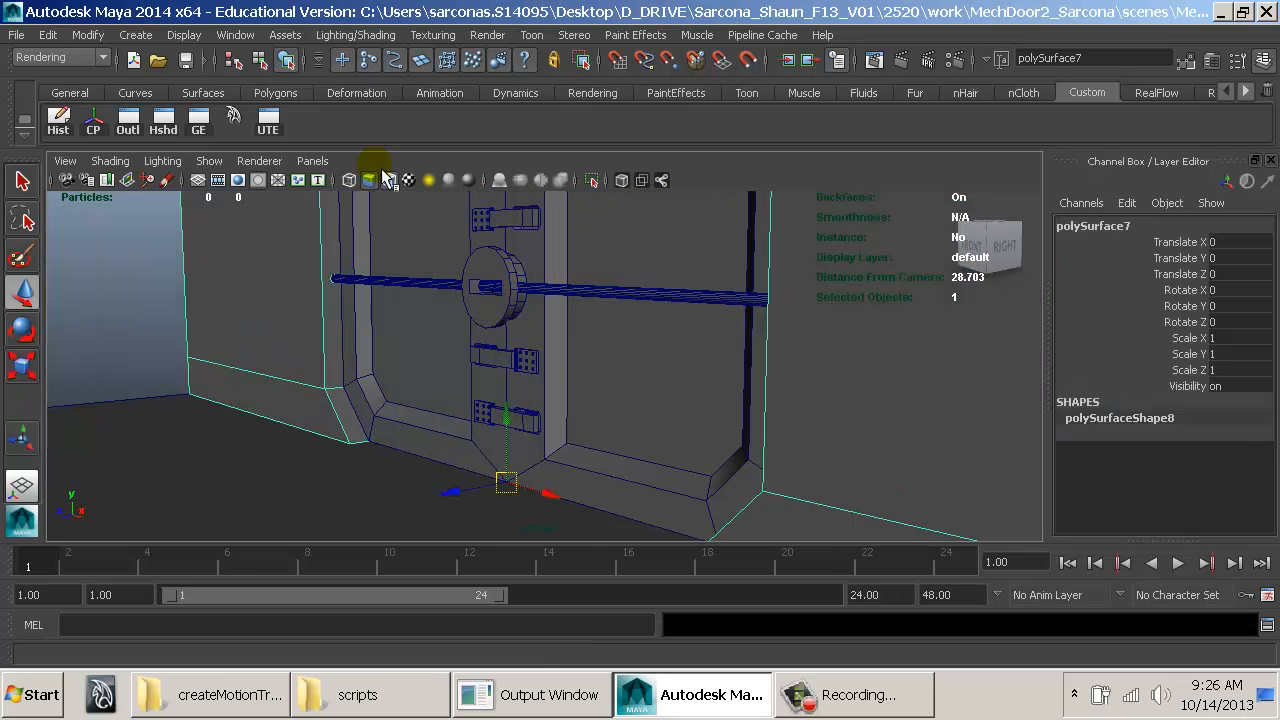
pyautogui.click(591, 180)
pyautogui.keyDown('alt'); pyautogui.moveTo(480, 330); pyautogui.dragTo(436, 424); pyautogui.keyUp('alt')
pyautogui.click(591, 180)
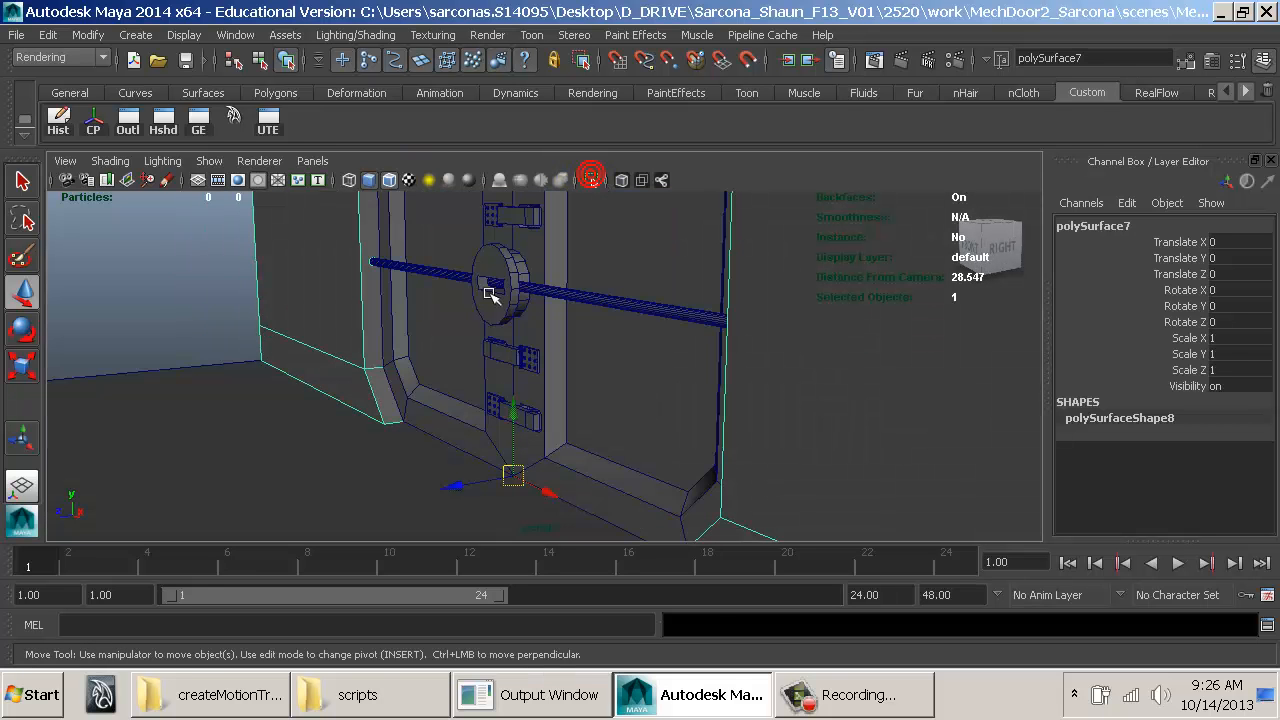
pyautogui.keyDown('alt'); pyautogui.moveTo(405, 273); pyautogui.dragTo(460, 381); pyautogui.keyUp('alt')
pyautogui.keyDown('alt'); pyautogui.moveTo(430, 375); pyautogui.dragTo(565, 248); pyautogui.keyUp('alt')
pyautogui.click(591, 181)
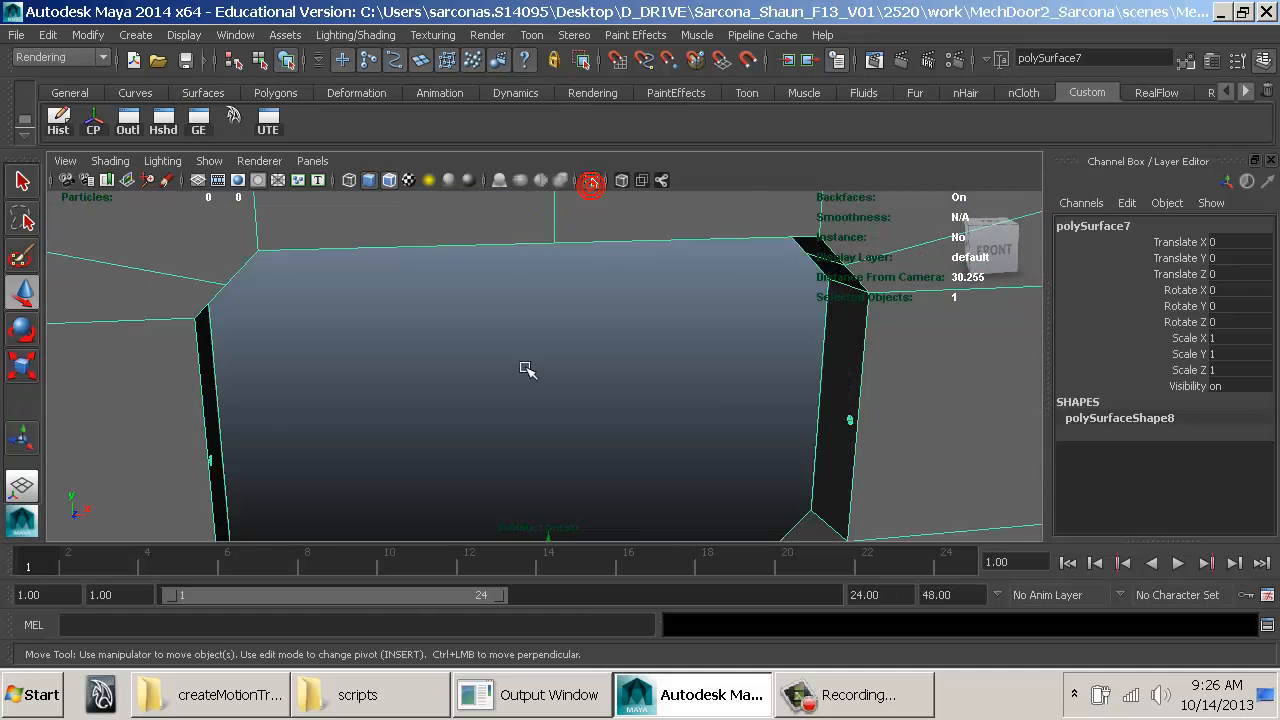
pyautogui.keyDown('alt'); pyautogui.moveTo(525, 370); pyautogui.dragTo(662, 393); pyautogui.keyUp('alt')
# Step: Make two lengthwise cuts through the wall's thickness with the Cut Faces Tool in the wireframe top view, one near the front and one near the rear
pyautogui.press('space')
pyautogui.moveTo(560, 360); pyautogui.dragTo(508, 364)
pyautogui.press('4')
pyautogui.press('space')
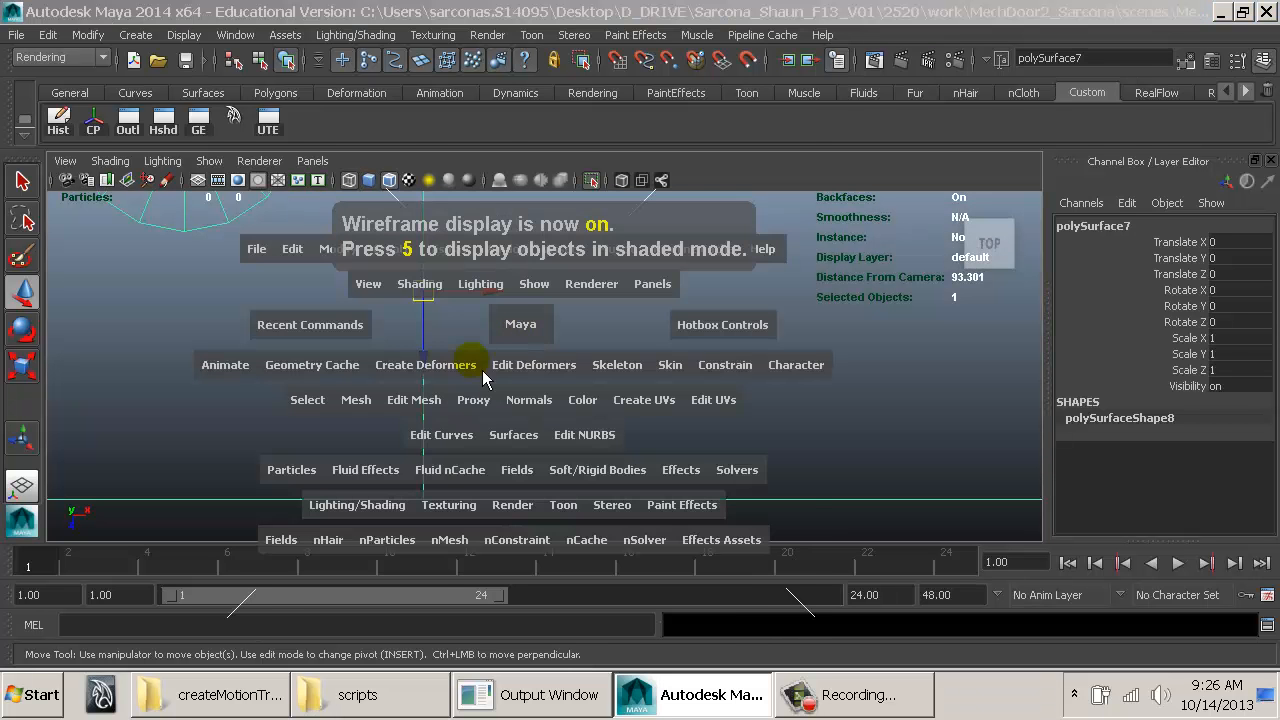
pyautogui.click(430, 395)
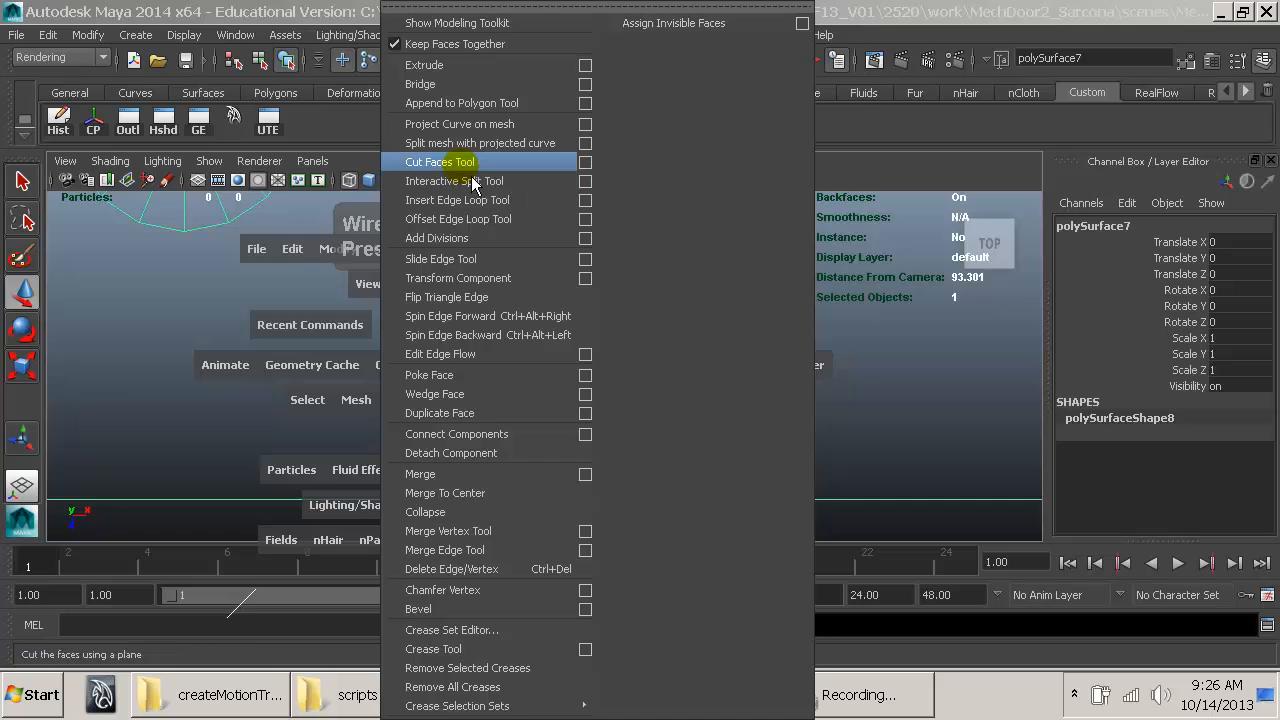
pyautogui.click(440, 162)
pyautogui.keyDown('alt'); pyautogui.moveTo(700, 385); pyautogui.dragTo(560, 377, button='right'); pyautogui.keyUp('alt')
pyautogui.keyDown('alt'); pyautogui.moveTo(560, 378); pyautogui.dragTo(570, 381, button='middle'); pyautogui.keyUp('alt')
pyautogui.keyDown('alt'); pyautogui.moveTo(570, 381); pyautogui.dragTo(432, 363, button='right'); pyautogui.keyUp('alt')
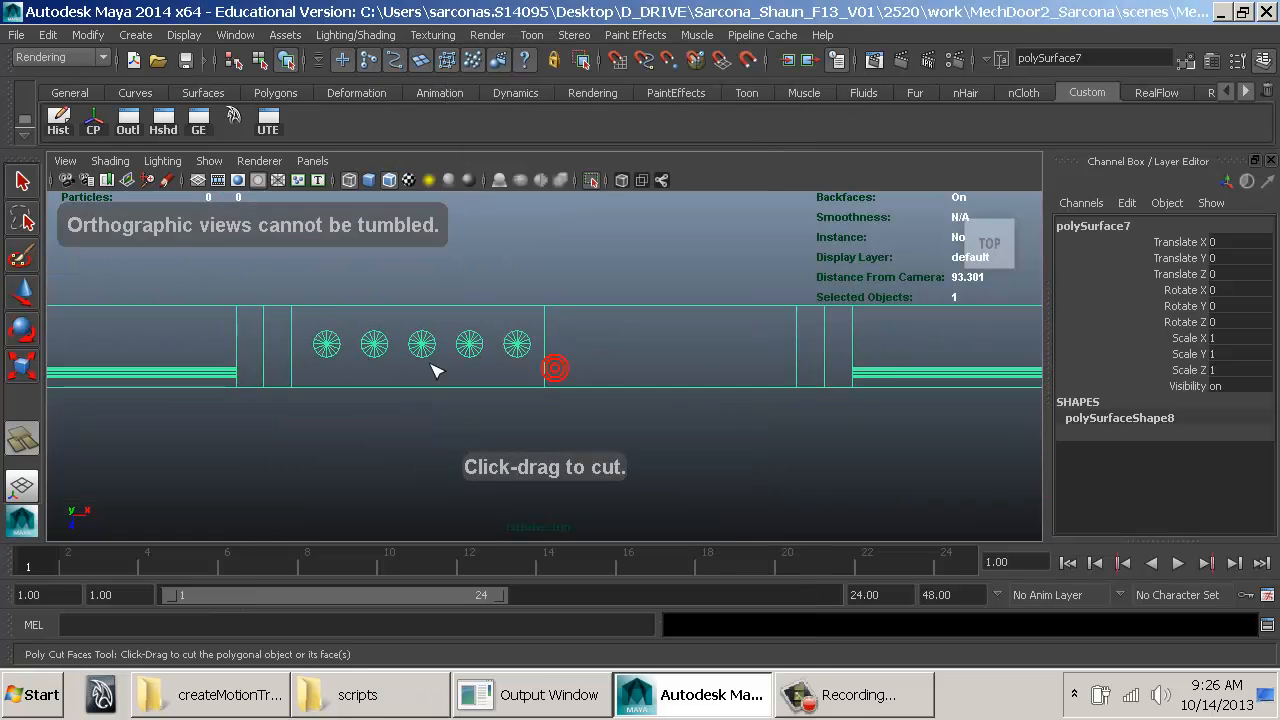
pyautogui.keyDown('alt'); pyautogui.moveTo(432, 363); pyautogui.dragTo(632, 420, button='middle'); pyautogui.keyUp('alt')
pyautogui.keyDown('alt'); pyautogui.moveTo(632, 420); pyautogui.dragTo(507, 399, button='right'); pyautogui.keyUp('alt')
pyautogui.keyDown('alt'); pyautogui.moveTo(507, 399); pyautogui.dragTo(523, 402, button='middle'); pyautogui.keyUp('alt')
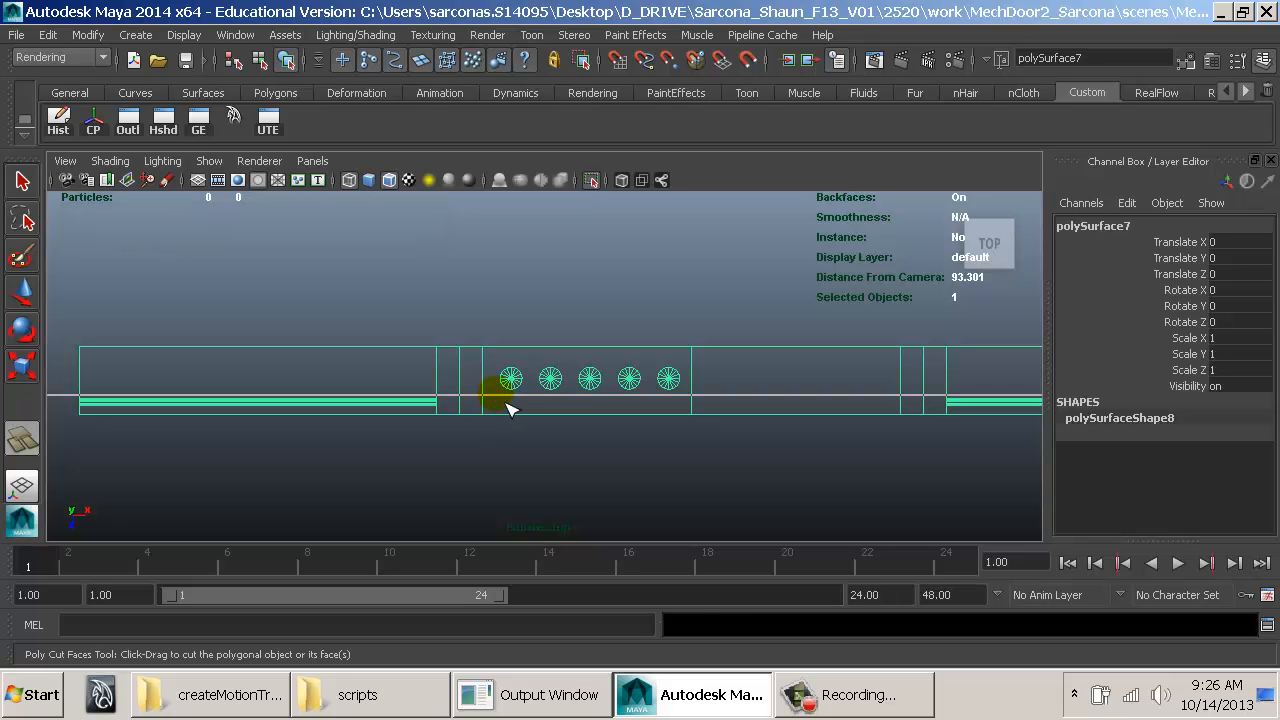
pyautogui.moveTo(507, 408); pyautogui.dragTo(513, 379)
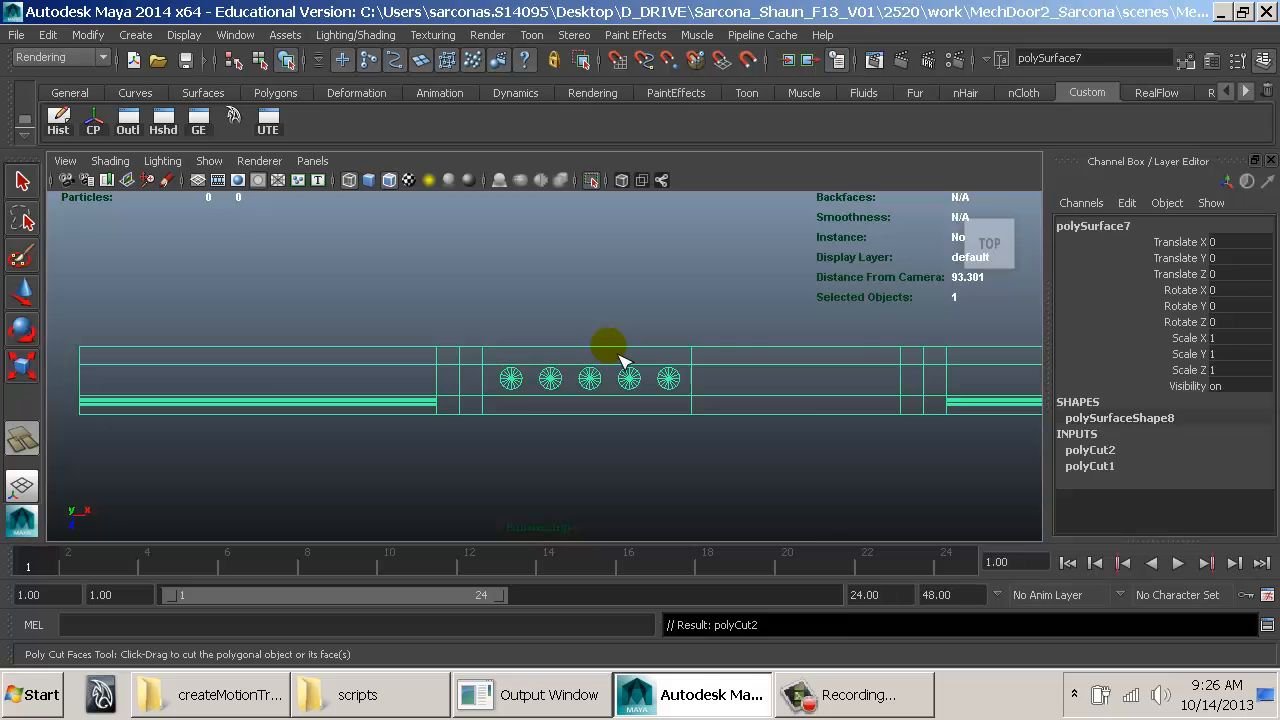
pyautogui.press('space')
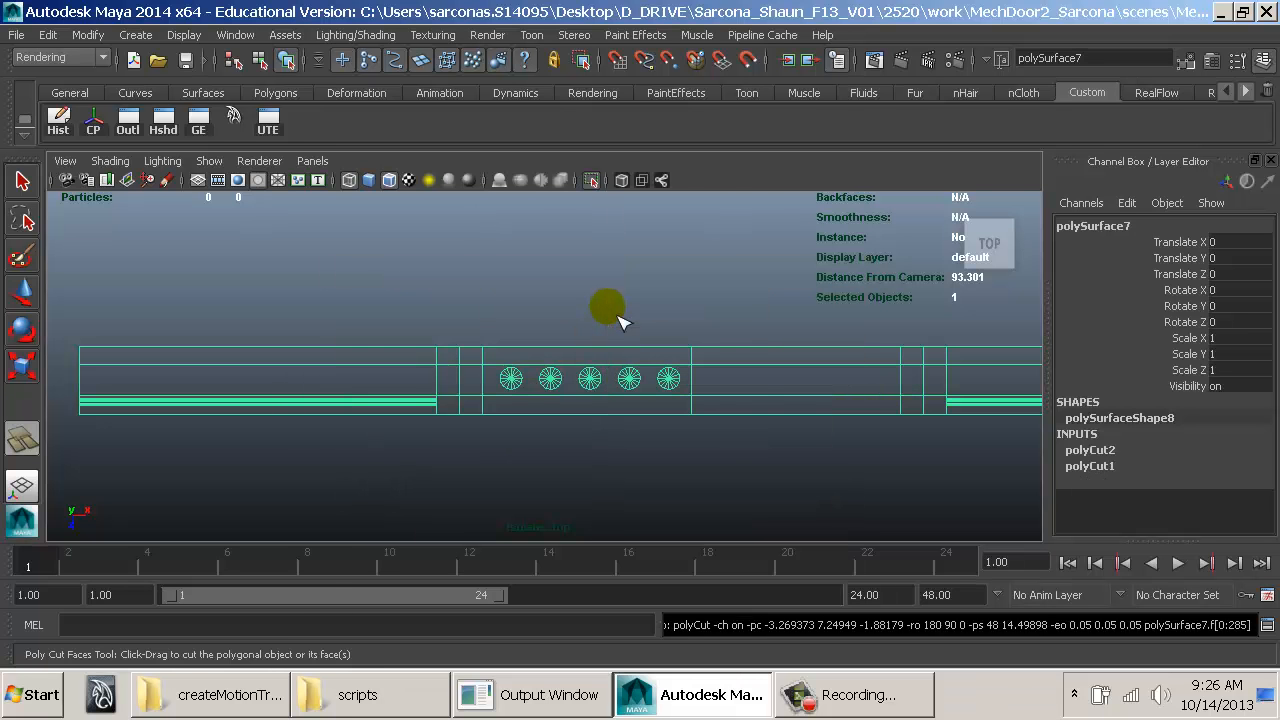
pyautogui.press('w')
# Step: Select the rear cut's edge loop around the door opening, show the whole scene again, and move the loop along Z to -1.431
pyautogui.press('space')
pyautogui.click(608, 308)
pyautogui.moveTo(608, 308); pyautogui.dragTo(606, 264)
pyautogui.press('5')
pyautogui.keyDown('alt'); pyautogui.moveTo(571, 354); pyautogui.dragTo(551, 357); pyautogui.keyUp('alt')
pyautogui.moveTo(545, 336); pyautogui.dragTo(528, 192, button='right')
pyautogui.doubleClick(520, 290)
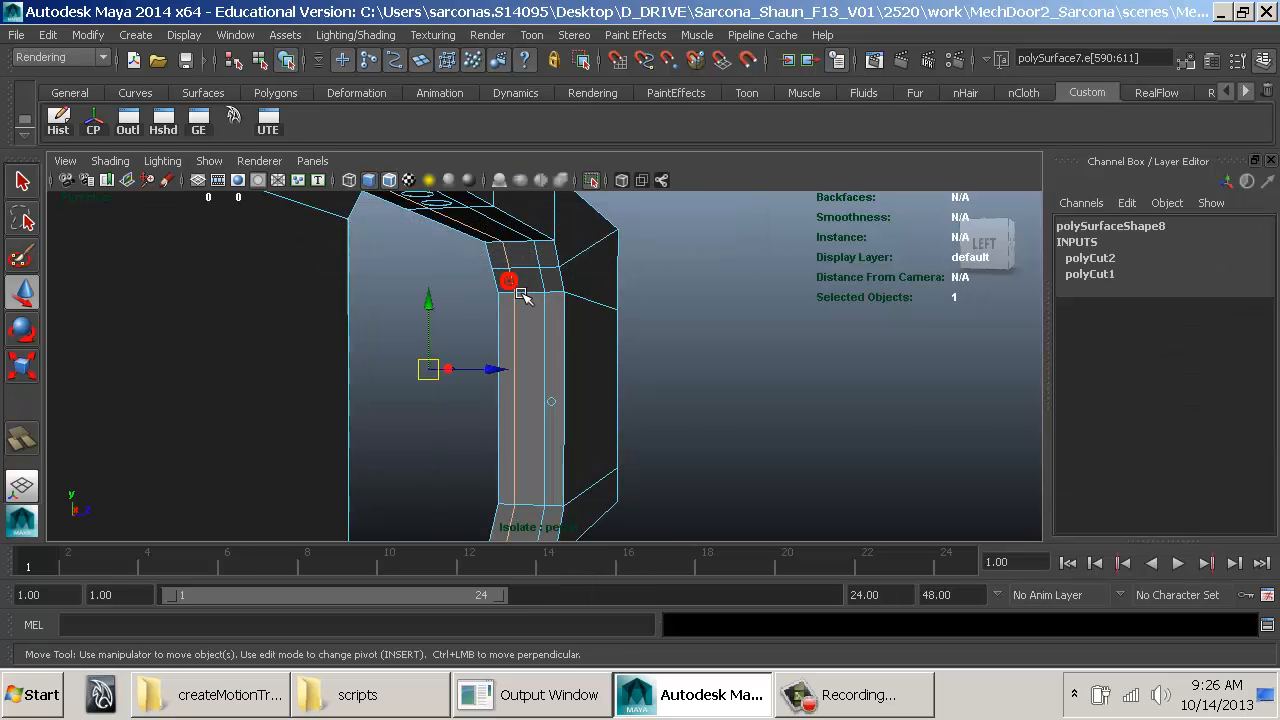
pyautogui.keyDown('alt'); pyautogui.moveTo(520, 290); pyautogui.dragTo(403, 336); pyautogui.keyUp('alt')
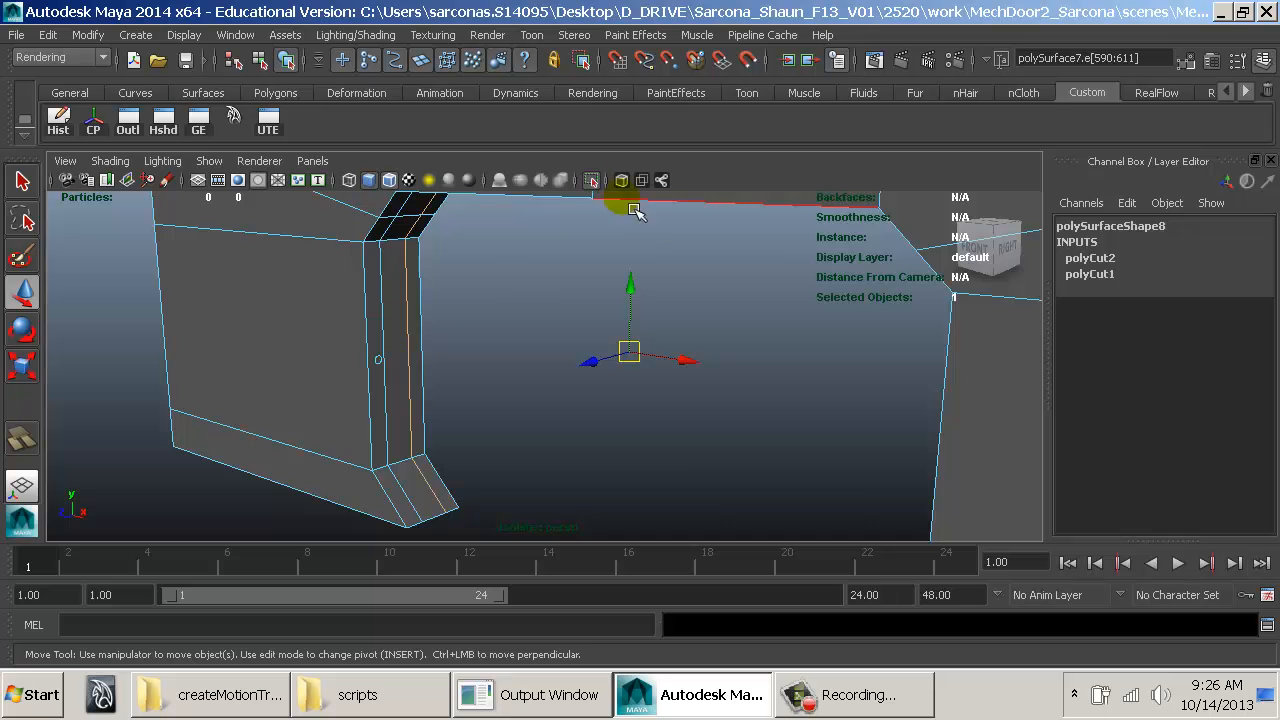
pyautogui.click(593, 181)
pyautogui.keyDown('alt'); pyautogui.moveTo(636, 262); pyautogui.dragTo(587, 343); pyautogui.keyUp('alt')
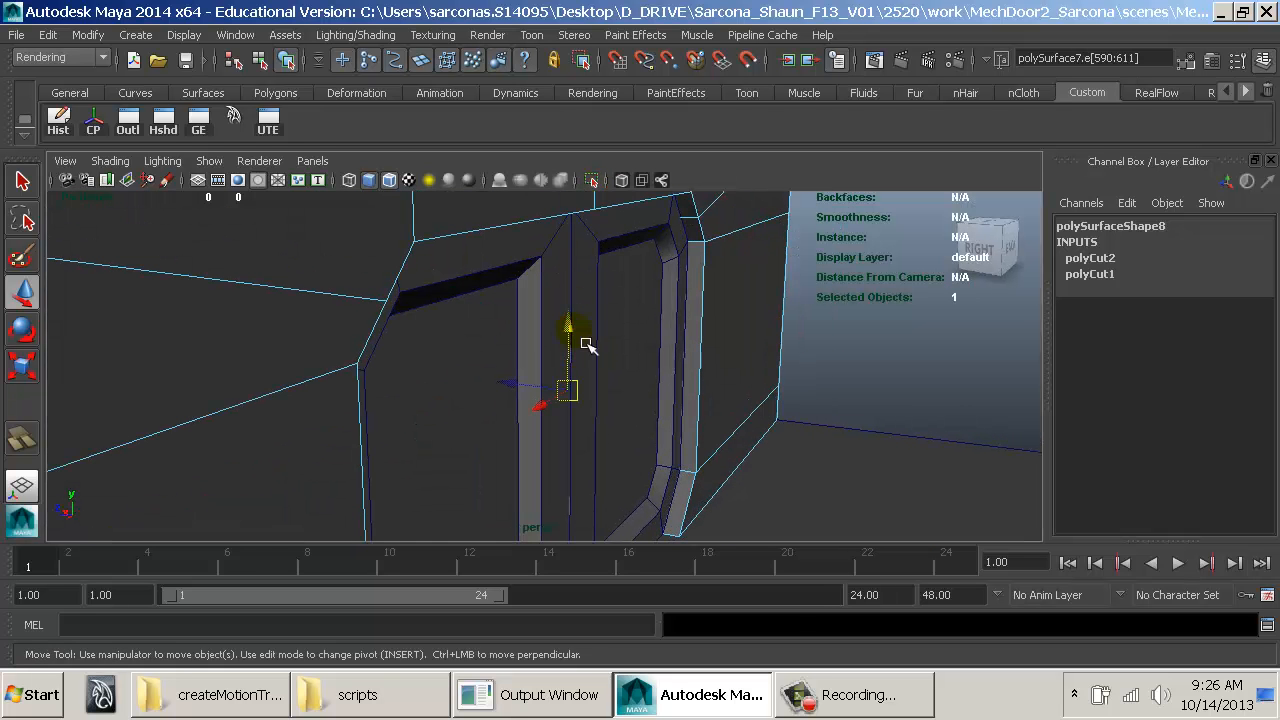
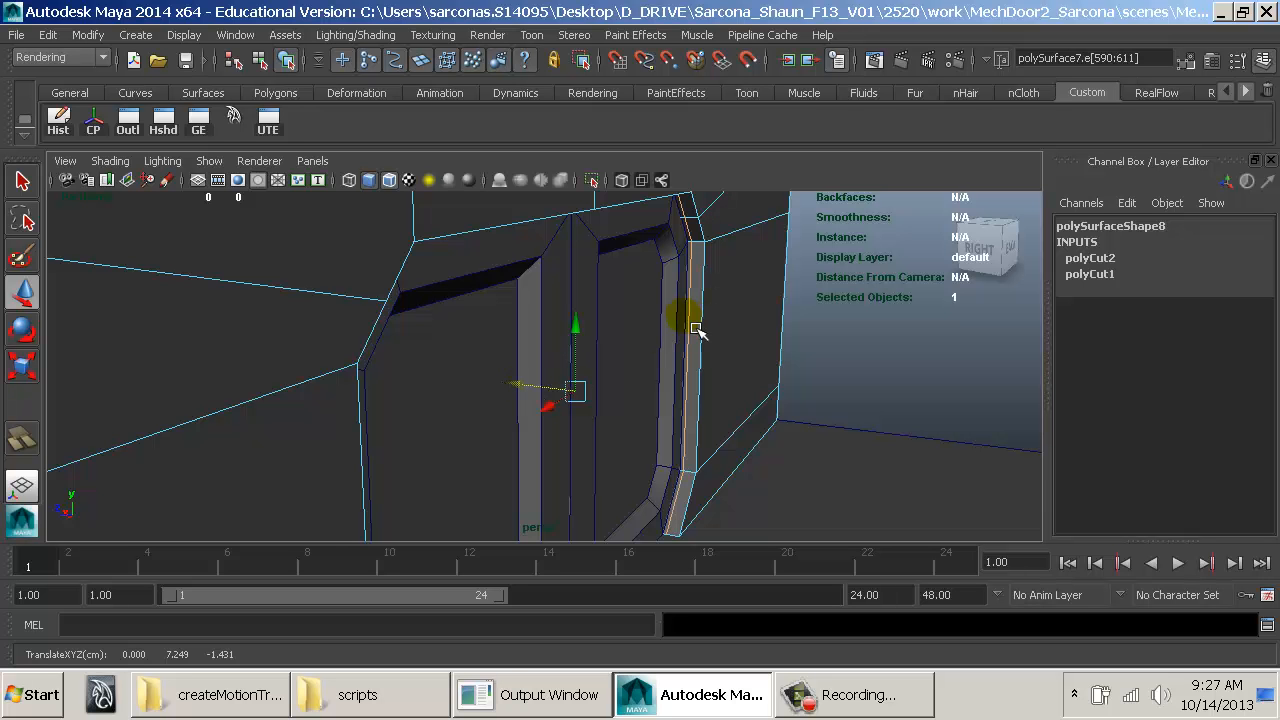
# Step: Select the front cut's edge loop around the door opening and move it along Z to 0.064
pyautogui.keyDown('alt'); pyautogui.moveTo(690, 335); pyautogui.dragTo(752, 322); pyautogui.keyUp('alt')
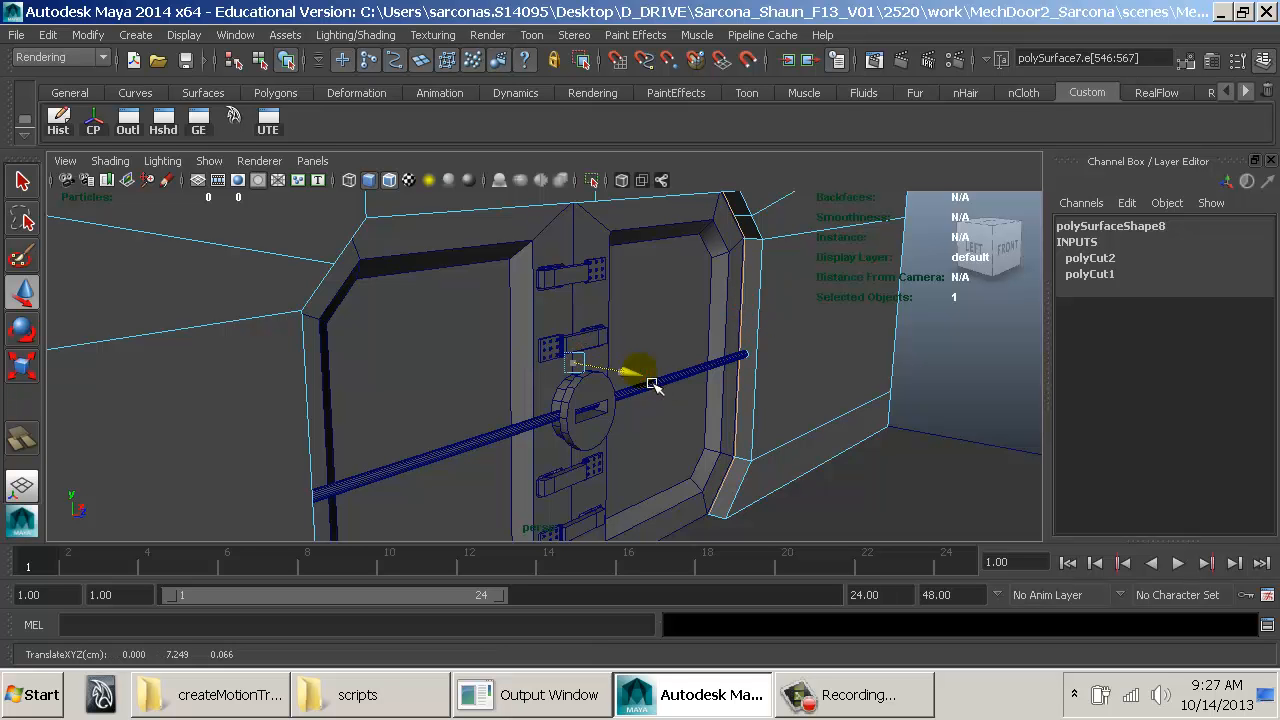
pyautogui.keyDown('alt'); pyautogui.moveTo(654, 385); pyautogui.dragTo(706, 347); pyautogui.keyUp('alt')
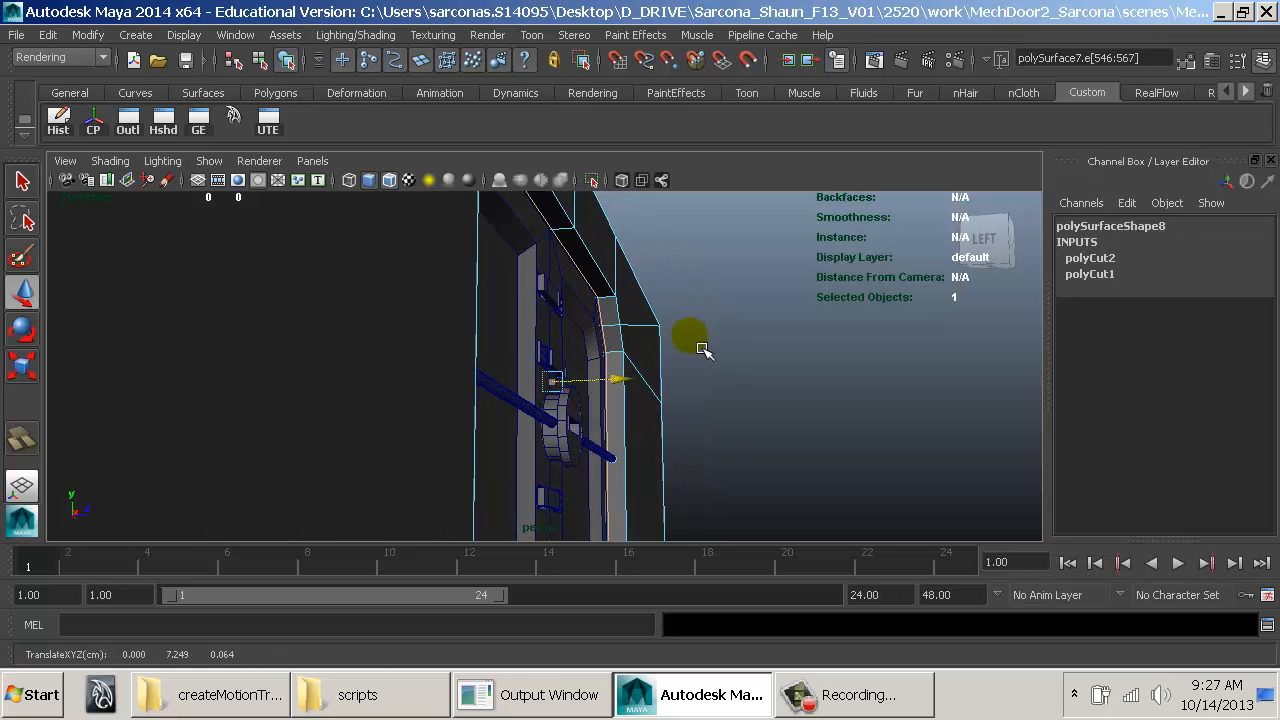
pyautogui.keyDown('alt'); pyautogui.moveTo(704, 350); pyautogui.dragTo(490, 383); pyautogui.keyUp('alt')
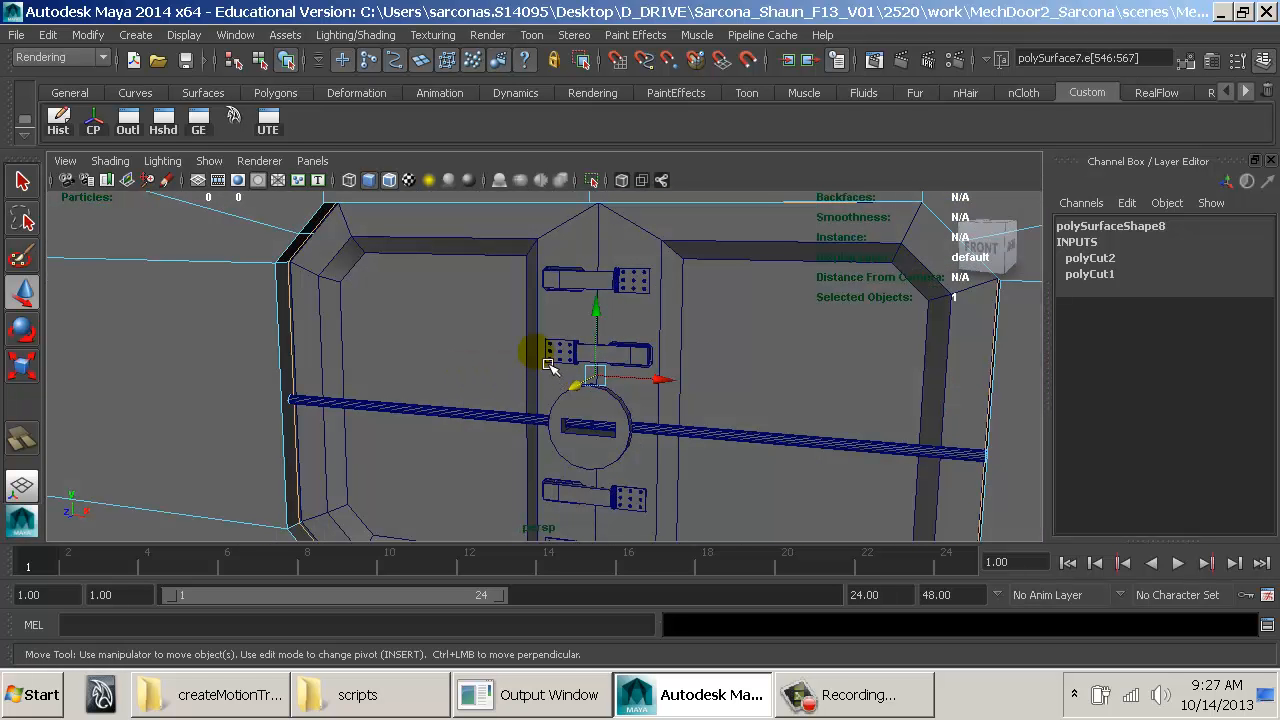
# Step: Examine the front edge loop's depth against the latch hinges and the locking bar's hole in the wireframe side view
pyautogui.keyDown('alt'); pyautogui.moveTo(531, 366); pyautogui.dragTo(848, 354); pyautogui.keyUp('alt')
pyautogui.press('space')
pyautogui.press('4')
pyautogui.keyDown('alt'); pyautogui.moveTo(679, 290); pyautogui.dragTo(686, 451, button='middle'); pyautogui.keyUp('alt')
pyautogui.keyDown('alt'); pyautogui.moveTo(627, 343); pyautogui.dragTo(643, 473, button='middle'); pyautogui.keyUp('alt')
pyautogui.keyDown('ctrl'); pyautogui.keyDown('alt'); pyautogui.moveTo(562, 436); pyautogui.dragTo(629, 487); pyautogui.keyUp('alt'); pyautogui.keyUp('ctrl')
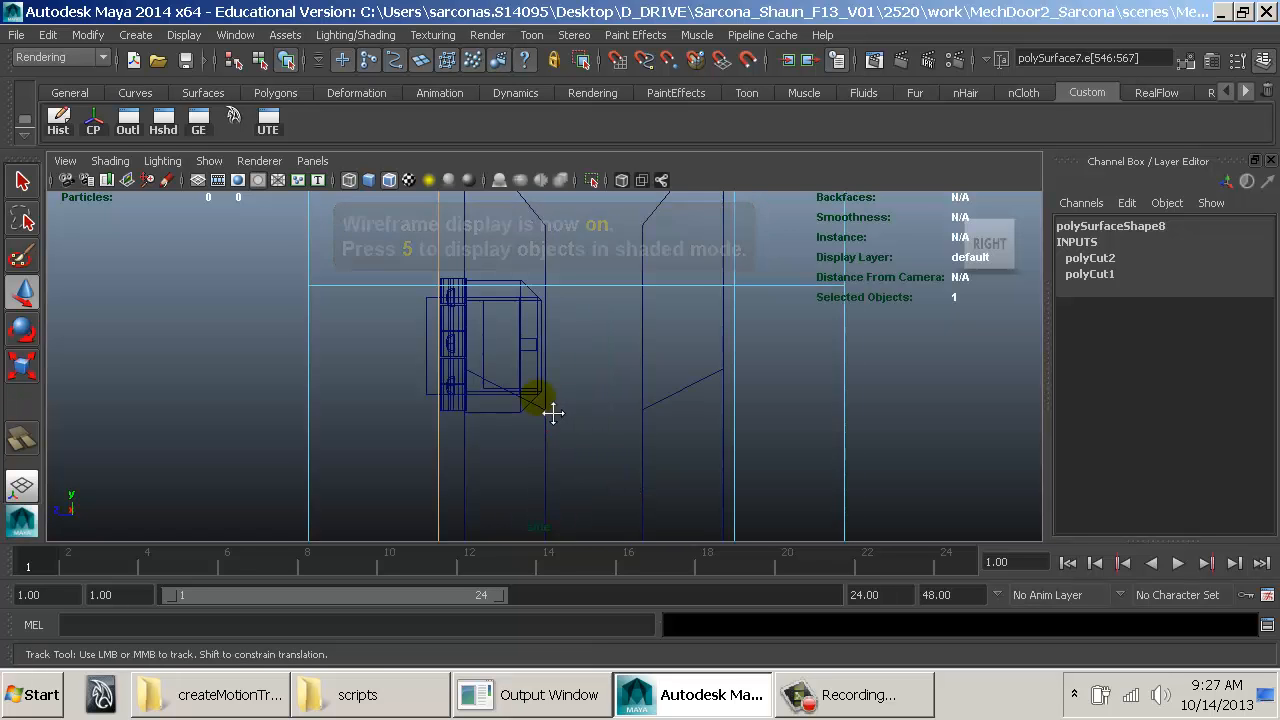
pyautogui.keyDown('alt'); pyautogui.moveTo(552, 411); pyautogui.dragTo(567, 422, button='middle'); pyautogui.keyUp('alt')
pyautogui.keyDown('alt'); pyautogui.moveTo(567, 422); pyautogui.dragTo(718, 441, button='right'); pyautogui.keyUp('alt')
pyautogui.click(435, 332)
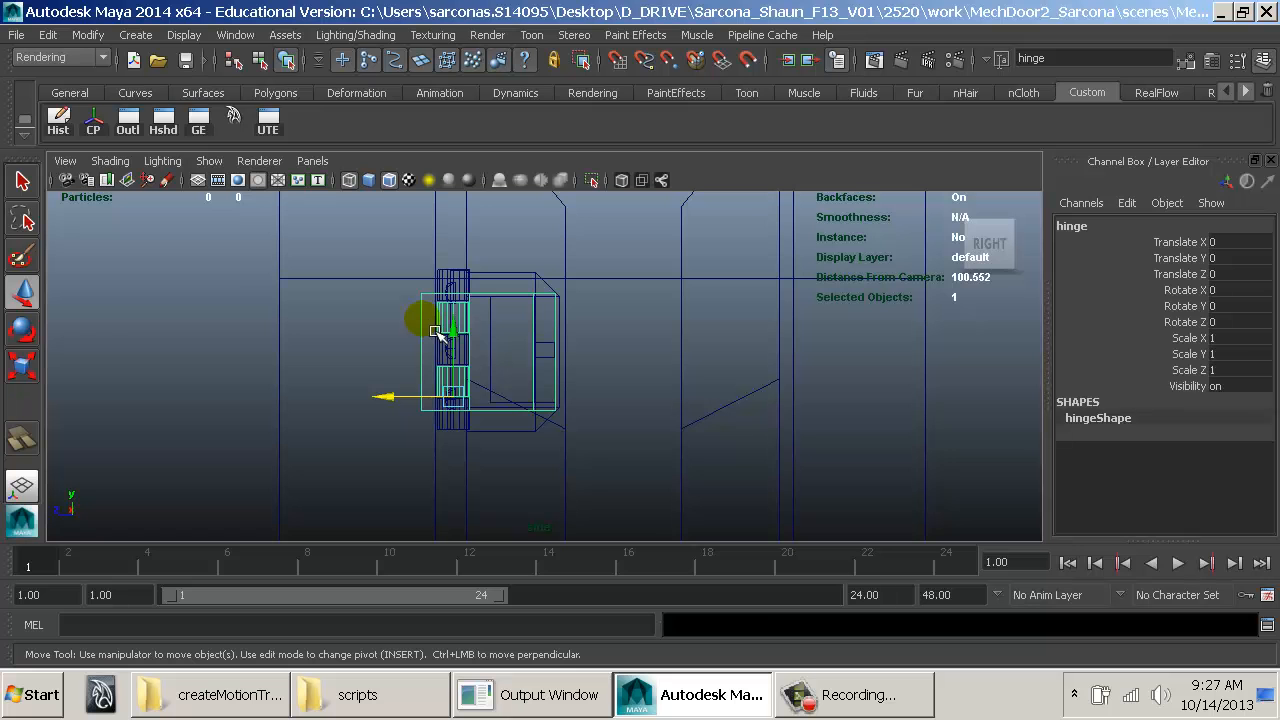
pyautogui.hotkey('ctrl', 'z')
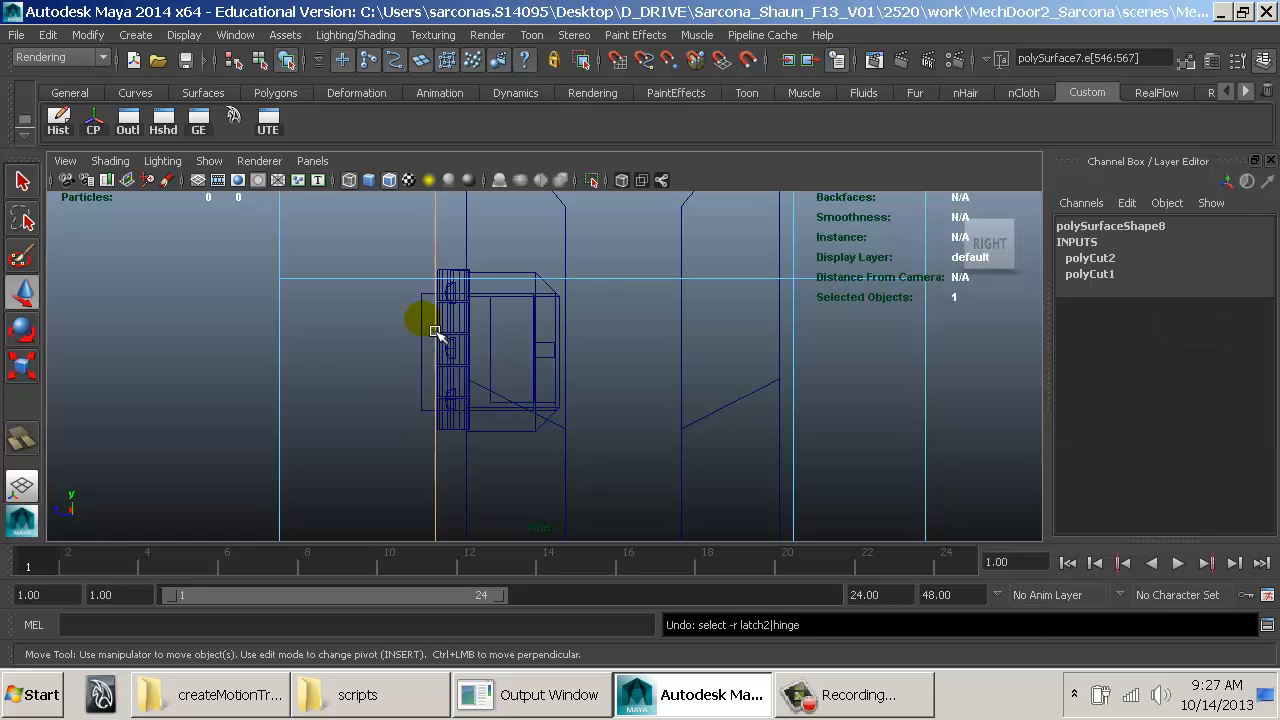
pyautogui.keyDown('alt'); pyautogui.moveTo(515, 438); pyautogui.dragTo(521, 214, button='middle'); pyautogui.keyUp('alt')
pyautogui.keyDown('alt'); pyautogui.moveTo(635, 390); pyautogui.dragTo(492, 385, button='right'); pyautogui.keyUp('alt')
pyautogui.keyDown('alt'); pyautogui.moveTo(496, 402); pyautogui.dragTo(522, 276, button='middle'); pyautogui.keyUp('alt')
pyautogui.keyDown('alt'); pyautogui.moveTo(497, 331); pyautogui.dragTo(494, 268, button='middle'); pyautogui.keyUp('alt')
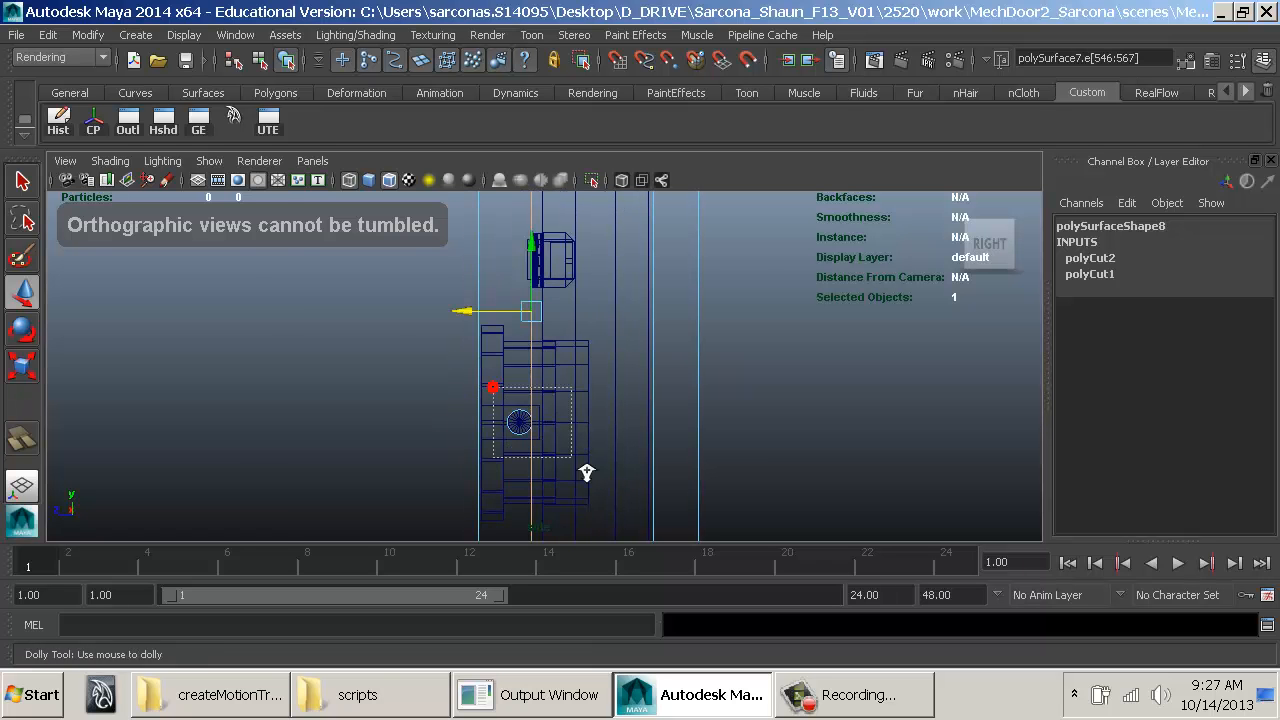
pyautogui.keyDown('alt'); pyautogui.moveTo(587, 472); pyautogui.dragTo(580, 409, button='right'); pyautogui.keyUp('alt')
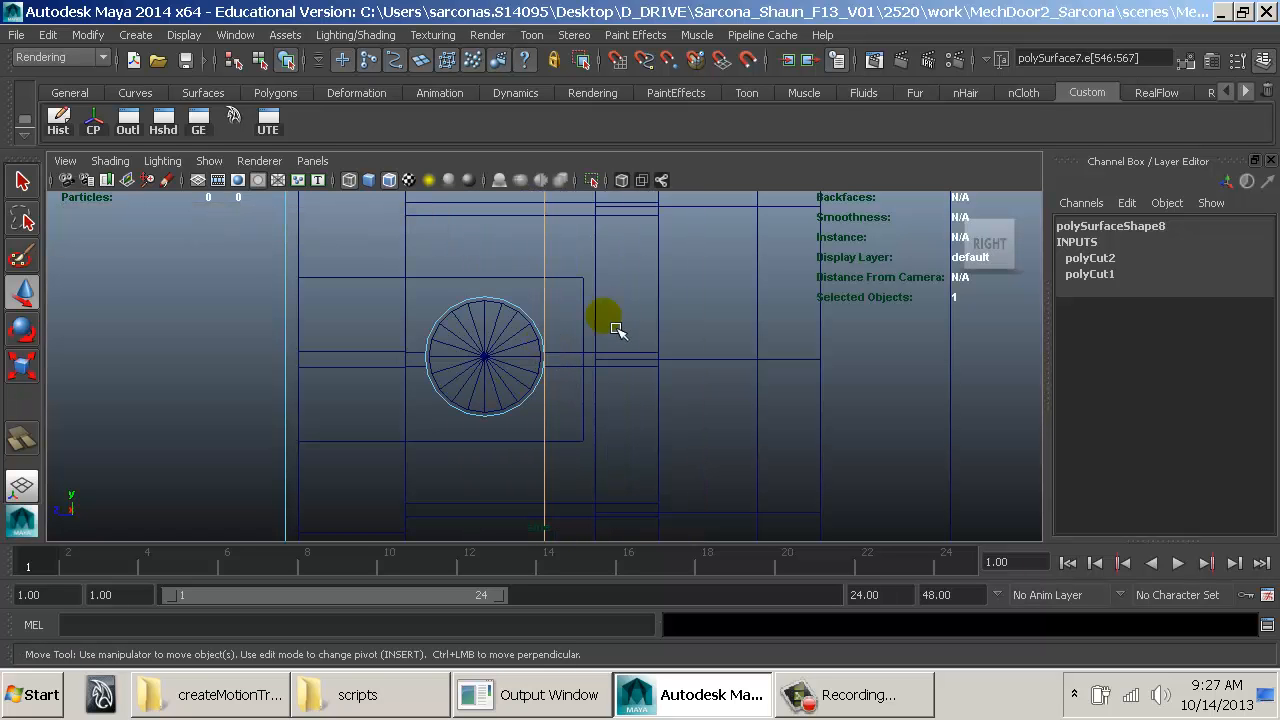
pyautogui.keyDown('alt'); pyautogui.moveTo(616, 328); pyautogui.dragTo(618, 386, button='middle'); pyautogui.keyUp('alt')
pyautogui.keyDown('alt'); pyautogui.moveTo(620, 386); pyautogui.dragTo(535, 384, button='right'); pyautogui.keyUp('alt')
# Step: Move the wall's rear cut edge loop along Z to -1.517 in the side view
pyautogui.keyDown('alt'); pyautogui.moveTo(612, 346); pyautogui.dragTo(580, 486, button='middle'); pyautogui.keyUp('alt')
pyautogui.keyDown('alt'); pyautogui.moveTo(712, 342); pyautogui.dragTo(651, 491, button='middle'); pyautogui.keyUp('alt')
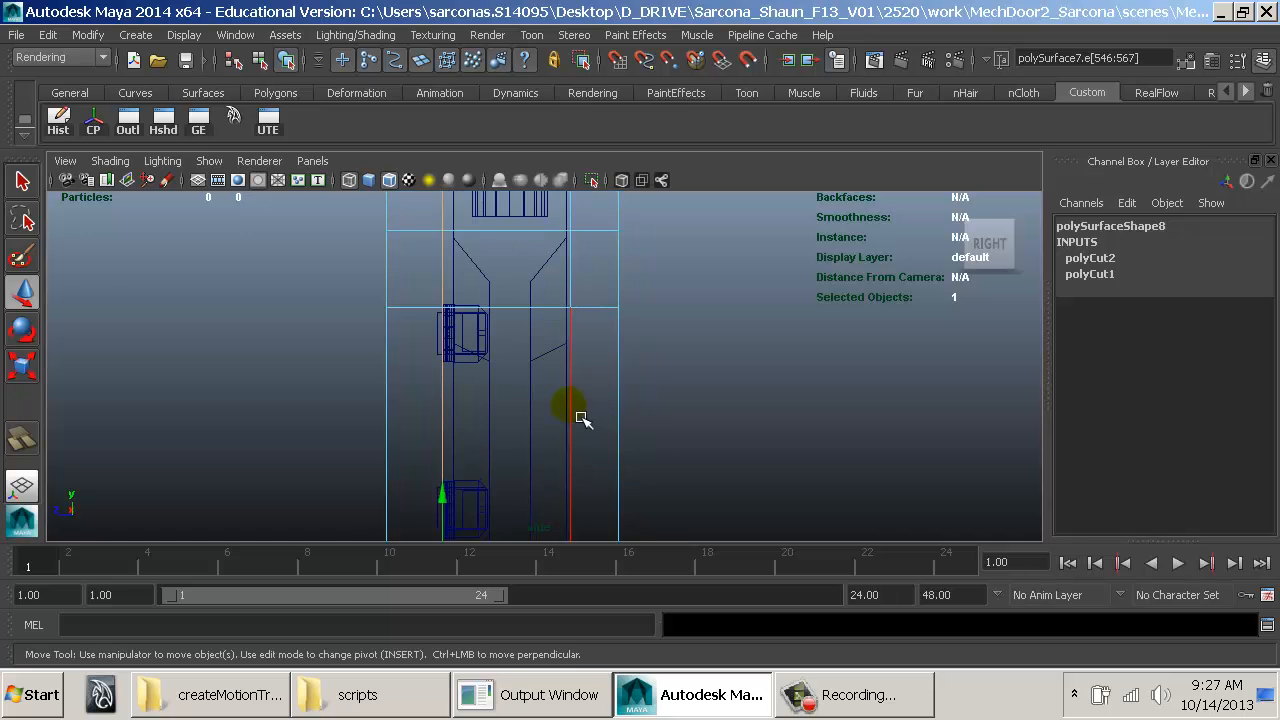
pyautogui.doubleClick(570, 406)
pyautogui.keyDown('alt'); pyautogui.moveTo(706, 381); pyautogui.dragTo(485, 371, button='right'); pyautogui.keyUp('alt')
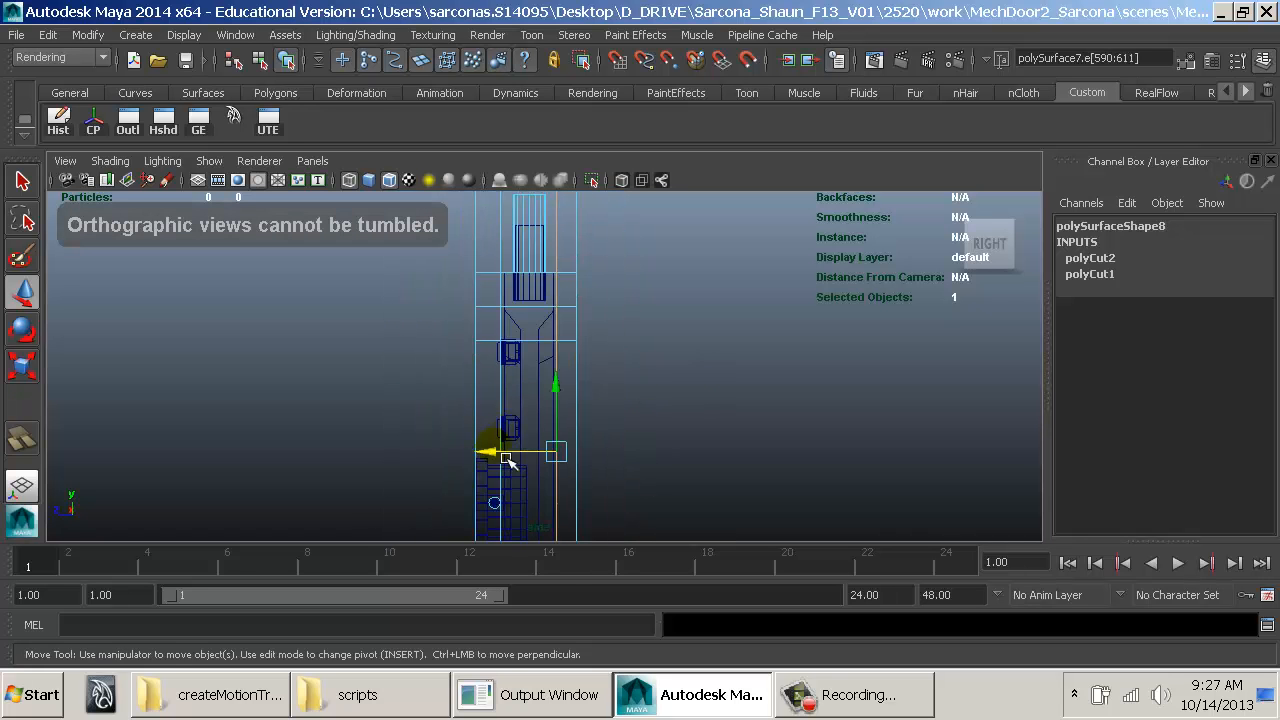
pyautogui.moveTo(507, 460); pyautogui.dragTo(508, 462)
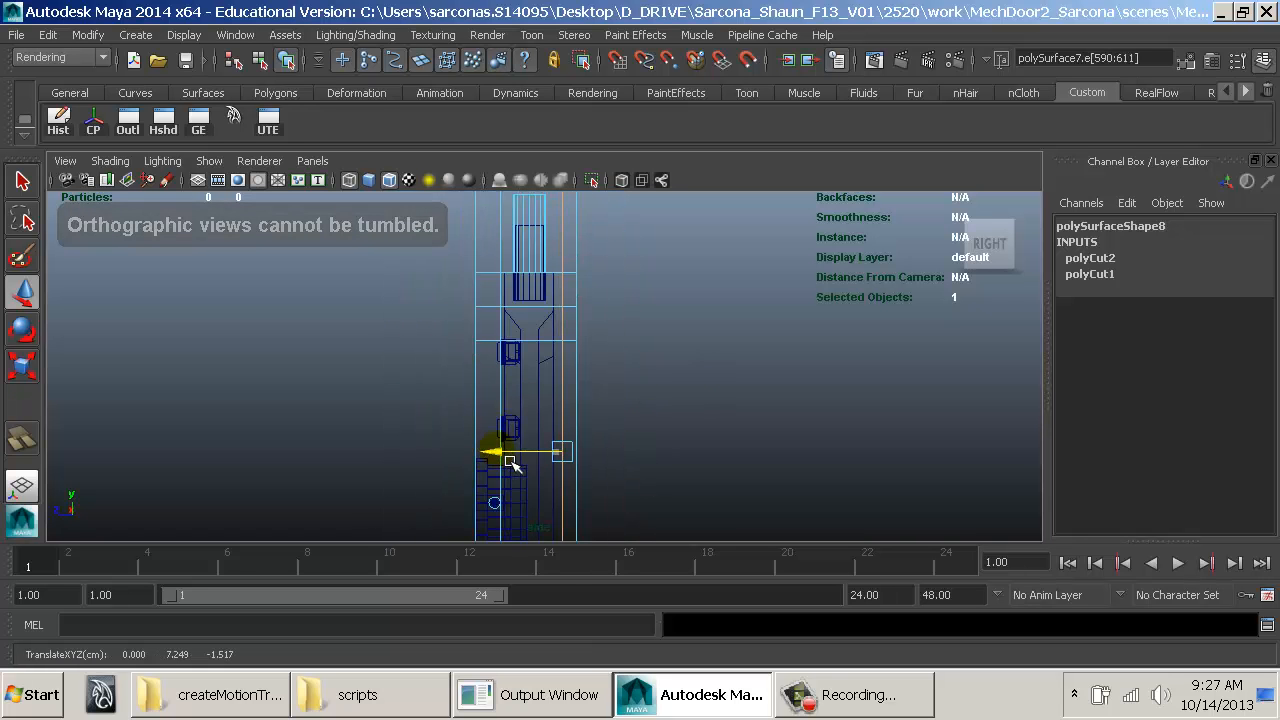
# Step: Try moving the right door half back along Z to -0.217
pyautogui.click(553, 386)
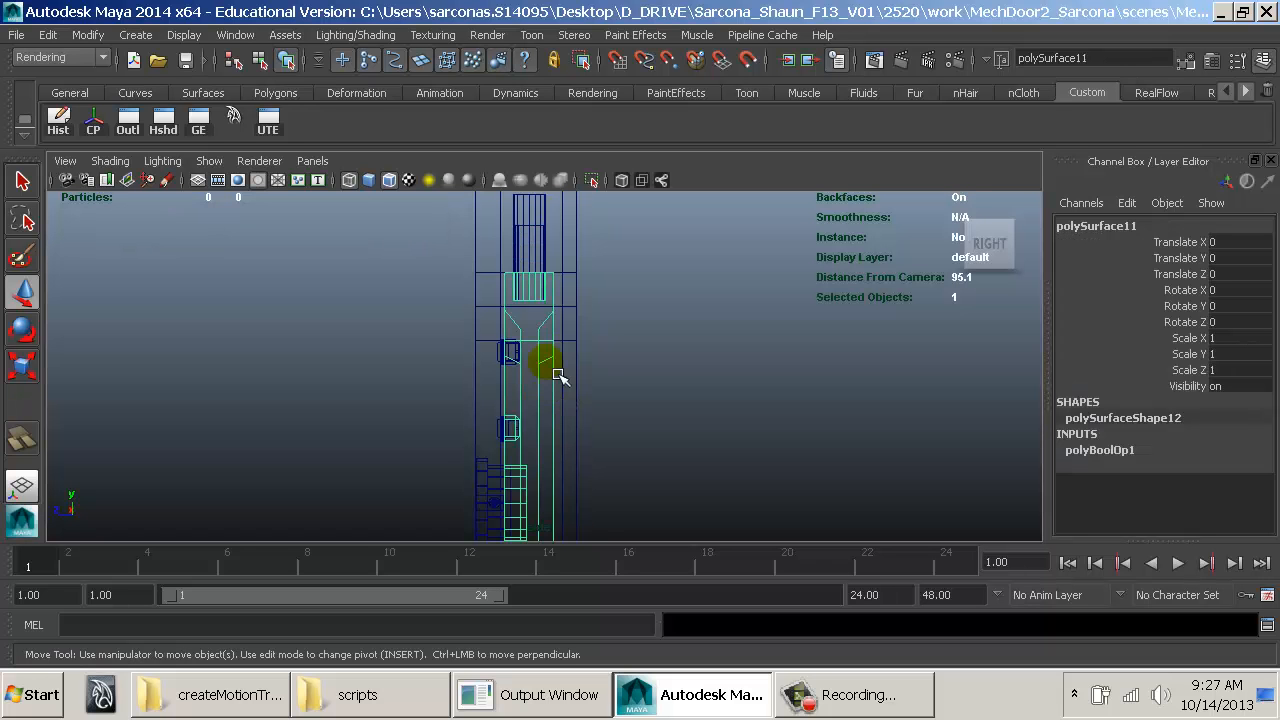
pyautogui.keyDown('alt'); pyautogui.moveTo(727, 454); pyautogui.dragTo(583, 437, button='right'); pyautogui.keyUp('alt')
pyautogui.keyDown('alt'); pyautogui.moveTo(538, 453); pyautogui.dragTo(504, 303, button='middle'); pyautogui.keyUp('alt')
pyautogui.moveTo(437, 489); pyautogui.dragTo(443, 490)
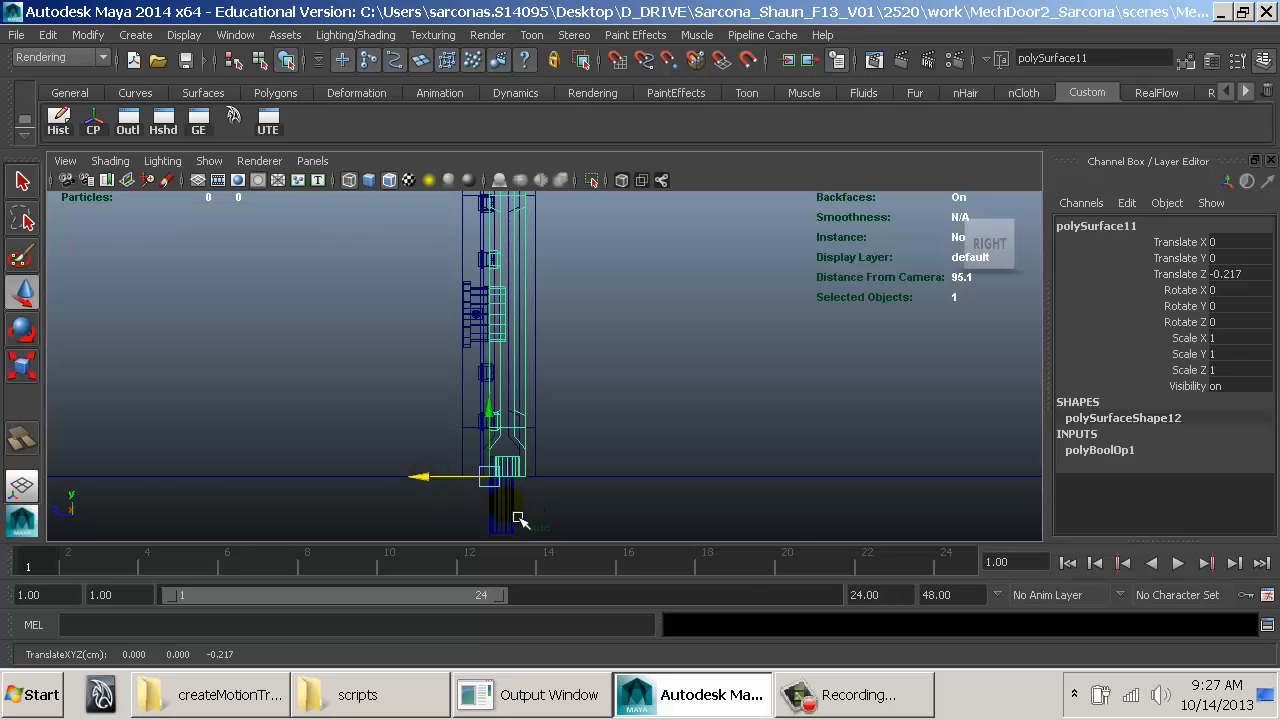
pyautogui.press('space')
pyautogui.moveTo(558, 413)
pyautogui.mouseDown()
pyautogui.moveTo(561, 370)
pyautogui.moveTo(668, 391)
pyautogui.mouseUp()
pyautogui.press('5')
pyautogui.keyDown('alt'); pyautogui.moveTo(668, 391); pyautogui.dragTo(468, 430, button='right'); pyautogui.keyUp('alt')
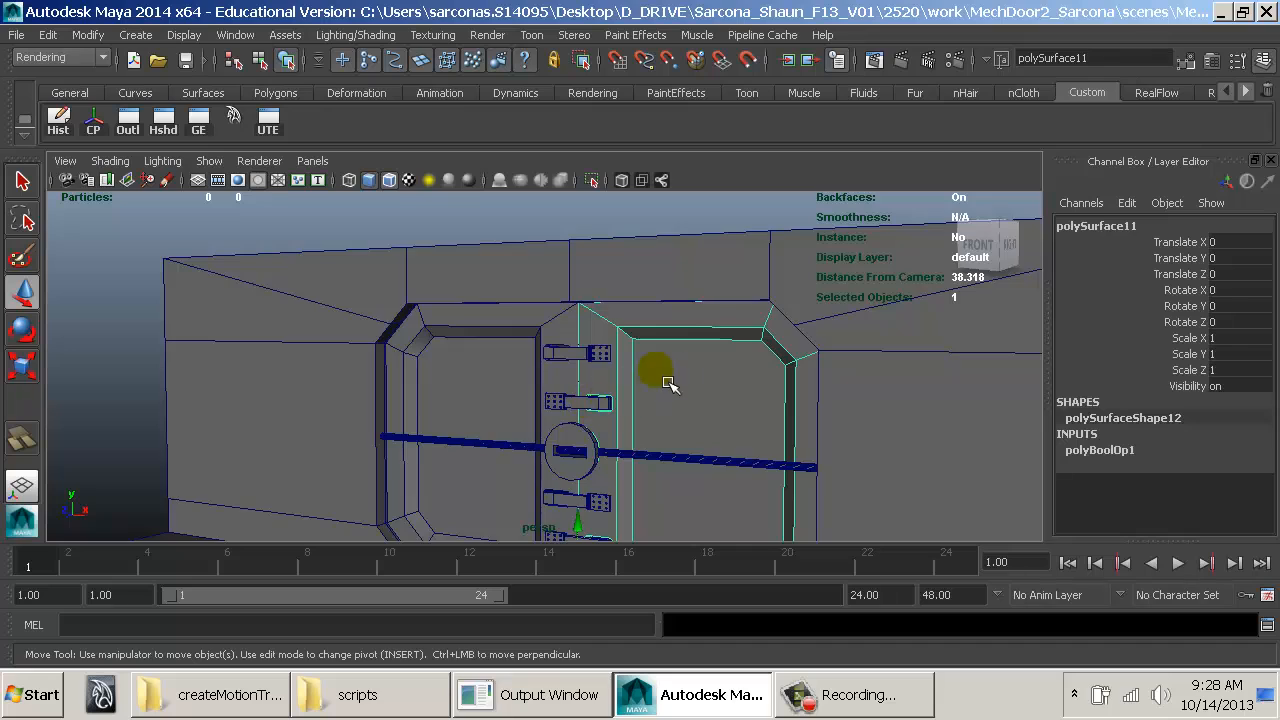
# Step: Examine how the right door half and its latch blocks line up with the wall's cuts in the front and side wireframe views
pyautogui.moveTo(668, 383)
pyautogui.keyDown('alt'); pyautogui.mouseDown()
pyautogui.moveTo(629, 409)
pyautogui.moveTo(646, 394)
pyautogui.moveTo(618, 368)
pyautogui.moveTo(737, 371)
pyautogui.moveTo(646, 394)
pyautogui.moveTo(742, 354)
pyautogui.moveTo(663, 343)
pyautogui.moveTo(643, 360)
pyautogui.mouseUp(); pyautogui.keyUp('alt')
pyautogui.press('4')
pyautogui.press('5')
pyautogui.press('space')
pyautogui.press('4')
pyautogui.keyDown('alt'); pyautogui.moveTo(665, 388); pyautogui.dragTo(681, 383, button='middle'); pyautogui.keyUp('alt')
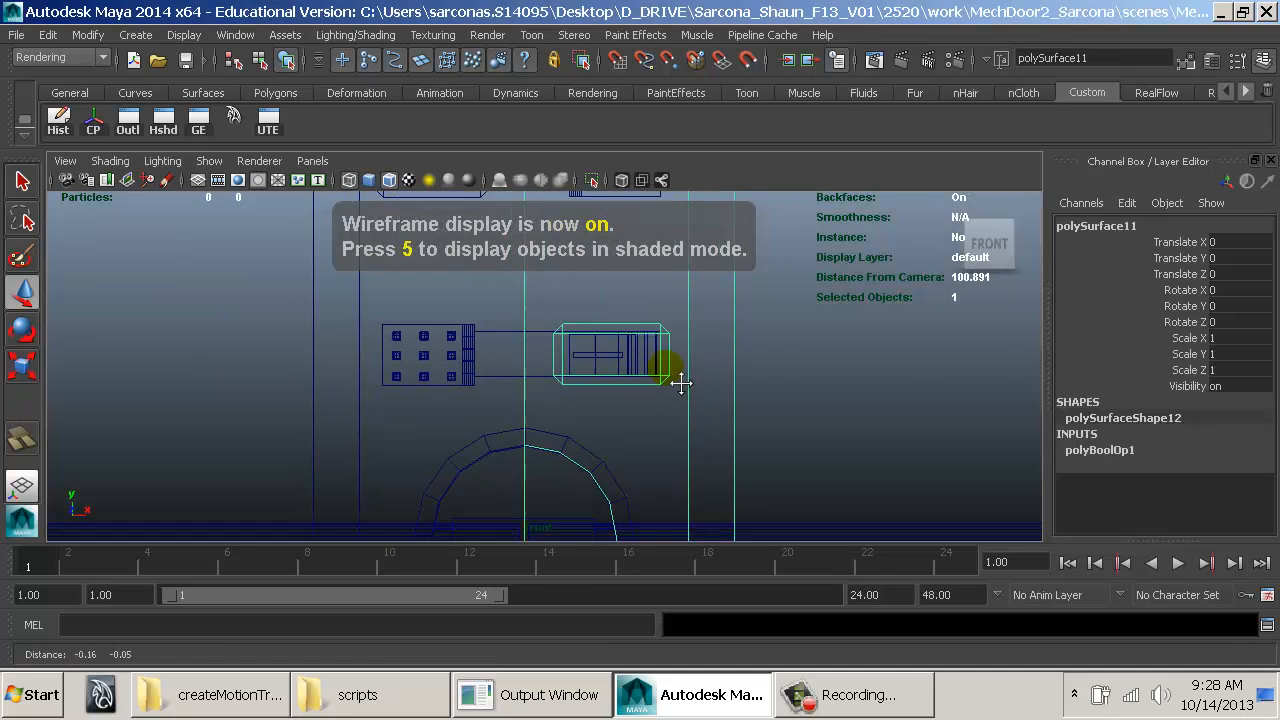
pyautogui.press('space')
pyautogui.moveTo(686, 303); pyautogui.dragTo(762, 306)
pyautogui.keyDown('alt'); pyautogui.moveTo(735, 325); pyautogui.dragTo(790, 440, button='middle'); pyautogui.keyUp('alt')
pyautogui.keyDown('alt'); pyautogui.moveTo(709, 363); pyautogui.dragTo(646, 469, button='right'); pyautogui.keyUp('alt')
pyautogui.keyDown('alt'); pyautogui.moveTo(585, 400); pyautogui.dragTo(782, 434, button='right'); pyautogui.keyUp('alt')
pyautogui.keyDown('alt'); pyautogui.moveTo(583, 408); pyautogui.dragTo(594, 357, button='middle'); pyautogui.keyUp('alt')
pyautogui.keyDown('alt'); pyautogui.moveTo(594, 357); pyautogui.dragTo(703, 411, button='right'); pyautogui.keyUp('alt')
pyautogui.keyDown('alt'); pyautogui.moveTo(527, 416); pyautogui.dragTo(486, 306, button='middle'); pyautogui.keyUp('alt')
pyautogui.keyDown('alt'); pyautogui.moveTo(486, 306); pyautogui.dragTo(746, 390, button='right'); pyautogui.keyUp('alt')
pyautogui.keyDown('alt'); pyautogui.moveTo(600, 396); pyautogui.dragTo(551, 460, button='middle'); pyautogui.keyUp('alt')
pyautogui.keyDown('alt'); pyautogui.moveTo(540, 480); pyautogui.dragTo(772, 525, button='right'); pyautogui.keyUp('alt')
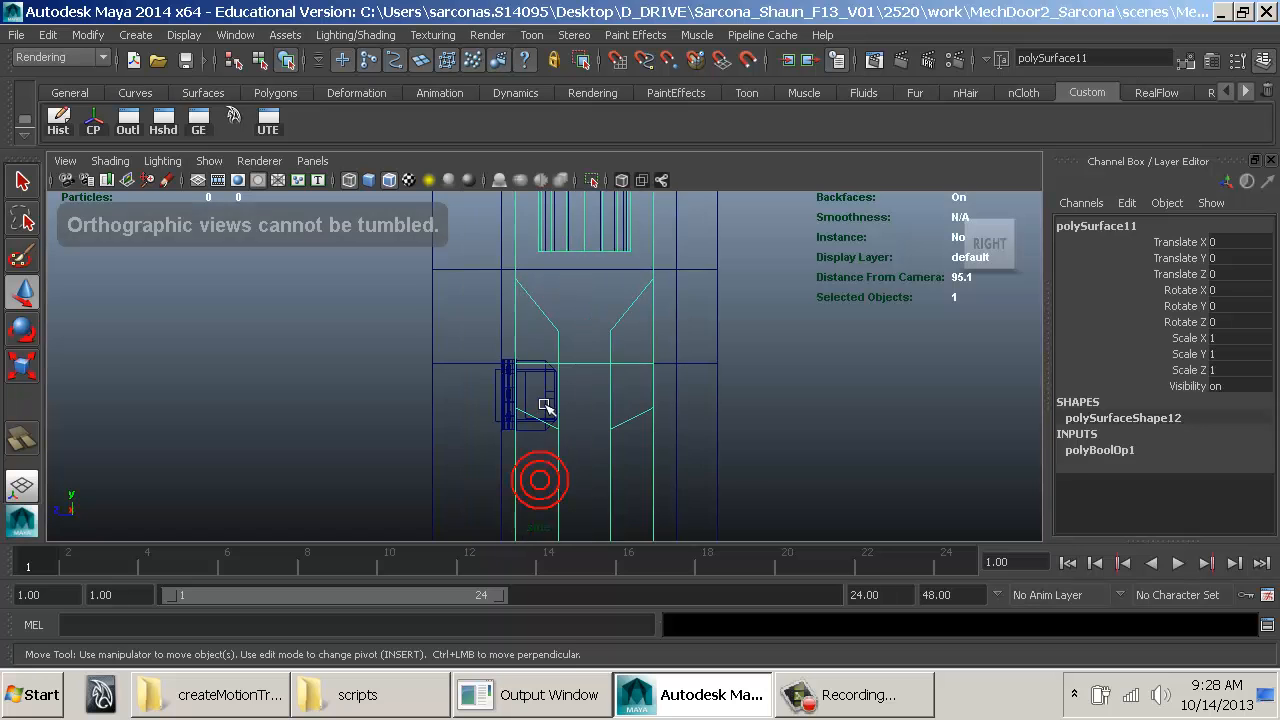
# Step: Cut the wall horizontally in the side view, level with the upper and lower edges of the second latch block
pyautogui.click(511, 451)
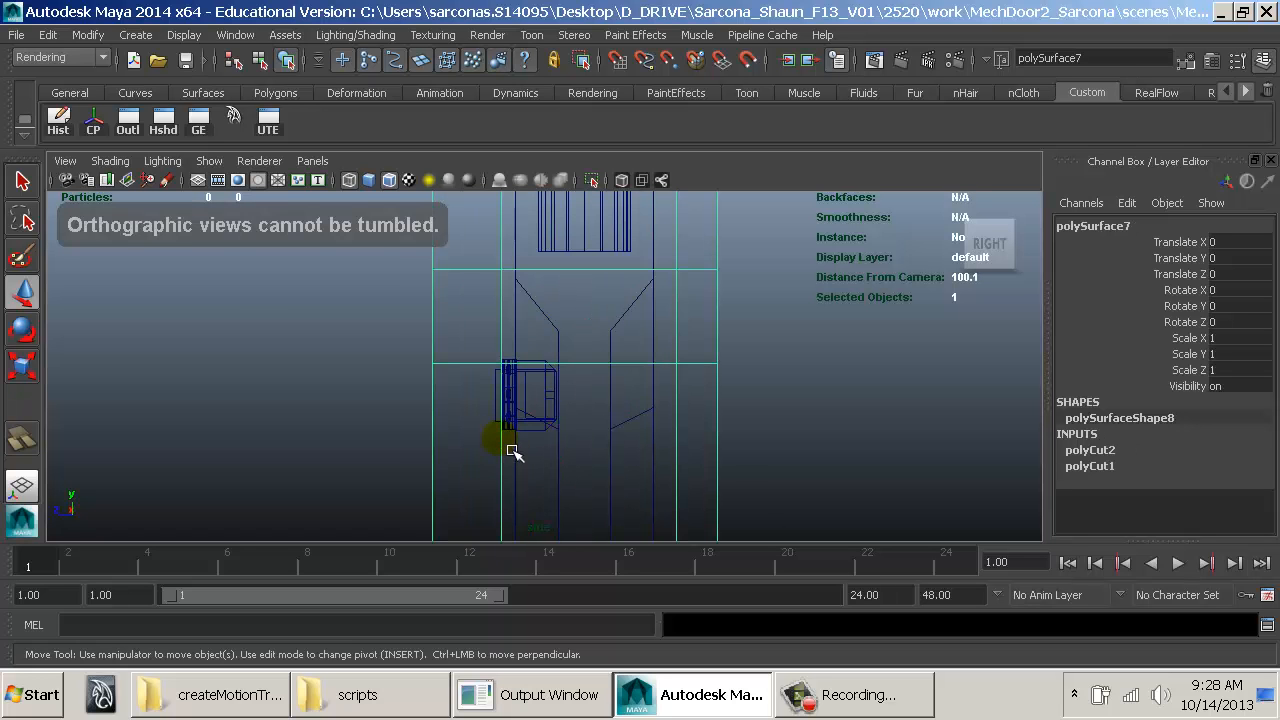
pyautogui.keyDown('alt'); pyautogui.moveTo(513, 452); pyautogui.dragTo(530, 376, button='middle'); pyautogui.keyUp('alt')
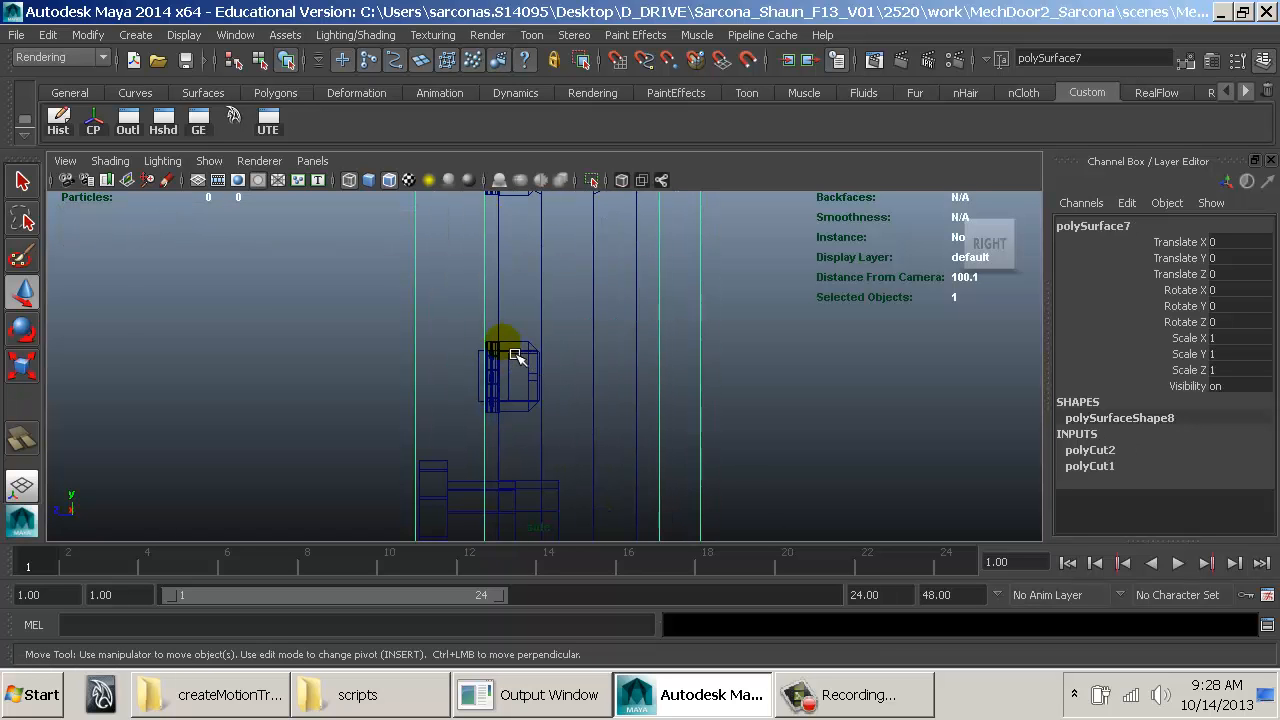
pyautogui.press('g')
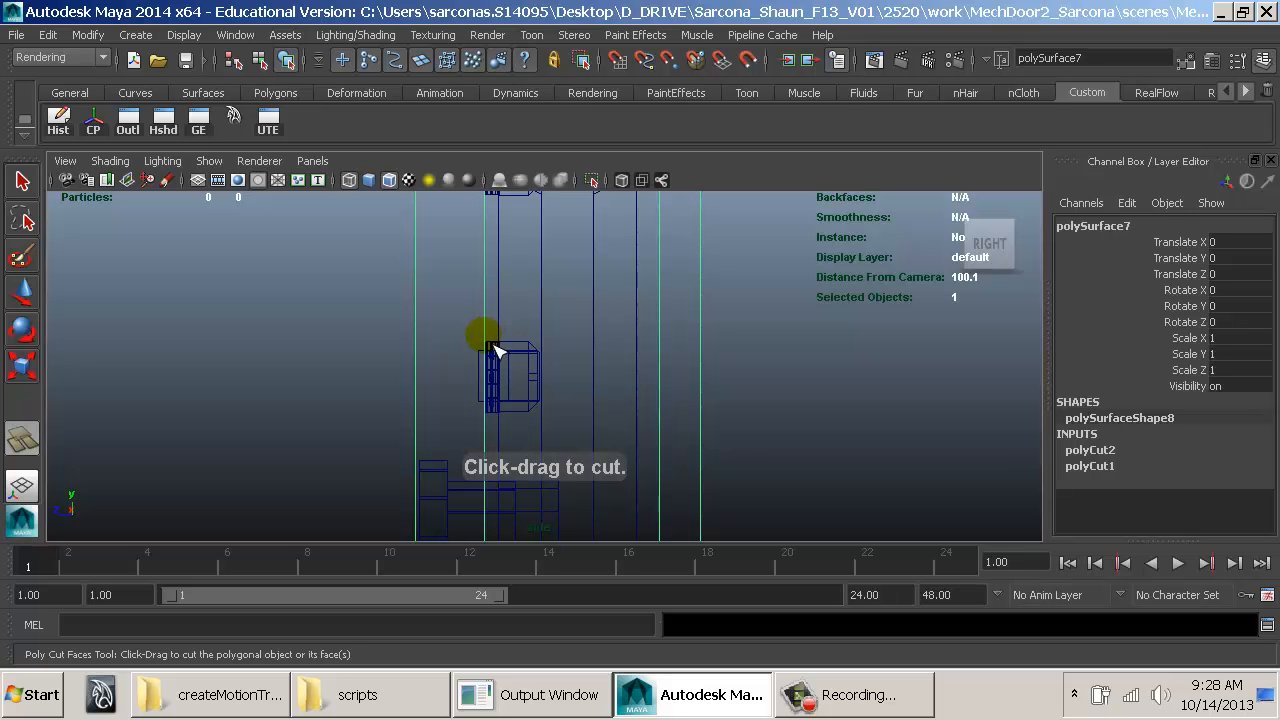
pyautogui.moveTo(500, 352)
pyautogui.mouseDown()
pyautogui.moveTo(497, 427)
pyautogui.moveTo(530, 427)
pyautogui.mouseUp()
pyautogui.keyDown('alt'); pyautogui.moveTo(526, 284); pyautogui.dragTo(552, 498, button='middle'); pyautogui.keyUp('alt')
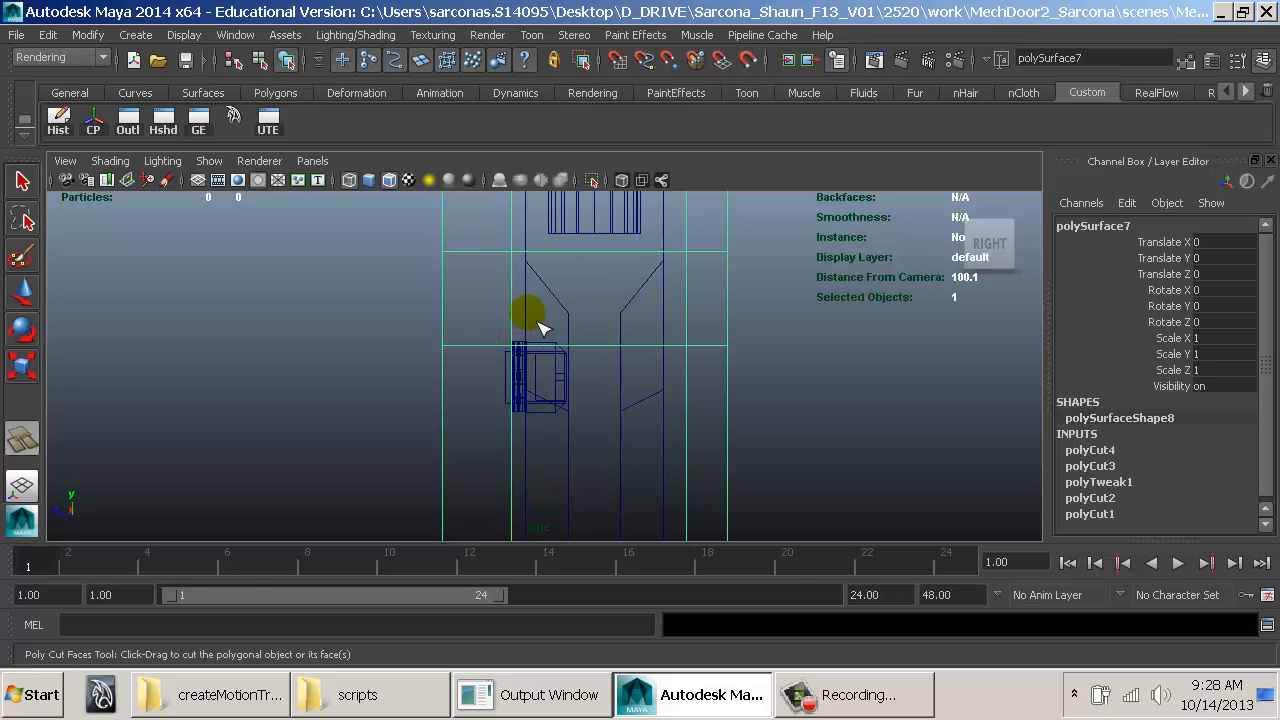
# Step: Cut the wall horizontally level with the top latch's lower edge, both edges of the third latch, and the bottom latch's upper edge
pyautogui.press('space')
pyautogui.moveTo(538, 322); pyautogui.dragTo(545, 296)
pyautogui.press('5')
pyautogui.keyDown('alt'); pyautogui.moveTo(517, 364); pyautogui.dragTo(648, 488, button='middle'); pyautogui.keyUp('alt')
pyautogui.moveTo(648, 488)
pyautogui.keyDown('alt'); pyautogui.mouseDown()
pyautogui.moveTo(663, 449)
pyautogui.moveTo(794, 460)
pyautogui.moveTo(673, 450)
pyautogui.moveTo(666, 470)
pyautogui.moveTo(697, 439)
pyautogui.mouseUp(); pyautogui.keyUp('alt')
pyautogui.press('space')
pyautogui.press('4')
pyautogui.press('space')
pyautogui.keyDown('alt'); pyautogui.moveTo(654, 457); pyautogui.dragTo(518, 362, button='middle'); pyautogui.keyUp('alt')
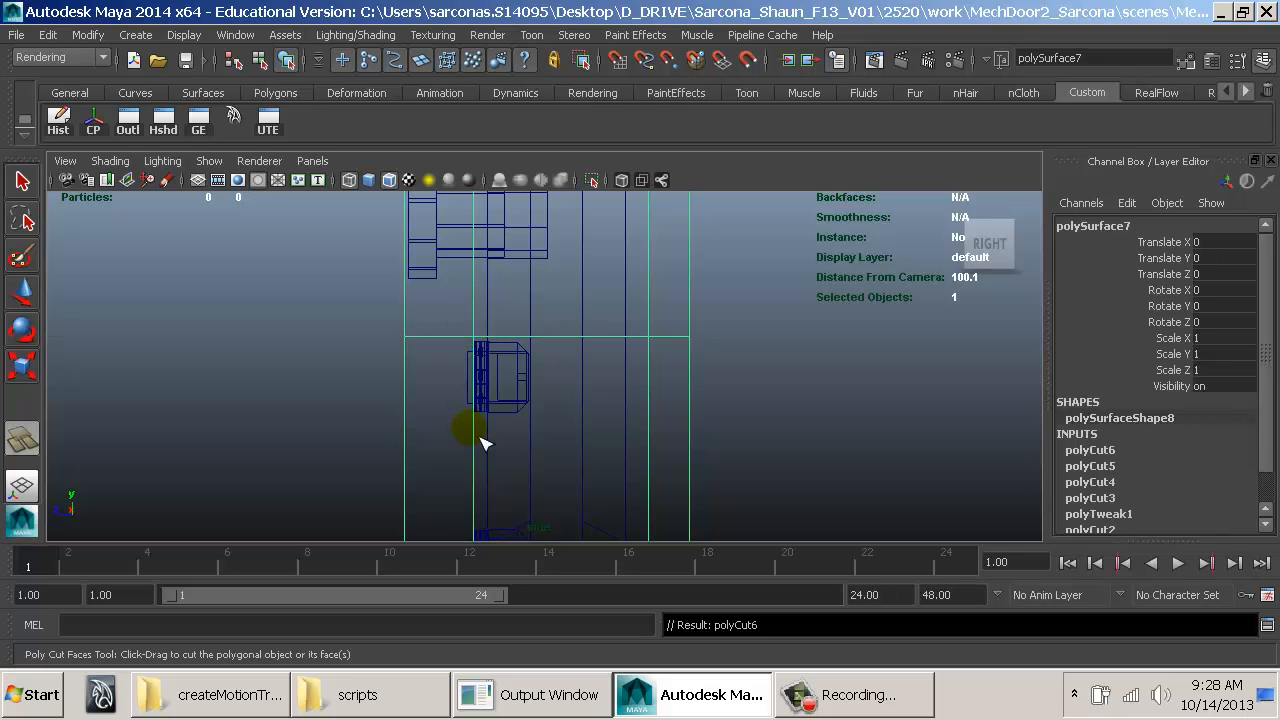
pyautogui.keyDown('alt'); pyautogui.moveTo(552, 498); pyautogui.dragTo(548, 308, button='middle'); pyautogui.keyUp('alt')
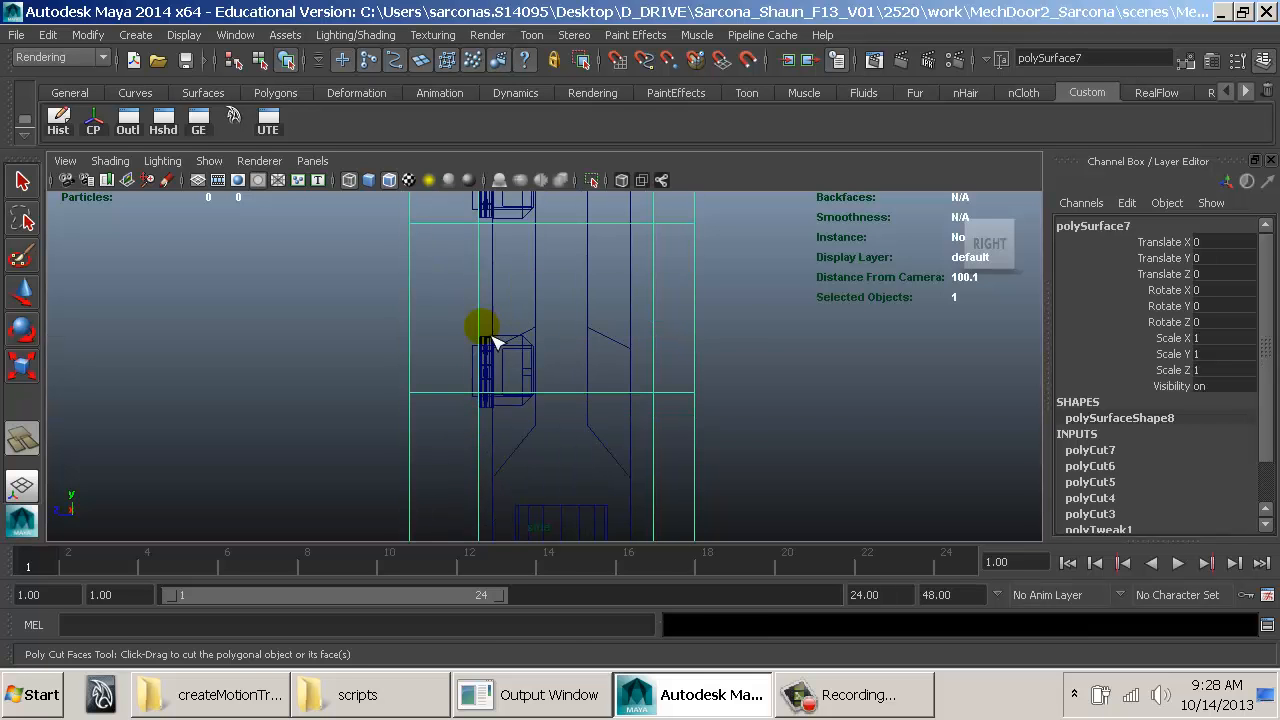
pyautogui.moveTo(533, 345); pyautogui.dragTo(536, 348)
# Step: Examine how the wall's new horizontal cuts run around the door opening in wireframe and shaded perspective
pyautogui.press('w')
pyautogui.rightClick(582, 390)
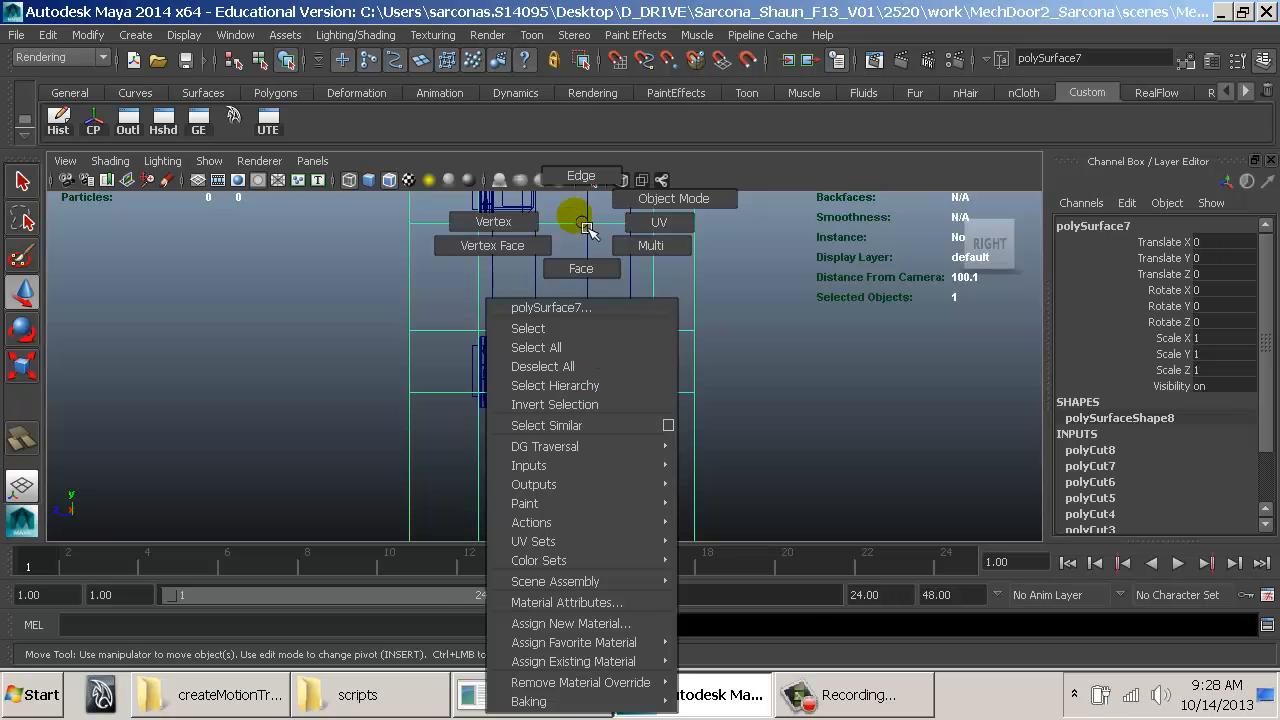
pyautogui.click(582, 370)
pyautogui.click(576, 406)
pyautogui.press('space')
pyautogui.click(576, 404)
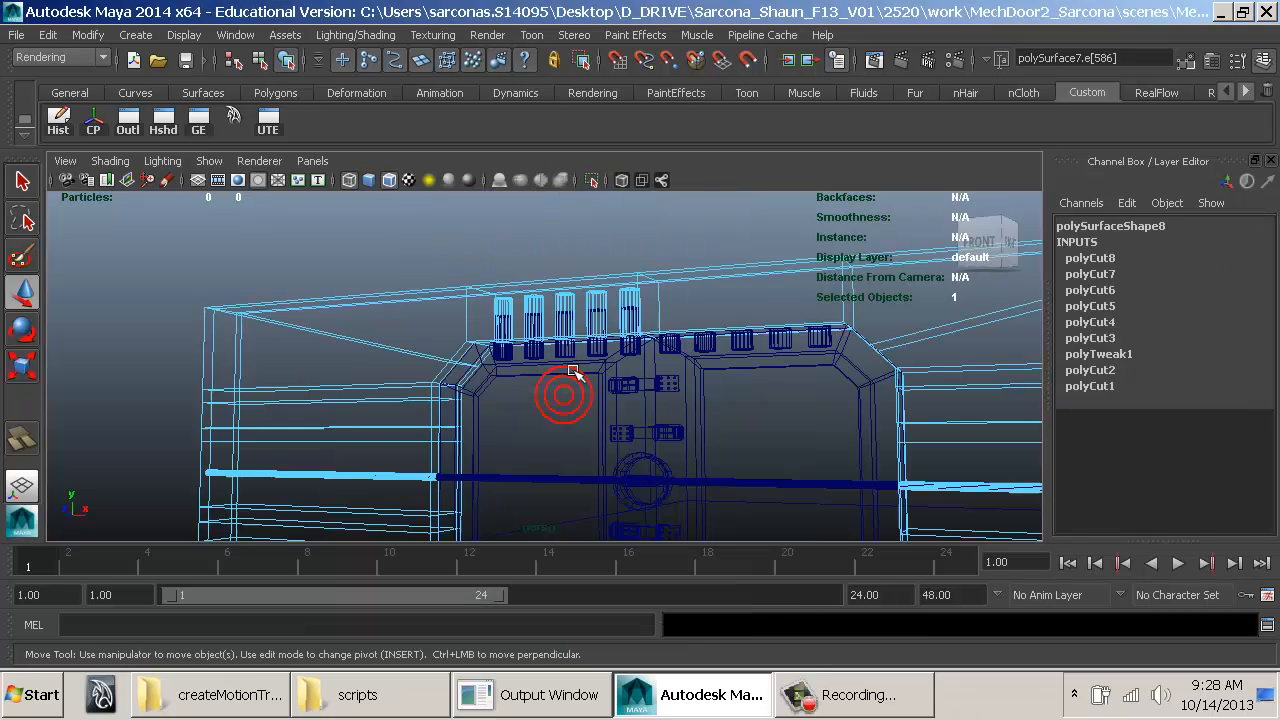
pyautogui.press('5')
pyautogui.moveTo(640, 454)
pyautogui.keyDown('alt'); pyautogui.mouseDown()
pyautogui.moveTo(585, 345)
pyautogui.moveTo(691, 423)
pyautogui.moveTo(737, 423)
pyautogui.moveTo(685, 423)
pyautogui.moveTo(720, 445)
pyautogui.mouseUp(); pyautogui.keyUp('alt')
pyautogui.press('space')
pyautogui.click(682, 421)
pyautogui.keyDown('alt'); pyautogui.moveTo(720, 445); pyautogui.dragTo(800, 455, button='right'); pyautogui.keyUp('alt')
pyautogui.keyDown('alt'); pyautogui.moveTo(644, 430); pyautogui.dragTo(750, 452); pyautogui.keyUp('alt')
pyautogui.keyDown('alt'); pyautogui.moveTo(673, 440); pyautogui.dragTo(946, 486, button='right'); pyautogui.keyUp('alt')
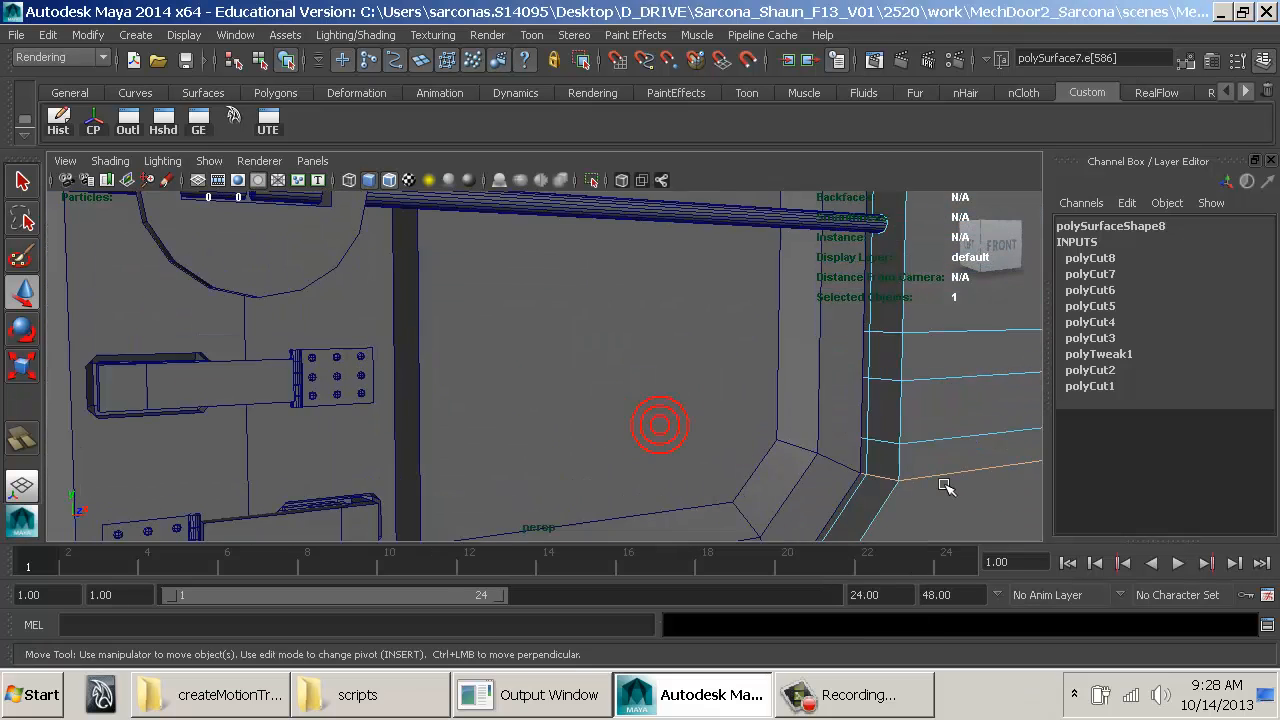
# Step: Try selecting the wall opening's side face just above the lower chamfer, and return the wall to object selection
pyautogui.keyDown('alt'); pyautogui.moveTo(547, 330); pyautogui.dragTo(686, 360); pyautogui.keyUp('alt')
pyautogui.press('4')
pyautogui.moveTo(828, 366); pyautogui.dragTo(814, 363, button='right')
pyautogui.keyDown('alt'); pyautogui.moveTo(697, 330); pyautogui.dragTo(787, 347); pyautogui.keyUp('alt')
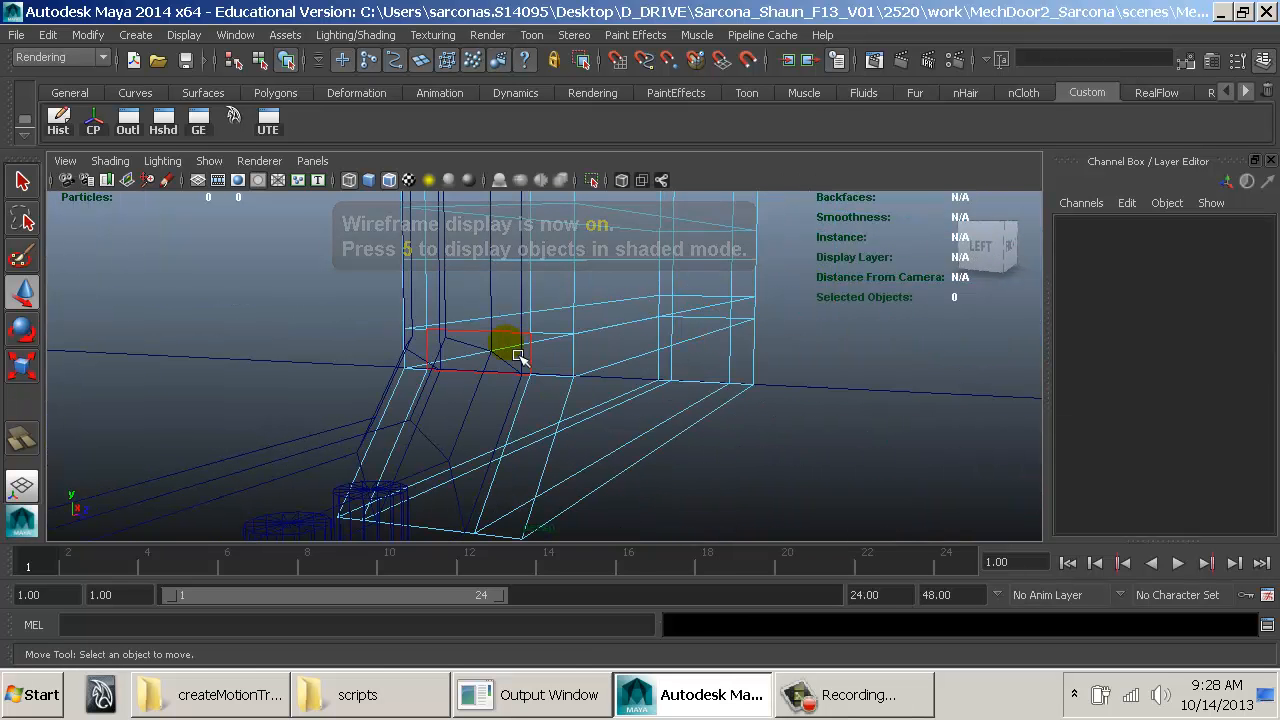
pyautogui.click(551, 360)
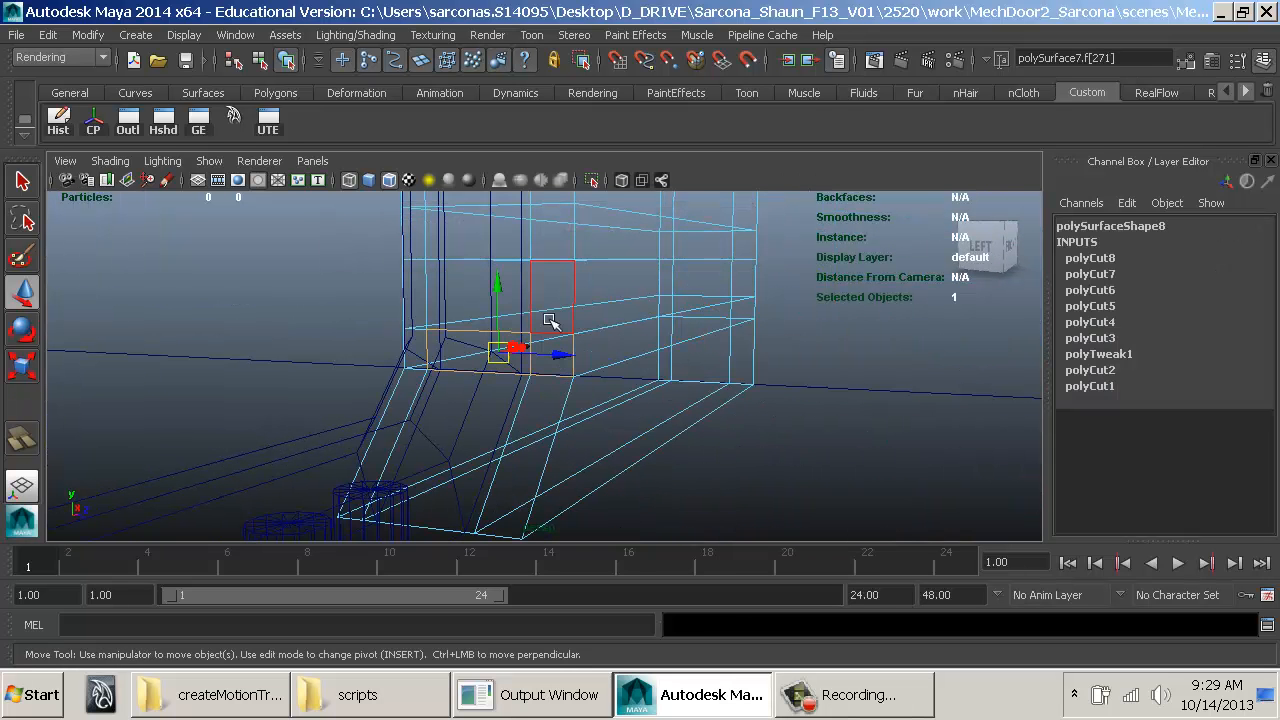
pyautogui.keyDown('alt'); pyautogui.moveTo(565, 292); pyautogui.dragTo(616, 432, button='middle'); pyautogui.keyUp('alt')
pyautogui.press('6')
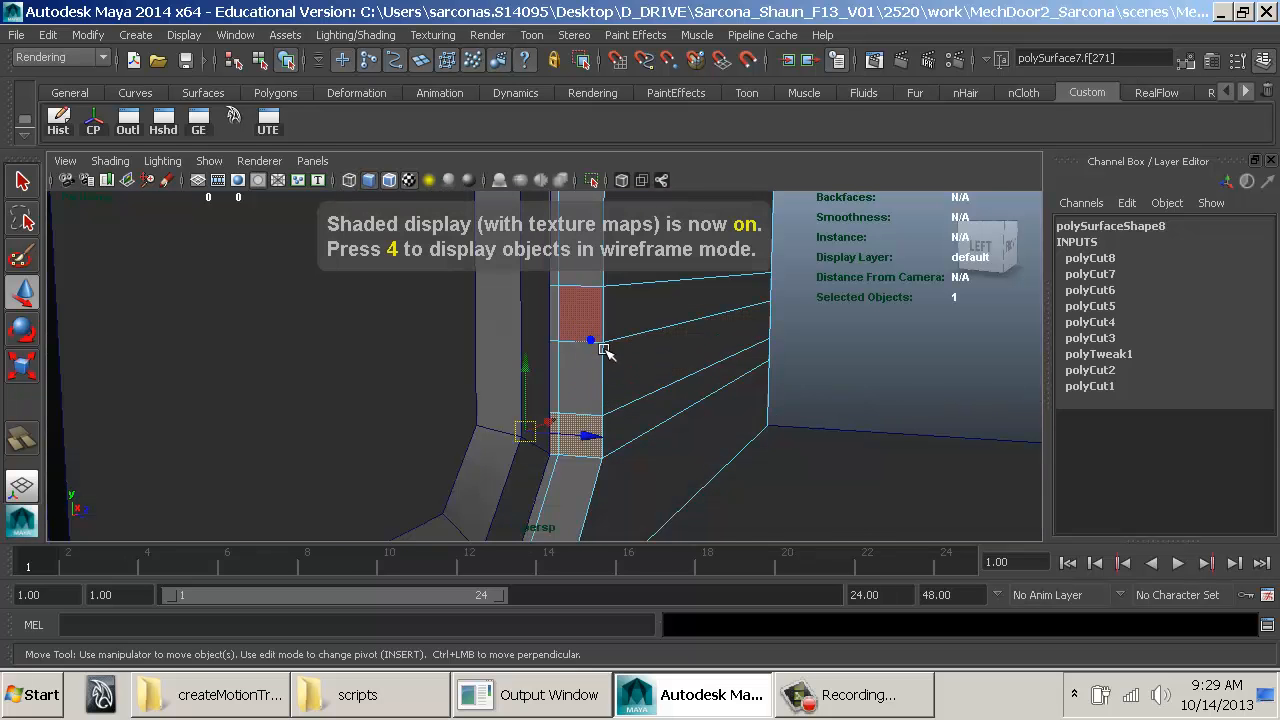
pyautogui.moveTo(605, 352); pyautogui.dragTo(632, 316, button='right')
pyautogui.click(636, 307)
# Step: Frame the wall section beside the door opening in the wireframe top view
pyautogui.press('space')
pyautogui.moveTo(631, 321); pyautogui.dragTo(584, 313)
pyautogui.press('4')
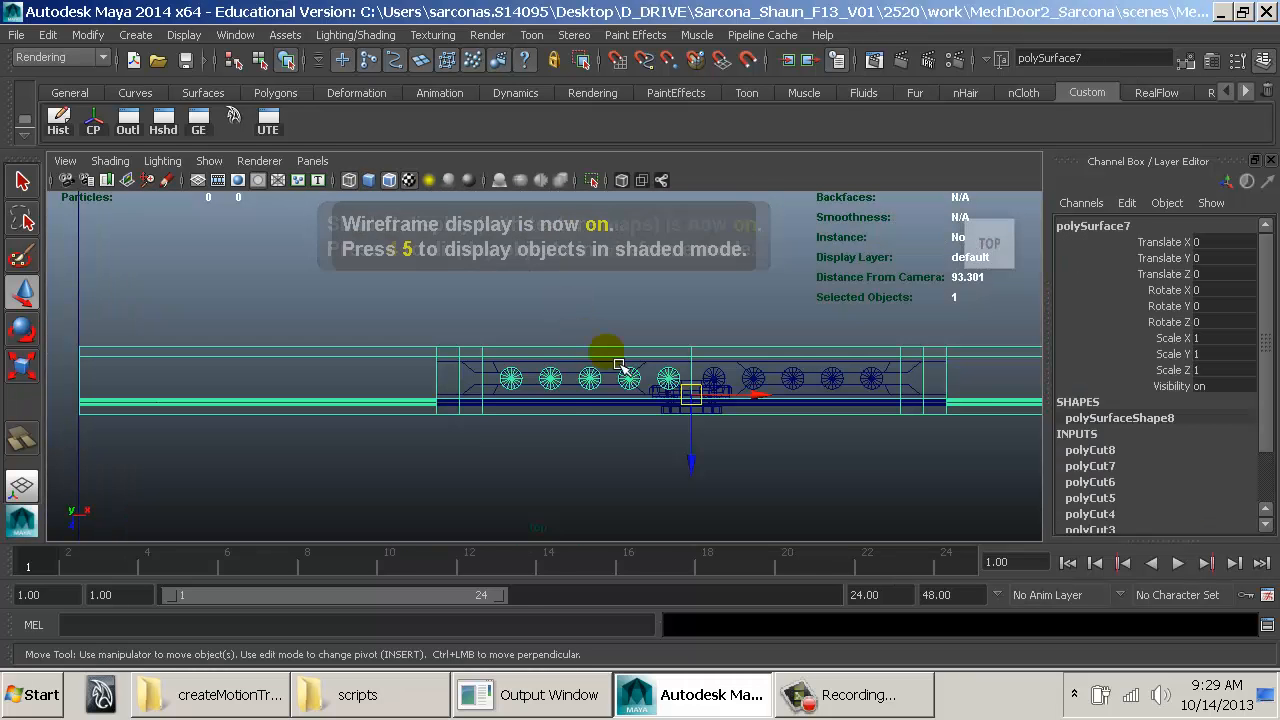
pyautogui.moveTo(972, 424)
pyautogui.keyDown('alt'); pyautogui.mouseDown(button='middle')
pyautogui.moveTo(636, 420)
pyautogui.moveTo(562, 380)
pyautogui.mouseUp(button='middle'); pyautogui.keyUp('alt')
pyautogui.keyDown('alt'); pyautogui.moveTo(562, 380); pyautogui.dragTo(732, 459, button='right'); pyautogui.keyUp('alt')
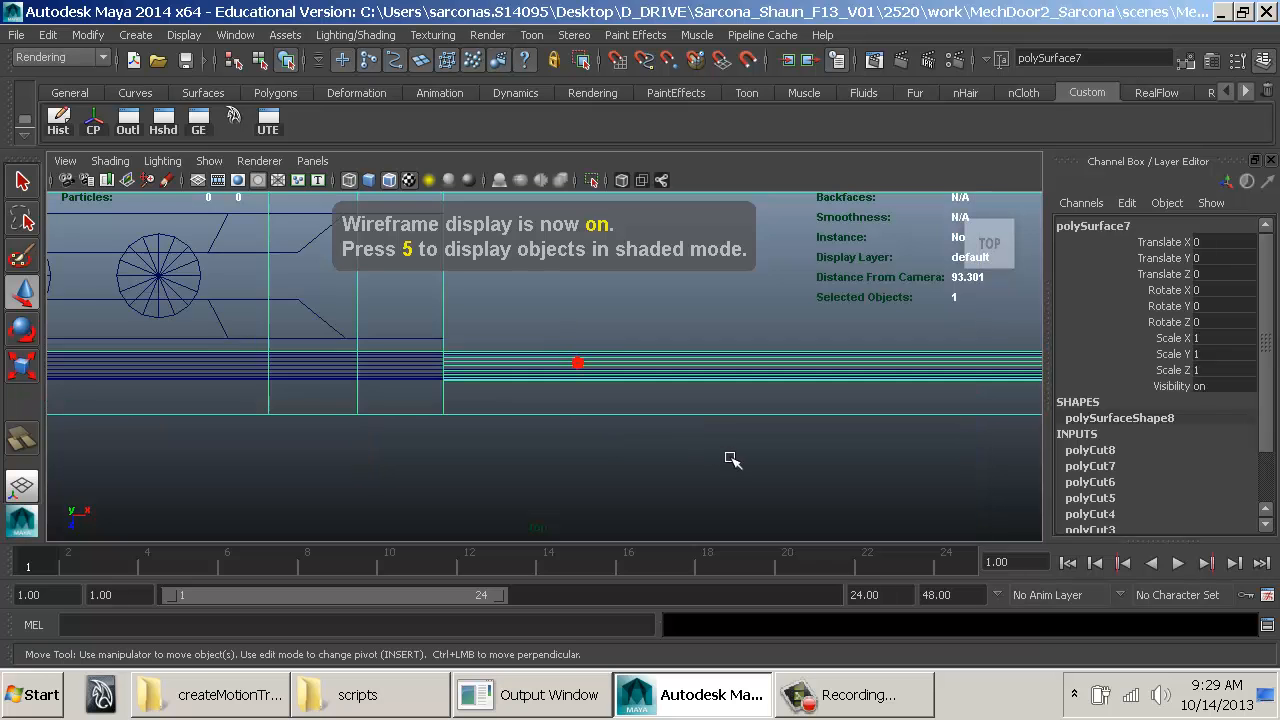
# Step: Cut the wall mesh lengthwise through its thickness in the top view with the Cut Faces Tool
pyautogui.keyDown('alt'); pyautogui.moveTo(578, 415); pyautogui.dragTo(620, 450, button='middle'); pyautogui.keyUp('alt')
pyautogui.press('space')
pyautogui.click(506, 521)
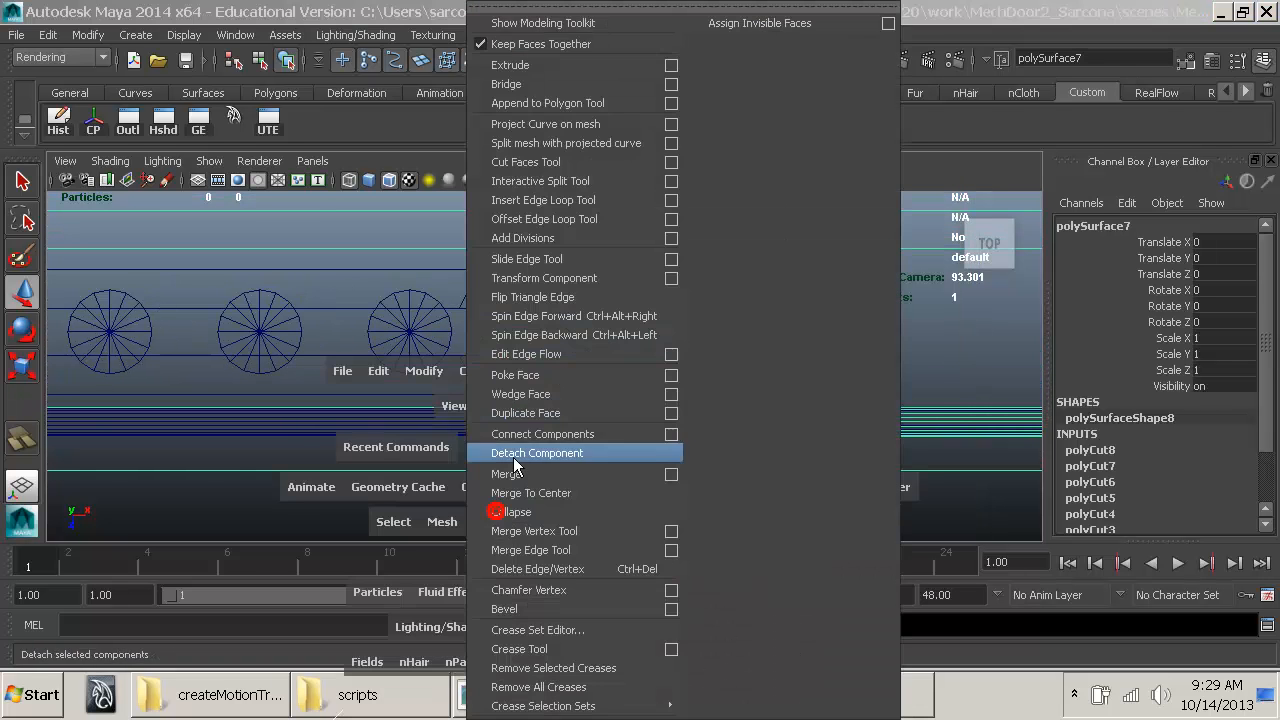
pyautogui.click(555, 162)
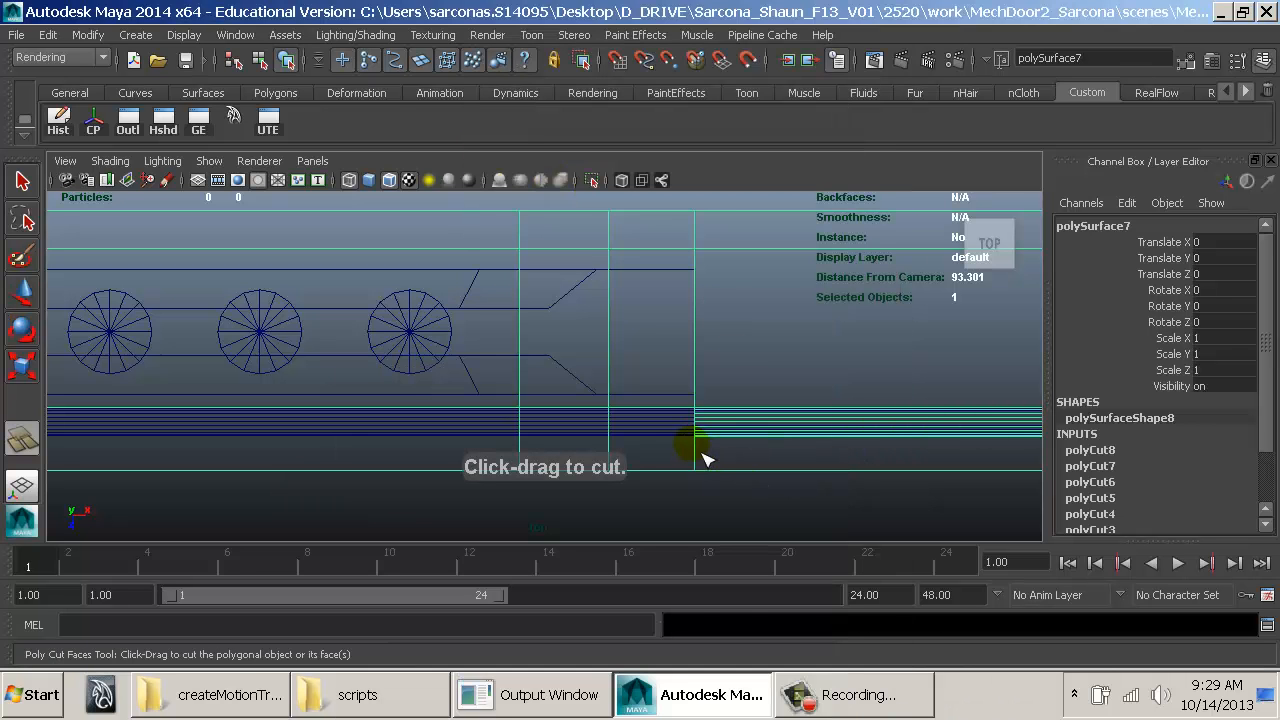
pyautogui.moveTo(702, 450); pyautogui.dragTo(705, 452)
# Step: In the shaded perspective view, select separate faces on one inner side jamb of the door opening in face mode
pyautogui.press('space')
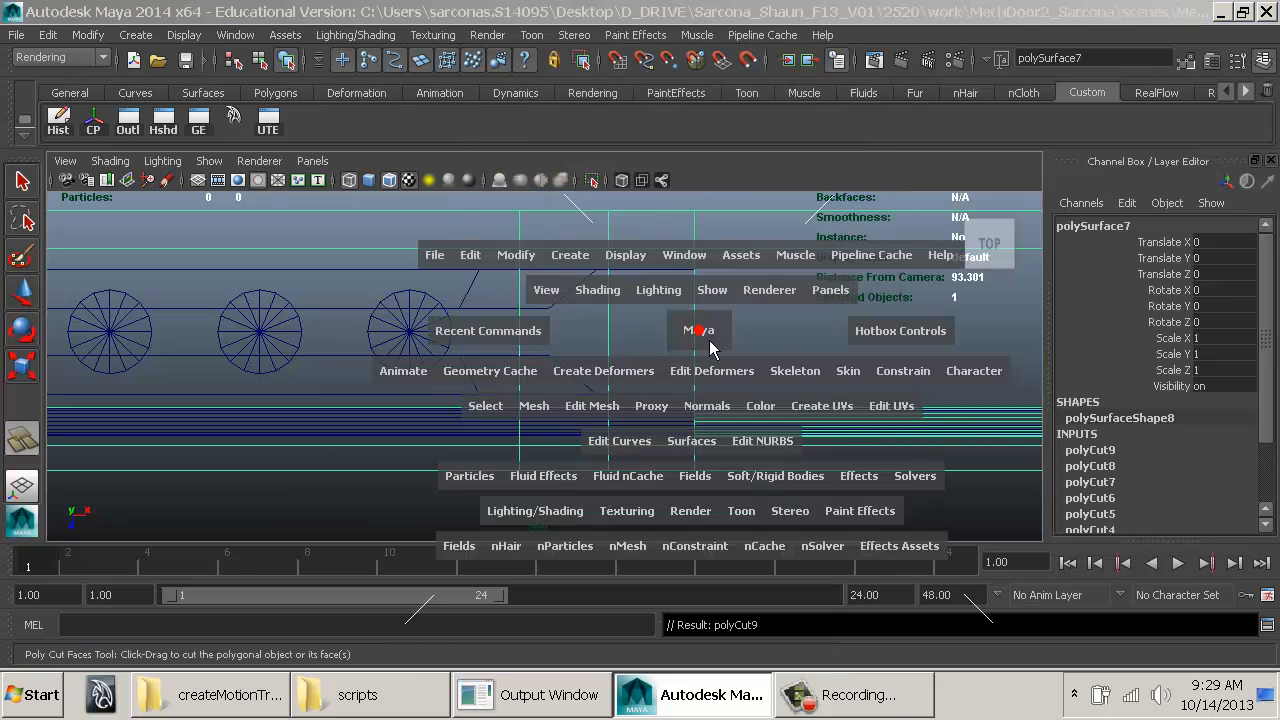
pyautogui.moveTo(708, 345); pyautogui.dragTo(702, 310)
pyautogui.press('5')
pyautogui.moveTo(718, 415)
pyautogui.keyDown('alt'); pyautogui.mouseDown()
pyautogui.moveTo(734, 434)
pyautogui.moveTo(775, 410)
pyautogui.mouseUp(); pyautogui.keyUp('alt')
pyautogui.keyDown('alt'); pyautogui.moveTo(775, 410); pyautogui.dragTo(805, 366, button='middle'); pyautogui.keyUp('alt')
pyautogui.keyDown('alt'); pyautogui.moveTo(805, 366); pyautogui.dragTo(672, 453, button='right'); pyautogui.keyUp('alt')
pyautogui.press('w')
pyautogui.moveTo(626, 416); pyautogui.dragTo(627, 285, button='right')
pyautogui.keyDown('alt'); pyautogui.moveTo(627, 380); pyautogui.dragTo(642, 420); pyautogui.keyUp('alt')
pyautogui.keyDown('alt'); pyautogui.moveTo(642, 420); pyautogui.dragTo(750, 353, button='middle'); pyautogui.keyUp('alt')
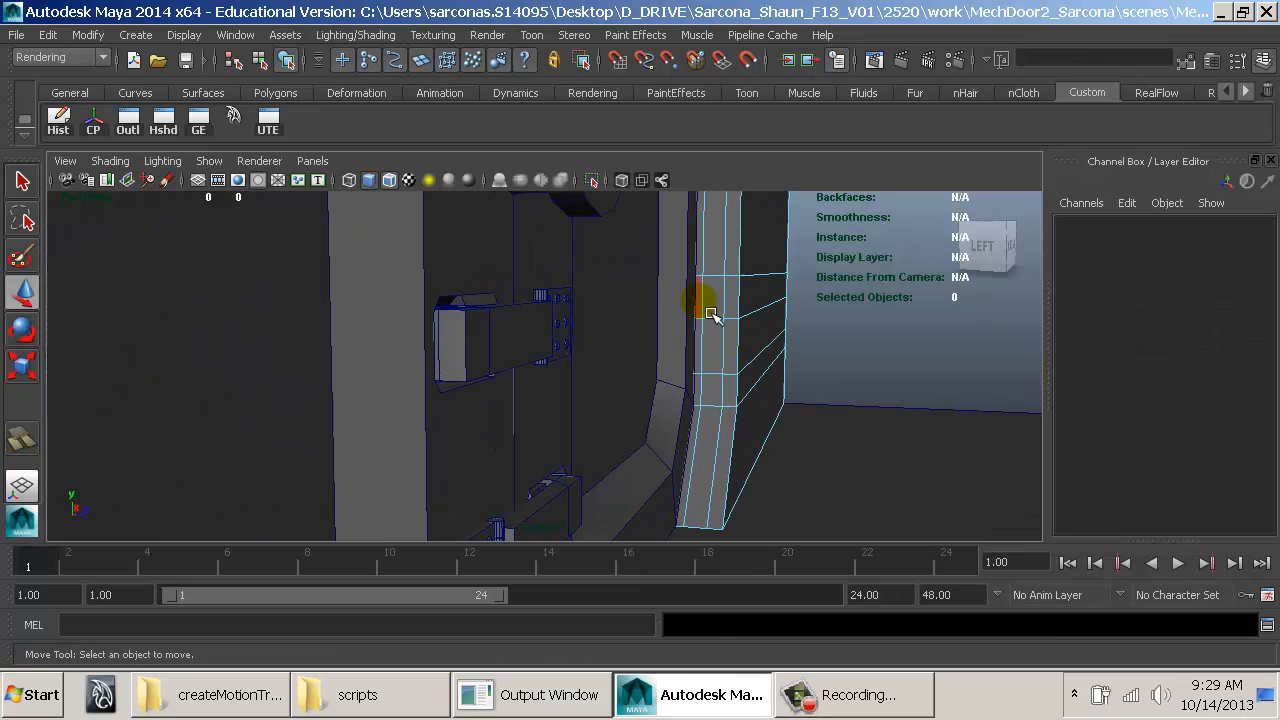
pyautogui.click(700, 302)
pyautogui.click(729, 302)
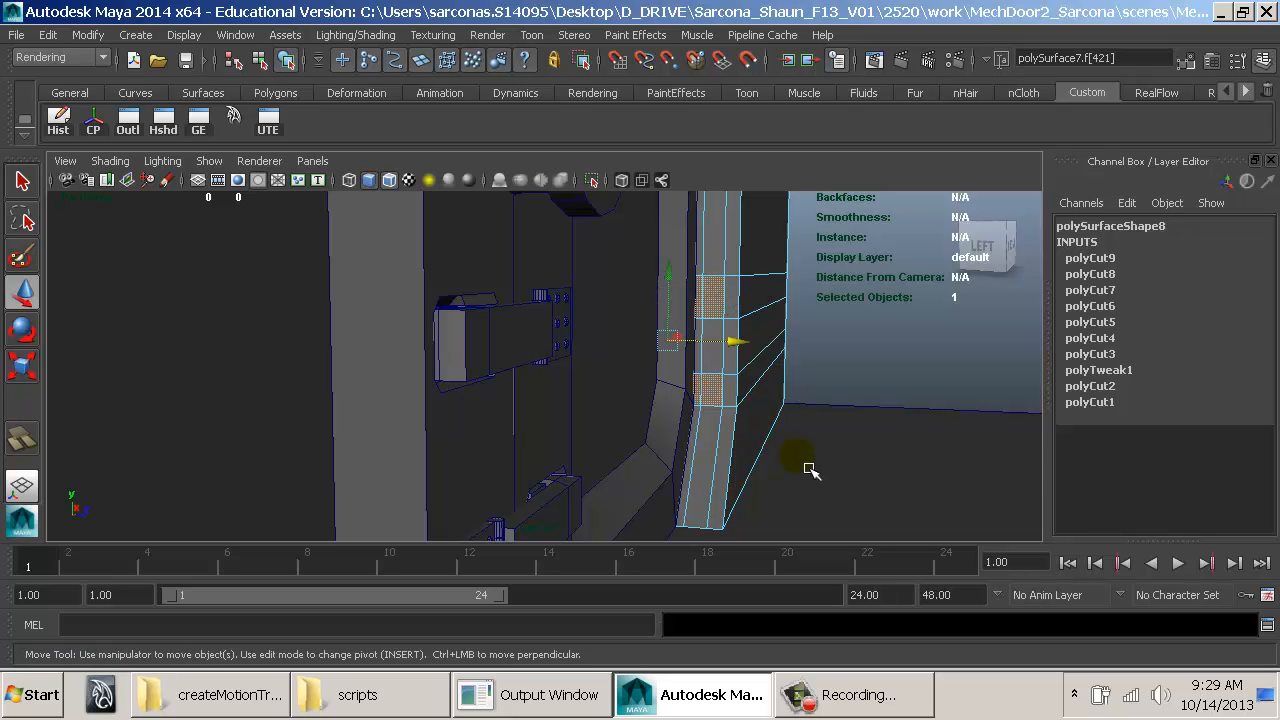
pyautogui.keyDown('alt'); pyautogui.moveTo(810, 470); pyautogui.dragTo(760, 385); pyautogui.keyUp('alt')
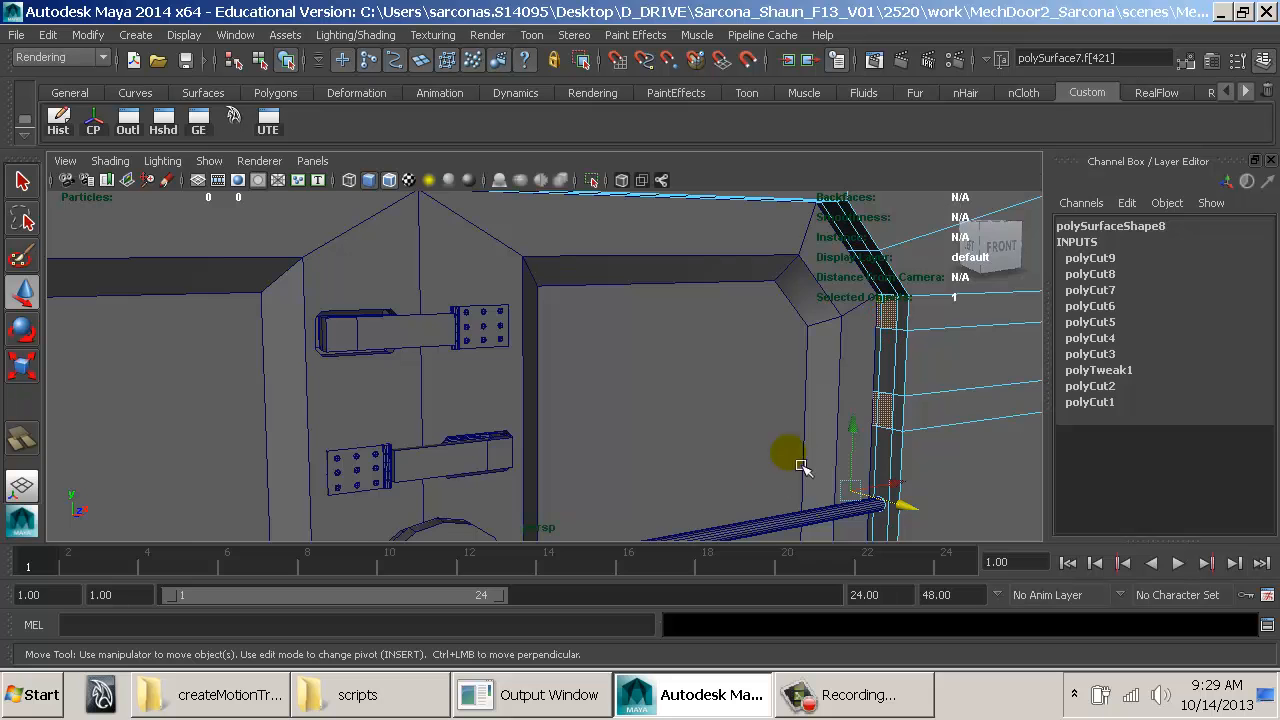
# Step: Add the matching separate faces on the opposite inner jamb of the door opening to the selection
pyautogui.keyDown('alt'); pyautogui.moveTo(768, 477); pyautogui.dragTo(570, 488); pyautogui.keyUp('alt')
pyautogui.keyDown('alt'); pyautogui.moveTo(570, 488); pyautogui.dragTo(1273, 475, button='middle'); pyautogui.keyUp('alt')
pyautogui.keyDown('alt'); pyautogui.moveTo(983, 449); pyautogui.dragTo(811, 414); pyautogui.keyUp('alt')
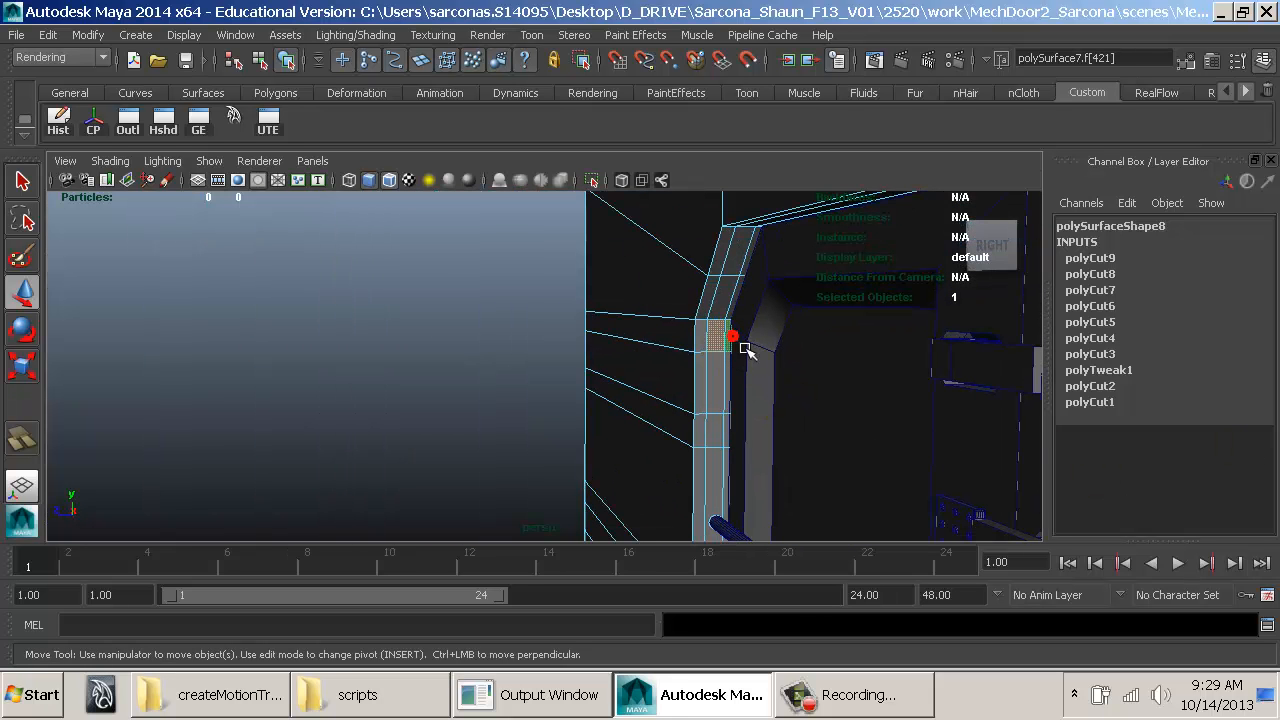
pyautogui.keyDown('alt'); pyautogui.moveTo(738, 445); pyautogui.dragTo(686, 277); pyautogui.keyUp('alt')
pyautogui.keyDown('alt'); pyautogui.moveTo(686, 277); pyautogui.dragTo(661, 378, button='middle'); pyautogui.keyUp('alt')
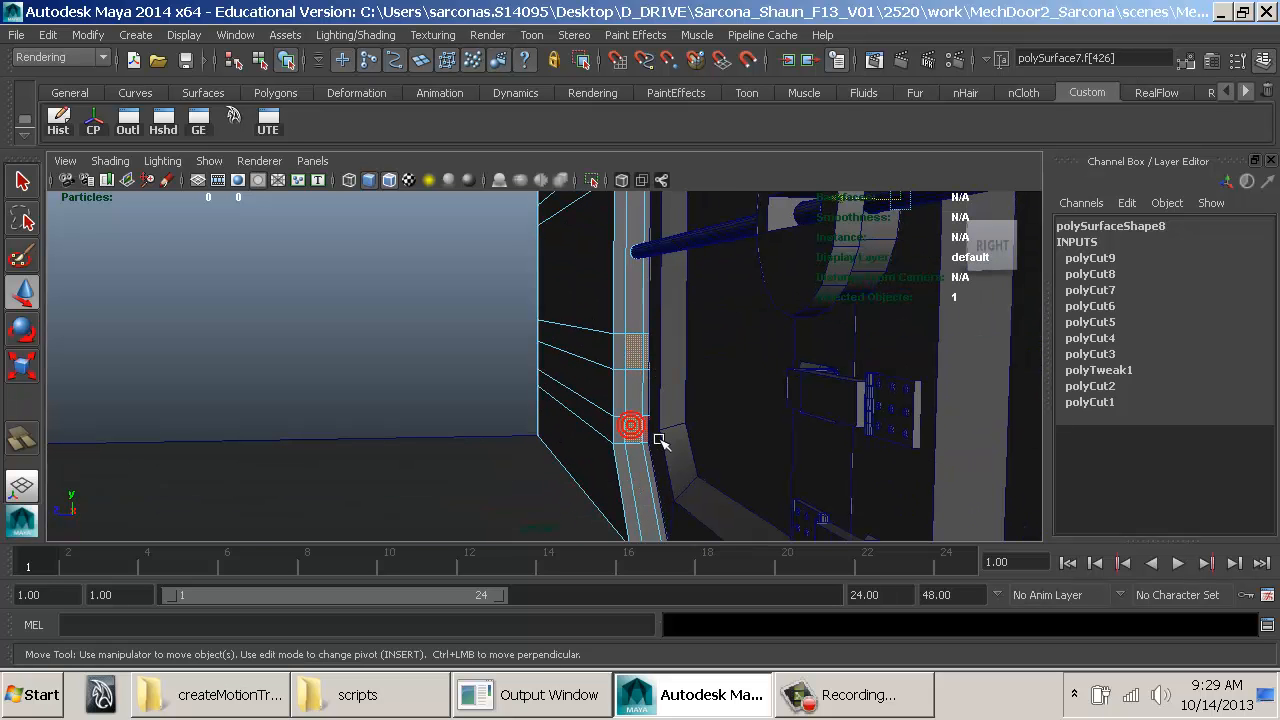
pyautogui.keyDown('alt'); pyautogui.moveTo(592, 443); pyautogui.dragTo(669, 456); pyautogui.keyUp('alt')
pyautogui.keyDown('alt'); pyautogui.moveTo(704, 456); pyautogui.dragTo(523, 357); pyautogui.keyUp('alt')
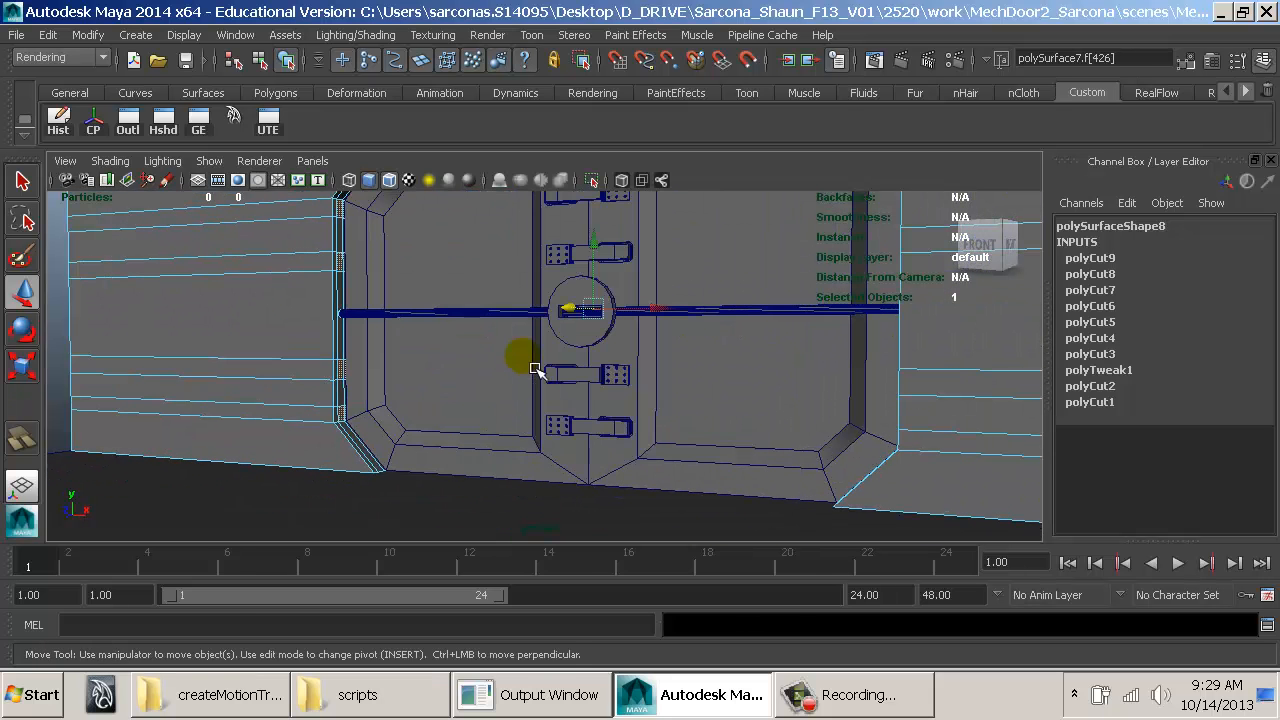
# Step: Examine the selected jamb faces in wireframe and isolated from the rest of the model
pyautogui.press('space')
pyautogui.click(409, 411)
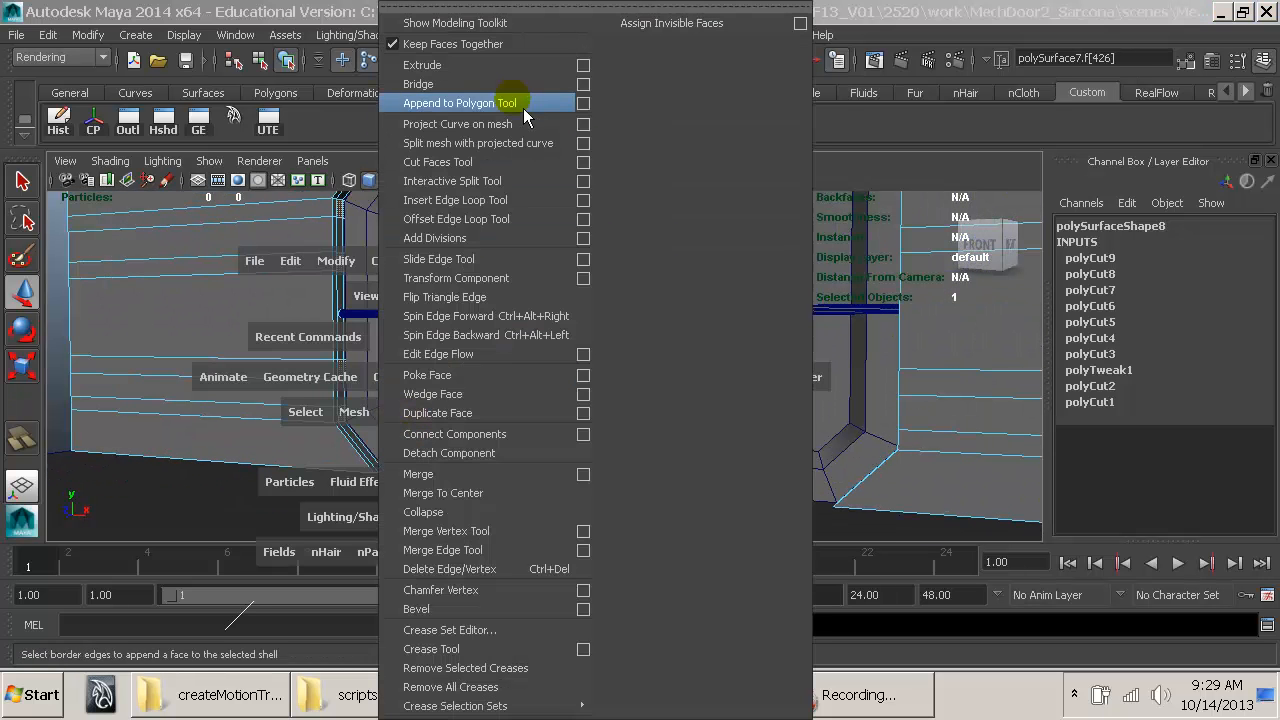
pyautogui.click(718, 292)
pyautogui.press('4')
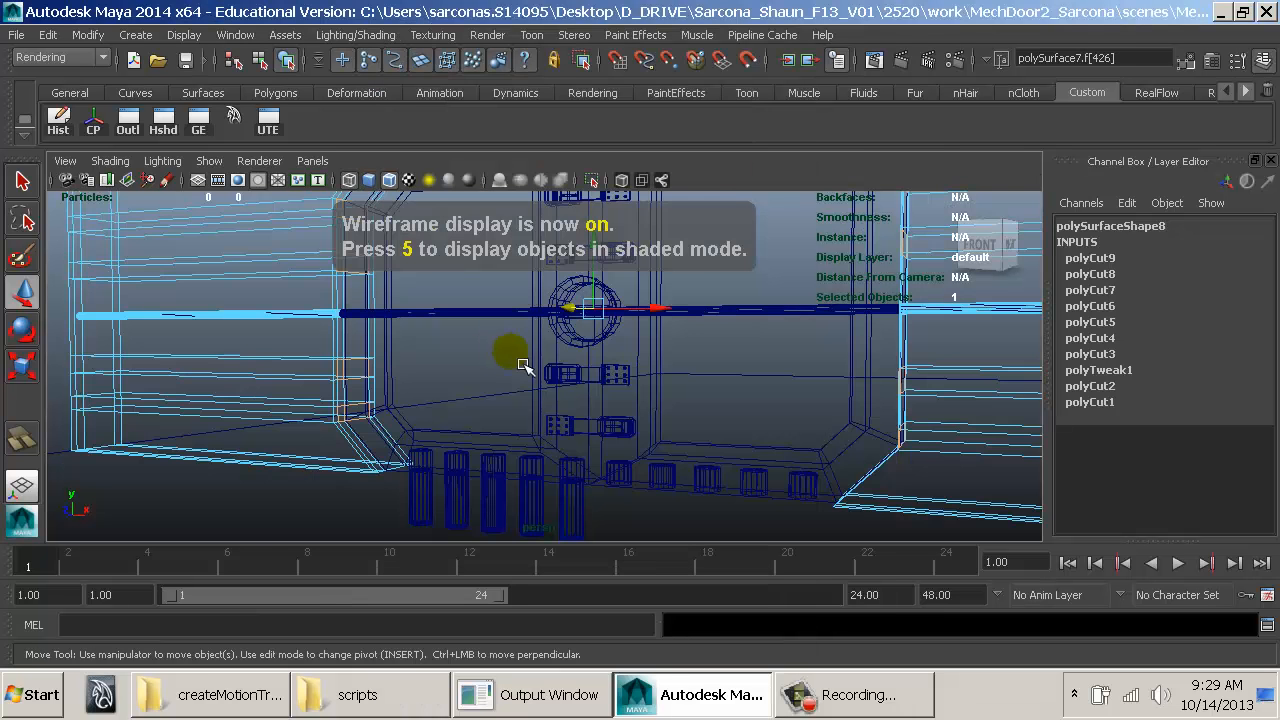
pyautogui.keyDown('alt'); pyautogui.moveTo(509, 357); pyautogui.dragTo(397, 400); pyautogui.keyUp('alt')
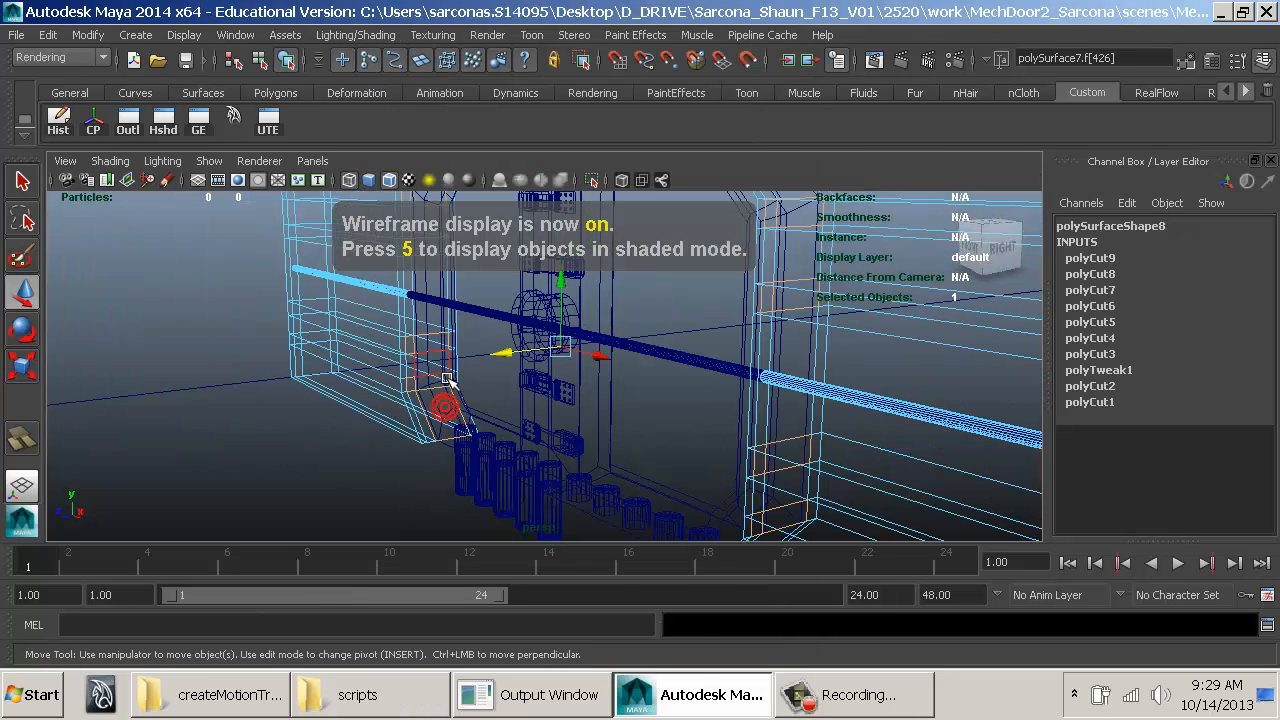
pyautogui.keyDown('alt'); pyautogui.moveTo(448, 380); pyautogui.dragTo(452, 452); pyautogui.keyUp('alt')
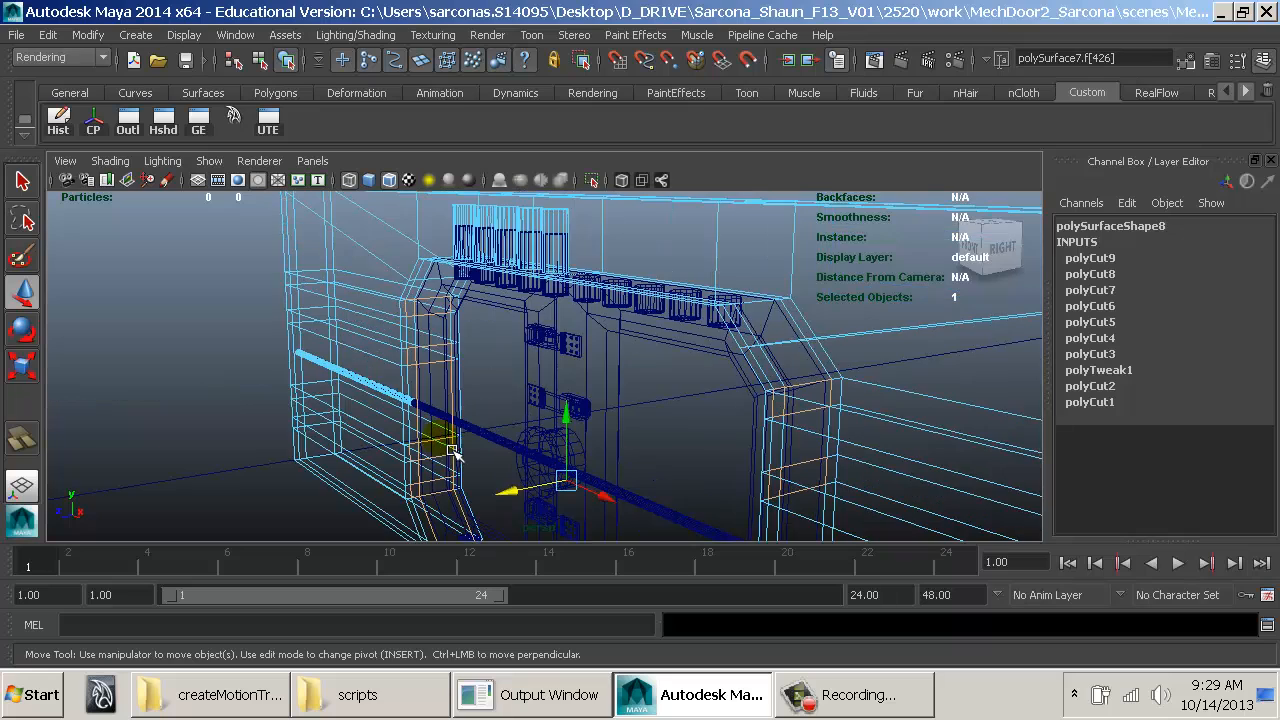
pyautogui.keyDown('alt'); pyautogui.moveTo(453, 286); pyautogui.dragTo(610, 320); pyautogui.keyUp('alt')
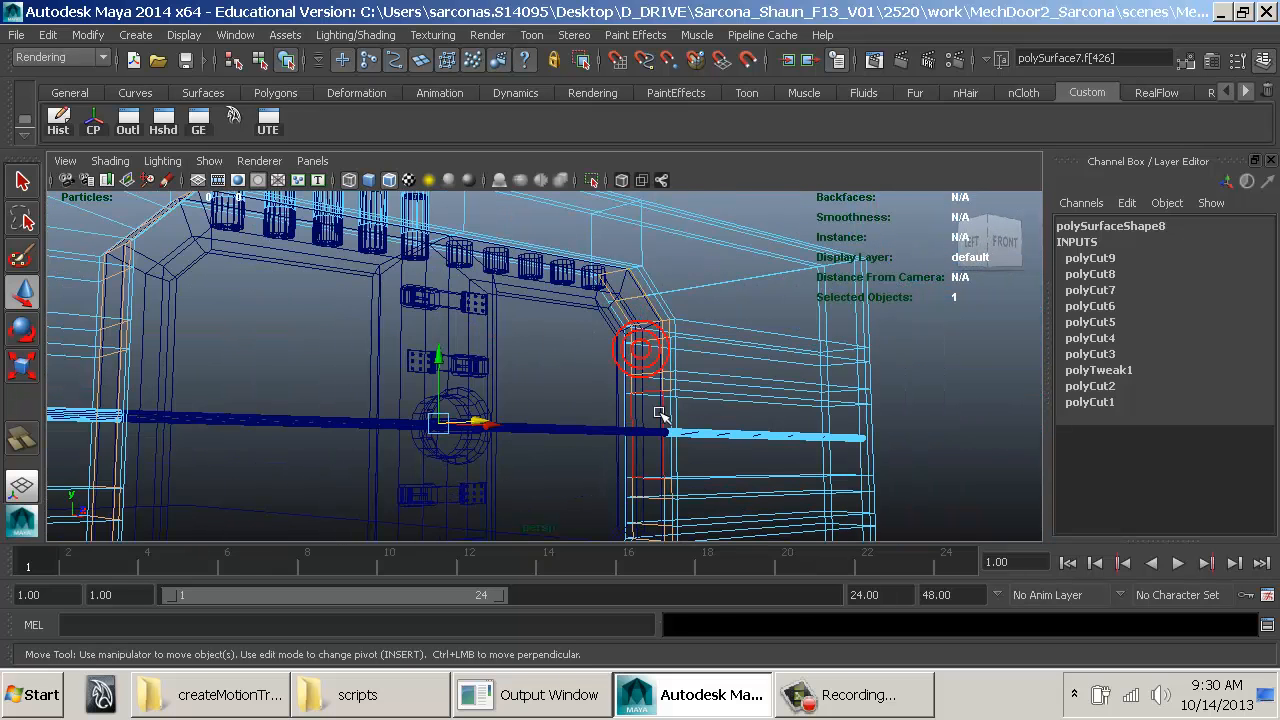
pyautogui.keyDown('alt'); pyautogui.moveTo(661, 460); pyautogui.dragTo(655, 405); pyautogui.keyUp('alt')
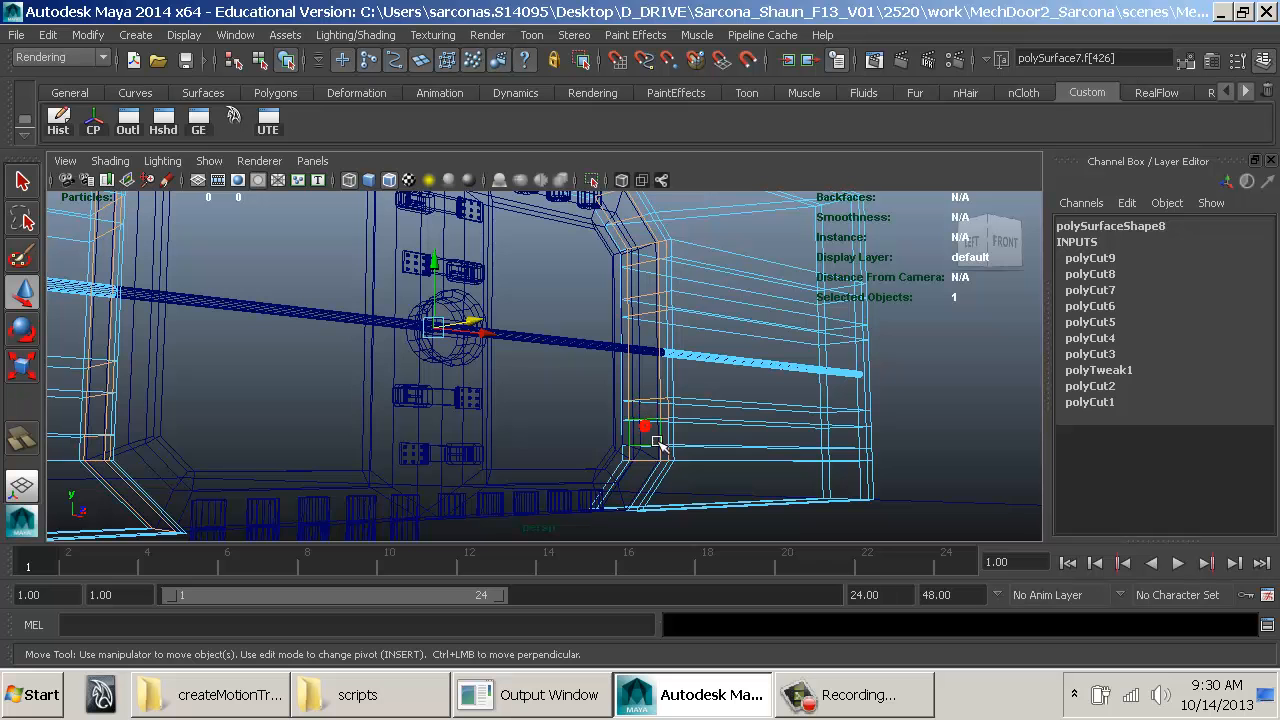
pyautogui.keyDown('alt'); pyautogui.moveTo(647, 490); pyautogui.dragTo(507, 456); pyautogui.keyUp('alt')
pyautogui.click(591, 180)
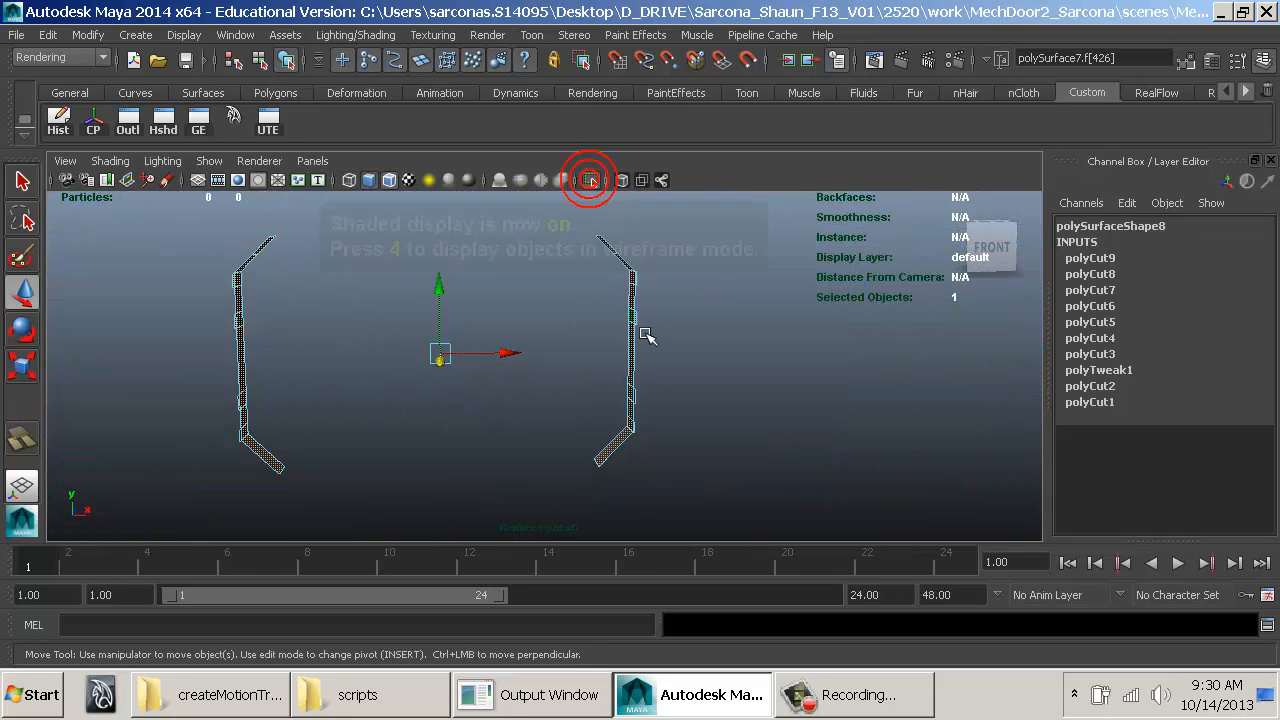
pyautogui.press('5')
pyautogui.moveTo(643, 334)
pyautogui.keyDown('alt'); pyautogui.mouseDown()
pyautogui.moveTo(583, 369)
pyautogui.moveTo(693, 371)
pyautogui.moveTo(651, 420)
pyautogui.moveTo(400, 391)
pyautogui.moveTo(412, 354)
pyautogui.moveTo(557, 380)
pyautogui.moveTo(571, 266)
pyautogui.mouseUp(); pyautogui.keyUp('alt')
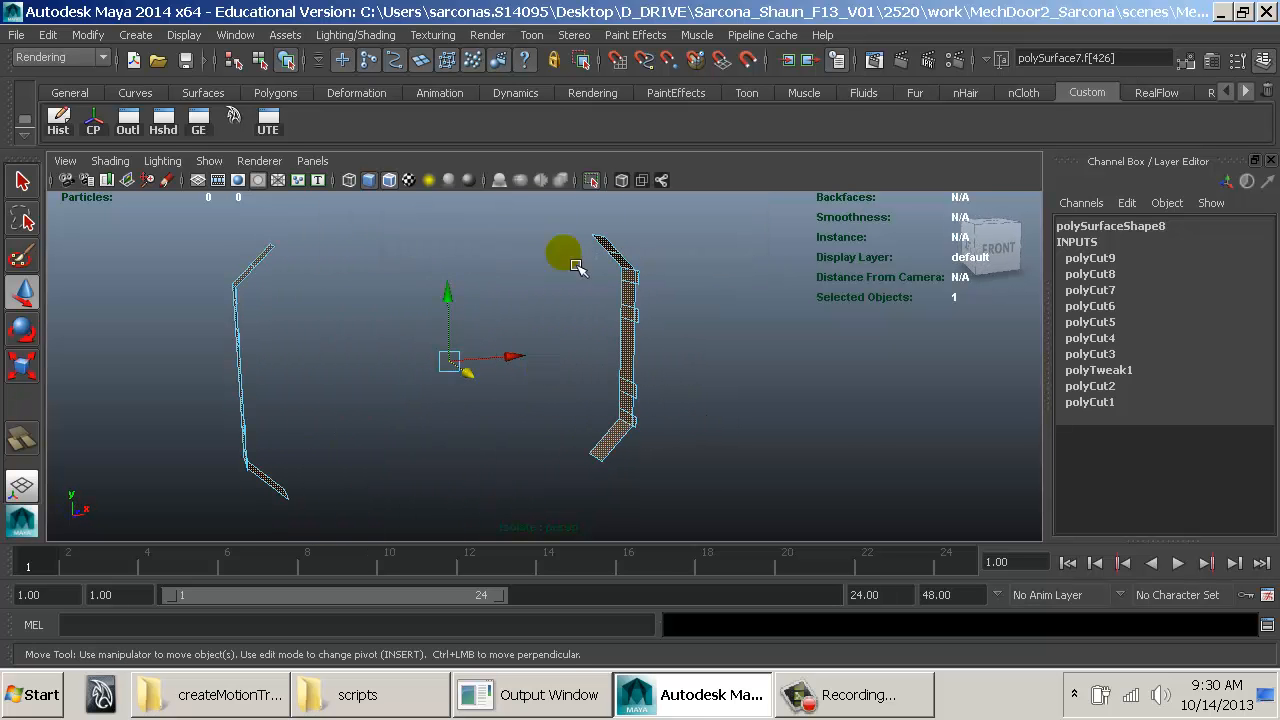
pyautogui.click(594, 180)
# Step: Extrude the selected jamb faces, scale the extrusion along the X axis, and return to object mode with nothing selected
pyautogui.click(600, 349)
pyautogui.press('space')
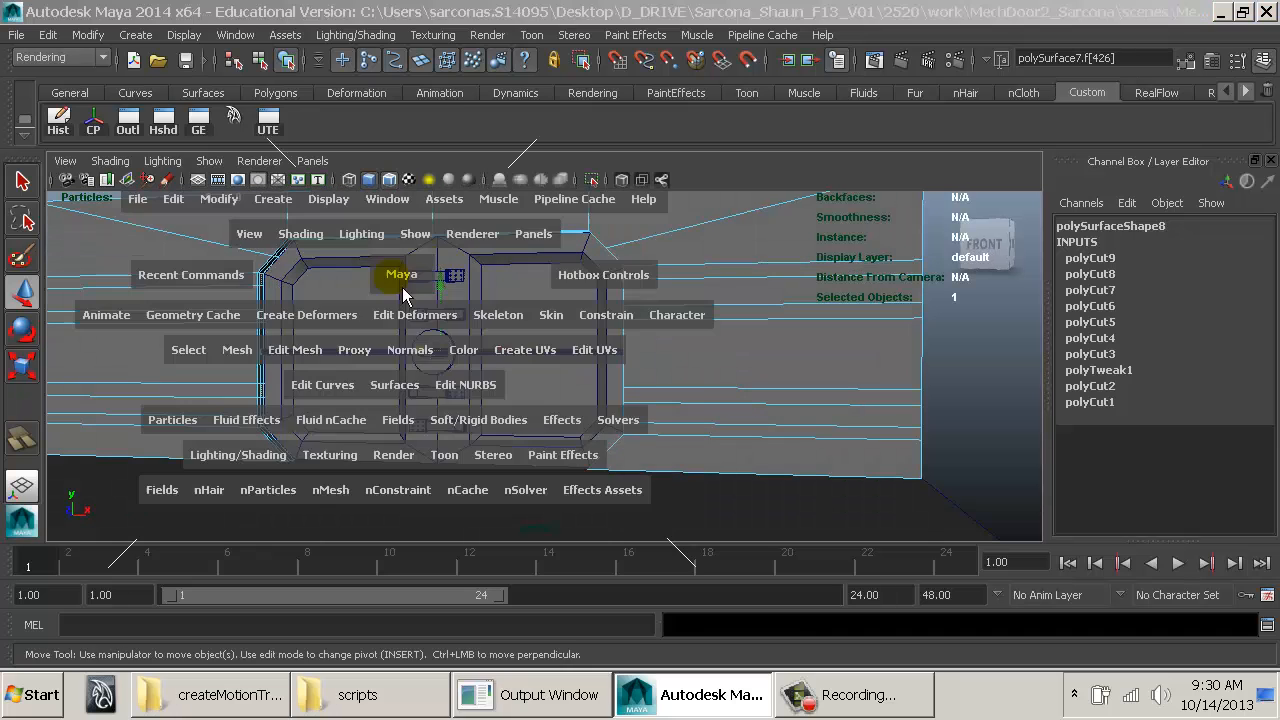
pyautogui.click(330, 358)
pyautogui.click(400, 58)
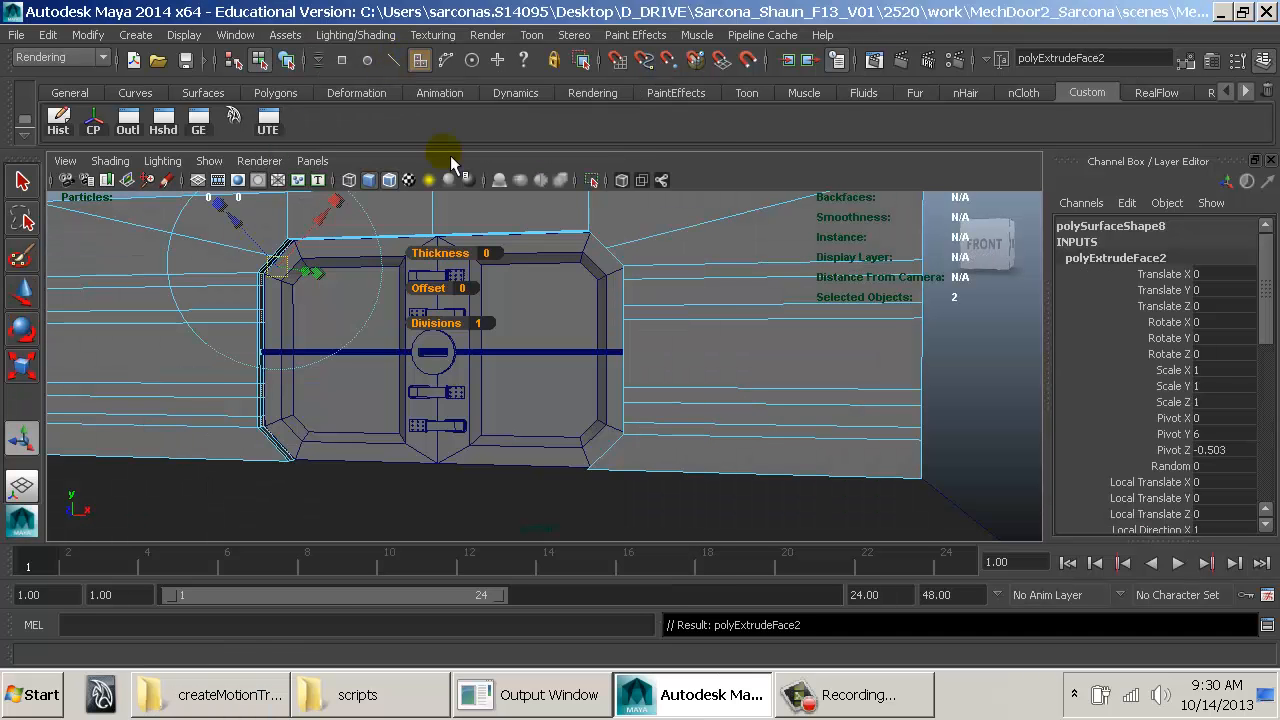
pyautogui.press('6')
pyautogui.press('4')
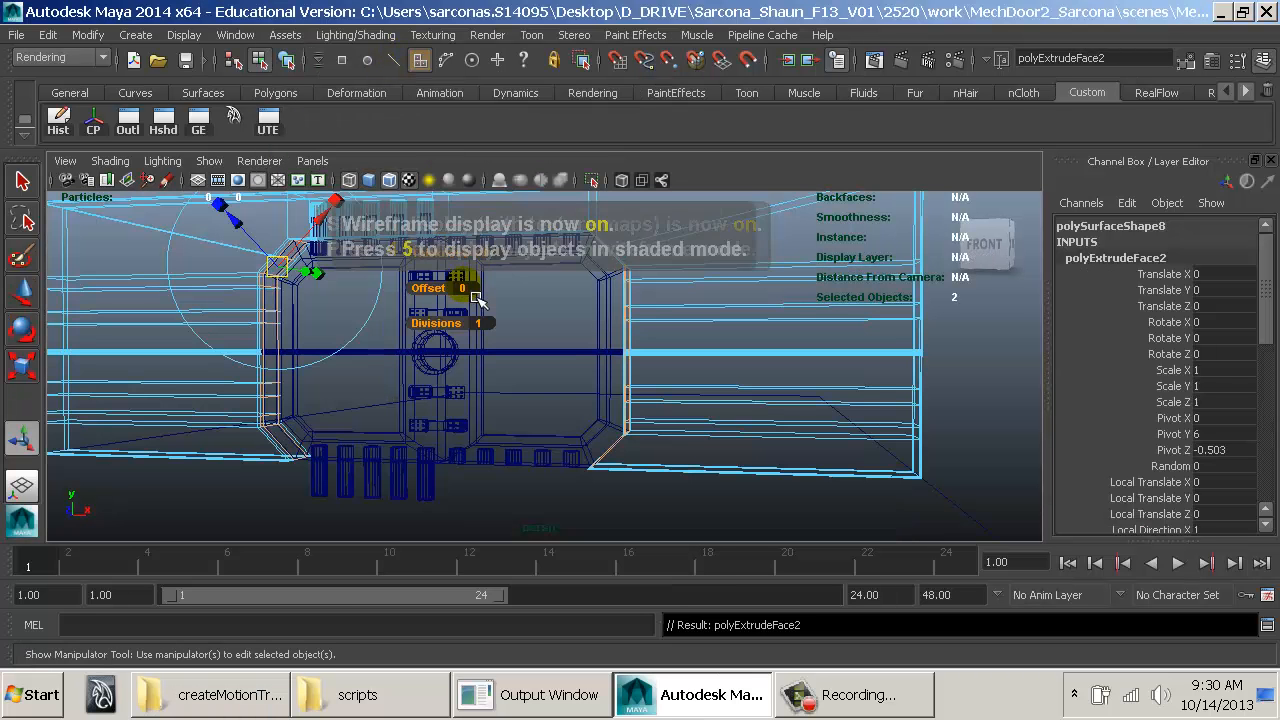
pyautogui.keyDown('alt'); pyautogui.moveTo(471, 304); pyautogui.dragTo(568, 368); pyautogui.keyUp('alt')
pyautogui.press('r')
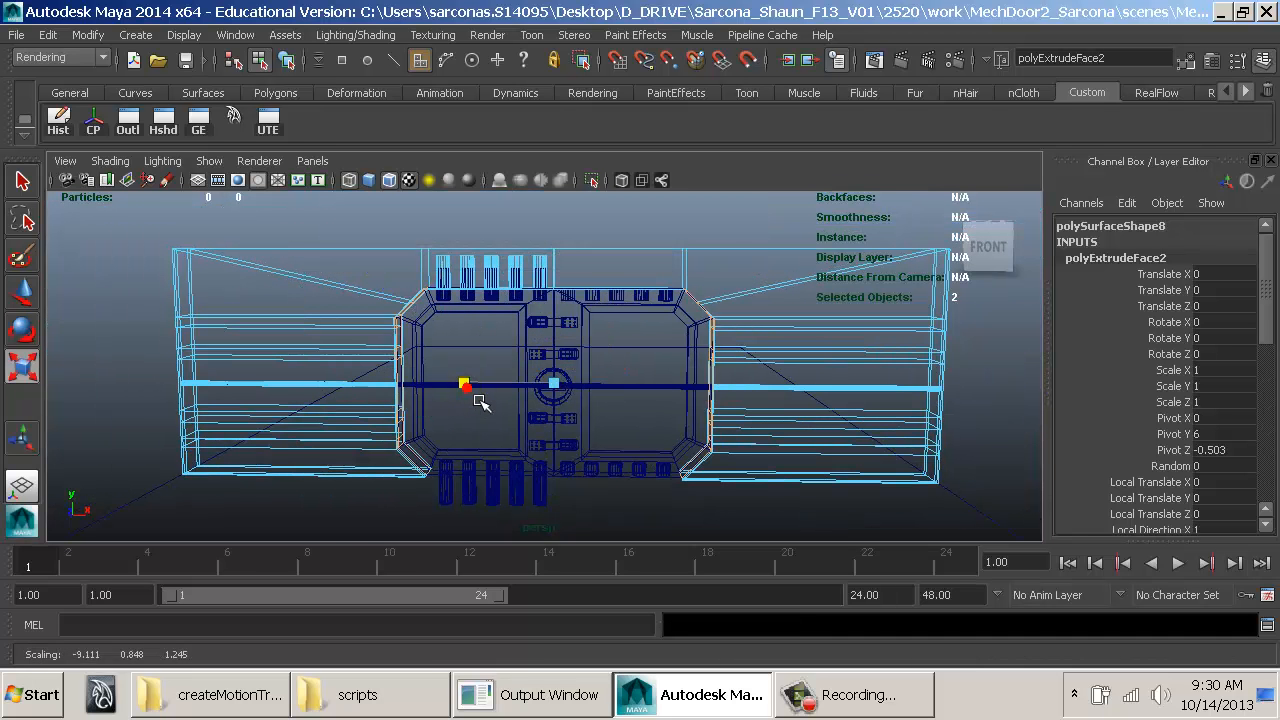
pyautogui.moveTo(480, 401)
pyautogui.mouseDown()
pyautogui.moveTo(365, 398)
pyautogui.moveTo(614, 391)
pyautogui.moveTo(655, 370)
pyautogui.mouseUp()
pyautogui.press('5')
pyautogui.press('F8')
pyautogui.click(845, 361)
# Step: Examine the extruded jamb faces, the locking bar ends and the double door from close up and from the front
pyautogui.keyDown('alt'); pyautogui.moveTo(655, 370); pyautogui.dragTo(1063, 446, button='right'); pyautogui.keyUp('alt')
pyautogui.keyDown('alt'); pyautogui.moveTo(634, 397); pyautogui.dragTo(753, 268); pyautogui.keyUp('alt')
pyautogui.keyDown('alt'); pyautogui.moveTo(753, 268); pyautogui.dragTo(812, 250, button='middle'); pyautogui.keyUp('alt')
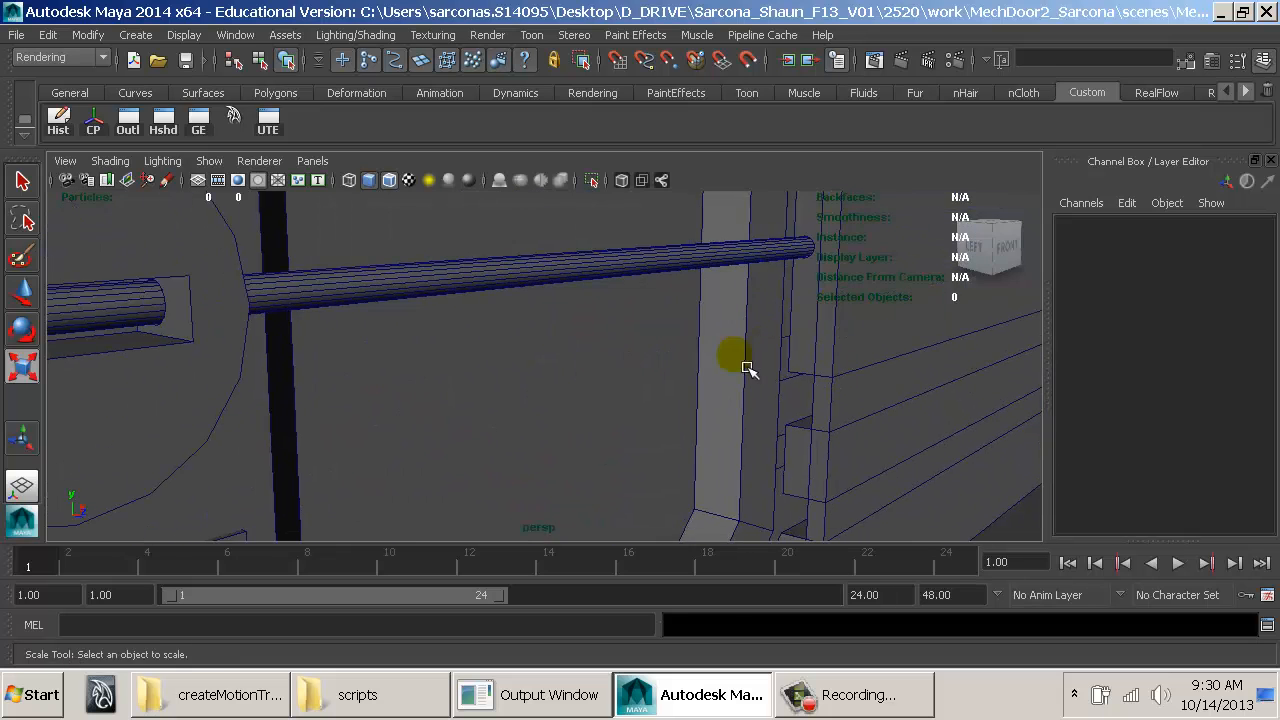
pyautogui.keyDown('alt'); pyautogui.moveTo(748, 368); pyautogui.dragTo(878, 310); pyautogui.keyUp('alt')
pyautogui.click(610, 335)
pyautogui.keyDown('alt'); pyautogui.moveTo(712, 336); pyautogui.dragTo(449, 311); pyautogui.keyUp('alt')
pyautogui.keyDown('alt'); pyautogui.moveTo(704, 327); pyautogui.dragTo(557, 326, button='right'); pyautogui.keyUp('alt')
pyautogui.keyDown('alt'); pyautogui.moveTo(883, 403); pyautogui.dragTo(650, 395, button='right'); pyautogui.keyUp('alt')
pyautogui.keyDown('alt'); pyautogui.moveTo(811, 377); pyautogui.dragTo(600, 388, button='right'); pyautogui.keyUp('alt')
pyautogui.keyDown('alt'); pyautogui.moveTo(705, 379); pyautogui.dragTo(655, 385); pyautogui.keyUp('alt')
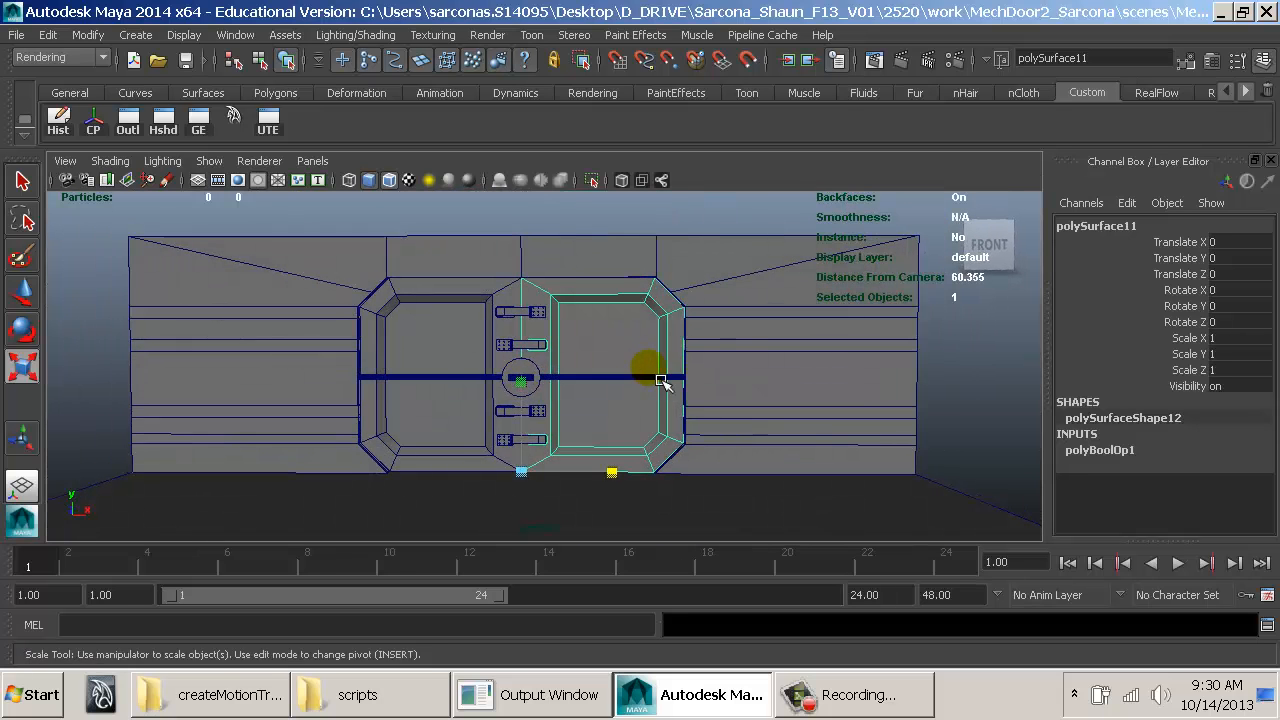
pyautogui.keyDown('alt'); pyautogui.moveTo(675, 337); pyautogui.dragTo(648, 343, button='right'); pyautogui.keyUp('alt')
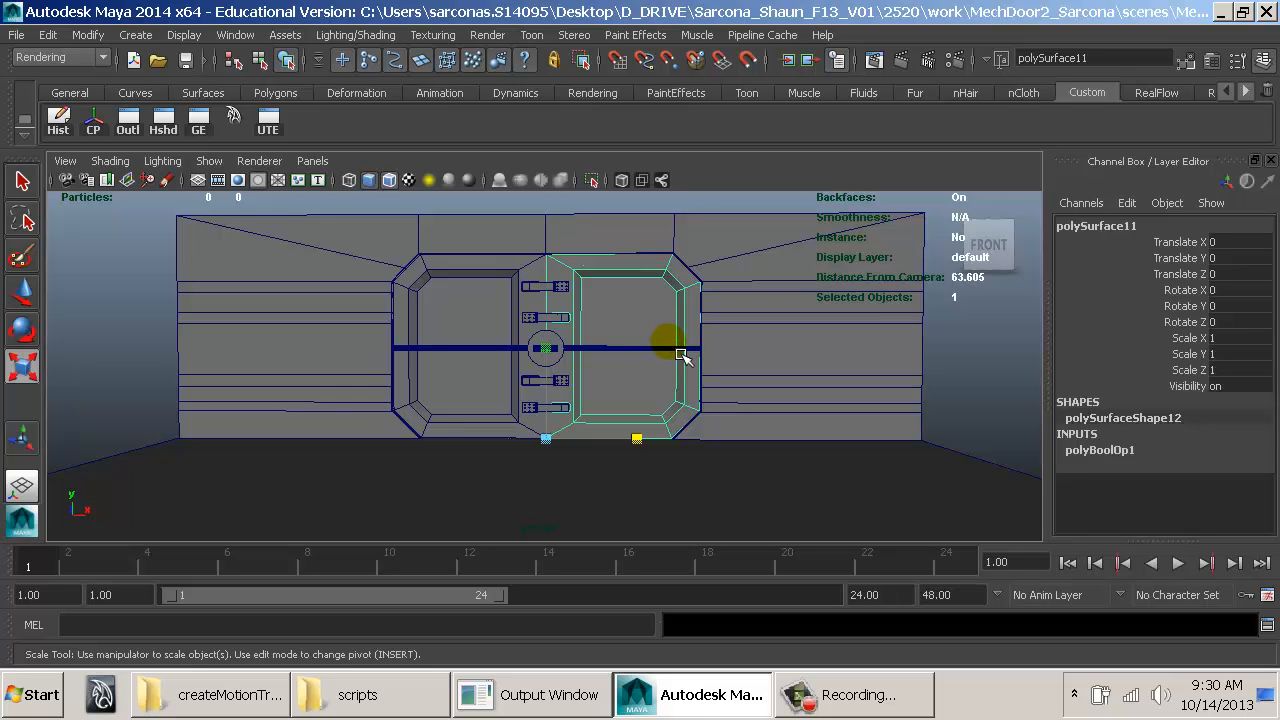
pyautogui.click(961, 394)
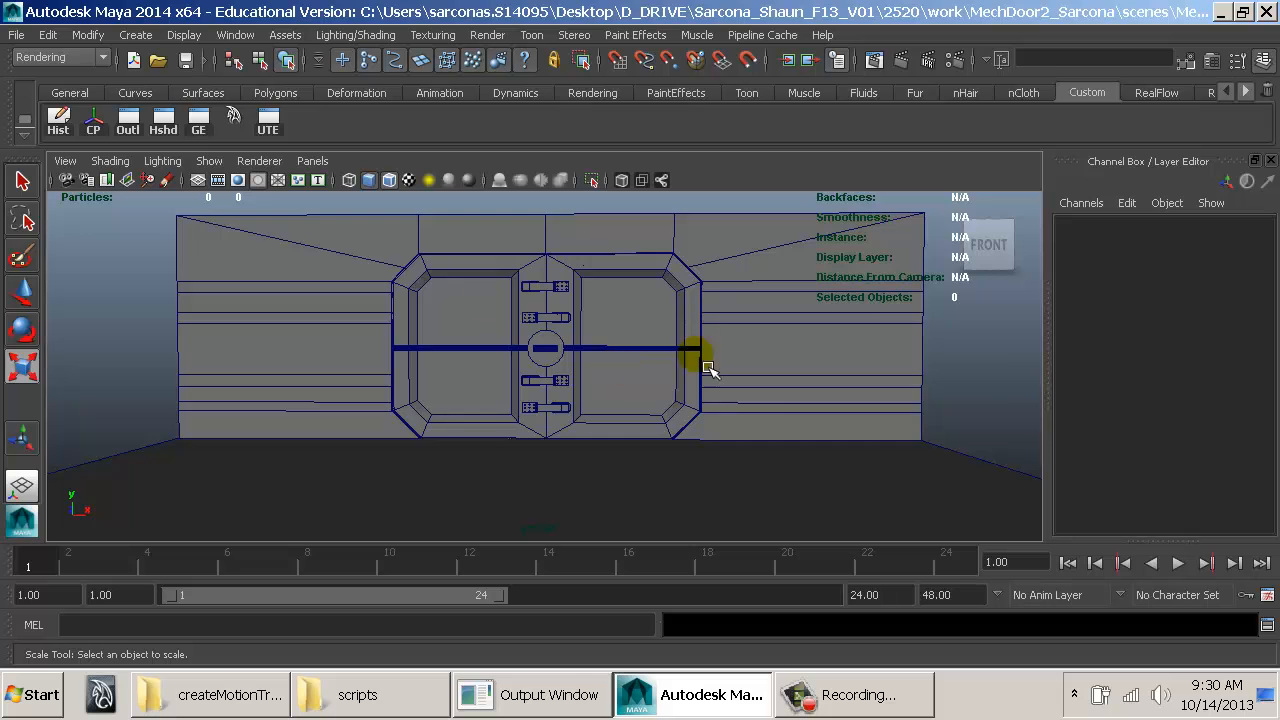
pyautogui.keyDown('alt'); pyautogui.moveTo(704, 328); pyautogui.dragTo(600, 326); pyautogui.keyUp('alt')
pyautogui.keyDown('alt'); pyautogui.moveTo(604, 312); pyautogui.dragTo(543, 406, button='middle'); pyautogui.keyUp('alt')
pyautogui.keyDown('alt'); pyautogui.moveTo(543, 404); pyautogui.dragTo(725, 420, button='right'); pyautogui.keyUp('alt')
pyautogui.keyDown('alt'); pyautogui.moveTo(725, 420); pyautogui.dragTo(795, 286, button='middle'); pyautogui.keyUp('alt')
pyautogui.keyDown('alt'); pyautogui.moveTo(795, 286); pyautogui.dragTo(653, 378, button='right'); pyautogui.keyUp('alt')
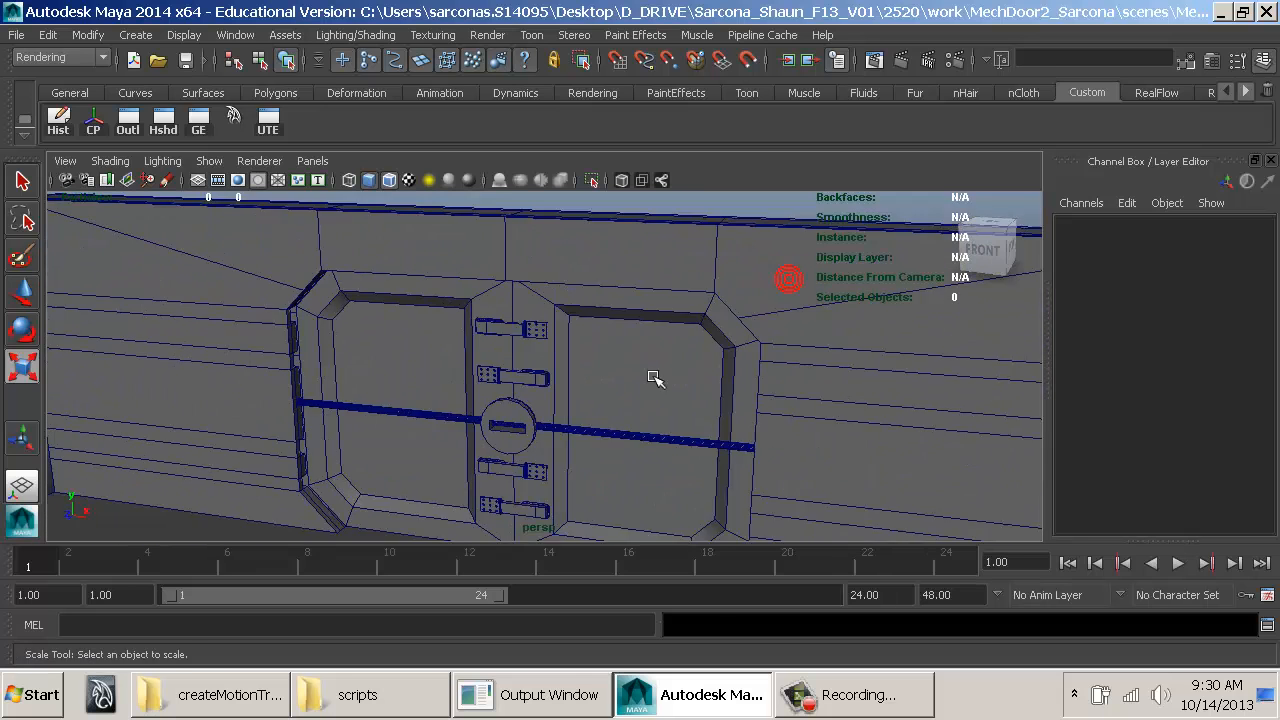
pyautogui.keyDown('alt'); pyautogui.moveTo(653, 378); pyautogui.dragTo(688, 309, button='middle'); pyautogui.keyUp('alt')
pyautogui.keyDown('alt'); pyautogui.moveTo(668, 317); pyautogui.dragTo(709, 283); pyautogui.keyUp('alt')
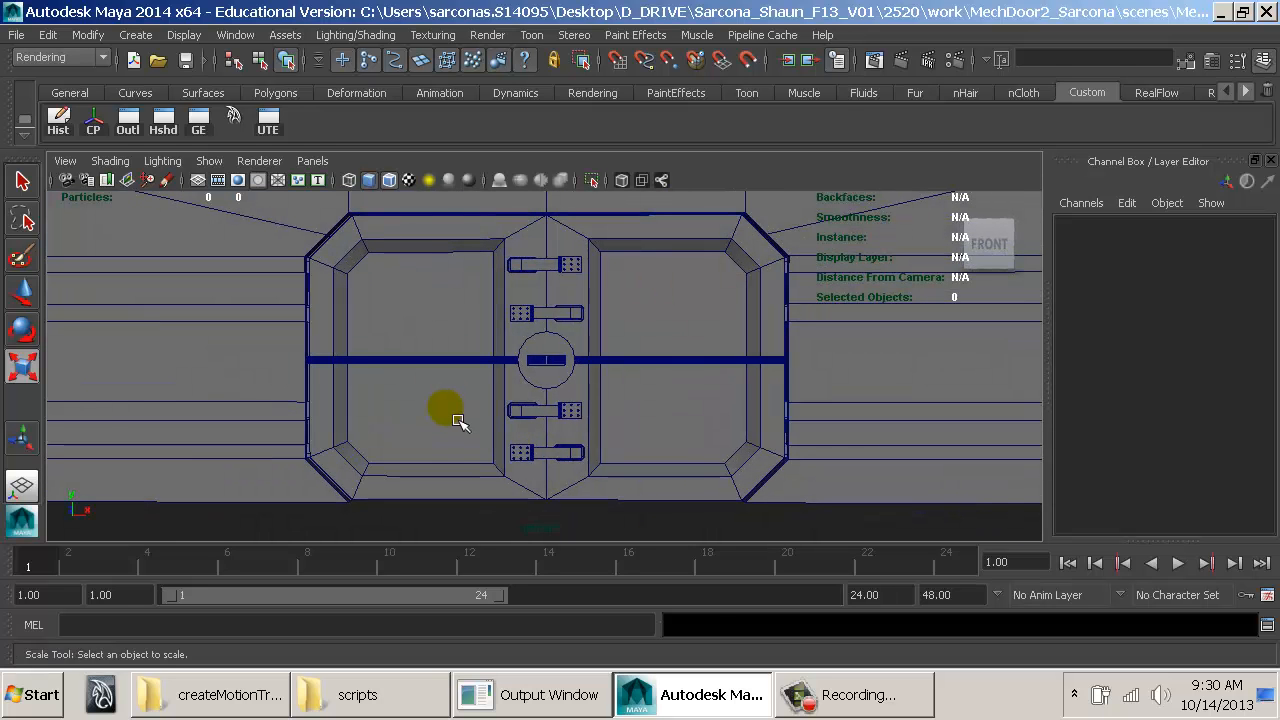
pyautogui.keyDown('alt'); pyautogui.moveTo(367, 442); pyautogui.dragTo(405, 383); pyautogui.keyUp('alt')
# Step: Select both door panels and the lowest hinge parts in the wireframe front view and enter component selection
pyautogui.press('r')
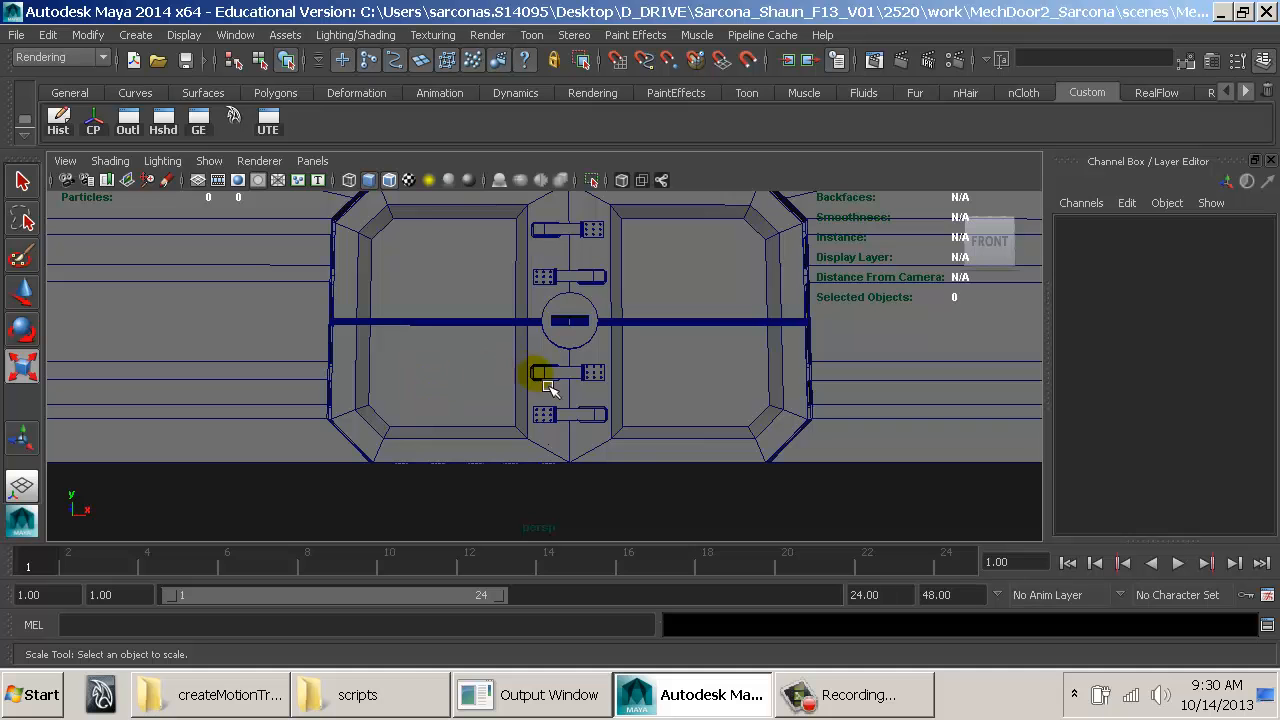
pyautogui.click(575, 411)
pyautogui.click(548, 405)
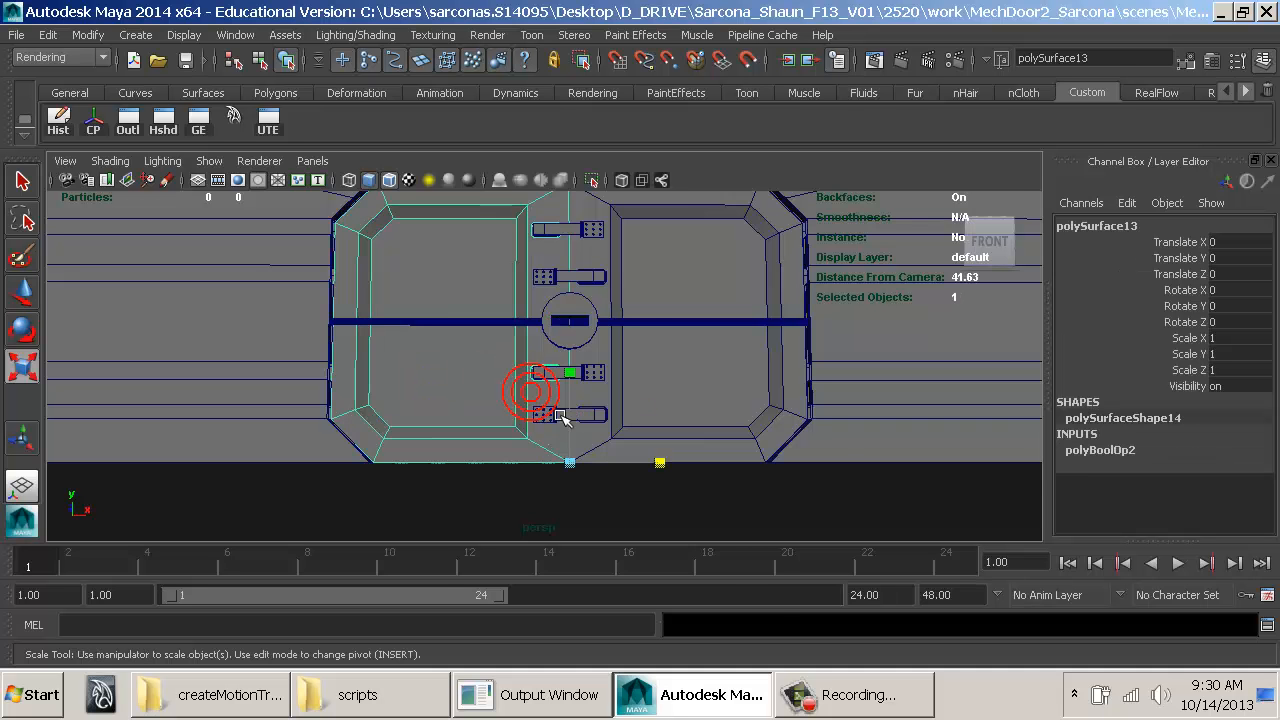
pyautogui.press('space')
pyautogui.moveTo(552, 415); pyautogui.dragTo(554, 443)
pyautogui.keyDown('alt'); pyautogui.moveTo(698, 385); pyautogui.dragTo(532, 338, button='right'); pyautogui.keyUp('alt')
pyautogui.keyDown('alt'); pyautogui.moveTo(532, 338); pyautogui.dragTo(531, 251, button='middle'); pyautogui.keyUp('alt')
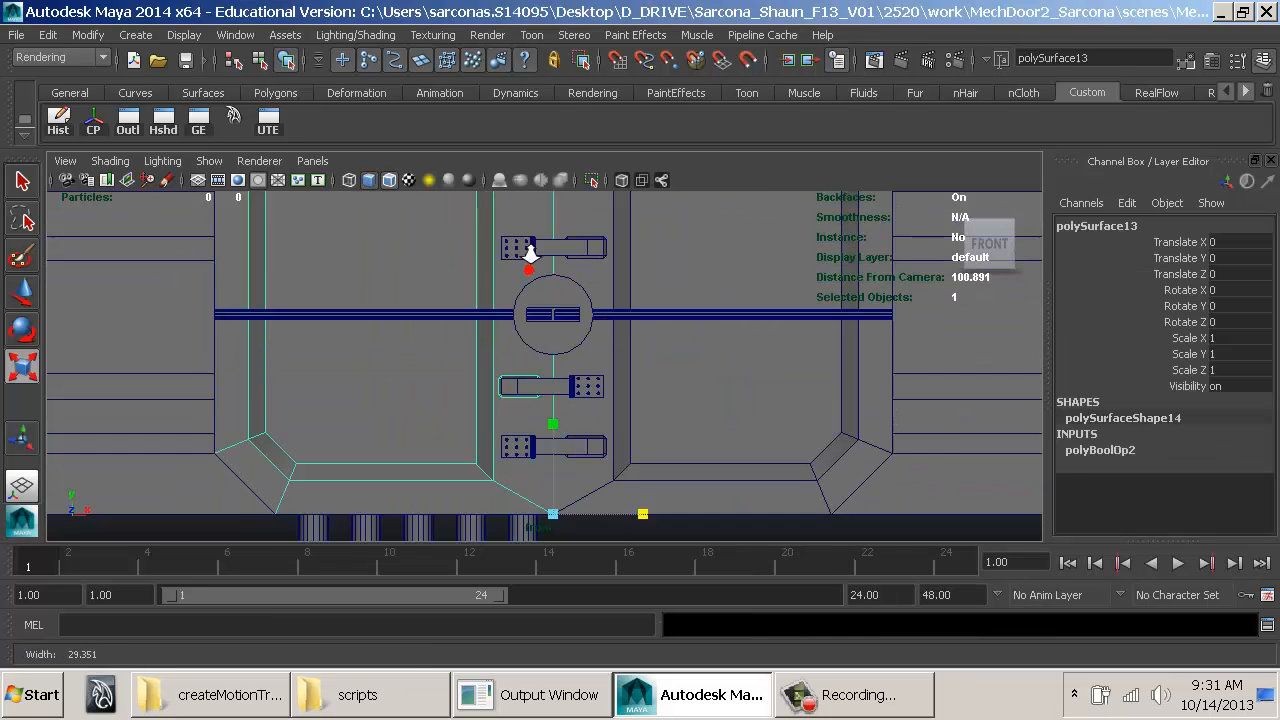
pyautogui.keyDown('alt'); pyautogui.click(599, 456); pyautogui.keyUp('alt')
pyautogui.press('4')
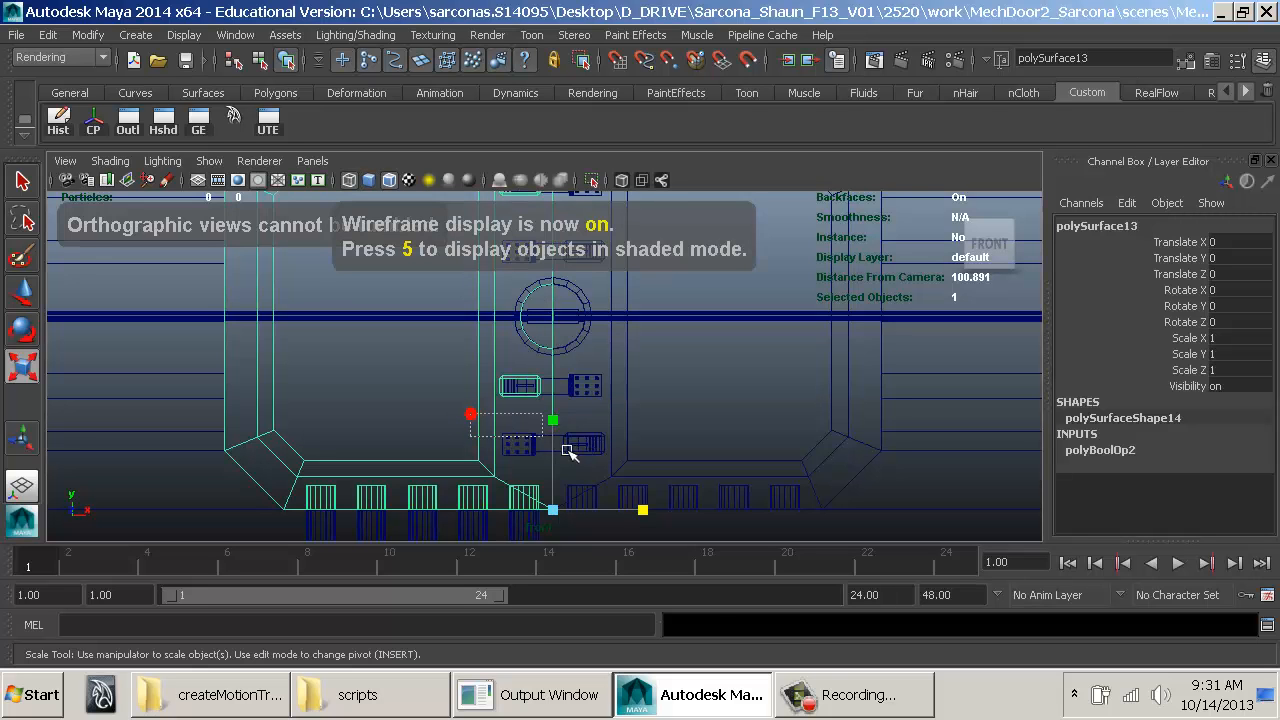
pyautogui.moveTo(568, 452); pyautogui.dragTo(652, 478)
pyautogui.click(651, 483)
pyautogui.press('F8')
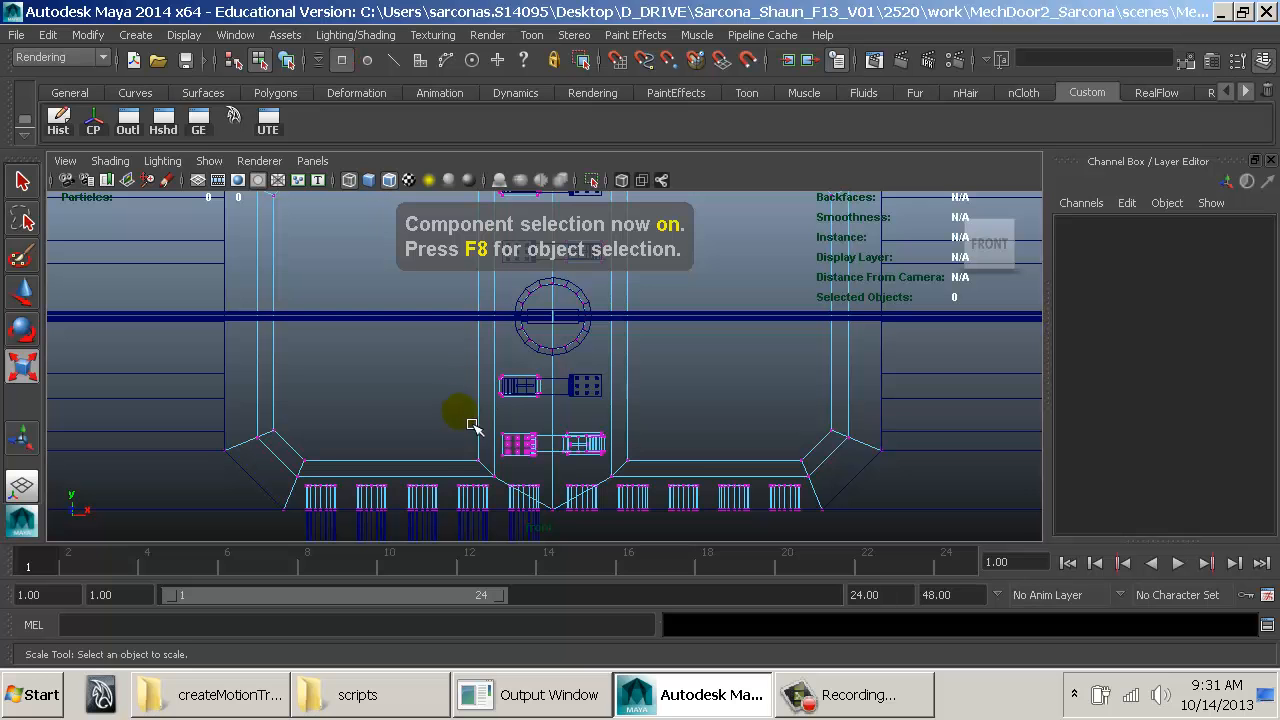
# Step: Select the vertices of the lowest hinge and its door cutouts and move them slightly upward
pyautogui.moveTo(446, 410); pyautogui.dragTo(610, 472)
pyautogui.keyDown('ctrl'); pyautogui.moveTo(508, 476); pyautogui.dragTo(460, 451); pyautogui.keyUp('ctrl')
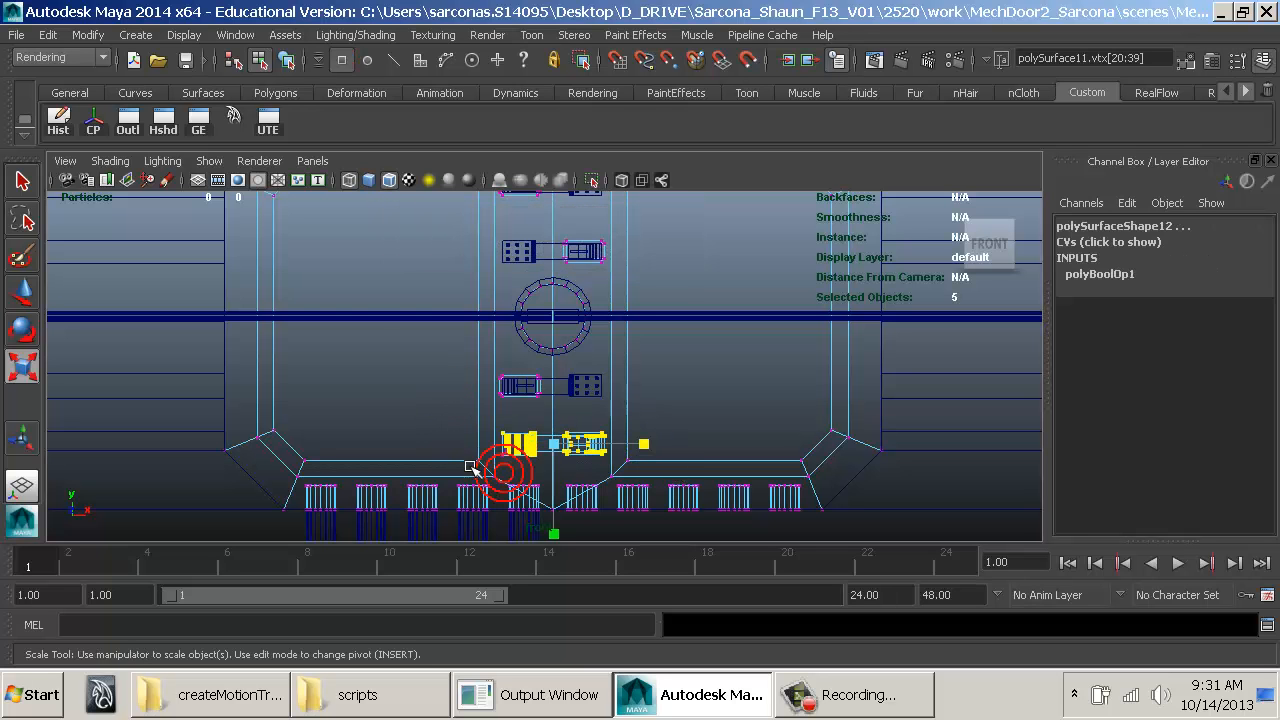
pyautogui.keyDown('shift'); pyautogui.click(553, 470); pyautogui.keyUp('shift')
pyautogui.press('w')
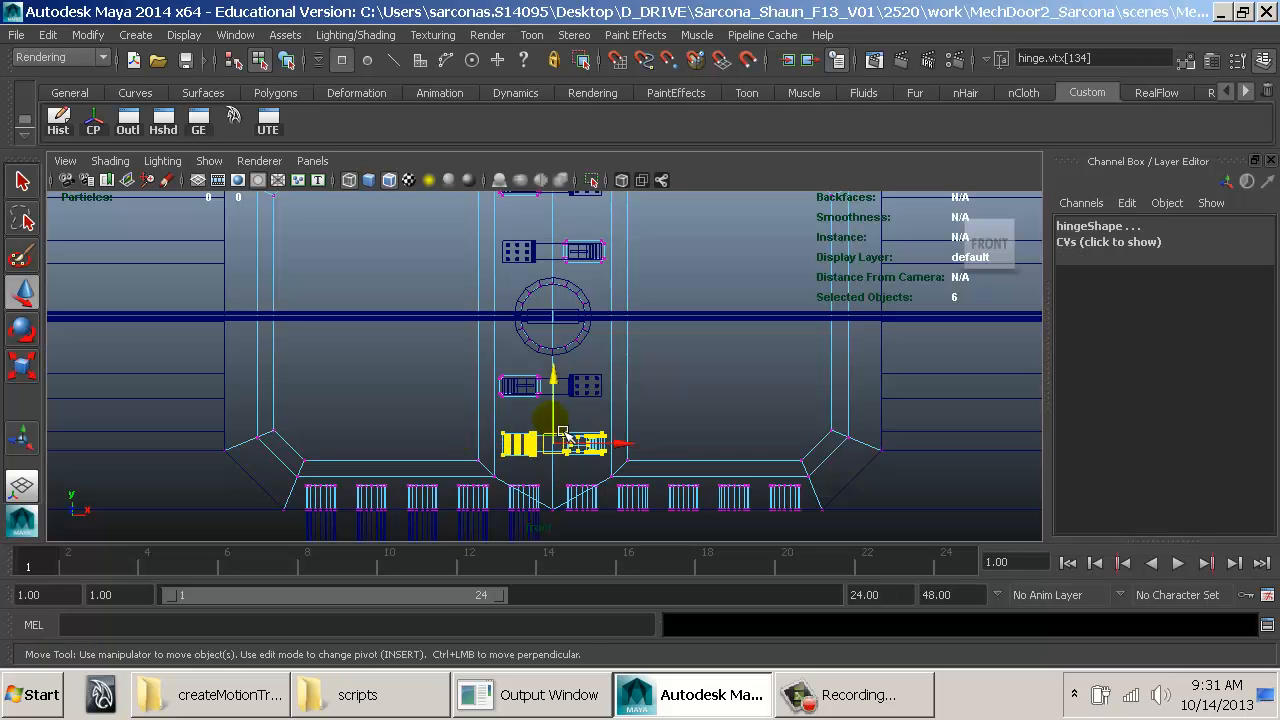
pyautogui.moveTo(563, 446); pyautogui.dragTo(563, 418)
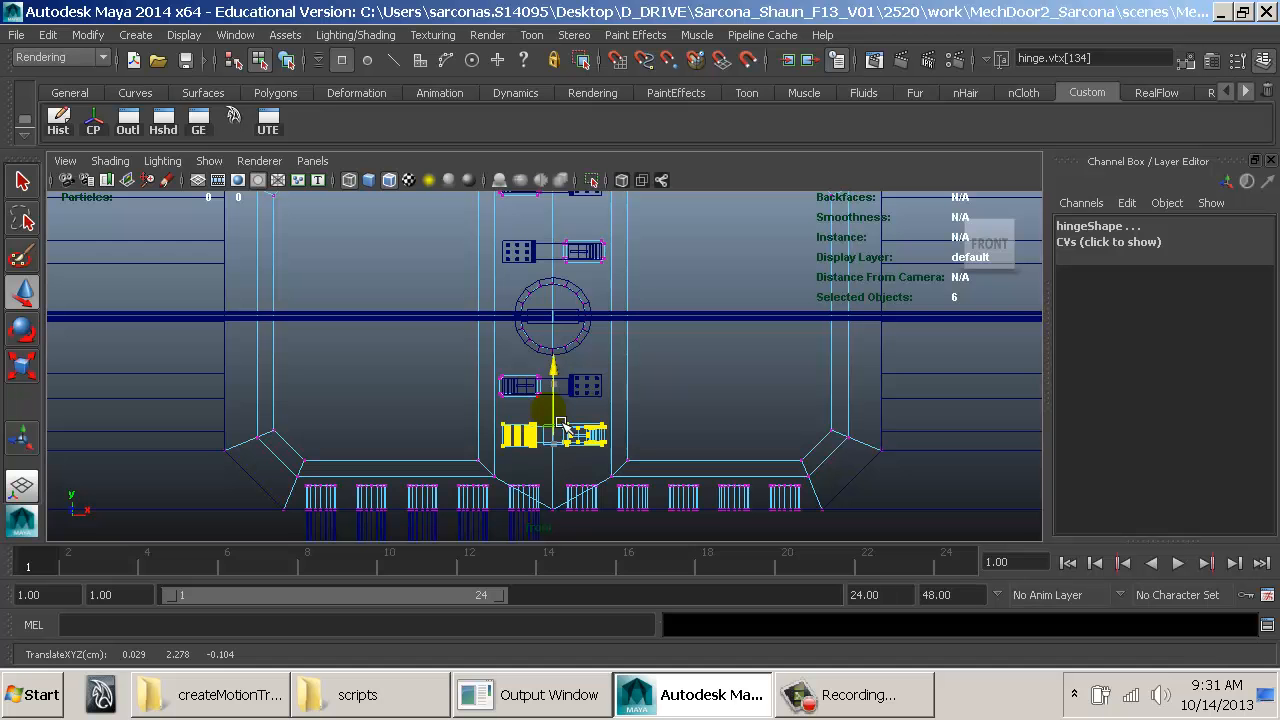
# Step: Undo the last hinge vertex move and return to object mode in the shaded perspective view of the double door
pyautogui.hotkey('ctrl', 'z')
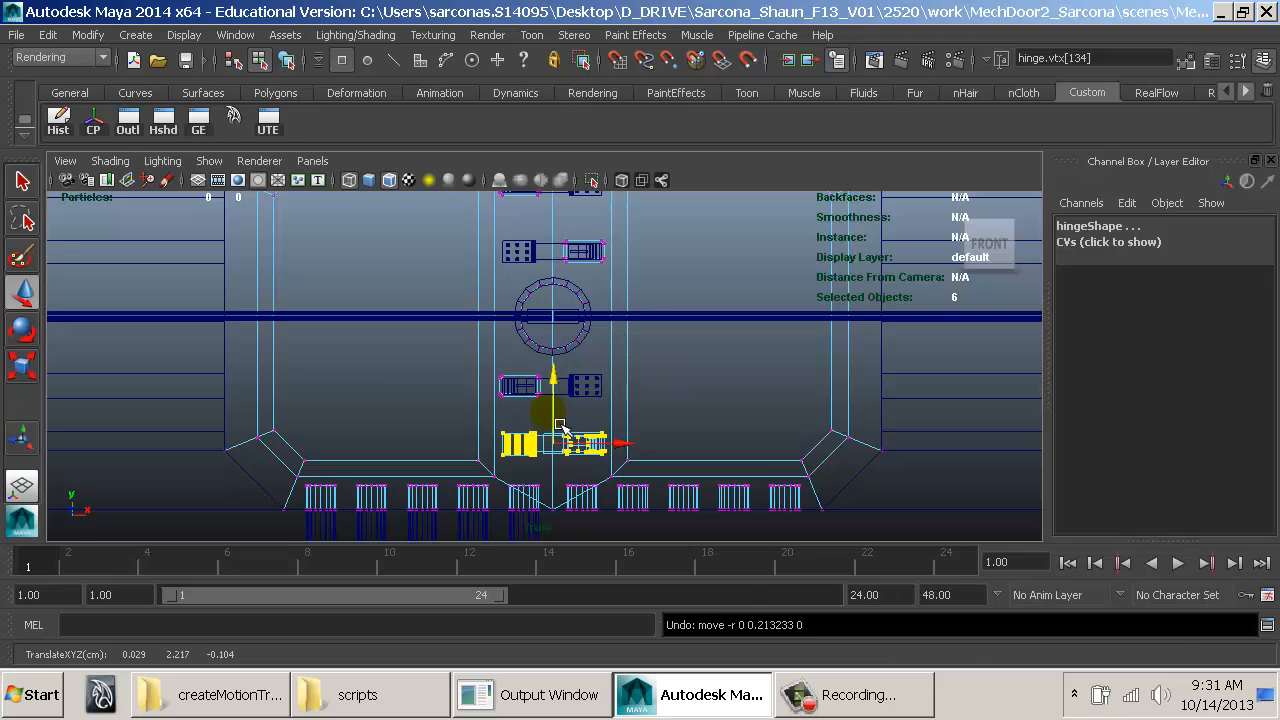
pyautogui.press('space')
pyautogui.moveTo(543, 414); pyautogui.dragTo(472, 420)
pyautogui.press('5')
pyautogui.moveTo(471, 419); pyautogui.dragTo(538, 382, button='right')
pyautogui.click(495, 398)
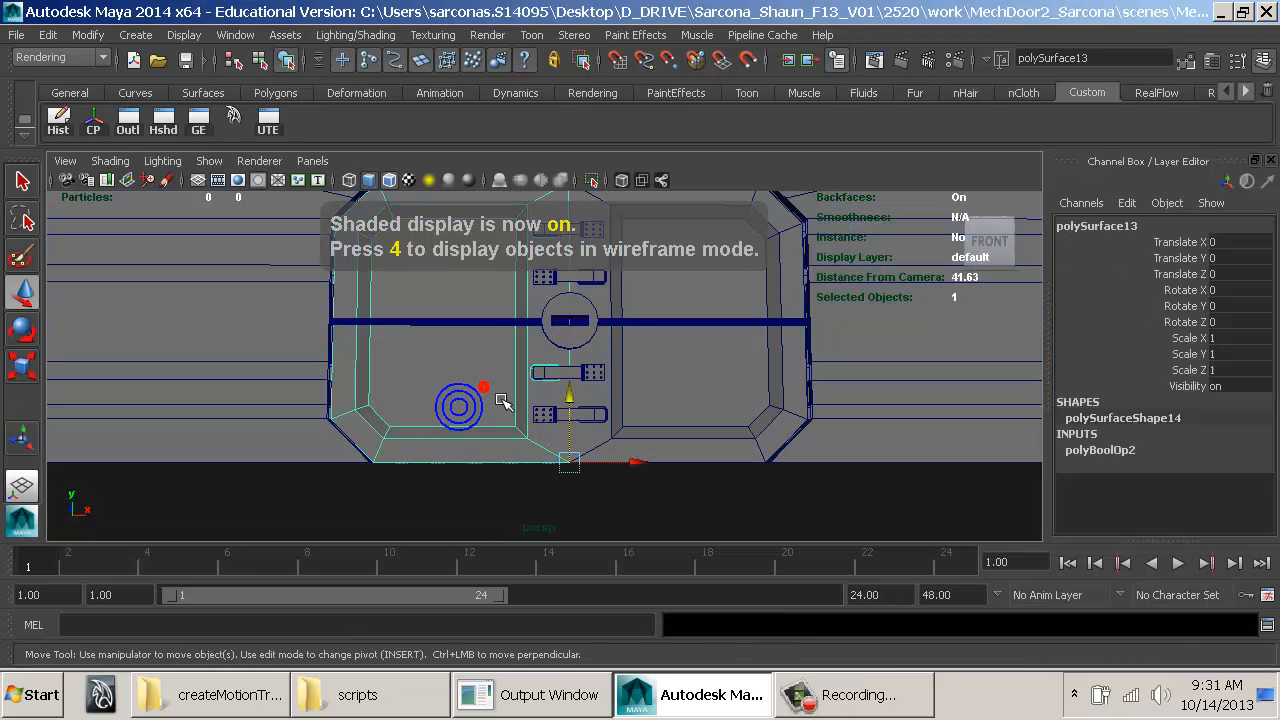
pyautogui.keyDown('alt'); pyautogui.moveTo(664, 413); pyautogui.dragTo(616, 420); pyautogui.keyUp('alt')
pyautogui.click(611, 418)
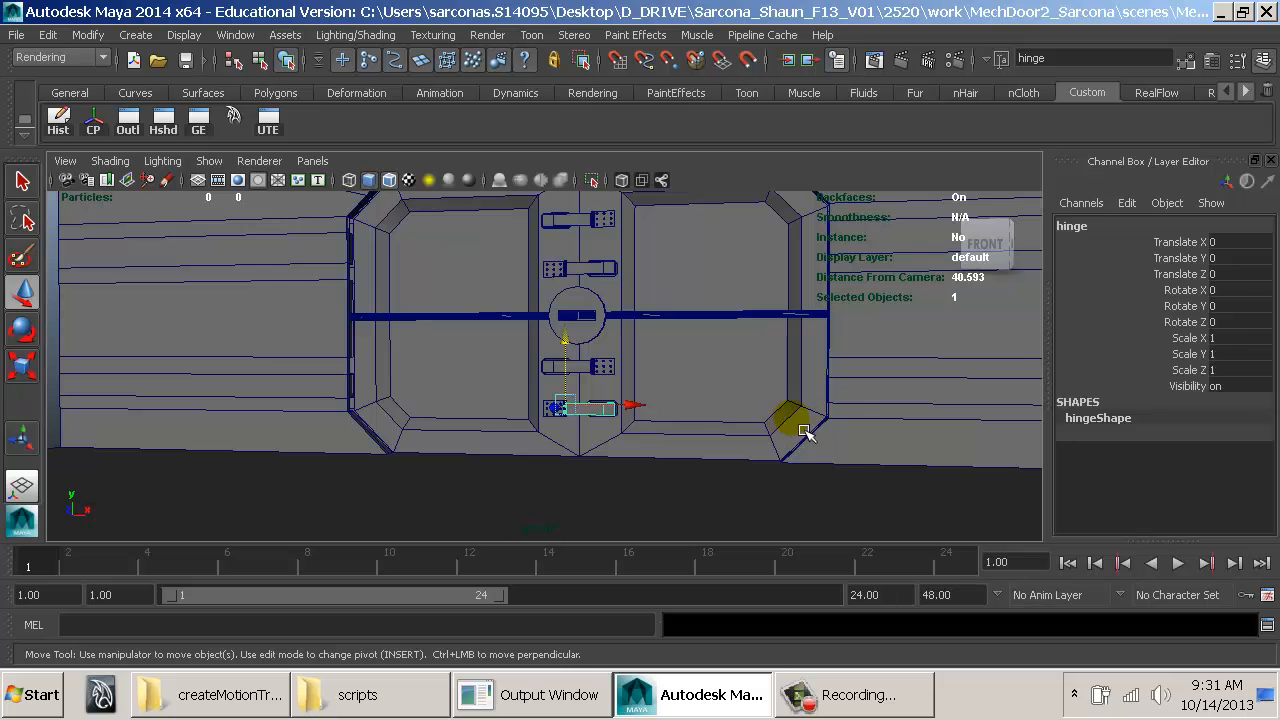
pyautogui.keyDown('alt'); pyautogui.moveTo(818, 438); pyautogui.dragTo(646, 443); pyautogui.keyUp('alt')
pyautogui.click(621, 348)
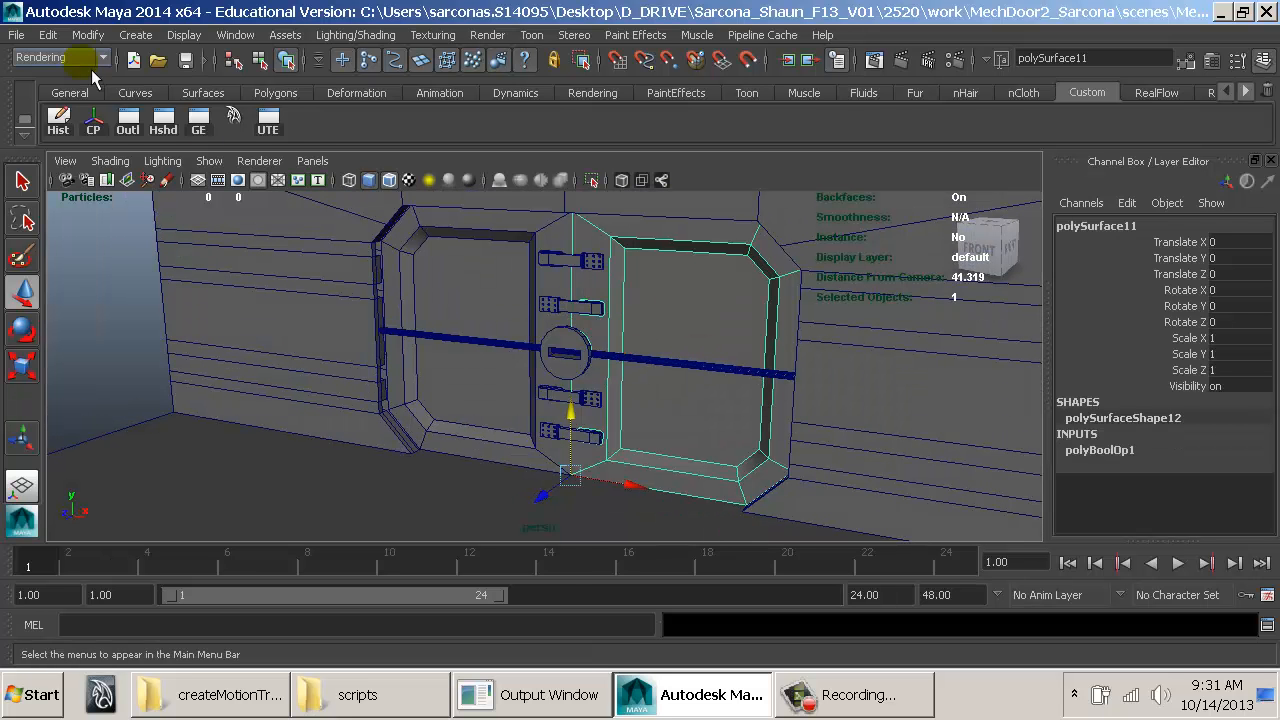
# Step: Save the scene as a new version named MechDoor_03.mb in the project's scenes folder
pyautogui.click(16, 34)
pyautogui.click(196, 125)
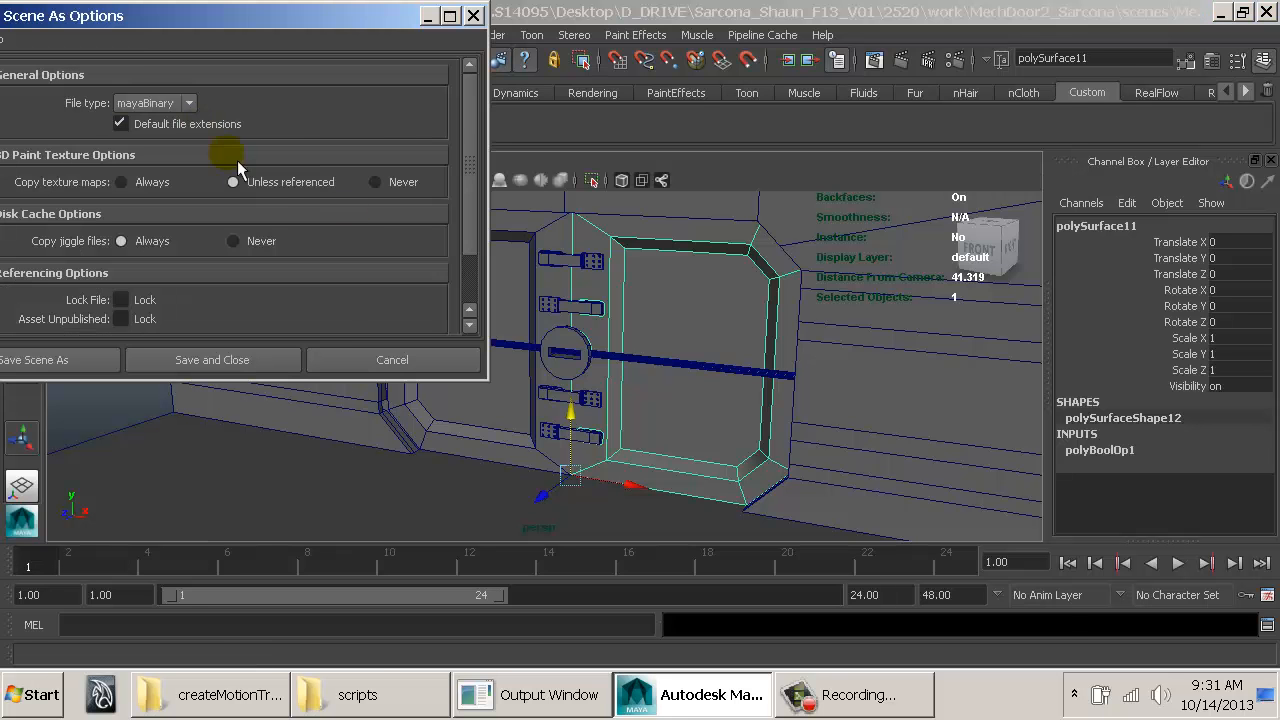
pyautogui.click(50, 360)
pyautogui.click(338, 190)
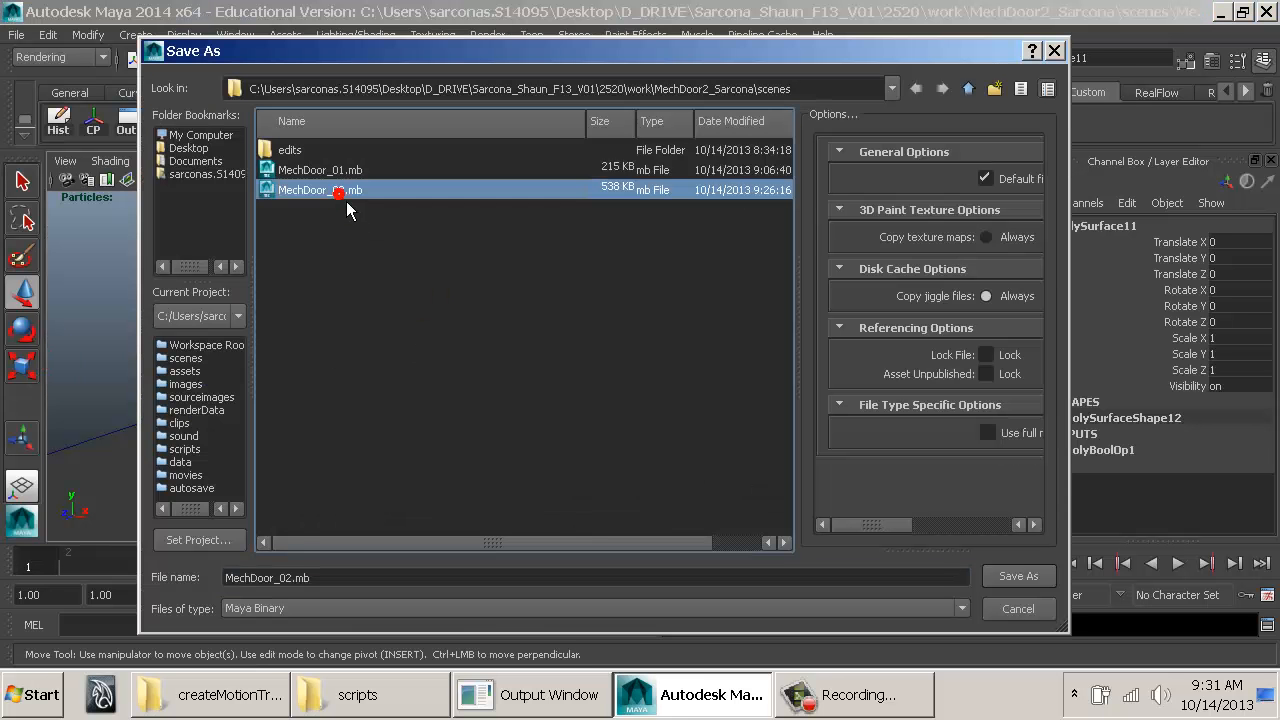
pyautogui.click(289, 578)
pyautogui.press('BackSpace')
pyautogui.write('3')
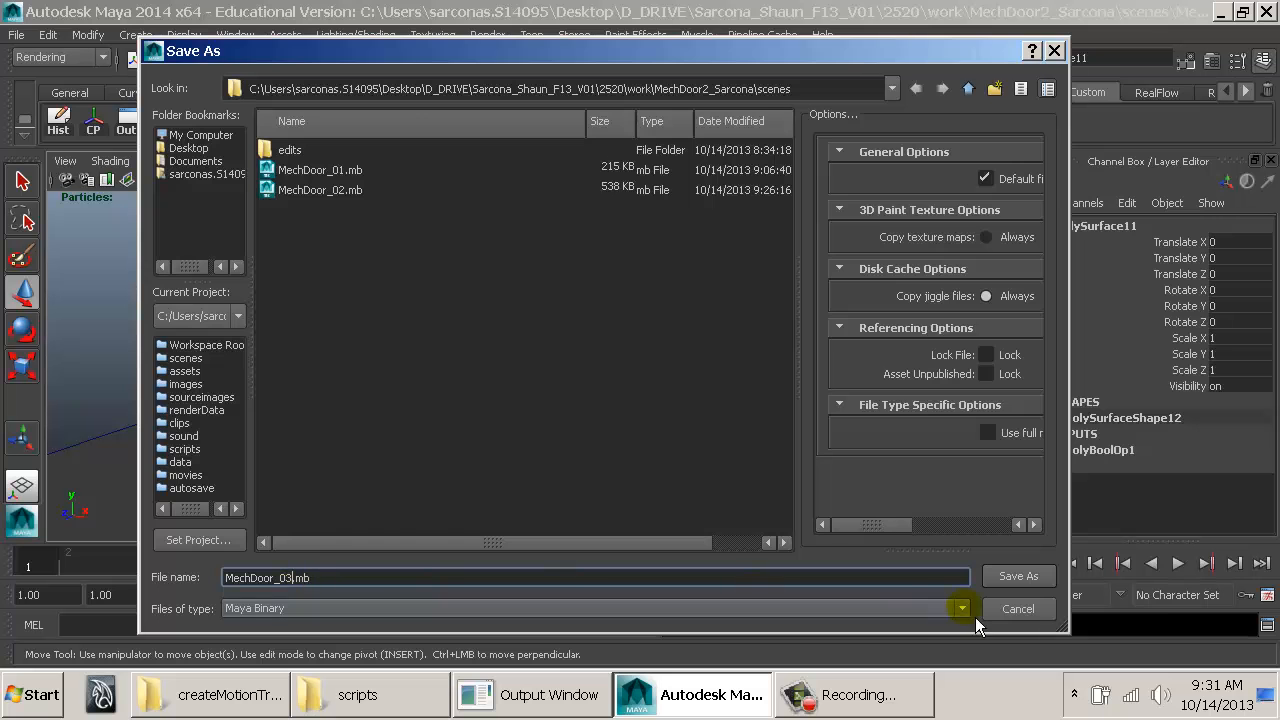
pyautogui.click(1005, 576)
# Step: Start a new scene without saving changes and open the recent file MechDoor.mb from the MechDoor_Sarcona project
pyautogui.keyDown('alt'); pyautogui.moveTo(823, 466); pyautogui.dragTo(894, 406); pyautogui.keyUp('alt')
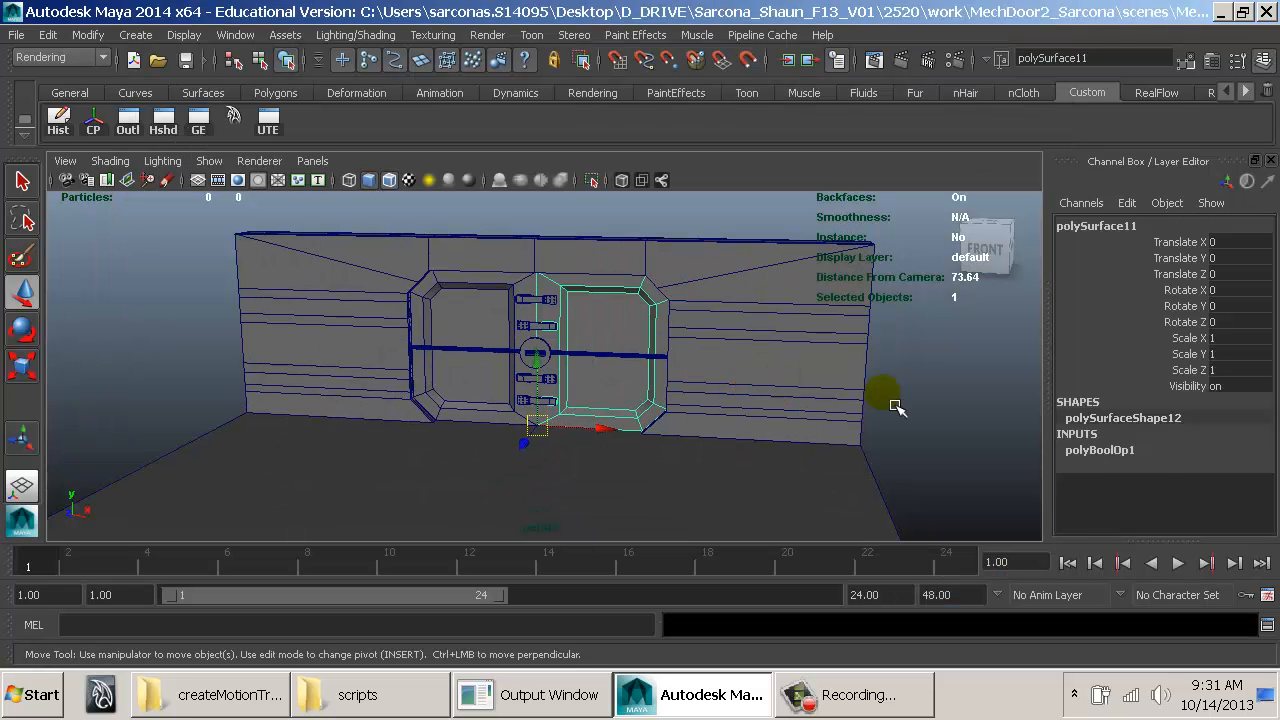
pyautogui.keyDown('alt'); pyautogui.moveTo(785, 409); pyautogui.dragTo(706, 391); pyautogui.keyUp('alt')
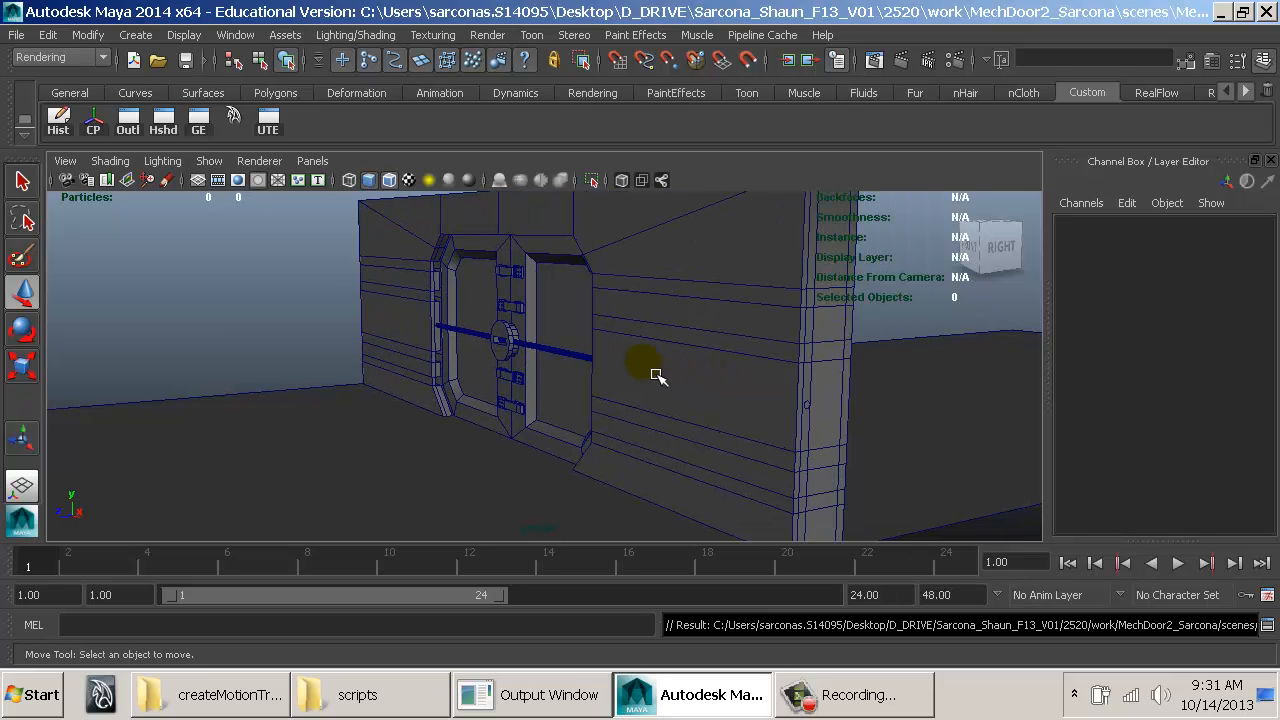
pyautogui.keyDown('alt'); pyautogui.moveTo(600, 345); pyautogui.dragTo(735, 366); pyautogui.keyUp('alt')
pyautogui.keyDown('alt'); pyautogui.moveTo(735, 366); pyautogui.dragTo(526, 330, button='right'); pyautogui.keyUp('alt')
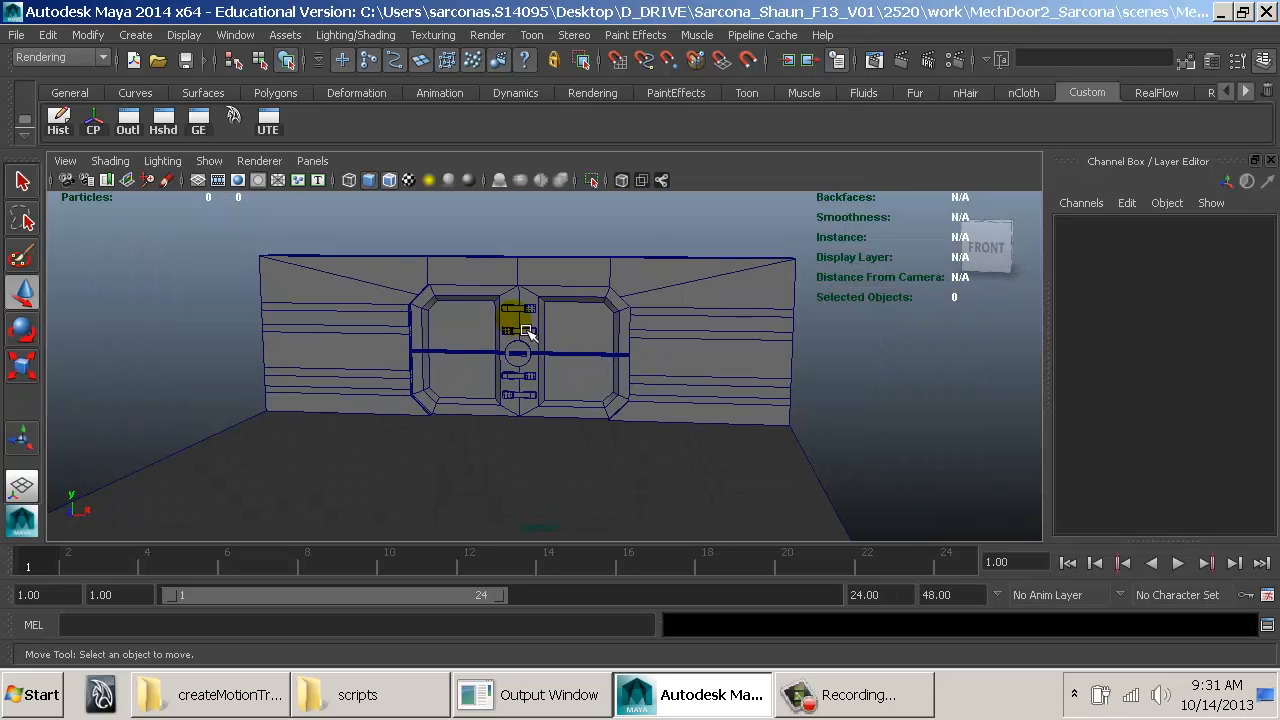
pyautogui.click(33, 40)
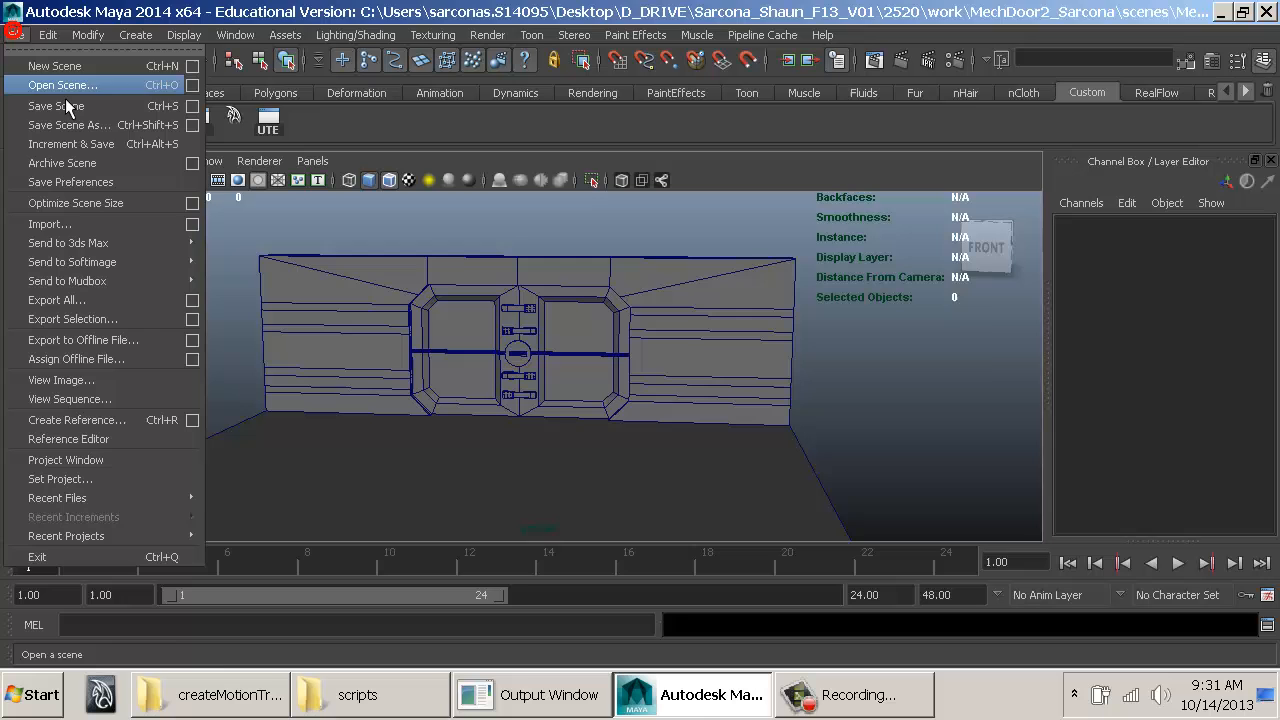
pyautogui.click(120, 58)
pyautogui.click(650, 356)
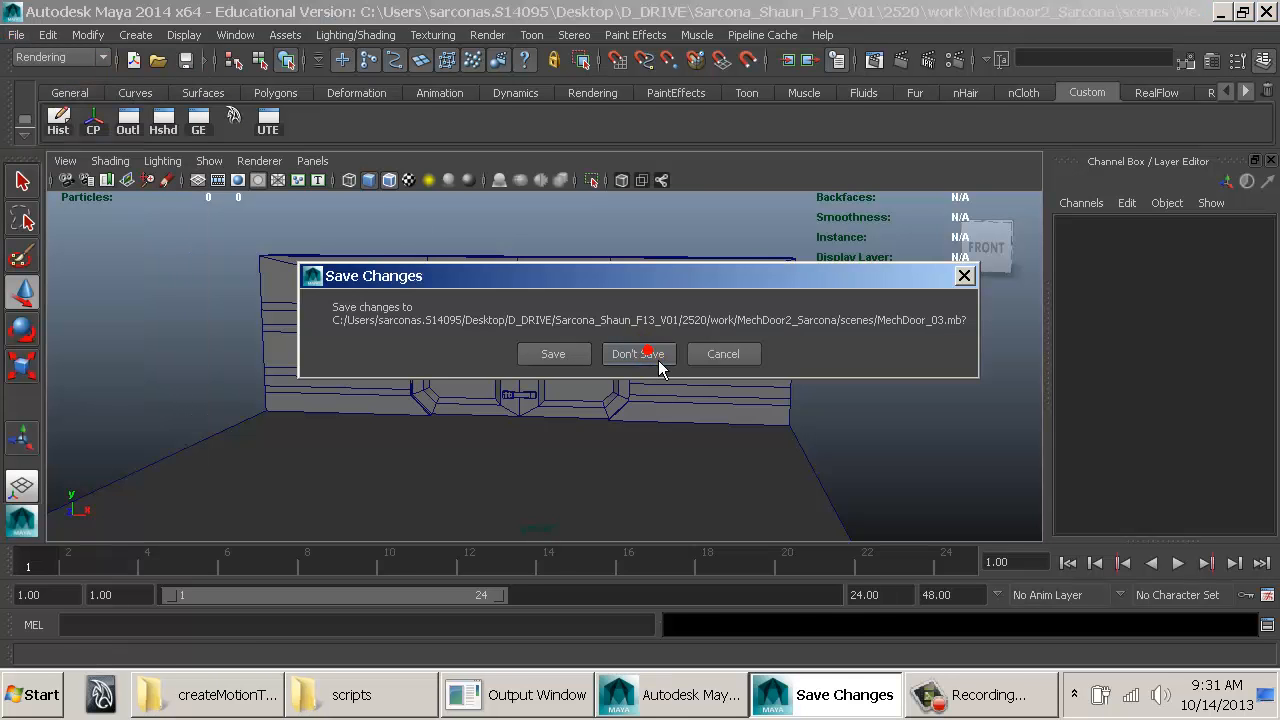
pyautogui.click(17, 35)
pyautogui.moveTo(189, 494)
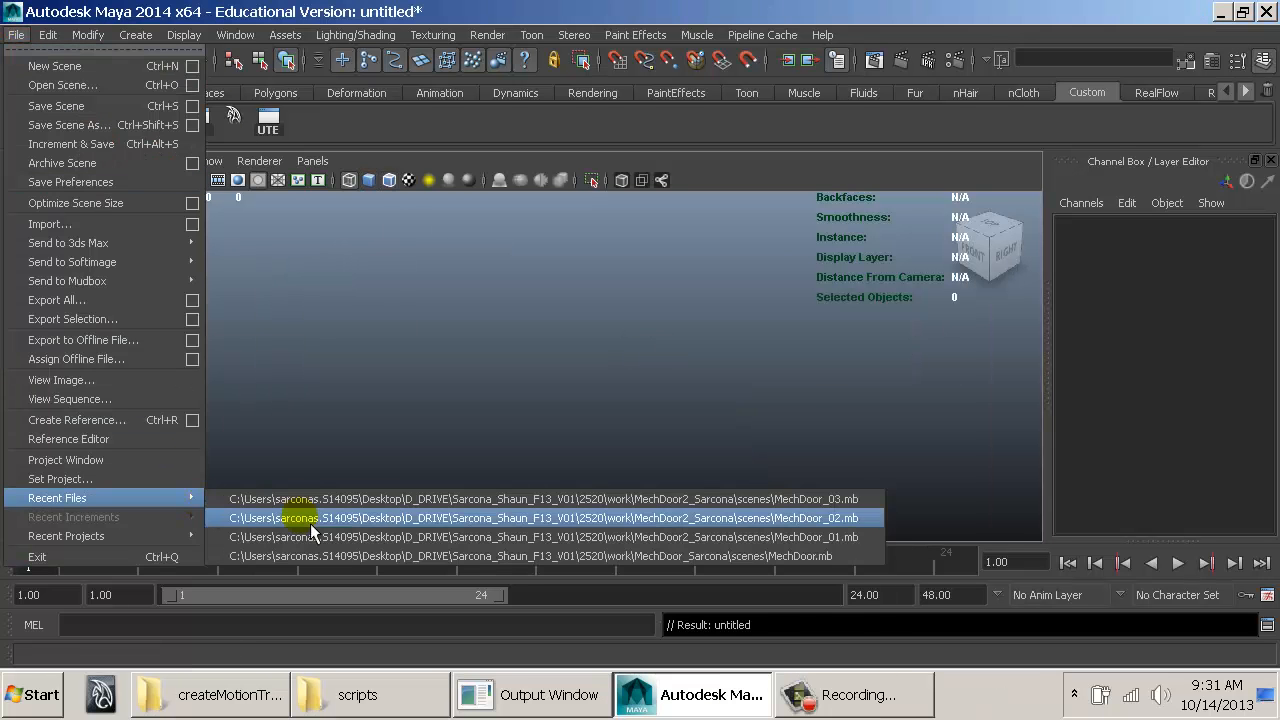
pyautogui.click(344, 556)
pyautogui.click(671, 309)
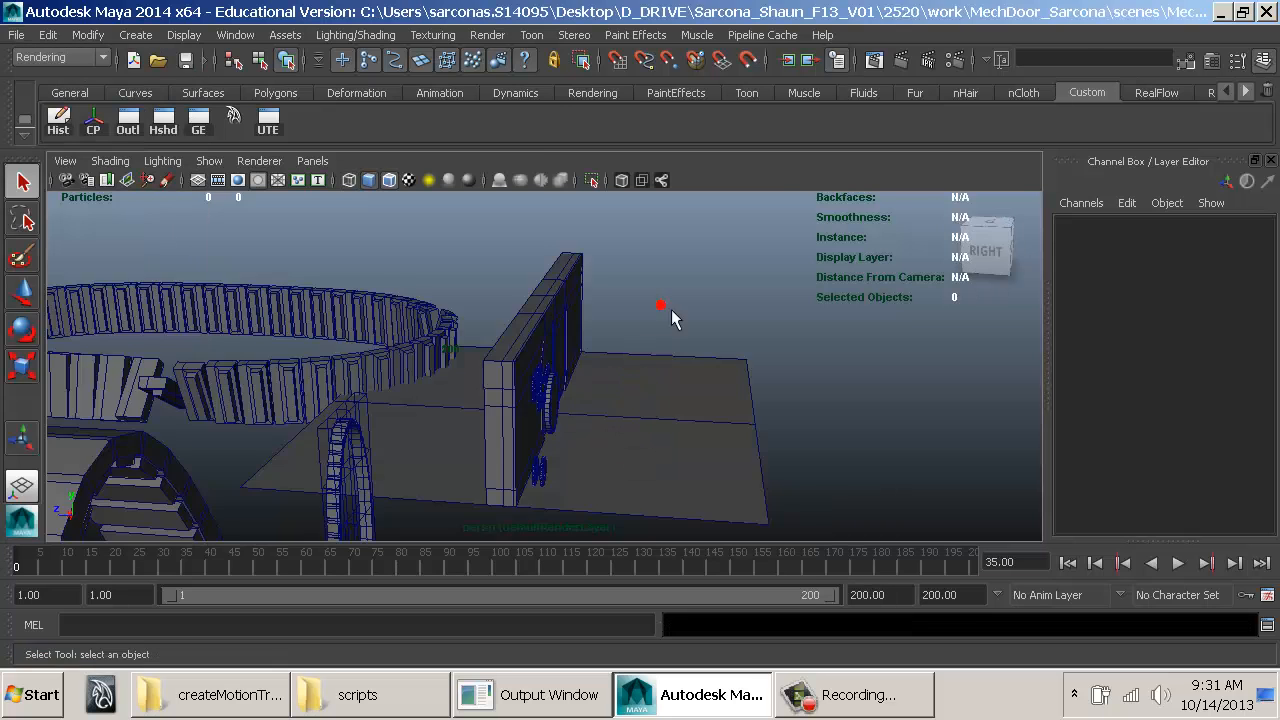
# Step: Select the large wheel mounted on the wall and examine how it and its small gear sit beside the other gears
pyautogui.keyDown('alt'); pyautogui.moveTo(408, 341); pyautogui.dragTo(486, 366); pyautogui.keyUp('alt')
pyautogui.keyDown('alt'); pyautogui.moveTo(486, 366); pyautogui.dragTo(745, 381, button='right'); pyautogui.keyUp('alt')
pyautogui.keyDown('alt'); pyautogui.moveTo(721, 382); pyautogui.dragTo(491, 383); pyautogui.keyUp('alt')
pyautogui.click(332, 430)
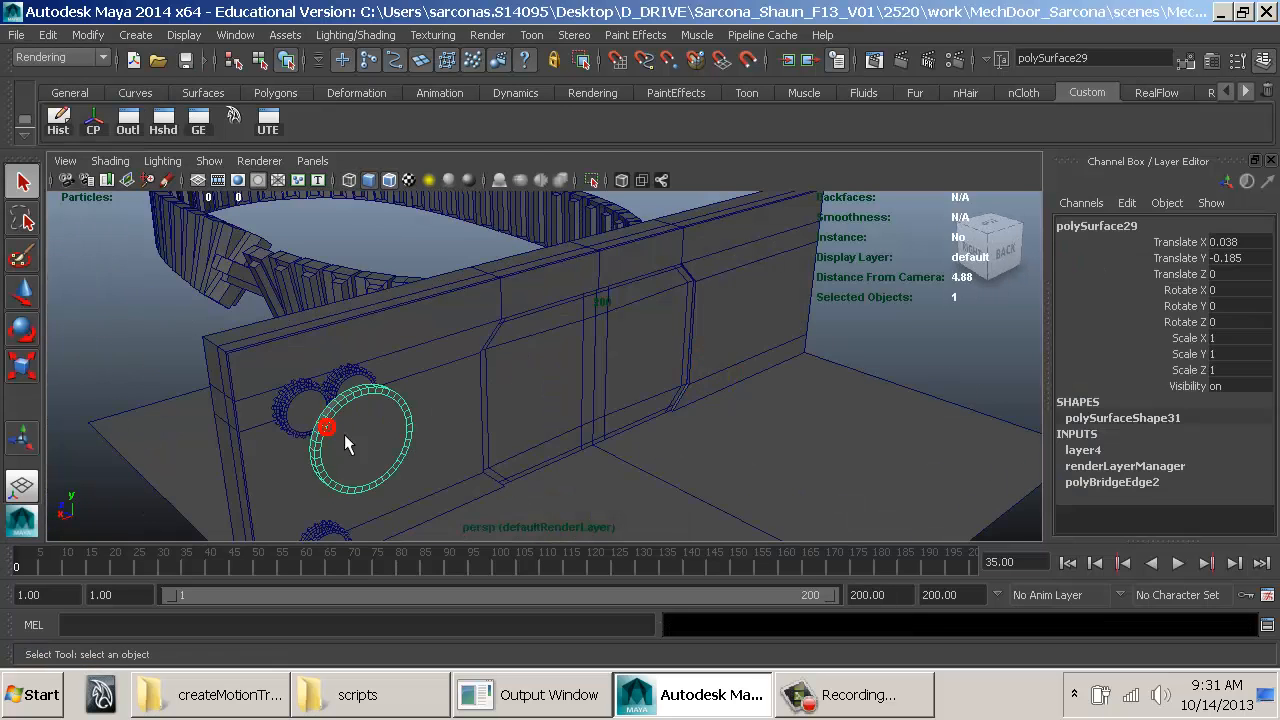
pyautogui.keyDown('alt'); pyautogui.moveTo(430, 433); pyautogui.dragTo(563, 431, button='right'); pyautogui.keyUp('alt')
pyautogui.keyDown('alt'); pyautogui.moveTo(643, 487); pyautogui.dragTo(357, 405); pyautogui.keyUp('alt')
pyautogui.keyDown('alt'); pyautogui.moveTo(477, 396); pyautogui.dragTo(692, 396); pyautogui.keyUp('alt')
pyautogui.keyDown('alt'); pyautogui.moveTo(698, 392); pyautogui.dragTo(577, 302, button='middle'); pyautogui.keyUp('alt')
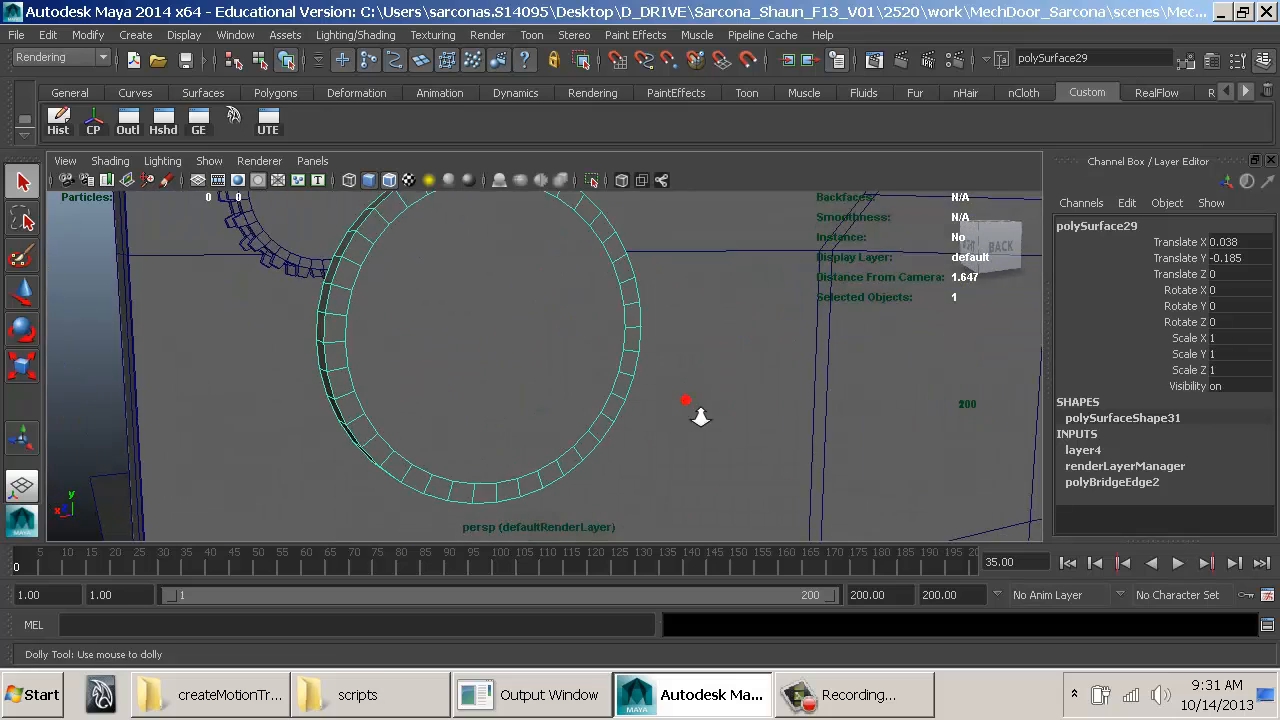
pyautogui.keyDown('alt'); pyautogui.moveTo(699, 416); pyautogui.dragTo(534, 394, button='right'); pyautogui.keyUp('alt')
pyautogui.keyDown('alt'); pyautogui.moveTo(560, 394); pyautogui.dragTo(694, 432); pyautogui.keyUp('alt')
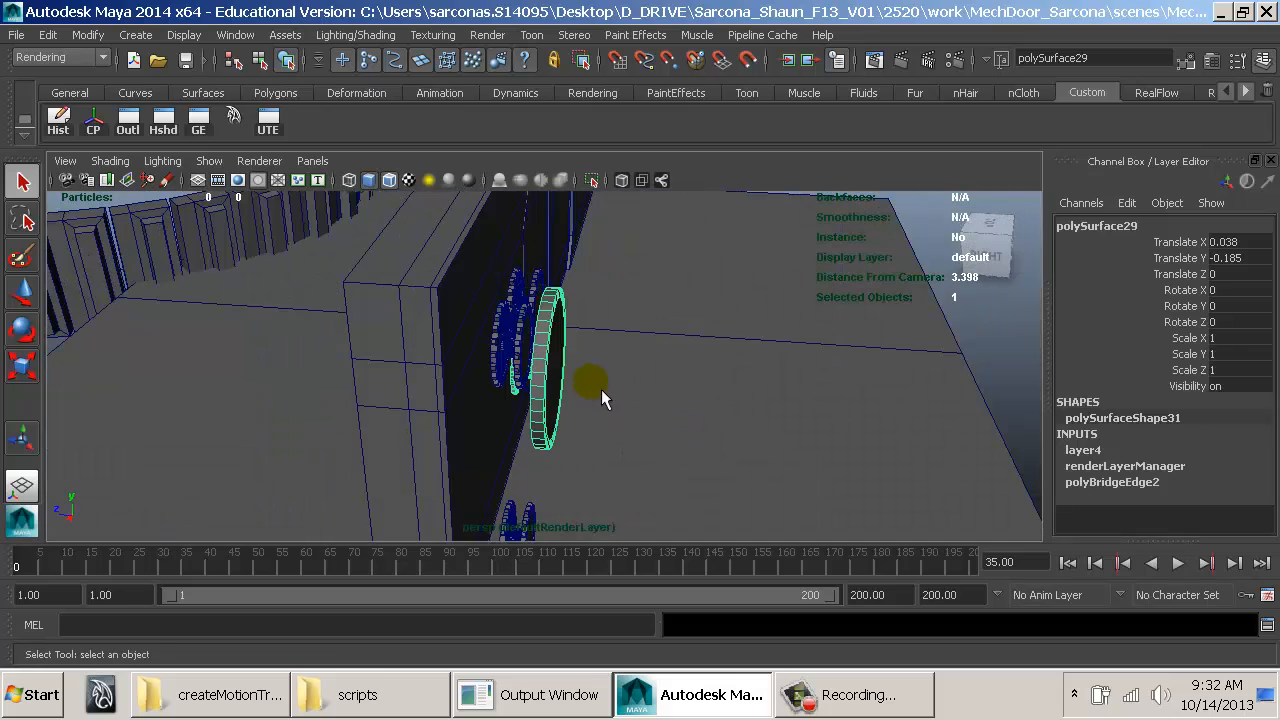
pyautogui.keyDown('alt'); pyautogui.moveTo(601, 392); pyautogui.dragTo(434, 366); pyautogui.keyUp('alt')
pyautogui.keyDown('alt'); pyautogui.moveTo(434, 366); pyautogui.dragTo(481, 352, button='right'); pyautogui.keyUp('alt')
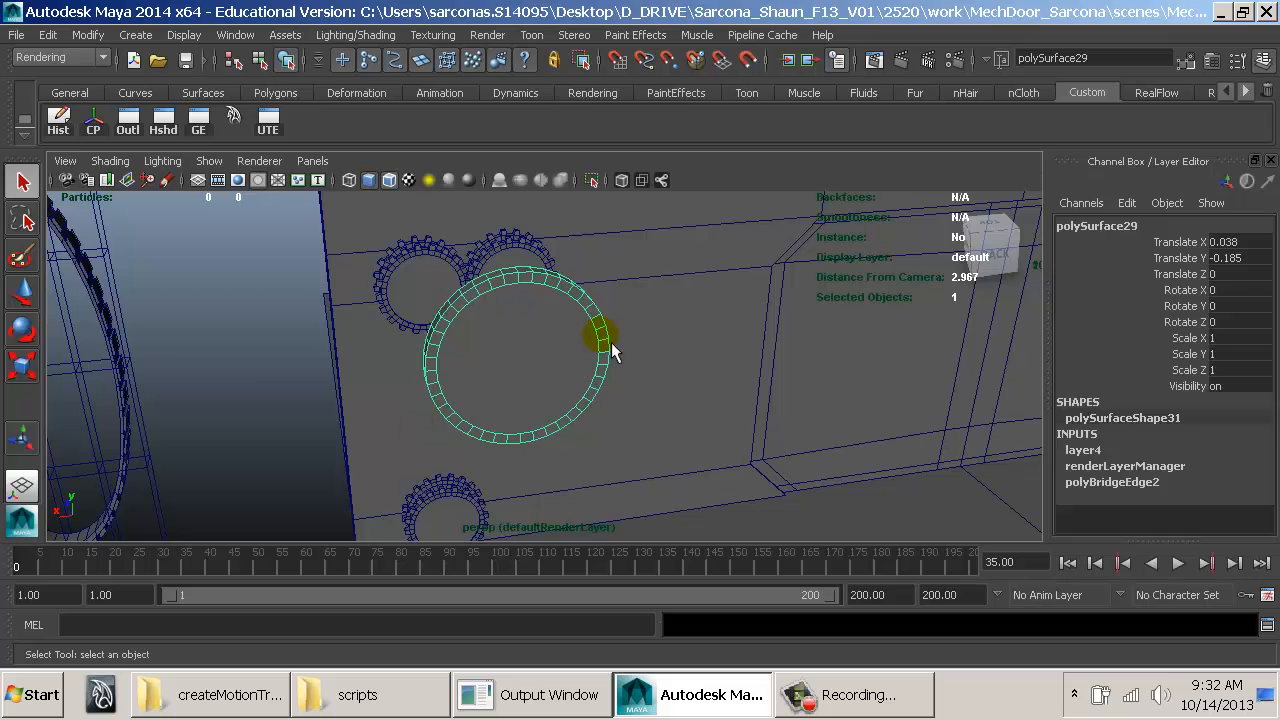
pyautogui.keyDown('alt'); pyautogui.moveTo(611, 342); pyautogui.dragTo(773, 371); pyautogui.keyUp('alt')
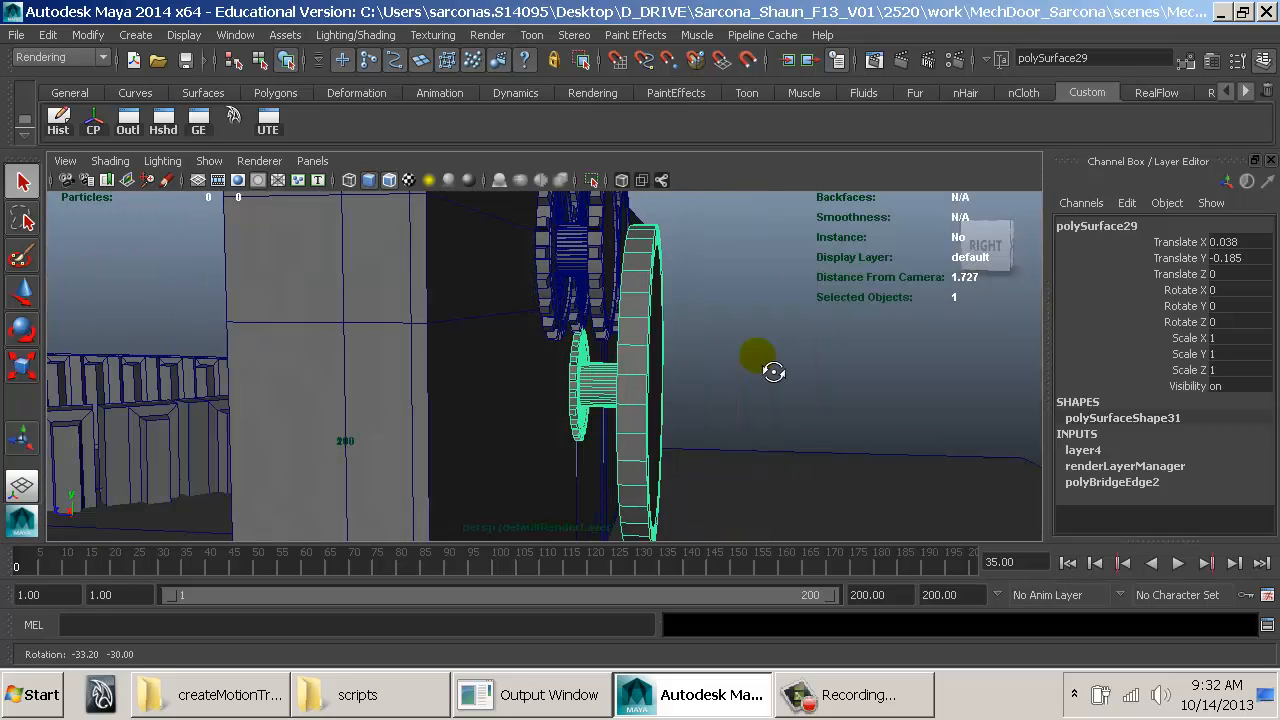
pyautogui.keyDown('alt'); pyautogui.moveTo(712, 403); pyautogui.dragTo(700, 386); pyautogui.keyUp('alt')
# Step: Duplicate the large wheel with its small gear and move the copy away from the wall to about -2.331 in Z
pyautogui.press('w')
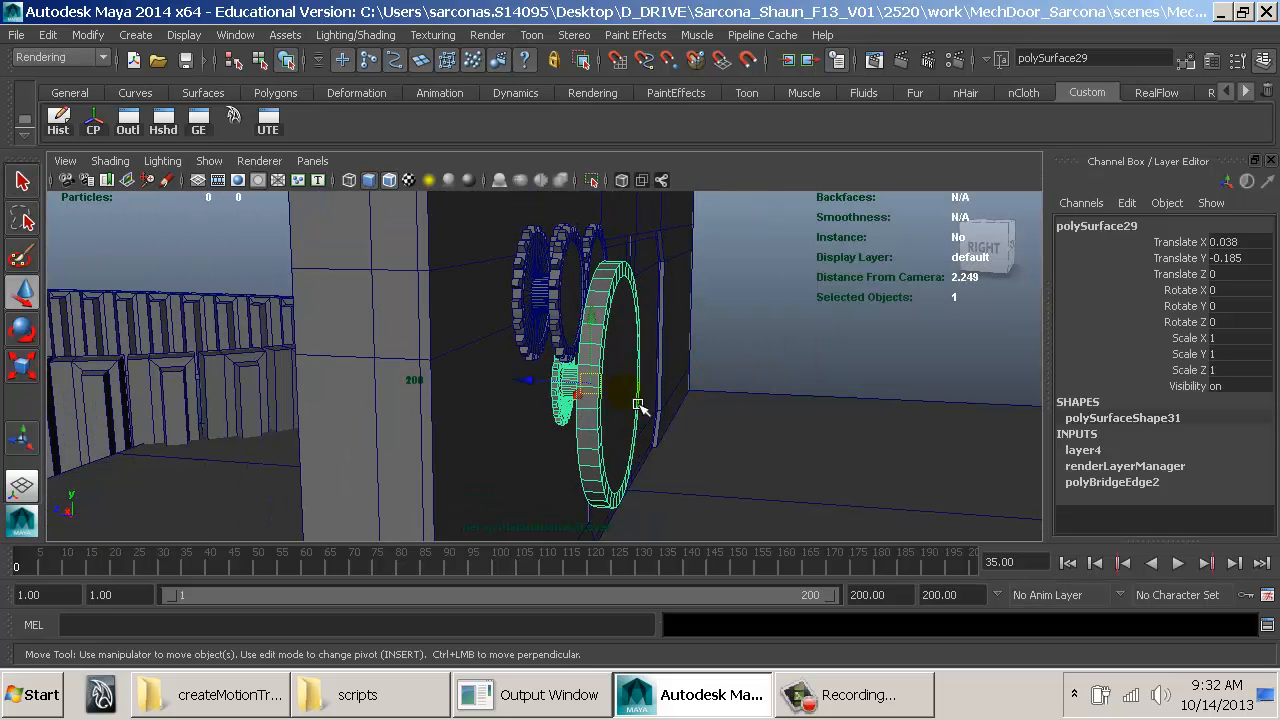
pyautogui.hotkey('ctrl', 'd')
pyautogui.moveTo(530, 381); pyautogui.dragTo(1204, 461)
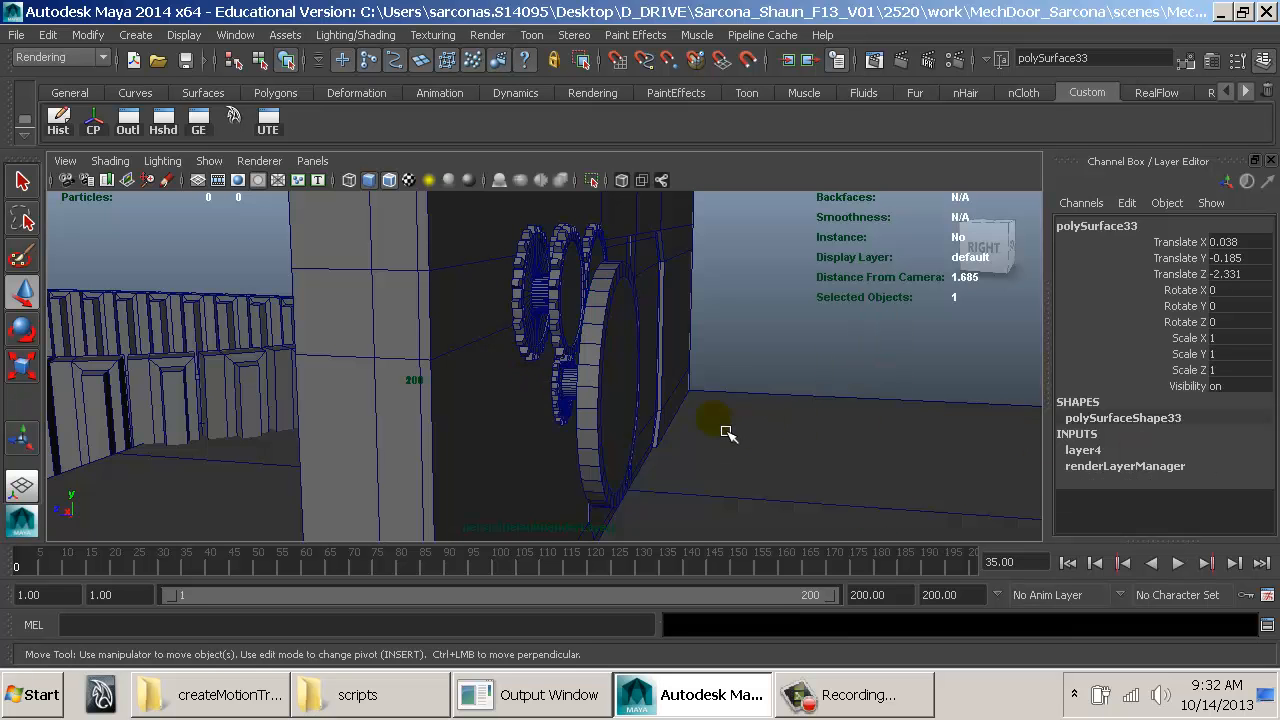
pyautogui.press('f')
pyautogui.click(929, 451)
pyautogui.keyDown('alt'); pyautogui.moveTo(929, 451); pyautogui.dragTo(906, 425); pyautogui.keyUp('alt')
pyautogui.click(757, 402)
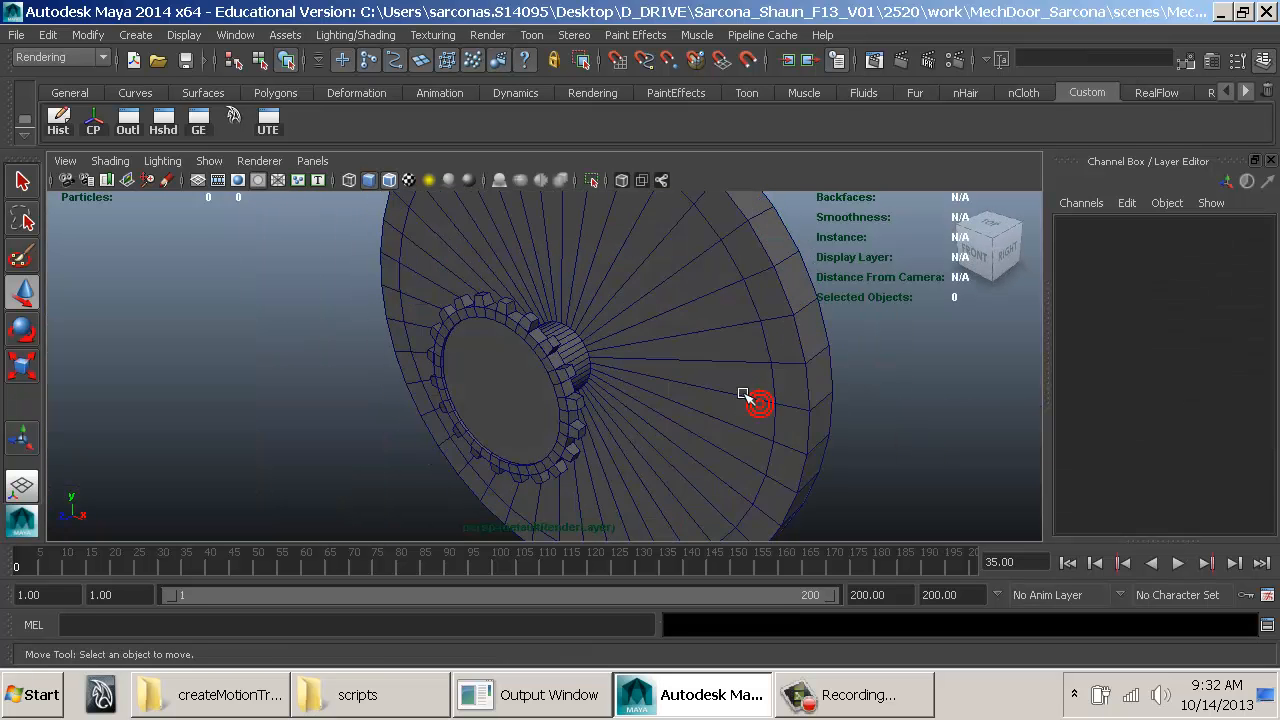
pyautogui.keyDown('alt'); pyautogui.moveTo(754, 396); pyautogui.dragTo(665, 394); pyautogui.keyUp('alt')
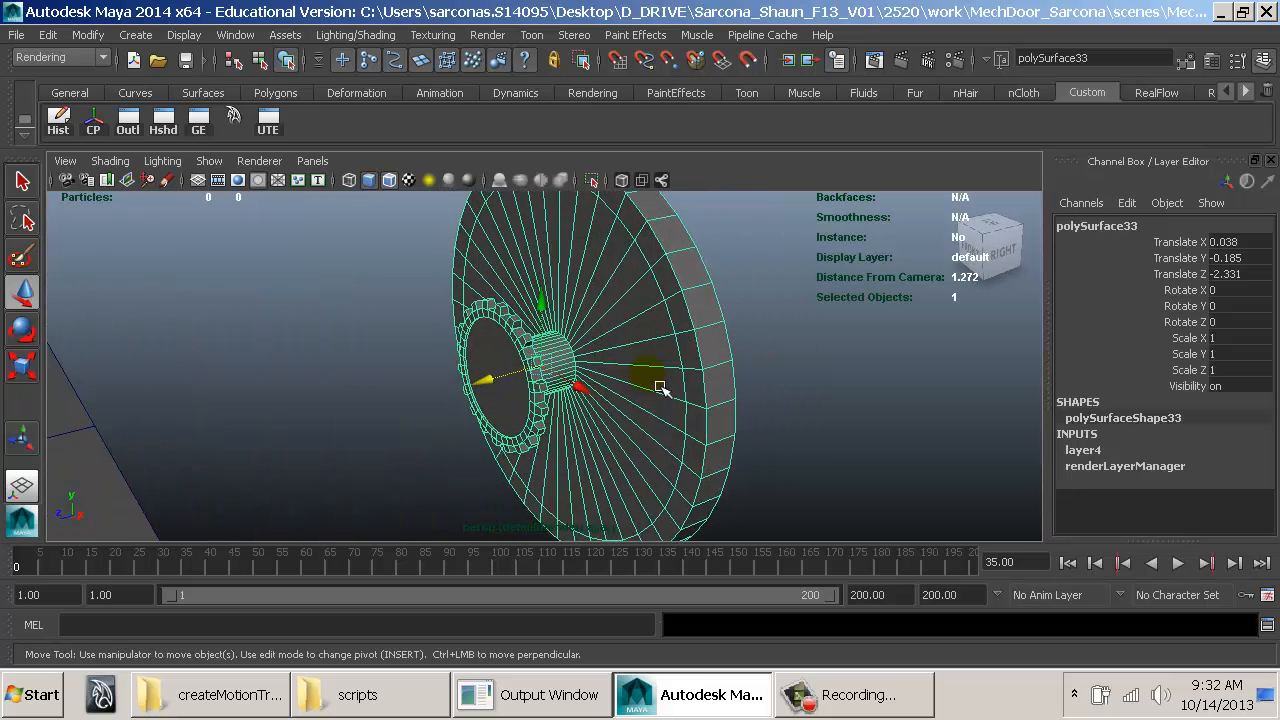
# Step: Create a polygon cylinder and align it with the duplicated wheel using Mid alignment in X, Y and Z
pyautogui.scroll(-5, 663, 395)
pyautogui.click(133, 36)
pyautogui.moveTo(177, 92)
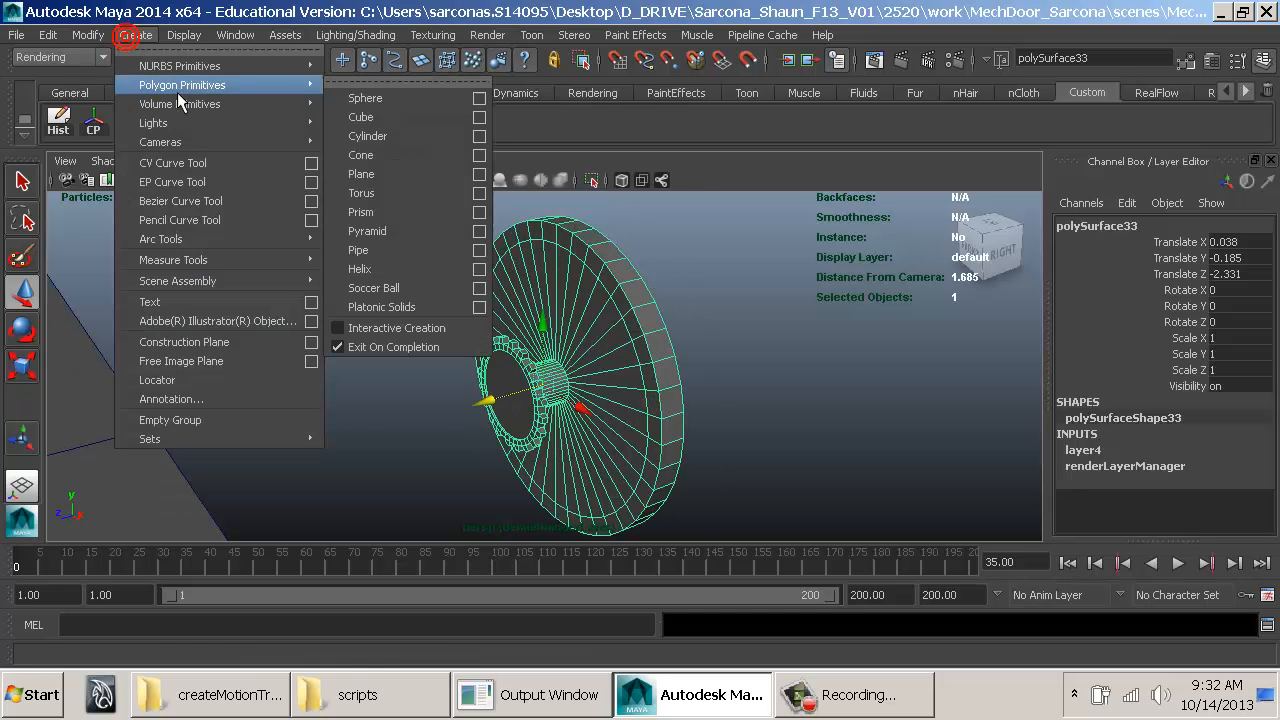
pyautogui.click(411, 136)
pyautogui.keyDown('shift'); pyautogui.click(608, 342); pyautogui.keyUp('shift')
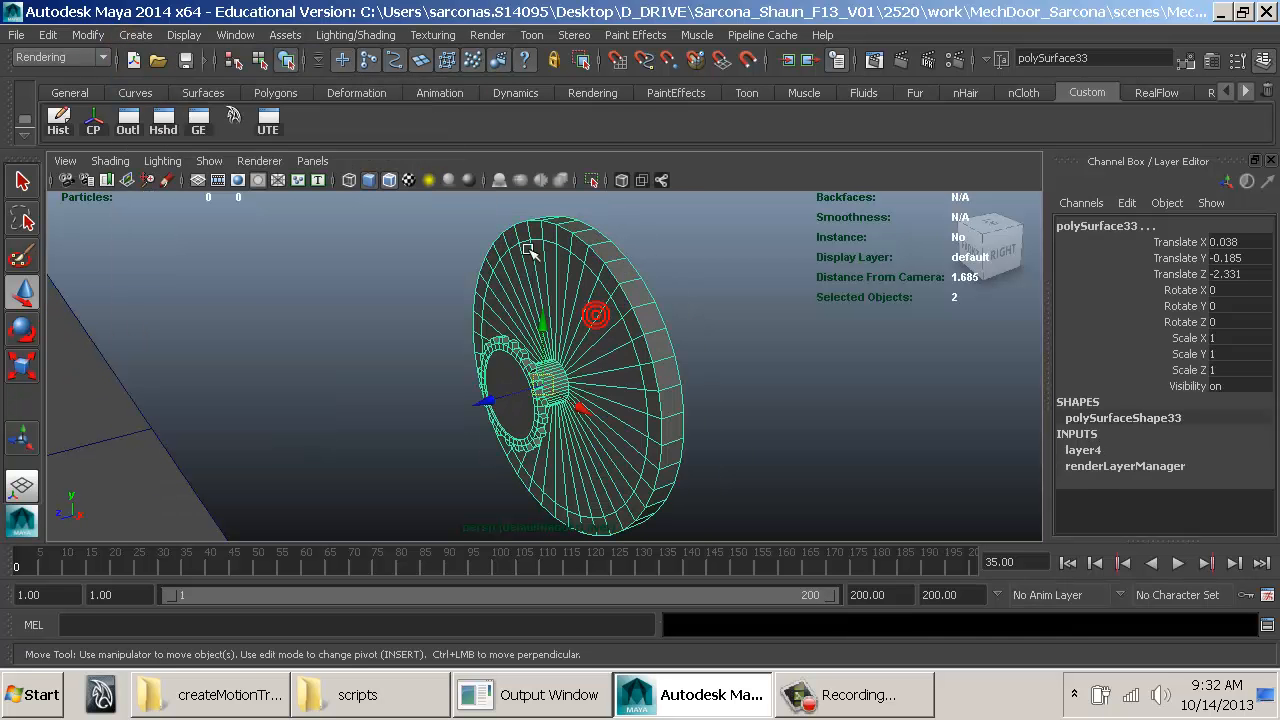
pyautogui.press('space')
pyautogui.click(317, 169)
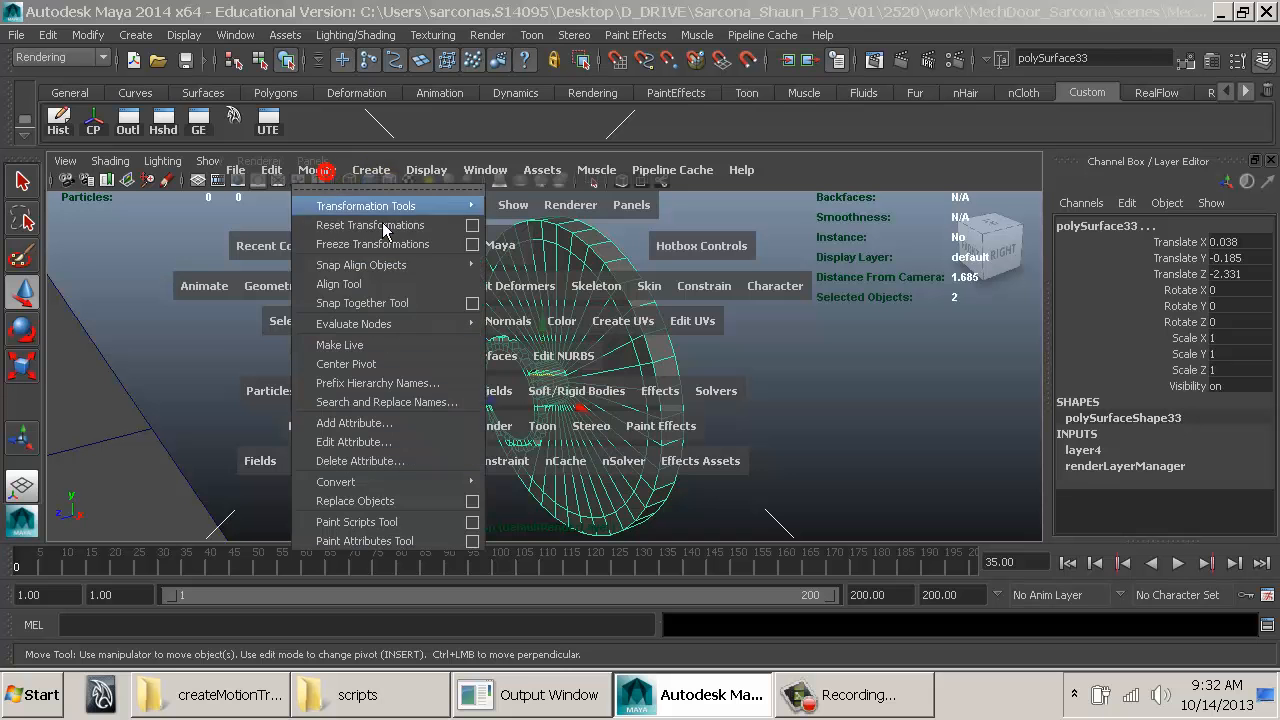
pyautogui.moveTo(420, 264)
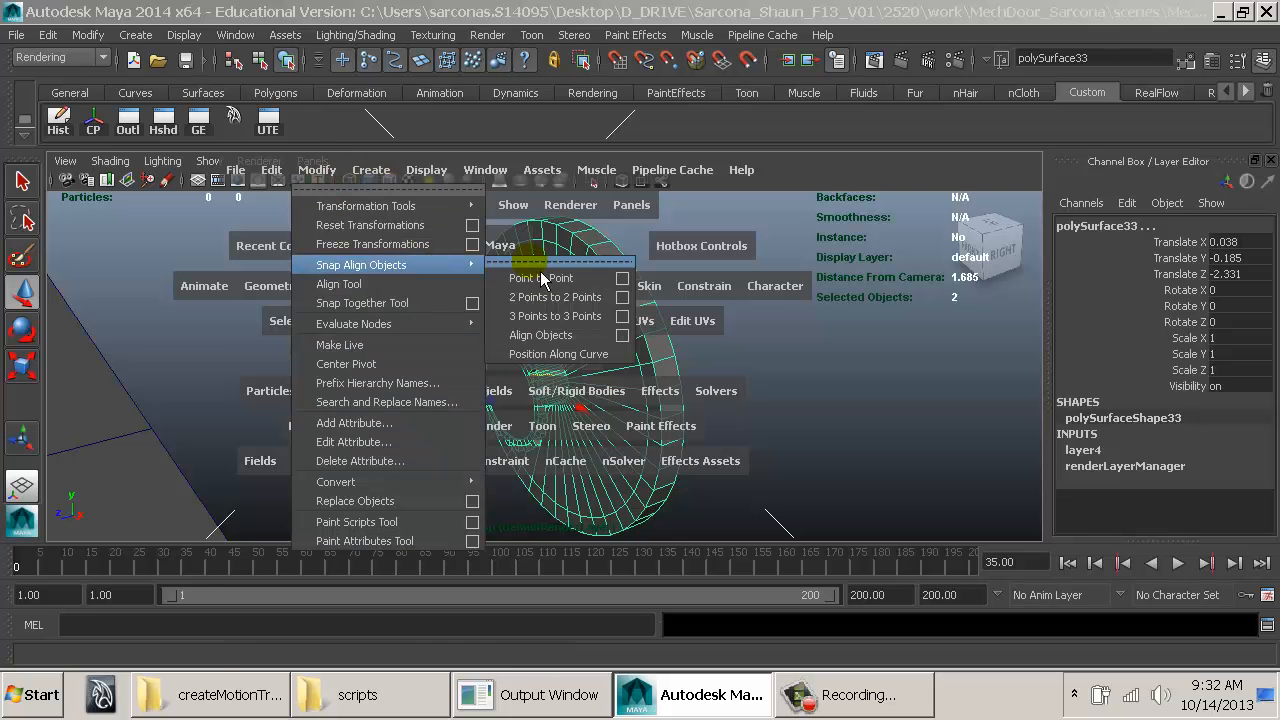
pyautogui.click(622, 335)
pyautogui.click(97, 366)
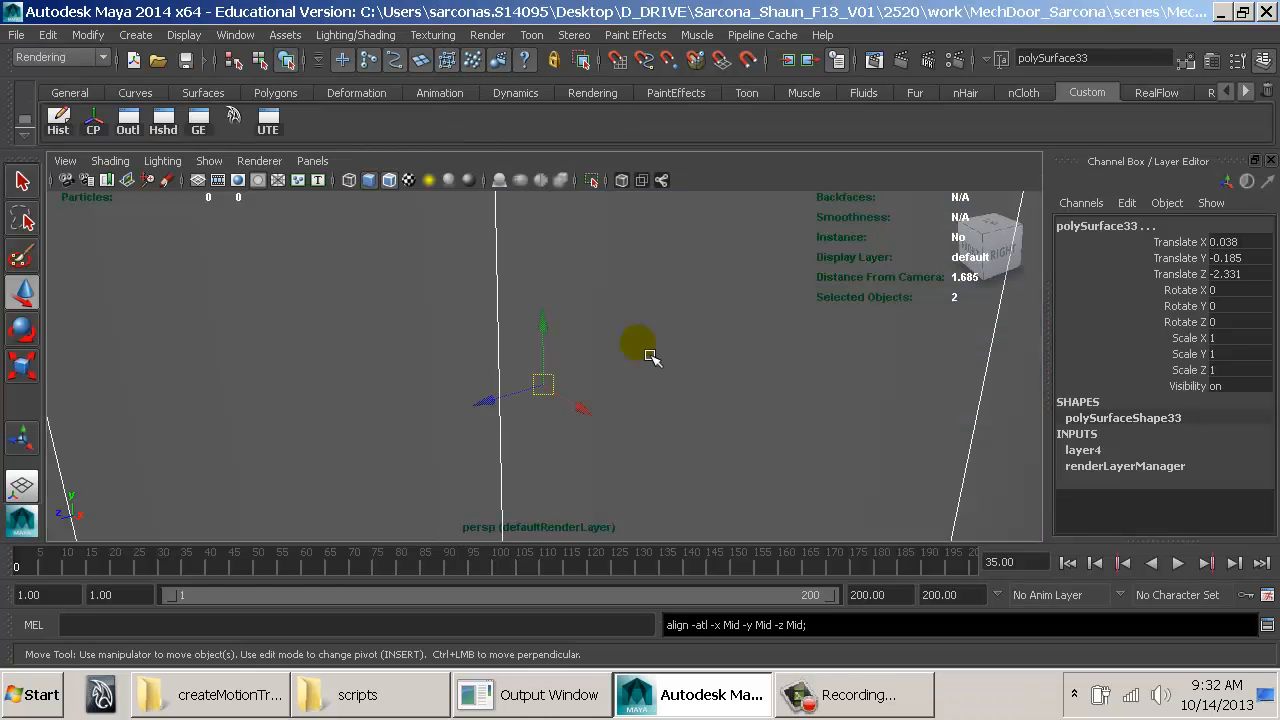
# Step: Scale the new cylinder down uniformly to 0.236 and rotate it 90 degrees about the X axis
pyautogui.click(662, 352)
pyautogui.press('f')
pyautogui.press('e')
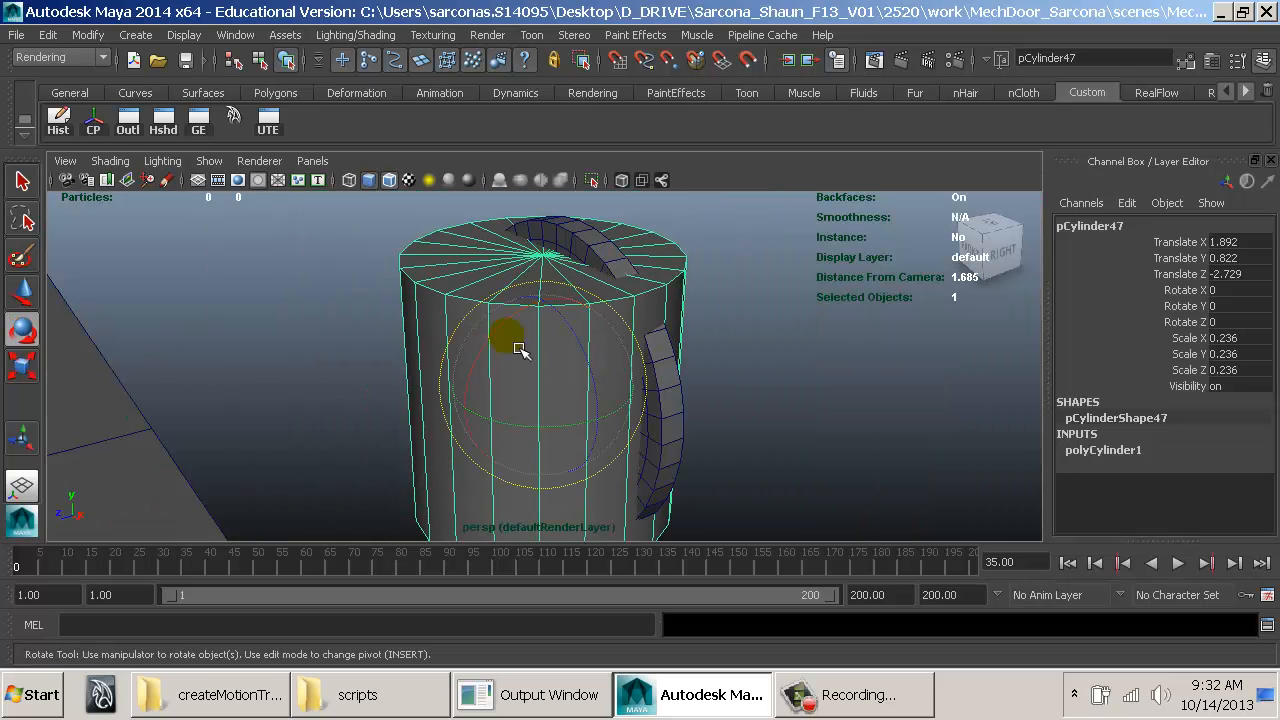
pyautogui.moveTo(518, 340); pyautogui.dragTo(423, 457)
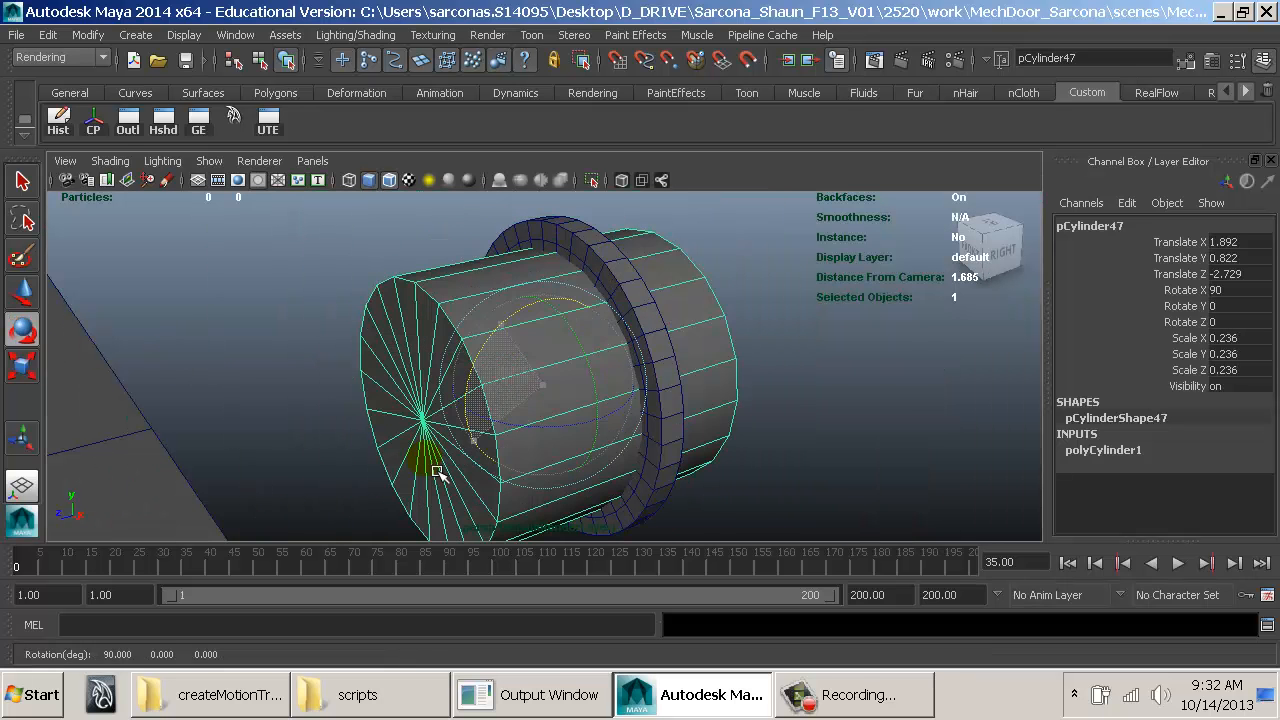
# Step: Move the cylinder behind the wheel to about -3.434 in Z and flatten it into a disc with a Y scale of 0.041
pyautogui.press('w')
pyautogui.moveTo(528, 405); pyautogui.dragTo(812, 356)
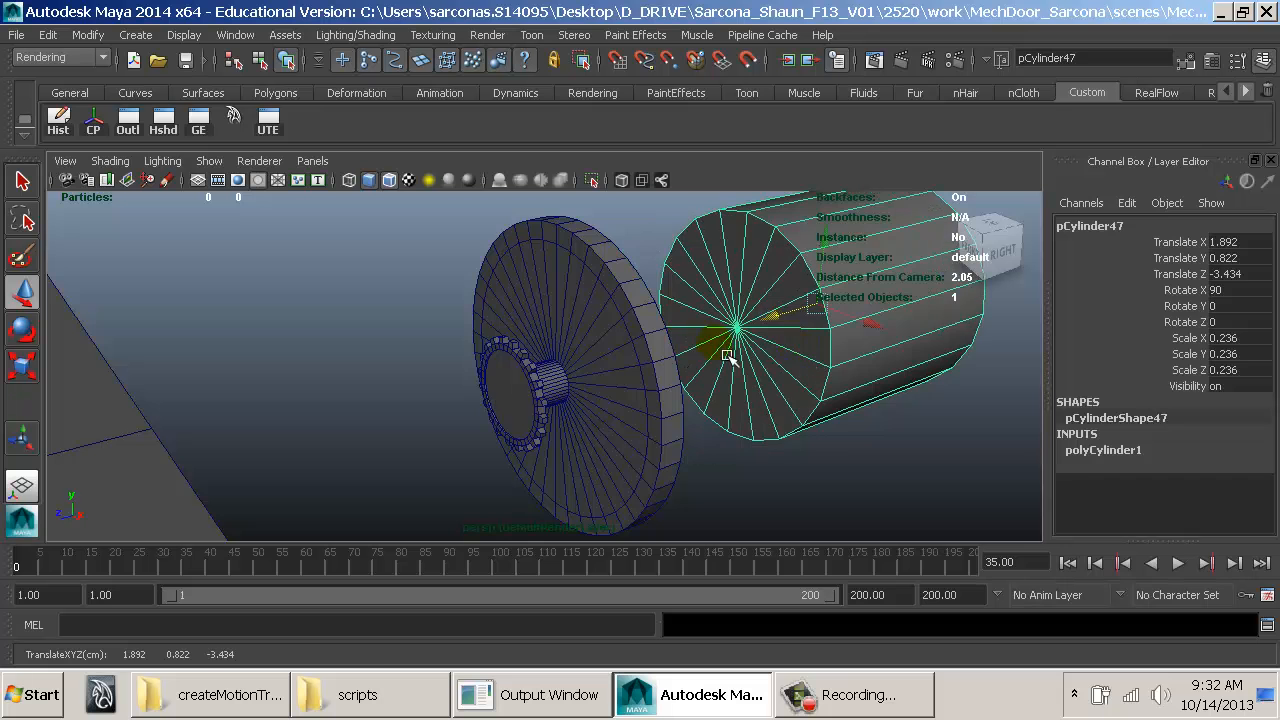
pyautogui.keyDown('alt'); pyautogui.moveTo(708, 347); pyautogui.dragTo(594, 330, button='middle'); pyautogui.keyUp('alt')
pyautogui.click(490, 298)
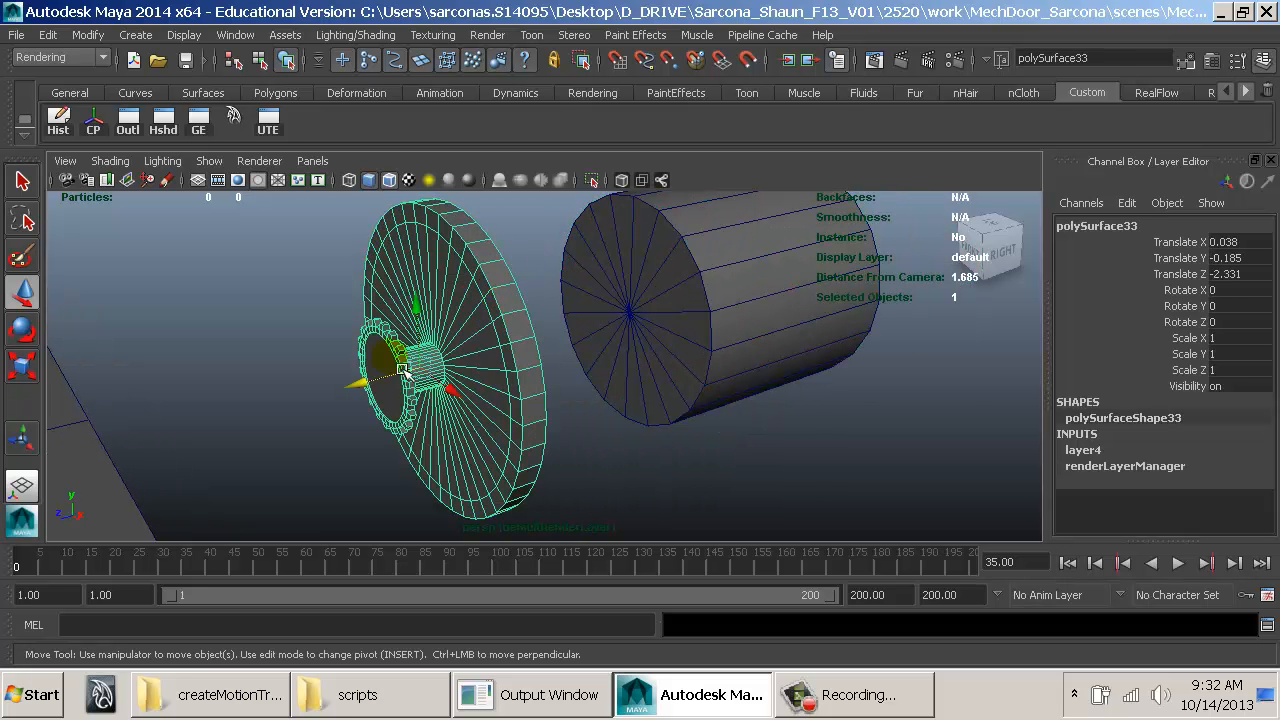
pyautogui.click(712, 322)
pyautogui.keyDown('alt'); pyautogui.moveTo(456, 313); pyautogui.dragTo(412, 347); pyautogui.keyUp('alt')
pyautogui.press('r')
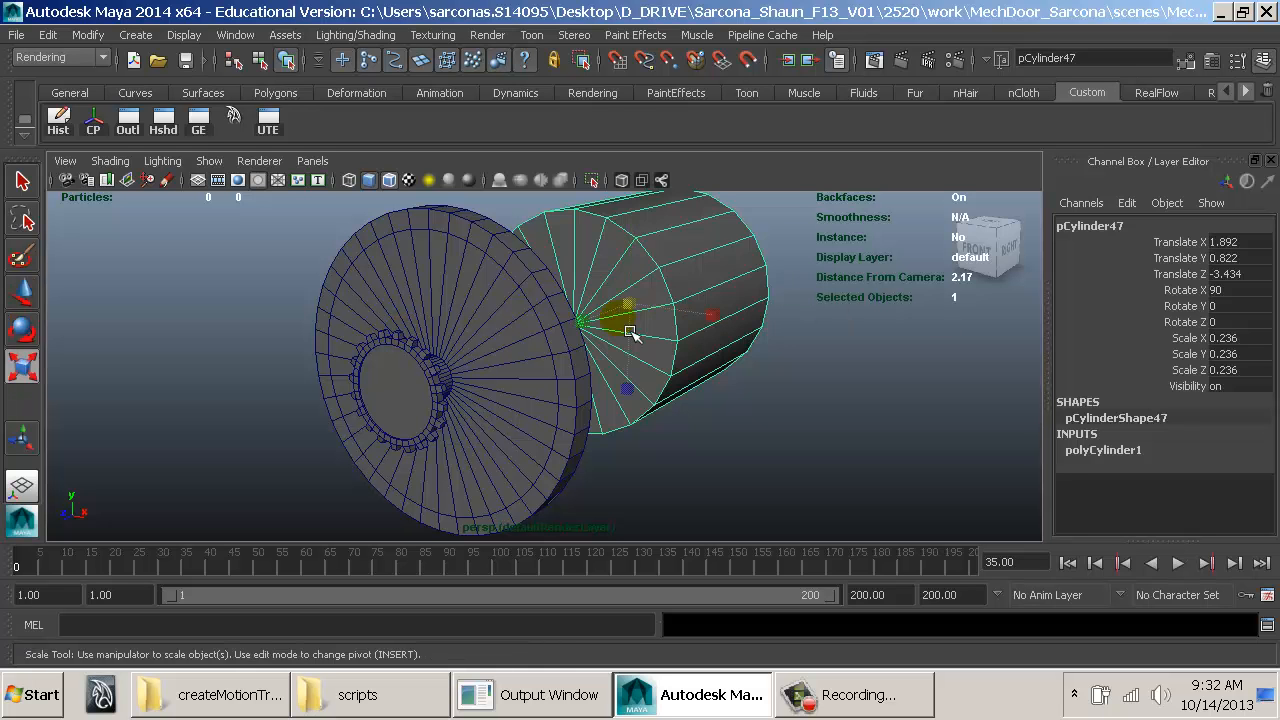
pyautogui.moveTo(595, 320); pyautogui.dragTo(637, 326)
# Step: Set the flattened cylinder's axis subdivisions to 60 and its cap subdivisions to 0
pyautogui.click(1112, 450)
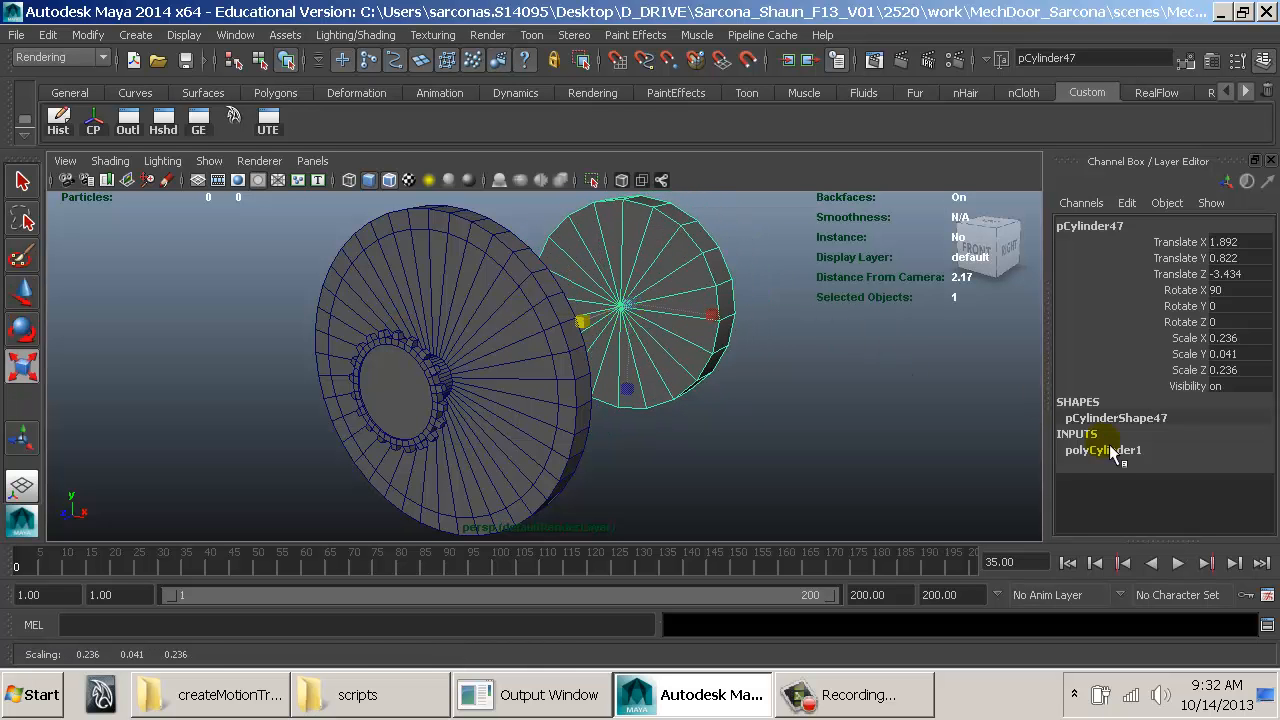
pyautogui.click(1115, 452)
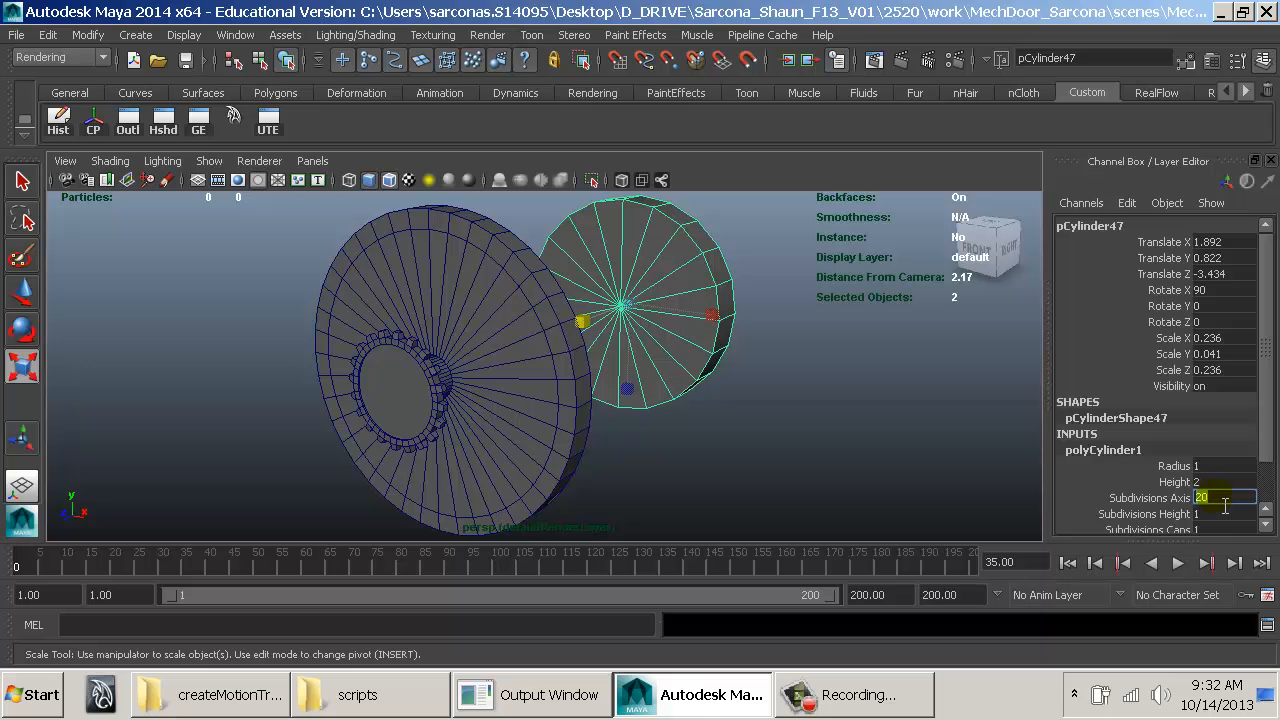
pyautogui.click(1224, 504)
pyautogui.write('60')
pyautogui.press('Return')
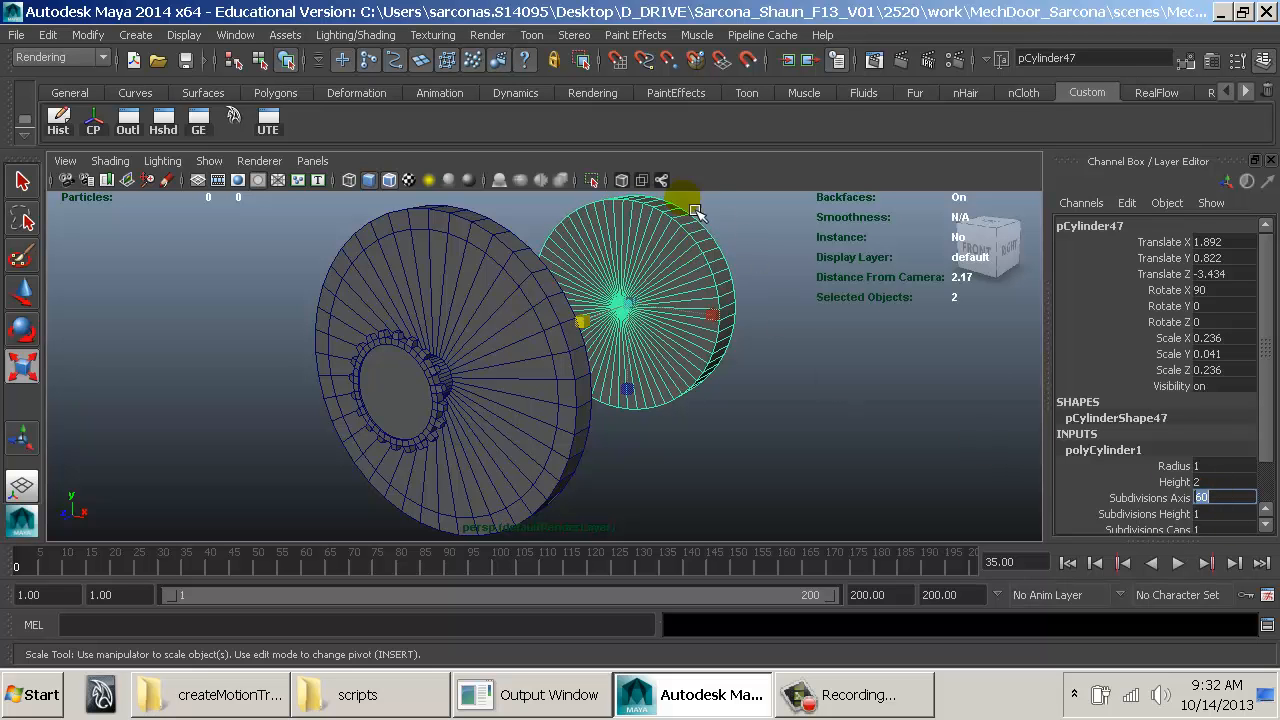
pyautogui.scroll(-1, 1210, 475)
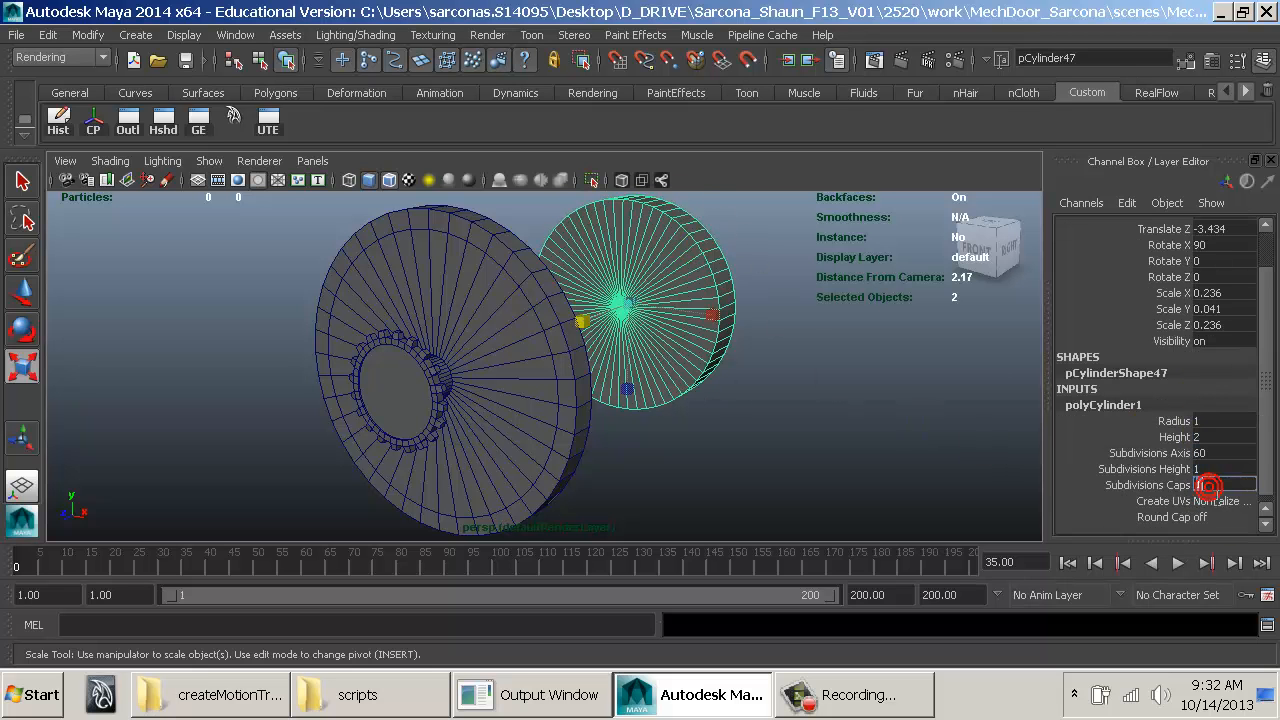
pyautogui.press('Return')
# Step: Thin the disc further by scaling it to about 0.016 in Y
pyautogui.keyDown('alt'); pyautogui.moveTo(766, 365); pyautogui.dragTo(750, 437, button='middle'); pyautogui.keyUp('alt')
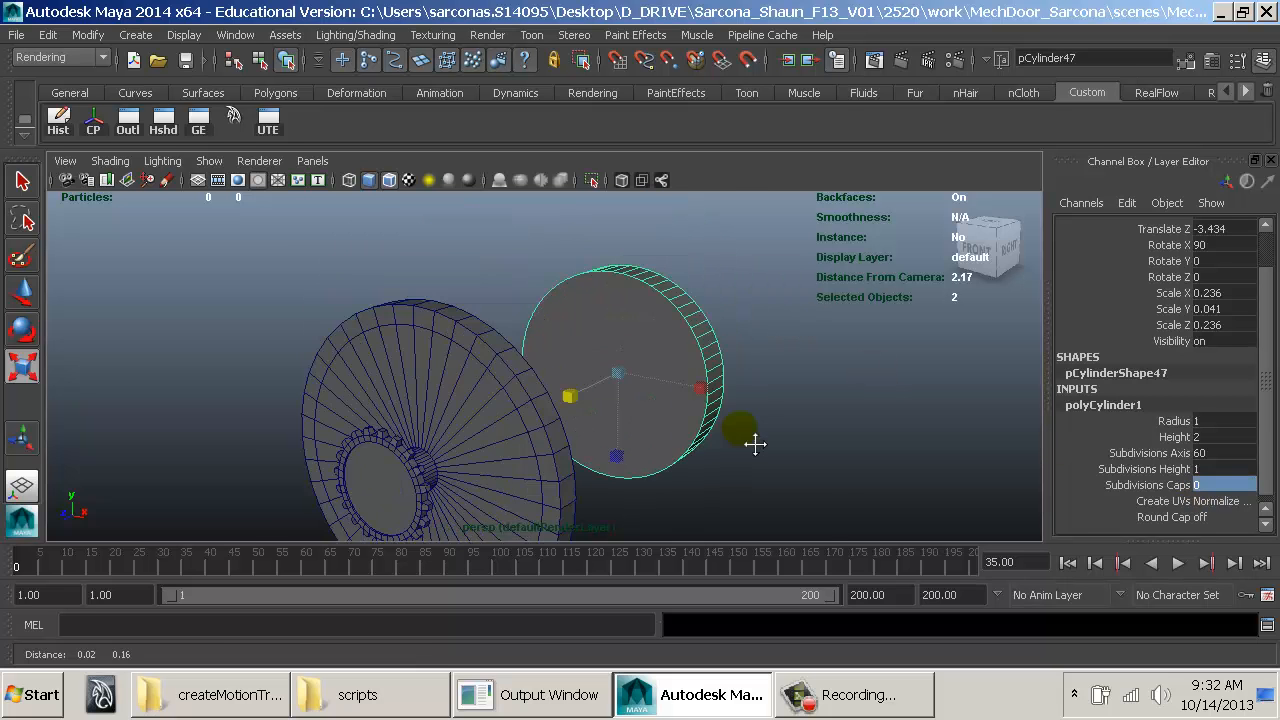
pyautogui.keyDown('alt'); pyautogui.moveTo(740, 430); pyautogui.dragTo(650, 438); pyautogui.keyUp('alt')
pyautogui.keyDown('alt'); pyautogui.moveTo(650, 438); pyautogui.dragTo(688, 435, button='right'); pyautogui.keyUp('alt')
pyautogui.moveTo(697, 419); pyautogui.dragTo(759, 427)
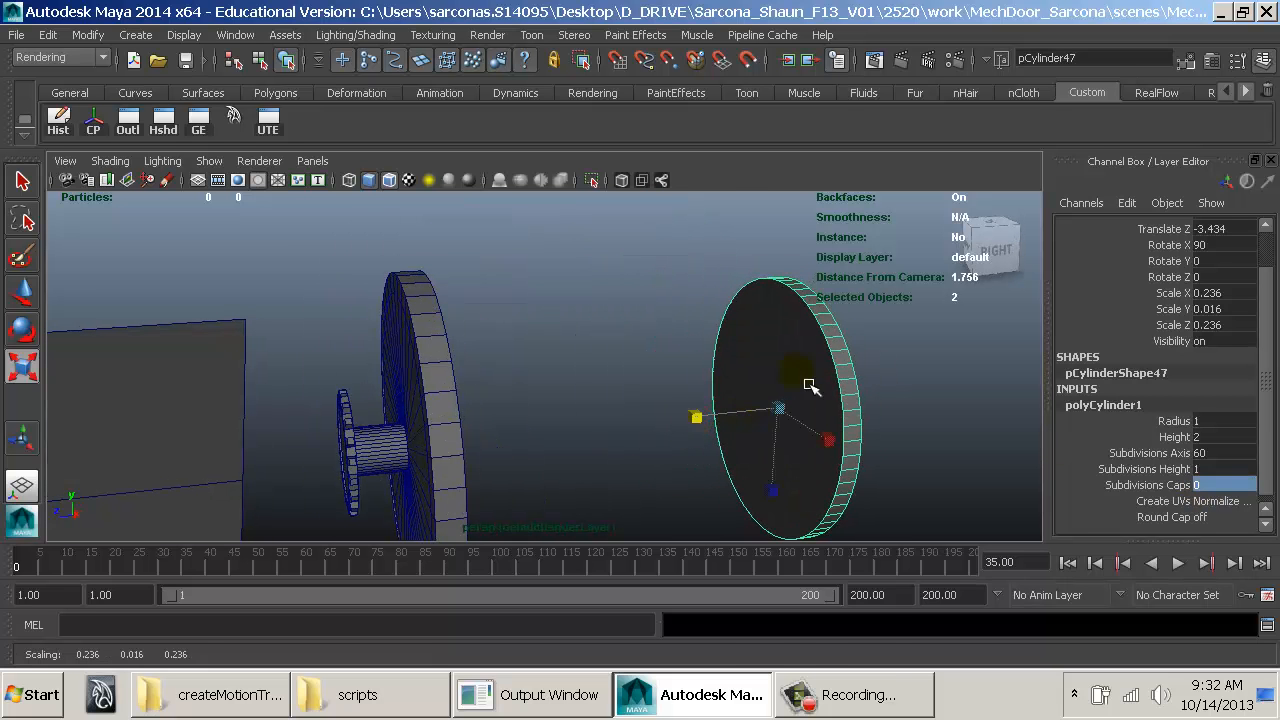
# Step: Switch the disc to face selection and select every other face all the way around its rim
pyautogui.moveTo(808, 350); pyautogui.dragTo(802, 278, button='right')
pyautogui.click(841, 334)
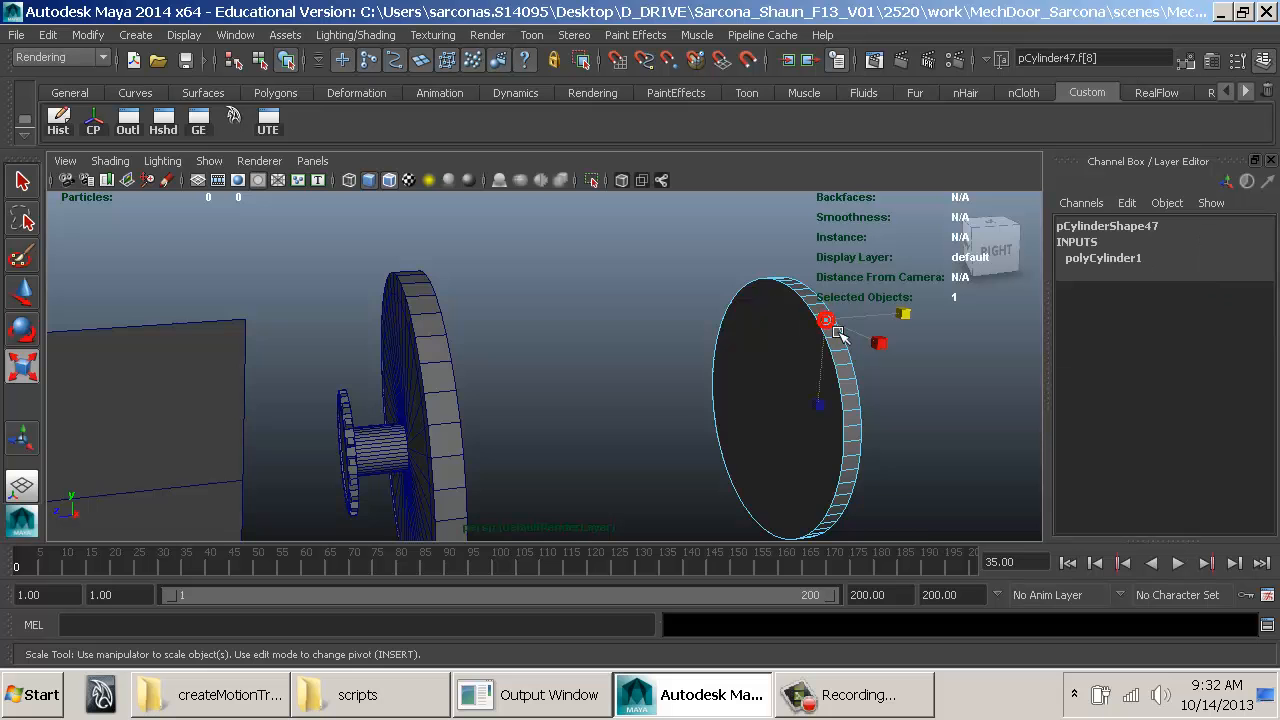
pyautogui.press('f')
pyautogui.keyDown('alt'); pyautogui.moveTo(722, 340); pyautogui.dragTo(803, 349); pyautogui.keyUp('alt')
pyautogui.keyDown('alt'); pyautogui.moveTo(803, 349); pyautogui.dragTo(543, 320, button='right'); pyautogui.keyUp('alt')
pyautogui.keyDown('alt'); pyautogui.moveTo(543, 322); pyautogui.dragTo(510, 330); pyautogui.keyUp('alt')
pyautogui.keyDown('alt'); pyautogui.moveTo(560, 345); pyautogui.dragTo(631, 380, button='right'); pyautogui.keyUp('alt')
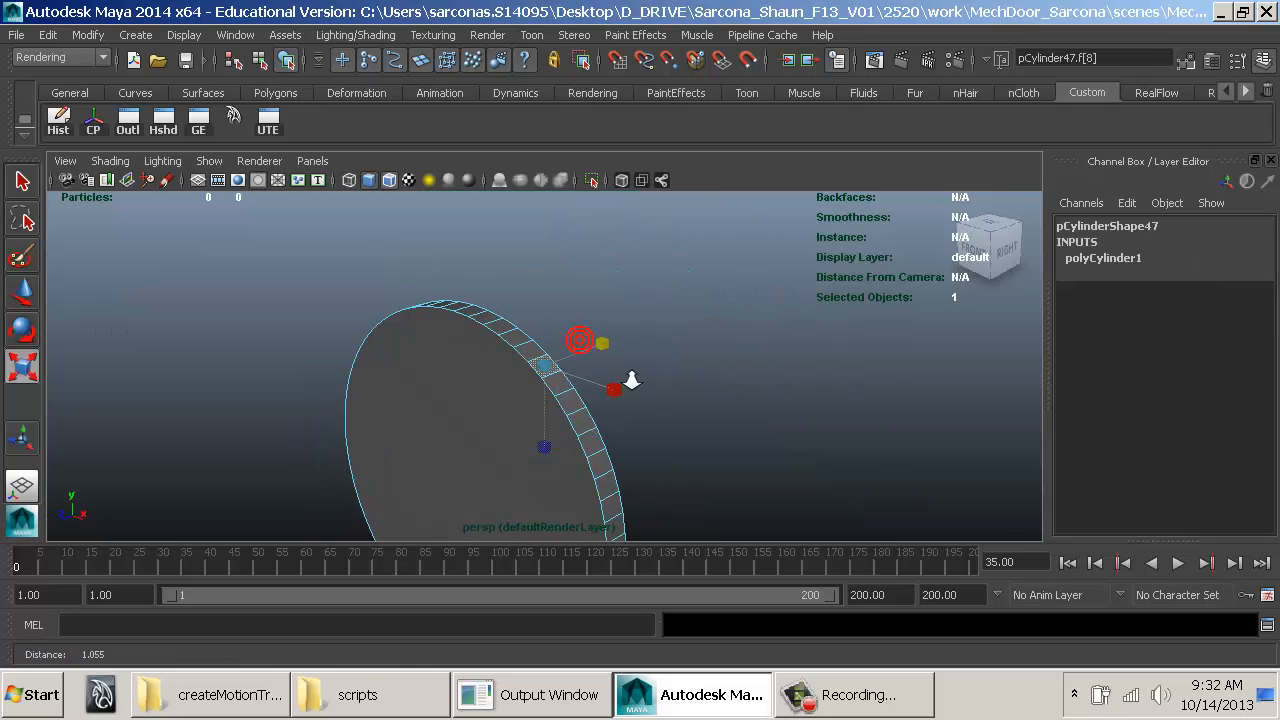
pyautogui.keyDown('alt'); pyautogui.moveTo(605, 399); pyautogui.dragTo(560, 361, button='middle'); pyautogui.keyUp('alt')
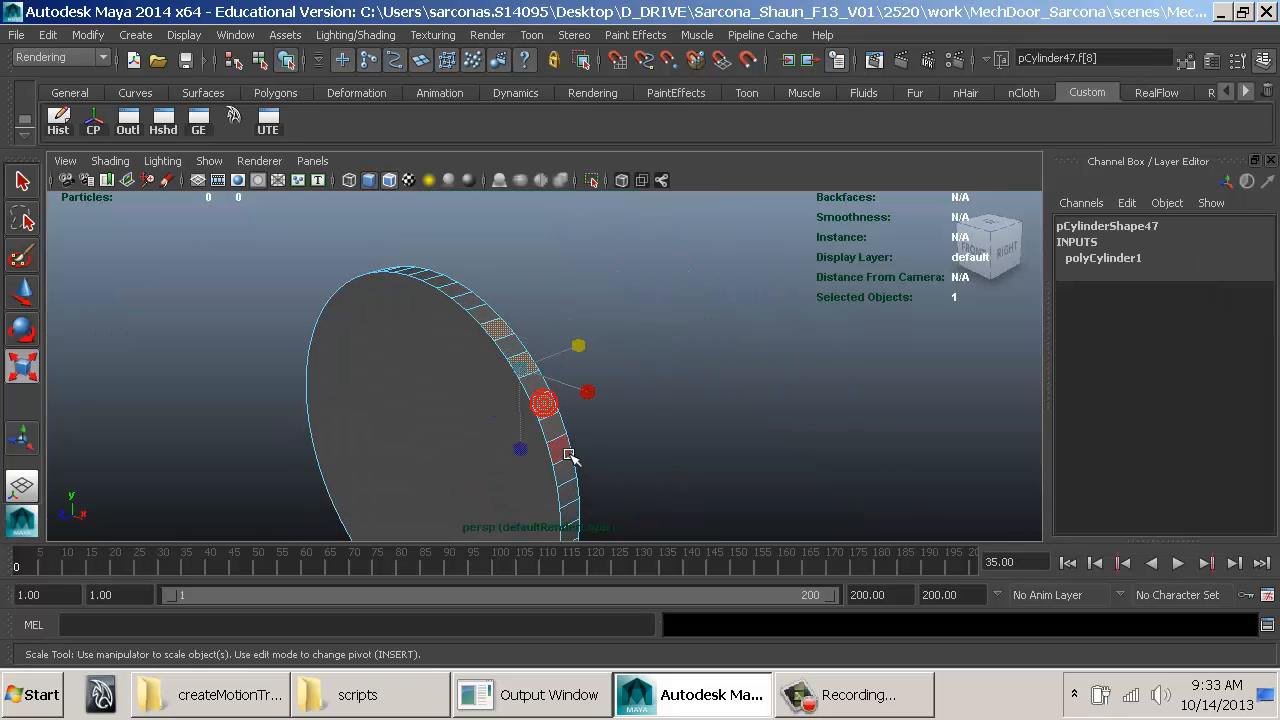
pyautogui.keyDown('alt'); pyautogui.moveTo(585, 512); pyautogui.dragTo(572, 348); pyautogui.keyUp('alt')
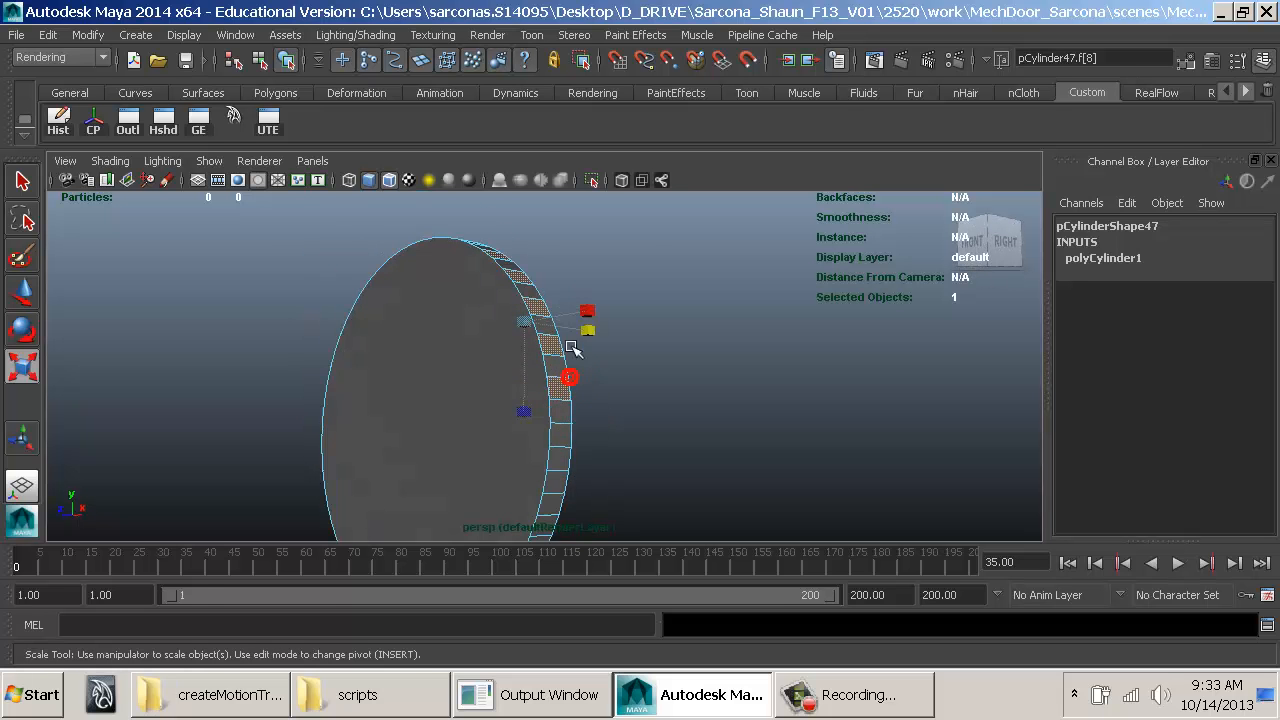
pyautogui.keyDown('alt'); pyautogui.moveTo(570, 495); pyautogui.dragTo(628, 393); pyautogui.keyUp('alt')
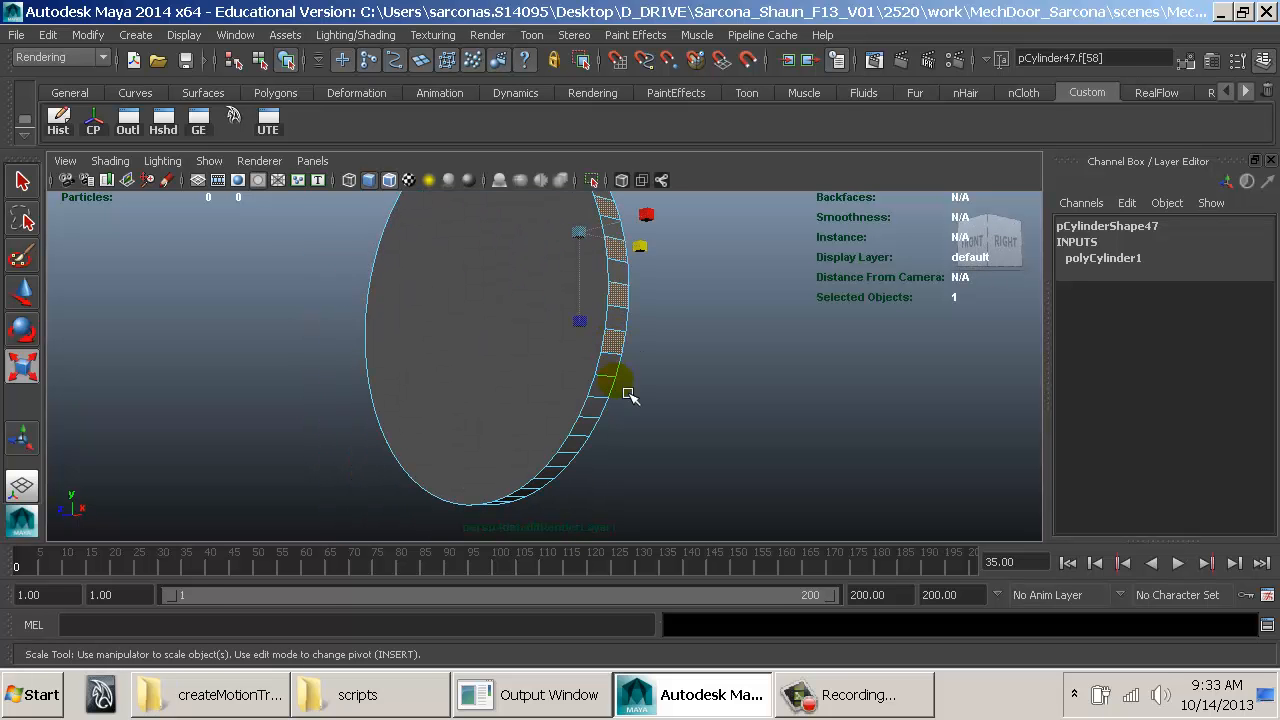
pyautogui.keyDown('alt'); pyautogui.moveTo(575, 477); pyautogui.dragTo(541, 449); pyautogui.keyUp('alt')
pyautogui.keyDown('shift'); pyautogui.click(504, 458); pyautogui.keyUp('shift')
pyautogui.keyDown('shift'); pyautogui.click(449, 455); pyautogui.keyUp('shift')
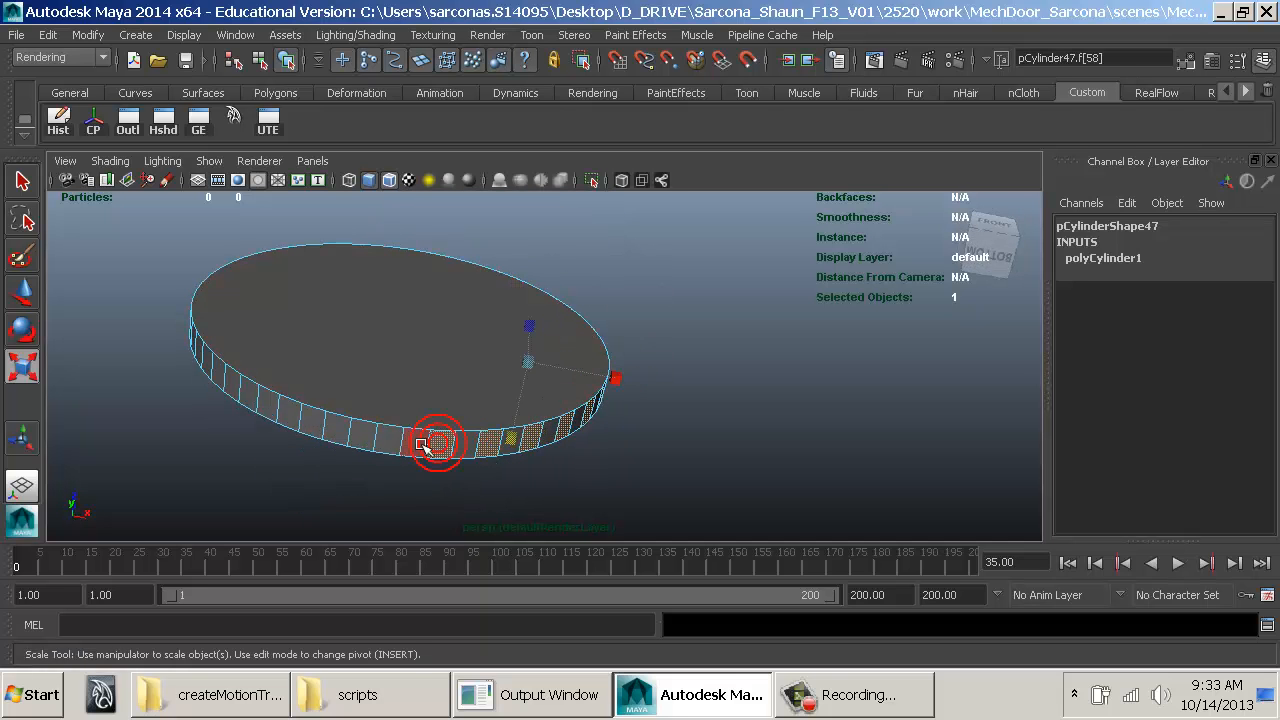
pyautogui.keyDown('shift'); pyautogui.click(400, 450); pyautogui.keyUp('shift')
pyautogui.keyDown('shift'); pyautogui.click(350, 439); pyautogui.keyUp('shift')
pyautogui.keyDown('shift'); pyautogui.click(350, 439); pyautogui.keyUp('shift')
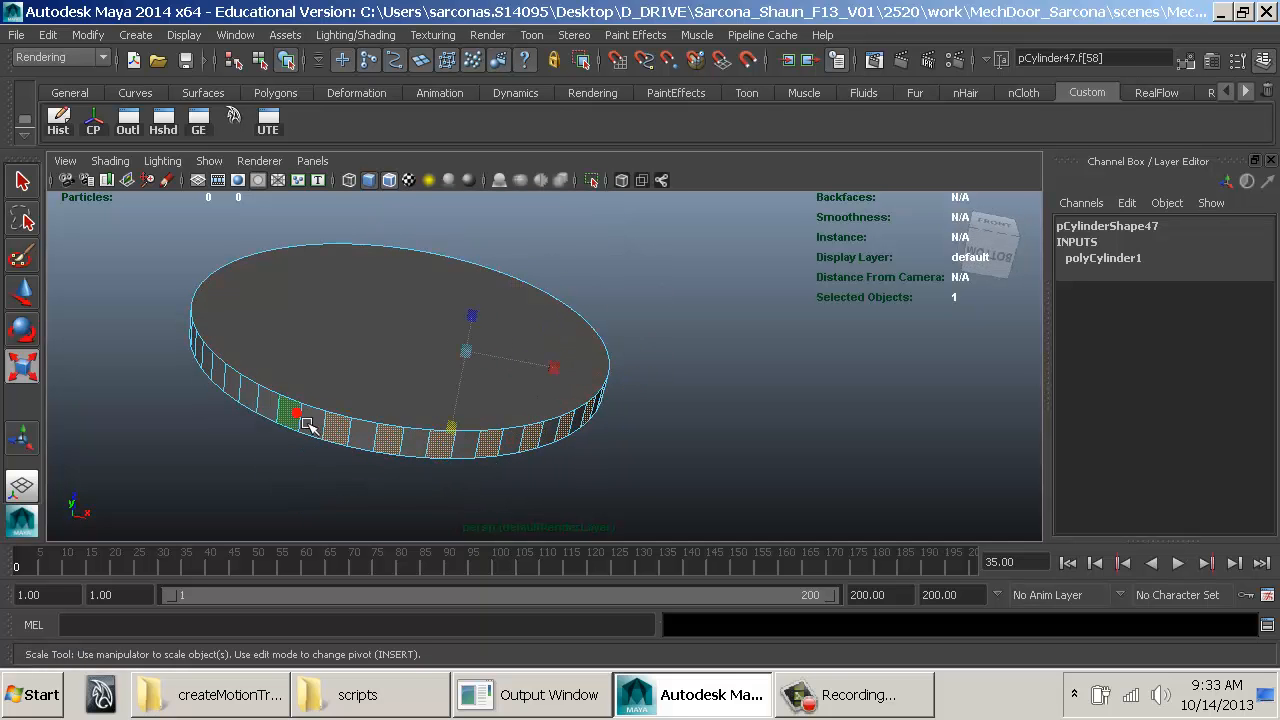
pyautogui.keyDown('shift'); pyautogui.click(252, 396); pyautogui.keyUp('shift')
pyautogui.keyDown('alt'); pyautogui.moveTo(252, 396); pyautogui.dragTo(415, 374); pyautogui.keyUp('alt')
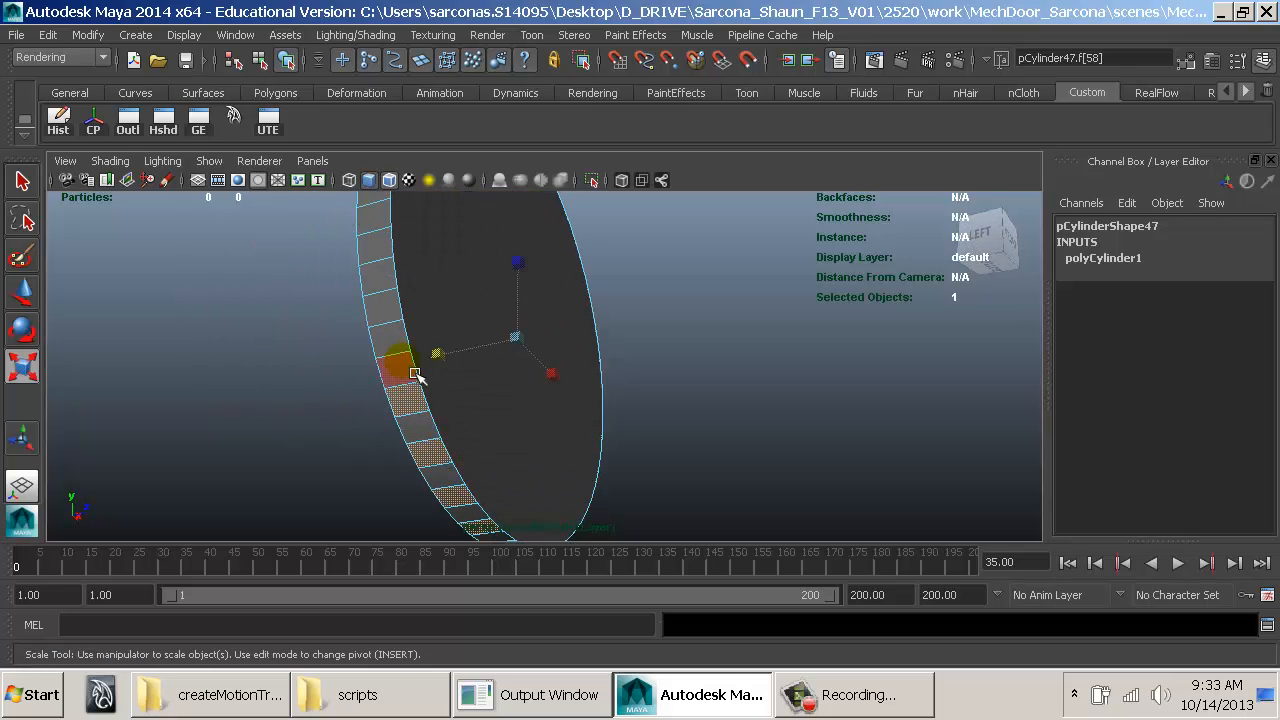
pyautogui.keyDown('shift'); pyautogui.click(385, 325); pyautogui.keyUp('shift')
pyautogui.keyDown('shift'); pyautogui.click(378, 277); pyautogui.keyUp('shift')
pyautogui.keyDown('shift'); pyautogui.click(375, 222); pyautogui.keyUp('shift')
pyautogui.keyDown('alt'); pyautogui.moveTo(443, 242); pyautogui.dragTo(476, 314); pyautogui.keyUp('alt')
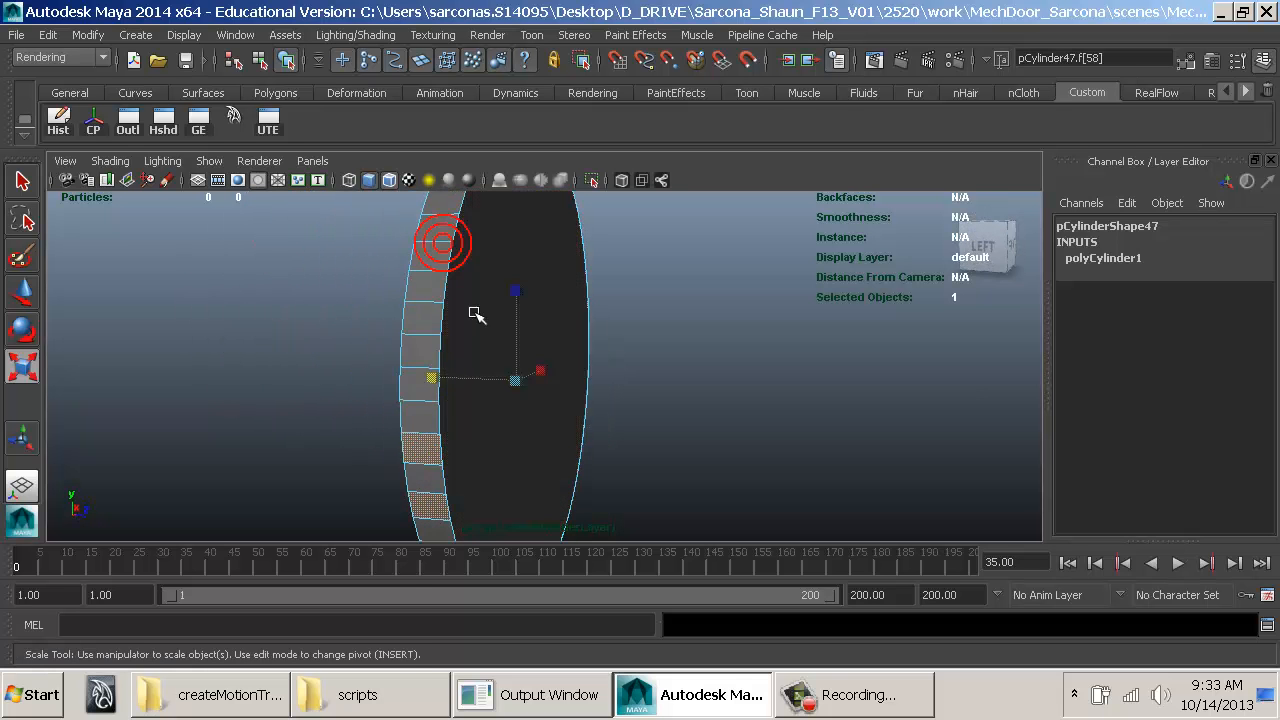
pyautogui.keyDown('shift'); pyautogui.click(420, 383); pyautogui.keyUp('shift')
pyautogui.keyDown('shift'); pyautogui.click(422, 316); pyautogui.keyUp('shift')
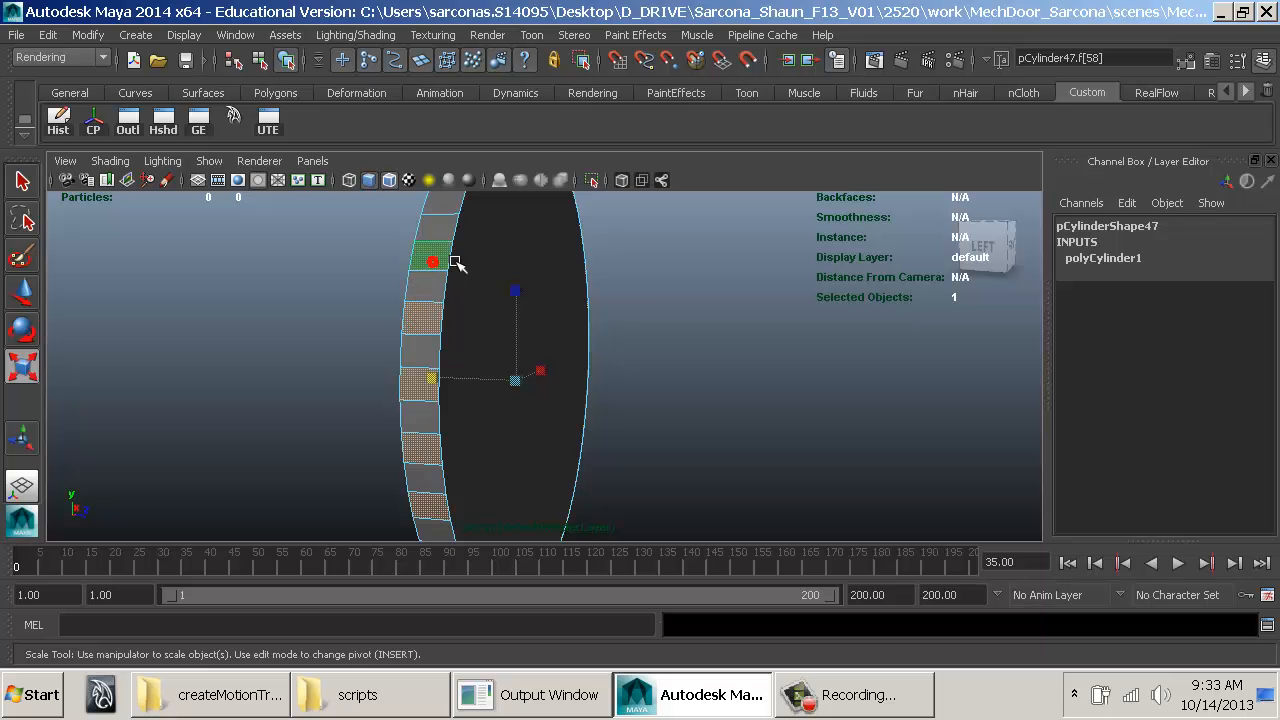
pyautogui.keyDown('shift'); pyautogui.click(455, 263); pyautogui.keyUp('shift')
pyautogui.keyDown('alt'); pyautogui.moveTo(466, 234); pyautogui.dragTo(333, 346); pyautogui.keyUp('alt')
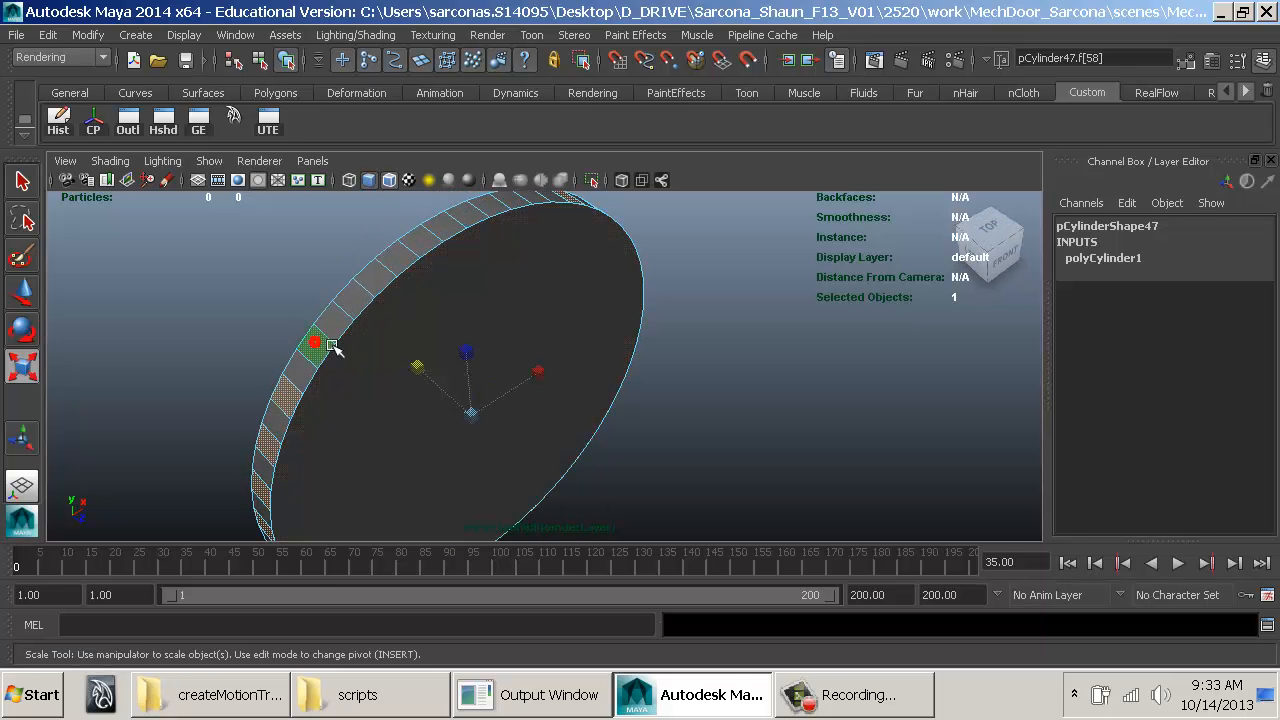
pyautogui.keyDown('shift'); pyautogui.click(333, 346); pyautogui.keyUp('shift')
pyautogui.keyDown('shift'); pyautogui.click(362, 298); pyautogui.keyUp('shift')
pyautogui.keyDown('shift'); pyautogui.click(408, 260); pyautogui.keyUp('shift')
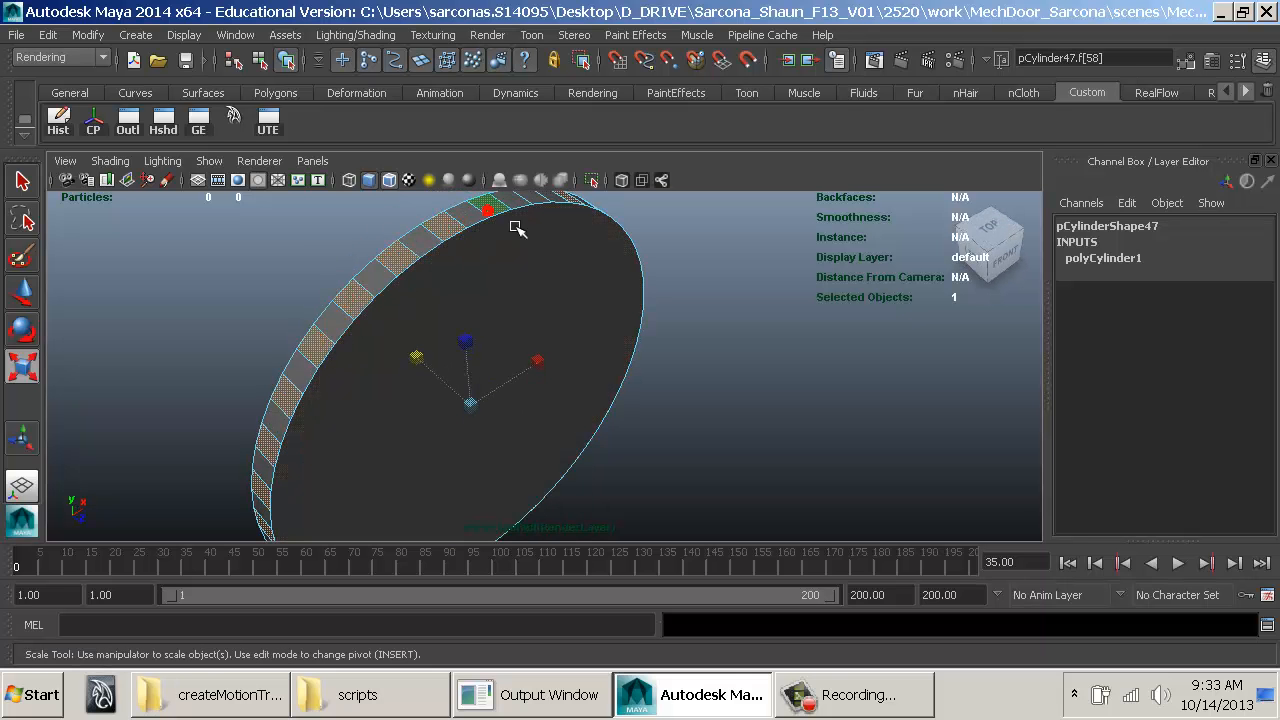
pyautogui.keyDown('alt'); pyautogui.moveTo(471, 351); pyautogui.dragTo(556, 292); pyautogui.keyUp('alt')
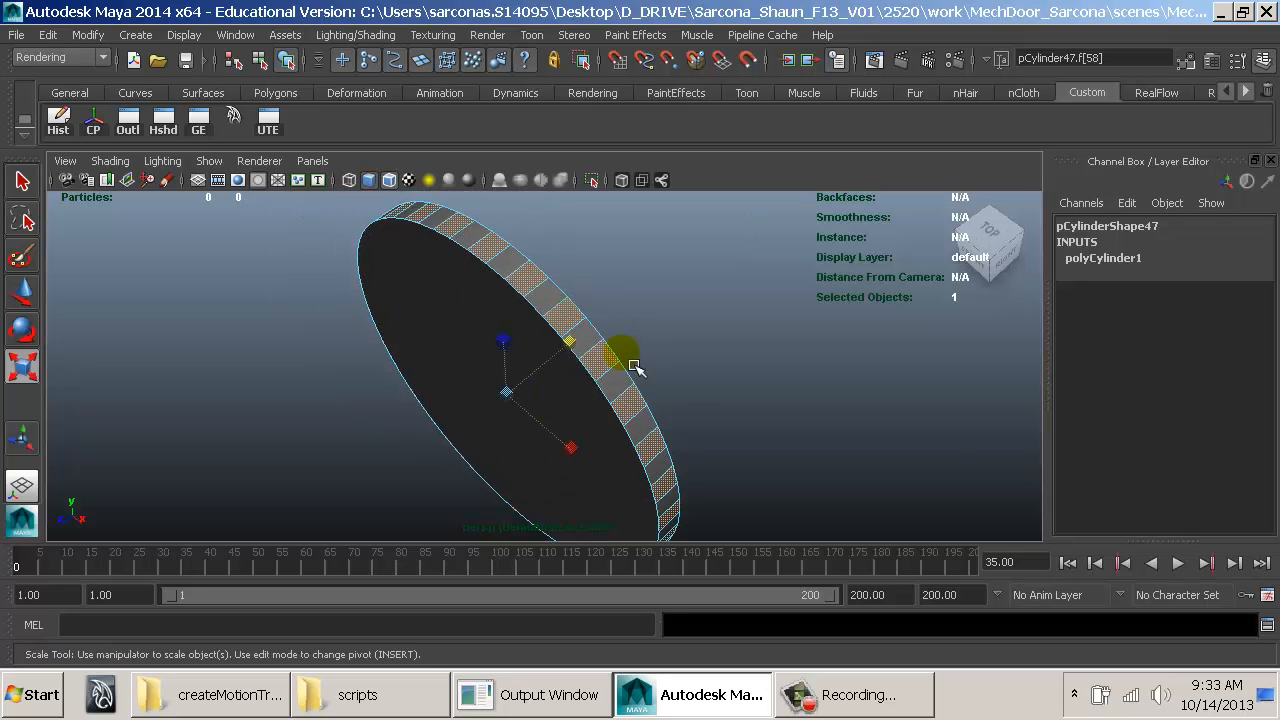
# Step: Extrude the alternate rim faces of the disc
pyautogui.click(1130, 258)
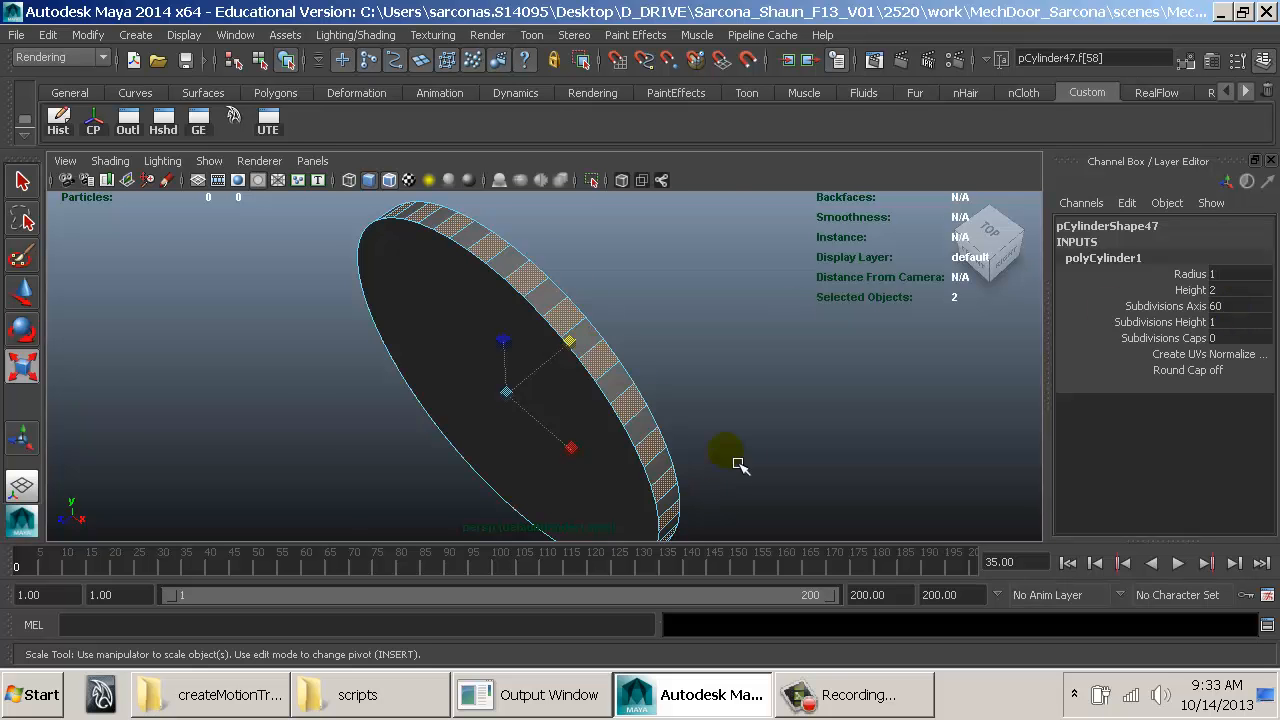
pyautogui.keyDown('alt'); pyautogui.moveTo(738, 465); pyautogui.dragTo(530, 352); pyautogui.keyUp('alt')
pyautogui.press('space')
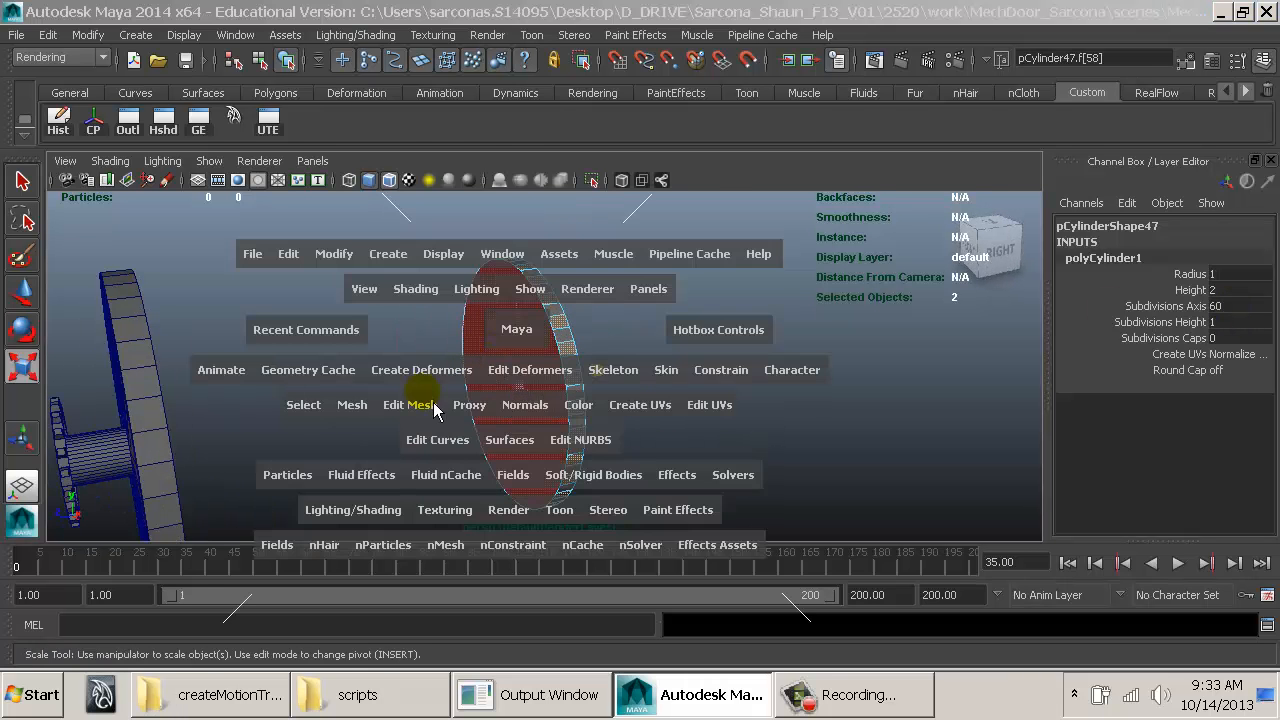
pyautogui.click(433, 406)
pyautogui.click(457, 57)
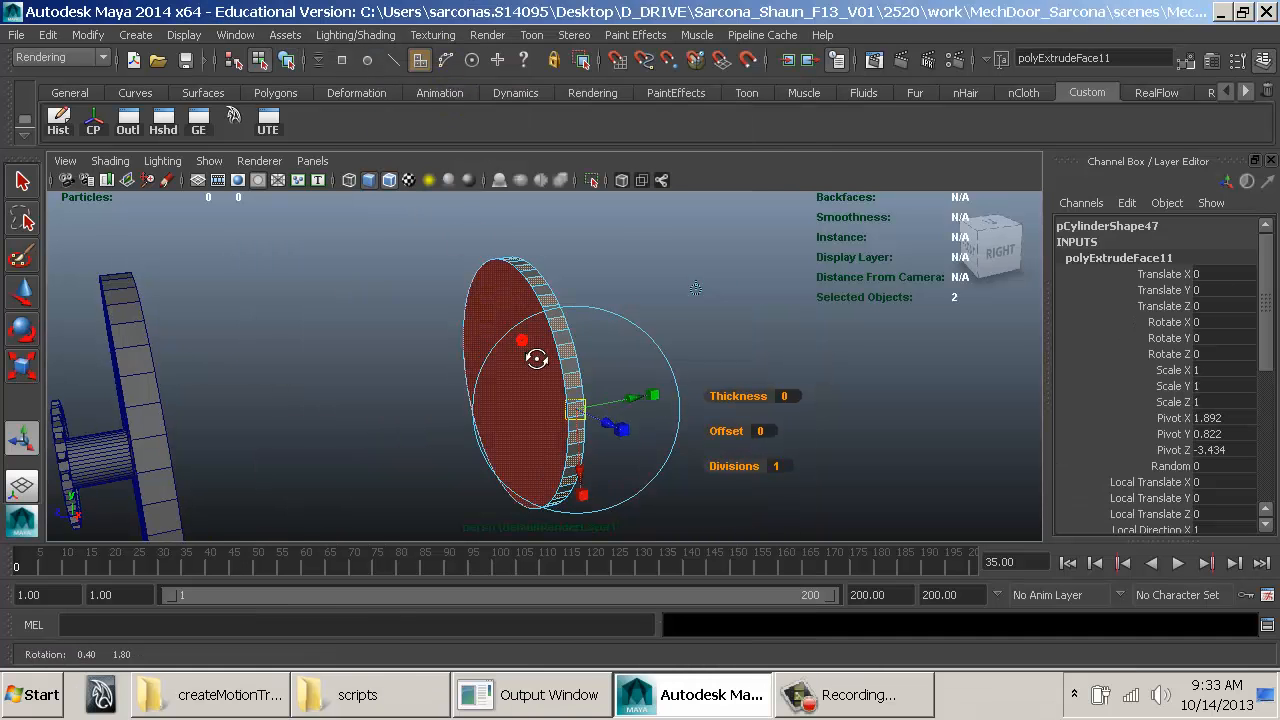
pyautogui.keyDown('alt'); pyautogui.moveTo(537, 358); pyautogui.dragTo(733, 432); pyautogui.keyUp('alt')
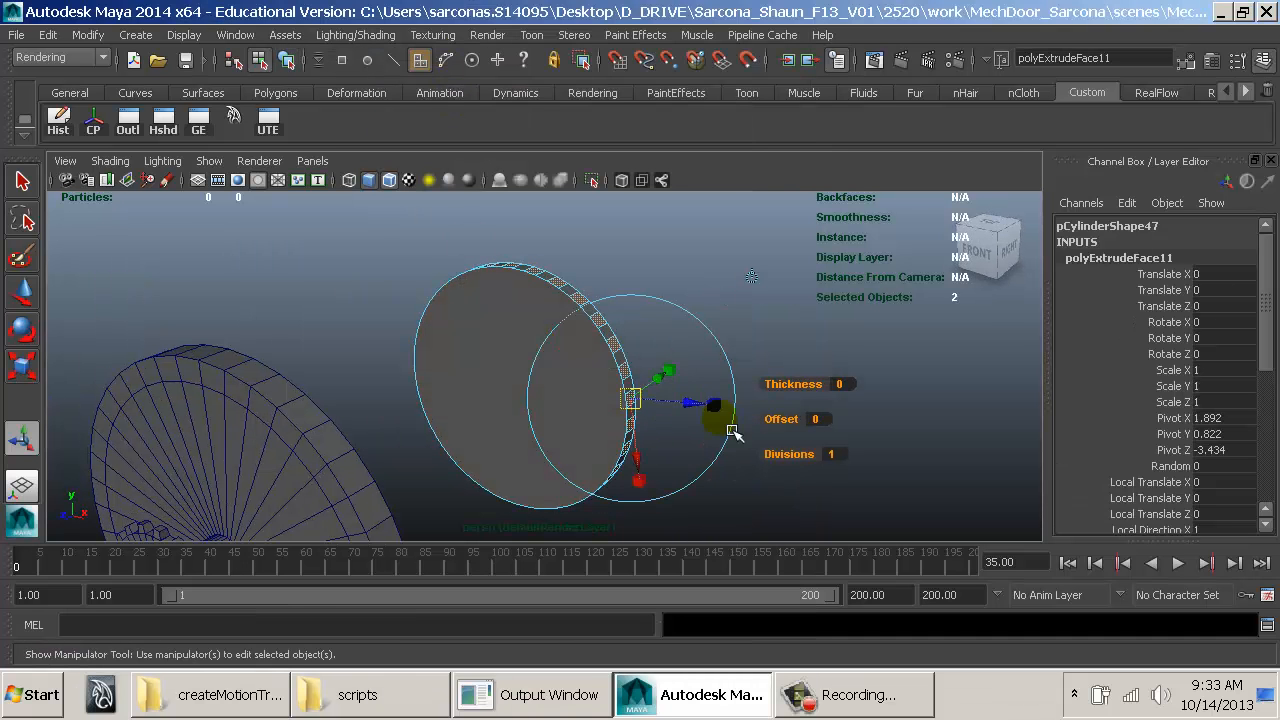
# Step: Try extrusion offsets of 0.01 and 0.005 on the selected rim faces
pyautogui.click(816, 420)
pyautogui.write('.0')
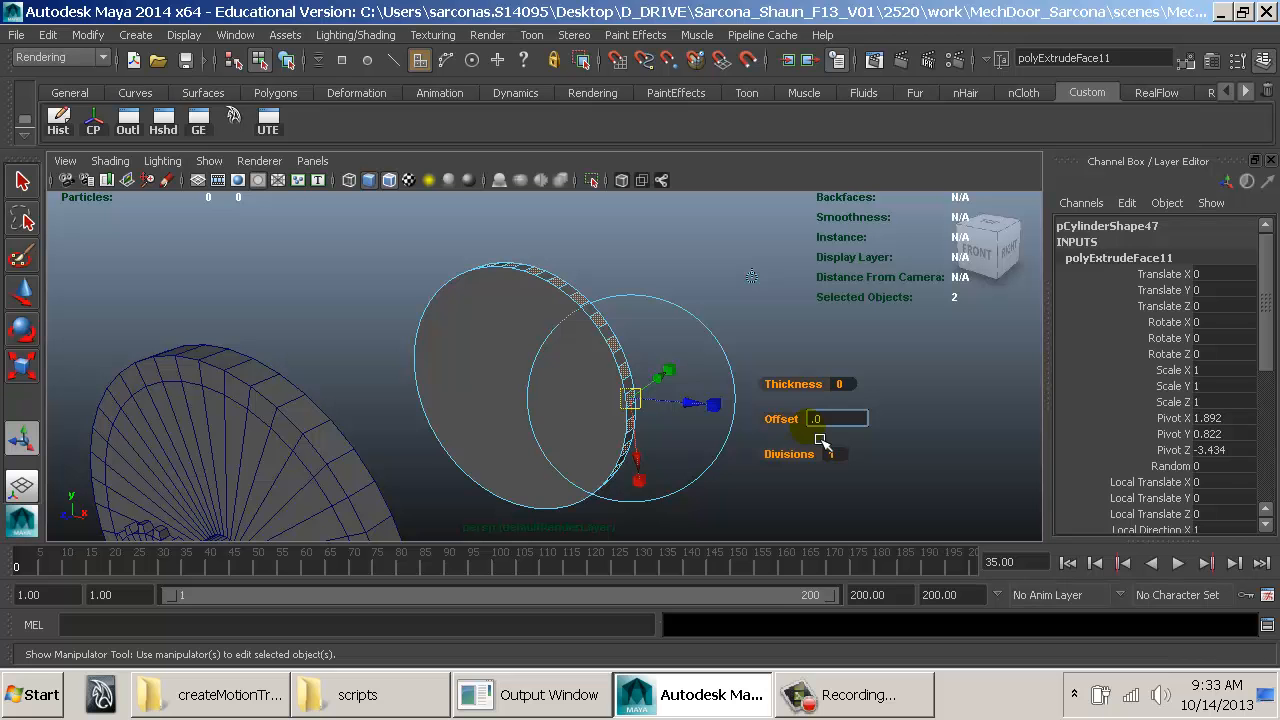
pyautogui.write('1')
pyautogui.press('Return')
pyautogui.click(833, 419)
pyautogui.write('.0')
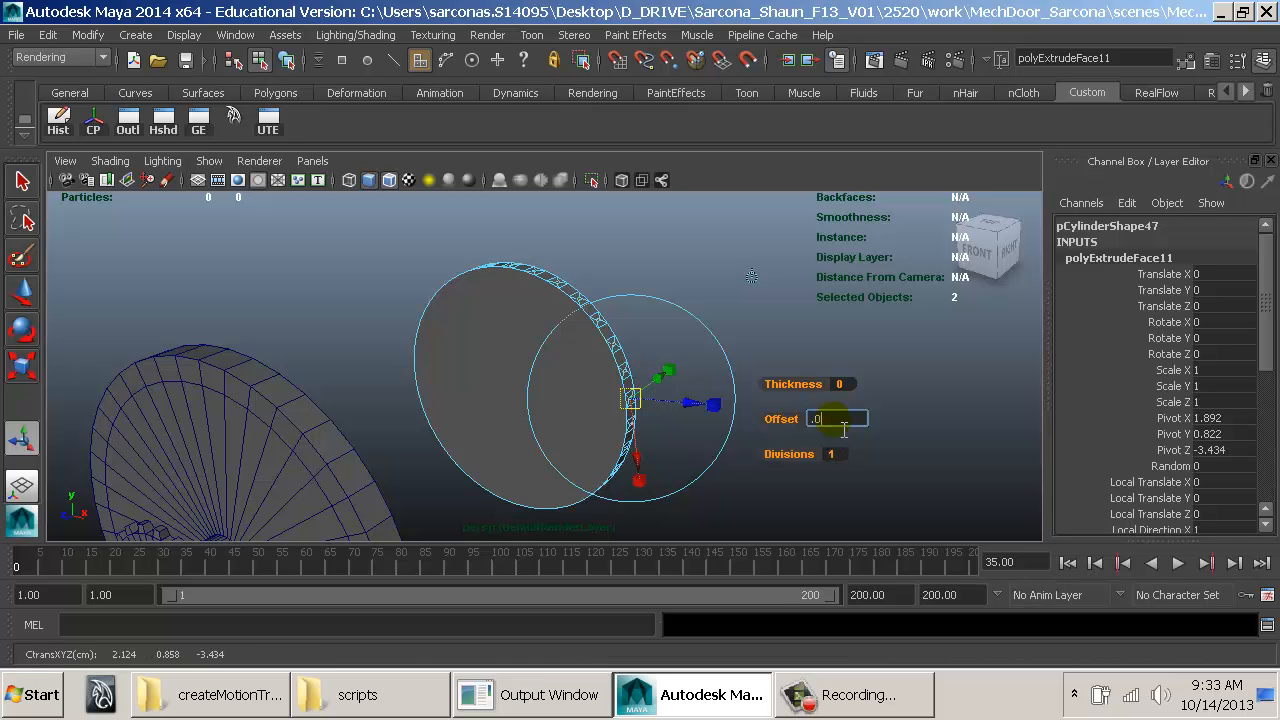
pyautogui.write('05')
pyautogui.press('Return')
# Step: Set the rim face extrusion's offset to 0.003
pyautogui.keyDown('alt'); pyautogui.moveTo(730, 418); pyautogui.dragTo(652, 430); pyautogui.keyUp('alt')
pyautogui.keyDown('alt'); pyautogui.moveTo(652, 430); pyautogui.dragTo(771, 480, button='right'); pyautogui.keyUp('alt')
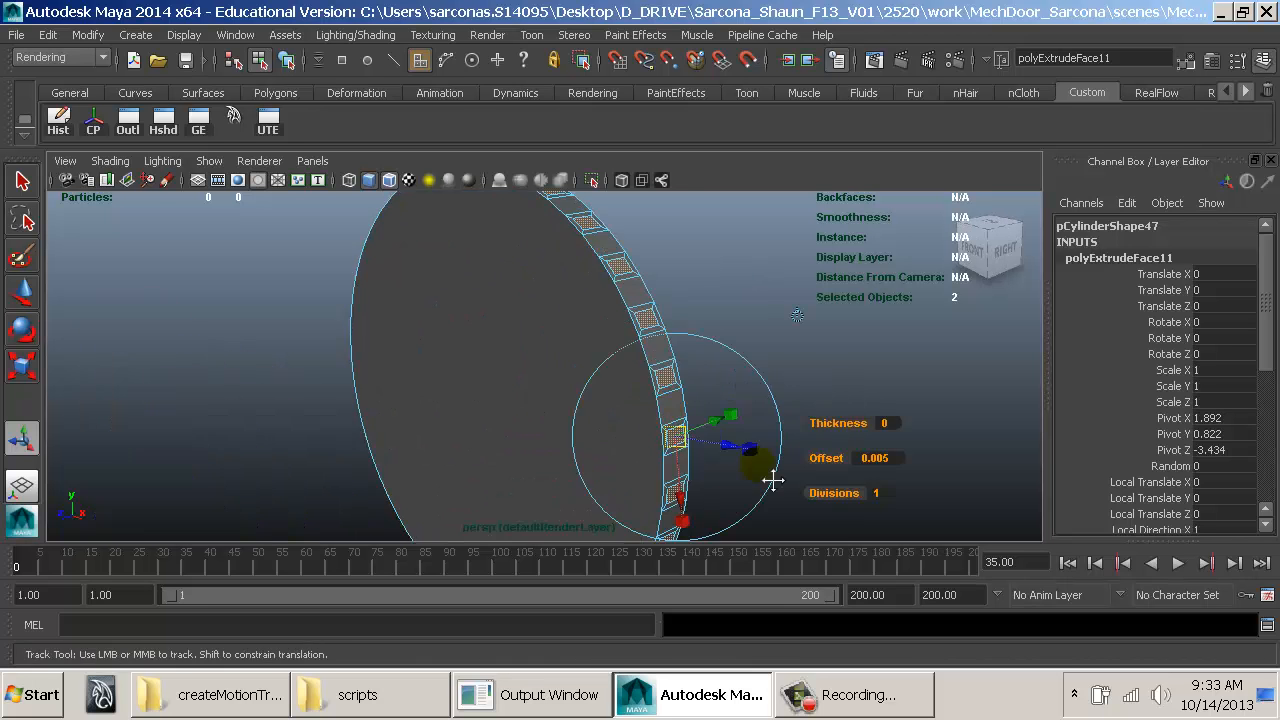
pyautogui.keyDown('alt'); pyautogui.moveTo(771, 480); pyautogui.dragTo(608, 410, button='middle'); pyautogui.keyUp('alt')
pyautogui.keyDown('alt'); pyautogui.moveTo(608, 410); pyautogui.dragTo(703, 452, button='right'); pyautogui.keyUp('alt')
pyautogui.click(694, 389)
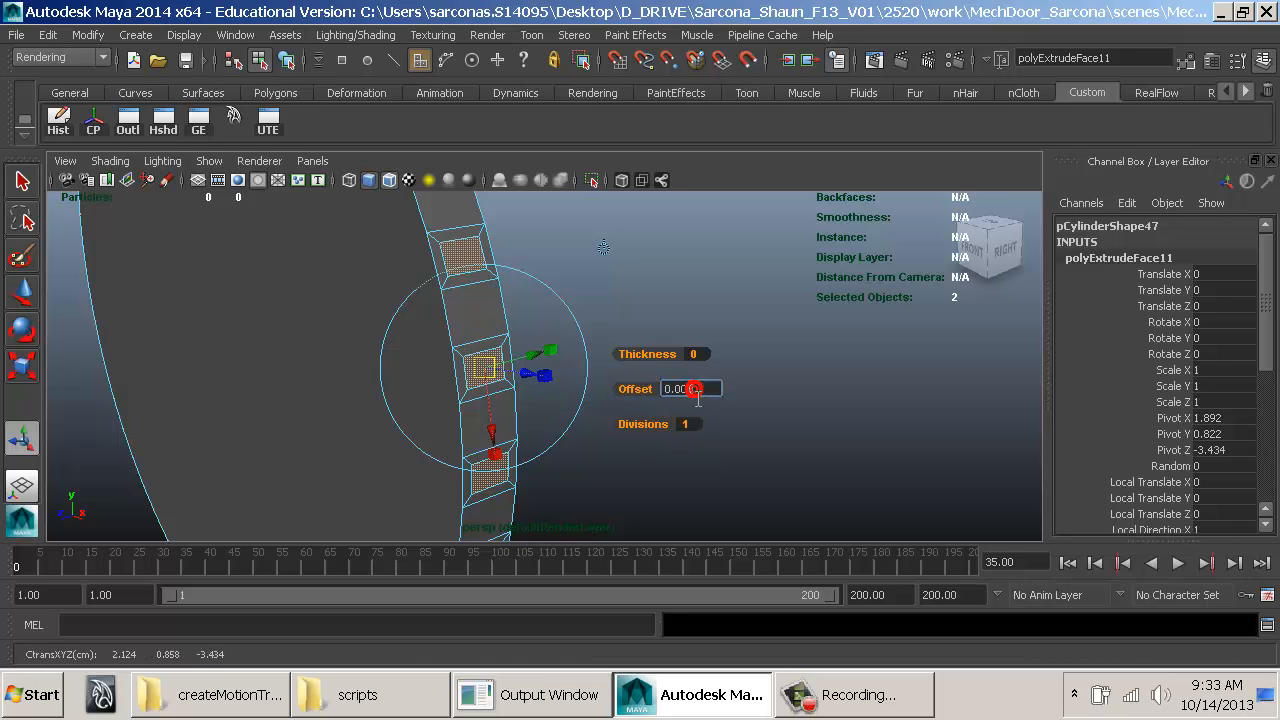
pyautogui.press('BackSpace')
pyautogui.write('3')
pyautogui.press('Return')
pyautogui.keyDown('alt'); pyautogui.moveTo(598, 410); pyautogui.dragTo(618, 433, button='middle'); pyautogui.keyUp('alt')
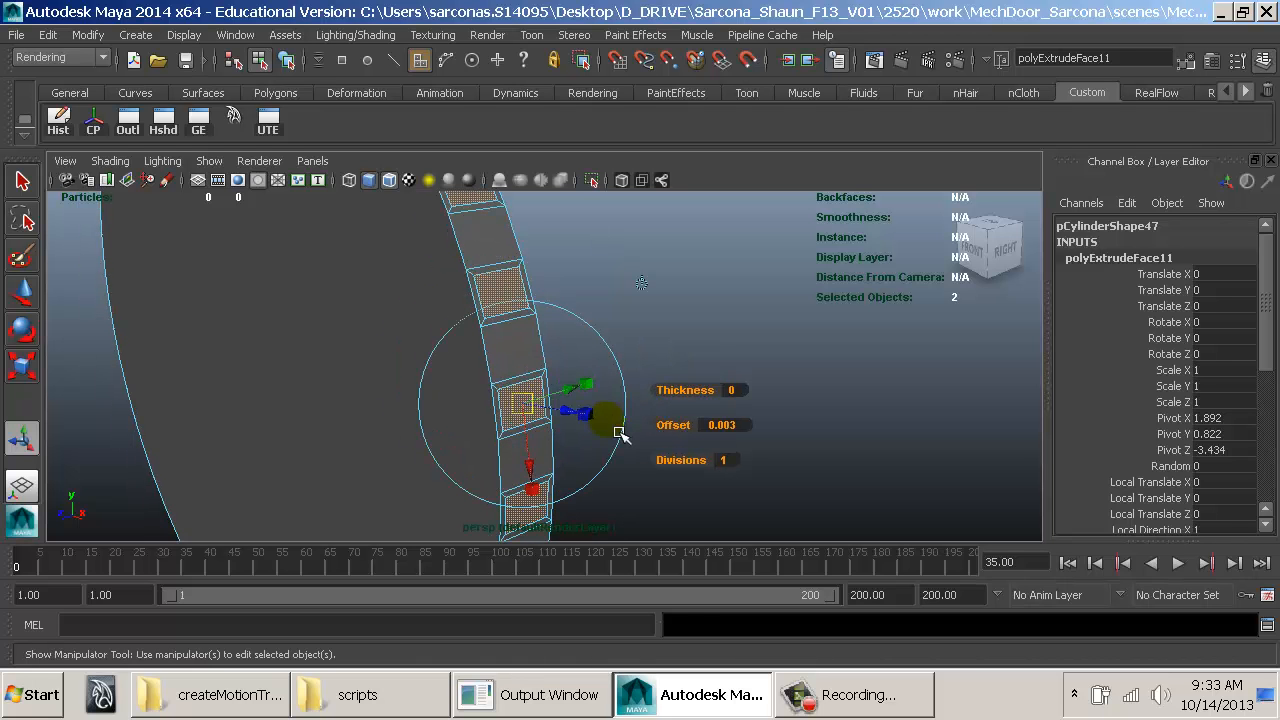
# Step: Extrude the inset rim faces outward about 0.023 into teeth with a 0.002 offset, and return to object selection
pyautogui.press('g')
pyautogui.moveTo(570, 413); pyautogui.dragTo(610, 423)
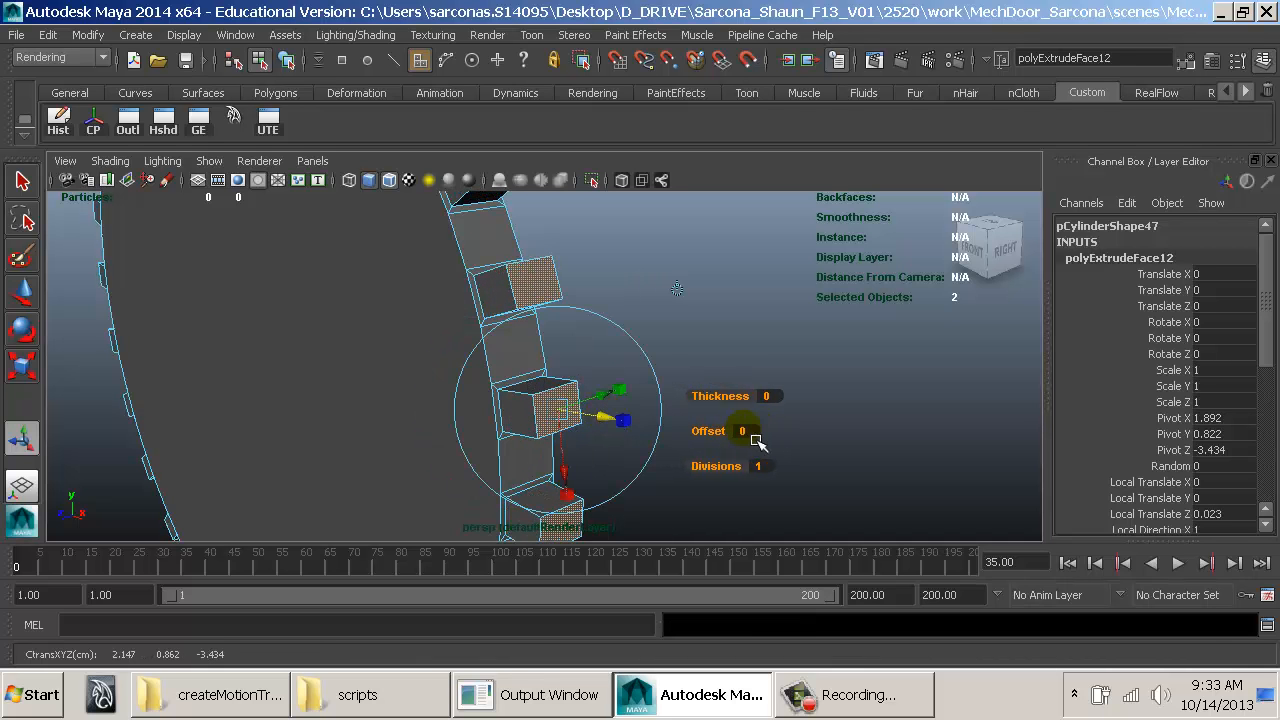
pyautogui.click(745, 431)
pyautogui.write('.005')
pyautogui.press('Return')
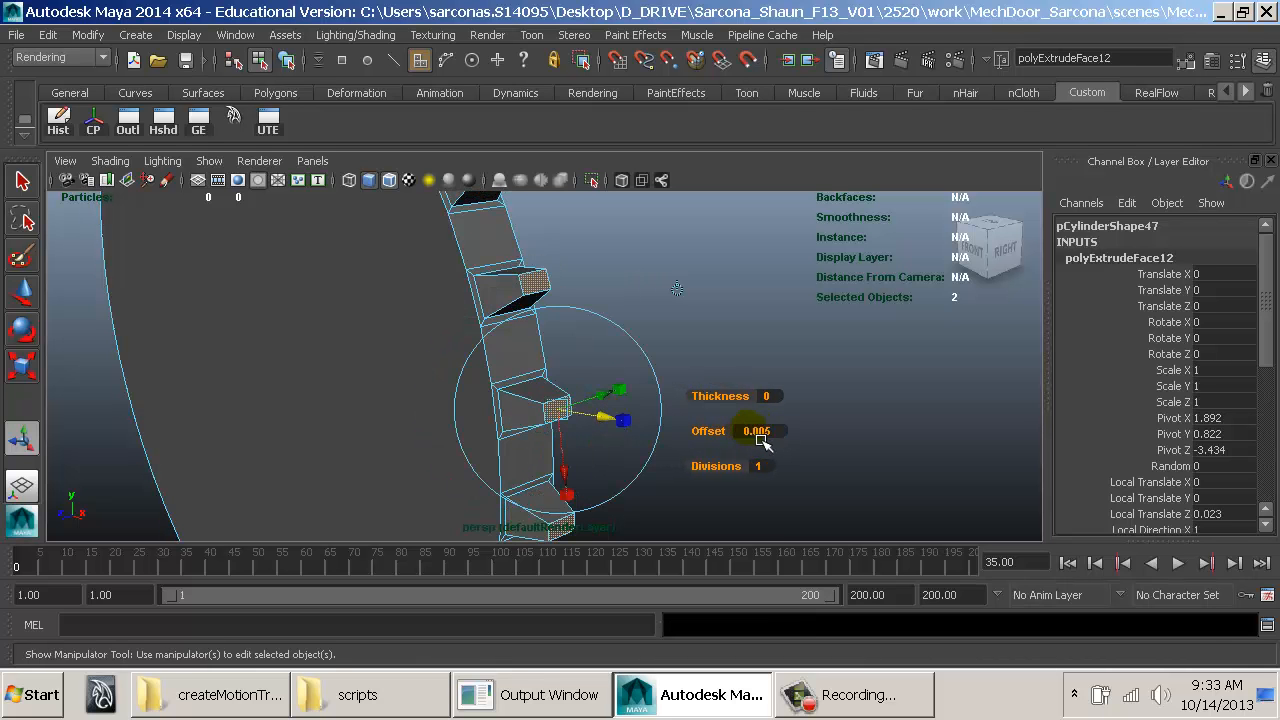
pyautogui.click(752, 431)
pyautogui.write('.002')
pyautogui.press('Return')
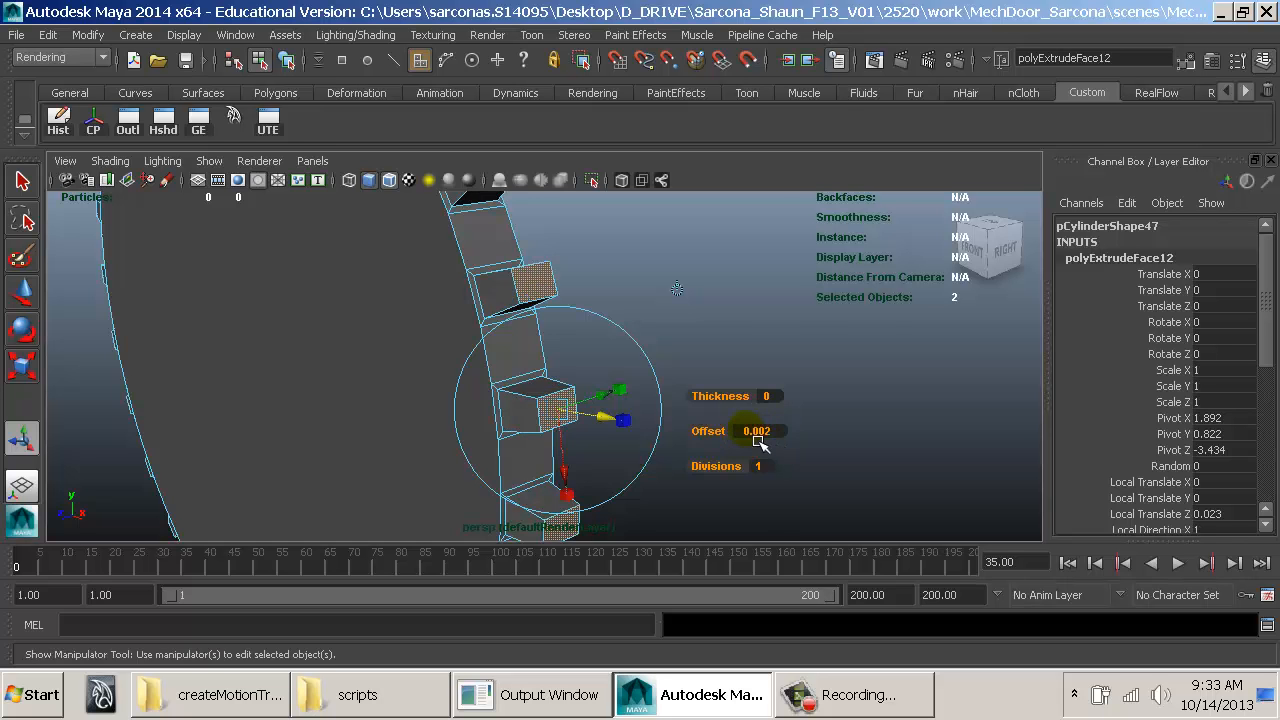
pyautogui.keyDown('alt'); pyautogui.moveTo(757, 443); pyautogui.dragTo(509, 357); pyautogui.keyUp('alt')
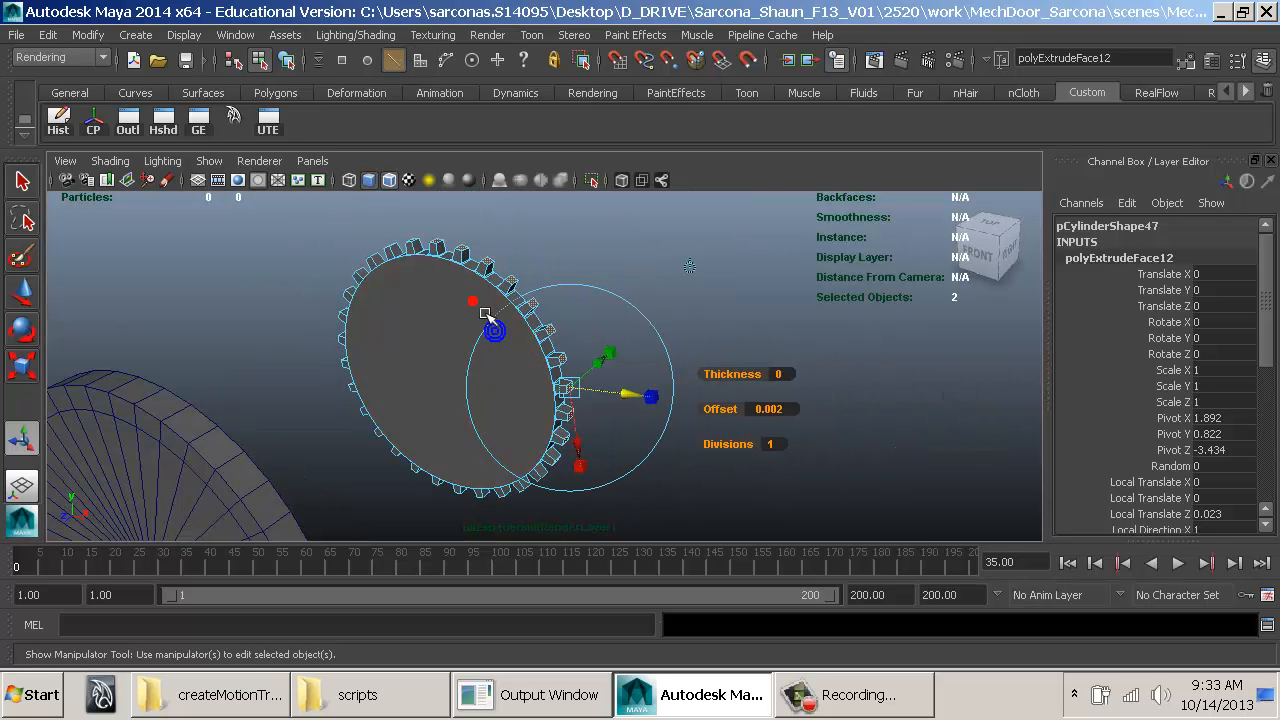
pyautogui.click(441, 306)
pyautogui.moveTo(441, 306); pyautogui.dragTo(460, 284, button='right')
# Step: Duplicate the toothed gear as a smaller one, scaled to about 0.097 in X and Z, and place it beside the original at about 2.252 in X
pyautogui.keyDown('alt'); pyautogui.moveTo(518, 341); pyautogui.dragTo(657, 414); pyautogui.keyUp('alt')
pyautogui.press('w')
pyautogui.hotkey('ctrl', 'd')
pyautogui.press('e')
pyautogui.press('r')
pyautogui.press('w')
pyautogui.moveTo(795, 394); pyautogui.dragTo(727, 396)
pyautogui.press('f')
pyautogui.keyDown('alt'); pyautogui.moveTo(575, 368); pyautogui.dragTo(672, 374, button='middle'); pyautogui.keyUp('alt')
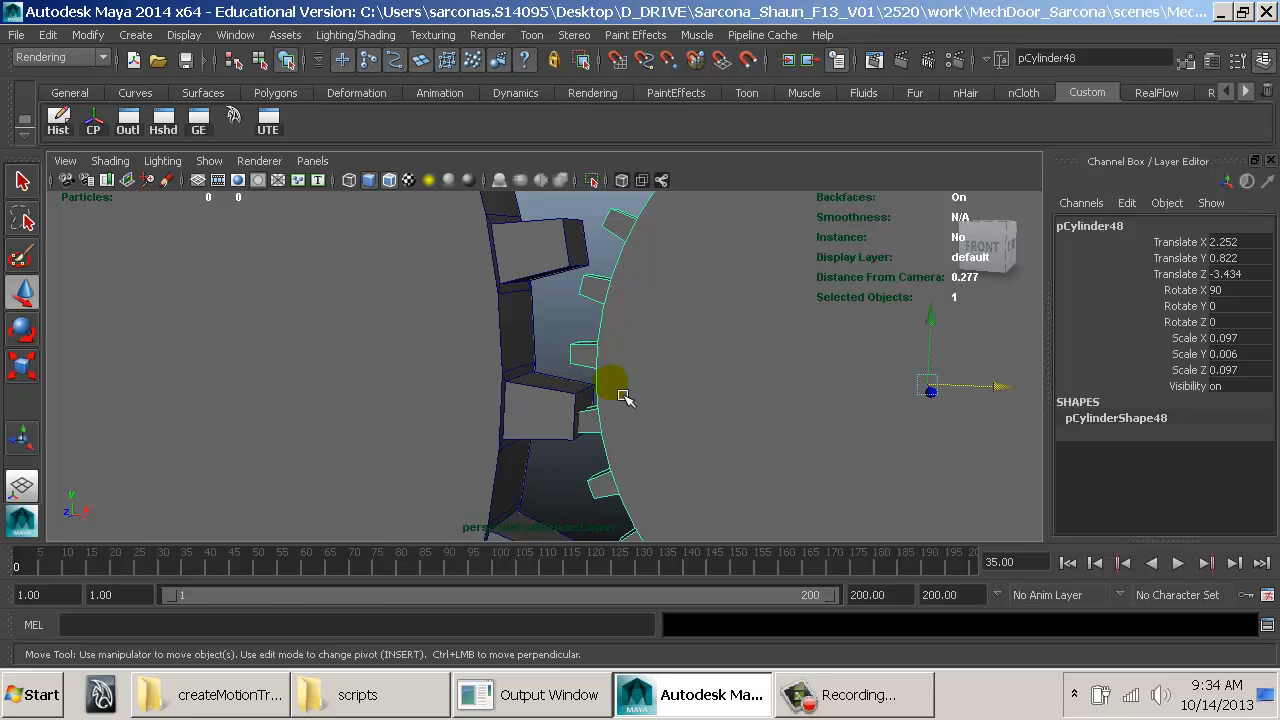
pyautogui.keyDown('alt'); pyautogui.moveTo(811, 409); pyautogui.dragTo(595, 362, button='right'); pyautogui.keyUp('alt')
# Step: Delete the small gear copy next to the toothed gear
pyautogui.click(499, 339)
pyautogui.click(628, 348)
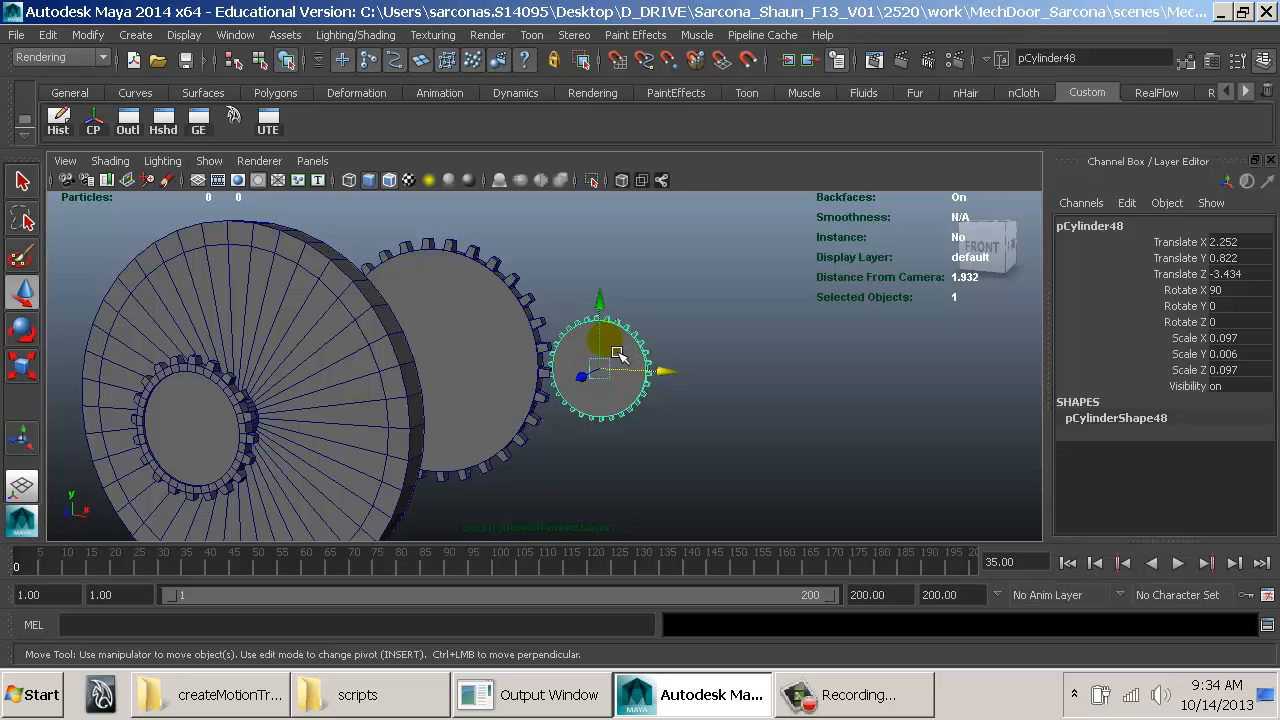
pyautogui.press('Delete')
# Step: Create a polygon cylinder and align it to the center of the large toothed gear with Align Objects
pyautogui.click(135, 35)
pyautogui.moveTo(187, 85)
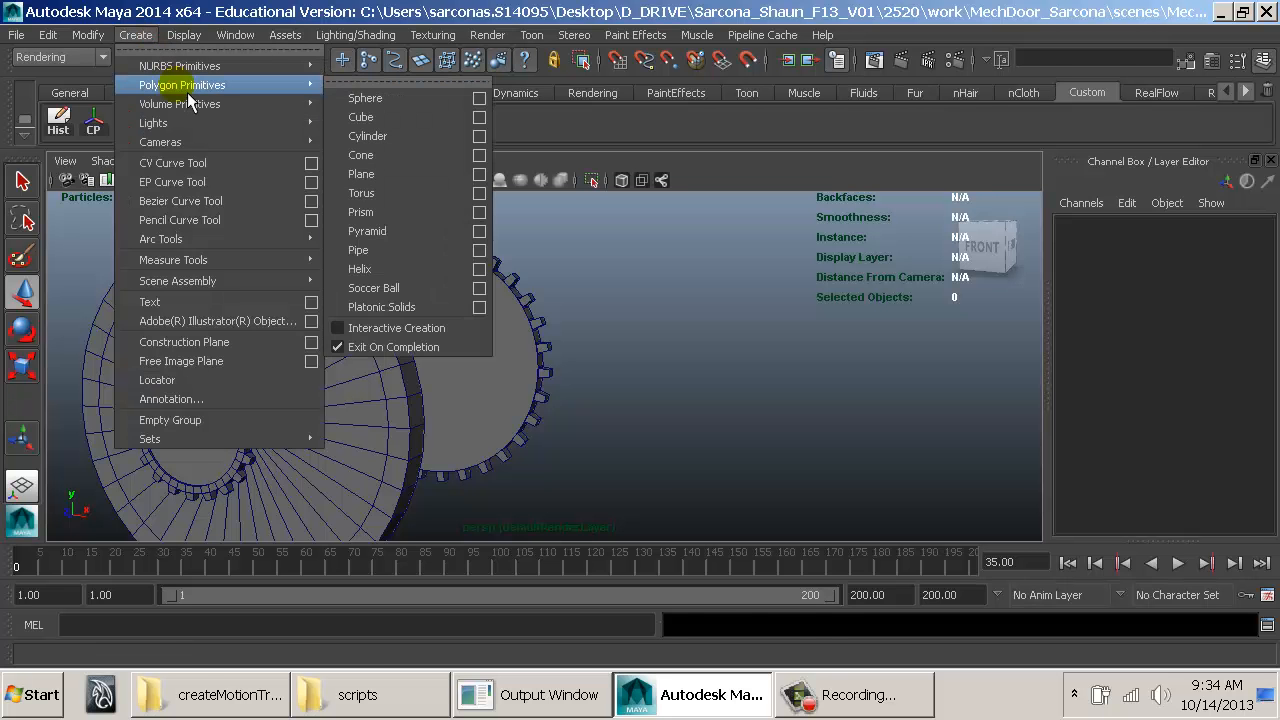
pyautogui.click(414, 134)
pyautogui.keyDown('alt'); pyautogui.moveTo(683, 334); pyautogui.dragTo(634, 368); pyautogui.keyUp('alt')
pyautogui.click(443, 337)
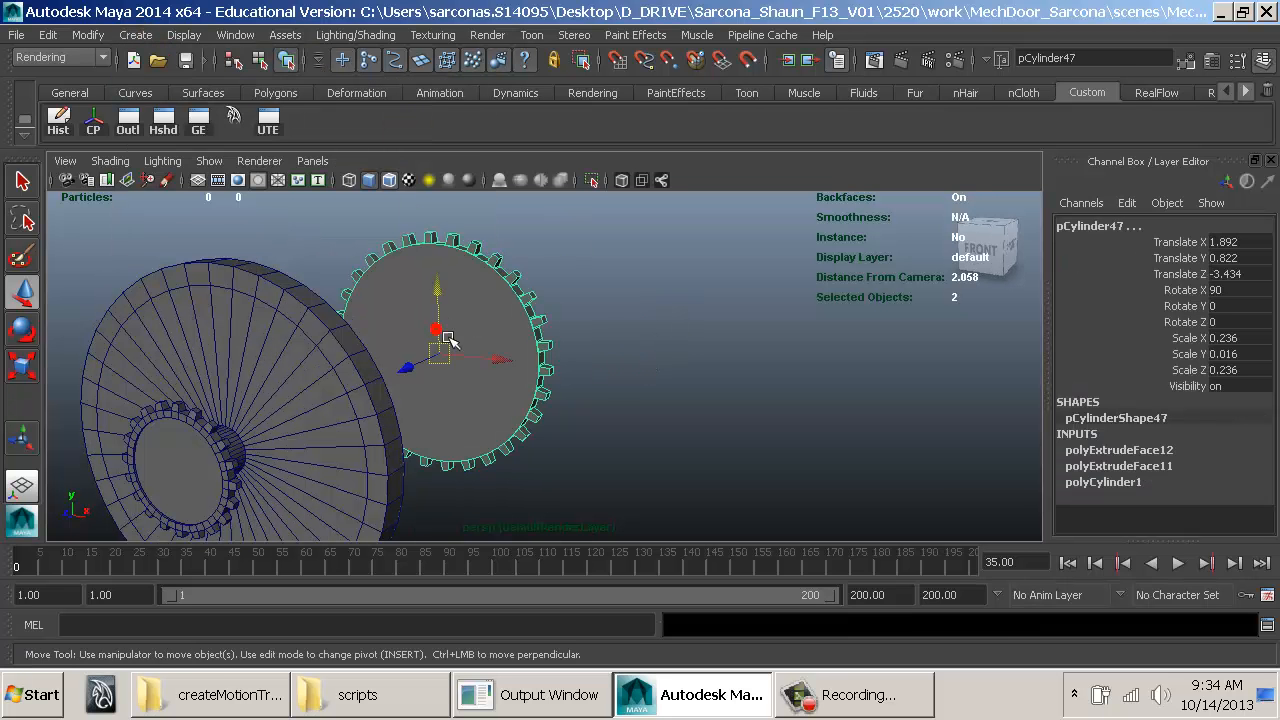
pyautogui.click(88, 35)
pyautogui.moveTo(200, 126)
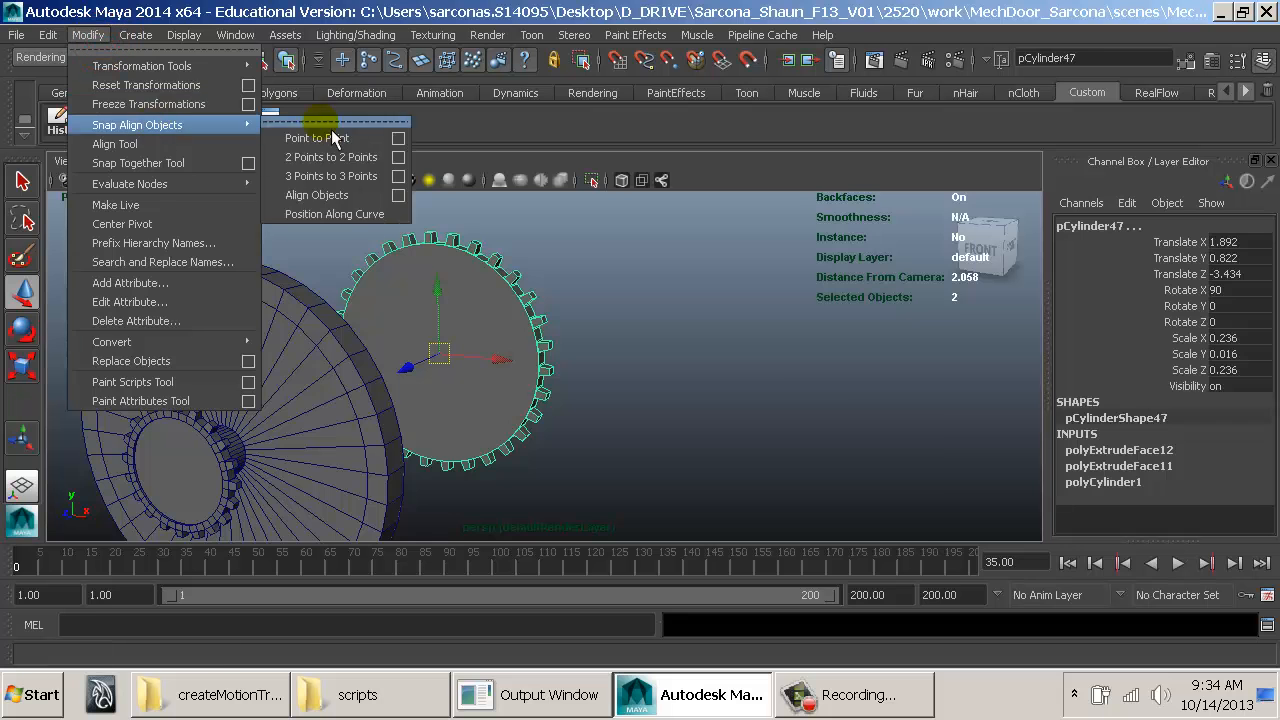
pyautogui.click(300, 197)
pyautogui.click(739, 347)
# Step: Scale the new cylinder uniformly to about 0.192 and rotate it 90 degrees about X
pyautogui.press('r')
pyautogui.click(765, 371)
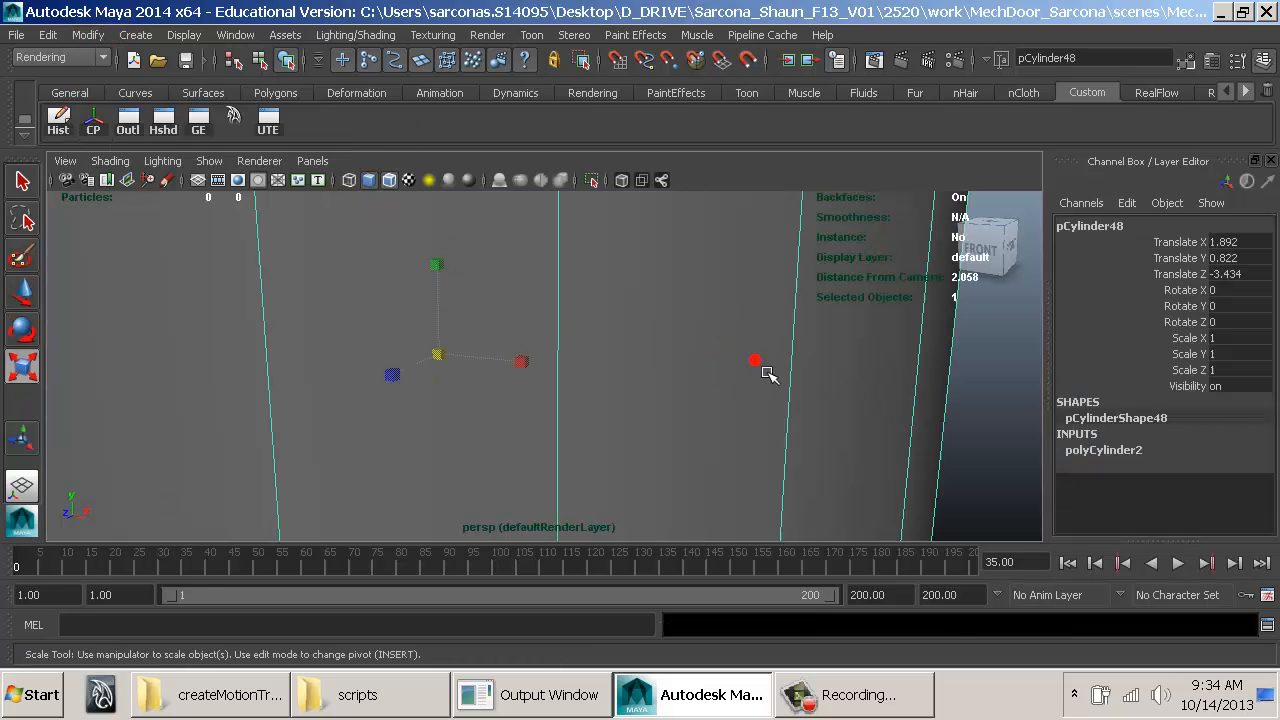
pyautogui.moveTo(882, 388); pyautogui.dragTo(444, 306, button='middle')
pyautogui.press('e')
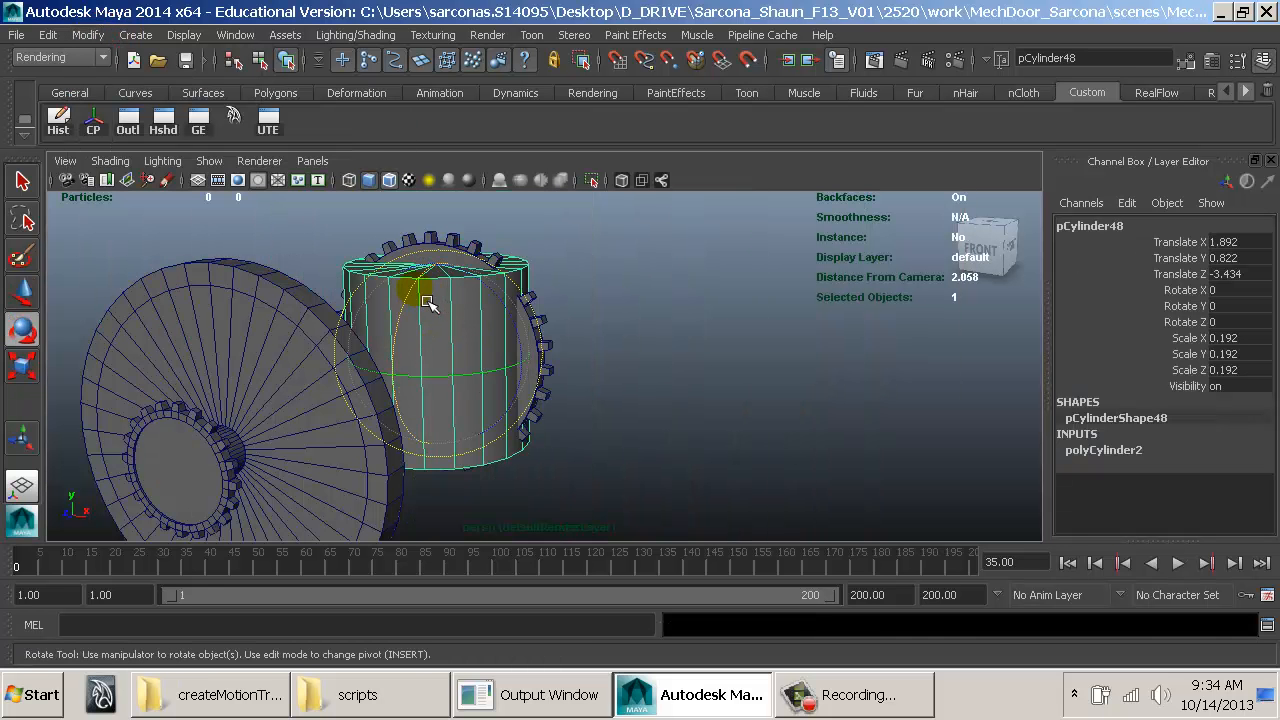
pyautogui.moveTo(425, 303); pyautogui.dragTo(409, 415)
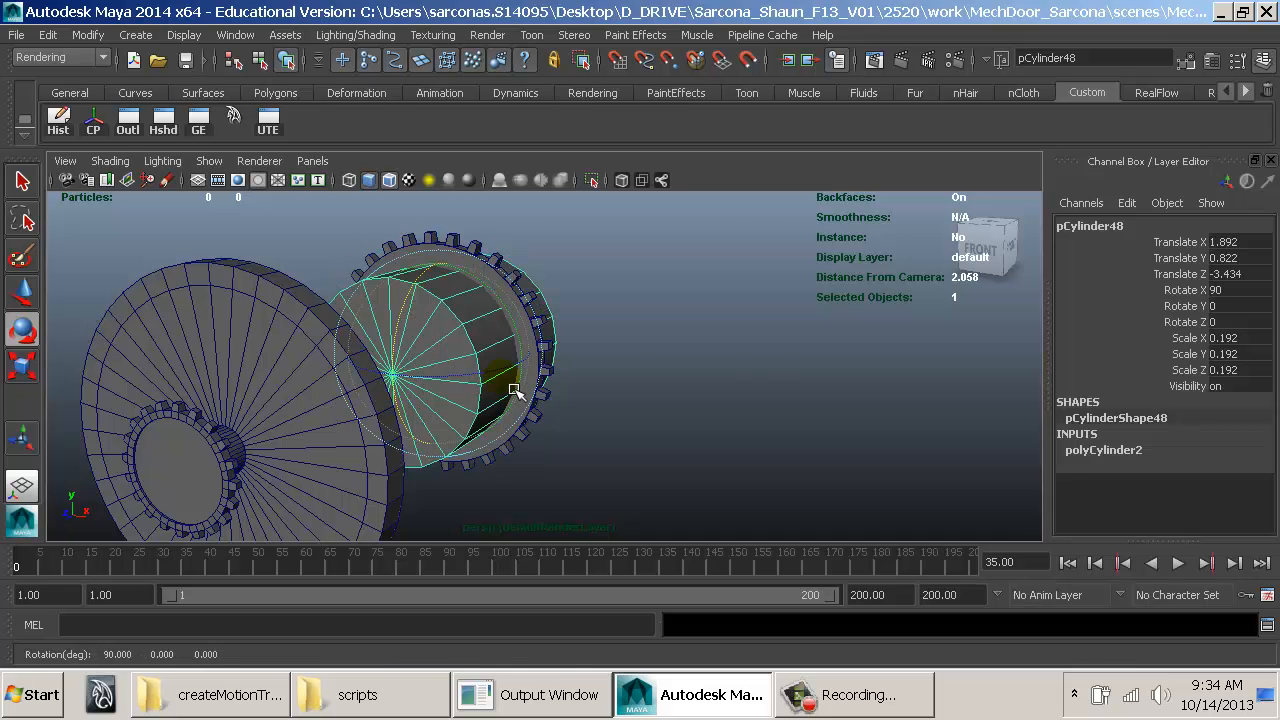
# Step: Move the cylinder out beside the toothed gear to about 2.386 in X and set its cap subdivisions to 0
pyautogui.press('w')
pyautogui.moveTo(519, 377); pyautogui.dragTo(762, 402)
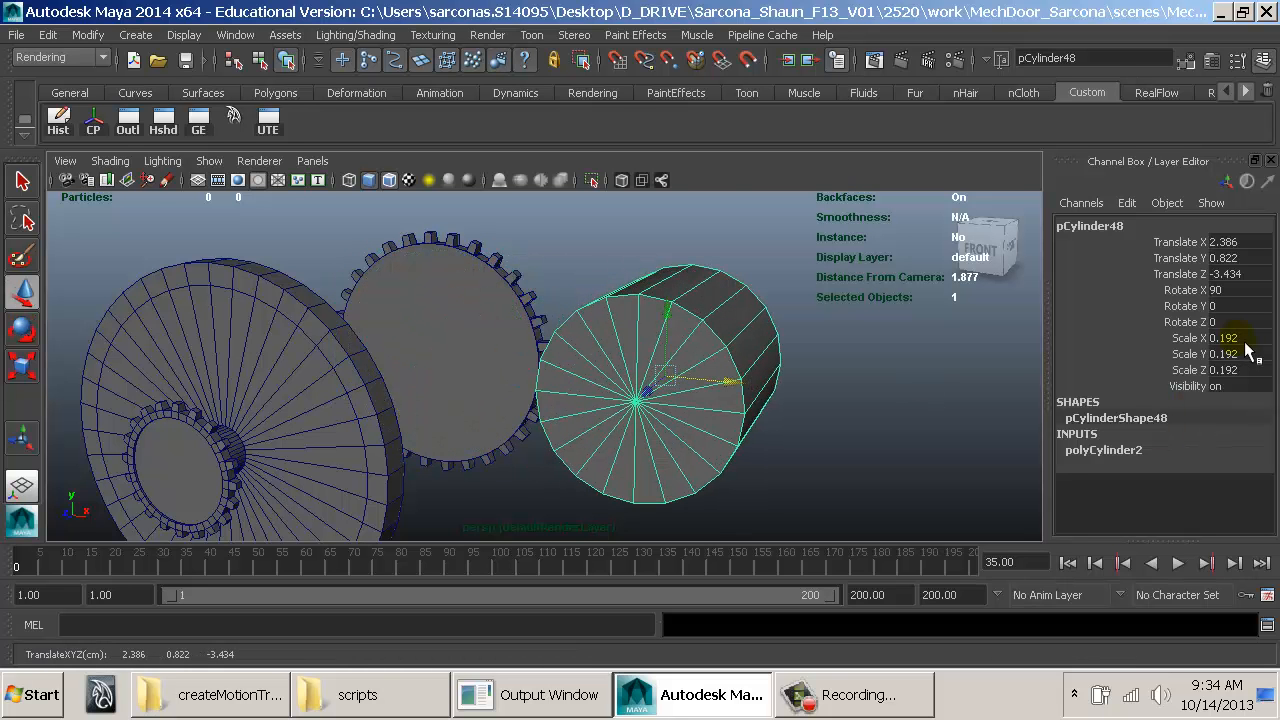
pyautogui.click(1135, 449)
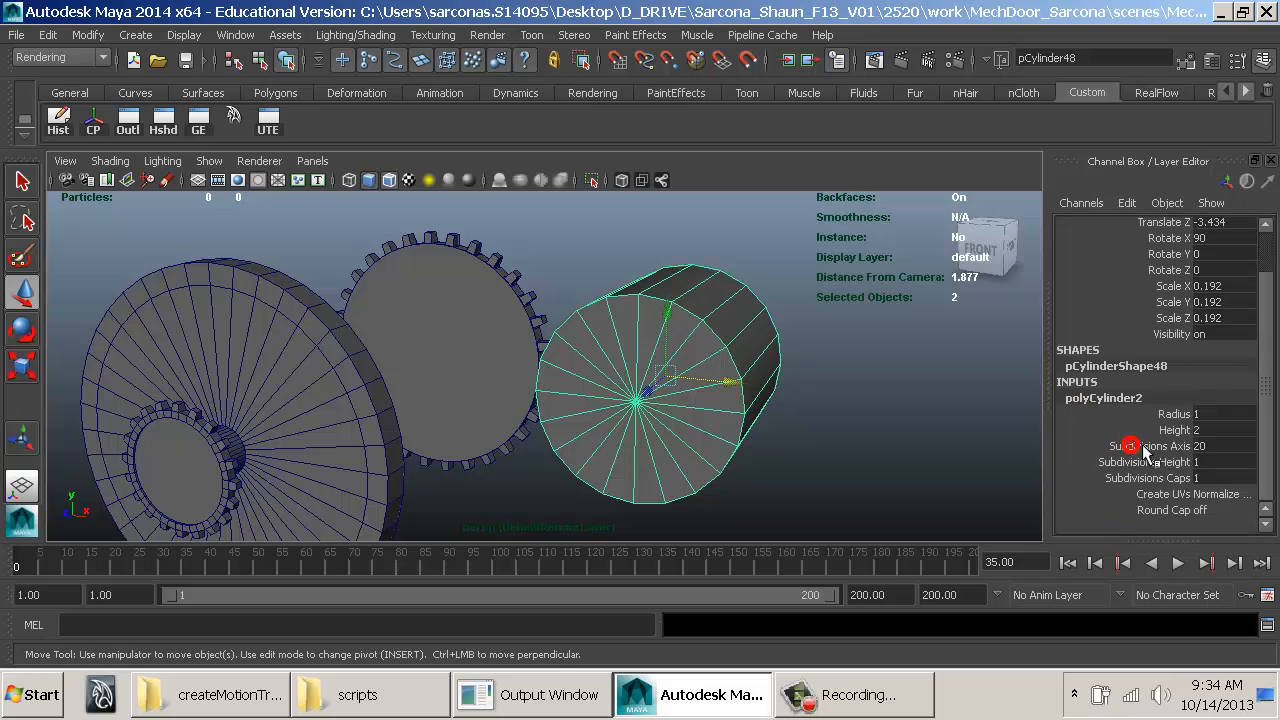
pyautogui.click(1220, 478)
pyautogui.write('0')
pyautogui.press('Return')
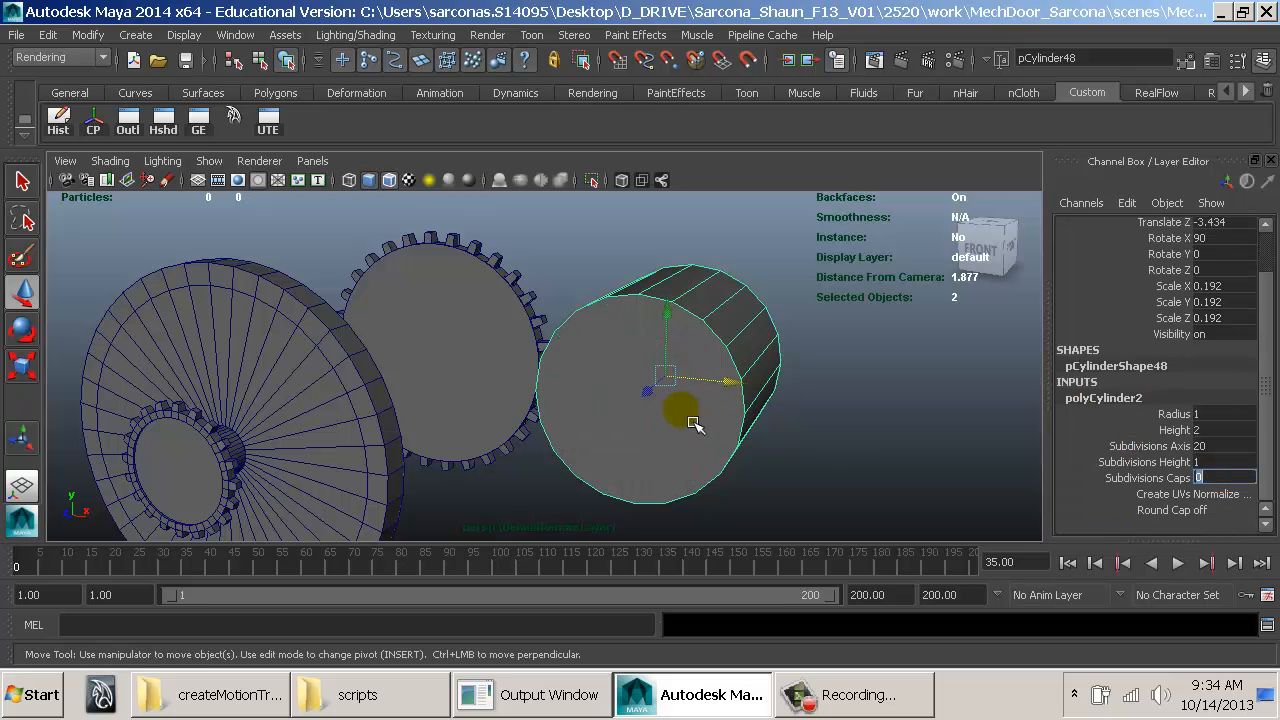
# Step: Scale the cylinder into a thin disc of about 0.095 in X and Z and 0.01 in Y, undoing the stray depth move
pyautogui.press('r')
pyautogui.keyDown('alt'); pyautogui.moveTo(695, 424); pyautogui.dragTo(594, 416); pyautogui.keyUp('alt')
pyautogui.keyDown('alt'); pyautogui.moveTo(596, 415); pyautogui.dragTo(662, 414); pyautogui.keyUp('alt')
pyautogui.press('w')
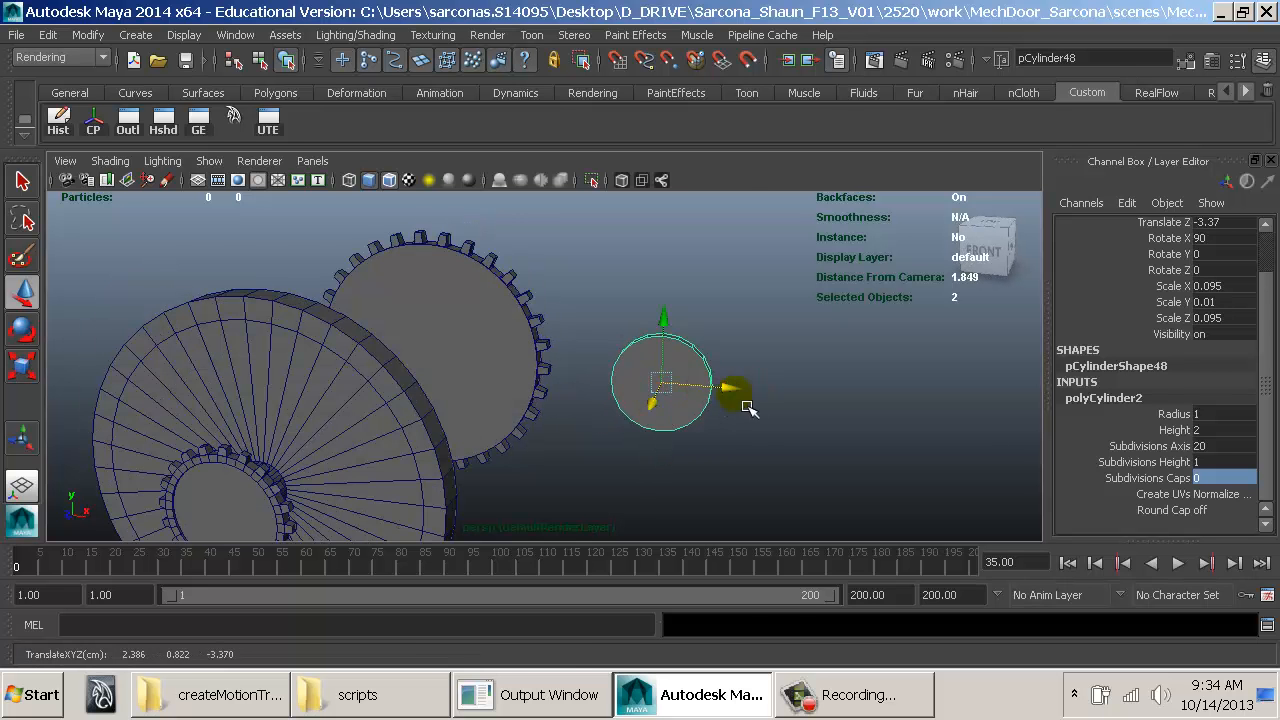
pyautogui.keyDown('alt'); pyautogui.moveTo(747, 407); pyautogui.dragTo(682, 394); pyautogui.keyUp('alt')
pyautogui.hotkey('ctrl', 'z')
# Step: Move the small disc close to the large gear's teeth, at about 2.255 in X
pyautogui.keyDown('alt'); pyautogui.moveTo(637, 378); pyautogui.dragTo(850, 415, button='right'); pyautogui.keyUp('alt')
pyautogui.keyDown('alt'); pyautogui.moveTo(626, 414); pyautogui.dragTo(709, 414); pyautogui.keyUp('alt')
pyautogui.press('f')
pyautogui.keyDown('alt'); pyautogui.moveTo(709, 414); pyautogui.dragTo(642, 412, button='right'); pyautogui.keyUp('alt')
pyautogui.keyDown('alt'); pyautogui.moveTo(642, 412); pyautogui.dragTo(622, 408); pyautogui.keyUp('alt')
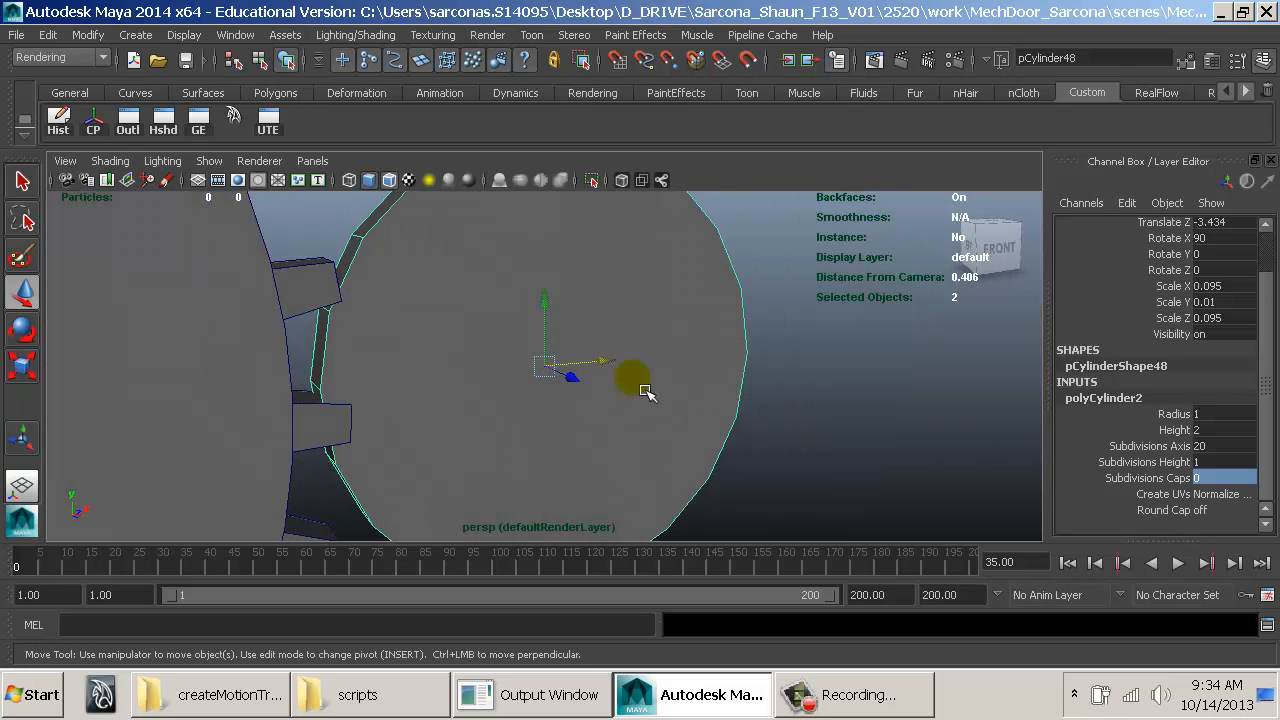
pyautogui.moveTo(604, 361); pyautogui.dragTo(654, 363)
pyautogui.keyDown('alt'); pyautogui.moveTo(382, 360); pyautogui.dragTo(370, 362); pyautogui.keyUp('alt')
# Step: Rotate the small disc to about -13.233 in Z and raise it to about 0.832 in Y, undoing the extra rotation
pyautogui.press('e')
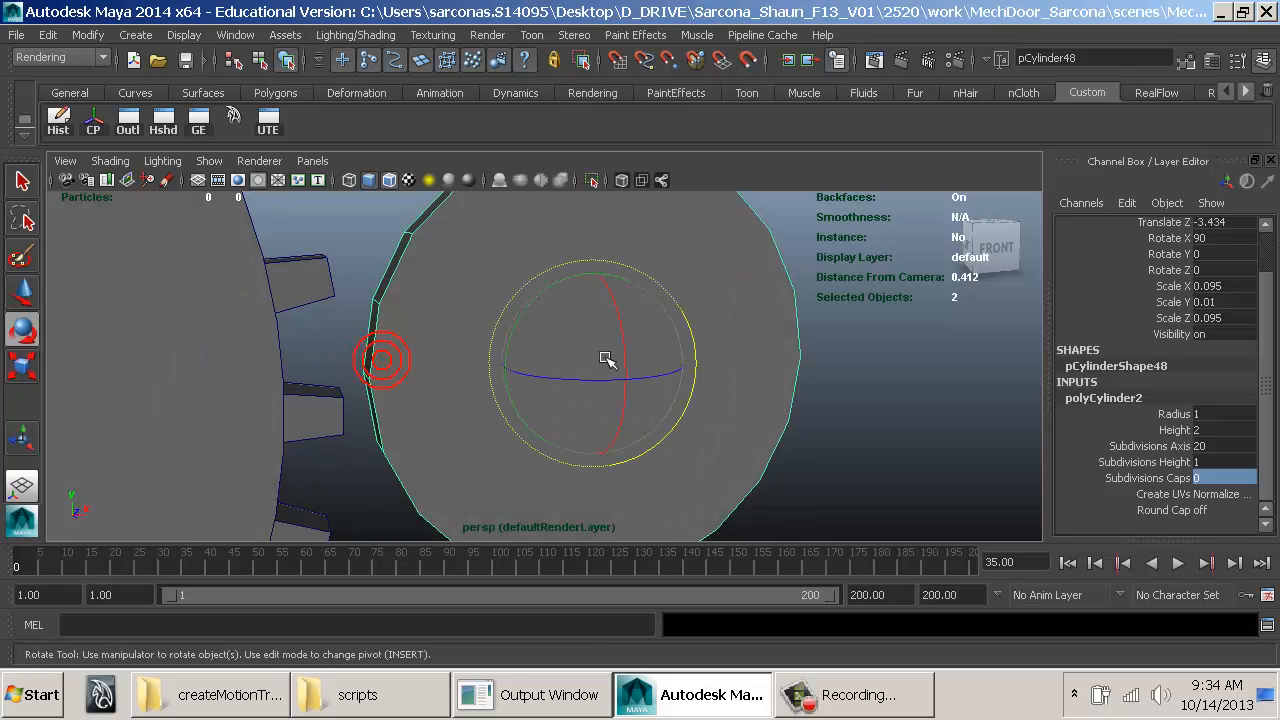
pyautogui.moveTo(525, 296); pyautogui.dragTo(593, 306)
pyautogui.press('w')
pyautogui.click(600, 328)
pyautogui.hotkey('ctrl', 'z')
pyautogui.press('e')
pyautogui.hotkey('ctrl', 'z')
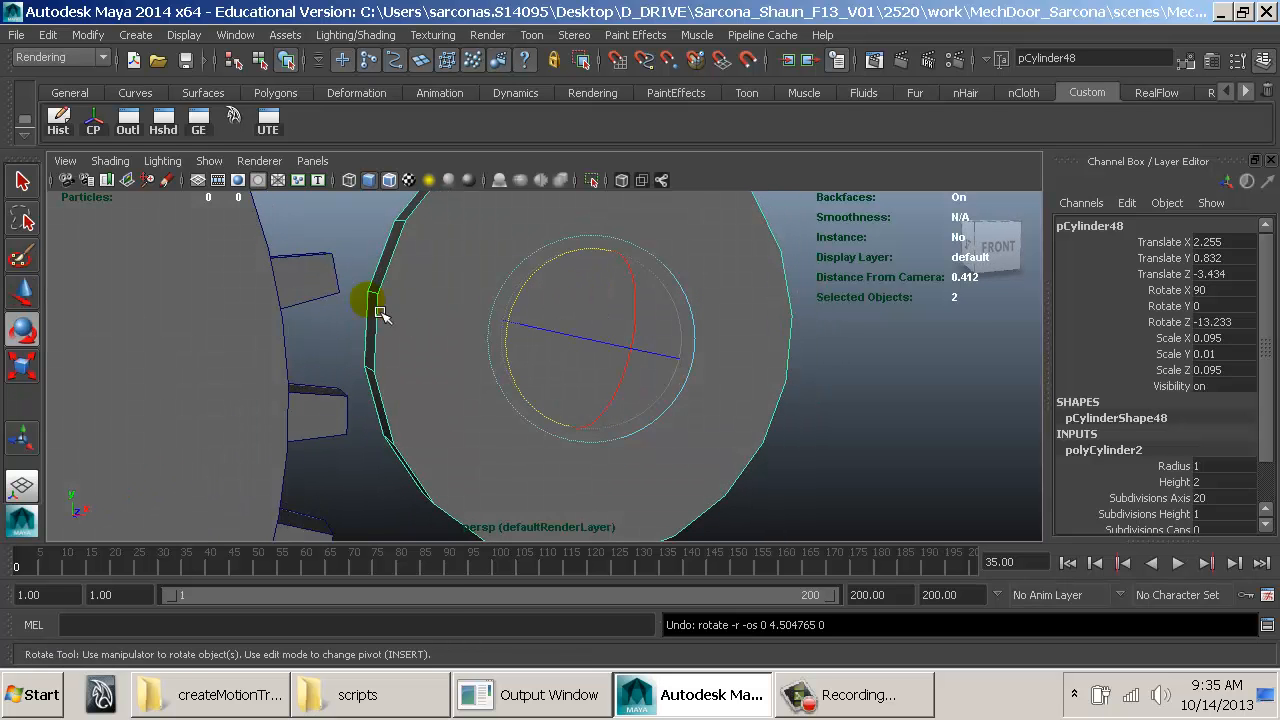
pyautogui.moveTo(368, 222)
pyautogui.mouseDown(button='right')
pyautogui.moveTo(366, 289)
pyautogui.moveTo(382, 262)
pyautogui.moveTo(366, 209)
pyautogui.moveTo(368, 222)
pyautogui.mouseUp(button='right')
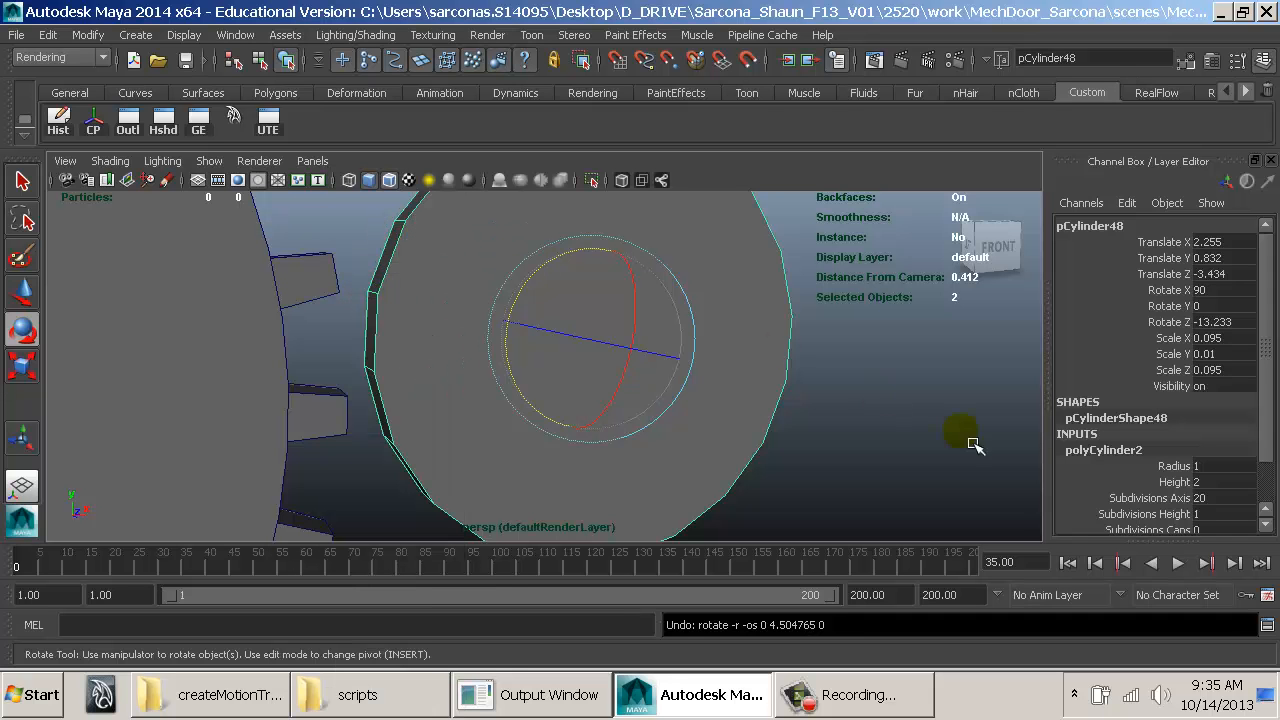
# Step: Try 60 axis subdivisions on the small disc and restore the value to 20
pyautogui.click(1205, 505)
pyautogui.write('6')
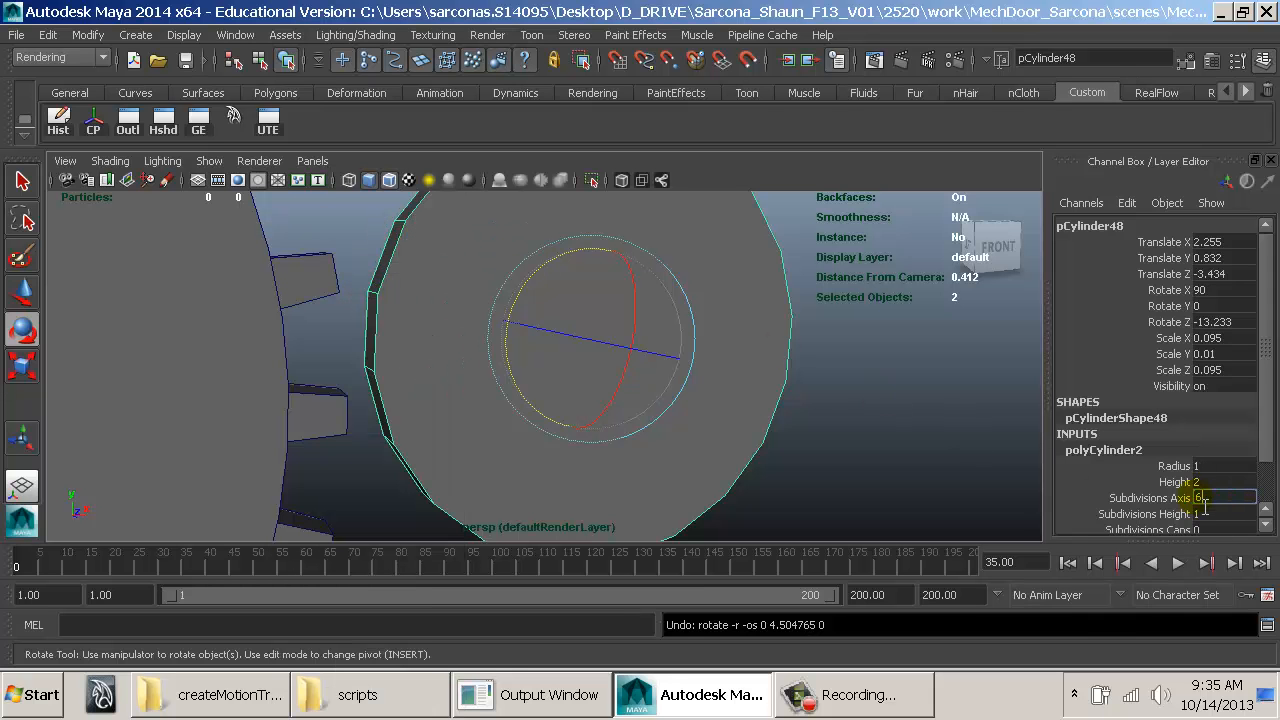
pyautogui.write('0')
pyautogui.press('Return')
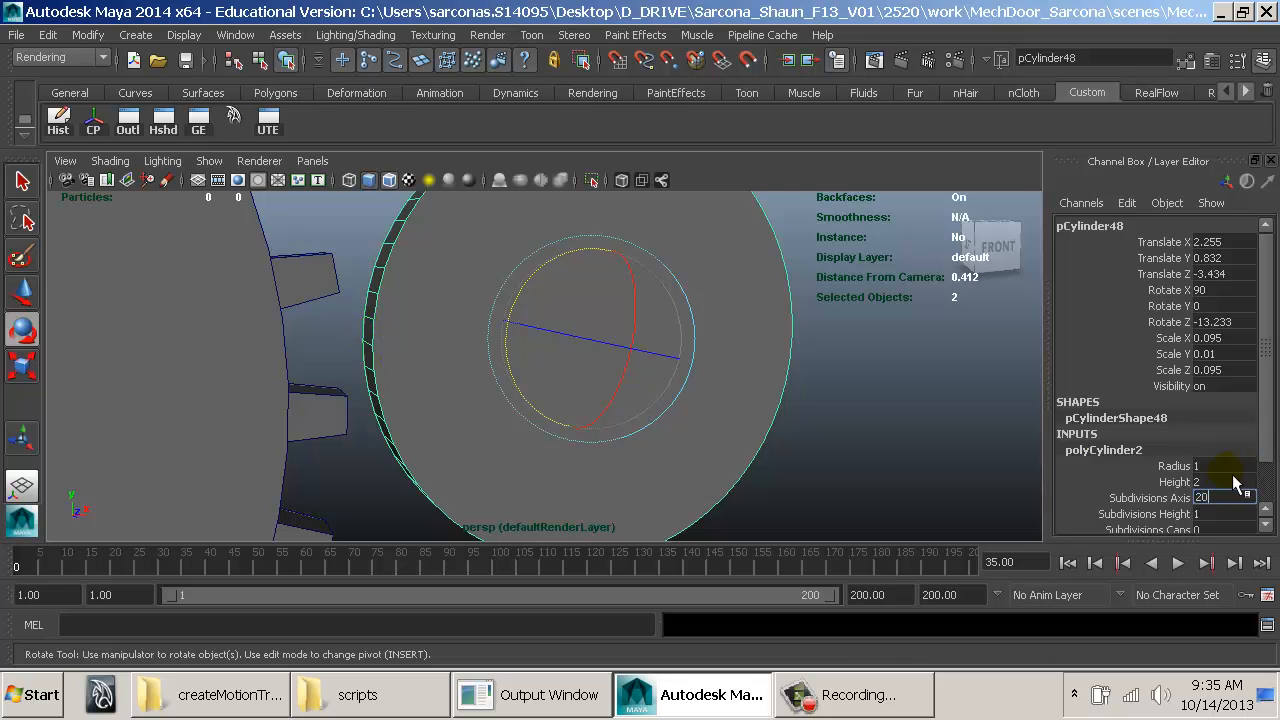
pyautogui.press('Return')
# Step: Switch the small disc to face selection and select every other face around its rim
pyautogui.keyDown('alt'); pyautogui.moveTo(474, 308); pyautogui.dragTo(728, 365, button='middle'); pyautogui.keyUp('alt')
pyautogui.keyDown('alt'); pyautogui.moveTo(728, 365); pyautogui.dragTo(703, 391, button='right'); pyautogui.keyUp('alt')
pyautogui.keyDown('alt'); pyautogui.moveTo(713, 380); pyautogui.dragTo(671, 374, button='middle'); pyautogui.keyUp('alt')
pyautogui.moveTo(671, 374)
pyautogui.keyDown('alt'); pyautogui.mouseDown(button='right')
pyautogui.moveTo(674, 391)
pyautogui.moveTo(656, 368)
pyautogui.mouseUp(button='right'); pyautogui.keyUp('alt')
pyautogui.keyDown('alt'); pyautogui.moveTo(656, 368); pyautogui.dragTo(698, 394); pyautogui.keyUp('alt')
pyautogui.keyDown('alt'); pyautogui.moveTo(698, 394); pyautogui.dragTo(546, 380, button='right'); pyautogui.keyUp('alt')
pyautogui.keyDown('alt'); pyautogui.moveTo(370, 297); pyautogui.dragTo(611, 366); pyautogui.keyUp('alt')
pyautogui.moveTo(611, 366); pyautogui.dragTo(607, 297, button='right')
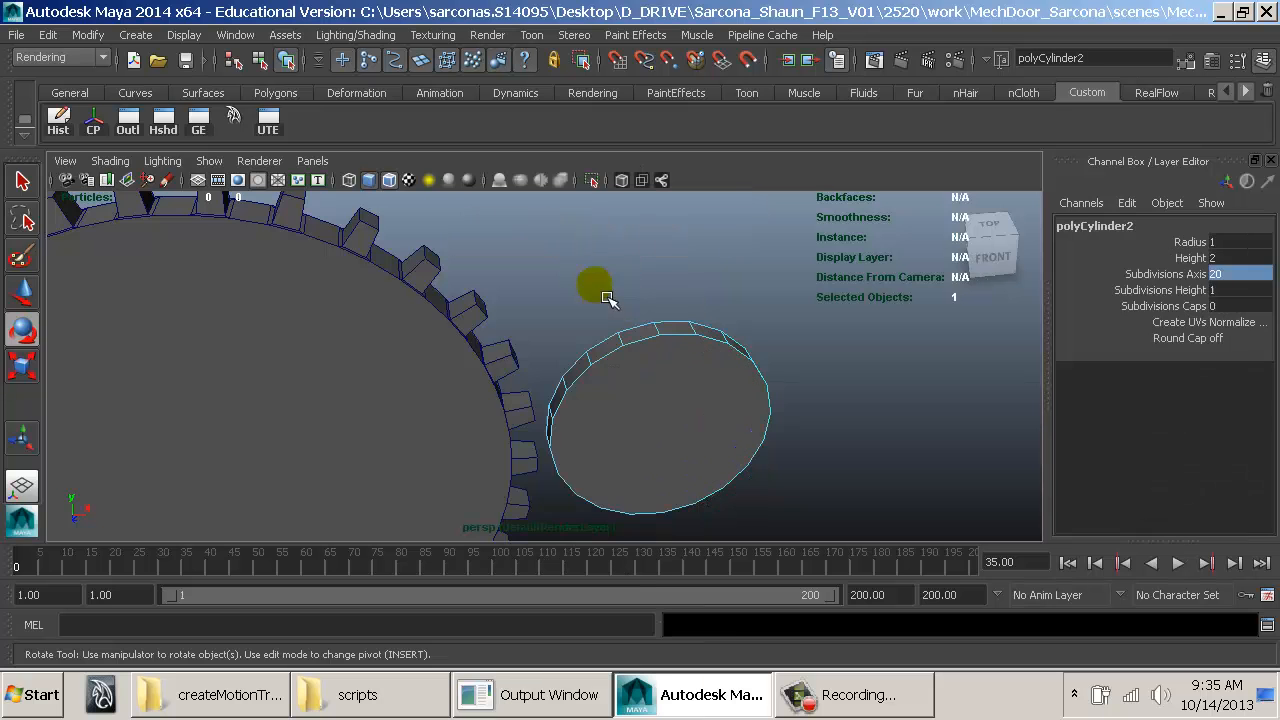
pyautogui.press('q')
pyautogui.click(643, 338)
pyautogui.keyDown('shift'); pyautogui.click(593, 371); pyautogui.keyUp('shift')
pyautogui.keyDown('alt'); pyautogui.moveTo(562, 432); pyautogui.dragTo(443, 403); pyautogui.keyUp('alt')
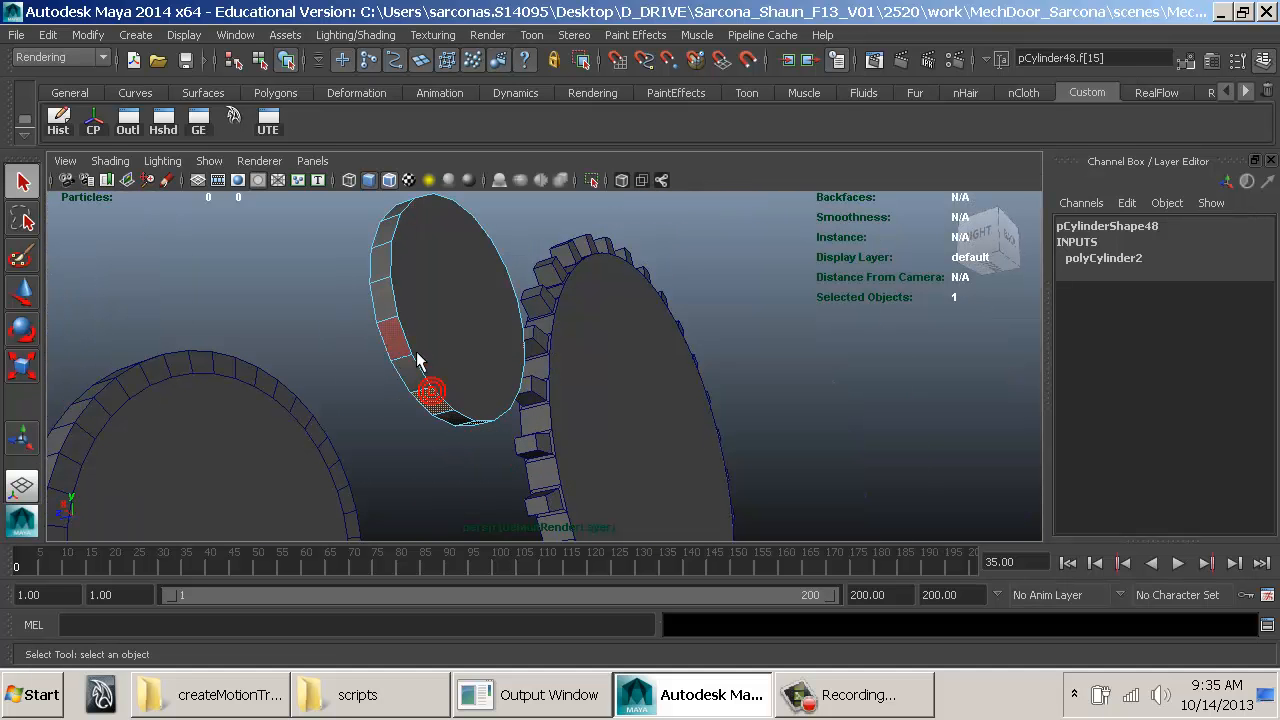
pyautogui.keyDown('alt'); pyautogui.moveTo(391, 288); pyautogui.dragTo(422, 318); pyautogui.keyUp('alt')
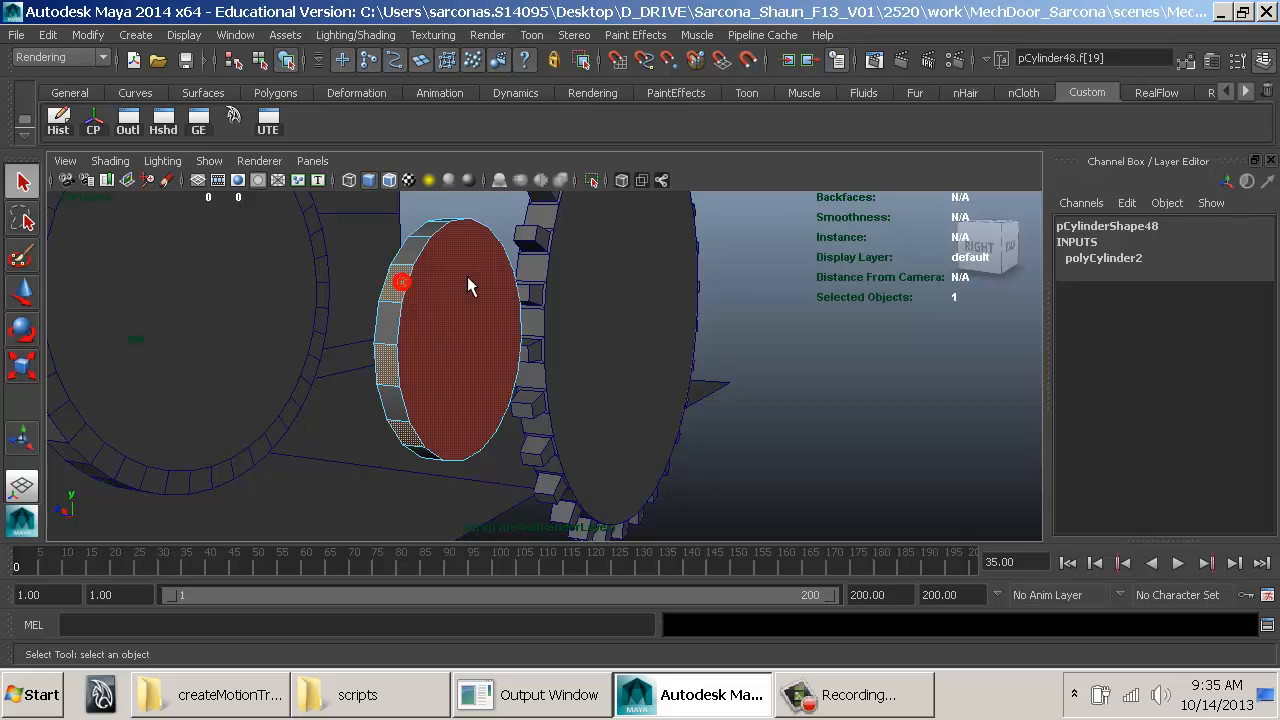
pyautogui.keyDown('alt'); pyautogui.moveTo(458, 272); pyautogui.dragTo(435, 356); pyautogui.keyUp('alt')
pyautogui.keyDown('shift'); pyautogui.click(413, 334); pyautogui.keyUp('shift')
# Step: Extrude the selected rim faces with an offset of 0.005, and reduce the offset to 0.002
pyautogui.press('space')
pyautogui.click(300, 330)
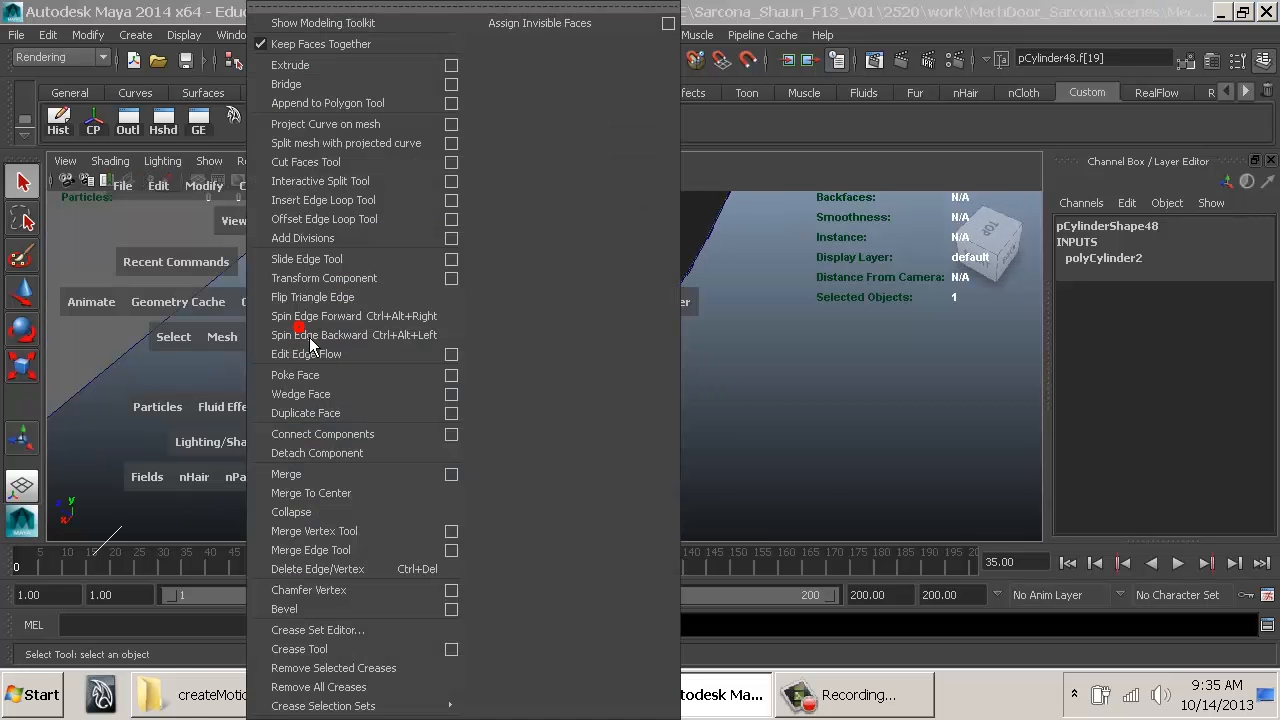
pyautogui.click(420, 64)
pyautogui.click(562, 435)
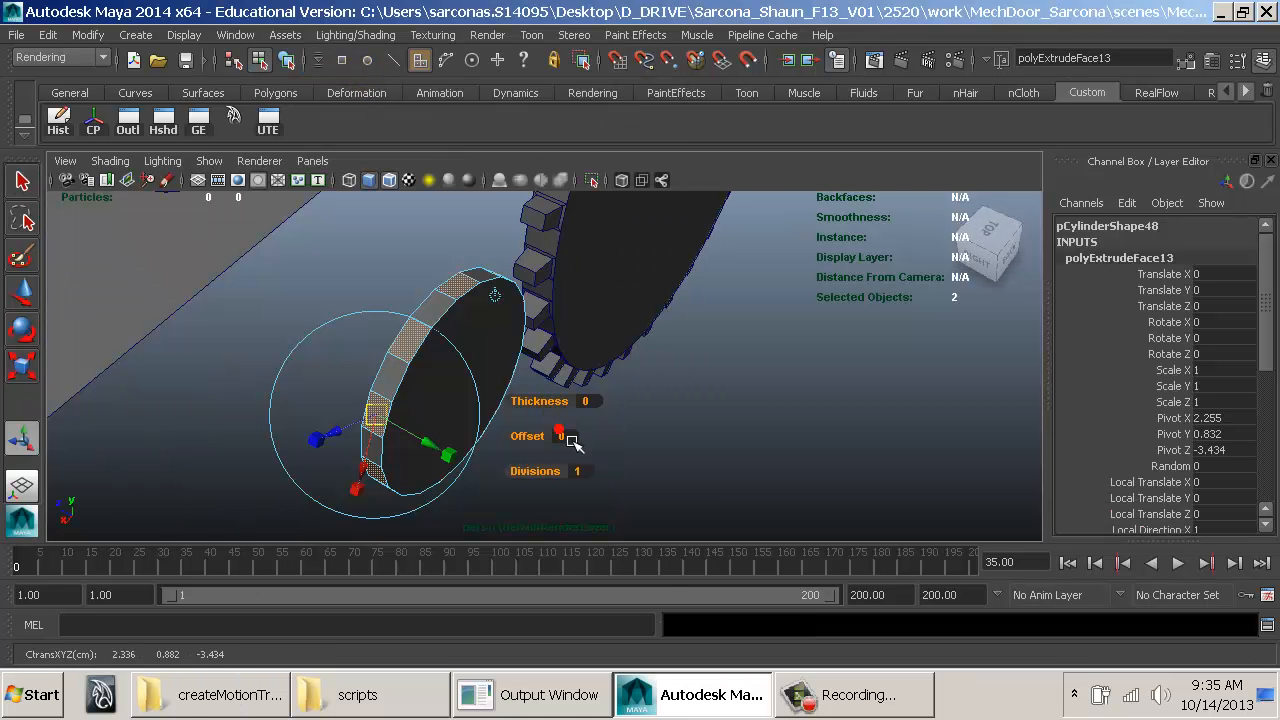
pyautogui.write('.005')
pyautogui.press('Return')
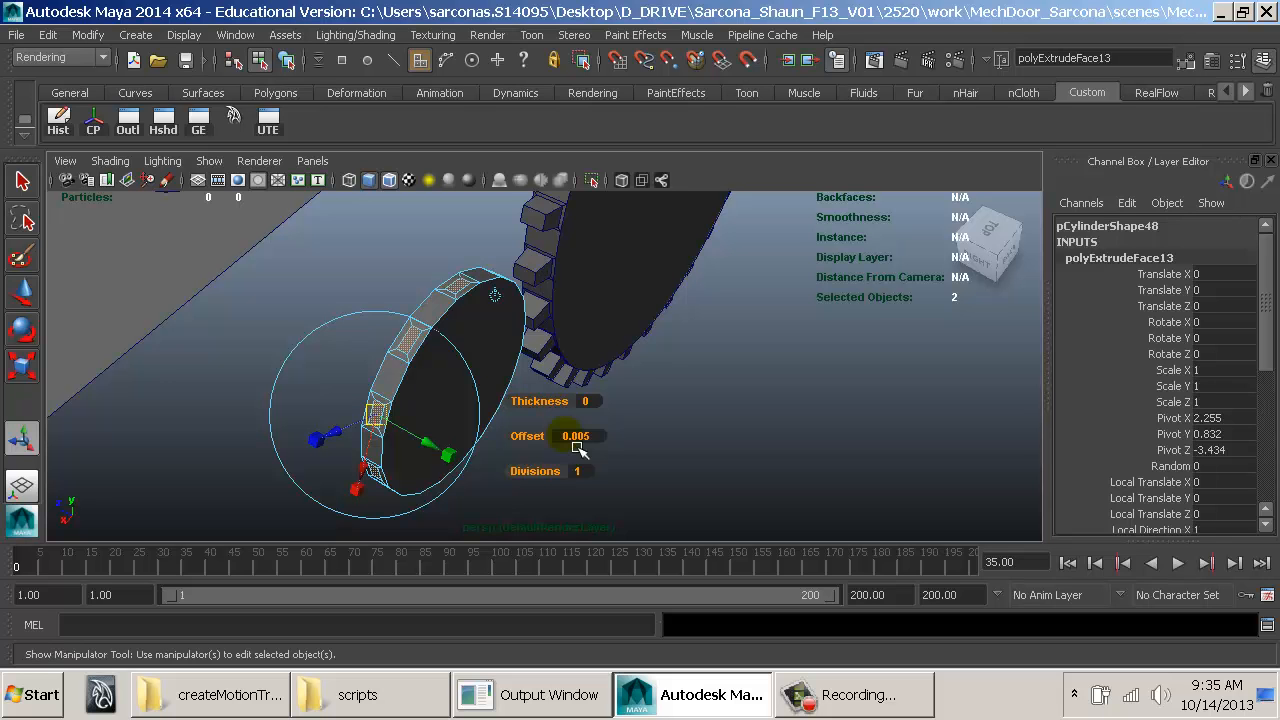
pyautogui.click(594, 442)
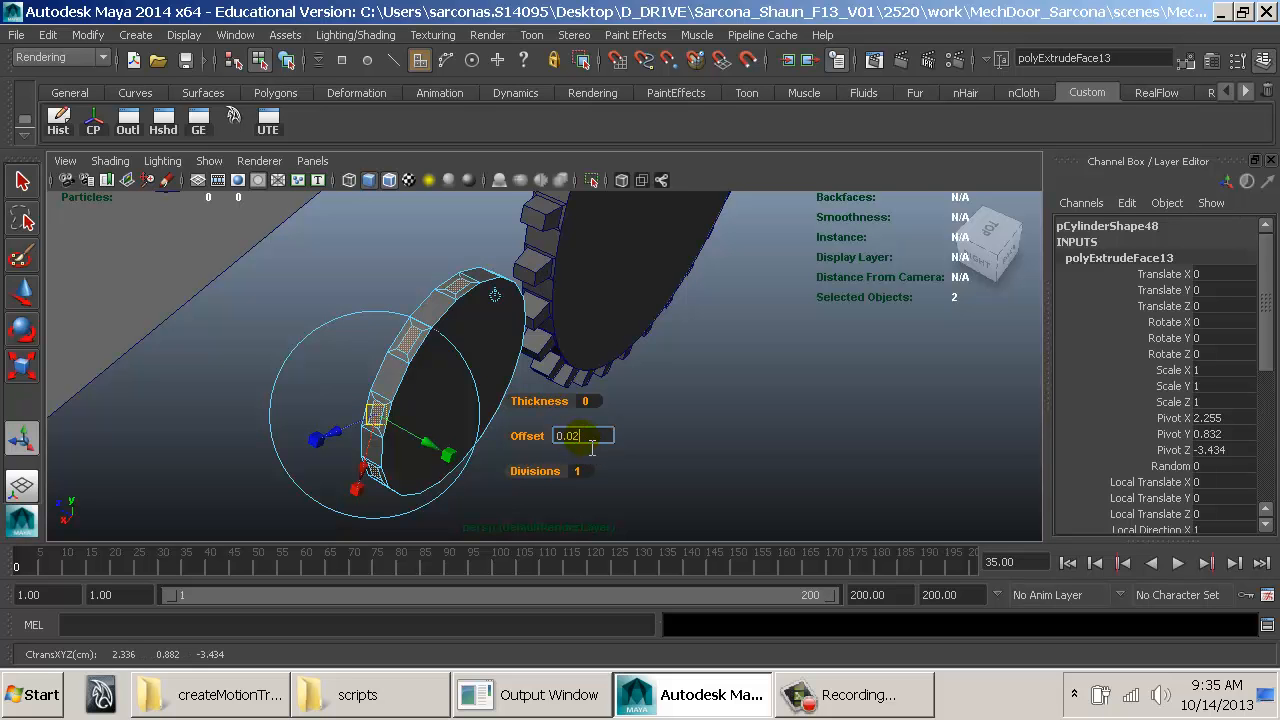
pyautogui.press('Return')
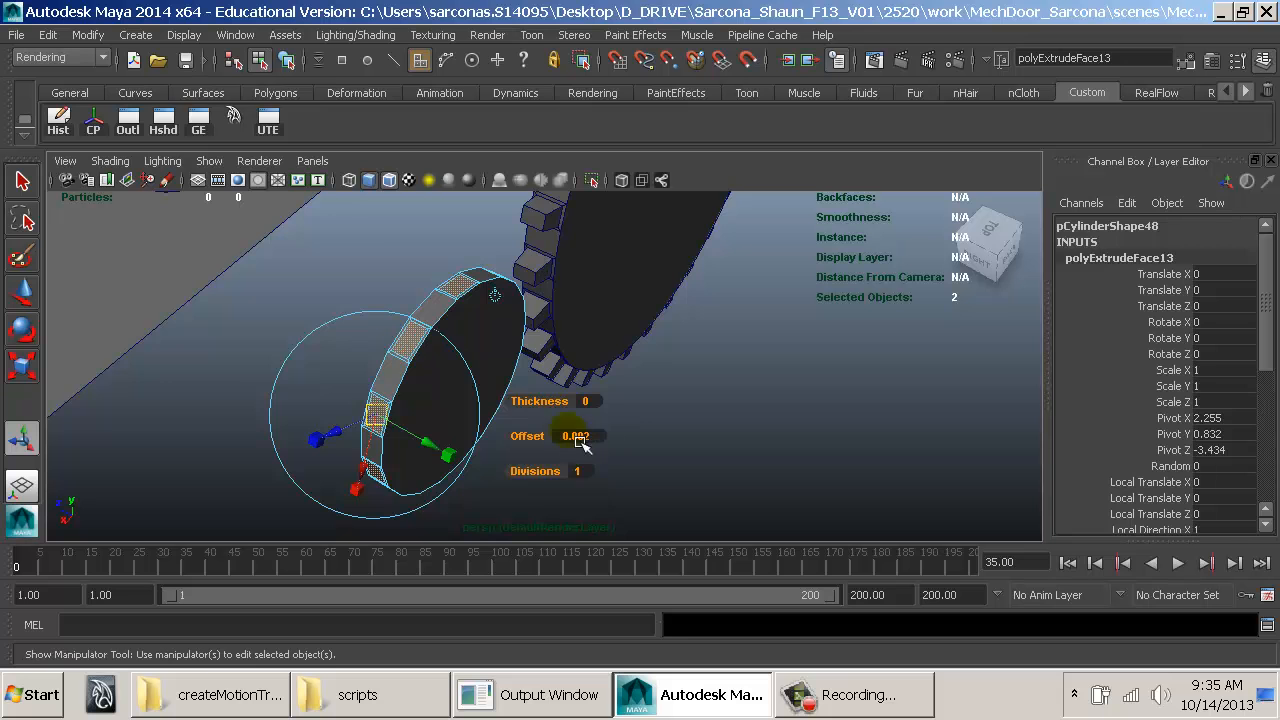
# Step: Extrude the inset rim faces again, outward about 0.029 into teeth with a 0.002 offset
pyautogui.keyDown('alt'); pyautogui.moveTo(580, 444); pyautogui.dragTo(491, 417); pyautogui.keyUp('alt')
pyautogui.press('g')
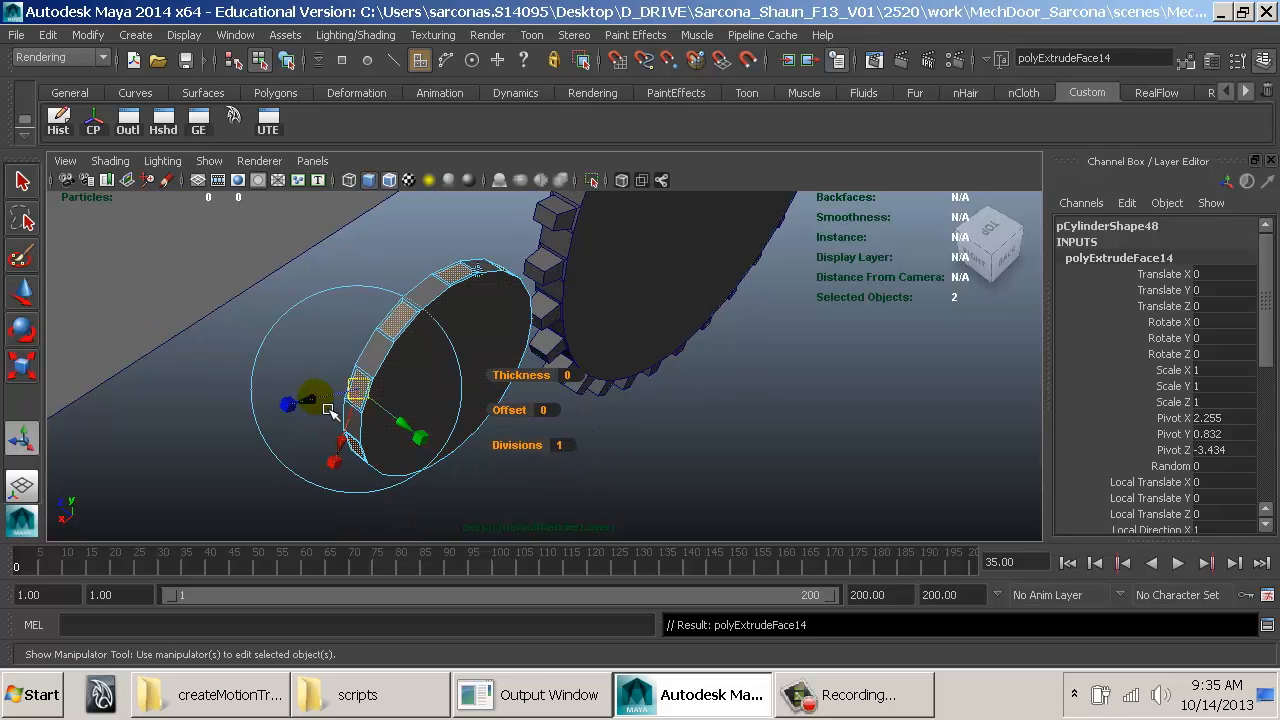
pyautogui.moveTo(330, 410); pyautogui.dragTo(583, 414)
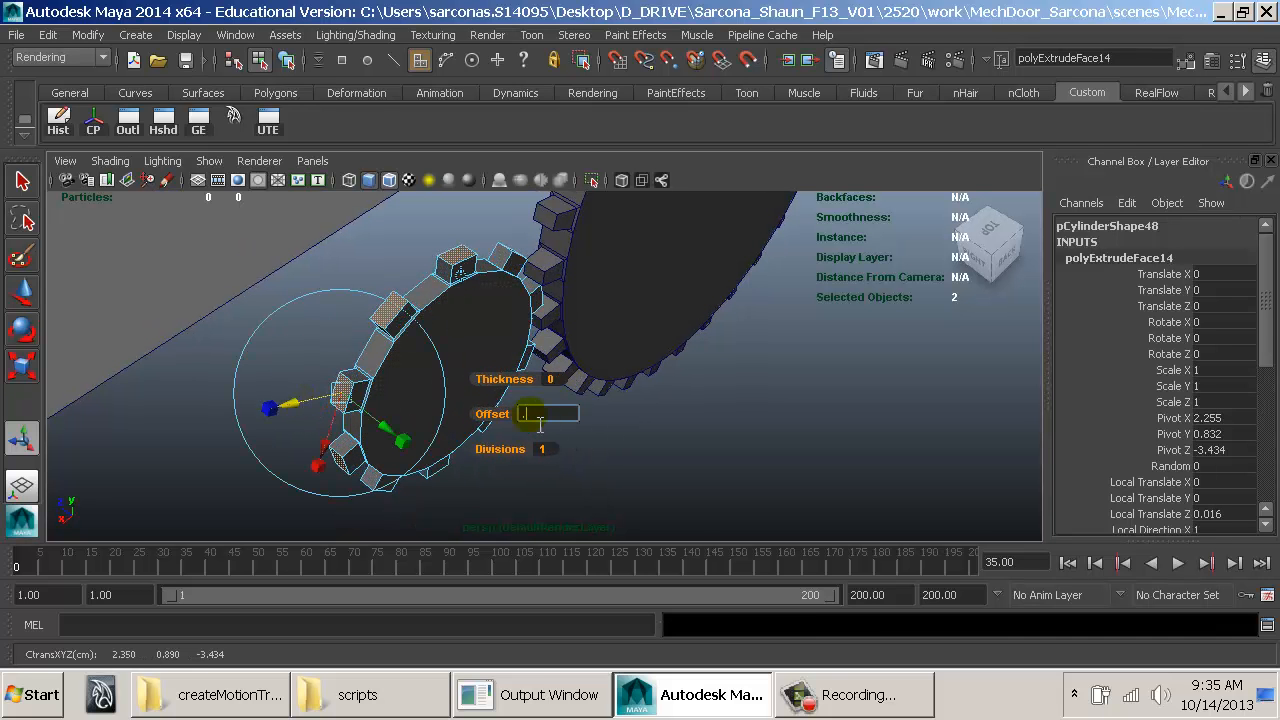
pyautogui.press('Return')
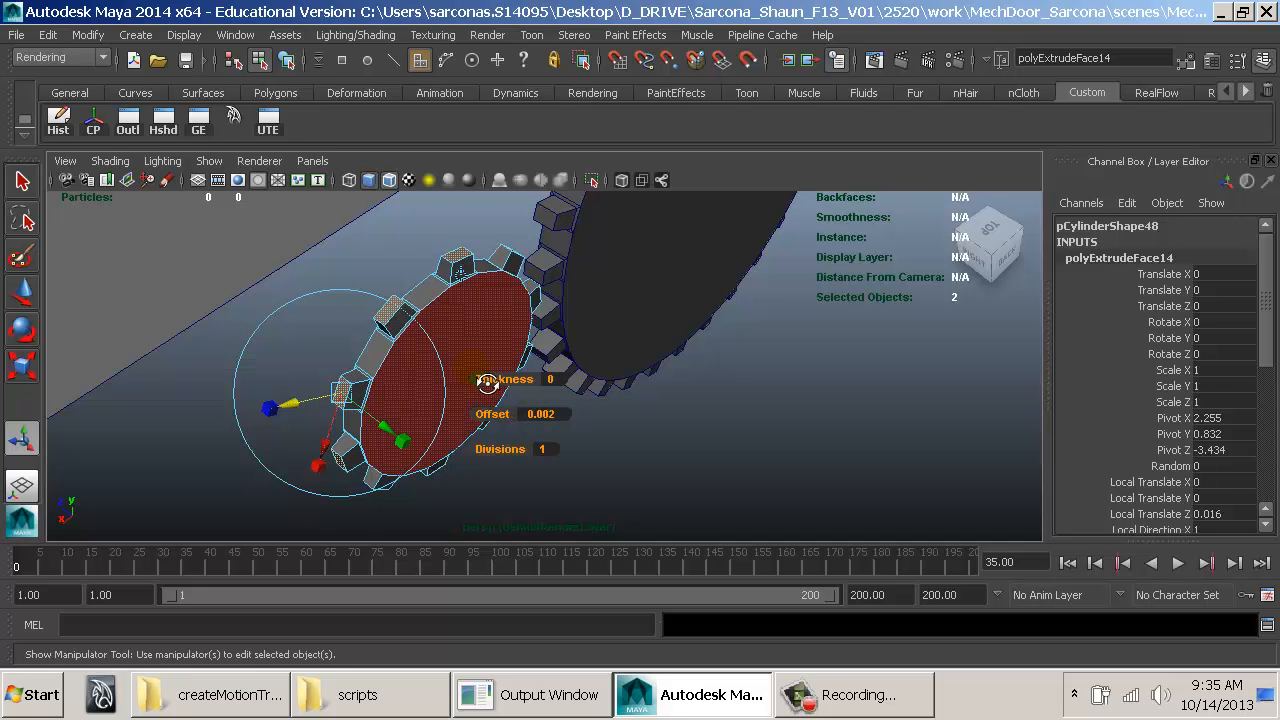
pyautogui.keyDown('alt'); pyautogui.moveTo(488, 373); pyautogui.dragTo(803, 329); pyautogui.keyUp('alt')
pyautogui.moveTo(814, 256); pyautogui.dragTo(836, 262)
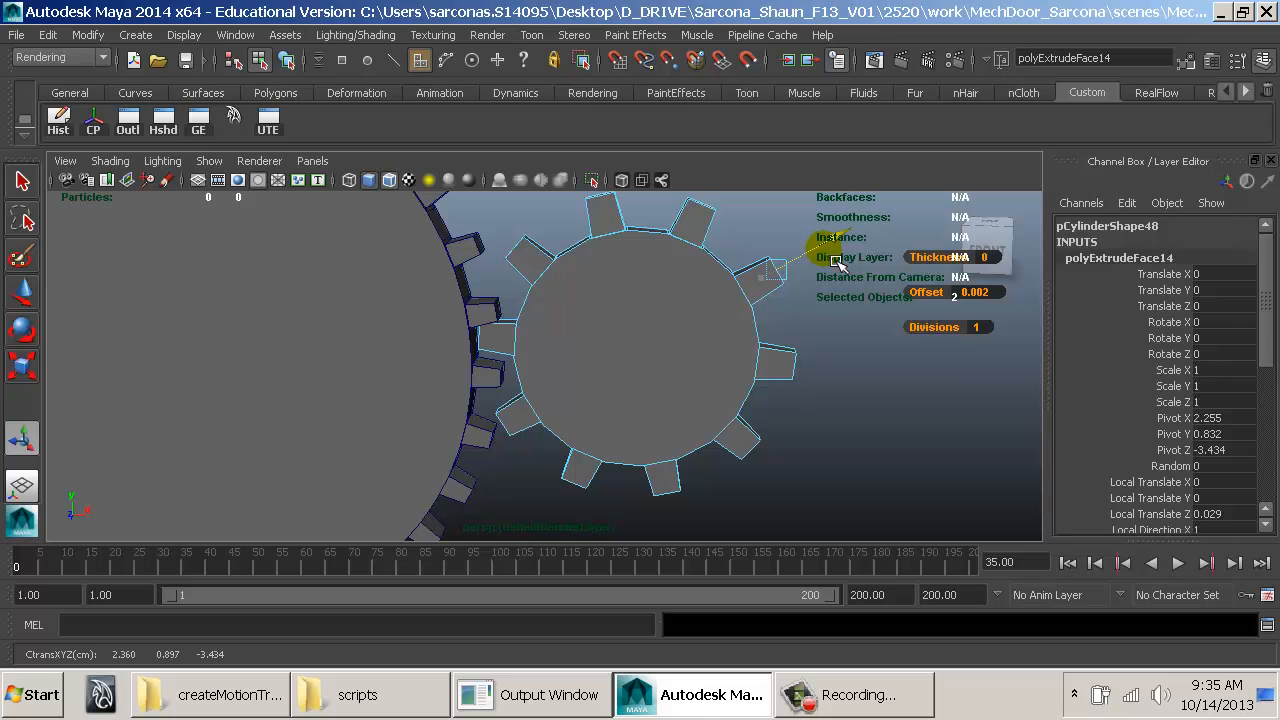
# Step: Return to object selection and select the small toothed gear
pyautogui.click(566, 344)
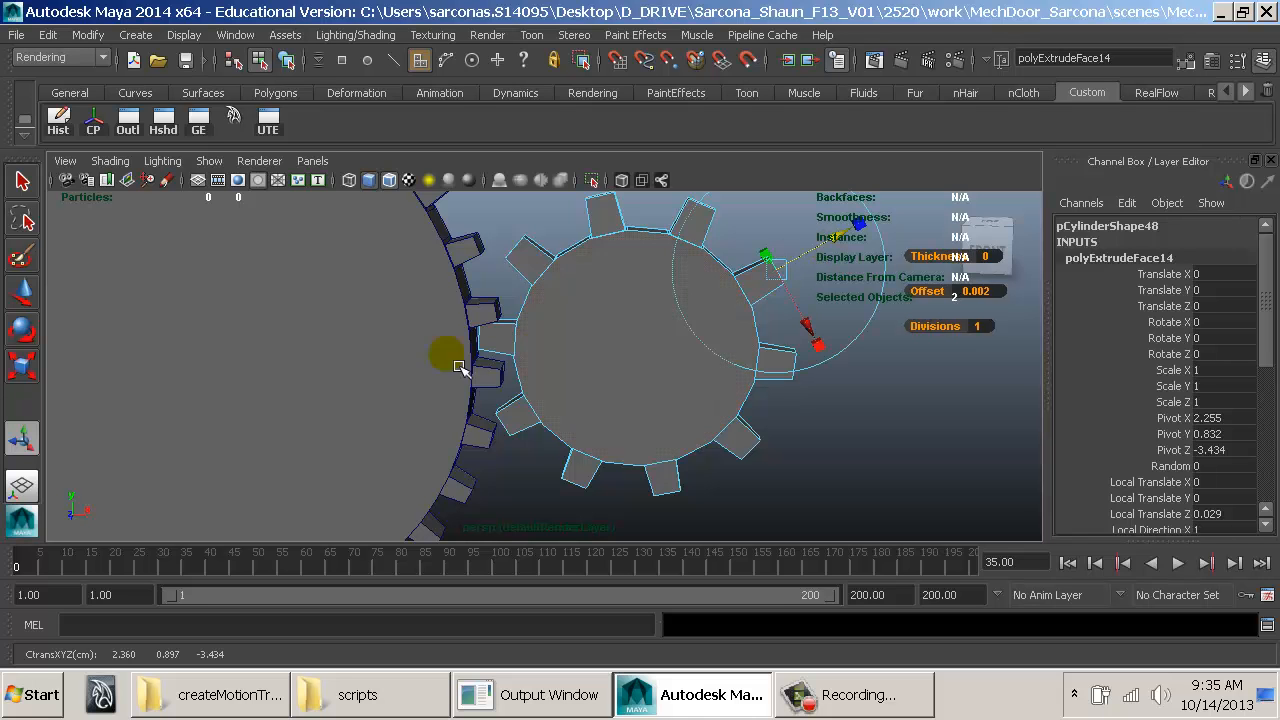
pyautogui.click(494, 341)
pyautogui.click(562, 348)
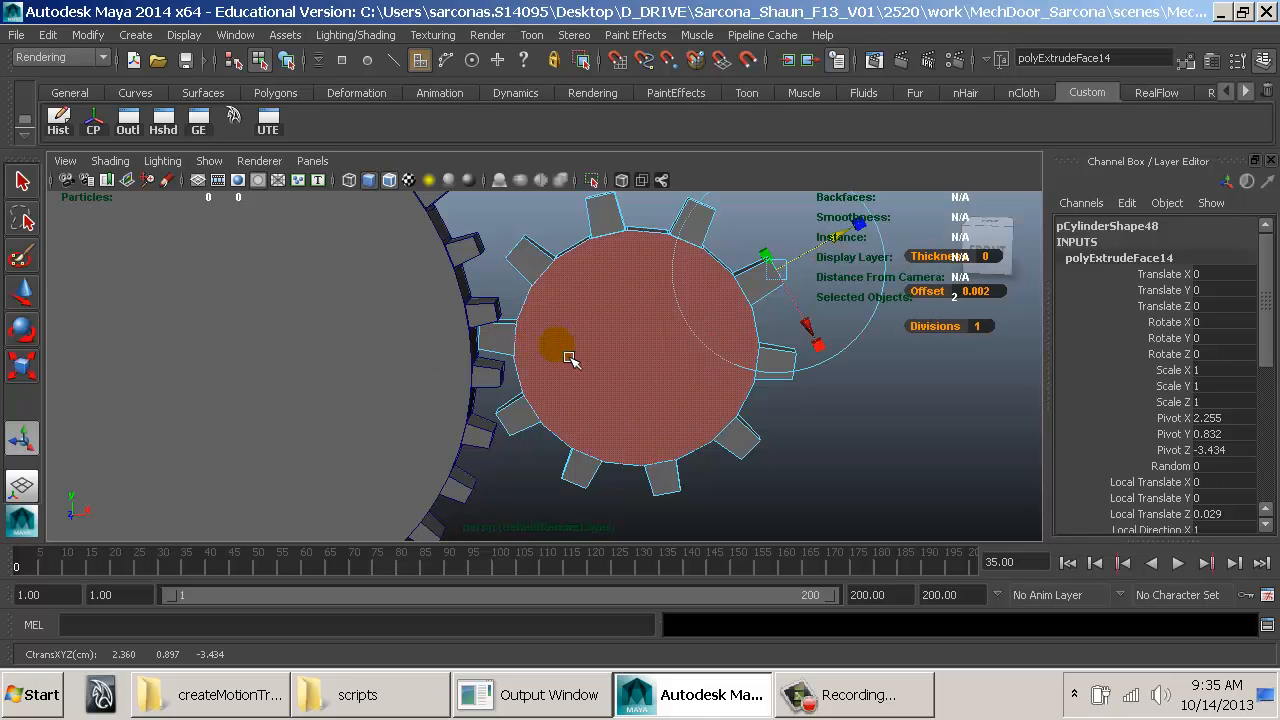
pyautogui.moveTo(580, 346); pyautogui.dragTo(670, 292, button='right')
pyautogui.click(631, 306)
pyautogui.keyDown('alt'); pyautogui.moveTo(628, 362); pyautogui.dragTo(616, 412); pyautogui.keyUp('alt')
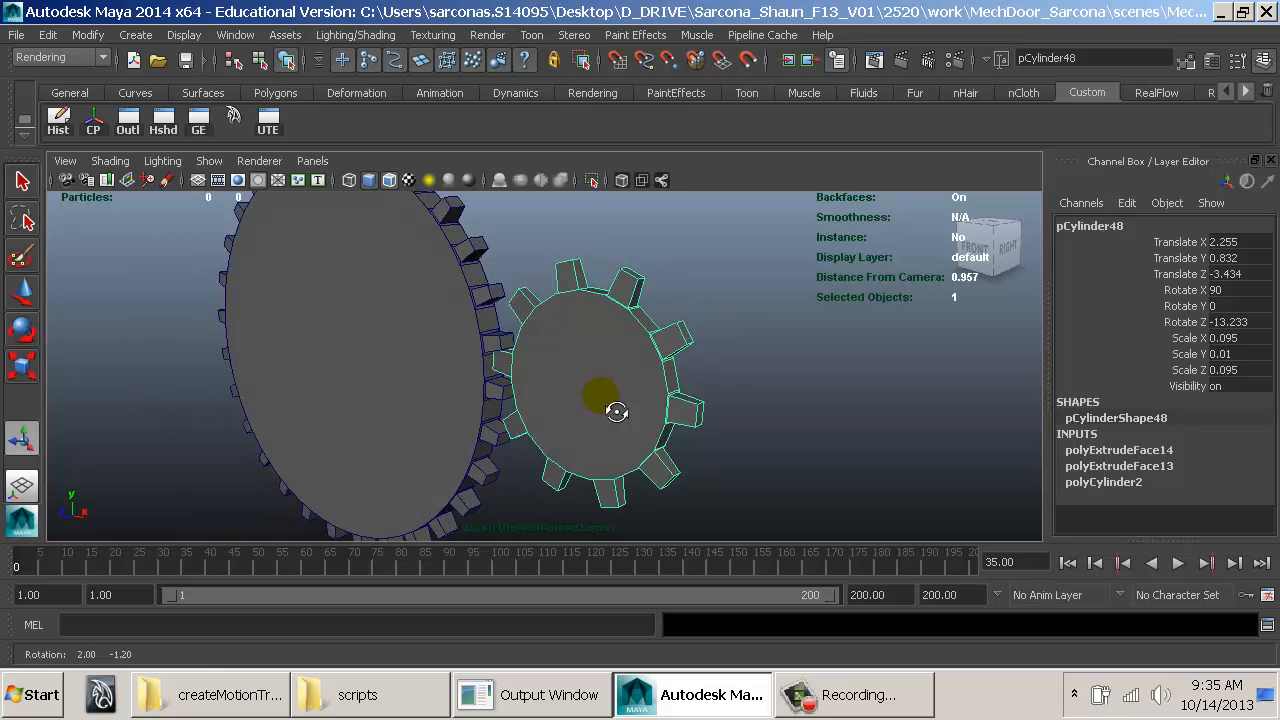
pyautogui.moveTo(616, 412)
pyautogui.keyDown('alt'); pyautogui.mouseDown(button='right')
pyautogui.moveTo(609, 391)
pyautogui.moveTo(597, 401)
pyautogui.mouseUp(button='right'); pyautogui.keyUp('alt')
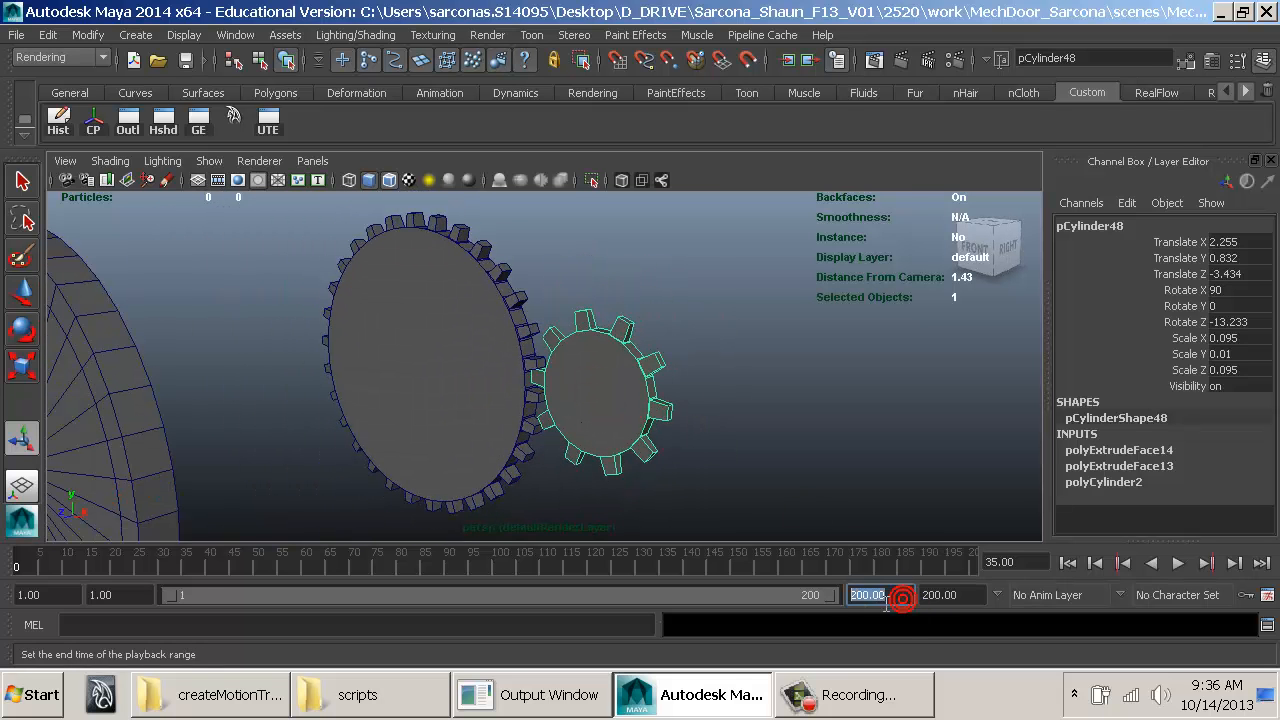
# Step: Select both the large and small gears and delete their construction history
pyautogui.doubleClick(958, 595)
pyautogui.click(461, 335)
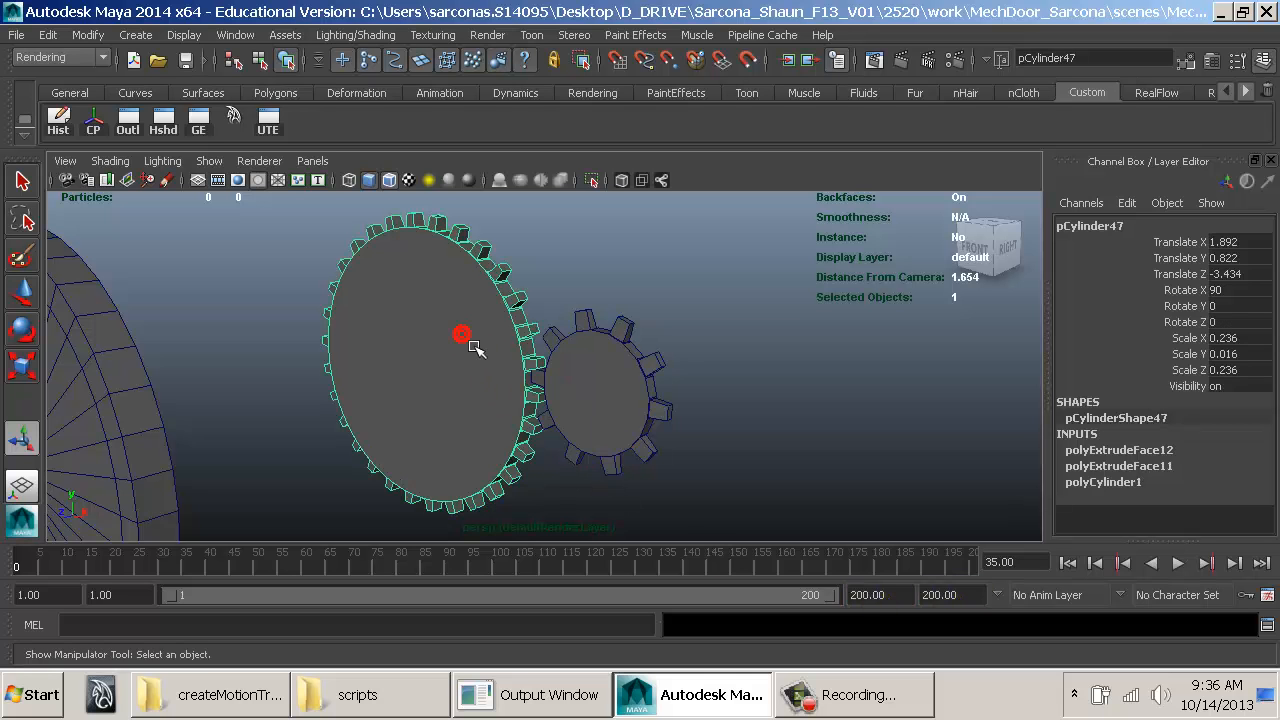
pyautogui.keyDown('shift'); pyautogui.click(585, 440); pyautogui.keyUp('shift')
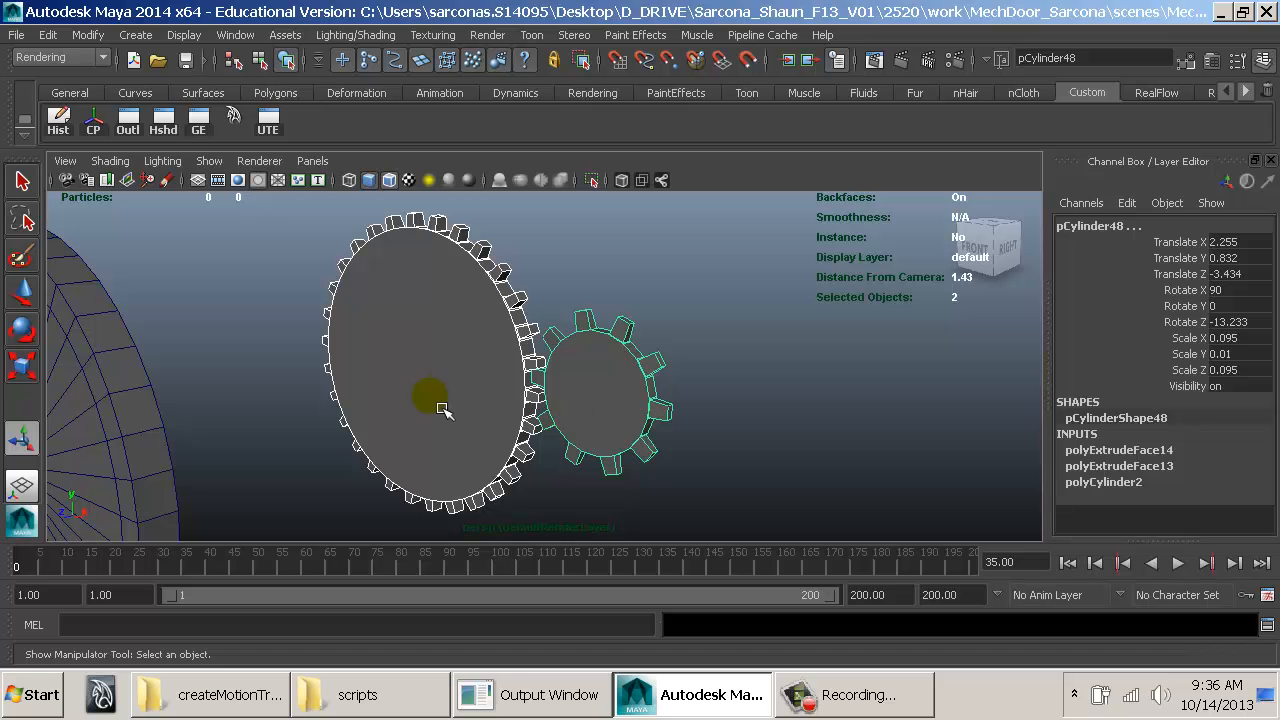
pyautogui.click(60, 122)
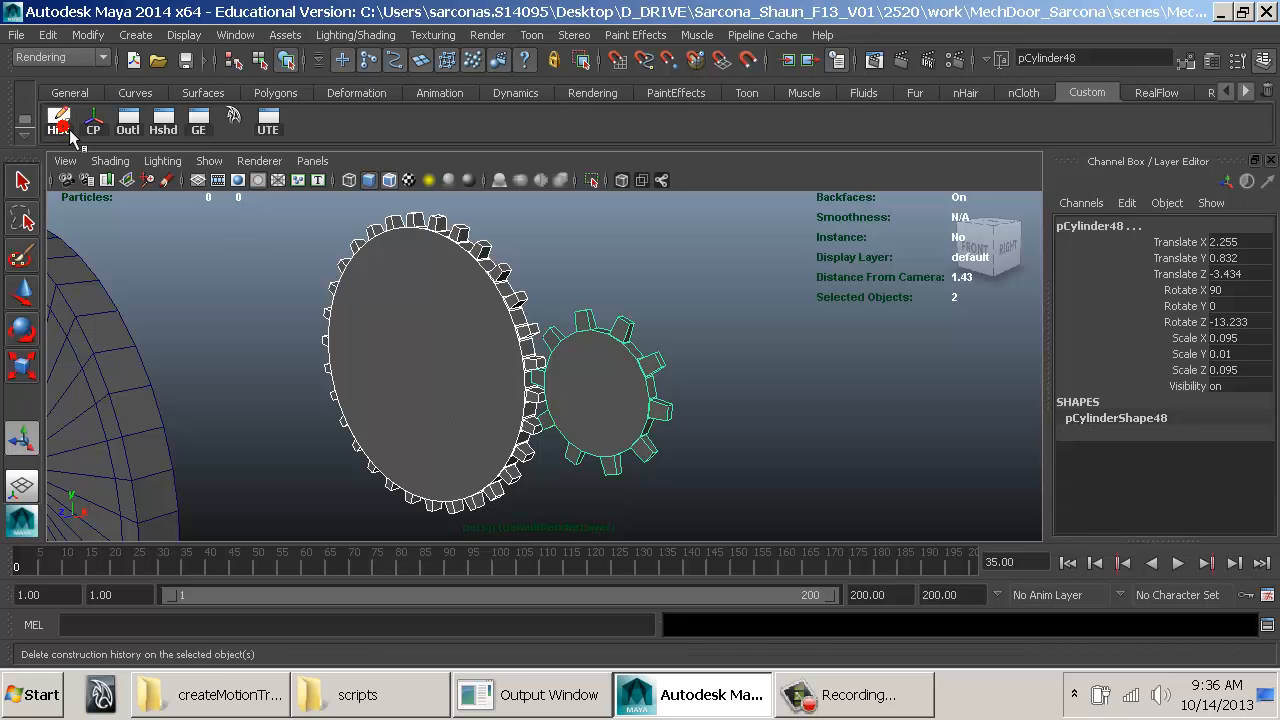
# Step: Set a keyframe on the large gear at frame 1, undoing the one set at the wrong frame
pyautogui.click(476, 378)
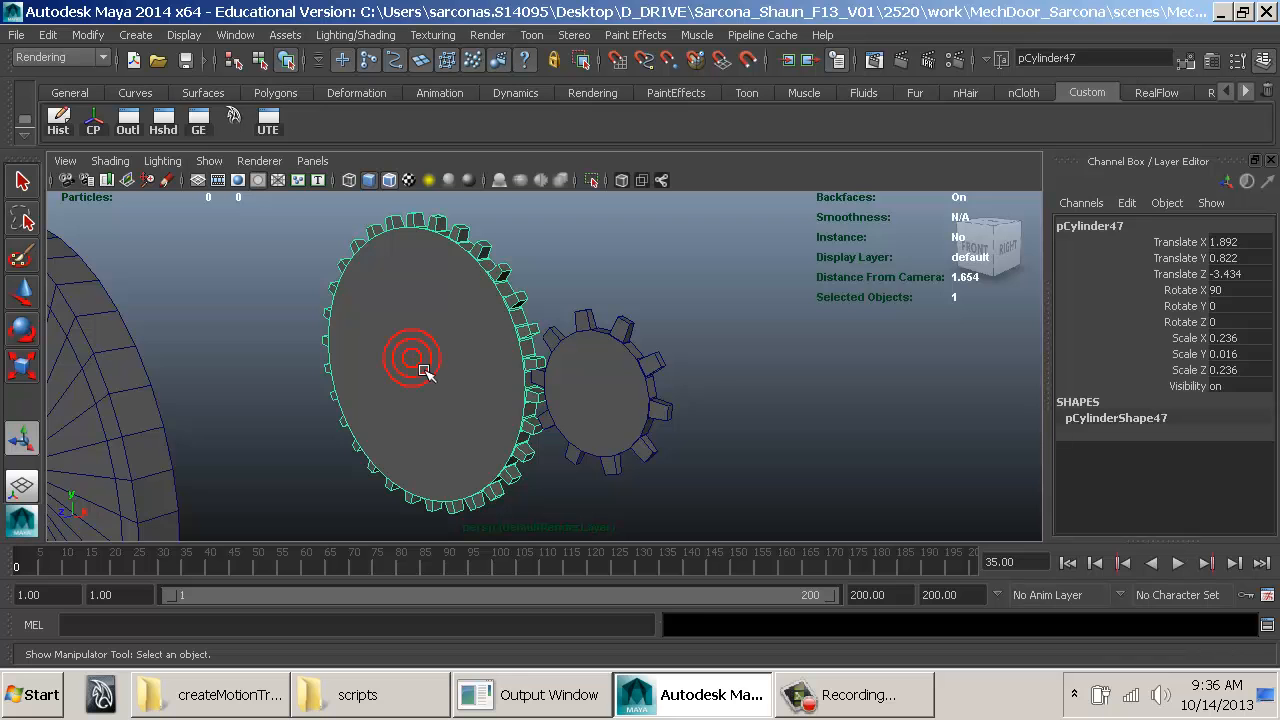
pyautogui.press('s')
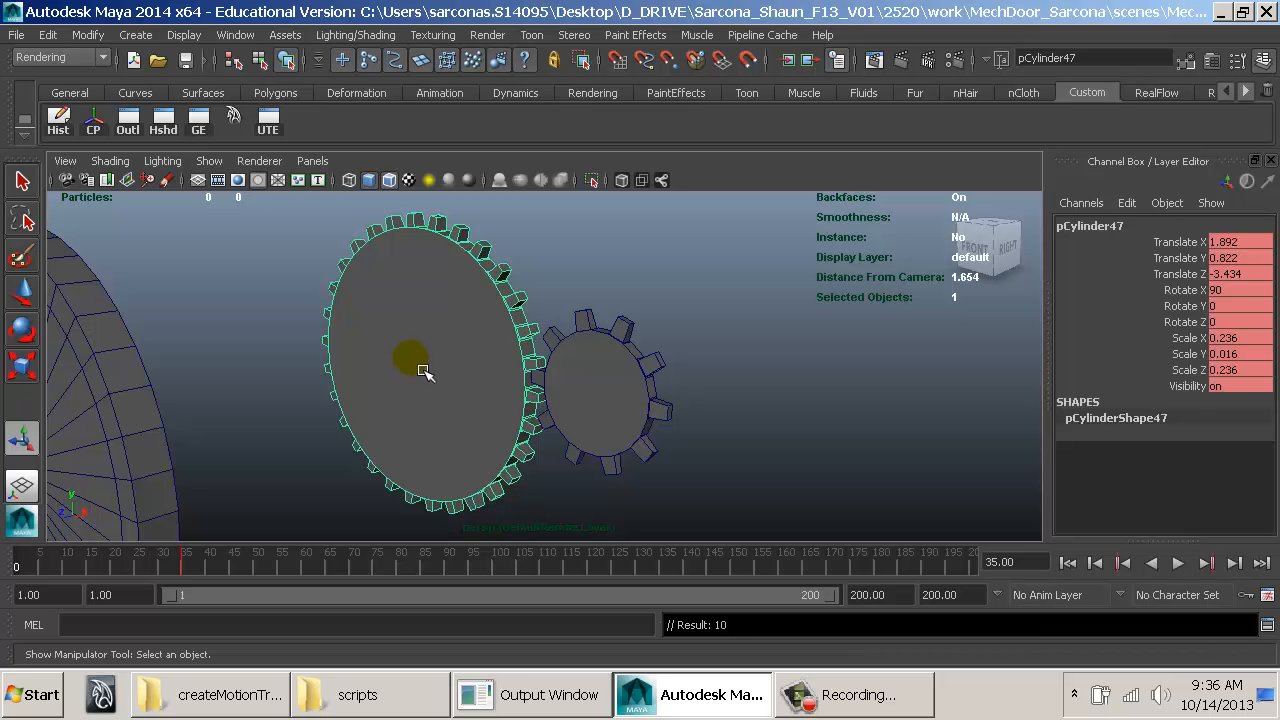
pyautogui.hotkey('ctrl', 'z')
pyautogui.moveTo(77, 571); pyautogui.dragTo(20, 568)
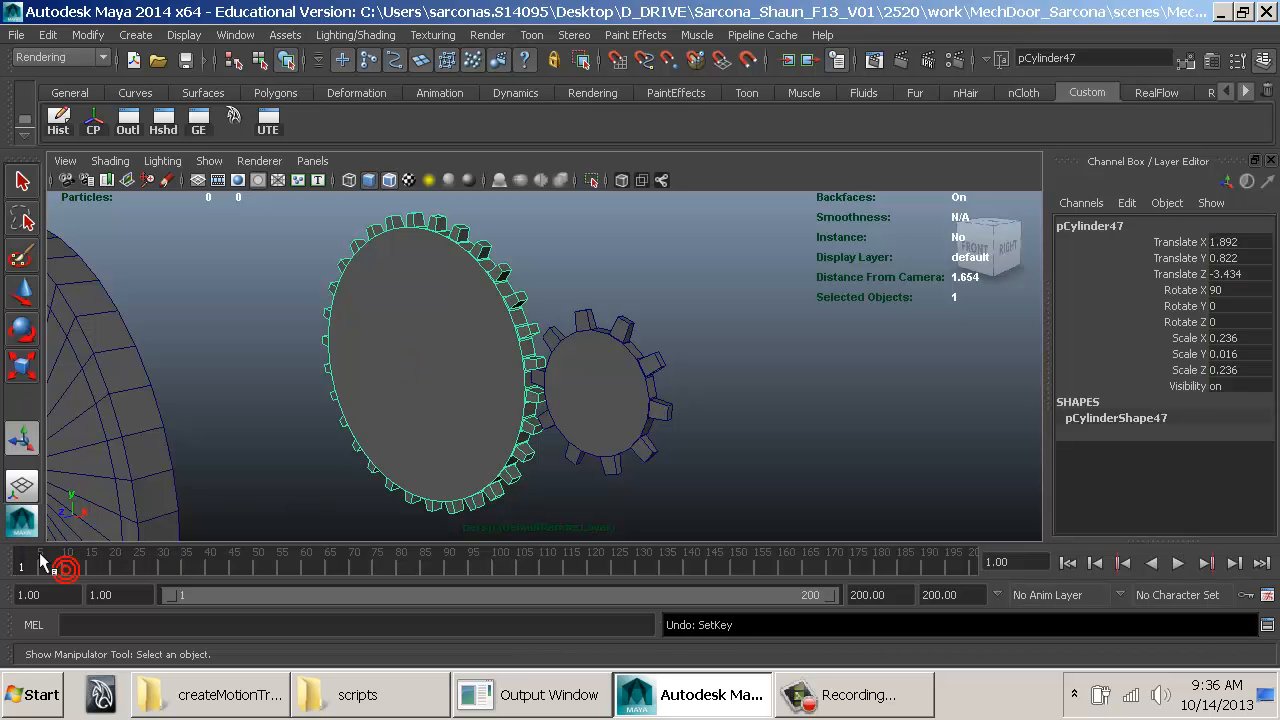
pyautogui.press('s')
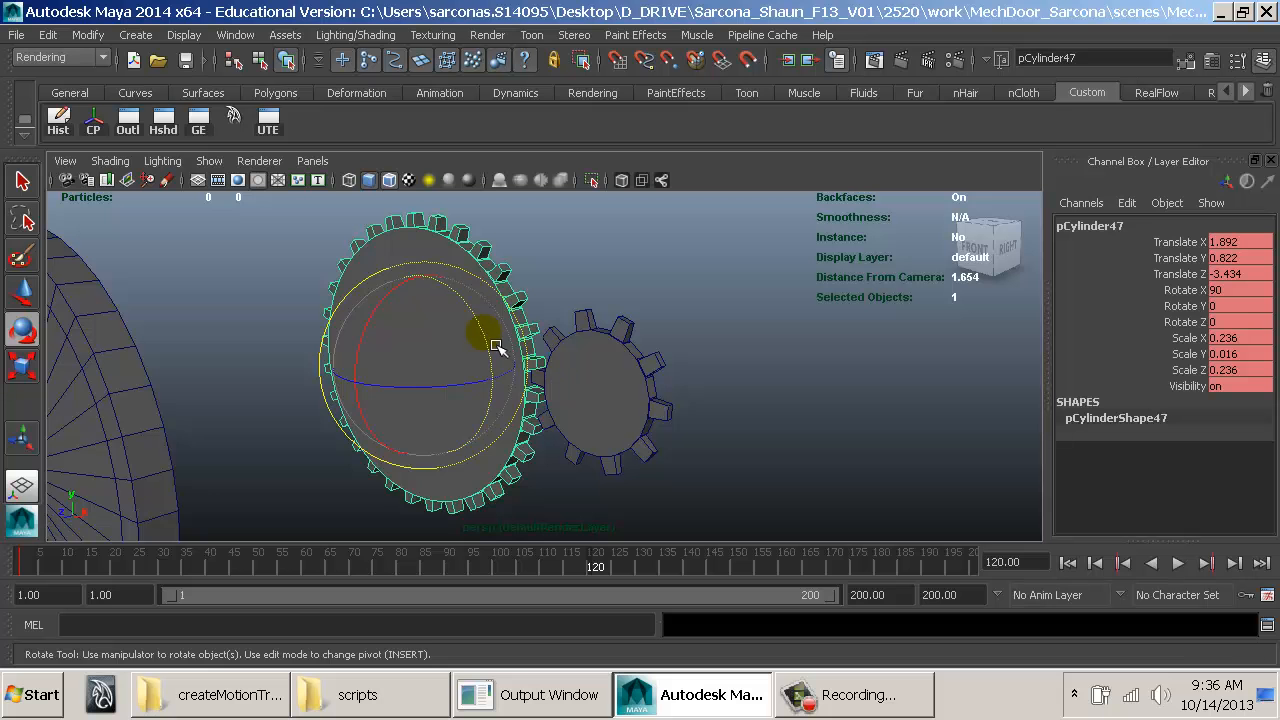
# Step: Rotate the large gear to a Rotate Z of about -234 and keyframe it at frame 120
pyautogui.moveTo(496, 346); pyautogui.dragTo(357, 384)
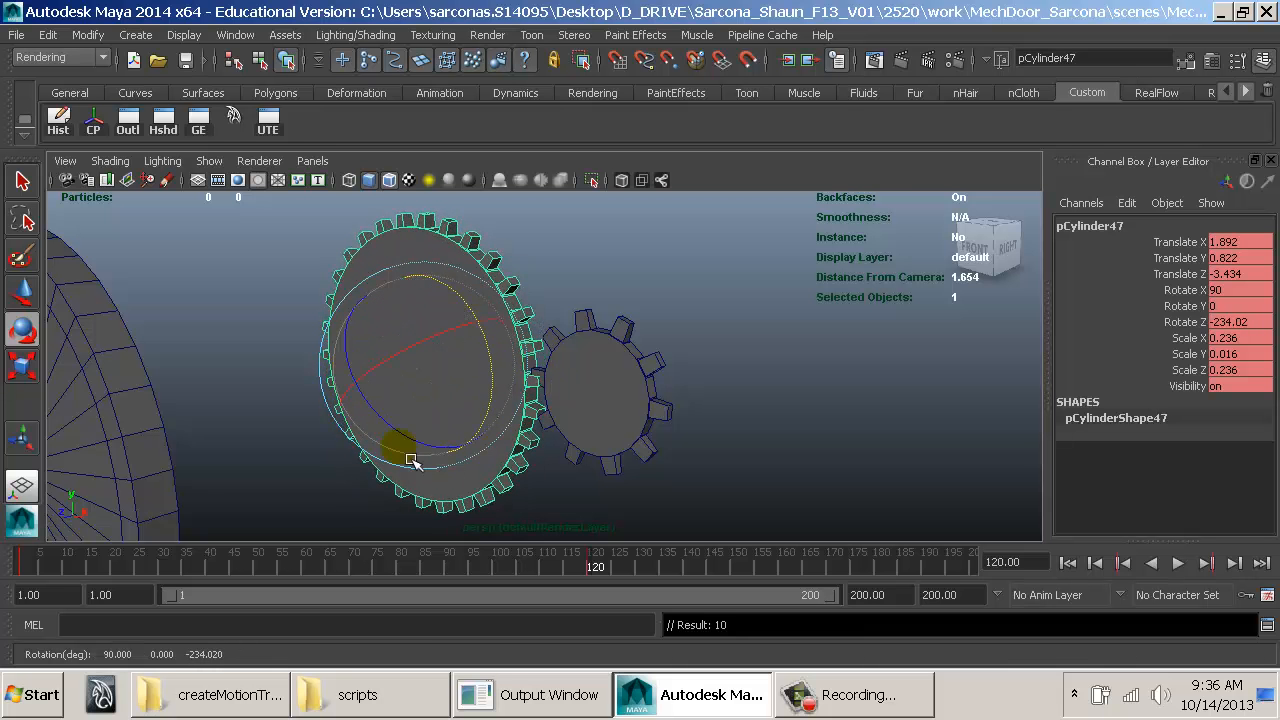
pyautogui.moveTo(48, 572)
pyautogui.mouseDown()
pyautogui.moveTo(28, 572)
pyautogui.moveTo(592, 568)
pyautogui.moveTo(22, 566)
pyautogui.mouseUp()
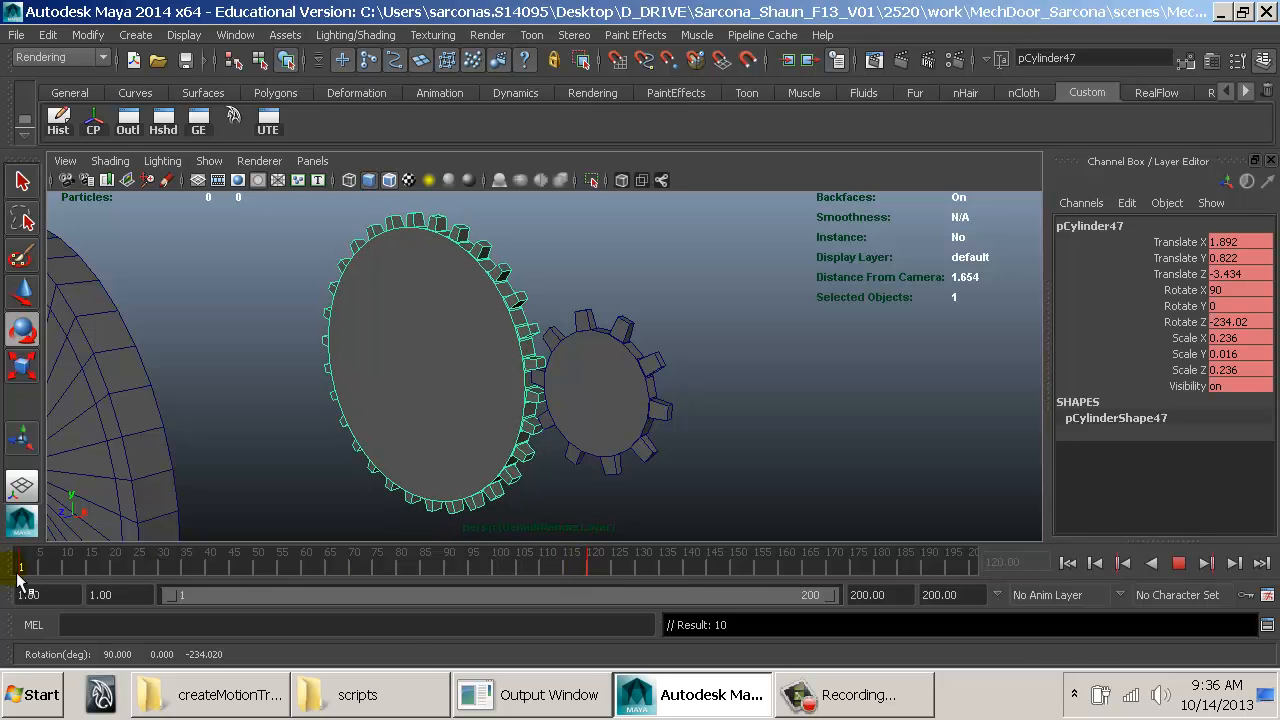
pyautogui.click(683, 396)
pyautogui.click(660, 393)
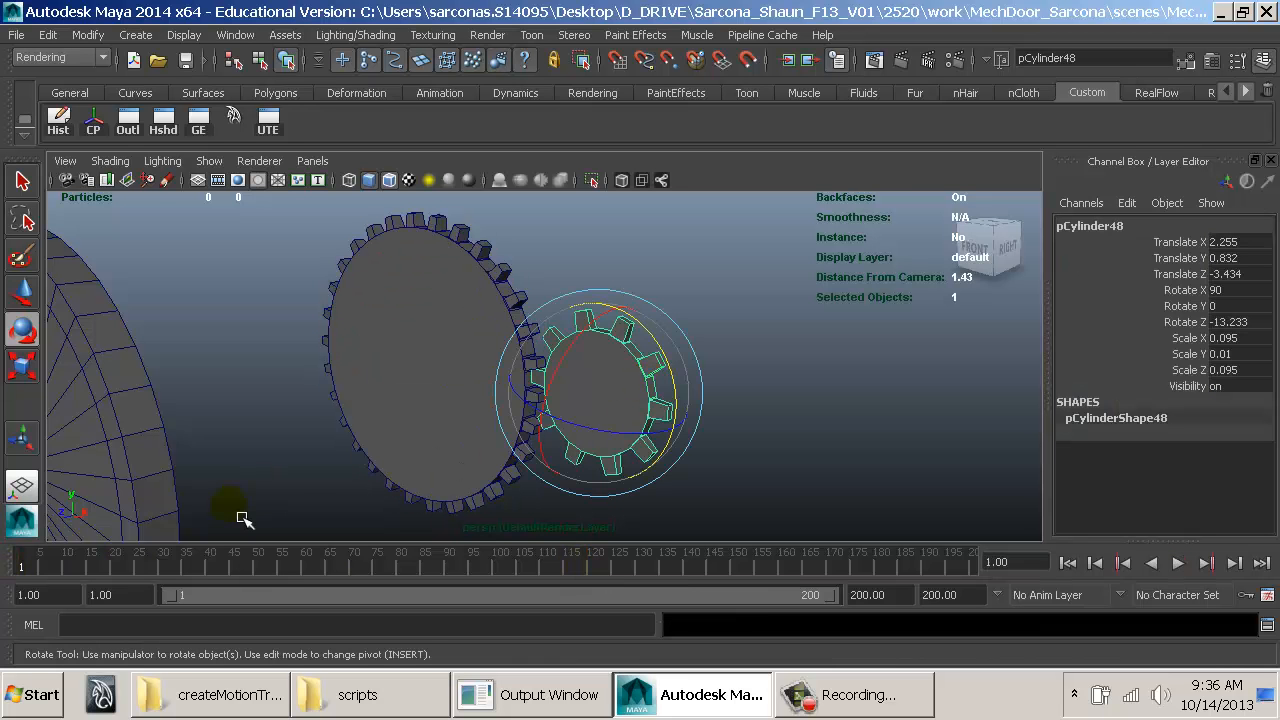
# Step: Set the large gear's Rotate Z to -235 at frame 120, key that channel, and preview the animation
pyautogui.keyDown('alt'); pyautogui.moveTo(630, 392); pyautogui.dragTo(586, 337); pyautogui.keyUp('alt')
pyautogui.click(497, 333)
pyautogui.moveTo(616, 571); pyautogui.dragTo(593, 569)
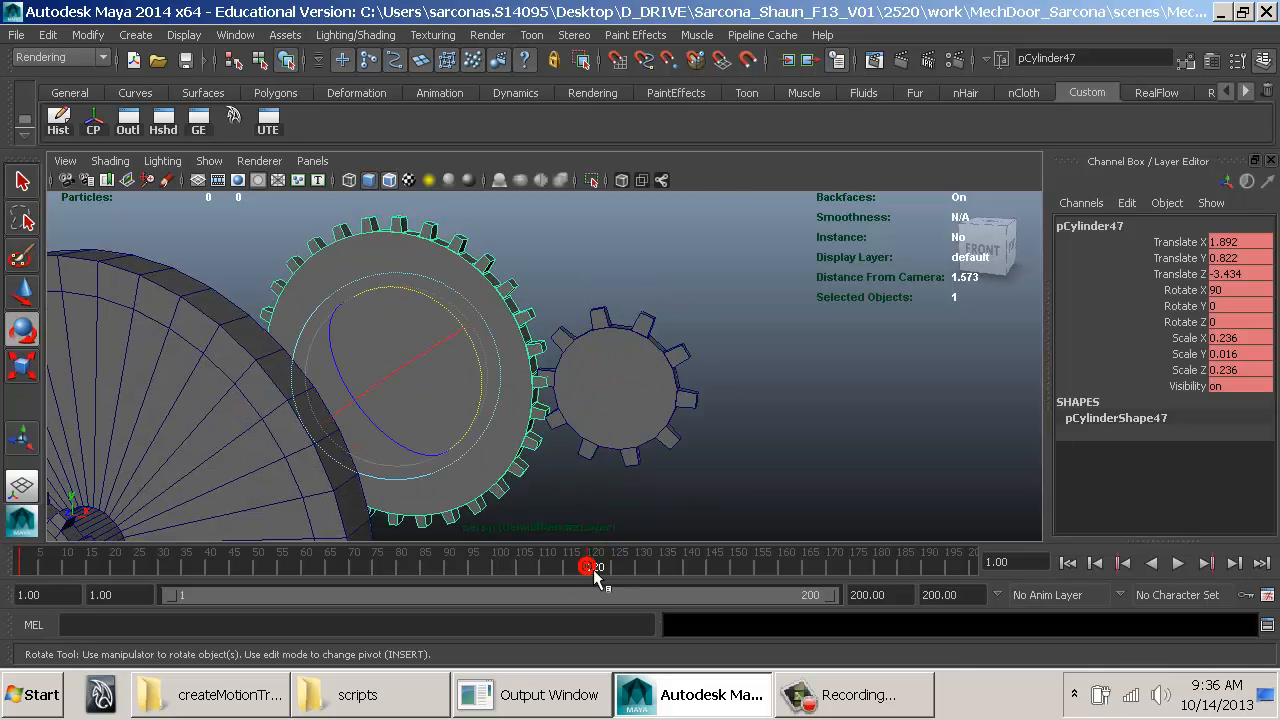
pyautogui.click(1079, 366)
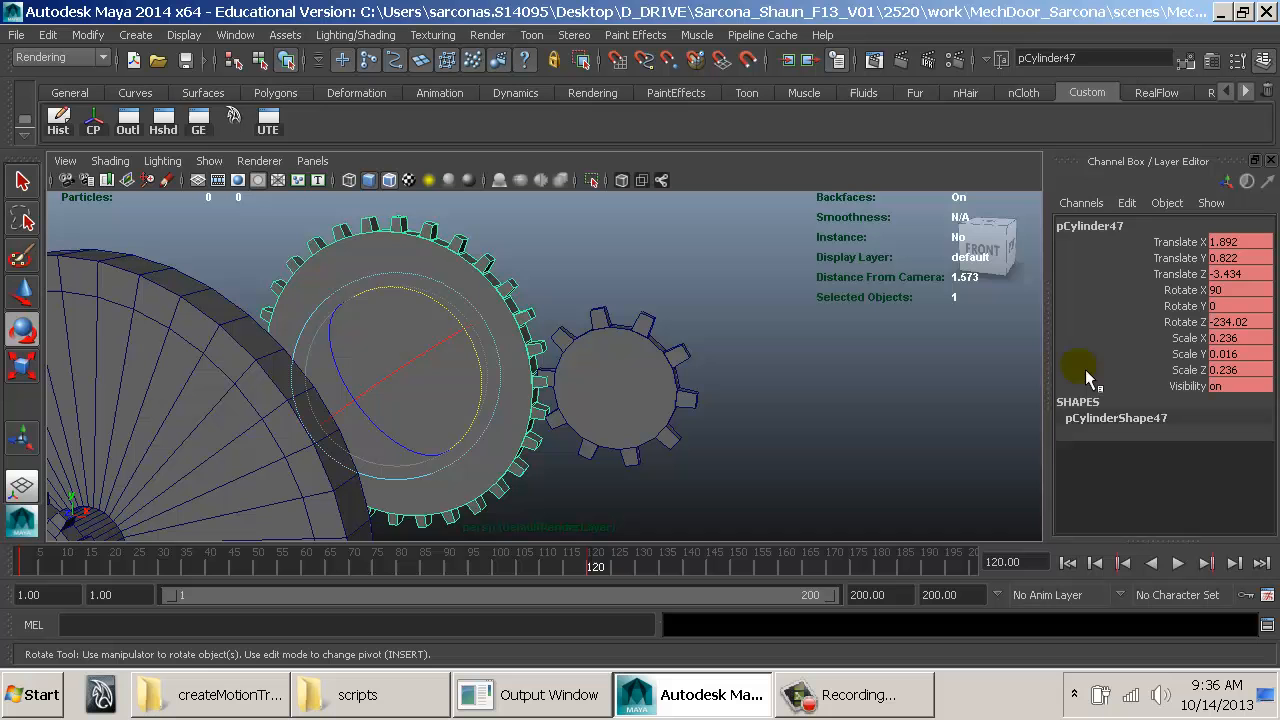
pyautogui.doubleClick(1250, 325)
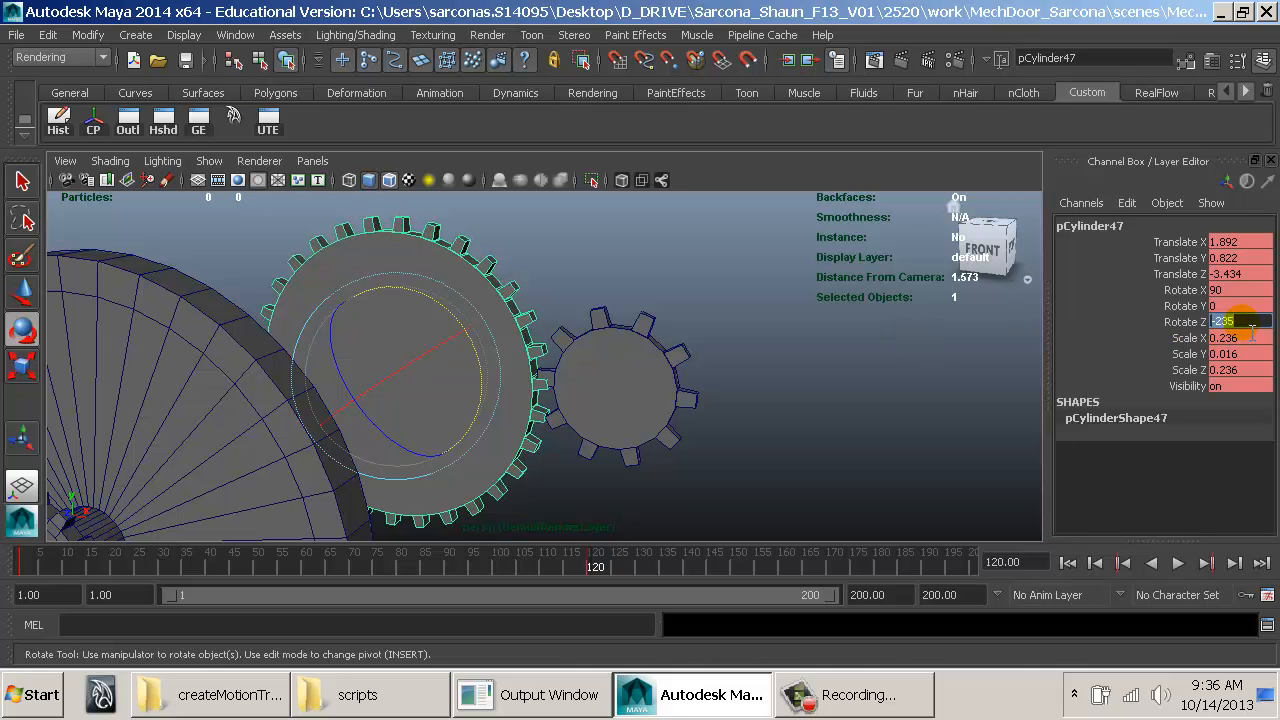
pyautogui.rightClick(1174, 336)
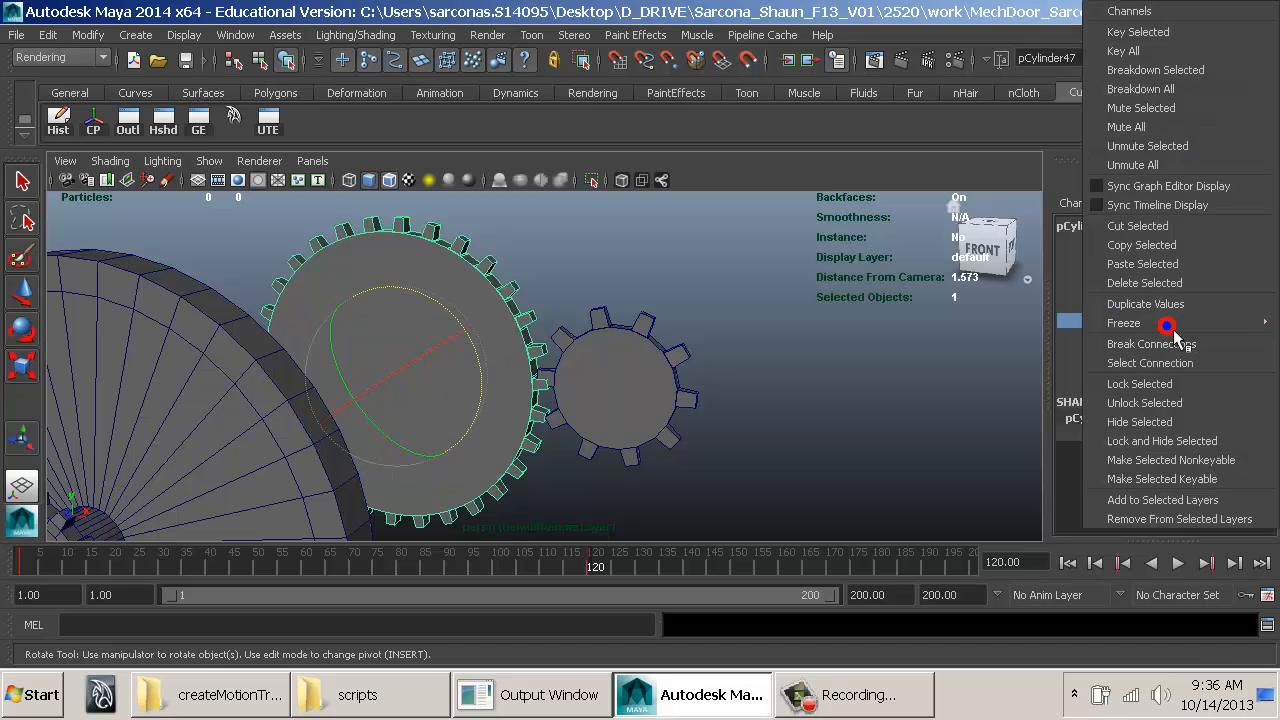
pyautogui.click(1125, 80)
pyautogui.hotkey('alt', 'v')
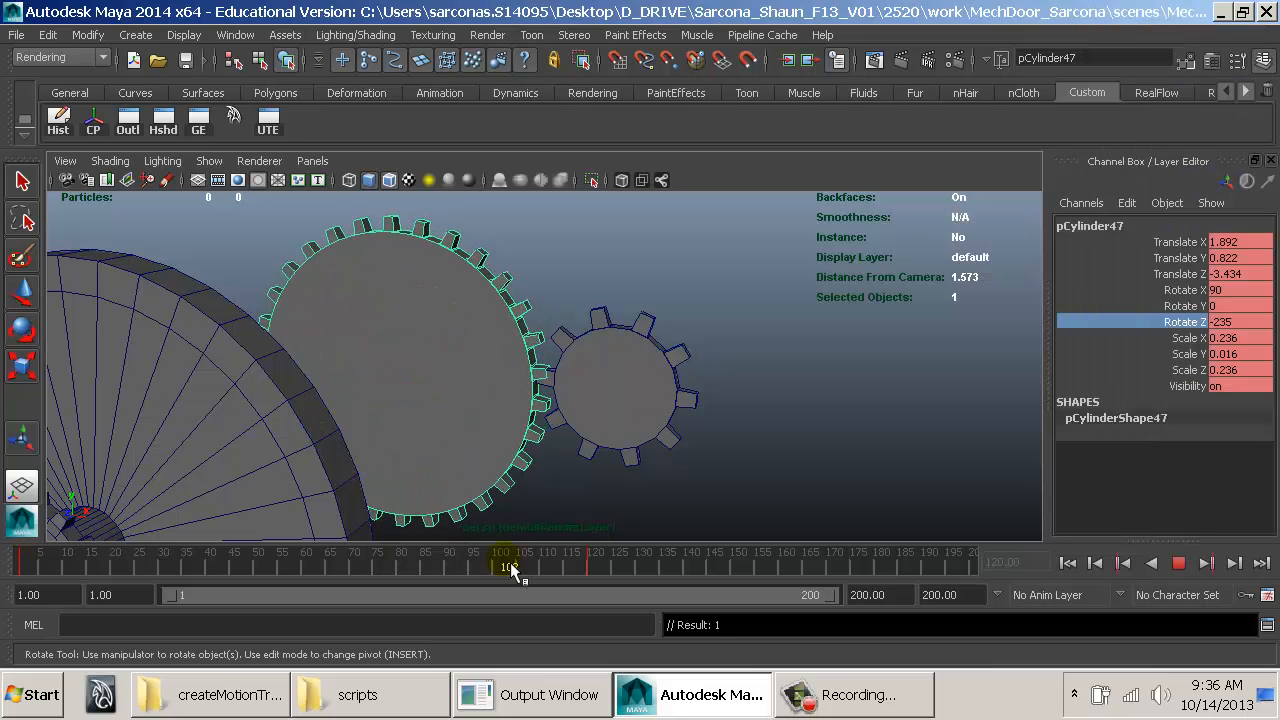
pyautogui.click(594, 566)
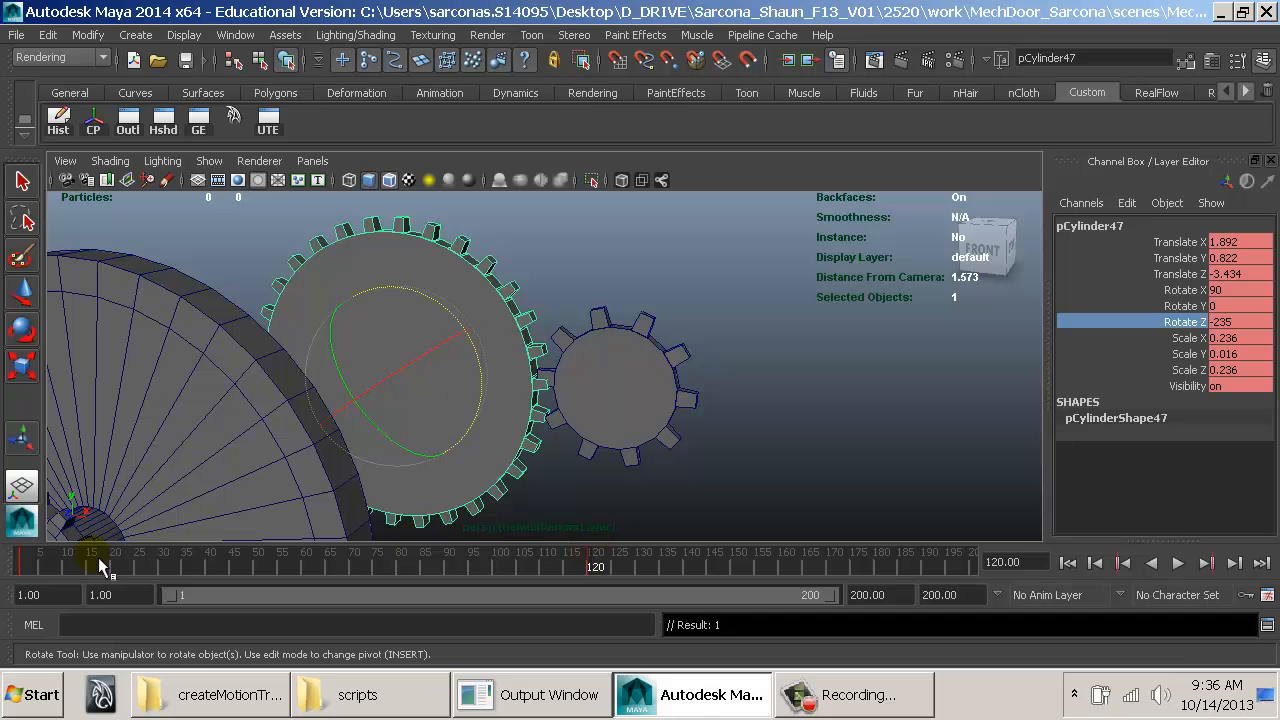
# Step: Set a keyframe on the small gear at frame 1
pyautogui.hotkey('alt', 'shift', 'v')
pyautogui.click(700, 414)
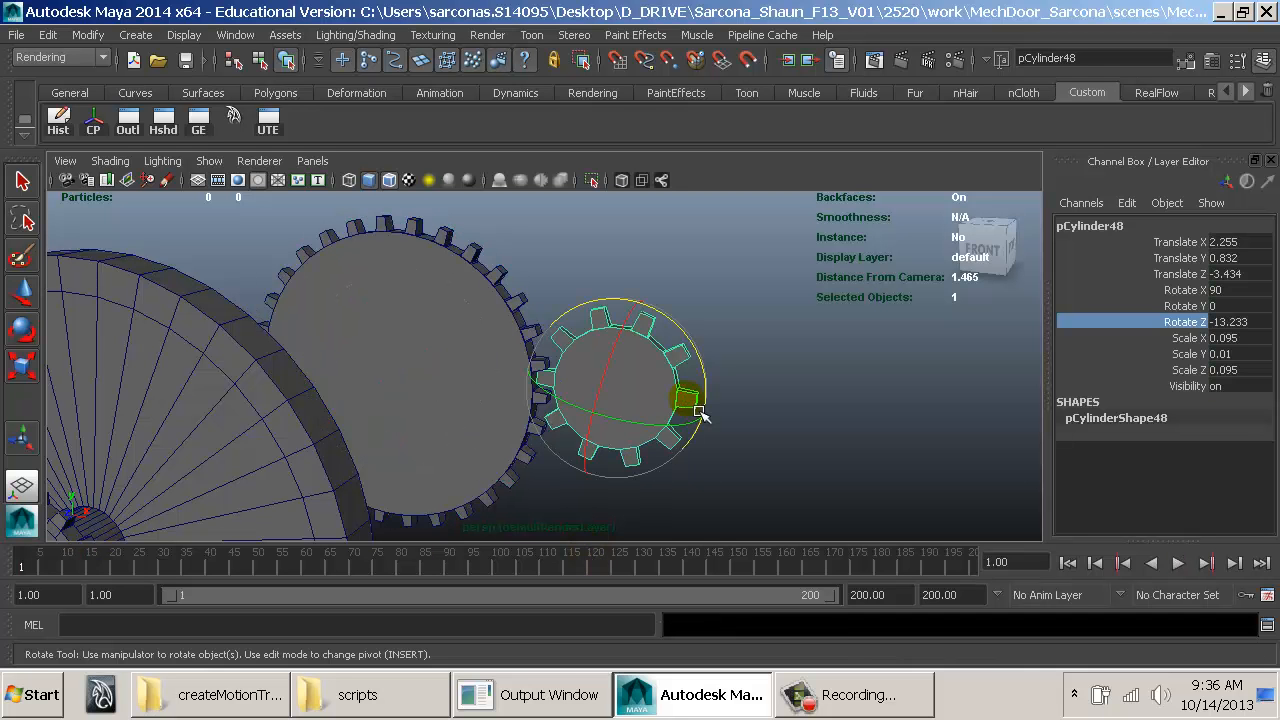
pyautogui.press('s')
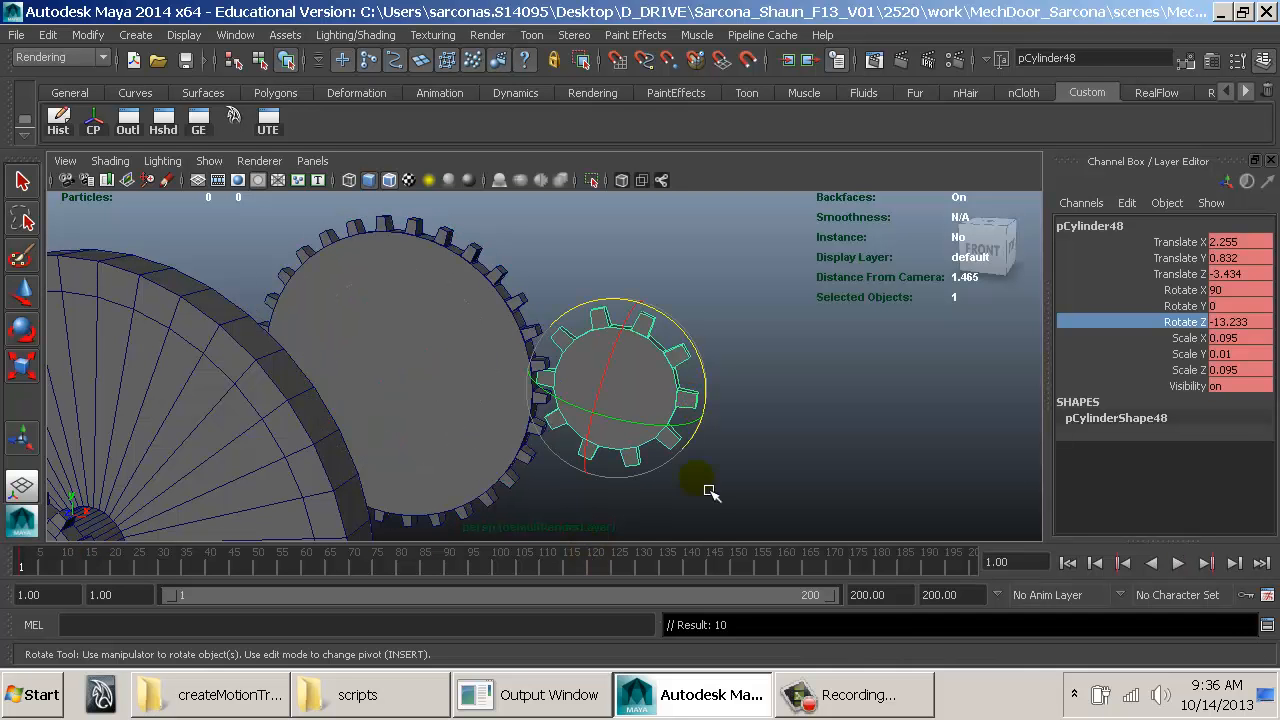
pyautogui.click(1228, 322)
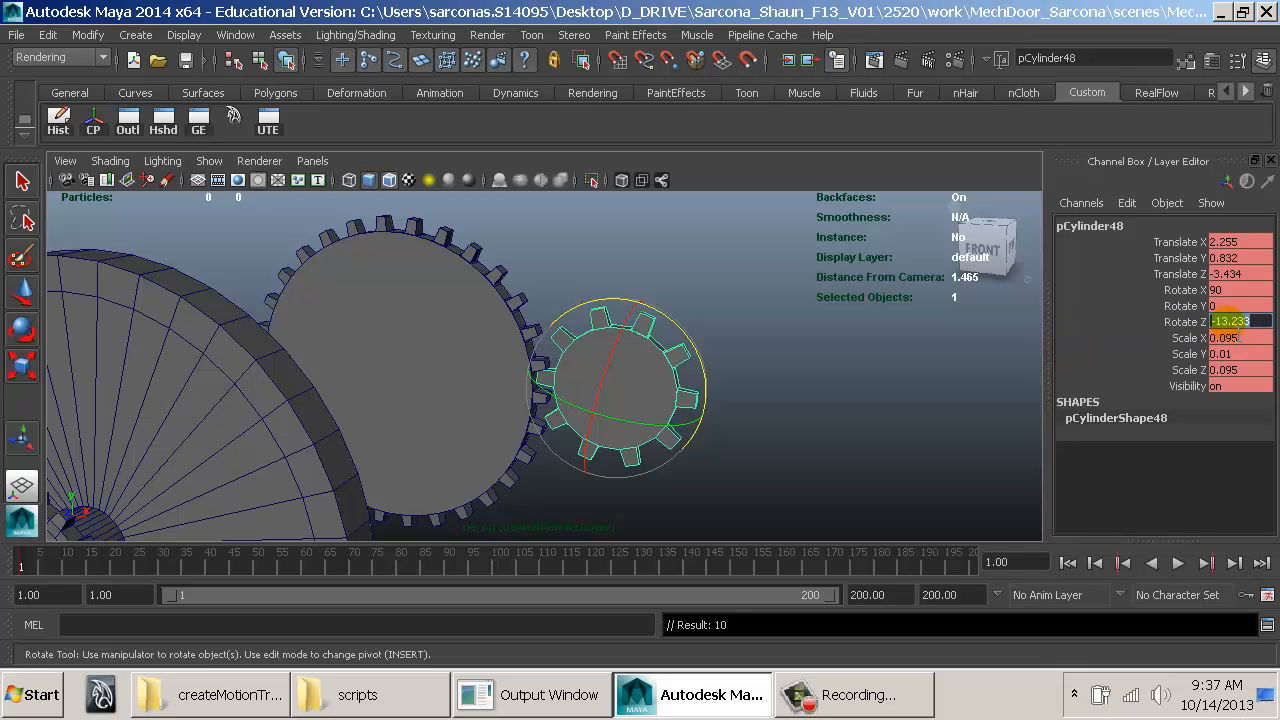
# Step: Set the small gear's Rotate Z to 235 at frame 120 and key that channel
pyautogui.click(596, 568)
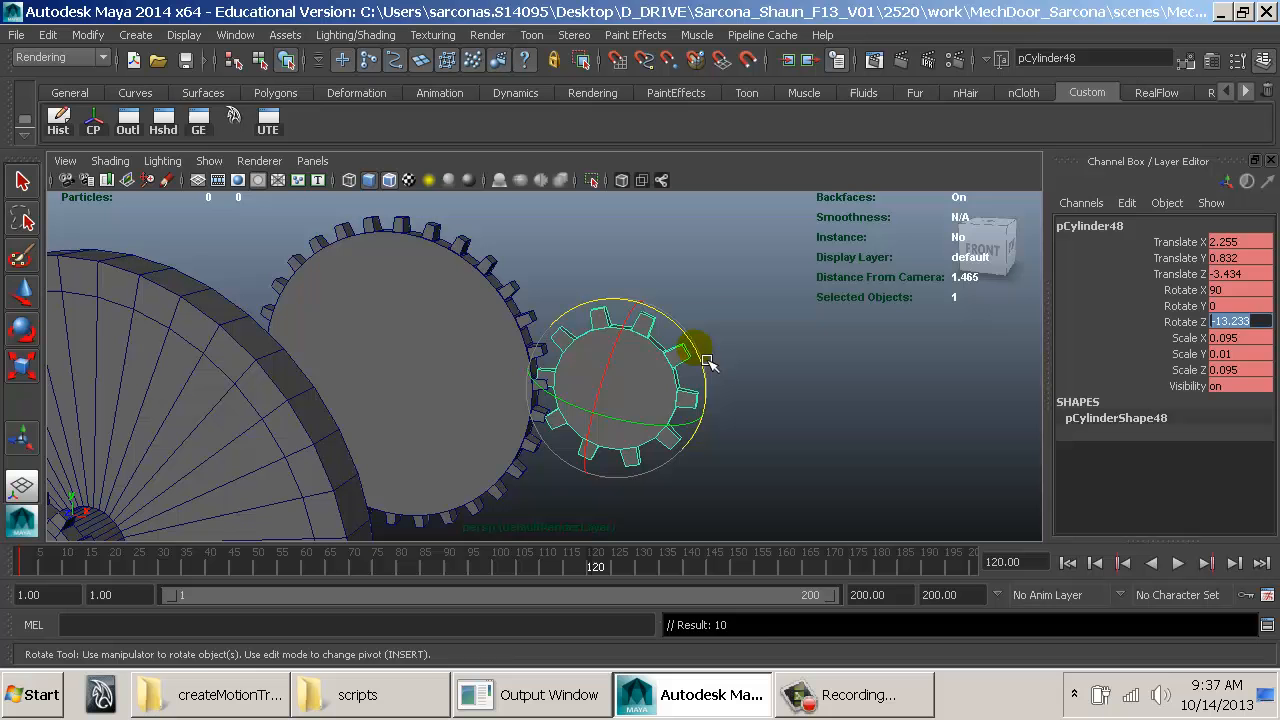
pyautogui.moveTo(707, 362); pyautogui.dragTo(1055, 337)
pyautogui.click(1245, 321)
pyautogui.write('235')
pyautogui.press('Return')
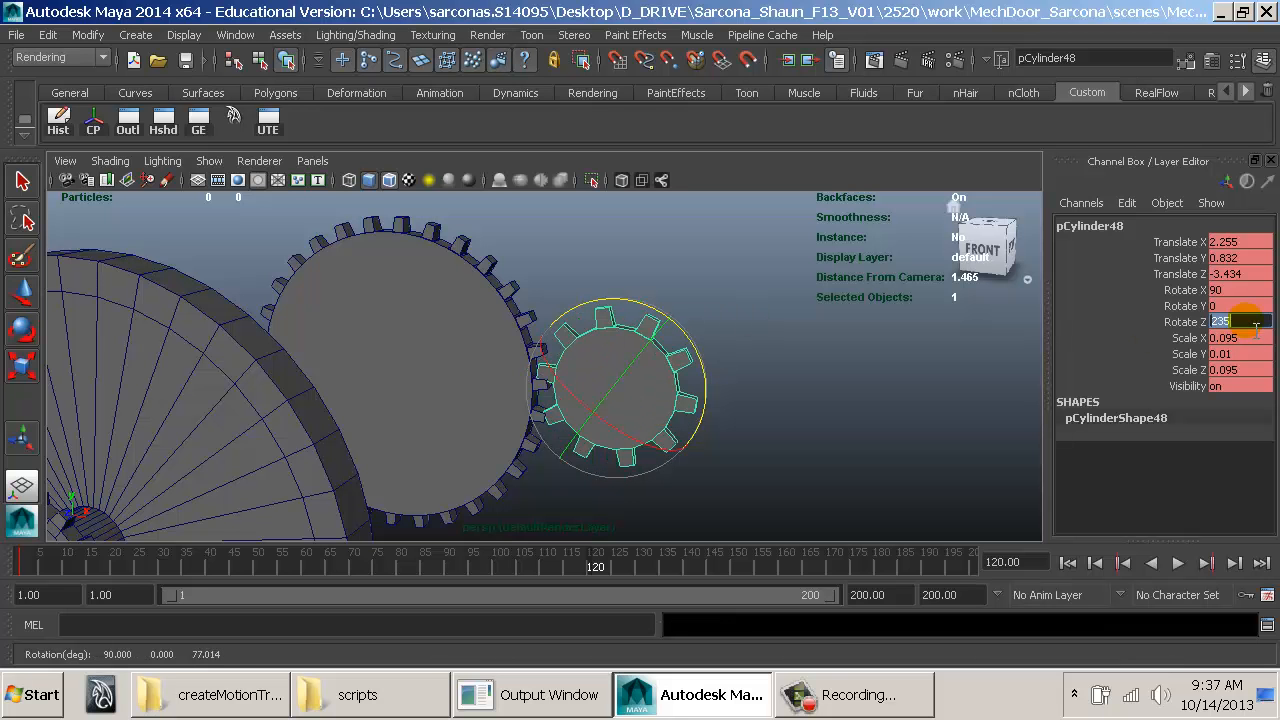
pyautogui.click(1185, 322)
pyautogui.rightClick(1190, 338)
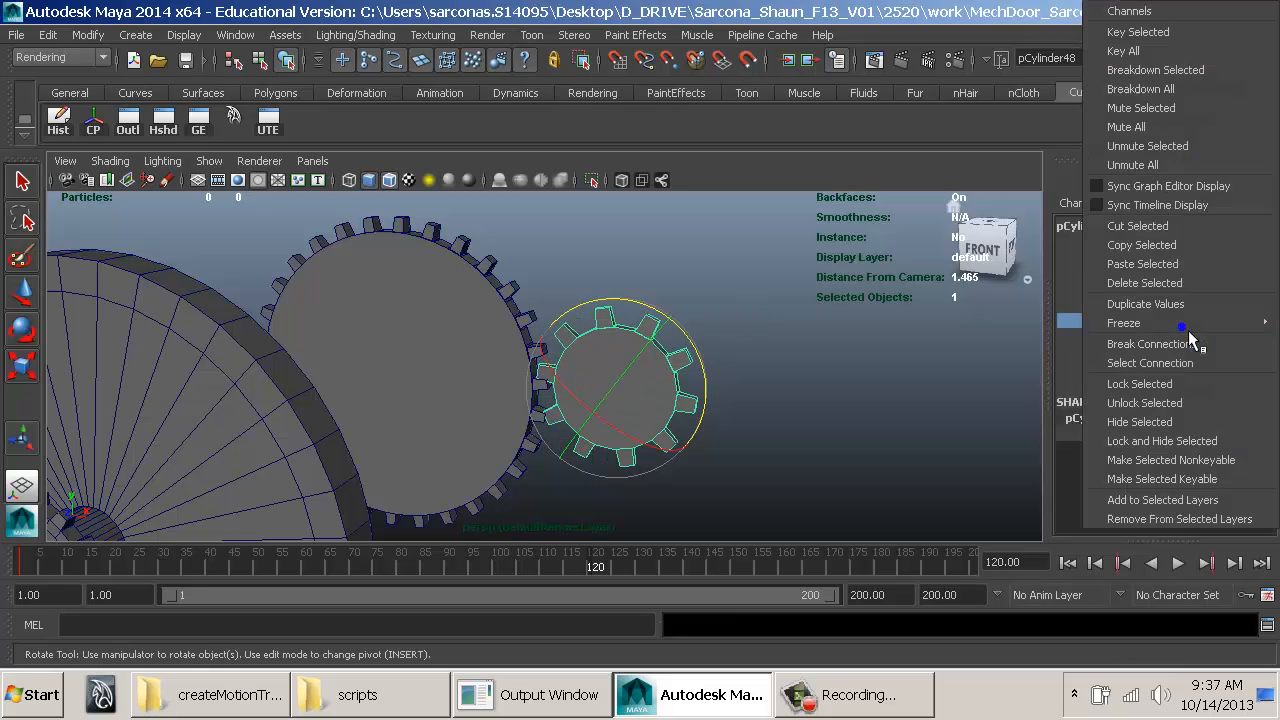
pyautogui.click(1160, 45)
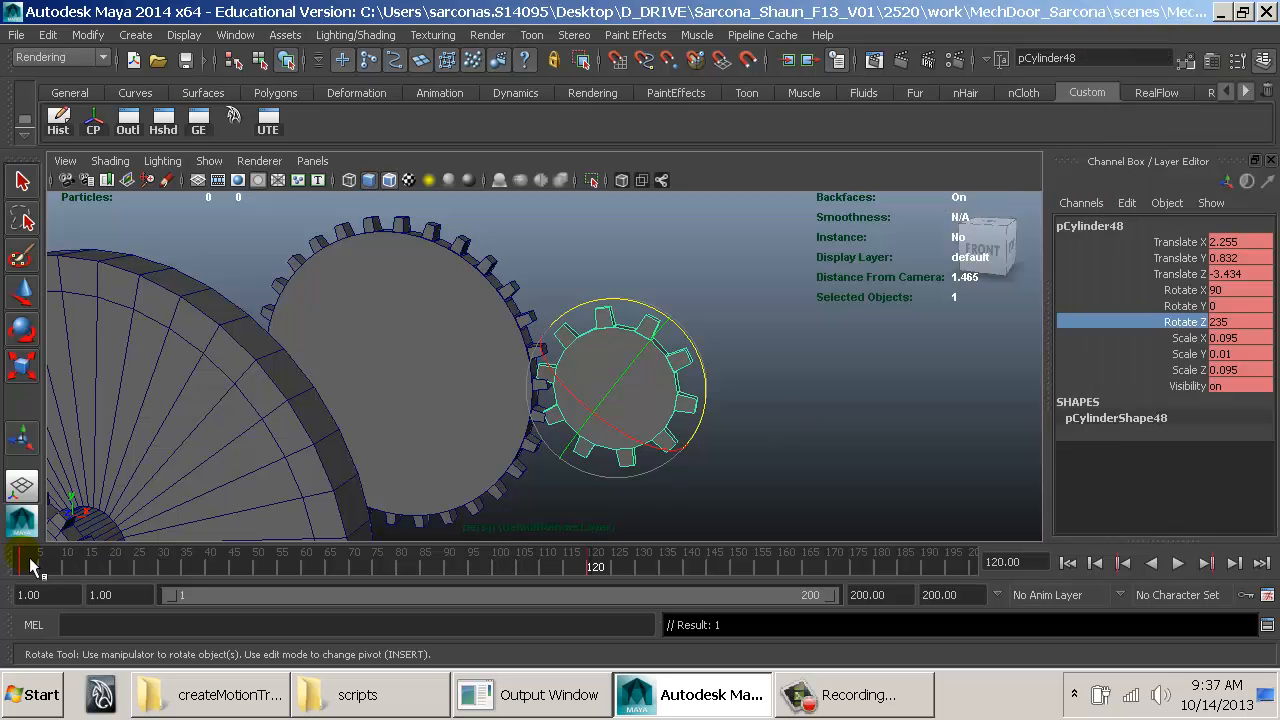
# Step: Scrub through the gears' motion, rotate the small gear further to a Rotate Z of about 445.4, and keyframe it at frame 120
pyautogui.moveTo(31, 566); pyautogui.dragTo(420, 586)
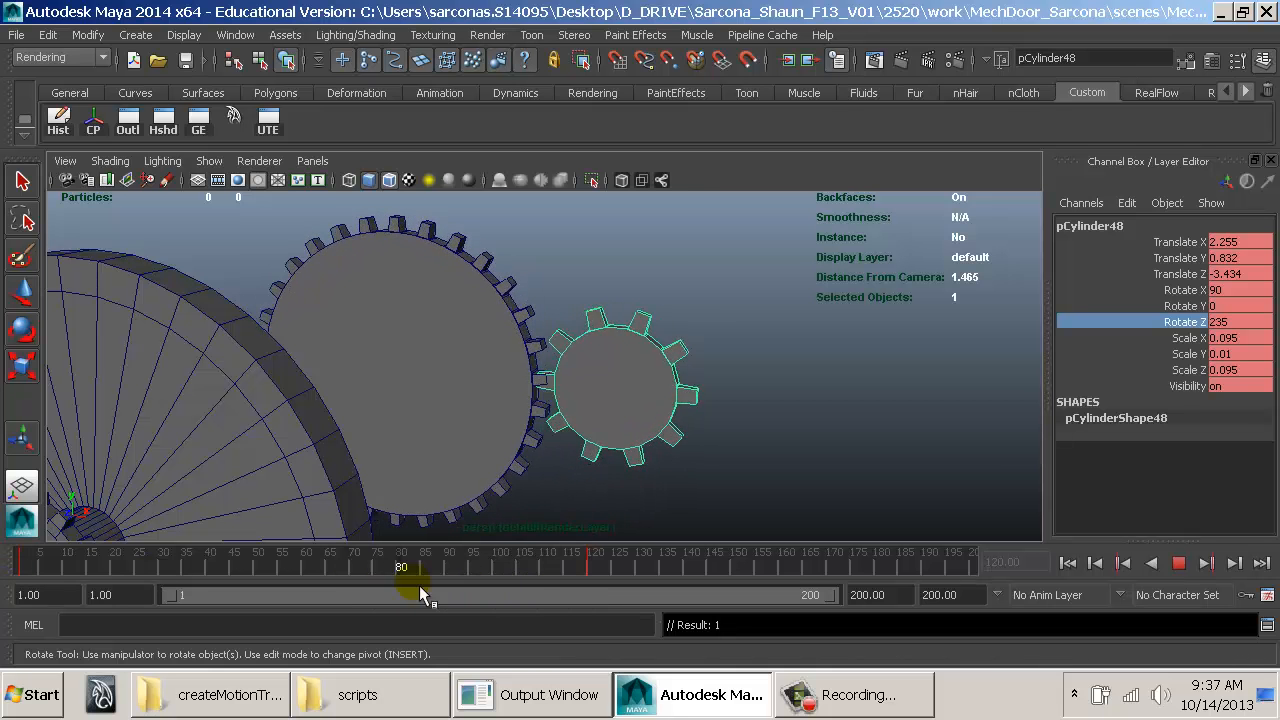
pyautogui.moveTo(594, 580); pyautogui.dragTo(596, 578)
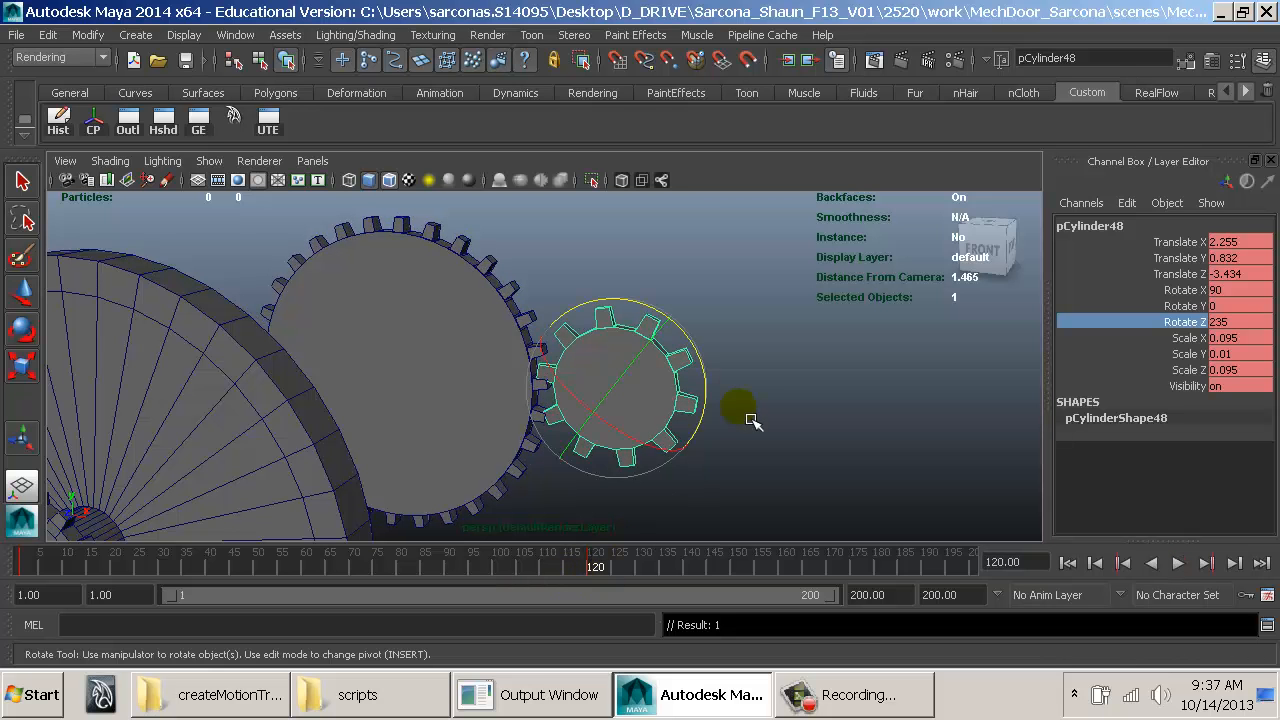
pyautogui.moveTo(723, 377); pyautogui.dragTo(705, 360)
pyautogui.moveTo(521, 402); pyautogui.dragTo(699, 457)
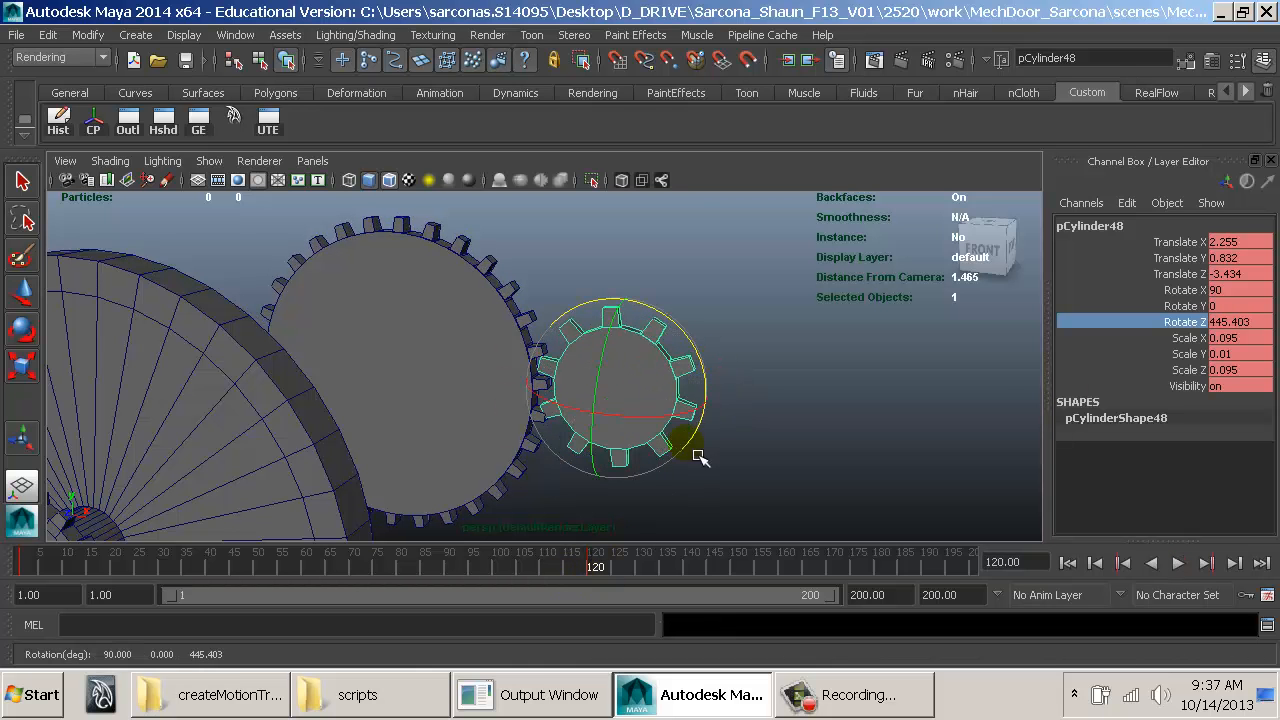
pyautogui.moveTo(596, 560); pyautogui.dragTo(603, 467)
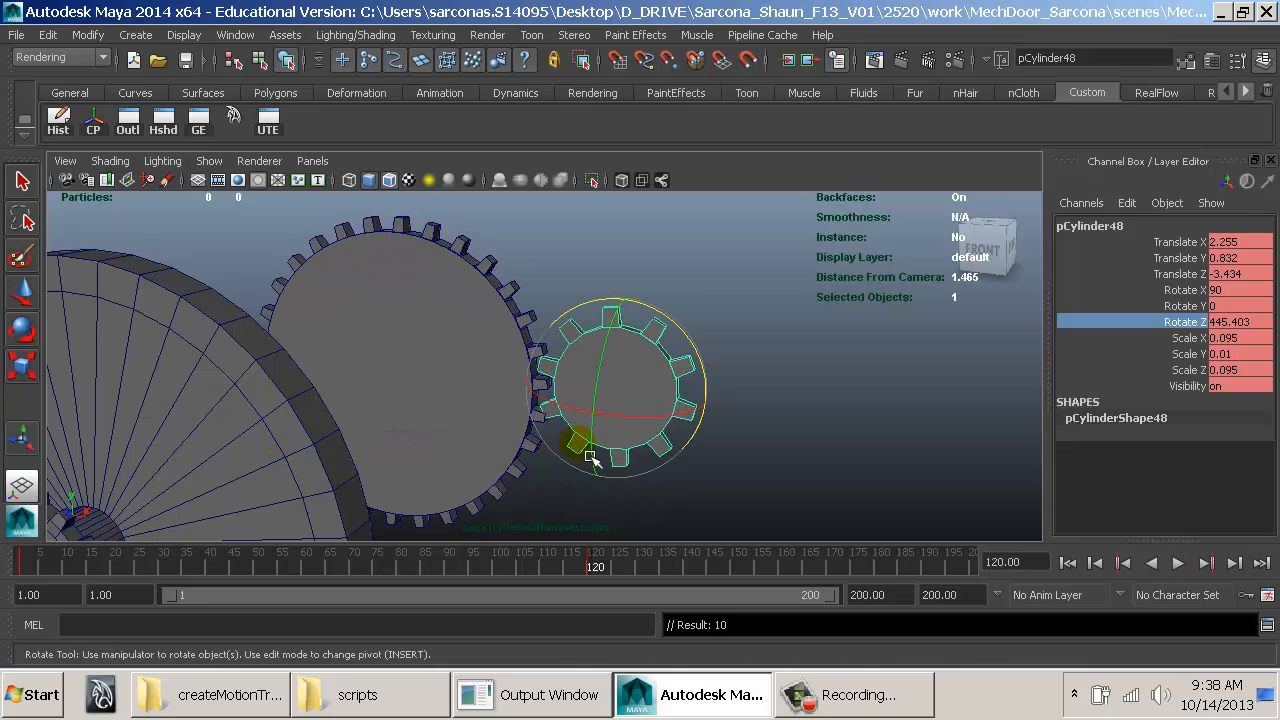
# Step: Compare the Rotate Z values of the large and small gears at frame 120
pyautogui.click(449, 300)
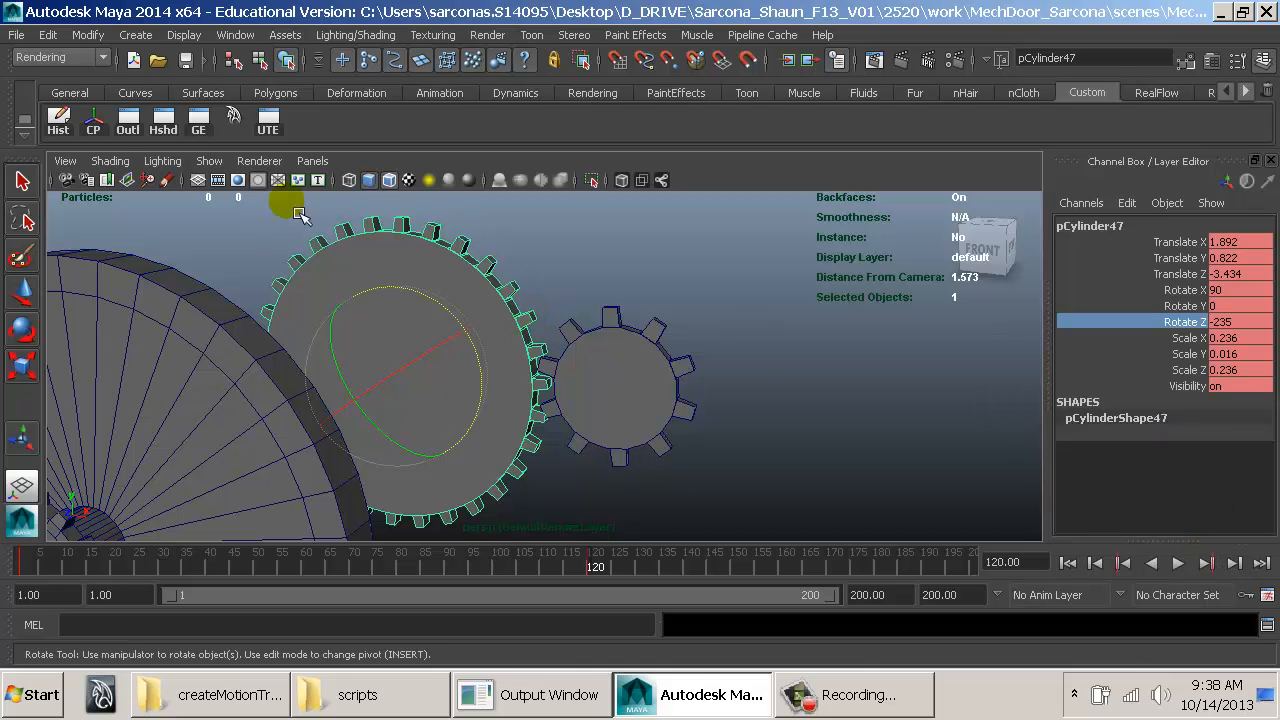
pyautogui.click(613, 333)
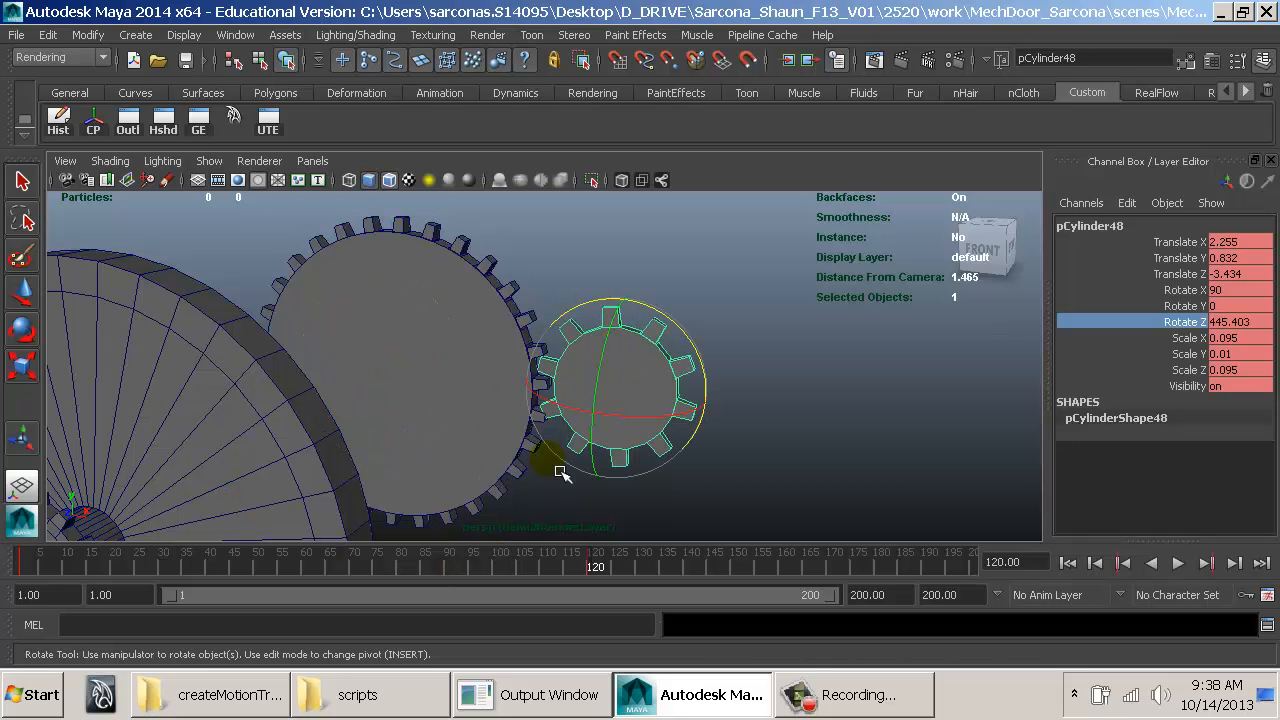
pyautogui.click(406, 260)
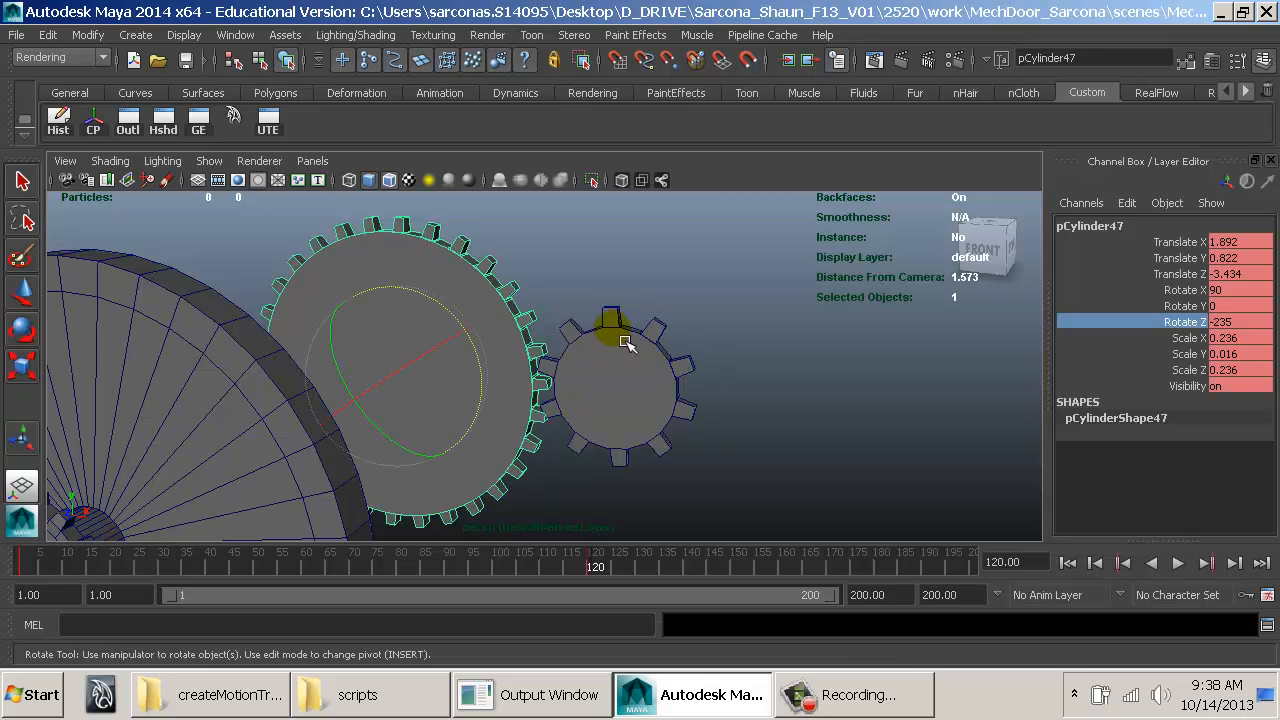
pyautogui.click(624, 342)
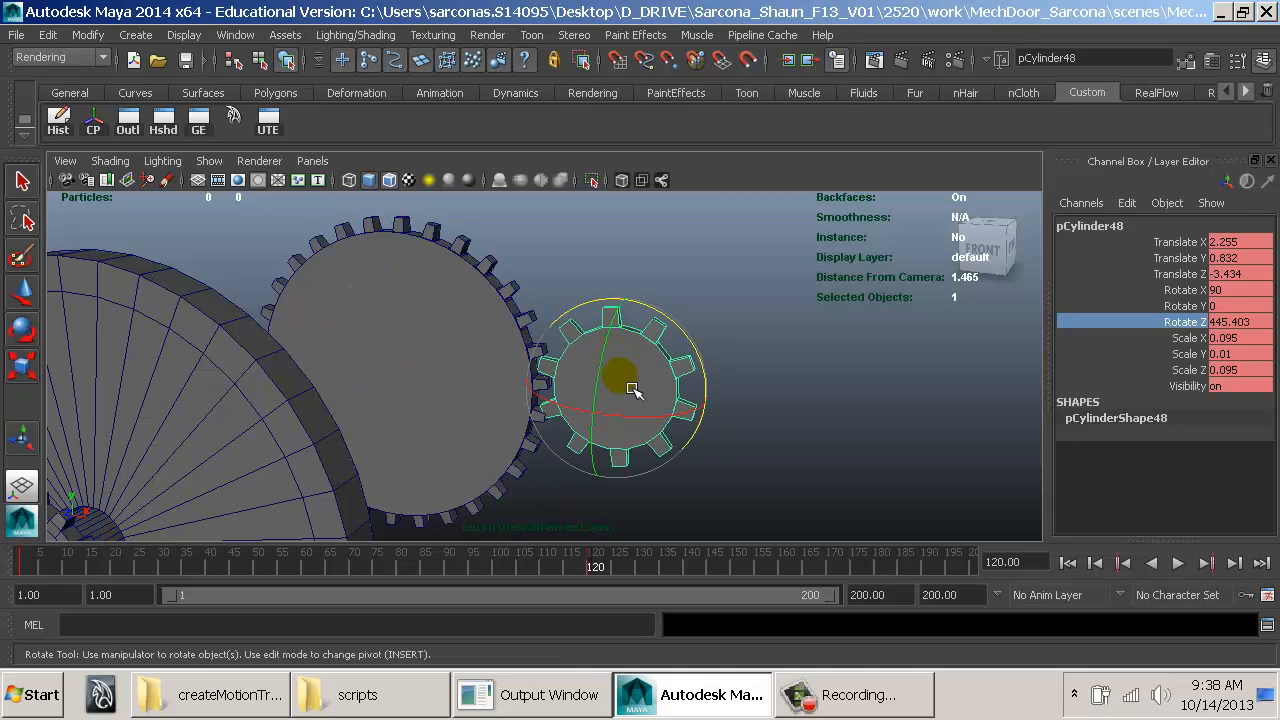
pyautogui.click(446, 299)
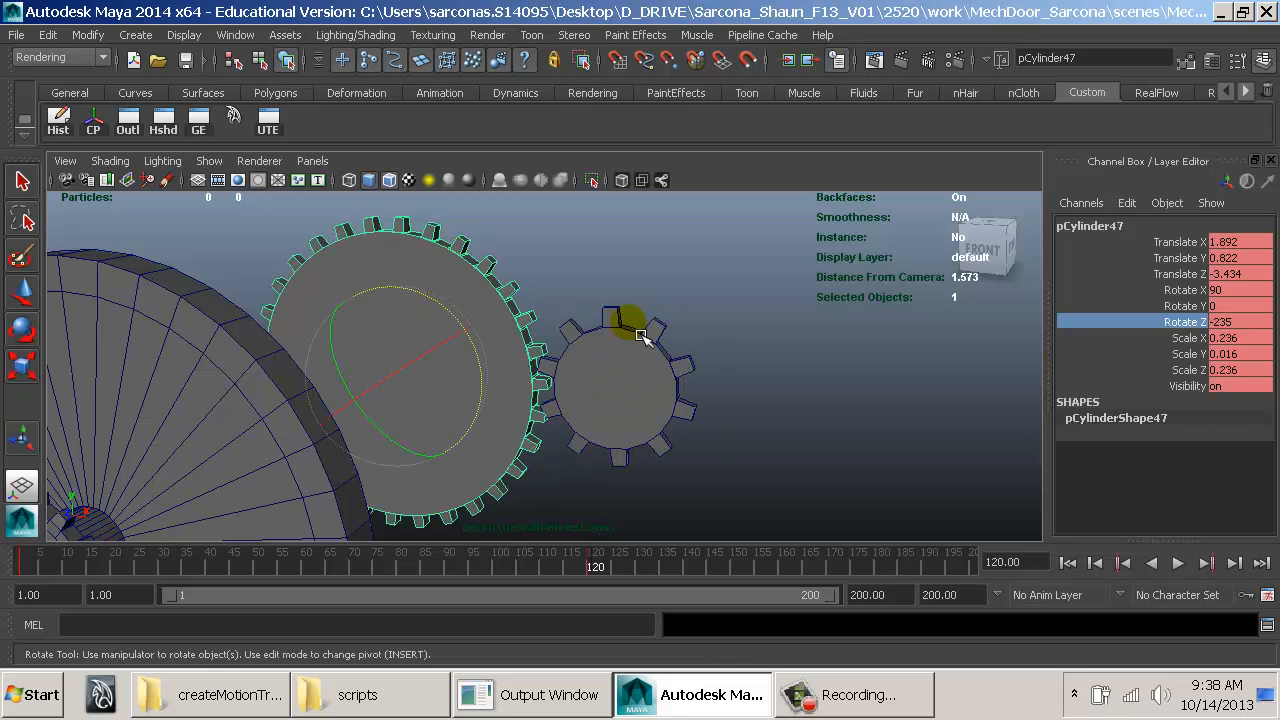
pyautogui.click(671, 385)
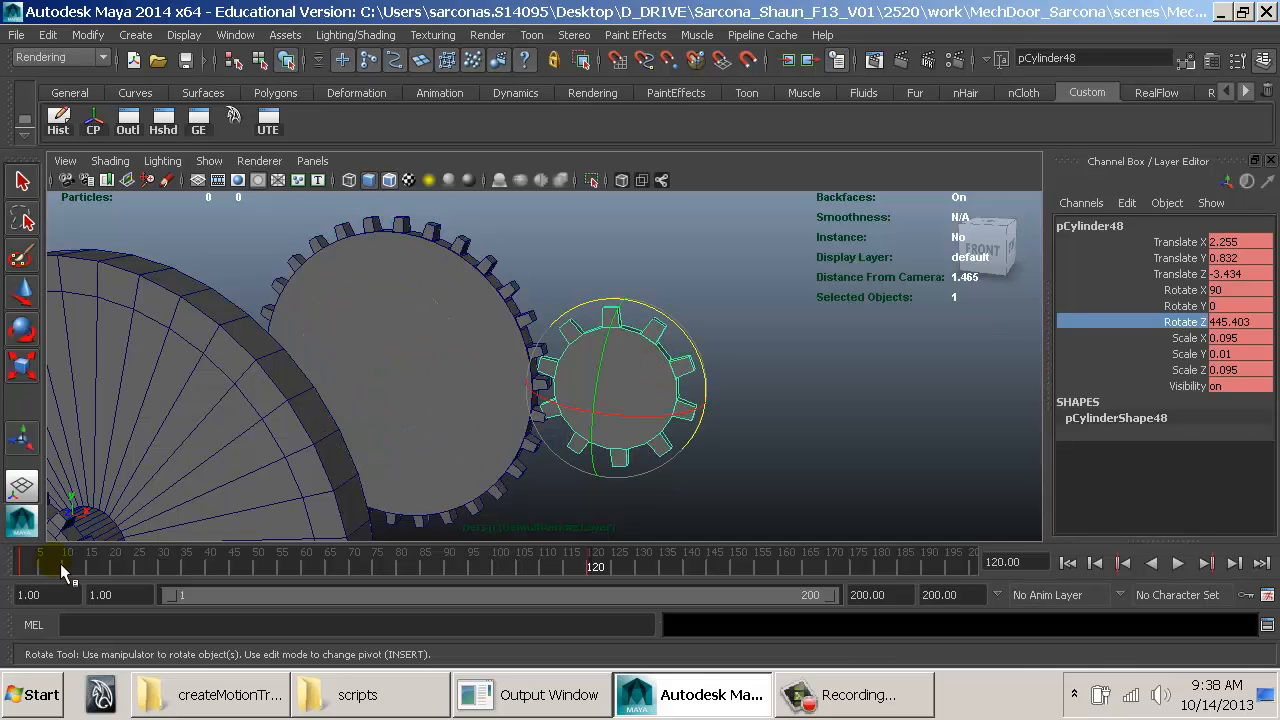
# Step: Remove the animation from the small gear's transform and visibility channels at frame 1
pyautogui.moveTo(55, 565); pyautogui.dragTo(20, 565)
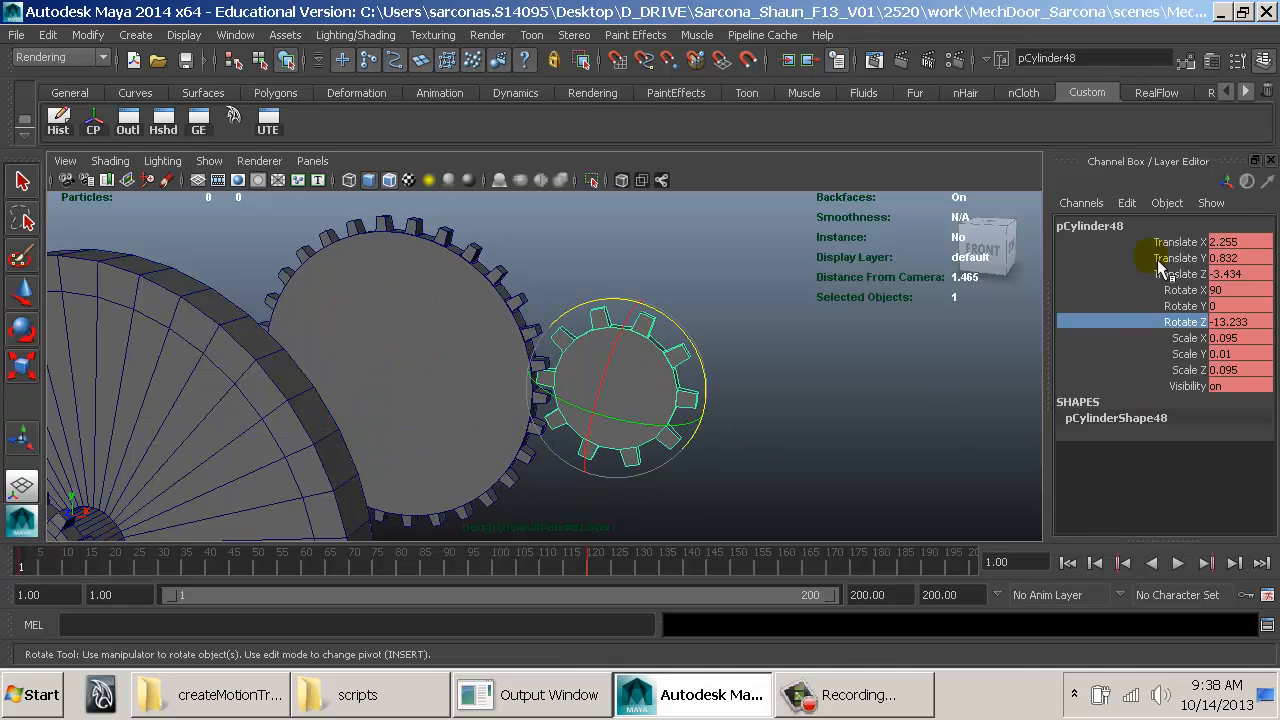
pyautogui.moveTo(1160, 266); pyautogui.dragTo(1166, 404)
pyautogui.rightClick(1148, 341)
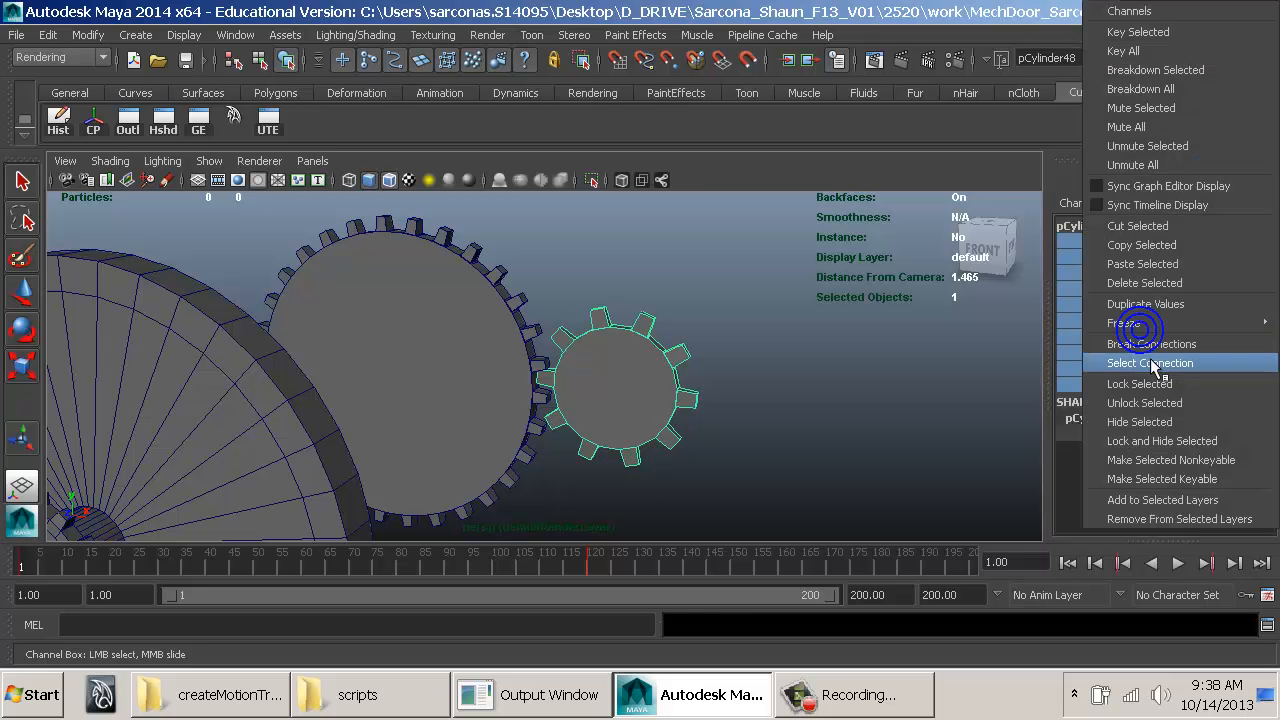
pyautogui.click(1160, 305)
# Step: Set the small gear's Rotate Z to 0
pyautogui.doubleClick(1258, 322)
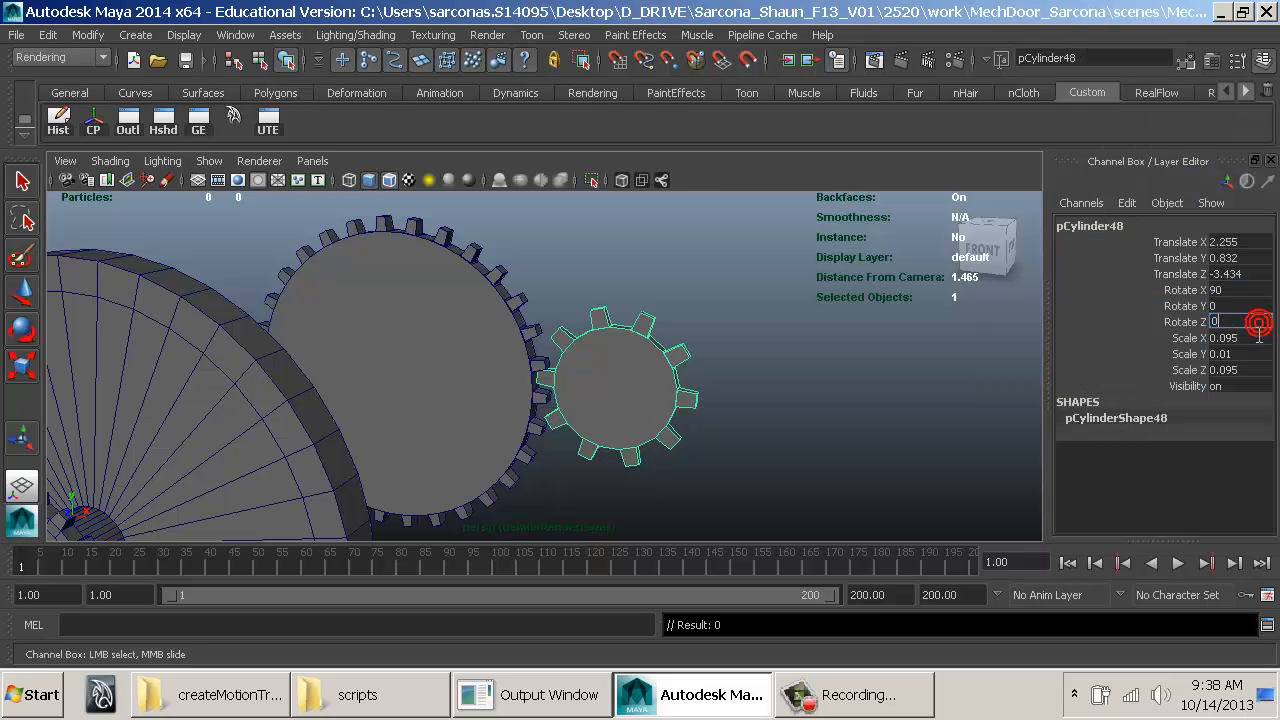
pyautogui.write('0')
pyautogui.press('Return')
pyautogui.keyDown('alt'); pyautogui.moveTo(631, 445); pyautogui.dragTo(636, 432); pyautogui.keyUp('alt')
pyautogui.keyDown('alt'); pyautogui.moveTo(640, 434); pyautogui.dragTo(860, 442, button='right'); pyautogui.keyUp('alt')
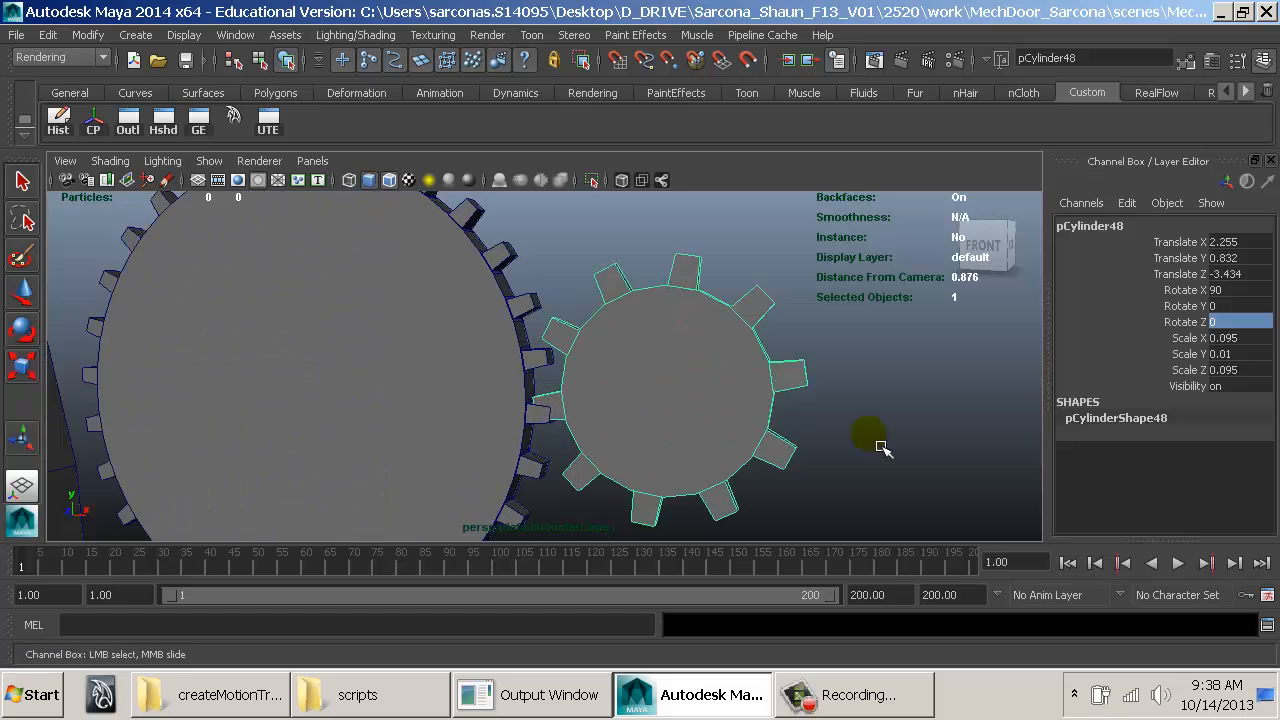
pyautogui.keyDown('alt'); pyautogui.moveTo(815, 454); pyautogui.dragTo(758, 470, button='middle'); pyautogui.keyUp('alt')
pyautogui.keyDown('alt'); pyautogui.moveTo(758, 470); pyautogui.dragTo(826, 474, button='right'); pyautogui.keyUp('alt')
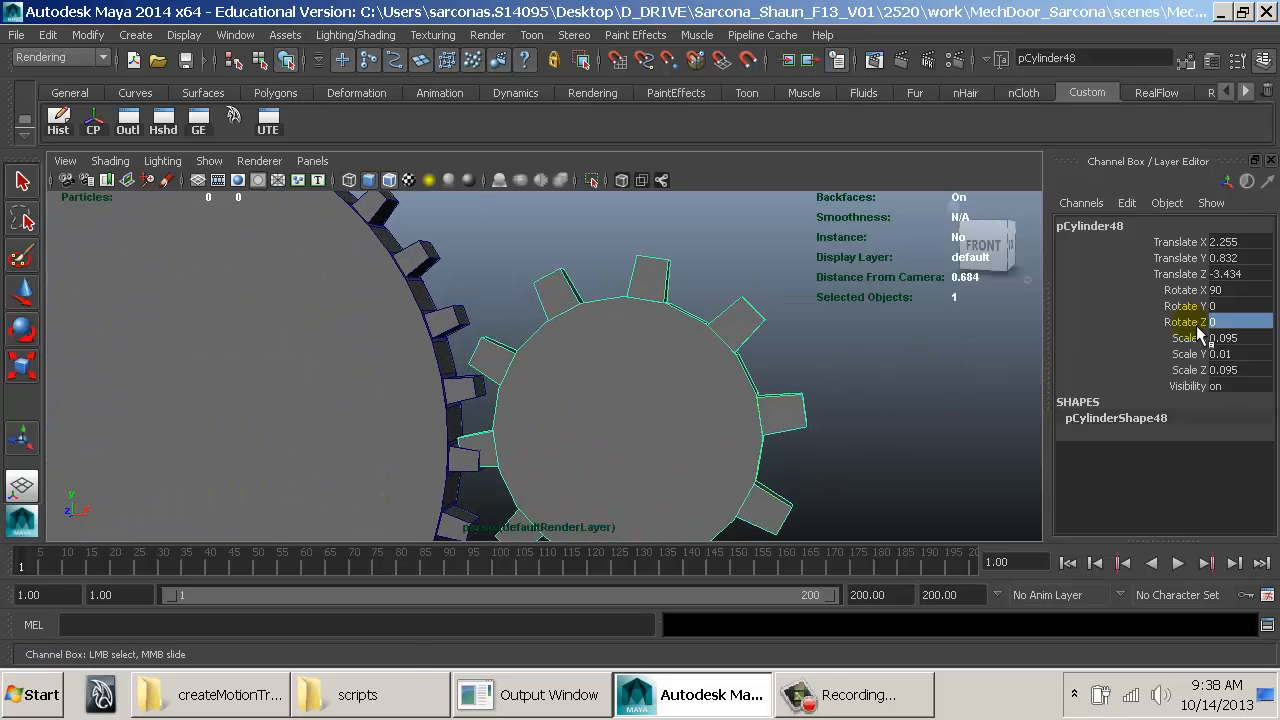
# Step: Keyframe only the small gear's Rotate Z at frame 1
pyautogui.click(1197, 326)
pyautogui.rightClick(1197, 326)
pyautogui.click(1163, 60)
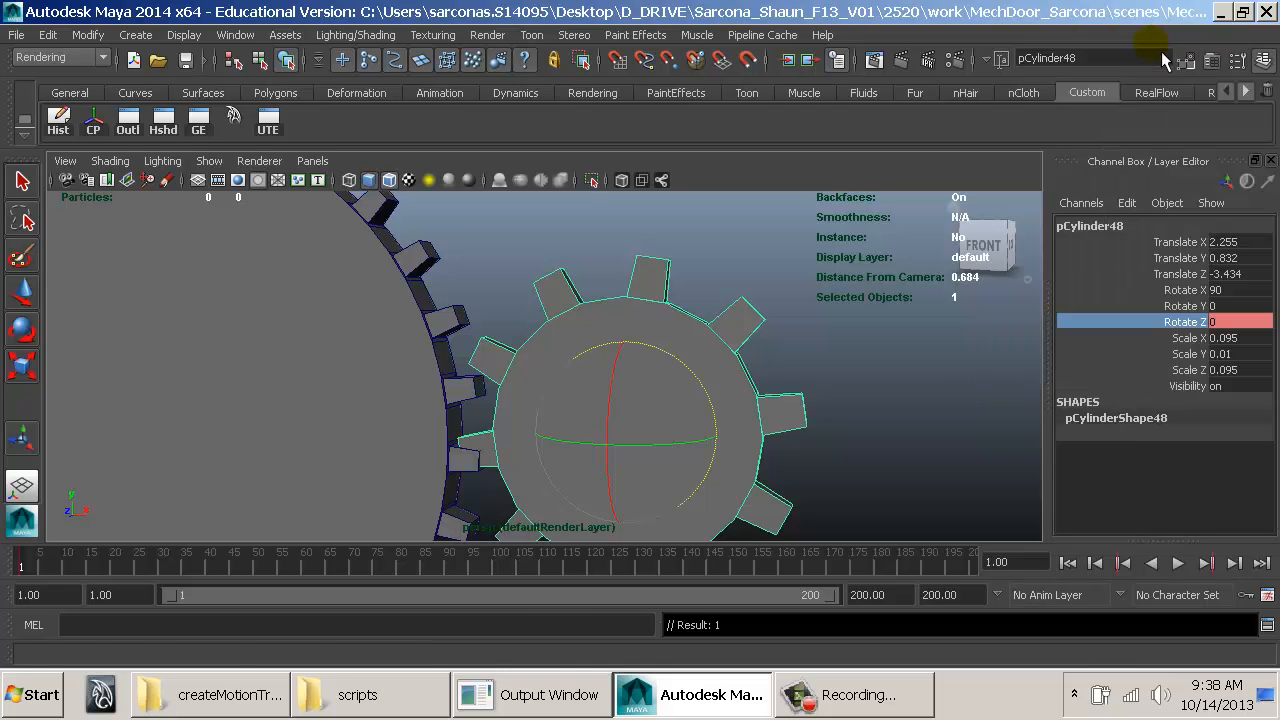
# Step: Go to frame 120, select the small gear and check its matching rotation in the Calculator
pyautogui.click(345, 395)
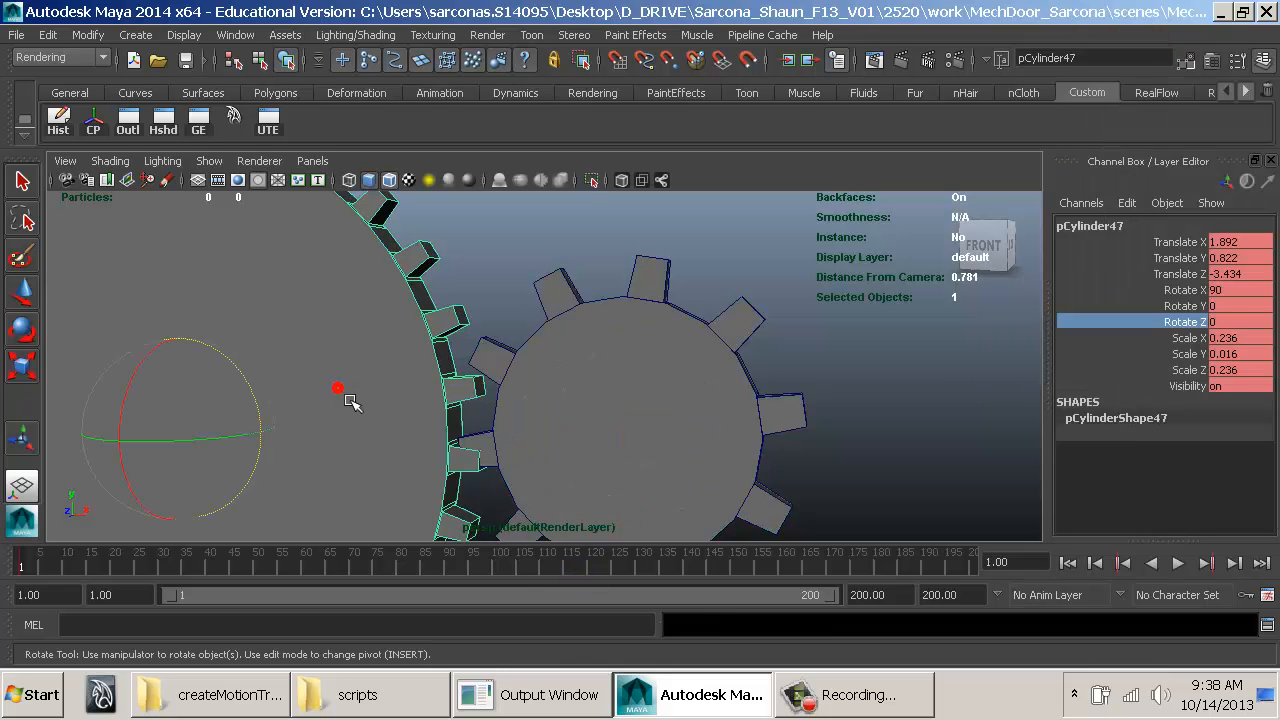
pyautogui.click(594, 567)
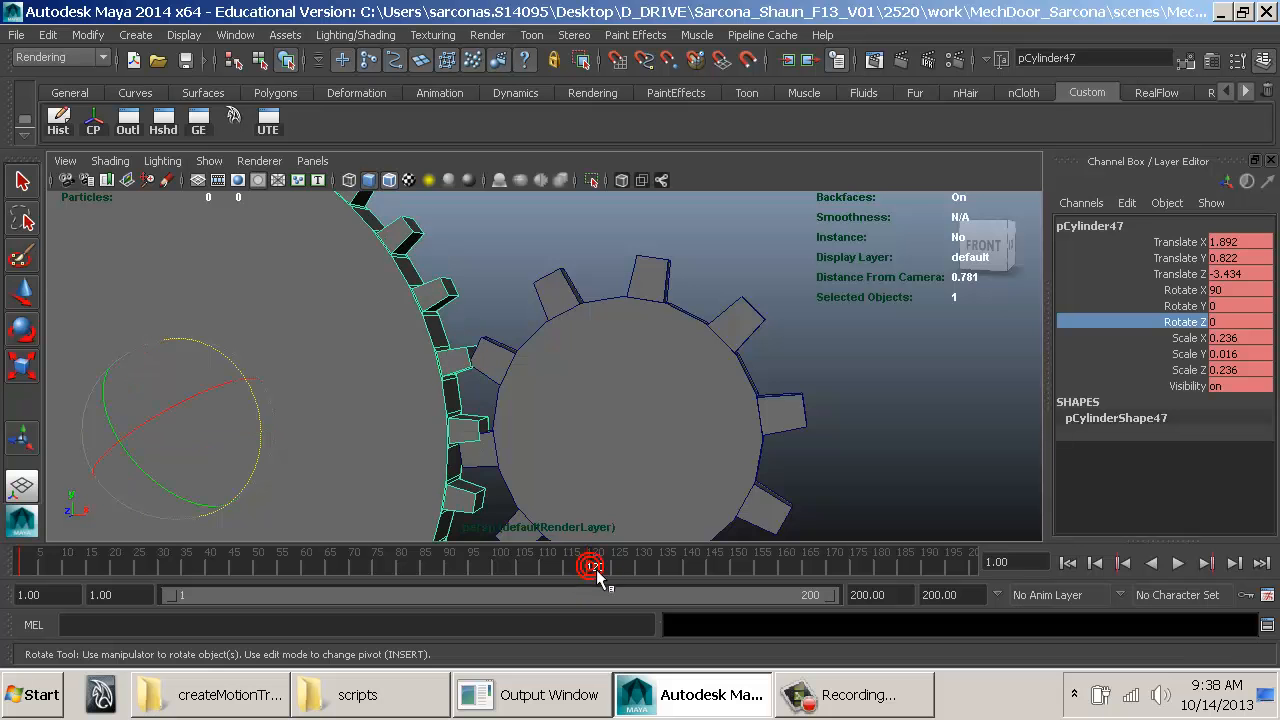
pyautogui.click(711, 431)
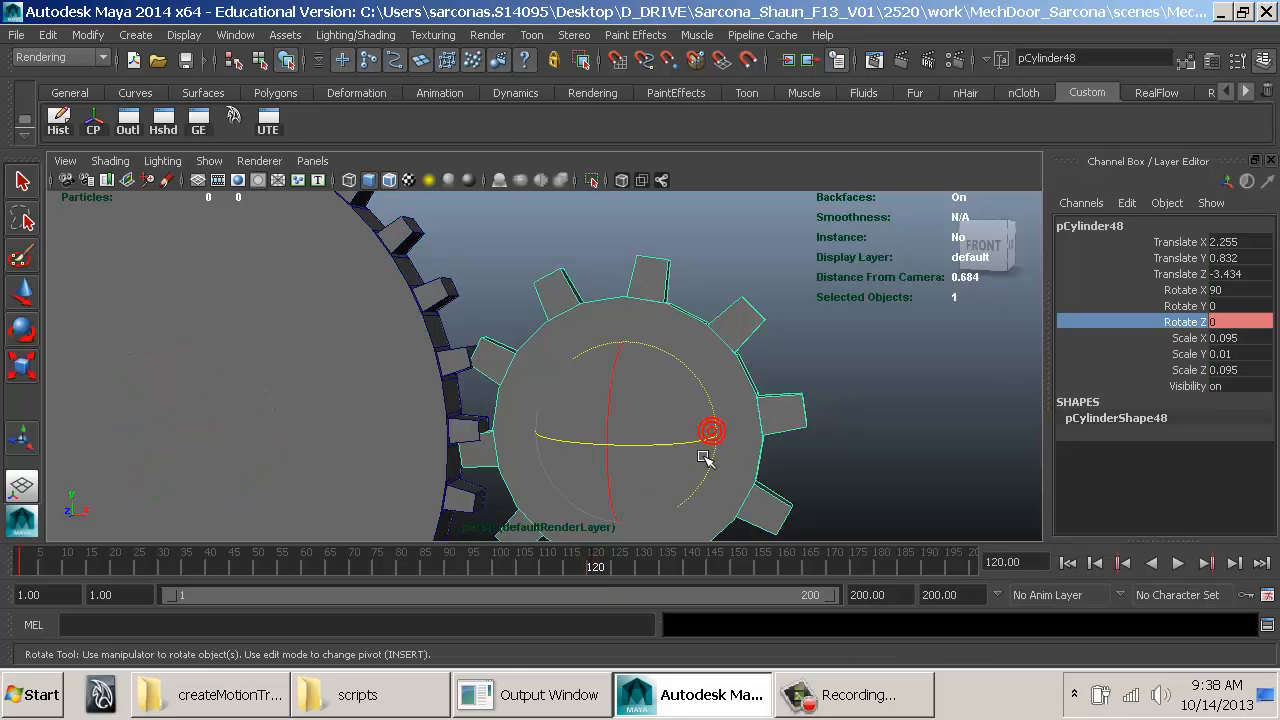
pyautogui.press('super')
pyautogui.click(118, 366)
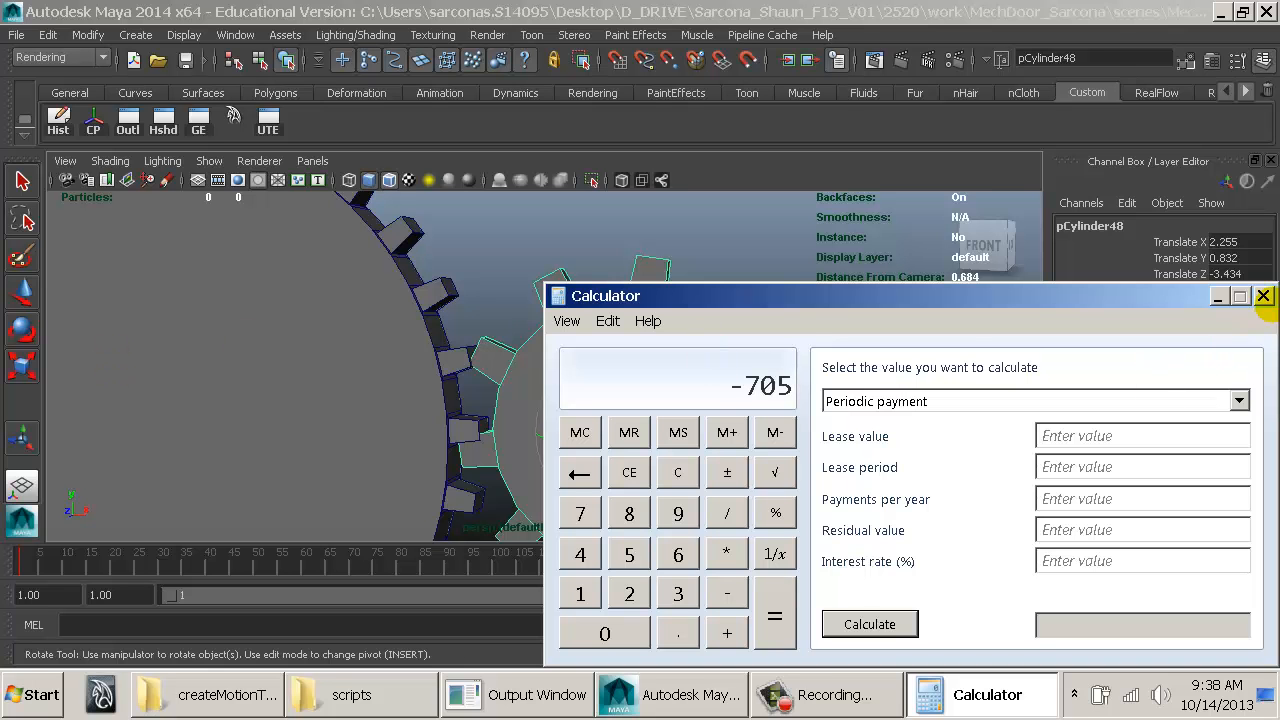
pyautogui.click(1263, 296)
# Step: Set the small gear's Rotate Z to 705 and keyframe it at frame 120
pyautogui.click(1224, 322)
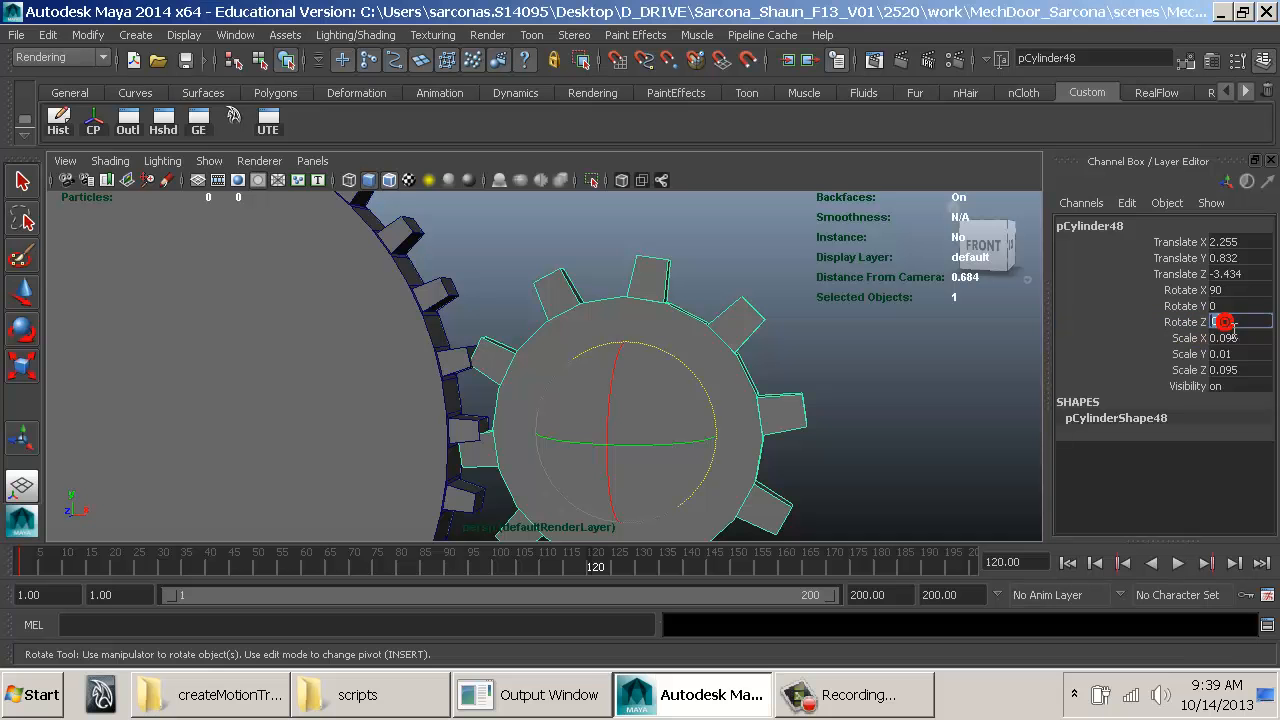
pyautogui.press('Return')
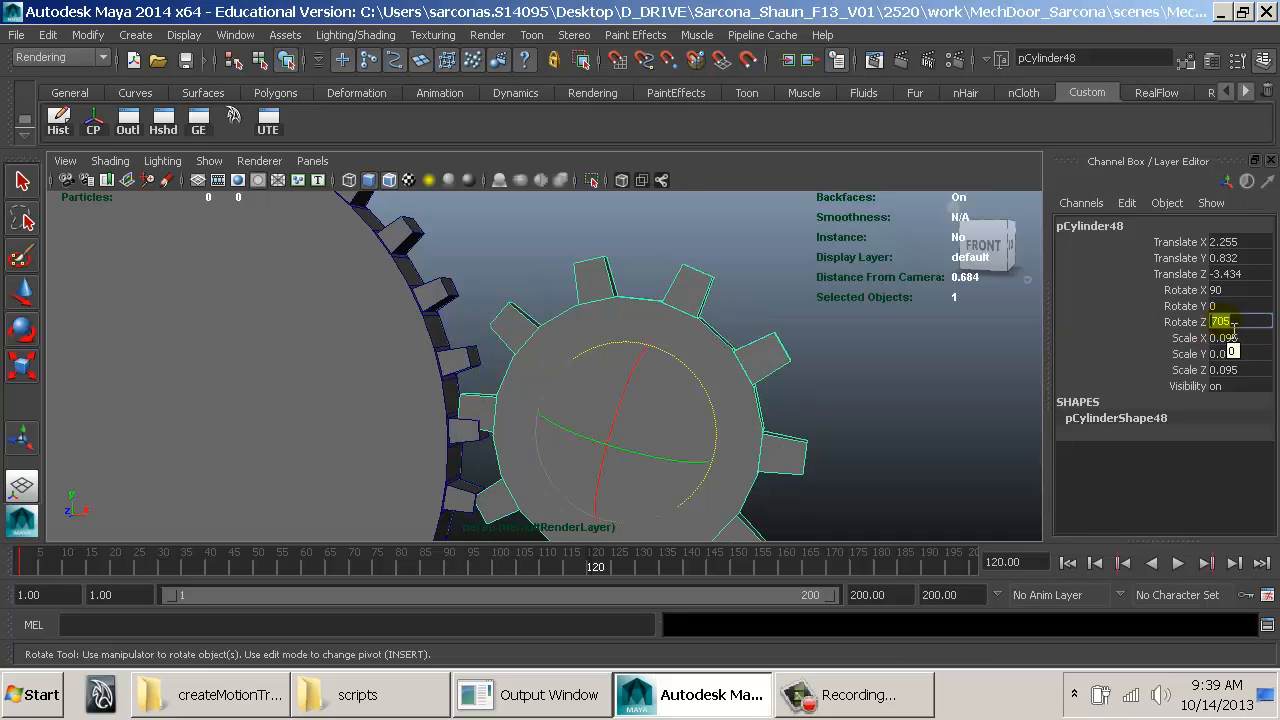
pyautogui.click(1186, 322)
pyautogui.rightClick(1180, 322)
pyautogui.click(1140, 42)
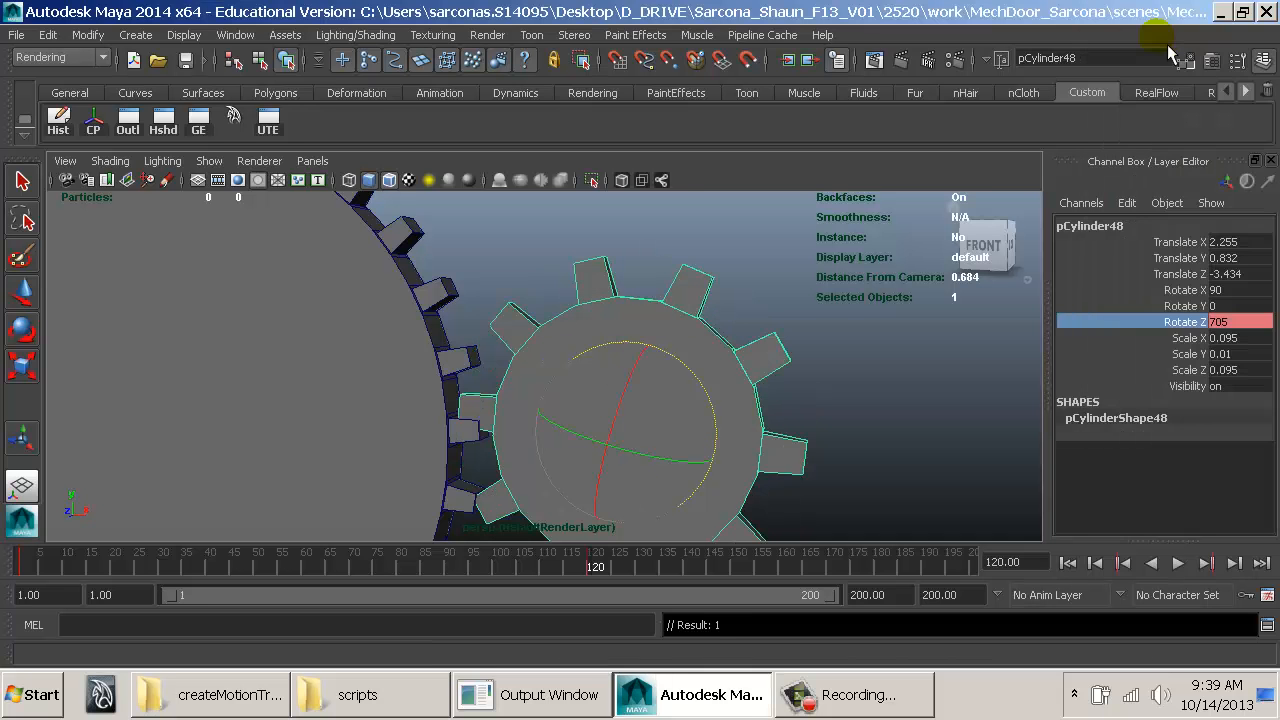
# Step: Play the gear animation from frame 1 to check how the teeth mesh, and return to frame 1
pyautogui.moveTo(936, 335)
pyautogui.keyDown('alt'); pyautogui.mouseDown(button='right')
pyautogui.moveTo(871, 409)
pyautogui.moveTo(737, 403)
pyautogui.mouseUp(button='right'); pyautogui.keyUp('alt')
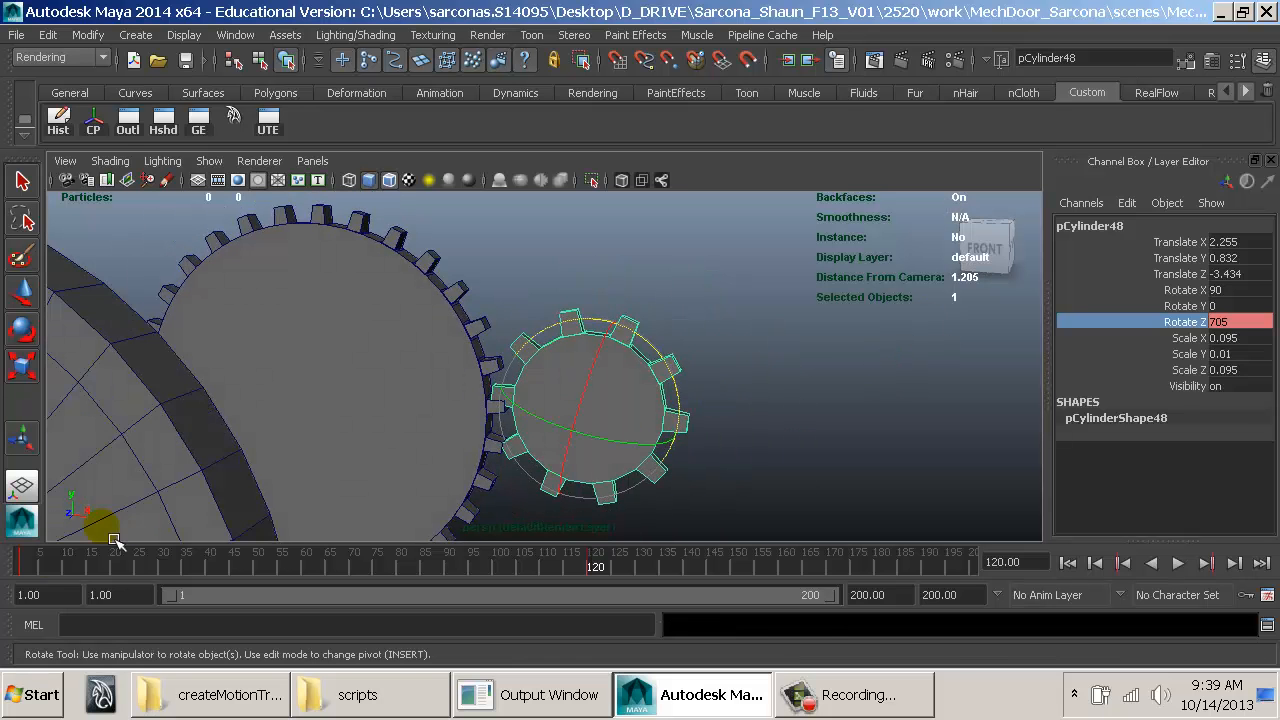
pyautogui.click(27, 566)
pyautogui.moveTo(32, 566); pyautogui.dragTo(20, 566)
pyautogui.keyDown('alt'); pyautogui.moveTo(556, 403); pyautogui.dragTo(580, 391); pyautogui.keyUp('alt')
pyautogui.hotkey('alt', 'v')
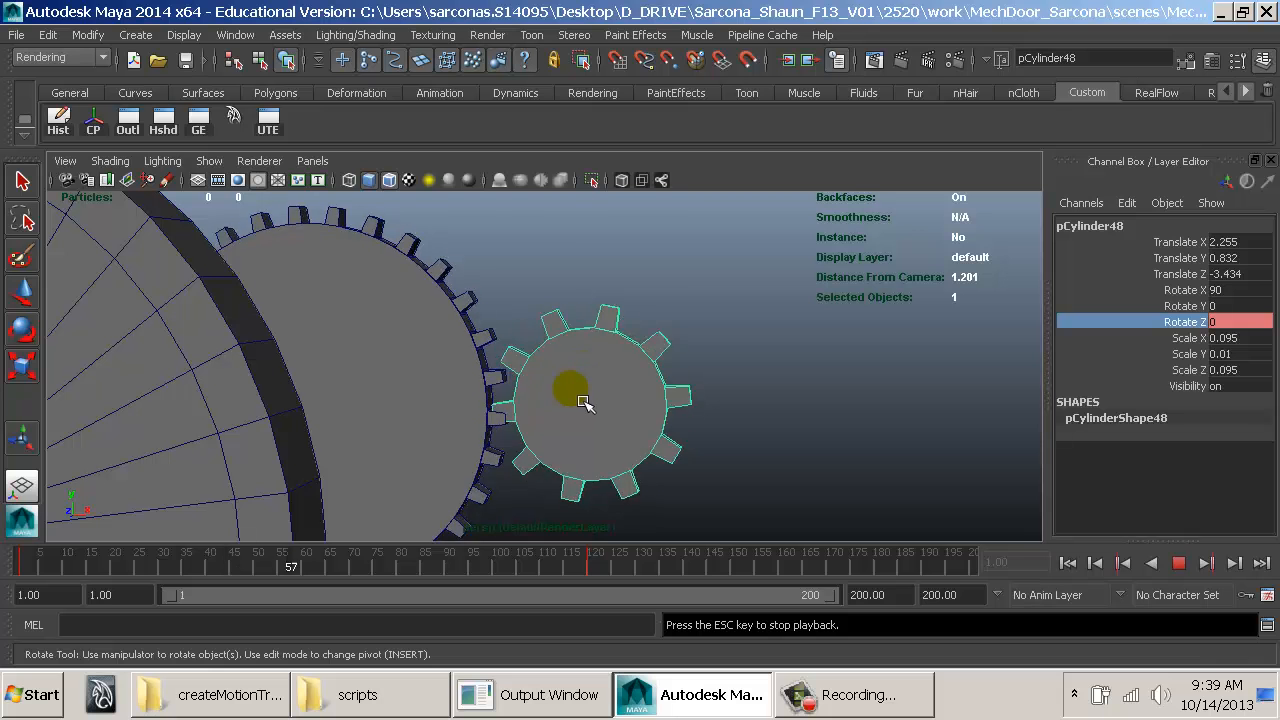
pyautogui.press('Escape')
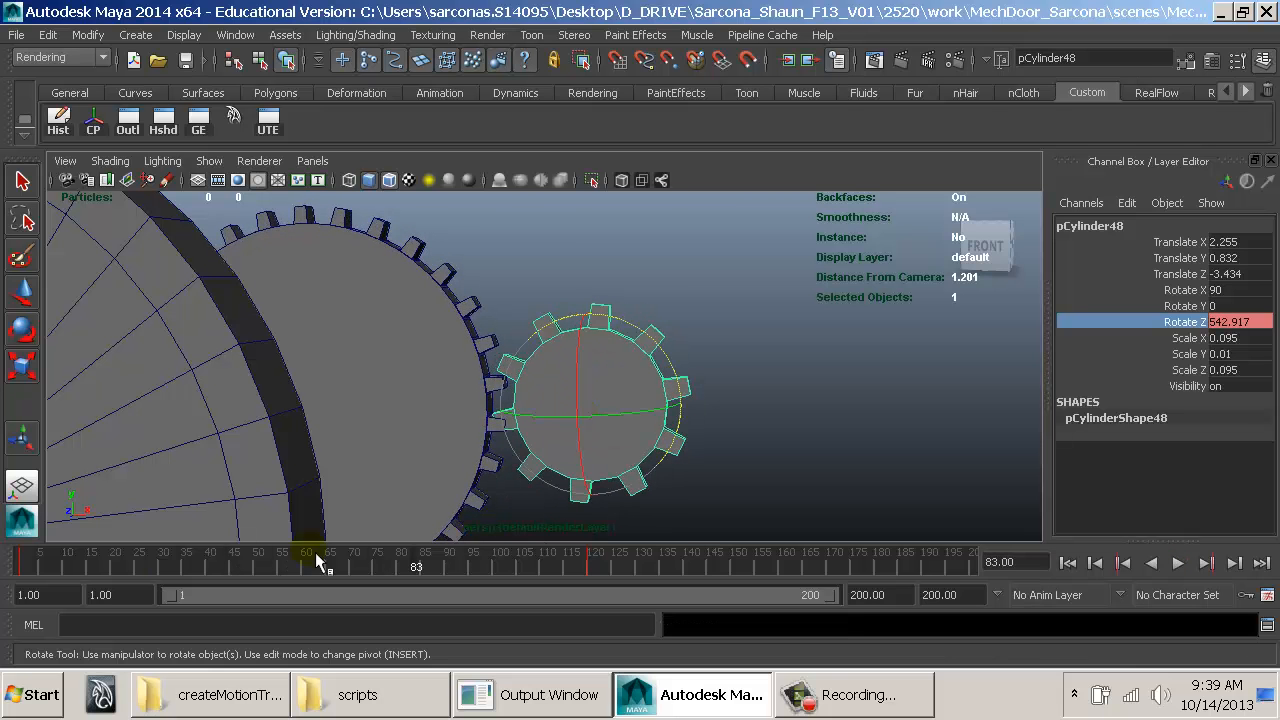
pyautogui.click(25, 567)
pyautogui.hotkey('alt', 'v')
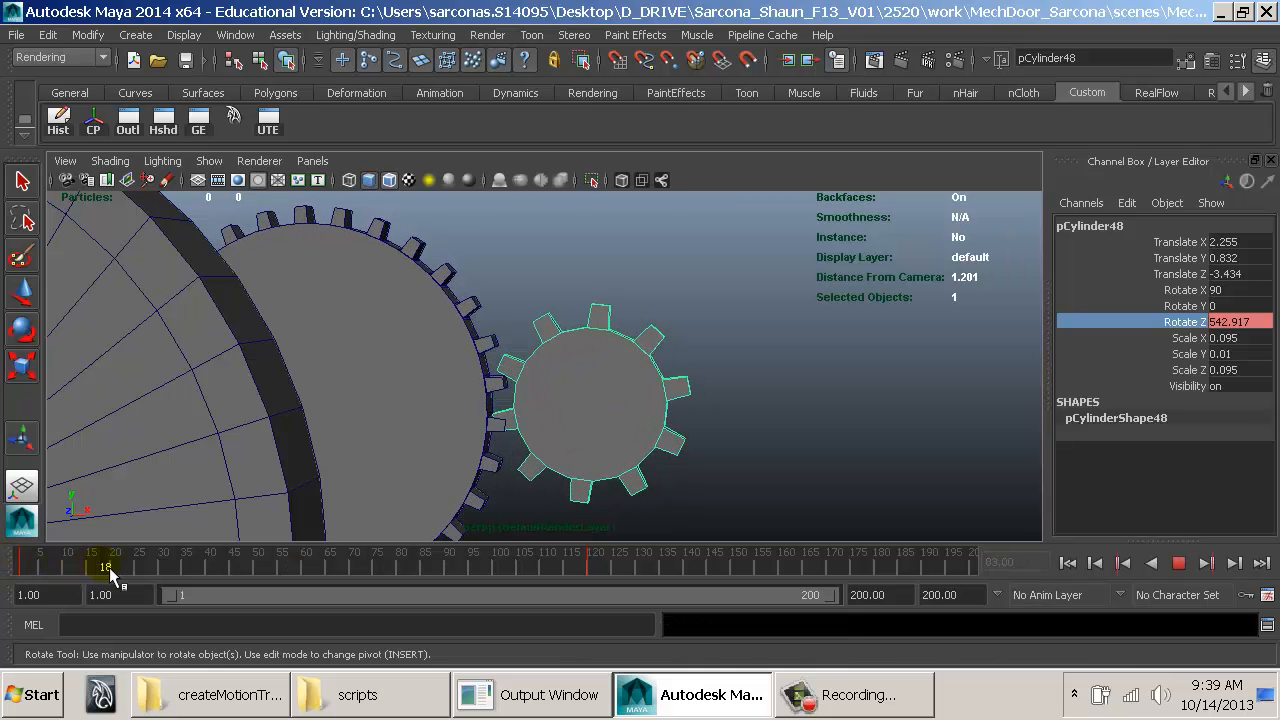
pyautogui.moveTo(110, 569); pyautogui.dragTo(22, 563)
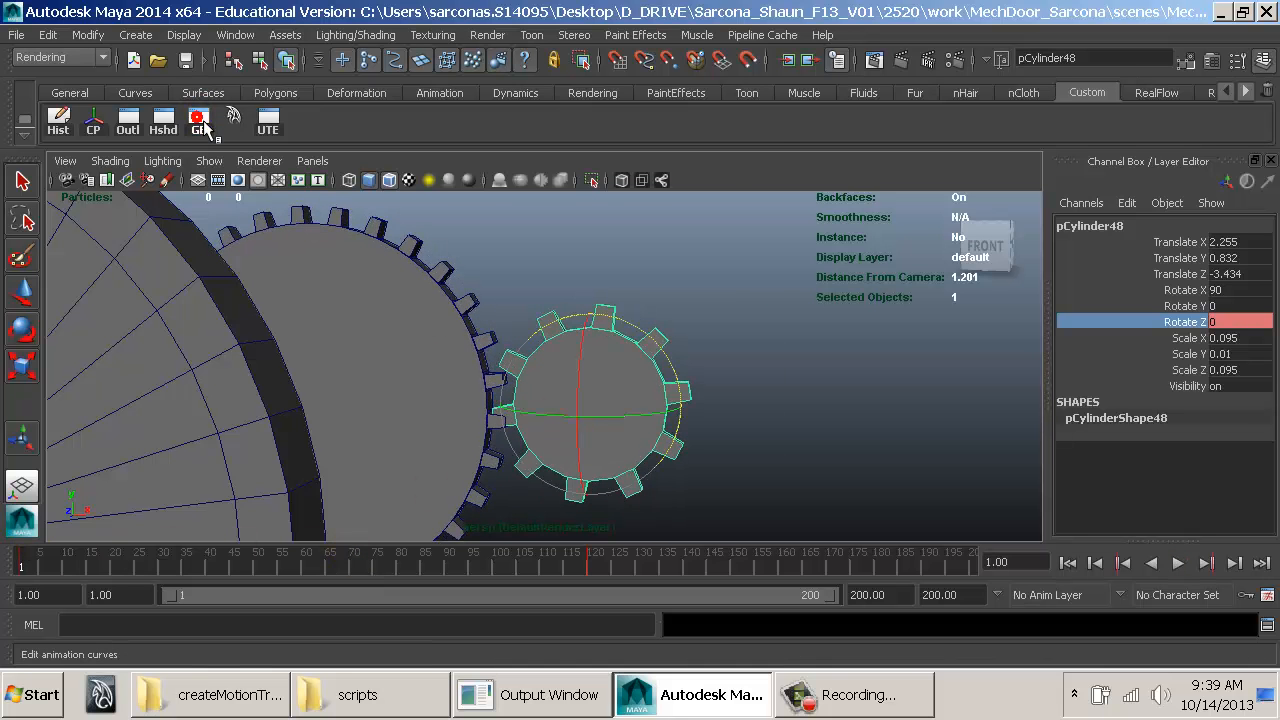
# Step: Open the small gear's Rotate Z curve in the Graph Editor, framed and placed beside the gears
pyautogui.click(199, 122)
pyautogui.moveTo(527, 279); pyautogui.dragTo(530, 276)
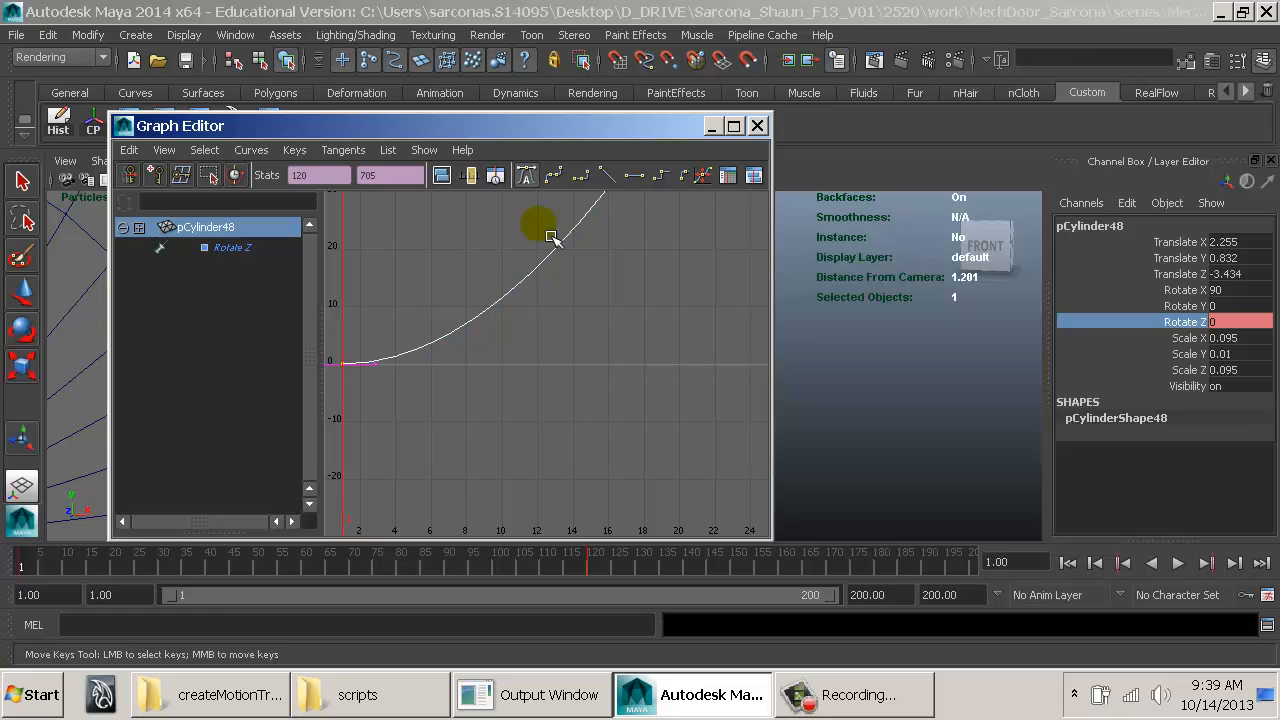
pyautogui.moveTo(509, 122); pyautogui.dragTo(1017, 138)
pyautogui.press('f')
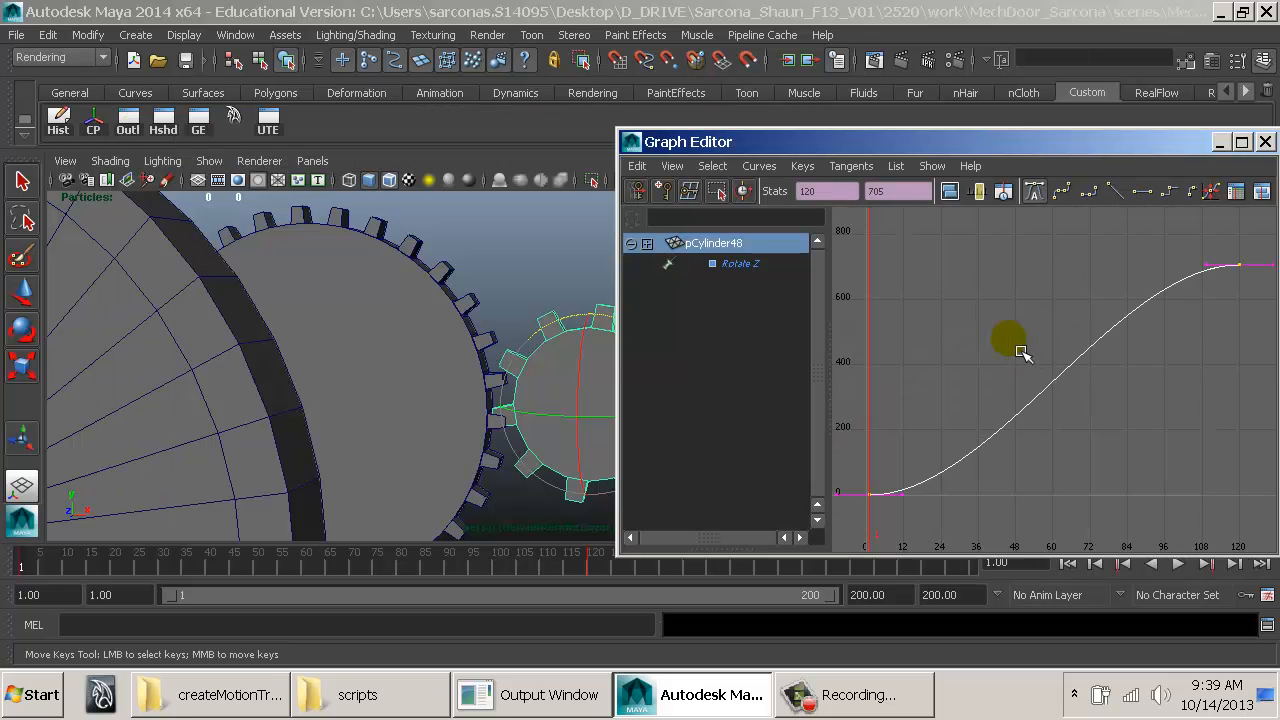
pyautogui.press('f')
pyautogui.press('e')
pyautogui.press('f')
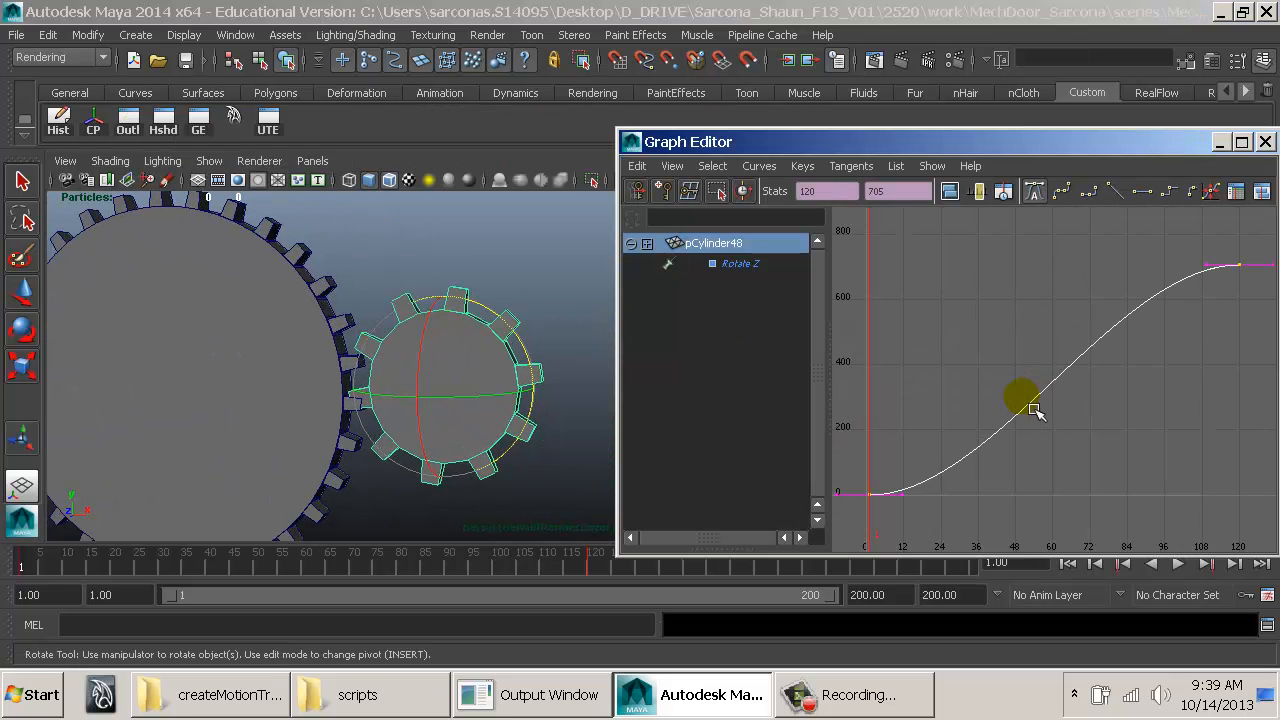
# Step: Shift the small gear's whole Rotate Z curve down to about -11.4 at frame 1 and close the Graph Editor
pyautogui.keyDown('alt'); pyautogui.moveTo(880, 495); pyautogui.dragTo(1050, 418, button='right'); pyautogui.keyUp('alt')
pyautogui.keyDown('alt'); pyautogui.moveTo(1028, 430); pyautogui.dragTo(1089, 394, button='middle'); pyautogui.keyUp('alt')
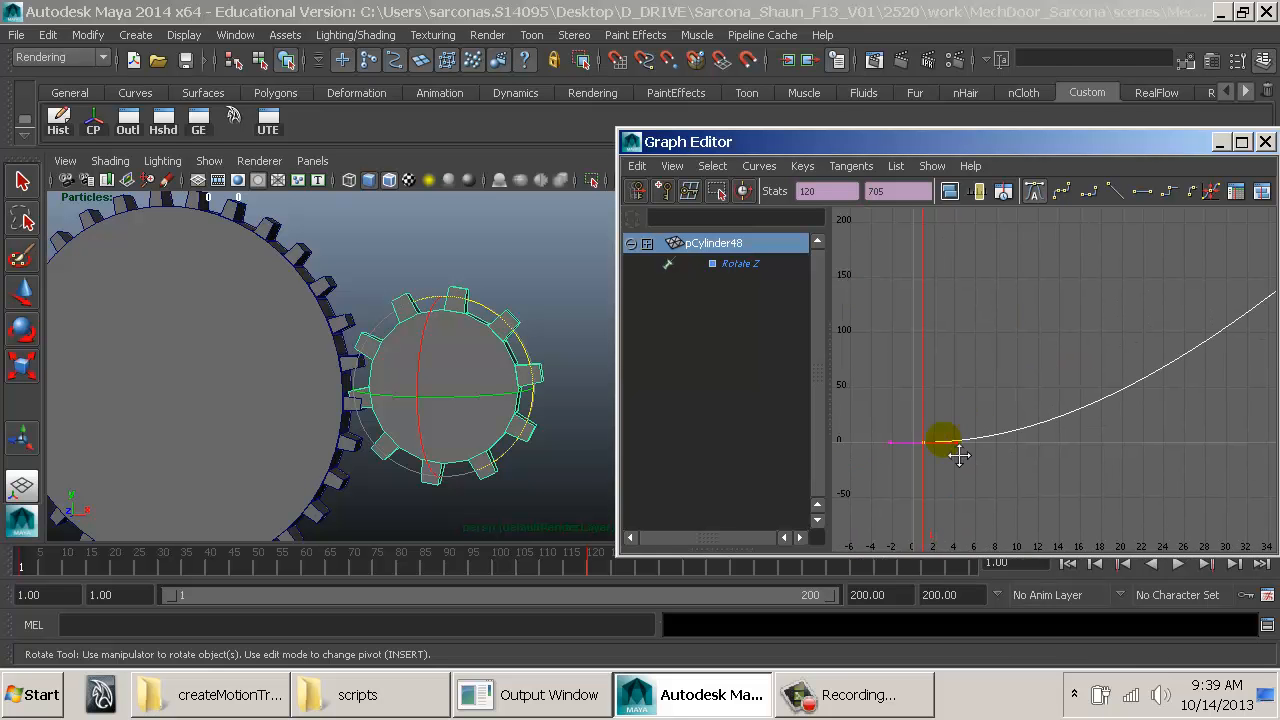
pyautogui.keyDown('alt'); pyautogui.moveTo(957, 454); pyautogui.dragTo(1049, 430, button='middle'); pyautogui.keyUp('alt')
pyautogui.keyDown('alt'); pyautogui.moveTo(1052, 428); pyautogui.dragTo(1110, 413, button='right'); pyautogui.keyUp('alt')
pyautogui.keyDown('alt'); pyautogui.moveTo(1012, 460); pyautogui.dragTo(1073, 410, button='middle'); pyautogui.keyUp('alt')
pyautogui.keyDown('alt'); pyautogui.moveTo(1078, 408); pyautogui.dragTo(1134, 402, button='right'); pyautogui.keyUp('alt')
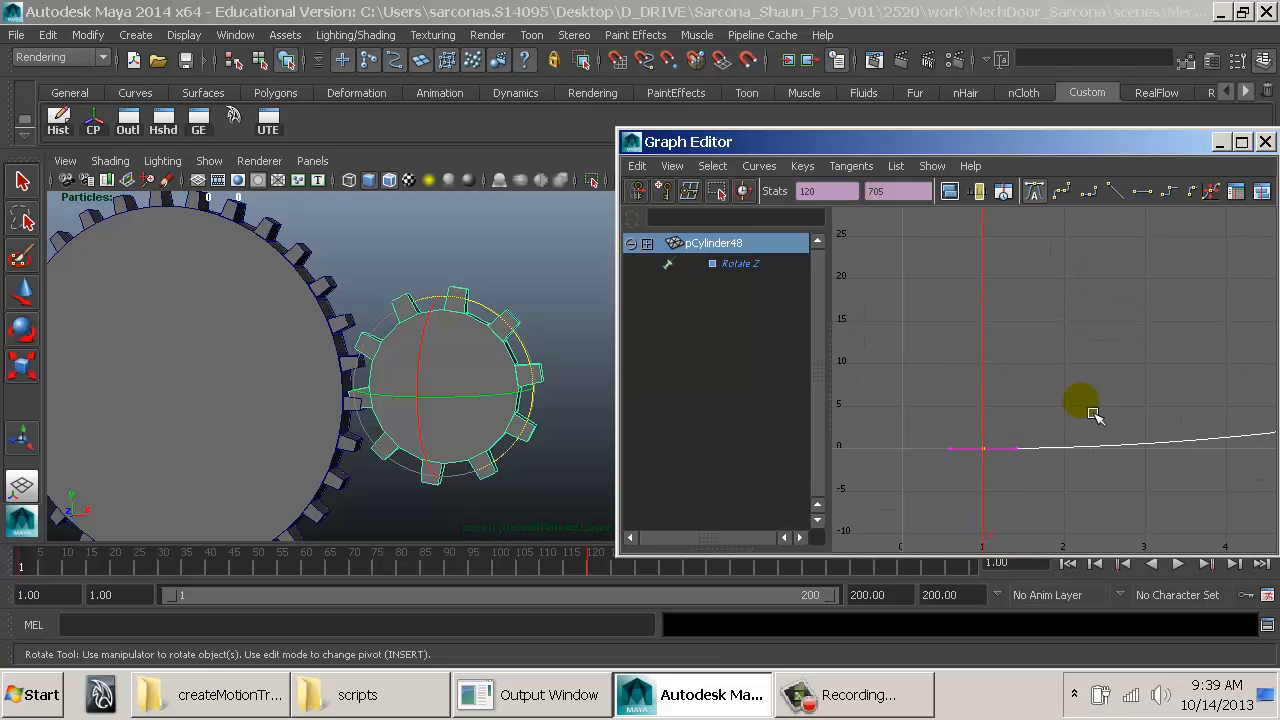
pyautogui.keyDown('alt'); pyautogui.moveTo(1089, 415); pyautogui.dragTo(1120, 382, button='middle'); pyautogui.keyUp('alt')
pyautogui.keyDown('alt'); pyautogui.moveTo(1110, 385); pyautogui.dragTo(1151, 383, button='right'); pyautogui.keyUp('alt')
pyautogui.keyDown('alt'); pyautogui.moveTo(1095, 402); pyautogui.dragTo(1136, 388, button='middle'); pyautogui.keyUp('alt')
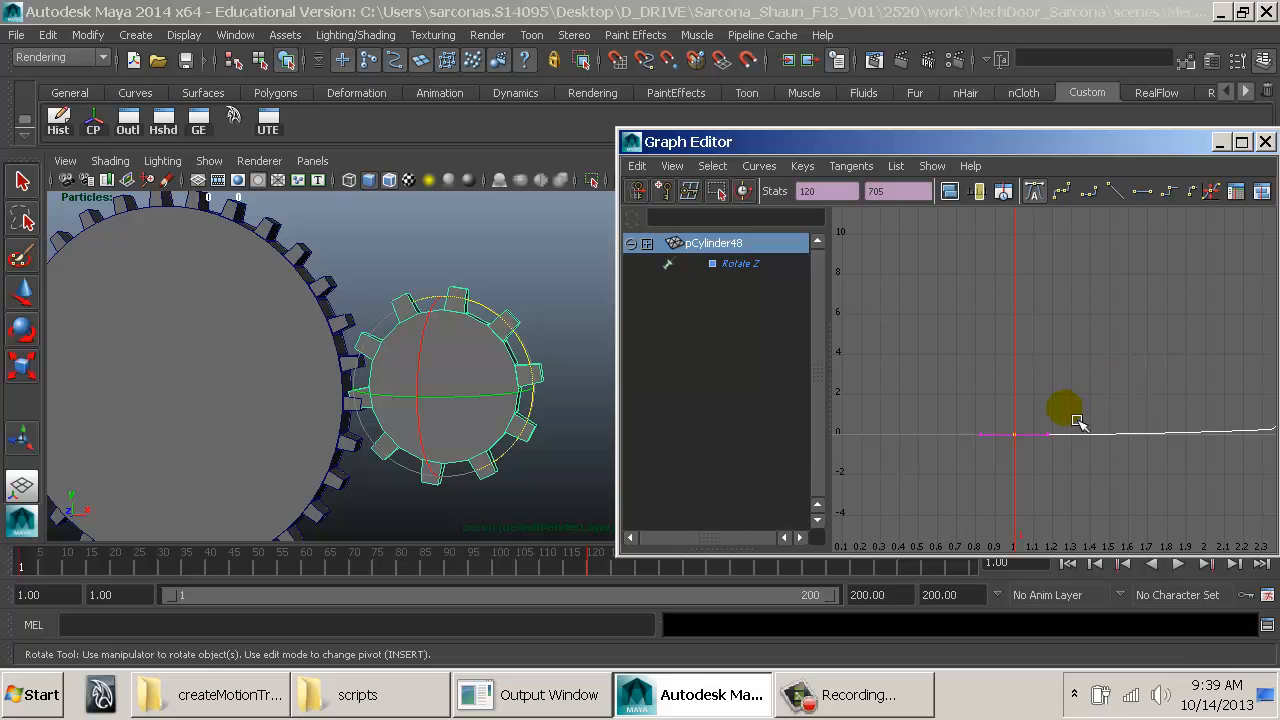
pyautogui.keyDown('shift'); pyautogui.moveTo(1074, 419); pyautogui.dragTo(1068, 391, button='middle'); pyautogui.keyUp('shift')
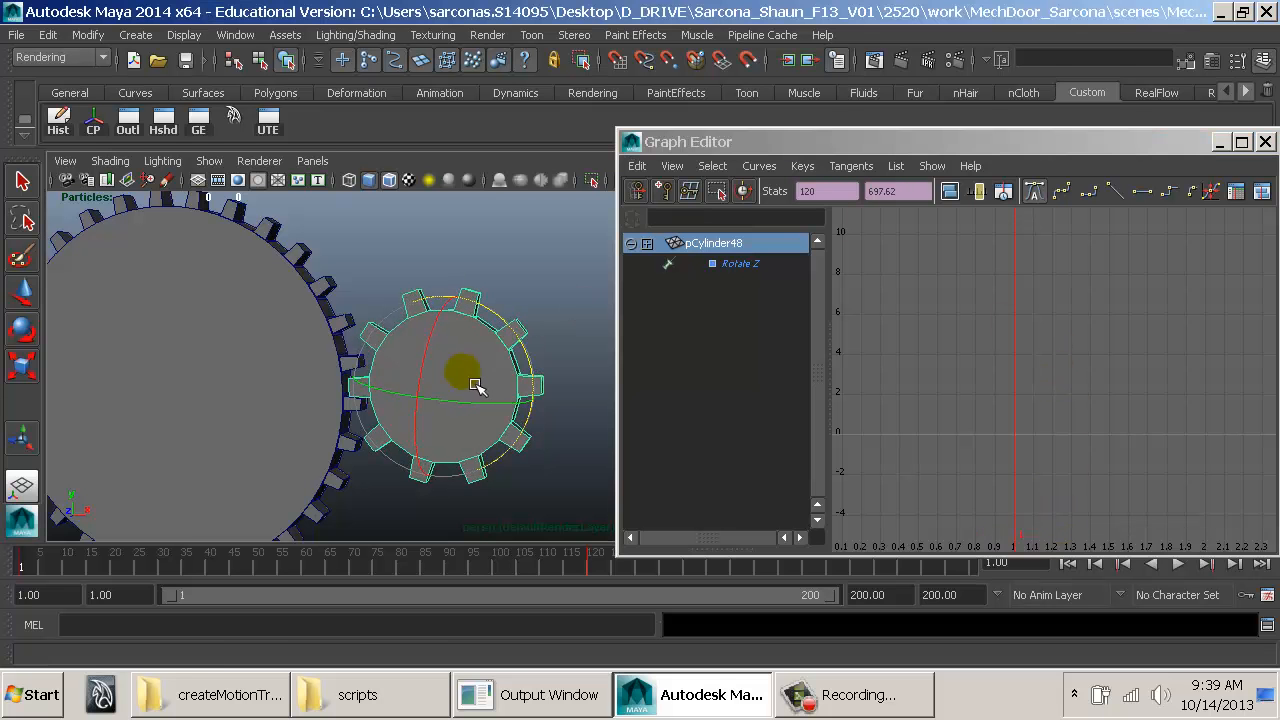
pyautogui.keyDown('alt'); pyautogui.moveTo(460, 366); pyautogui.dragTo(503, 385); pyautogui.keyUp('alt')
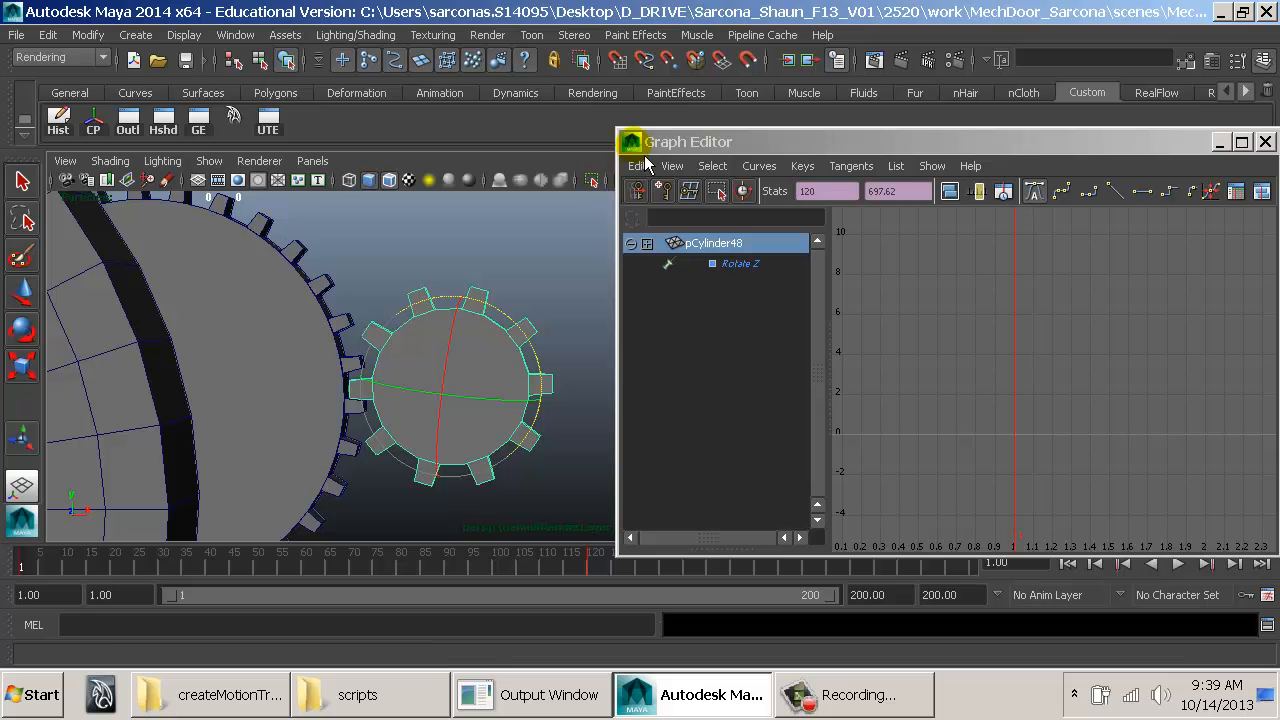
pyautogui.keyDown('shift'); pyautogui.moveTo(975, 337); pyautogui.dragTo(987, 395, button='middle'); pyautogui.keyUp('shift')
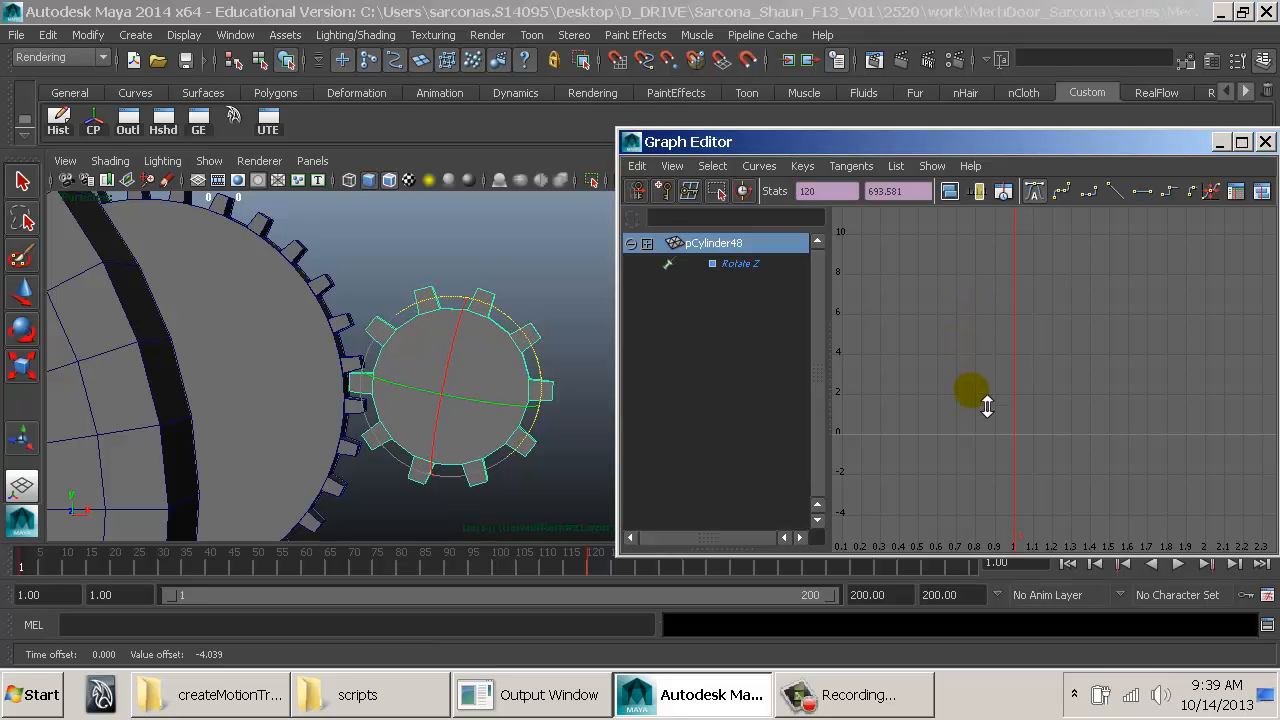
pyautogui.doubleClick(630, 141)
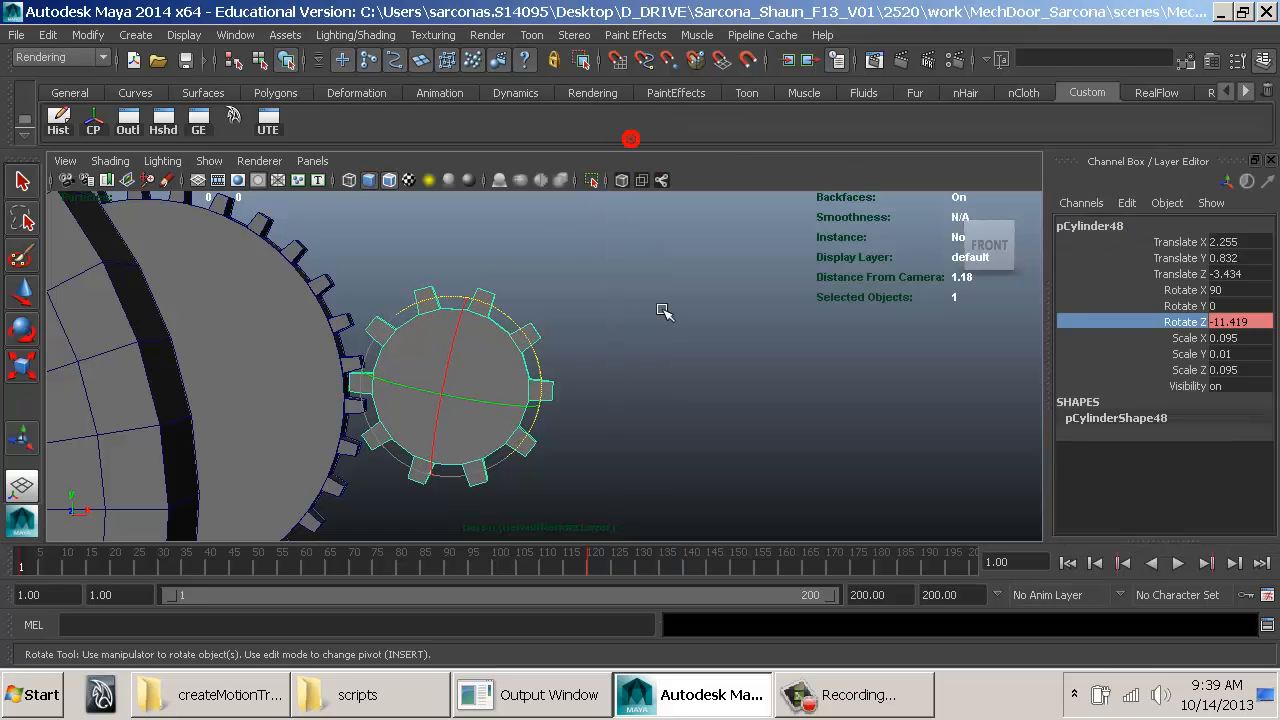
# Step: Deselect the small gear and play the animation to check the meshing with the shifted curve
pyautogui.click(661, 311)
pyautogui.hotkey('alt', 'v')
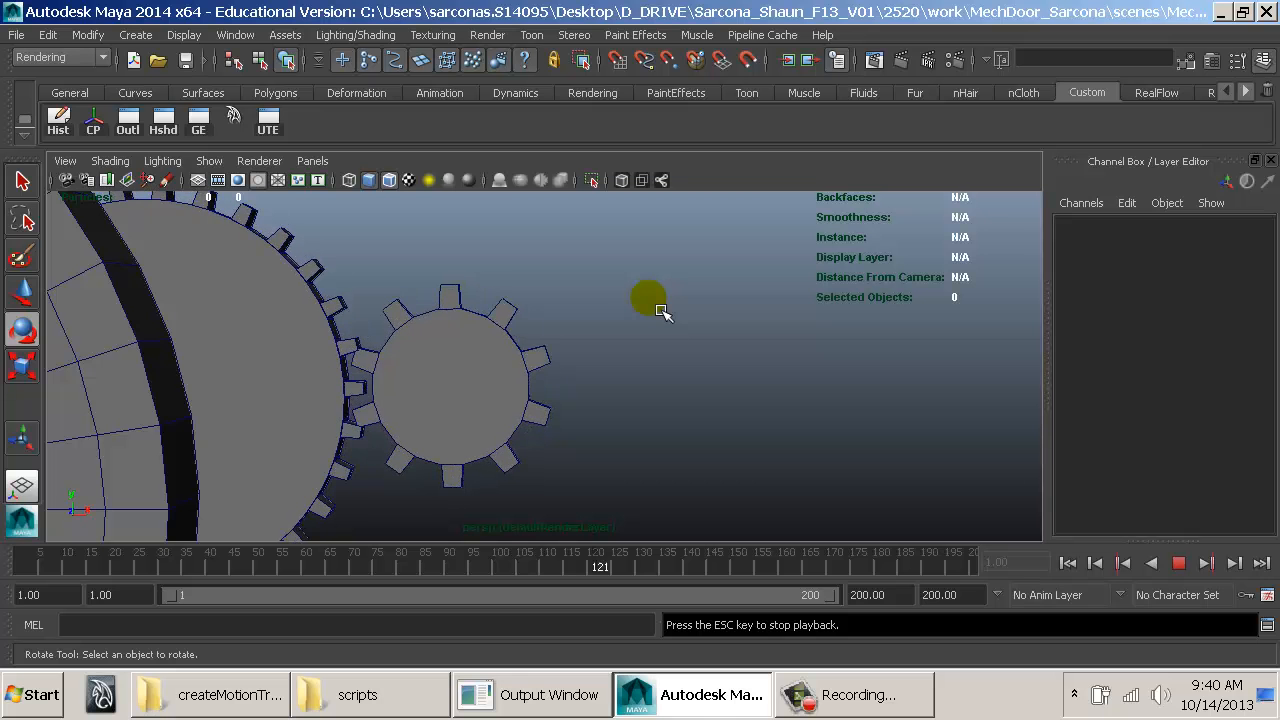
pyautogui.press('Escape')
# Step: Remove the animation from all transform and visibility channels of both gears at frame 1
pyautogui.click(454, 386)
pyautogui.keyDown('shift'); pyautogui.click(289, 355); pyautogui.keyUp('shift')
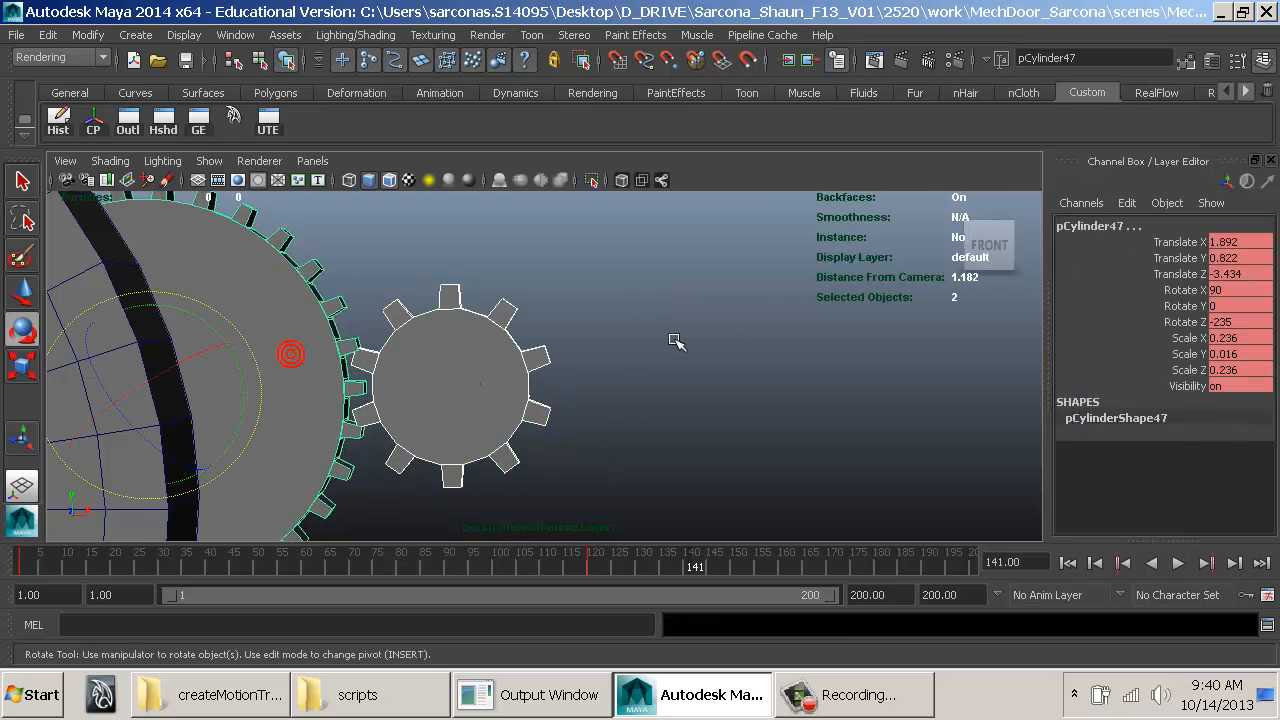
pyautogui.keyDown('alt'); pyautogui.moveTo(743, 318); pyautogui.dragTo(738, 373); pyautogui.keyUp('alt')
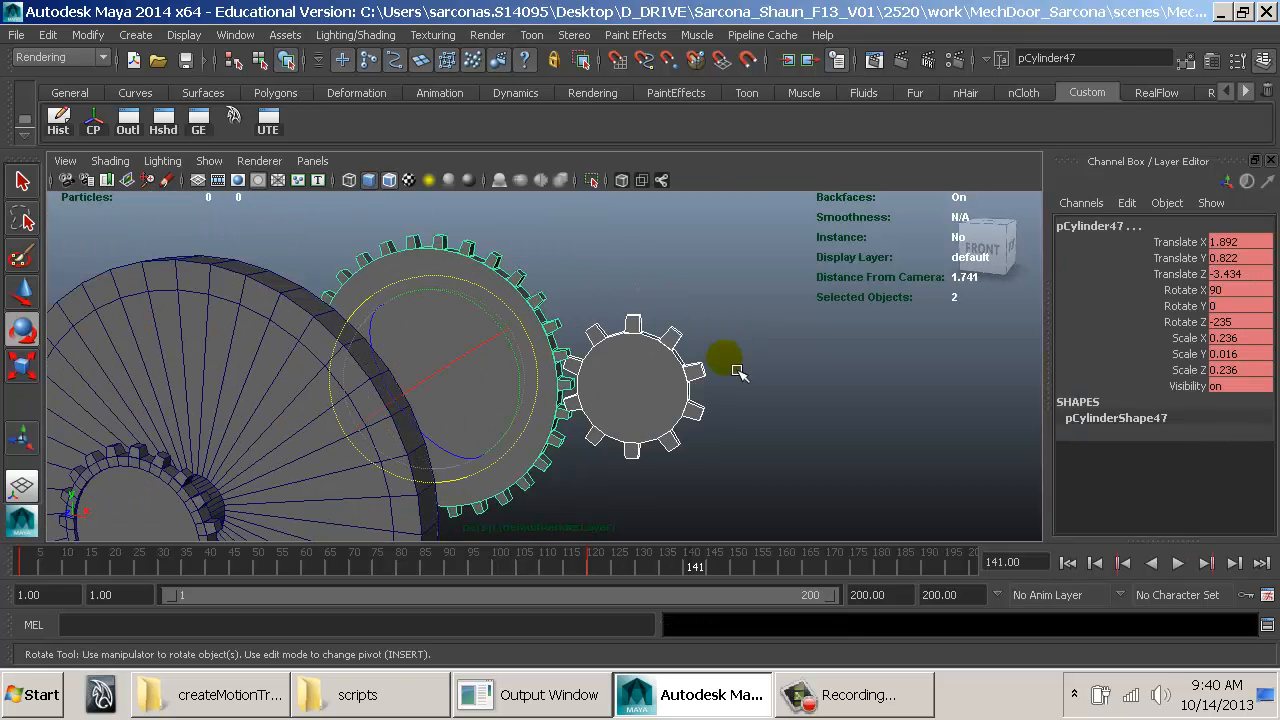
pyautogui.moveTo(582, 559); pyautogui.dragTo(20, 520)
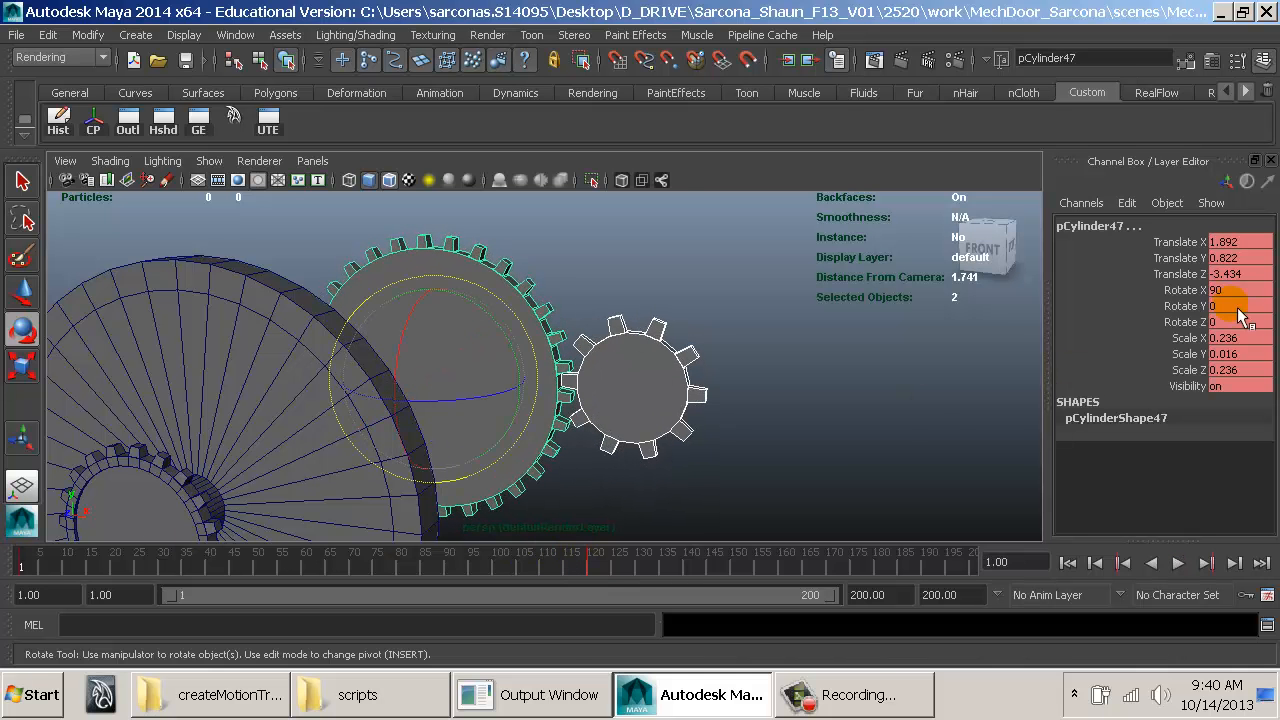
pyautogui.moveTo(1184, 244); pyautogui.dragTo(1197, 386)
pyautogui.rightClick(1146, 282)
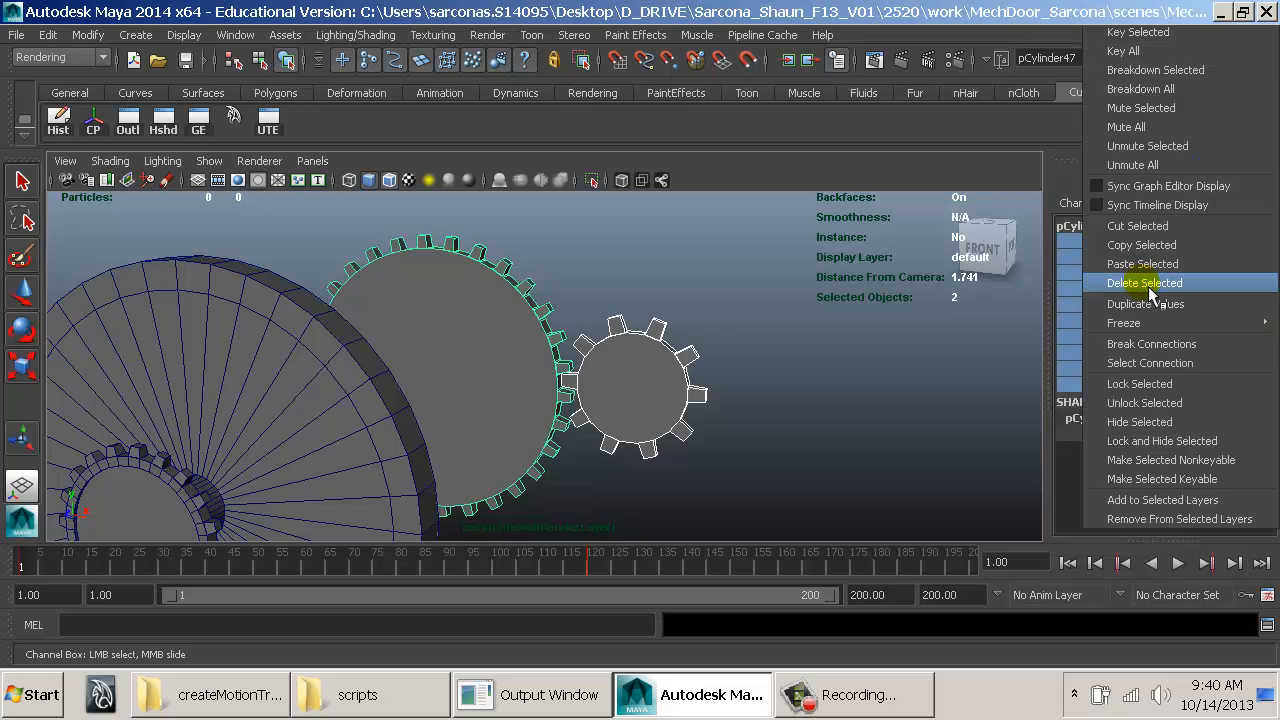
pyautogui.click(1144, 288)
# Step: Set Rotate Z to 0 on both the small and large gears
pyautogui.click(837, 394)
pyautogui.click(643, 391)
pyautogui.press('e')
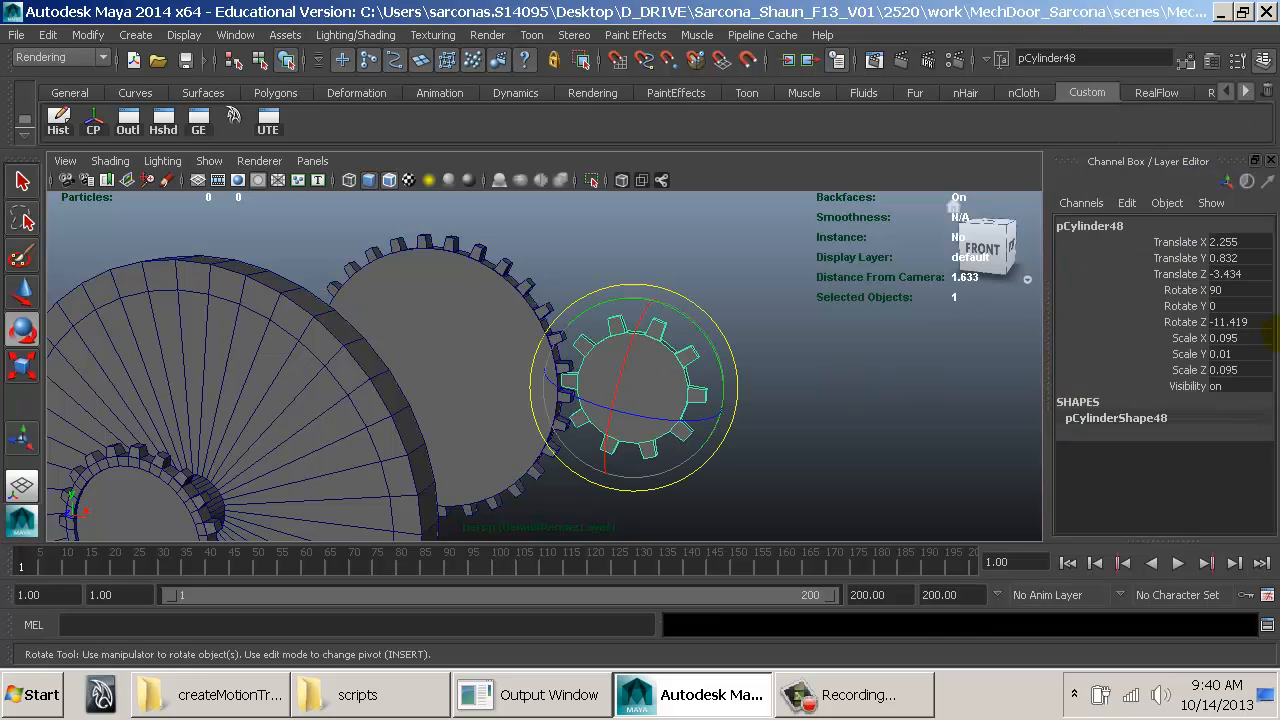
pyautogui.click(418, 291)
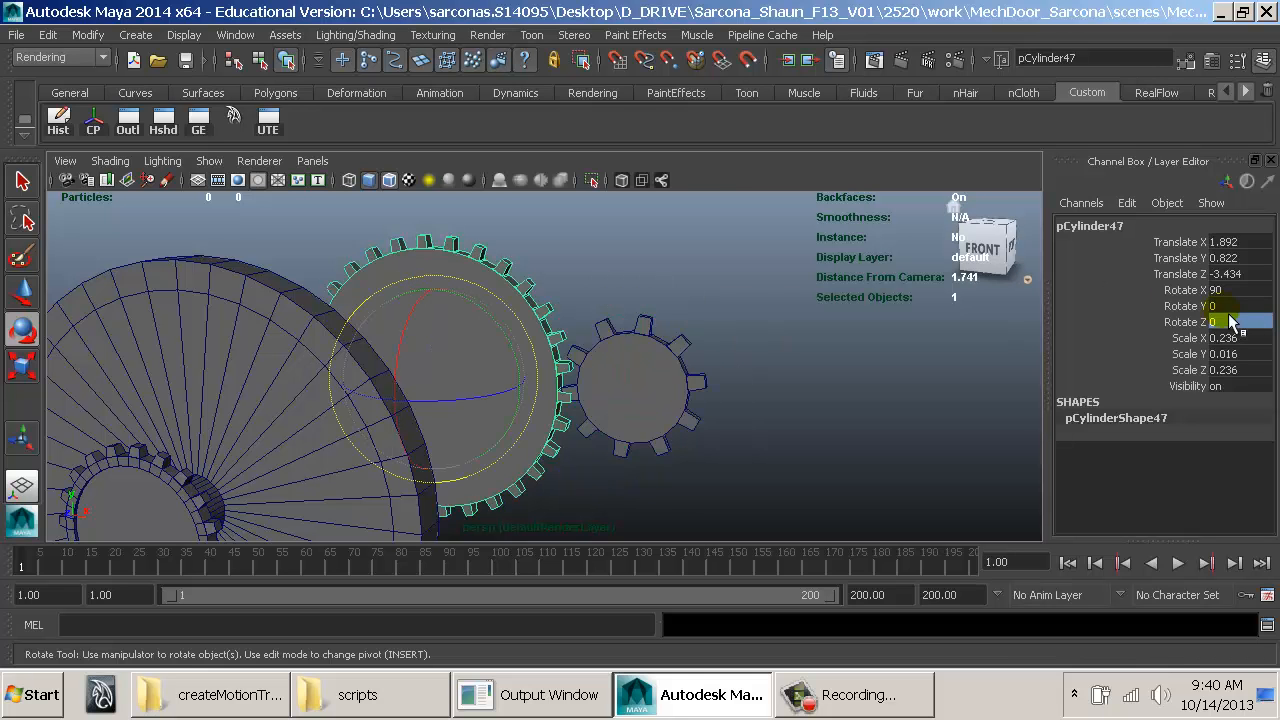
pyautogui.click(838, 387)
pyautogui.click(668, 382)
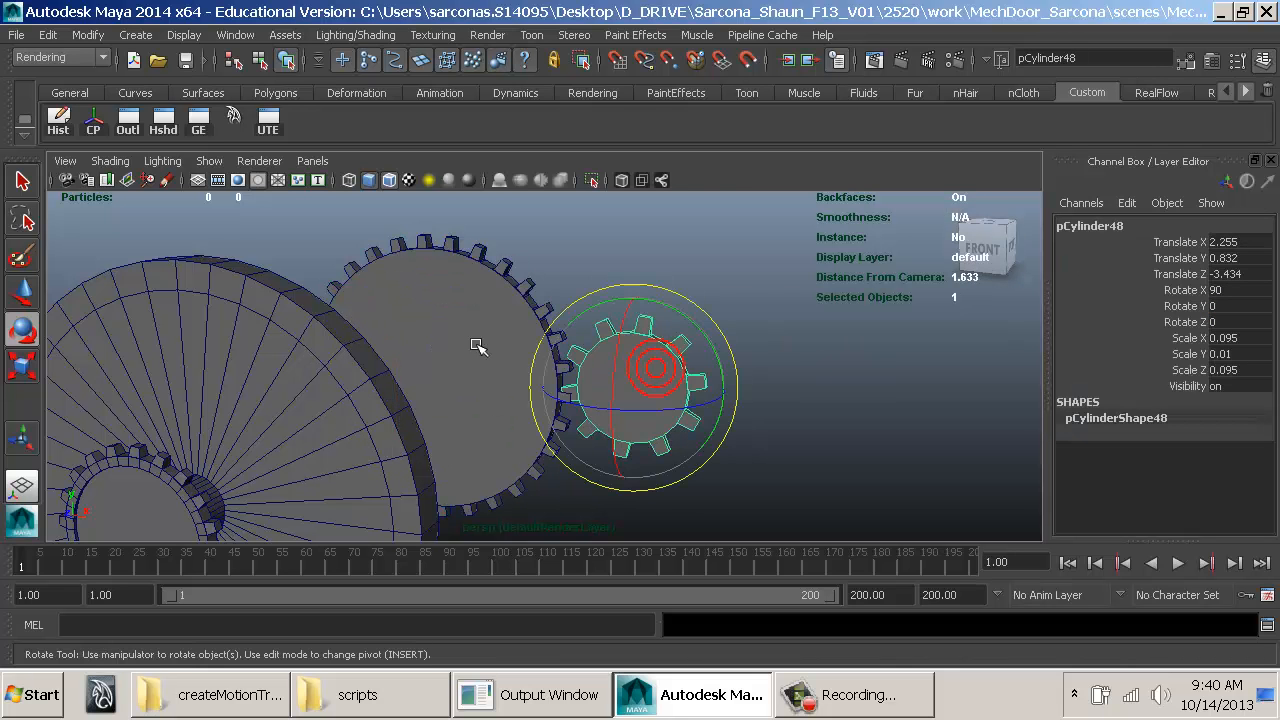
pyautogui.click(474, 339)
# Step: Rotate the small gear slightly about its axis so its teeth fit between those of the large gear
pyautogui.keyDown('alt'); pyautogui.moveTo(798, 407); pyautogui.dragTo(736, 390); pyautogui.keyUp('alt')
pyautogui.click(647, 410)
pyautogui.keyDown('alt'); pyautogui.moveTo(736, 390); pyautogui.dragTo(978, 397, button='right'); pyautogui.keyUp('alt')
pyautogui.keyDown('alt'); pyautogui.moveTo(798, 388); pyautogui.dragTo(726, 363, button='middle'); pyautogui.keyUp('alt')
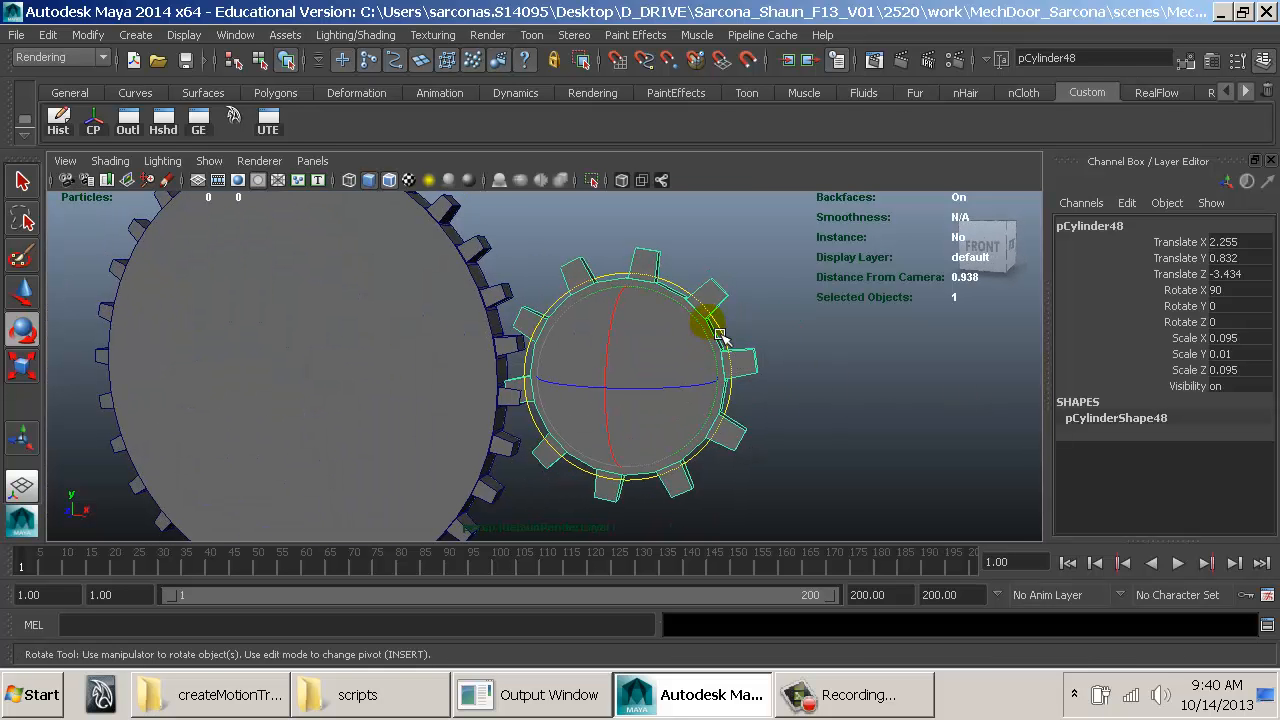
pyautogui.moveTo(720, 335); pyautogui.dragTo(755, 362)
# Step: Freeze the transformations of both gears and select only the large gear
pyautogui.keyDown('shift'); pyautogui.click(458, 300); pyautogui.keyUp('shift')
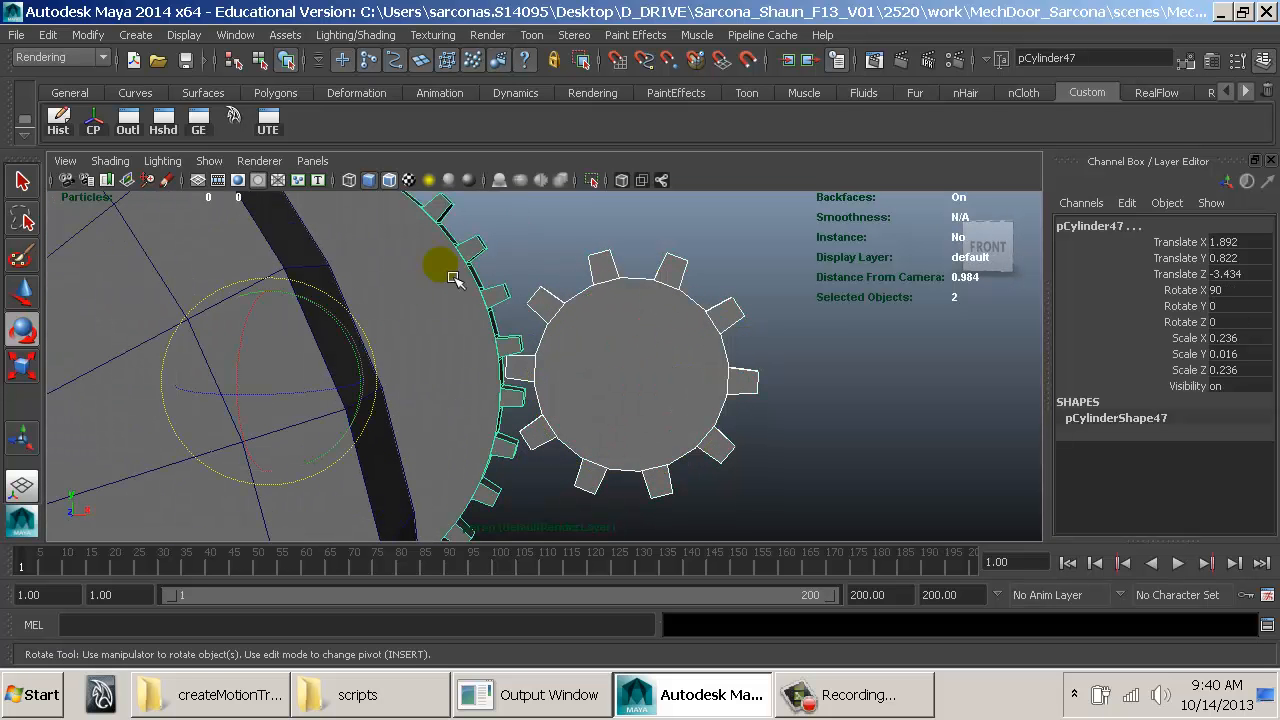
pyautogui.click(88, 34)
pyautogui.click(163, 106)
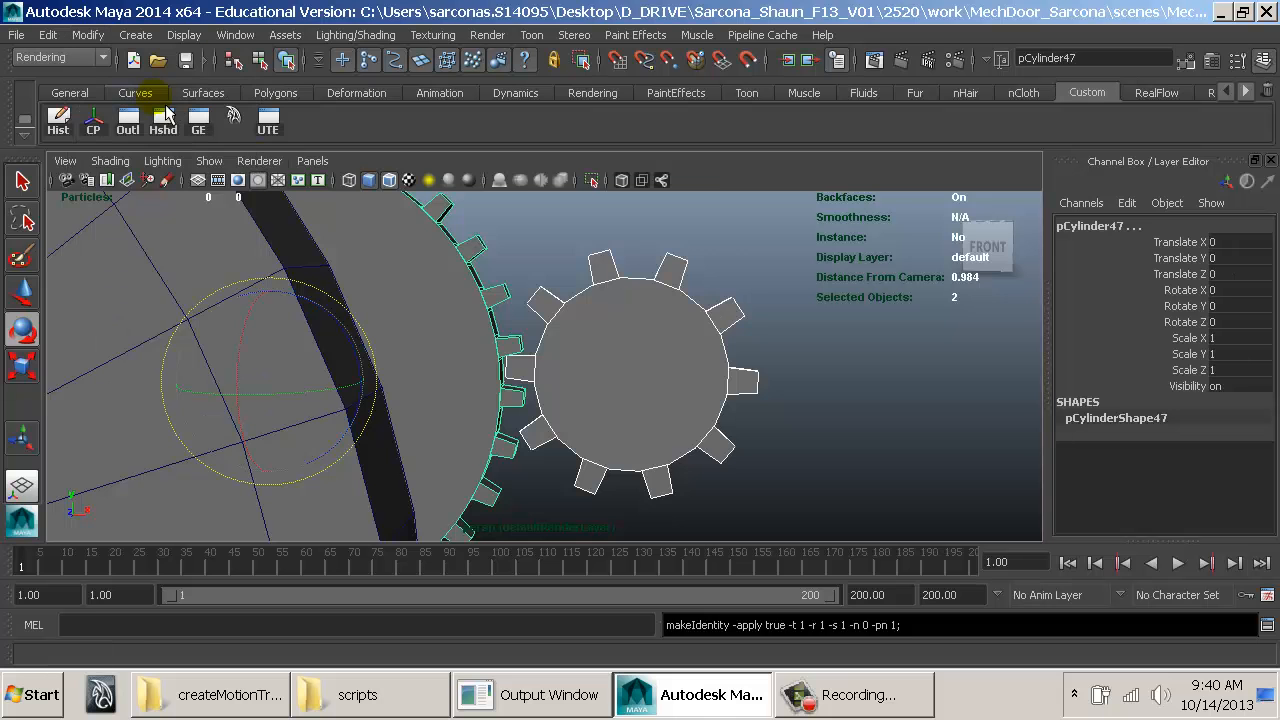
pyautogui.keyDown('alt'); pyautogui.moveTo(590, 352); pyautogui.dragTo(484, 311); pyautogui.keyUp('alt')
pyautogui.click(467, 299)
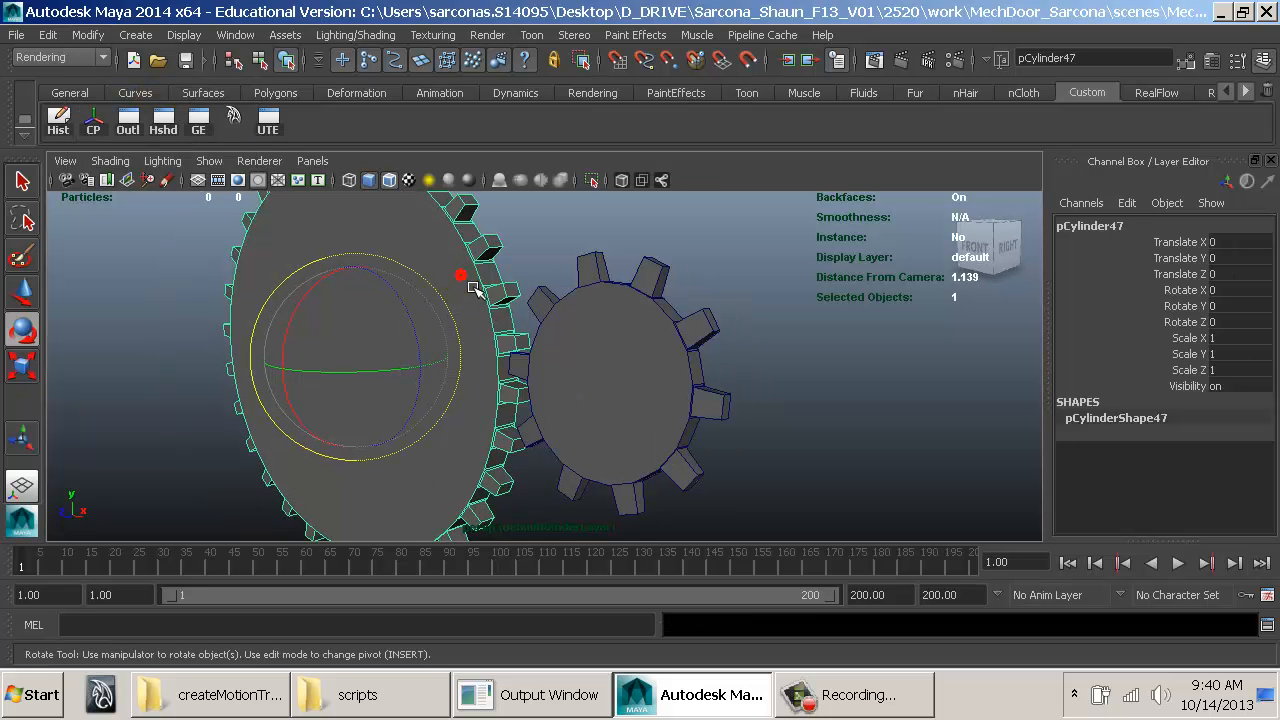
# Step: Examine the existing compound wheel beside the meshing large and small gears
pyautogui.click(709, 337)
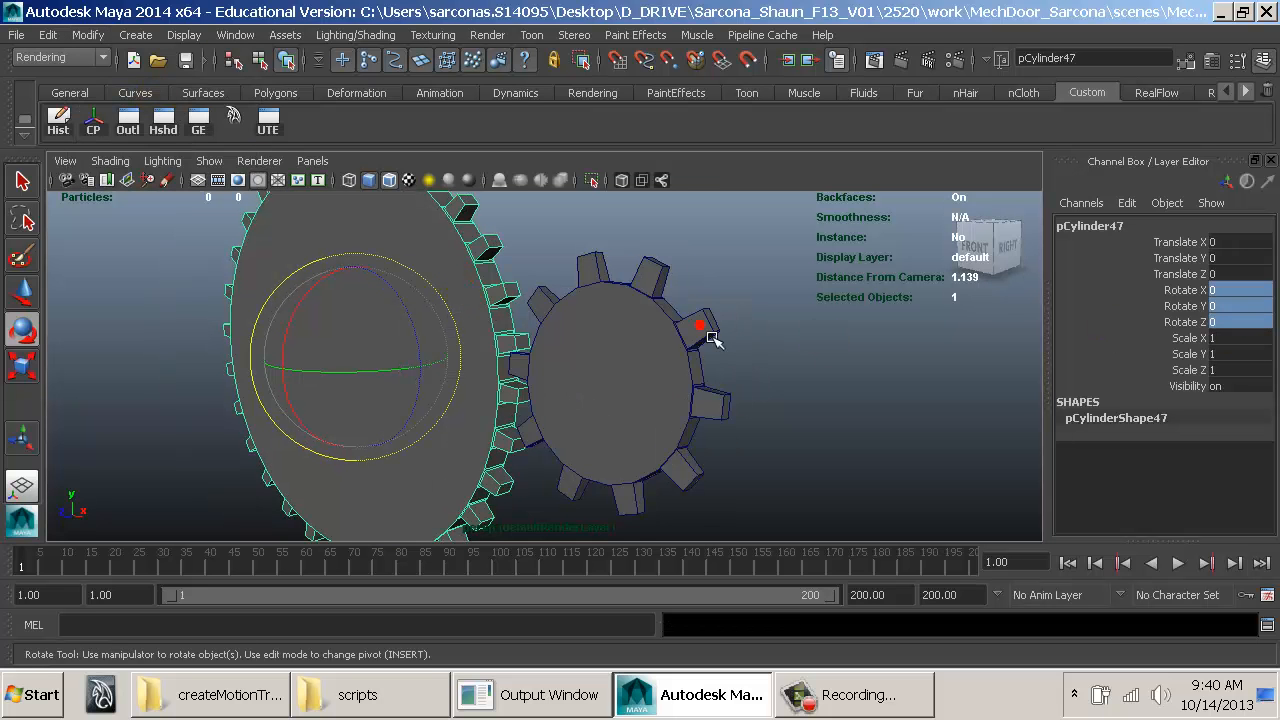
pyautogui.moveTo(668, 325); pyautogui.dragTo(528, 325)
pyautogui.hotkey('ctrl', 'z')
pyautogui.click(440, 305)
pyautogui.keyDown('alt'); pyautogui.moveTo(631, 330); pyautogui.dragTo(683, 334); pyautogui.keyUp('alt')
pyautogui.click(610, 384)
pyautogui.click(307, 383)
pyautogui.keyDown('alt'); pyautogui.moveTo(307, 383); pyautogui.dragTo(487, 300); pyautogui.keyUp('alt')
pyautogui.keyDown('alt'); pyautogui.moveTo(680, 370); pyautogui.dragTo(777, 386); pyautogui.keyUp('alt')
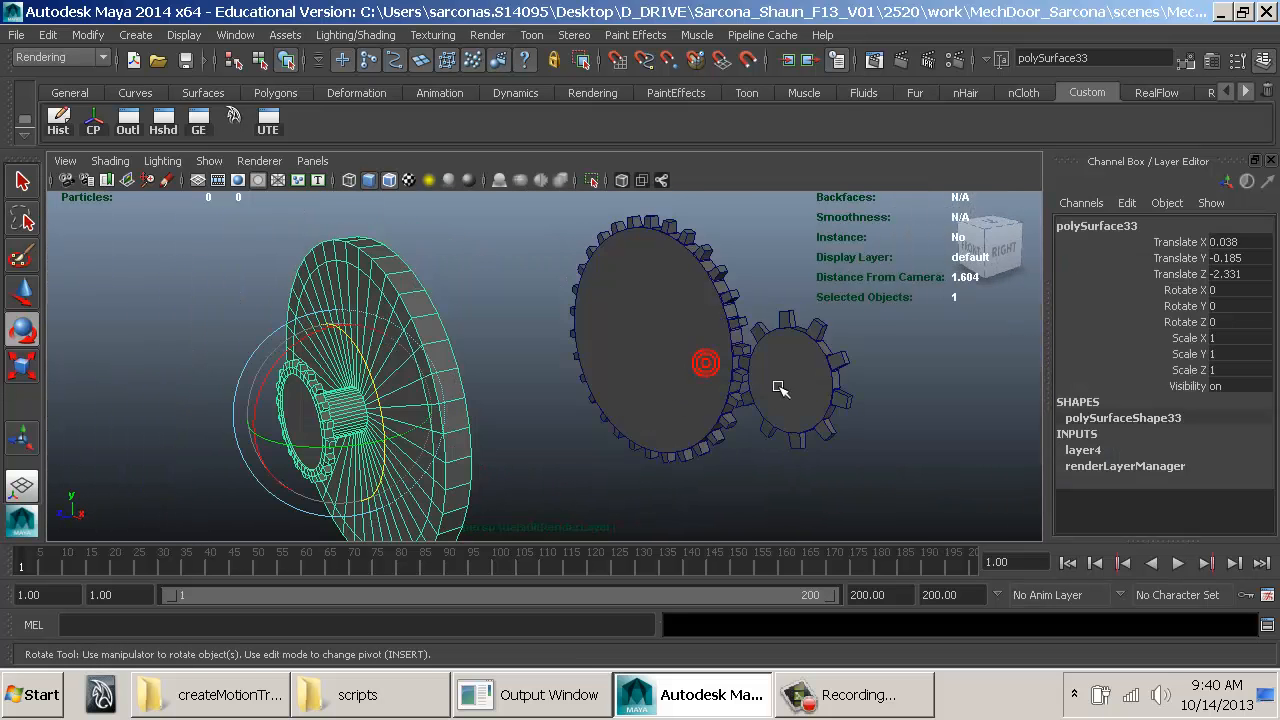
pyautogui.click(840, 390)
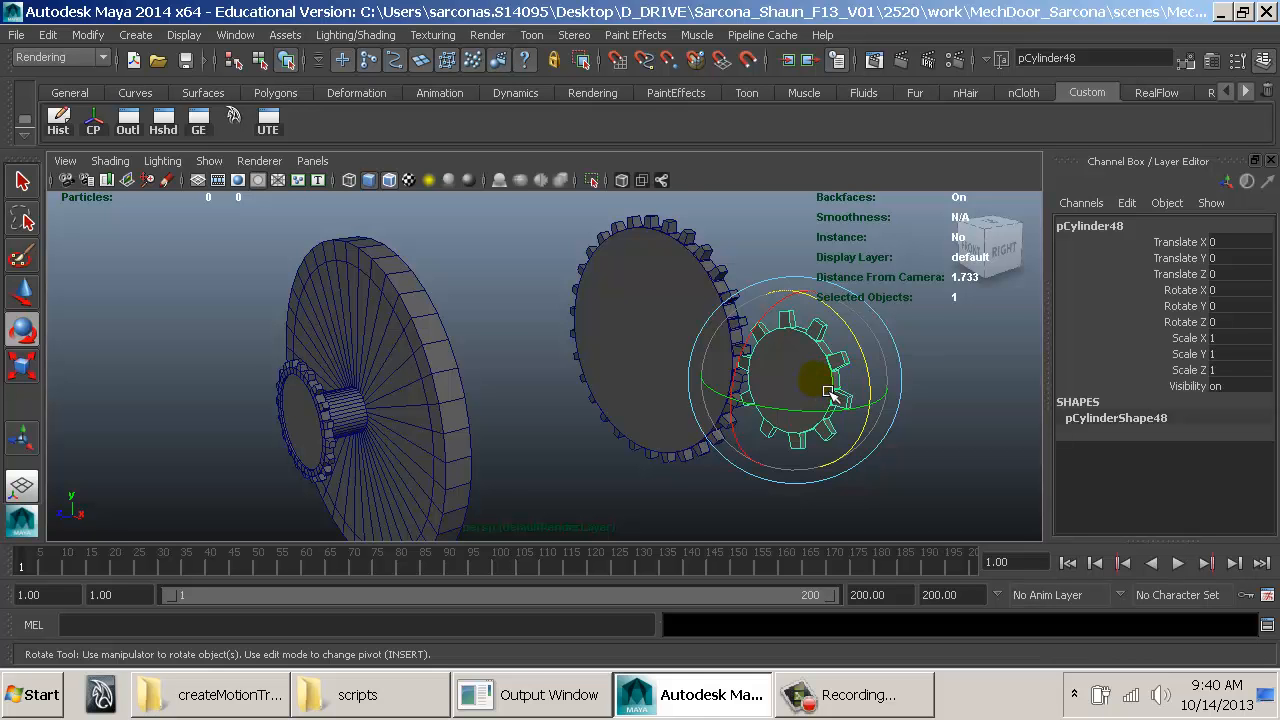
pyautogui.click(660, 322)
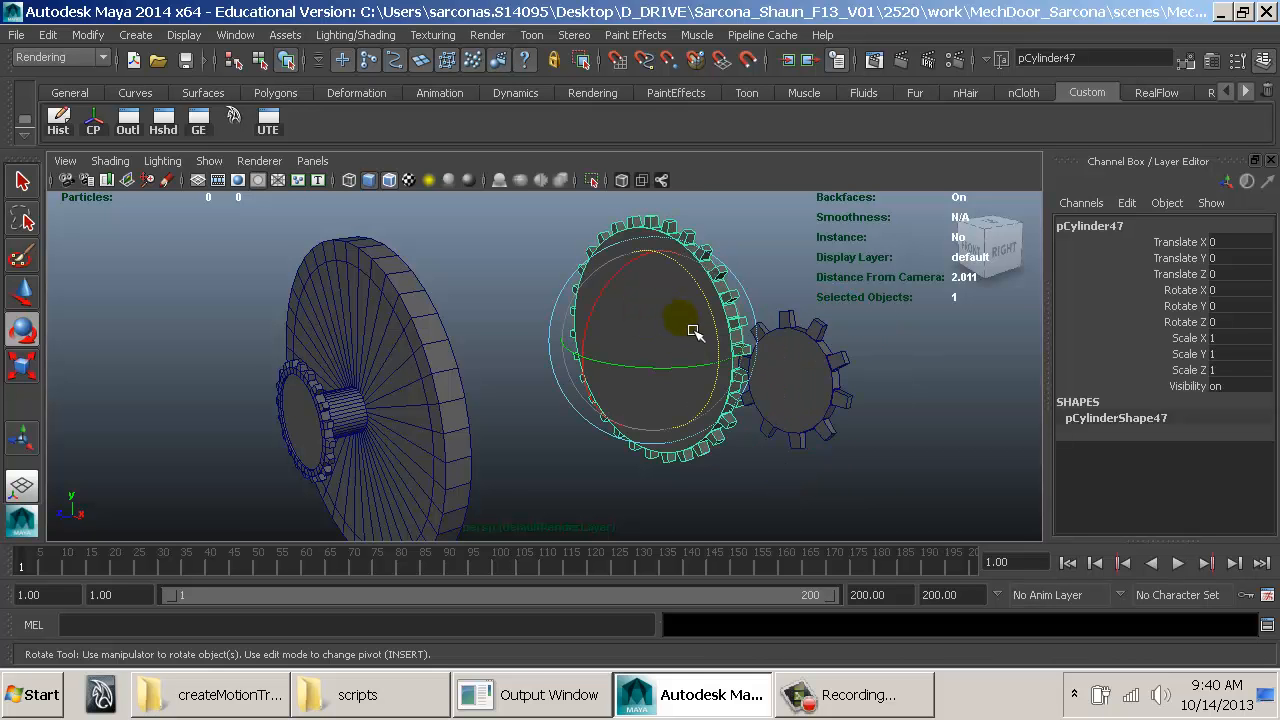
# Step: Duplicate the large gear, move the copy out in front of it along the shared axis and scale it down
pyautogui.keyDown('alt'); pyautogui.moveTo(695, 332); pyautogui.dragTo(520, 390); pyautogui.keyUp('alt')
pyautogui.press('w')
pyautogui.press('r')
pyautogui.press('w')
pyautogui.press('r')
pyautogui.keyDown('alt'); pyautogui.moveTo(600, 392); pyautogui.dragTo(576, 394); pyautogui.keyUp('alt')
pyautogui.keyDown('alt'); pyautogui.moveTo(600, 395); pyautogui.dragTo(803, 403, button='right'); pyautogui.keyUp('alt')
pyautogui.keyDown('alt'); pyautogui.moveTo(803, 403); pyautogui.dragTo(573, 397, button='middle'); pyautogui.keyUp('alt')
pyautogui.keyDown('alt'); pyautogui.moveTo(579, 396); pyautogui.dragTo(557, 366, button='right'); pyautogui.keyUp('alt')
pyautogui.keyDown('alt'); pyautogui.moveTo(642, 364); pyautogui.dragTo(535, 363, button='right'); pyautogui.keyUp('alt')
pyautogui.keyDown('alt'); pyautogui.moveTo(565, 361); pyautogui.dragTo(460, 305); pyautogui.keyUp('alt')
# Step: Combine the large gear and its scaled-down copy into one polygon object
pyautogui.keyDown('shift'); pyautogui.click(689, 301); pyautogui.keyUp('shift')
pyautogui.press('space')
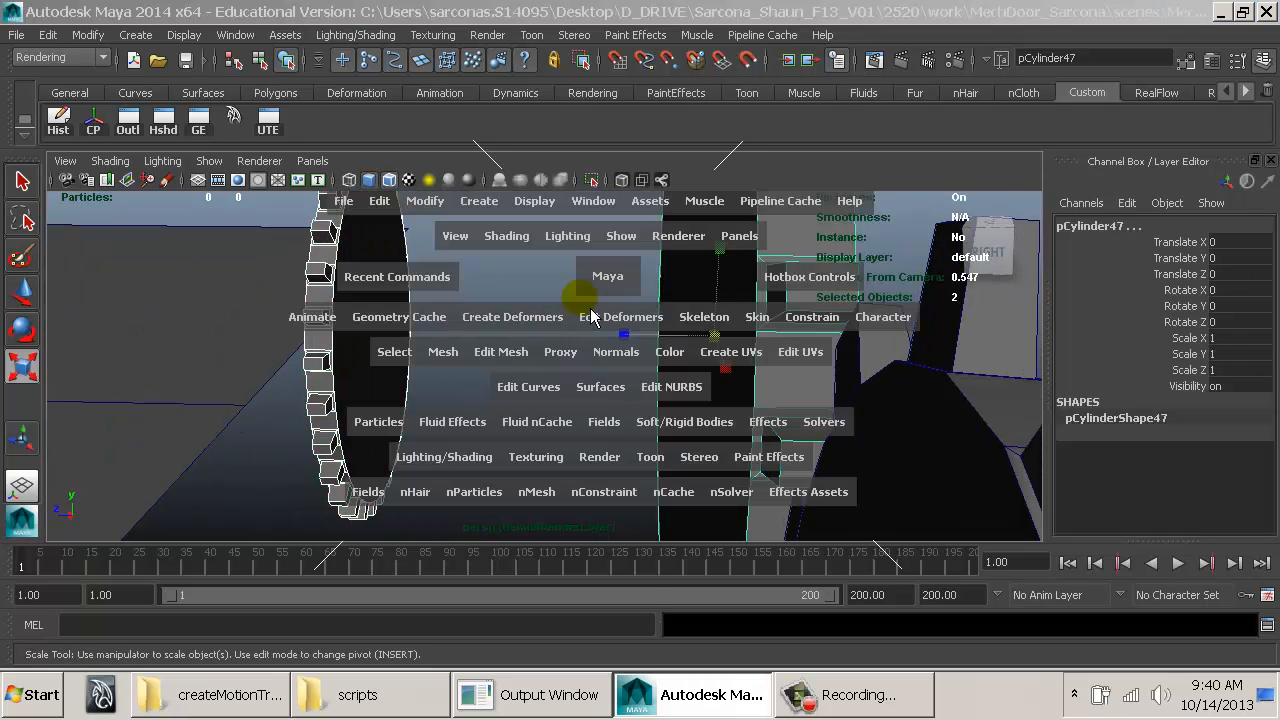
pyautogui.moveTo(443, 352); pyautogui.dragTo(488, 322)
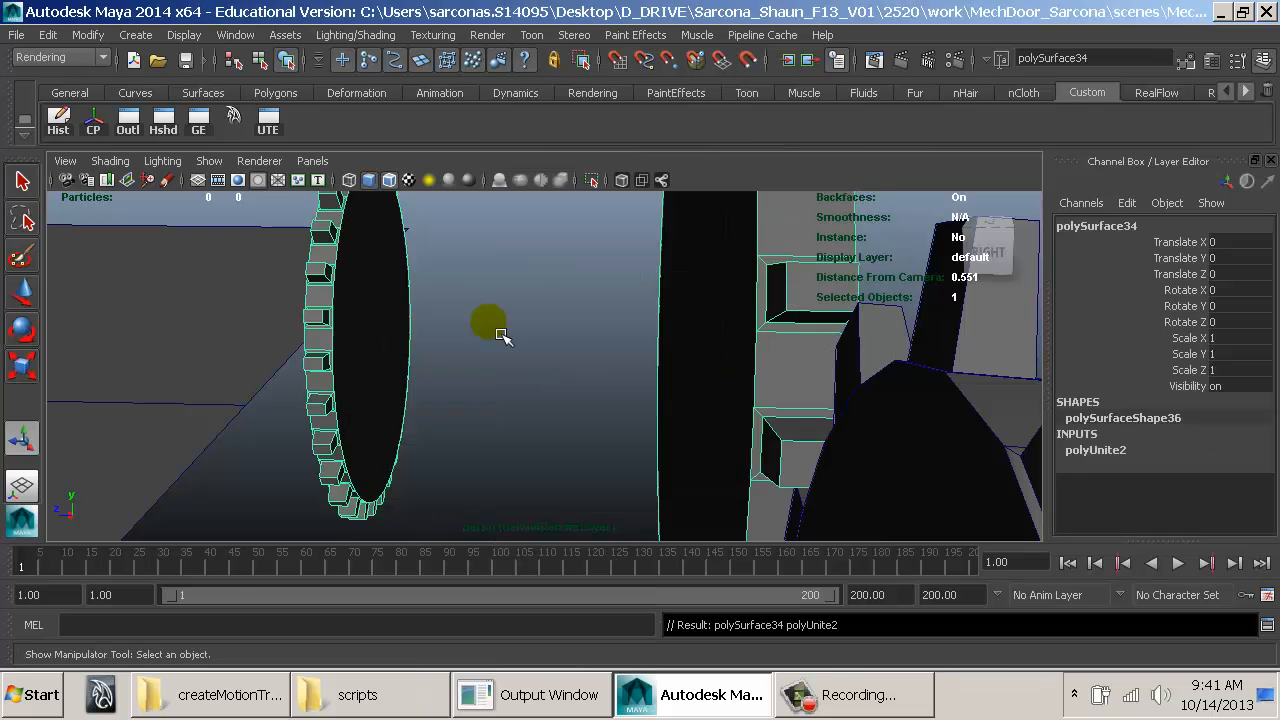
pyautogui.press('space')
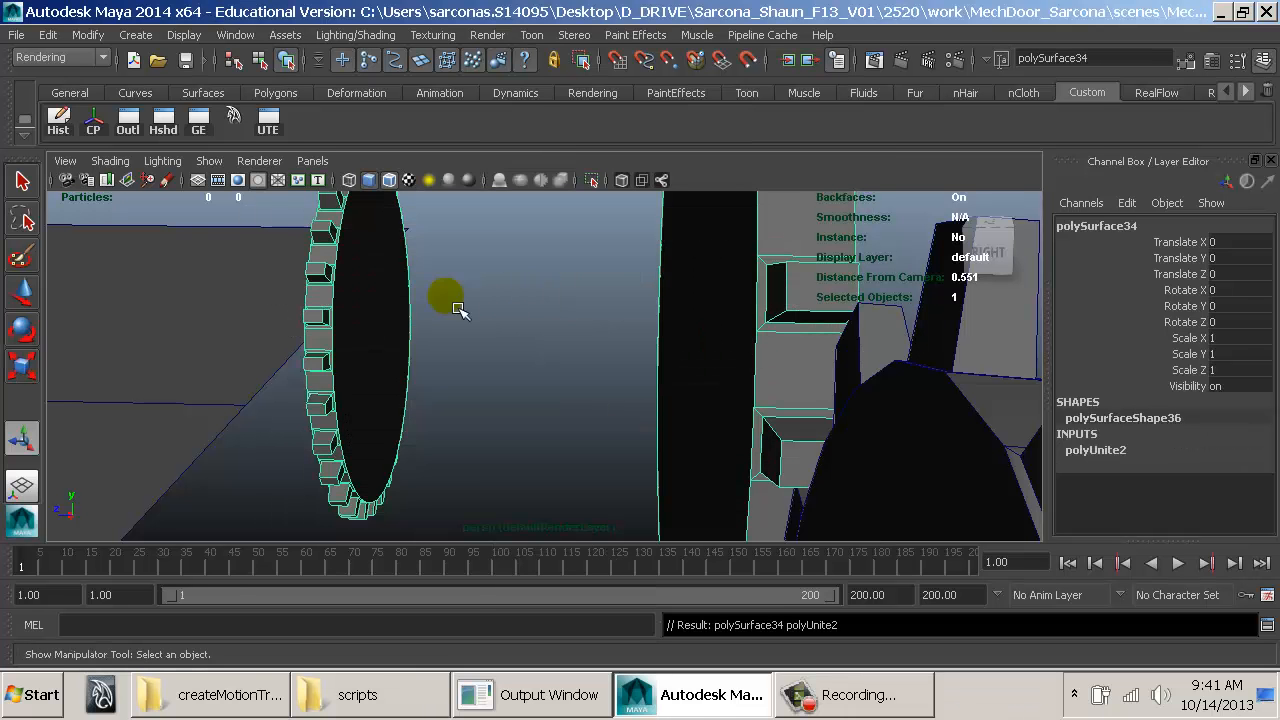
# Step: Extrude the scaled-down gear's inner cap face and scale it inward to a smaller disc
pyautogui.rightClick(376, 283)
pyautogui.click(388, 290)
pyautogui.click(386, 291)
pyautogui.press('space')
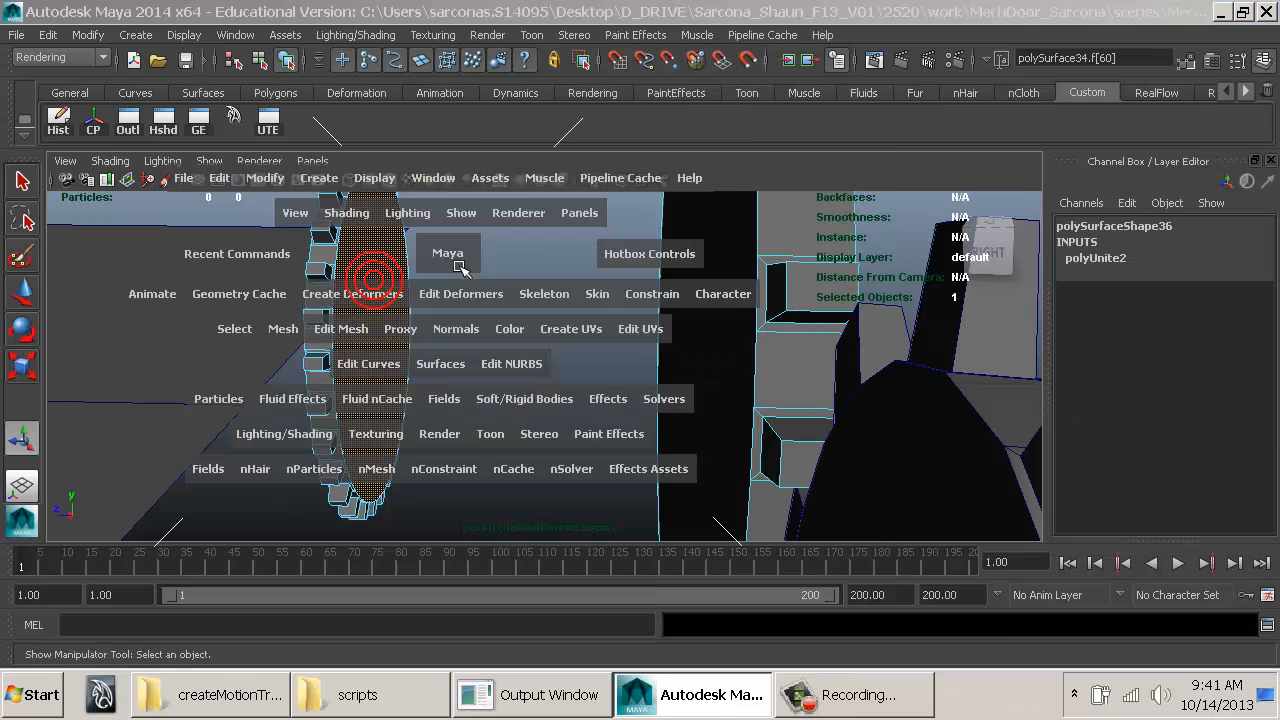
pyautogui.moveTo(342, 325); pyautogui.dragTo(414, 70)
pyautogui.moveTo(530, 260); pyautogui.dragTo(458, 313, button='middle')
# Step: Extrude the large gear's cap face that faces the scaled-down gear and scale it inward to a matching disc
pyautogui.keyDown('alt'); pyautogui.moveTo(458, 313); pyautogui.dragTo(766, 323); pyautogui.keyUp('alt')
pyautogui.click(797, 313)
pyautogui.press('g')
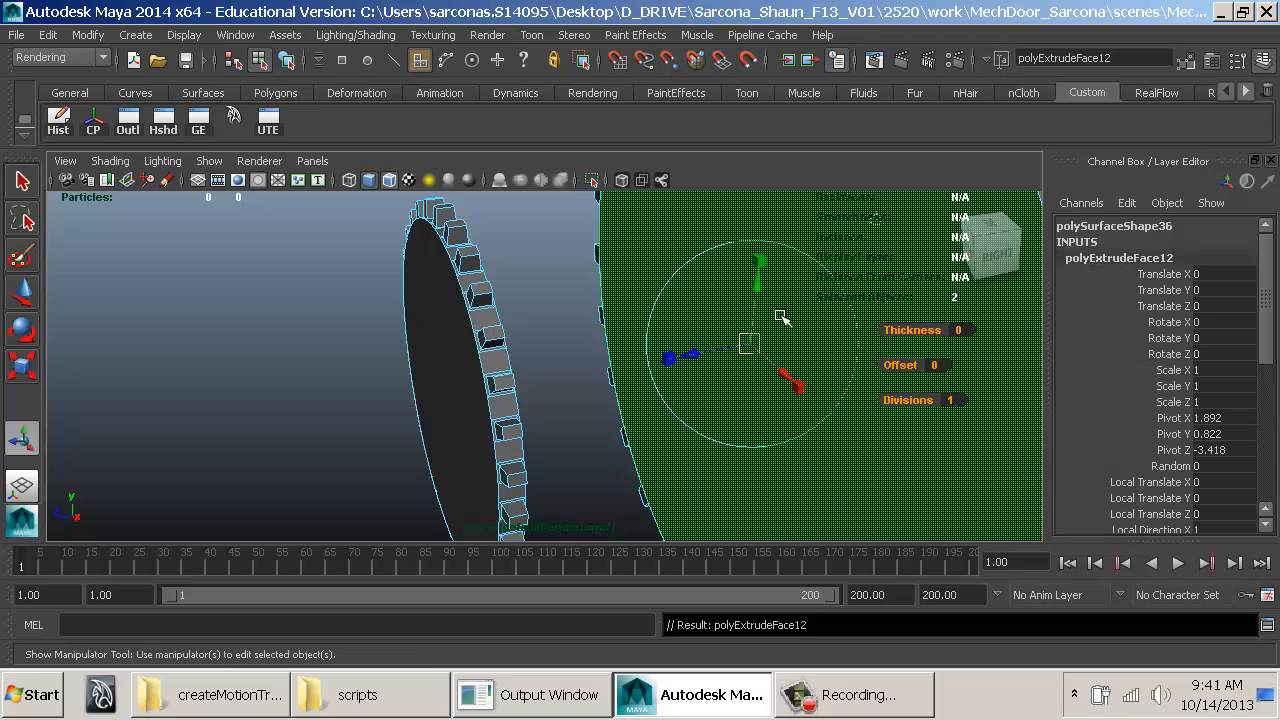
pyautogui.press('r')
pyautogui.moveTo(782, 316); pyautogui.dragTo(474, 361, button='middle')
pyautogui.keyDown('alt'); pyautogui.moveTo(474, 361); pyautogui.dragTo(622, 346); pyautogui.keyUp('alt')
pyautogui.moveTo(631, 366); pyautogui.dragTo(572, 370, button='middle')
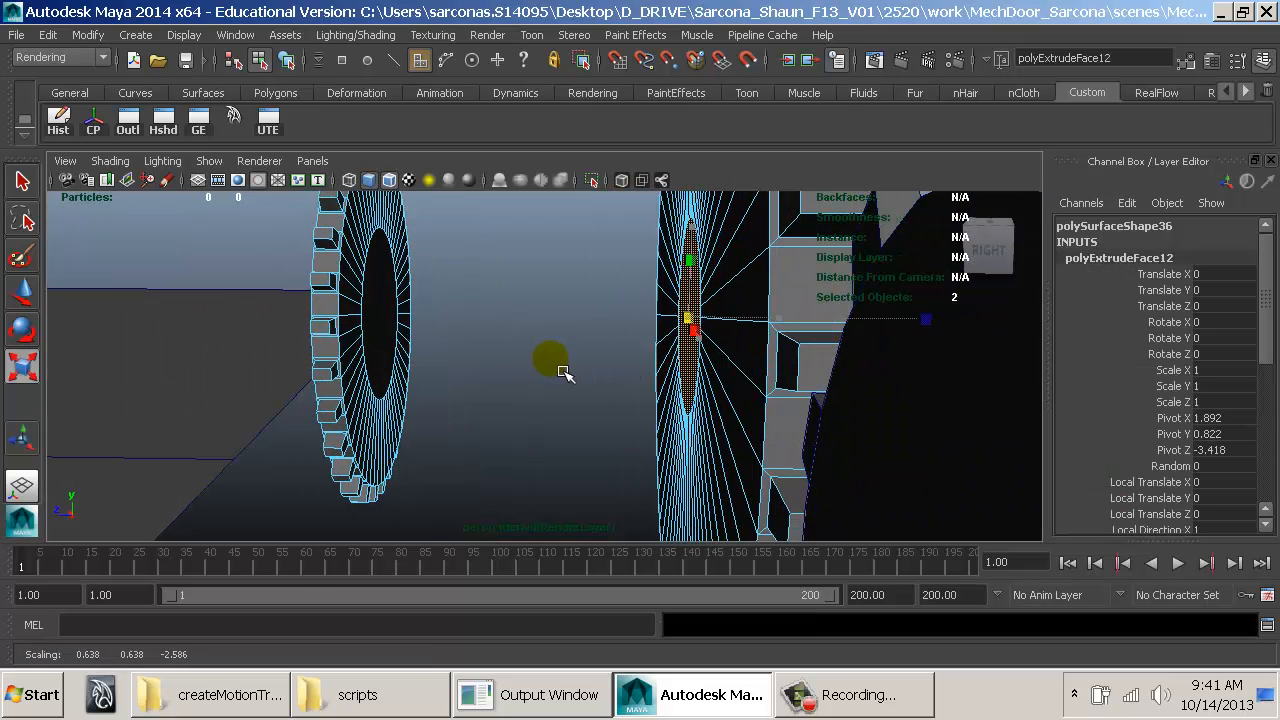
# Step: Try to bridge the two inset cap faces between the gears
pyautogui.keyDown('shift'); pyautogui.click(383, 305); pyautogui.keyUp('shift')
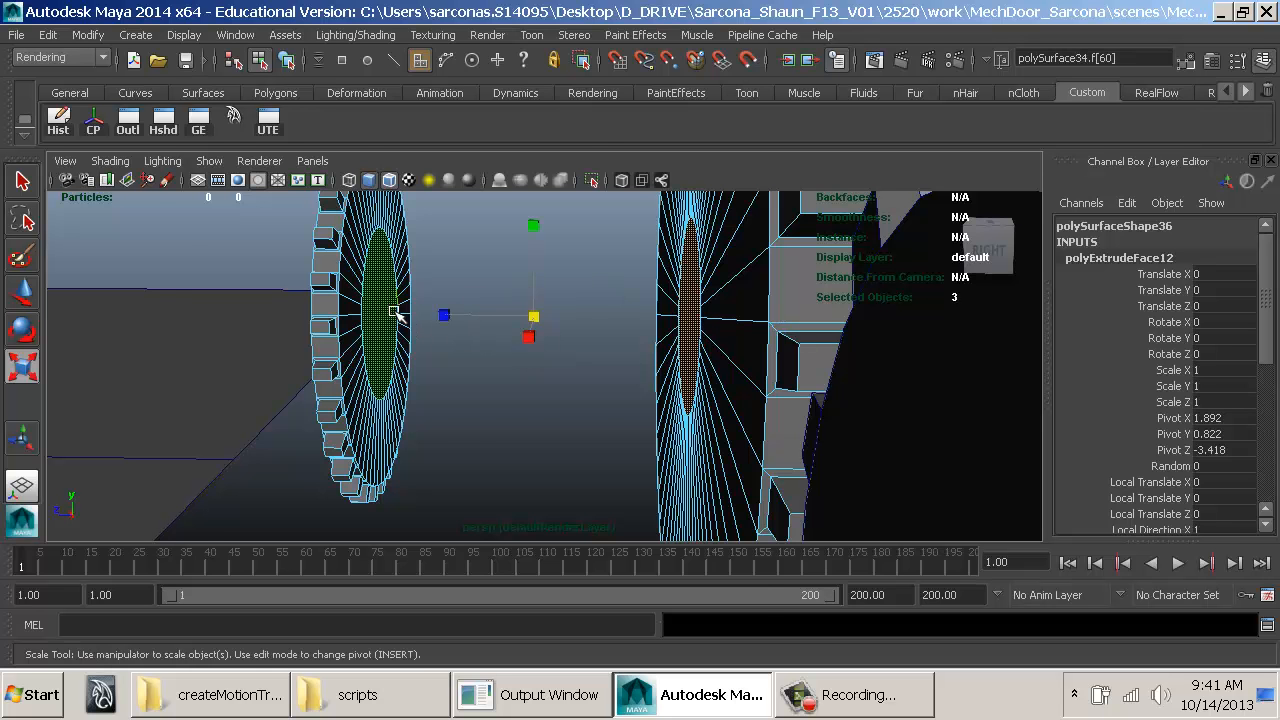
pyautogui.press('space')
pyautogui.click(358, 342)
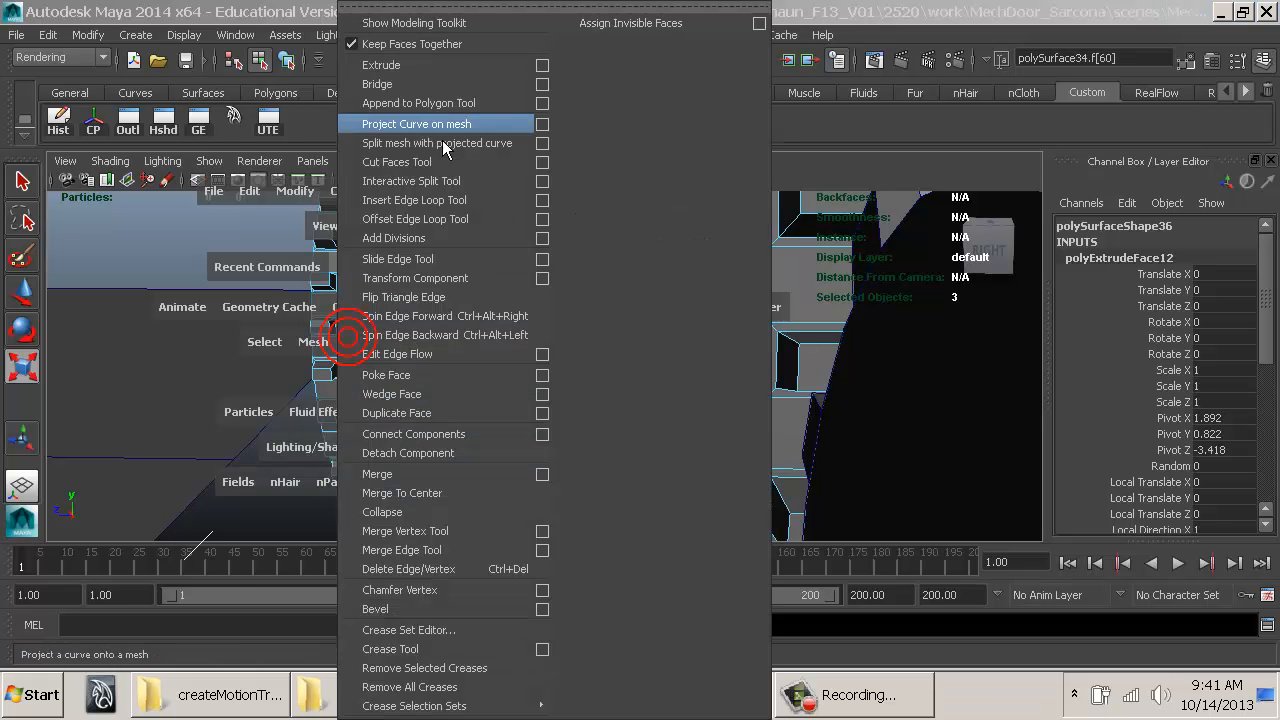
pyautogui.click(532, 88)
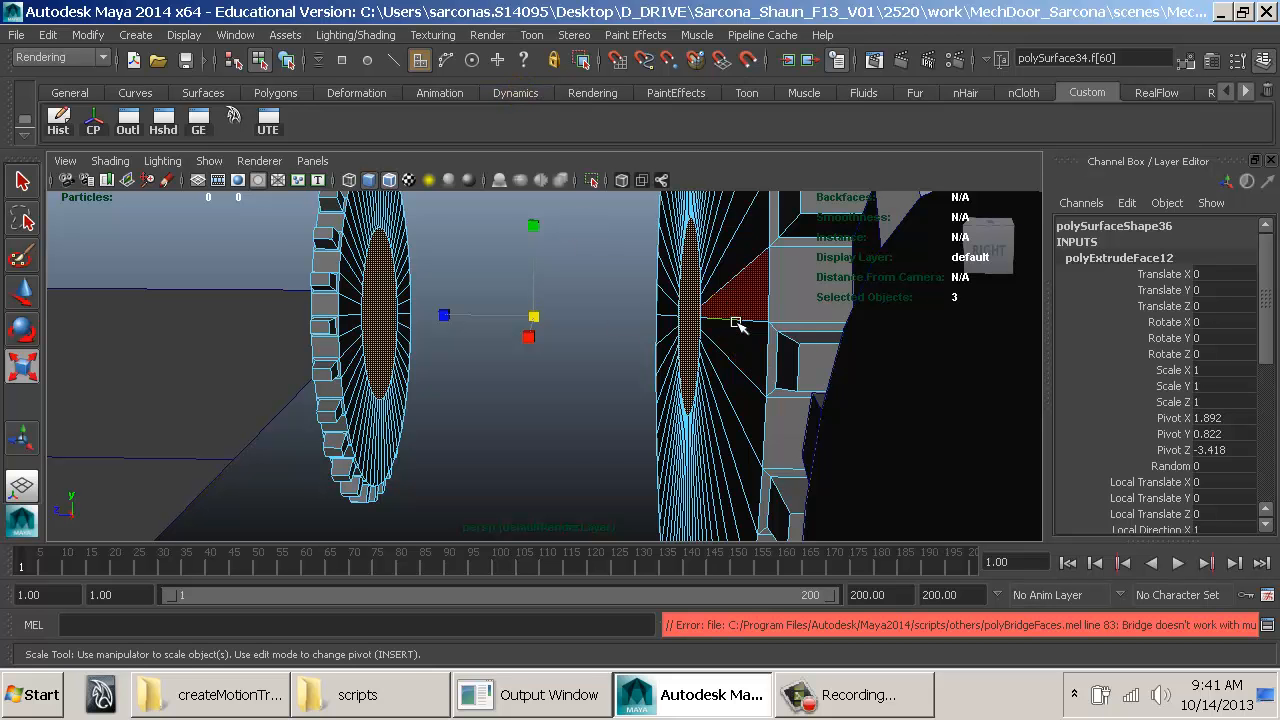
# Step: Reselect only the two inset cap faces and bridge them into a connecting shaft with 0 divisions
pyautogui.moveTo(714, 309); pyautogui.dragTo(679, 289, button='right')
pyautogui.click(727, 283)
pyautogui.click(692, 286)
pyautogui.keyDown('shift'); pyautogui.click(391, 303); pyautogui.keyUp('shift')
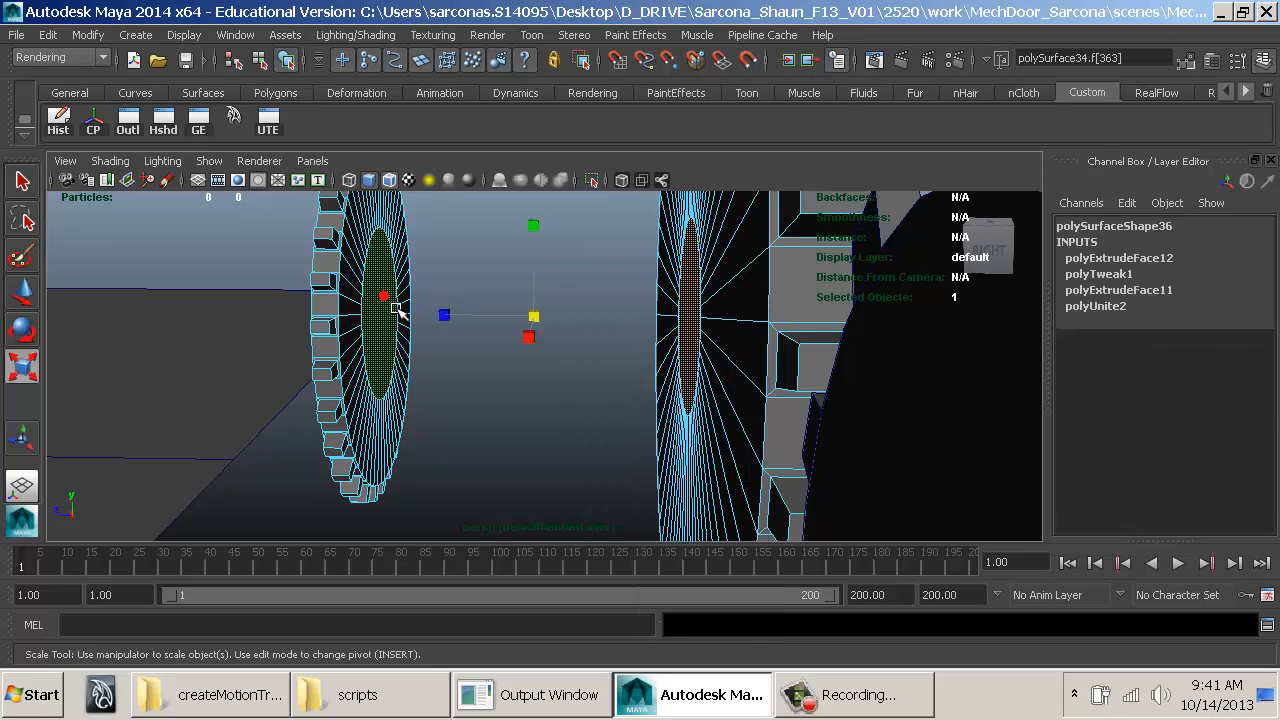
pyautogui.press('space')
pyautogui.click(391, 346)
pyautogui.click(457, 86)
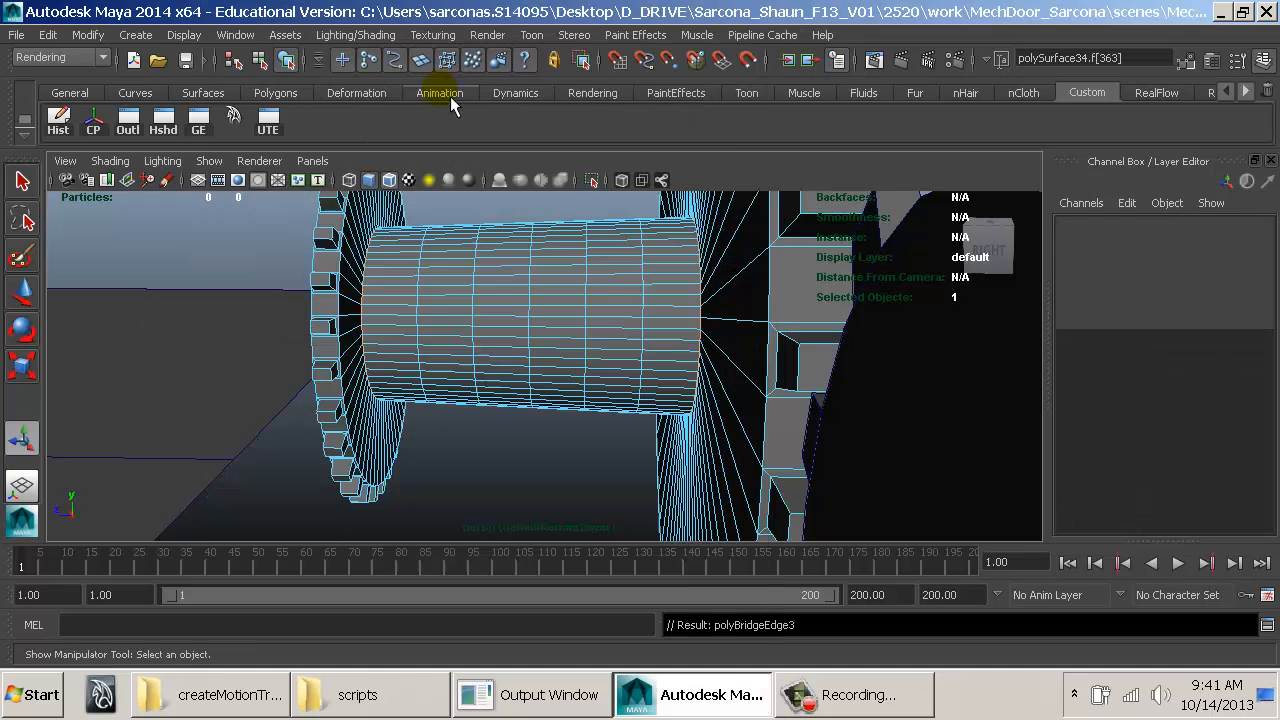
pyautogui.keyDown('alt'); pyautogui.moveTo(613, 320); pyautogui.dragTo(647, 332); pyautogui.keyUp('alt')
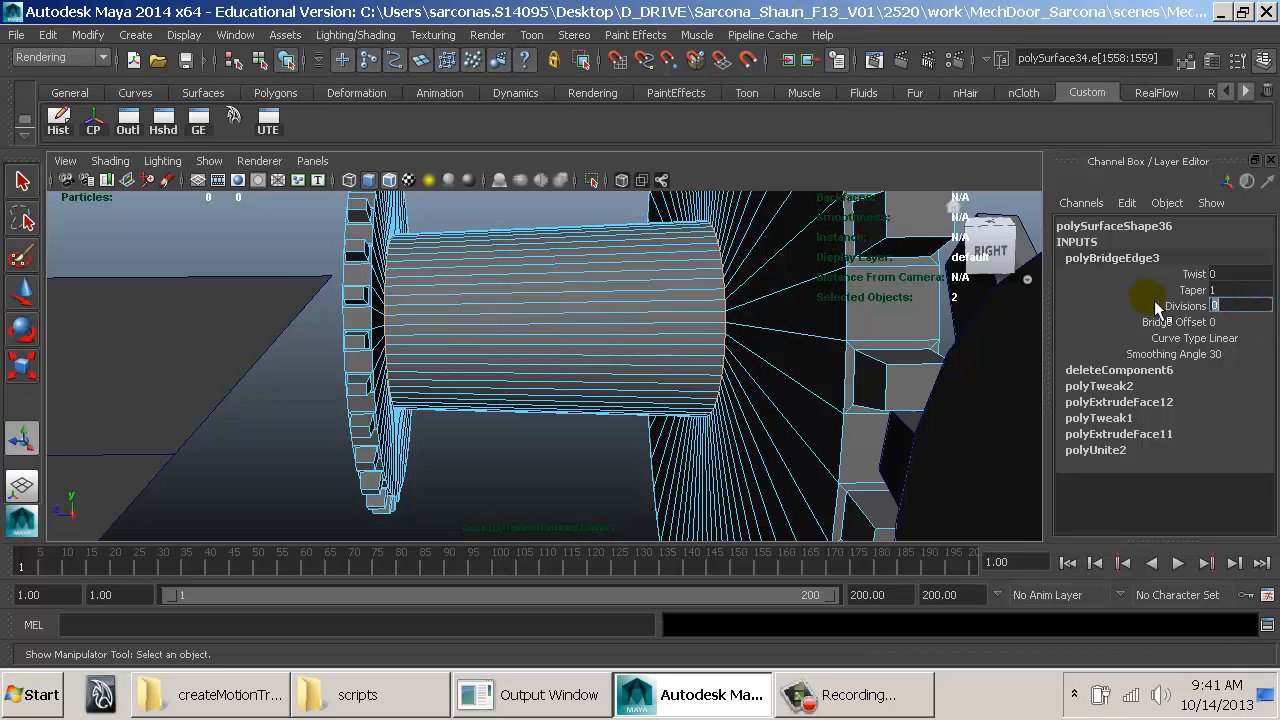
# Step: In a wireframe side view, scale the shaft's end ring at the large gear to about 0.867 to straighten the shaft
pyautogui.keyDown('alt'); pyautogui.moveTo(703, 338); pyautogui.dragTo(763, 339); pyautogui.keyUp('alt')
pyautogui.press('space')
pyautogui.press('4')
pyautogui.press('space')
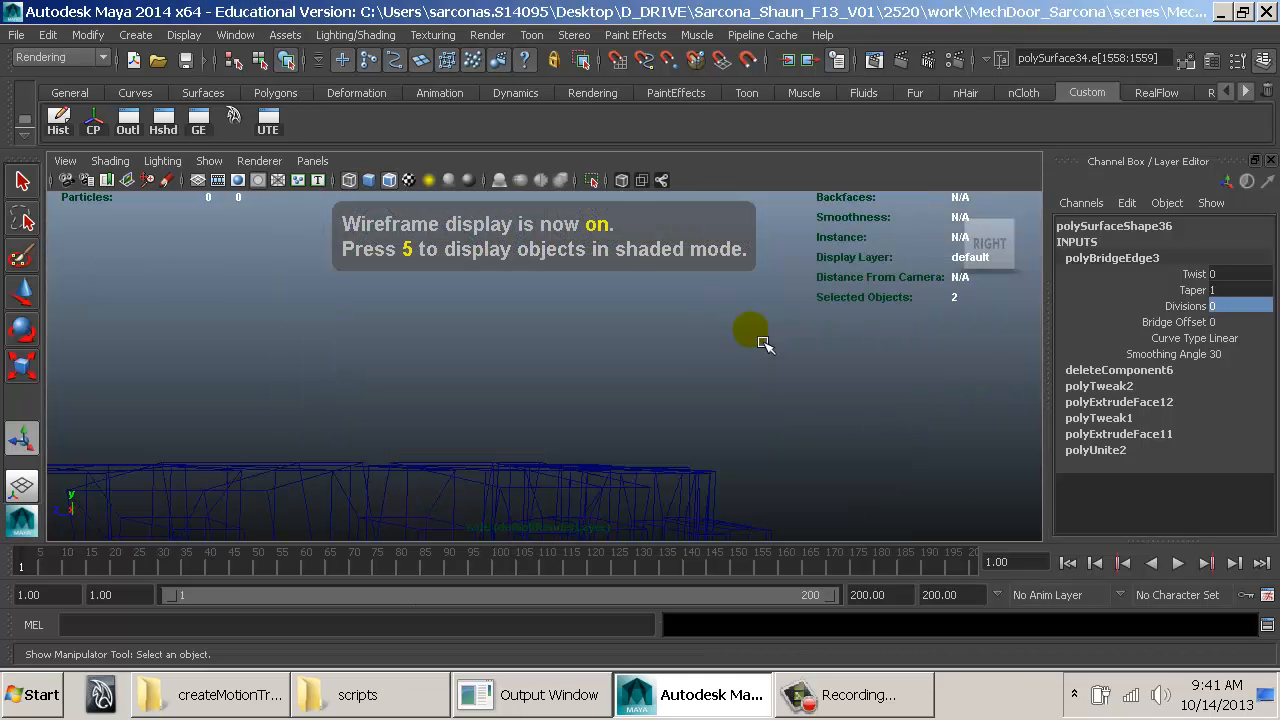
pyautogui.press('f')
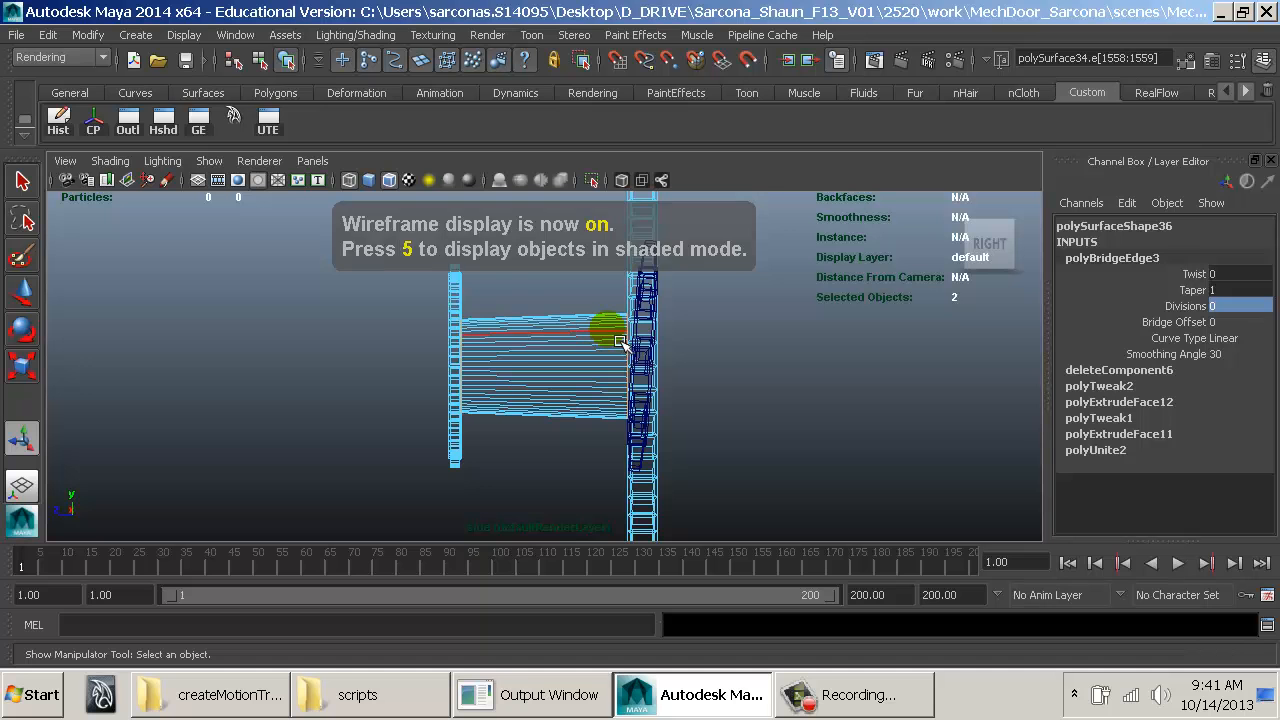
pyautogui.moveTo(513, 296); pyautogui.dragTo(433, 438)
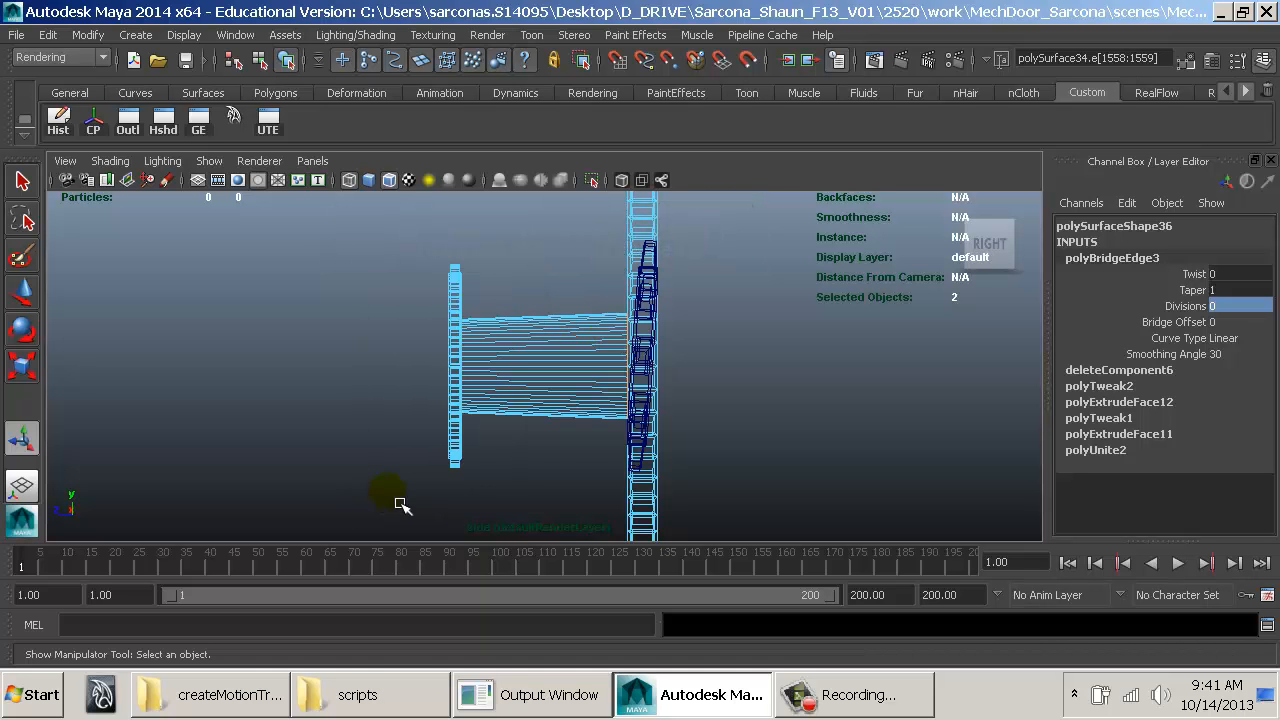
pyautogui.press('r')
pyautogui.moveTo(603, 435); pyautogui.dragTo(595, 437)
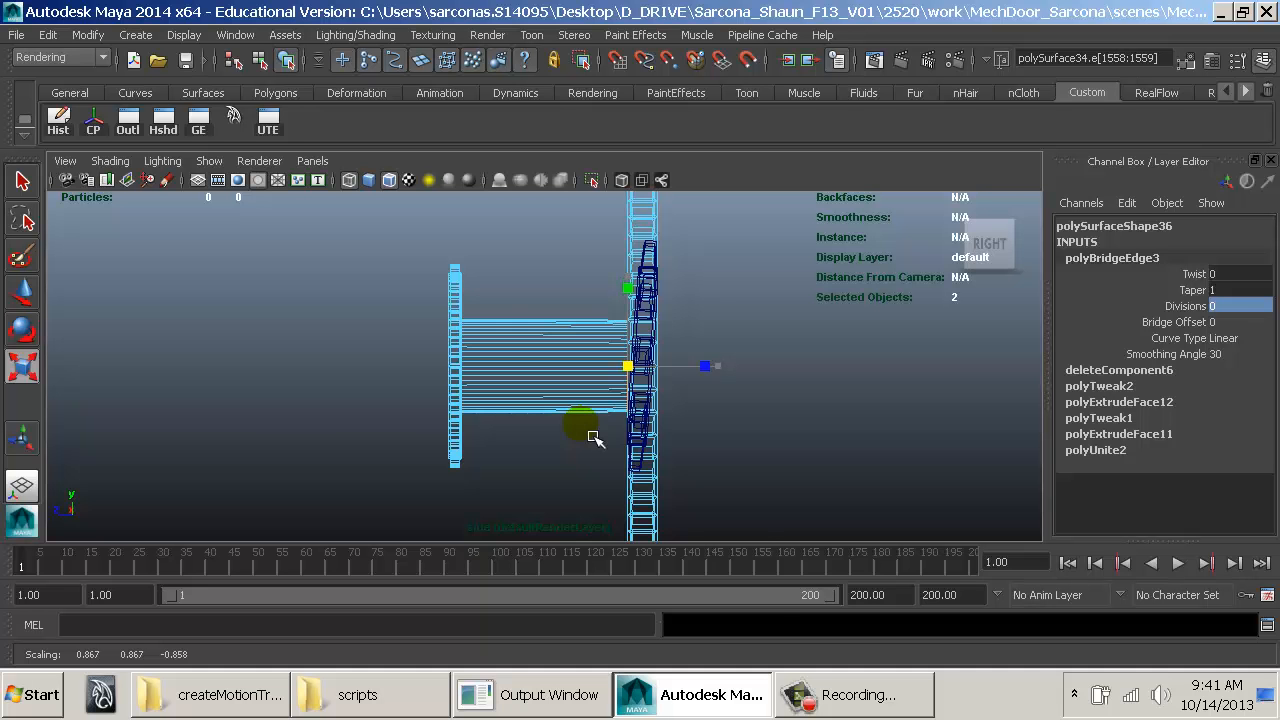
# Step: Return to the shaded perspective view and switch the combined gear back to object selection
pyautogui.press('space')
pyautogui.moveTo(594, 437); pyautogui.dragTo(592, 370)
pyautogui.press('5')
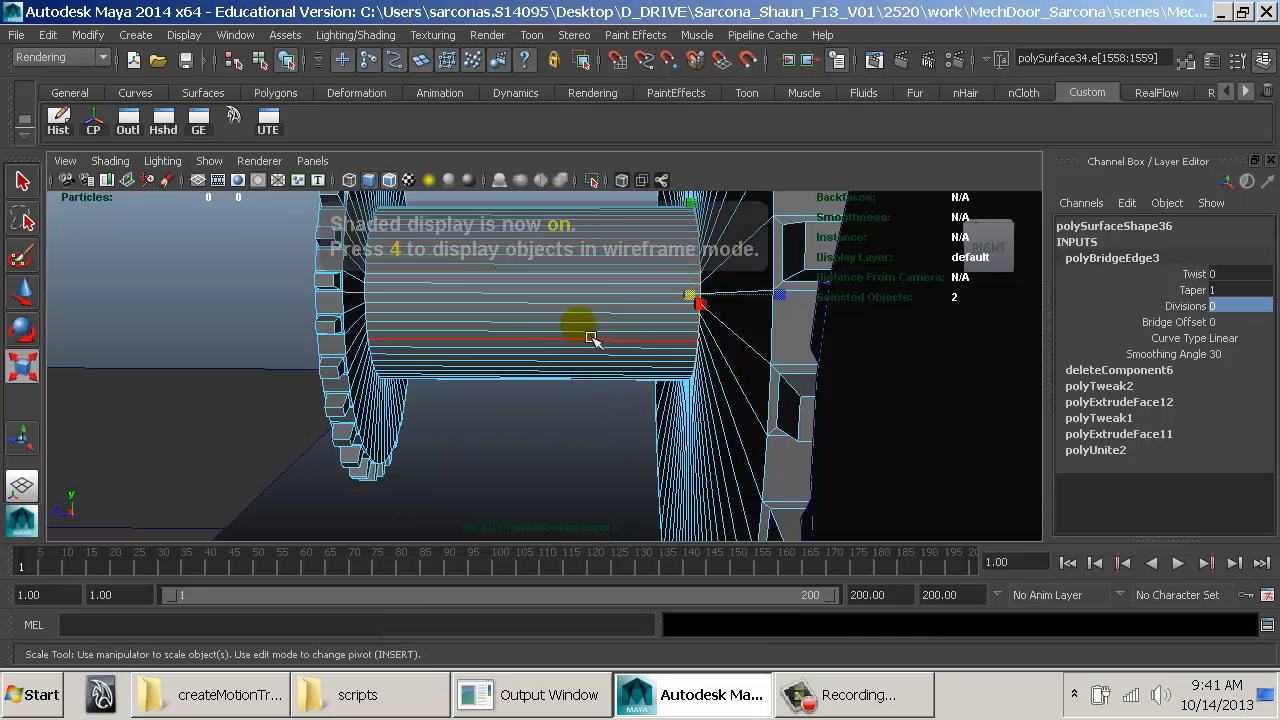
pyautogui.moveTo(585, 329); pyautogui.dragTo(600, 312, button='right')
pyautogui.click(599, 312)
# Step: Examine the combined gear and how its large wheel meshes with the separate small gear from several sides
pyautogui.keyDown('alt'); pyautogui.moveTo(571, 365); pyautogui.dragTo(655, 373); pyautogui.keyUp('alt')
pyautogui.keyDown('alt'); pyautogui.moveTo(655, 373); pyautogui.dragTo(448, 355, button='right'); pyautogui.keyUp('alt')
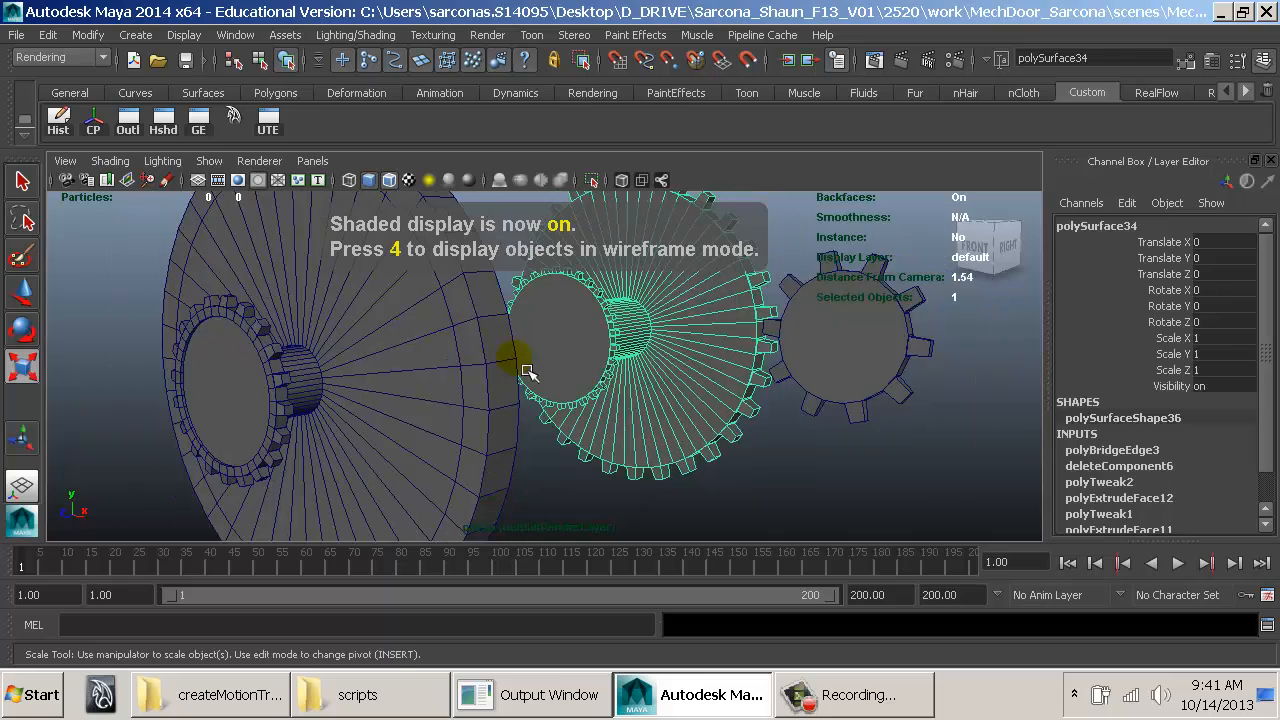
pyautogui.keyDown('alt'); pyautogui.moveTo(586, 399); pyautogui.dragTo(558, 420); pyautogui.keyUp('alt')
pyautogui.click(508, 444)
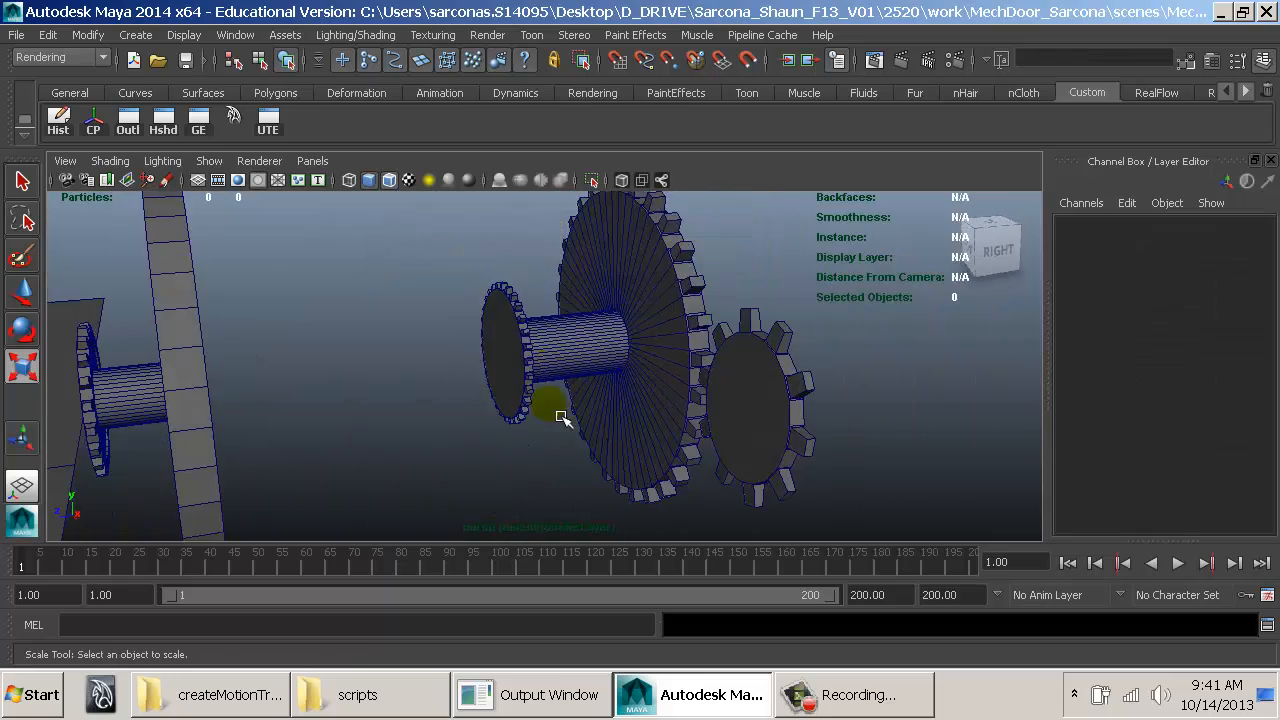
pyautogui.click(540, 346)
pyautogui.keyDown('alt'); pyautogui.moveTo(564, 354); pyautogui.dragTo(669, 301); pyautogui.keyUp('alt')
pyautogui.press('r')
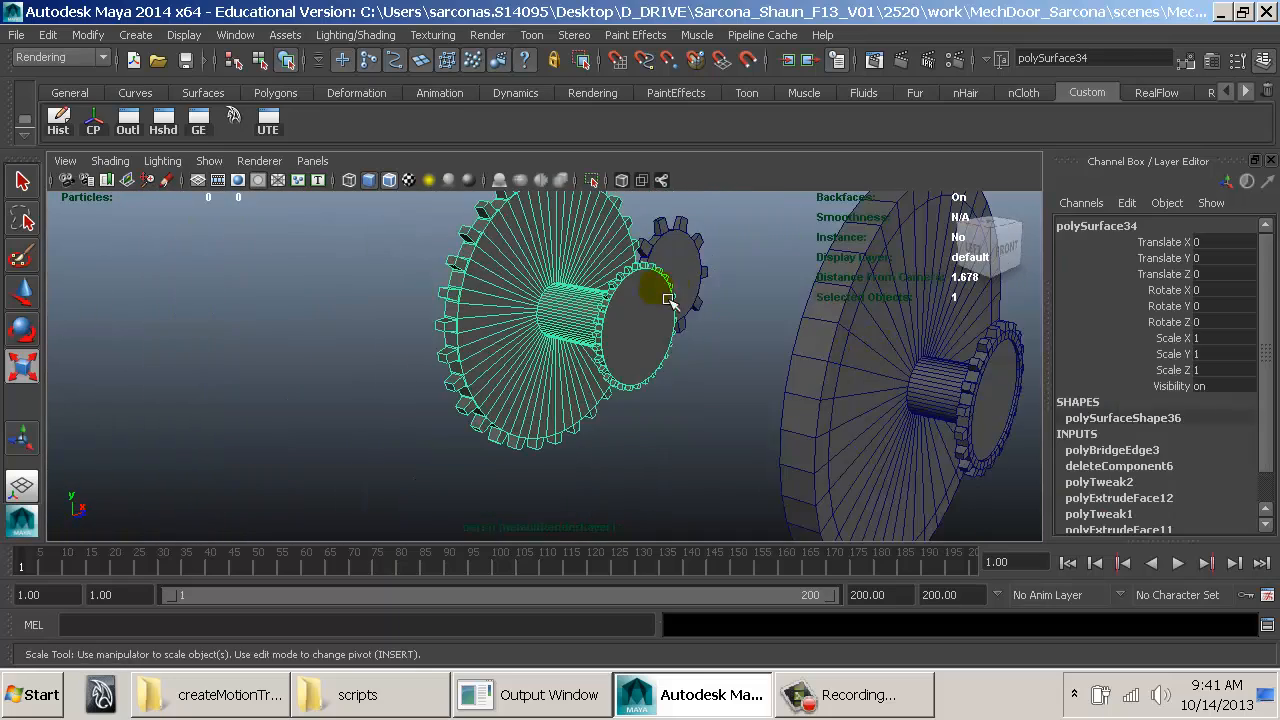
pyautogui.keyDown('alt'); pyautogui.moveTo(610, 333); pyautogui.dragTo(486, 334); pyautogui.keyUp('alt')
pyautogui.click(427, 337)
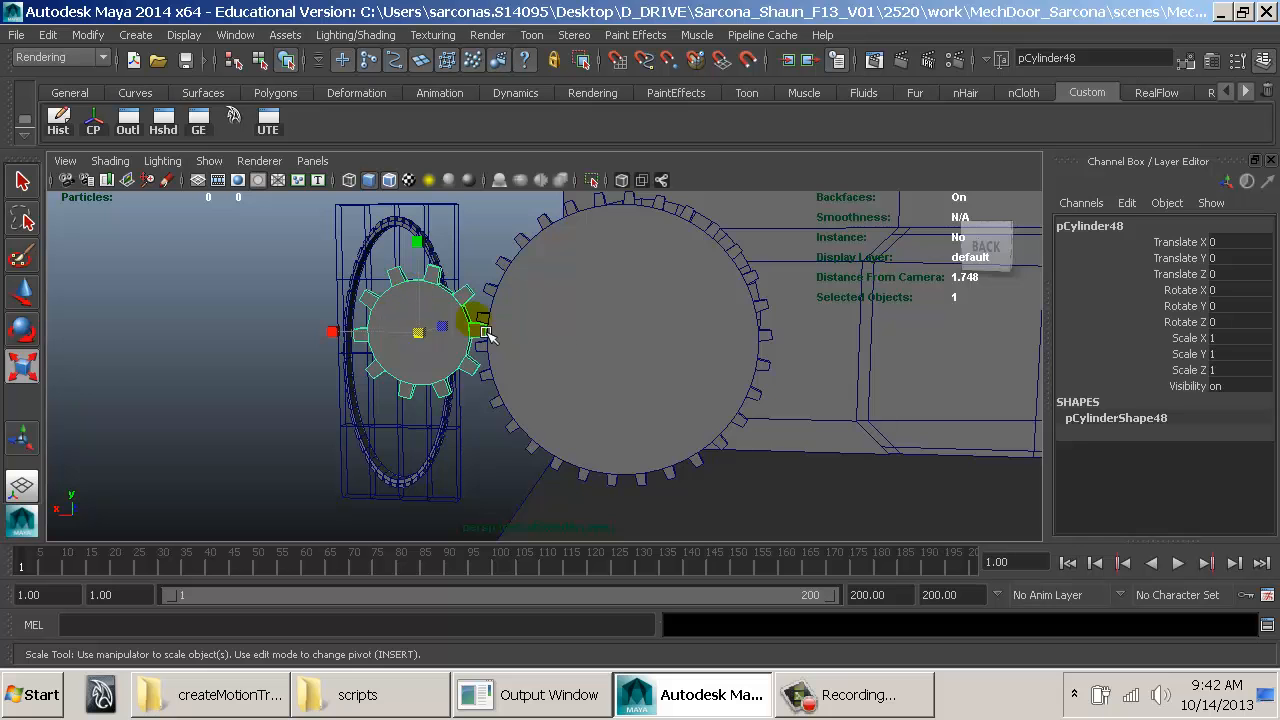
pyautogui.click(621, 314)
pyautogui.keyDown('alt'); pyautogui.moveTo(688, 323); pyautogui.dragTo(549, 386); pyautogui.keyUp('alt')
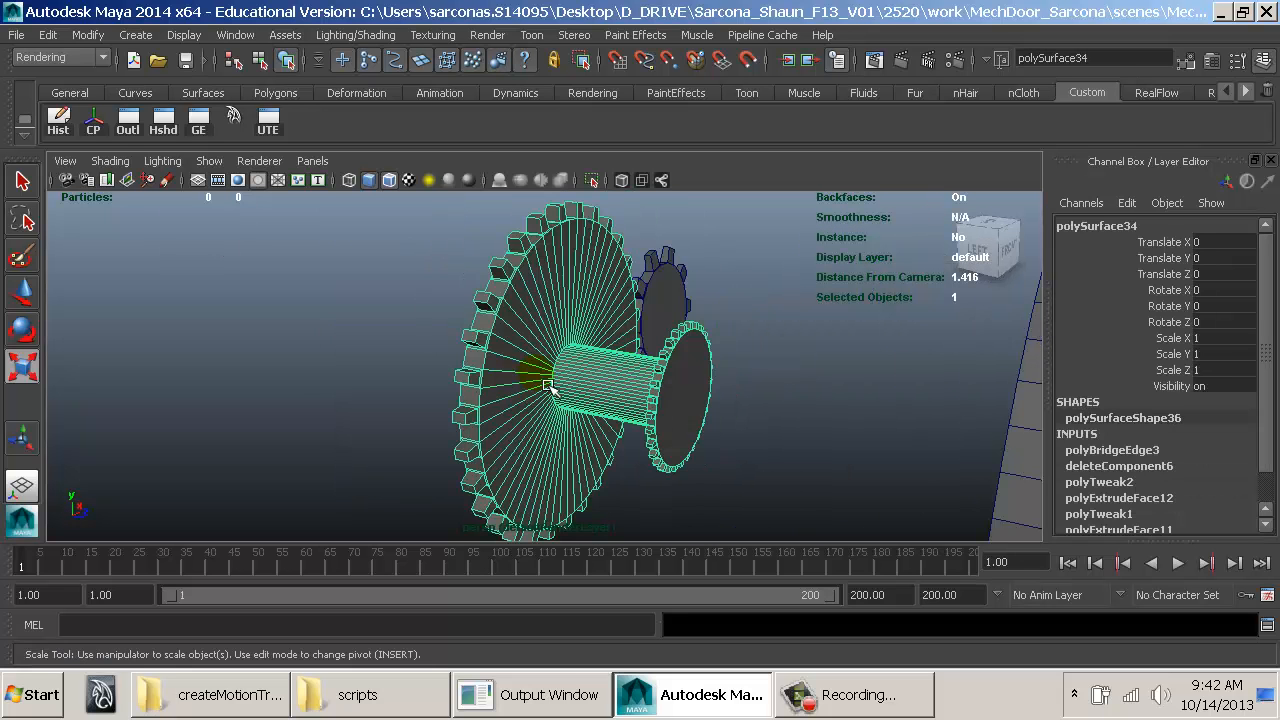
pyautogui.keyDown('alt'); pyautogui.moveTo(710, 447); pyautogui.dragTo(471, 357); pyautogui.keyUp('alt')
# Step: Duplicate the original compound wheel, move the copy toward the toothed gears and rotate it 180° about X
pyautogui.click(330, 330)
pyautogui.press('e')
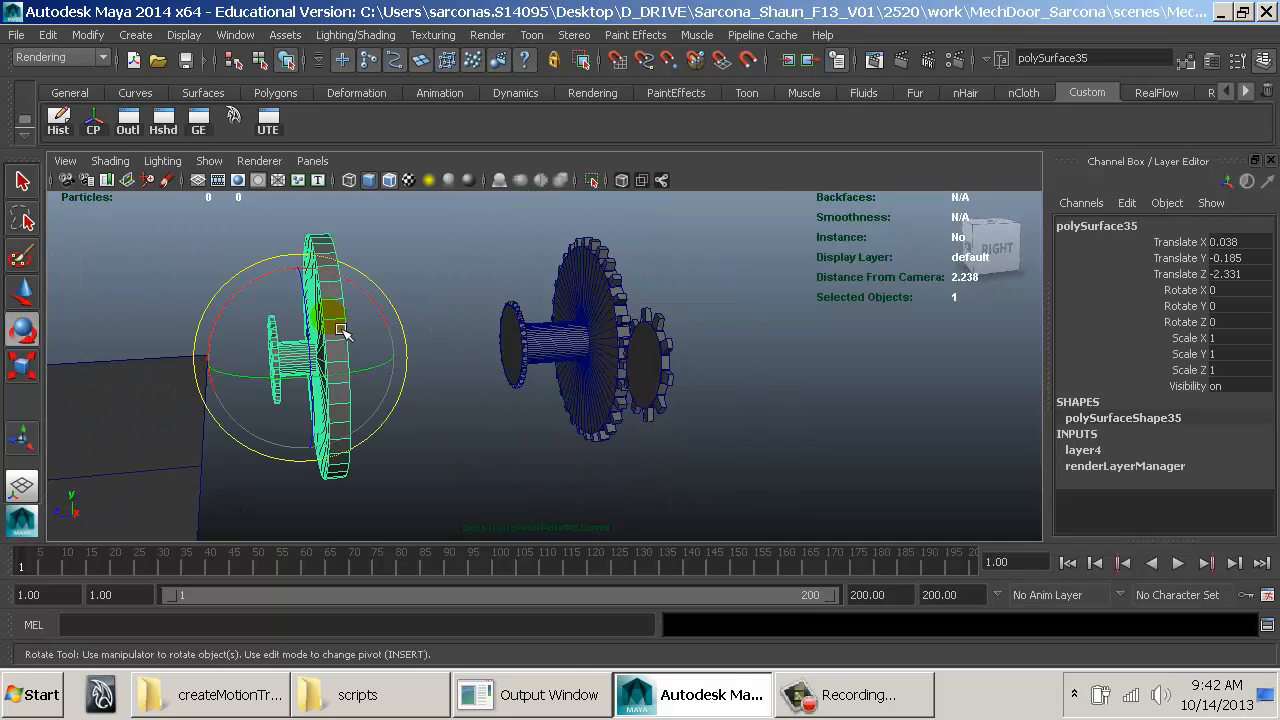
pyautogui.press('w')
pyautogui.moveTo(240, 372); pyautogui.dragTo(410, 370)
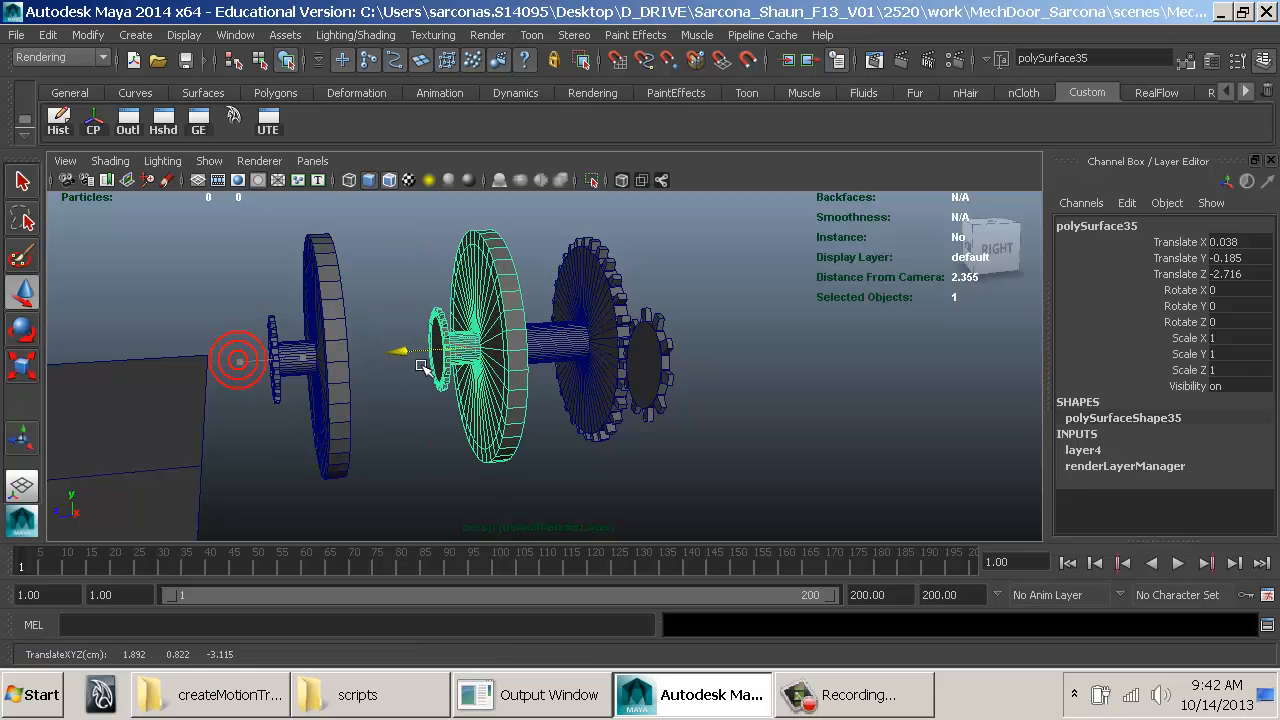
pyautogui.press('e')
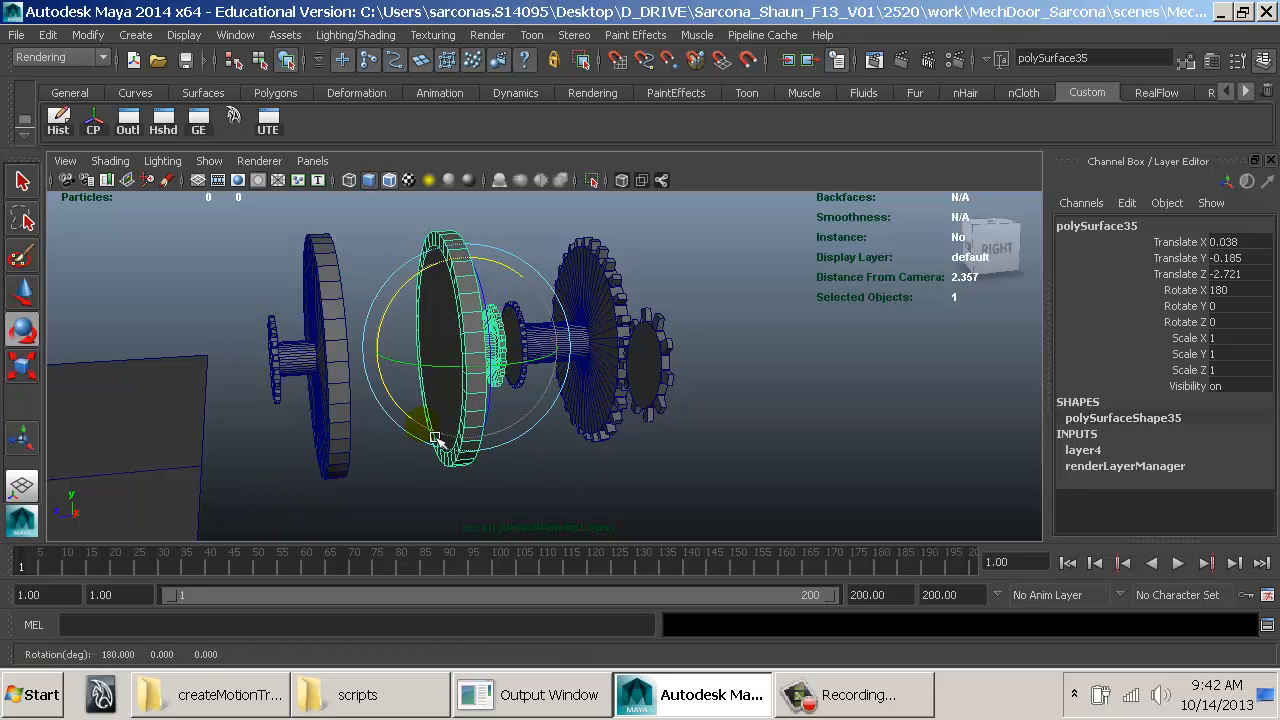
# Step: Move the flipped copy below the combined gear's front small gear, to about Translate Y -0.384 and Z -2.773
pyautogui.press('w')
pyautogui.moveTo(466, 337); pyautogui.dragTo(622, 338)
pyautogui.moveTo(375, 381); pyautogui.dragTo(408, 387)
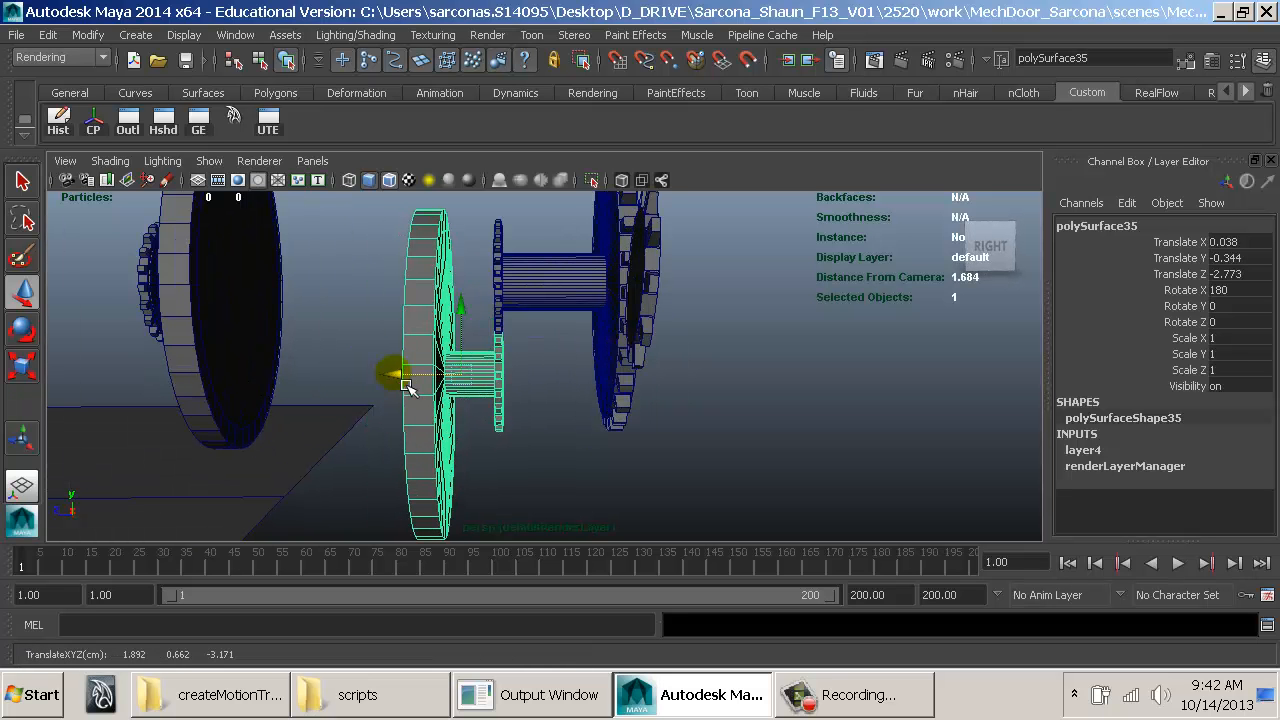
pyautogui.moveTo(462, 341); pyautogui.dragTo(471, 343)
pyautogui.keyDown('alt'); pyautogui.moveTo(560, 335); pyautogui.dragTo(480, 314); pyautogui.keyUp('alt')
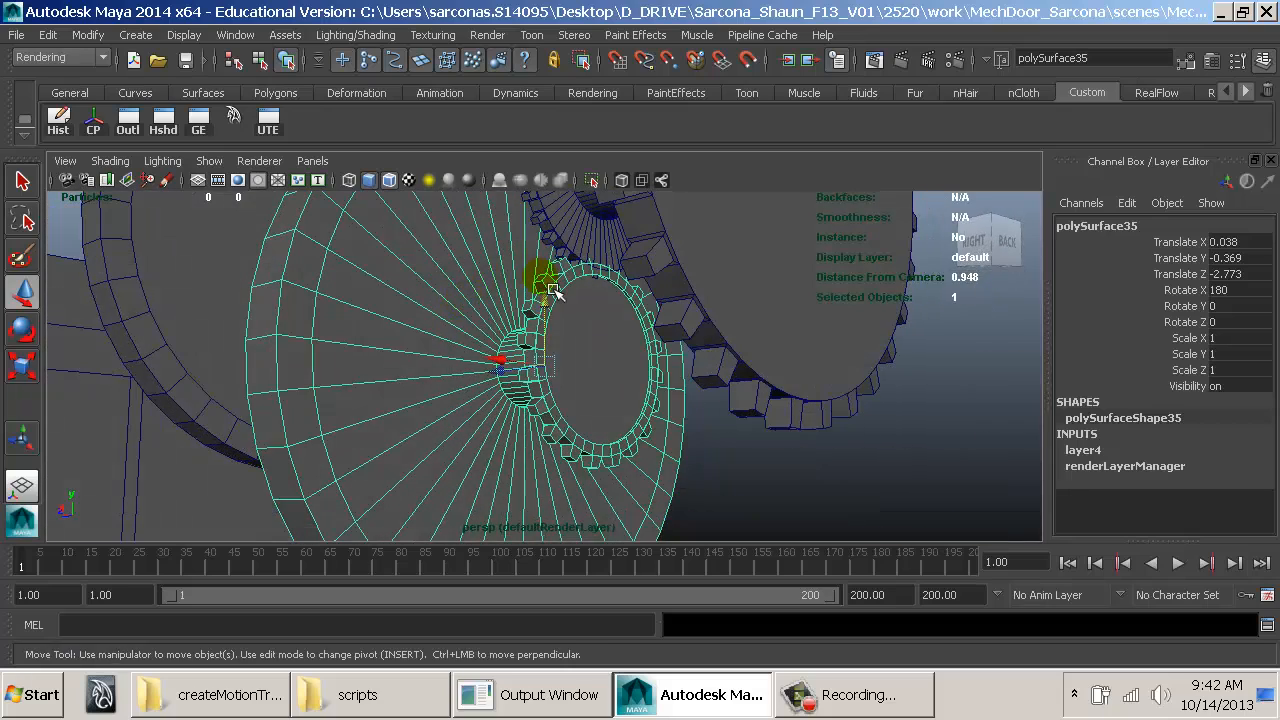
pyautogui.moveTo(553, 290); pyautogui.dragTo(271, 318)
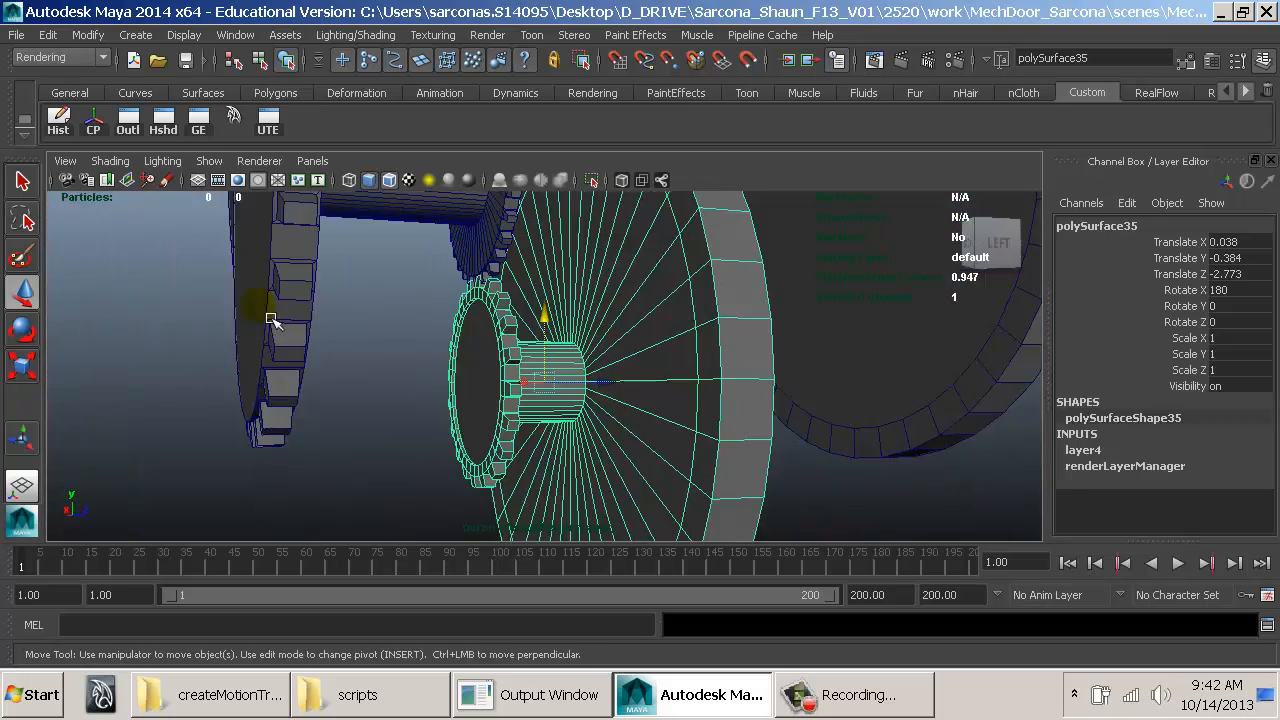
# Step: Examine the contact between the copy's small gear and the combined gear, and how the wheels connect along the gear train
pyautogui.keyDown('alt'); pyautogui.moveTo(367, 318); pyautogui.dragTo(593, 354, button='right'); pyautogui.keyUp('alt')
pyautogui.keyDown('alt'); pyautogui.moveTo(452, 228); pyautogui.dragTo(502, 398, button='middle'); pyautogui.keyUp('alt')
pyautogui.keyDown('alt'); pyautogui.moveTo(502, 398); pyautogui.dragTo(546, 405); pyautogui.keyUp('alt')
pyautogui.moveTo(546, 405)
pyautogui.keyDown('alt'); pyautogui.mouseDown(button='right')
pyautogui.moveTo(563, 407)
pyautogui.moveTo(550, 407)
pyautogui.mouseUp(button='right'); pyautogui.keyUp('alt')
pyautogui.keyDown('alt'); pyautogui.moveTo(684, 425); pyautogui.dragTo(646, 426, button='right'); pyautogui.keyUp('alt')
pyautogui.keyDown('alt'); pyautogui.moveTo(644, 426); pyautogui.dragTo(555, 422); pyautogui.keyUp('alt')
pyautogui.keyDown('alt'); pyautogui.moveTo(553, 421); pyautogui.dragTo(525, 386, button='middle'); pyautogui.keyUp('alt')
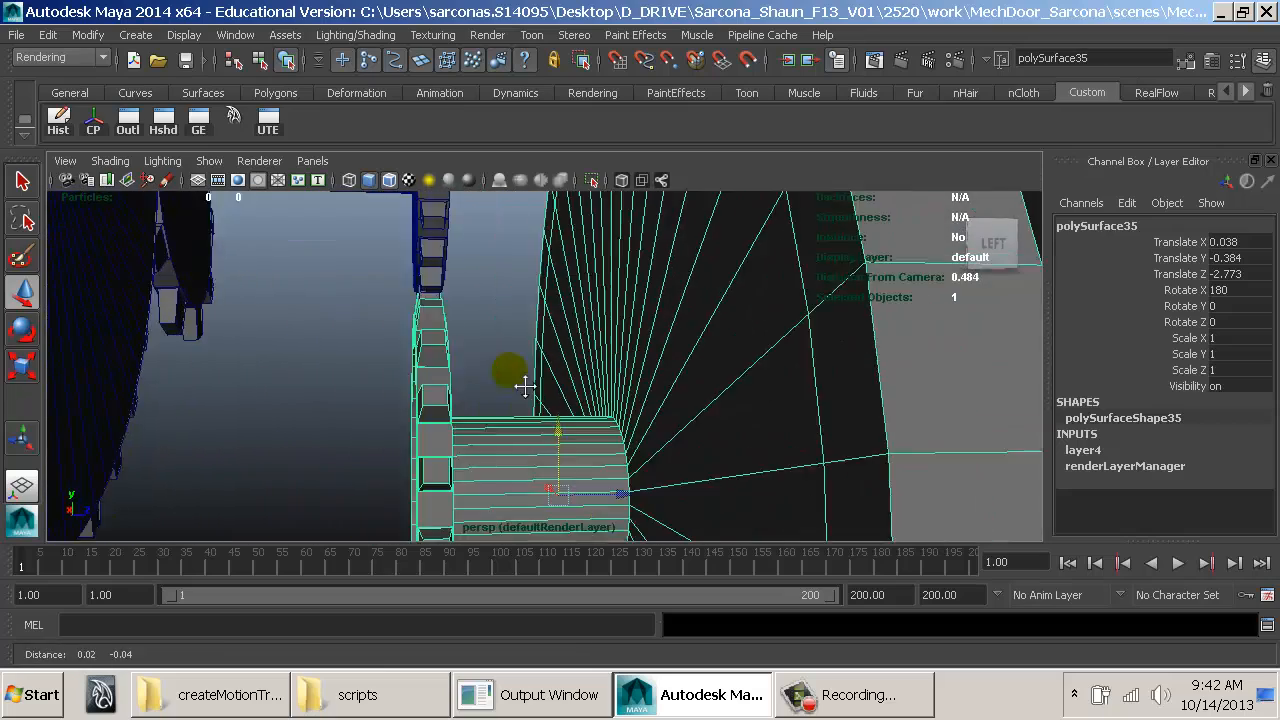
pyautogui.keyDown('alt'); pyautogui.moveTo(525, 386); pyautogui.dragTo(420, 364, button='right'); pyautogui.keyUp('alt')
pyautogui.click(408, 366)
pyautogui.keyDown('alt'); pyautogui.moveTo(600, 362); pyautogui.dragTo(475, 378); pyautogui.keyUp('alt')
pyautogui.keyDown('alt'); pyautogui.moveTo(475, 378); pyautogui.dragTo(351, 320, button='right'); pyautogui.keyUp('alt')
pyautogui.keyDown('alt'); pyautogui.moveTo(382, 338); pyautogui.dragTo(651, 343); pyautogui.keyUp('alt')
pyautogui.click(340, 318)
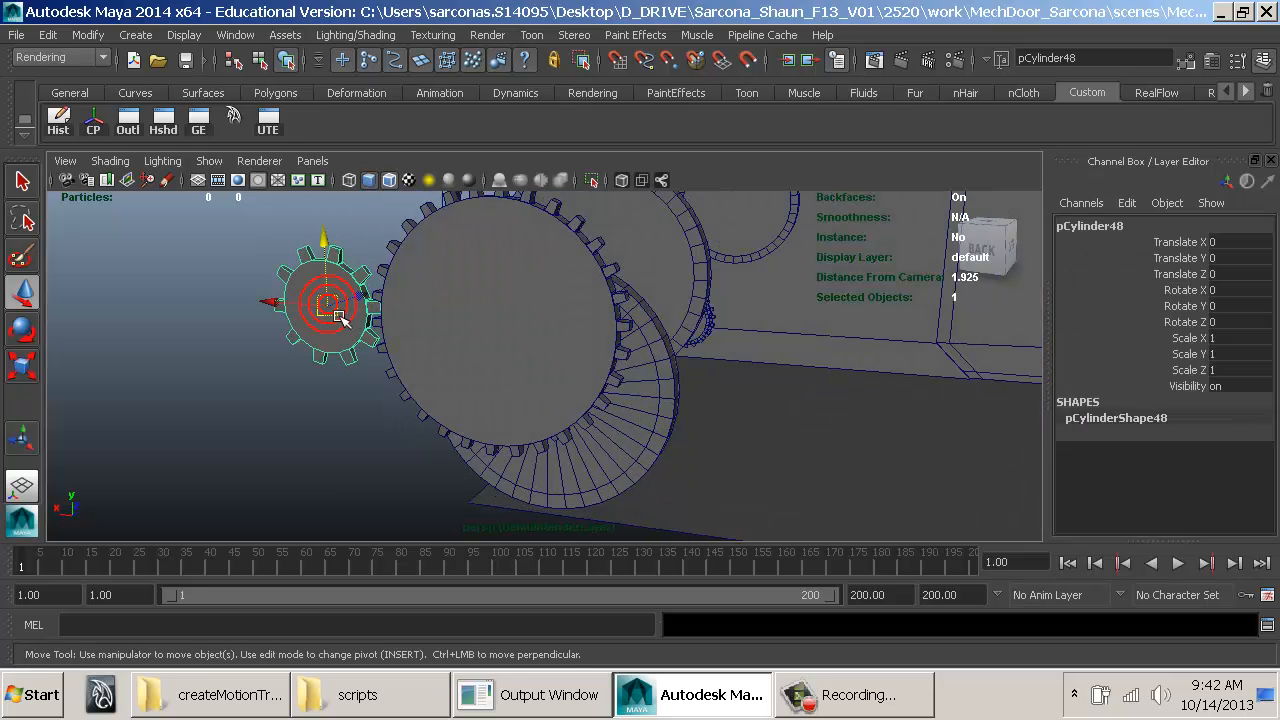
pyautogui.click(516, 291)
pyautogui.keyDown('alt'); pyautogui.moveTo(408, 322); pyautogui.dragTo(573, 355); pyautogui.keyUp('alt')
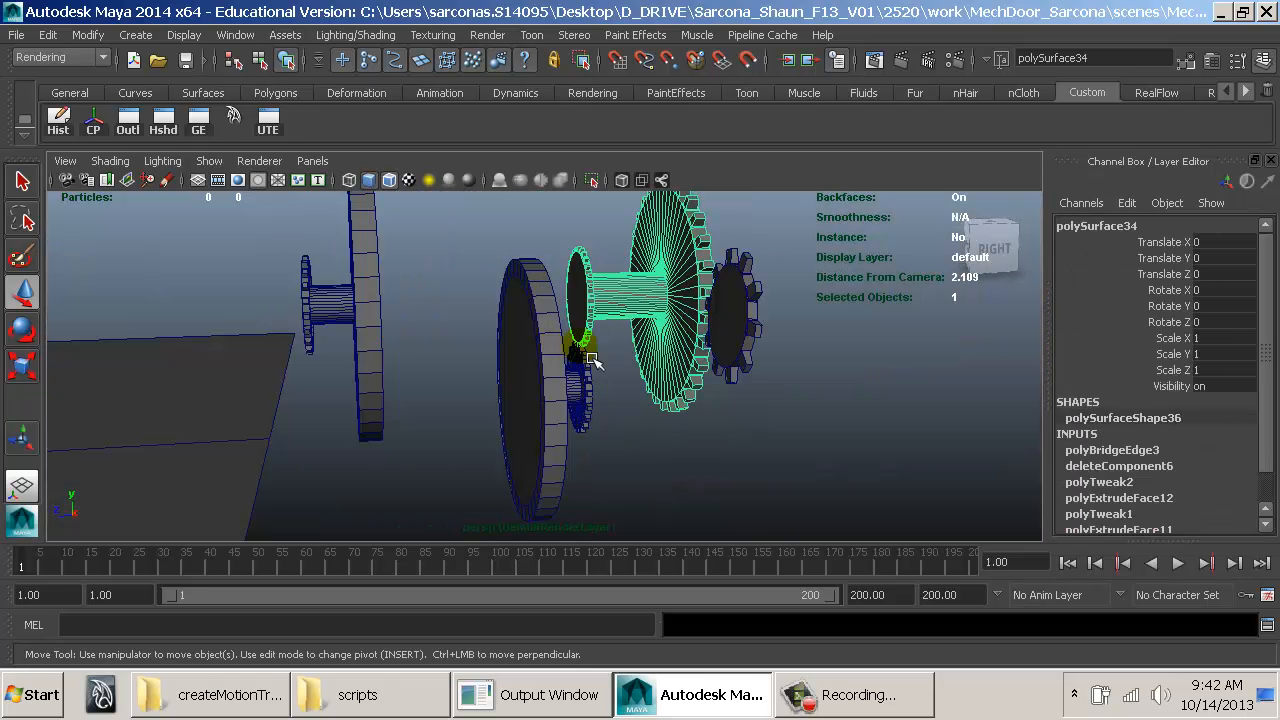
# Step: Examine the flipped compound wheel's position beside the combined gear from the side, the back and the front of the door wall
pyautogui.click(590, 370)
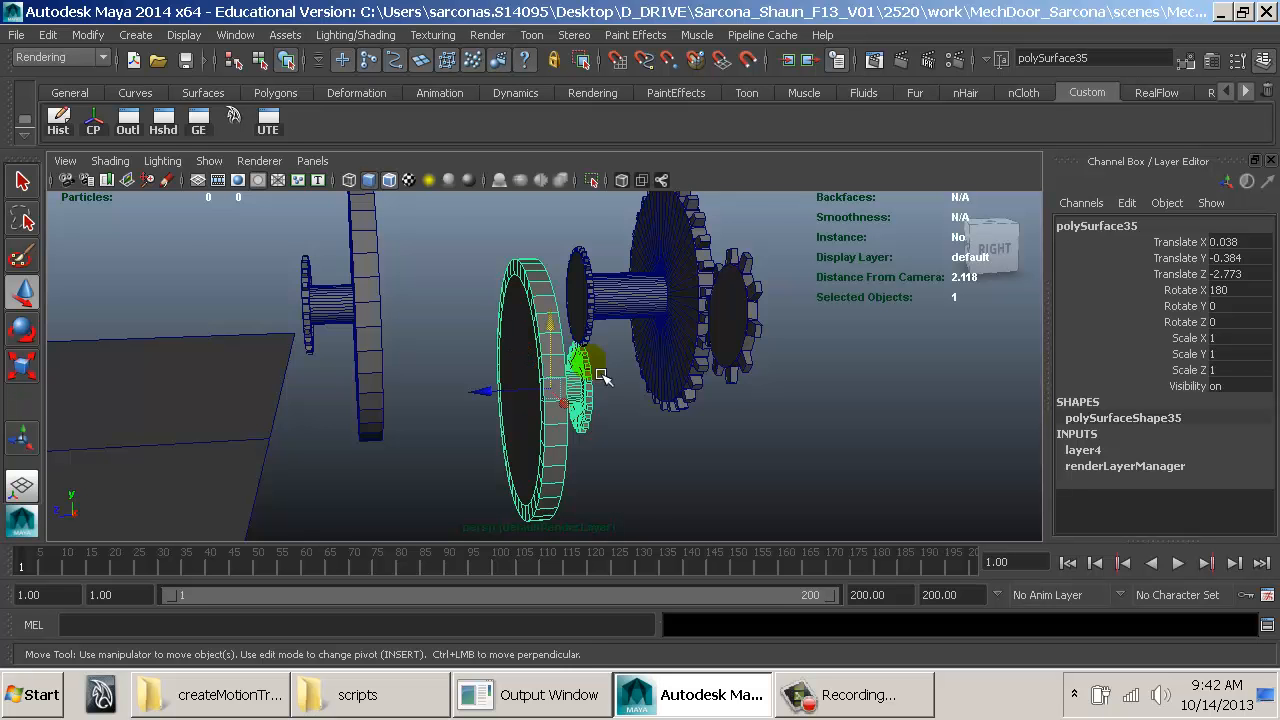
pyautogui.keyDown('alt'); pyautogui.moveTo(528, 348); pyautogui.dragTo(570, 398); pyautogui.keyUp('alt')
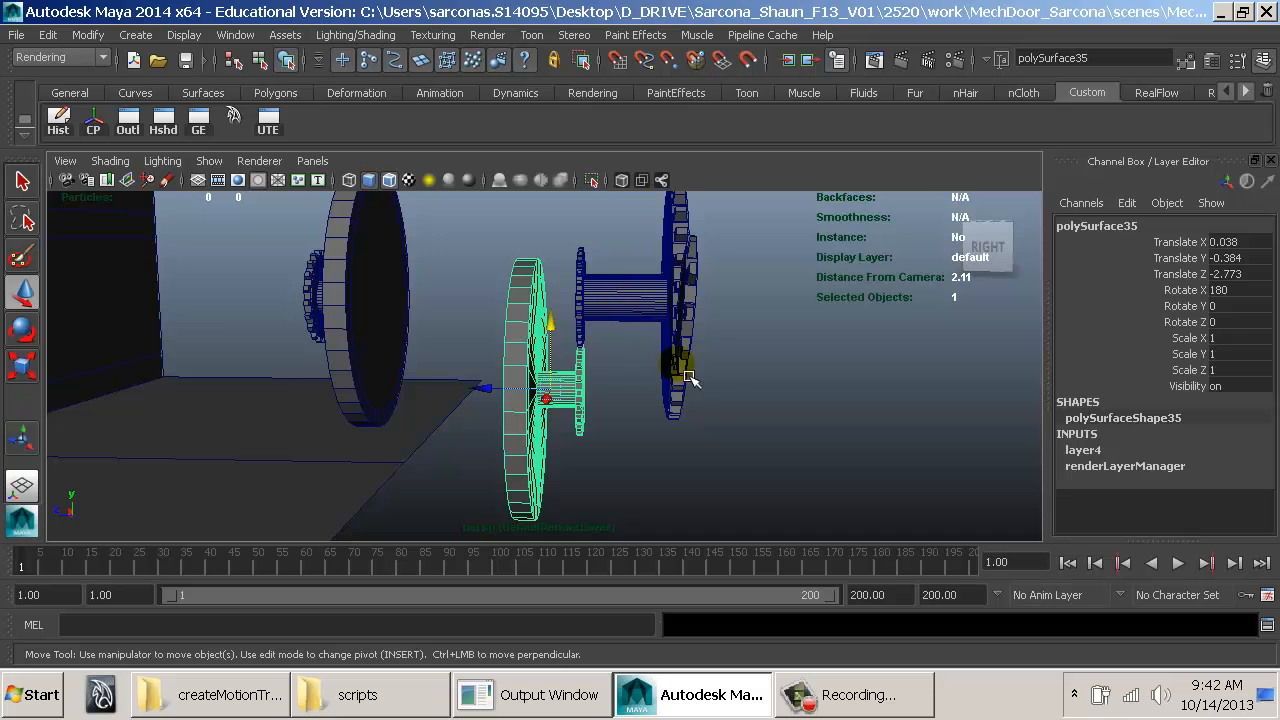
pyautogui.keyDown('alt'); pyautogui.moveTo(690, 378); pyautogui.dragTo(470, 365); pyautogui.keyUp('alt')
pyautogui.keyDown('alt'); pyautogui.moveTo(470, 365); pyautogui.dragTo(137, 334, button='right'); pyautogui.keyUp('alt')
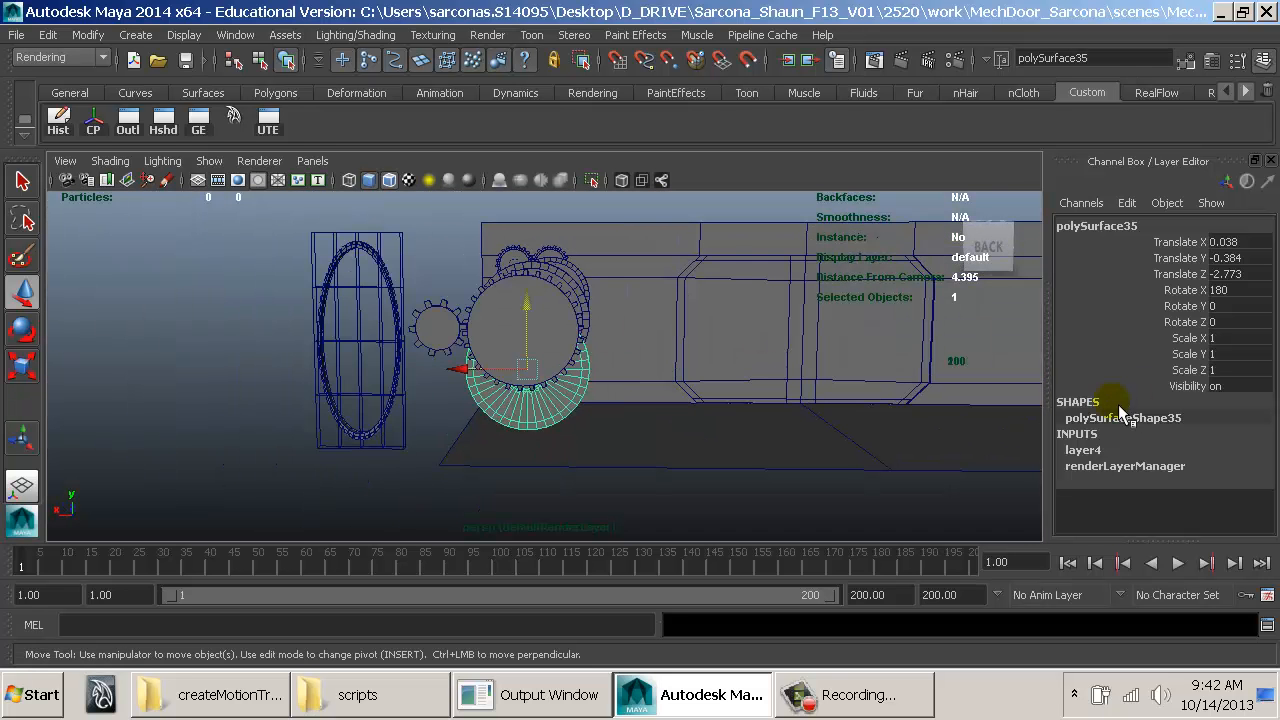
pyautogui.keyDown('alt'); pyautogui.moveTo(446, 422); pyautogui.dragTo(795, 410); pyautogui.keyUp('alt')
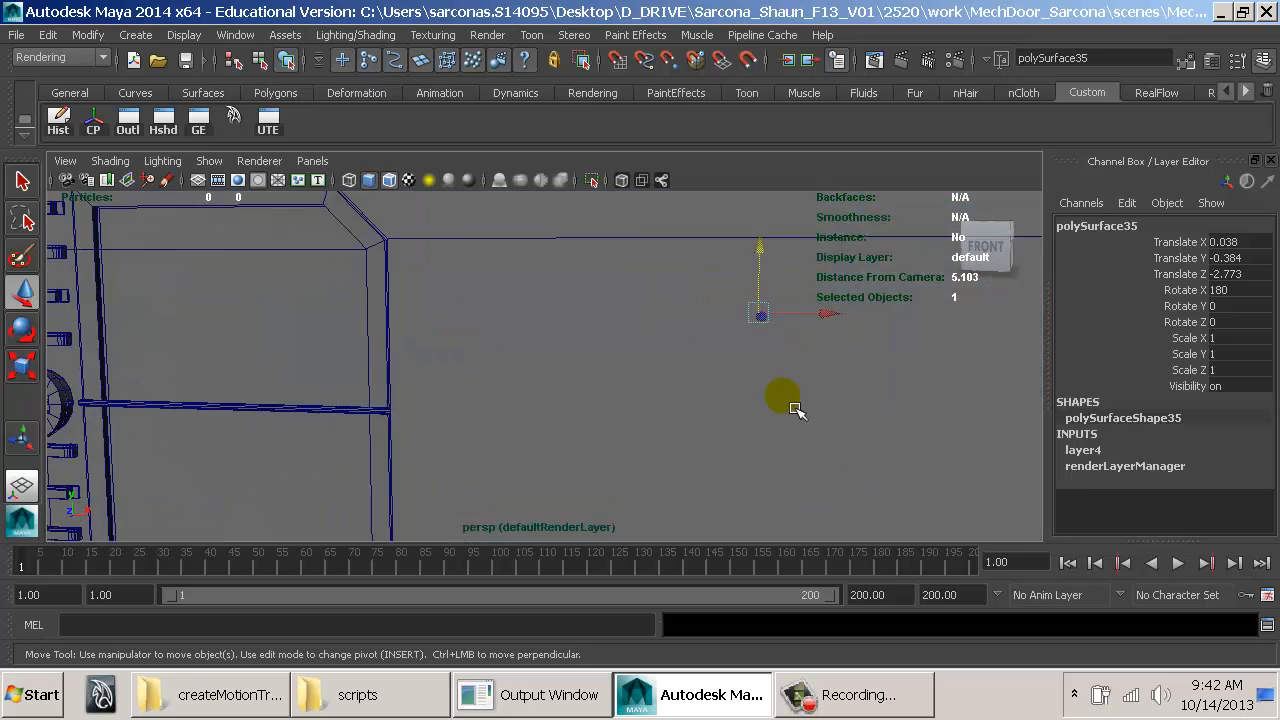
# Step: Select the upper toothed rack in wireframe display and examine how it lines up with the gears above and behind it
pyautogui.press('4')
pyautogui.keyDown('alt'); pyautogui.moveTo(583, 309); pyautogui.dragTo(551, 371, button='middle'); pyautogui.keyUp('alt')
pyautogui.click(545, 373)
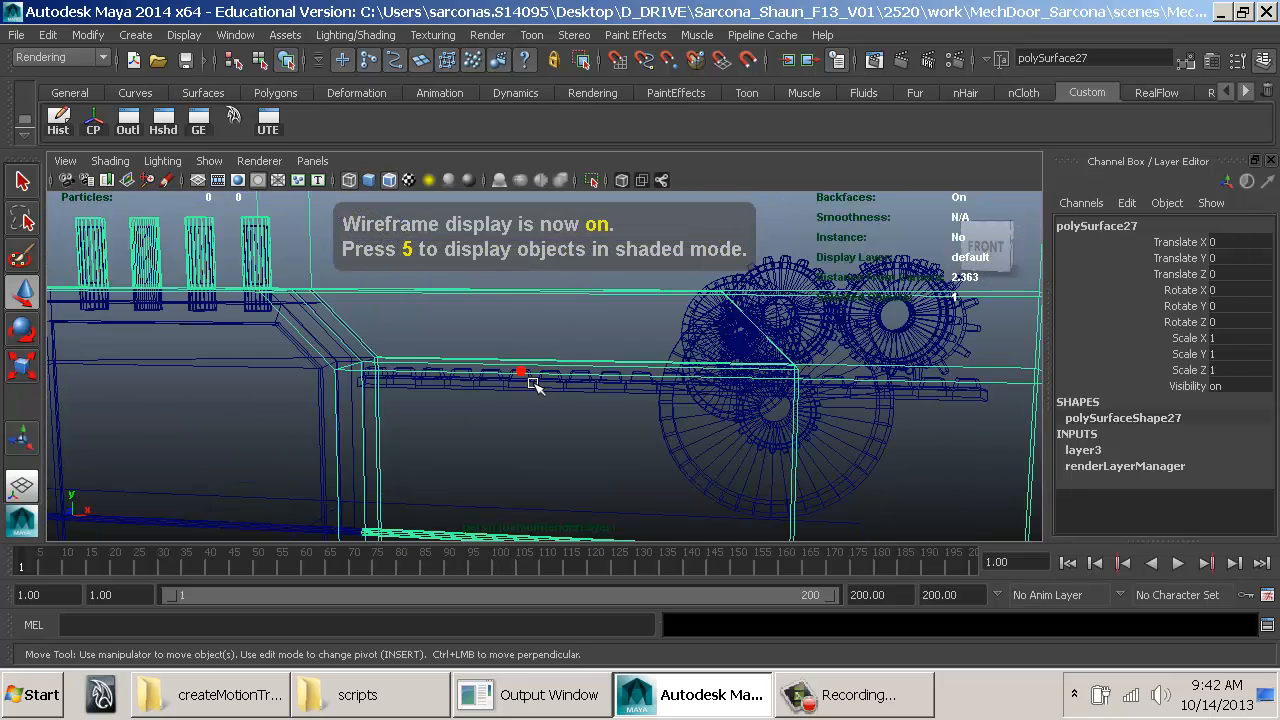
pyautogui.click(518, 395)
pyautogui.press('f')
pyautogui.keyDown('alt'); pyautogui.moveTo(545, 382); pyautogui.dragTo(443, 391); pyautogui.keyUp('alt')
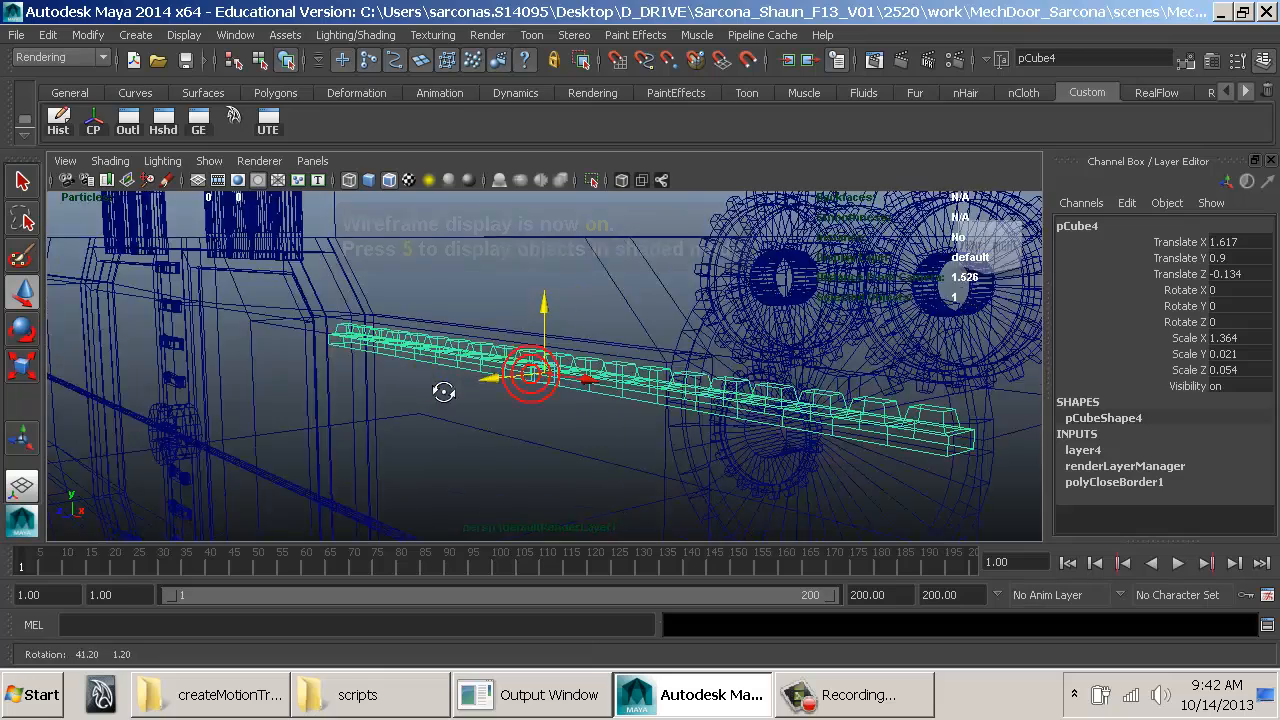
pyautogui.keyDown('alt'); pyautogui.moveTo(443, 391); pyautogui.dragTo(706, 402, button='right'); pyautogui.keyUp('alt')
pyautogui.keyDown('alt'); pyautogui.moveTo(706, 402); pyautogui.dragTo(834, 394); pyautogui.keyUp('alt')
pyautogui.keyDown('alt'); pyautogui.moveTo(834, 394); pyautogui.dragTo(537, 380, button='right'); pyautogui.keyUp('alt')
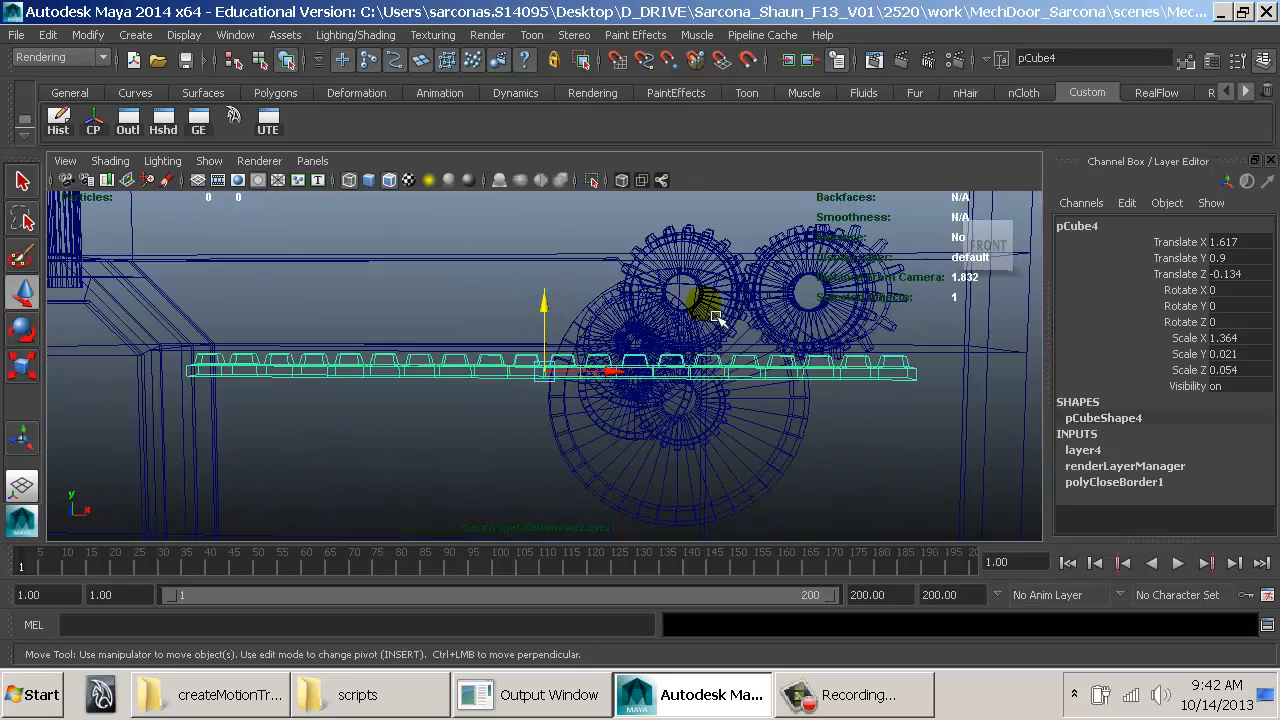
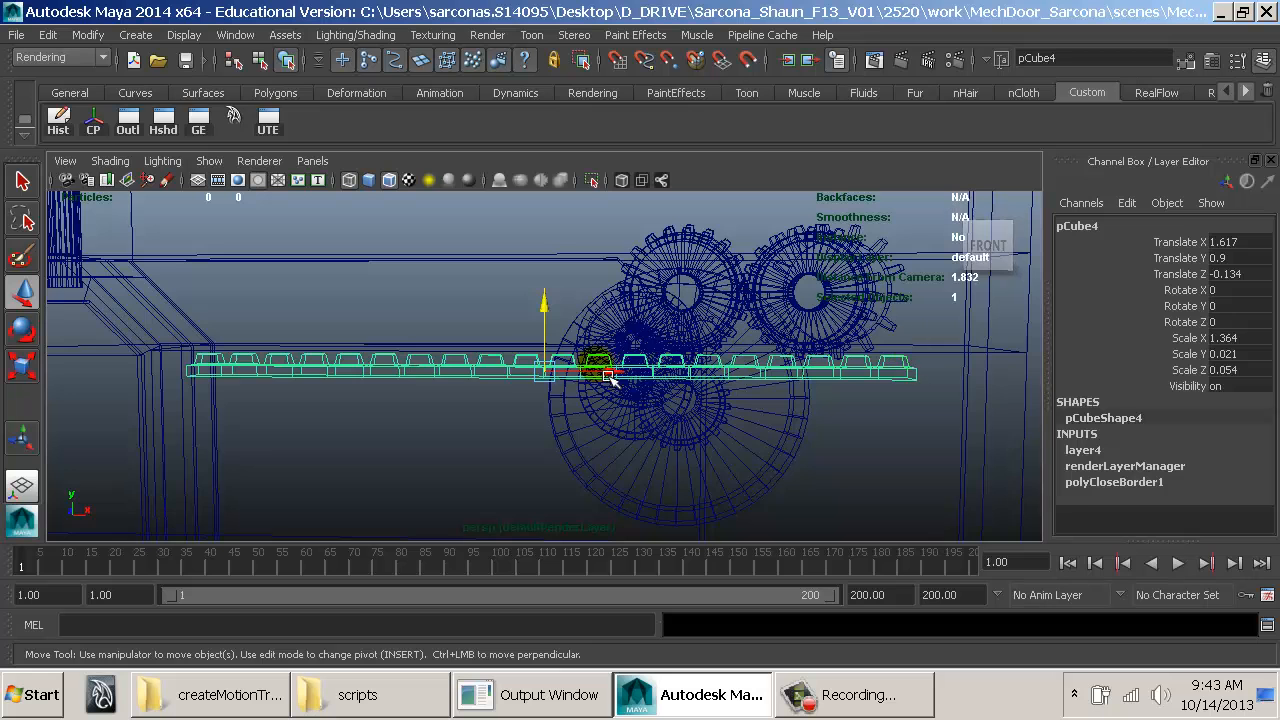
# Step: Try to rotate the large lattice-deformed toothed ring beside the wall about its Z axis, and undo the rotation
pyautogui.moveTo(767, 400)
pyautogui.keyDown('alt'); pyautogui.mouseDown()
pyautogui.moveTo(730, 385)
pyautogui.moveTo(800, 400)
pyautogui.moveTo(645, 417)
pyautogui.moveTo(585, 408)
pyautogui.mouseUp(); pyautogui.keyUp('alt')
pyautogui.press('5')
pyautogui.keyDown('alt'); pyautogui.moveTo(585, 408); pyautogui.dragTo(431, 394, button='right'); pyautogui.keyUp('alt')
pyautogui.keyDown('alt'); pyautogui.moveTo(640, 402); pyautogui.dragTo(563, 320, button='middle'); pyautogui.keyUp('alt')
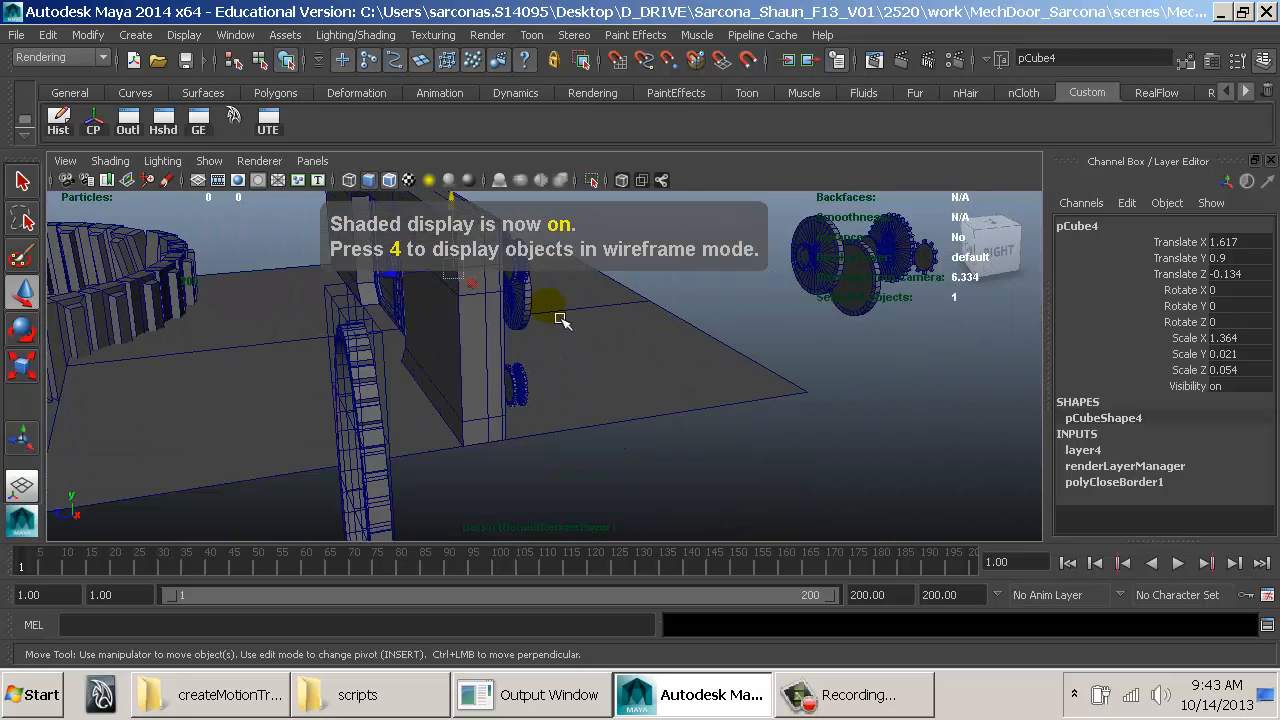
pyautogui.keyDown('alt'); pyautogui.moveTo(540, 347); pyautogui.dragTo(625, 352); pyautogui.keyUp('alt')
pyautogui.keyDown('alt'); pyautogui.moveTo(625, 352); pyautogui.dragTo(522, 347, button='right'); pyautogui.keyUp('alt')
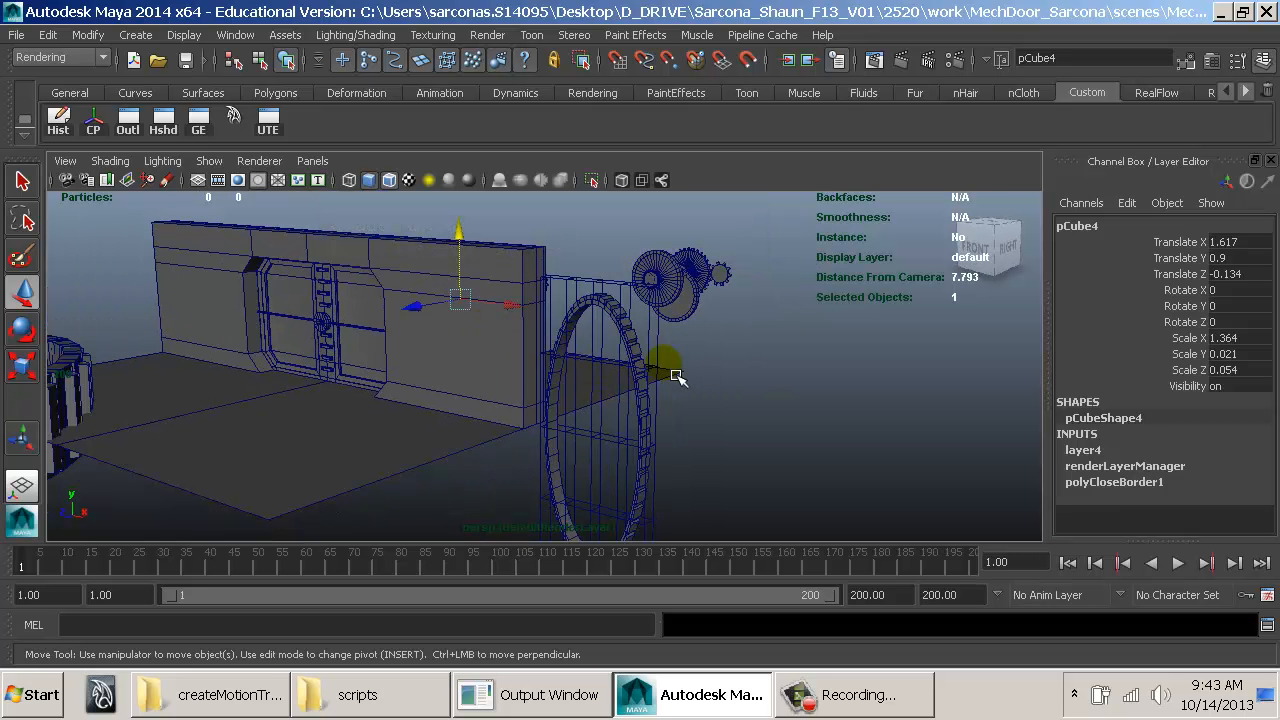
pyautogui.click(648, 405)
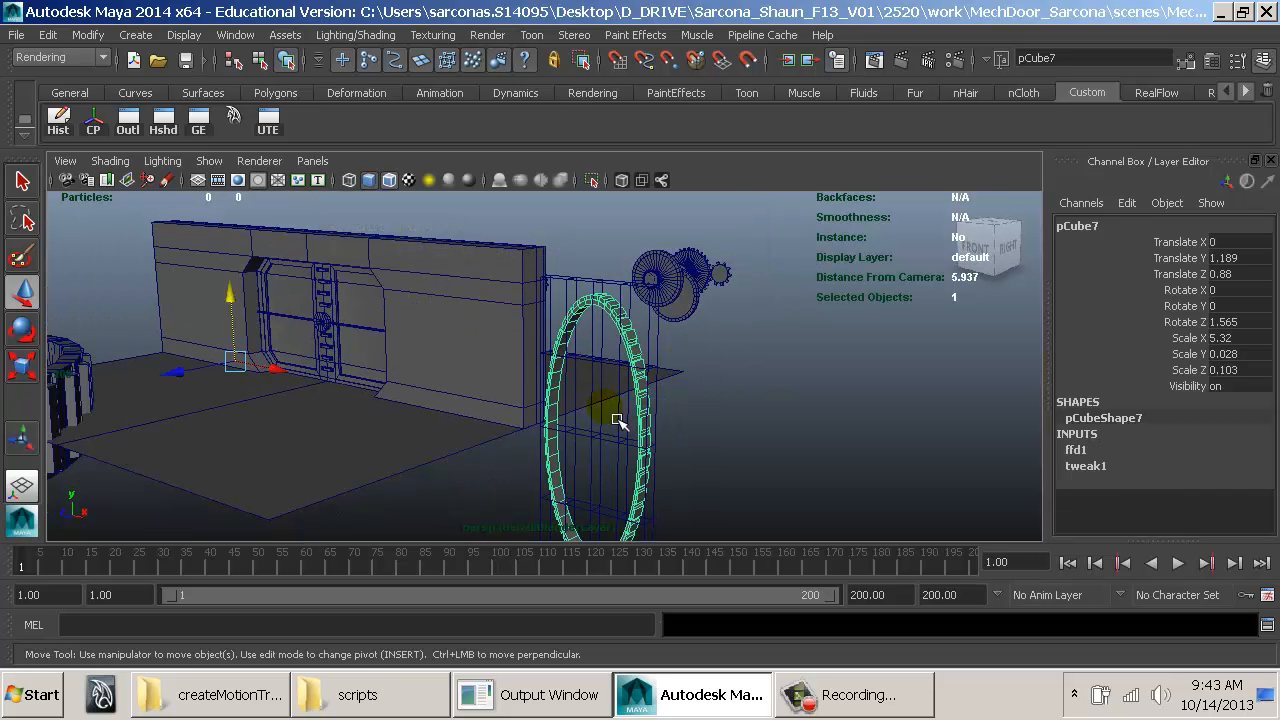
pyautogui.scroll(5, 605, 405)
pyautogui.keyDown('alt'); pyautogui.moveTo(594, 391); pyautogui.dragTo(523, 352); pyautogui.keyUp('alt')
pyautogui.press('e')
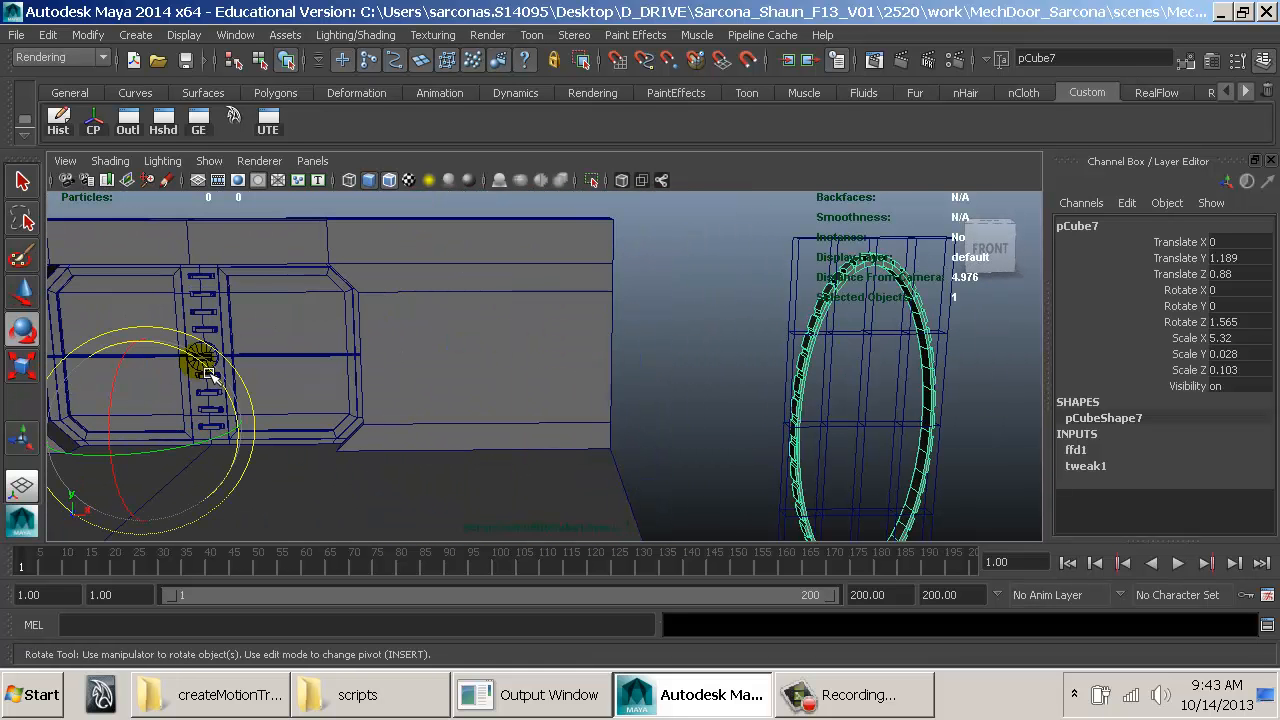
pyautogui.moveTo(207, 372); pyautogui.dragTo(210, 342)
pyautogui.hotkey('ctrl', 'z')
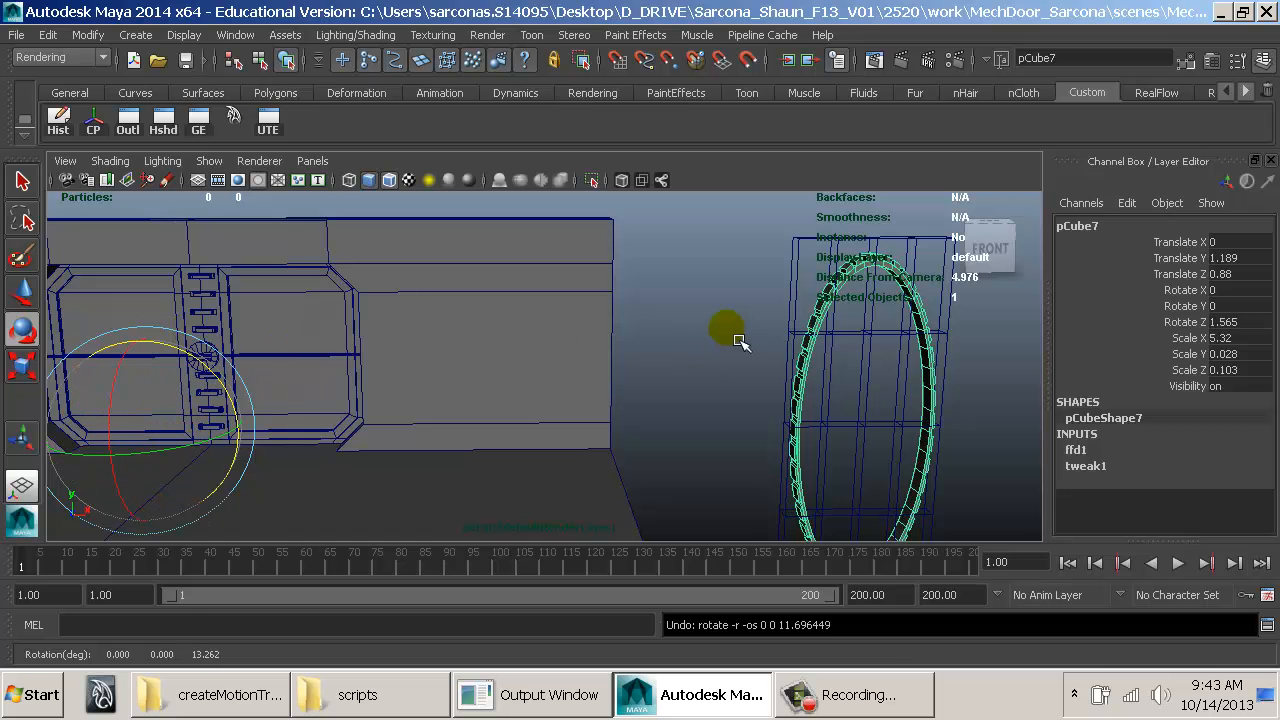
# Step: Examine the distorted teeth around the large toothed ring at close range, and select its surrounding lattice
pyautogui.keyDown('alt'); pyautogui.moveTo(740, 342); pyautogui.dragTo(560, 375); pyautogui.keyUp('alt')
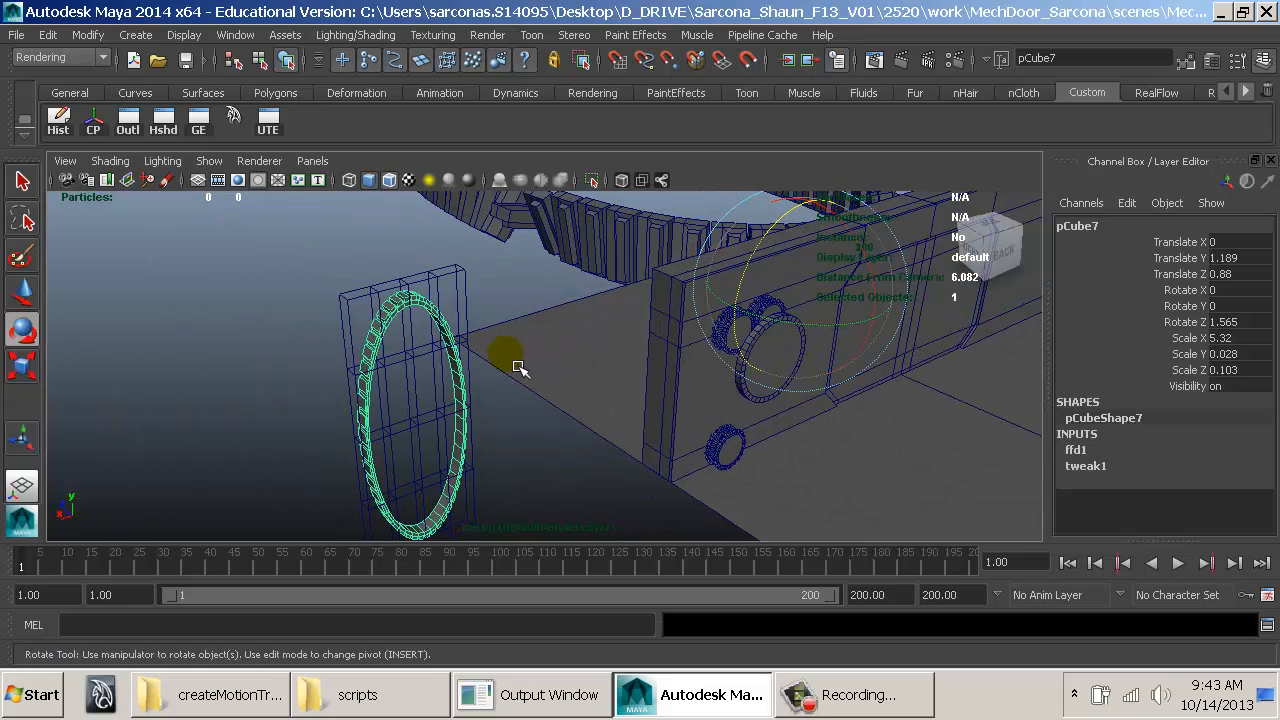
pyautogui.keyDown('alt'); pyautogui.moveTo(446, 350); pyautogui.dragTo(462, 337, button='right'); pyautogui.keyUp('alt')
pyautogui.keyDown('alt'); pyautogui.moveTo(707, 445); pyautogui.dragTo(732, 455, button='right'); pyautogui.keyUp('alt')
pyautogui.keyDown('alt'); pyautogui.moveTo(590, 385); pyautogui.dragTo(557, 377, button='middle'); pyautogui.keyUp('alt')
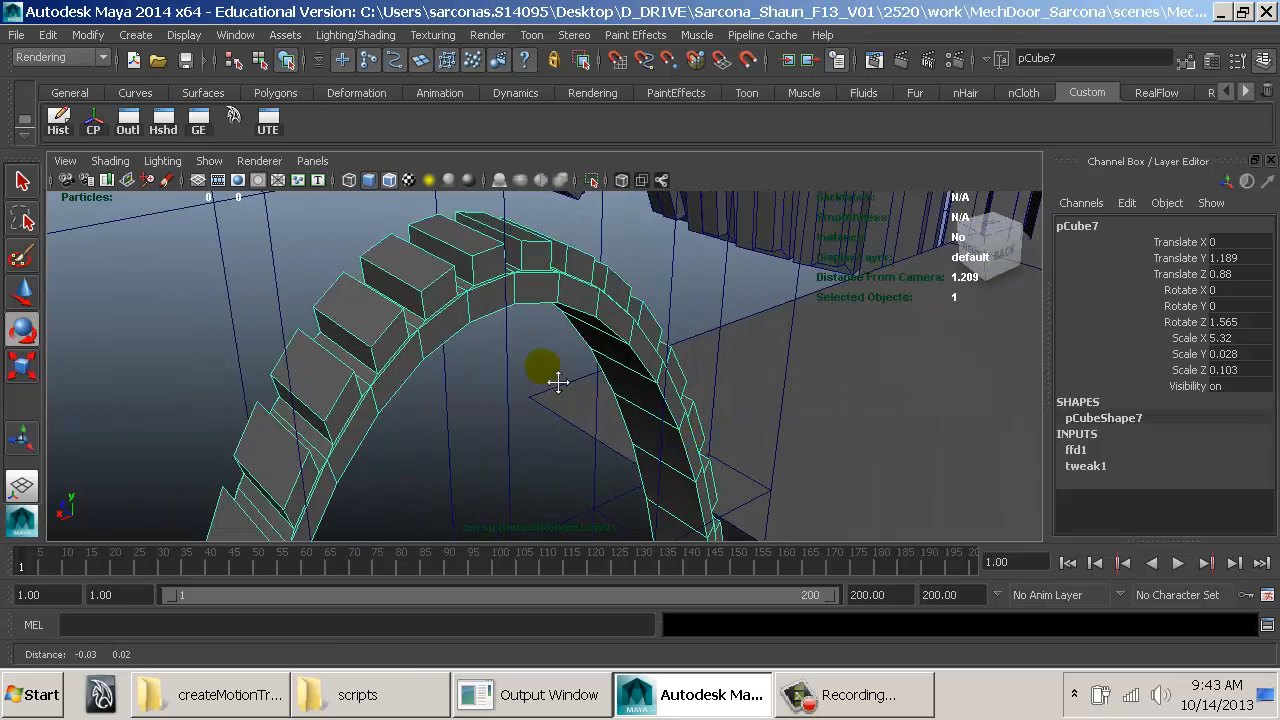
pyautogui.keyDown('alt'); pyautogui.moveTo(650, 383); pyautogui.dragTo(545, 405); pyautogui.keyUp('alt')
pyautogui.keyDown('alt'); pyautogui.moveTo(553, 385); pyautogui.dragTo(577, 406, button='middle'); pyautogui.keyUp('alt')
pyautogui.keyDown('alt'); pyautogui.moveTo(586, 405); pyautogui.dragTo(677, 412, button='right'); pyautogui.keyUp('alt')
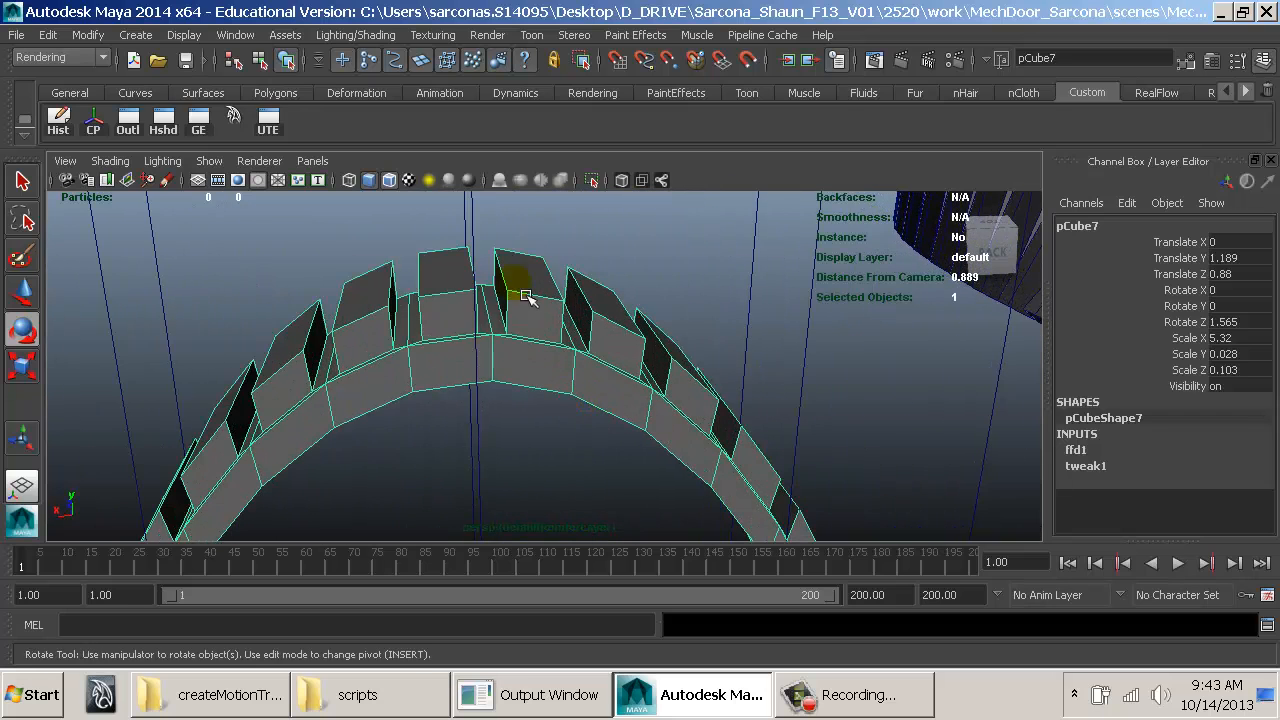
pyautogui.keyDown('alt'); pyautogui.moveTo(596, 428); pyautogui.dragTo(694, 274, button='middle'); pyautogui.keyUp('alt')
pyautogui.keyDown('alt'); pyautogui.moveTo(485, 450); pyautogui.dragTo(568, 357, button='middle'); pyautogui.keyUp('alt')
pyautogui.keyDown('alt'); pyautogui.moveTo(568, 357); pyautogui.dragTo(571, 313); pyautogui.keyUp('alt')
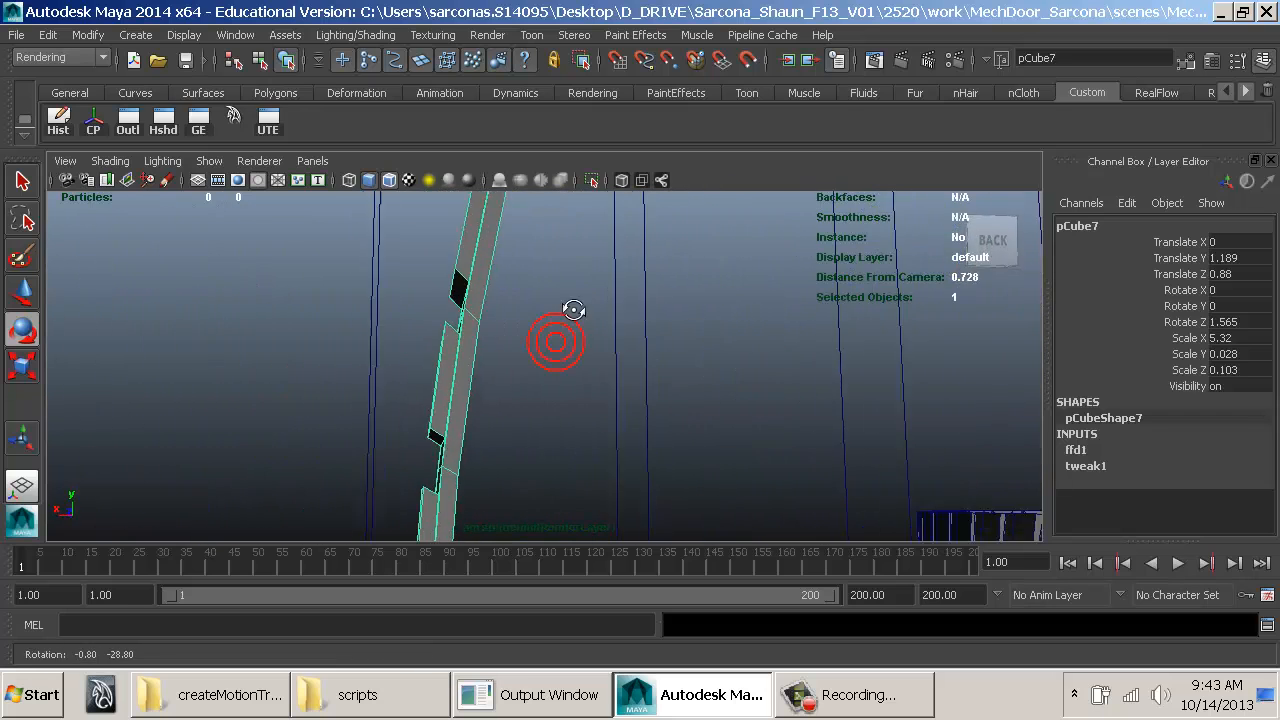
pyautogui.keyDown('alt'); pyautogui.moveTo(520, 402); pyautogui.dragTo(565, 254, button='middle'); pyautogui.keyUp('alt')
pyautogui.keyDown('alt'); pyautogui.moveTo(609, 403); pyautogui.dragTo(240, 364, button='right'); pyautogui.keyUp('alt')
pyautogui.keyDown('alt'); pyautogui.moveTo(547, 415); pyautogui.dragTo(461, 360, button='middle'); pyautogui.keyUp('alt')
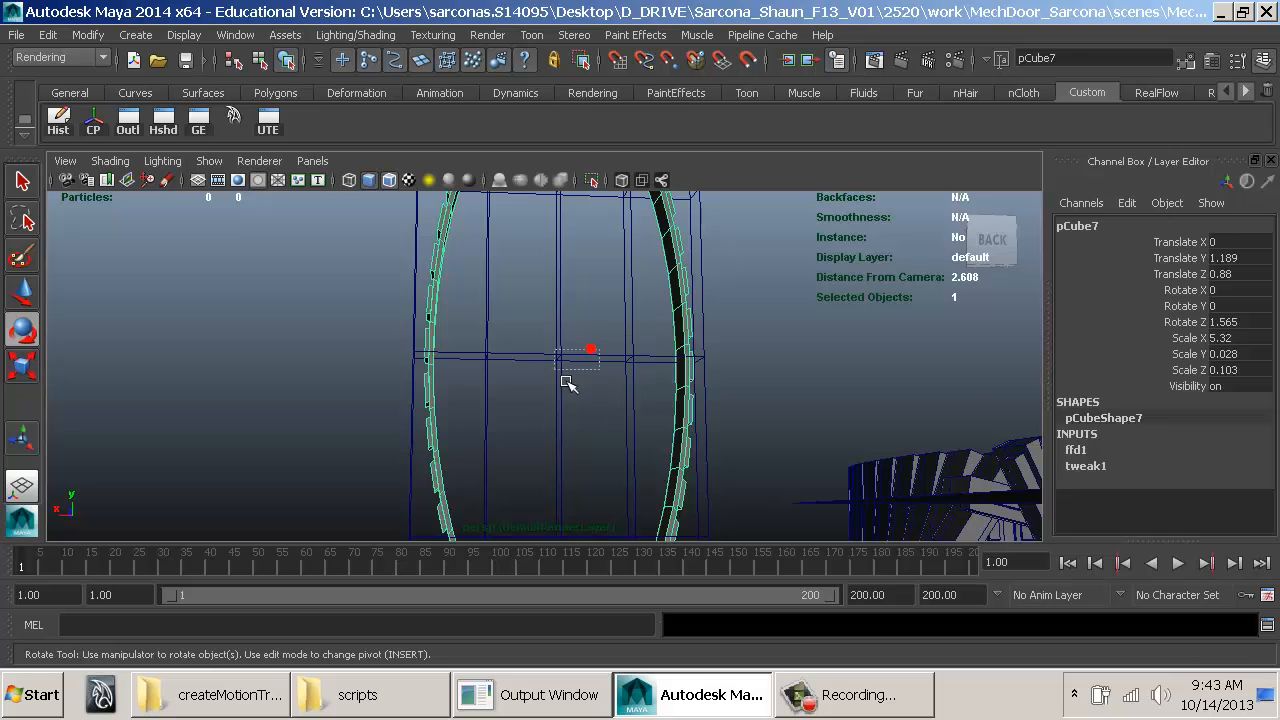
pyautogui.moveTo(566, 382); pyautogui.dragTo(560, 392)
# Step: Duplicate the upper toothed rack and move the copy along X beyond the wall, to about Translate X 3.838
pyautogui.keyDown('alt'); pyautogui.moveTo(380, 391); pyautogui.dragTo(795, 417); pyautogui.keyUp('alt')
pyautogui.keyDown('alt'); pyautogui.moveTo(795, 417); pyautogui.dragTo(530, 390, button='right'); pyautogui.keyUp('alt')
pyautogui.keyDown('alt'); pyautogui.moveTo(516, 380); pyautogui.dragTo(694, 443, button='middle'); pyautogui.keyUp('alt')
pyautogui.keyDown('alt'); pyautogui.moveTo(522, 425); pyautogui.dragTo(1014, 489, button='right'); pyautogui.keyUp('alt')
pyautogui.keyDown('alt'); pyautogui.moveTo(430, 409); pyautogui.dragTo(635, 424, button='middle'); pyautogui.keyUp('alt')
pyautogui.keyDown('alt'); pyautogui.moveTo(635, 424); pyautogui.dragTo(828, 446, button='right'); pyautogui.keyUp('alt')
pyautogui.press('4')
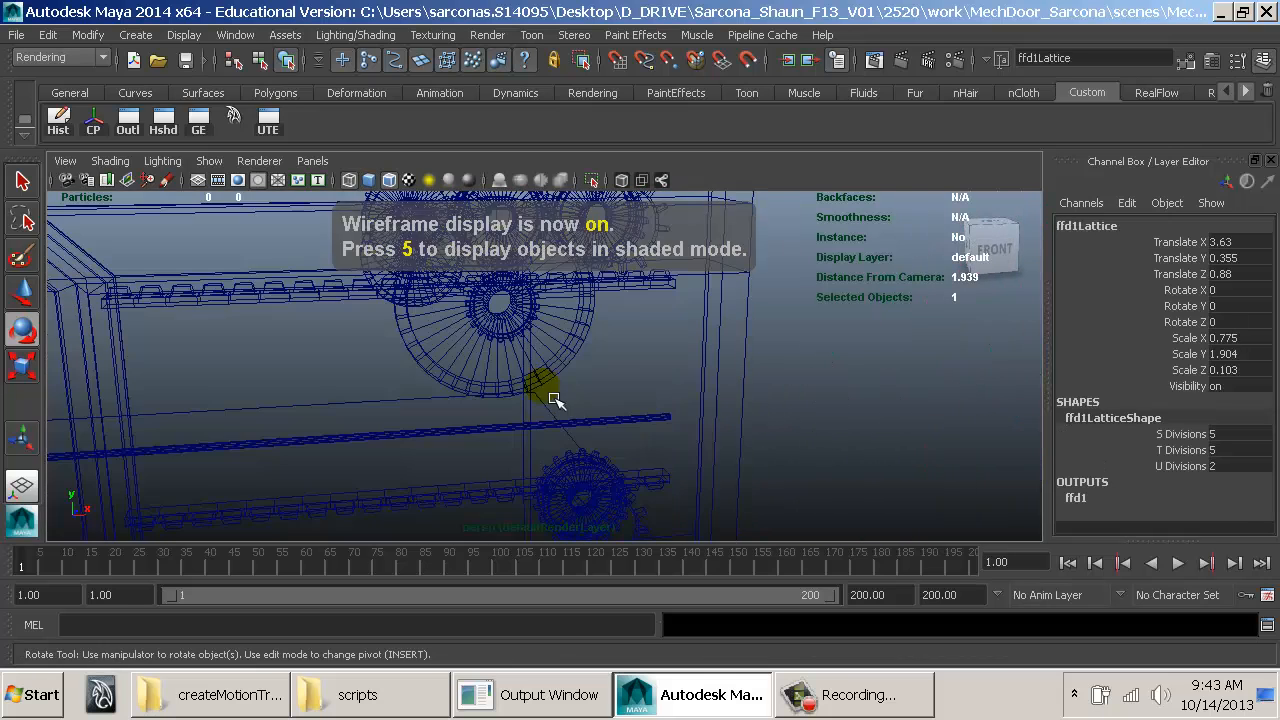
pyautogui.click(444, 436)
pyautogui.click(325, 310)
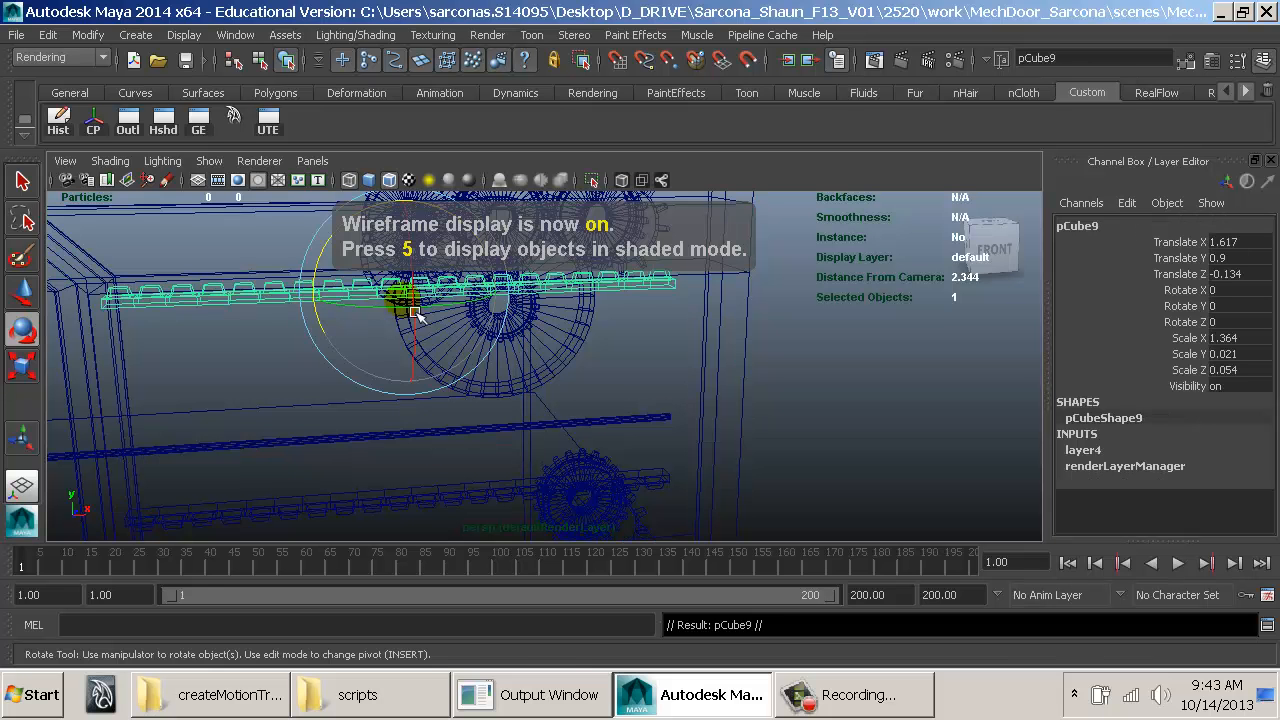
pyautogui.press('w')
pyautogui.moveTo(430, 300); pyautogui.dragTo(1191, 376)
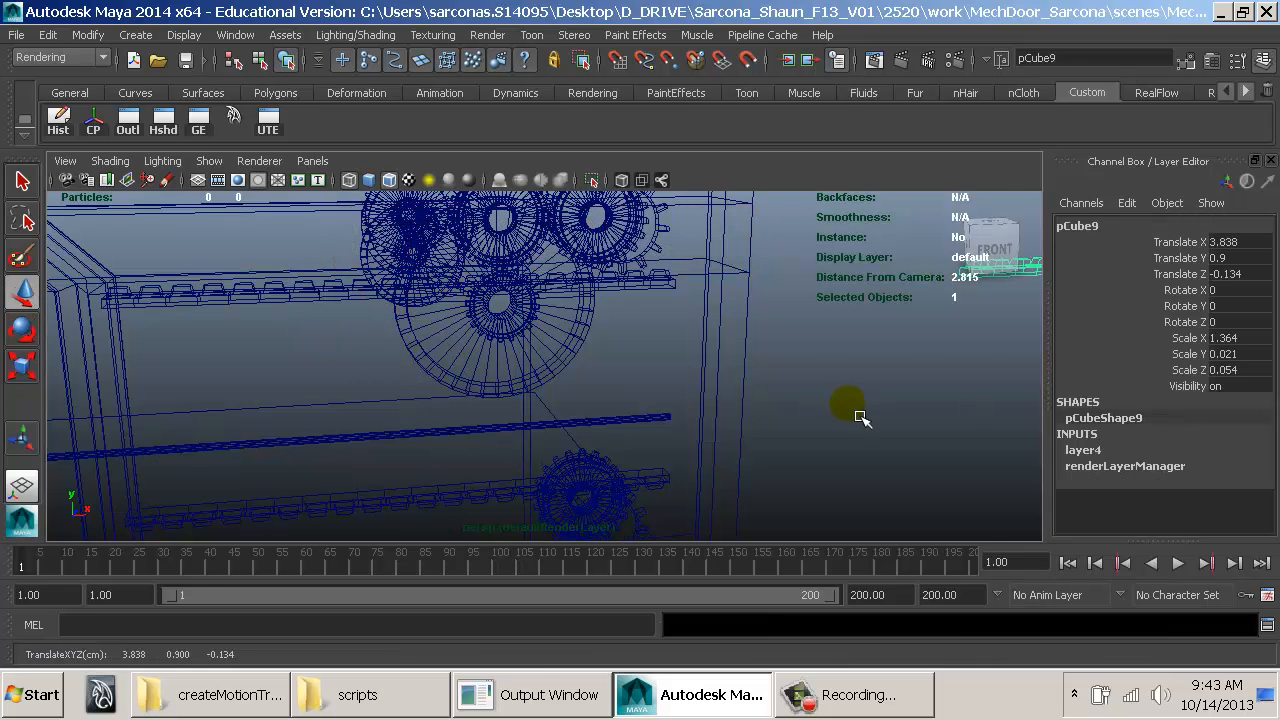
# Step: Move the rack copy along Z into clear space at about Translate Z -1.938, and frame it from the front
pyautogui.press('5')
pyautogui.press('f')
pyautogui.keyDown('alt'); pyautogui.moveTo(648, 383); pyautogui.dragTo(706, 398); pyautogui.keyUp('alt')
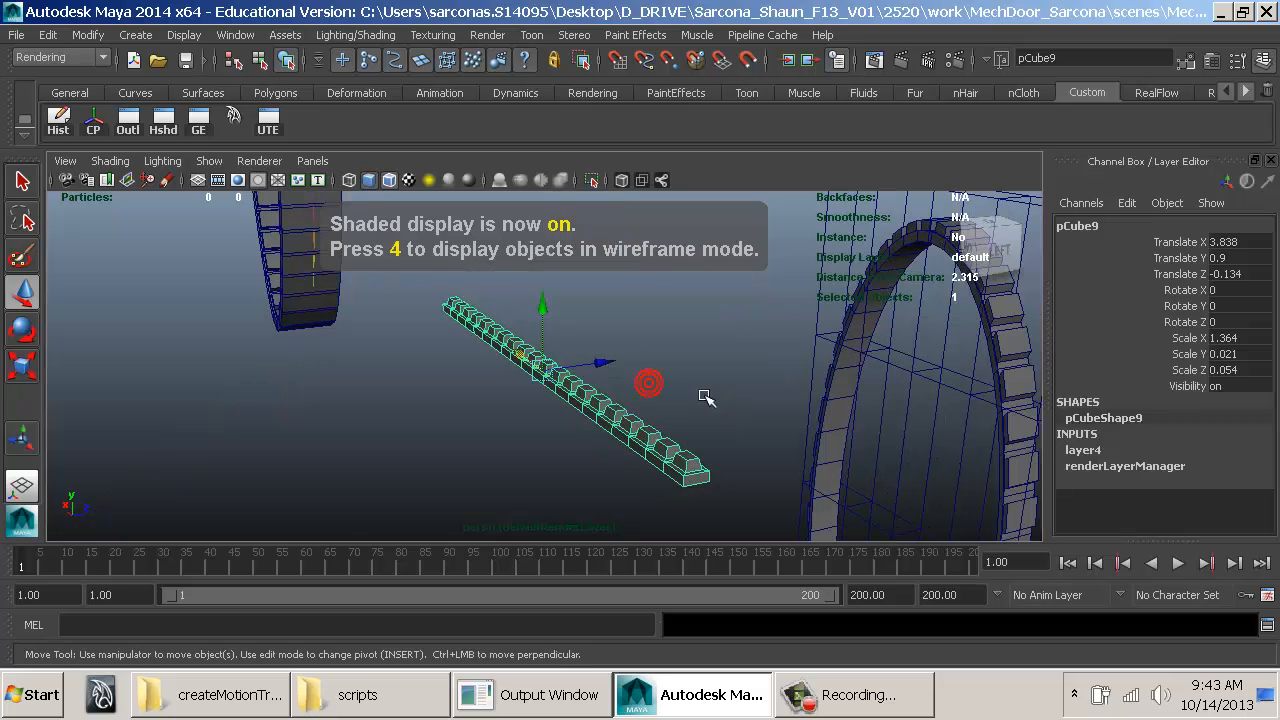
pyautogui.moveTo(608, 366); pyautogui.dragTo(314, 414)
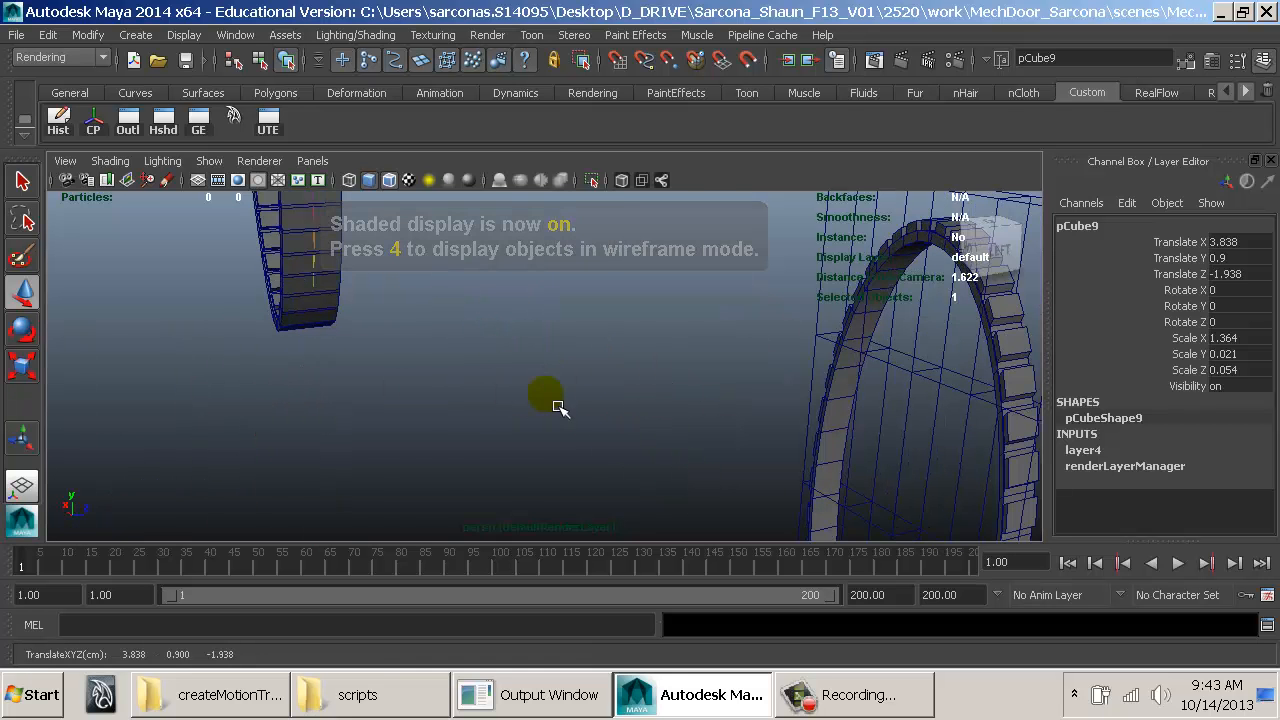
pyautogui.press('f')
pyautogui.keyDown('alt'); pyautogui.moveTo(710, 395); pyautogui.dragTo(471, 409); pyautogui.keyUp('alt')
pyautogui.keyDown('alt'); pyautogui.moveTo(577, 399); pyautogui.dragTo(731, 391, button='middle'); pyautogui.keyUp('alt')
pyautogui.keyDown('alt'); pyautogui.moveTo(733, 392); pyautogui.dragTo(591, 392, button='right'); pyautogui.keyUp('alt')
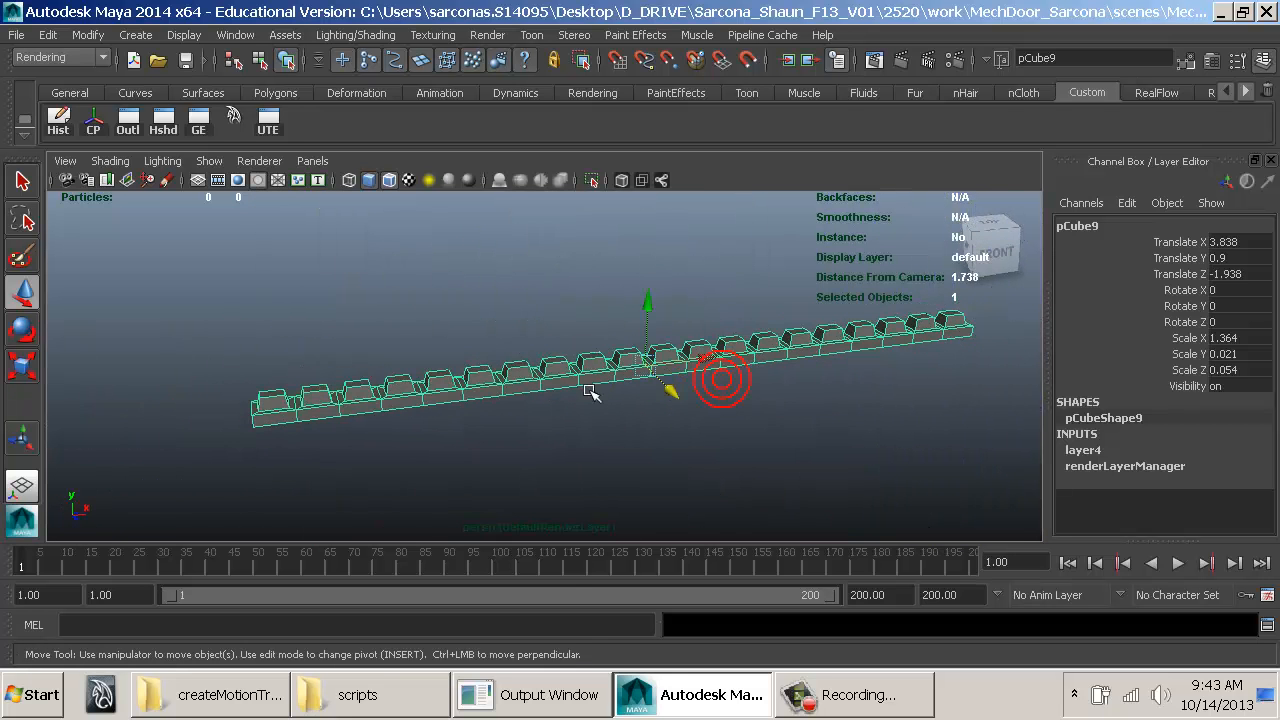
pyautogui.keyDown('alt'); pyautogui.moveTo(540, 366); pyautogui.dragTo(567, 375); pyautogui.keyUp('alt')
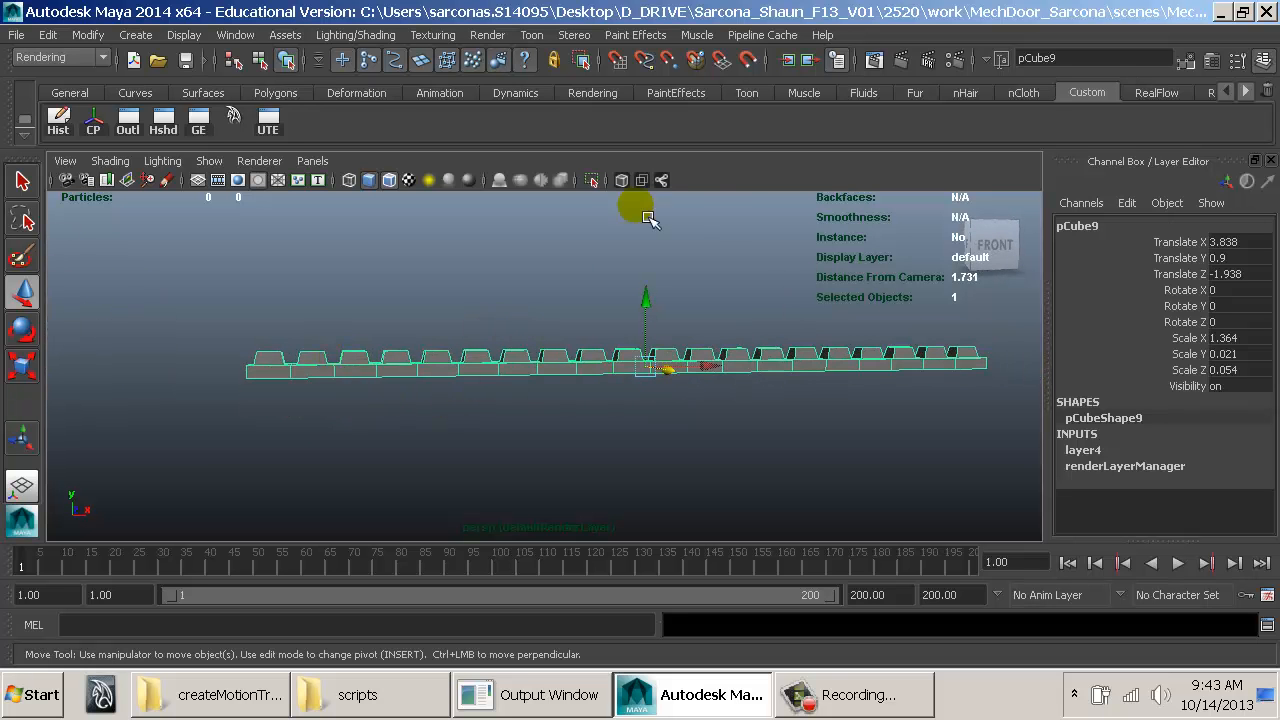
# Step: Add a nonlinear Bend deformer to the rack copy and rotate its handle to -90° about Z along the rack
pyautogui.press('space')
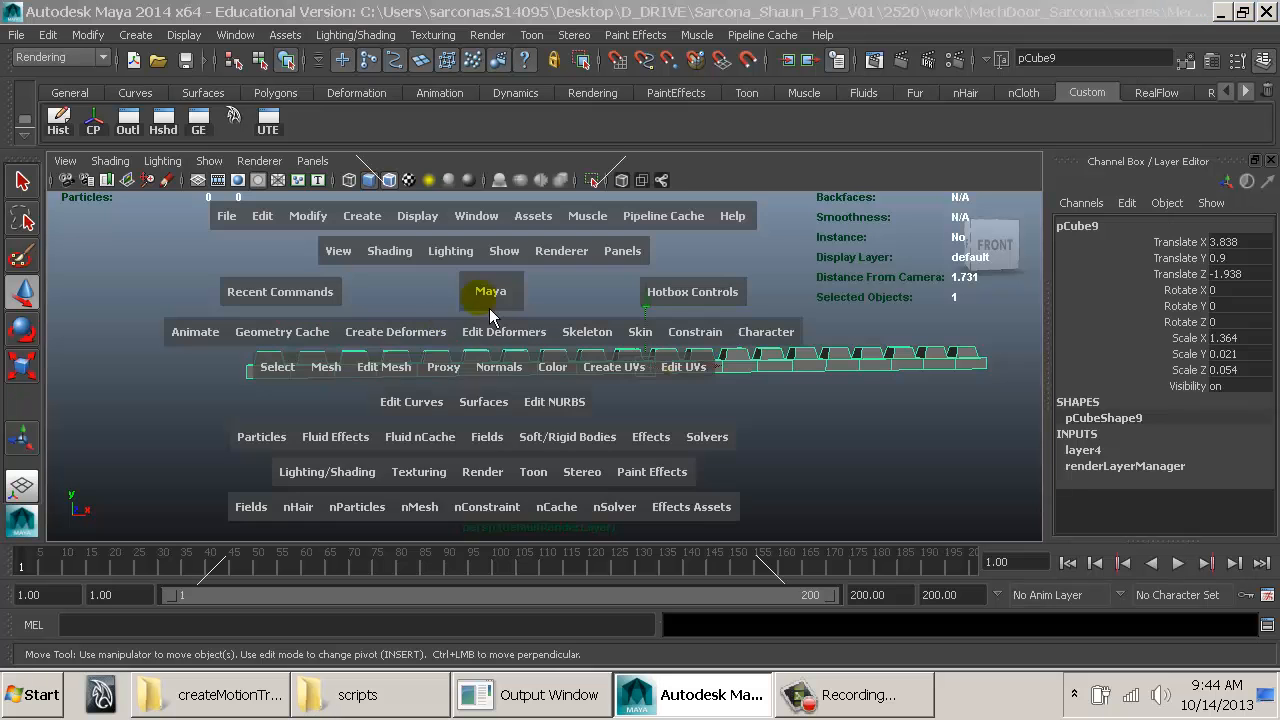
pyautogui.click(370, 340)
pyautogui.moveTo(478, 476)
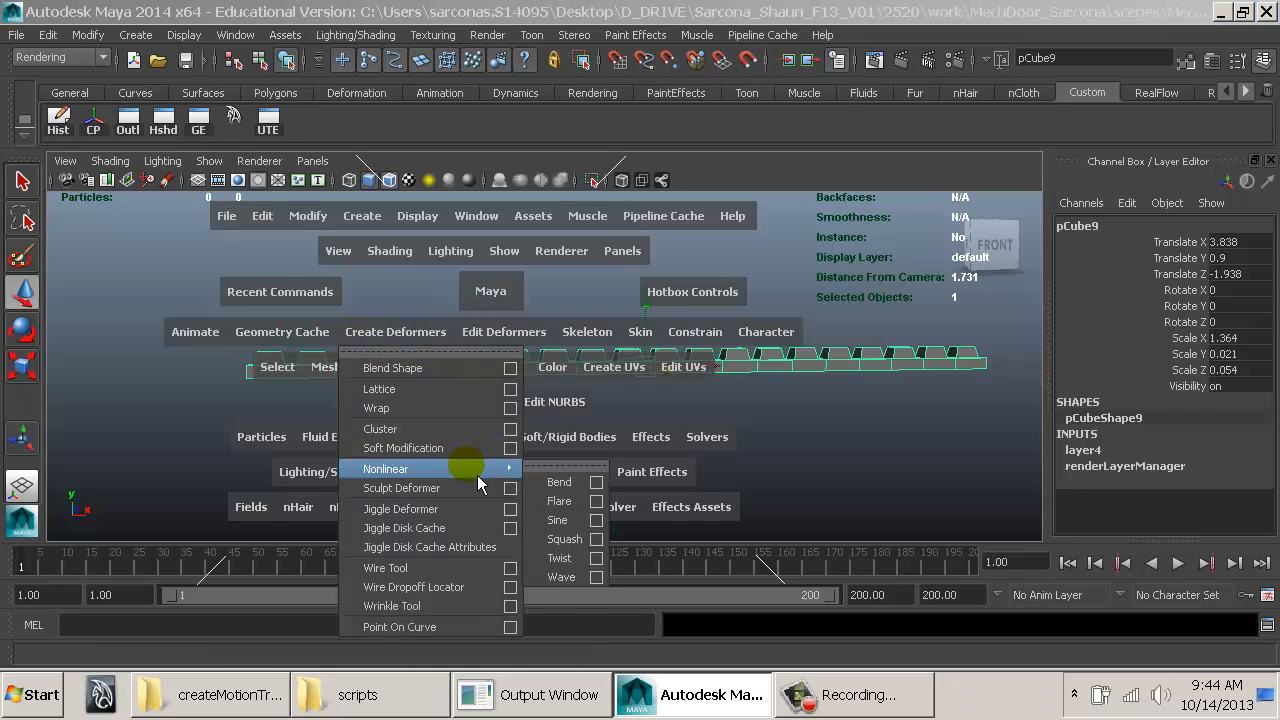
pyautogui.click(583, 484)
pyautogui.press('e')
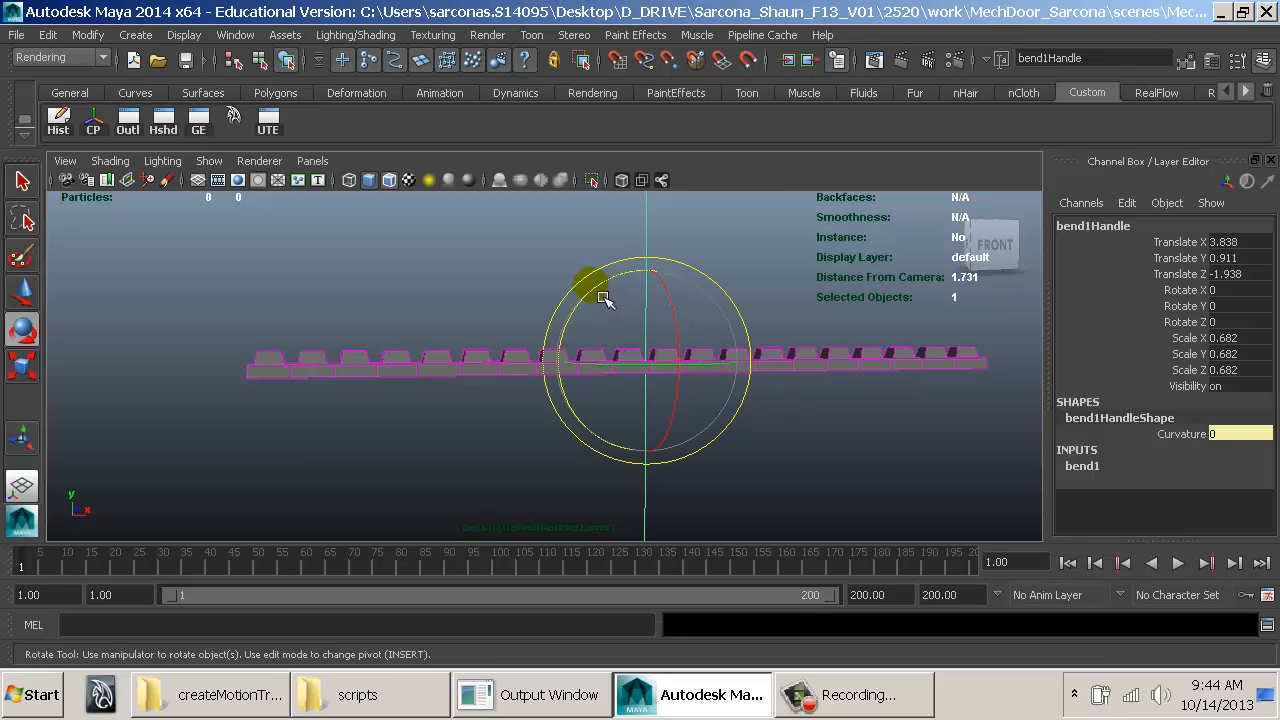
pyautogui.moveTo(604, 298); pyautogui.dragTo(728, 337)
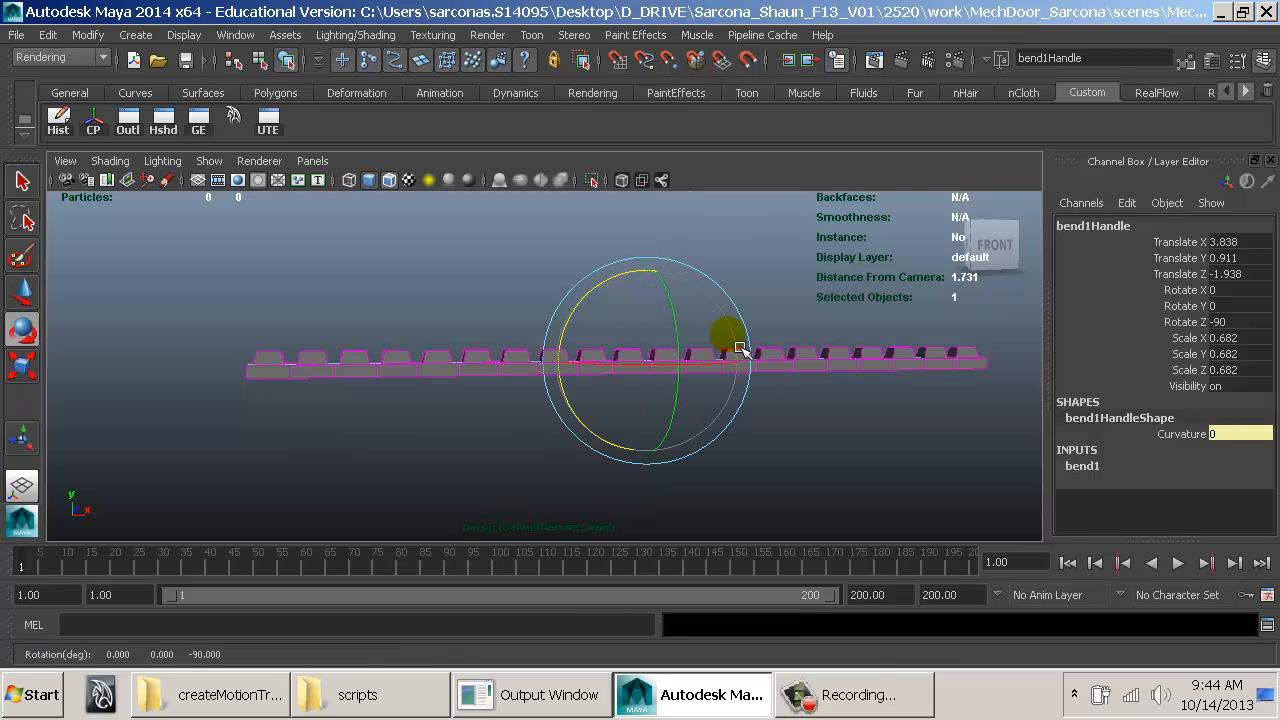
# Step: Bend the rack copy upward into an arc with a curvature of about -85.944
pyautogui.click(1108, 468)
pyautogui.click(1170, 498)
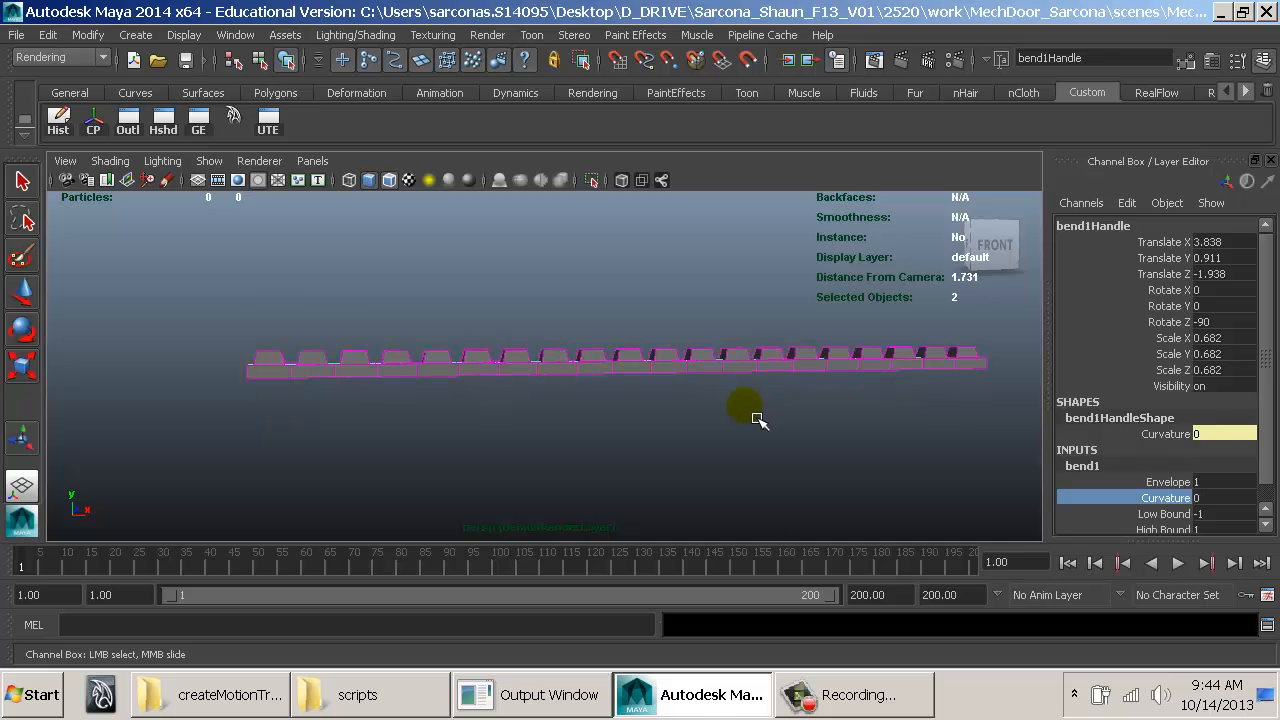
pyautogui.moveTo(757, 420); pyautogui.dragTo(682, 428, button='middle')
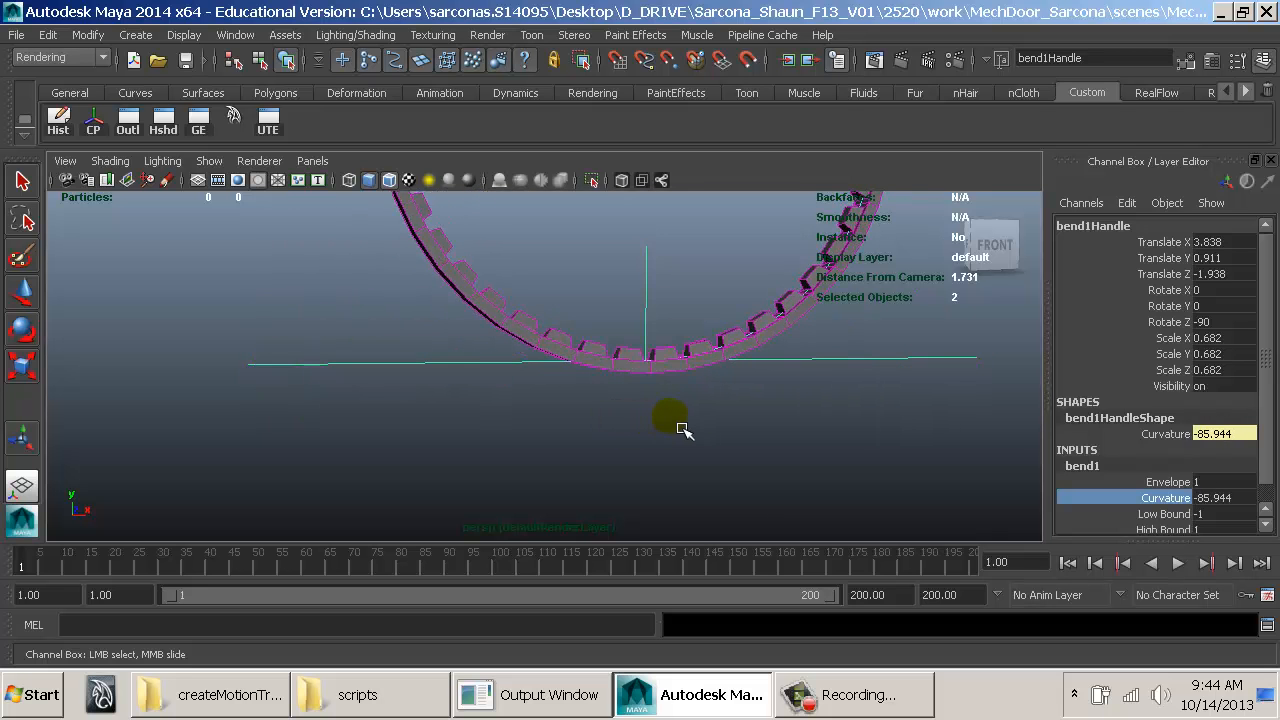
pyautogui.keyDown('alt'); pyautogui.moveTo(704, 380); pyautogui.dragTo(690, 508, button='middle'); pyautogui.keyUp('alt')
pyautogui.keyDown('alt'); pyautogui.moveTo(702, 458); pyautogui.dragTo(732, 457); pyautogui.keyUp('alt')
# Step: Close the bent rack into a full toothed ring by setting the Bend deformer's curvature to -180
pyautogui.click(779, 407)
pyautogui.click(799, 411)
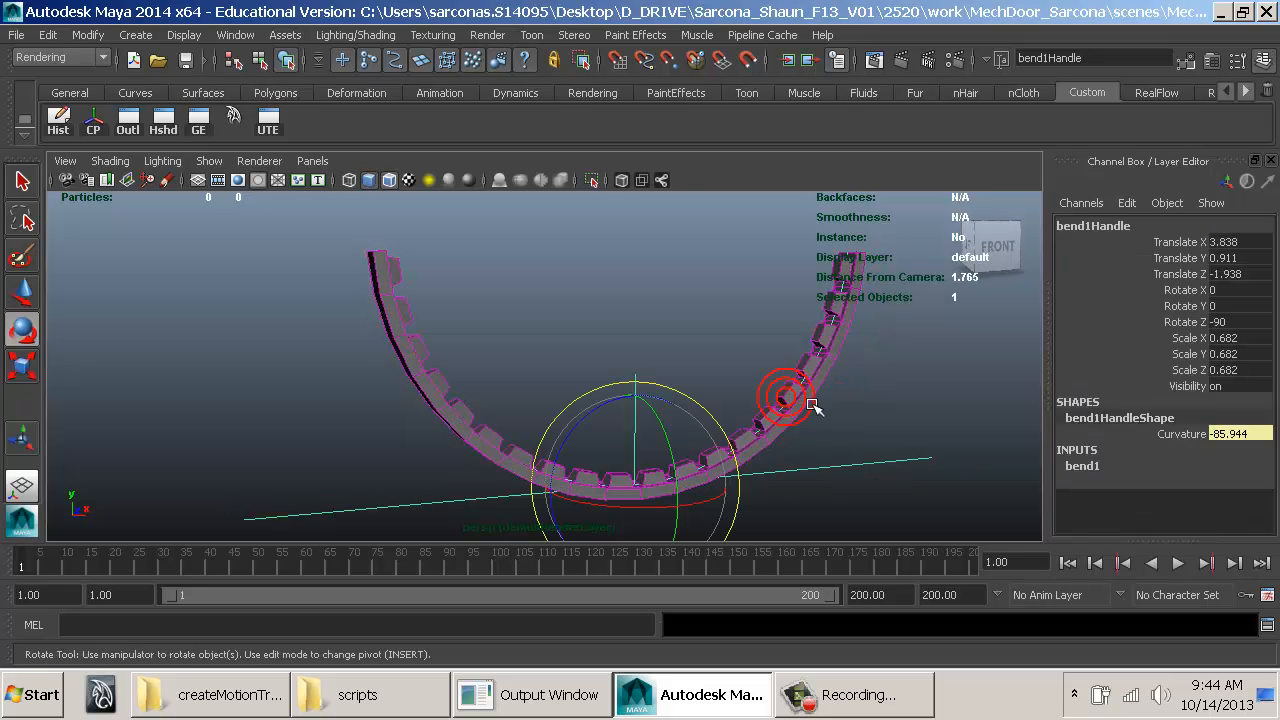
pyautogui.click(445, 382)
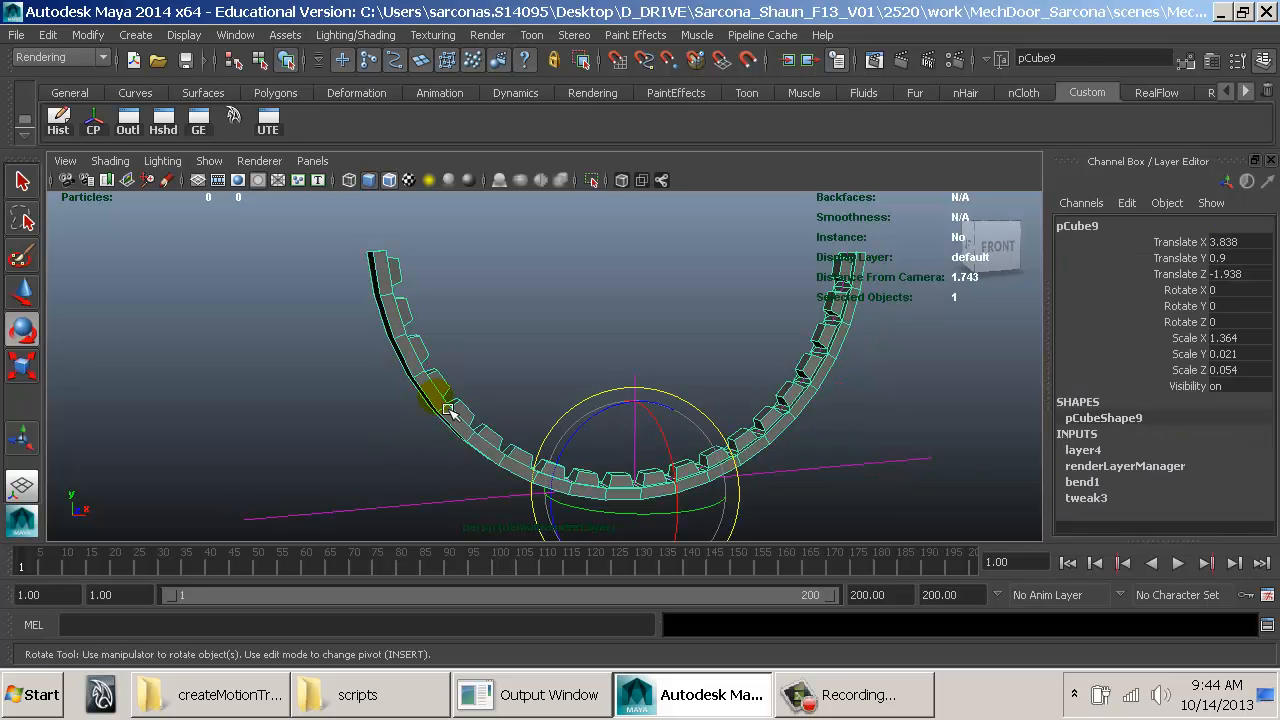
pyautogui.click(407, 467)
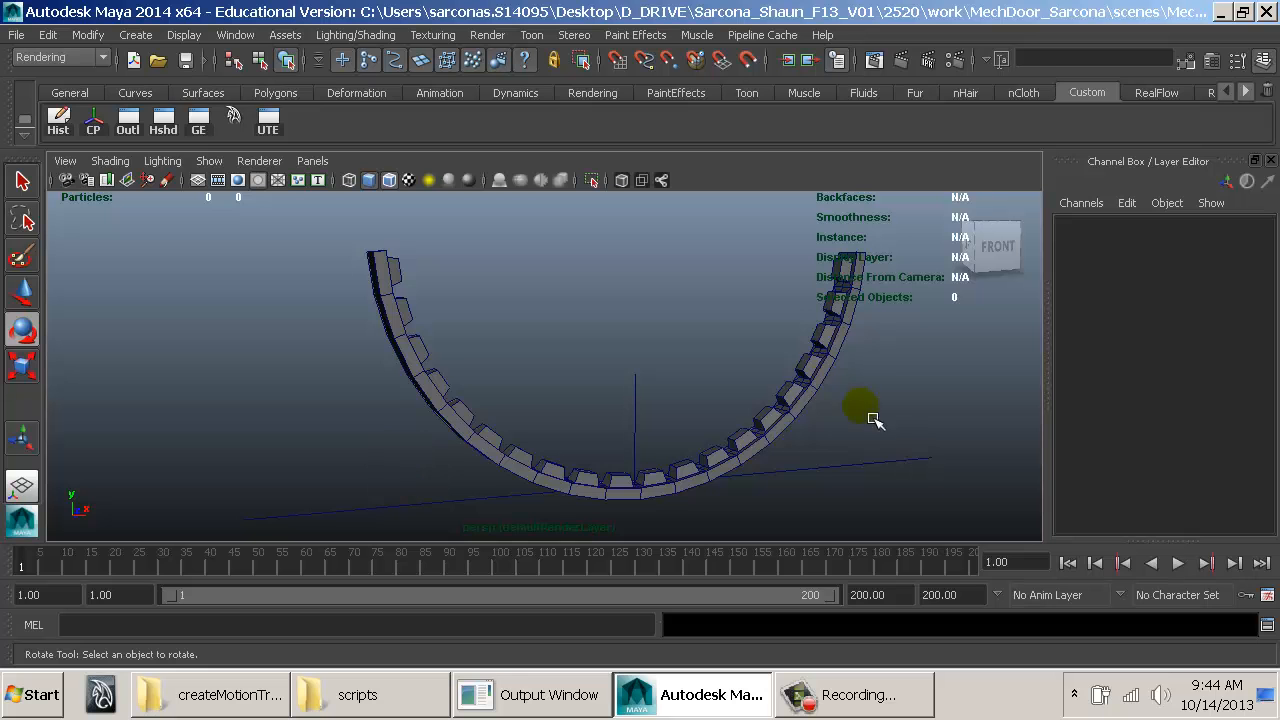
pyautogui.moveTo(937, 421); pyautogui.dragTo(907, 497)
pyautogui.click(1100, 464)
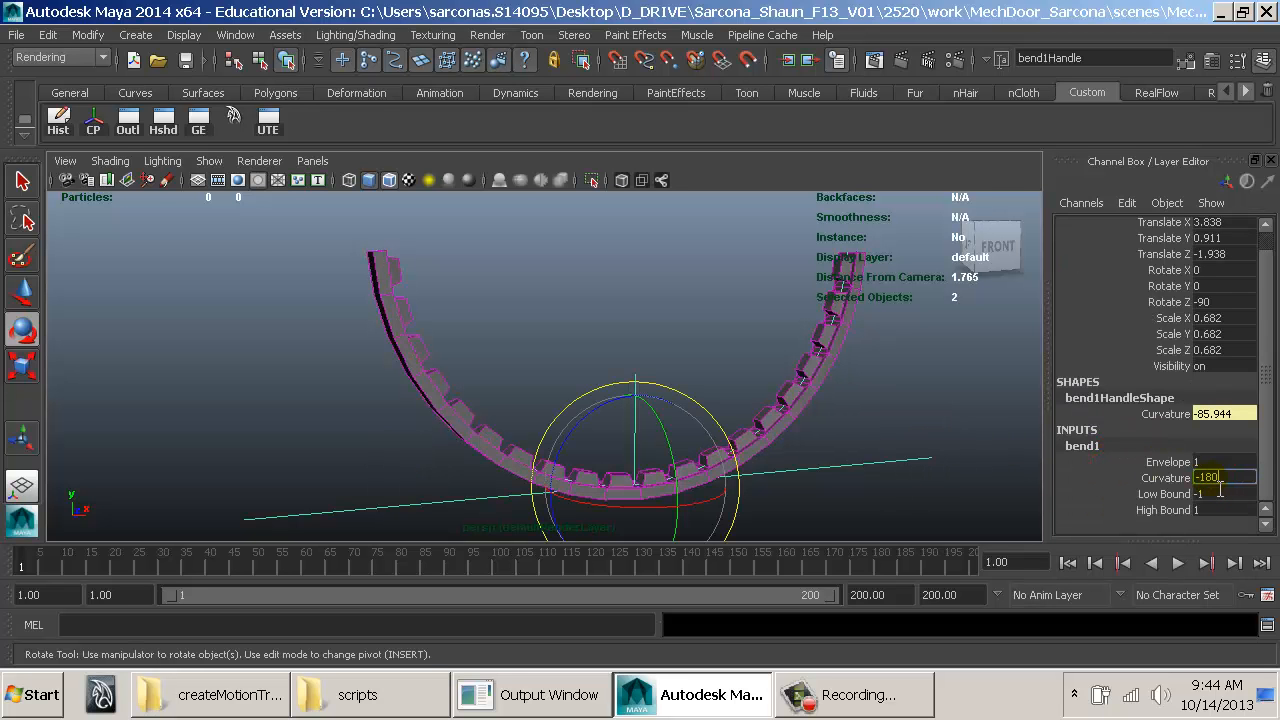
pyautogui.press('Return')
pyautogui.click(766, 317)
pyautogui.moveTo(663, 322); pyautogui.dragTo(633, 335, button='right')
pyautogui.click(641, 337)
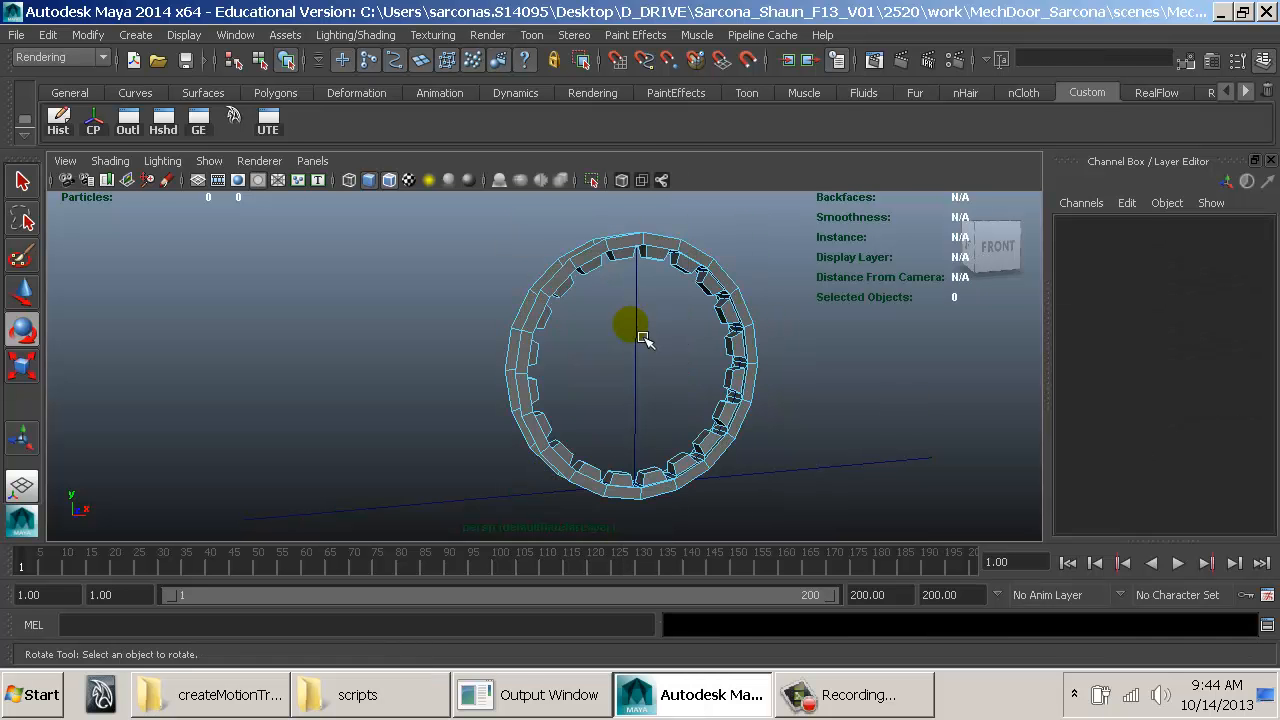
# Step: Delete an unwanted face from the toothed ring and return to object selection
pyautogui.keyDown('alt'); pyautogui.moveTo(514, 391); pyautogui.dragTo(581, 399); pyautogui.keyUp('alt')
pyautogui.press('F8')
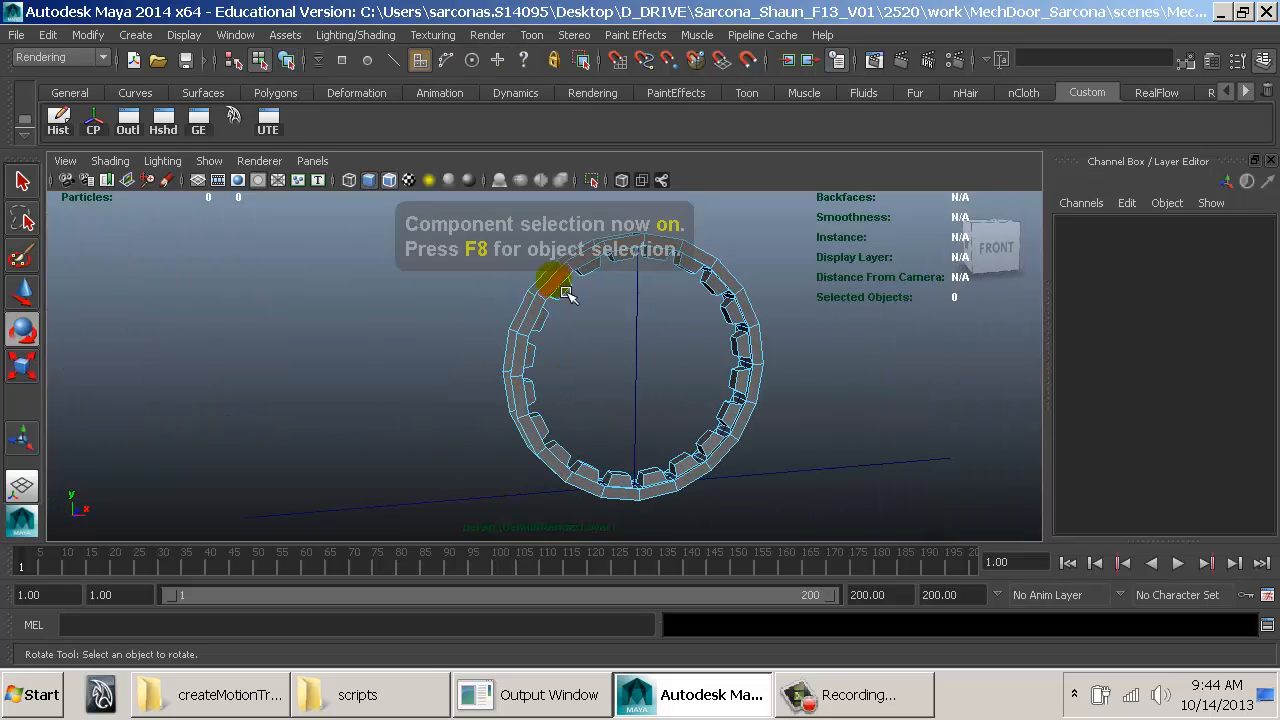
pyautogui.click(704, 379)
pyautogui.press('F8')
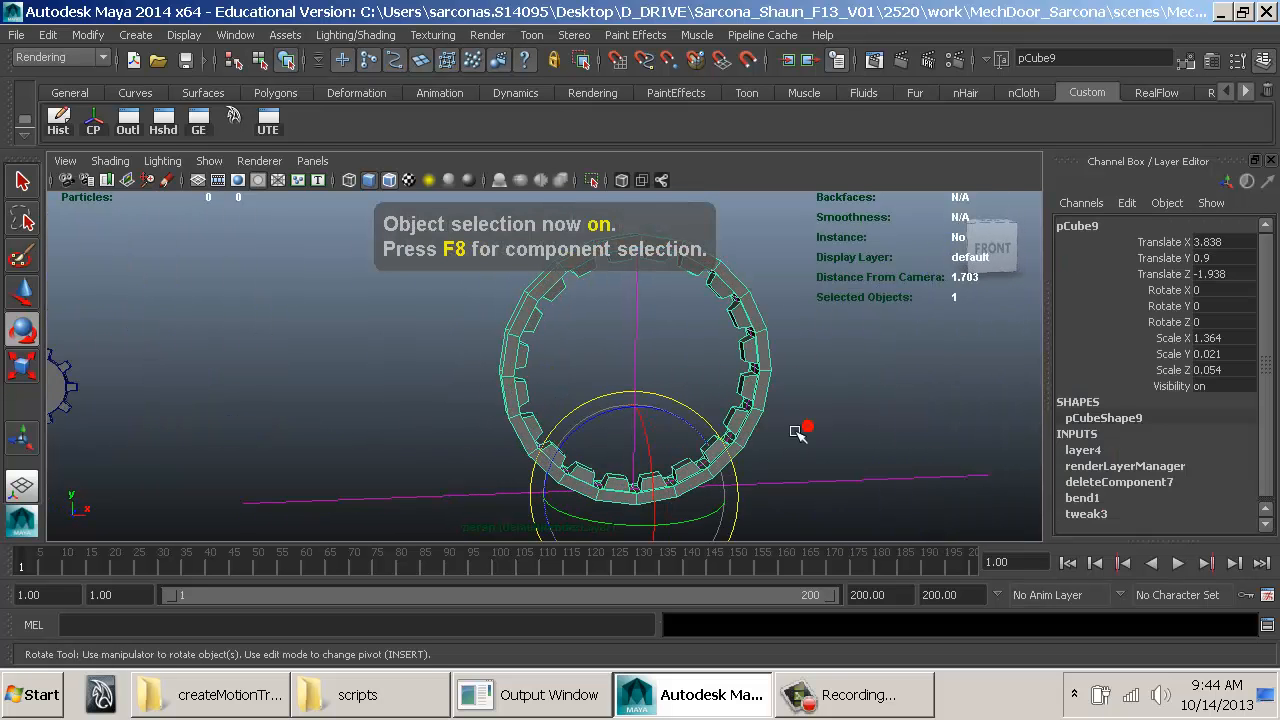
# Step: Try rotating the toothed ring about Z separately from its bend handle, and undo the rotation
pyautogui.click(805, 428)
pyautogui.keyDown('alt'); pyautogui.moveTo(805, 428); pyautogui.dragTo(669, 389); pyautogui.keyUp('alt')
pyautogui.click(757, 393)
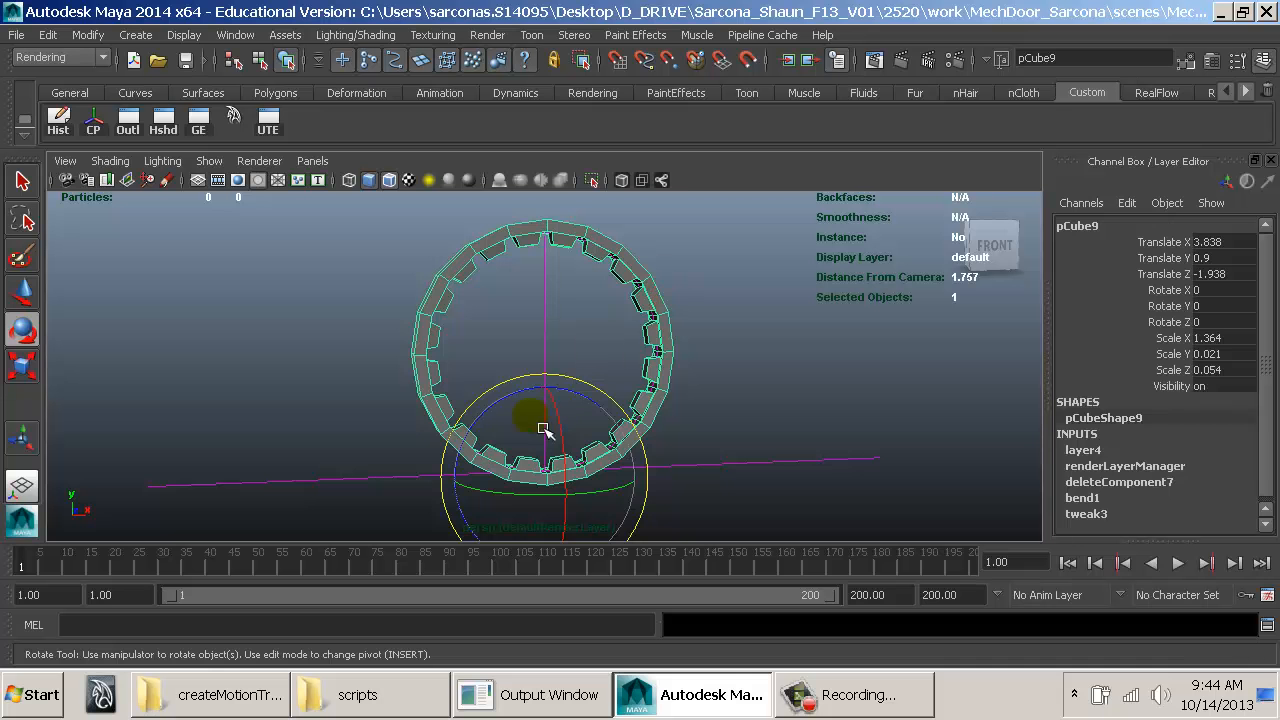
pyautogui.moveTo(524, 410); pyautogui.dragTo(764, 598)
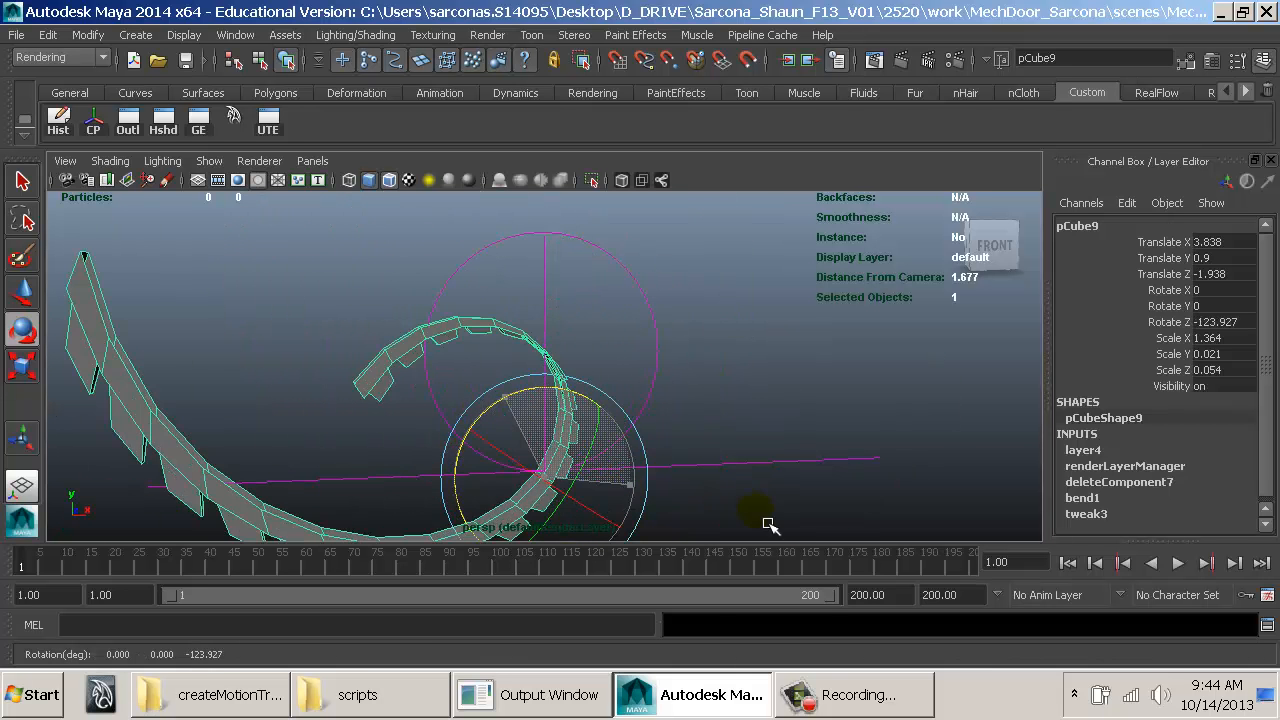
pyautogui.hotkey('ctrl', 'z')
# Step: Group the toothed ring with its bend handle and move the group's pivot to the ring's centre
pyautogui.moveTo(735, 469); pyautogui.dragTo(636, 425)
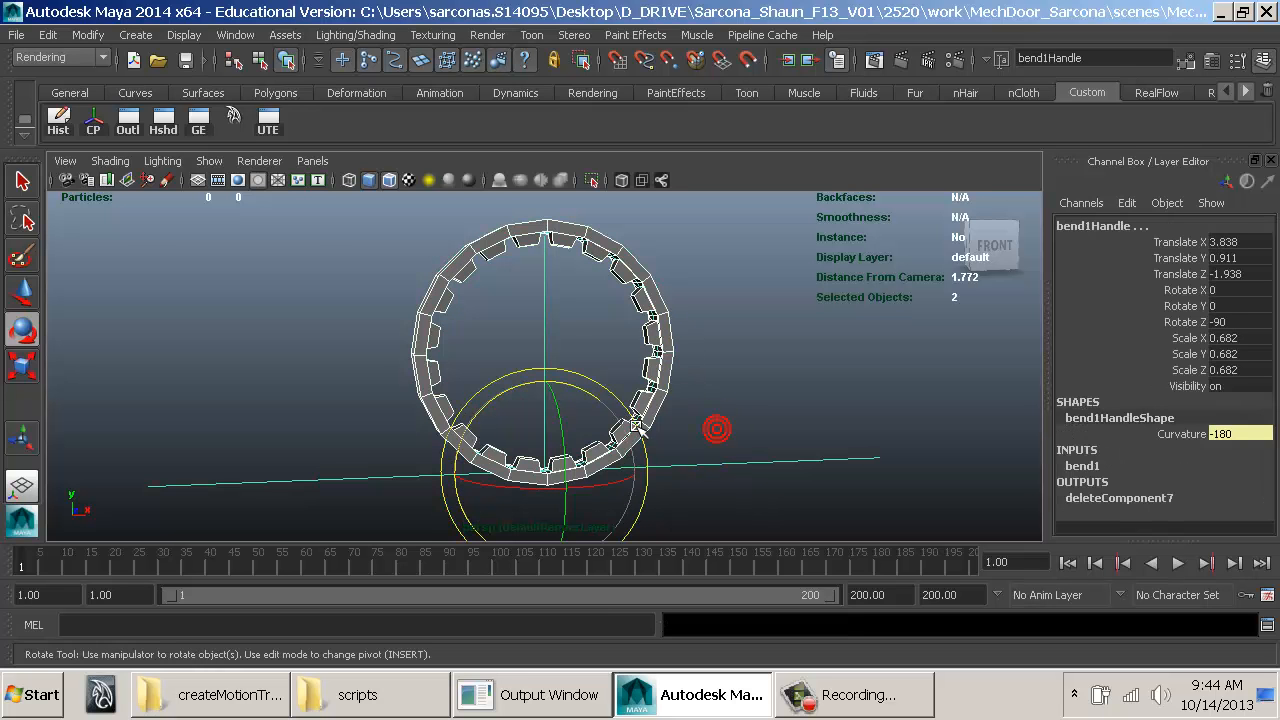
pyautogui.hotkey('ctrl', 'g')
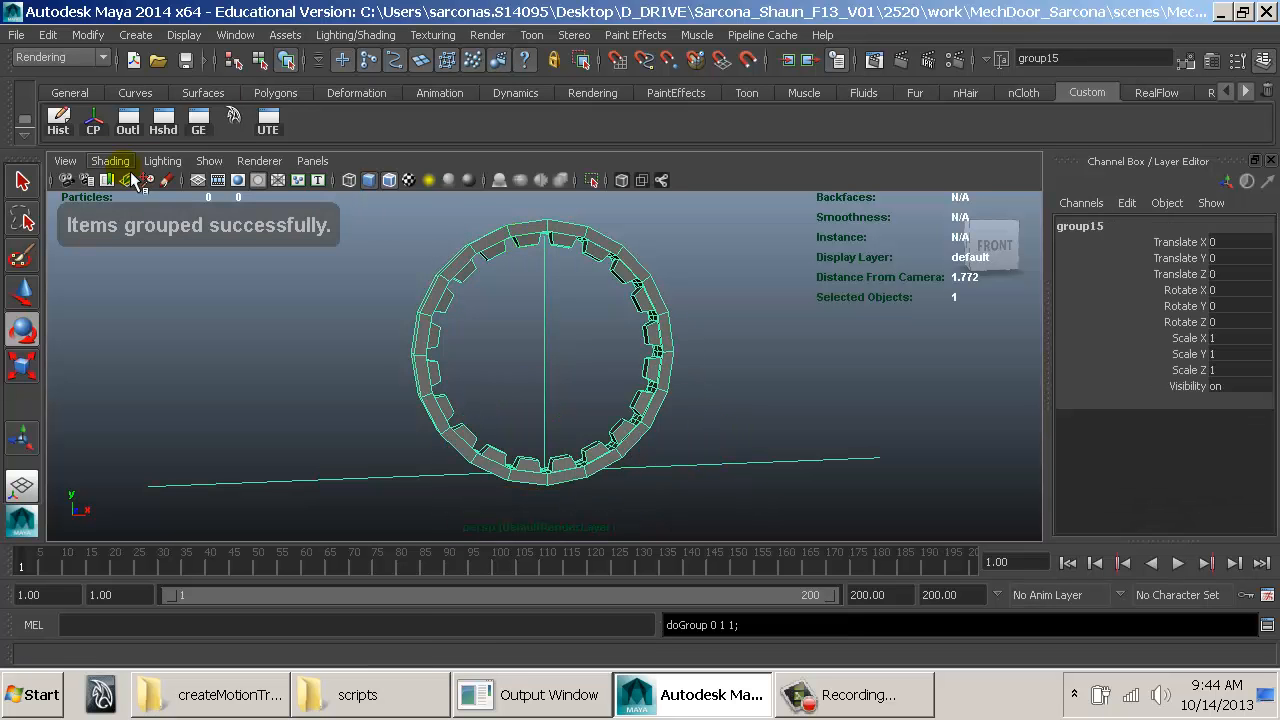
pyautogui.moveTo(535, 414)
pyautogui.mouseDown()
pyautogui.moveTo(523, 400)
pyautogui.moveTo(560, 409)
pyautogui.mouseUp()
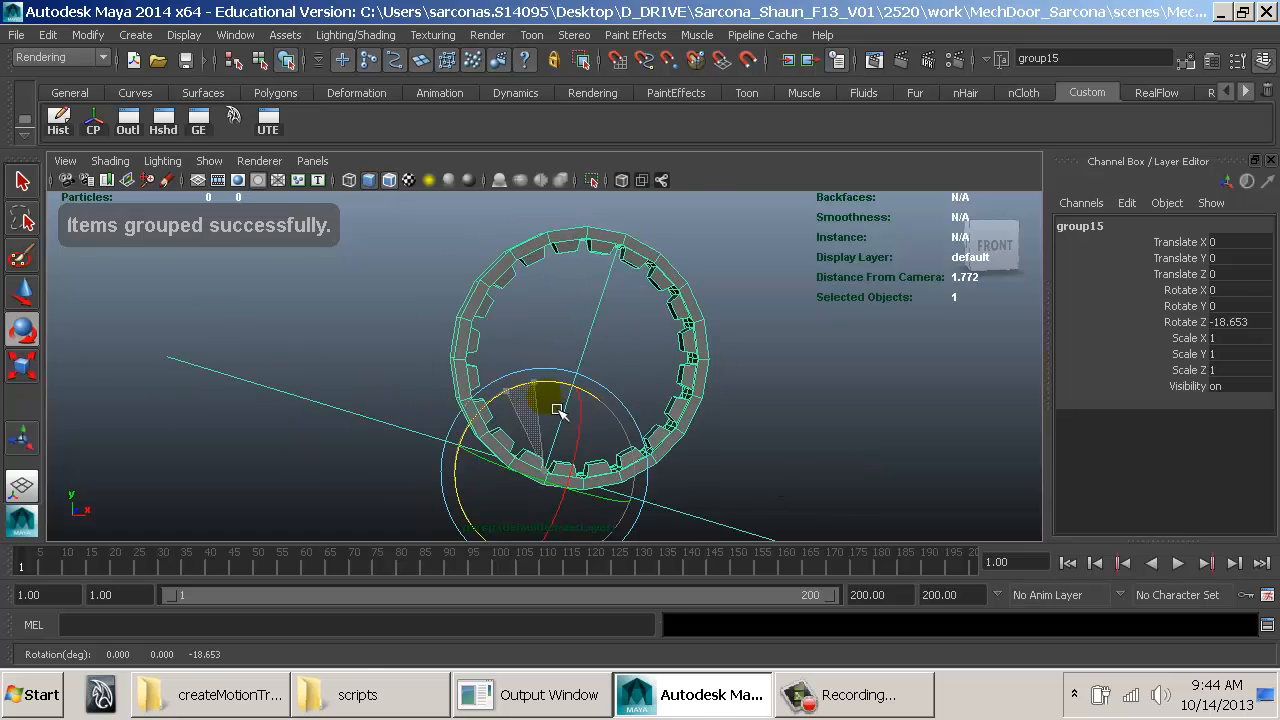
pyautogui.hotkey('ctrl', 'z')
pyautogui.press('Insert')
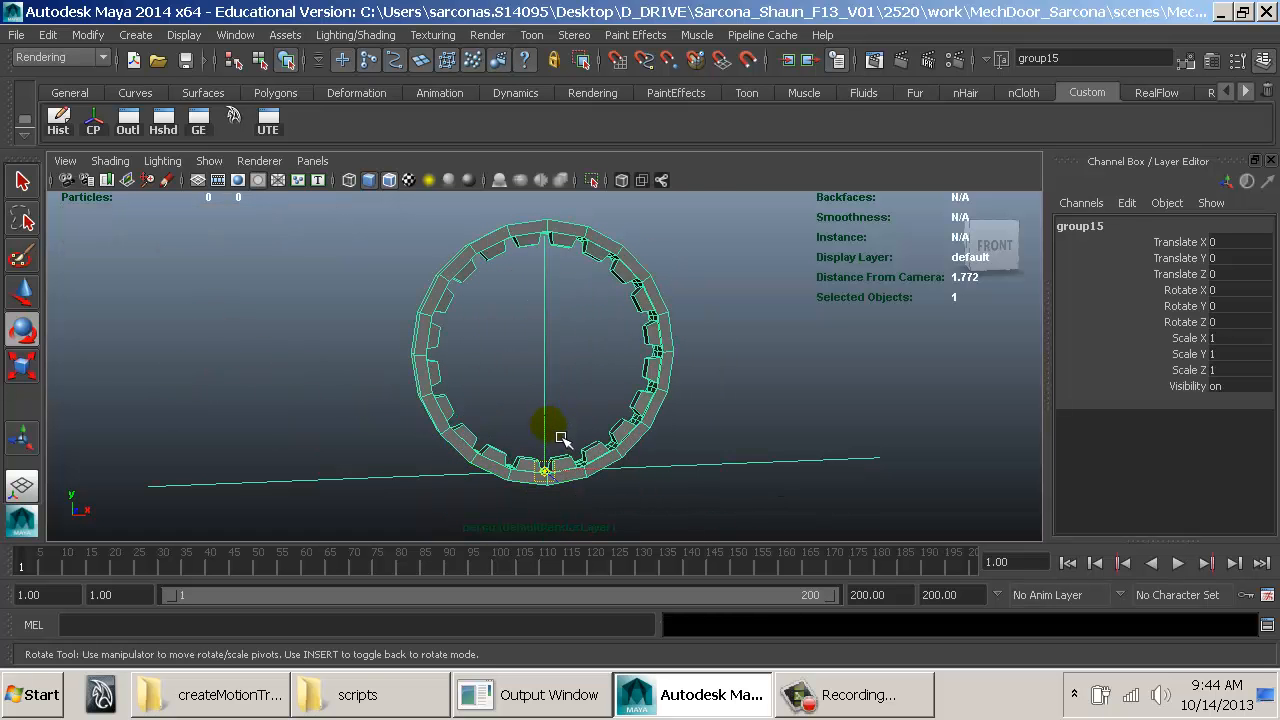
pyautogui.click(428, 358)
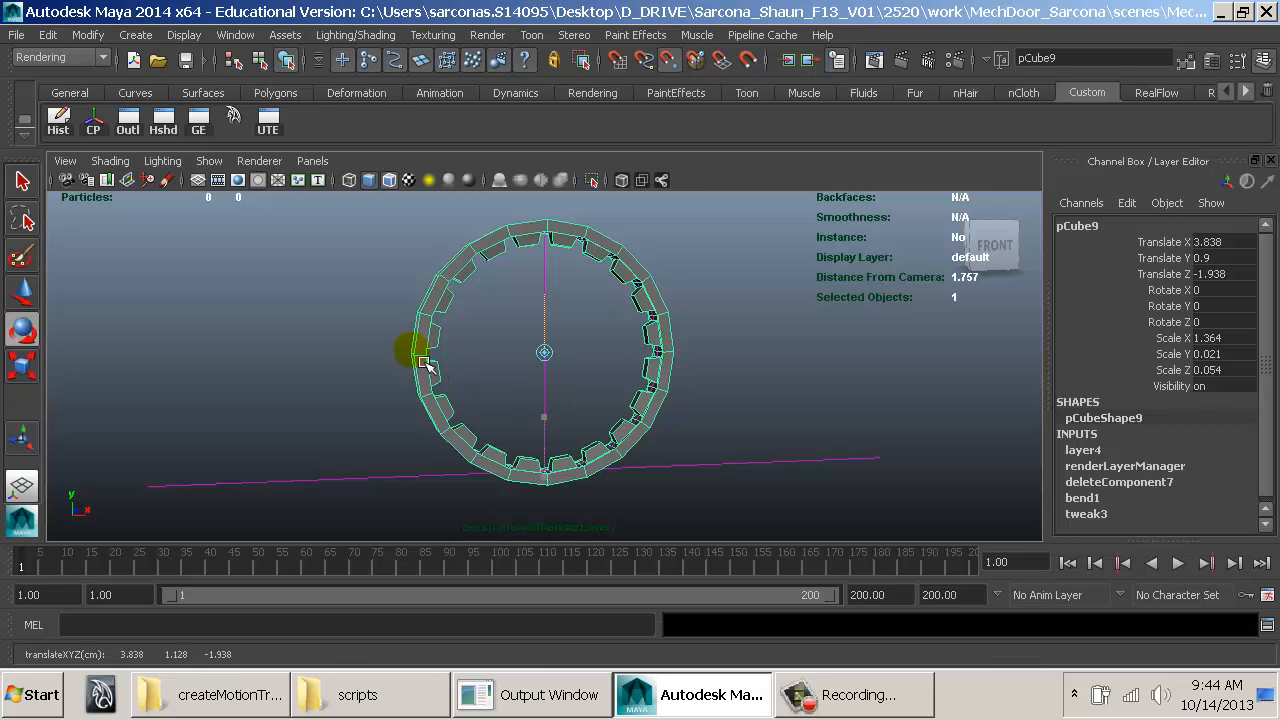
pyautogui.press('Insert')
# Step: Test rotating first the ring alone and then its whole group about Z, undoing each rotation
pyautogui.moveTo(512, 277); pyautogui.dragTo(580, 296)
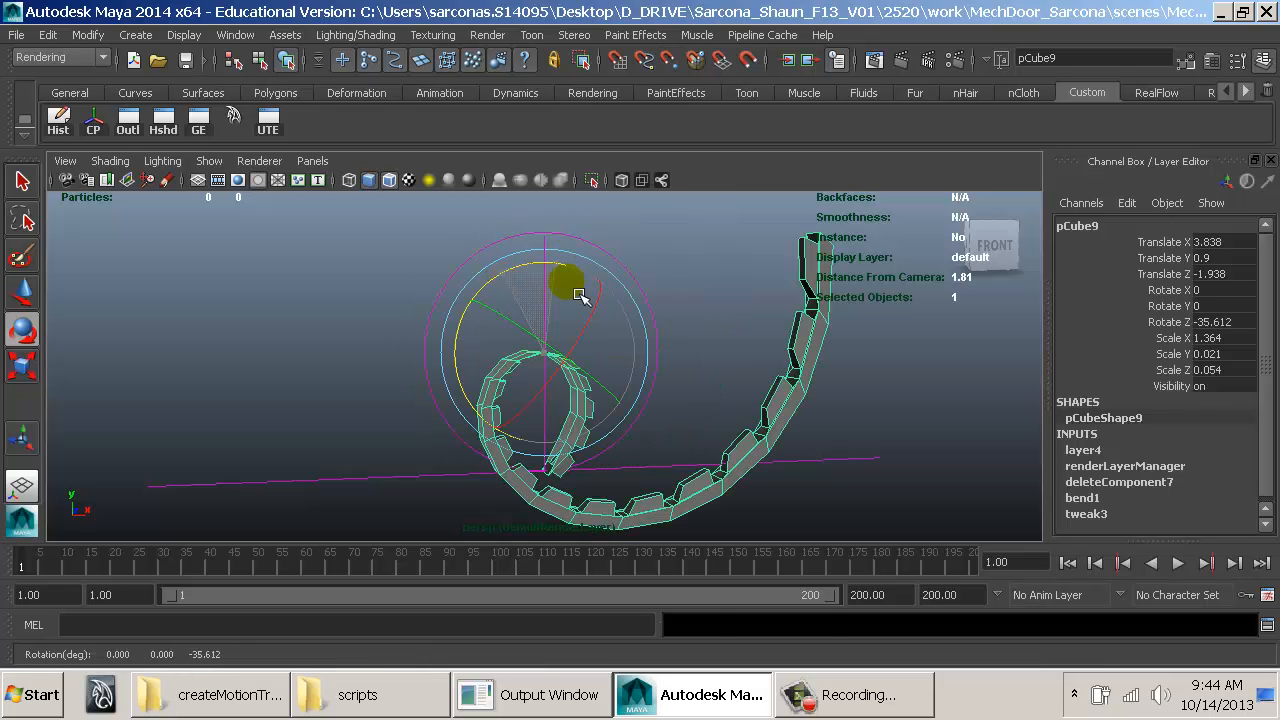
pyautogui.hotkey('ctrl', 'z')
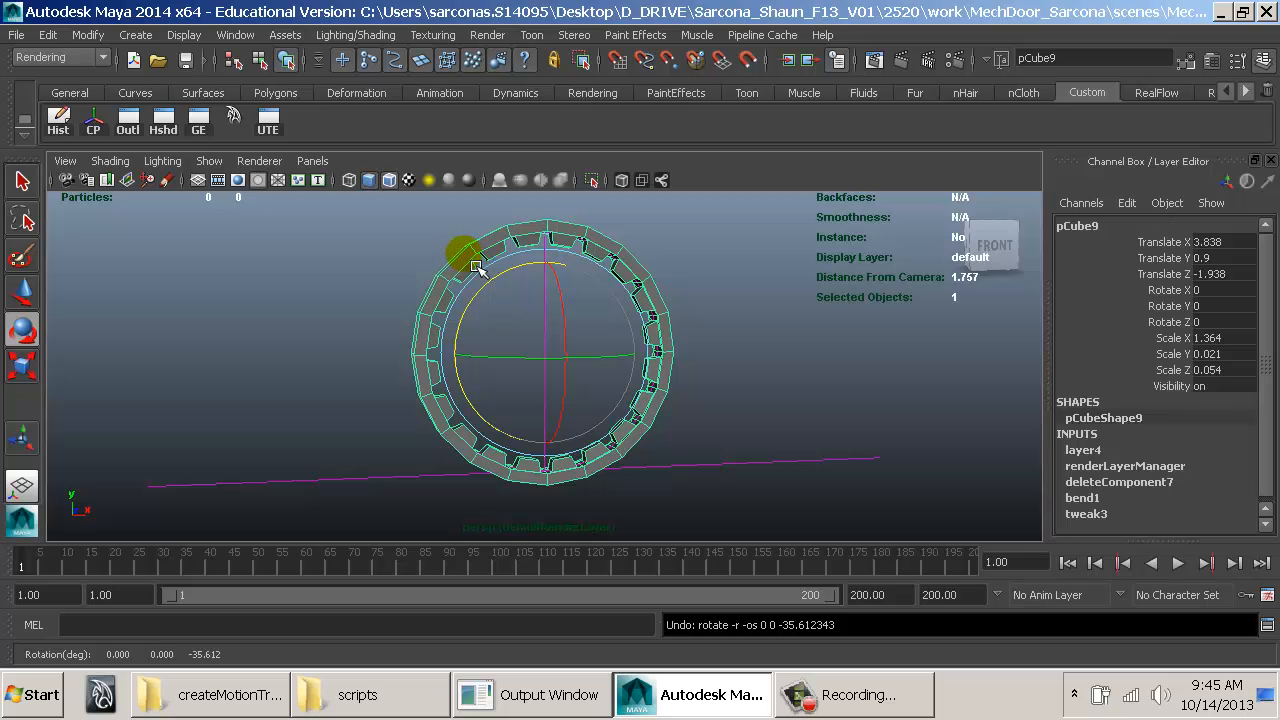
pyautogui.press('Up')
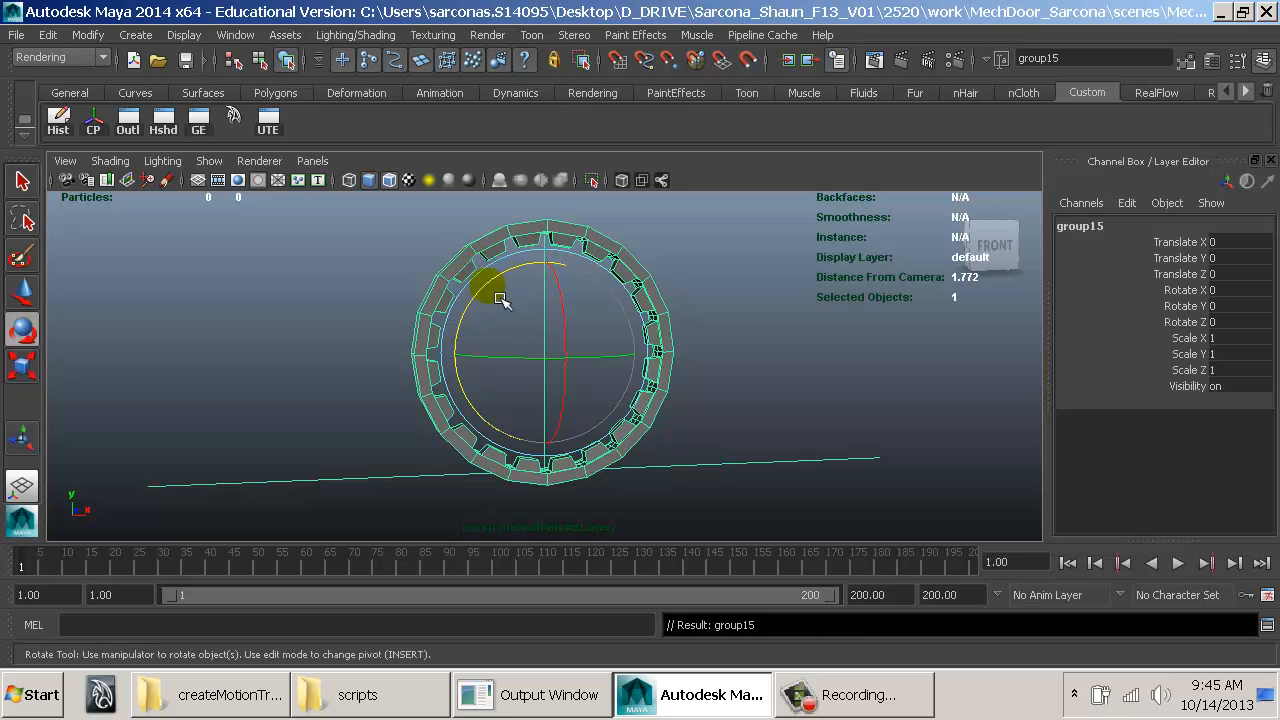
pyautogui.moveTo(500, 298); pyautogui.dragTo(441, 385)
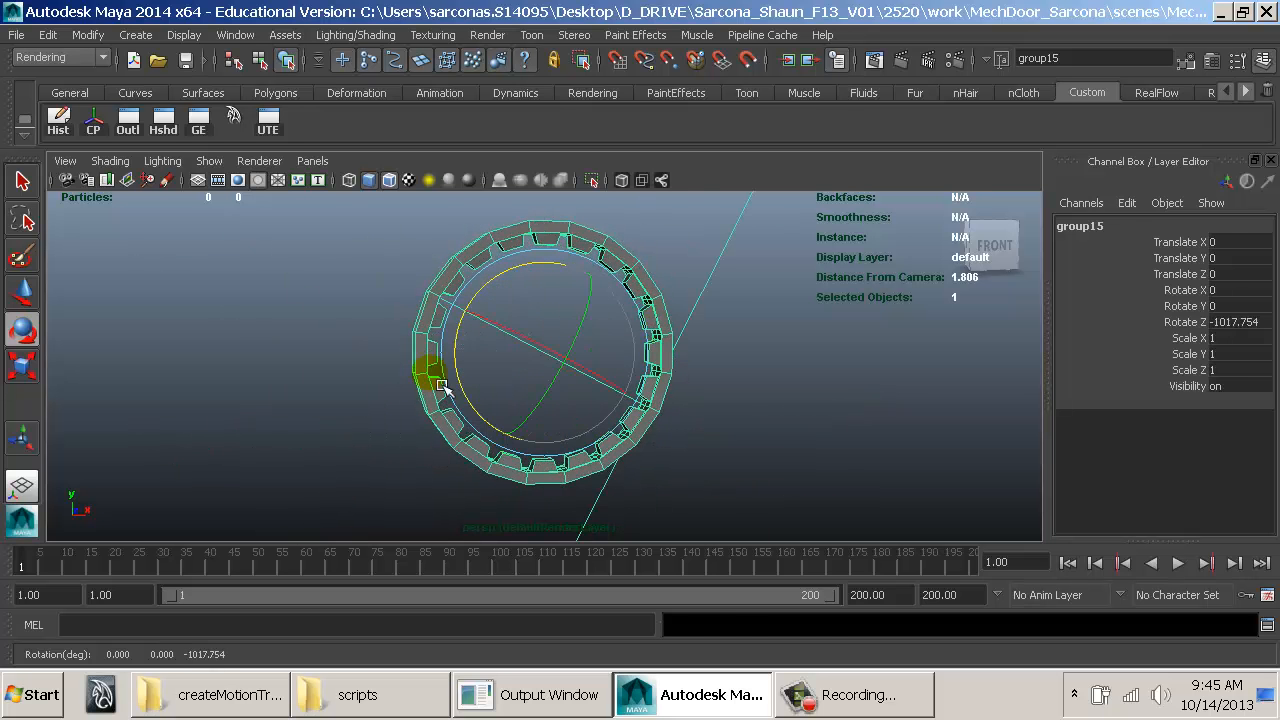
pyautogui.hotkey('ctrl', 'z')
# Step: Examine the gear train mounted against the wall, viewing its stacked gears from the side
pyautogui.click(649, 287)
pyautogui.keyDown('alt'); pyautogui.moveTo(701, 331); pyautogui.dragTo(676, 301); pyautogui.keyUp('alt')
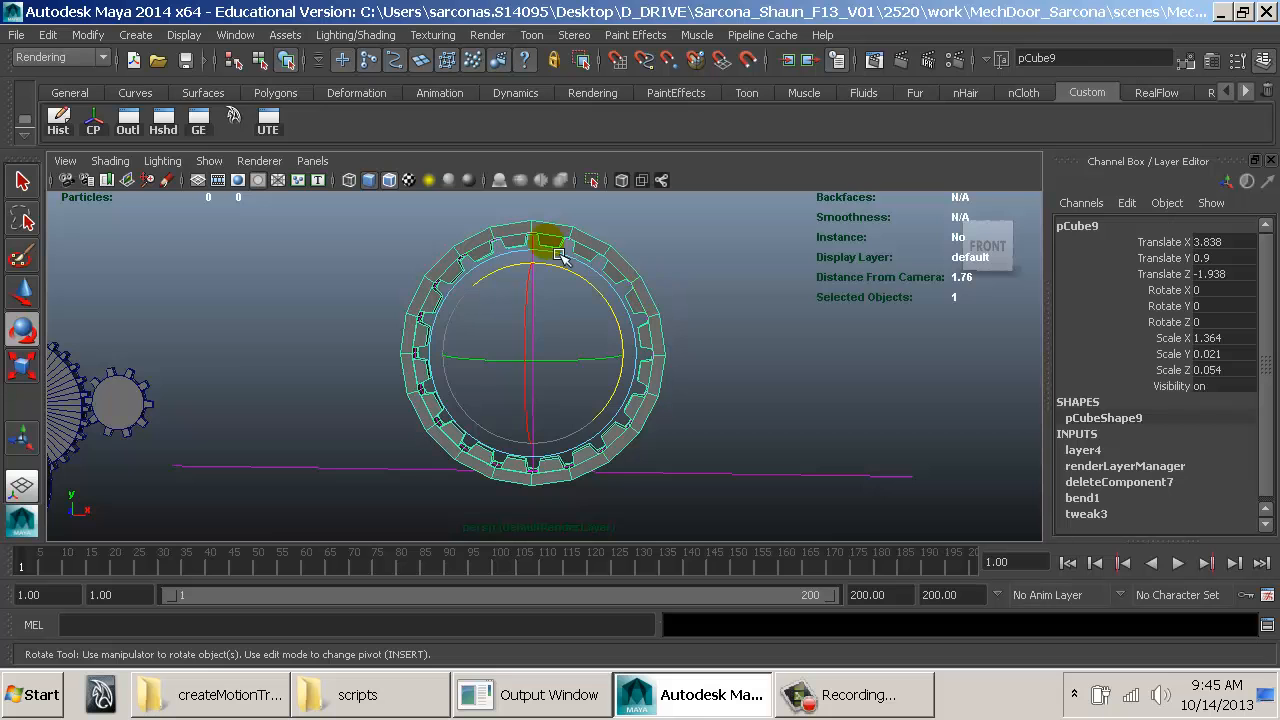
pyautogui.keyDown('alt'); pyautogui.moveTo(324, 327); pyautogui.dragTo(835, 348); pyautogui.keyUp('alt')
pyautogui.keyDown('alt'); pyautogui.moveTo(835, 348); pyautogui.dragTo(595, 341, button='right'); pyautogui.keyUp('alt')
pyautogui.keyDown('alt'); pyautogui.moveTo(595, 341); pyautogui.dragTo(254, 348); pyautogui.keyUp('alt')
pyautogui.keyDown('alt'); pyautogui.moveTo(254, 348); pyautogui.dragTo(740, 388, button='right'); pyautogui.keyUp('alt')
pyautogui.keyDown('alt'); pyautogui.moveTo(520, 357); pyautogui.dragTo(694, 374); pyautogui.keyUp('alt')
pyautogui.keyDown('alt'); pyautogui.moveTo(490, 345); pyautogui.dragTo(680, 354, button='middle'); pyautogui.keyUp('alt')
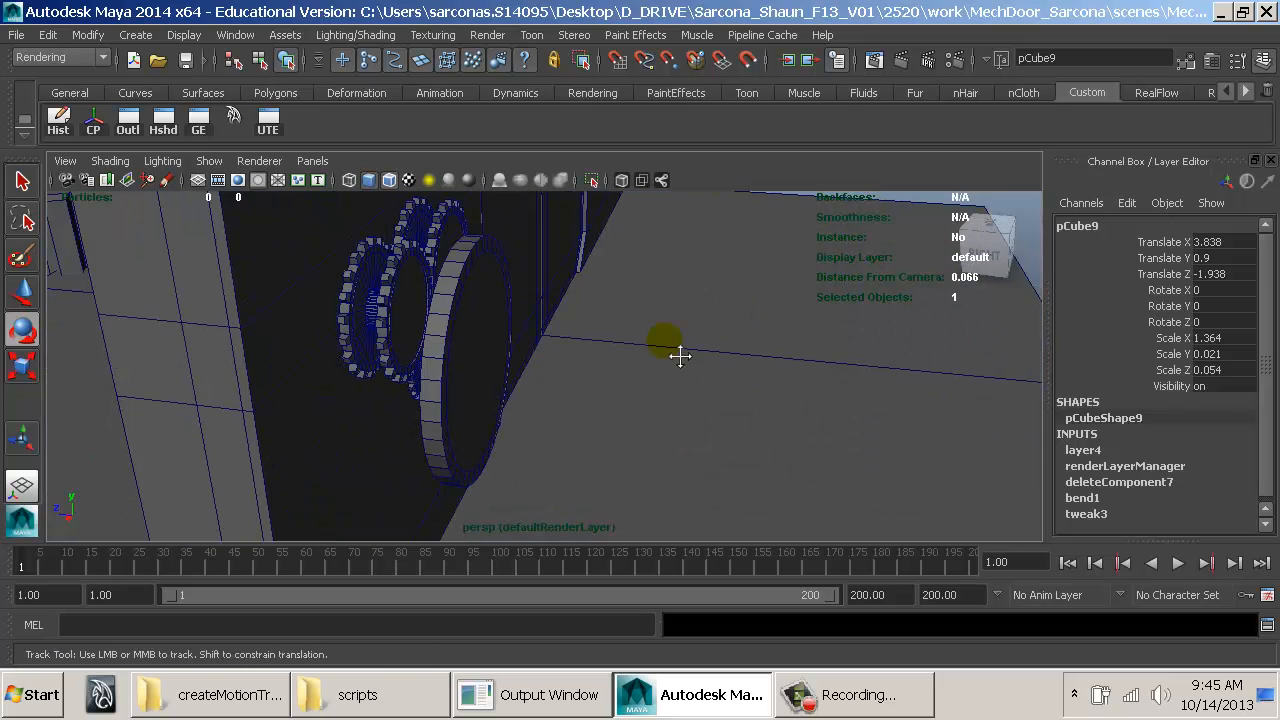
pyautogui.keyDown('alt'); pyautogui.moveTo(590, 340); pyautogui.dragTo(752, 343); pyautogui.keyUp('alt')
# Step: Select the upper and lower small gears on the wall and examine their teeth and placement from behind
pyautogui.click(556, 295)
pyautogui.keyDown('alt'); pyautogui.moveTo(556, 295); pyautogui.dragTo(567, 335); pyautogui.keyUp('alt')
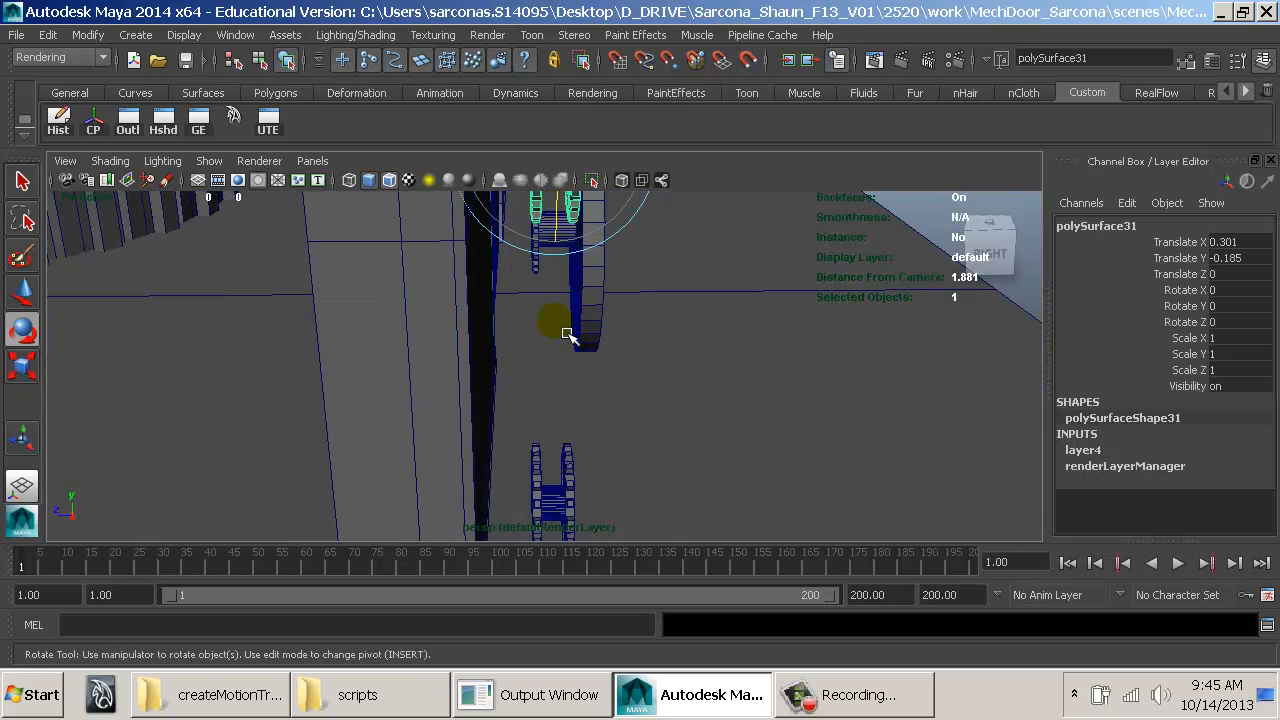
pyautogui.keyDown('shift'); pyautogui.click(566, 488); pyautogui.keyUp('shift')
pyautogui.hotkey('ctrl', 'z')
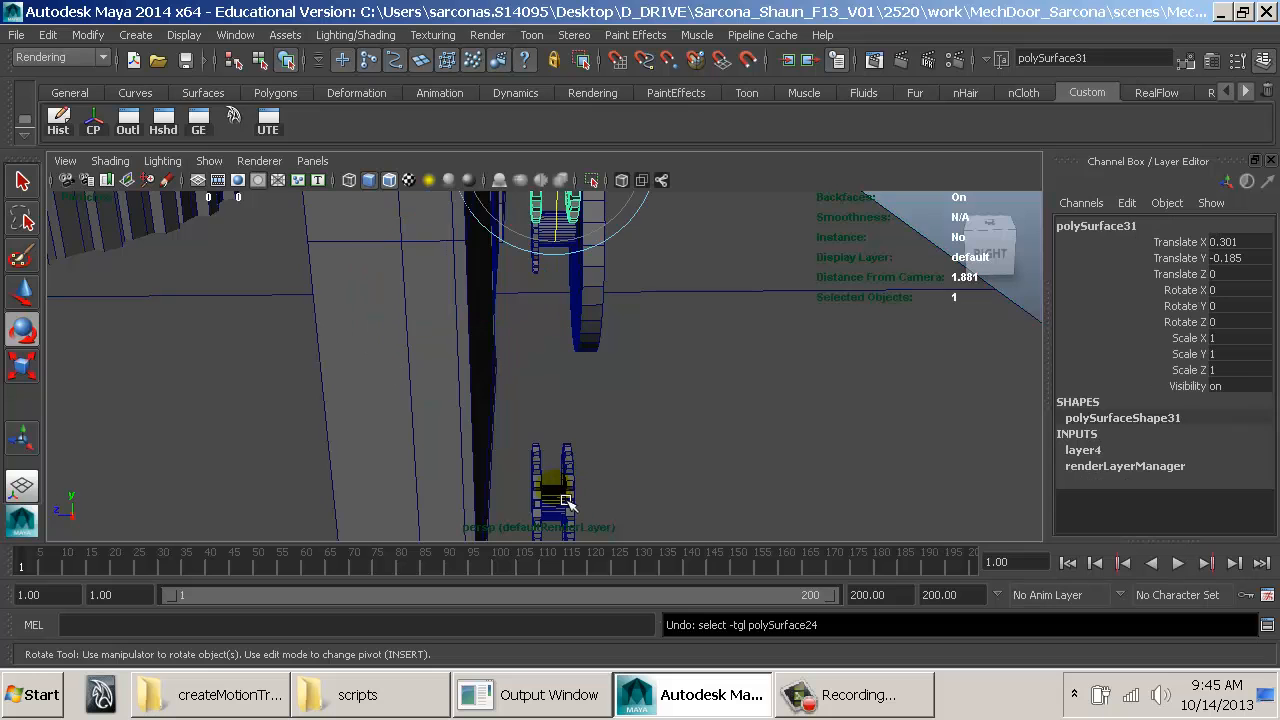
pyautogui.keyDown('shift'); pyautogui.click(564, 499); pyautogui.keyUp('shift')
pyautogui.keyDown('alt'); pyautogui.moveTo(848, 430); pyautogui.dragTo(534, 405); pyautogui.keyUp('alt')
pyautogui.keyDown('alt'); pyautogui.moveTo(714, 403); pyautogui.dragTo(655, 407); pyautogui.keyUp('alt')
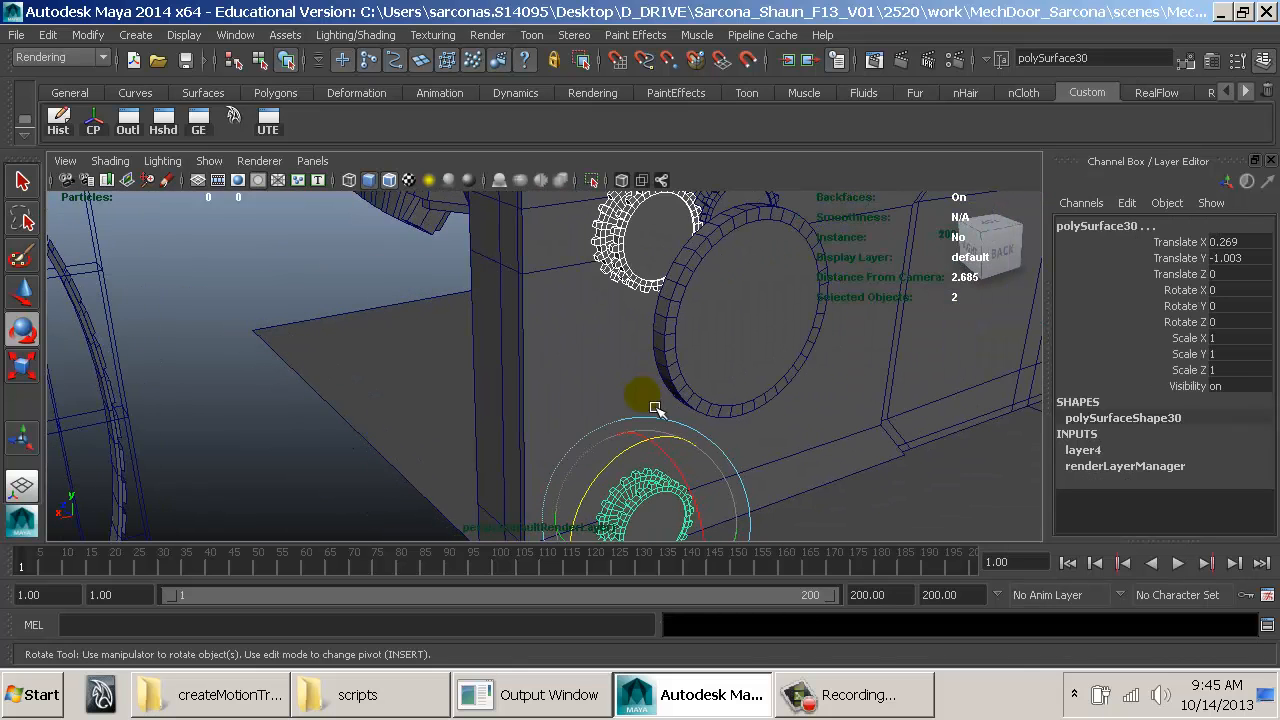
pyautogui.keyDown('alt'); pyautogui.moveTo(655, 354); pyautogui.dragTo(578, 310); pyautogui.keyUp('alt')
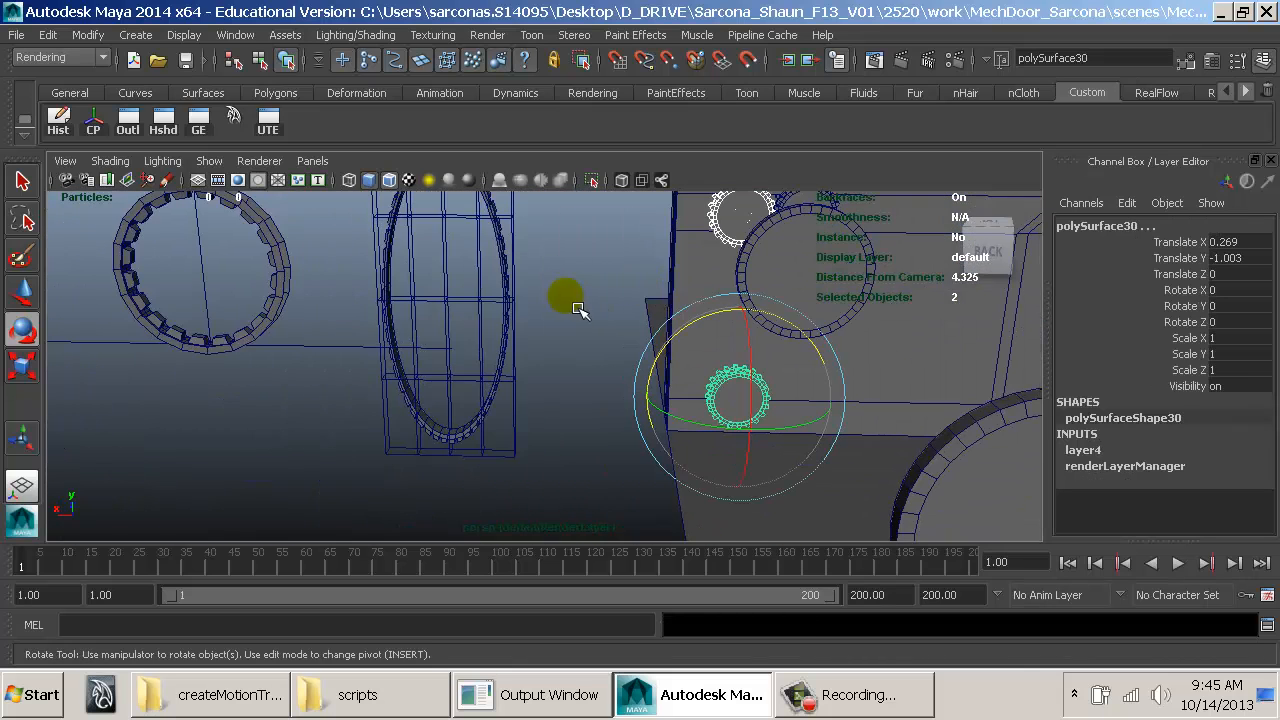
# Step: Bake the bend into the toothed ring by deleting the ring's construction history
pyautogui.click(288, 258)
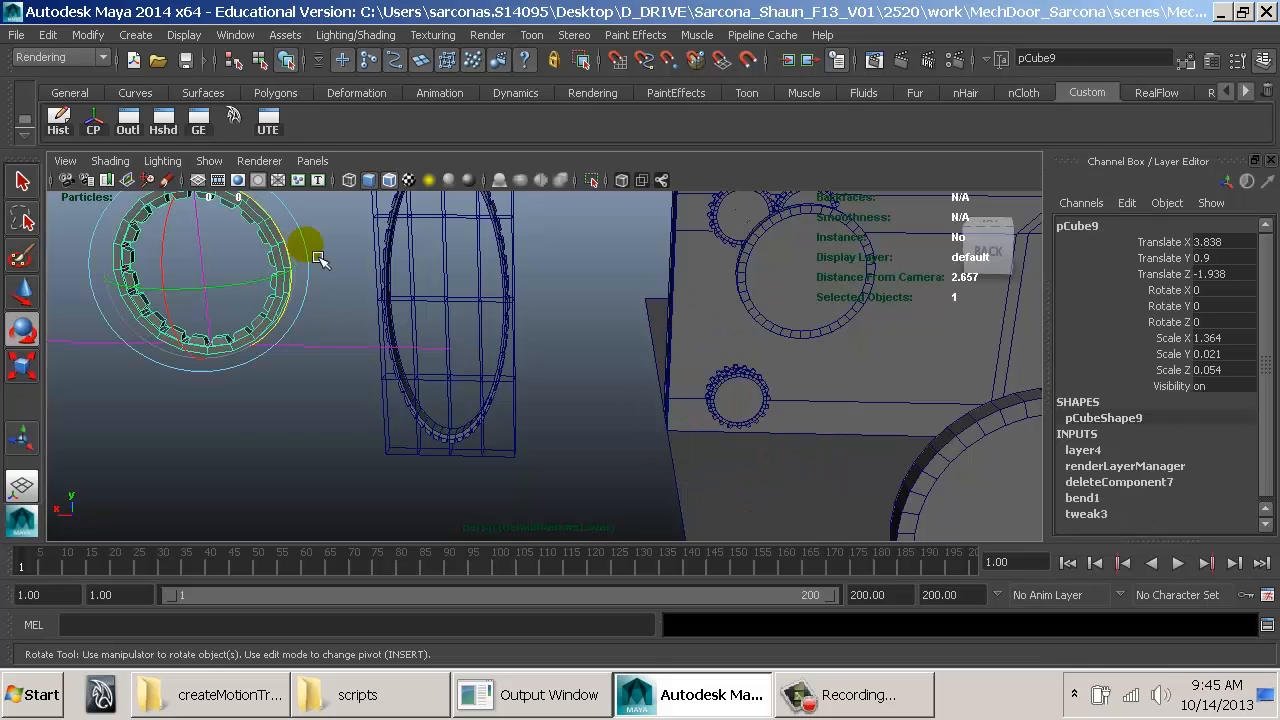
pyautogui.keyDown('alt'); pyautogui.moveTo(318, 258); pyautogui.dragTo(505, 363); pyautogui.keyUp('alt')
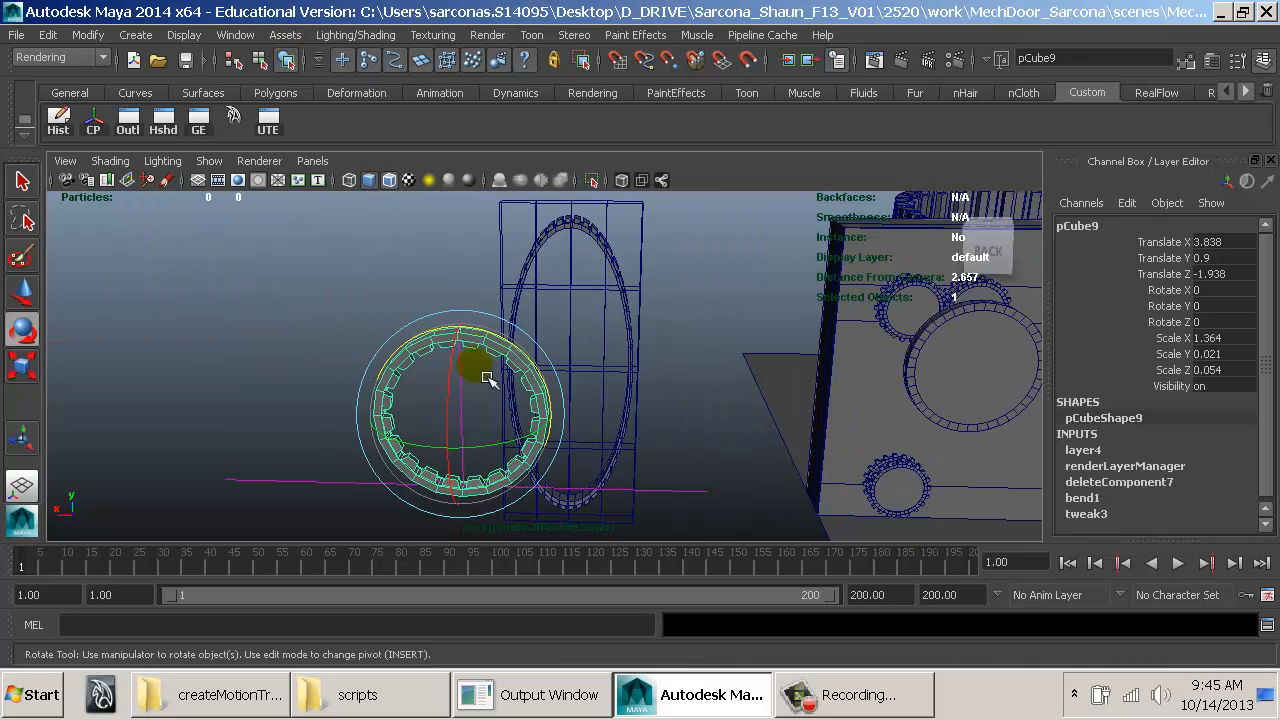
pyautogui.press('space')
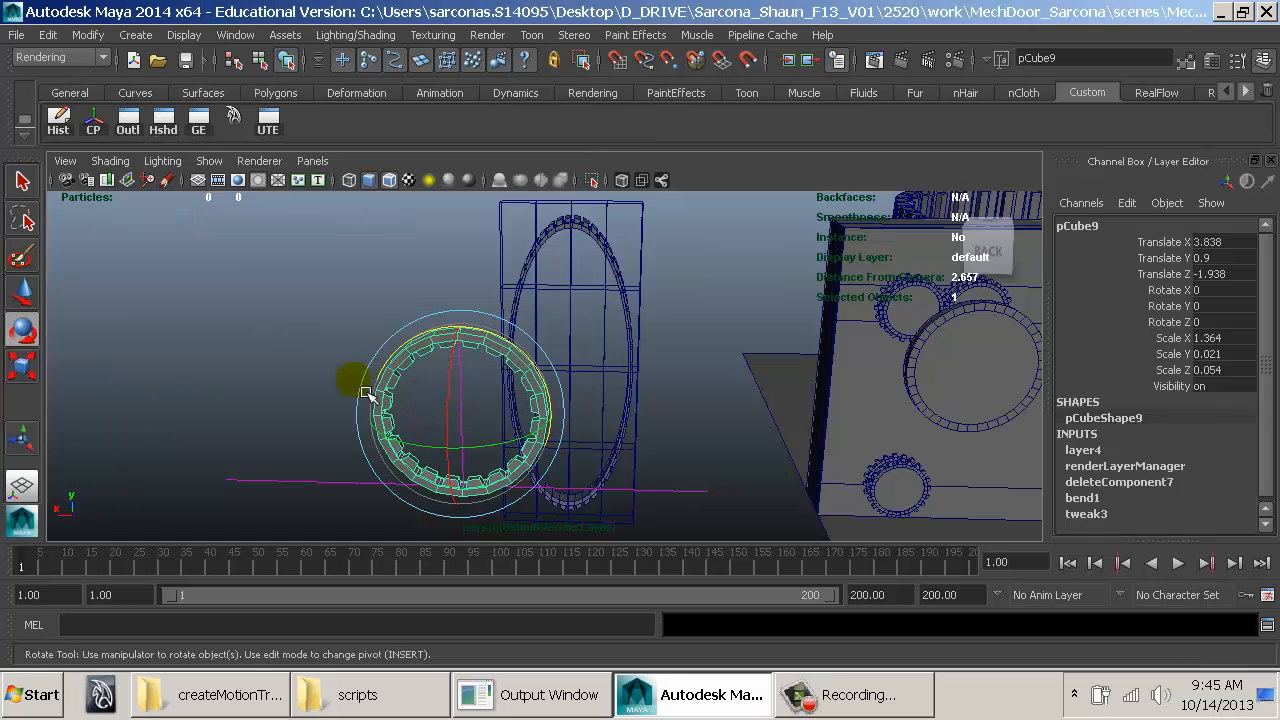
pyautogui.click(58, 120)
# Step: Add a lattice deformer to the toothed ring and stretch the lattice vertically to about Scale Y 1.509
pyautogui.press('space')
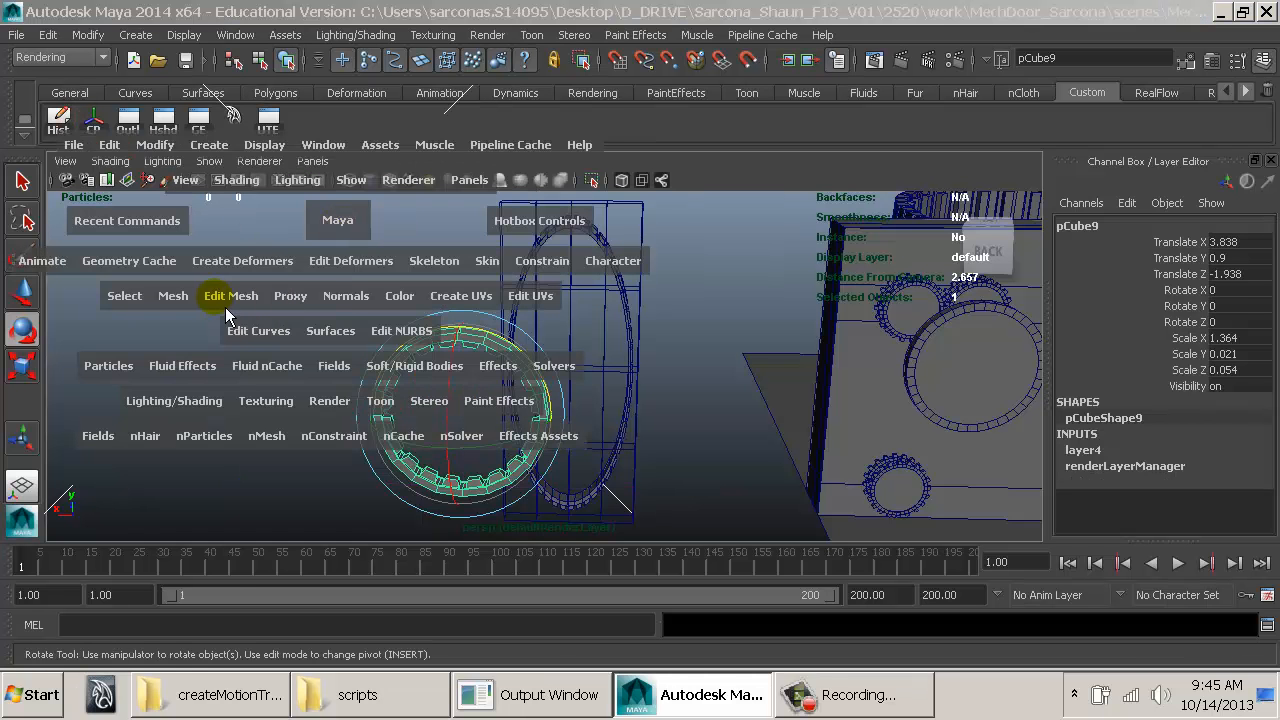
pyautogui.click(242, 262)
pyautogui.click(226, 318)
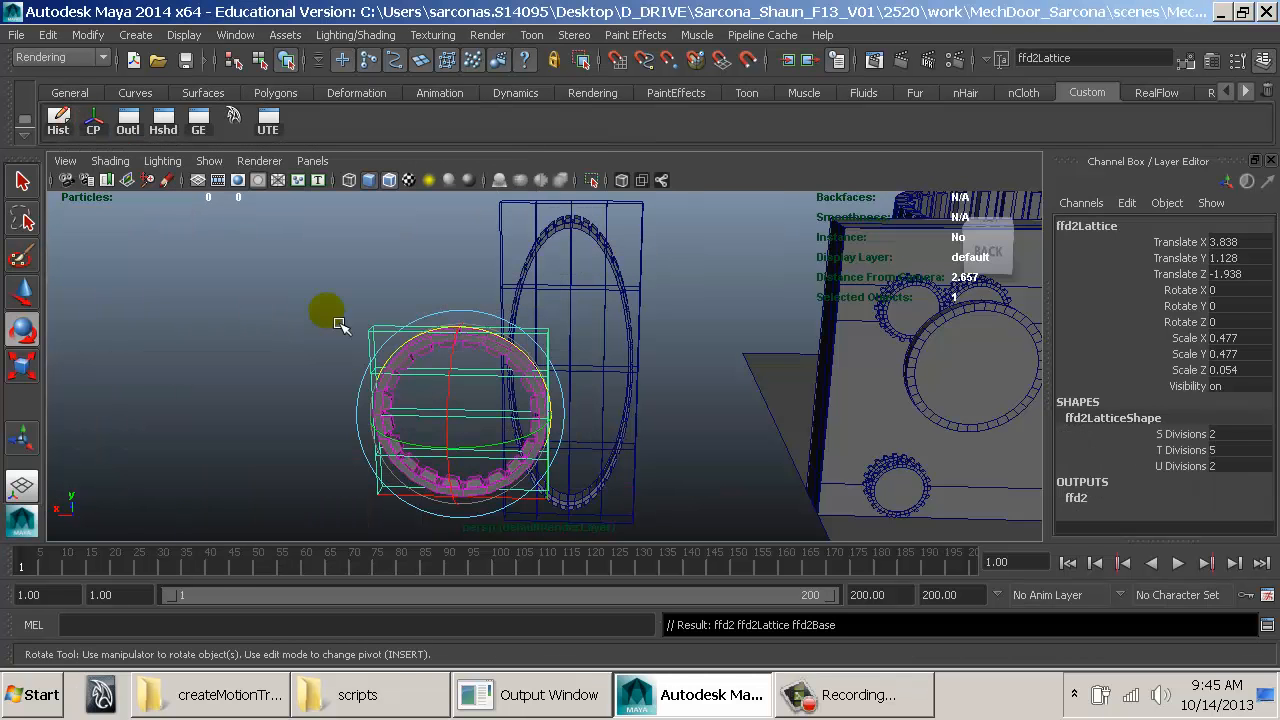
pyautogui.press('r')
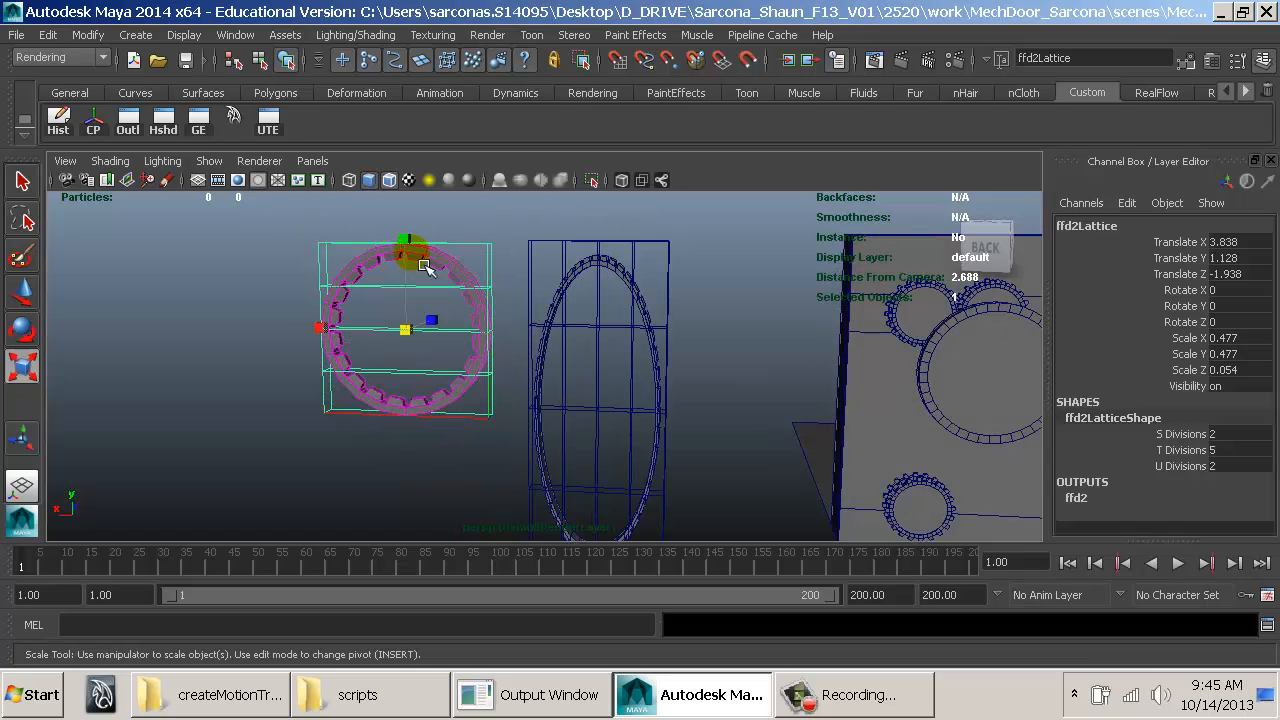
pyautogui.moveTo(409, 240); pyautogui.dragTo(443, 246)
pyautogui.keyDown('alt'); pyautogui.moveTo(443, 245); pyautogui.dragTo(446, 326, button='middle'); pyautogui.keyUp('alt')
pyautogui.keyDown('alt'); pyautogui.moveTo(446, 326); pyautogui.dragTo(339, 357, button='right'); pyautogui.keyUp('alt')
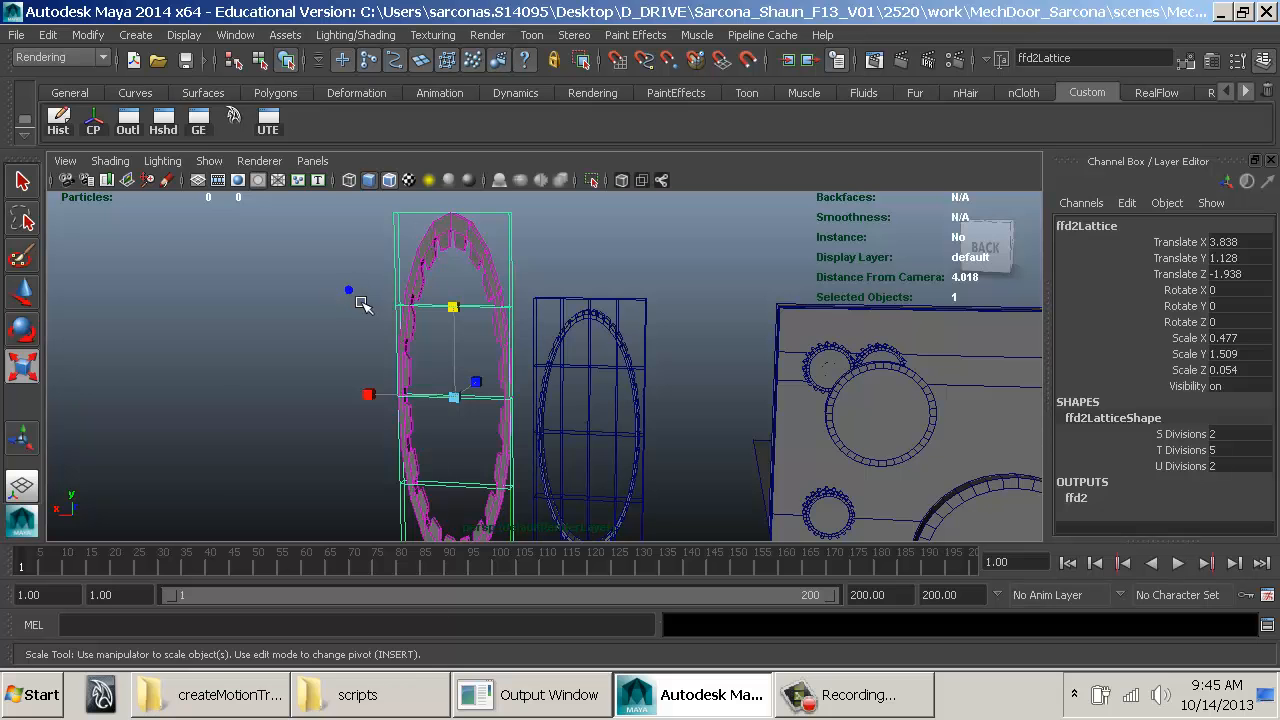
# Step: Scale the three inner rows of lattice points apart vertically to give the stretched ring straight sides and rounded ends
pyautogui.rightClick(314, 271)
pyautogui.click(326, 276)
pyautogui.moveTo(587, 470); pyautogui.dragTo(588, 492)
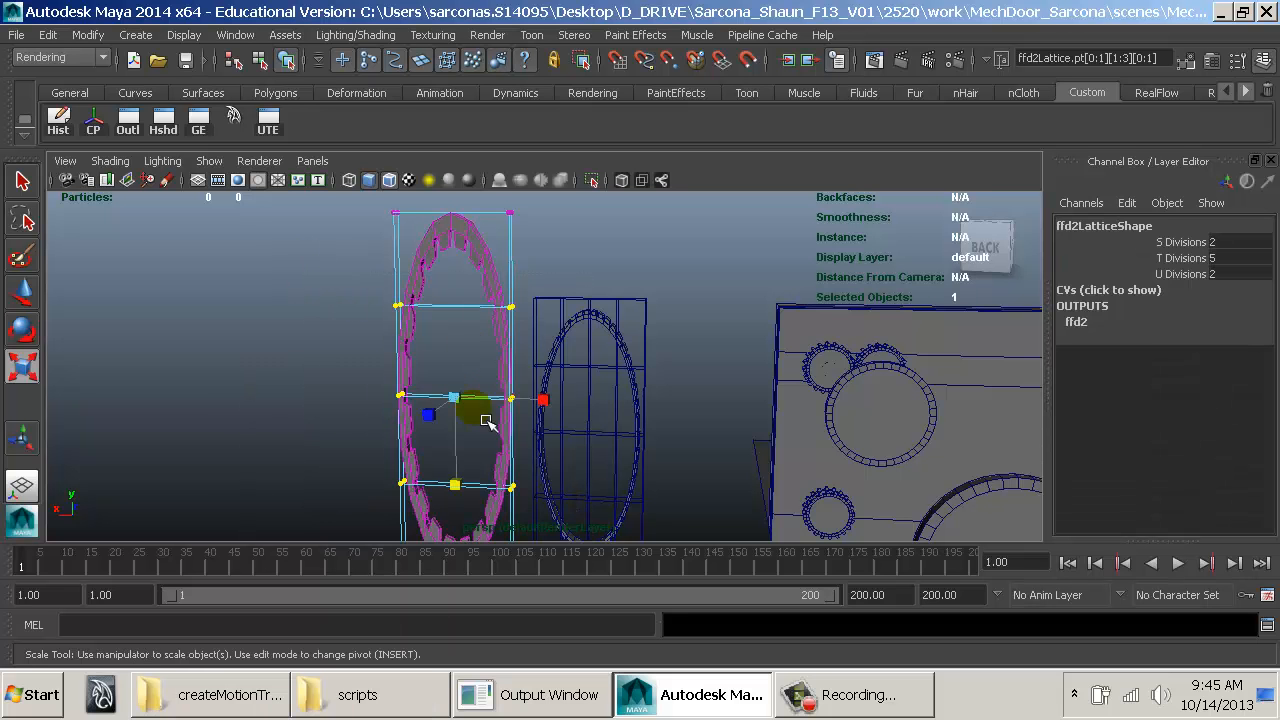
pyautogui.moveTo(460, 488); pyautogui.dragTo(478, 531)
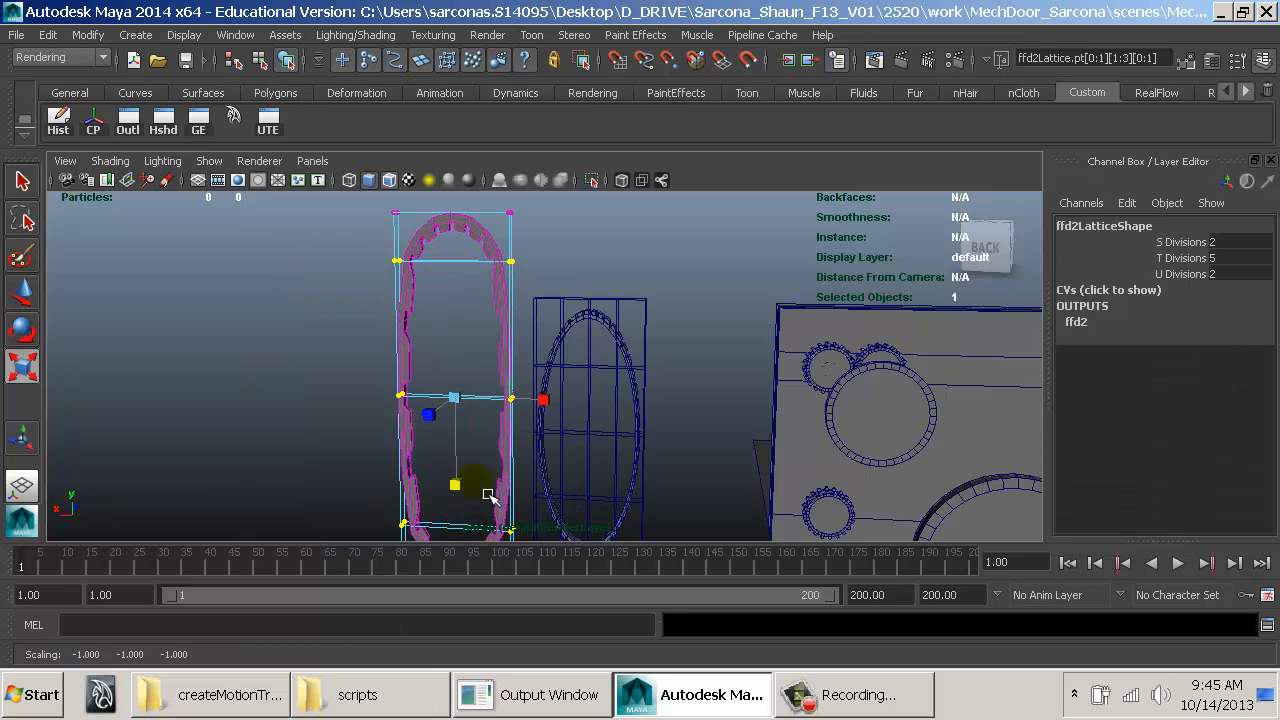
pyautogui.press('F8')
pyautogui.press('F8')
# Step: Test rotating the toothed ring about Z inside its lattice, and undo the rotation
pyautogui.click(524, 348)
pyautogui.press('e')
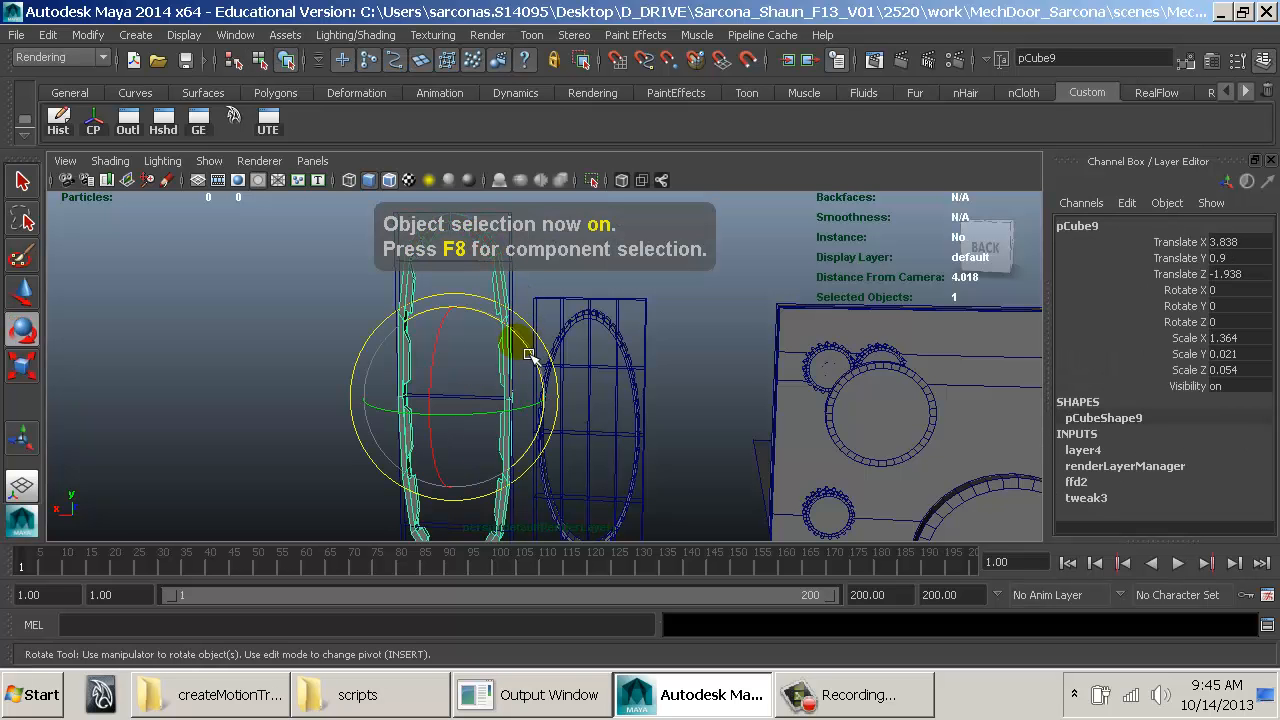
pyautogui.moveTo(529, 354); pyautogui.dragTo(540, 490)
pyautogui.hotkey('ctrl', 'z')
pyautogui.hotkey('ctrl', 'z')
pyautogui.hotkey('ctrl', 'z')
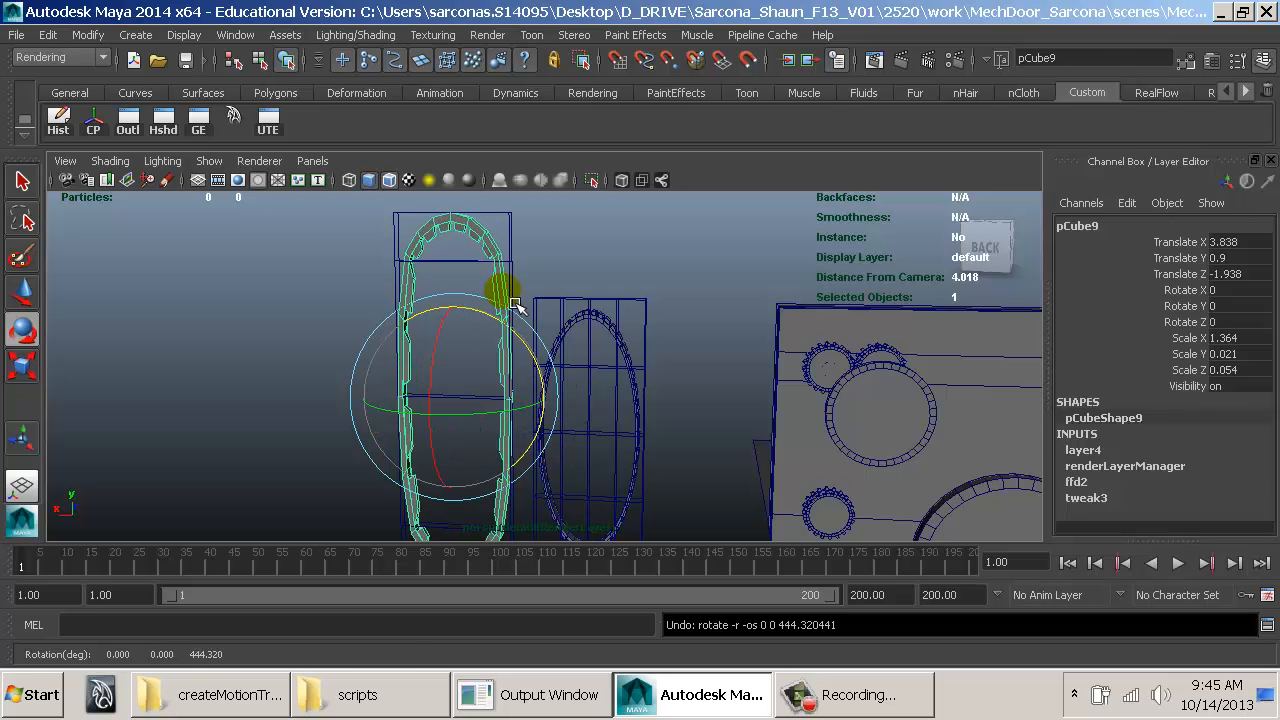
# Step: Undo the scaling of the toothed ring's three inner lattice rows and clear the selection
pyautogui.hotkey('ctrl', 'z')
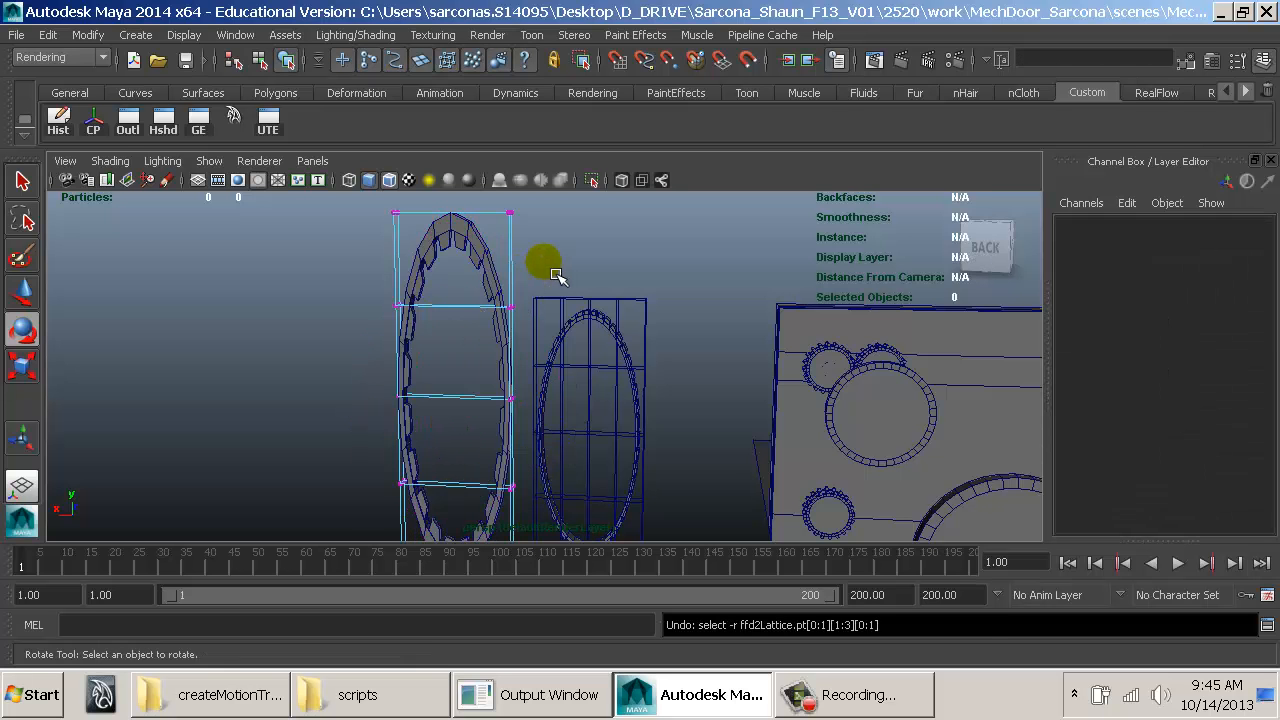
pyautogui.hotkey('ctrl', 'z')
pyautogui.click(308, 300)
# Step: Find the joint-rigged oval toothed loop in the scene and select ikHandle1 to examine its animated Offset attribute
pyautogui.keyDown('alt'); pyautogui.moveTo(308, 300); pyautogui.dragTo(620, 345); pyautogui.keyUp('alt')
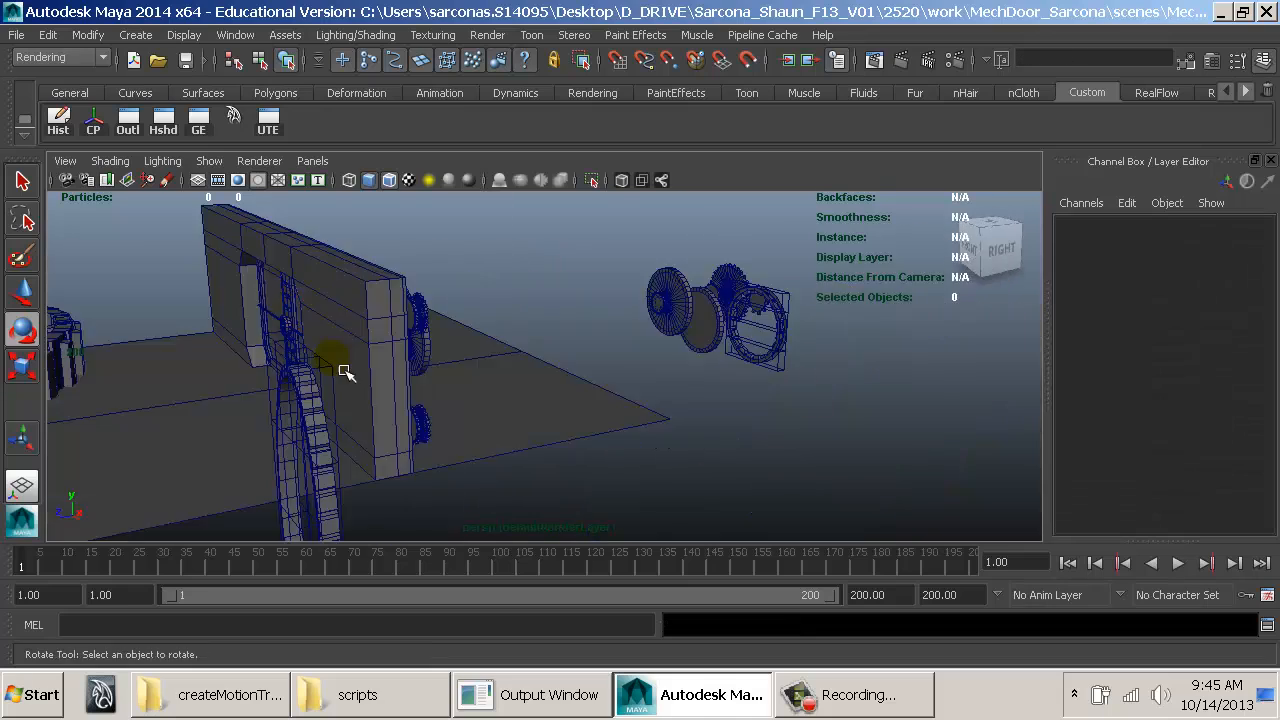
pyautogui.keyDown('alt'); pyautogui.moveTo(346, 369); pyautogui.dragTo(560, 362); pyautogui.keyUp('alt')
pyautogui.keyDown('alt'); pyautogui.moveTo(560, 362); pyautogui.dragTo(766, 340, button='middle'); pyautogui.keyUp('alt')
pyautogui.keyDown('alt'); pyautogui.moveTo(766, 340); pyautogui.dragTo(548, 335, button='right'); pyautogui.keyUp('alt')
pyautogui.keyDown('alt'); pyautogui.moveTo(580, 323); pyautogui.dragTo(760, 376); pyautogui.keyUp('alt')
pyautogui.keyDown('alt'); pyautogui.moveTo(760, 376); pyautogui.dragTo(411, 357, button='middle'); pyautogui.keyUp('alt')
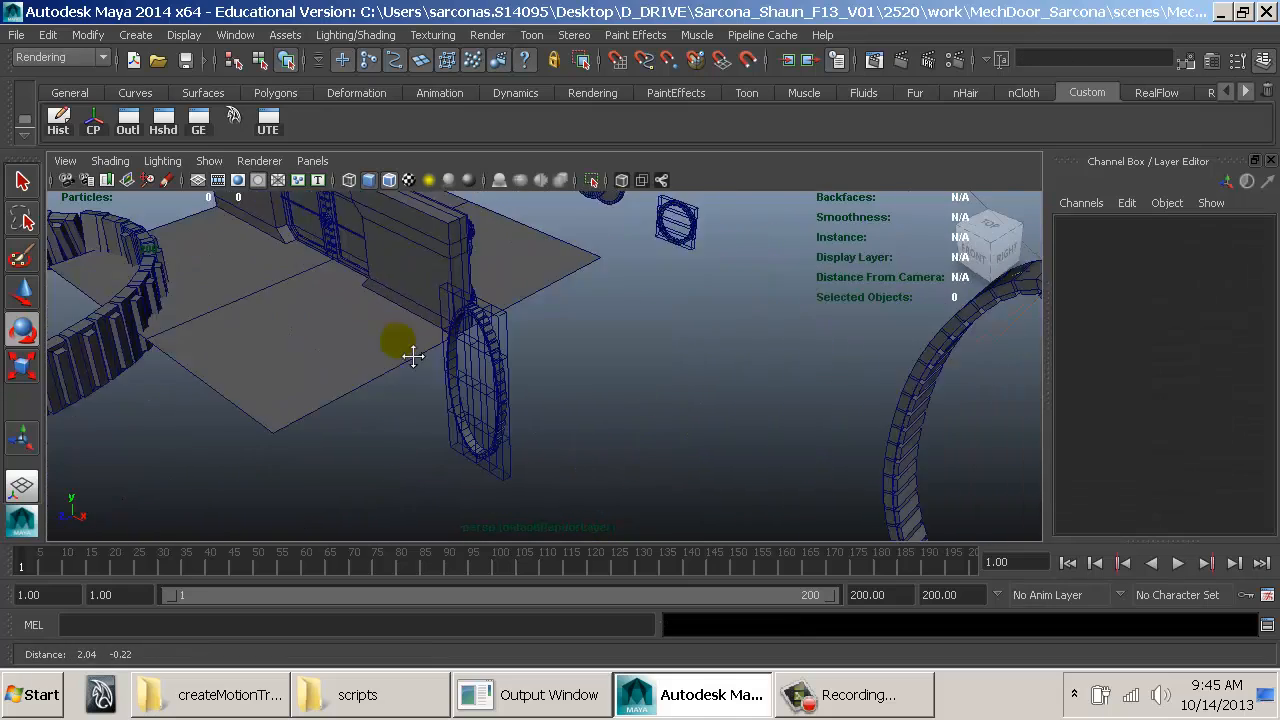
pyautogui.keyDown('alt'); pyautogui.moveTo(523, 329); pyautogui.dragTo(690, 350); pyautogui.keyUp('alt')
pyautogui.keyDown('alt'); pyautogui.moveTo(690, 350); pyautogui.dragTo(344, 437, button='middle'); pyautogui.keyUp('alt')
pyautogui.keyDown('alt'); pyautogui.moveTo(344, 437); pyautogui.dragTo(576, 312); pyautogui.keyUp('alt')
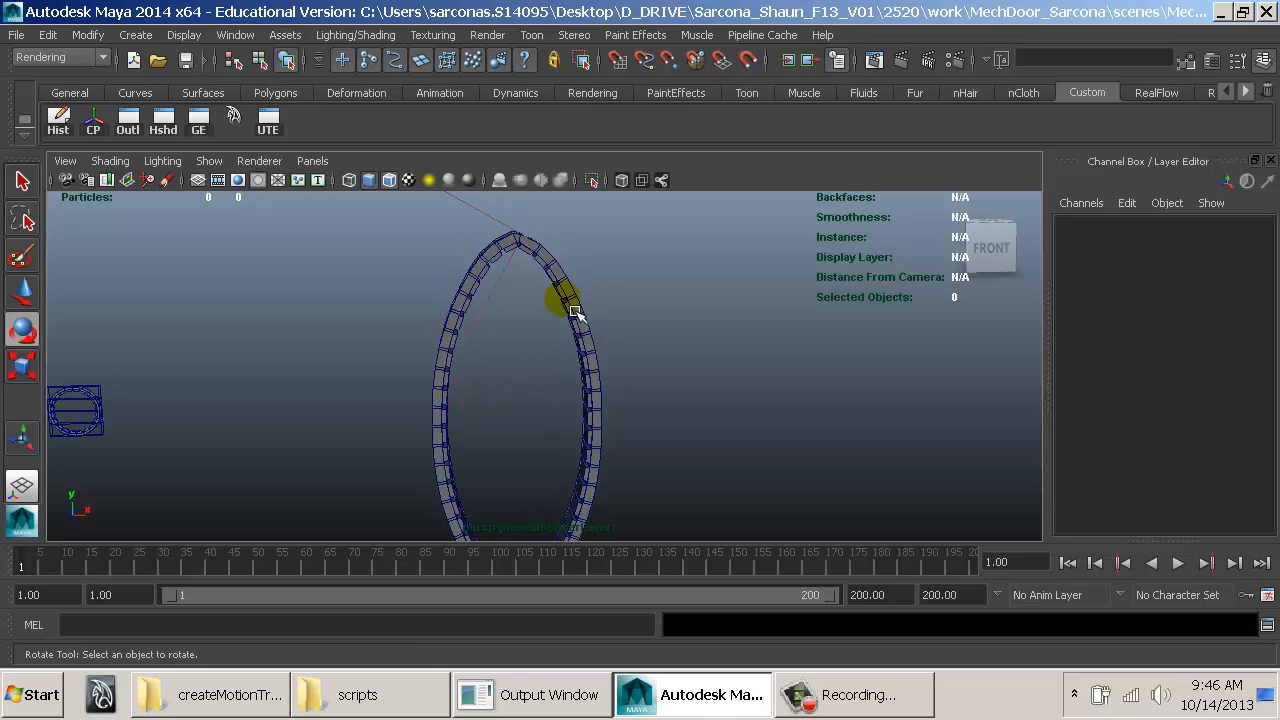
pyautogui.click(580, 307)
pyautogui.moveTo(557, 363)
pyautogui.keyDown('alt'); pyautogui.mouseDown()
pyautogui.moveTo(560, 301)
pyautogui.moveTo(548, 361)
pyautogui.mouseUp(); pyautogui.keyUp('alt')
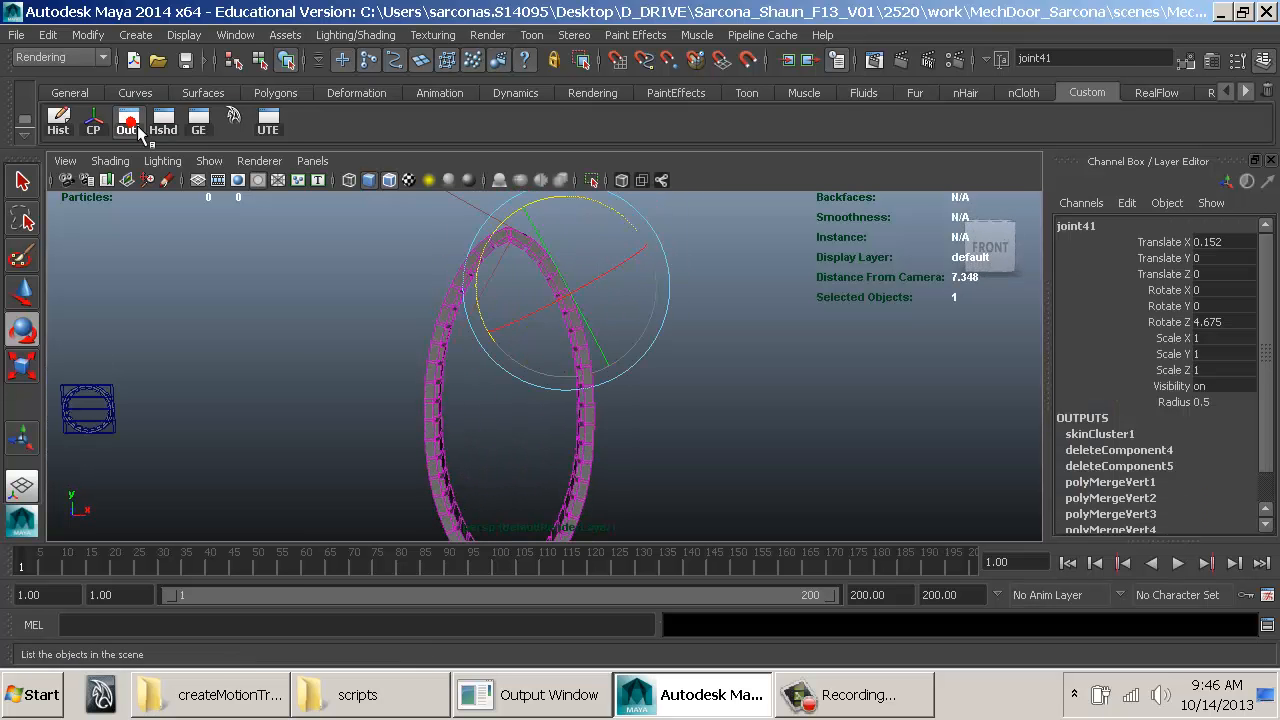
pyautogui.click(128, 122)
pyautogui.scroll(-8, 174, 409)
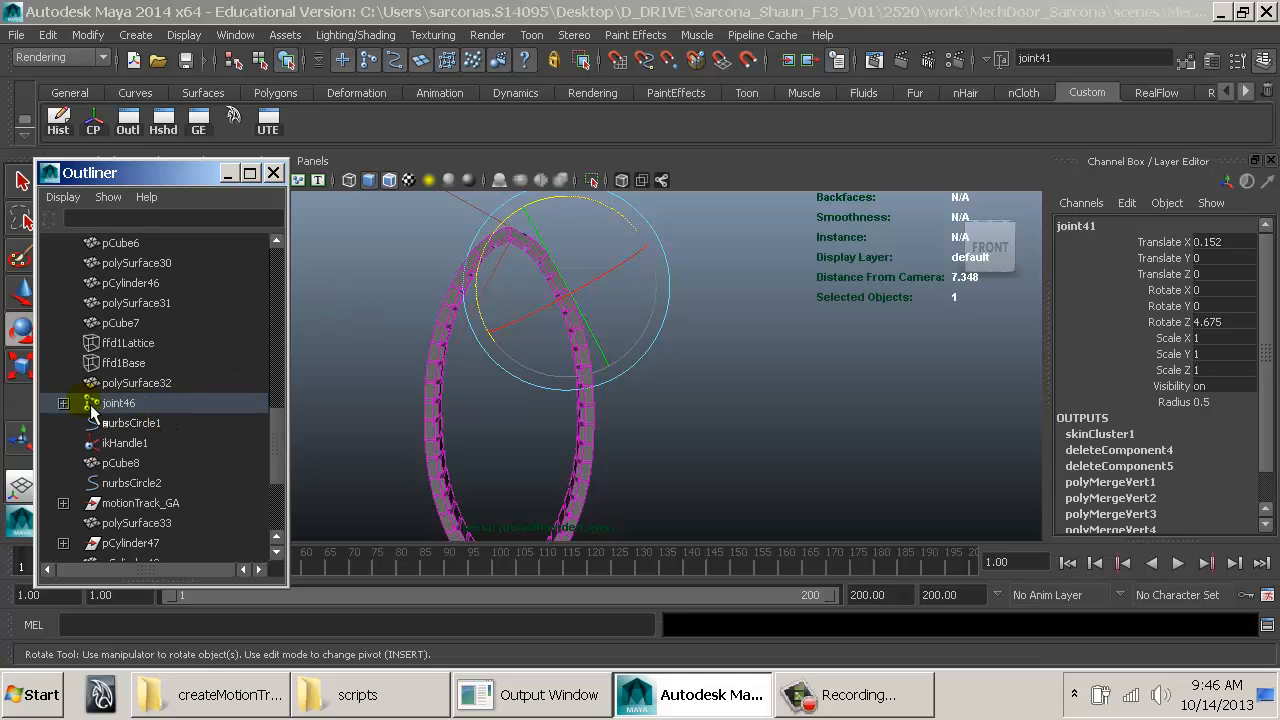
pyautogui.click(124, 443)
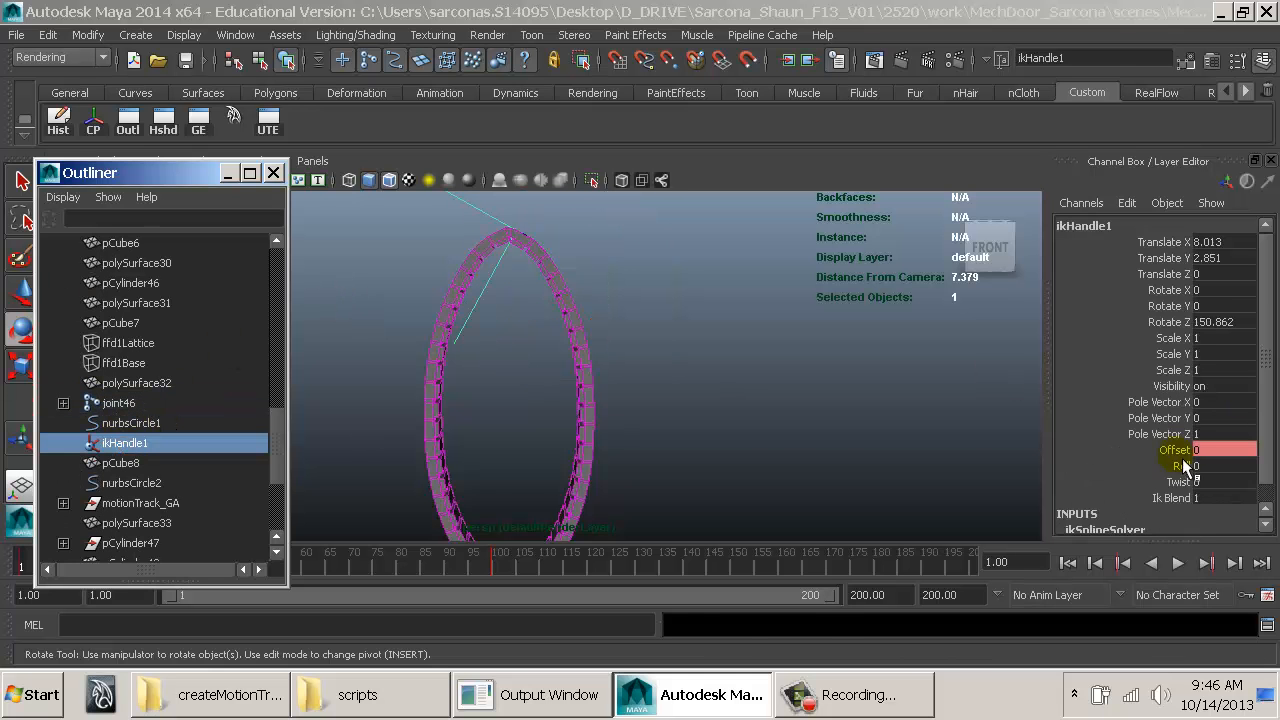
# Step: Play back the joint-rigged loop's animation to examine how its teeth travel around the oval path
pyautogui.hotkey('alt', 'v')
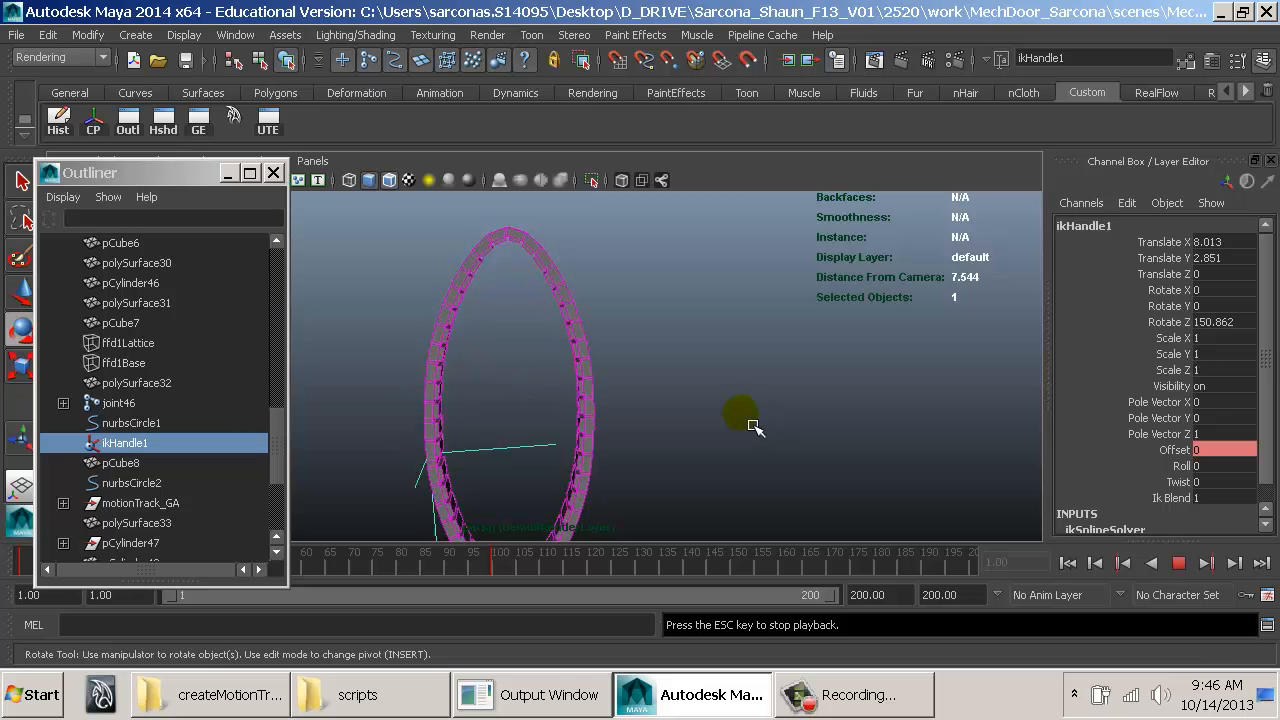
pyautogui.click(744, 421)
pyautogui.hotkey('alt', 'v')
pyautogui.keyDown('alt'); pyautogui.moveTo(636, 377); pyautogui.dragTo(625, 428, button='middle'); pyautogui.keyUp('alt')
pyautogui.keyDown('alt'); pyautogui.moveTo(625, 428); pyautogui.dragTo(637, 437, button='right'); pyautogui.keyUp('alt')
pyautogui.keyDown('alt'); pyautogui.moveTo(637, 437); pyautogui.dragTo(771, 430); pyautogui.keyUp('alt')
pyautogui.hotkey('alt', 'v')
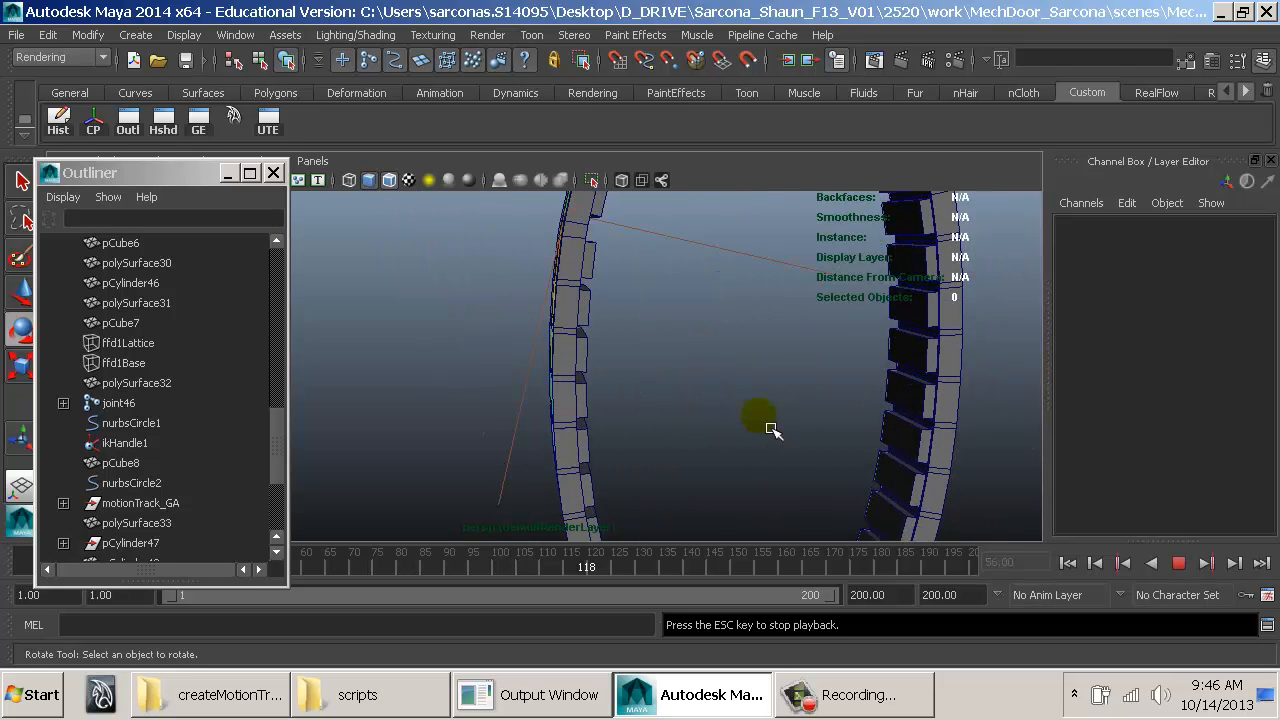
pyautogui.press('Escape')
pyautogui.click(272, 172)
pyautogui.keyDown('alt'); pyautogui.moveTo(710, 403); pyautogui.dragTo(545, 380, button='right'); pyautogui.keyUp('alt')
pyautogui.keyDown('alt'); pyautogui.moveTo(755, 370); pyautogui.dragTo(441, 248, button='right'); pyautogui.keyUp('alt')
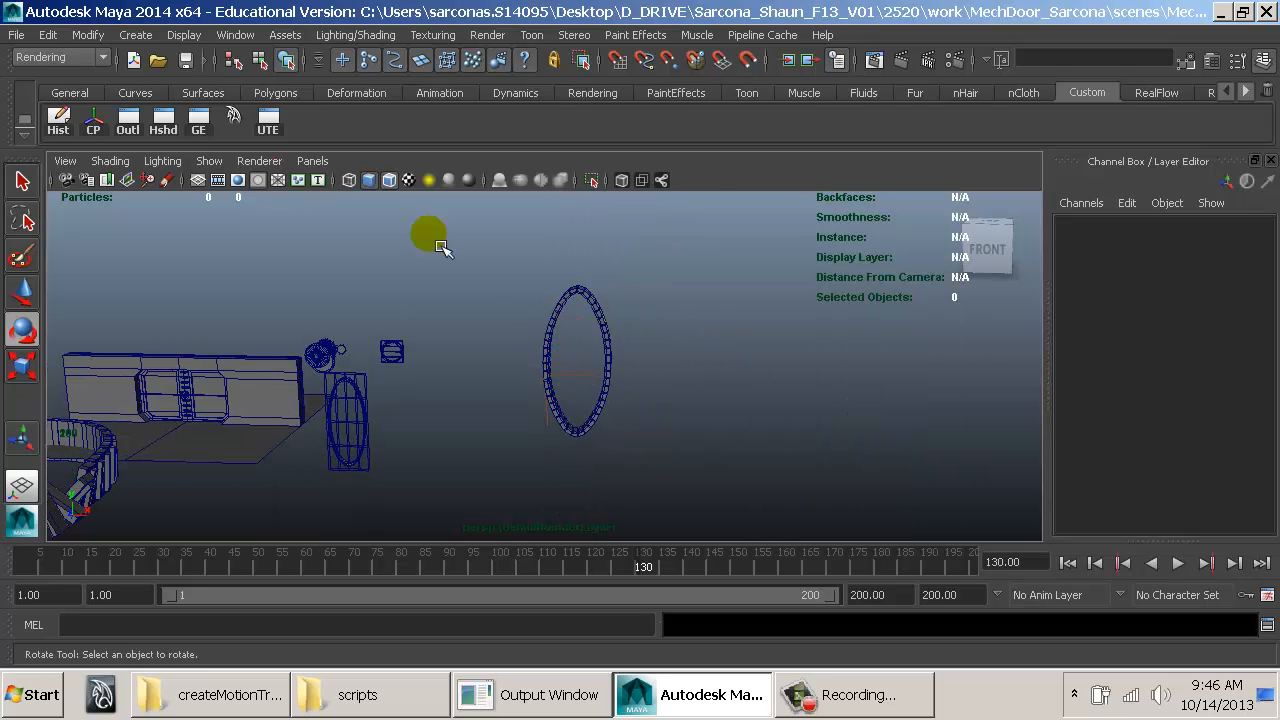
# Step: Create a polygon cube and move it clear of the door model to about Translate X 11.469
pyautogui.click(140, 36)
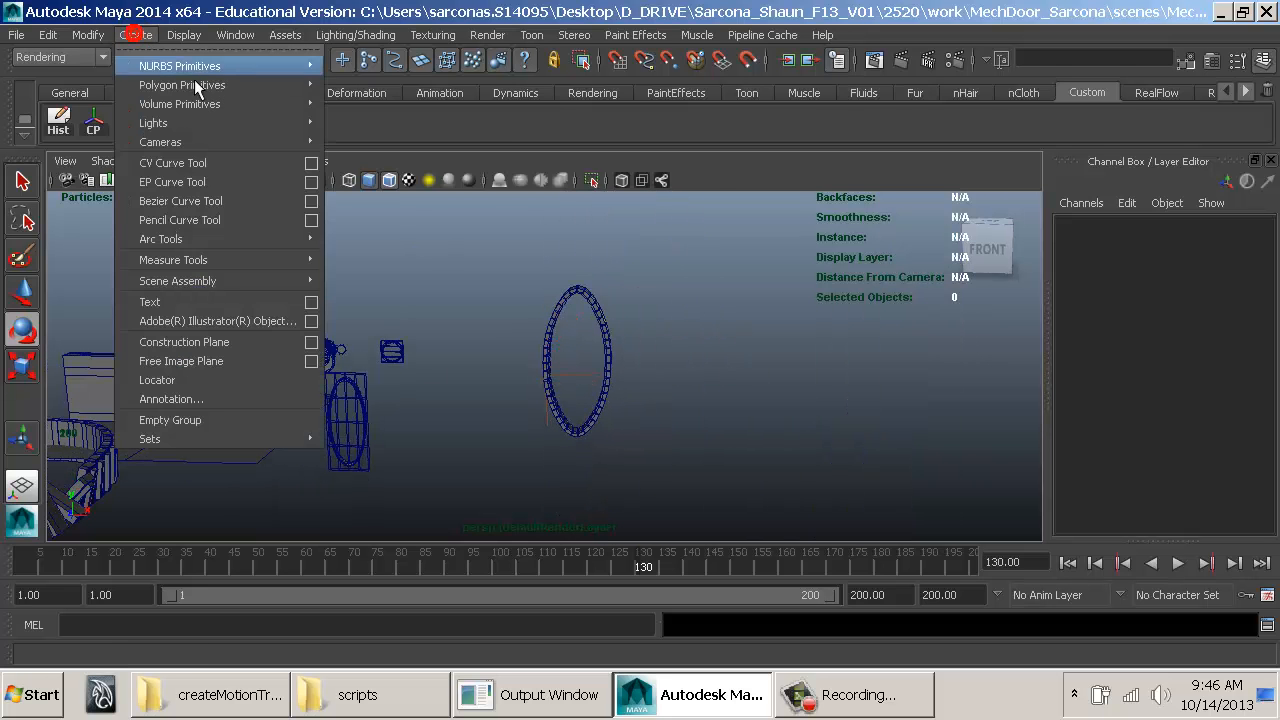
pyautogui.moveTo(250, 84)
pyautogui.click(391, 125)
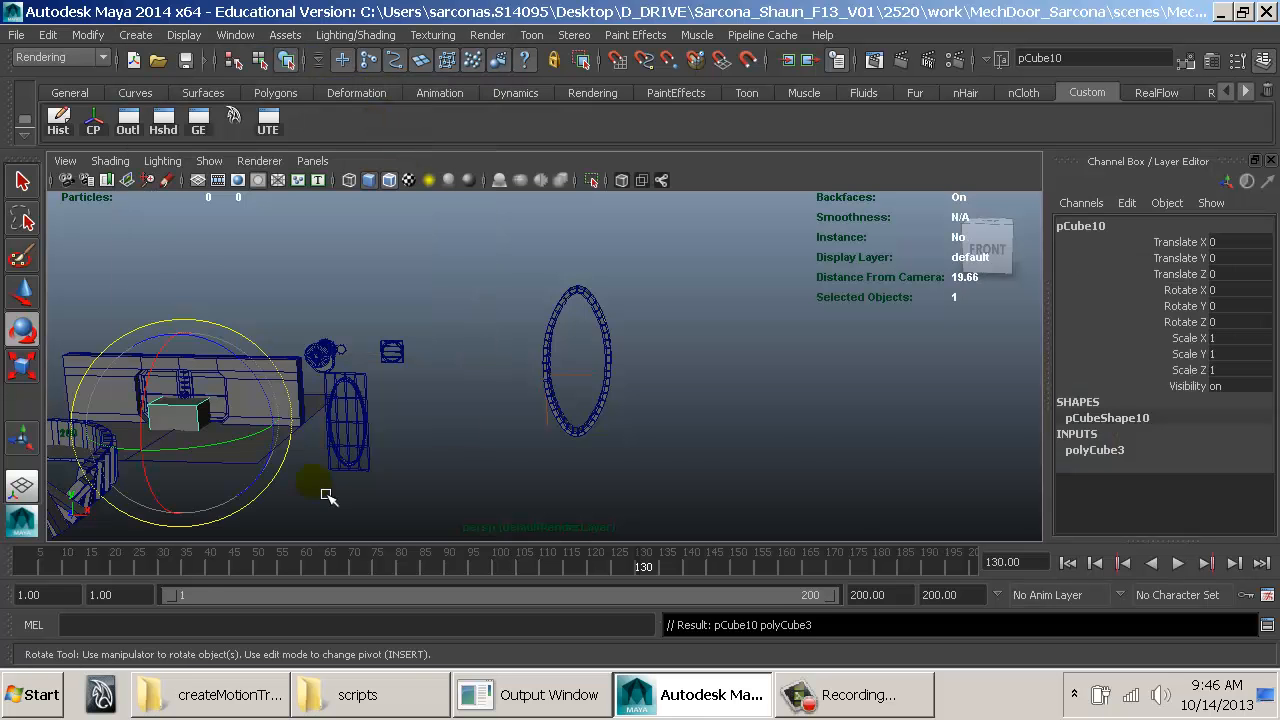
pyautogui.press('w')
pyautogui.moveTo(266, 429); pyautogui.dragTo(848, 469)
pyautogui.press('f')
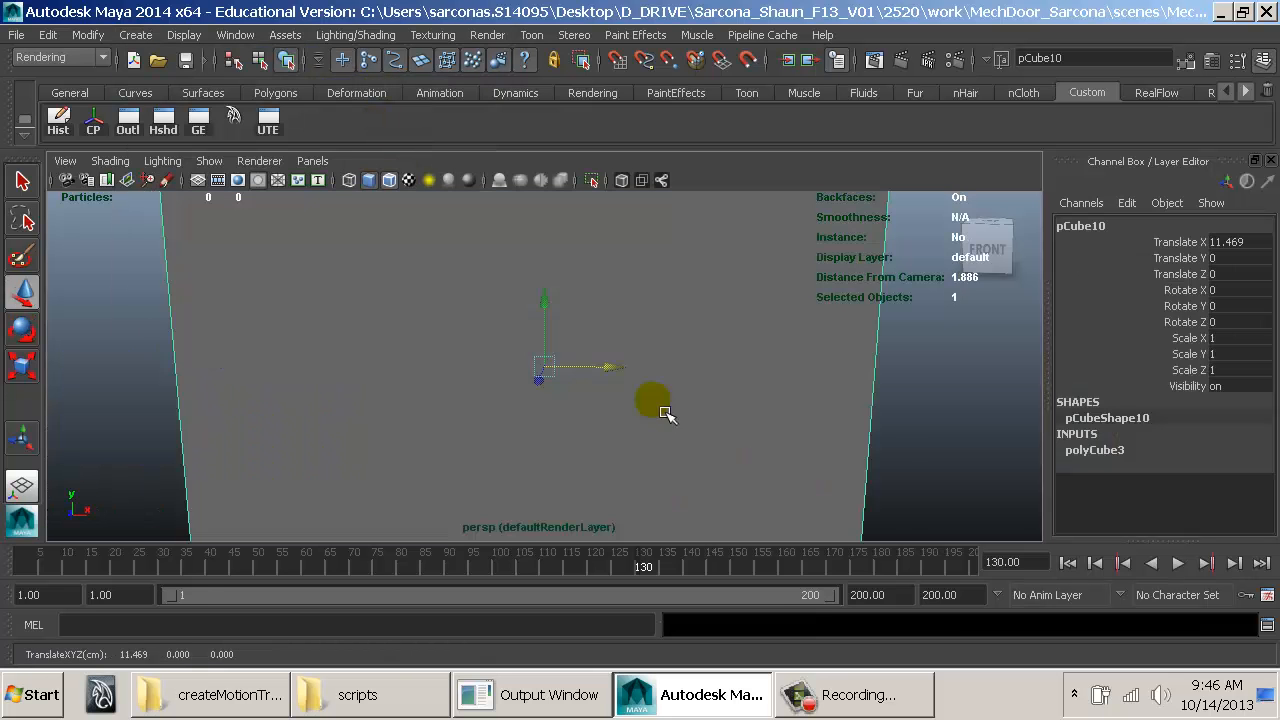
# Step: Scale the cube into a small elongated block of about 0.237 in X, 0.201 in Y and 0.542 in Z
pyautogui.press('r')
pyautogui.moveTo(645, 399); pyautogui.dragTo(574, 403)
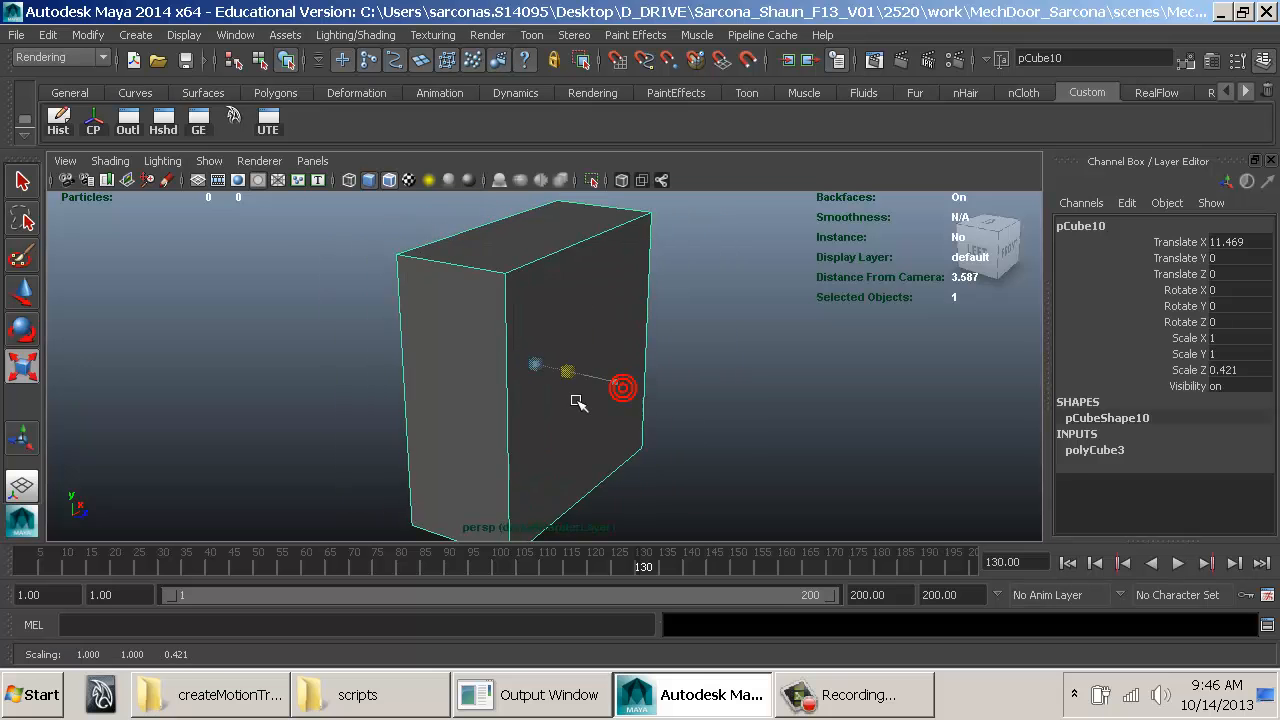
pyautogui.moveTo(536, 278); pyautogui.dragTo(560, 362)
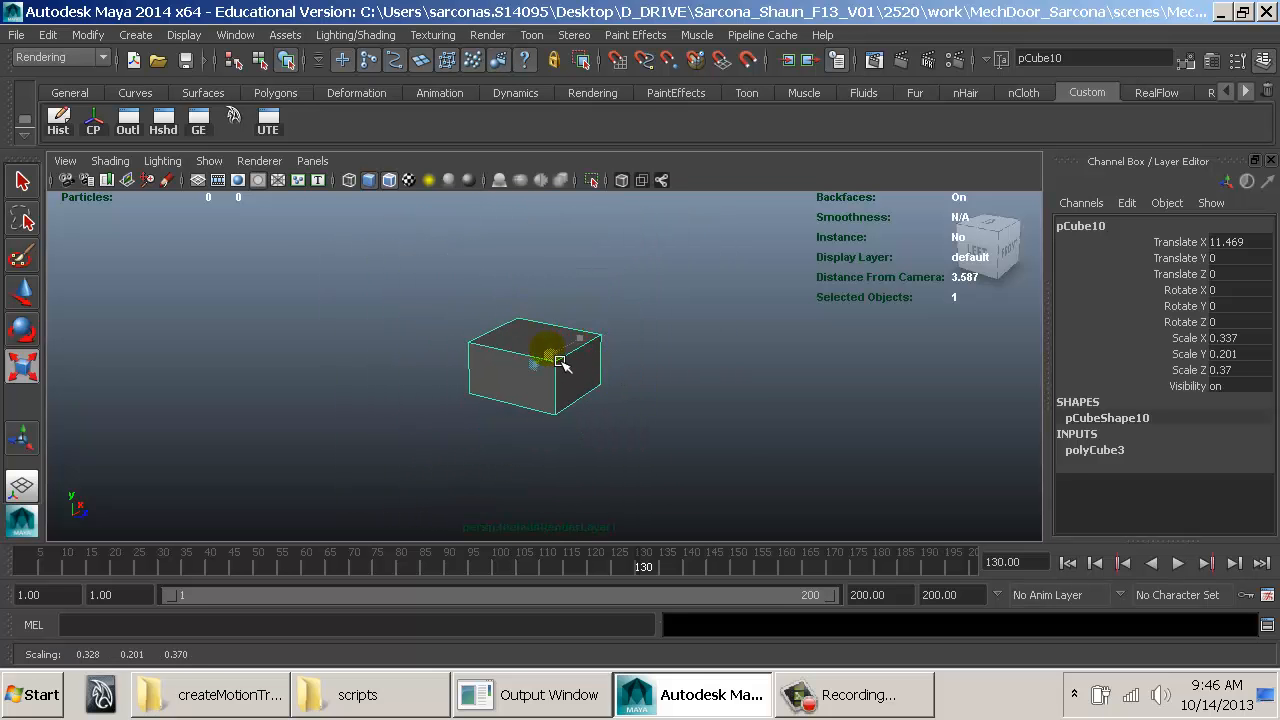
pyautogui.moveTo(627, 397); pyautogui.dragTo(657, 408)
# Step: Set the block's height subdivisions to 2
pyautogui.rightClick(505, 350)
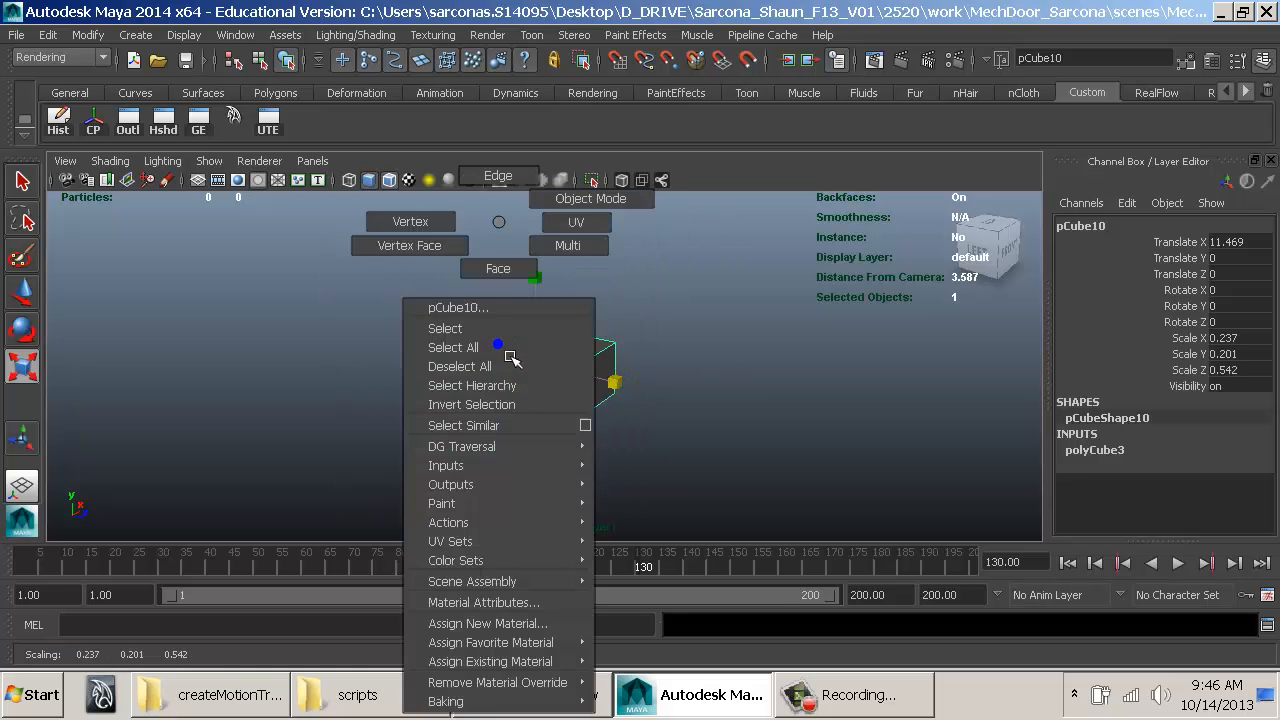
pyautogui.click(510, 296)
pyautogui.rightClick(505, 376)
pyautogui.click(514, 309)
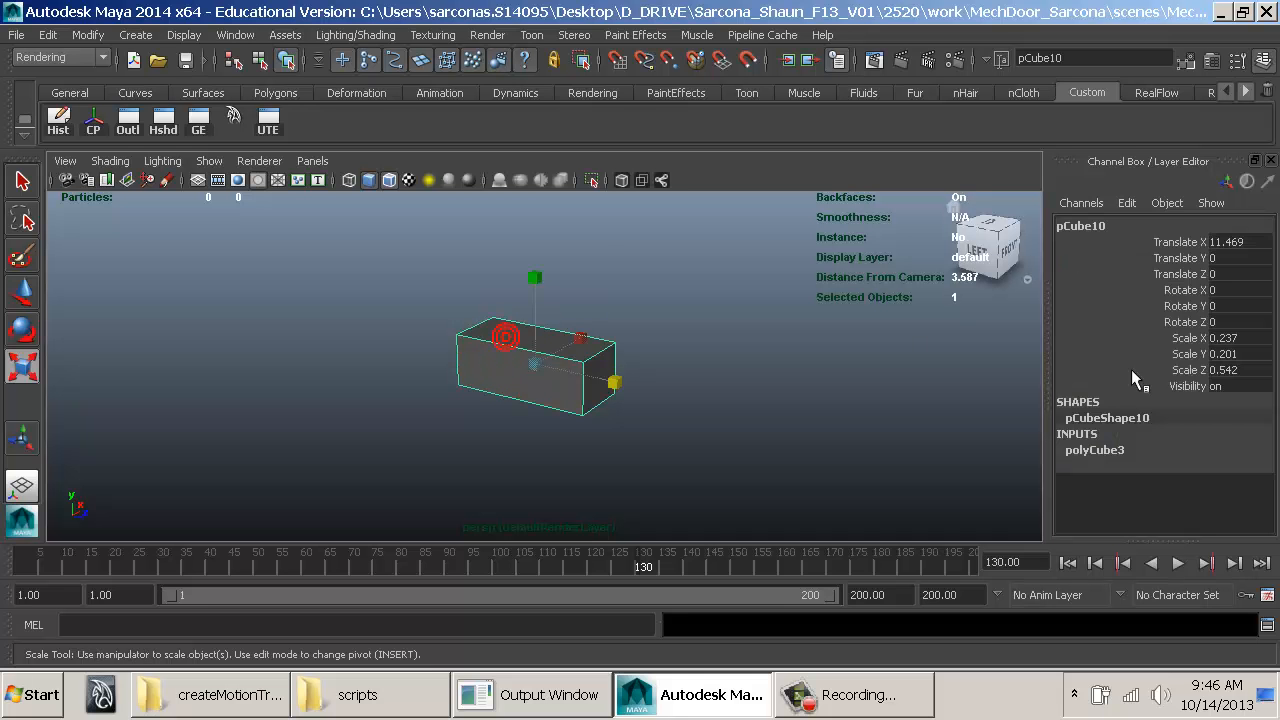
pyautogui.click(1127, 447)
pyautogui.click(1166, 531)
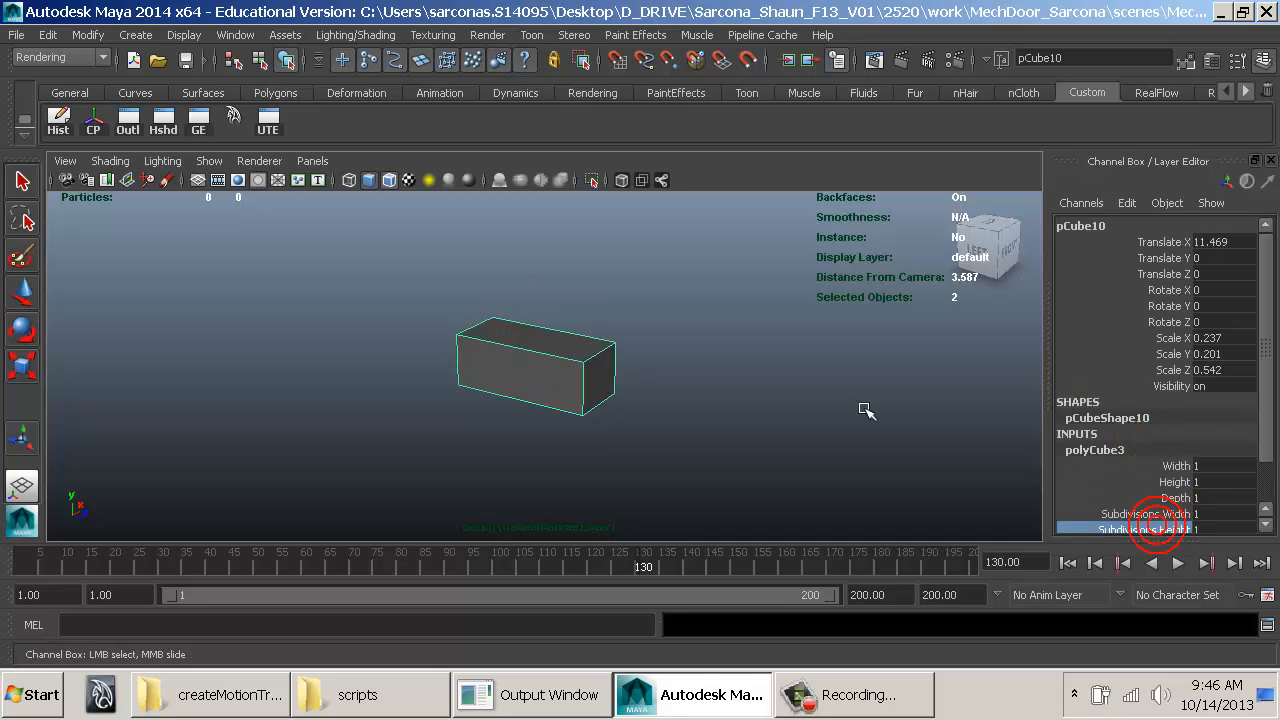
pyautogui.moveTo(863, 409); pyautogui.dragTo(831, 400, button='middle')
# Step: Extrude the lower half of the block's long side face outward by about 0.091 to form a ledge, and return to object selection
pyautogui.moveTo(500, 222); pyautogui.dragTo(508, 304, button='right')
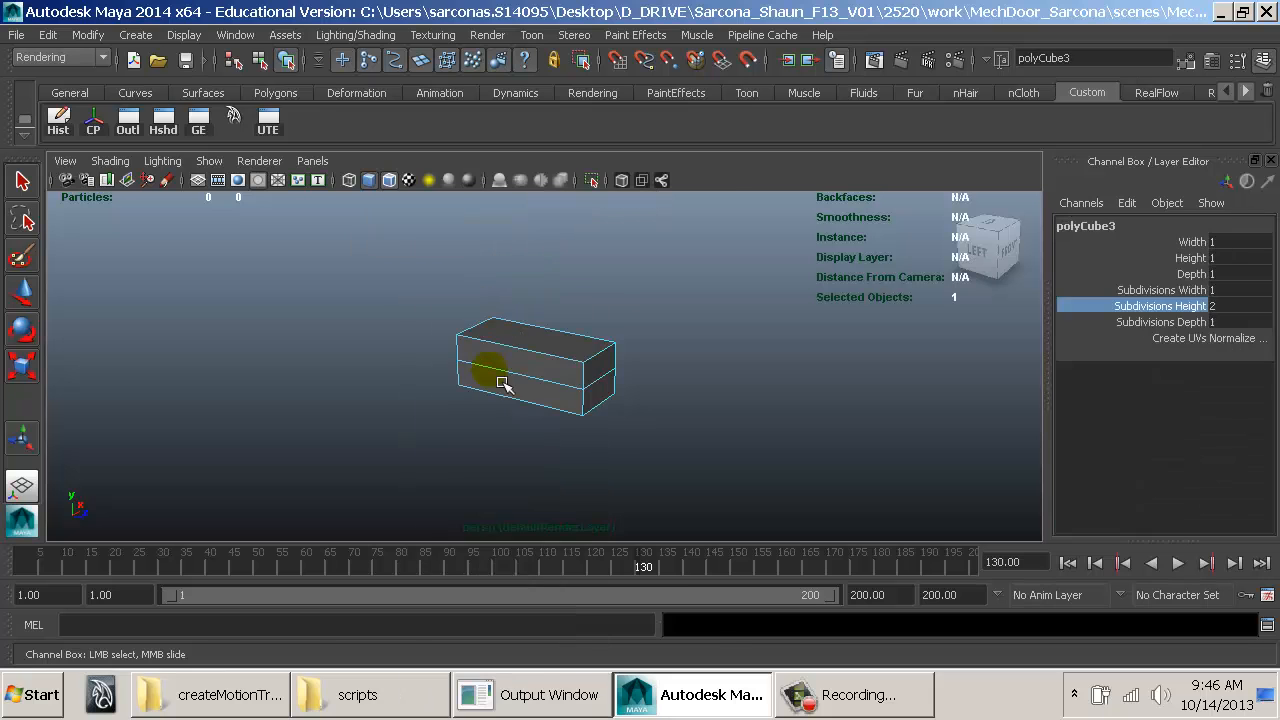
pyautogui.click(505, 373)
pyautogui.press('space')
pyautogui.click(327, 433)
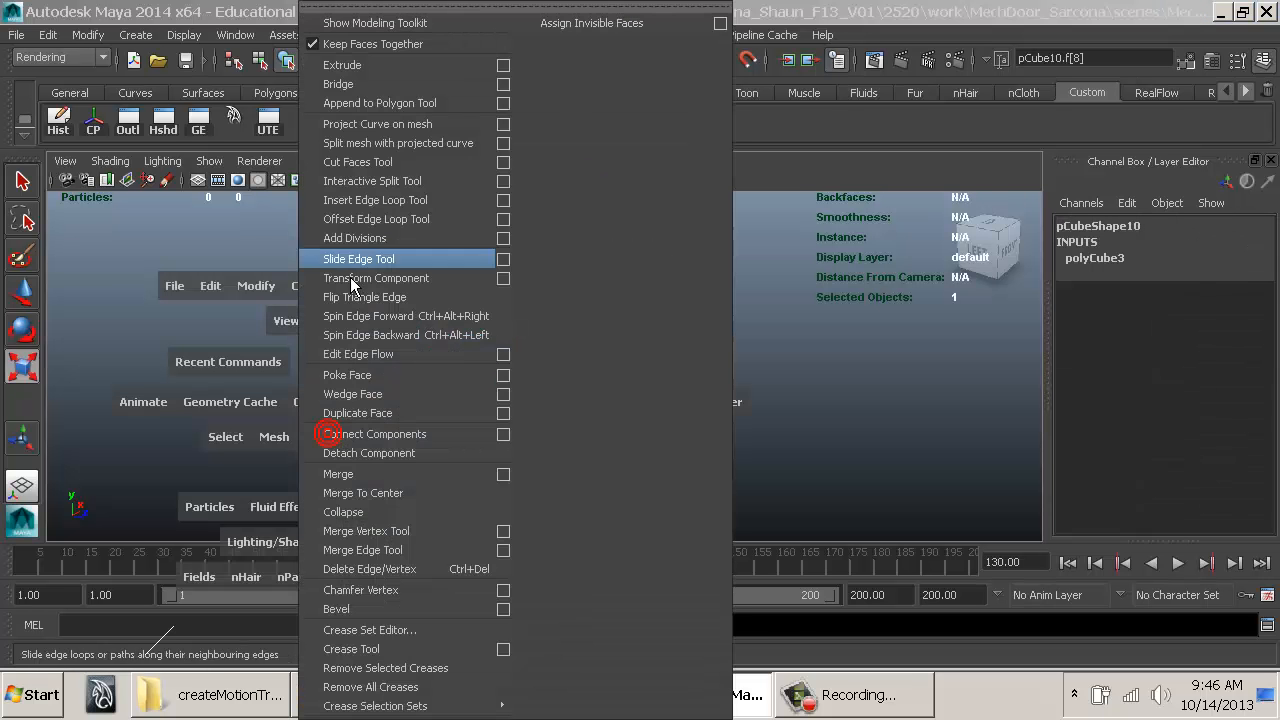
pyautogui.click(405, 66)
pyautogui.moveTo(496, 412); pyautogui.dragTo(486, 424)
pyautogui.keyDown('alt'); pyautogui.moveTo(616, 412); pyautogui.dragTo(506, 424); pyautogui.keyUp('alt')
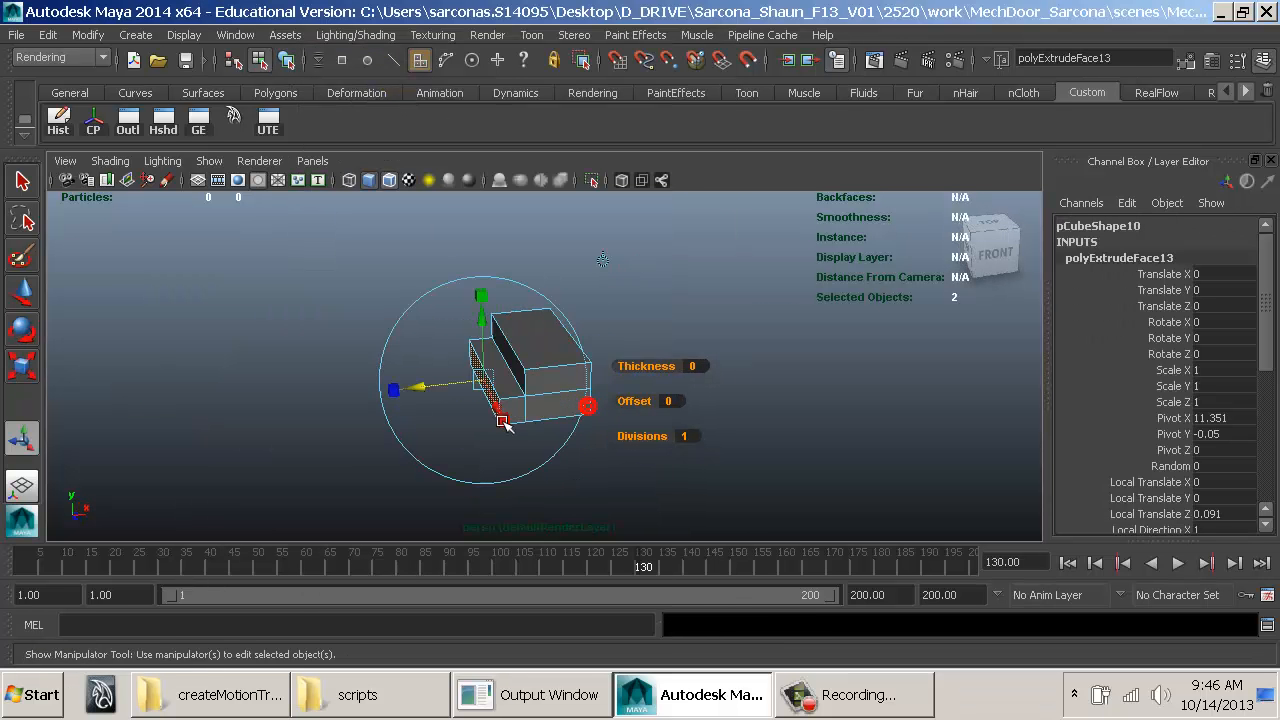
pyautogui.press('w')
pyautogui.click(553, 362)
pyautogui.moveTo(572, 317); pyautogui.dragTo(572, 317, button='right')
pyautogui.keyDown('alt'); pyautogui.moveTo(572, 317); pyautogui.dragTo(472, 340); pyautogui.keyUp('alt')
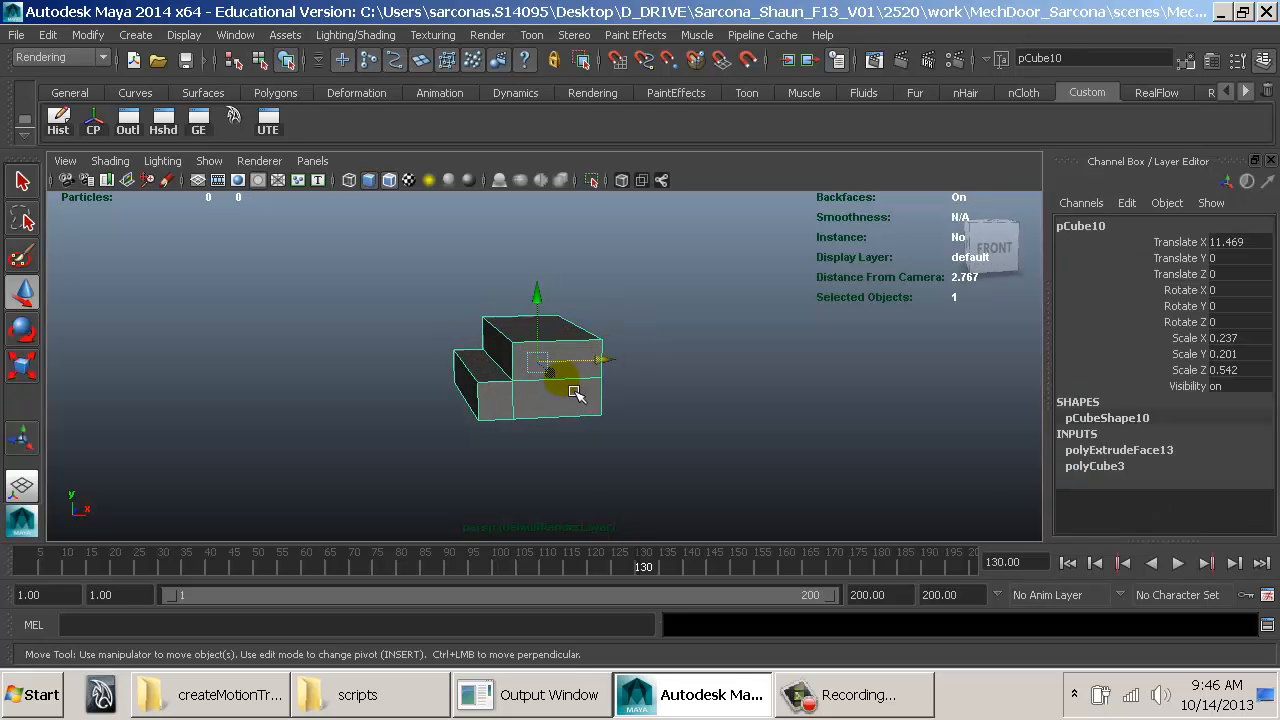
# Step: Snap the stepped block's pivot to the ledge's lower front corner, and duplicate the block end to end at Translate X 11.797
pyautogui.press('v')
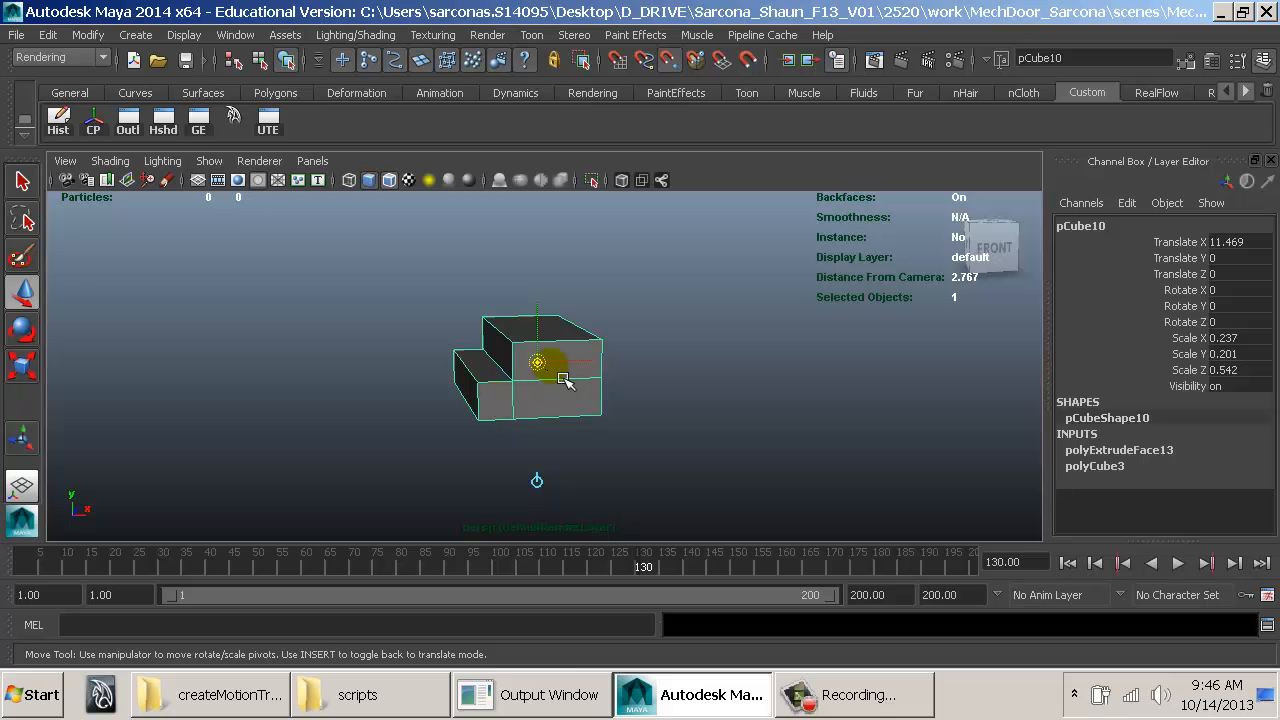
pyautogui.moveTo(537, 363); pyautogui.dragTo(485, 414)
pyautogui.keyDown('alt'); pyautogui.moveTo(605, 388); pyautogui.dragTo(550, 450); pyautogui.keyUp('alt')
pyautogui.hotkey('ctrl', 'd')
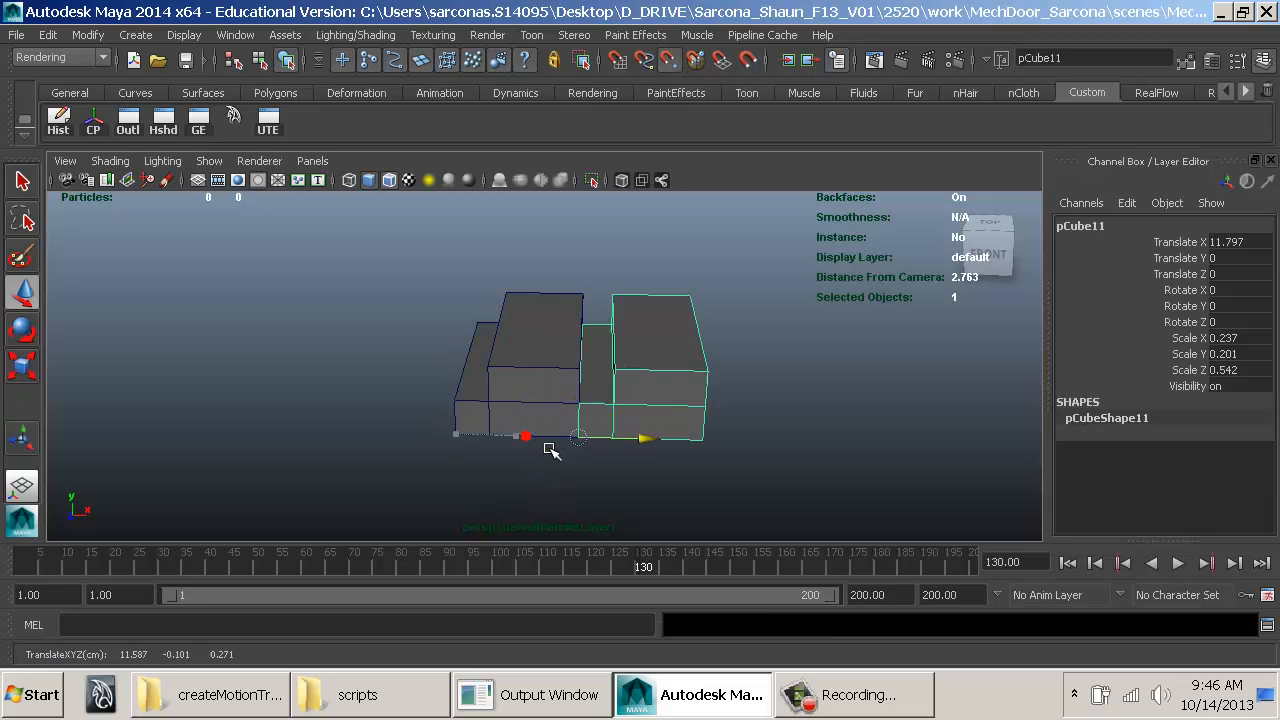
pyautogui.keyDown('alt'); pyautogui.moveTo(818, 445); pyautogui.dragTo(724, 439, button='middle'); pyautogui.keyUp('alt')
# Step: Repeat the duplication with the same offset to build a straight toothed strip of 32 blocks, ending at Translate X 21.623
pyautogui.hotkey('shift', 'd')
pyautogui.hotkey('shift', 'd')
pyautogui.hotkey('shift', 'd')
pyautogui.hotkey('shift', 'd')
pyautogui.hotkey('shift', 'd')
pyautogui.hotkey('shift', 'd')
pyautogui.hotkey('shift', 'd')
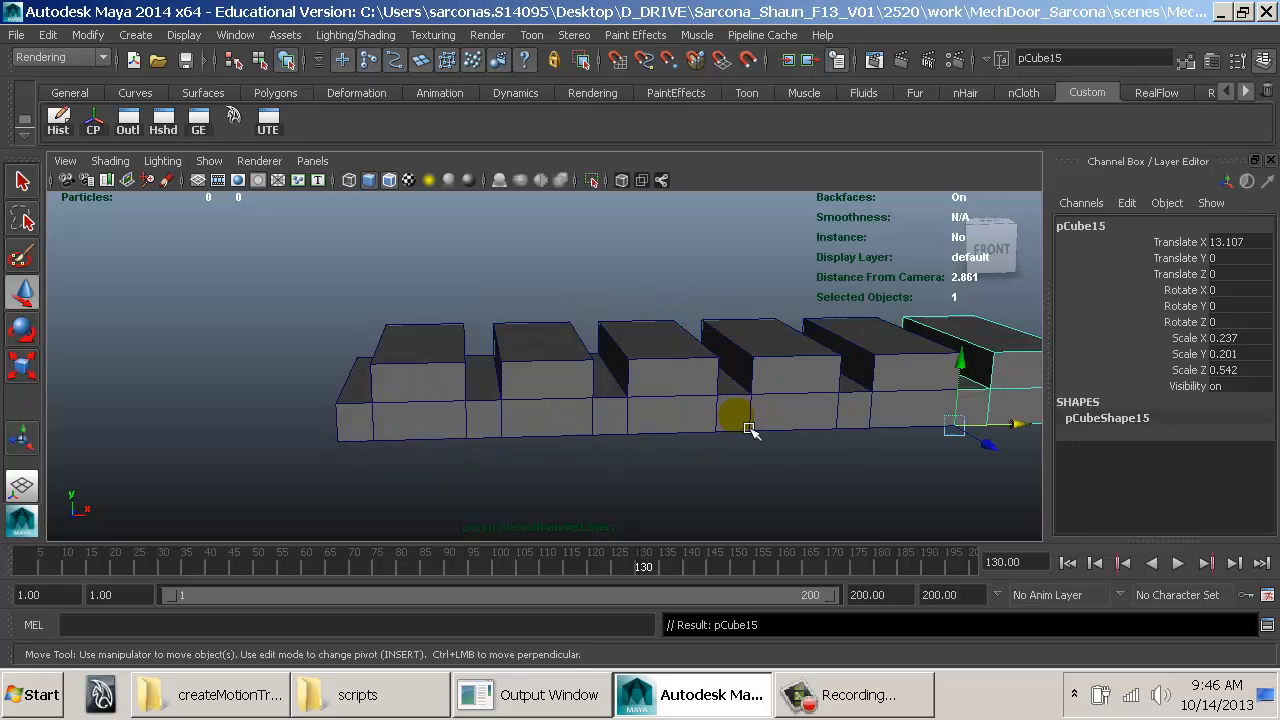
pyautogui.keyDown('alt'); pyautogui.moveTo(859, 433); pyautogui.dragTo(490, 412, button='right'); pyautogui.keyUp('alt')
pyautogui.keyDown('alt'); pyautogui.moveTo(760, 398); pyautogui.dragTo(623, 449, button='middle'); pyautogui.keyUp('alt')
pyautogui.hotkey('shift', 'd')
pyautogui.hotkey('shift', 'd')
pyautogui.hotkey('shift', 'd')
pyautogui.hotkey('shift', 'd')
pyautogui.hotkey('shift', 'd')
pyautogui.hotkey('shift', 'd')
pyautogui.hotkey('shift', 'd')
pyautogui.hotkey('shift', 'd')
pyautogui.hotkey('shift', 'd')
pyautogui.hotkey('shift', 'd')
pyautogui.hotkey('shift', 'd')
pyautogui.hotkey('shift', 'd')
pyautogui.hotkey('shift', 'd')
pyautogui.hotkey('shift', 'd')
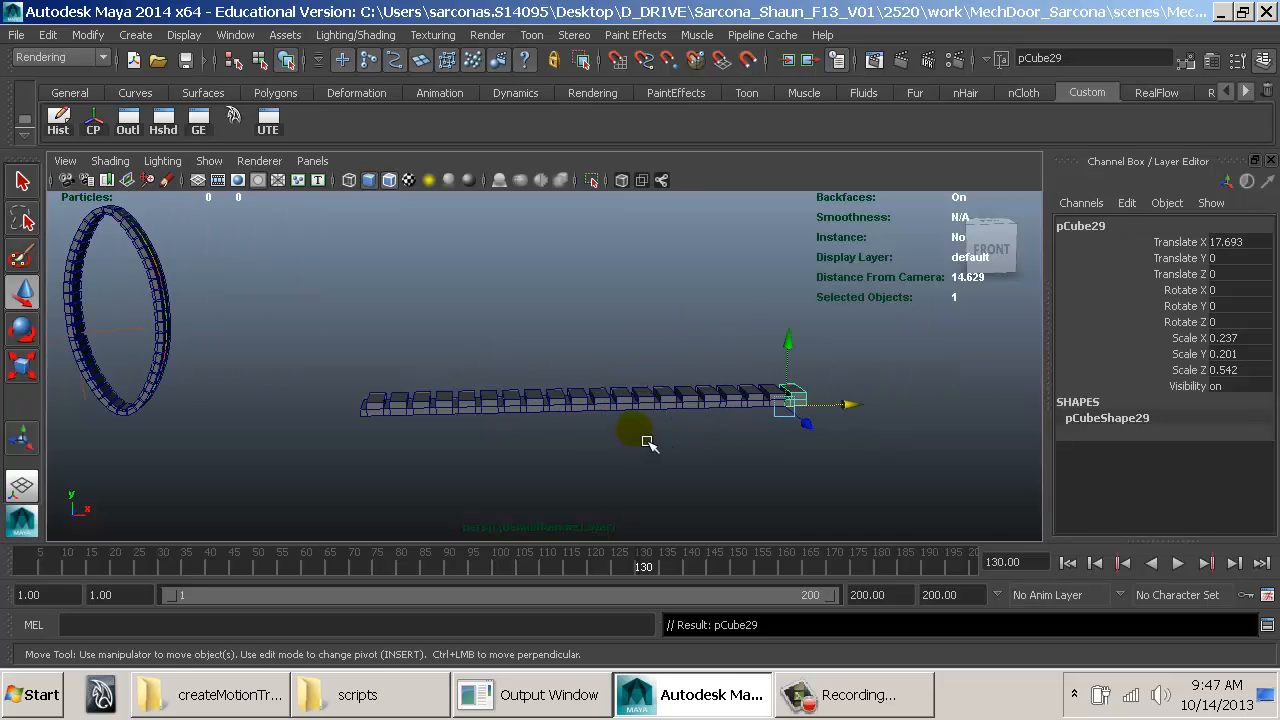
pyautogui.hotkey('shift', 'd')
pyautogui.hotkey('shift', 'd')
pyautogui.hotkey('shift', 'd')
pyautogui.hotkey('shift', 'd')
pyautogui.hotkey('shift', 'd')
pyautogui.hotkey('shift', 'd')
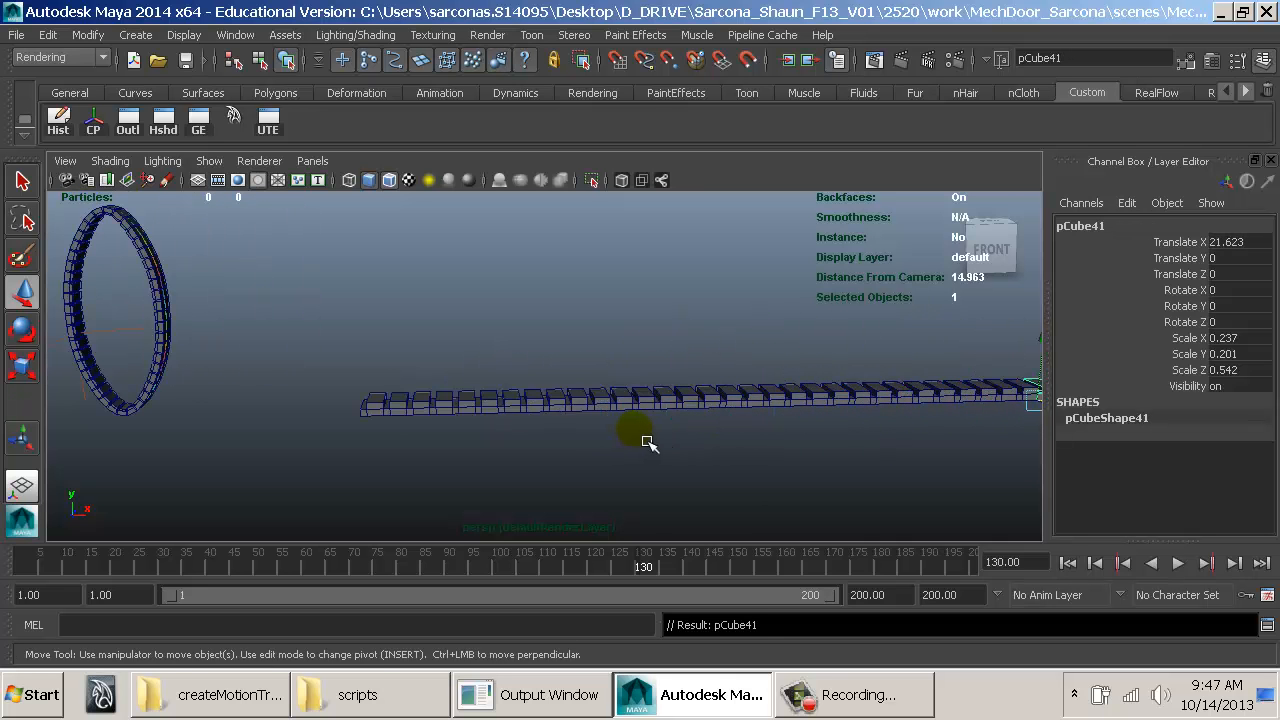
# Step: Start a joint chain with the Joint Tool, snapping one joint to the lower front corner of each block at the strip's near end
pyautogui.keyDown('alt'); pyautogui.moveTo(704, 437); pyautogui.dragTo(1031, 532); pyautogui.keyUp('alt')
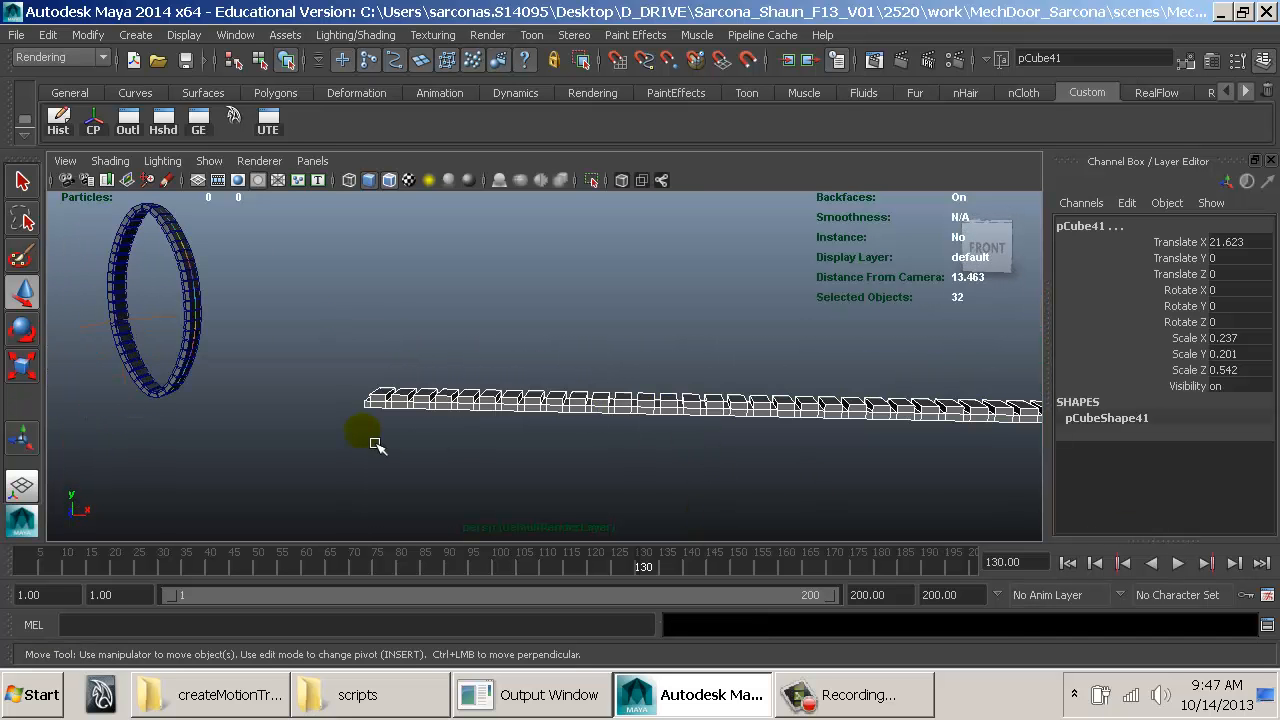
pyautogui.scroll(5, 614, 443)
pyautogui.keyDown('alt'); pyautogui.moveTo(508, 416); pyautogui.dragTo(440, 291, button='right'); pyautogui.keyUp('alt')
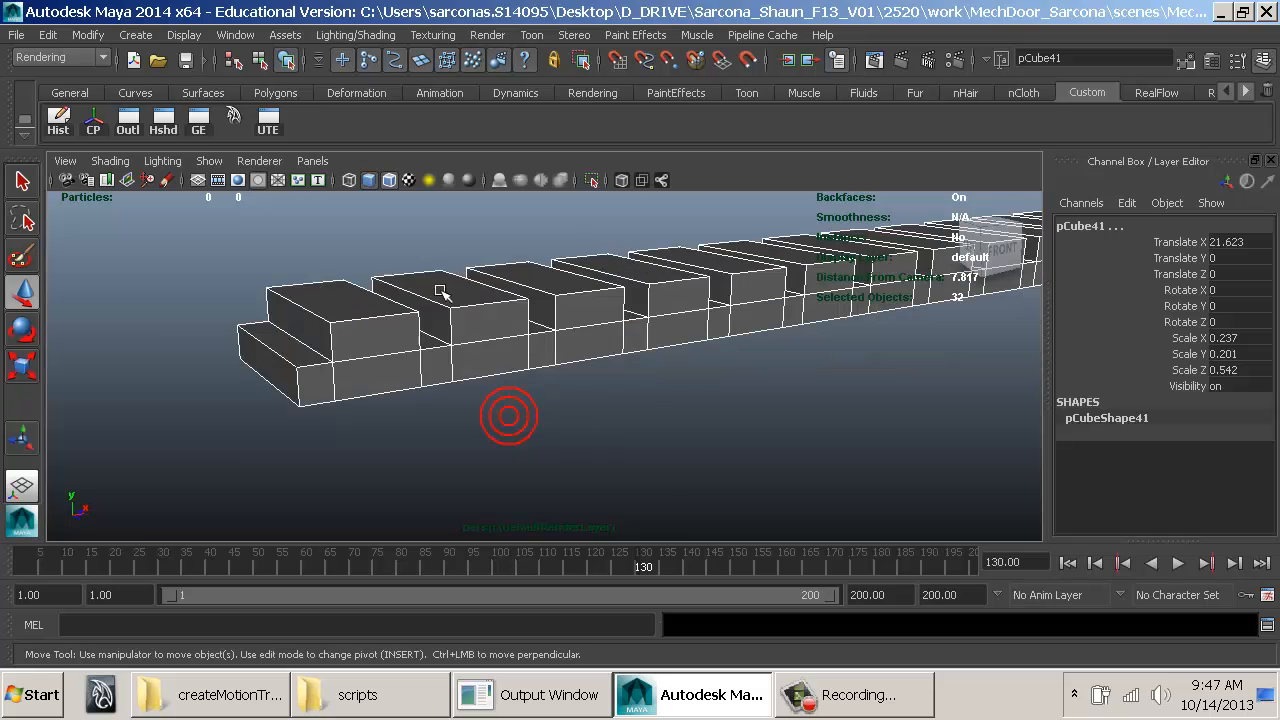
pyautogui.press('space')
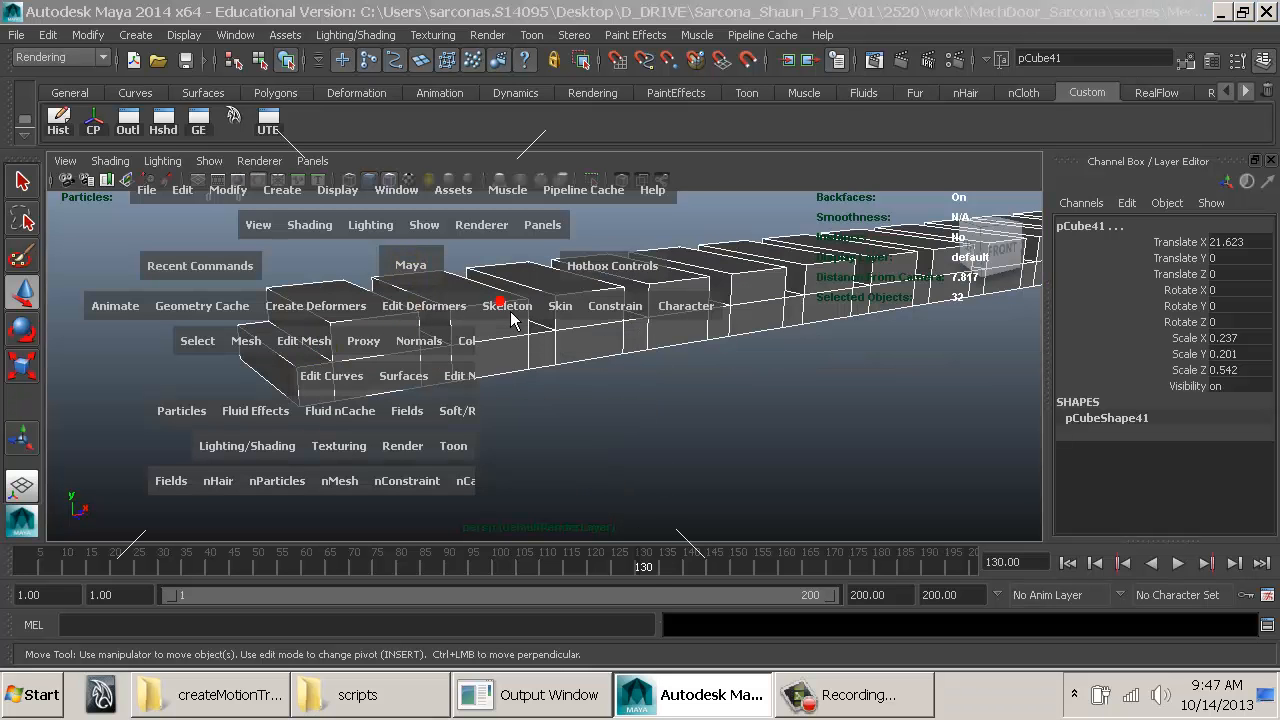
pyautogui.click(507, 305)
pyautogui.click(543, 347)
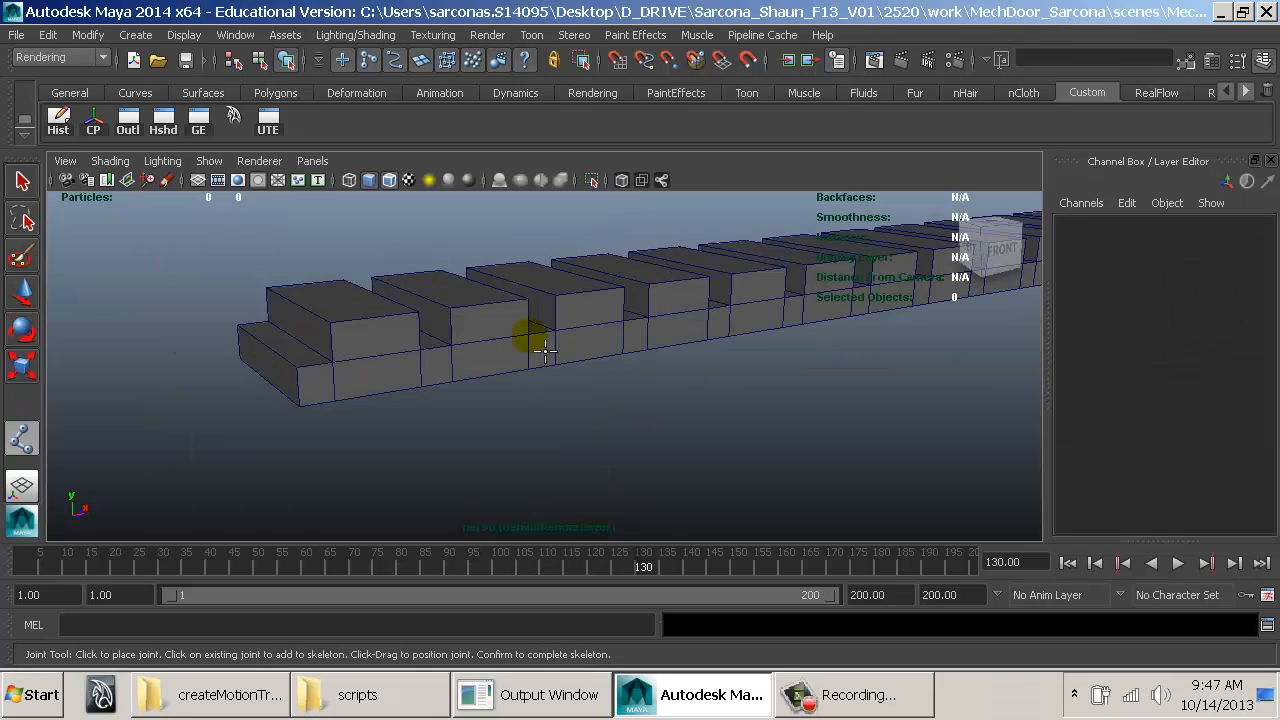
pyautogui.keyDown('alt'); pyautogui.moveTo(405, 365); pyautogui.dragTo(477, 380, button='middle'); pyautogui.keyUp('alt')
pyautogui.keyDown('alt'); pyautogui.moveTo(475, 380); pyautogui.dragTo(680, 394, button='right'); pyautogui.keyUp('alt')
pyautogui.keyDown('alt'); pyautogui.moveTo(577, 409); pyautogui.dragTo(557, 418); pyautogui.keyUp('alt')
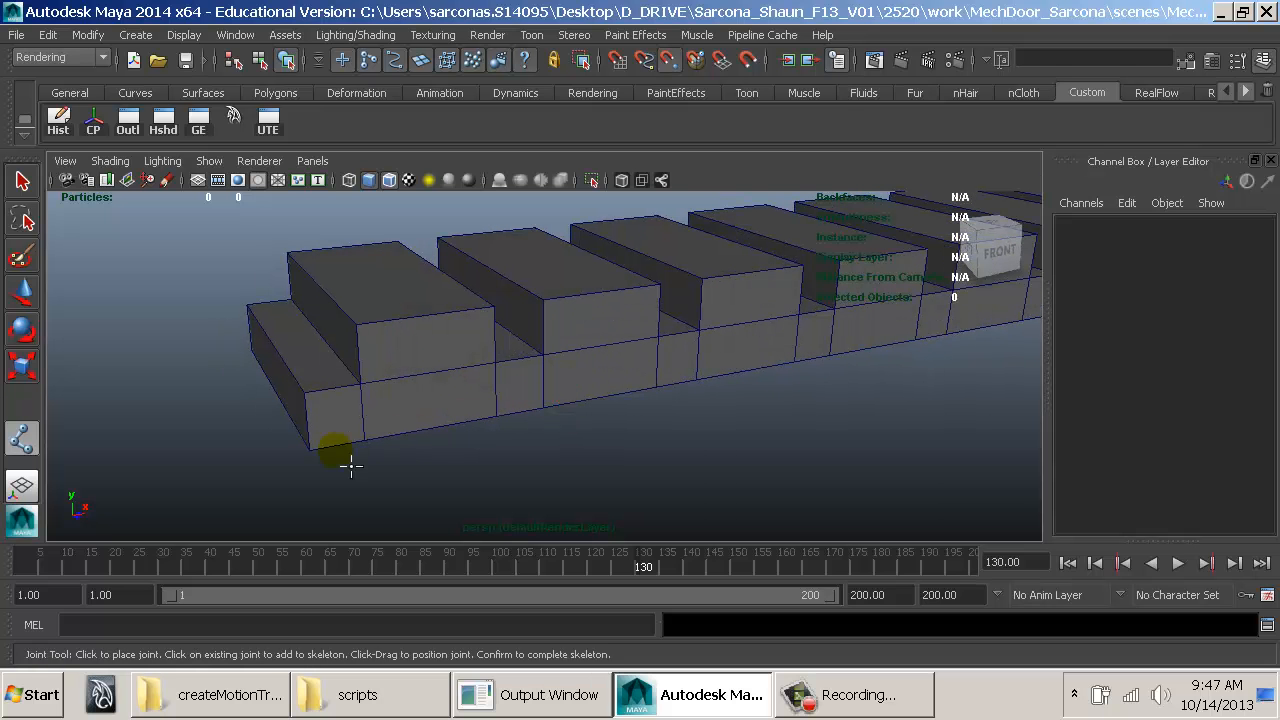
pyautogui.click(307, 450)
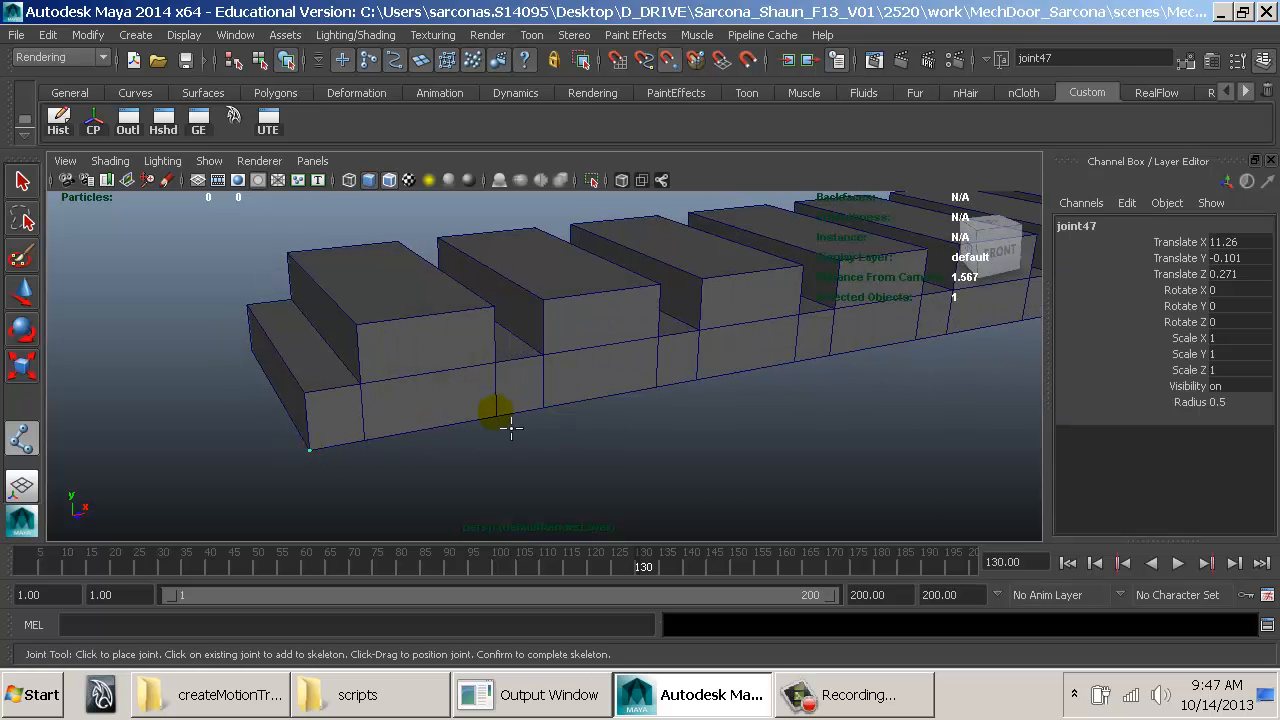
pyautogui.click(496, 414)
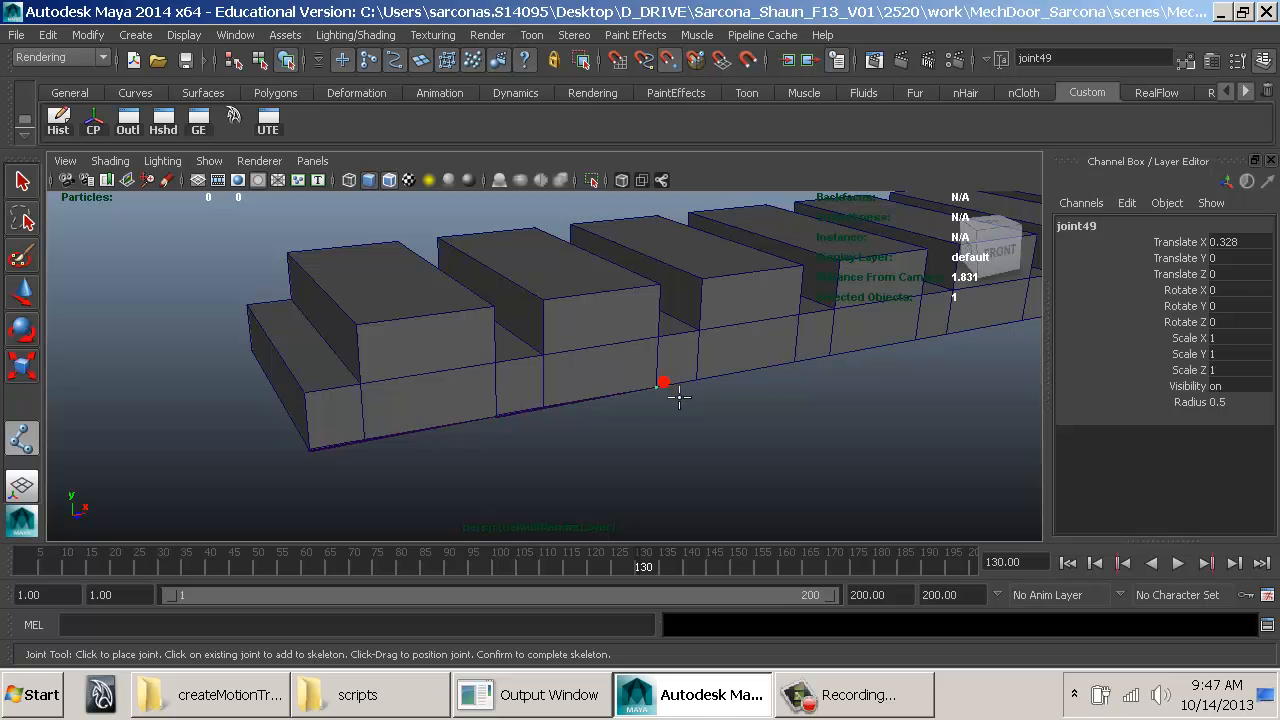
pyautogui.click(796, 363)
# Step: Extend the joint chain along the strip's middle section, snapping a joint to every block boundary on the lower front edge
pyautogui.keyDown('alt'); pyautogui.moveTo(868, 376); pyautogui.dragTo(397, 451, button='middle'); pyautogui.keyUp('alt')
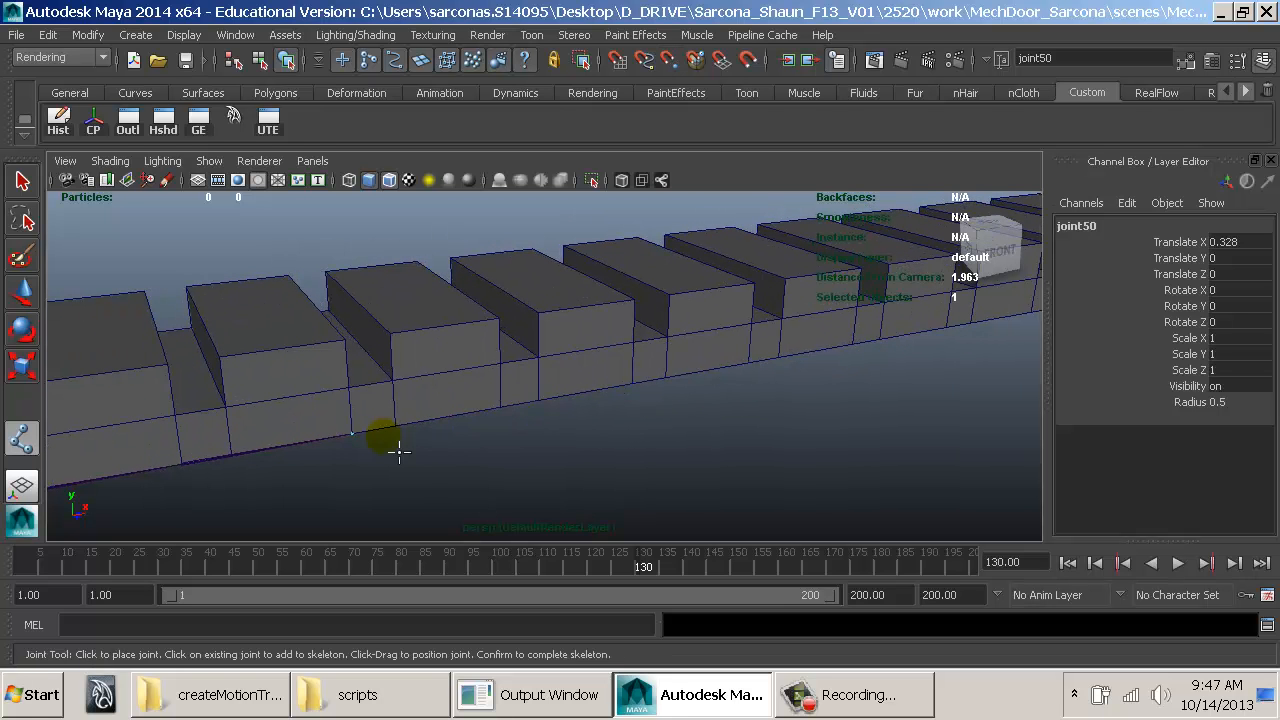
pyautogui.press('v')
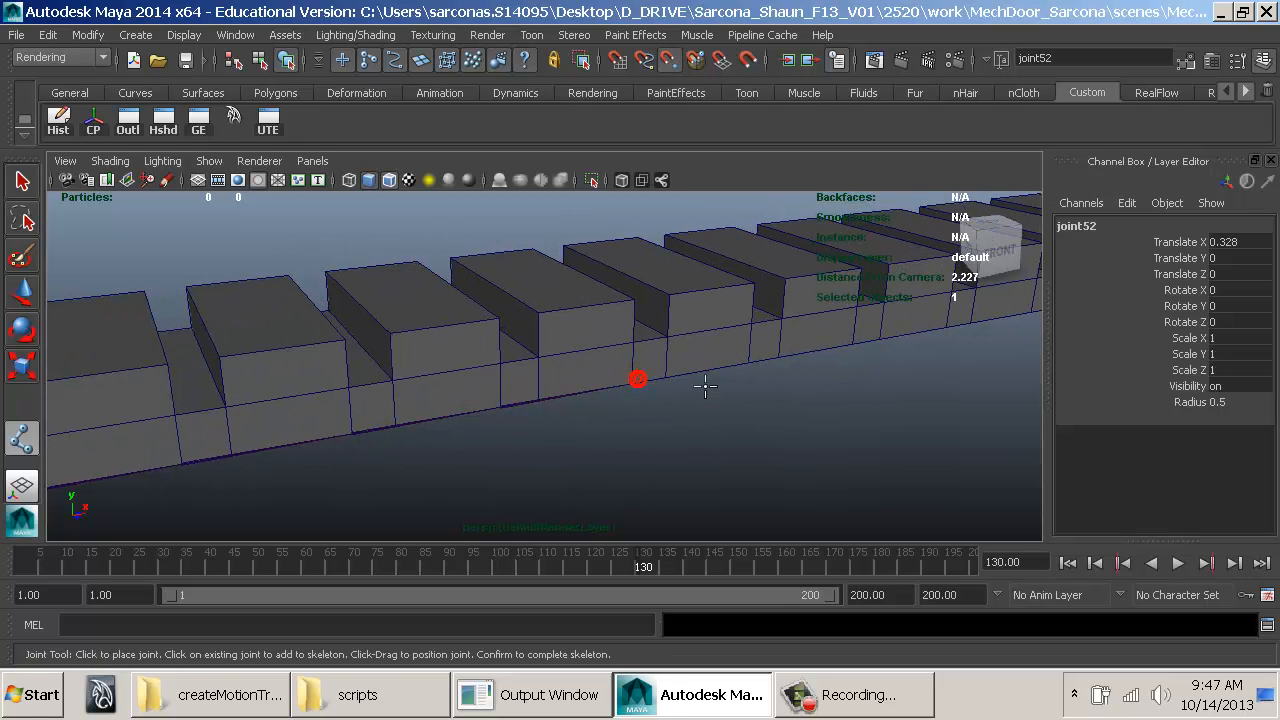
pyautogui.keyDown('alt'); pyautogui.moveTo(868, 353); pyautogui.dragTo(490, 437, button='middle'); pyautogui.keyUp('alt')
pyautogui.press('v')
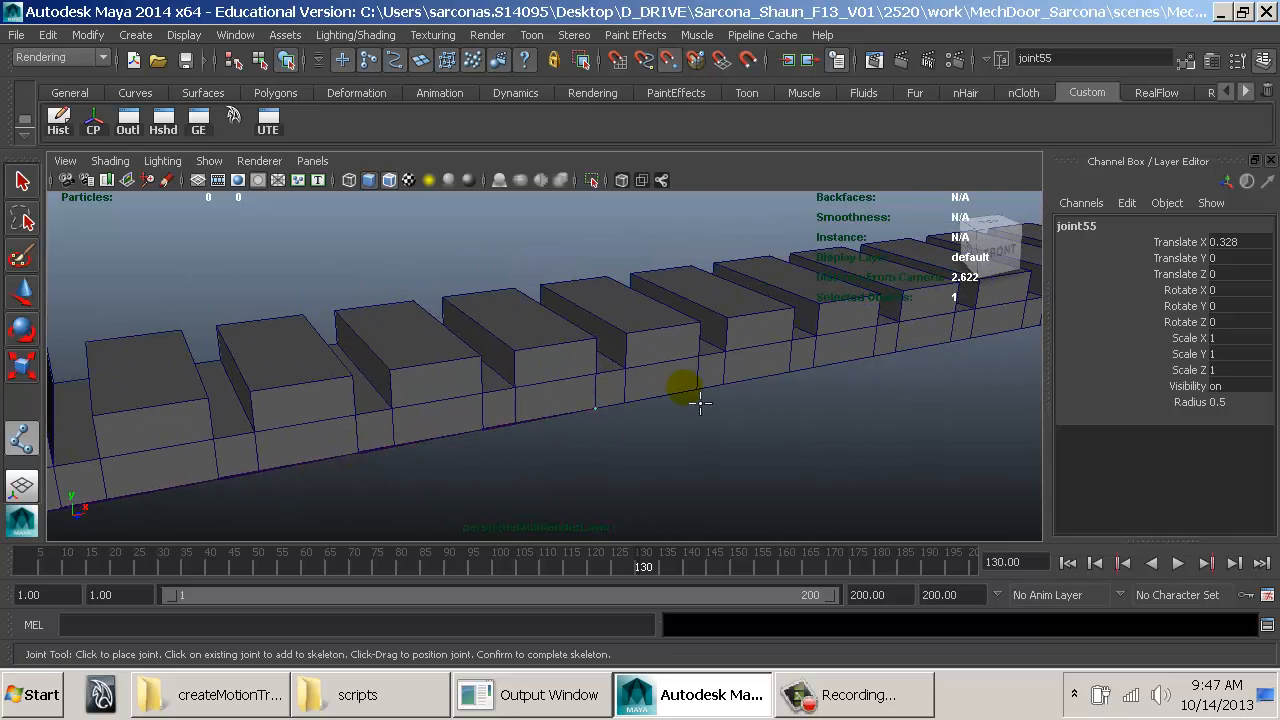
pyautogui.keyDown('alt'); pyautogui.moveTo(714, 401); pyautogui.dragTo(506, 394, button='middle'); pyautogui.keyUp('alt')
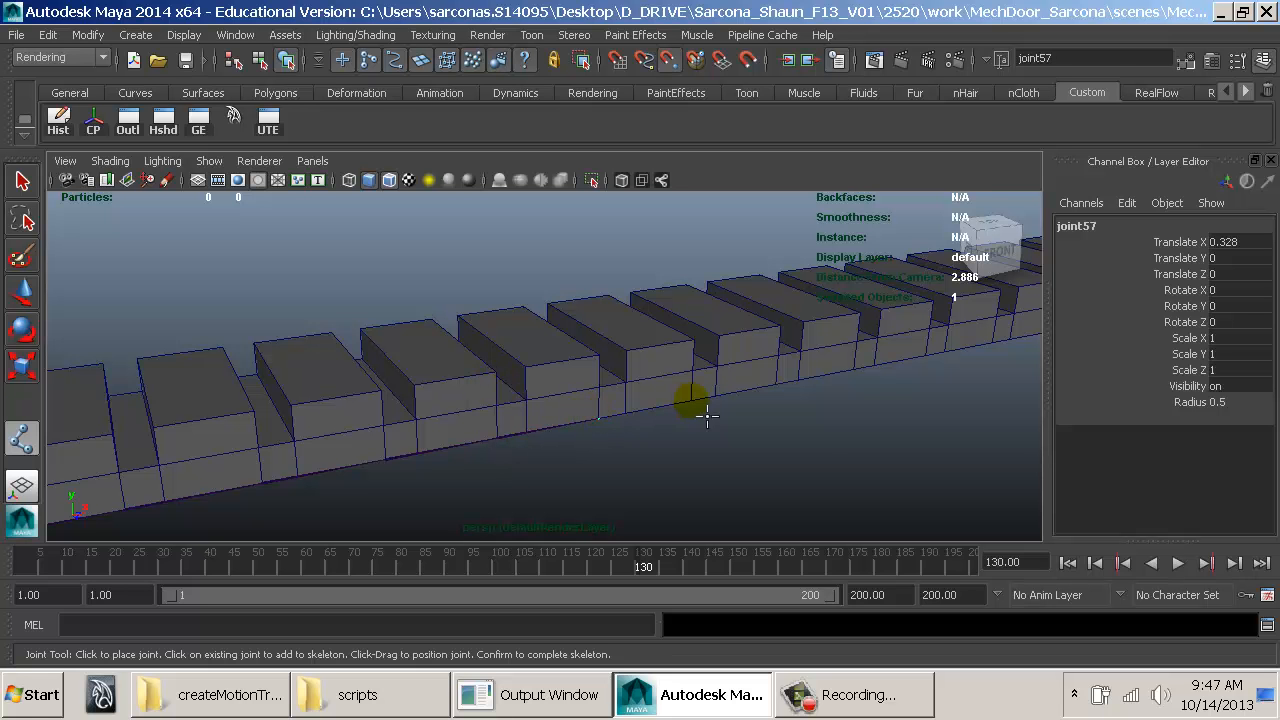
pyautogui.keyDown('alt'); pyautogui.moveTo(806, 395); pyautogui.dragTo(478, 445, button='middle'); pyautogui.keyUp('alt')
pyautogui.click(565, 417)
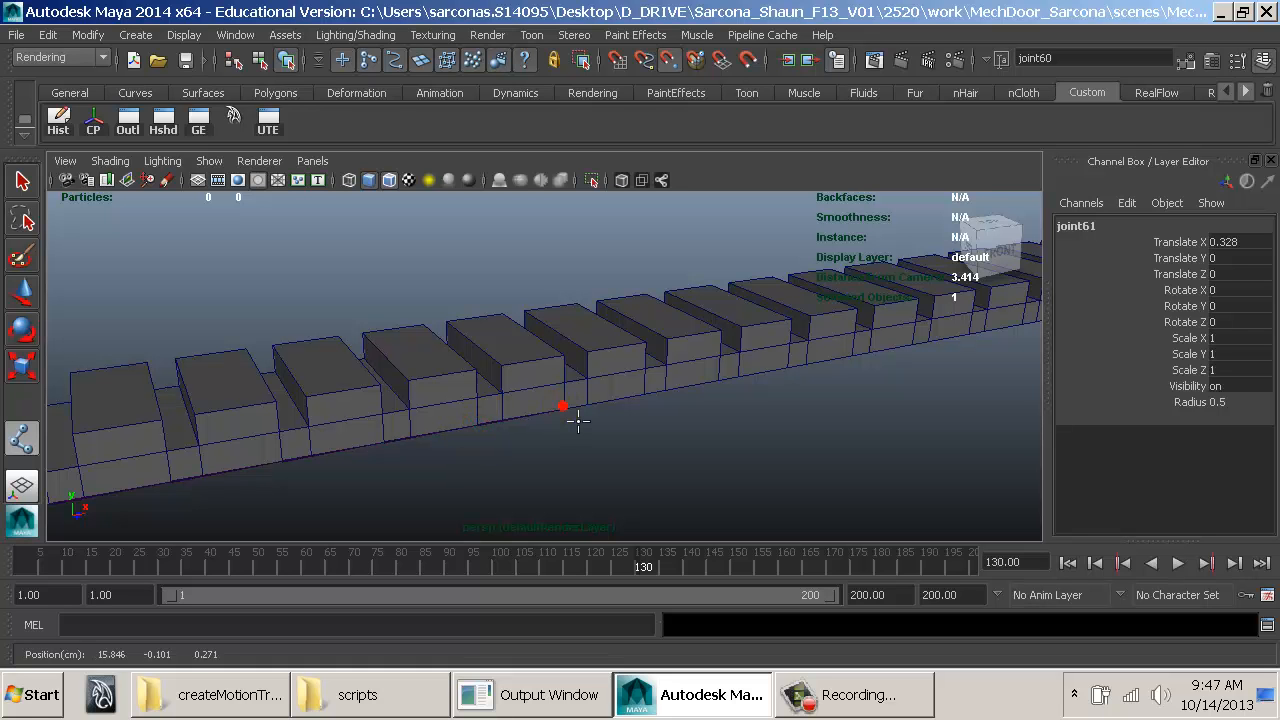
pyautogui.click(649, 394)
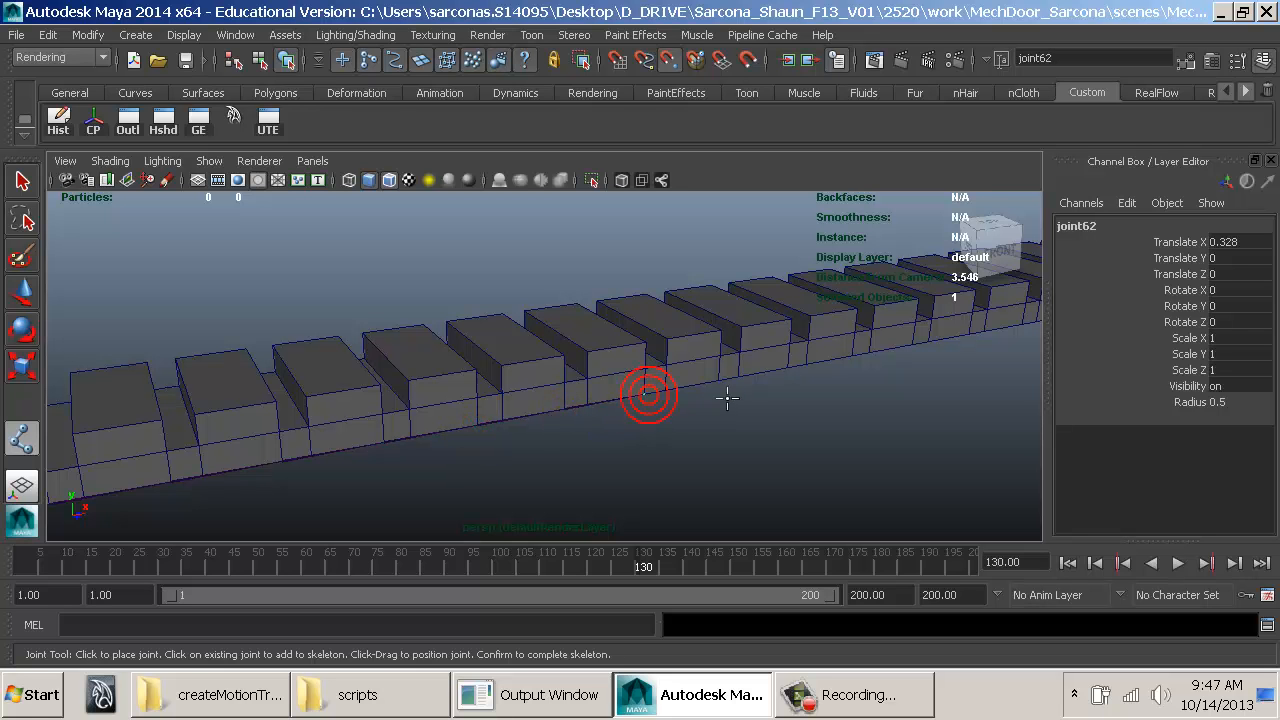
pyautogui.keyDown('alt'); pyautogui.moveTo(868, 364); pyautogui.dragTo(264, 446, button='middle'); pyautogui.keyUp('alt')
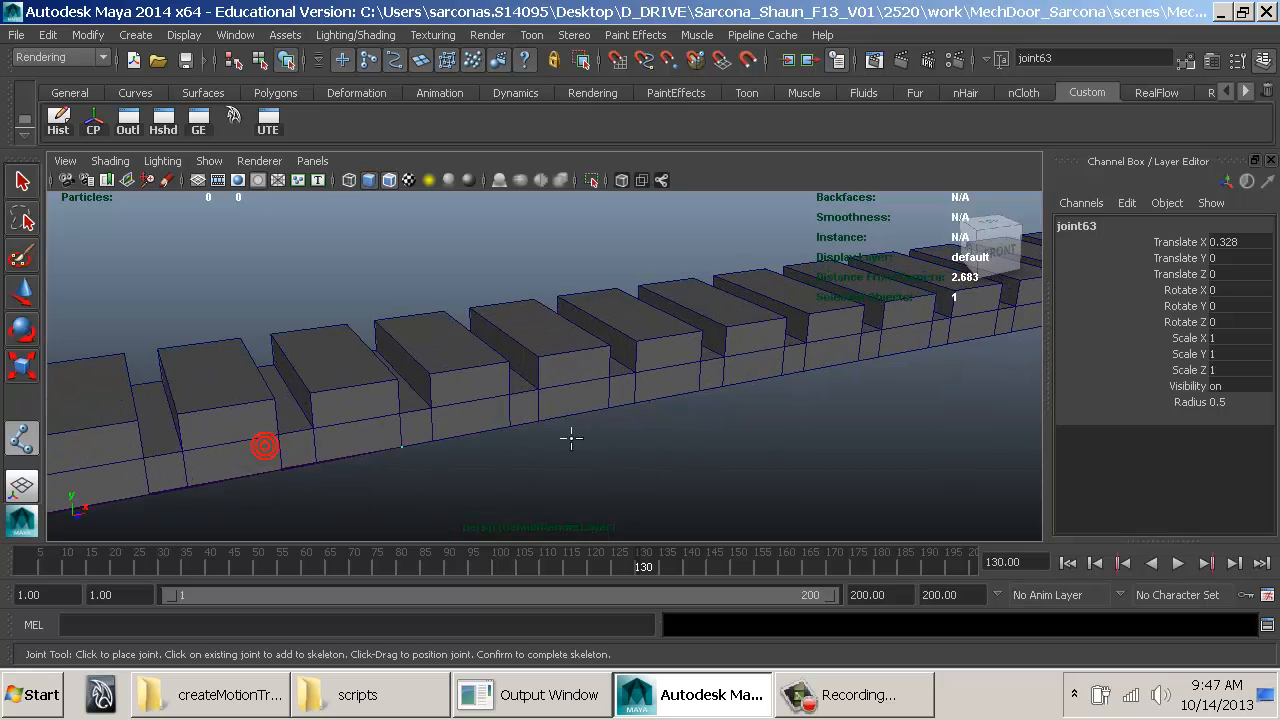
pyautogui.click(611, 407)
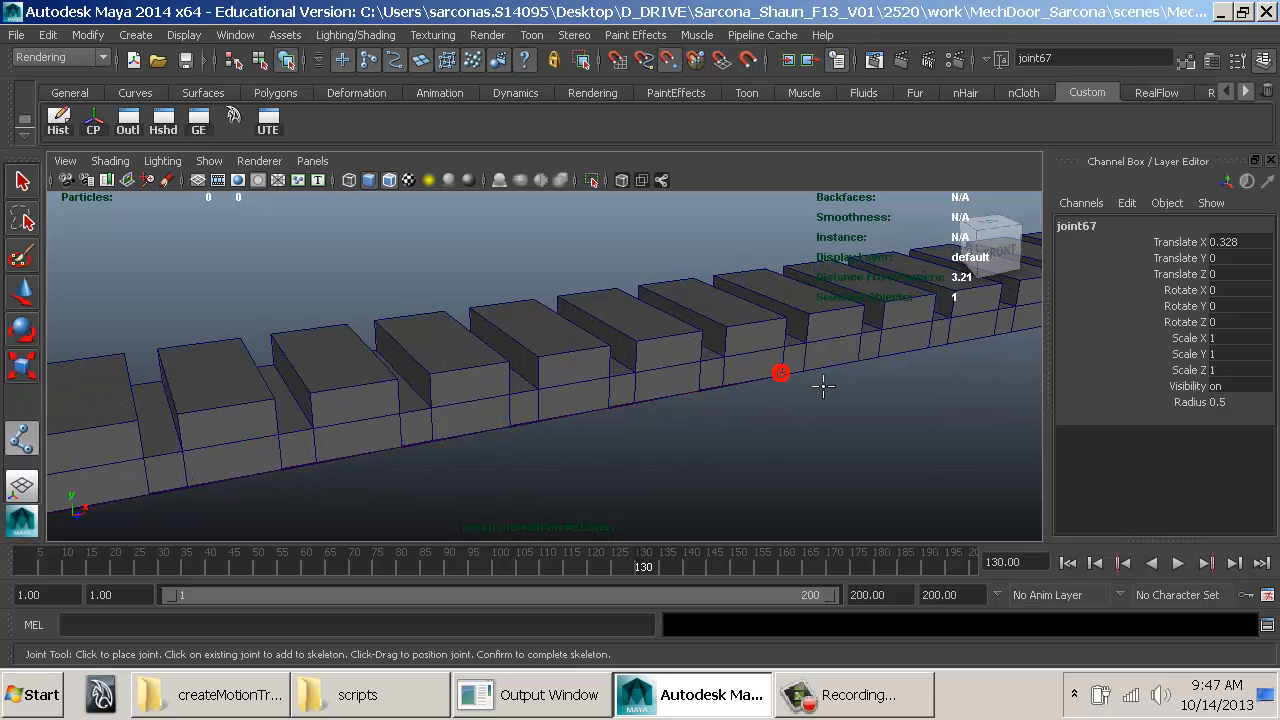
# Step: Continue the joint chain through the remaining block corners to the strip's far end and complete the skeleton
pyautogui.keyDown('alt'); pyautogui.moveTo(725, 400); pyautogui.dragTo(325, 425, button='middle'); pyautogui.keyUp('alt')
pyautogui.keyDown('alt'); pyautogui.moveTo(325, 425); pyautogui.dragTo(475, 444, button='right'); pyautogui.keyUp('alt')
pyautogui.keyDown('alt'); pyautogui.moveTo(415, 441); pyautogui.dragTo(368, 421, button='middle'); pyautogui.keyUp('alt')
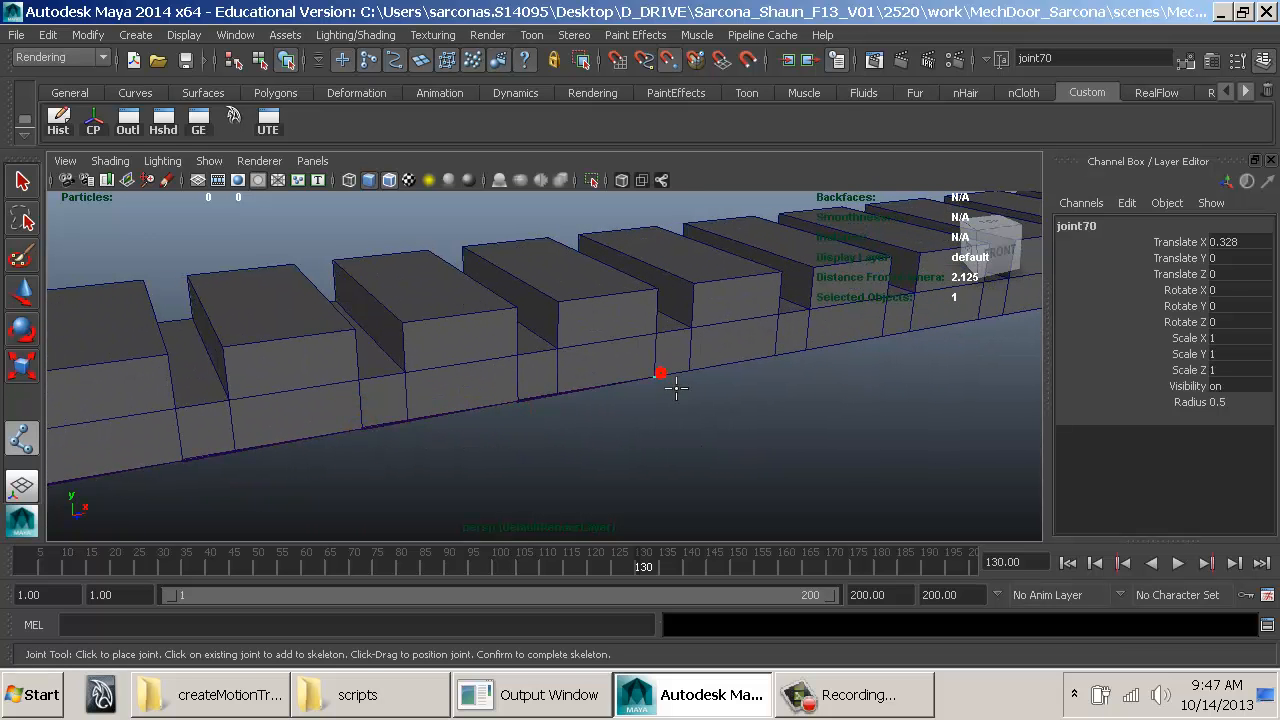
pyautogui.click(778, 358)
pyautogui.keyDown('alt'); pyautogui.moveTo(776, 360); pyautogui.dragTo(459, 457, button='middle'); pyautogui.keyUp('alt')
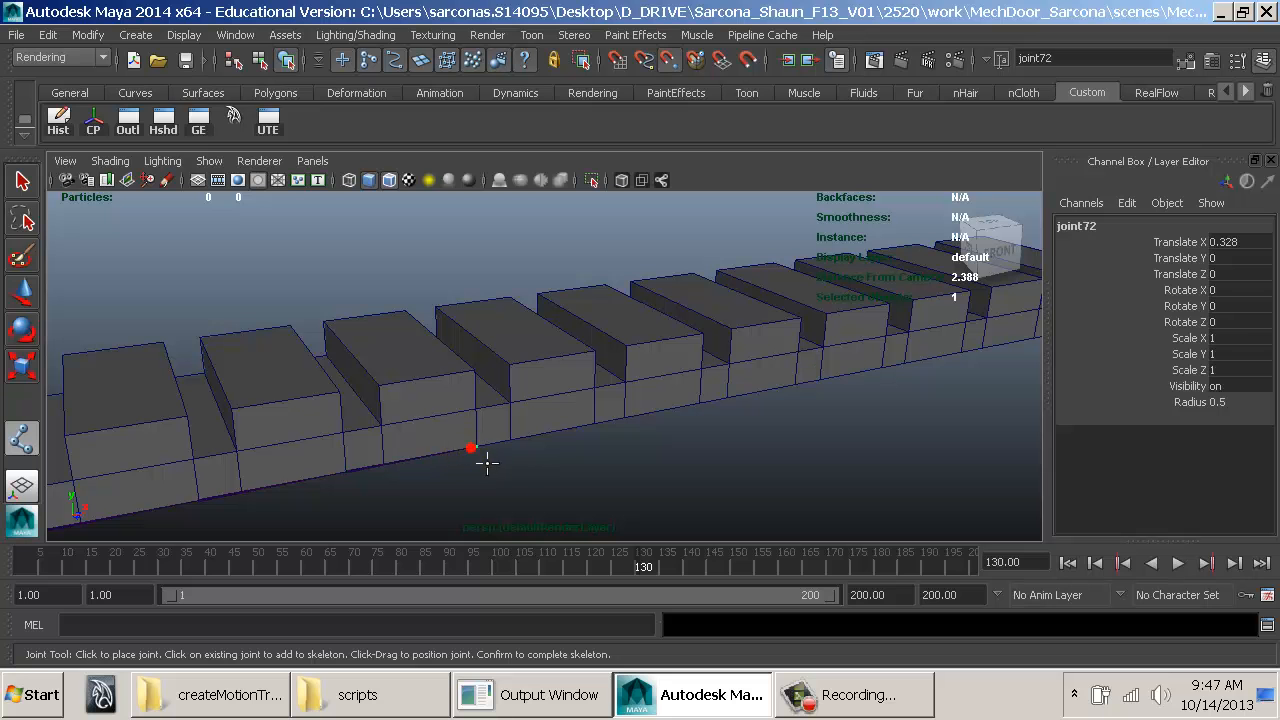
pyautogui.click(791, 378)
pyautogui.keyDown('alt'); pyautogui.moveTo(894, 391); pyautogui.dragTo(457, 466, button='middle'); pyautogui.keyUp('alt')
pyautogui.click(514, 437)
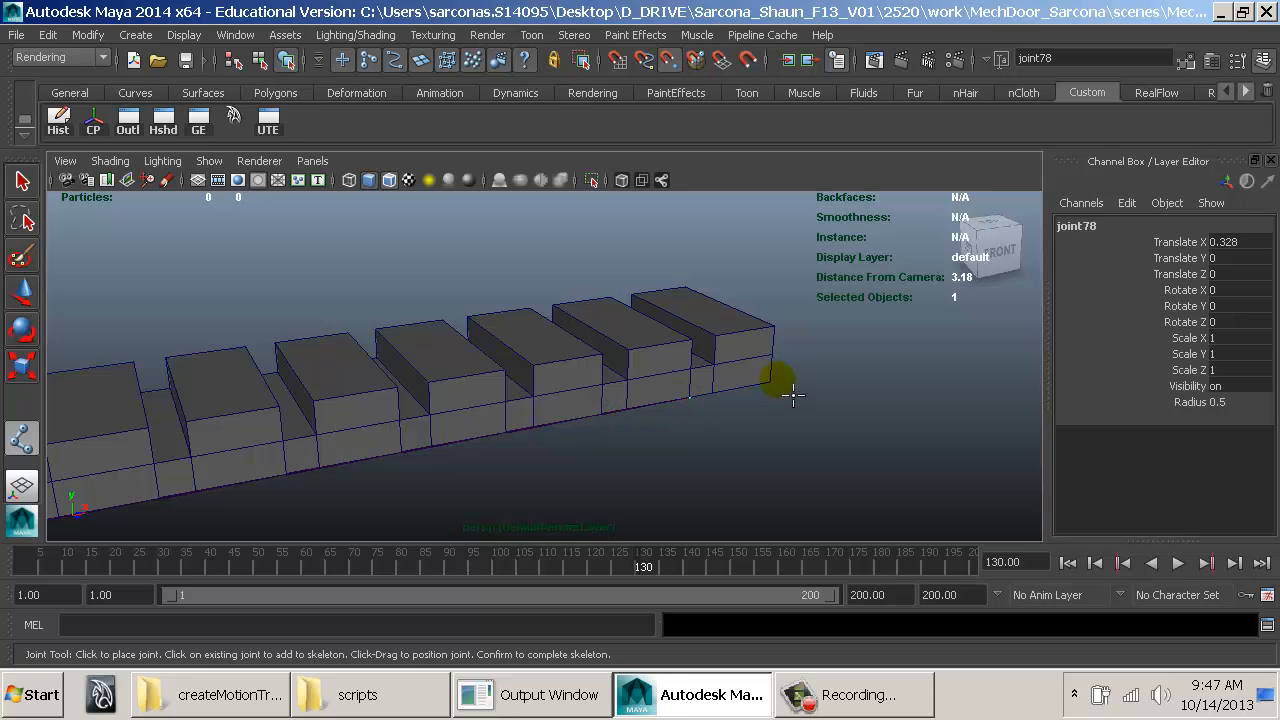
pyautogui.press('w')
# Step: Move the root joint to about -0.005 in Translate Z so the chain runs along the middle of the strip's underside
pyautogui.keyDown('alt'); pyautogui.moveTo(439, 500); pyautogui.dragTo(894, 460, button='middle'); pyautogui.keyUp('alt')
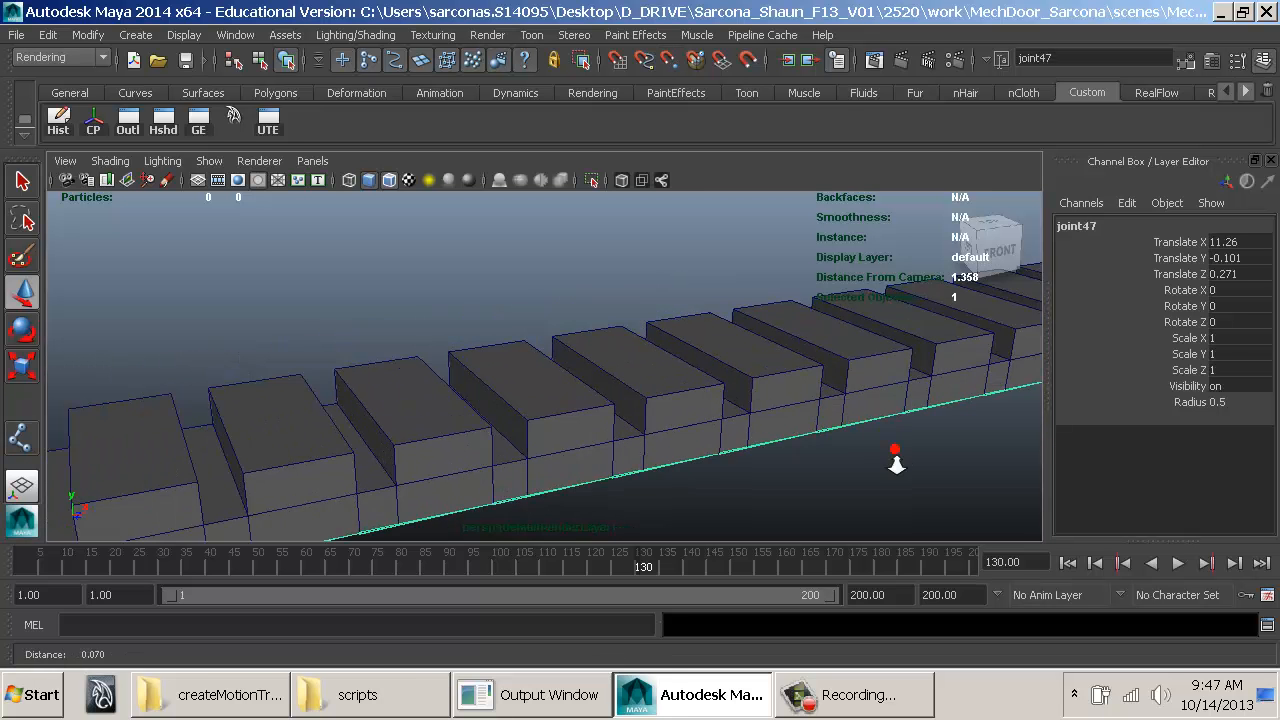
pyautogui.keyDown('alt'); pyautogui.moveTo(894, 460); pyautogui.dragTo(686, 383, button='right'); pyautogui.keyUp('alt')
pyautogui.keyDown('alt'); pyautogui.moveTo(440, 420); pyautogui.dragTo(640, 415); pyautogui.keyUp('alt')
pyautogui.keyDown('alt'); pyautogui.moveTo(214, 360); pyautogui.dragTo(612, 350, button='middle'); pyautogui.keyUp('alt')
pyautogui.keyDown('alt'); pyautogui.moveTo(612, 350); pyautogui.dragTo(588, 398, button='right'); pyautogui.keyUp('alt')
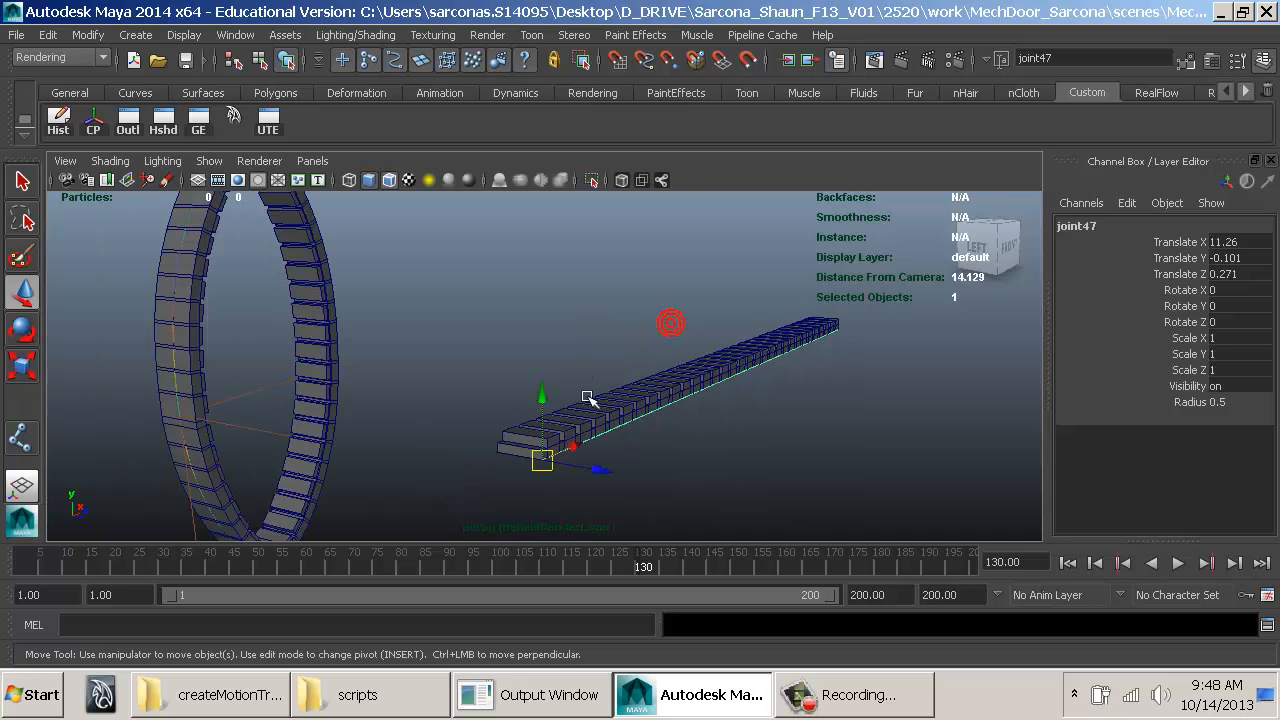
pyautogui.moveTo(606, 473); pyautogui.dragTo(590, 472)
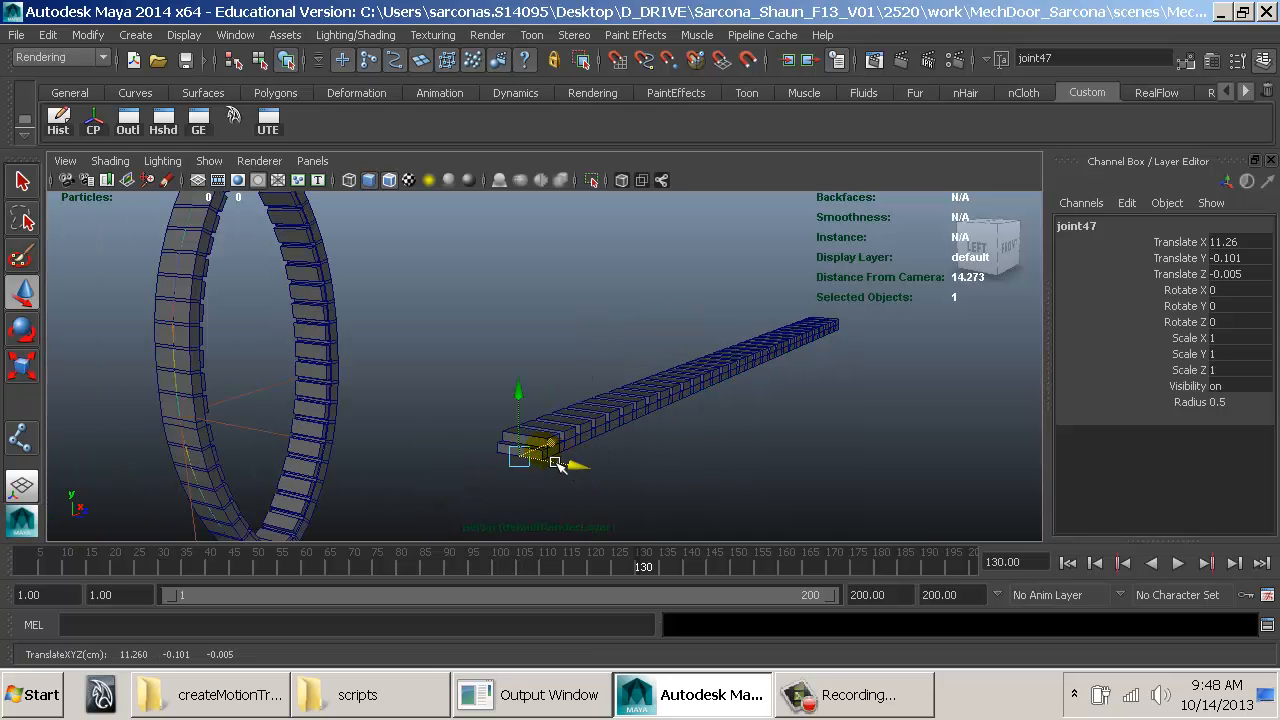
# Step: Select the strip's first block and frame it from the front in wireframe display
pyautogui.click(516, 449)
pyautogui.press('f')
pyautogui.keyDown('alt'); pyautogui.moveTo(638, 462); pyautogui.dragTo(470, 444); pyautogui.keyUp('alt')
pyautogui.keyDown('alt'); pyautogui.moveTo(470, 444); pyautogui.dragTo(321, 430, button='right'); pyautogui.keyUp('alt')
pyautogui.press('4')
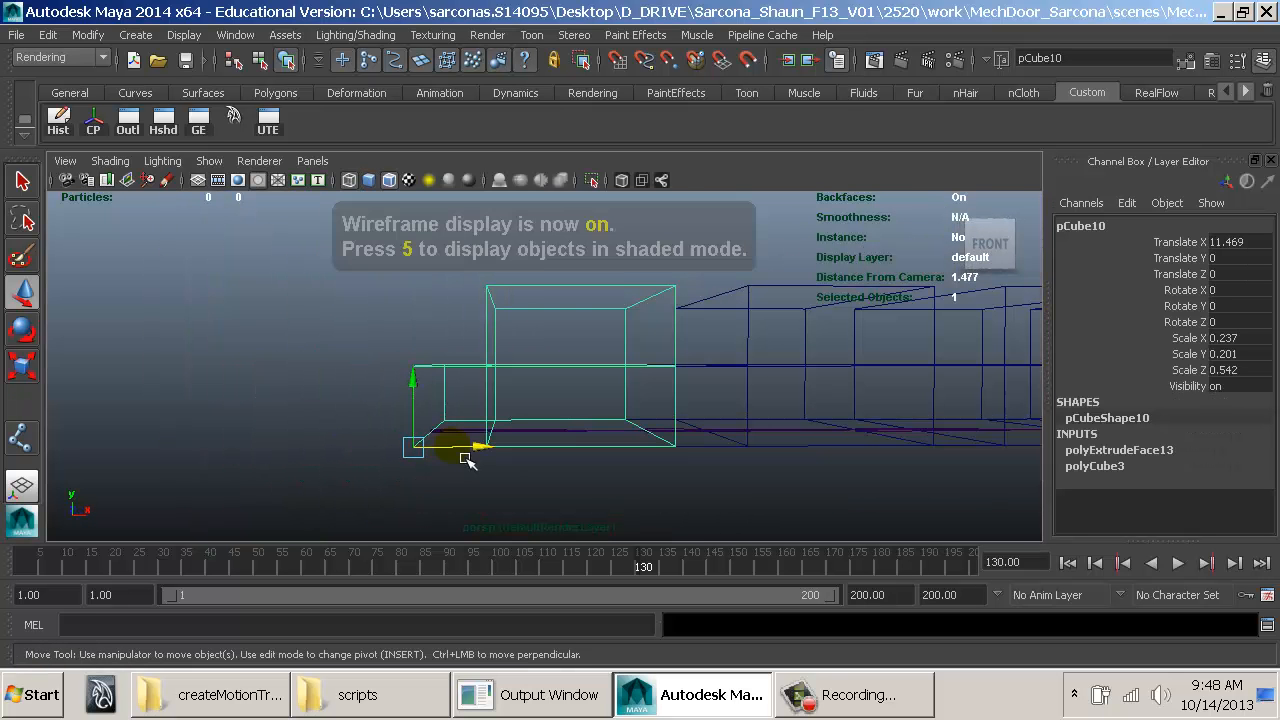
# Step: Parent the first two track blocks at the strip's end to their matching joints in the chain
pyautogui.keyDown('shift'); pyautogui.click(566, 442); pyautogui.keyUp('shift')
pyautogui.press('p')
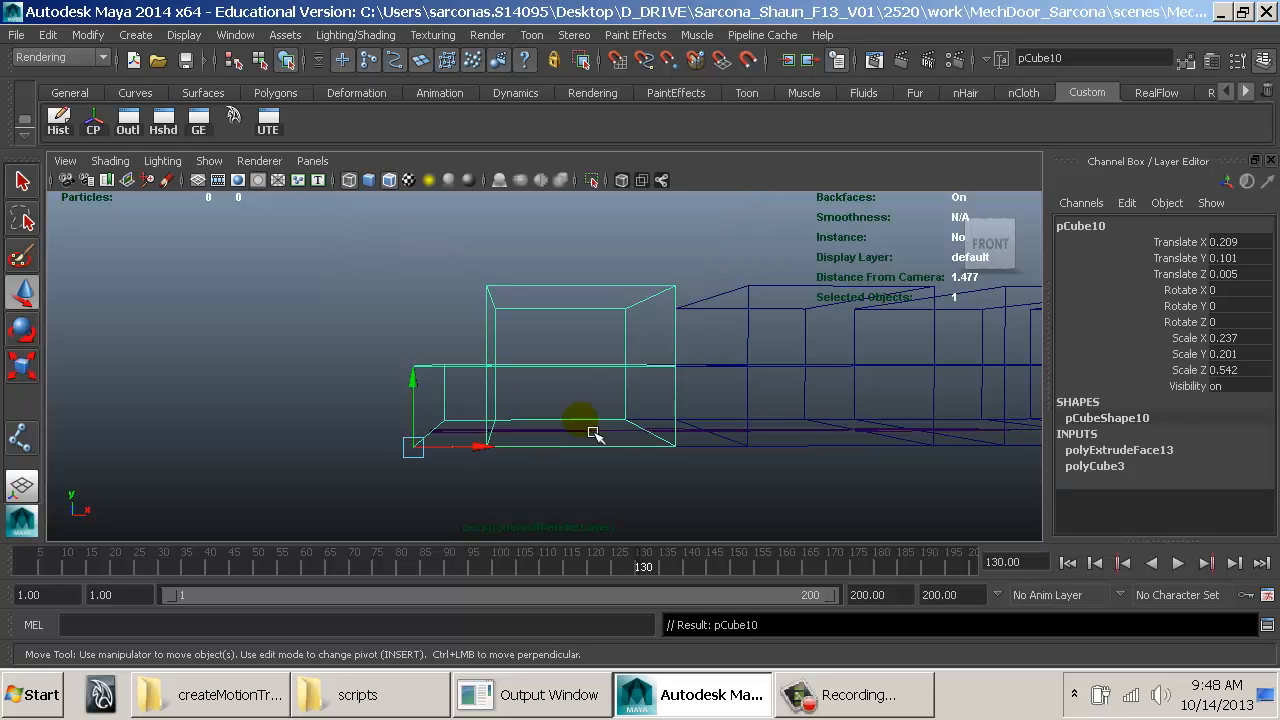
pyautogui.click(740, 330)
pyautogui.keyDown('shift'); pyautogui.click(787, 445); pyautogui.keyUp('shift')
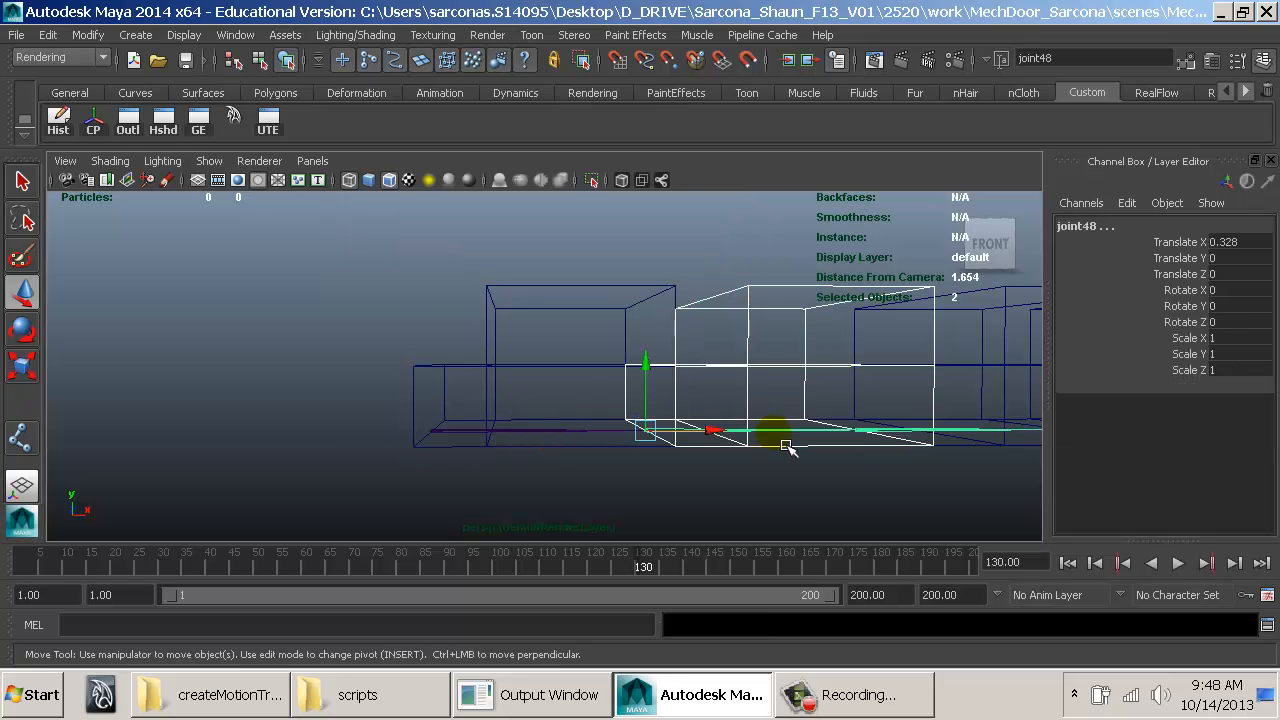
pyautogui.press('p')
# Step: Test-rotate the second joint of the chain, and undo the rotation and the parenting of both blocks
pyautogui.click(783, 430)
pyautogui.keyDown('alt'); pyautogui.moveTo(801, 449); pyautogui.dragTo(733, 463); pyautogui.keyUp('alt')
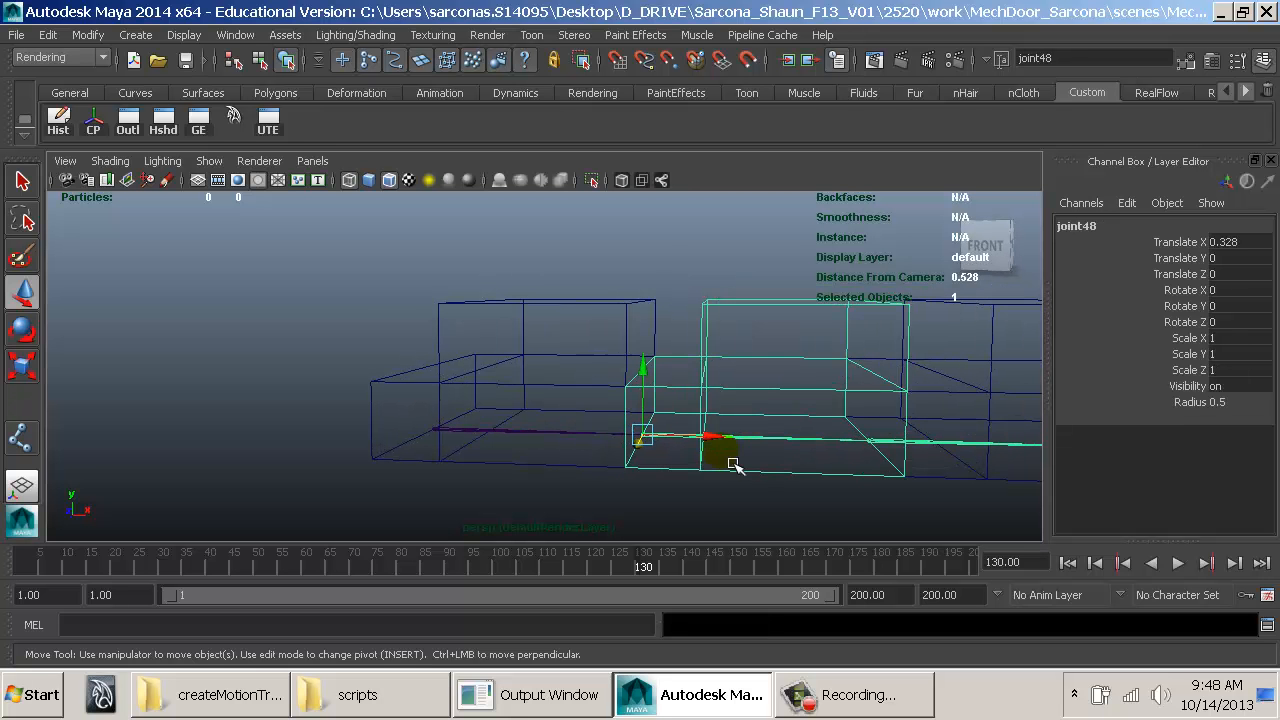
pyautogui.press('e')
pyautogui.moveTo(724, 386); pyautogui.dragTo(648, 390)
pyautogui.hotkey('ctrl', 'z')
pyautogui.hotkey('ctrl', 'z')
pyautogui.hotkey('ctrl', 'z')
pyautogui.hotkey('ctrl', 'z')
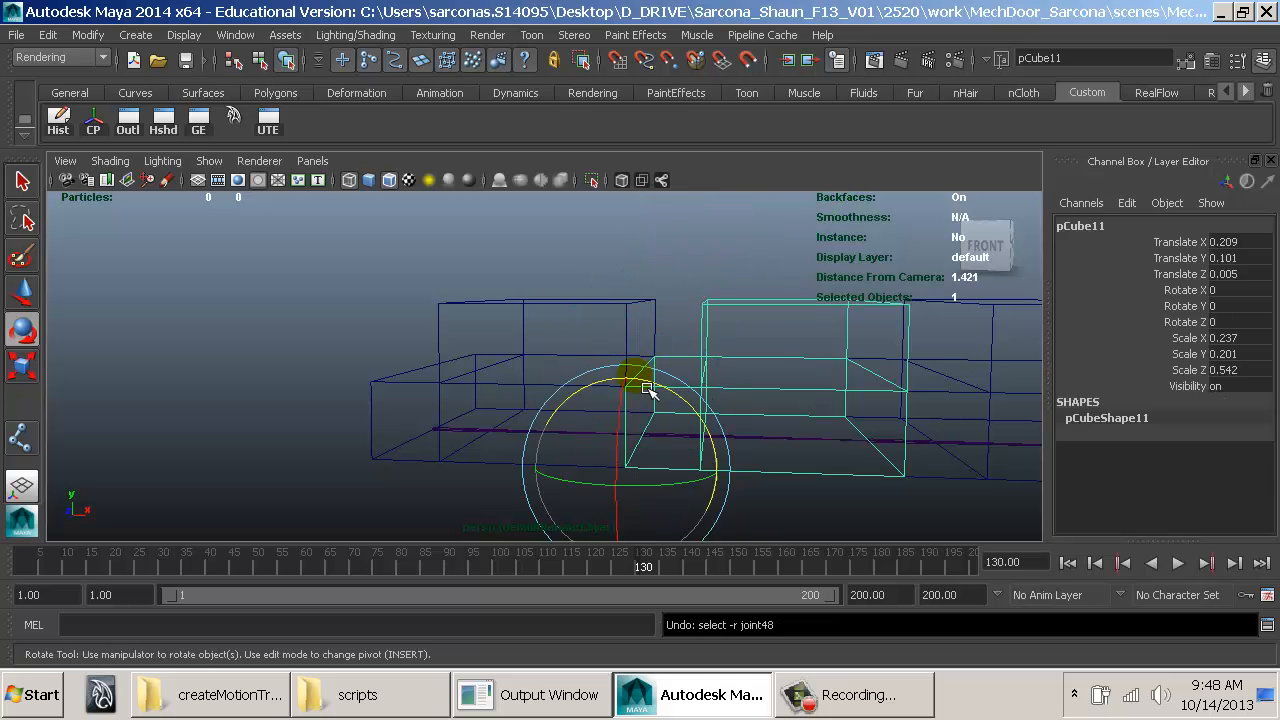
pyautogui.hotkey('ctrl', 'z')
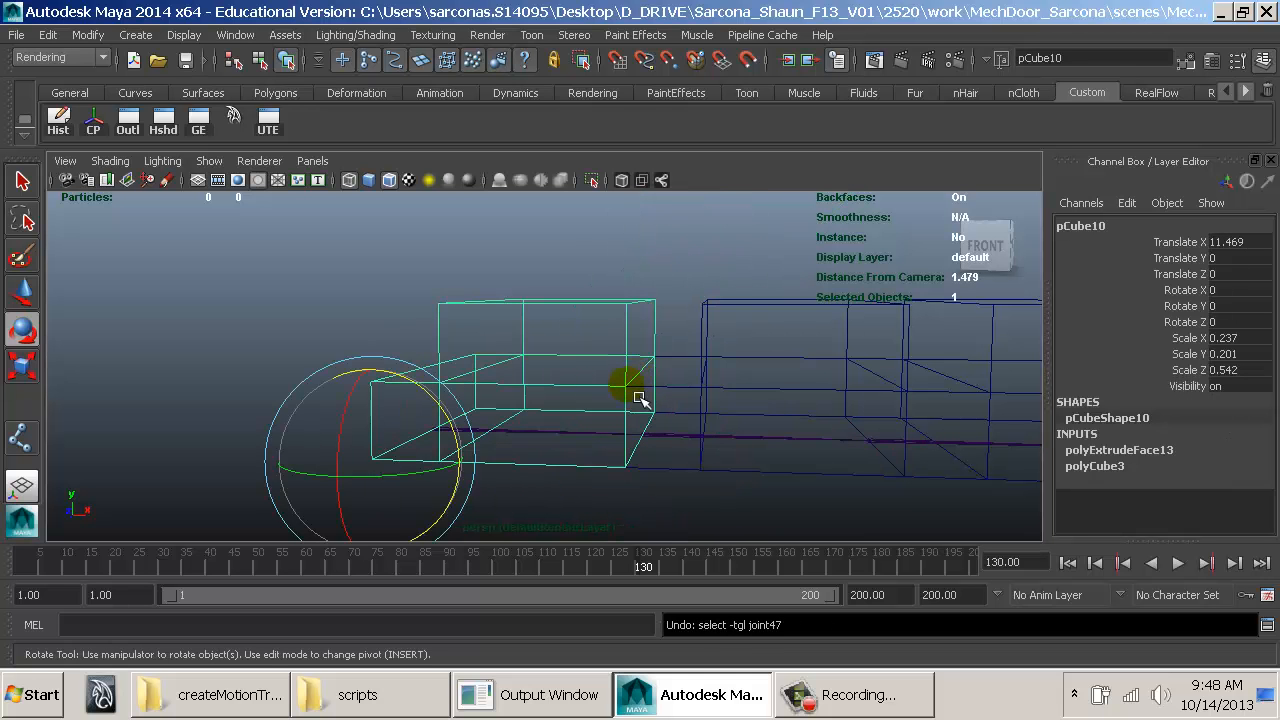
# Step: Select all the track blocks along the strip without the joints and combine them into one mesh
pyautogui.click(579, 437)
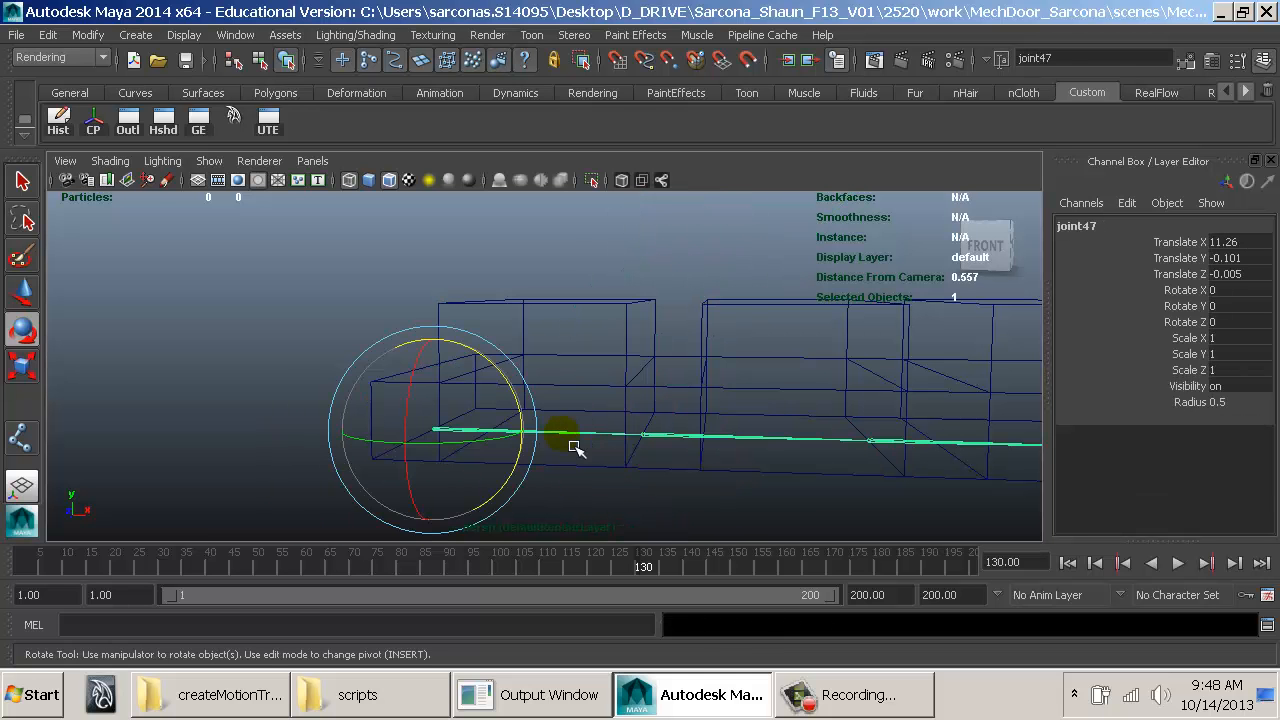
pyautogui.keyDown('alt'); pyautogui.moveTo(773, 421); pyautogui.dragTo(444, 366, button='right'); pyautogui.keyUp('alt')
pyautogui.keyDown('alt'); pyautogui.moveTo(677, 414); pyautogui.dragTo(415, 408, button='middle'); pyautogui.keyUp('alt')
pyautogui.keyDown('alt'); pyautogui.moveTo(522, 420); pyautogui.dragTo(360, 390); pyautogui.keyUp('alt')
pyautogui.moveTo(910, 362); pyautogui.dragTo(1046, 322)
pyautogui.keyDown('alt'); pyautogui.moveTo(841, 381); pyautogui.dragTo(253, 399, button='middle'); pyautogui.keyUp('alt')
pyautogui.keyDown('shift'); pyautogui.moveTo(508, 392); pyautogui.dragTo(1040, 342); pyautogui.keyUp('shift')
pyautogui.keyDown('alt'); pyautogui.moveTo(906, 398); pyautogui.dragTo(365, 425, button='middle'); pyautogui.keyUp('alt')
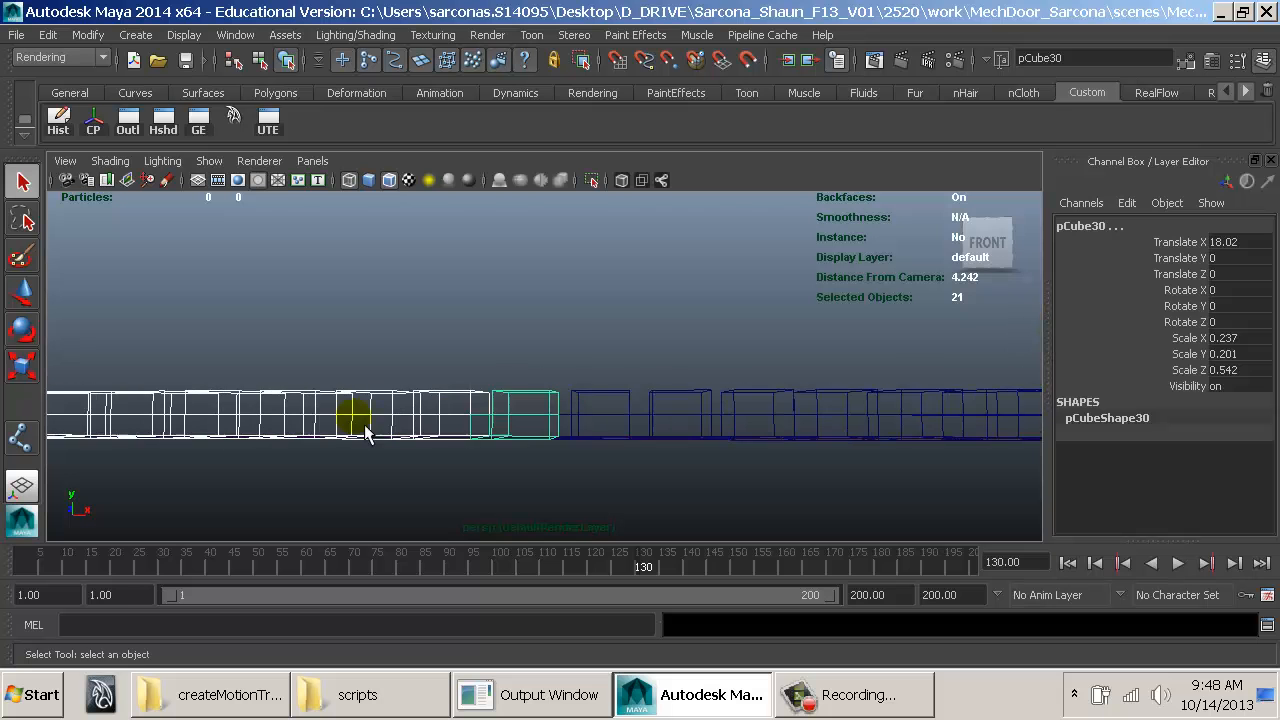
pyautogui.keyDown('shift'); pyautogui.moveTo(589, 405); pyautogui.dragTo(1044, 367); pyautogui.keyUp('shift')
pyautogui.keyDown('alt'); pyautogui.moveTo(1000, 384); pyautogui.dragTo(538, 391, button='middle'); pyautogui.keyUp('alt')
pyautogui.keyDown('shift'); pyautogui.moveTo(586, 409); pyautogui.dragTo(928, 370); pyautogui.keyUp('shift')
pyautogui.press('space')
pyautogui.moveTo(300, 355); pyautogui.dragTo(324, 331)
pyautogui.click(319, 322)
# Step: Select the end and interior faces between the combined blocks, using face selection in the side view
pyautogui.keyDown('alt'); pyautogui.moveTo(556, 392); pyautogui.dragTo(757, 385); pyautogui.keyUp('alt')
pyautogui.press('space')
pyautogui.moveTo(690, 319); pyautogui.dragTo(729, 358)
pyautogui.press('f')
pyautogui.press('space')
pyautogui.press('f')
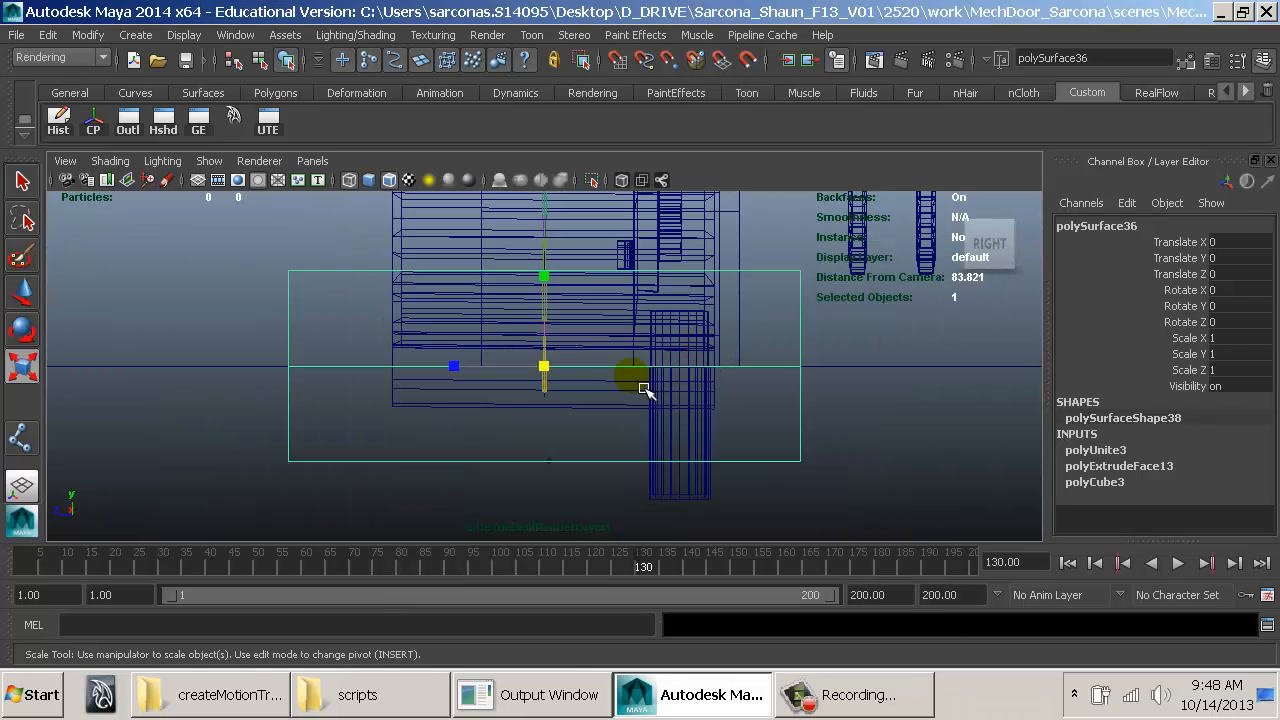
pyautogui.press('w')
pyautogui.moveTo(343, 368); pyautogui.dragTo(344, 292, button='right')
pyautogui.moveTo(376, 443)
pyautogui.mouseDown()
pyautogui.moveTo(400, 443)
pyautogui.moveTo(406, 406)
pyautogui.mouseUp()
pyautogui.press('space')
pyautogui.press('5')
pyautogui.moveTo(706, 480)
pyautogui.keyDown('alt'); pyautogui.mouseDown()
pyautogui.moveTo(588, 498)
pyautogui.moveTo(903, 494)
pyautogui.mouseUp(); pyautogui.keyUp('alt')
pyautogui.press('4')
pyautogui.keyDown('alt'); pyautogui.moveTo(466, 488); pyautogui.dragTo(651, 417); pyautogui.keyUp('alt')
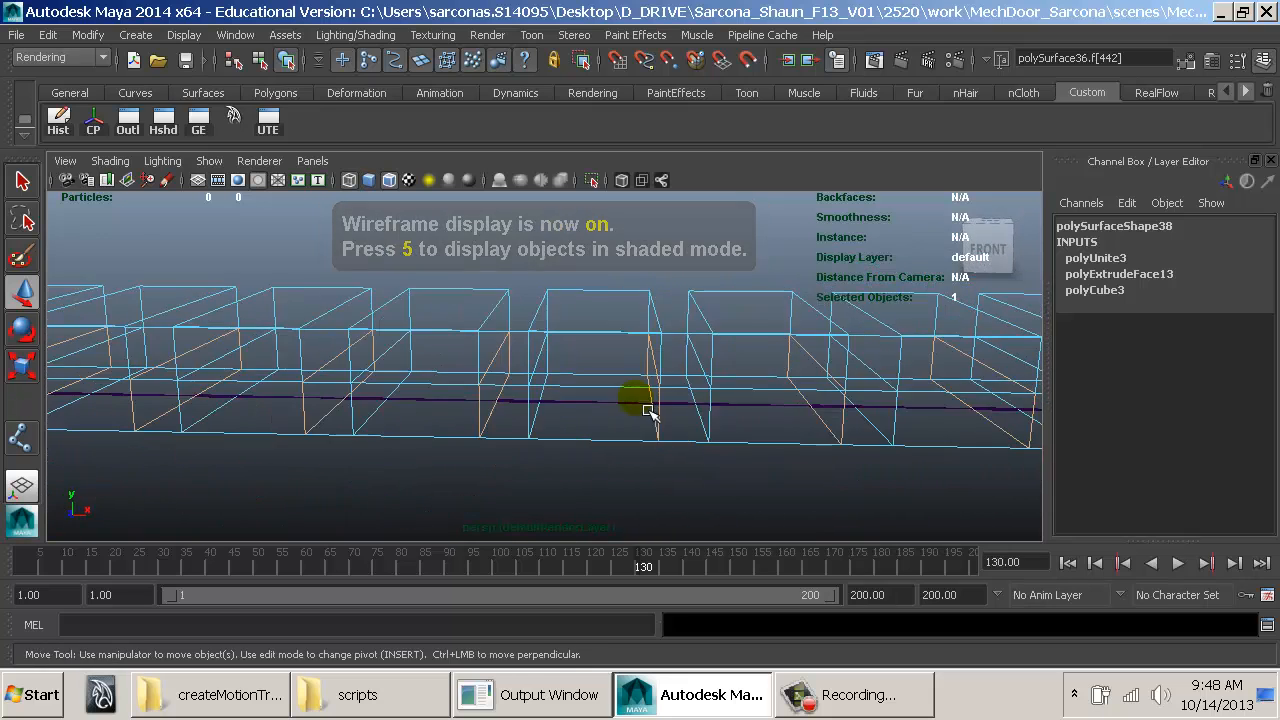
# Step: Check the selected end and interior faces in isolation, and delete them from the combined strip
pyautogui.click(594, 178)
pyautogui.press('5')
pyautogui.moveTo(700, 380)
pyautogui.keyDown('alt'); pyautogui.mouseDown()
pyautogui.moveTo(646, 405)
pyautogui.moveTo(349, 390)
pyautogui.moveTo(780, 386)
pyautogui.mouseUp(); pyautogui.keyUp('alt')
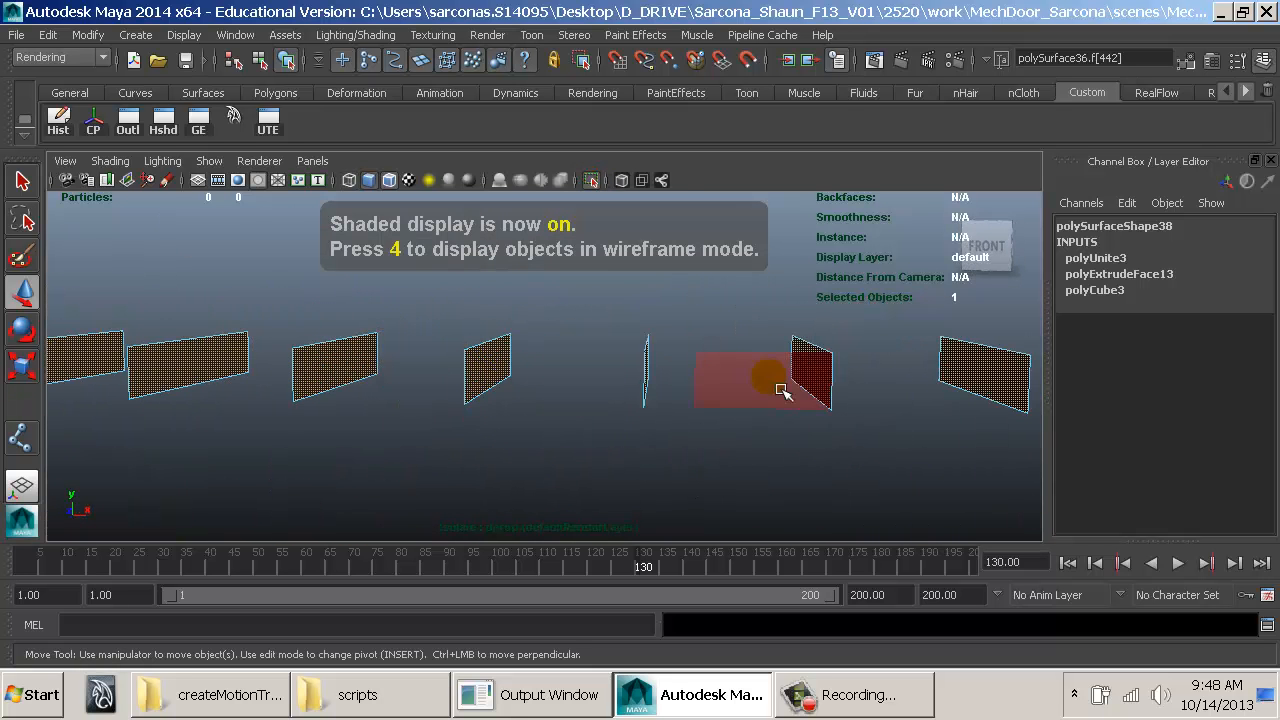
pyautogui.click(593, 181)
pyautogui.keyDown('alt'); pyautogui.moveTo(709, 320); pyautogui.dragTo(731, 338); pyautogui.keyUp('alt')
pyautogui.keyDown('alt'); pyautogui.moveTo(731, 338); pyautogui.dragTo(391, 306, button='right'); pyautogui.keyUp('alt')
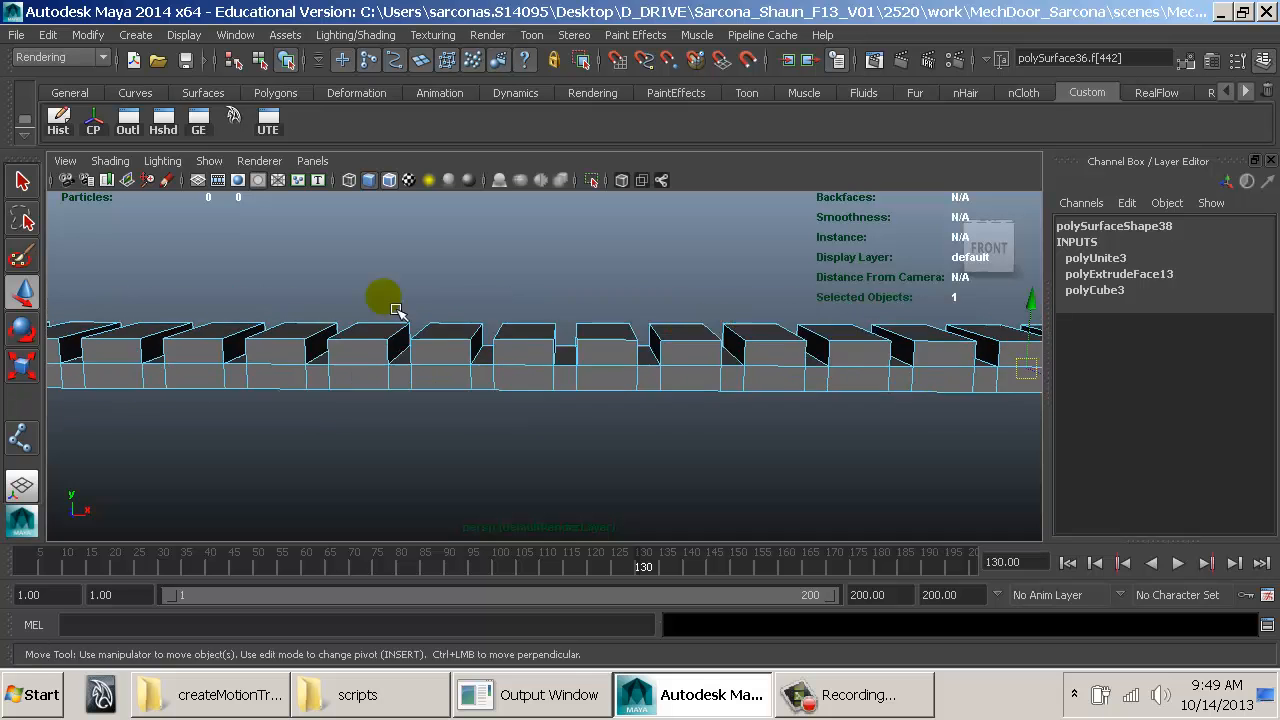
pyautogui.keyDown('alt'); pyautogui.moveTo(760, 366); pyautogui.dragTo(420, 340, button='right'); pyautogui.keyUp('alt')
pyautogui.keyDown('alt'); pyautogui.moveTo(475, 332); pyautogui.dragTo(550, 341); pyautogui.keyUp('alt')
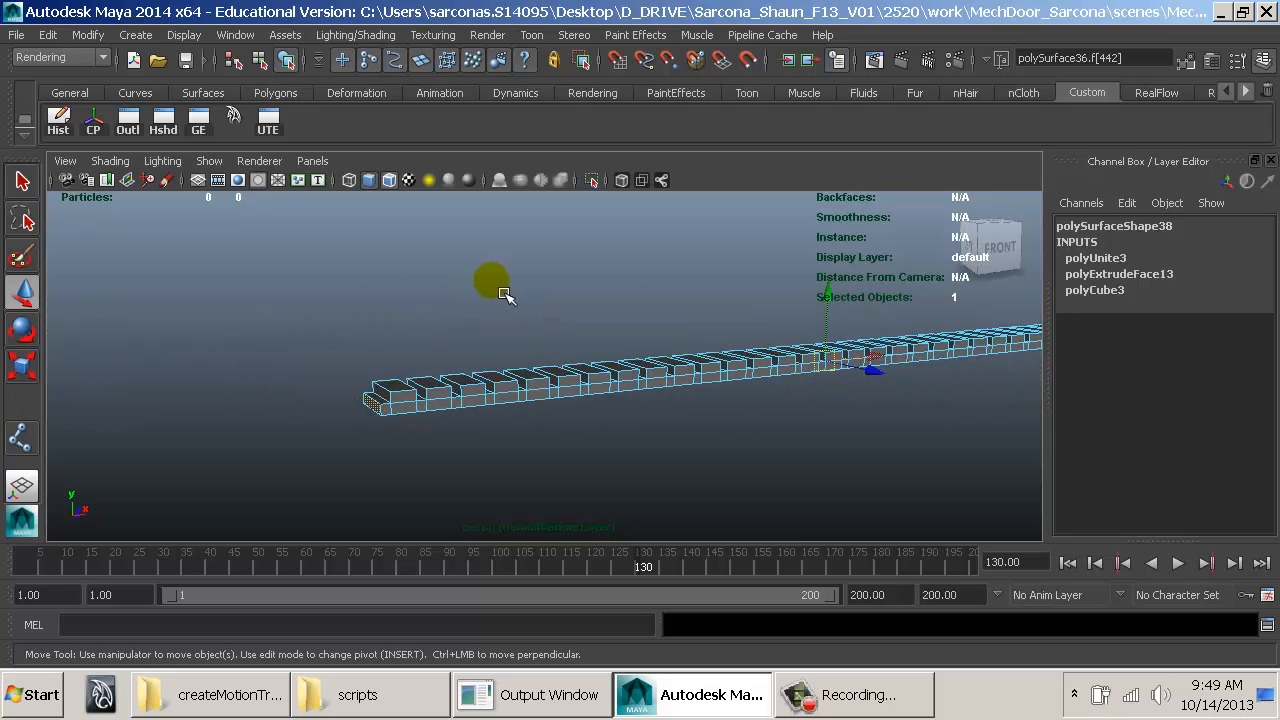
pyautogui.click(502, 297)
pyautogui.keyDown('alt'); pyautogui.moveTo(339, 415); pyautogui.dragTo(366, 417); pyautogui.keyUp('alt')
pyautogui.keyDown('alt'); pyautogui.moveTo(366, 417); pyautogui.dragTo(560, 424, button='right'); pyautogui.keyUp('alt')
pyautogui.moveTo(327, 416); pyautogui.dragTo(340, 403, button='right')
pyautogui.click(390, 392)
pyautogui.keyDown('alt'); pyautogui.moveTo(390, 392); pyautogui.dragTo(677, 370); pyautogui.keyUp('alt')
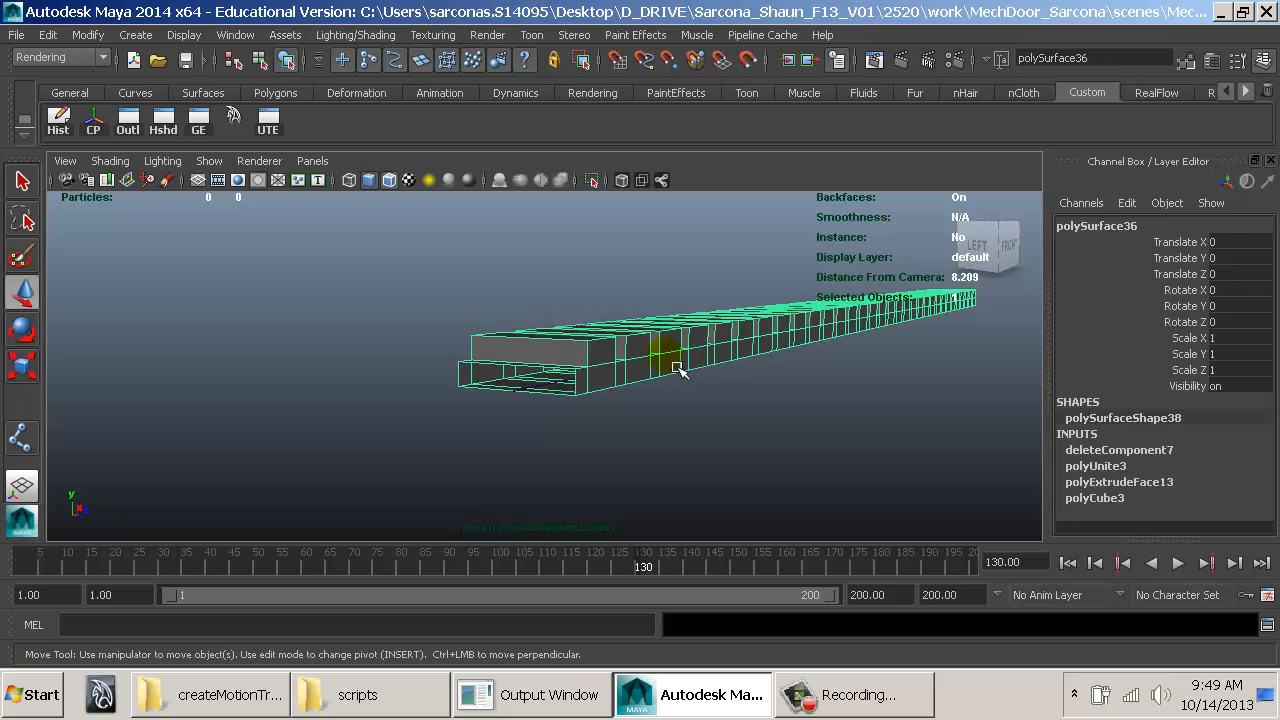
# Step: Pull a vertex on the strip's lower edge to test whether the blocks are joined, and undo the move
pyautogui.click(541, 400)
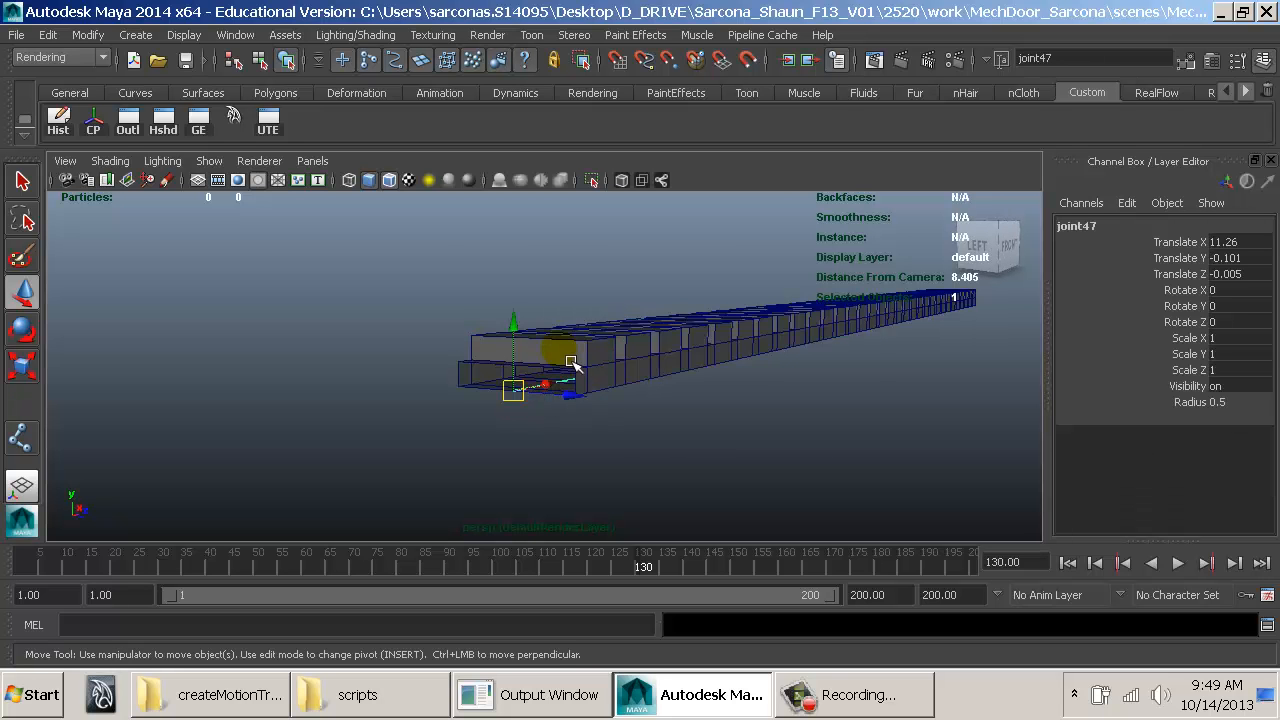
pyautogui.click(572, 363)
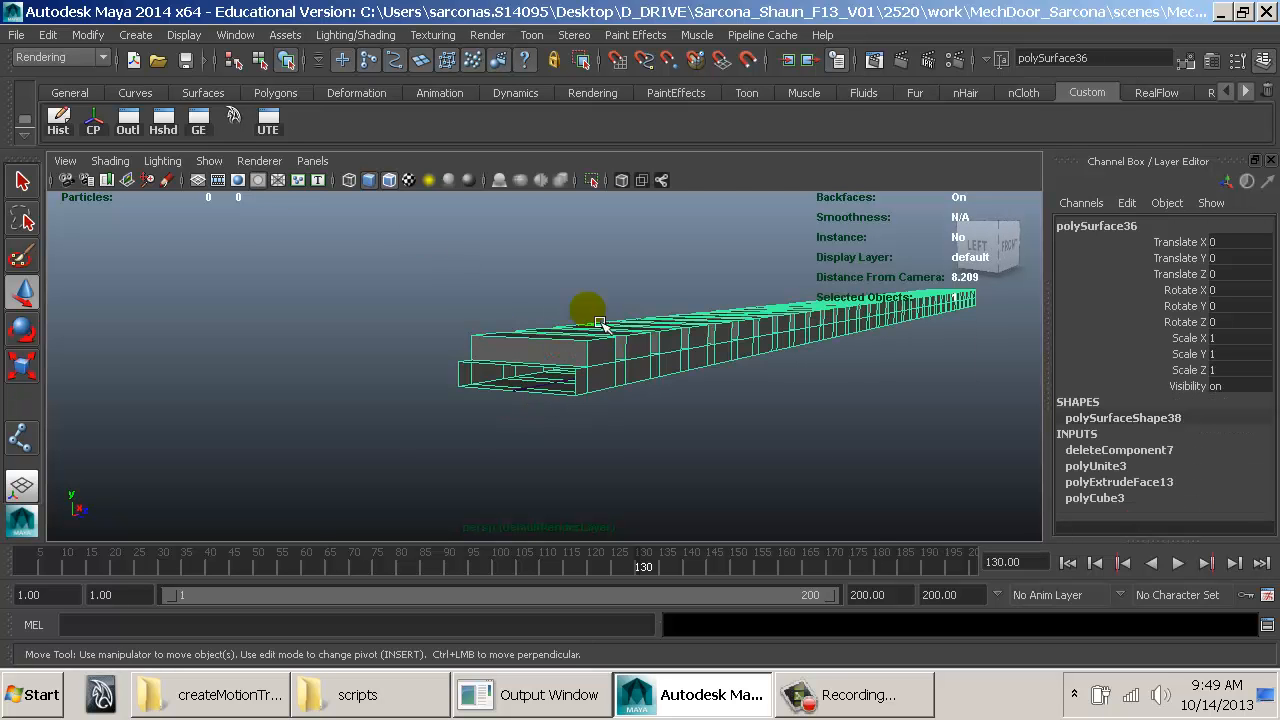
pyautogui.press('space')
pyautogui.press('5')
pyautogui.keyDown('alt'); pyautogui.moveTo(618, 357); pyautogui.dragTo(437, 392); pyautogui.keyUp('alt')
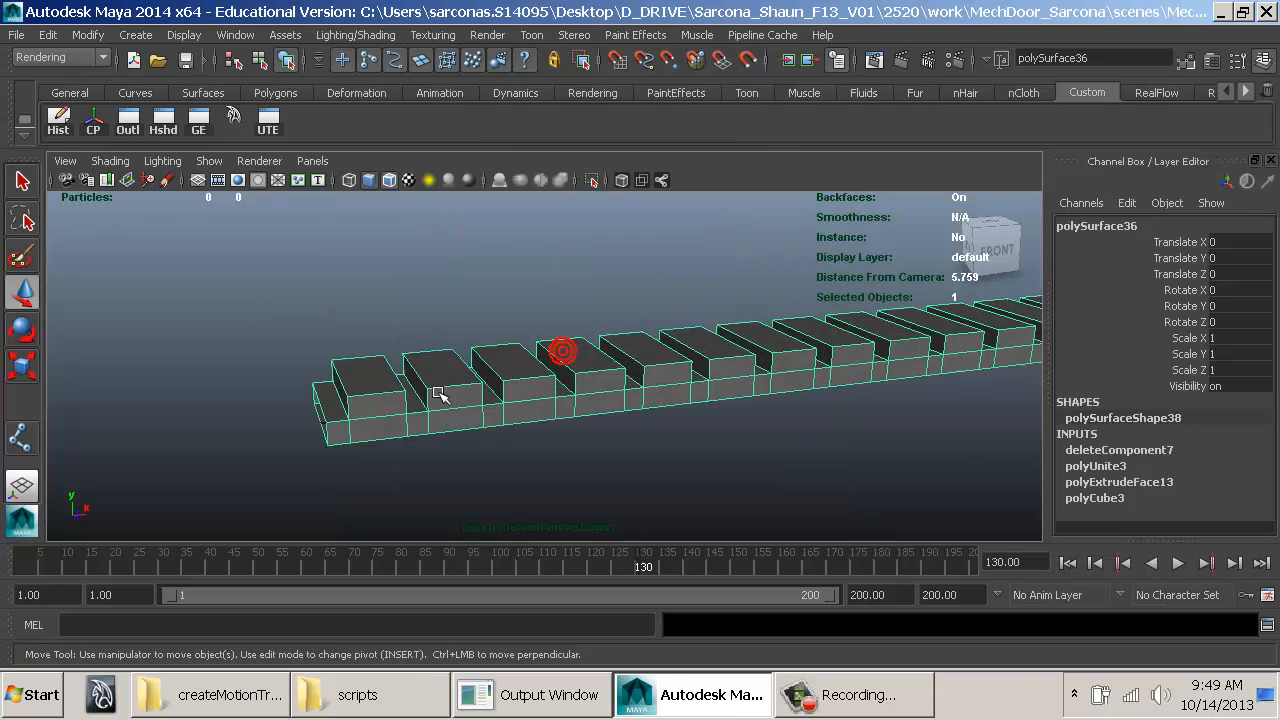
pyautogui.keyDown('alt'); pyautogui.moveTo(437, 392); pyautogui.dragTo(828, 362, button='right'); pyautogui.keyUp('alt')
pyautogui.moveTo(580, 225); pyautogui.dragTo(481, 217, button='right')
pyautogui.click(303, 462)
pyautogui.moveTo(300, 461); pyautogui.dragTo(216, 458)
pyautogui.hotkey('ctrl', 'z')
# Step: Merge all vertices of the strip mesh with a distance of 0.001 and delete the mesh's history
pyautogui.moveTo(402, 415); pyautogui.dragTo(530, 182, button='right')
pyautogui.click(519, 281)
pyautogui.press('space')
pyautogui.moveTo(385, 314); pyautogui.dragTo(430, 484)
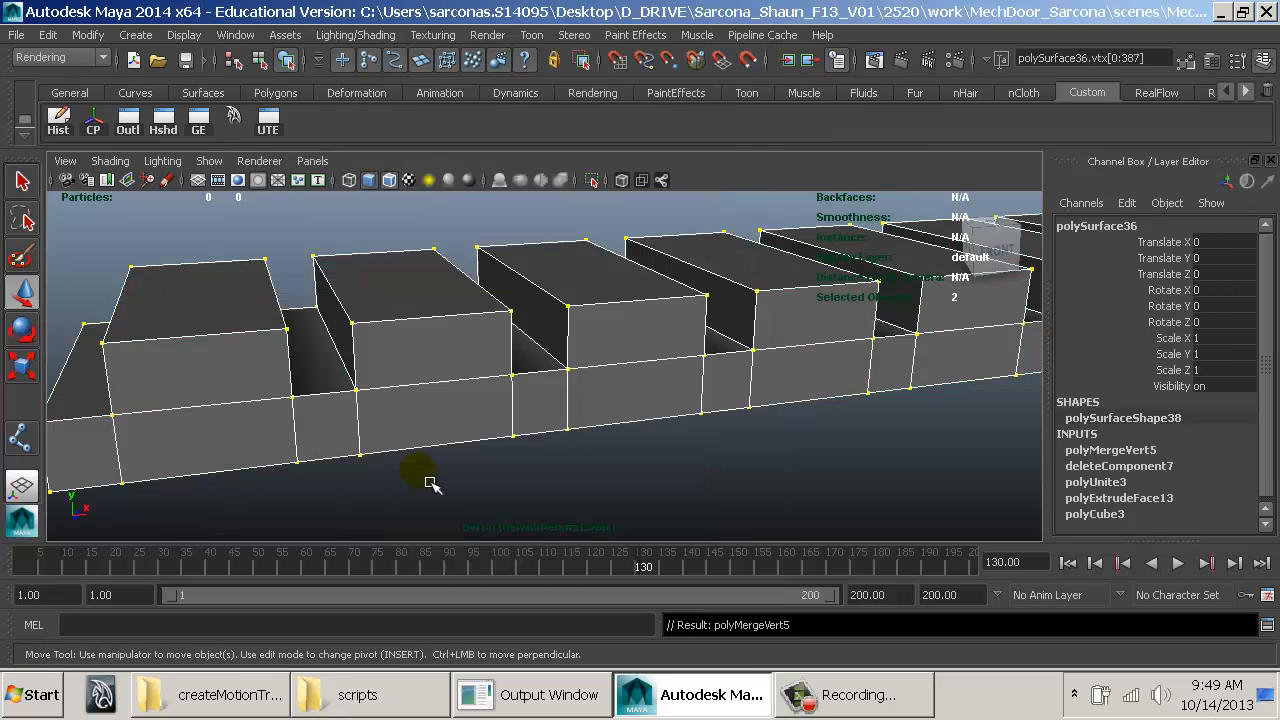
pyautogui.click(1138, 448)
pyautogui.click(1224, 462)
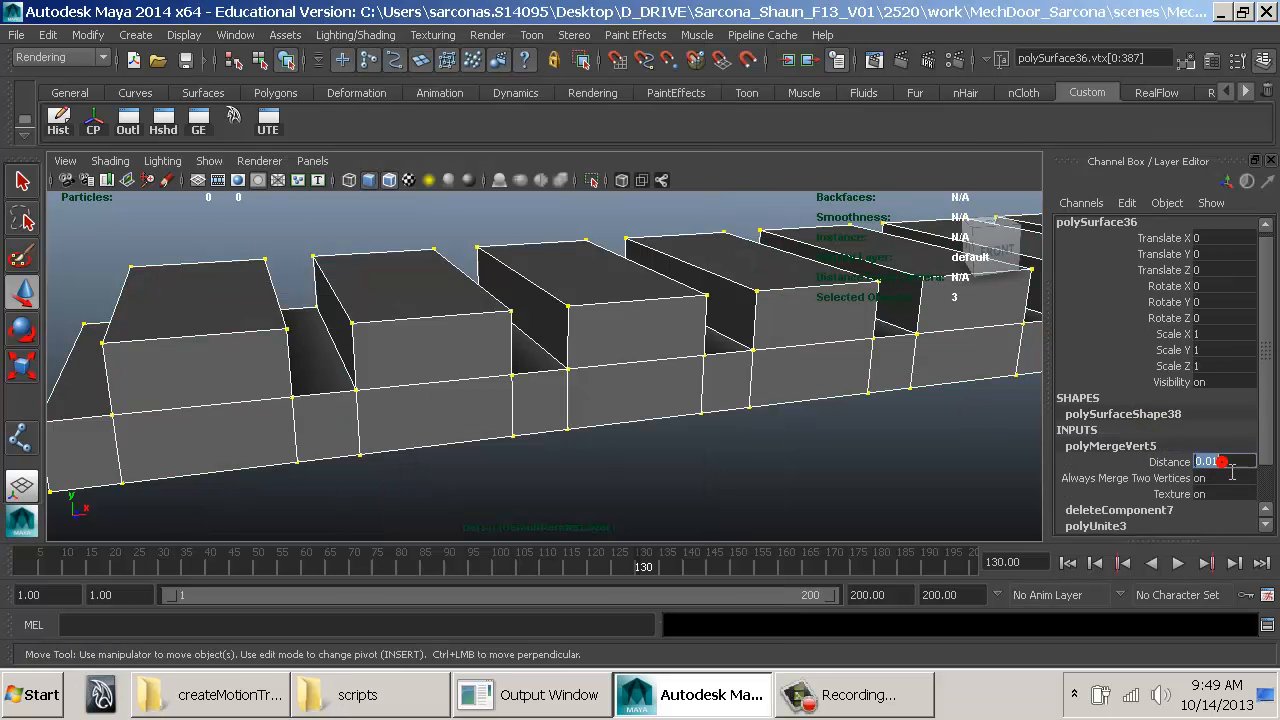
pyautogui.moveTo(697, 400); pyautogui.dragTo(748, 368, button='right')
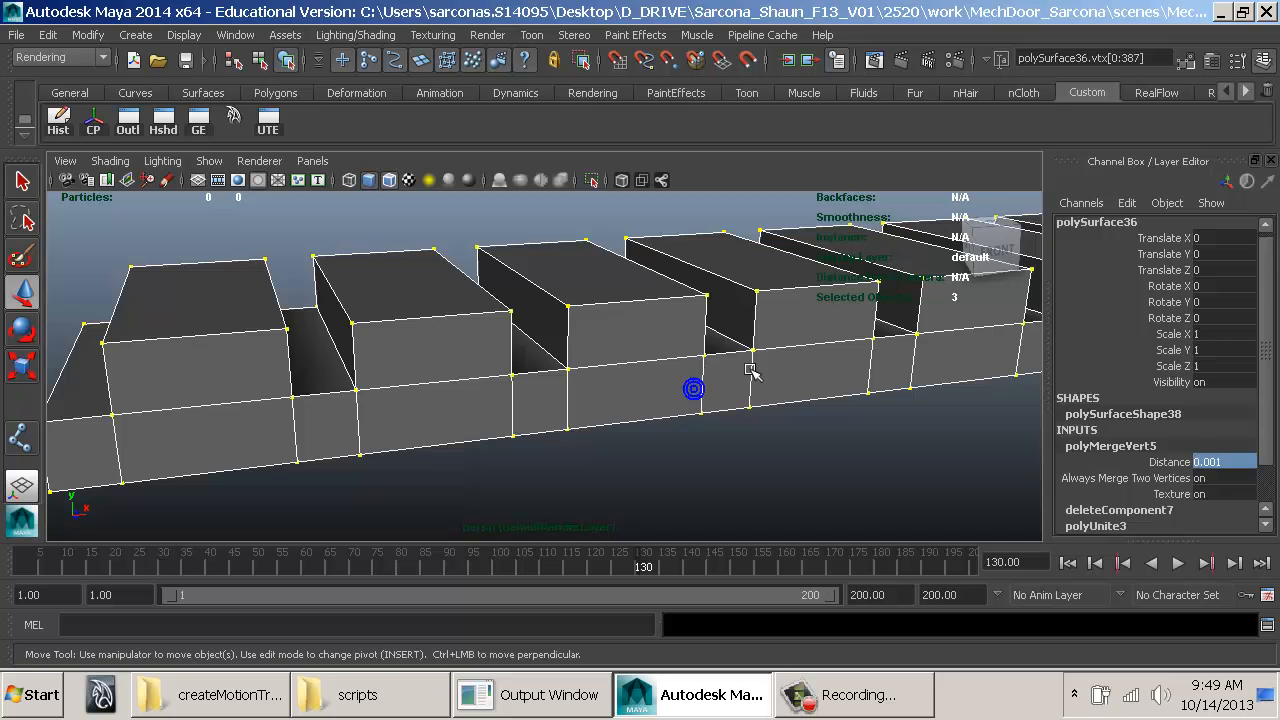
pyautogui.click(742, 368)
pyautogui.click(622, 408)
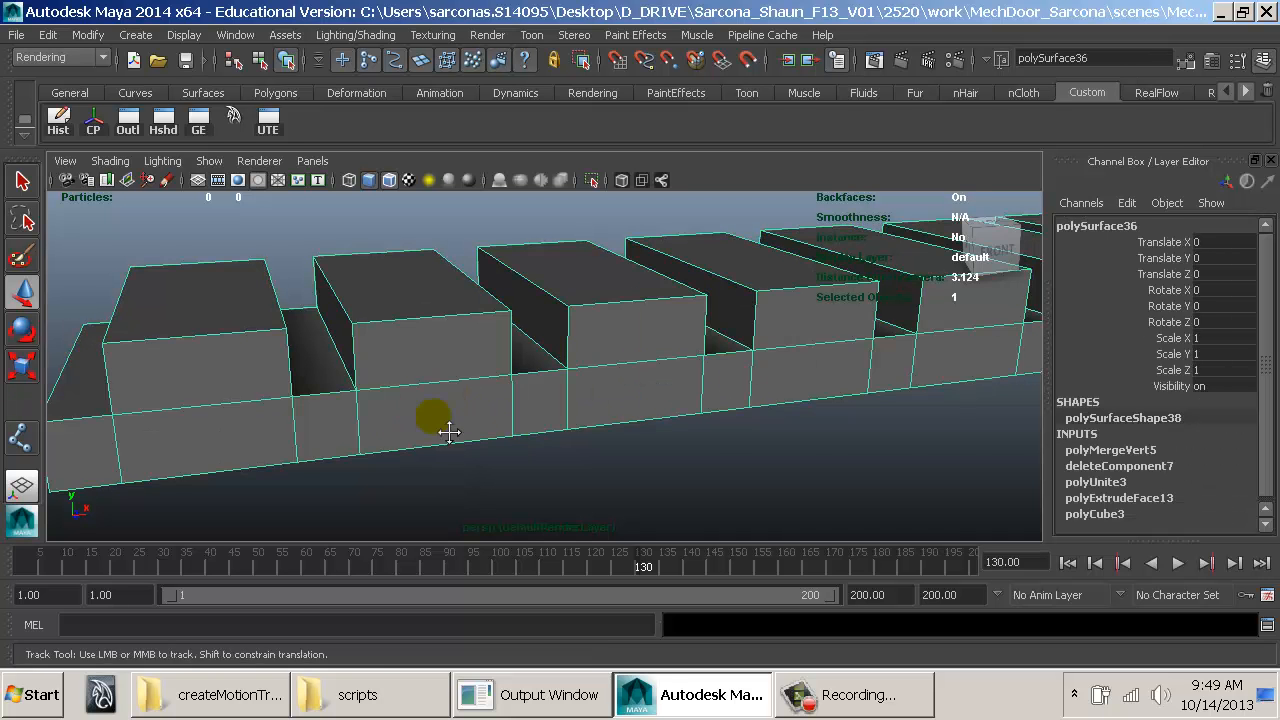
pyautogui.keyDown('alt'); pyautogui.moveTo(638, 410); pyautogui.dragTo(514, 420, button='right'); pyautogui.keyUp('alt')
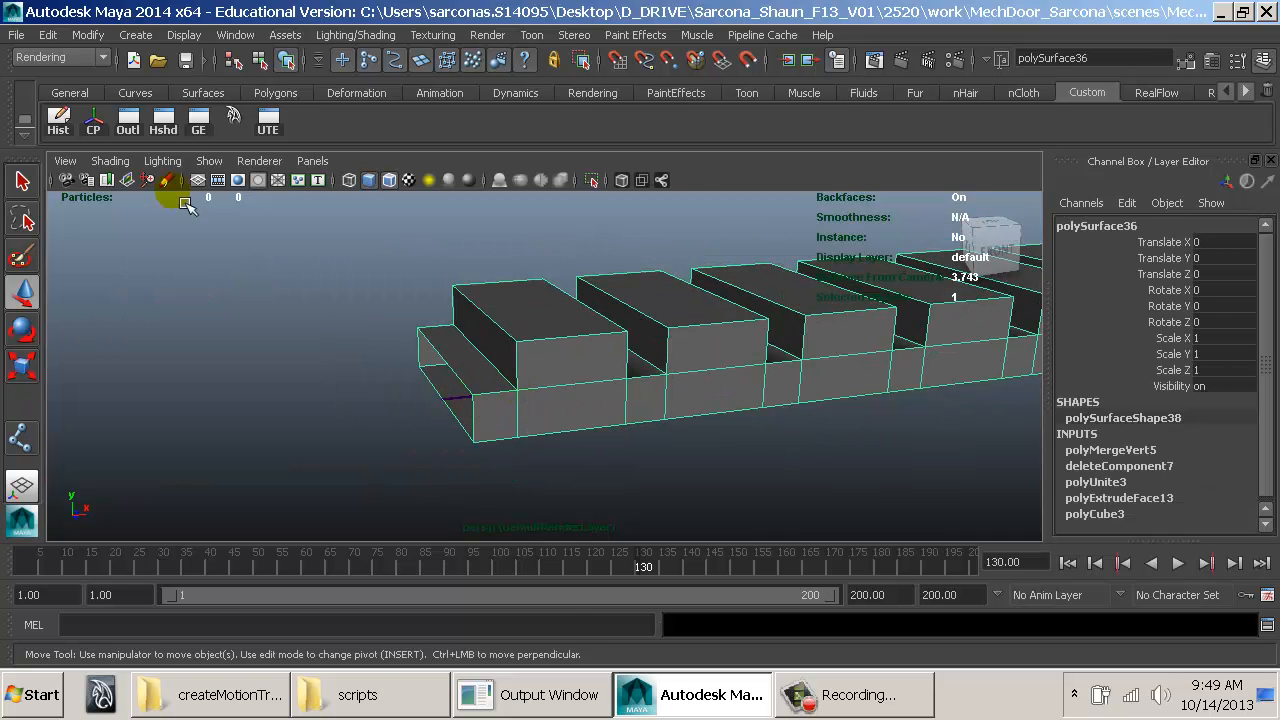
pyautogui.click(58, 122)
# Step: Raise the strip's root joint to a Translate Y of about -0.051 so the chain sits higher inside the mesh
pyautogui.keyDown('shift'); pyautogui.click(438, 433); pyautogui.keyUp('shift')
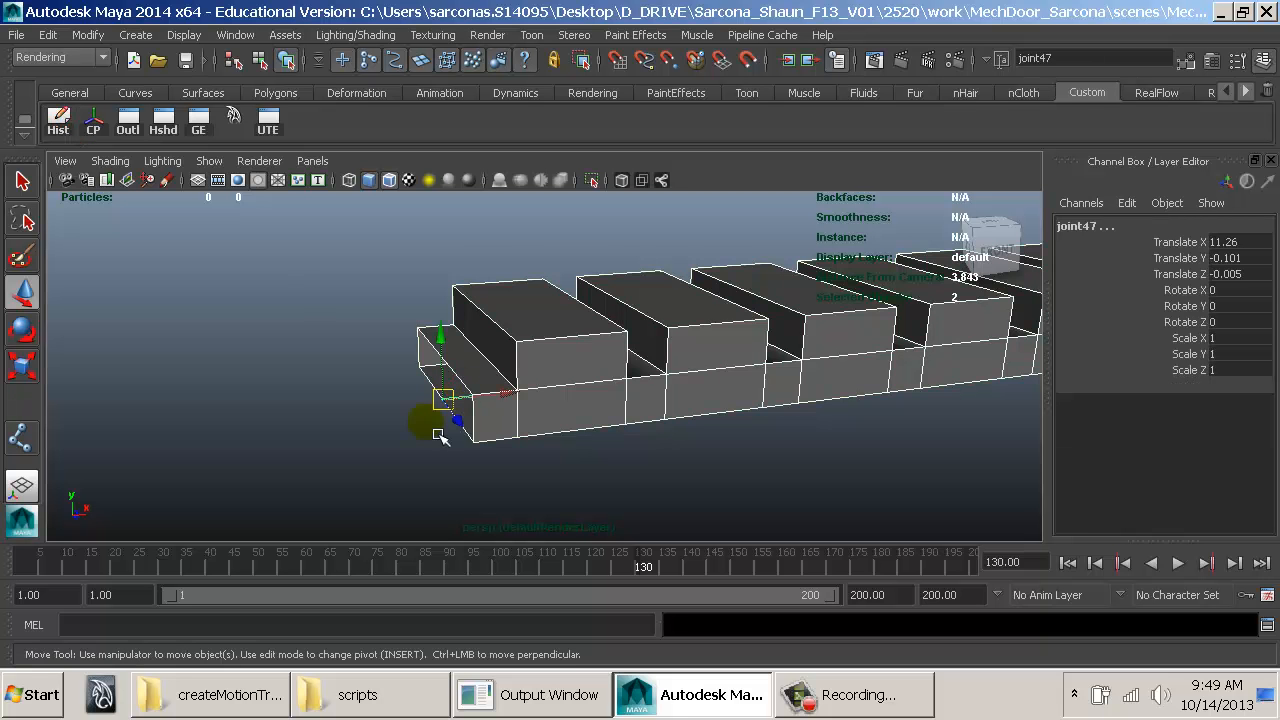
pyautogui.press('4')
pyautogui.press('space')
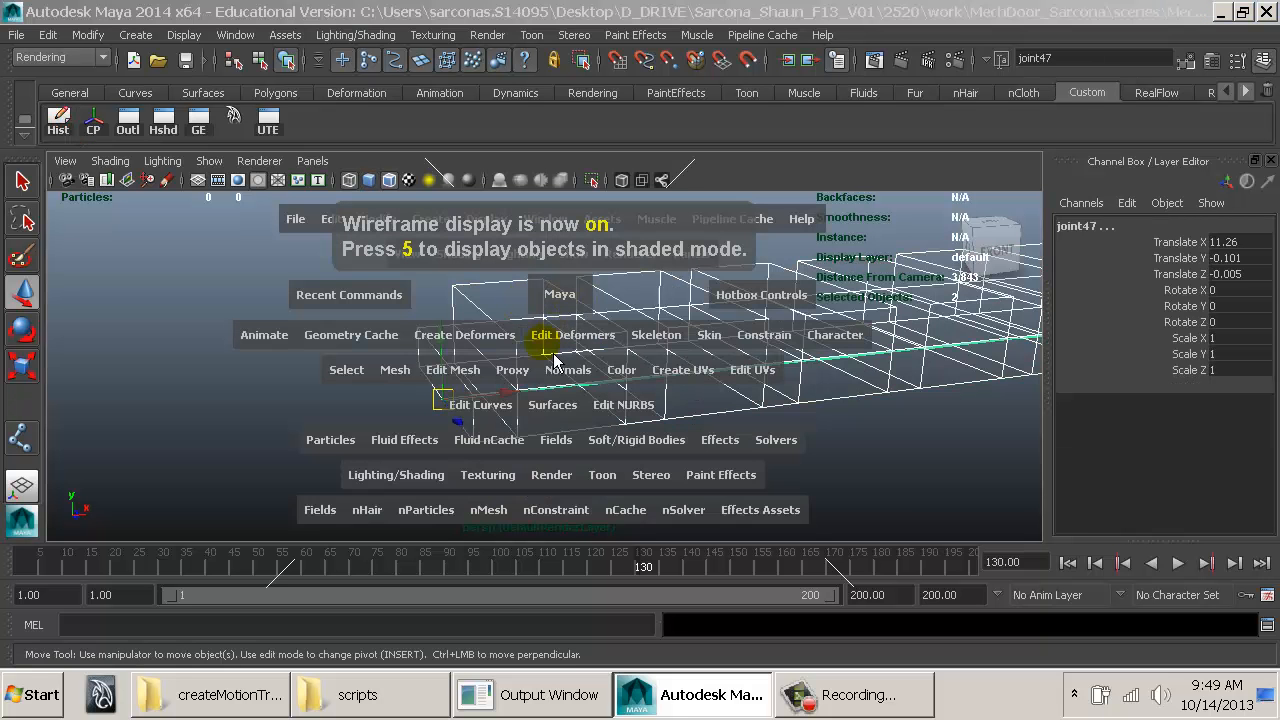
pyautogui.keyDown('alt'); pyautogui.moveTo(534, 379); pyautogui.dragTo(655, 405); pyautogui.keyUp('alt')
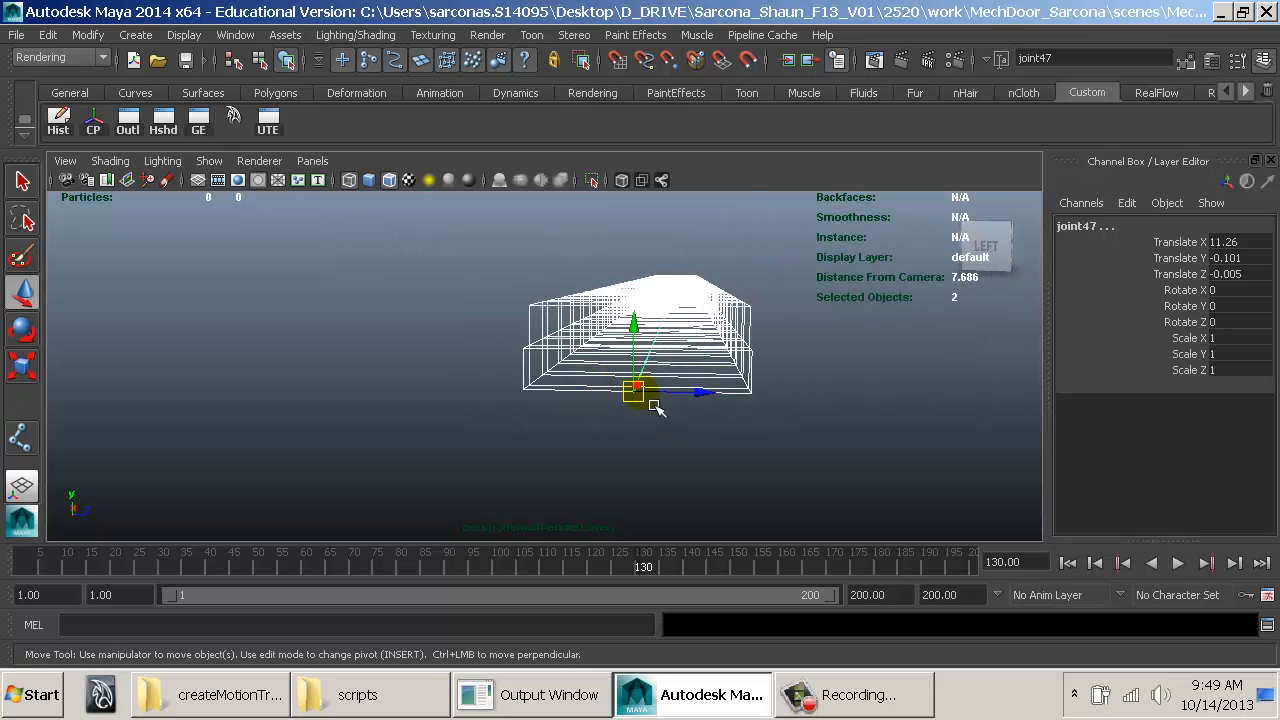
pyautogui.click(690, 345)
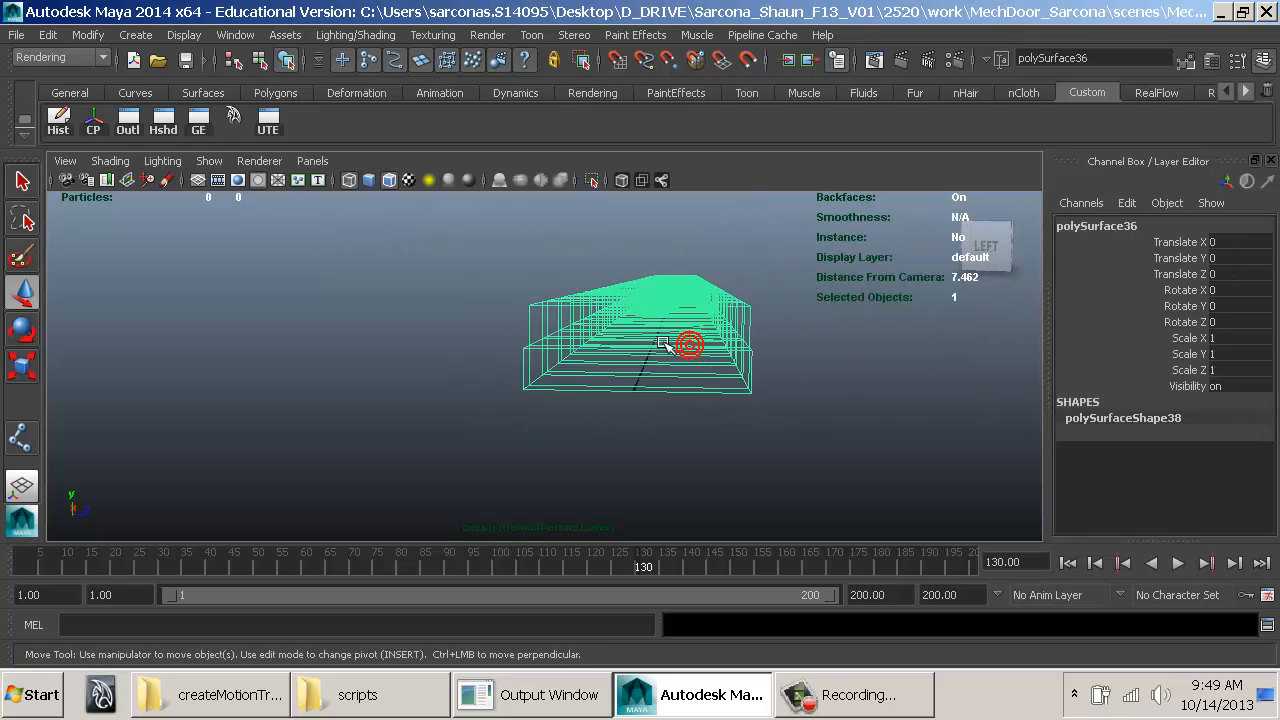
pyautogui.click(636, 390)
pyautogui.press('e')
pyautogui.press('5')
pyautogui.keyDown('alt'); pyautogui.moveTo(677, 343); pyautogui.dragTo(663, 350); pyautogui.keyUp('alt')
pyautogui.moveTo(650, 299); pyautogui.dragTo(653, 304, button='middle')
# Step: Bind the strip mesh to the root joint's chain with Smooth Bind
pyautogui.click(634, 365)
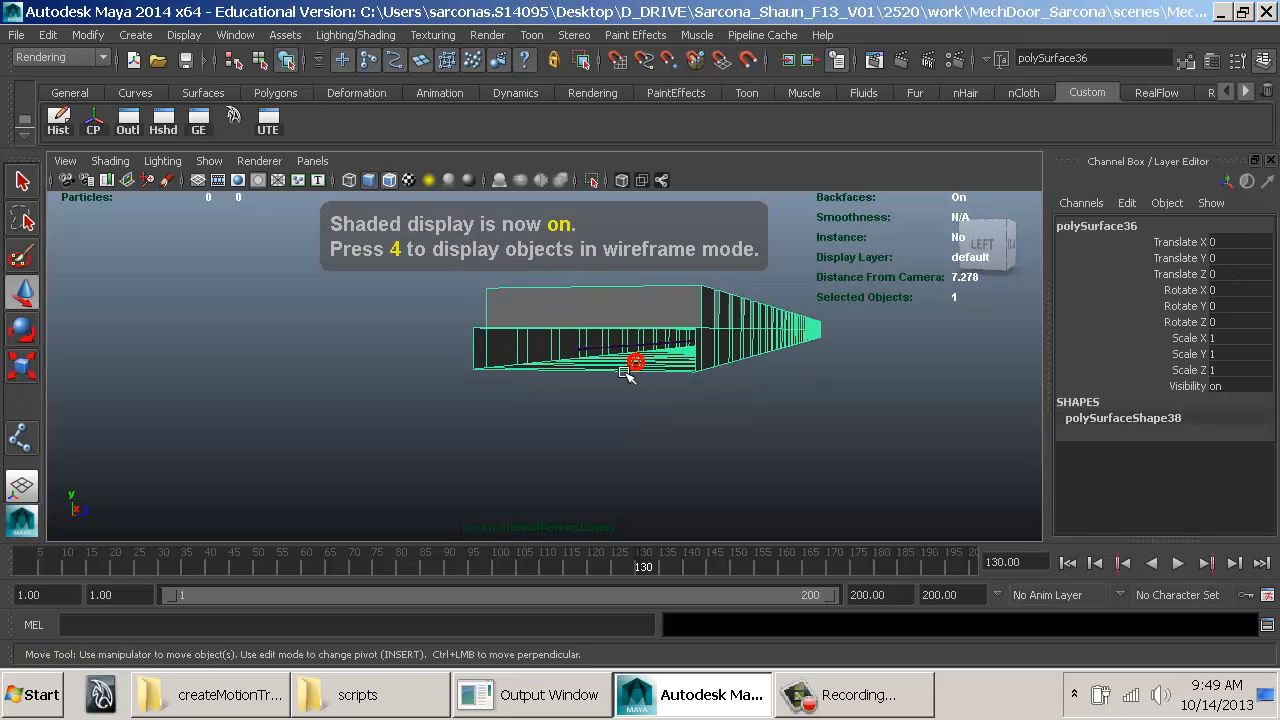
pyautogui.keyDown('shift'); pyautogui.click(578, 350); pyautogui.keyUp('shift')
pyautogui.keyDown('alt'); pyautogui.moveTo(657, 361); pyautogui.dragTo(569, 388); pyautogui.keyUp('alt')
pyautogui.press('w')
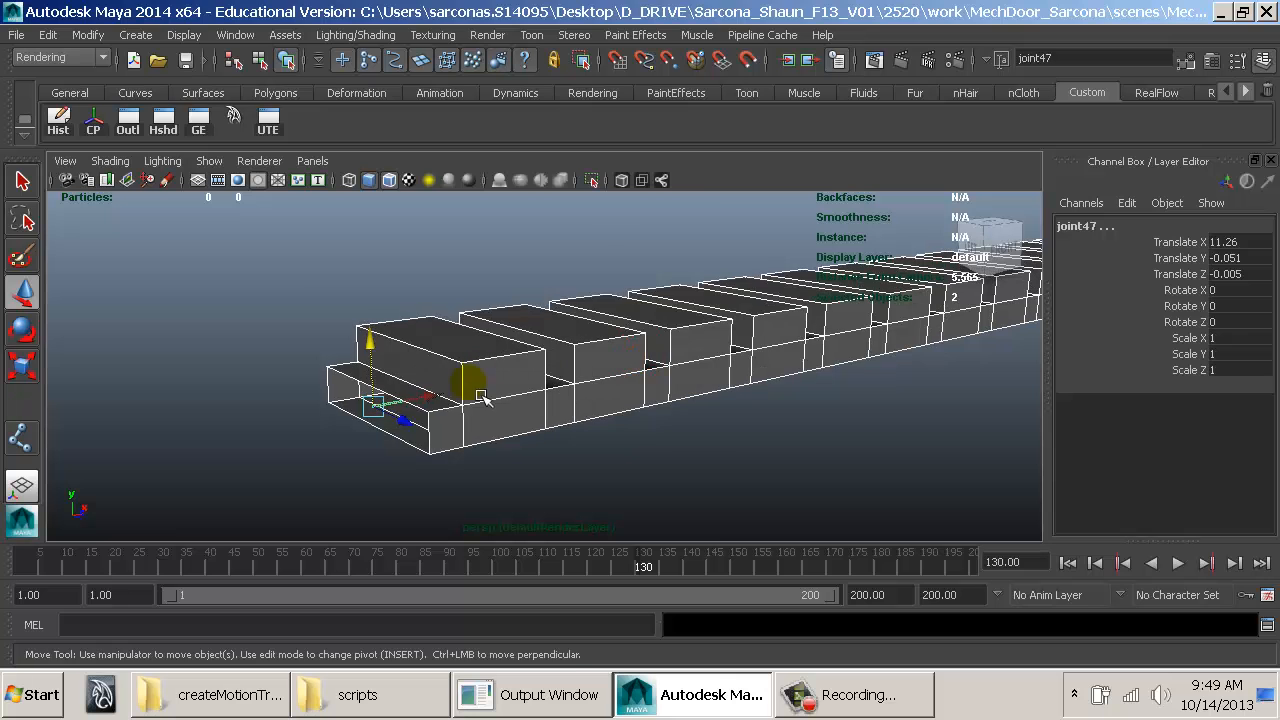
pyautogui.press('space')
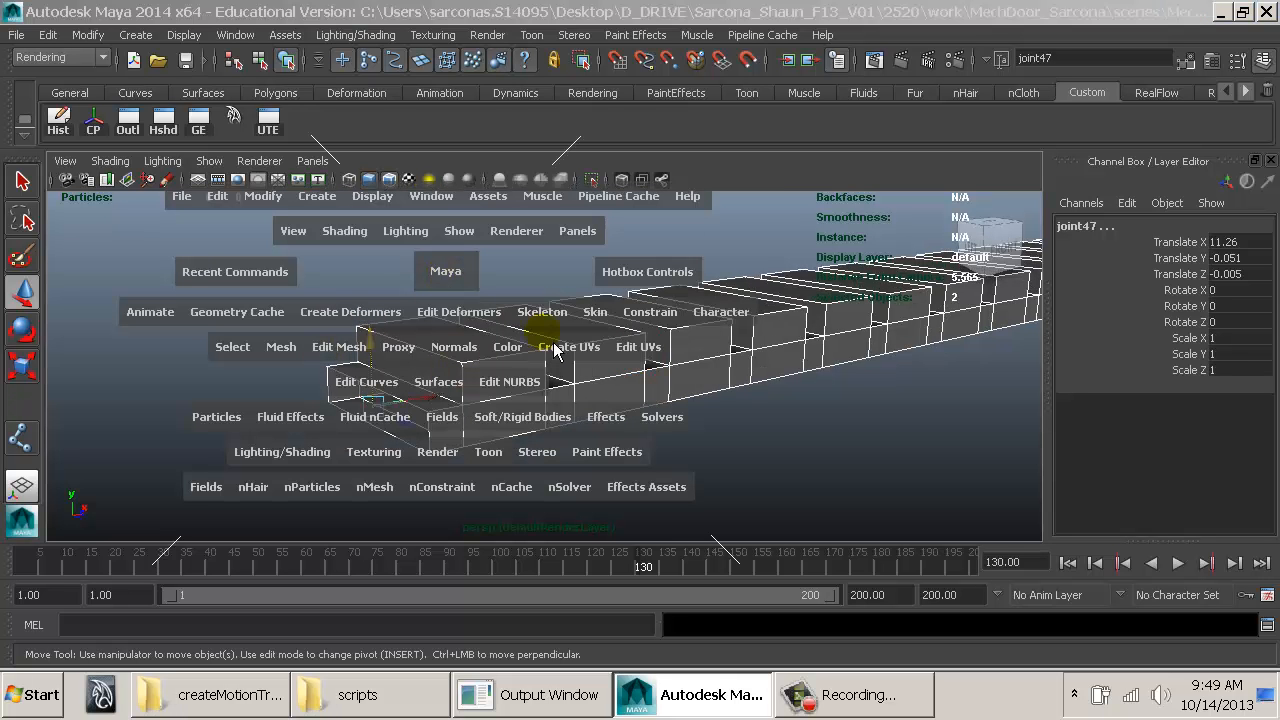
pyautogui.click(595, 311)
pyautogui.moveTo(690, 348)
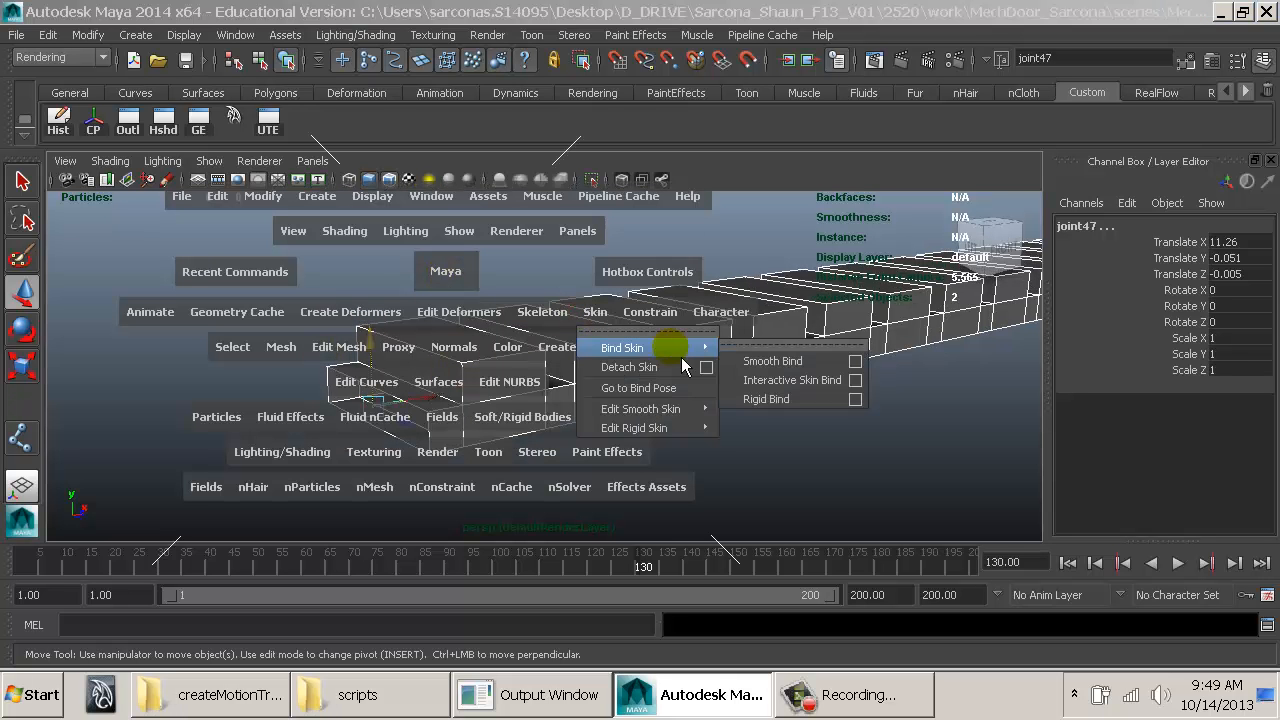
pyautogui.click(791, 368)
# Step: Test-rotate several joints spaced along the bound strip together, undo the bend and clear the selection
pyautogui.keyDown('alt'); pyautogui.moveTo(854, 406); pyautogui.dragTo(849, 423); pyautogui.keyUp('alt')
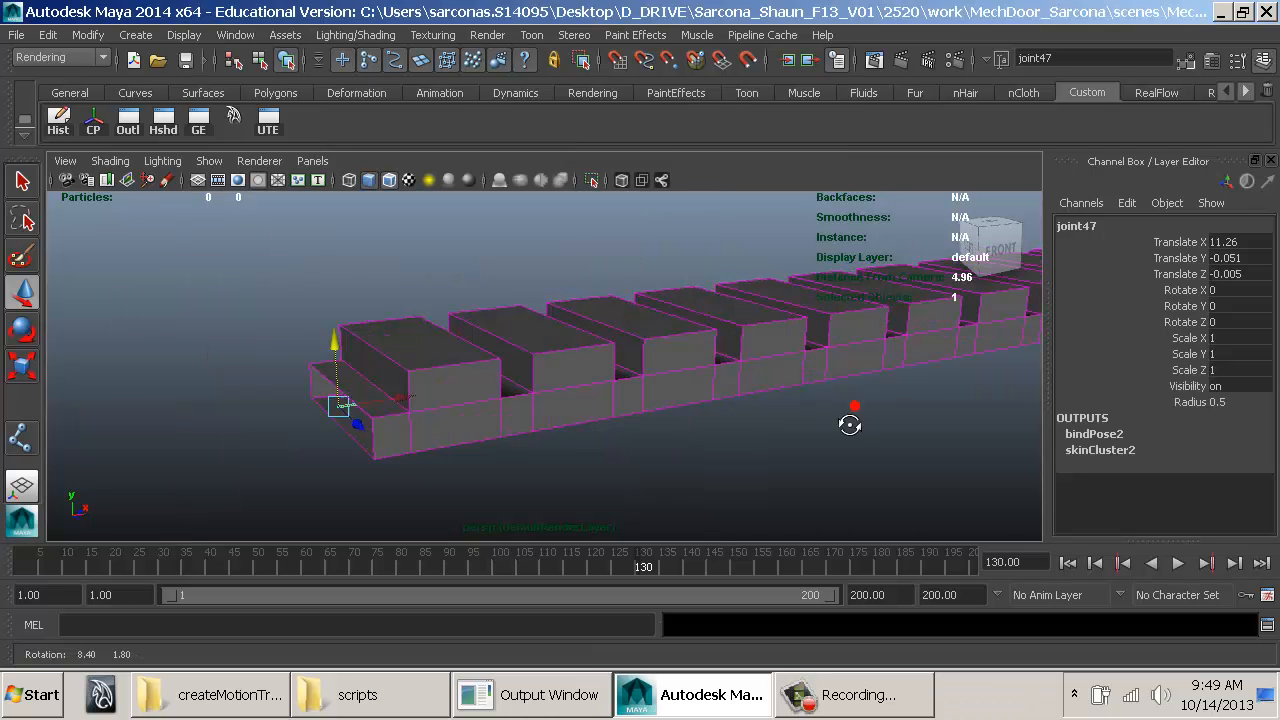
pyautogui.keyDown('alt'); pyautogui.moveTo(849, 423); pyautogui.dragTo(397, 309, button='right'); pyautogui.keyUp('alt')
pyautogui.keyDown('alt'); pyautogui.moveTo(659, 360); pyautogui.dragTo(583, 356); pyautogui.keyUp('alt')
pyautogui.keyDown('alt'); pyautogui.moveTo(583, 356); pyautogui.dragTo(418, 386, button='middle'); pyautogui.keyUp('alt')
pyautogui.press('4')
pyautogui.moveTo(466, 354); pyautogui.dragTo(474, 412)
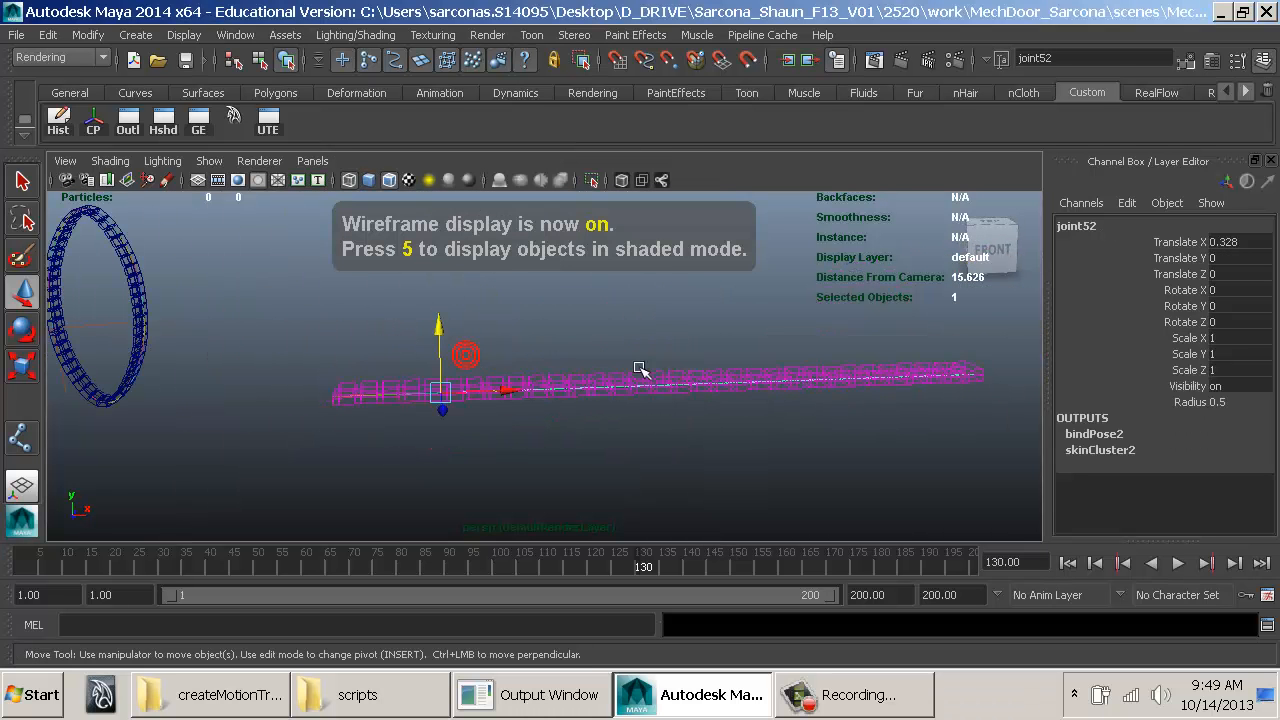
pyautogui.keyDown('shift'); pyautogui.moveTo(623, 371); pyautogui.dragTo(625, 431); pyautogui.keyUp('shift')
pyautogui.keyDown('shift'); pyautogui.moveTo(727, 341); pyautogui.dragTo(733, 405); pyautogui.keyUp('shift')
pyautogui.press('e')
pyautogui.moveTo(677, 309); pyautogui.dragTo(758, 310)
pyautogui.hotkey('ctrl', 'z')
pyautogui.click(563, 309)
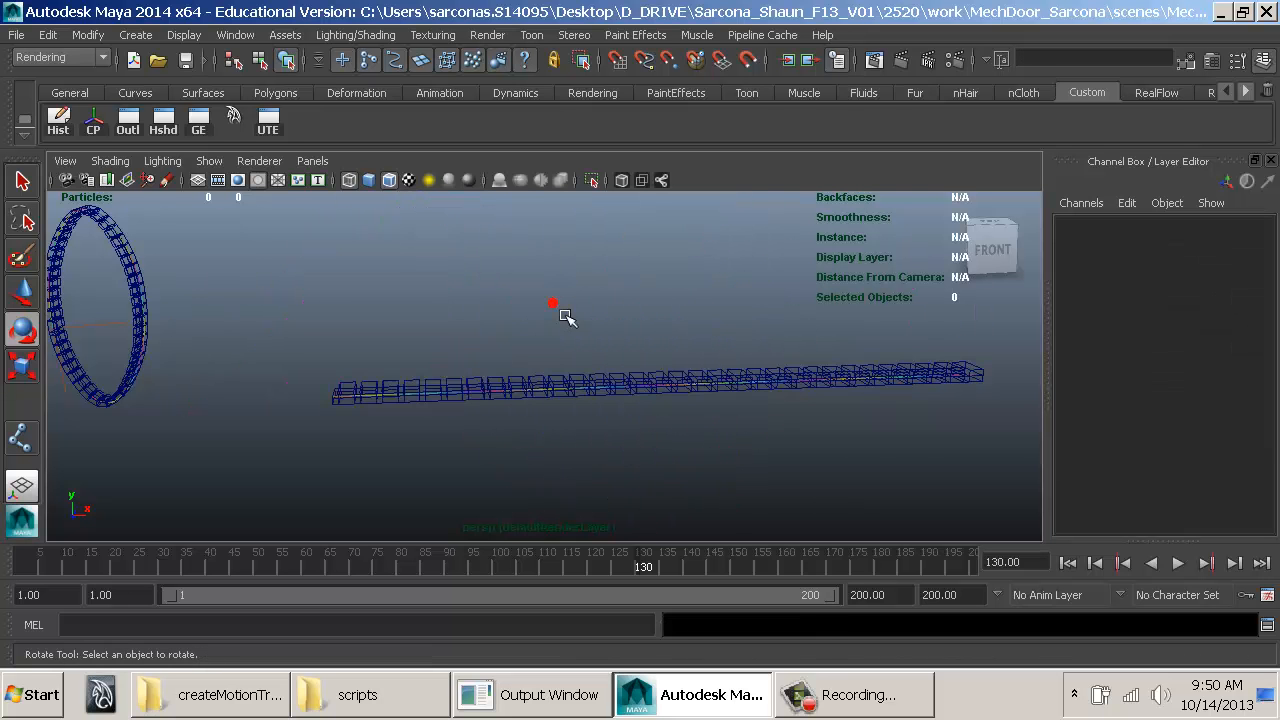
# Step: Create a NURBS circle and place it above the middle of the strip at about X 14.831, Y 2.665
pyautogui.press('5')
pyautogui.click(145, 37)
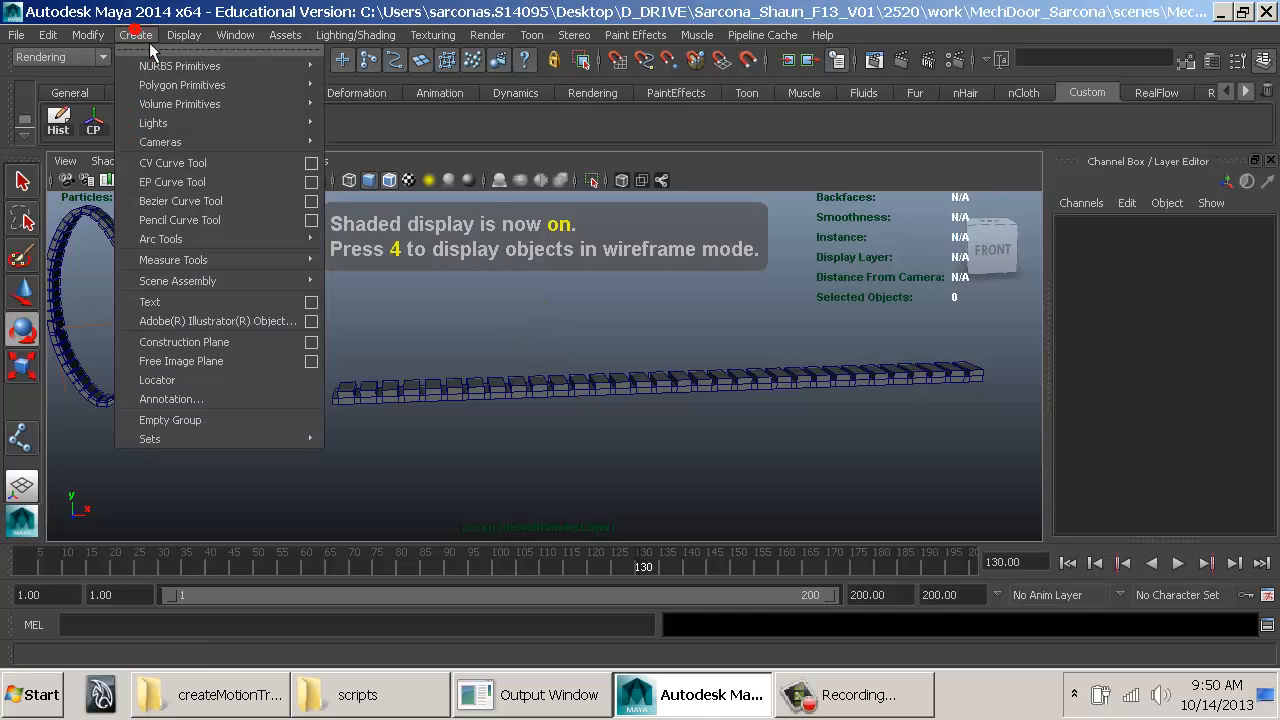
pyautogui.moveTo(273, 67)
pyautogui.click(407, 195)
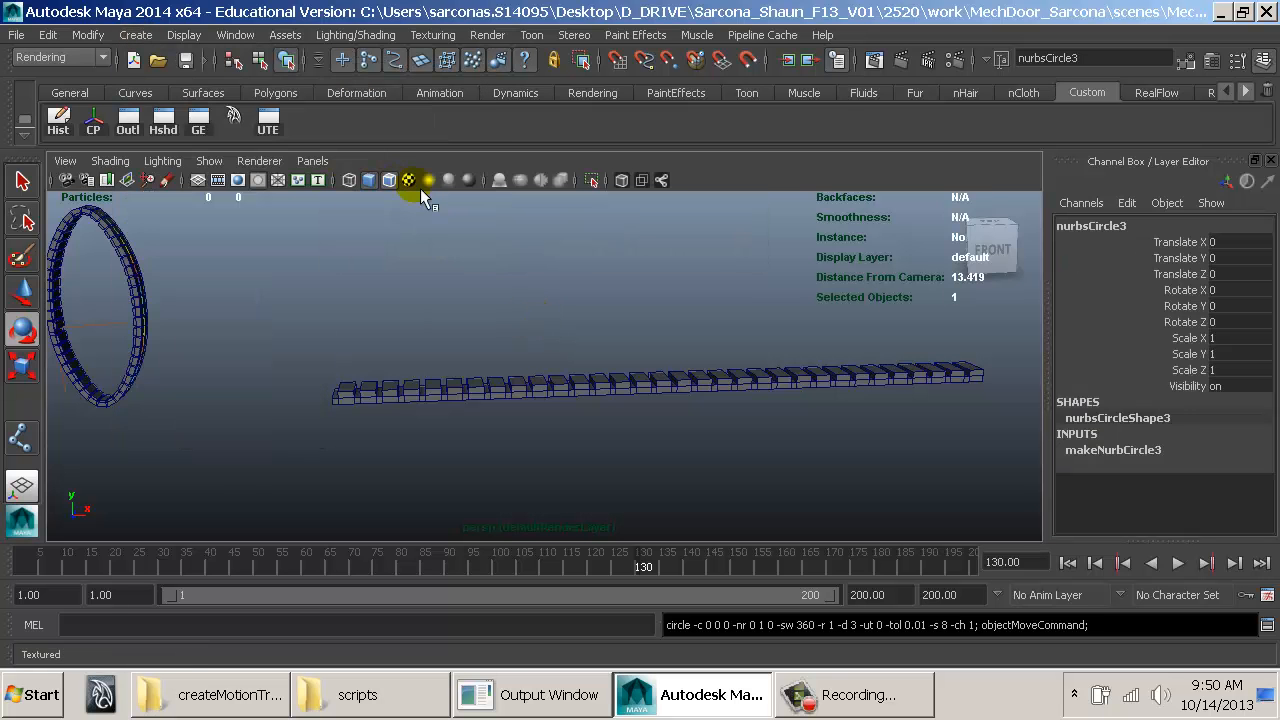
pyautogui.keyDown('alt'); pyautogui.moveTo(622, 338); pyautogui.dragTo(260, 320, button='right'); pyautogui.keyUp('alt')
pyautogui.press('w')
pyautogui.moveTo(211, 391); pyautogui.dragTo(564, 332)
# Step: Rotate the NURBS circle to -90 degrees about X
pyautogui.press('e')
pyautogui.press('r')
pyautogui.press('w')
pyautogui.press('e')
pyautogui.moveTo(577, 272); pyautogui.dragTo(562, 418)
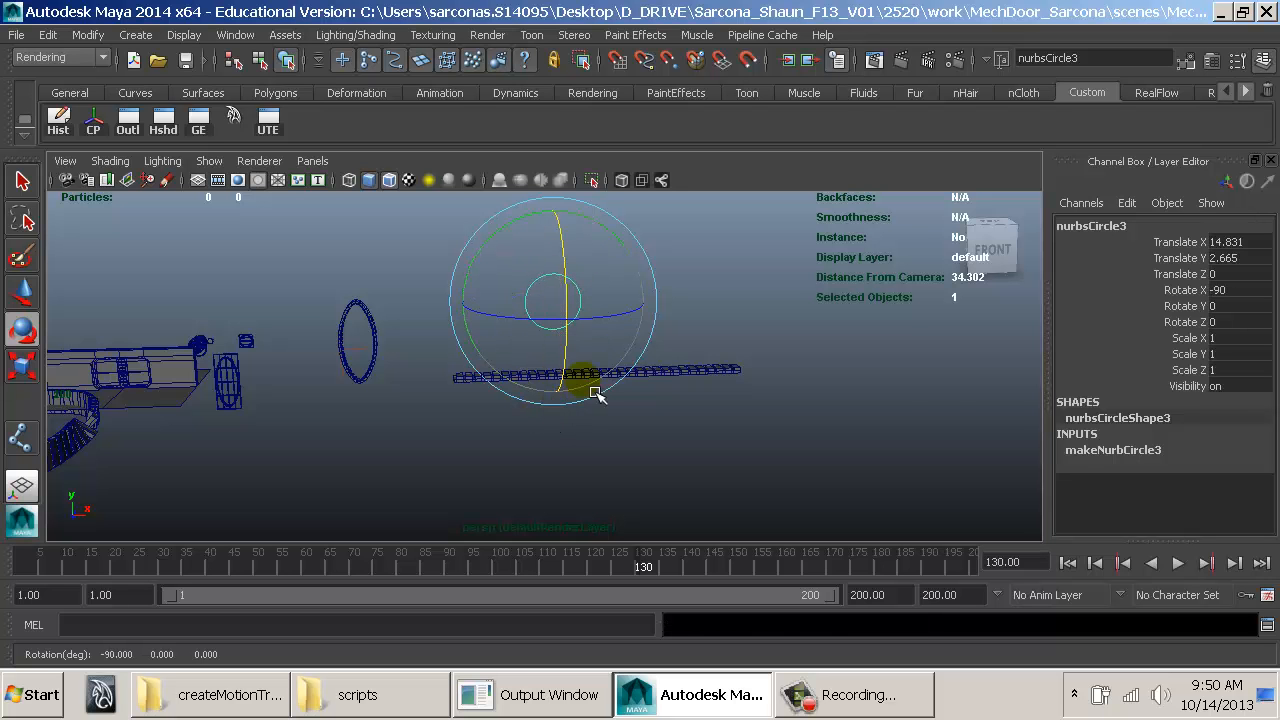
# Step: Set the NURBS circle's number of sections to 12 in its construction inputs
pyautogui.click(1140, 450)
pyautogui.scroll(-3, 1243, 493)
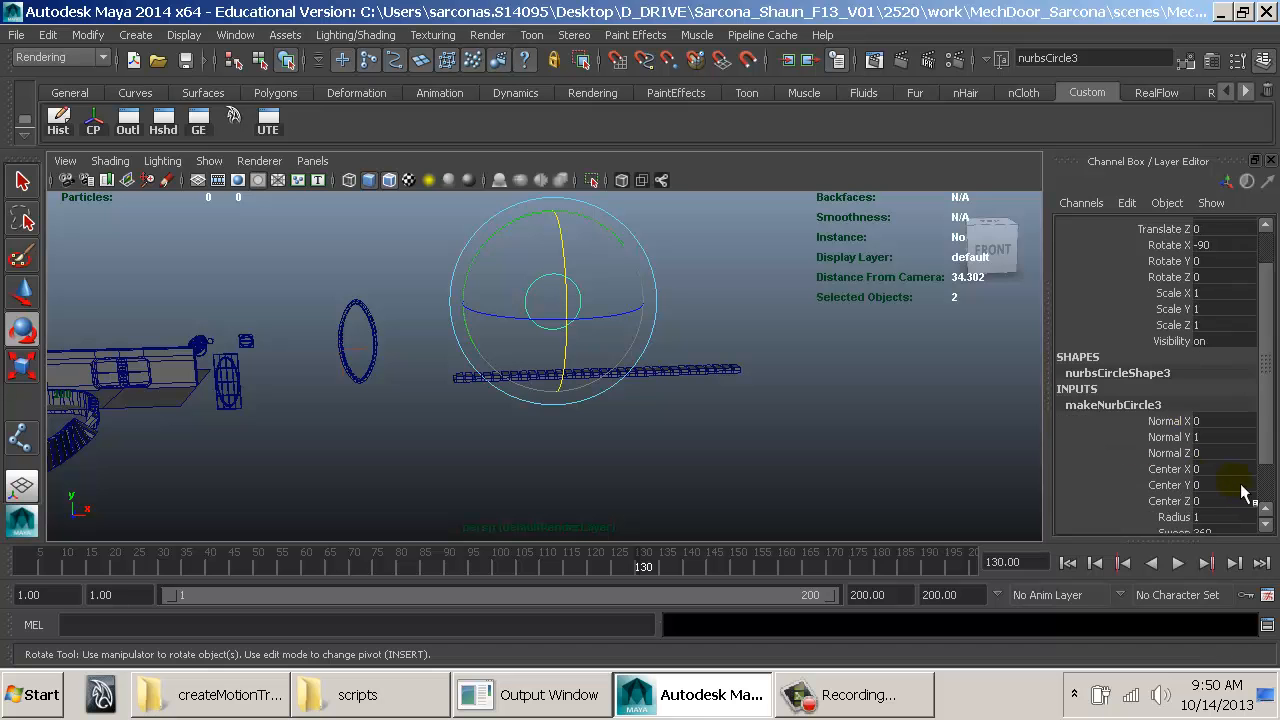
pyautogui.scroll(-1, 1243, 493)
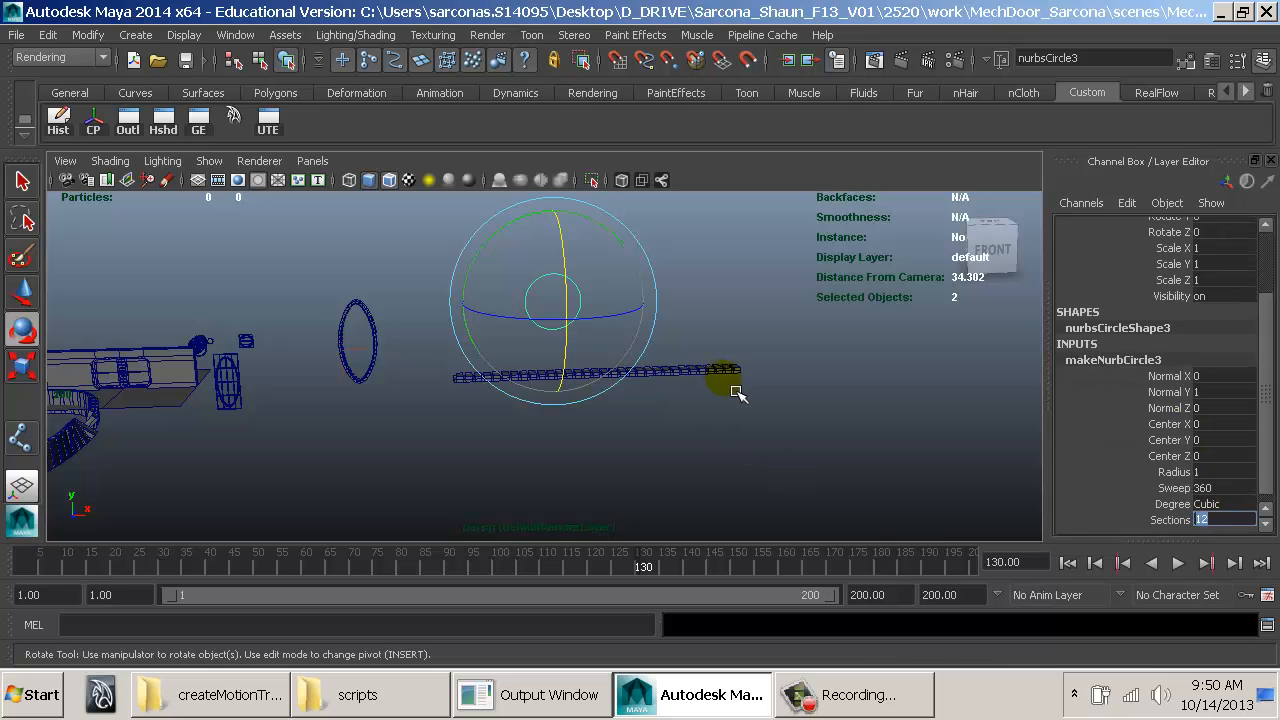
# Step: In the front view, narrow the circle horizontally by its control vertices and spread its side vertices vertically into an upright oval
pyautogui.keyDown('alt'); pyautogui.moveTo(704, 368); pyautogui.dragTo(694, 398); pyautogui.keyUp('alt')
pyautogui.press('space')
pyautogui.keyDown('alt'); pyautogui.click(765, 340); pyautogui.keyUp('alt')
pyautogui.keyDown('alt'); pyautogui.moveTo(765, 340); pyautogui.dragTo(605, 310, button='right'); pyautogui.keyUp('alt')
pyautogui.keyDown('alt'); pyautogui.moveTo(605, 310); pyautogui.dragTo(709, 346, button='middle'); pyautogui.keyUp('alt')
pyautogui.moveTo(690, 282); pyautogui.dragTo(571, 357, button='right')
pyautogui.keyDown('alt'); pyautogui.moveTo(450, 322); pyautogui.dragTo(463, 335, button='middle'); pyautogui.keyUp('alt')
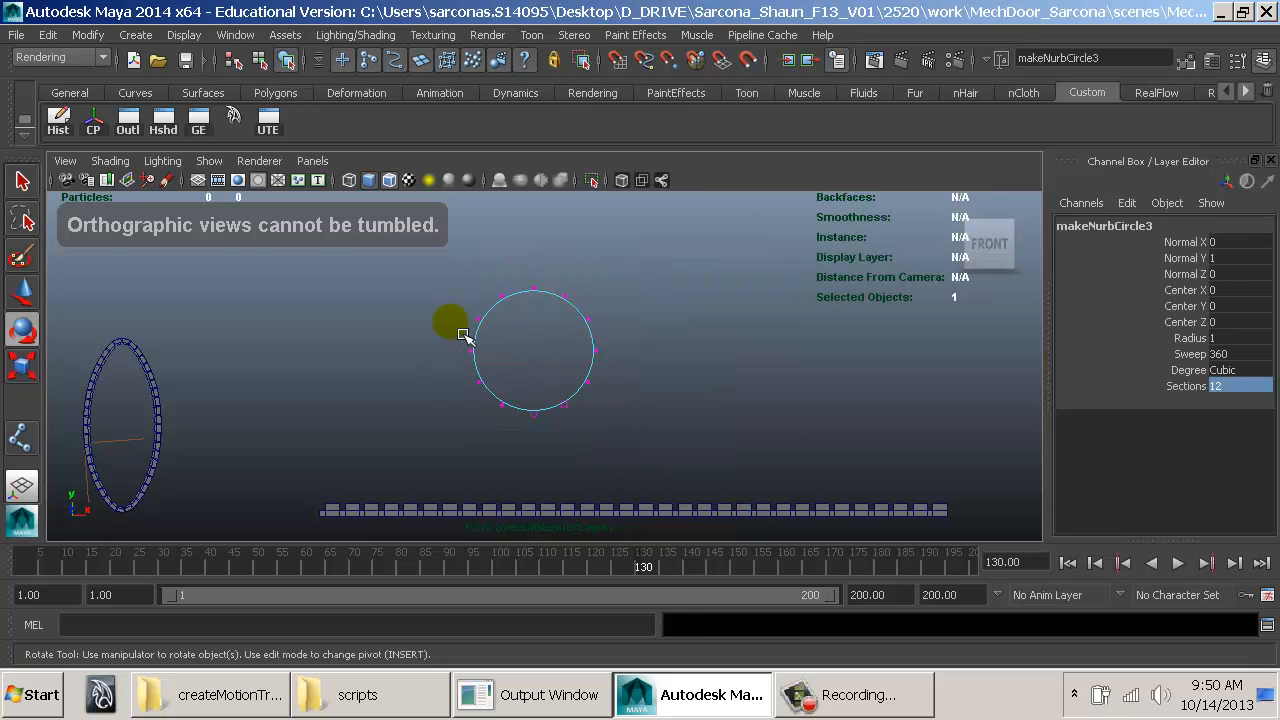
pyautogui.moveTo(428, 260); pyautogui.dragTo(657, 451)
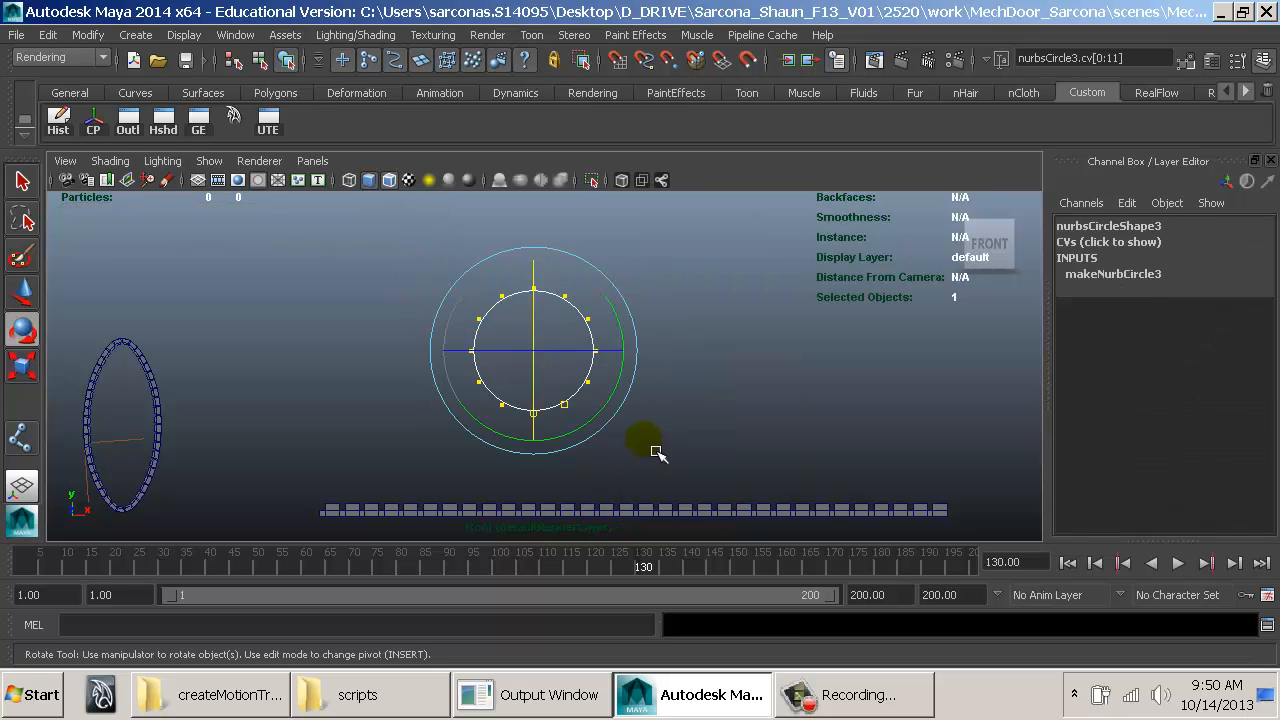
pyautogui.press('r')
pyautogui.moveTo(624, 351); pyautogui.dragTo(585, 390)
pyautogui.moveTo(553, 453); pyautogui.dragTo(550, 500)
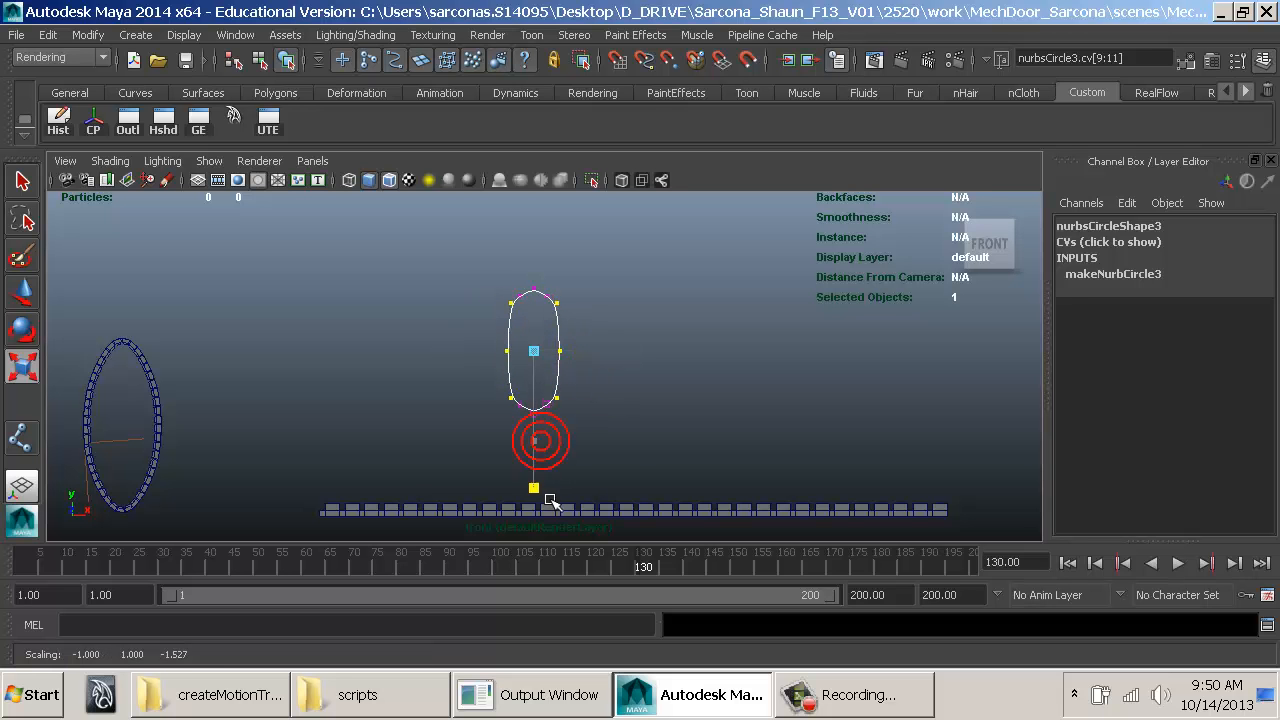
# Step: Move the control vertices at the oval's upper and lower ends vertically to shape the end caps
pyautogui.moveTo(468, 268); pyautogui.dragTo(634, 466)
pyautogui.press('f')
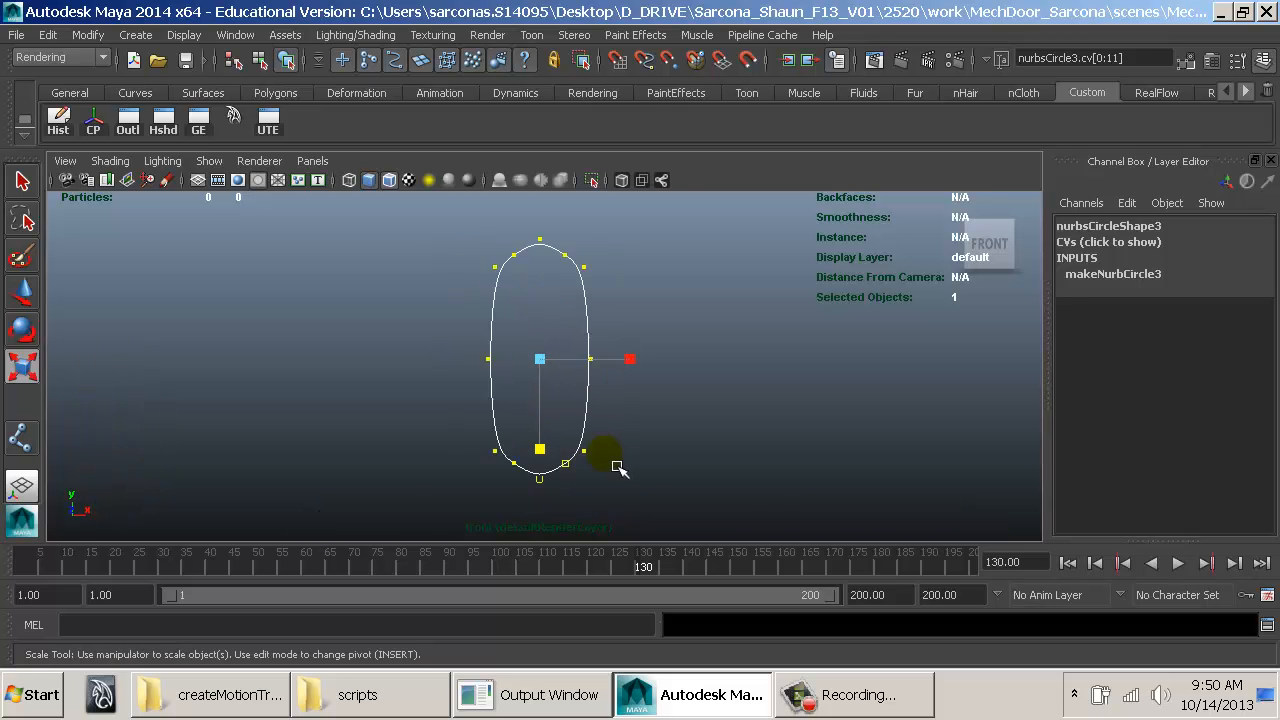
pyautogui.moveTo(587, 254); pyautogui.dragTo(600, 262)
pyautogui.keyDown('alt'); pyautogui.moveTo(602, 290); pyautogui.dragTo(603, 319, button='middle'); pyautogui.keyUp('alt')
pyautogui.press('w')
pyautogui.moveTo(553, 235); pyautogui.dragTo(553, 226)
pyautogui.keyDown('alt'); pyautogui.moveTo(610, 364); pyautogui.dragTo(597, 294, button='middle'); pyautogui.keyUp('alt')
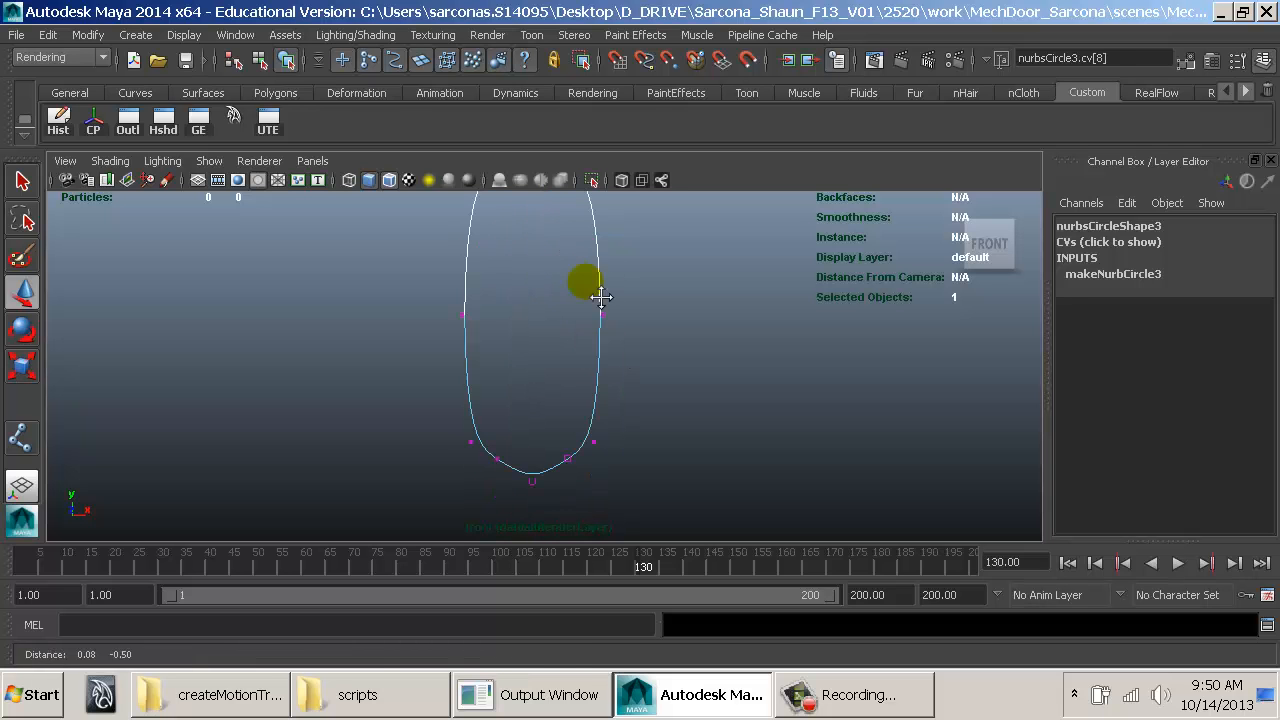
pyautogui.moveTo(590, 478); pyautogui.dragTo(591, 478)
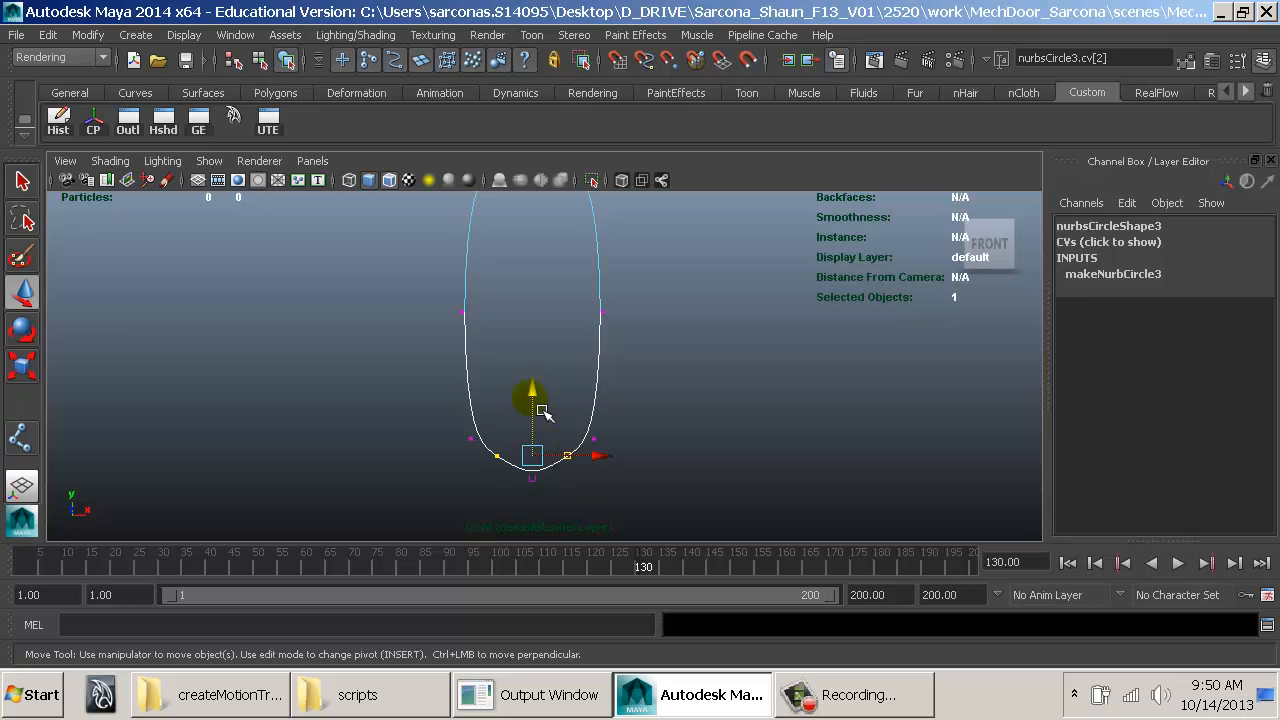
pyautogui.moveTo(532, 398); pyautogui.dragTo(543, 422)
# Step: Scale the side control vertices horizontally to straighten the oval's long sides, and return to object selection
pyautogui.keyDown('alt'); pyautogui.moveTo(637, 408); pyautogui.dragTo(614, 398); pyautogui.keyUp('alt')
pyautogui.moveTo(447, 305); pyautogui.dragTo(613, 352)
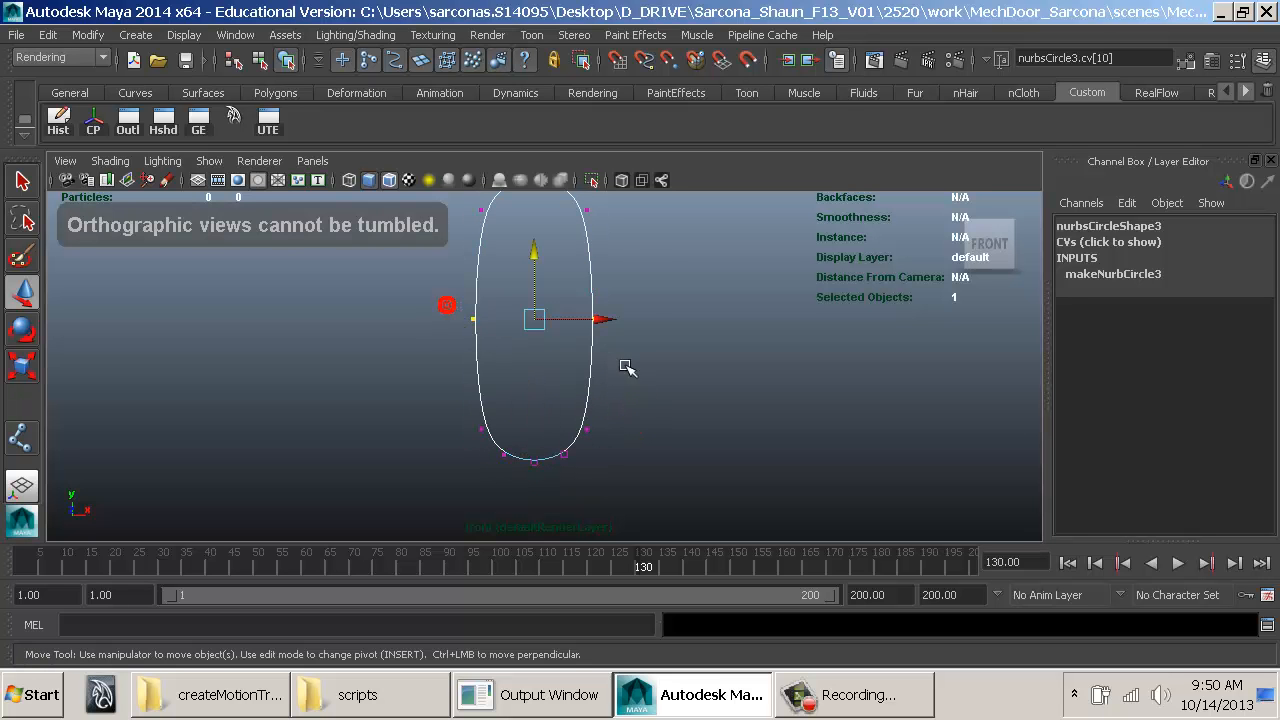
pyautogui.press('r')
pyautogui.moveTo(447, 318); pyautogui.dragTo(465, 320)
pyautogui.keyDown('alt'); pyautogui.moveTo(502, 324); pyautogui.dragTo(505, 403, button='middle'); pyautogui.keyUp('alt')
pyautogui.moveTo(447, 401); pyautogui.dragTo(459, 423)
pyautogui.press('F8')
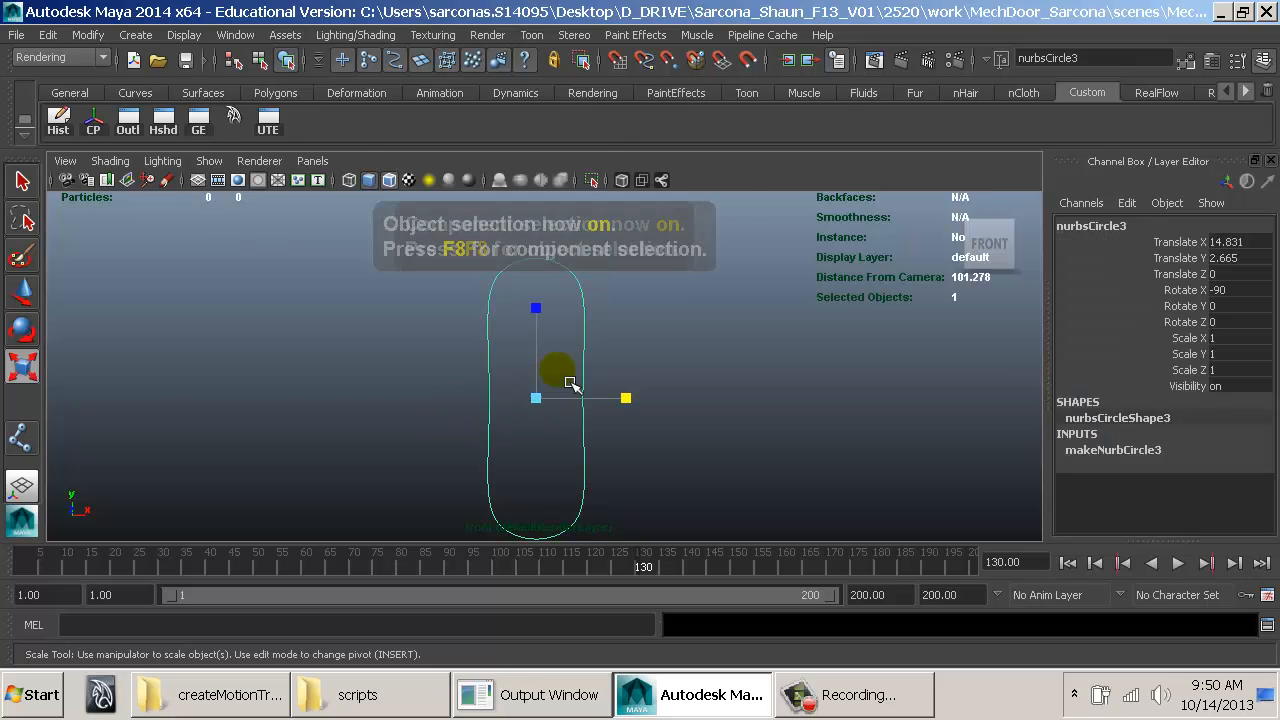
# Step: Rebuild the capsule curve as a uniform cubic with 20 spans and check its control vertices
pyautogui.press('space')
pyautogui.moveTo(421, 403); pyautogui.dragTo(531, 531)
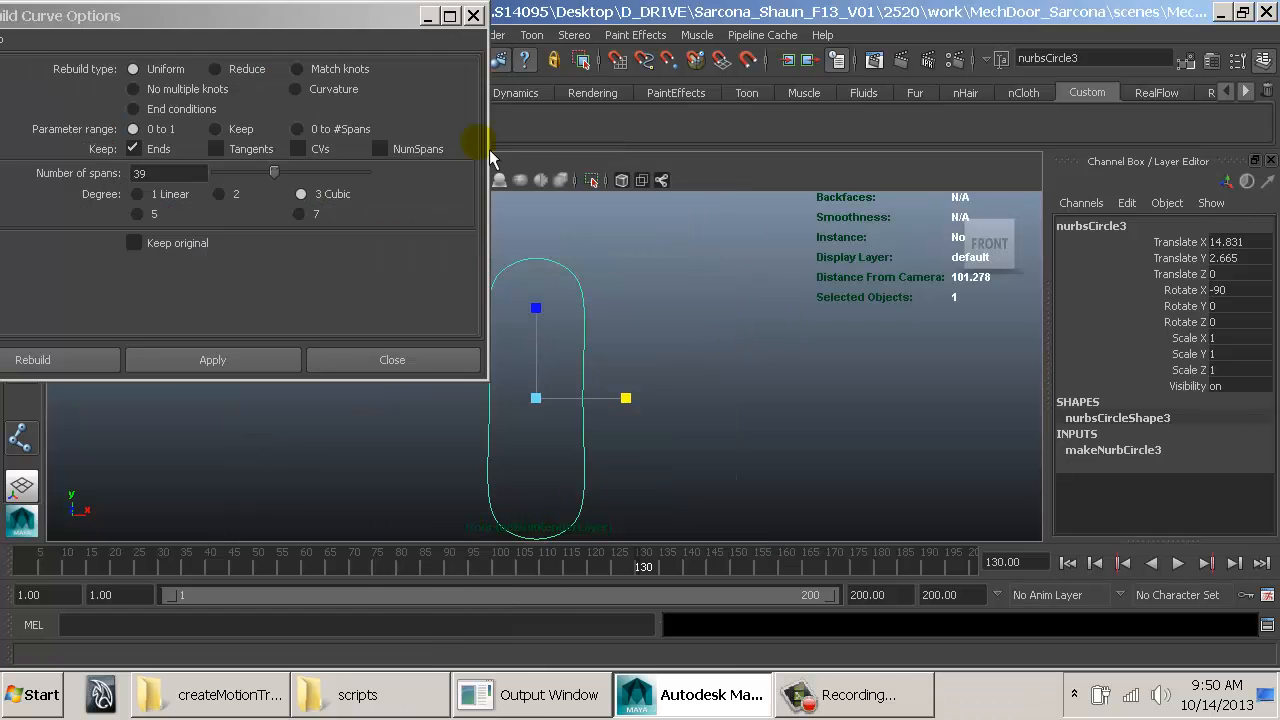
pyautogui.click(185, 175)
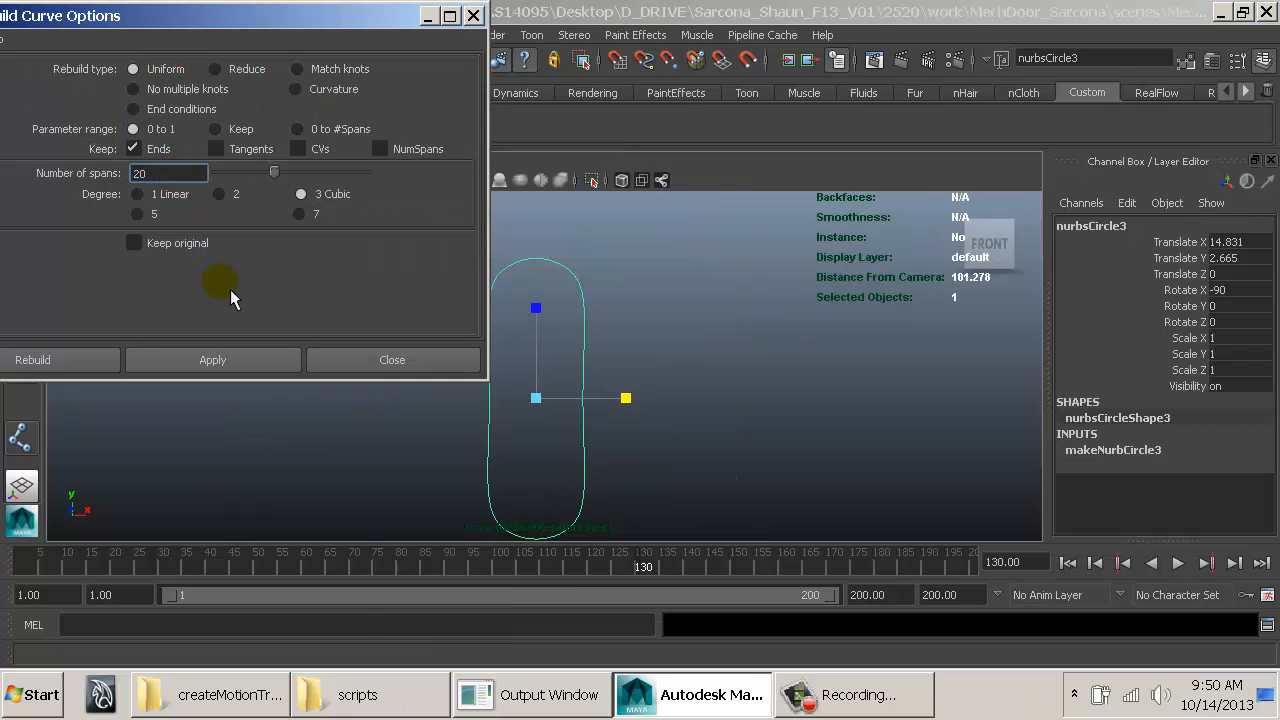
pyautogui.click(196, 363)
pyautogui.click(340, 360)
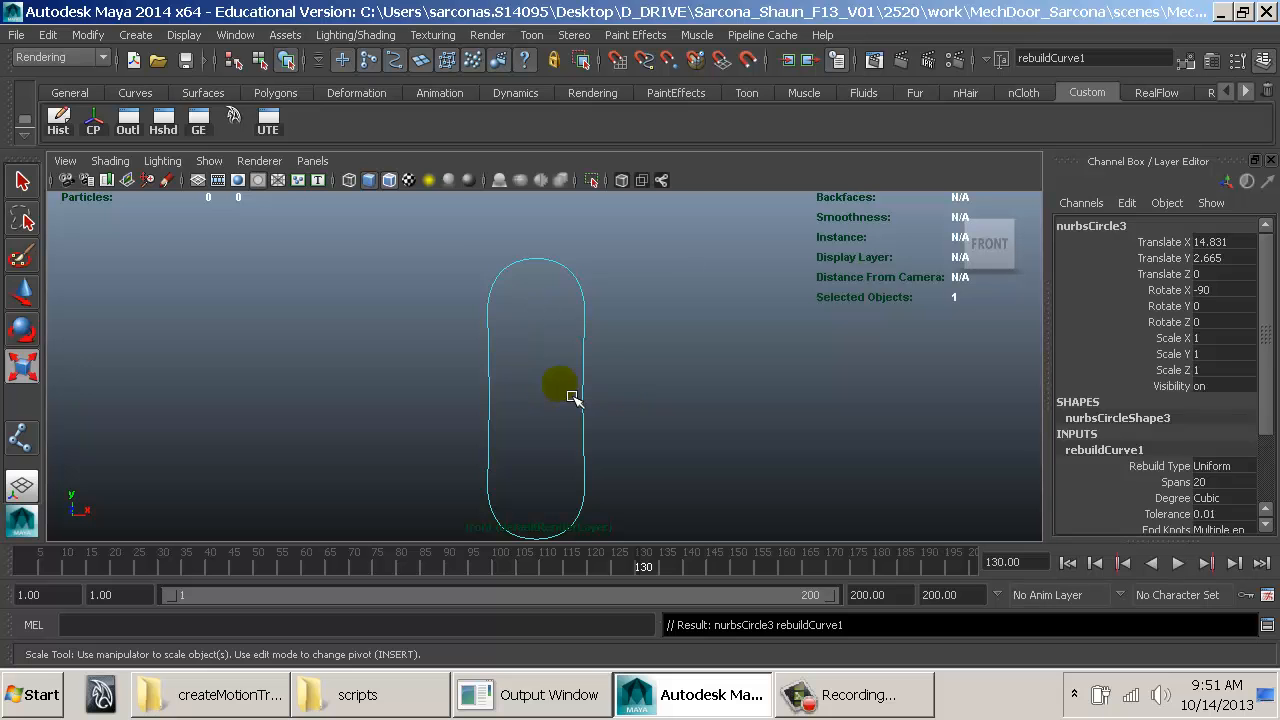
pyautogui.press('F8')
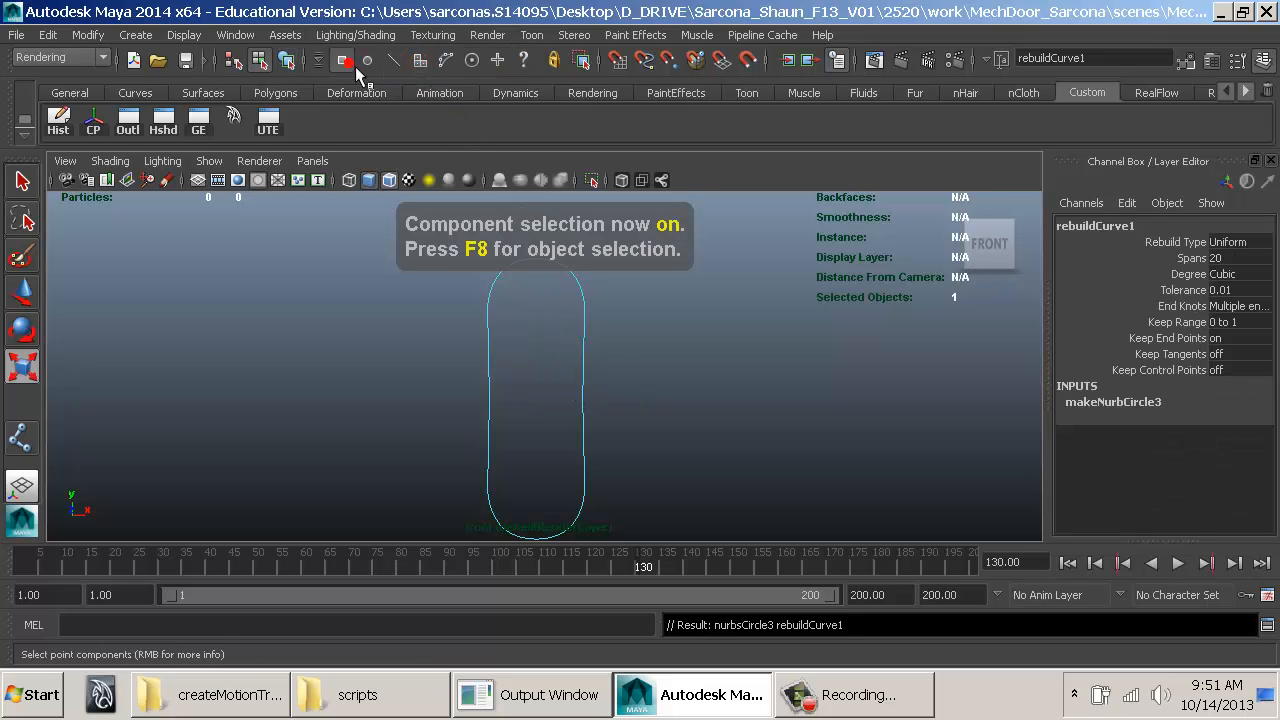
pyautogui.click(354, 65)
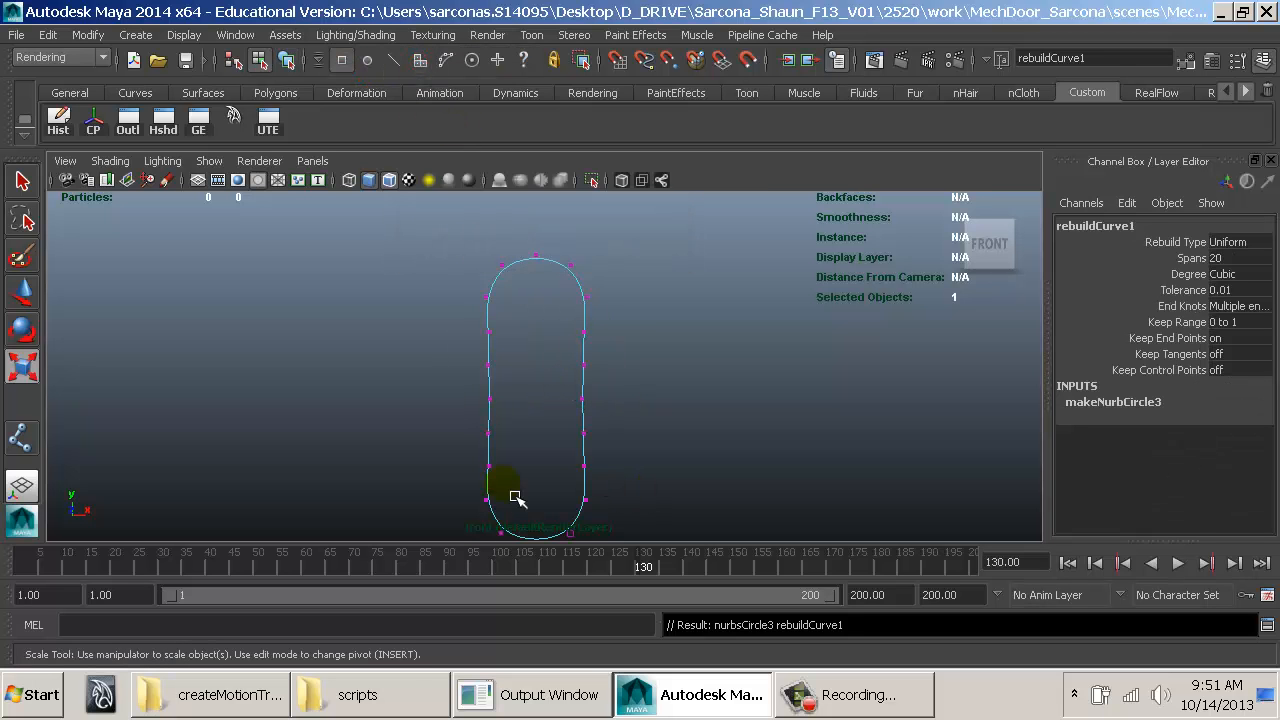
pyautogui.press('F8')
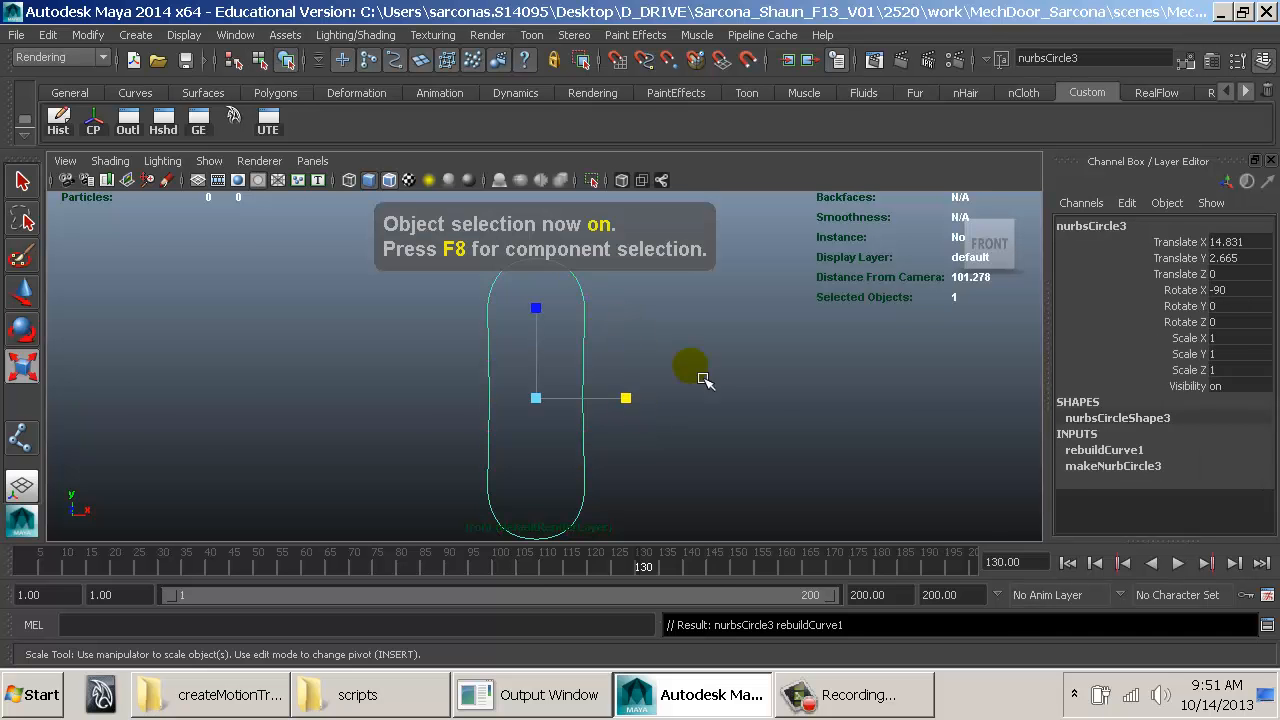
# Step: Return to the perspective view and delete the capsule curve's construction history
pyautogui.press('space')
pyautogui.moveTo(744, 377); pyautogui.dragTo(740, 328)
pyautogui.click(58, 122)
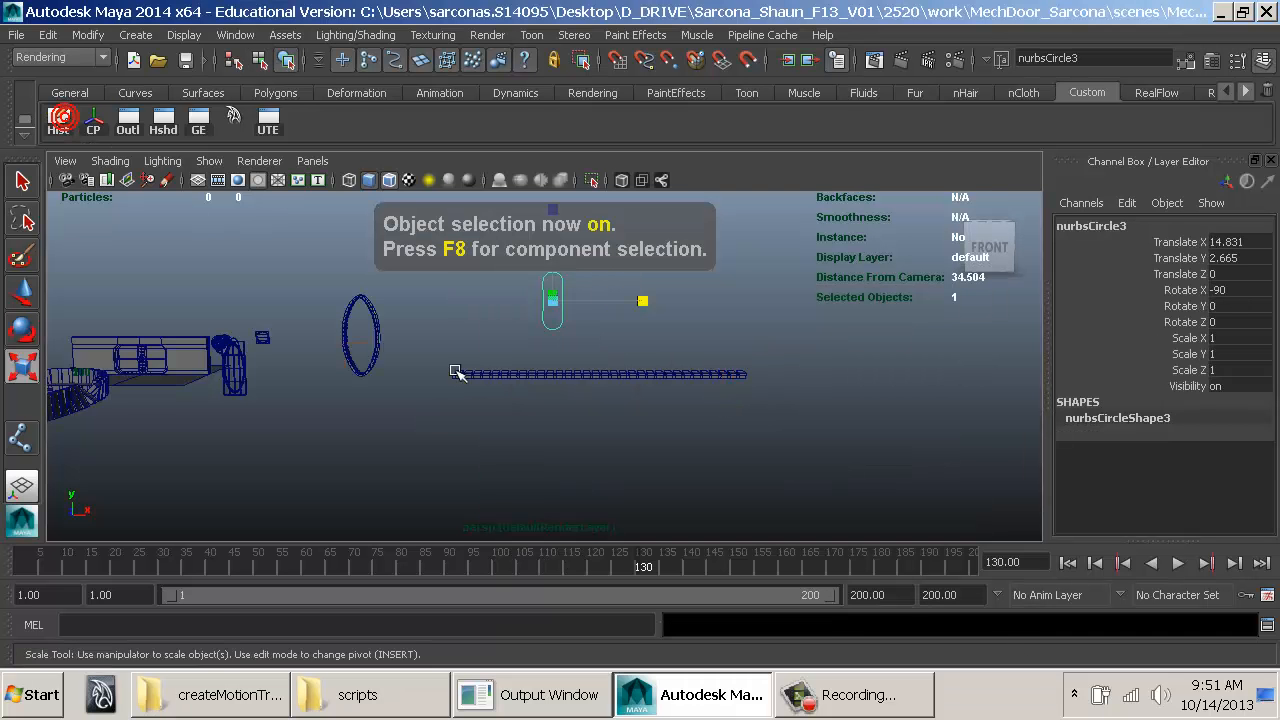
# Step: Scale the capsule curve uniformly to about 2.679 to size it against the strip
pyautogui.keyDown('alt'); pyautogui.moveTo(520, 400); pyautogui.dragTo(633, 418); pyautogui.keyUp('alt')
pyautogui.keyDown('alt'); pyautogui.moveTo(585, 435); pyautogui.dragTo(683, 472, button='right'); pyautogui.keyUp('alt')
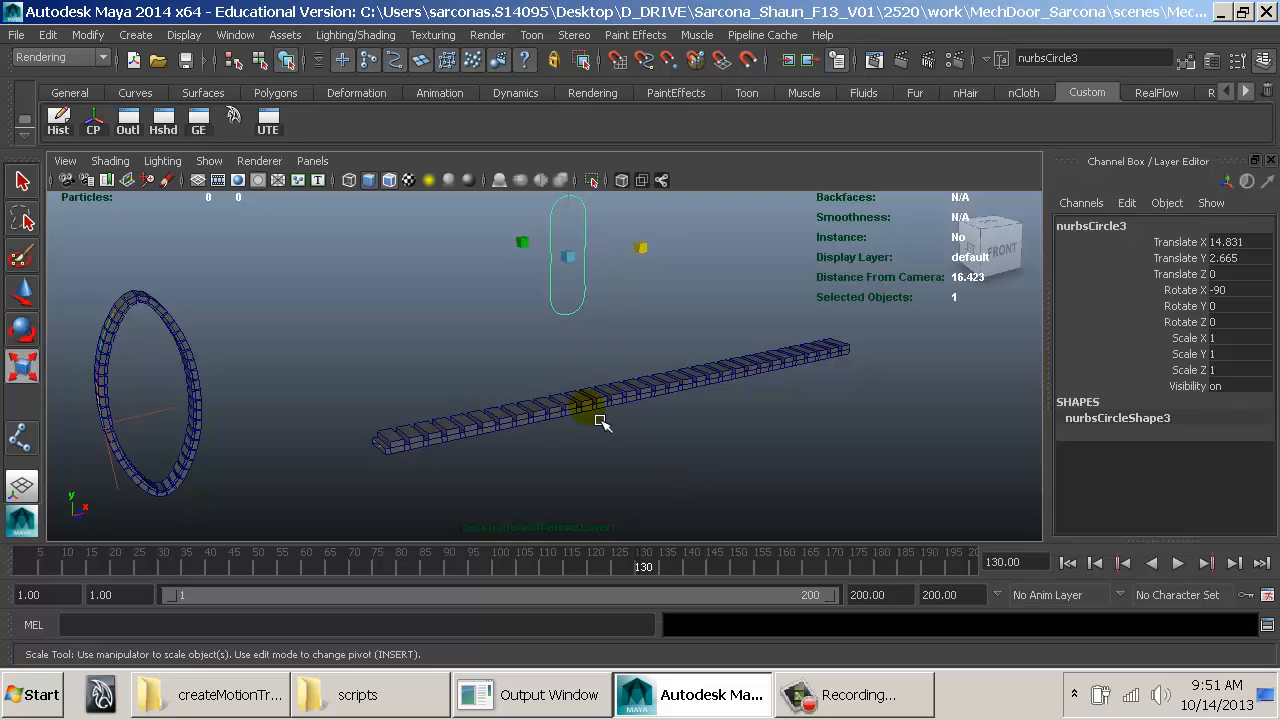
pyautogui.moveTo(577, 357); pyautogui.dragTo(549, 376)
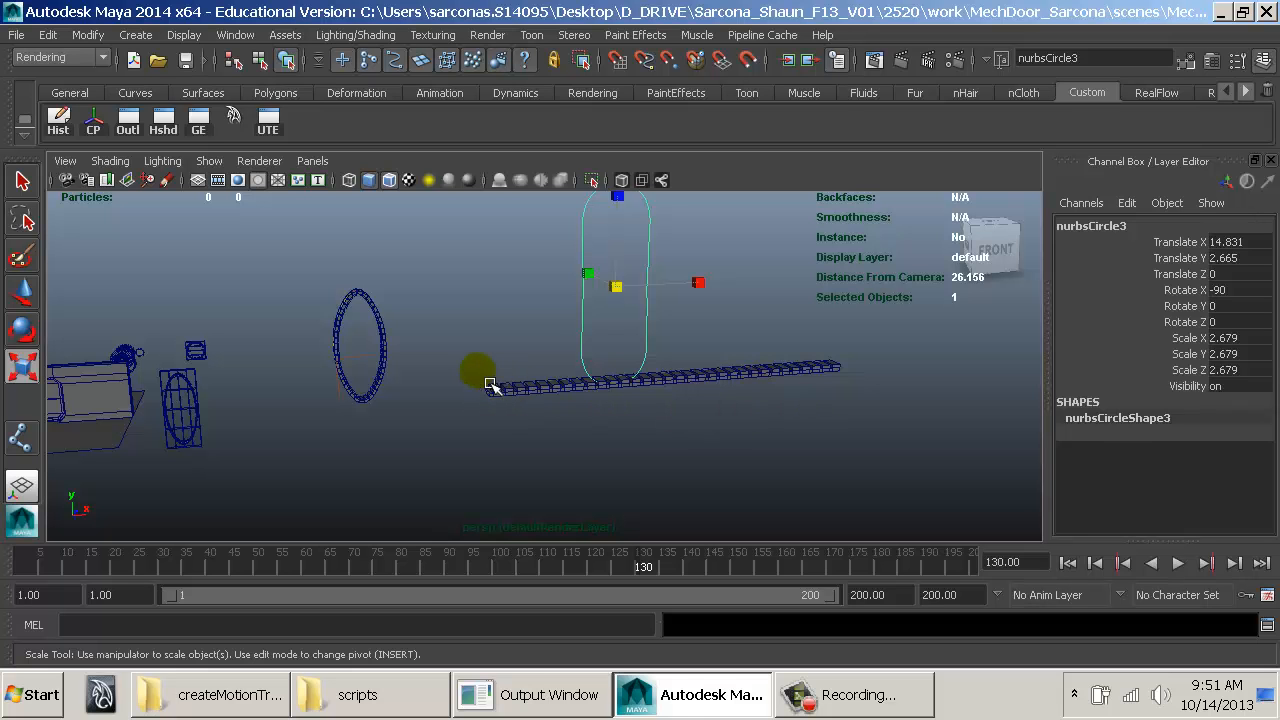
# Step: Try to scale the bound strip's root joint down uniformly, and undo the scale
pyautogui.click(491, 385)
pyautogui.moveTo(504, 417); pyautogui.dragTo(645, 463)
pyautogui.hotkey('ctrl', 'z')
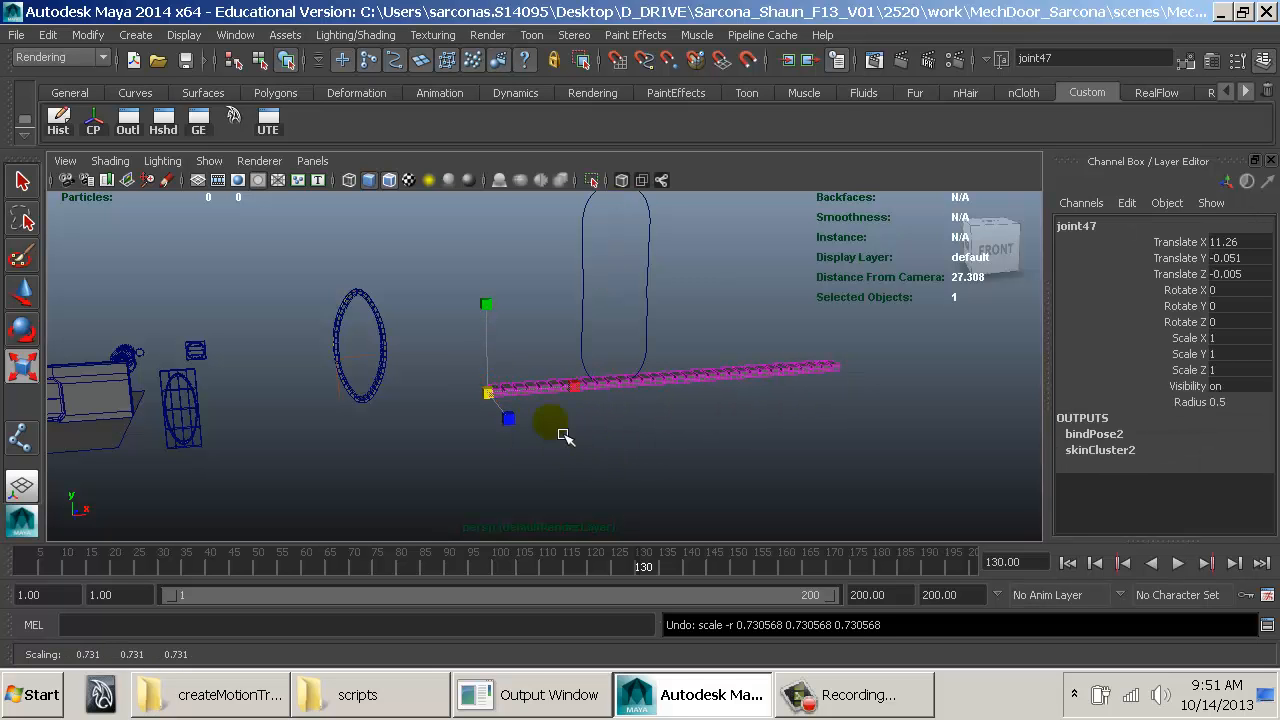
# Step: Select the whole chain from joint47 to joint79 in the Outliner and scale all its joints uniformly to 0.412
pyautogui.click(128, 122)
pyautogui.scroll(-10, 180, 355)
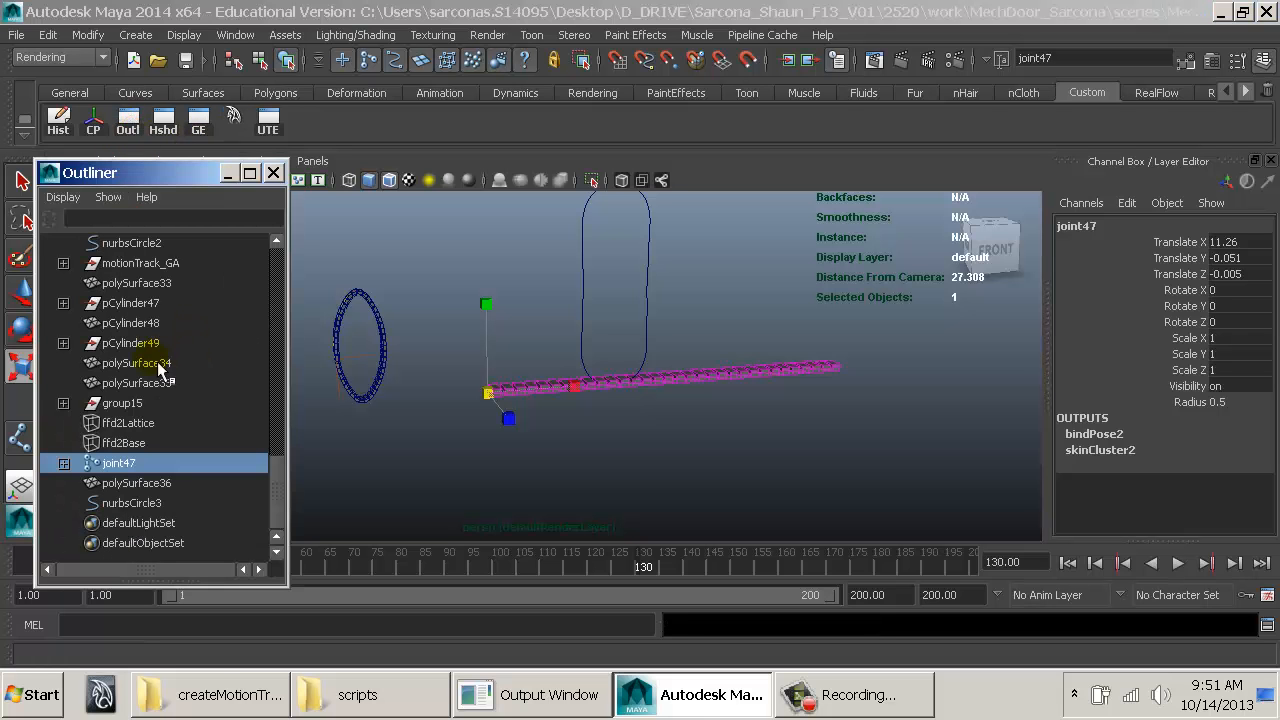
pyautogui.click(63, 463)
pyautogui.moveTo(290, 410); pyautogui.dragTo(377, 410)
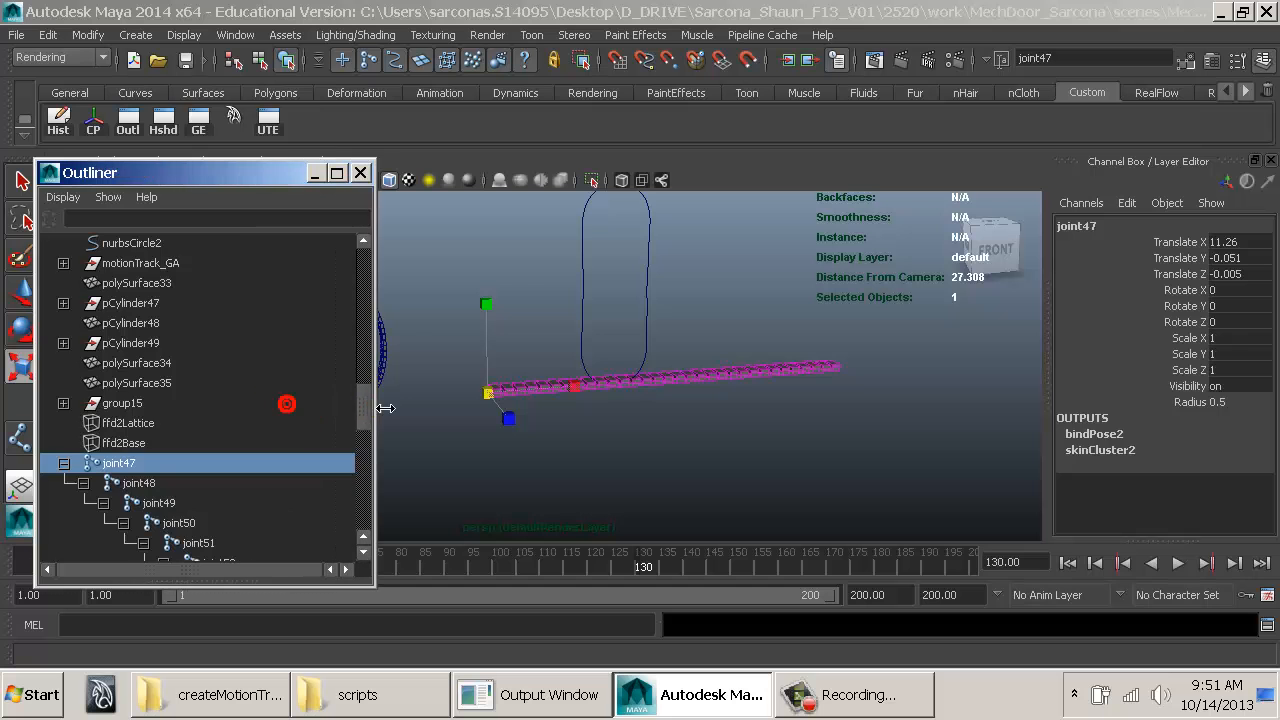
pyautogui.scroll(-10, 282, 386)
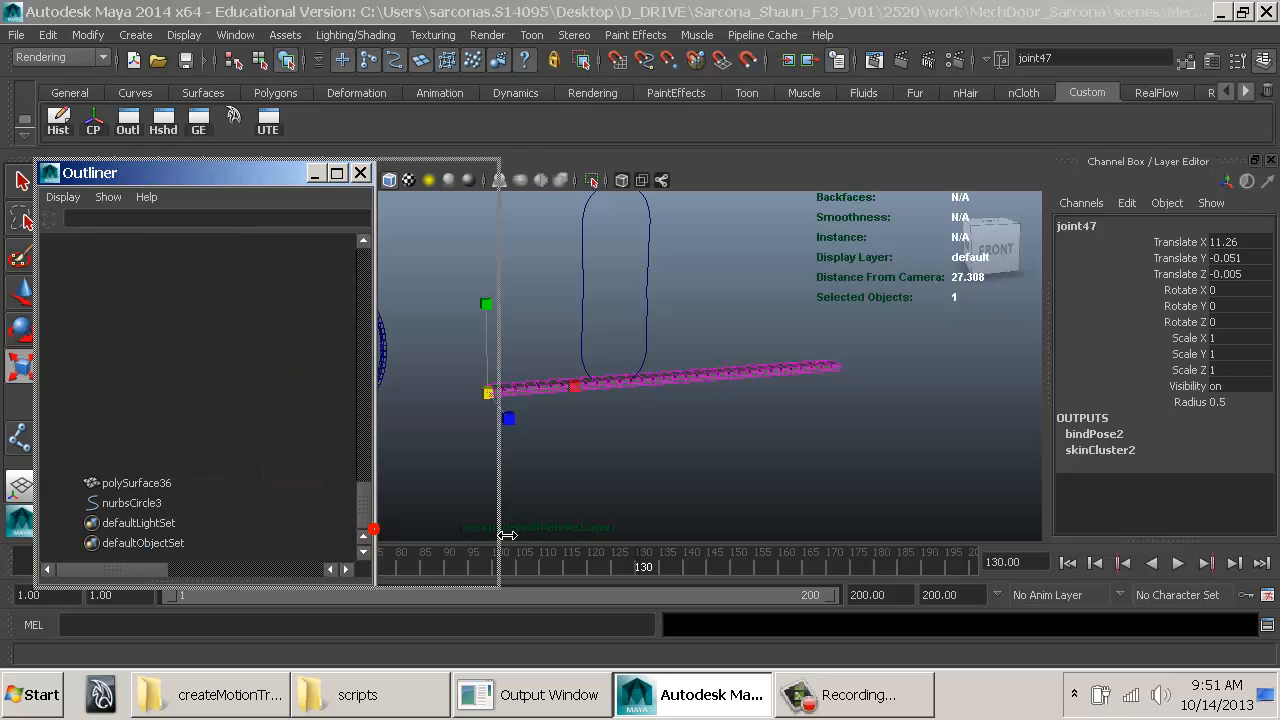
pyautogui.moveTo(376, 536); pyautogui.dragTo(533, 536)
pyautogui.moveTo(310, 569); pyautogui.dragTo(570, 571)
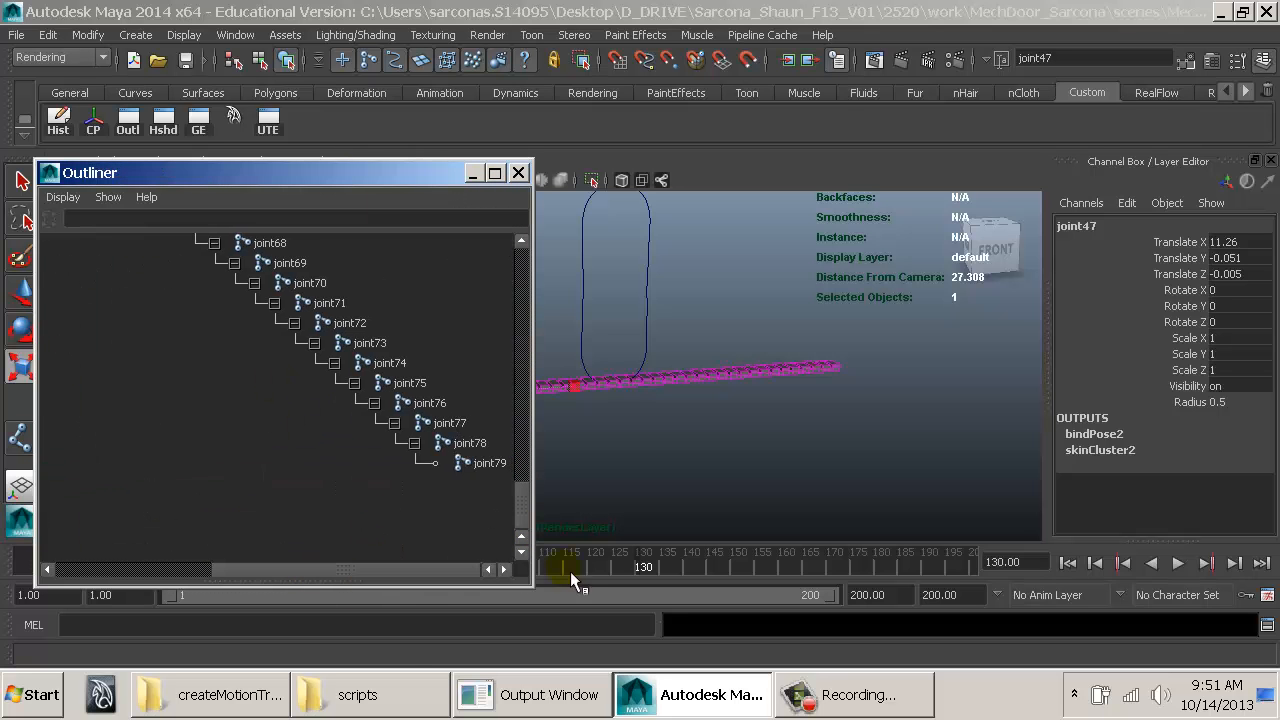
pyautogui.keyDown('shift'); pyautogui.click(490, 462); pyautogui.keyUp('shift')
pyautogui.moveTo(738, 416); pyautogui.dragTo(753, 460, button='middle')
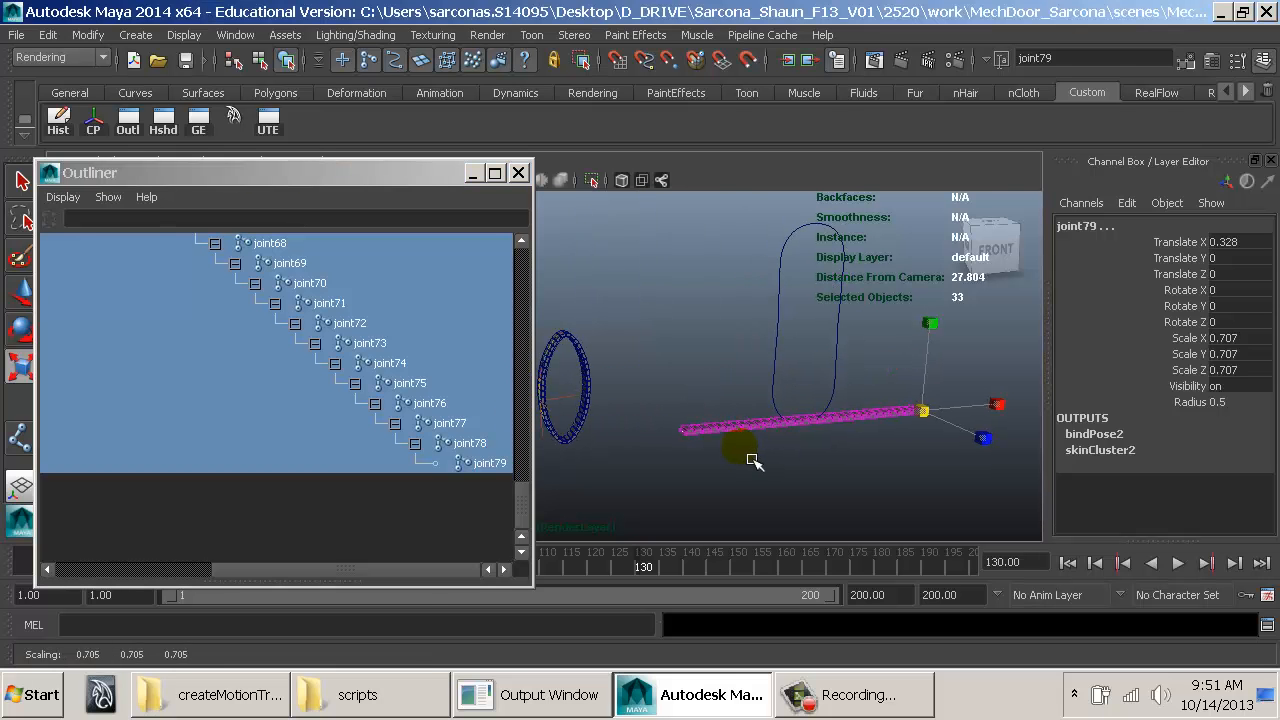
pyautogui.moveTo(588, 455); pyautogui.dragTo(491, 429, button='middle')
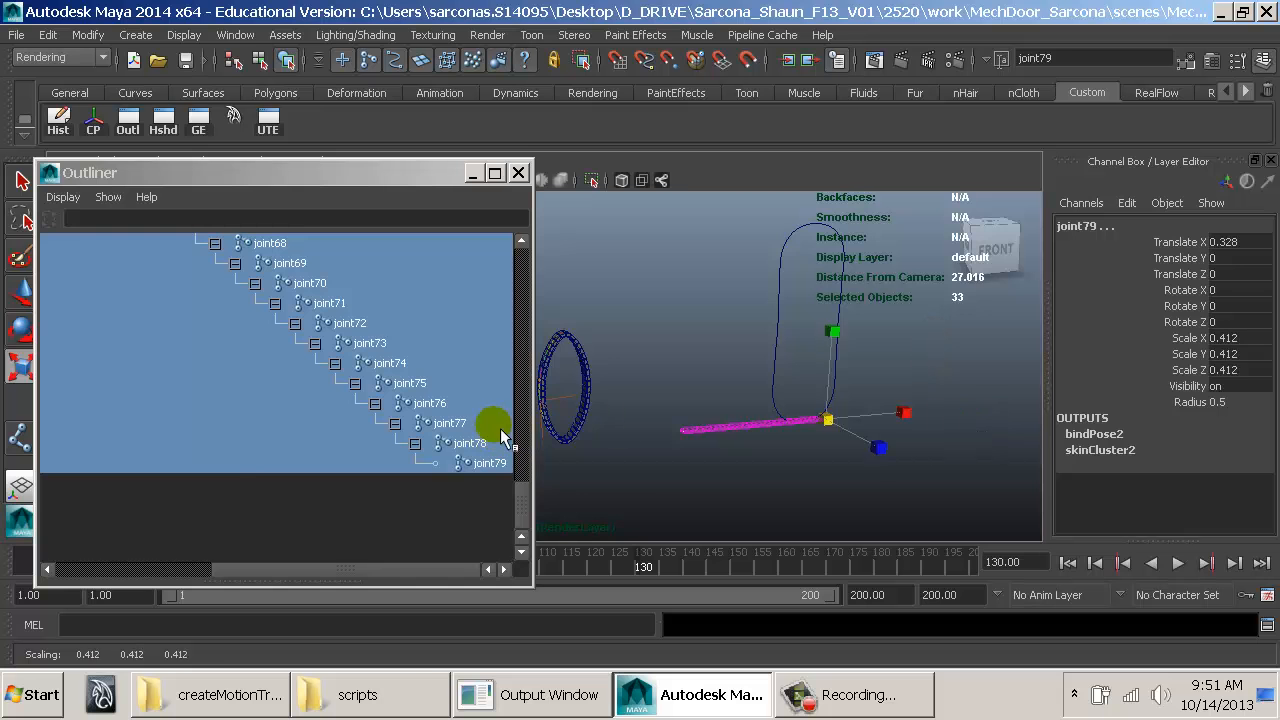
# Step: Scale the capsule curve uniformly to 1.636, move it to X 12.834 above the strip, and close the Outliner
pyautogui.keyDown('alt'); pyautogui.moveTo(629, 411); pyautogui.dragTo(627, 457); pyautogui.keyUp('alt')
pyautogui.moveTo(730, 367); pyautogui.dragTo(814, 366)
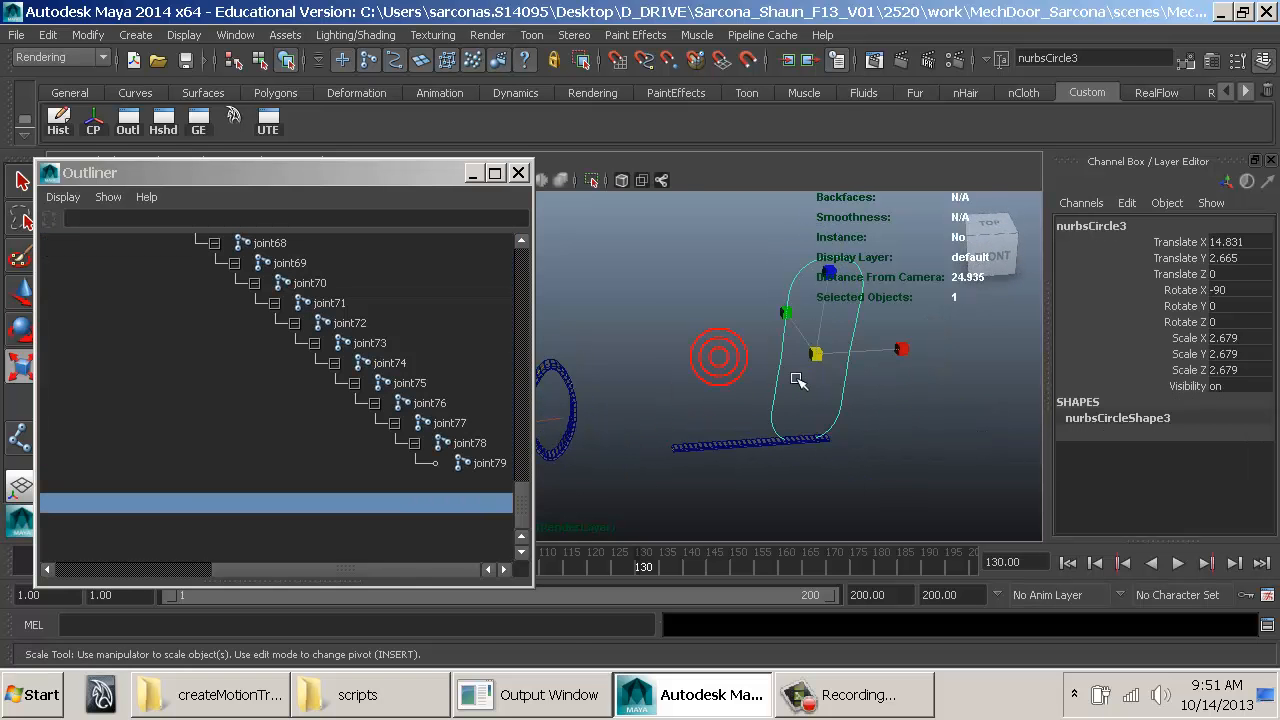
pyautogui.moveTo(798, 379); pyautogui.dragTo(749, 389, button='middle')
pyautogui.press('w')
pyautogui.moveTo(855, 359); pyautogui.dragTo(781, 357)
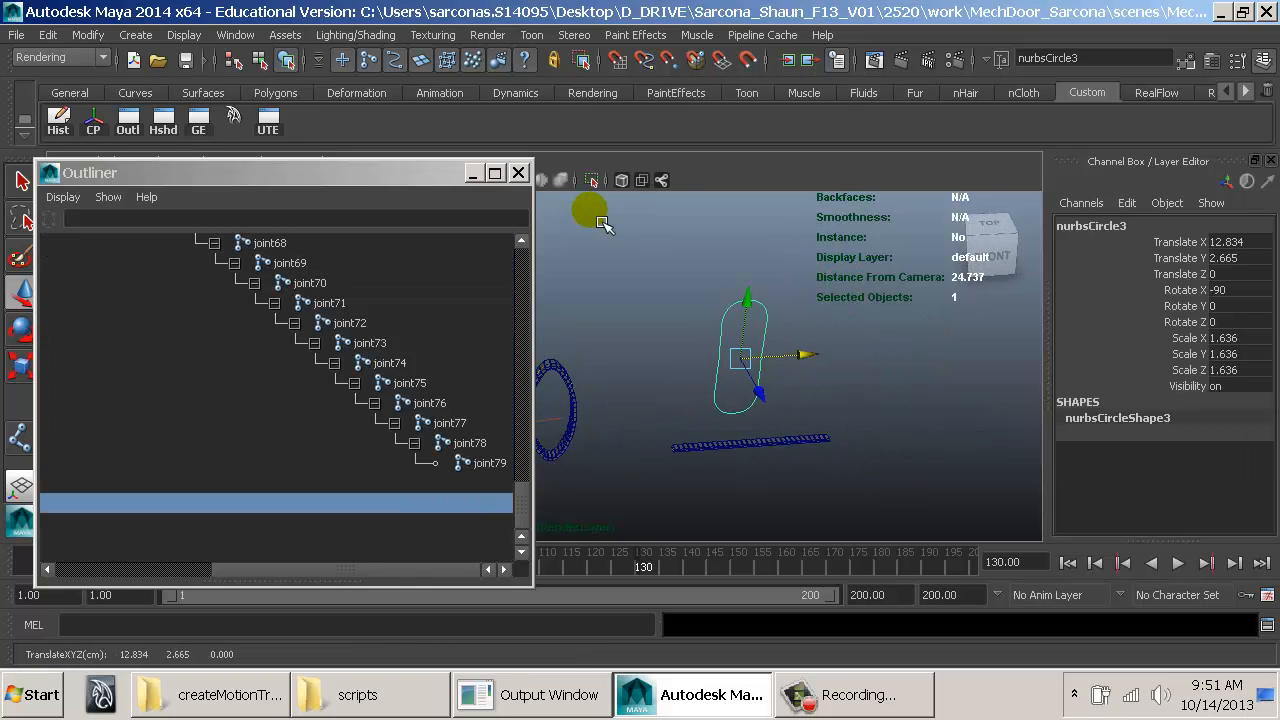
pyautogui.click(521, 173)
# Step: With nothing selected, start the IK Spline Handle Tool with its settings reset and Auto create curve turned off
pyautogui.keyDown('alt'); pyautogui.moveTo(490, 308); pyautogui.dragTo(860, 376, button='right'); pyautogui.keyUp('alt')
pyautogui.keyDown('alt'); pyautogui.moveTo(697, 360); pyautogui.dragTo(649, 374, button='middle'); pyautogui.keyUp('alt')
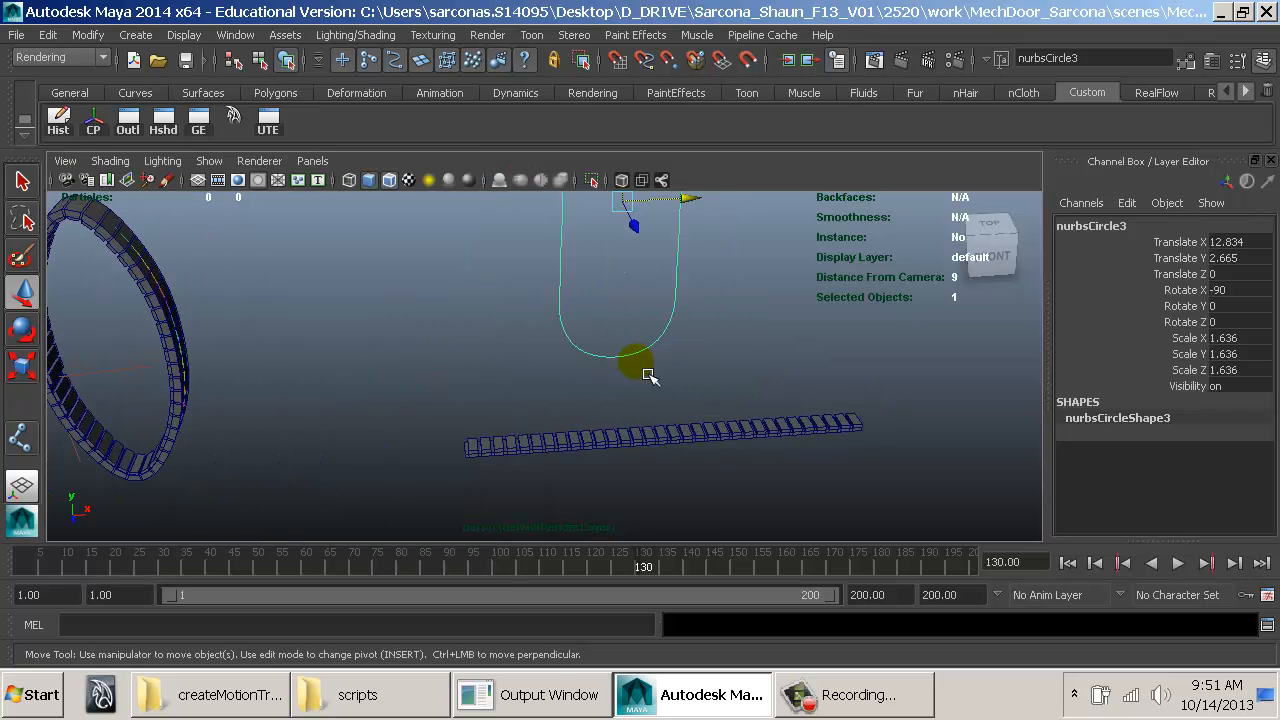
pyautogui.keyDown('alt'); pyautogui.moveTo(649, 374); pyautogui.dragTo(590, 308); pyautogui.keyUp('alt')
pyautogui.press('space')
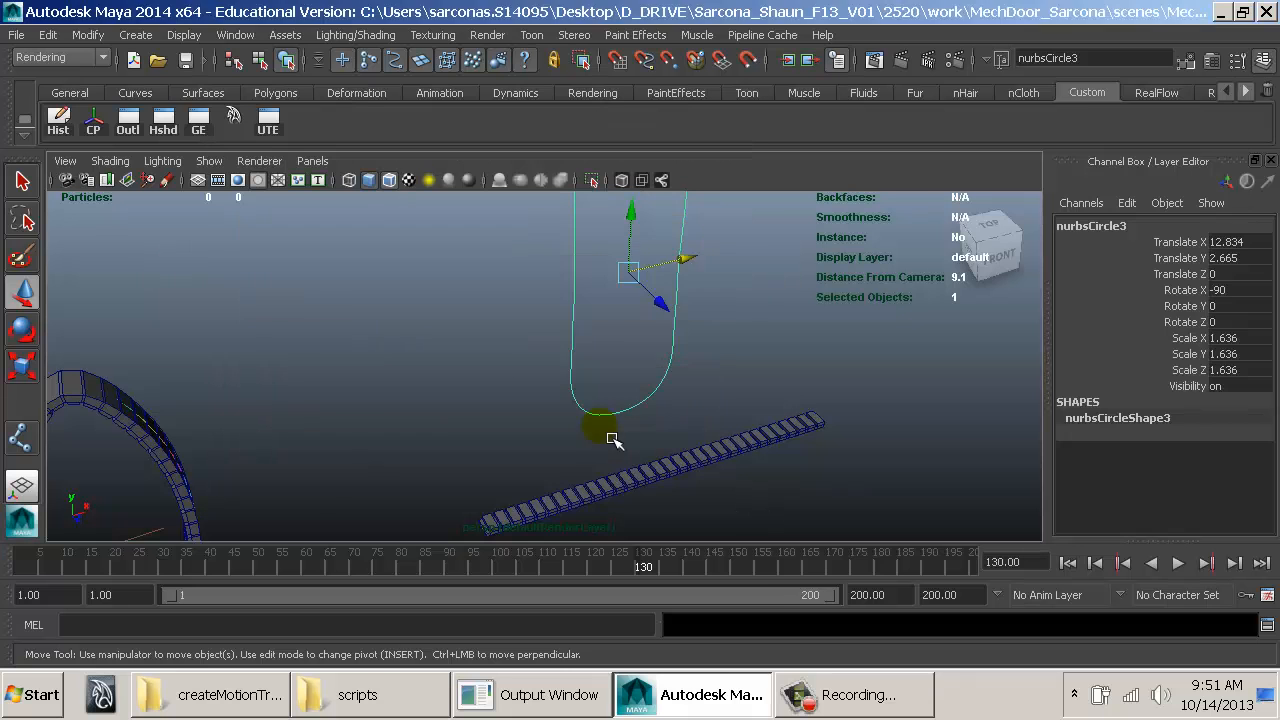
pyautogui.click(500, 334)
pyautogui.press('space')
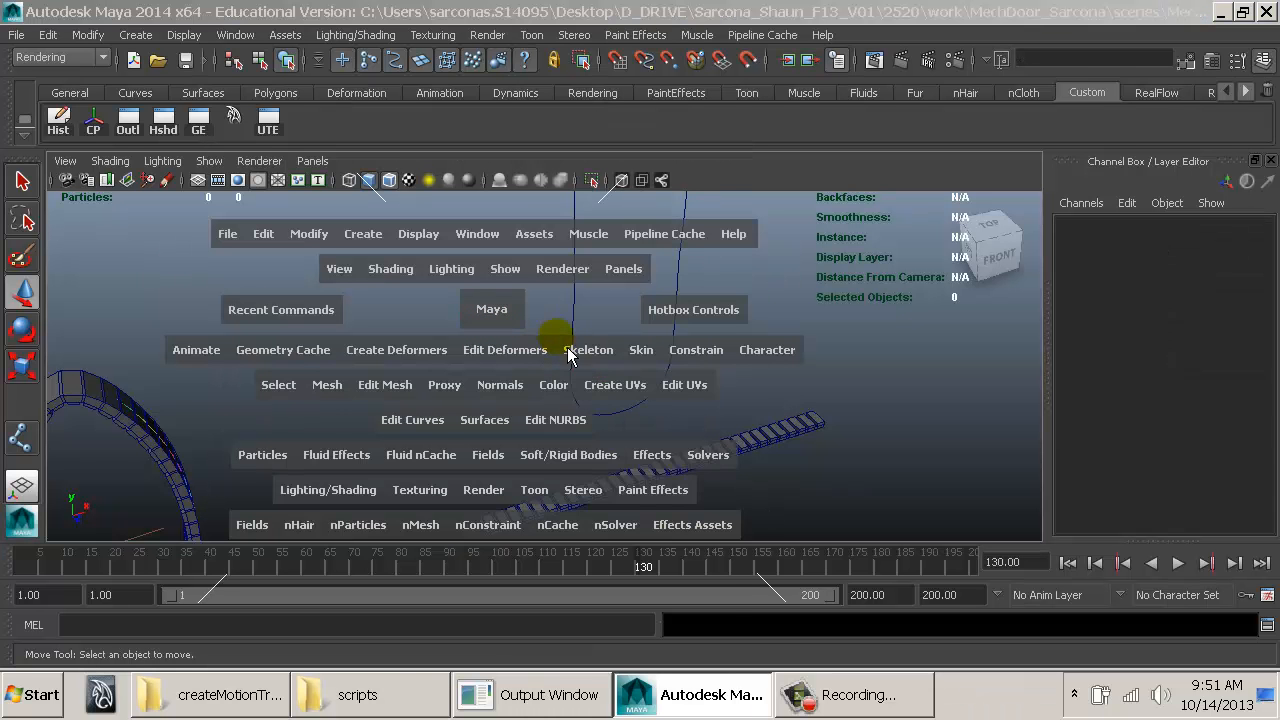
pyautogui.click(600, 352)
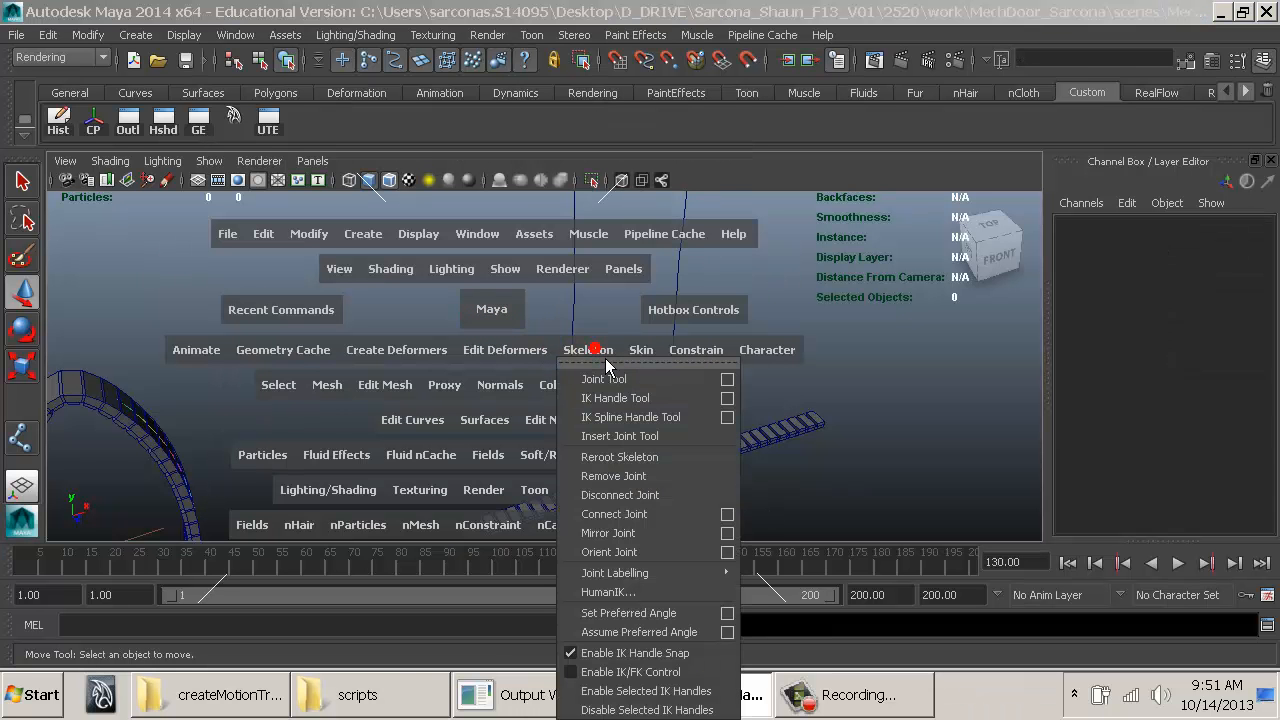
pyautogui.click(727, 417)
pyautogui.click(292, 77)
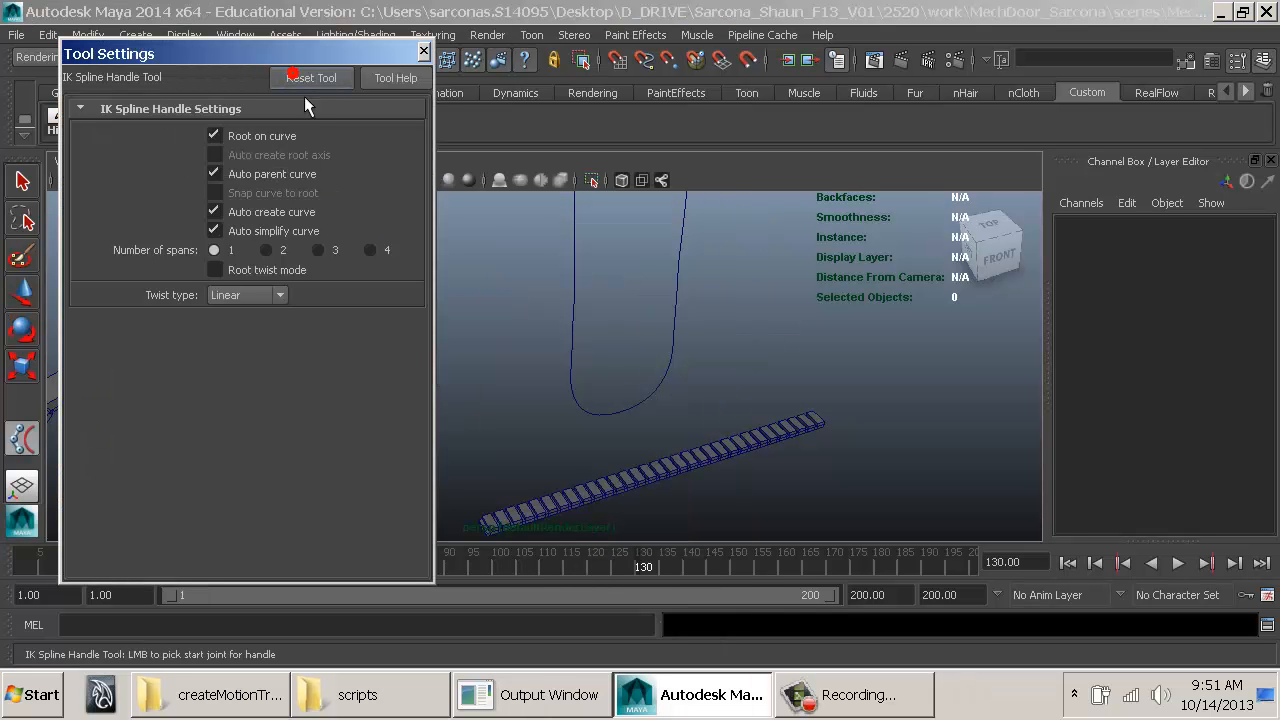
pyautogui.click(254, 218)
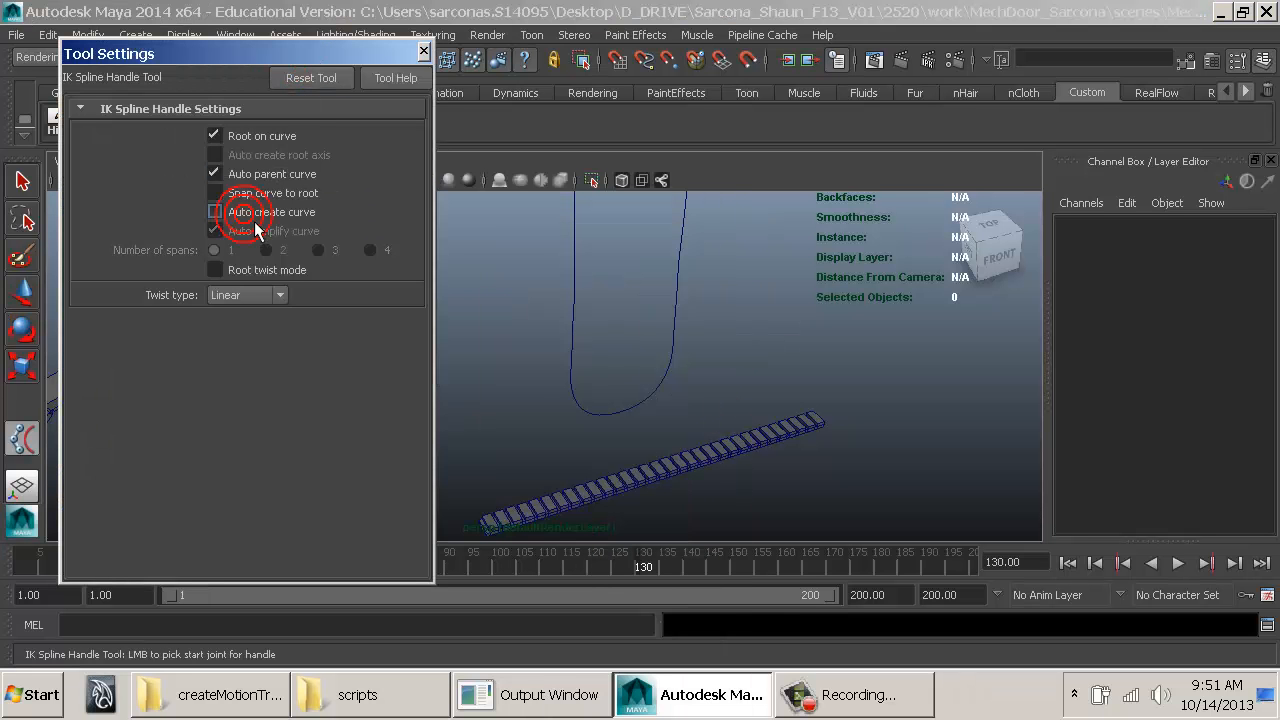
# Step: Pick joint47 at the near end of the straight track strip as the spline handle's start joint
pyautogui.keyDown('alt'); pyautogui.moveTo(538, 466); pyautogui.dragTo(598, 350, button='middle'); pyautogui.keyUp('alt')
pyautogui.keyDown('alt'); pyautogui.moveTo(598, 350); pyautogui.dragTo(731, 426, button='right'); pyautogui.keyUp('alt')
pyautogui.keyDown('alt'); pyautogui.moveTo(731, 426); pyautogui.dragTo(702, 364, button='middle'); pyautogui.keyUp('alt')
pyautogui.keyDown('alt'); pyautogui.moveTo(702, 364); pyautogui.dragTo(734, 443, button='right'); pyautogui.keyUp('alt')
pyautogui.keyDown('alt'); pyautogui.moveTo(655, 428); pyautogui.dragTo(717, 400, button='middle'); pyautogui.keyUp('alt')
pyautogui.keyDown('alt'); pyautogui.moveTo(717, 400); pyautogui.dragTo(938, 432, button='right'); pyautogui.keyUp('alt')
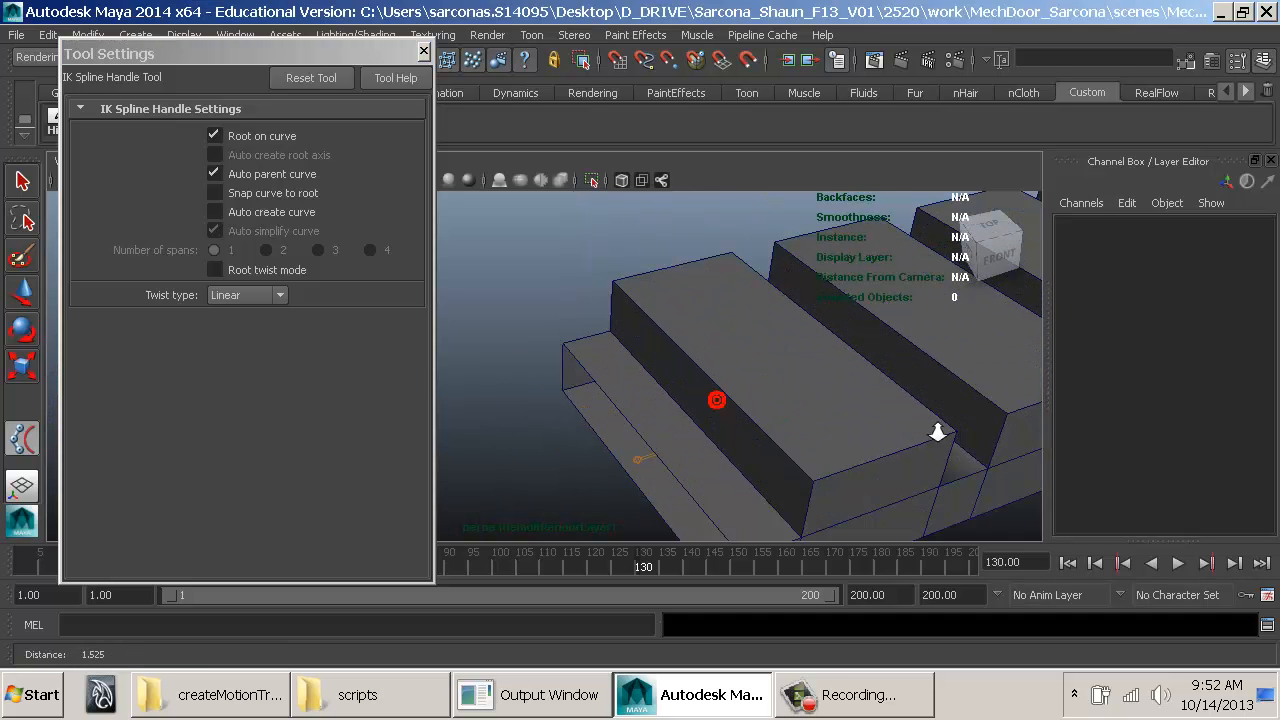
pyautogui.click(670, 470)
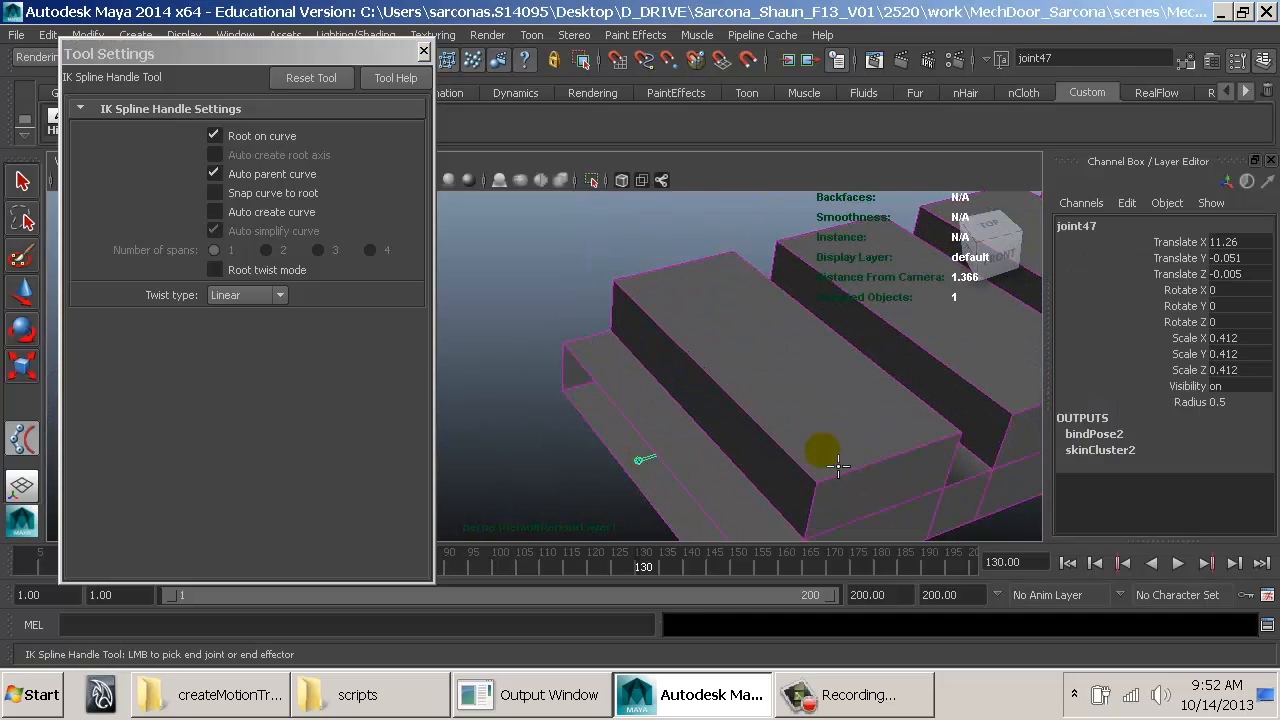
# Step: Pick joint79 at the opposite end of the track strip as the spline handle's end joint
pyautogui.keyDown('alt'); pyautogui.moveTo(838, 466); pyautogui.dragTo(737, 386, button='right'); pyautogui.keyUp('alt')
pyautogui.keyDown('alt'); pyautogui.moveTo(737, 386); pyautogui.dragTo(534, 509, button='middle'); pyautogui.keyUp('alt')
pyautogui.keyDown('alt'); pyautogui.moveTo(700, 410); pyautogui.dragTo(540, 492, button='middle'); pyautogui.keyUp('alt')
pyautogui.keyDown('alt'); pyautogui.moveTo(831, 451); pyautogui.dragTo(711, 446); pyautogui.keyUp('alt')
pyautogui.keyDown('alt'); pyautogui.moveTo(711, 446); pyautogui.dragTo(606, 298, button='middle'); pyautogui.keyUp('alt')
pyautogui.keyDown('alt'); pyautogui.moveTo(606, 298); pyautogui.dragTo(1023, 400, button='right'); pyautogui.keyUp('alt')
pyautogui.keyDown('alt'); pyautogui.moveTo(866, 441); pyautogui.dragTo(698, 409, button='middle'); pyautogui.keyUp('alt')
pyautogui.keyDown('alt'); pyautogui.moveTo(698, 409); pyautogui.dragTo(935, 442, button='right'); pyautogui.keyUp('alt')
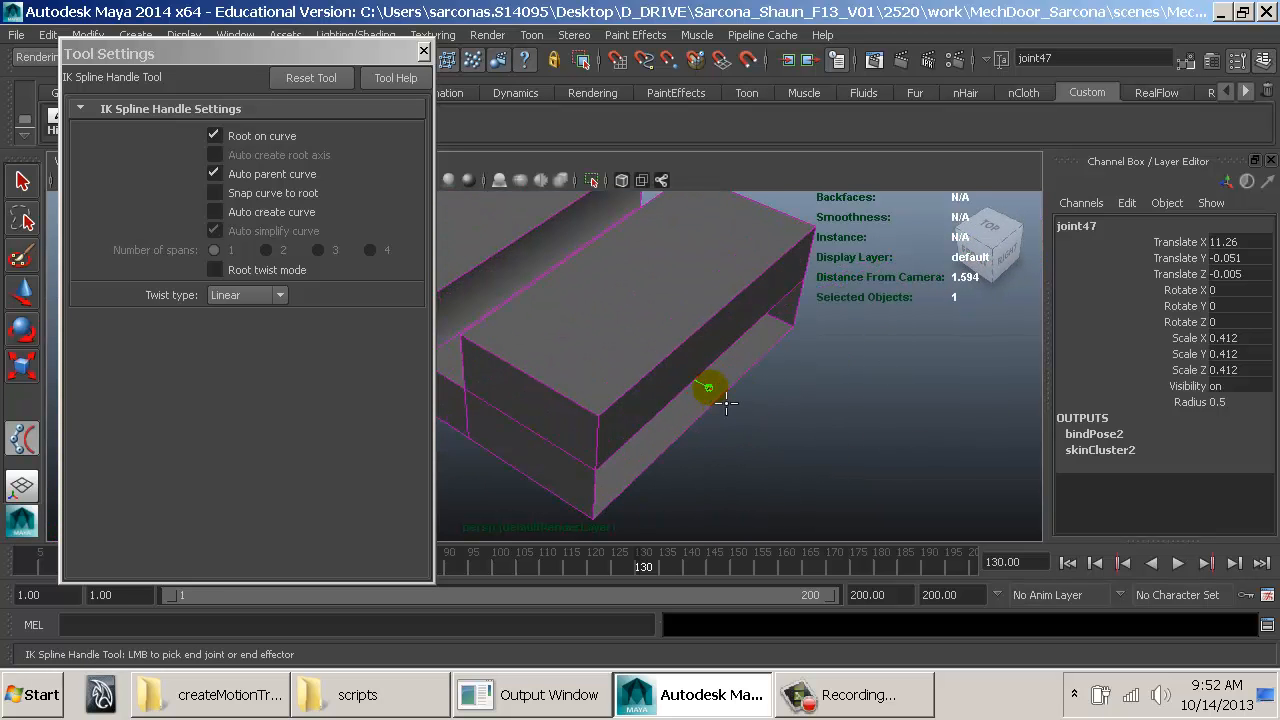
pyautogui.keyDown('alt'); pyautogui.moveTo(965, 496); pyautogui.dragTo(666, 363, button='right'); pyautogui.keyUp('alt')
pyautogui.keyDown('alt'); pyautogui.moveTo(666, 363); pyautogui.dragTo(846, 540, button='middle'); pyautogui.keyUp('alt')
pyautogui.keyDown('alt'); pyautogui.moveTo(846, 540); pyautogui.dragTo(645, 440, button='right'); pyautogui.keyUp('alt')
pyautogui.keyDown('alt'); pyautogui.moveTo(645, 440); pyautogui.dragTo(820, 486, button='middle'); pyautogui.keyUp('alt')
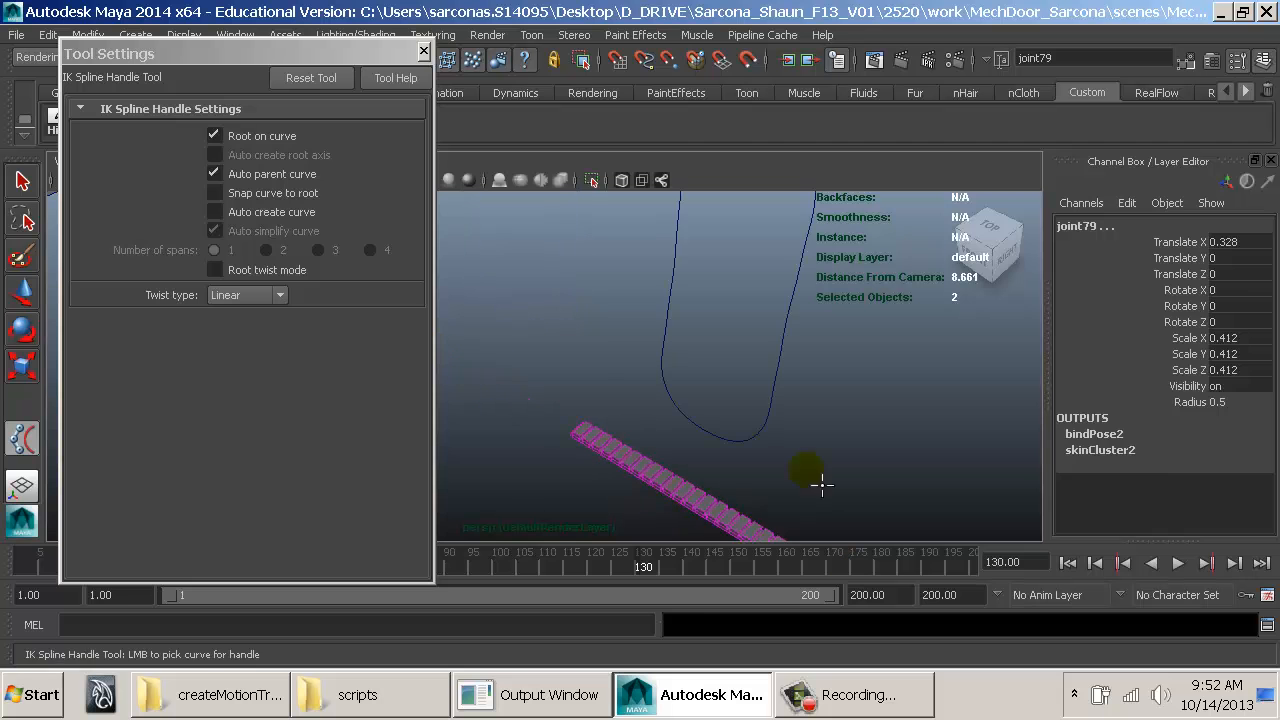
# Step: Pick the capsule curve to create the IK spline handle, and close the tool settings
pyautogui.click(773, 358)
pyautogui.keyDown('alt'); pyautogui.moveTo(774, 408); pyautogui.dragTo(863, 400); pyautogui.keyUp('alt')
pyautogui.keyDown('alt'); pyautogui.moveTo(863, 400); pyautogui.dragTo(855, 535, button='middle'); pyautogui.keyUp('alt')
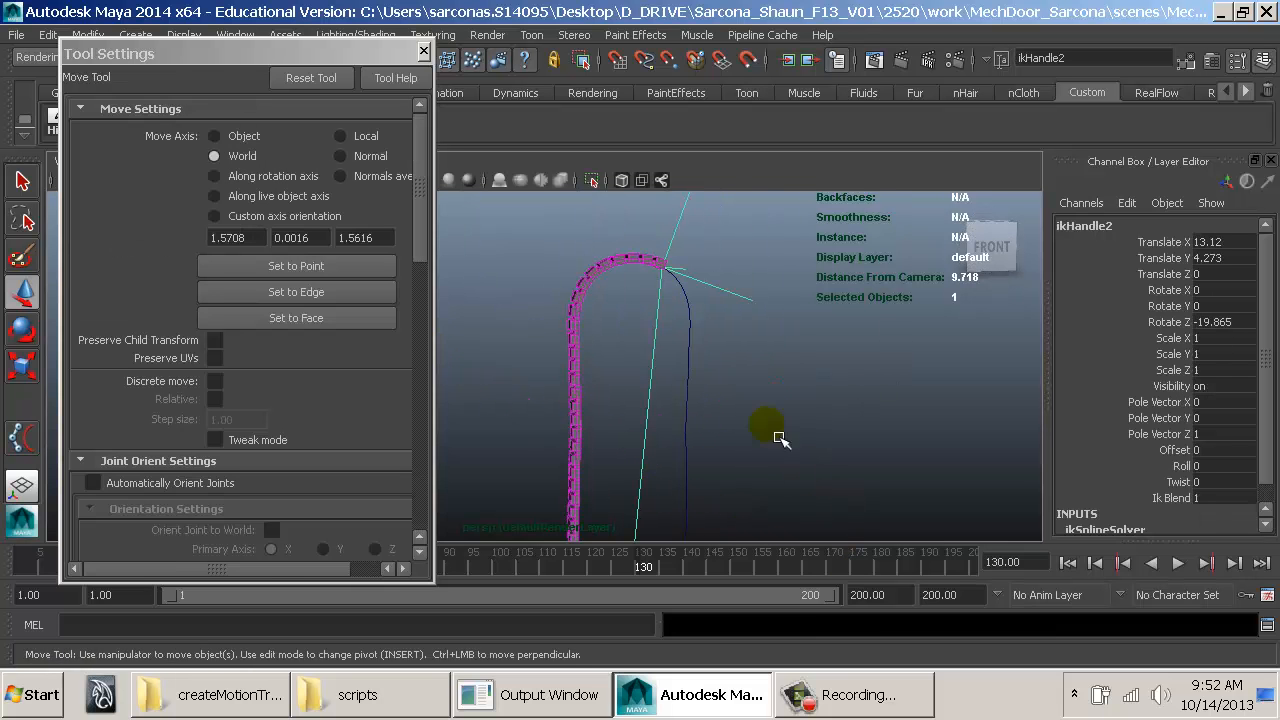
pyautogui.click(424, 50)
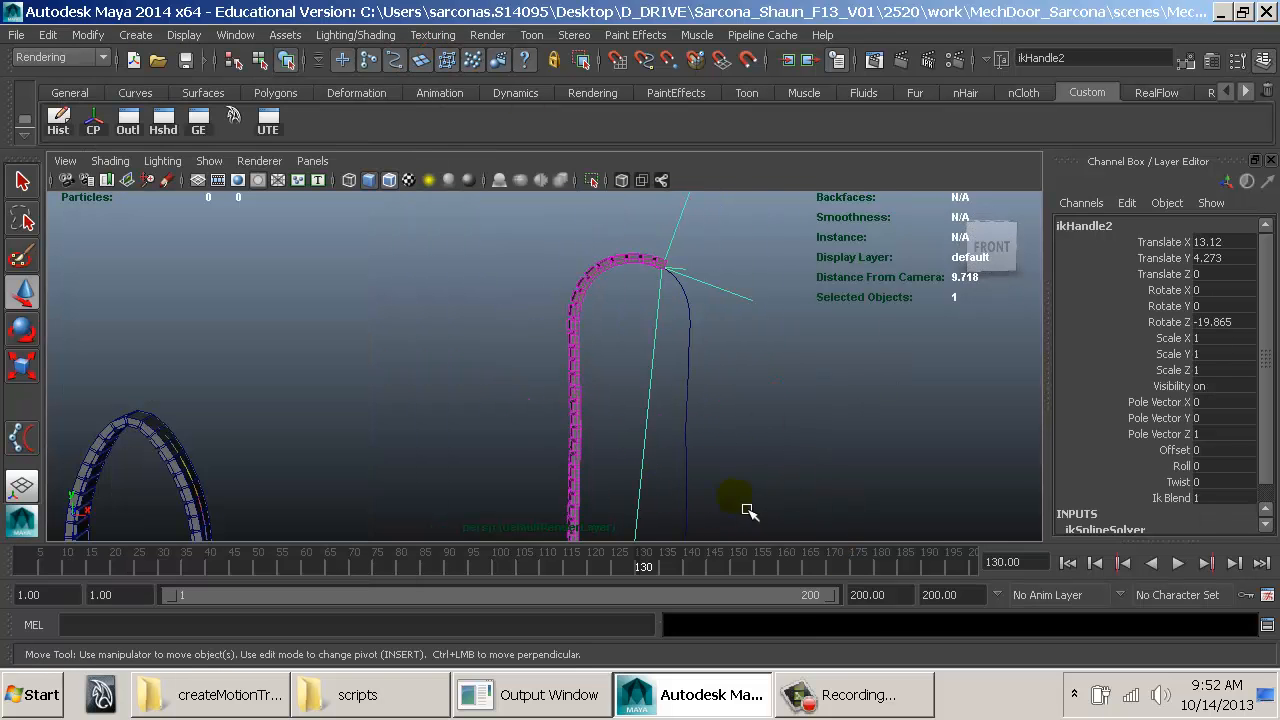
# Step: Check how the strip follows the capsule curve, and test sliding it with the IK handle's Offset
pyautogui.keyDown('alt'); pyautogui.moveTo(747, 510); pyautogui.dragTo(688, 337, button='middle'); pyautogui.keyUp('alt')
pyautogui.keyDown('alt'); pyautogui.moveTo(543, 403); pyautogui.dragTo(526, 580, button='middle'); pyautogui.keyUp('alt')
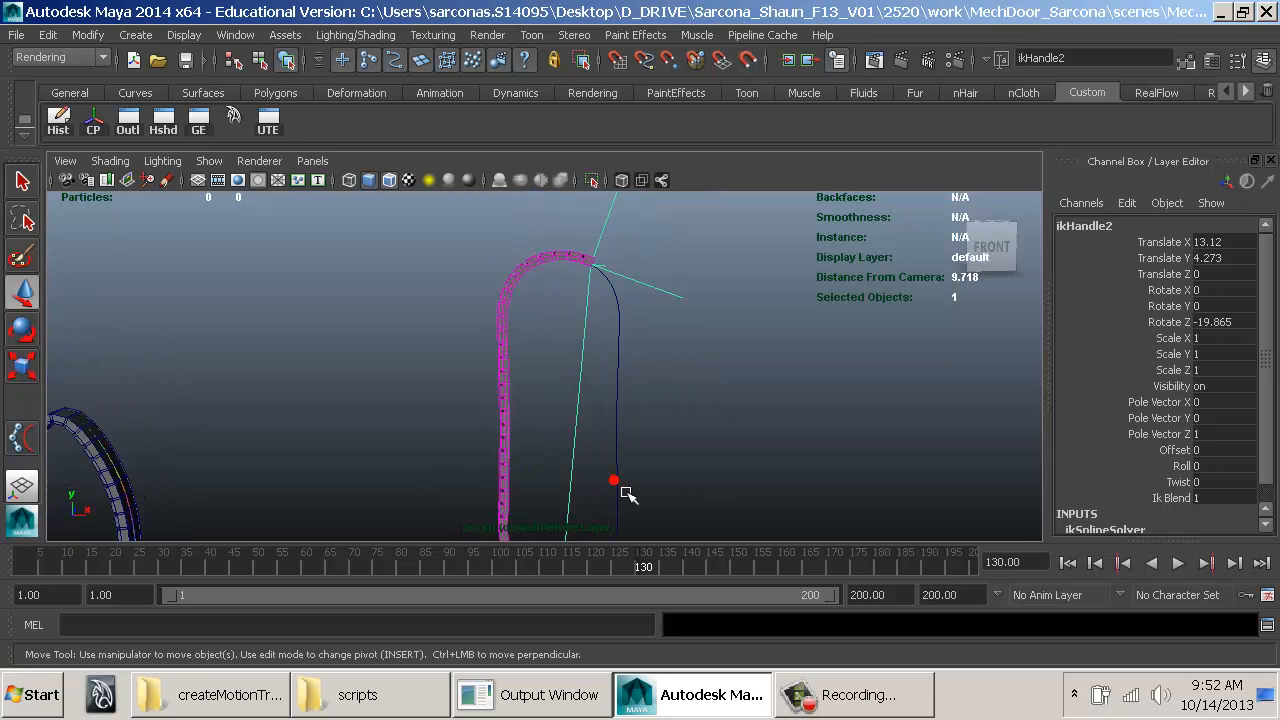
pyautogui.click(618, 485)
pyautogui.keyDown('alt'); pyautogui.moveTo(643, 472); pyautogui.dragTo(507, 472); pyautogui.keyUp('alt')
pyautogui.keyDown('alt'); pyautogui.moveTo(648, 352); pyautogui.dragTo(594, 464, button='middle'); pyautogui.keyUp('alt')
pyautogui.keyDown('alt'); pyautogui.moveTo(594, 464); pyautogui.dragTo(808, 484, button='right'); pyautogui.keyUp('alt')
pyautogui.keyDown('alt'); pyautogui.moveTo(660, 411); pyautogui.dragTo(643, 346, button='middle'); pyautogui.keyUp('alt')
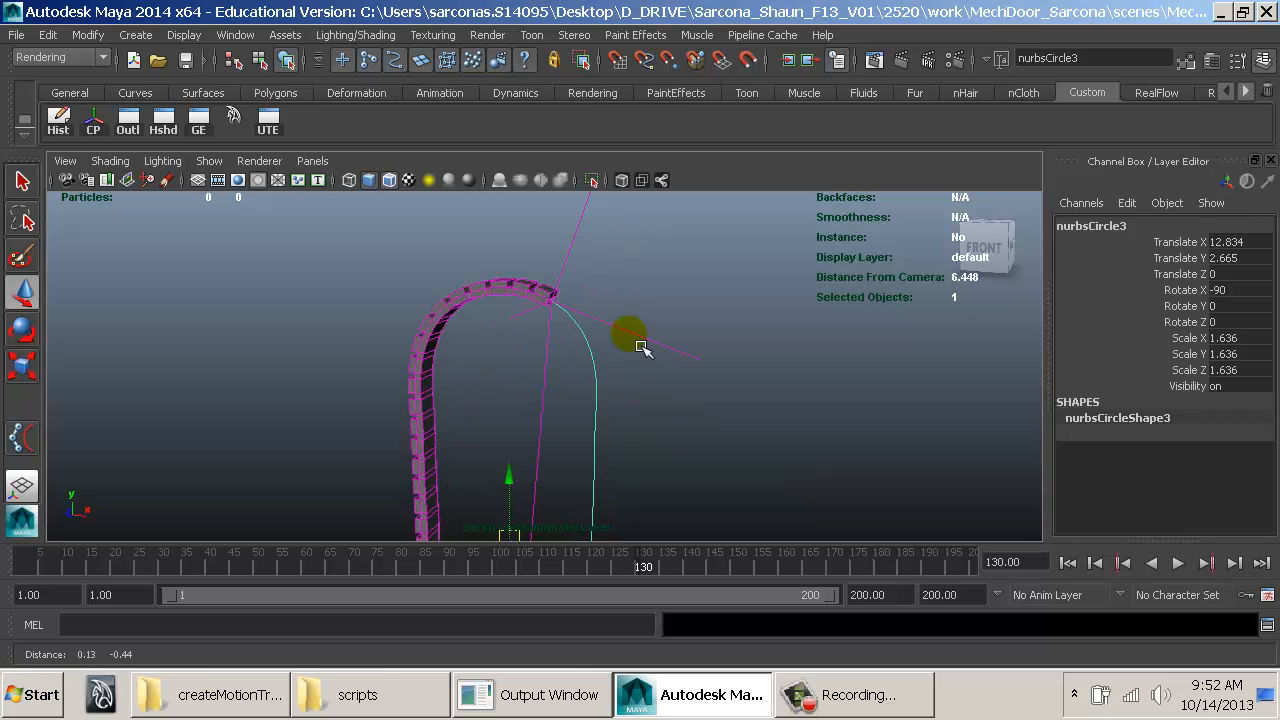
pyautogui.moveTo(641, 307); pyautogui.dragTo(681, 377)
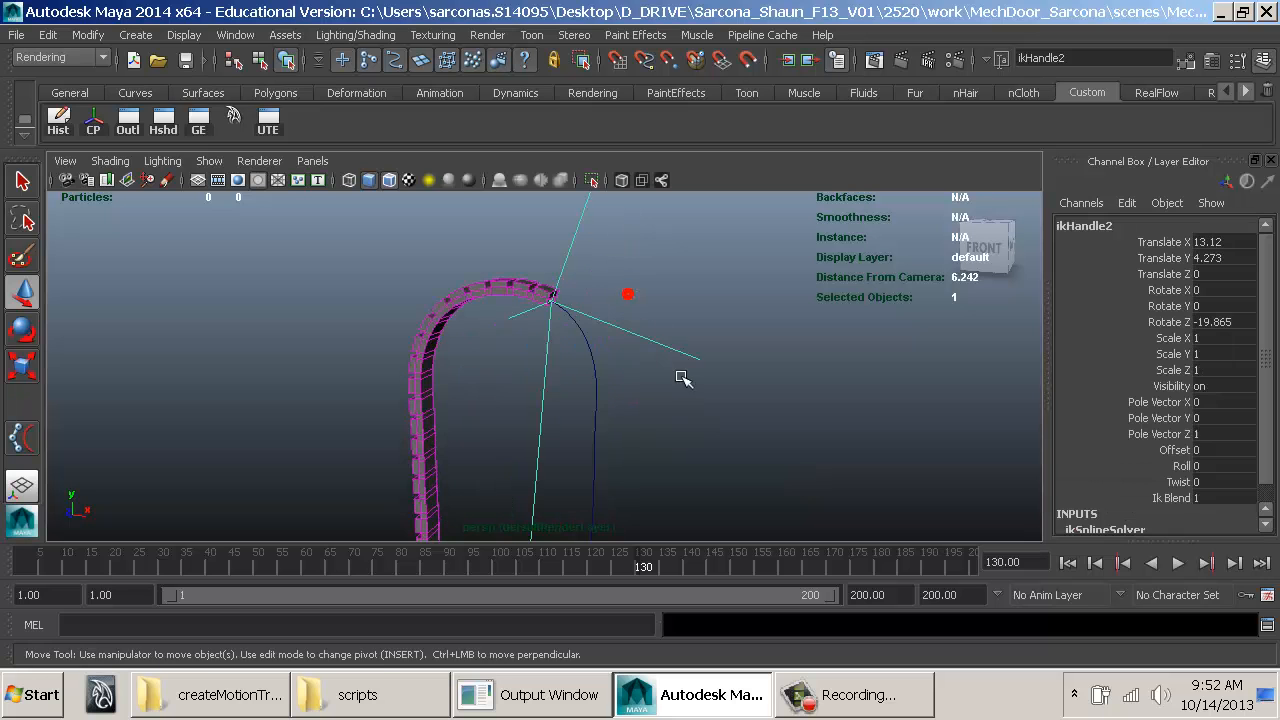
pyautogui.click(1172, 448)
pyautogui.moveTo(637, 348)
pyautogui.mouseDown(button='middle')
pyautogui.moveTo(623, 346)
pyautogui.moveTo(650, 352)
pyautogui.moveTo(636, 353)
pyautogui.mouseUp(button='middle')
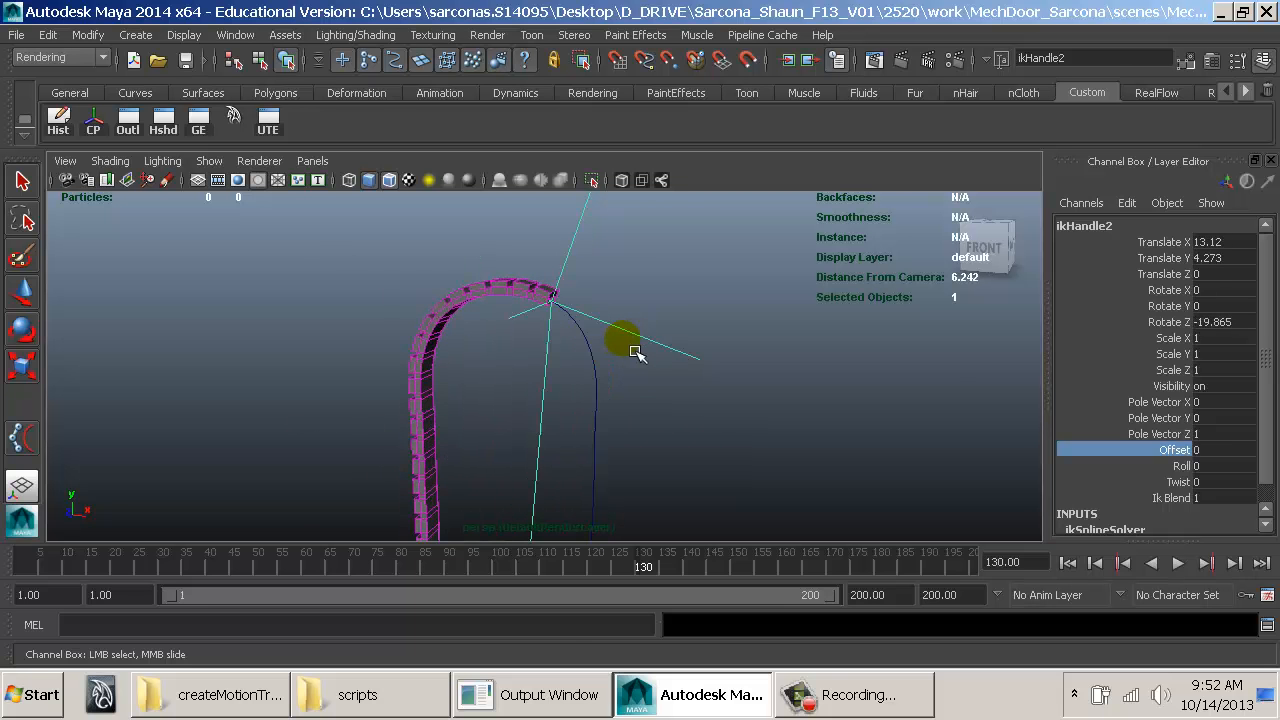
# Step: Scale the capsule curve down uniformly to 0.889 so the track strip nearly closes into a loop
pyautogui.click(609, 390)
pyautogui.press('w')
pyautogui.press('f')
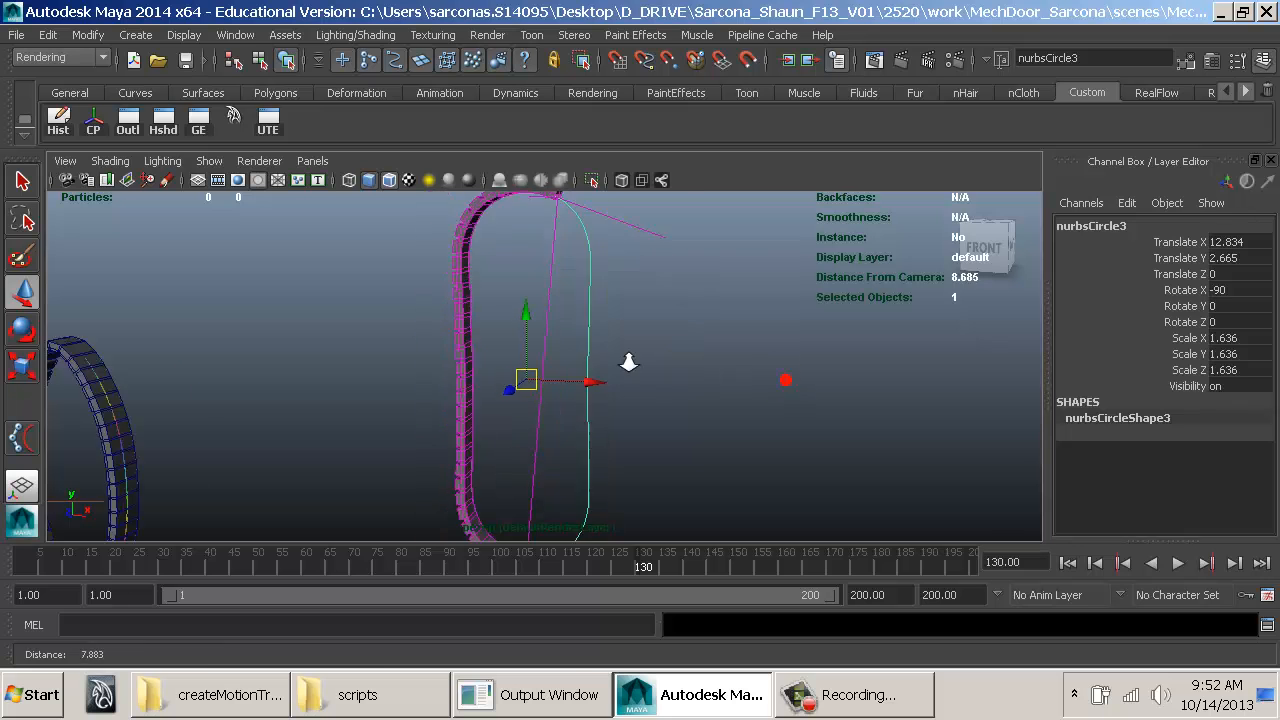
pyautogui.press('r')
pyautogui.moveTo(676, 381); pyautogui.dragTo(625, 380, button='middle')
pyautogui.keyDown('ctrl'); pyautogui.keyDown('alt'); pyautogui.moveTo(469, 424); pyautogui.dragTo(578, 492); pyautogui.keyUp('alt'); pyautogui.keyUp('ctrl')
pyautogui.keyDown('alt'); pyautogui.moveTo(556, 408); pyautogui.dragTo(606, 429); pyautogui.keyUp('alt')
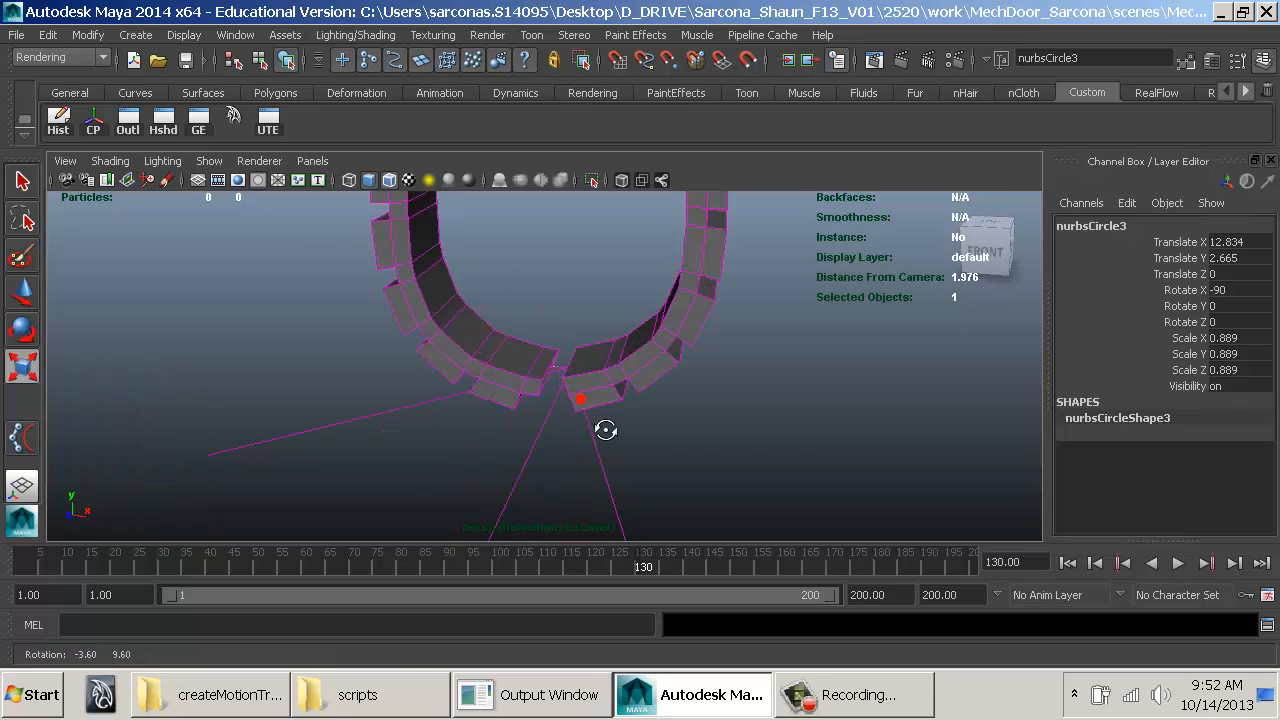
# Step: Fine-tune the capsule curve's uniform scale to 0.88 to bring the two strip ends together
pyautogui.keyDown('alt'); pyautogui.moveTo(606, 429); pyautogui.dragTo(685, 437, button='right'); pyautogui.keyUp('alt')
pyautogui.moveTo(611, 461); pyautogui.dragTo(604, 462, button='middle')
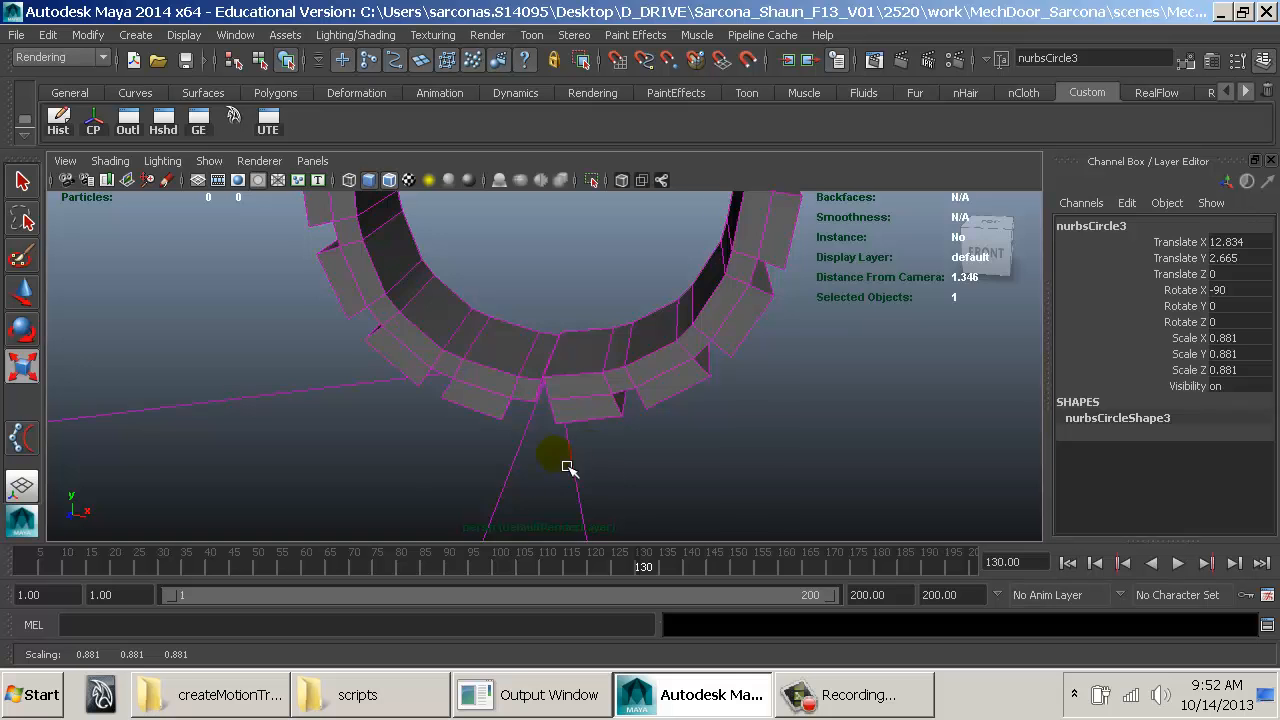
pyautogui.moveTo(576, 464)
pyautogui.keyDown('alt'); pyautogui.mouseDown()
pyautogui.moveTo(626, 427)
pyautogui.moveTo(580, 455)
pyautogui.mouseUp(); pyautogui.keyUp('alt')
pyautogui.keyDown('alt'); pyautogui.moveTo(580, 455); pyautogui.dragTo(628, 467, button='middle'); pyautogui.keyUp('alt')
pyautogui.keyDown('alt'); pyautogui.moveTo(628, 467); pyautogui.dragTo(875, 498, button='right'); pyautogui.keyUp('alt')
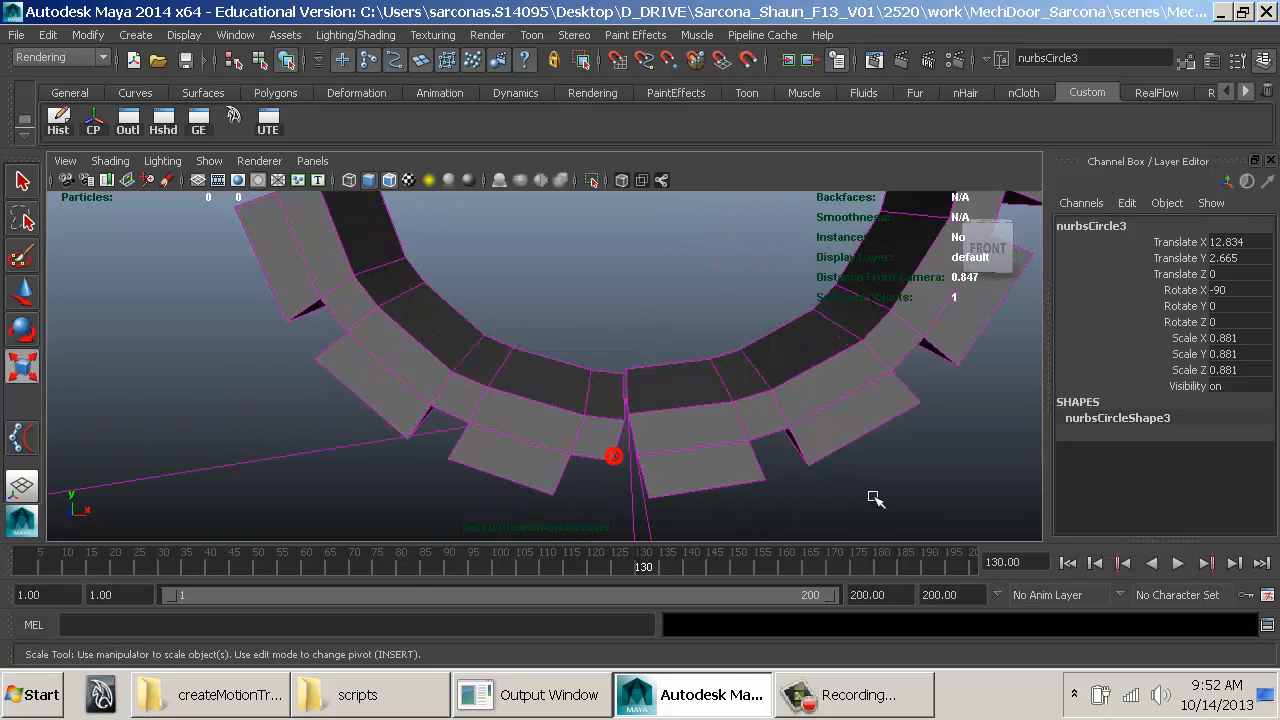
pyautogui.moveTo(645, 400); pyautogui.dragTo(655, 411, button='middle')
pyautogui.keyDown('alt'); pyautogui.moveTo(577, 377); pyautogui.dragTo(600, 383); pyautogui.keyUp('alt')
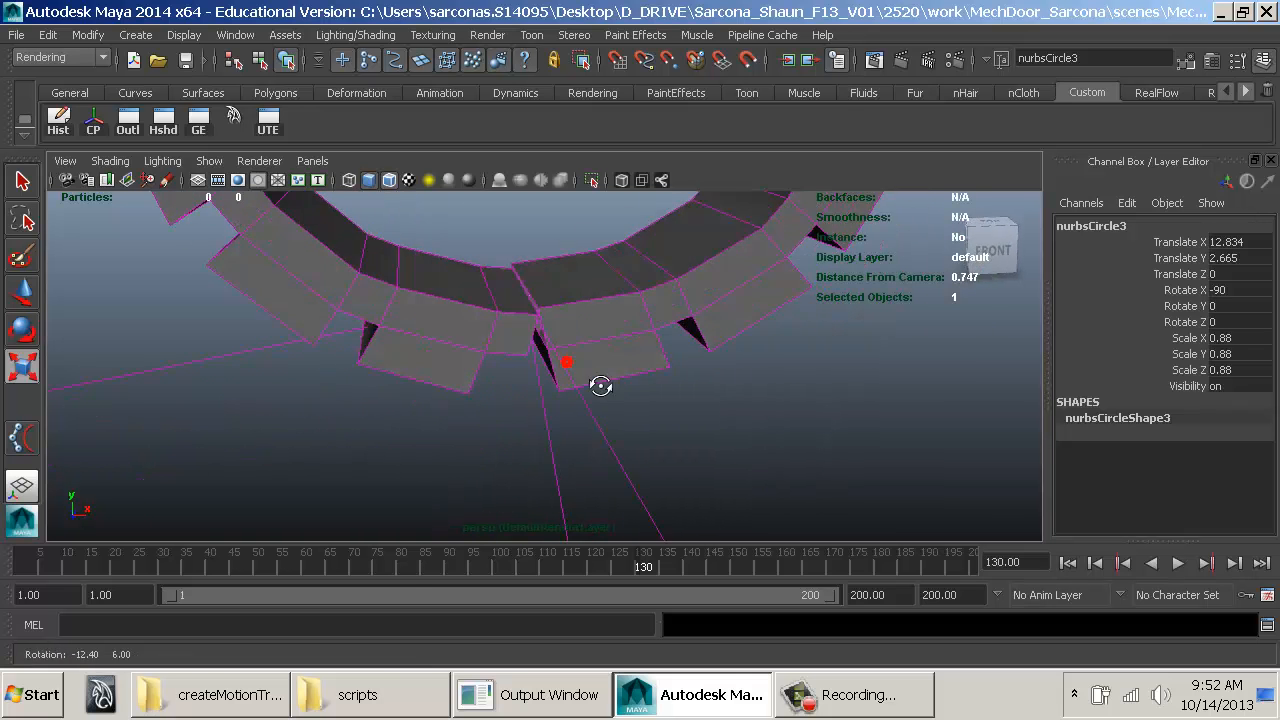
# Step: Merge to center the upper pair of vertices on the front side of the track's seam
pyautogui.keyDown('alt'); pyautogui.moveTo(600, 383); pyautogui.dragTo(600, 394, button='right'); pyautogui.keyUp('alt')
pyautogui.keyDown('alt'); pyautogui.moveTo(600, 394); pyautogui.dragTo(645, 463, button='middle'); pyautogui.keyUp('alt')
pyautogui.keyDown('alt'); pyautogui.moveTo(645, 463); pyautogui.dragTo(674, 486, button='right'); pyautogui.keyUp('alt')
pyautogui.keyDown('alt'); pyautogui.moveTo(674, 486); pyautogui.dragTo(668, 430, button='middle'); pyautogui.keyUp('alt')
pyautogui.click(657, 368)
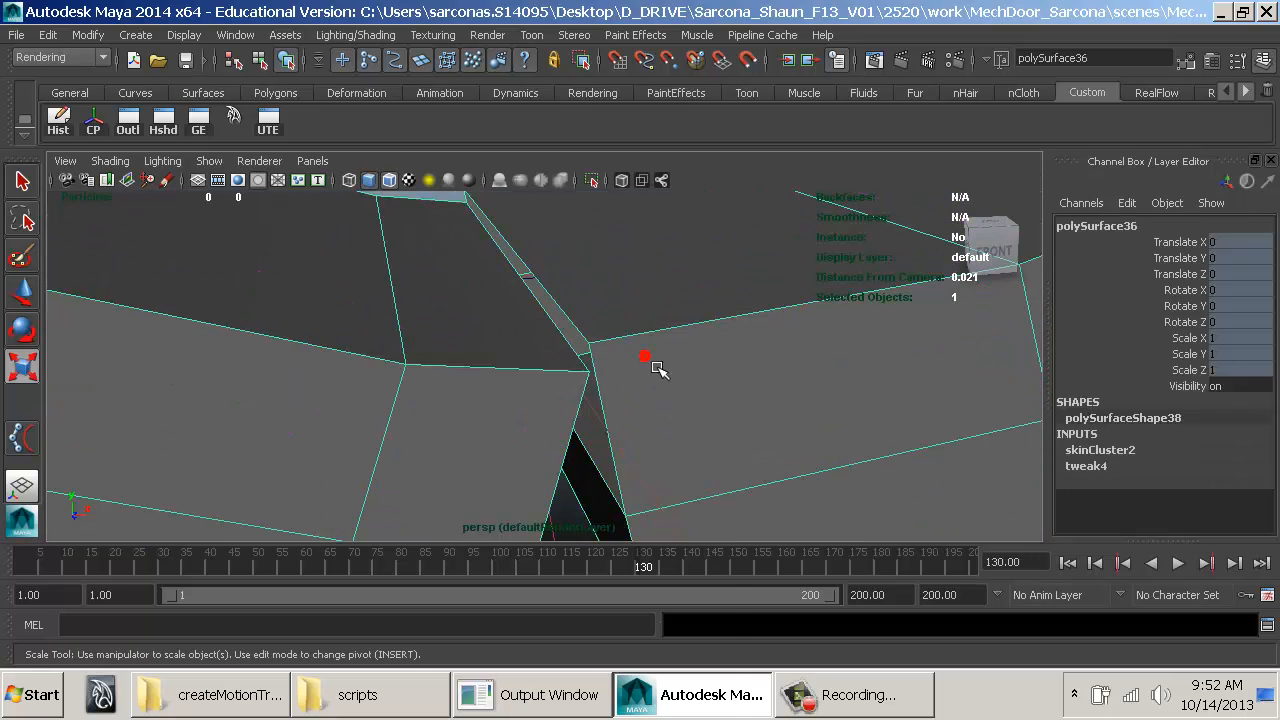
pyautogui.moveTo(649, 336); pyautogui.dragTo(583, 232, button='right')
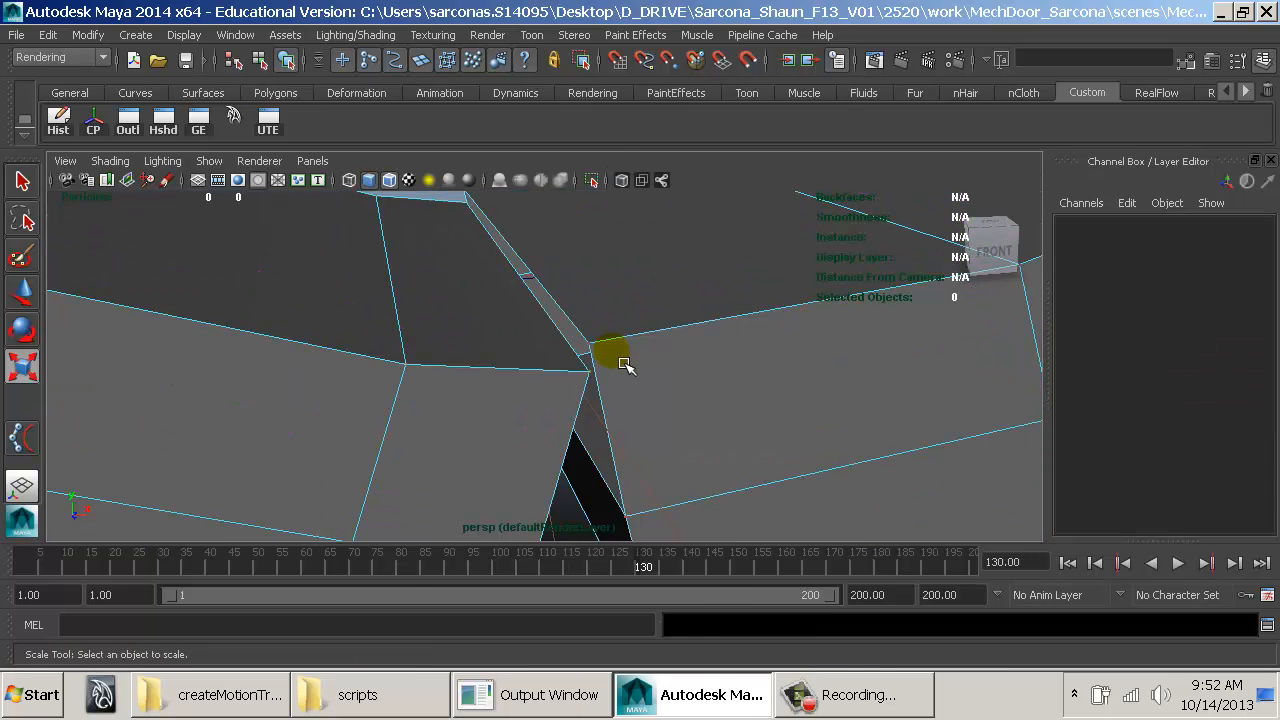
pyautogui.click(600, 350)
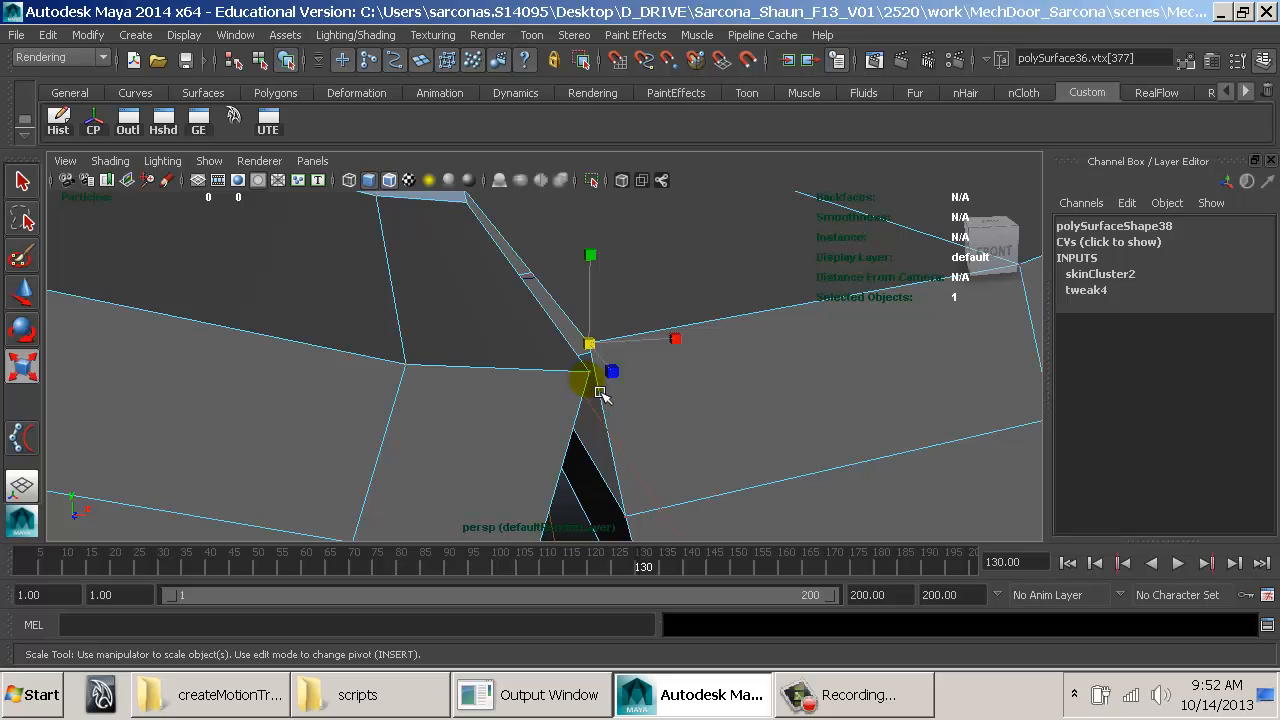
pyautogui.press('4')
pyautogui.press('space')
pyautogui.click(418, 297)
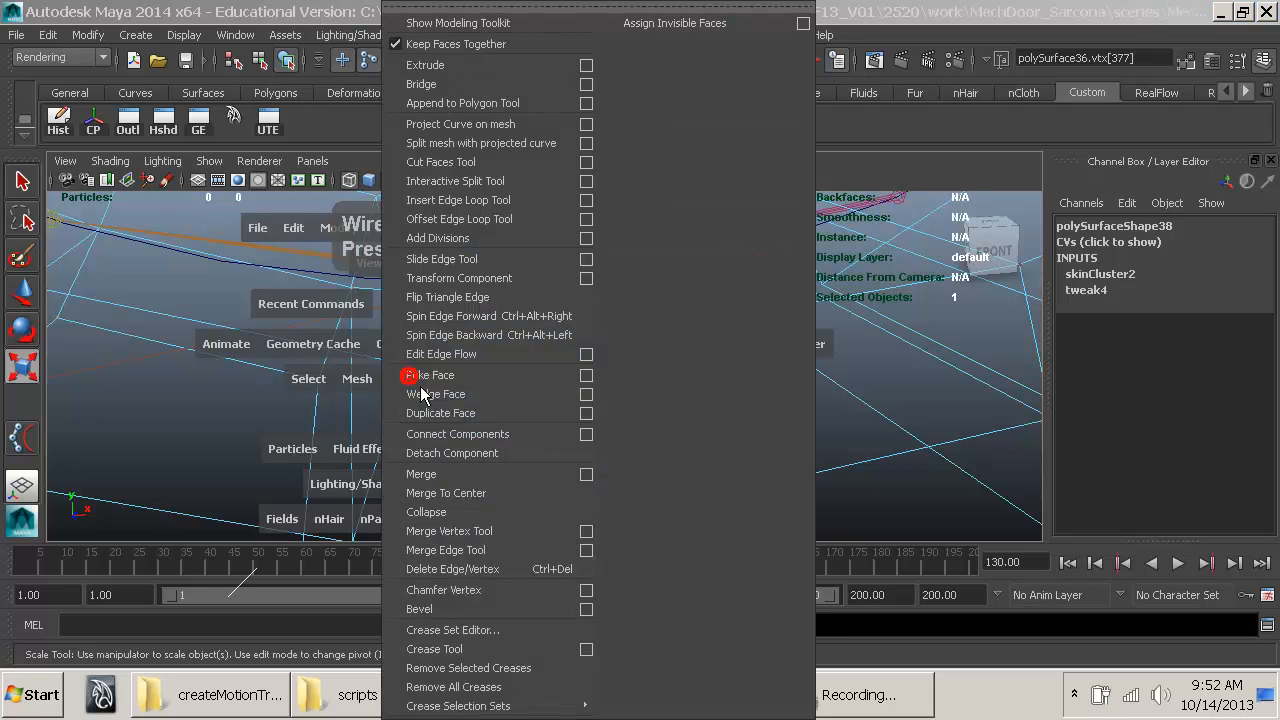
pyautogui.click(456, 485)
pyautogui.press('5')
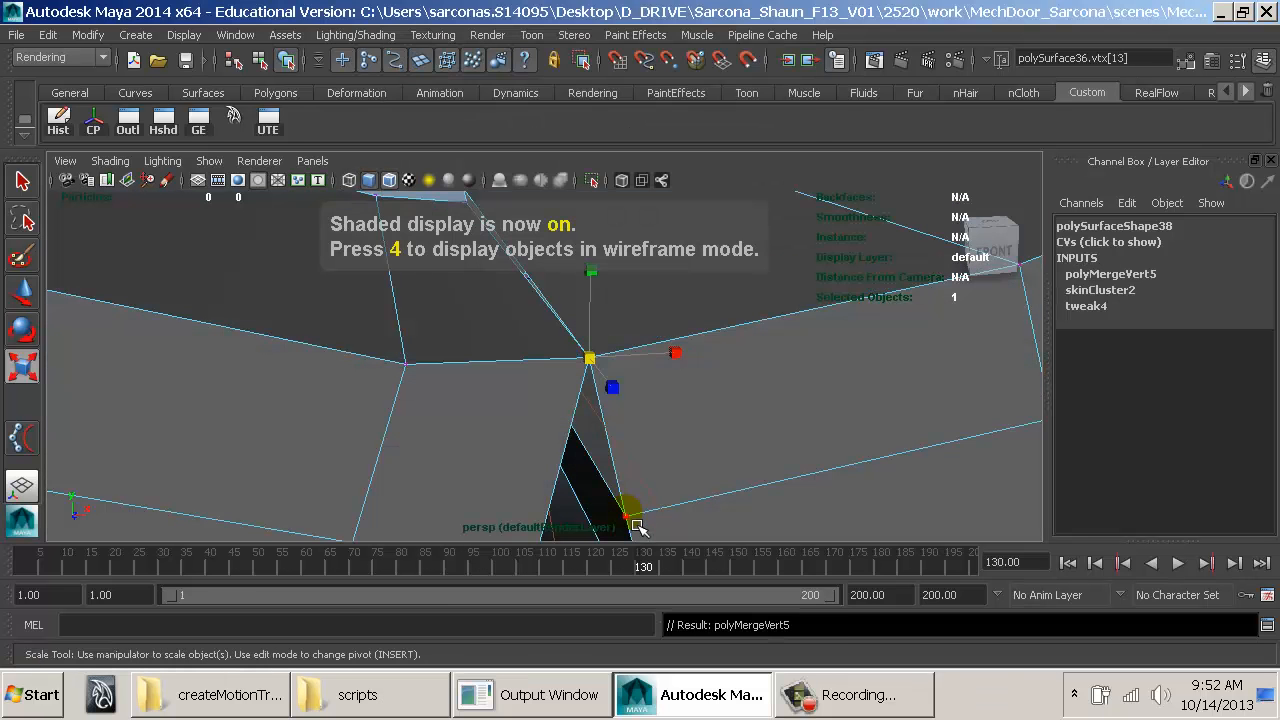
# Step: Merge to center the lower pair of vertices on the front side of the track's seam
pyautogui.click(627, 517)
pyautogui.keyDown('alt'); pyautogui.moveTo(627, 522); pyautogui.dragTo(677, 365, button='middle'); pyautogui.keyUp('alt')
pyautogui.keyDown('shift'); pyautogui.click(608, 389); pyautogui.keyUp('shift')
pyautogui.press('g')
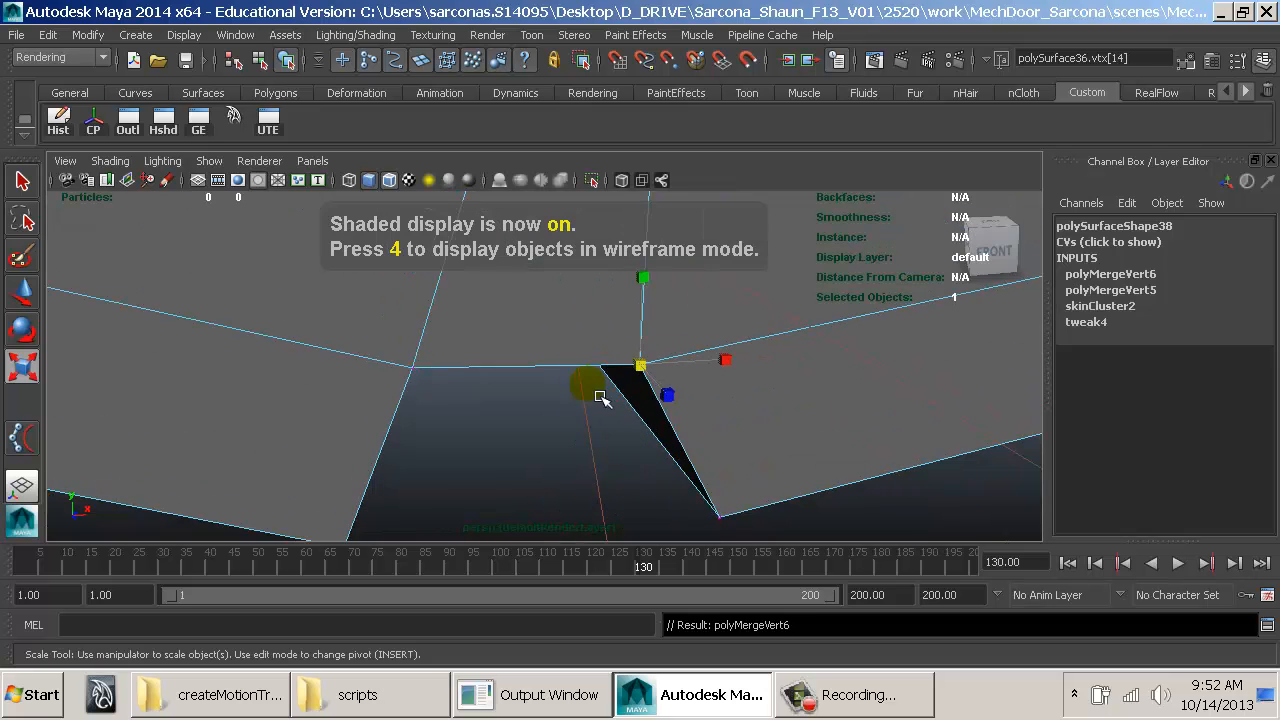
# Step: Merge to center the upper pair of seam vertices on the back side of the track
pyautogui.keyDown('alt'); pyautogui.moveTo(548, 390); pyautogui.dragTo(871, 374); pyautogui.keyUp('alt')
pyautogui.keyDown('alt'); pyautogui.moveTo(871, 374); pyautogui.dragTo(627, 371, button='right'); pyautogui.keyUp('alt')
pyautogui.keyDown('alt'); pyautogui.moveTo(626, 370); pyautogui.dragTo(677, 366); pyautogui.keyUp('alt')
pyautogui.keyDown('alt'); pyautogui.moveTo(677, 366); pyautogui.dragTo(708, 372, button='right'); pyautogui.keyUp('alt')
pyautogui.click(424, 362)
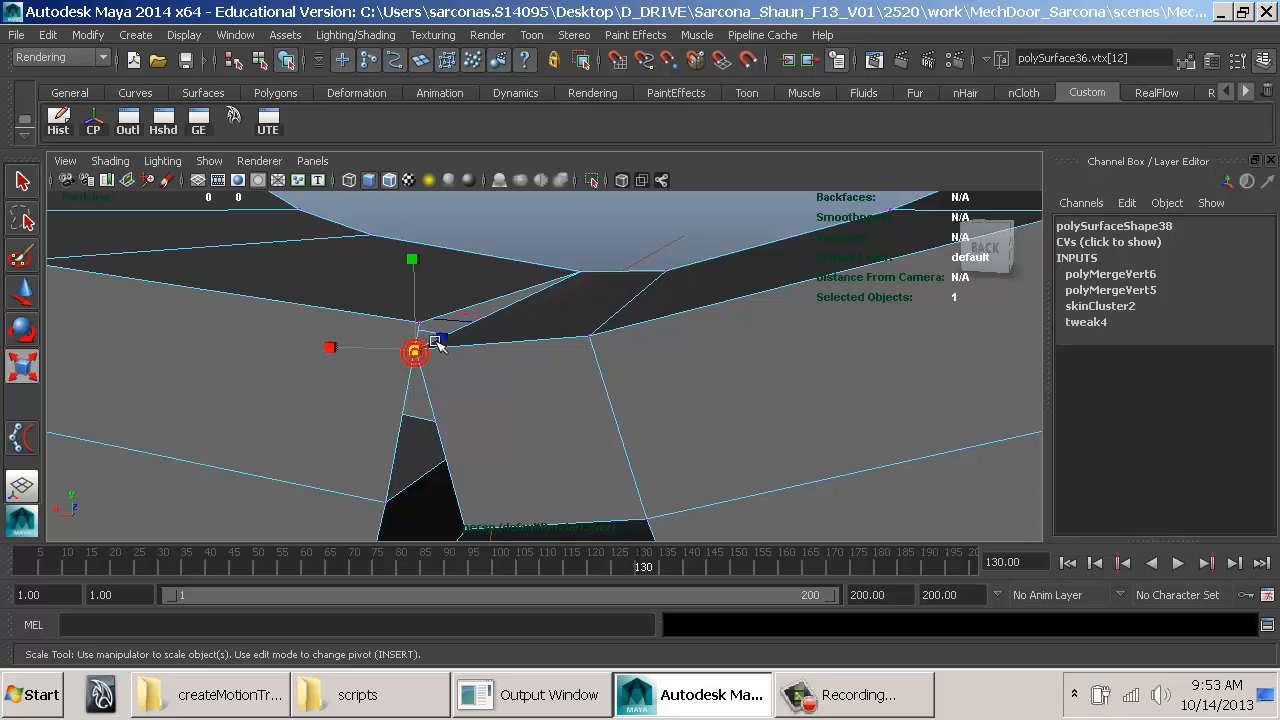
pyautogui.keyDown('shift'); pyautogui.click(436, 336); pyautogui.keyUp('shift')
pyautogui.press('g')
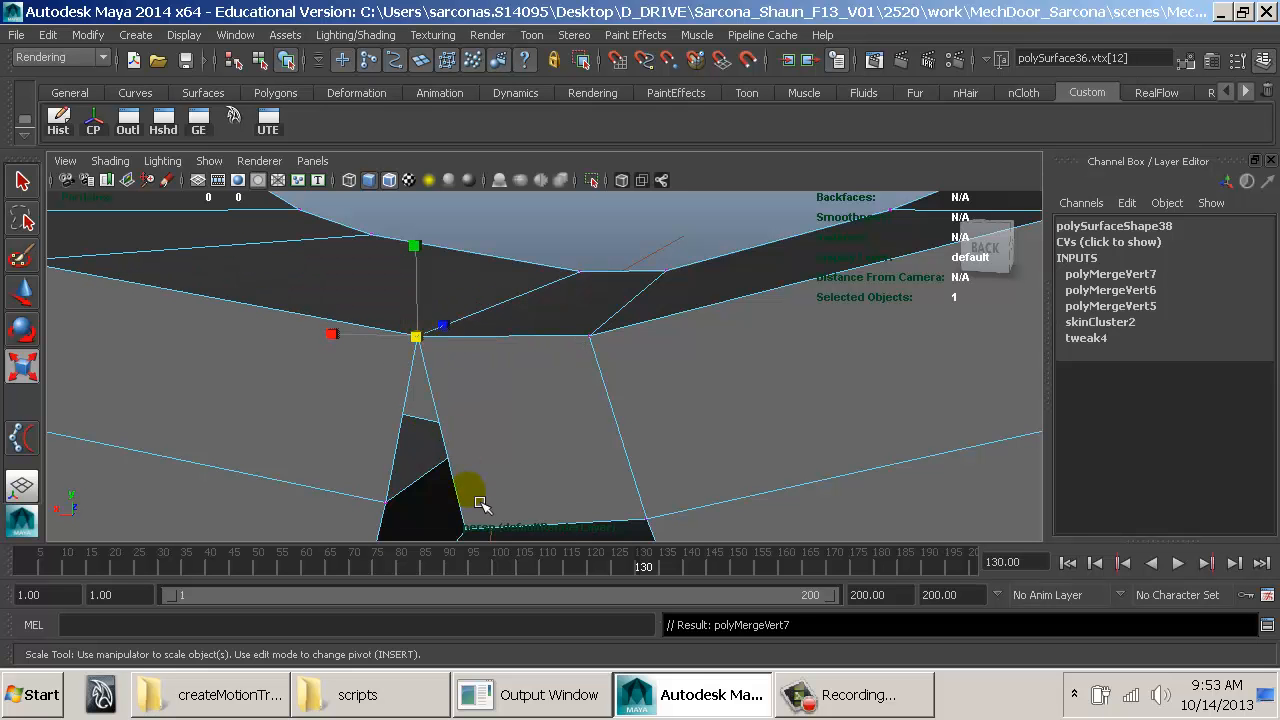
# Step: Merge to center the lower pair of seam vertices on the back side, return to object mode and deselect the track
pyautogui.click(465, 528)
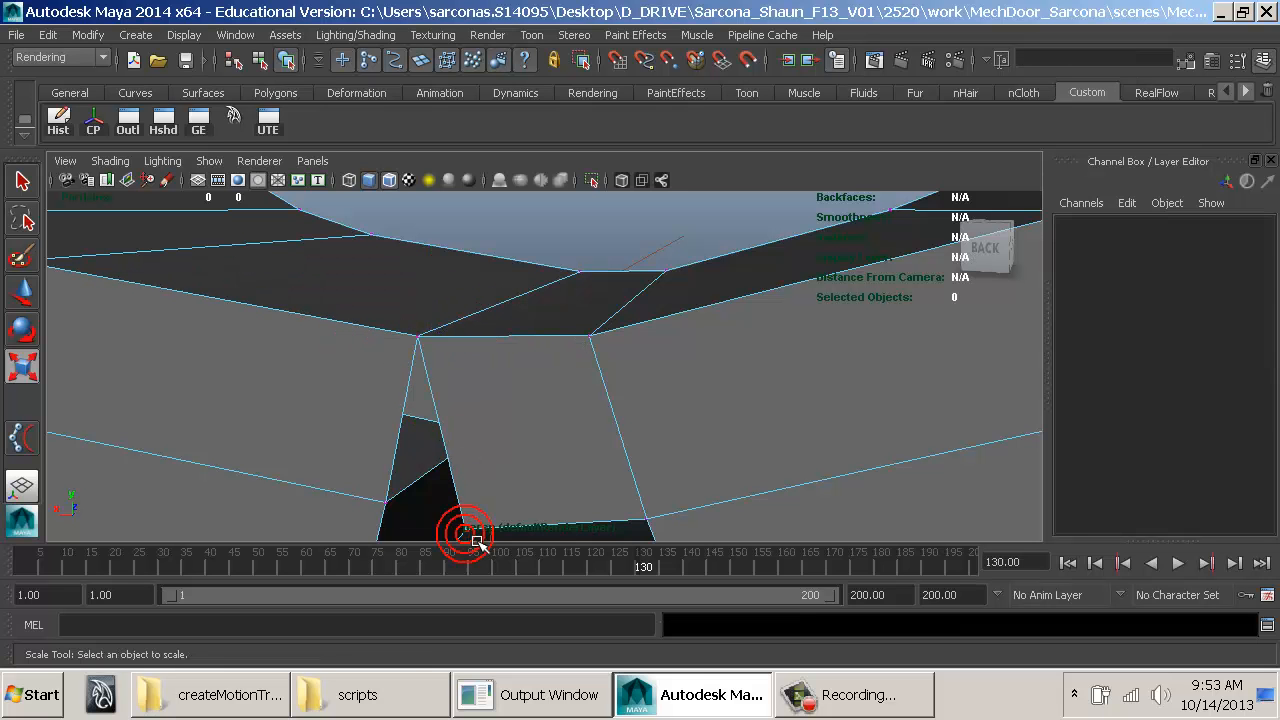
pyautogui.keyDown('shift'); pyautogui.click(390, 503); pyautogui.keyUp('shift')
pyautogui.press('g')
pyautogui.moveTo(586, 363); pyautogui.dragTo(683, 290, button='right')
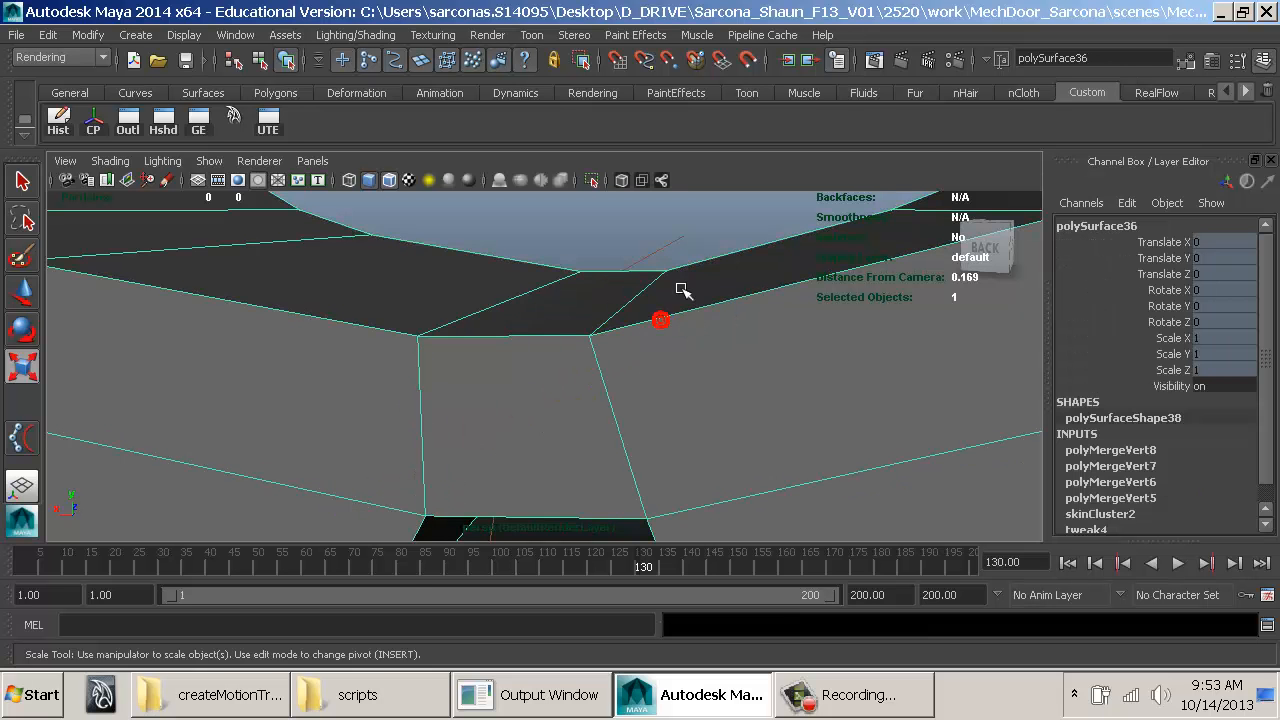
pyautogui.keyDown('alt'); pyautogui.moveTo(836, 294); pyautogui.dragTo(555, 269, button='right'); pyautogui.keyUp('alt')
pyautogui.click(551, 266)
# Step: Select the IK spline handle and test sliding the closed track around the curve with its Offset
pyautogui.keyDown('alt'); pyautogui.moveTo(572, 285); pyautogui.dragTo(643, 411, button='middle'); pyautogui.keyUp('alt')
pyautogui.keyDown('alt'); pyautogui.moveTo(643, 411); pyautogui.dragTo(620, 355, button='right'); pyautogui.keyUp('alt')
pyautogui.keyDown('alt'); pyautogui.moveTo(638, 352); pyautogui.dragTo(650, 456, button='middle'); pyautogui.keyUp('alt')
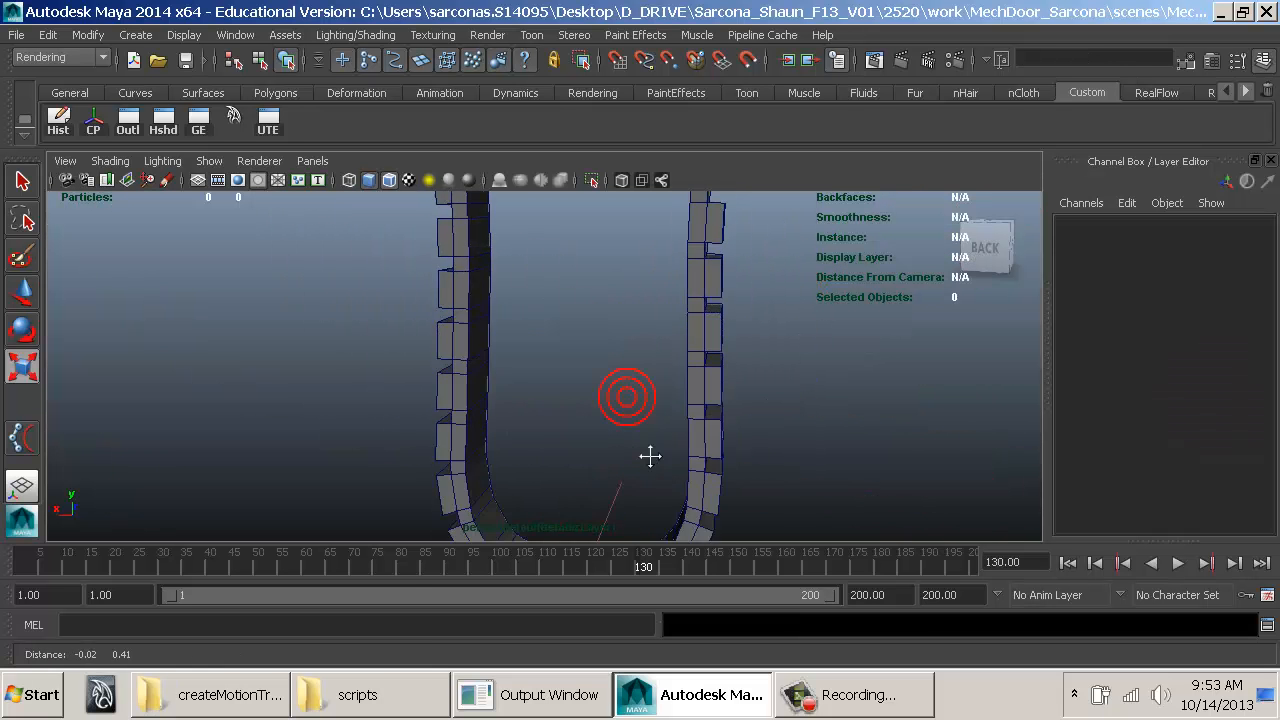
pyautogui.keyDown('alt'); pyautogui.moveTo(650, 456); pyautogui.dragTo(754, 354, button='right'); pyautogui.keyUp('alt')
pyautogui.keyDown('alt'); pyautogui.moveTo(754, 354); pyautogui.dragTo(508, 377); pyautogui.keyUp('alt')
pyautogui.keyDown('alt'); pyautogui.moveTo(508, 377); pyautogui.dragTo(464, 368, button='right'); pyautogui.keyUp('alt')
pyautogui.moveTo(580, 493); pyautogui.dragTo(577, 494)
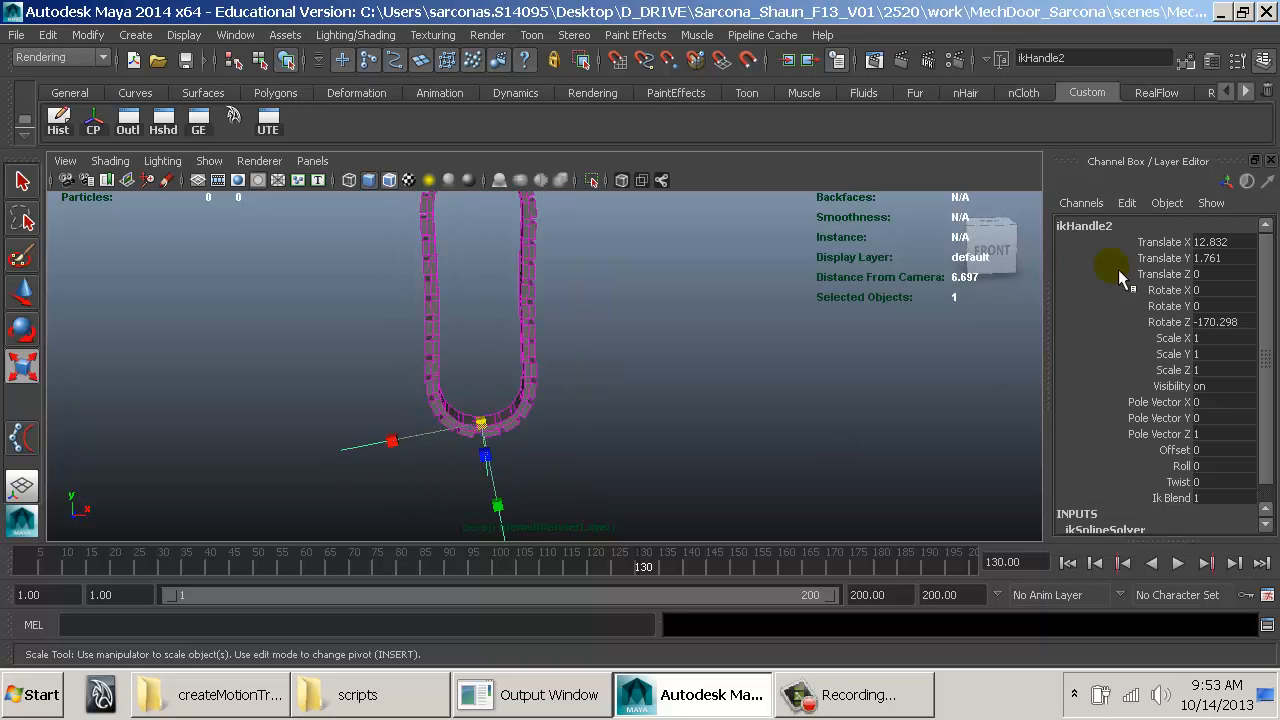
pyautogui.click(1179, 450)
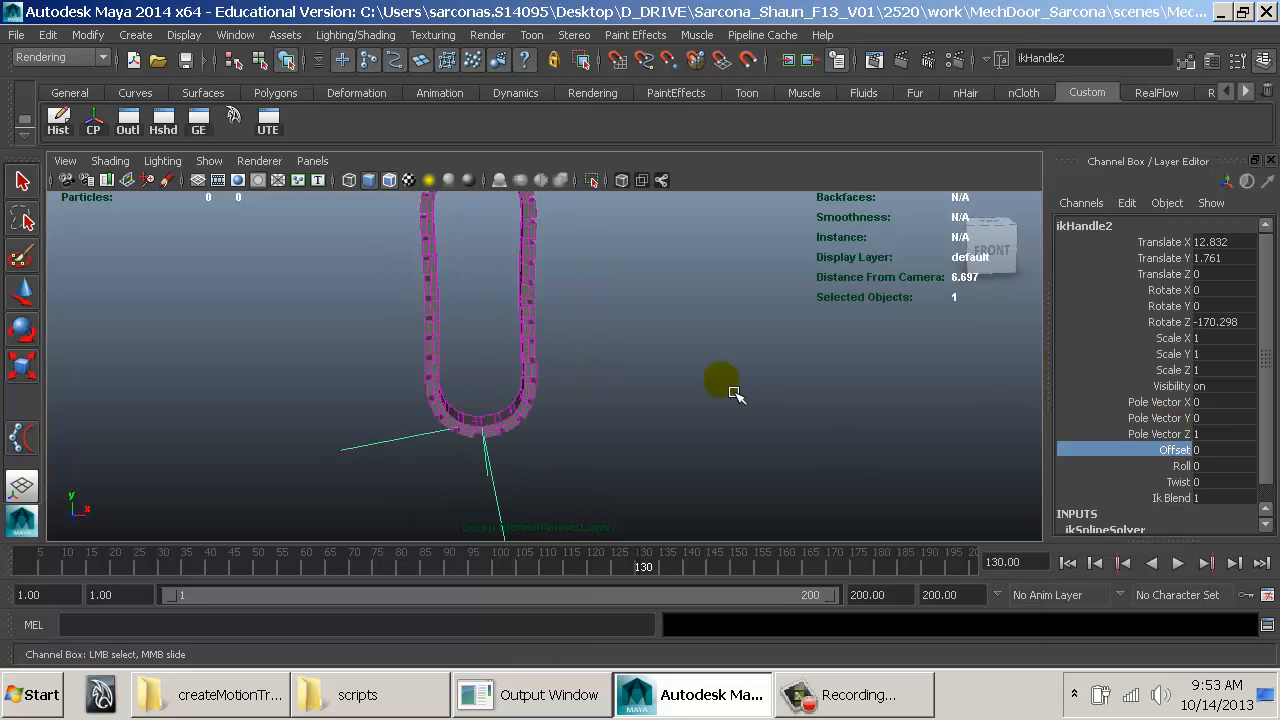
pyautogui.moveTo(735, 393); pyautogui.dragTo(604, 465, button='middle')
# Step: Set the IK handle's Roll to 180 to flip which side of the track faces outward
pyautogui.keyDown('alt'); pyautogui.moveTo(604, 465); pyautogui.dragTo(886, 506, button='right'); pyautogui.keyUp('alt')
pyautogui.keyDown('alt'); pyautogui.moveTo(503, 363); pyautogui.dragTo(737, 369); pyautogui.keyUp('alt')
pyautogui.click(1210, 467)
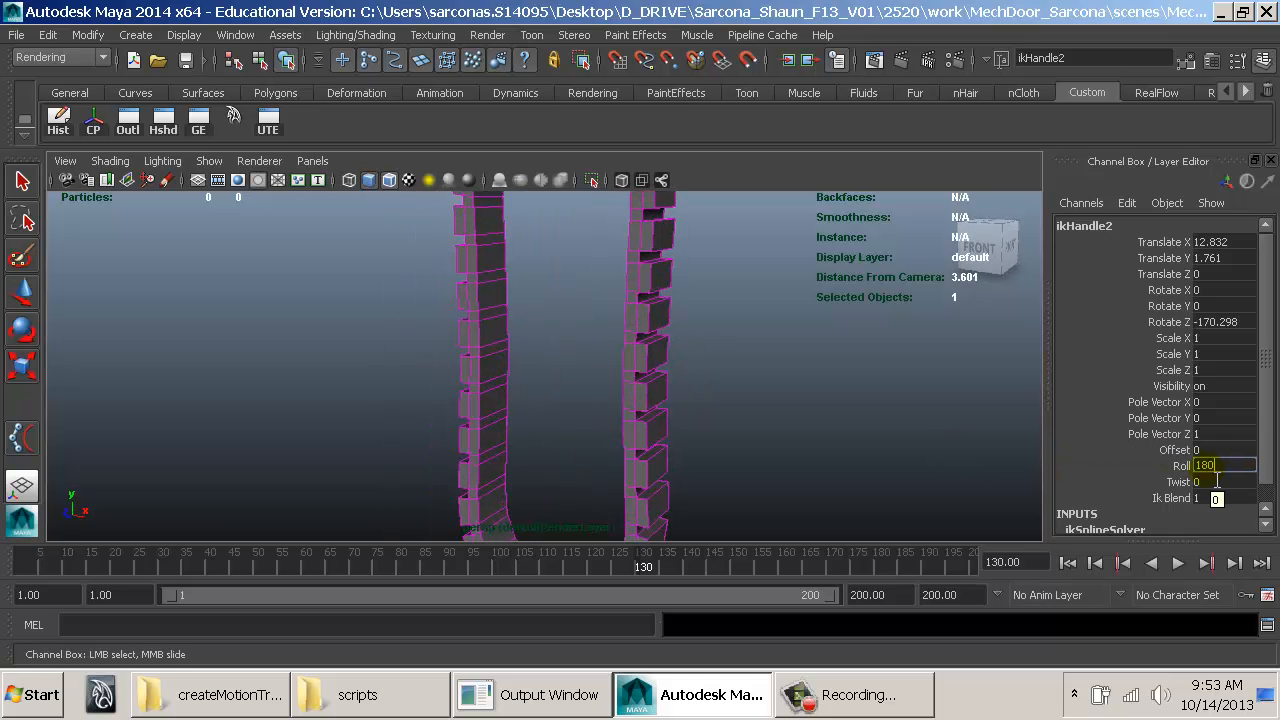
pyautogui.write('180')
pyautogui.press('Return')
# Step: Test the IK handle's Offset again on the flipped track
pyautogui.keyDown('alt'); pyautogui.moveTo(700, 459); pyautogui.dragTo(705, 333); pyautogui.keyUp('alt')
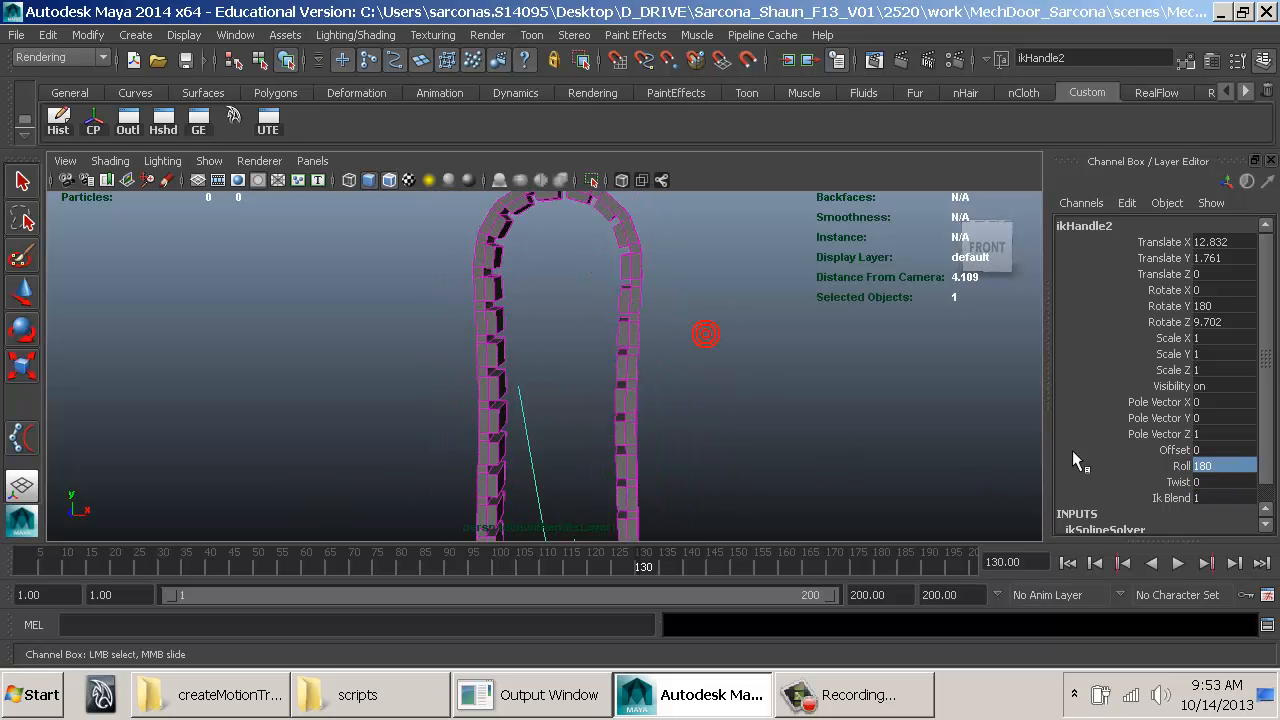
pyautogui.click(1178, 449)
pyautogui.moveTo(826, 438)
pyautogui.mouseDown(button='middle')
pyautogui.moveTo(846, 434)
pyautogui.moveTo(810, 444)
pyautogui.moveTo(817, 434)
pyautogui.moveTo(838, 445)
pyautogui.mouseUp(button='middle')
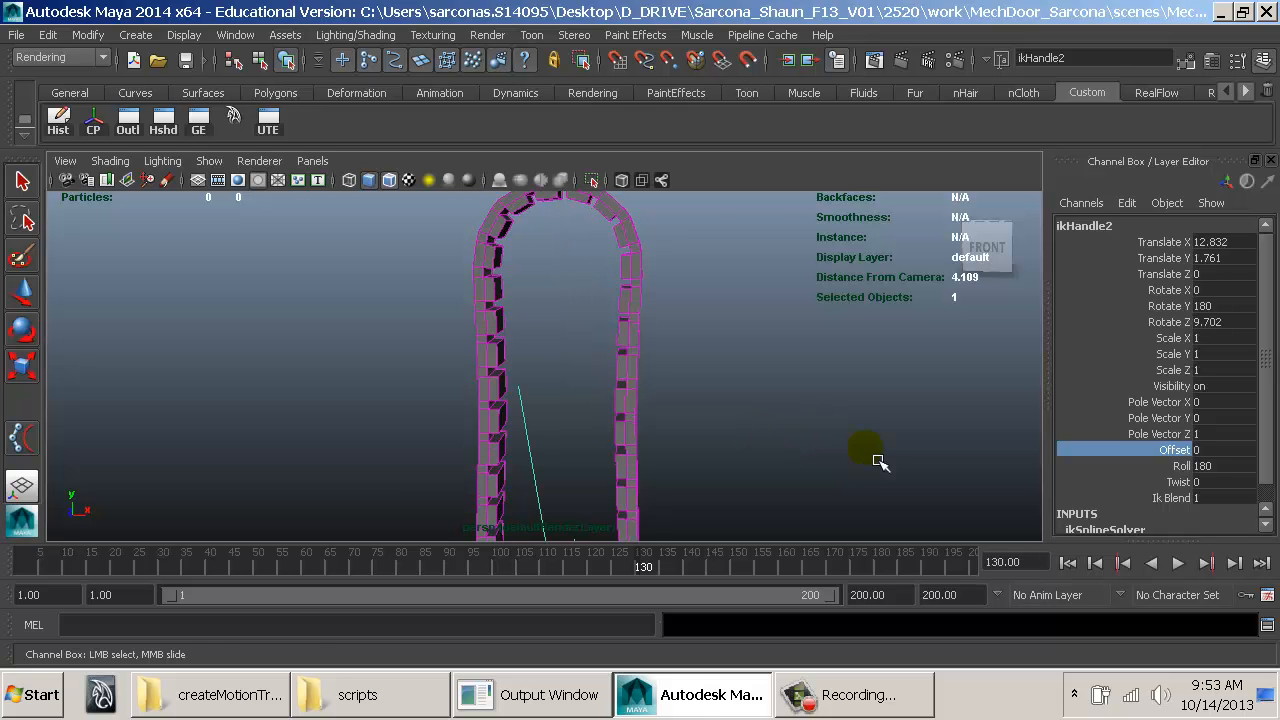
# Step: Key the IK handle's Offset at 0 on frame 1
pyautogui.keyDown('alt'); pyautogui.moveTo(857, 449); pyautogui.dragTo(668, 424, button='right'); pyautogui.keyUp('alt')
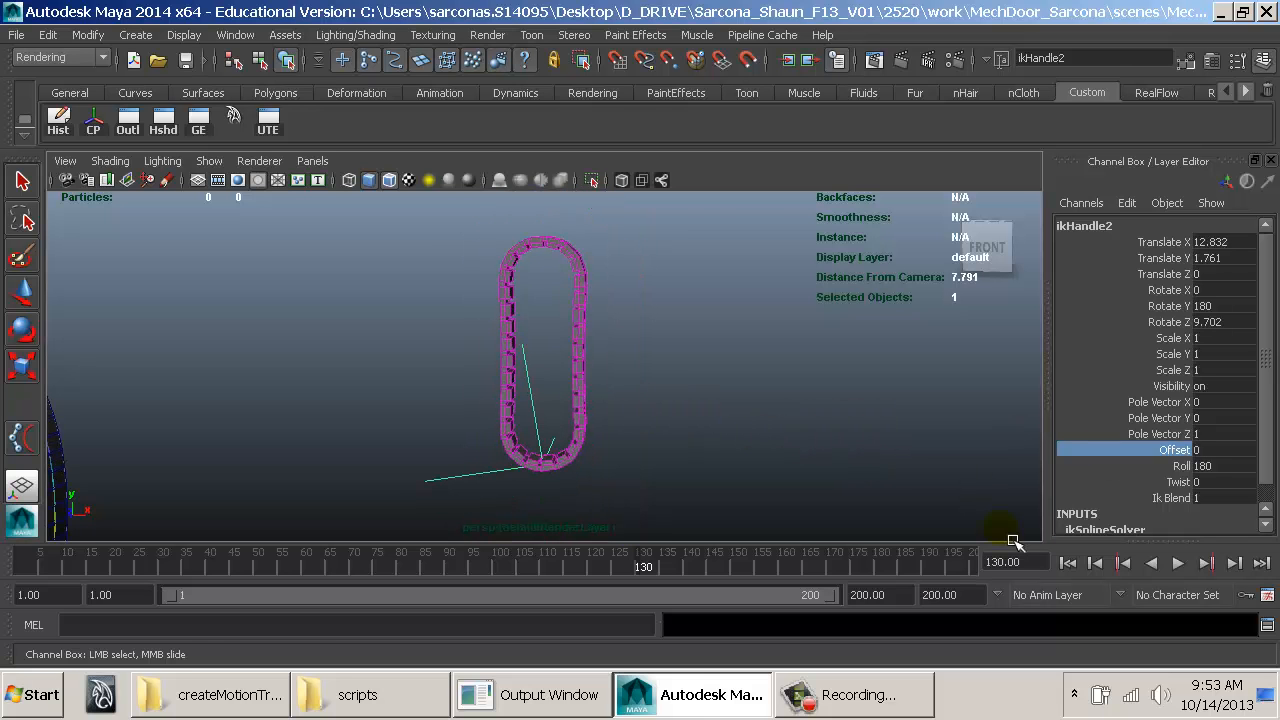
pyautogui.rightClick(1151, 456)
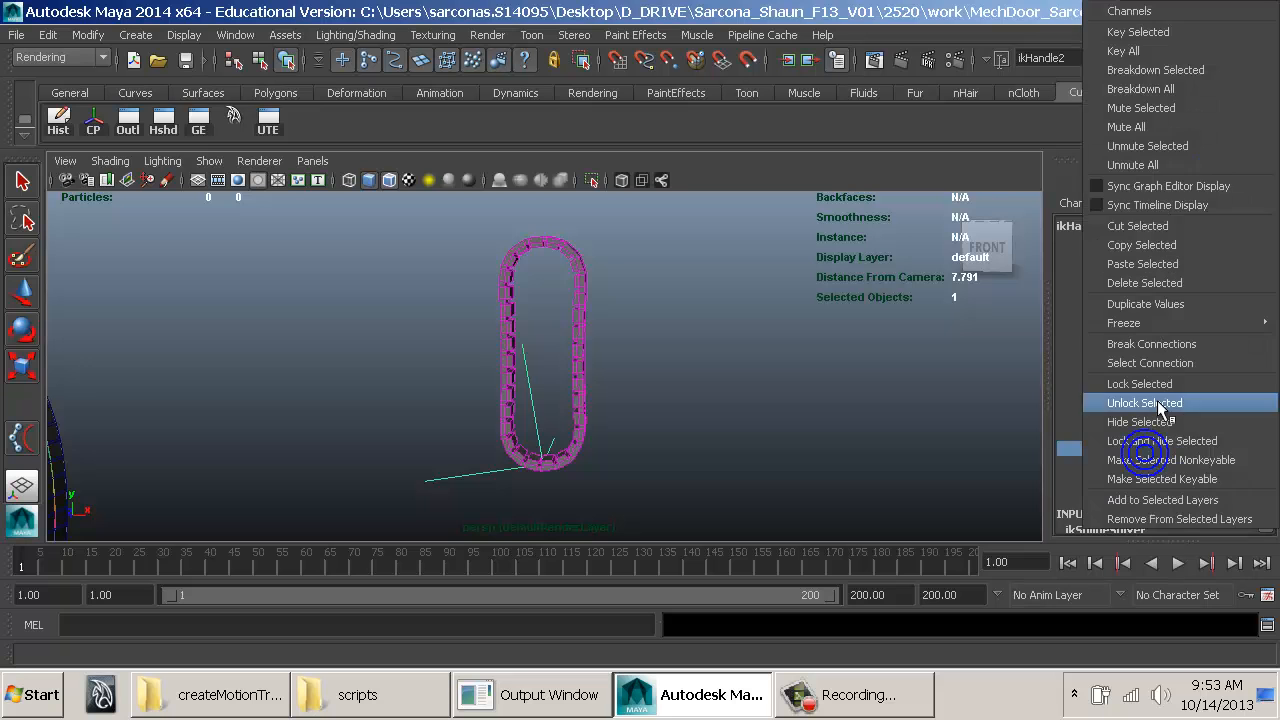
pyautogui.click(1140, 32)
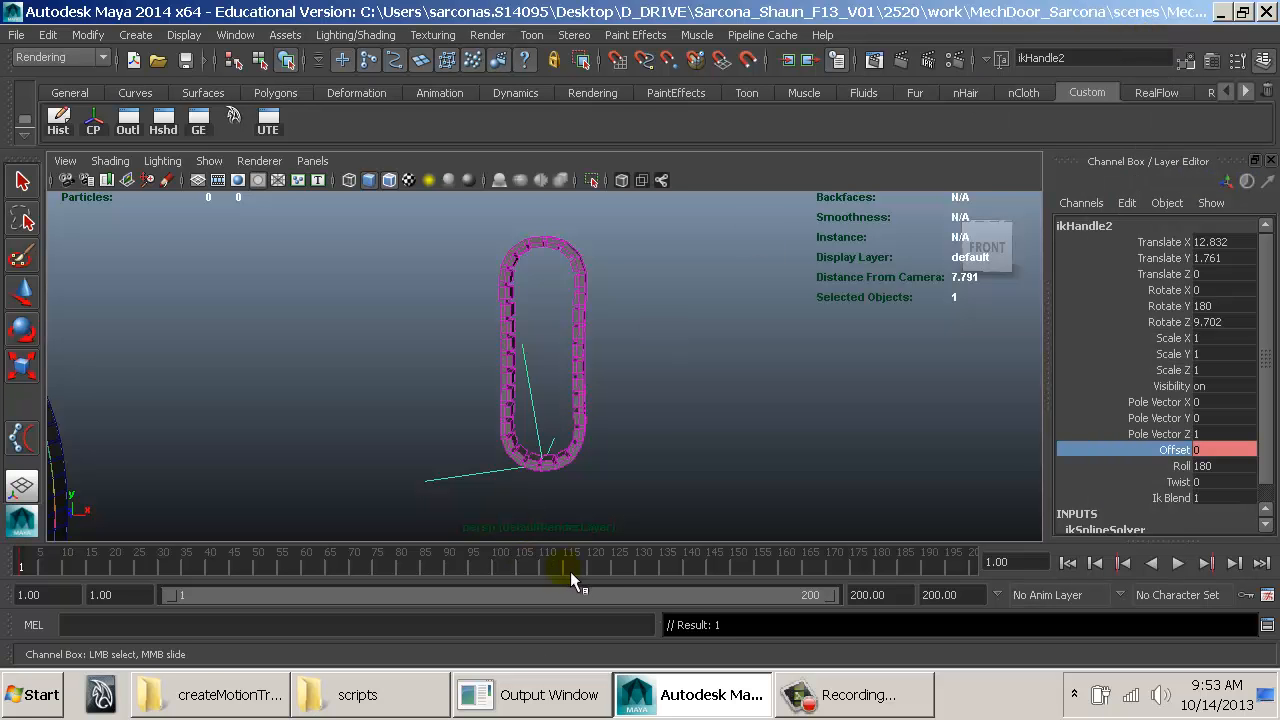
# Step: Key the IK handle's Offset at 1 on frame 120, play back the track animation and return to the first frame
pyautogui.click(595, 566)
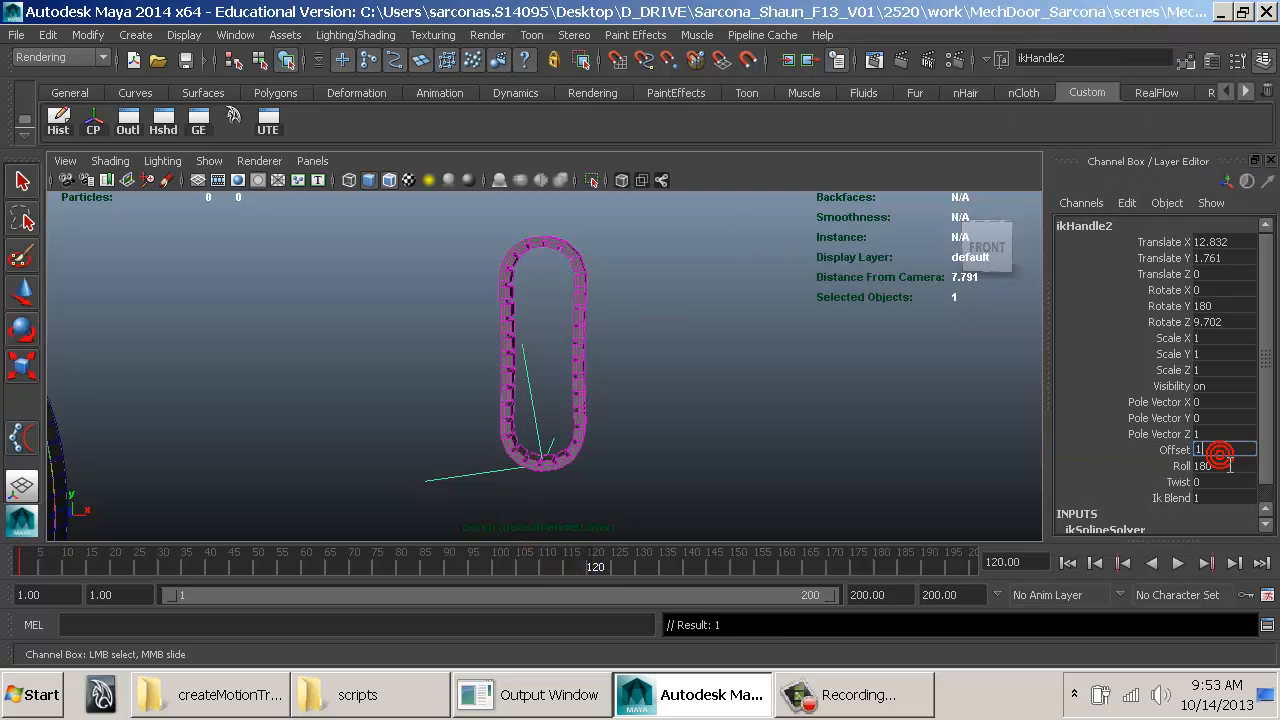
pyautogui.rightClick(1188, 457)
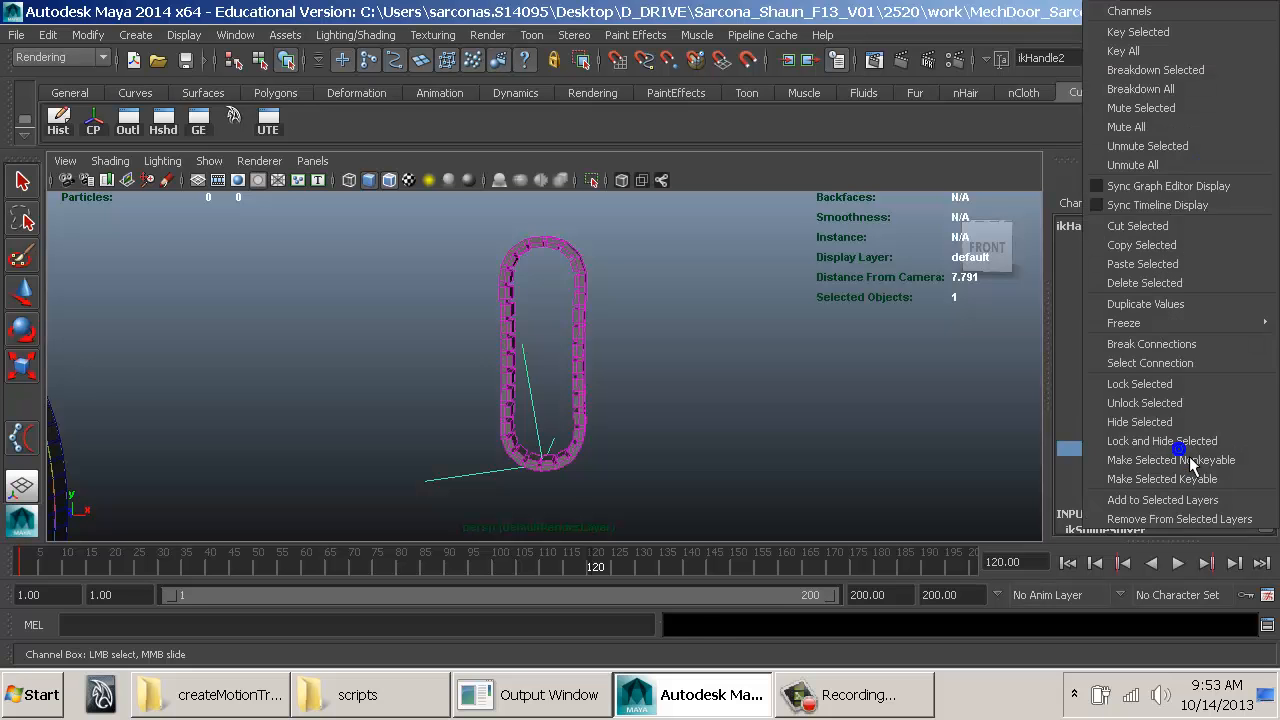
pyautogui.click(1195, 47)
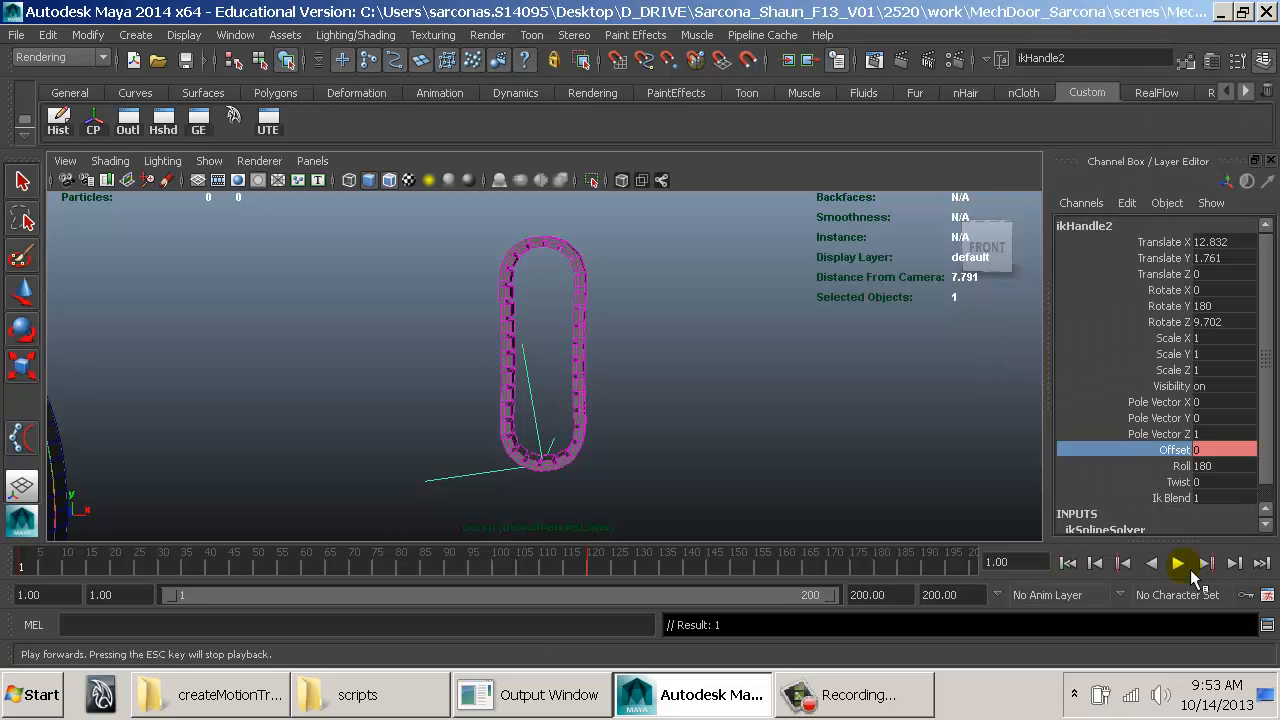
pyautogui.click(1187, 566)
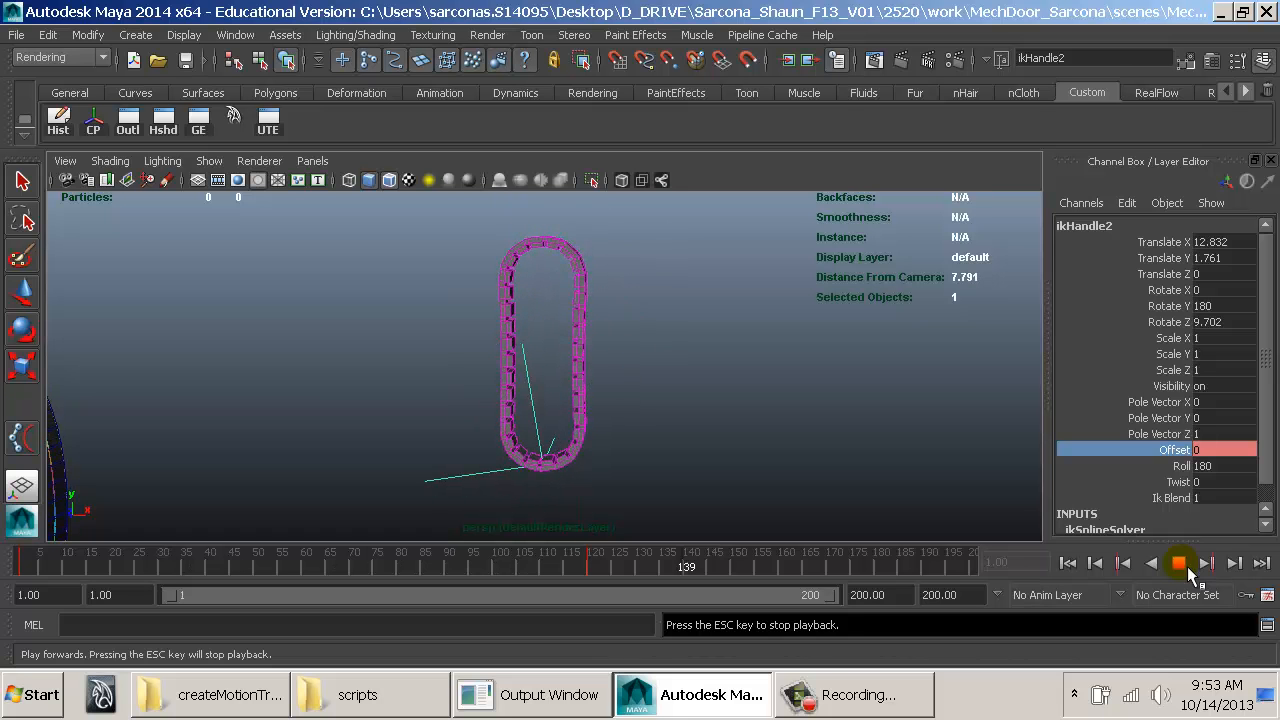
pyautogui.click(1187, 566)
pyautogui.click(1067, 563)
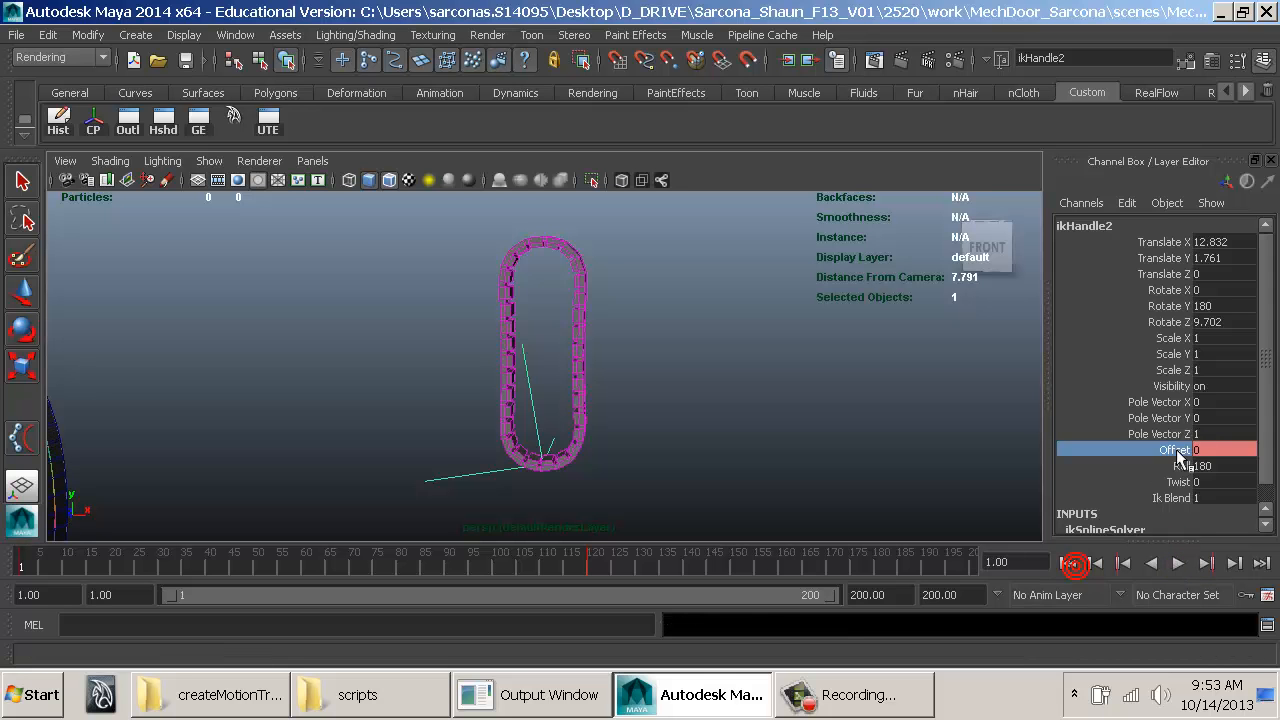
pyautogui.rightClick(1168, 458)
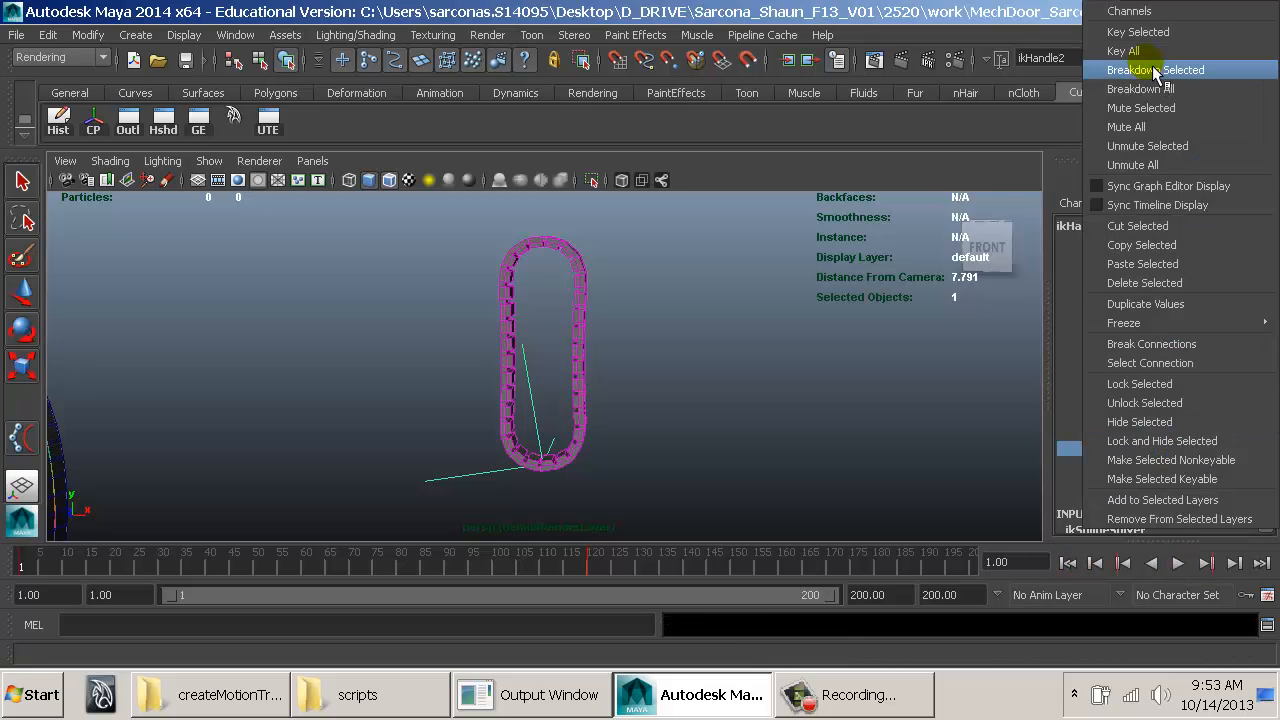
pyautogui.click(1144, 152)
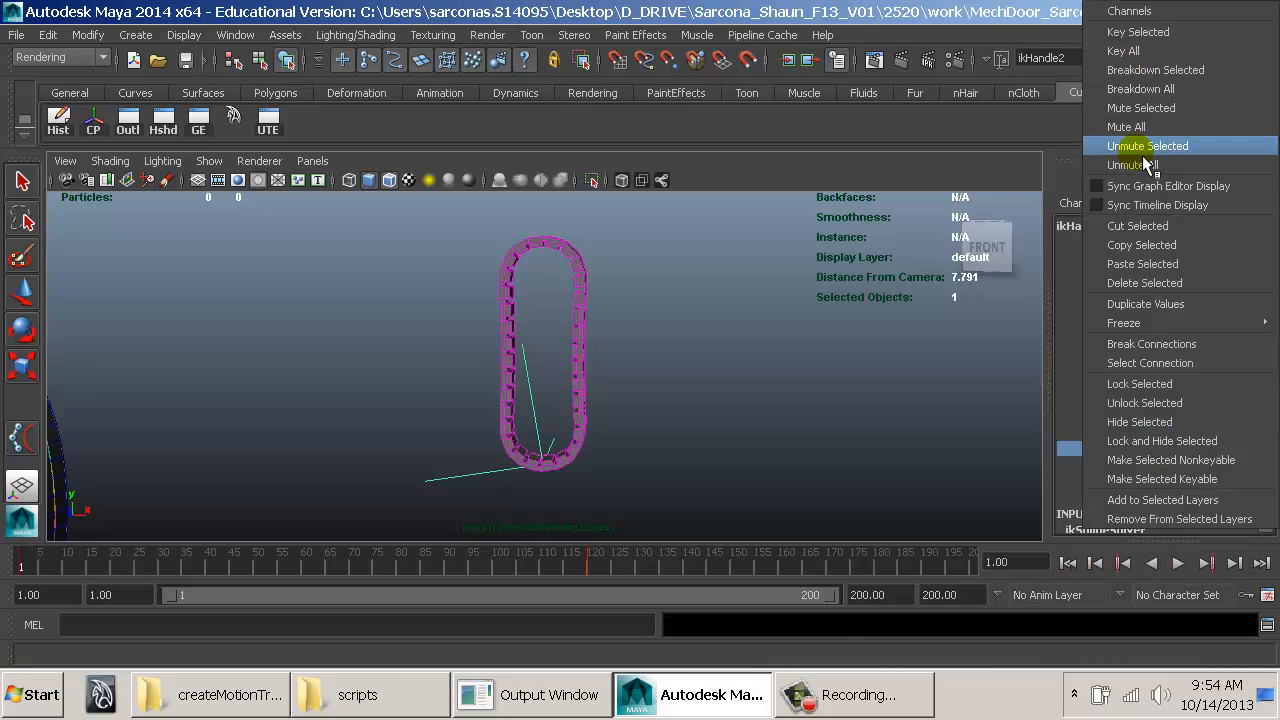
pyautogui.click(1154, 296)
# Step: Clear the selection and play back the animation of the separate track made of individual motion-path links
pyautogui.click(918, 408)
pyautogui.keyDown('alt'); pyautogui.moveTo(731, 466); pyautogui.dragTo(676, 440); pyautogui.keyUp('alt')
pyautogui.hotkey('alt', 'v')
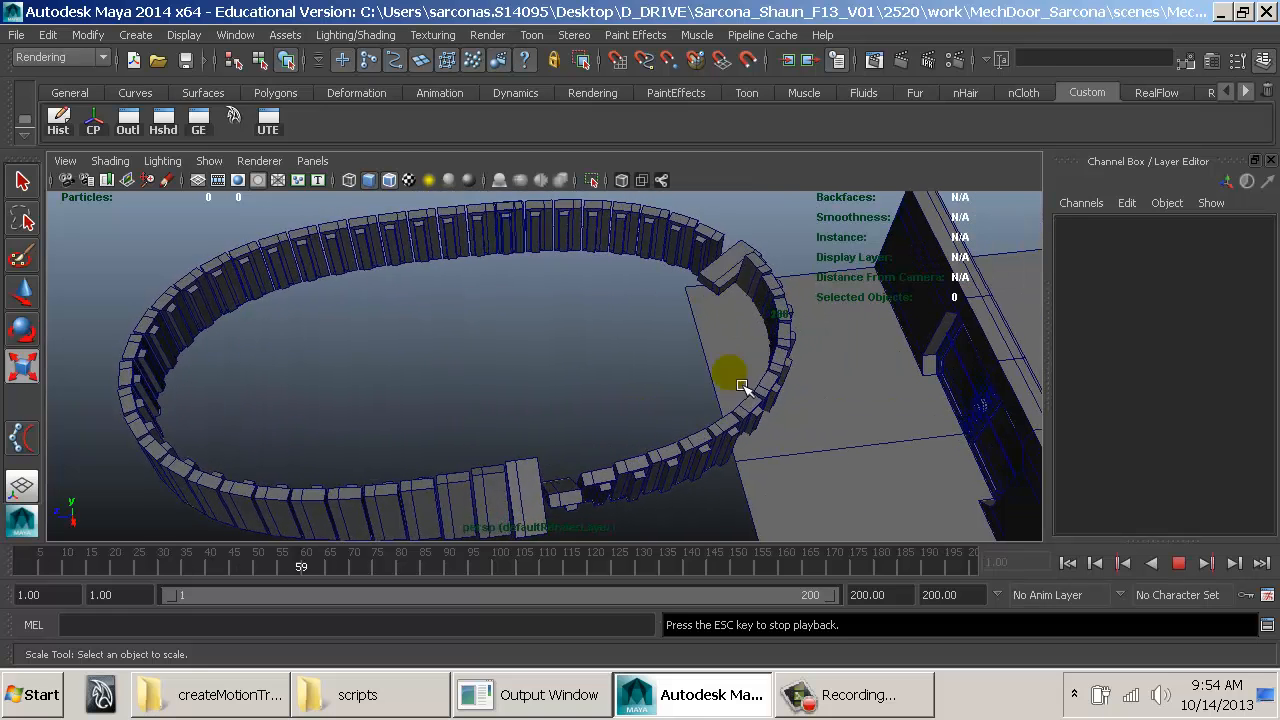
pyautogui.press('Escape')
# Step: Select several links along the far side of the motion-path track one by one to inspect their inputs
pyautogui.click(683, 231)
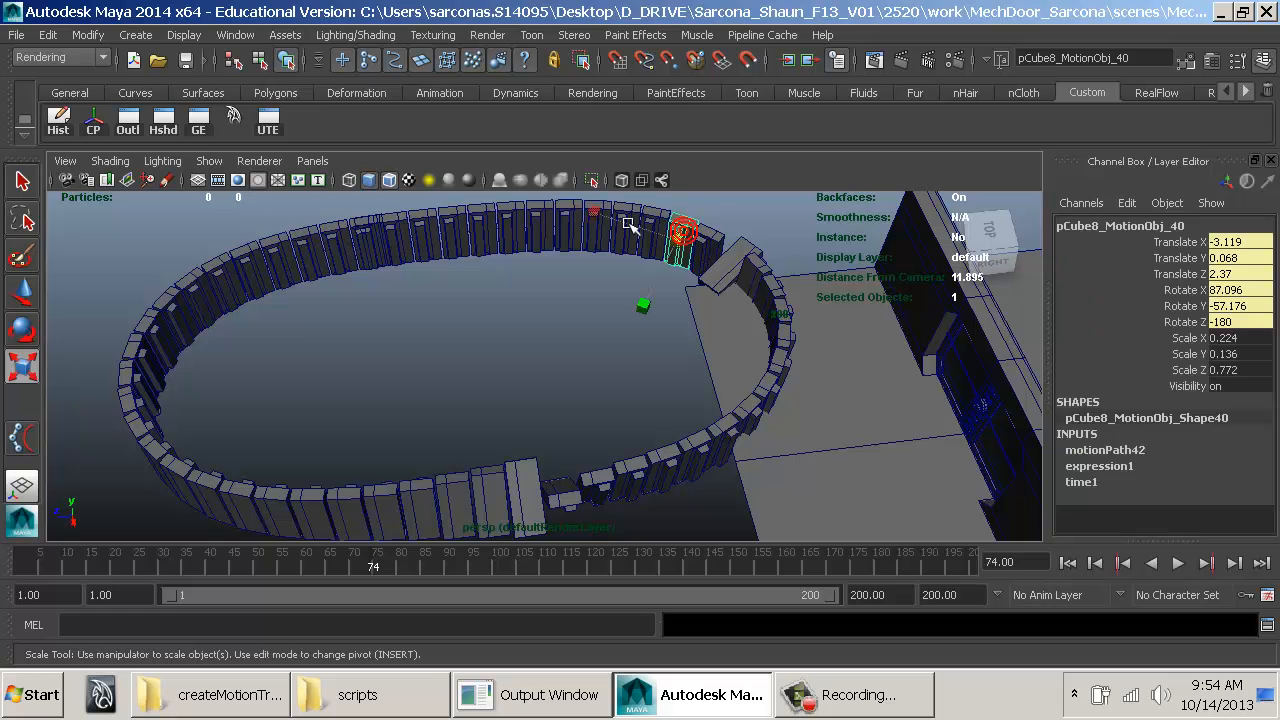
pyautogui.click(611, 209)
pyautogui.click(490, 204)
pyautogui.click(390, 207)
pyautogui.click(314, 250)
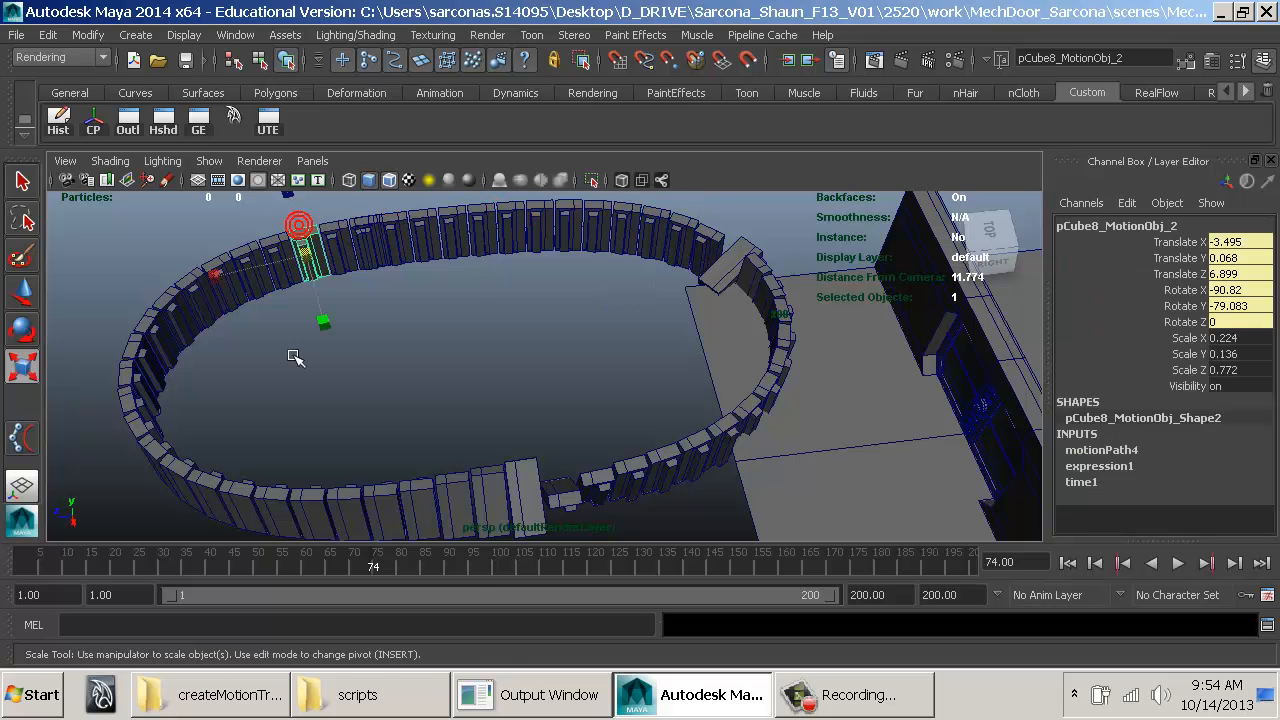
# Step: Open Firefox and search Google for "track script maya creative crash"
pyautogui.click(33, 694)
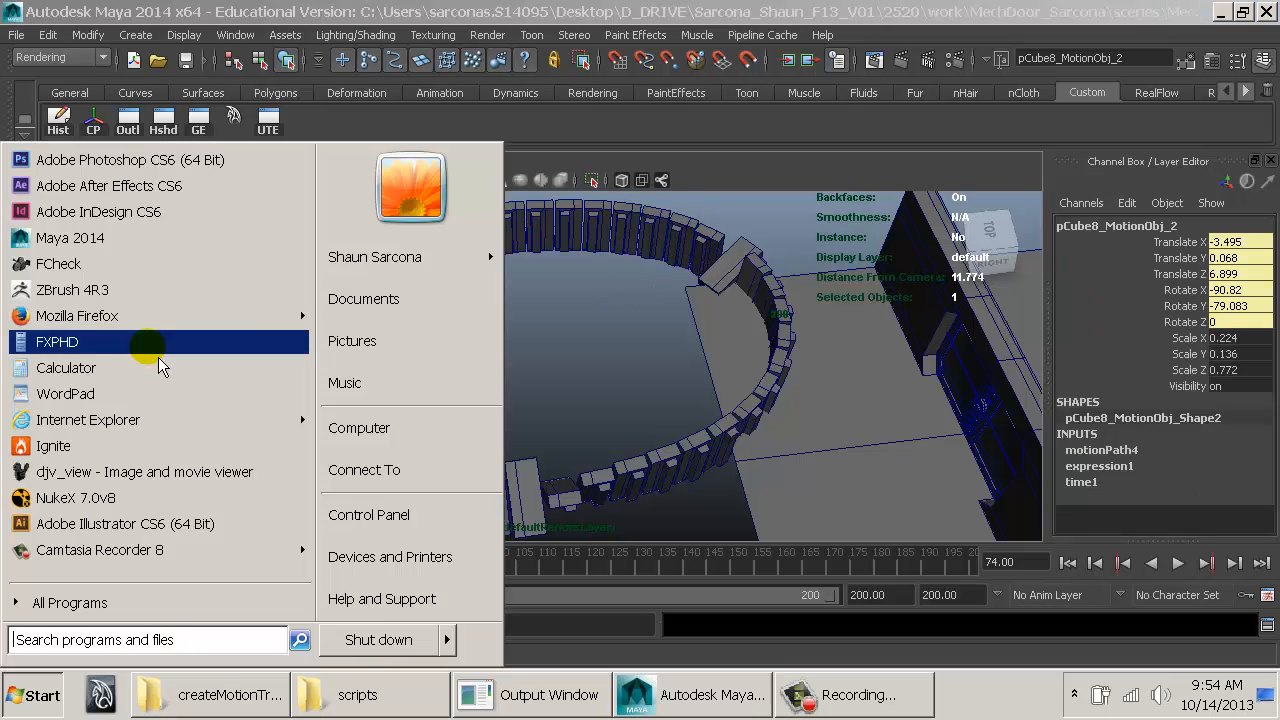
pyautogui.click(103, 318)
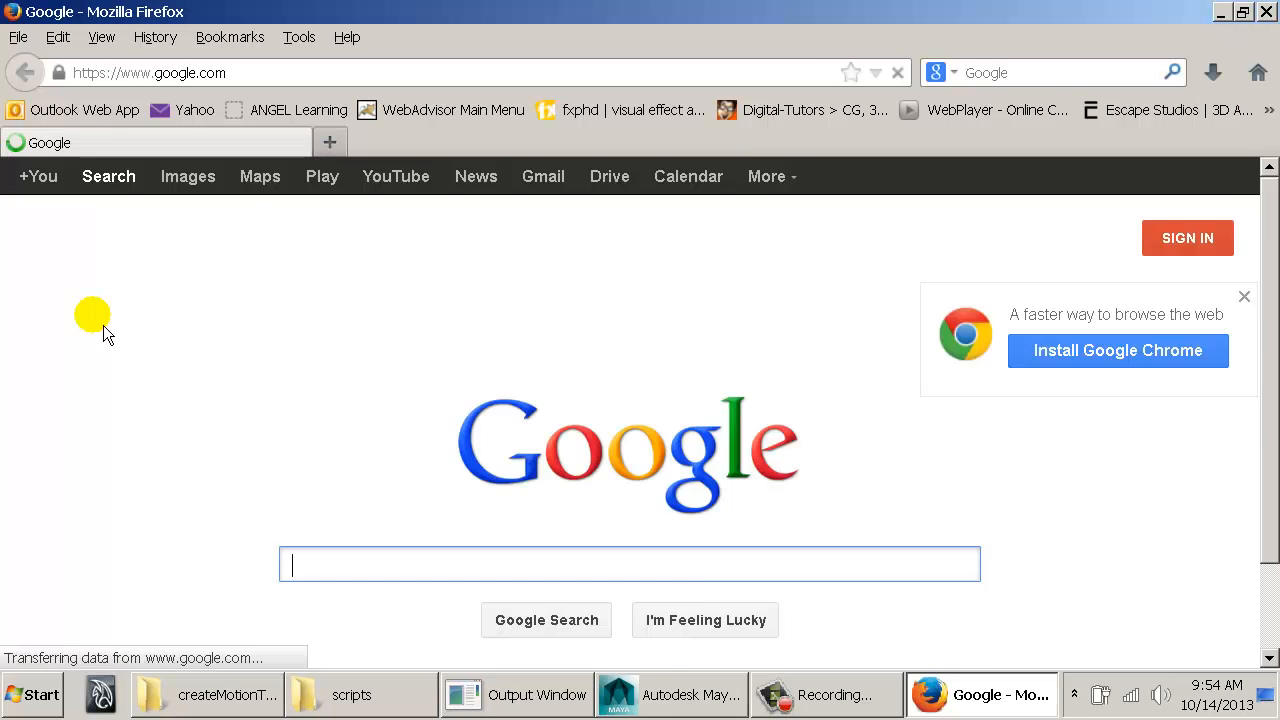
pyautogui.write('track s')
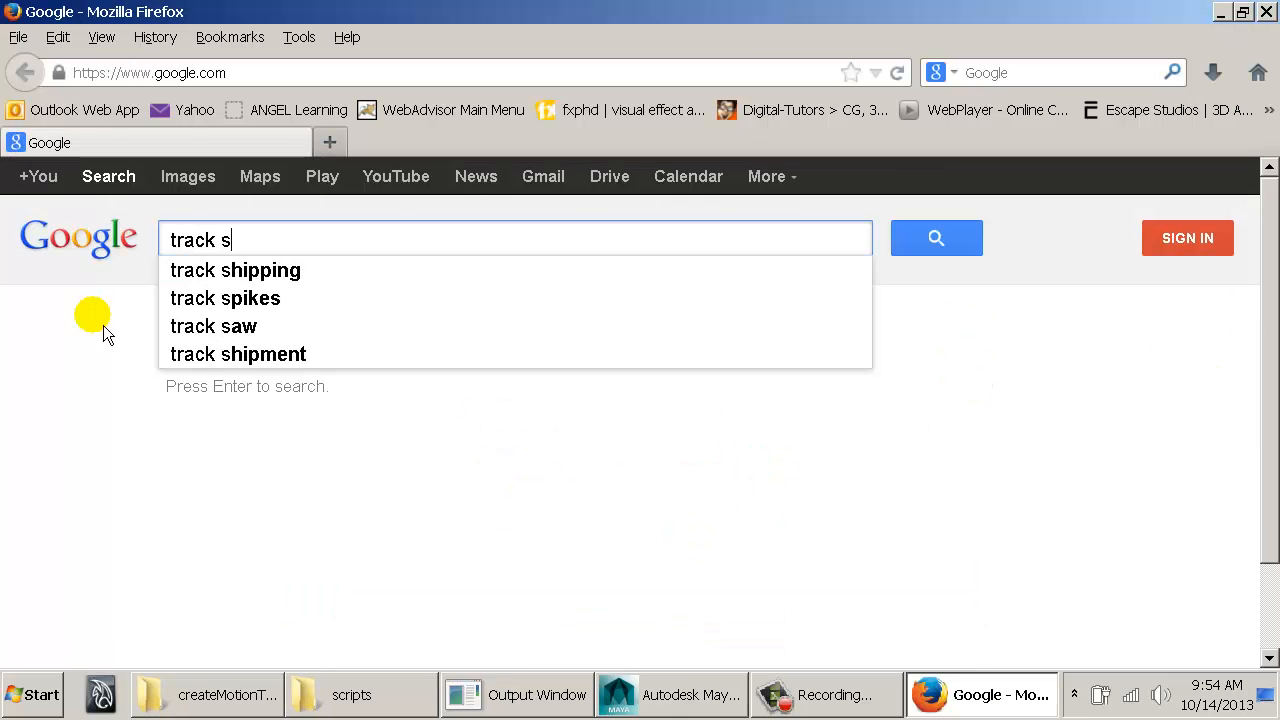
pyautogui.write('cript may')
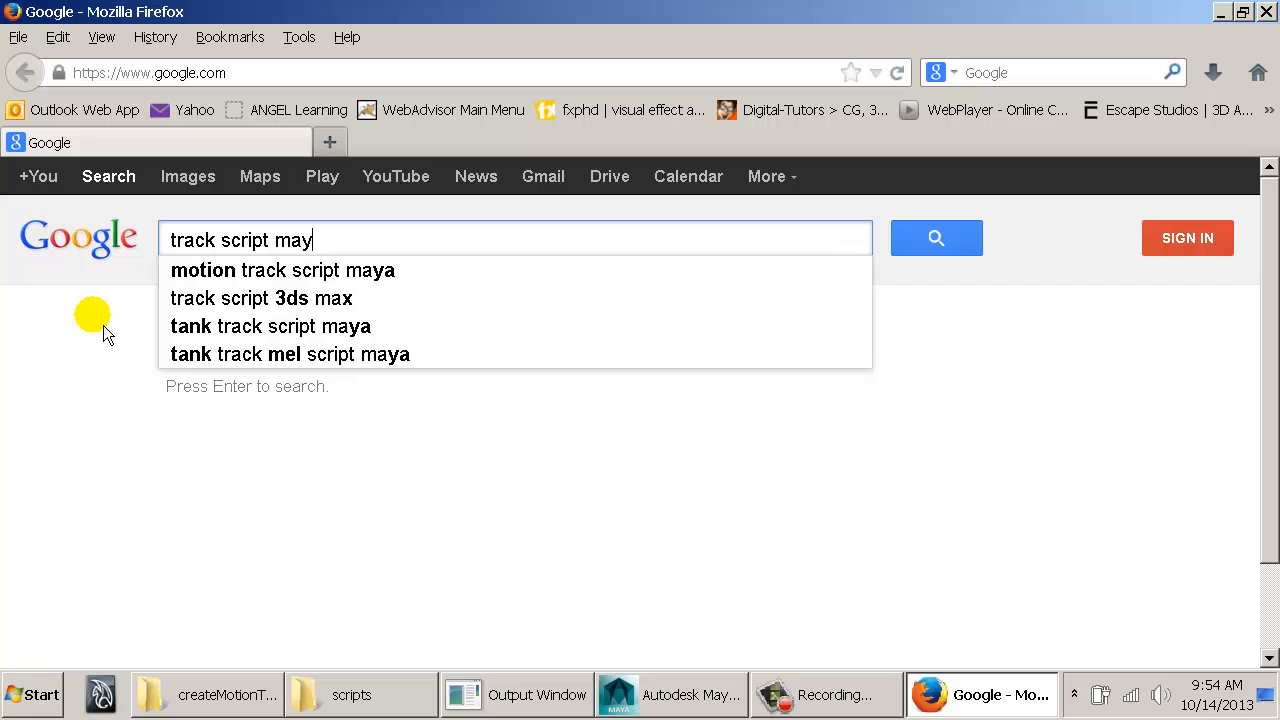
pyautogui.write('a creative cra')
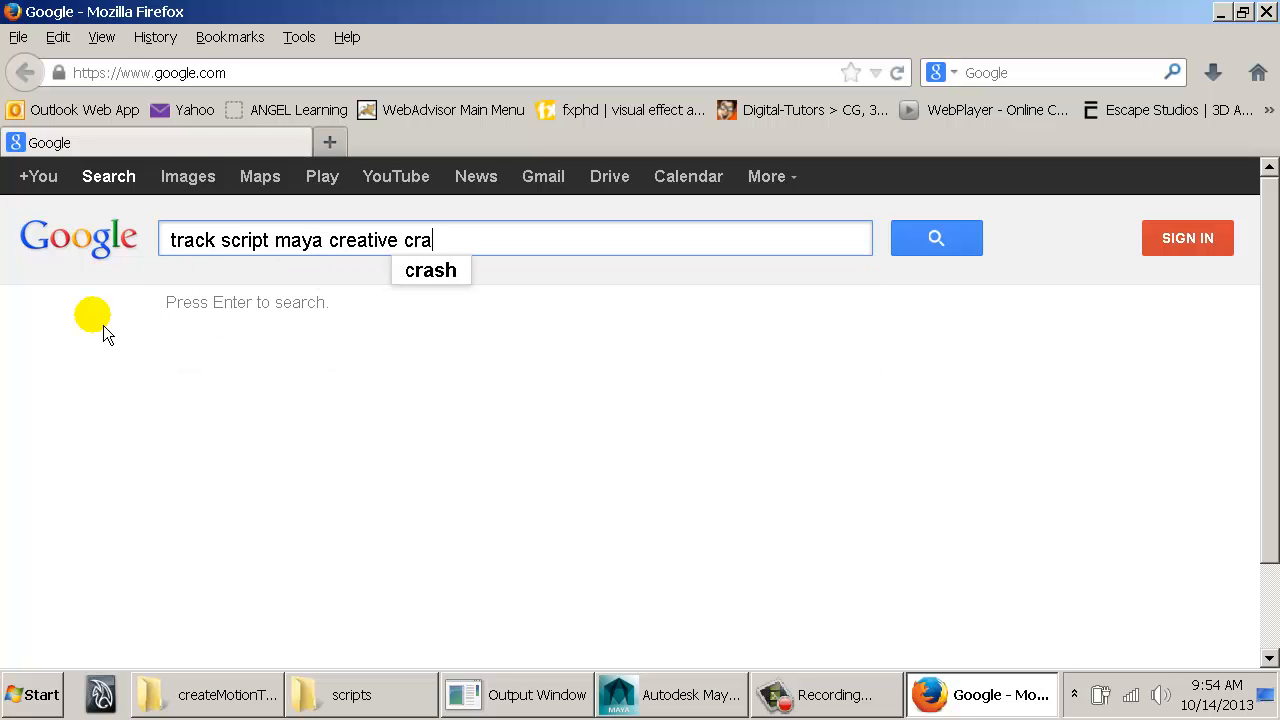
pyautogui.write('sh')
pyautogui.press('Return')
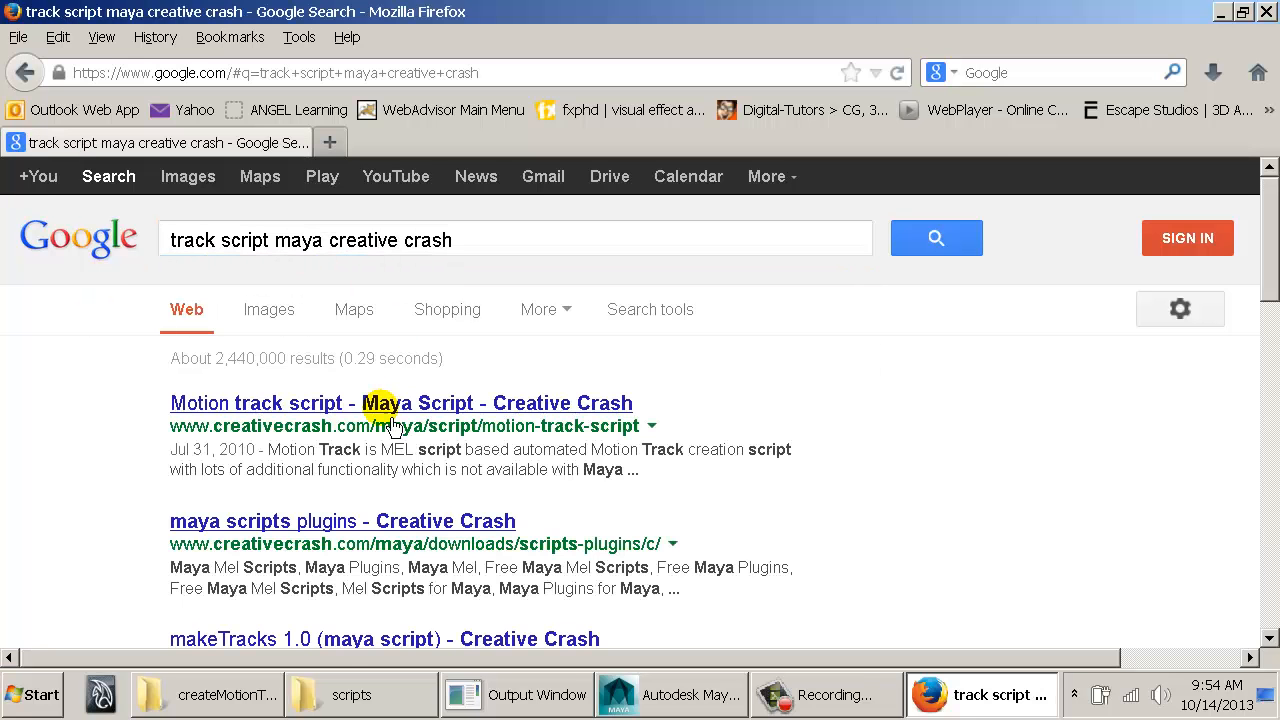
# Step: Open the Creative Crash page of the Motion track script and find its demo video
pyautogui.click(390, 410)
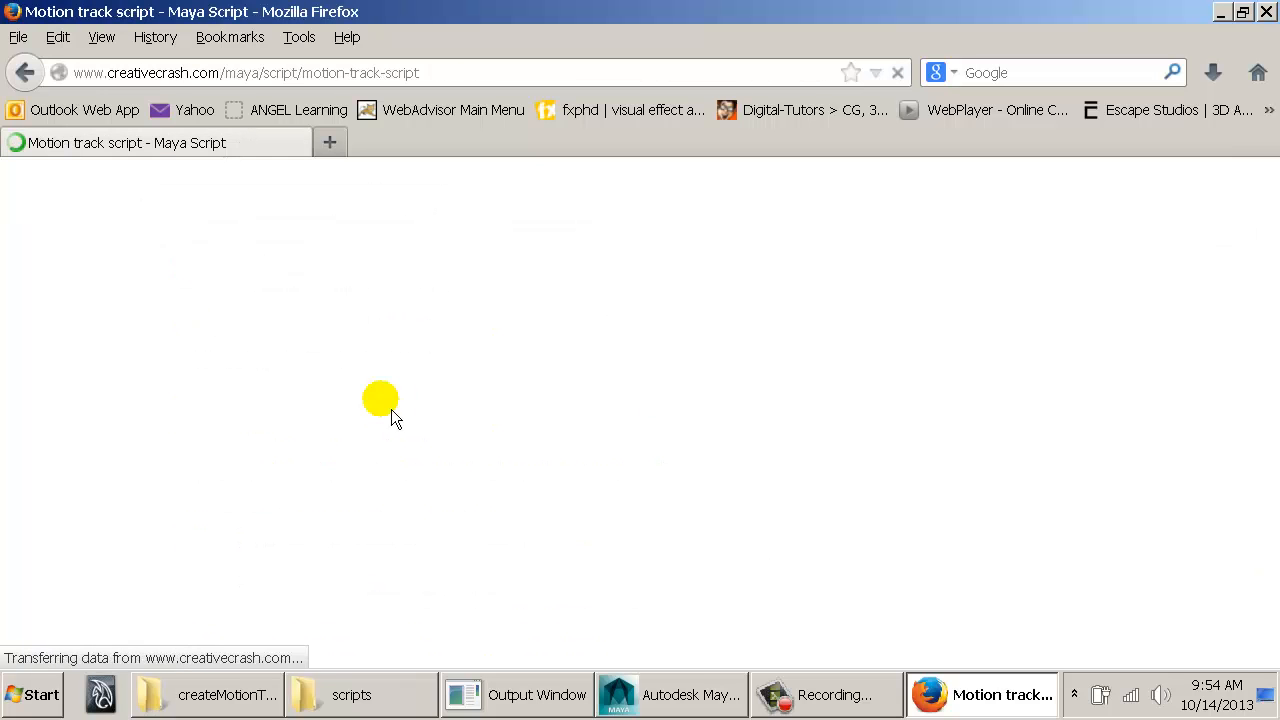
pyautogui.scroll(-8, 397, 428)
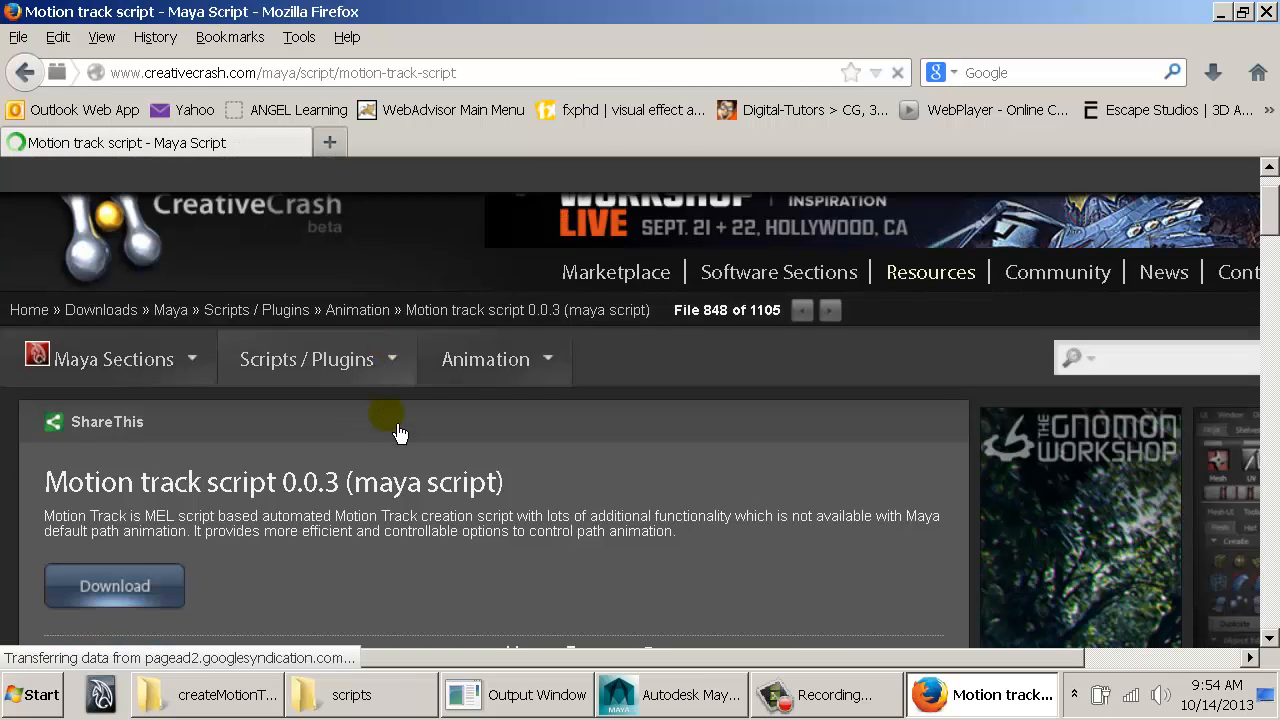
pyautogui.scroll(-5, 383, 469)
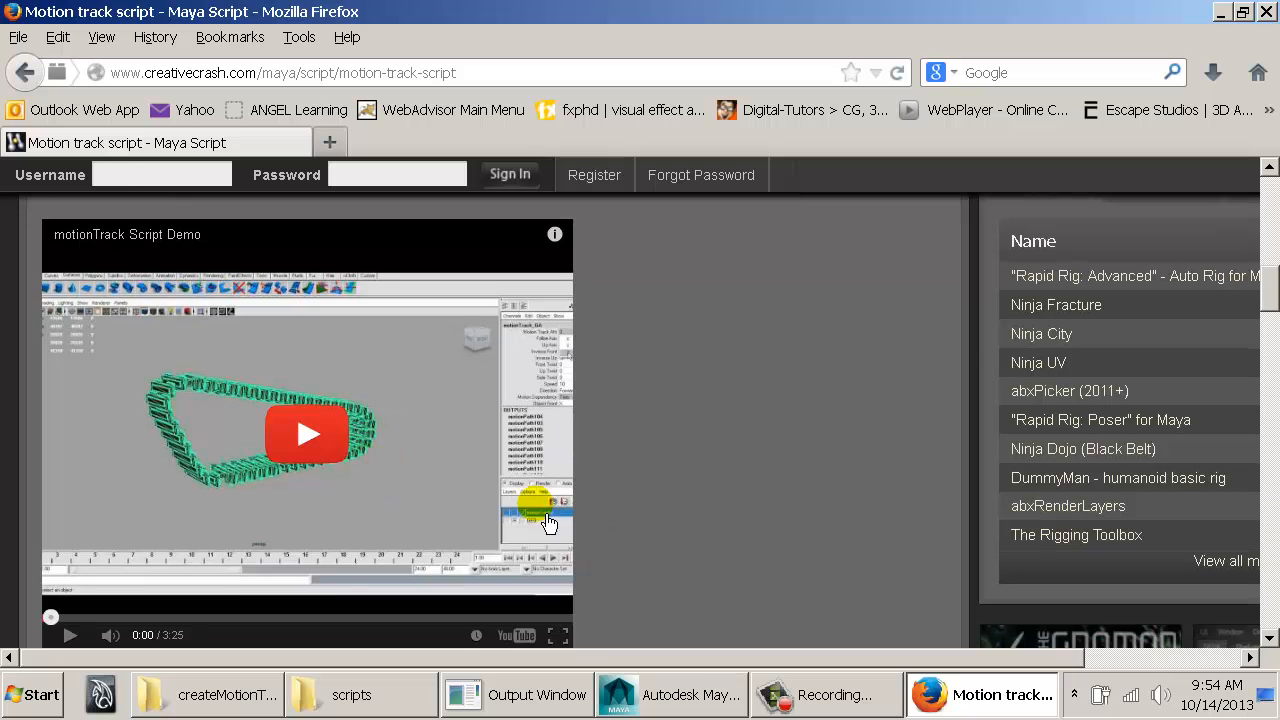
# Step: Play the motionTrack Script Demo video, skip ahead to the finished track at about 0:55 and pause it
pyautogui.click(340, 457)
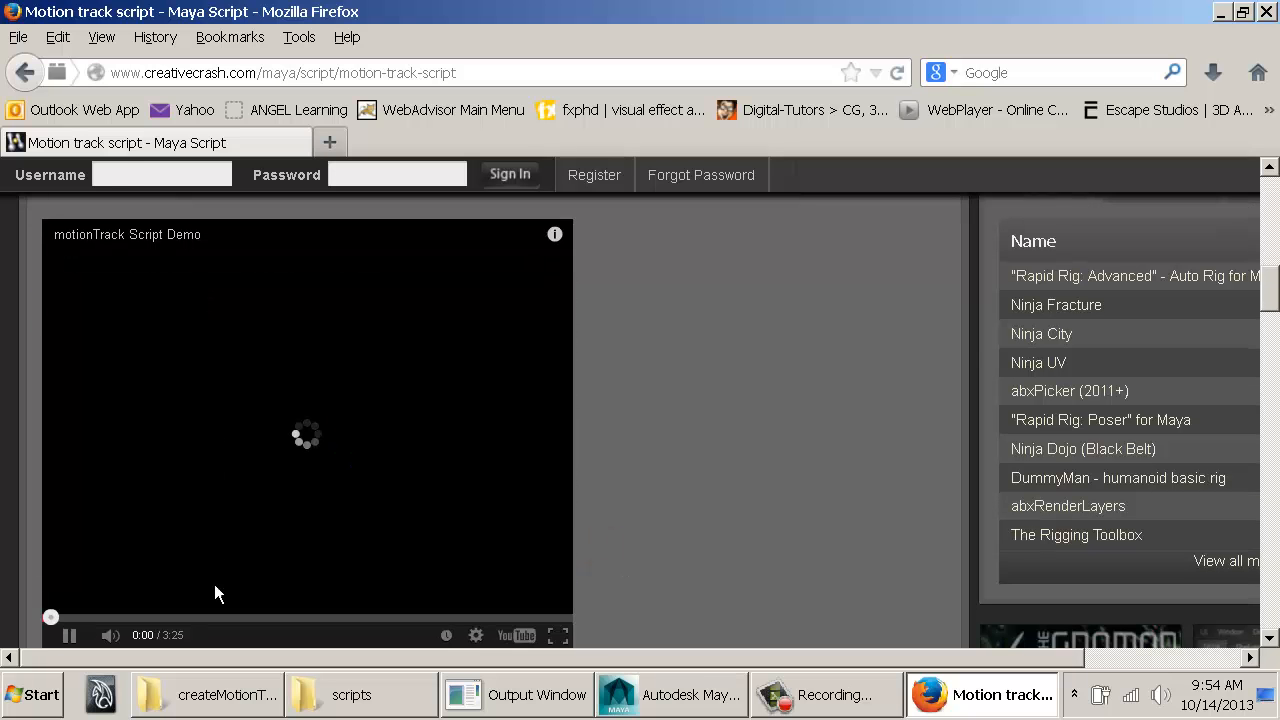
pyautogui.scroll(-3, 751, 489)
pyautogui.scroll(3, 742, 488)
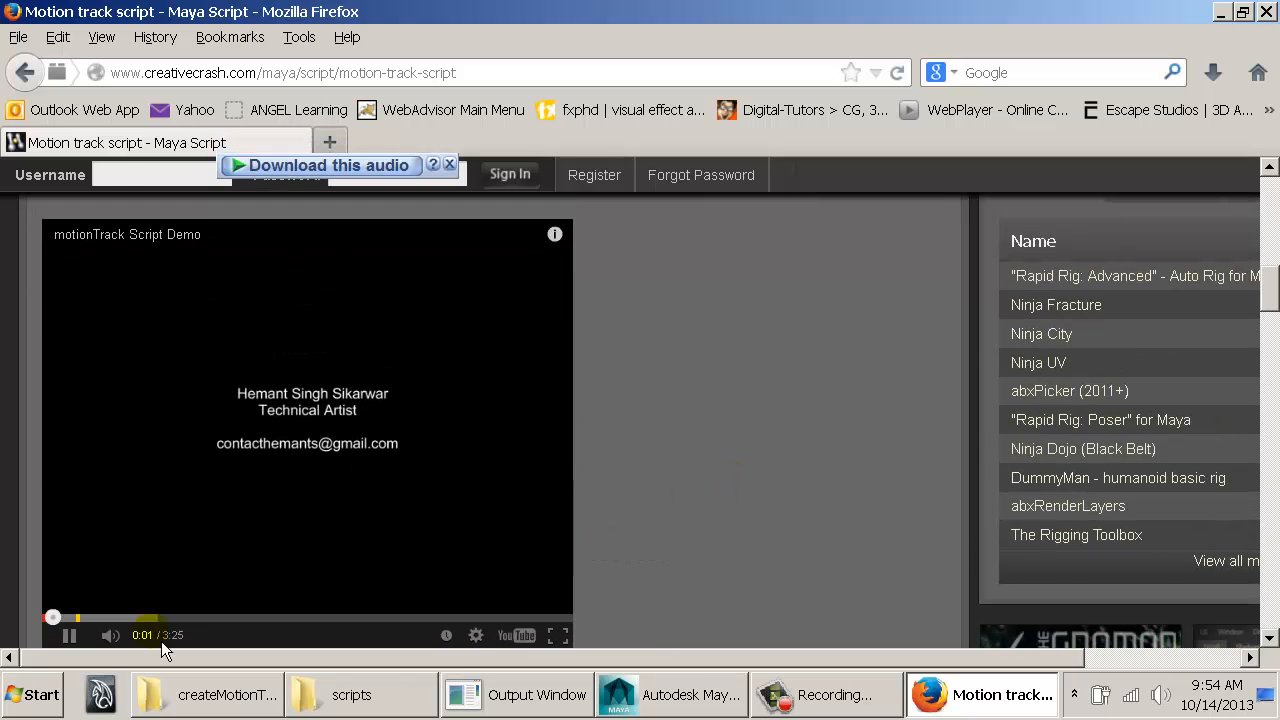
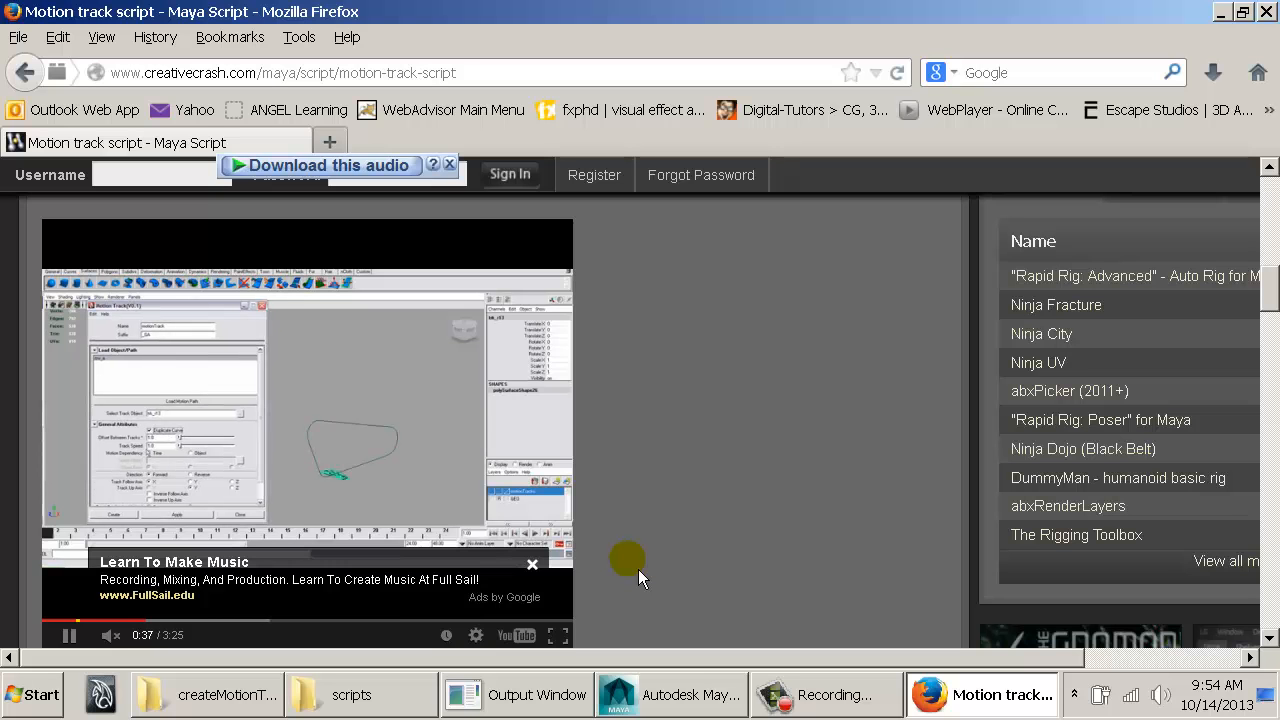
pyautogui.click(195, 626)
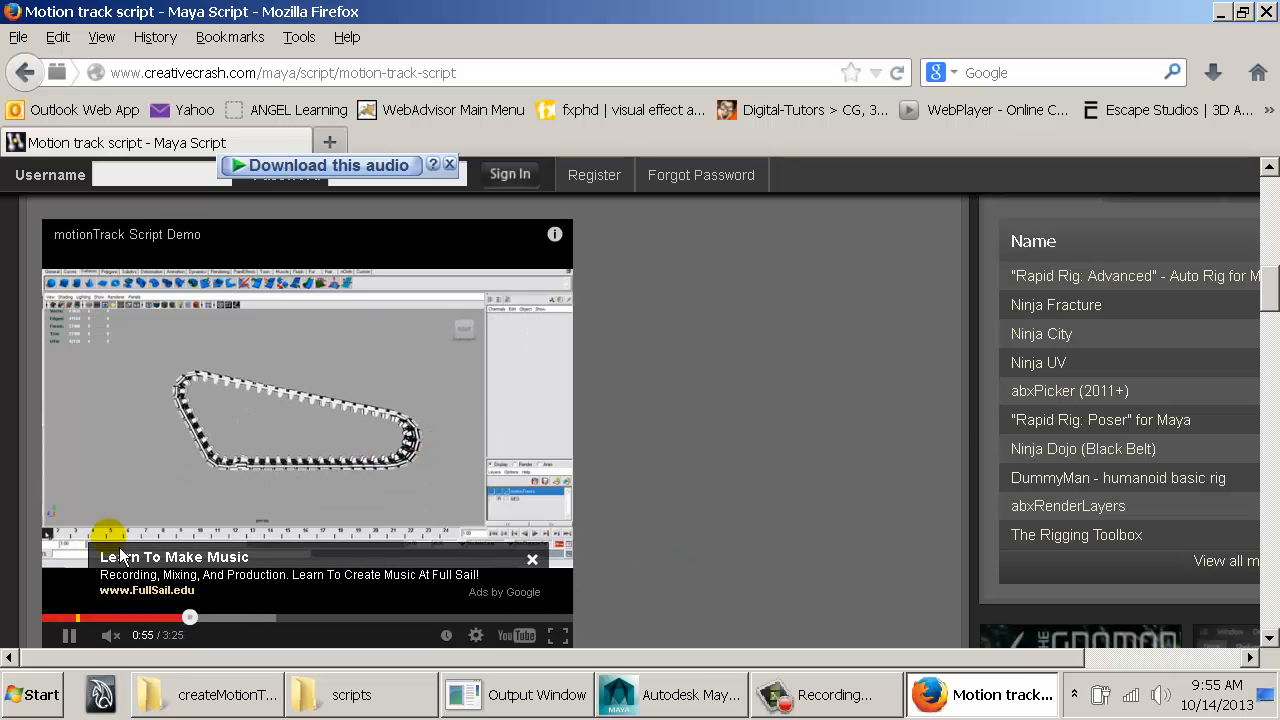
pyautogui.click(69, 635)
# Step: Switch back to Maya, deselect the link and play back the whole motion-path track from a new angle
pyautogui.click(670, 694)
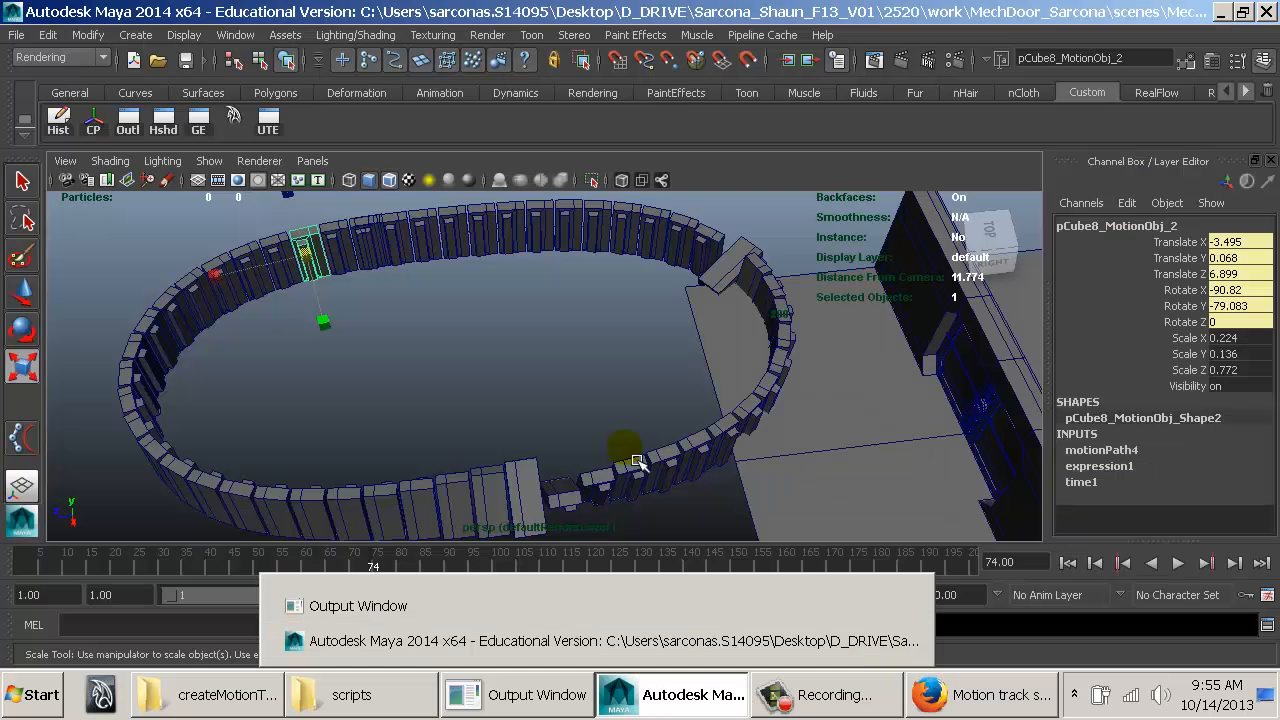
pyautogui.click(609, 420)
pyautogui.keyDown('alt'); pyautogui.moveTo(609, 420); pyautogui.dragTo(502, 410); pyautogui.keyUp('alt')
pyautogui.hotkey('alt', 'v')
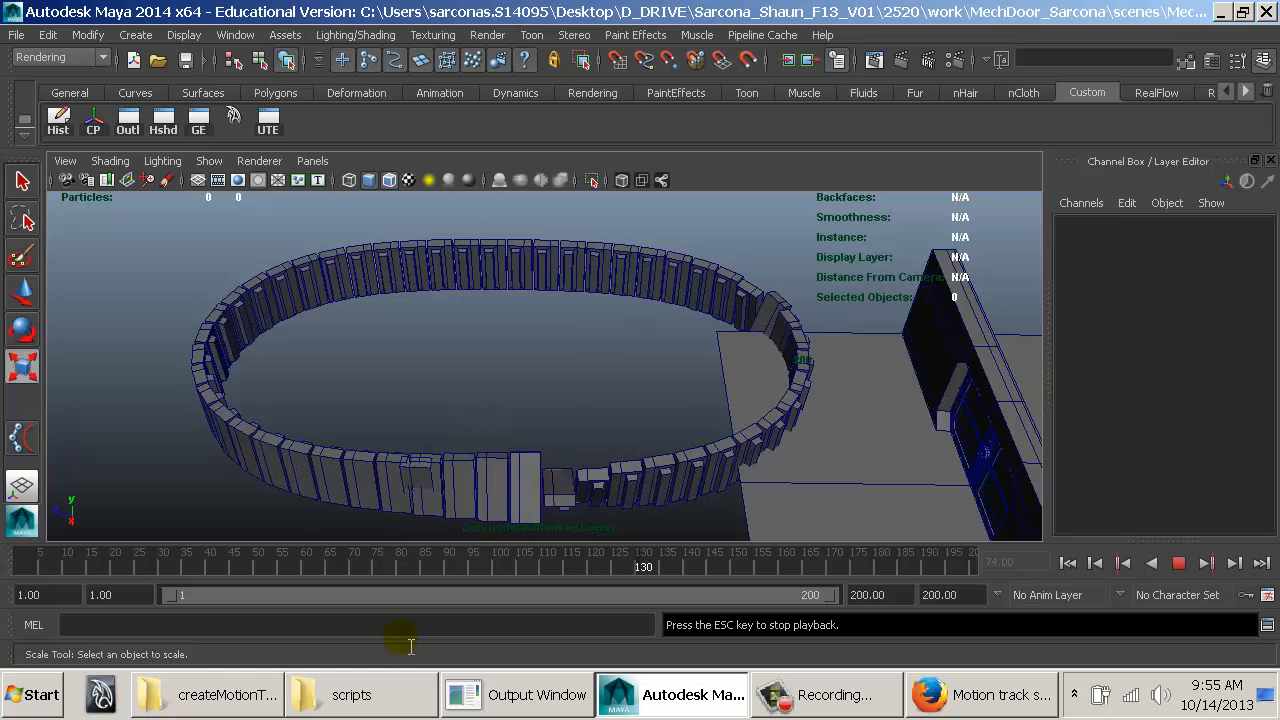
# Step: Look at the downloaded createMotionTrack folder and locate createMotionTrack.mel in the Maya scripts folder
pyautogui.click(250, 699)
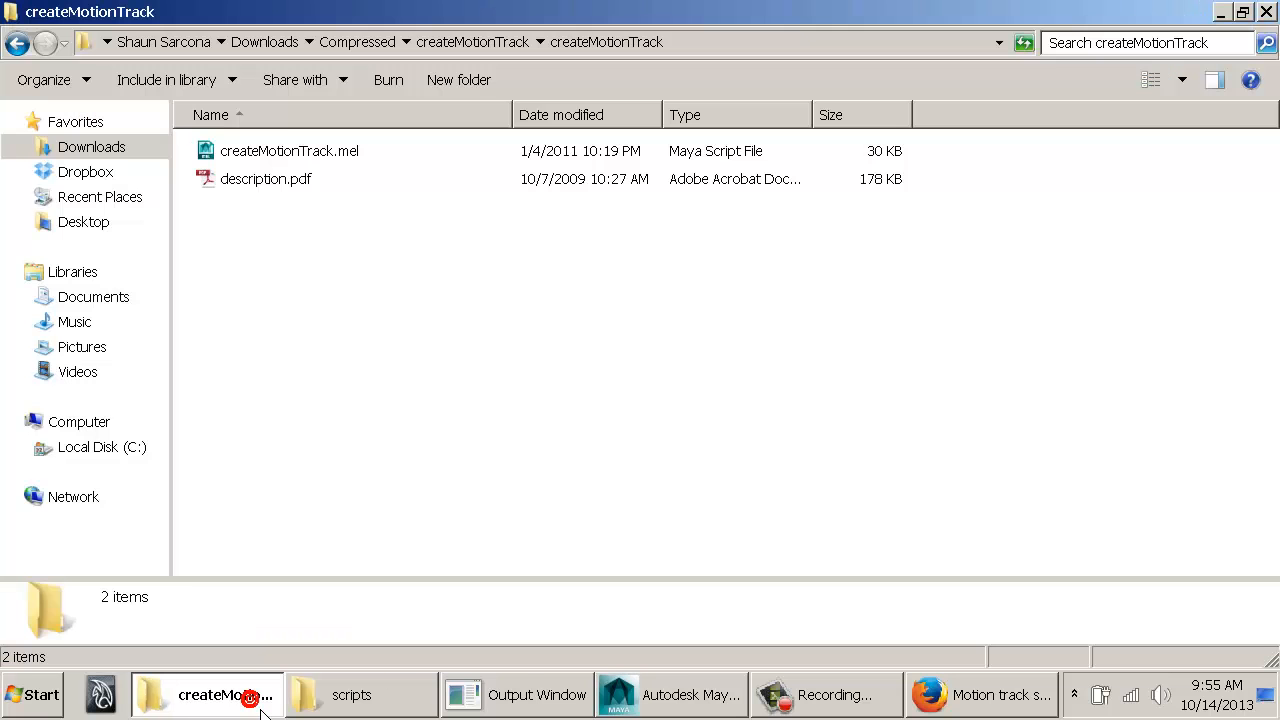
pyautogui.click(309, 180)
pyautogui.click(229, 694)
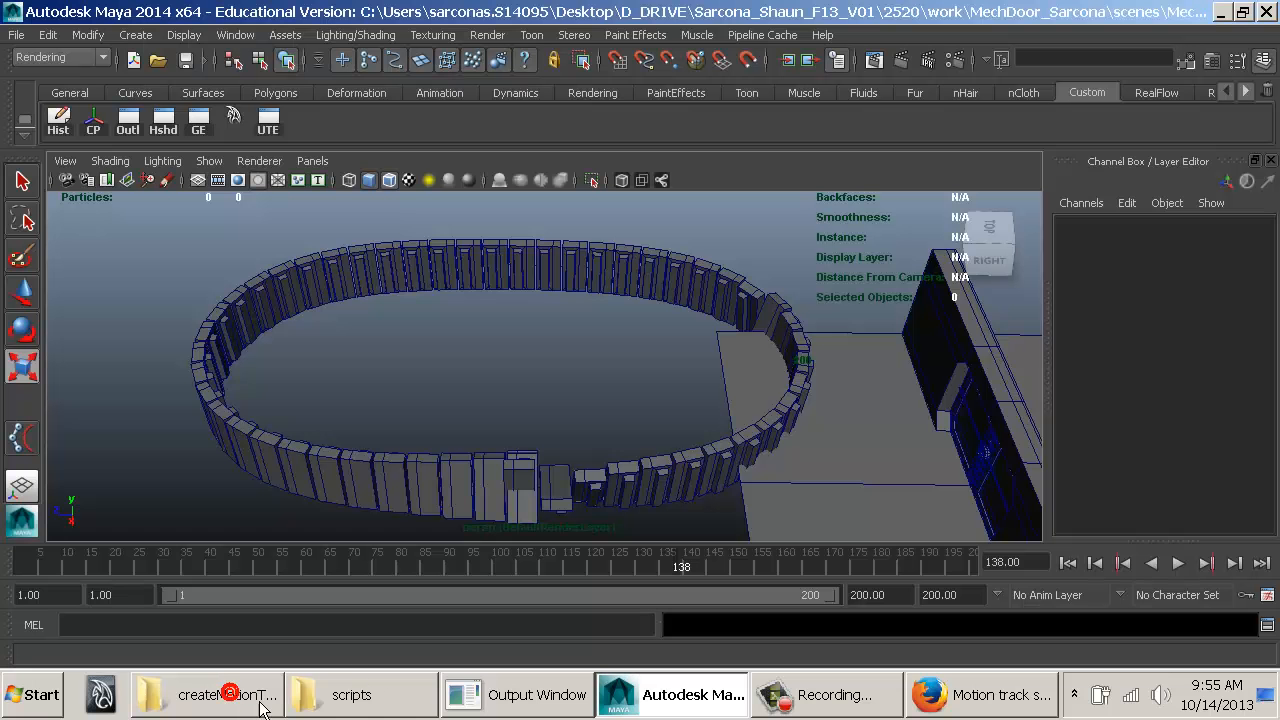
pyautogui.click(375, 697)
pyautogui.click(316, 249)
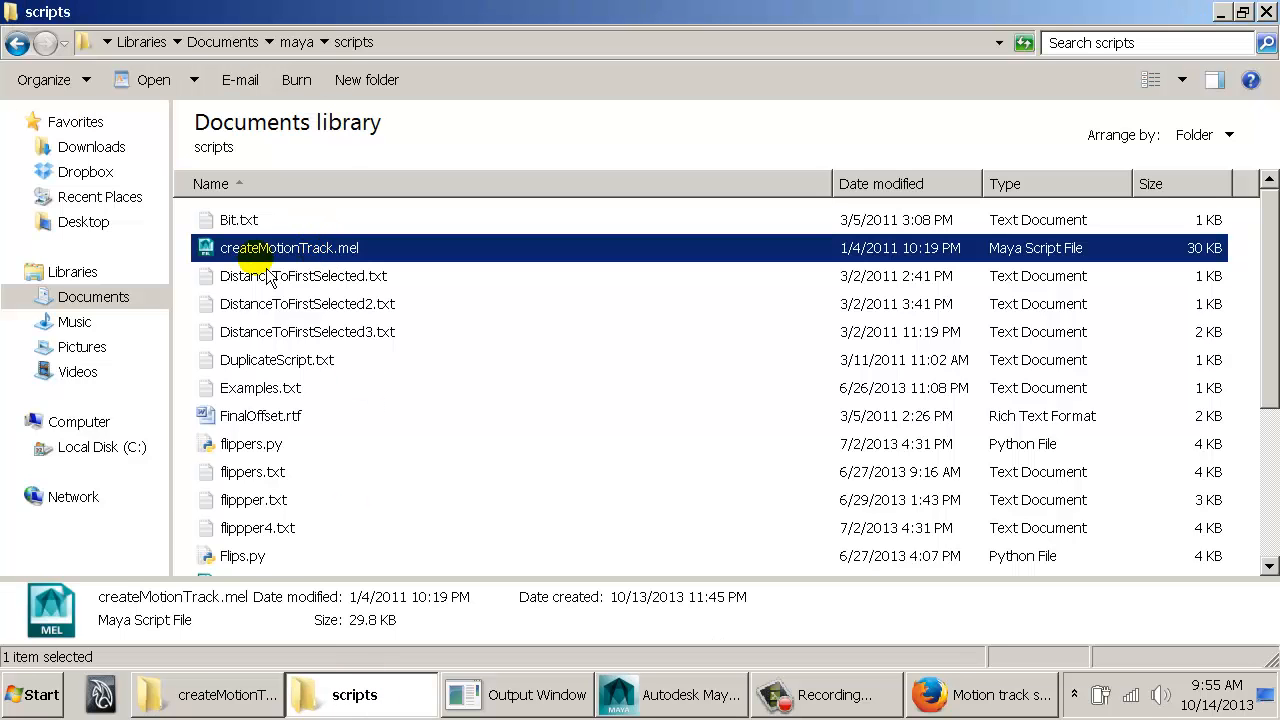
# Step: Return to Maya, run the createMotionTrack MEL command to show the Motion Track window, and close it
pyautogui.click(669, 690)
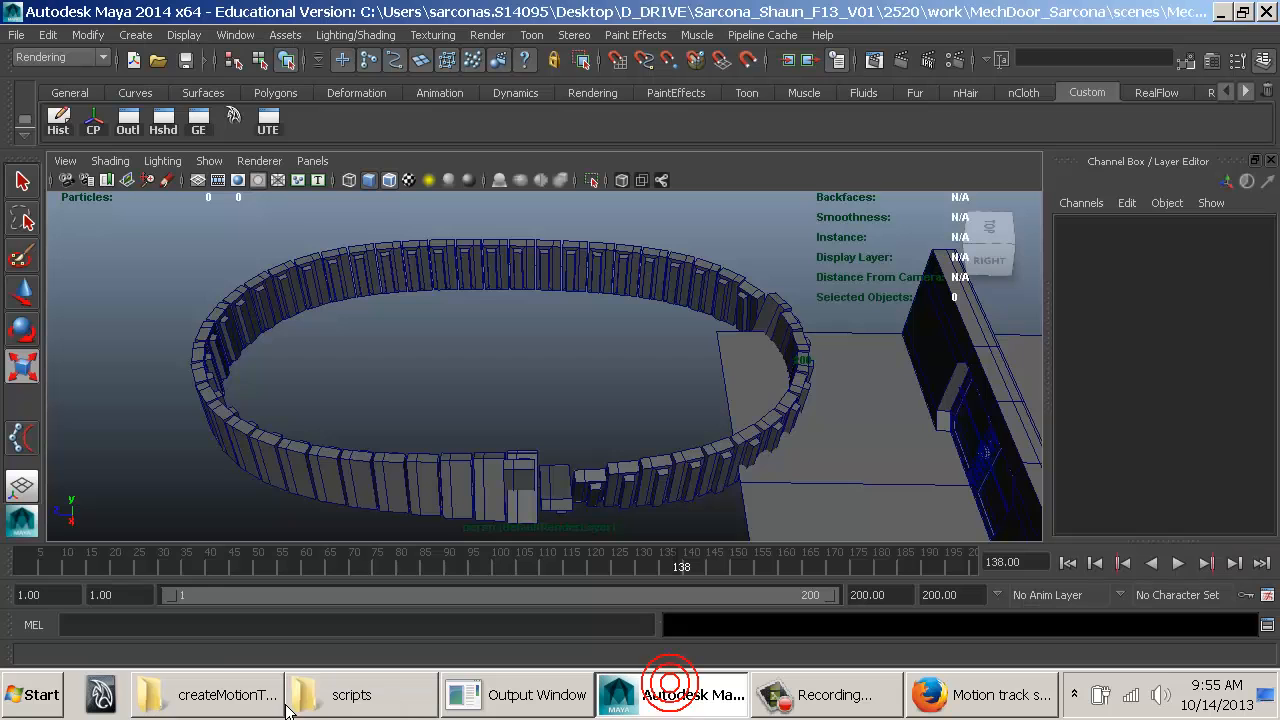
pyautogui.click(198, 628)
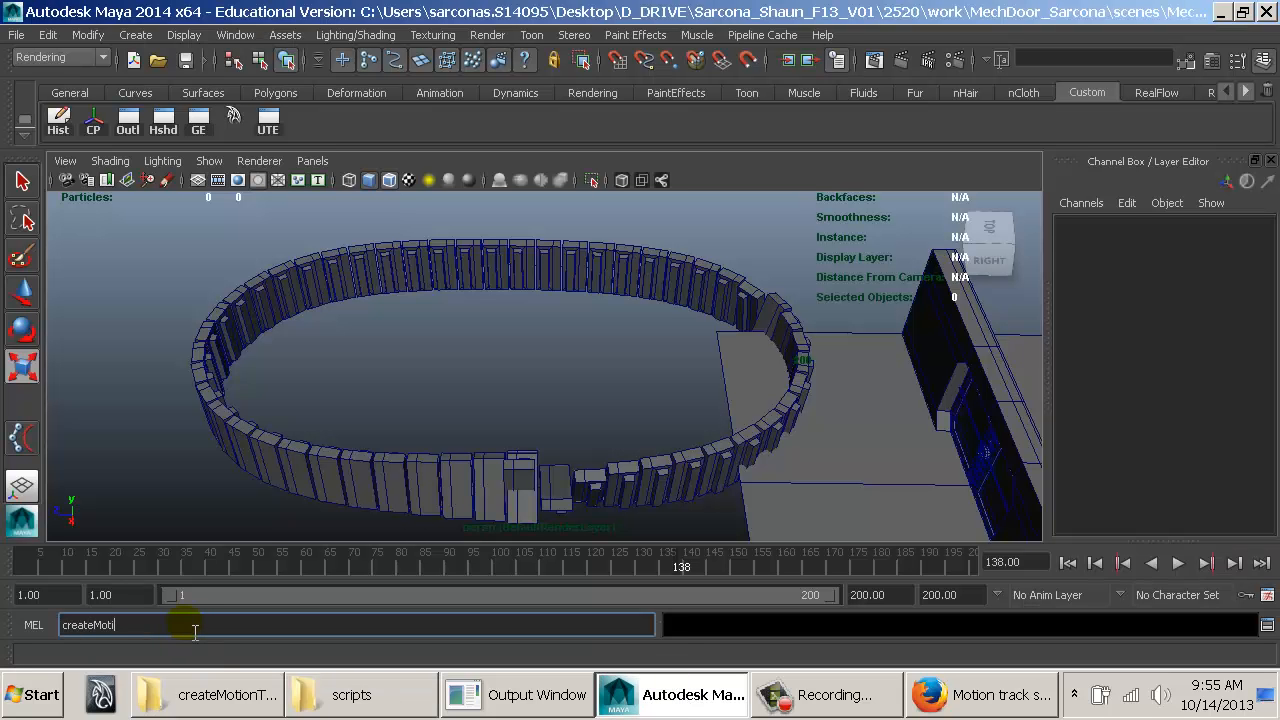
pyautogui.press('Return')
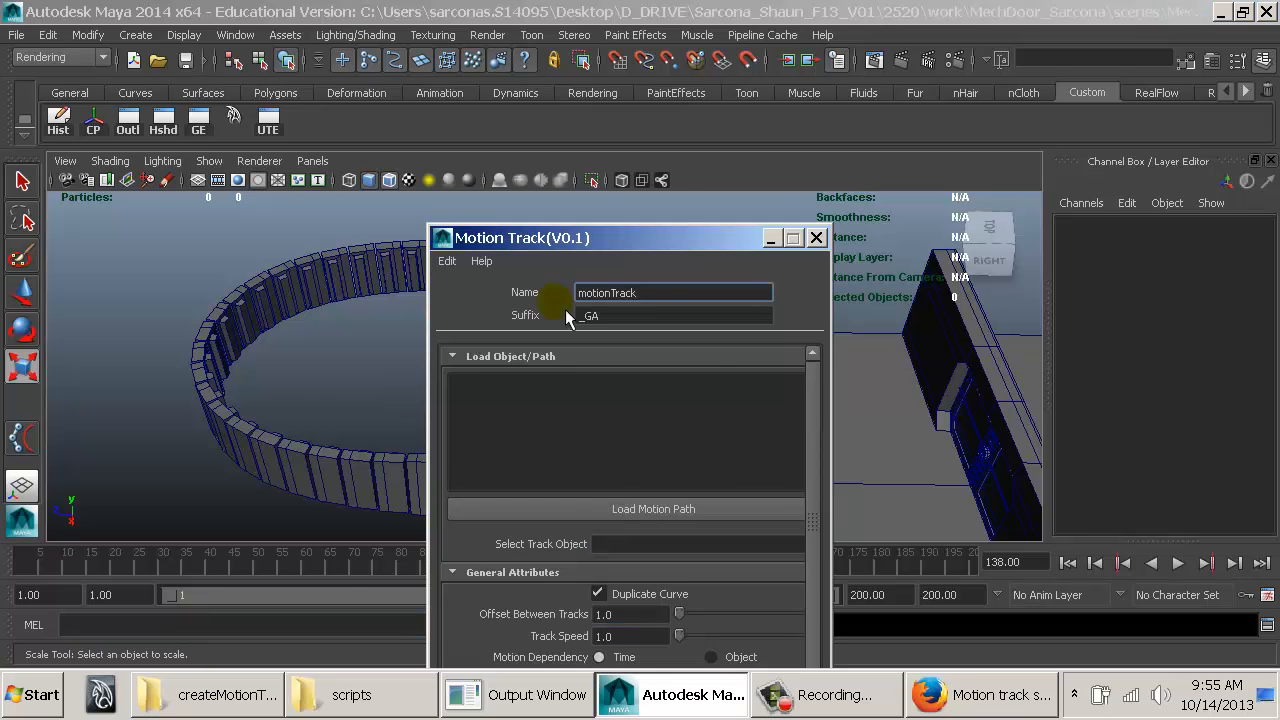
pyautogui.moveTo(688, 242); pyautogui.dragTo(439, 53)
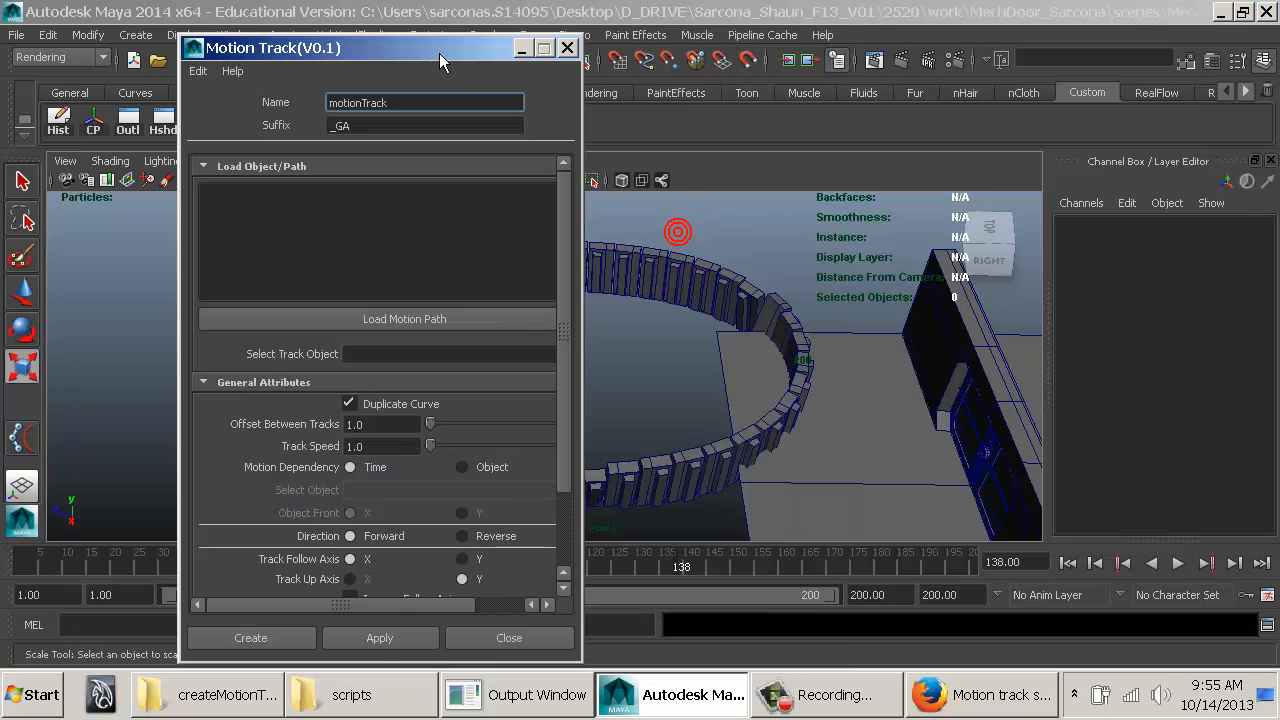
pyautogui.click(576, 52)
# Step: Select the pCube8 link on the near side of the track and play back its motion up close
pyautogui.click(529, 470)
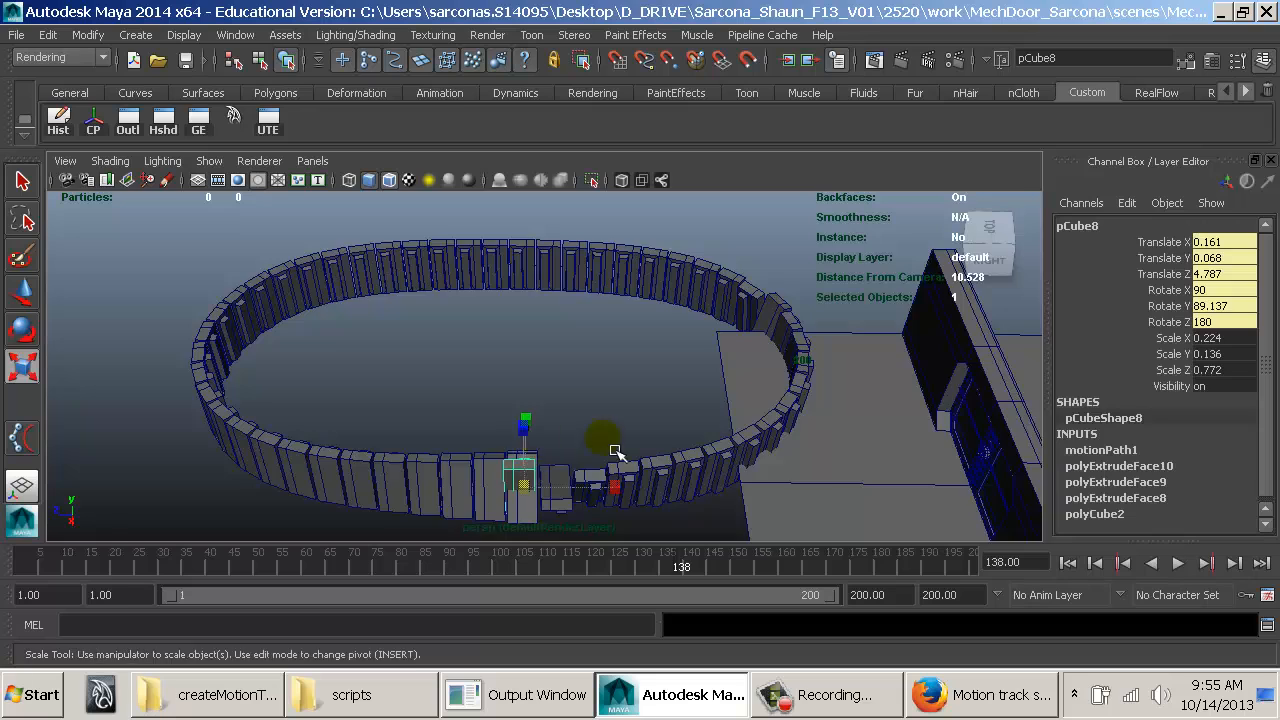
pyautogui.keyDown('alt'); pyautogui.moveTo(609, 449); pyautogui.dragTo(368, 343); pyautogui.keyUp('alt')
pyautogui.keyDown('alt'); pyautogui.moveTo(368, 343); pyautogui.dragTo(325, 332, button='middle'); pyautogui.keyUp('alt')
pyautogui.keyDown('alt'); pyautogui.moveTo(325, 332); pyautogui.dragTo(394, 377); pyautogui.keyUp('alt')
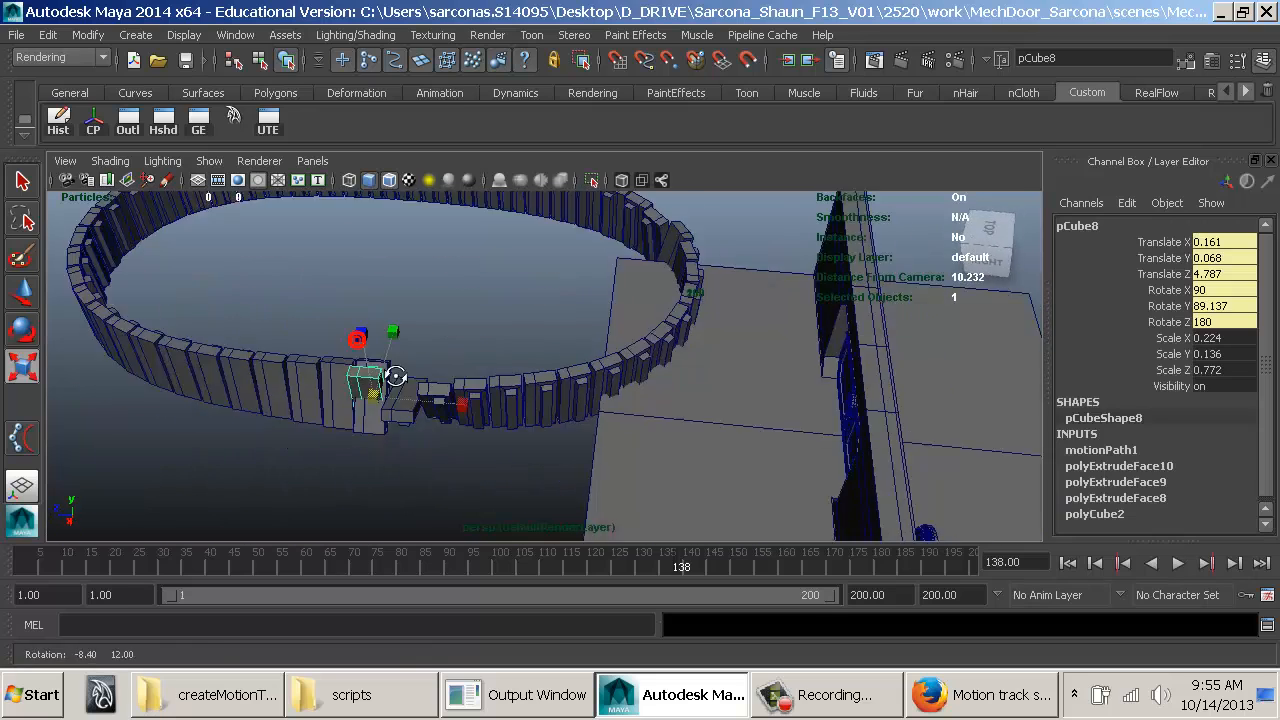
pyautogui.keyDown('alt'); pyautogui.moveTo(394, 377); pyautogui.dragTo(580, 414, button='right'); pyautogui.keyUp('alt')
pyautogui.keyDown('alt'); pyautogui.moveTo(580, 414); pyautogui.dragTo(529, 443, button='middle'); pyautogui.keyUp('alt')
pyautogui.hotkey('alt', 'v')
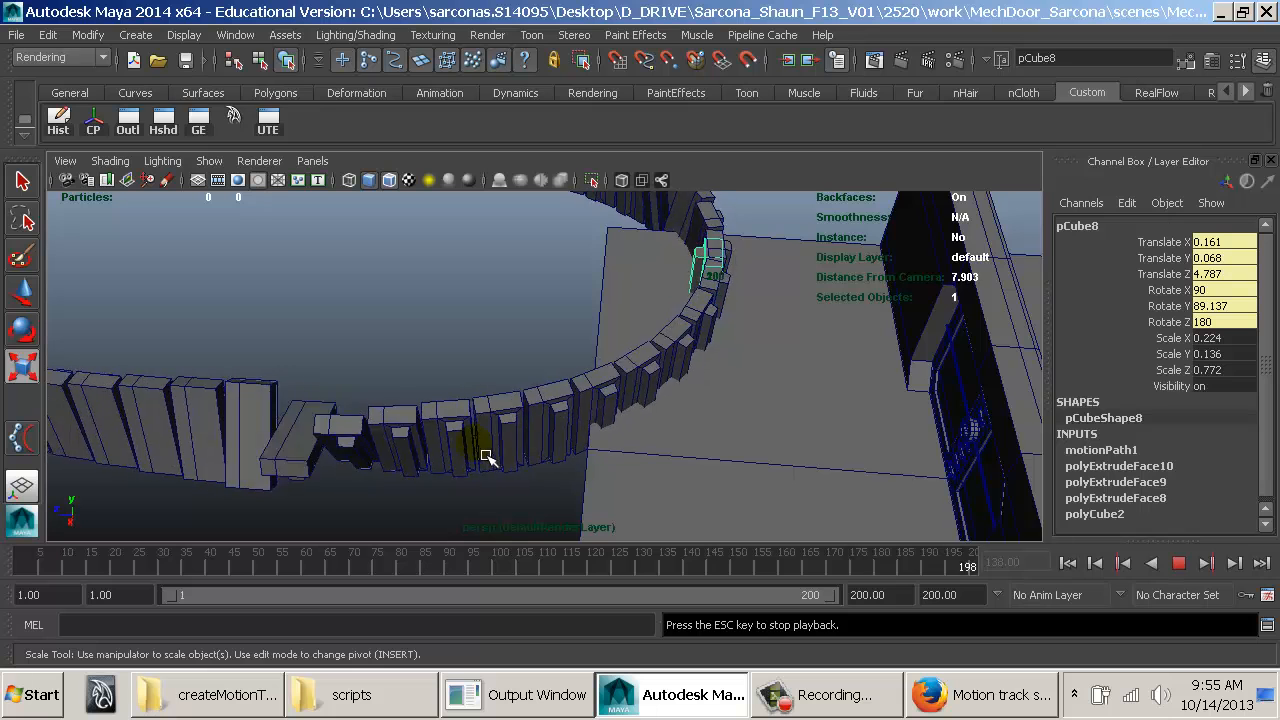
# Step: Stop the playback and look across the scene from the motion-path track past the door to the two standing oval tracks
pyautogui.press('Escape')
pyautogui.keyDown('alt'); pyautogui.moveTo(531, 414); pyautogui.dragTo(564, 476, button='middle'); pyautogui.keyUp('alt')
pyautogui.keyDown('alt'); pyautogui.moveTo(564, 476); pyautogui.dragTo(455, 468, button='right'); pyautogui.keyUp('alt')
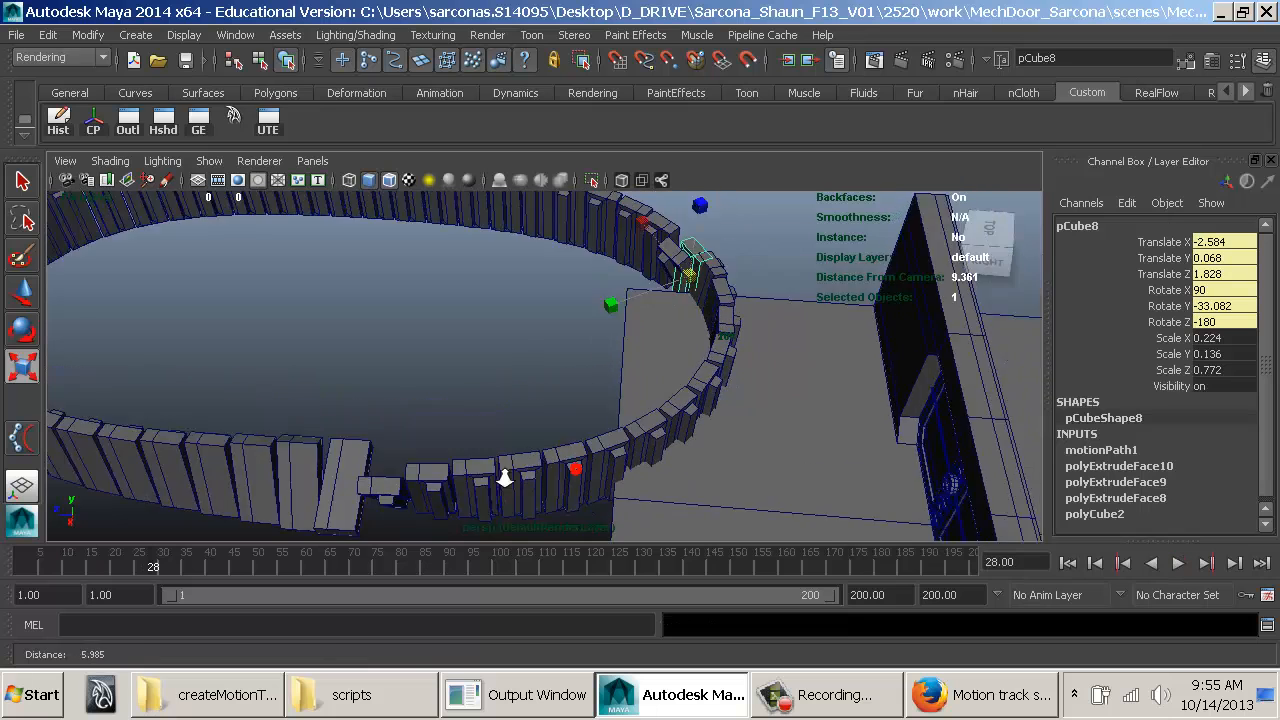
pyautogui.keyDown('alt'); pyautogui.moveTo(455, 468); pyautogui.dragTo(371, 411, button='middle'); pyautogui.keyUp('alt')
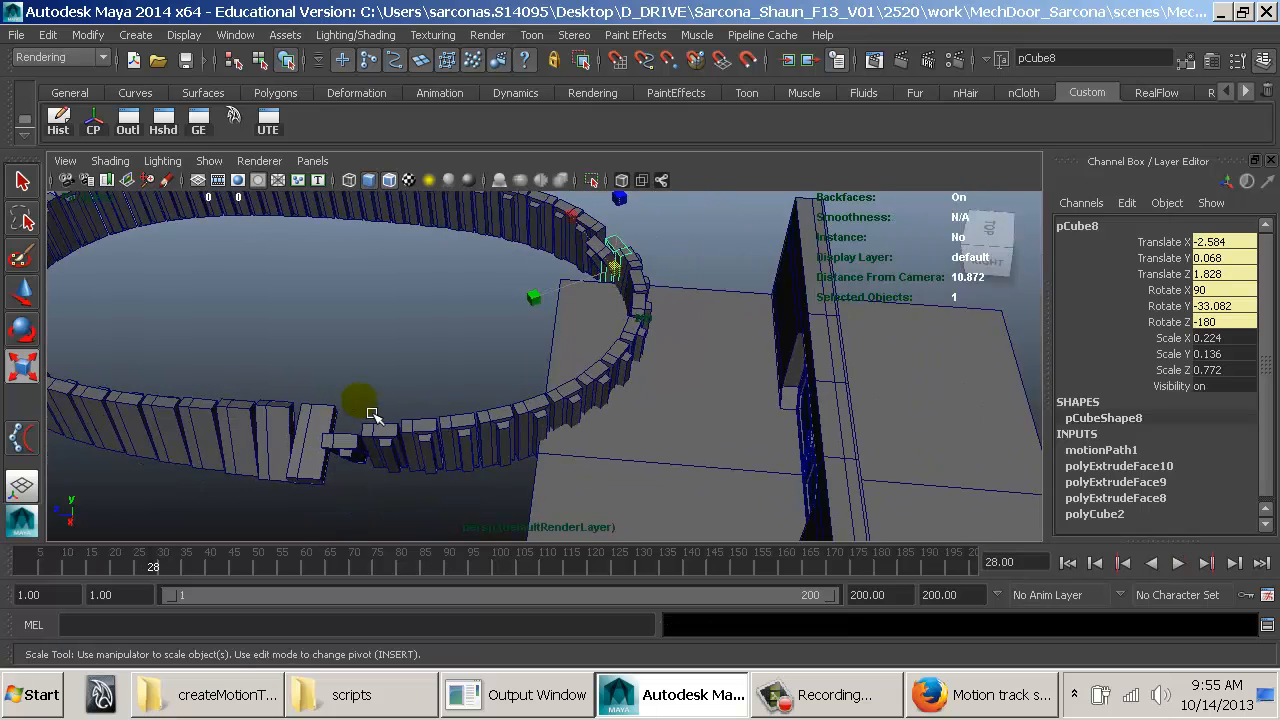
pyautogui.keyDown('alt'); pyautogui.moveTo(371, 411); pyautogui.dragTo(417, 409); pyautogui.keyUp('alt')
pyautogui.keyDown('alt'); pyautogui.moveTo(417, 409); pyautogui.dragTo(631, 374, button='middle'); pyautogui.keyUp('alt')
pyautogui.keyDown('alt'); pyautogui.moveTo(631, 374); pyautogui.dragTo(480, 354, button='right'); pyautogui.keyUp('alt')
pyautogui.keyDown('alt'); pyautogui.moveTo(482, 356); pyautogui.dragTo(720, 437); pyautogui.keyUp('alt')
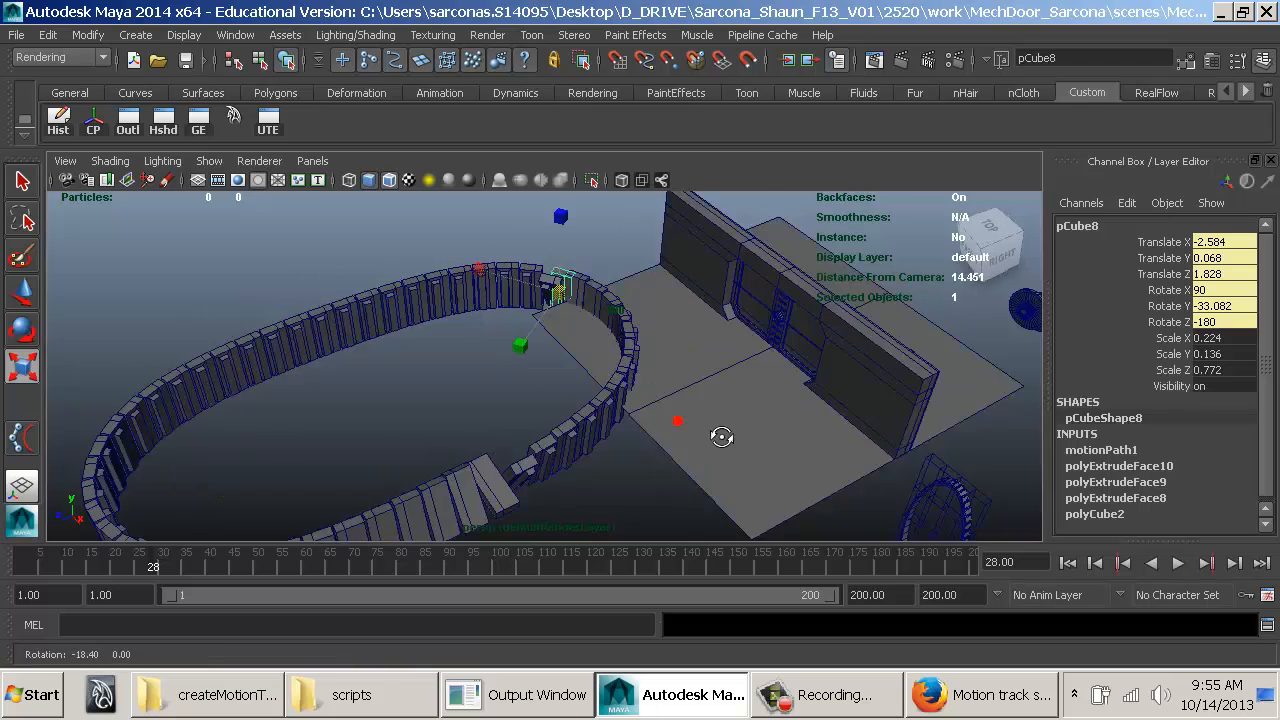
pyautogui.keyDown('alt'); pyautogui.moveTo(720, 437); pyautogui.dragTo(557, 374, button='right'); pyautogui.keyUp('alt')
pyautogui.keyDown('alt'); pyautogui.moveTo(557, 374); pyautogui.dragTo(317, 368, button='middle'); pyautogui.keyUp('alt')
pyautogui.keyDown('alt'); pyautogui.moveTo(317, 368); pyautogui.dragTo(689, 426, button='right'); pyautogui.keyUp('alt')
pyautogui.keyDown('alt'); pyautogui.moveTo(689, 426); pyautogui.dragTo(811, 371); pyautogui.keyUp('alt')
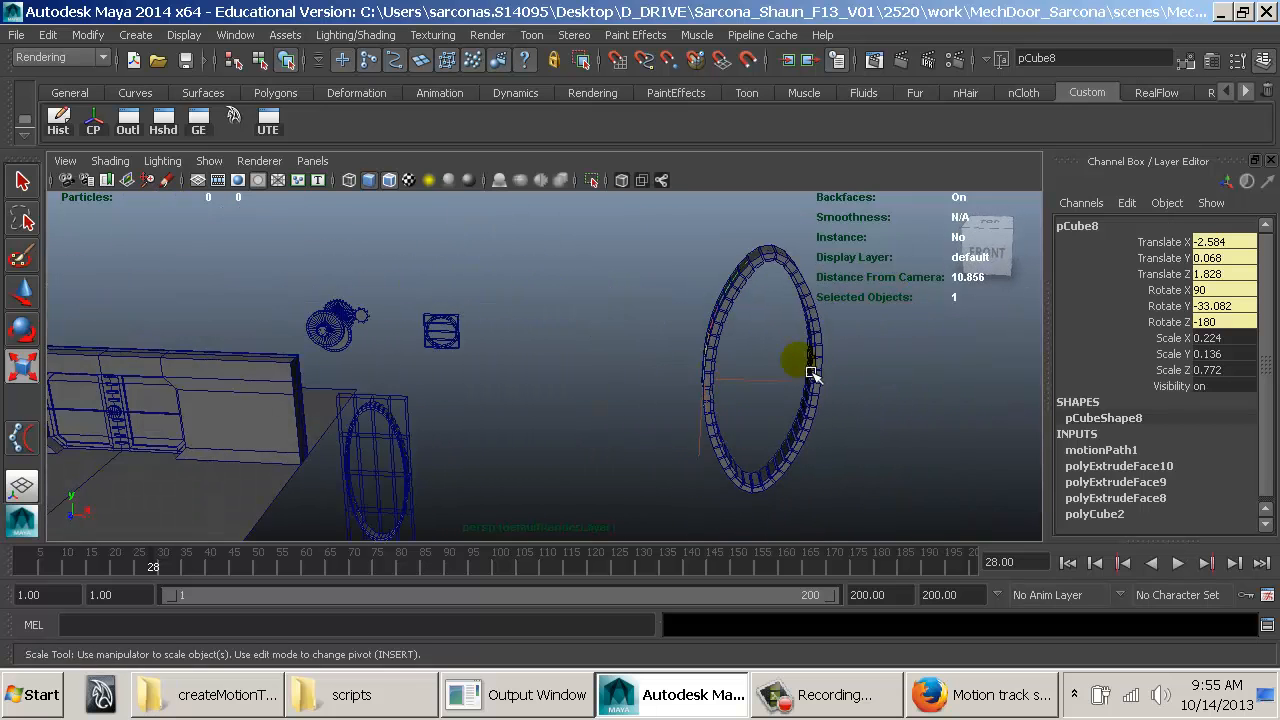
pyautogui.keyDown('alt'); pyautogui.moveTo(811, 371); pyautogui.dragTo(612, 367, button='right'); pyautogui.keyUp('alt')
pyautogui.keyDown('alt'); pyautogui.moveTo(612, 367); pyautogui.dragTo(510, 375, button='middle'); pyautogui.keyUp('alt')
pyautogui.keyDown('alt'); pyautogui.moveTo(730, 396); pyautogui.dragTo(472, 459, button='middle'); pyautogui.keyUp('alt')
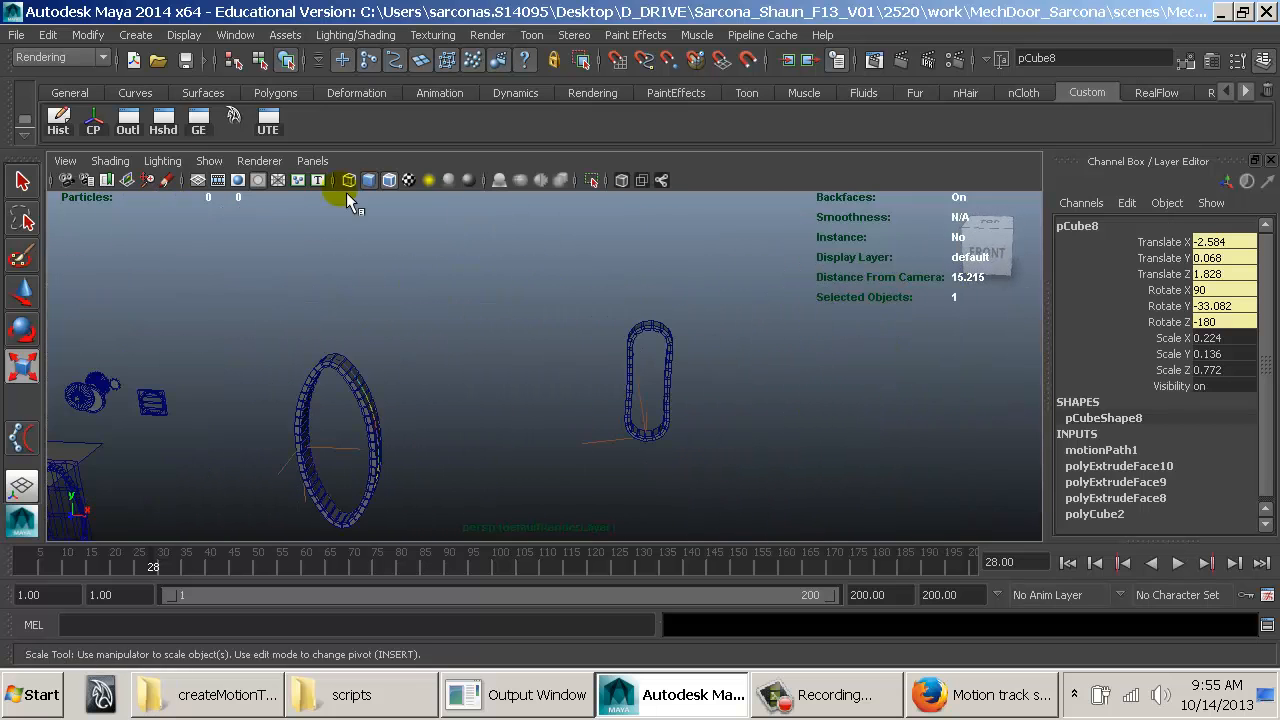
# Step: Select the nurbsCircle3 curve and move the small track to the gears beside the door, at about X 1.962, Y 0.312, Z -0.395
pyautogui.click(130, 122)
pyautogui.scroll(-15, 140, 460)
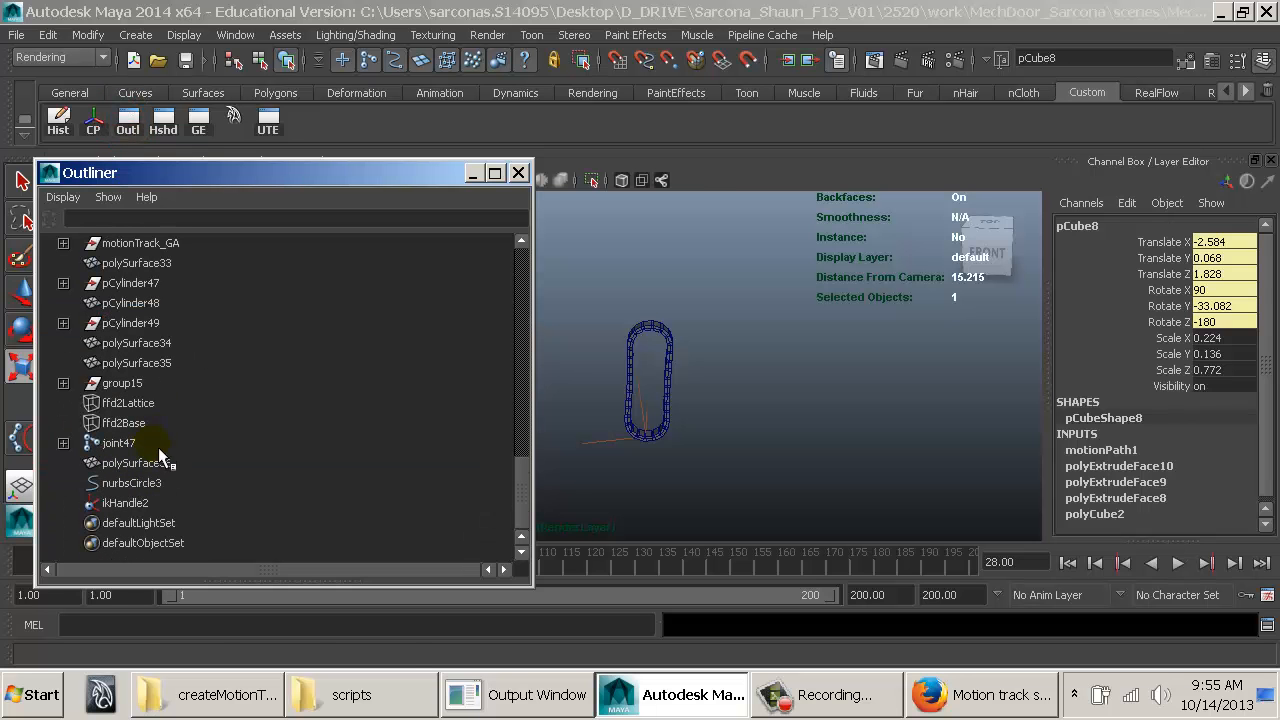
pyautogui.click(142, 484)
pyautogui.click(519, 173)
pyautogui.press('w')
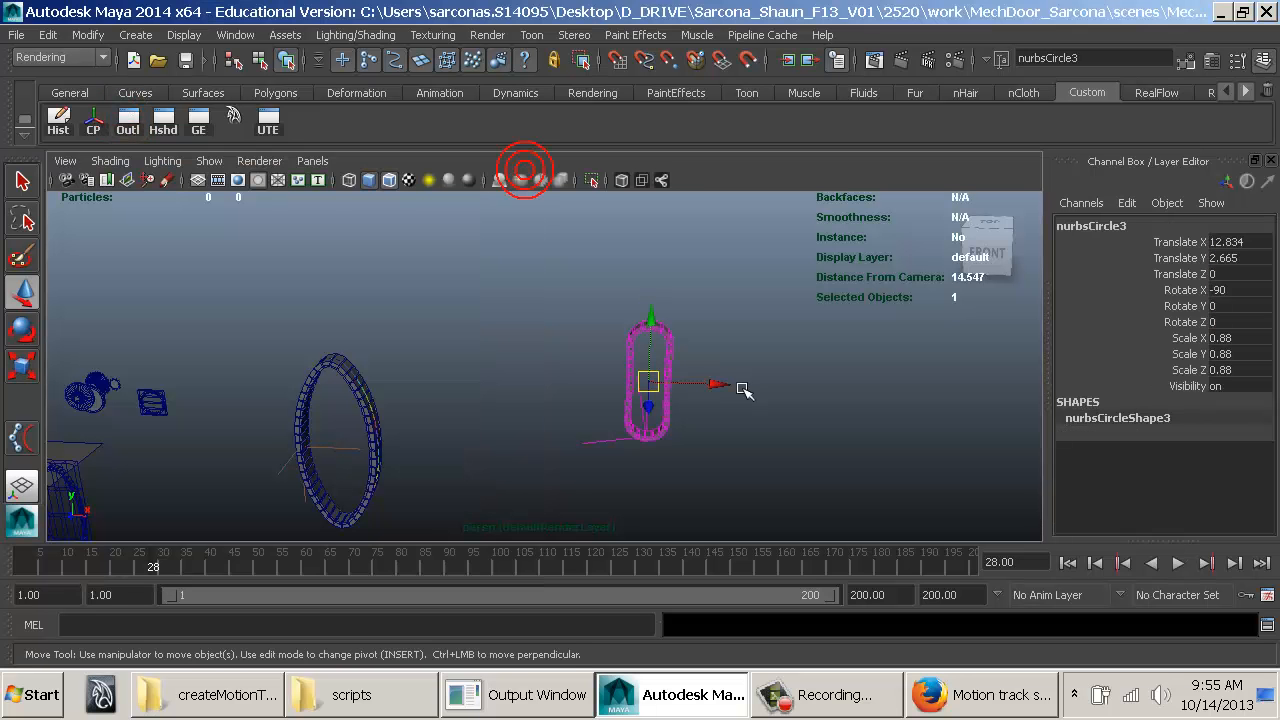
pyautogui.moveTo(435, 377); pyautogui.dragTo(268, 375)
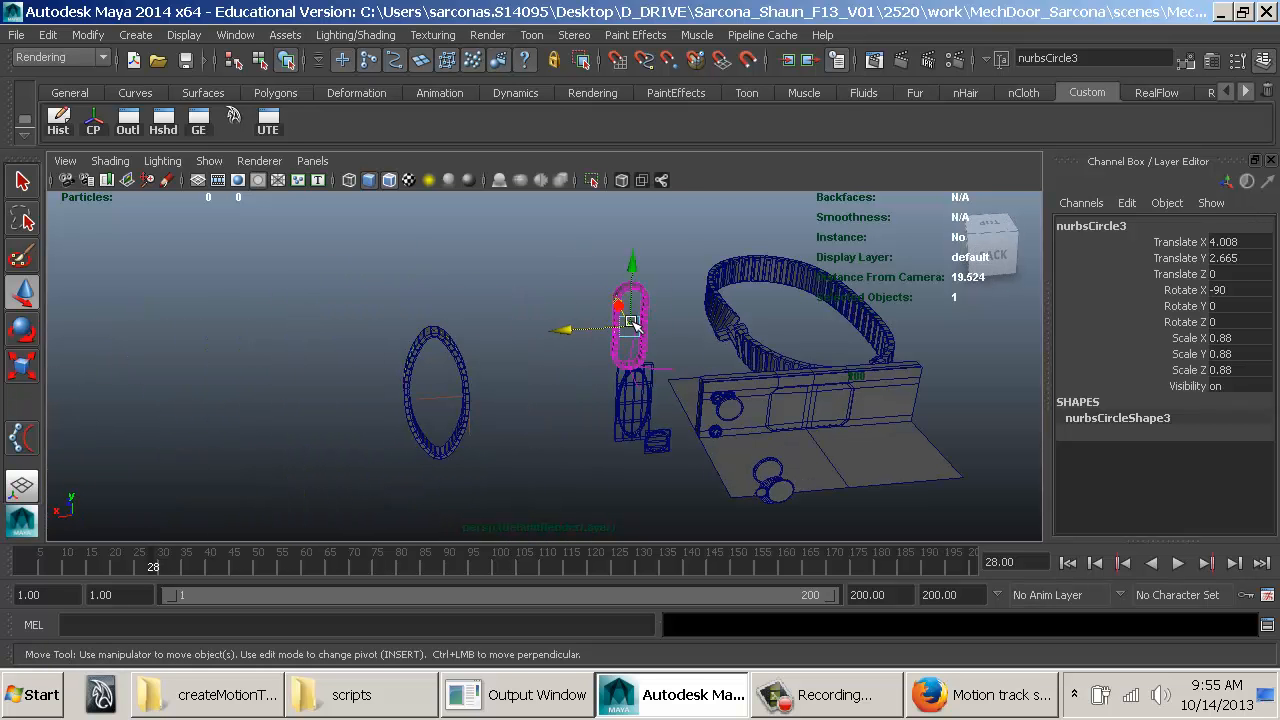
pyautogui.press('f')
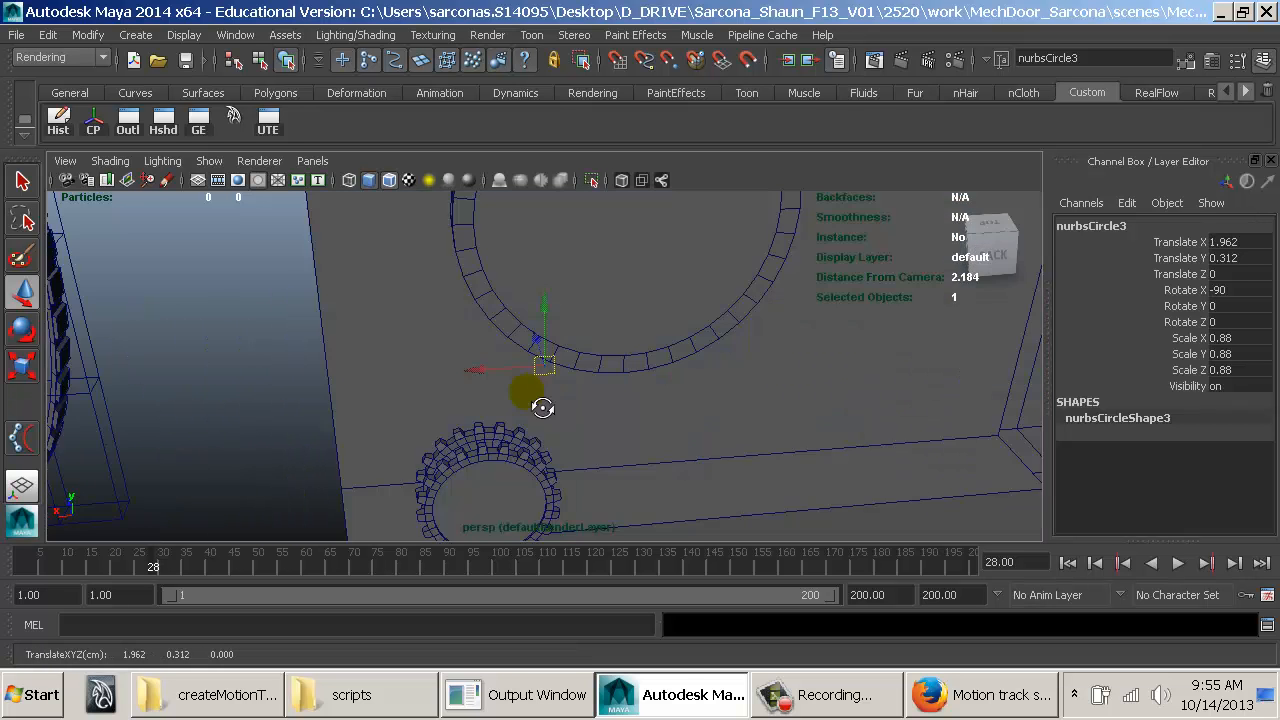
pyautogui.keyDown('alt'); pyautogui.moveTo(543, 406); pyautogui.dragTo(704, 388); pyautogui.keyUp('alt')
pyautogui.moveTo(507, 376); pyautogui.dragTo(722, 427)
# Step: Scale the nurbsCircle3 curve uniformly down to about 0.462 in a wireframe front view
pyautogui.press('r')
pyautogui.keyDown('alt'); pyautogui.moveTo(722, 427); pyautogui.dragTo(701, 450); pyautogui.keyUp('alt')
pyautogui.press('space')
pyautogui.press('4')
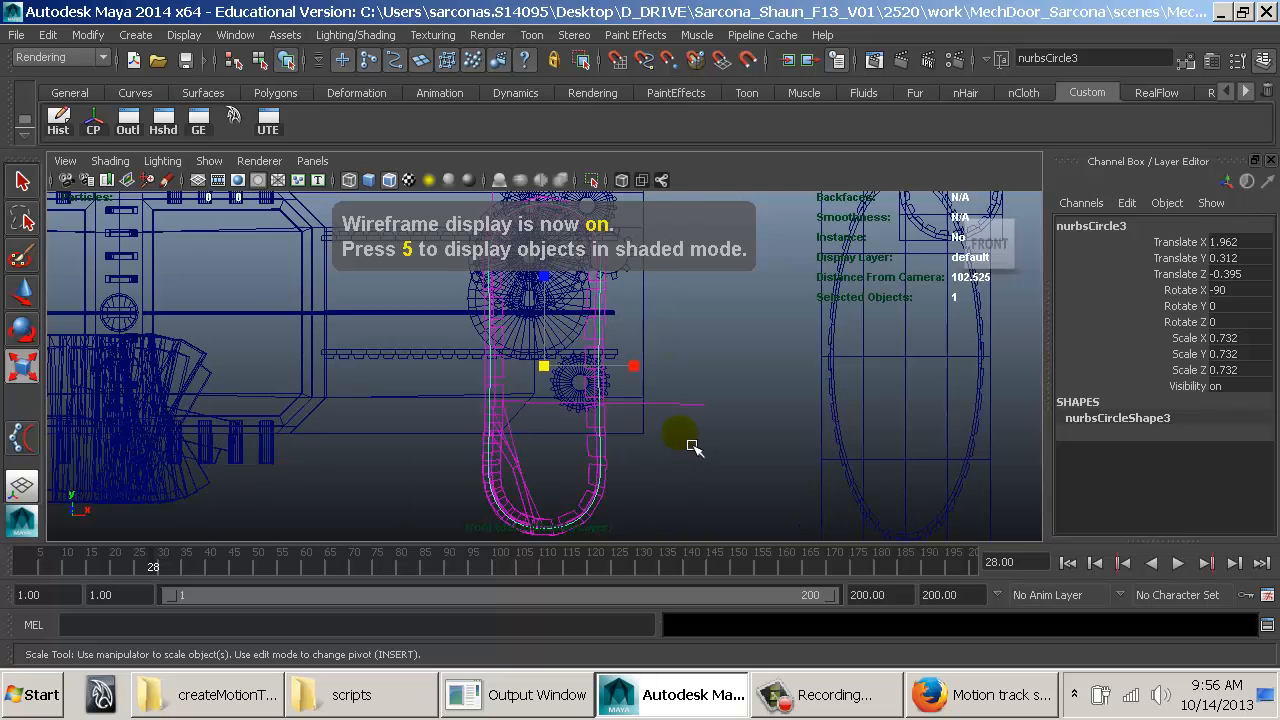
pyautogui.keyDown('alt'); pyautogui.moveTo(646, 434); pyautogui.dragTo(531, 514, button='middle'); pyautogui.keyUp('alt')
# Step: Move the nurbsCircle3 curve over the gears to about X 2.124, Y 0.626 and check its fit in the shaded perspective view
pyautogui.press('w')
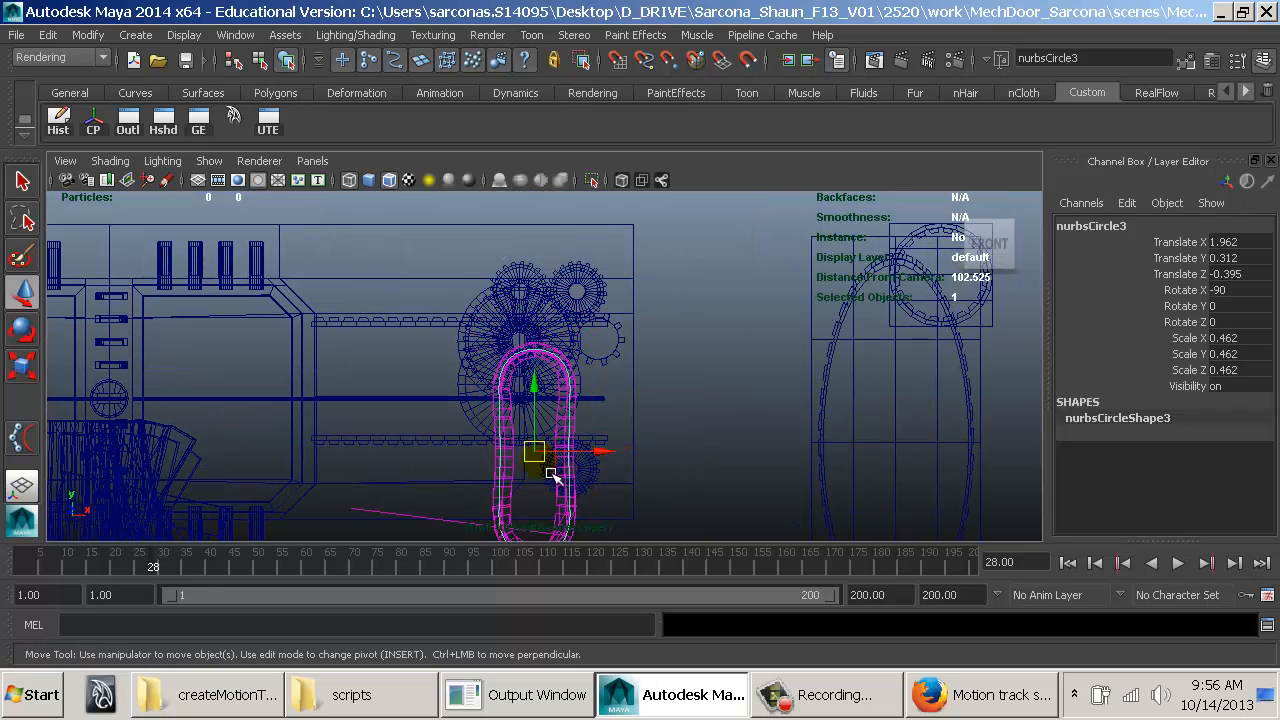
pyautogui.moveTo(551, 471); pyautogui.dragTo(583, 397, button='middle')
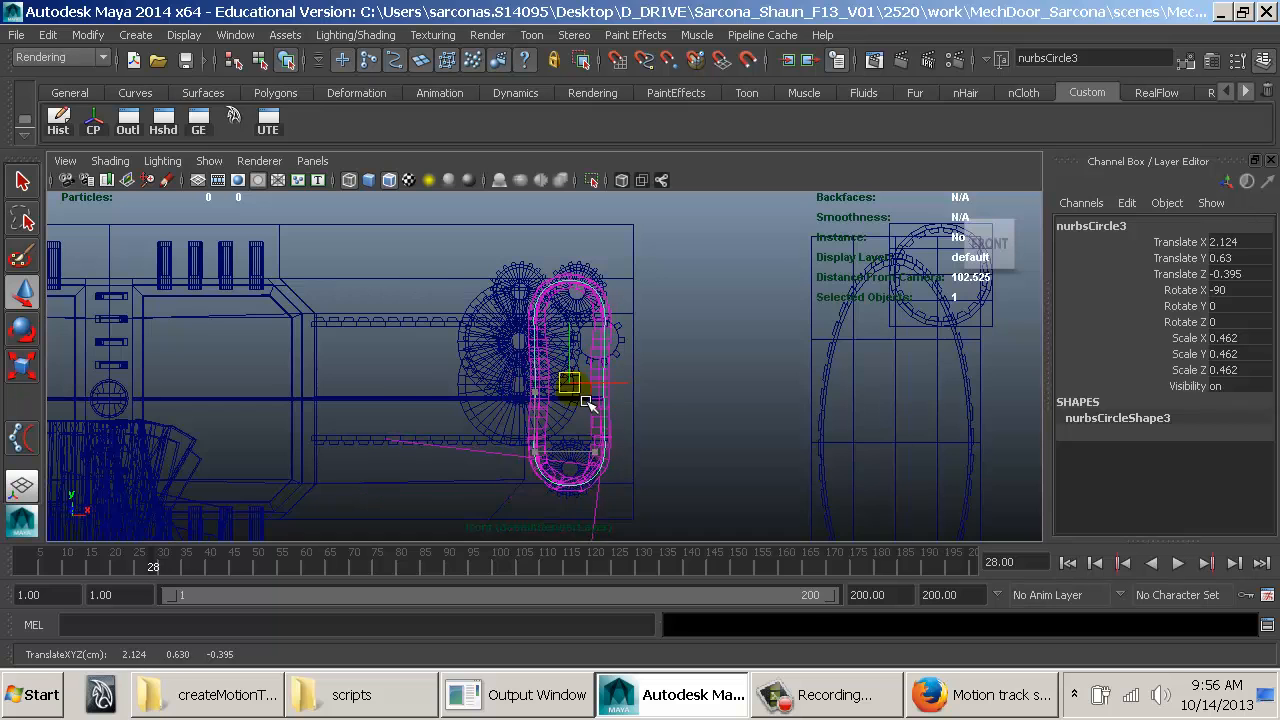
pyautogui.press('space')
pyautogui.moveTo(573, 390); pyautogui.dragTo(588, 372)
pyautogui.press('5')
pyautogui.keyDown('alt'); pyautogui.moveTo(708, 382); pyautogui.dragTo(620, 382); pyautogui.keyUp('alt')
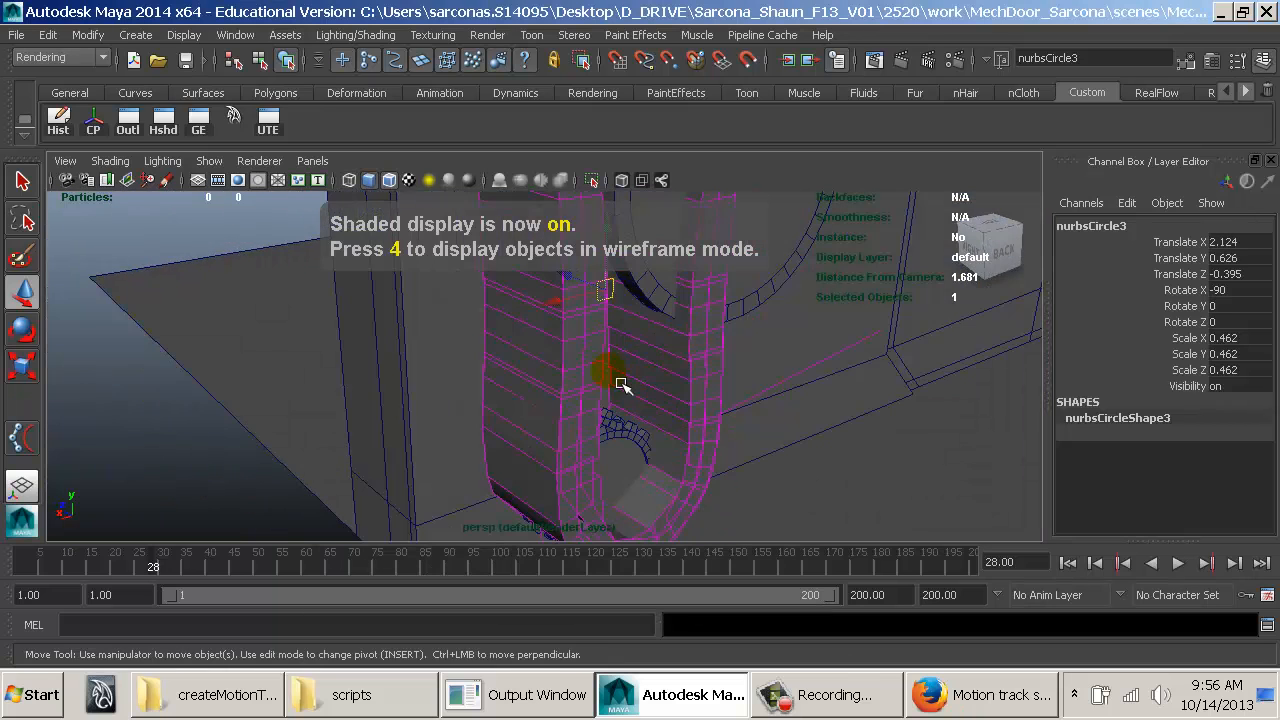
# Step: Select the track's whole joint chain from joint47 through joint79
pyautogui.press('r')
pyautogui.keyDown('alt'); pyautogui.moveTo(610, 362); pyautogui.dragTo(458, 442, button='middle'); pyautogui.keyUp('alt')
pyautogui.keyDown('alt'); pyautogui.moveTo(458, 442); pyautogui.dragTo(562, 440); pyautogui.keyUp('alt')
pyautogui.keyDown('alt'); pyautogui.moveTo(562, 433); pyautogui.dragTo(494, 432, button='right'); pyautogui.keyUp('alt')
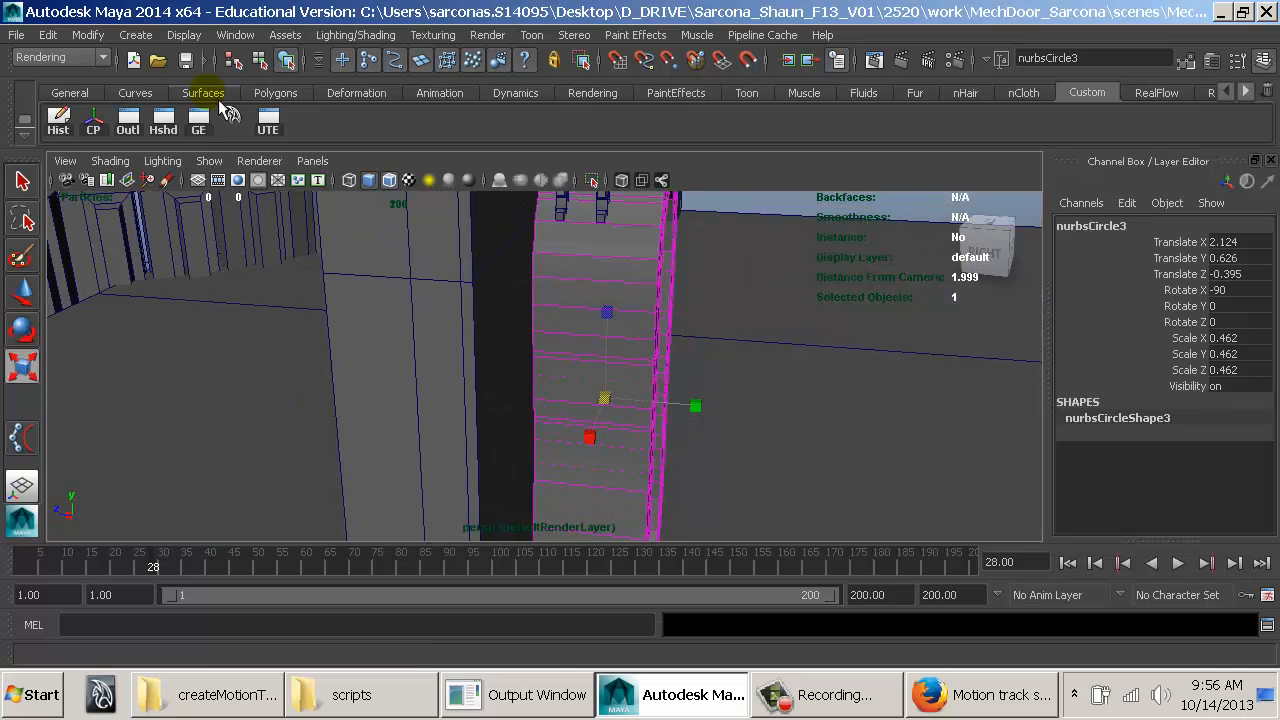
pyautogui.click(128, 126)
pyautogui.scroll(-15, 160, 369)
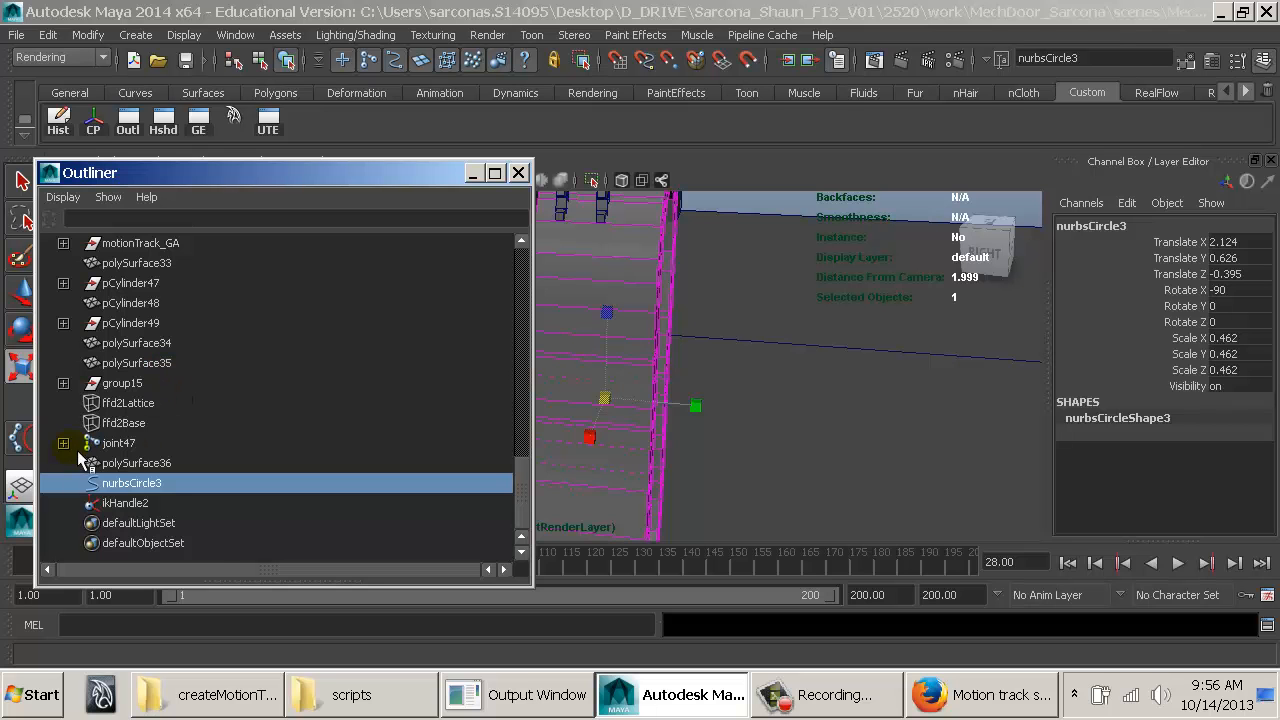
pyautogui.click(63, 443)
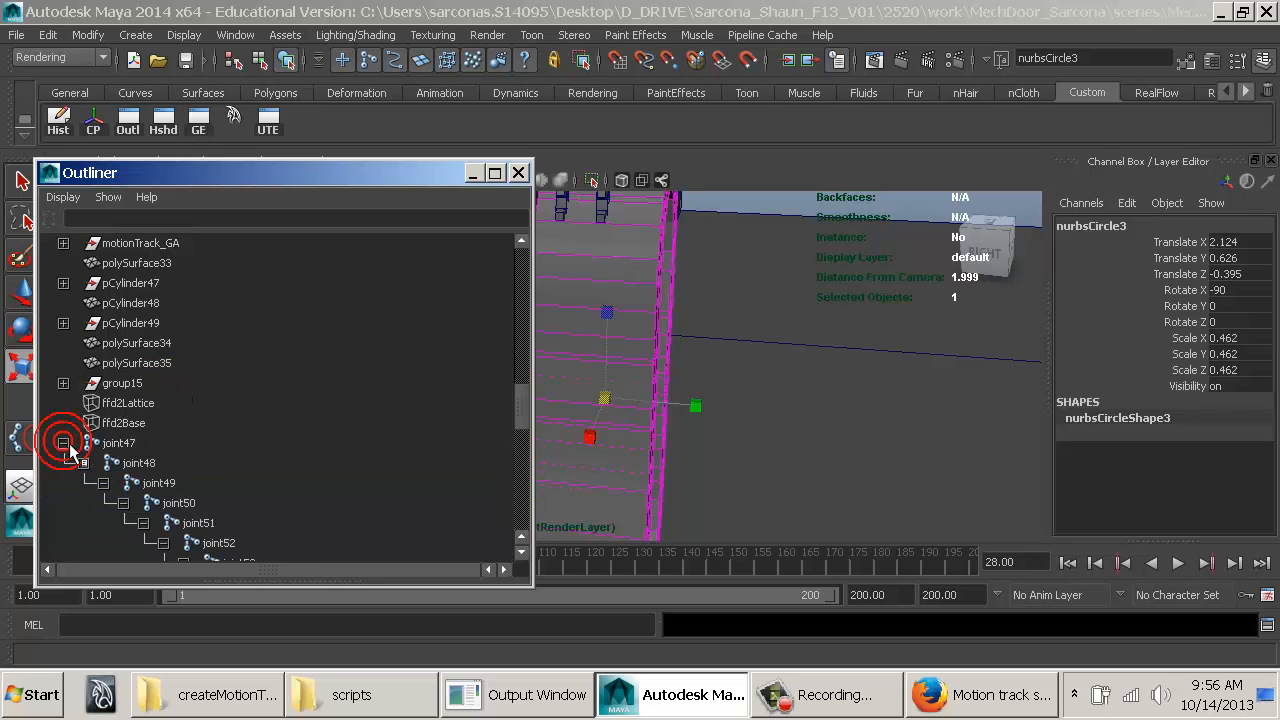
pyautogui.click(64, 443)
pyautogui.click(63, 443)
pyautogui.click(106, 443)
pyautogui.scroll(-8, 360, 457)
pyautogui.scroll(-3, 360, 457)
pyautogui.moveTo(328, 568); pyautogui.dragTo(363, 573)
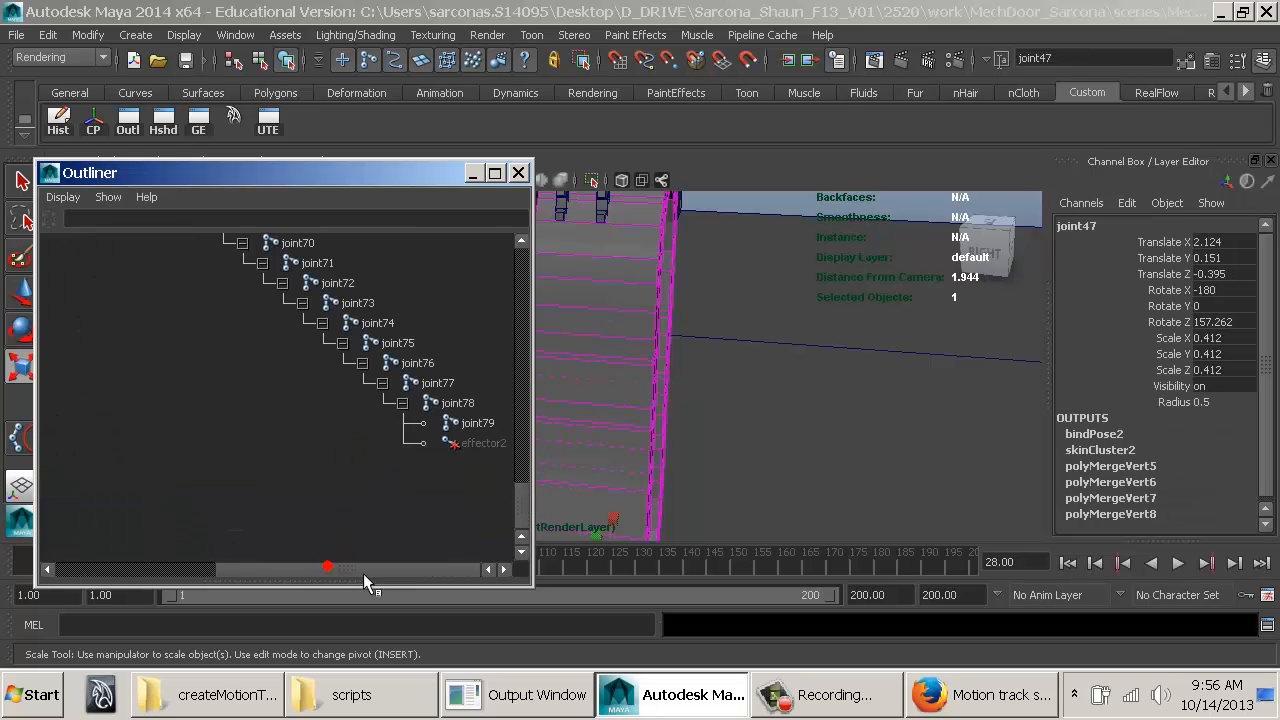
pyautogui.keyDown('shift'); pyautogui.click(483, 422); pyautogui.keyUp('shift')
pyautogui.click(520, 173)
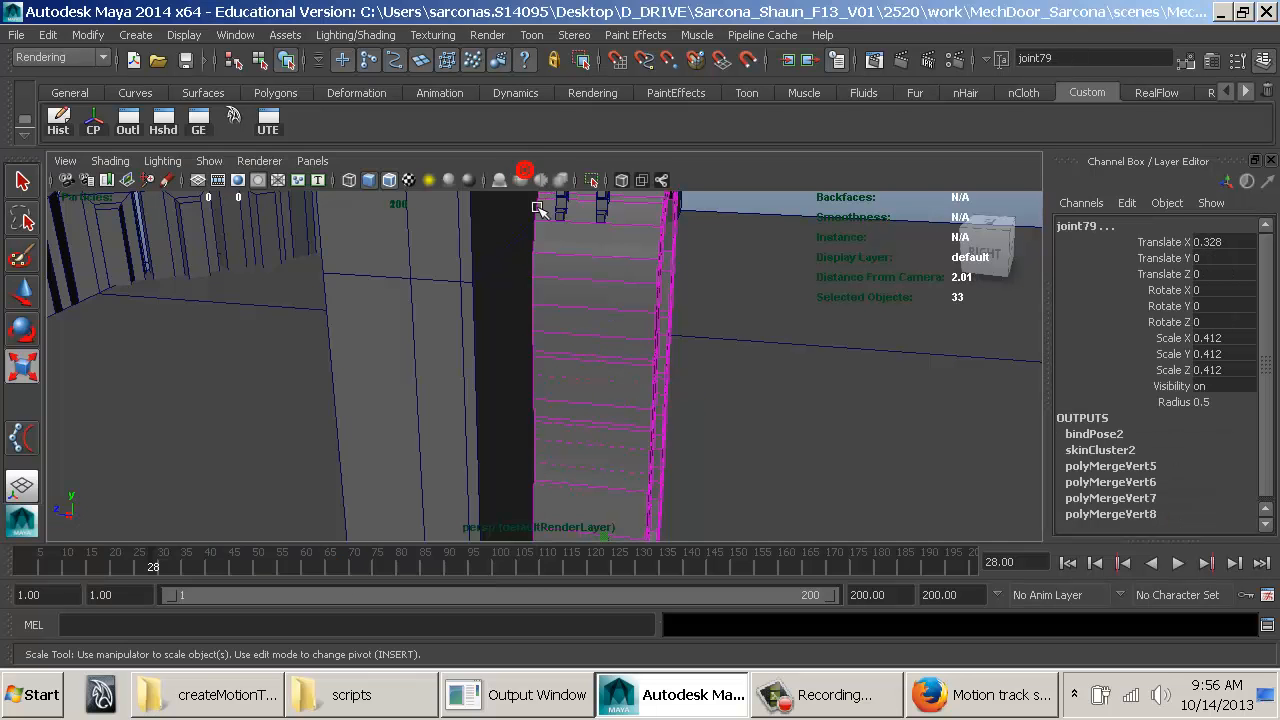
# Step: Try to narrow the track by scaling the selected joints
pyautogui.keyDown('alt'); pyautogui.moveTo(636, 402); pyautogui.dragTo(606, 340, button='middle'); pyautogui.keyUp('alt')
pyautogui.keyDown('alt'); pyautogui.moveTo(606, 340); pyautogui.dragTo(538, 368, button='right'); pyautogui.keyUp('alt')
pyautogui.moveTo(558, 488); pyautogui.dragTo(251, 452)
pyautogui.moveTo(352, 438)
pyautogui.keyDown('alt'); pyautogui.mouseDown()
pyautogui.moveTo(449, 400)
pyautogui.moveTo(443, 449)
pyautogui.moveTo(517, 437)
pyautogui.moveTo(512, 428)
pyautogui.moveTo(549, 443)
pyautogui.moveTo(562, 492)
pyautogui.moveTo(490, 497)
pyautogui.moveTo(462, 478)
pyautogui.moveTo(472, 488)
pyautogui.moveTo(726, 446)
pyautogui.moveTo(667, 448)
pyautogui.moveTo(606, 391)
pyautogui.mouseUp(); pyautogui.keyUp('alt')
# Step: Unlock Scale Z on the track mesh polySurface36 and narrow the mesh to a Scale Z of about 0.474
pyautogui.press('4')
pyautogui.press('5')
pyautogui.click(596, 442)
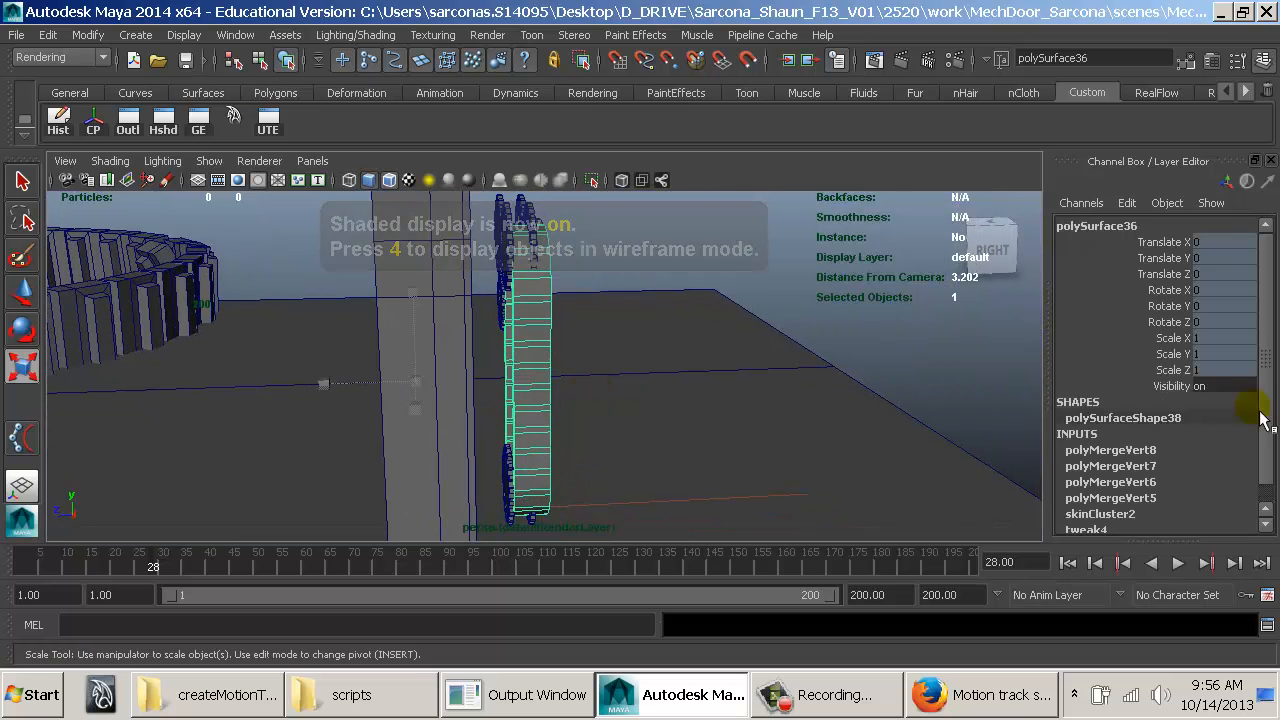
pyautogui.rightClick(1176, 376)
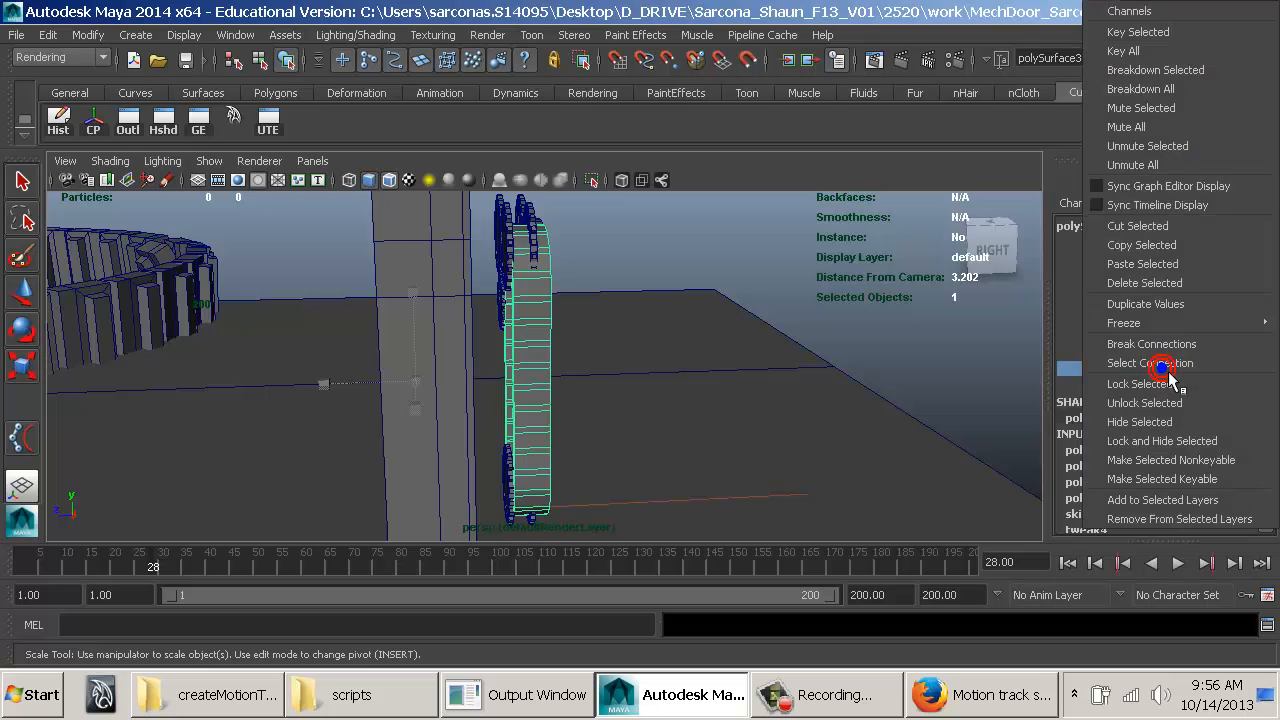
pyautogui.click(1120, 383)
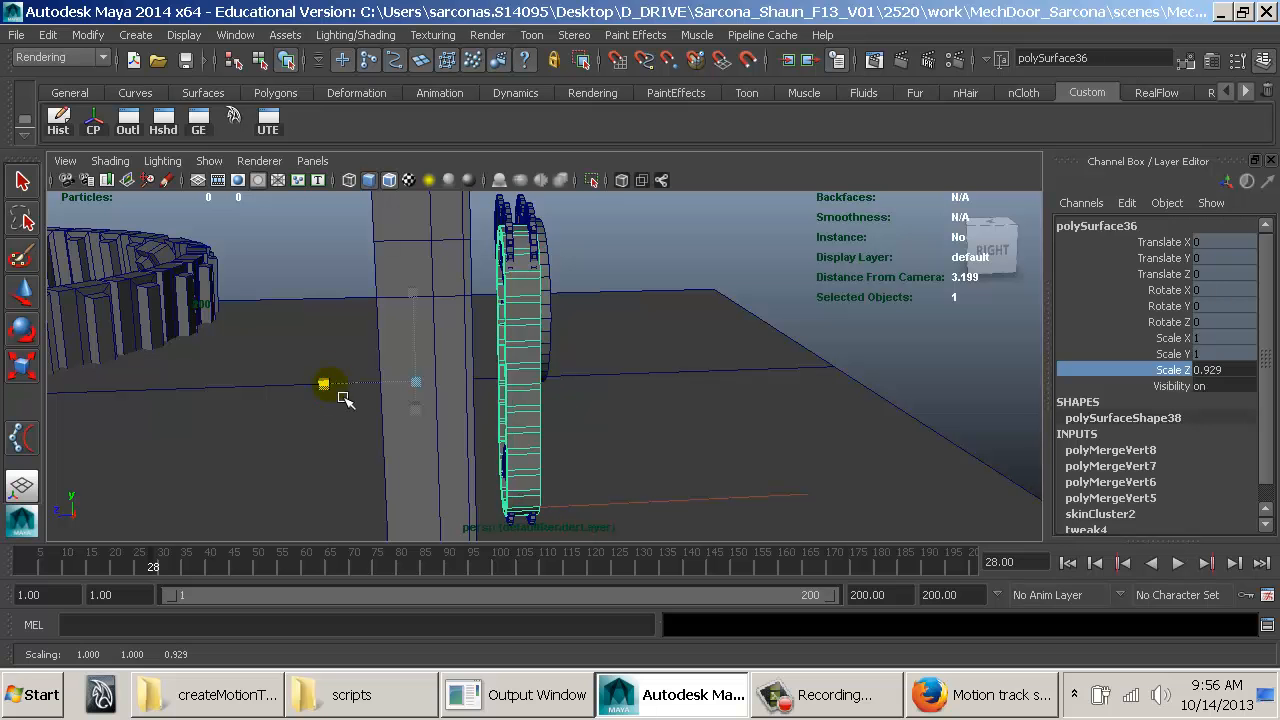
pyautogui.hotkey('ctrl', 'z')
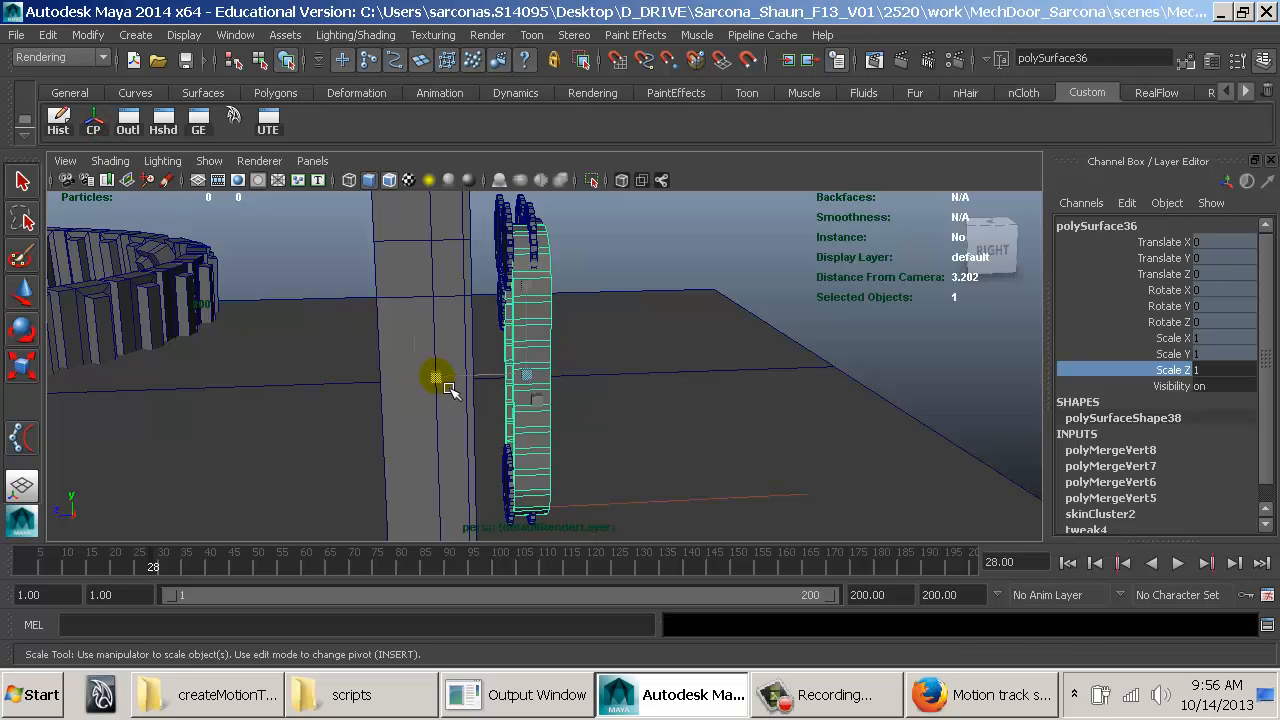
pyautogui.moveTo(450, 390); pyautogui.dragTo(583, 377)
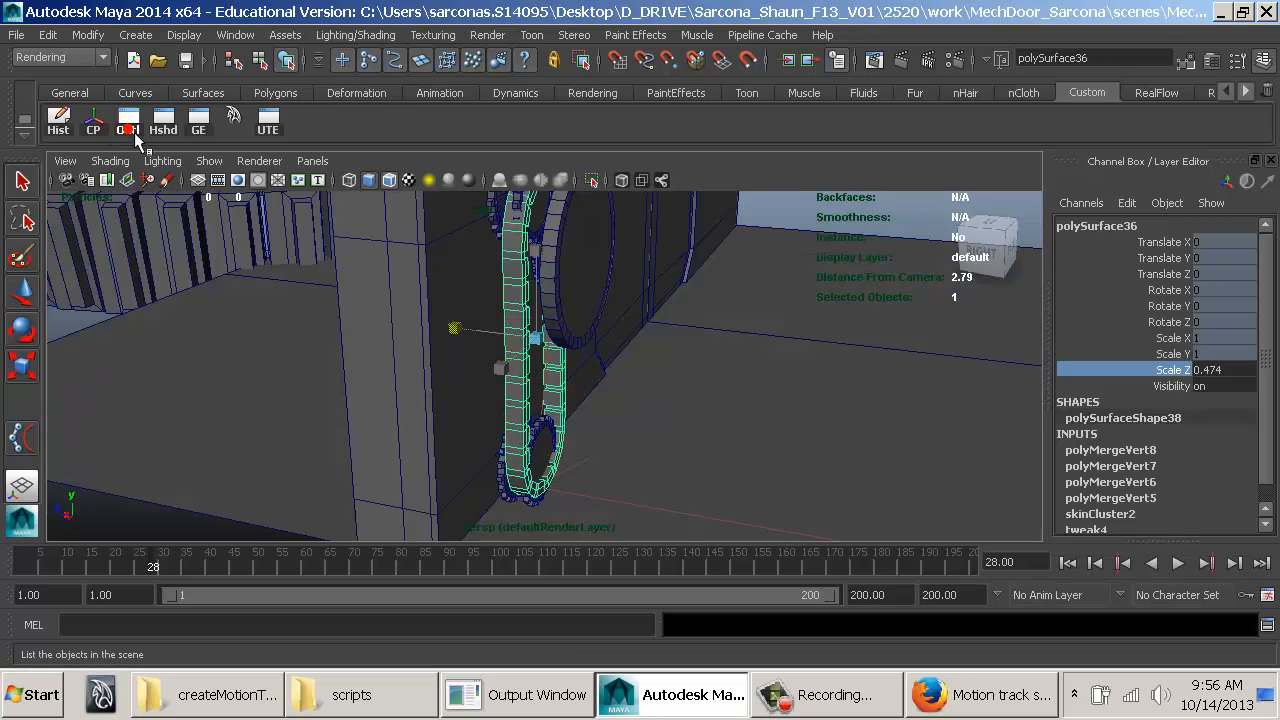
# Step: Isolate the nurbsCircle3 curve together with the upper gear polySurface31 and the lower gear polySurface30 in the view
pyautogui.click(132, 132)
pyautogui.scroll(-10, 194, 321)
pyautogui.click(122, 483)
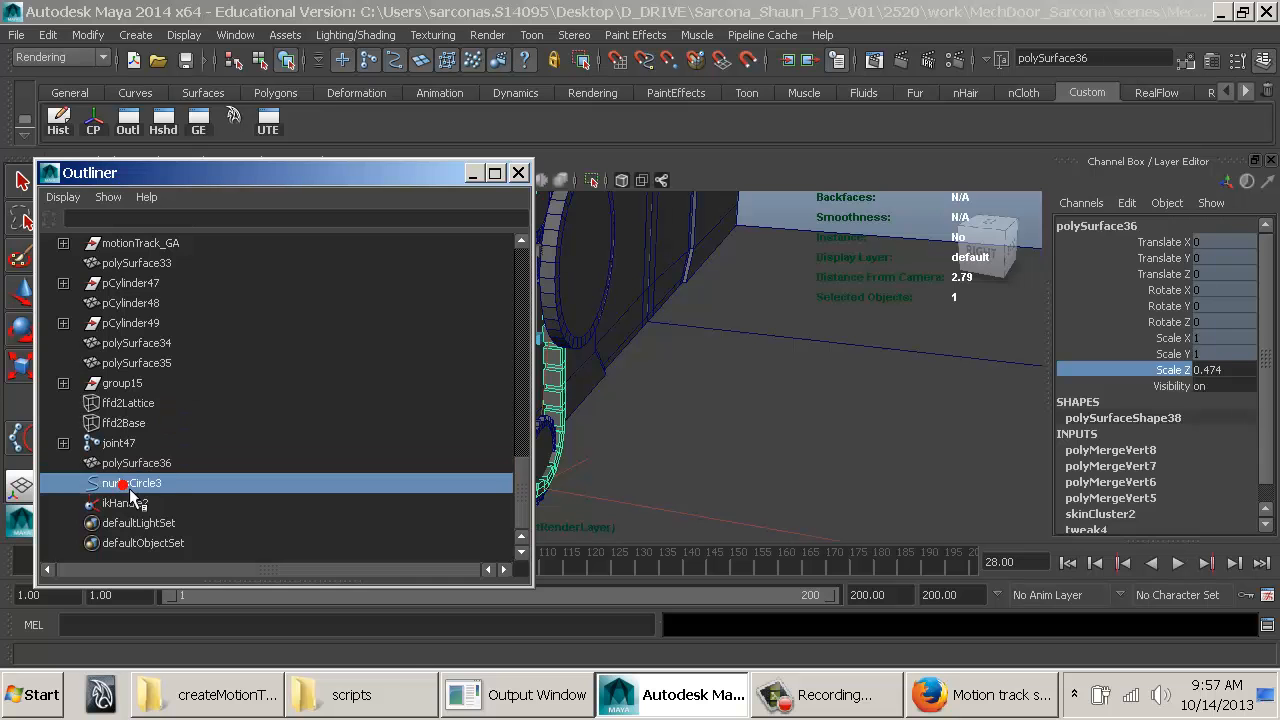
pyautogui.click(518, 173)
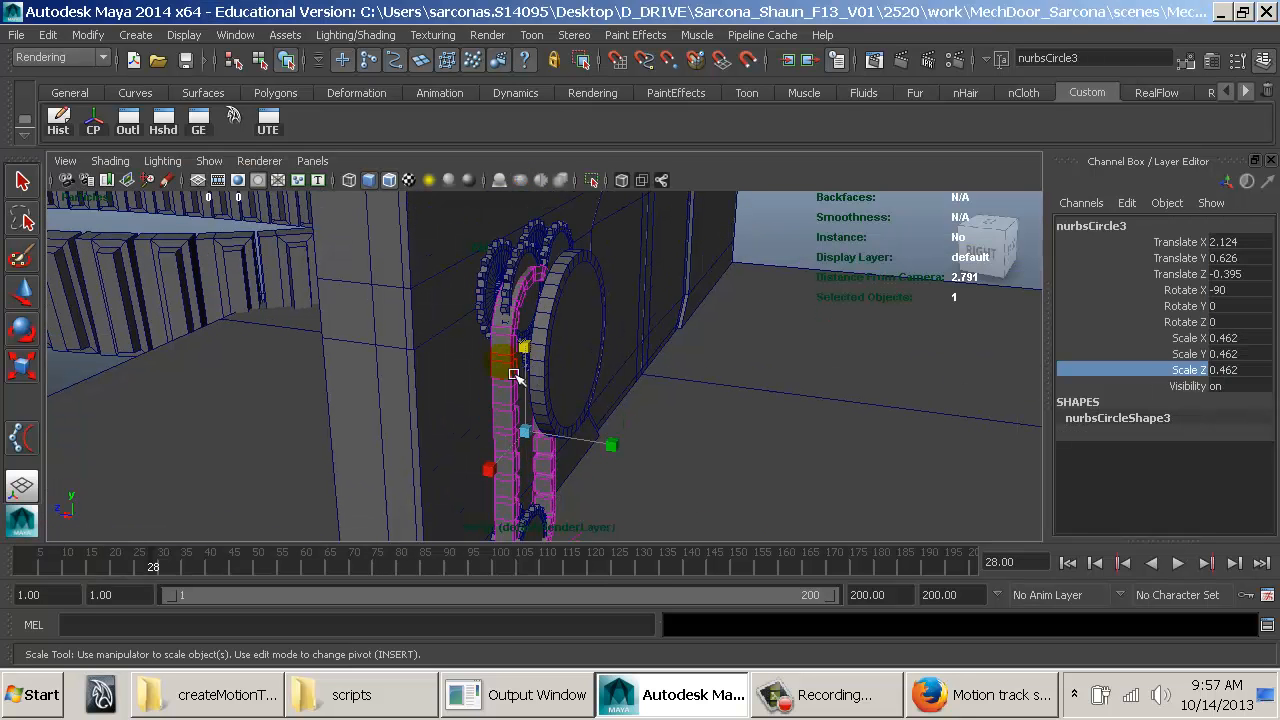
pyautogui.keyDown('shift'); pyautogui.click(506, 305); pyautogui.keyUp('shift')
pyautogui.keyDown('alt'); pyautogui.moveTo(483, 400); pyautogui.dragTo(509, 332, button='middle'); pyautogui.keyUp('alt')
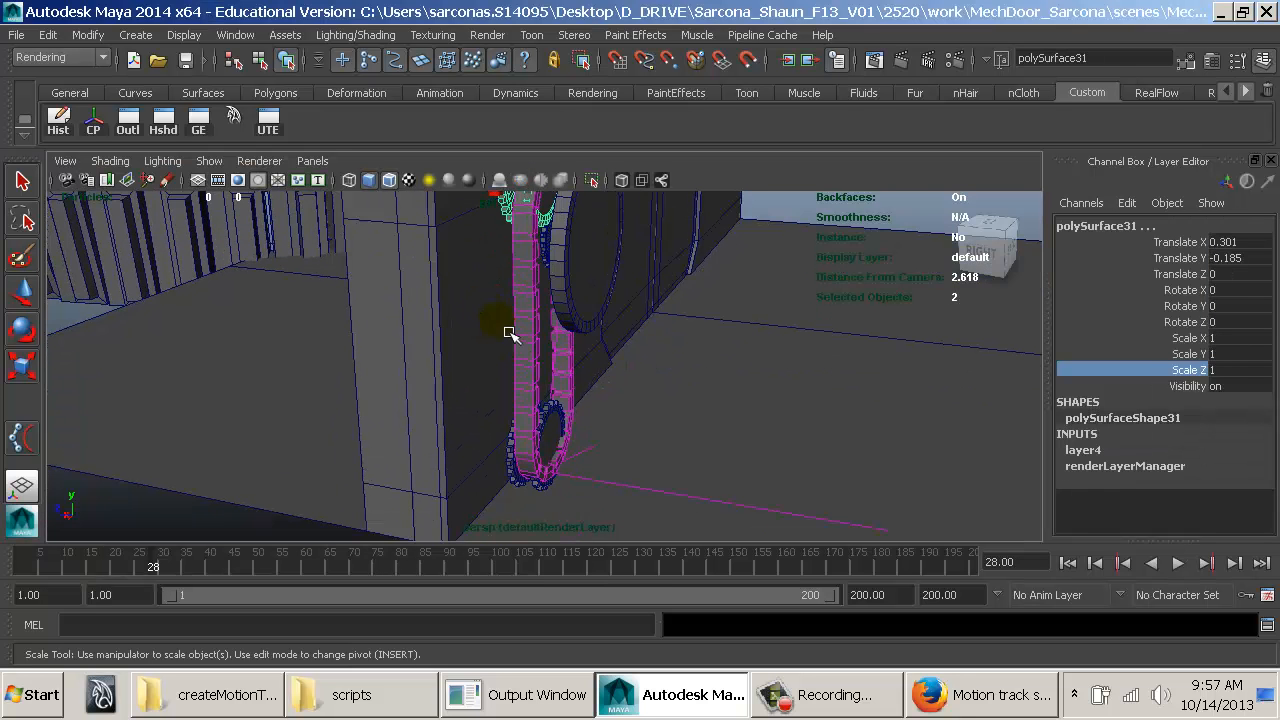
pyautogui.keyDown('shift'); pyautogui.click(524, 468); pyautogui.keyUp('shift')
pyautogui.hotkey('ctrl', 'z')
pyautogui.keyDown('shift'); pyautogui.click(520, 472); pyautogui.keyUp('shift')
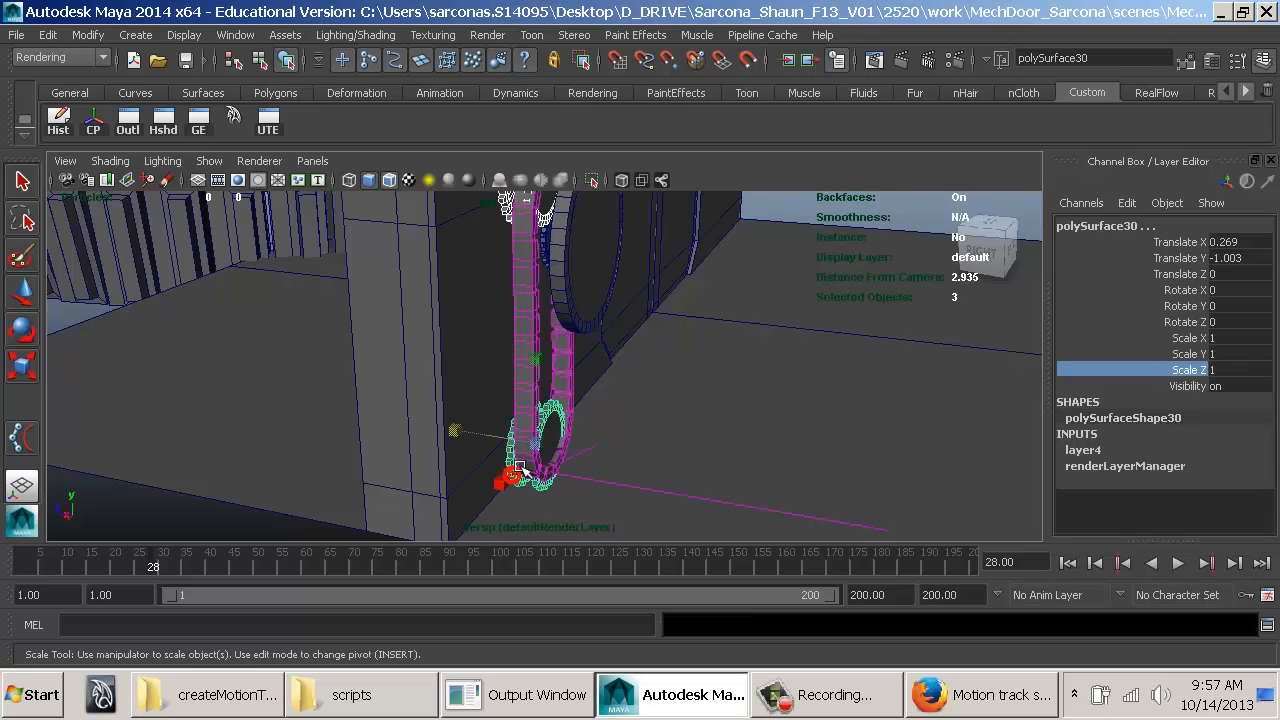
pyautogui.click(592, 181)
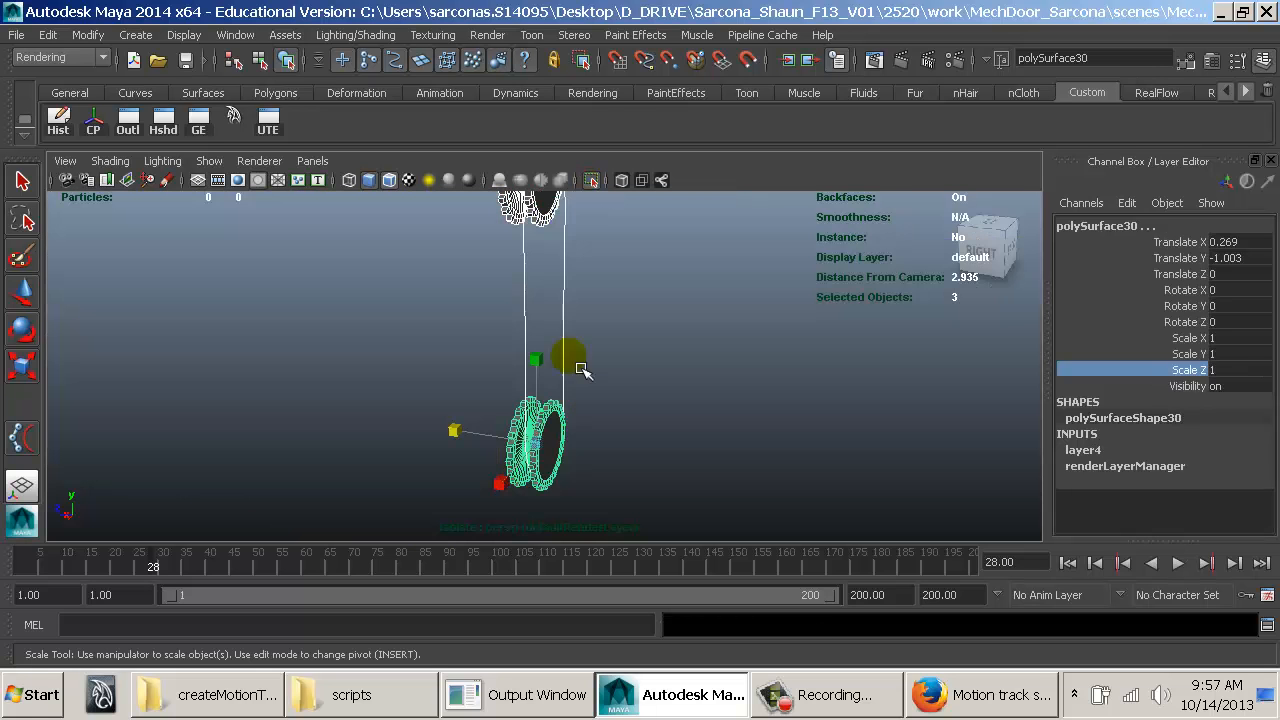
# Step: Scale the nurbsCircle3 curve to about 0.413 and centre it between the gear rims at about Y 0.671, Z -0.358
pyautogui.click(463, 360)
pyautogui.keyDown('alt'); pyautogui.moveTo(463, 360); pyautogui.dragTo(552, 368); pyautogui.keyUp('alt')
pyautogui.click(541, 319)
pyautogui.keyDown('alt'); pyautogui.moveTo(437, 318); pyautogui.dragTo(600, 323); pyautogui.keyUp('alt')
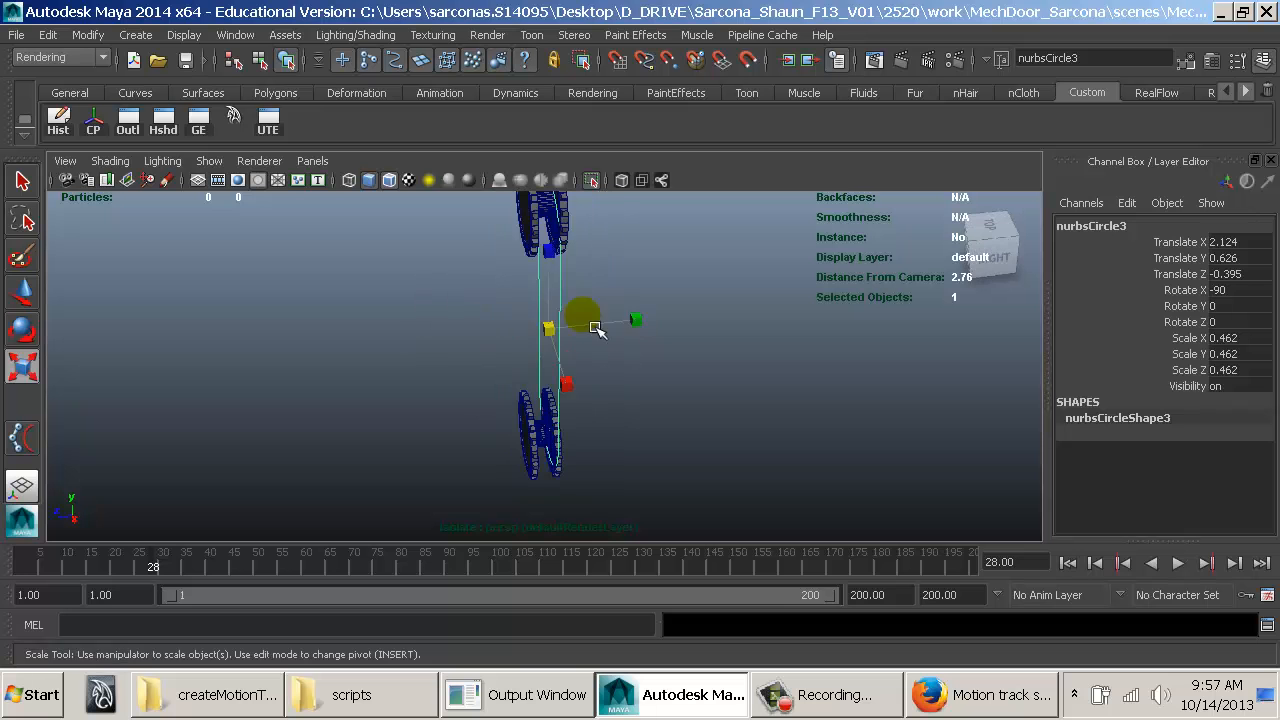
pyautogui.press('w')
pyautogui.moveTo(512, 347)
pyautogui.mouseDown()
pyautogui.moveTo(500, 343)
pyautogui.moveTo(513, 356)
pyautogui.mouseUp()
pyautogui.keyDown('alt'); pyautogui.moveTo(513, 356); pyautogui.dragTo(495, 420, button='middle'); pyautogui.keyUp('alt')
pyautogui.press('r')
pyautogui.moveTo(597, 395); pyautogui.dragTo(508, 376, button='middle')
pyautogui.press('w')
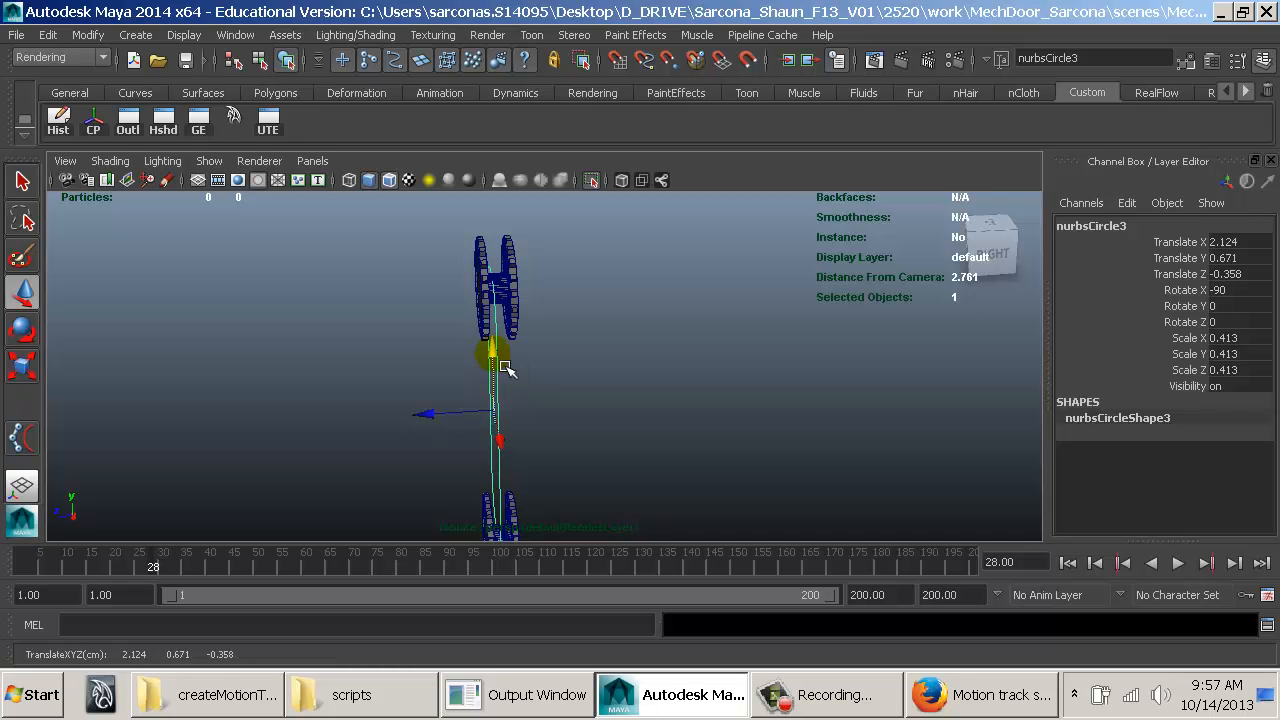
# Step: Show nurbsCircle3's control vertices in wireframe, then narrow the upper vertices and reposition the top group at about X 2.170, Y 1.096
pyautogui.keyDown('alt'); pyautogui.moveTo(522, 457); pyautogui.dragTo(657, 377); pyautogui.keyUp('alt')
pyautogui.press('4')
pyautogui.rightClick(656, 364)
pyautogui.click(612, 325)
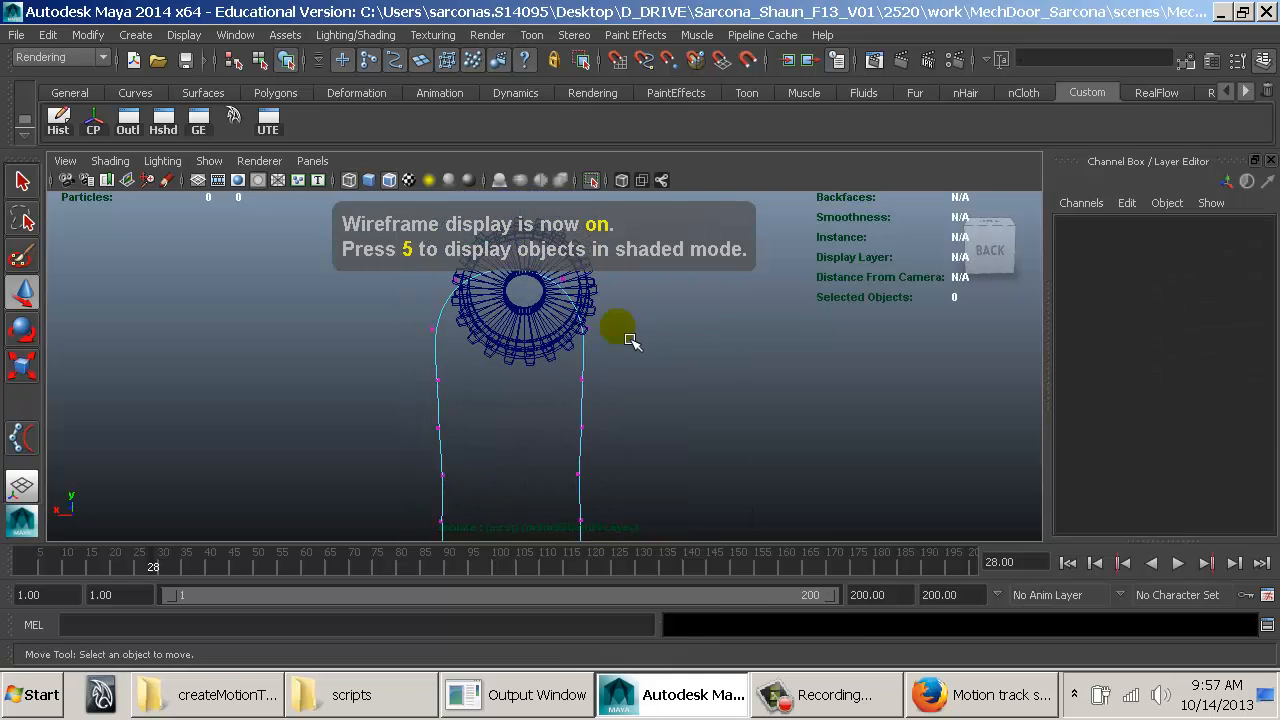
pyautogui.keyDown('alt'); pyautogui.moveTo(623, 334); pyautogui.dragTo(490, 335); pyautogui.keyUp('alt')
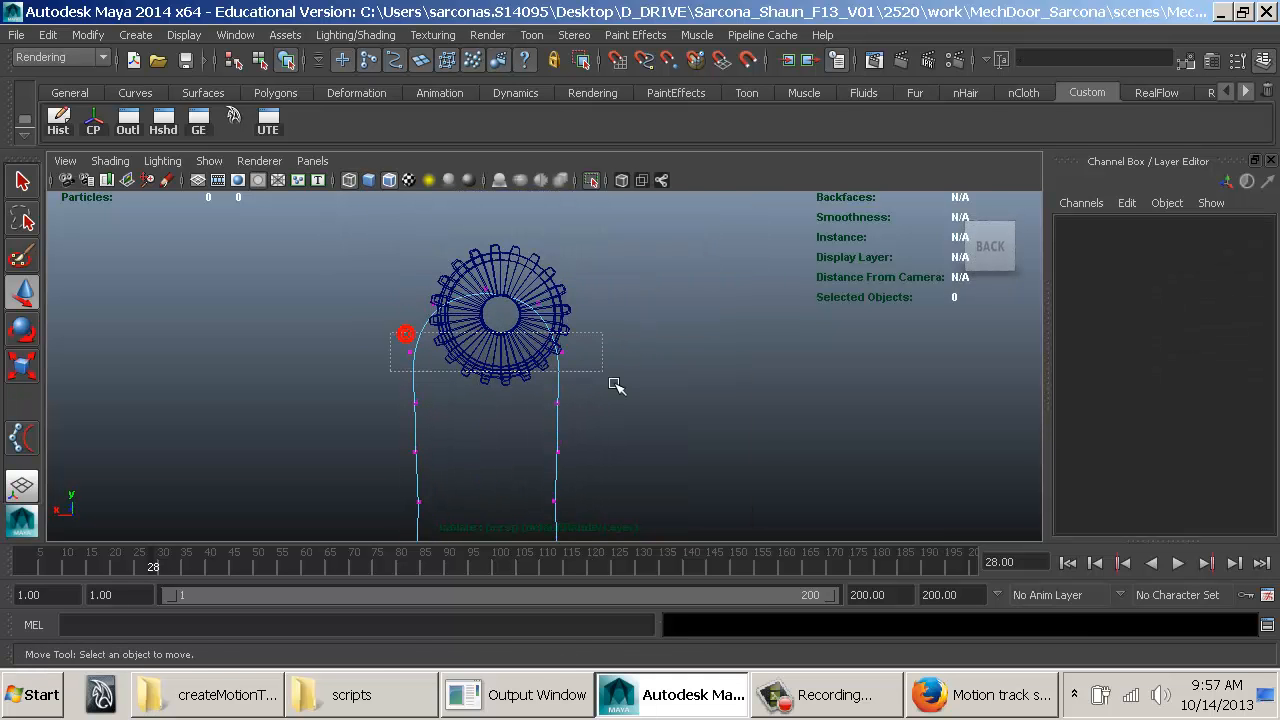
pyautogui.moveTo(616, 386); pyautogui.dragTo(447, 363)
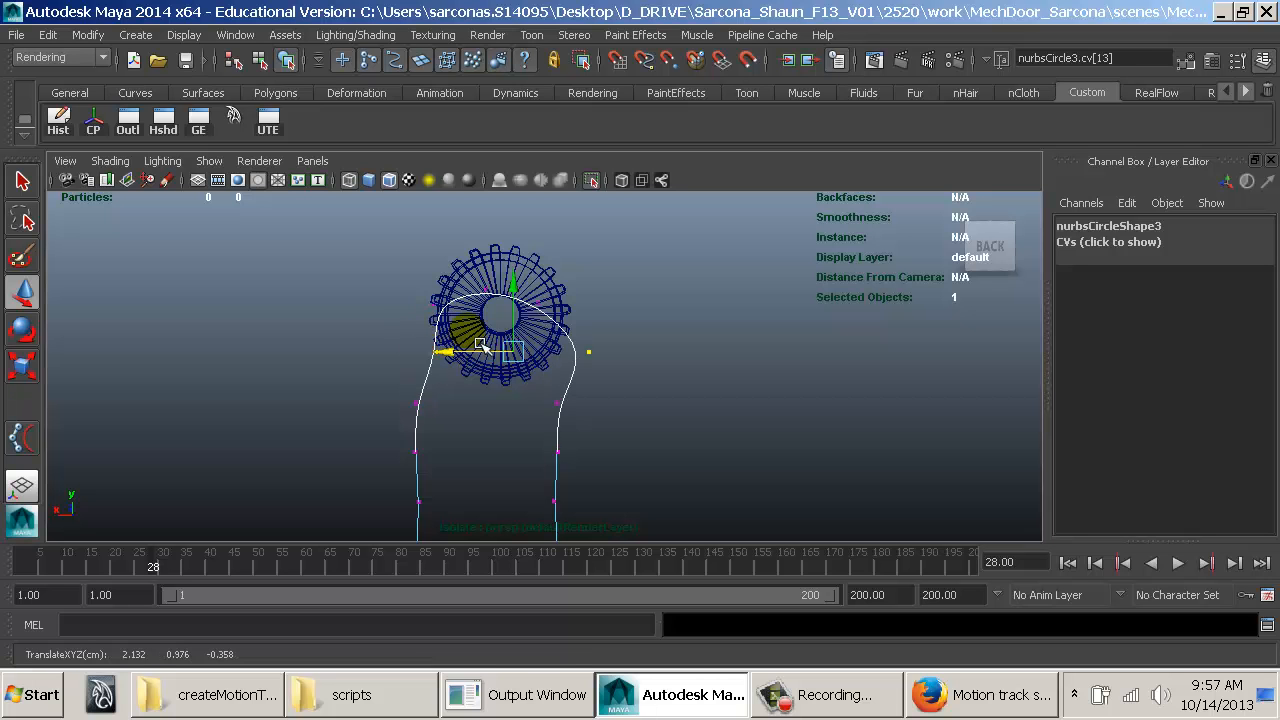
pyautogui.moveTo(420, 277); pyautogui.dragTo(623, 337)
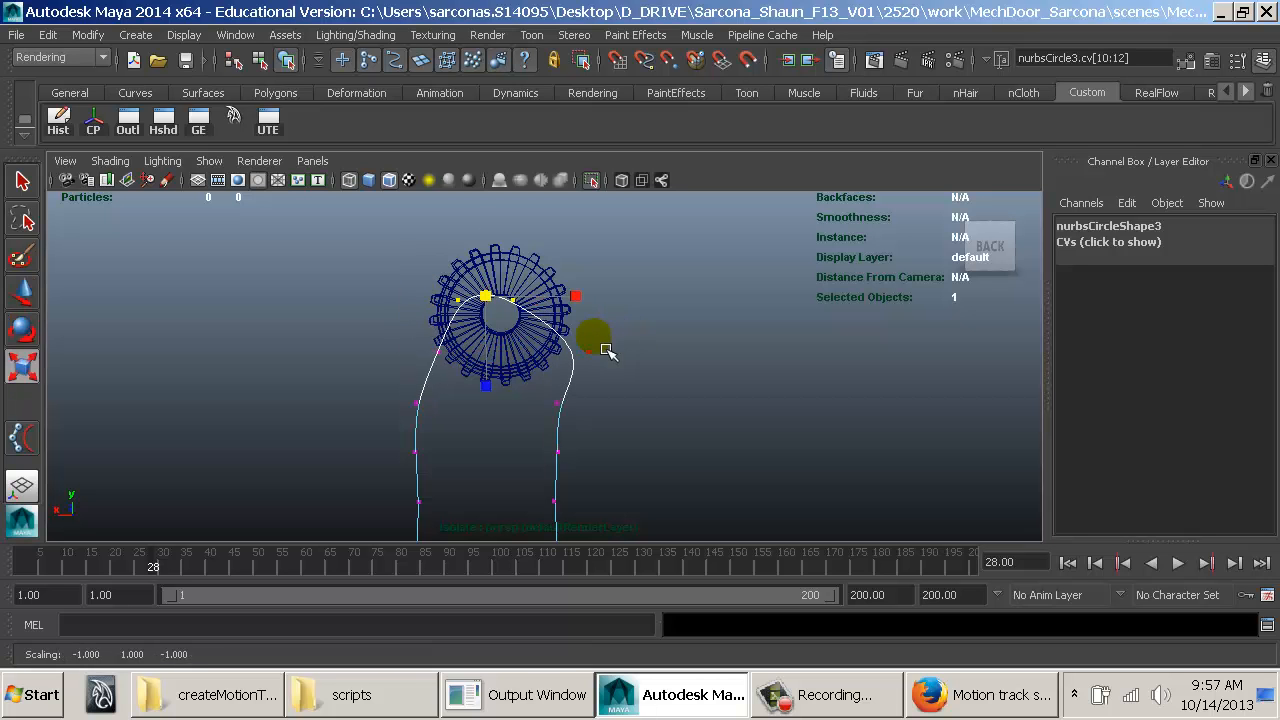
pyautogui.click(493, 283)
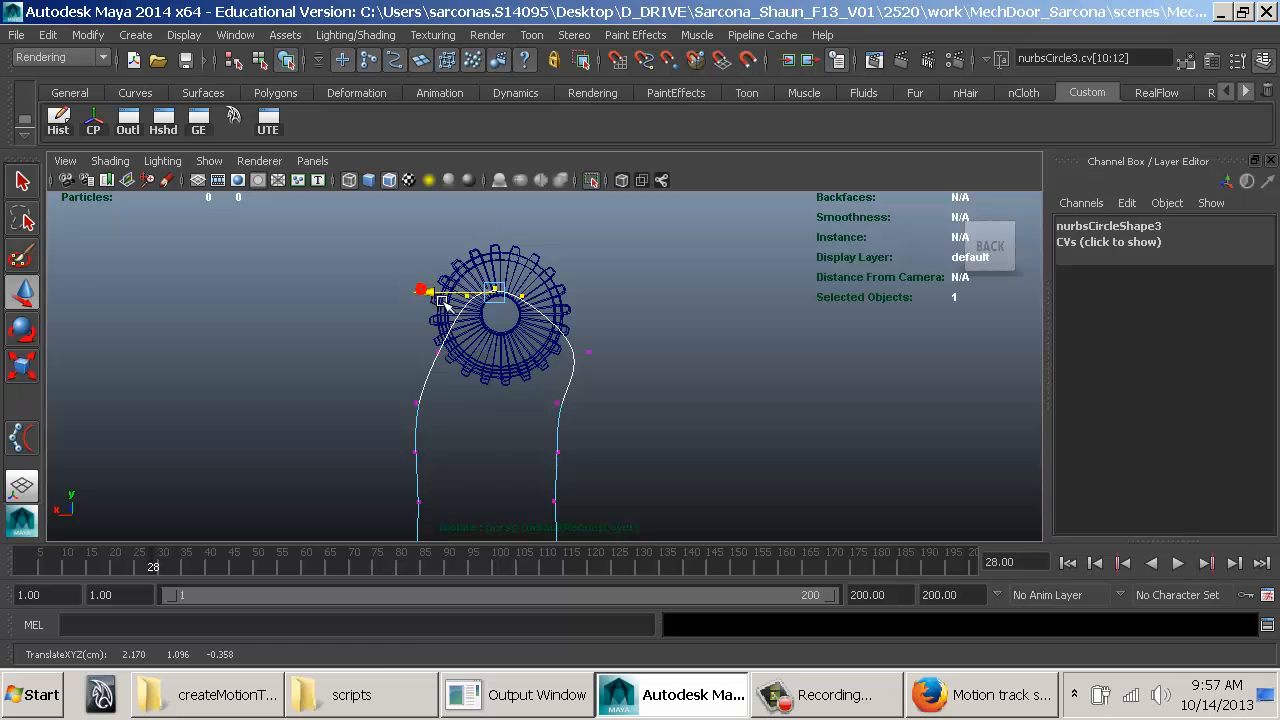
# Step: Shift the control vertex row just below the upper gear toward the gears' centreline and scale the row narrower
pyautogui.keyDown('alt'); pyautogui.moveTo(612, 401); pyautogui.dragTo(594, 321, button='middle'); pyautogui.keyUp('alt')
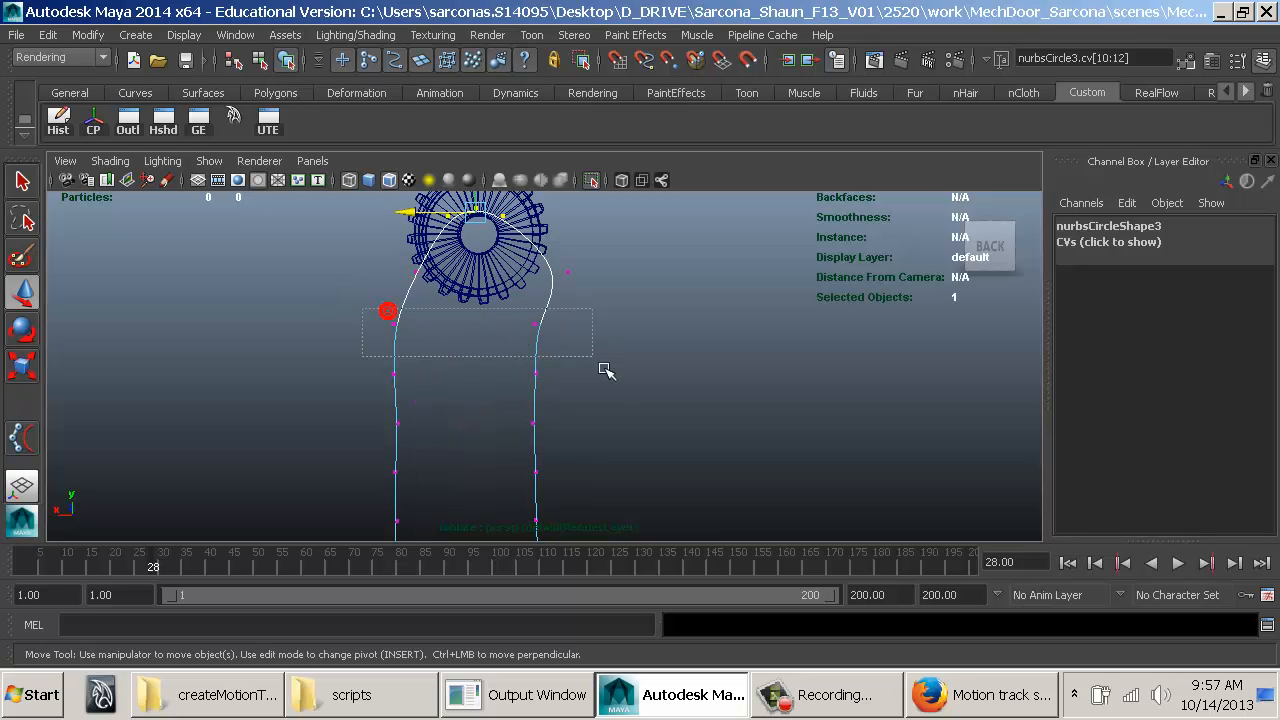
pyautogui.moveTo(604, 370); pyautogui.dragTo(606, 371)
pyautogui.moveTo(396, 326); pyautogui.dragTo(421, 327)
pyautogui.press('r')
pyautogui.keyDown('shift'); pyautogui.moveTo(556, 396); pyautogui.dragTo(543, 397, button='middle'); pyautogui.keyUp('shift')
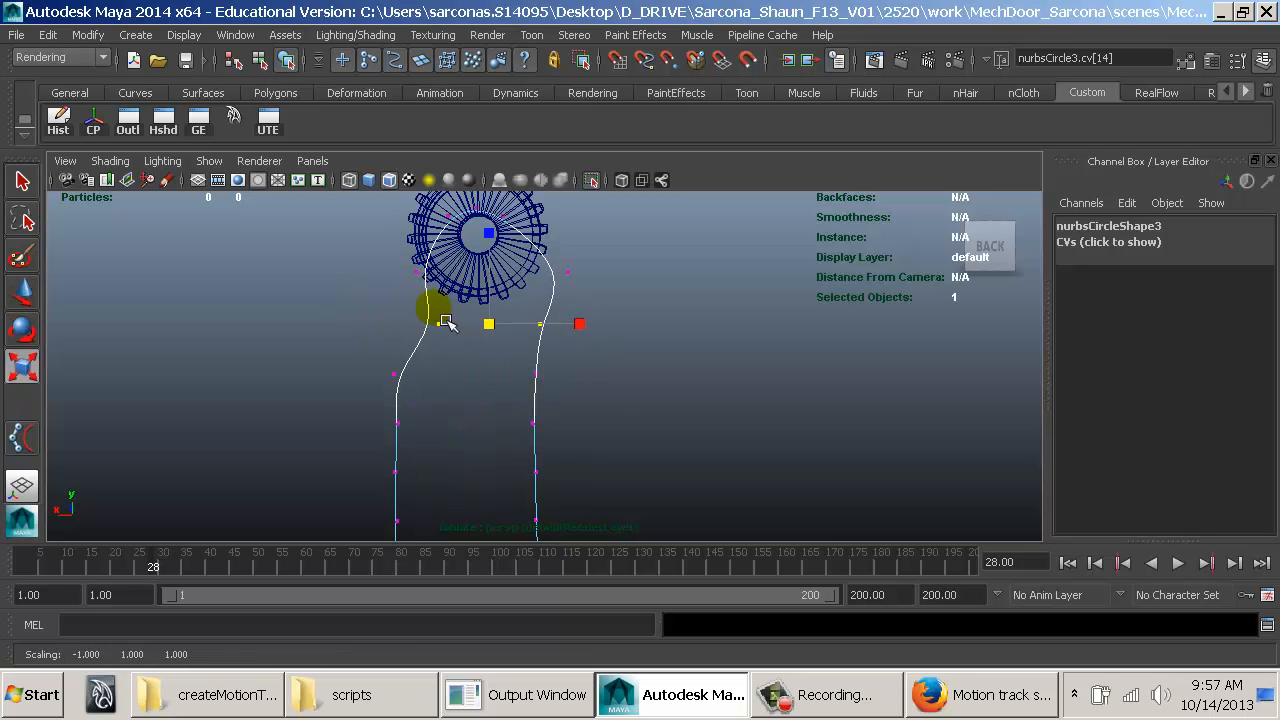
# Step: Move the two control vertices at the sides of the upper gear inward one at a time
pyautogui.moveTo(394, 249); pyautogui.dragTo(487, 296)
pyautogui.press('w')
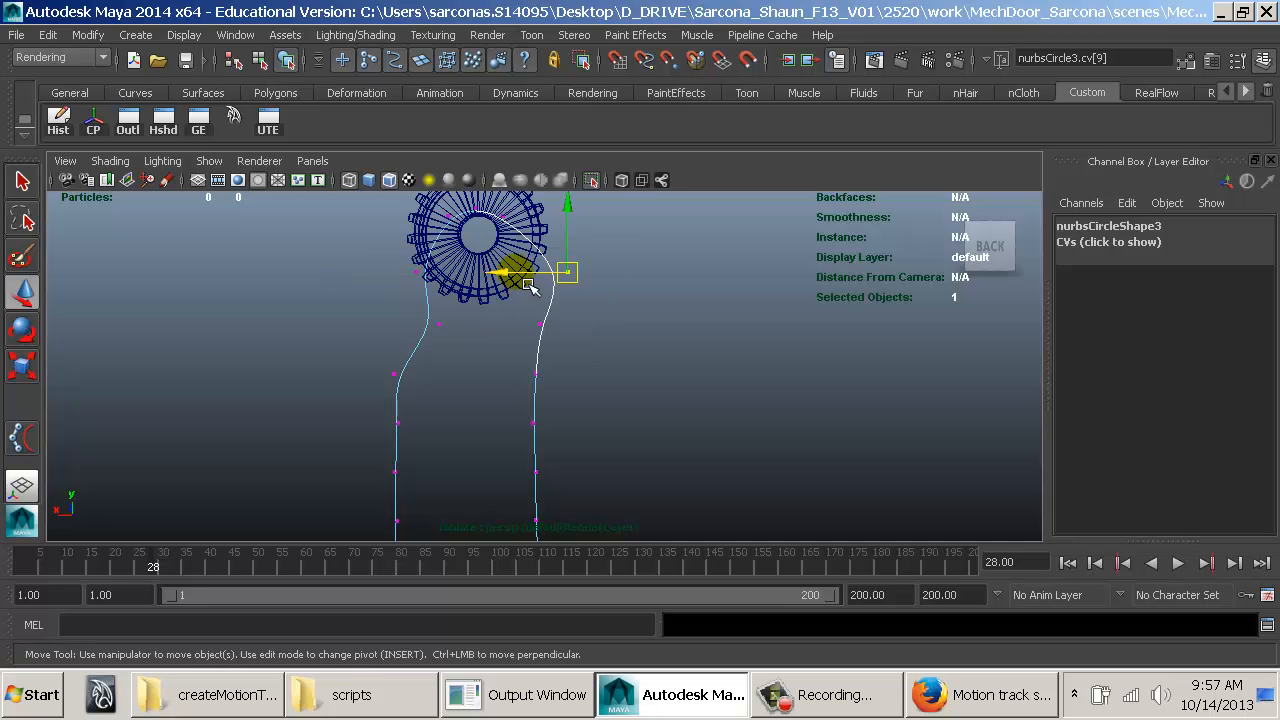
pyautogui.click(411, 279)
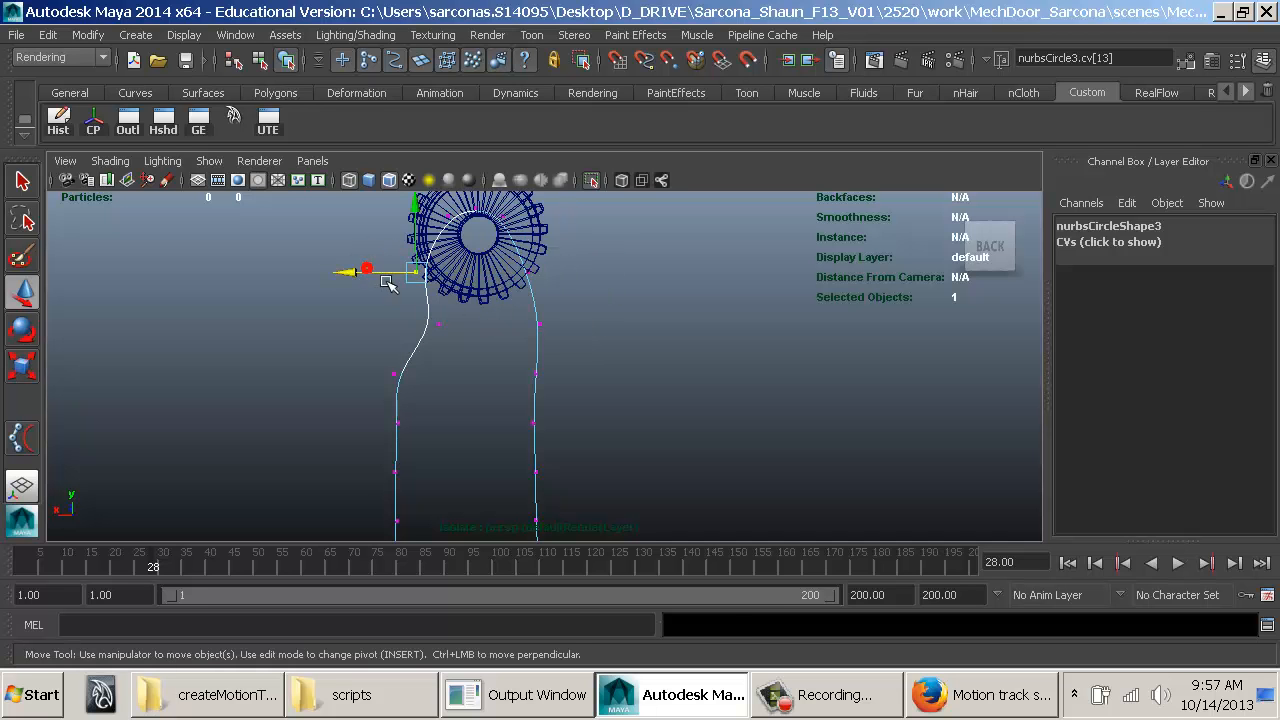
pyautogui.moveTo(354, 272); pyautogui.dragTo(370, 273)
pyautogui.keyDown('alt'); pyautogui.moveTo(495, 367); pyautogui.dragTo(519, 297, button='middle'); pyautogui.keyUp('alt')
pyautogui.keyDown('alt'); pyautogui.moveTo(543, 306); pyautogui.dragTo(512, 315, button='right'); pyautogui.keyUp('alt')
pyautogui.moveTo(394, 288); pyautogui.dragTo(436, 300)
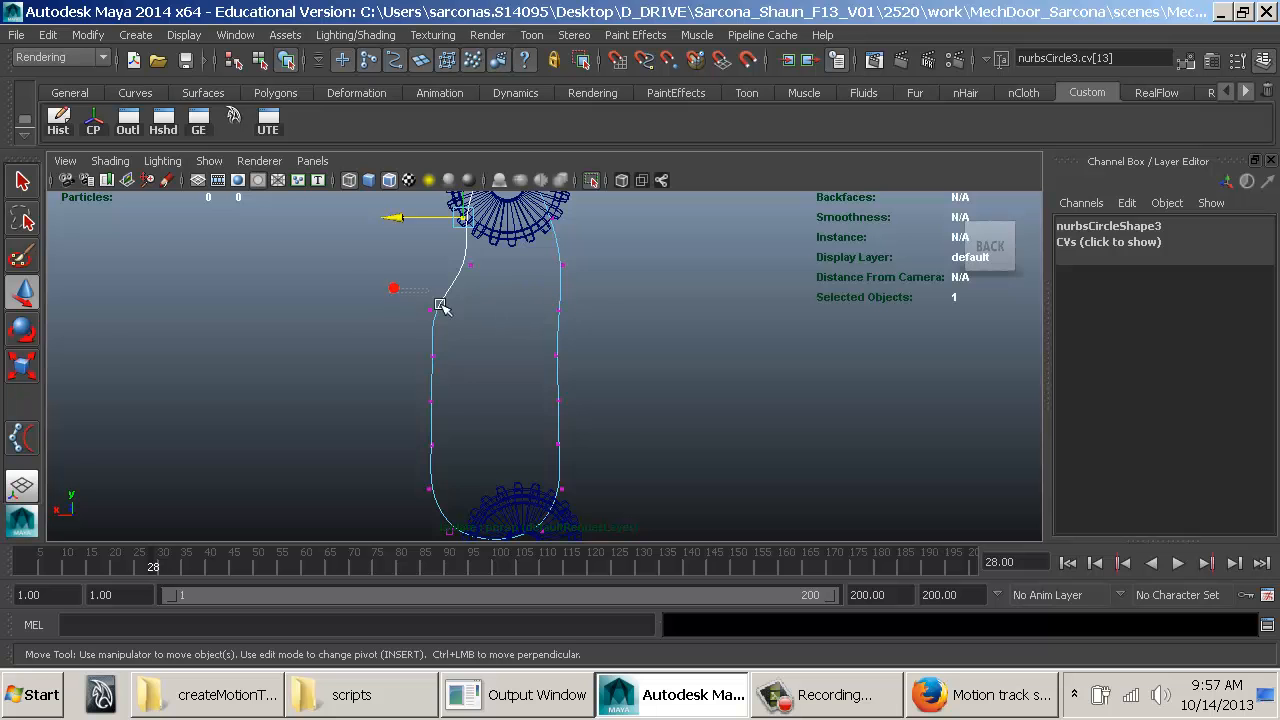
pyautogui.moveTo(612, 430); pyautogui.dragTo(612, 430)
# Step: Centre nurbsCircle3's bottom control vertices on the lower gear, scaling them narrower and placing them at about X 2.134, Y 0.250
pyautogui.keyDown('alt'); pyautogui.moveTo(583, 433); pyautogui.dragTo(569, 347, button='middle'); pyautogui.keyUp('alt')
pyautogui.moveTo(355, 350); pyautogui.dragTo(587, 464)
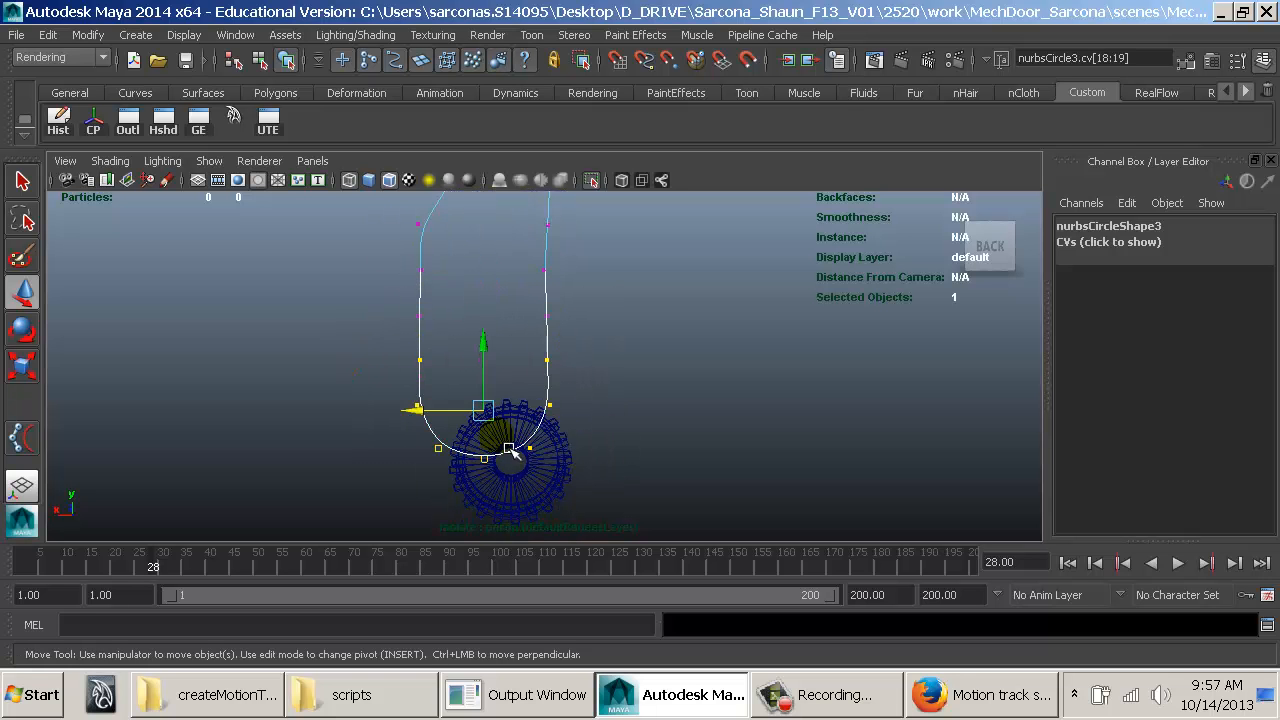
pyautogui.moveTo(485, 411); pyautogui.dragTo(522, 449)
pyautogui.press('r')
pyautogui.moveTo(549, 460); pyautogui.dragTo(516, 459, button='middle')
pyautogui.press('w')
pyautogui.moveTo(523, 389); pyautogui.dragTo(521, 407)
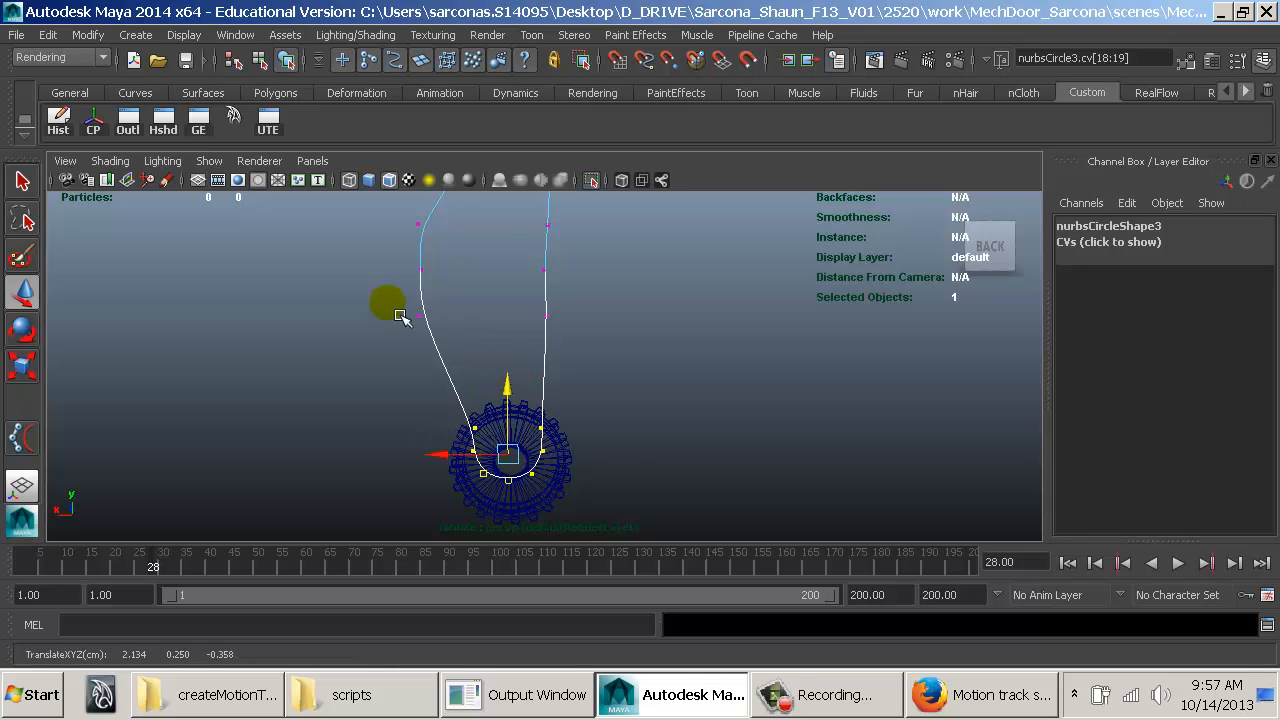
# Step: Shift the three middle control vertex rows to about X 2.13, in line with the gears, and slightly widen the row above them
pyautogui.moveTo(391, 284); pyautogui.dragTo(611, 352)
pyautogui.keyDown('alt'); pyautogui.moveTo(602, 335); pyautogui.dragTo(616, 423, button='middle'); pyautogui.keyUp('alt')
pyautogui.moveTo(434, 405); pyautogui.dragTo(453, 406)
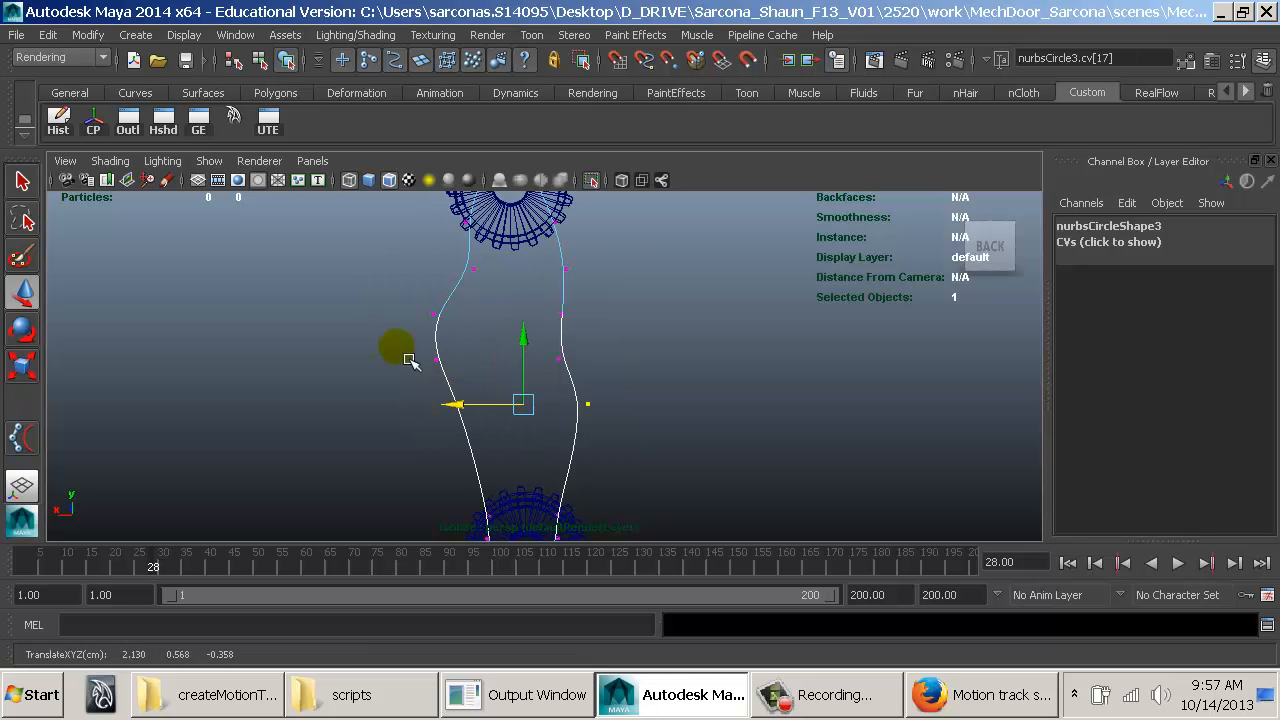
pyautogui.moveTo(409, 360); pyautogui.dragTo(470, 378)
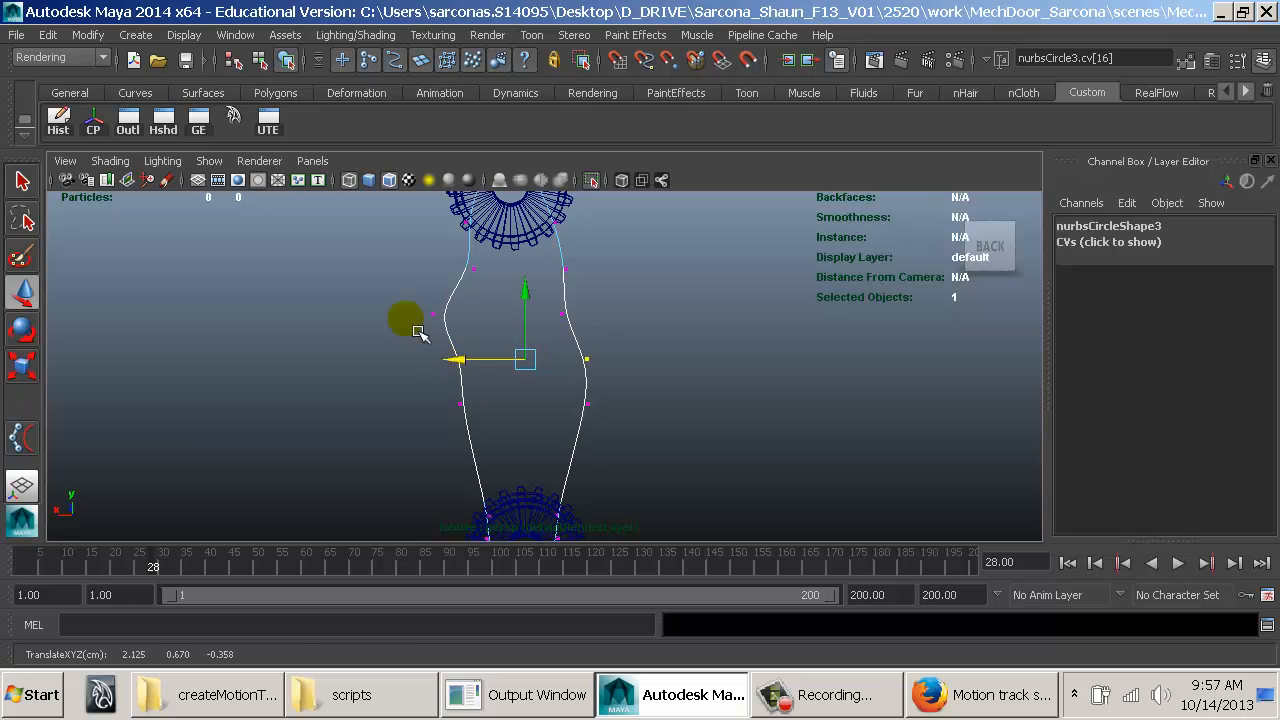
pyautogui.moveTo(400, 309); pyautogui.dragTo(455, 330)
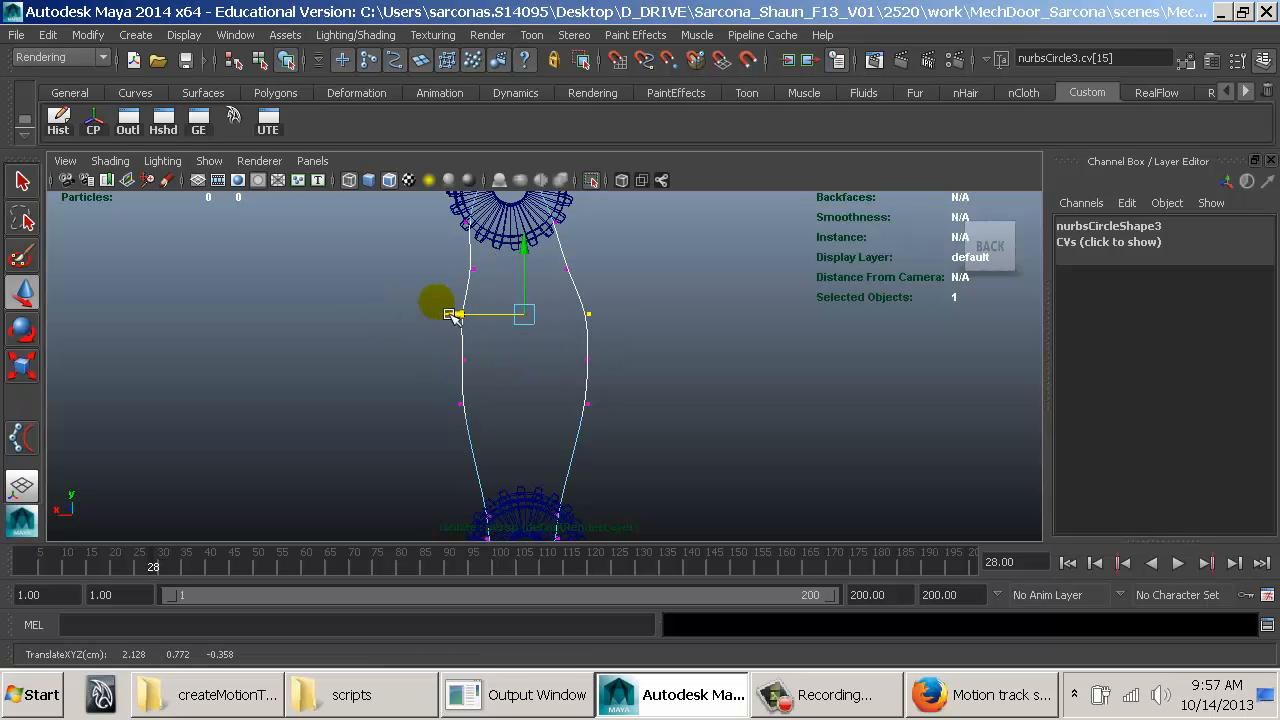
pyautogui.moveTo(437, 258); pyautogui.dragTo(604, 304)
pyautogui.press('r')
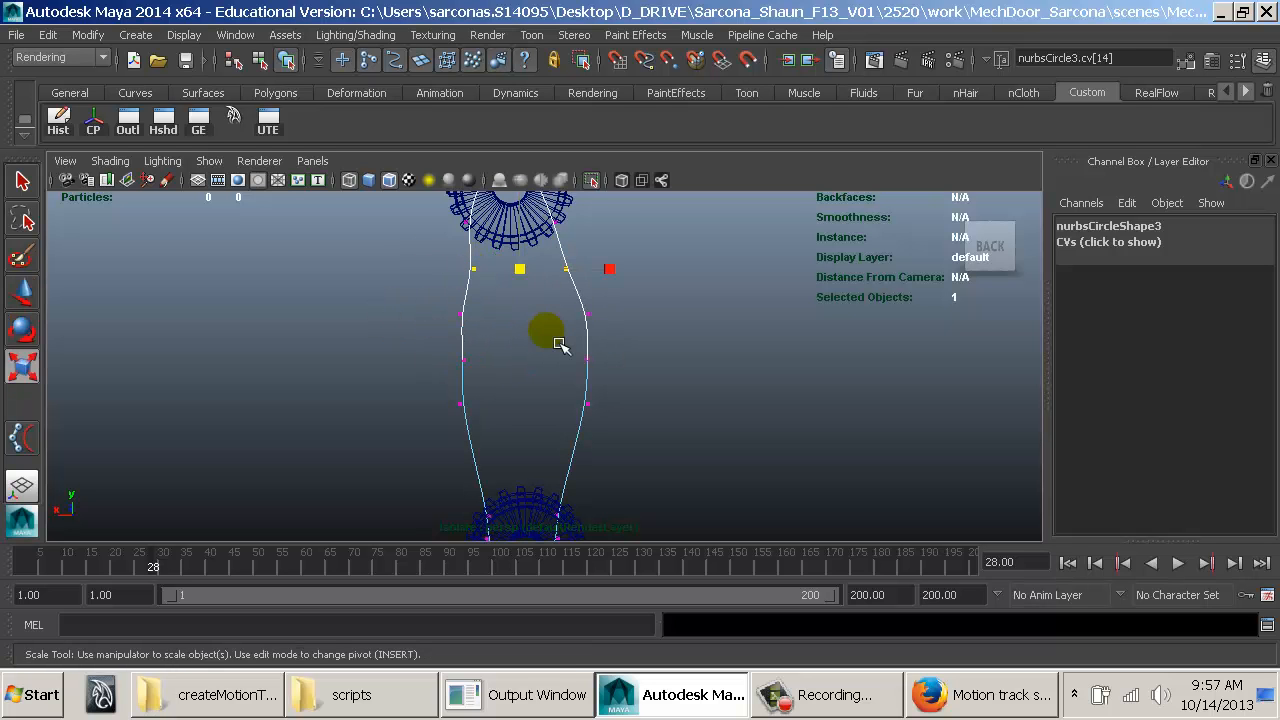
pyautogui.moveTo(547, 331); pyautogui.dragTo(554, 332, button='middle')
# Step: Spread the three middle control vertex rows apart vertically, scale them narrower and lower them toward the lower gear
pyautogui.moveTo(419, 289); pyautogui.dragTo(625, 435)
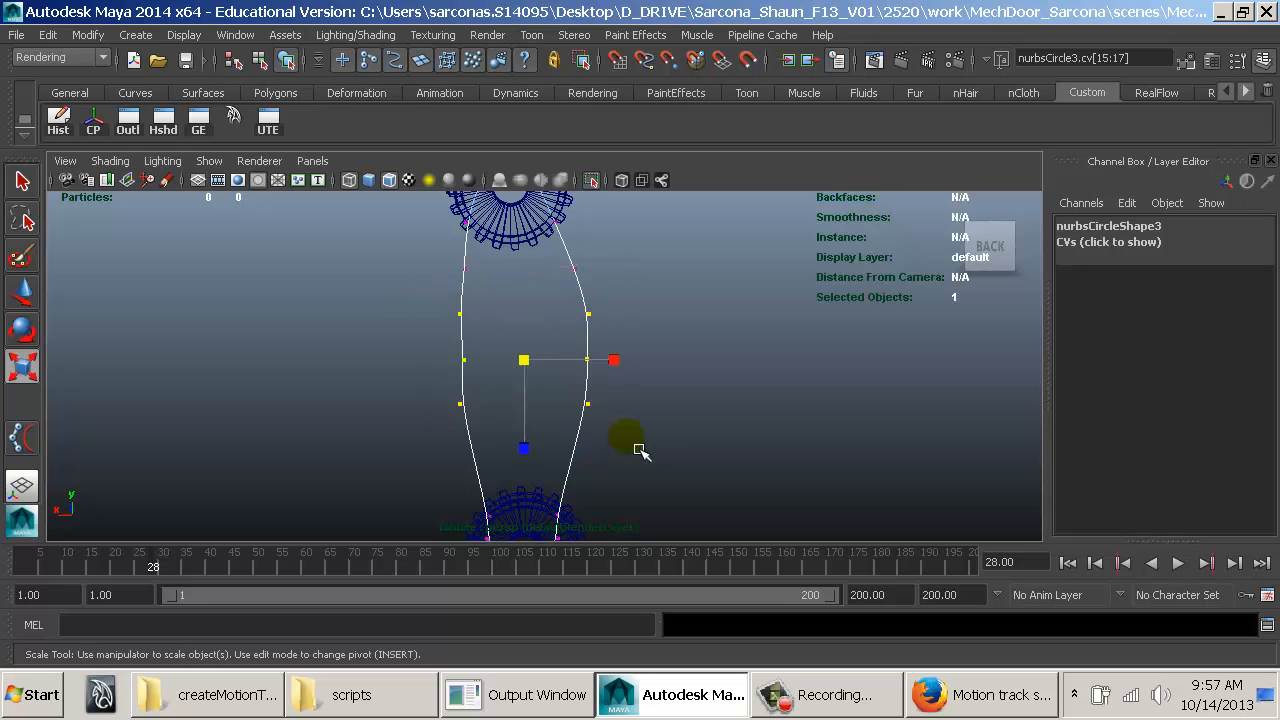
pyautogui.moveTo(543, 459); pyautogui.dragTo(544, 514)
pyautogui.press('w')
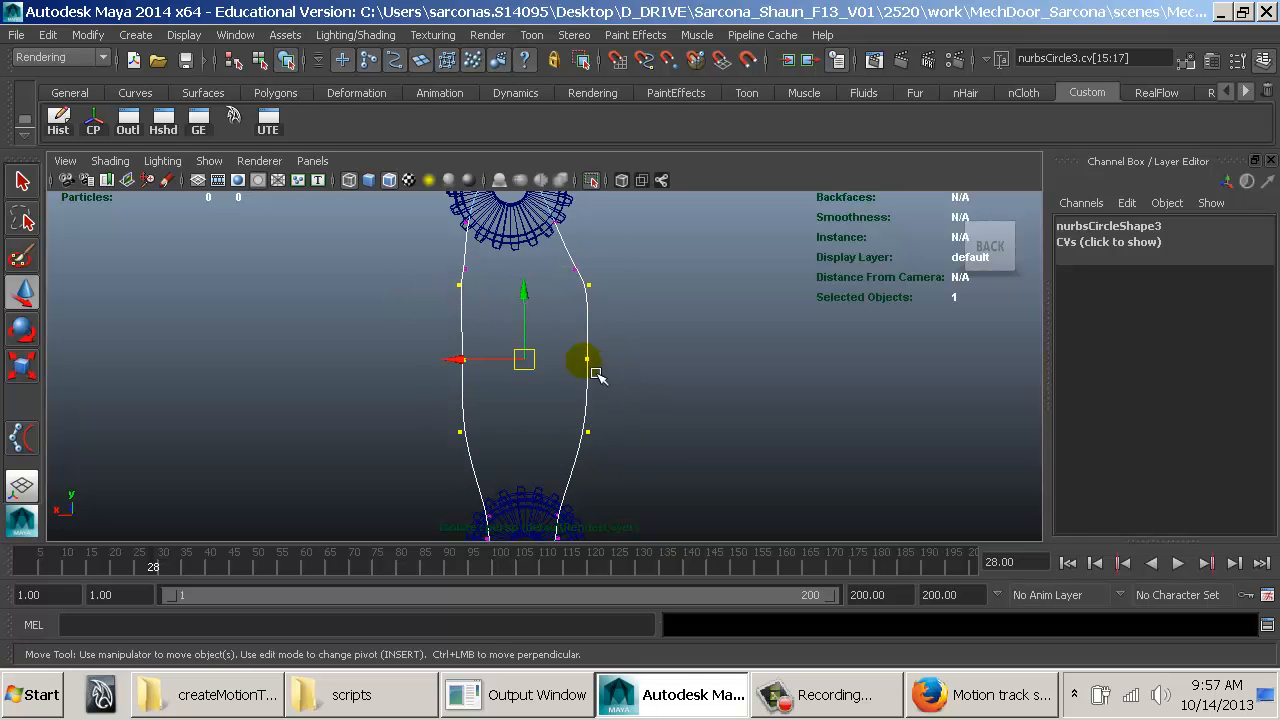
pyautogui.press('r')
pyautogui.moveTo(614, 360); pyautogui.dragTo(597, 370)
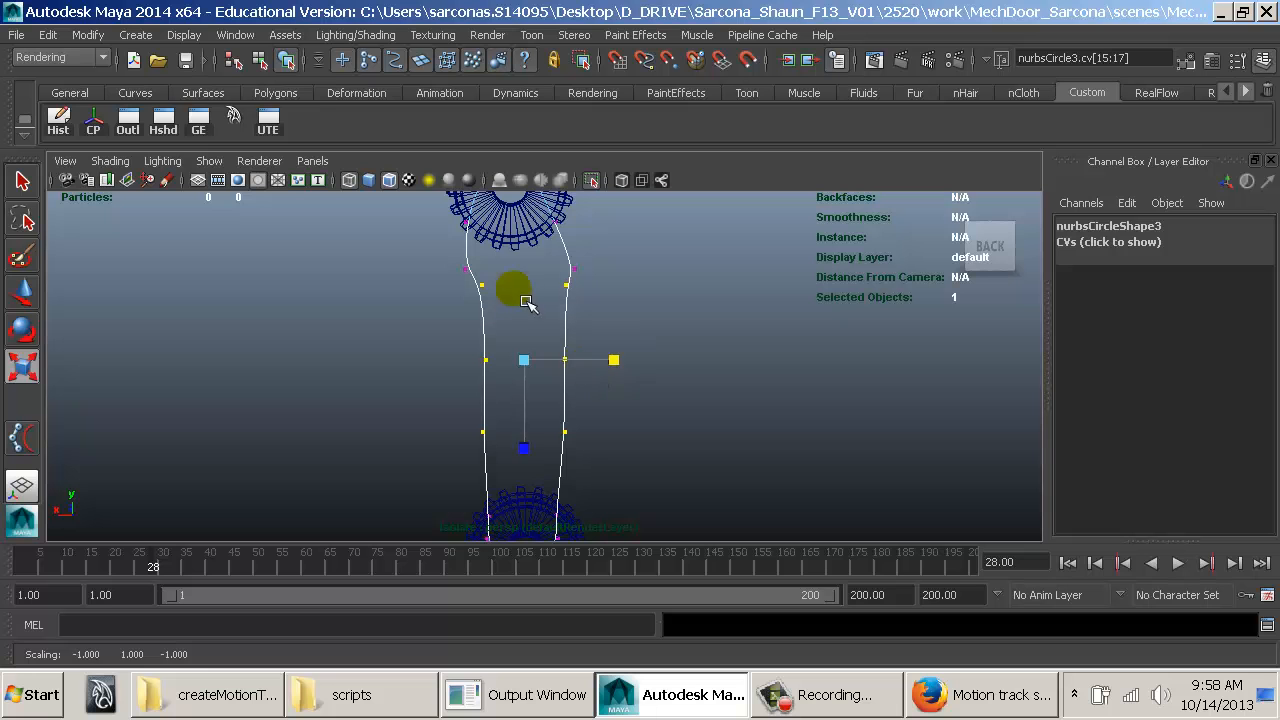
pyautogui.press('w')
pyautogui.click(525, 295)
pyautogui.moveTo(525, 295); pyautogui.dragTo(524, 341)
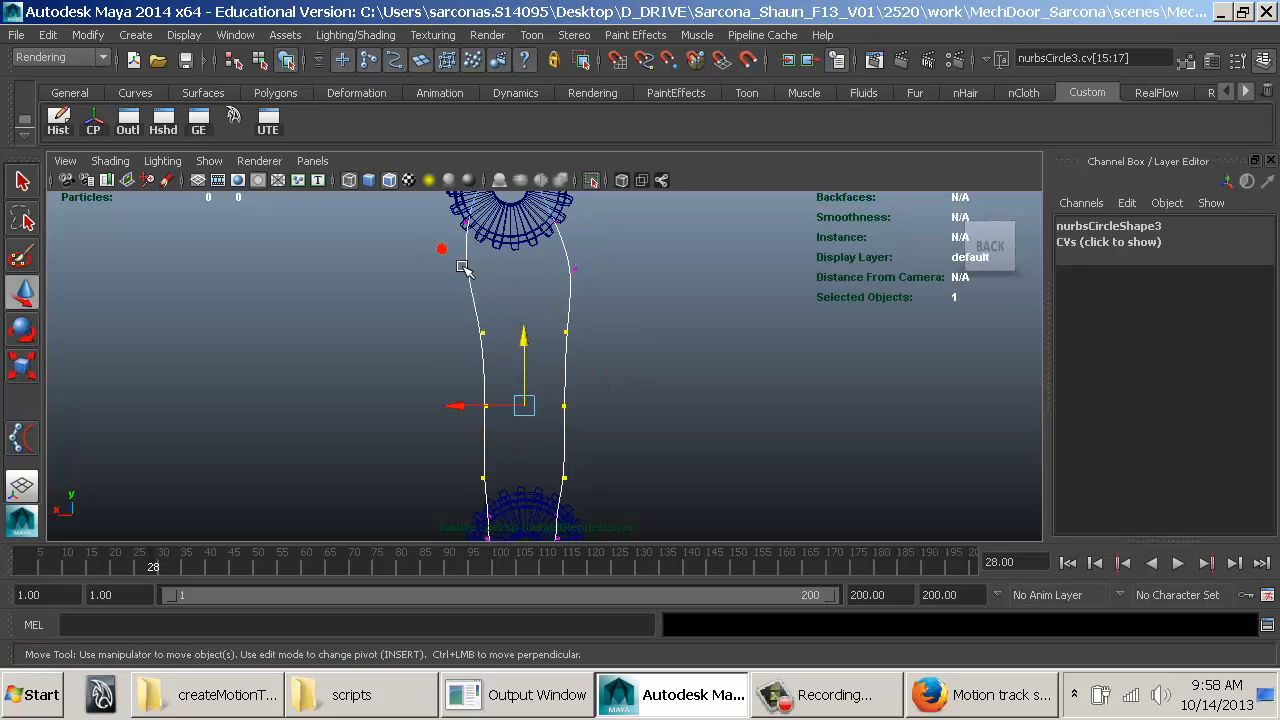
# Step: Narrow the control vertex row below the upper gear and shift the row at the gear's lower half sideways to straighten the curve
pyautogui.moveTo(441, 249); pyautogui.dragTo(633, 311)
pyautogui.press('r')
pyautogui.moveTo(610, 269); pyautogui.dragTo(599, 272)
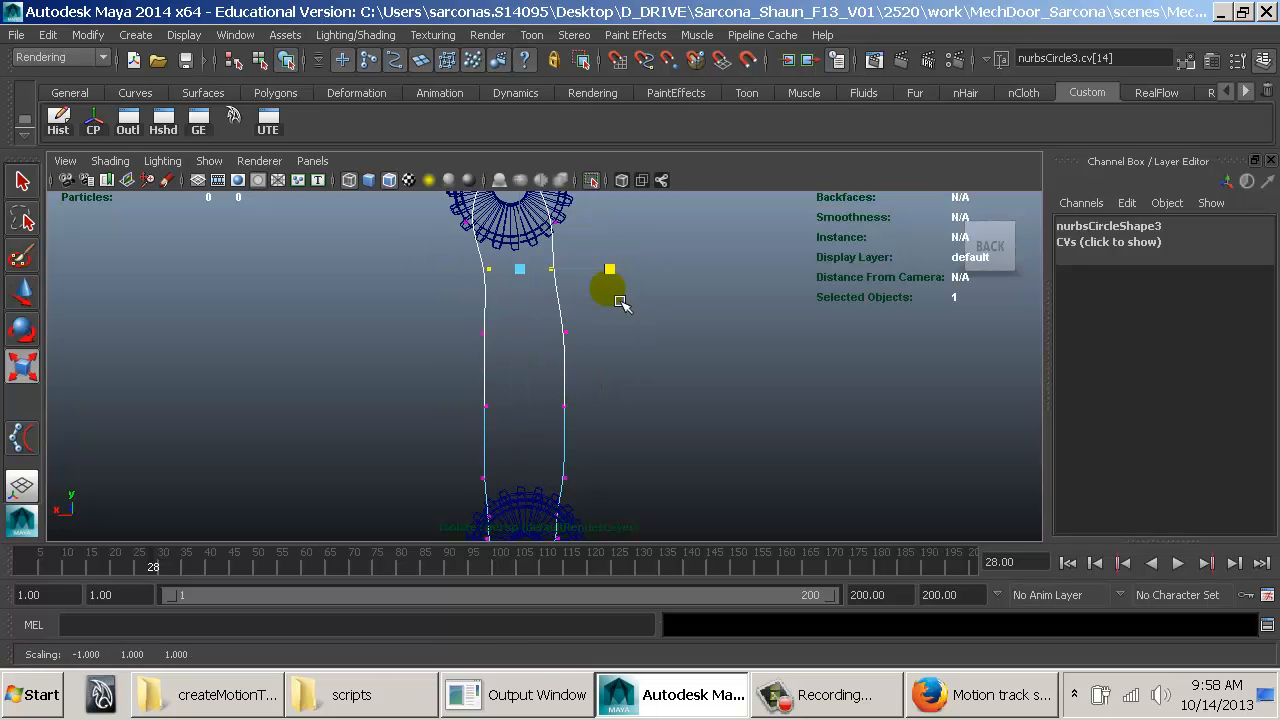
pyautogui.keyDown('alt'); pyautogui.moveTo(622, 341); pyautogui.dragTo(634, 410, button='middle'); pyautogui.keyUp('alt')
pyautogui.keyDown('alt'); pyautogui.moveTo(634, 411); pyautogui.dragTo(615, 414, button='right'); pyautogui.keyUp('alt')
pyautogui.moveTo(615, 414)
pyautogui.keyDown('alt'); pyautogui.mouseDown(button='middle')
pyautogui.moveTo(620, 357)
pyautogui.moveTo(620, 418)
pyautogui.mouseUp(button='middle'); pyautogui.keyUp('alt')
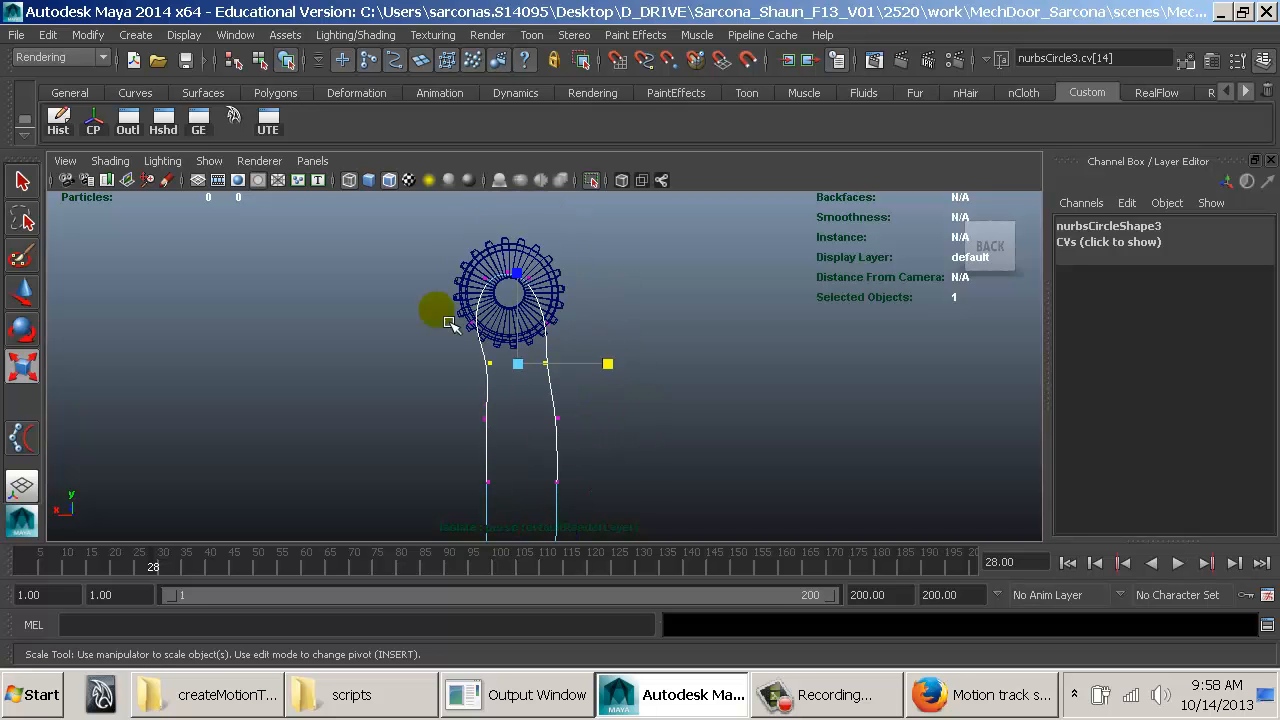
pyautogui.moveTo(447, 304); pyautogui.dragTo(566, 324)
pyautogui.press('w')
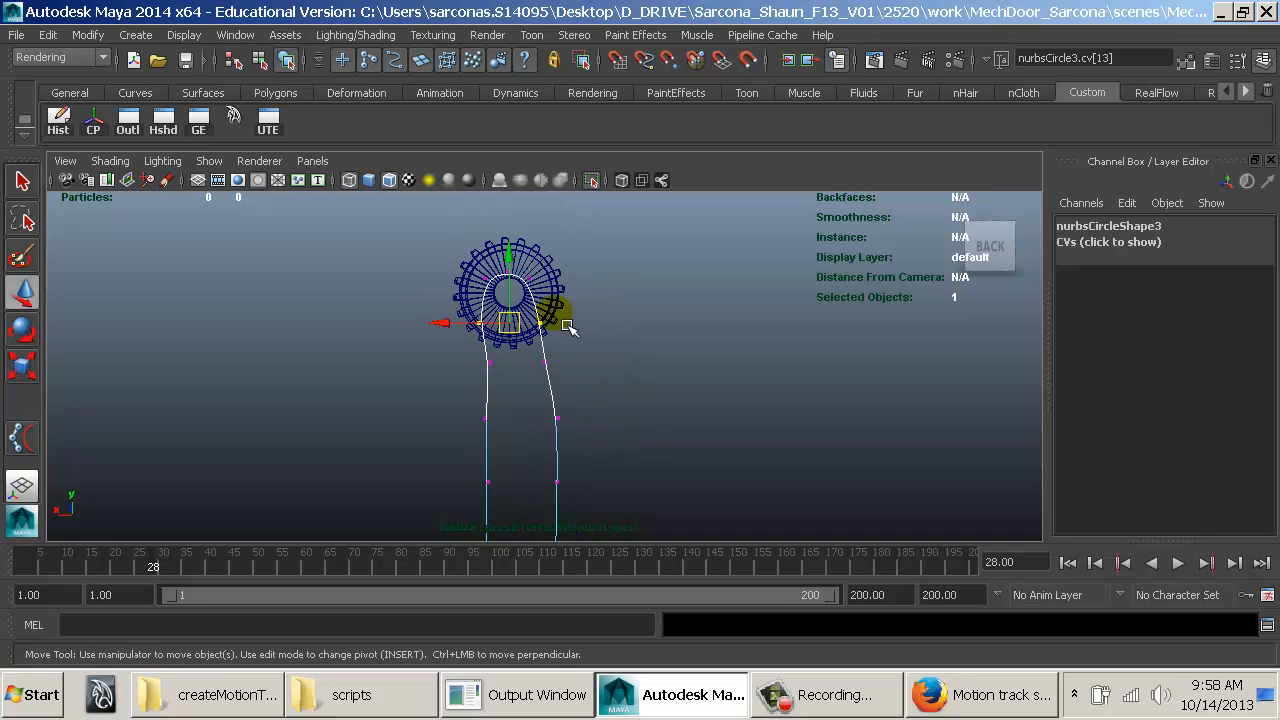
pyautogui.moveTo(468, 332); pyautogui.dragTo(458, 333)
# Step: Return to shaded display and object selection, and end the isolated view so the whole door model shows
pyautogui.keyDown('alt'); pyautogui.moveTo(558, 400); pyautogui.dragTo(534, 309, button='middle'); pyautogui.keyUp('alt')
pyautogui.press('space')
pyautogui.moveTo(517, 338)
pyautogui.mouseDown()
pyautogui.moveTo(518, 309)
pyautogui.moveTo(530, 310)
pyautogui.mouseUp()
pyautogui.press('5')
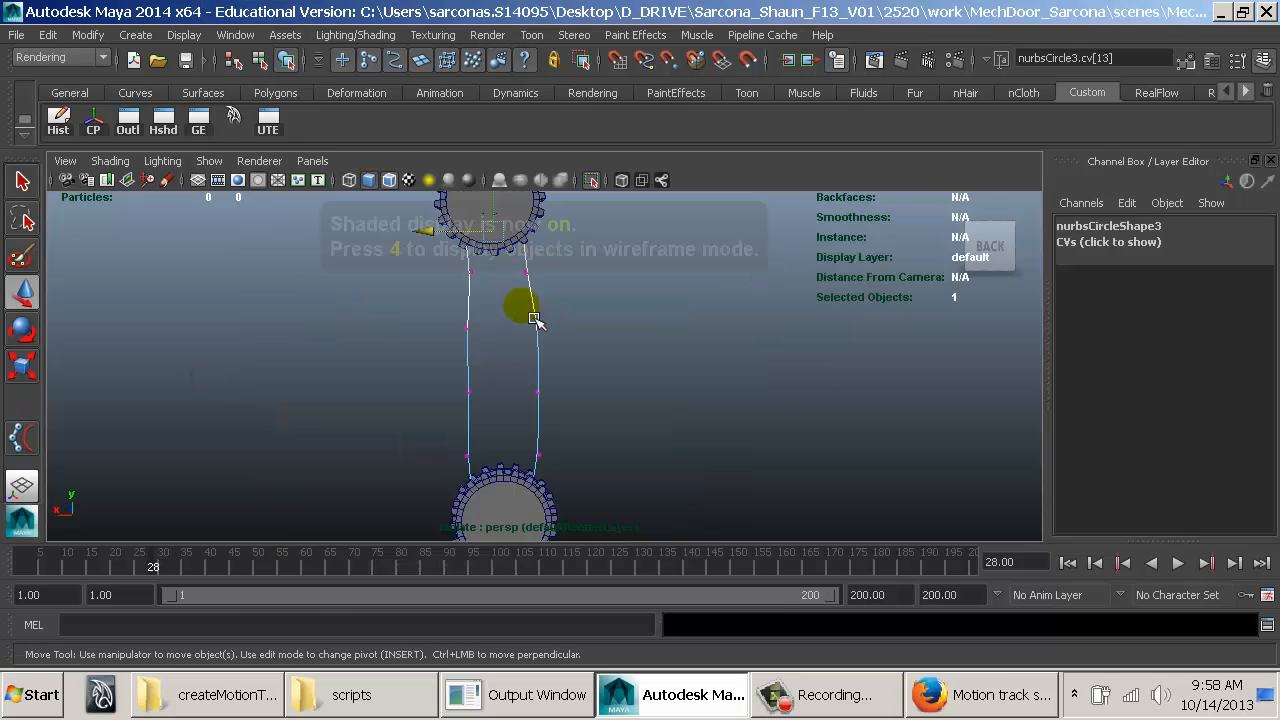
pyautogui.press('F8')
pyautogui.click(591, 182)
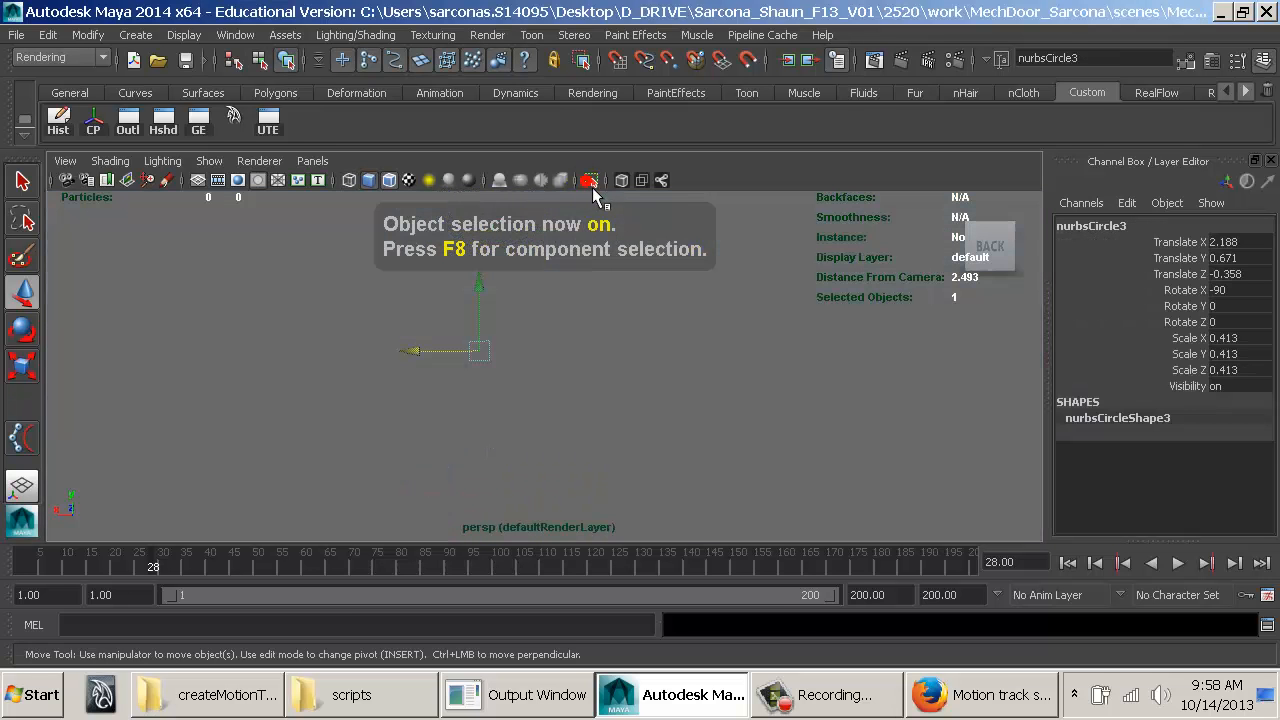
pyautogui.keyDown('alt'); pyautogui.moveTo(480, 349); pyautogui.dragTo(623, 377); pyautogui.keyUp('alt')
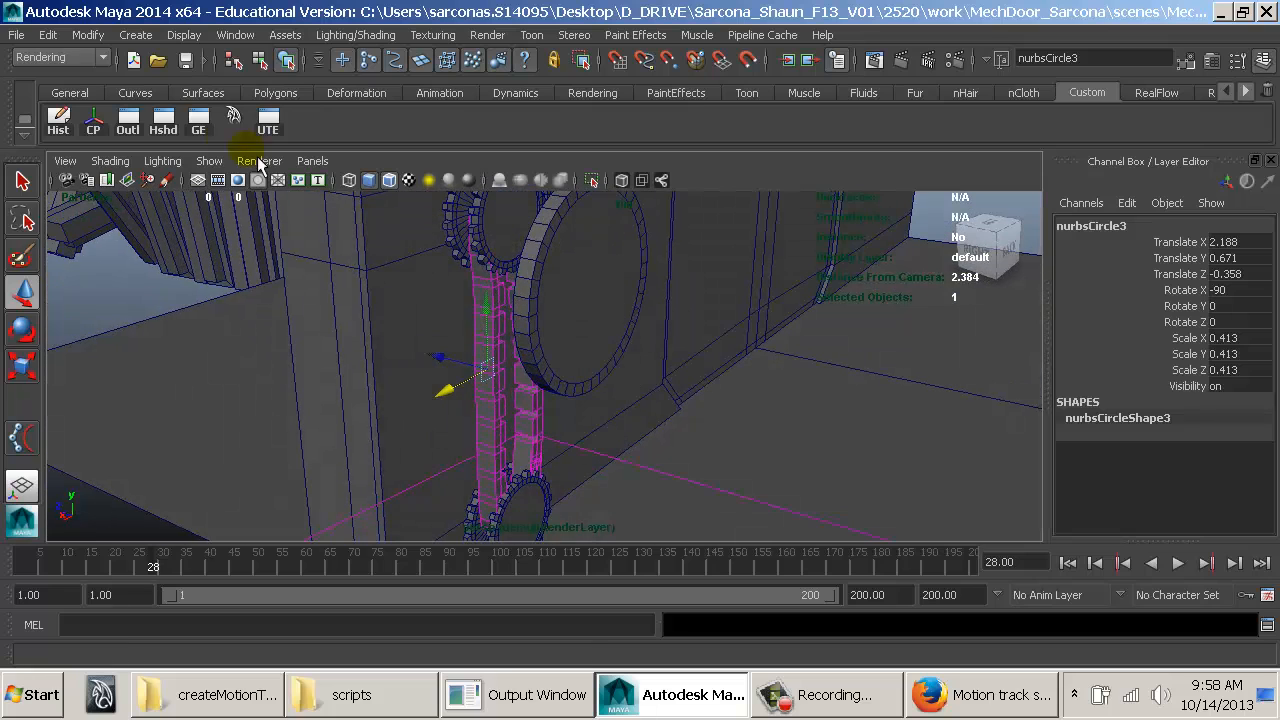
# Step: Select the track's whole joint chain from joint47 to joint79 in the Outliner for scaling
pyautogui.click(143, 130)
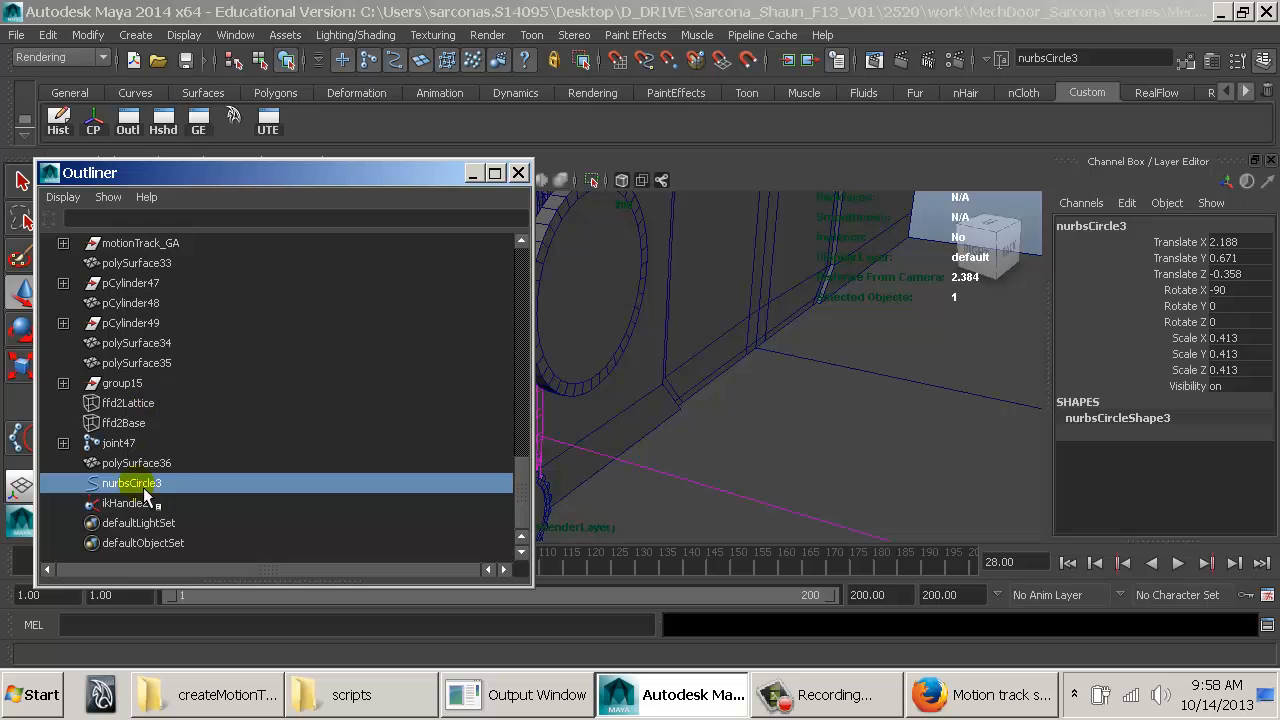
pyautogui.keyDown('shift'); pyautogui.click(63, 443); pyautogui.keyUp('shift')
pyautogui.click(118, 443)
pyautogui.scroll(-10, 131, 437)
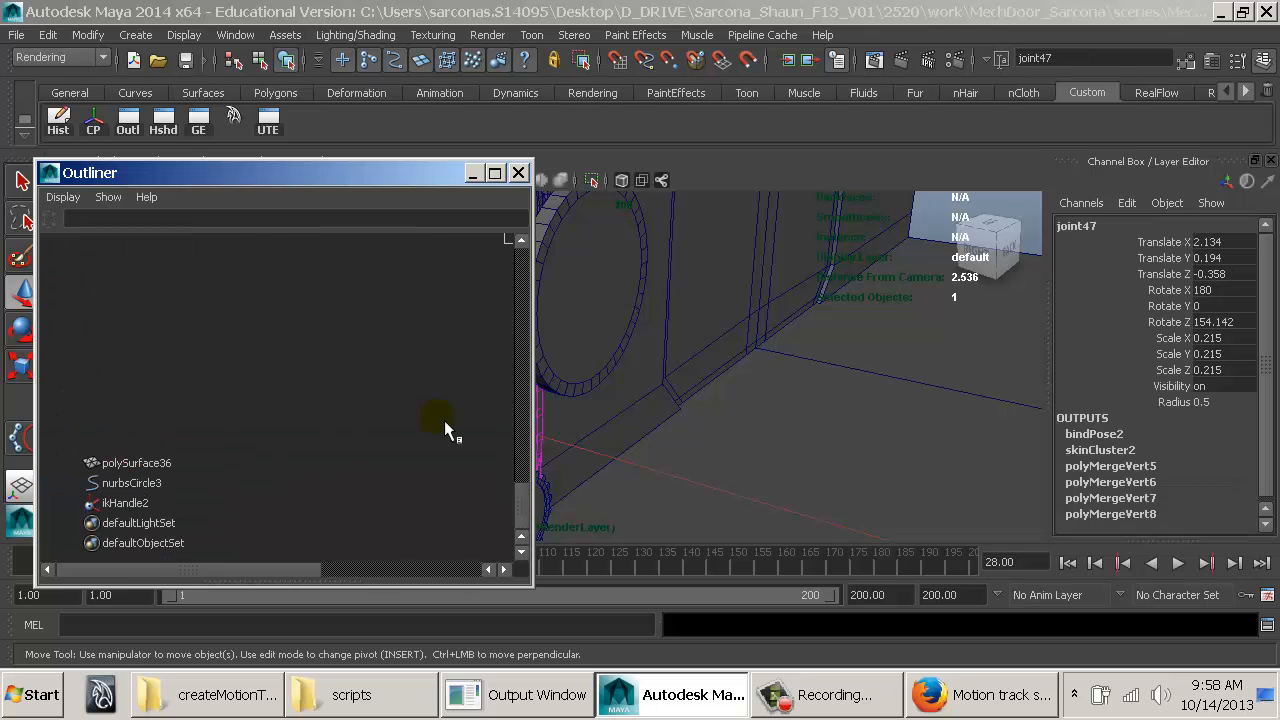
pyautogui.click(355, 567)
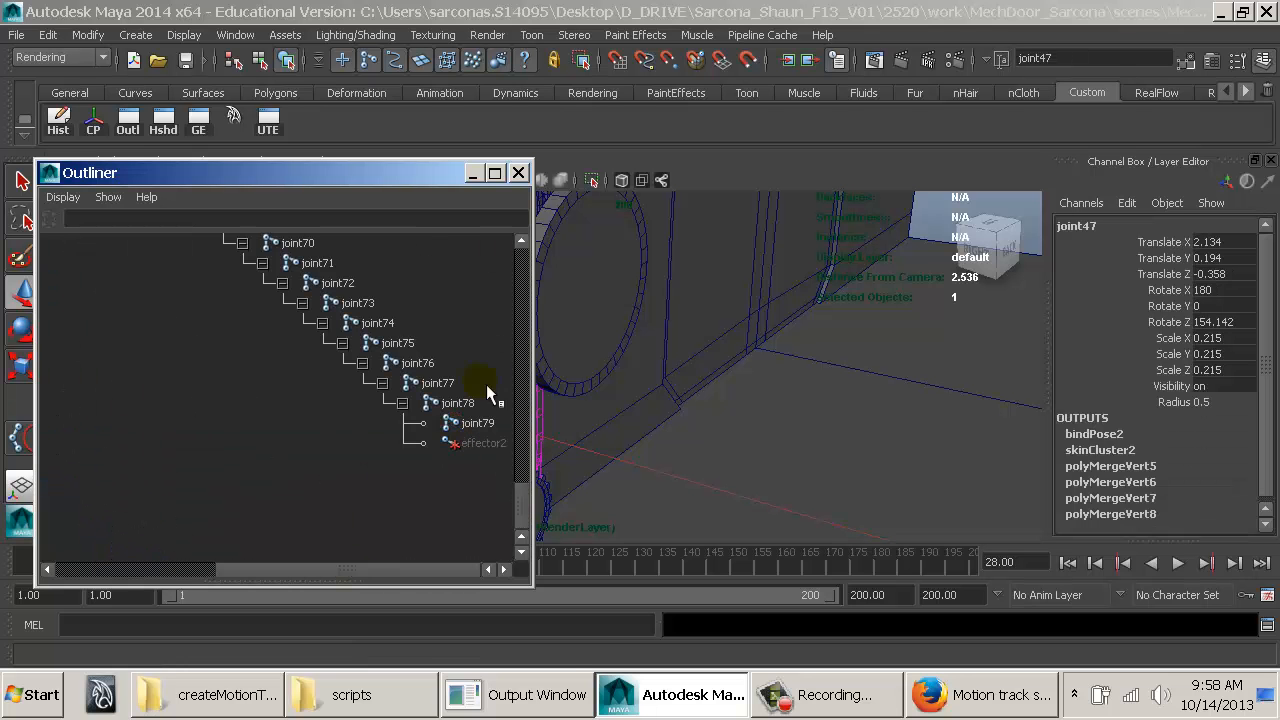
pyautogui.keyDown('shift'); pyautogui.click(475, 423); pyautogui.keyUp('shift')
pyautogui.click(518, 173)
pyautogui.press('r')
# Step: Move the lower gear polySurface30 along Z to a Translate Z of about -0.013, centring its rims around the track
pyautogui.keyDown('alt'); pyautogui.moveTo(569, 308); pyautogui.dragTo(446, 446); pyautogui.keyUp('alt')
pyautogui.press('4')
pyautogui.press('5')
pyautogui.moveTo(477, 388)
pyautogui.keyDown('alt'); pyautogui.mouseDown()
pyautogui.moveTo(709, 383)
pyautogui.moveTo(597, 374)
pyautogui.moveTo(636, 493)
pyautogui.moveTo(694, 506)
pyautogui.moveTo(720, 571)
pyautogui.moveTo(703, 500)
pyautogui.moveTo(697, 523)
pyautogui.moveTo(451, 463)
pyautogui.moveTo(666, 446)
pyautogui.moveTo(806, 534)
pyautogui.moveTo(930, 459)
pyautogui.moveTo(751, 437)
pyautogui.moveTo(700, 374)
pyautogui.moveTo(540, 372)
pyautogui.moveTo(617, 434)
pyautogui.moveTo(623, 334)
pyautogui.moveTo(771, 391)
pyautogui.moveTo(783, 371)
pyautogui.moveTo(1051, 423)
pyautogui.moveTo(743, 420)
pyautogui.moveTo(826, 449)
pyautogui.moveTo(737, 428)
pyautogui.mouseUp(); pyautogui.keyUp('alt')
pyautogui.click(659, 516)
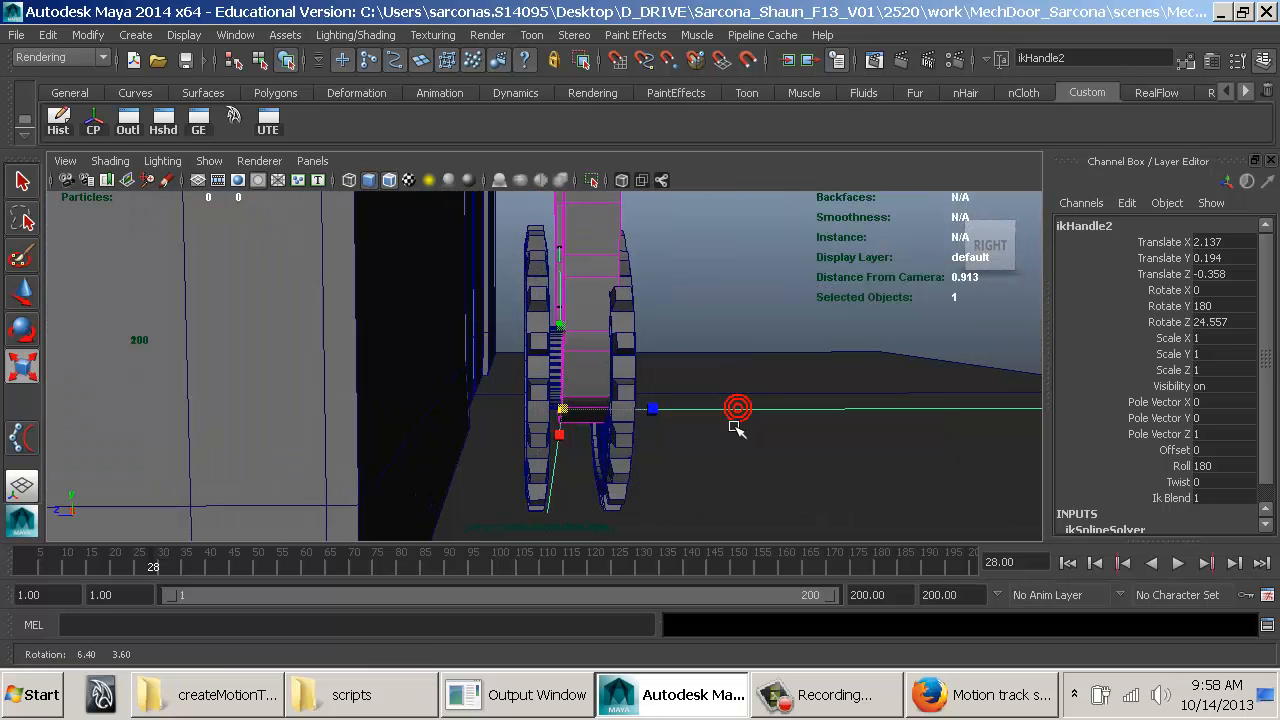
pyautogui.press('4')
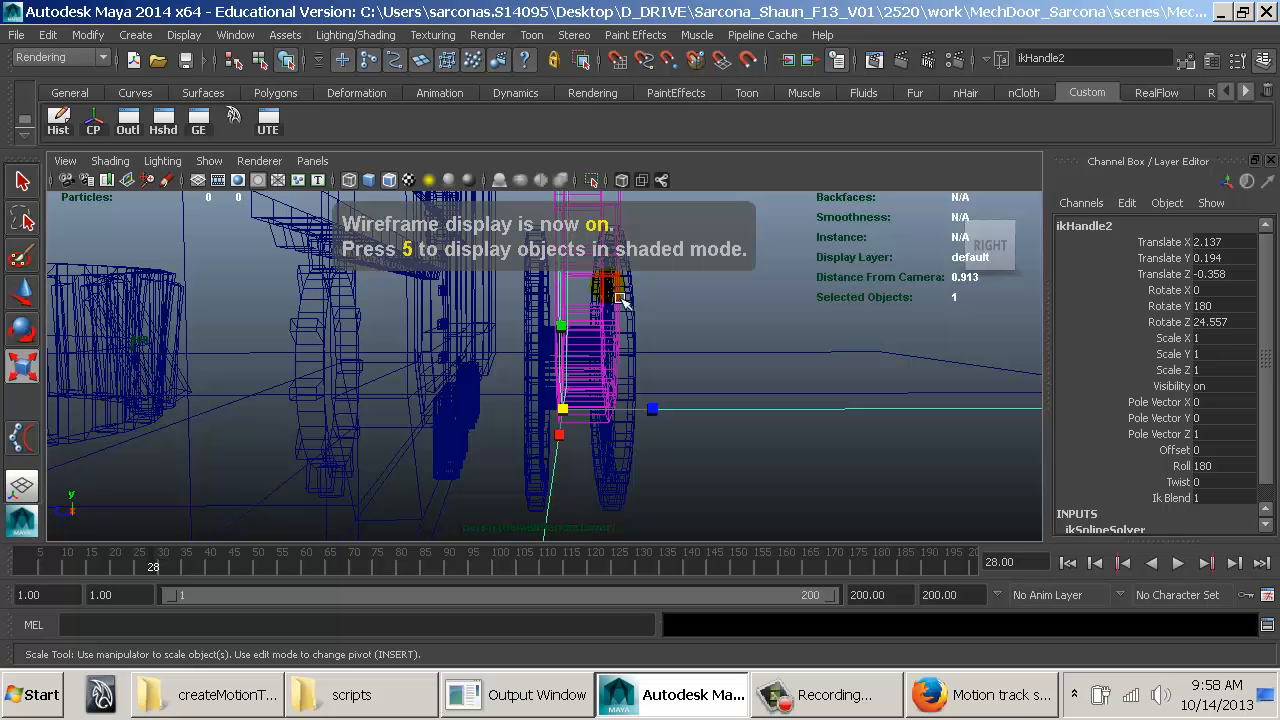
pyautogui.keyDown('alt'); pyautogui.moveTo(610, 285); pyautogui.dragTo(563, 307); pyautogui.keyUp('alt')
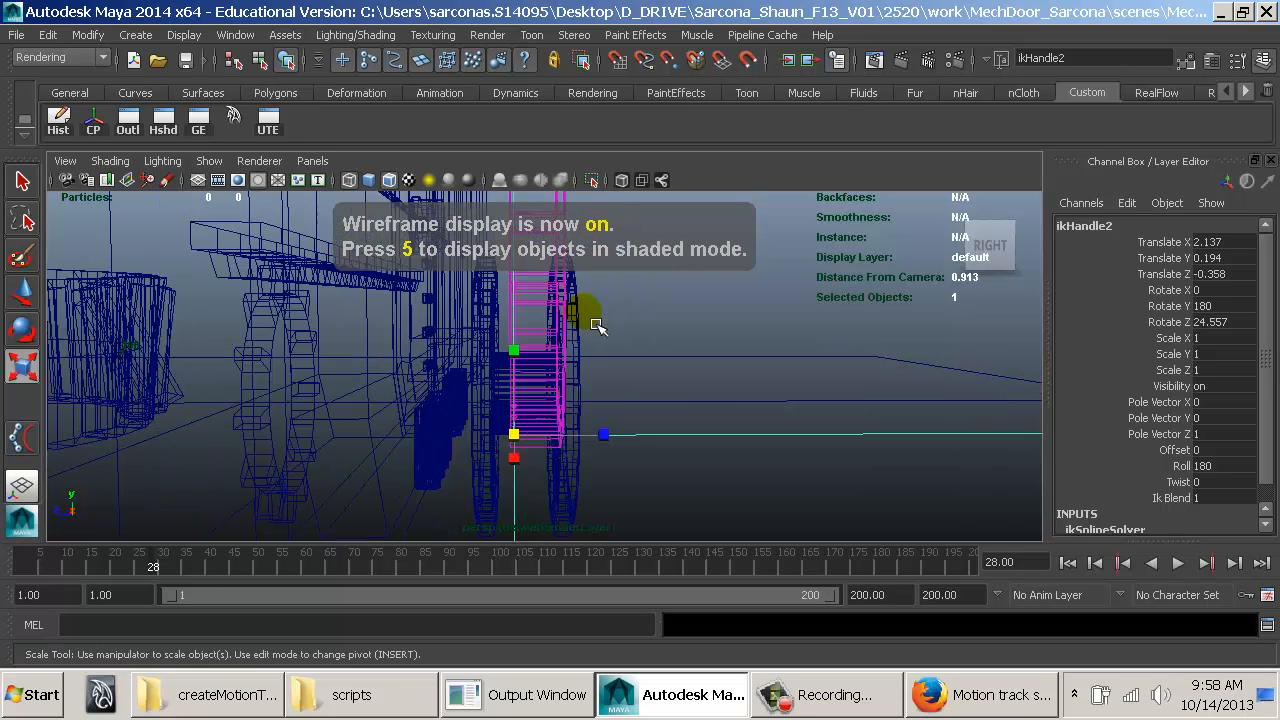
pyautogui.click(583, 318)
pyautogui.press('w')
pyautogui.moveTo(468, 421); pyautogui.dragTo(488, 418)
pyautogui.press('5')
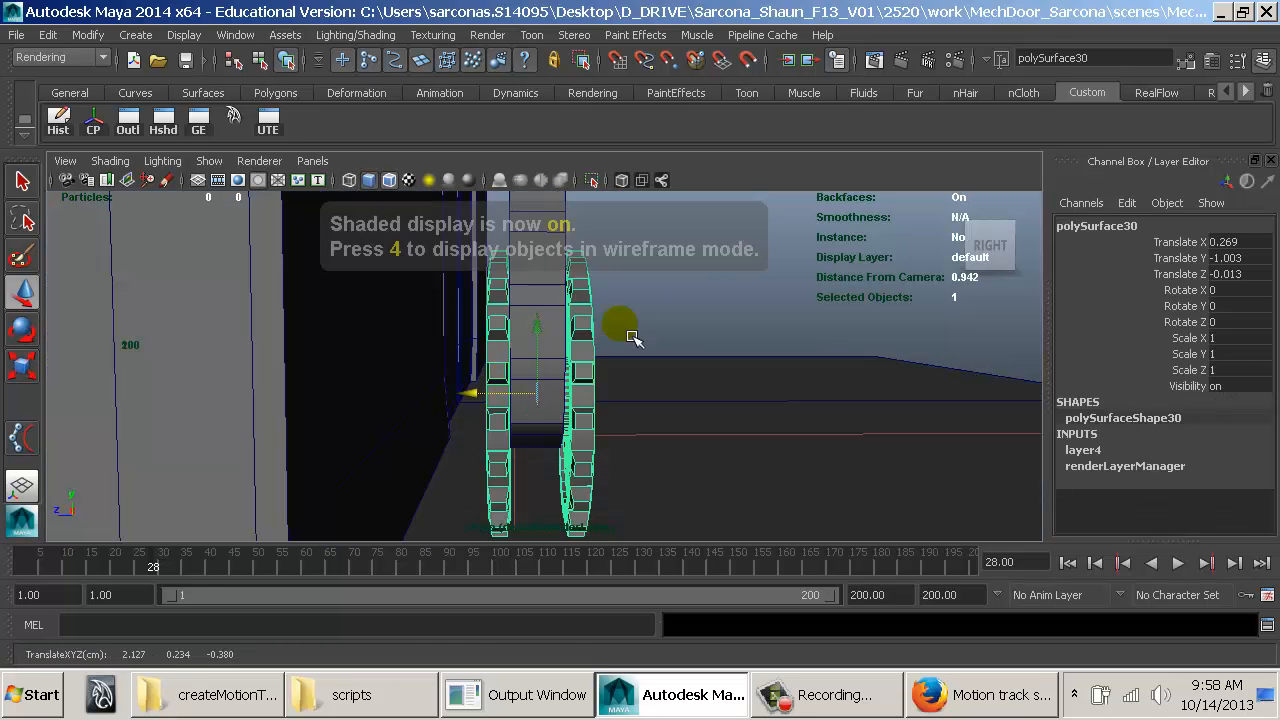
pyautogui.click(636, 340)
# Step: Examine how the track runs around the upper and lower gears from the front in wireframe
pyautogui.moveTo(642, 340)
pyautogui.keyDown('alt'); pyautogui.mouseDown()
pyautogui.moveTo(689, 340)
pyautogui.moveTo(699, 382)
pyautogui.moveTo(797, 369)
pyautogui.mouseUp(); pyautogui.keyUp('alt')
pyautogui.keyDown('alt'); pyautogui.moveTo(797, 369); pyautogui.dragTo(383, 257, button='right'); pyautogui.keyUp('alt')
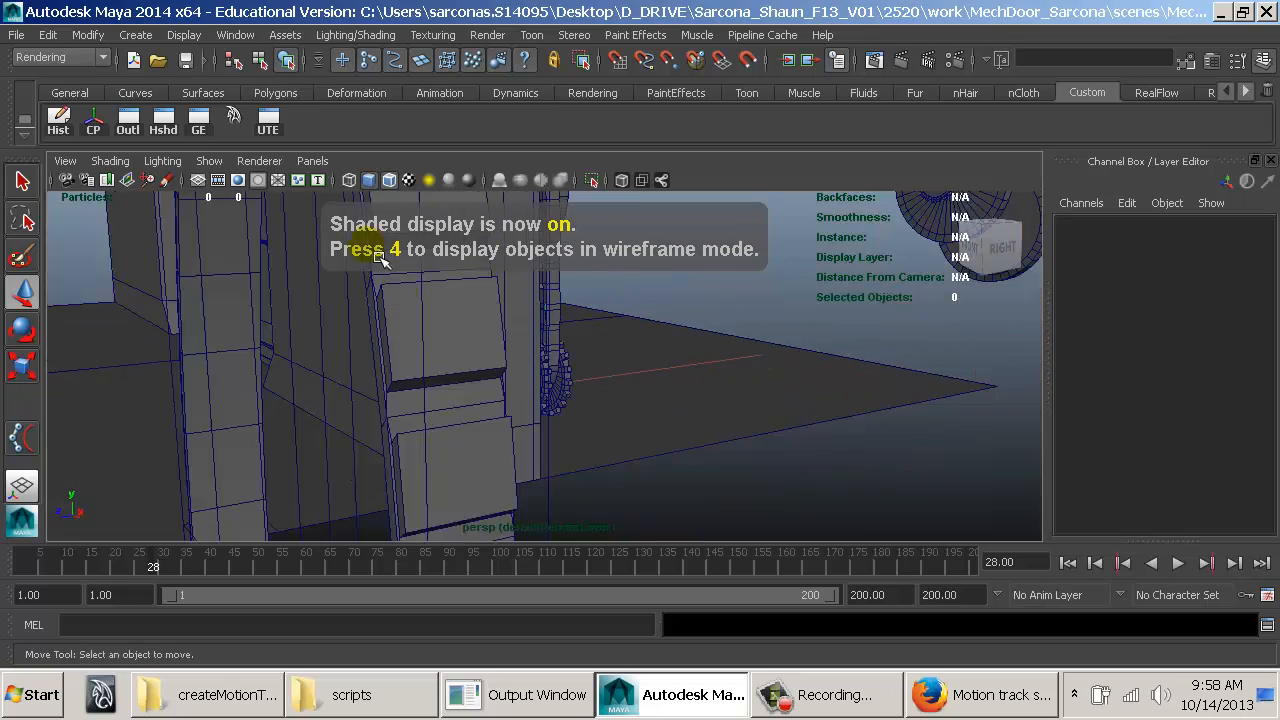
pyautogui.keyDown('alt'); pyautogui.moveTo(468, 342); pyautogui.dragTo(645, 315); pyautogui.keyUp('alt')
pyautogui.press('4')
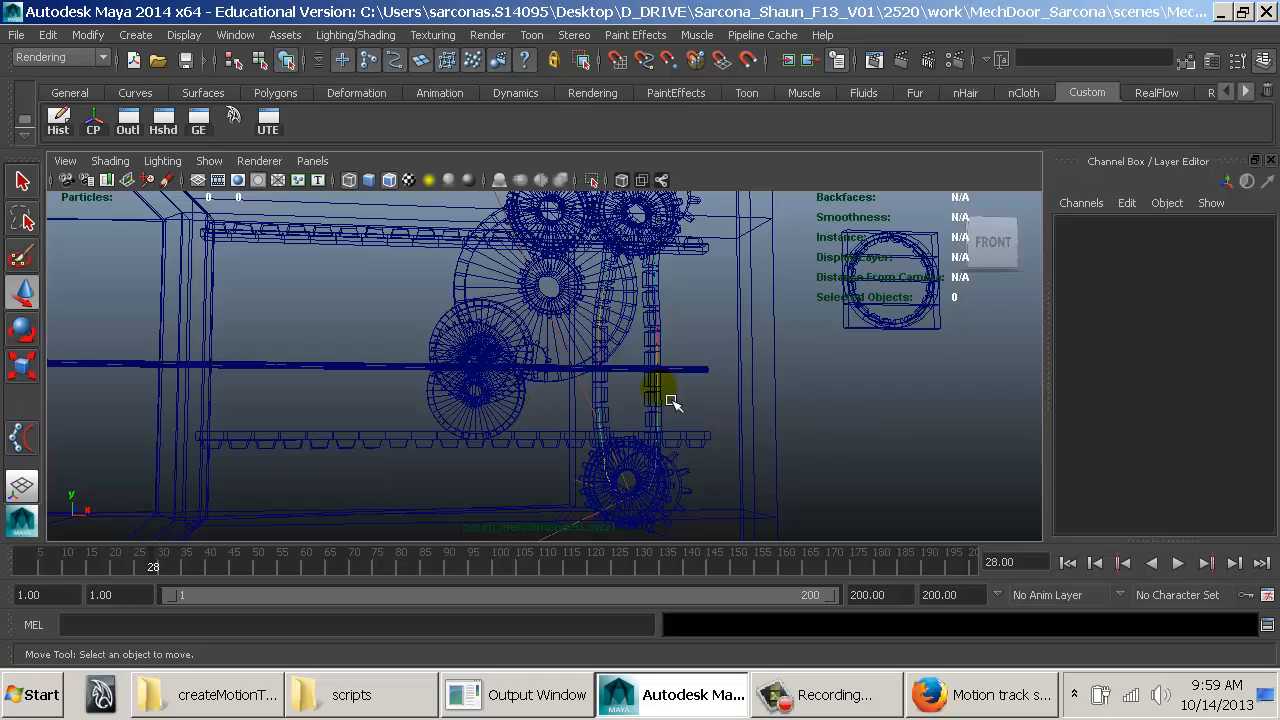
# Step: Examine the track and gears from the side and back, and the whole door assembly from the front in wireframe
pyautogui.keyDown('alt'); pyautogui.moveTo(672, 400); pyautogui.dragTo(349, 406); pyautogui.keyUp('alt')
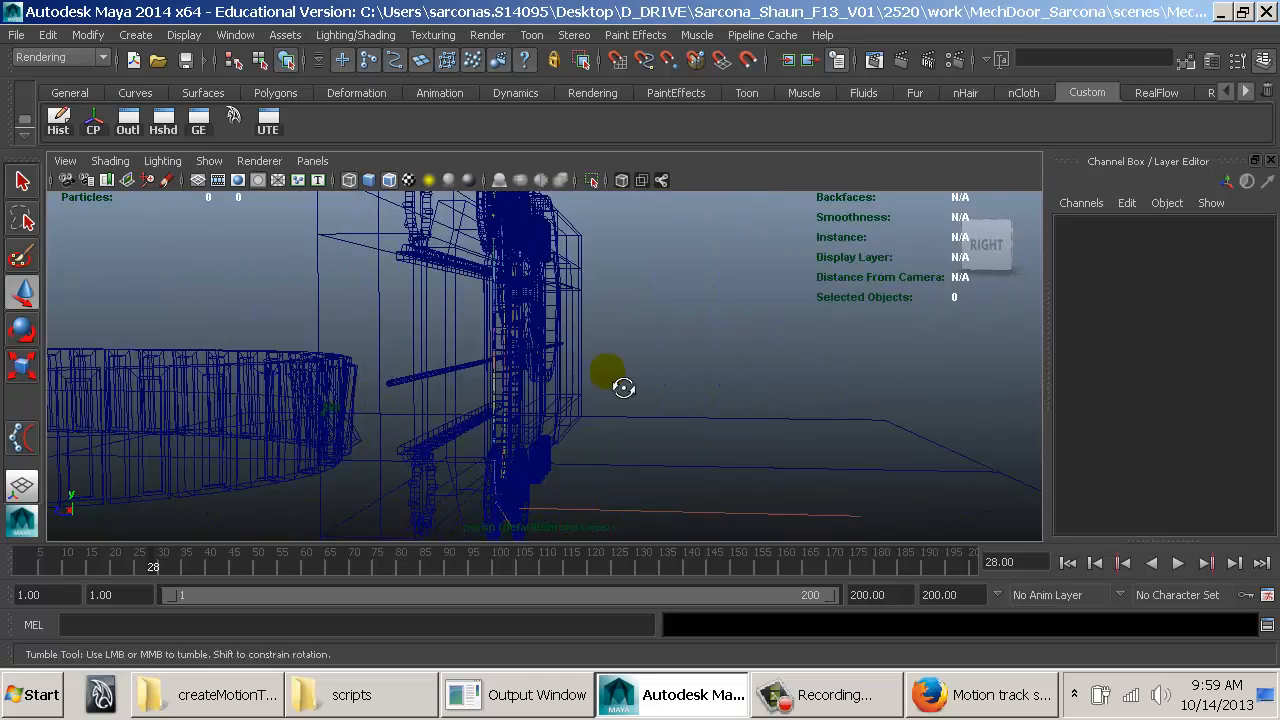
pyautogui.keyDown('alt'); pyautogui.moveTo(623, 388); pyautogui.dragTo(606, 373); pyautogui.keyUp('alt')
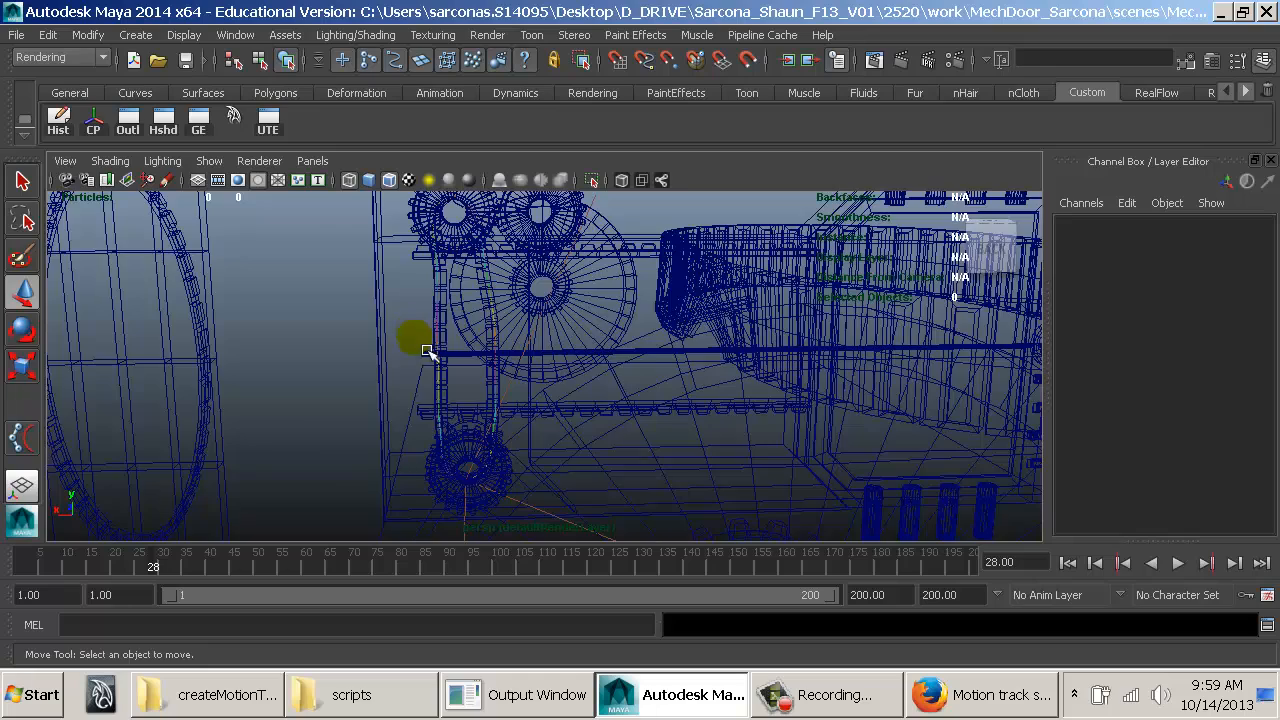
pyautogui.keyDown('alt'); pyautogui.moveTo(427, 352); pyautogui.dragTo(455, 225); pyautogui.keyUp('alt')
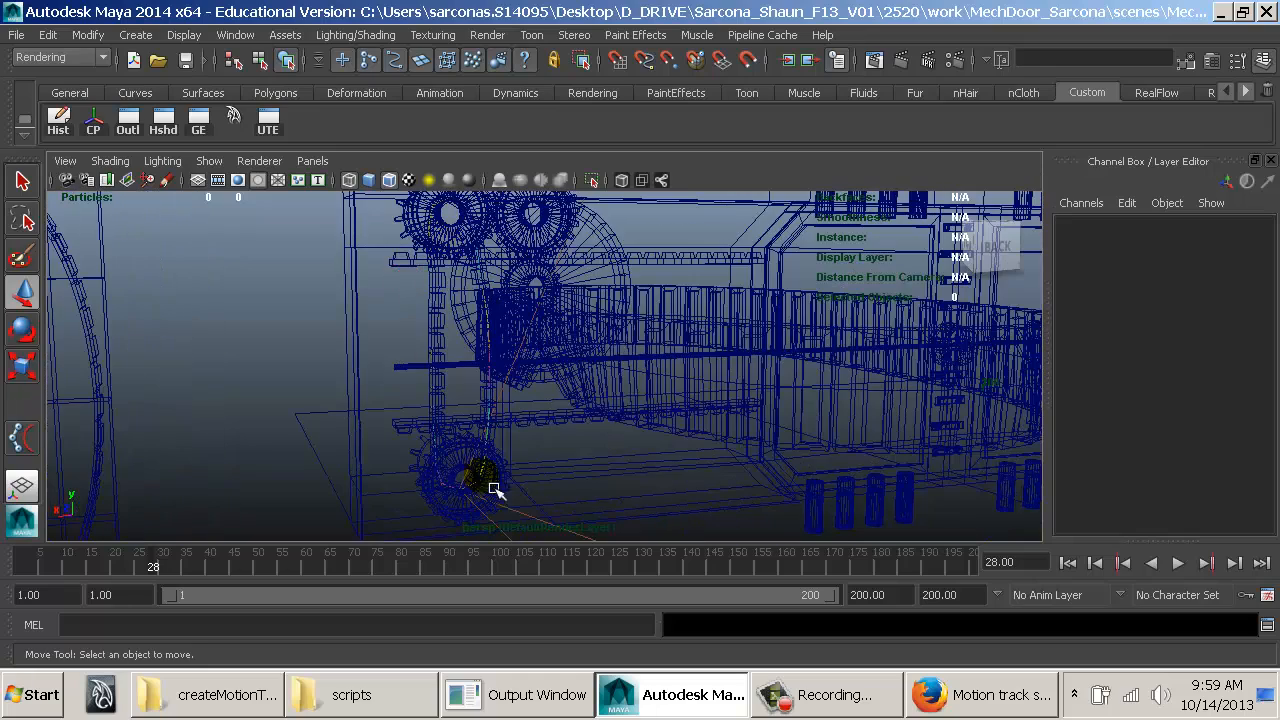
pyautogui.keyDown('alt'); pyautogui.moveTo(443, 290); pyautogui.dragTo(414, 449, button='right'); pyautogui.keyUp('alt')
pyautogui.keyDown('alt'); pyautogui.moveTo(271, 411); pyautogui.dragTo(590, 400); pyautogui.keyUp('alt')
pyautogui.keyDown('alt'); pyautogui.moveTo(560, 390); pyautogui.dragTo(512, 376, button='right'); pyautogui.keyUp('alt')
pyautogui.keyDown('alt'); pyautogui.moveTo(512, 376); pyautogui.dragTo(424, 394); pyautogui.keyUp('alt')
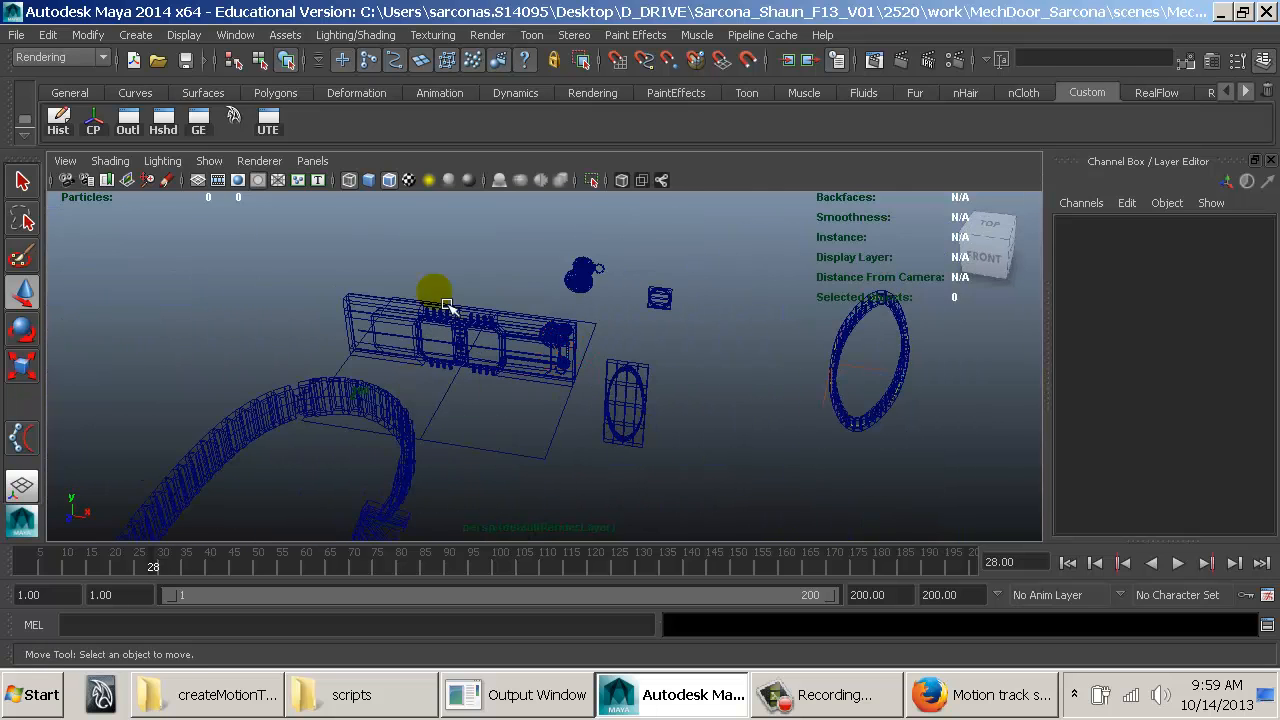
pyautogui.keyDown('alt'); pyautogui.moveTo(447, 304); pyautogui.dragTo(523, 394, button='right'); pyautogui.keyUp('alt')
pyautogui.keyDown('alt'); pyautogui.moveTo(556, 440); pyautogui.dragTo(622, 398); pyautogui.keyUp('alt')
pyautogui.keyDown('alt'); pyautogui.moveTo(618, 392); pyautogui.dragTo(590, 304, button='middle'); pyautogui.keyUp('alt')
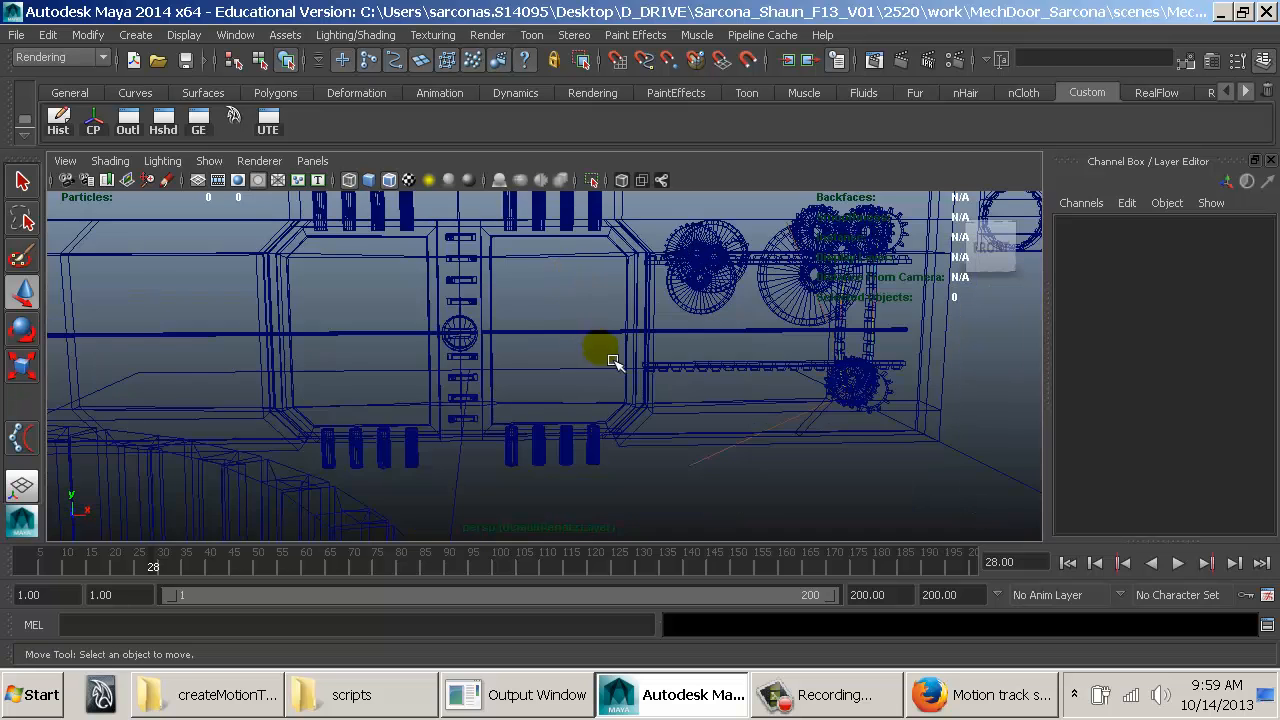
pyautogui.keyDown('alt'); pyautogui.moveTo(710, 378); pyautogui.dragTo(614, 373, button='right'); pyautogui.keyUp('alt')
pyautogui.keyDown('alt'); pyautogui.moveTo(614, 373); pyautogui.dragTo(649, 367); pyautogui.keyUp('alt')
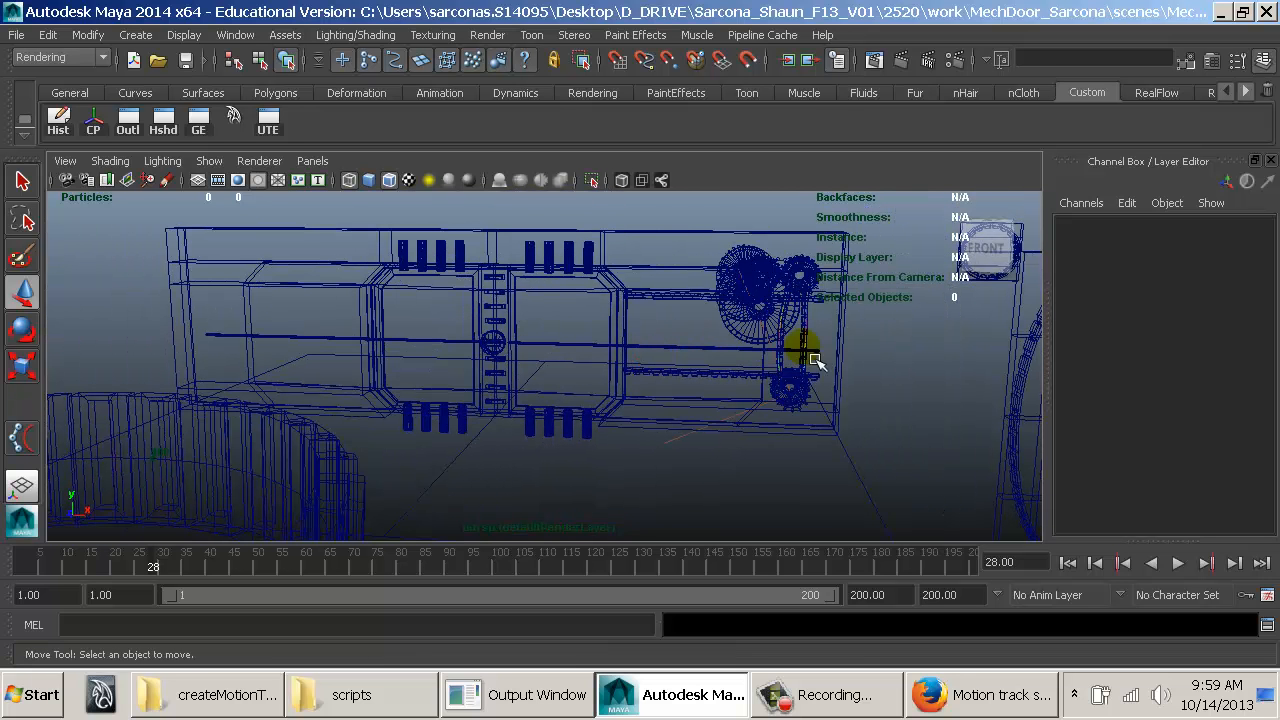
# Step: Try moving the door panel beside the gears together with its upper and lower gear racks along X, and undo the move
pyautogui.click(752, 393)
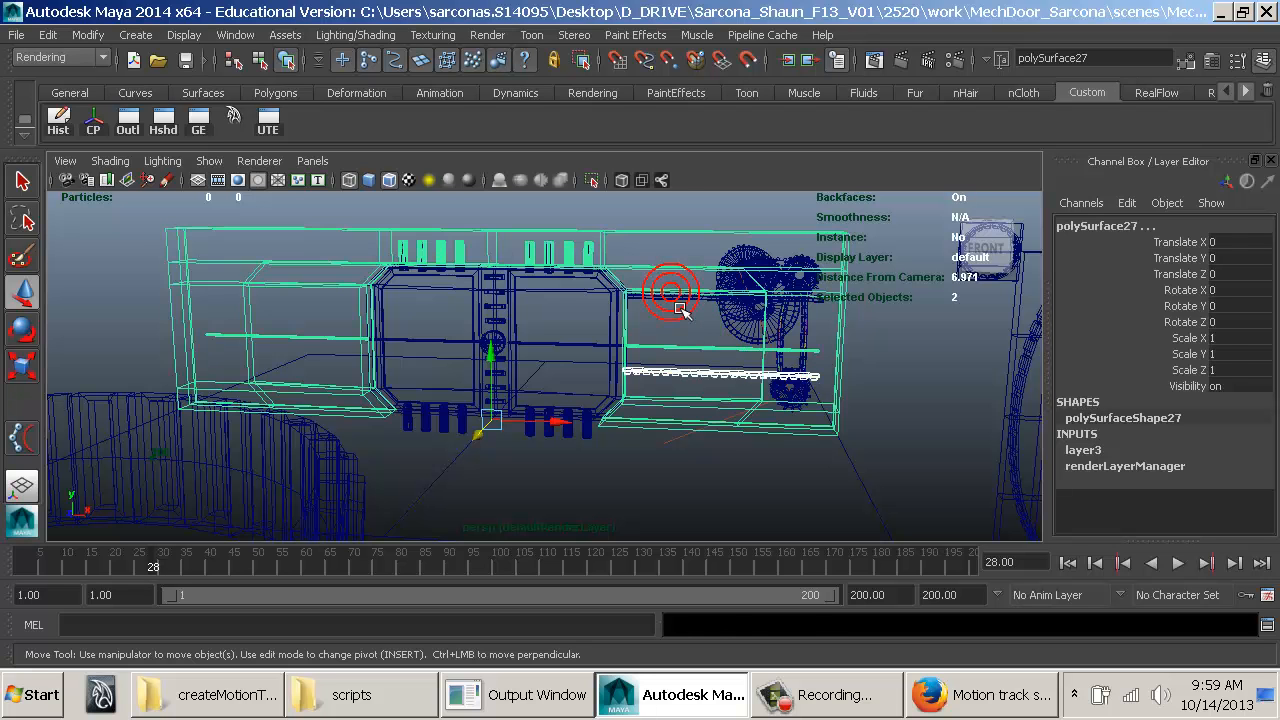
pyautogui.keyDown('shift'); pyautogui.click(683, 305); pyautogui.keyUp('shift')
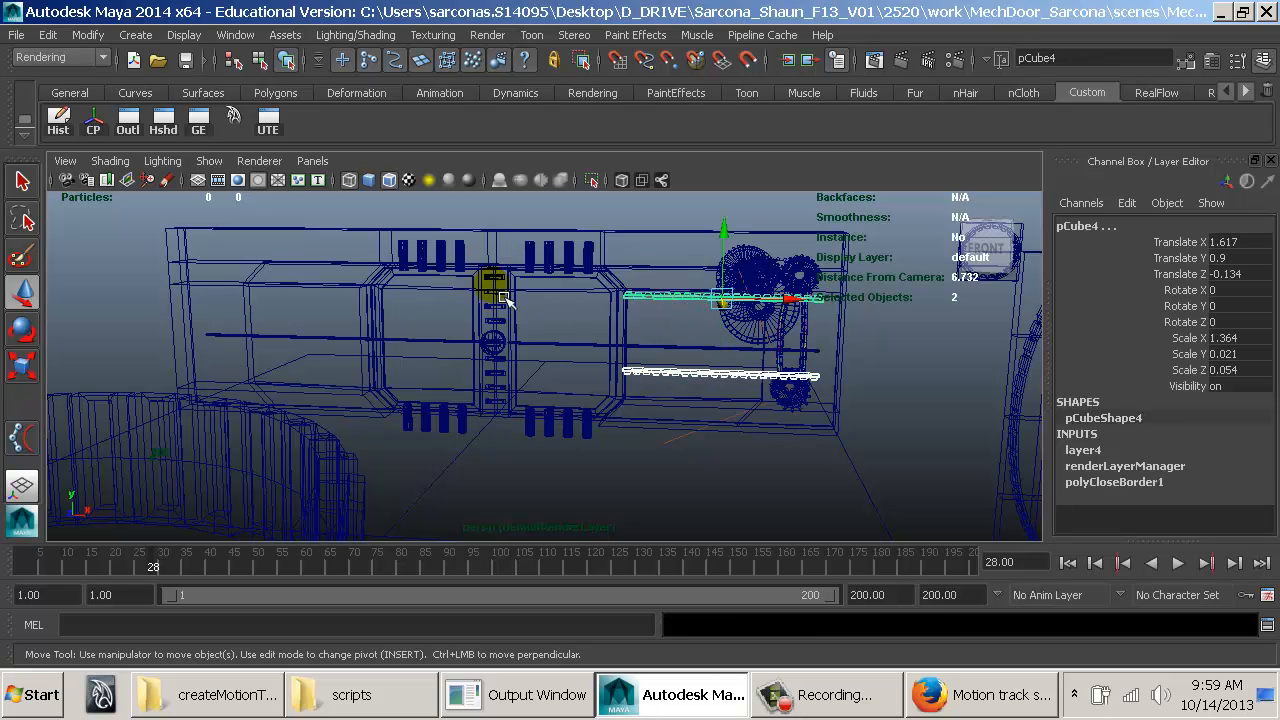
pyautogui.keyDown('shift'); pyautogui.click(628, 318); pyautogui.keyUp('shift')
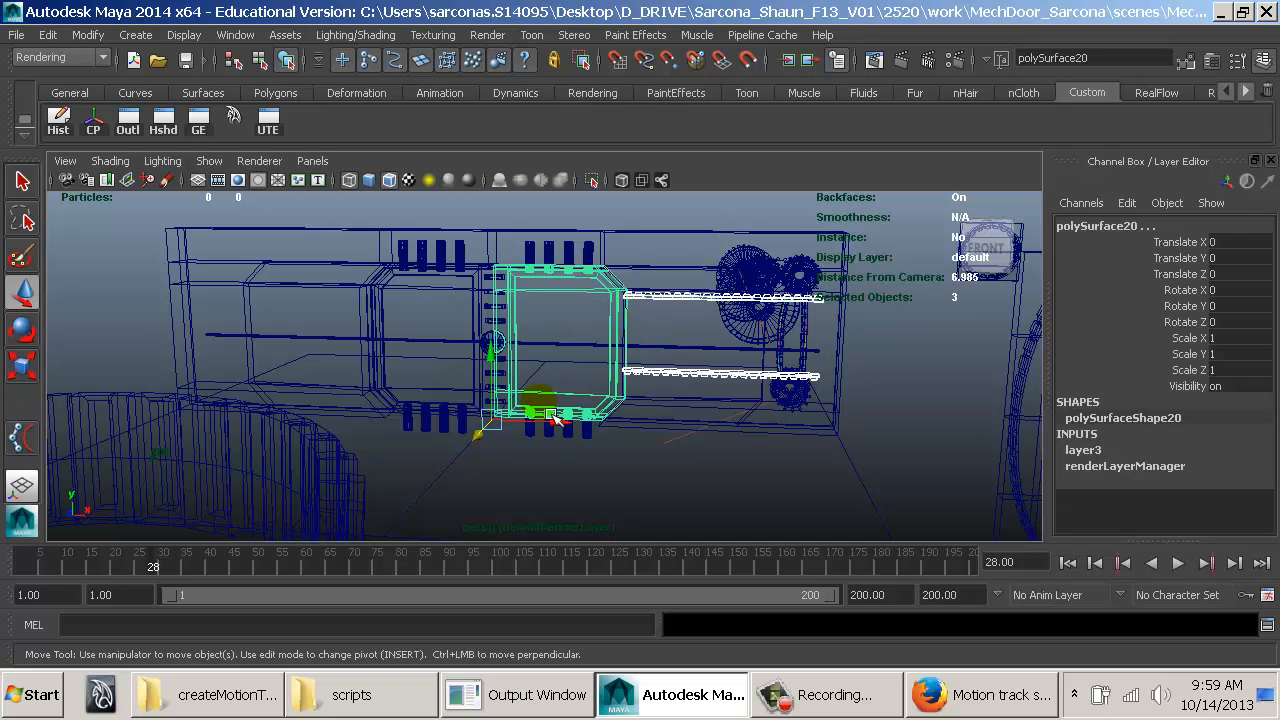
pyautogui.moveTo(579, 437); pyautogui.dragTo(735, 445)
pyautogui.hotkey('ctrl', 'z')
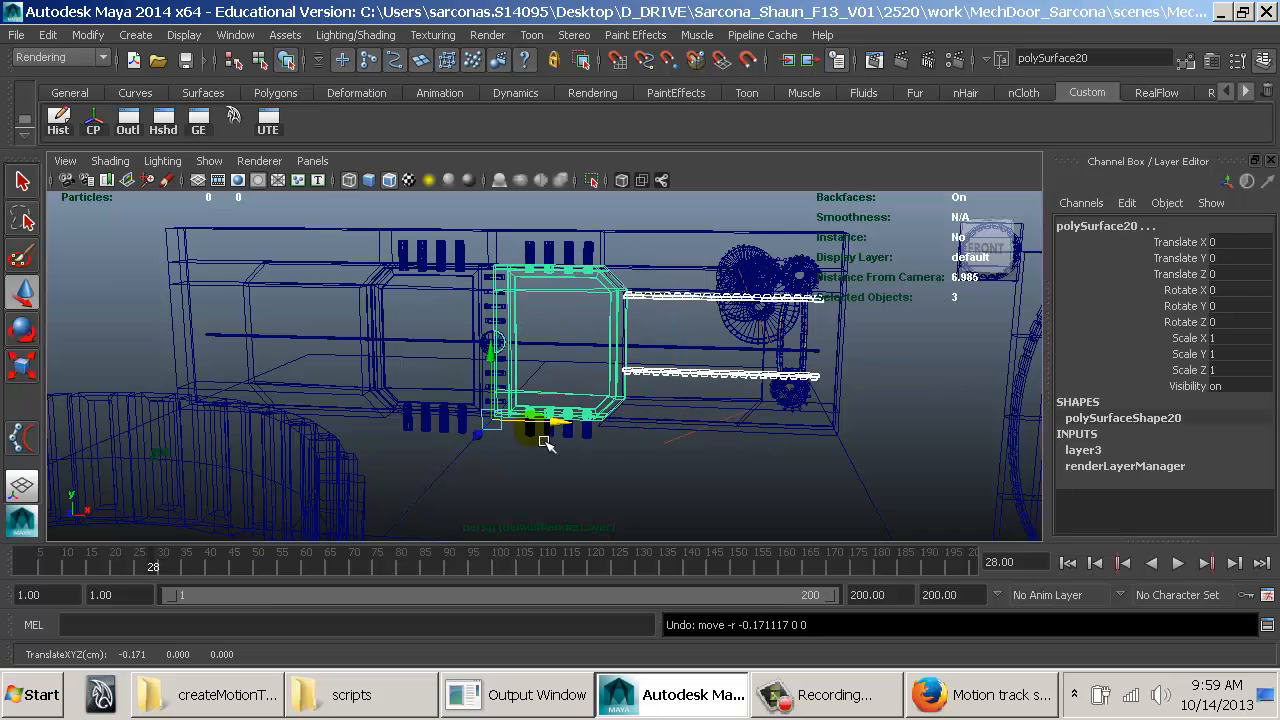
# Step: Open MechDoor_03.mb from the MechDoor2_Sarcona scenes folder, saving the changes to the current MechDoor.mb scene
pyautogui.hotkey('ctrl', 'o')
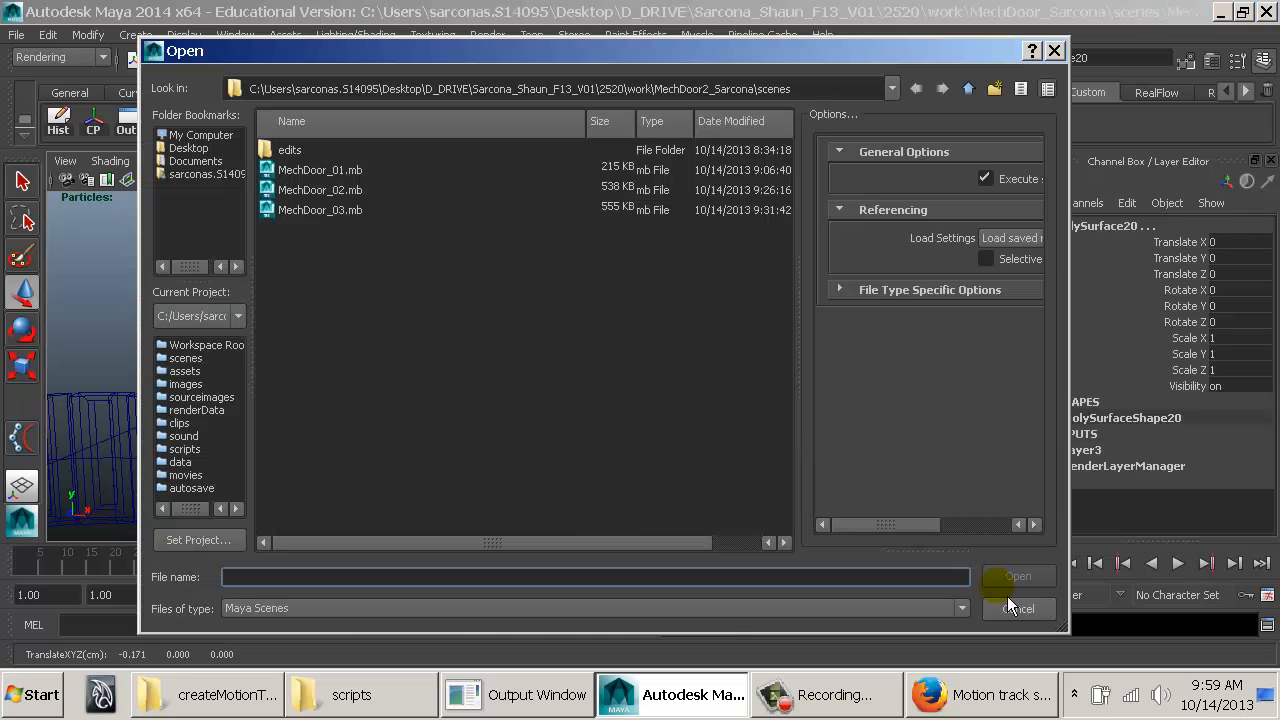
pyautogui.doubleClick(355, 220)
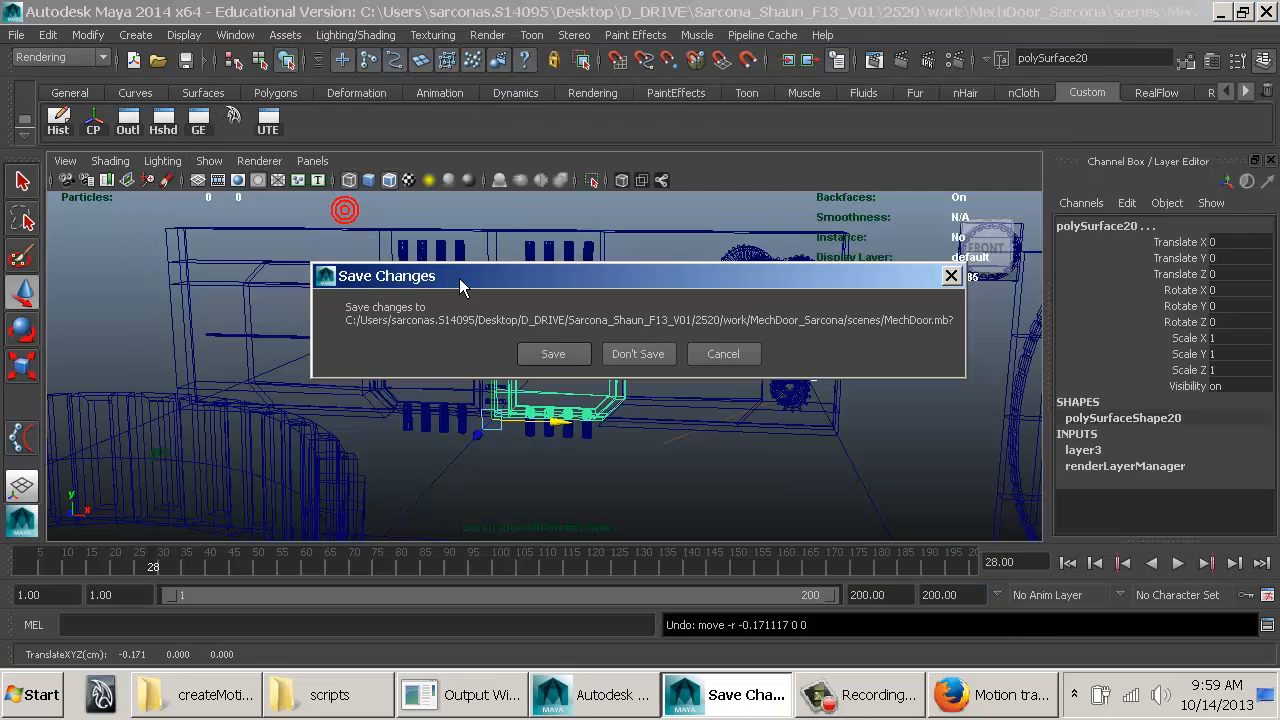
pyautogui.click(566, 358)
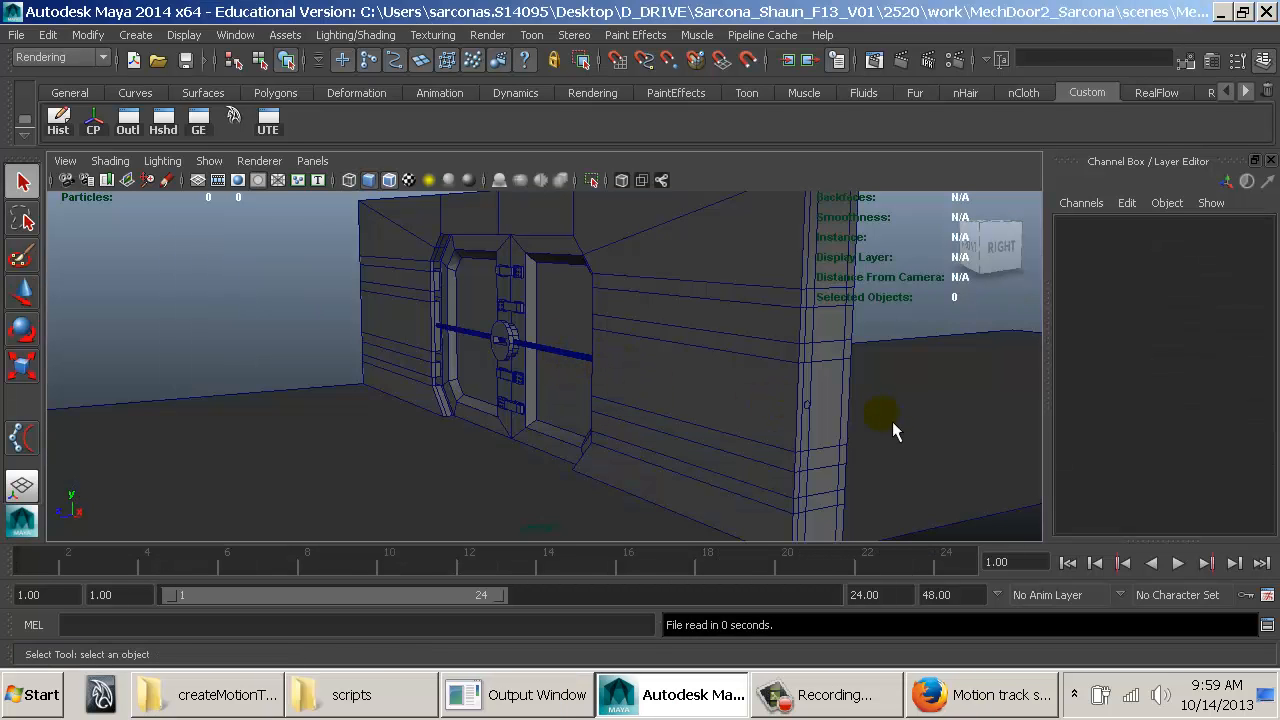
# Step: View the new door from the back and front, and reveal the Layer Editor below the Channel Box
pyautogui.keyDown('alt'); pyautogui.moveTo(892, 421); pyautogui.dragTo(617, 329); pyautogui.keyUp('alt')
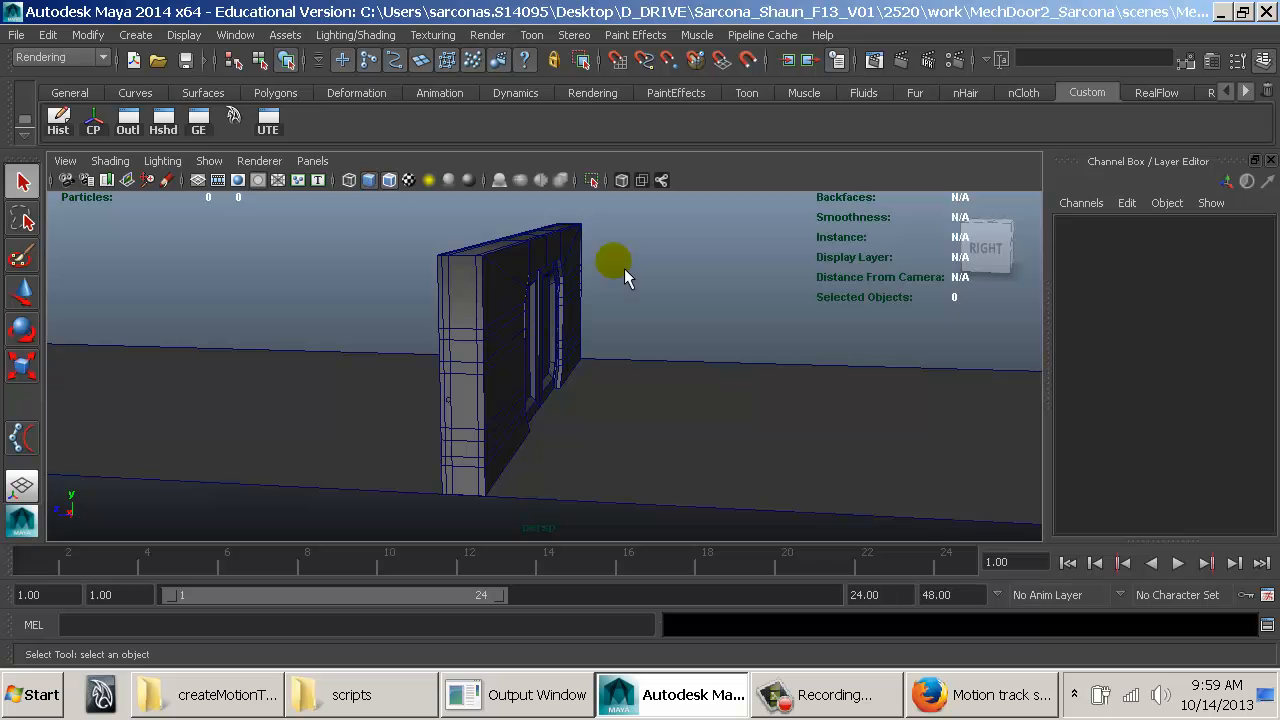
pyautogui.keyDown('alt'); pyautogui.moveTo(624, 268); pyautogui.dragTo(410, 290); pyautogui.keyUp('alt')
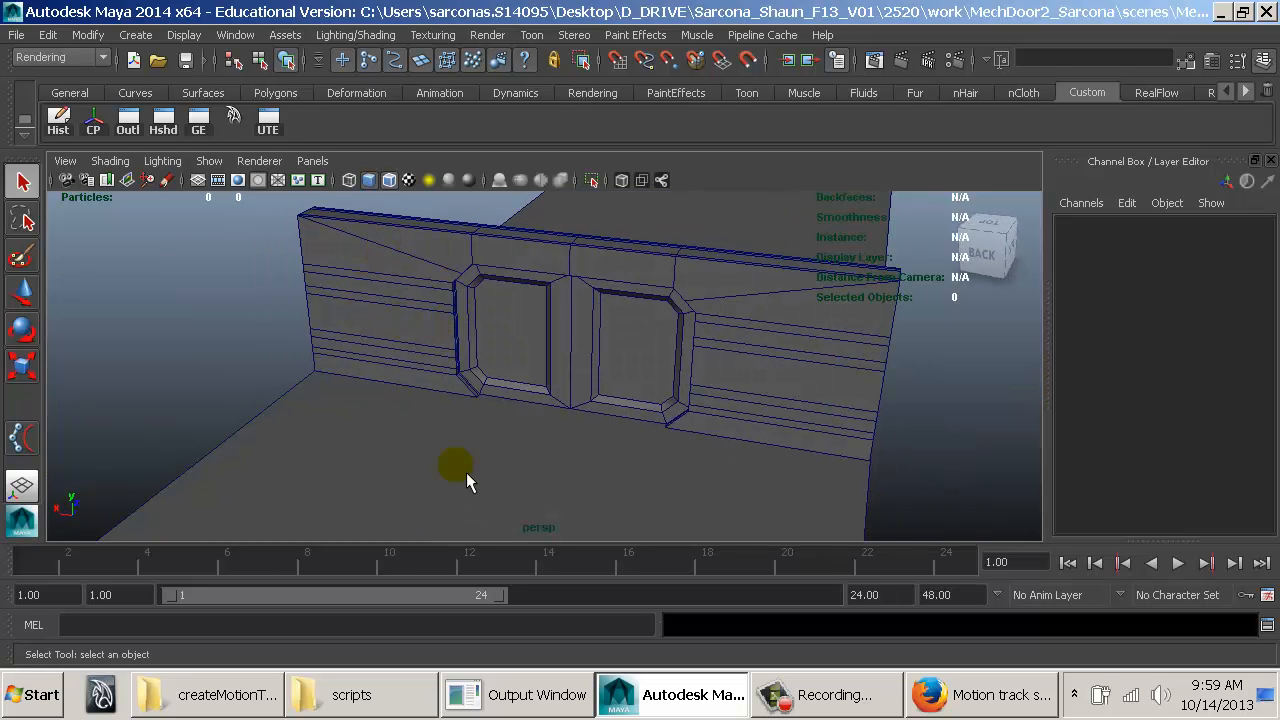
pyautogui.keyDown('alt'); pyautogui.moveTo(430, 397); pyautogui.dragTo(910, 375); pyautogui.keyUp('alt')
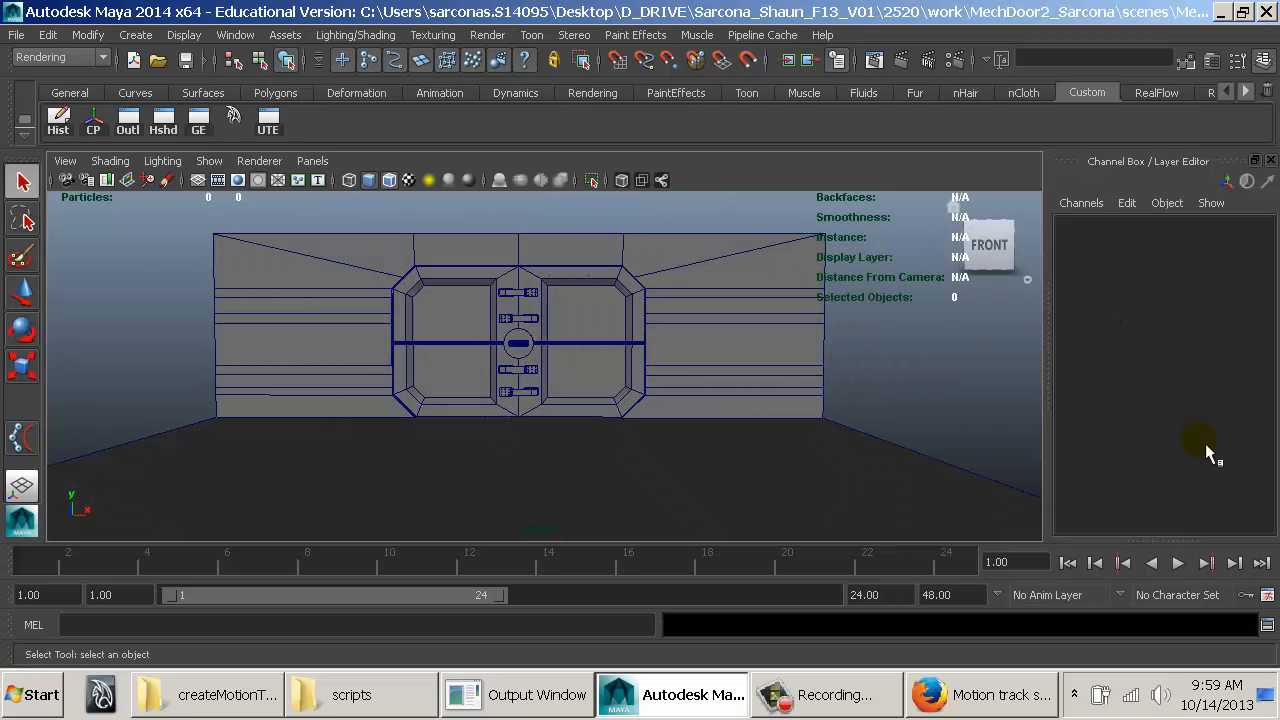
pyautogui.moveTo(1183, 464); pyautogui.dragTo(1180, 368)
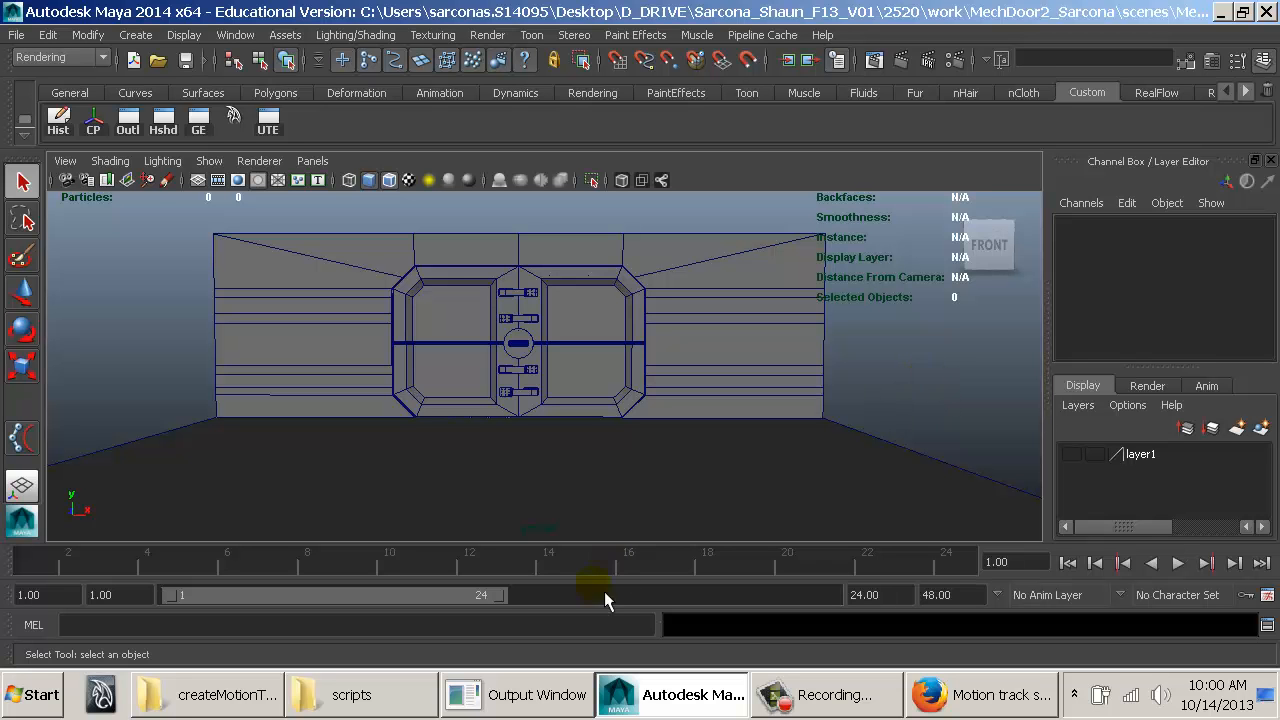
# Step: Extend the playback range to frame 48, and show the render layers in an enlarged Layer Editor
pyautogui.moveTo(512, 605); pyautogui.dragTo(844, 604)
pyautogui.keyDown('alt'); pyautogui.moveTo(876, 417); pyautogui.dragTo(680, 364); pyautogui.keyUp('alt')
pyautogui.keyDown('alt'); pyautogui.moveTo(645, 399); pyautogui.dragTo(688, 432, button='right'); pyautogui.keyUp('alt')
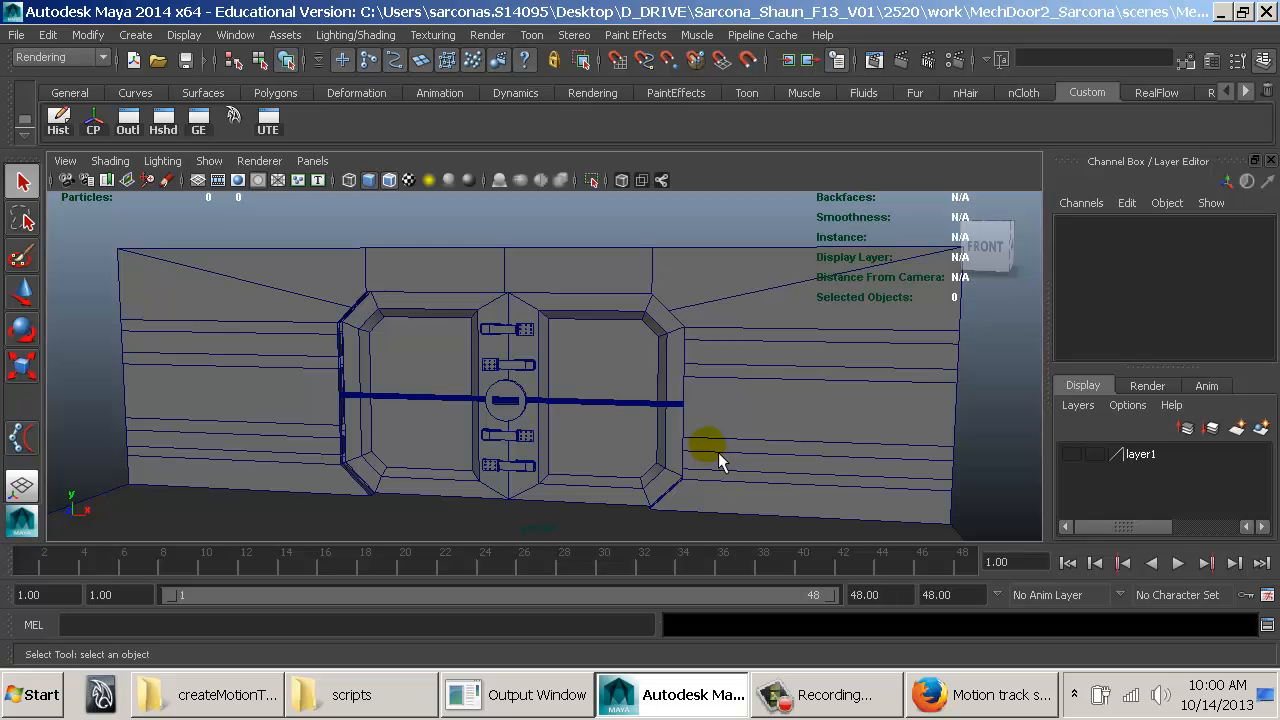
pyautogui.keyDown('alt'); pyautogui.moveTo(718, 452); pyautogui.dragTo(746, 456); pyautogui.keyUp('alt')
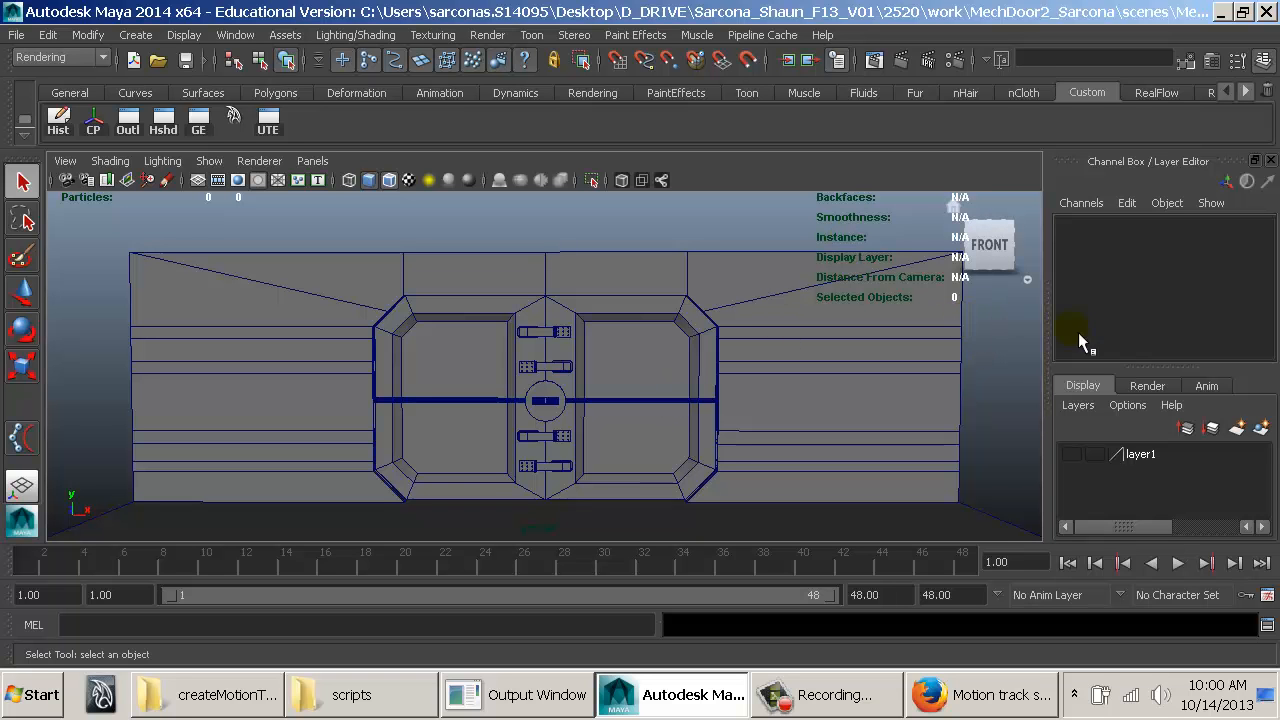
pyautogui.click(1147, 386)
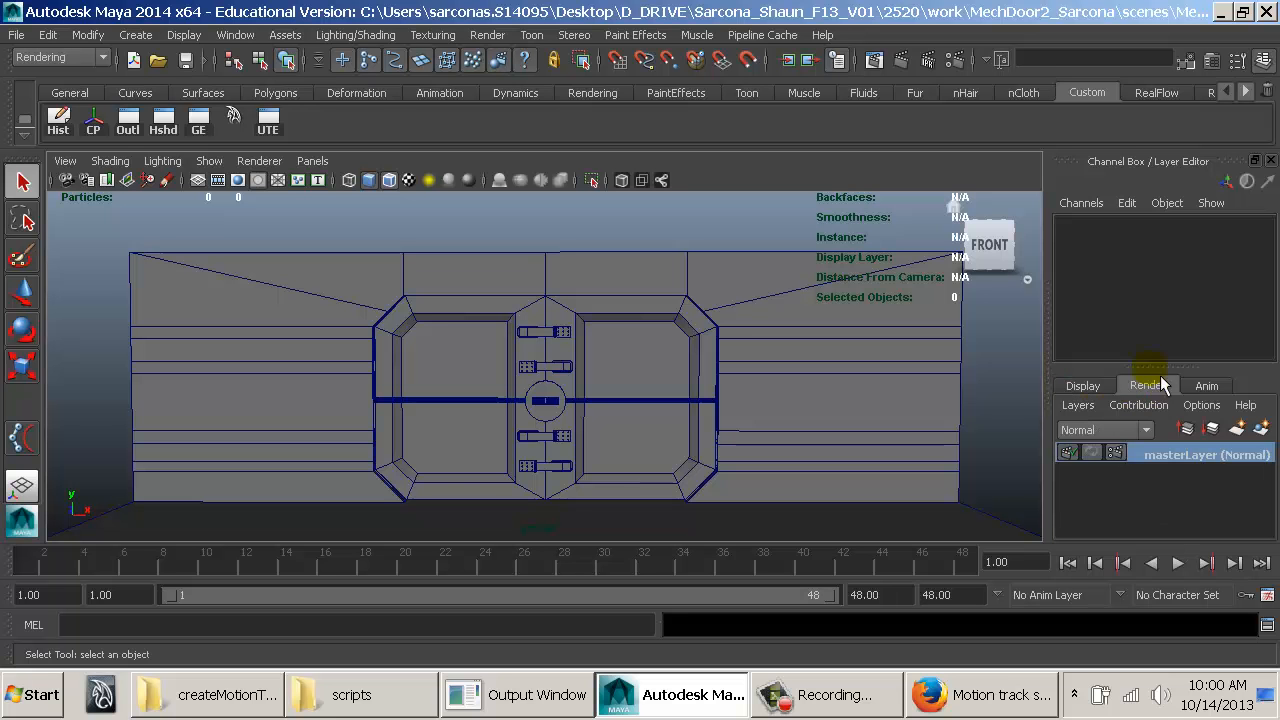
pyautogui.moveTo(1158, 367); pyautogui.dragTo(1166, 357)
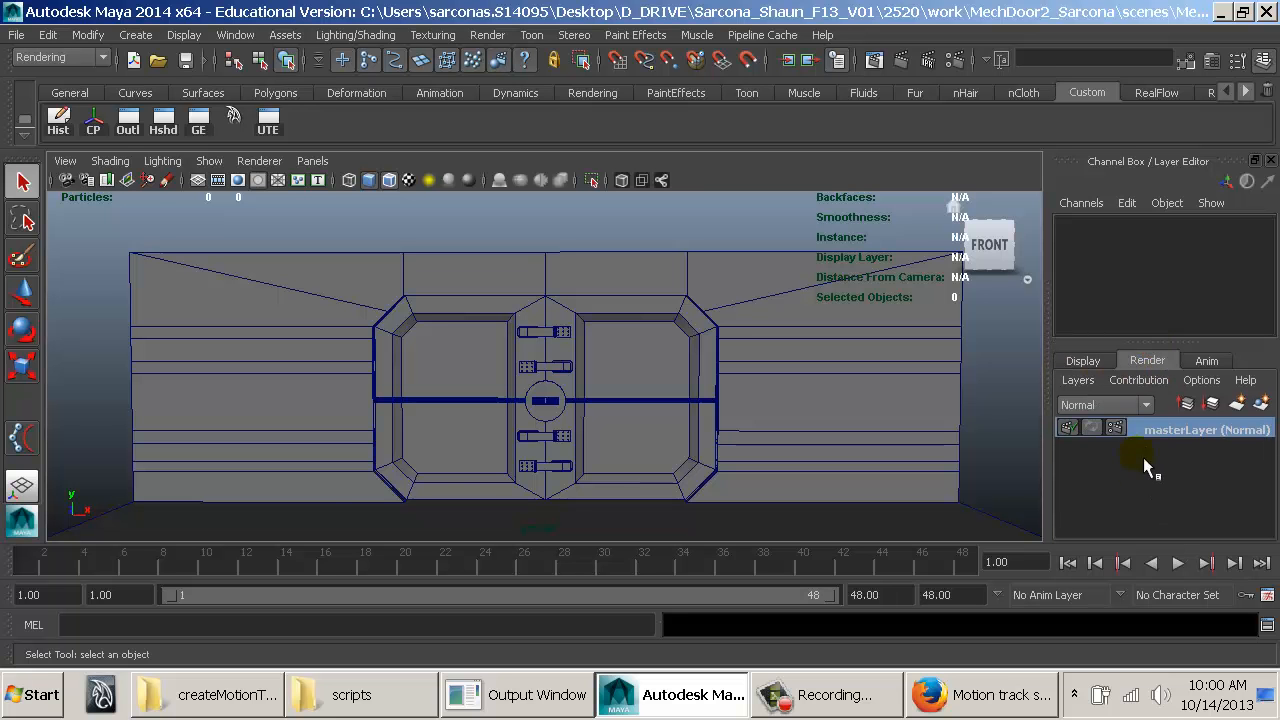
# Step: Select all the door geometry, show it in wireframe, and delete its construction history
pyautogui.keyDown('alt'); pyautogui.moveTo(884, 356); pyautogui.dragTo(857, 386); pyautogui.keyUp('alt')
pyautogui.keyDown('alt'); pyautogui.moveTo(857, 386); pyautogui.dragTo(550, 340, button='right'); pyautogui.keyUp('alt')
pyautogui.moveTo(210, 252); pyautogui.dragTo(922, 660)
pyautogui.keyDown('alt'); pyautogui.moveTo(837, 466); pyautogui.dragTo(686, 378); pyautogui.keyUp('alt')
pyautogui.press('4')
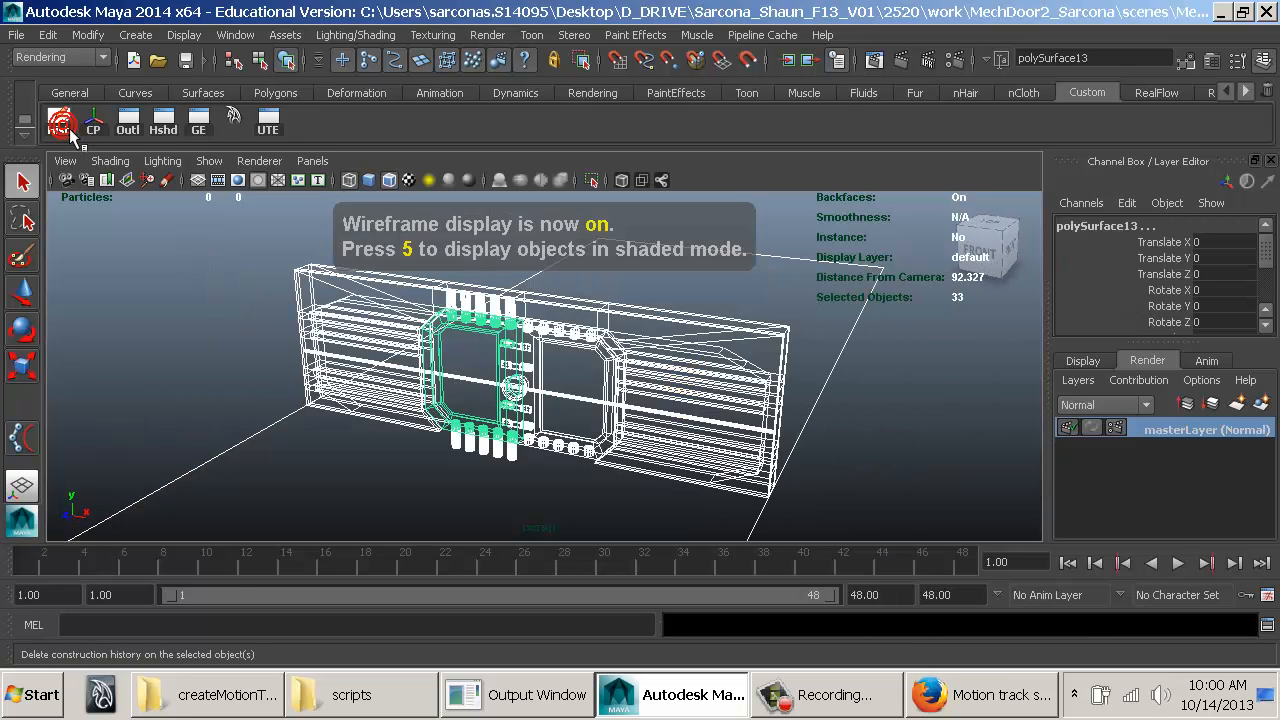
# Step: Mirror Cut the floor object with its five lower cylinders along the YZ plane, merging with the original
pyautogui.keyDown('alt'); pyautogui.moveTo(660, 462); pyautogui.dragTo(651, 443); pyautogui.keyUp('alt')
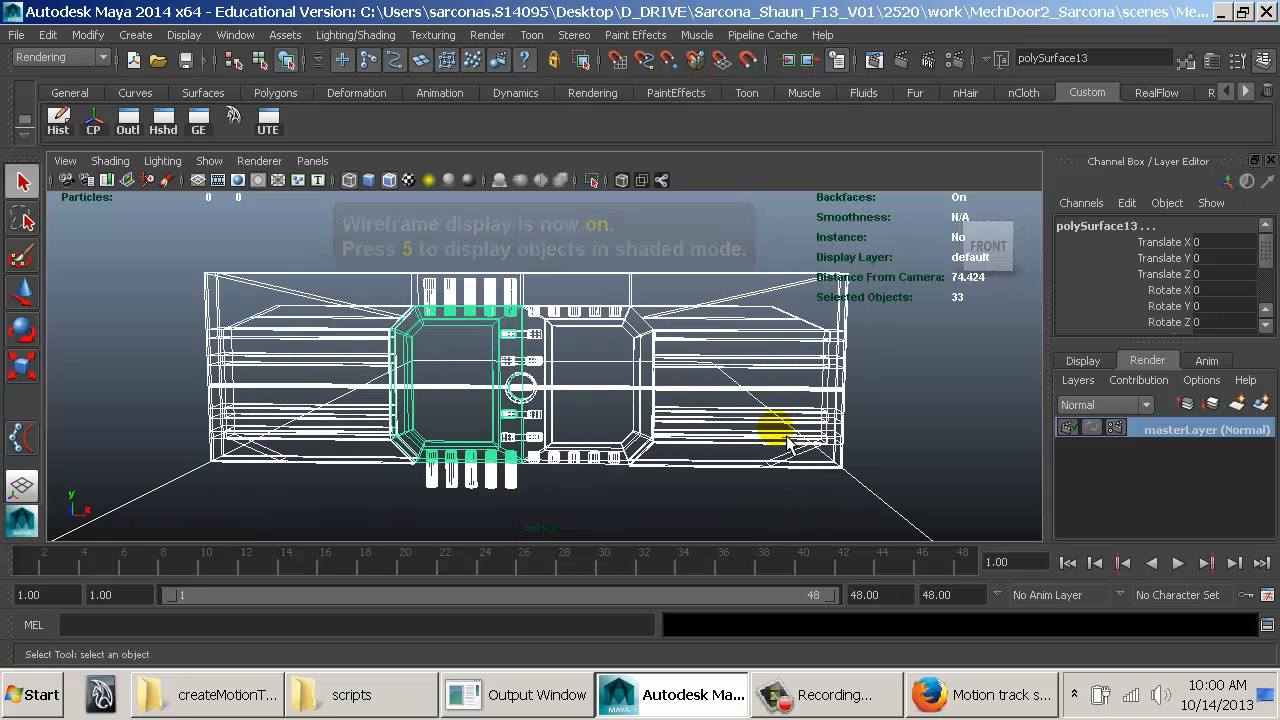
pyautogui.keyDown('alt'); pyautogui.moveTo(469, 499); pyautogui.dragTo(432, 487); pyautogui.keyUp('alt')
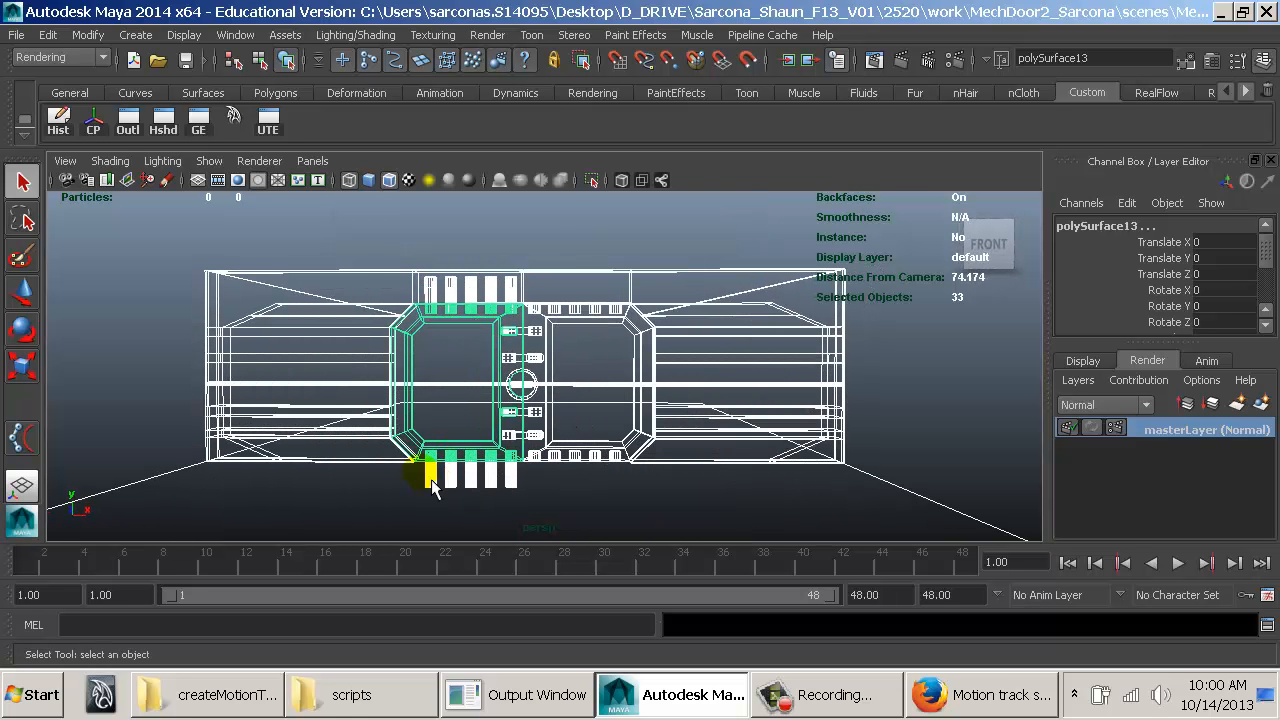
pyautogui.moveTo(528, 490); pyautogui.dragTo(430, 491)
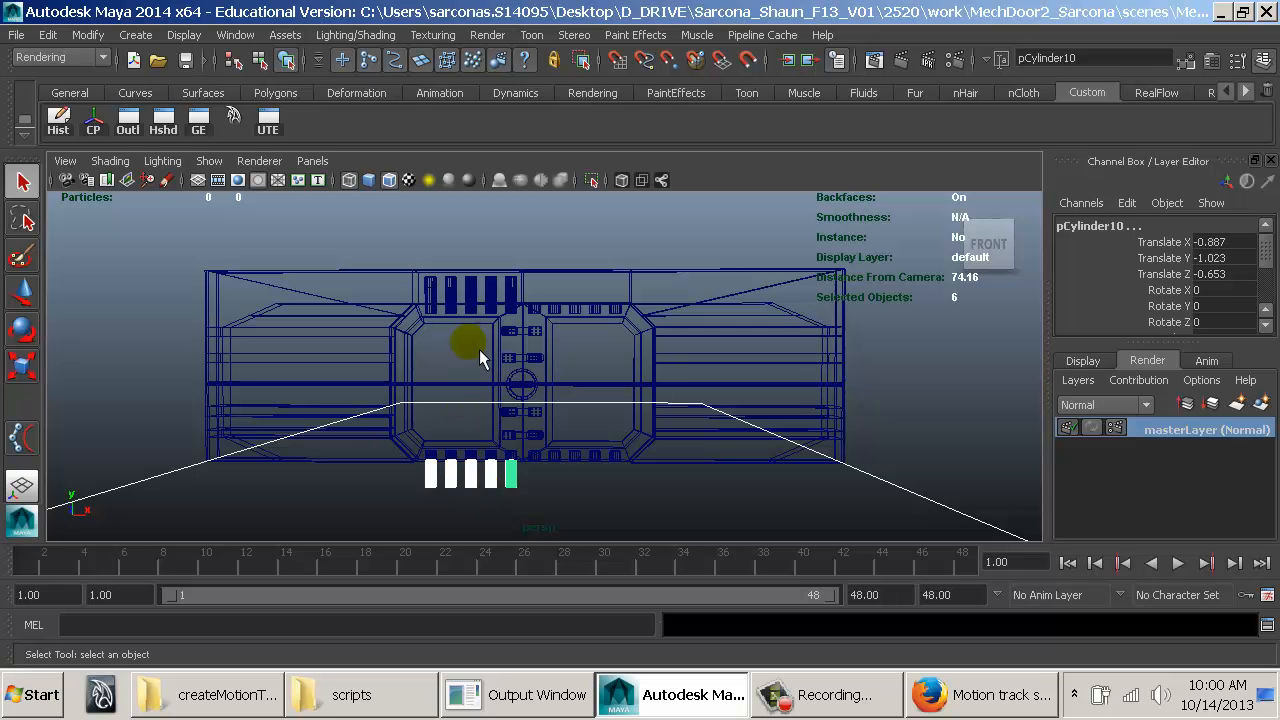
pyautogui.click(909, 491)
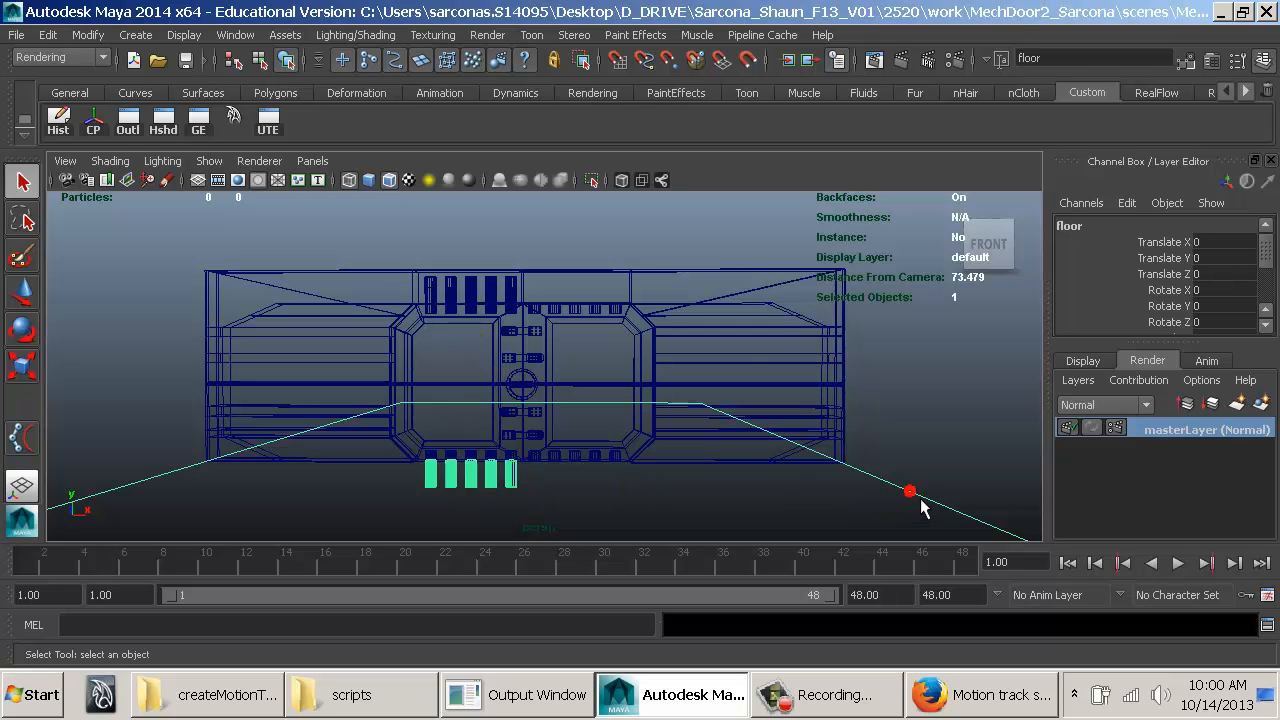
pyautogui.press('space')
pyautogui.moveTo(400, 370); pyautogui.dragTo(490, 710)
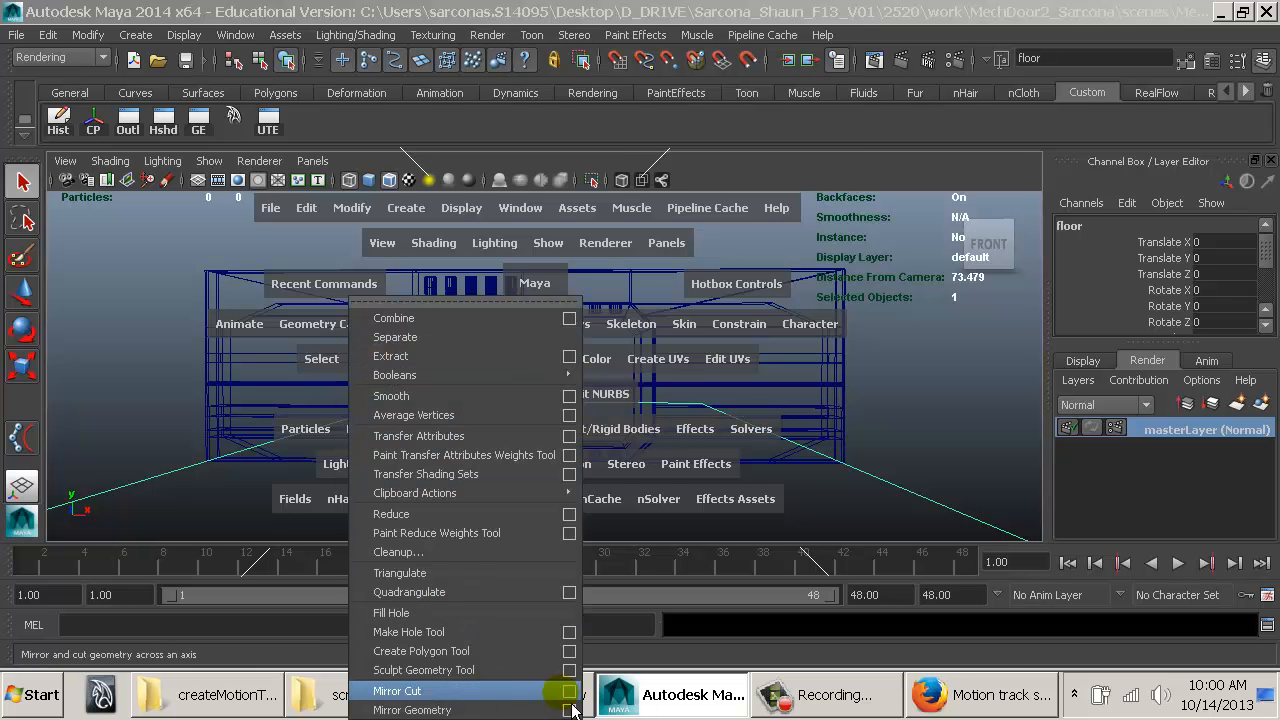
pyautogui.moveTo(571, 703); pyautogui.dragTo(569, 692)
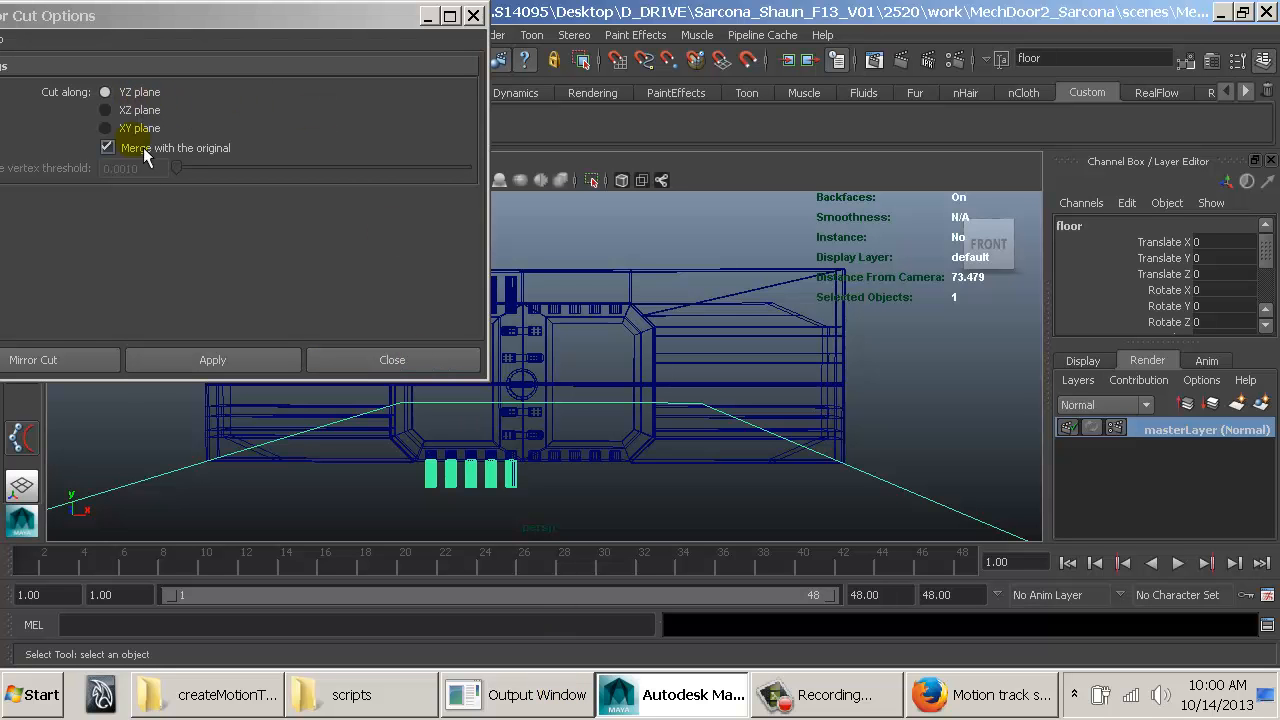
pyautogui.click(73, 364)
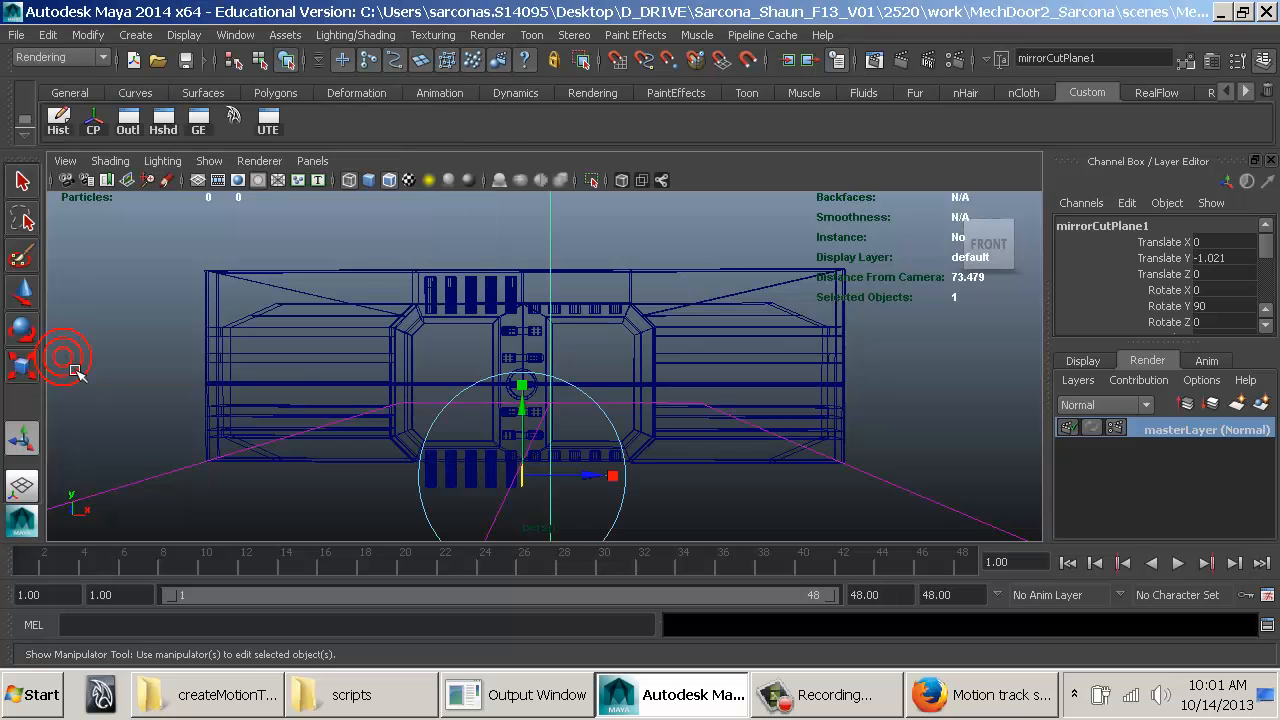
# Step: Set the mirror cut plane's Rotate Y to 270 so the lower cylinders are mirrored to the other door half
pyautogui.keyDown('alt'); pyautogui.moveTo(732, 452); pyautogui.dragTo(597, 418); pyautogui.keyUp('alt')
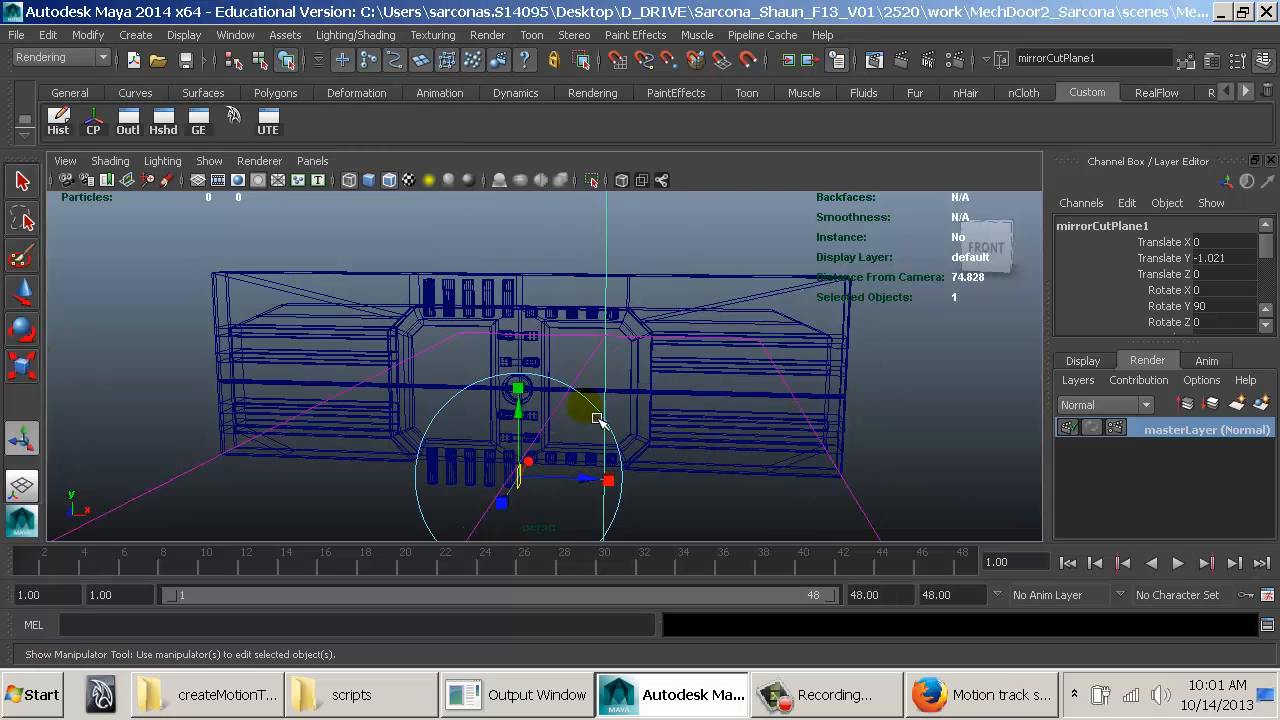
pyautogui.click(1222, 307)
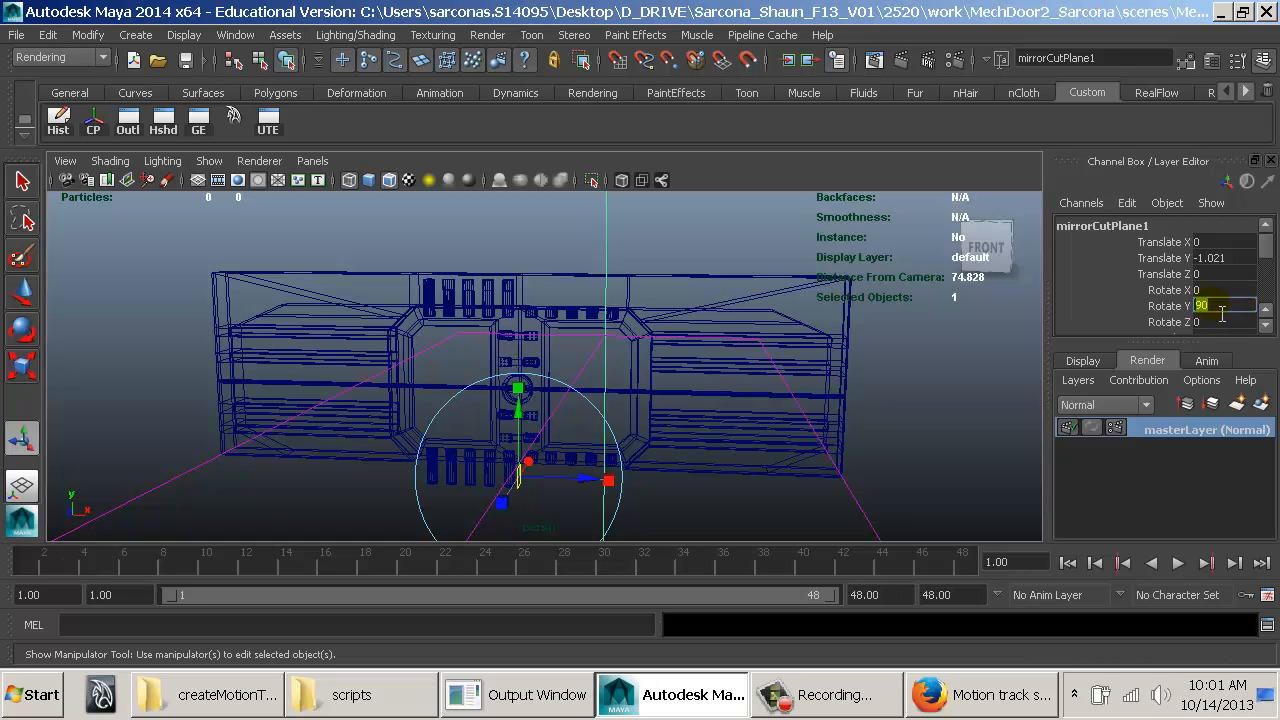
pyautogui.write('270')
pyautogui.press('Return')
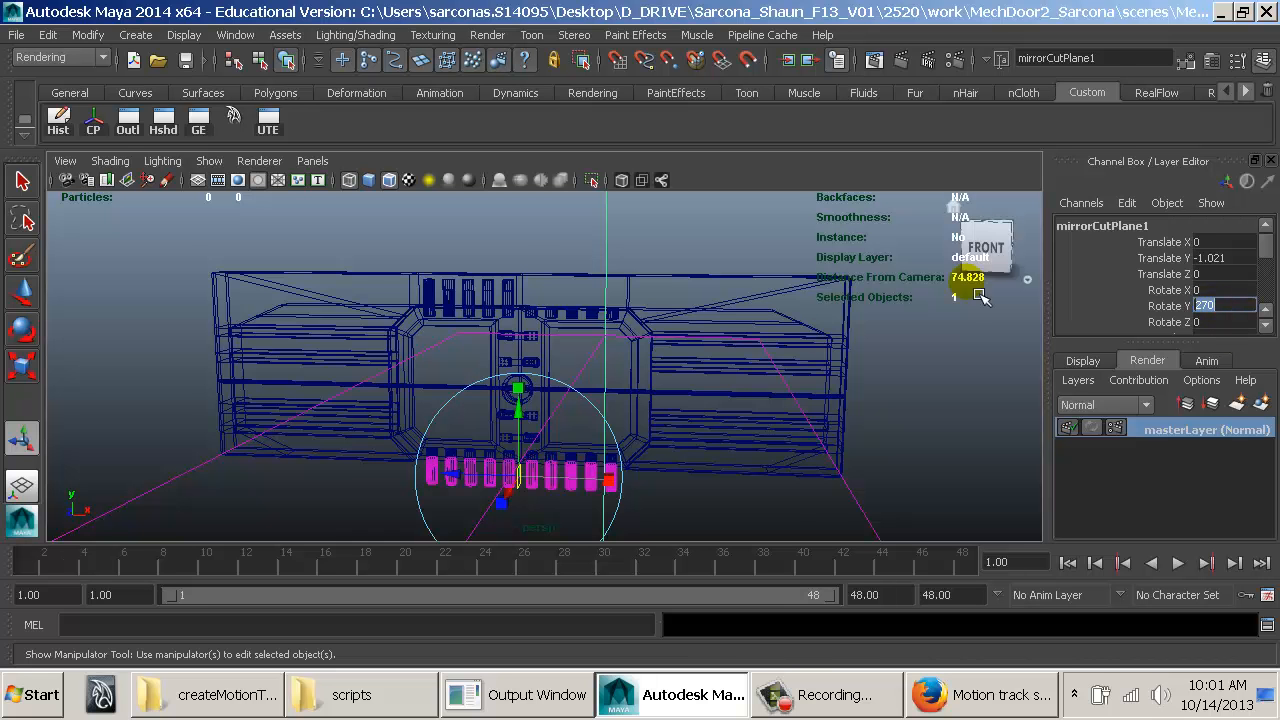
# Step: Delete the mirrored floor's construction history and remove the leftover mirror cut plane
pyautogui.keyDown('alt'); pyautogui.moveTo(724, 394); pyautogui.dragTo(673, 403); pyautogui.keyUp('alt')
pyautogui.moveTo(844, 477); pyautogui.dragTo(1006, 437)
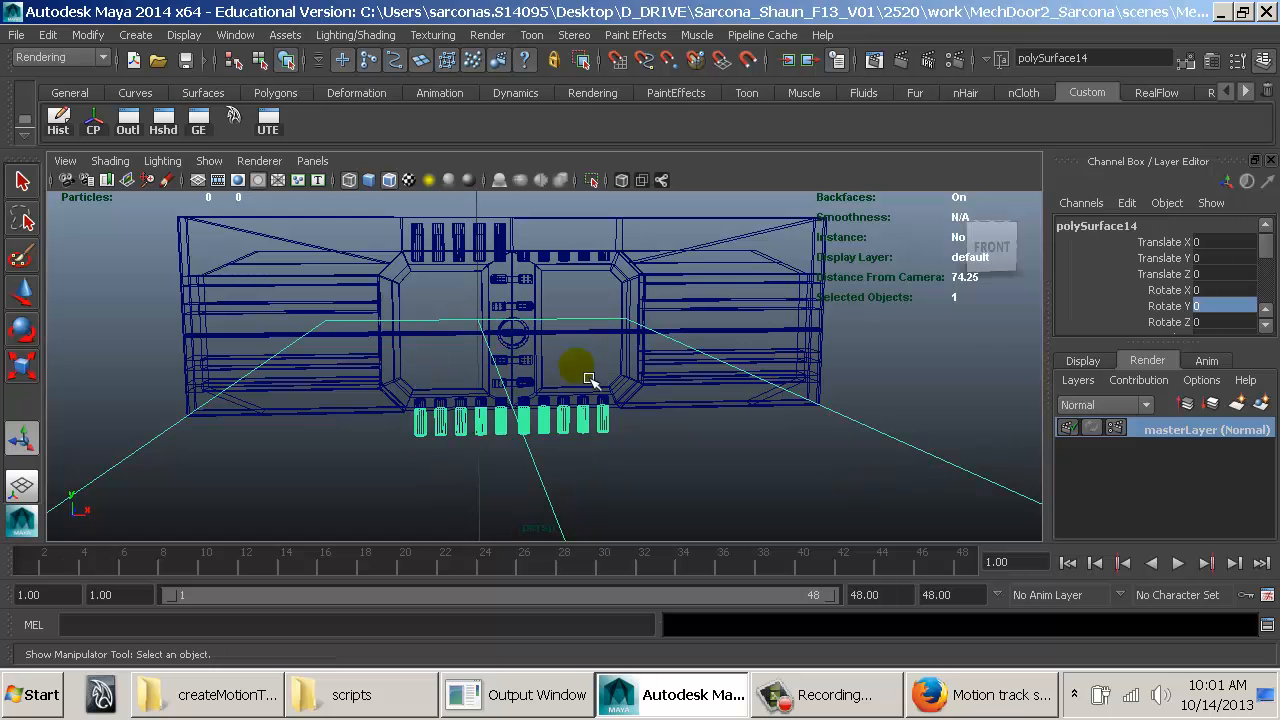
pyautogui.click(60, 121)
pyautogui.click(489, 203)
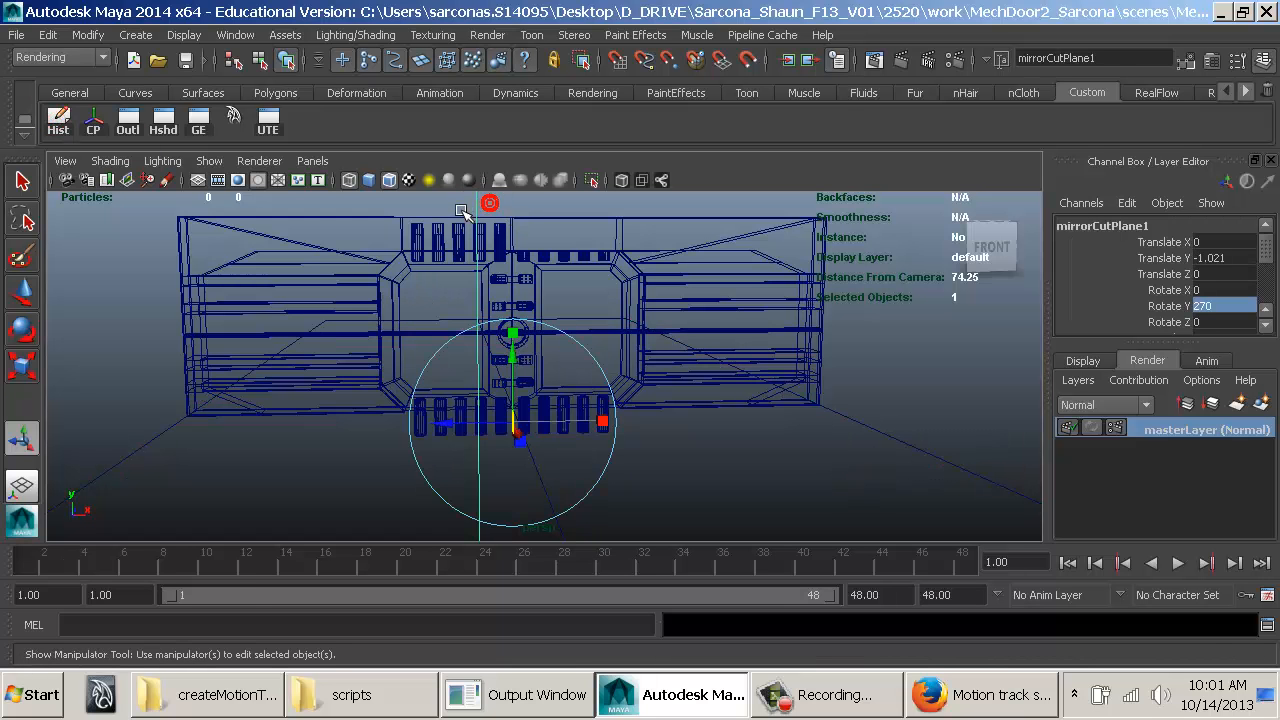
pyautogui.click(491, 203)
# Step: Select the wall object with its five upper cylinders and examine its shape from the front and the side
pyautogui.keyDown('alt'); pyautogui.moveTo(534, 334); pyautogui.dragTo(530, 420); pyautogui.keyUp('alt')
pyautogui.keyDown('alt'); pyautogui.moveTo(530, 420); pyautogui.dragTo(585, 440, button='right'); pyautogui.keyUp('alt')
pyautogui.keyDown('alt'); pyautogui.moveTo(543, 349); pyautogui.dragTo(613, 438, button='middle'); pyautogui.keyUp('alt')
pyautogui.keyDown('alt'); pyautogui.moveTo(613, 438); pyautogui.dragTo(623, 440, button='right'); pyautogui.keyUp('alt')
pyautogui.click(533, 304)
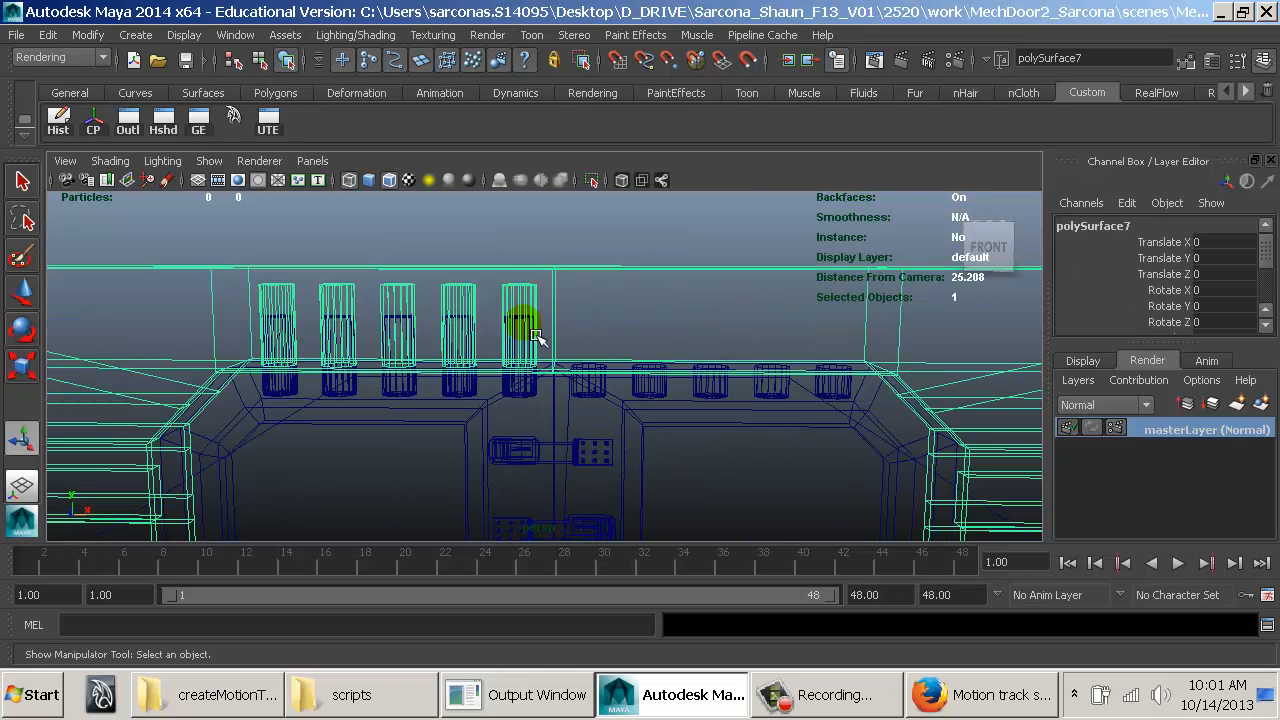
pyautogui.keyDown('alt'); pyautogui.moveTo(692, 352); pyautogui.dragTo(562, 289, button='middle'); pyautogui.keyUp('alt')
pyautogui.keyDown('alt'); pyautogui.moveTo(562, 289); pyautogui.dragTo(511, 286, button='right'); pyautogui.keyUp('alt')
pyautogui.keyDown('alt'); pyautogui.moveTo(498, 292); pyautogui.dragTo(506, 283); pyautogui.keyUp('alt')
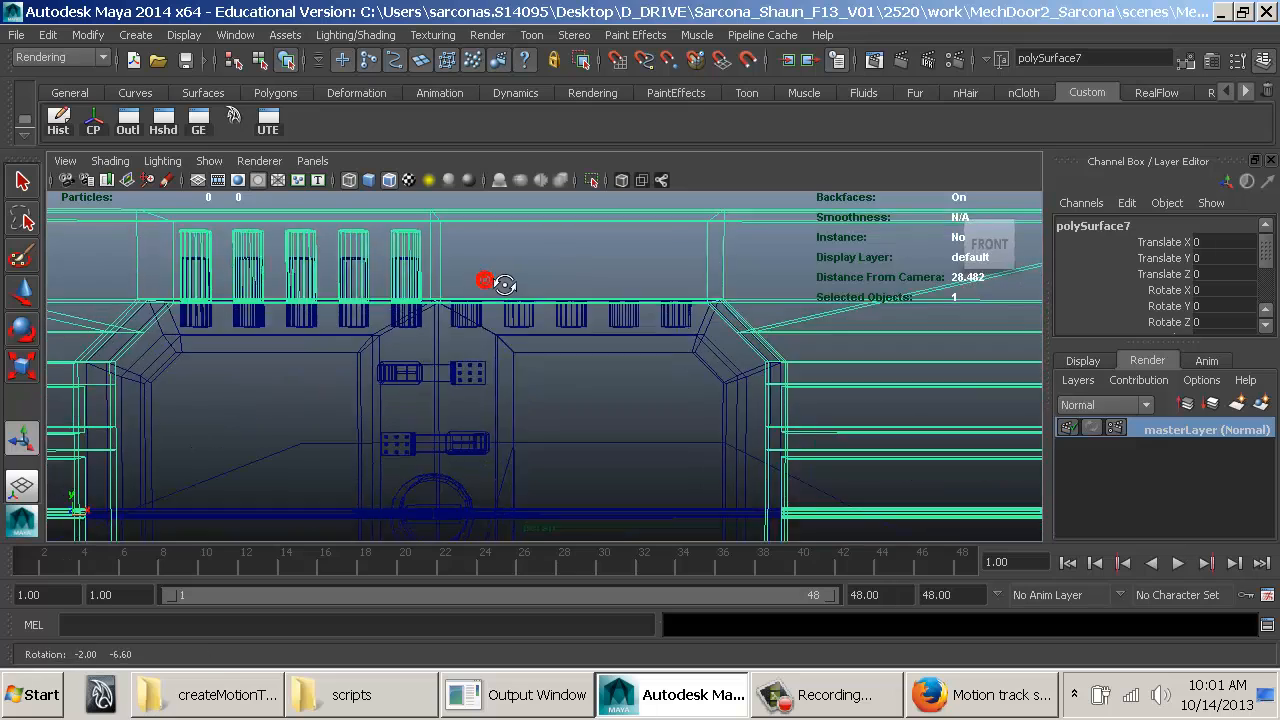
pyautogui.keyDown('alt'); pyautogui.moveTo(506, 283); pyautogui.dragTo(442, 286, button='right'); pyautogui.keyUp('alt')
pyautogui.keyDown('alt'); pyautogui.moveTo(443, 288); pyautogui.dragTo(470, 211, button='middle'); pyautogui.keyUp('alt')
pyautogui.keyDown('alt'); pyautogui.moveTo(484, 281); pyautogui.dragTo(642, 350); pyautogui.keyUp('alt')
pyautogui.press('5')
pyautogui.keyDown('alt'); pyautogui.moveTo(642, 350); pyautogui.dragTo(770, 398, button='right'); pyautogui.keyUp('alt')
pyautogui.keyDown('alt'); pyautogui.moveTo(777, 403); pyautogui.dragTo(600, 456, button='middle'); pyautogui.keyUp('alt')
pyautogui.keyDown('alt'); pyautogui.moveTo(600, 458); pyautogui.dragTo(680, 480); pyautogui.keyUp('alt')
pyautogui.keyDown('alt'); pyautogui.moveTo(683, 483); pyautogui.dragTo(775, 462, button='right'); pyautogui.keyUp('alt')
pyautogui.keyDown('alt'); pyautogui.moveTo(775, 462); pyautogui.dragTo(749, 420, button='middle'); pyautogui.keyUp('alt')
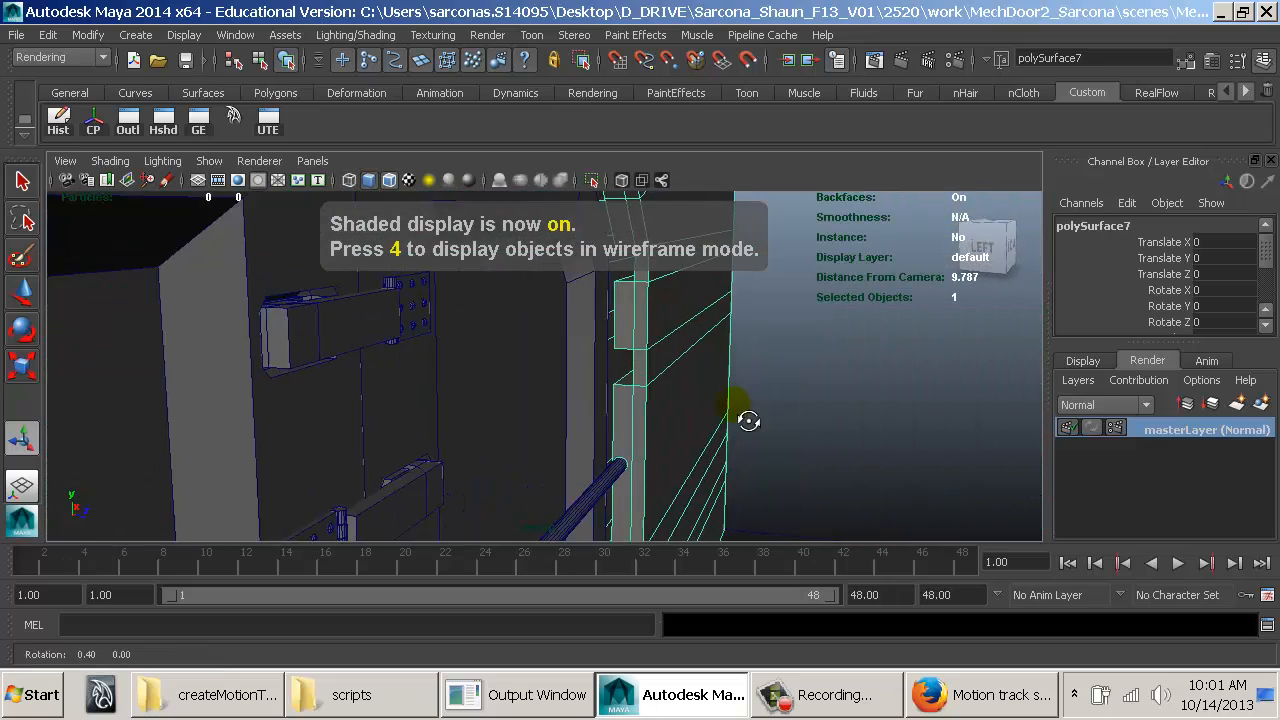
pyautogui.keyDown('alt'); pyautogui.moveTo(749, 420); pyautogui.dragTo(730, 255); pyautogui.keyUp('alt')
pyautogui.keyDown('alt'); pyautogui.moveTo(731, 405); pyautogui.dragTo(751, 279, button='middle'); pyautogui.keyUp('alt')
pyautogui.keyDown('alt'); pyautogui.moveTo(751, 279); pyautogui.dragTo(610, 285); pyautogui.keyUp('alt')
pyautogui.keyDown('alt'); pyautogui.moveTo(610, 285); pyautogui.dragTo(411, 219, button='right'); pyautogui.keyUp('alt')
pyautogui.keyDown('alt'); pyautogui.moveTo(411, 219); pyautogui.dragTo(672, 492, button='middle'); pyautogui.keyUp('alt')
pyautogui.keyDown('alt'); pyautogui.moveTo(672, 492); pyautogui.dragTo(611, 486); pyautogui.keyUp('alt')
pyautogui.keyDown('alt'); pyautogui.moveTo(611, 486); pyautogui.dragTo(535, 355, button='right'); pyautogui.keyUp('alt')
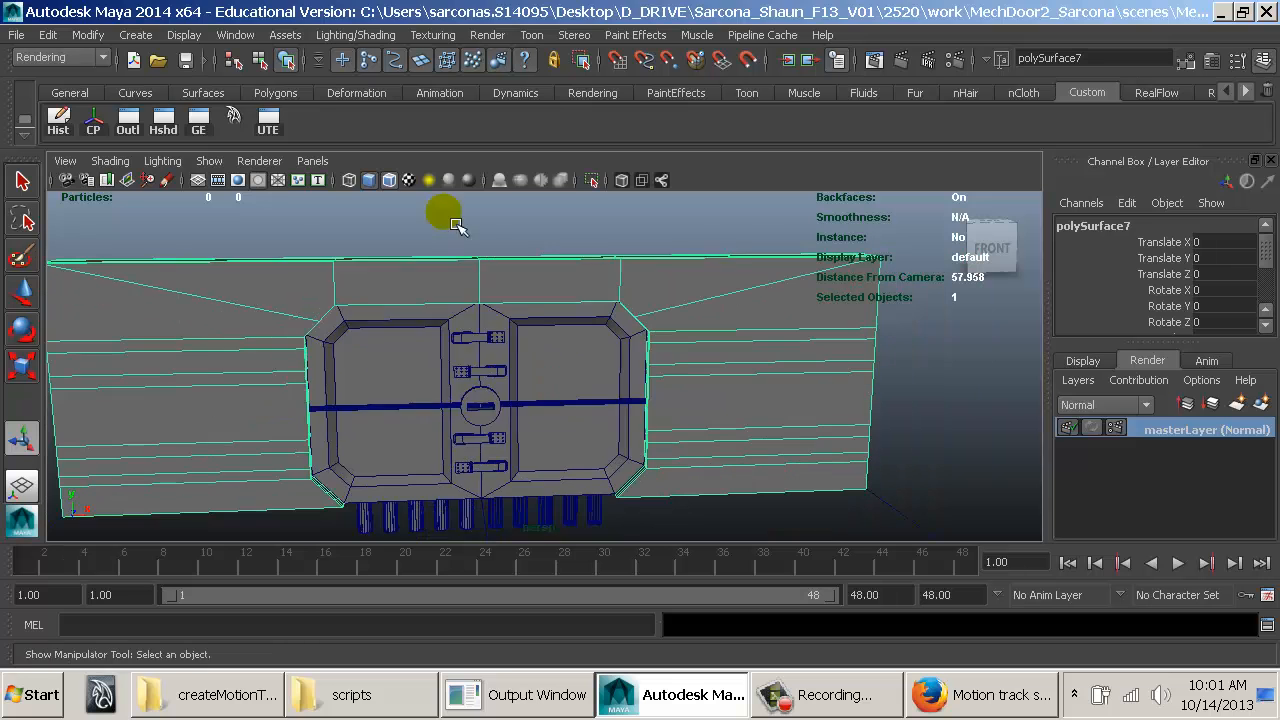
# Step: Mirror Cut the wall object with its upper cylinders and set the cut plane's Rotate Y to 270
pyautogui.press('space')
pyautogui.moveTo(280, 288); pyautogui.dragTo(368, 690)
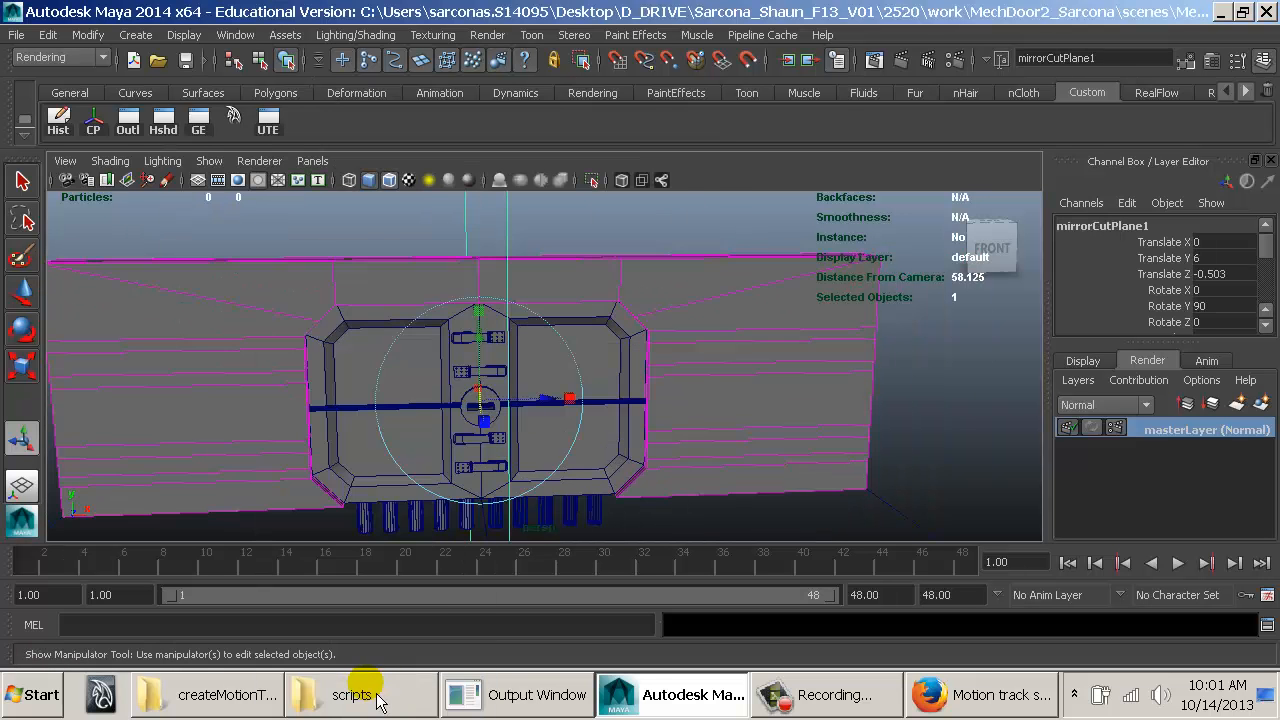
pyautogui.press('4')
pyautogui.keyDown('alt'); pyautogui.moveTo(636, 371); pyautogui.dragTo(697, 366); pyautogui.keyUp('alt')
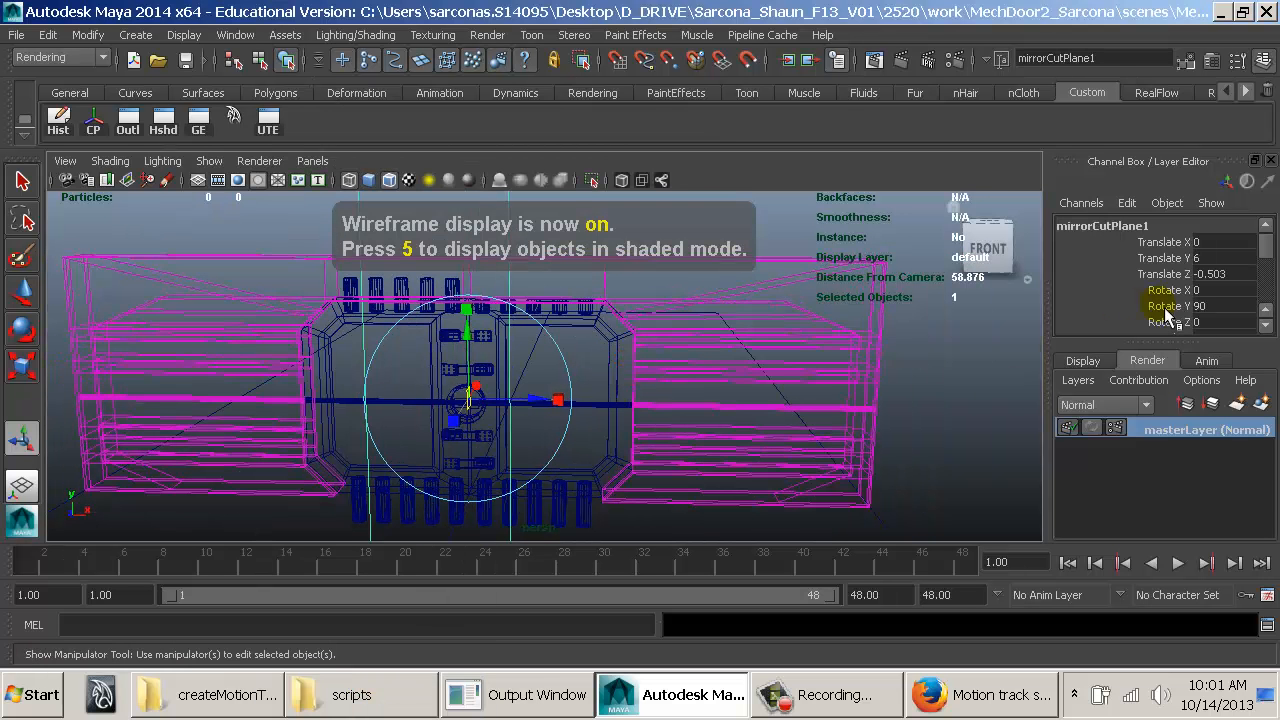
pyautogui.click(1203, 308)
pyautogui.write('270')
pyautogui.press('Return')
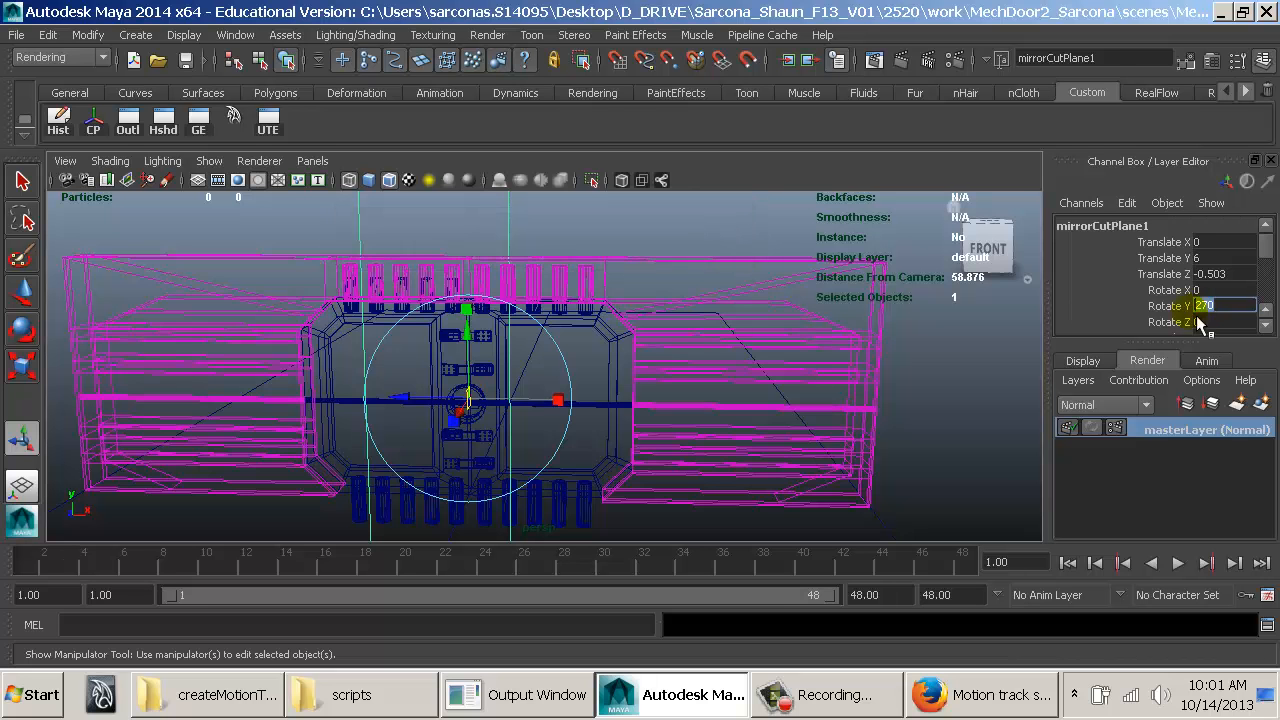
# Step: Delete the mirrored wall's construction history and remove its leftover mirror cut plane
pyautogui.click(631, 270)
pyautogui.click(632, 264)
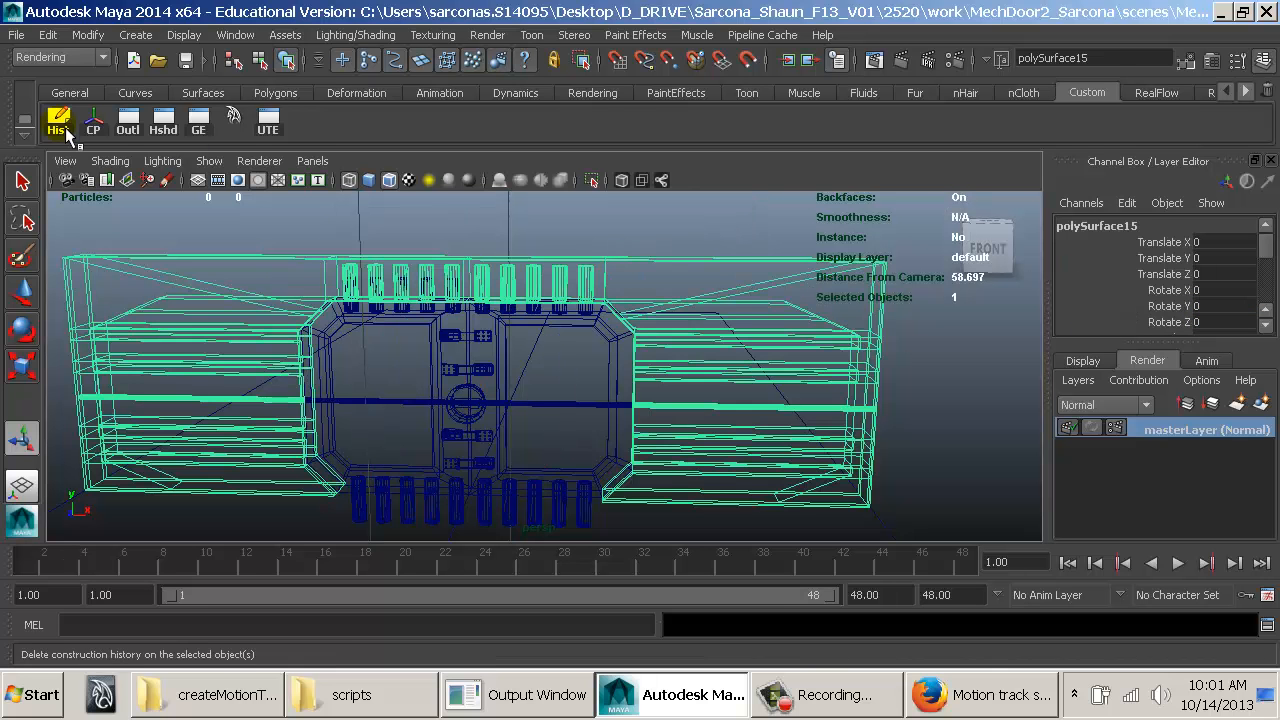
pyautogui.click(58, 118)
pyautogui.click(531, 243)
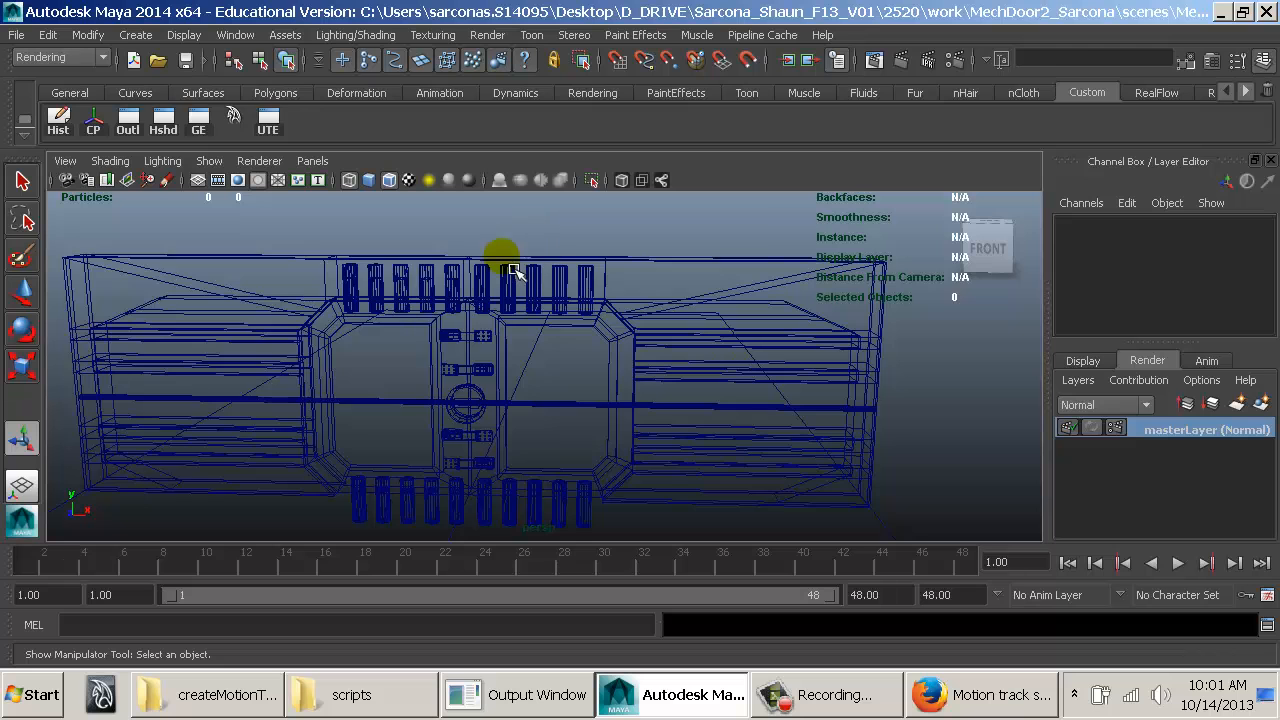
# Step: Assign the existing lambert1 material to the mirrored wall and floor objects
pyautogui.press('5')
pyautogui.click(697, 332)
pyautogui.keyDown('alt'); pyautogui.moveTo(743, 300); pyautogui.dragTo(803, 343); pyautogui.keyUp('alt')
pyautogui.keyDown('alt'); pyautogui.moveTo(803, 343); pyautogui.dragTo(732, 432, button='right'); pyautogui.keyUp('alt')
pyautogui.keyDown('shift'); pyautogui.moveTo(737, 485); pyautogui.dragTo(850, 476); pyautogui.keyUp('shift')
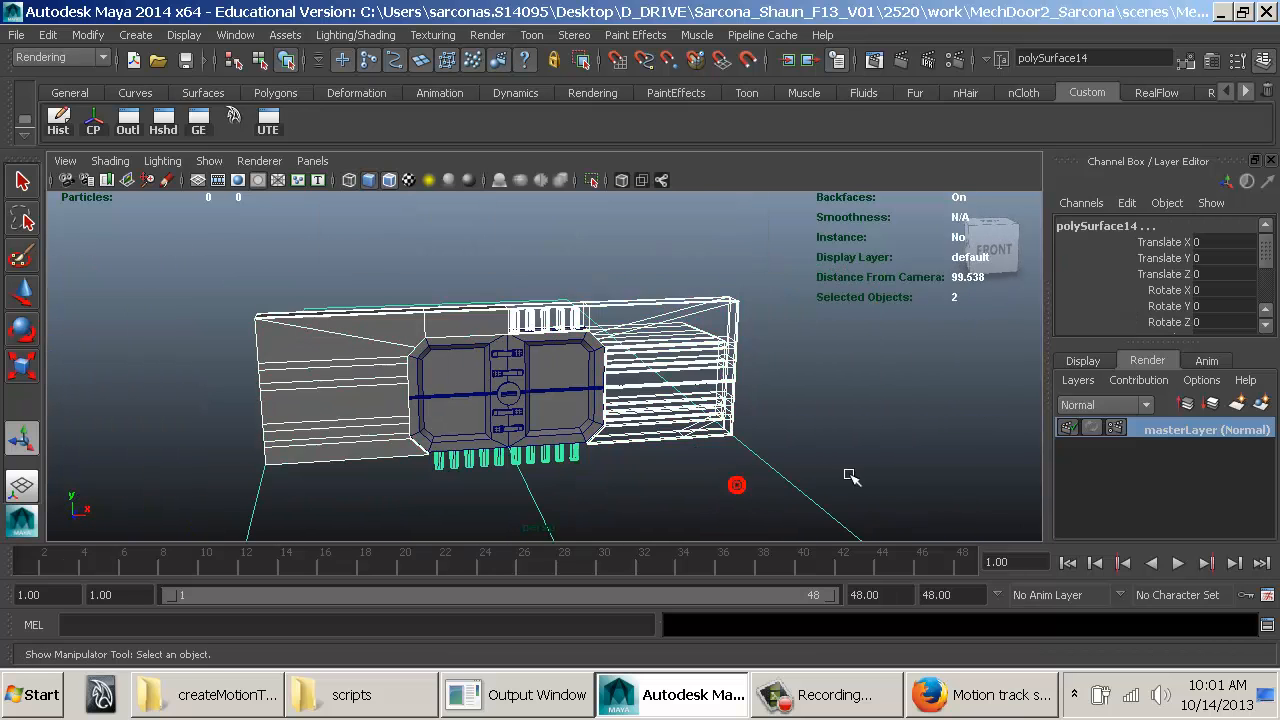
pyautogui.press('space')
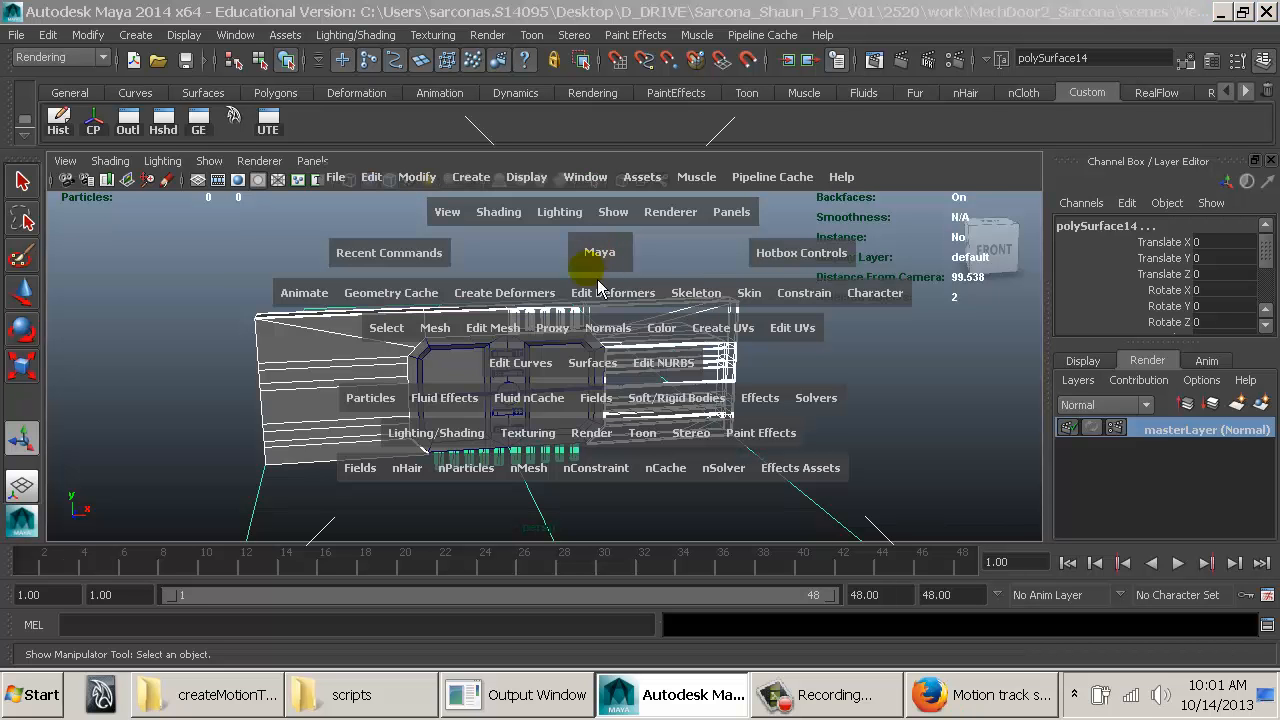
pyautogui.click(458, 436)
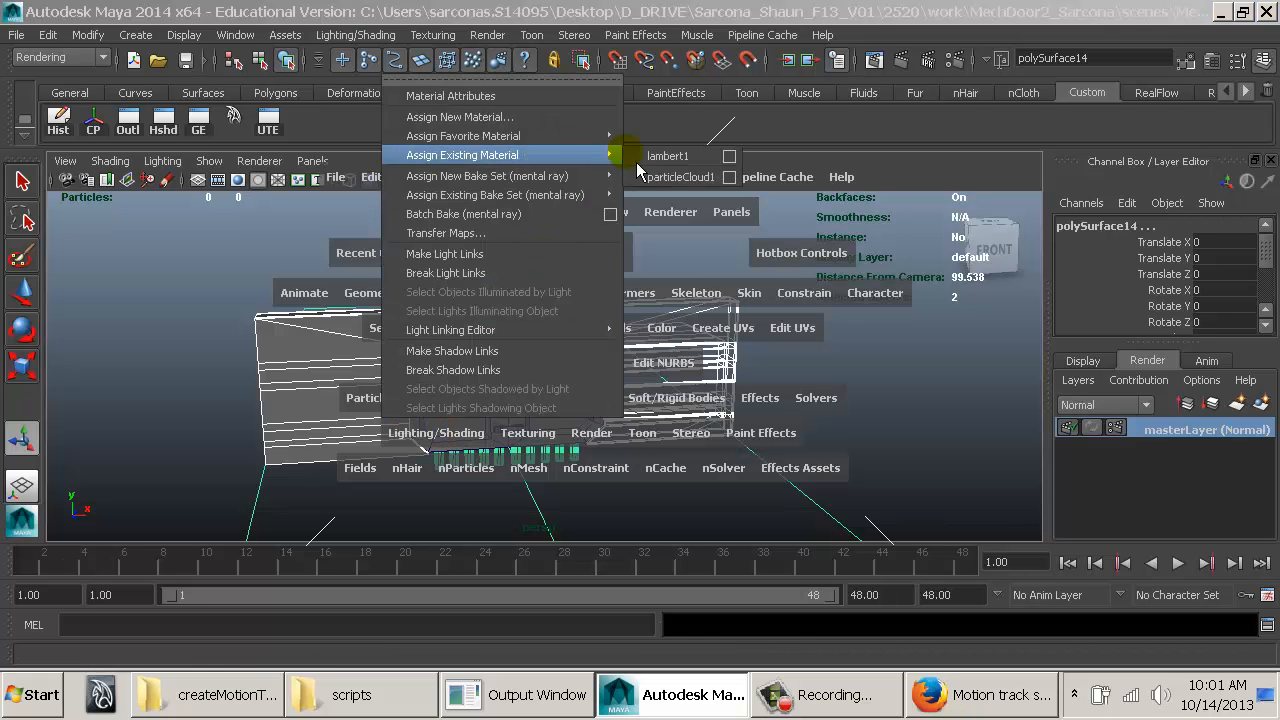
pyautogui.click(686, 161)
pyautogui.click(808, 391)
# Step: Select the five upper and five lower separate cylinders without the wall or floor, and duplicate them
pyautogui.keyDown('alt'); pyautogui.moveTo(625, 380); pyautogui.dragTo(602, 350); pyautogui.keyUp('alt')
pyautogui.click(600, 344)
pyautogui.keyDown('alt'); pyautogui.moveTo(524, 358); pyautogui.dragTo(940, 450, button='right'); pyautogui.keyUp('alt')
pyautogui.click(606, 256)
pyautogui.press('4')
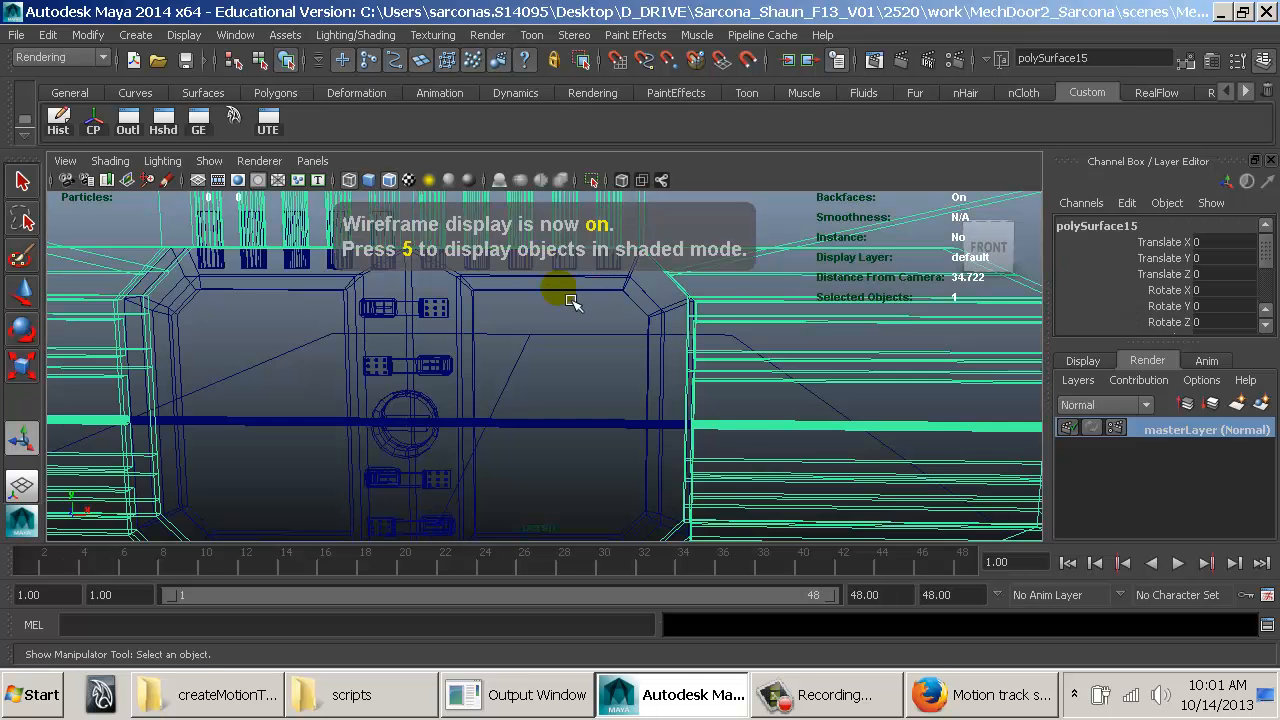
pyautogui.keyDown('alt'); pyautogui.moveTo(571, 300); pyautogui.dragTo(697, 408, button='middle'); pyautogui.keyUp('alt')
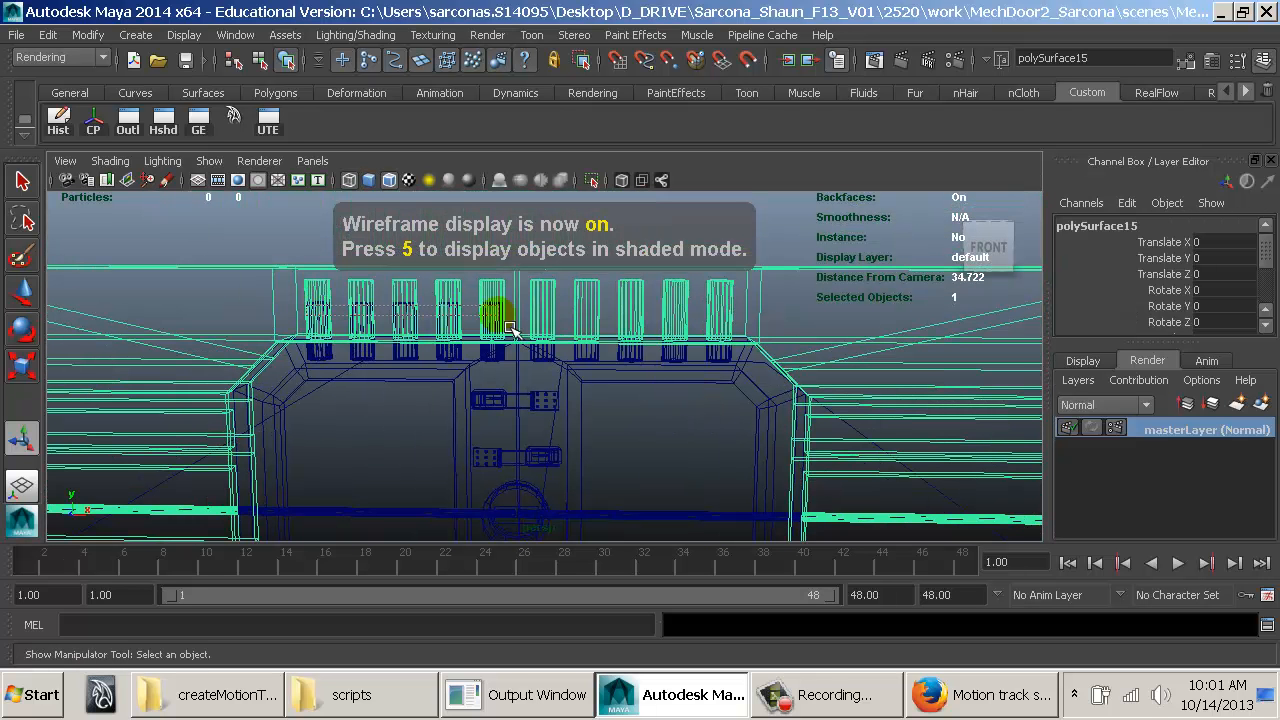
pyautogui.moveTo(510, 328); pyautogui.dragTo(511, 330)
pyautogui.keyDown('alt'); pyautogui.moveTo(551, 448); pyautogui.dragTo(548, 404, button='middle'); pyautogui.keyUp('alt')
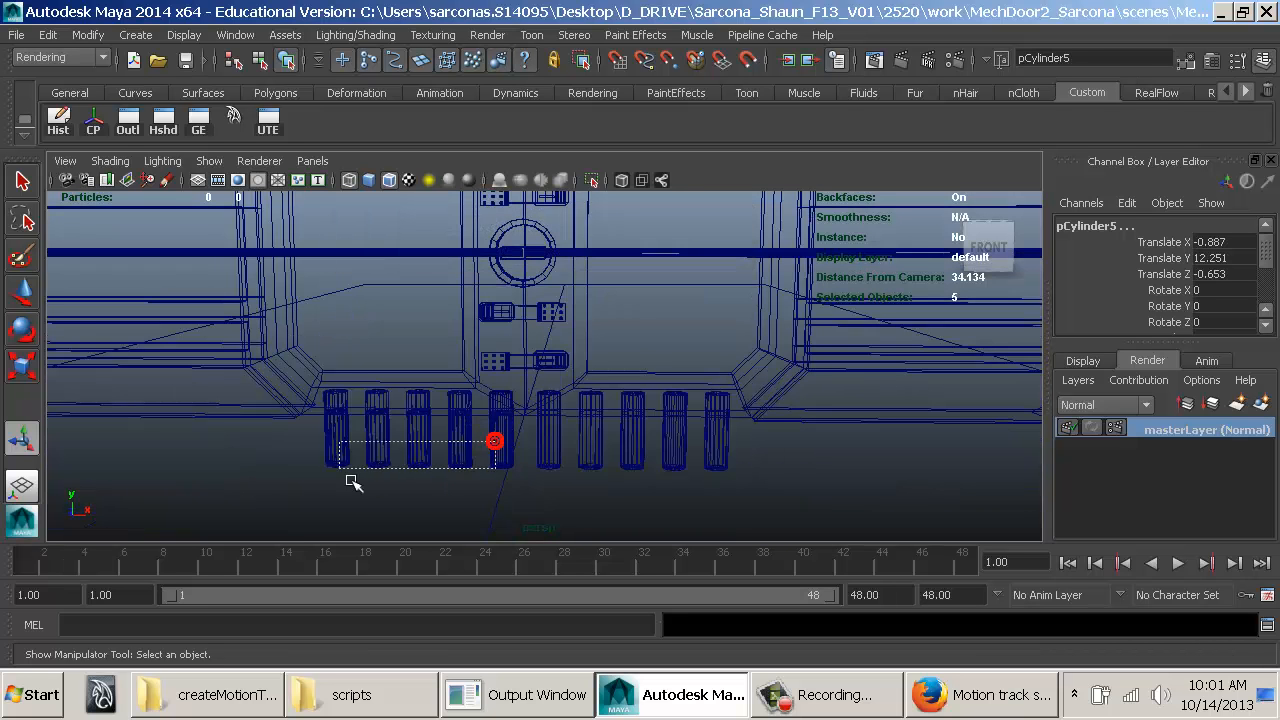
pyautogui.moveTo(352, 480); pyautogui.dragTo(344, 472)
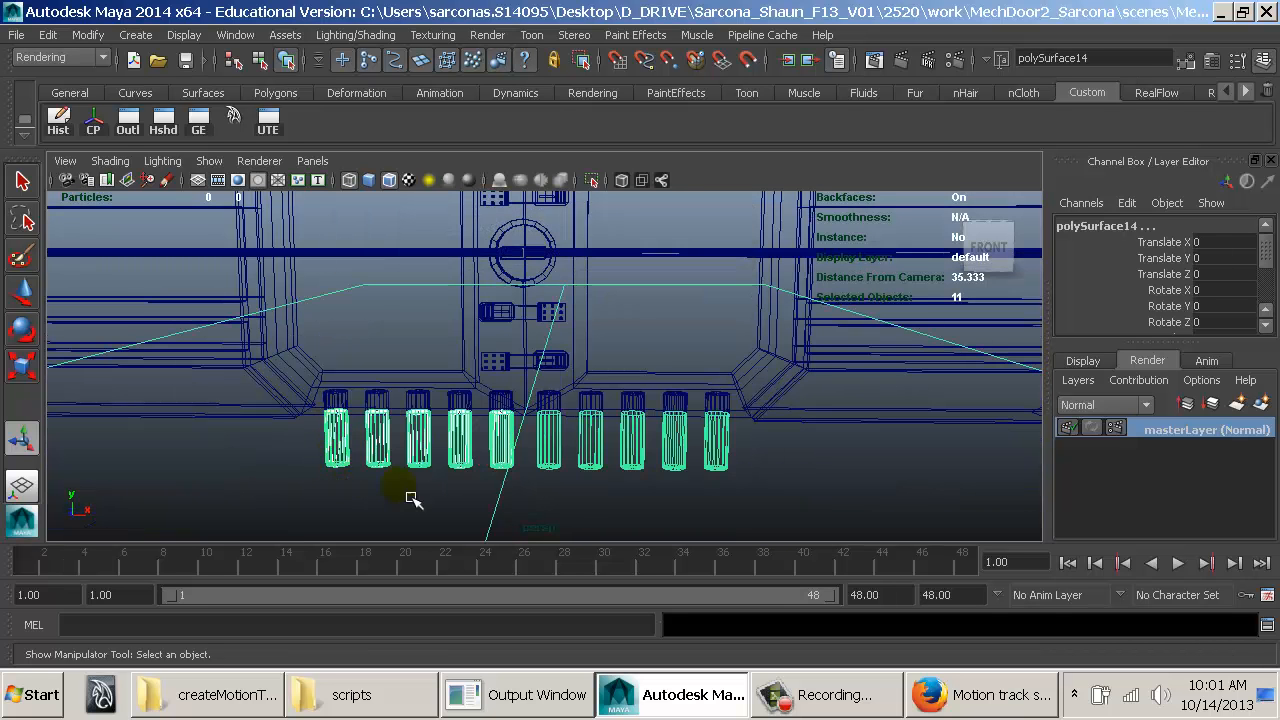
pyautogui.keyDown('shift'); pyautogui.moveTo(434, 498); pyautogui.dragTo(602, 516); pyautogui.keyUp('shift')
pyautogui.hotkey('ctrl', 'd')
# Step: Move the duplicated cylinders along X into the other door half's sockets, with Translate X at 7.068
pyautogui.keyDown('alt'); pyautogui.moveTo(643, 294); pyautogui.dragTo(629, 437, button='right'); pyautogui.keyUp('alt')
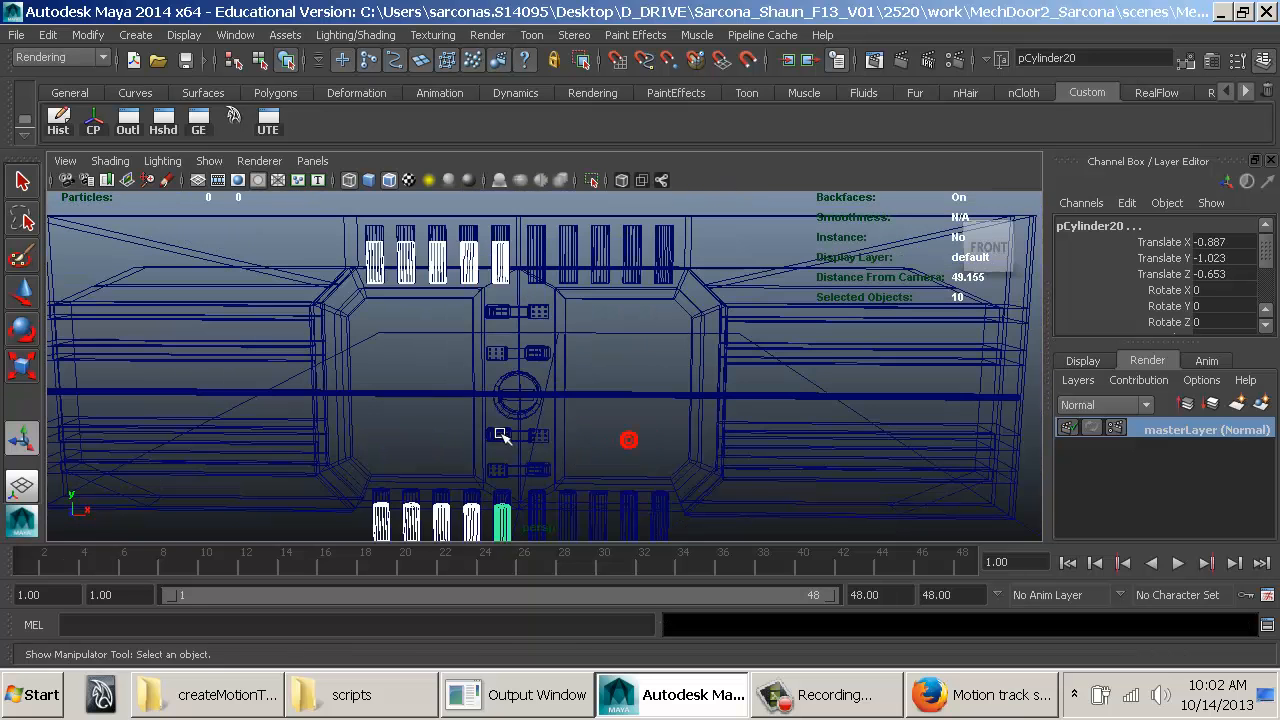
pyautogui.press('w')
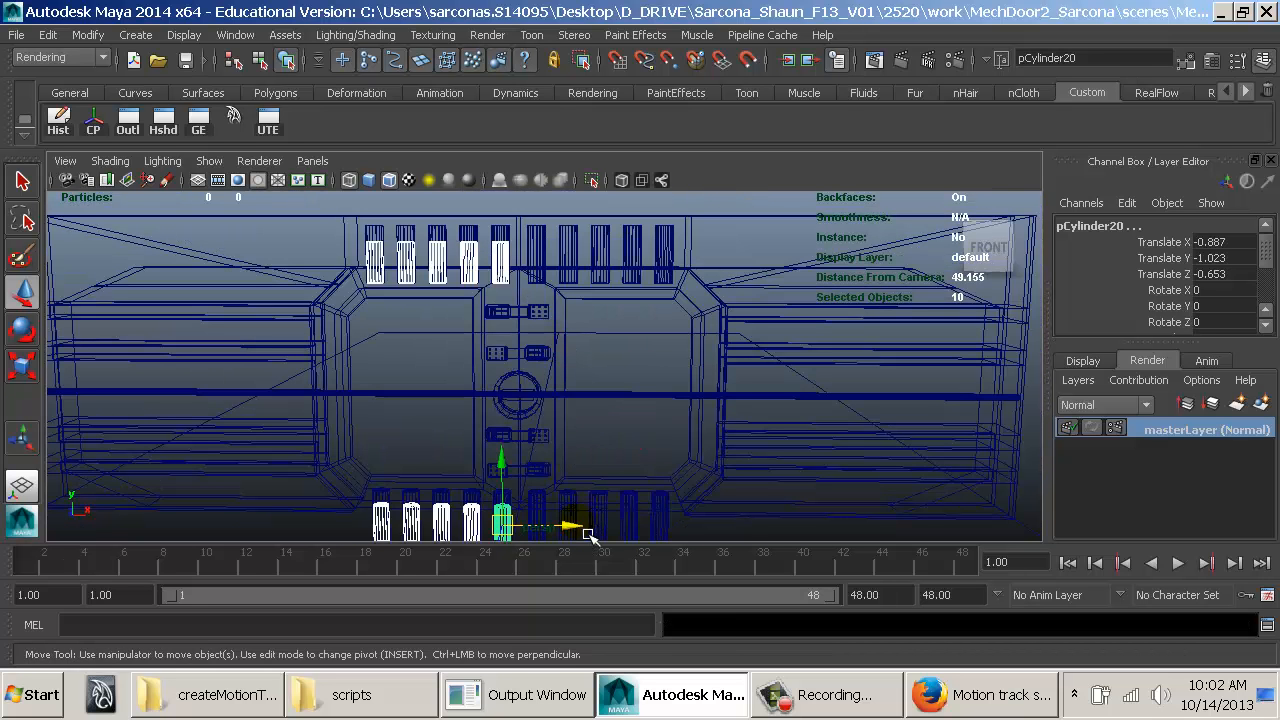
pyautogui.moveTo(588, 535); pyautogui.dragTo(722, 543)
pyautogui.press('space')
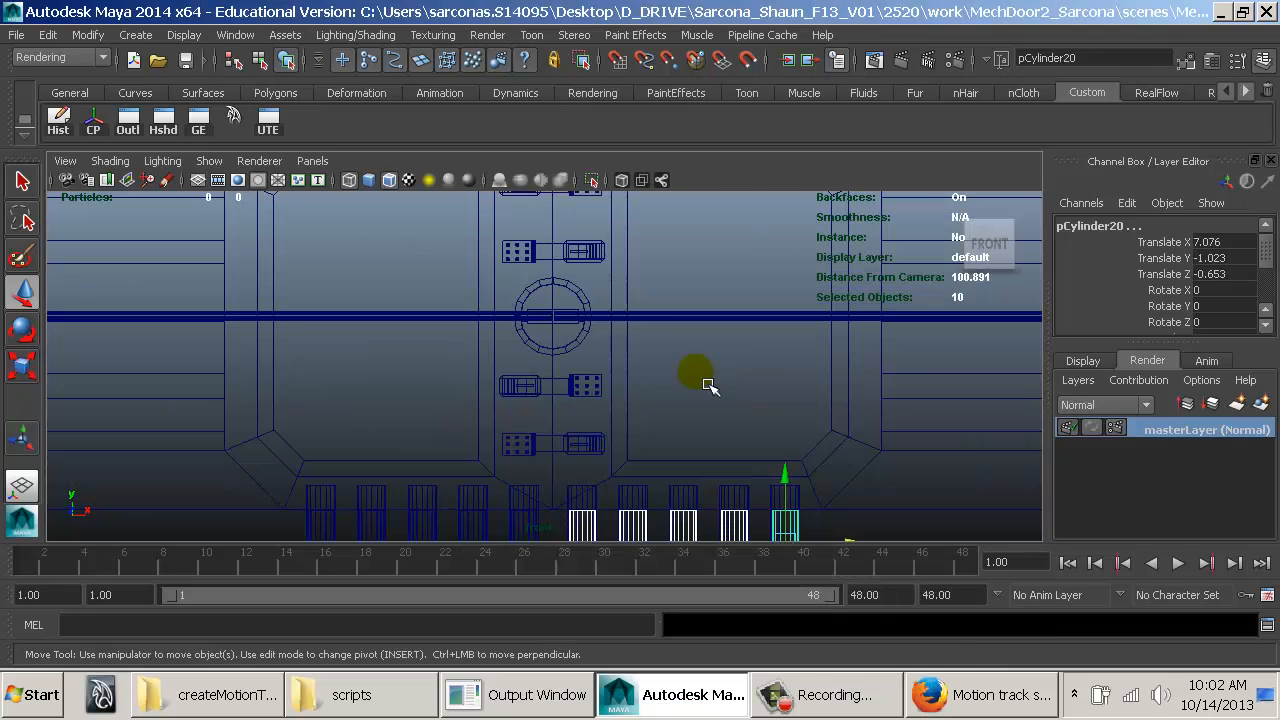
pyautogui.keyDown('ctrl'); pyautogui.keyDown('alt'); pyautogui.moveTo(737, 460); pyautogui.dragTo(838, 543); pyautogui.keyUp('alt'); pyautogui.keyUp('ctrl')
pyautogui.moveTo(688, 463); pyautogui.dragTo(686, 463, button='middle')
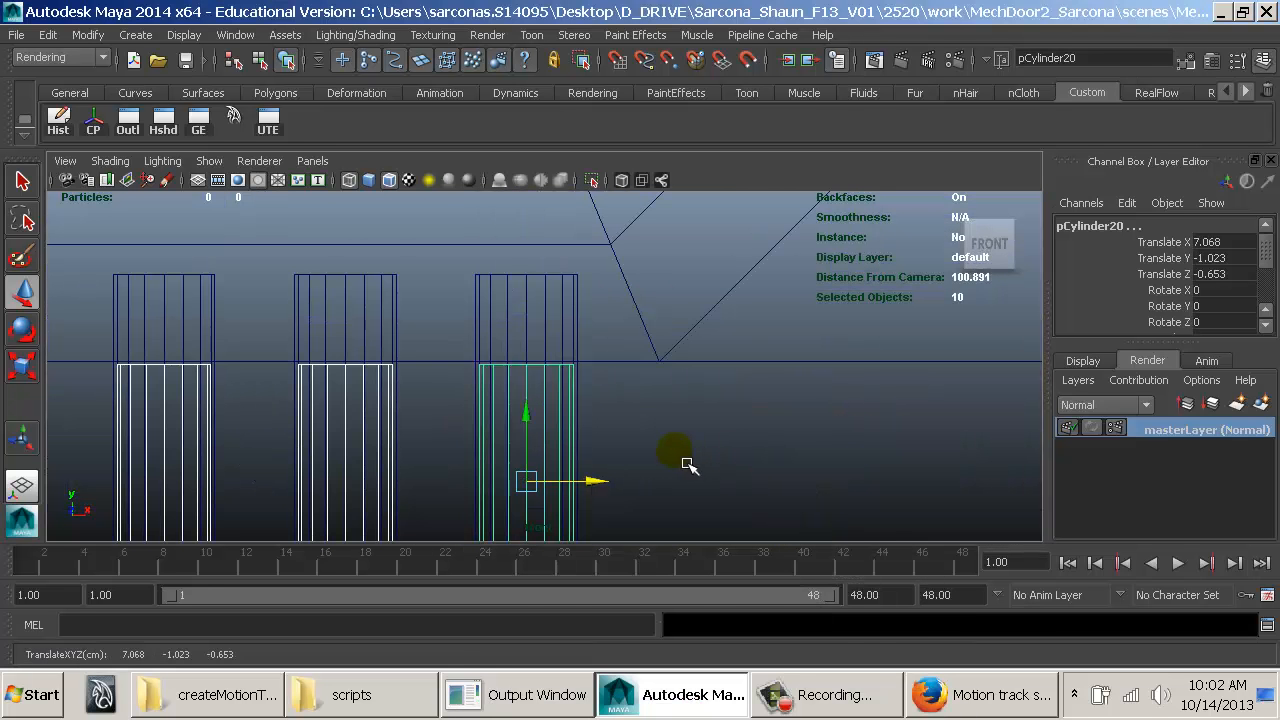
# Step: Check the duplicated cylinders' placement in the perspective view and save the scene
pyautogui.press('space')
pyautogui.moveTo(686, 462); pyautogui.dragTo(684, 421)
pyautogui.press('5')
pyautogui.moveTo(742, 391)
pyautogui.keyDown('alt'); pyautogui.mouseDown(button='right')
pyautogui.moveTo(727, 404)
pyautogui.moveTo(702, 384)
pyautogui.mouseUp(button='right'); pyautogui.keyUp('alt')
pyautogui.press('4')
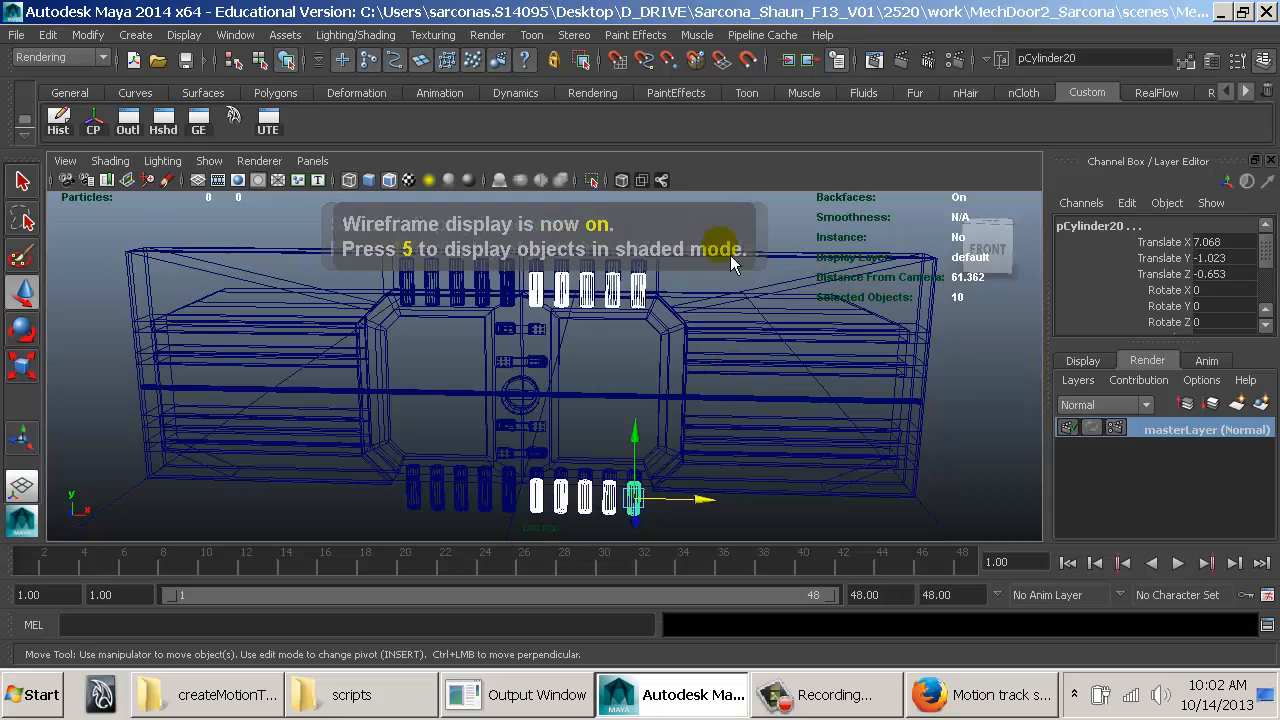
pyautogui.click(784, 211)
pyautogui.moveTo(706, 303)
pyautogui.keyDown('alt'); pyautogui.mouseDown()
pyautogui.moveTo(754, 303)
pyautogui.moveTo(708, 301)
pyautogui.mouseUp(); pyautogui.keyUp('alt')
pyautogui.keyDown('alt'); pyautogui.moveTo(708, 301); pyautogui.dragTo(662, 312, button='right'); pyautogui.keyUp('alt')
pyautogui.keyDown('alt'); pyautogui.moveTo(662, 312); pyautogui.dragTo(643, 354); pyautogui.keyUp('alt')
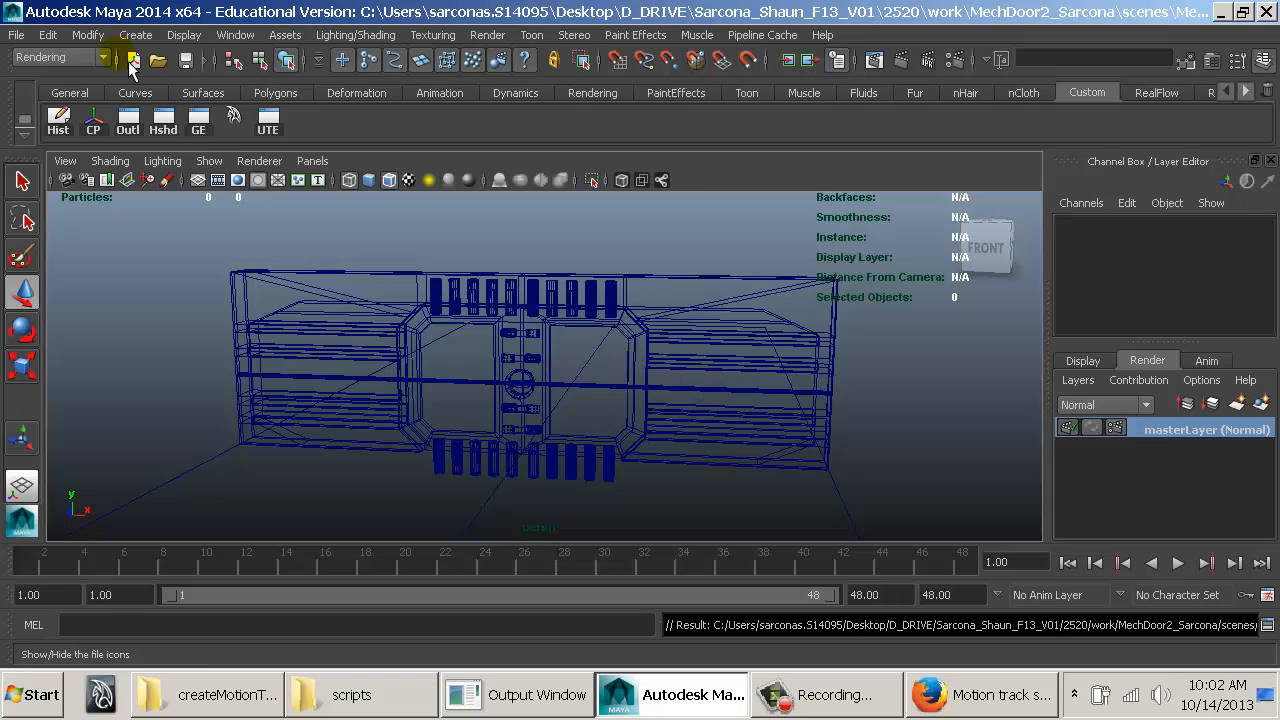
# Step: Open the recent scene MechDoor.mb from the first door project
pyautogui.click(18, 35)
pyautogui.moveTo(175, 497)
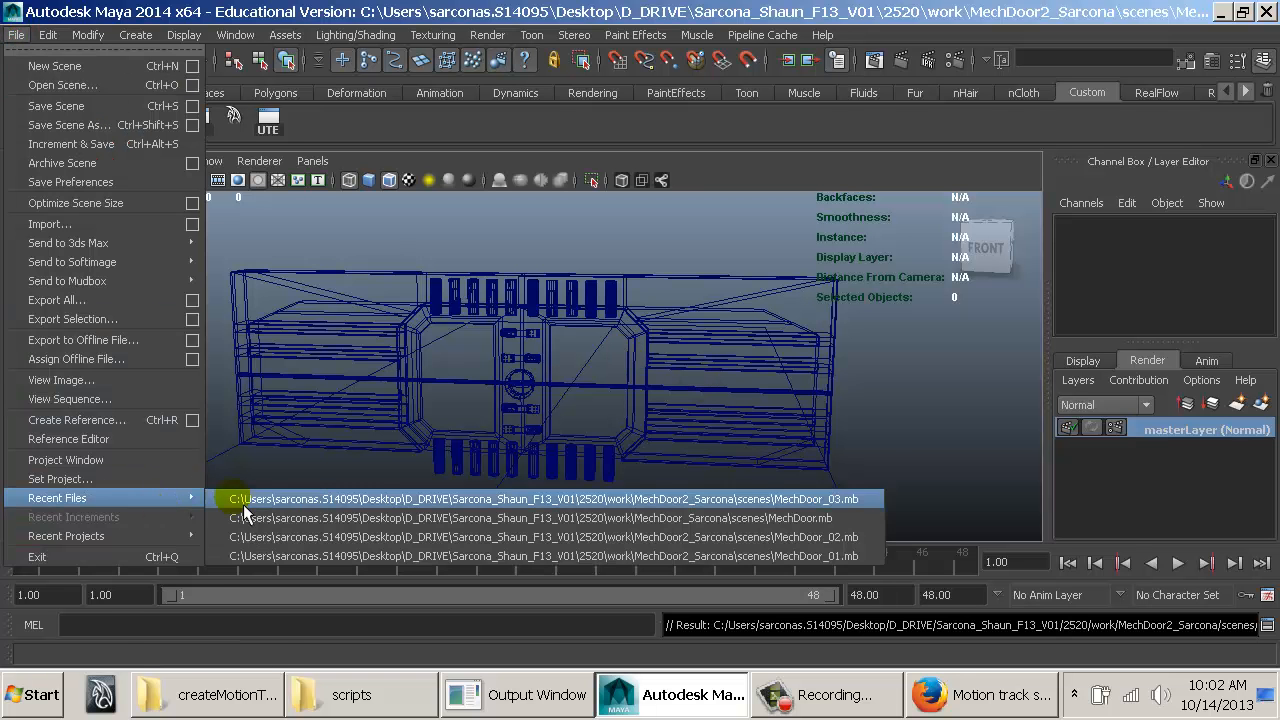
pyautogui.click(358, 530)
pyautogui.keyDown('alt'); pyautogui.moveTo(853, 326); pyautogui.dragTo(693, 374); pyautogui.keyUp('alt')
# Step: In wireframe display, select the track parts joint47, polySurface36, nurbsCircle3 and ikHandle2 together
pyautogui.click(640, 378)
pyautogui.press('4')
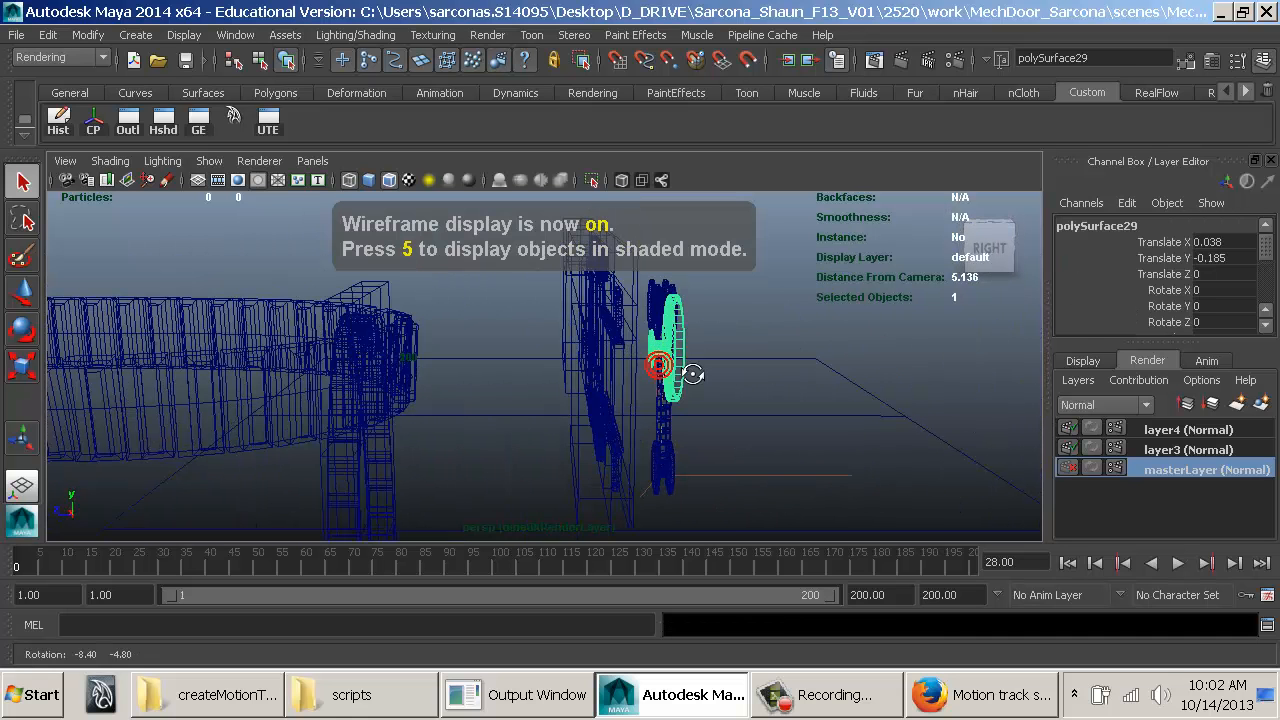
pyautogui.click(712, 488)
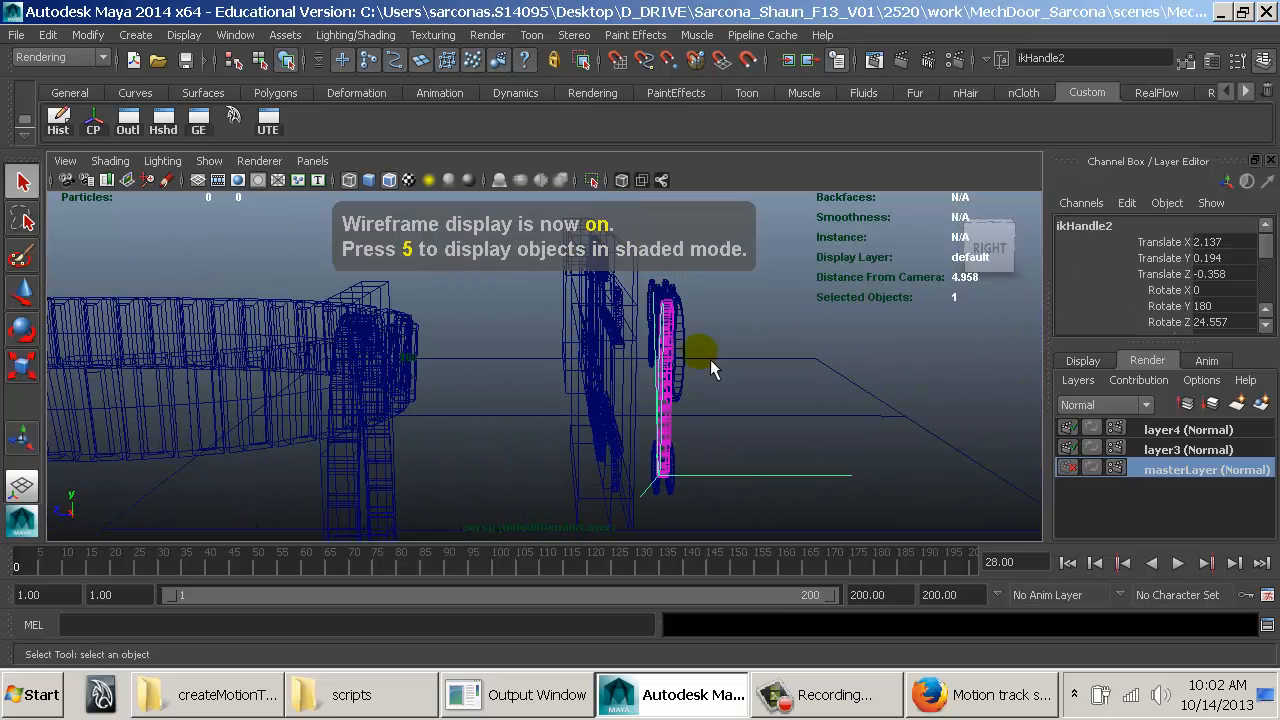
pyautogui.click(128, 122)
pyautogui.keyDown('ctrl'); pyautogui.click(152, 484); pyautogui.keyUp('ctrl')
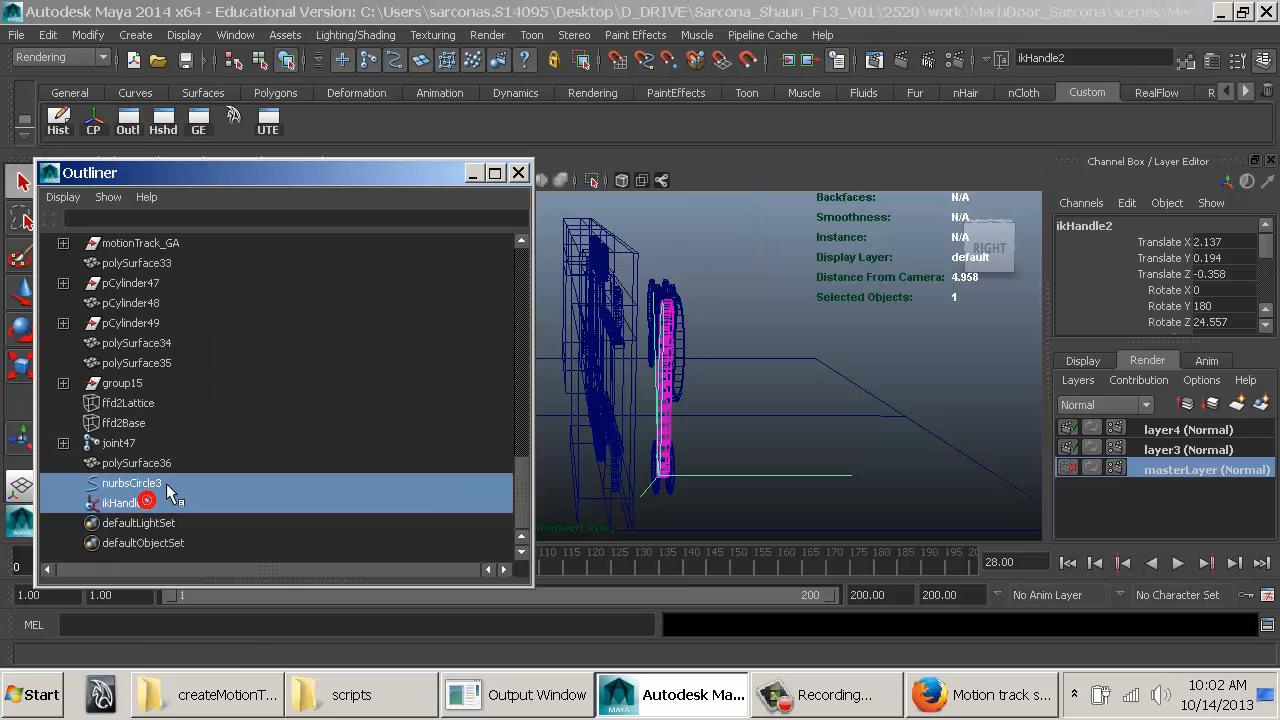
pyautogui.keyDown('ctrl'); pyautogui.click(164, 466); pyautogui.keyUp('ctrl')
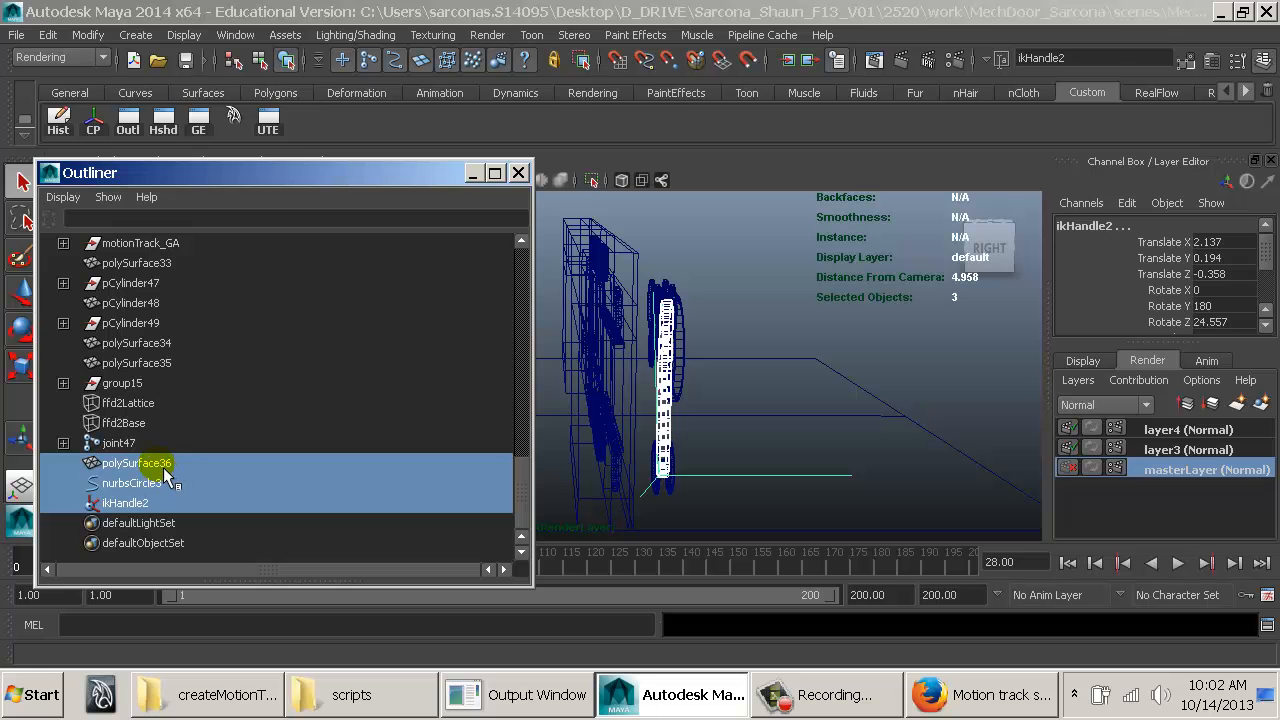
pyautogui.keyDown('ctrl'); pyautogui.click(140, 444); pyautogui.keyUp('ctrl')
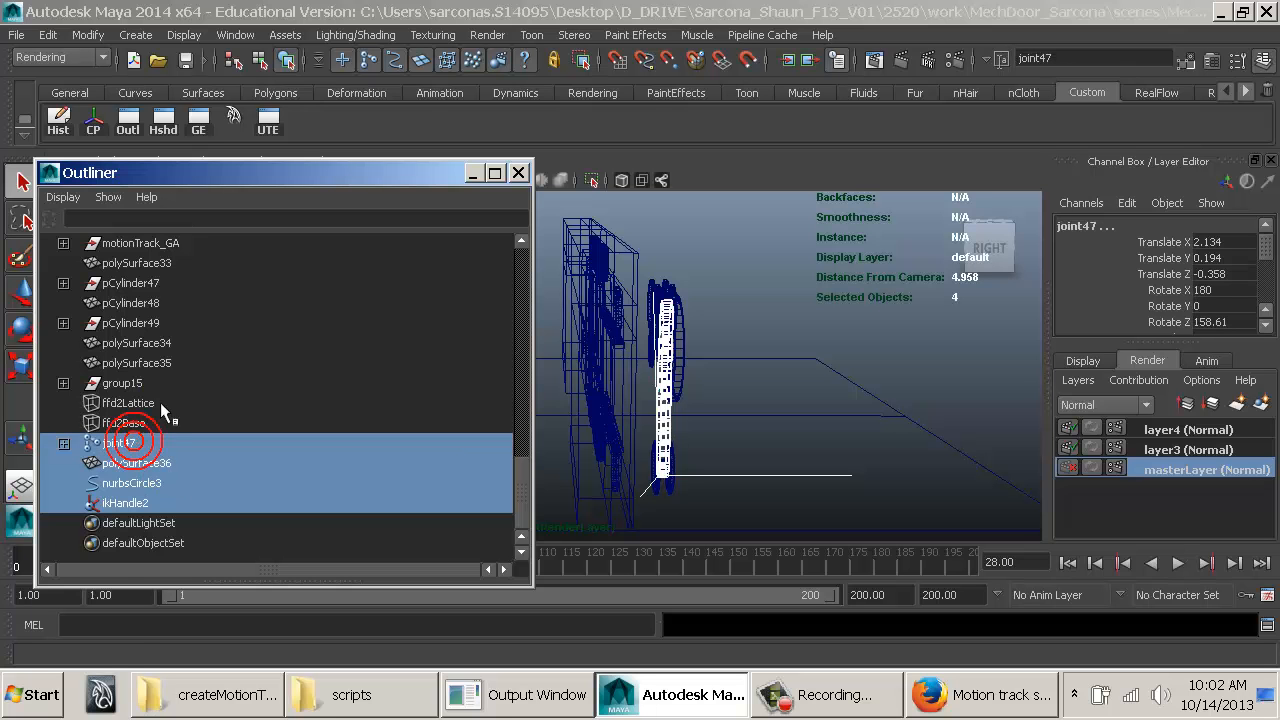
# Step: Add the gears around the vertical track to the selection
pyautogui.keyDown('shift'); pyautogui.click(682, 330); pyautogui.keyUp('shift')
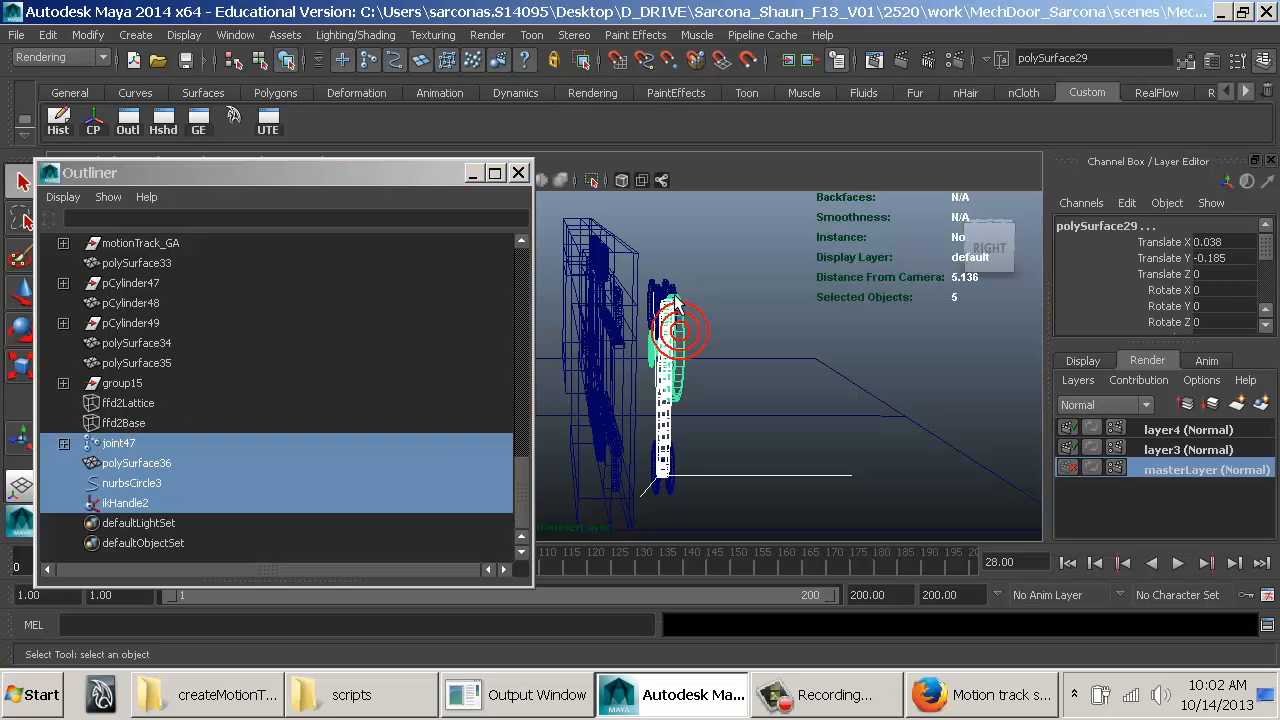
pyautogui.keyDown('shift'); pyautogui.click(661, 281); pyautogui.keyUp('shift')
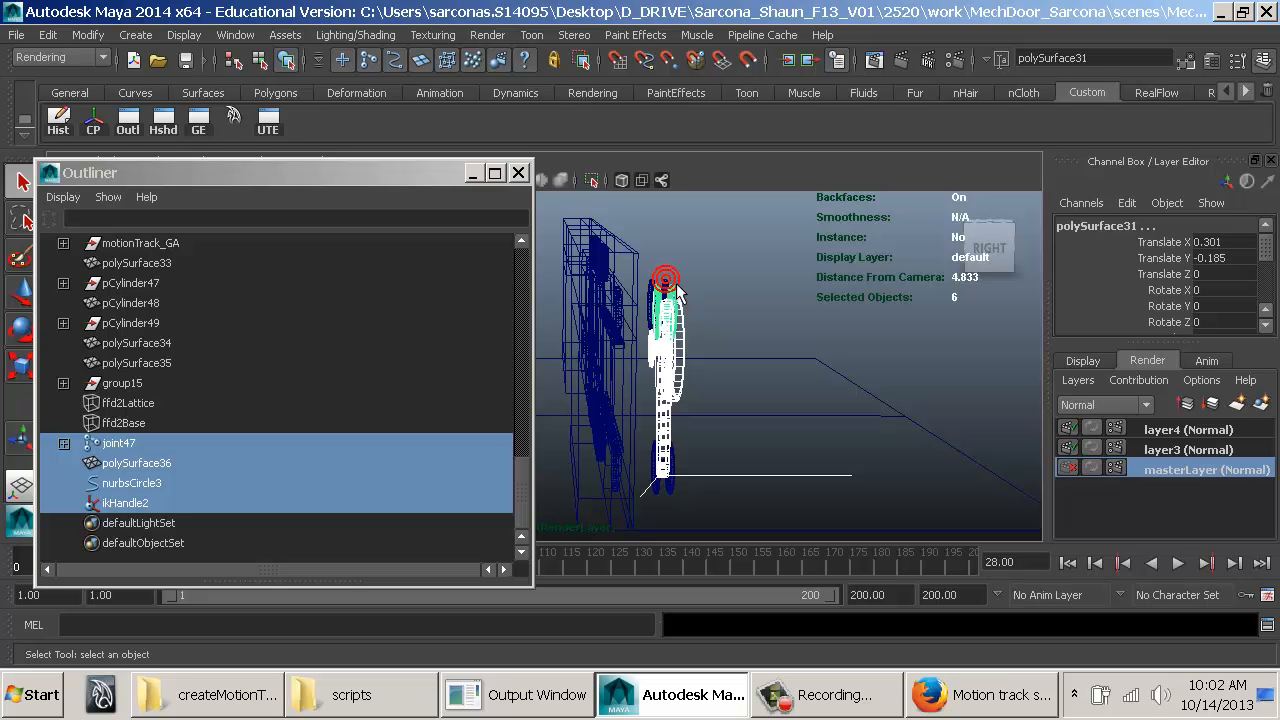
pyautogui.keyDown('shift'); pyautogui.click(676, 292); pyautogui.keyUp('shift')
pyautogui.keyDown('shift'); pyautogui.click(675, 498); pyautogui.keyUp('shift')
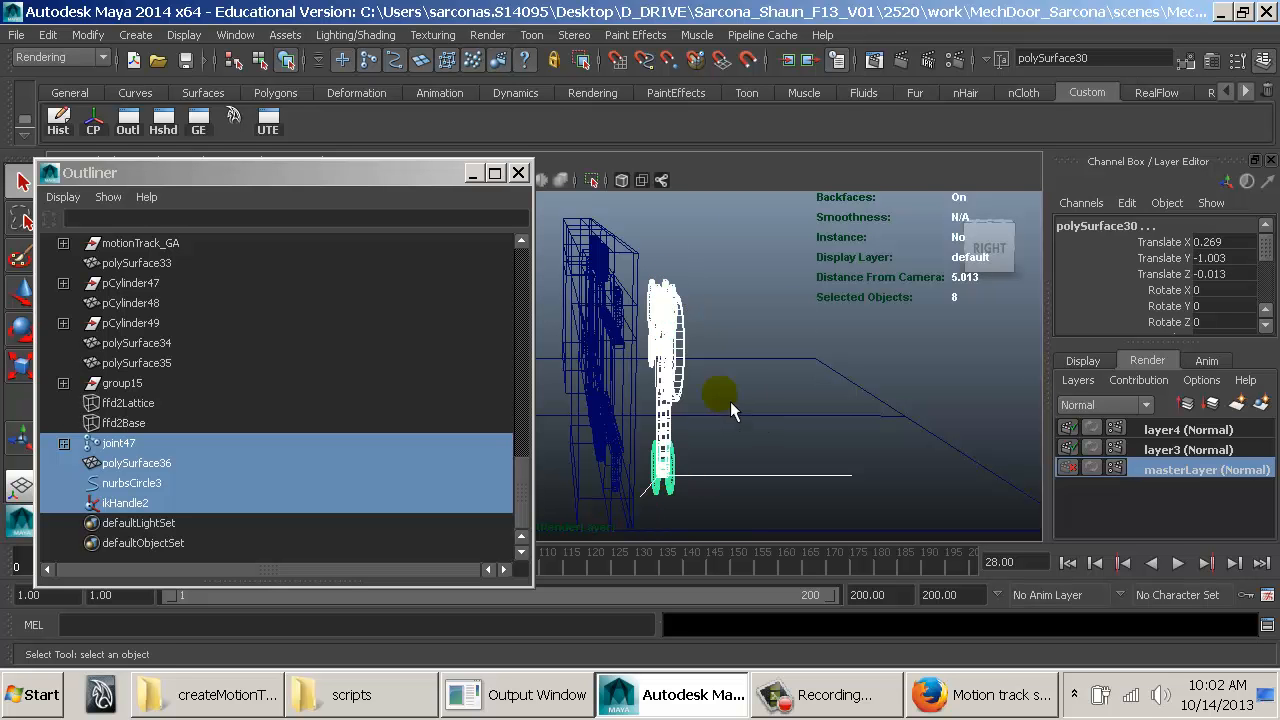
pyautogui.keyDown('alt'); pyautogui.moveTo(730, 401); pyautogui.dragTo(722, 472); pyautogui.keyUp('alt')
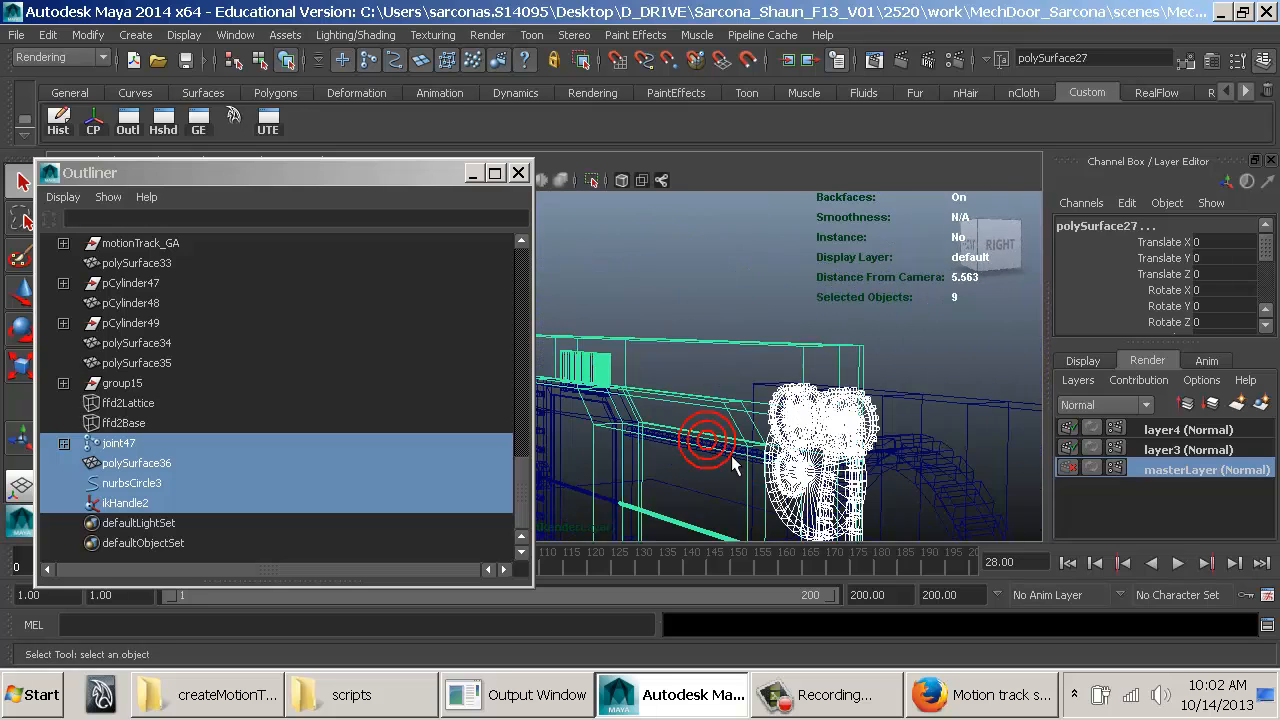
# Step: Add the upper and lower horizontal bars with their end rings to the selection, leaving out the wall
pyautogui.keyDown('shift'); pyautogui.click(704, 446); pyautogui.keyUp('shift')
pyautogui.keyDown('alt'); pyautogui.moveTo(714, 410); pyautogui.dragTo(633, 296); pyautogui.keyUp('alt')
pyautogui.keyDown('alt'); pyautogui.moveTo(680, 438); pyautogui.dragTo(693, 259, button='middle'); pyautogui.keyUp('alt')
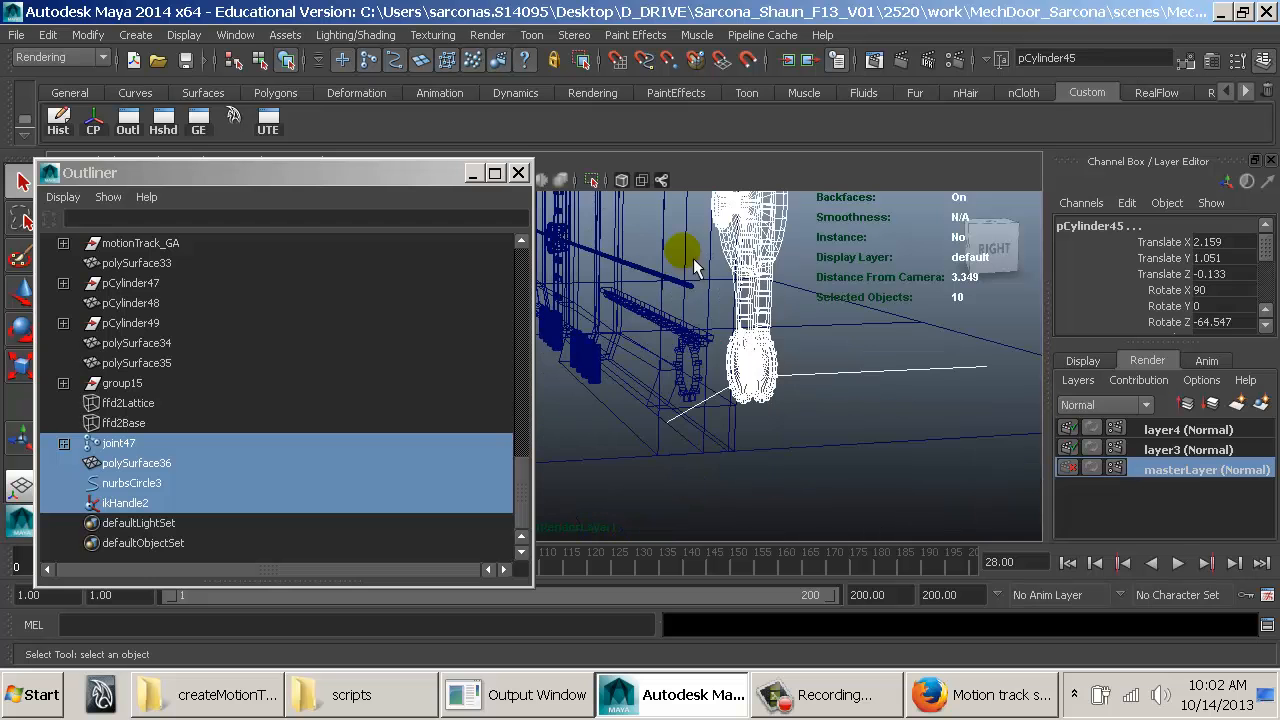
pyautogui.keyDown('shift'); pyautogui.moveTo(700, 362); pyautogui.dragTo(692, 412); pyautogui.keyUp('shift')
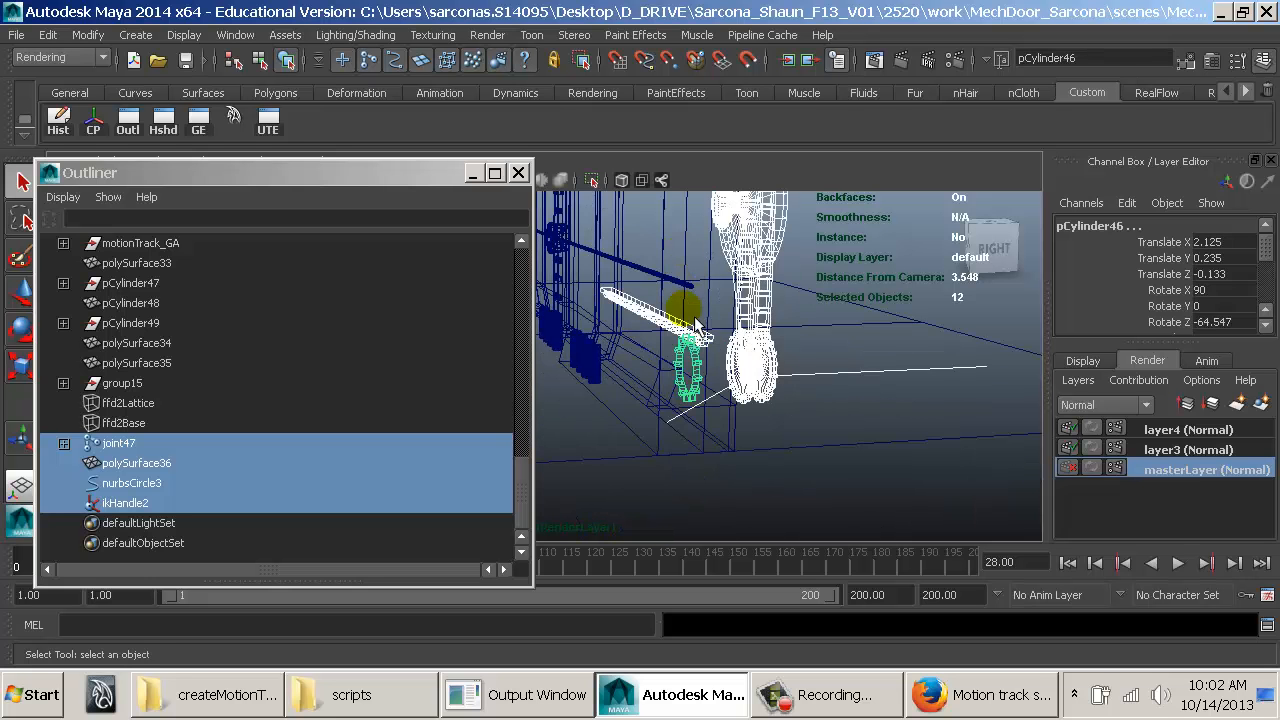
# Step: Export the selected track and gear parts as a Maya Binary file named Gears in the MechDoor2_Sarcona scenes folder
pyautogui.keyDown('alt'); pyautogui.moveTo(698, 338); pyautogui.dragTo(778, 481, button='middle'); pyautogui.keyUp('alt')
pyautogui.keyDown('alt'); pyautogui.moveTo(778, 481); pyautogui.dragTo(400, 183, button='right'); pyautogui.keyUp('alt')
pyautogui.click(18, 35)
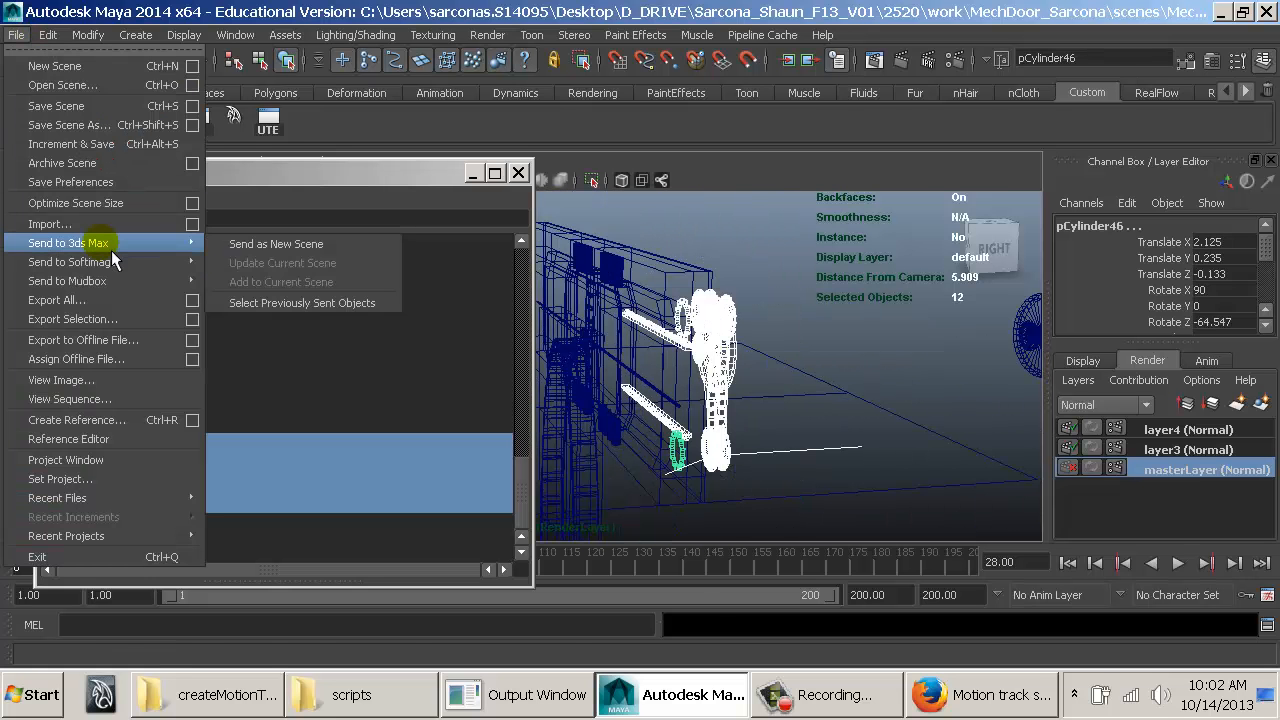
pyautogui.click(60, 318)
pyautogui.write('Gear')
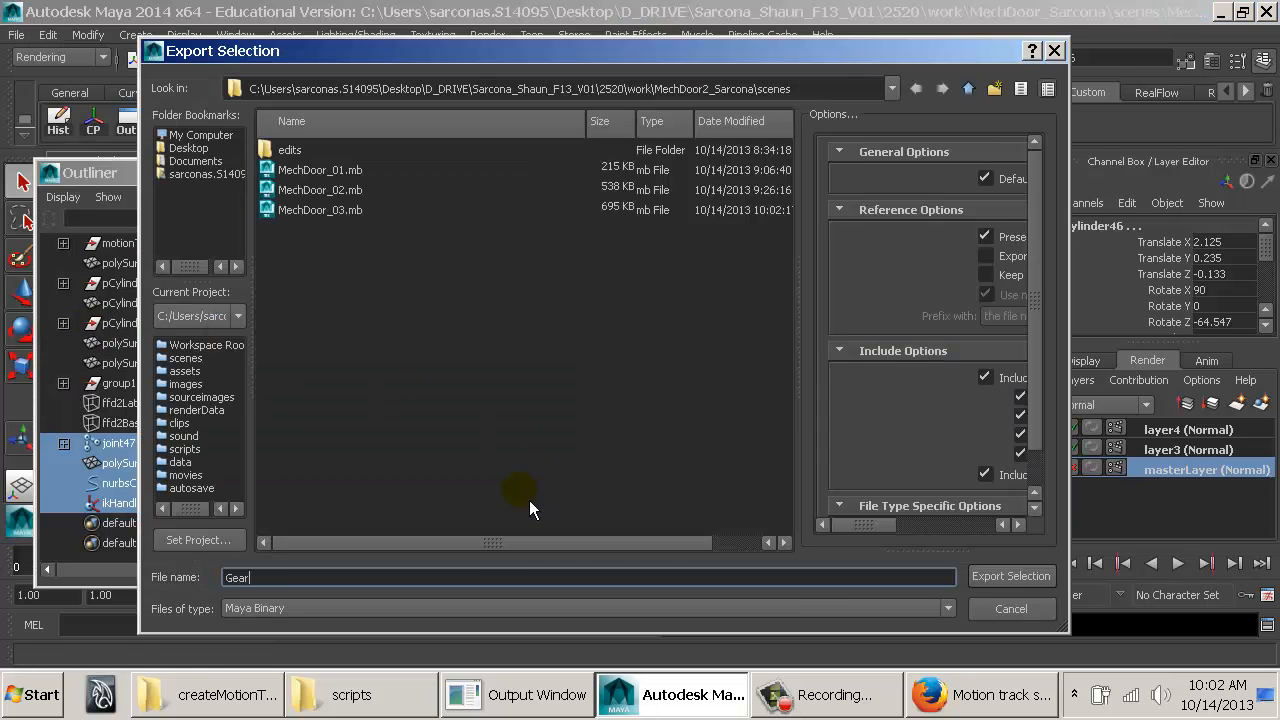
pyautogui.write('s')
pyautogui.press('Return')
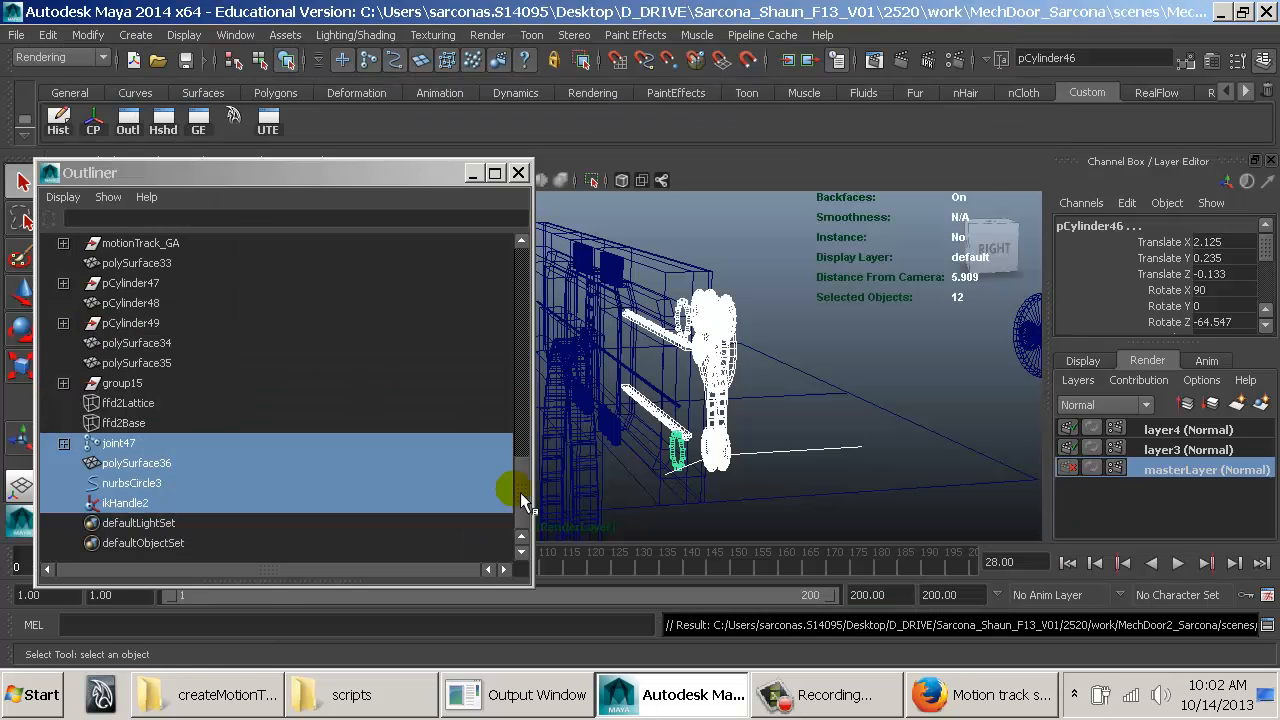
# Step: Open the second door scene MechDoor_03.mb, saving the changes to MechDoor.mb
pyautogui.hotkey('ctrl', 'o')
pyautogui.doubleClick(338, 232)
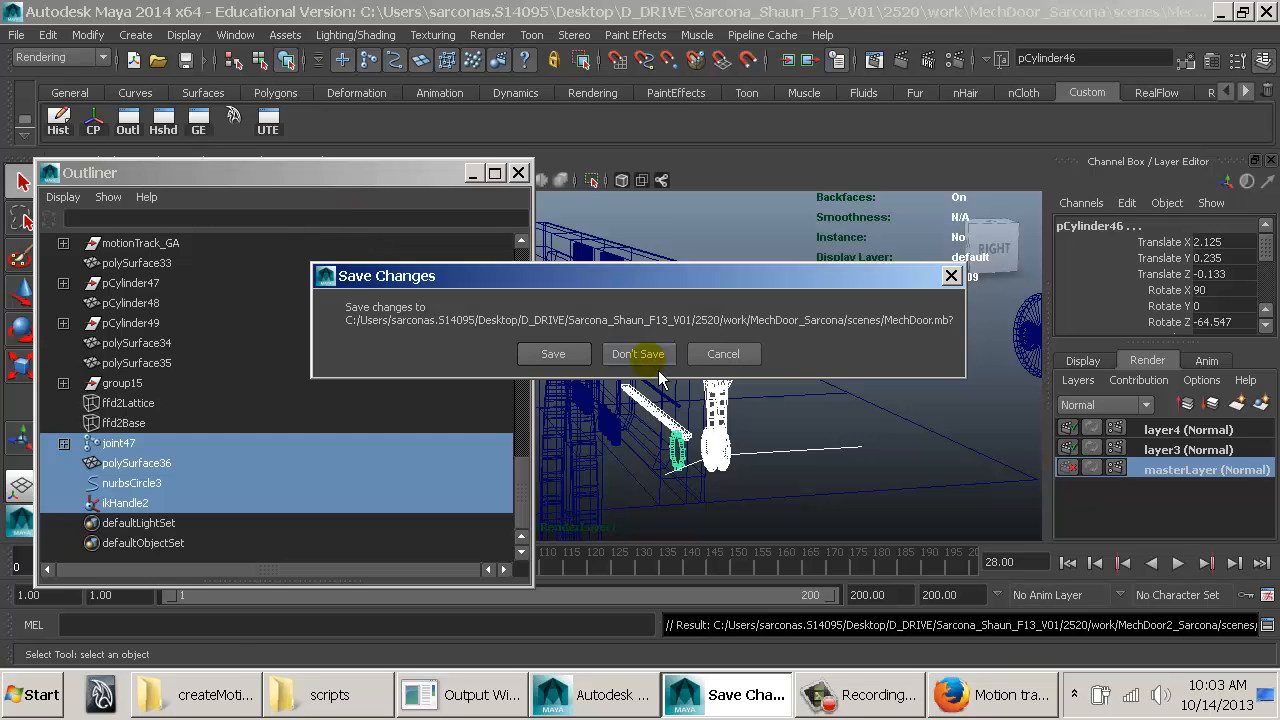
pyautogui.click(560, 354)
# Step: Import Gears.mb into the second door scene and close the Outliner
pyautogui.click(16, 35)
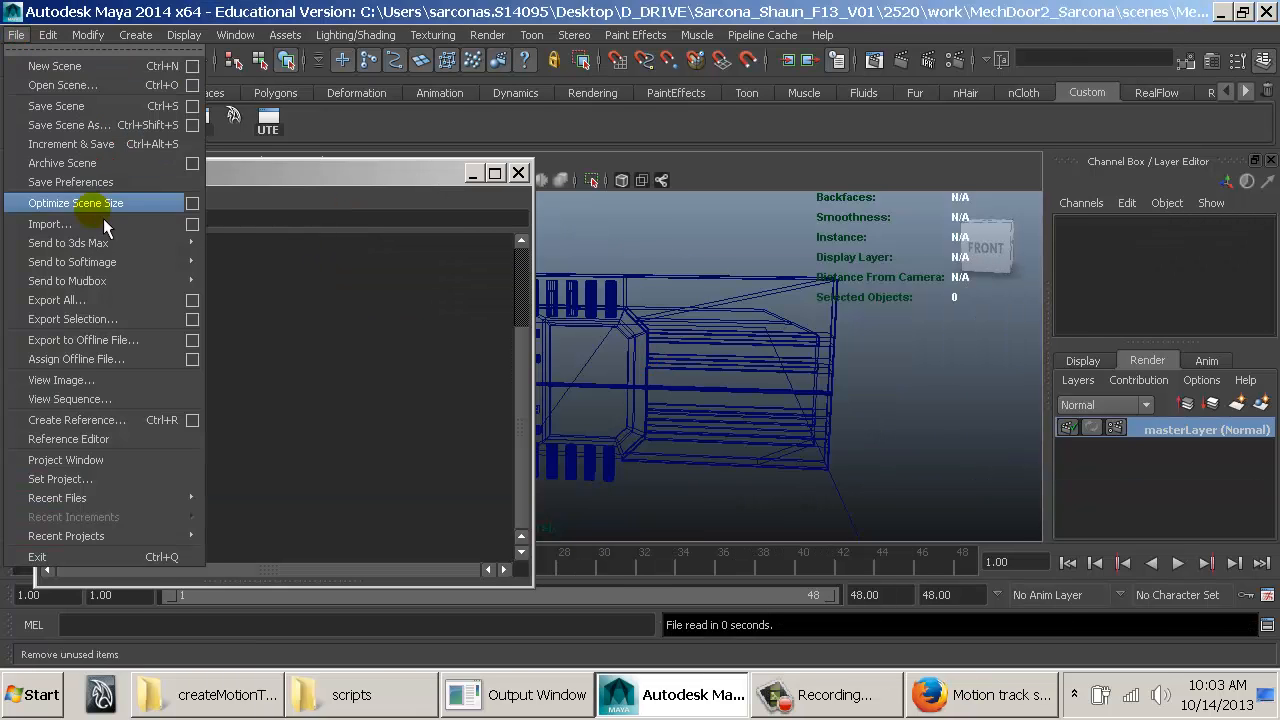
pyautogui.click(60, 224)
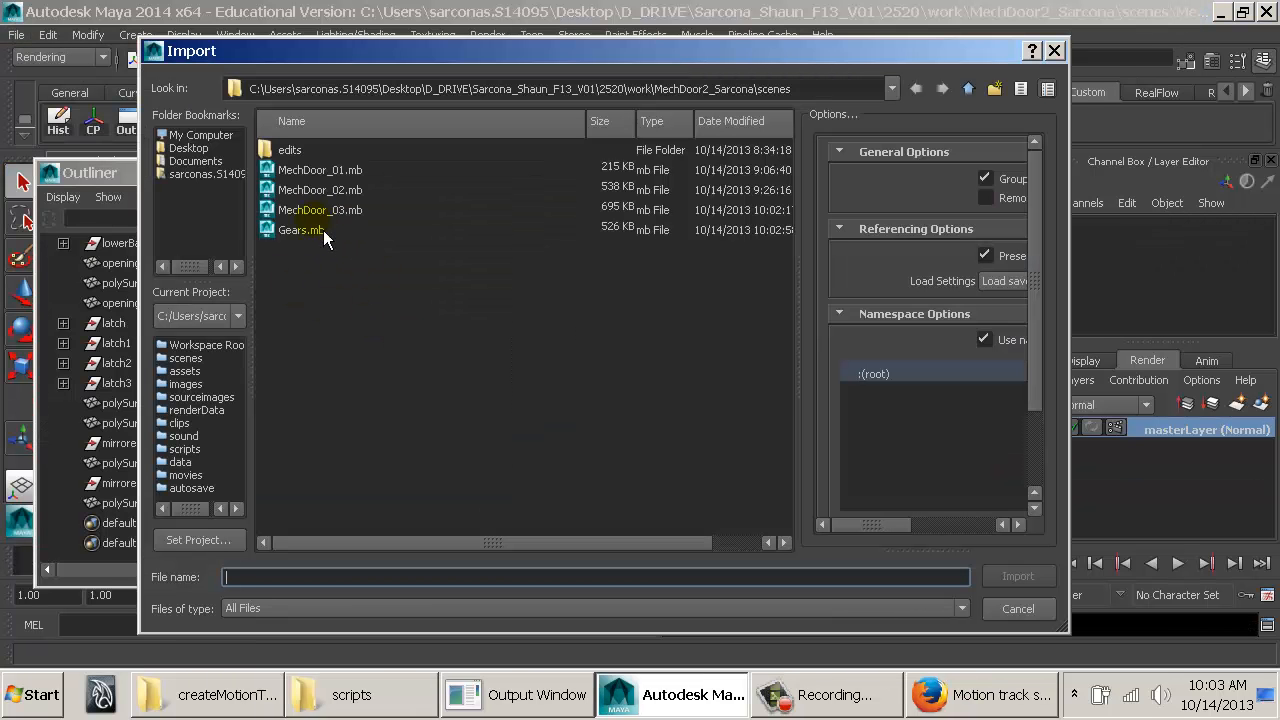
pyautogui.doubleClick(318, 233)
pyautogui.click(519, 174)
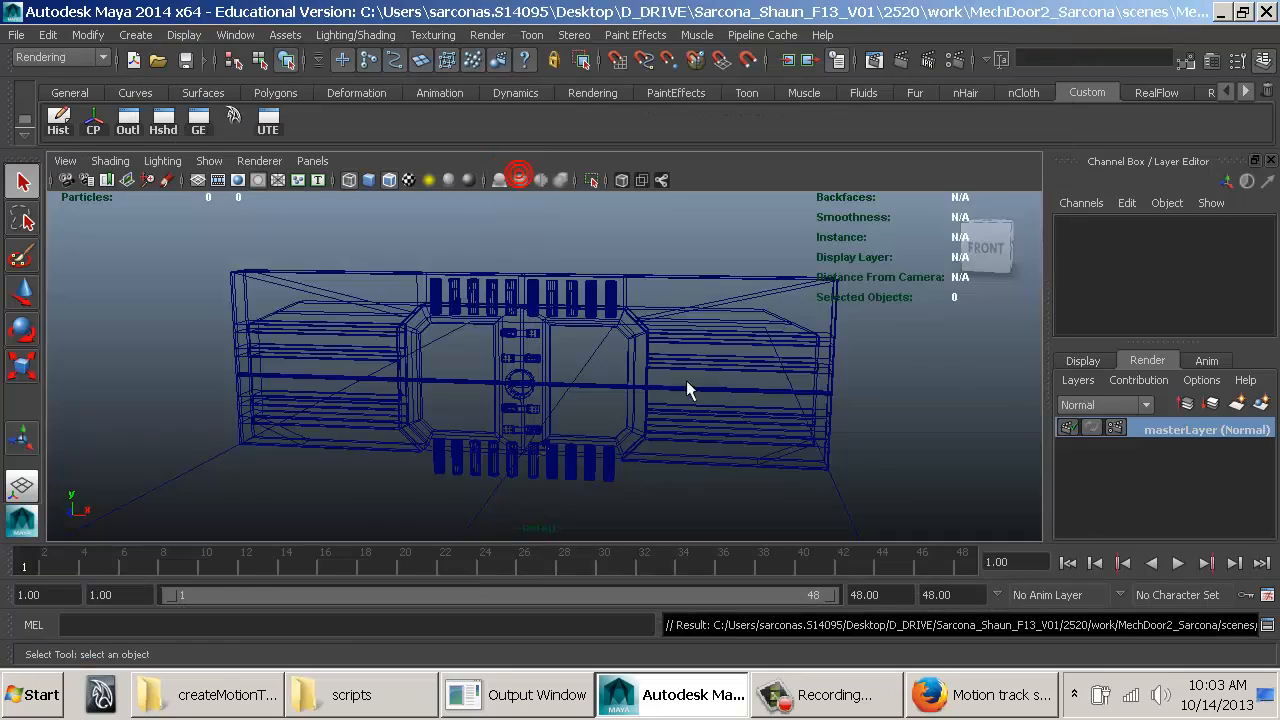
# Step: Examine the size and location of the imported gear assembly among the cylinders at the door's base
pyautogui.keyDown('alt'); pyautogui.moveTo(686, 380); pyautogui.dragTo(573, 418); pyautogui.keyUp('alt')
pyautogui.keyDown('alt'); pyautogui.moveTo(573, 418); pyautogui.dragTo(449, 257, button='middle'); pyautogui.keyUp('alt')
pyautogui.keyDown('alt'); pyautogui.moveTo(449, 257); pyautogui.dragTo(880, 340, button='right'); pyautogui.keyUp('alt')
pyautogui.keyDown('alt'); pyautogui.moveTo(400, 270); pyautogui.dragTo(828, 490, button='middle'); pyautogui.keyUp('alt')
pyautogui.keyDown('alt'); pyautogui.moveTo(797, 468); pyautogui.dragTo(620, 470); pyautogui.keyUp('alt')
pyautogui.keyDown('alt'); pyautogui.moveTo(620, 470); pyautogui.dragTo(566, 411, button='middle'); pyautogui.keyUp('alt')
pyautogui.keyDown('alt'); pyautogui.moveTo(566, 411); pyautogui.dragTo(635, 406, button='right'); pyautogui.keyUp('alt')
pyautogui.keyDown('alt'); pyautogui.moveTo(635, 406); pyautogui.dragTo(526, 383); pyautogui.keyUp('alt')
pyautogui.keyDown('alt'); pyautogui.moveTo(526, 383); pyautogui.dragTo(968, 459, button='right'); pyautogui.keyUp('alt')
pyautogui.keyDown('alt'); pyautogui.moveTo(500, 400); pyautogui.dragTo(652, 418, button='middle'); pyautogui.keyUp('alt')
pyautogui.keyDown('alt'); pyautogui.moveTo(652, 418); pyautogui.dragTo(729, 438, button='right'); pyautogui.keyUp('alt')
pyautogui.keyDown('alt'); pyautogui.moveTo(729, 438); pyautogui.dragTo(757, 418); pyautogui.keyUp('alt')
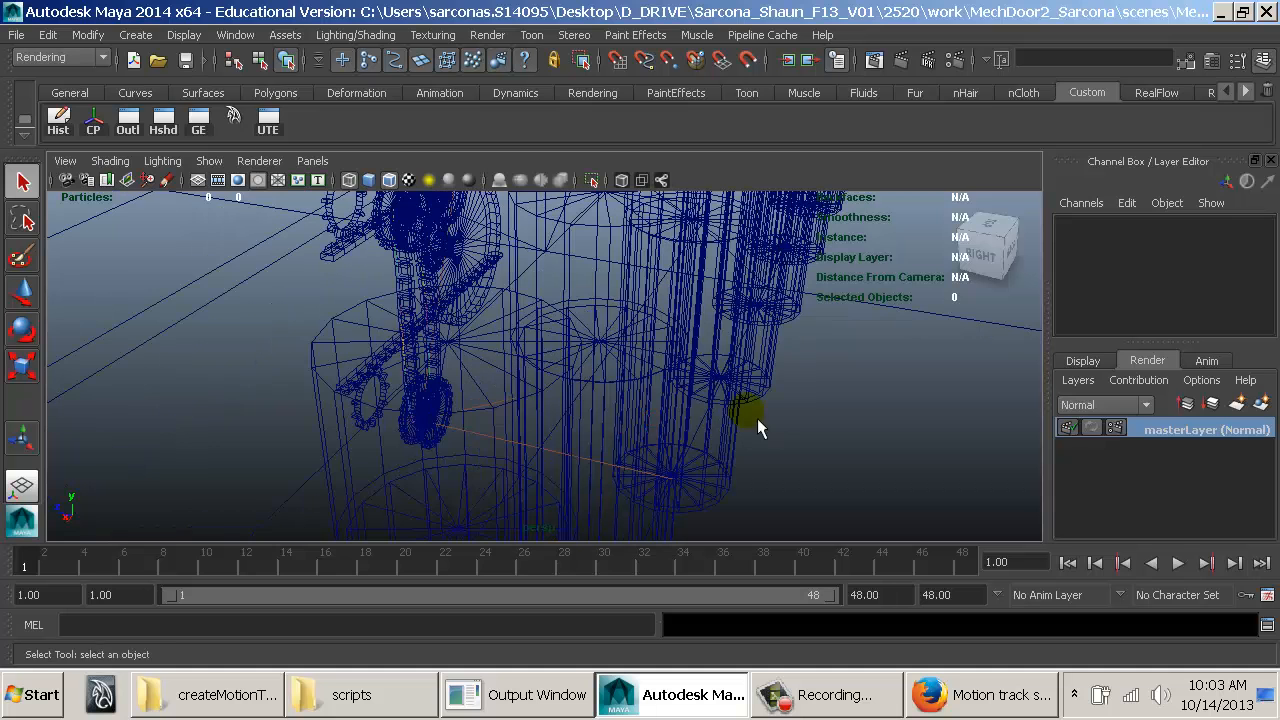
# Step: Try to scale the whole imported group up uniformly to about 2.2 times its size
pyautogui.click(116, 120)
pyautogui.scroll(-2, 204, 423)
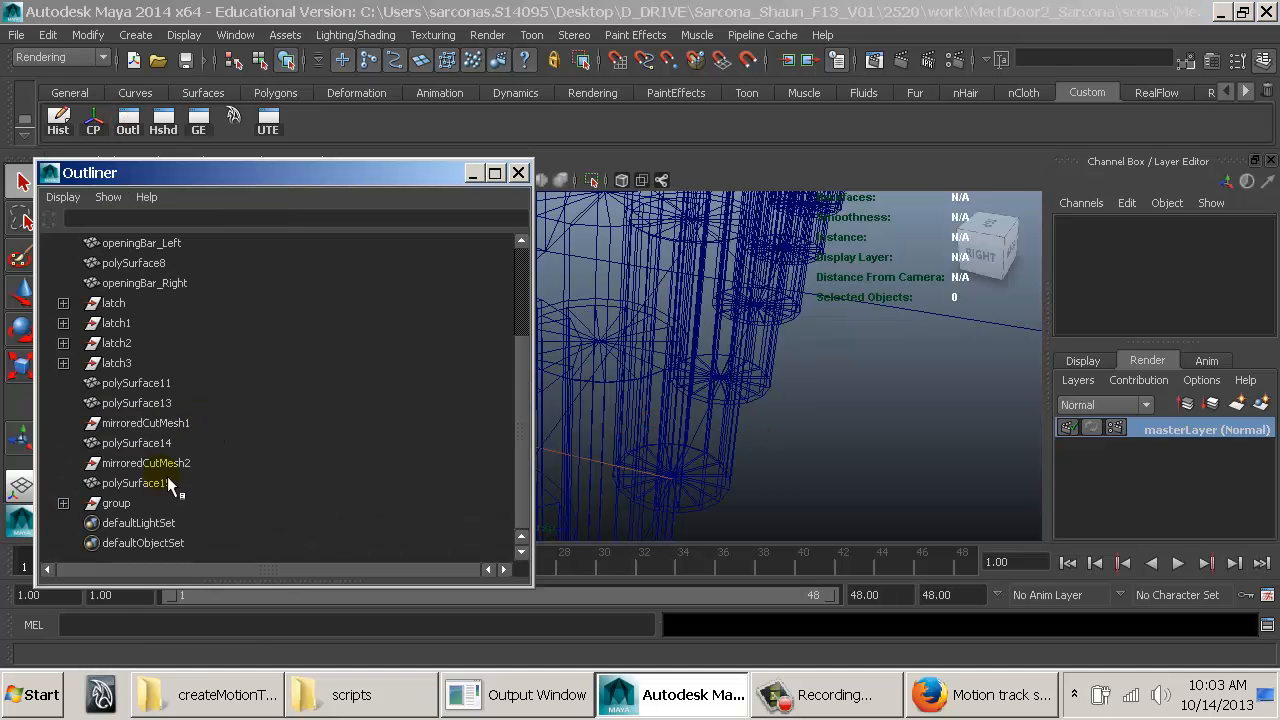
pyautogui.click(140, 503)
pyautogui.click(518, 174)
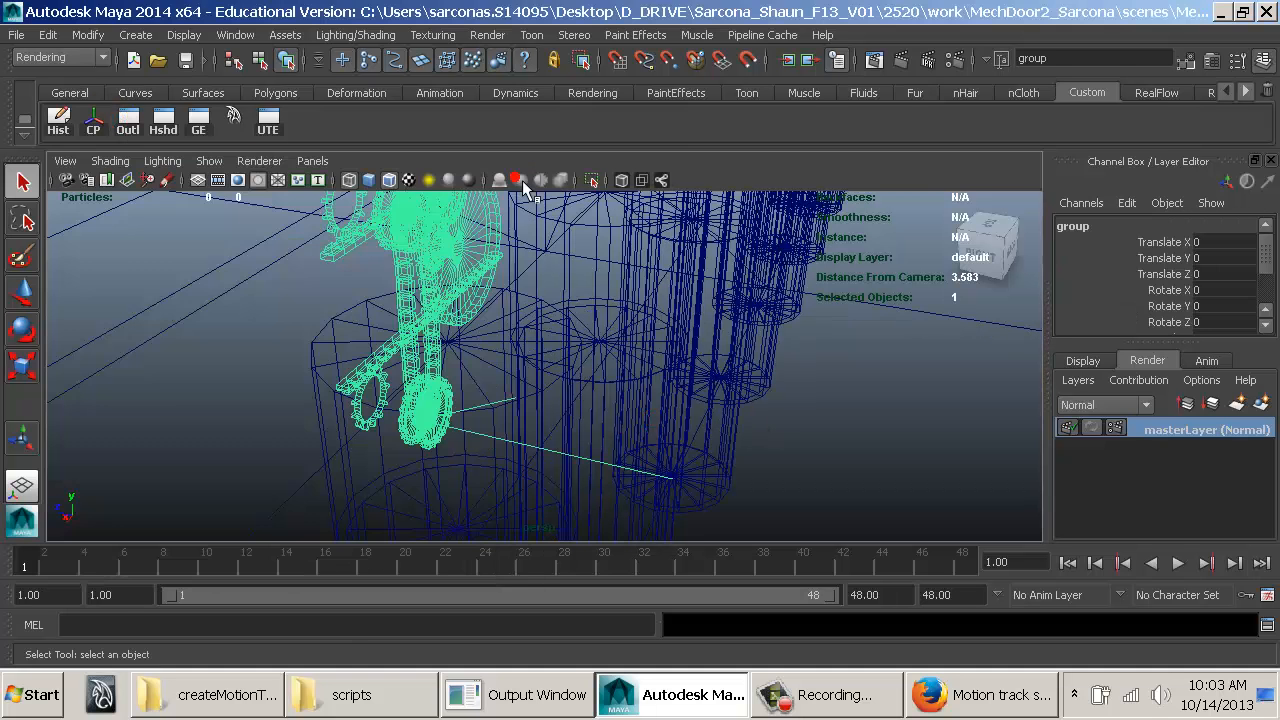
pyautogui.keyDown('alt'); pyautogui.moveTo(720, 407); pyautogui.dragTo(597, 417); pyautogui.keyUp('alt')
pyautogui.keyDown('alt'); pyautogui.moveTo(597, 417); pyautogui.dragTo(386, 409, button='right'); pyautogui.keyUp('alt')
pyautogui.press('r')
pyautogui.moveTo(304, 442); pyautogui.dragTo(732, 480, button='middle')
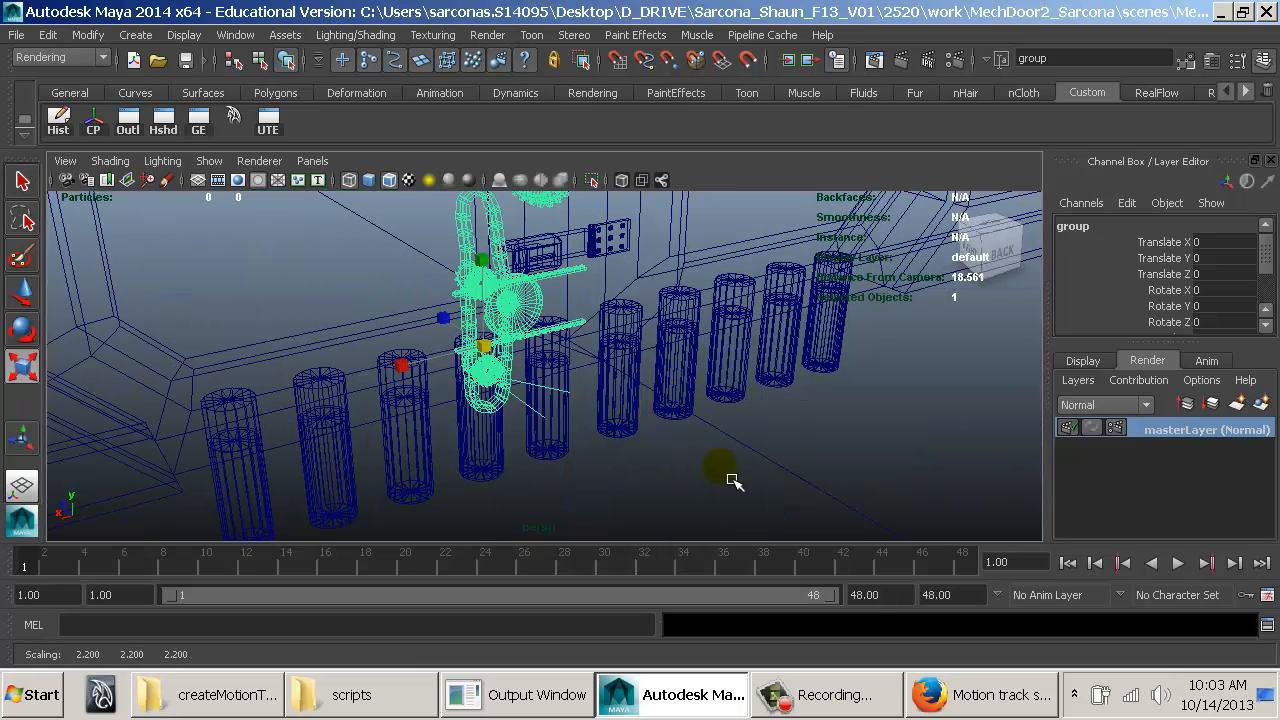
pyautogui.hotkey('ctrl', 'z')
pyautogui.hotkey('ctrl', 'z')
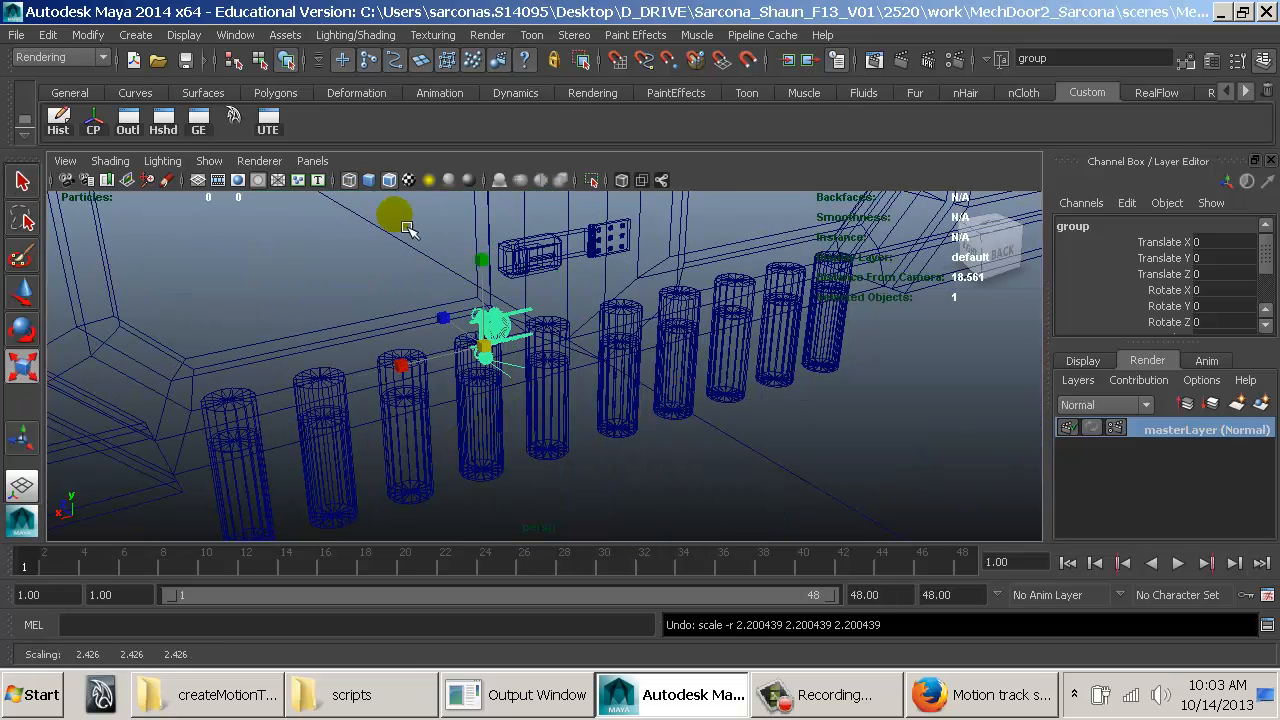
# Step: Group the imported gears and bars from Gears:pCylinder42 to Gears:polySurface31, leaving out the joints, track mesh, curve and IK handle
pyautogui.click(128, 124)
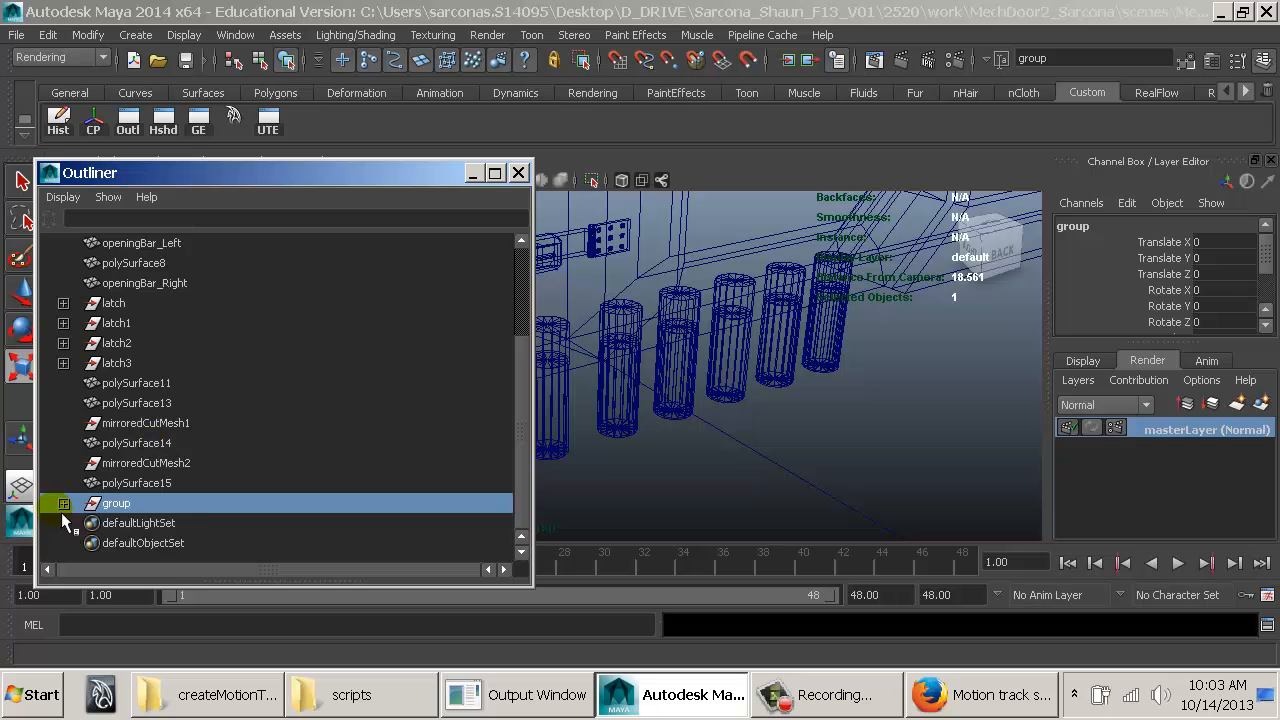
pyautogui.click(63, 503)
pyautogui.scroll(-5, 205, 381)
pyautogui.scroll(3, 209, 360)
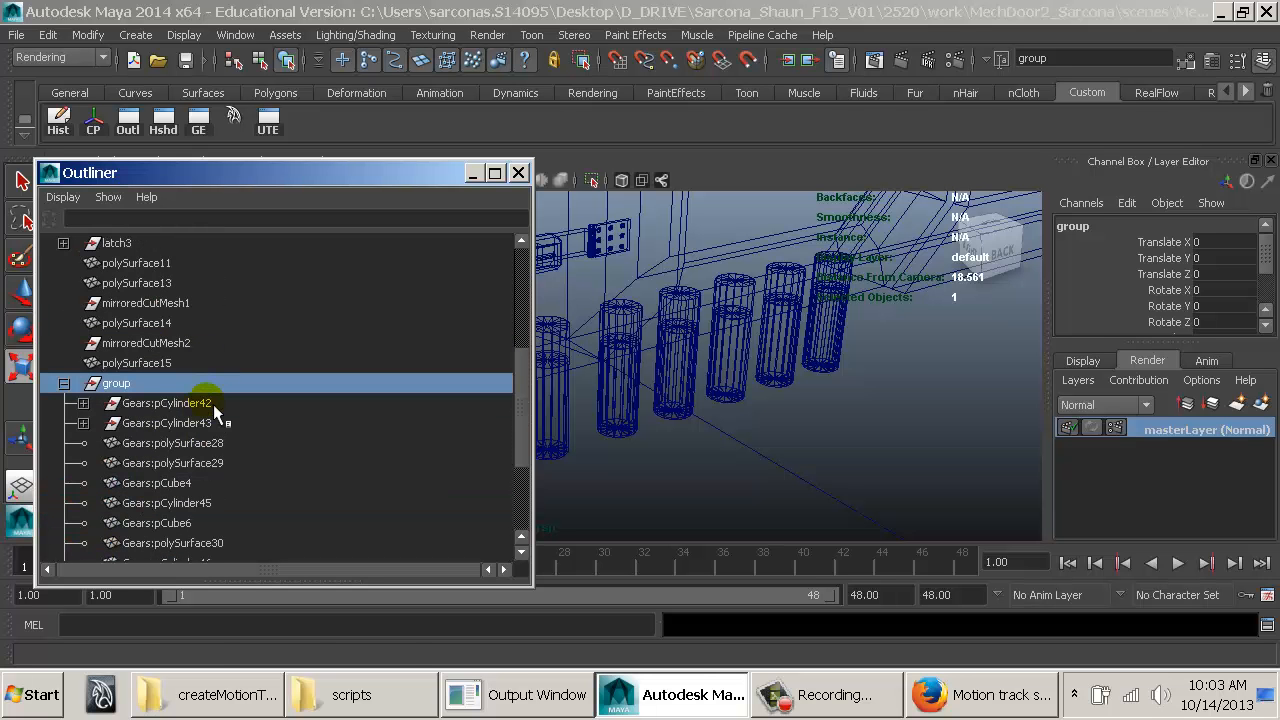
pyautogui.moveTo(213, 404)
pyautogui.mouseDown()
pyautogui.moveTo(251, 510)
pyautogui.moveTo(261, 450)
pyautogui.moveTo(225, 413)
pyautogui.mouseUp()
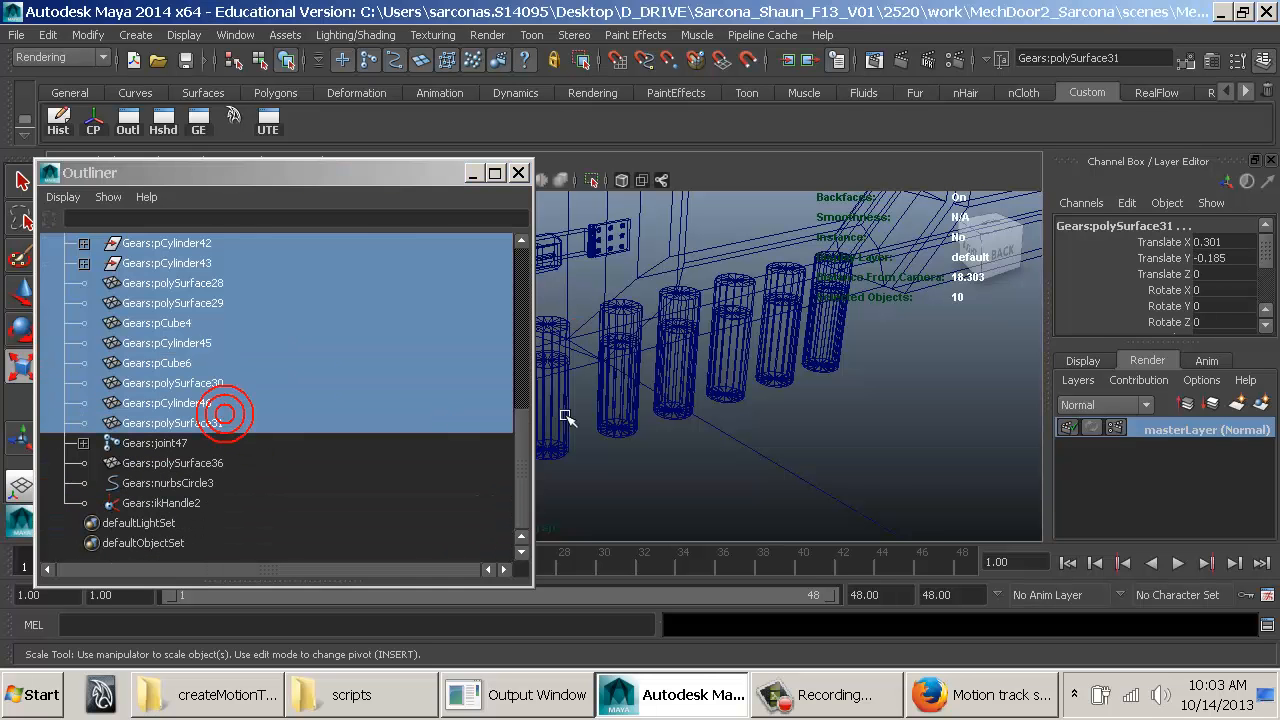
pyautogui.press('f')
pyautogui.hotkey('ctrl', 'g')
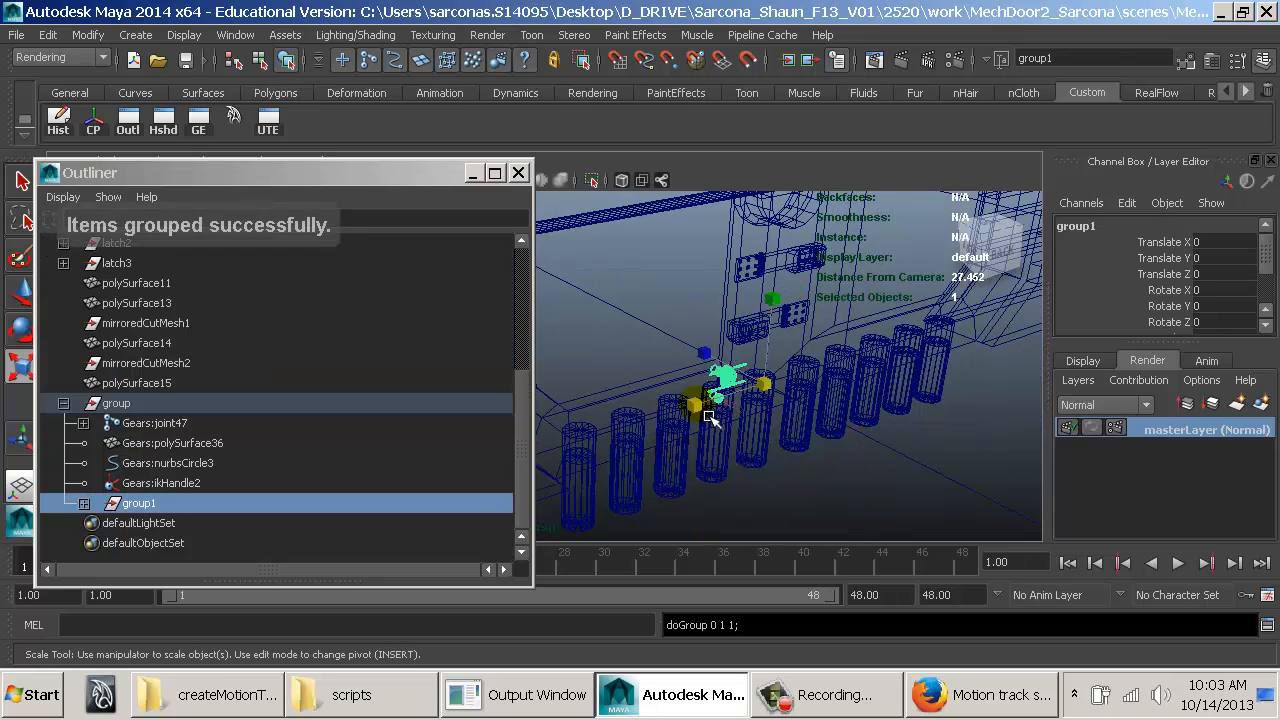
# Step: Try to scale the new gear group up uniformly by about 3.6 times
pyautogui.moveTo(702, 428); pyautogui.dragTo(917, 420, button='middle')
pyautogui.keyDown('alt'); pyautogui.moveTo(766, 440); pyautogui.dragTo(920, 486, button='middle'); pyautogui.keyUp('alt')
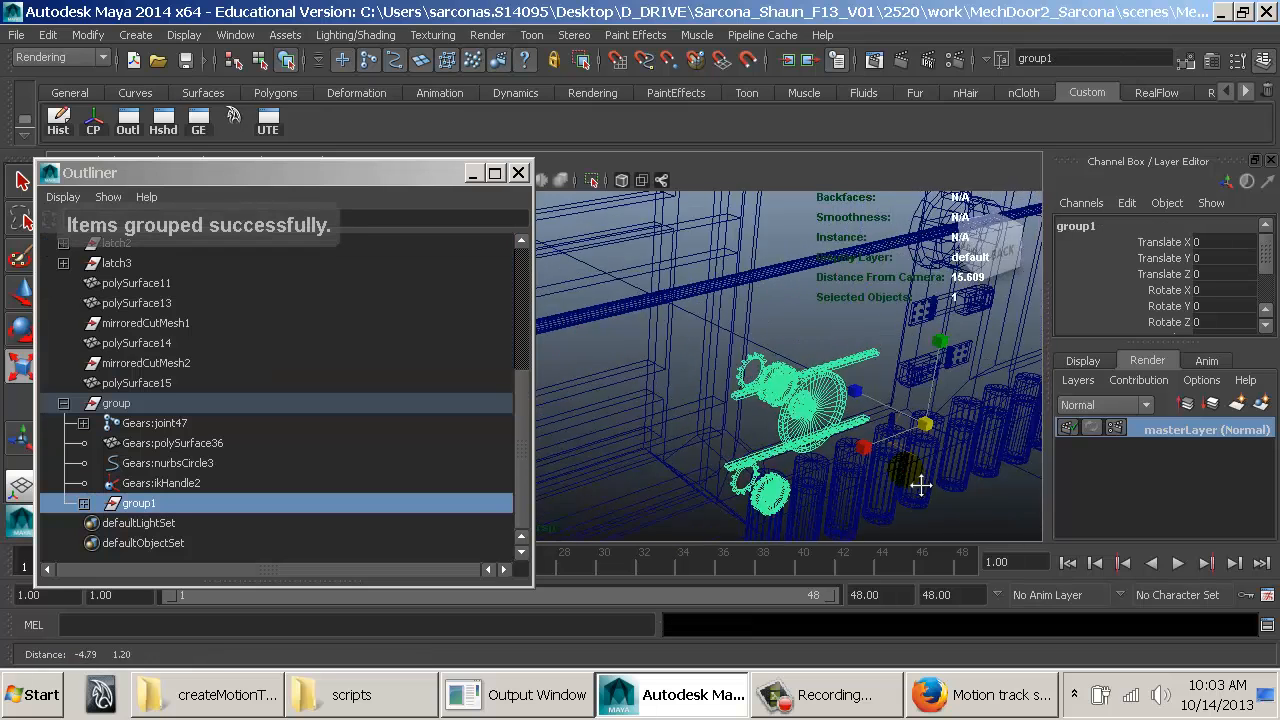
pyautogui.keyDown('alt'); pyautogui.moveTo(910, 484); pyautogui.dragTo(650, 423, button='right'); pyautogui.keyUp('alt')
pyautogui.keyDown('alt'); pyautogui.moveTo(650, 423); pyautogui.dragTo(957, 470); pyautogui.keyUp('alt')
pyautogui.scroll(-5, 790, 430)
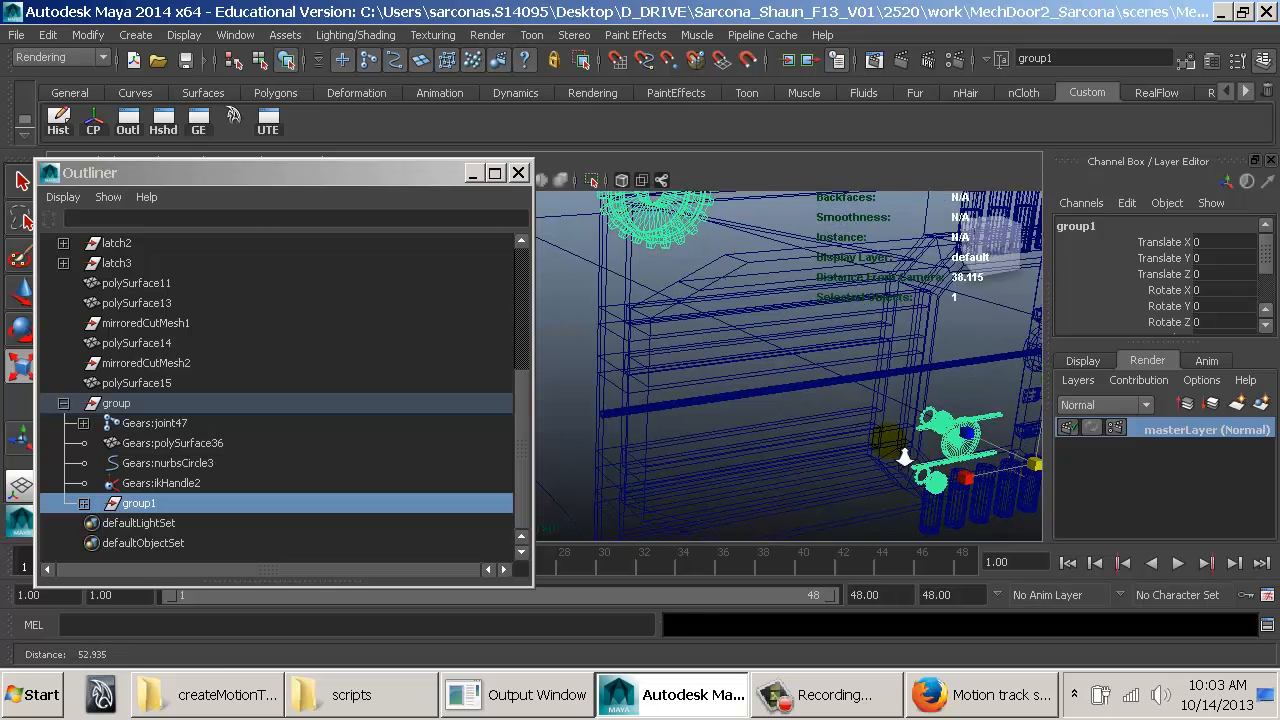
pyautogui.hotkey('ctrl', 'z')
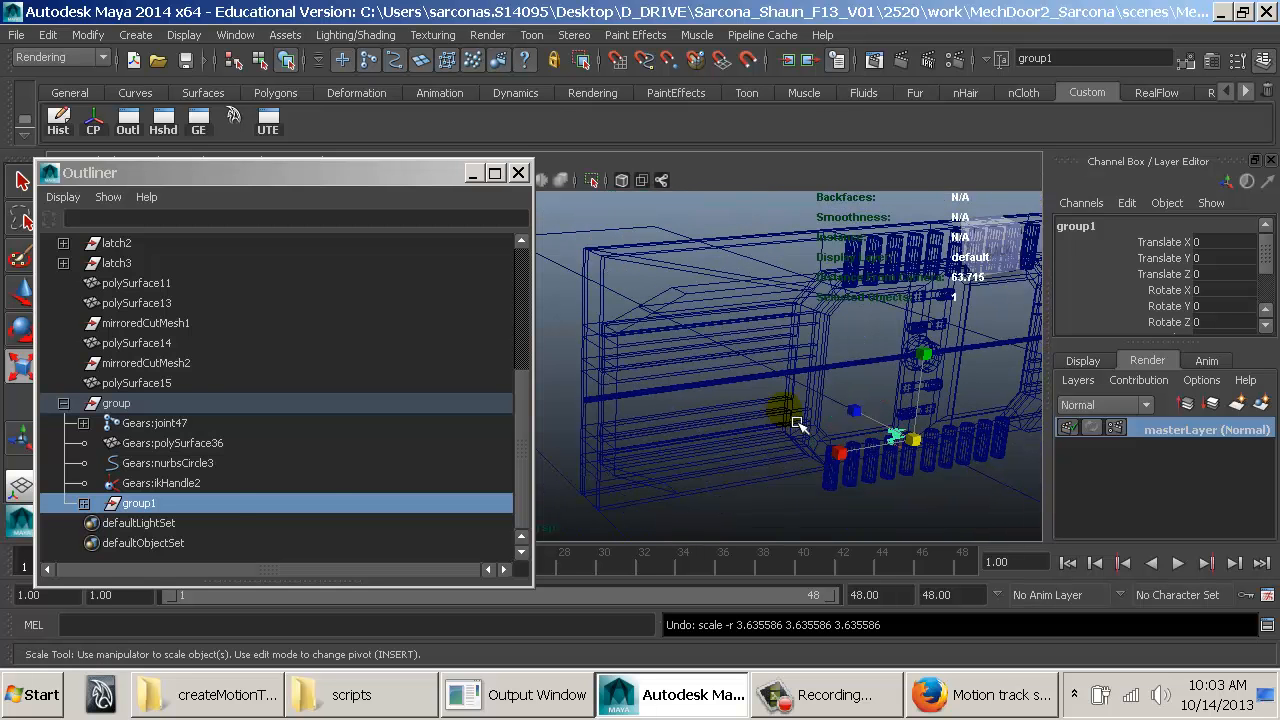
# Step: Delete the history of group1 and scale it up uniformly to about 10.2 times its size
pyautogui.click(83, 503)
pyautogui.scroll(-3, 144, 454)
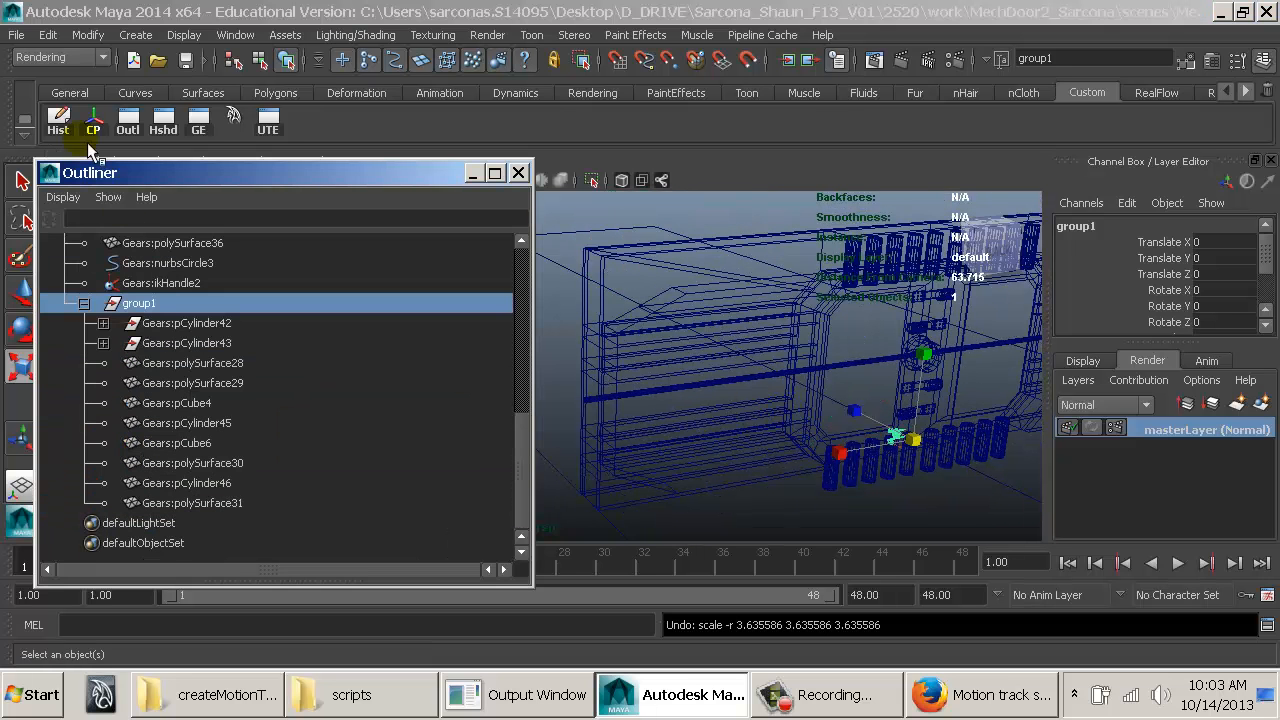
pyautogui.click(60, 118)
pyautogui.moveTo(900, 520); pyautogui.dragTo(1190, 518, button='middle')
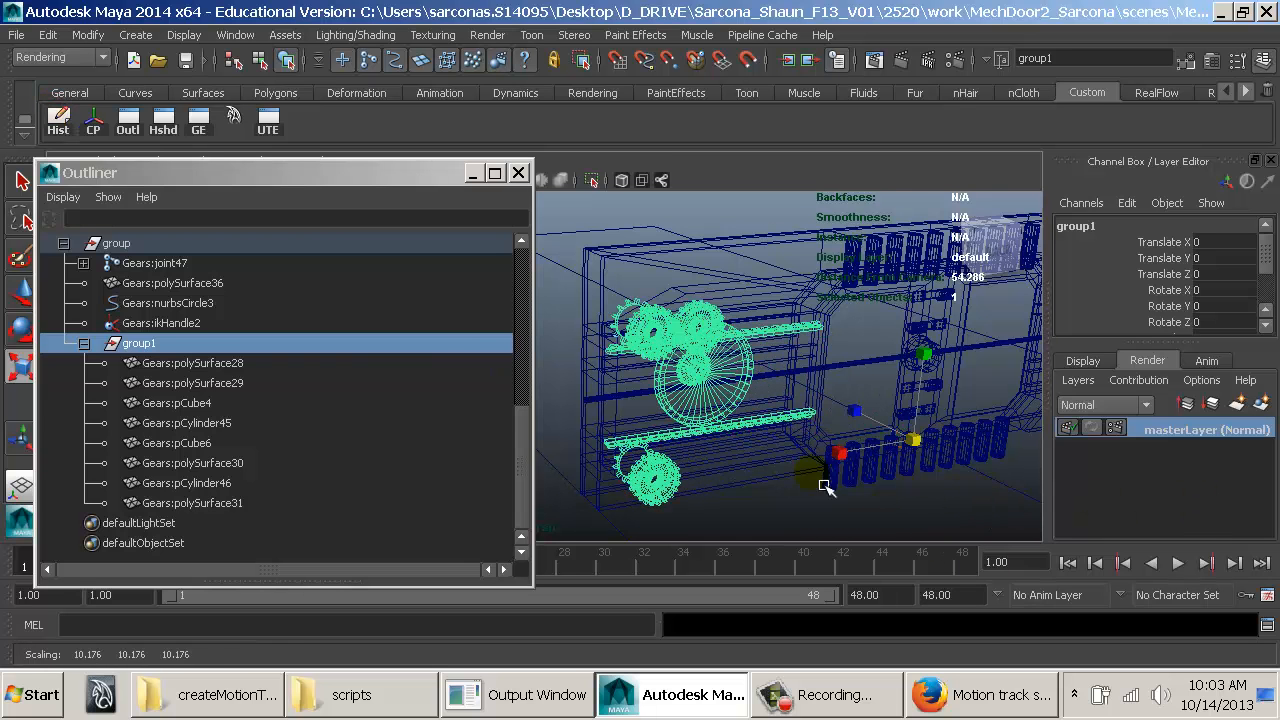
# Step: Move group1 in depth to a Translate Z of about 0.379, using shaded display to judge its distance from the wall
pyautogui.moveTo(820, 486)
pyautogui.keyDown('alt'); pyautogui.mouseDown()
pyautogui.moveTo(923, 477)
pyautogui.moveTo(773, 526)
pyautogui.moveTo(790, 518)
pyautogui.mouseUp(); pyautogui.keyUp('alt')
pyautogui.keyDown('alt'); pyautogui.moveTo(790, 518); pyautogui.dragTo(880, 490, button='right'); pyautogui.keyUp('alt')
pyautogui.keyDown('alt'); pyautogui.moveTo(880, 490); pyautogui.dragTo(810, 480); pyautogui.keyUp('alt')
pyautogui.press('5')
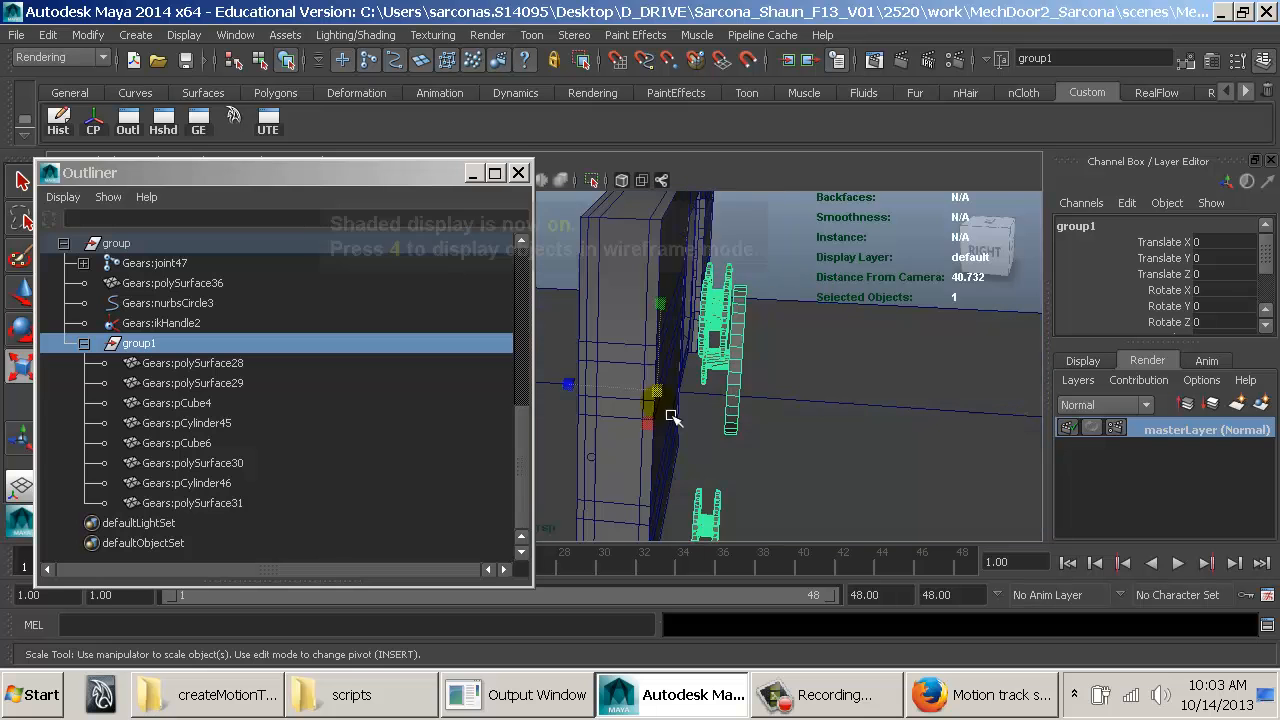
pyautogui.press('w')
pyautogui.moveTo(600, 394)
pyautogui.mouseDown()
pyautogui.moveTo(622, 380)
pyautogui.moveTo(734, 380)
pyautogui.moveTo(675, 376)
pyautogui.mouseUp()
pyautogui.keyDown('alt'); pyautogui.moveTo(675, 376); pyautogui.dragTo(843, 429, button='middle'); pyautogui.keyUp('alt')
pyautogui.keyDown('alt'); pyautogui.moveTo(843, 429); pyautogui.dragTo(806, 417); pyautogui.keyUp('alt')
pyautogui.keyDown('alt'); pyautogui.moveTo(806, 417); pyautogui.dragTo(755, 443, button='right'); pyautogui.keyUp('alt')
pyautogui.keyDown('alt'); pyautogui.moveTo(755, 443); pyautogui.dragTo(814, 466); pyautogui.keyUp('alt')
pyautogui.press('4')
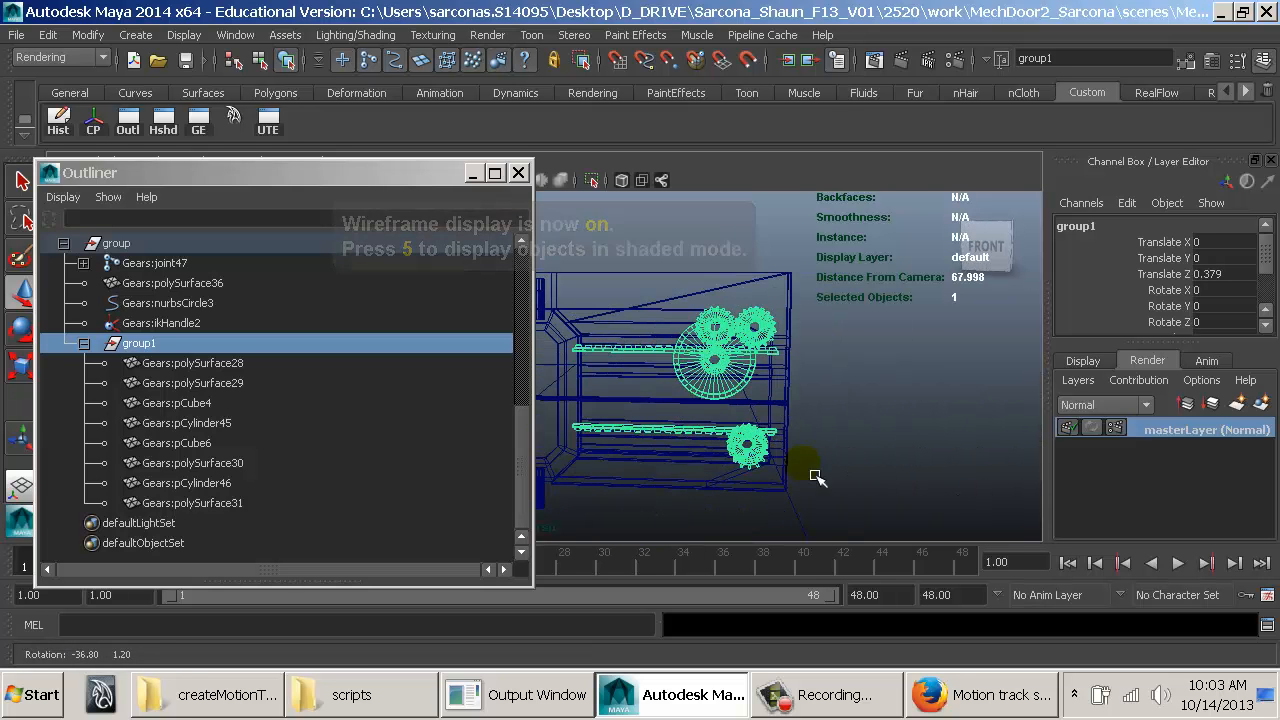
# Step: Scale up the track curve Gears:nurbsCircle3 and move it over the outer upper and lower gears of the enlarged assembly
pyautogui.click(156, 302)
pyautogui.keyDown('alt'); pyautogui.moveTo(656, 430); pyautogui.dragTo(886, 406, button='middle'); pyautogui.keyUp('alt')
pyautogui.moveTo(890, 478); pyautogui.dragTo(976, 478)
pyautogui.press('r')
pyautogui.moveTo(820, 426); pyautogui.dragTo(928, 430, button='middle')
pyautogui.press('w')
pyautogui.moveTo(908, 424); pyautogui.dragTo(772, 410)
pyautogui.moveTo(845, 443); pyautogui.dragTo(880, 425)
pyautogui.press('r')
pyautogui.press('space')
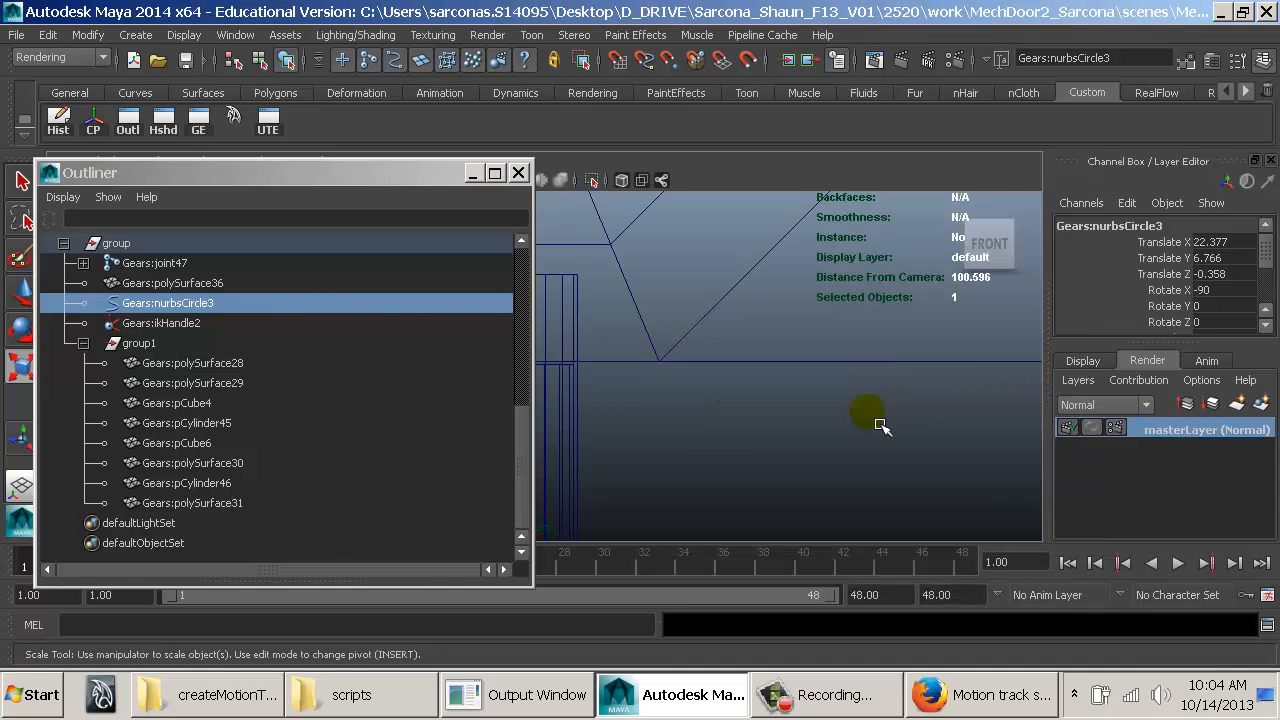
# Step: In the front view, fine-tune the track curve's position to about Translate X 22.257 and Translate Y 6.826
pyautogui.keyDown('alt'); pyautogui.moveTo(829, 433); pyautogui.dragTo(723, 414, button='middle'); pyautogui.keyUp('alt')
pyautogui.press('w')
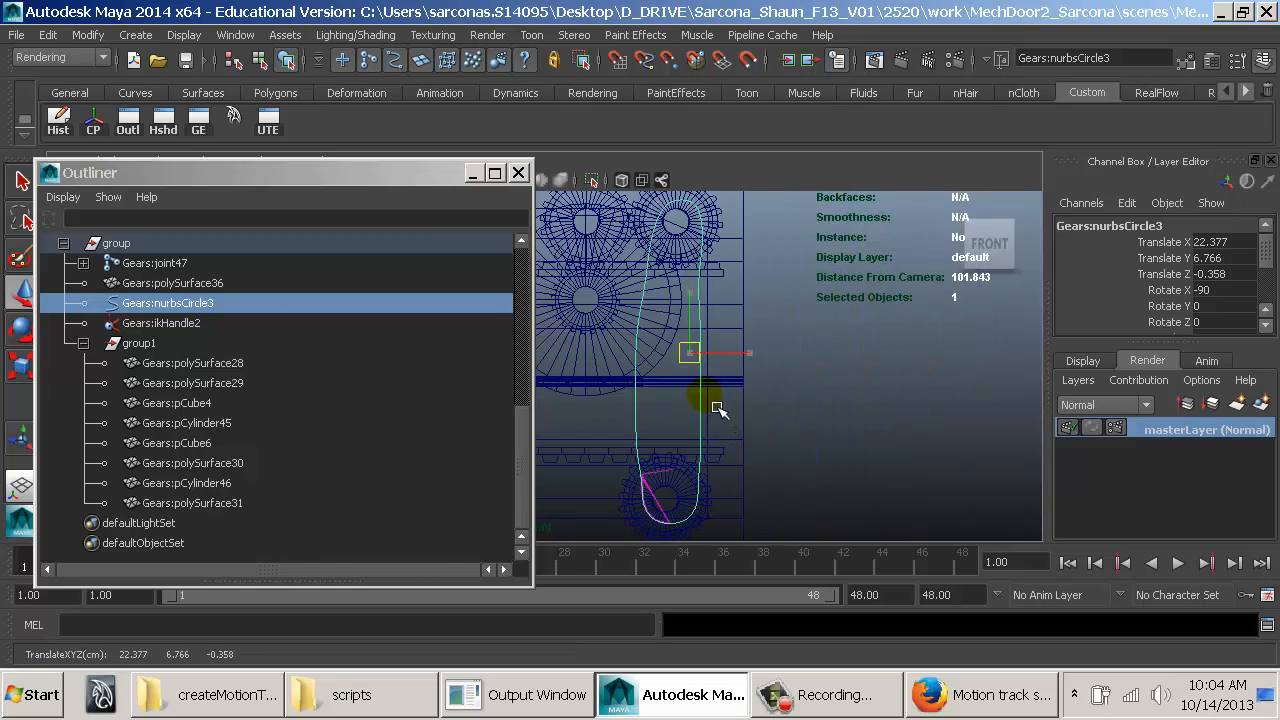
pyautogui.moveTo(702, 359); pyautogui.dragTo(702, 355)
pyautogui.press('r')
pyautogui.press('w')
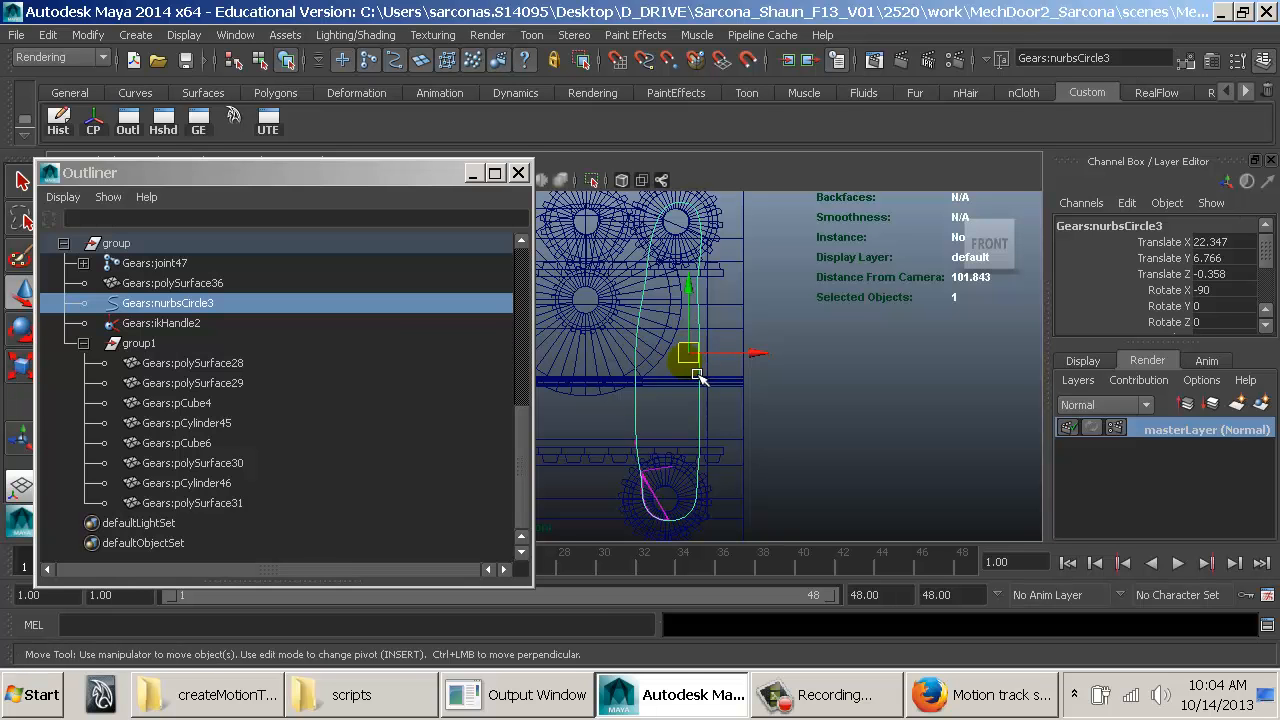
pyautogui.moveTo(694, 373); pyautogui.dragTo(697, 370, button='middle')
pyautogui.press('r')
pyautogui.press('w')
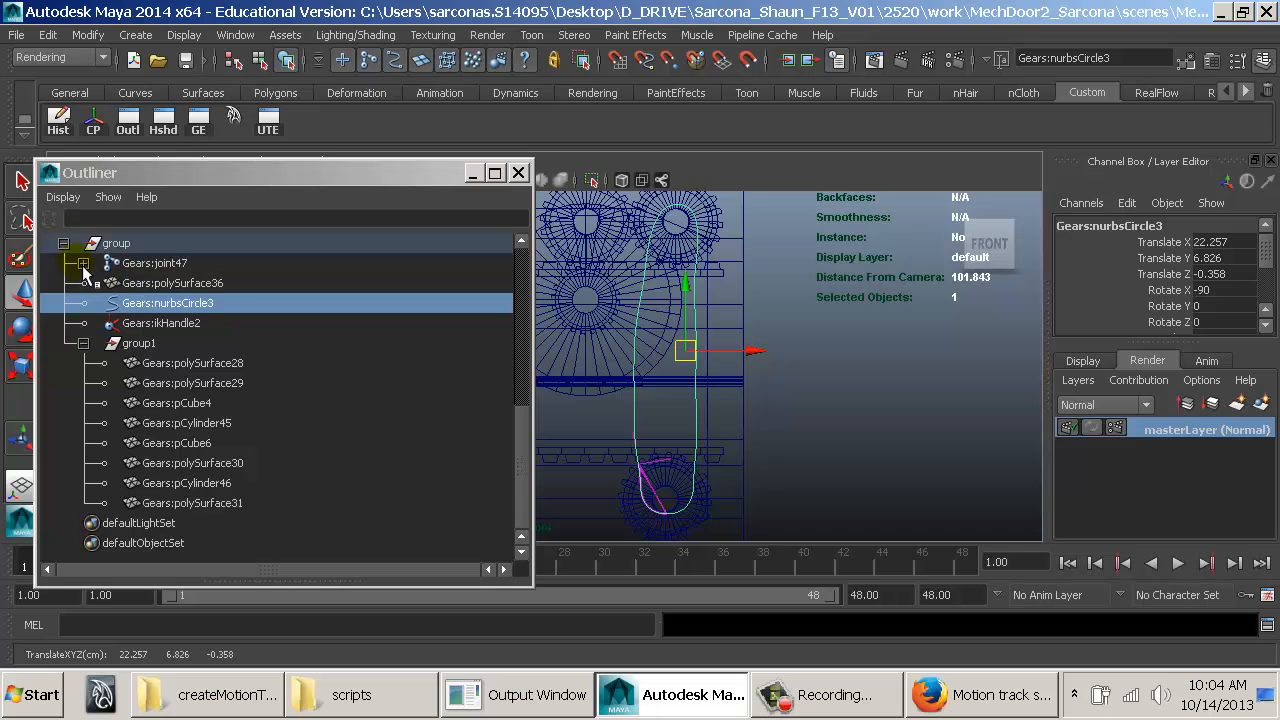
# Step: Select the entire joint chain from Gears:joint47 to Gears:joint79 and scale it up to about 1.9 so it runs around the curve
pyautogui.click(85, 264)
pyautogui.click(86, 263)
pyautogui.keyDown('shift'); pyautogui.click(86, 263); pyautogui.keyUp('shift')
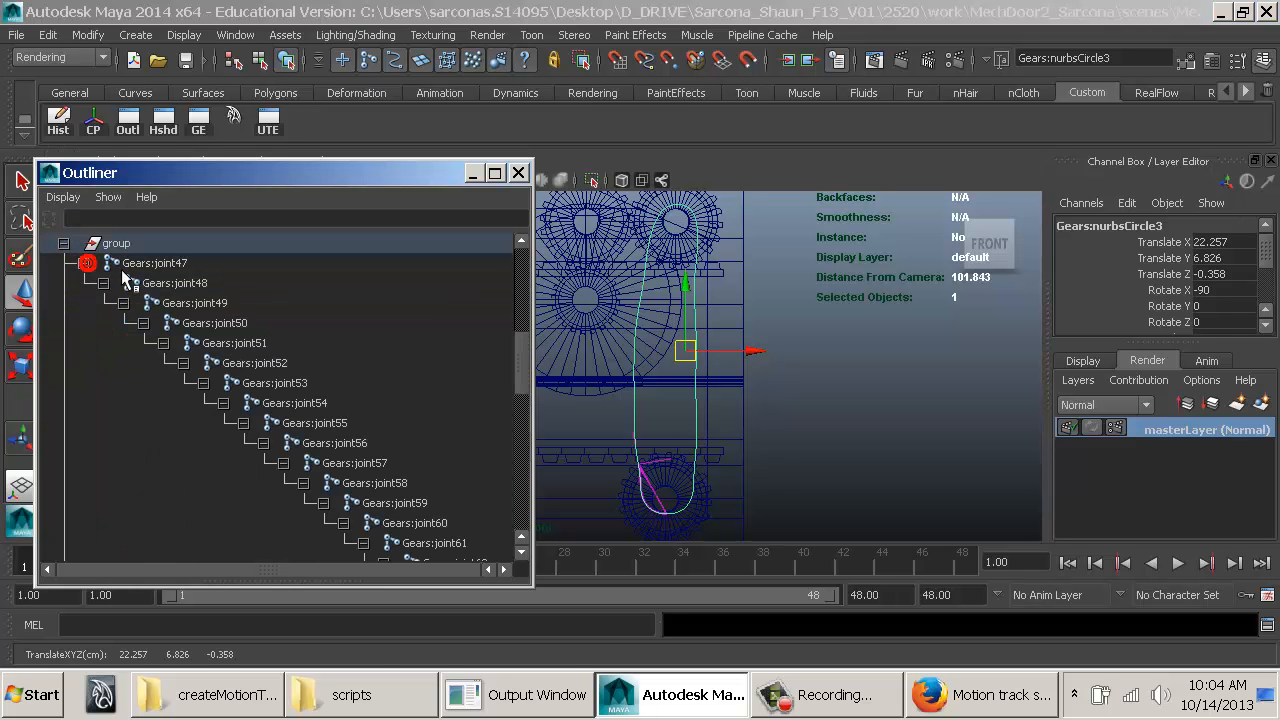
pyautogui.click(135, 264)
pyautogui.scroll(-10, 386, 470)
pyautogui.moveTo(394, 567); pyautogui.dragTo(355, 572)
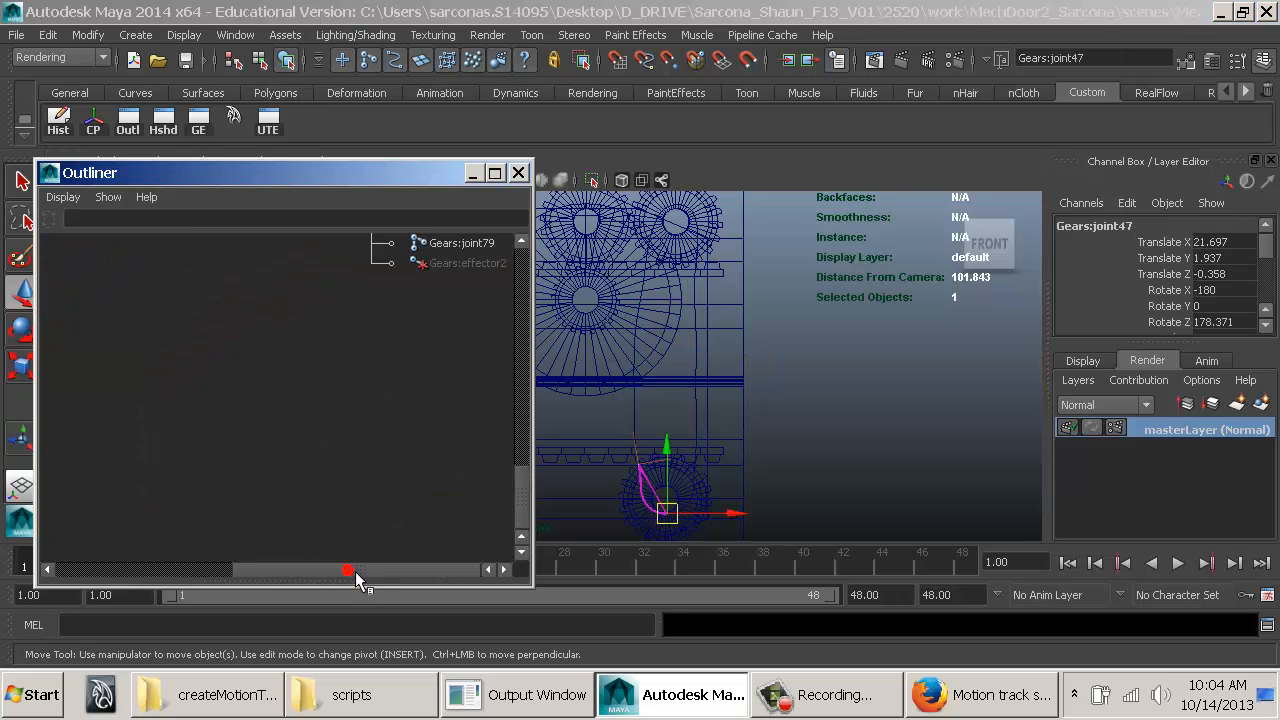
pyautogui.keyDown('shift'); pyautogui.click(468, 243); pyautogui.keyUp('shift')
pyautogui.press('r')
pyautogui.moveTo(687, 445); pyautogui.dragTo(1049, 459)
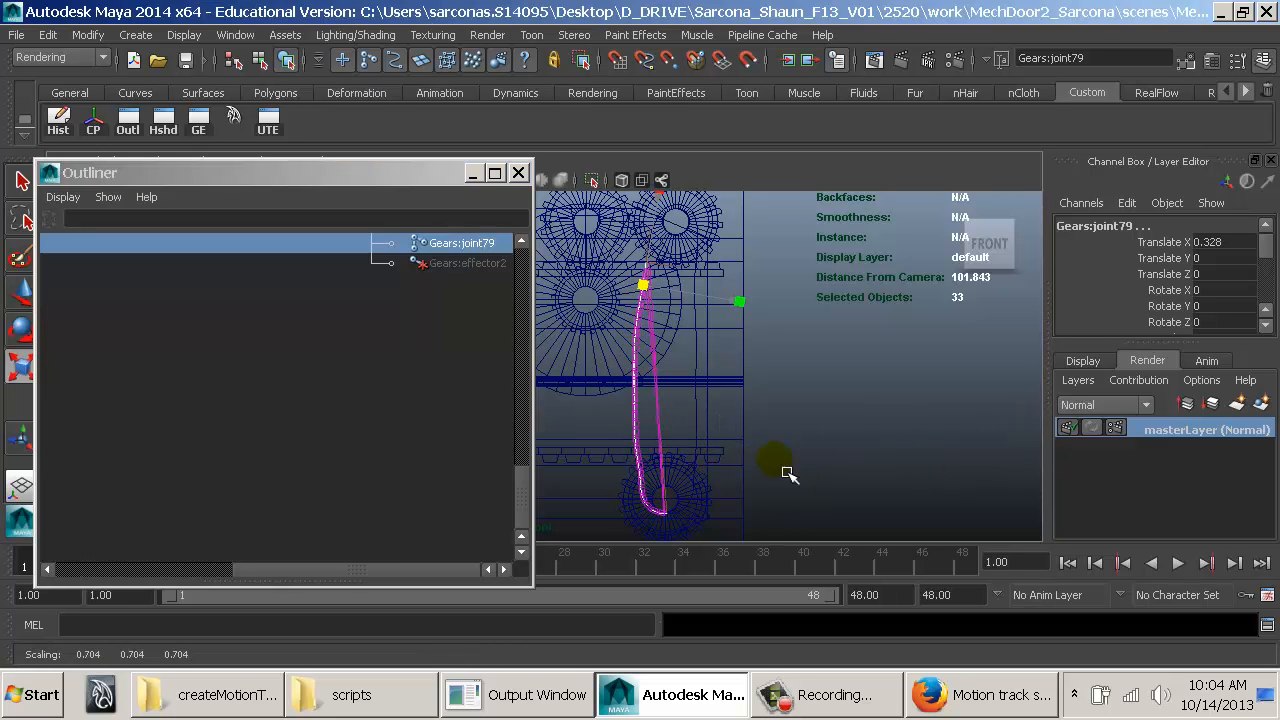
pyautogui.moveTo(788, 474); pyautogui.dragTo(902, 489)
pyautogui.keyDown('ctrl'); pyautogui.keyDown('alt'); pyautogui.moveTo(660, 464); pyautogui.dragTo(708, 521); pyautogui.keyUp('alt'); pyautogui.keyUp('ctrl')
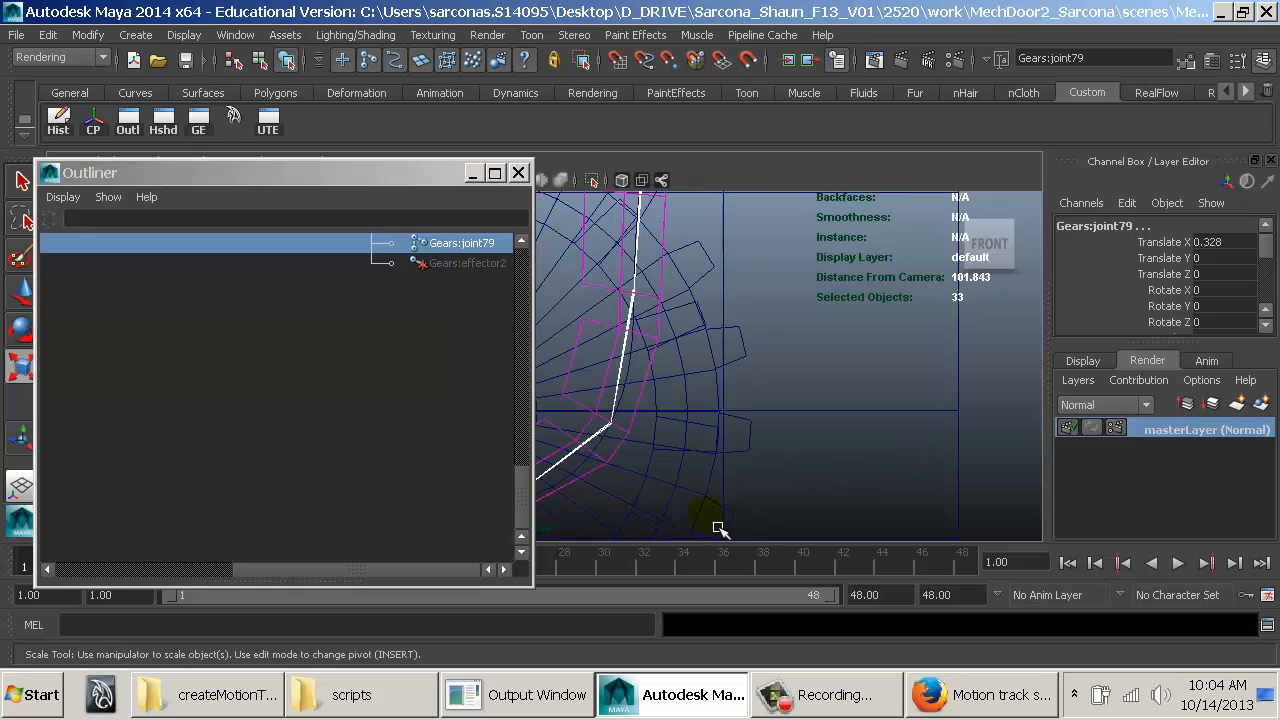
pyautogui.keyDown('alt'); pyautogui.moveTo(632, 499); pyautogui.dragTo(878, 459, button='middle'); pyautogui.keyUp('alt')
pyautogui.moveTo(748, 520); pyautogui.dragTo(752, 521, button='middle')
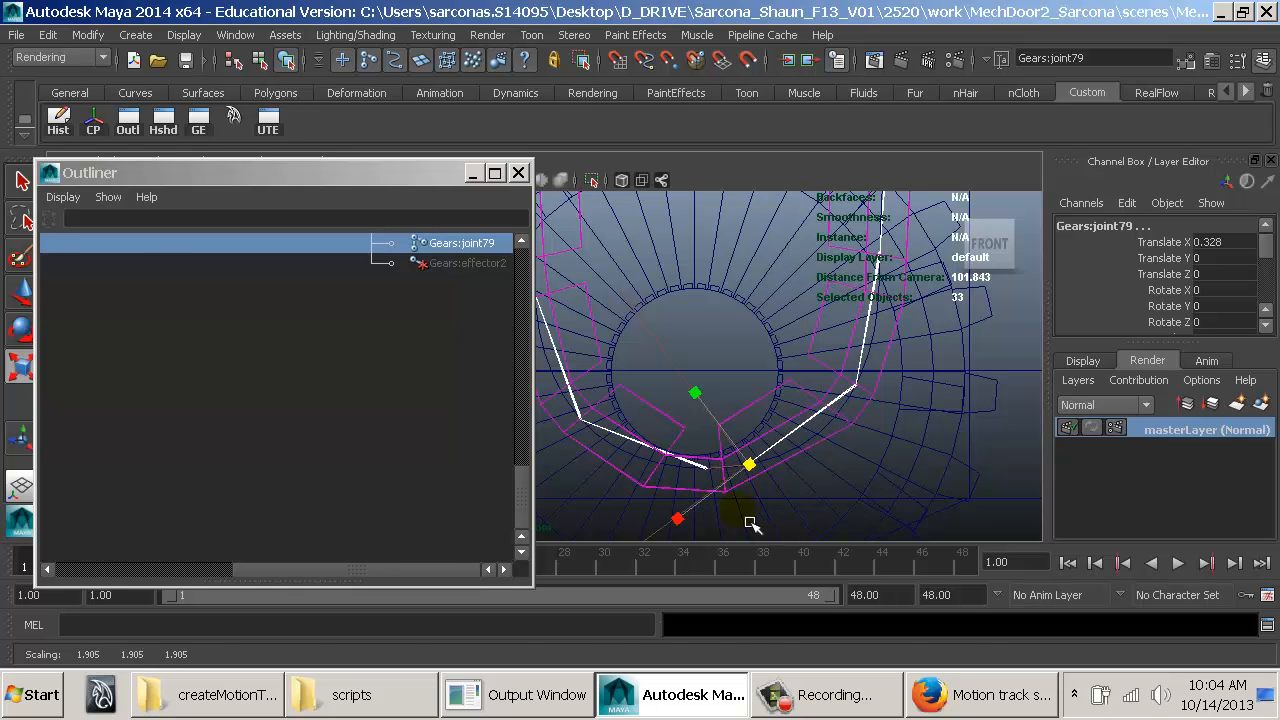
# Step: Try moving the track curve Gears:nurbsCircle3 in depth to a Translate Z of about -5.07, and undo the move
pyautogui.press('space')
pyautogui.moveTo(751, 522); pyautogui.dragTo(754, 466)
pyautogui.press('5')
pyautogui.keyDown('alt'); pyautogui.moveTo(857, 460); pyautogui.dragTo(557, 464); pyautogui.keyUp('alt')
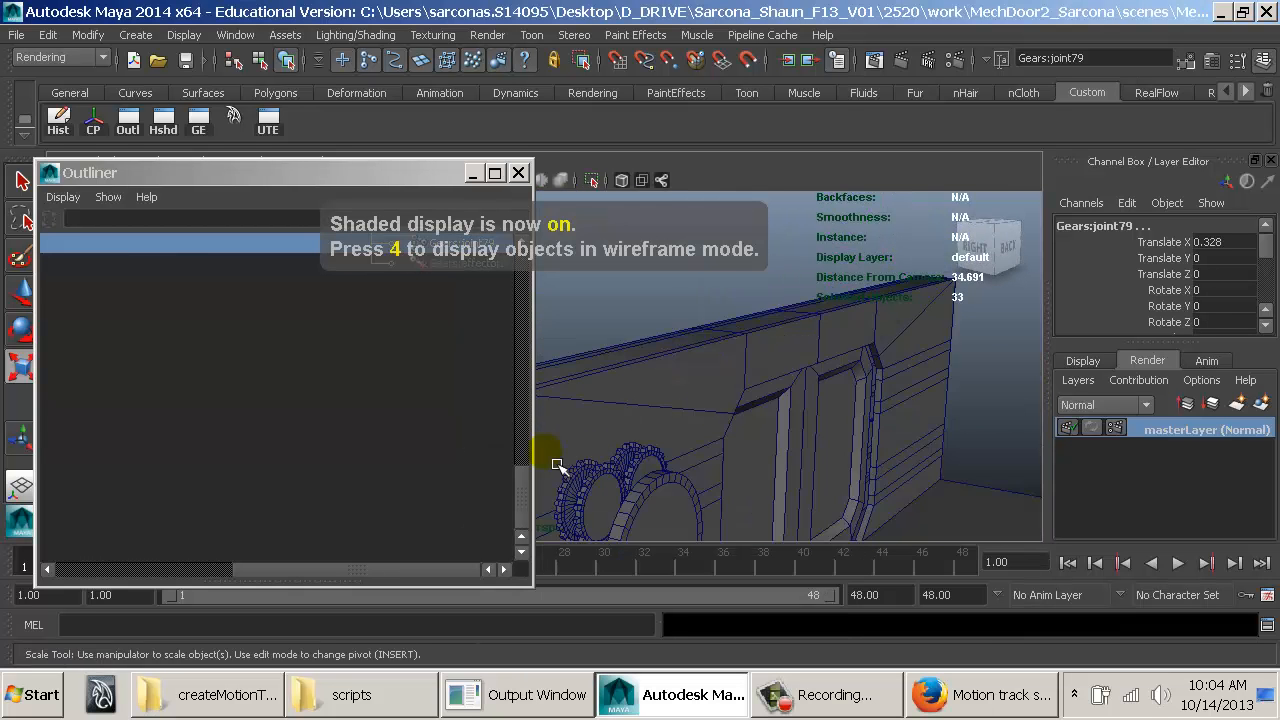
pyautogui.keyDown('alt'); pyautogui.moveTo(630, 468); pyautogui.dragTo(683, 374, button='middle'); pyautogui.keyUp('alt')
pyautogui.keyDown('alt'); pyautogui.moveTo(683, 374); pyautogui.dragTo(771, 380); pyautogui.keyUp('alt')
pyautogui.keyDown('alt'); pyautogui.moveTo(771, 380); pyautogui.dragTo(666, 411, button='middle'); pyautogui.keyUp('alt')
pyautogui.press('w')
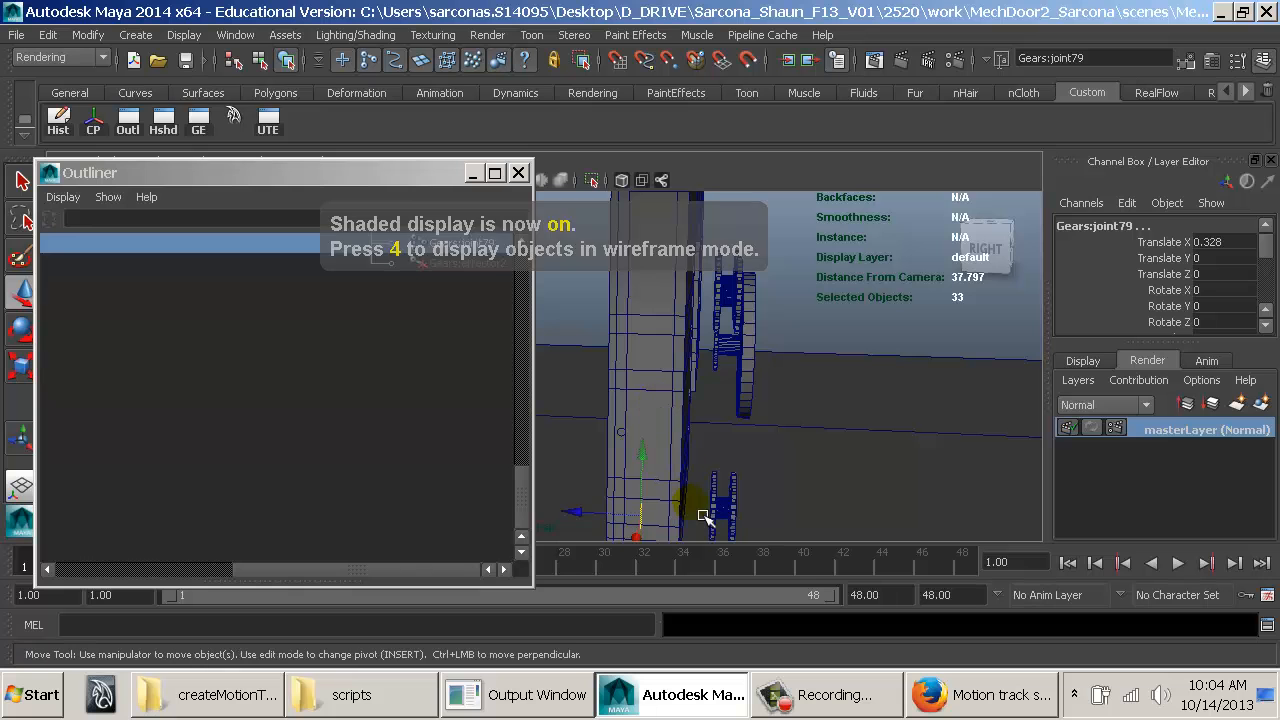
pyautogui.click(188, 572)
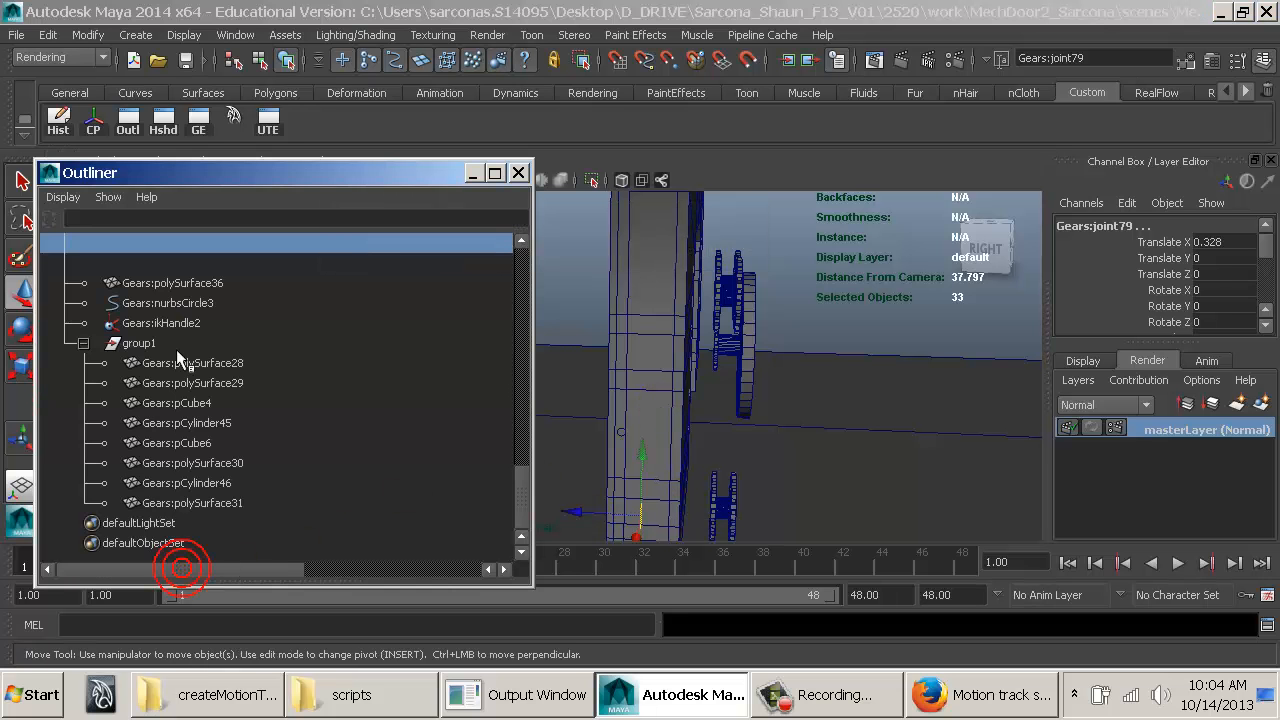
pyautogui.click(165, 303)
pyautogui.moveTo(582, 390); pyautogui.dragTo(716, 418)
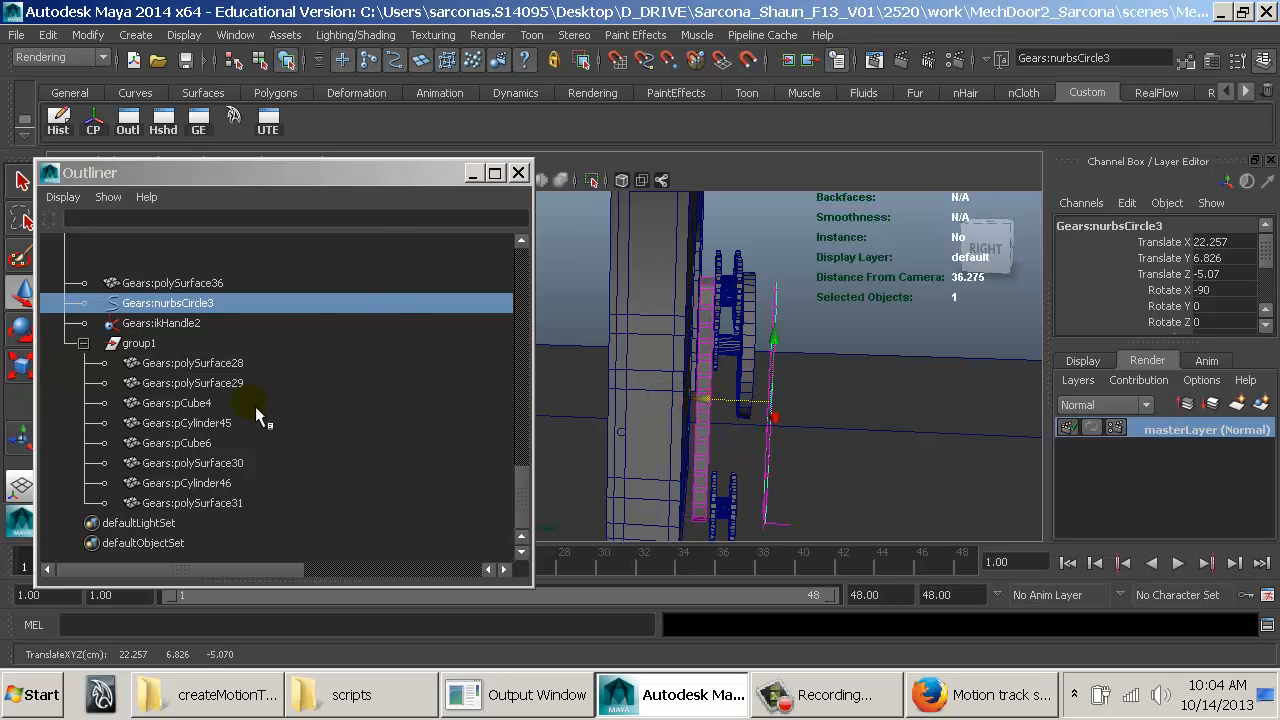
pyautogui.keyDown('alt'); pyautogui.moveTo(719, 461); pyautogui.dragTo(677, 469); pyautogui.keyUp('alt')
pyautogui.hotkey('ctrl', 'z')
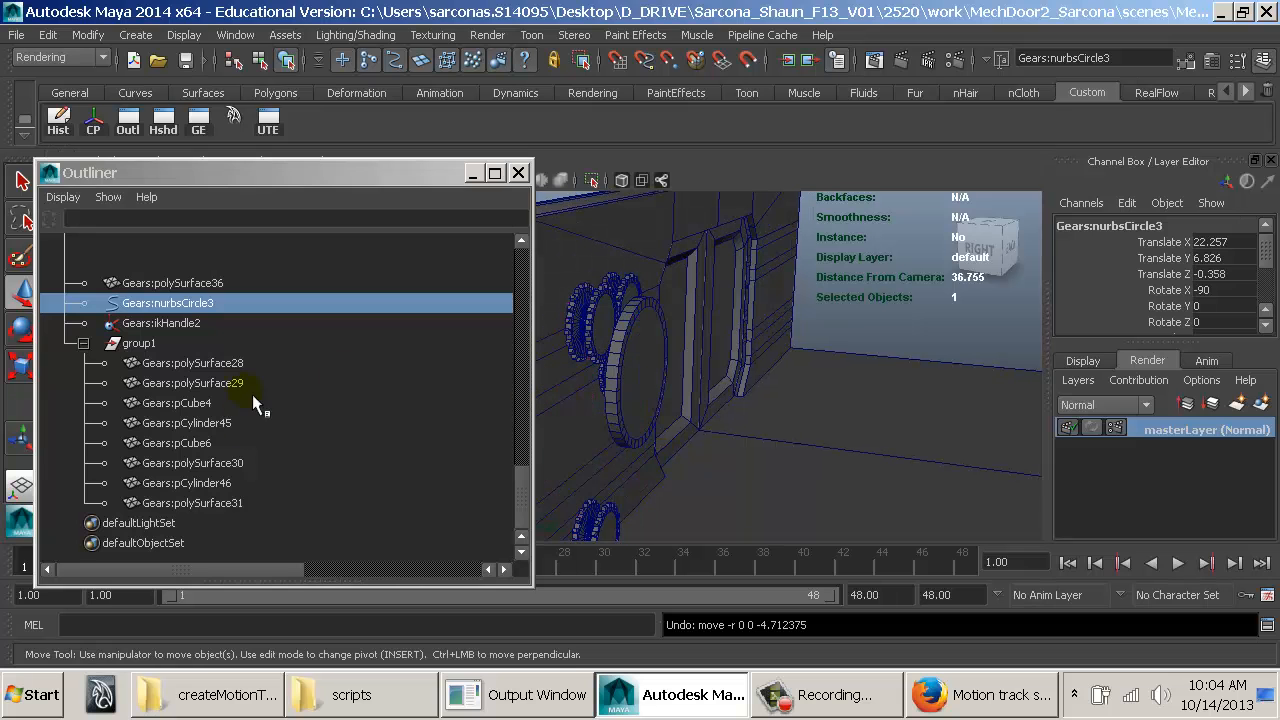
# Step: Try a shallower depth for Gears:nurbsCircle3, at a Translate Z of about -3.426, and undo it as well
pyautogui.click(240, 443)
pyautogui.scroll(4, 204, 441)
pyautogui.click(302, 463)
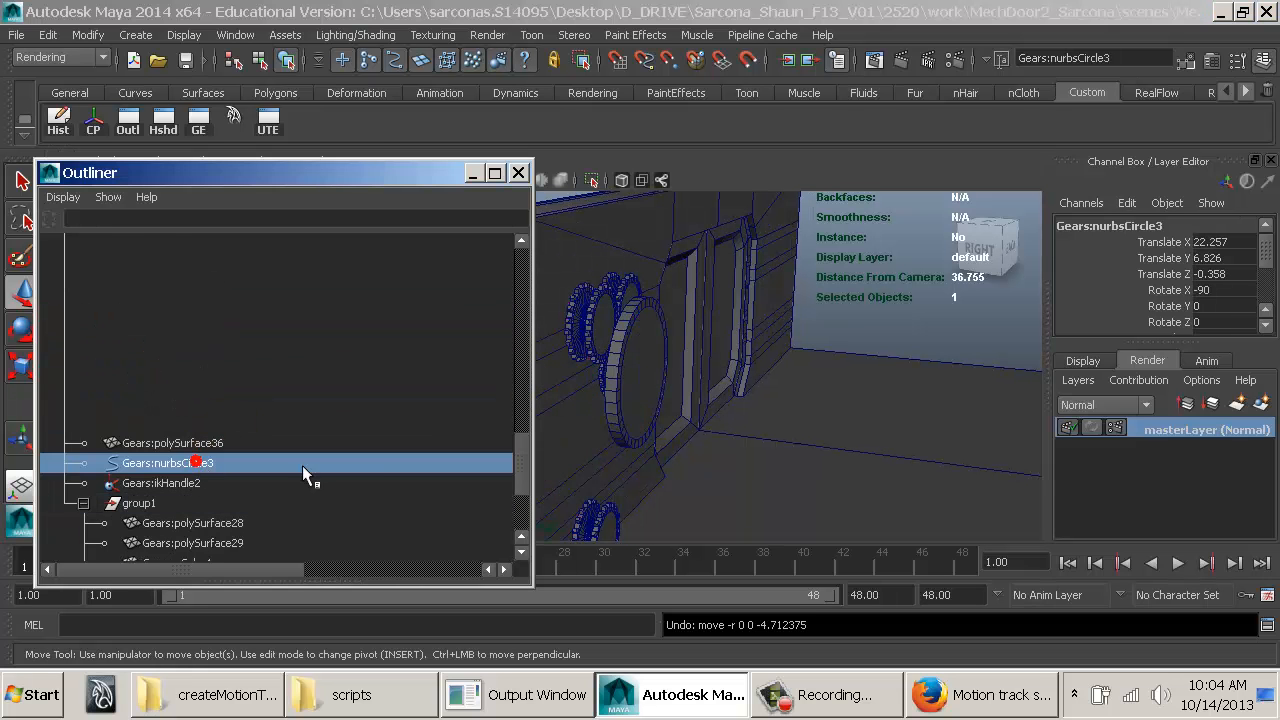
pyautogui.keyDown('alt'); pyautogui.moveTo(655, 473); pyautogui.dragTo(708, 458); pyautogui.keyUp('alt')
pyautogui.moveTo(685, 363); pyautogui.dragTo(756, 372)
pyautogui.keyDown('alt'); pyautogui.moveTo(765, 374); pyautogui.dragTo(720, 382); pyautogui.keyUp('alt')
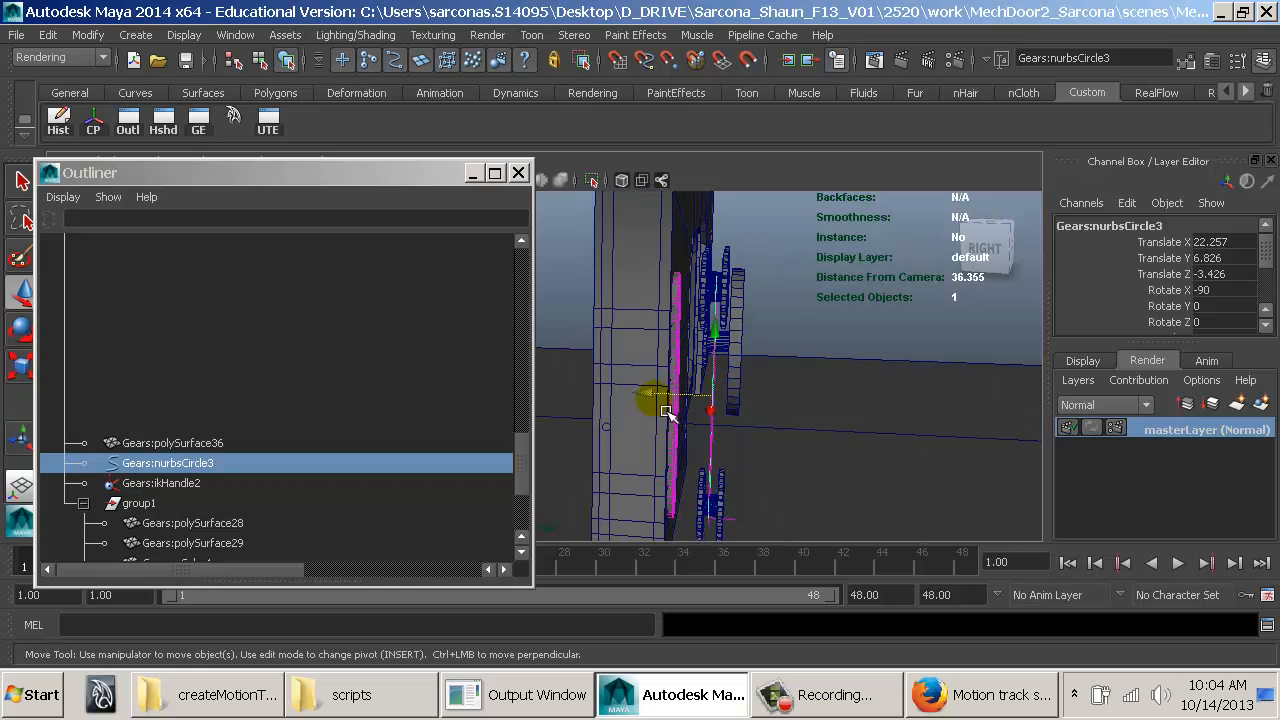
pyautogui.hotkey('ctrl', 'z')
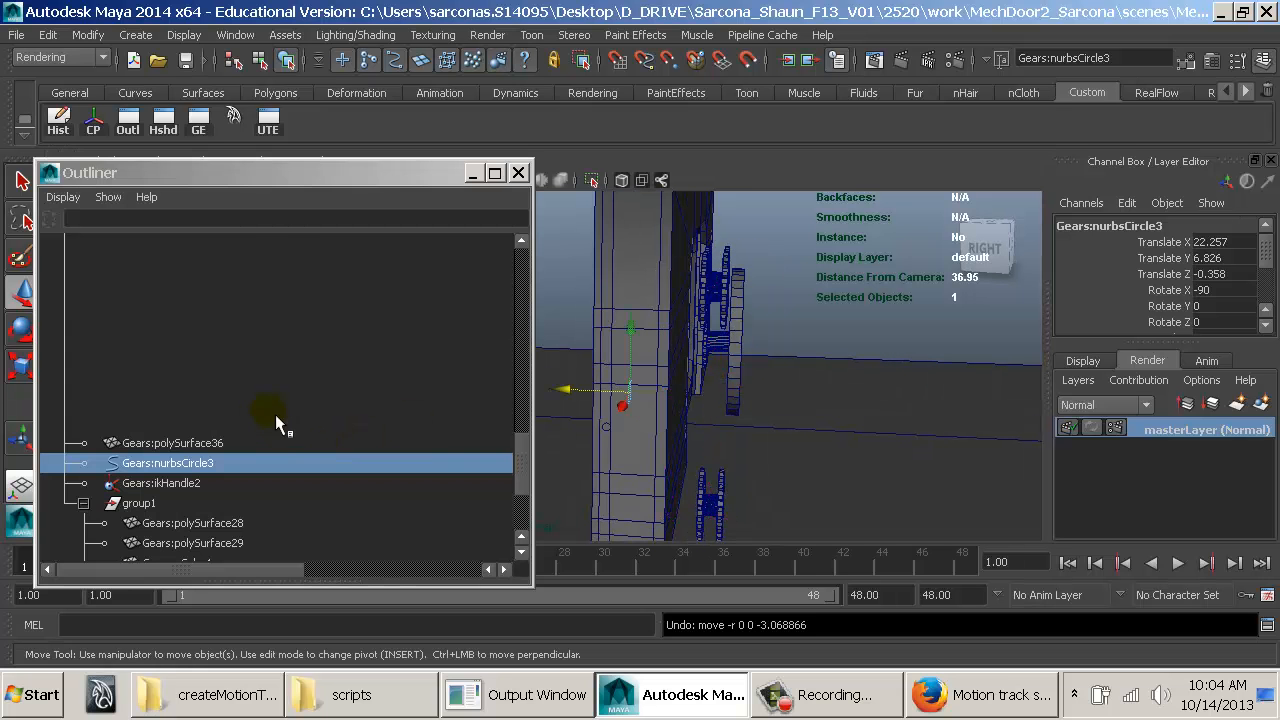
# Step: Move the track curve Gears:nurbsCircle3 in depth to a Translate Z of about -6.92 so the track lines up with the gears
pyautogui.scroll(5, 262, 415)
pyautogui.click(62, 383)
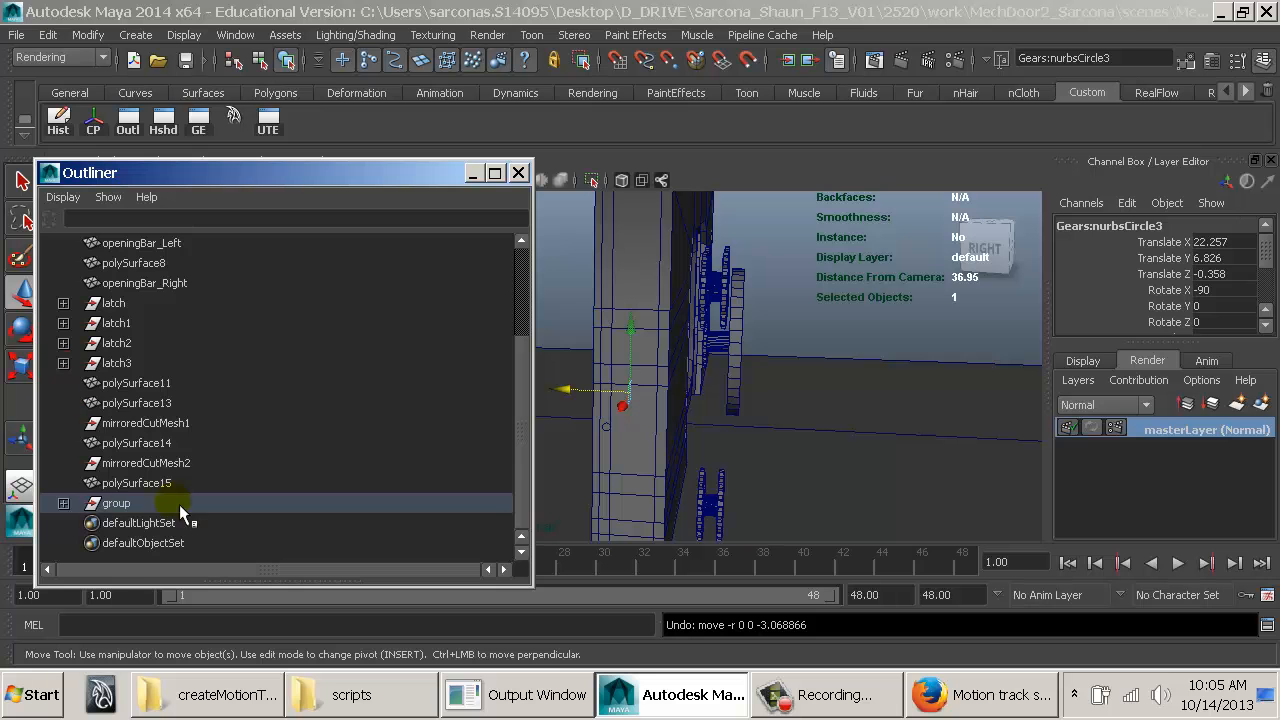
pyautogui.click(63, 503)
pyautogui.click(83, 523)
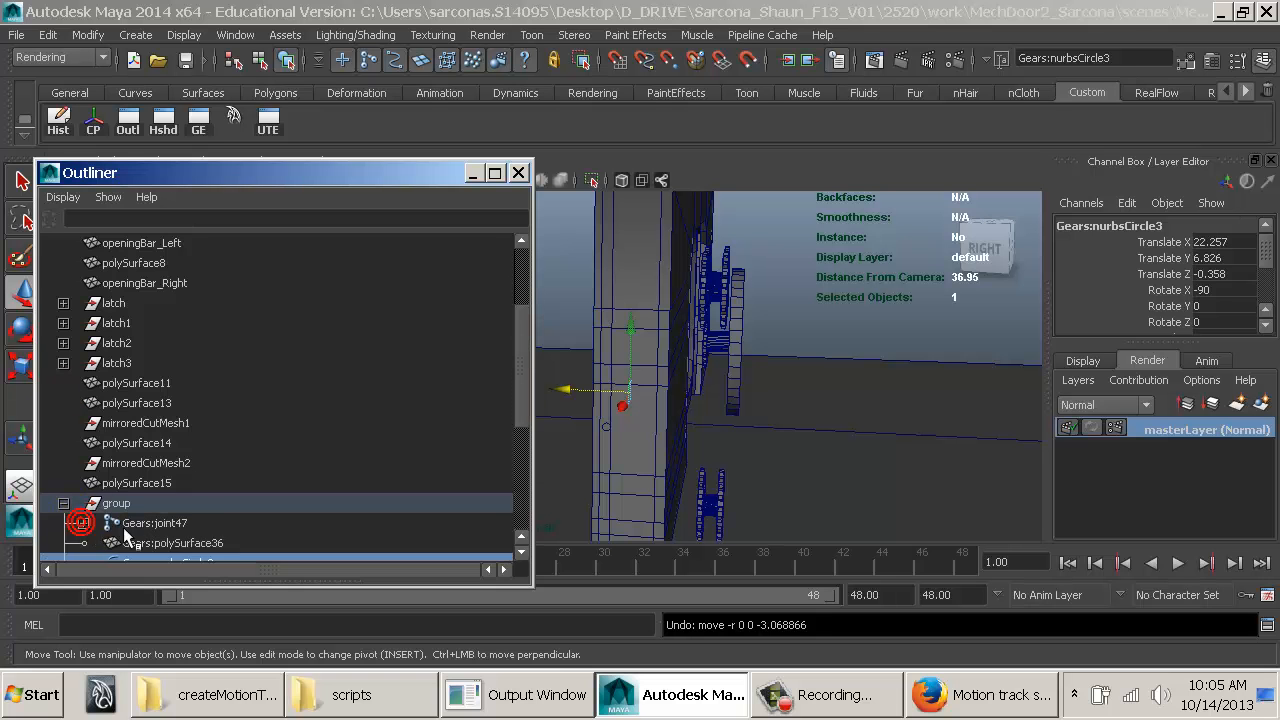
pyautogui.scroll(-3, 200, 440)
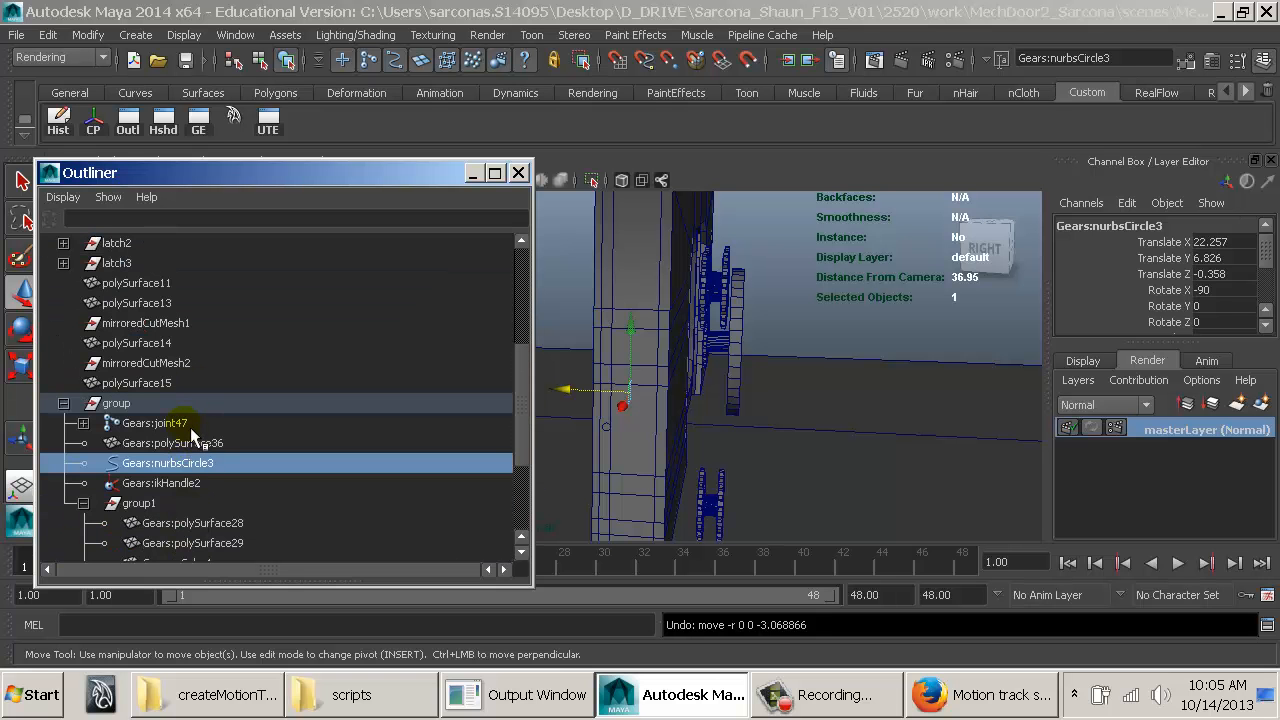
pyautogui.click(190, 425)
pyautogui.click(566, 506)
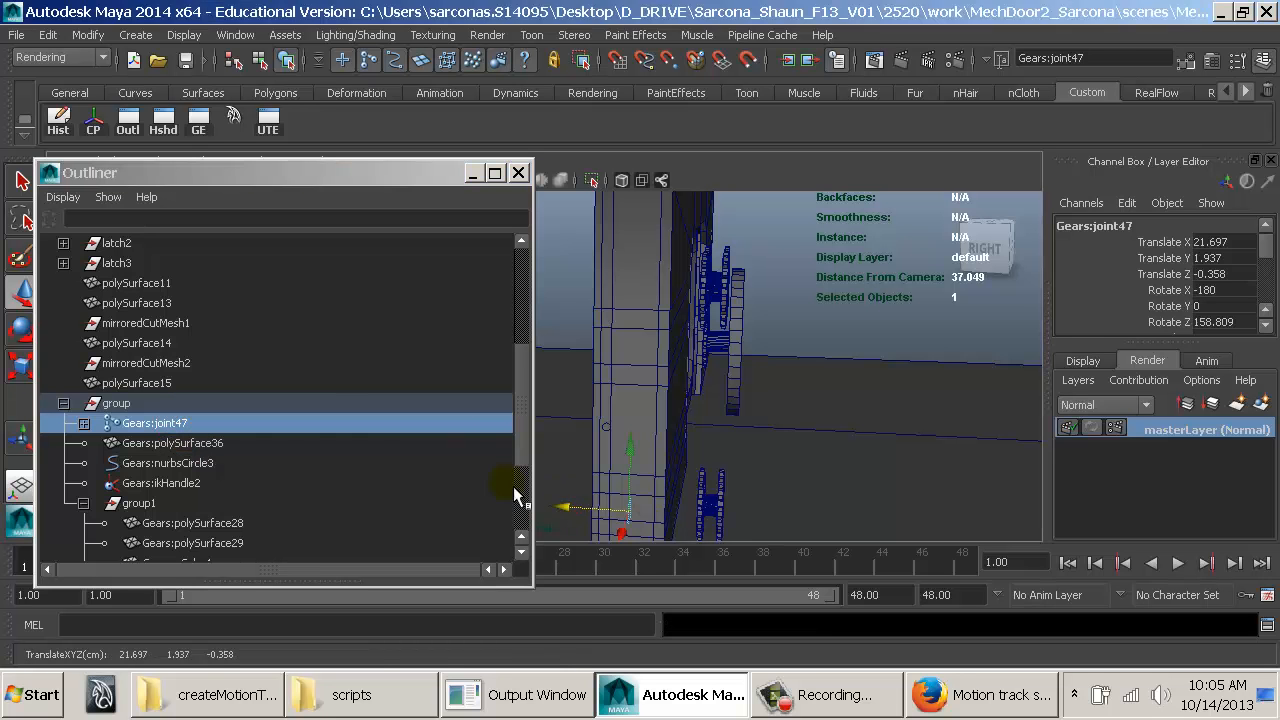
pyautogui.click(196, 462)
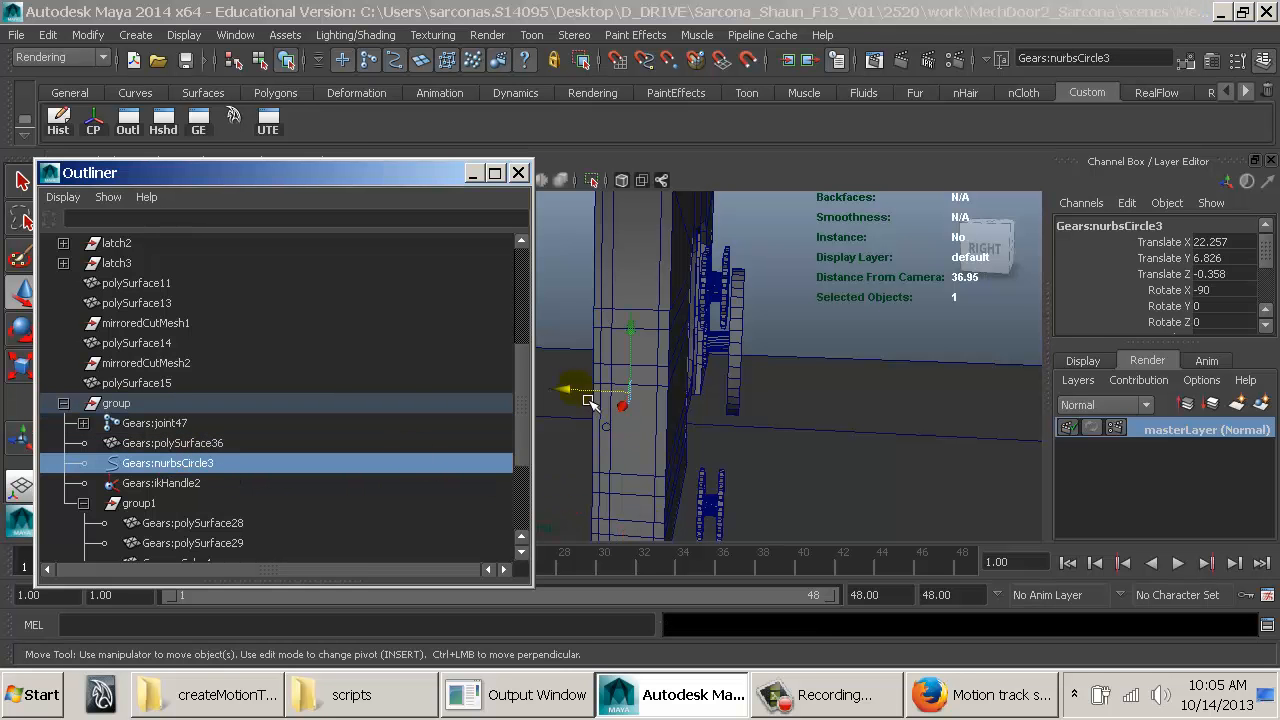
pyautogui.moveTo(590, 402); pyautogui.dragTo(787, 374)
pyautogui.click(763, 378)
# Step: Test the track's motion by varying the Offset of Gears:ikHandle2, and undo the change
pyautogui.click(895, 517)
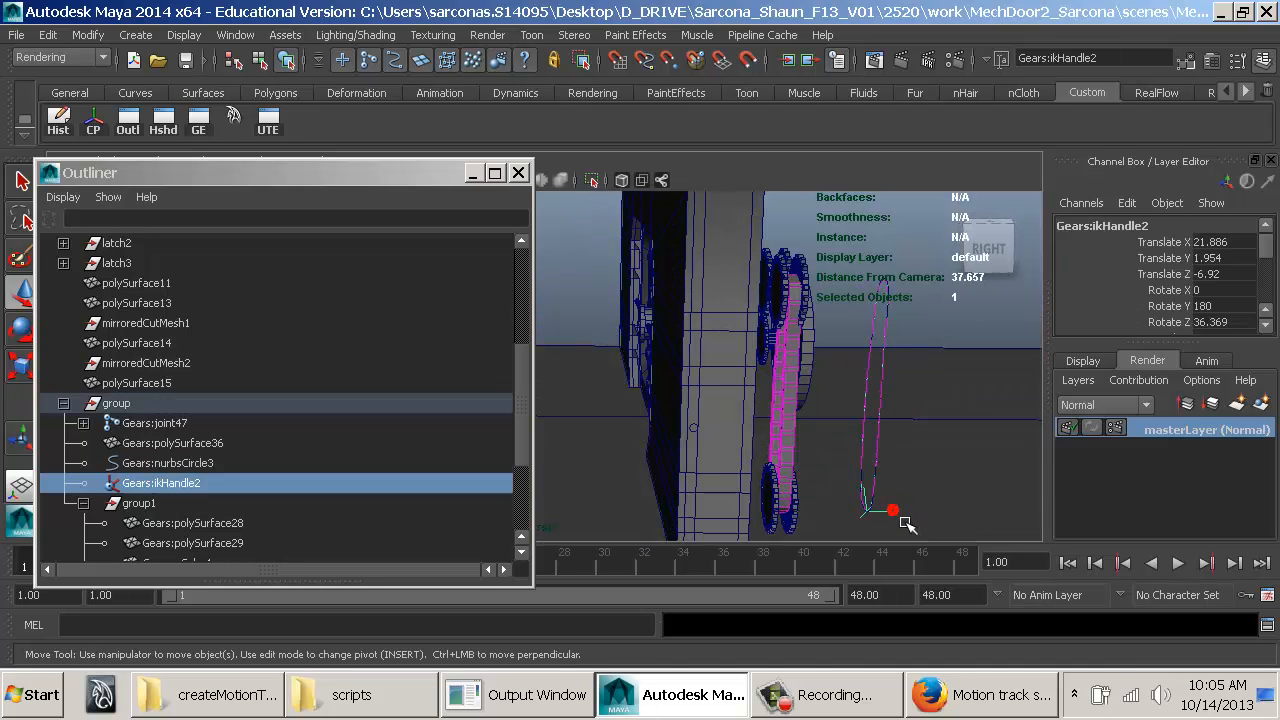
pyautogui.scroll(-3, 1170, 330)
pyautogui.click(1180, 324)
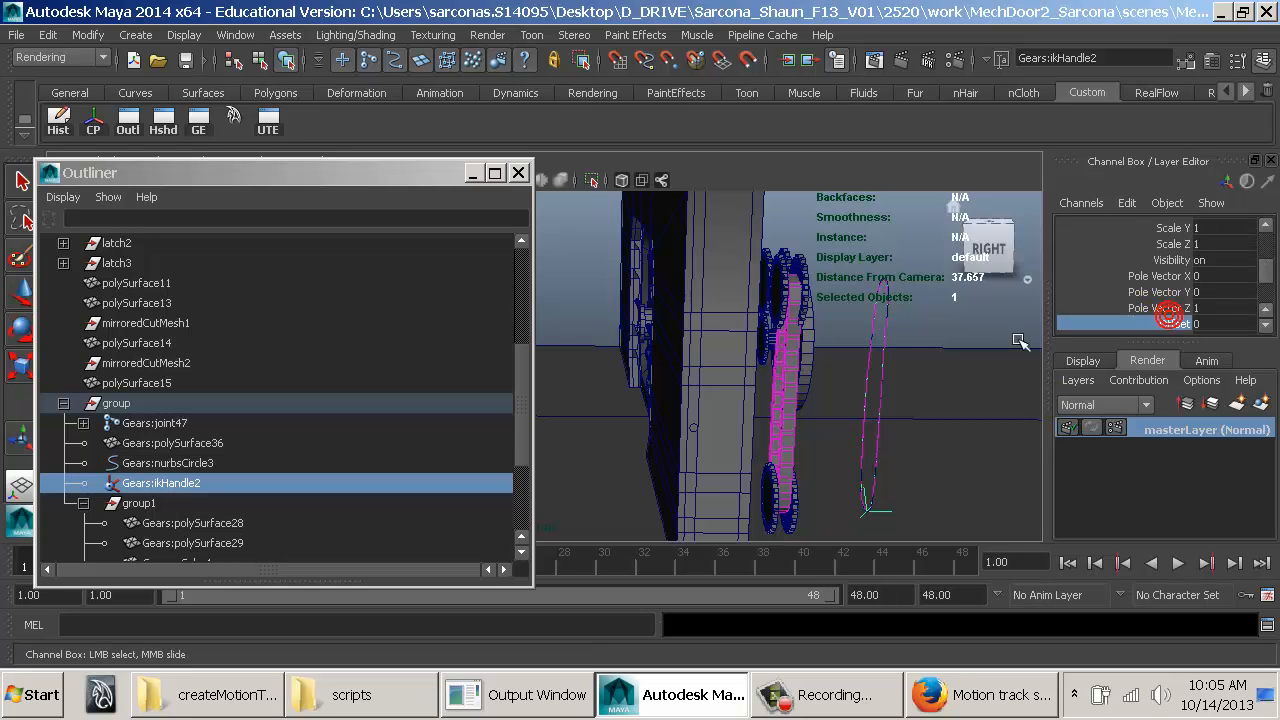
pyautogui.moveTo(995, 335); pyautogui.dragTo(1020, 347, button='middle')
pyautogui.hotkey('ctrl', 'z')
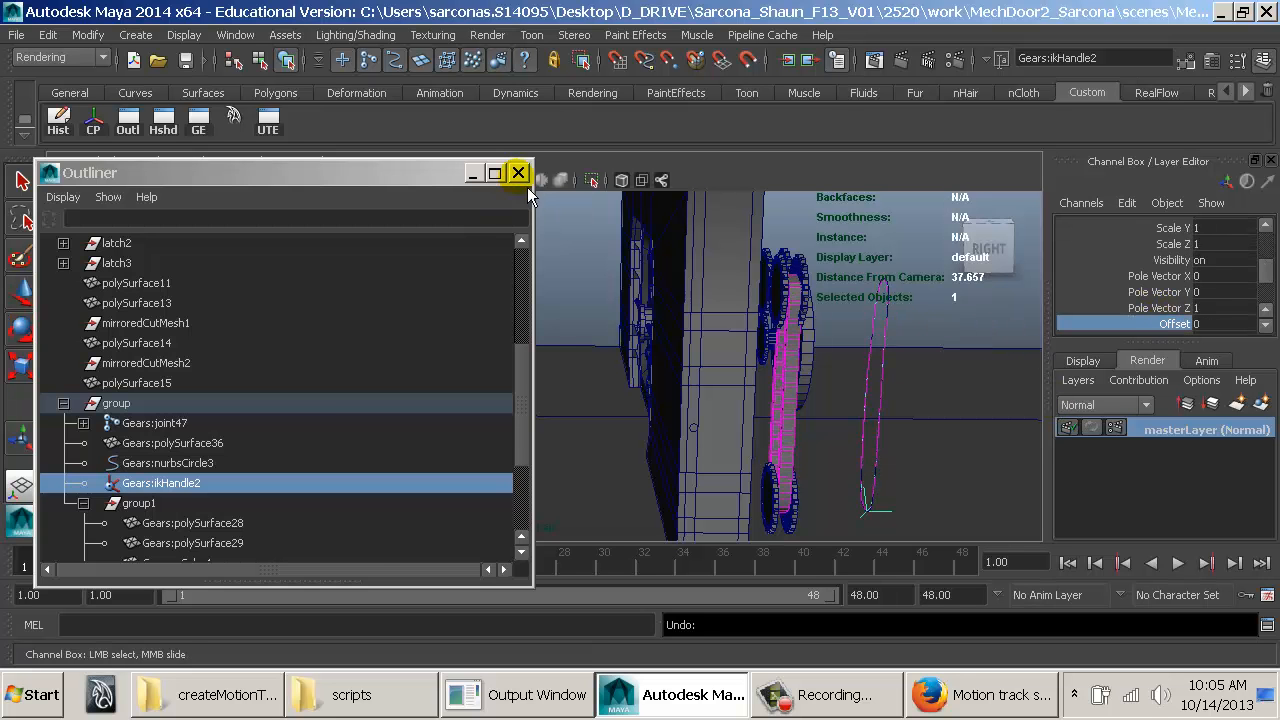
# Step: Delete the construction history of the track mesh Gears:polySurface36 to separate it from its rig
pyautogui.click(518, 173)
pyautogui.keyDown('alt'); pyautogui.moveTo(523, 291); pyautogui.dragTo(803, 374); pyautogui.keyUp('alt')
pyautogui.press('4')
pyautogui.keyDown('alt'); pyautogui.moveTo(641, 407); pyautogui.dragTo(696, 390, button='middle'); pyautogui.keyUp('alt')
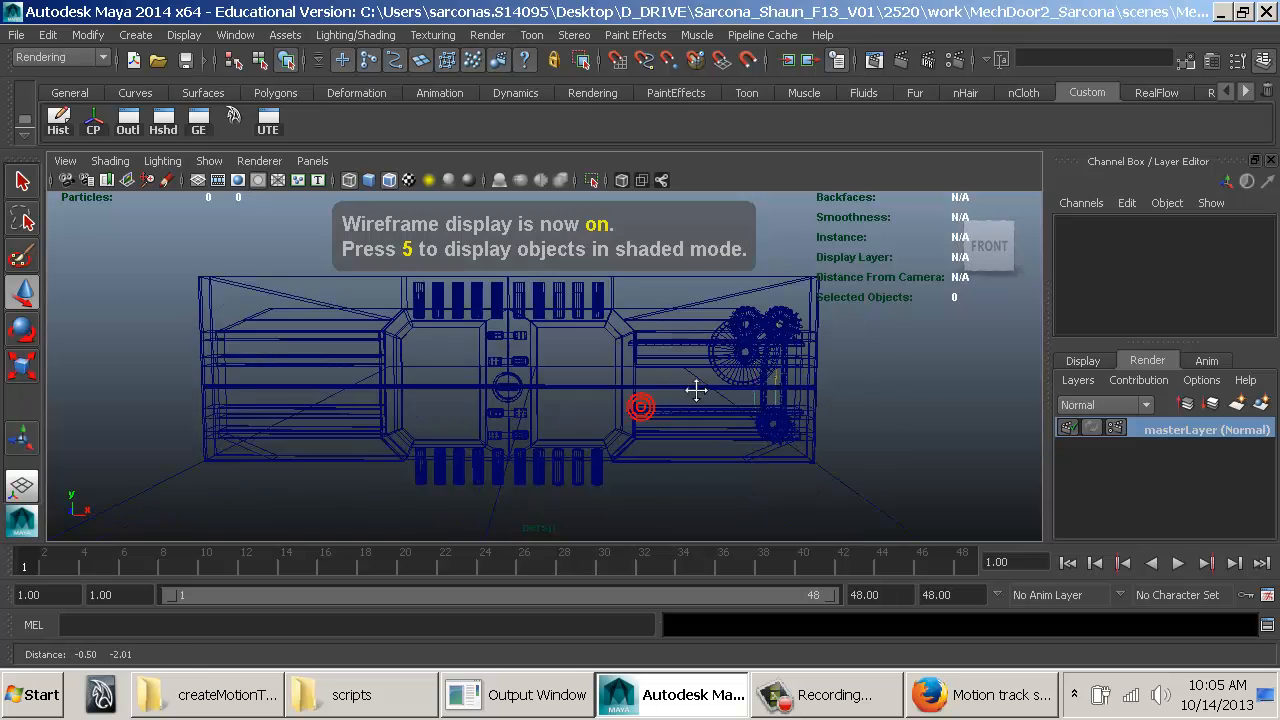
pyautogui.moveTo(696, 390)
pyautogui.keyDown('alt'); pyautogui.mouseDown(button='right')
pyautogui.moveTo(783, 364)
pyautogui.moveTo(760, 354)
pyautogui.mouseUp(button='right'); pyautogui.keyUp('alt')
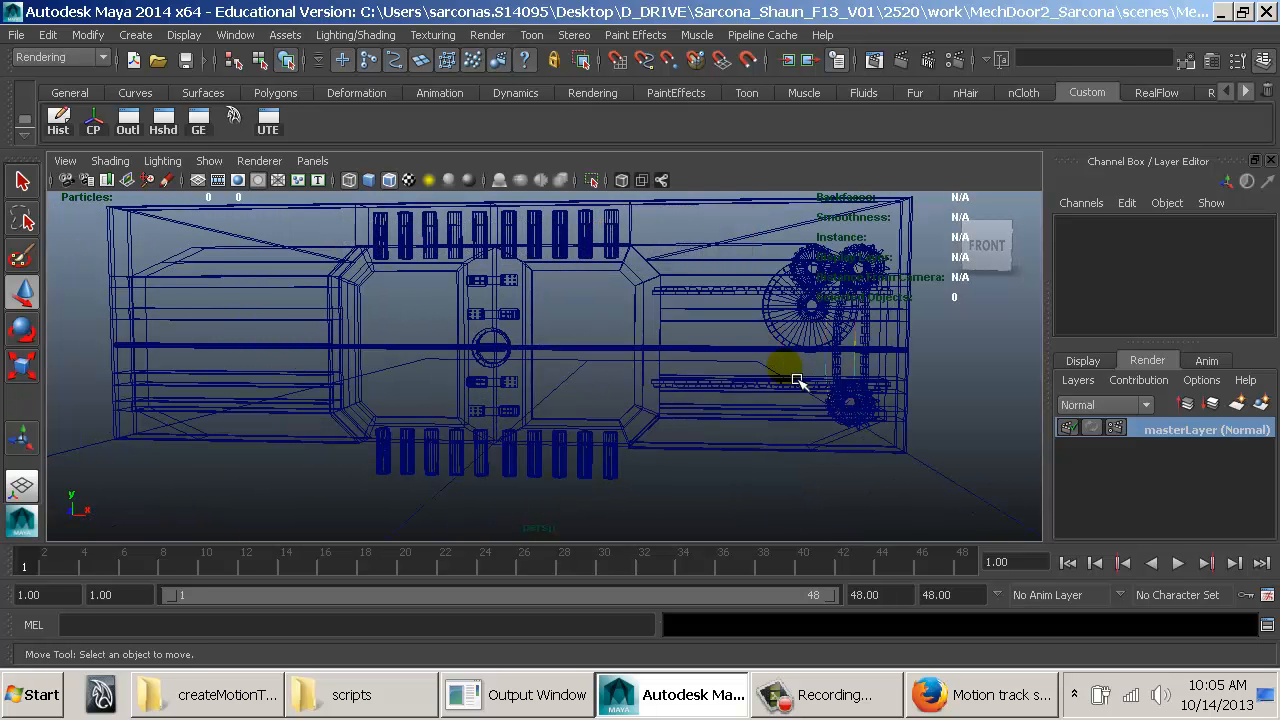
pyautogui.click(118, 122)
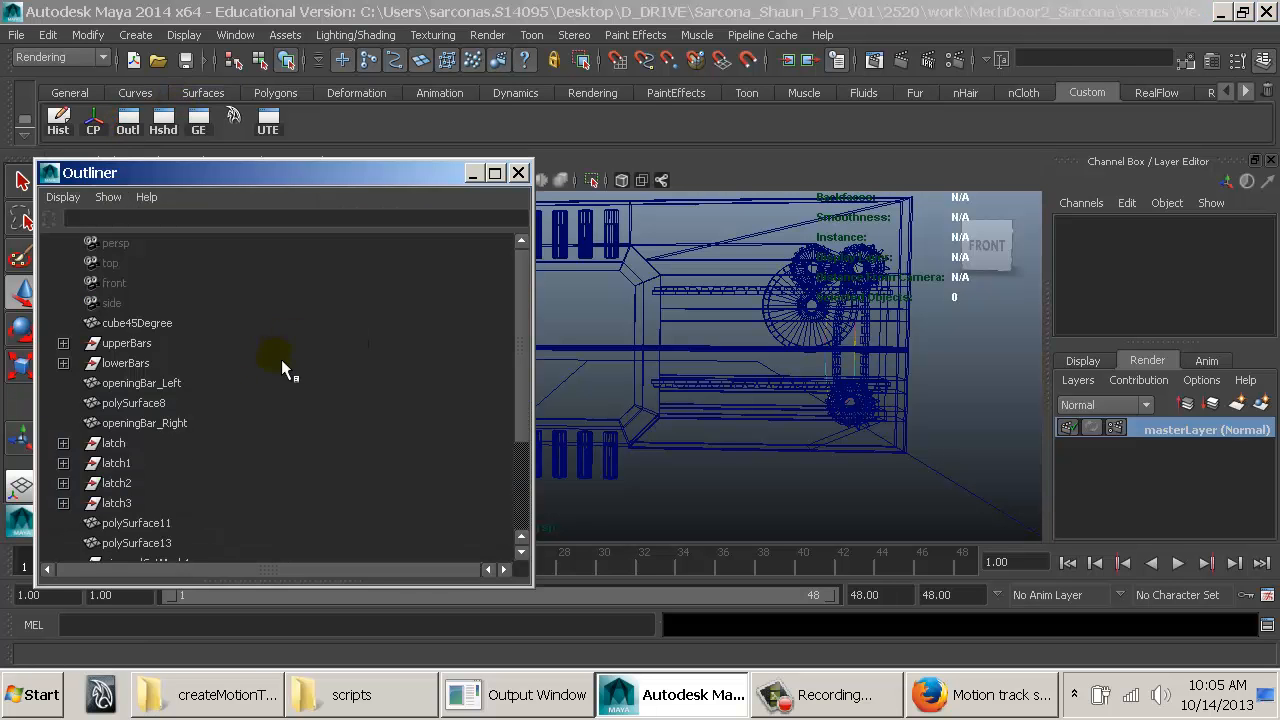
pyautogui.scroll(-3, 222, 422)
pyautogui.click(63, 503)
pyautogui.scroll(-2, 222, 455)
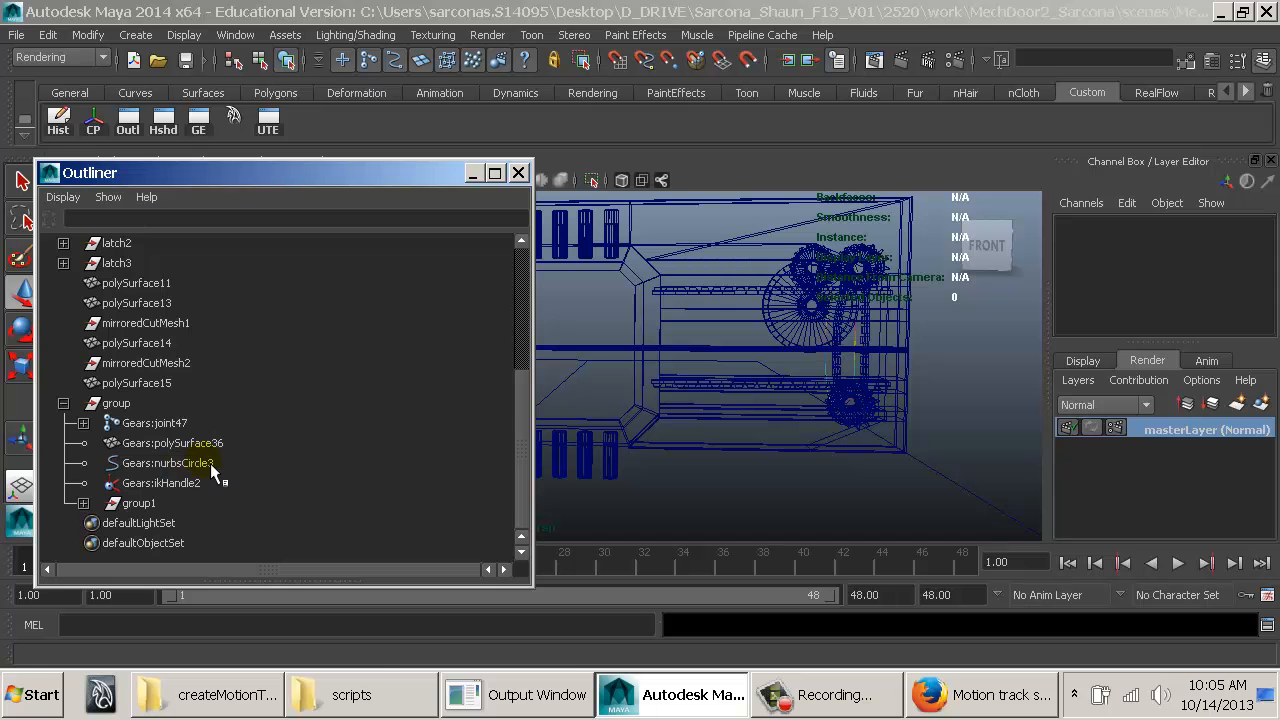
pyautogui.click(211, 448)
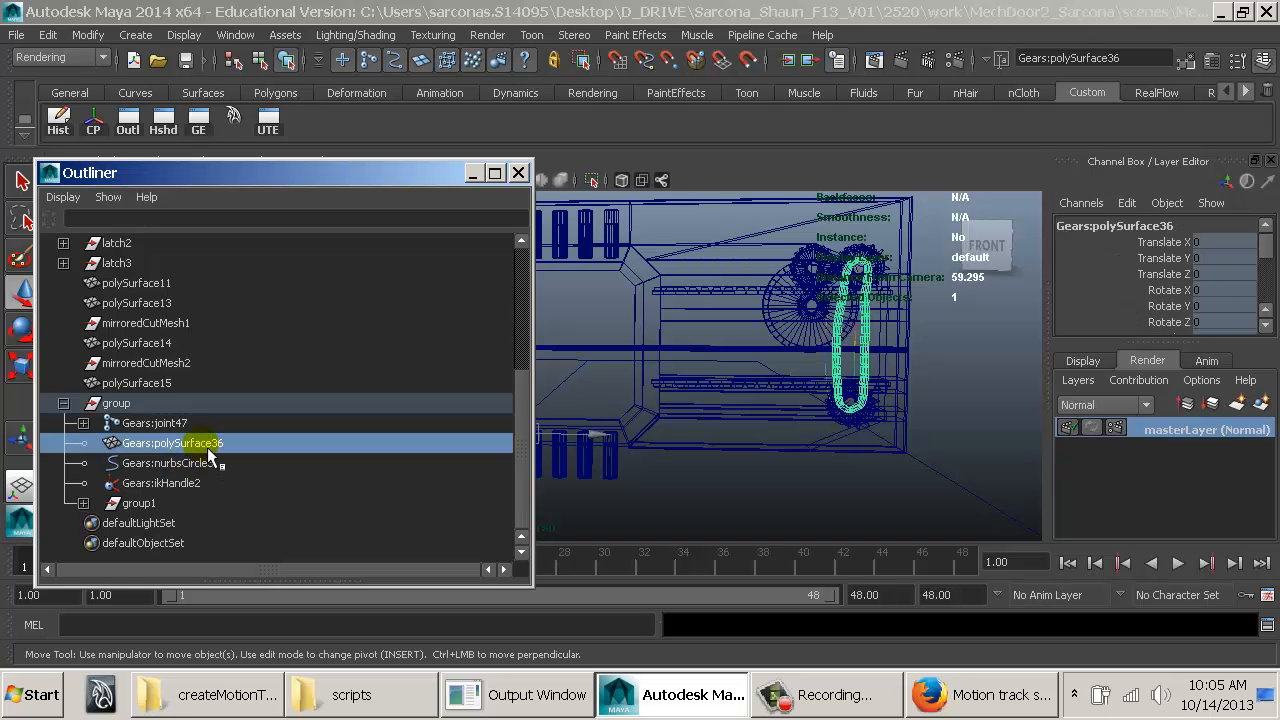
pyautogui.click(62, 129)
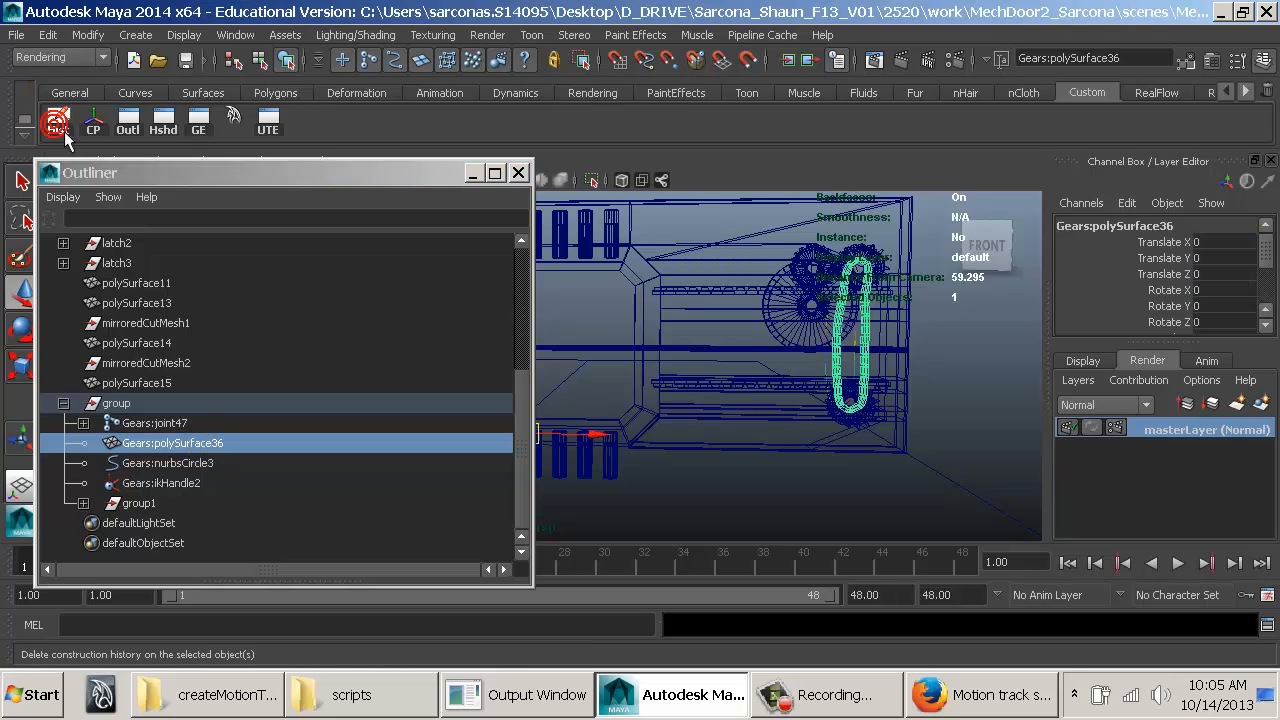
# Step: Delete the track curve Gears:nurbsCircle3, Gears:ikHandle2 and the joint chain starting at Gears:joint47
pyautogui.click(184, 465)
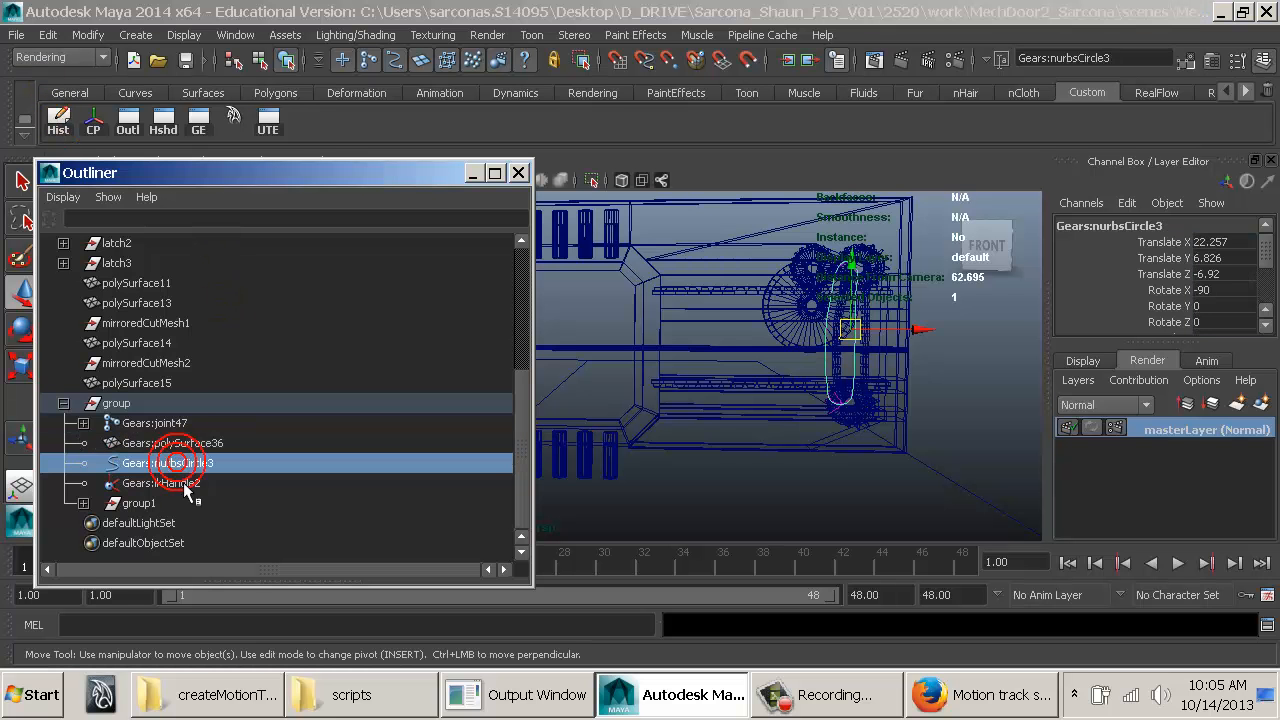
pyautogui.keyDown('ctrl'); pyautogui.click(178, 480); pyautogui.keyUp('ctrl')
pyautogui.keyDown('ctrl'); pyautogui.click(187, 424); pyautogui.keyUp('ctrl')
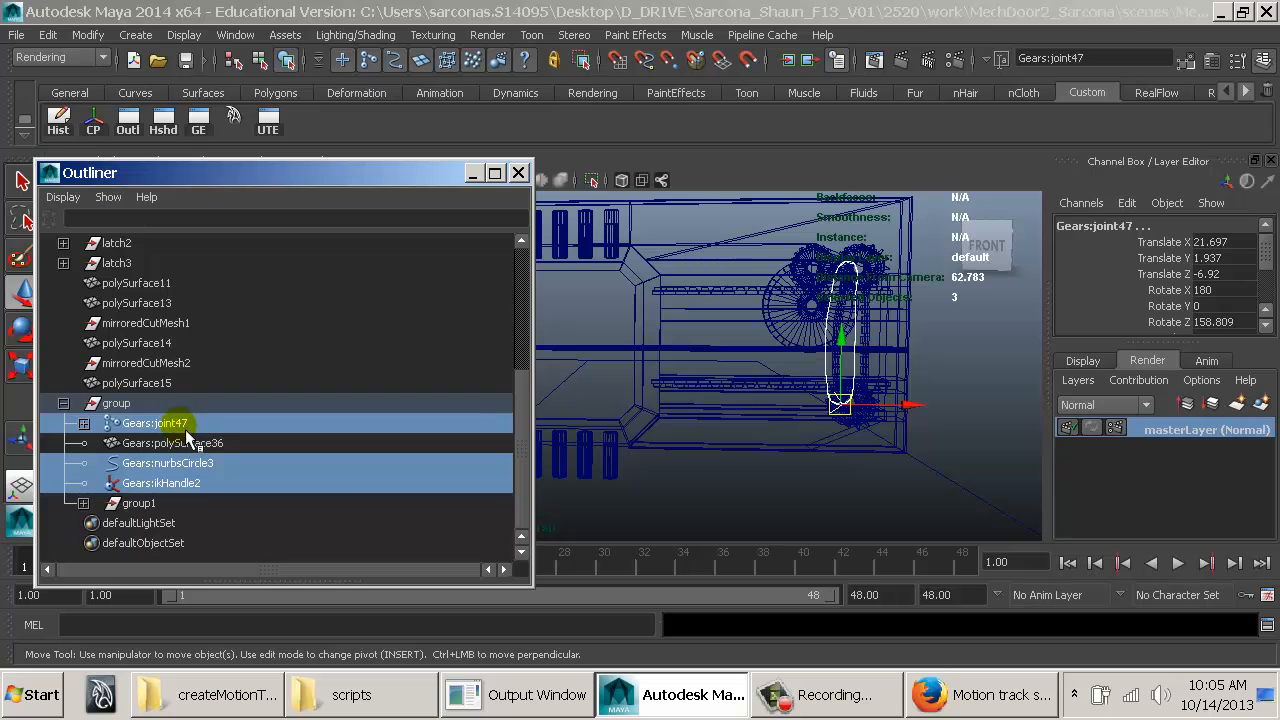
pyautogui.press('Delete')
# Step: Parent Gears:polySurface36 under group1 with the gears, and place group1 inside a new group
pyautogui.click(177, 483)
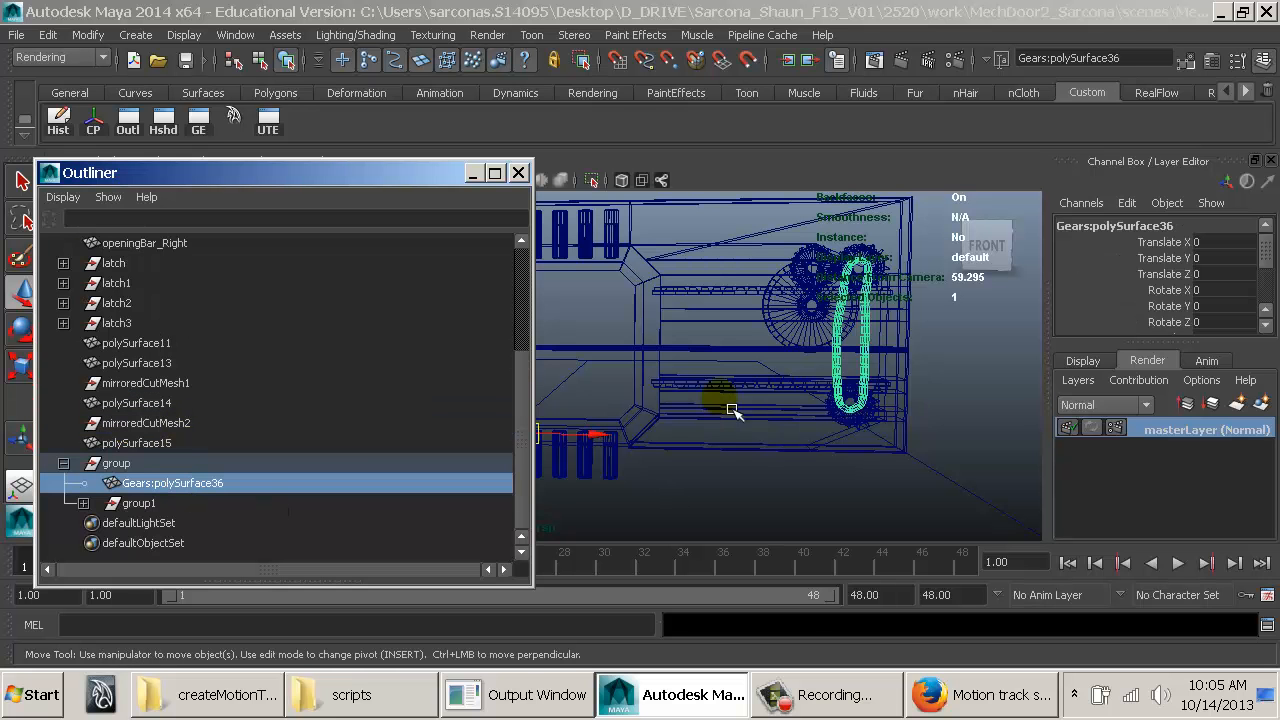
pyautogui.moveTo(162, 486); pyautogui.dragTo(155, 506, button='middle')
pyautogui.click(157, 503)
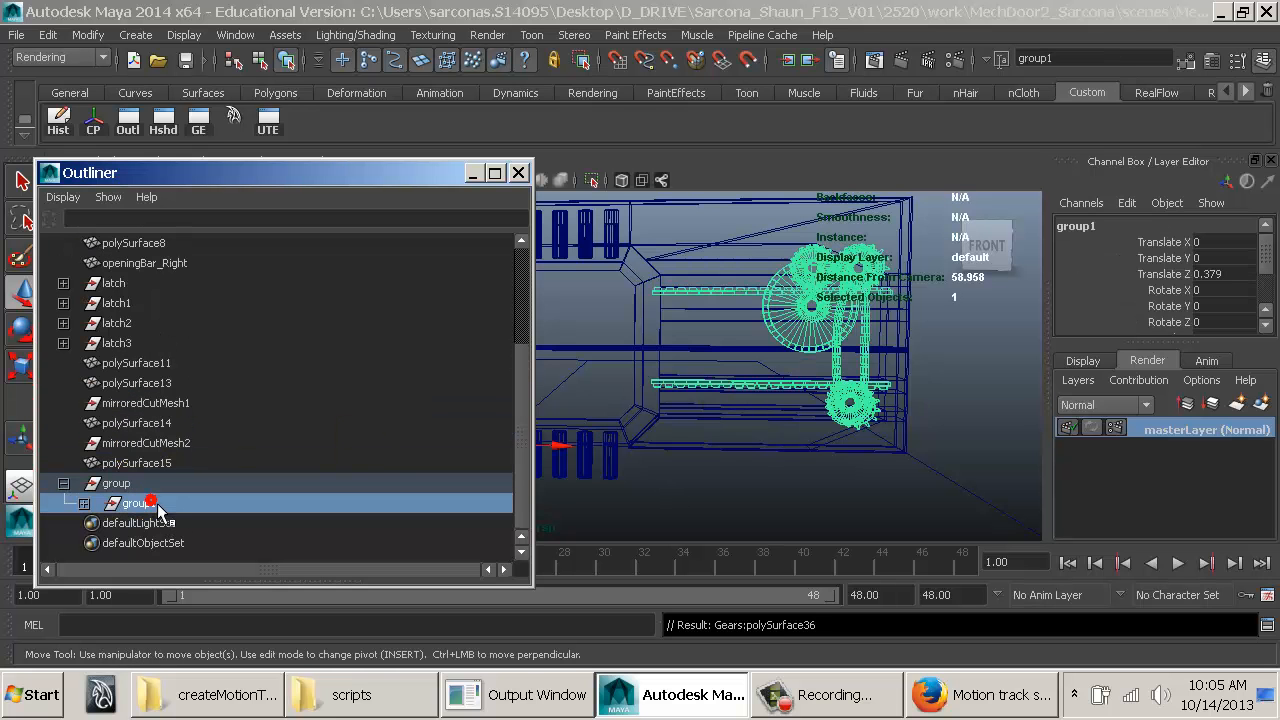
pyautogui.keyDown('alt'); pyautogui.moveTo(665, 473); pyautogui.dragTo(828, 504, button='middle'); pyautogui.keyUp('alt')
pyautogui.keyDown('alt'); pyautogui.moveTo(830, 504); pyautogui.dragTo(640, 475, button='right'); pyautogui.keyUp('alt')
pyautogui.keyDown('alt'); pyautogui.moveTo(694, 467); pyautogui.dragTo(750, 469, button='middle'); pyautogui.keyUp('alt')
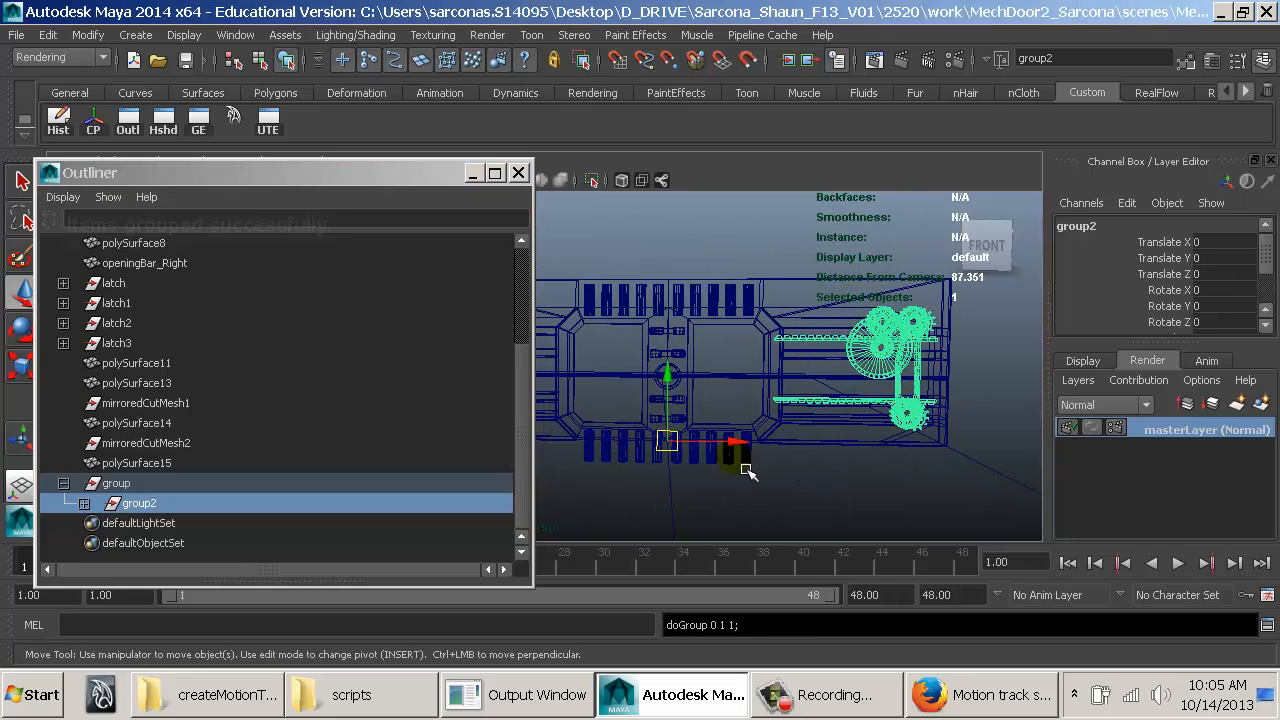
# Step: Duplicate the new gear group and set the duplicate's Scale X to -1 to mirror it to the door's opposite side
pyautogui.press('r')
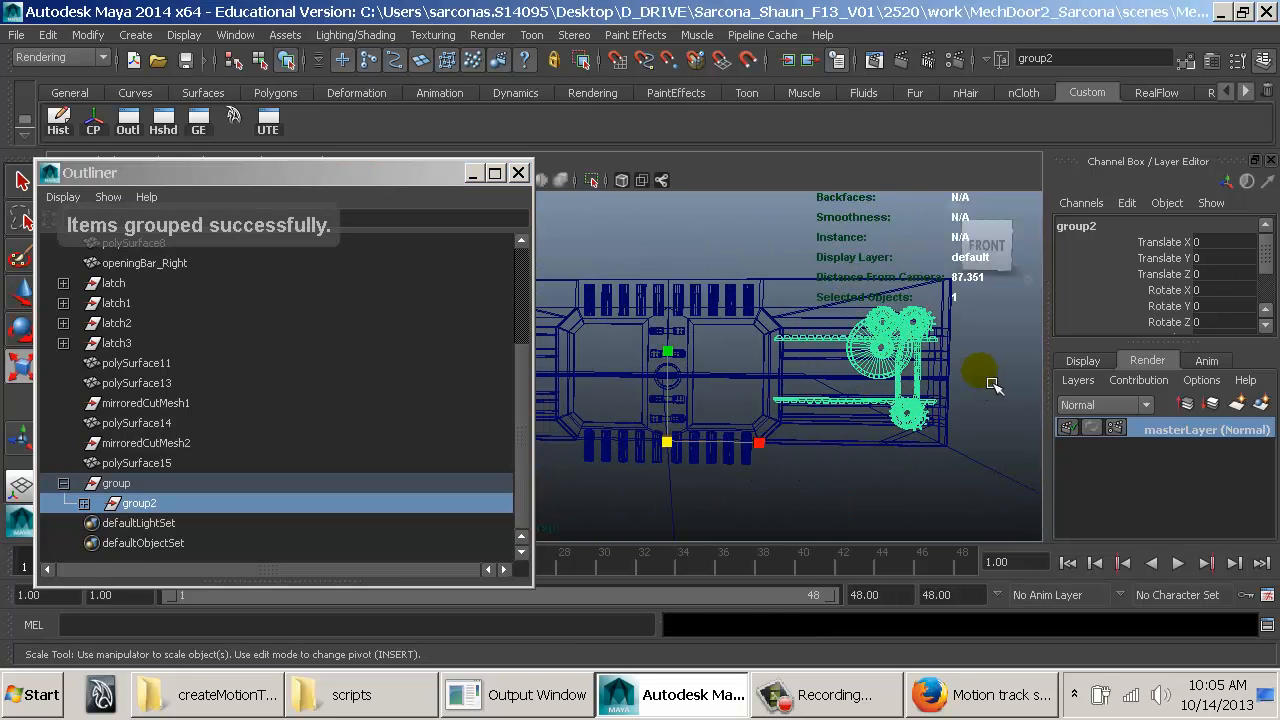
pyautogui.hotkey('ctrl', 'd')
pyautogui.scroll(-2, 1230, 290)
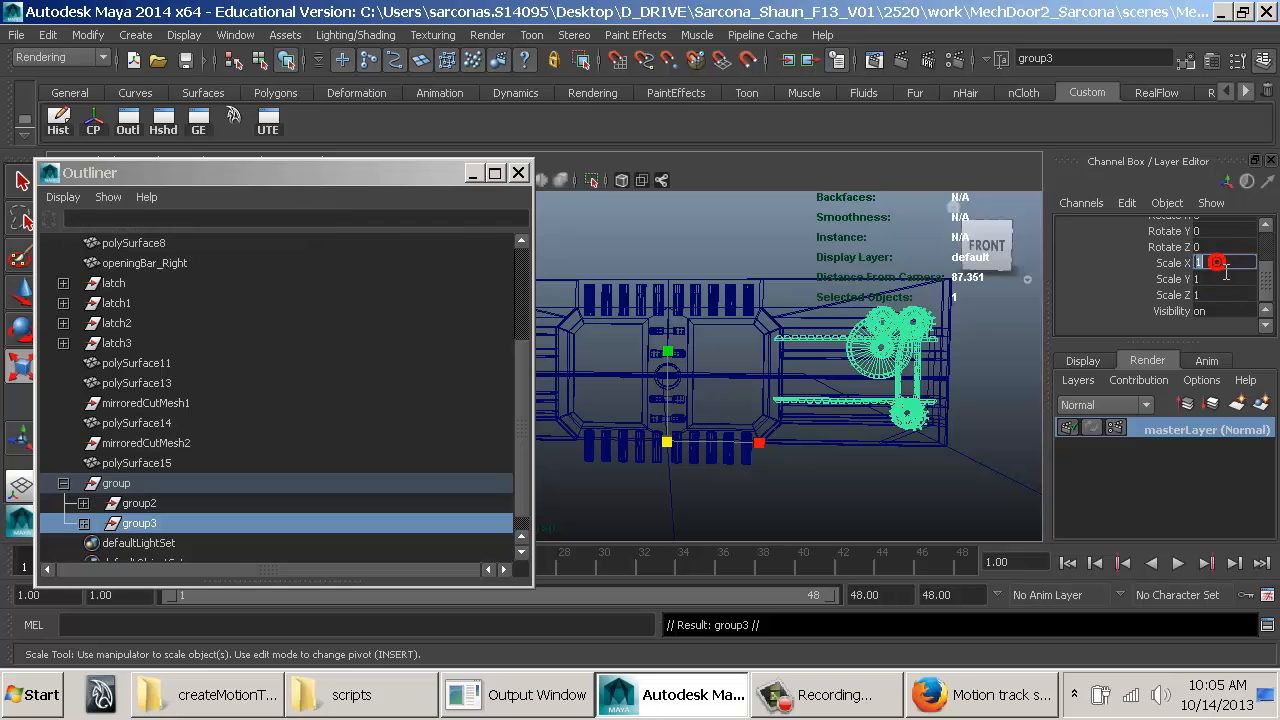
pyautogui.write('-1')
pyautogui.press('Return')
pyautogui.click(518, 172)
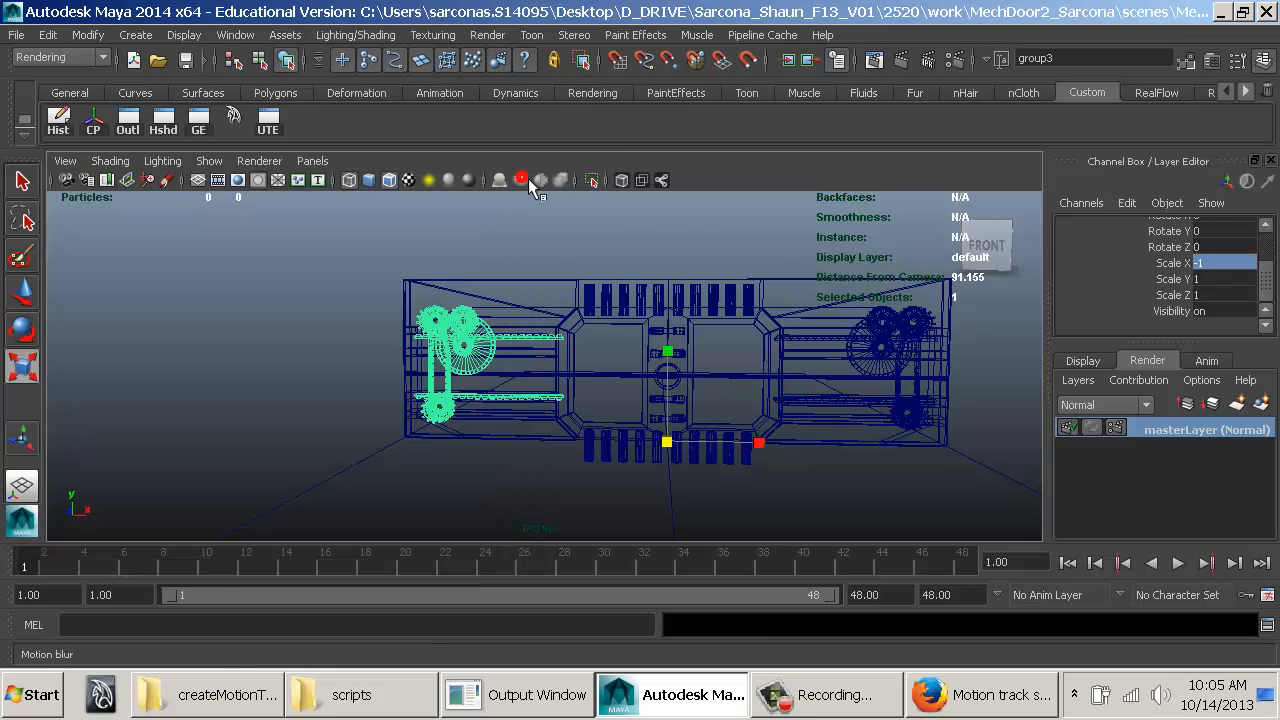
# Step: Inspect both gear assemblies from the back and front of the door in shaded and wireframe display
pyautogui.click(575, 249)
pyautogui.moveTo(575, 249)
pyautogui.keyDown('alt'); pyautogui.mouseDown()
pyautogui.moveTo(643, 275)
pyautogui.moveTo(618, 260)
pyautogui.mouseUp(); pyautogui.keyUp('alt')
pyautogui.press('5')
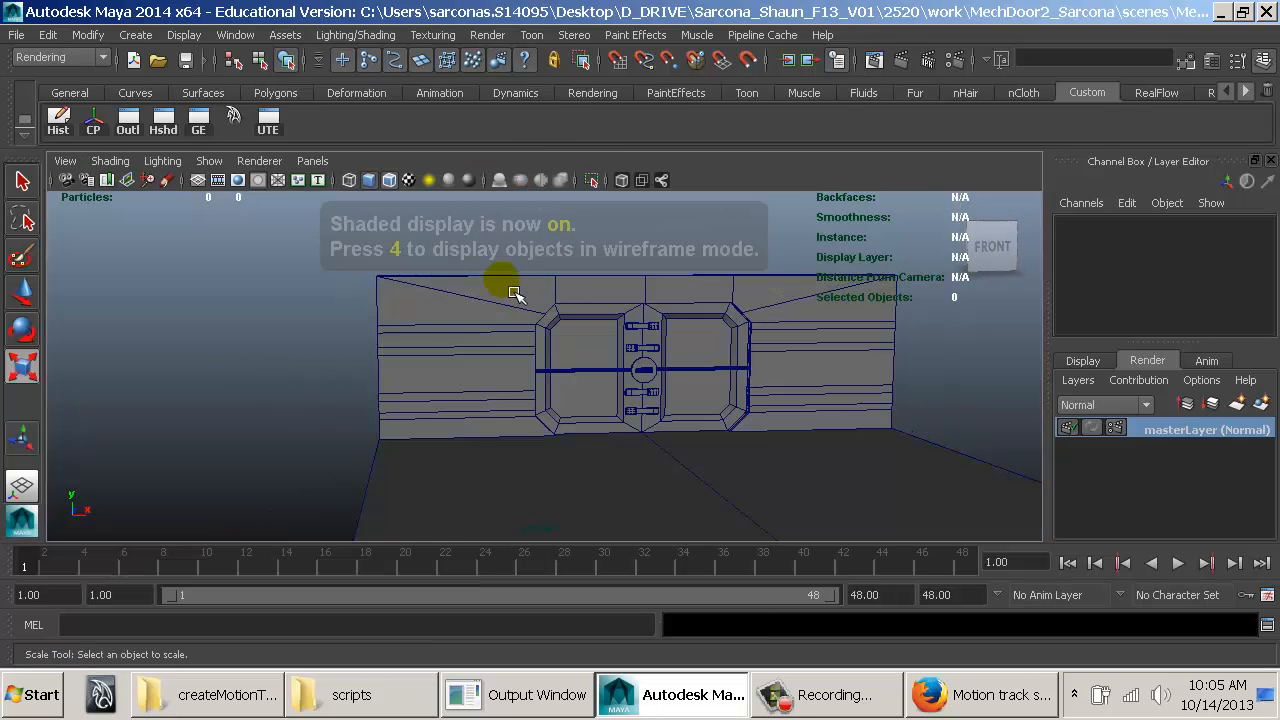
pyautogui.moveTo(251, 363)
pyautogui.keyDown('alt'); pyautogui.mouseDown()
pyautogui.moveTo(409, 393)
pyautogui.moveTo(692, 383)
pyautogui.mouseUp(); pyautogui.keyUp('alt')
pyautogui.click(726, 356)
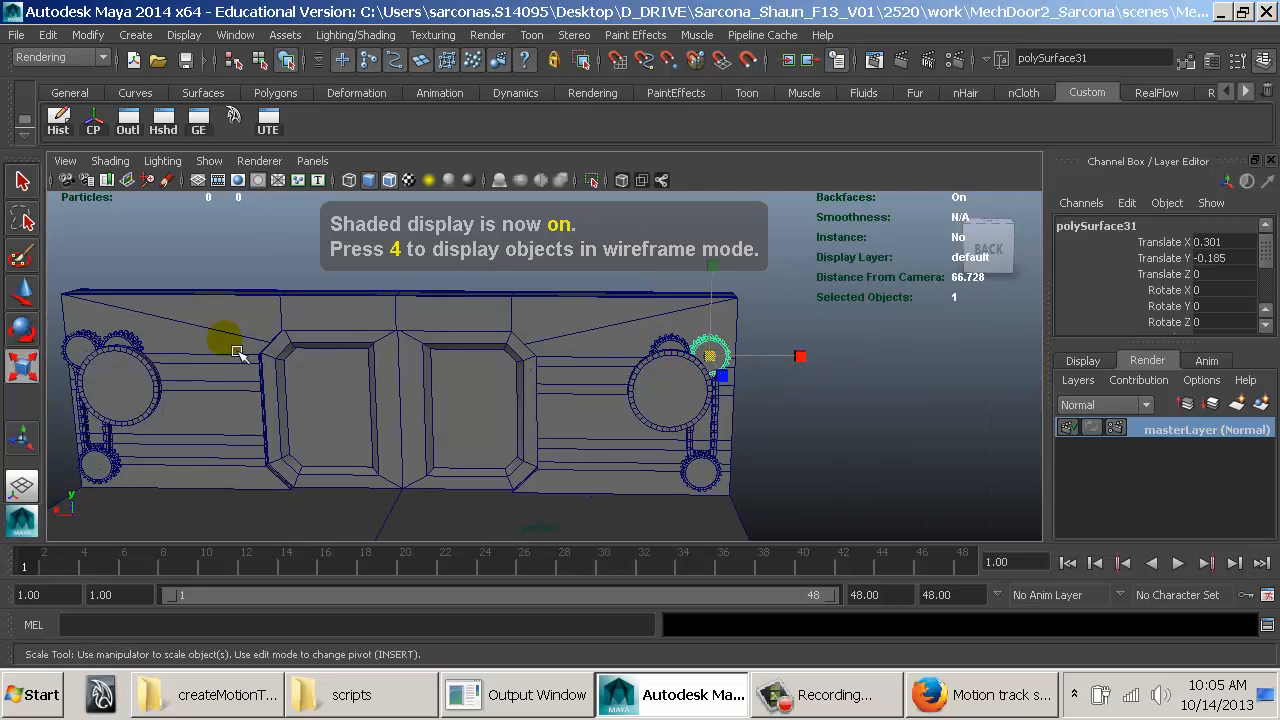
pyautogui.moveTo(137, 362)
pyautogui.keyDown('alt'); pyautogui.mouseDown()
pyautogui.moveTo(646, 403)
pyautogui.moveTo(735, 537)
pyautogui.mouseUp(); pyautogui.keyUp('alt')
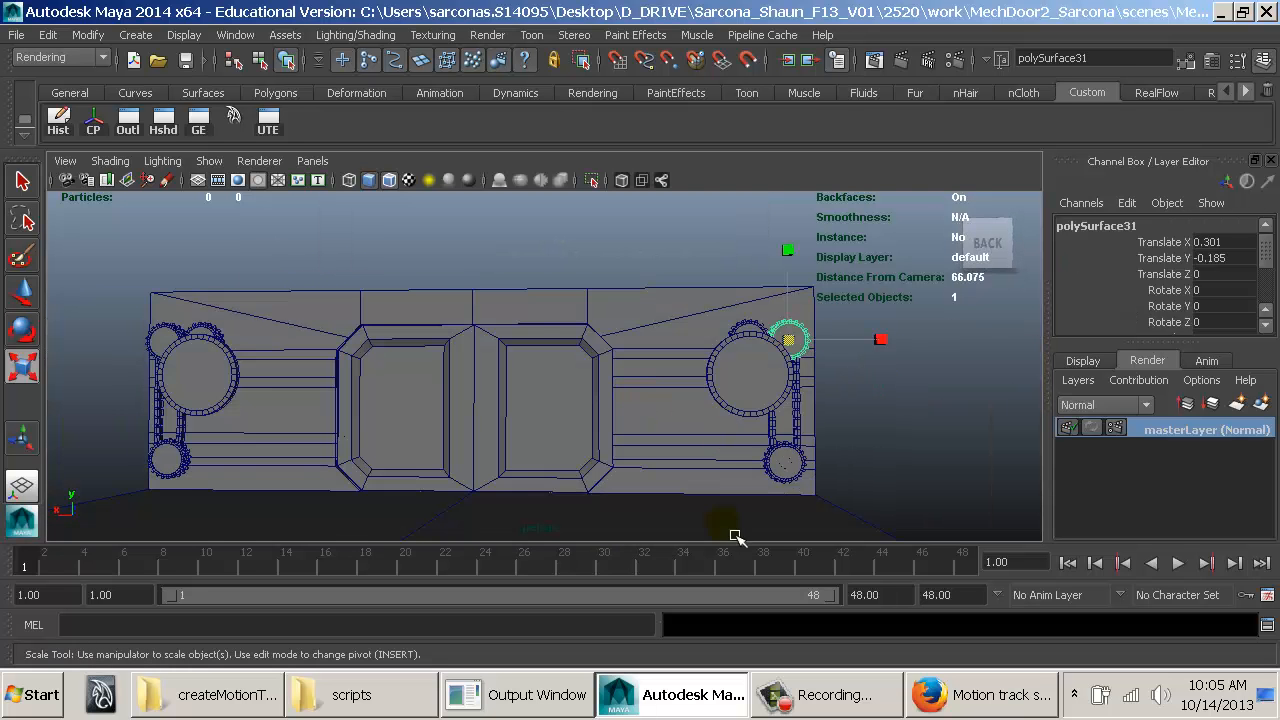
pyautogui.keyDown('alt'); pyautogui.moveTo(86, 414); pyautogui.dragTo(289, 329); pyautogui.keyUp('alt')
pyautogui.click(278, 314)
pyautogui.press('4')
pyautogui.keyDown('alt'); pyautogui.moveTo(489, 414); pyautogui.dragTo(618, 430); pyautogui.keyUp('alt')
pyautogui.keyDown('alt'); pyautogui.moveTo(534, 417); pyautogui.dragTo(655, 435, button='right'); pyautogui.keyUp('alt')
pyautogui.keyDown('alt'); pyautogui.moveTo(668, 434); pyautogui.dragTo(569, 403, button='middle'); pyautogui.keyUp('alt')
pyautogui.keyDown('alt'); pyautogui.moveTo(571, 393); pyautogui.dragTo(677, 416, button='right'); pyautogui.keyUp('alt')
pyautogui.keyDown('alt'); pyautogui.moveTo(668, 409); pyautogui.dragTo(689, 435, button='middle'); pyautogui.keyUp('alt')
pyautogui.keyDown('alt'); pyautogui.moveTo(670, 428); pyautogui.dragTo(679, 430); pyautogui.keyUp('alt')
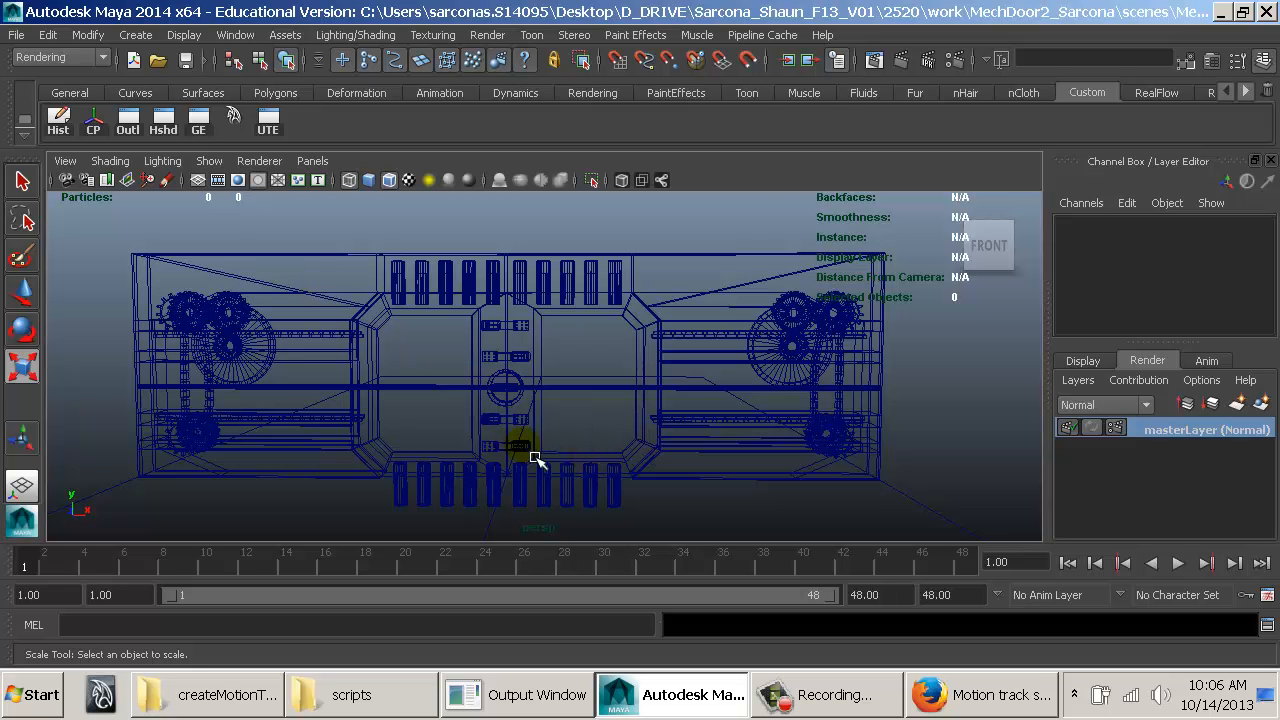
# Step: In shaded display, select the surrounding wall, both door panels and the floor
pyautogui.press('5')
pyautogui.click(325, 298)
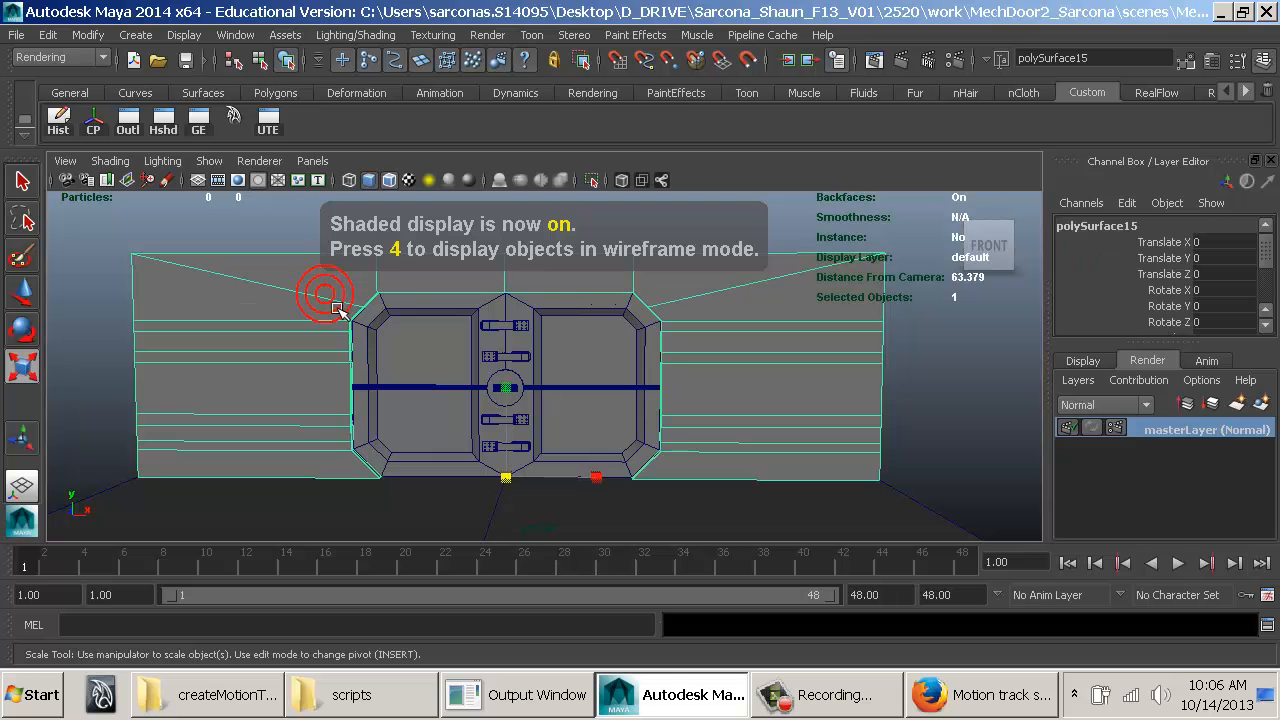
pyautogui.keyDown('shift'); pyautogui.click(413, 305); pyautogui.keyUp('shift')
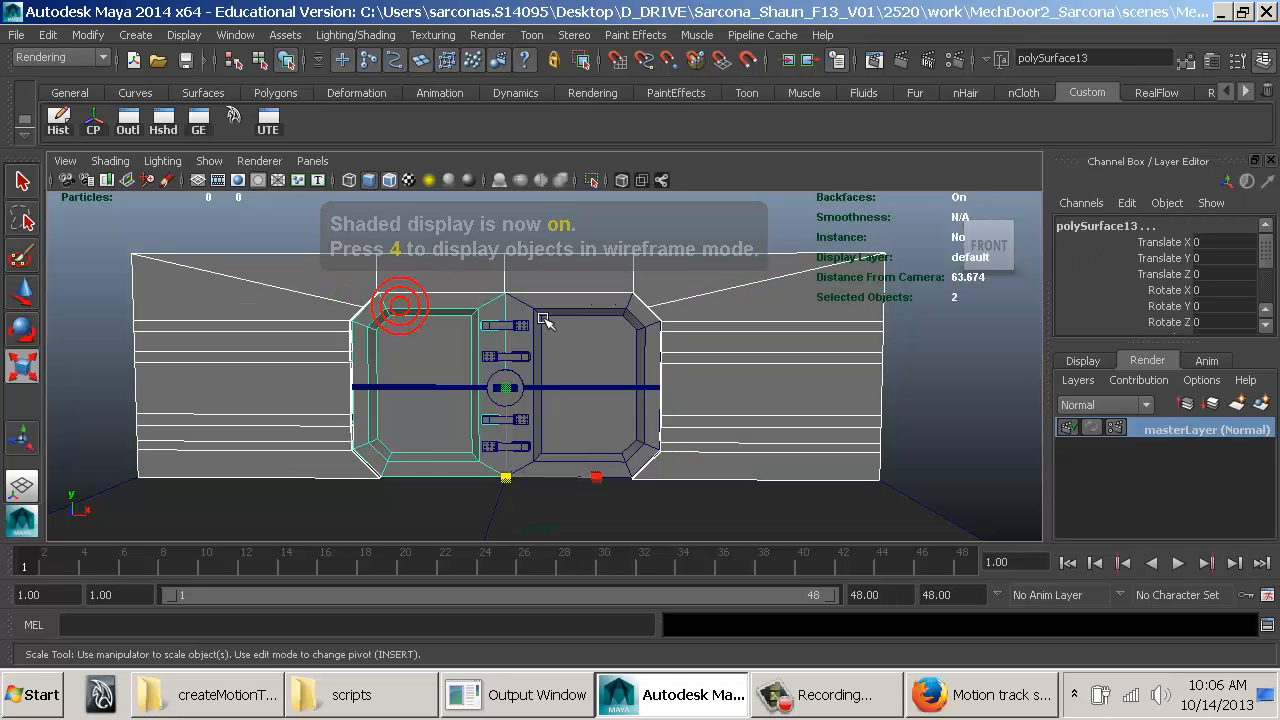
pyautogui.keyDown('shift'); pyautogui.click(552, 312); pyautogui.keyUp('shift')
pyautogui.keyDown('shift'); pyautogui.click(648, 510); pyautogui.keyUp('shift')
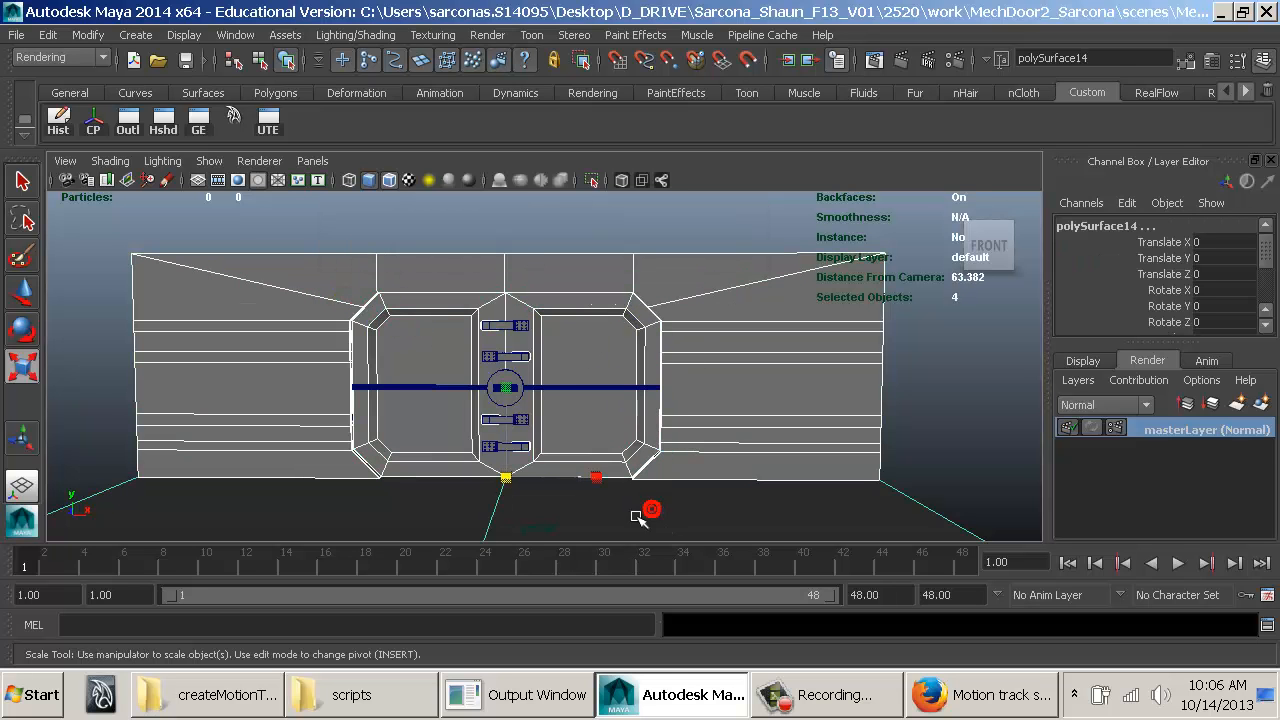
# Step: Add openingBar_Right and openingBar_Left, the two horizontal bars across the door, to the selection
pyautogui.keyDown('alt'); pyautogui.moveTo(528, 441); pyautogui.dragTo(580, 406, button='middle'); pyautogui.keyUp('alt')
pyautogui.keyDown('alt'); pyautogui.moveTo(603, 397); pyautogui.dragTo(847, 450, button='right'); pyautogui.keyUp('alt')
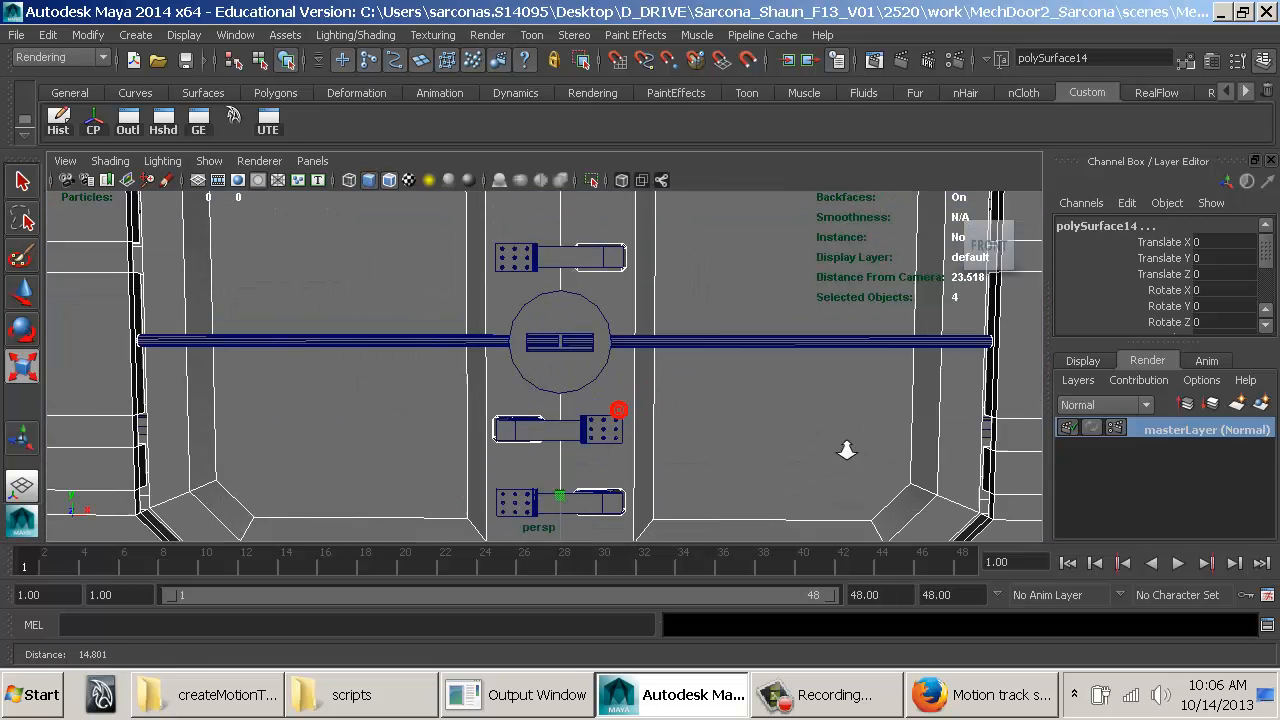
pyautogui.keyDown('shift'); pyautogui.click(699, 335); pyautogui.keyUp('shift')
pyautogui.keyDown('shift'); pyautogui.click(454, 327); pyautogui.keyUp('shift')
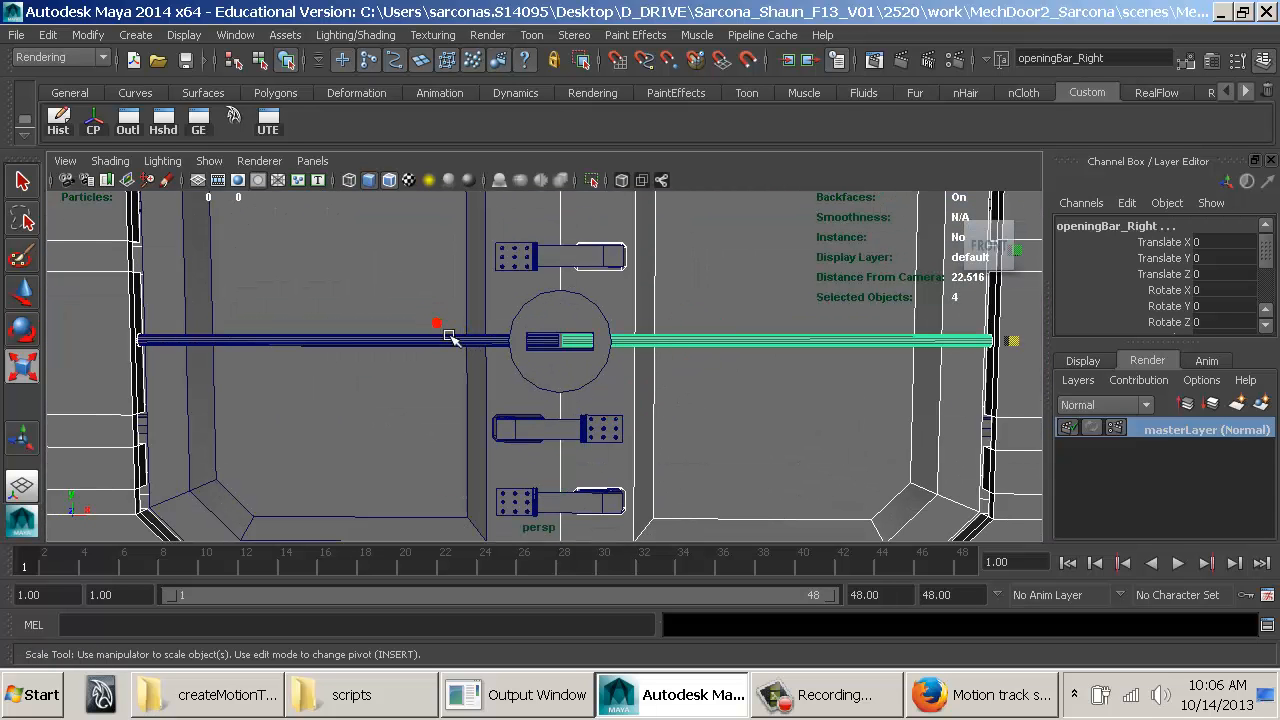
pyautogui.keyDown('shift'); pyautogui.click(447, 330); pyautogui.keyUp('shift')
pyautogui.keyDown('shift'); pyautogui.click(435, 346); pyautogui.keyUp('shift')
# Step: Add the hinge just below the central circle, together with its riveted plate, to the selection in wireframe display
pyautogui.keyDown('alt'); pyautogui.moveTo(430, 390); pyautogui.dragTo(457, 417); pyautogui.keyUp('alt')
pyautogui.keyDown('alt'); pyautogui.moveTo(457, 417); pyautogui.dragTo(560, 410, button='right'); pyautogui.keyUp('alt')
pyautogui.keyDown('alt'); pyautogui.moveTo(447, 378); pyautogui.dragTo(567, 406, button='middle'); pyautogui.keyUp('alt')
pyautogui.keyDown('alt'); pyautogui.moveTo(567, 406); pyautogui.dragTo(667, 403, button='right'); pyautogui.keyUp('alt')
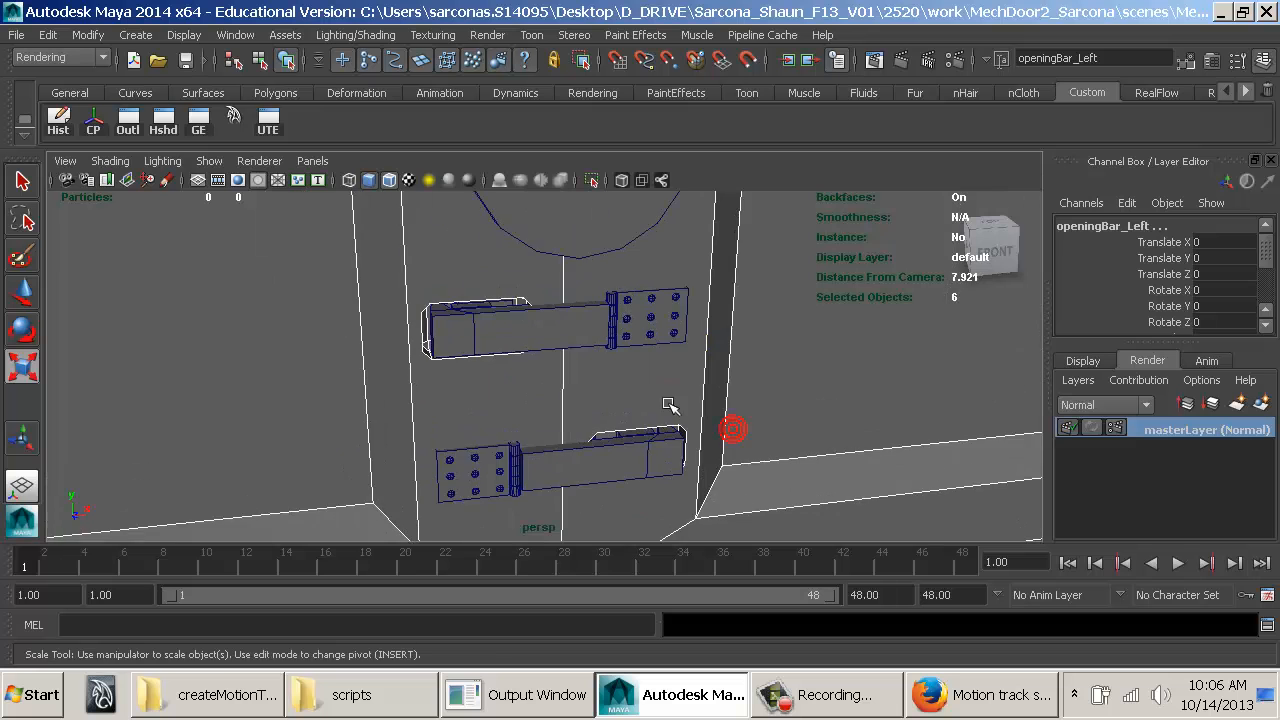
pyautogui.keyDown('alt'); pyautogui.moveTo(634, 448); pyautogui.dragTo(1068, 510, button='right'); pyautogui.keyUp('alt')
pyautogui.keyDown('shift'); pyautogui.click(520, 352); pyautogui.keyUp('shift')
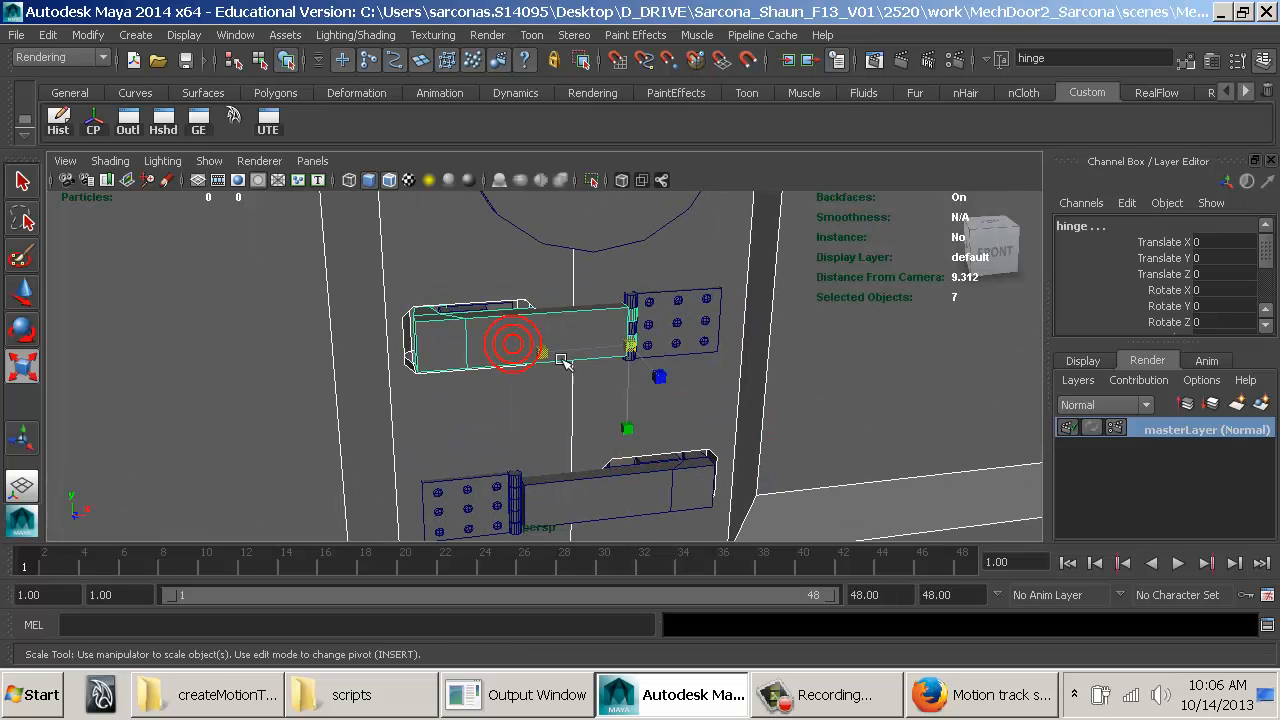
pyautogui.press('4')
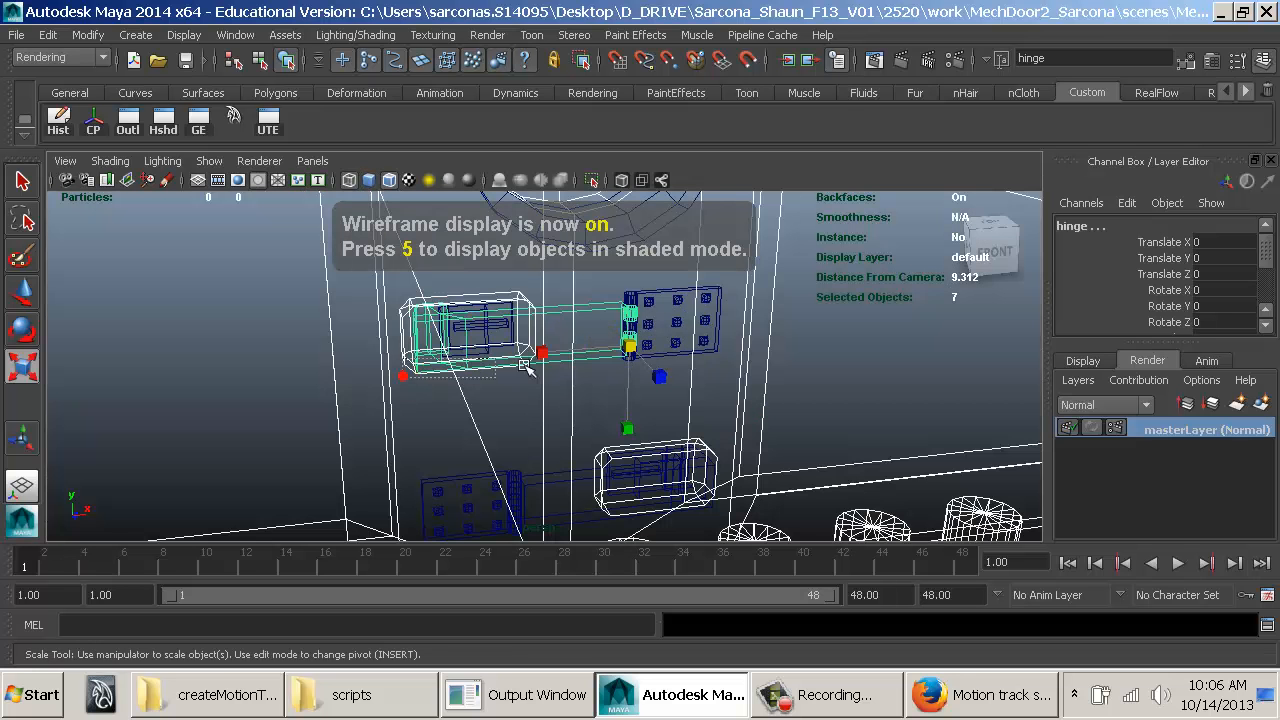
pyautogui.keyDown('ctrl'); pyautogui.keyDown('shift'); pyautogui.moveTo(700, 289); pyautogui.dragTo(752, 277); pyautogui.keyUp('shift'); pyautogui.keyUp('ctrl')
pyautogui.keyDown('alt'); pyautogui.moveTo(640, 372); pyautogui.dragTo(602, 304); pyautogui.keyUp('alt')
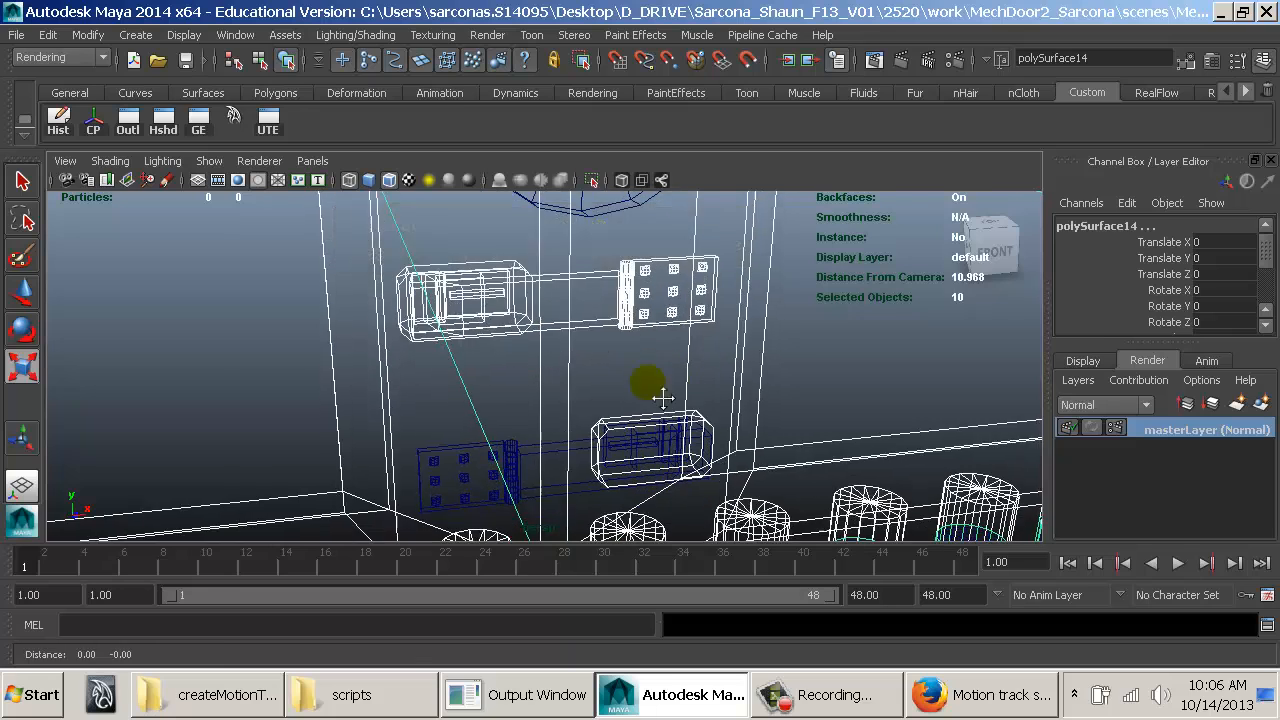
pyautogui.keyDown('alt'); pyautogui.moveTo(665, 403); pyautogui.dragTo(605, 385); pyautogui.keyUp('alt')
pyautogui.press('r')
pyautogui.press('f')
pyautogui.keyDown('alt'); pyautogui.moveTo(606, 385); pyautogui.dragTo(551, 371, button='middle'); pyautogui.keyUp('alt')
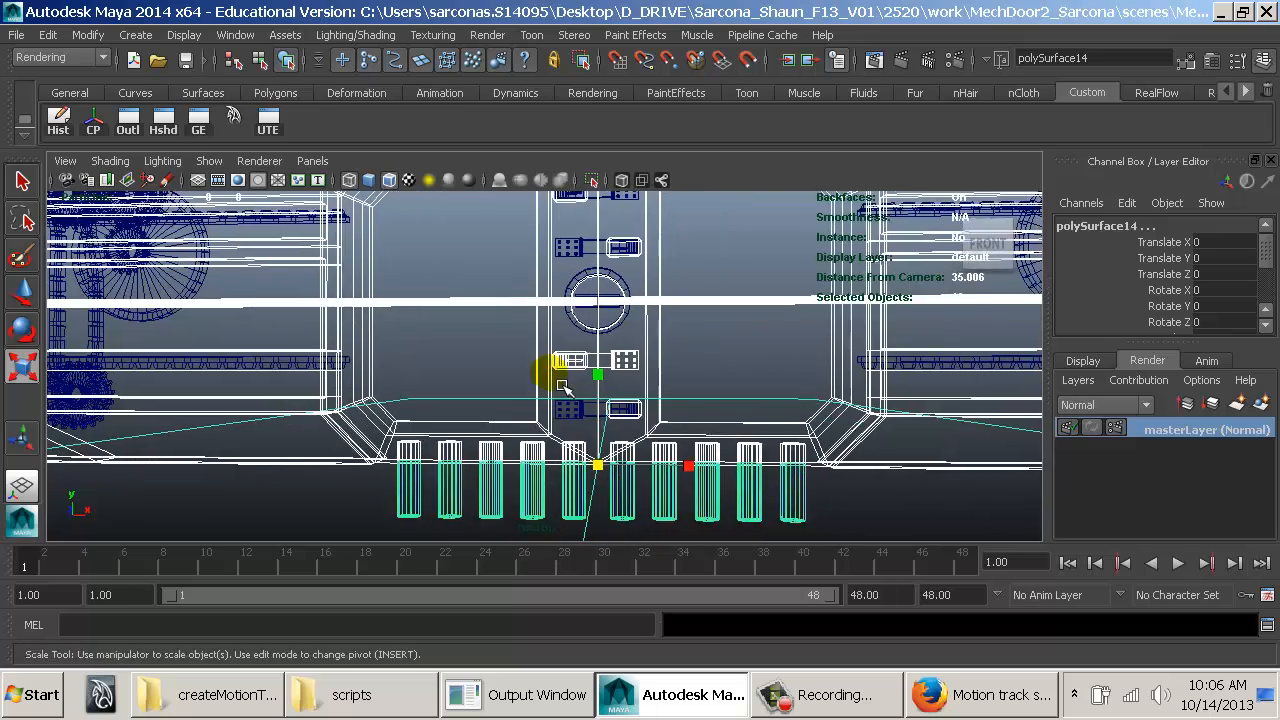
pyautogui.keyDown('alt'); pyautogui.moveTo(550, 370); pyautogui.dragTo(555, 356); pyautogui.keyUp('alt')
pyautogui.moveTo(565, 428); pyautogui.dragTo(658, 410, button='middle')
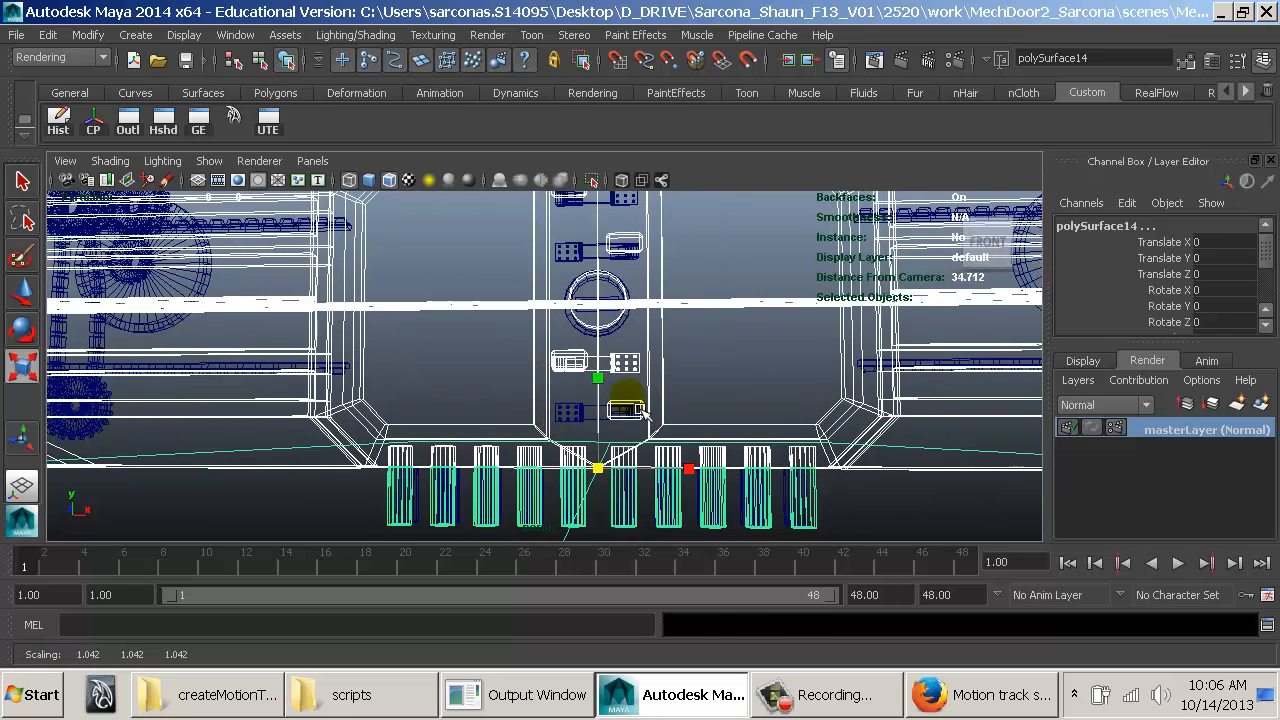
pyautogui.hotkey('ctrl', 'z')
# Step: Add the remaining hinges and plates and the central circle to the selection, and frame the whole door in shaded display
pyautogui.keyDown('shift'); pyautogui.click(554, 432); pyautogui.keyUp('shift')
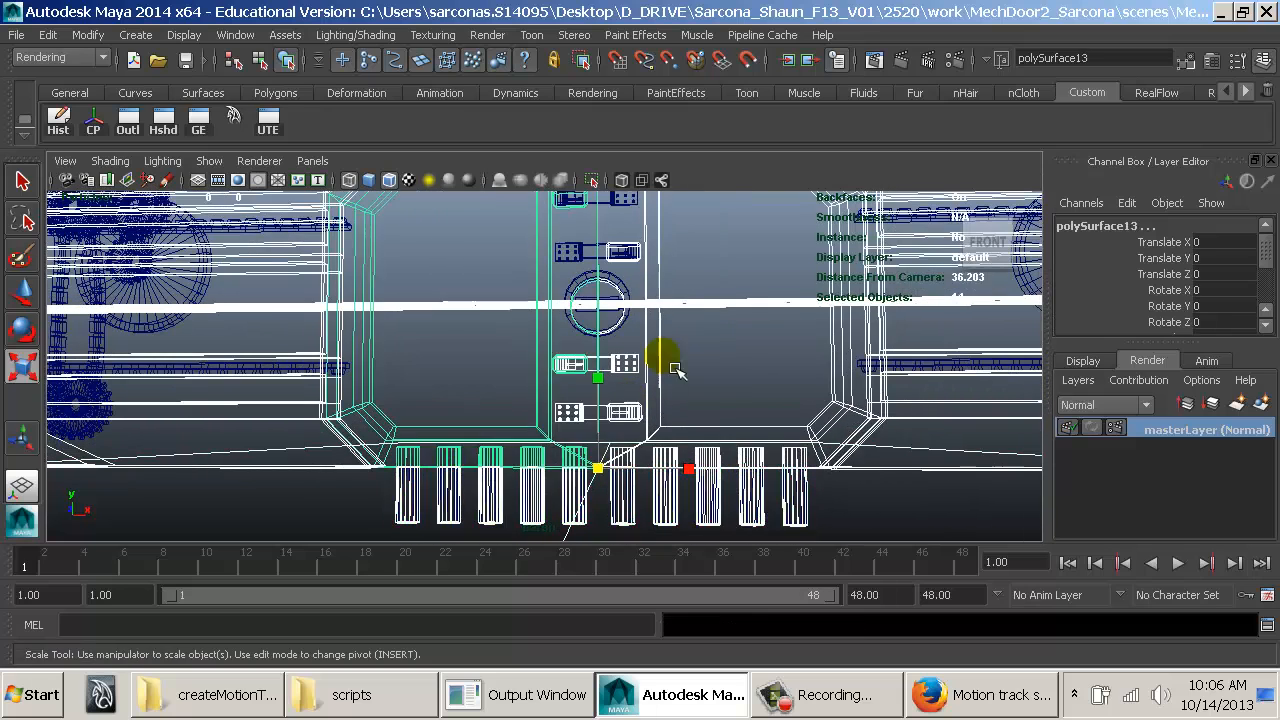
pyautogui.keyDown('alt'); pyautogui.moveTo(674, 366); pyautogui.dragTo(657, 485, button='middle'); pyautogui.keyUp('alt')
pyautogui.moveTo(534, 484)
pyautogui.keyDown('shift'); pyautogui.mouseDown()
pyautogui.moveTo(521, 489)
pyautogui.moveTo(748, 491)
pyautogui.moveTo(598, 505)
pyautogui.mouseUp(); pyautogui.keyUp('shift')
pyautogui.press('5')
pyautogui.keyDown('shift'); pyautogui.click(586, 491); pyautogui.keyUp('shift')
pyautogui.scroll(-10, 708, 487)
pyautogui.keyDown('alt'); pyautogui.moveTo(708, 487); pyautogui.dragTo(586, 405); pyautogui.keyUp('alt')
pyautogui.scroll(5, 612, 447)
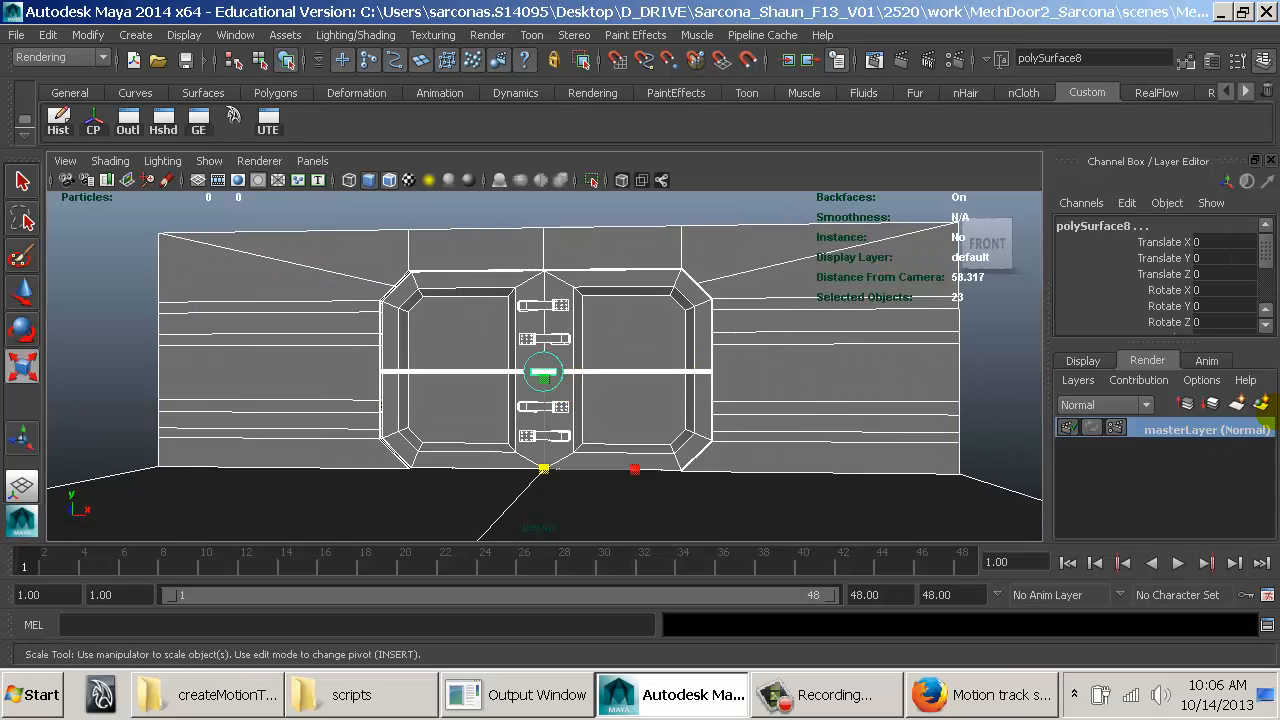
# Step: Create two render layers containing the selected door parts and rename layer2 as onTheSurface_1
pyautogui.click(1262, 404)
pyautogui.click(1262, 404)
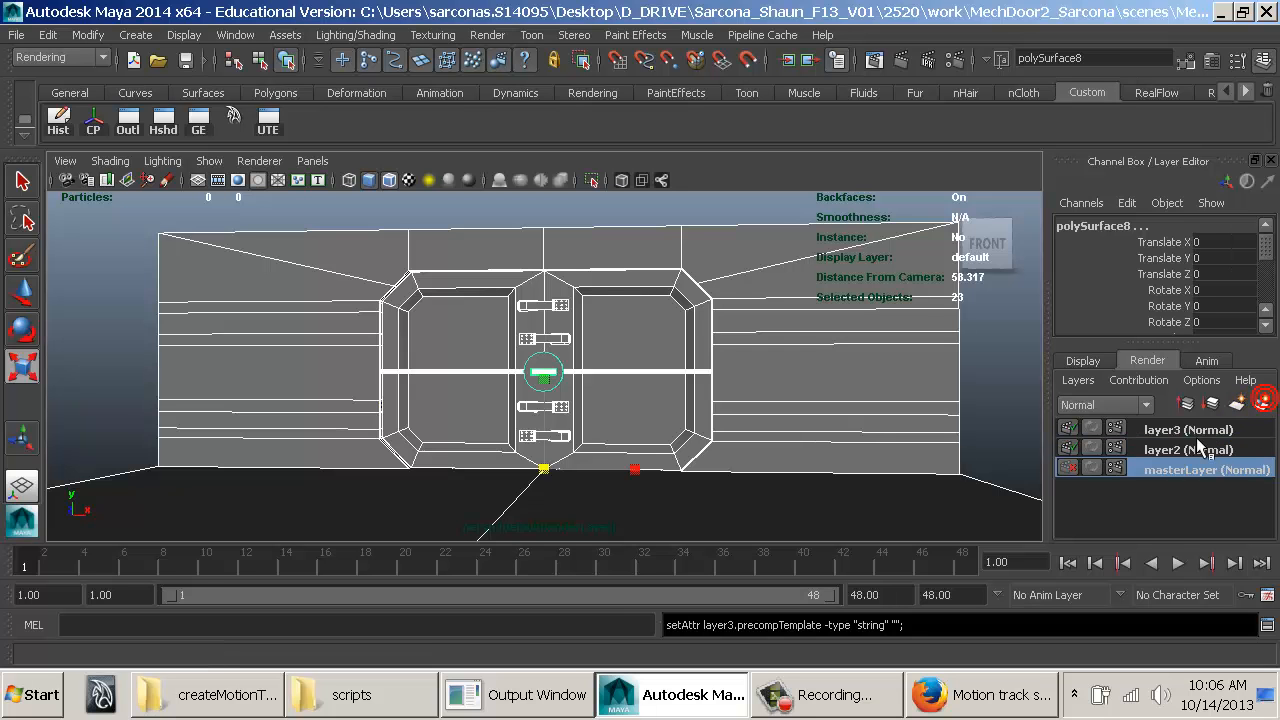
pyautogui.doubleClick(1172, 450)
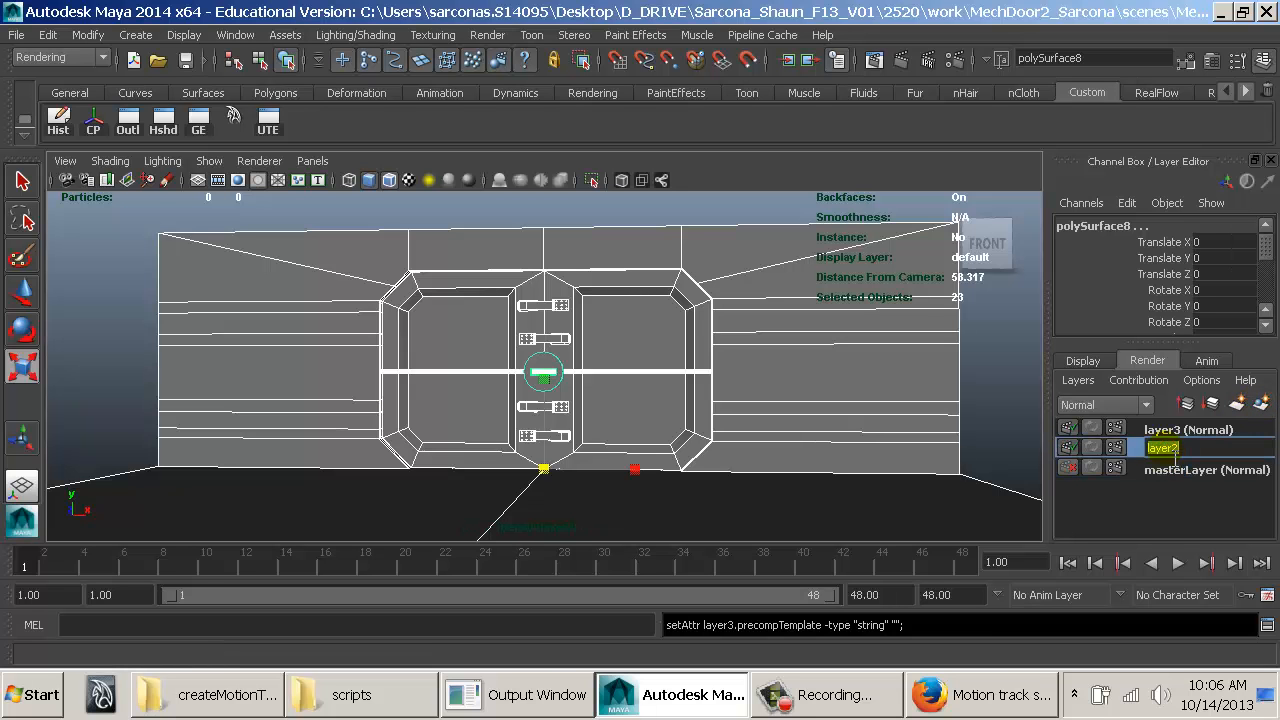
pyautogui.write('onTheSurface_1')
pyautogui.press('Return')
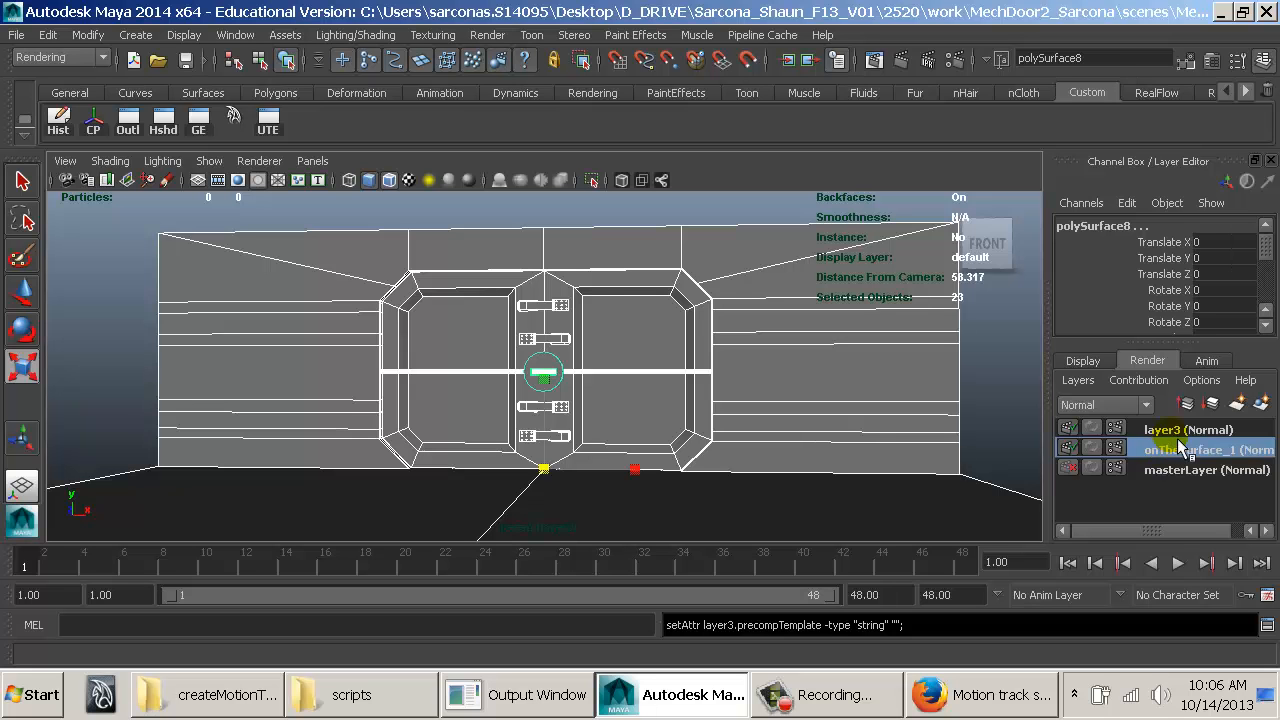
# Step: Rename render layer layer3 as onTheSurface_2, and make onTheSurface_1 the active render layer
pyautogui.doubleClick(1178, 431)
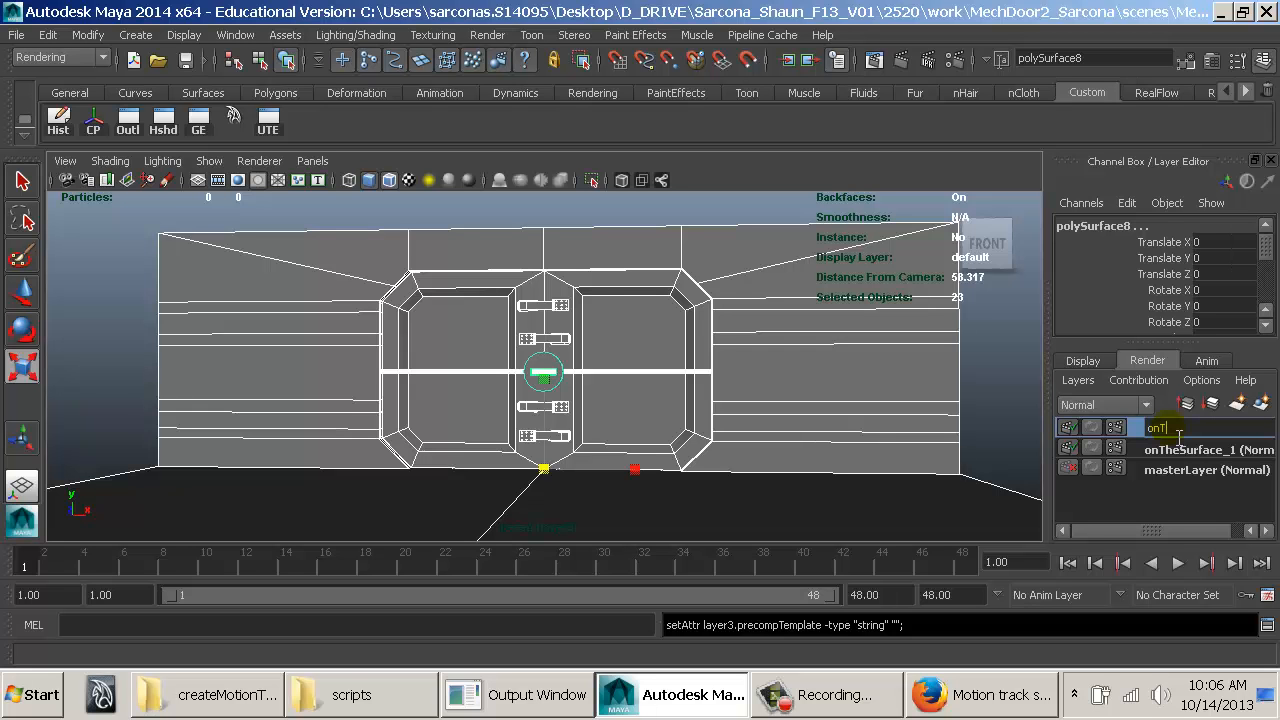
pyautogui.write('onTheSurface_2')
pyautogui.press('Return')
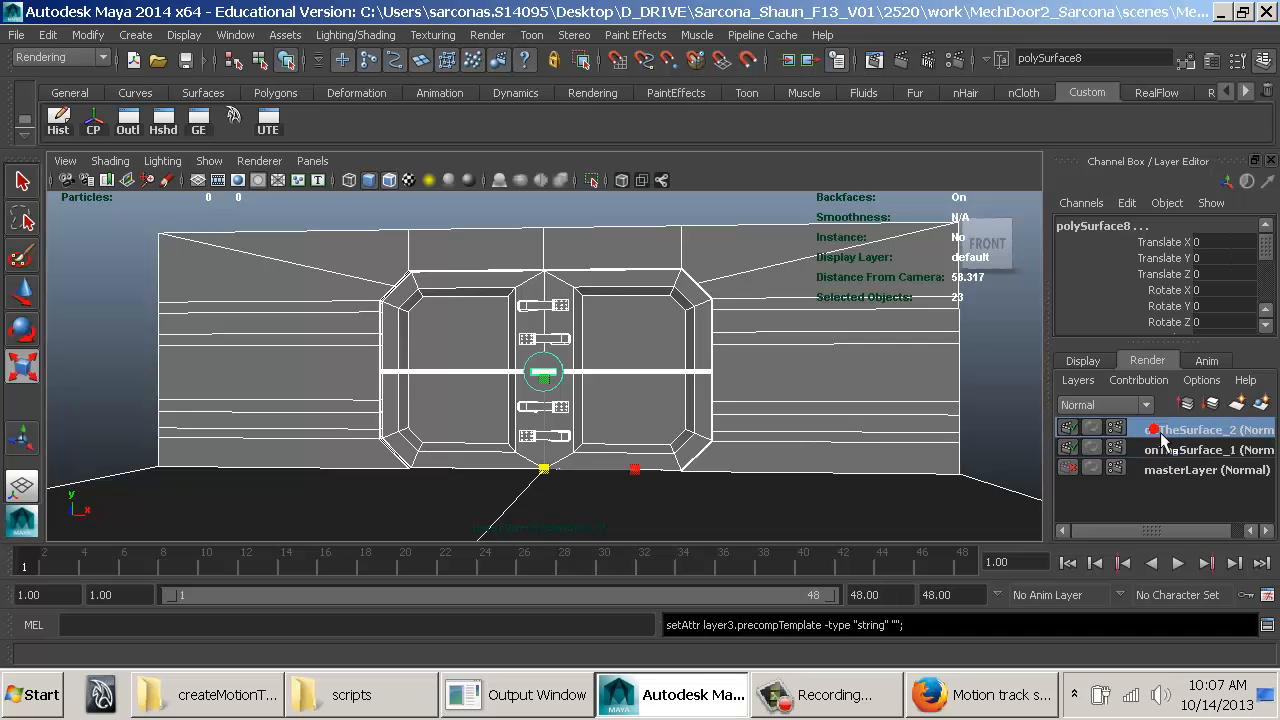
pyautogui.click(1160, 450)
pyautogui.click(1100, 362)
pyautogui.click(1160, 362)
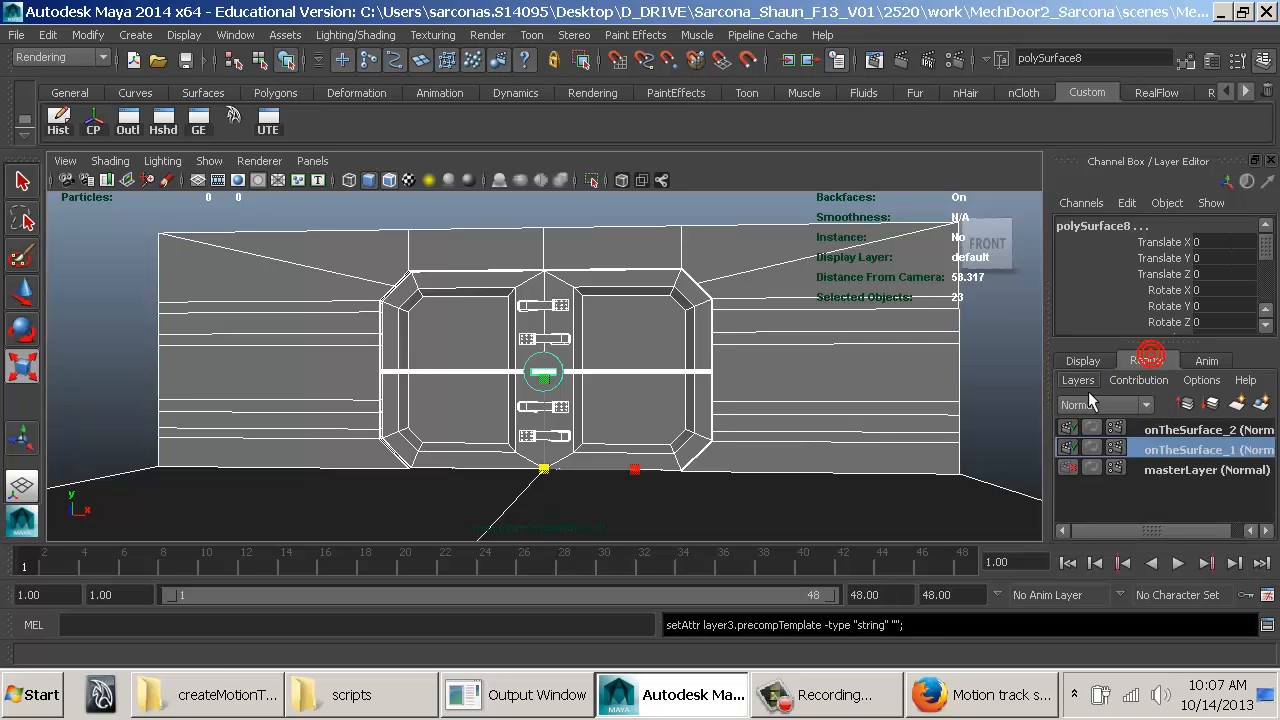
# Step: Compare the door geometry in the onTheSurface_1 render layer with the full scene in the master layer
pyautogui.keyDown('alt'); pyautogui.moveTo(940, 402); pyautogui.dragTo(647, 428); pyautogui.keyUp('alt')
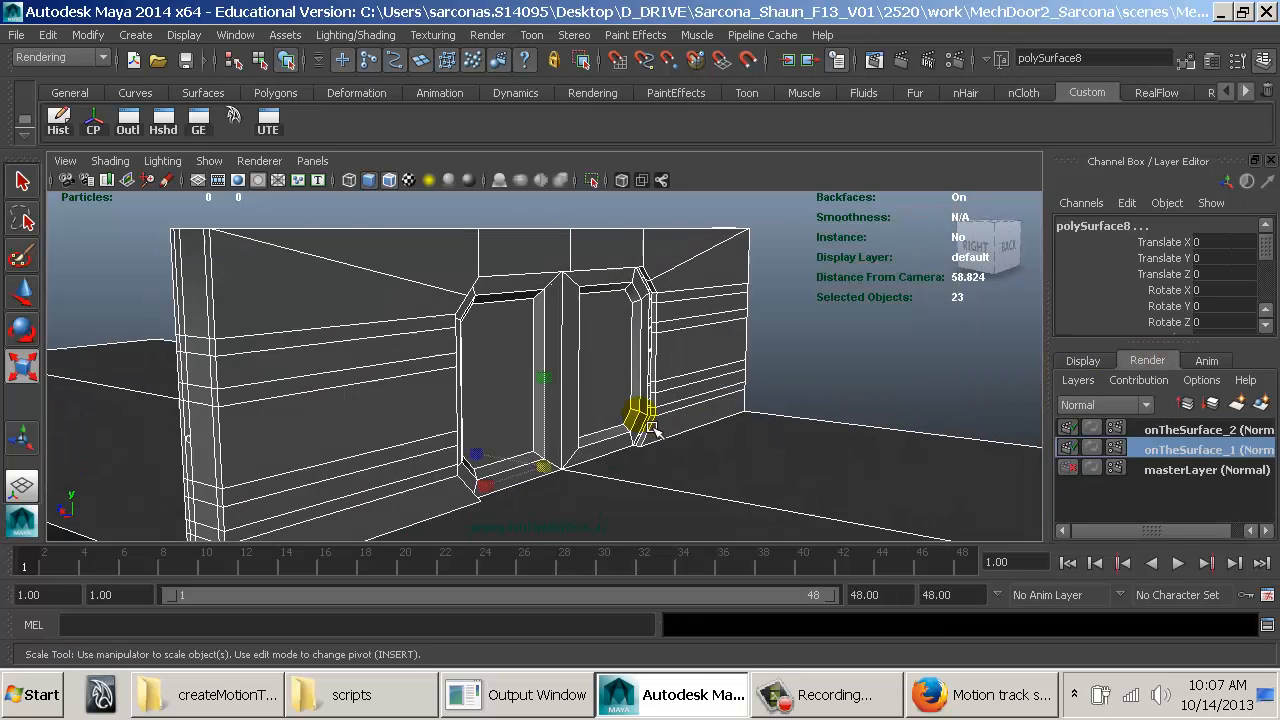
pyautogui.keyDown('alt'); pyautogui.moveTo(509, 422); pyautogui.dragTo(781, 432); pyautogui.keyUp('alt')
pyautogui.click(1005, 489)
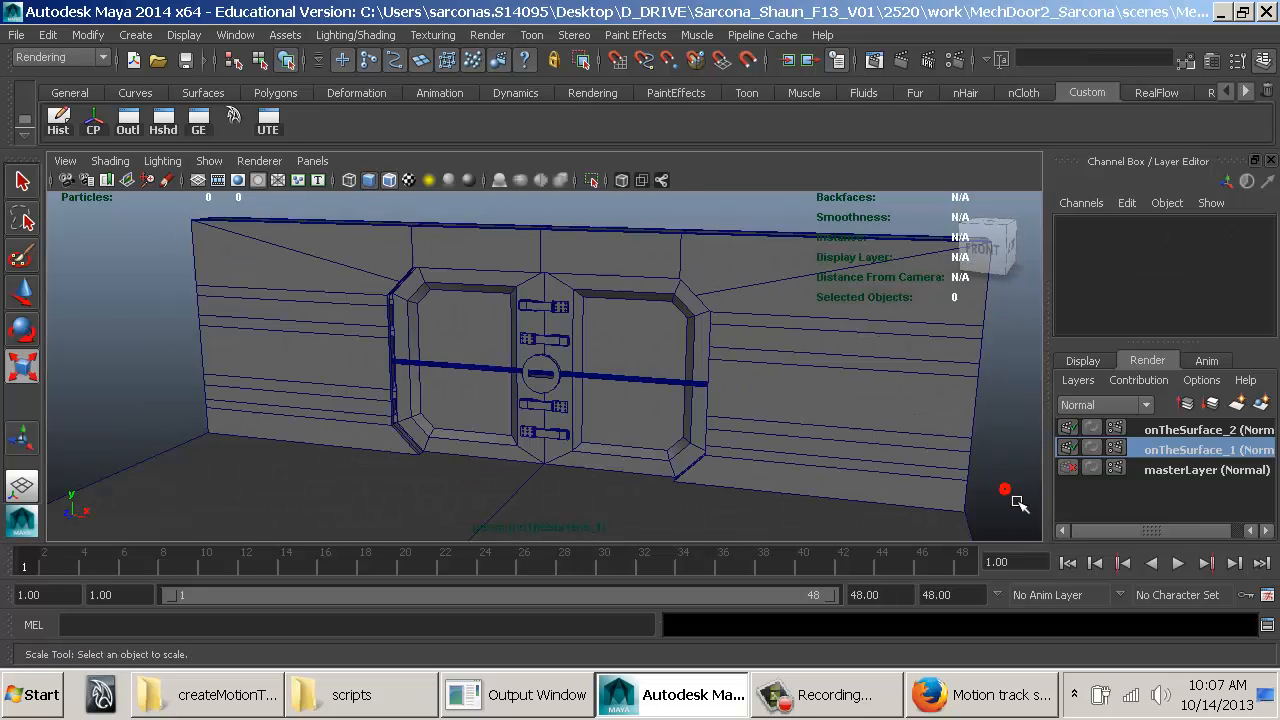
pyautogui.click(1182, 472)
pyautogui.keyDown('alt'); pyautogui.moveTo(1015, 472); pyautogui.dragTo(700, 443); pyautogui.keyUp('alt')
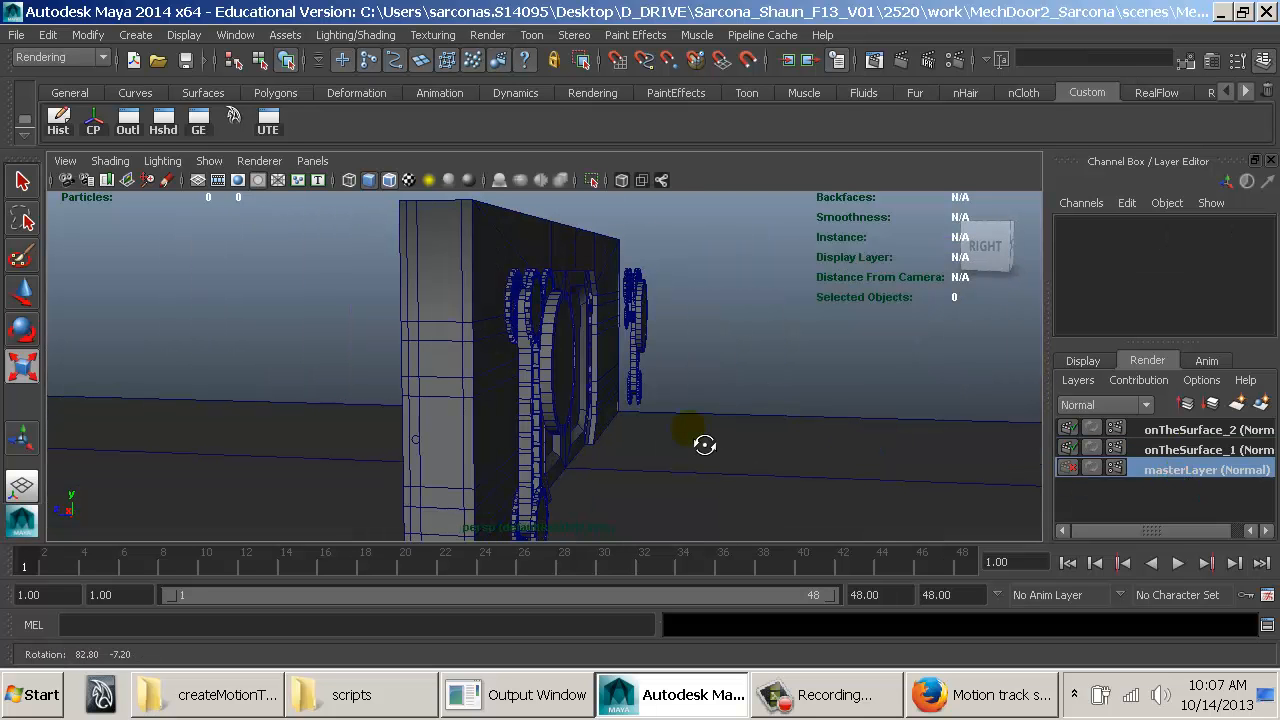
pyautogui.click(1180, 450)
pyautogui.click(1163, 470)
pyautogui.click(1176, 450)
pyautogui.click(1170, 470)
pyautogui.click(1176, 450)
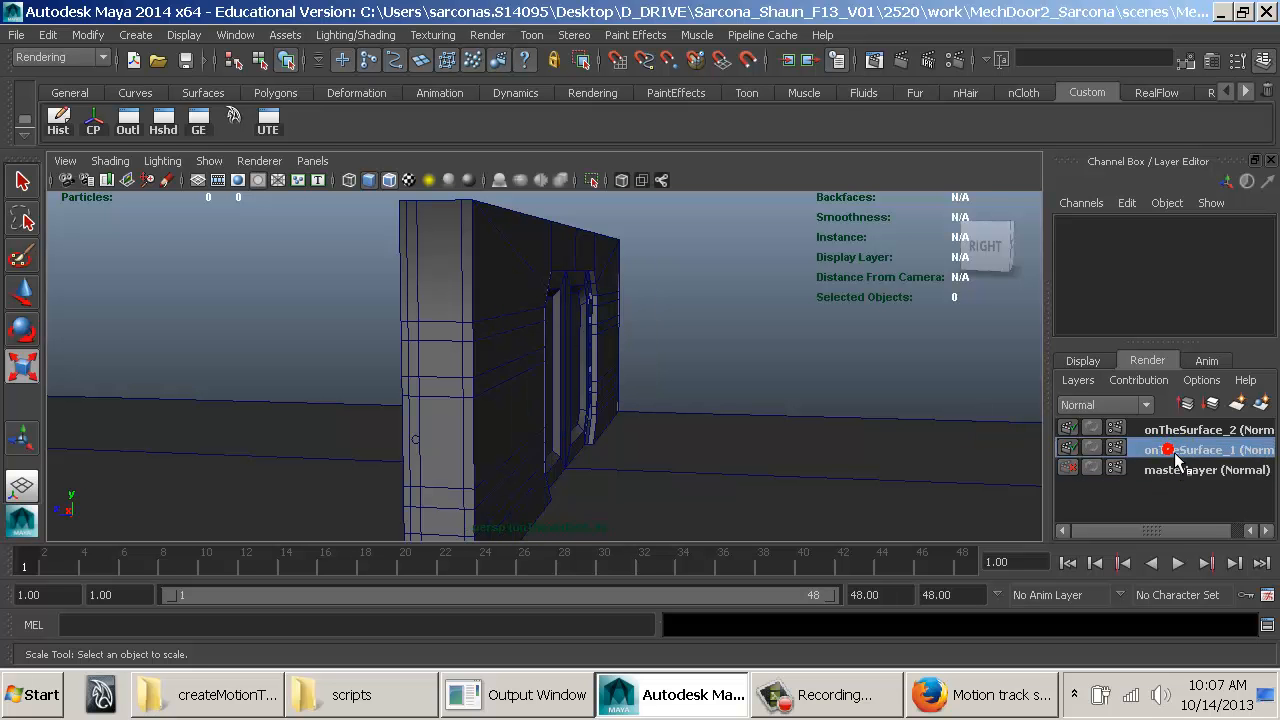
pyautogui.click(1174, 469)
# Step: Select the large gear, the upper gears and the lower gear behind the wall at one end of the door
pyautogui.keyDown('alt'); pyautogui.moveTo(643, 417); pyautogui.dragTo(597, 426); pyautogui.keyUp('alt')
pyautogui.keyDown('alt'); pyautogui.moveTo(597, 426); pyautogui.dragTo(650, 428, button='middle'); pyautogui.keyUp('alt')
pyautogui.keyDown('alt'); pyautogui.moveTo(650, 428); pyautogui.dragTo(680, 420, button='right'); pyautogui.keyUp('alt')
pyautogui.click(404, 400)
pyautogui.keyDown('alt'); pyautogui.moveTo(480, 430); pyautogui.dragTo(680, 436); pyautogui.keyUp('alt')
pyautogui.keyDown('alt'); pyautogui.moveTo(680, 436); pyautogui.dragTo(606, 403, button='middle'); pyautogui.keyUp('alt')
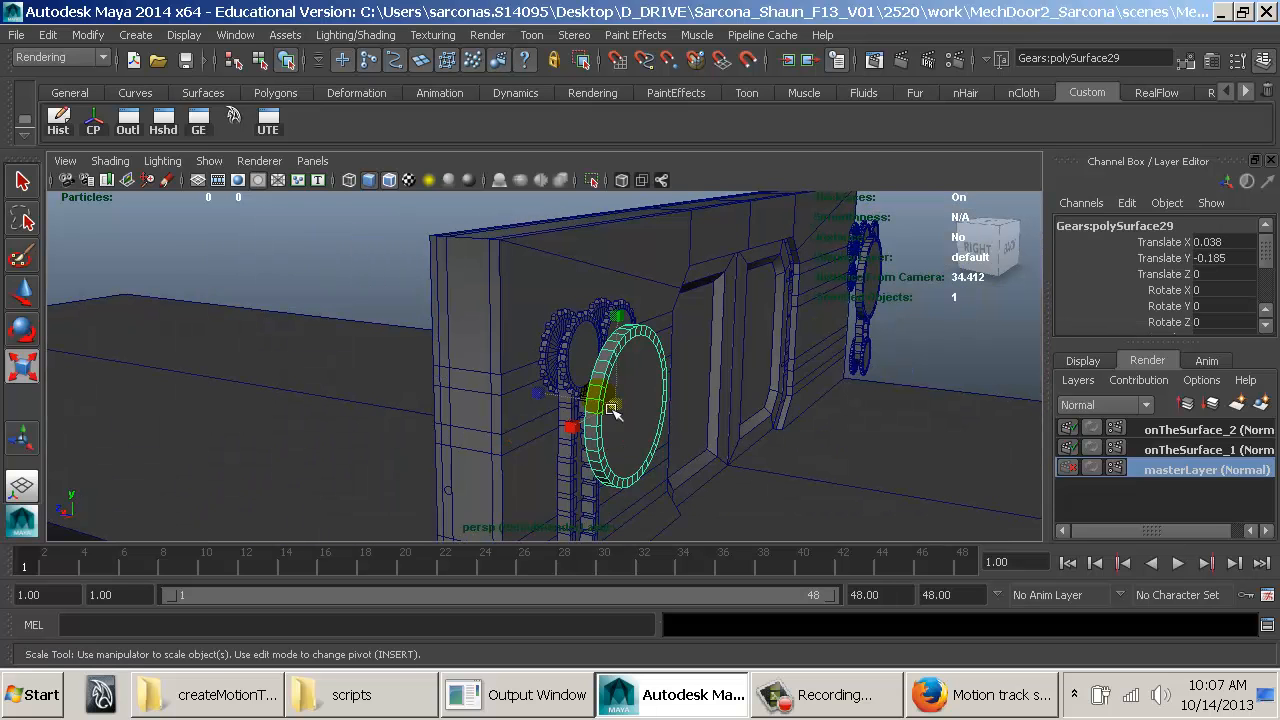
pyautogui.keyDown('shift'); pyautogui.click(582, 352); pyautogui.keyUp('shift')
pyautogui.keyDown('shift'); pyautogui.click(626, 322); pyautogui.keyUp('shift')
pyautogui.keyDown('alt'); pyautogui.moveTo(645, 455); pyautogui.dragTo(634, 321, button='middle'); pyautogui.keyUp('alt')
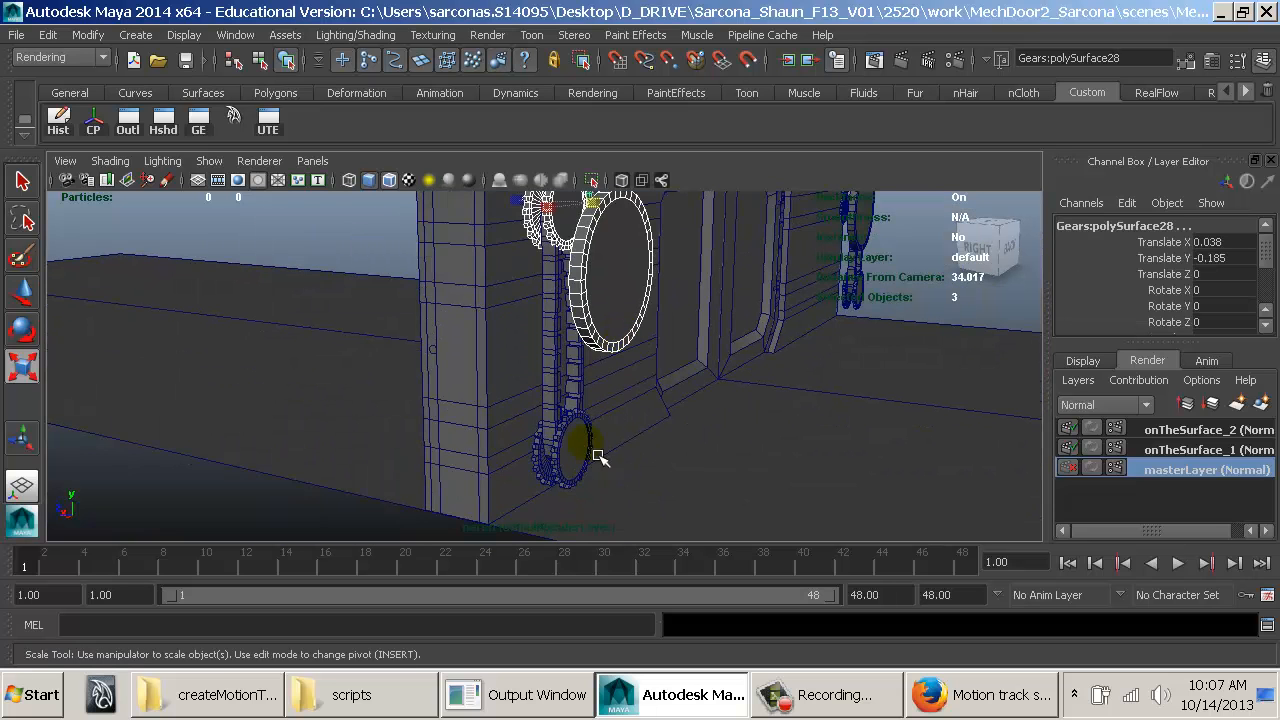
pyautogui.keyDown('shift'); pyautogui.click(584, 465); pyautogui.keyUp('shift')
# Step: Add the matching back gears at the opposite end of the wall to the selection
pyautogui.keyDown('alt'); pyautogui.moveTo(858, 391); pyautogui.dragTo(734, 406); pyautogui.keyUp('alt')
pyautogui.keyDown('alt'); pyautogui.moveTo(734, 406); pyautogui.dragTo(389, 407, button='middle'); pyautogui.keyUp('alt')
pyautogui.keyDown('shift'); pyautogui.click(877, 464); pyautogui.keyUp('shift')
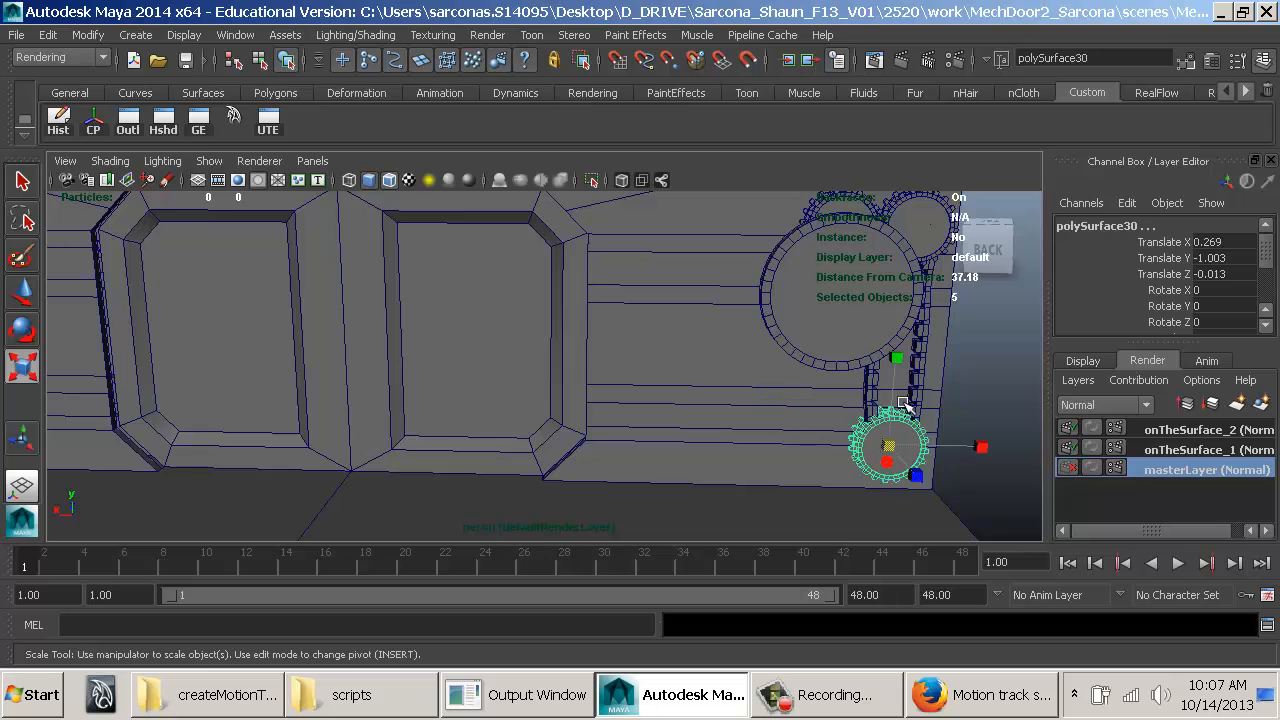
pyautogui.keyDown('shift'); pyautogui.click(849, 323); pyautogui.keyUp('shift')
pyautogui.keyDown('alt'); pyautogui.moveTo(821, 347); pyautogui.dragTo(945, 380); pyautogui.keyUp('alt')
pyautogui.keyDown('shift'); pyautogui.click(697, 326); pyautogui.keyUp('shift')
pyautogui.keyDown('shift'); pyautogui.click(603, 277); pyautogui.keyUp('shift')
pyautogui.keyDown('alt'); pyautogui.moveTo(691, 383); pyautogui.dragTo(776, 376); pyautogui.keyUp('alt')
pyautogui.keyDown('shift'); pyautogui.click(807, 410); pyautogui.keyUp('shift')
pyautogui.keyDown('alt'); pyautogui.moveTo(438, 397); pyautogui.dragTo(434, 371); pyautogui.keyUp('alt')
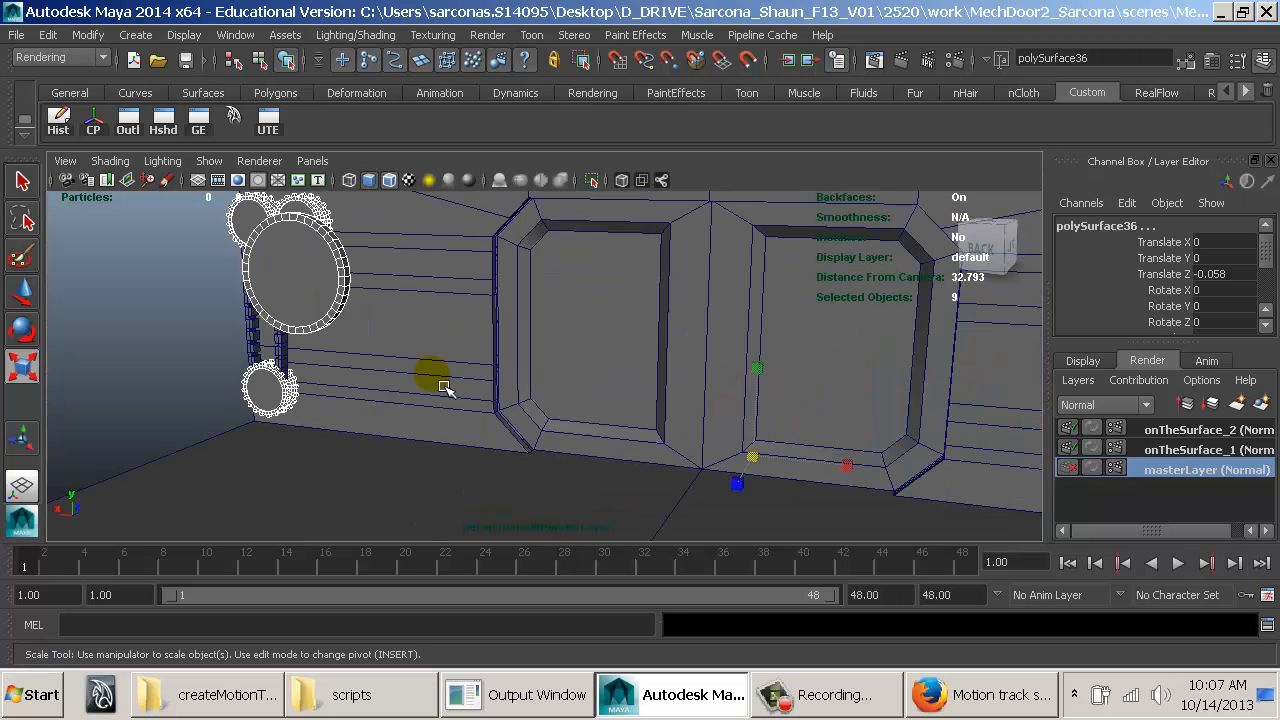
# Step: Add the gear chain to the selection and switch the viewport to wireframe display
pyautogui.keyDown('shift'); pyautogui.click(290, 362); pyautogui.keyUp('shift')
pyautogui.keyDown('alt'); pyautogui.moveTo(295, 362); pyautogui.dragTo(554, 379); pyautogui.keyUp('alt')
pyautogui.press('4')
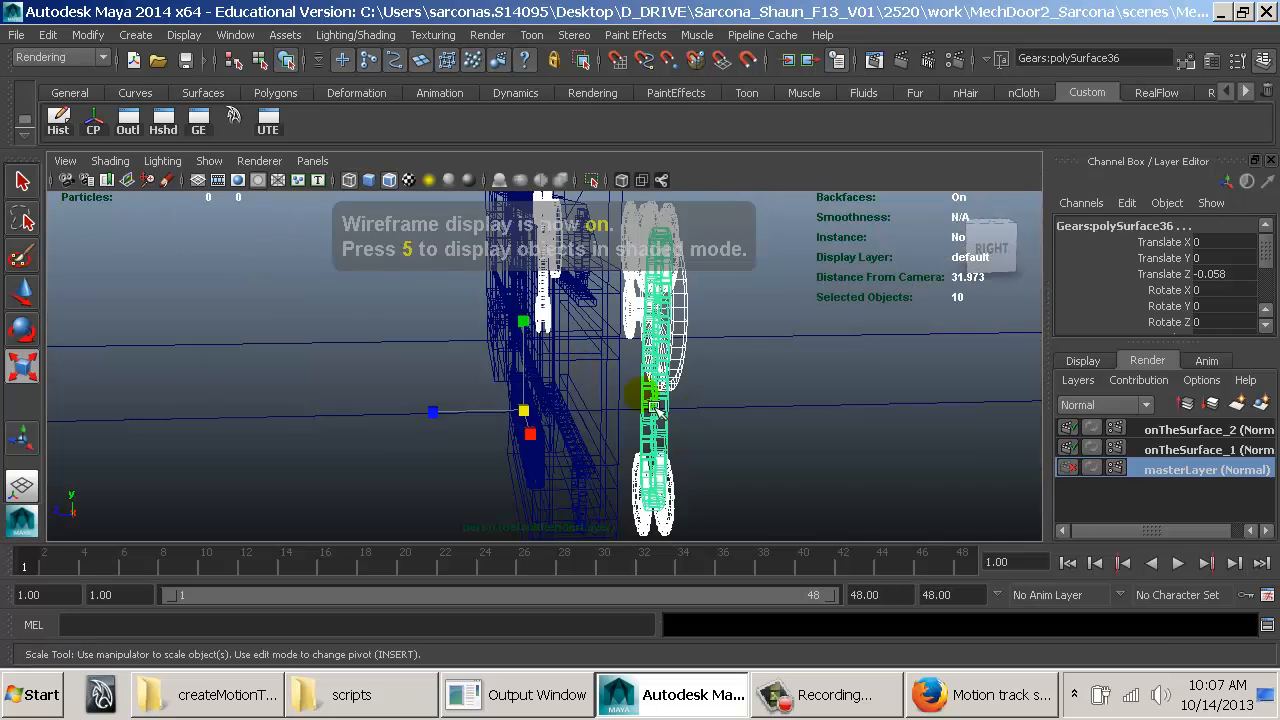
pyautogui.keyDown('alt'); pyautogui.moveTo(728, 402); pyautogui.dragTo(915, 407); pyautogui.keyUp('alt')
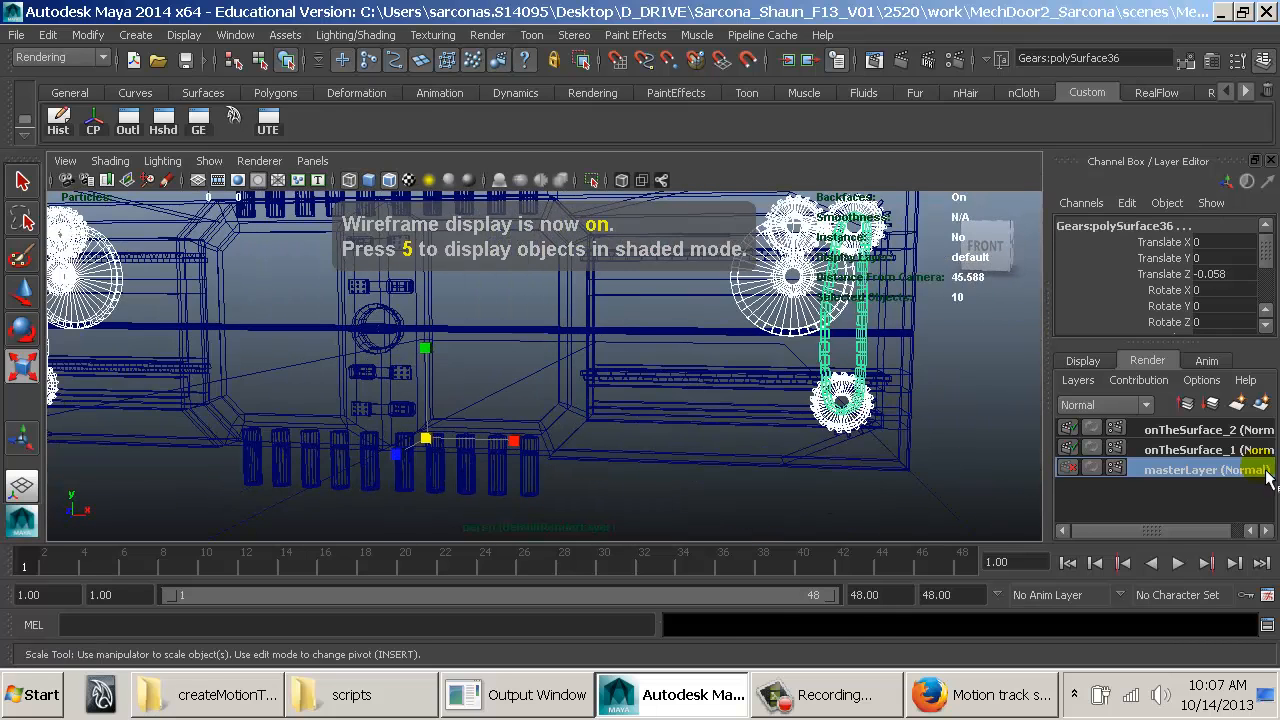
# Step: Create two render layers from the selected back gears and name them backGears_1 and backGears_2
pyautogui.click(1261, 404)
pyautogui.click(1261, 404)
pyautogui.doubleClick(1162, 447)
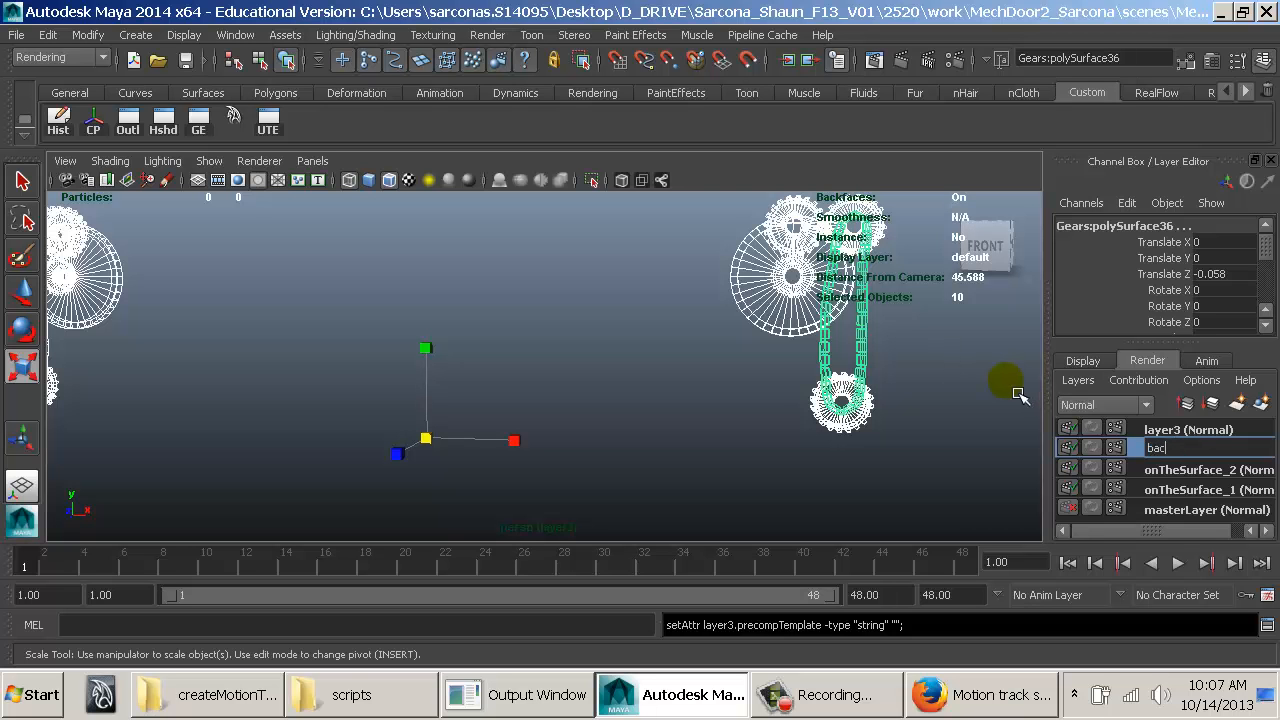
pyautogui.write('backGears')
pyautogui.press('Return')
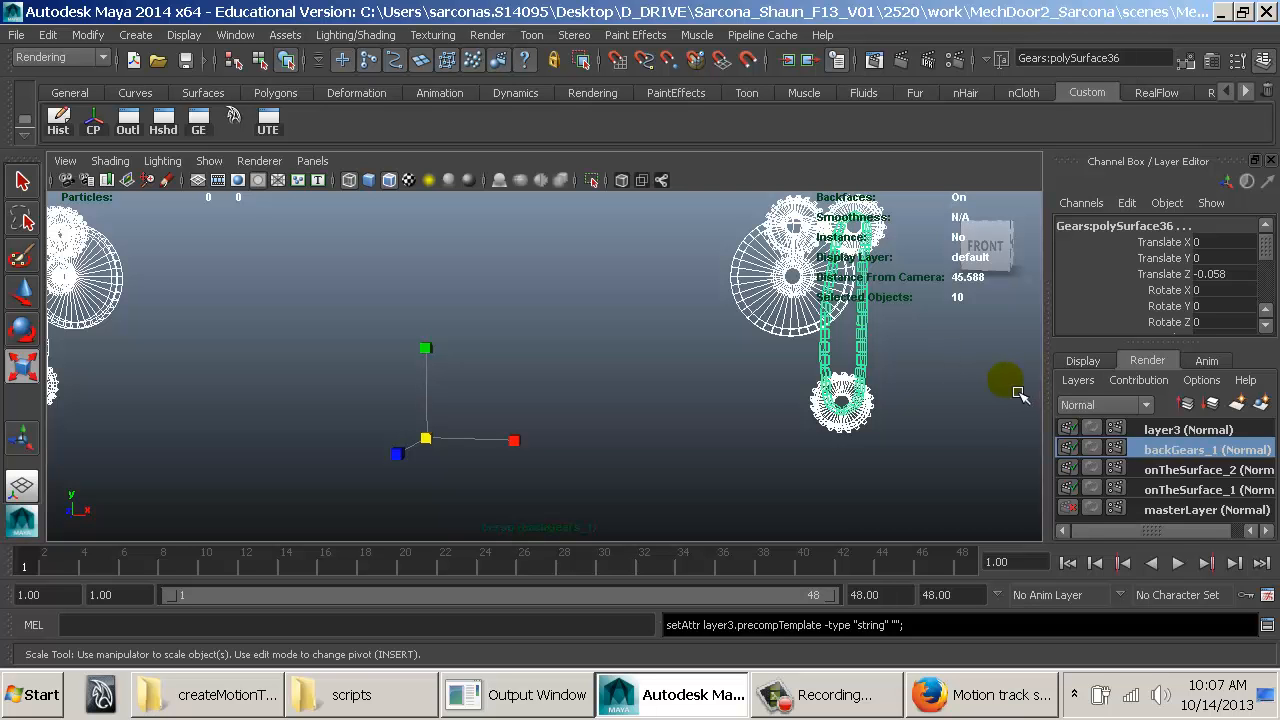
pyautogui.doubleClick(1162, 429)
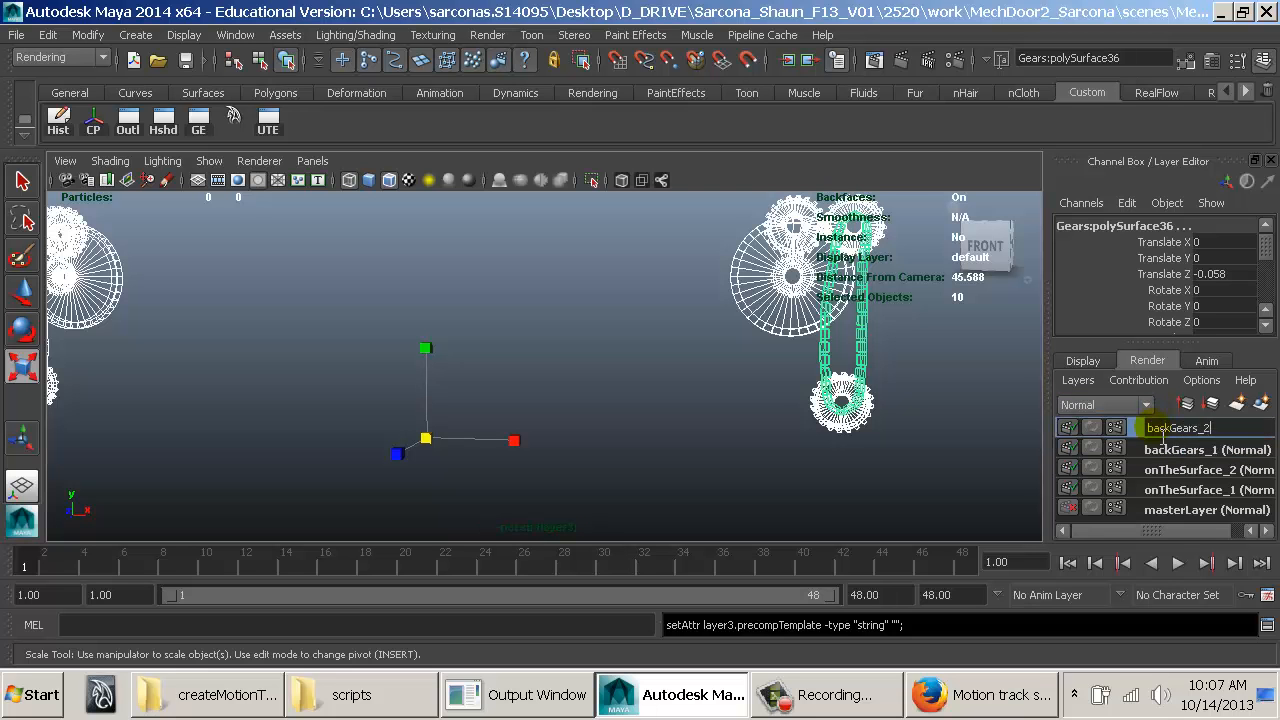
pyautogui.write('backGears_2')
pyautogui.press('Return')
# Step: In the master layer, select only the two inner gears and two toothed racks on one side of the door
pyautogui.click(1165, 515)
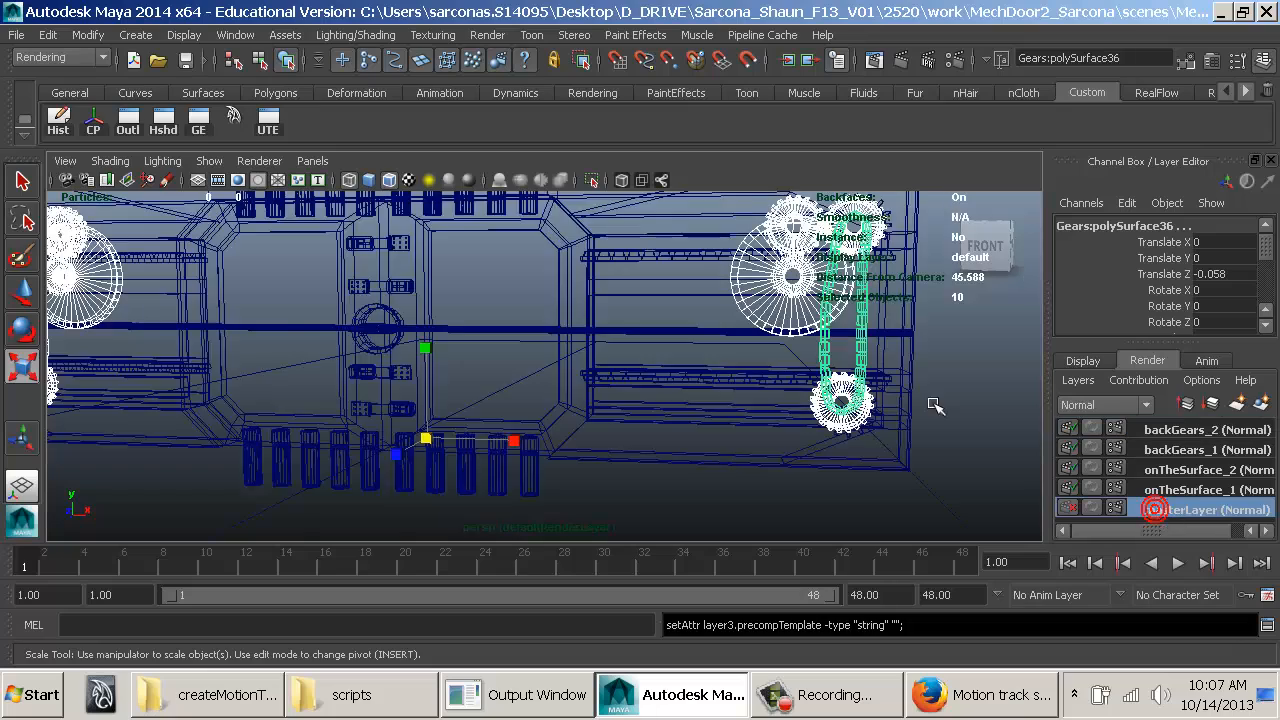
pyautogui.keyDown('alt'); pyautogui.moveTo(929, 401); pyautogui.dragTo(622, 421); pyautogui.keyUp('alt')
pyautogui.press('r')
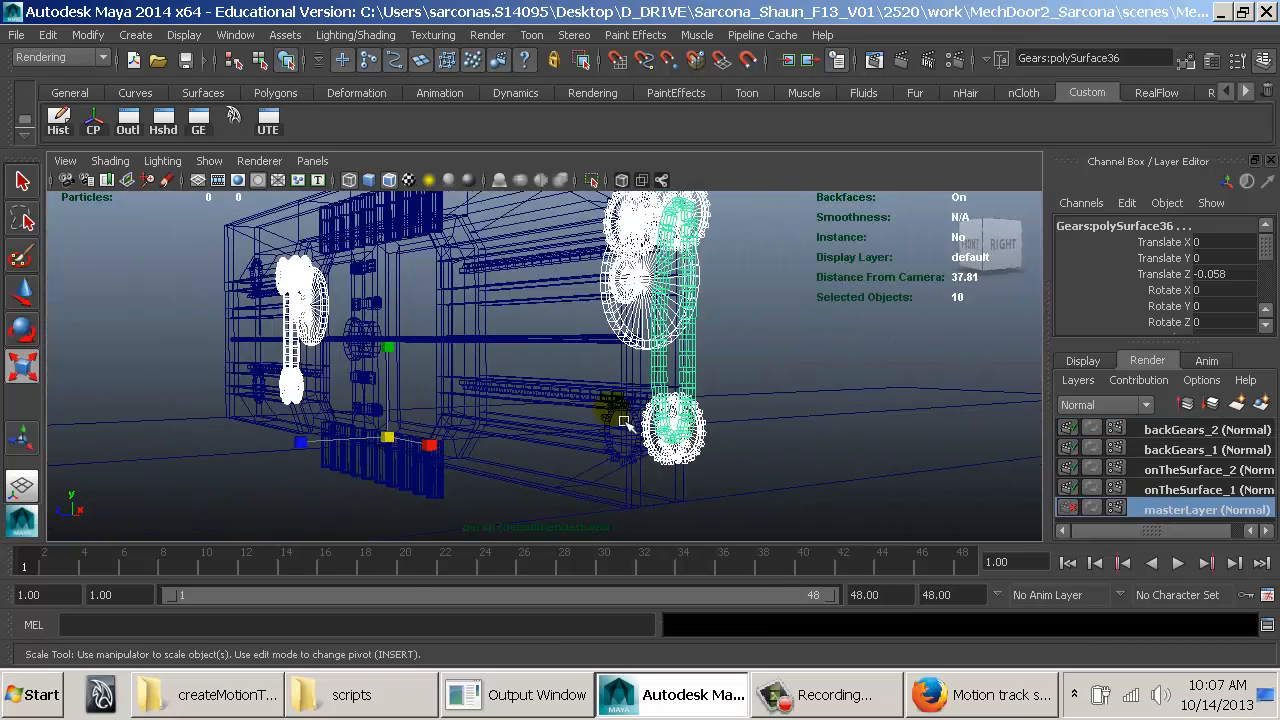
pyautogui.click(615, 432)
pyautogui.keyDown('shift'); pyautogui.click(579, 411); pyautogui.keyUp('shift')
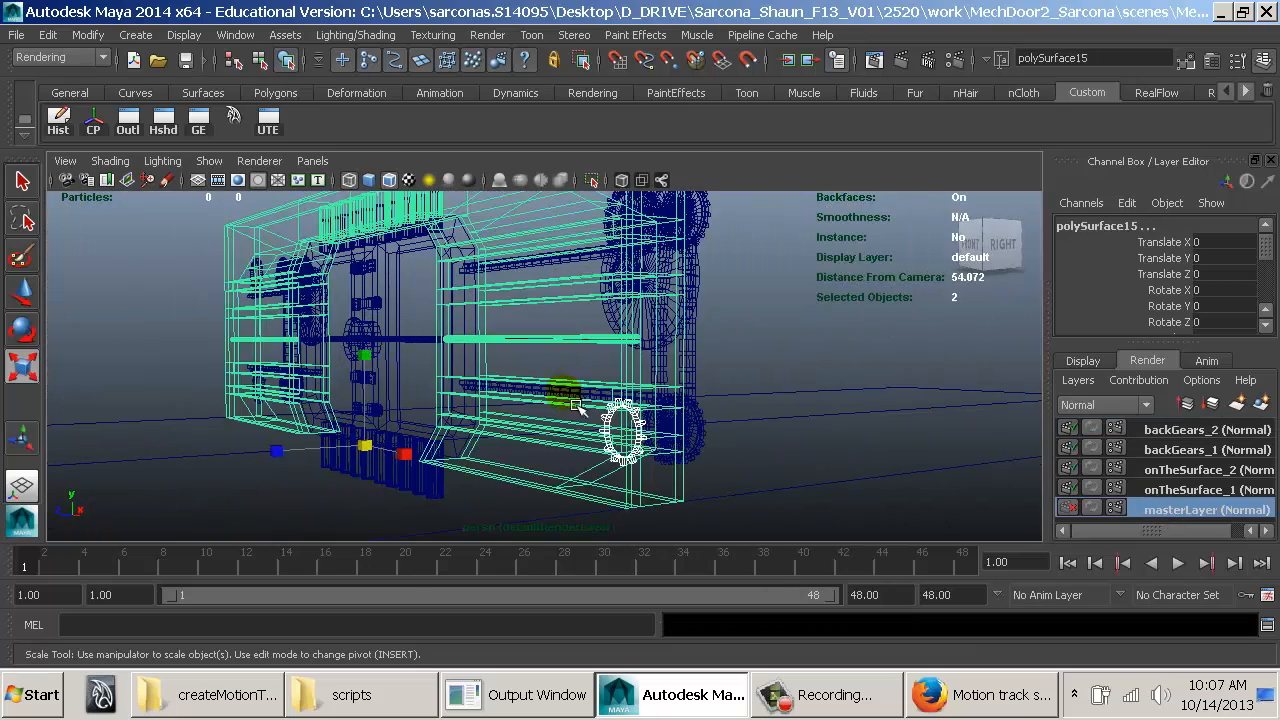
pyautogui.keyDown('shift'); pyautogui.click(566, 393); pyautogui.keyUp('shift')
pyautogui.keyDown('shift'); pyautogui.click(554, 253); pyautogui.keyUp('shift')
pyautogui.keyDown('shift'); pyautogui.click(550, 251); pyautogui.keyUp('shift')
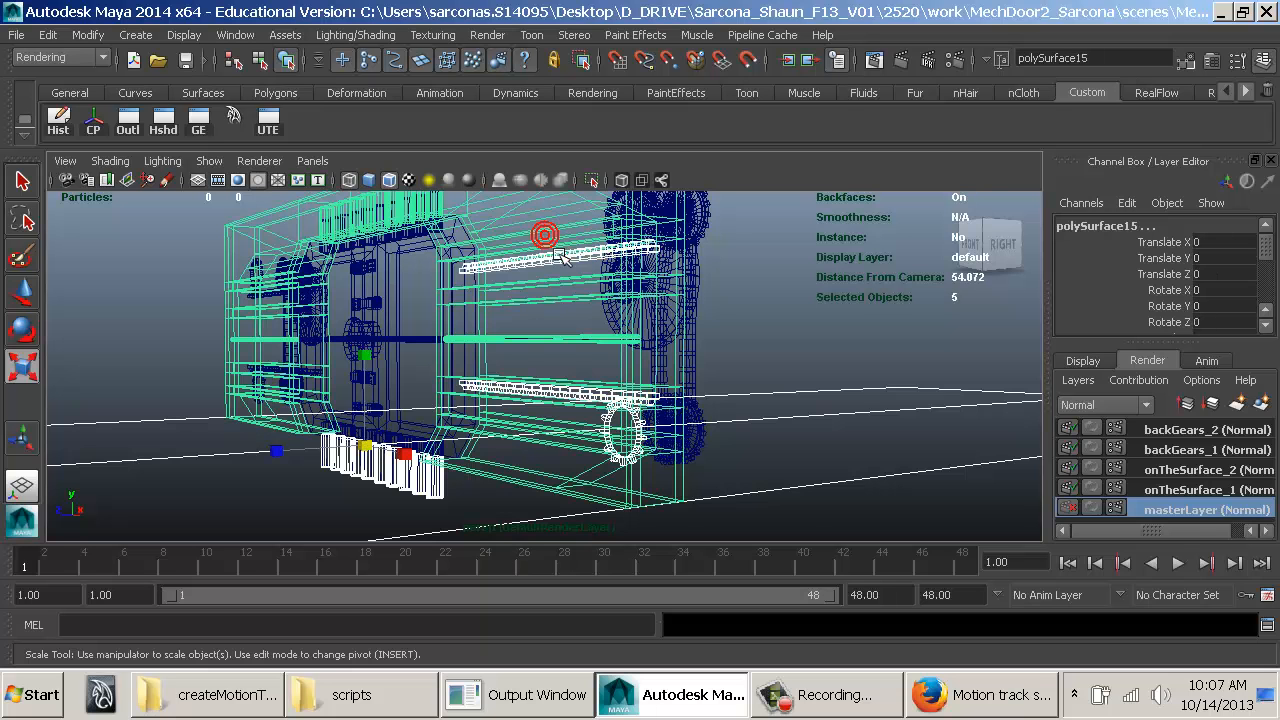
pyautogui.keyDown('alt'); pyautogui.moveTo(630, 335); pyautogui.dragTo(555, 320); pyautogui.keyUp('alt')
pyautogui.keyDown('shift'); pyautogui.click(547, 228); pyautogui.keyUp('shift')
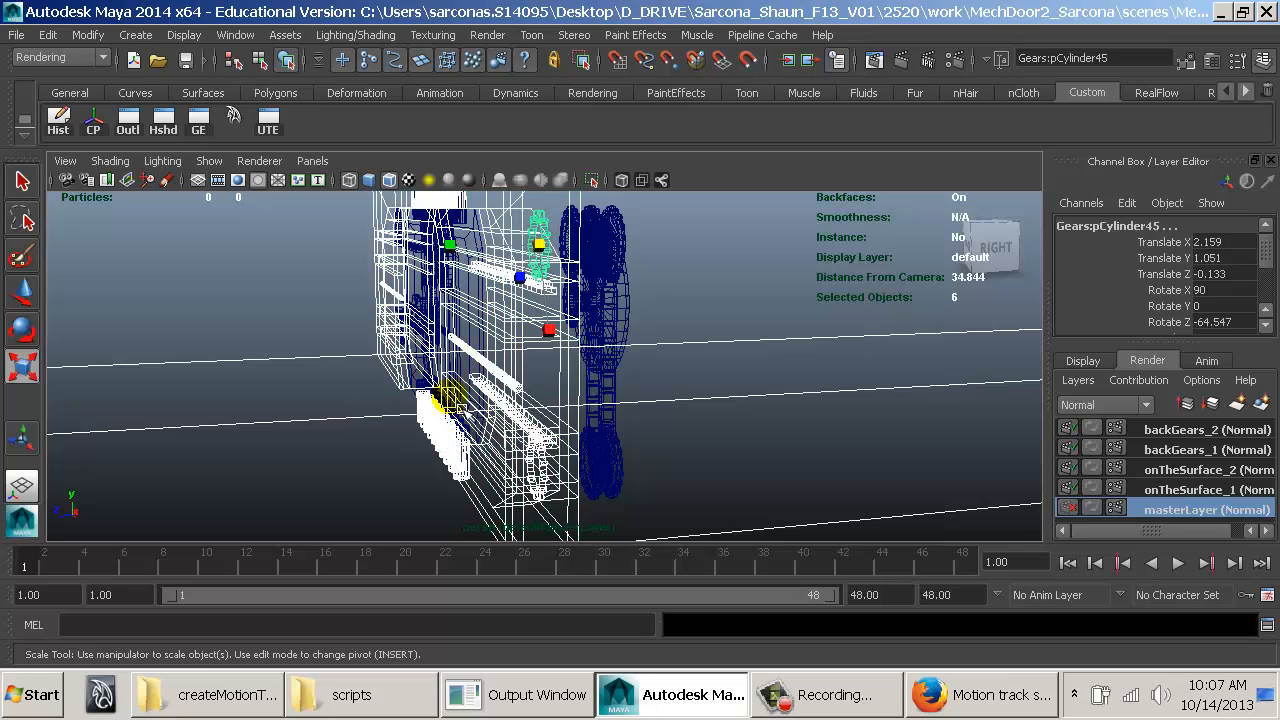
pyautogui.keyDown('shift'); pyautogui.click(431, 414); pyautogui.keyUp('shift')
pyautogui.keyDown('alt'); pyautogui.moveTo(476, 471); pyautogui.dragTo(528, 396); pyautogui.keyUp('alt')
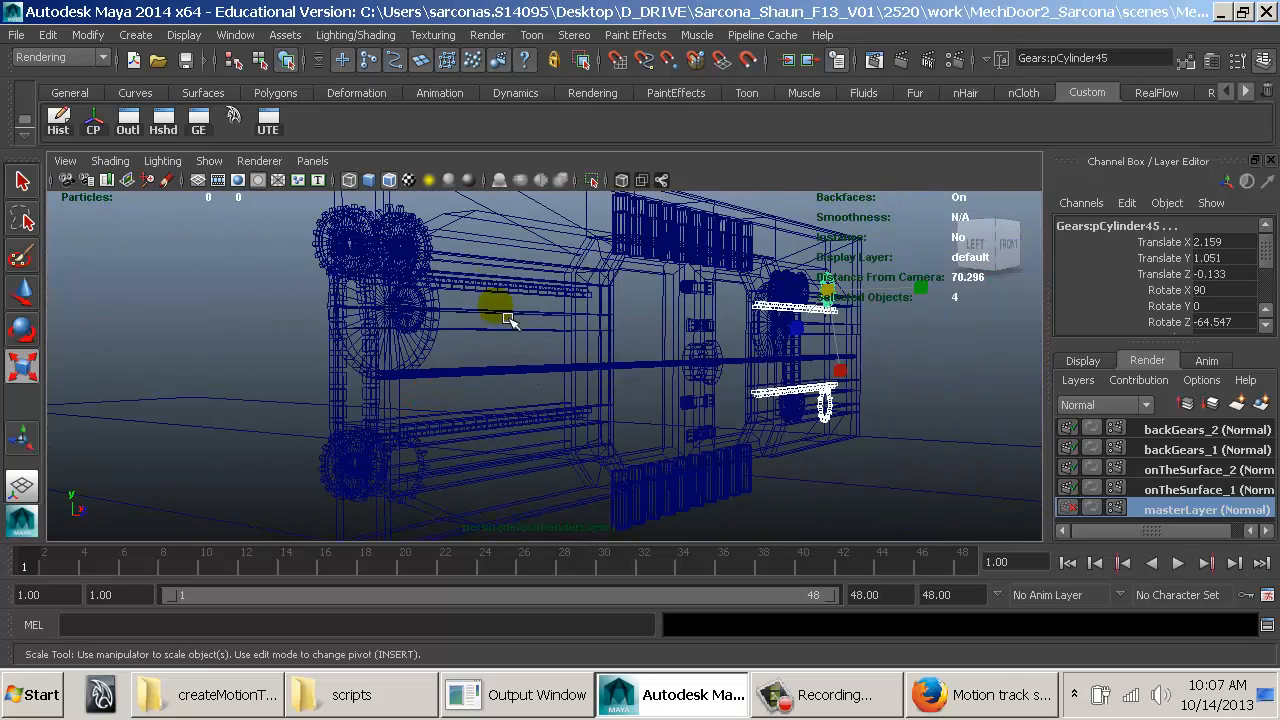
# Step: Add the two inner gears and two toothed racks on the other side of the door to the selection
pyautogui.keyDown('shift'); pyautogui.moveTo(489, 269); pyautogui.dragTo(521, 445); pyautogui.keyUp('shift')
pyautogui.click(514, 377)
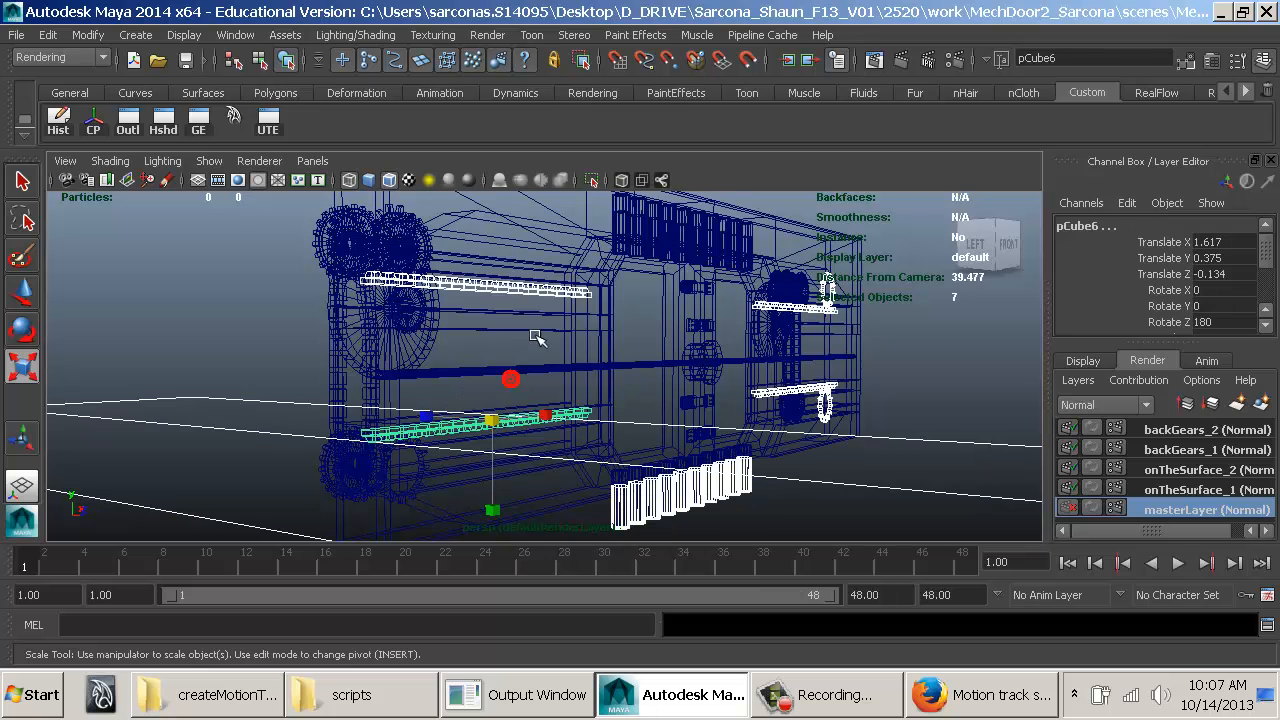
pyautogui.click(408, 316)
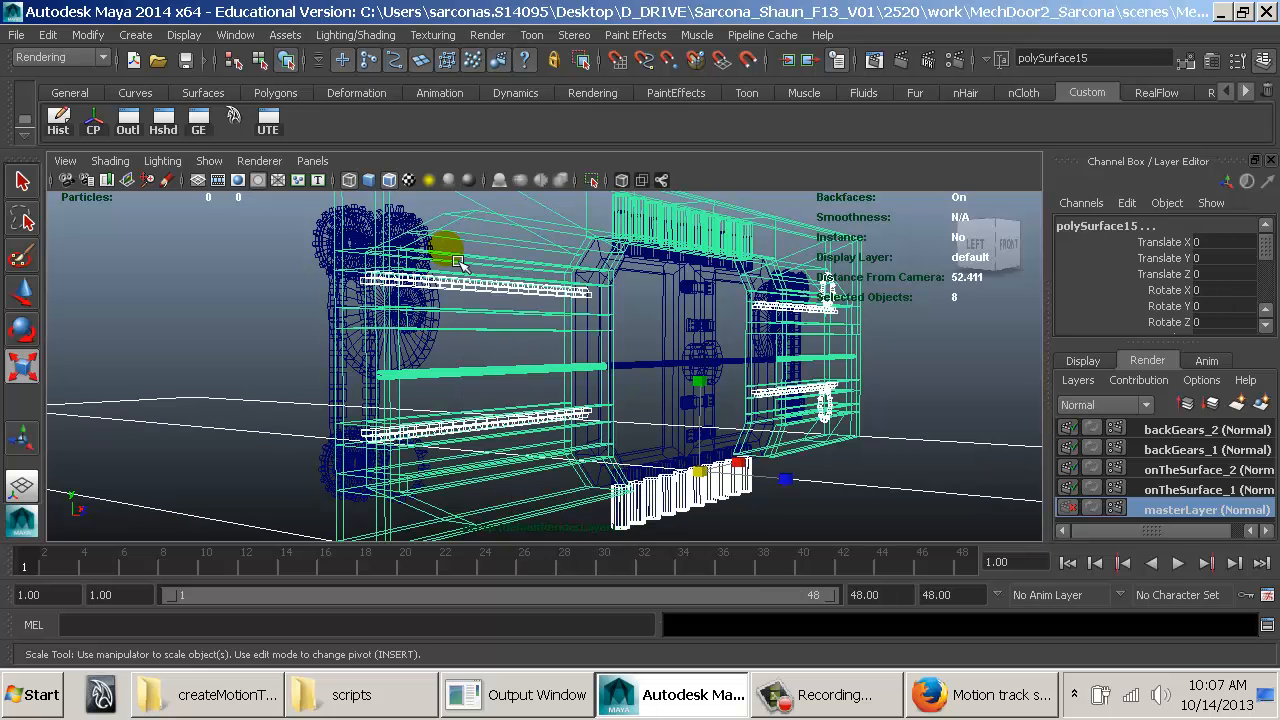
pyautogui.keyDown('alt'); pyautogui.moveTo(443, 251); pyautogui.dragTo(550, 242); pyautogui.keyUp('alt')
pyautogui.keyDown('shift'); pyautogui.click(552, 241); pyautogui.keyUp('shift')
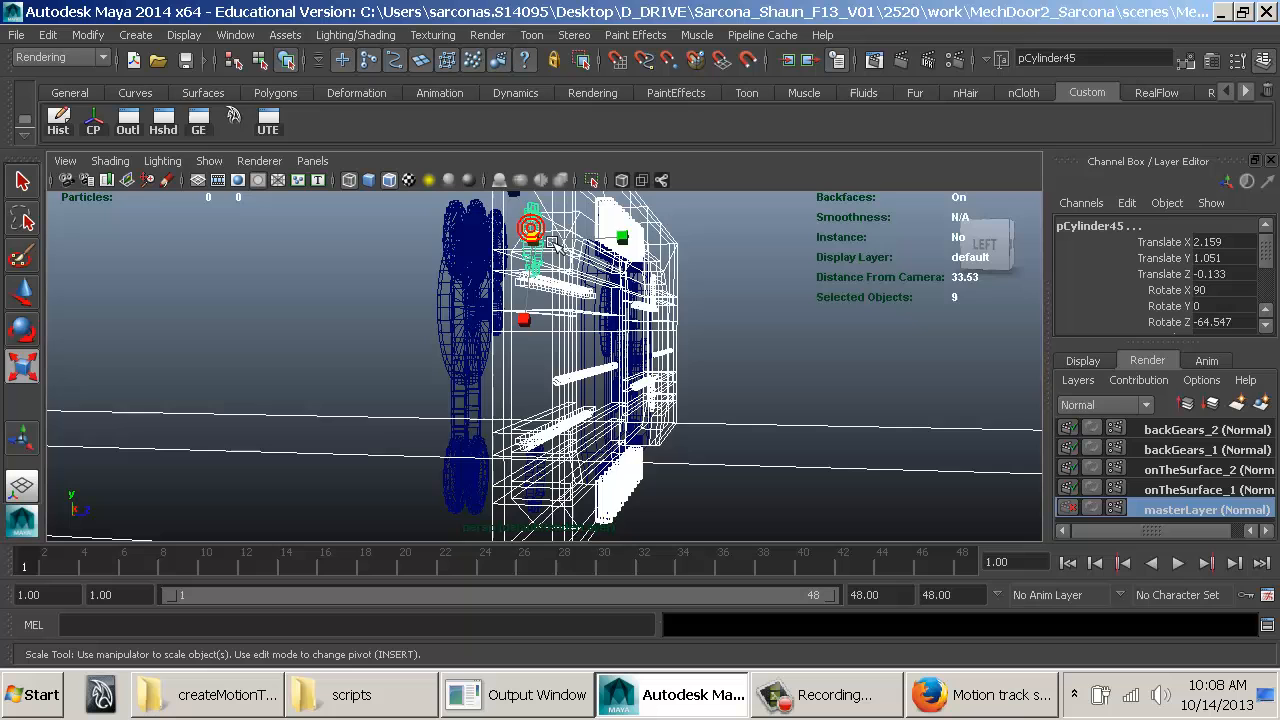
pyautogui.keyDown('shift'); pyautogui.click(535, 497); pyautogui.keyUp('shift')
pyautogui.keyDown('shift'); pyautogui.click(504, 347); pyautogui.keyUp('shift')
pyautogui.keyDown('alt'); pyautogui.moveTo(691, 406); pyautogui.dragTo(490, 412); pyautogui.keyUp('alt')
pyautogui.keyDown('shift'); pyautogui.click(622, 500); pyautogui.keyUp('shift')
pyautogui.keyDown('alt'); pyautogui.moveTo(879, 501); pyautogui.dragTo(655, 462, button='right'); pyautogui.keyUp('alt')
pyautogui.keyDown('alt'); pyautogui.moveTo(655, 462); pyautogui.dragTo(708, 459); pyautogui.keyUp('alt')
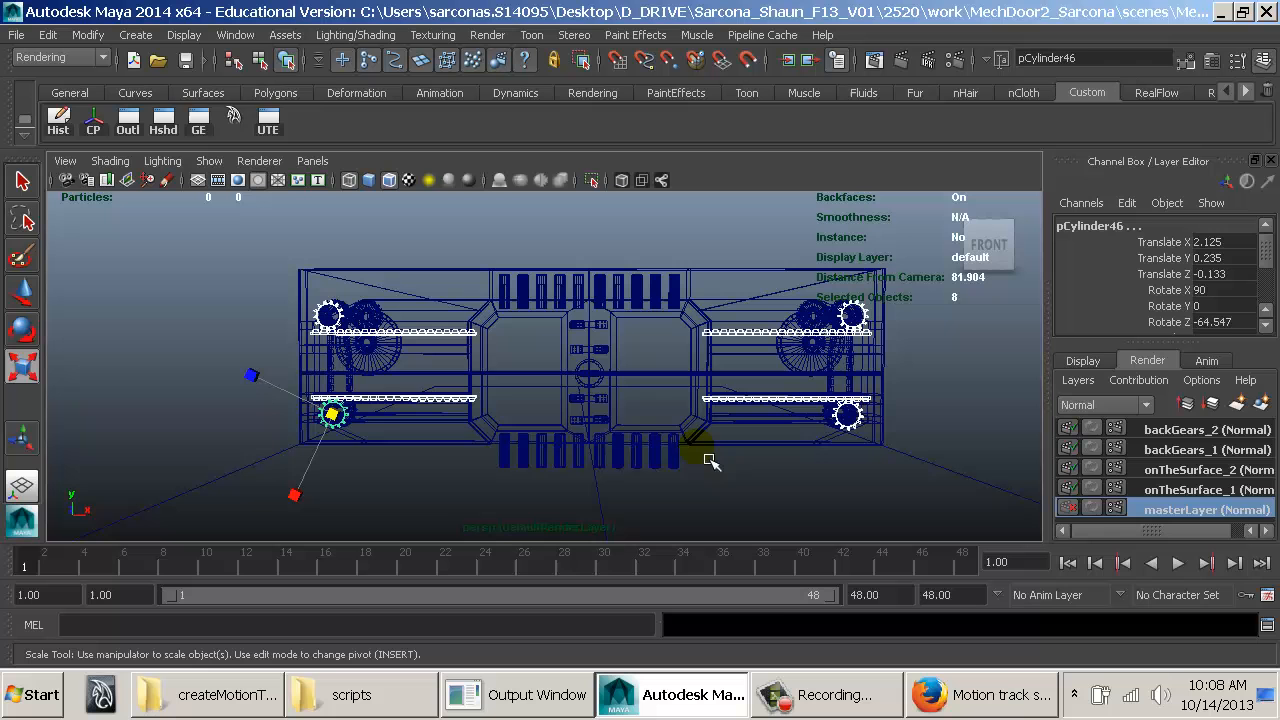
# Step: Create two render layers from the selection, name them innerGears_1 and innerGears_2, and enlarge the layer list
pyautogui.click(1261, 403)
pyautogui.click(1261, 403)
pyautogui.doubleClick(1170, 449)
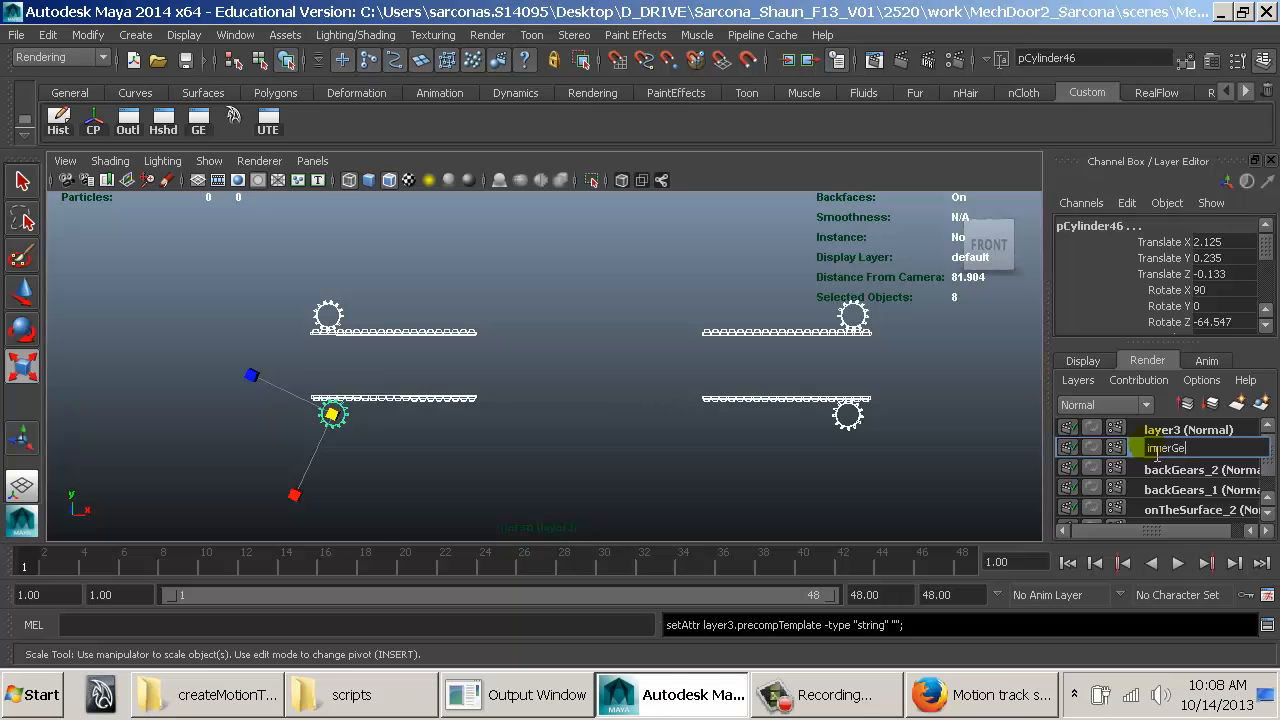
pyautogui.press('Return')
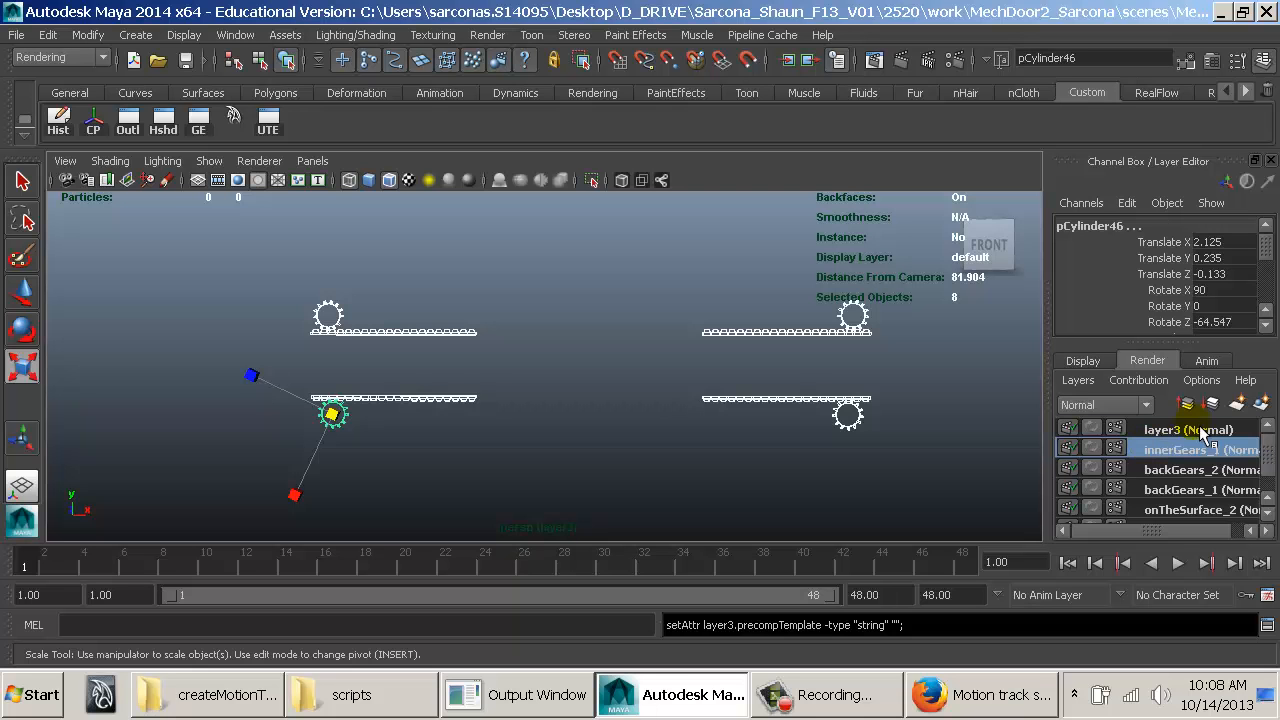
pyautogui.doubleClick(1187, 428)
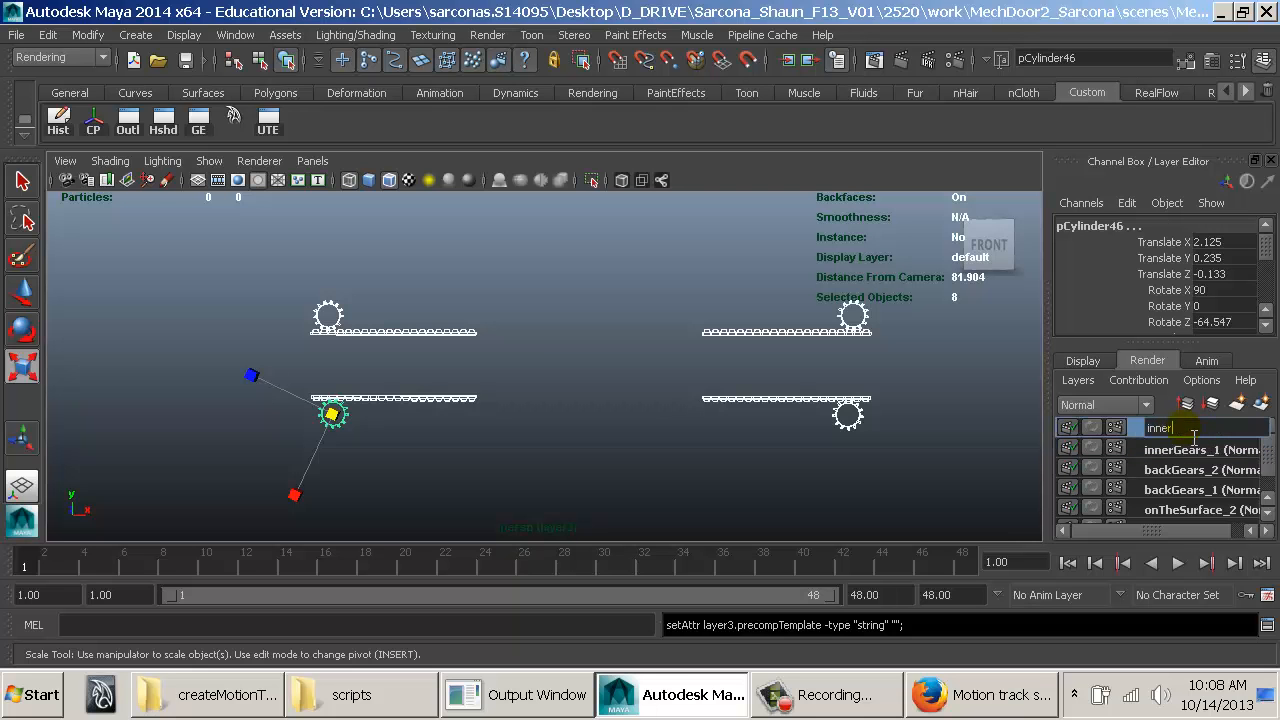
pyautogui.write('innerGears_2')
pyautogui.press('Return')
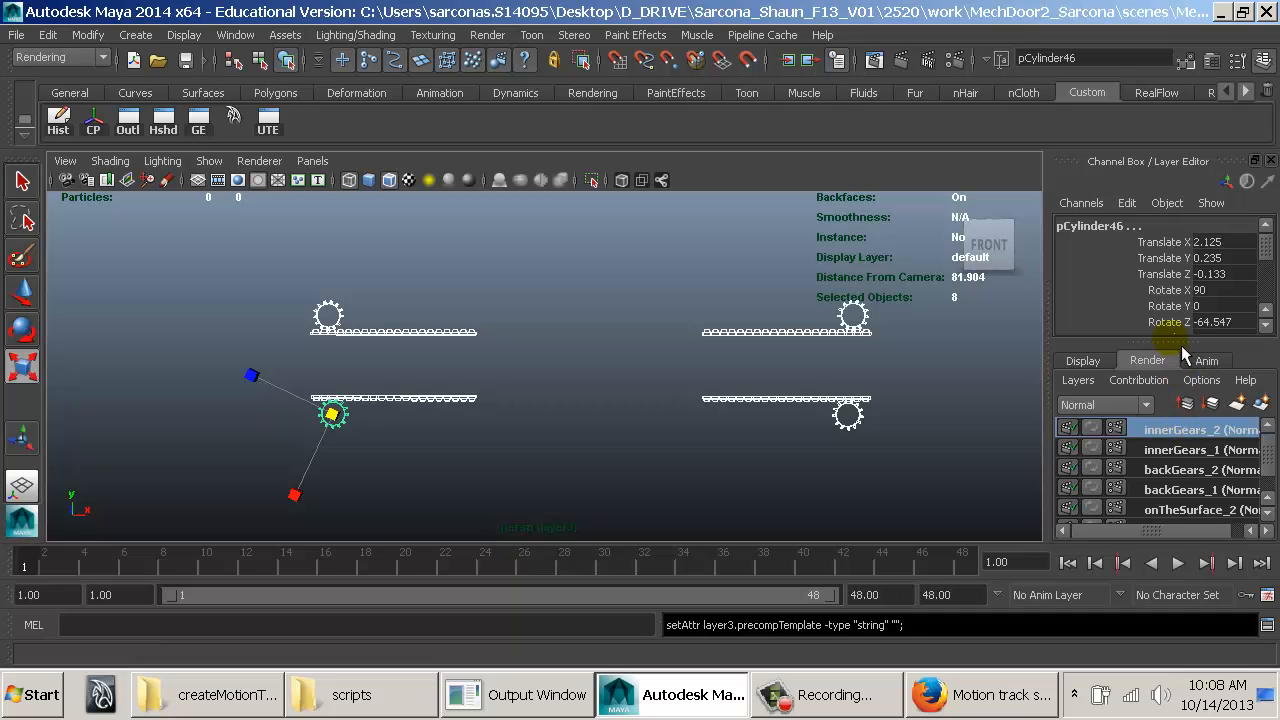
pyautogui.moveTo(1180, 343); pyautogui.dragTo(1186, 246)
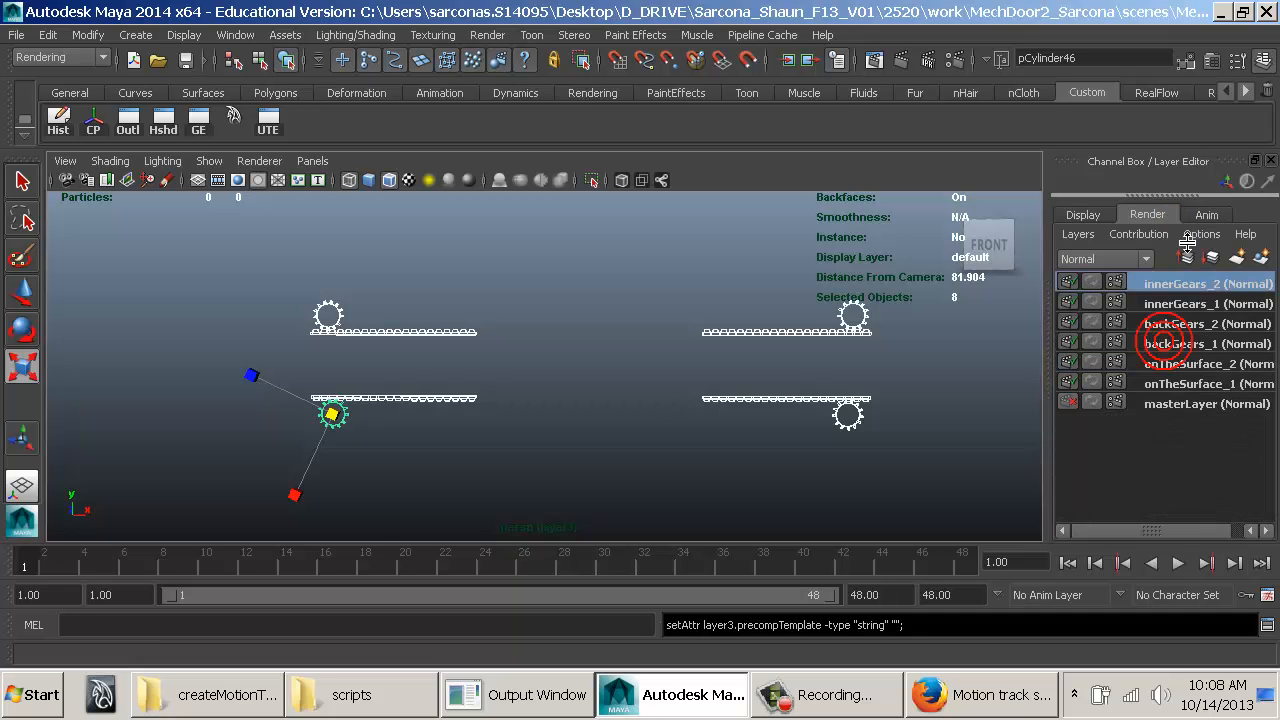
# Step: In the master layer, select the cylindrical pins in both the row above and the row below the door
pyautogui.click(1180, 404)
pyautogui.keyDown('alt'); pyautogui.moveTo(951, 434); pyautogui.dragTo(429, 437); pyautogui.keyUp('alt')
pyautogui.press('r')
pyautogui.click(692, 380)
pyautogui.keyDown('alt'); pyautogui.moveTo(597, 339); pyautogui.dragTo(557, 503, button='middle'); pyautogui.keyUp('alt')
pyautogui.keyDown('alt'); pyautogui.moveTo(557, 503); pyautogui.dragTo(566, 497); pyautogui.keyUp('alt')
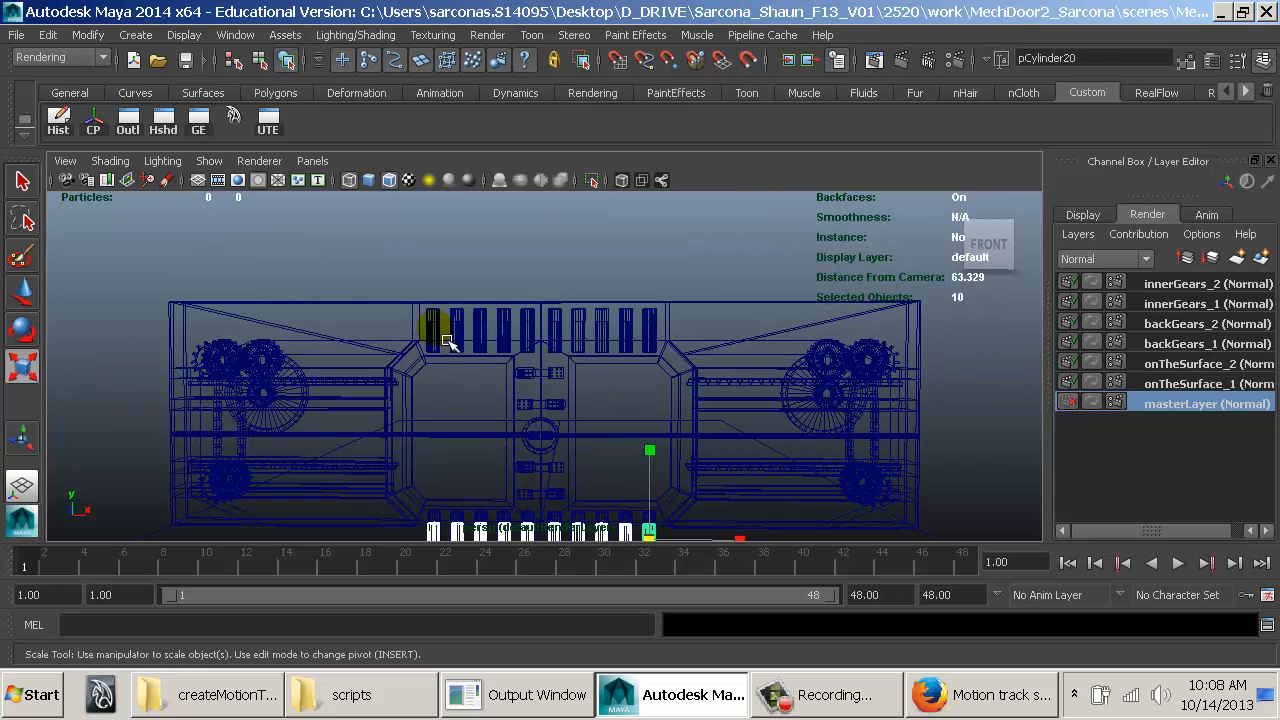
pyautogui.keyDown('shift'); pyautogui.moveTo(422, 327); pyautogui.dragTo(736, 295); pyautogui.keyUp('shift')
pyautogui.click(711, 385)
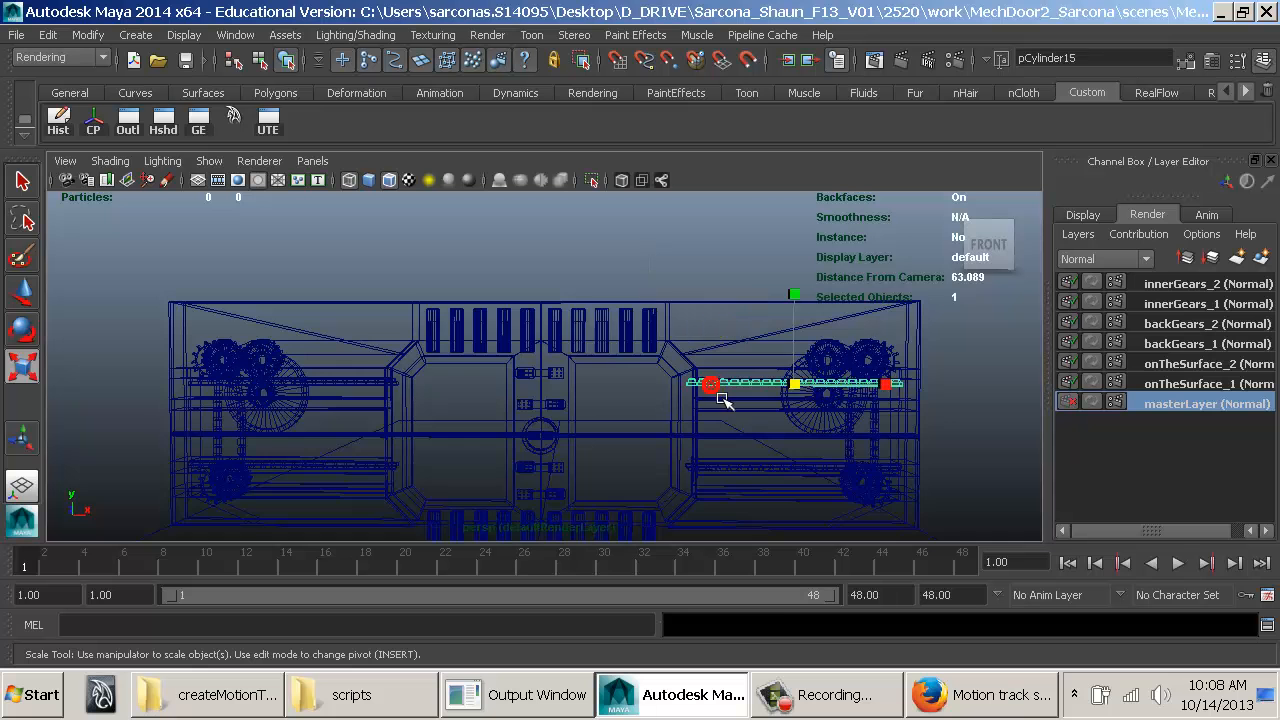
pyautogui.hotkey('ctrl', 'z')
pyautogui.keyDown('alt'); pyautogui.moveTo(720, 400); pyautogui.dragTo(680, 470); pyautogui.keyUp('alt')
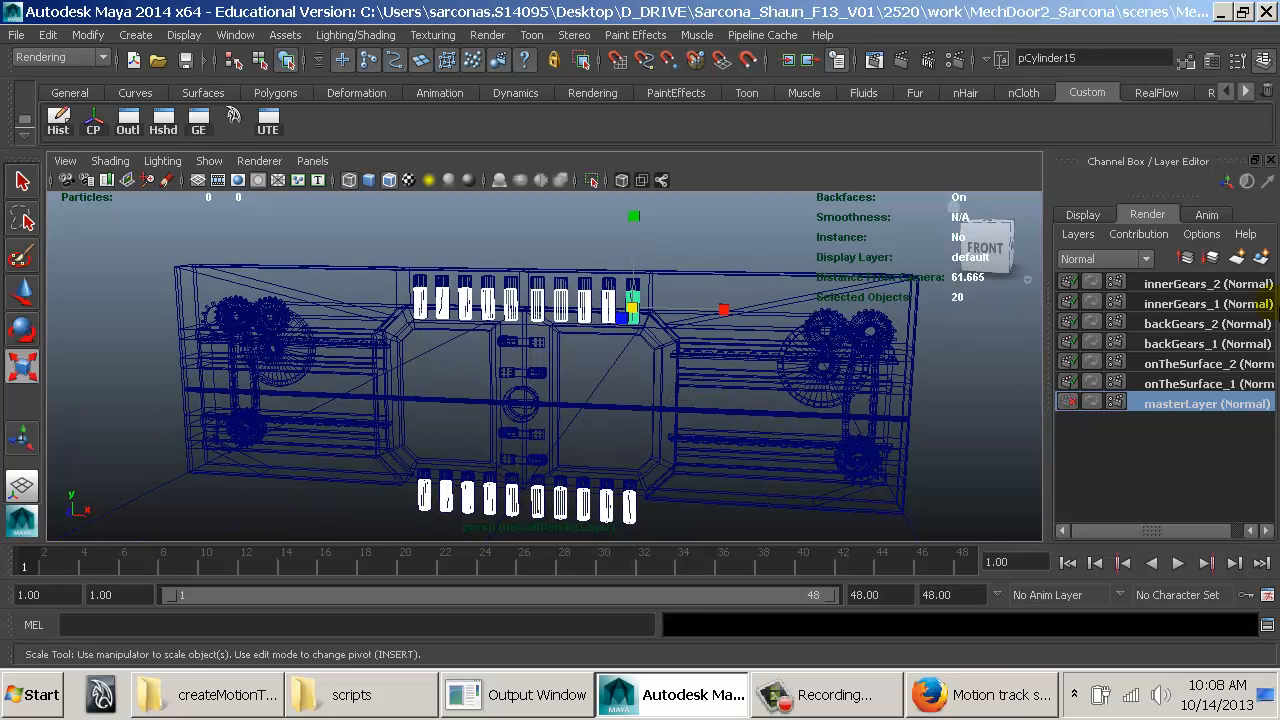
# Step: Create two render layers from the selected pins, name them pins_1 and pins_2, and activate pins_1
pyautogui.click(1261, 258)
pyautogui.click(1261, 258)
pyautogui.doubleClick(1162, 301)
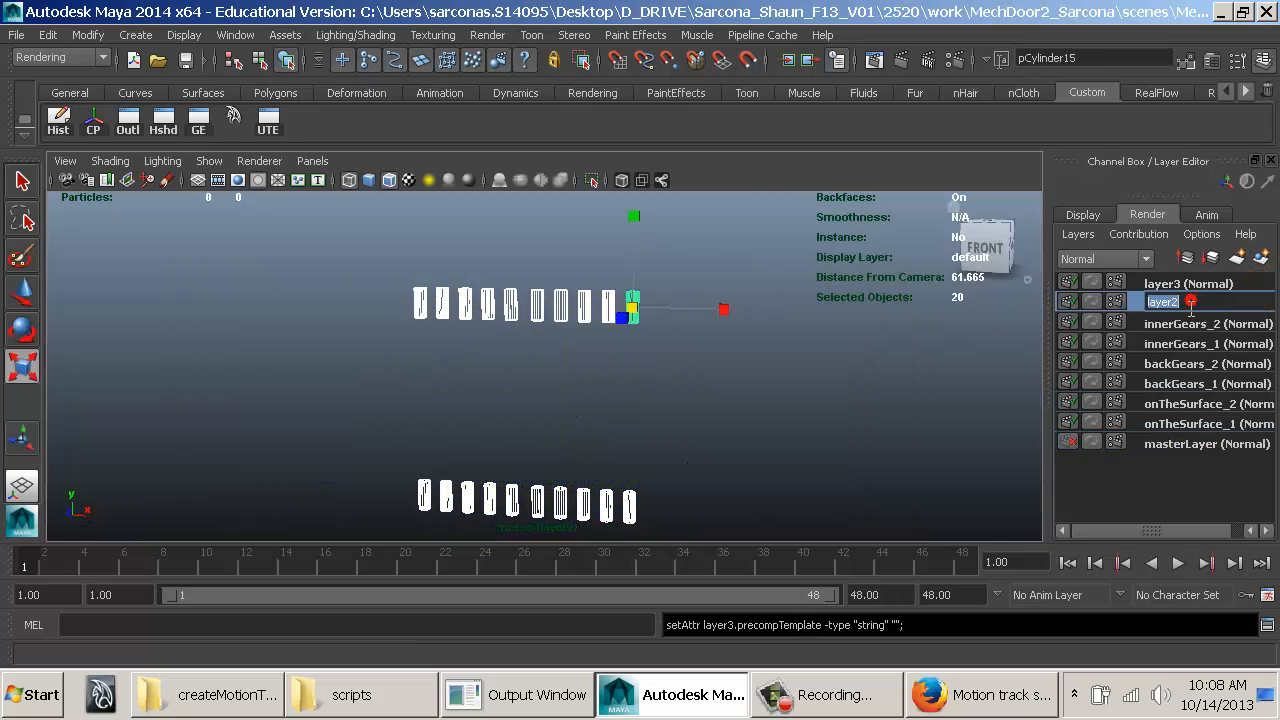
pyautogui.write('pins_1')
pyautogui.click(872, 302)
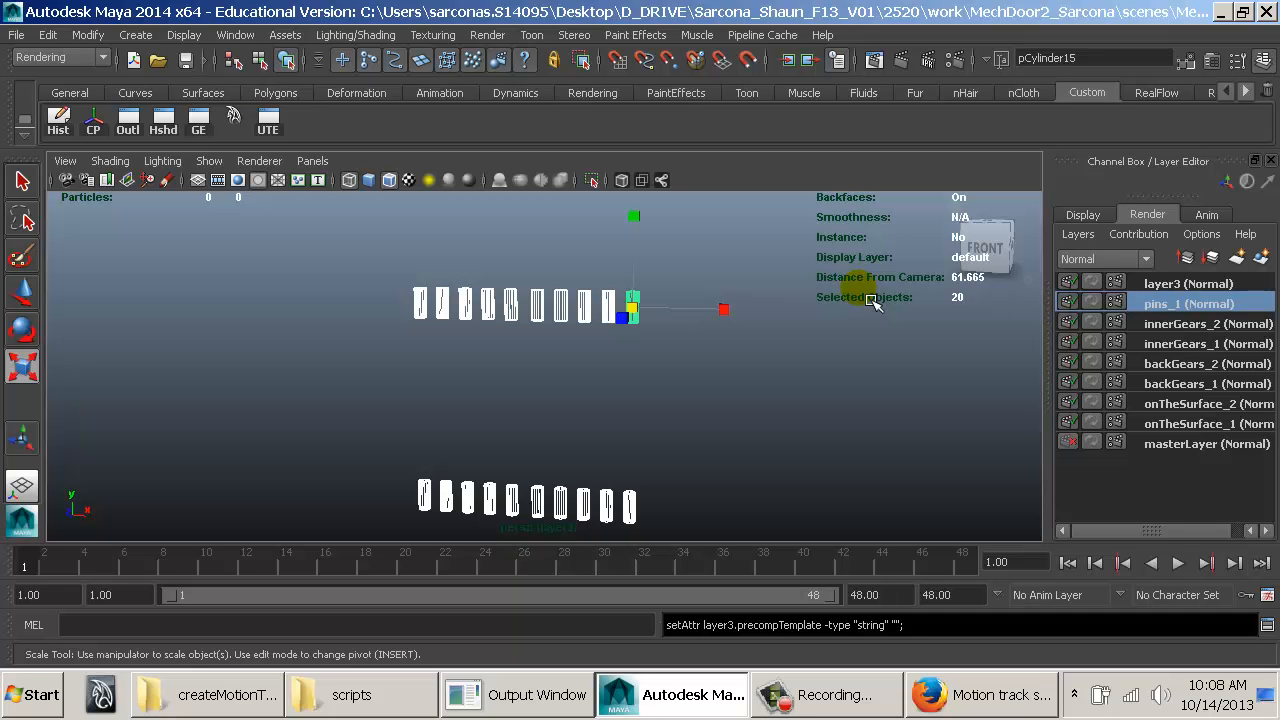
pyautogui.doubleClick(1180, 282)
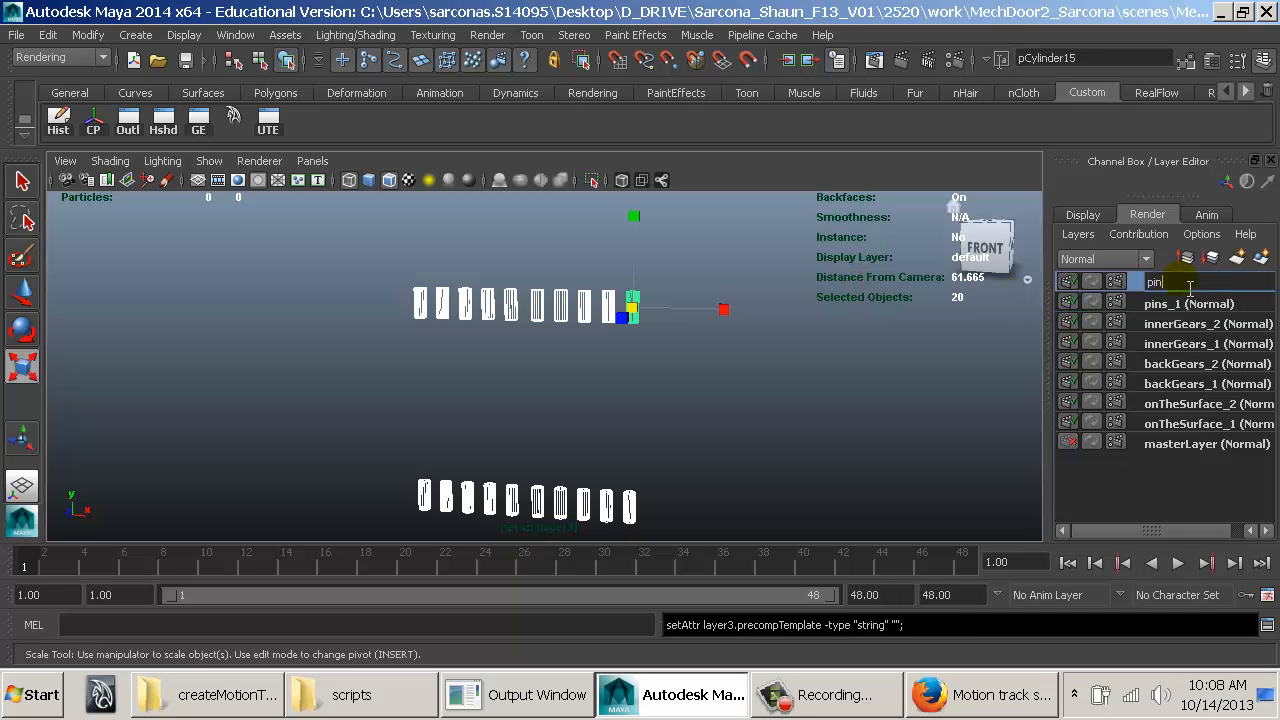
pyautogui.write('pins_2')
pyautogui.press('Return')
pyautogui.click(1168, 303)
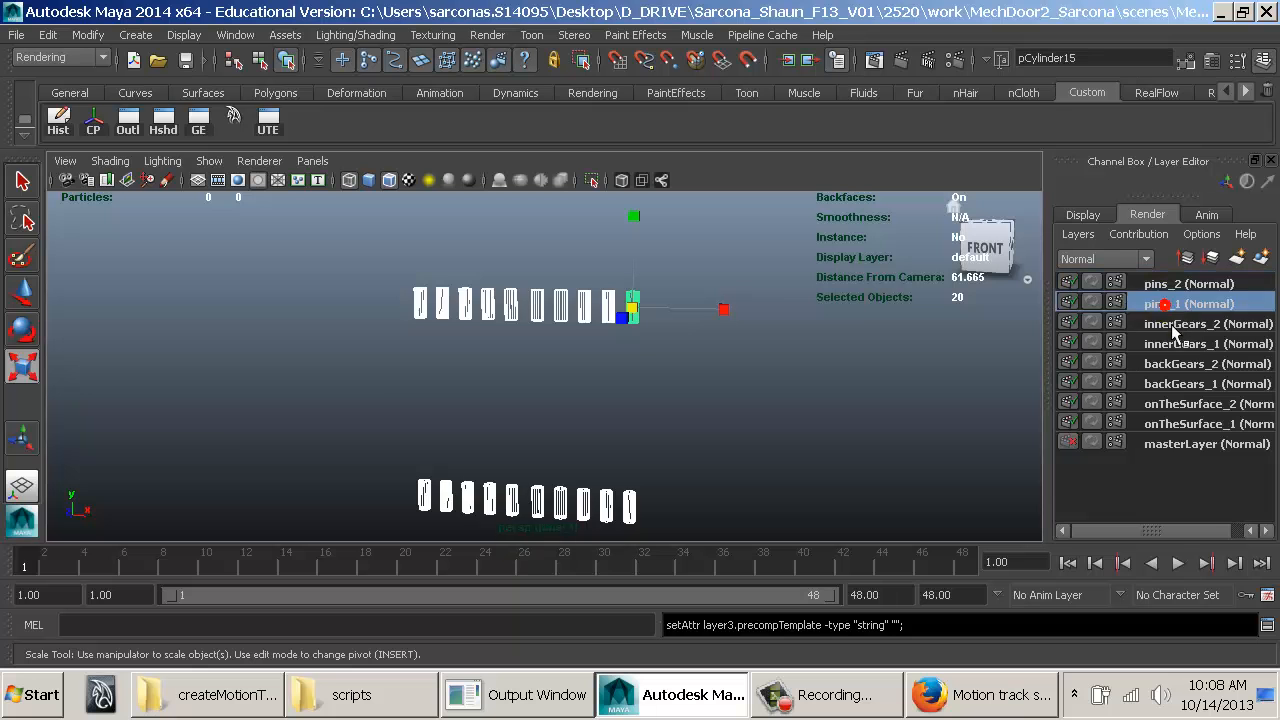
# Step: Check the contents of the inner gear, back gear and surface render layers one by one and return to the master layer
pyautogui.click(1168, 343)
pyautogui.click(1166, 362)
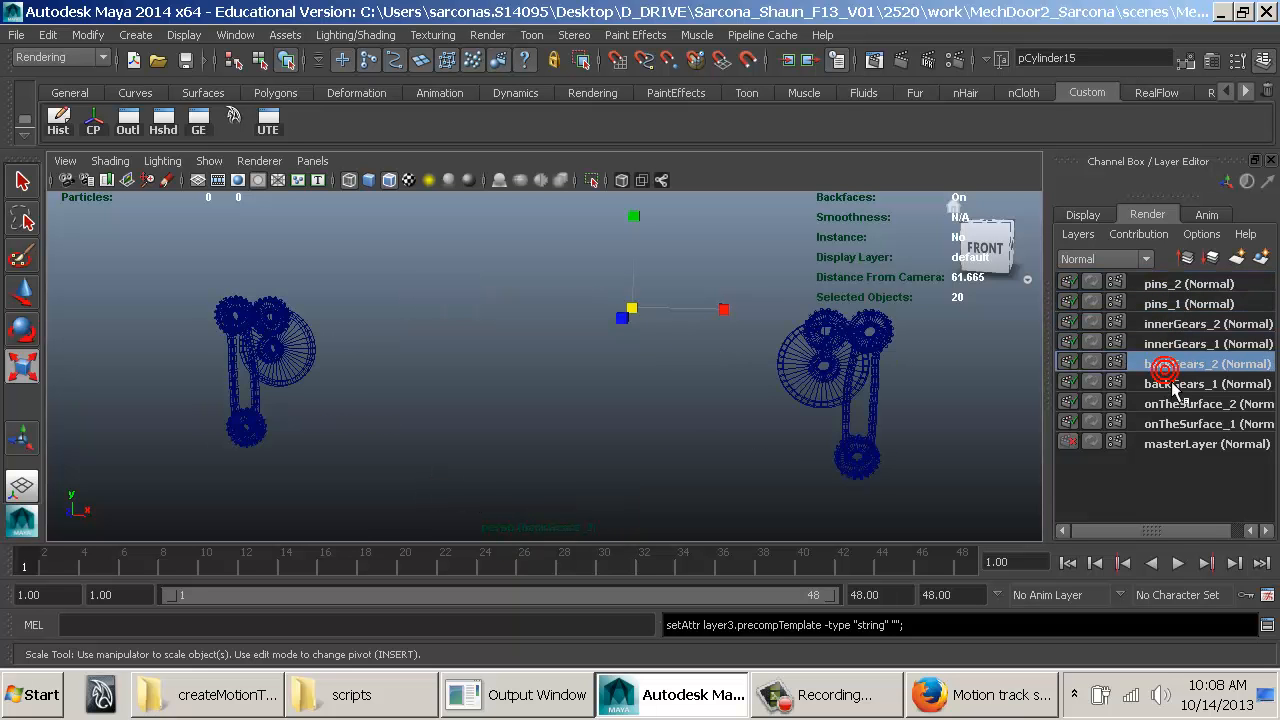
pyautogui.click(1166, 383)
pyautogui.click(1166, 403)
pyautogui.click(1166, 423)
pyautogui.click(1166, 443)
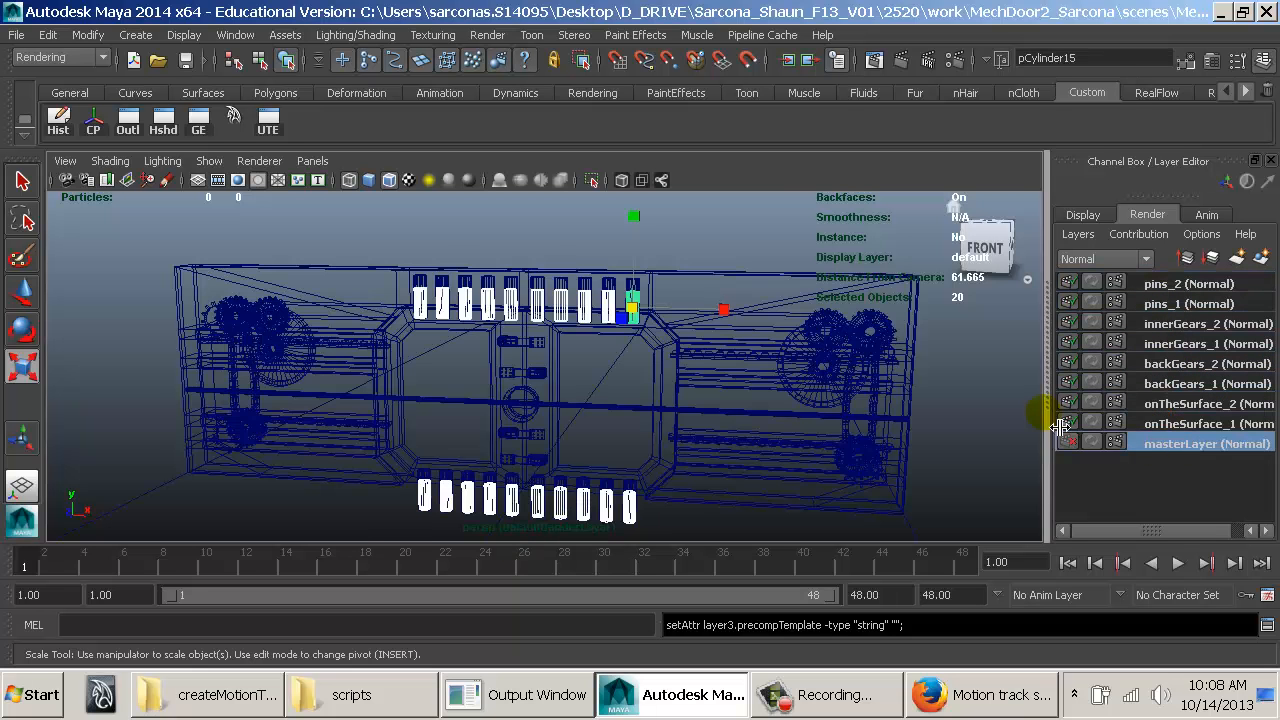
# Step: Clear the selection, display the scene in shaded mode and view the door closely from the front
pyautogui.click(928, 396)
pyautogui.press('5')
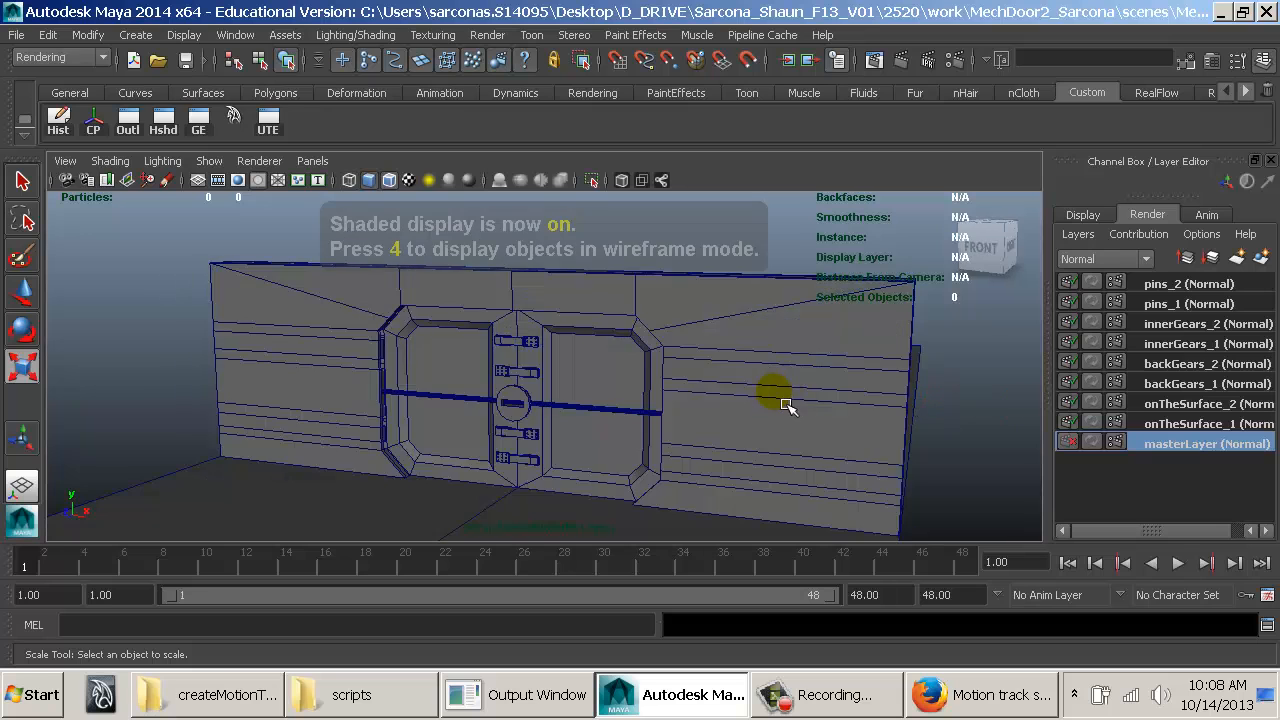
pyautogui.moveTo(808, 410)
pyautogui.keyDown('alt'); pyautogui.mouseDown()
pyautogui.moveTo(654, 426)
pyautogui.moveTo(807, 433)
pyautogui.moveTo(503, 426)
pyautogui.moveTo(986, 437)
pyautogui.mouseUp(); pyautogui.keyUp('alt')
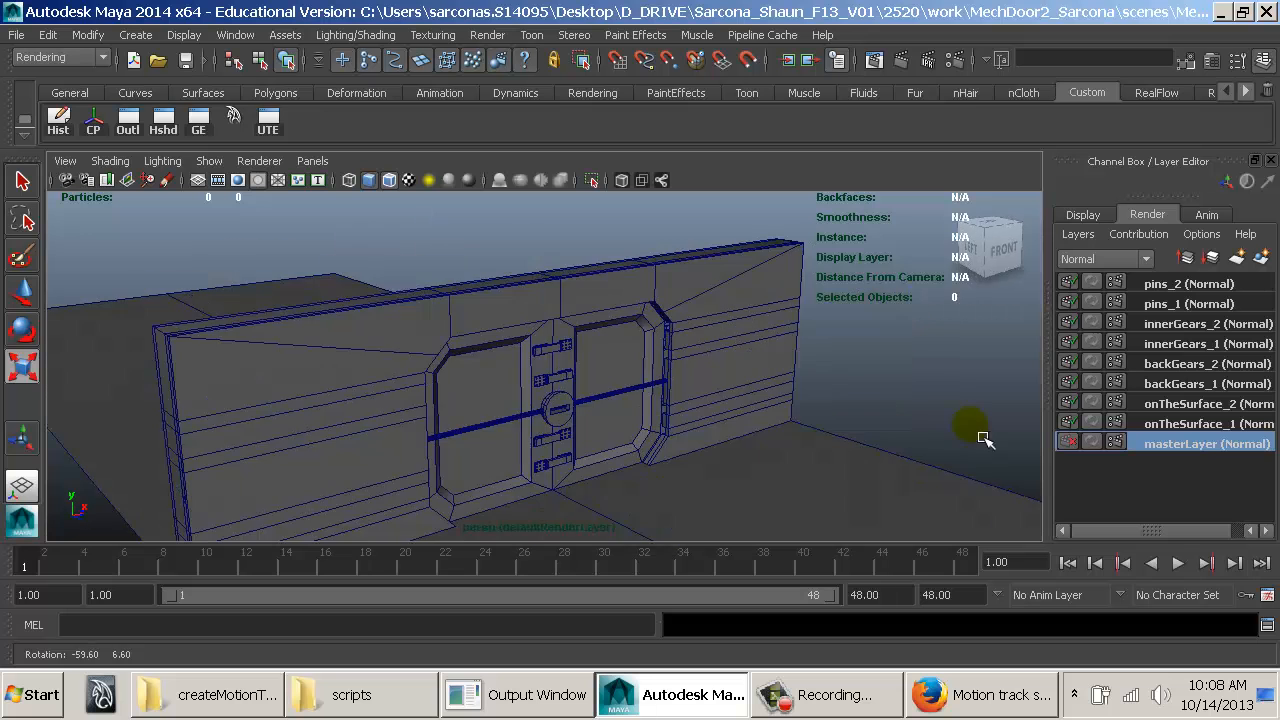
pyautogui.keyDown('alt'); pyautogui.moveTo(764, 408); pyautogui.dragTo(900, 410); pyautogui.keyUp('alt')
pyautogui.keyDown('alt'); pyautogui.moveTo(660, 403); pyautogui.dragTo(925, 388, button='right'); pyautogui.keyUp('alt')
pyautogui.keyDown('alt'); pyautogui.moveTo(931, 386); pyautogui.dragTo(905, 384); pyautogui.keyUp('alt')
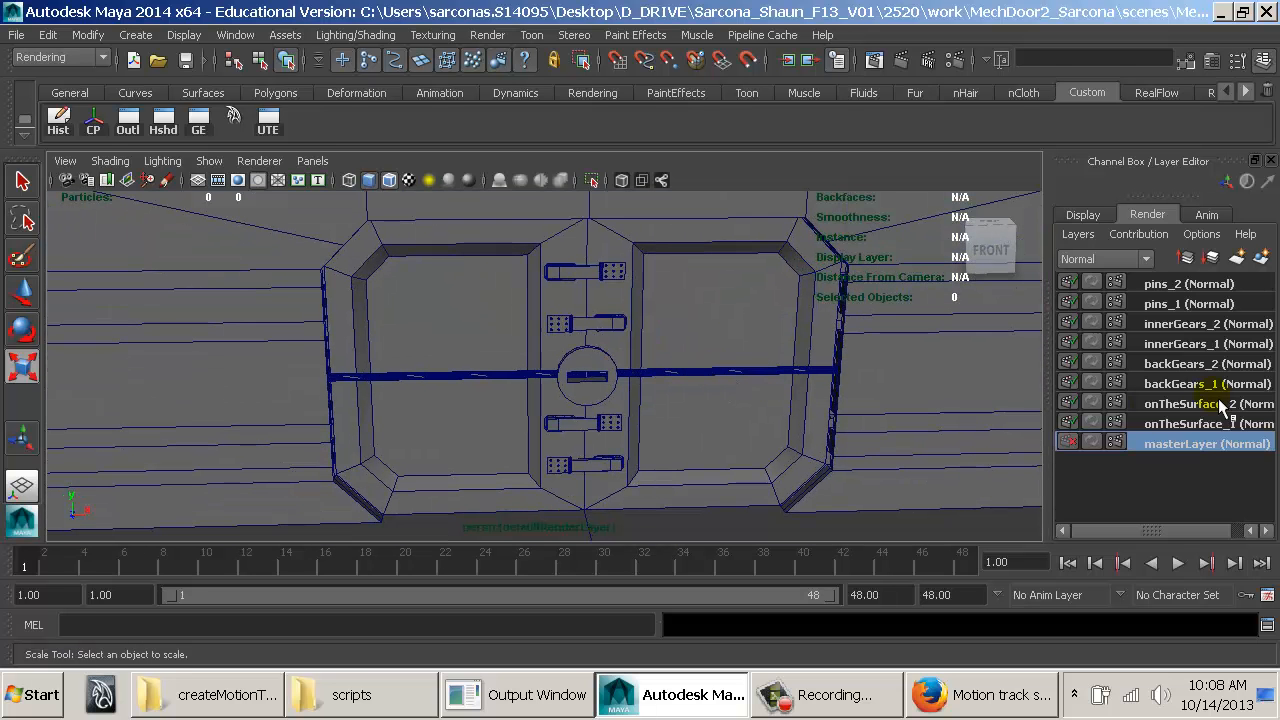
# Step: Examine which parts belong to the onTheSurface_1, back gears, inner gears and pins_1 render layers
pyautogui.click(1185, 424)
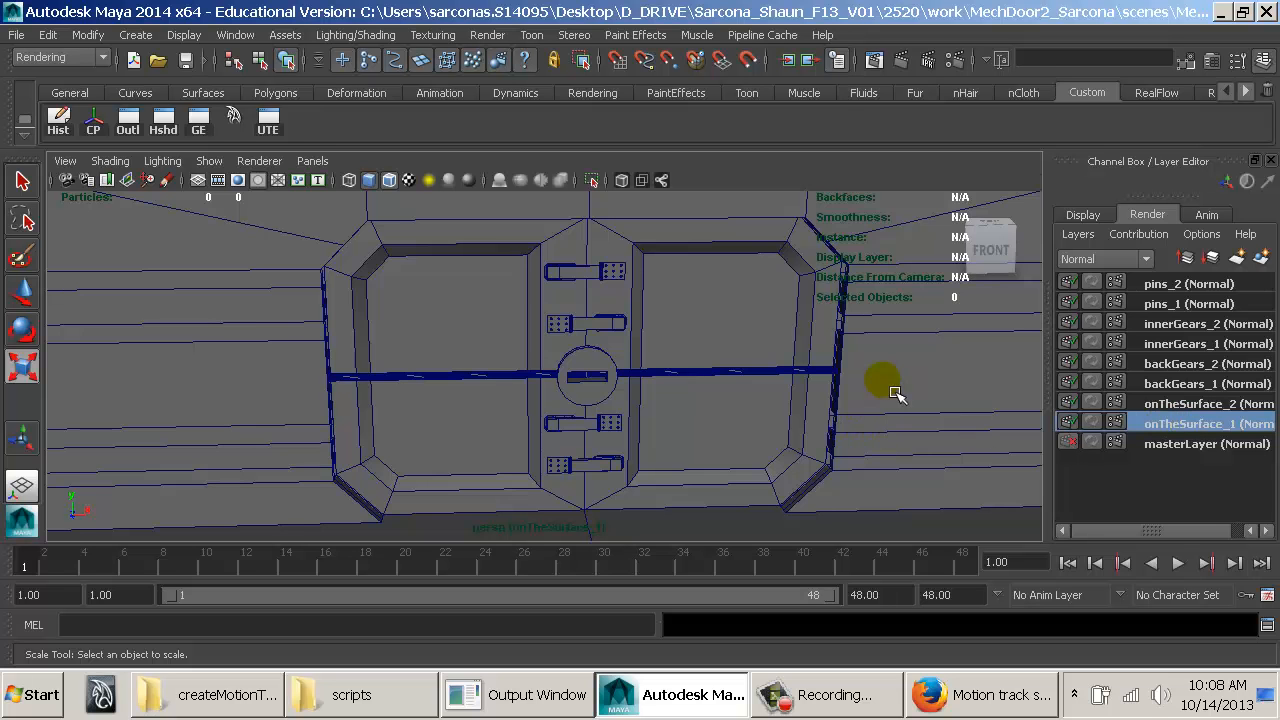
pyautogui.keyDown('alt'); pyautogui.moveTo(886, 374); pyautogui.dragTo(715, 410); pyautogui.keyUp('alt')
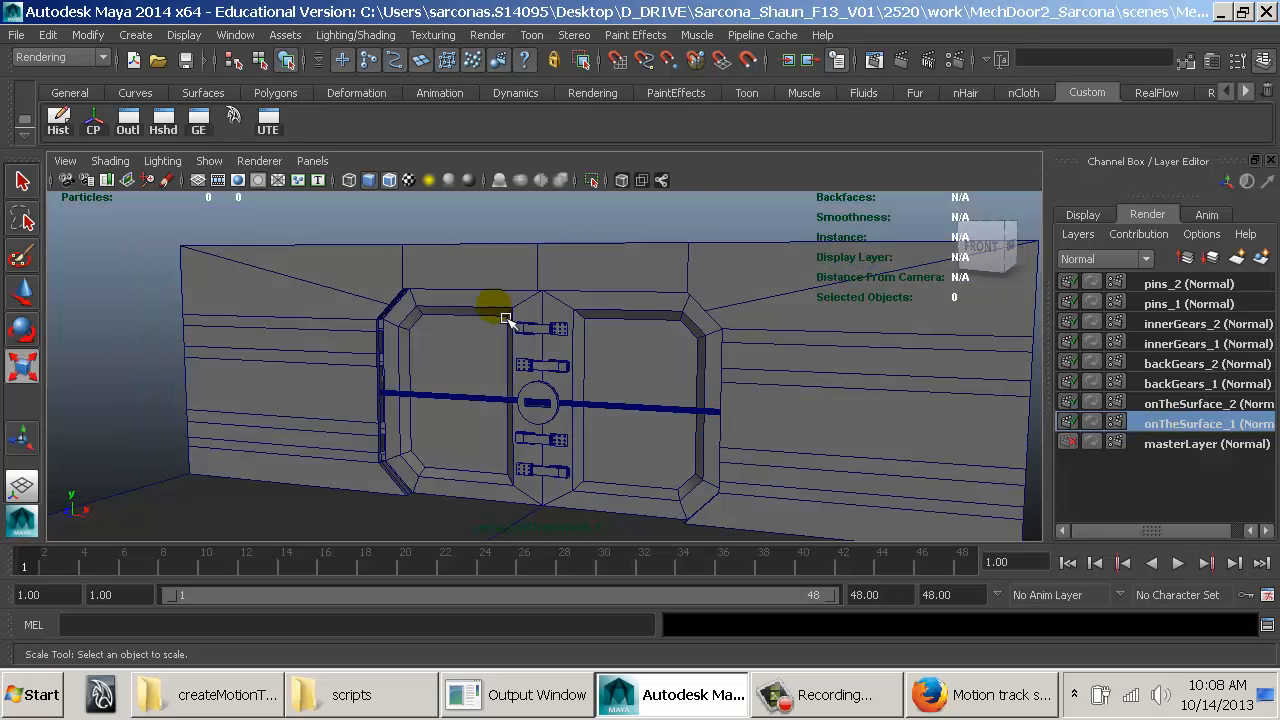
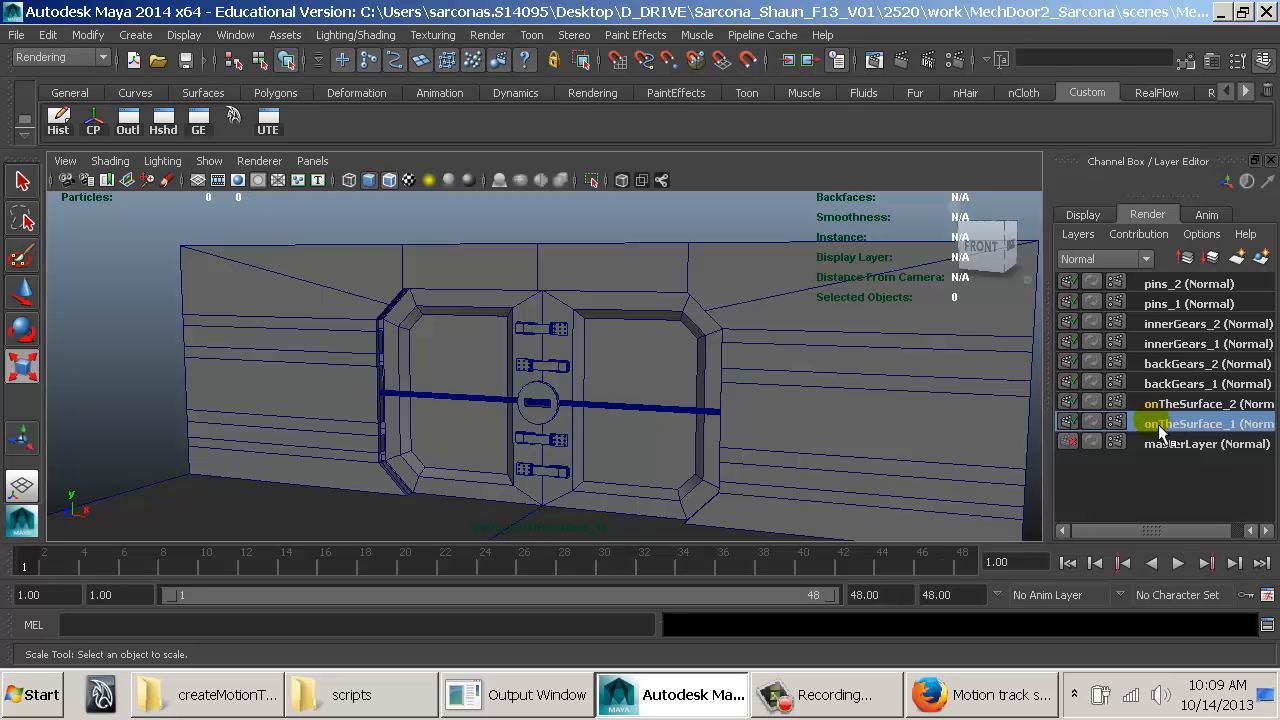
pyautogui.click(1190, 384)
pyautogui.click(1197, 362)
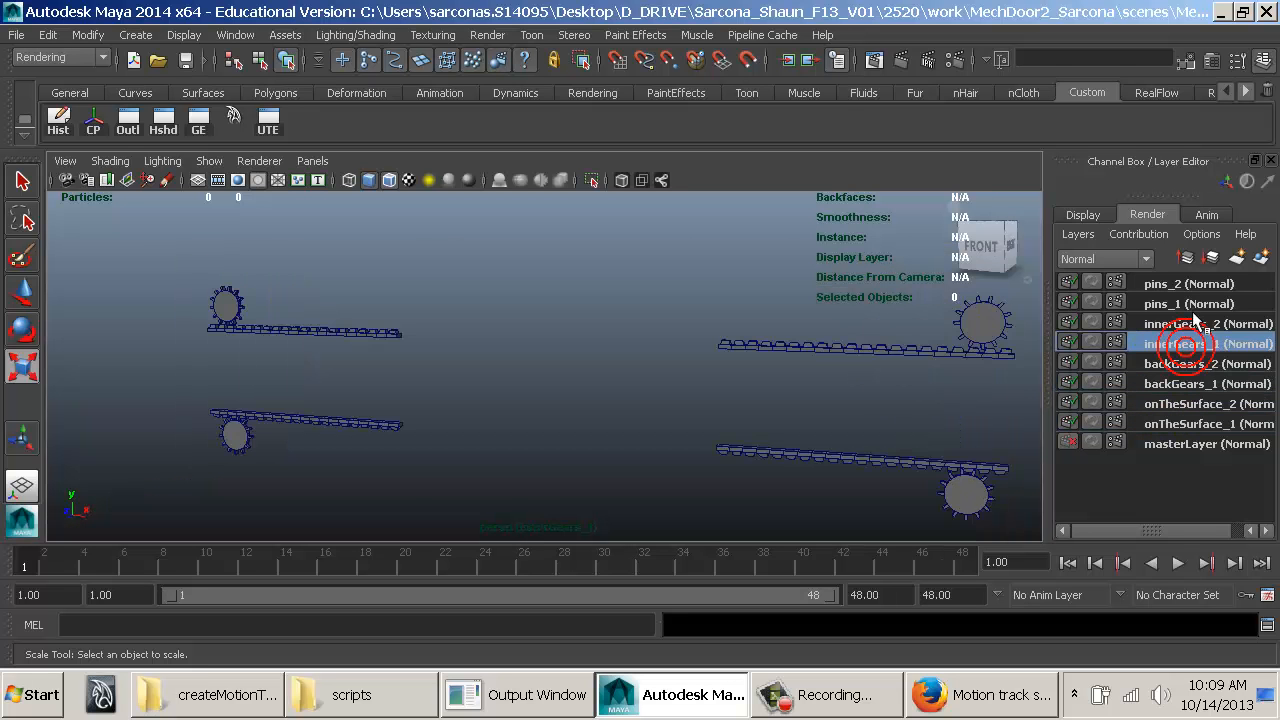
pyautogui.click(1185, 304)
pyautogui.click(1186, 420)
pyautogui.click(1193, 364)
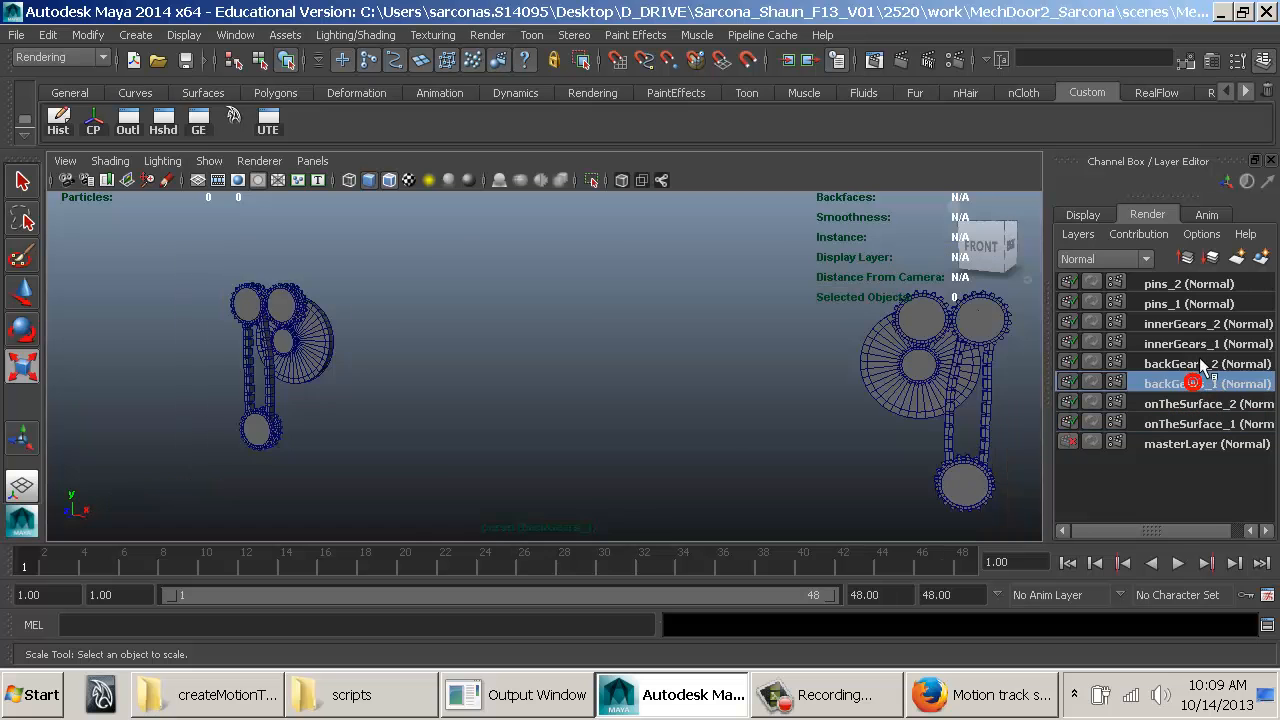
pyautogui.click(1188, 344)
pyautogui.click(1186, 304)
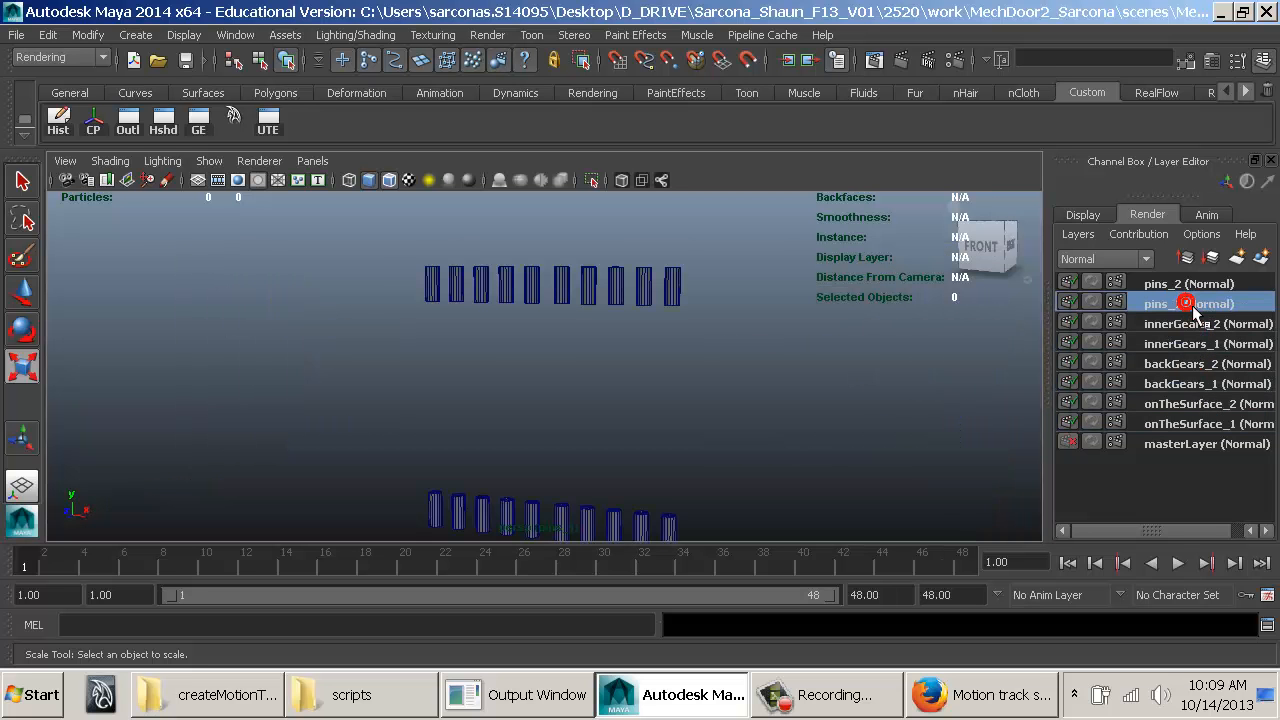
# Step: Activate the onTheSurface_1 render layer and create a new Surface Shader material override for it
pyautogui.click(1162, 424)
pyautogui.rightClick(1161, 428)
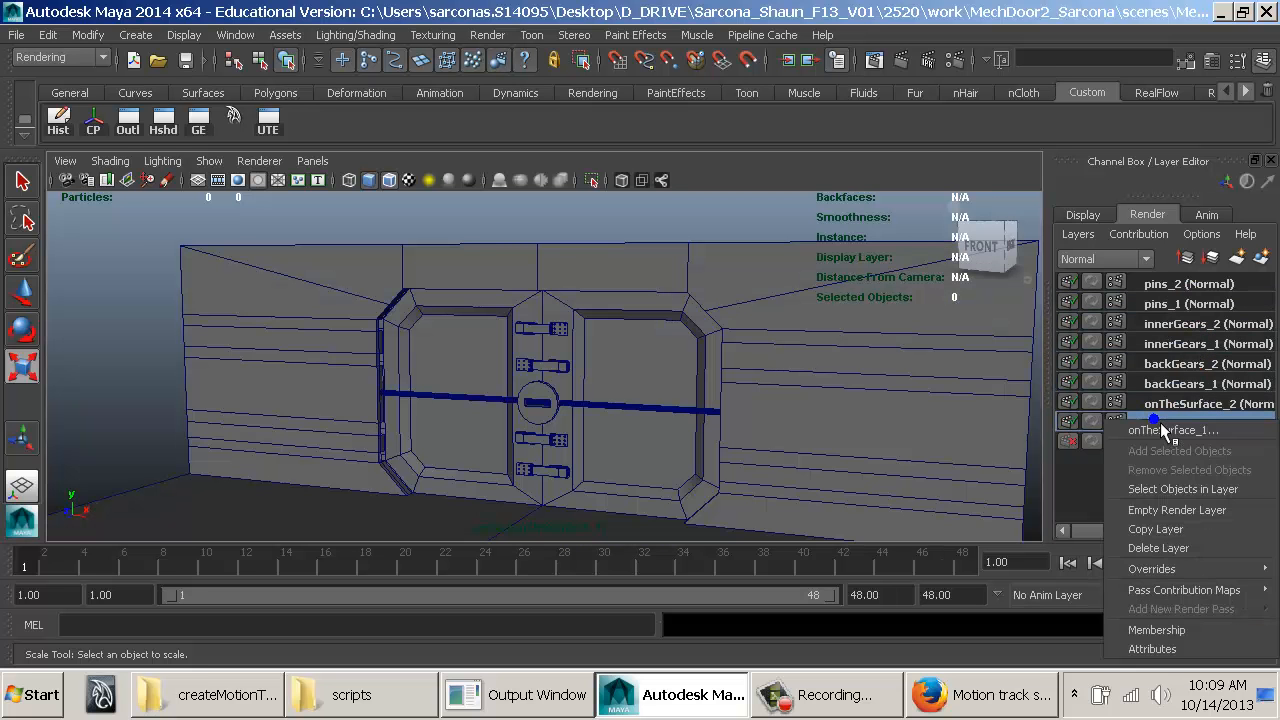
pyautogui.moveTo(1155, 572)
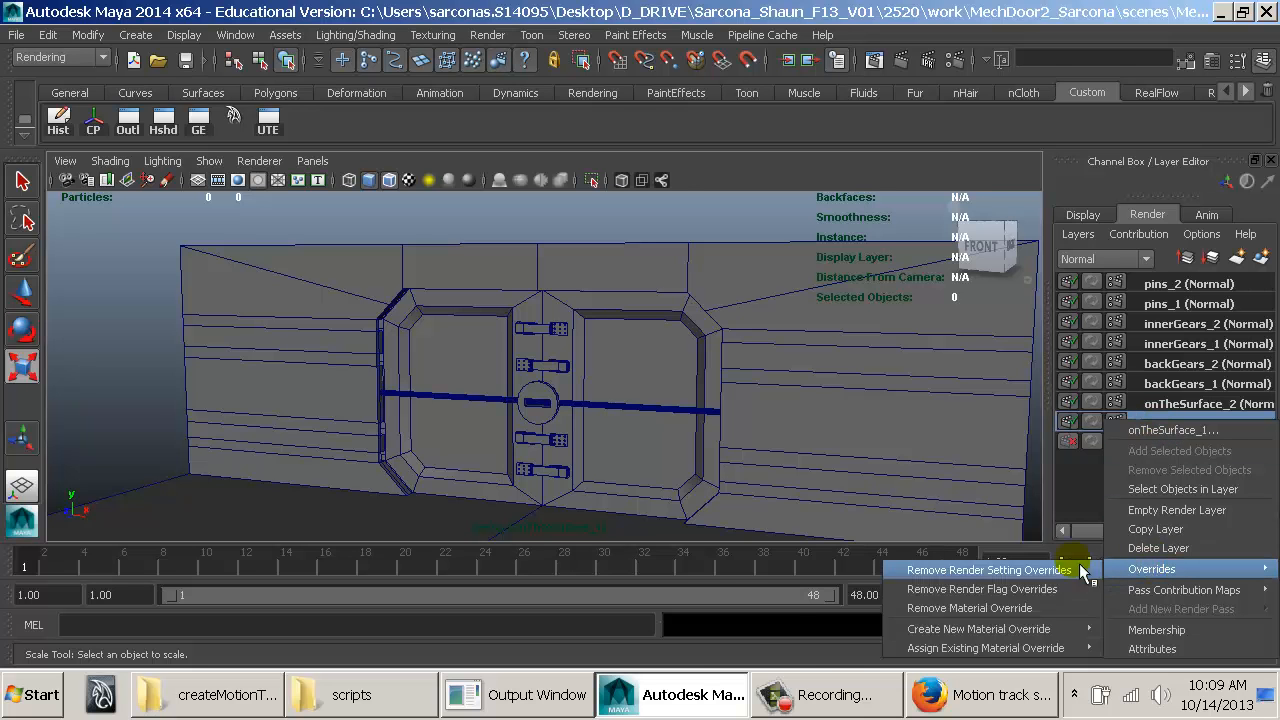
pyautogui.moveTo(970, 632)
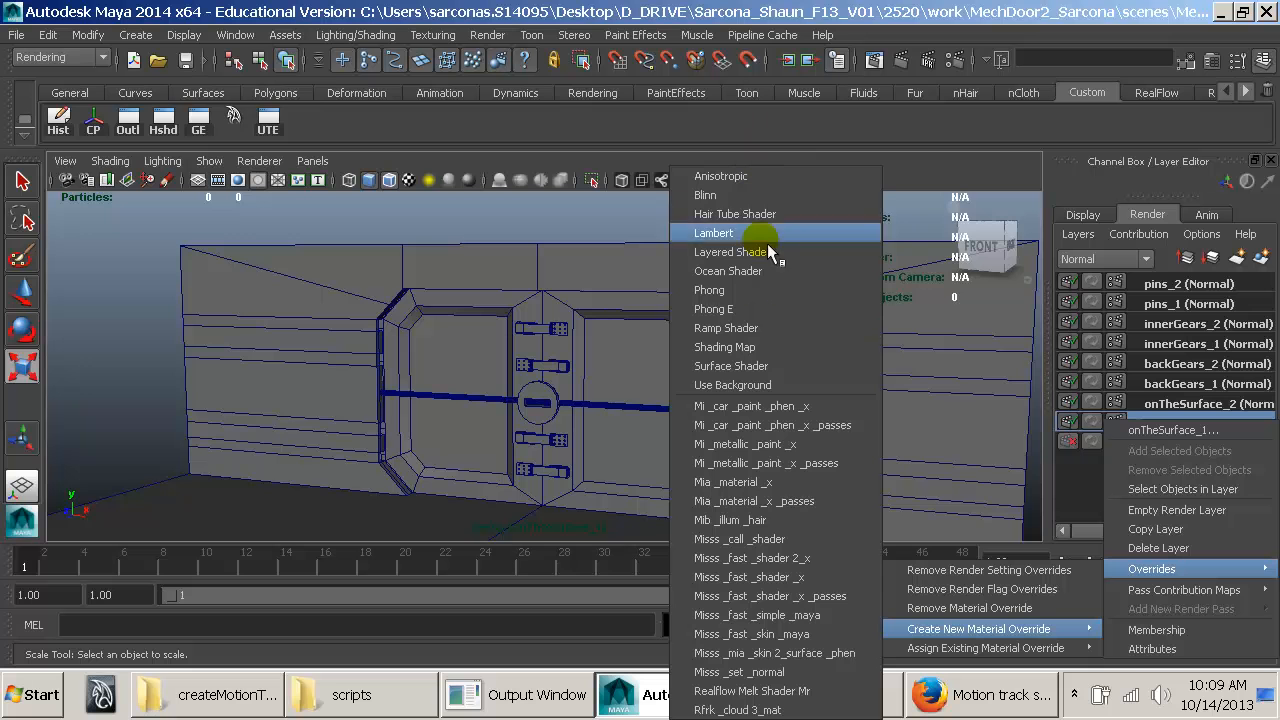
pyautogui.click(760, 370)
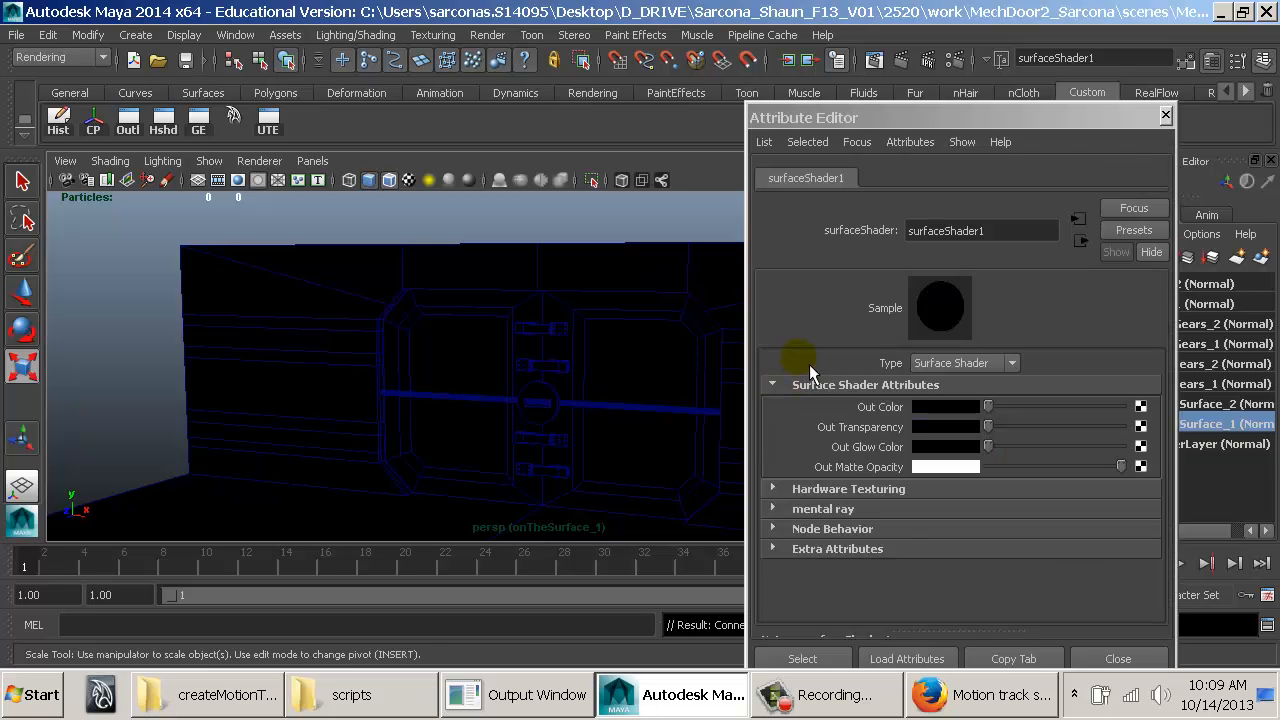
# Step: Examine the new surface shader's Hardware Texturing and mental ray attributes, check for an output connection and close its attributes
pyautogui.click(845, 488)
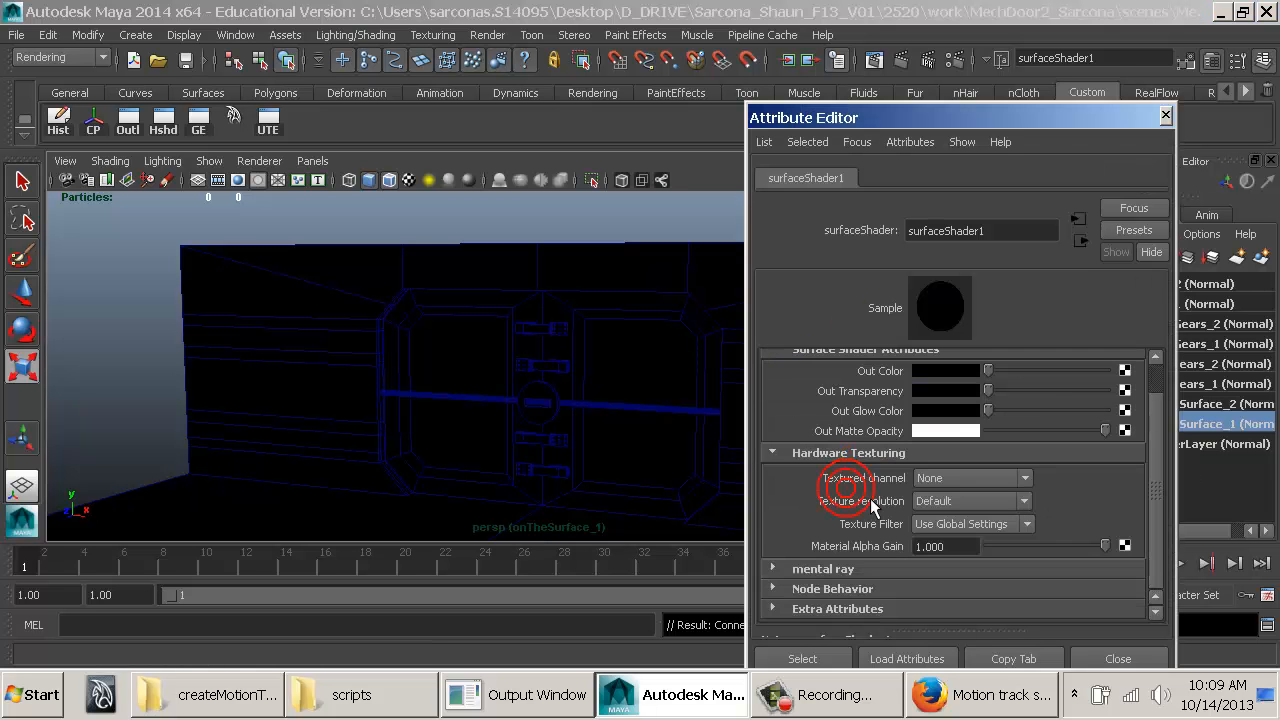
pyautogui.click(843, 571)
pyautogui.scroll(-5, 853, 578)
pyautogui.scroll(5, 876, 550)
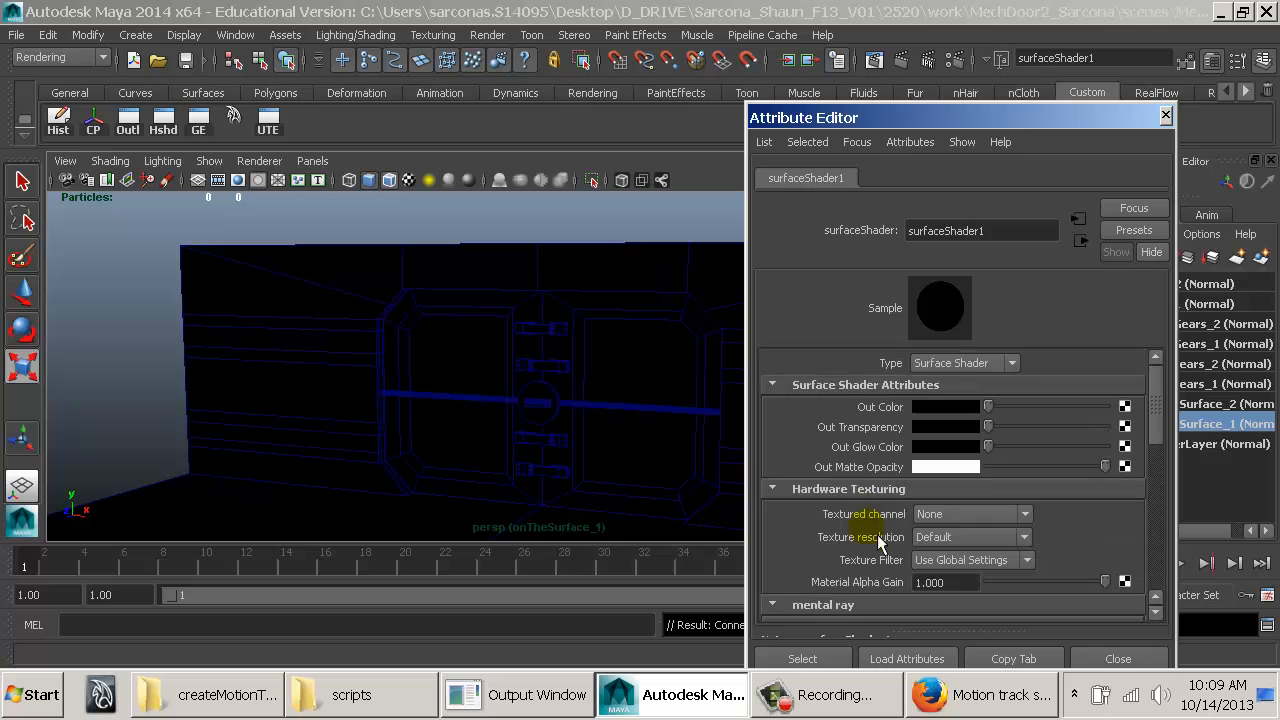
pyautogui.click(1081, 241)
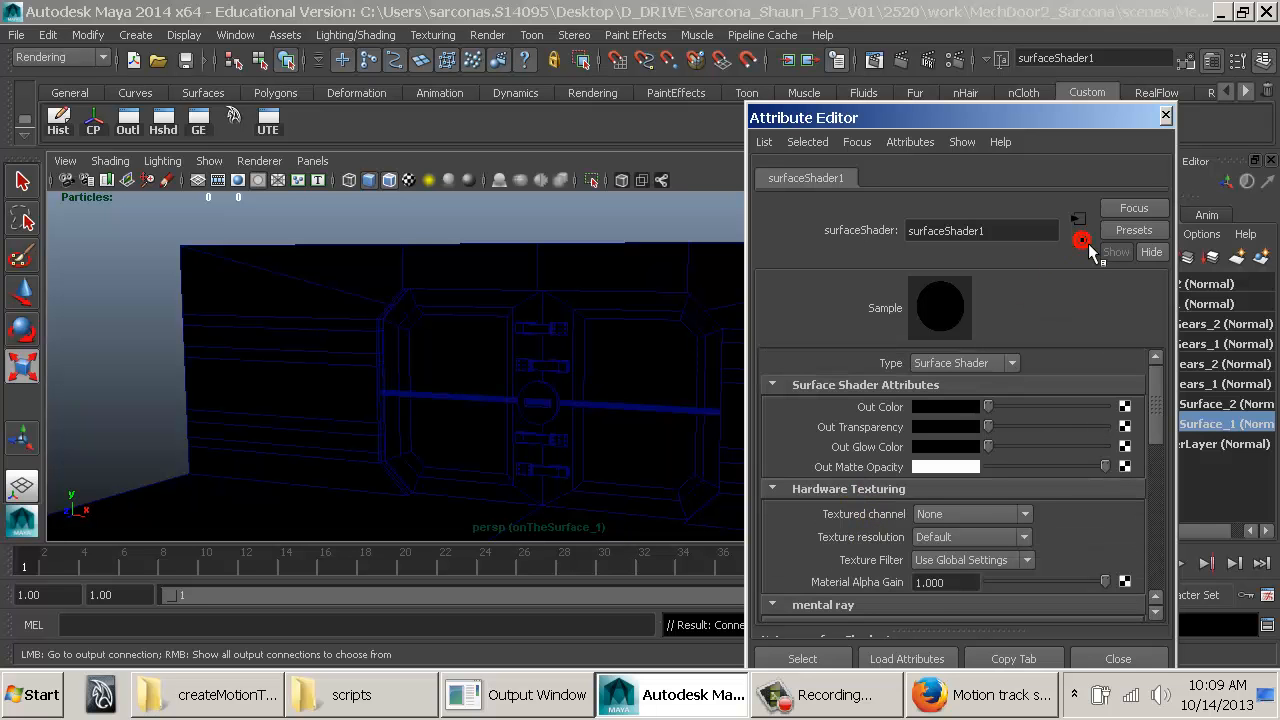
pyautogui.click(1166, 116)
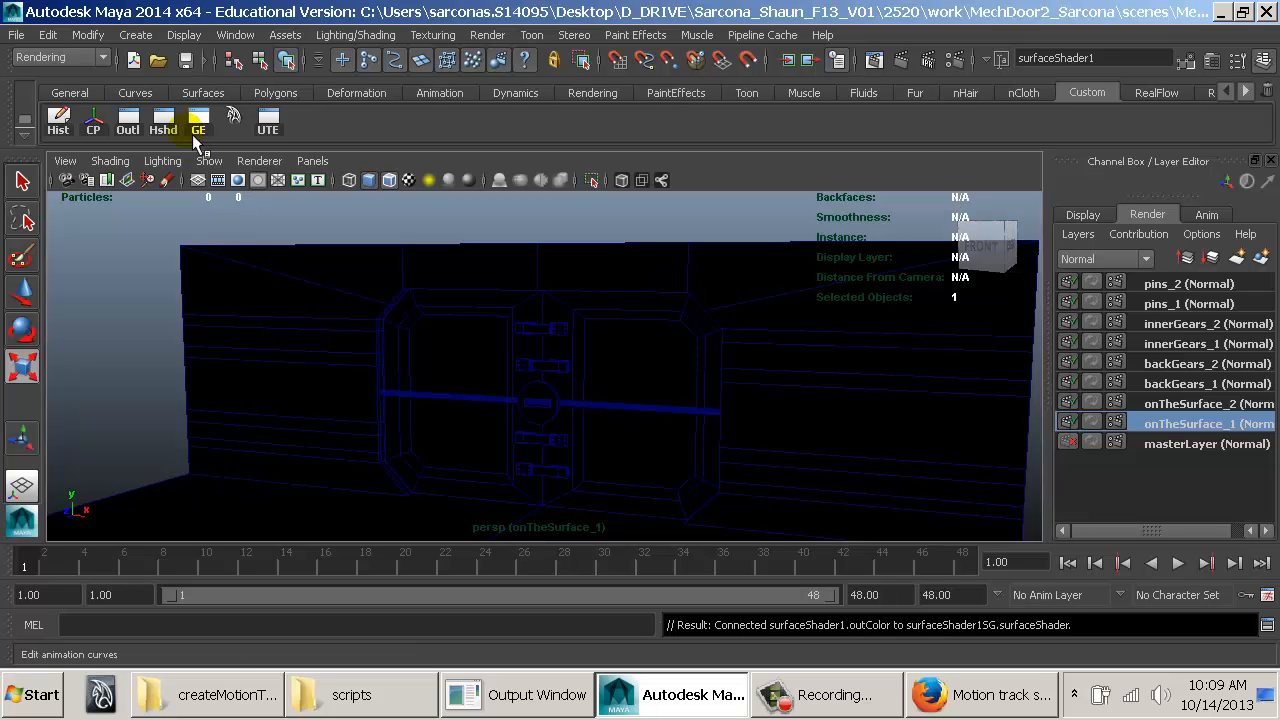
# Step: Find the new surface shader in the Hypershade and rename it wireFrame_Shader
pyautogui.click(171, 127)
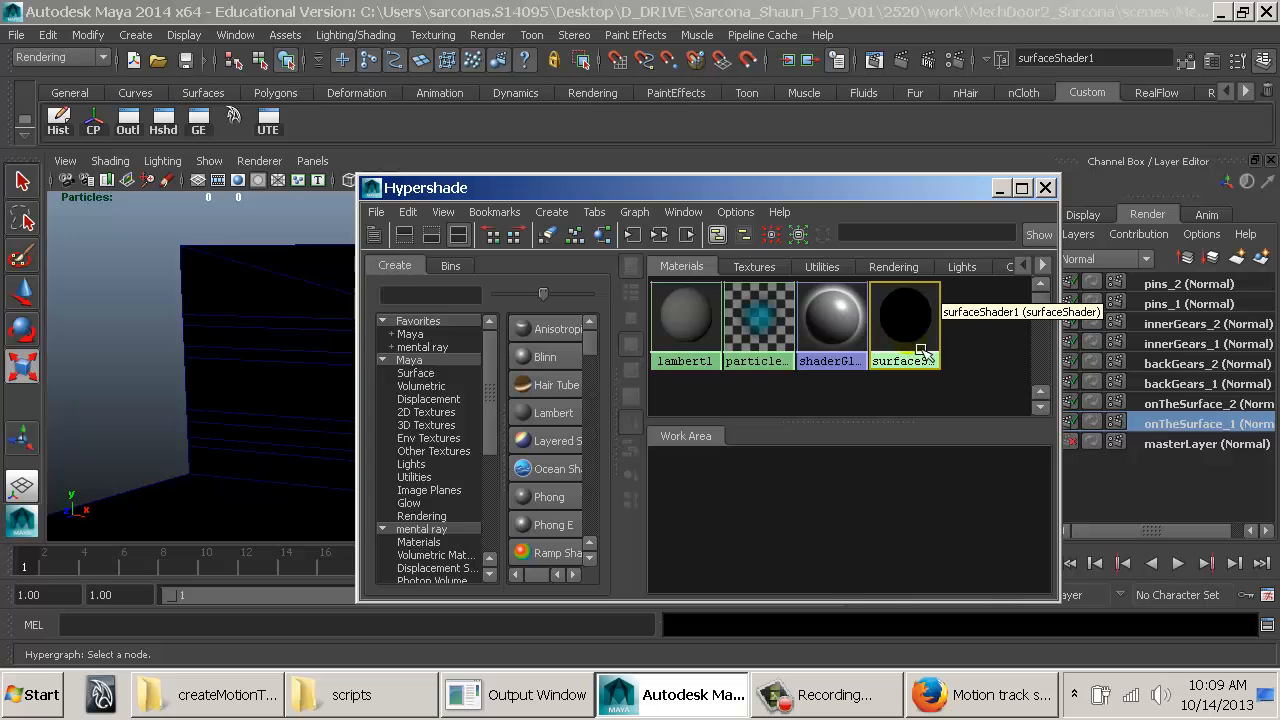
pyautogui.moveTo(906, 188); pyautogui.dragTo(565, 144)
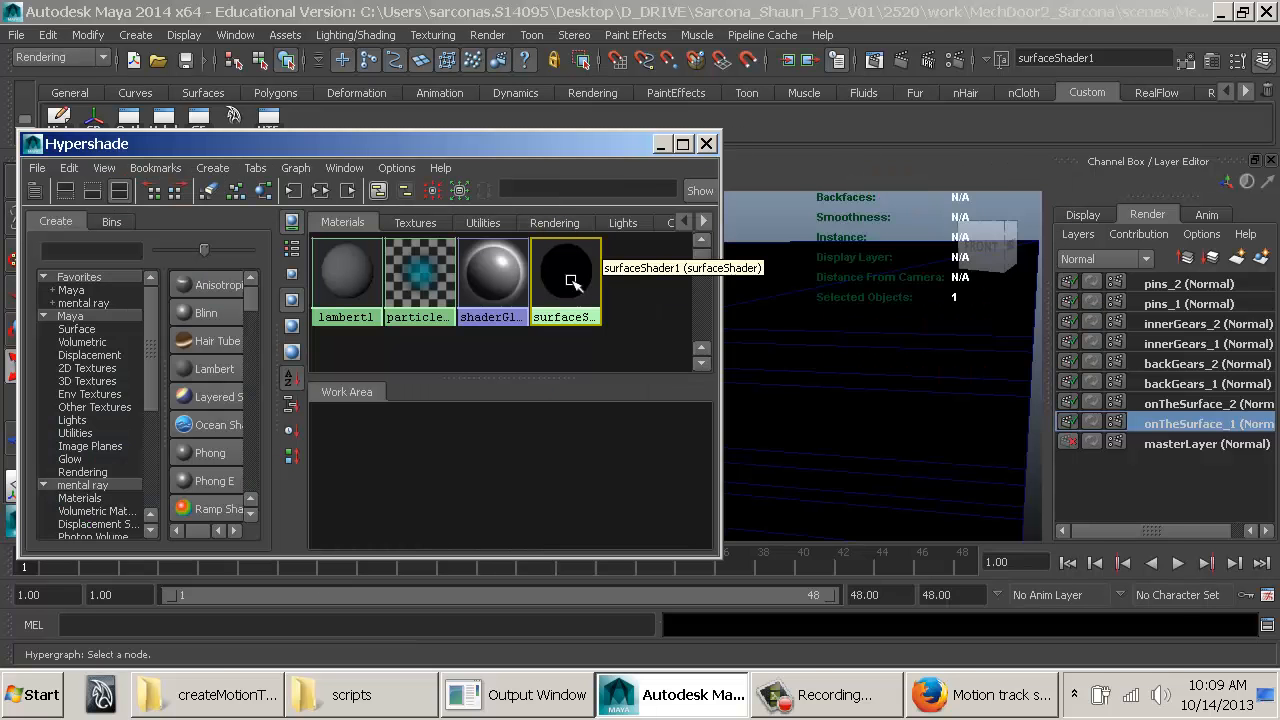
pyautogui.doubleClick(572, 282)
pyautogui.doubleClick(920, 230)
pyautogui.write('wir')
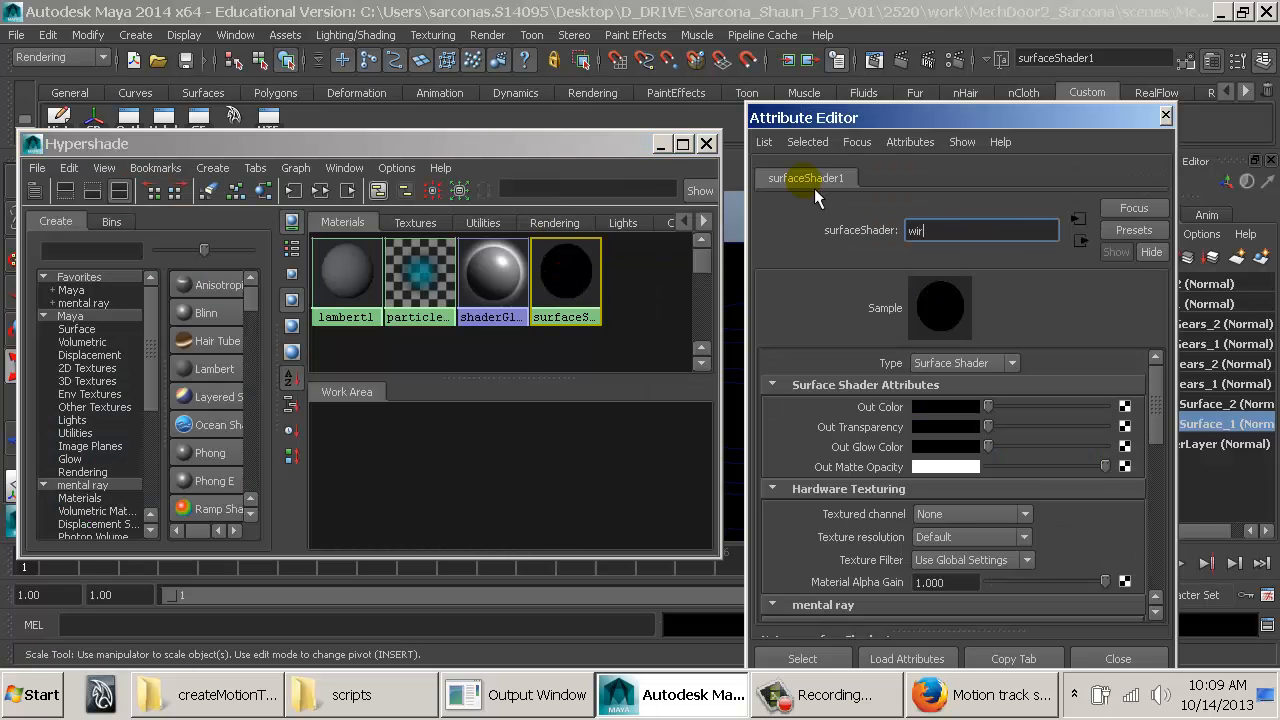
pyautogui.write('eFrame_Shader')
pyautogui.press('Return')
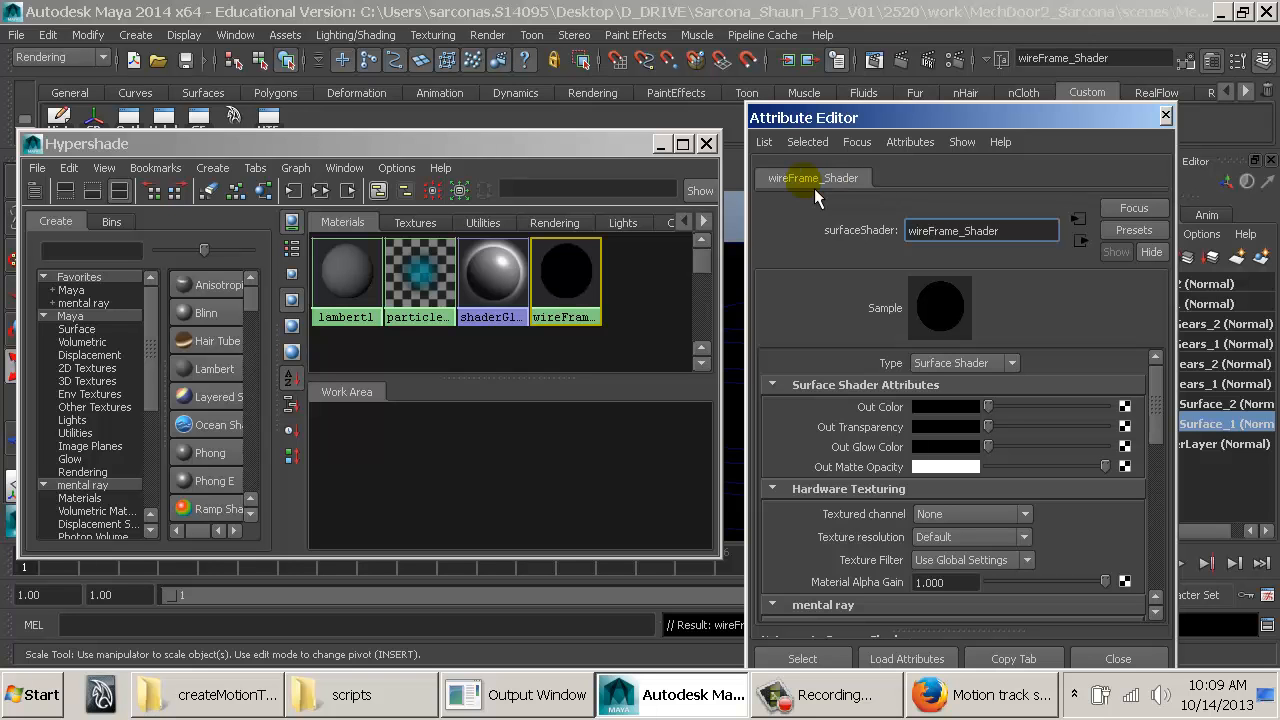
# Step: Graph the output connections of wireFrame_Shader and show the attributes of its shading group, surfaceShader1SG
pyautogui.click(565, 275)
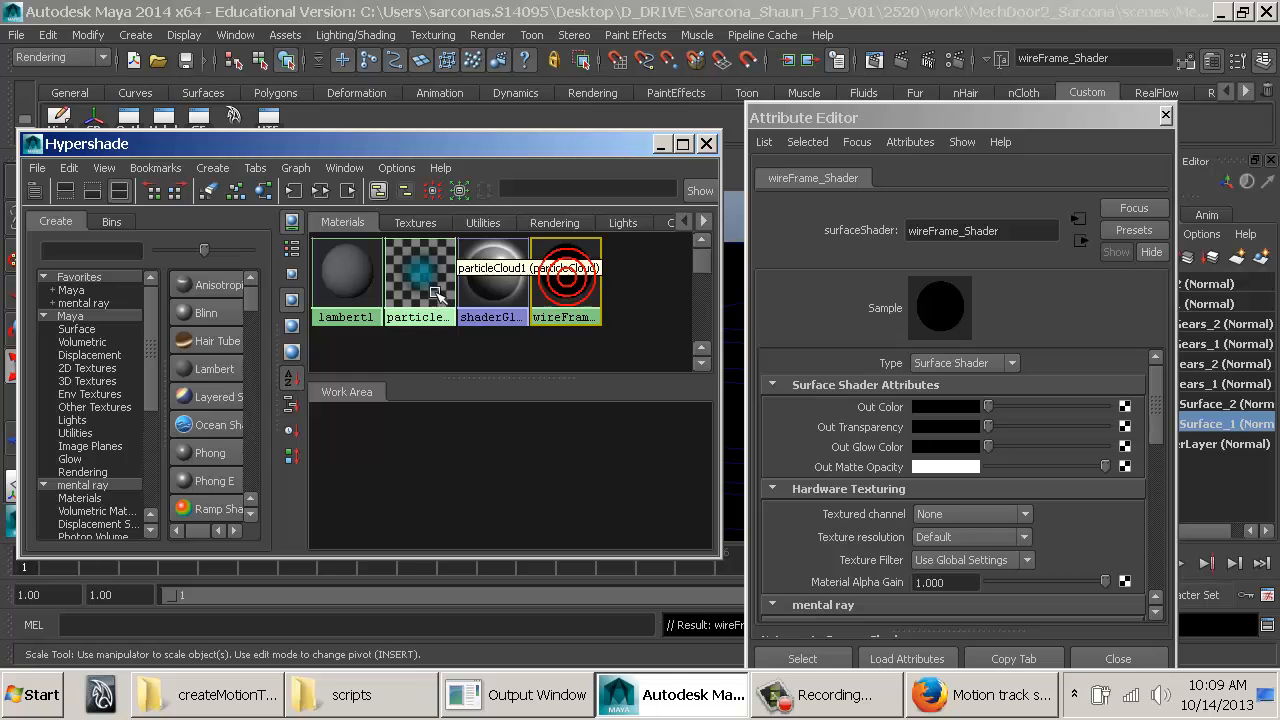
pyautogui.click(328, 197)
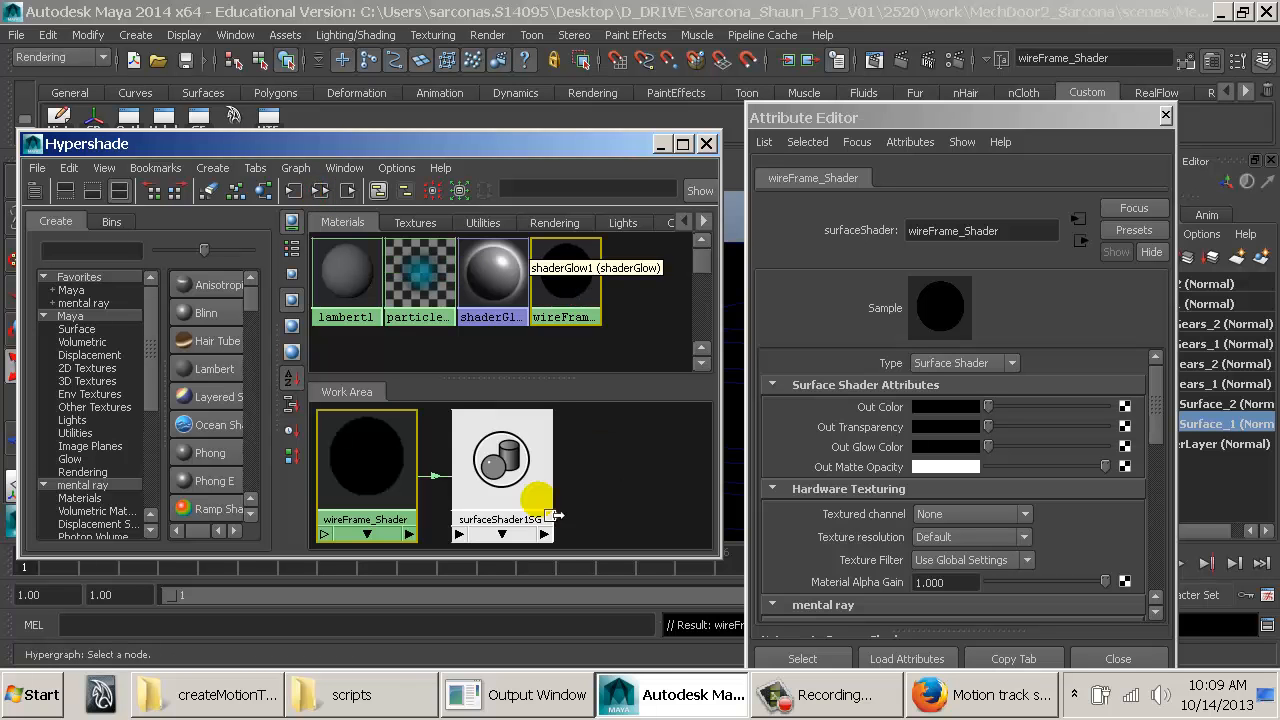
pyautogui.click(500, 505)
pyautogui.moveTo(500, 503); pyautogui.dragTo(507, 503)
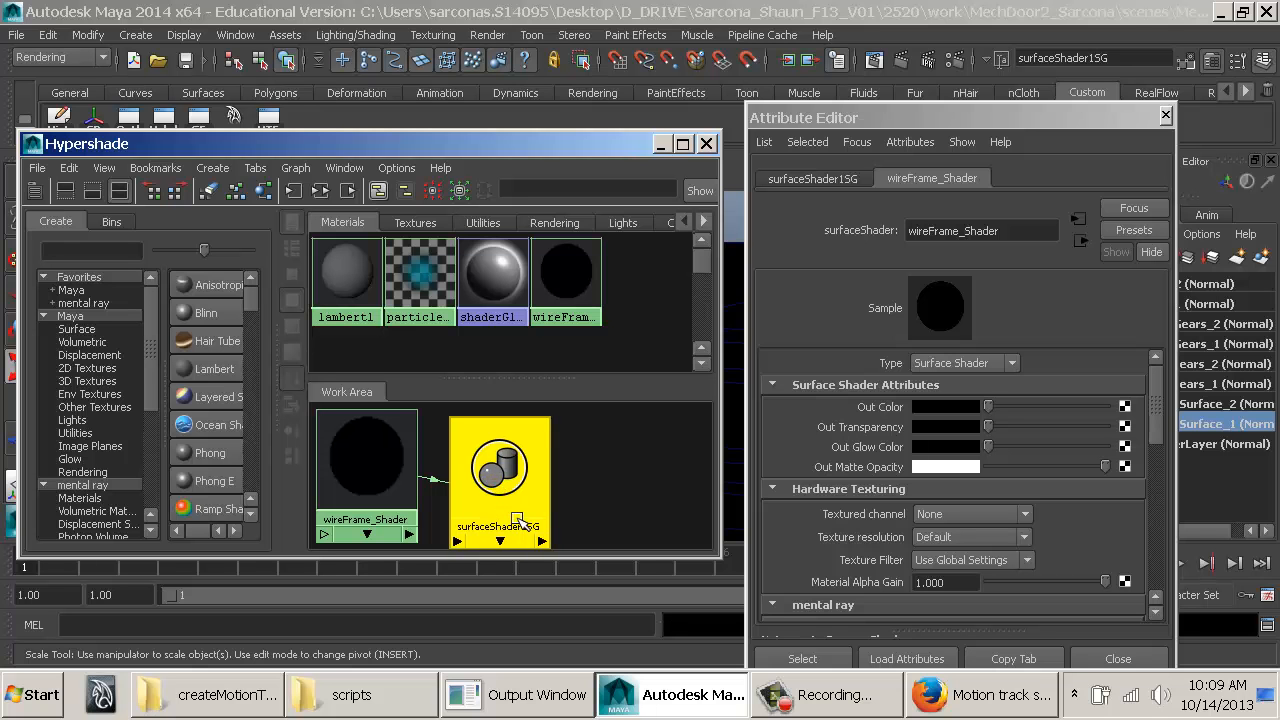
pyautogui.click(810, 268)
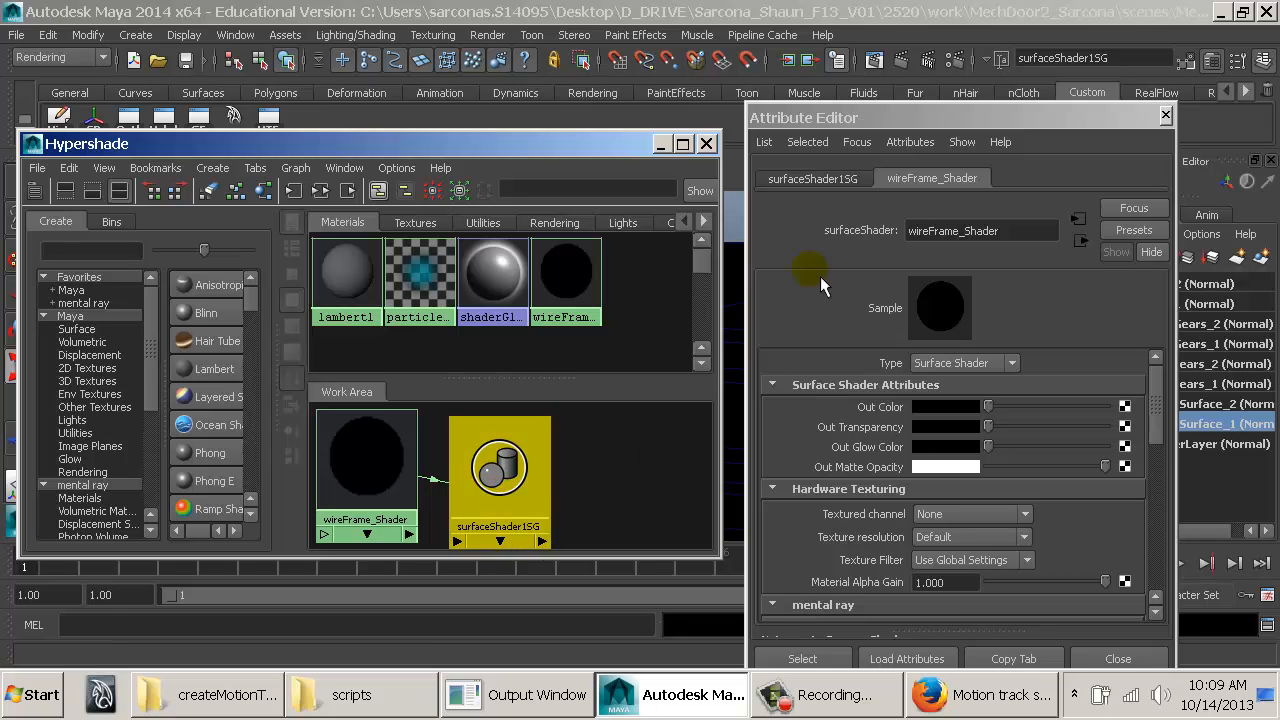
pyautogui.click(840, 182)
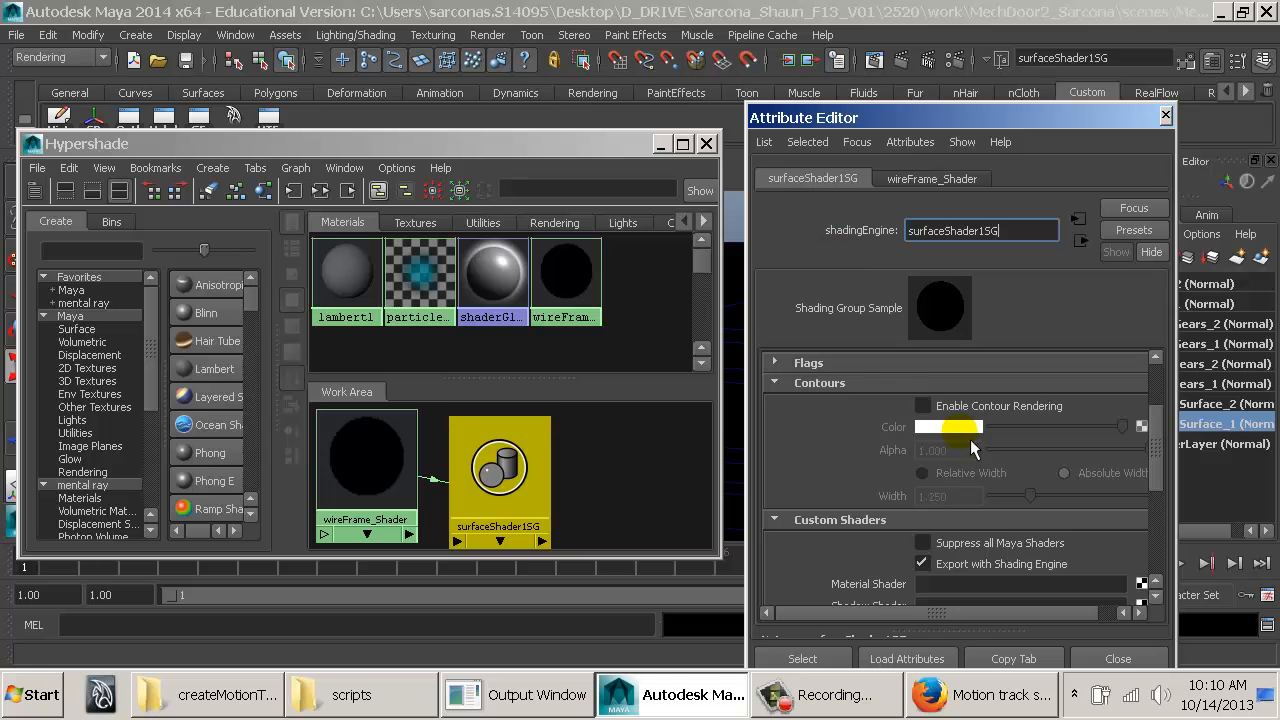
# Step: Enable contour rendering in the mental ray Contours settings of the surfaceShader1SG shading group
pyautogui.click(846, 387)
pyautogui.scroll(3, 870, 406)
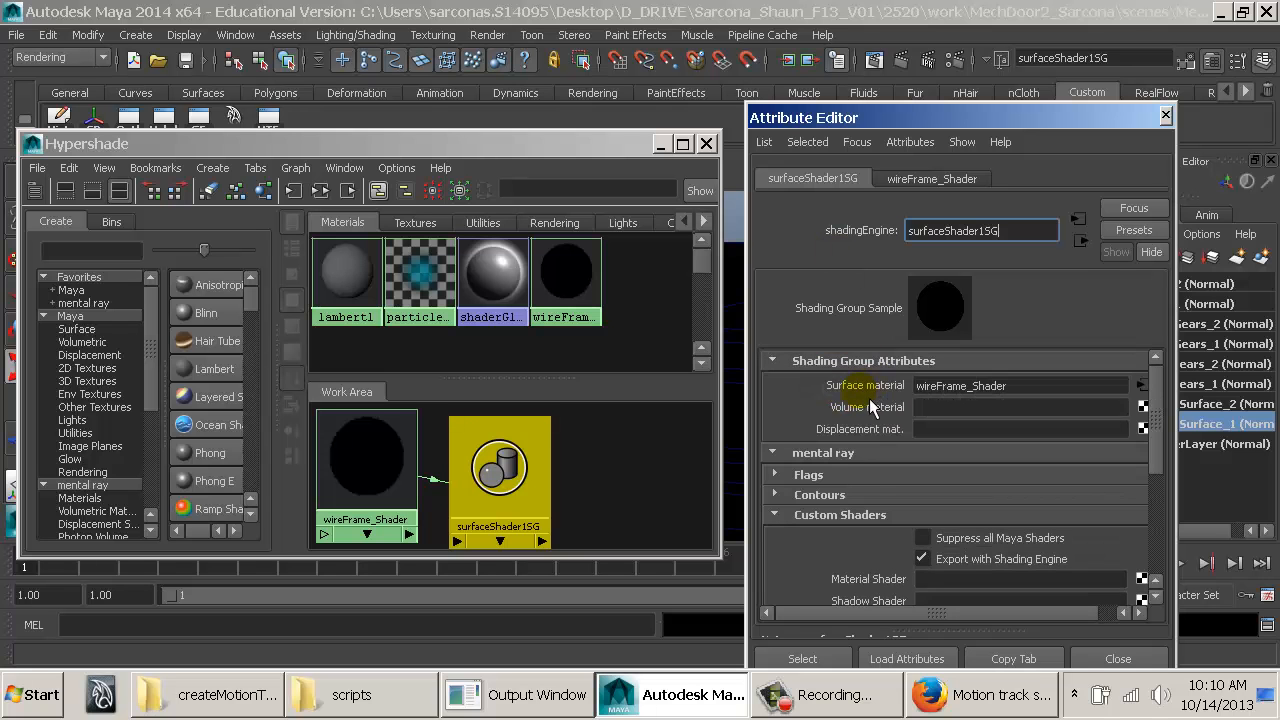
pyautogui.click(823, 453)
pyautogui.click(825, 456)
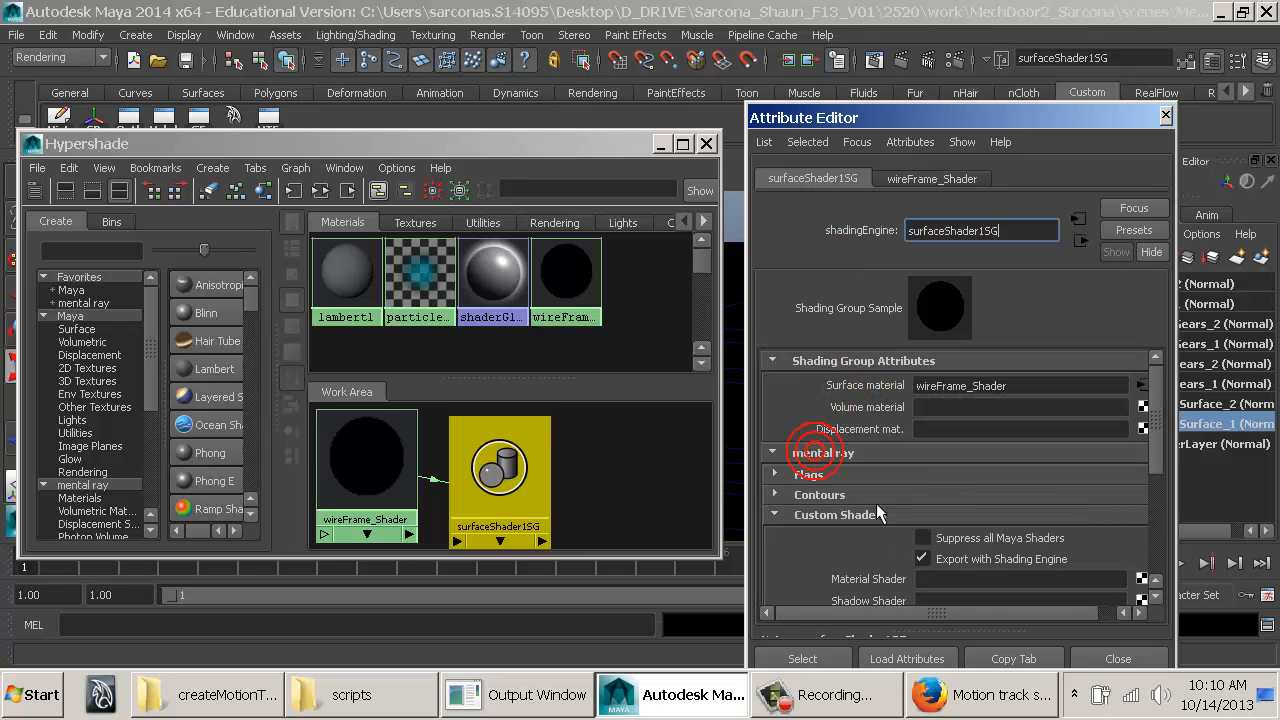
pyautogui.click(820, 504)
pyautogui.scroll(-3, 1021, 493)
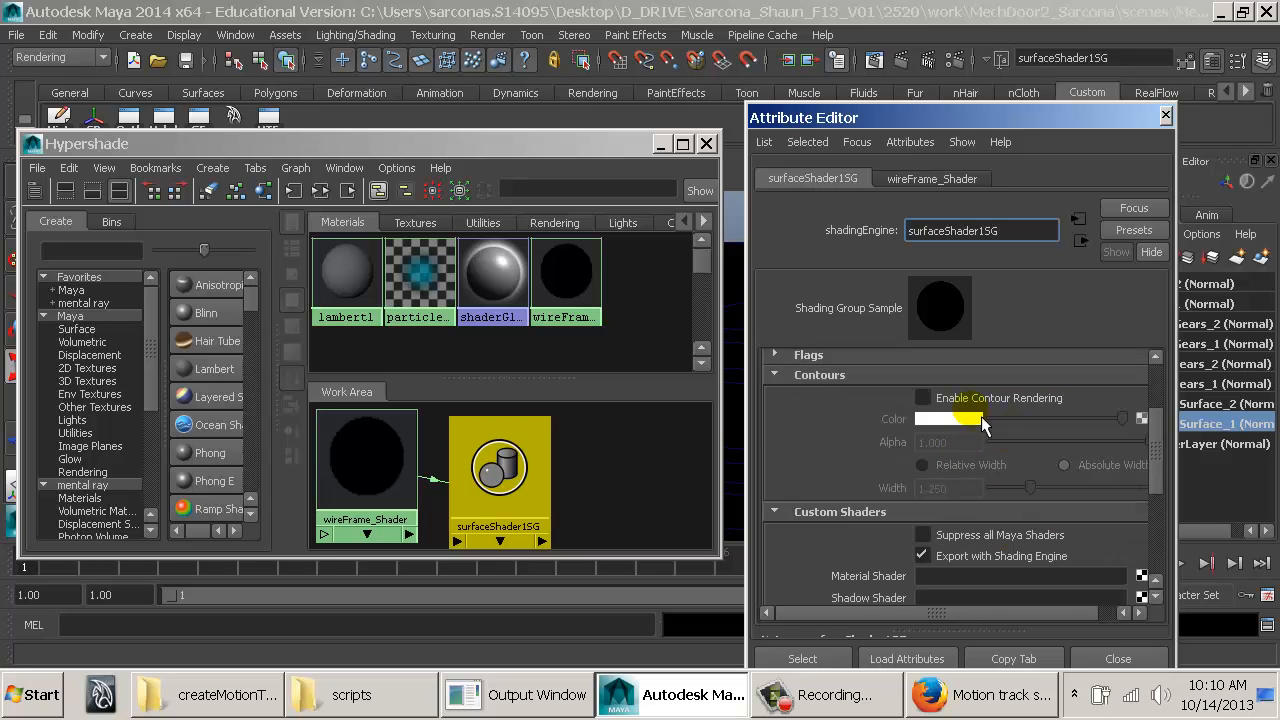
pyautogui.click(950, 401)
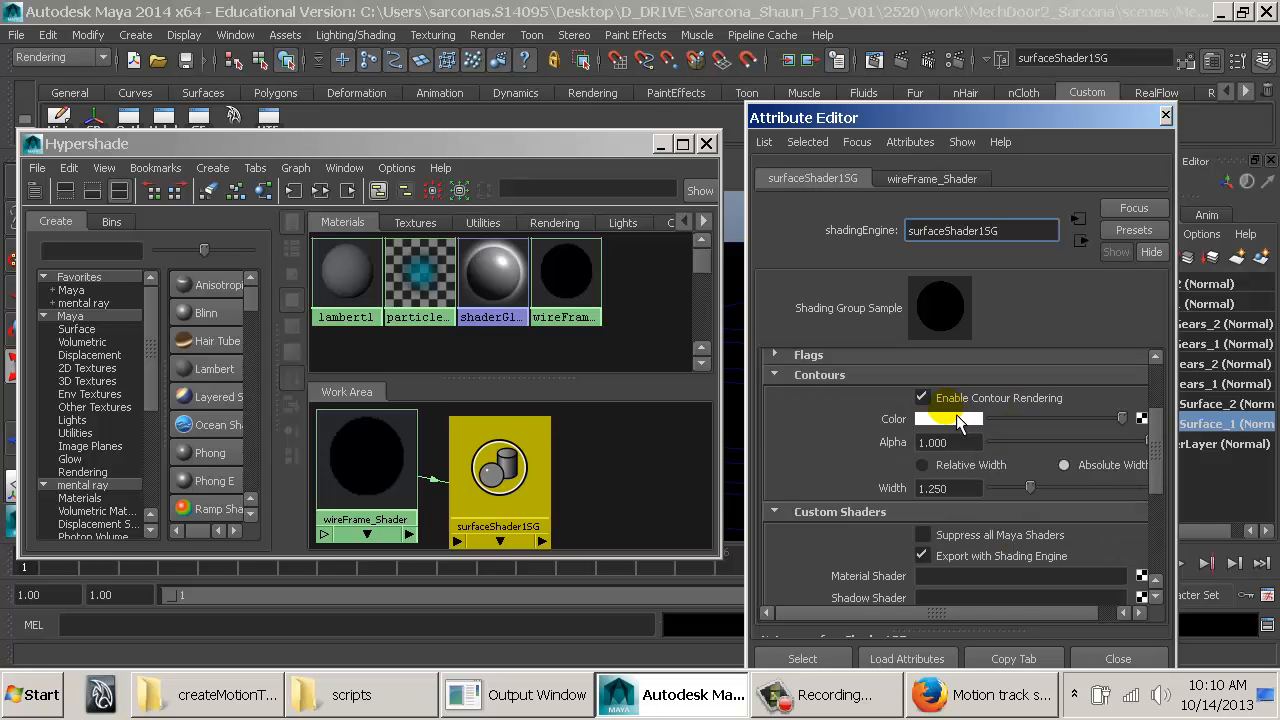
# Step: Move the Attribute Editor to make room and open the contour Alpha and Width values for editing
pyautogui.moveTo(963, 121); pyautogui.dragTo(1016, 99)
pyautogui.moveTo(1047, 60); pyautogui.dragTo(1048, 61)
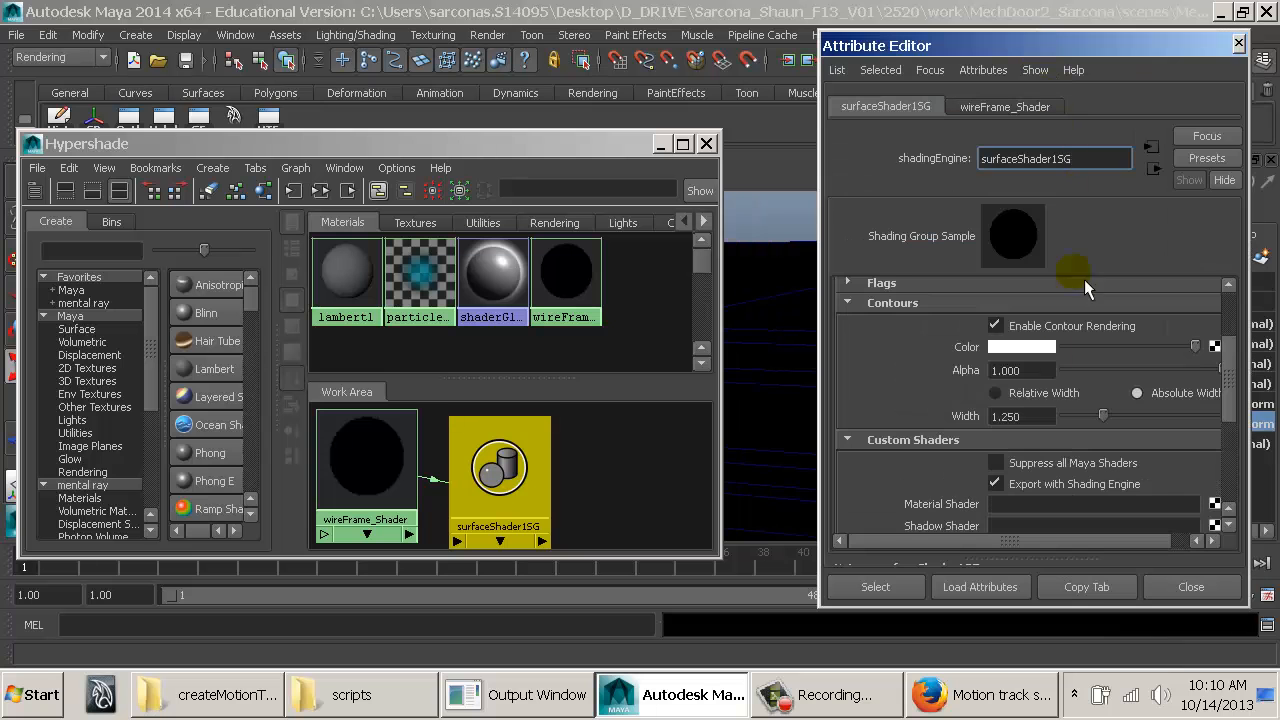
pyautogui.click(1034, 371)
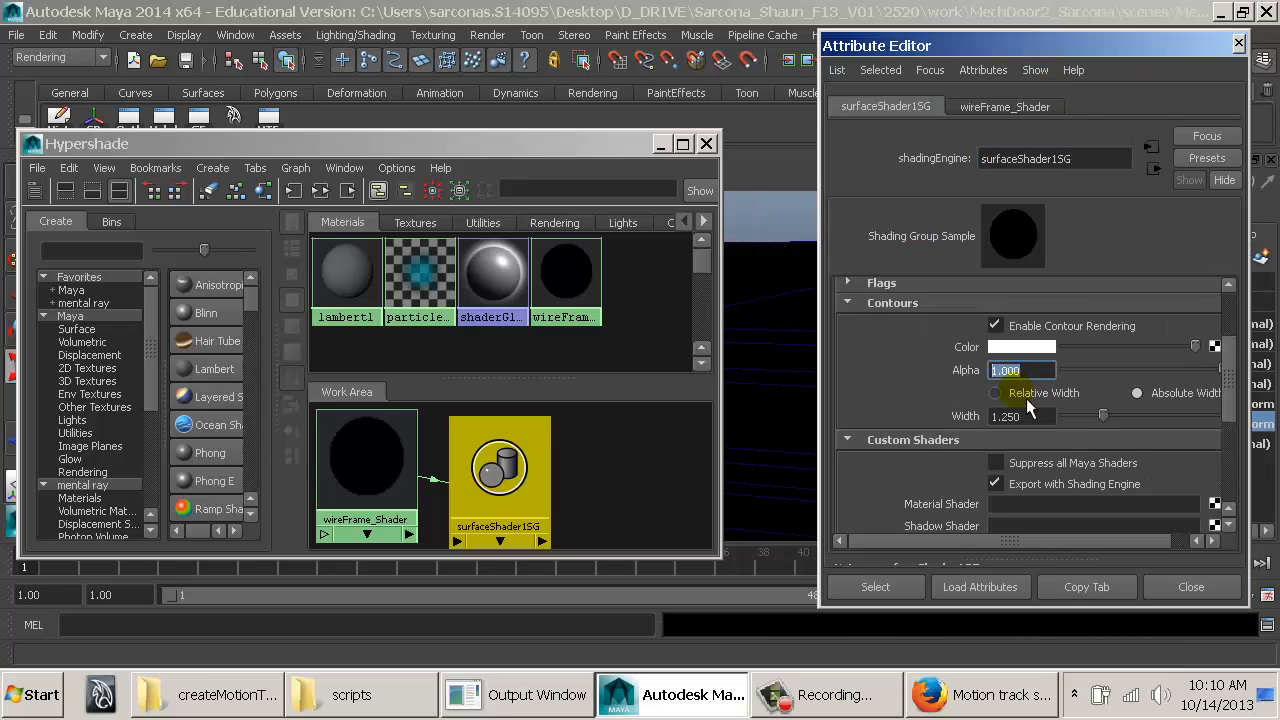
pyautogui.press('Tab')
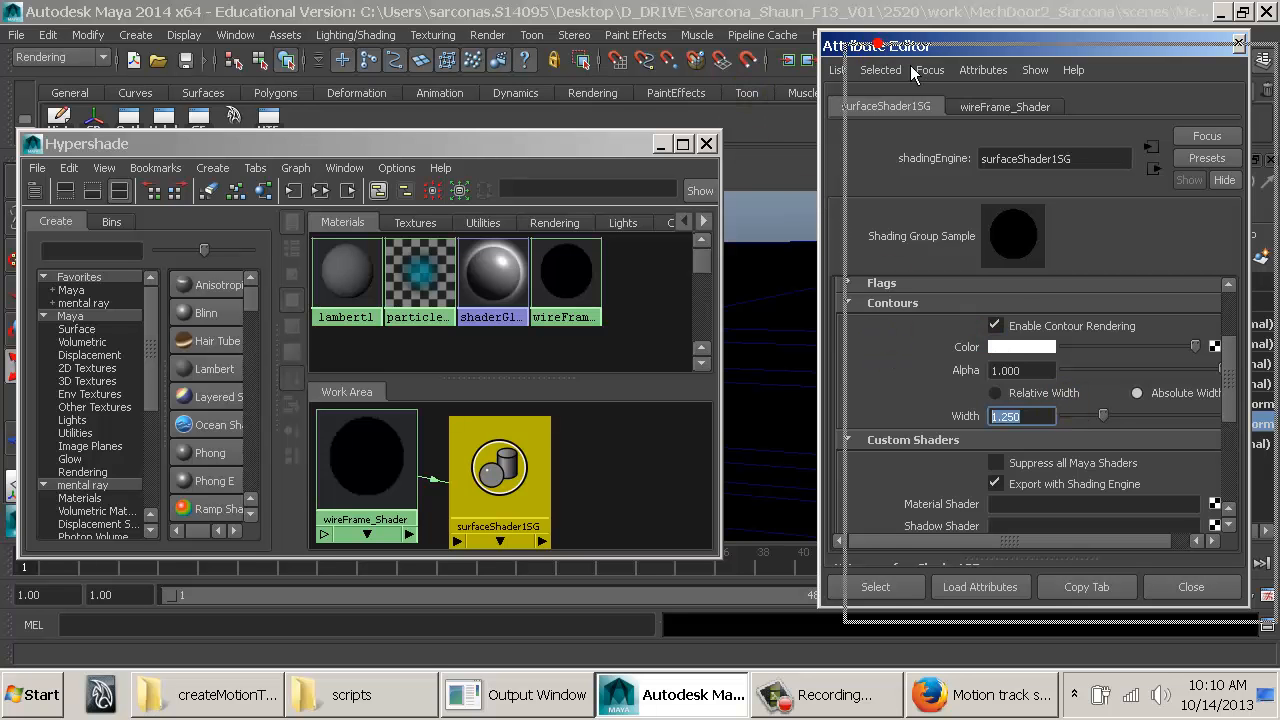
# Step: Move the Attribute Editor aside and set the onTheSurface_1 layer to render using mental ray in the Render Settings
pyautogui.moveTo(908, 45); pyautogui.dragTo(968, 97)
pyautogui.click(958, 60)
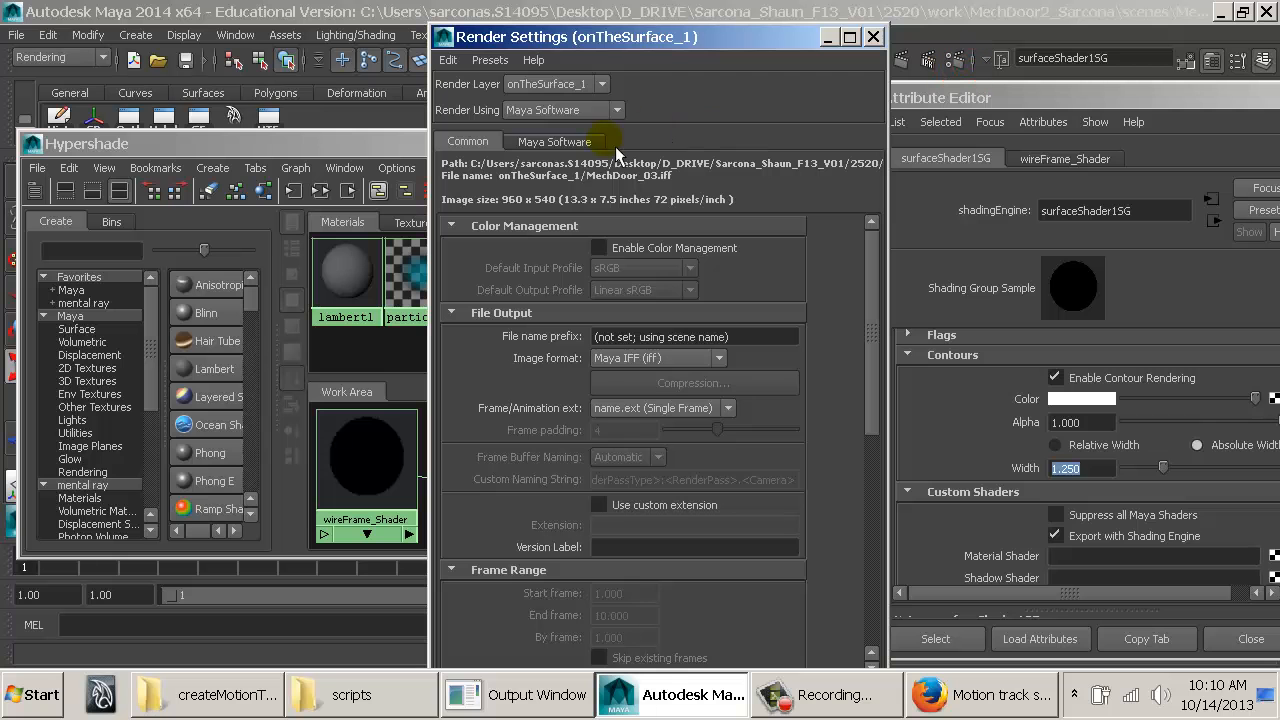
pyautogui.click(579, 112)
pyautogui.click(577, 181)
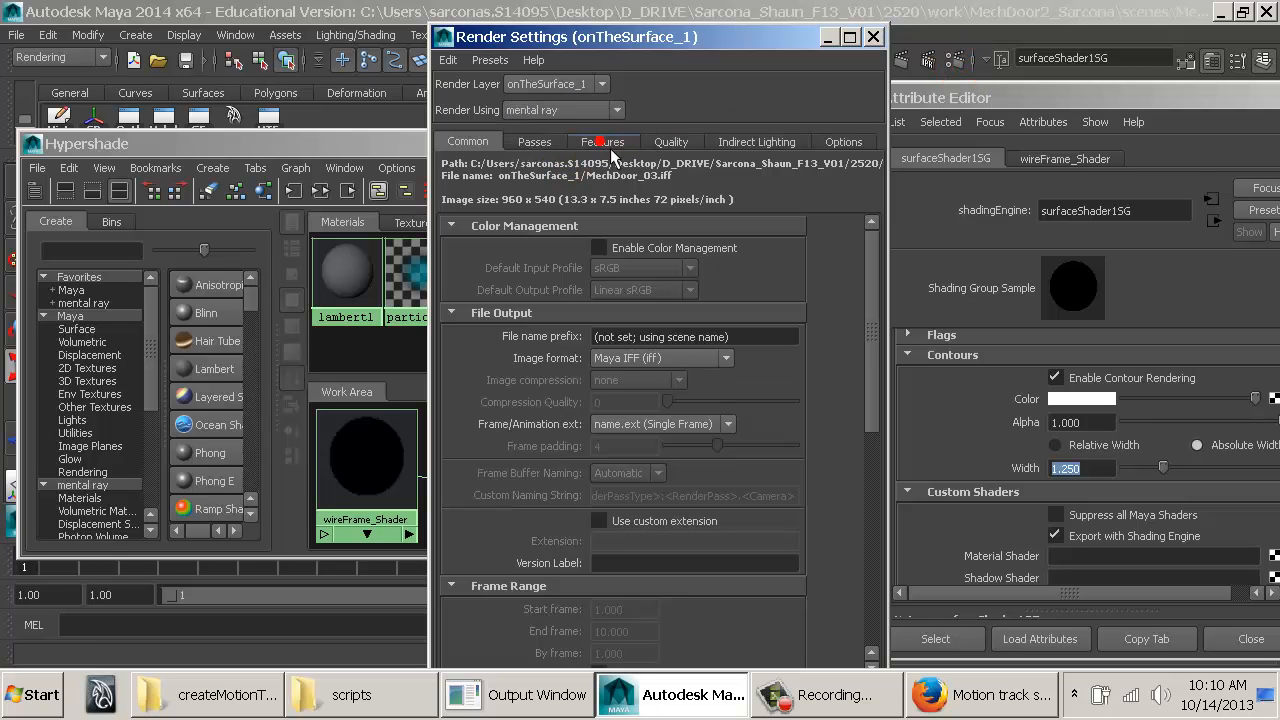
# Step: Enable contour rendering in the mental ray render features and draw contours around all poly faces
pyautogui.click(605, 143)
pyautogui.click(505, 168)
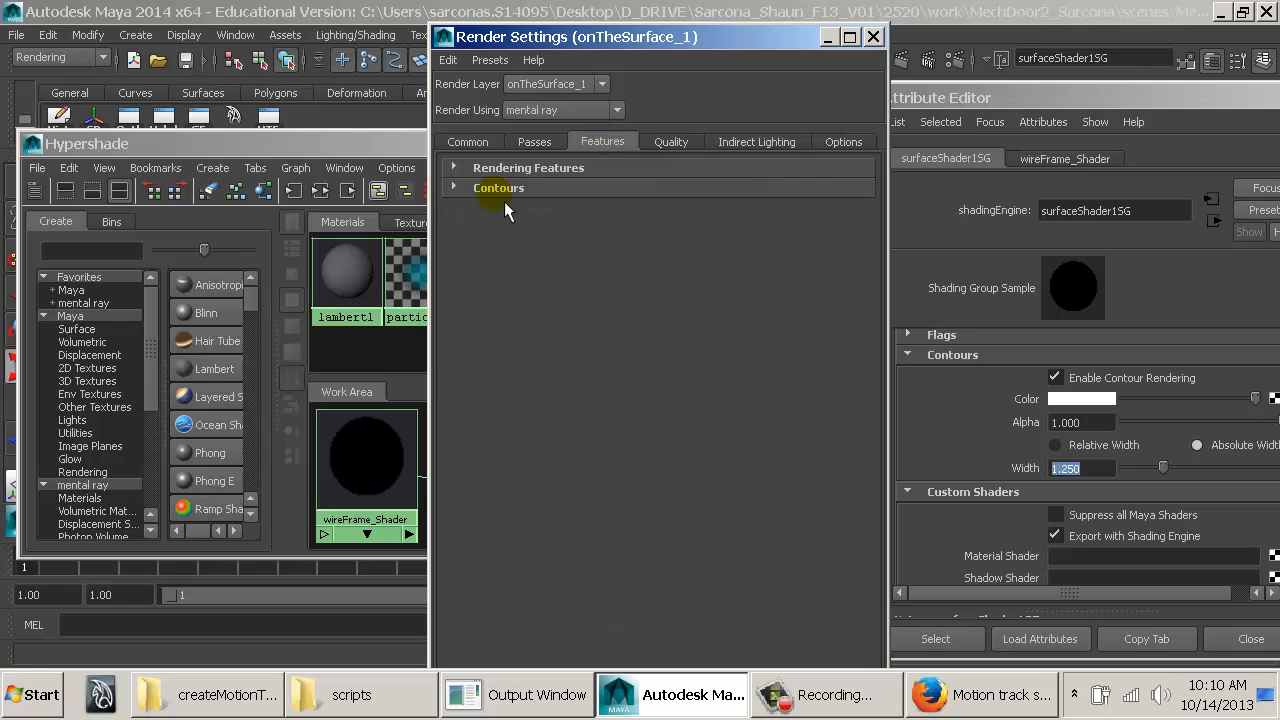
pyautogui.click(505, 192)
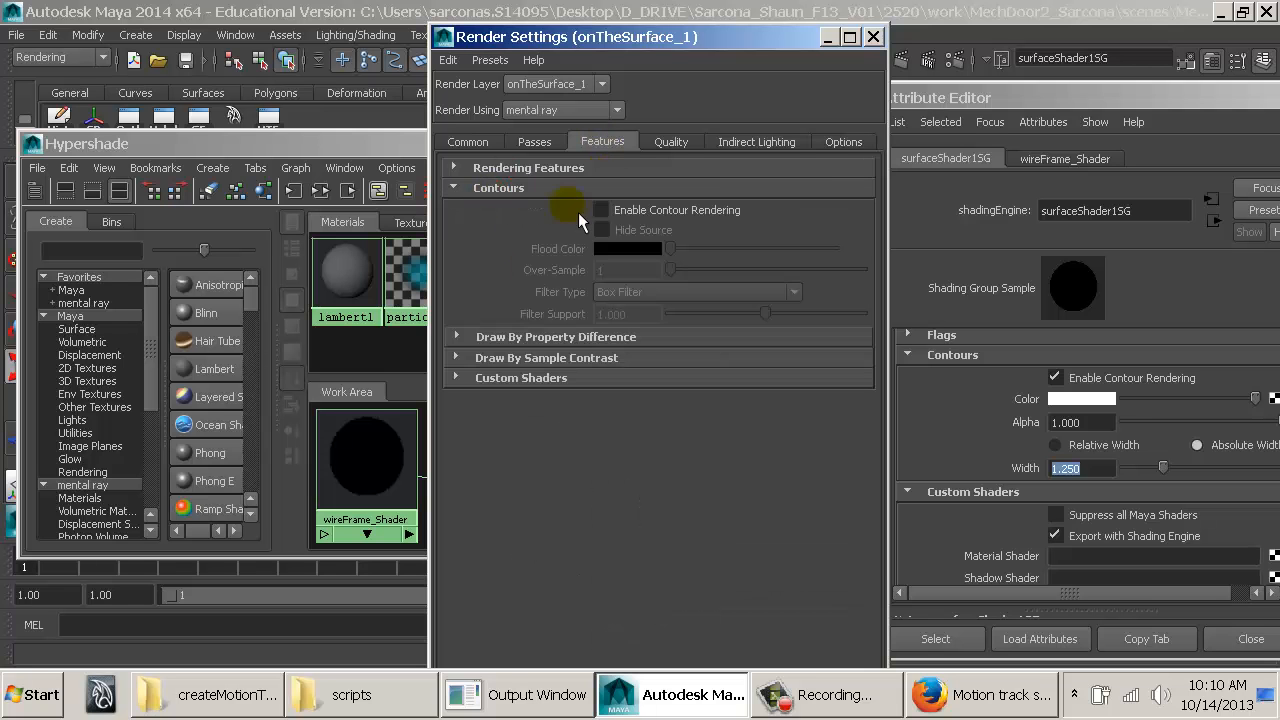
pyautogui.click(665, 220)
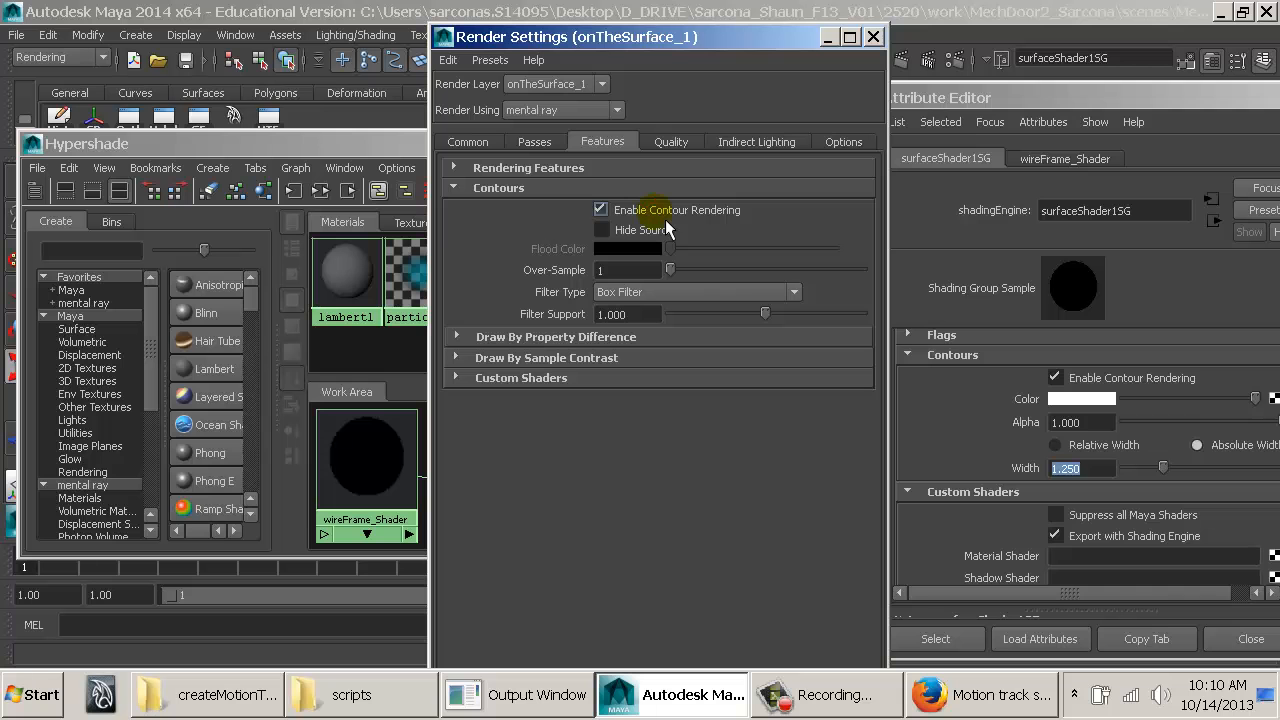
pyautogui.click(550, 338)
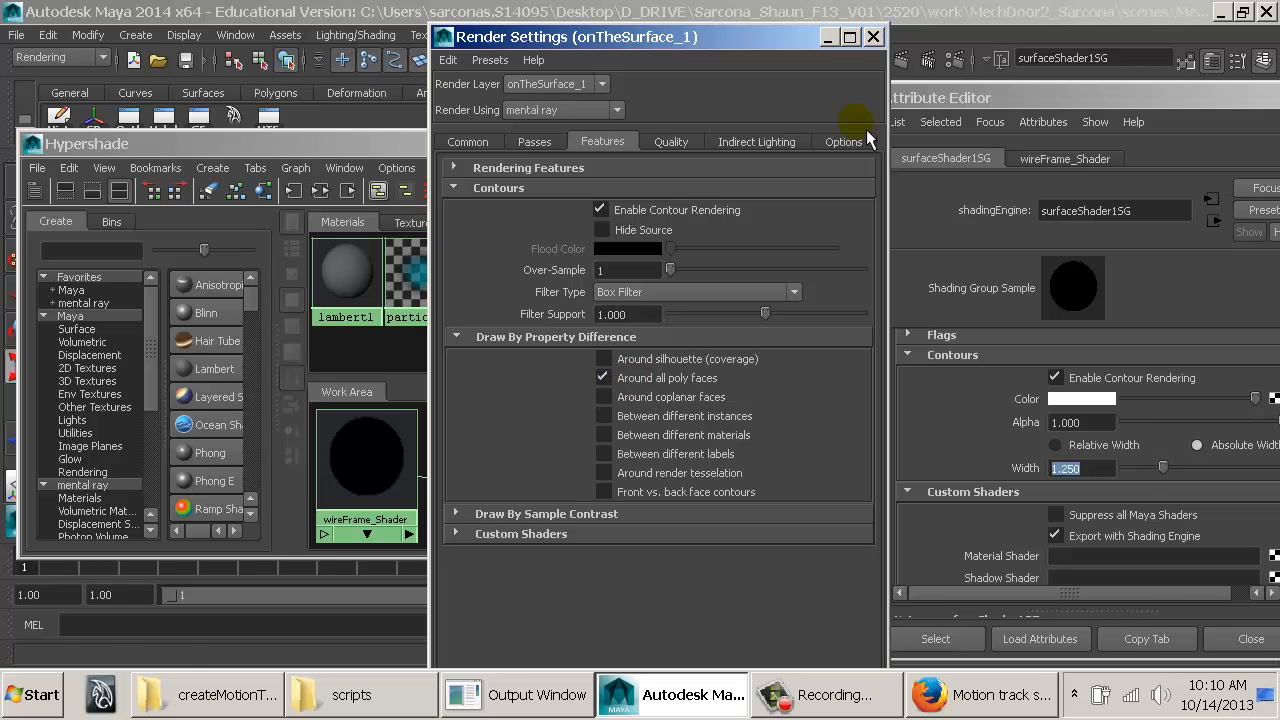
# Step: Render the onTheSurface_1 layer, reposition the Render View and bring the Render Settings back to the front
pyautogui.click(912, 63)
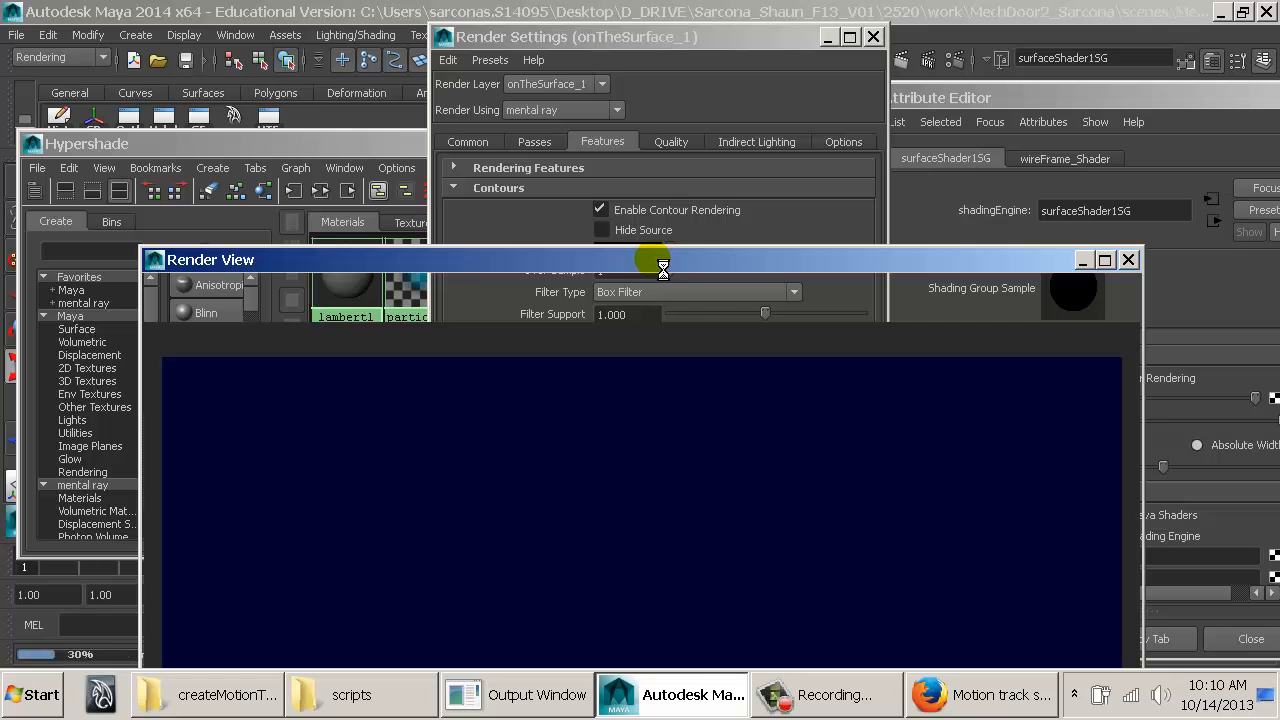
pyautogui.moveTo(652, 260); pyautogui.dragTo(657, 47)
pyautogui.click(659, 40)
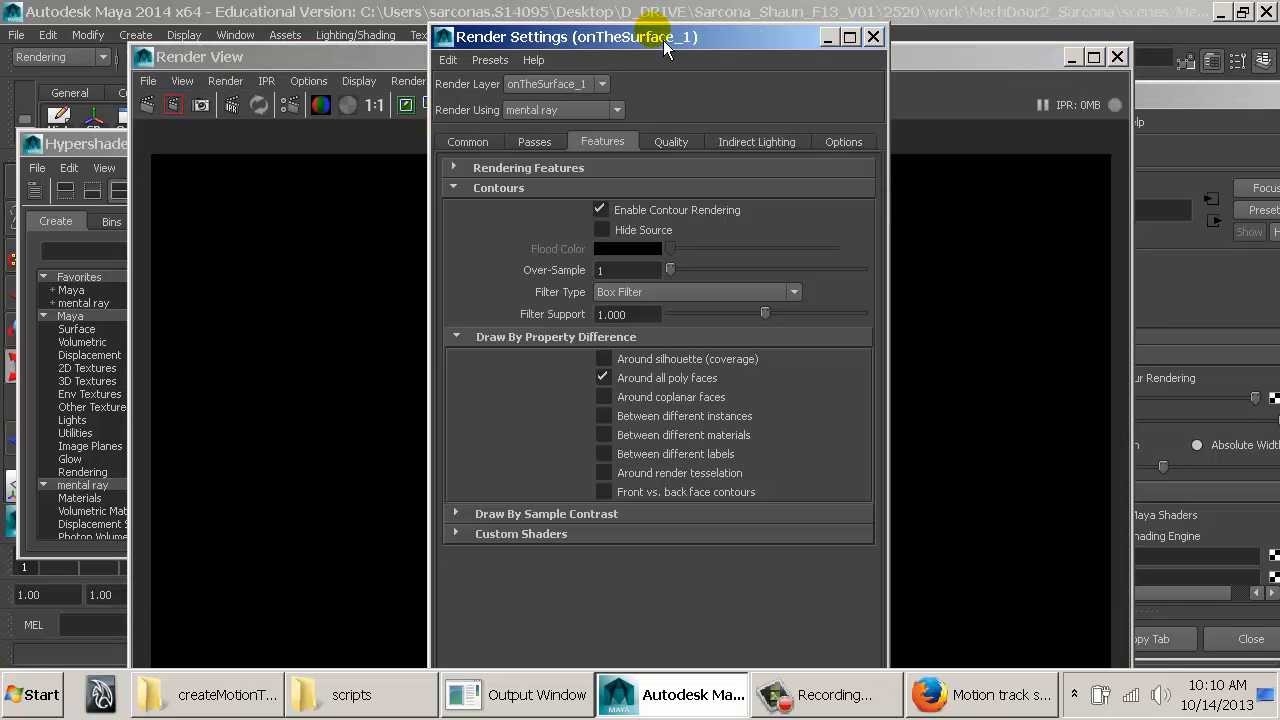
# Step: Change the mental ray sampling mode to Legacy Sampling Mode and render the layer again
pyautogui.click(688, 143)
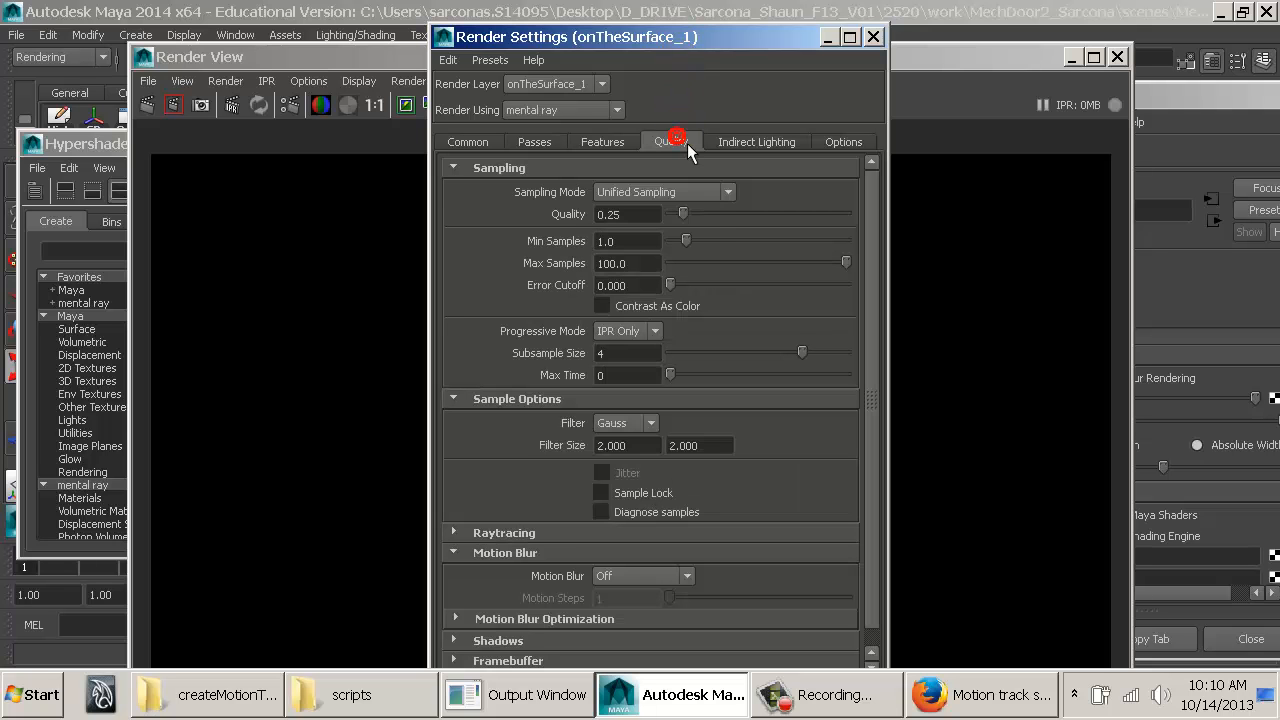
pyautogui.click(664, 192)
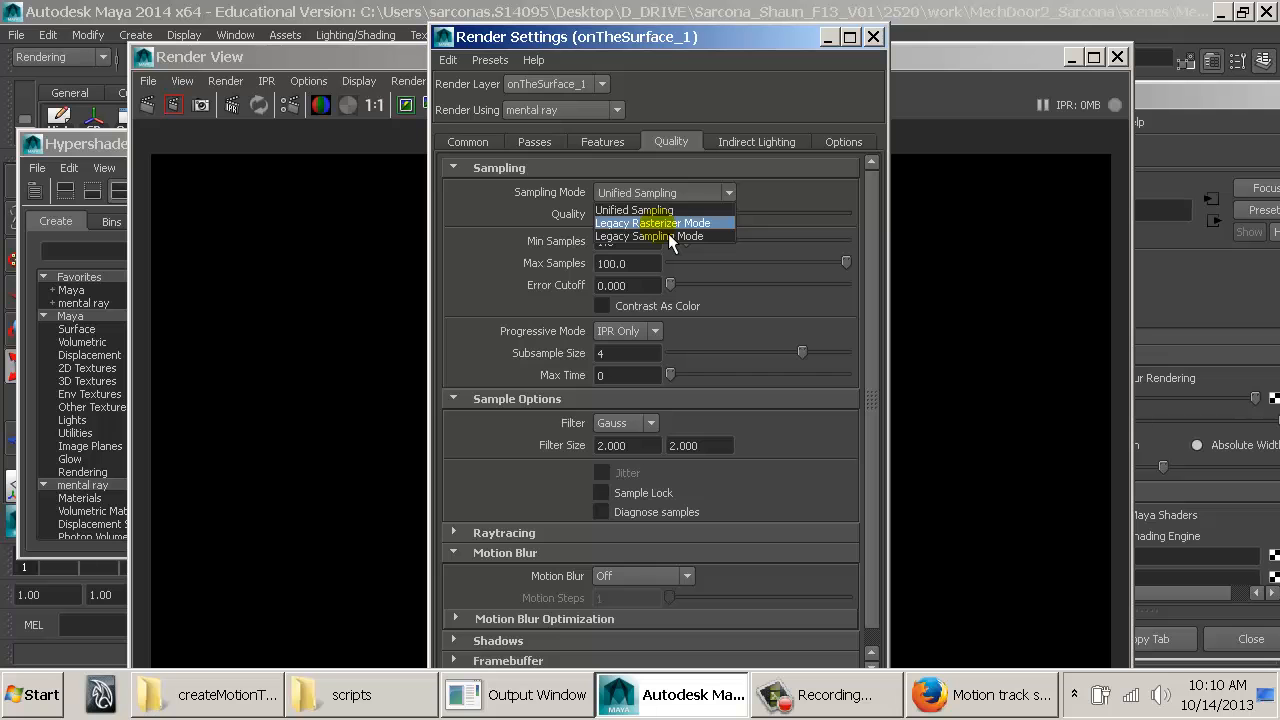
pyautogui.click(669, 237)
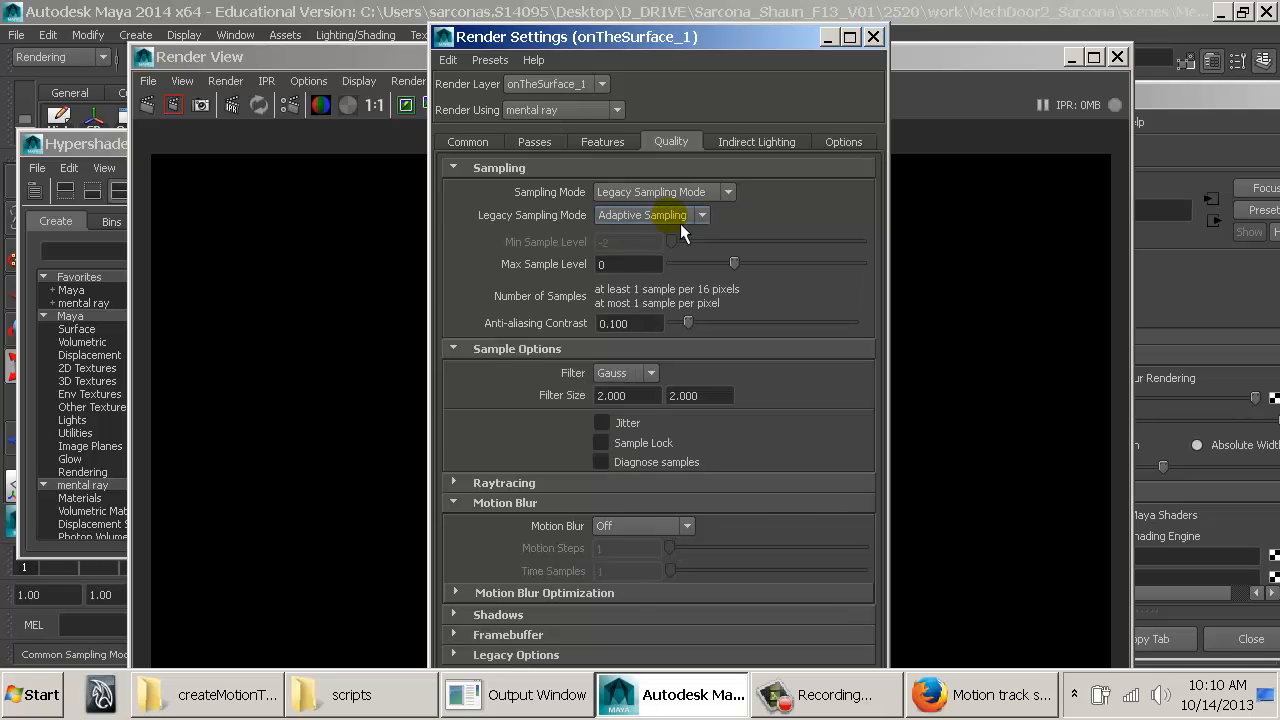
pyautogui.click(684, 193)
pyautogui.click(666, 240)
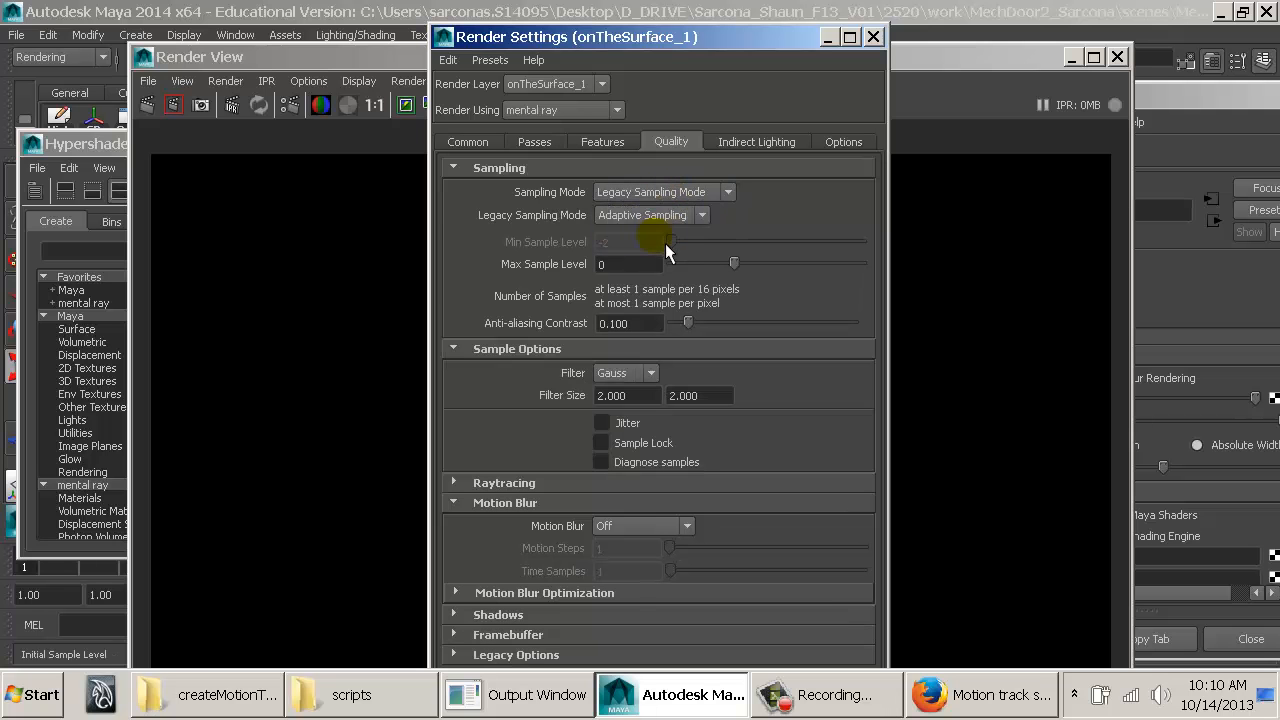
pyautogui.click(201, 103)
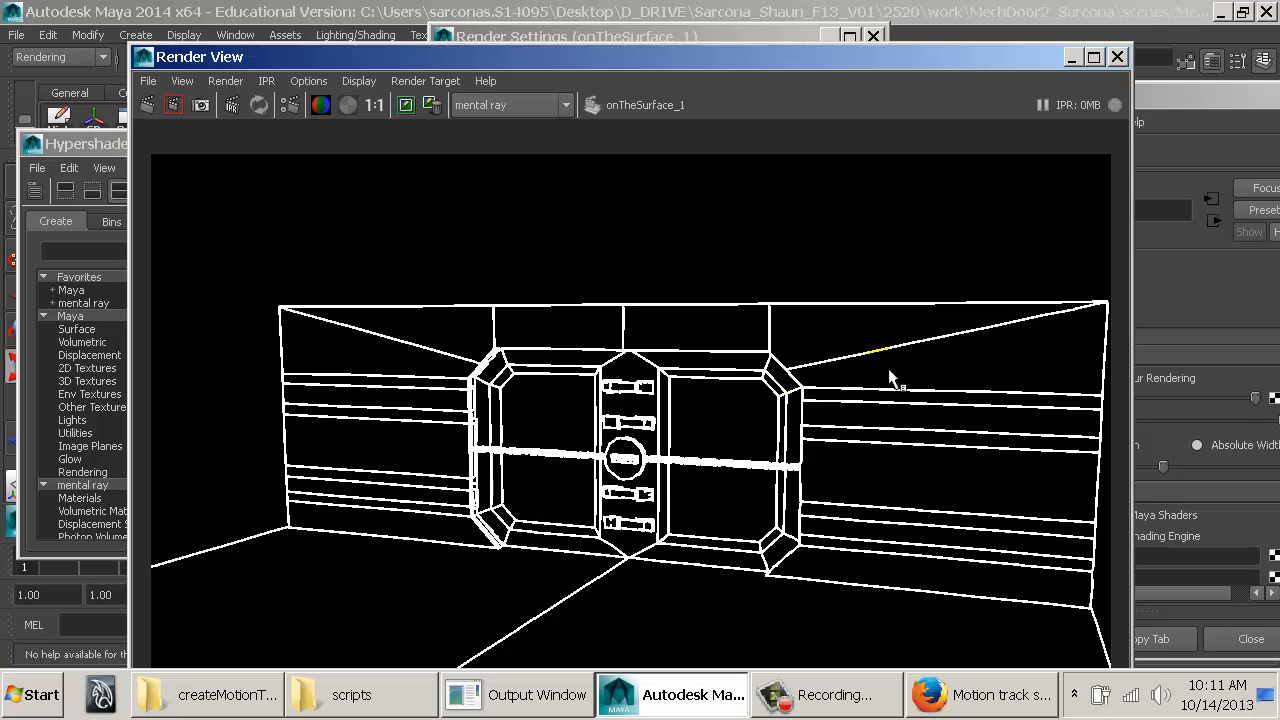
# Step: Set the contour width of surfaceShader1SG to 0.250, render the layer again and inspect the lines up close
pyautogui.click(1175, 355)
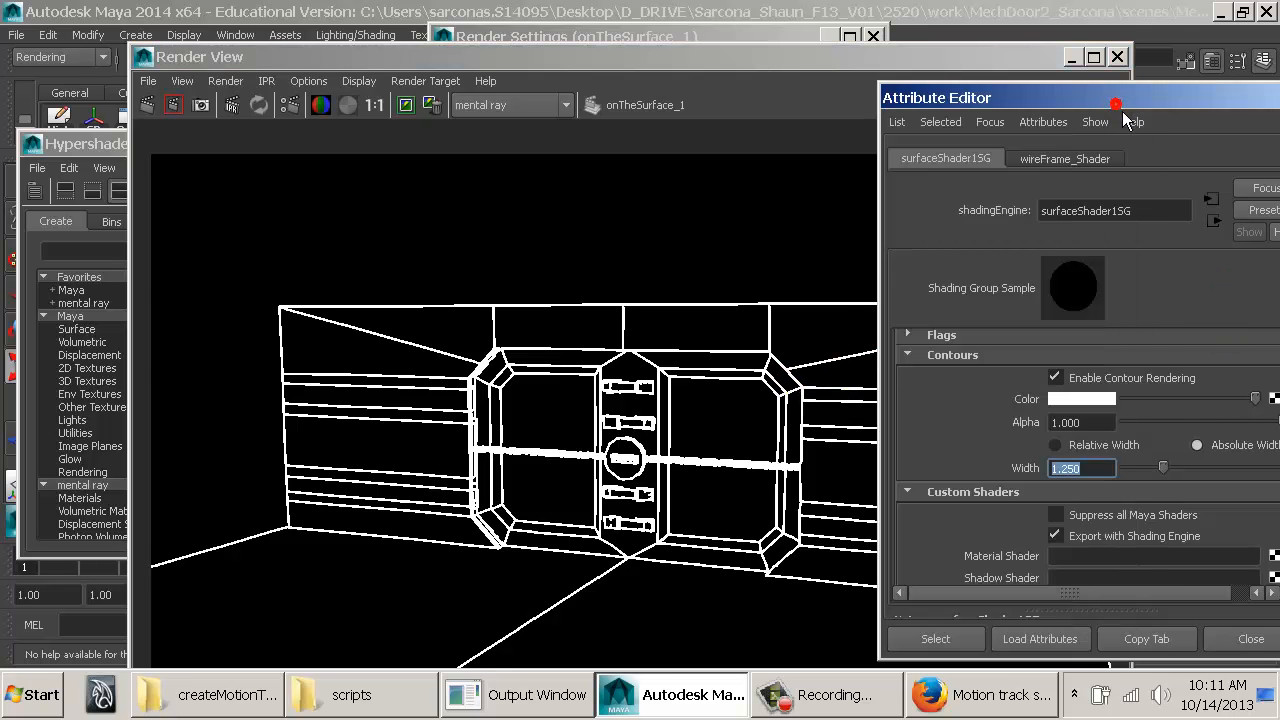
pyautogui.moveTo(1115, 104); pyautogui.dragTo(1007, 76)
pyautogui.click(985, 440)
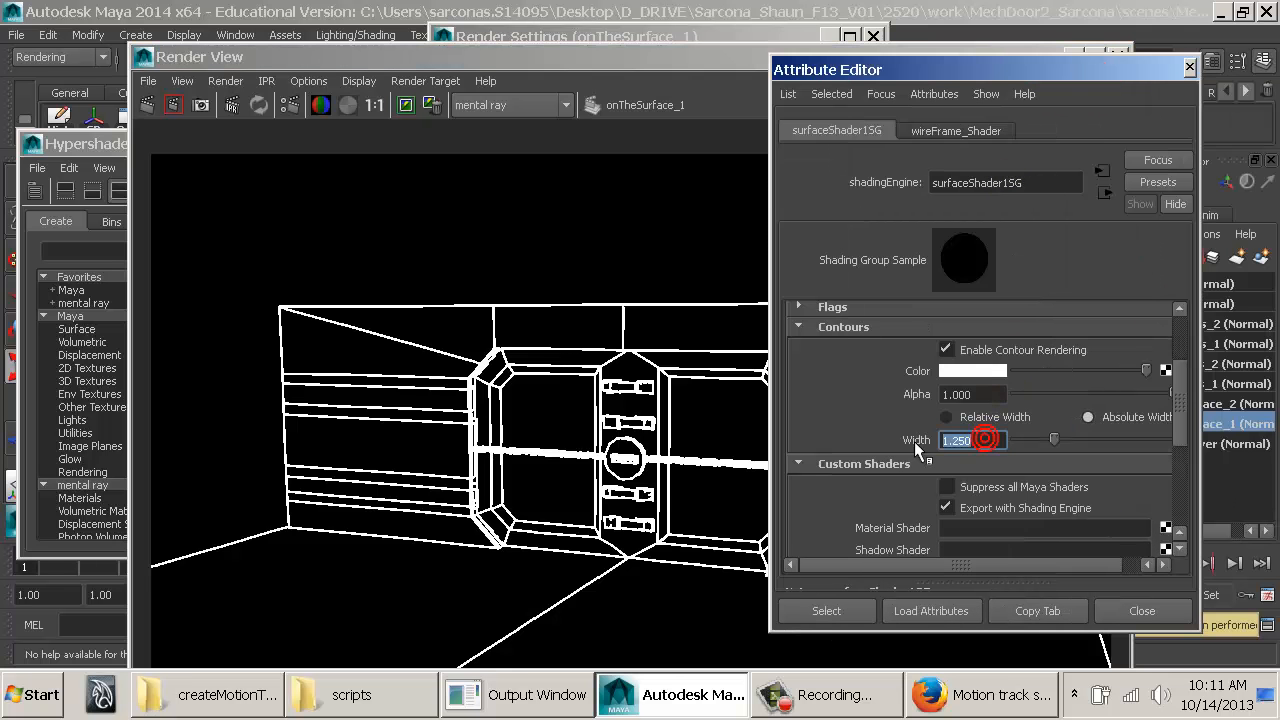
pyautogui.write('0.250')
pyautogui.press('Return')
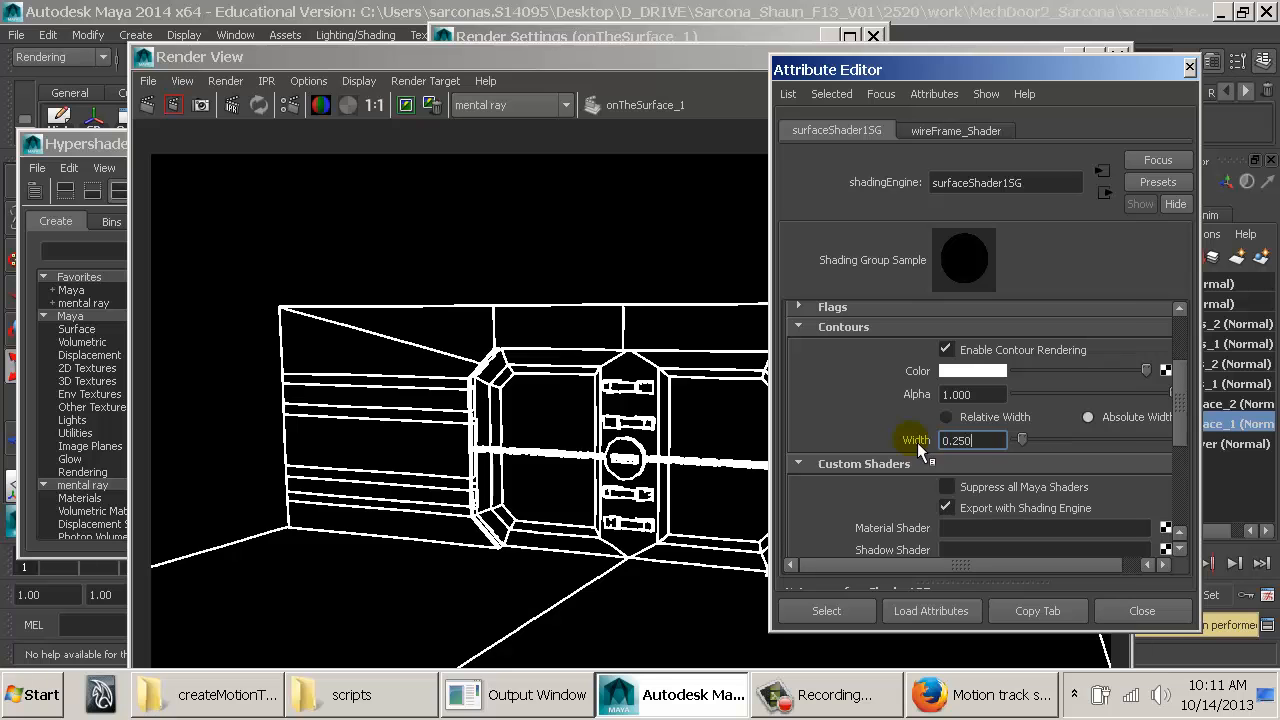
pyautogui.click(150, 108)
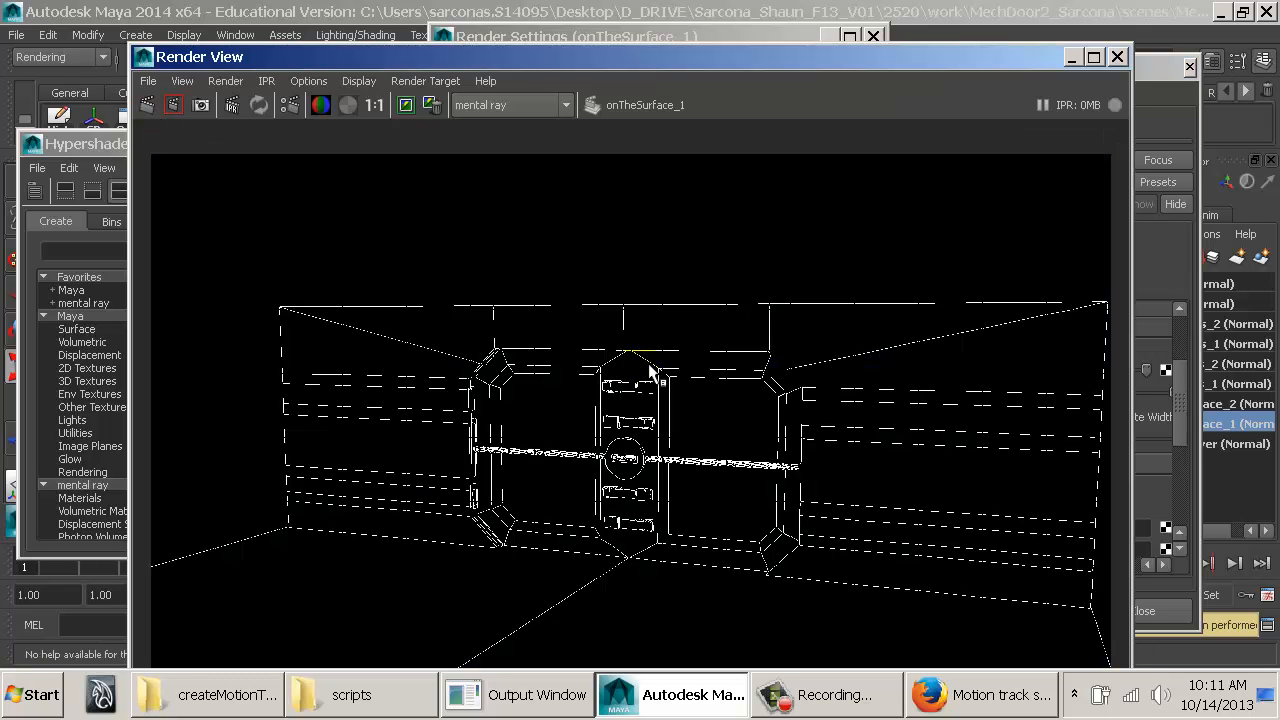
pyautogui.scroll(4, 496, 322)
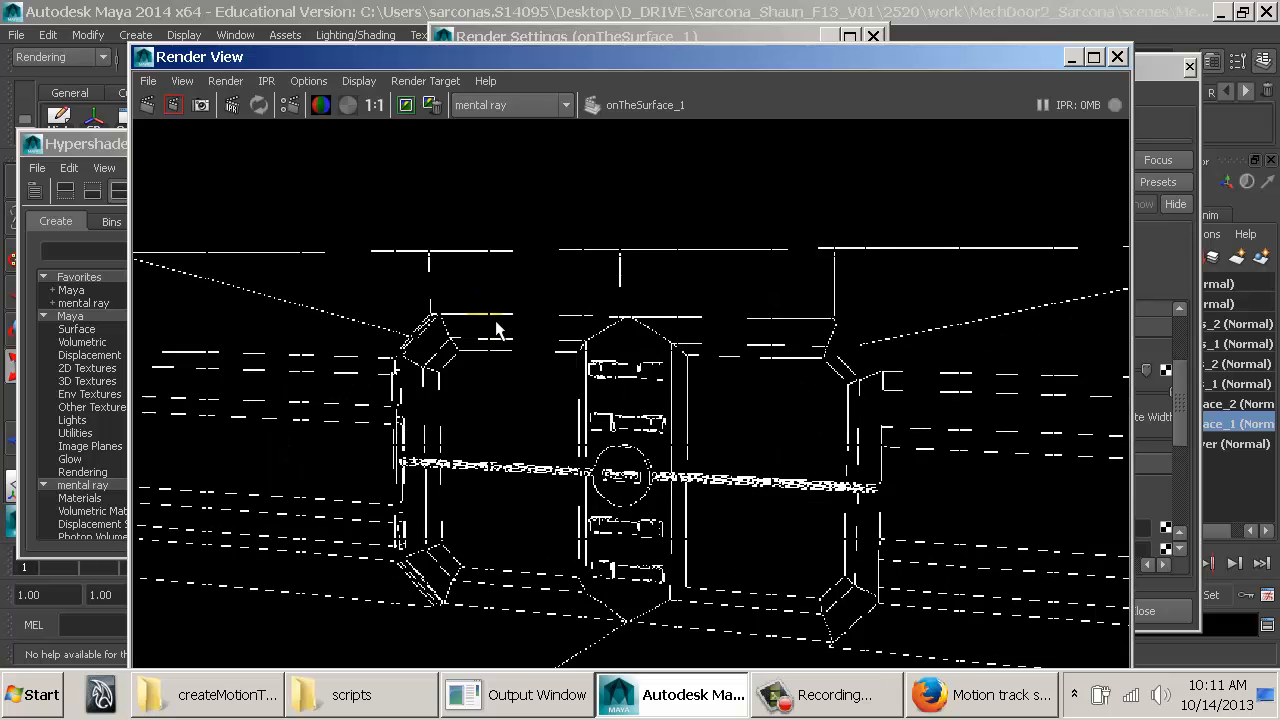
pyautogui.scroll(-2, 496, 330)
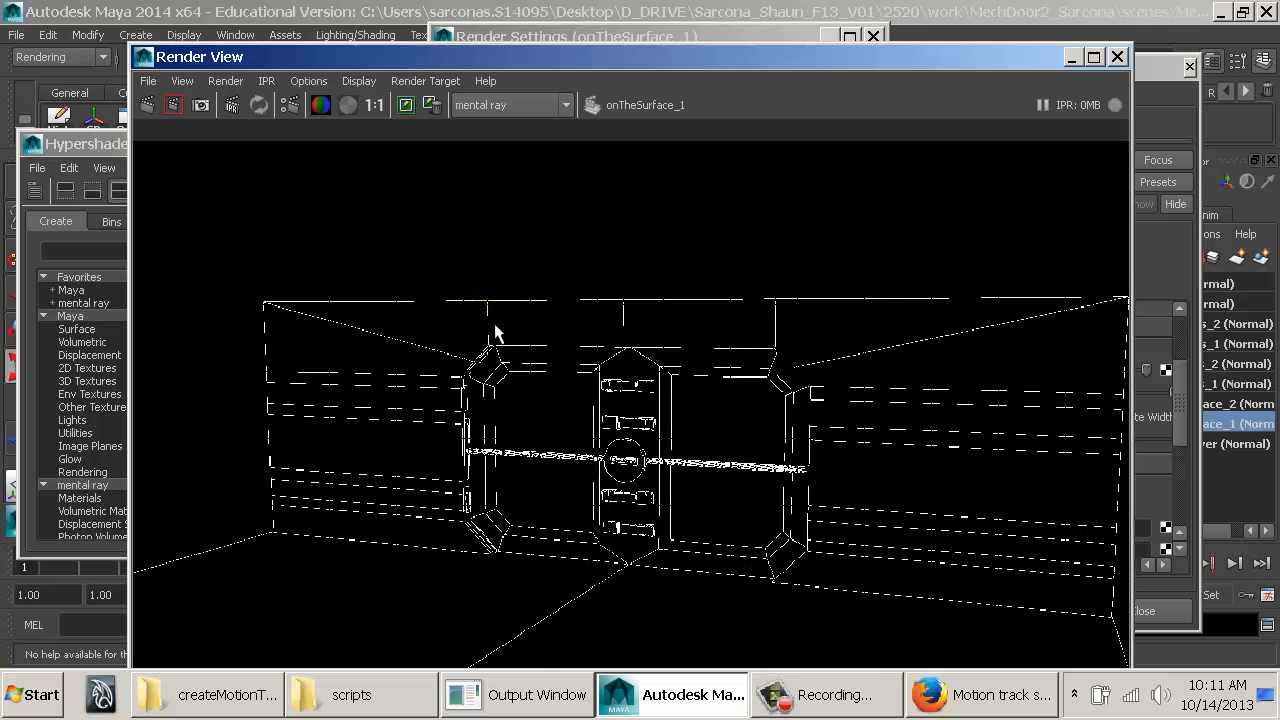
# Step: Set the contour Over-Sample to 10 in the mental ray render features and render the layer again
pyautogui.click(757, 37)
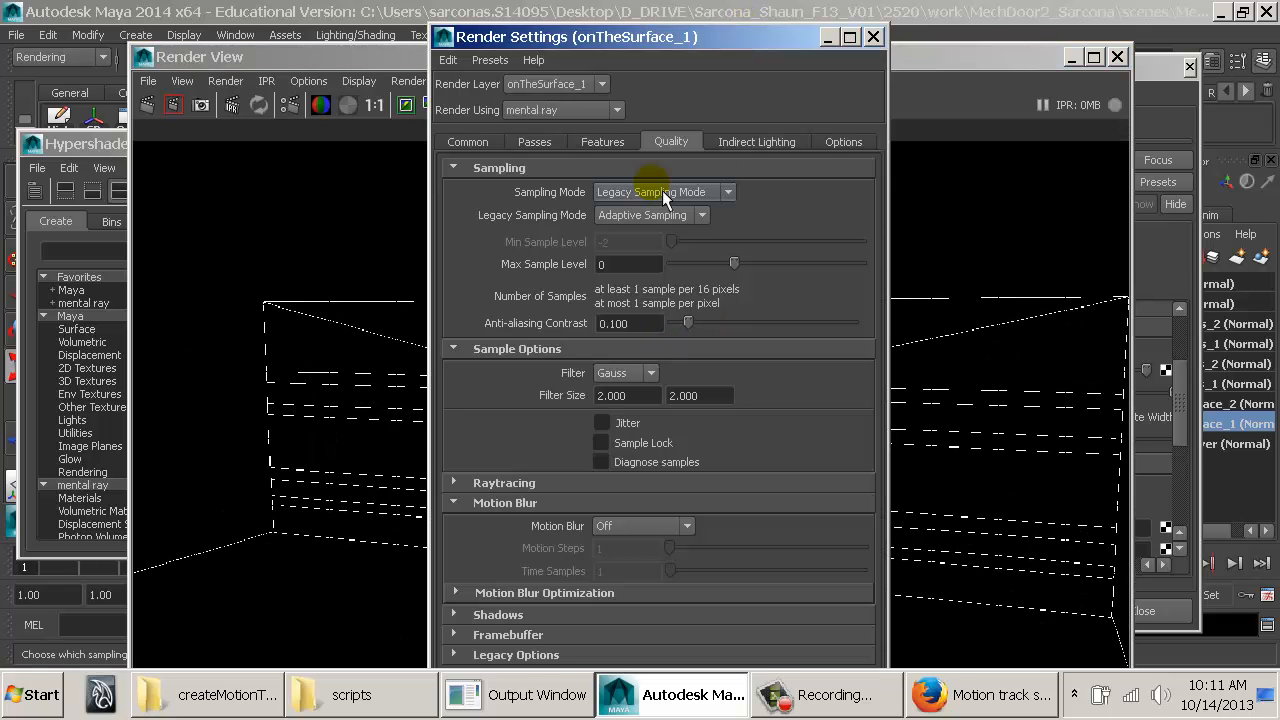
pyautogui.click(612, 142)
pyautogui.click(625, 272)
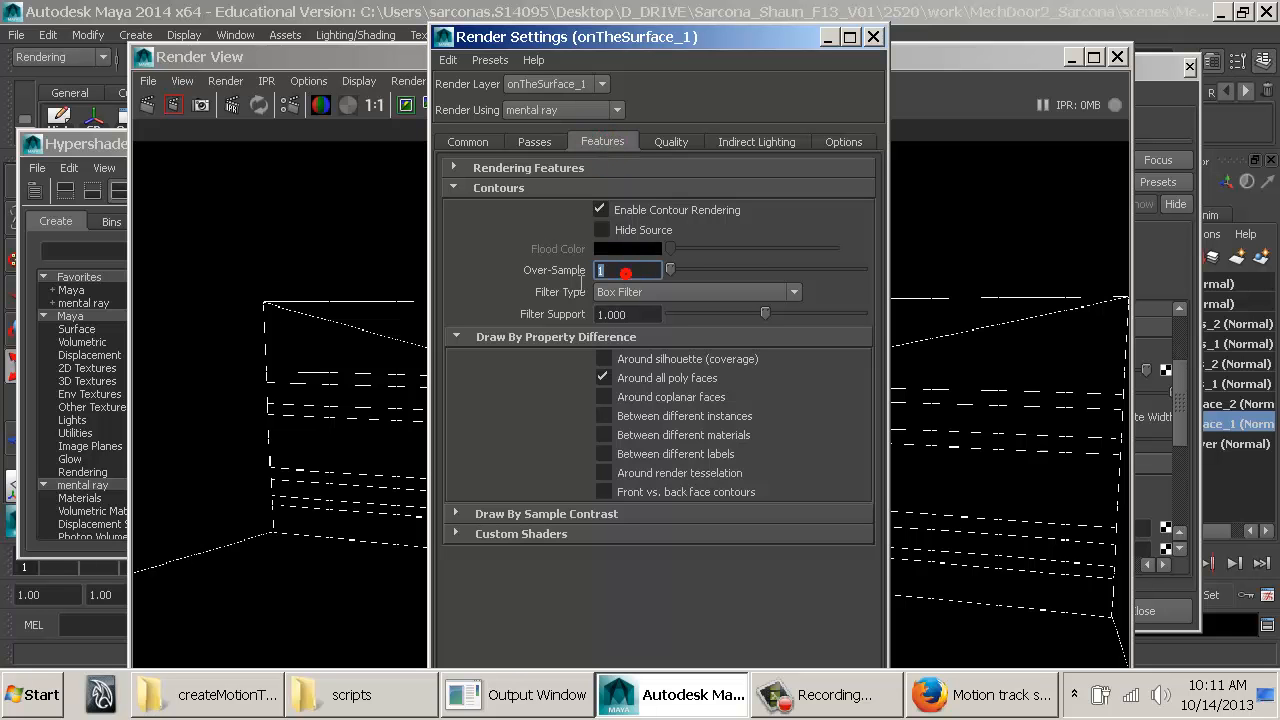
pyautogui.write('10')
pyautogui.press('Return')
pyautogui.click(312, 70)
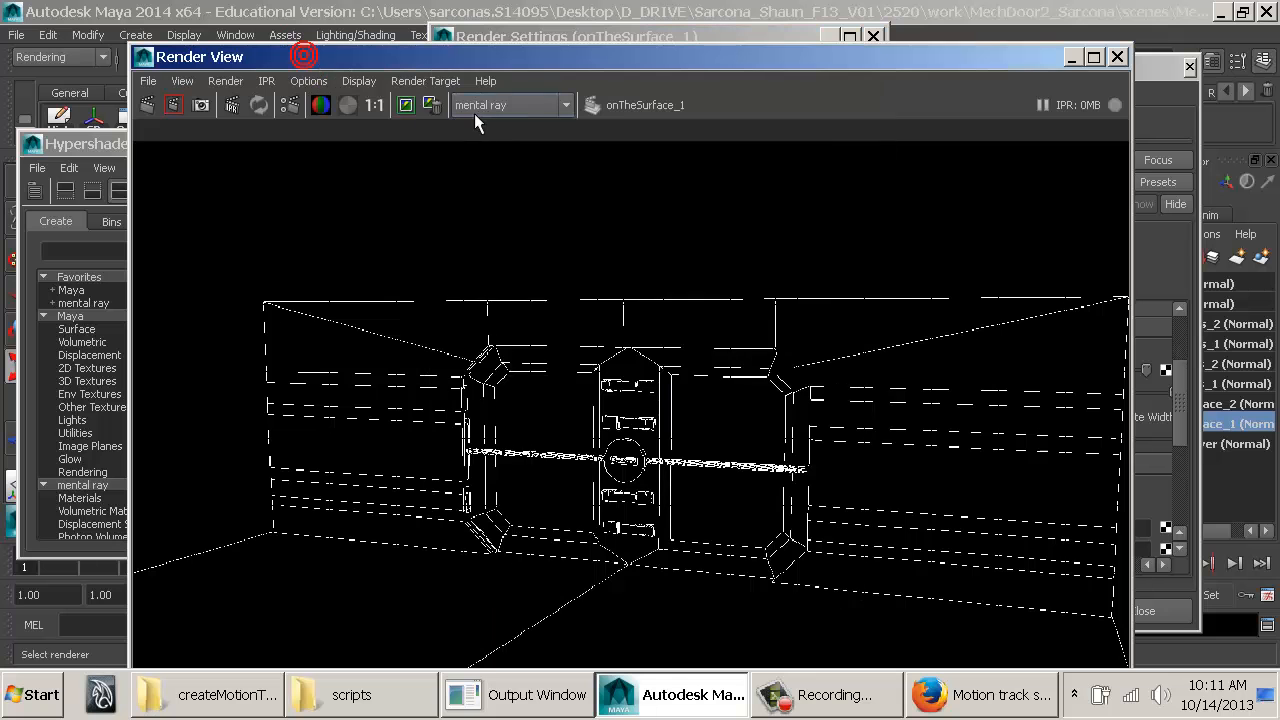
pyautogui.click(413, 104)
pyautogui.click(150, 104)
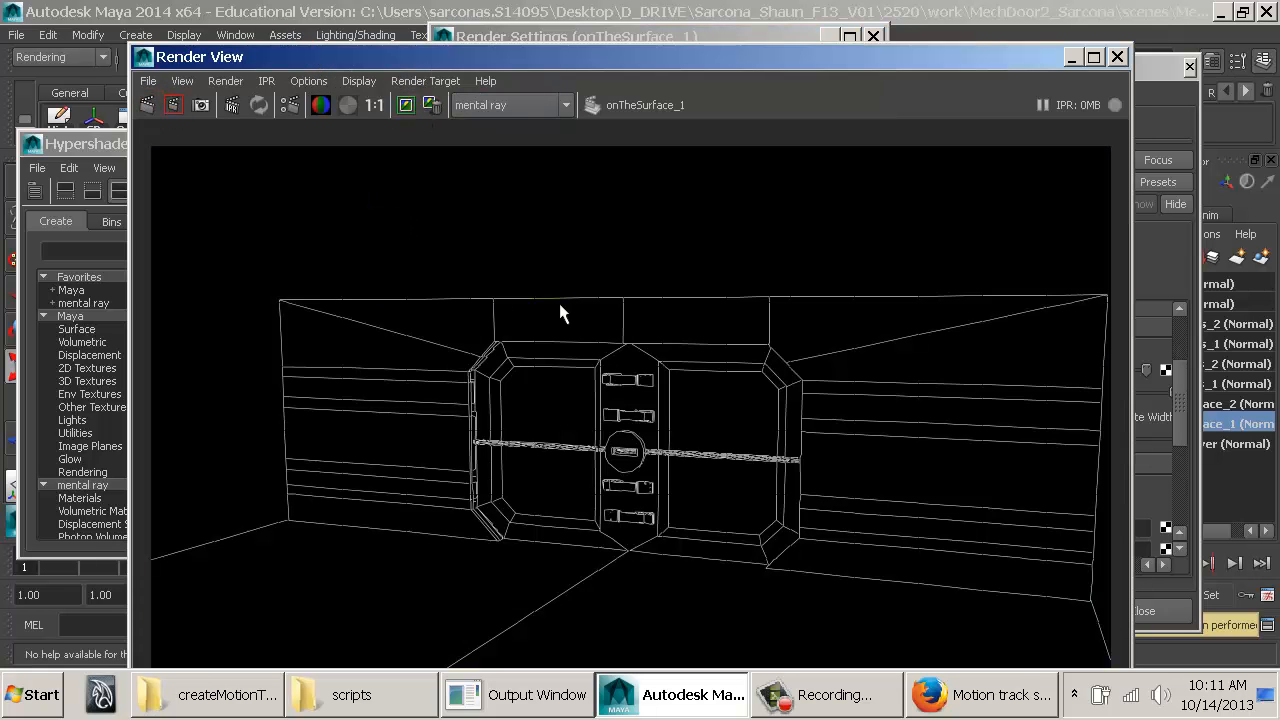
# Step: Set the contour width of surfaceShader1SG to 0.35 and render the layer again
pyautogui.click(1180, 249)
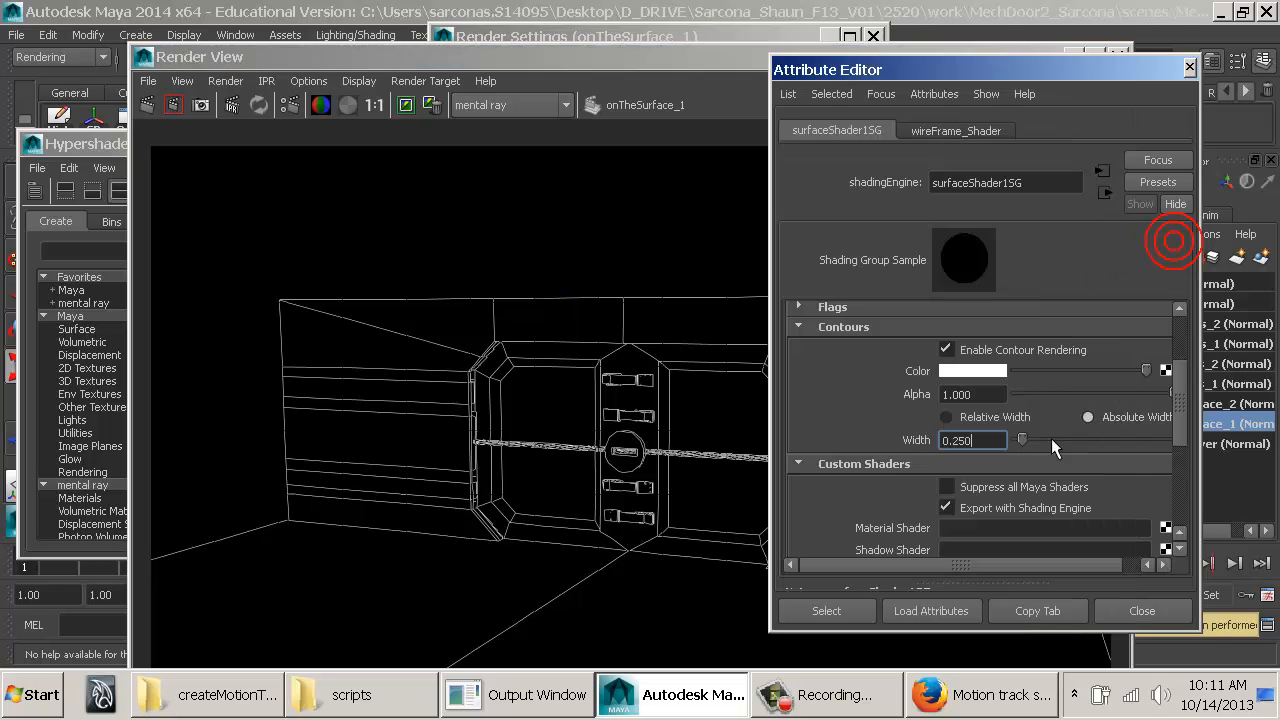
pyautogui.click(958, 440)
pyautogui.write('.35')
pyautogui.press('Return')
pyautogui.click(150, 104)
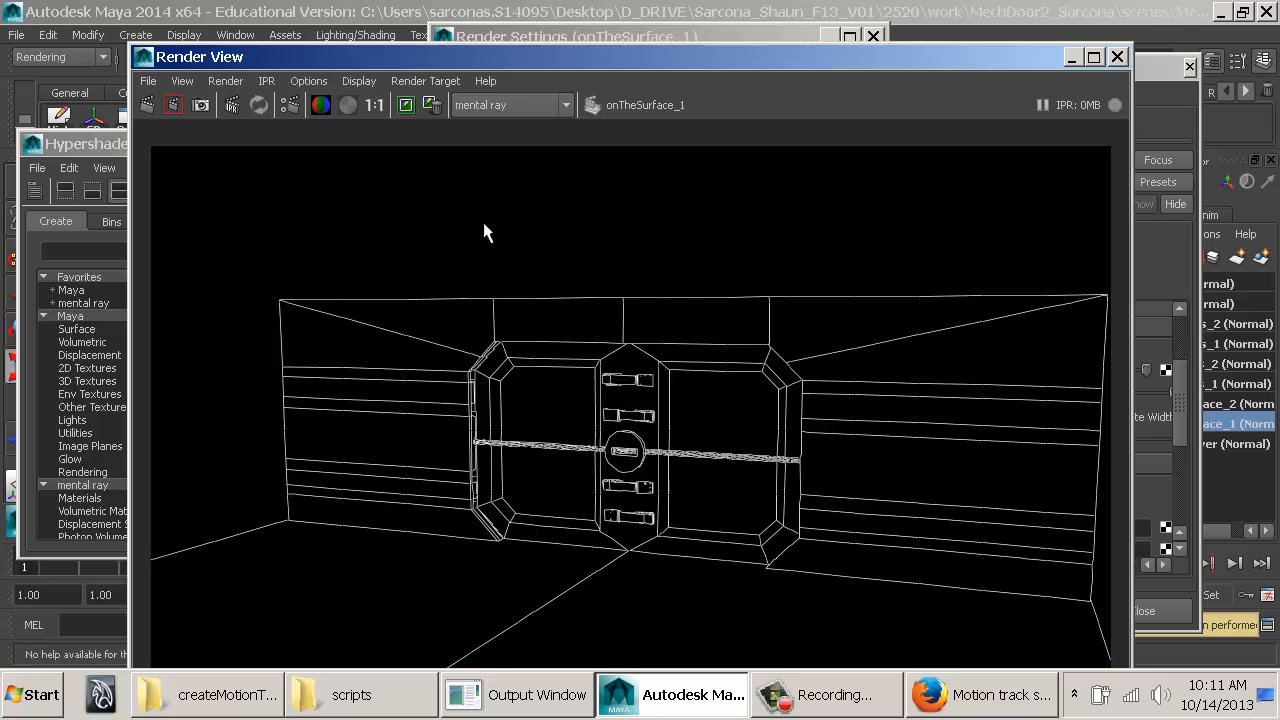
# Step: Raise the contour Over-Sample to 22 in the Render Settings and render the layer again
pyautogui.click(737, 36)
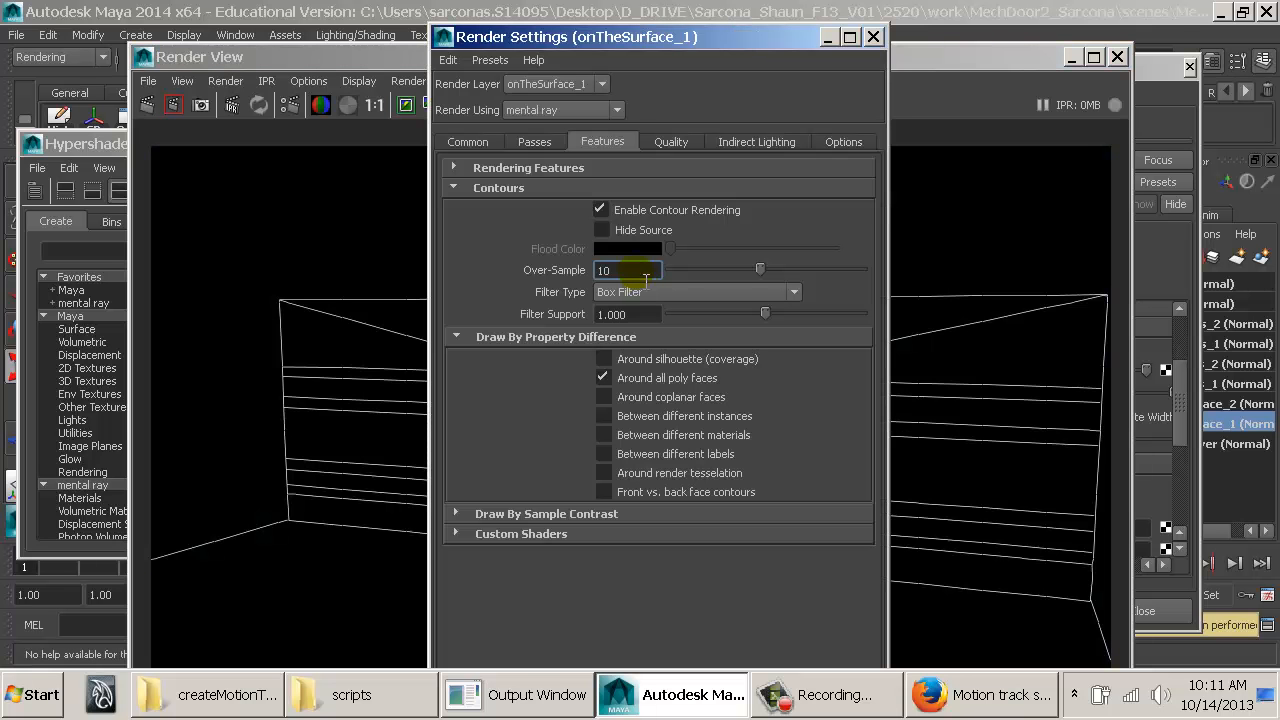
pyautogui.doubleClick(635, 270)
pyautogui.write('20')
pyautogui.press('Return')
pyautogui.click(148, 105)
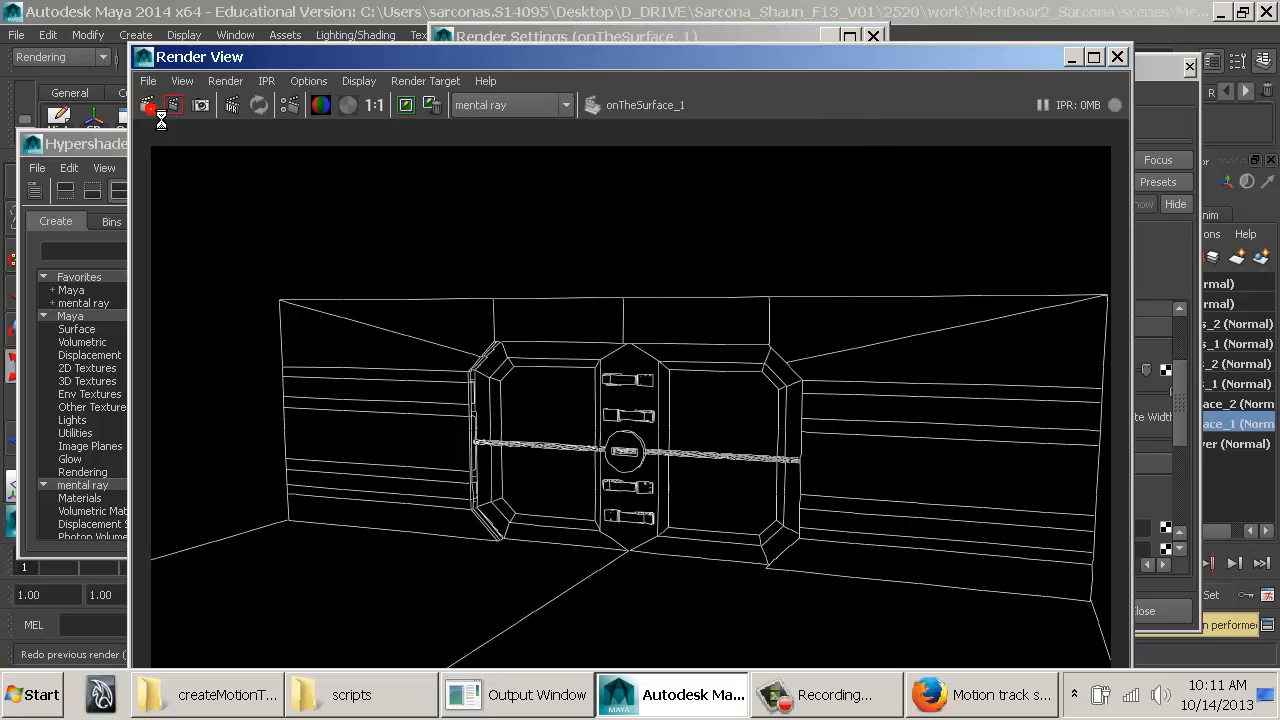
# Step: Switch the contour filter type to Gaussian Filter with a Filter Support of 0 and render the layer again
pyautogui.click(626, 41)
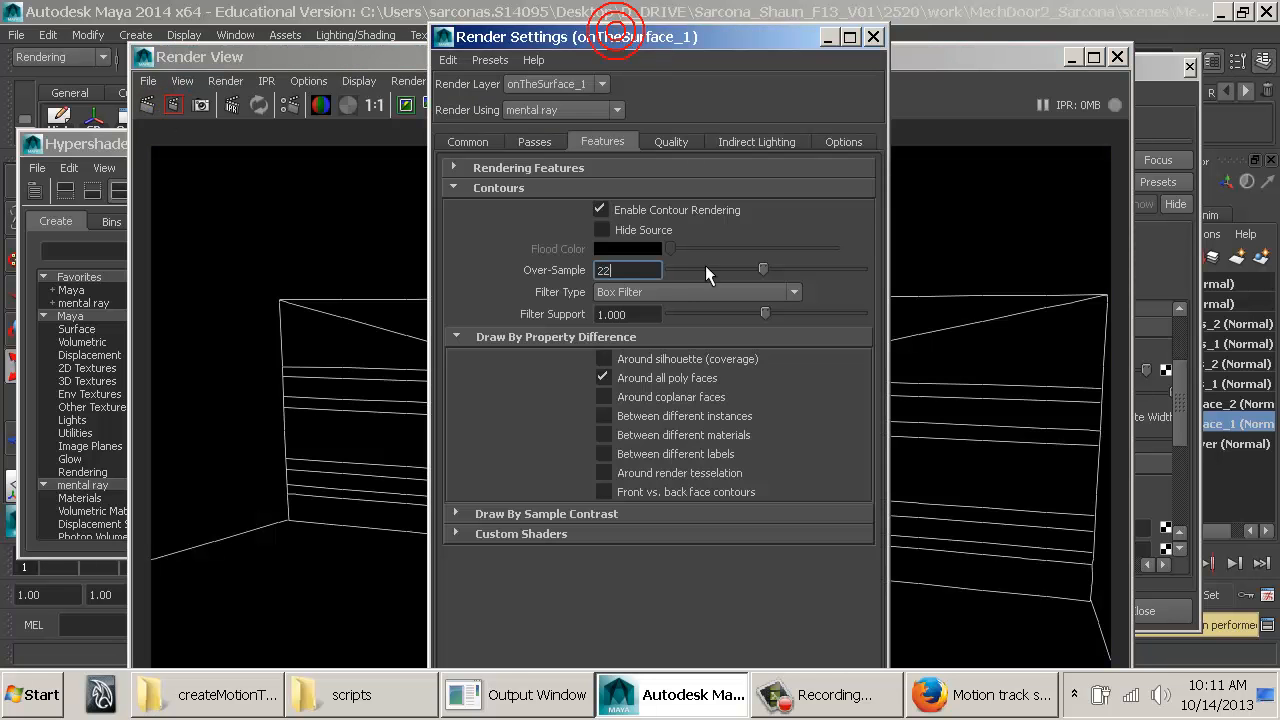
pyautogui.click(636, 271)
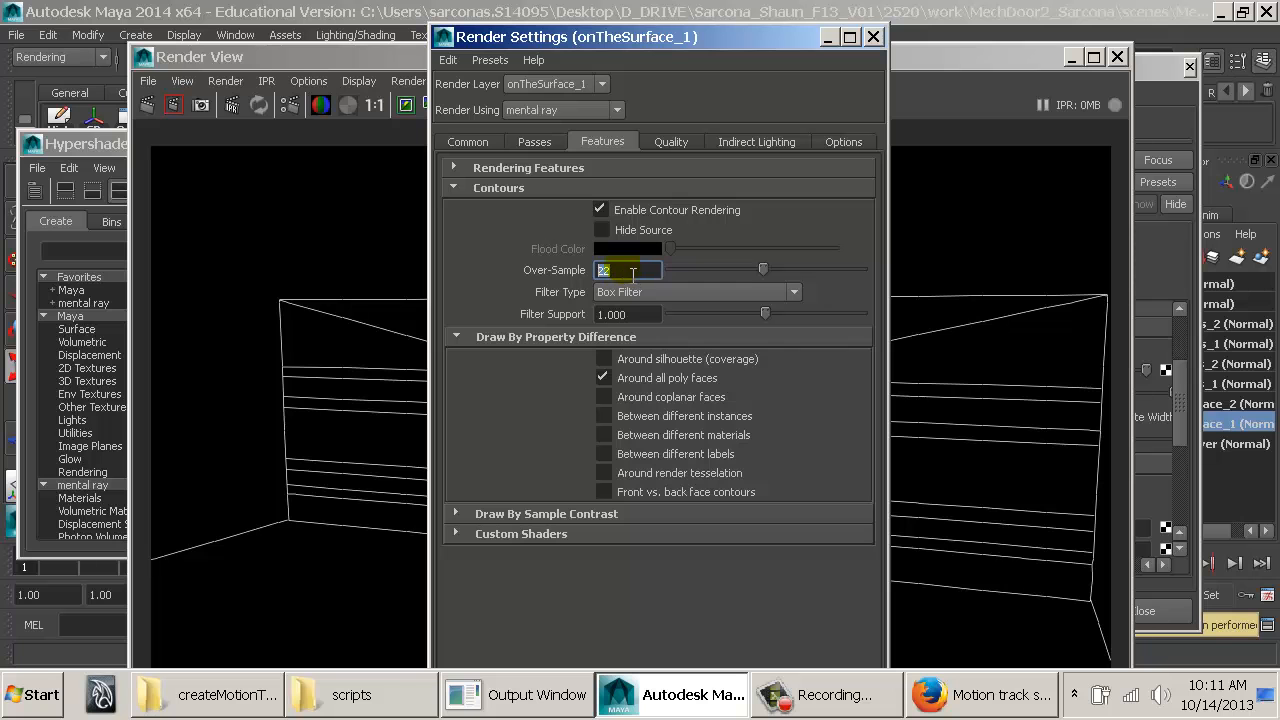
pyautogui.doubleClick(626, 269)
pyautogui.click(682, 294)
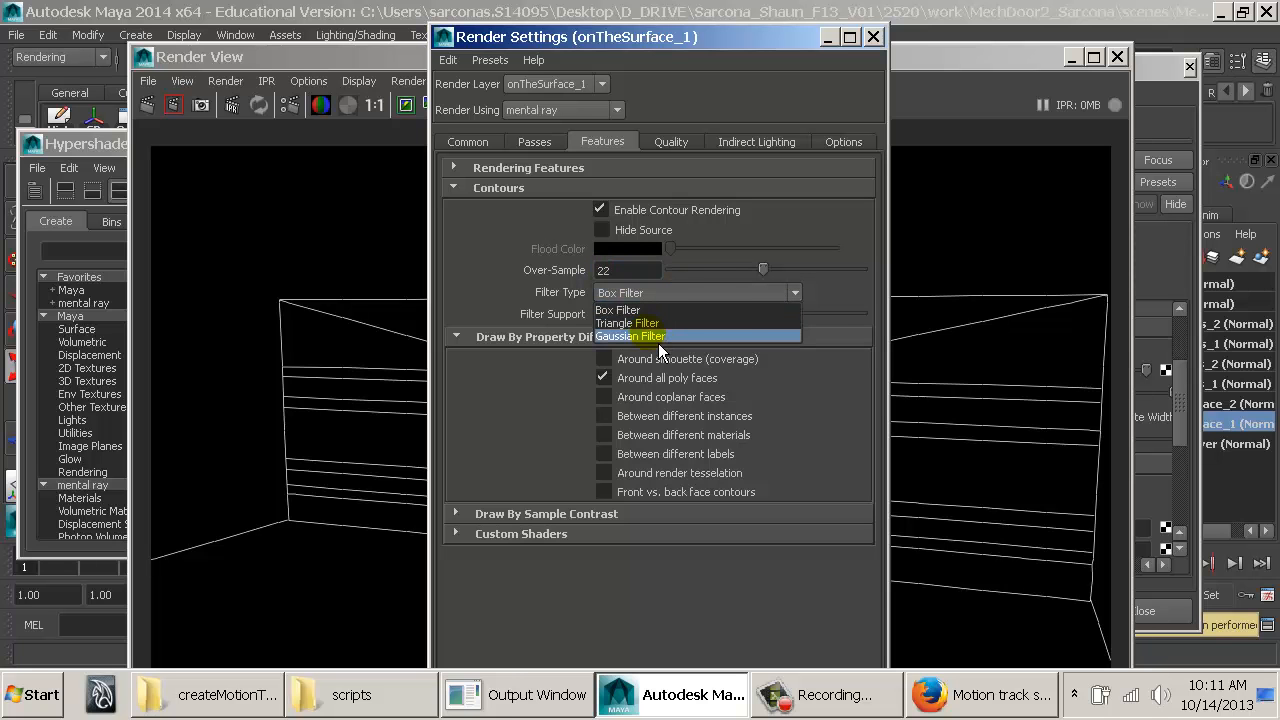
pyautogui.click(658, 343)
pyautogui.moveTo(722, 320); pyautogui.dragTo(672, 320)
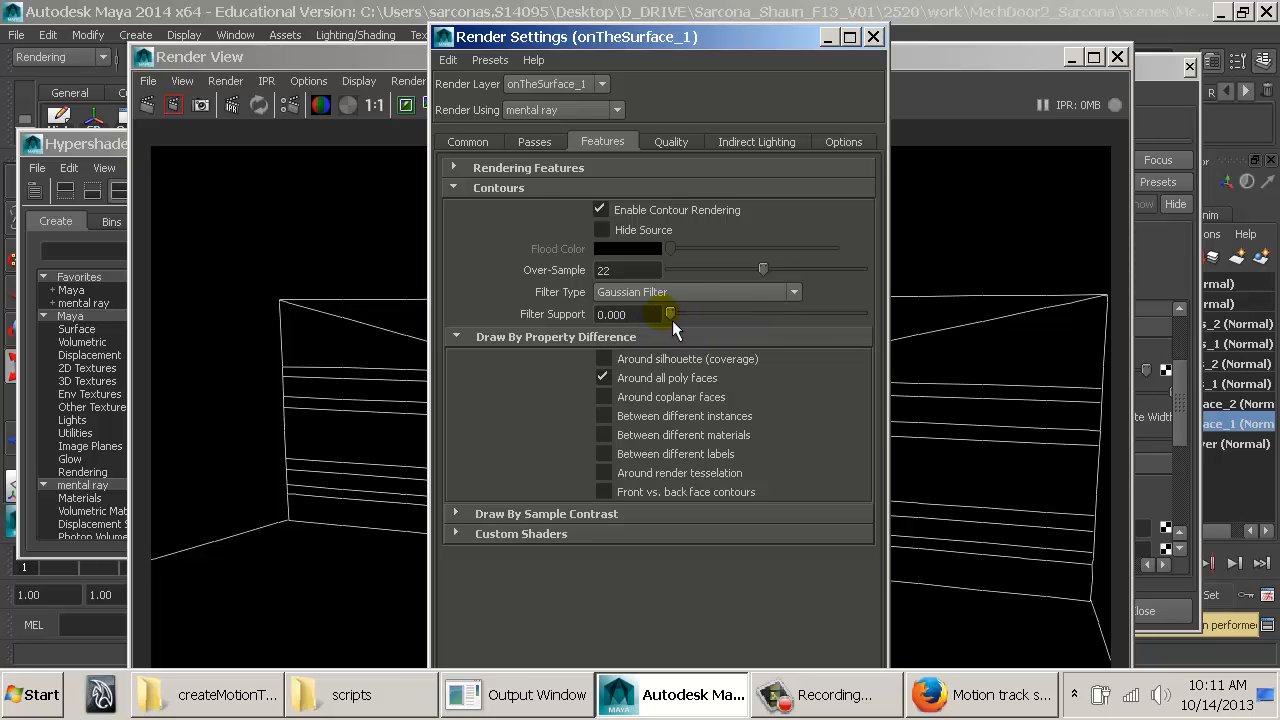
pyautogui.click(149, 103)
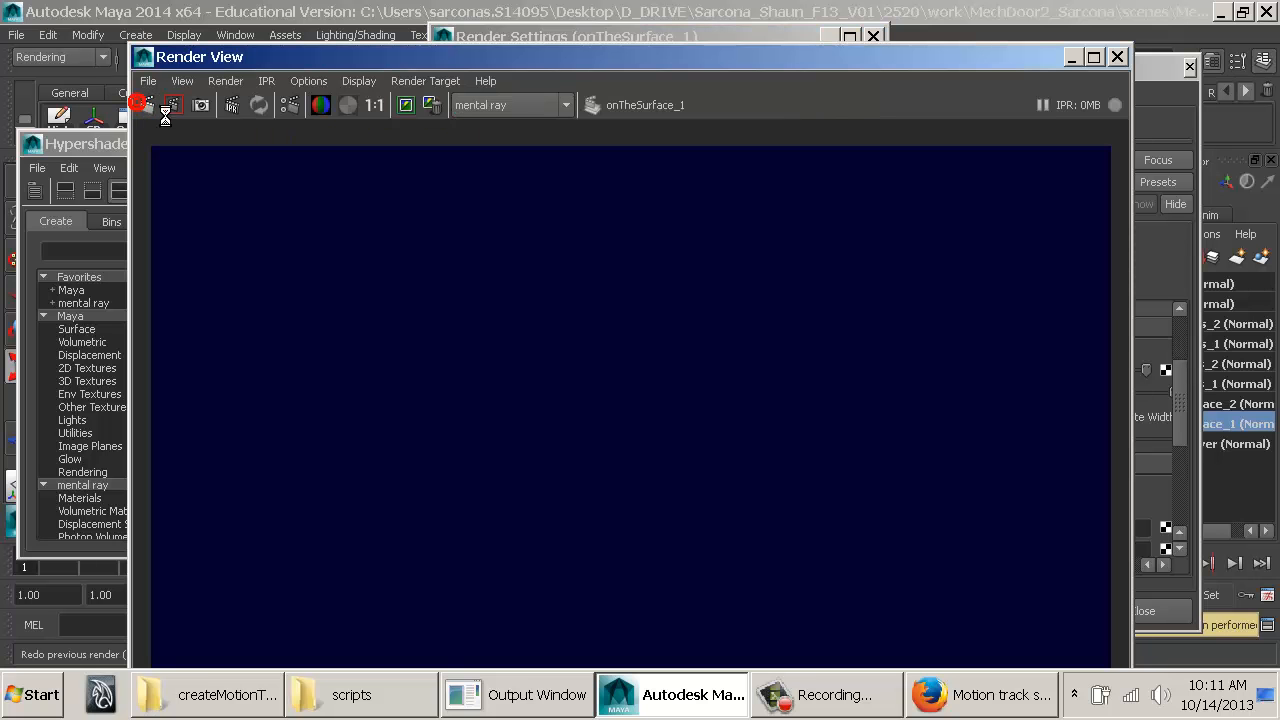
# Step: Set the contour Filter Support to 0.5 and render the layer again
pyautogui.click(637, 43)
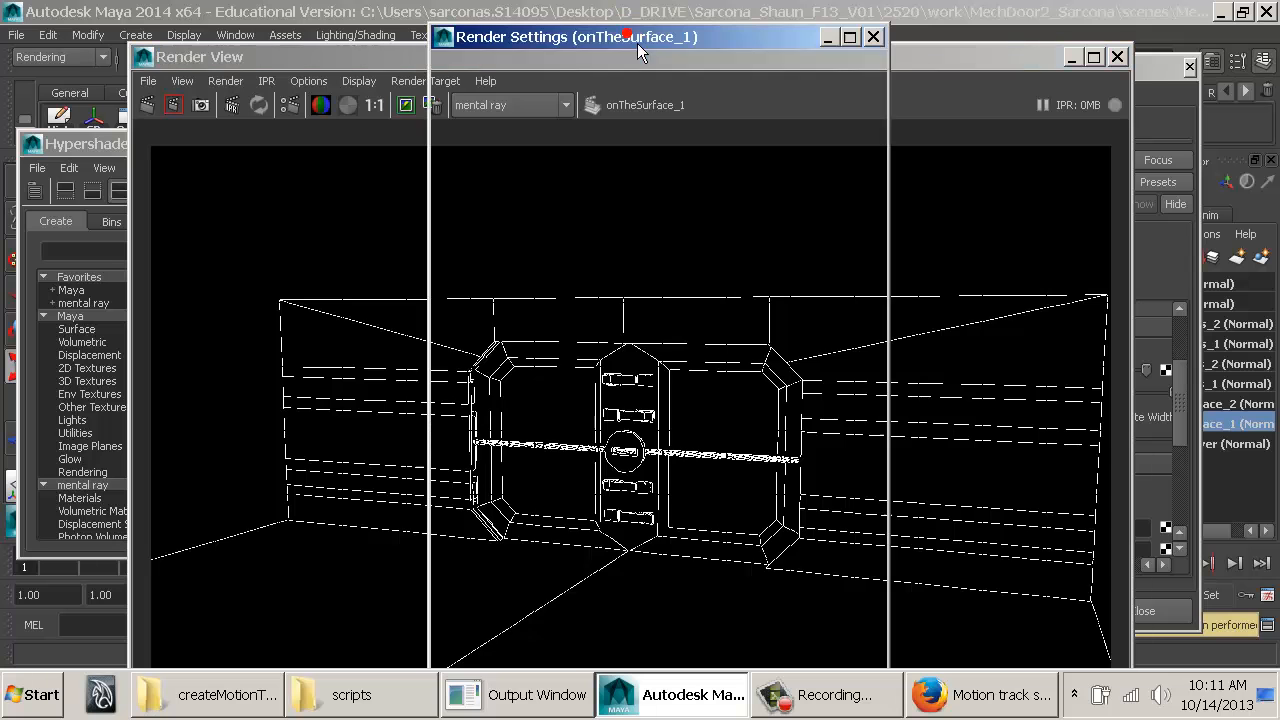
pyautogui.click(648, 314)
pyautogui.moveTo(651, 316); pyautogui.dragTo(586, 318)
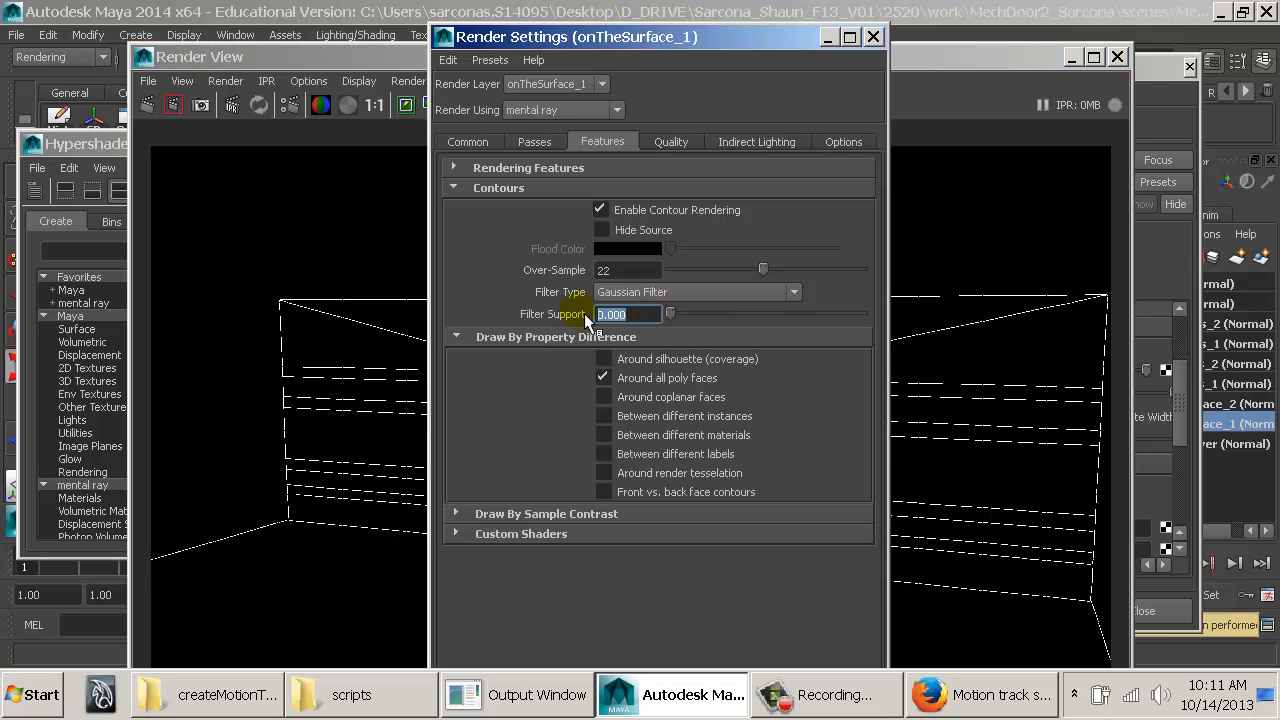
pyautogui.write('.5')
pyautogui.press('Return')
pyautogui.click(142, 107)
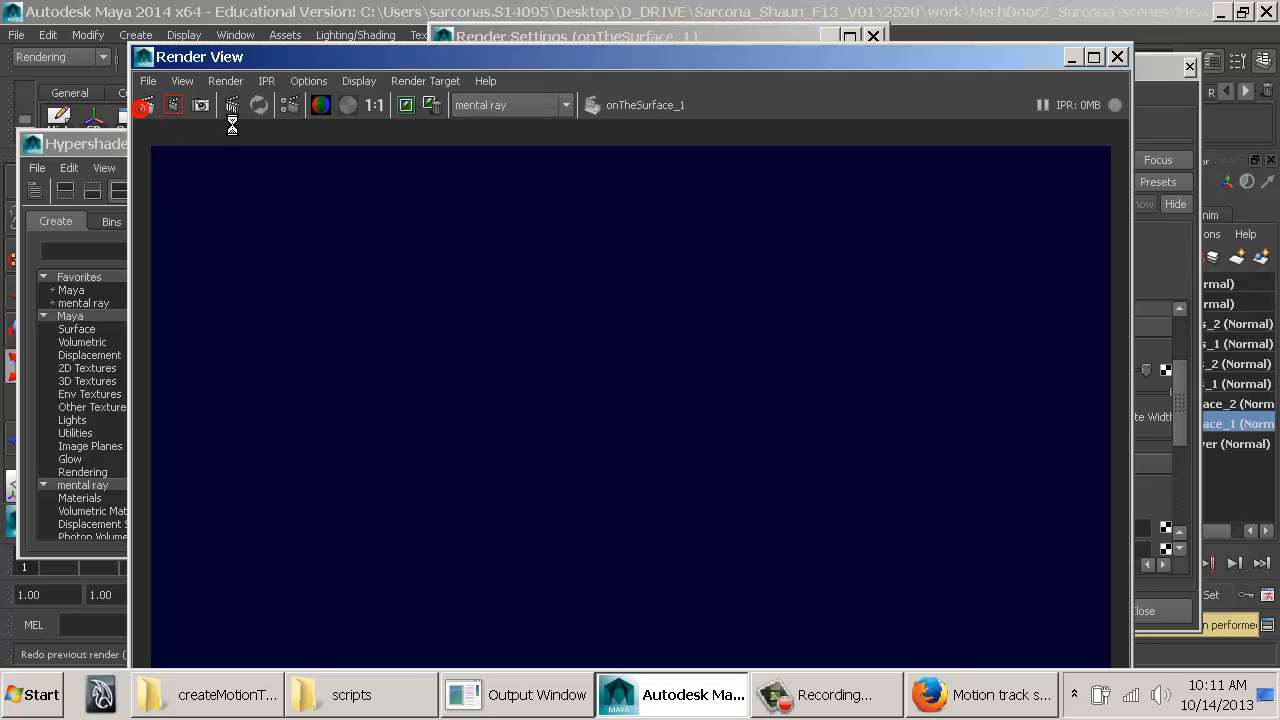
# Step: Set the contour Filter Support to 2, render the onTheSurface_1 layer again and inspect the door lines up close
pyautogui.click(571, 40)
pyautogui.moveTo(639, 313); pyautogui.dragTo(578, 310)
pyautogui.write('2')
pyautogui.press('Return')
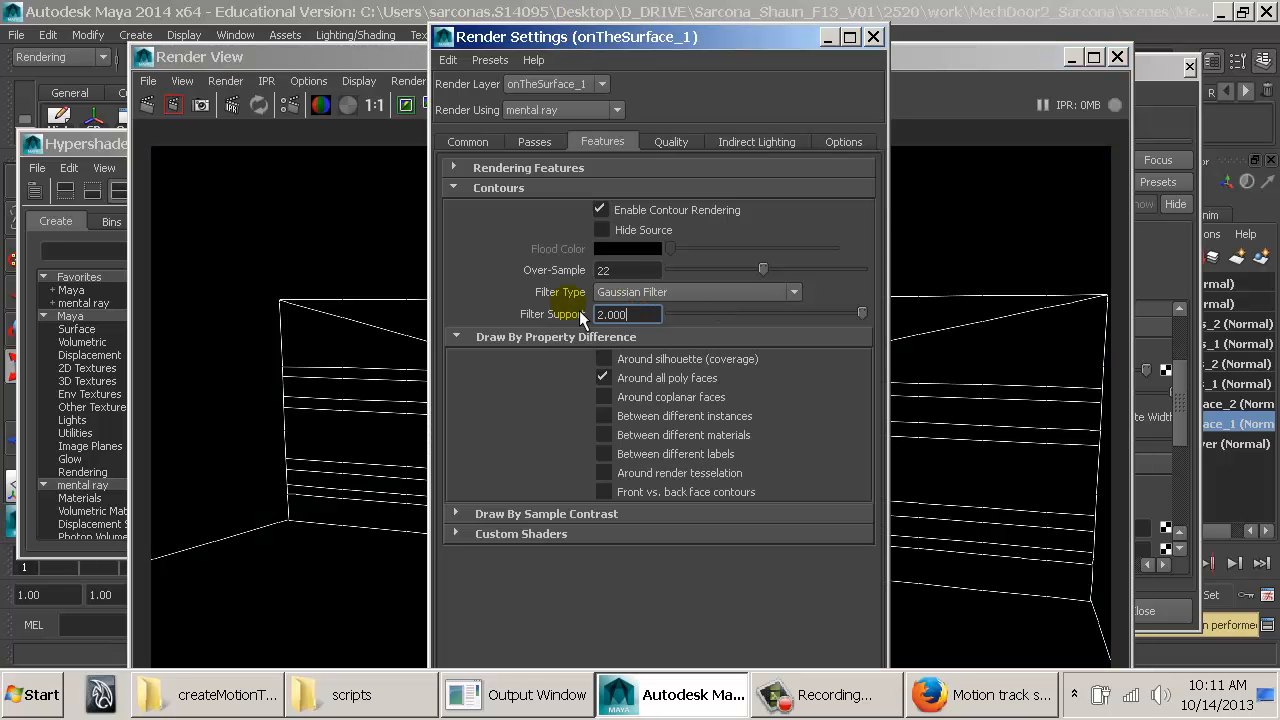
pyautogui.click(147, 105)
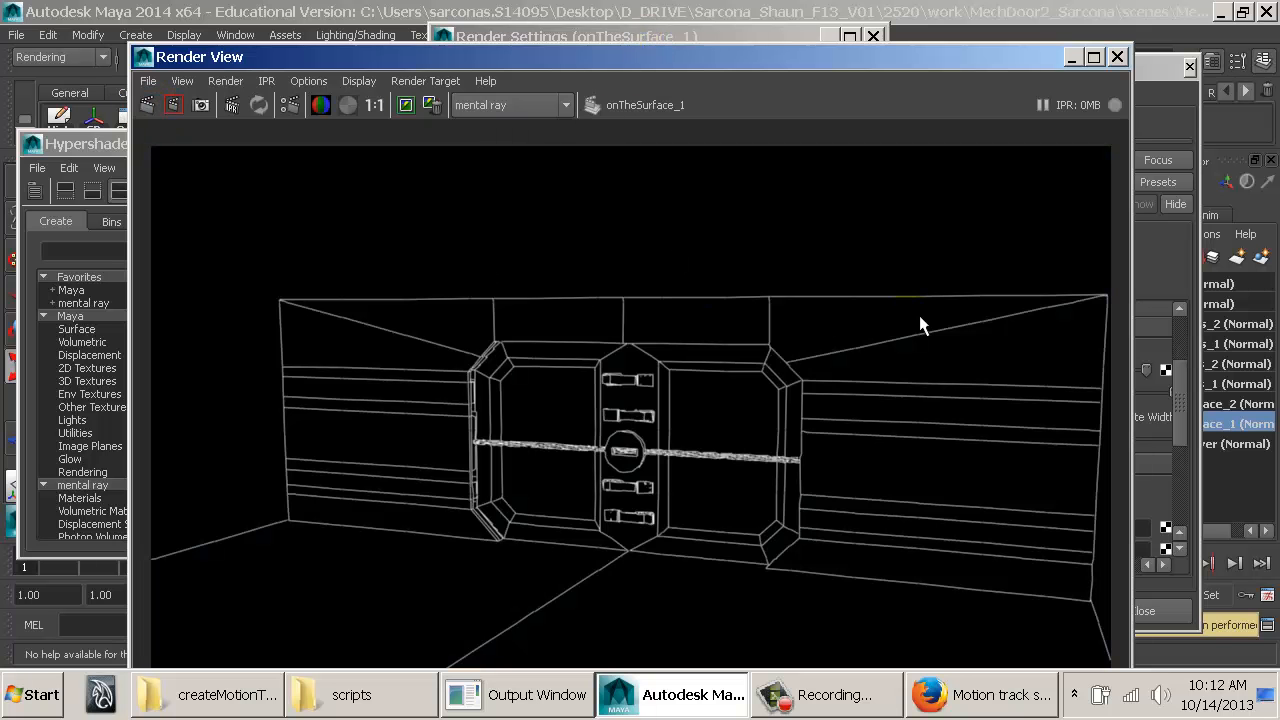
pyautogui.scroll(3, 686, 230)
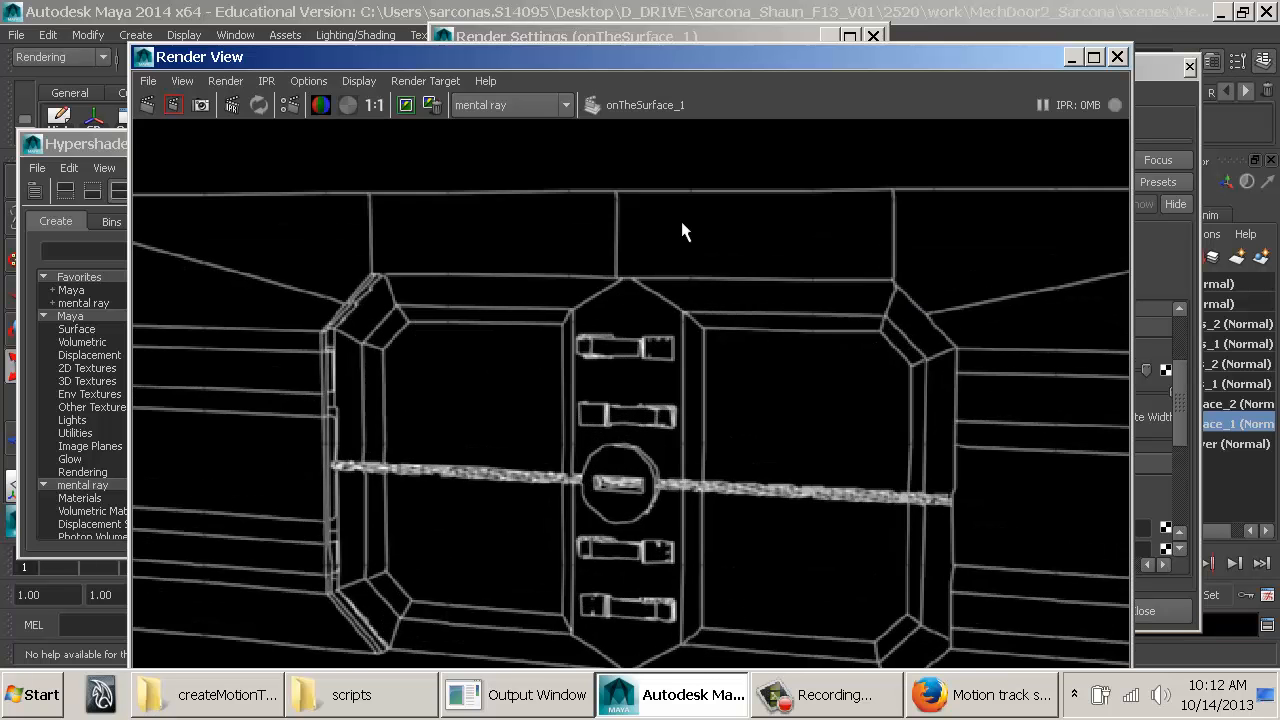
pyautogui.scroll(1, 682, 230)
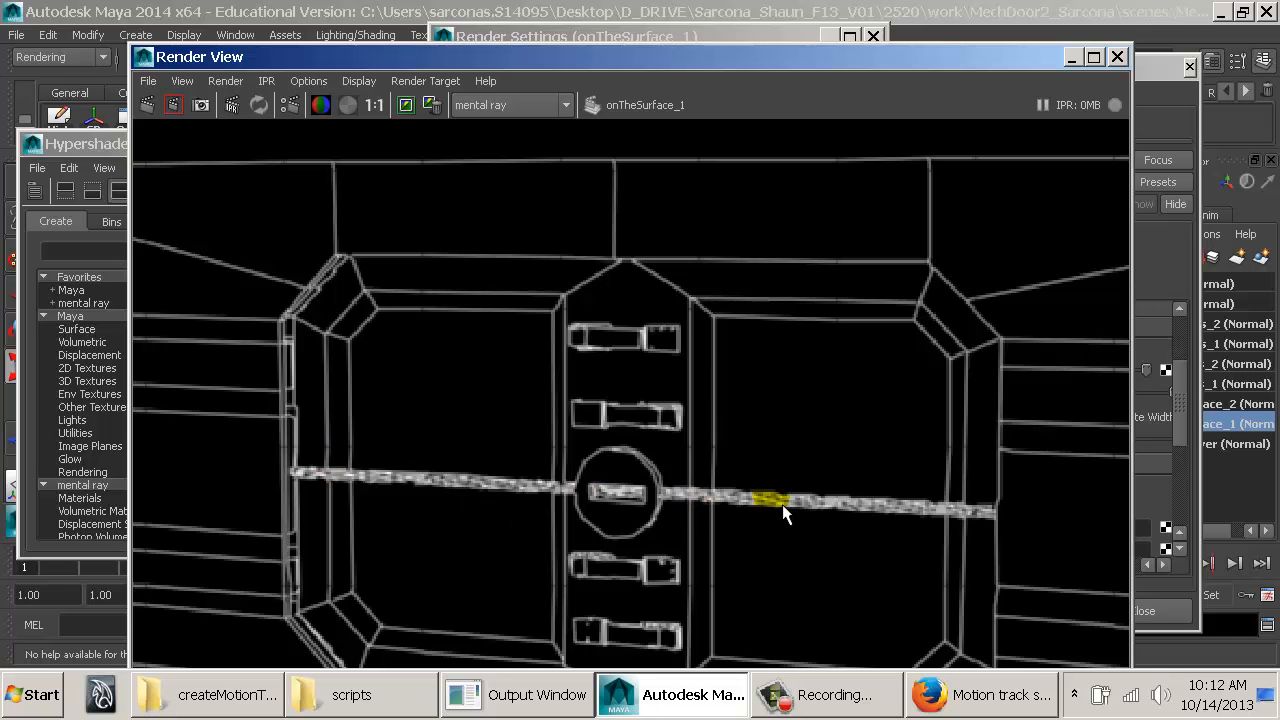
pyautogui.click(382, 108)
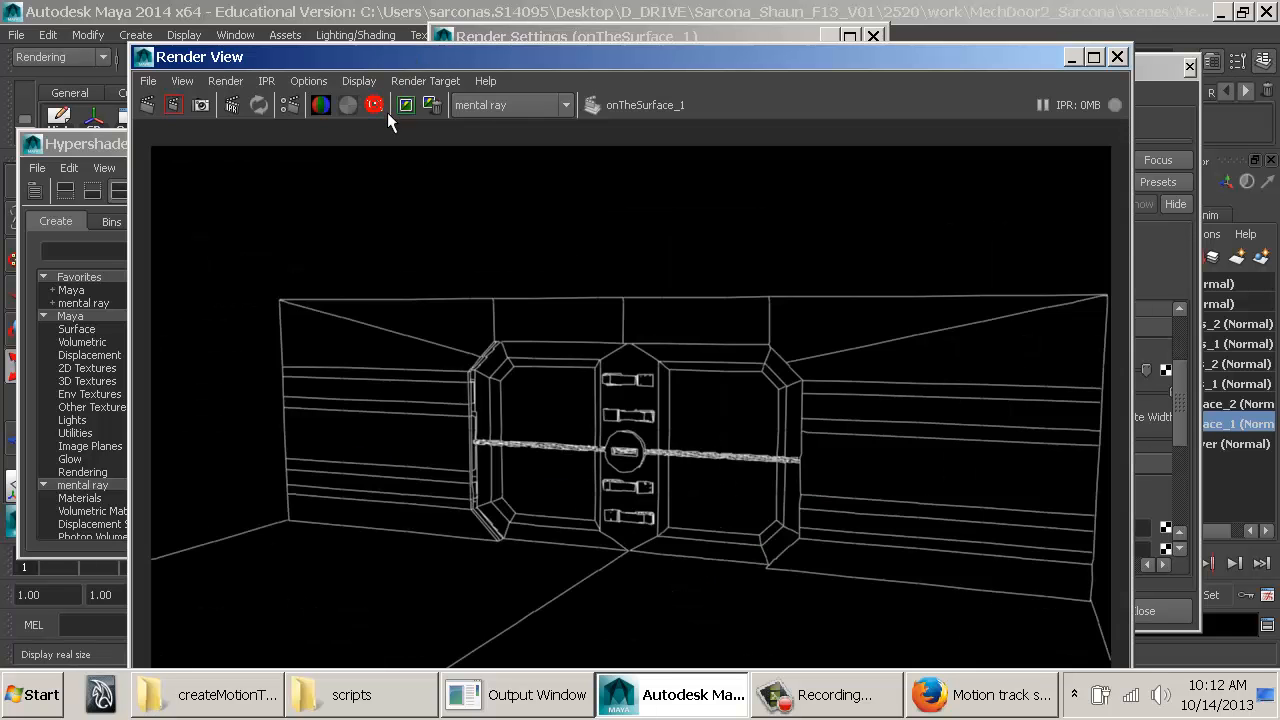
# Step: Set the render image size preset to HD 1080, render onTheSurface_1 again and inspect it at real size
pyautogui.click(646, 43)
pyautogui.click(480, 140)
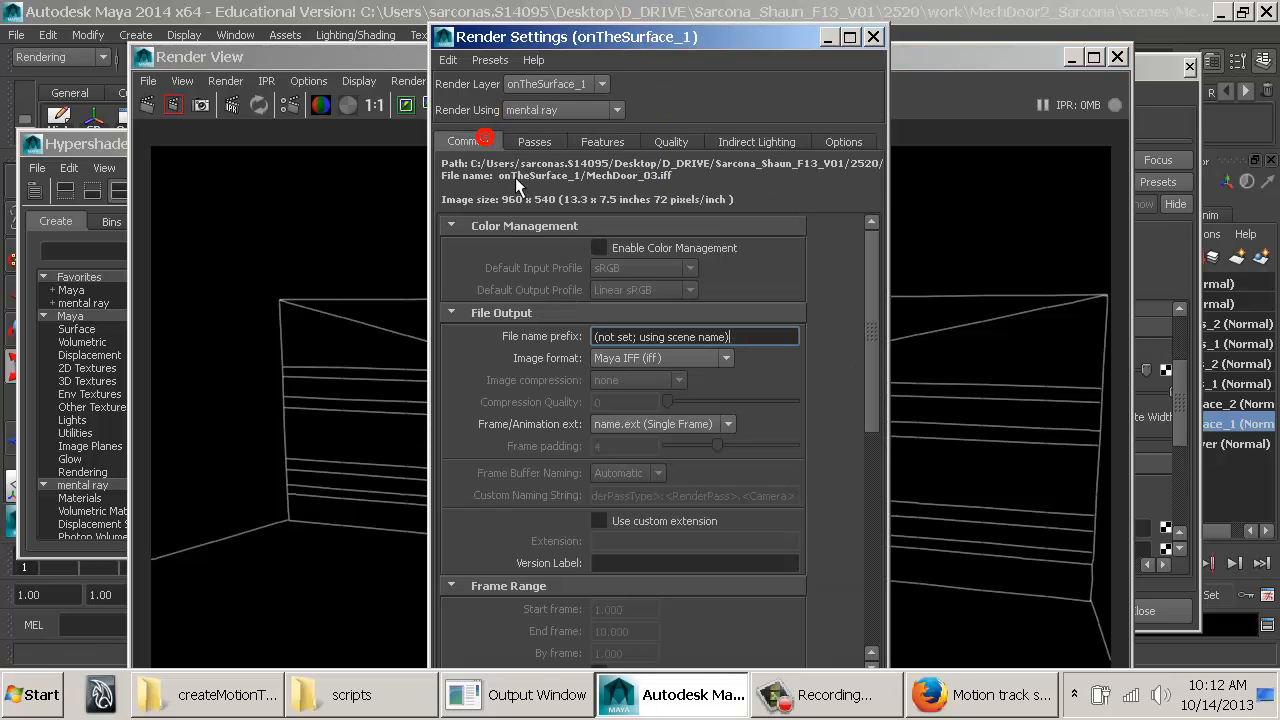
pyautogui.scroll(-10, 665, 460)
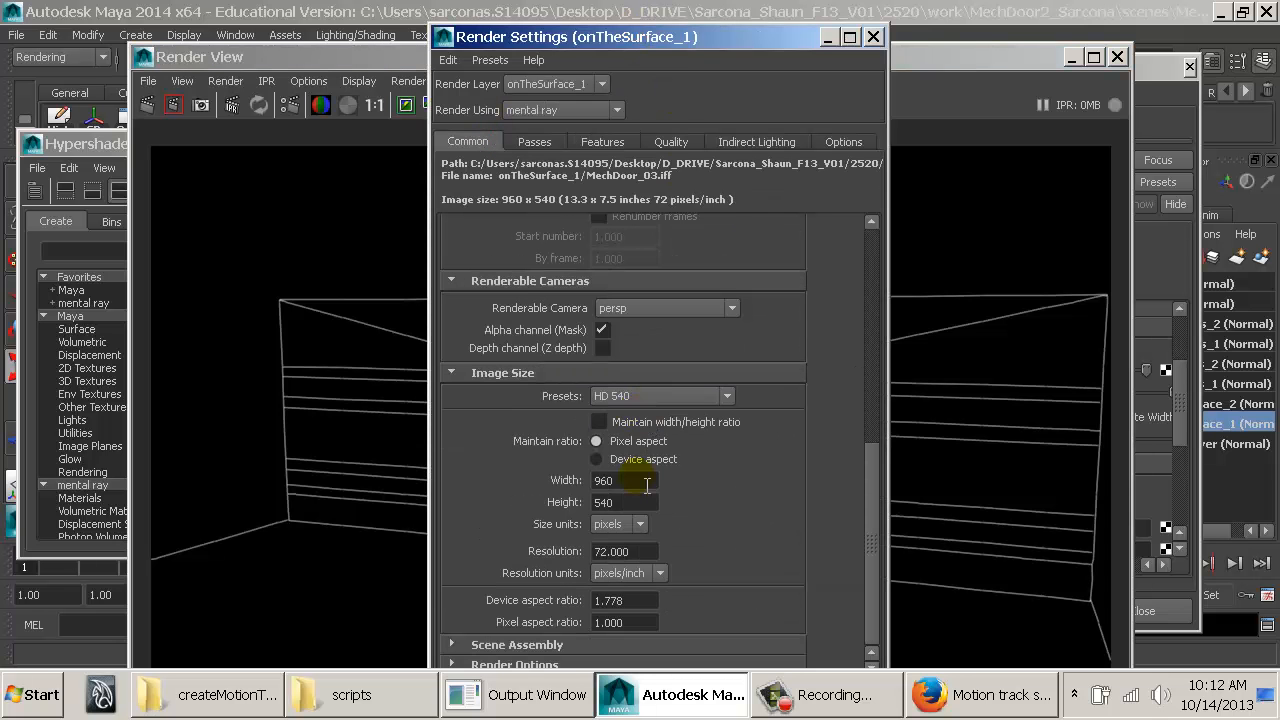
pyautogui.click(663, 400)
pyautogui.click(663, 400)
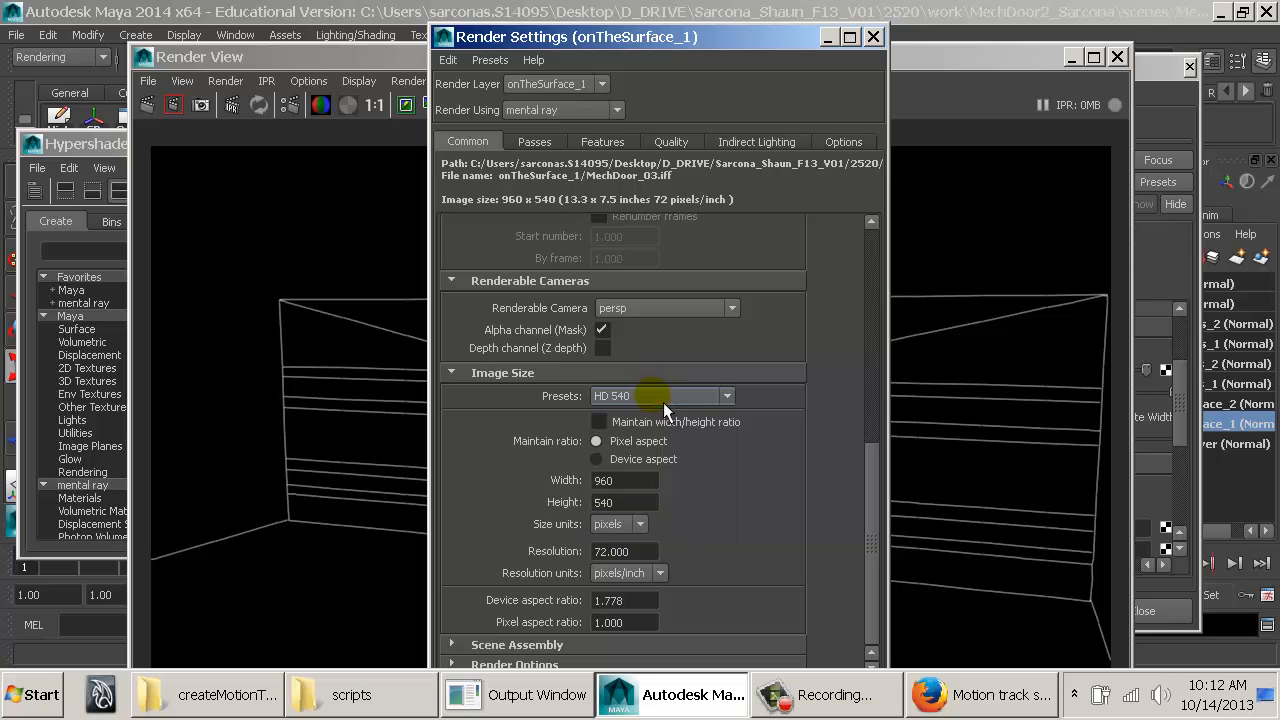
pyautogui.click(701, 397)
pyautogui.scroll(-2, 736, 451)
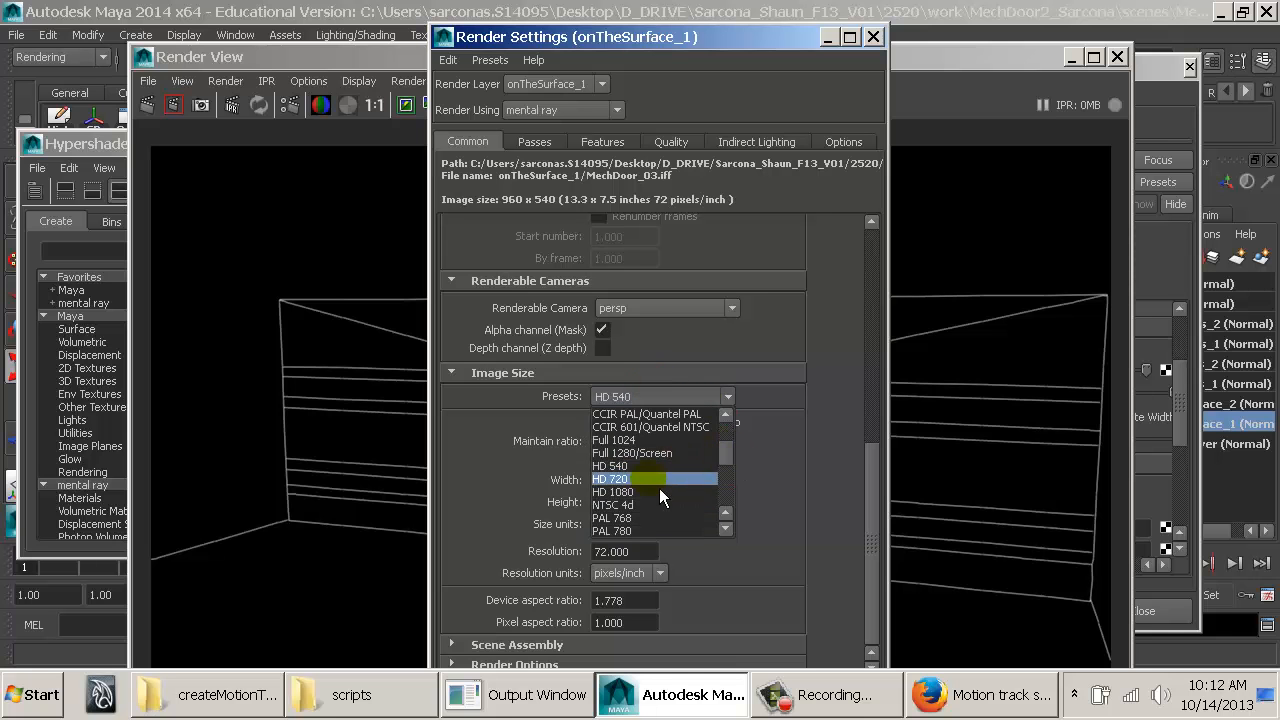
pyautogui.click(655, 490)
pyautogui.click(148, 105)
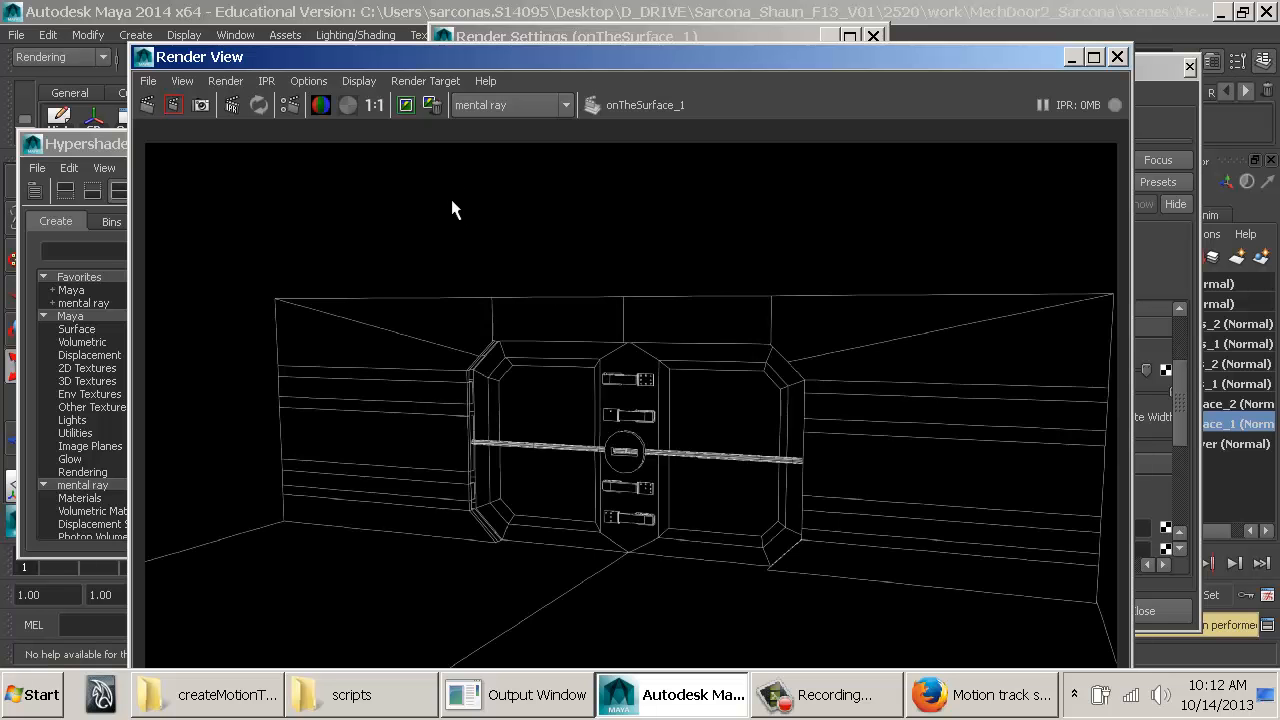
pyautogui.click(382, 108)
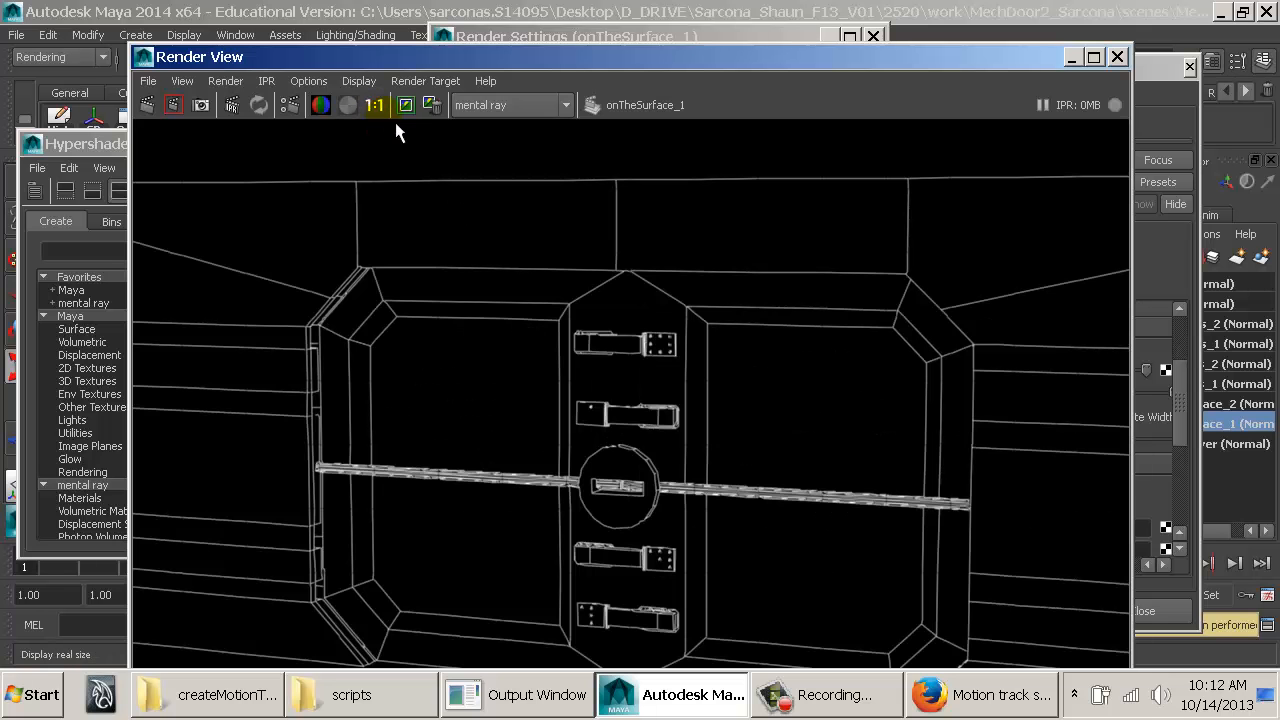
pyautogui.keyDown('alt'); pyautogui.moveTo(414, 320); pyautogui.dragTo(742, 462, button='middle'); pyautogui.keyUp('alt')
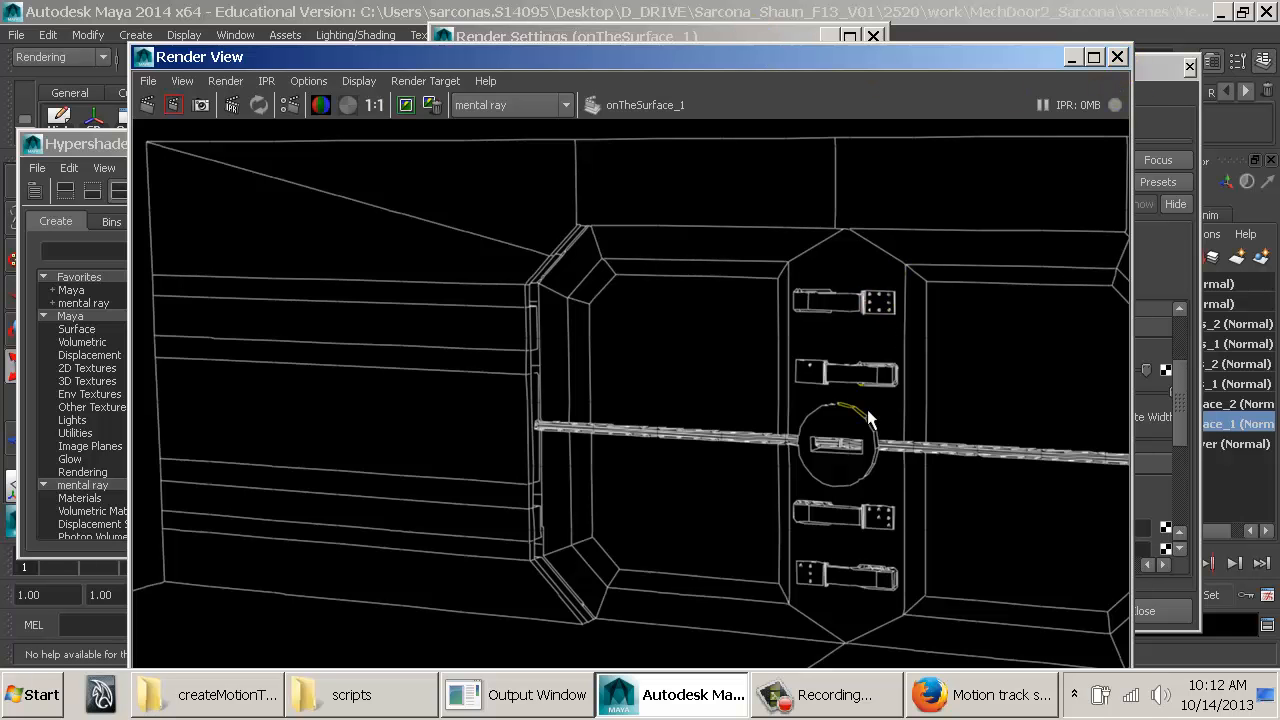
# Step: Close the render, attribute and Hypershade windows, display the viewport in wireframe and frame the door from the front
pyautogui.click(1118, 57)
pyautogui.click(1189, 67)
pyautogui.click(873, 37)
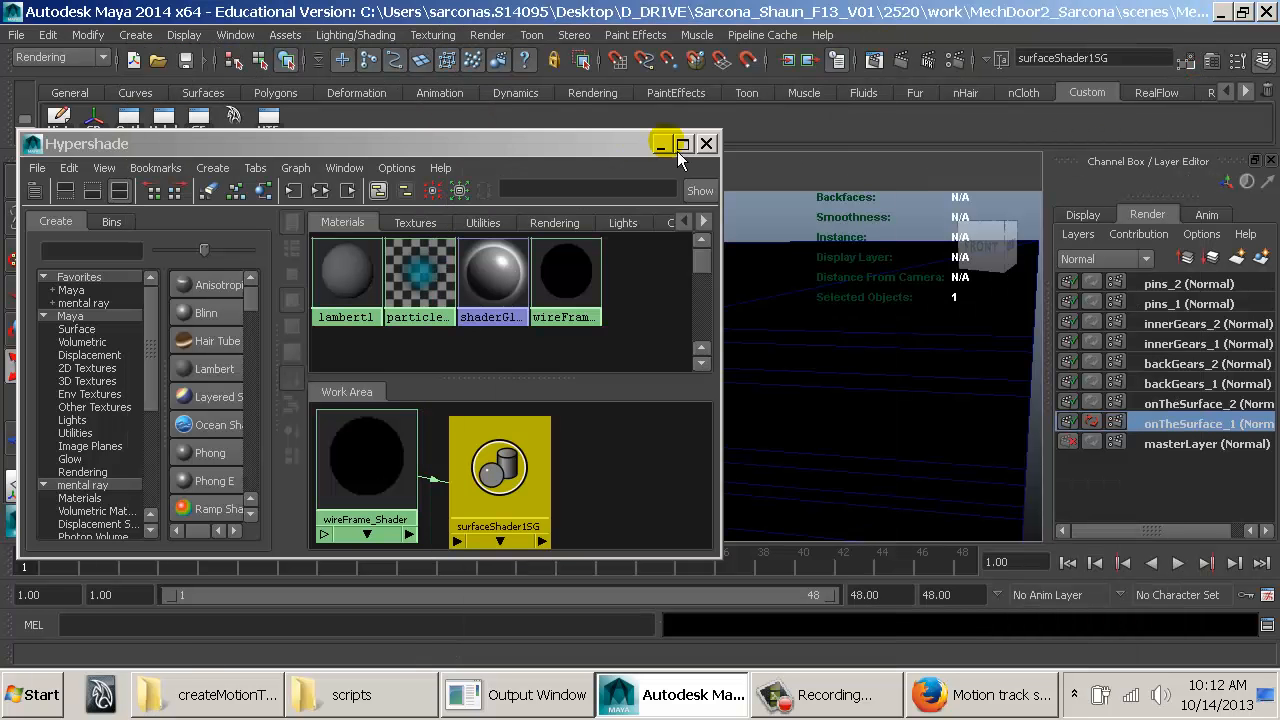
pyautogui.click(706, 144)
pyautogui.press('4')
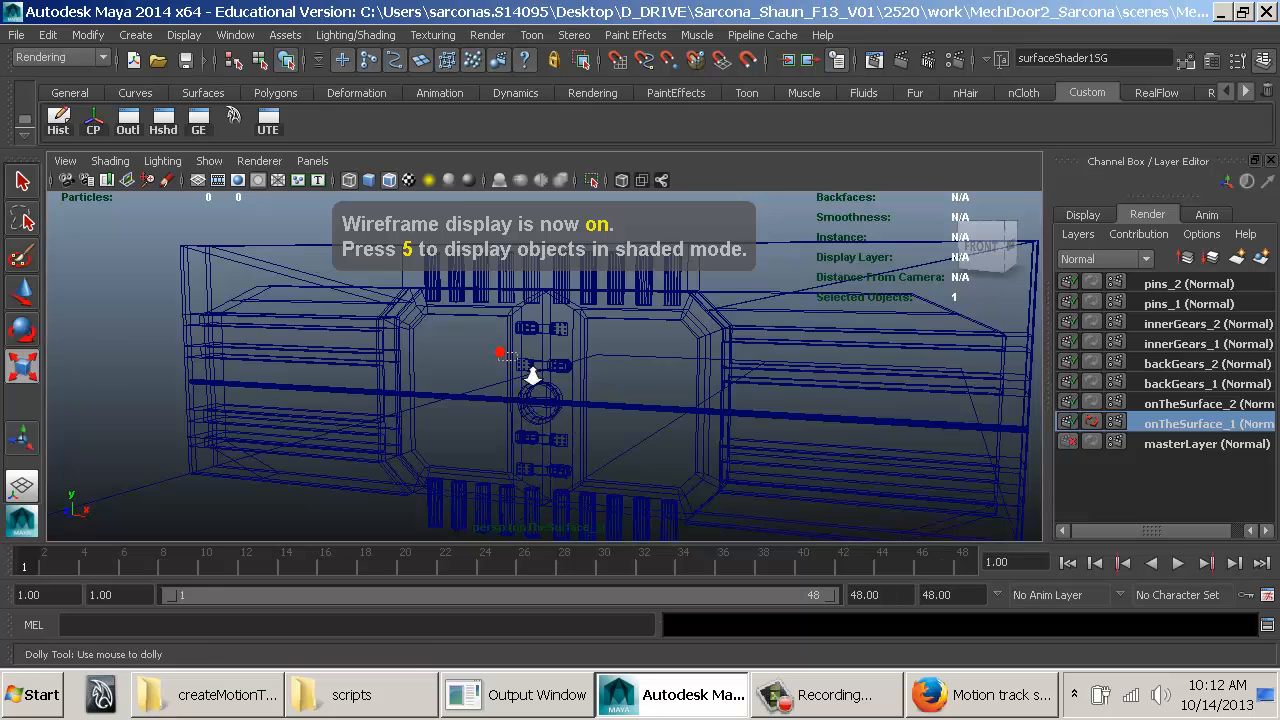
pyautogui.keyDown('ctrl'); pyautogui.keyDown('alt'); pyautogui.moveTo(533, 376); pyautogui.dragTo(573, 417); pyautogui.keyUp('alt'); pyautogui.keyUp('ctrl')
pyautogui.keyDown('ctrl'); pyautogui.keyDown('alt'); pyautogui.moveTo(884, 400); pyautogui.dragTo(680, 362); pyautogui.keyUp('alt'); pyautogui.keyUp('ctrl')
pyautogui.keyDown('alt'); pyautogui.moveTo(680, 362); pyautogui.dragTo(623, 354, button='right'); pyautogui.keyUp('alt')
pyautogui.keyDown('alt'); pyautogui.moveTo(623, 354); pyautogui.dragTo(651, 329, button='middle'); pyautogui.keyUp('alt')
pyautogui.keyDown('alt'); pyautogui.moveTo(651, 329); pyautogui.dragTo(660, 323); pyautogui.keyUp('alt')
pyautogui.keyDown('alt'); pyautogui.moveTo(655, 330); pyautogui.dragTo(661, 337, button='right'); pyautogui.keyUp('alt')
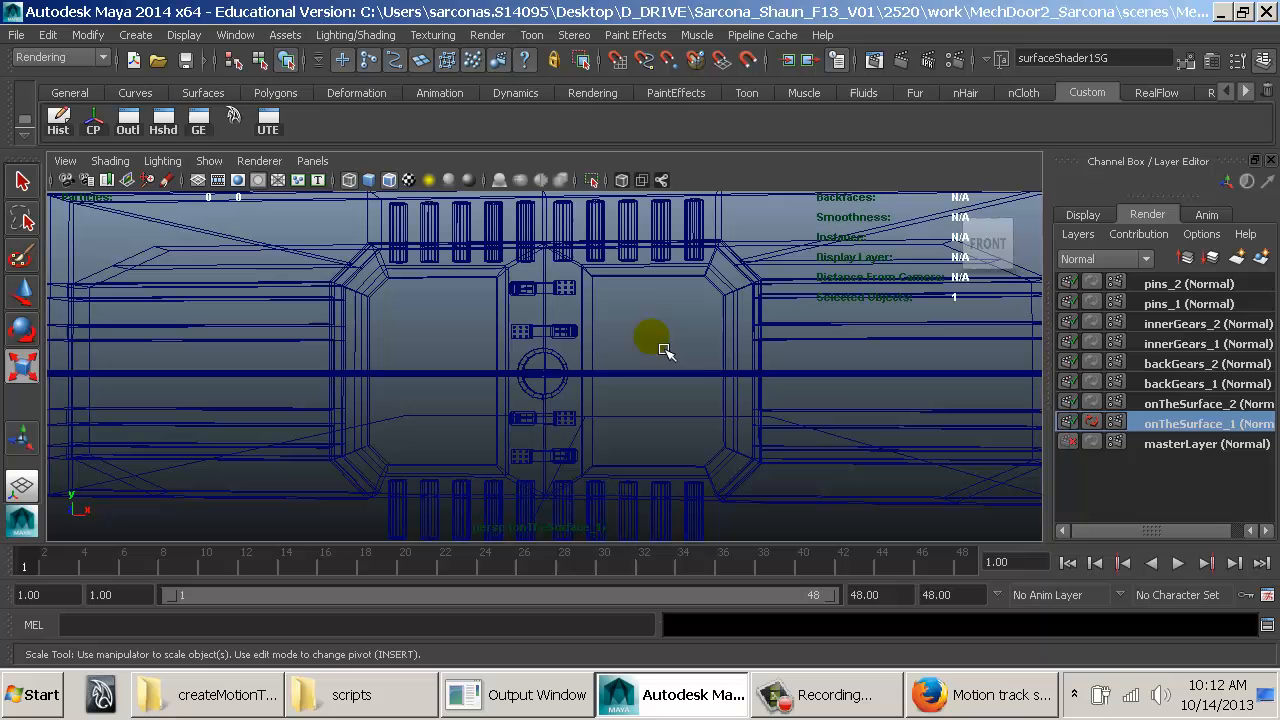
# Step: Assign the existing wireFrame_Shader as material override to the backGears_1 render layer, then render that layer
pyautogui.rightClick(1159, 384)
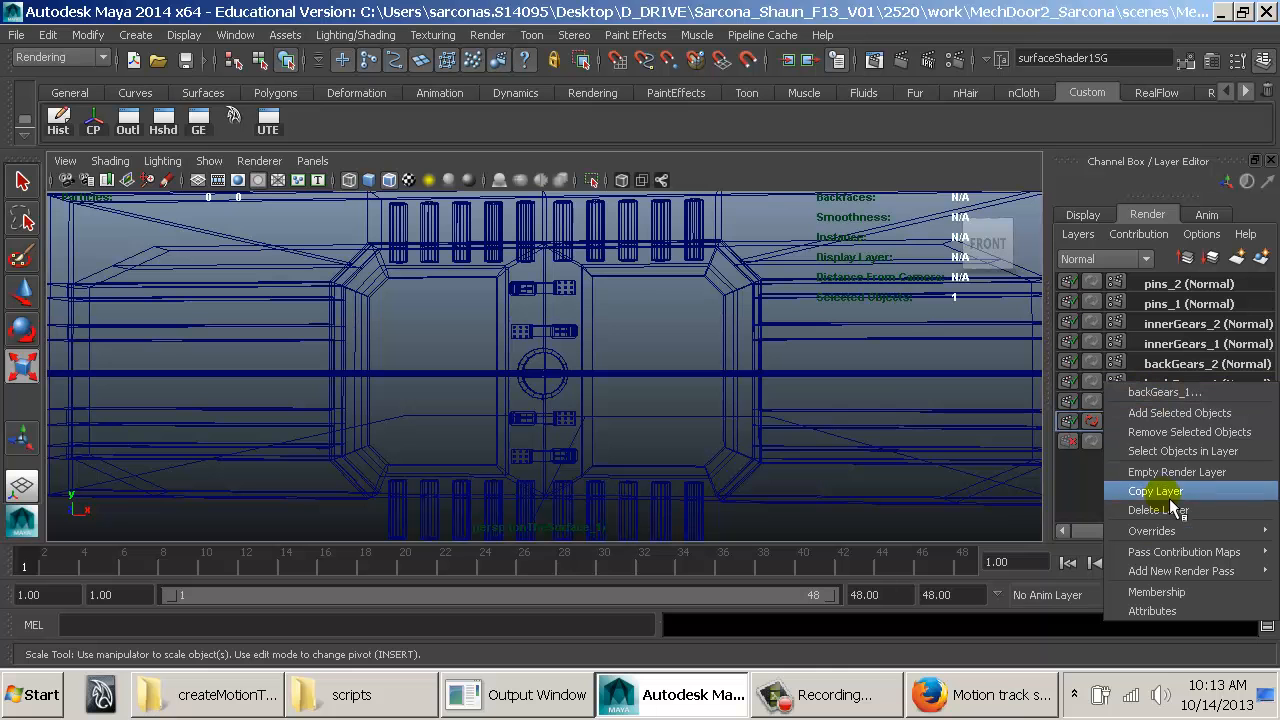
pyautogui.moveTo(1110, 531)
pyautogui.moveTo(1028, 612)
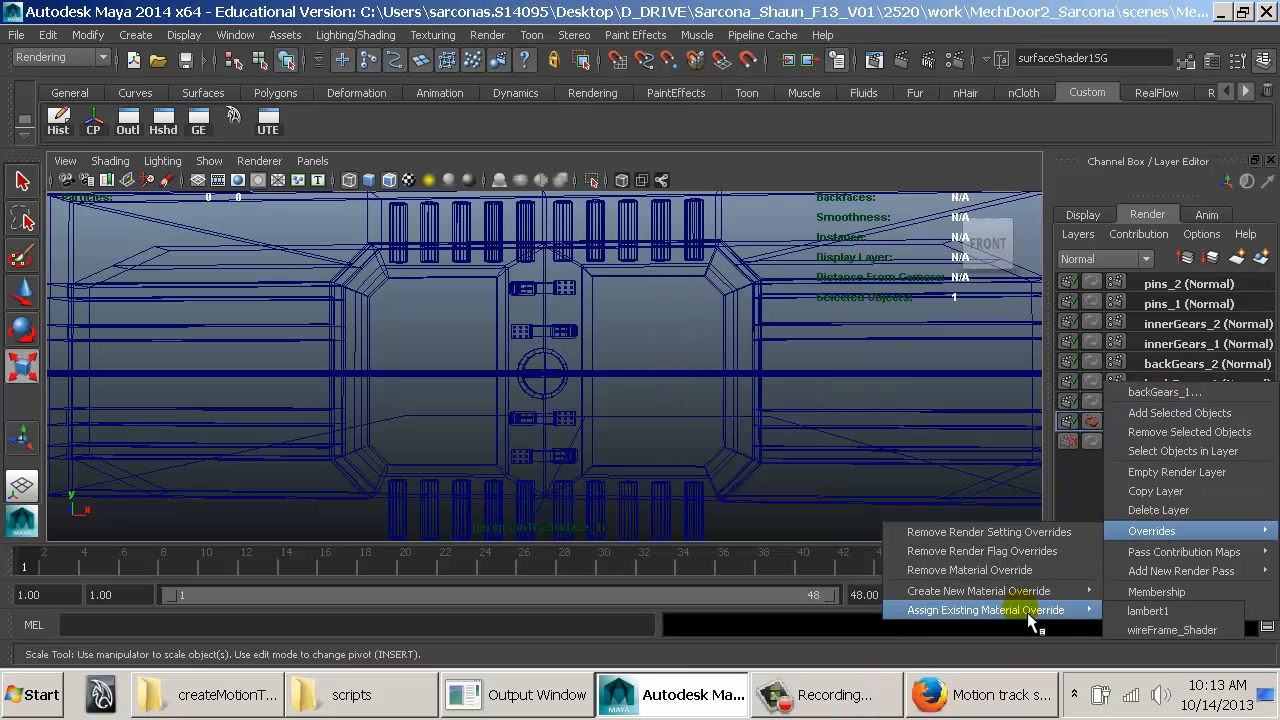
pyautogui.click(1152, 630)
pyautogui.click(1160, 383)
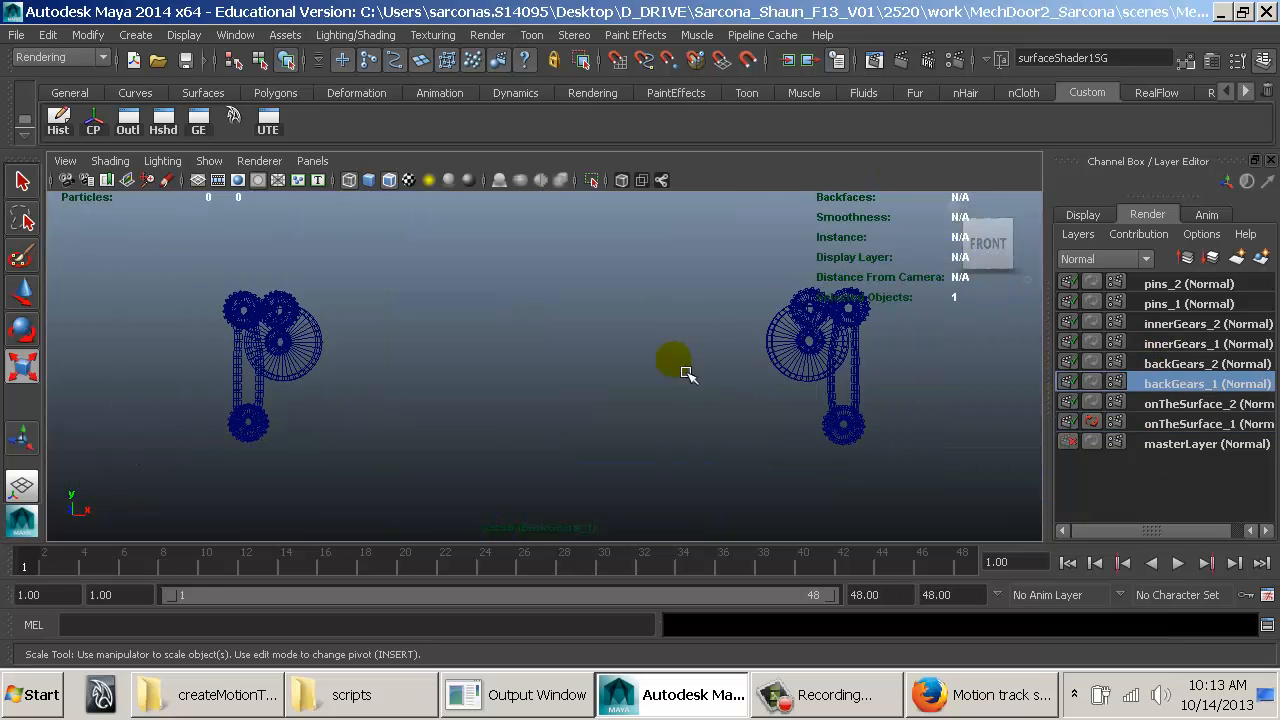
pyautogui.click(900, 62)
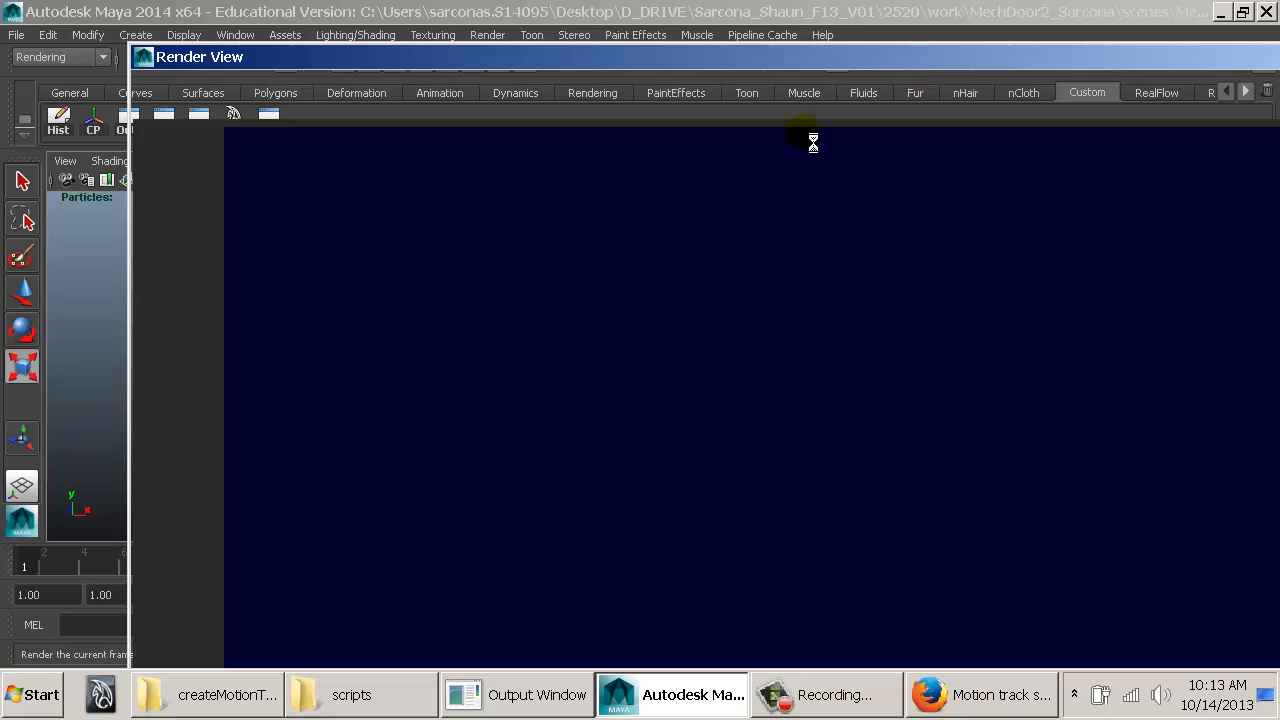
pyautogui.click(145, 57)
pyautogui.click(177, 214)
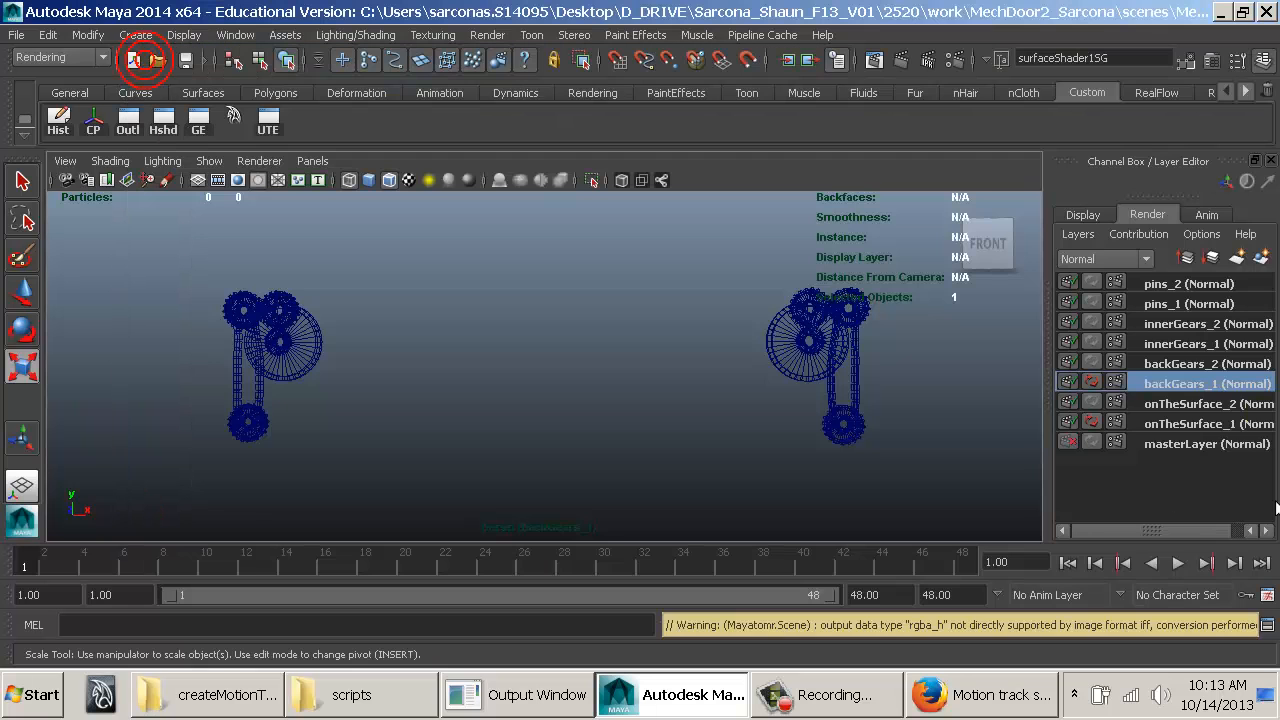
# Step: Assign the existing wireFrame_Shader as material override to the innerGears_1 render layer, then render that layer
pyautogui.rightClick(1160, 344)
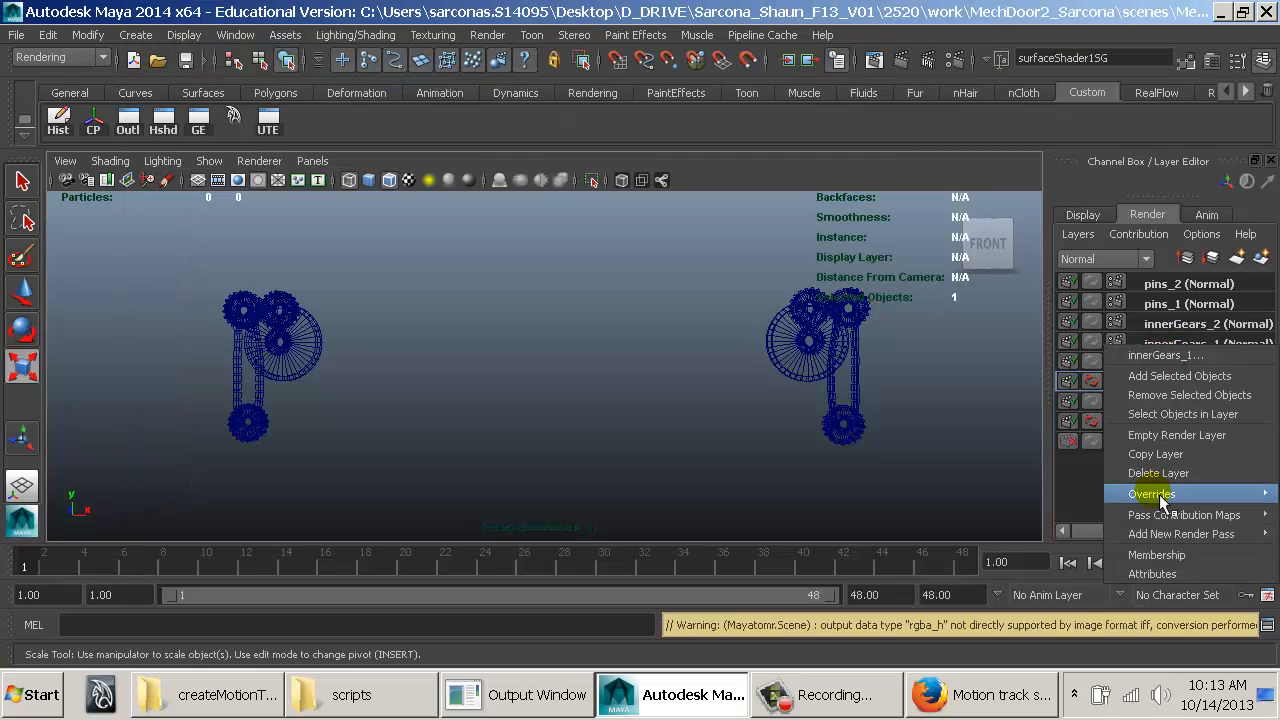
pyautogui.moveTo(1160, 494)
pyautogui.moveTo(1043, 576)
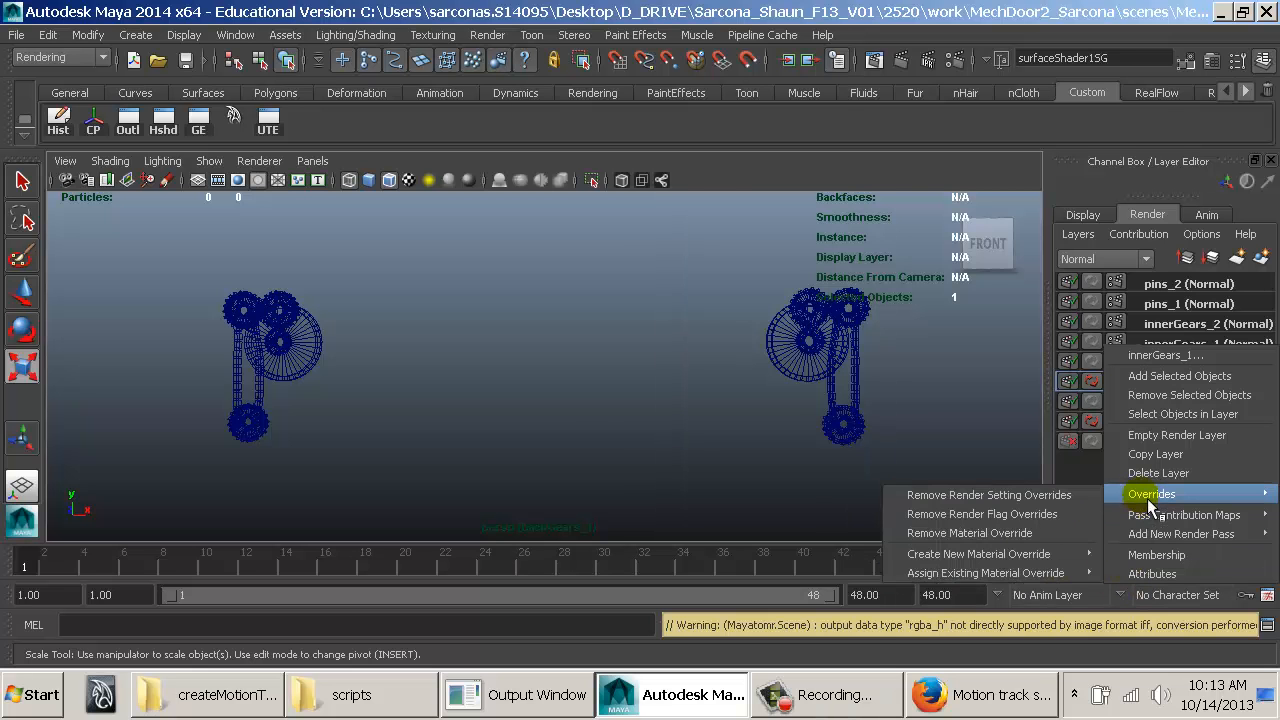
pyautogui.click(1140, 582)
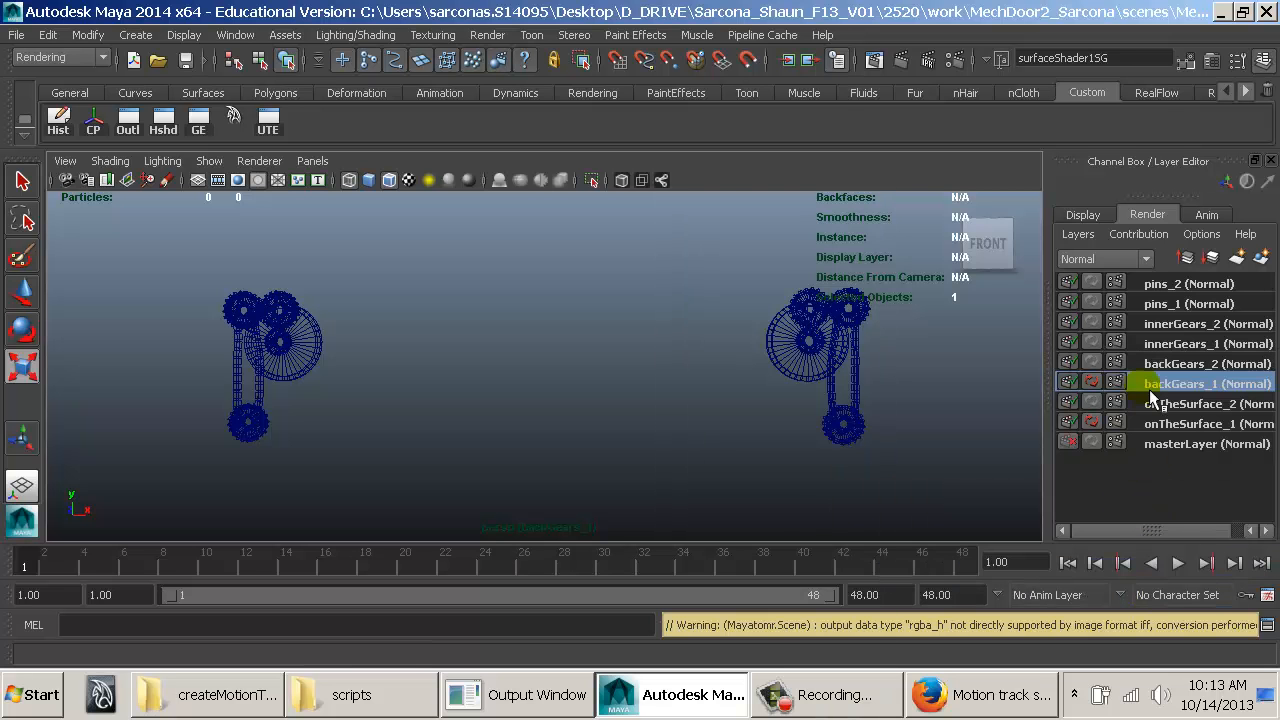
pyautogui.click(1152, 343)
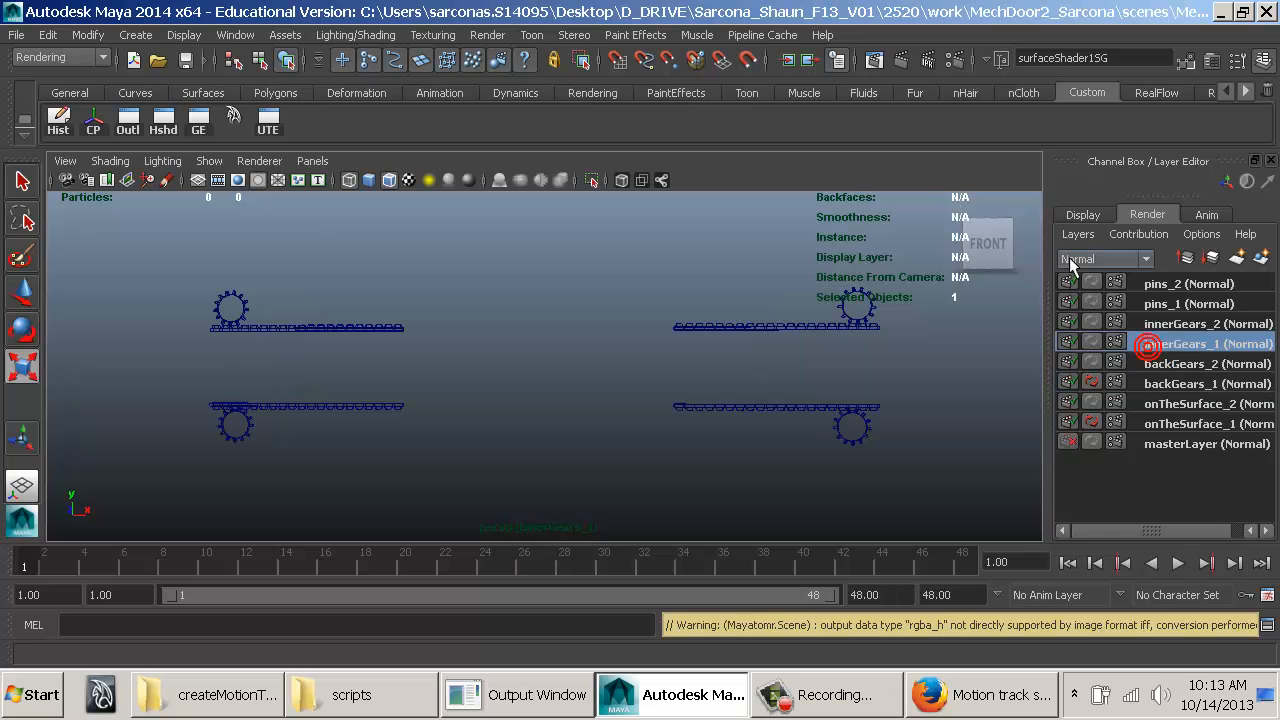
pyautogui.click(900, 58)
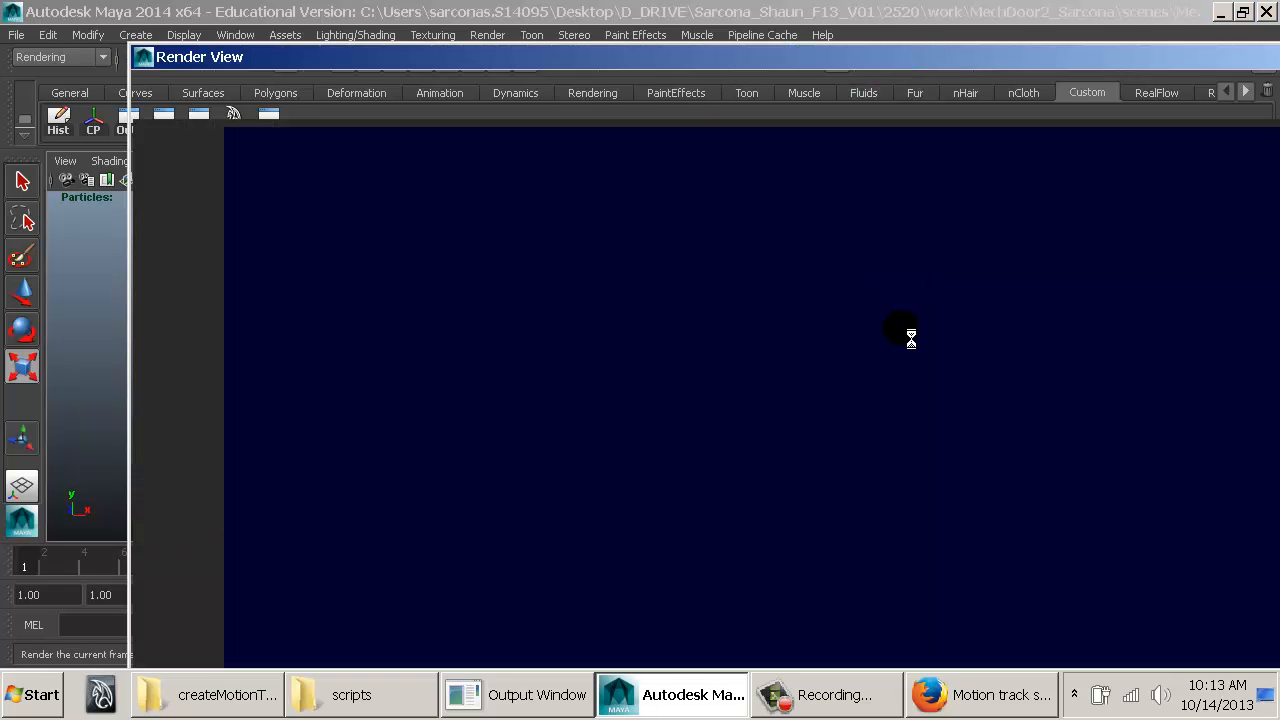
pyautogui.click(125, 48)
pyautogui.hotkey('ctrl', 'n')
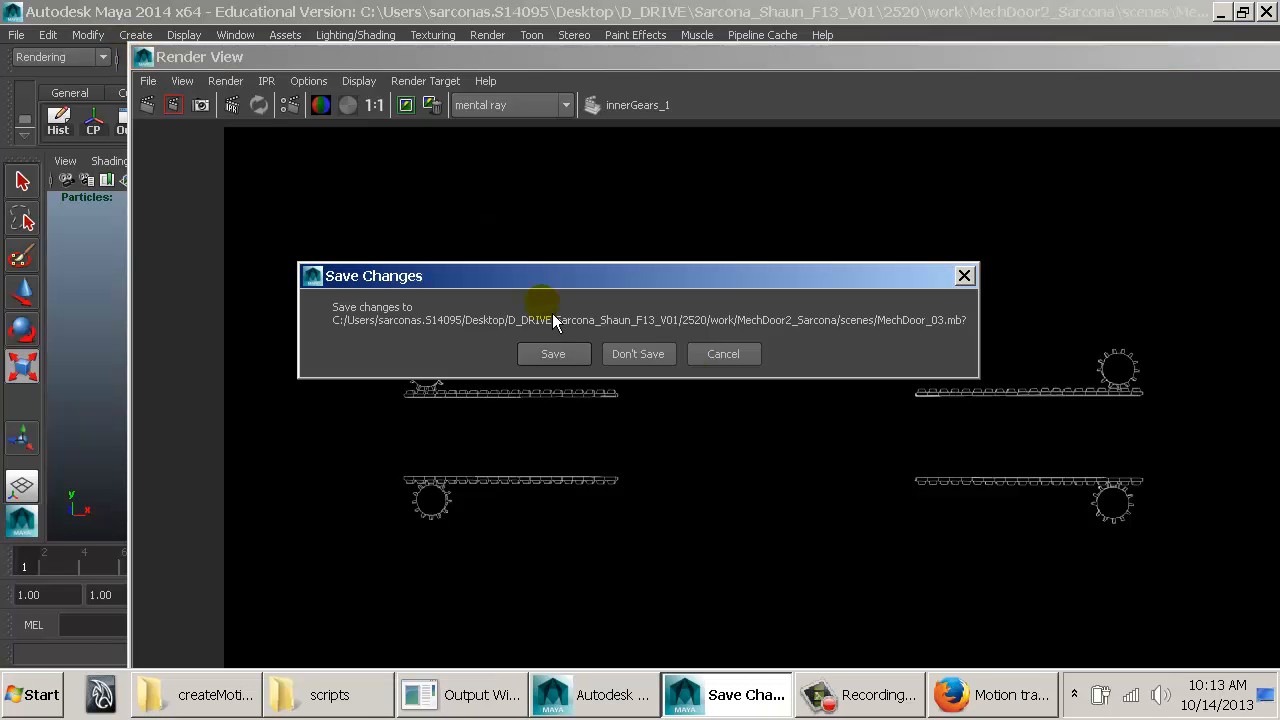
pyautogui.click(725, 353)
pyautogui.click(140, 62)
pyautogui.click(140, 60)
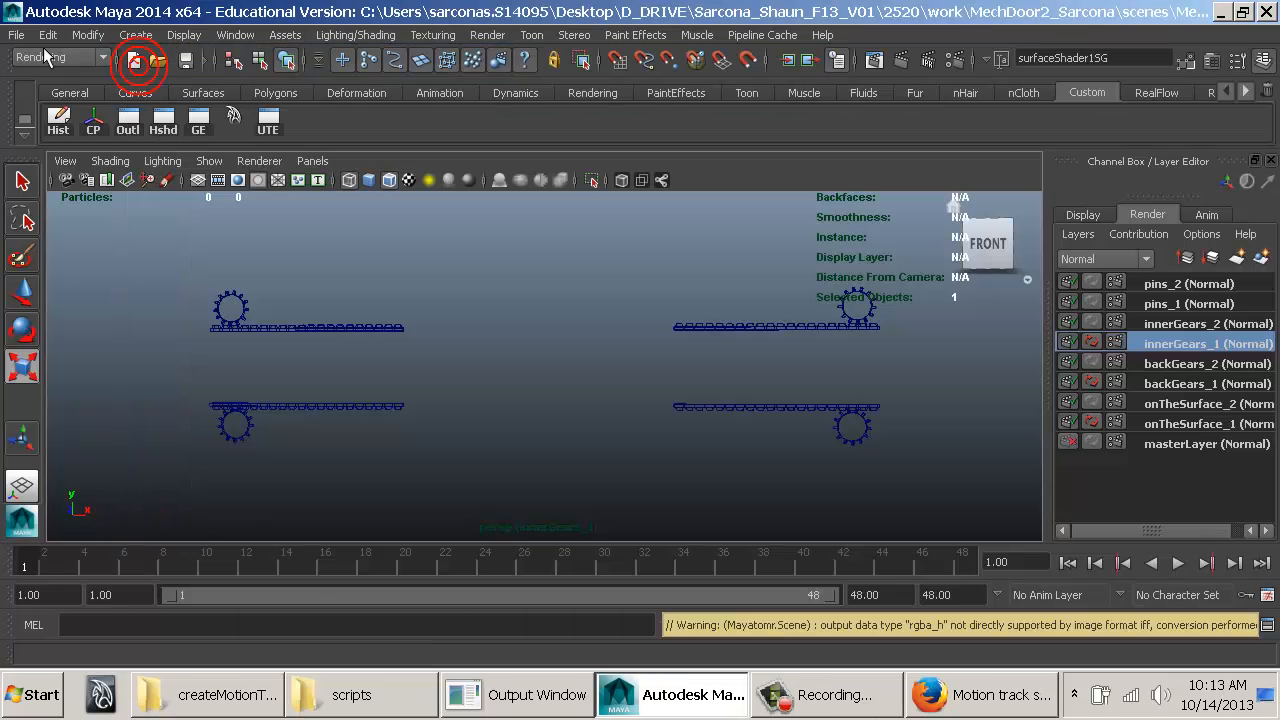
# Step: Save the scene as a new version named MechDoor_04 in the project's scenes folder
pyautogui.click(16, 34)
pyautogui.click(60, 126)
pyautogui.click(331, 212)
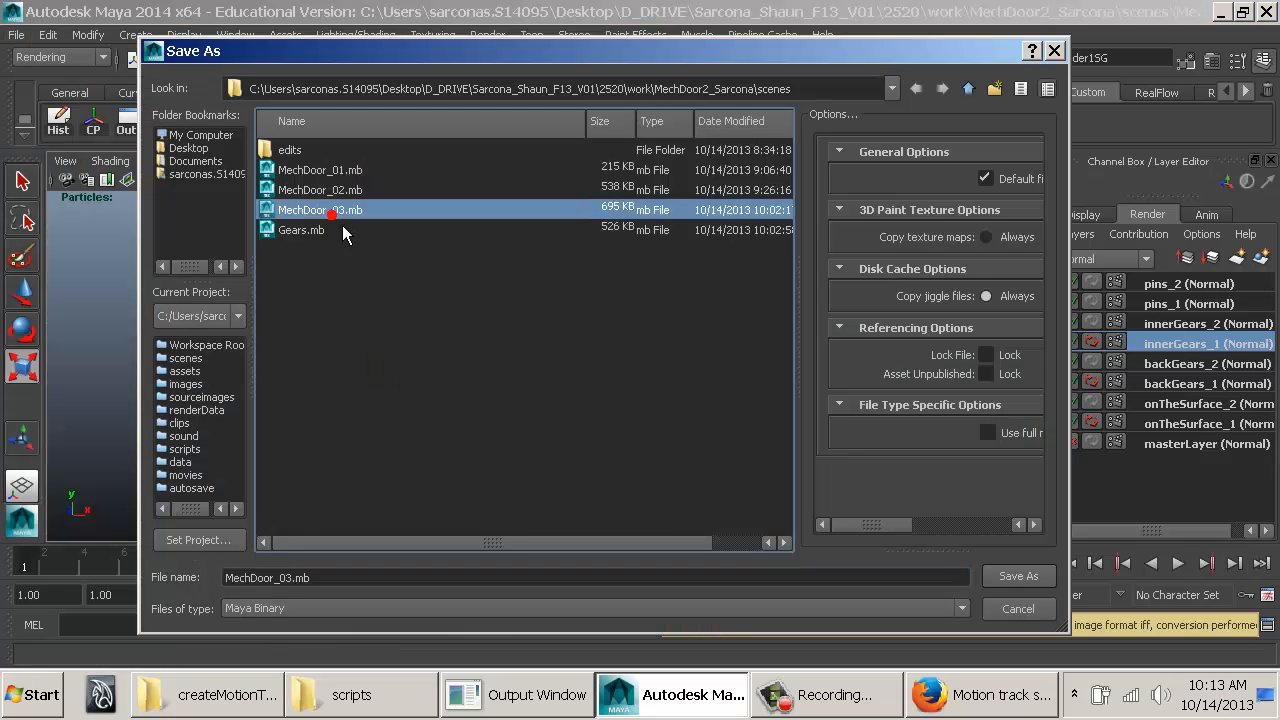
pyautogui.click(297, 579)
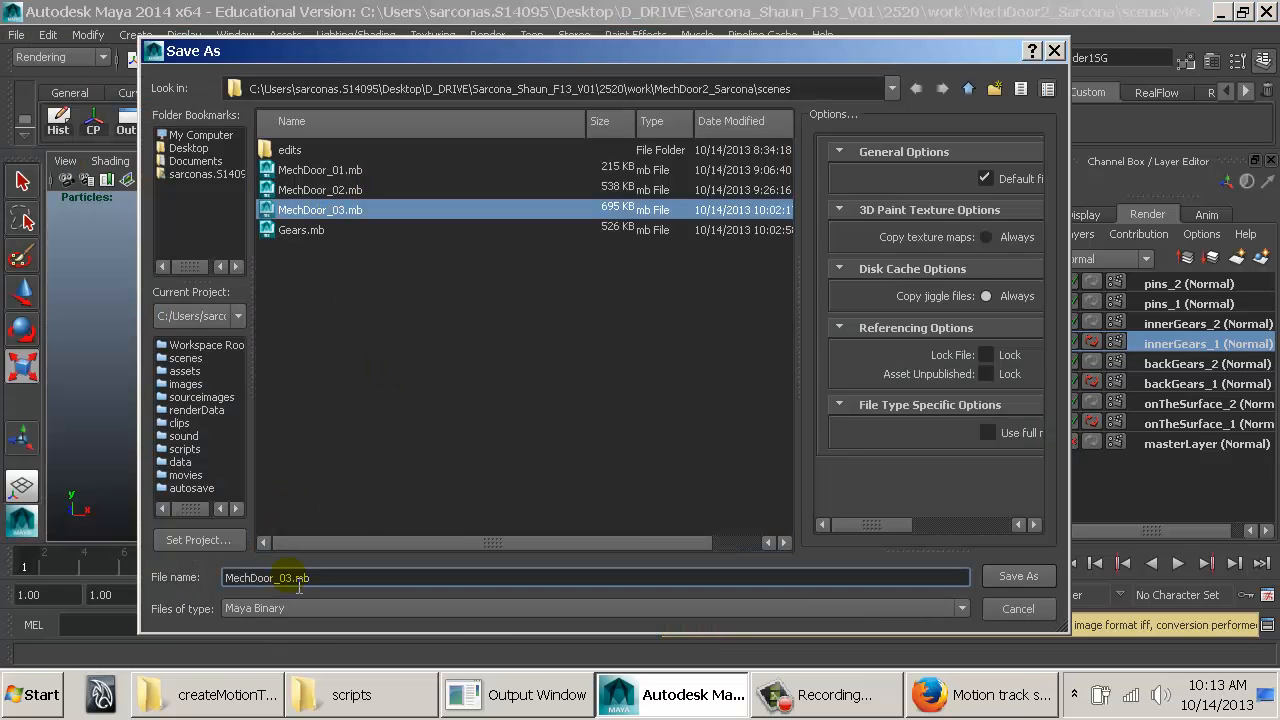
pyautogui.write('04')
pyautogui.press('Return')
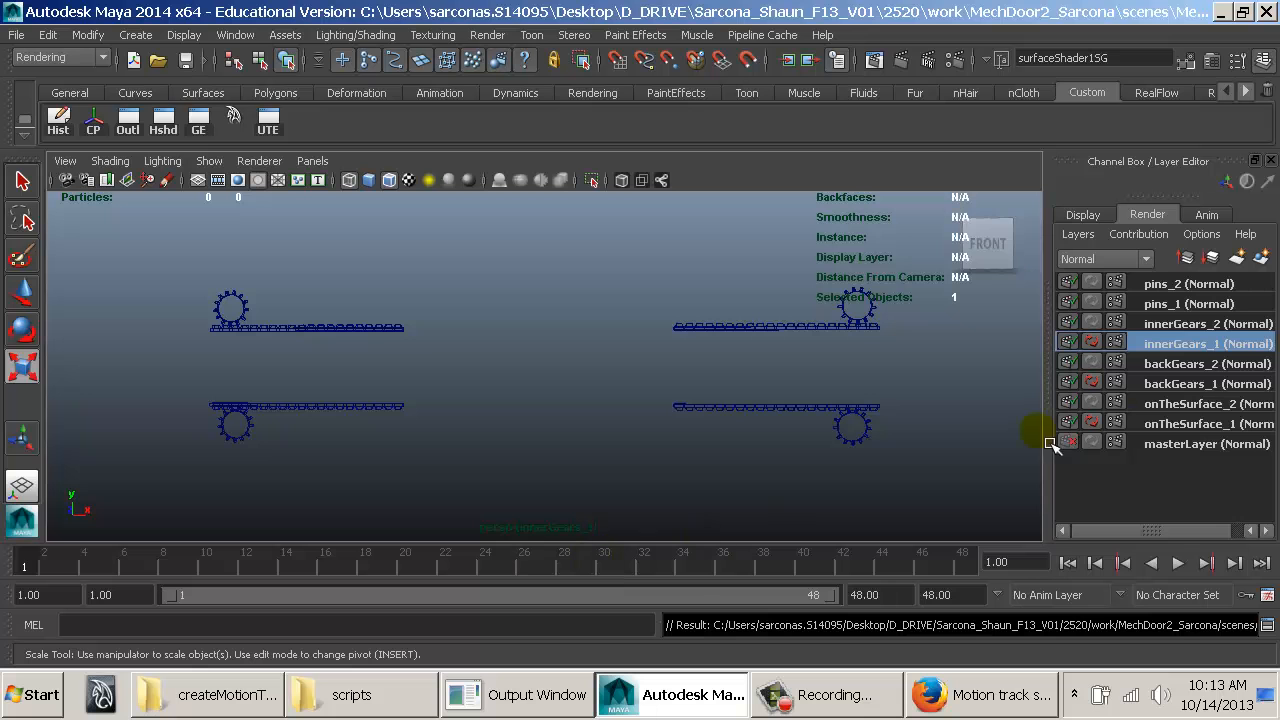
# Step: Assign the existing wireFrame_Shader as material override to the pins_1 render layer, render it and view it at real size
pyautogui.click(1165, 305)
pyautogui.rightClick(1160, 305)
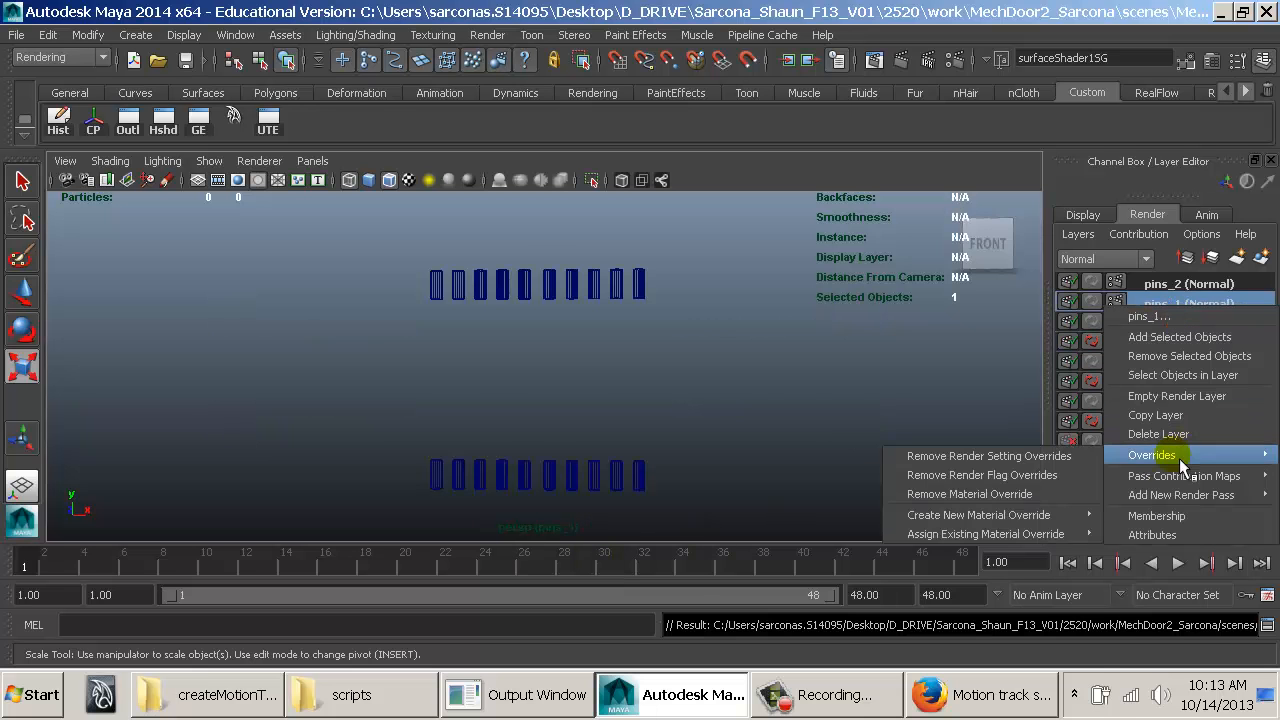
pyautogui.moveTo(1120, 455)
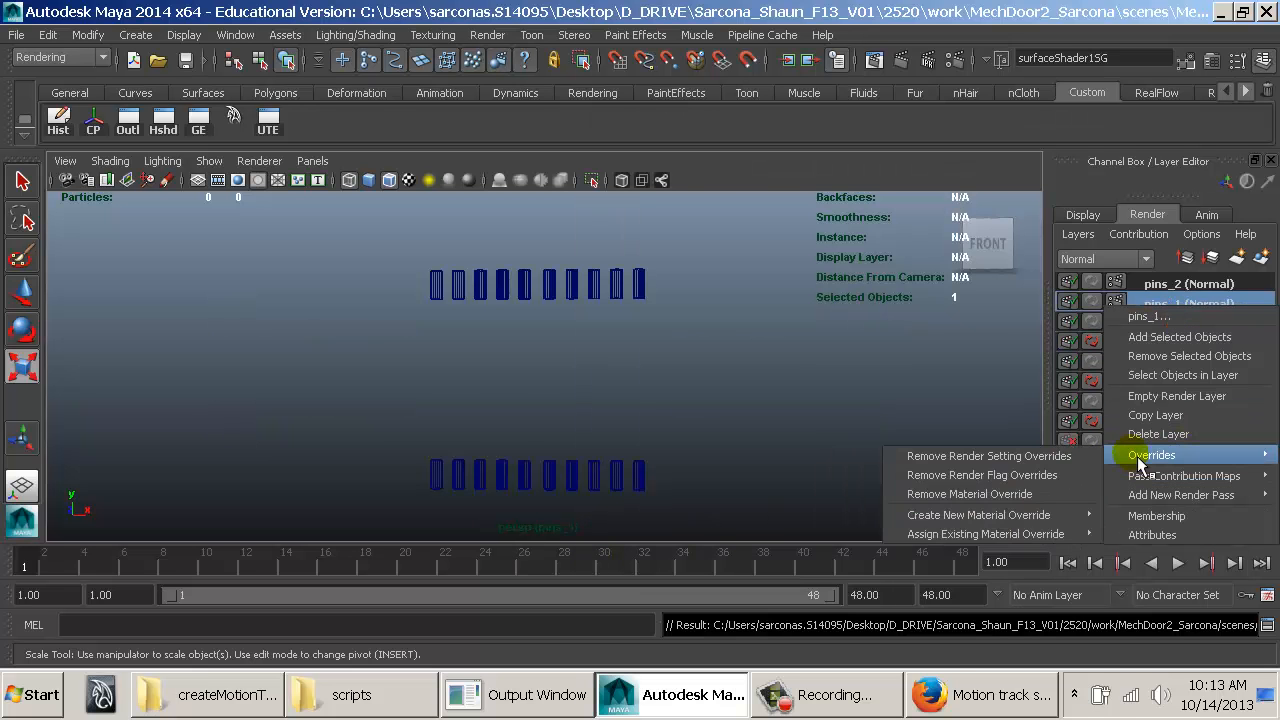
pyautogui.moveTo(1078, 530)
pyautogui.click(1140, 540)
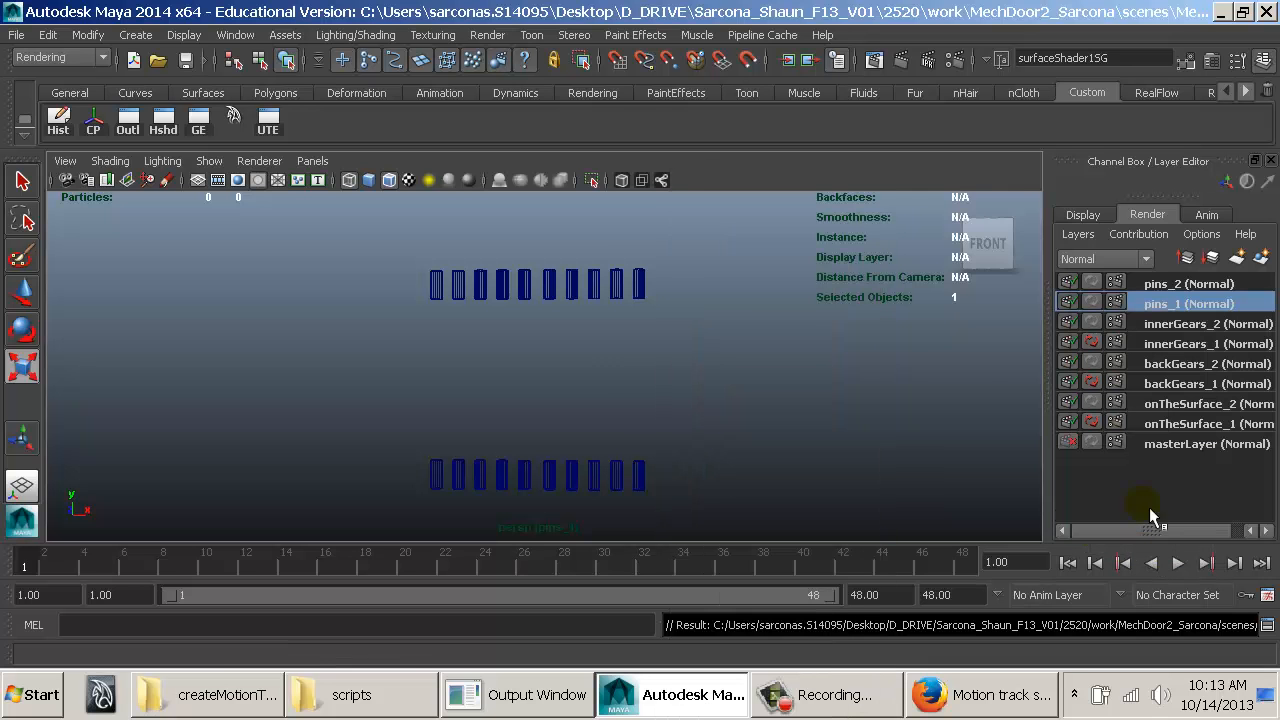
pyautogui.click(898, 62)
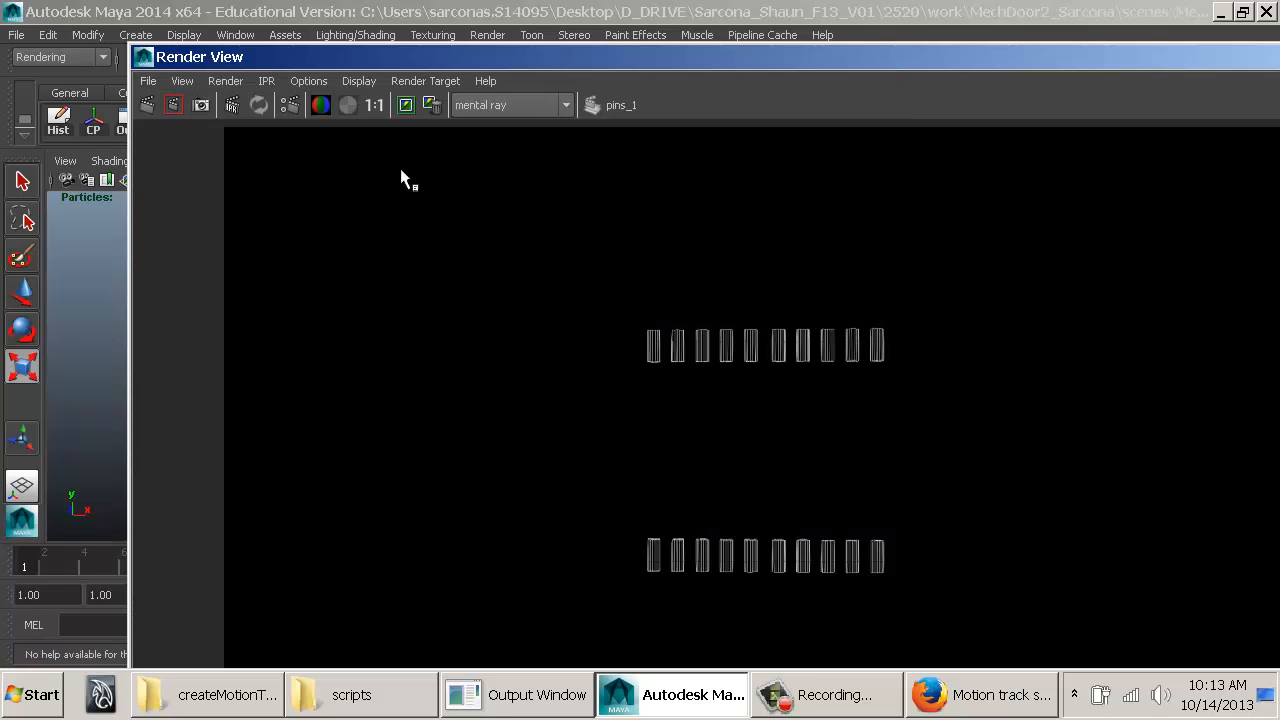
pyautogui.click(372, 106)
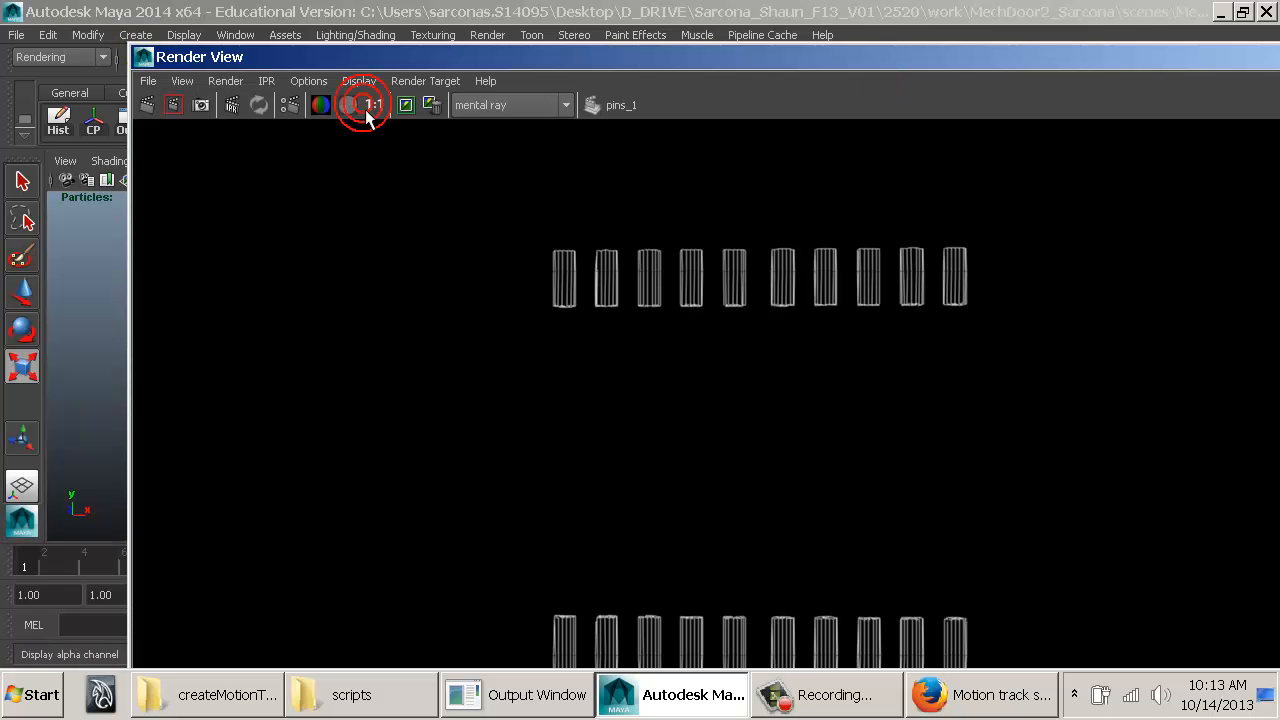
# Step: Leave the render view, make onTheSurface_2 the active render layer and show its objects shaded
pyautogui.doubleClick(141, 57)
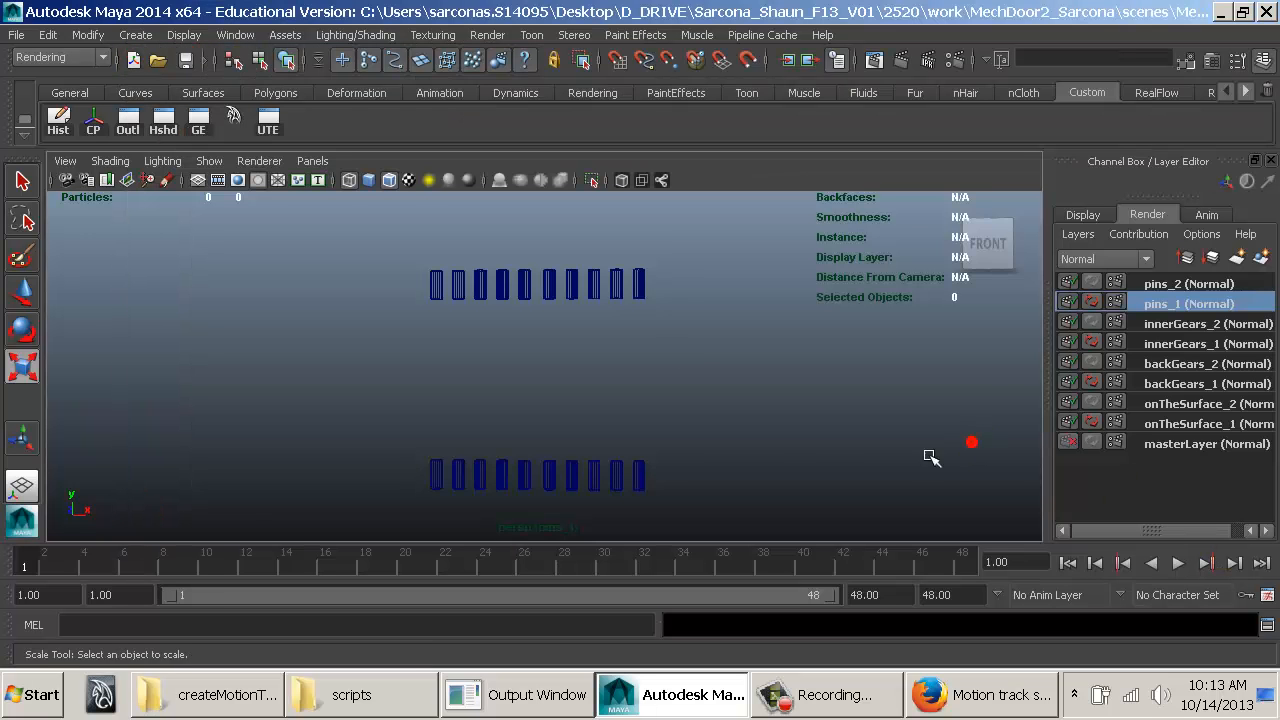
pyautogui.keyDown('alt'); pyautogui.moveTo(929, 451); pyautogui.dragTo(789, 453); pyautogui.keyUp('alt')
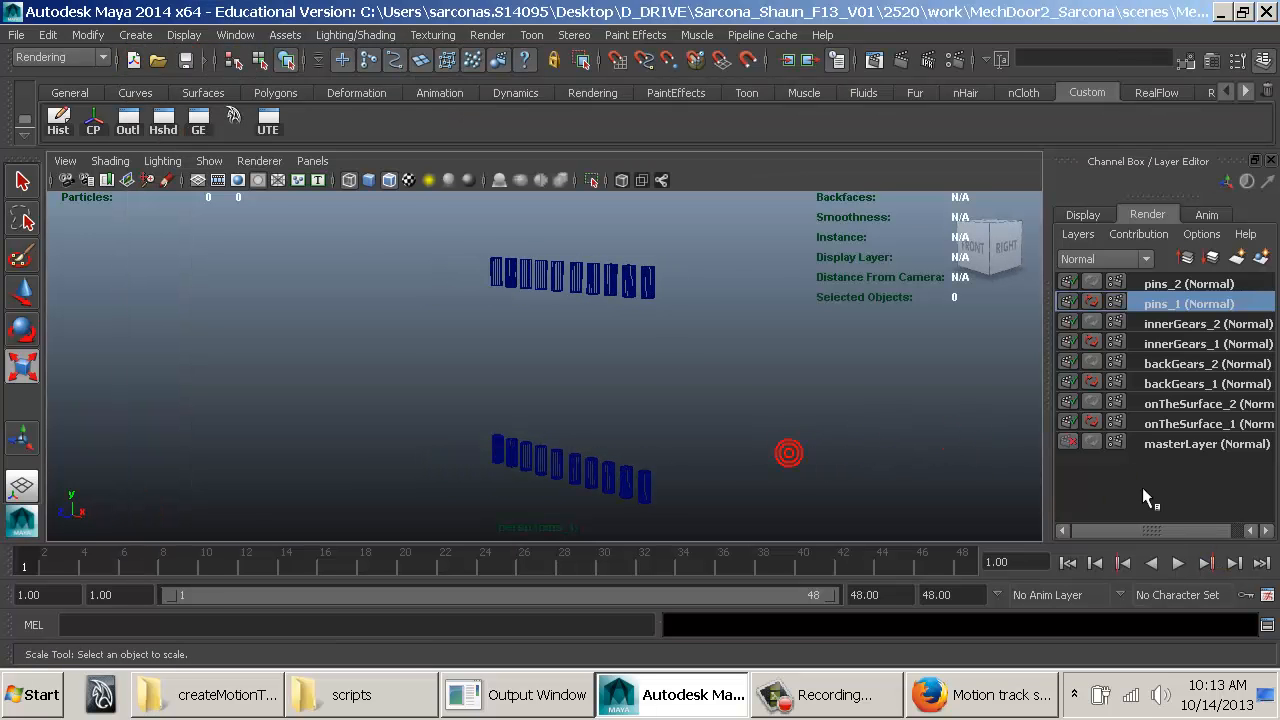
pyautogui.click(1170, 405)
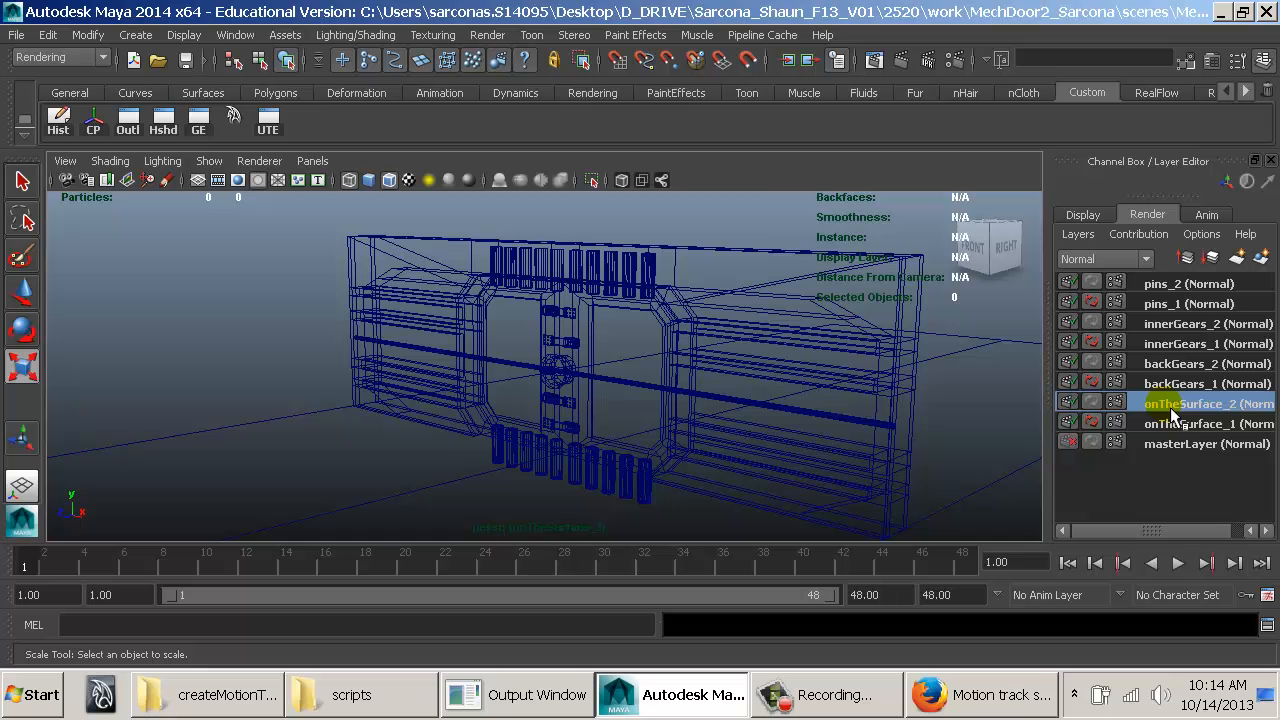
pyautogui.press('5')
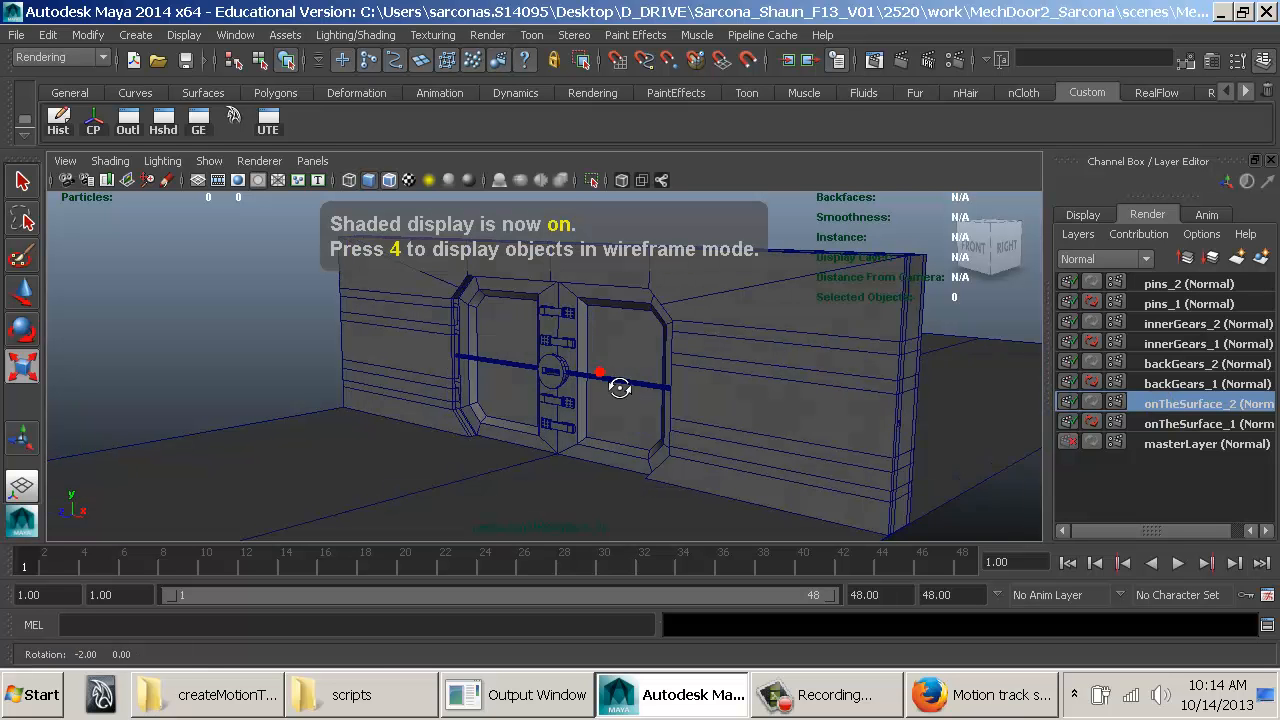
# Step: Assign a new Surface Shader to both door halves in the onTheSurface_2 layer
pyautogui.click(594, 320)
pyautogui.keyDown('shift'); pyautogui.click(457, 320); pyautogui.keyUp('shift')
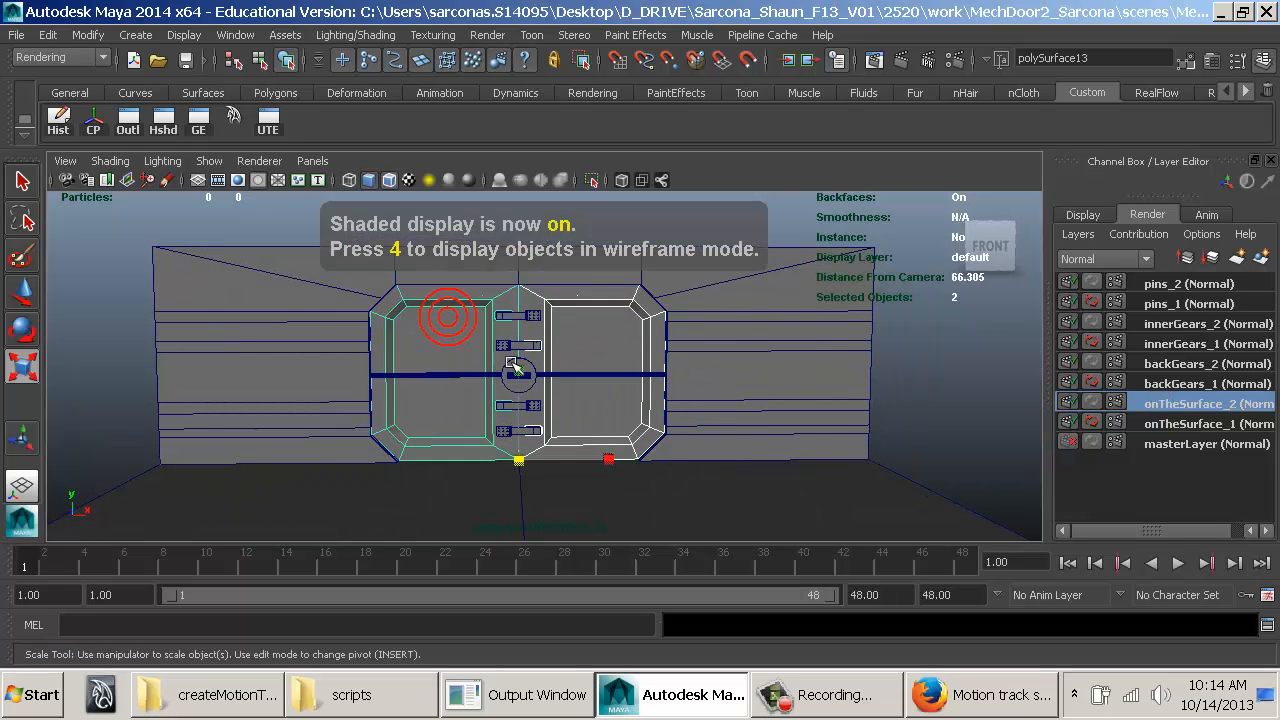
pyautogui.keyDown('alt'); pyautogui.moveTo(514, 364); pyautogui.dragTo(449, 363); pyautogui.keyUp('alt')
pyautogui.keyDown('alt'); pyautogui.moveTo(449, 363); pyautogui.dragTo(820, 420, button='right'); pyautogui.keyUp('alt')
pyautogui.keyDown('alt'); pyautogui.moveTo(820, 420); pyautogui.dragTo(864, 446, button='middle'); pyautogui.keyUp('alt')
pyautogui.keyDown('alt'); pyautogui.moveTo(864, 446); pyautogui.dragTo(796, 418); pyautogui.keyUp('alt')
pyautogui.keyDown('alt'); pyautogui.moveTo(796, 418); pyautogui.dragTo(609, 374, button='right'); pyautogui.keyUp('alt')
pyautogui.keyDown('alt'); pyautogui.moveTo(683, 379); pyautogui.dragTo(645, 335, button='middle'); pyautogui.keyUp('alt')
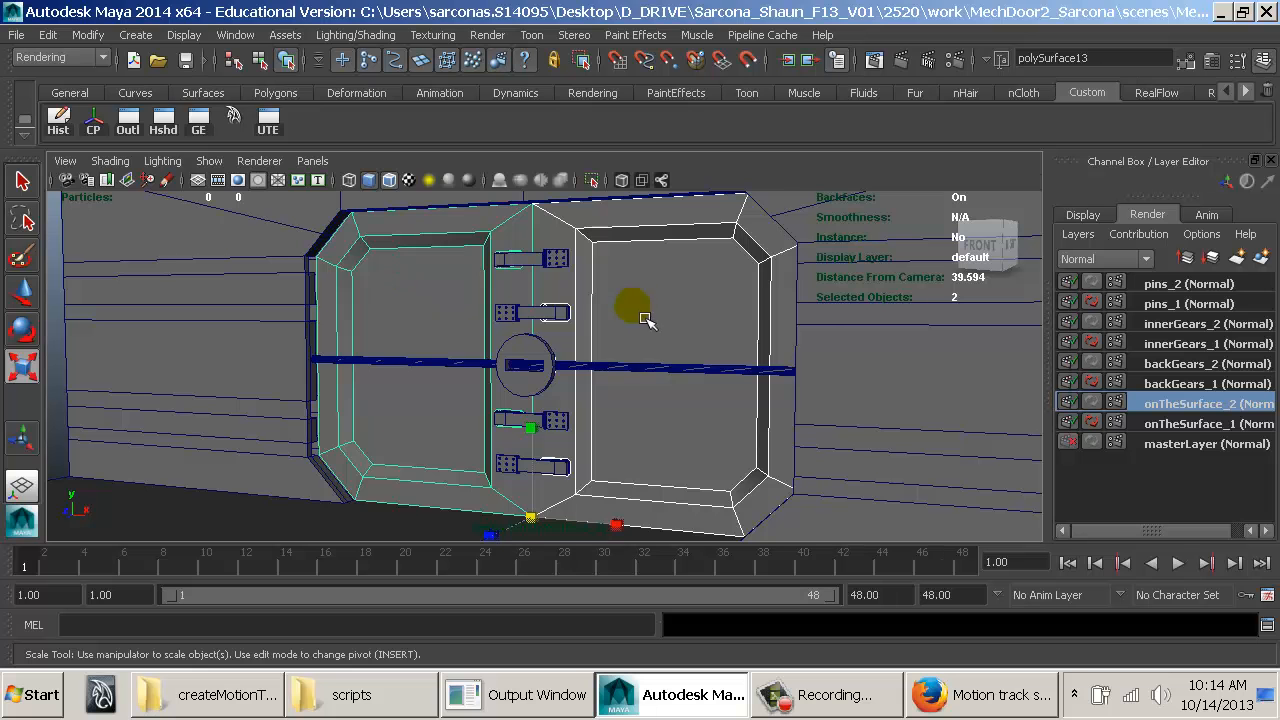
pyautogui.press('space')
pyautogui.moveTo(357, 453)
pyautogui.mouseDown()
pyautogui.moveTo(386, 451)
pyautogui.moveTo(485, 170)
pyautogui.moveTo(571, 158)
pyautogui.moveTo(590, 252)
pyautogui.moveTo(650, 275)
pyautogui.mouseUp()
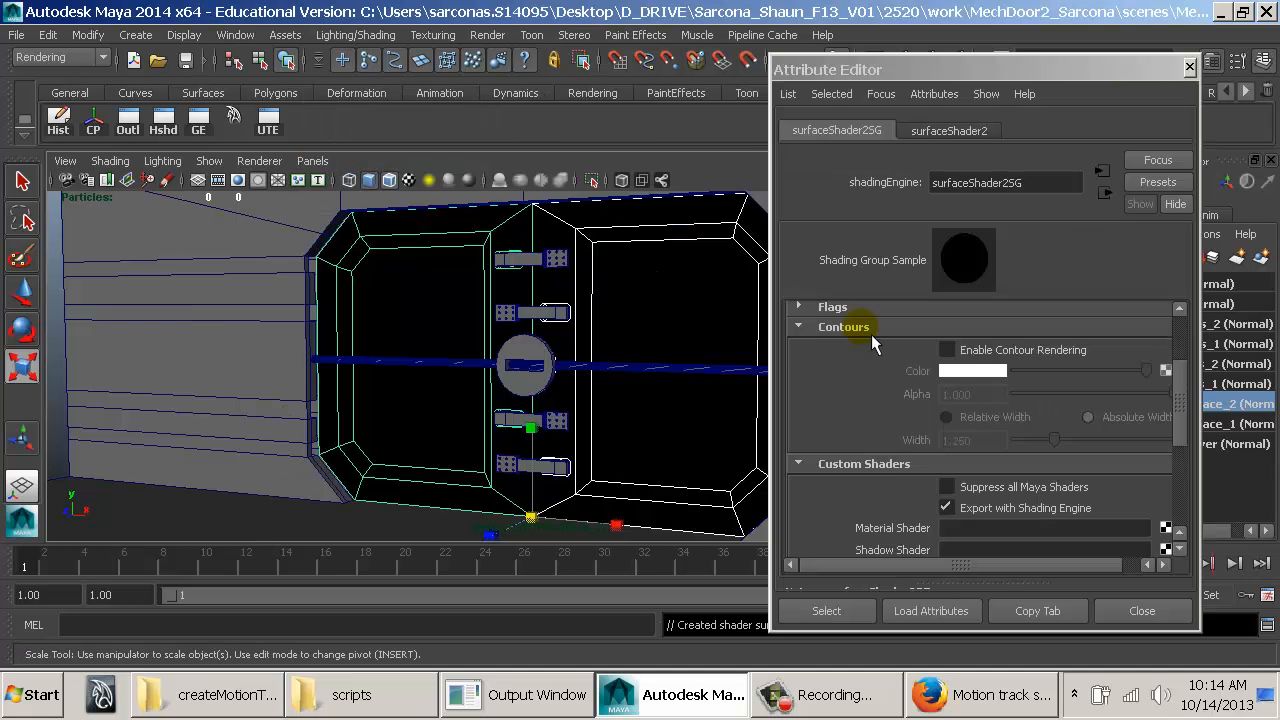
# Step: Set the door shader's Out Color to a muted yellow with H 50.562, S 0.236 and V 0.416
pyautogui.scroll(3, 1027, 385)
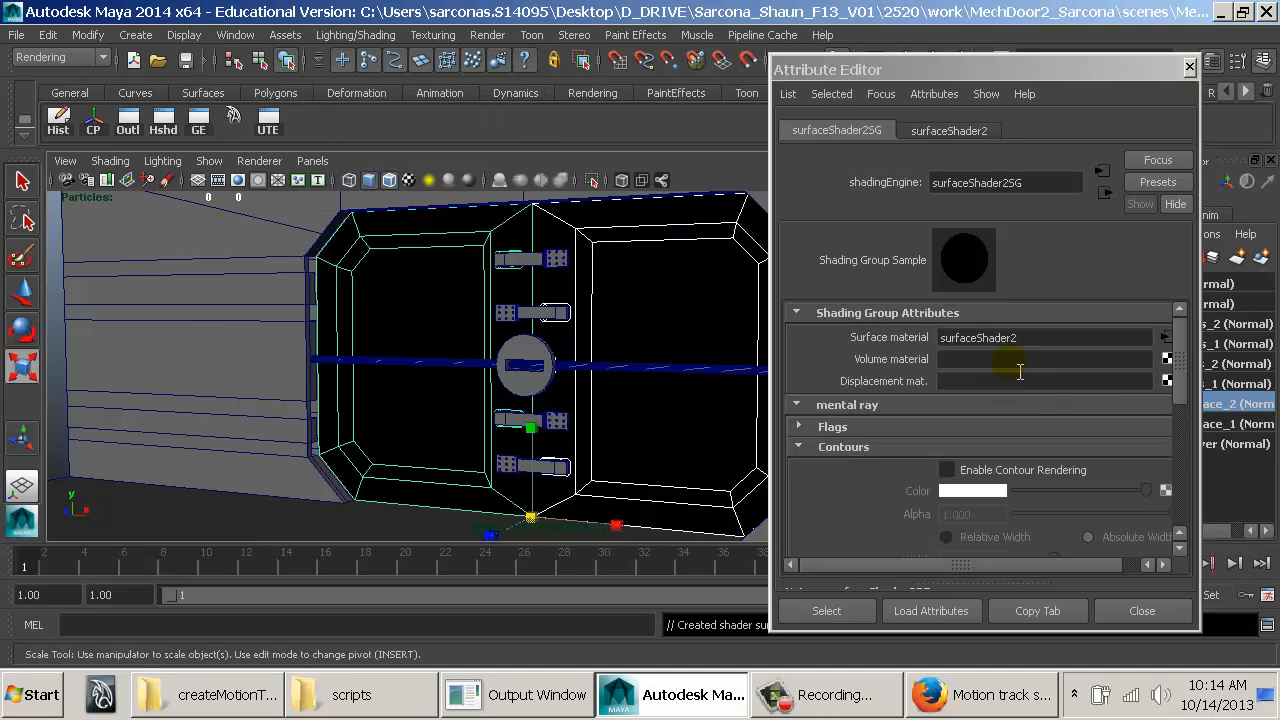
pyautogui.click(948, 132)
pyautogui.click(996, 360)
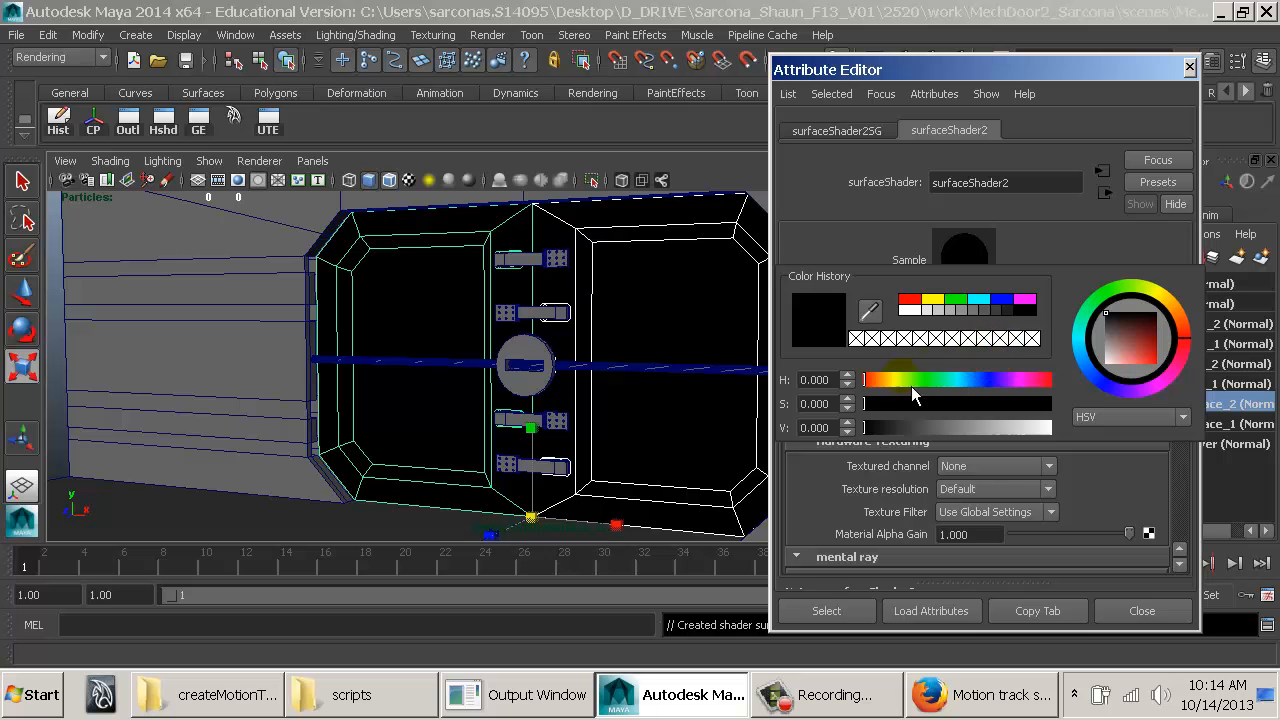
pyautogui.moveTo(896, 400); pyautogui.dragTo(1071, 411)
pyautogui.moveTo(905, 428); pyautogui.dragTo(951, 439)
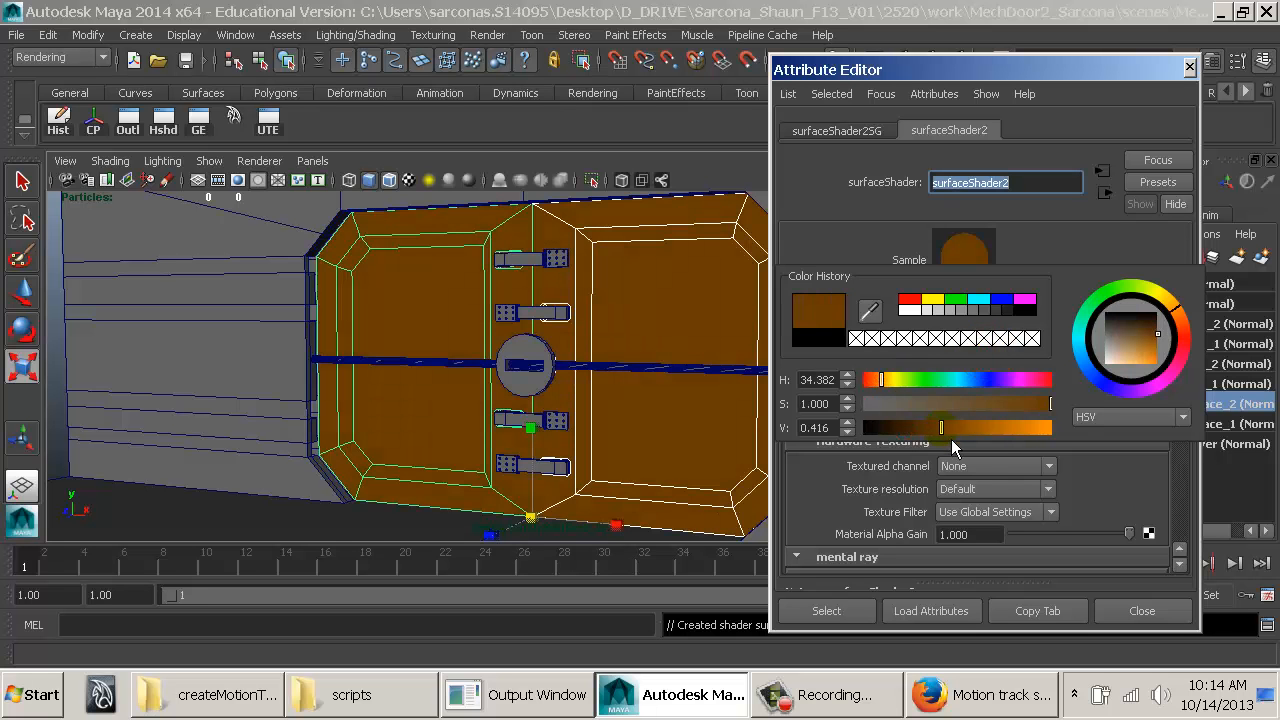
pyautogui.click(895, 381)
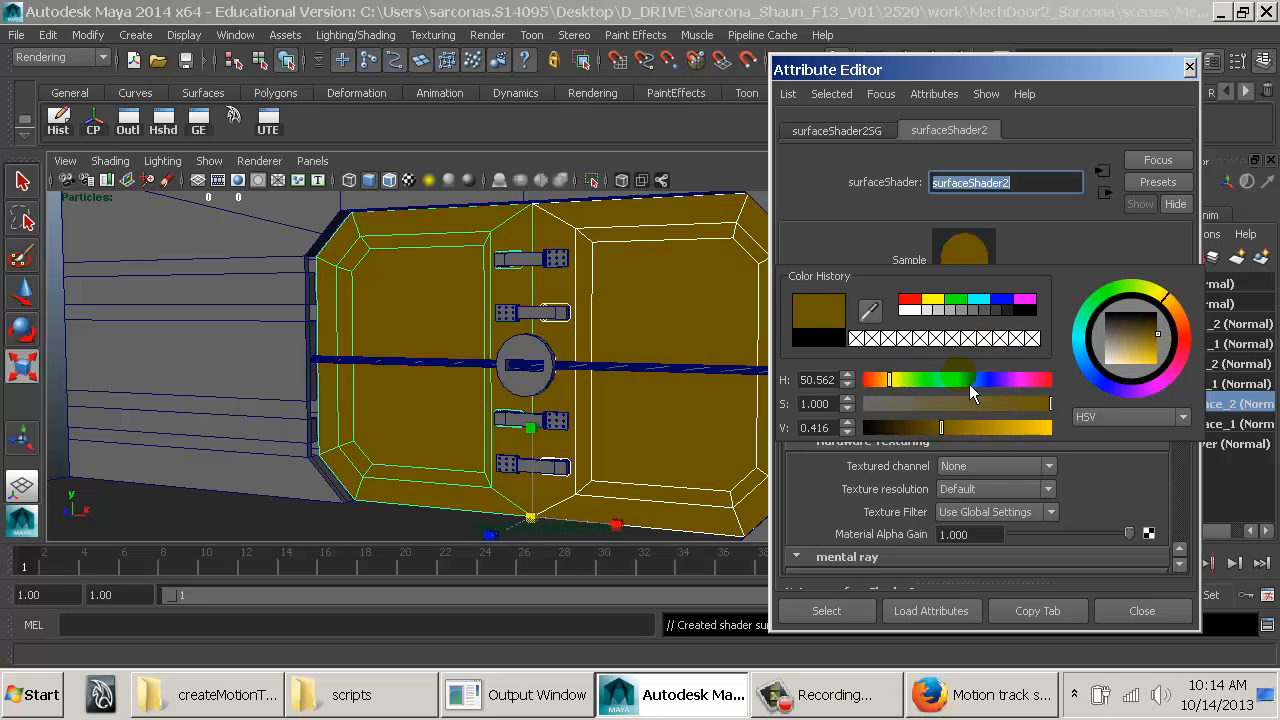
pyautogui.click(986, 362)
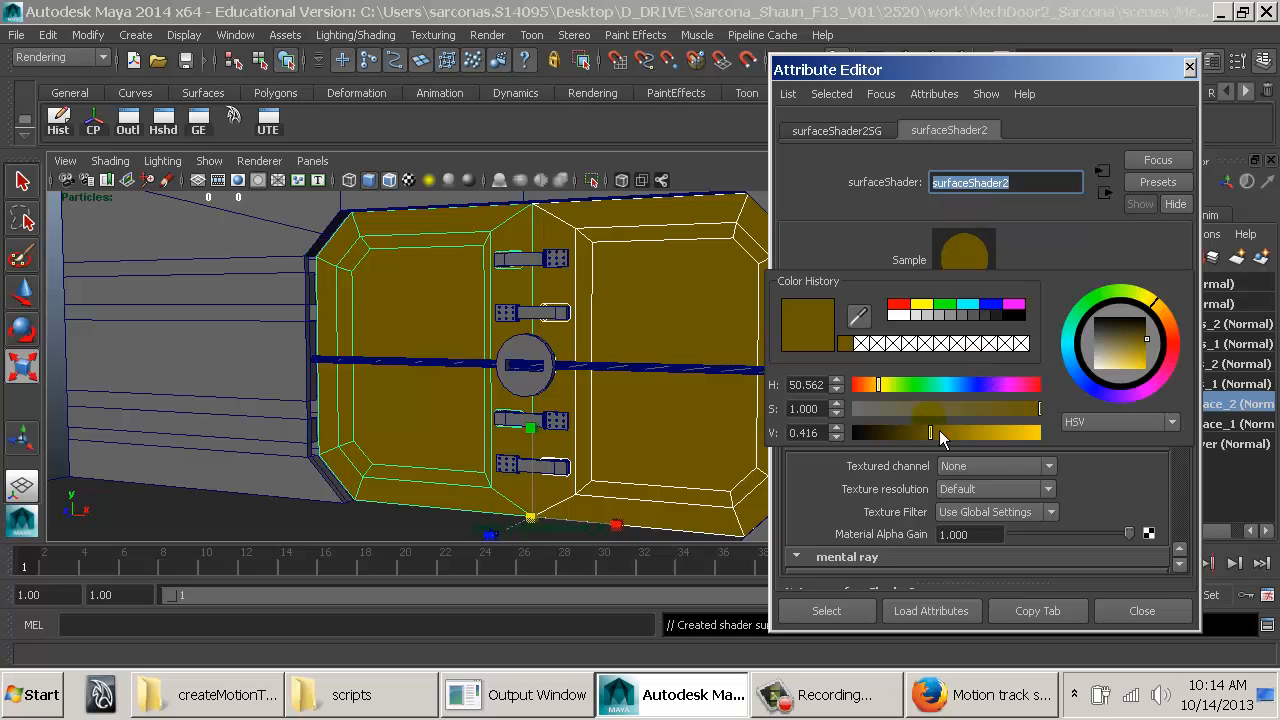
pyautogui.click(894, 408)
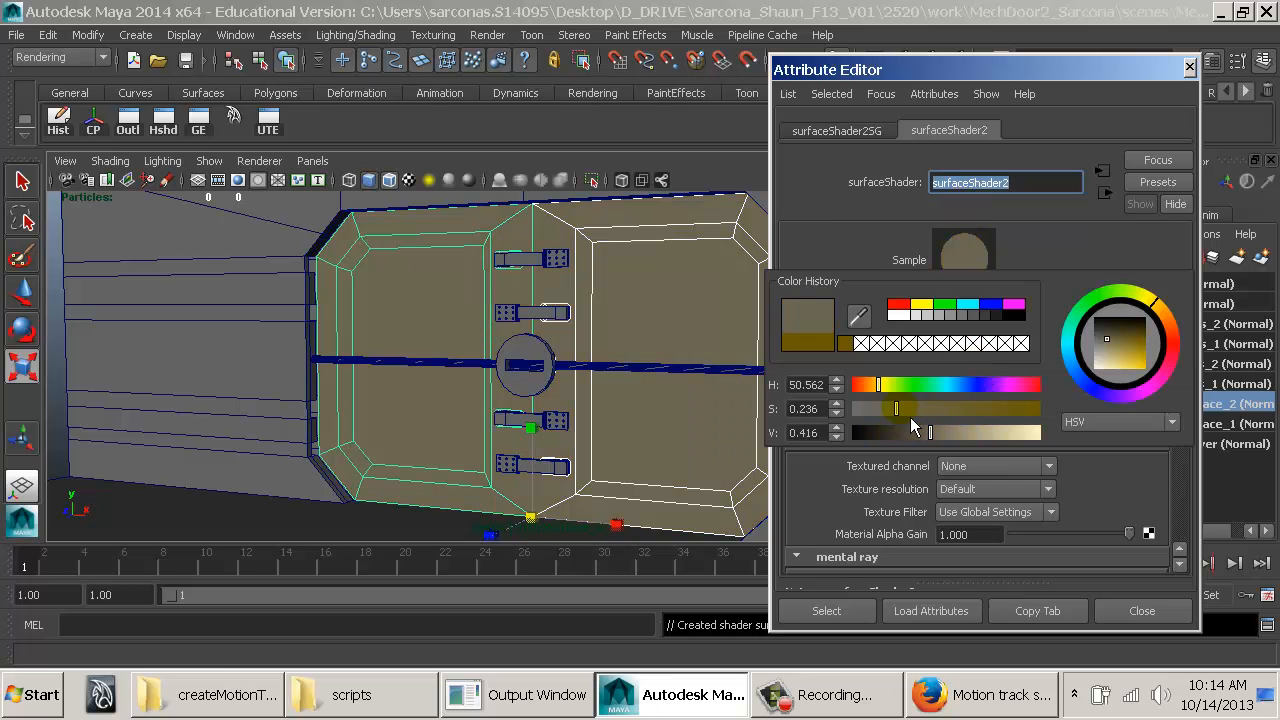
pyautogui.click(1124, 606)
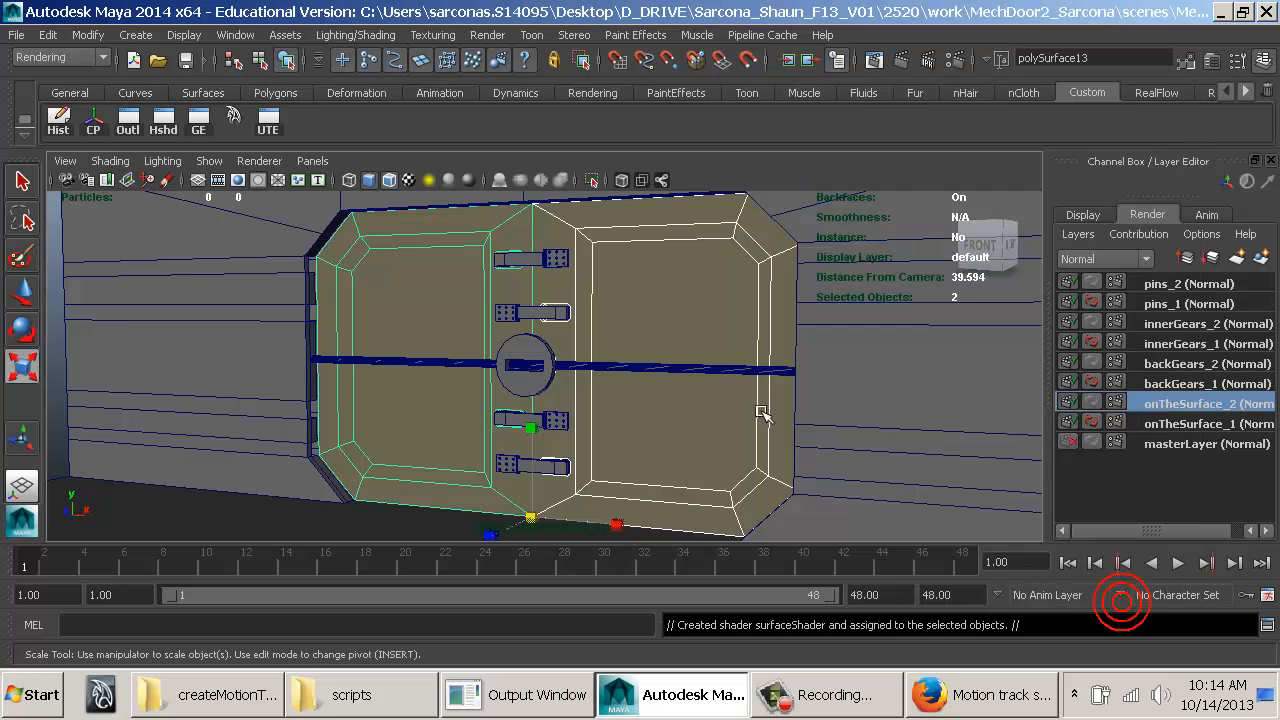
pyautogui.keyDown('alt'); pyautogui.moveTo(692, 370); pyautogui.dragTo(710, 393, button='middle'); pyautogui.keyUp('alt')
pyautogui.keyDown('alt'); pyautogui.moveTo(714, 394); pyautogui.dragTo(780, 406); pyautogui.keyUp('alt')
pyautogui.click(843, 350)
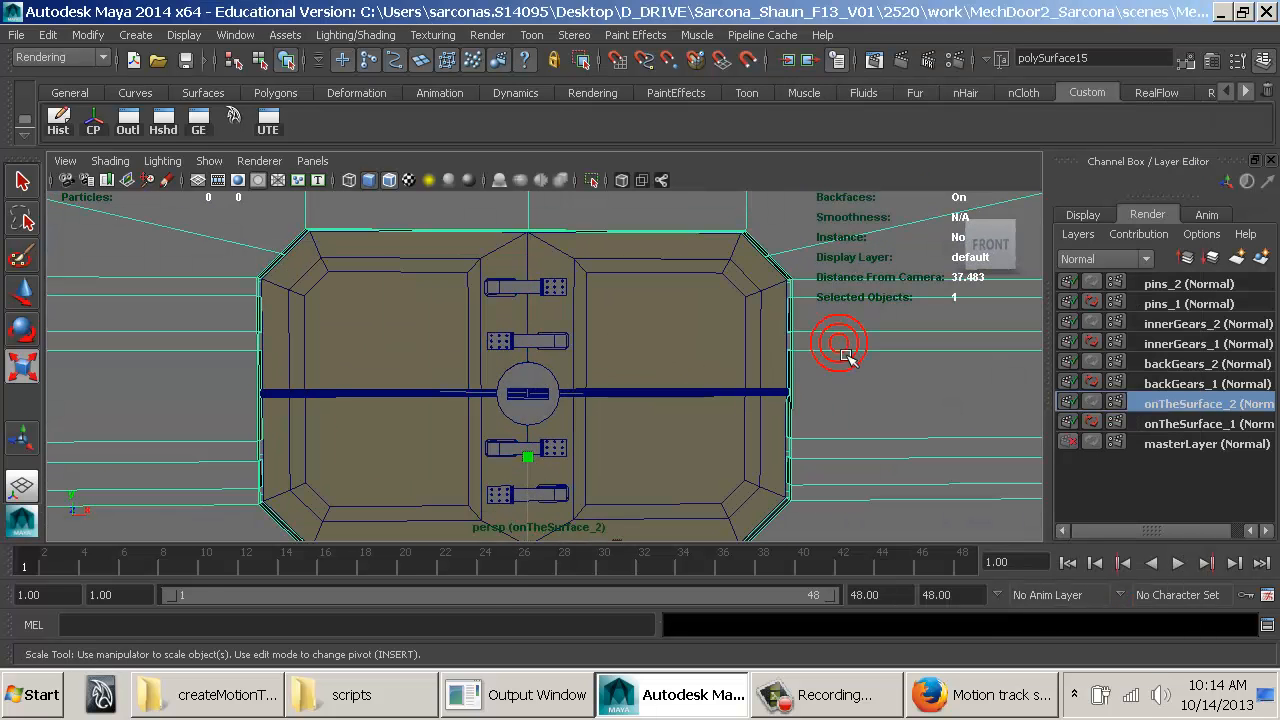
pyautogui.press('space')
pyautogui.click(600, 497)
pyautogui.moveTo(770, 222)
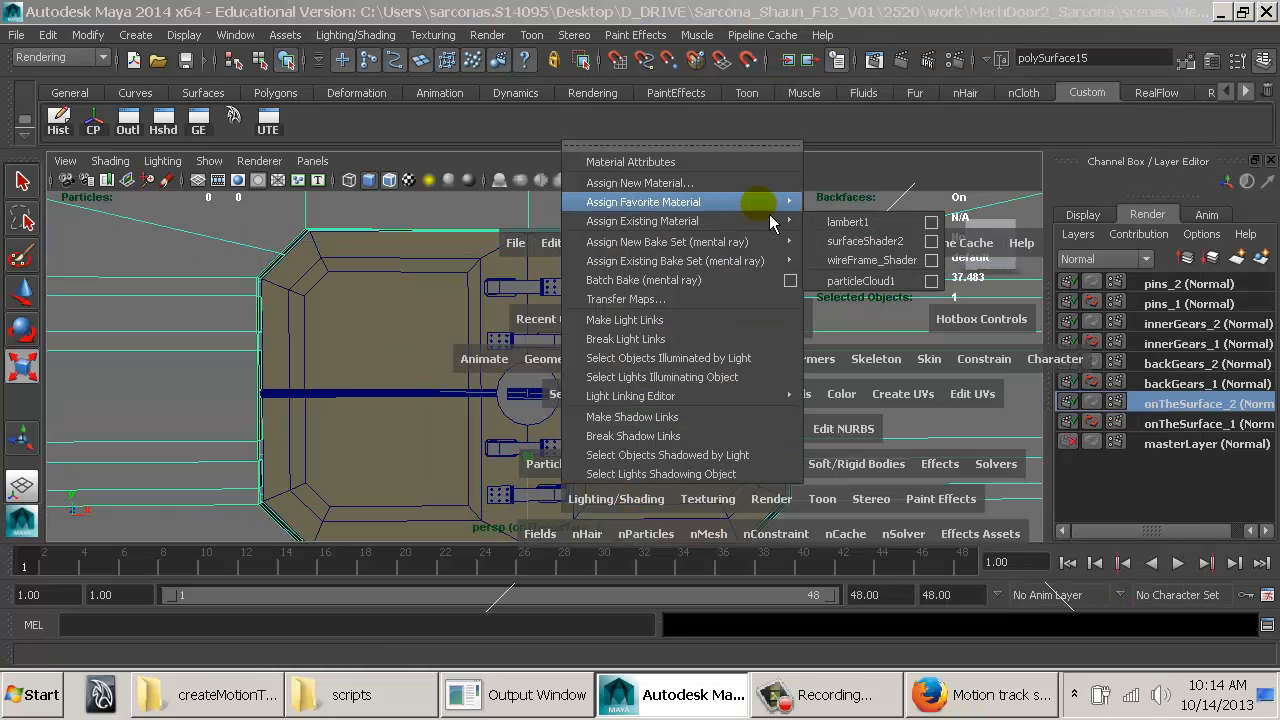
# Step: Rename the door halves' surface shader as doorFlatYellow
pyautogui.click(374, 312)
pyautogui.hotkey('ctrl', 'a')
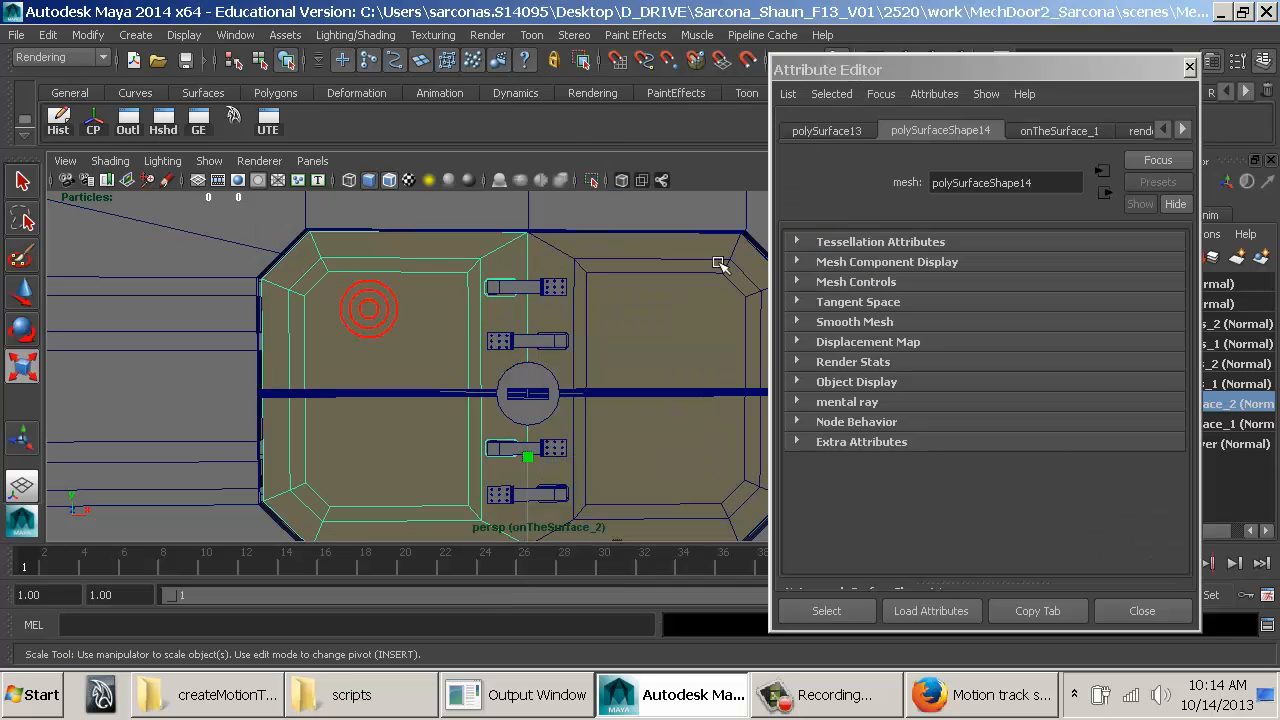
pyautogui.click(1188, 130)
pyautogui.click(1186, 129)
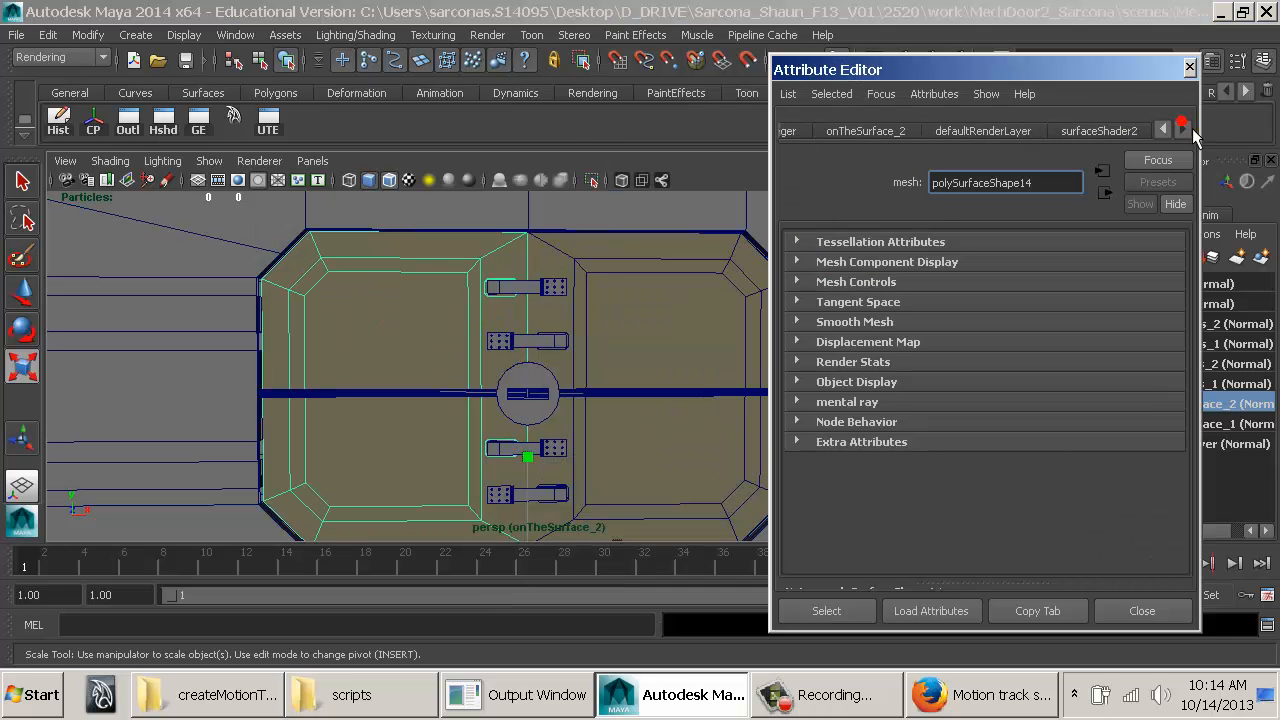
pyautogui.click(1124, 133)
pyautogui.doubleClick(1046, 182)
pyautogui.write('door')
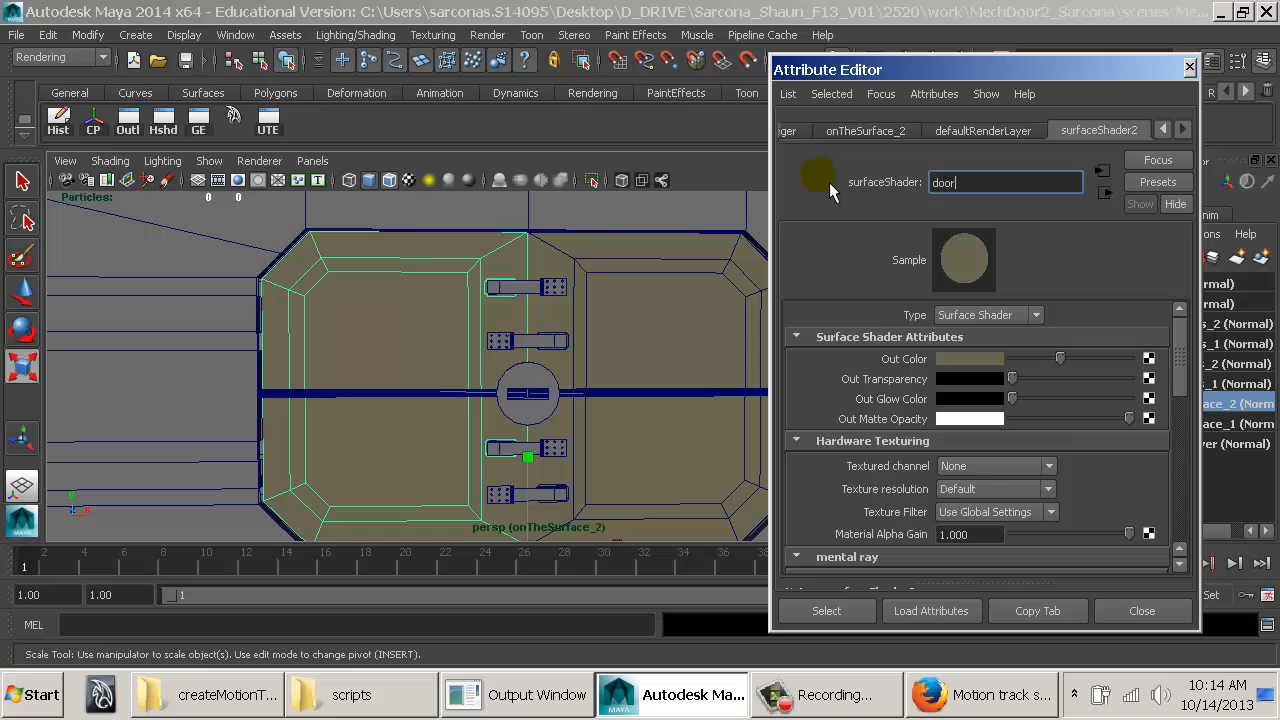
pyautogui.write('FlatYellow')
pyautogui.press('Return')
# Step: Assign a new Surface Shader to the wall around the door and name it wallFlat
pyautogui.click(722, 209)
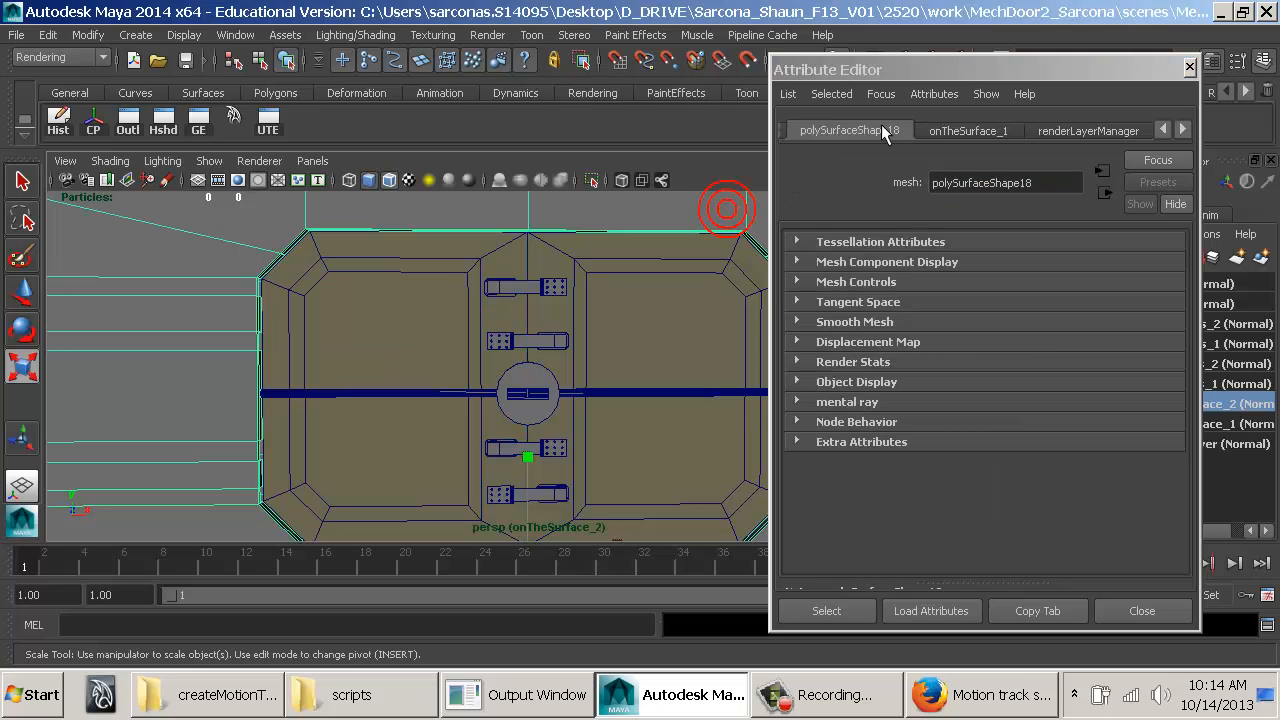
pyautogui.moveTo(892, 69); pyautogui.dragTo(1060, 72)
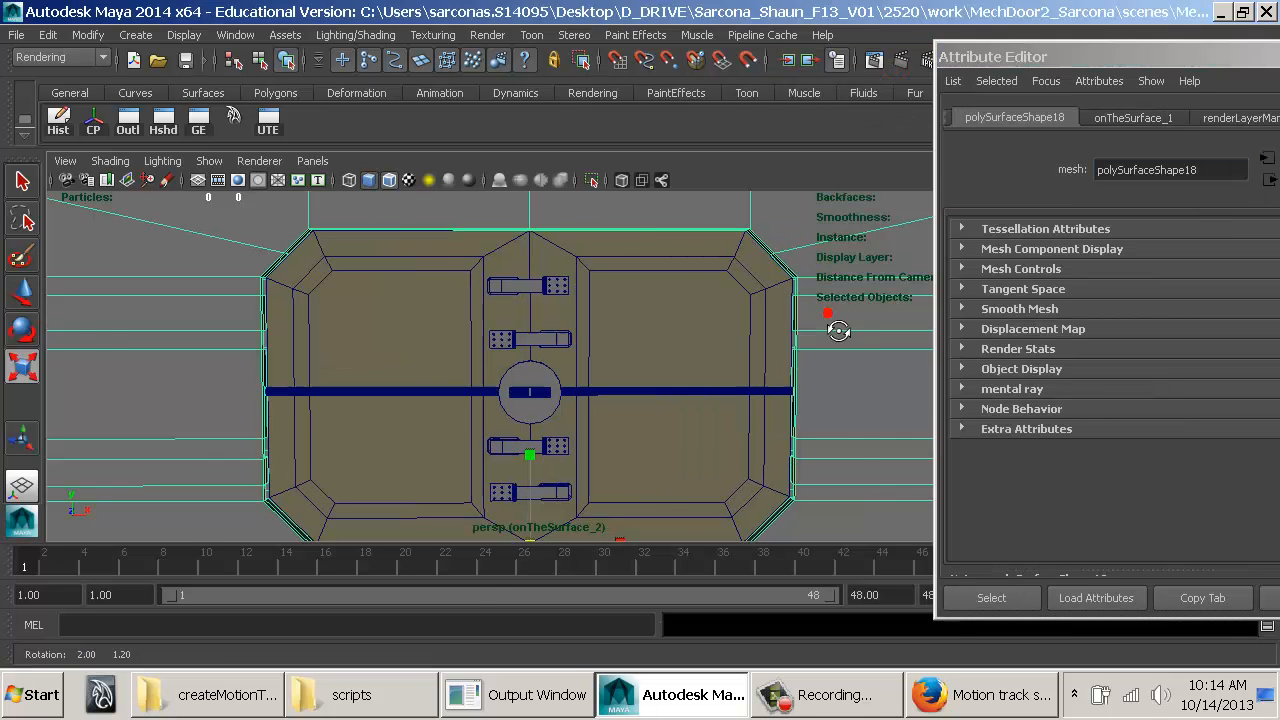
pyautogui.press('space')
pyautogui.moveTo(630, 500)
pyautogui.mouseDown()
pyautogui.moveTo(650, 285)
pyautogui.moveTo(737, 283)
pyautogui.moveTo(766, 205)
pyautogui.moveTo(873, 320)
pyautogui.mouseUp()
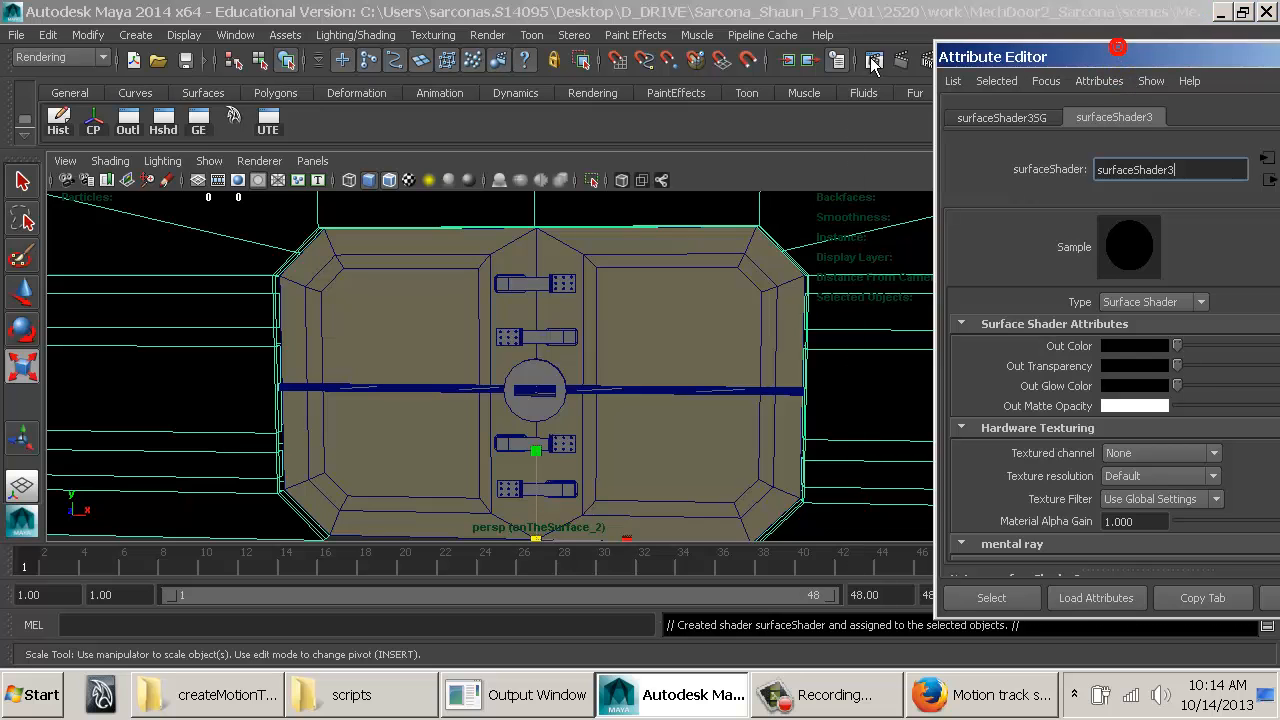
pyautogui.doubleClick(946, 177)
pyautogui.write('wallFlat')
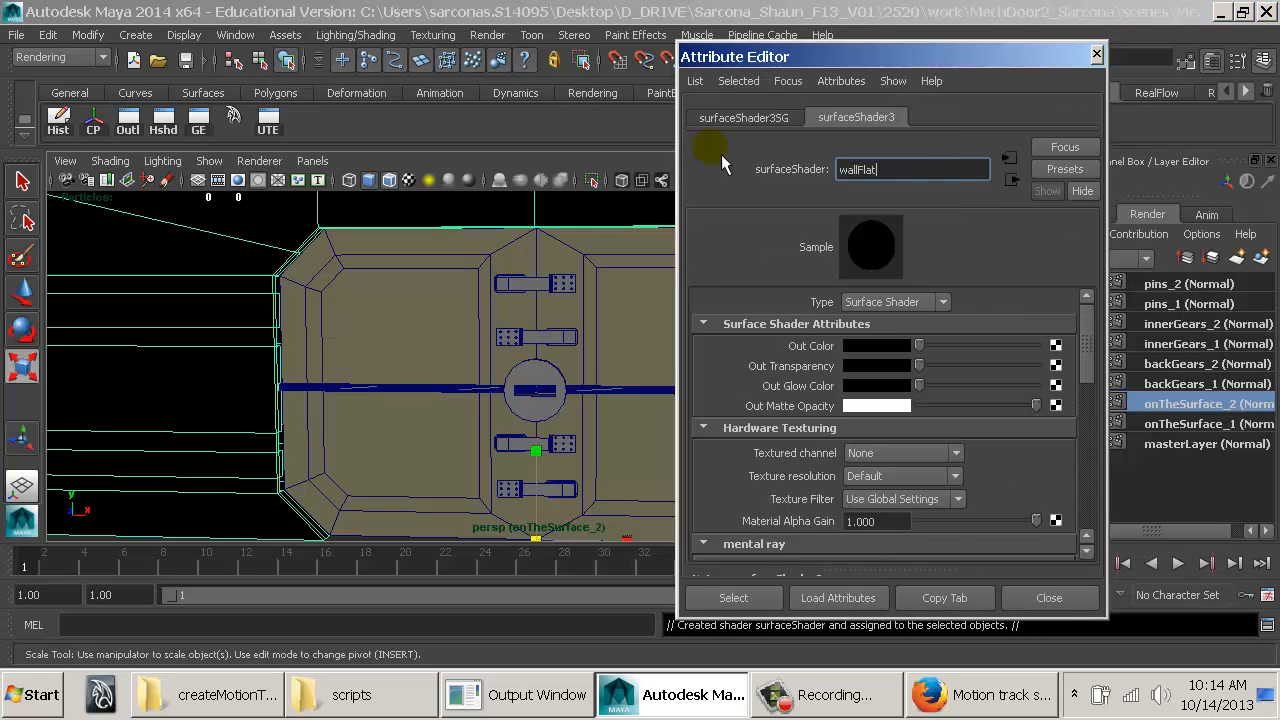
pyautogui.press('Return')
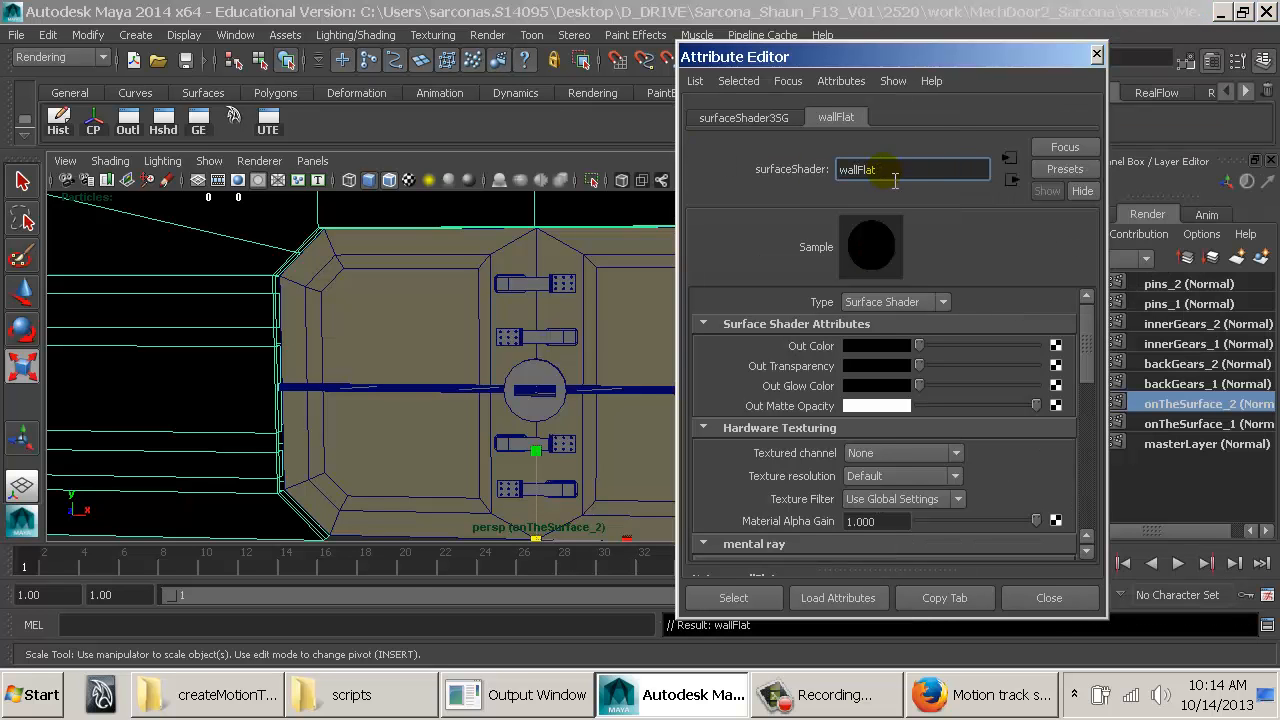
# Step: Set the wall shader's Out Color to a desaturated version of the door's yellow and rename the shader as wallFlat_Grey
pyautogui.click(881, 352)
pyautogui.click(751, 340)
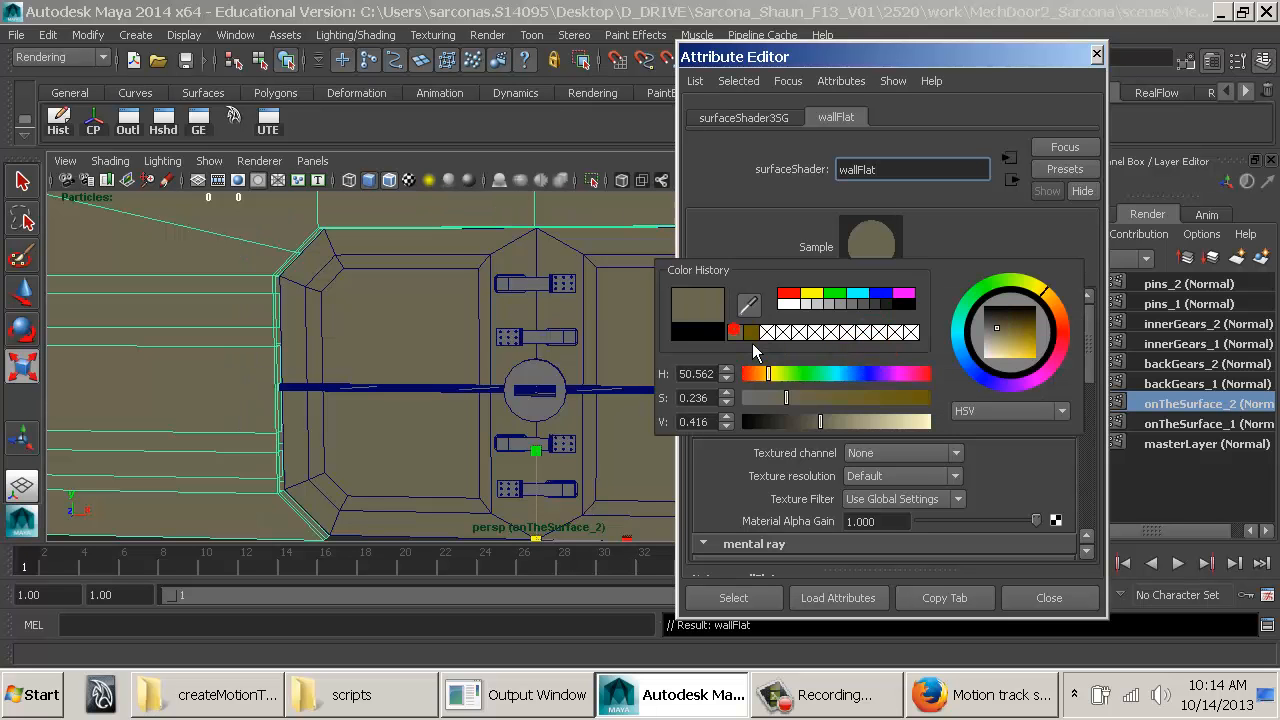
pyautogui.moveTo(781, 406); pyautogui.dragTo(746, 405)
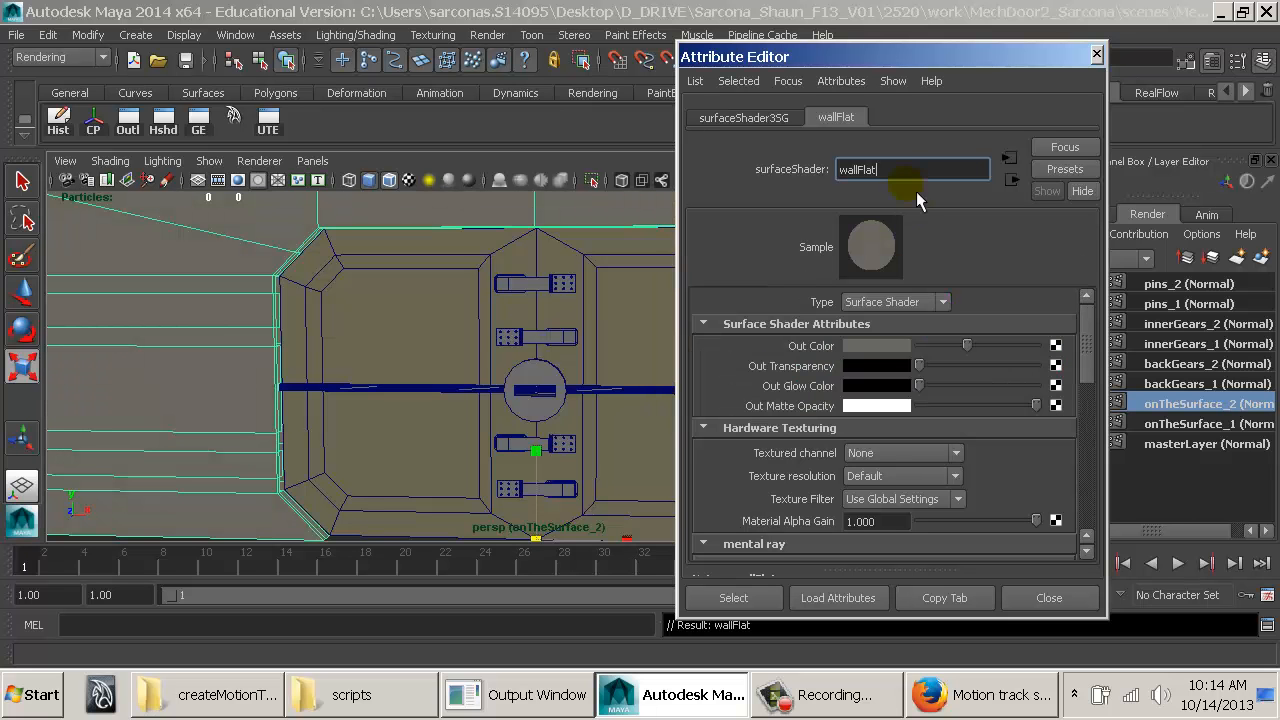
pyautogui.write('Grey')
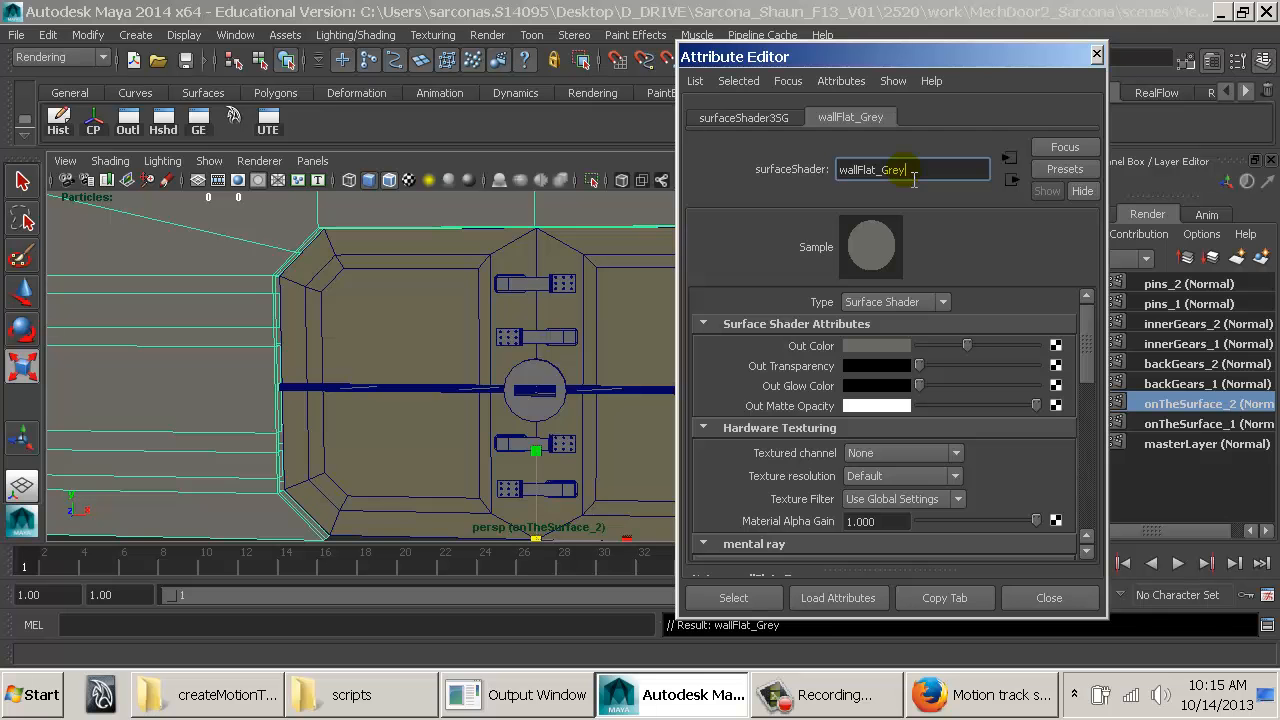
pyautogui.click(1049, 597)
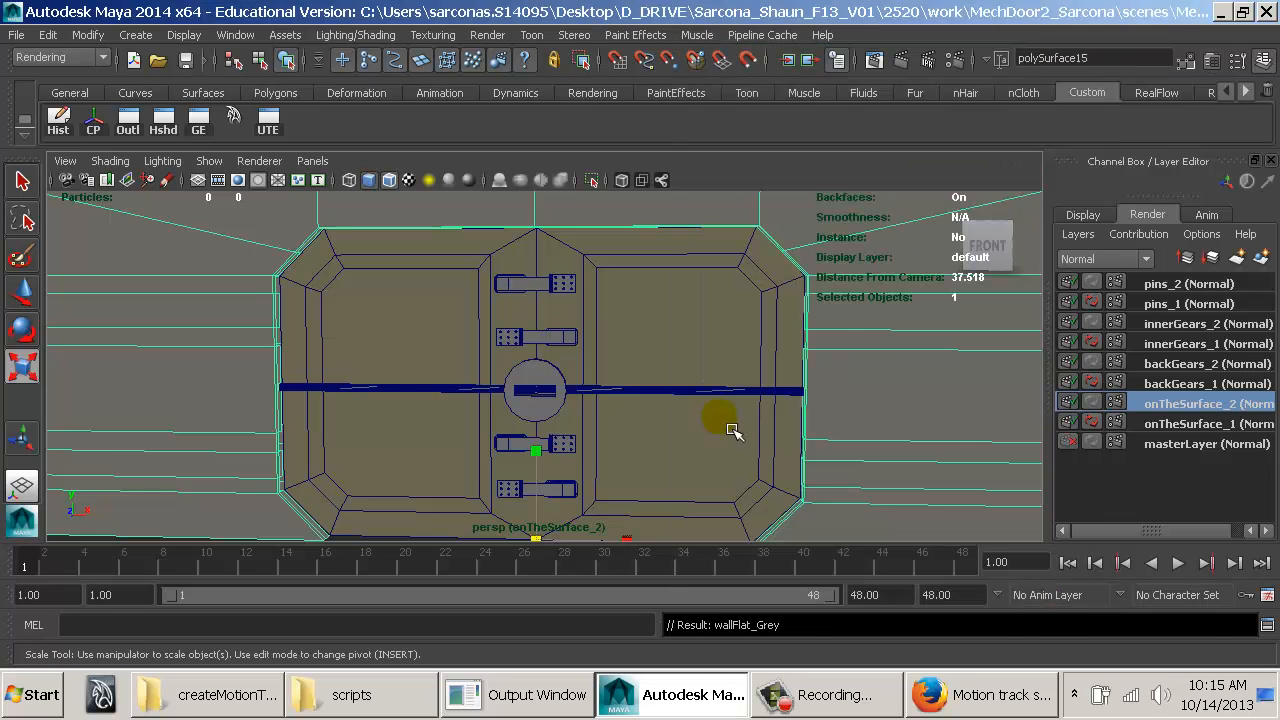
# Step: Assign a new Surface Shader to the ground plane and name it ground_FlatDkGrey
pyautogui.keyDown('alt'); pyautogui.moveTo(729, 423); pyautogui.dragTo(648, 453); pyautogui.keyUp('alt')
pyautogui.click(640, 447)
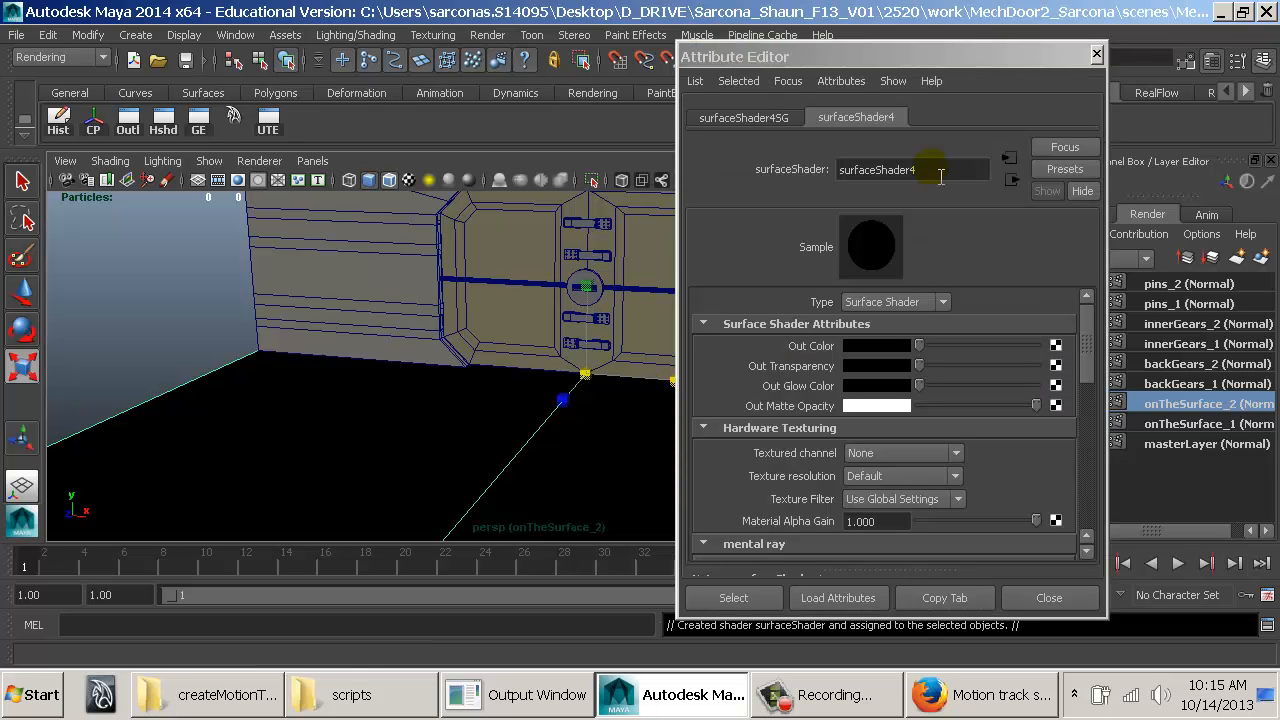
pyautogui.doubleClick(938, 172)
pyautogui.write('grou')
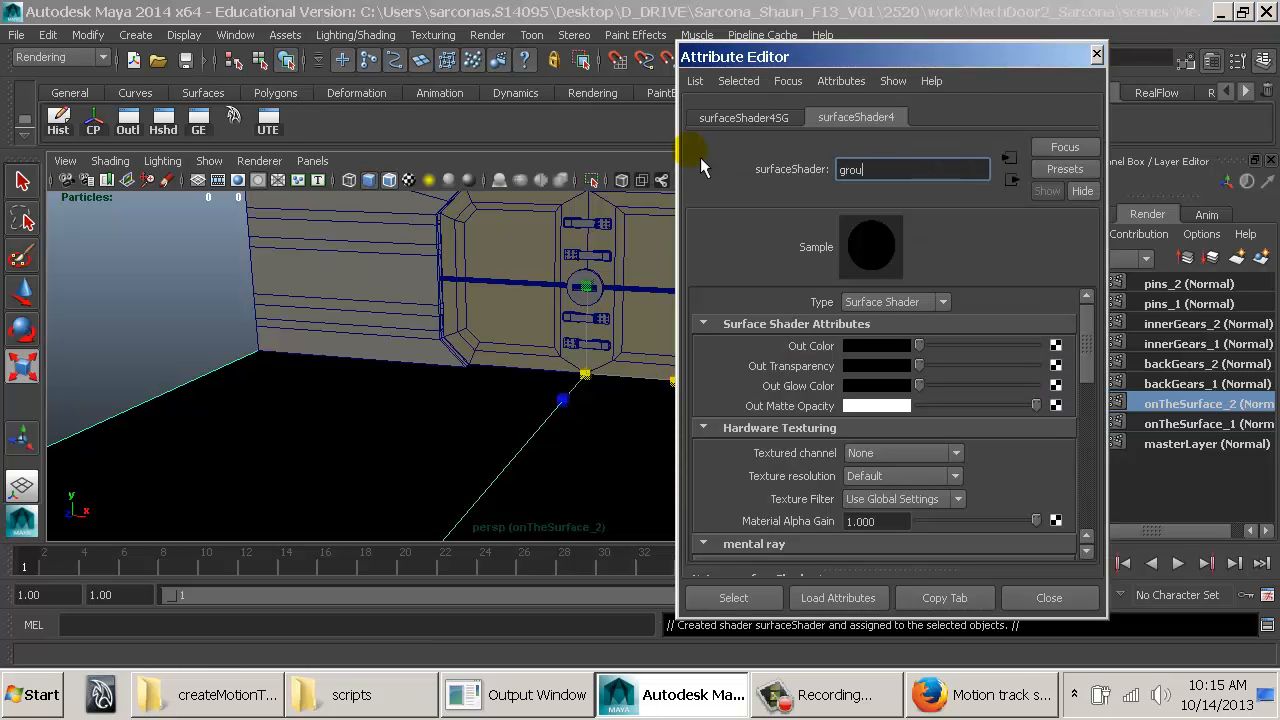
pyautogui.write('nd_FlatDkGrey')
pyautogui.press('Return')
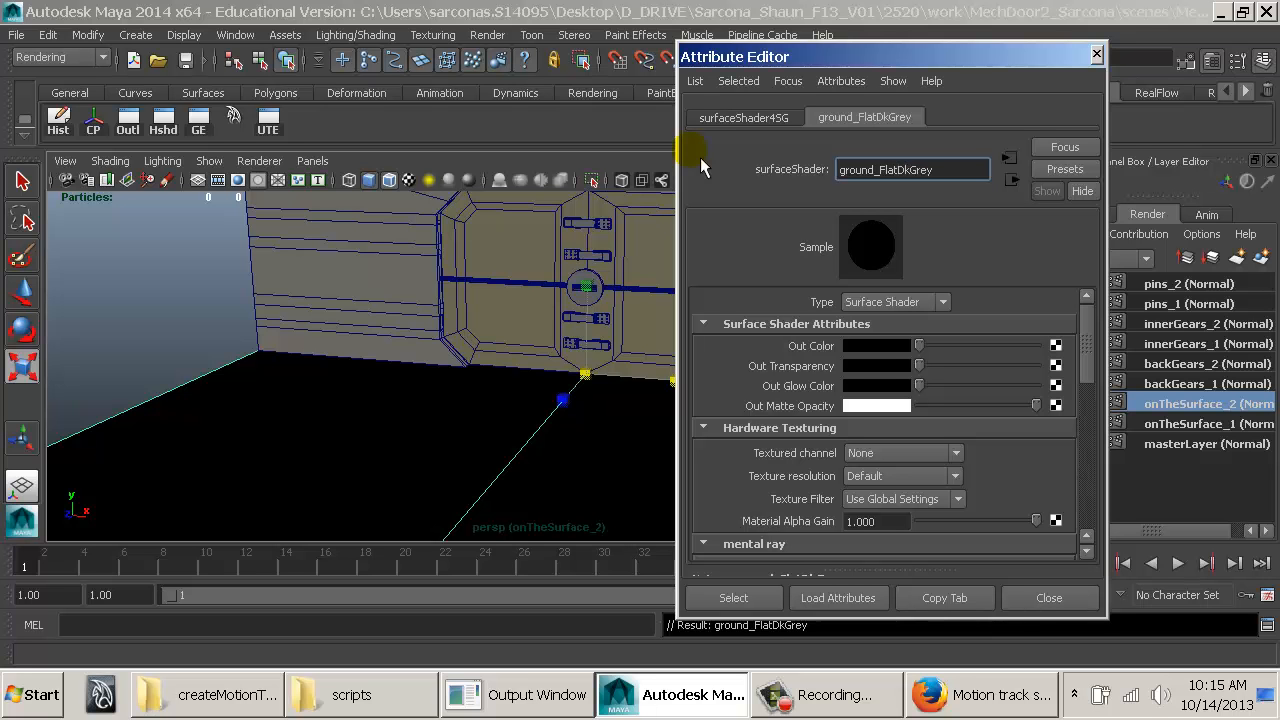
# Step: Set the ground shader's Out Color to a dark grey with H 50.562, S 0.062 and V 0.225
pyautogui.click(880, 346)
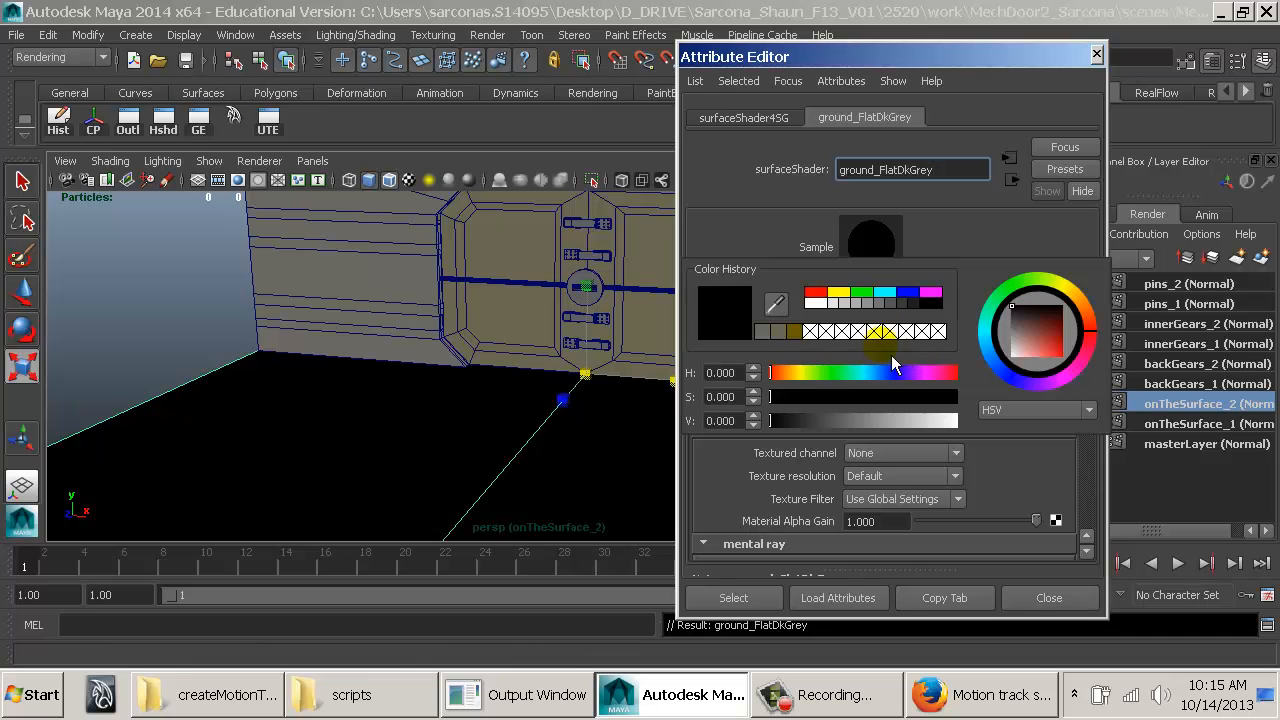
pyautogui.click(763, 331)
pyautogui.moveTo(845, 424); pyautogui.dragTo(820, 425)
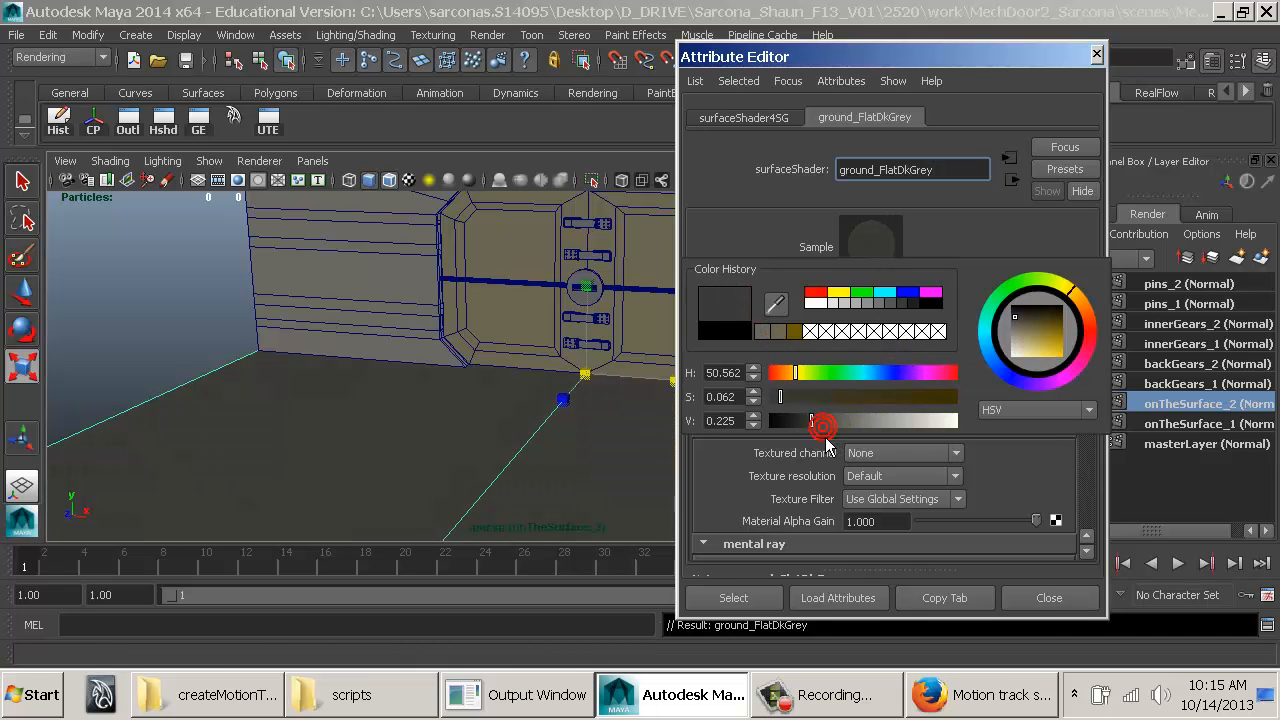
pyautogui.click(1045, 598)
pyautogui.keyDown('alt'); pyautogui.moveTo(409, 306); pyautogui.dragTo(421, 374); pyautogui.keyUp('alt')
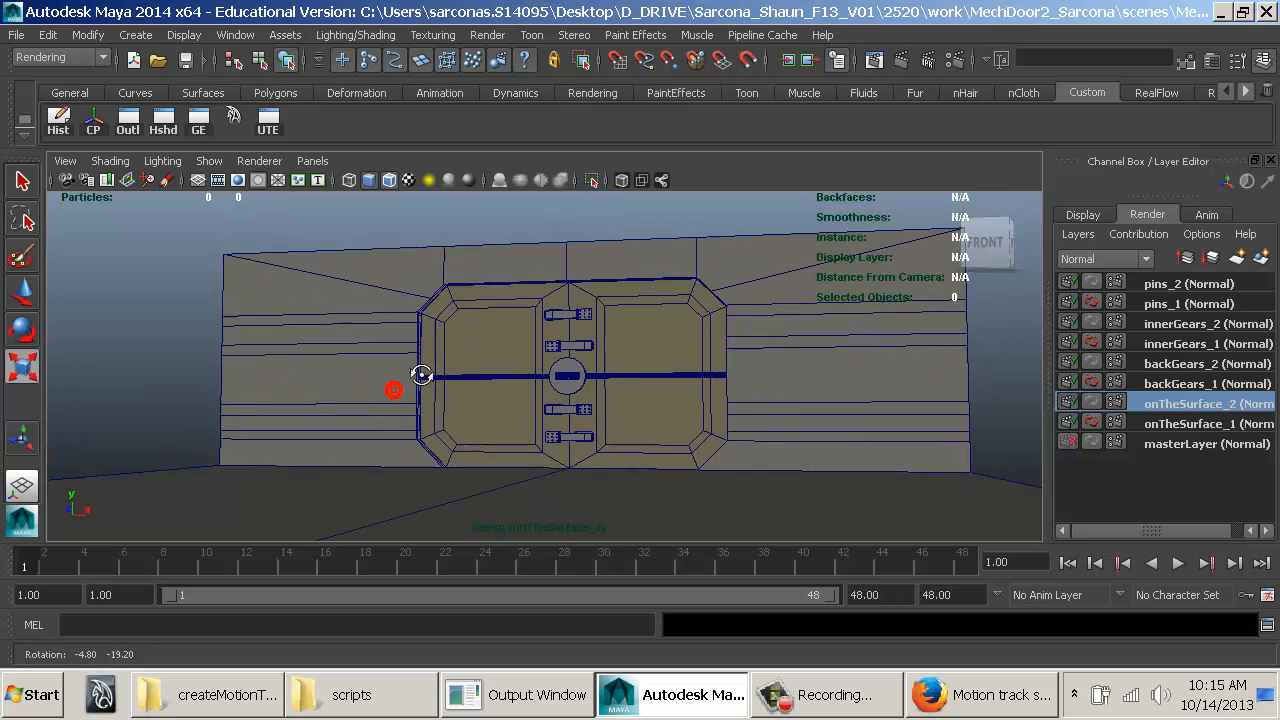
pyautogui.keyDown('alt'); pyautogui.moveTo(421, 374); pyautogui.dragTo(622, 300, button='right'); pyautogui.keyUp('alt')
pyautogui.press('r')
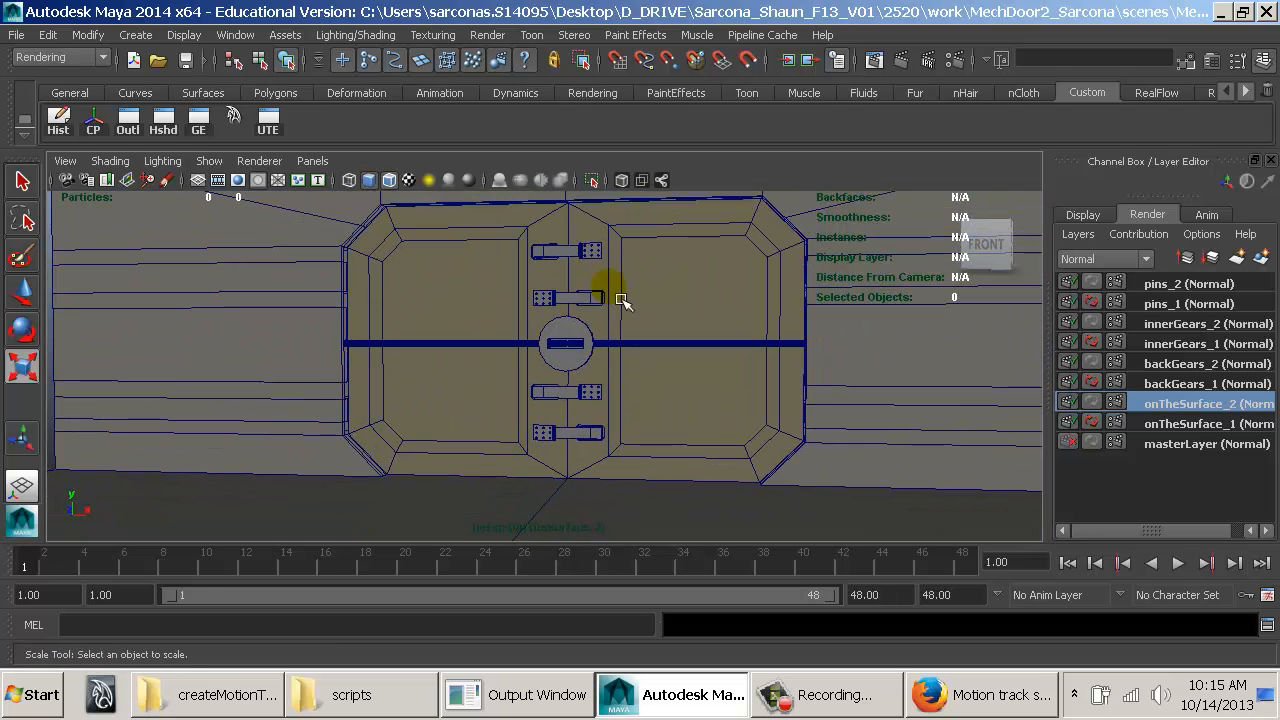
# Step: Render a preview of the onTheSurface_2 layer and close the rendered image
pyautogui.click(910, 66)
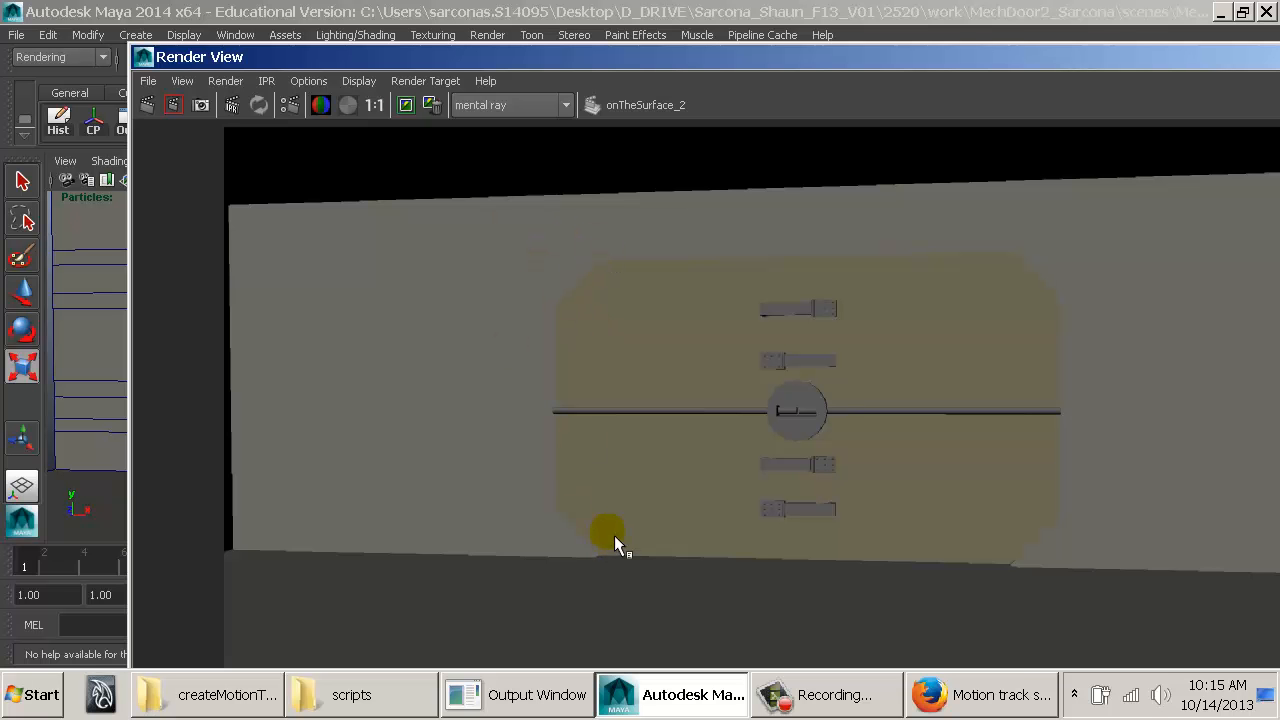
pyautogui.doubleClick(151, 62)
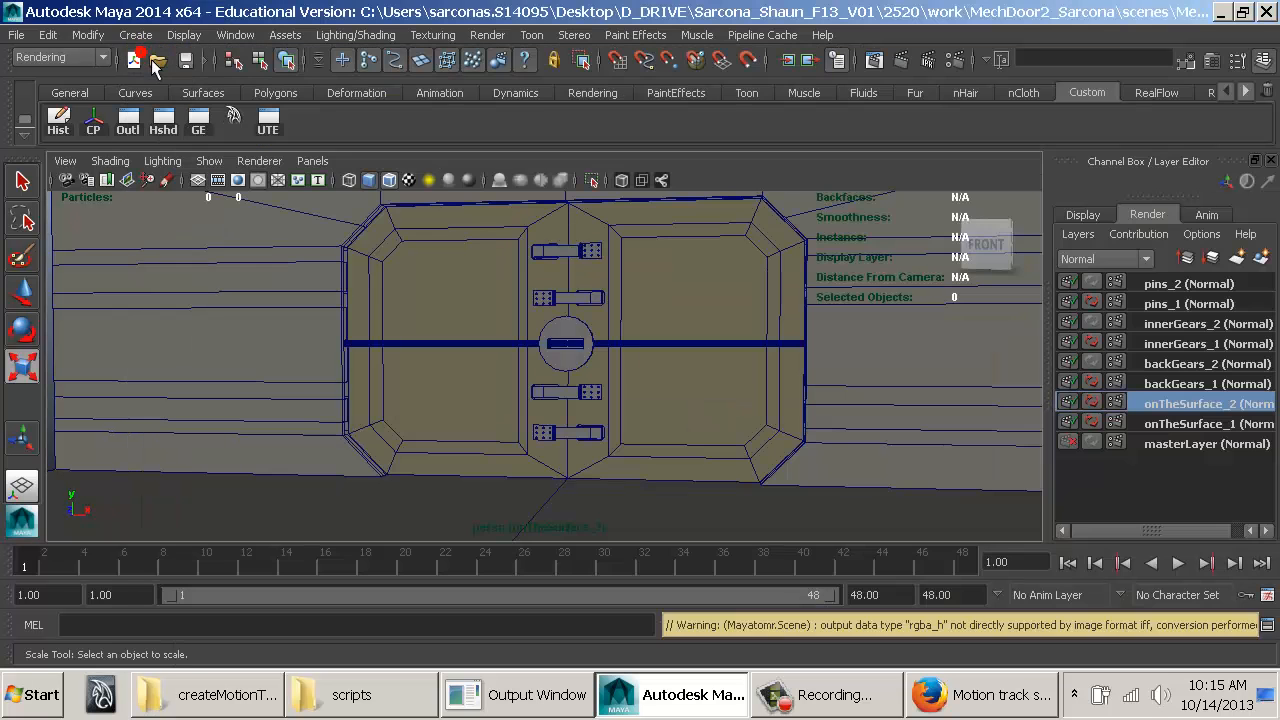
# Step: Select the latches, opening bars and round button on the front of the door, without the door panels
pyautogui.click(646, 328)
pyautogui.keyDown('shift'); pyautogui.click(494, 312); pyautogui.keyUp('shift')
pyautogui.keyDown('alt'); pyautogui.moveTo(443, 353); pyautogui.dragTo(528, 390); pyautogui.keyUp('alt')
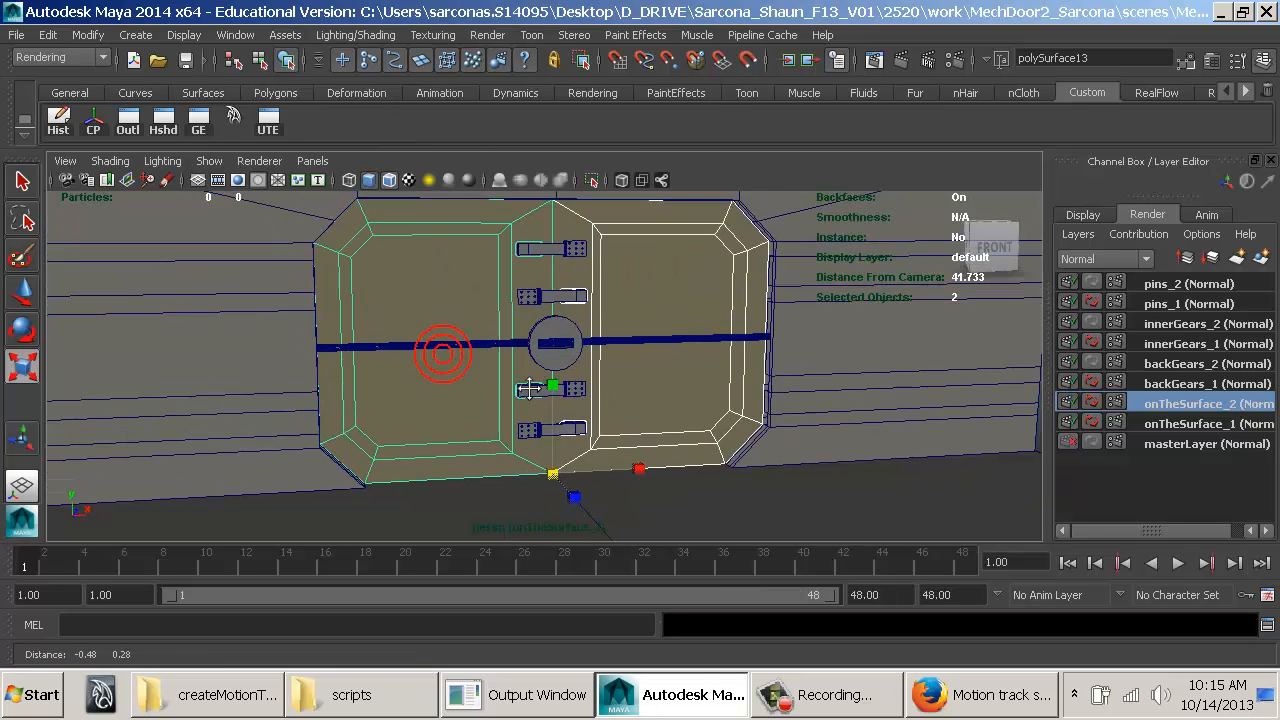
pyautogui.keyDown('alt'); pyautogui.moveTo(529, 389); pyautogui.dragTo(551, 408, button='middle'); pyautogui.keyUp('alt')
pyautogui.keyDown('alt'); pyautogui.moveTo(540, 397); pyautogui.dragTo(746, 443, button='right'); pyautogui.keyUp('alt')
pyautogui.keyDown('alt'); pyautogui.moveTo(746, 443); pyautogui.dragTo(668, 385); pyautogui.keyUp('alt')
pyautogui.keyDown('alt'); pyautogui.moveTo(654, 374); pyautogui.dragTo(545, 318, button='right'); pyautogui.keyUp('alt')
pyautogui.moveTo(490, 225); pyautogui.dragTo(688, 500)
pyautogui.moveTo(657, 366)
pyautogui.keyDown('alt'); pyautogui.mouseDown()
pyautogui.moveTo(529, 393)
pyautogui.moveTo(786, 377)
pyautogui.moveTo(650, 378)
pyautogui.mouseUp(); pyautogui.keyUp('alt')
pyautogui.keyDown('shift'); pyautogui.moveTo(797, 403); pyautogui.dragTo(811, 508); pyautogui.keyUp('shift')
# Step: Remove both horizontal opening bars and the round central button from the selection, keeping only the latch parts selected
pyautogui.keyDown('alt'); pyautogui.moveTo(755, 454); pyautogui.dragTo(527, 493); pyautogui.keyUp('alt')
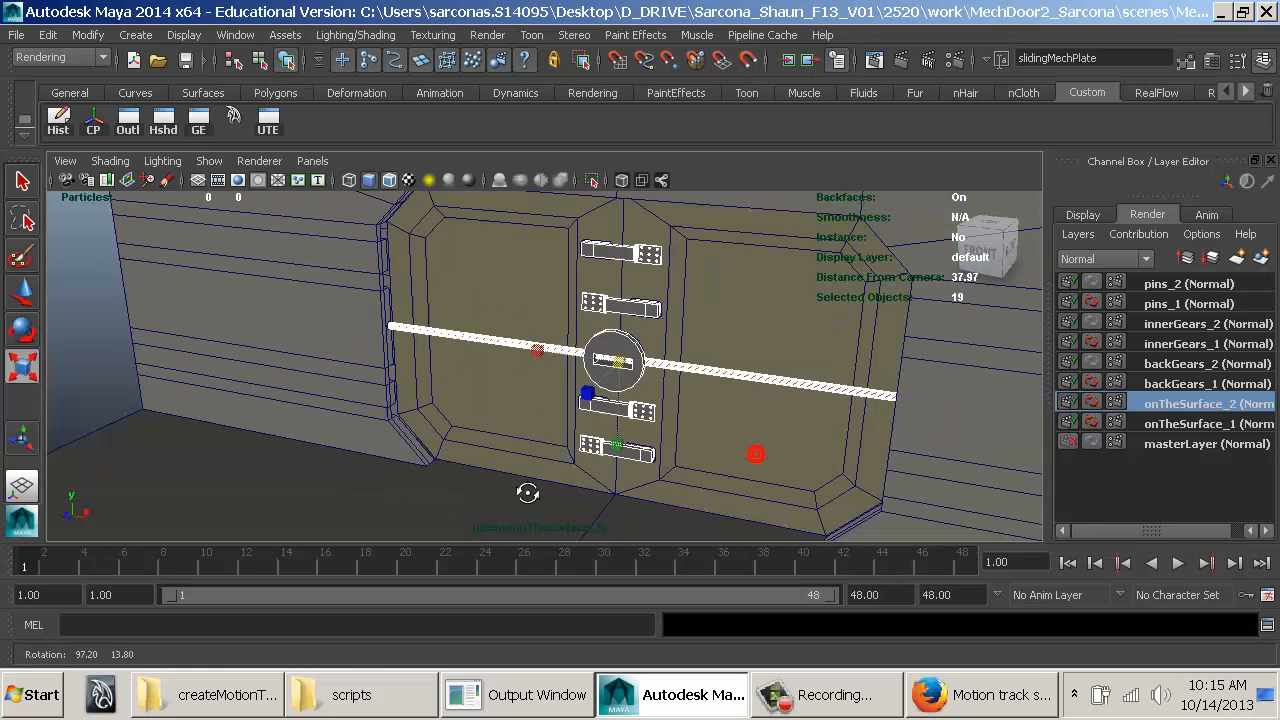
pyautogui.keyDown('alt'); pyautogui.moveTo(527, 491); pyautogui.dragTo(784, 428, button='right'); pyautogui.keyUp('alt')
pyautogui.keyDown('alt'); pyautogui.moveTo(784, 428); pyautogui.dragTo(620, 457, button='middle'); pyautogui.keyUp('alt')
pyautogui.keyDown('alt'); pyautogui.moveTo(614, 457); pyautogui.dragTo(809, 460, button='right'); pyautogui.keyUp('alt')
pyautogui.keyDown('alt'); pyautogui.moveTo(774, 397); pyautogui.dragTo(820, 394); pyautogui.keyUp('alt')
pyautogui.keyDown('alt'); pyautogui.moveTo(818, 392); pyautogui.dragTo(669, 341, button='right'); pyautogui.keyUp('alt')
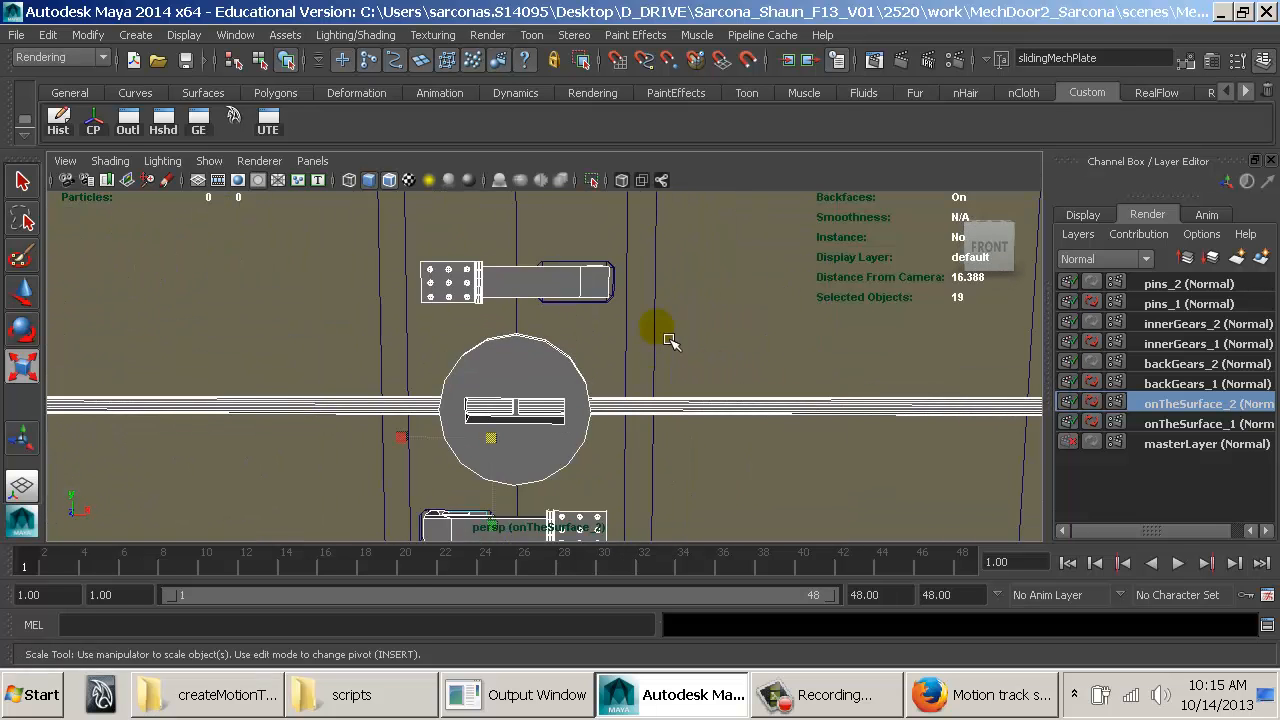
pyautogui.keyDown('alt'); pyautogui.moveTo(669, 341); pyautogui.dragTo(671, 409); pyautogui.keyUp('alt')
pyautogui.keyDown('shift'); pyautogui.click(664, 399); pyautogui.keyUp('shift')
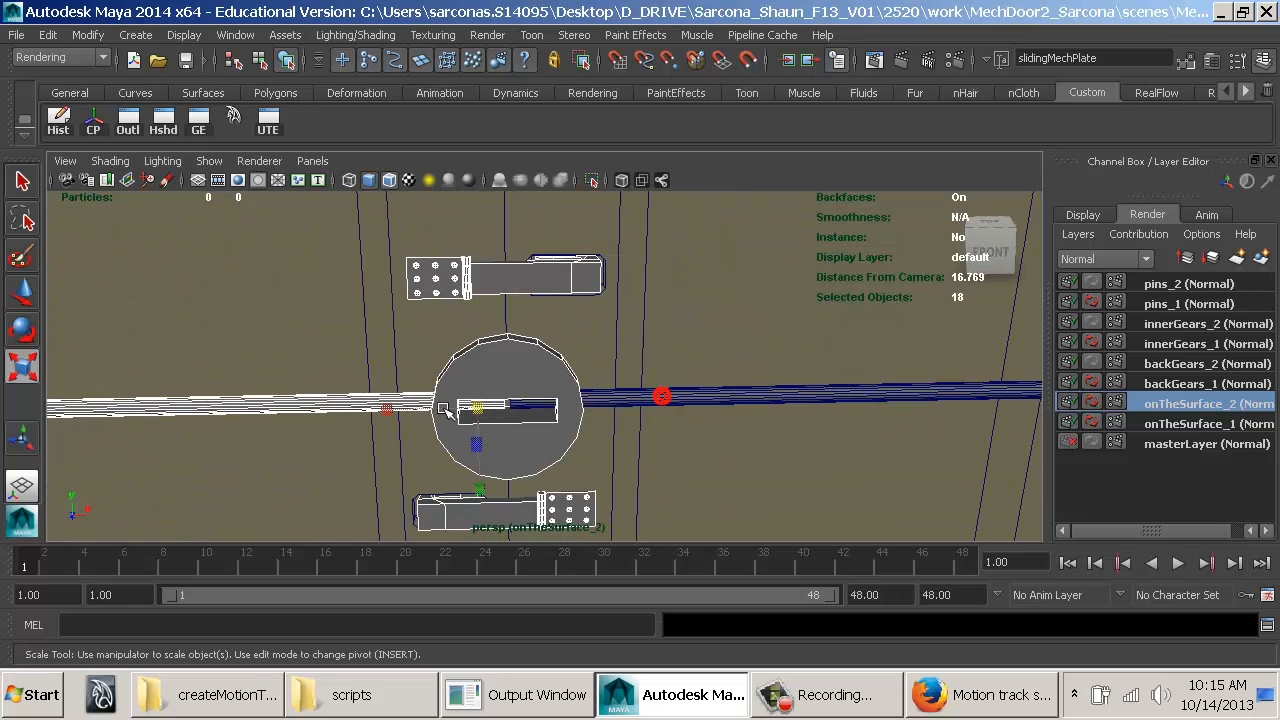
pyautogui.keyDown('shift'); pyautogui.click(316, 402); pyautogui.keyUp('shift')
pyautogui.keyDown('shift'); pyautogui.click(514, 366); pyautogui.keyUp('shift')
pyautogui.keyDown('alt'); pyautogui.moveTo(829, 423); pyautogui.dragTo(591, 386); pyautogui.keyUp('alt')
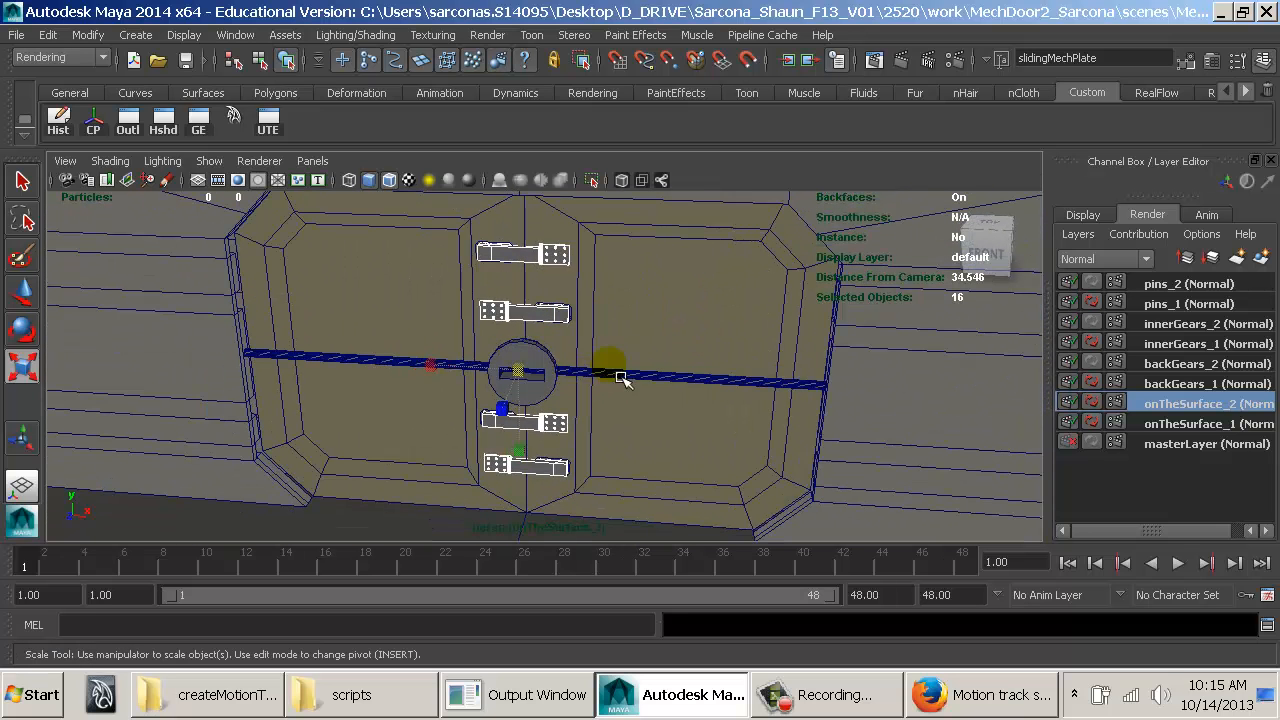
pyautogui.click(625, 381)
pyautogui.keyDown('shift'); pyautogui.click(418, 365); pyautogui.keyUp('shift')
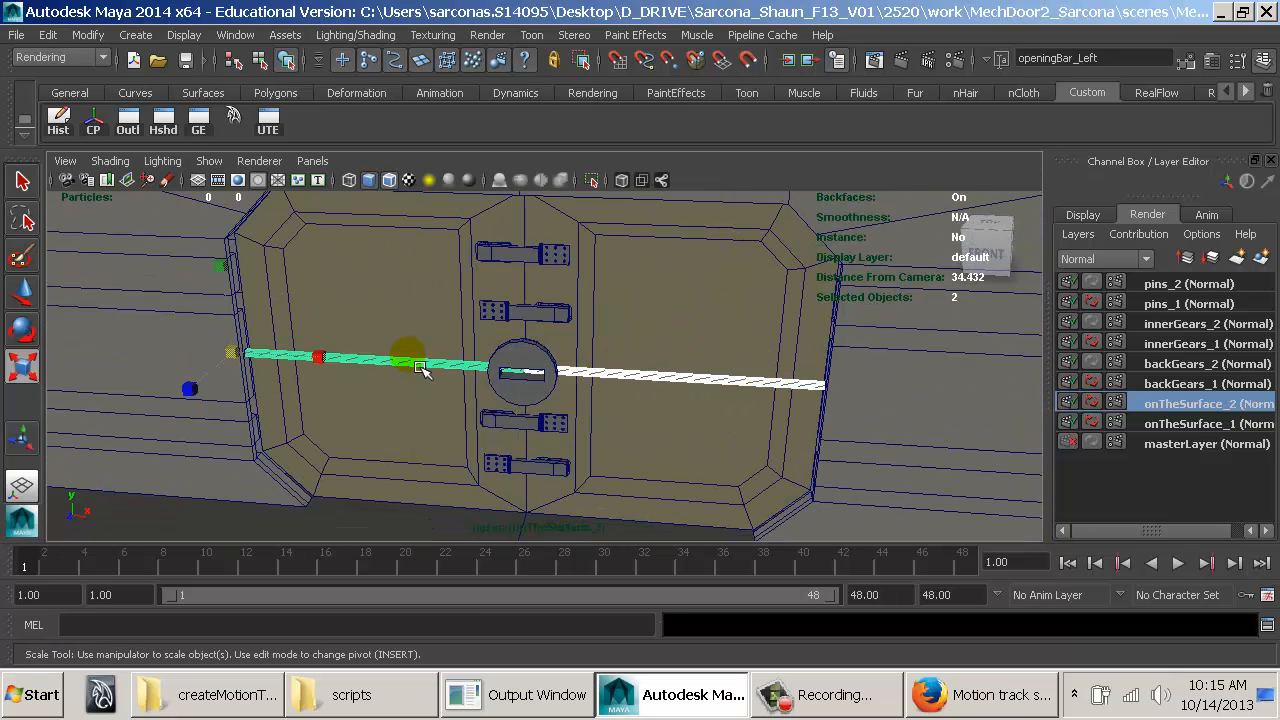
pyautogui.click(547, 362)
pyautogui.hotkey('ctrl', 'z')
pyautogui.hotkey('ctrl', 'z')
pyautogui.hotkey('ctrl', 'z')
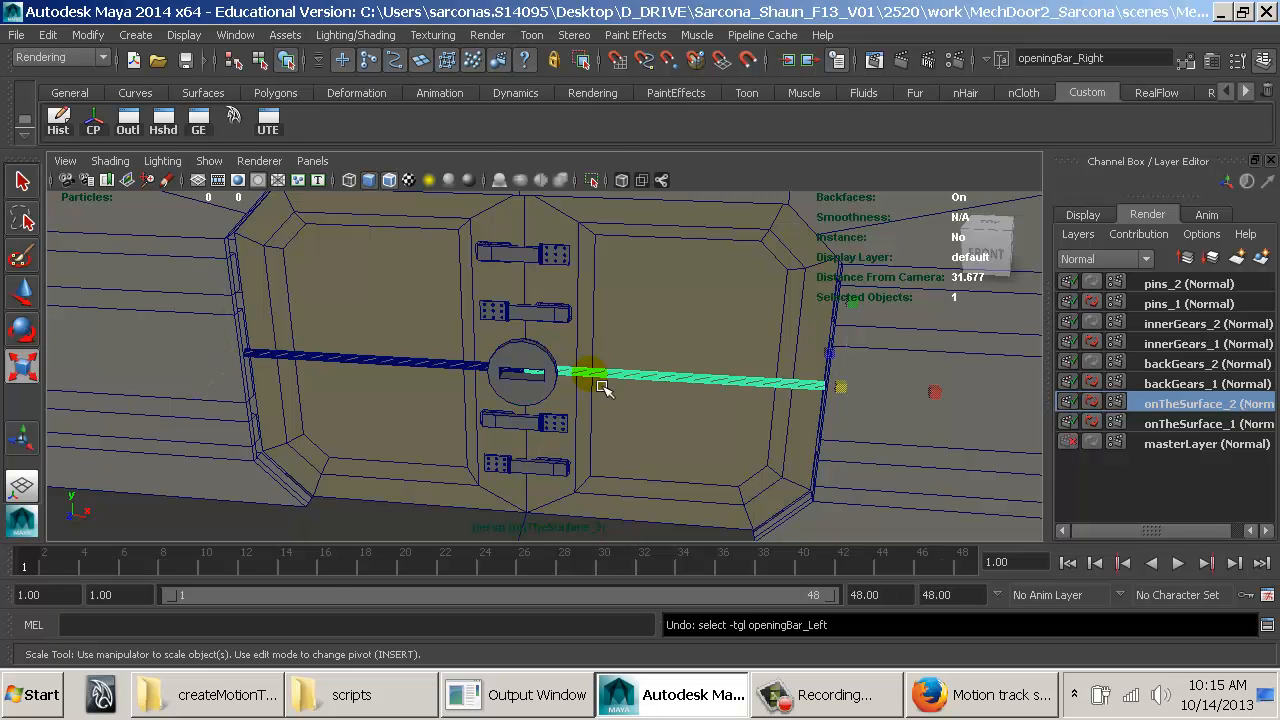
# Step: Assign a new Surface Shader to the selected latch parts
pyautogui.press('space')
pyautogui.click(449, 490)
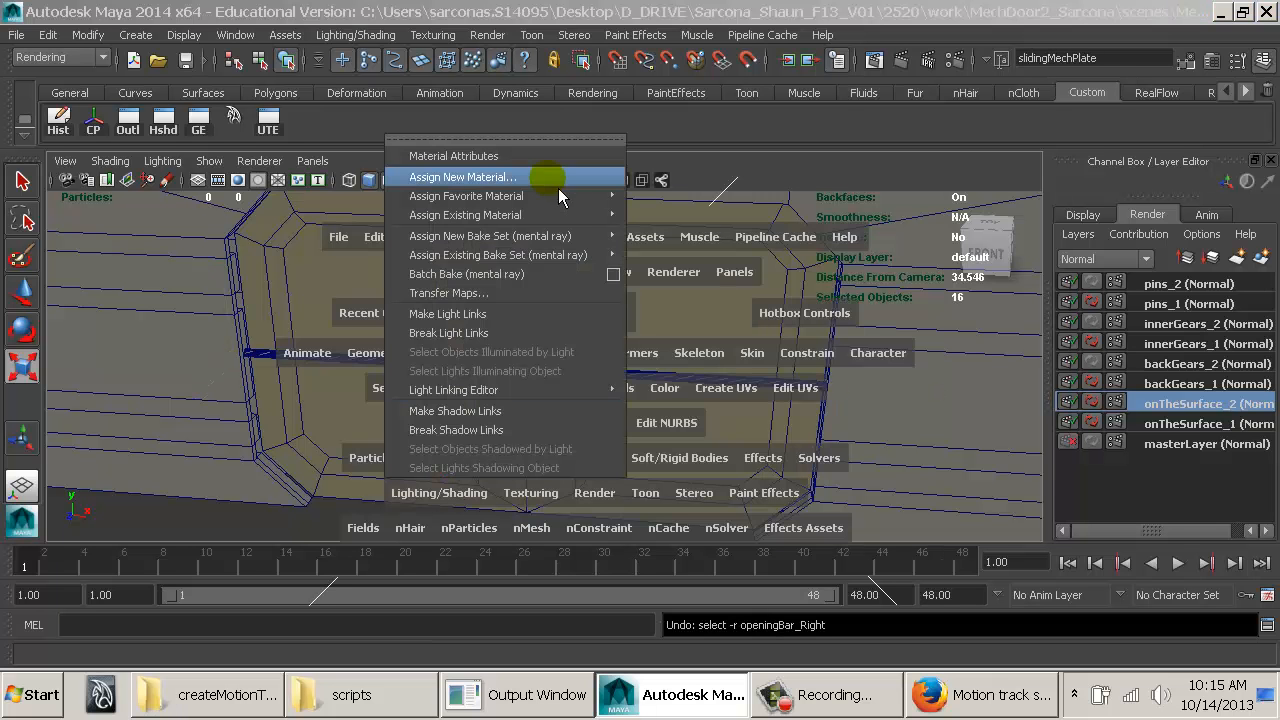
pyautogui.moveTo(551, 199)
pyautogui.click(700, 311)
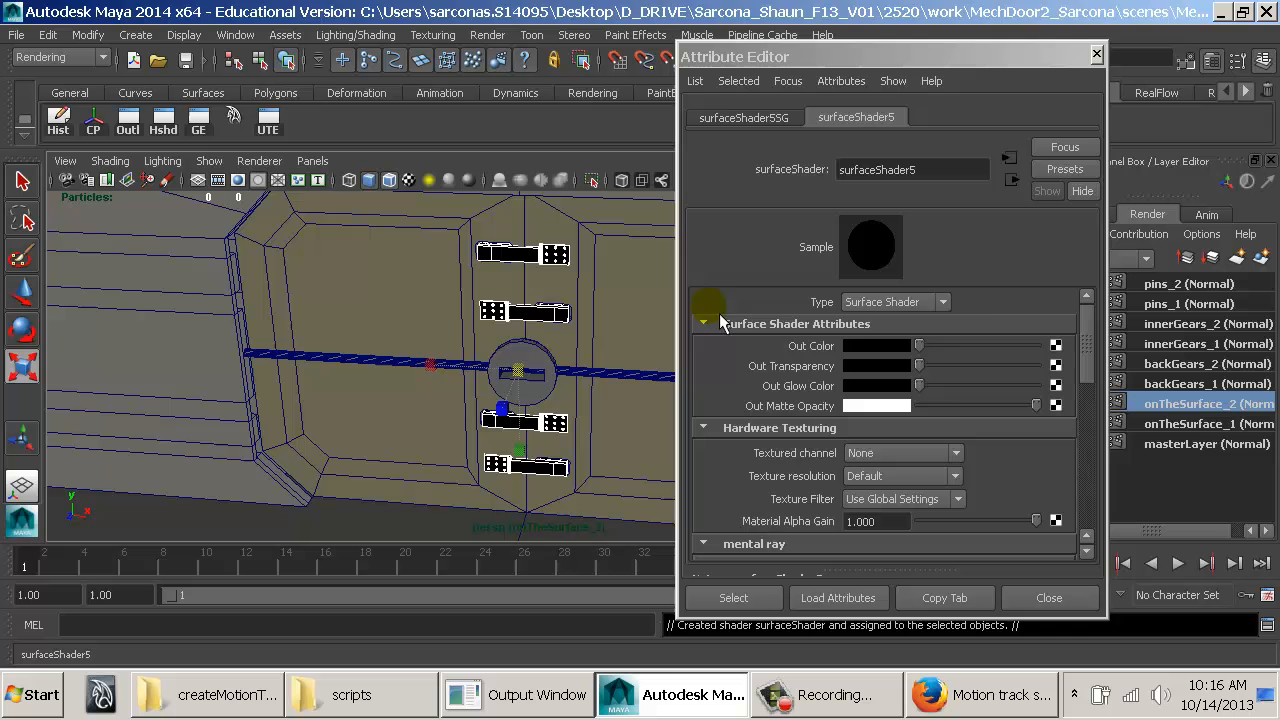
# Step: Set the latch shader's Out Color to a dark orange based on the door's yellow and rename the shader as latches_FlatOrange
pyautogui.click(880, 345)
pyautogui.click(803, 334)
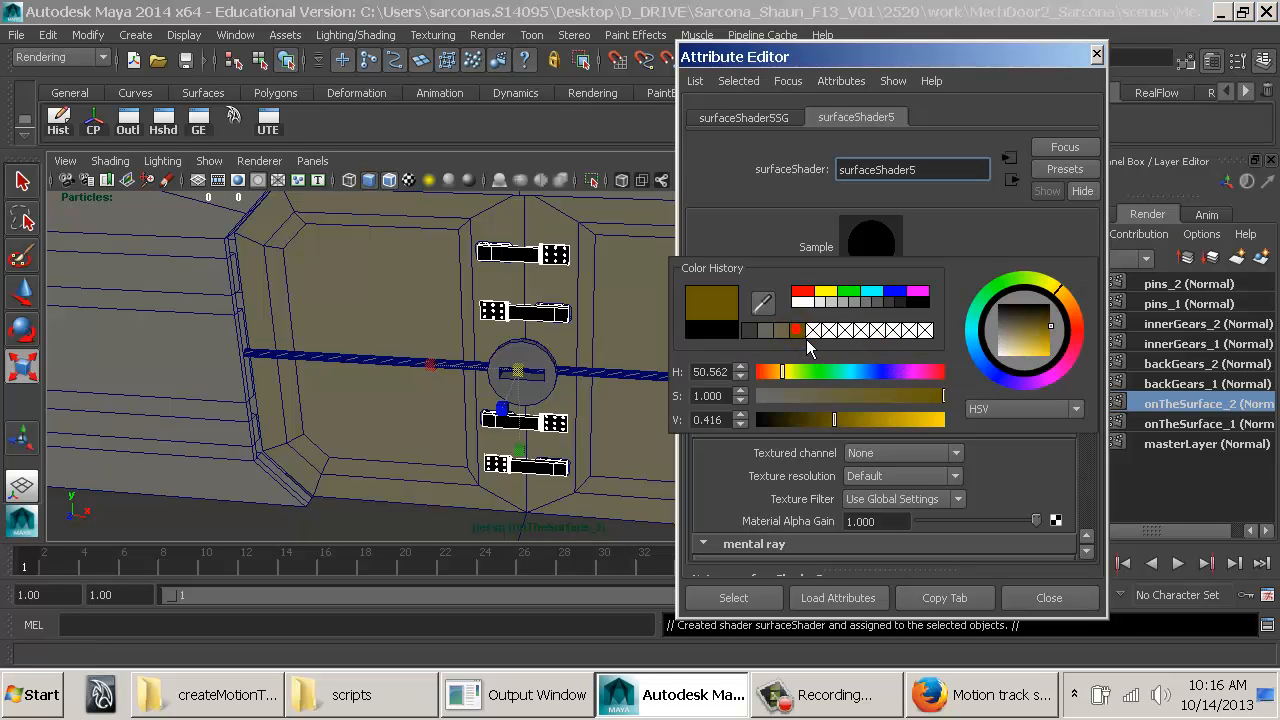
pyautogui.moveTo(789, 385); pyautogui.dragTo(790, 385)
pyautogui.doubleClick(943, 166)
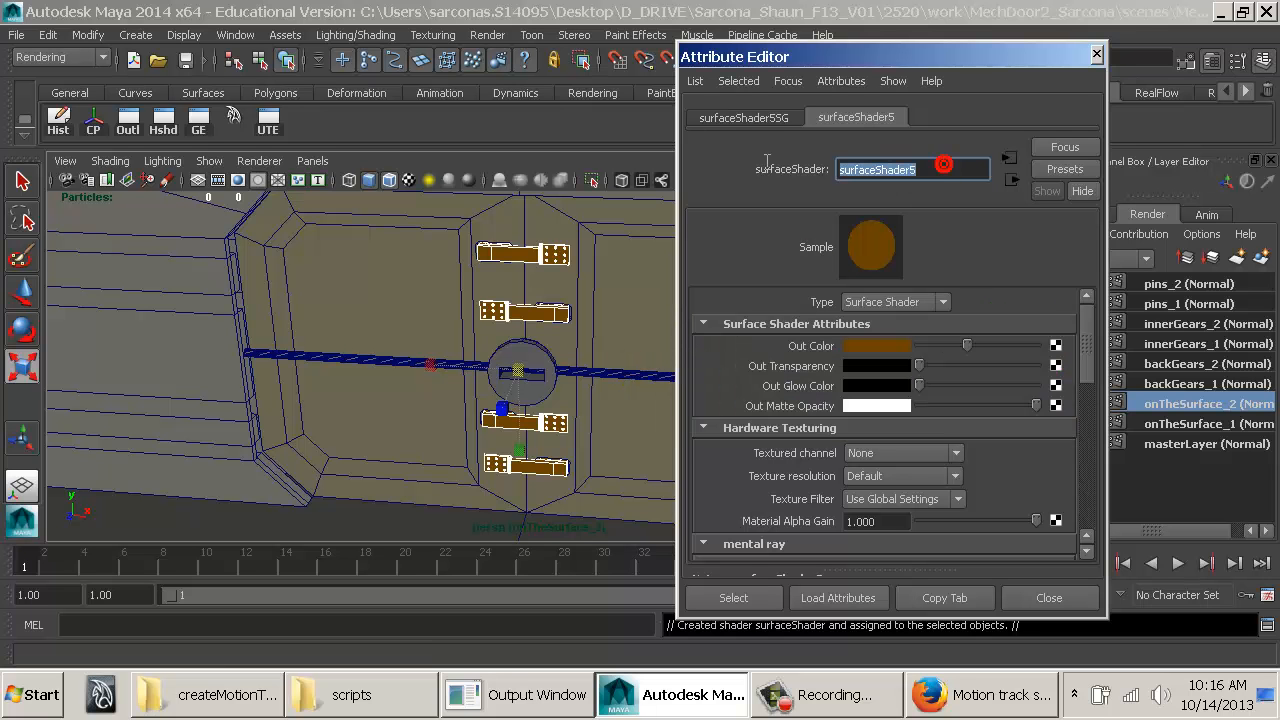
pyautogui.write('latches_FlatOrange')
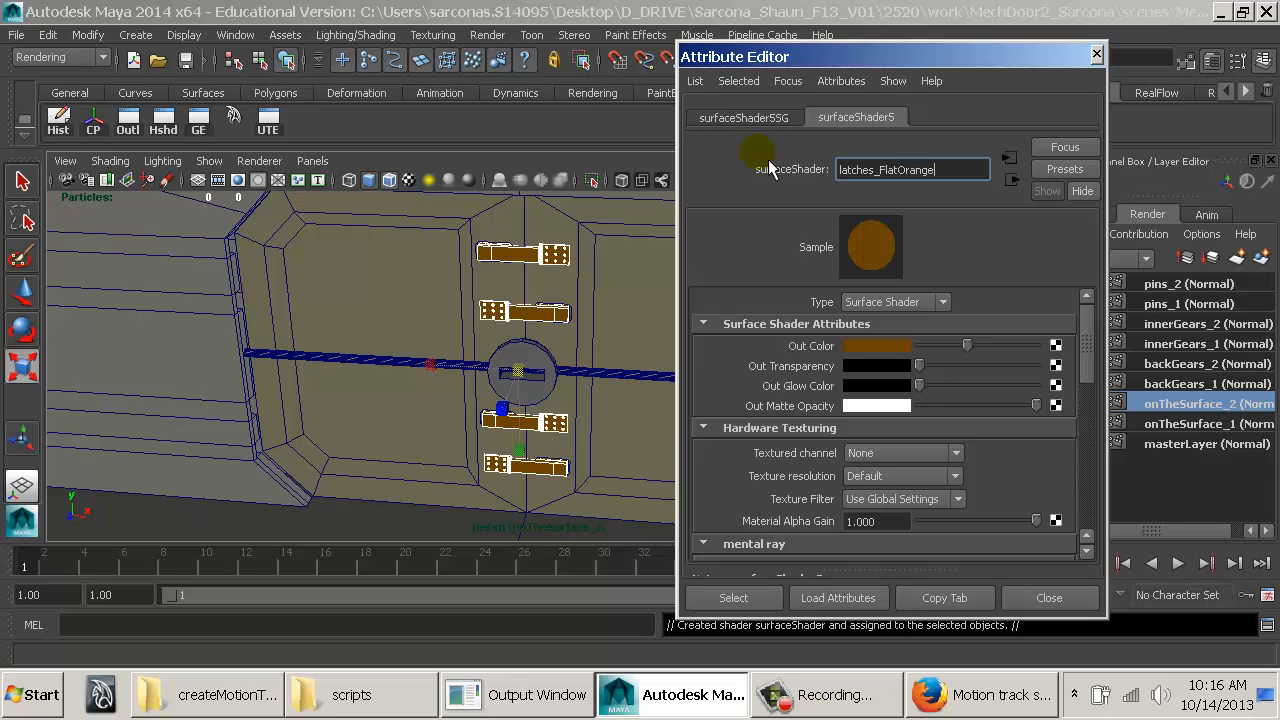
pyautogui.press('Return')
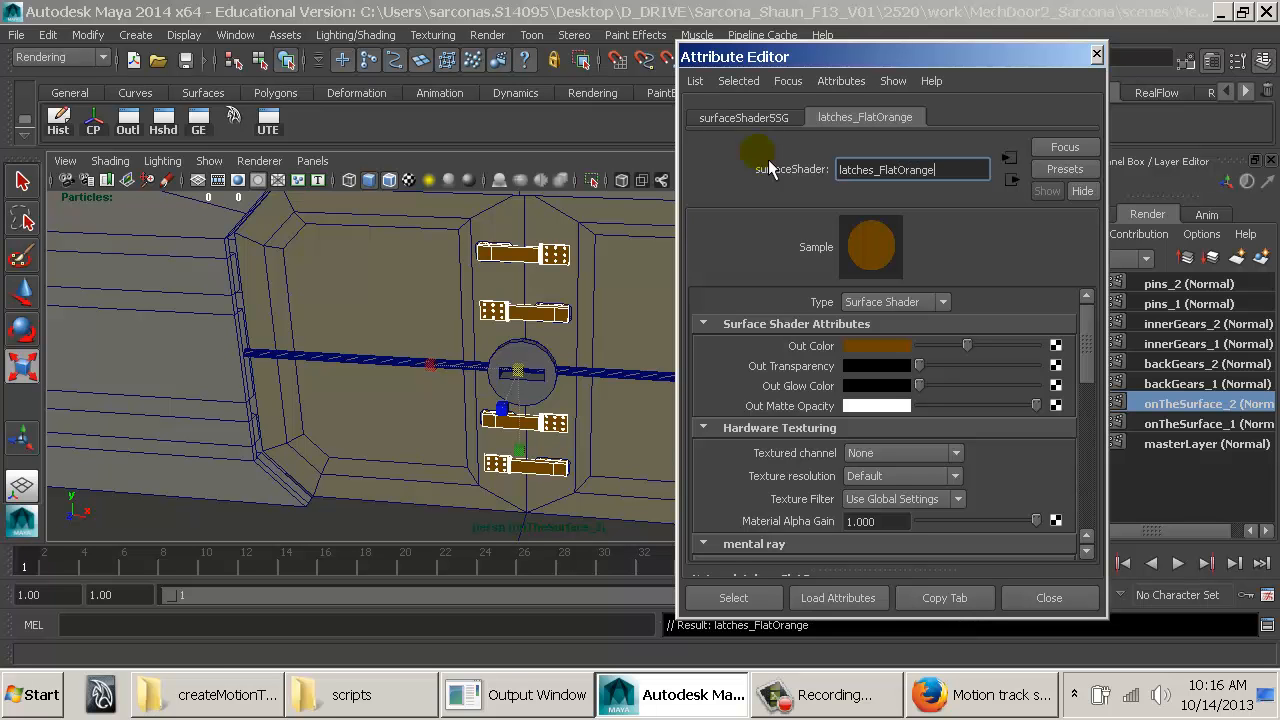
# Step: Assign a new Surface Shader to the round button at the door's centre and name it button_FlatBlue
pyautogui.click(552, 372)
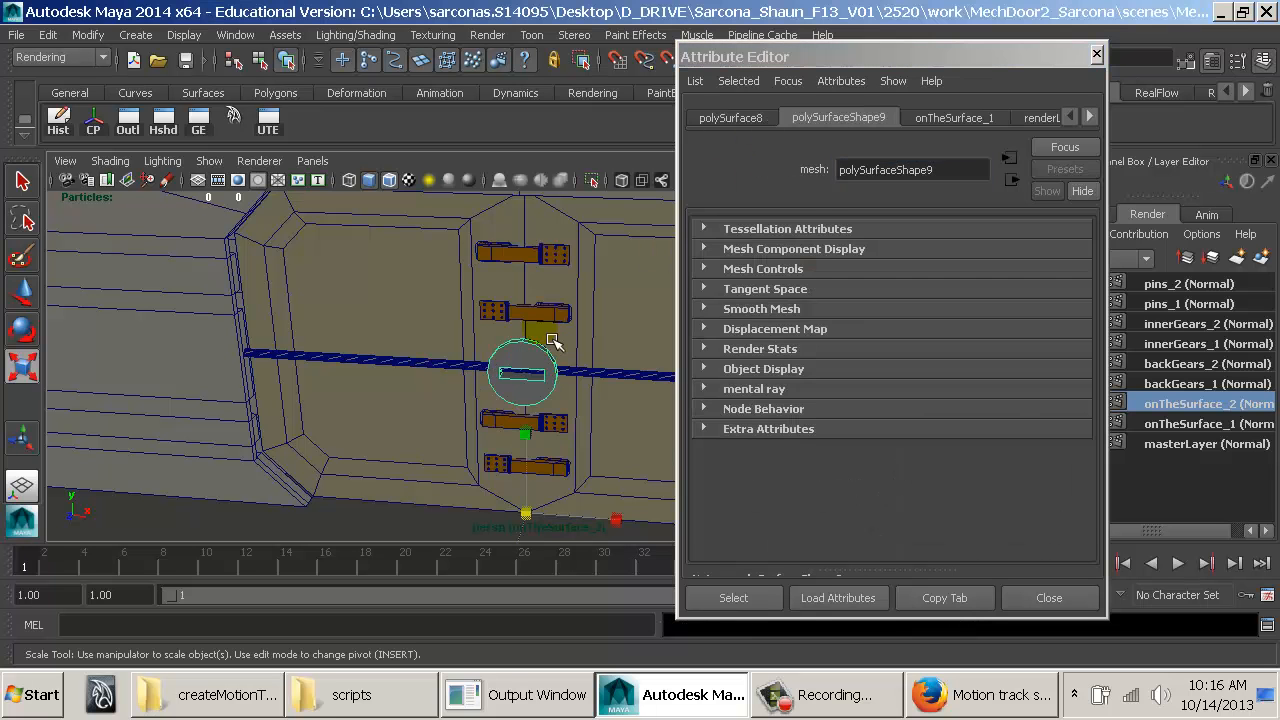
pyautogui.press('g')
pyautogui.doubleClick(866, 170)
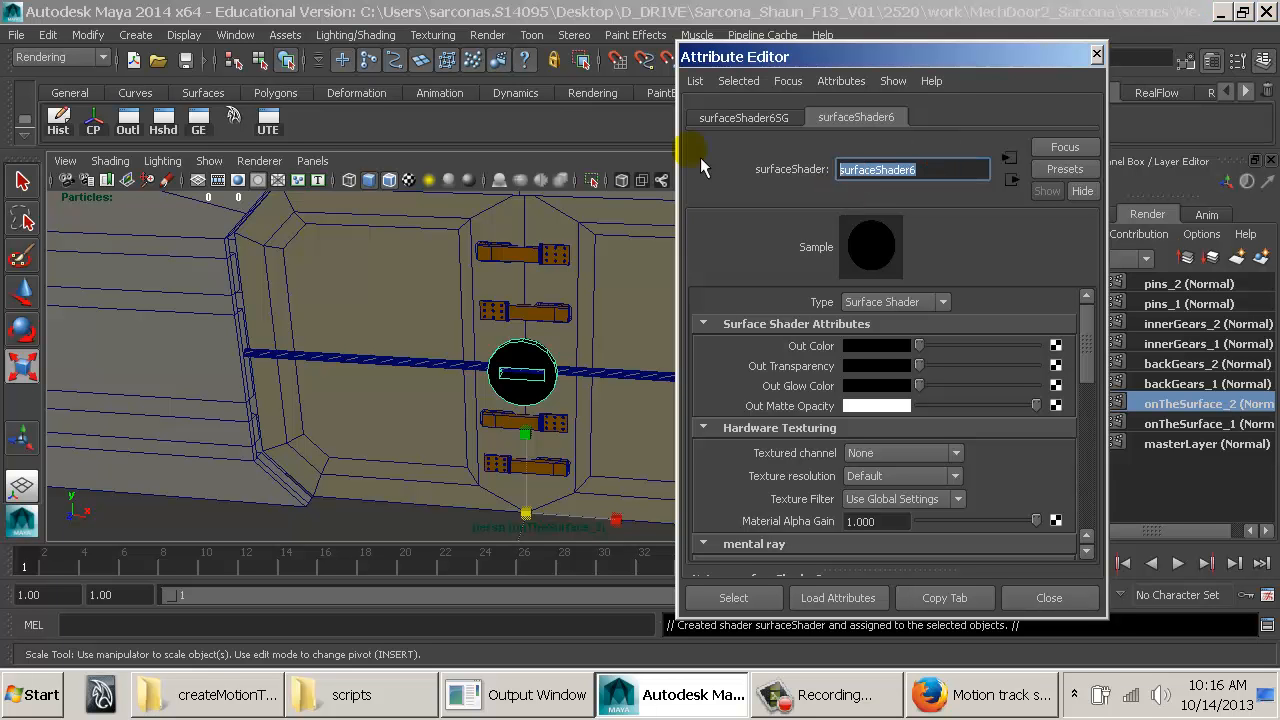
pyautogui.write('button_Flat')
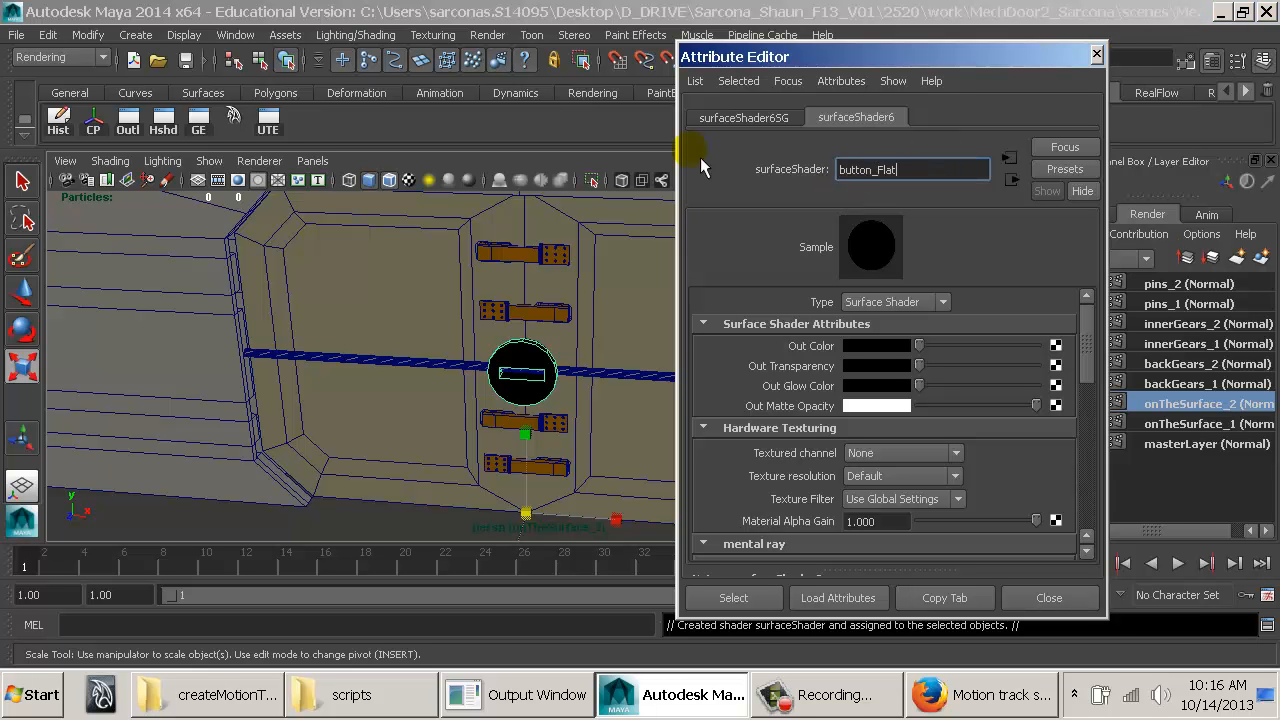
pyautogui.write('Blue')
pyautogui.press('Return')
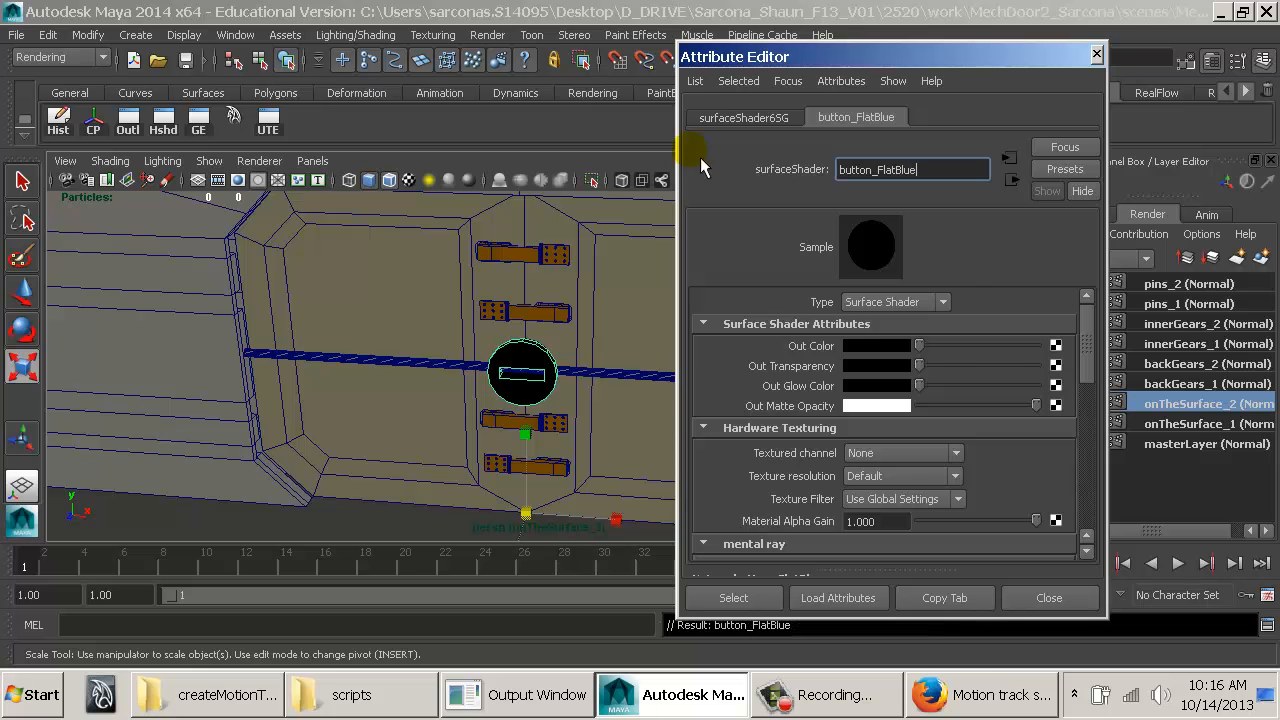
# Step: Set the button shader's Out Color to a blue with H 196.180, S 1.000 and V 0.584
pyautogui.click(858, 345)
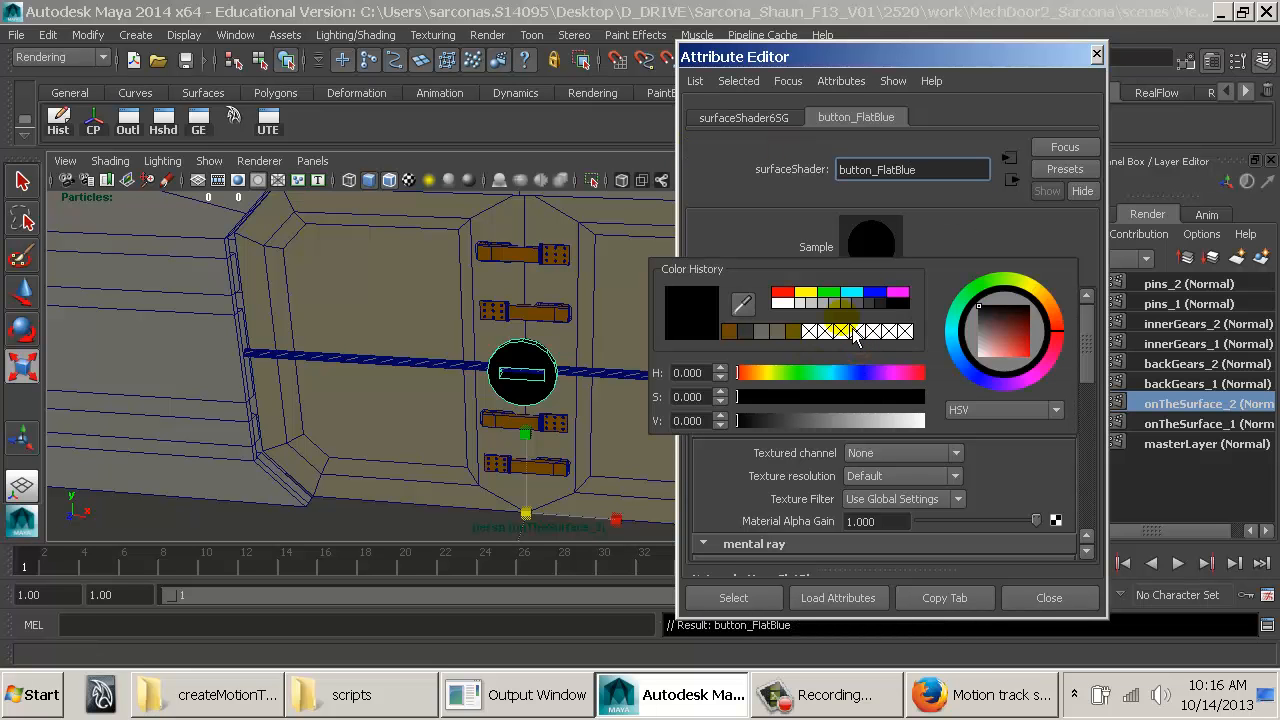
pyautogui.click(731, 331)
pyautogui.moveTo(845, 372)
pyautogui.mouseDown()
pyautogui.moveTo(860, 372)
pyautogui.moveTo(839, 381)
pyautogui.mouseUp()
pyautogui.click(838, 420)
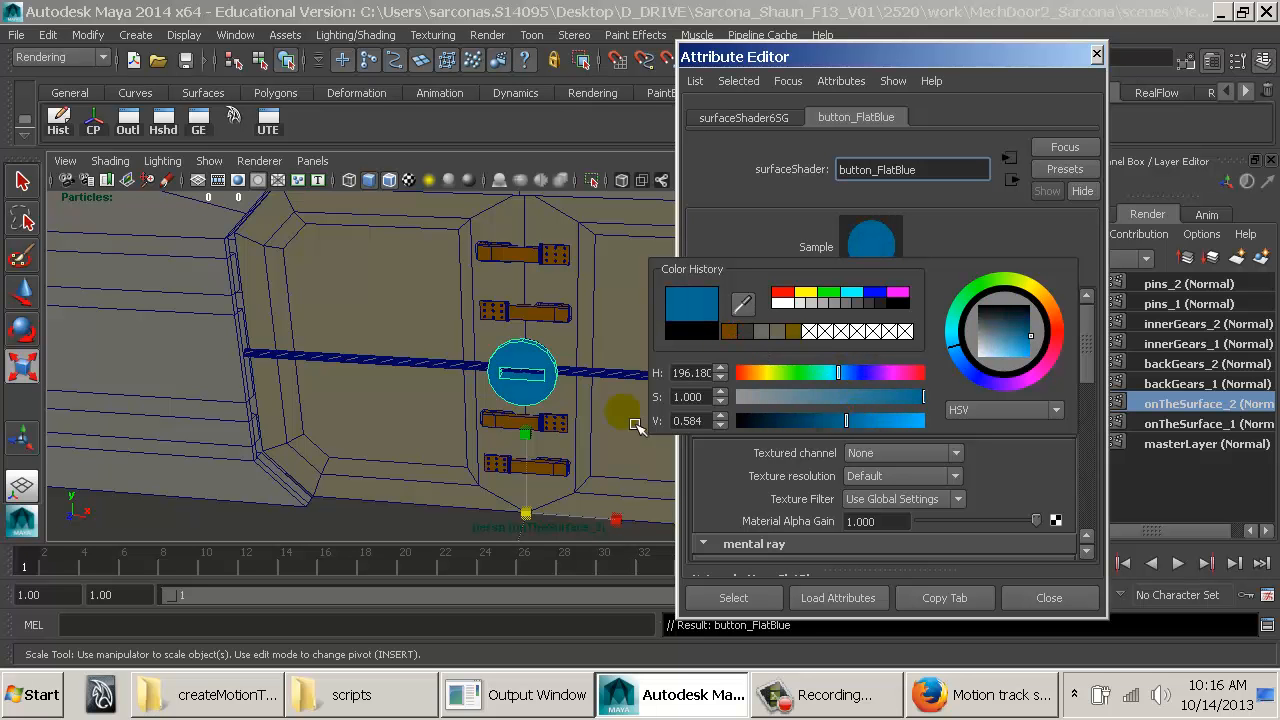
# Step: Assign a new Surface Shader to both horizontal opening bars and name it bar_FlatGrey
pyautogui.keyDown('alt'); pyautogui.moveTo(571, 402); pyautogui.dragTo(616, 390); pyautogui.keyUp('alt')
pyautogui.click(601, 373)
pyautogui.keyDown('shift'); pyautogui.click(393, 386); pyautogui.keyUp('shift')
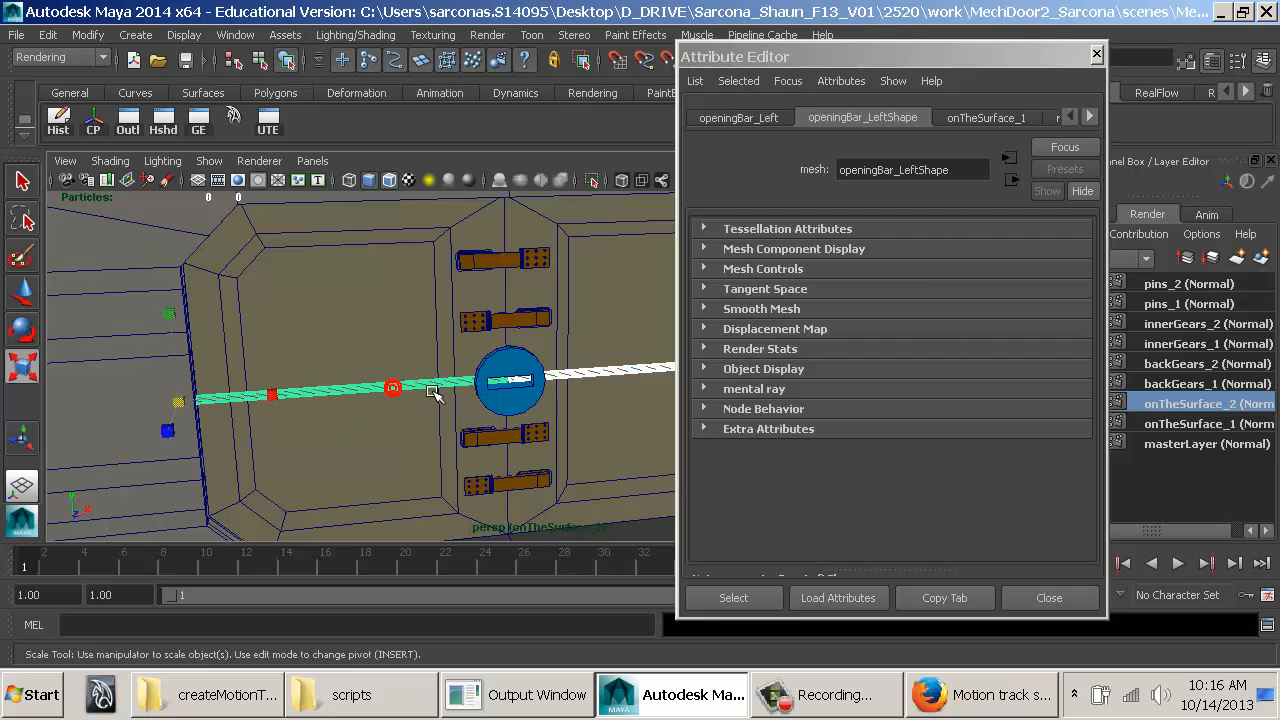
pyautogui.moveTo(436, 392); pyautogui.dragTo(613, 289, button='right')
pyautogui.moveTo(935, 168); pyautogui.dragTo(696, 164)
pyautogui.write('barF')
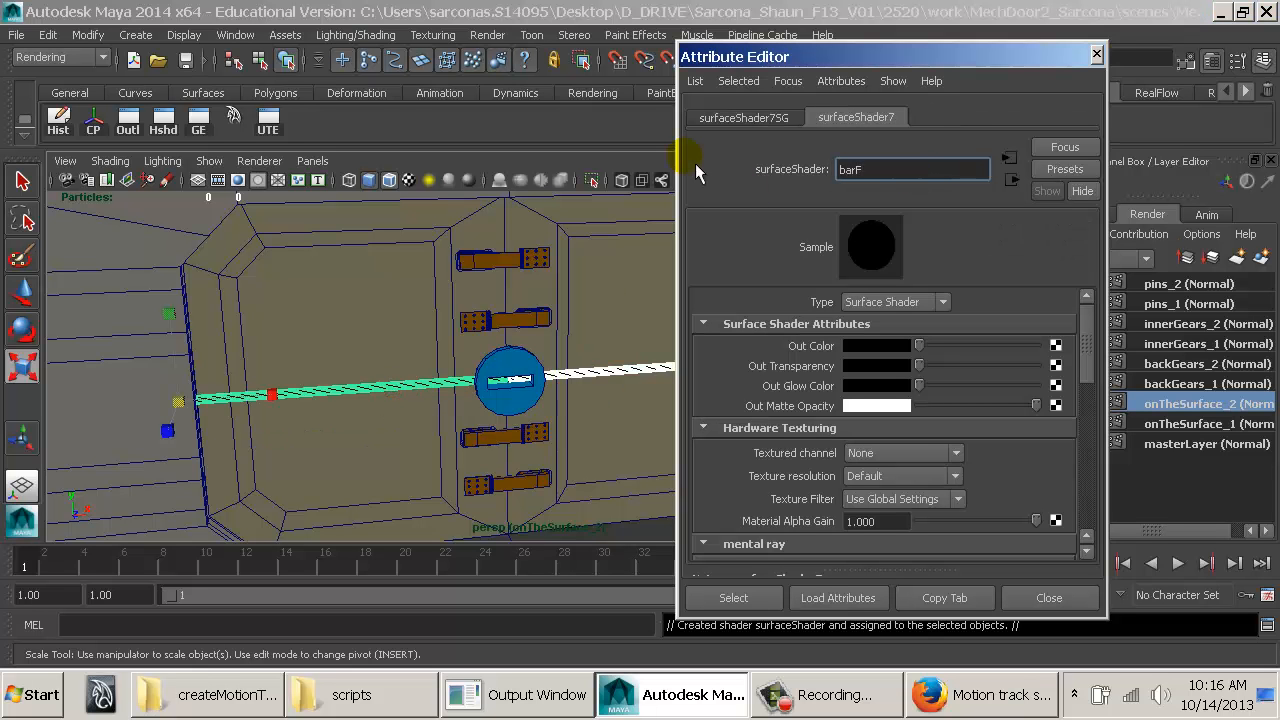
pyautogui.press('BackSpace')
pyautogui.write('_FlatGrey')
pyautogui.press('Return')
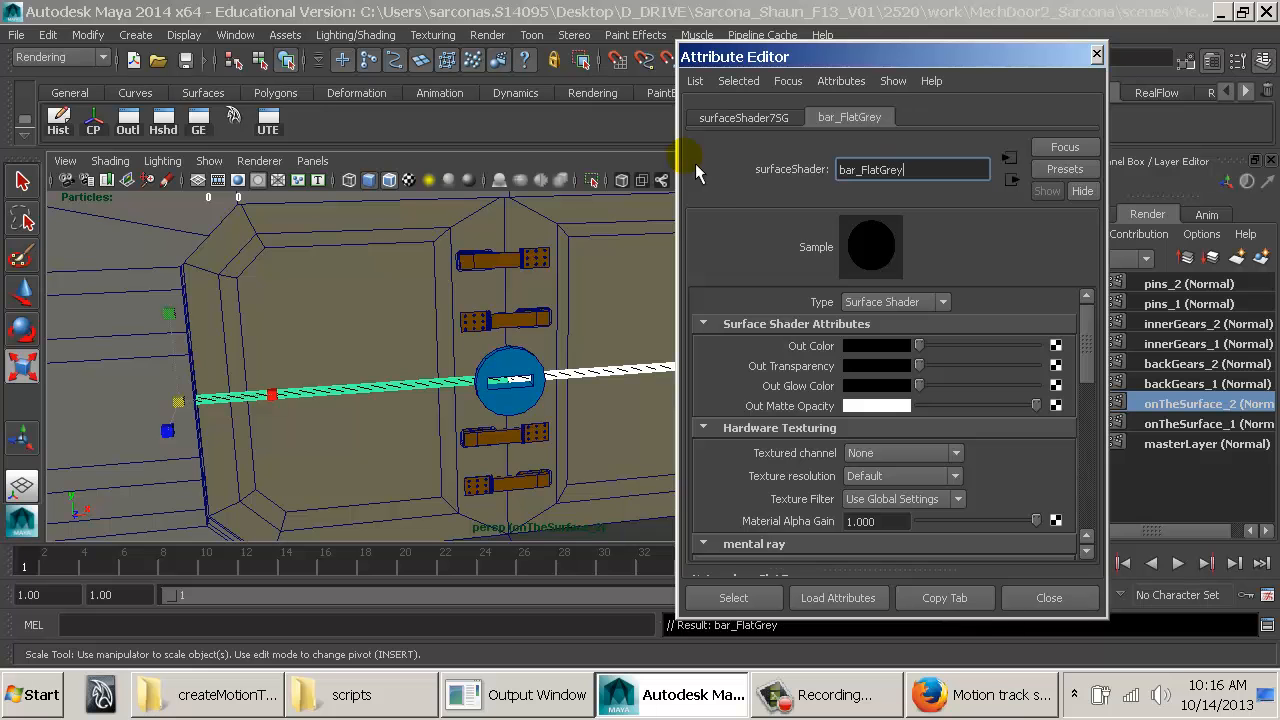
# Step: Set the bar shader's Out Color to a lighter version of the wall's grey and close the shader attributes
pyautogui.click(878, 348)
pyautogui.click(789, 331)
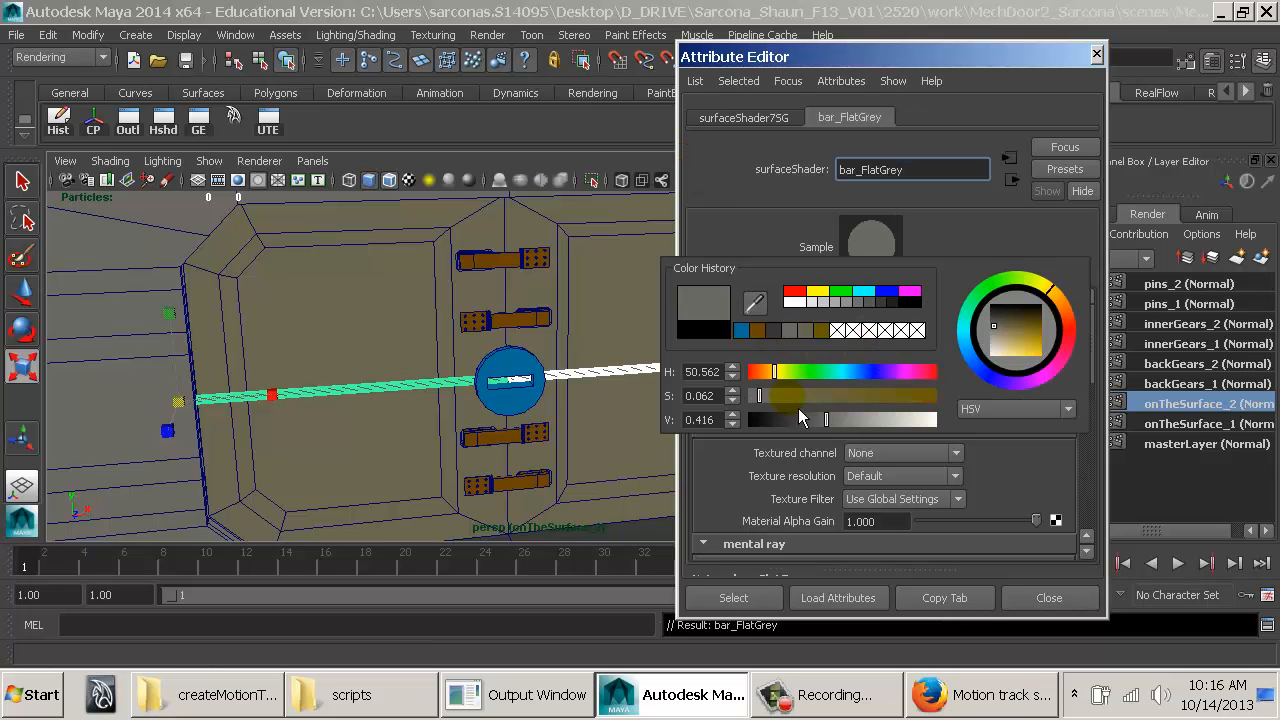
pyautogui.moveTo(800, 418); pyautogui.dragTo(861, 425)
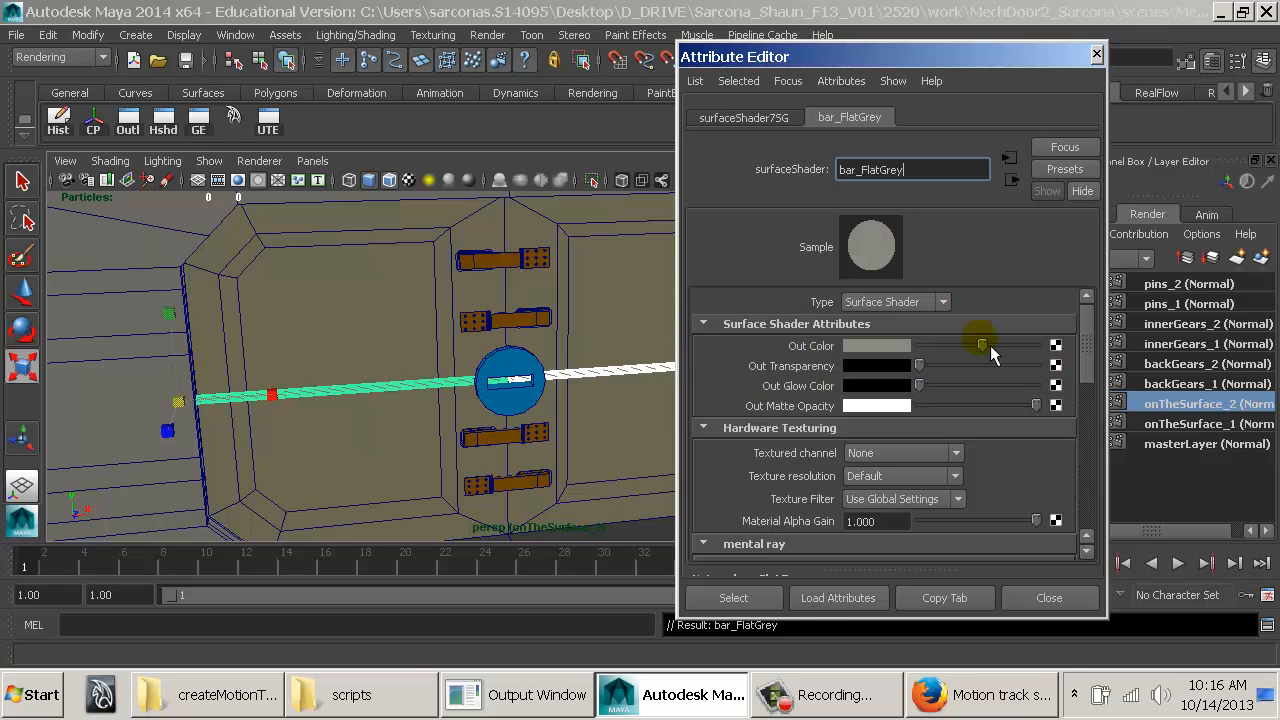
pyautogui.click(1049, 597)
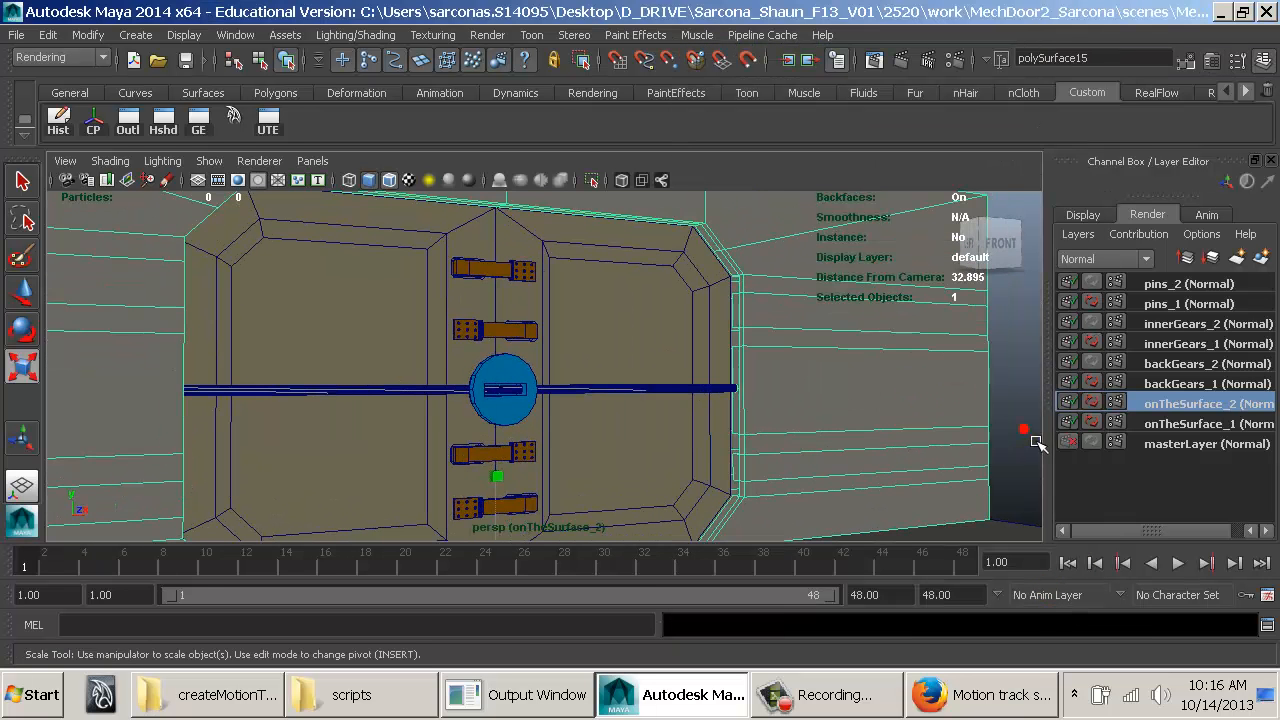
# Step: Clear the selection, face the door from the front and save the scene
pyautogui.click(1034, 441)
pyautogui.keyDown('alt'); pyautogui.moveTo(1020, 437); pyautogui.dragTo(930, 434); pyautogui.keyUp('alt')
pyautogui.keyDown('alt'); pyautogui.moveTo(928, 434); pyautogui.dragTo(872, 428, button='right'); pyautogui.keyUp('alt')
pyautogui.moveTo(760, 411)
pyautogui.keyDown('alt'); pyautogui.mouseDown()
pyautogui.moveTo(623, 409)
pyautogui.moveTo(749, 397)
pyautogui.moveTo(766, 420)
pyautogui.mouseUp(); pyautogui.keyUp('alt')
pyautogui.press('r')
pyautogui.hotkey('ctrl', 's')
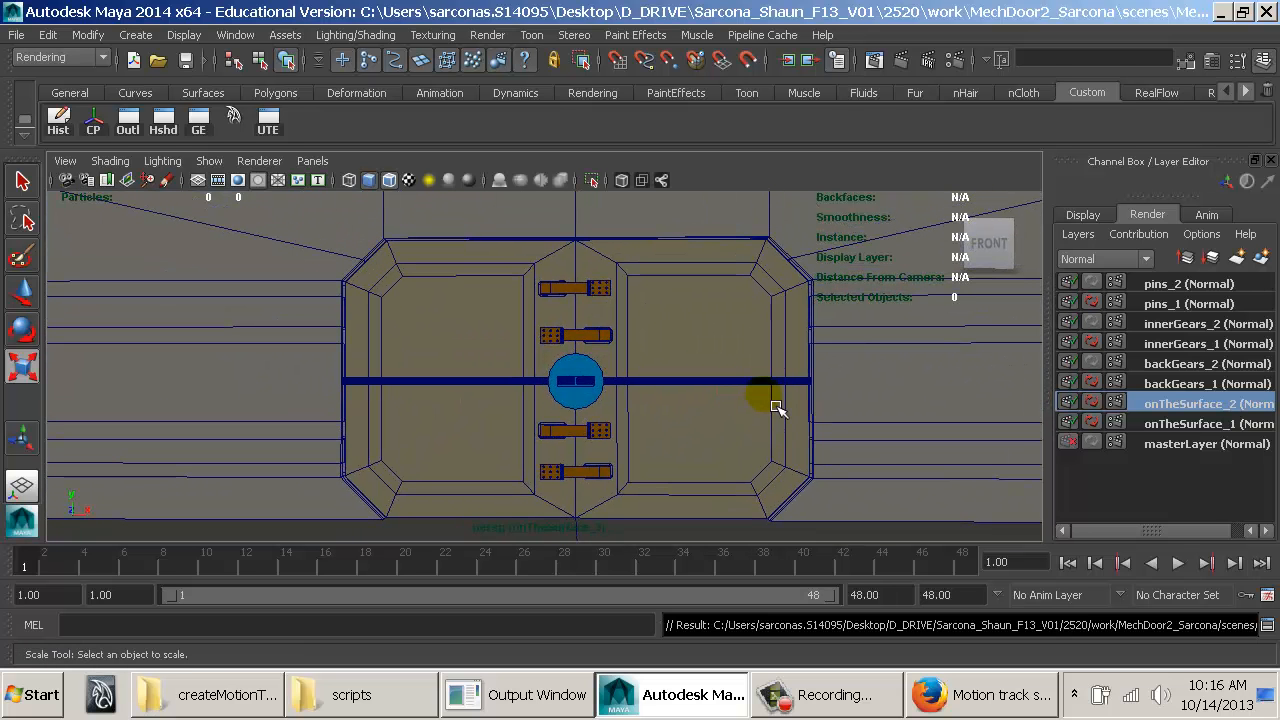
# Step: Render the onTheSurface_2 layer to check the flat colours of the latches, button and bars, and close the rendered image
pyautogui.click(917, 69)
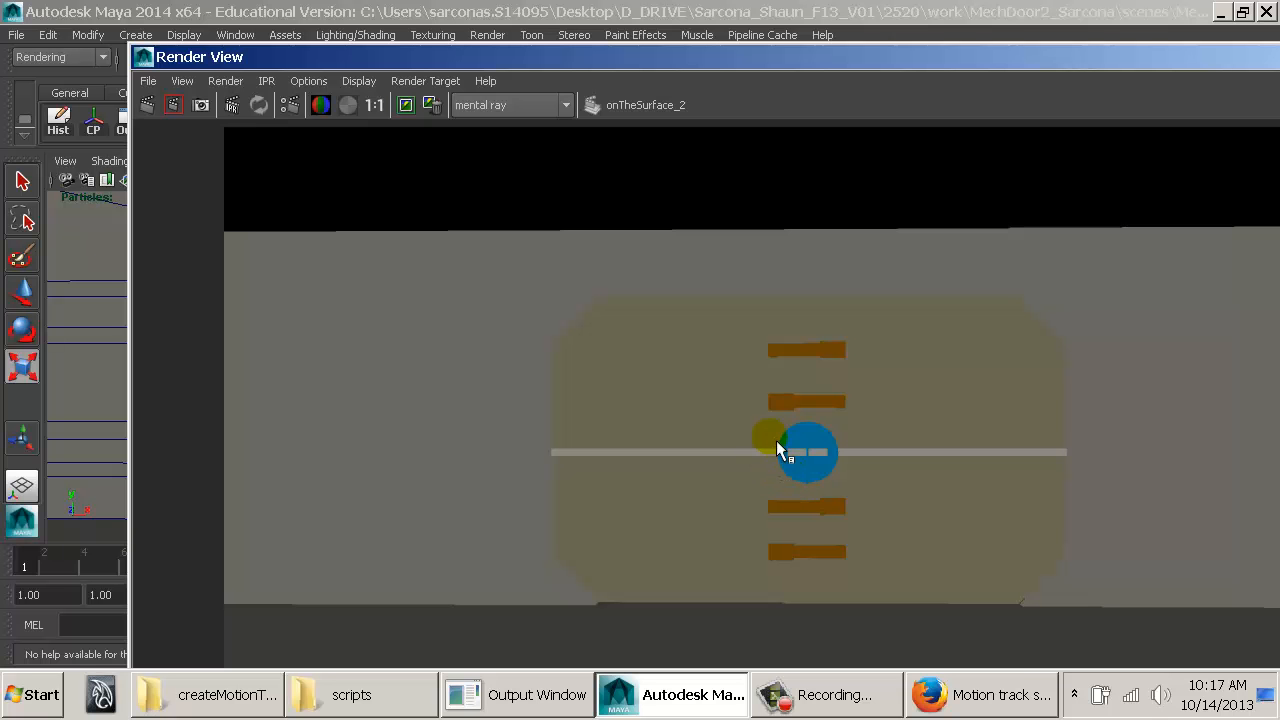
pyautogui.click(143, 56)
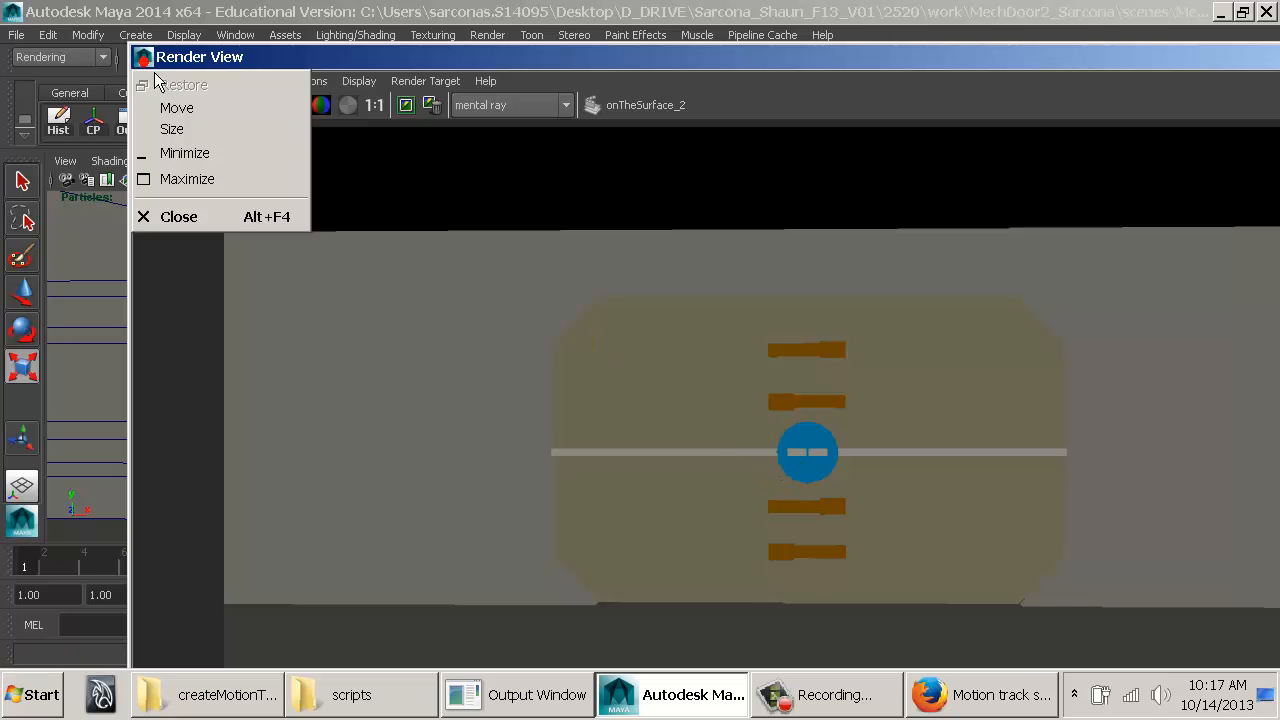
pyautogui.click(177, 214)
# Step: Create layer overrides for the image Width and Height in the render settings of onTheSurface_2
pyautogui.click(928, 64)
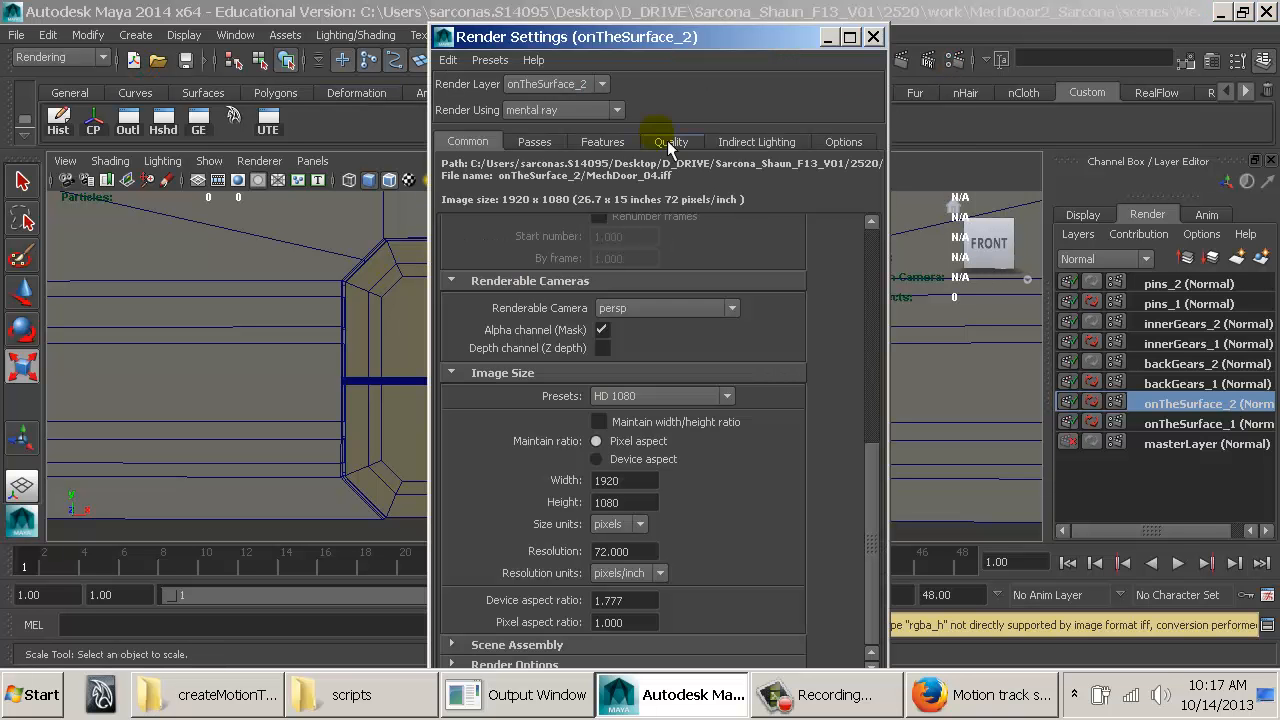
pyautogui.click(488, 141)
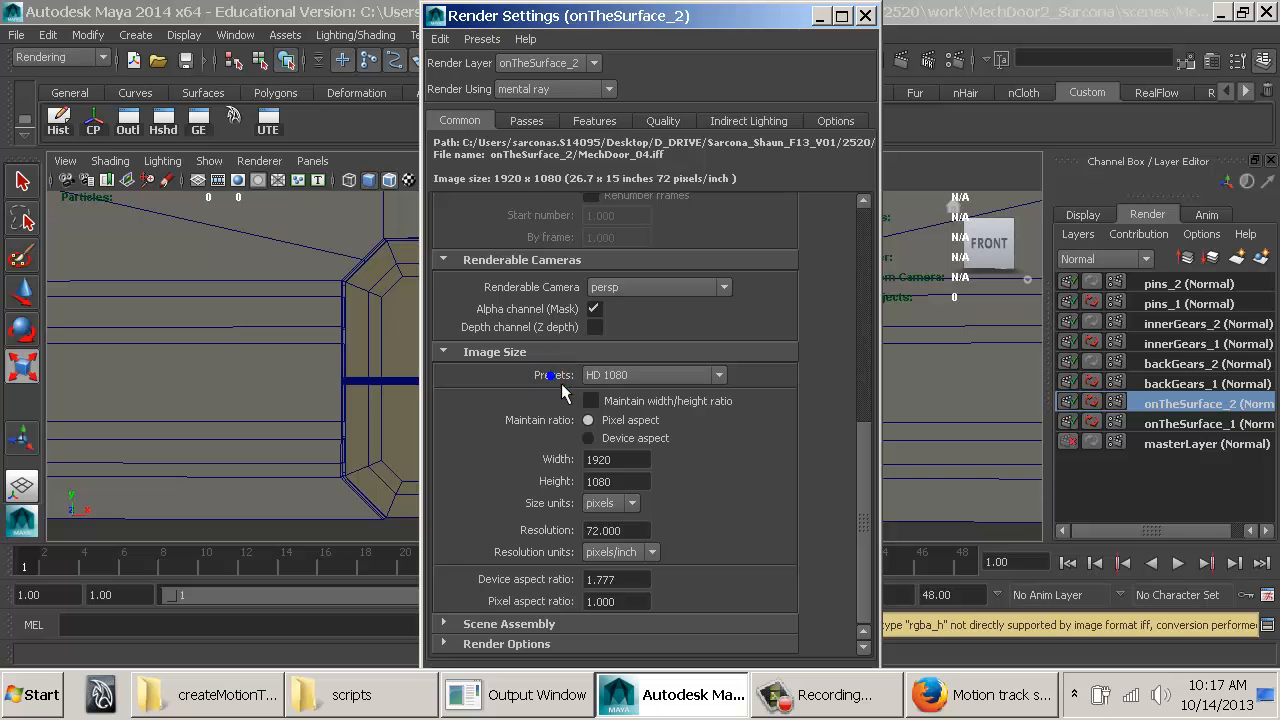
pyautogui.rightClick(558, 461)
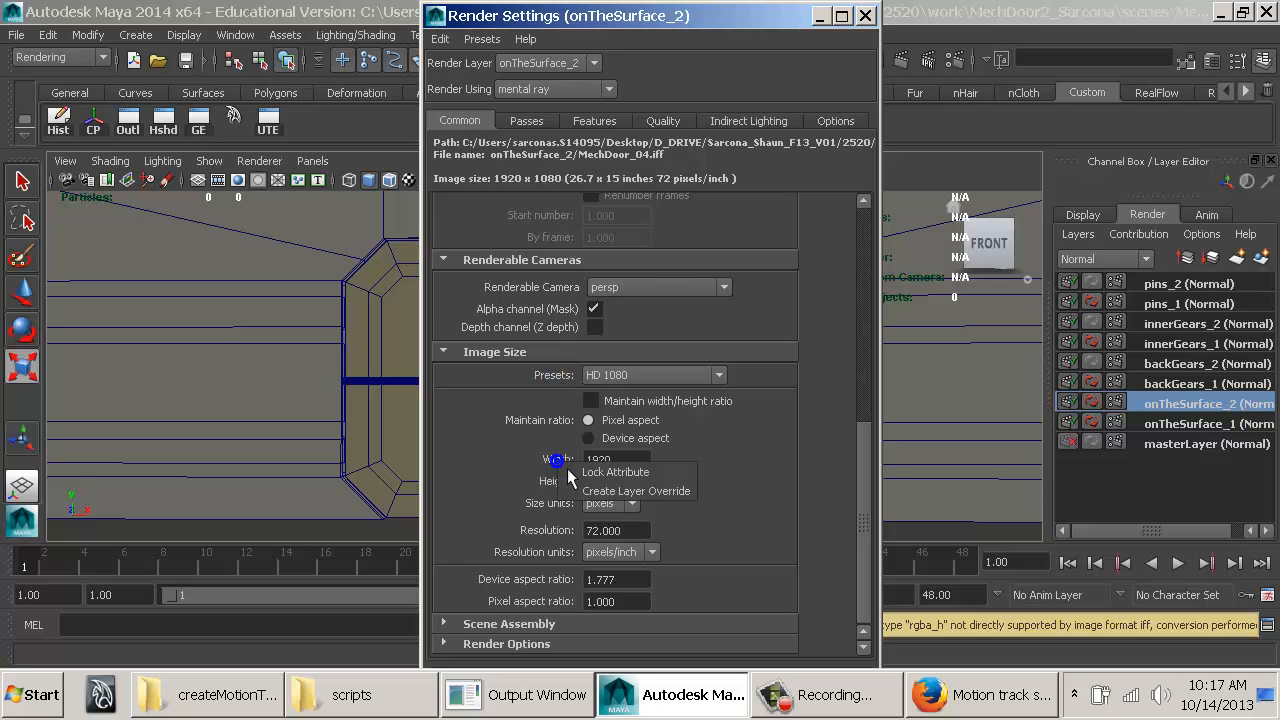
pyautogui.click(627, 504)
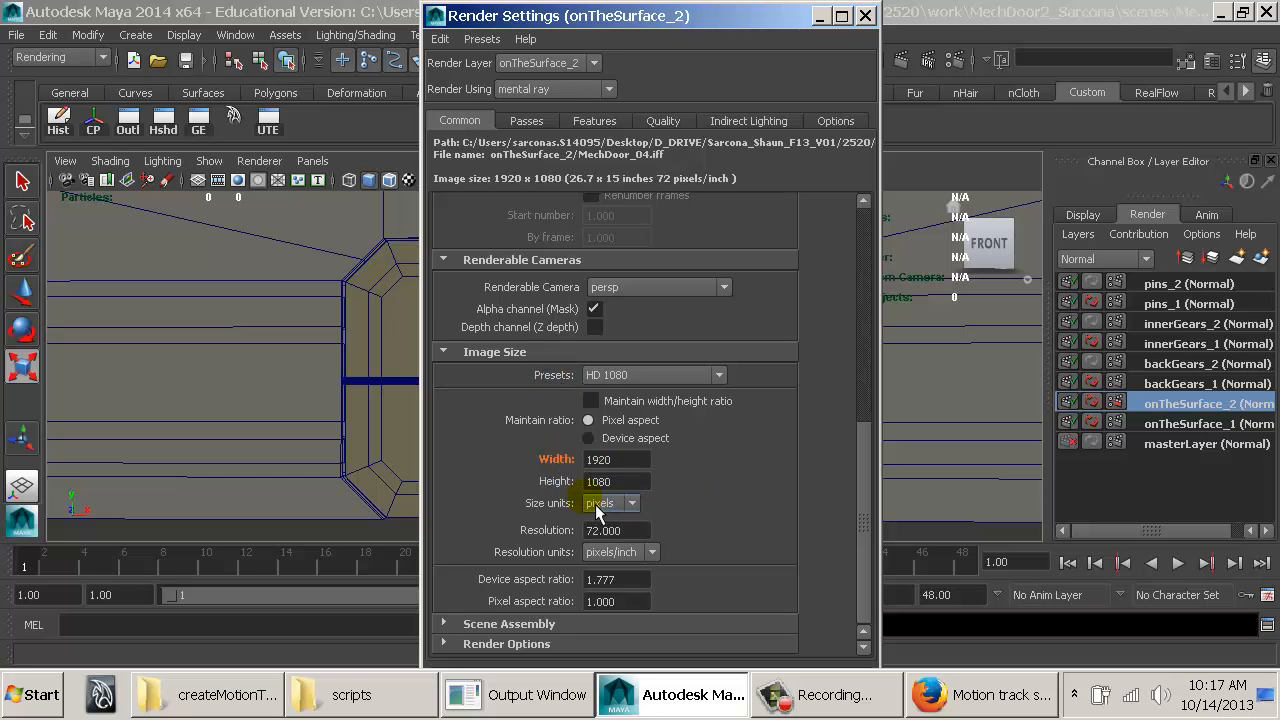
pyautogui.rightClick(560, 483)
pyautogui.click(623, 515)
# Step: Set the overridden image size of onTheSurface_2 to 960 by 540 and compare it with the size on onTheSurface_1
pyautogui.doubleClick(605, 460)
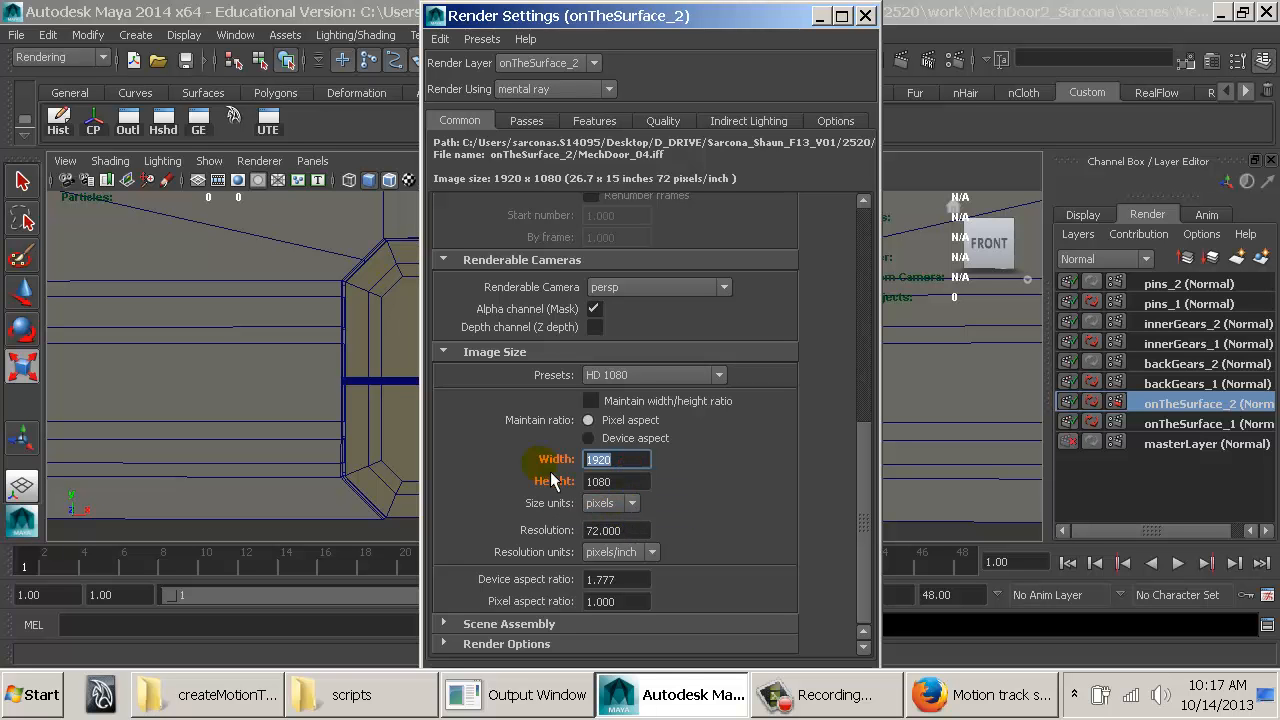
pyautogui.write('960')
pyautogui.doubleClick(621, 483)
pyautogui.write('540')
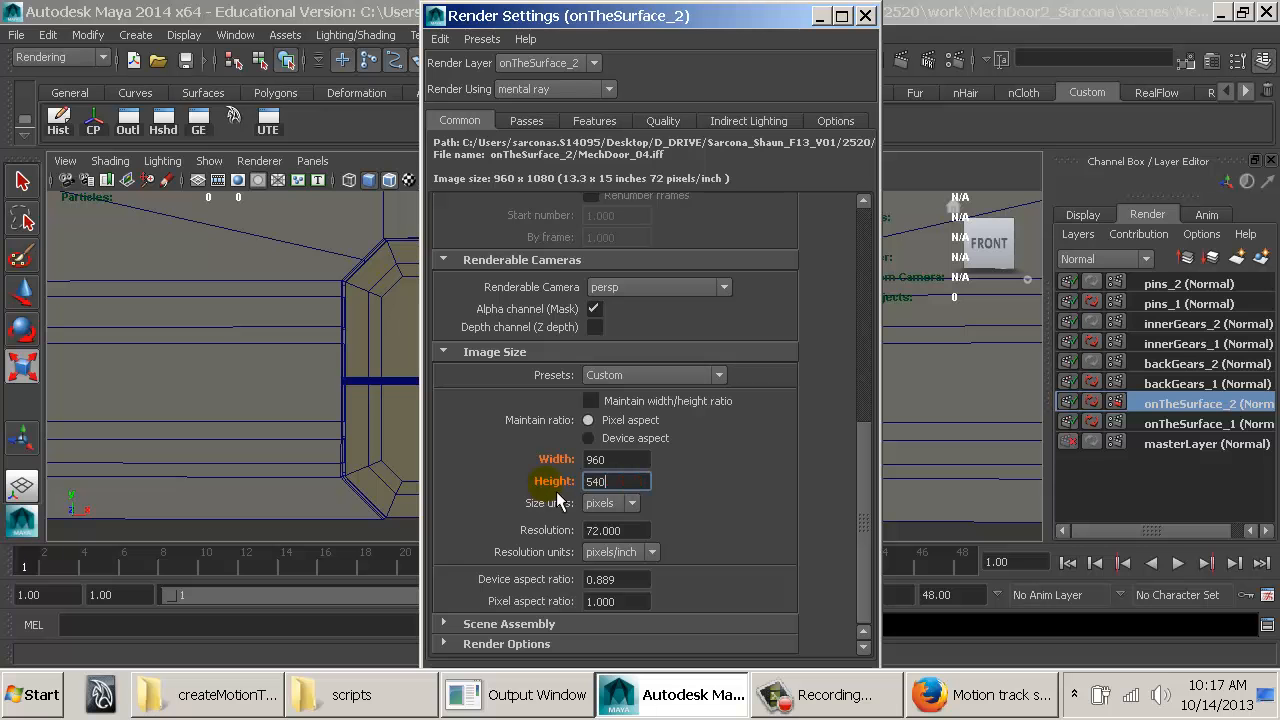
pyautogui.press('Return')
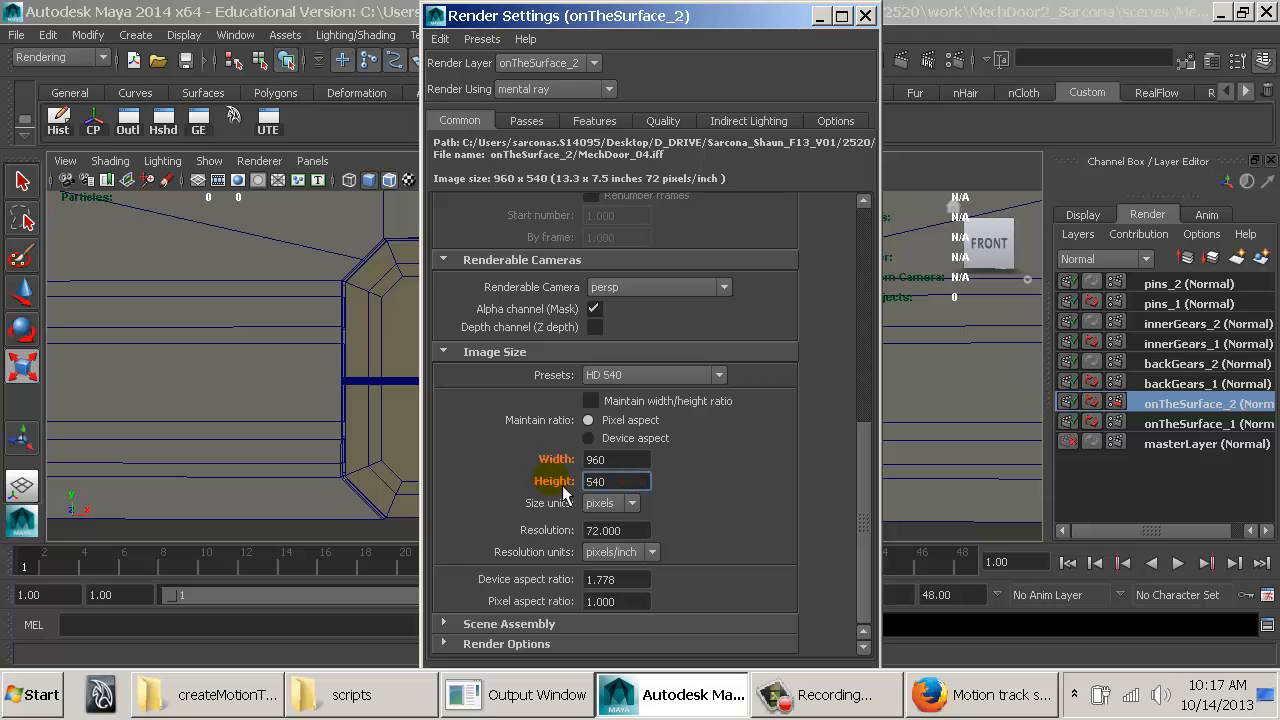
pyautogui.click(1191, 425)
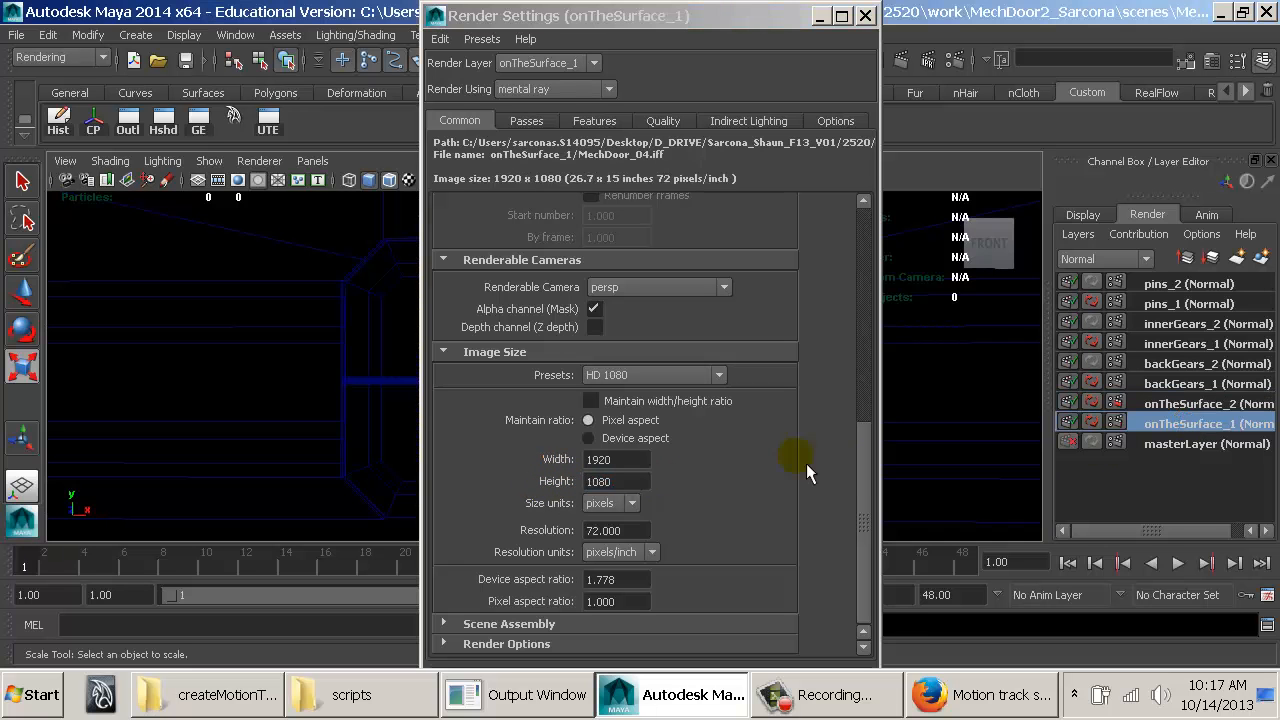
pyautogui.click(1205, 405)
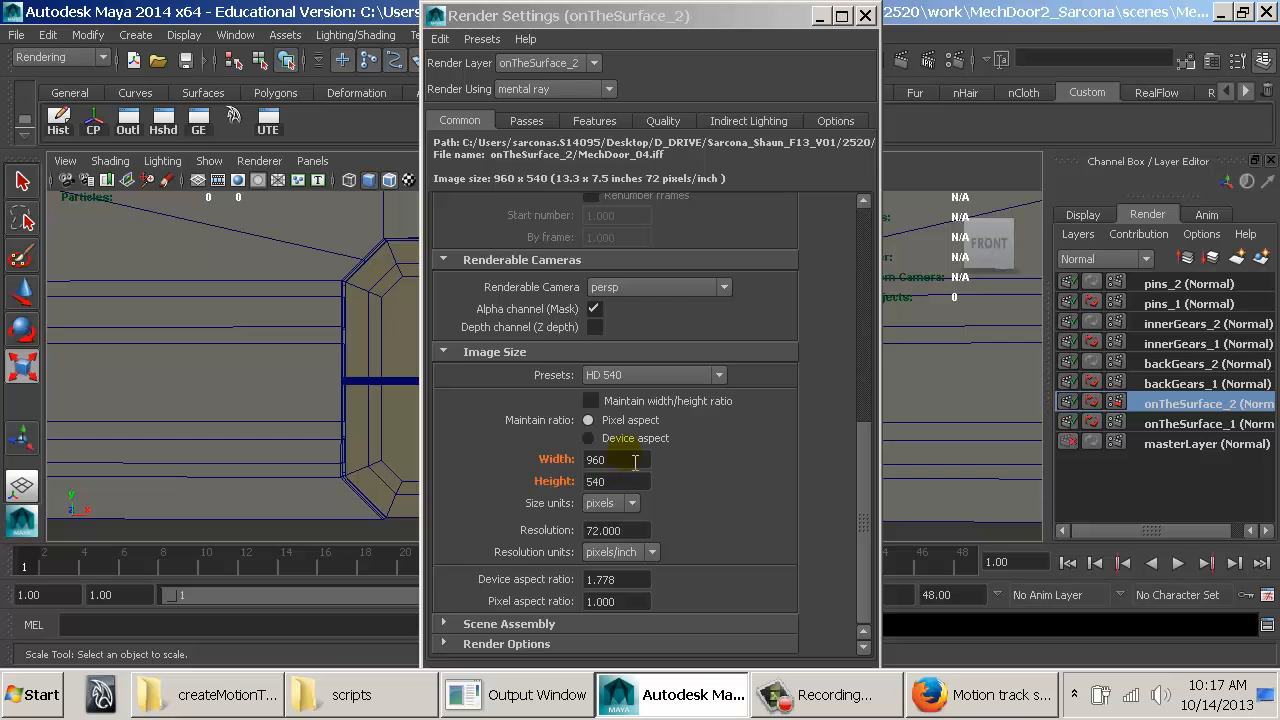
# Step: Set the quality's Max Sample Level to 2 and compare the sampling settings of onTheSurface_1 and onTheSurface_2
pyautogui.click(663, 120)
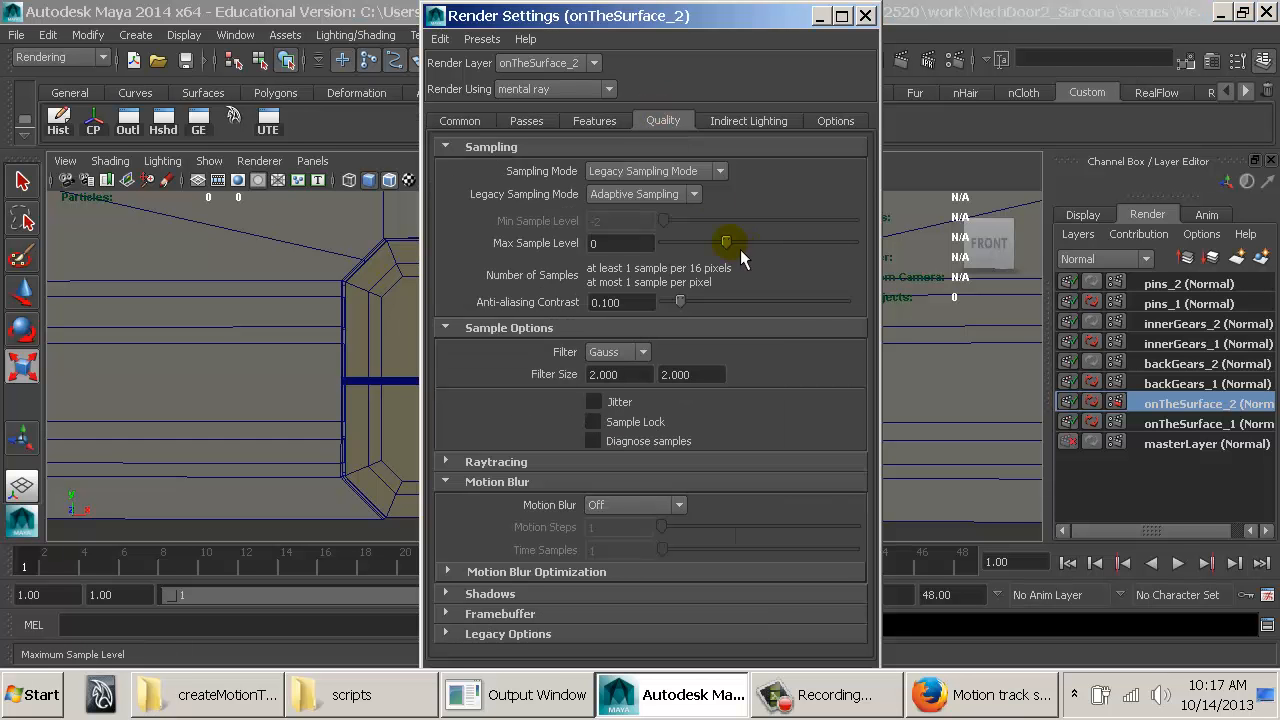
pyautogui.moveTo(740, 247); pyautogui.dragTo(790, 244)
pyautogui.click(1148, 424)
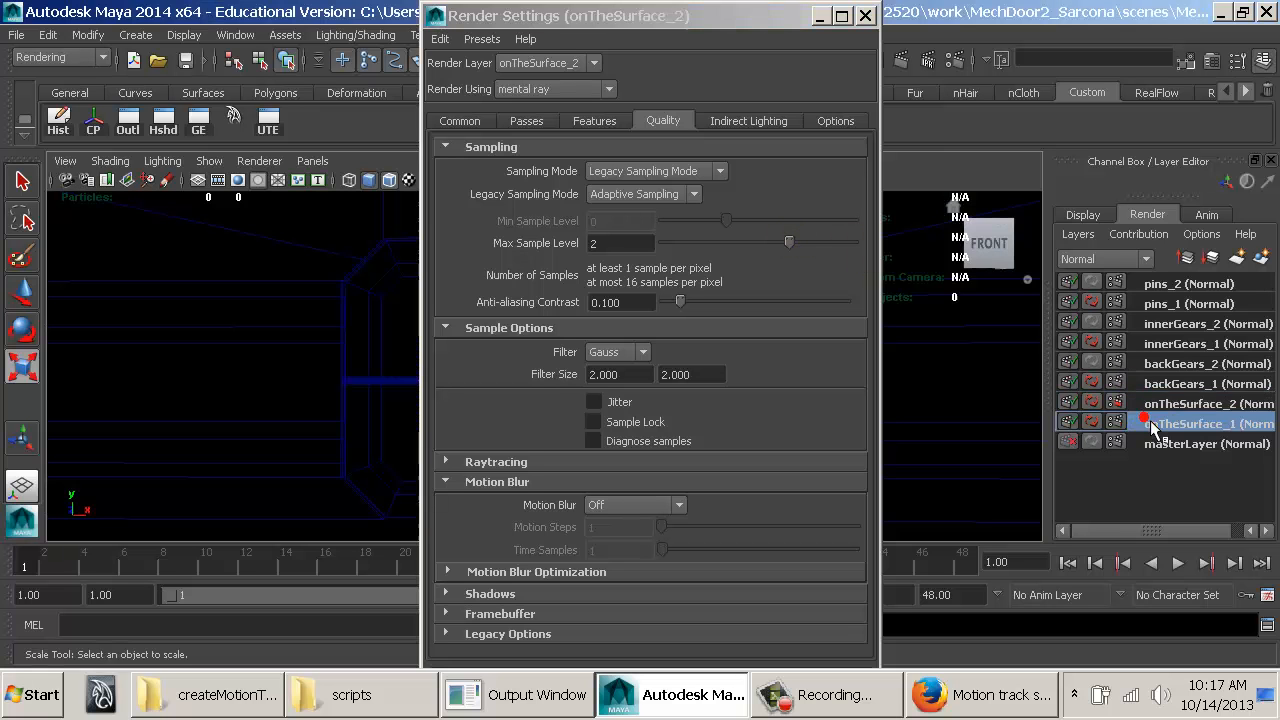
pyautogui.click(1150, 403)
pyautogui.click(1150, 424)
pyautogui.click(1152, 401)
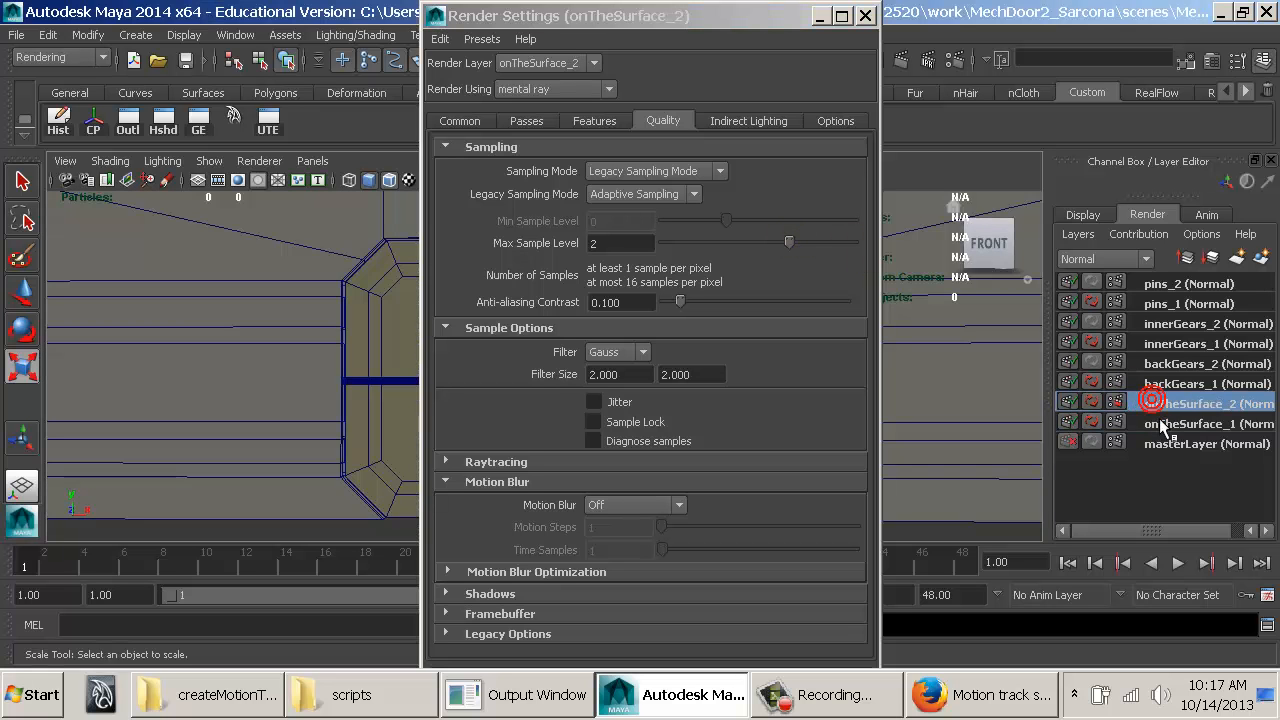
pyautogui.click(1160, 424)
pyautogui.click(1152, 403)
pyautogui.click(1160, 424)
pyautogui.click(1152, 403)
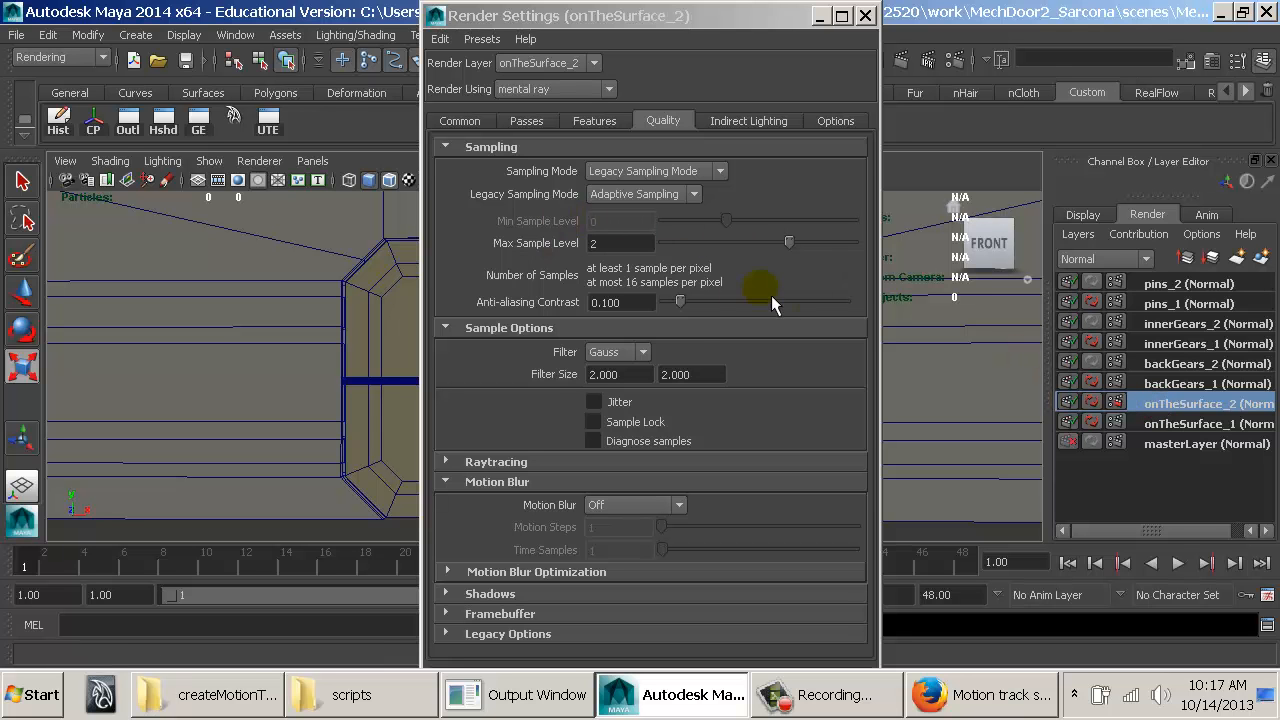
pyautogui.rightClick(564, 242)
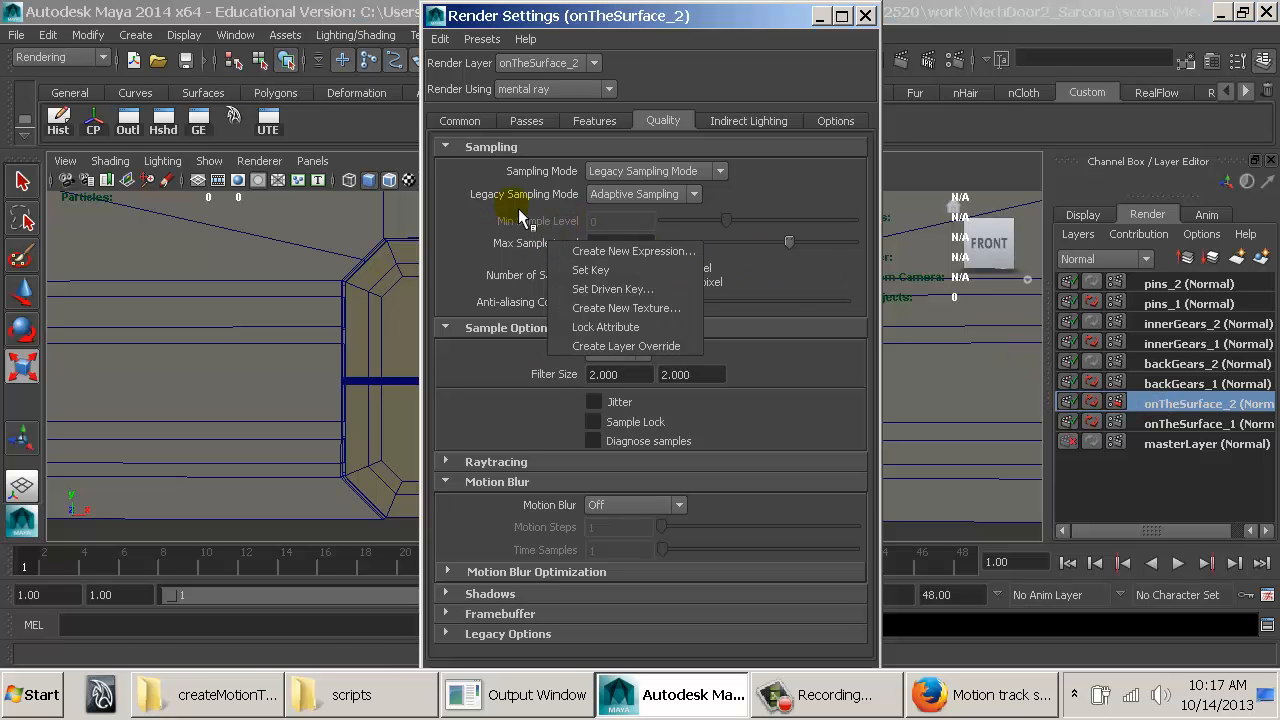
pyautogui.click(522, 214)
# Step: Create an Ambient Occlusion render pass and associate it with the onTheSurface_2 layer
pyautogui.click(527, 120)
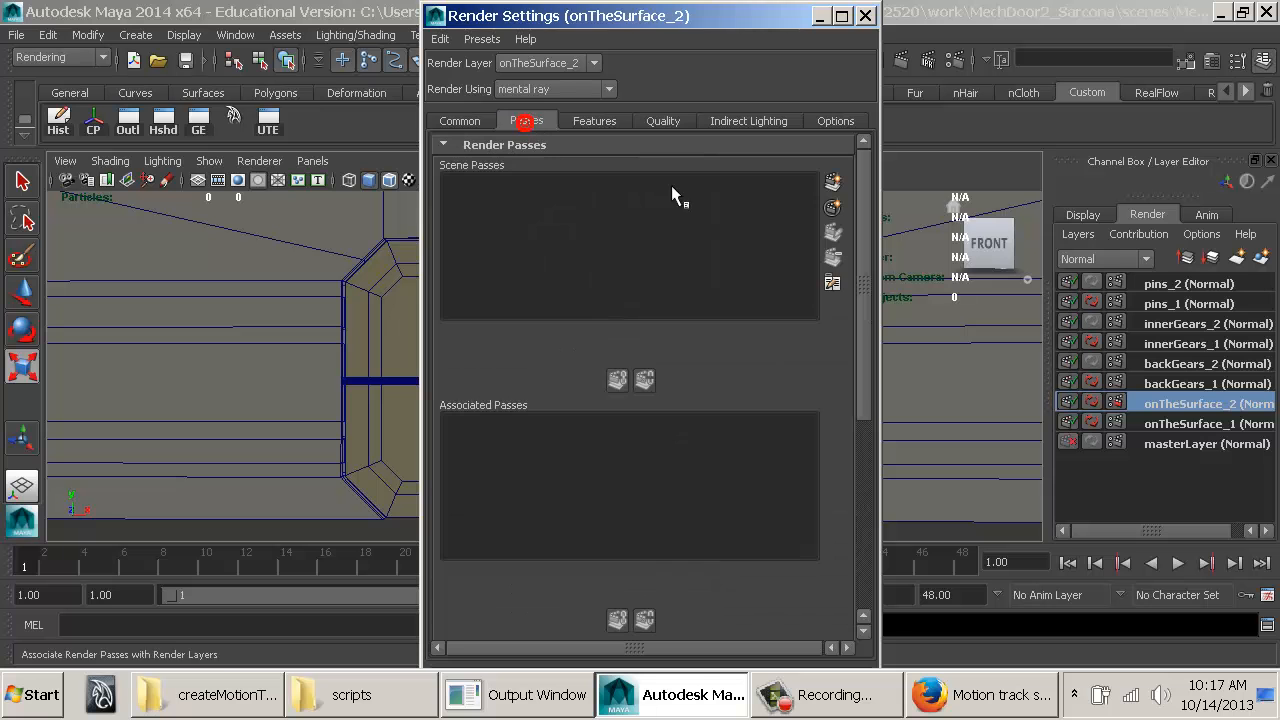
pyautogui.click(1167, 405)
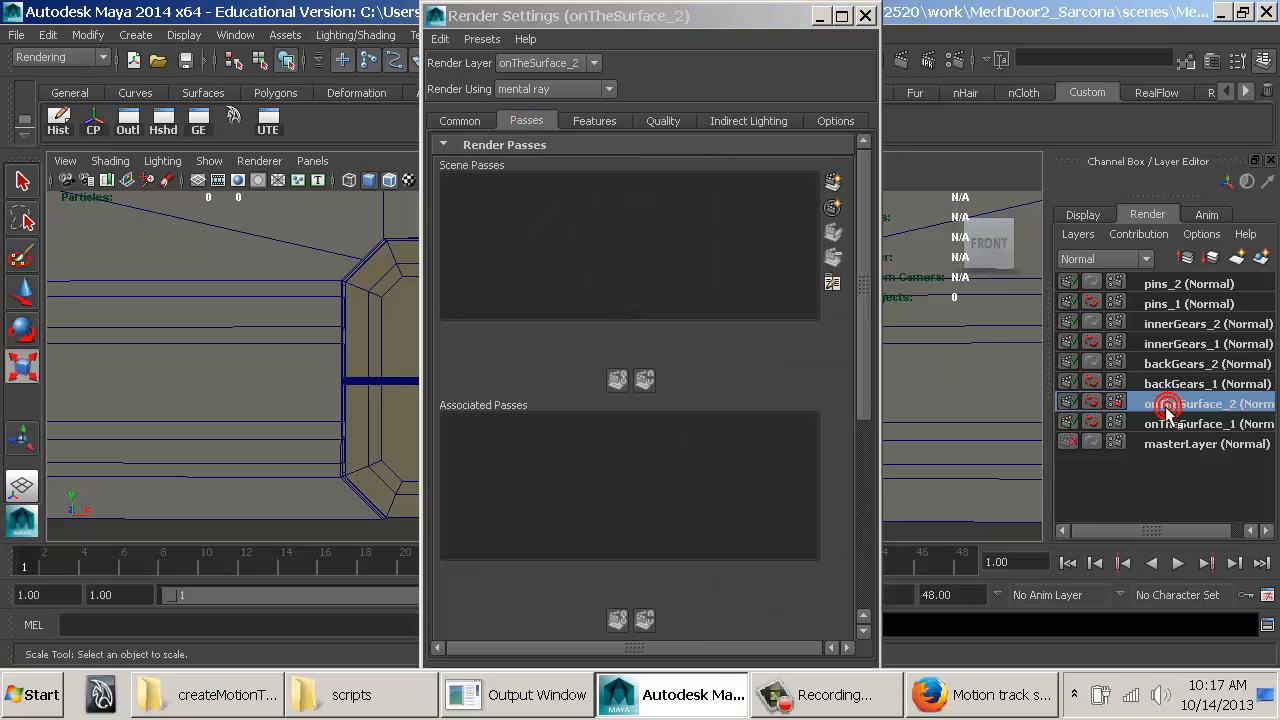
pyautogui.click(832, 182)
pyautogui.click(498, 222)
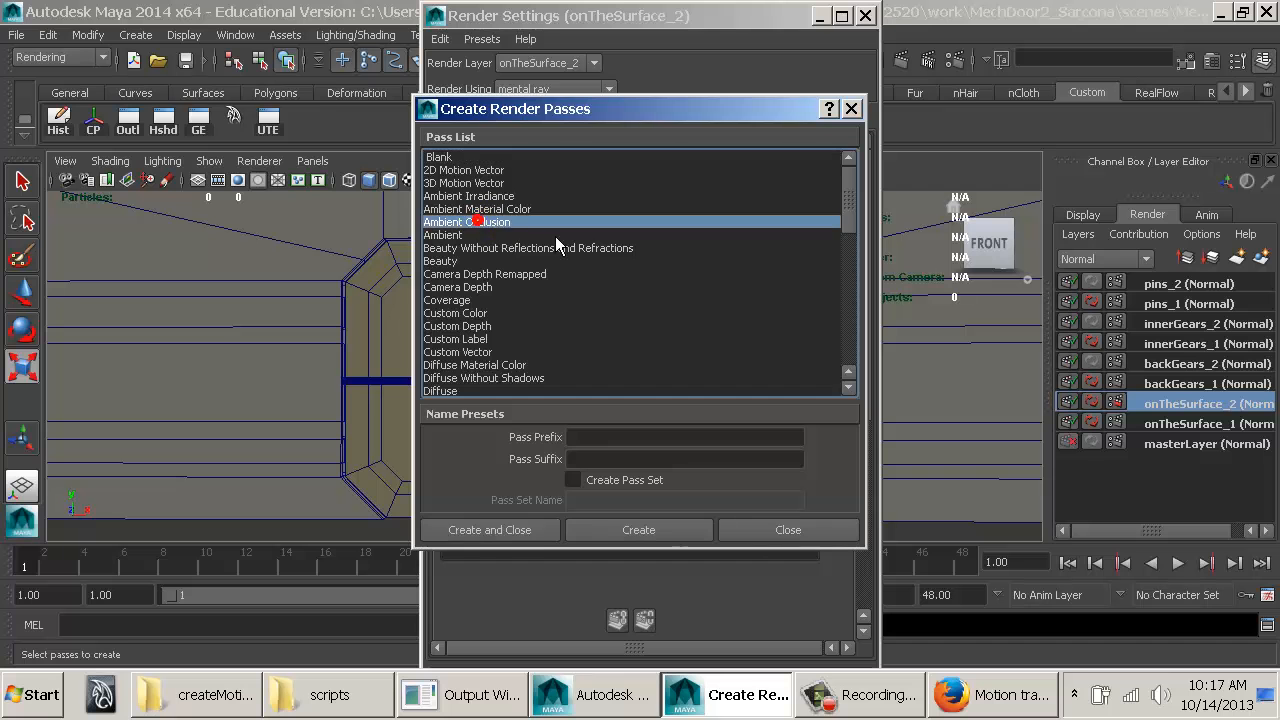
pyautogui.click(505, 533)
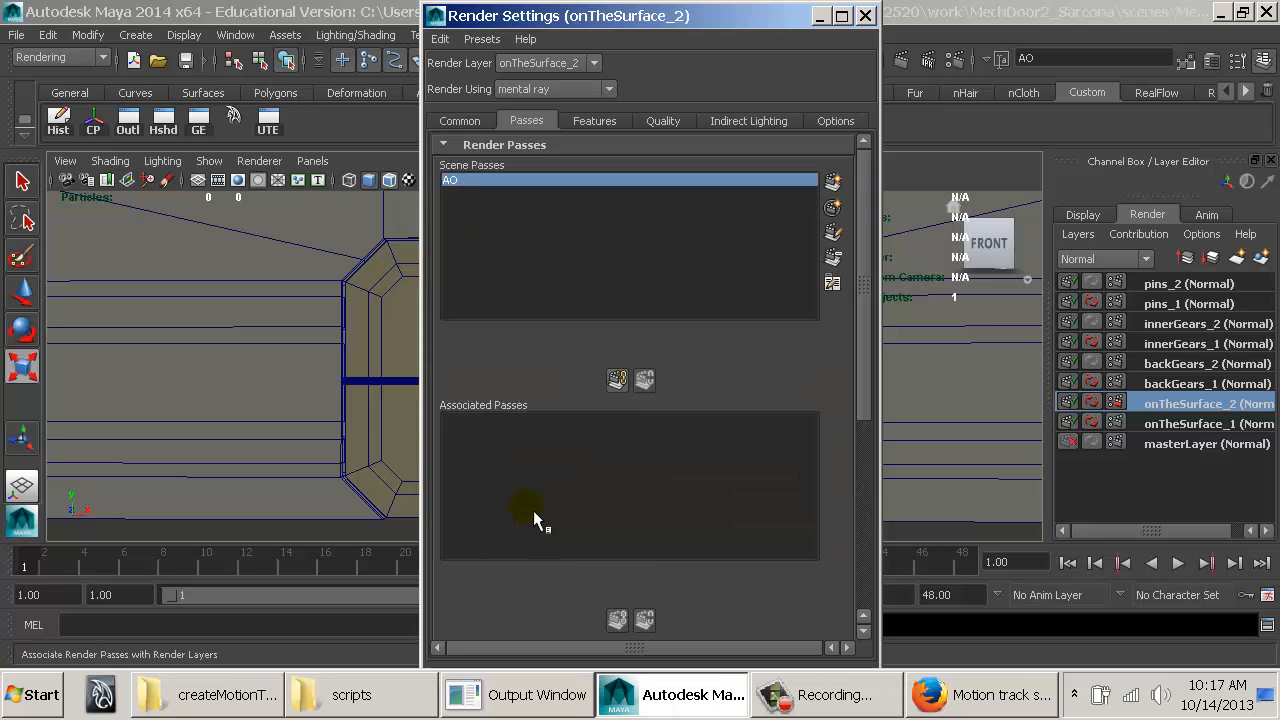
pyautogui.click(626, 386)
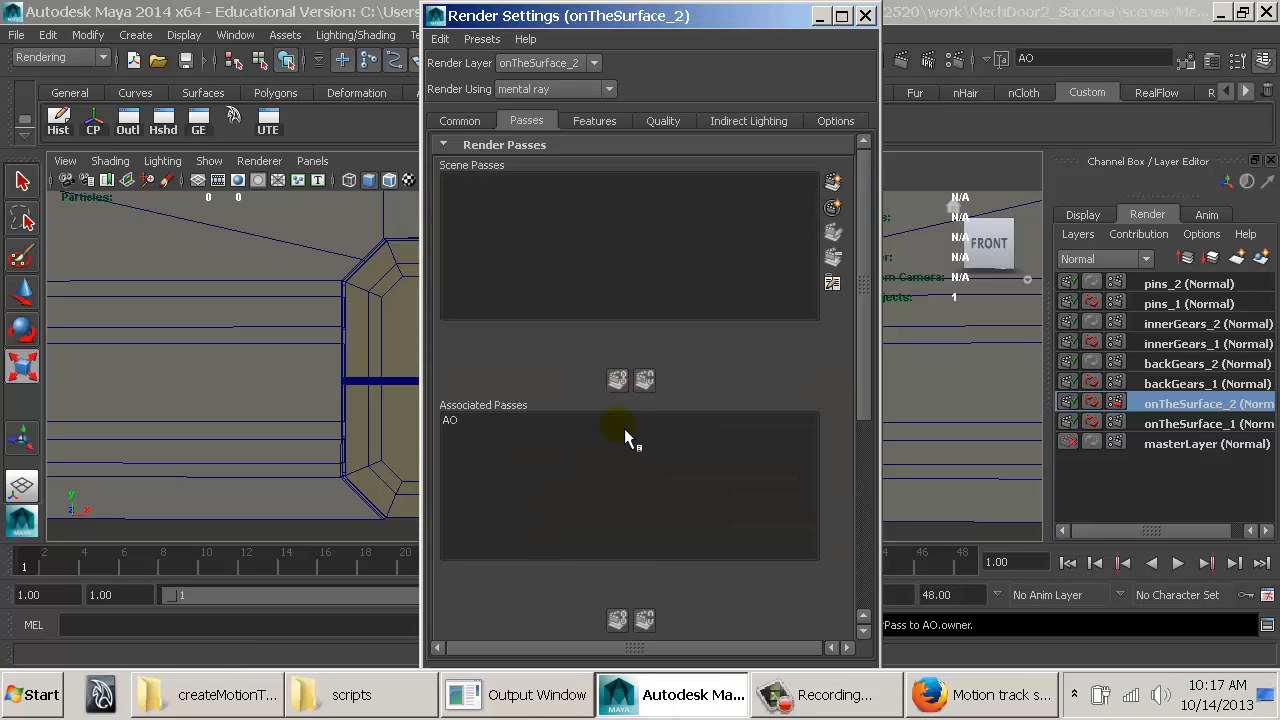
# Step: Enable local AO settings on the AO pass with a Maximum Distance of 5 and a Spread of 0.8
pyautogui.doubleClick(451, 421)
pyautogui.scroll(-3, 957, 425)
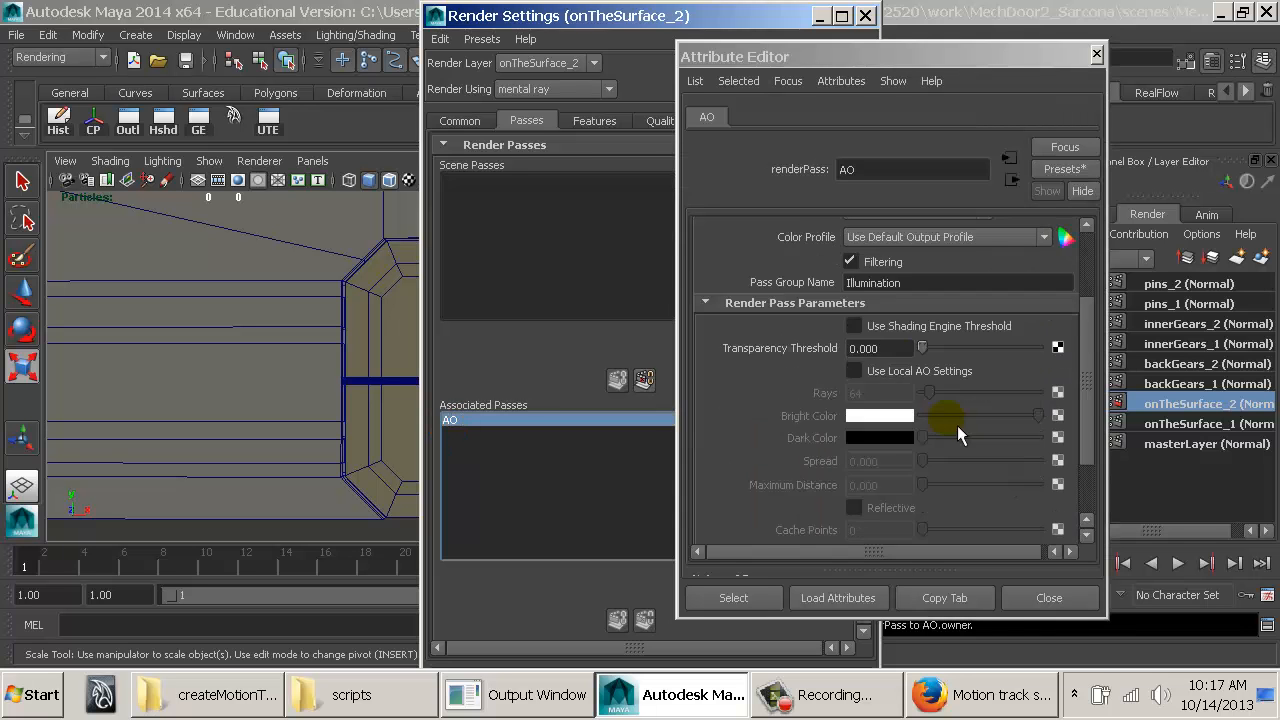
pyautogui.click(922, 314)
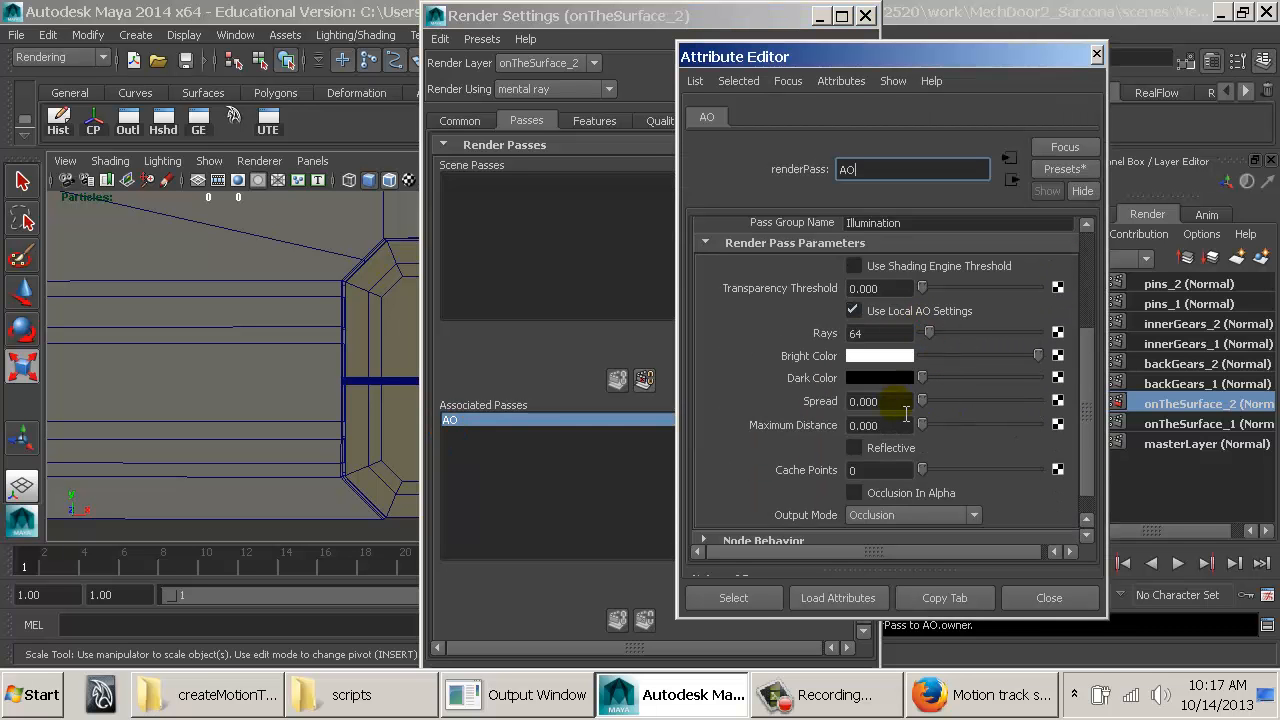
pyautogui.doubleClick(878, 426)
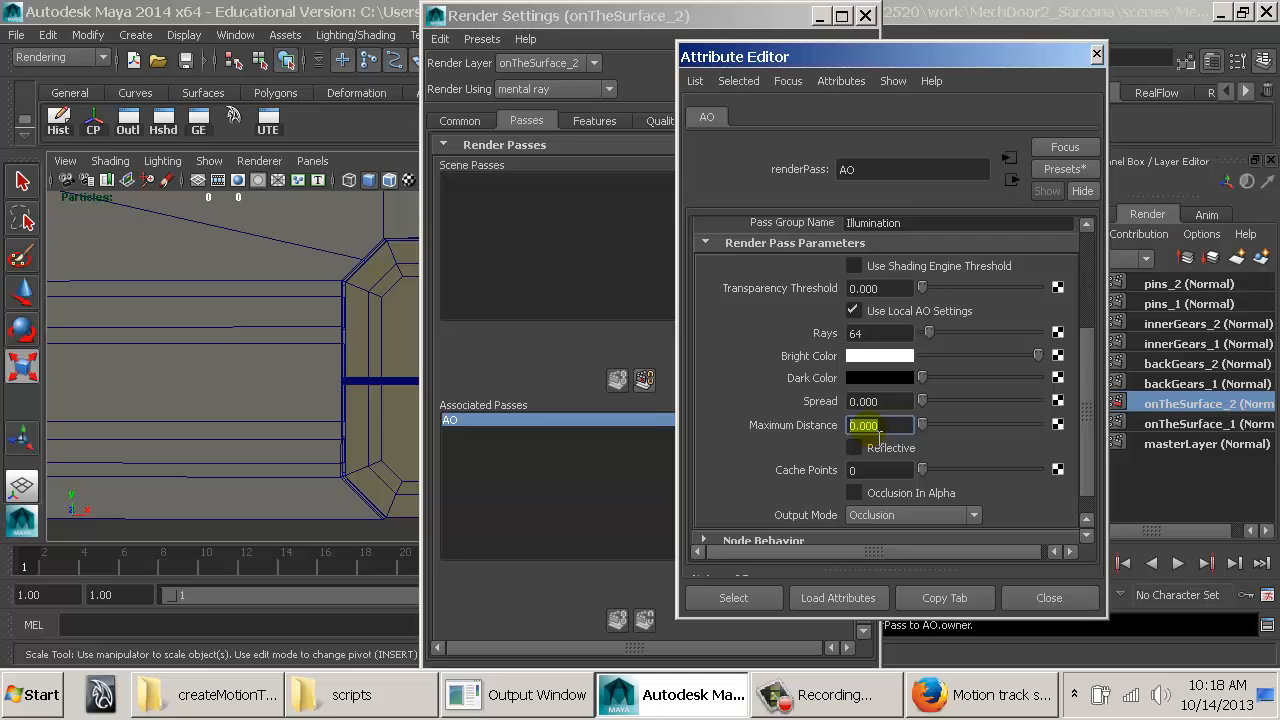
pyautogui.write('5.000')
pyautogui.doubleClick(880, 401)
pyautogui.write('0.8')
pyautogui.press('Return')
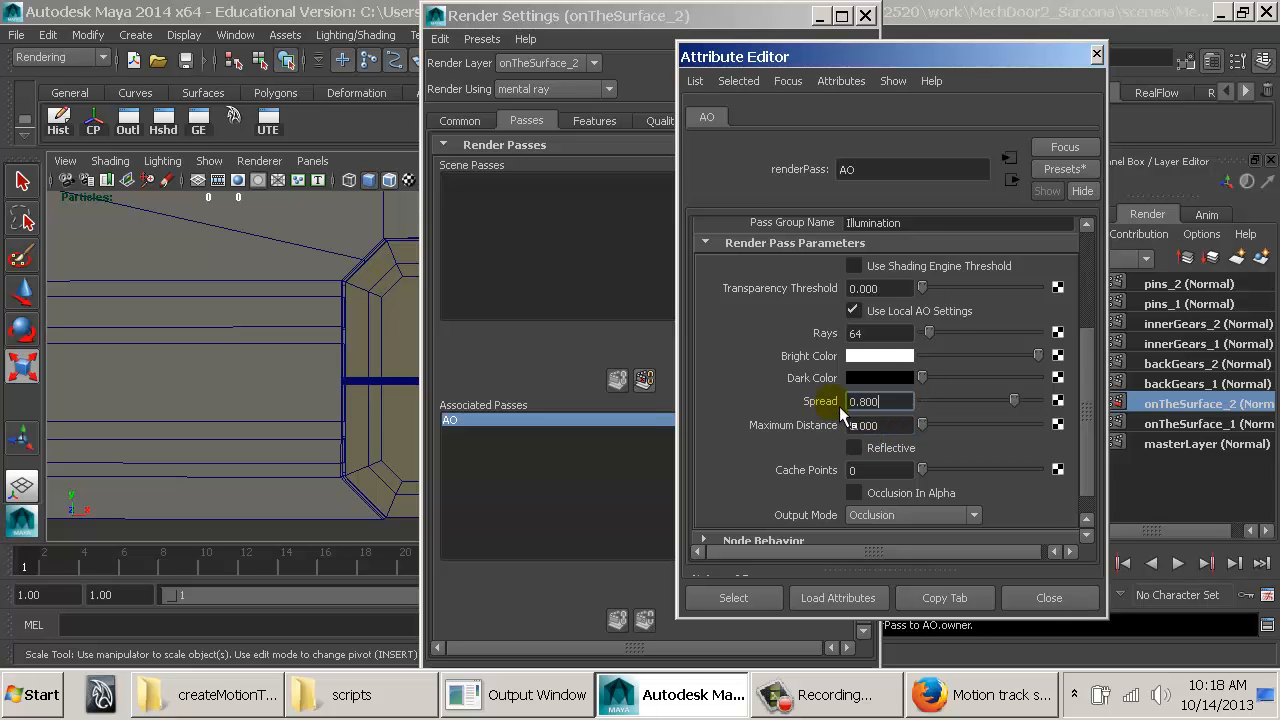
pyautogui.click(1057, 595)
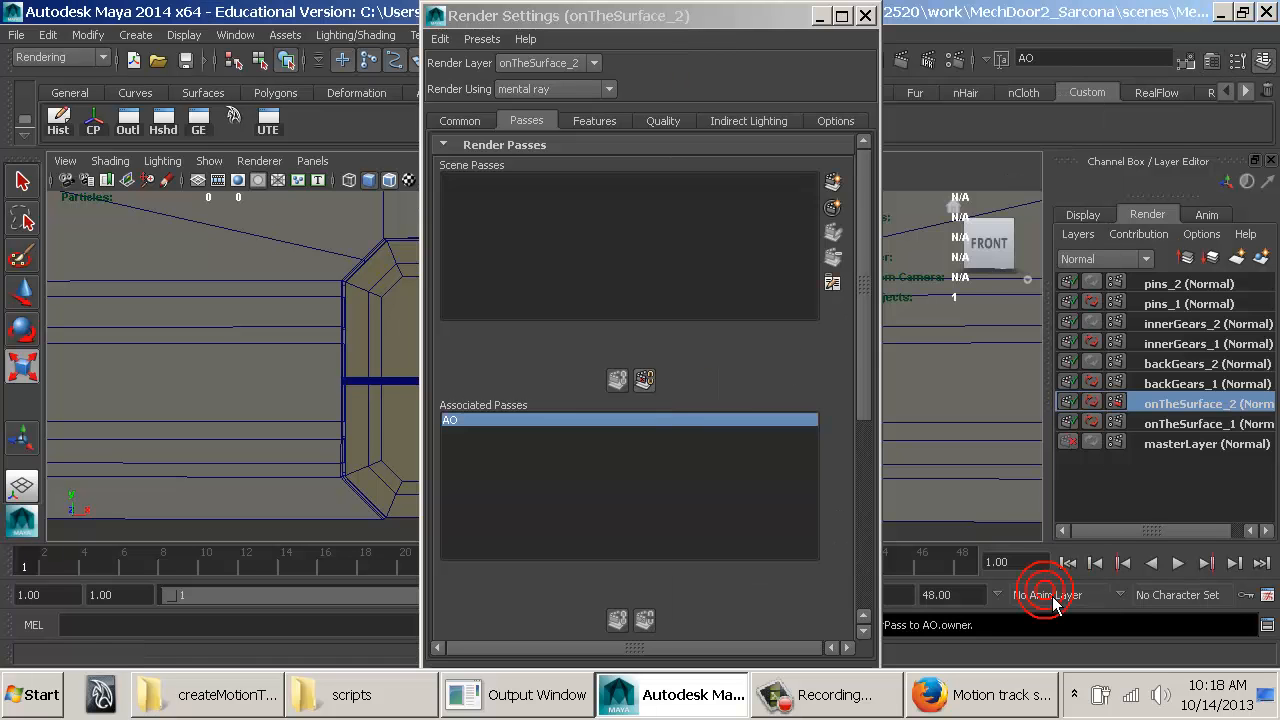
# Step: Expand the Rendering Features containing the Ambient Occlusion option and render the onTheSurface_2 layer
pyautogui.click(600, 121)
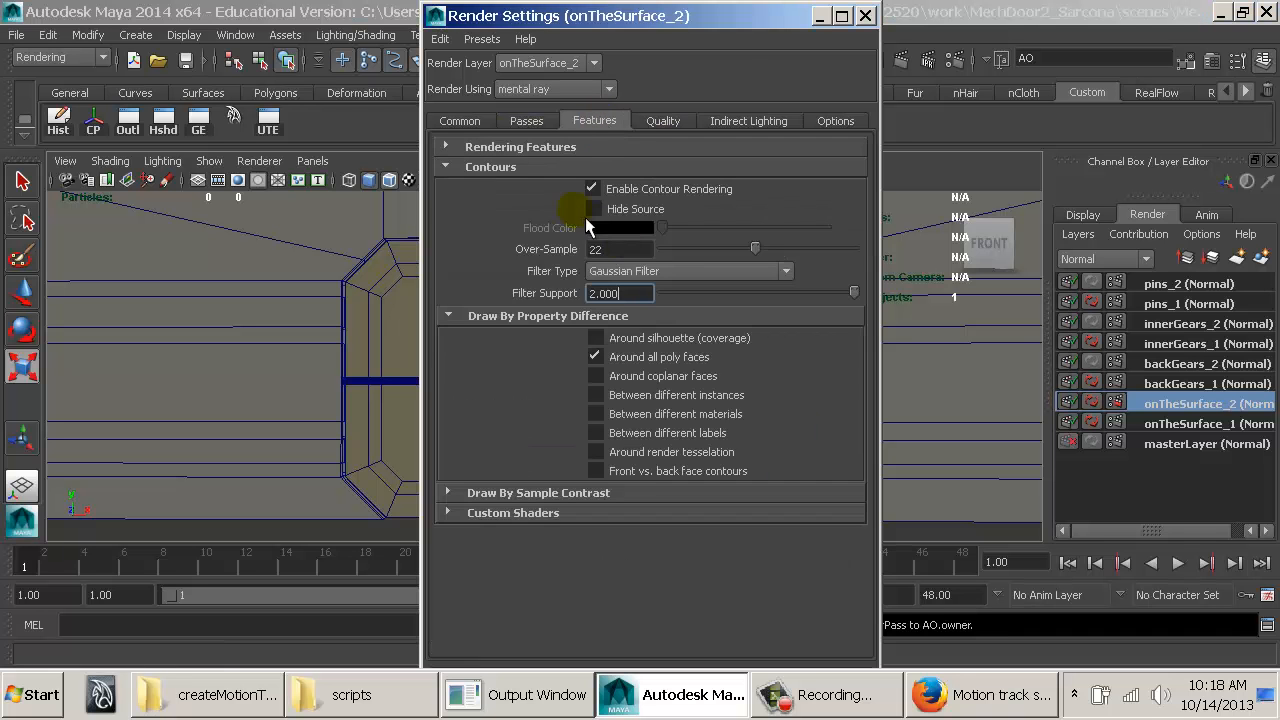
pyautogui.click(586, 150)
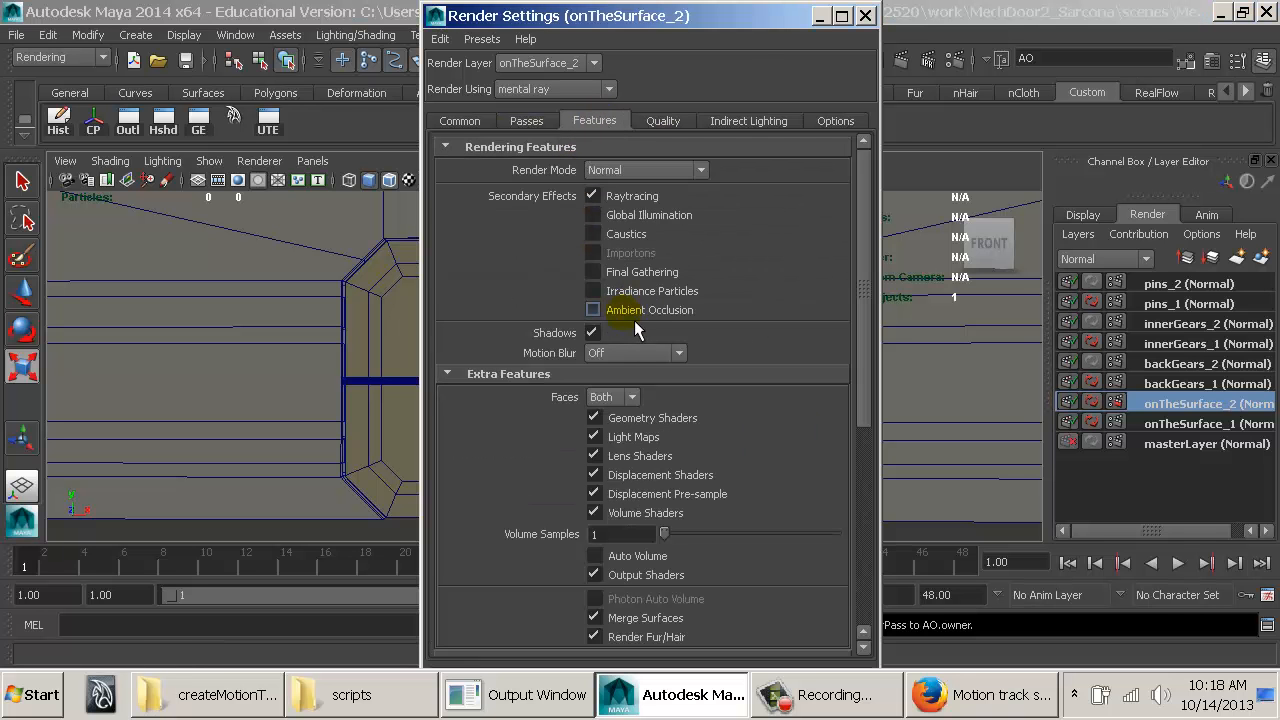
pyautogui.click(909, 59)
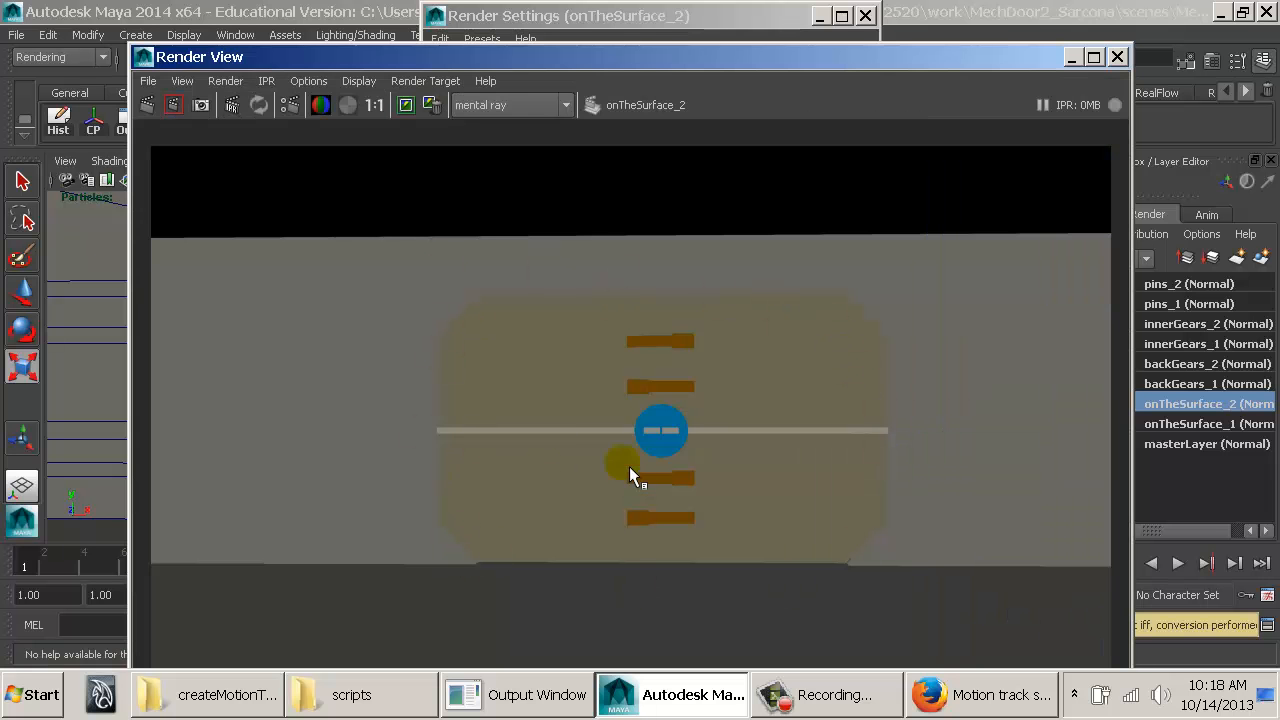
# Step: Load the rendered AO pass, widen its viewer to inspect the whole door's occlusion shading, and close the viewer
pyautogui.click(147, 80)
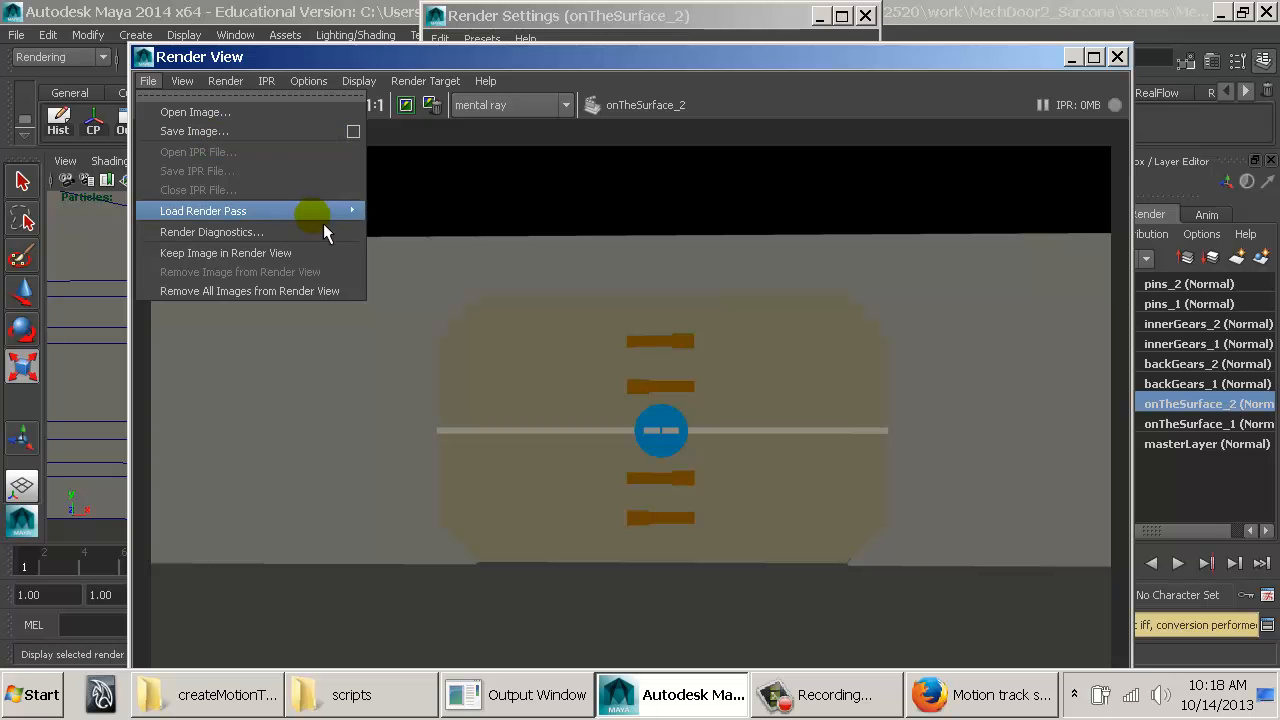
pyautogui.moveTo(324, 222)
pyautogui.click(400, 228)
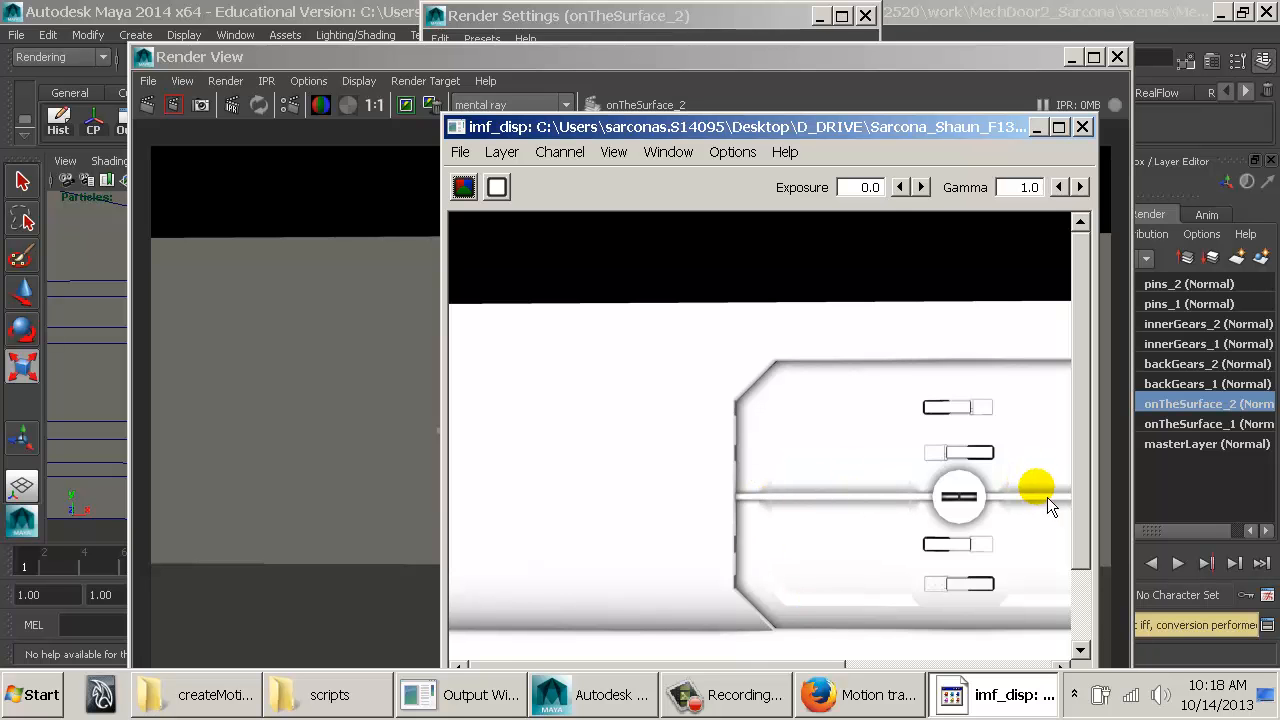
pyautogui.moveTo(879, 133); pyautogui.dragTo(627, 89)
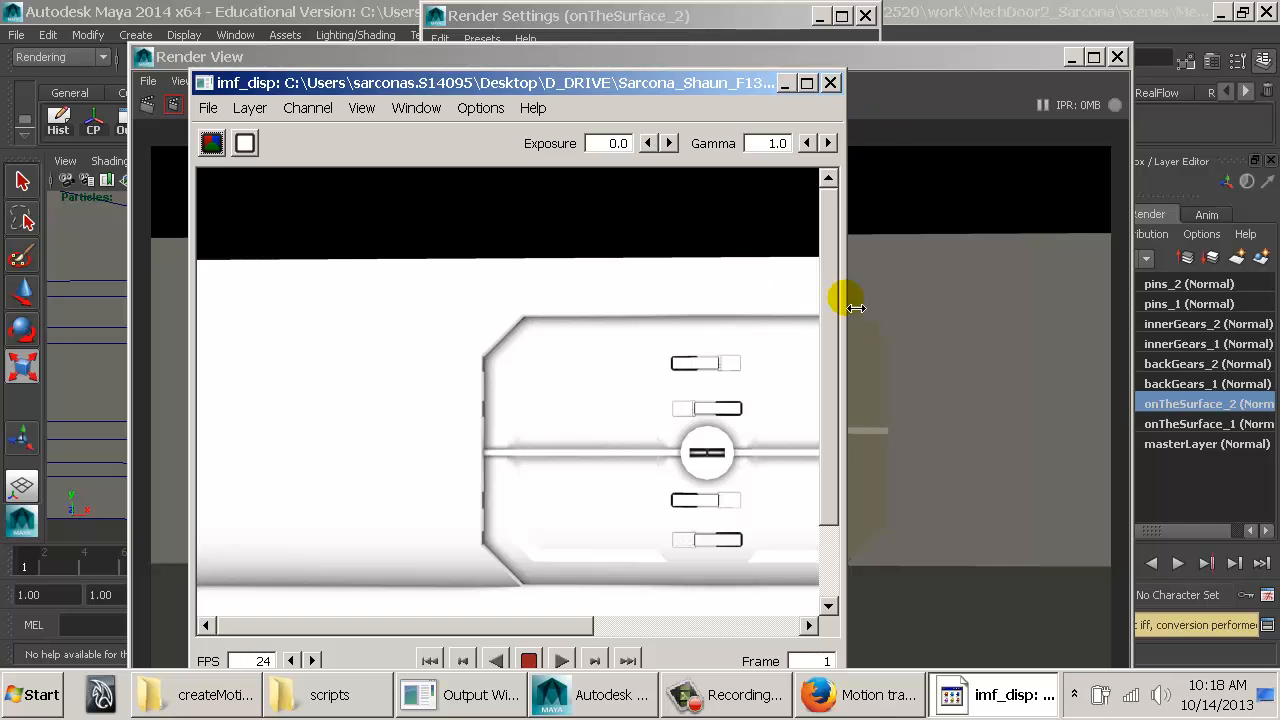
pyautogui.moveTo(853, 307); pyautogui.dragTo(1128, 300)
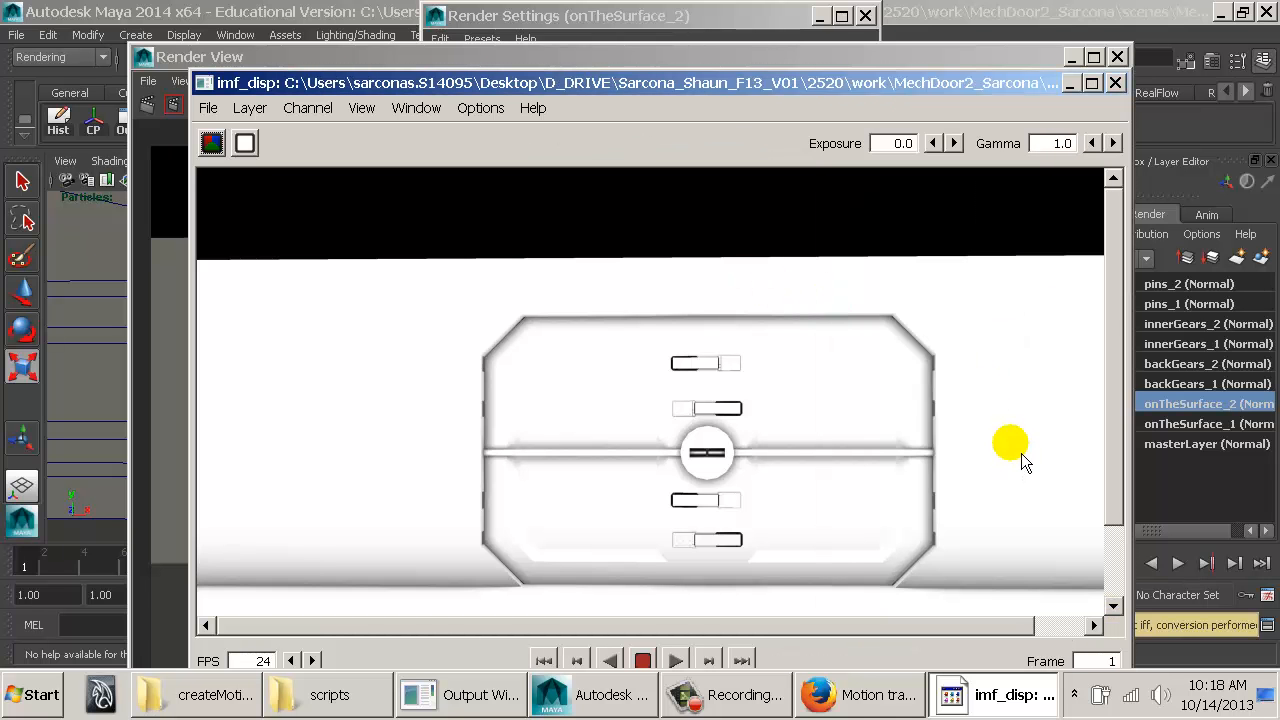
pyautogui.click(1123, 90)
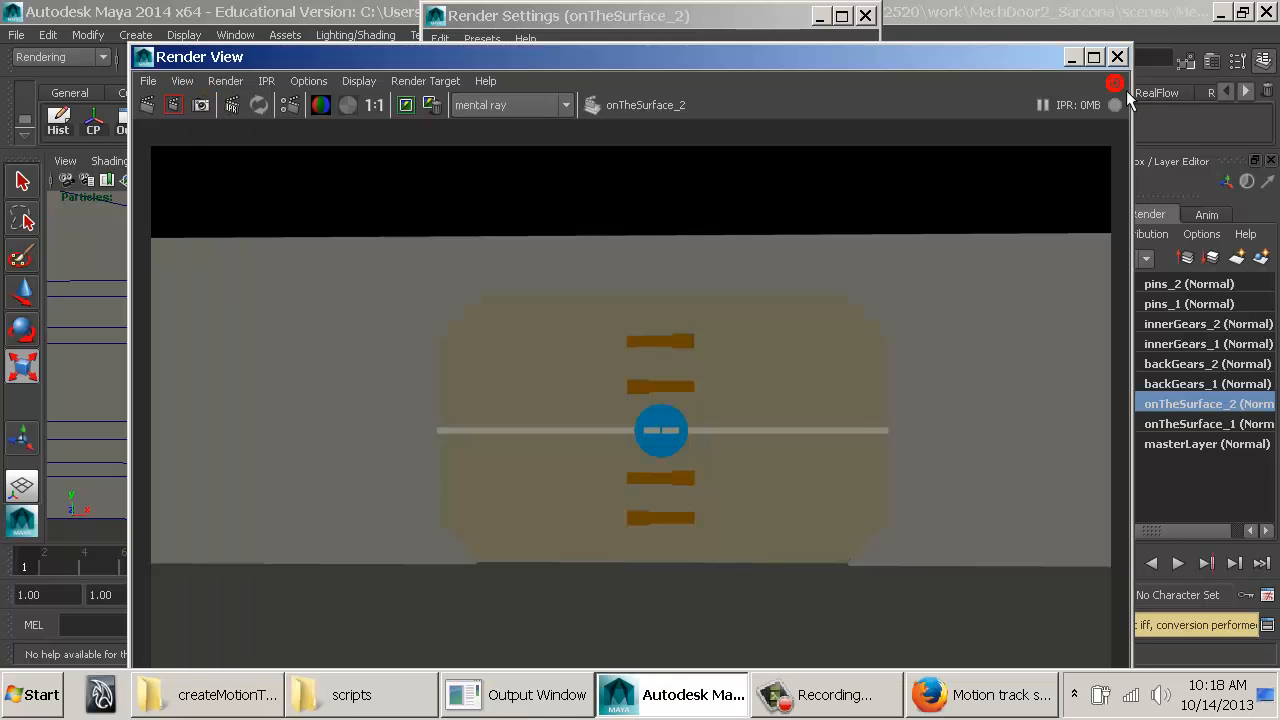
# Step: Change the AO pass settings to a Maximum Distance of 2, a Spread of 0.5 and 128 Rays
pyautogui.click(846, 34)
pyautogui.click(663, 121)
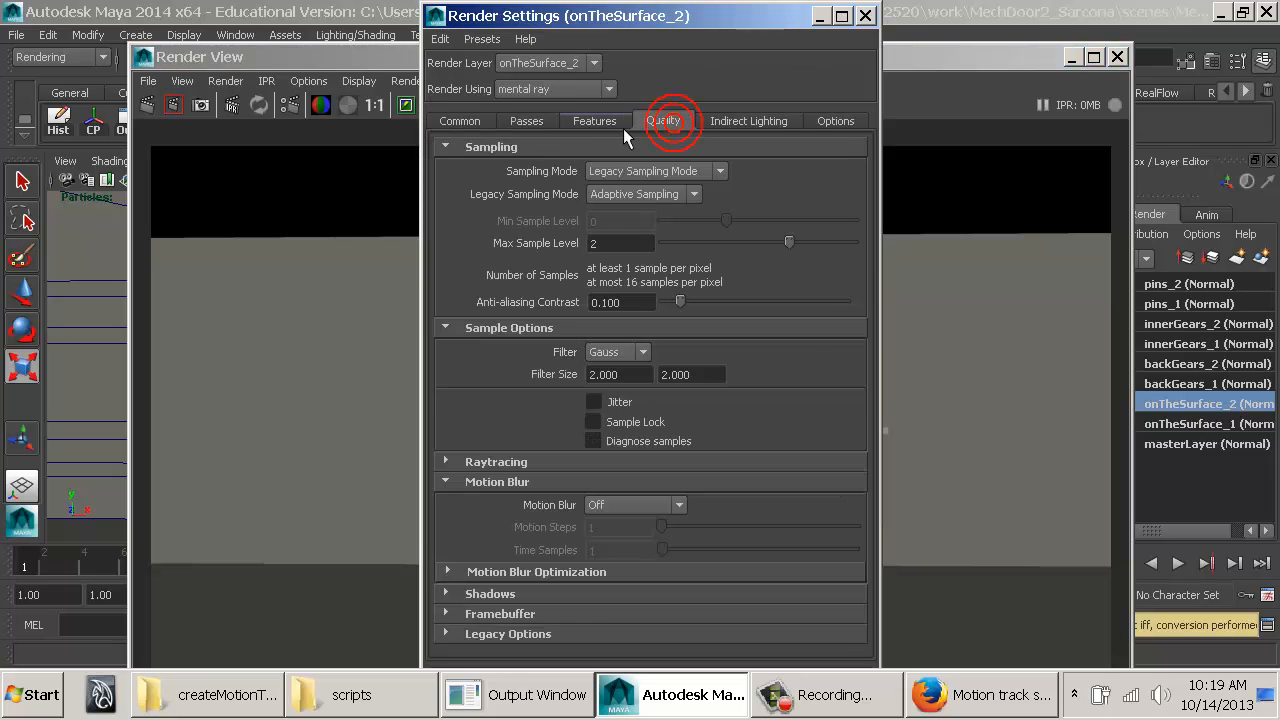
pyautogui.click(531, 120)
pyautogui.doubleClick(562, 425)
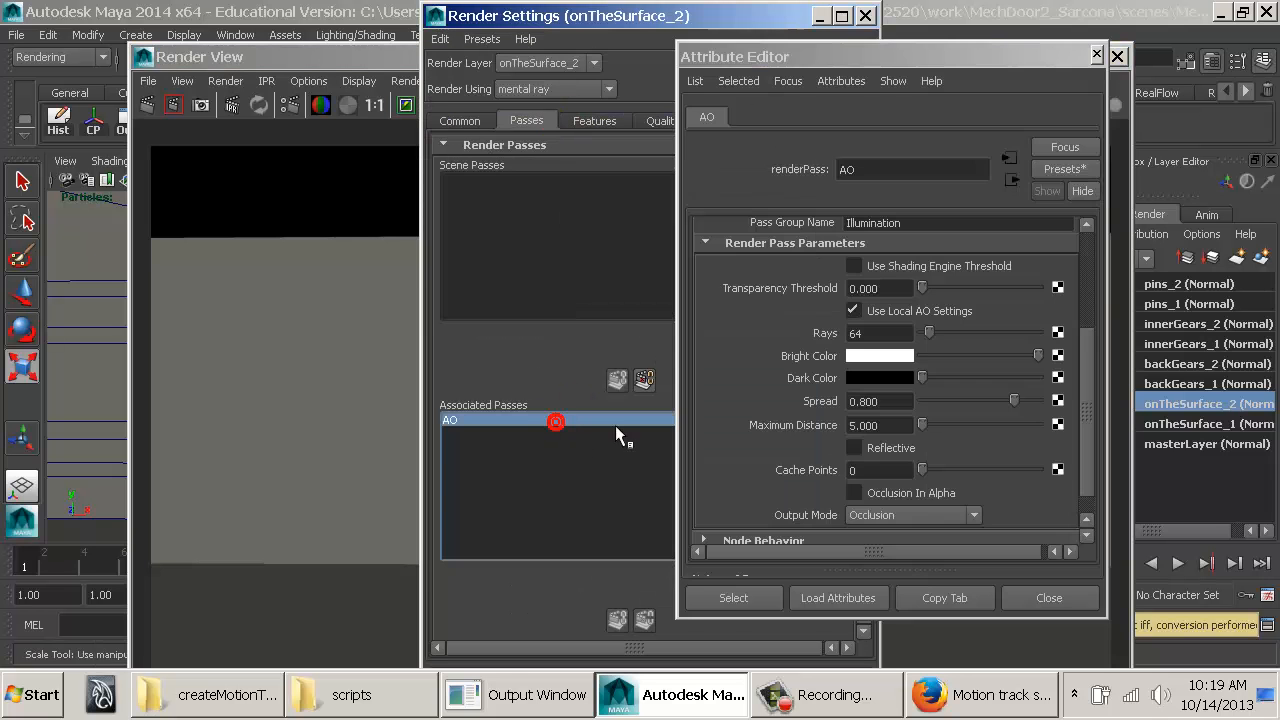
pyautogui.moveTo(886, 425); pyautogui.dragTo(793, 421)
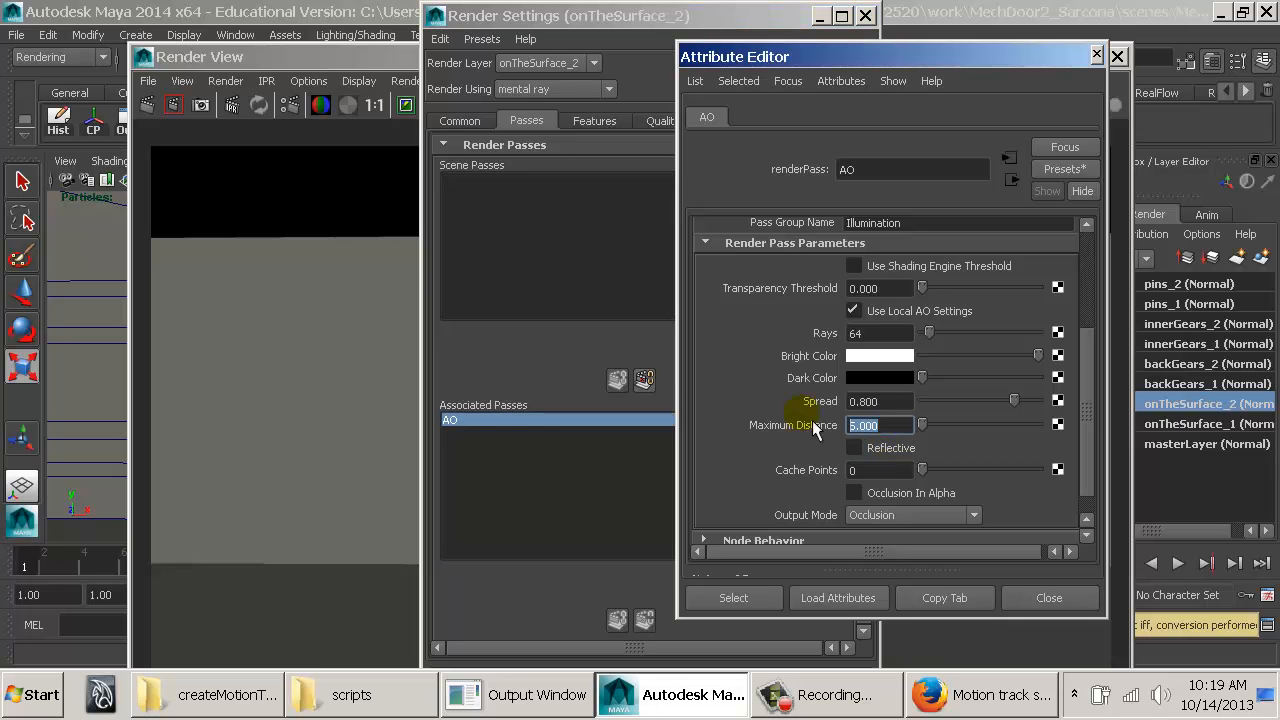
pyautogui.write('2')
pyautogui.moveTo(880, 401); pyautogui.dragTo(828, 400)
pyautogui.write('0.5')
pyautogui.press('Return')
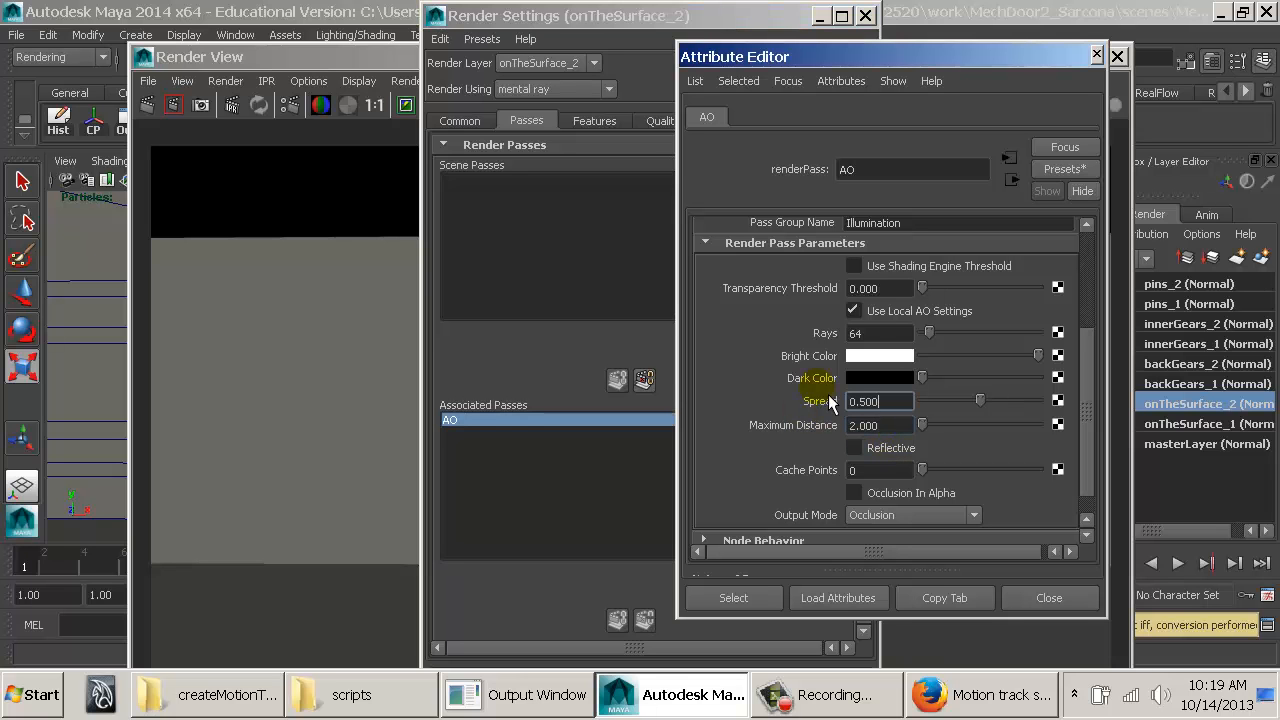
pyautogui.moveTo(890, 333); pyautogui.dragTo(829, 335)
pyautogui.write('128')
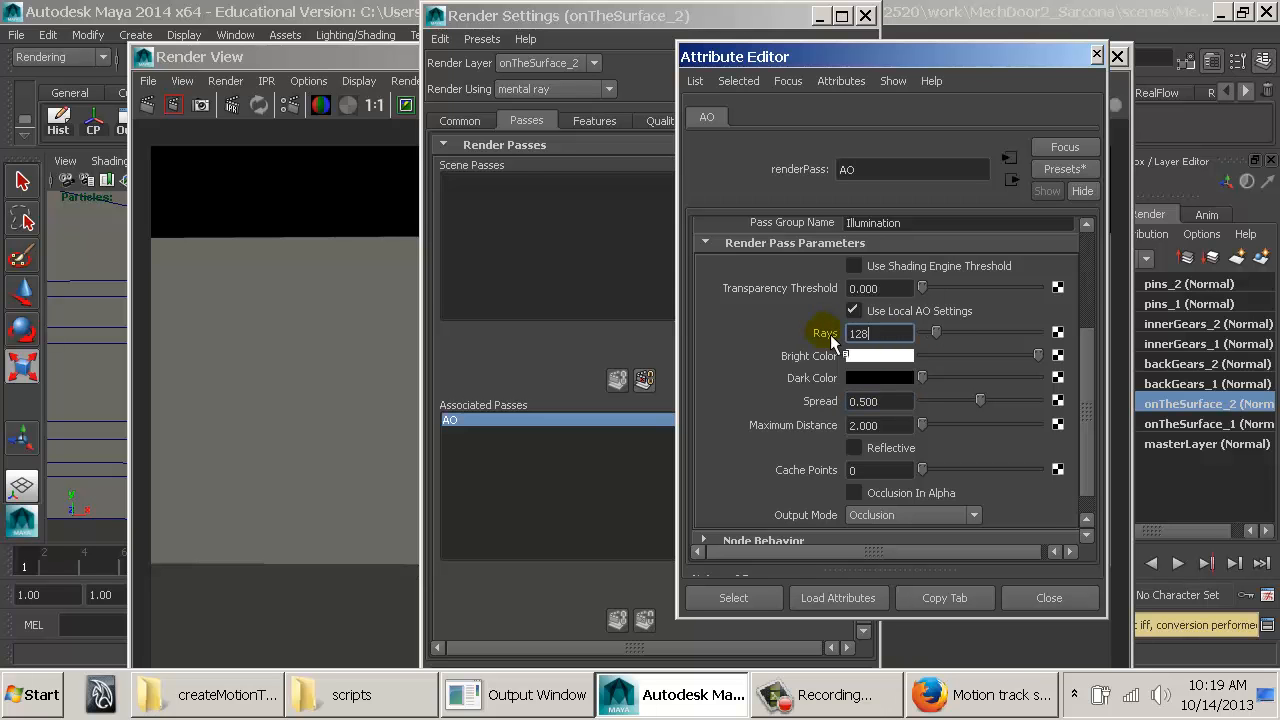
# Step: Re-render the onTheSurface_2 layer and load the rendered AO pass in the image viewer
pyautogui.click(150, 105)
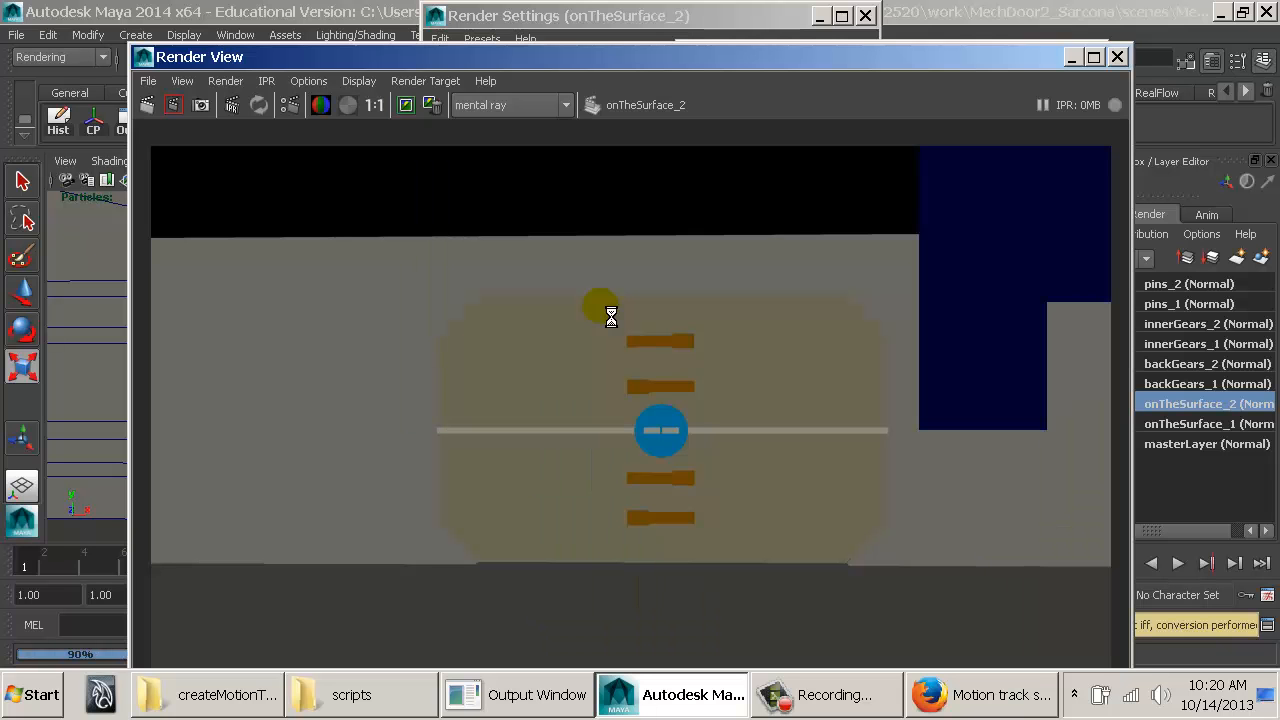
pyautogui.click(152, 84)
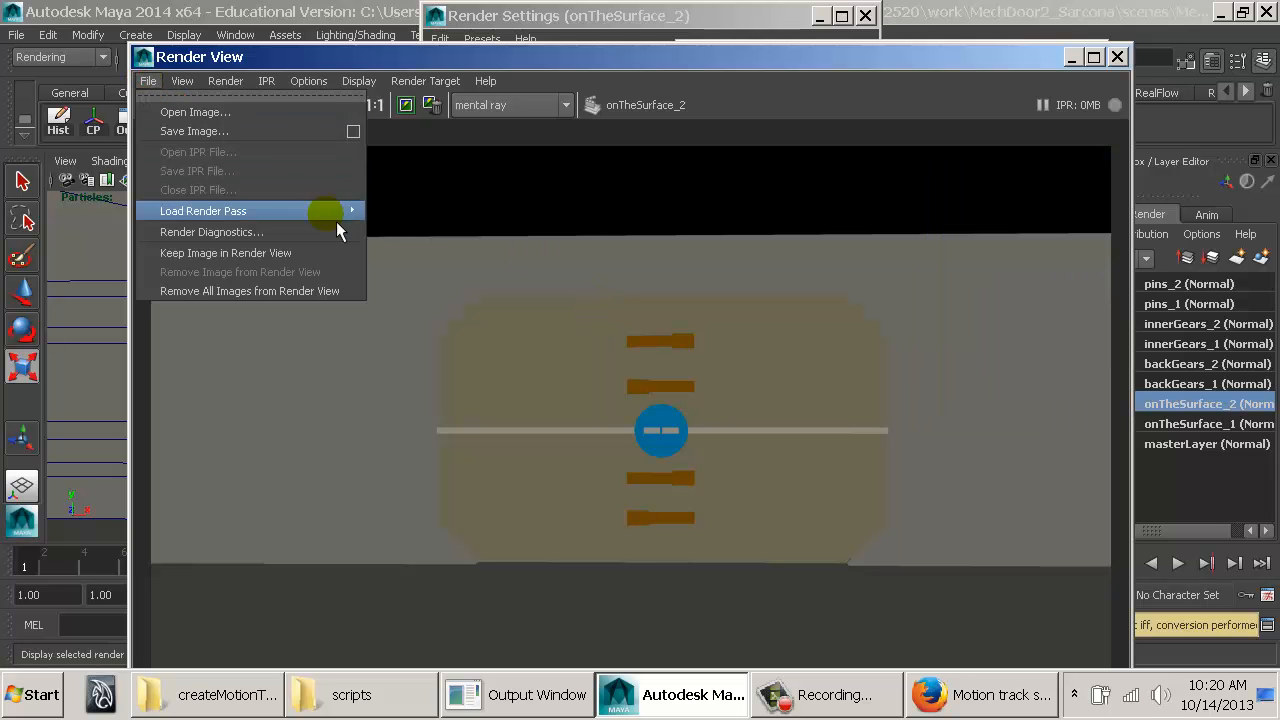
pyautogui.moveTo(336, 221)
pyautogui.click(414, 223)
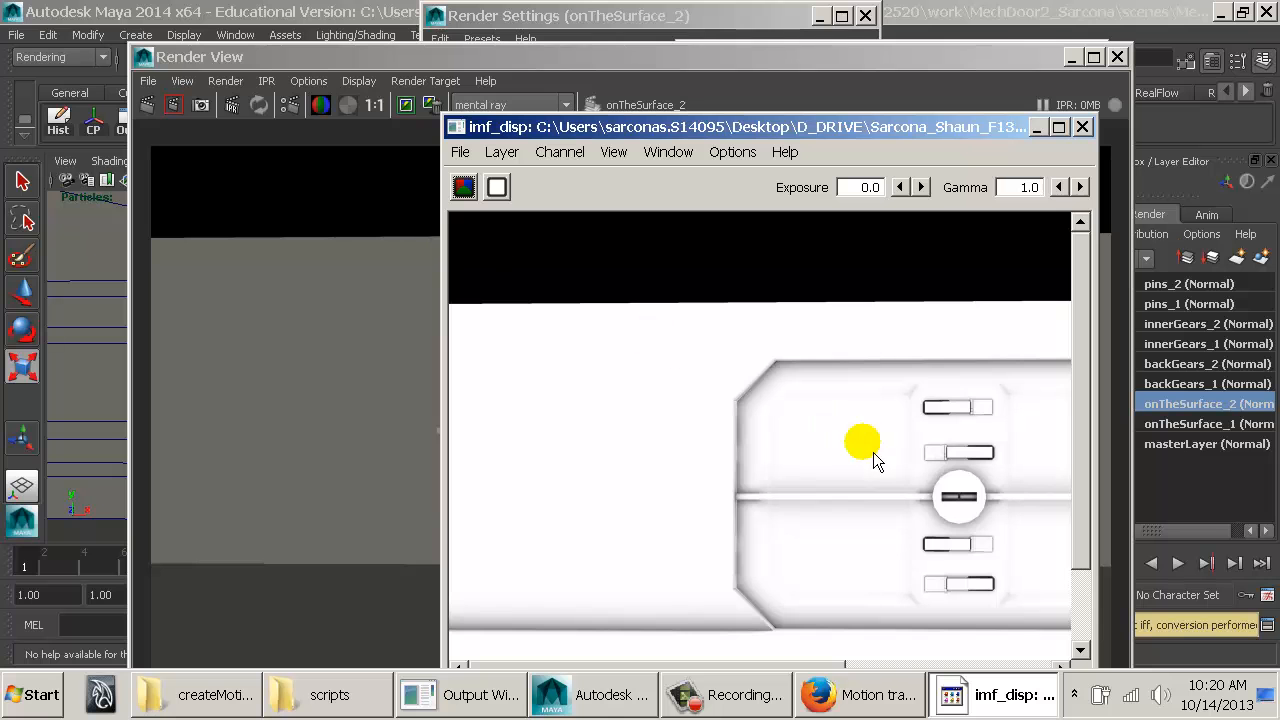
# Step: Reposition the AO image viewer to inspect the occlusion across the whole door, and close both the viewer and the Render View
pyautogui.scroll(2, 932, 438)
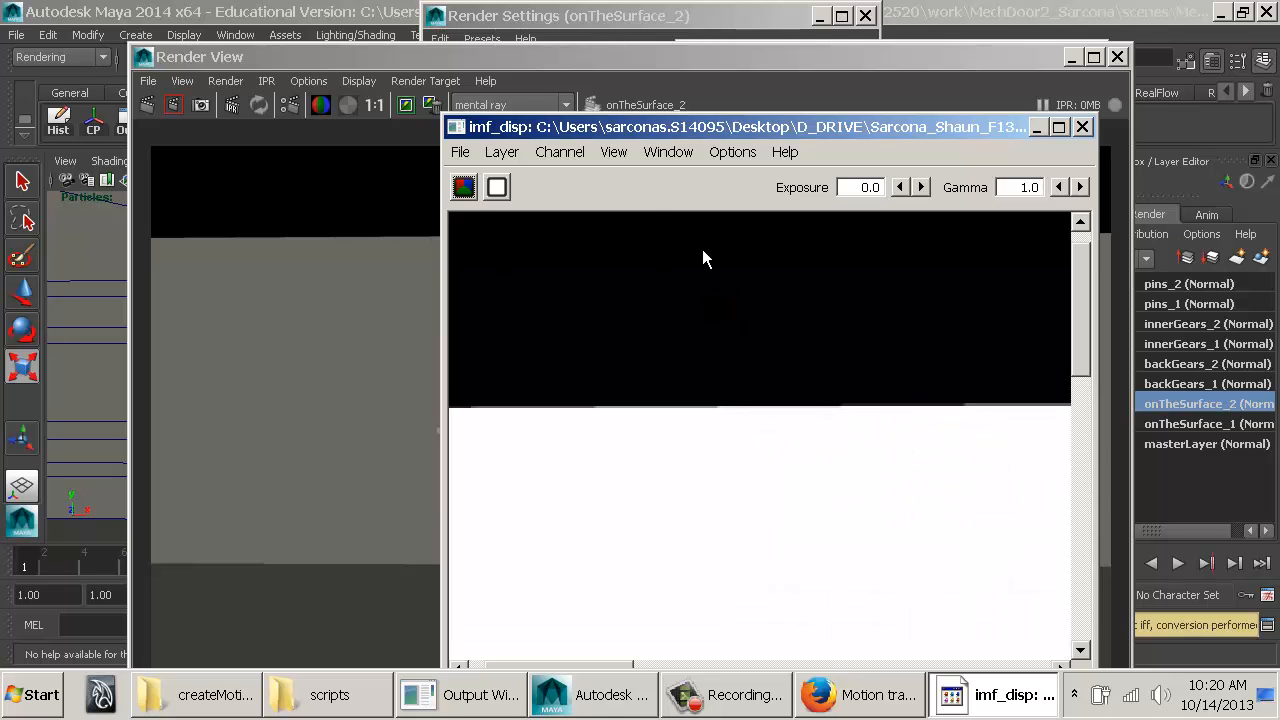
pyautogui.click(602, 156)
pyautogui.click(706, 178)
pyautogui.click(826, 198)
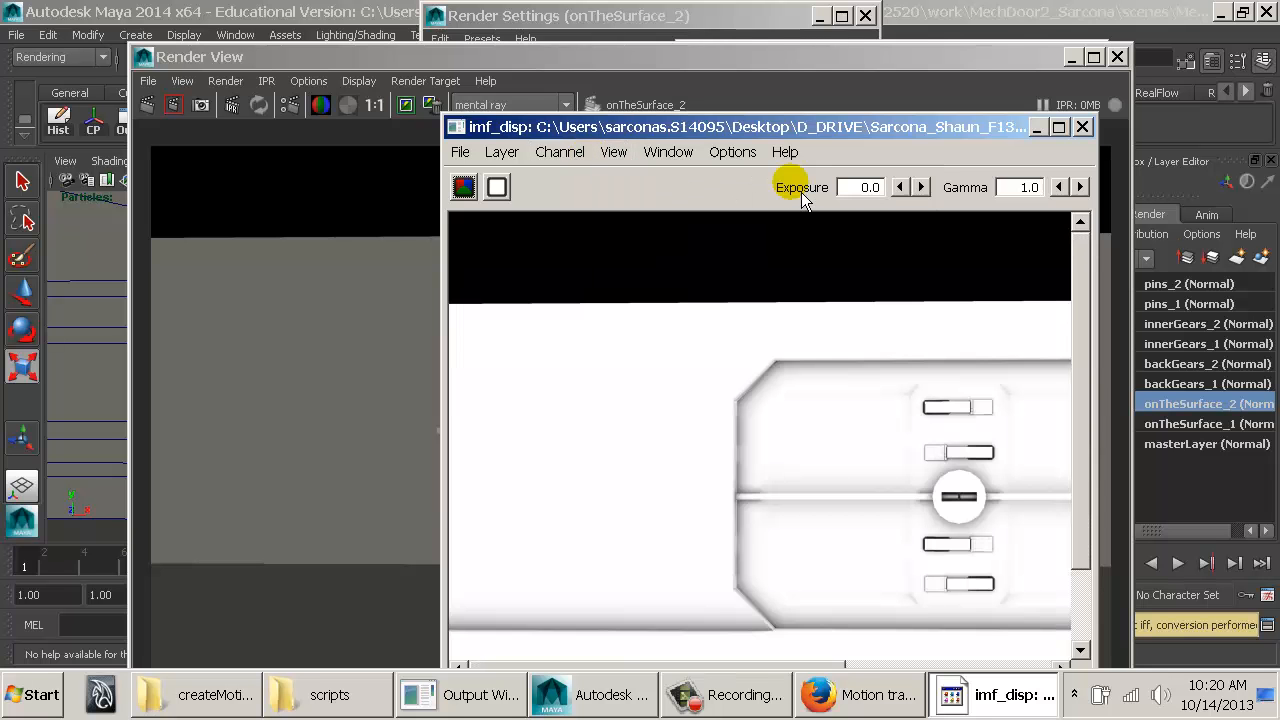
pyautogui.moveTo(736, 127); pyautogui.dragTo(600, 76)
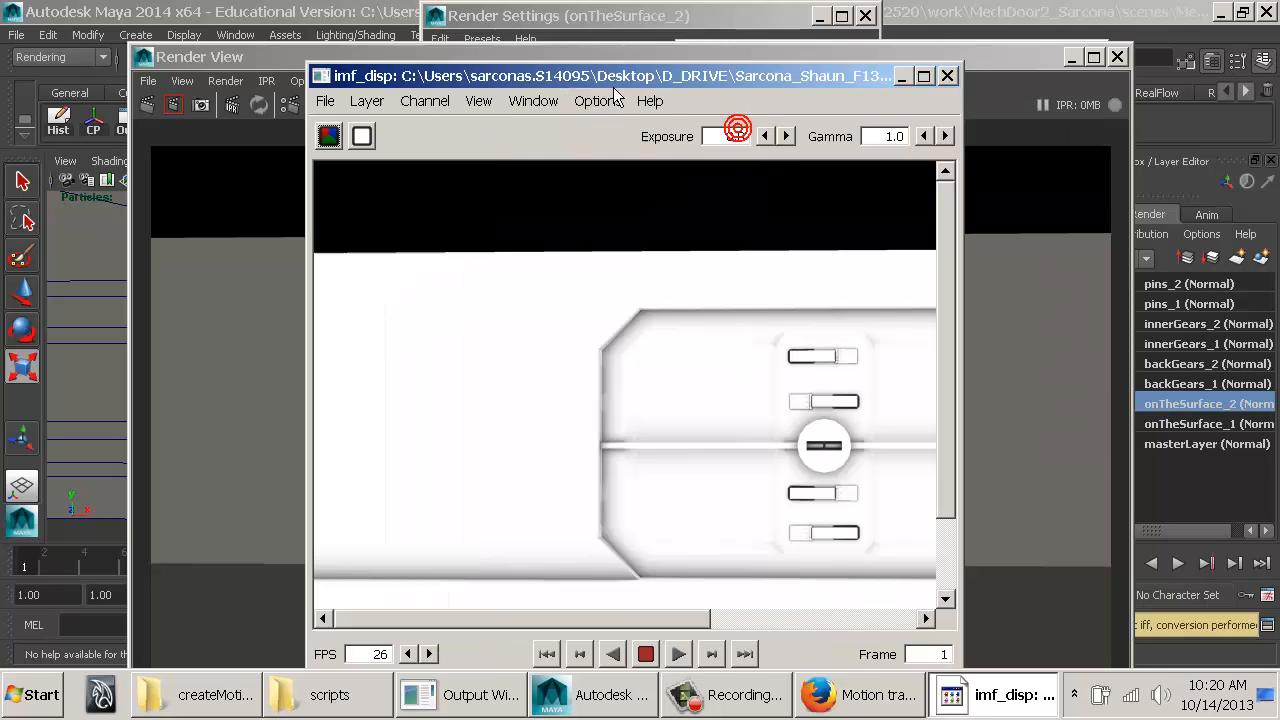
pyautogui.moveTo(678, 627); pyautogui.dragTo(797, 628)
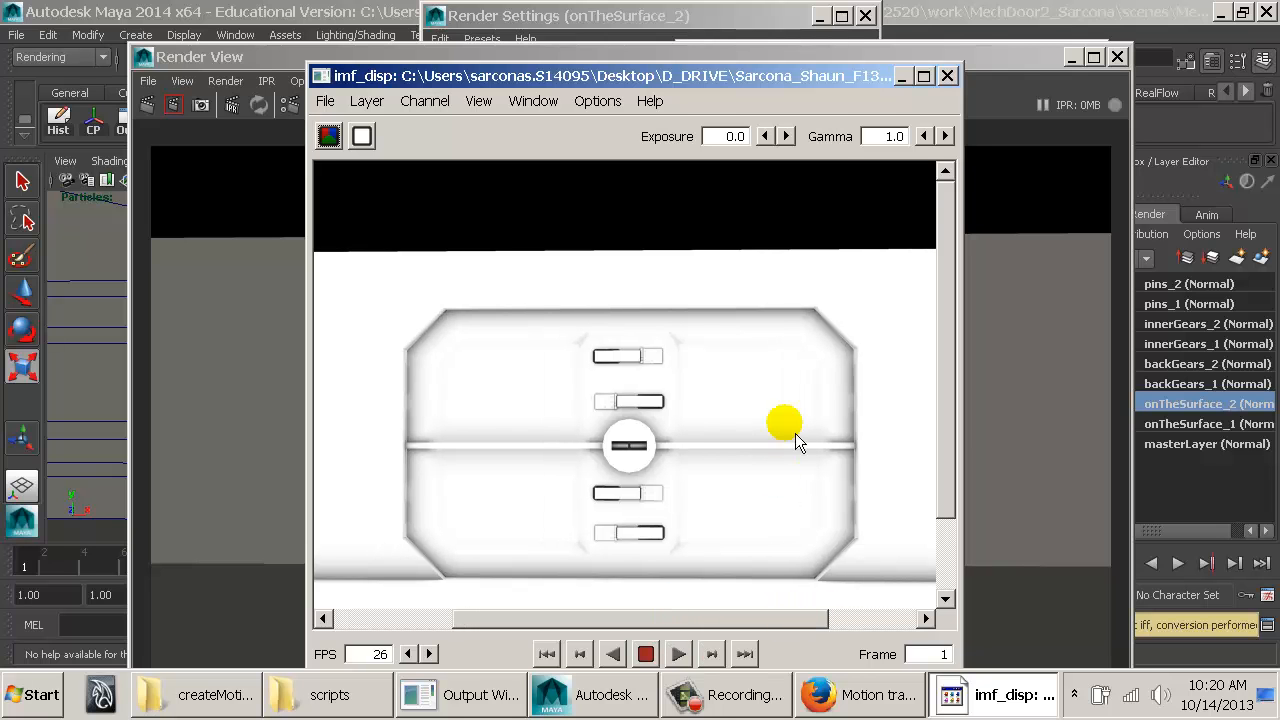
pyautogui.click(947, 76)
pyautogui.click(1117, 57)
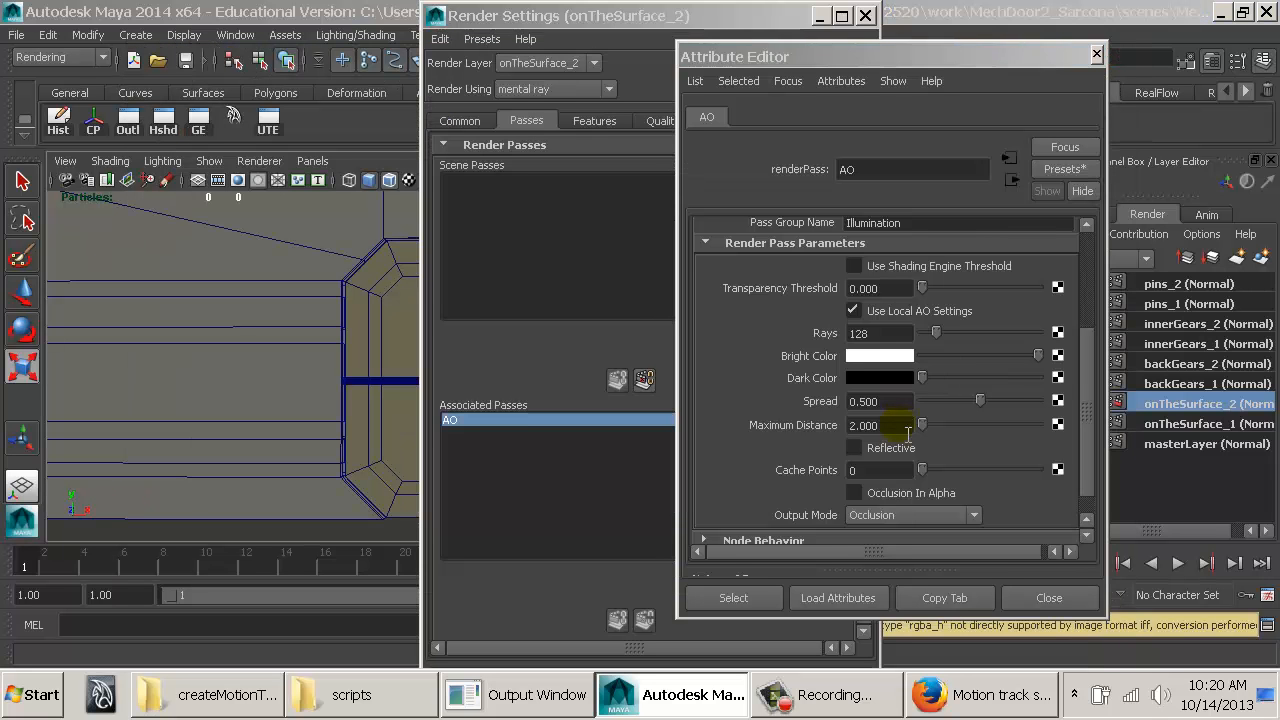
# Step: Set the AO pass Maximum Distance to 10 and move the Render Settings and Attribute Editor windows apart
pyautogui.doubleClick(870, 426)
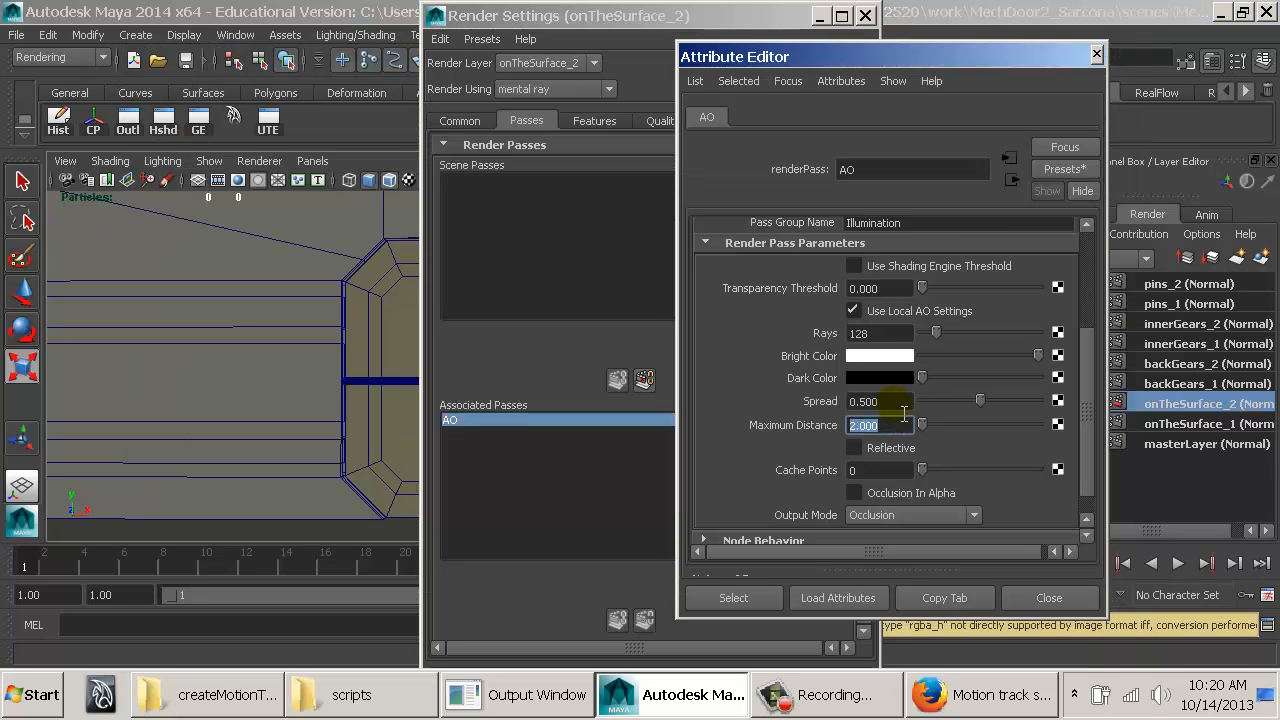
pyautogui.write('10')
pyautogui.press('Return')
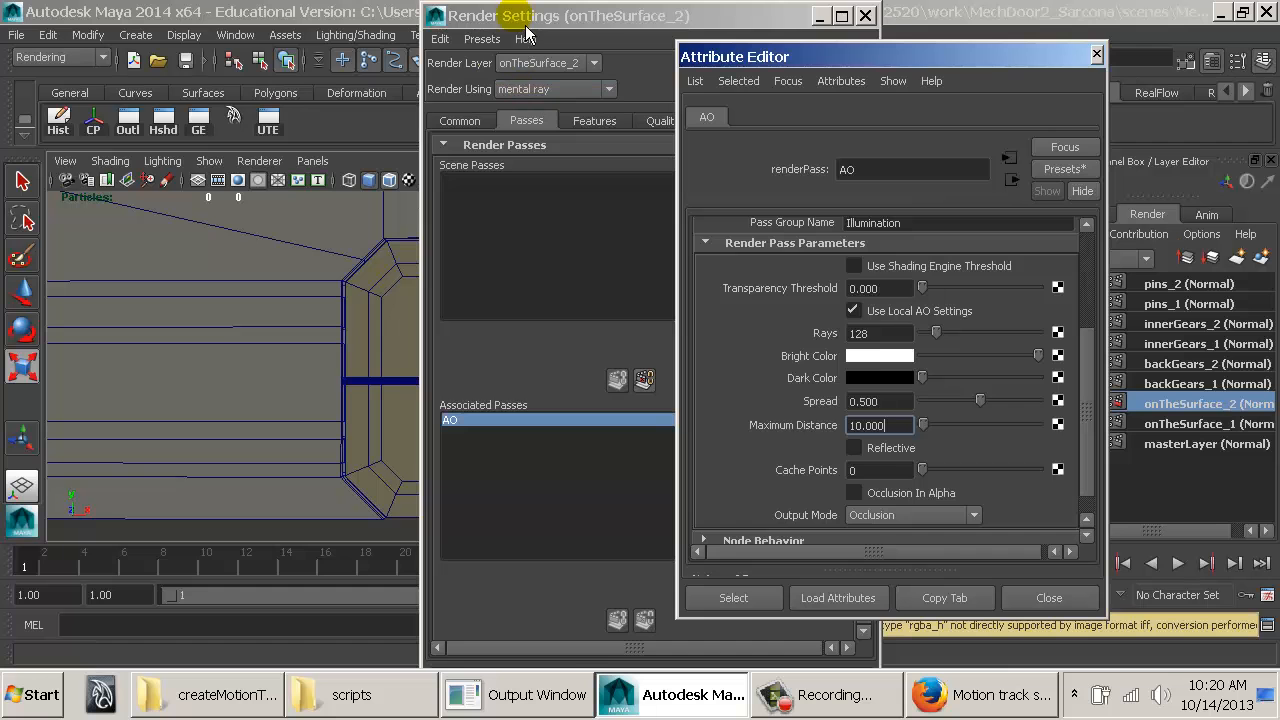
pyautogui.moveTo(685, 31); pyautogui.dragTo(410, 37)
pyautogui.moveTo(760, 56); pyautogui.dragTo(771, 111)
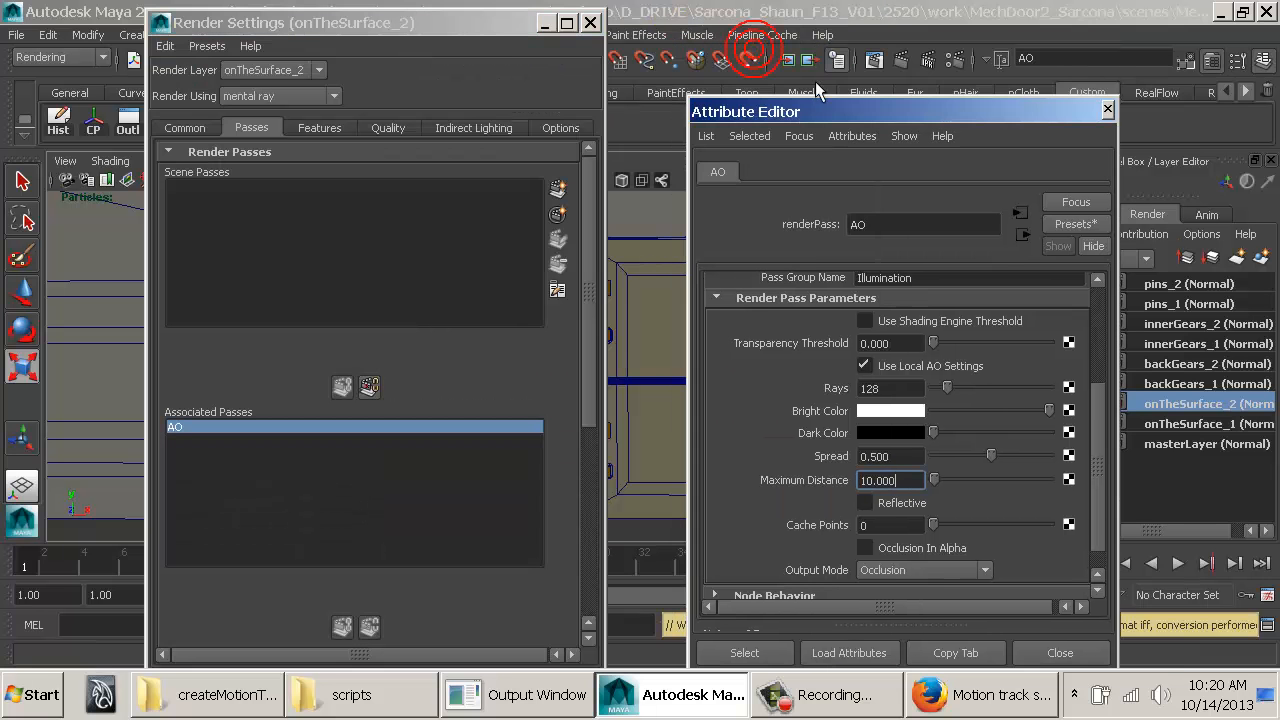
# Step: Render only a region around the door's central lock, check its AO pass, and close the viewer and Render View
pyautogui.click(873, 61)
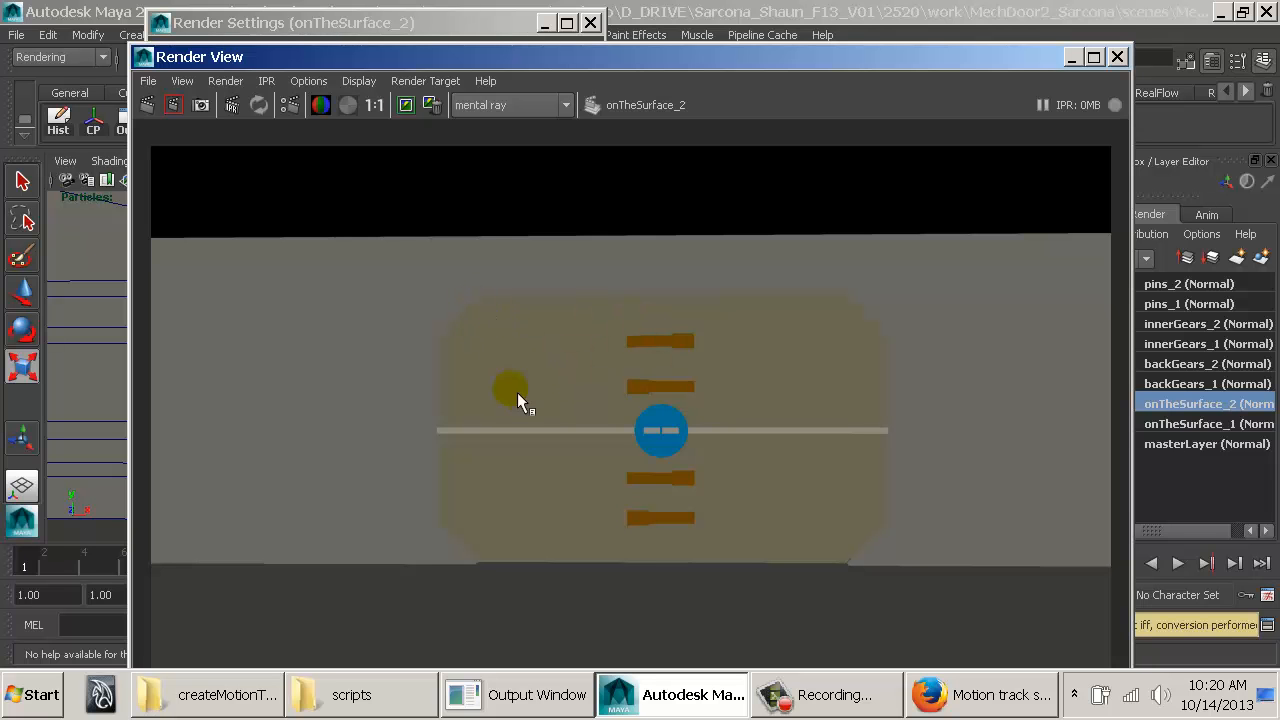
pyautogui.moveTo(497, 391); pyautogui.dragTo(745, 496)
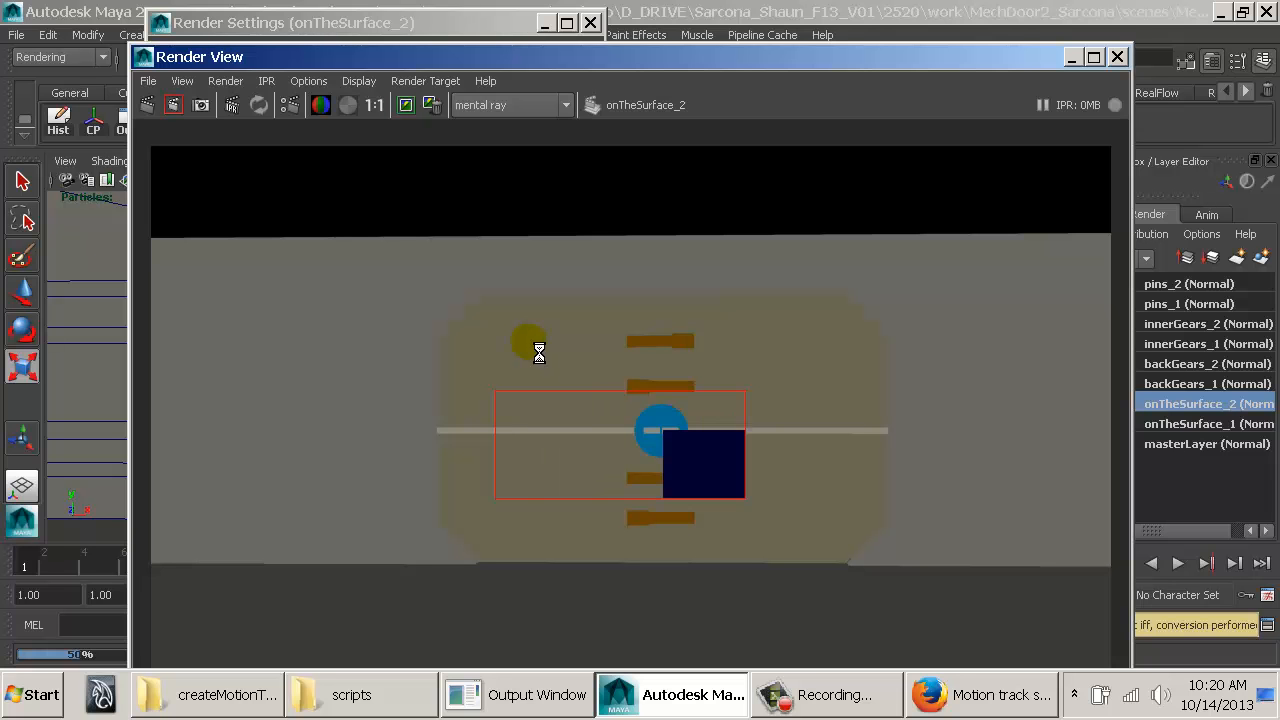
pyautogui.click(148, 81)
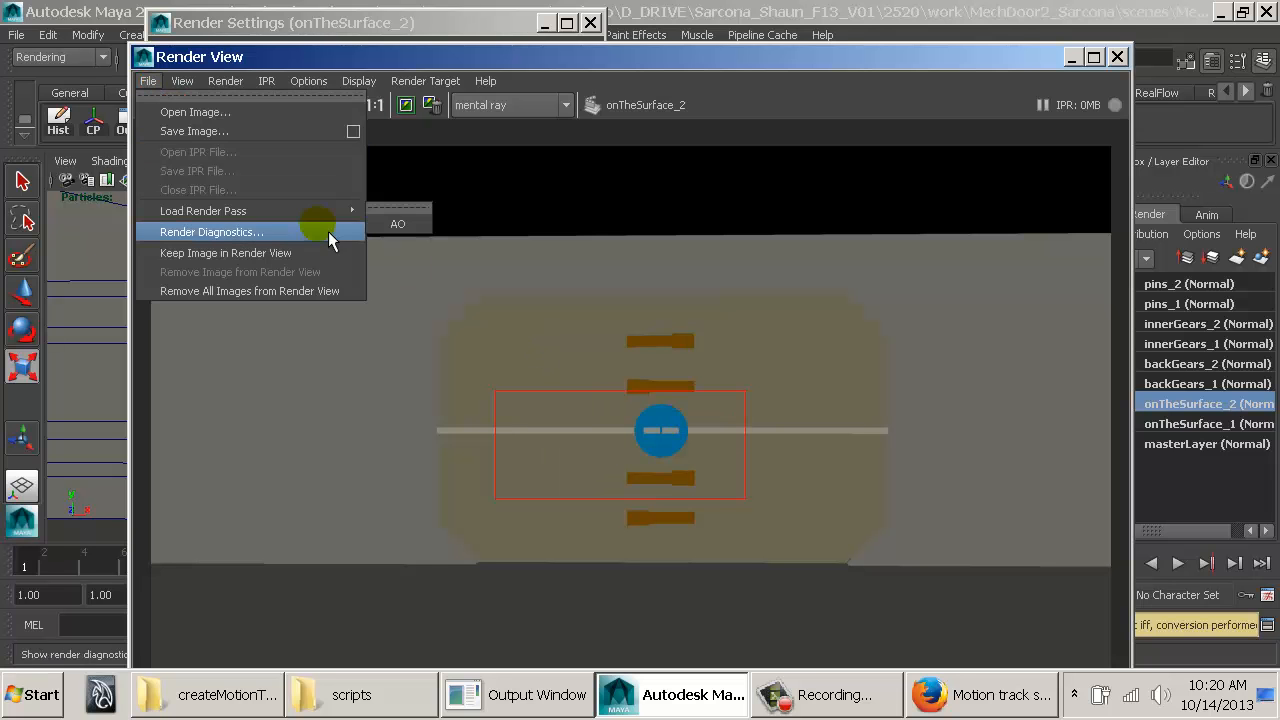
pyautogui.moveTo(340, 211)
pyautogui.click(400, 224)
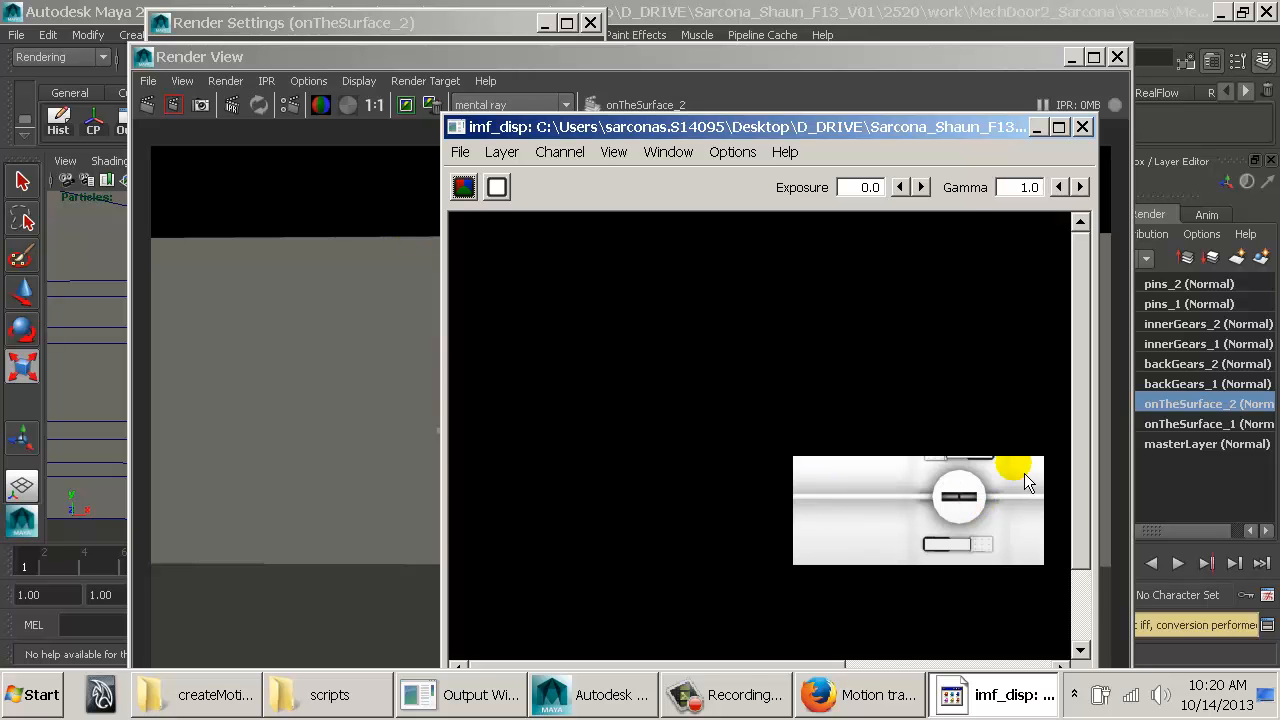
pyautogui.click(1082, 127)
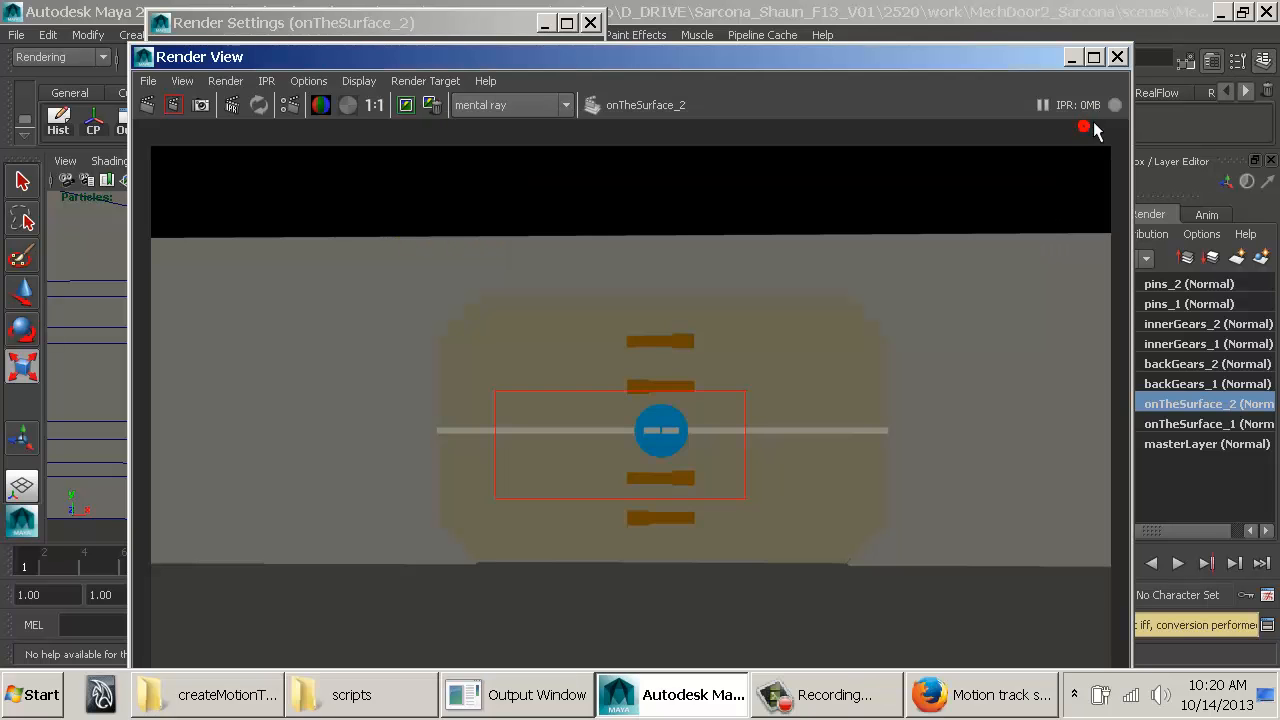
pyautogui.click(1117, 57)
# Step: Set the AO pass Spread to 1 and re-render the marked region around the central lock
pyautogui.click(892, 455)
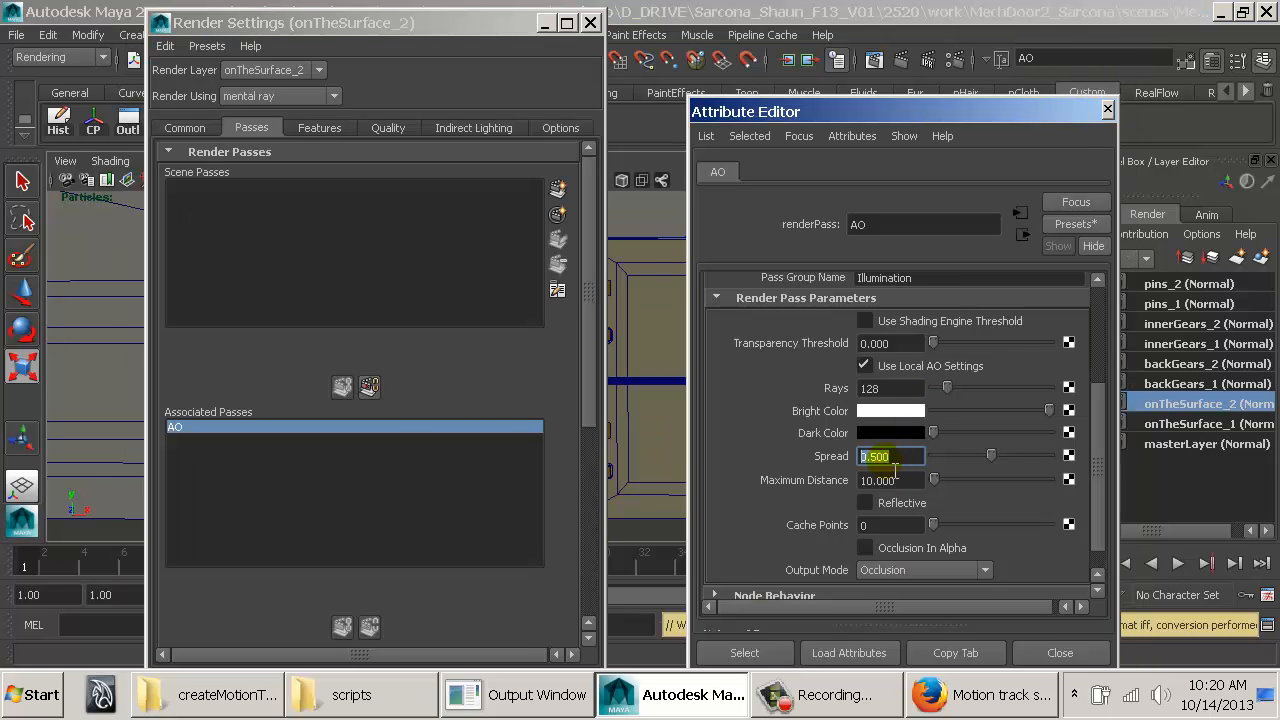
pyautogui.click(878, 61)
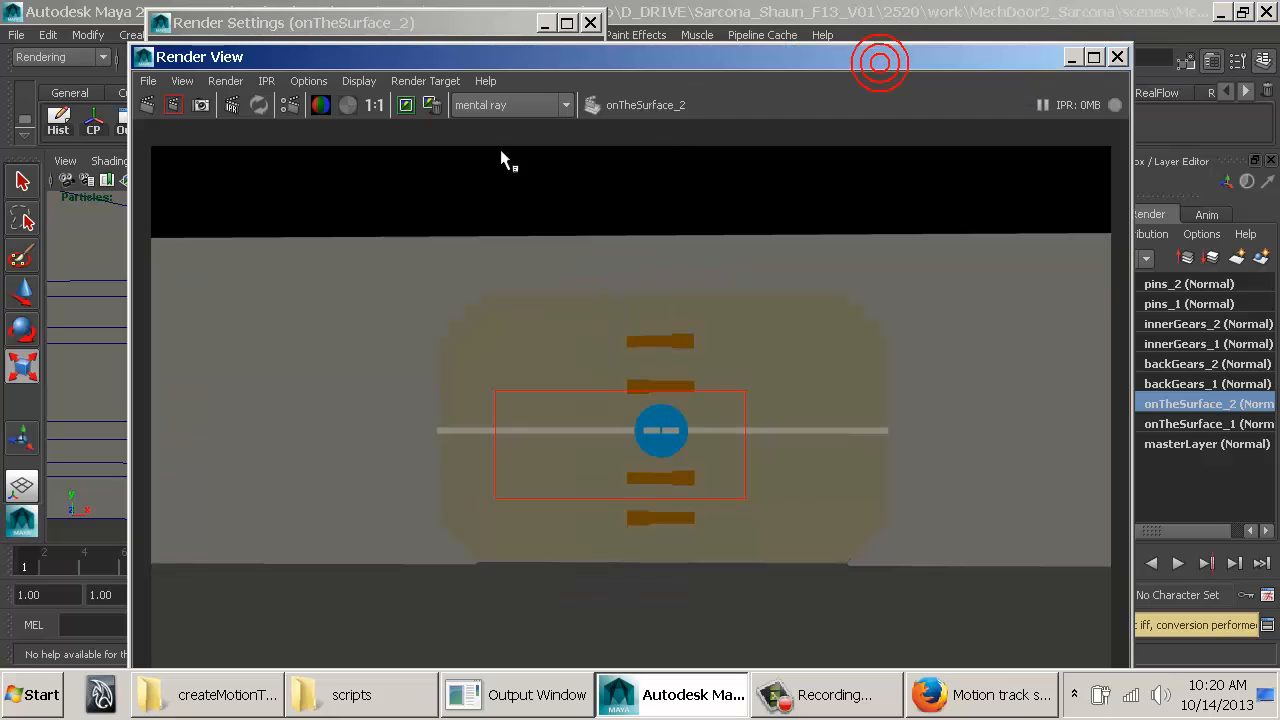
pyautogui.click(176, 106)
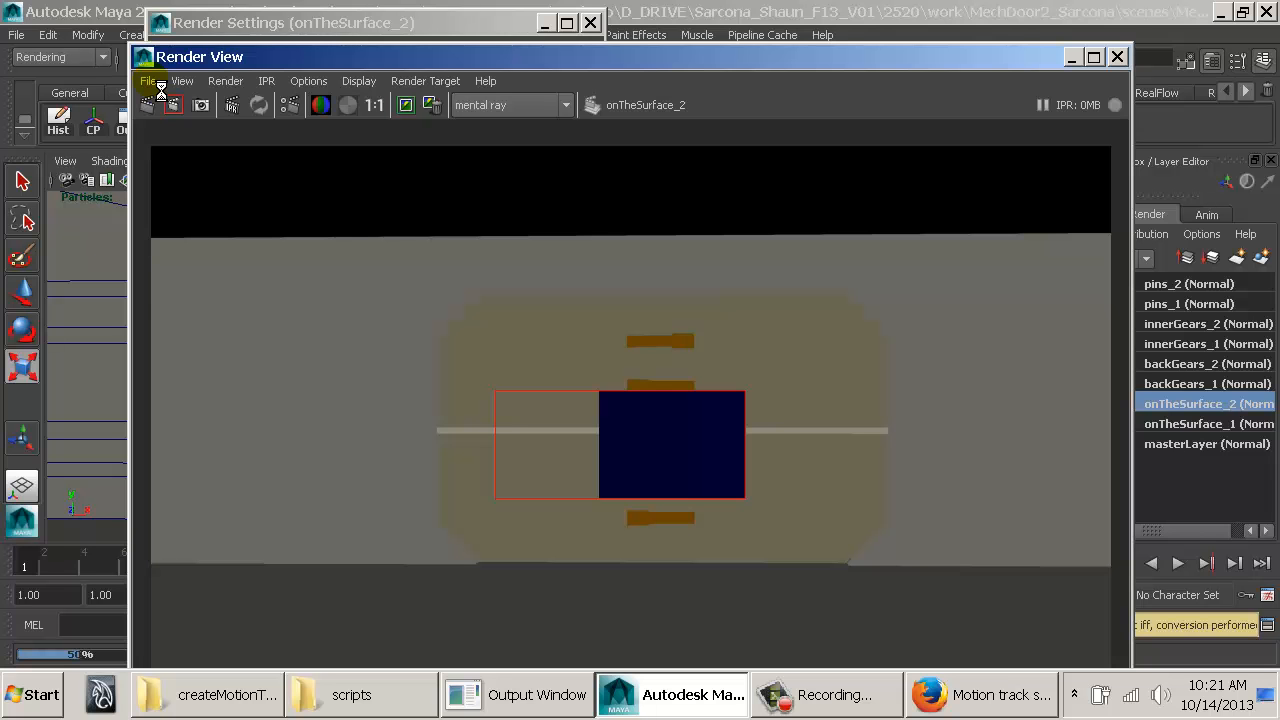
# Step: Load the region's AO pass to check the occlusion shading, and close the image viewer
pyautogui.click(157, 83)
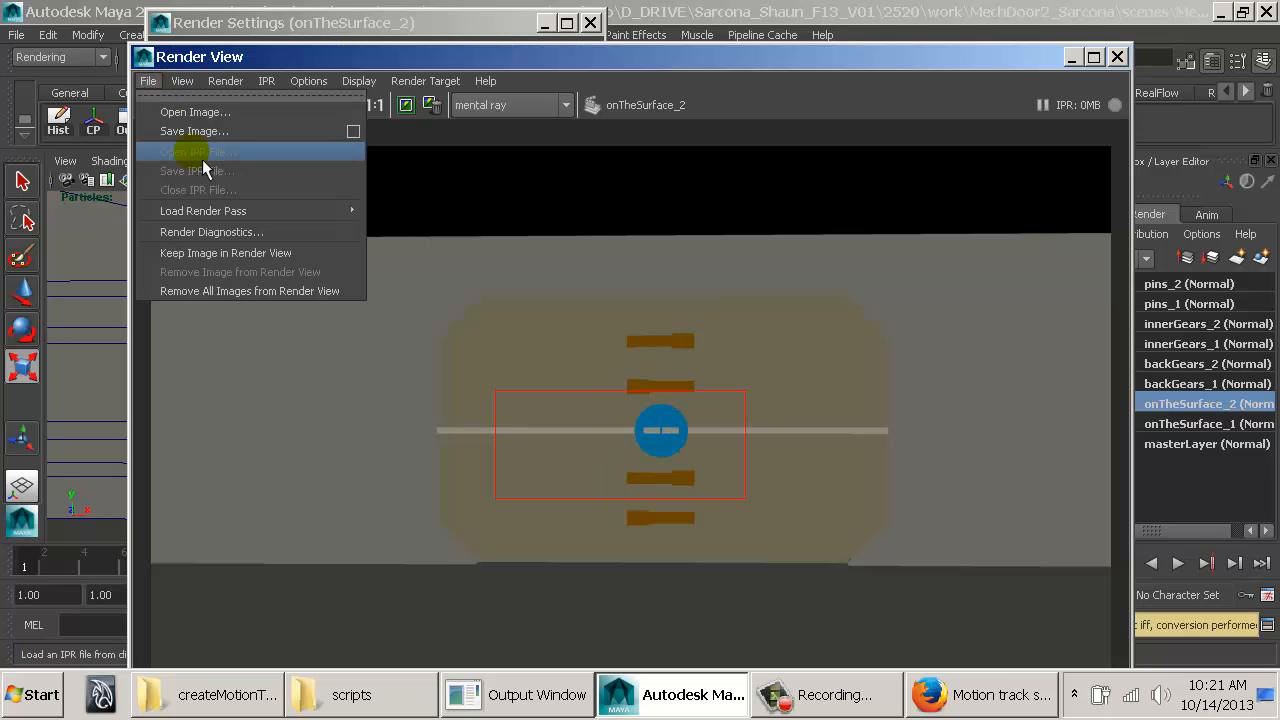
pyautogui.click(425, 222)
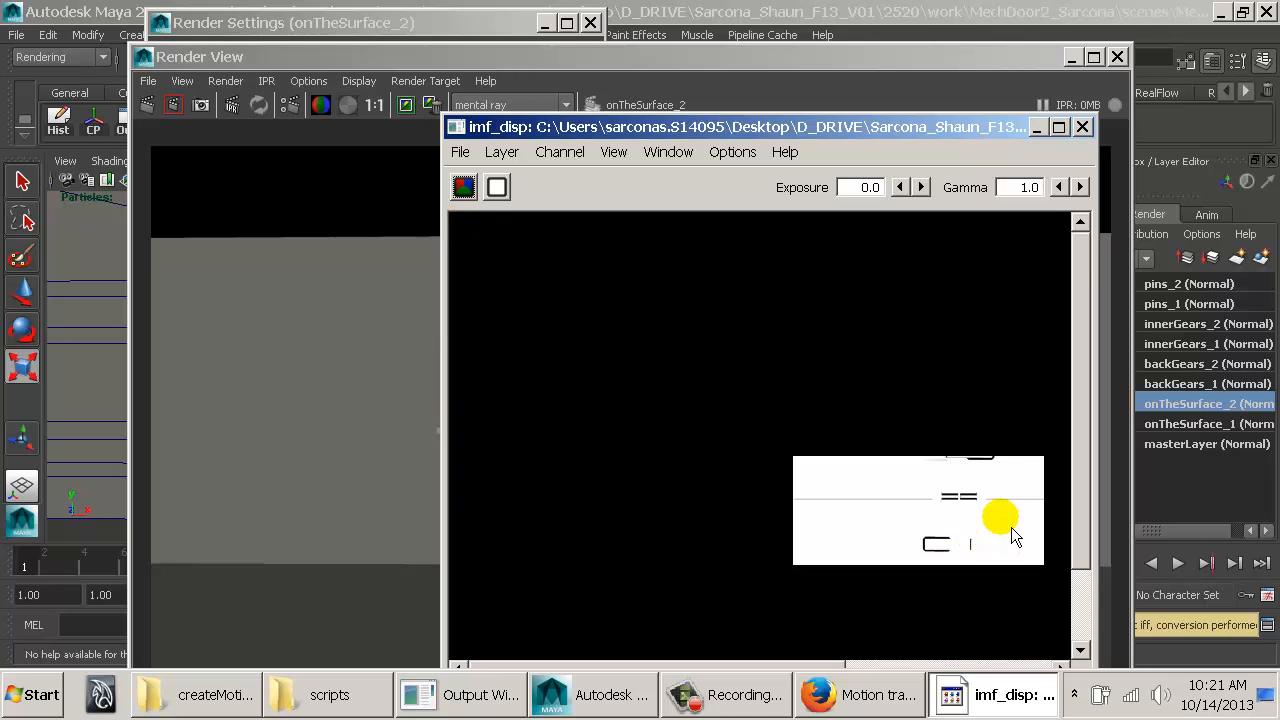
pyautogui.click(1087, 136)
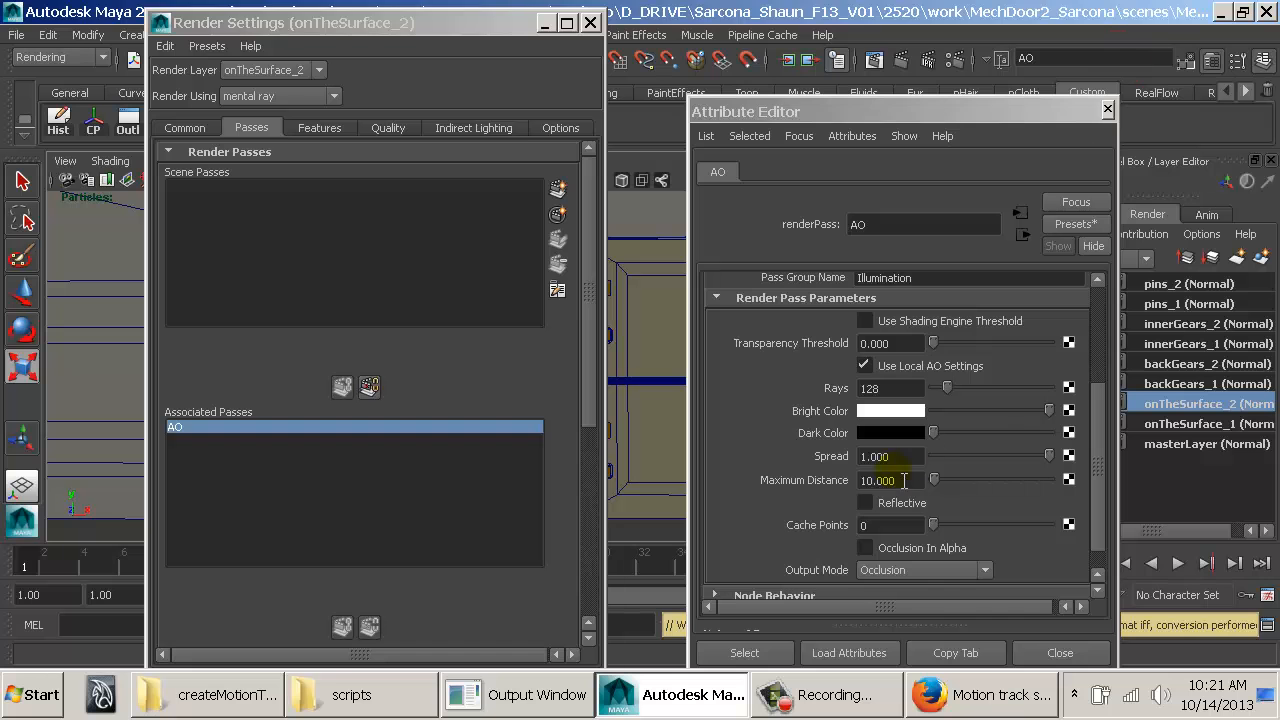
# Step: Set the AO pass Spread to 0.9 and re-render the marked region around the central lock
pyautogui.doubleClick(890, 456)
pyautogui.write('0.900')
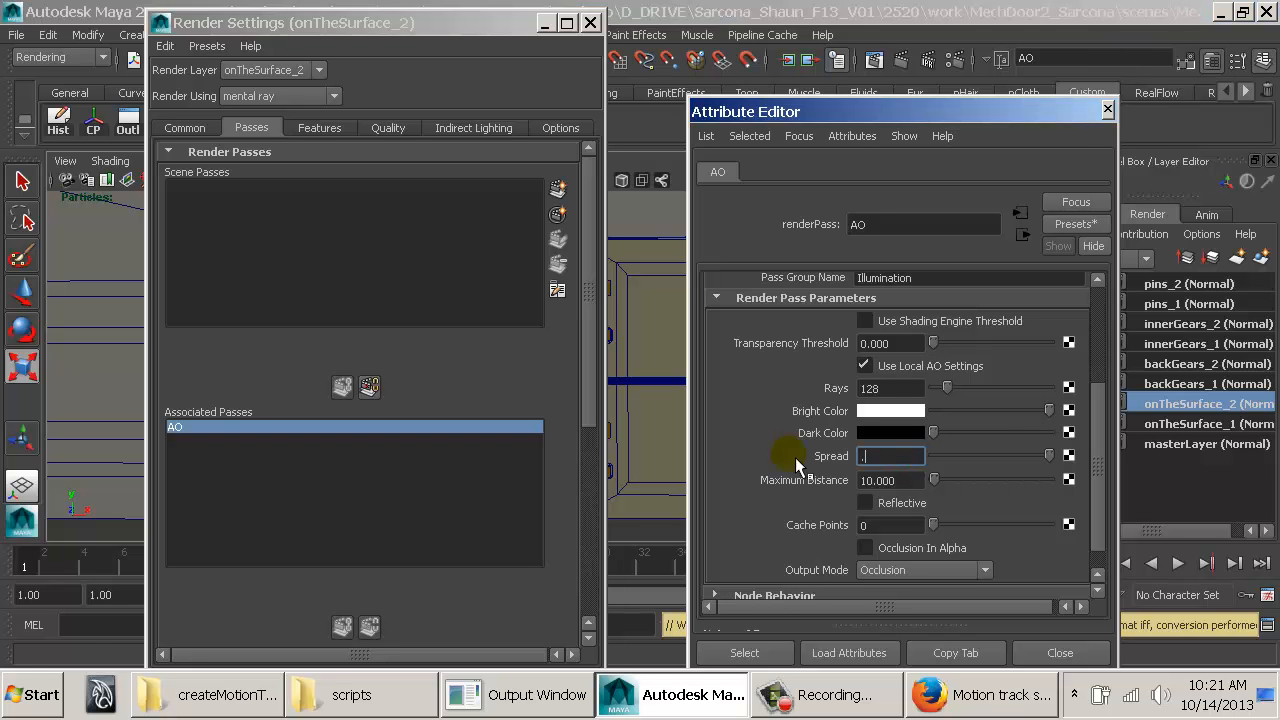
pyautogui.press('Return')
pyautogui.click(880, 61)
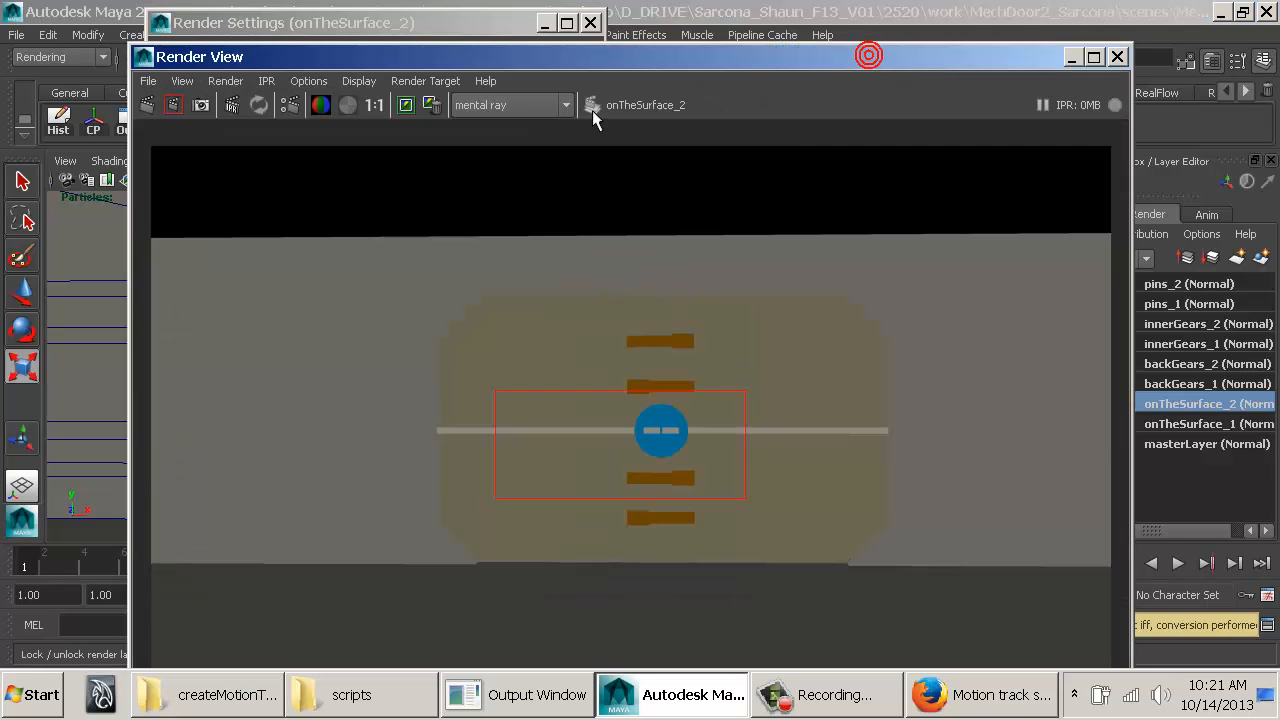
pyautogui.click(181, 104)
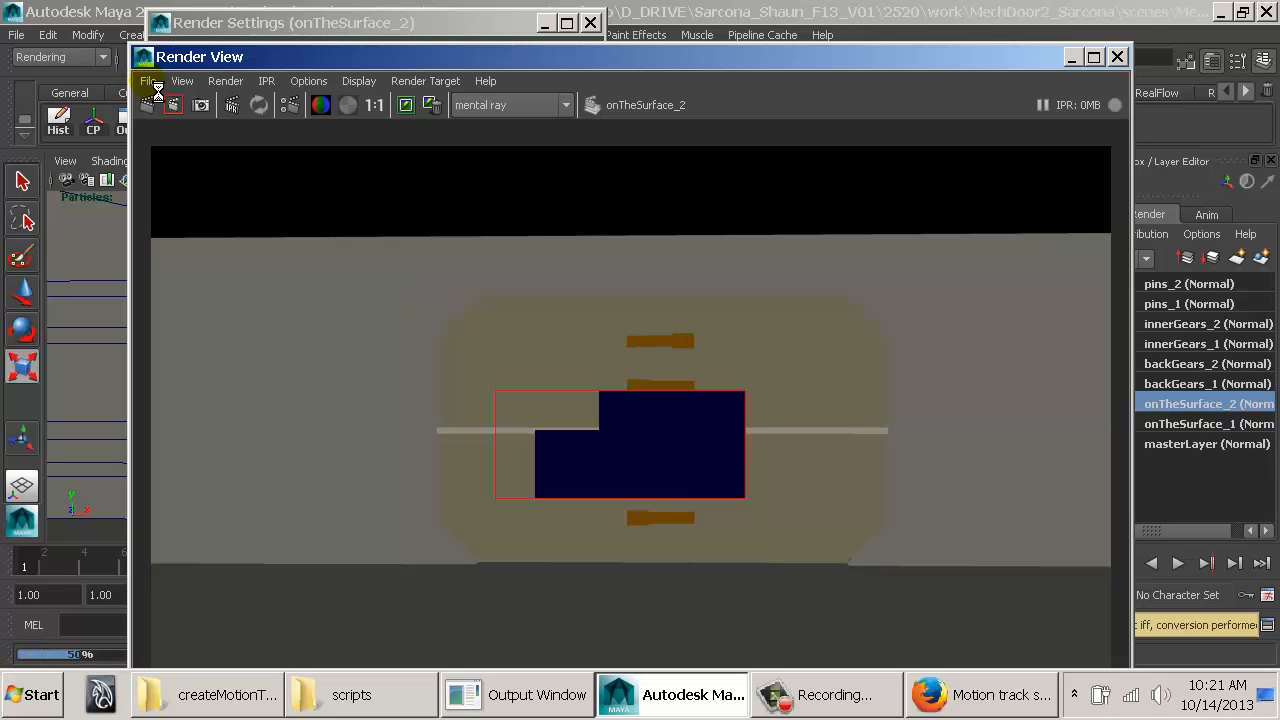
# Step: Load the newly rendered AO pass of the region, inspect its shading, and close the viewer and Render View
pyautogui.click(148, 81)
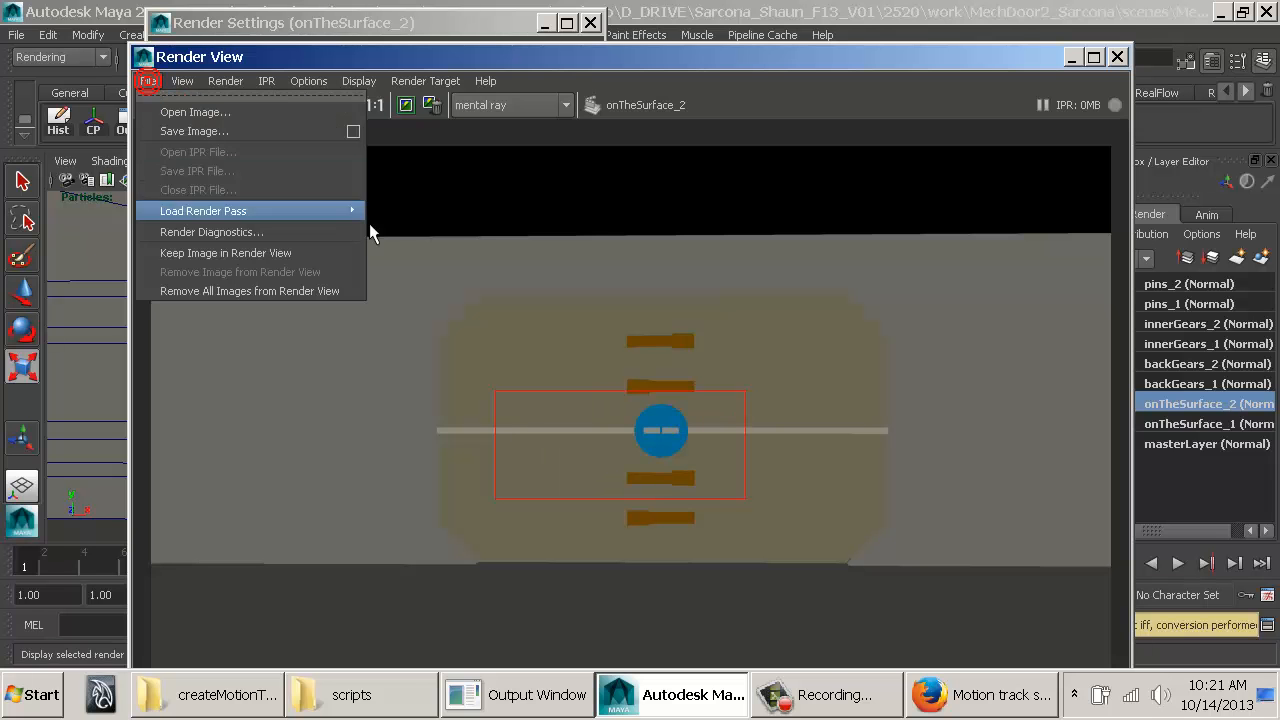
pyautogui.moveTo(364, 222)
pyautogui.click(428, 221)
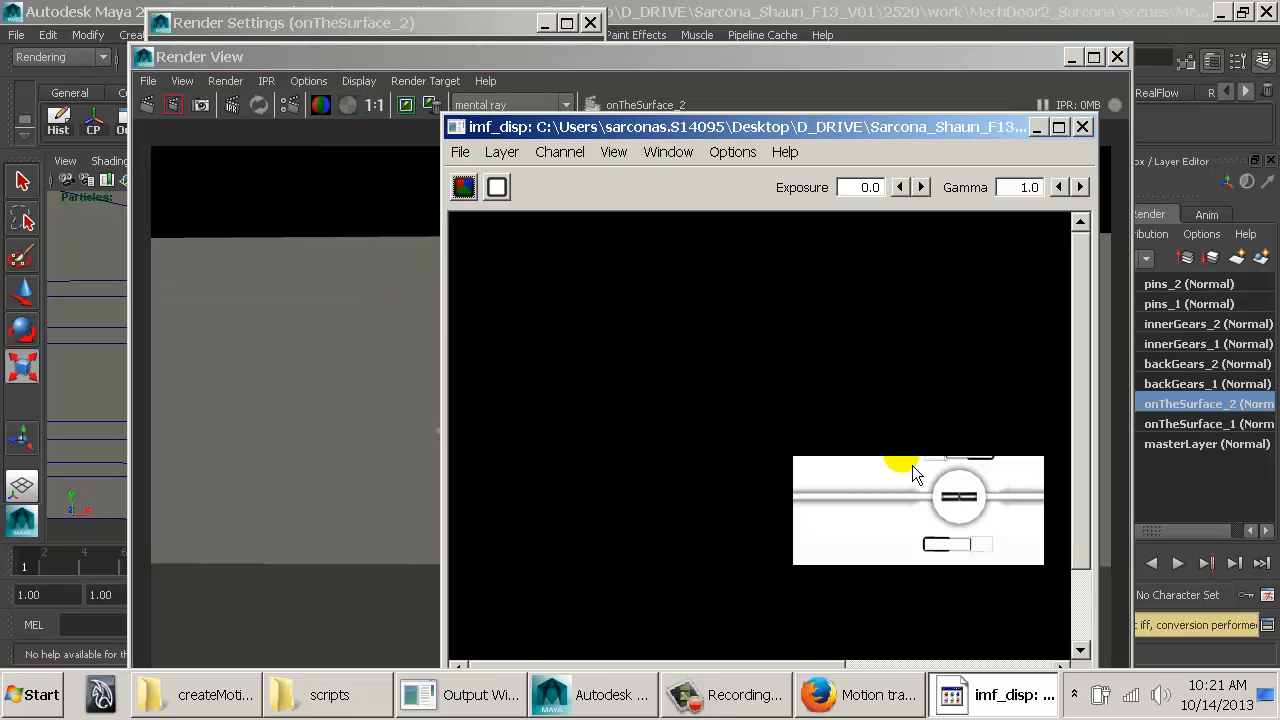
pyautogui.click(1082, 127)
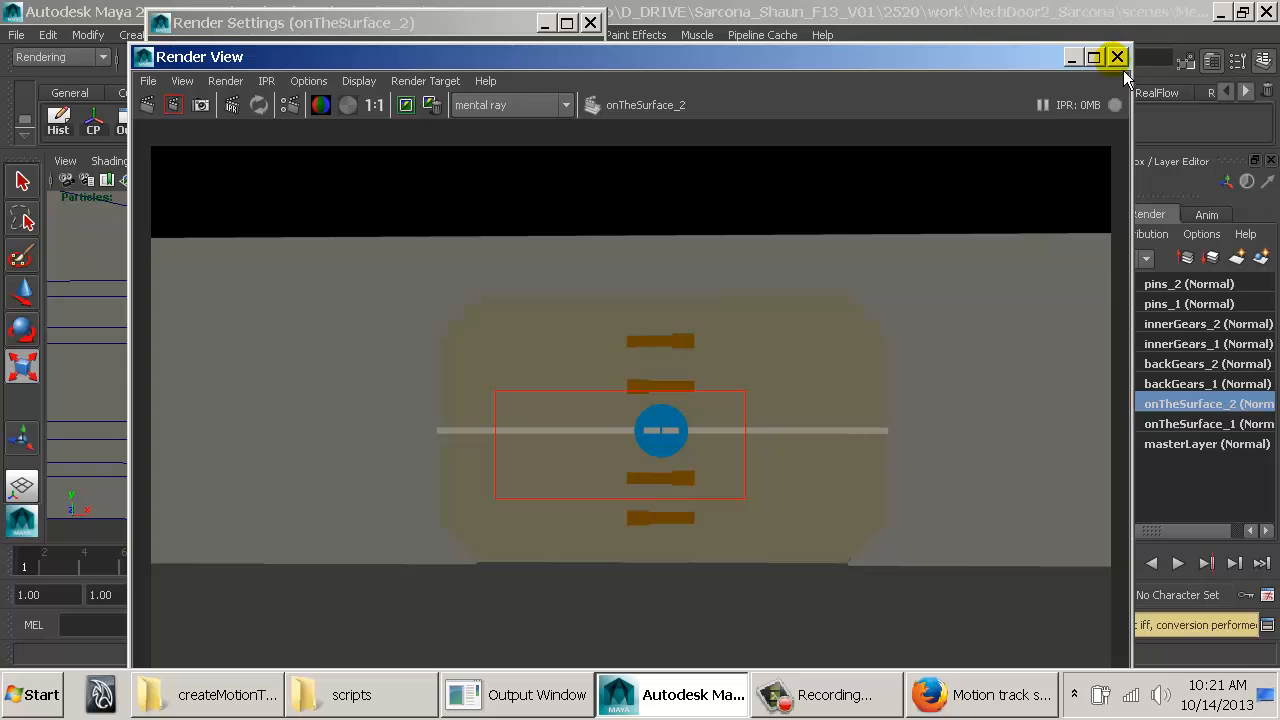
pyautogui.click(1117, 57)
# Step: Set the AO pass to a Spread of 0.95 and 32 Rays, and re-render the marked region
pyautogui.click(887, 456)
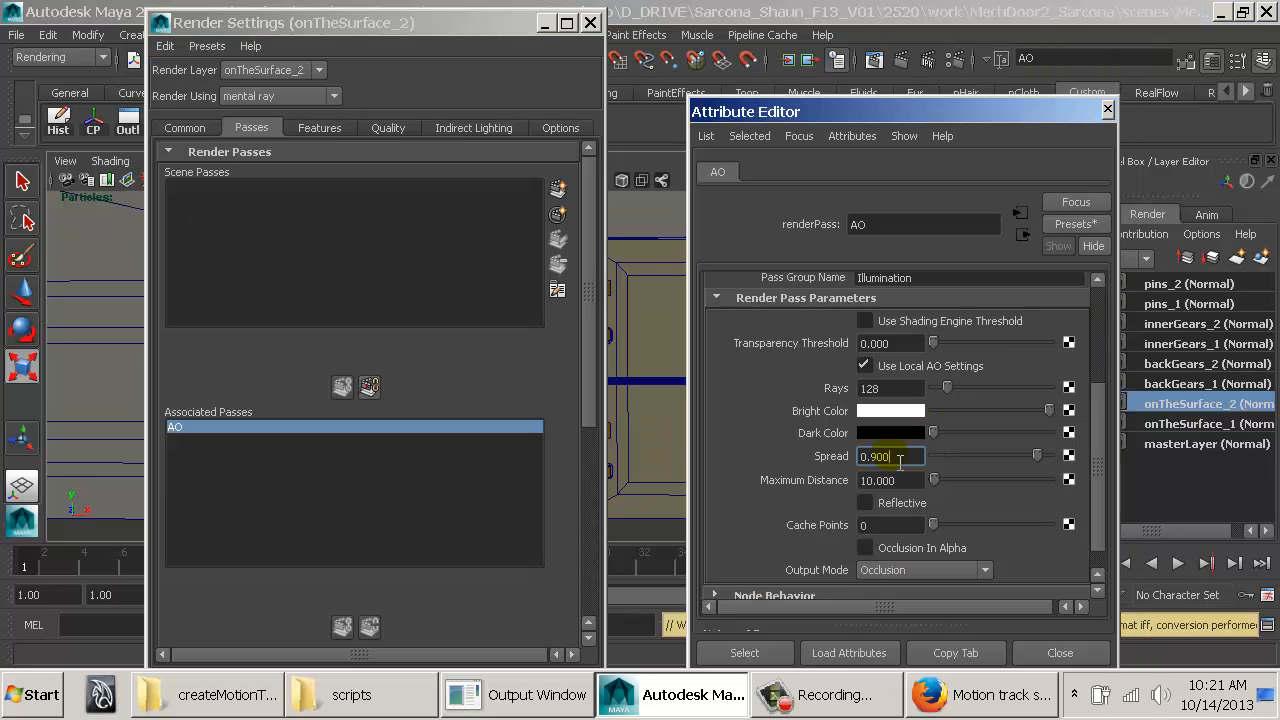
pyautogui.click(890, 388)
pyautogui.write('32')
pyautogui.press('Return')
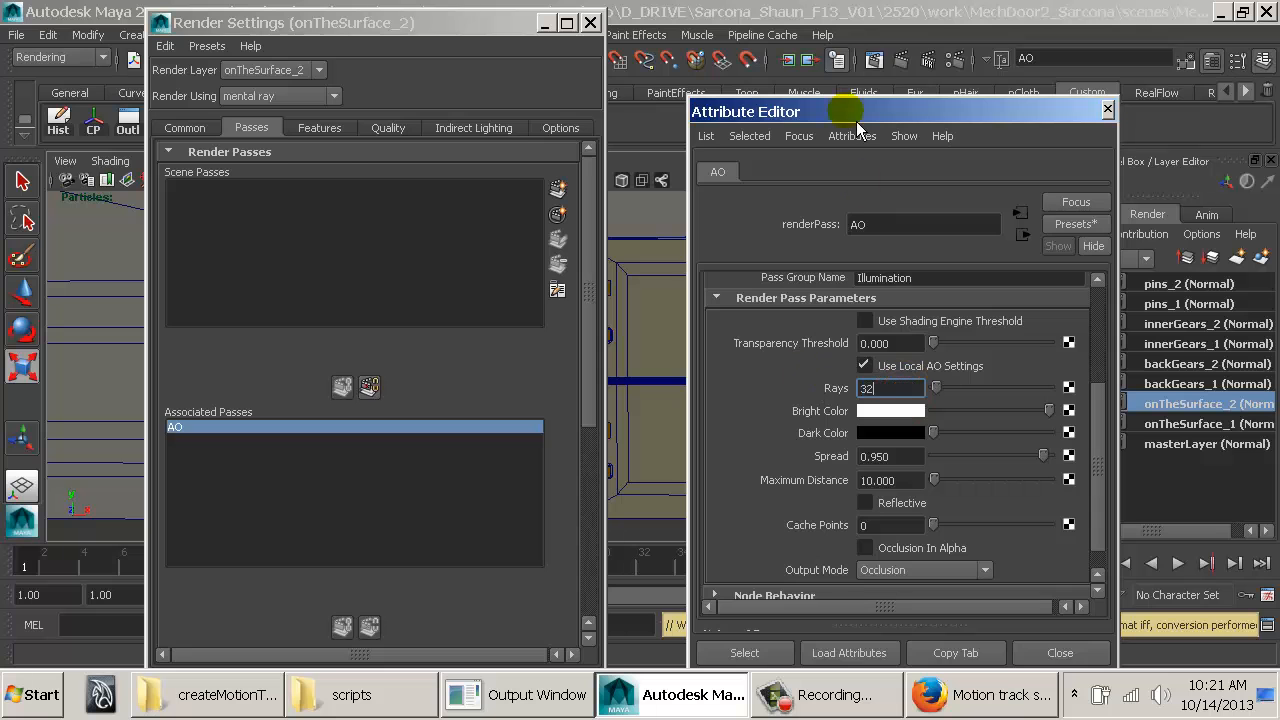
pyautogui.click(874, 60)
pyautogui.click(173, 105)
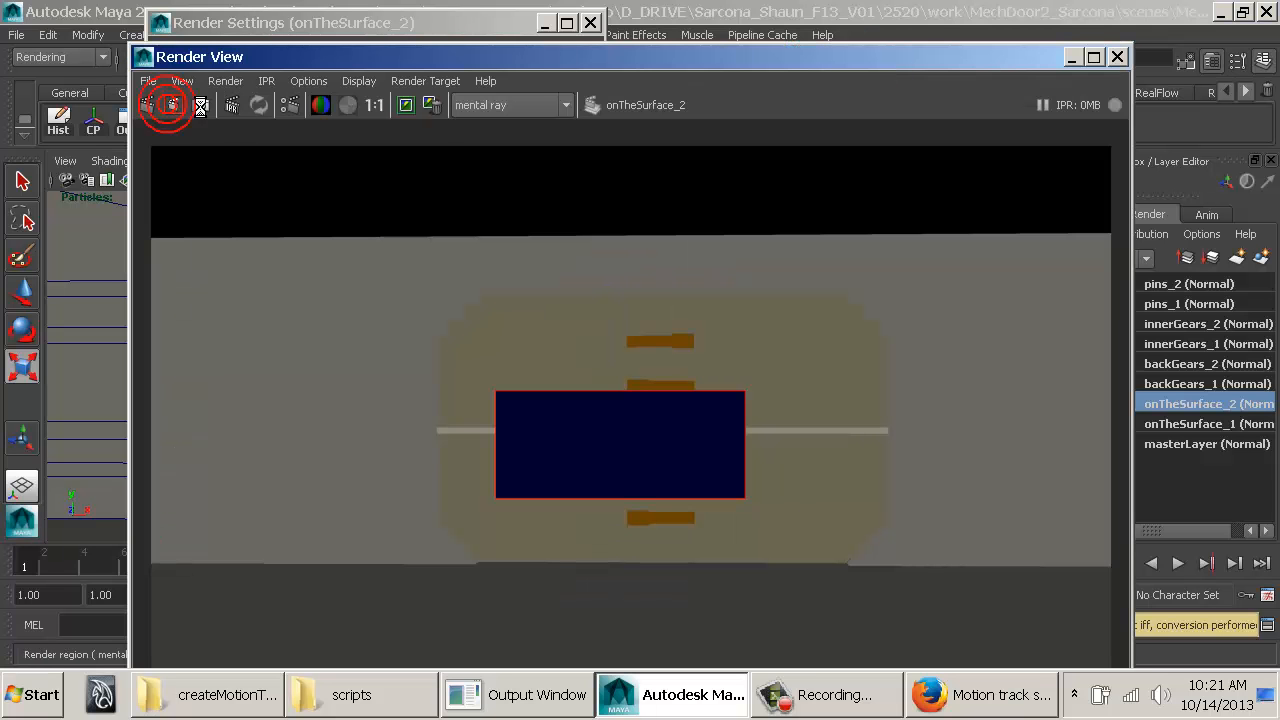
# Step: Load the AO pass to compare the region's occlusion around the central lock, and close the image viewer
pyautogui.click(148, 81)
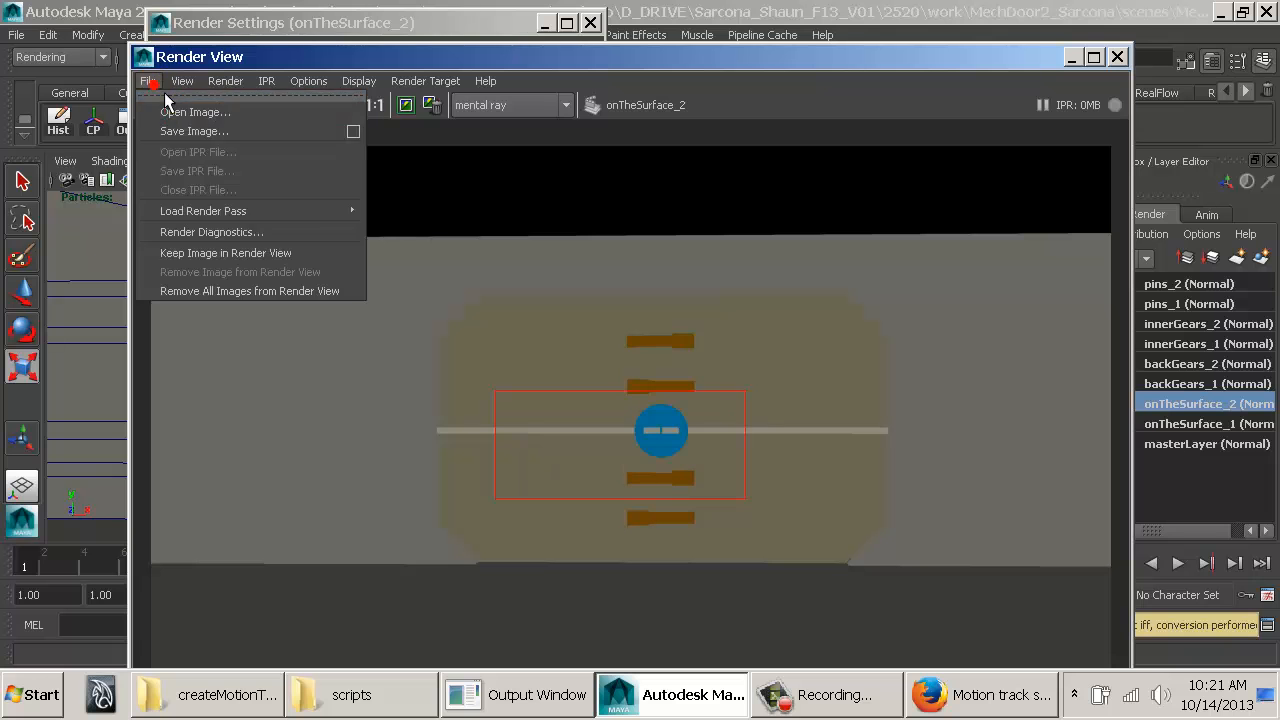
pyautogui.moveTo(321, 228)
pyautogui.click(398, 223)
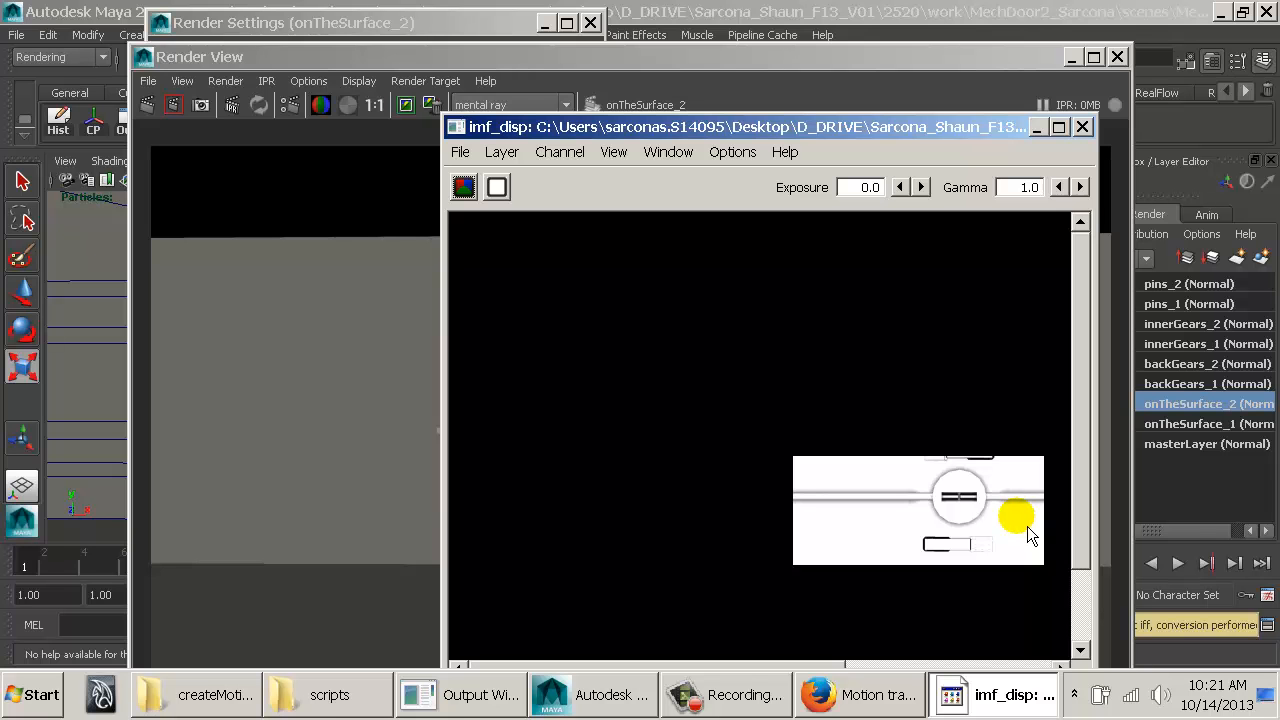
pyautogui.doubleClick(452, 127)
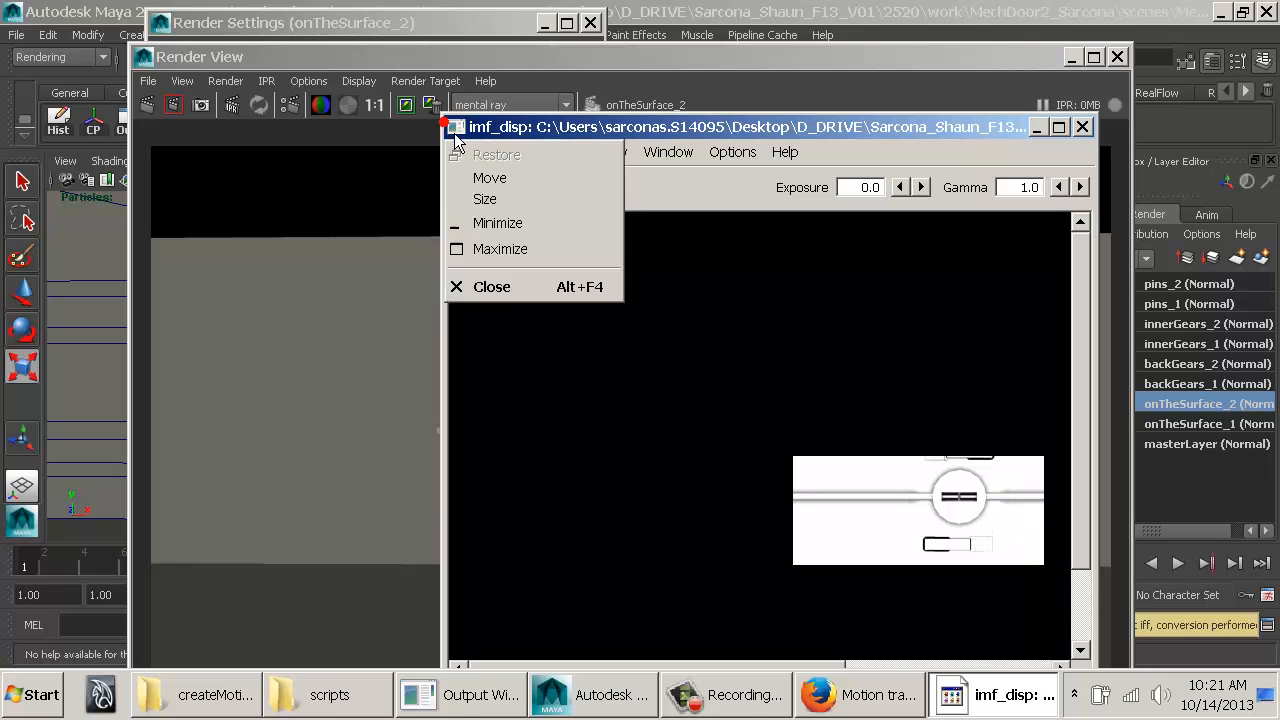
# Step: Render the full frame of the onTheSurface_2 layer and load its AO pass
pyautogui.click(146, 103)
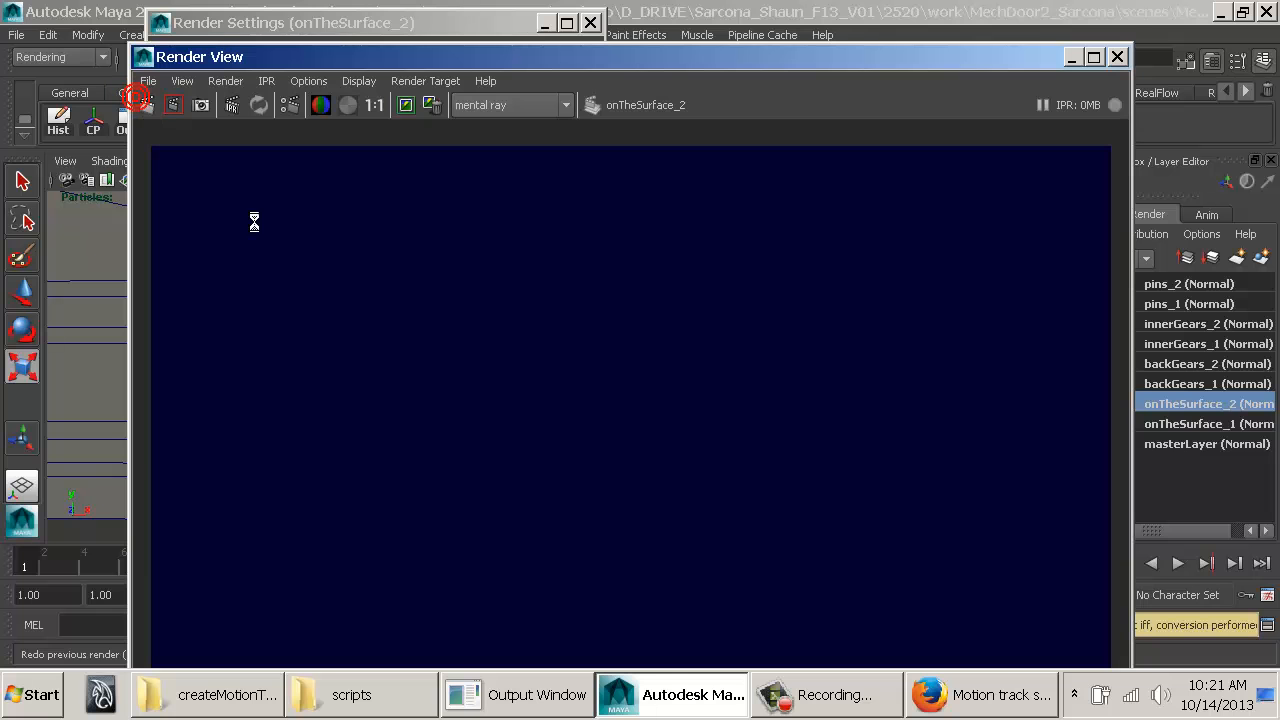
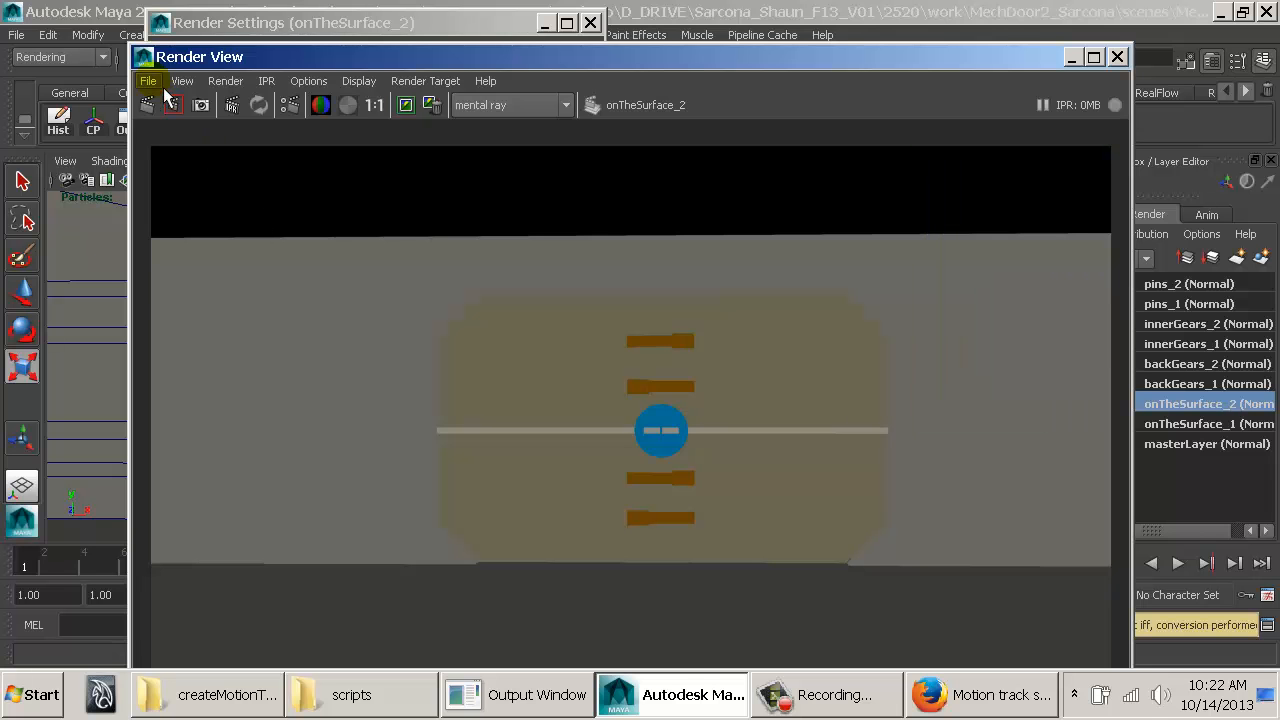
pyautogui.click(147, 80)
pyautogui.moveTo(300, 211)
pyautogui.click(400, 222)
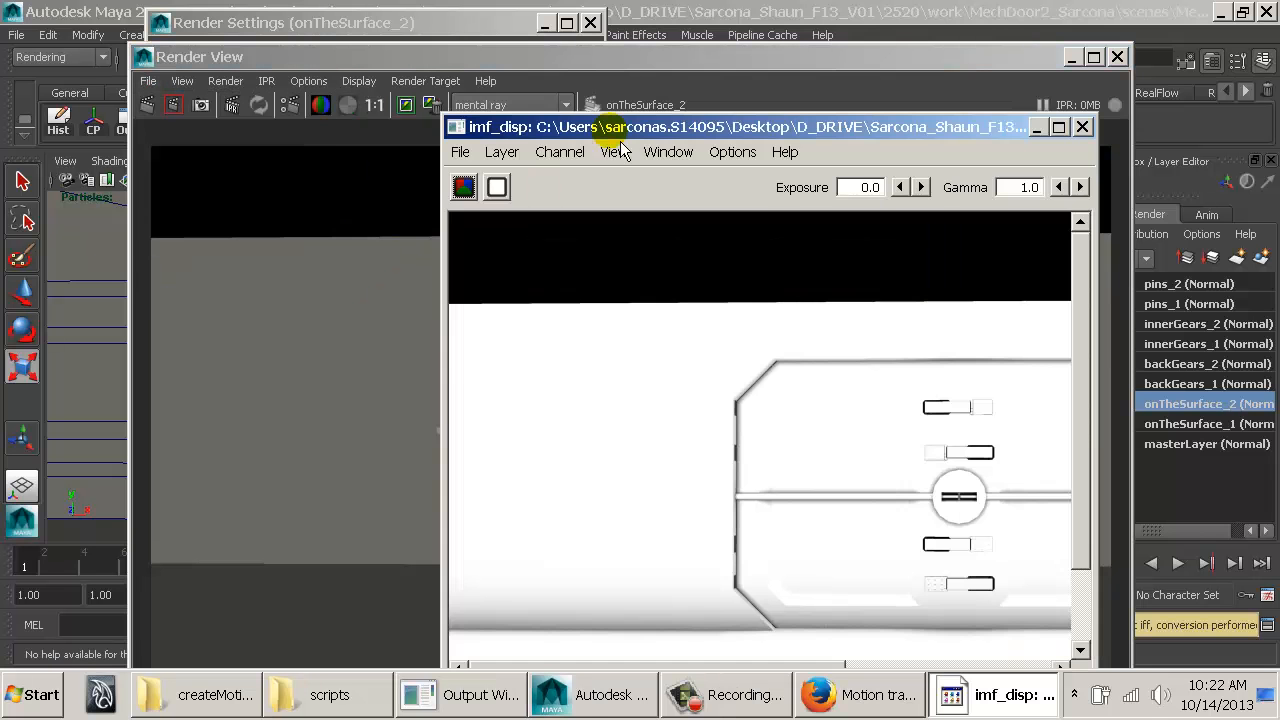
# Step: Inspect the AO pass of the whole door at full window size, and close the image viewer, Render View and Attribute Editor
pyautogui.doubleClick(612, 120)
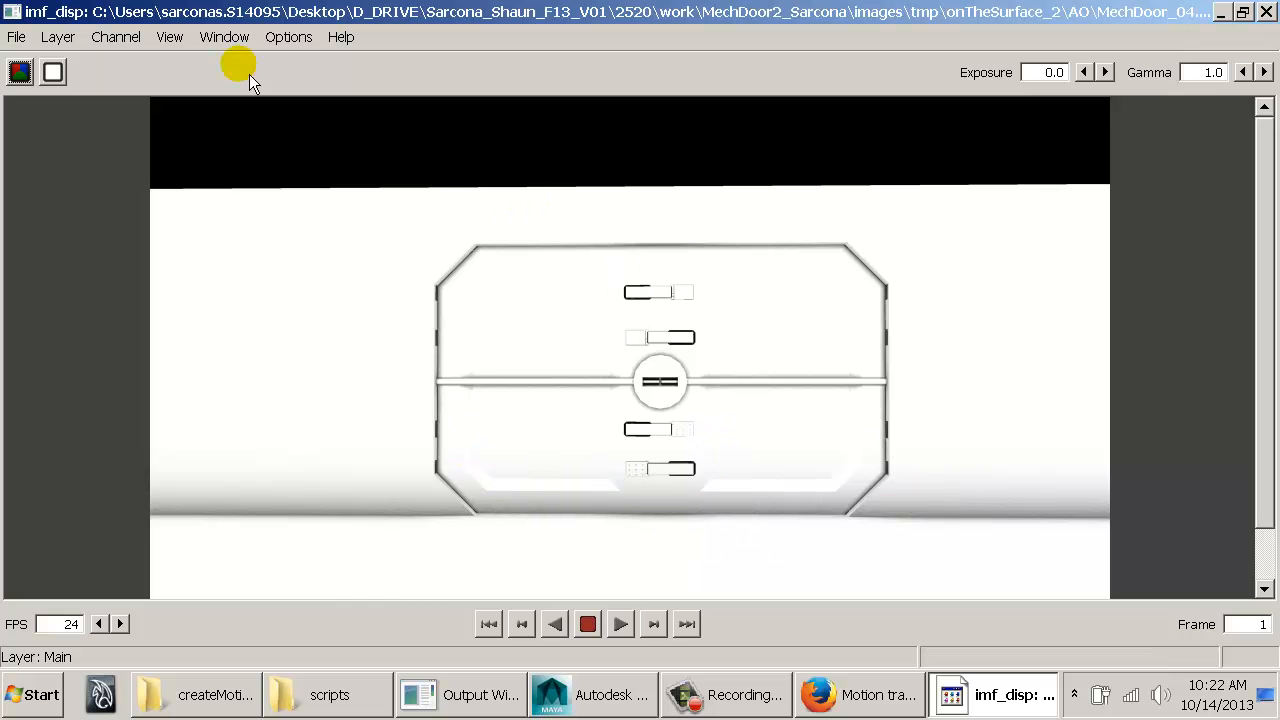
pyautogui.click(10, 12)
pyautogui.click(40, 171)
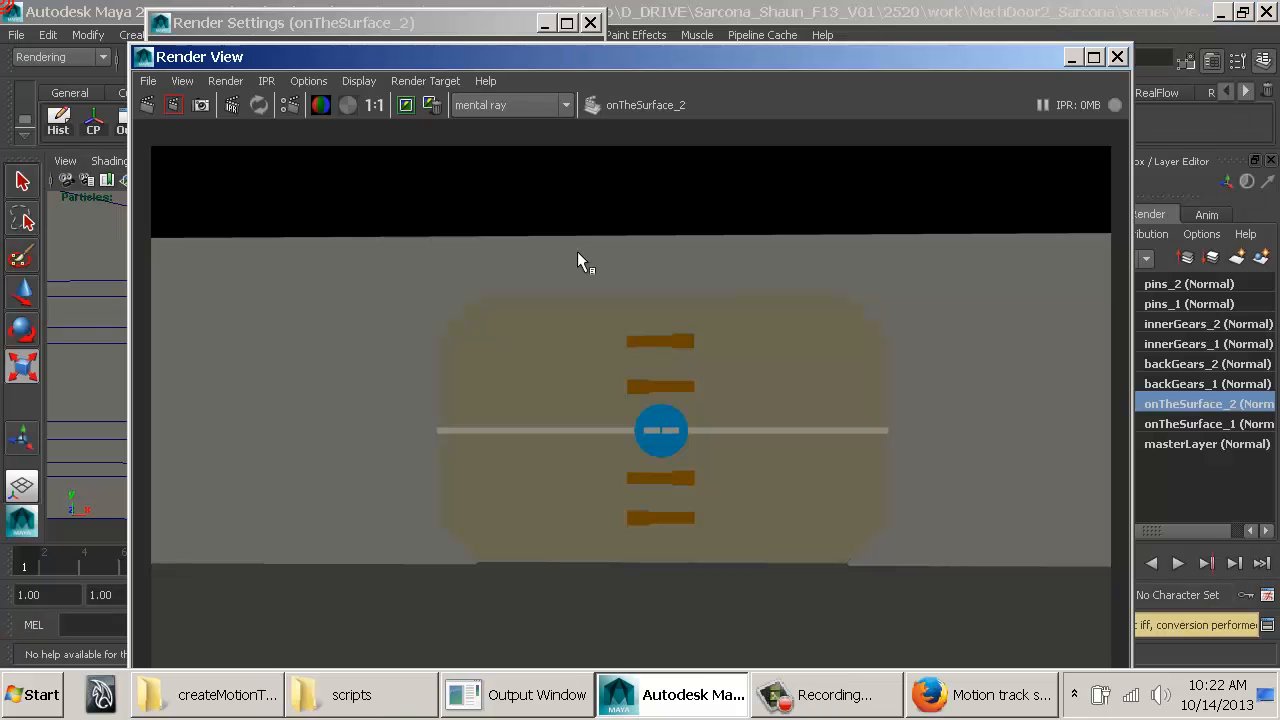
pyautogui.click(1117, 57)
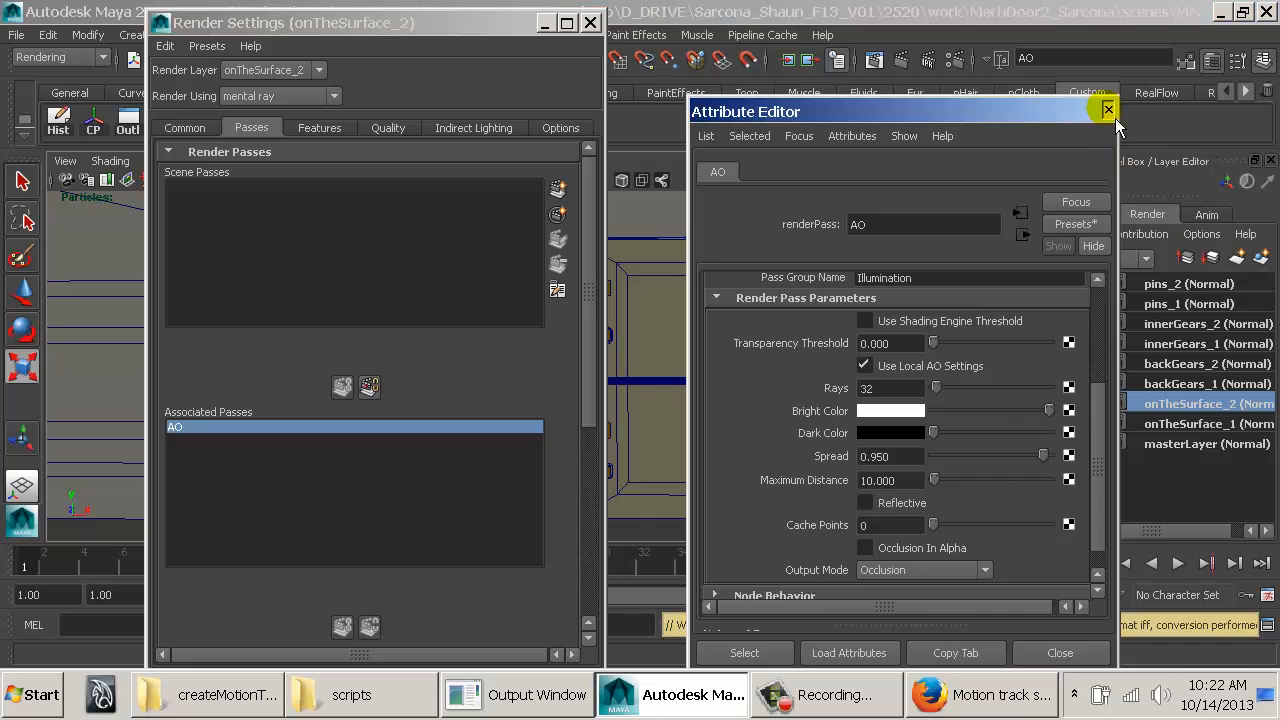
pyautogui.click(1107, 109)
# Step: Associate the AO scene pass with the backGears_2 render layer and close the Render Settings
pyautogui.click(1190, 363)
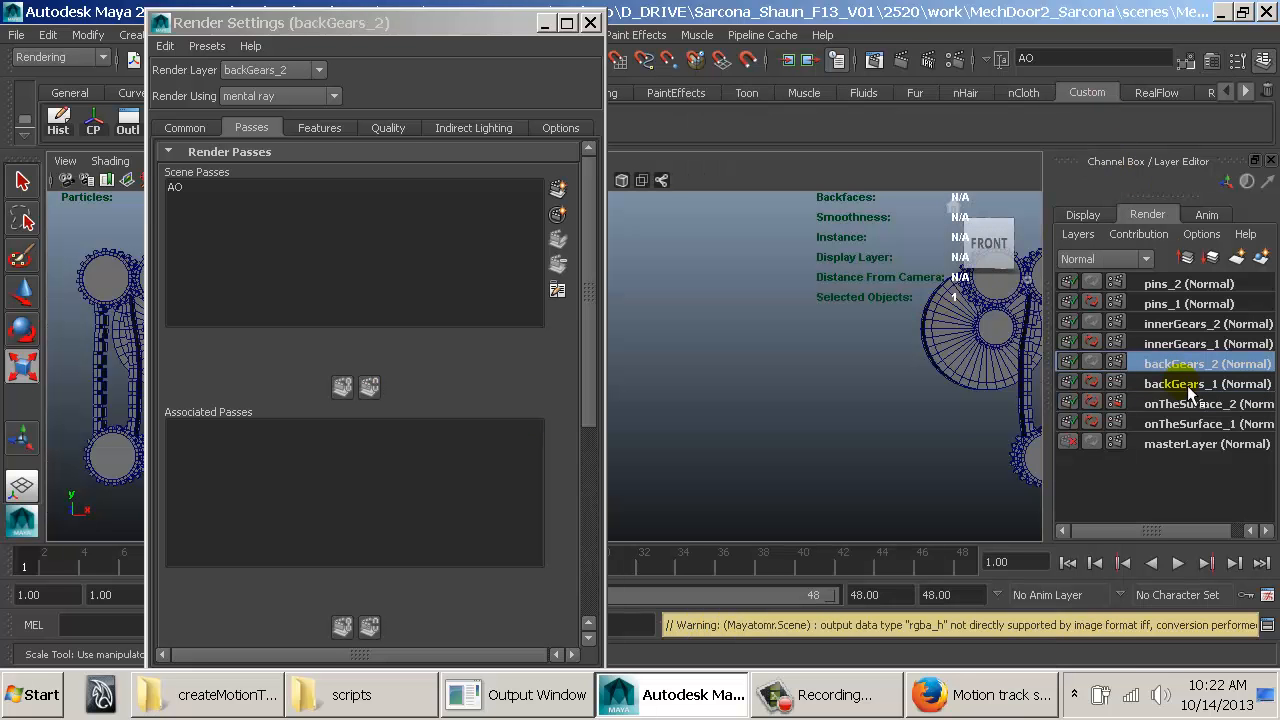
pyautogui.click(241, 187)
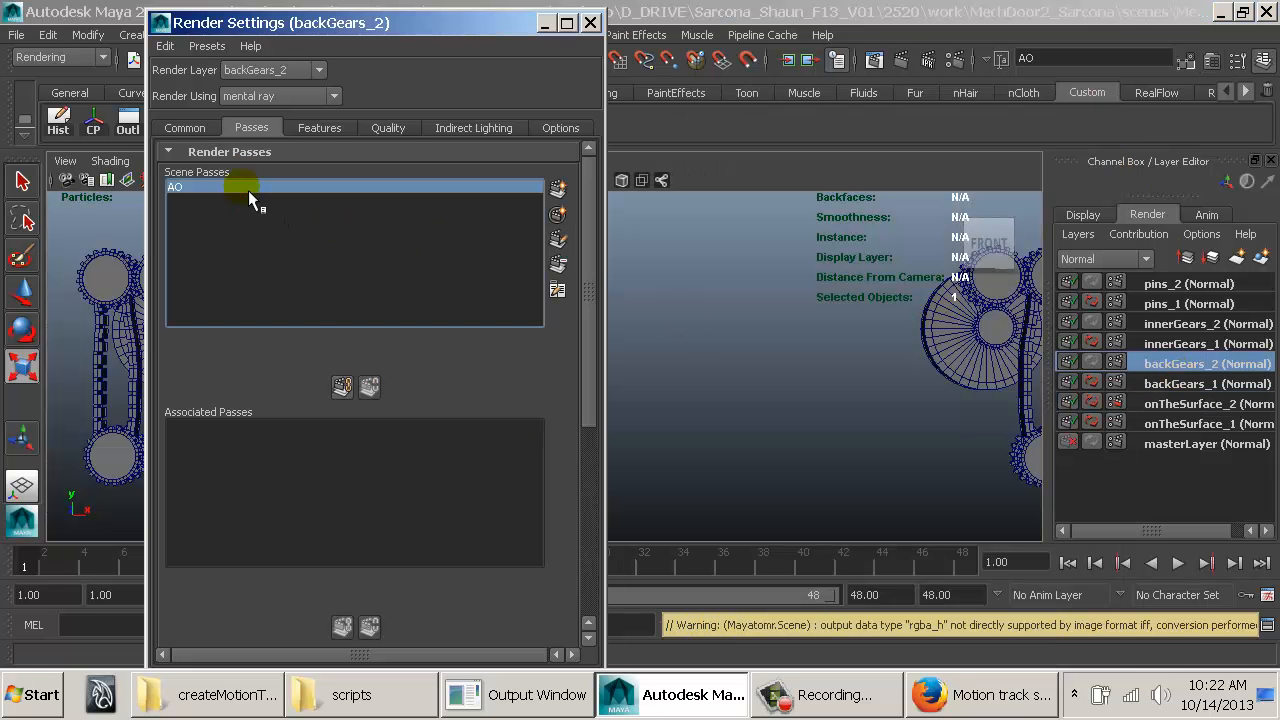
pyautogui.click(342, 386)
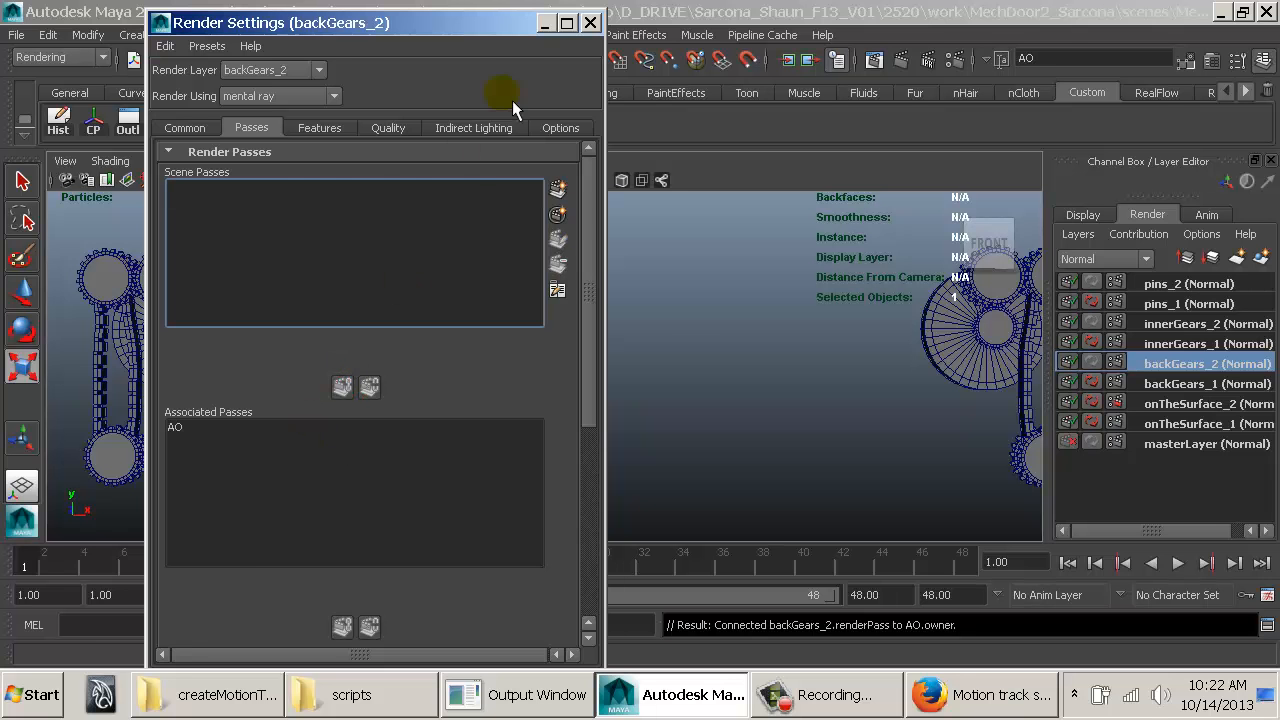
pyautogui.click(590, 22)
# Step: Select the six small toothed gears of the backGears_2 layer, three on each side of the door
pyautogui.scroll(-3, 785, 390)
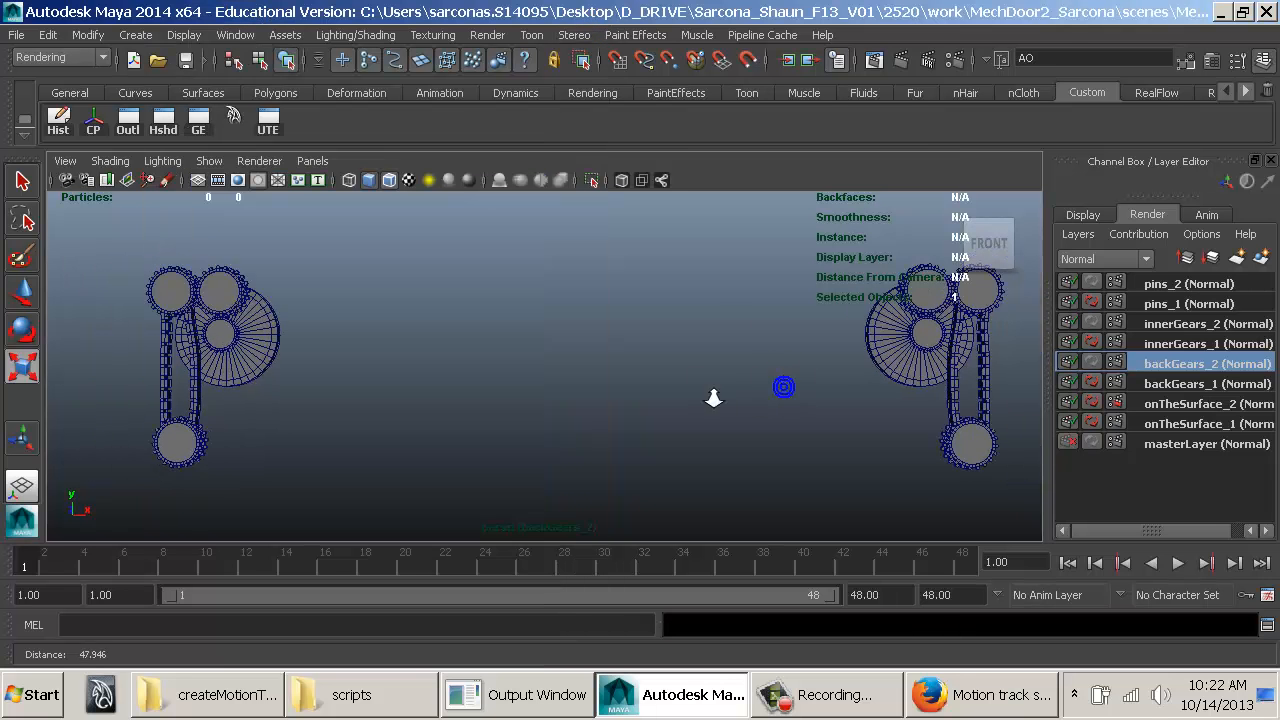
pyautogui.keyDown('alt'); pyautogui.moveTo(777, 434); pyautogui.dragTo(606, 466); pyautogui.keyUp('alt')
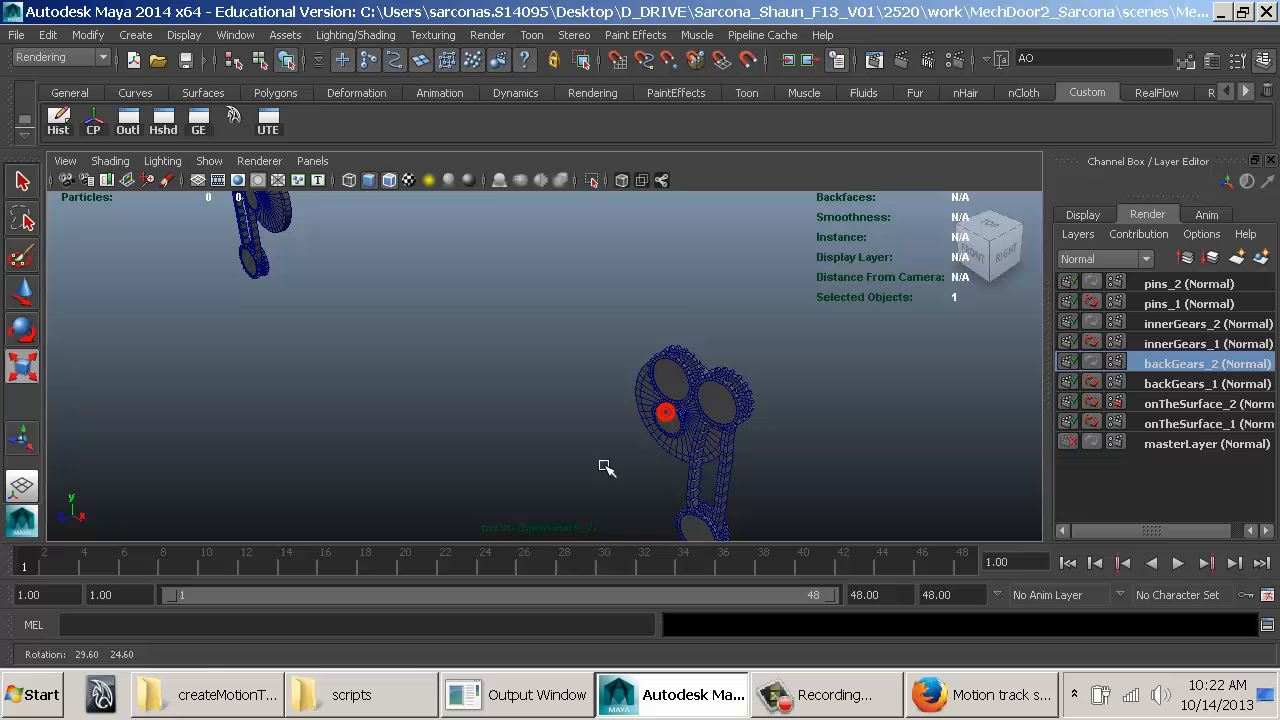
pyautogui.click(686, 380)
pyautogui.keyDown('shift'); pyautogui.click(740, 393); pyautogui.keyUp('shift')
pyautogui.keyDown('shift'); pyautogui.click(714, 514); pyautogui.keyUp('shift')
pyautogui.keyDown('alt'); pyautogui.moveTo(390, 432); pyautogui.dragTo(509, 371); pyautogui.keyUp('alt')
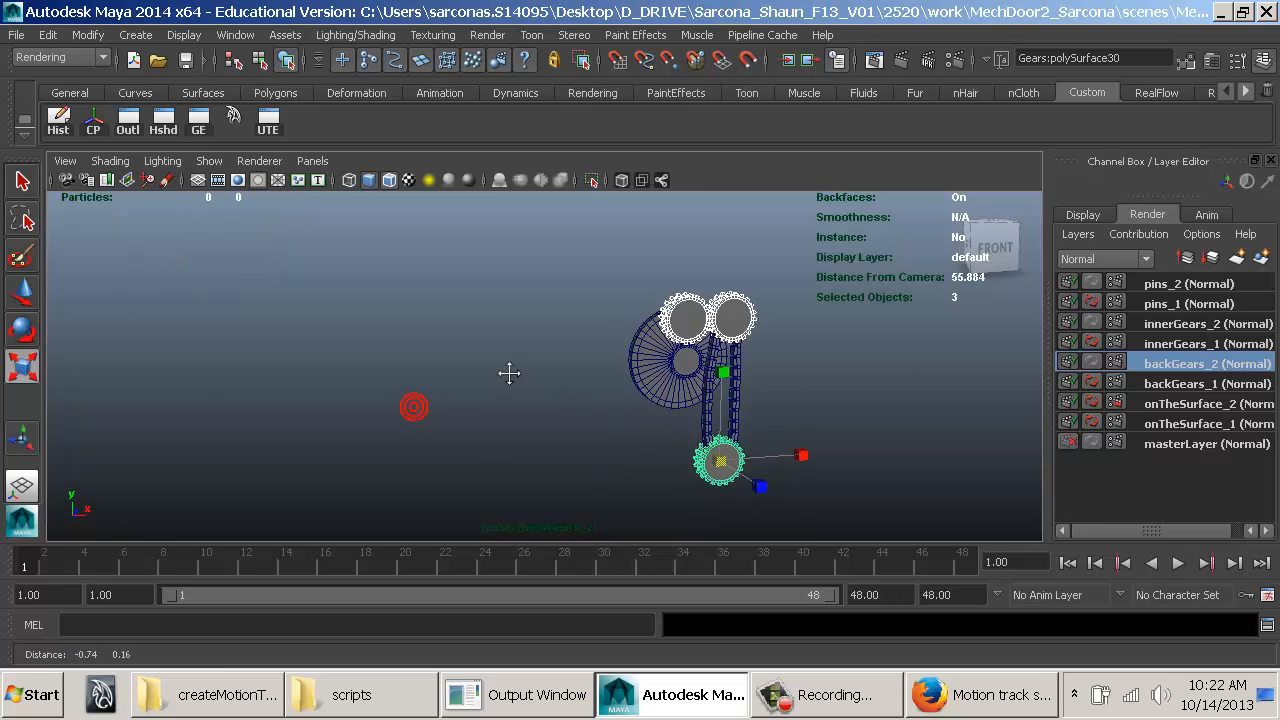
pyautogui.keyDown('alt'); pyautogui.moveTo(509, 371); pyautogui.dragTo(705, 375, button='middle'); pyautogui.keyUp('alt')
pyautogui.keyDown('shift'); pyautogui.click(148, 346); pyautogui.keyUp('shift')
pyautogui.keyDown('shift'); pyautogui.click(82, 344); pyautogui.keyUp('shift')
pyautogui.keyDown('shift'); pyautogui.click(108, 518); pyautogui.keyUp('shift')
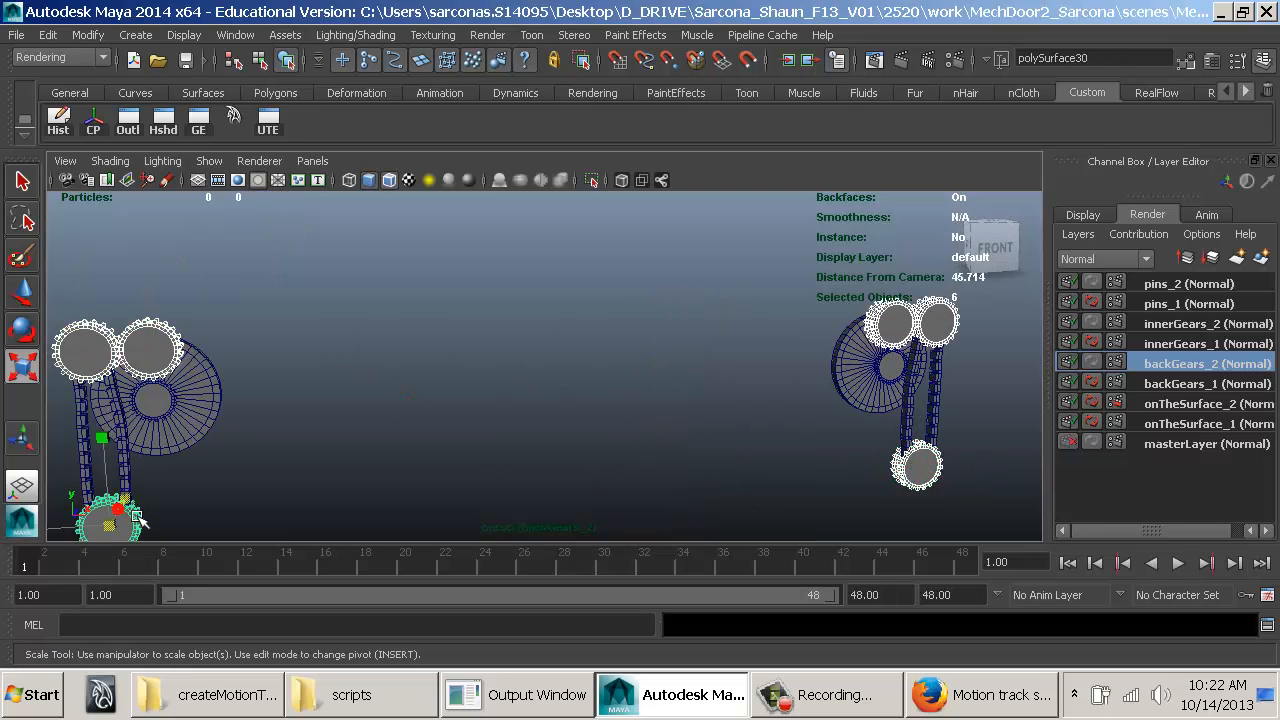
pyautogui.press('space')
pyautogui.moveTo(320, 455)
pyautogui.mouseDown()
pyautogui.moveTo(335, 463)
pyautogui.moveTo(472, 172)
pyautogui.moveTo(518, 164)
pyautogui.moveTo(591, 247)
pyautogui.moveTo(593, 292)
pyautogui.mouseUp()
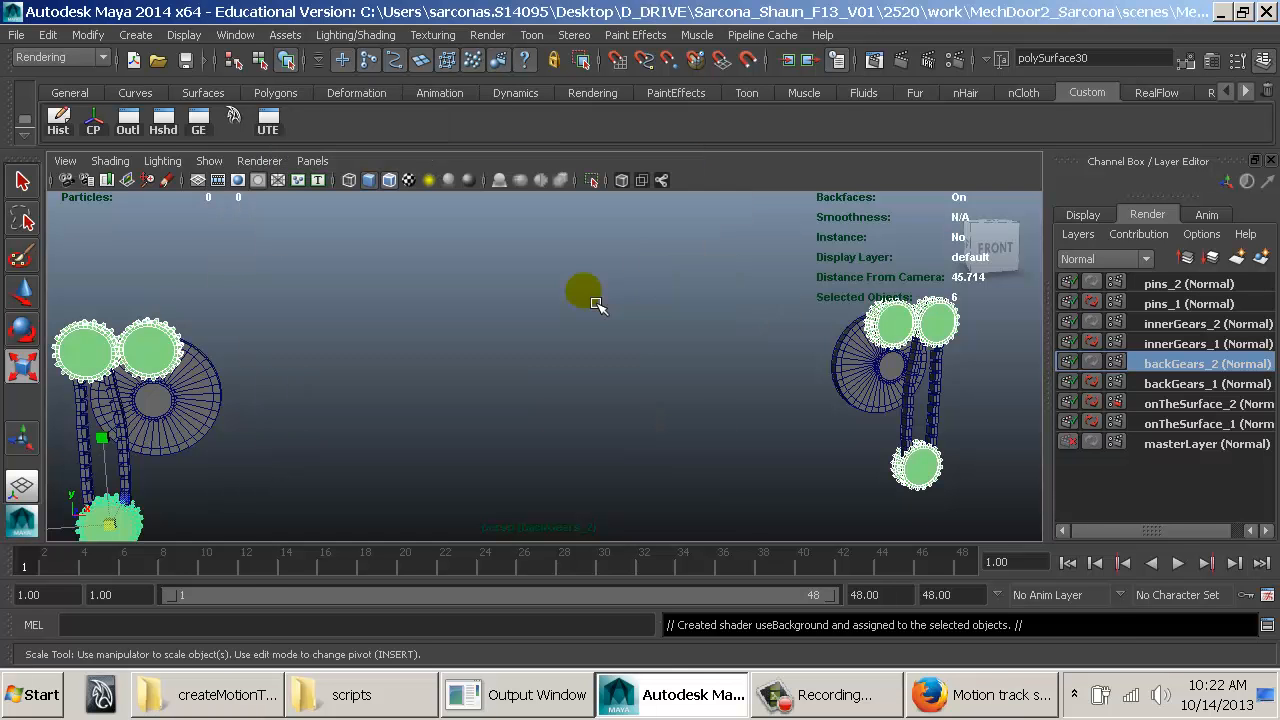
pyautogui.doubleClick(957, 224)
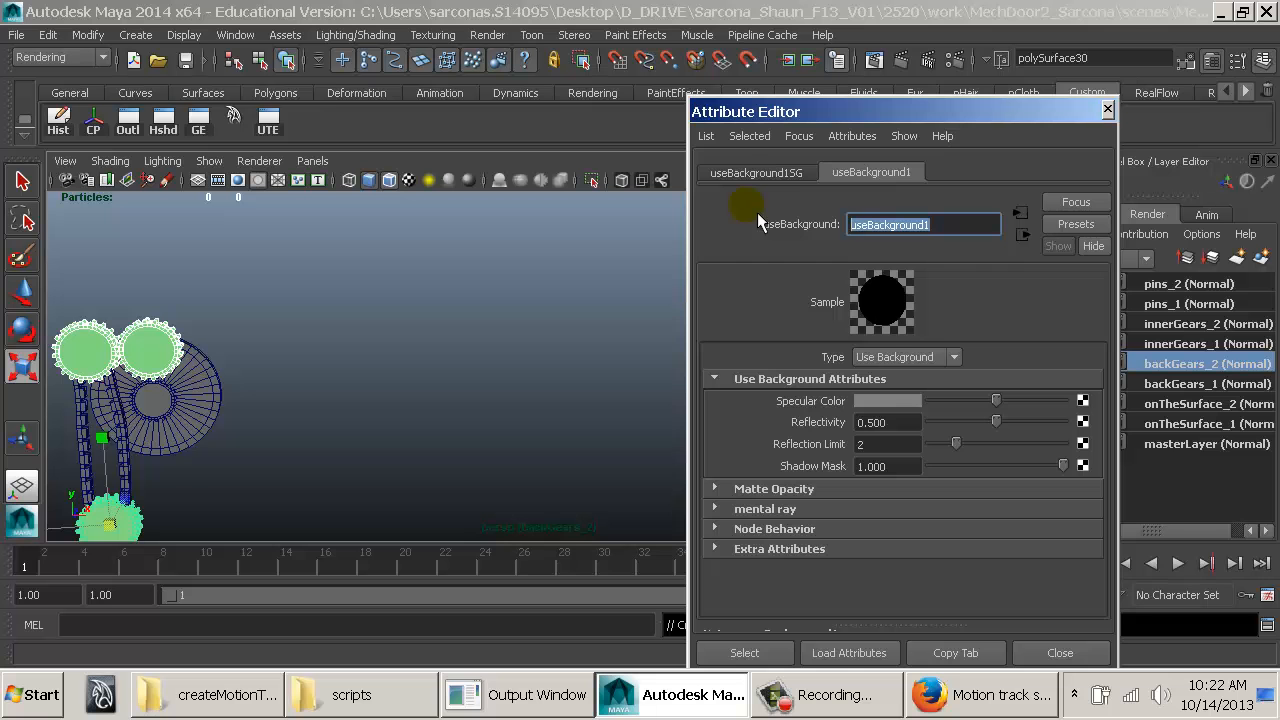
pyautogui.click(1107, 110)
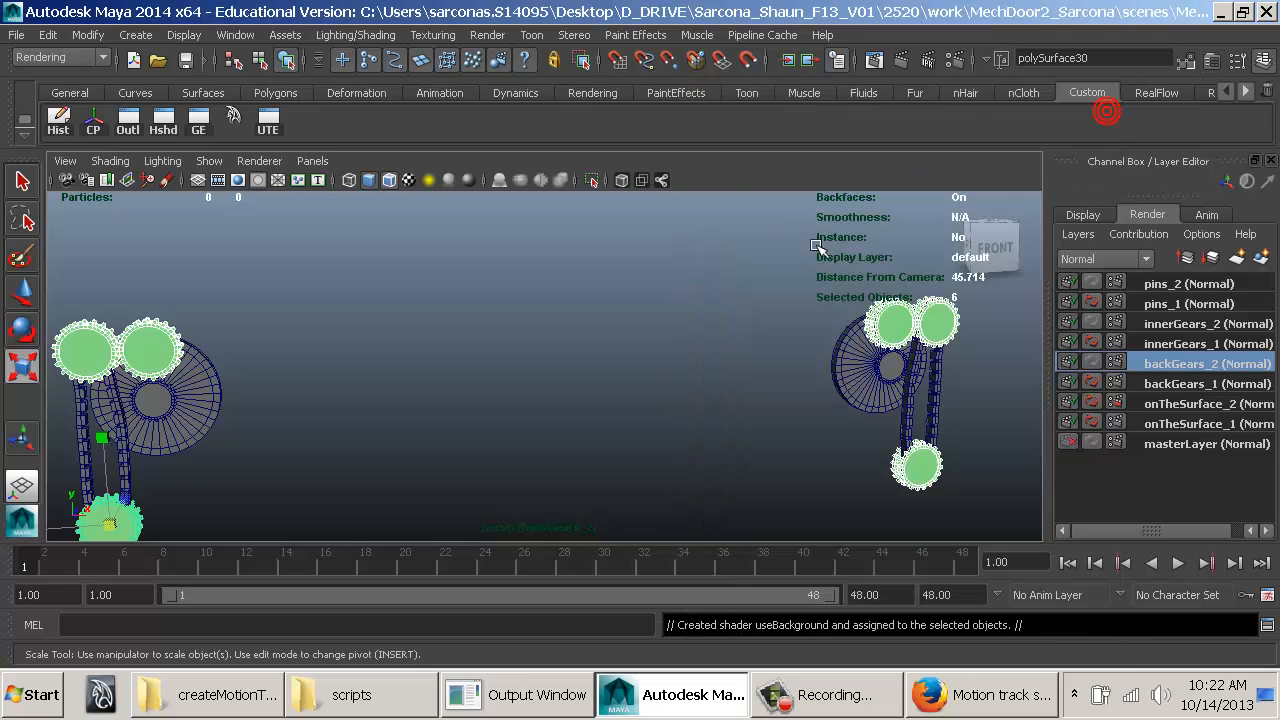
pyautogui.hotkey('ctrl', 'z')
# Step: Assign a new Surface Shader to the six selected gears and name it gearsFlat_Blue
pyautogui.press('space')
pyautogui.moveTo(450, 440)
pyautogui.mouseDown()
pyautogui.moveTo(593, 157)
pyautogui.moveTo(729, 166)
pyautogui.moveTo(740, 266)
pyautogui.mouseUp()
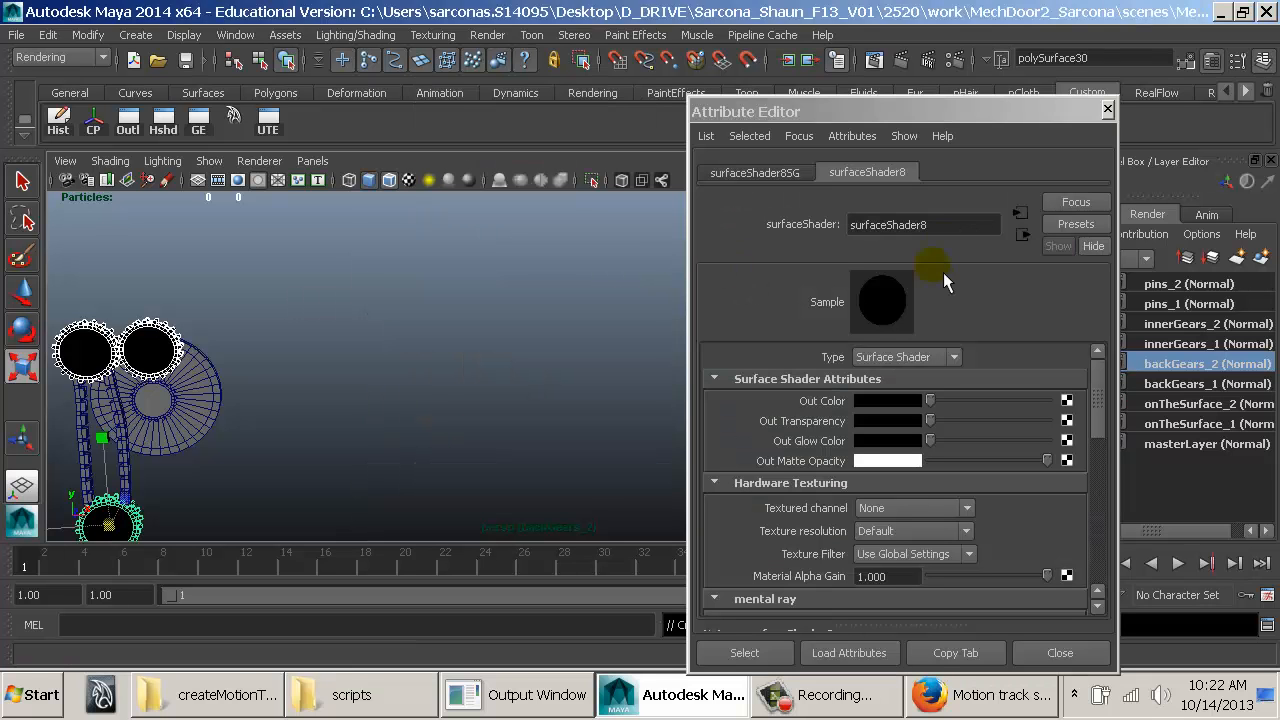
pyautogui.moveTo(945, 226); pyautogui.dragTo(803, 232)
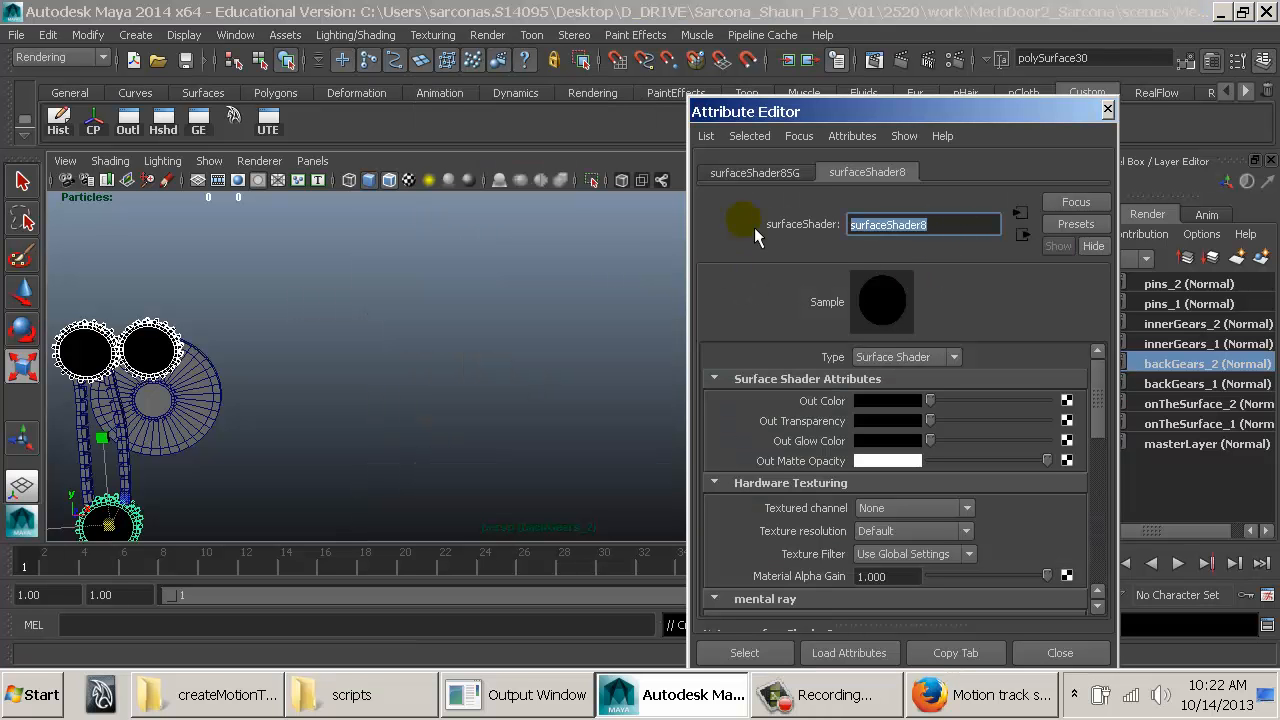
pyautogui.write('gearsFlat')
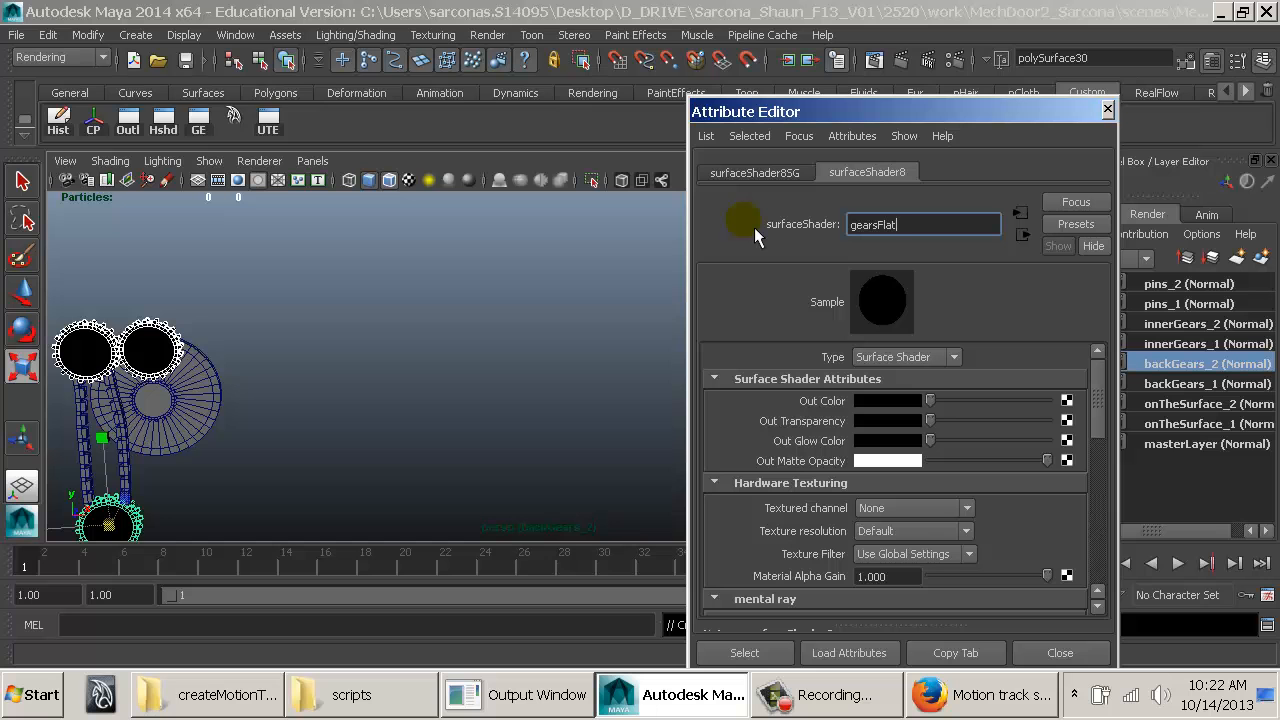
pyautogui.write('_Blue')
pyautogui.press('Return')
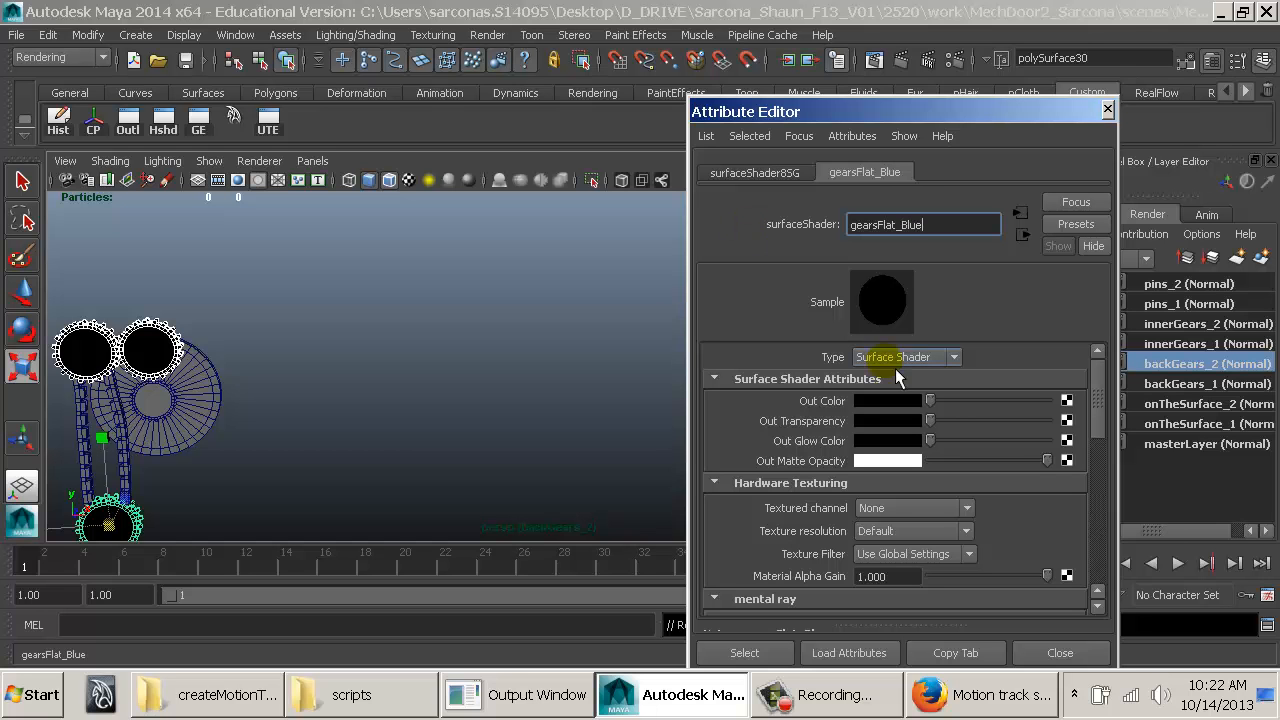
# Step: Set the gearsFlat_Blue shader's Out Color to a blue of about H 194, S 1.0 and V 0.697, and close the Attribute Editor
pyautogui.click(888, 402)
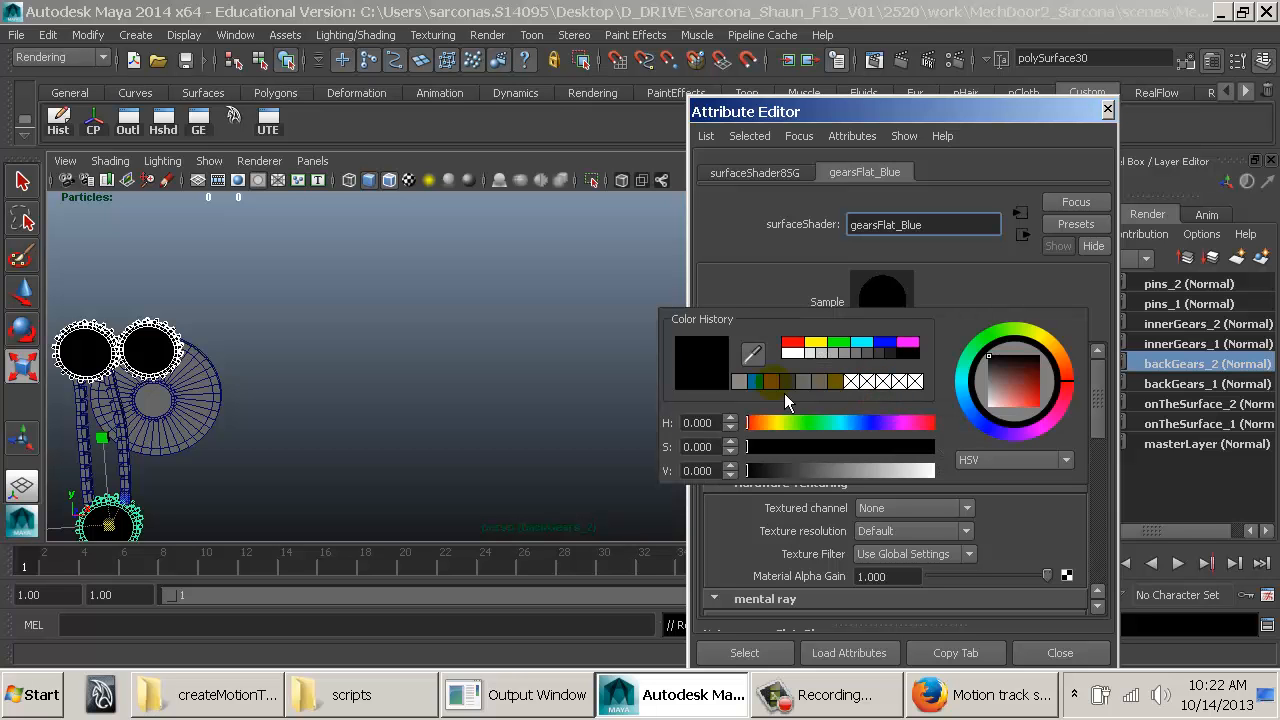
pyautogui.click(757, 383)
pyautogui.moveTo(853, 425); pyautogui.dragTo(848, 425)
pyautogui.moveTo(857, 468); pyautogui.dragTo(872, 467)
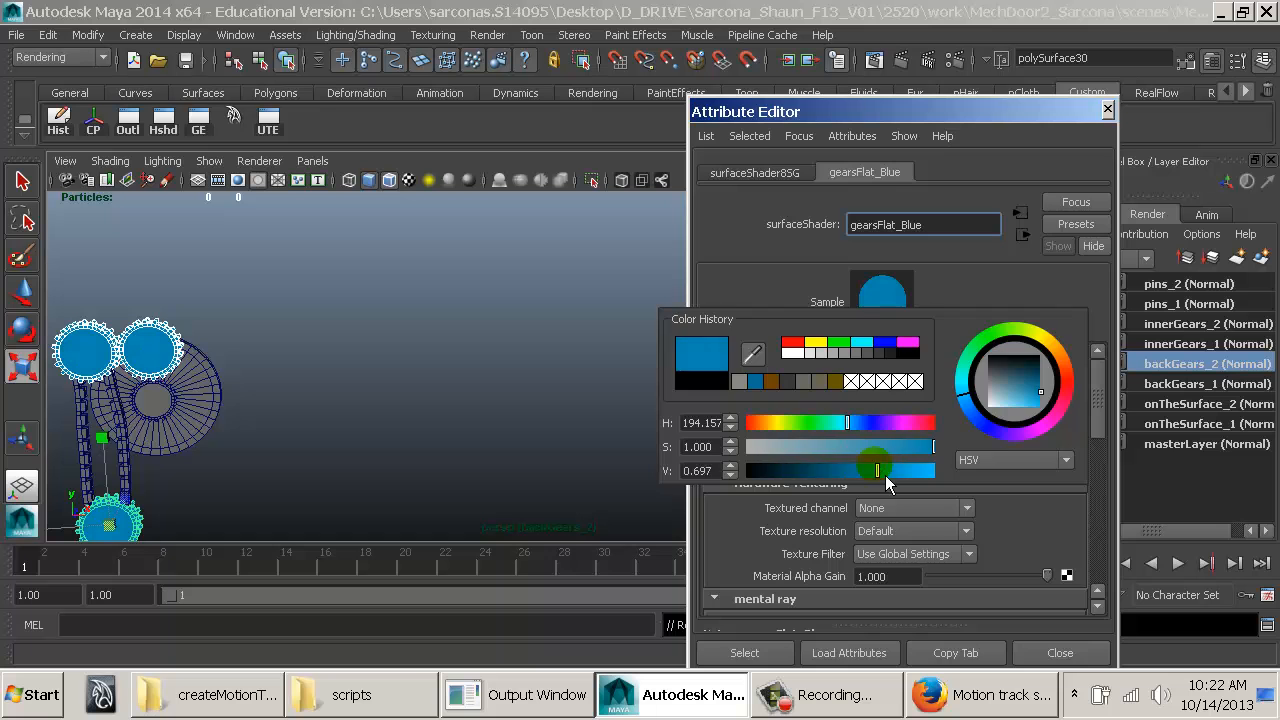
pyautogui.click(1078, 652)
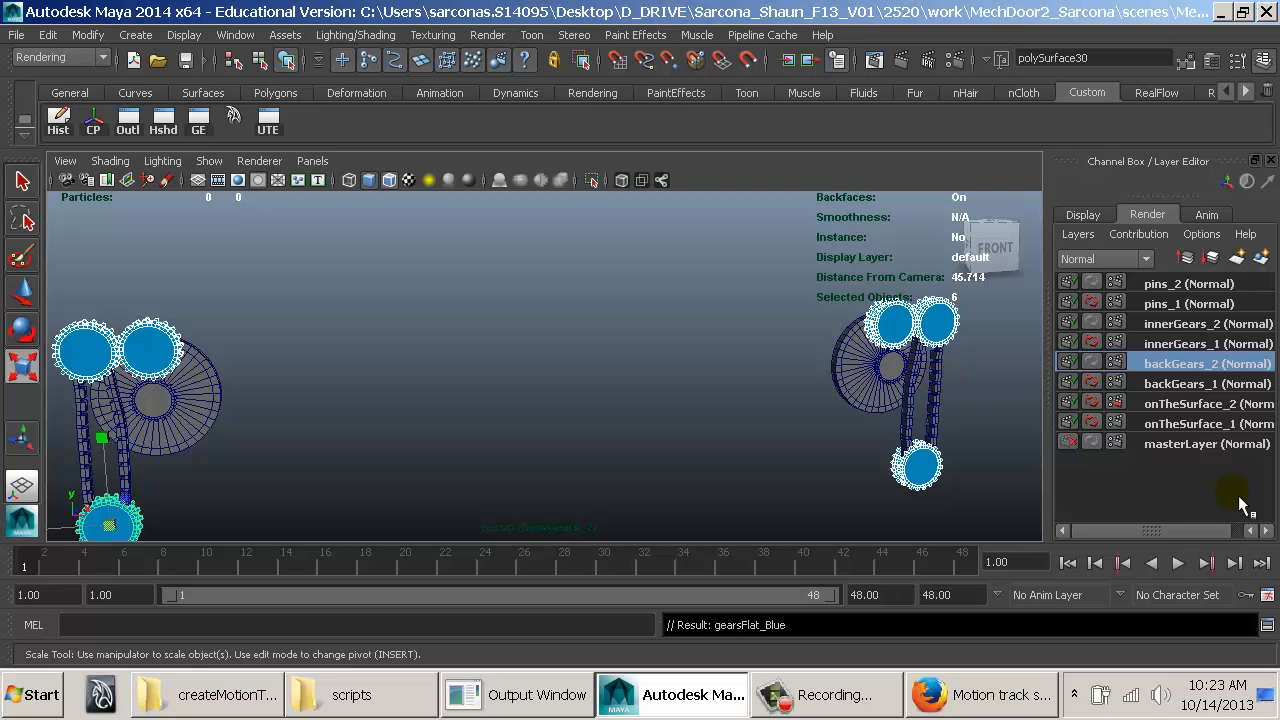
# Step: Show the masterLayer and examine the door panels, the surrounding wall and the two opening bars by selecting them
pyautogui.click(1190, 444)
pyautogui.keyDown('alt'); pyautogui.moveTo(871, 406); pyautogui.dragTo(809, 350); pyautogui.keyUp('alt')
pyautogui.click(600, 289)
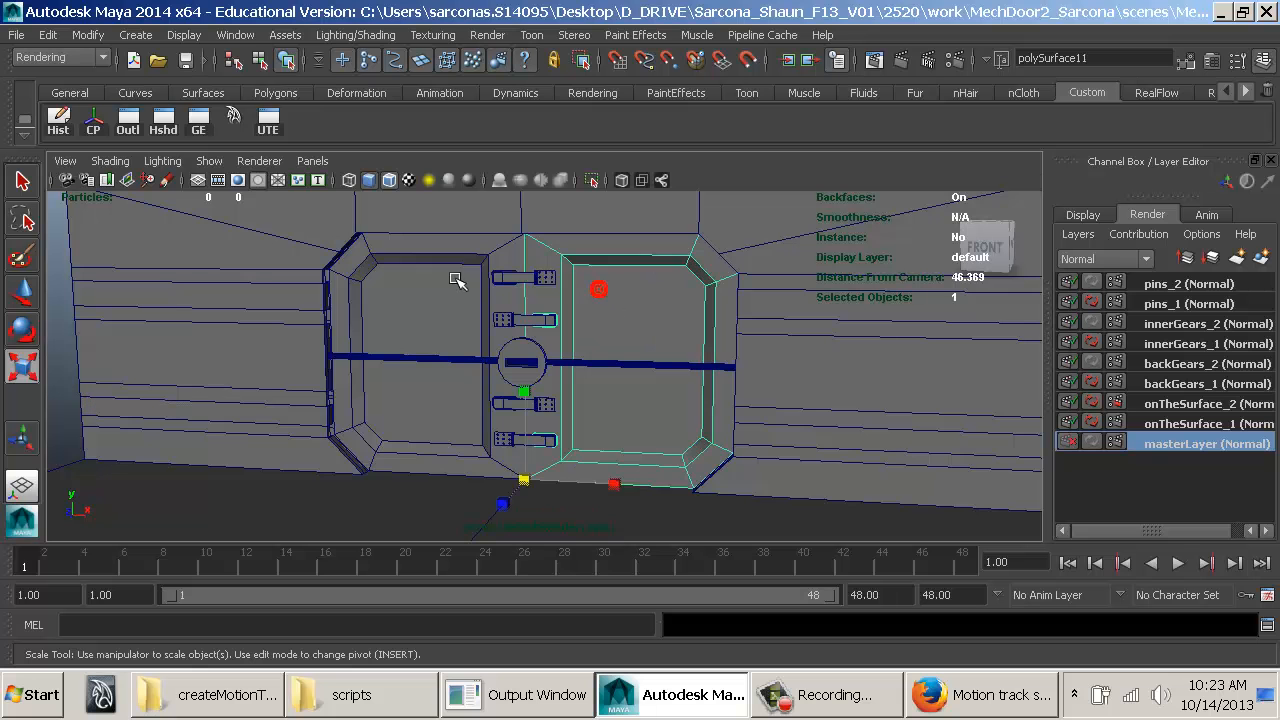
pyautogui.keyDown('shift'); pyautogui.click(438, 265); pyautogui.keyUp('shift')
pyautogui.click(386, 400)
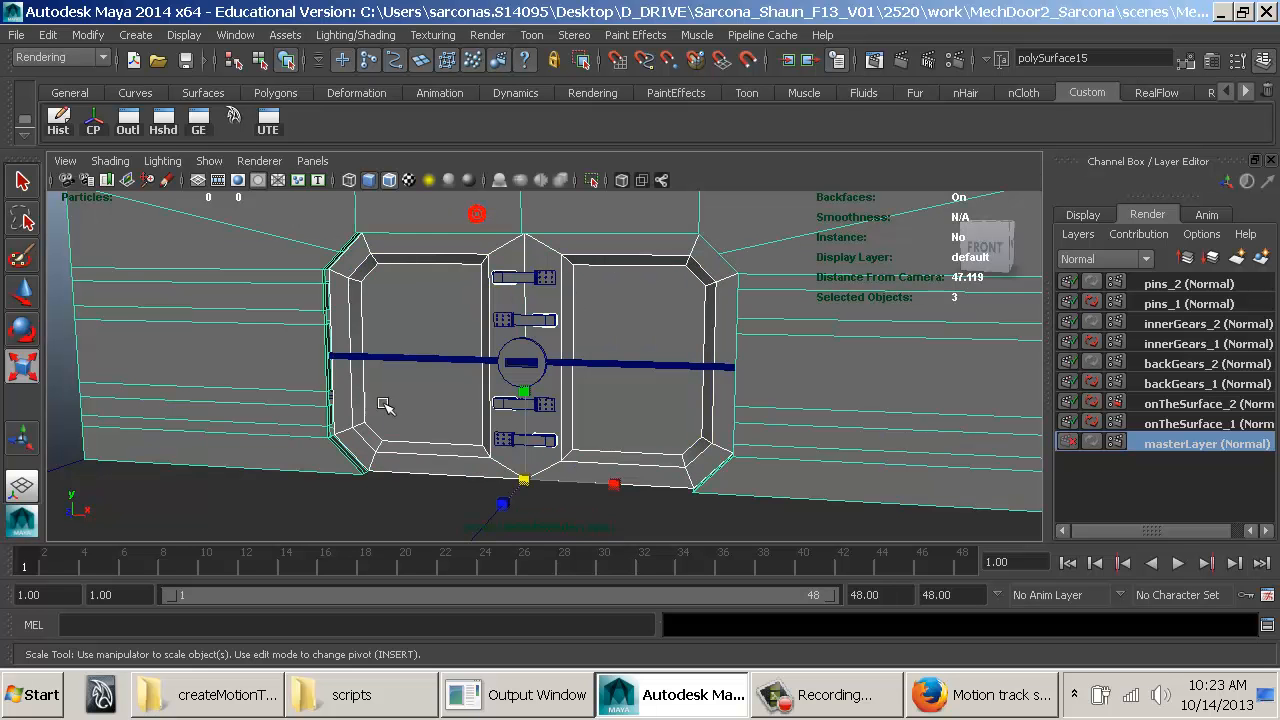
pyautogui.keyDown('shift'); pyautogui.click(355, 515); pyautogui.keyUp('shift')
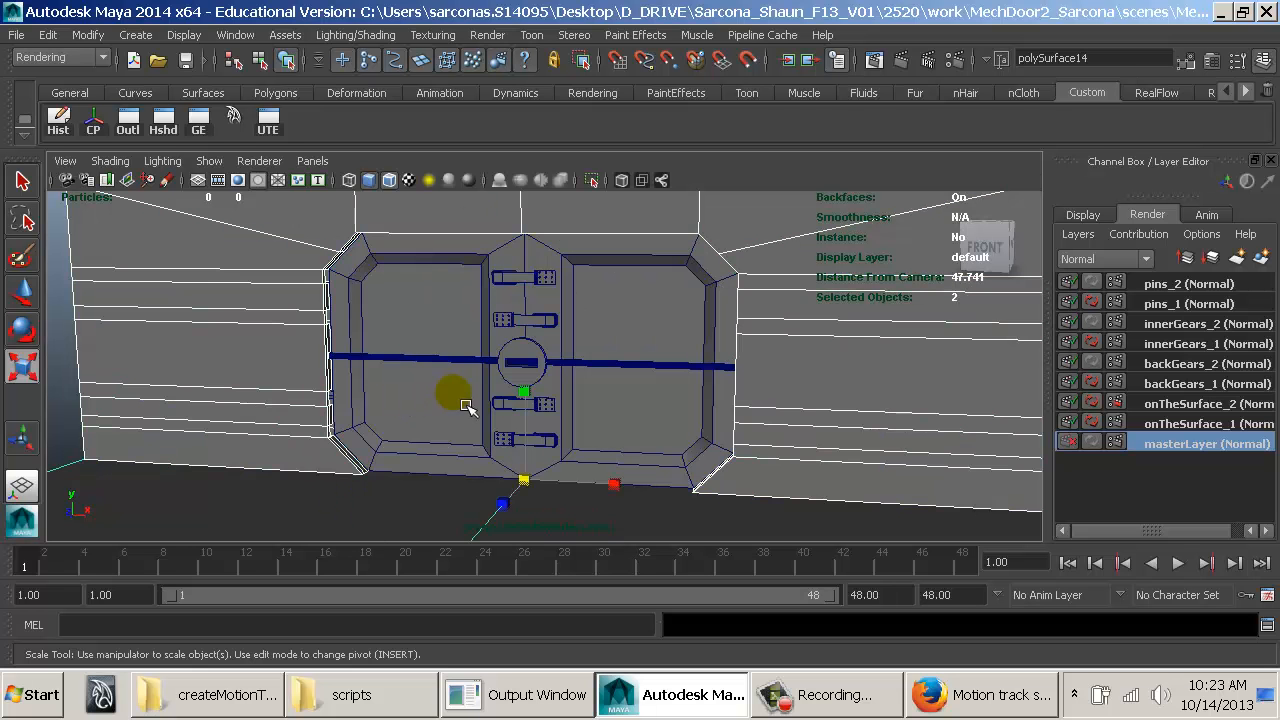
pyautogui.keyDown('alt'); pyautogui.moveTo(449, 399); pyautogui.dragTo(345, 420); pyautogui.keyUp('alt')
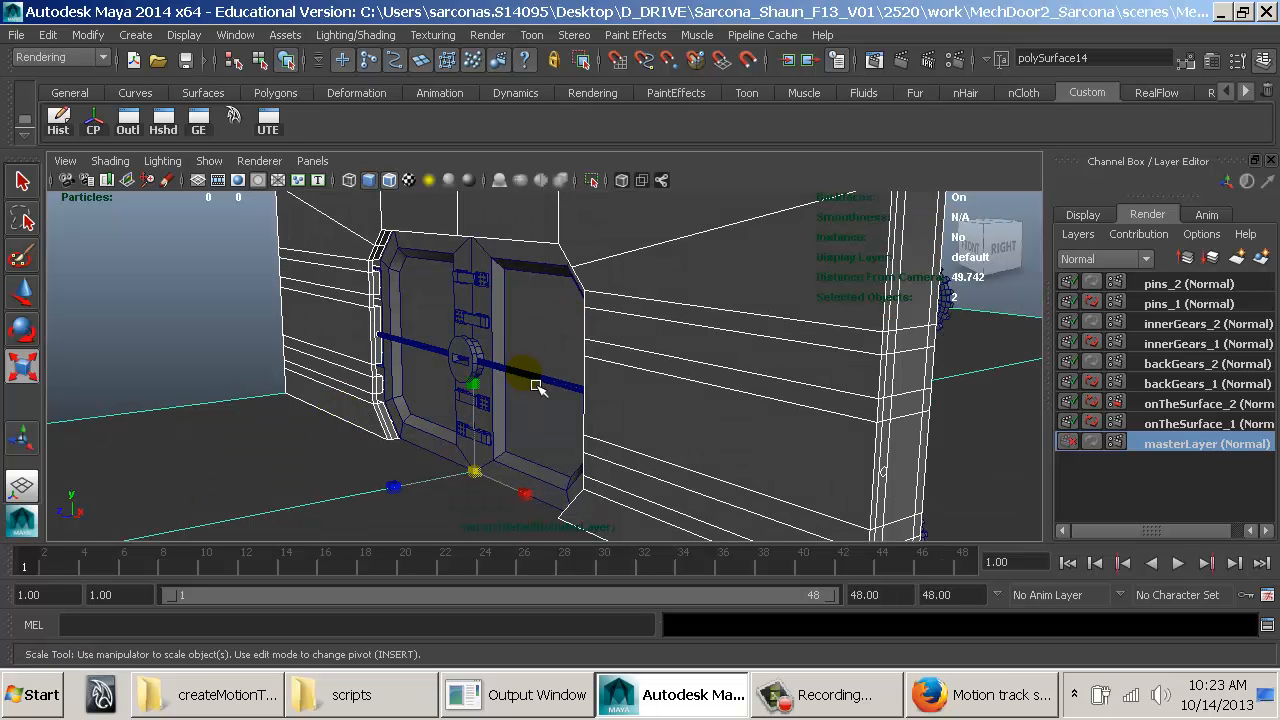
pyautogui.keyDown('alt'); pyautogui.moveTo(522, 377); pyautogui.dragTo(626, 370); pyautogui.keyUp('alt')
pyautogui.moveTo(628, 370)
pyautogui.keyDown('alt'); pyautogui.mouseDown(button='right')
pyautogui.moveTo(767, 371)
pyautogui.moveTo(634, 371)
pyautogui.mouseUp(button='right'); pyautogui.keyUp('alt')
pyautogui.press('r')
pyautogui.click(618, 362)
pyautogui.keyDown('shift'); pyautogui.click(422, 357); pyautogui.keyUp('shift')
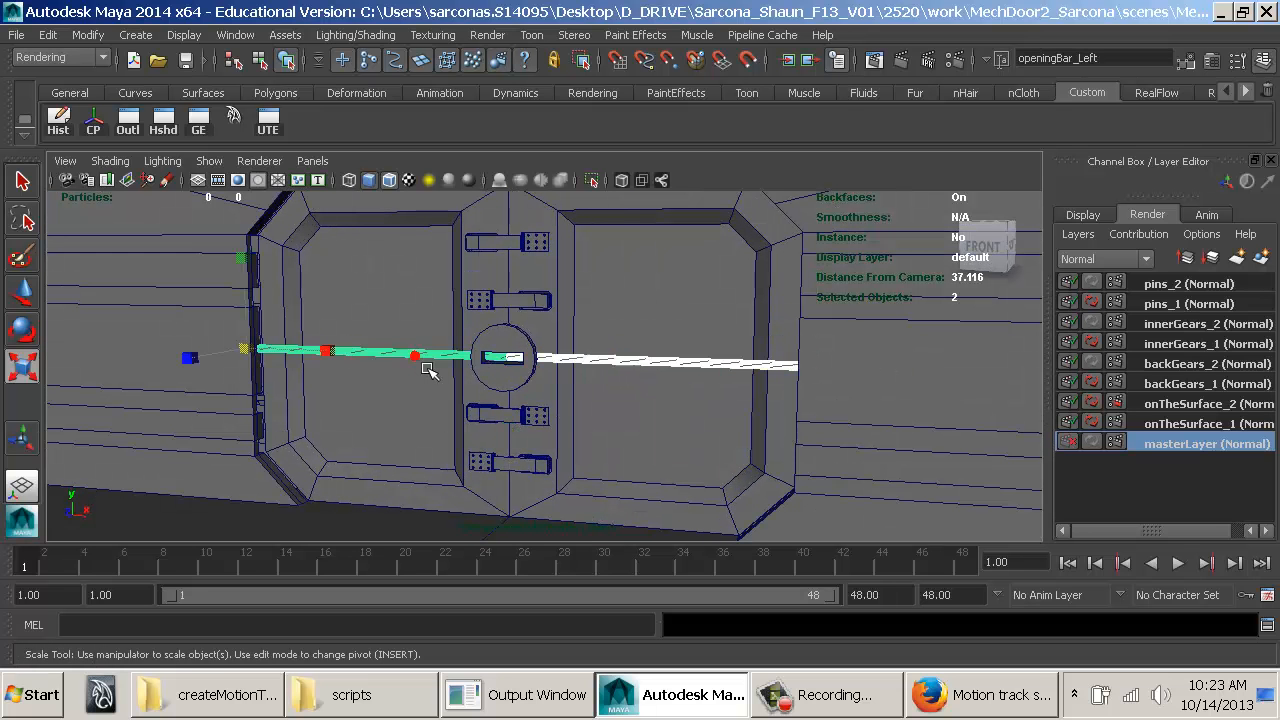
# Step: Examine a hinge near the central lock and the gears behind the wall, and return to the front of the door
pyautogui.click(528, 306)
pyautogui.keyDown('alt'); pyautogui.moveTo(528, 308); pyautogui.dragTo(489, 345); pyautogui.keyUp('alt')
pyautogui.keyDown('alt'); pyautogui.moveTo(489, 345); pyautogui.dragTo(702, 351, button='right'); pyautogui.keyUp('alt')
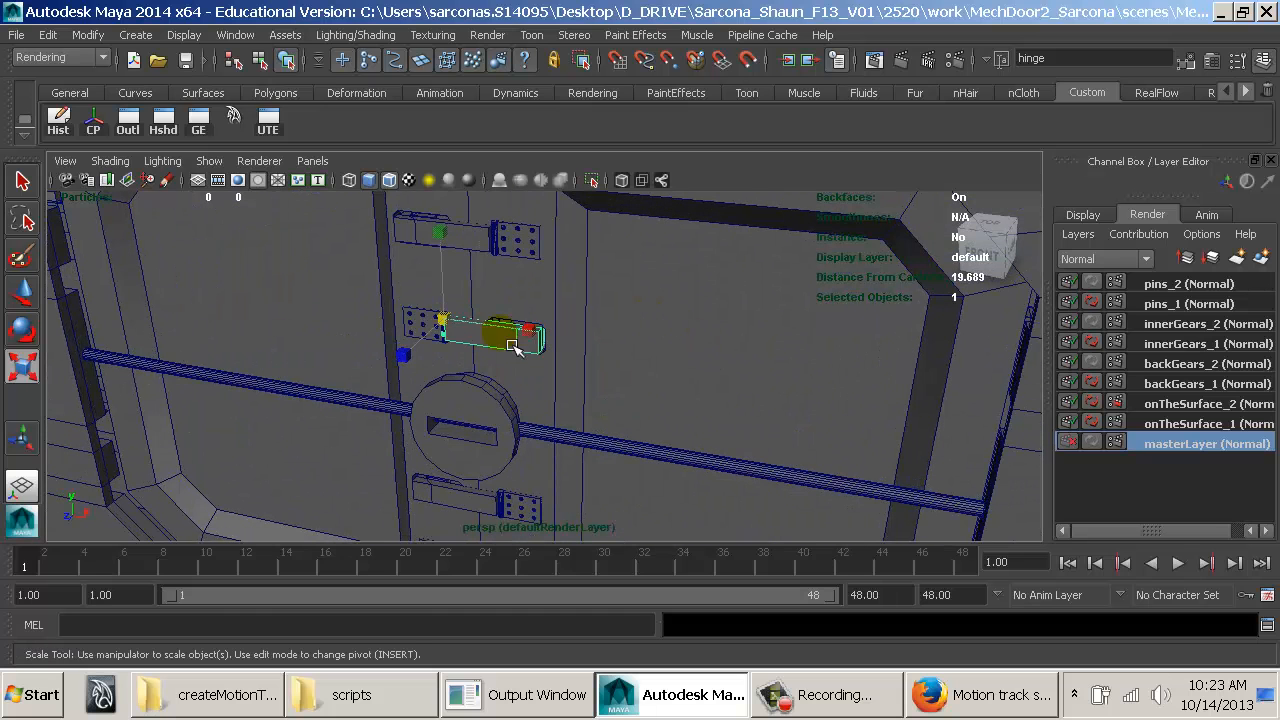
pyautogui.keyDown('alt'); pyautogui.moveTo(721, 293); pyautogui.dragTo(471, 289); pyautogui.keyUp('alt')
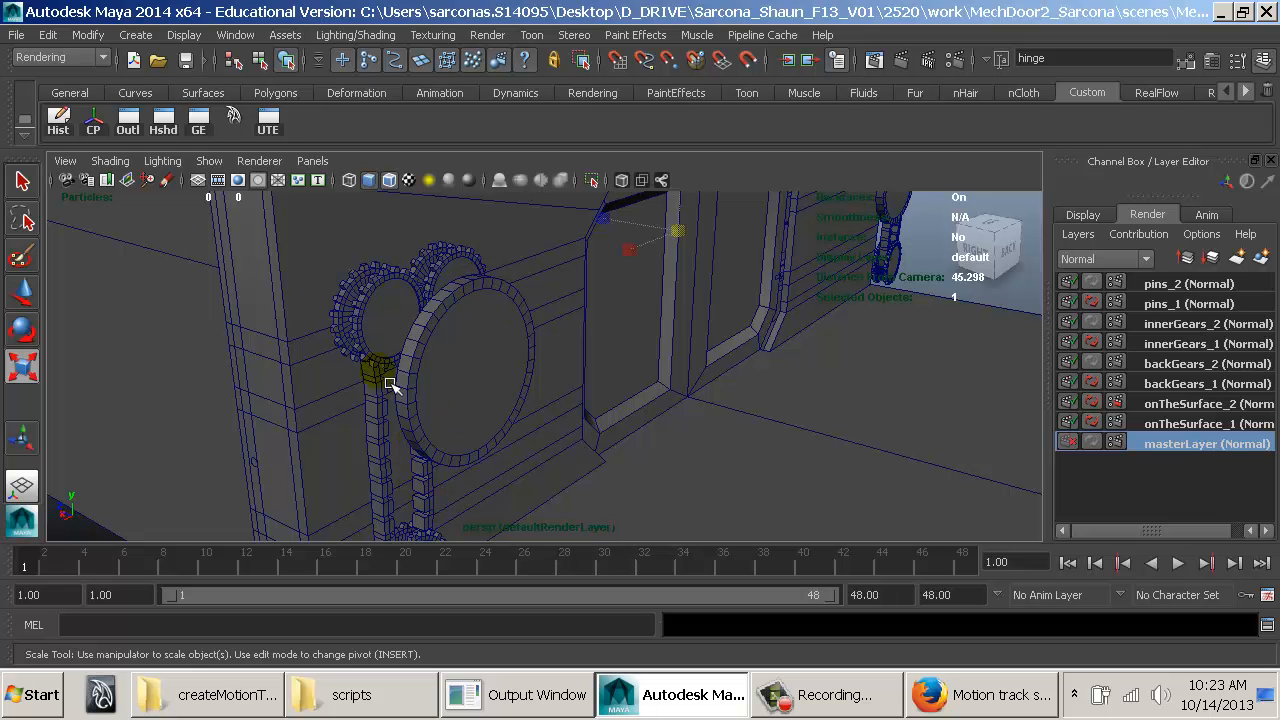
pyautogui.keyDown('alt'); pyautogui.moveTo(345, 393); pyautogui.dragTo(645, 343); pyautogui.keyUp('alt')
pyautogui.keyDown('alt'); pyautogui.moveTo(645, 343); pyautogui.dragTo(737, 386, button='middle'); pyautogui.keyUp('alt')
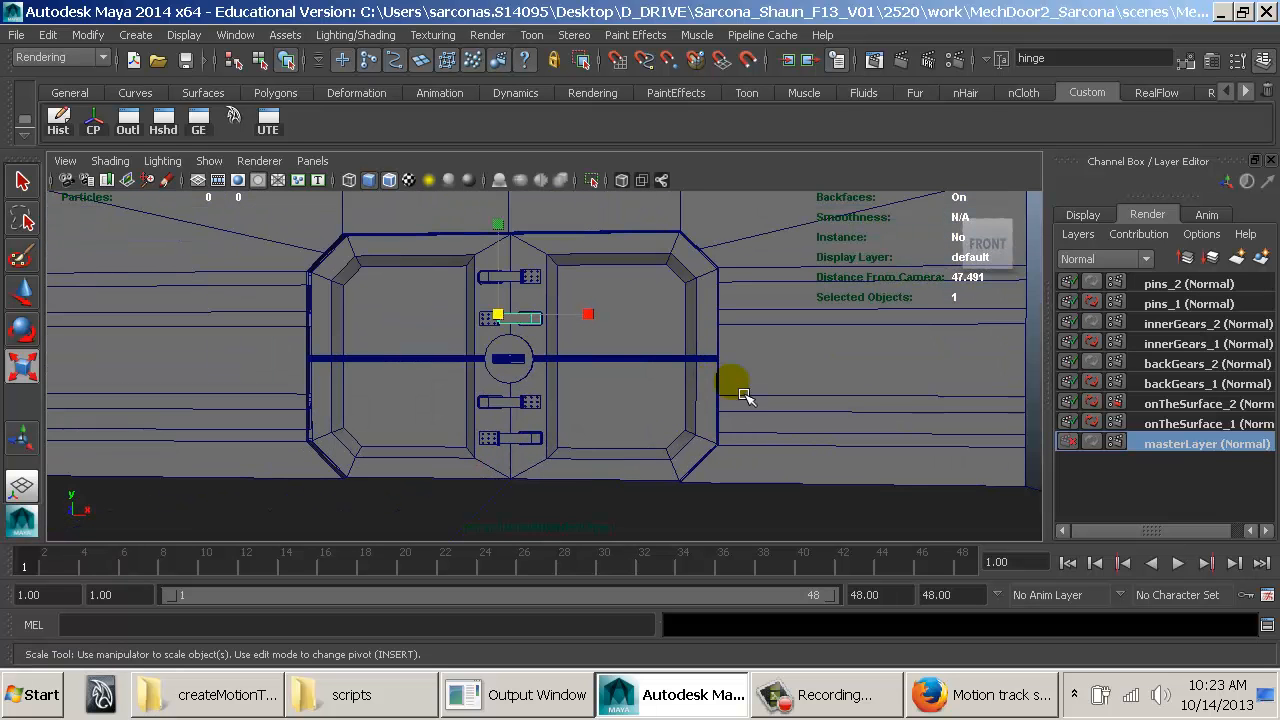
# Step: Show the backGears_2 layer, assign a new Surface Shader to the two large gears and name it bigGearsFlat_Yellow
pyautogui.click(1228, 366)
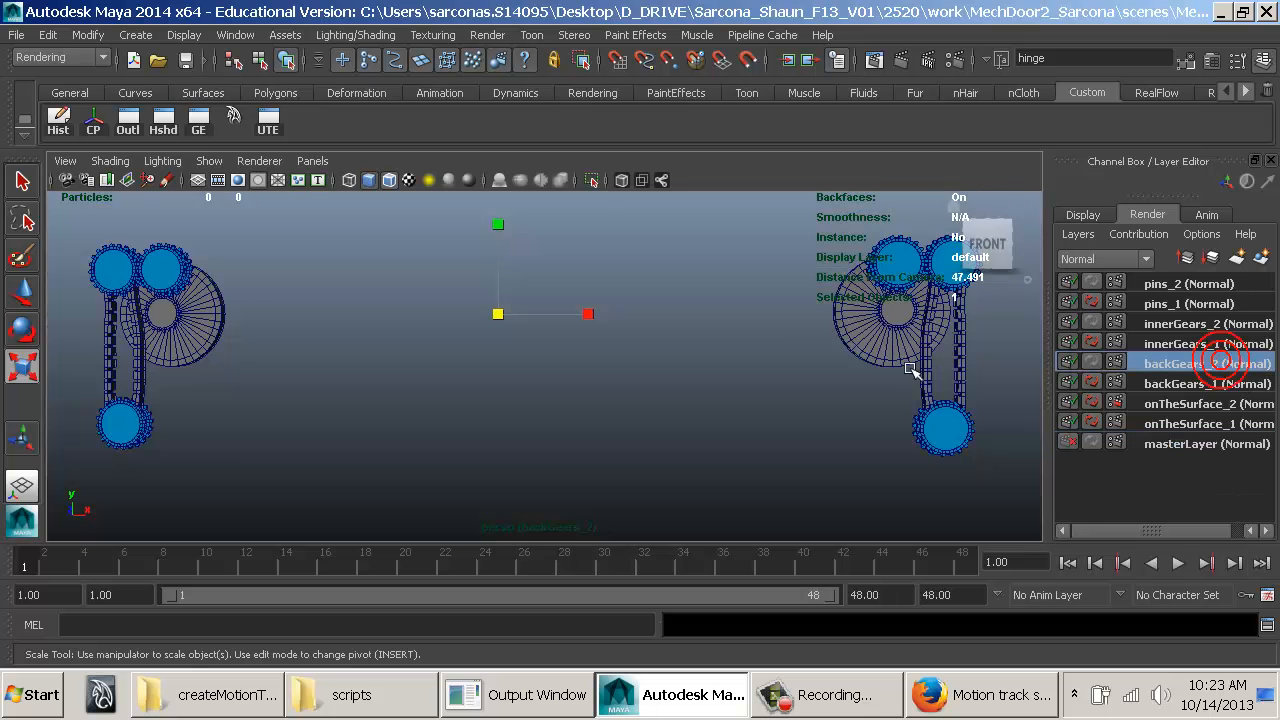
pyautogui.click(824, 352)
pyautogui.keyDown('shift'); pyautogui.click(187, 322); pyautogui.keyUp('shift')
pyautogui.press('space')
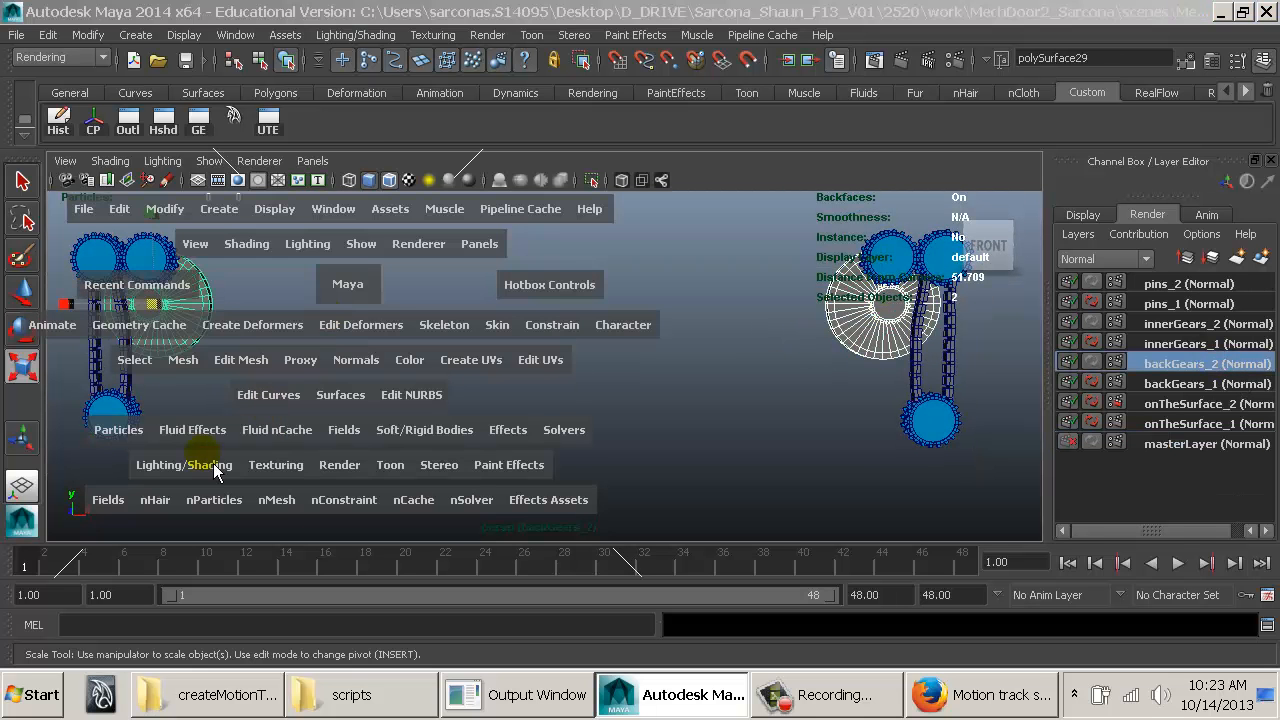
pyautogui.click(184, 464)
pyautogui.click(310, 169)
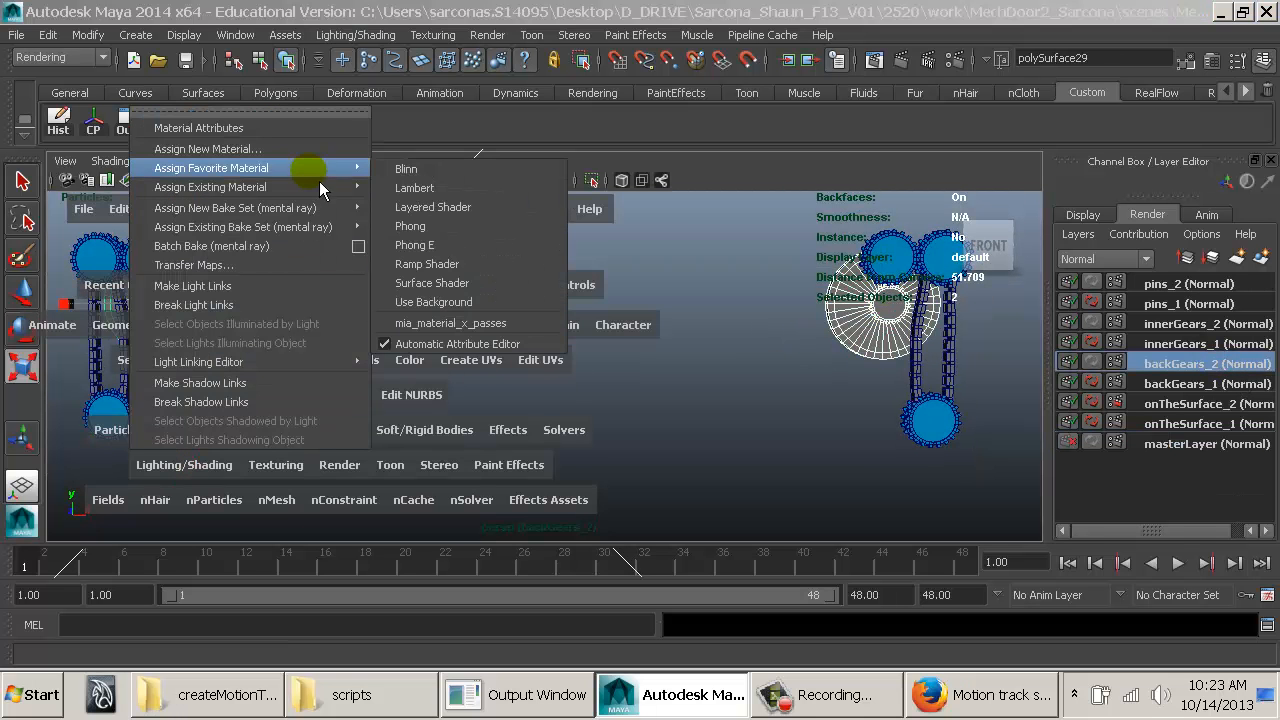
pyautogui.click(432, 283)
pyautogui.doubleClick(938, 224)
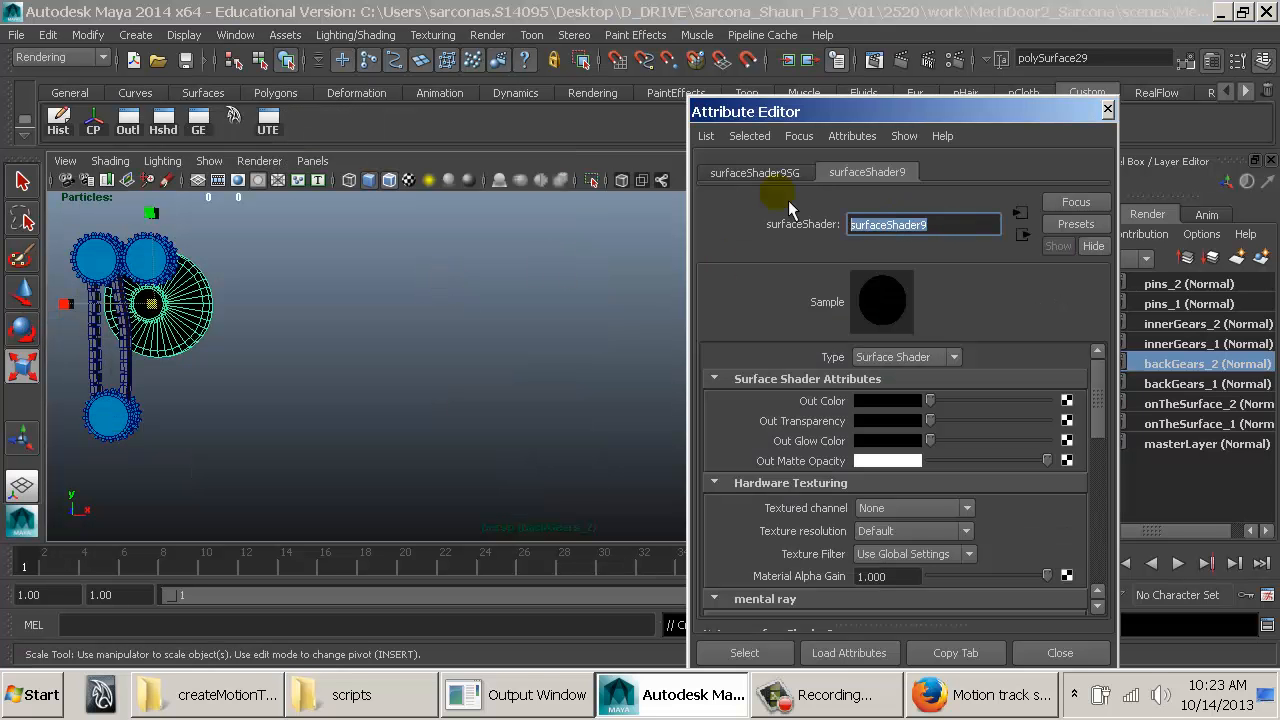
pyautogui.write('bigGears')
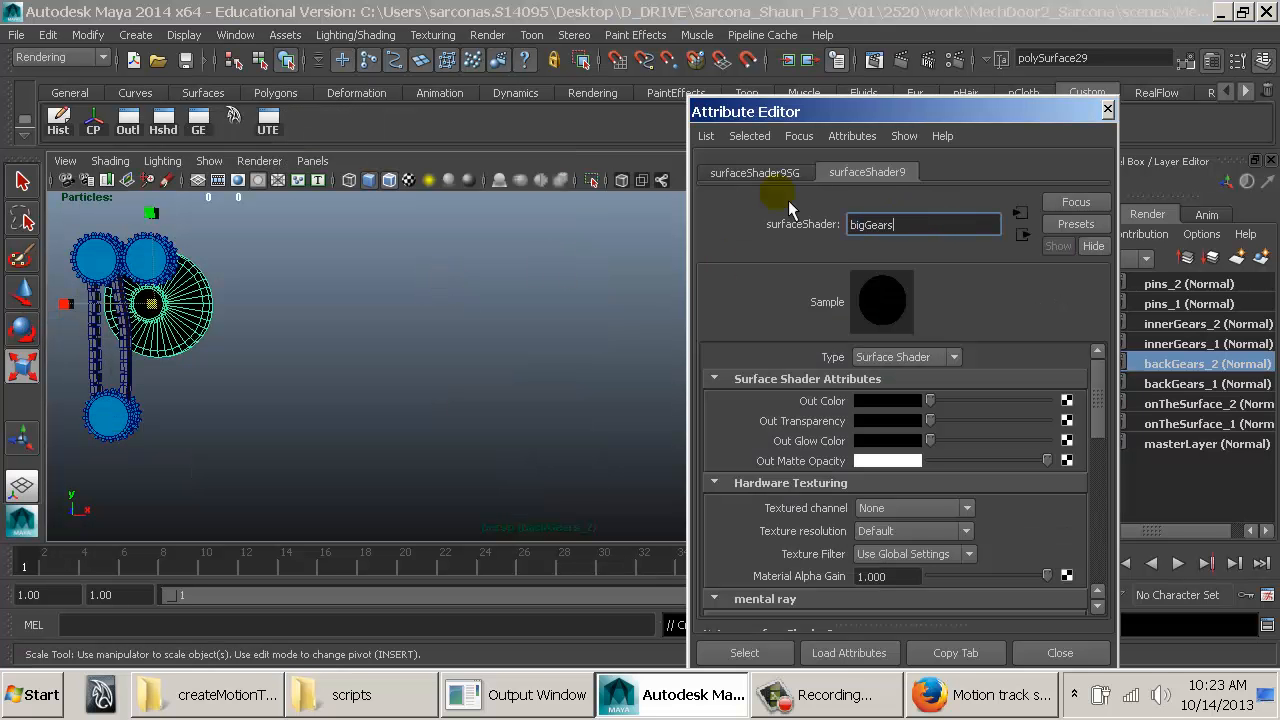
pyautogui.write('Flat_Yellow')
pyautogui.press('Return')
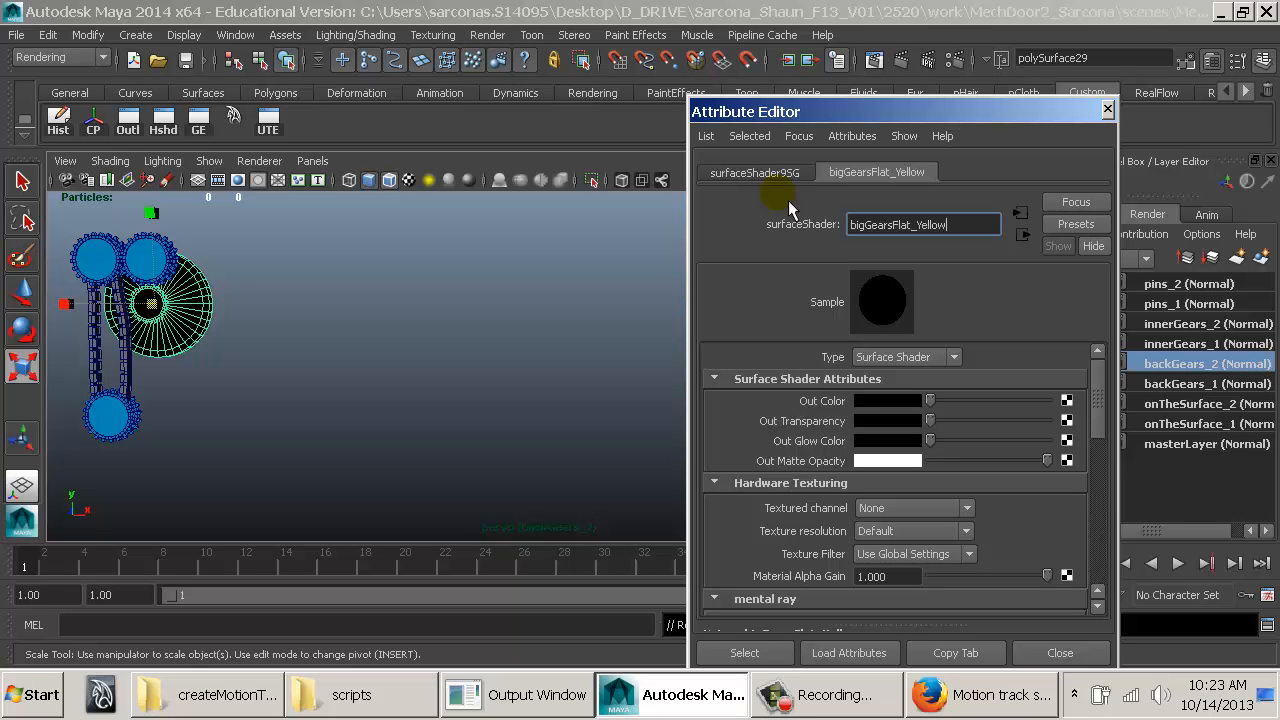
# Step: Set the bigGearsFlat_Yellow shader's Out Color to a dark golden yellow with S 1.0 and V 0.635, and close the Attribute Editor
pyautogui.click(900, 401)
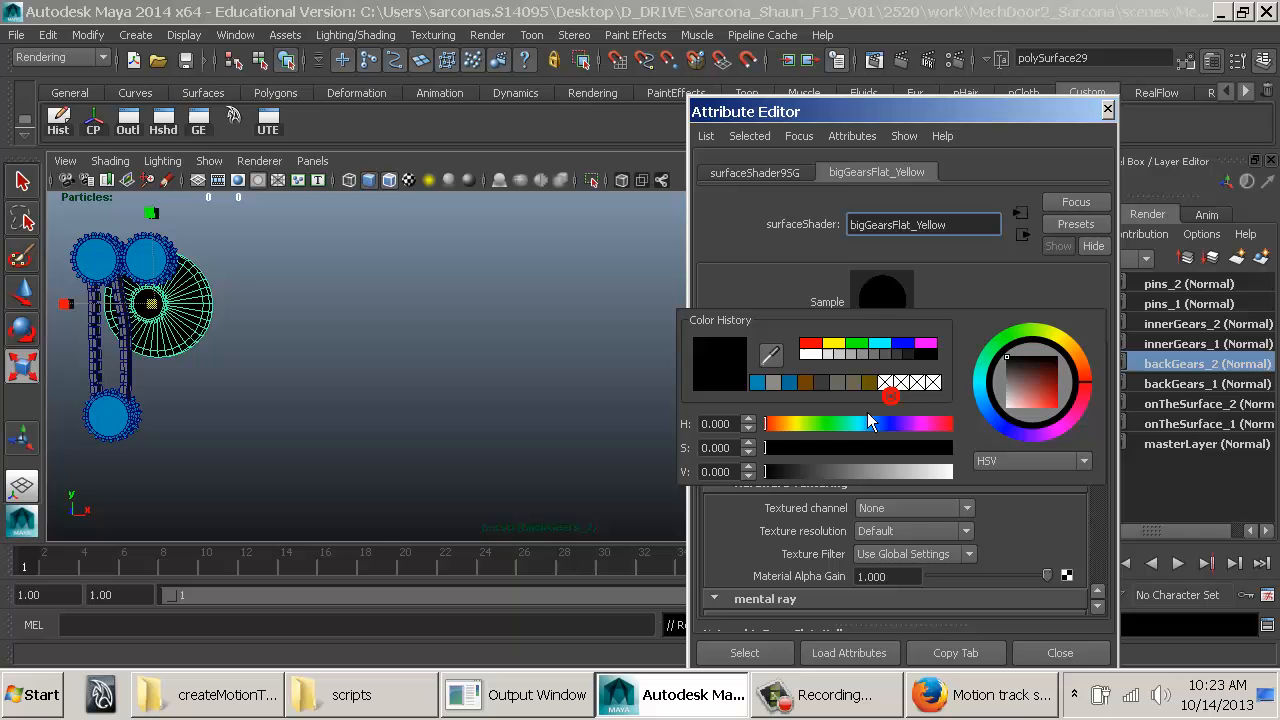
pyautogui.click(817, 389)
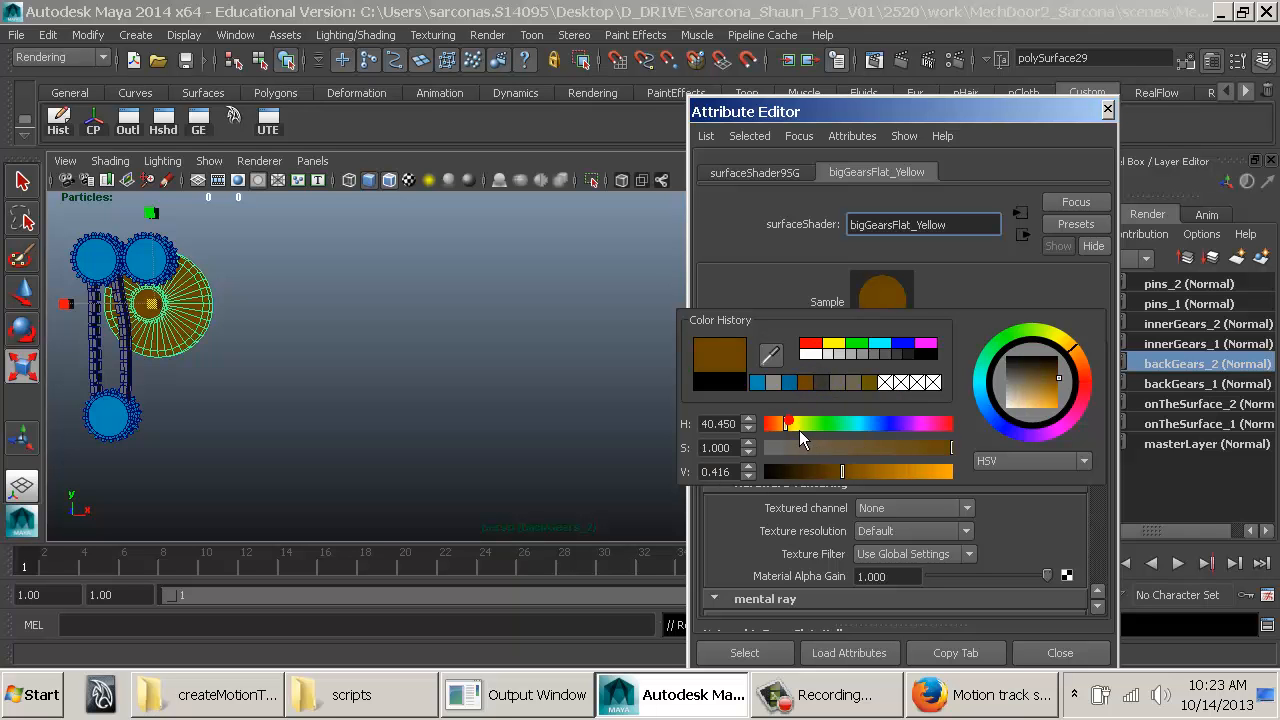
pyautogui.moveTo(799, 430); pyautogui.dragTo(805, 430)
pyautogui.moveTo(842, 472); pyautogui.dragTo(885, 474)
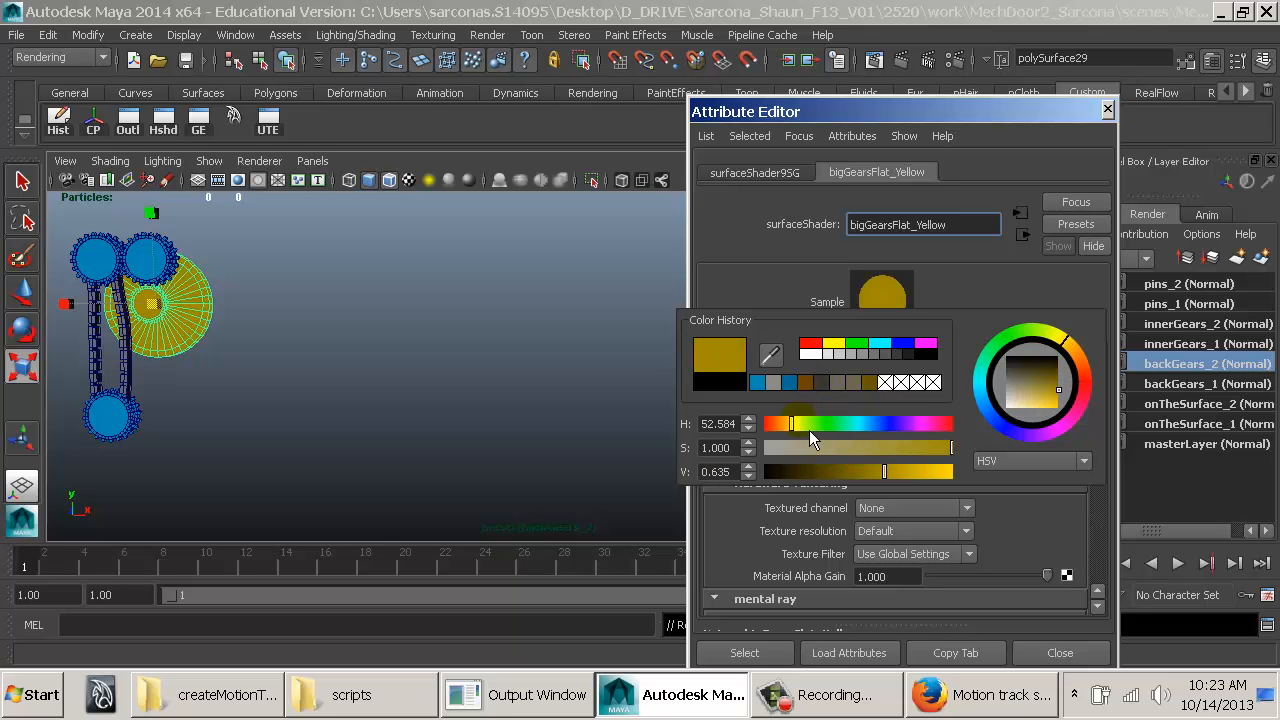
pyautogui.moveTo(809, 430); pyautogui.dragTo(800, 430)
pyautogui.click(520, 376)
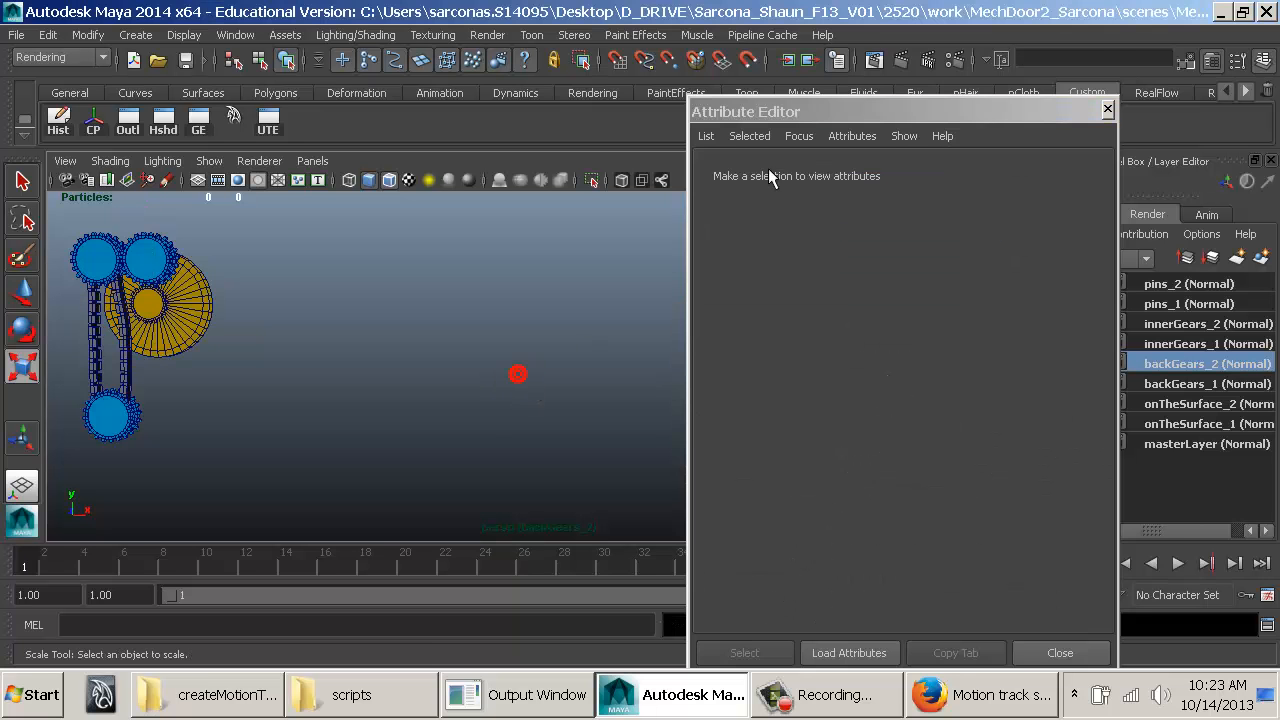
pyautogui.click(1107, 109)
# Step: Assign a new Surface Shader to the two belts and set its Out Color to a dark green of about H 117, S 1.0 and V 0.416
pyautogui.click(950, 382)
pyautogui.click(101, 395)
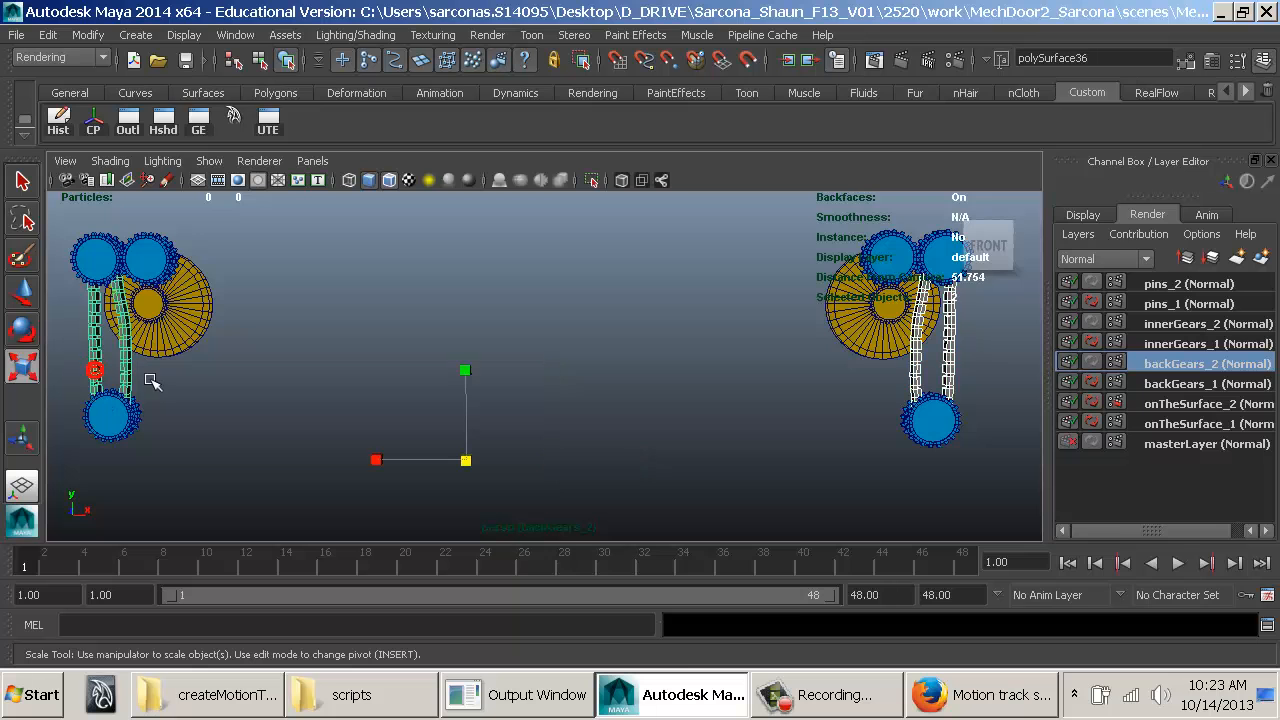
pyautogui.hotkey('ctrl', 'a')
pyautogui.click(923, 407)
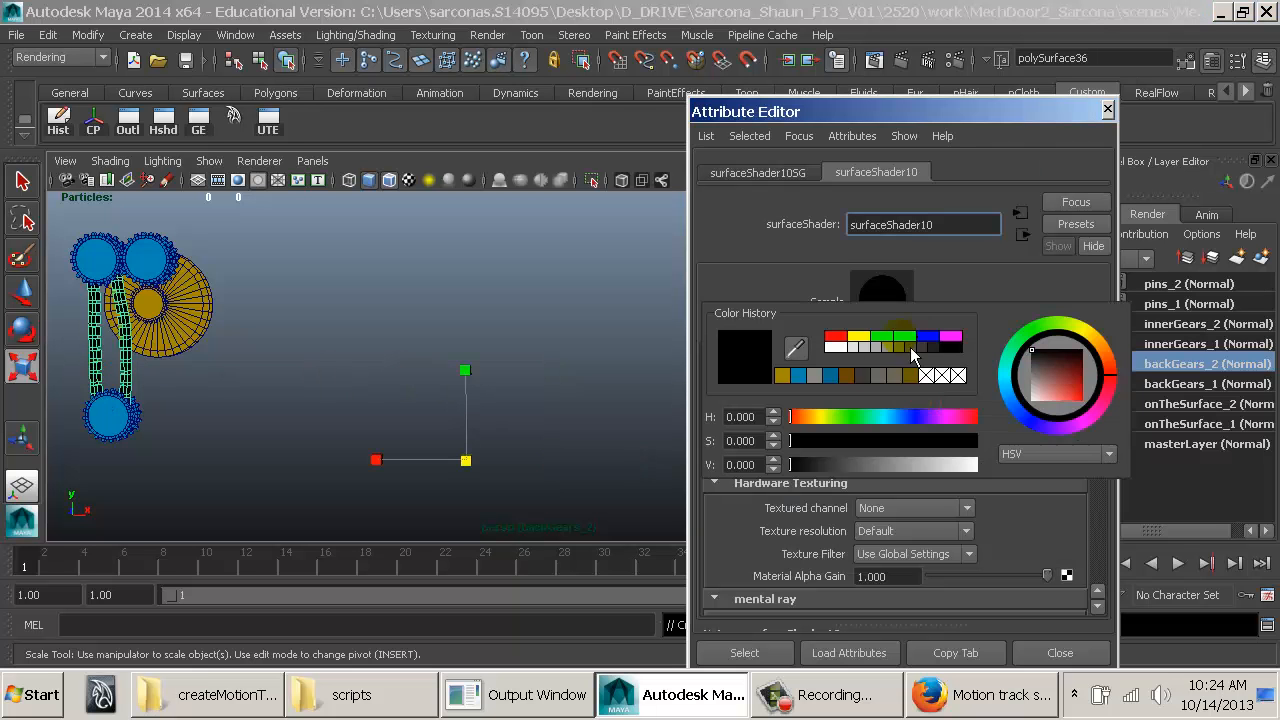
pyautogui.click(854, 382)
pyautogui.click(851, 416)
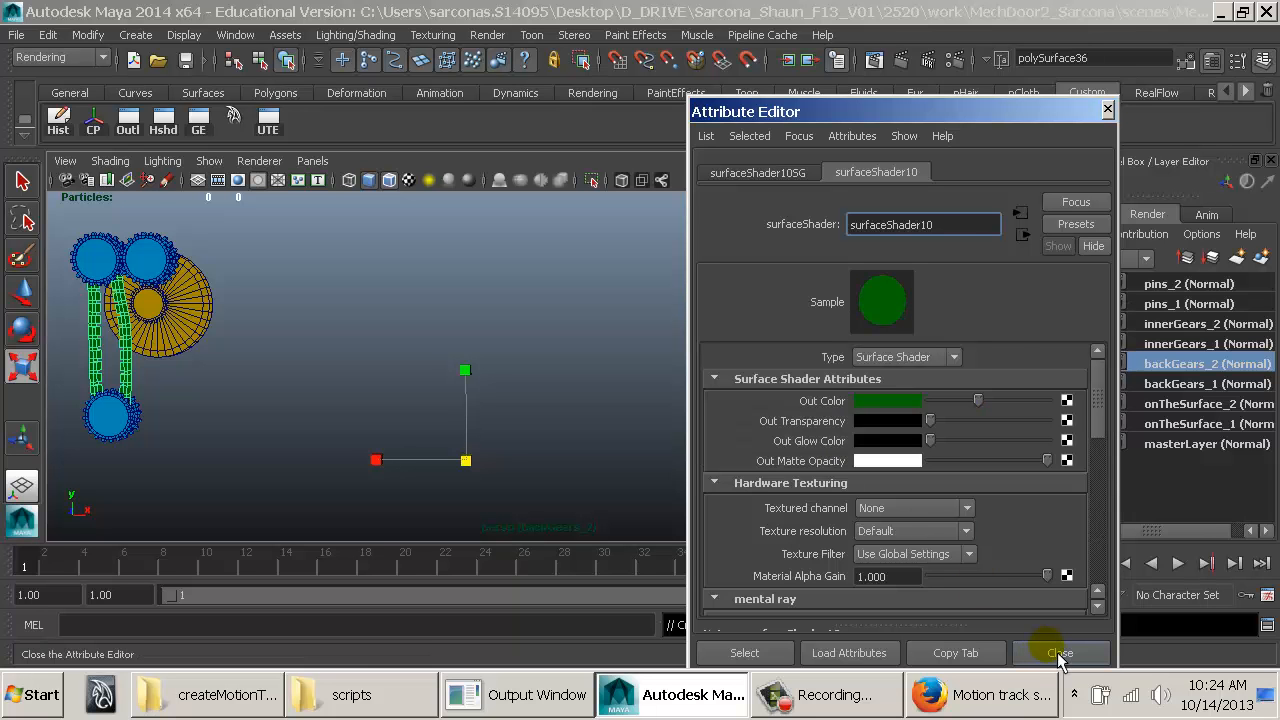
# Step: Rename the belts' surface shader as belt_flatGreen and close the Attribute Editor
pyautogui.doubleClick(943, 224)
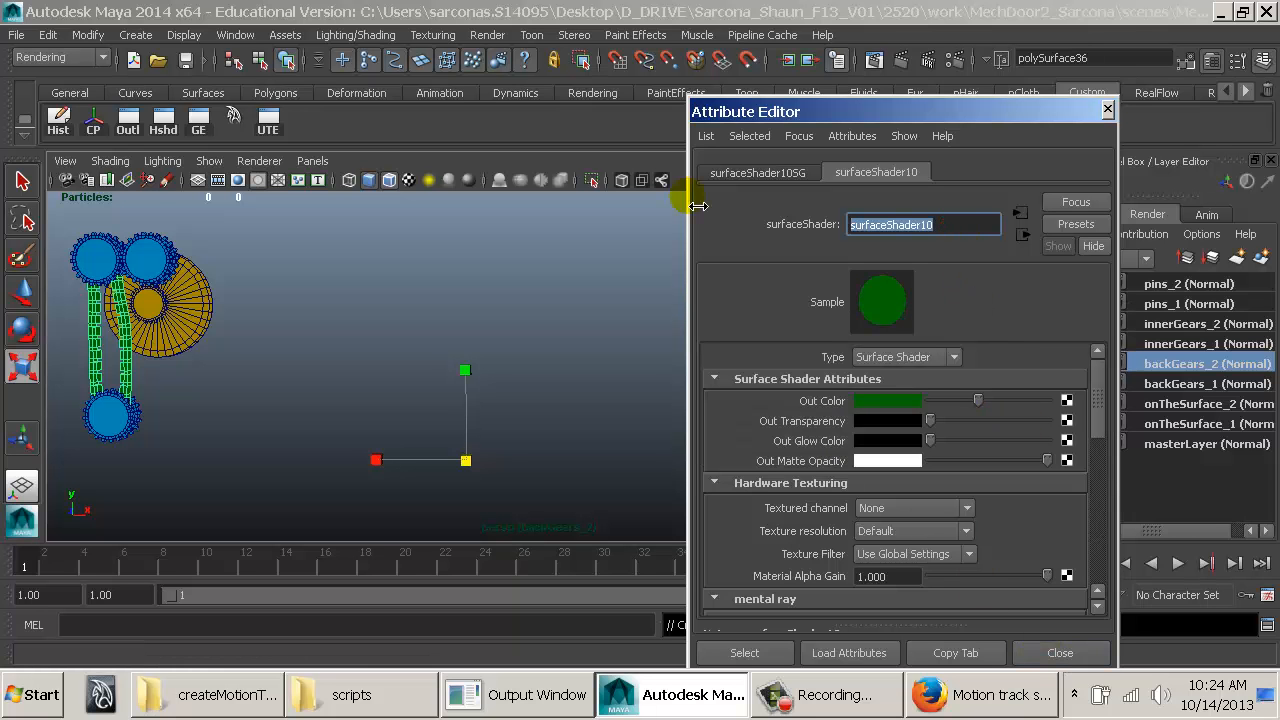
pyautogui.write('belt_')
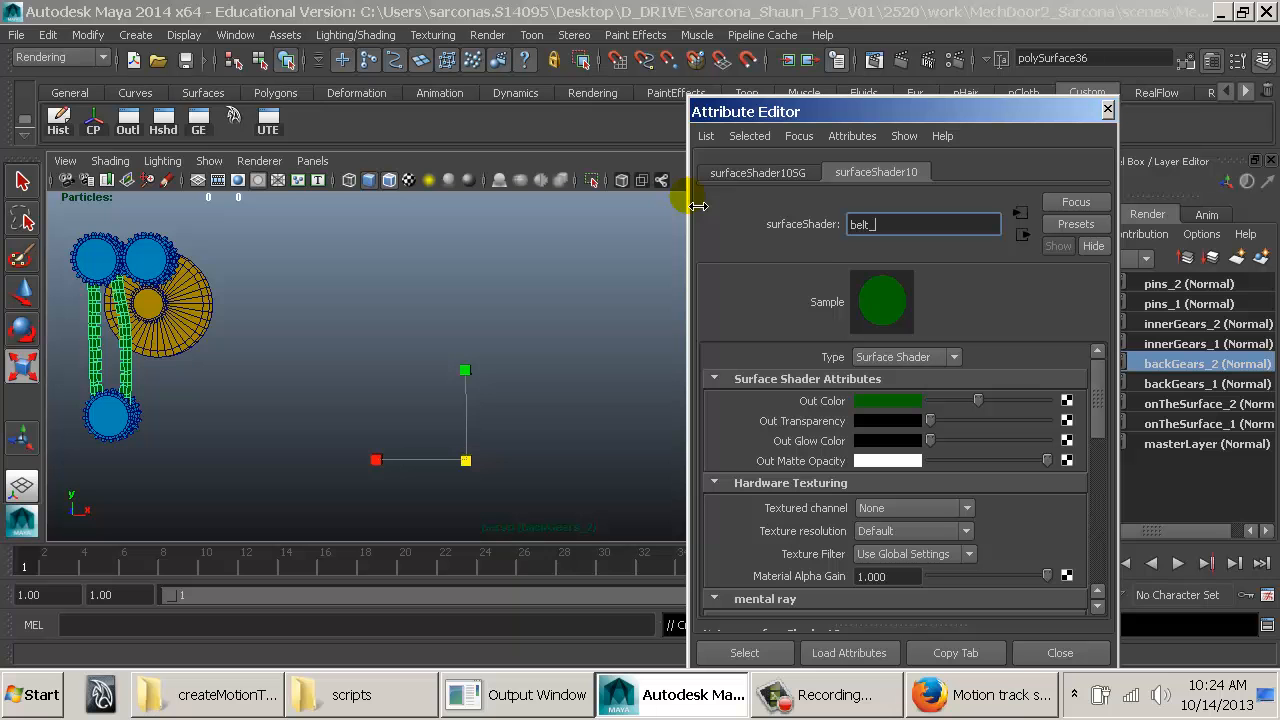
pyautogui.write('flatGreen')
pyautogui.press('Return')
pyautogui.click(1107, 109)
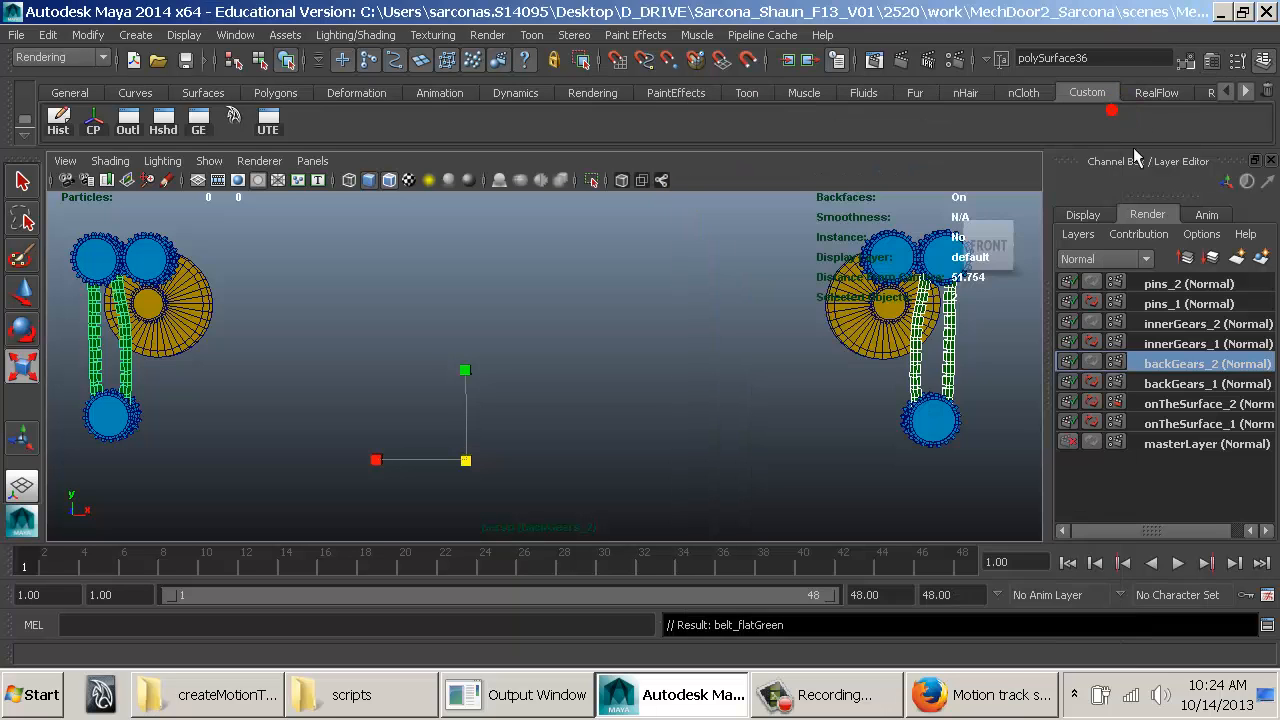
# Step: Show the innerGears_2 layer and assign a new Surface Shader to its four round gears
pyautogui.click(1173, 323)
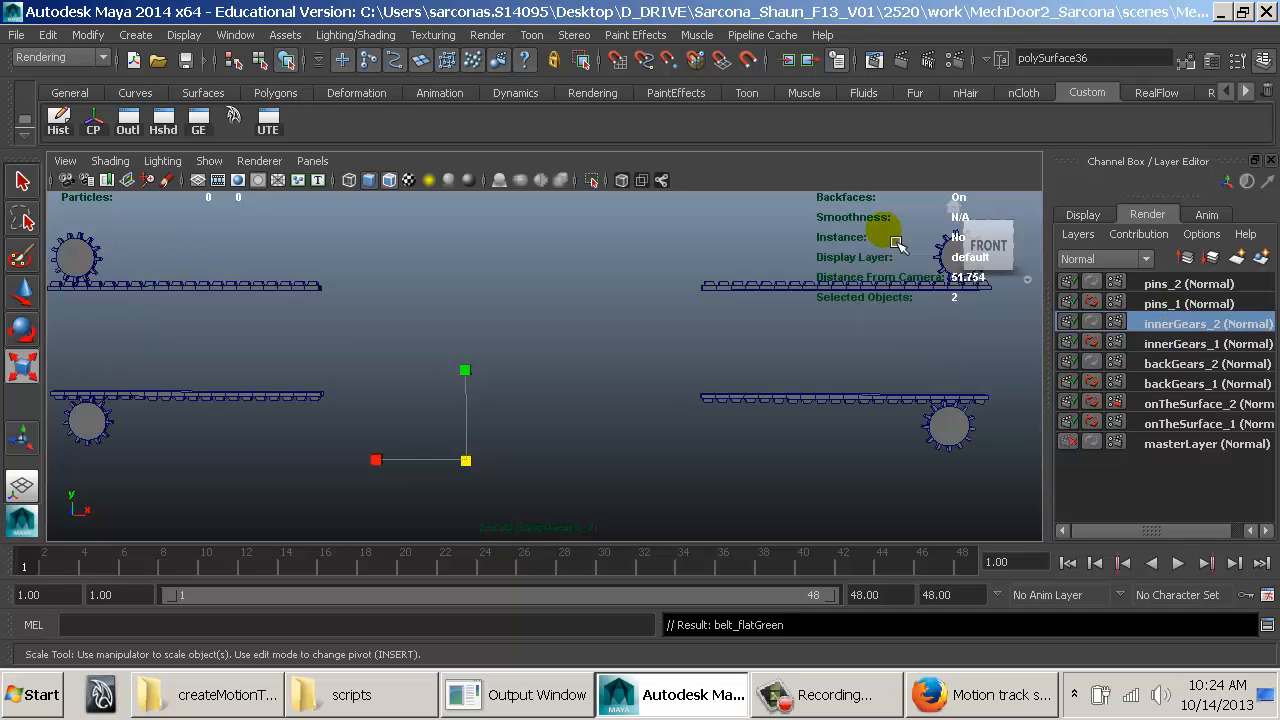
pyautogui.click(935, 248)
pyautogui.keyDown('shift'); pyautogui.click(934, 446); pyautogui.keyUp('shift')
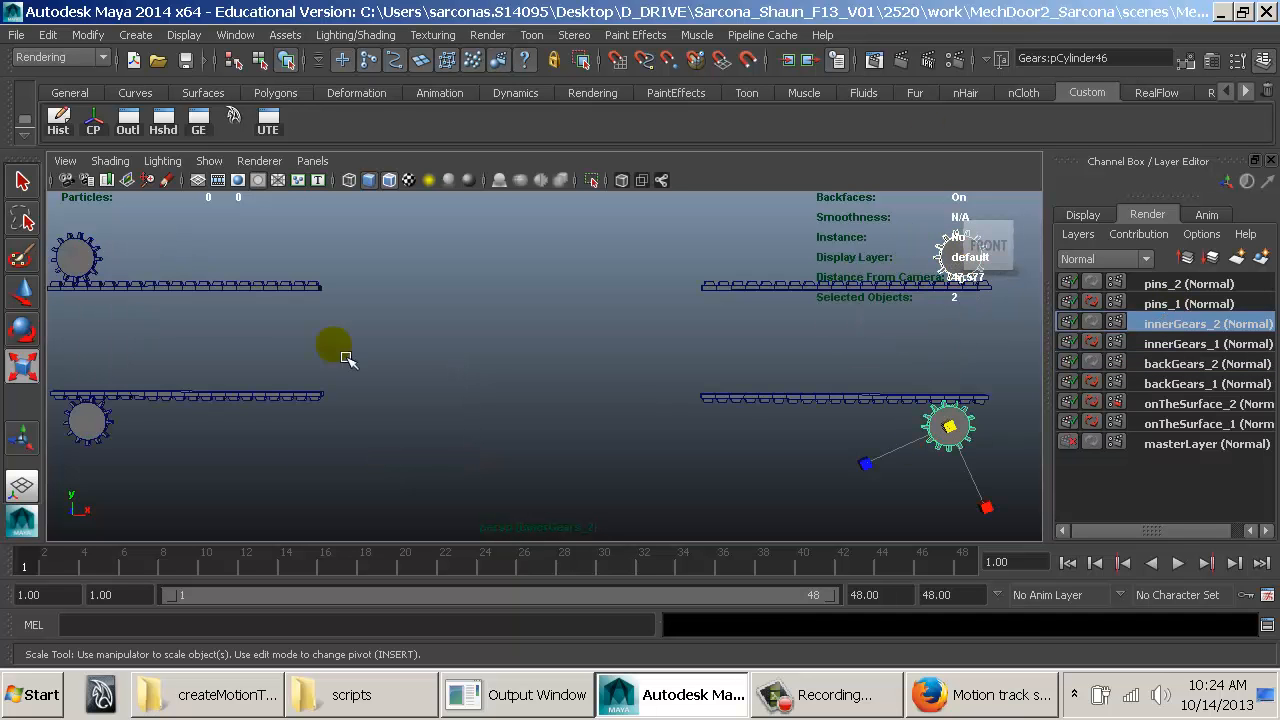
pyautogui.keyDown('alt'); pyautogui.moveTo(155, 278); pyautogui.dragTo(300, 277, button='middle'); pyautogui.keyUp('alt')
pyautogui.keyDown('shift'); pyautogui.click(211, 241); pyautogui.keyUp('shift')
pyautogui.keyDown('shift'); pyautogui.click(229, 422); pyautogui.keyUp('shift')
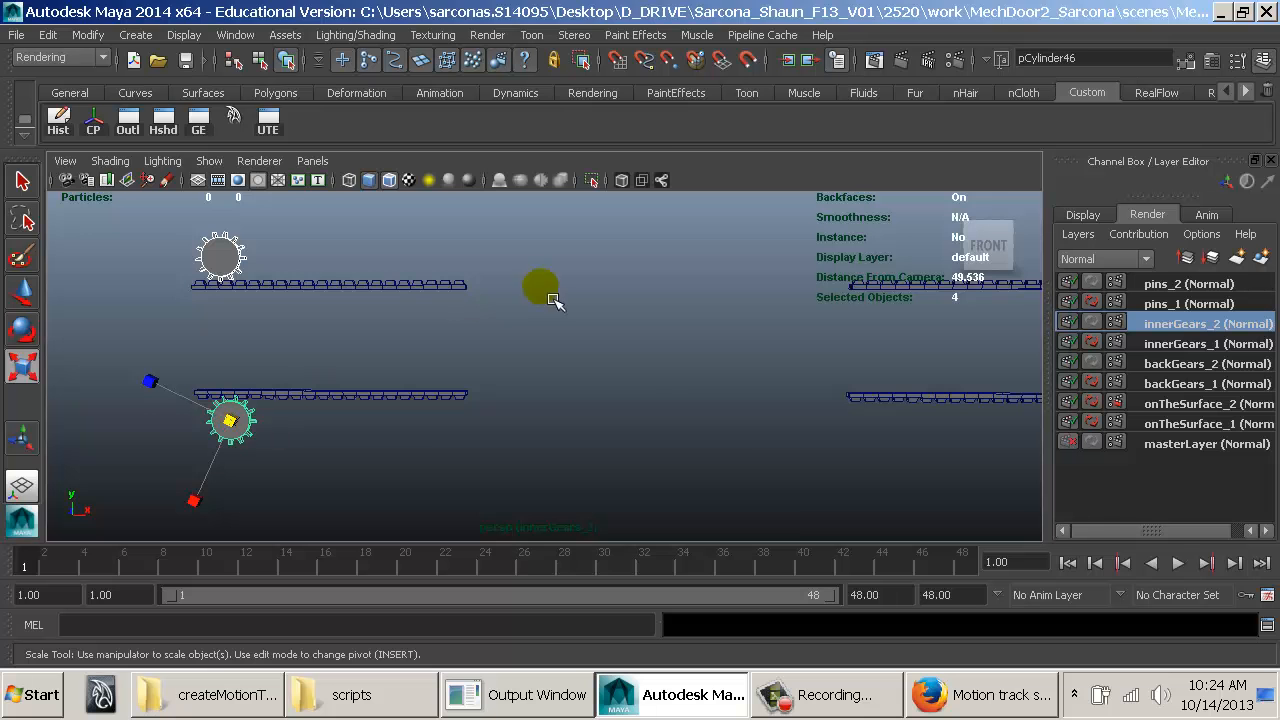
pyautogui.press('space')
pyautogui.click(377, 467)
pyautogui.moveTo(519, 174)
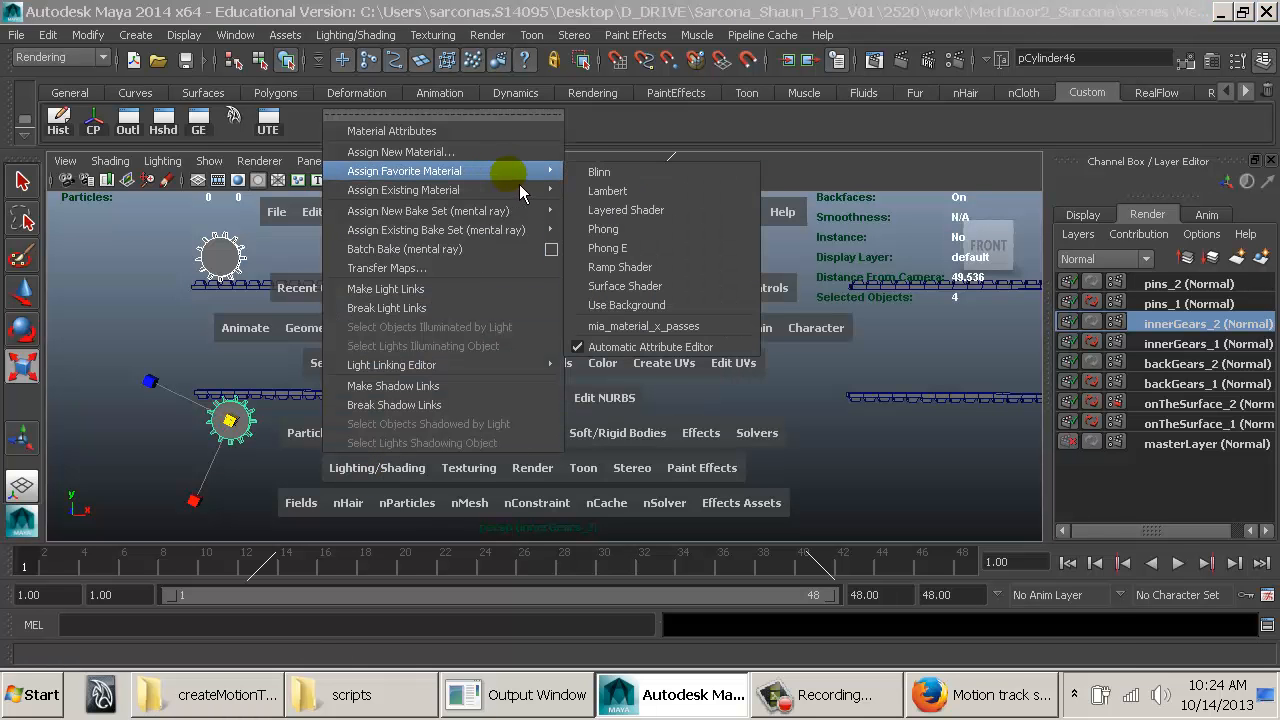
pyautogui.click(648, 285)
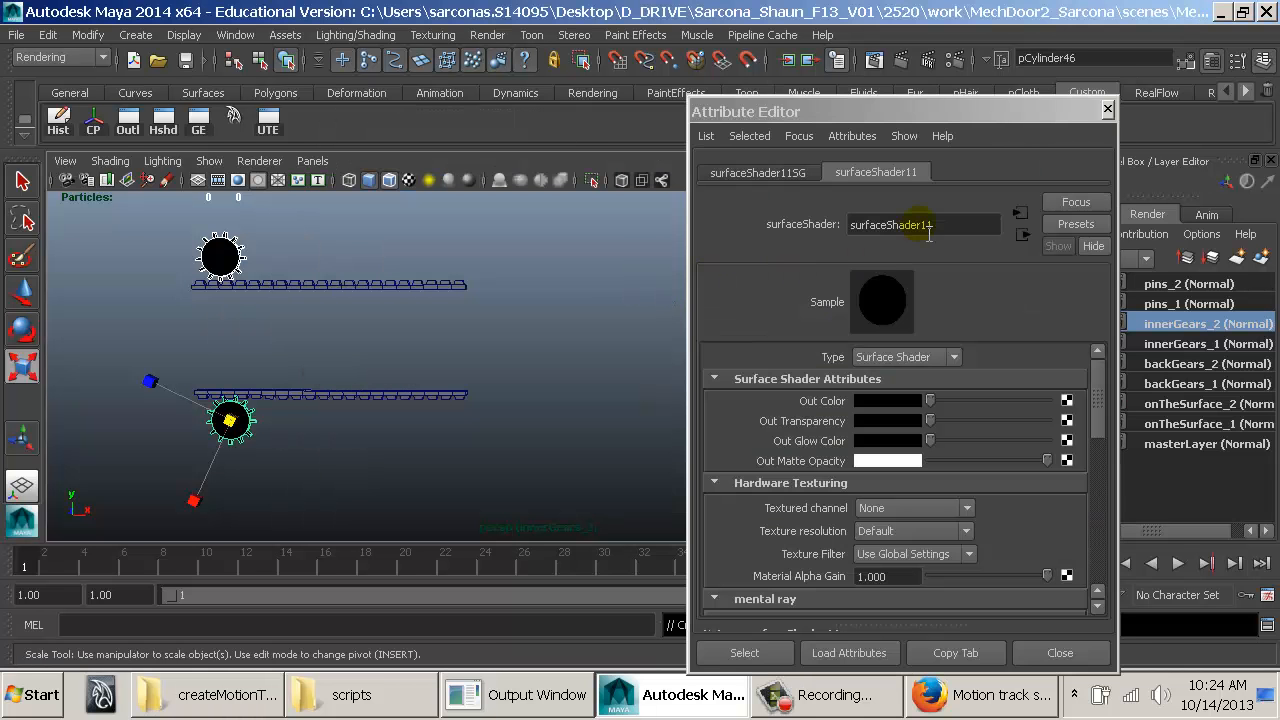
# Step: Set the new shader's Out Color to a muted olive green of about H 83 and V 0.416, and name it innerGears_FlatGreen
pyautogui.moveTo(928, 232); pyautogui.dragTo(765, 230)
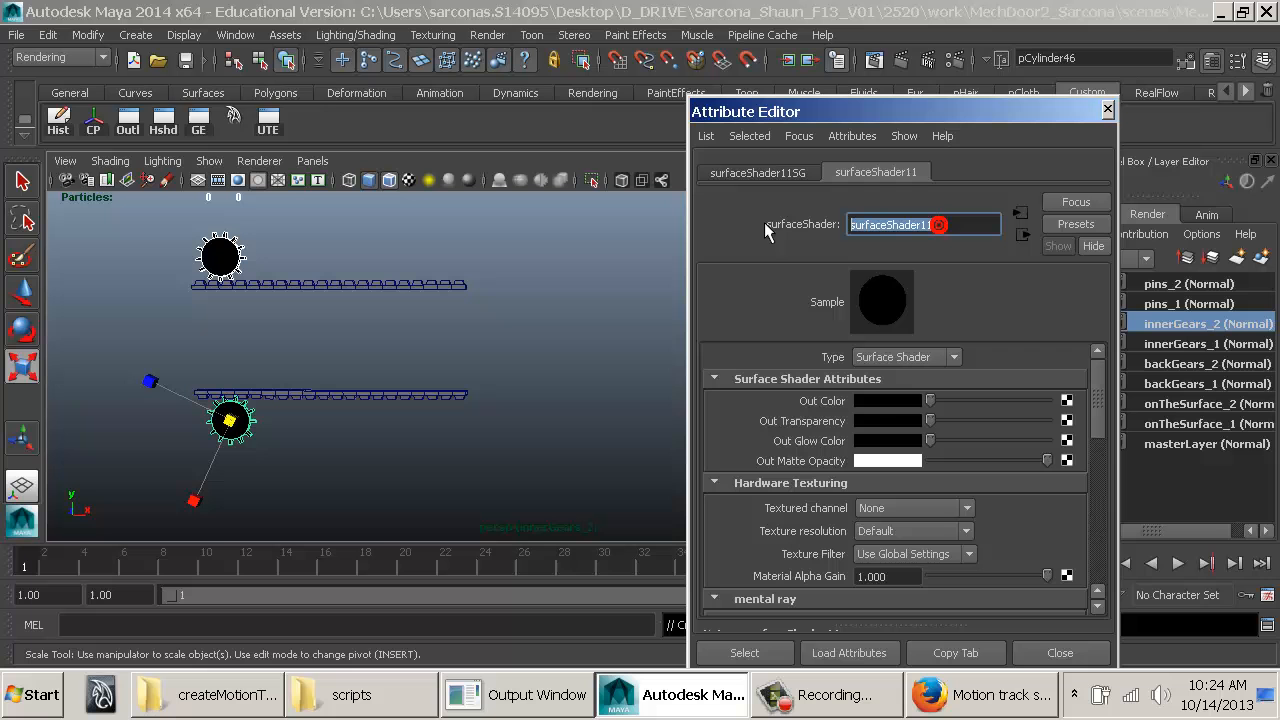
pyautogui.click(886, 400)
pyautogui.click(733, 388)
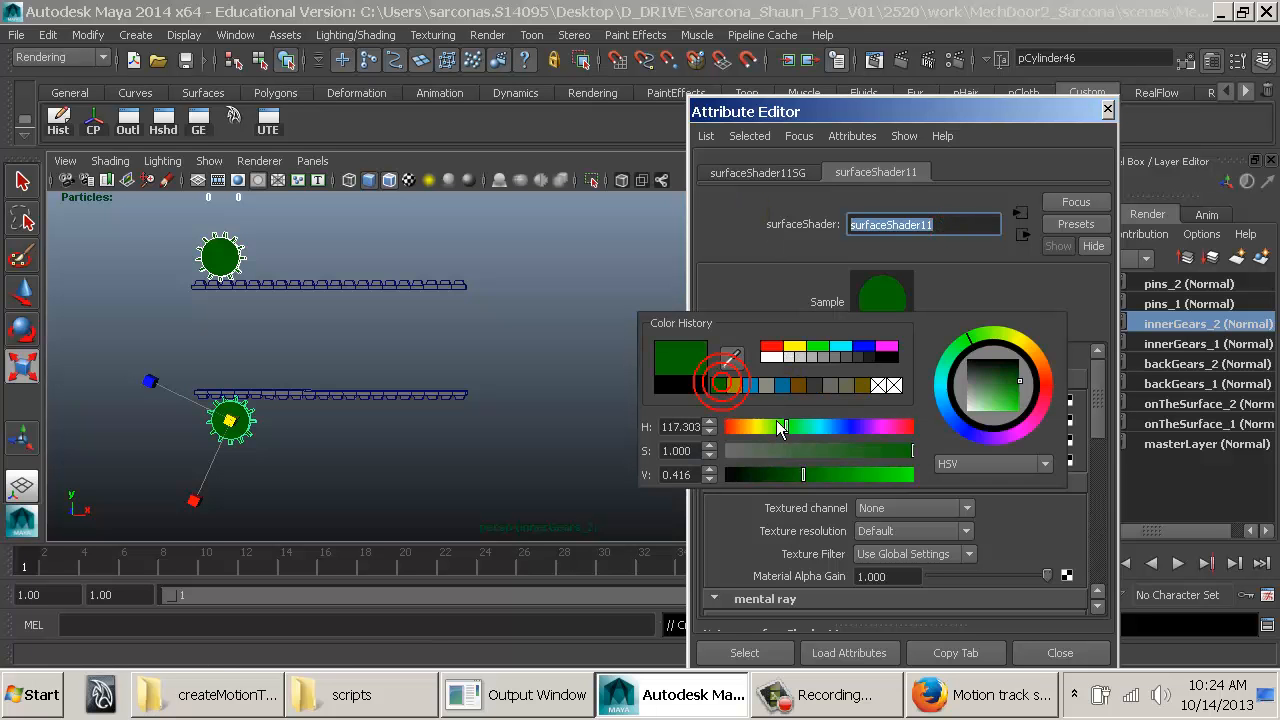
pyautogui.moveTo(785, 431); pyautogui.dragTo(781, 432)
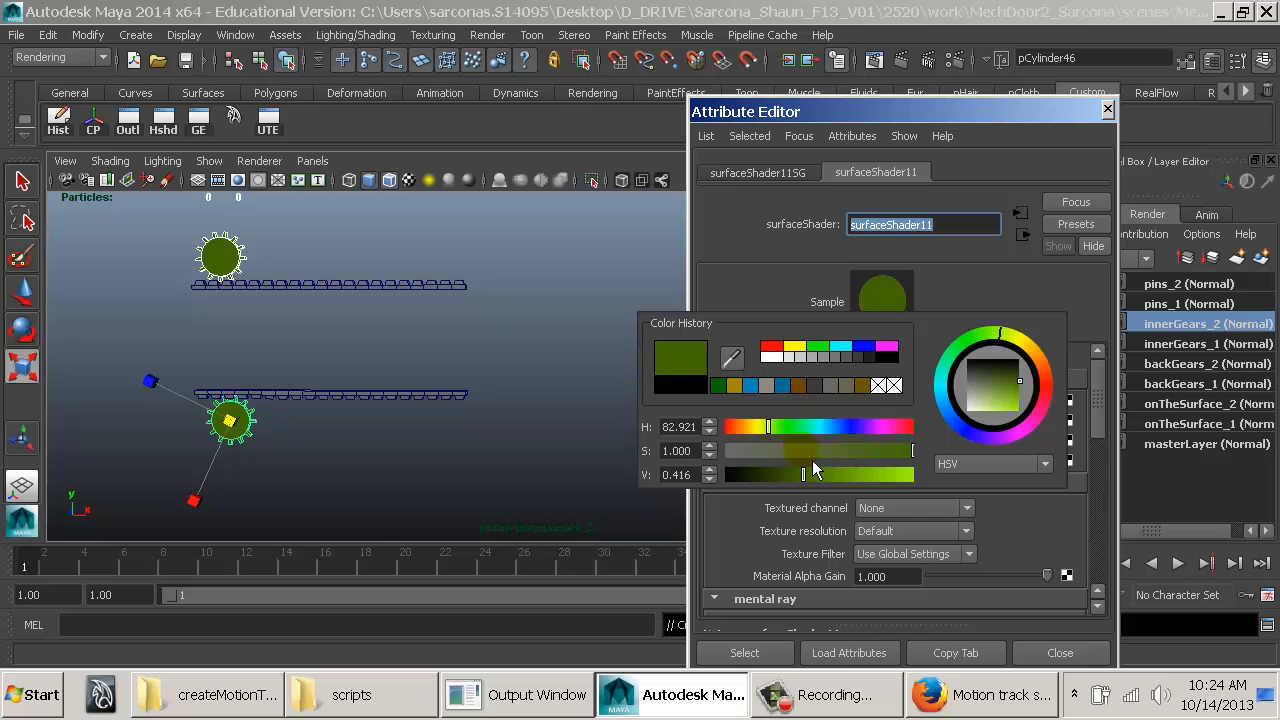
pyautogui.click(855, 451)
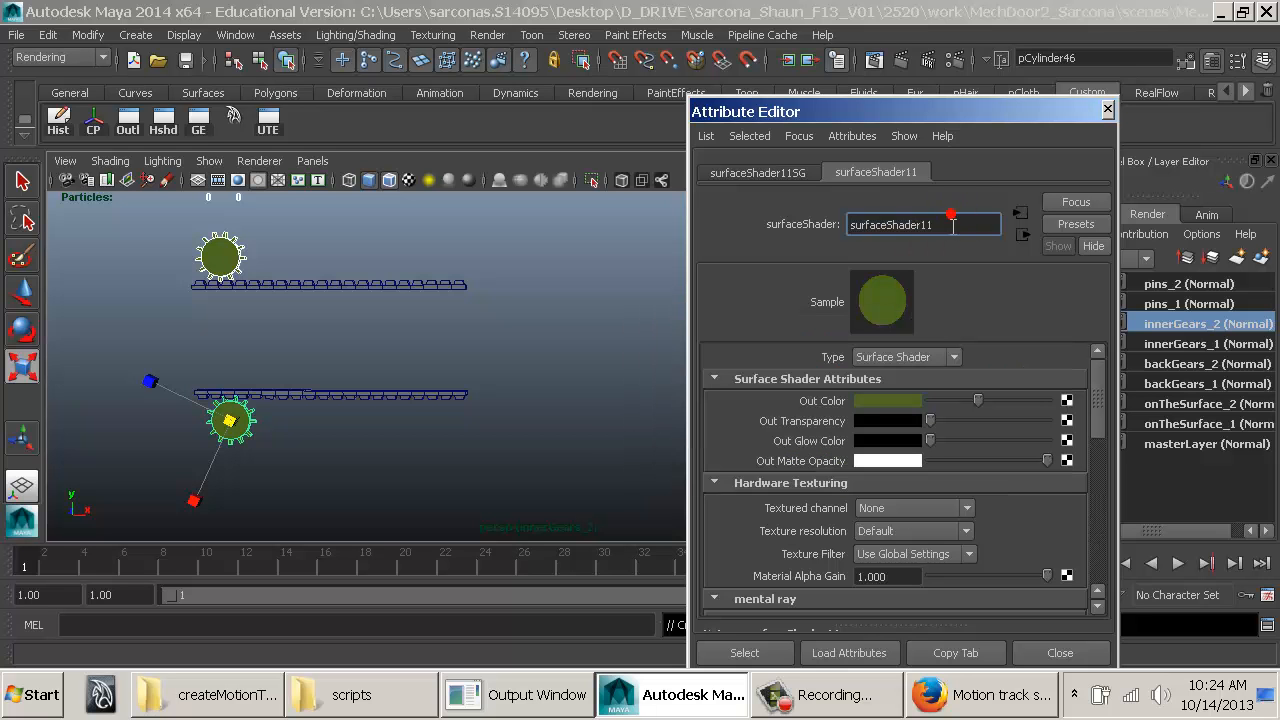
pyautogui.write('innerGears_FlatGreen')
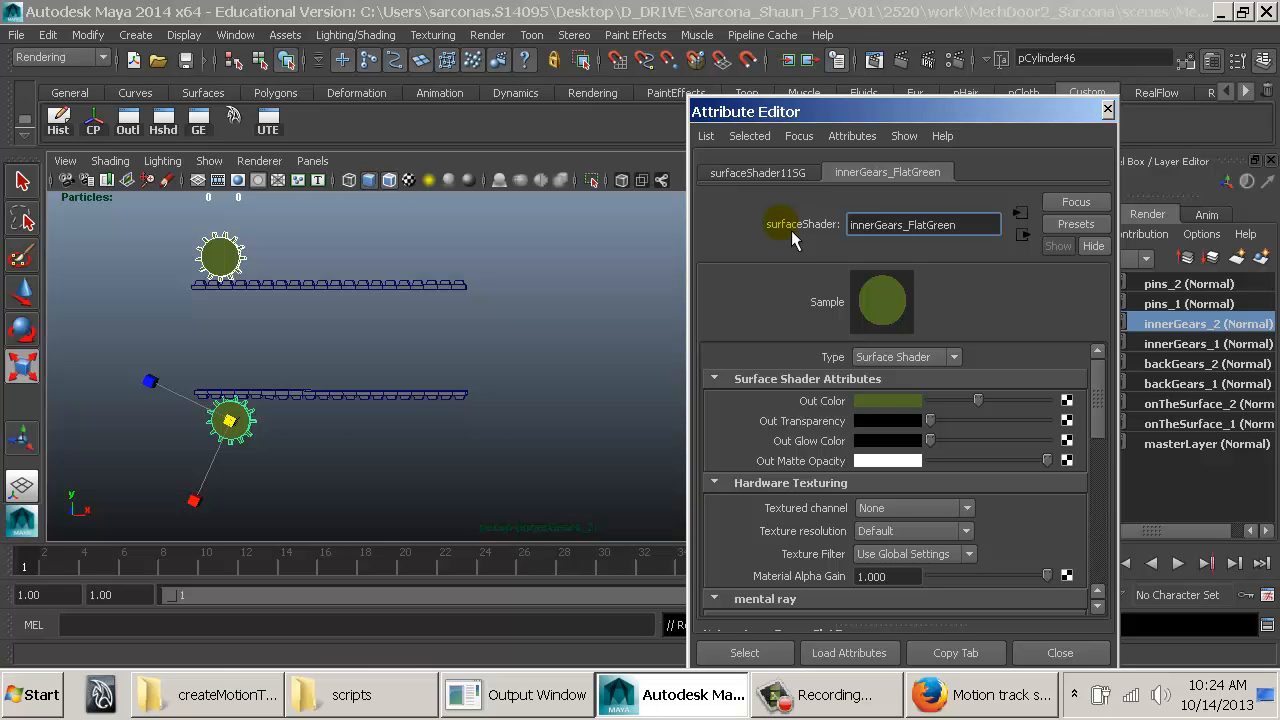
# Step: Assign a new Surface Shader to the four toothed rods with a muted blue Out Color of about H 194, S 0.646 and V 0.562
pyautogui.click(397, 286)
pyautogui.click(565, 312)
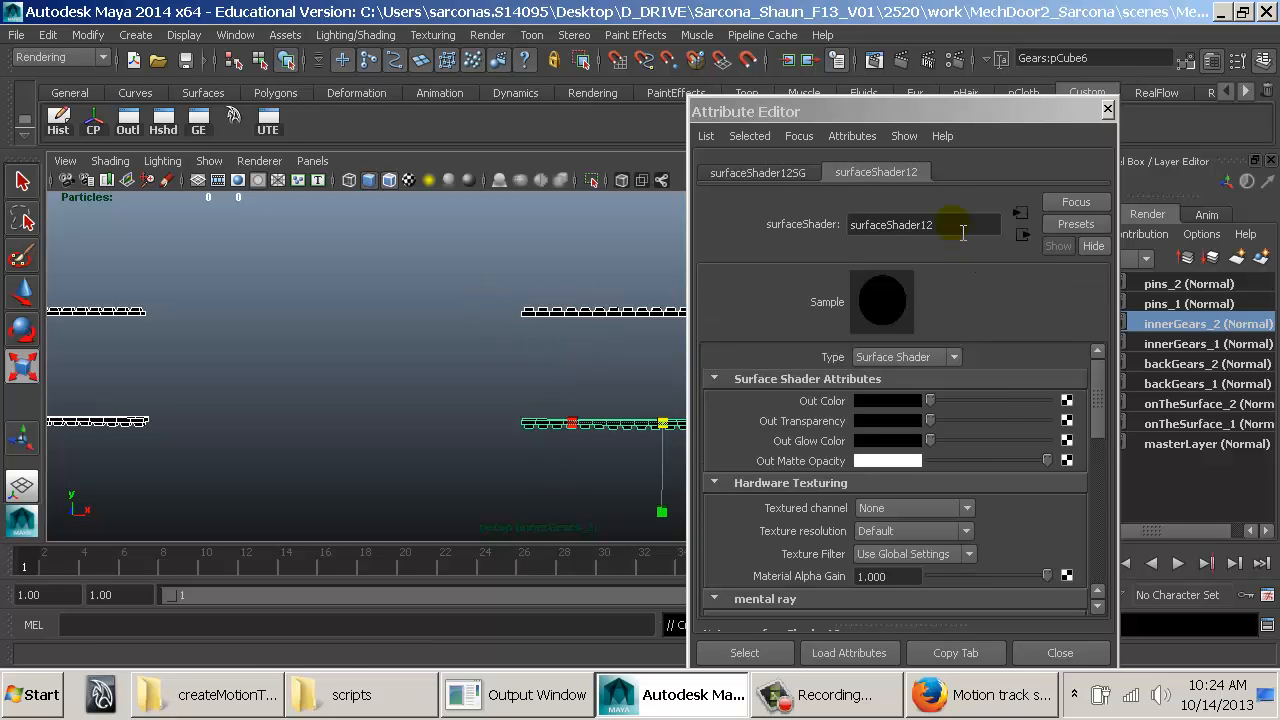
pyautogui.click(895, 400)
pyautogui.click(795, 382)
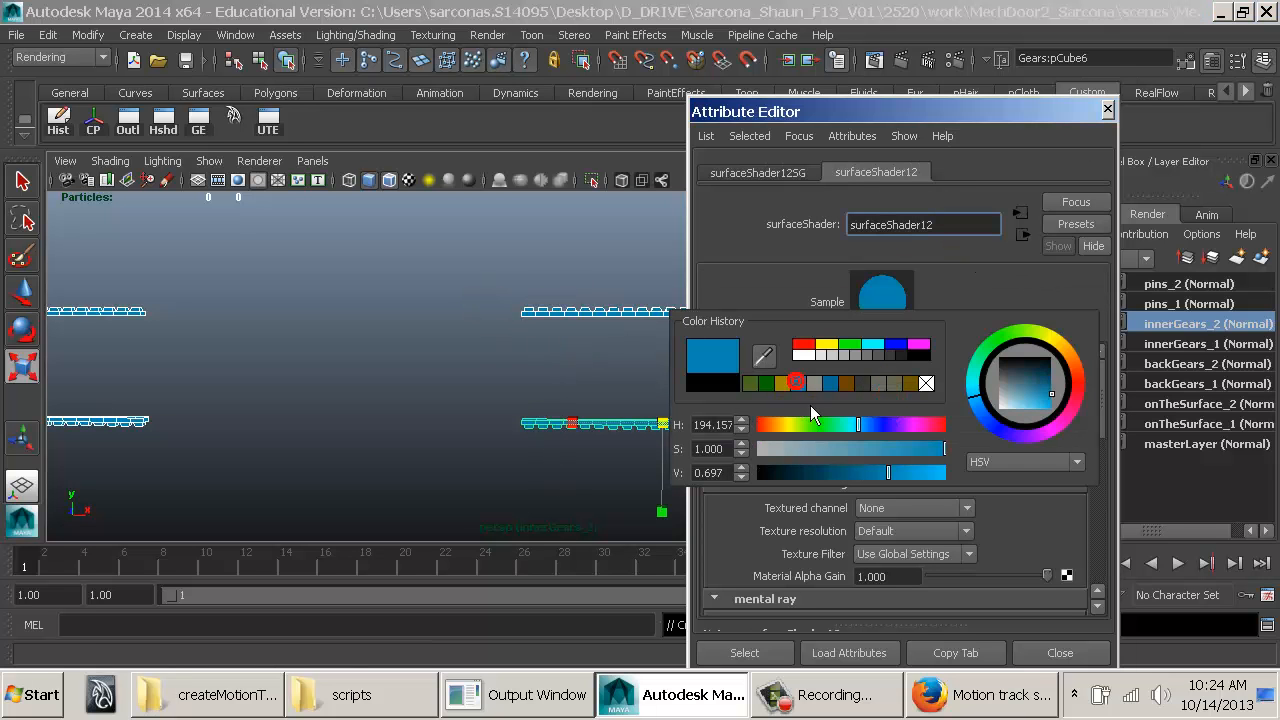
pyautogui.click(880, 451)
pyautogui.click(864, 467)
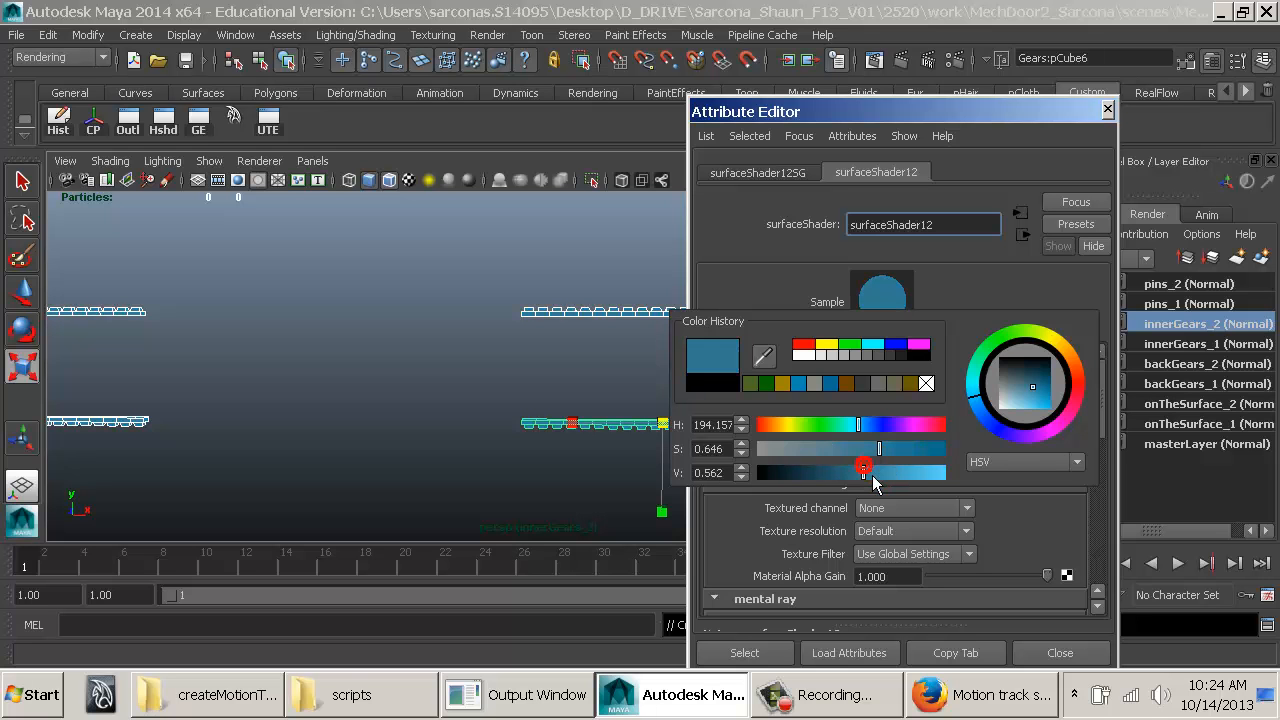
# Step: Rename the toothed rods' surface shader as innerGearRods_Blue
pyautogui.moveTo(945, 225); pyautogui.dragTo(760, 220)
pyautogui.write('innerG')
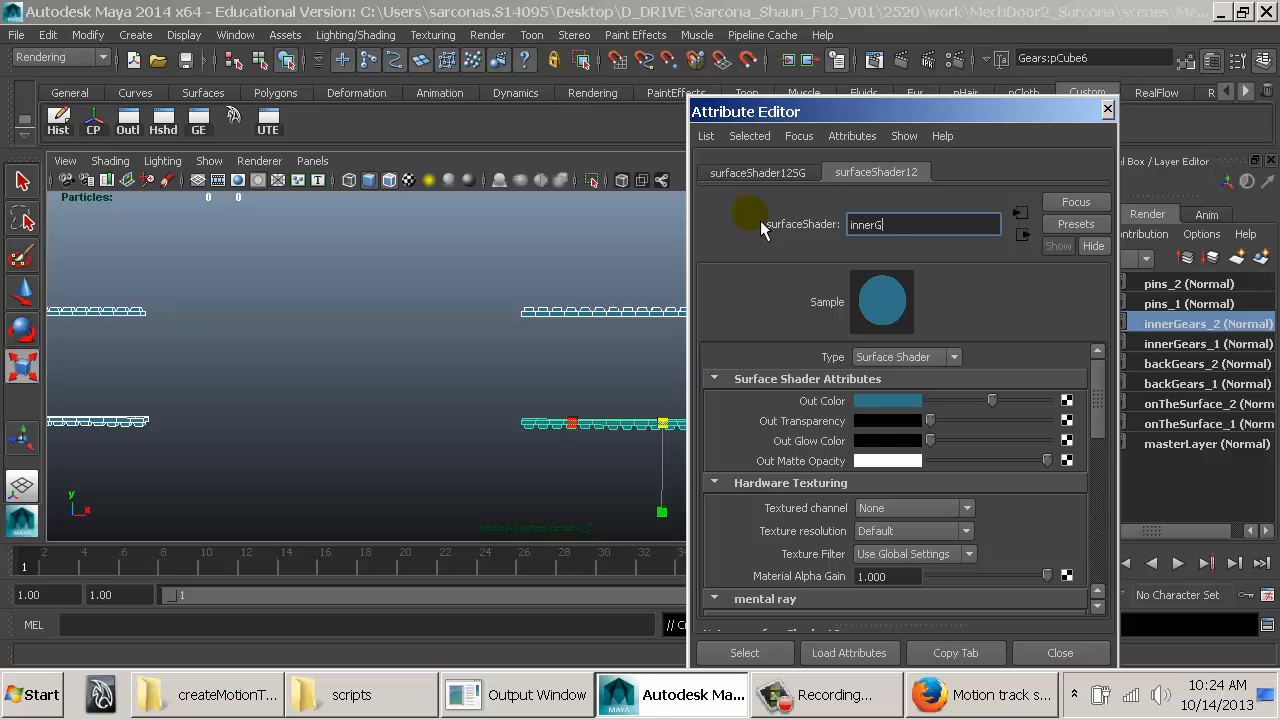
pyautogui.write('earRods_Blue')
pyautogui.press('Return')
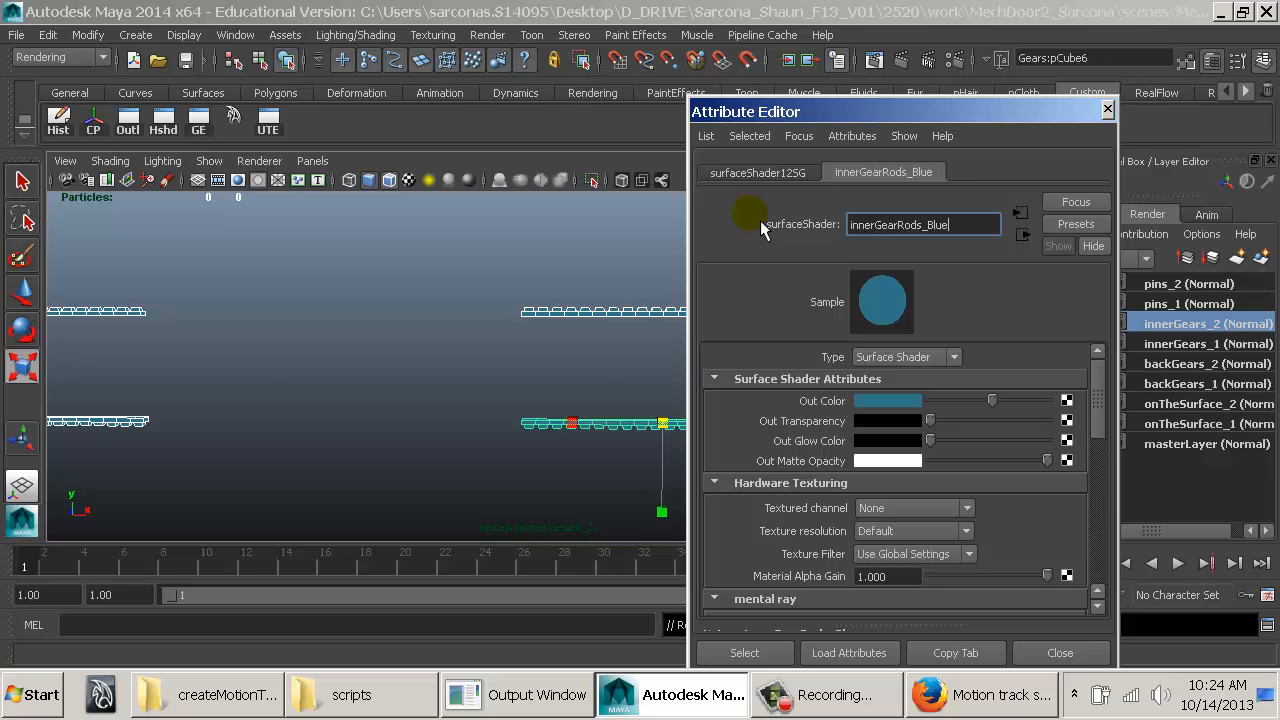
# Step: Associate the AO render pass with the innerGears_2 and pins_2 layers, and close the Render Settings
pyautogui.click(952, 58)
pyautogui.click(180, 187)
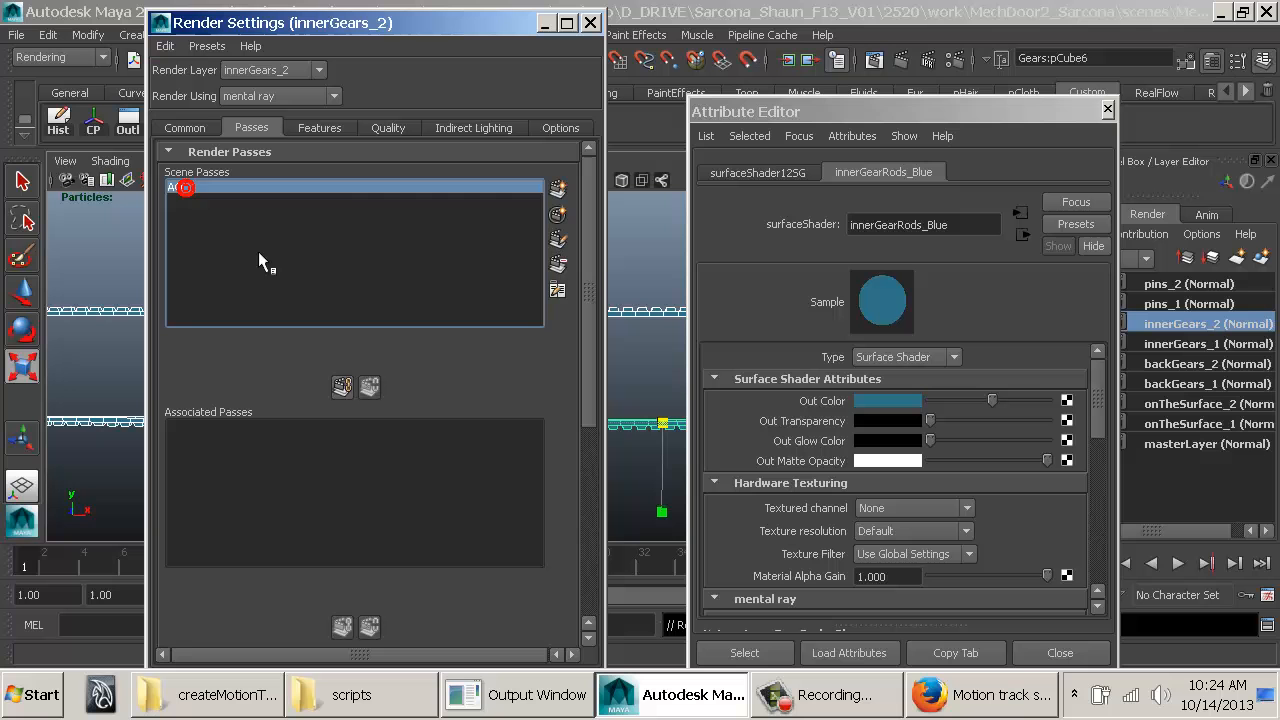
pyautogui.click(342, 386)
pyautogui.click(1176, 285)
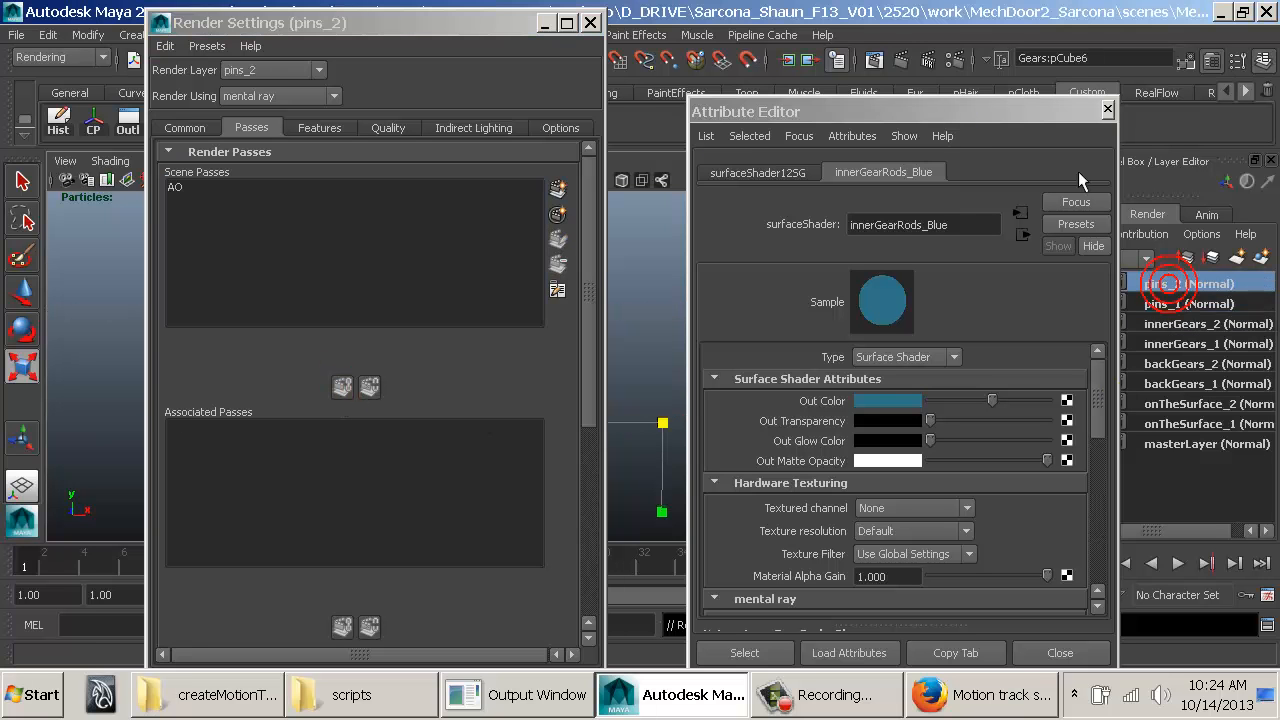
pyautogui.click(215, 186)
pyautogui.click(341, 386)
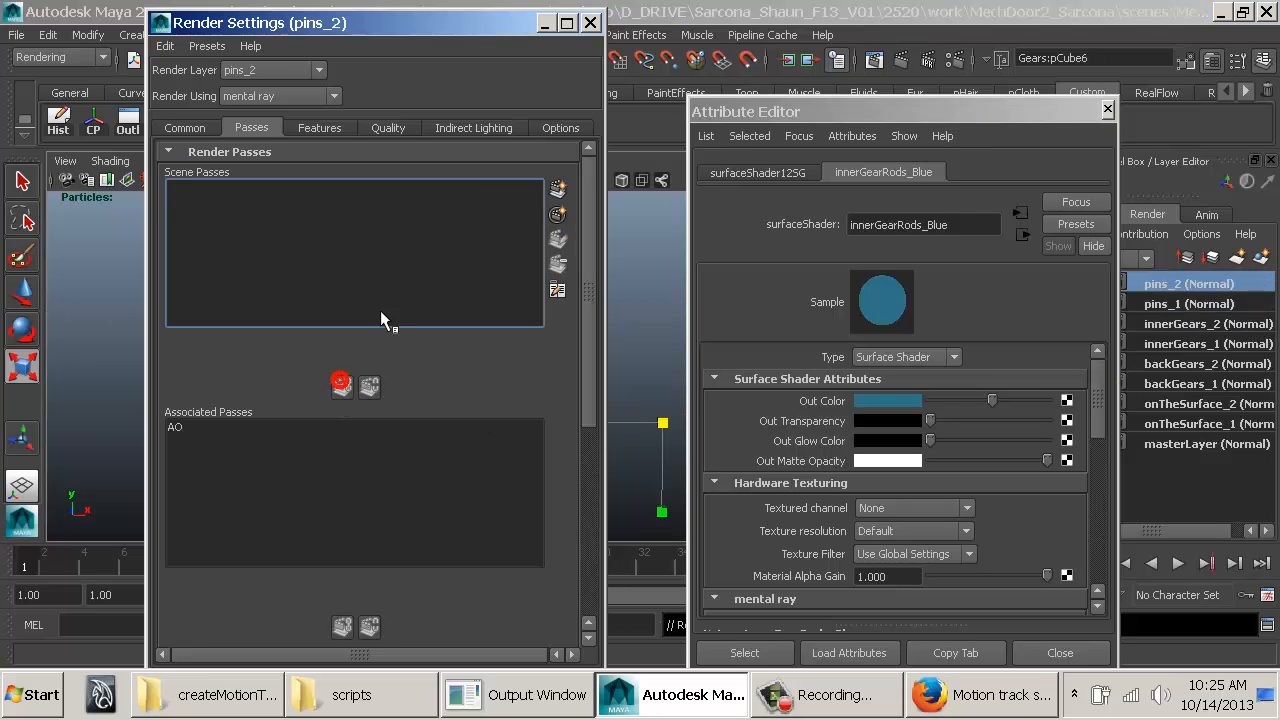
pyautogui.click(590, 23)
# Step: Assign a new Surface Shader to both rows of pins on the pins_2 layer
pyautogui.keyDown('alt'); pyautogui.moveTo(598, 312); pyautogui.dragTo(420, 300, button='right'); pyautogui.keyUp('alt')
pyautogui.moveTo(262, 275); pyautogui.dragTo(540, 510)
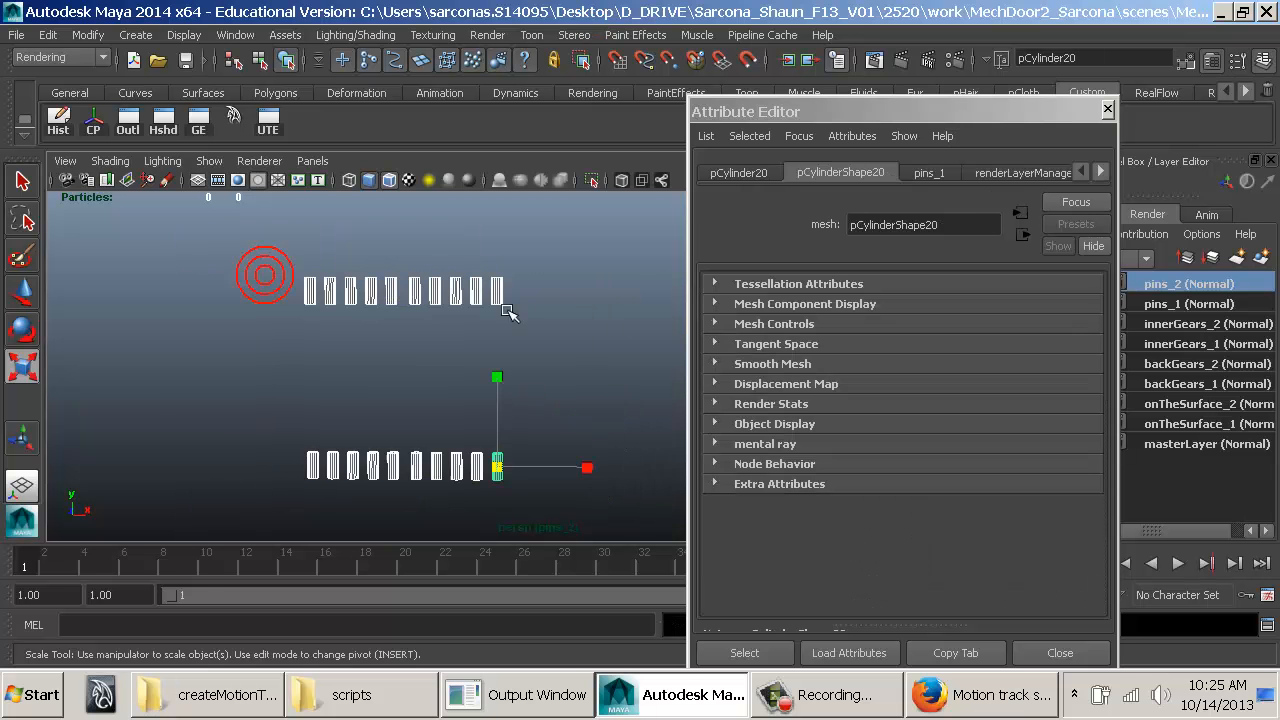
pyautogui.press('space')
pyautogui.click(334, 479)
pyautogui.moveTo(457, 182)
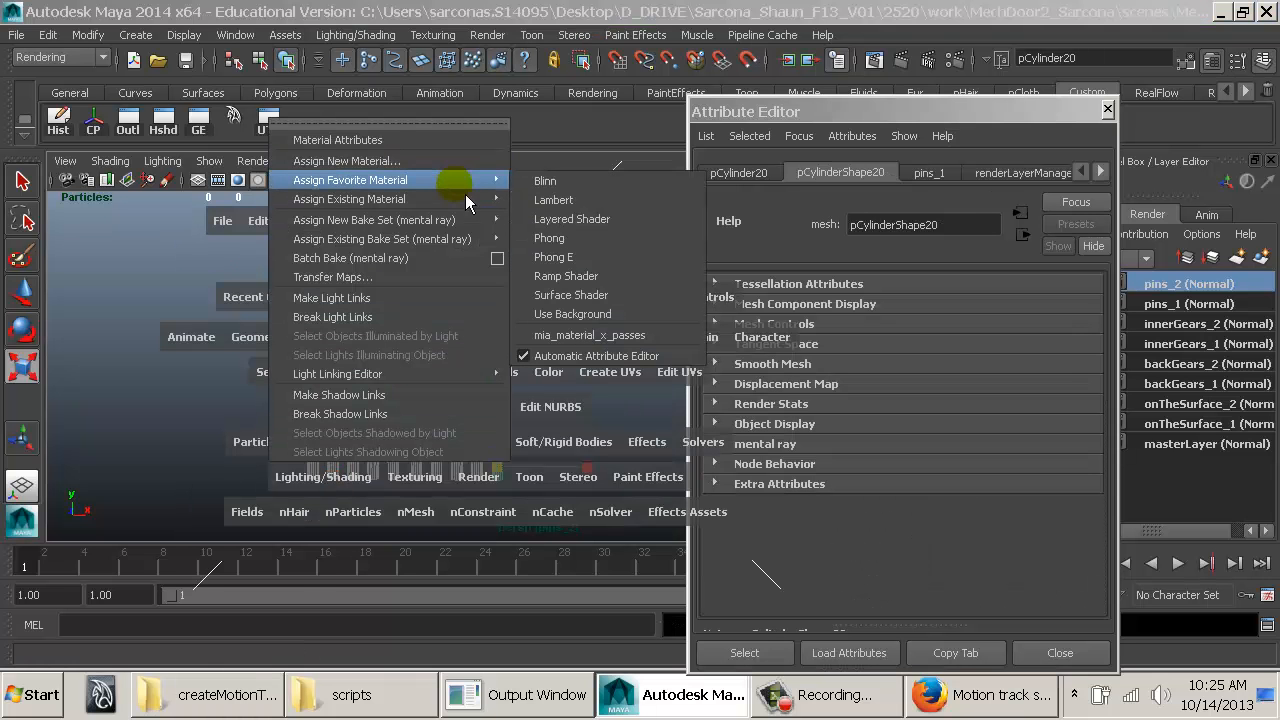
pyautogui.click(530, 295)
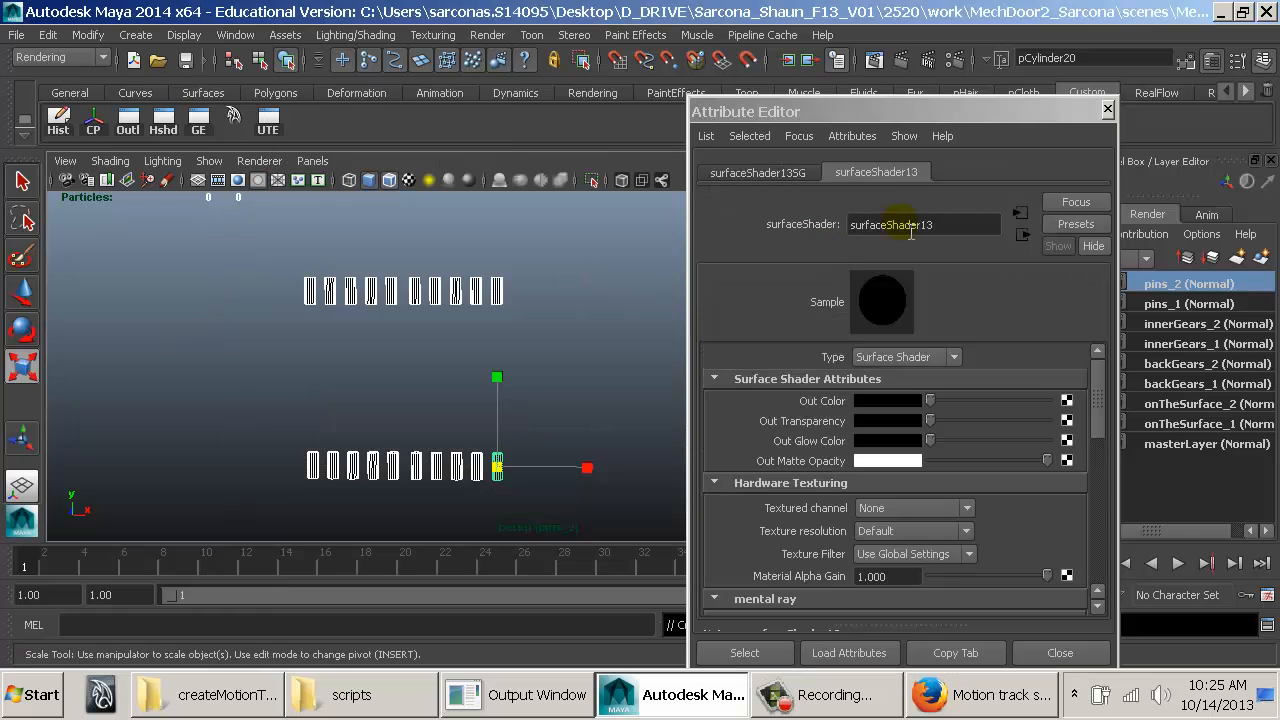
# Step: Rename the pins' surface shader as pins_flatBlue
pyautogui.doubleClick(911, 228)
pyautogui.write('pins')
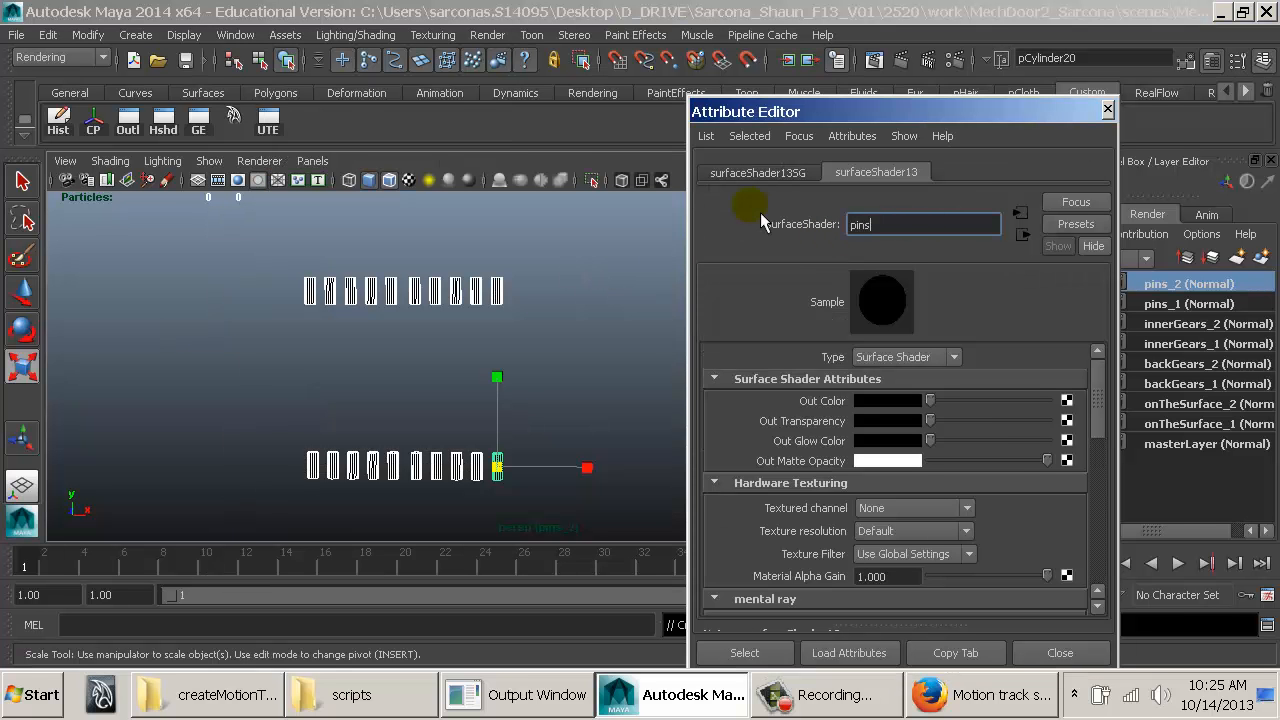
pyautogui.write('_flatBlue')
pyautogui.press('Return')
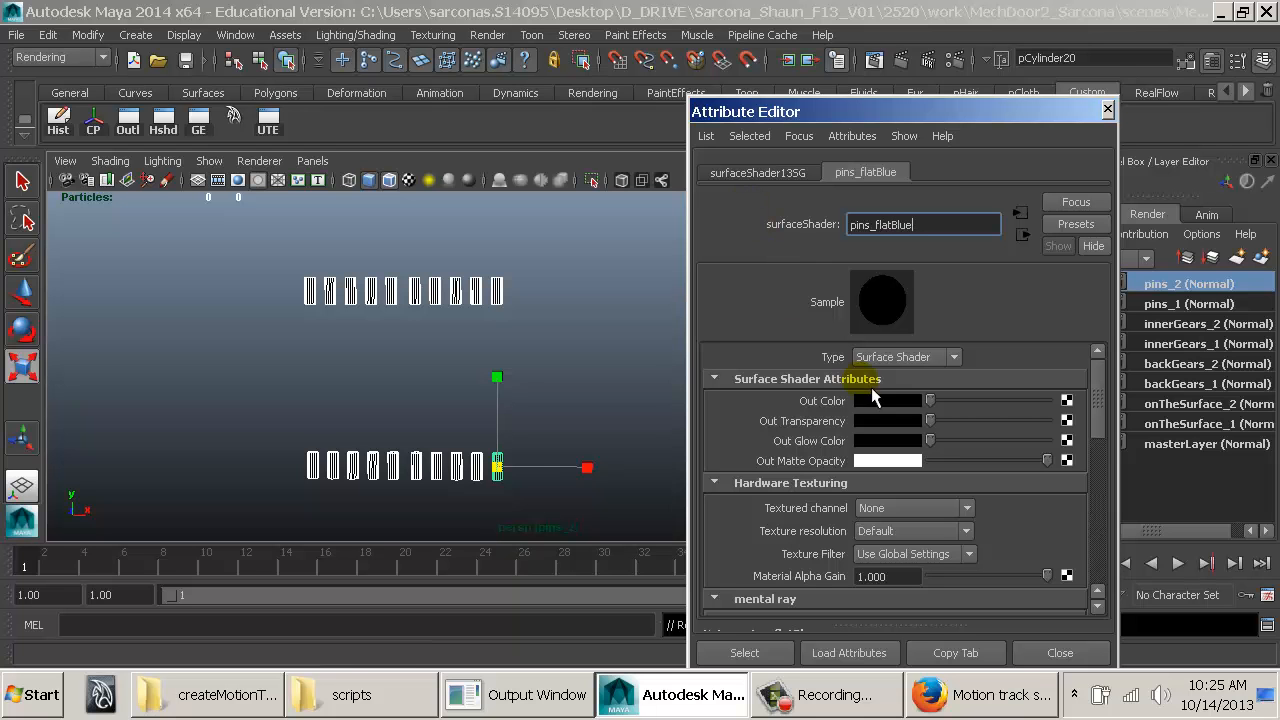
# Step: Set the pins shader's Out Color to purple, about H 273, S 1 and V 0.697, and rename it pins_flatPurple
pyautogui.click(870, 401)
pyautogui.click(807, 388)
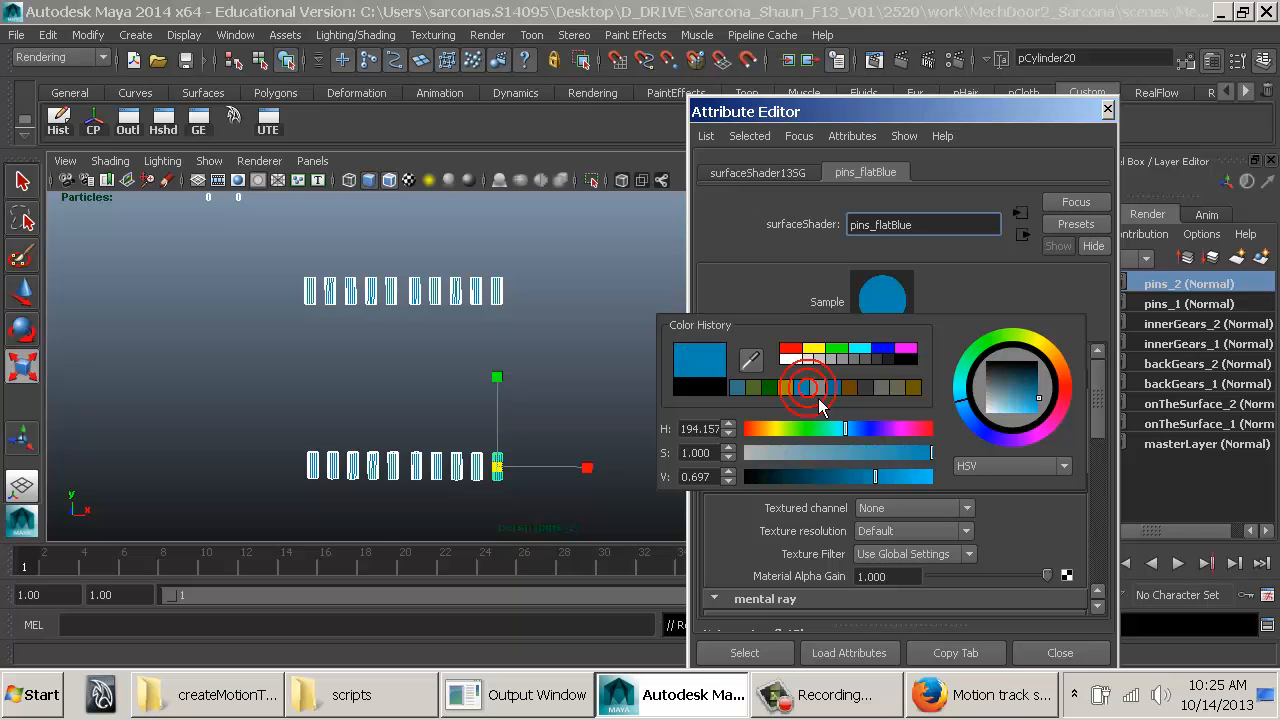
pyautogui.moveTo(847, 432); pyautogui.dragTo(895, 437)
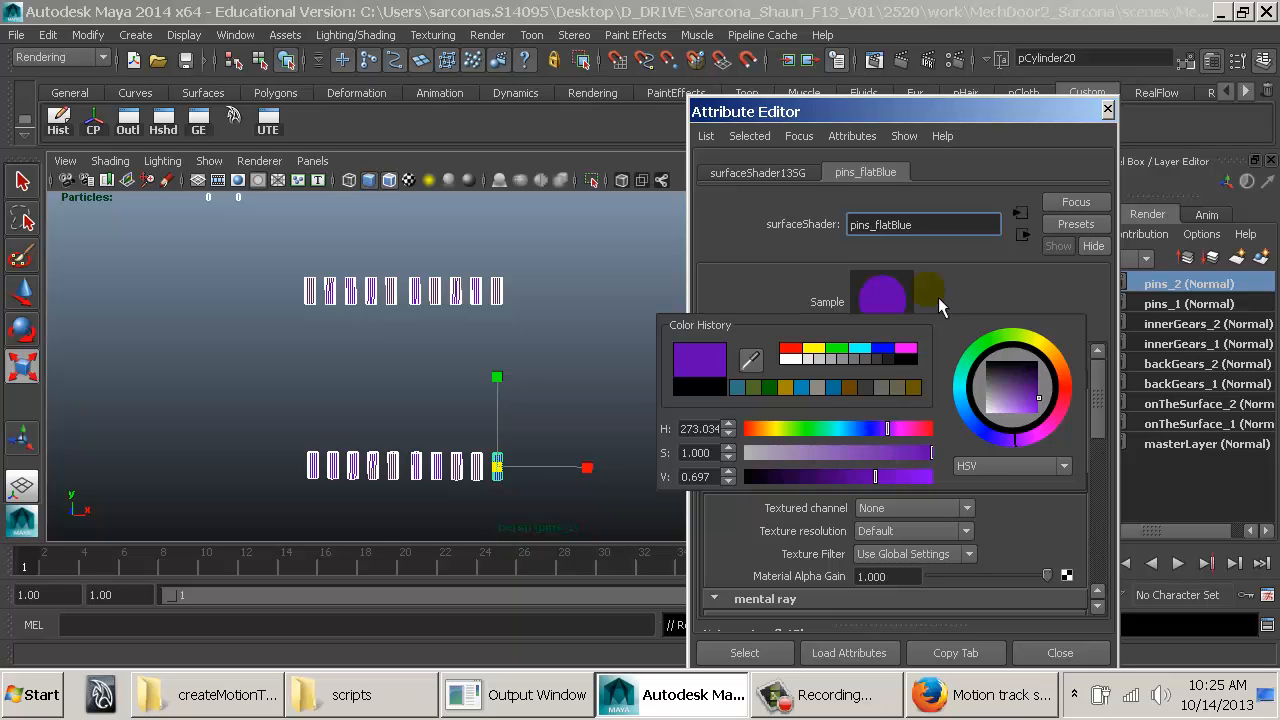
pyautogui.moveTo(940, 224); pyautogui.dragTo(895, 226)
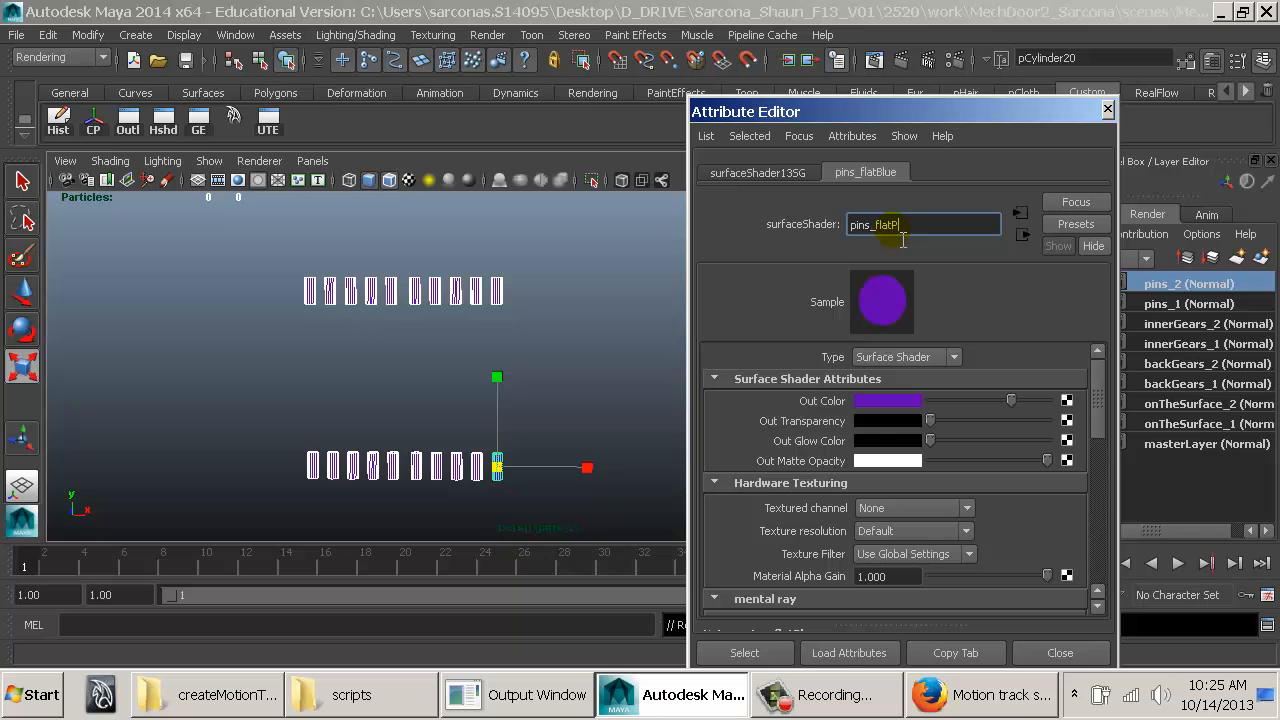
pyautogui.write('Purple')
pyautogui.press('Return')
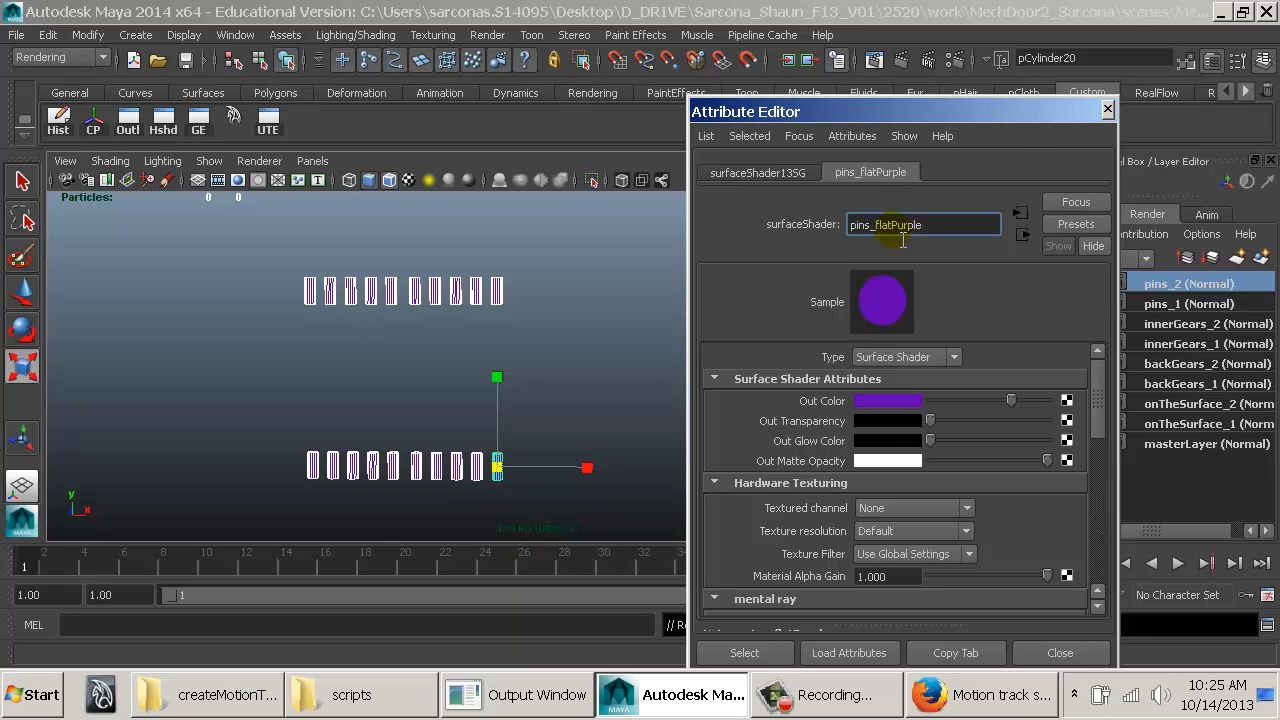
pyautogui.click(1058, 650)
pyautogui.click(857, 409)
# Step: Create layer overrides for the image width and height in the pins_2 layer's common render settings
pyautogui.click(952, 64)
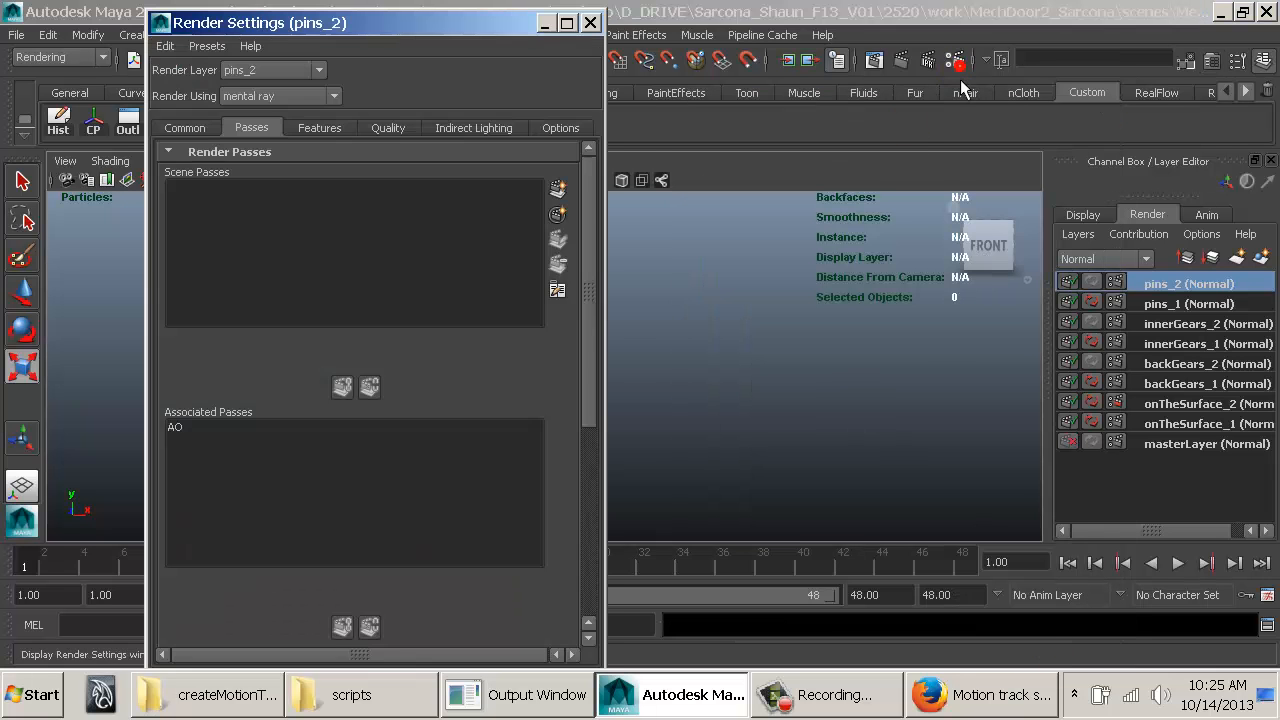
pyautogui.click(188, 128)
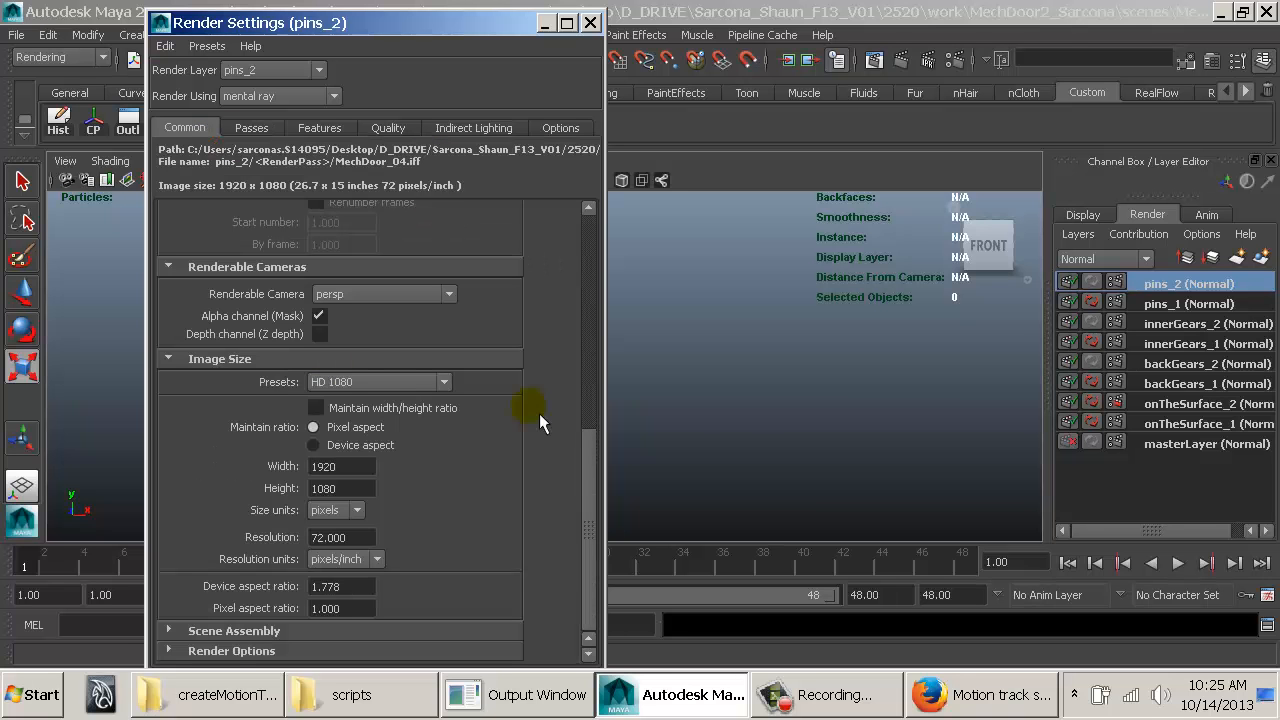
pyautogui.rightClick(297, 473)
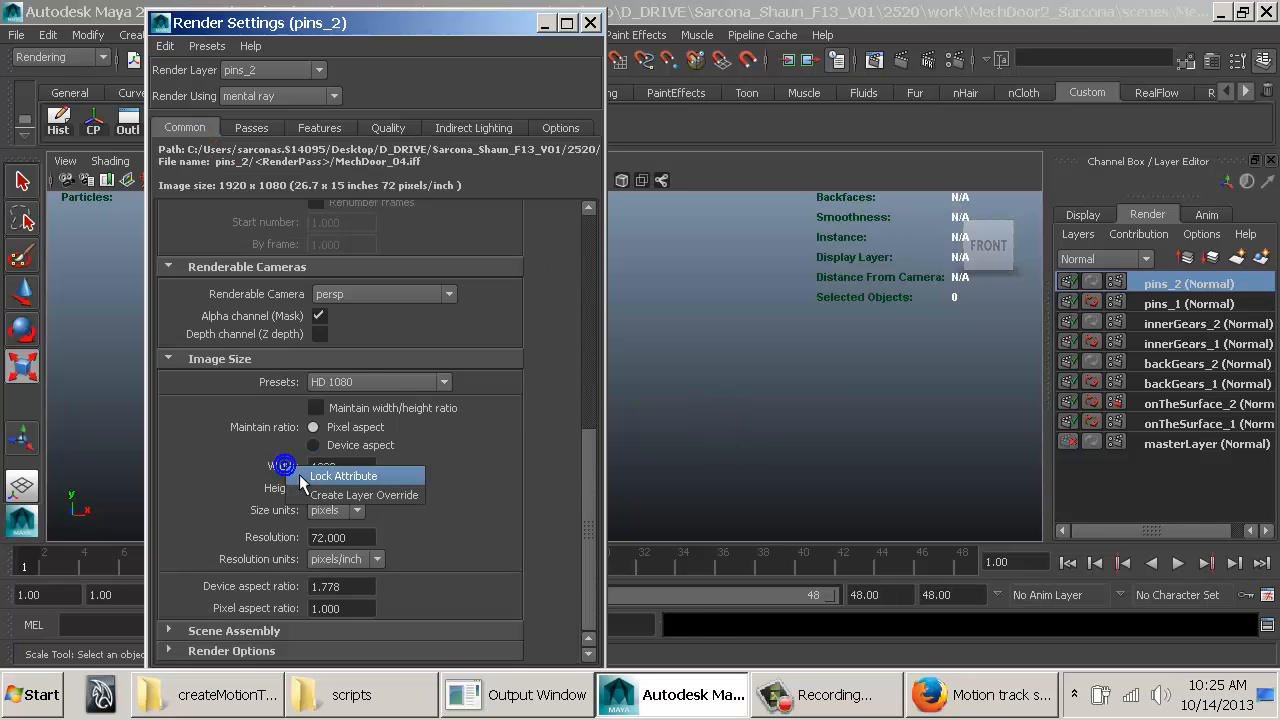
pyautogui.click(370, 495)
pyautogui.rightClick(304, 499)
pyautogui.click(380, 515)
# Step: Set the overridden image size of the pins_2 layer to 960 by 540 pixels
pyautogui.moveTo(352, 466); pyautogui.dragTo(279, 468)
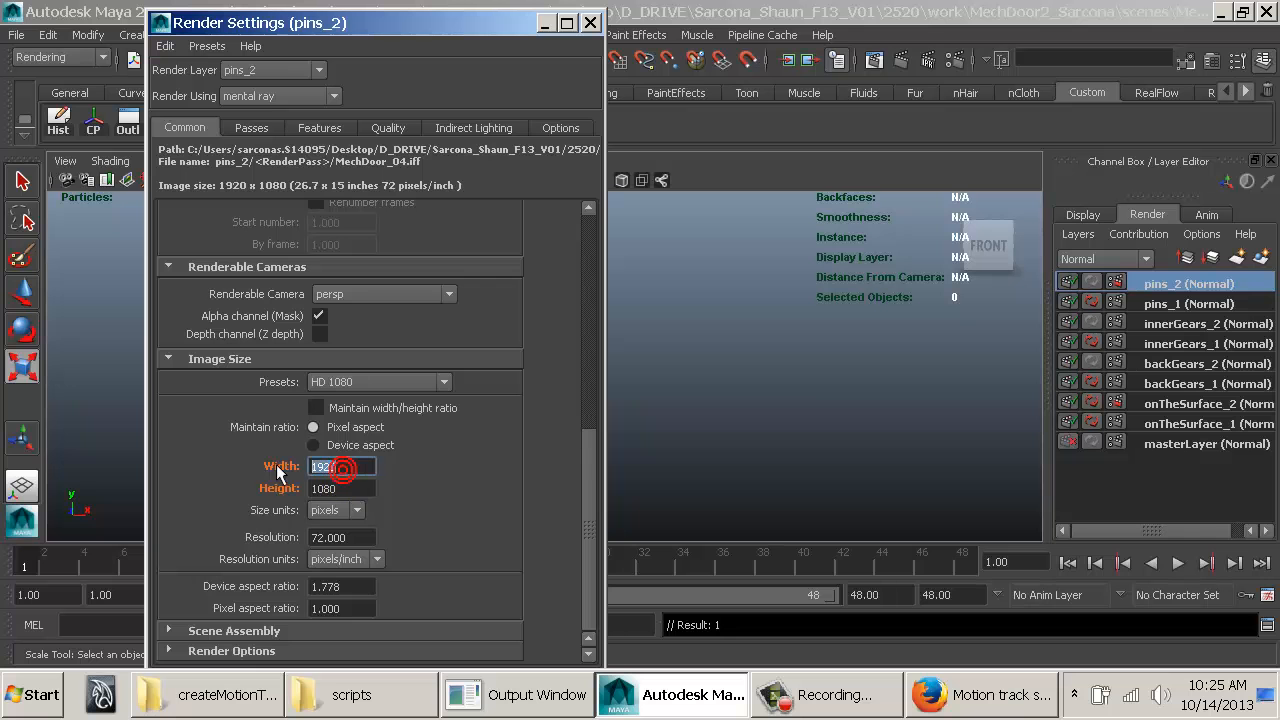
pyautogui.write('960')
pyautogui.press('Tab')
pyautogui.write('540')
pyautogui.press('Return')
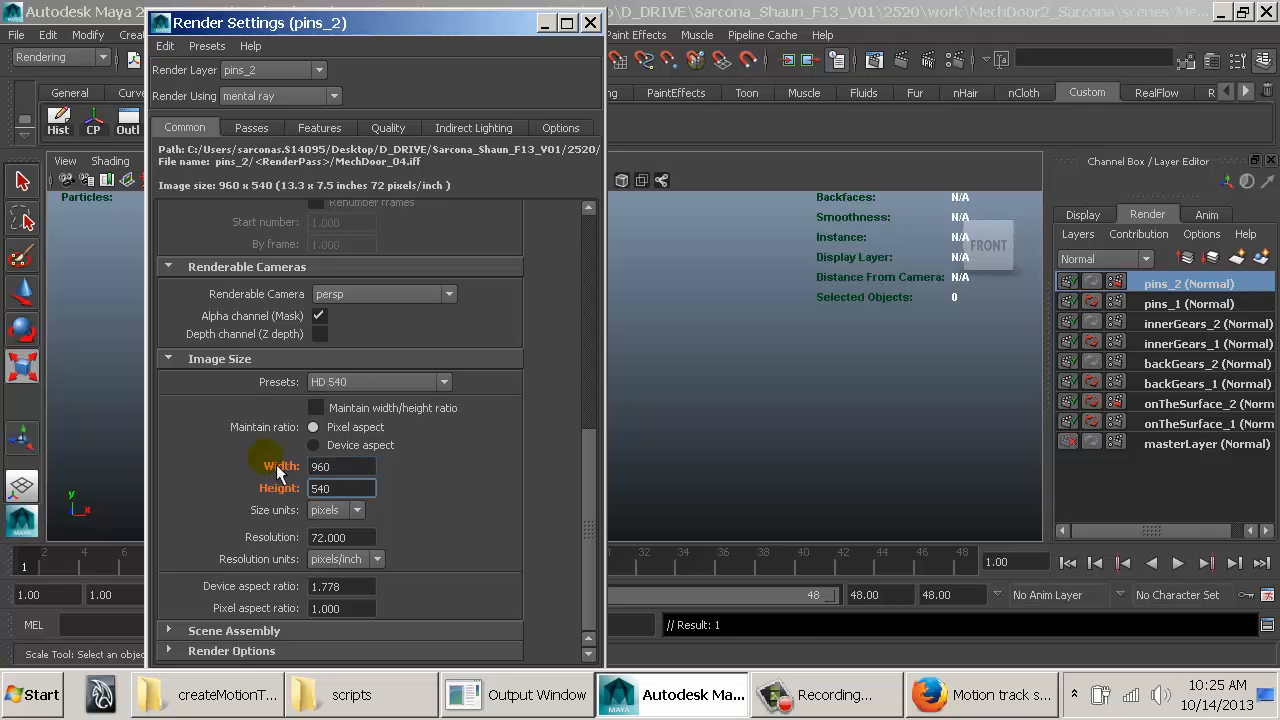
pyautogui.click(1213, 284)
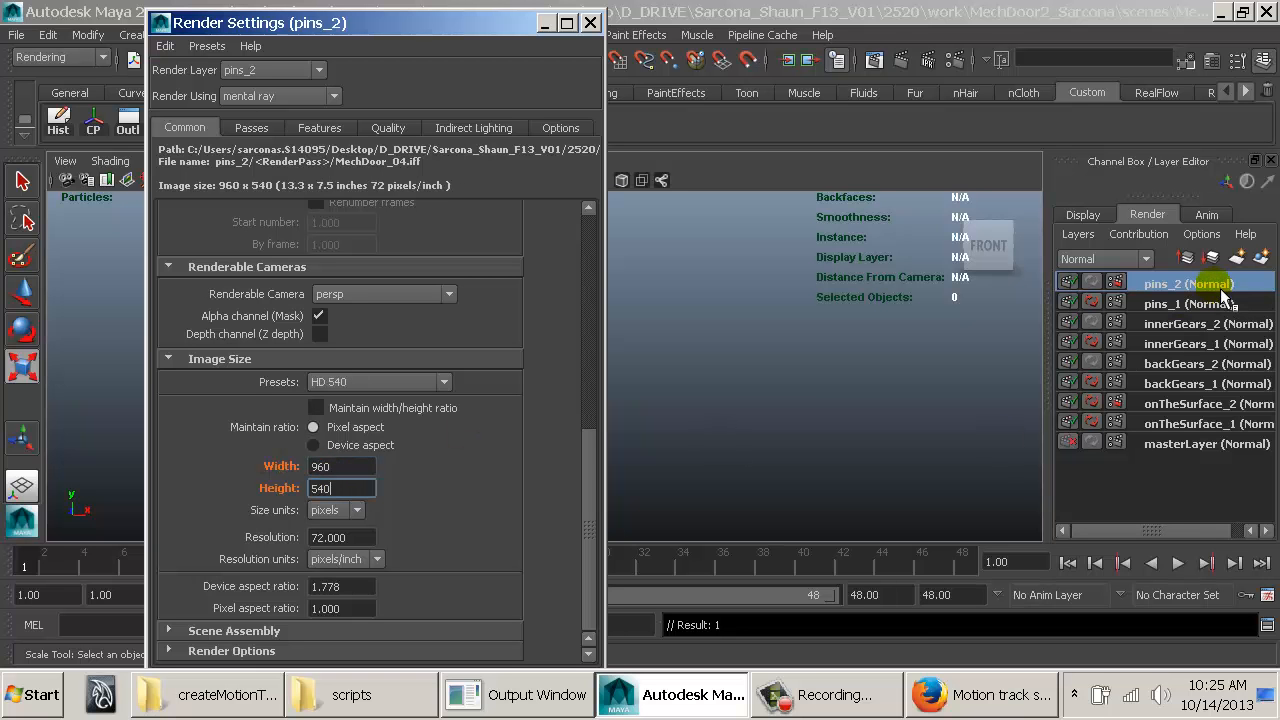
# Step: Create layer overrides for image width and height on the innerGears_2 render layer and set them to 960 × 540
pyautogui.click(1205, 304)
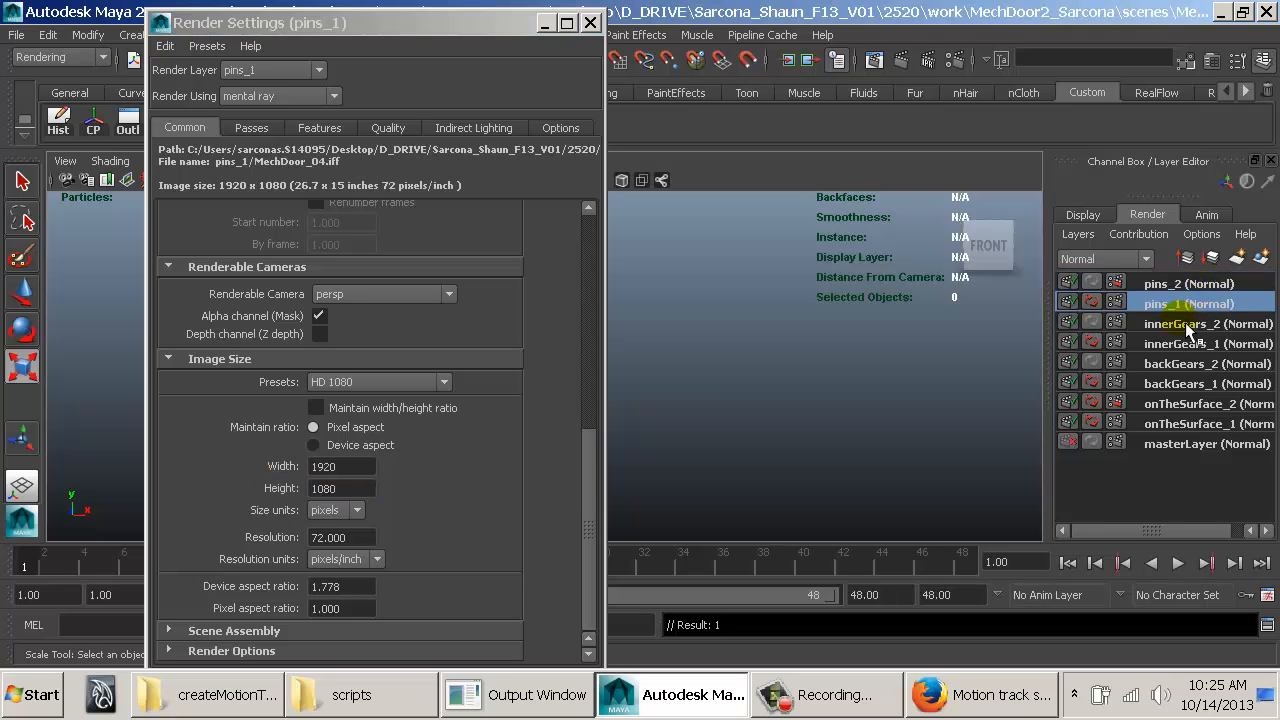
pyautogui.click(1187, 326)
pyautogui.rightClick(268, 468)
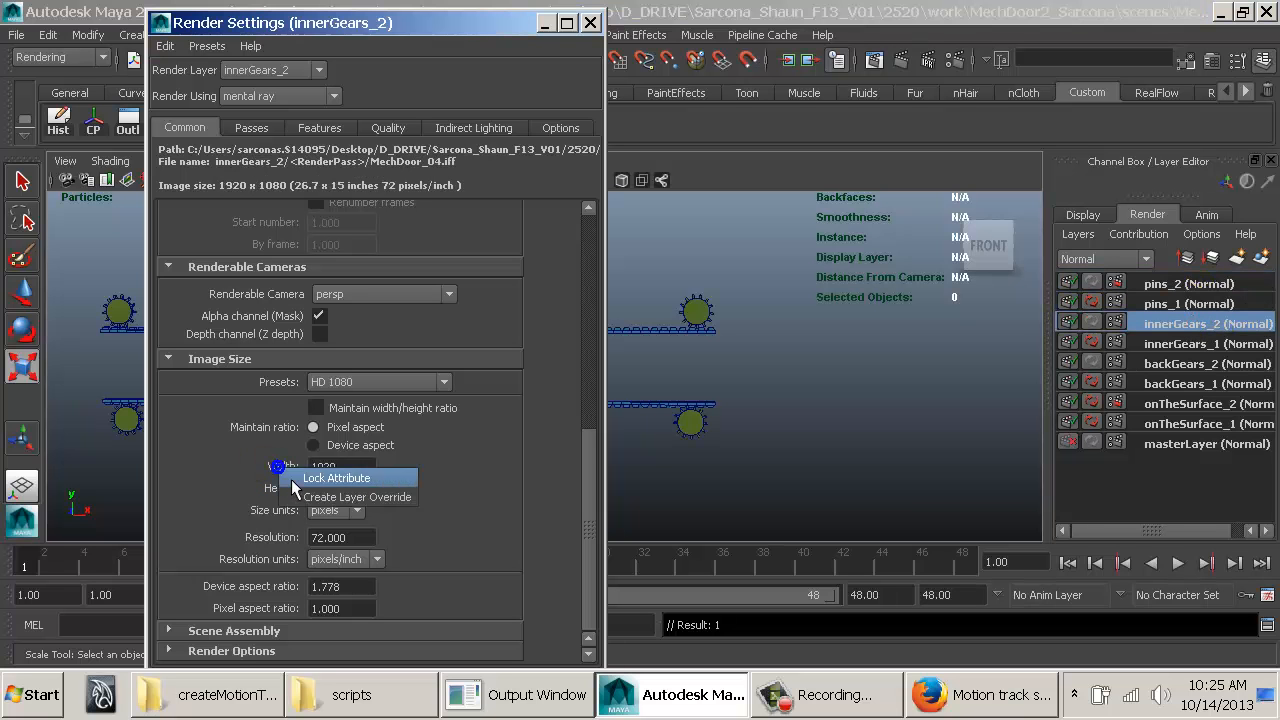
pyautogui.click(300, 480)
pyautogui.rightClick(275, 488)
pyautogui.click(330, 492)
pyautogui.moveTo(354, 474); pyautogui.dragTo(283, 476)
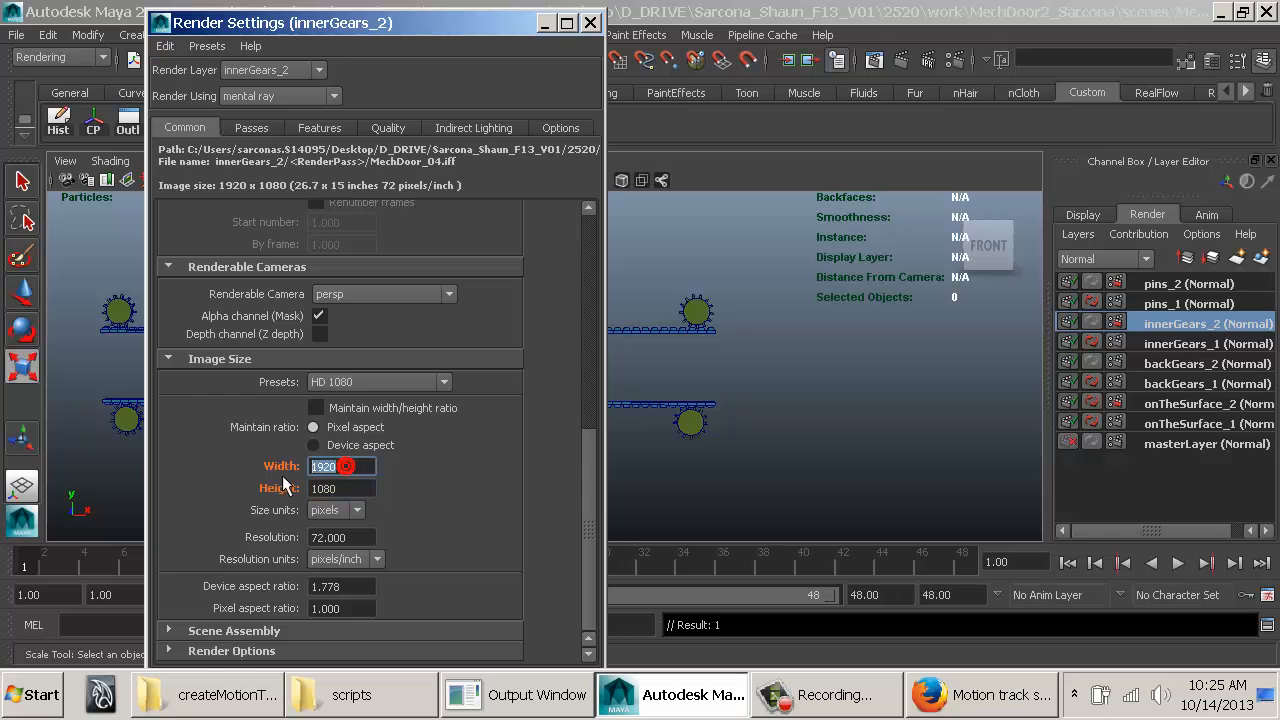
pyautogui.write('960')
pyautogui.press('Tab')
pyautogui.write('540')
pyautogui.press('Return')
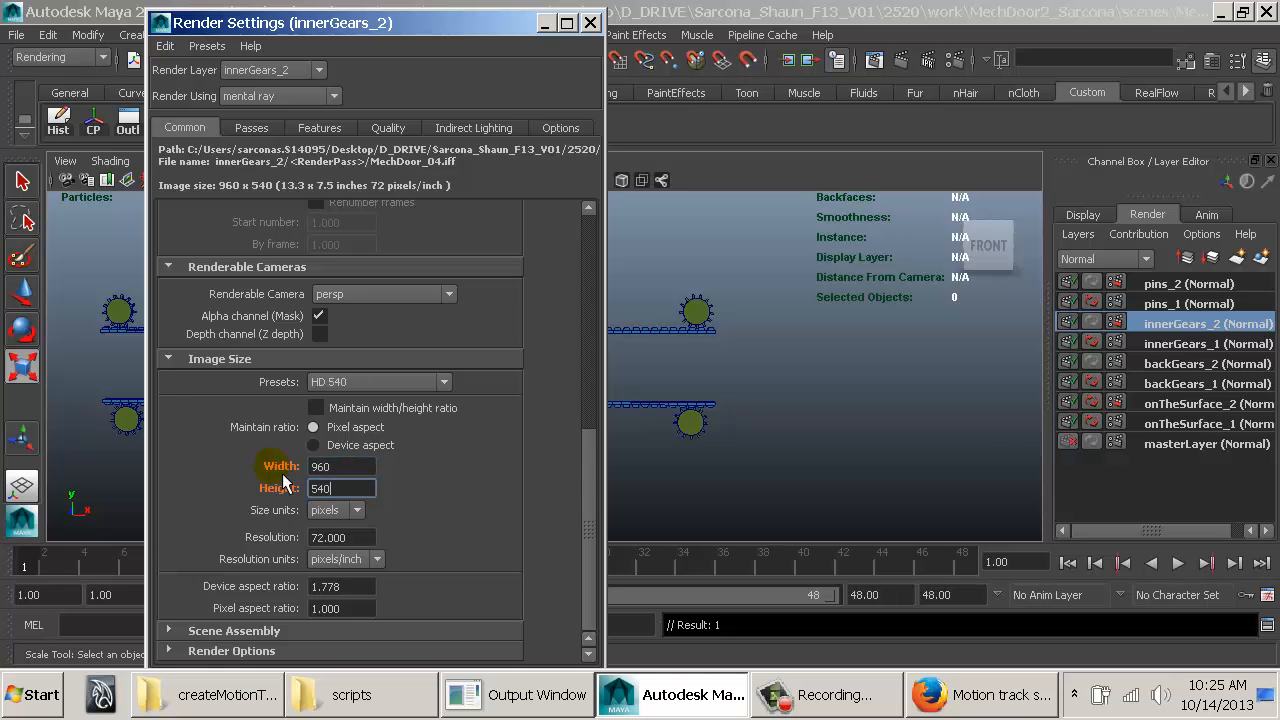
# Step: Create a layer override for the image width on backGears_2, setting the width to 960 and the height to 540
pyautogui.click(1190, 364)
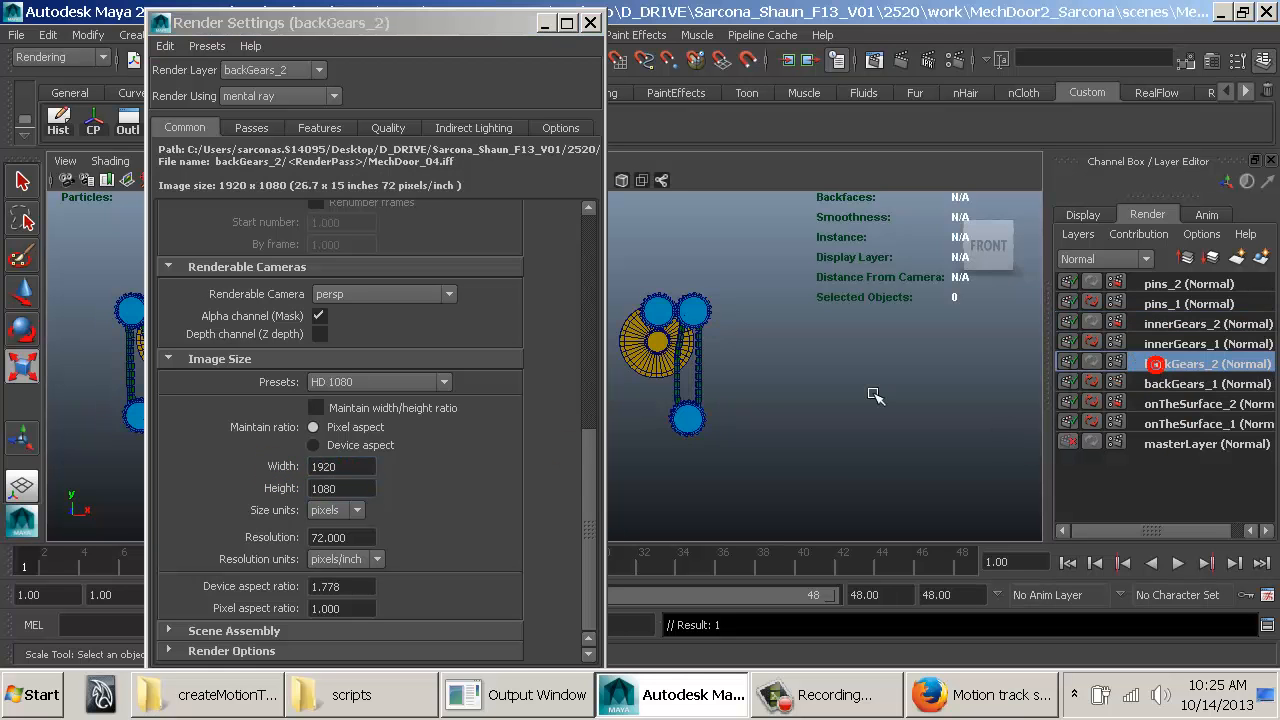
pyautogui.click(281, 470)
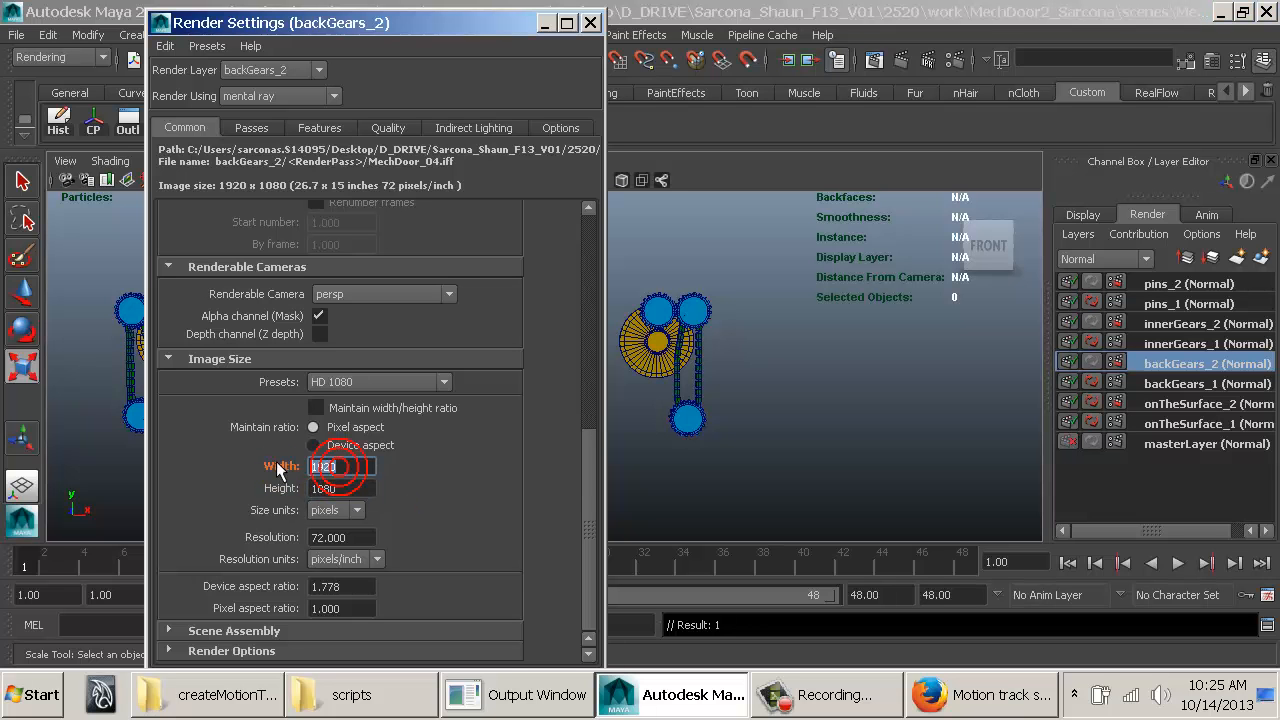
pyautogui.write('960')
pyautogui.press('Tab')
pyautogui.write('540')
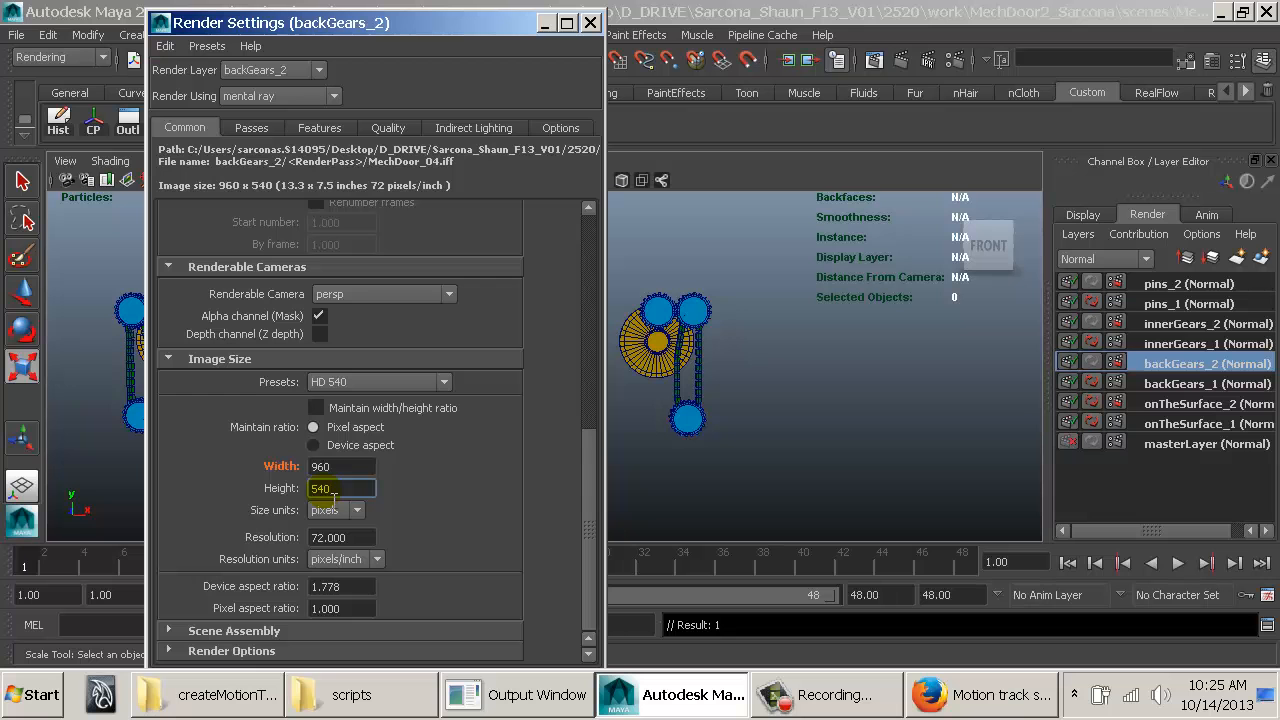
# Step: Set the image height of the innerGears_1 render layer to 1080
pyautogui.click(1214, 344)
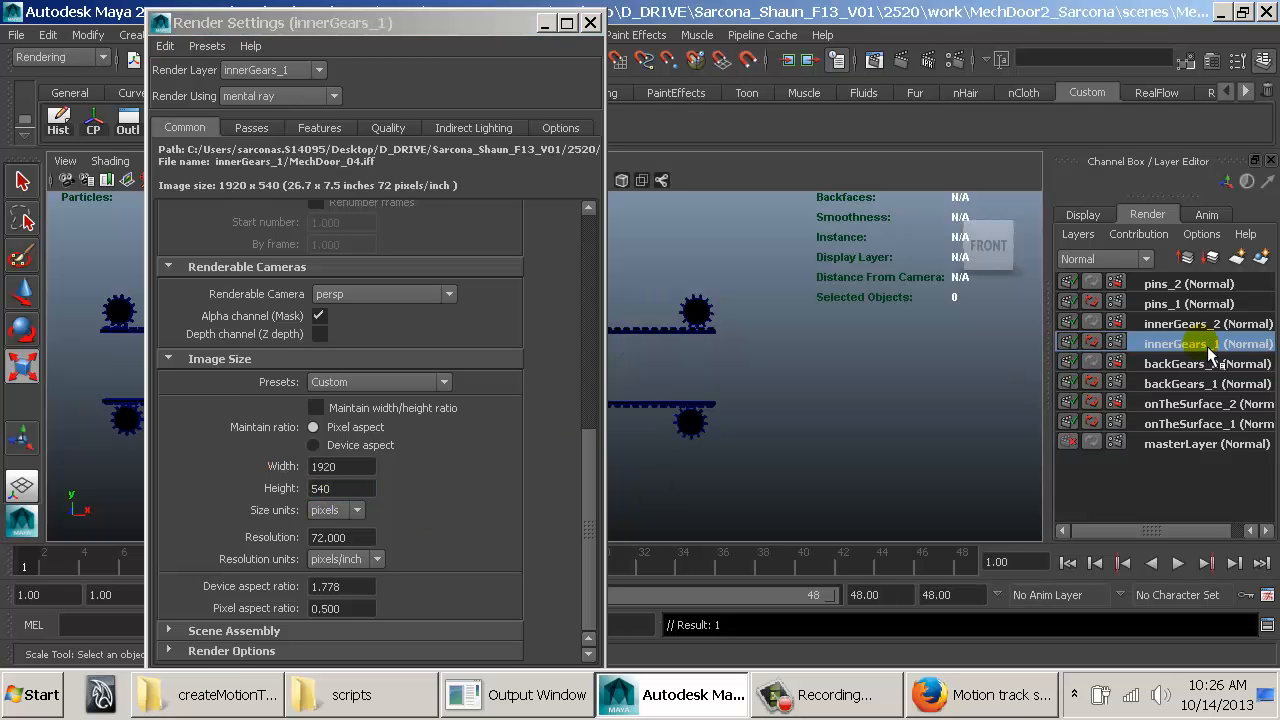
pyautogui.doubleClick(343, 488)
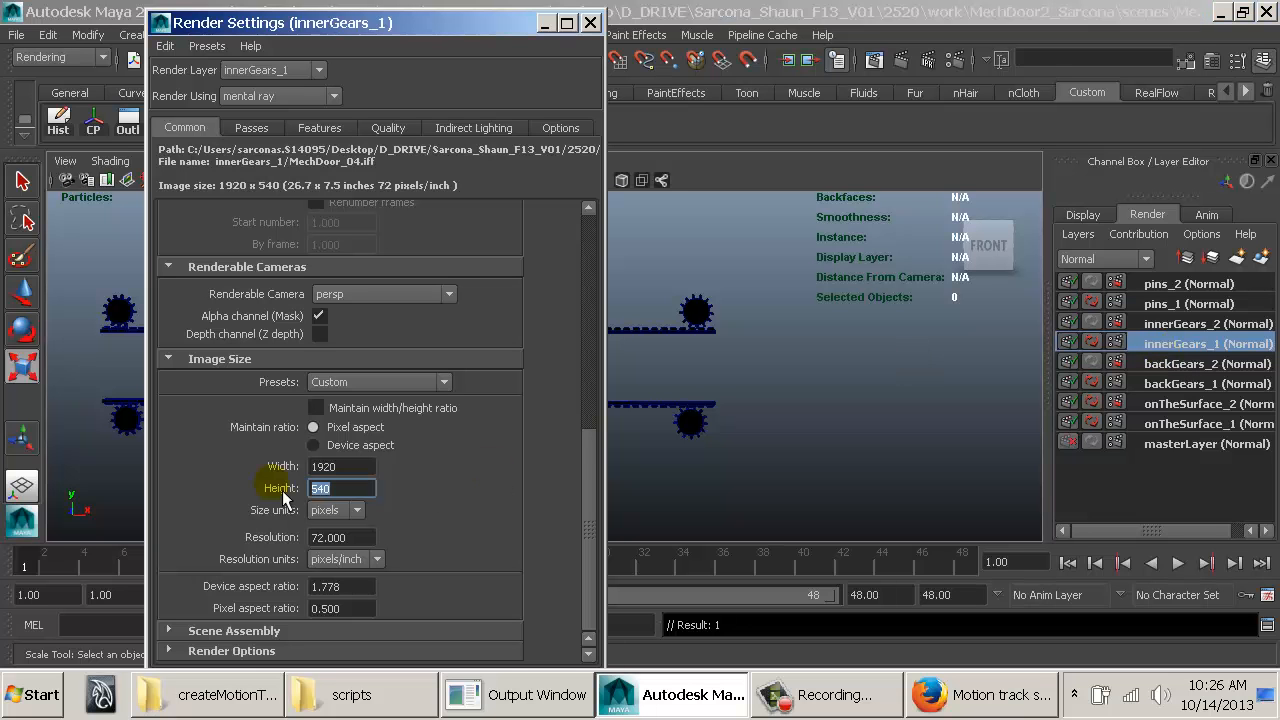
pyautogui.write('1080')
pyautogui.press('Return')
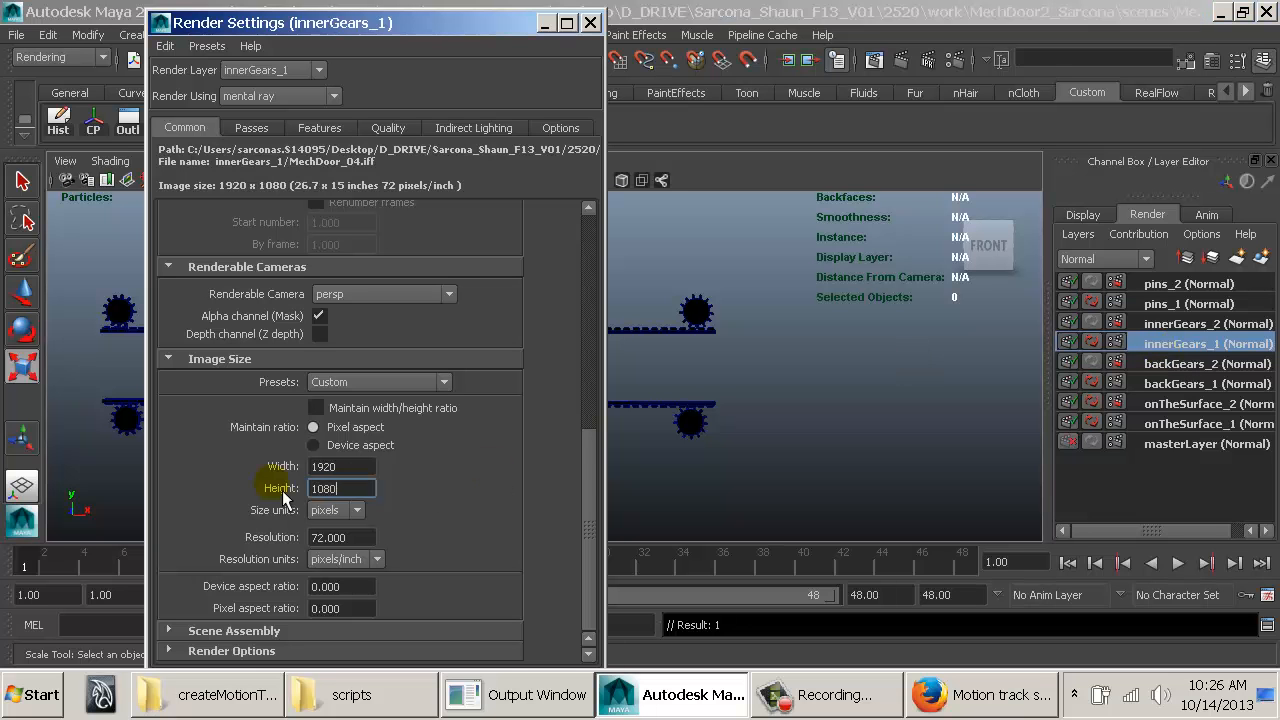
# Step: Create a layer override for the image height on backGears_2 and set it to 540
pyautogui.click(1178, 366)
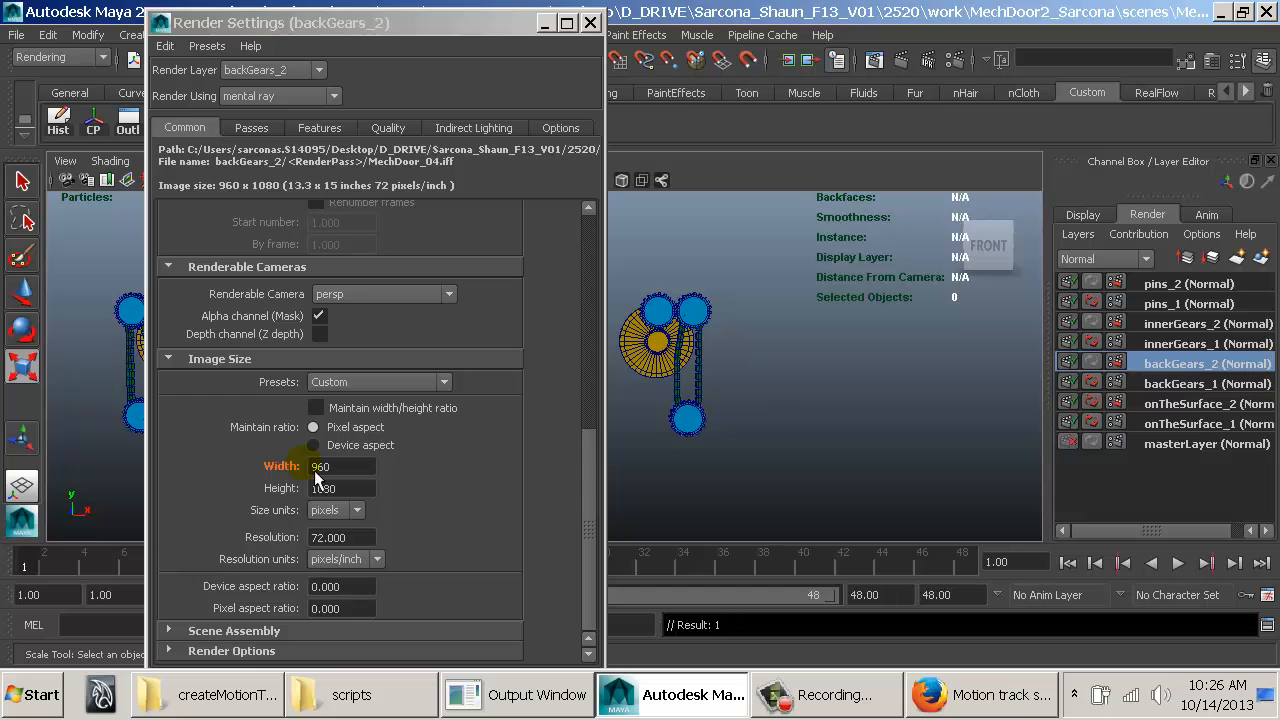
pyautogui.rightClick(287, 489)
pyautogui.click(317, 521)
pyautogui.doubleClick(341, 488)
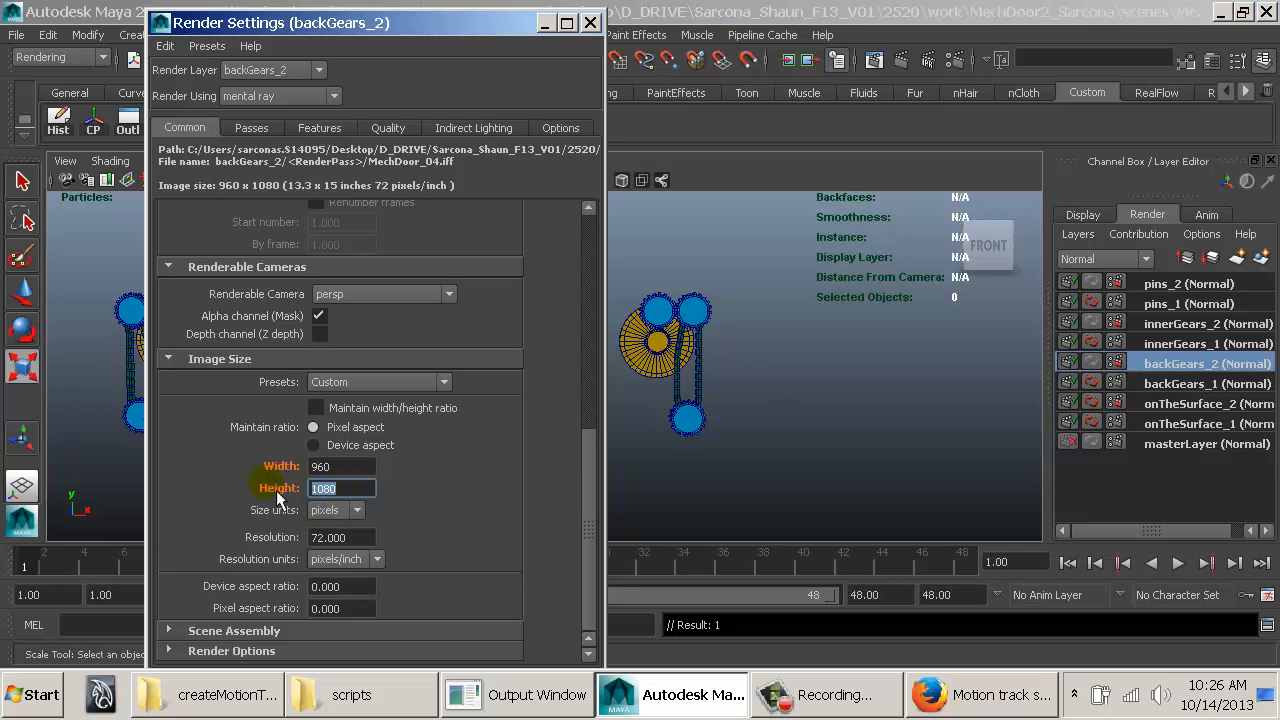
pyautogui.write('540')
pyautogui.press('Return')
# Step: Check the associated passes of the "_2" render layers and the quality settings of onTheSurface_2, and close the render settings
pyautogui.click(1176, 406)
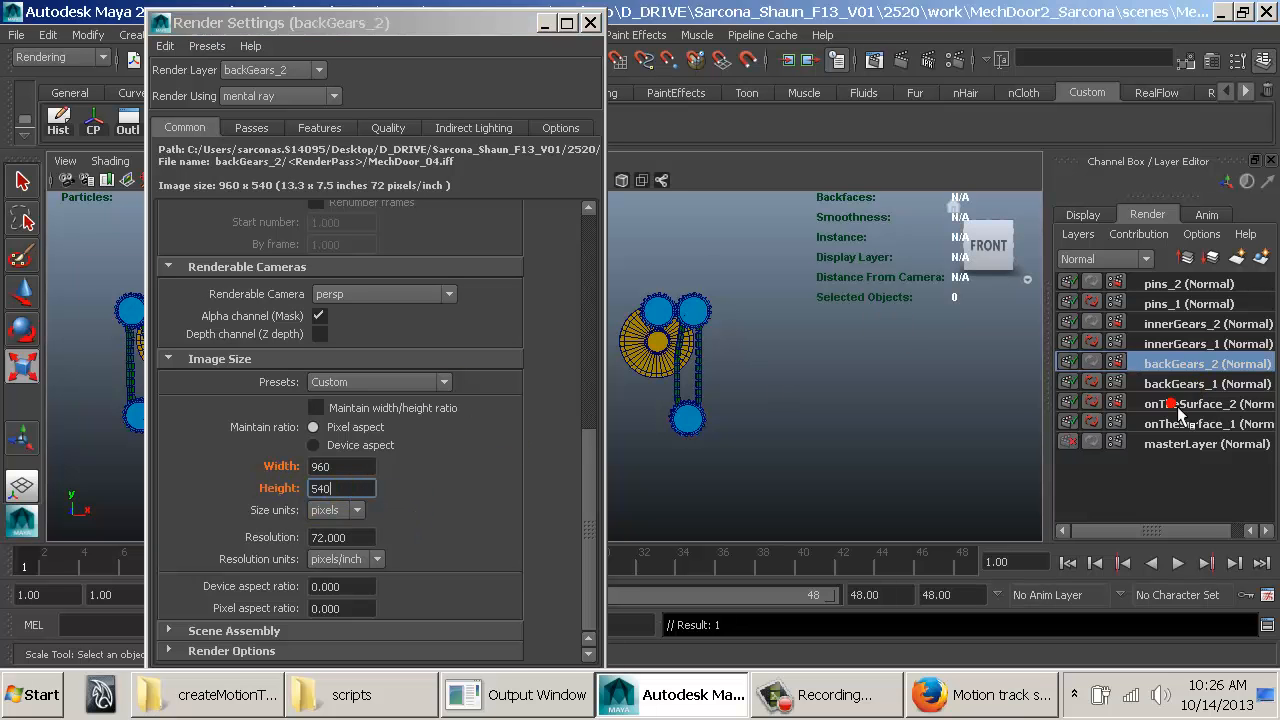
pyautogui.click(1170, 363)
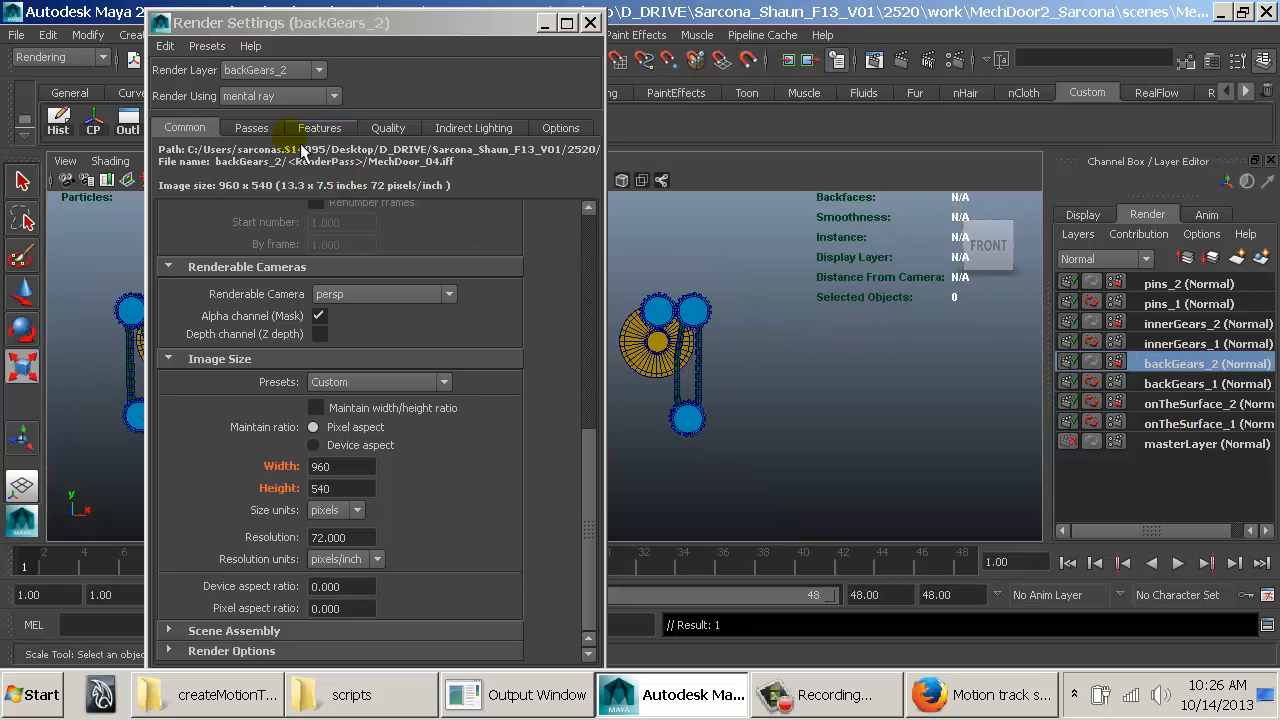
pyautogui.click(255, 127)
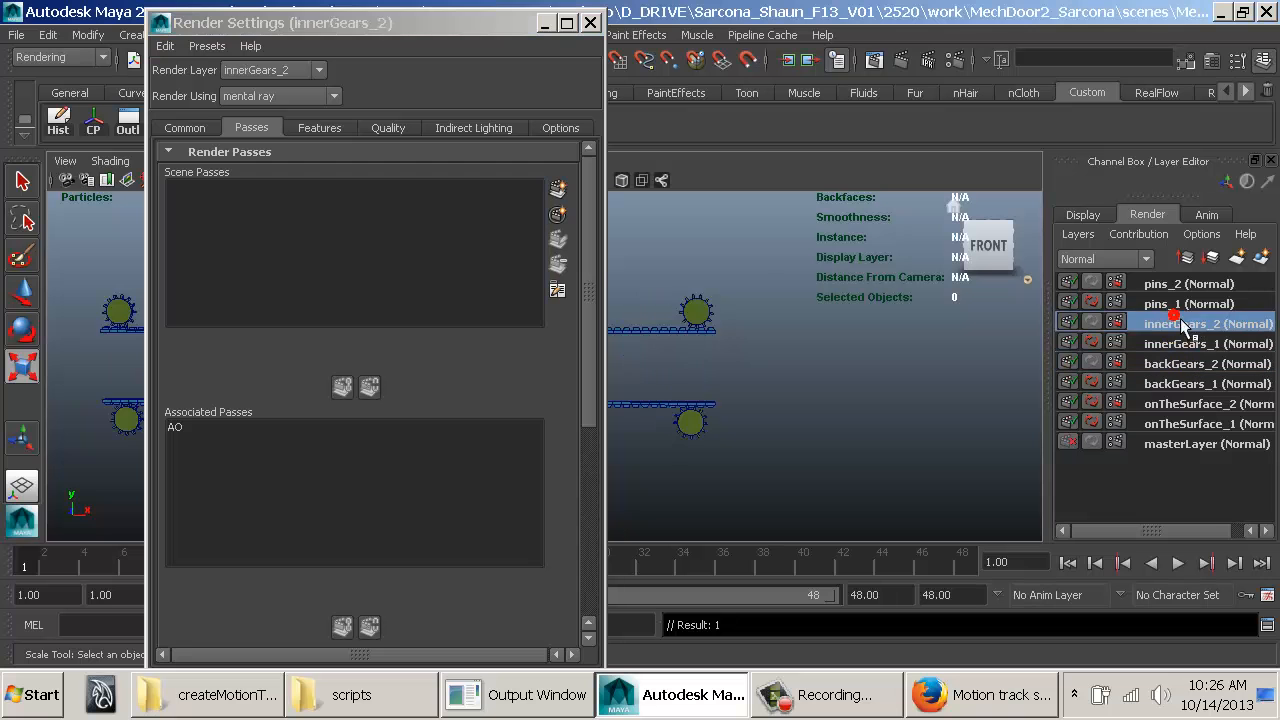
pyautogui.click(1185, 284)
pyautogui.click(1185, 403)
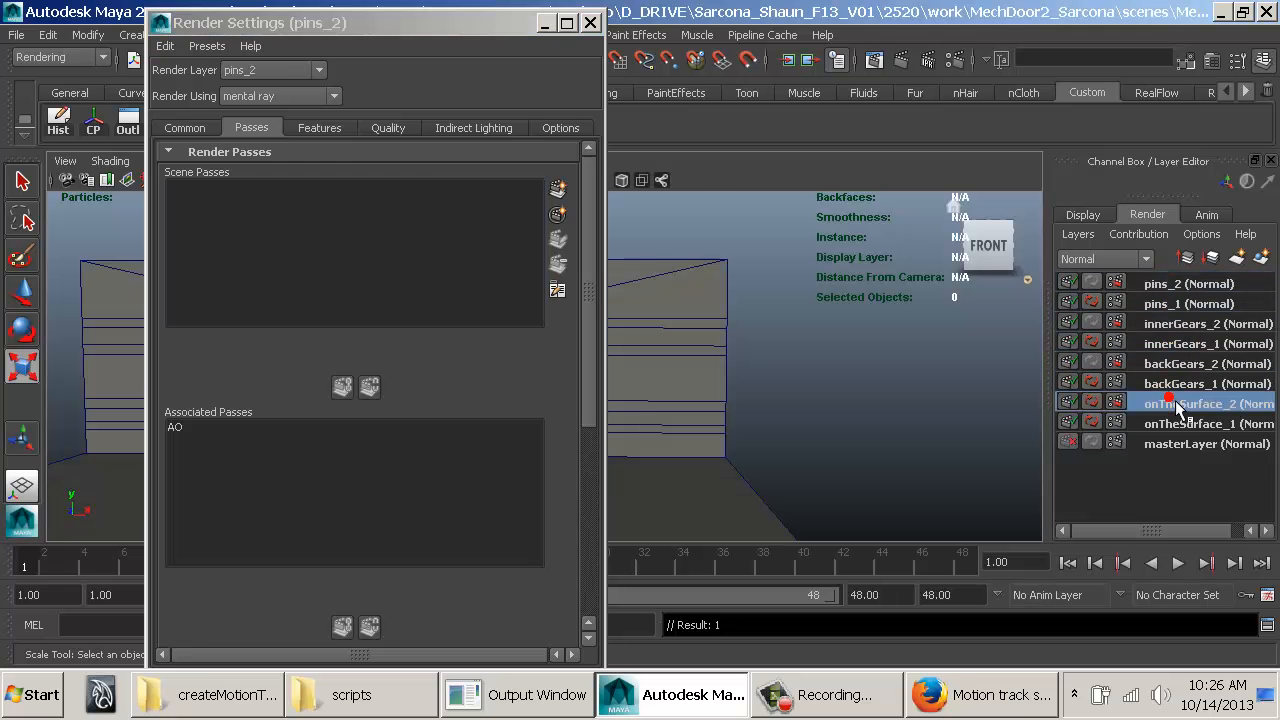
pyautogui.click(405, 128)
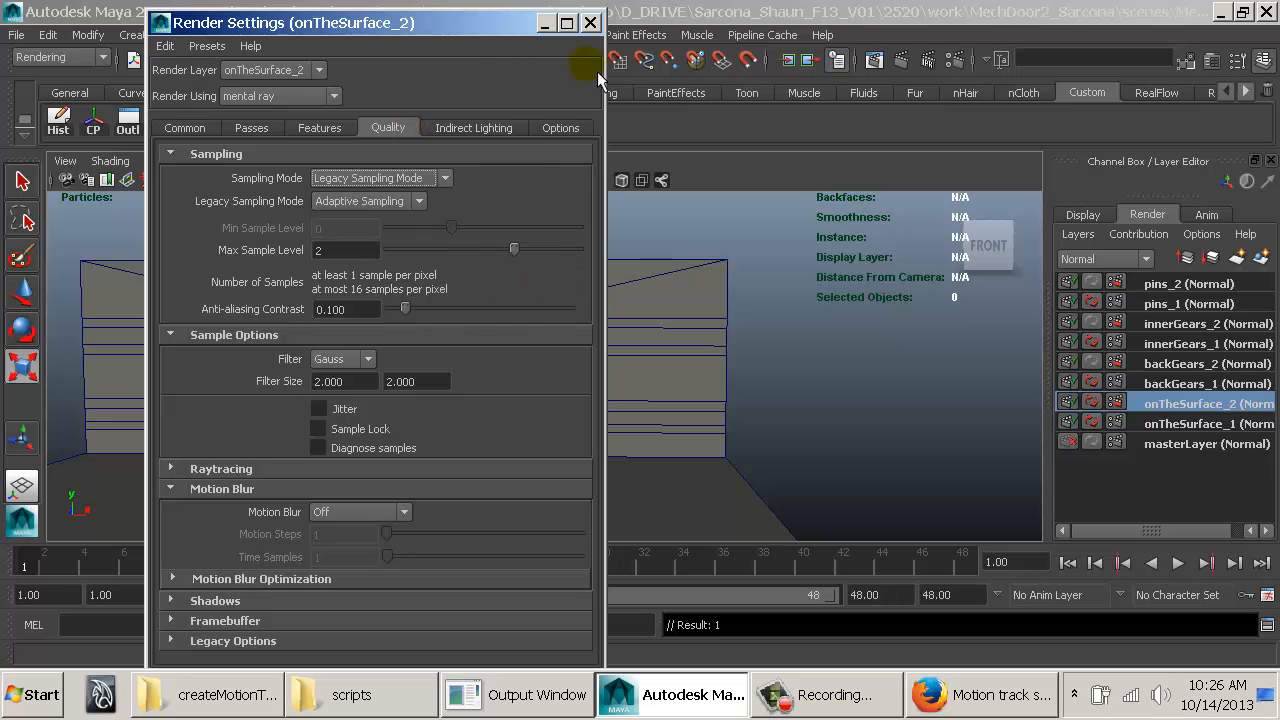
pyautogui.click(590, 22)
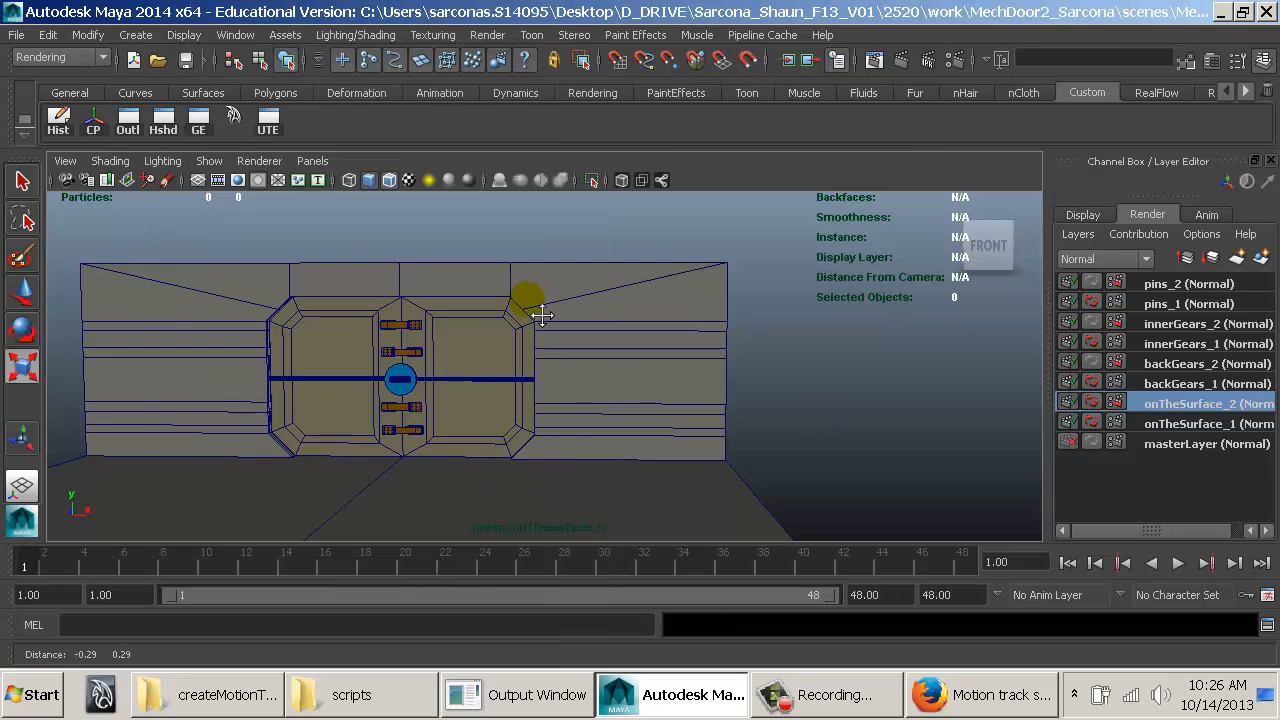
# Step: Frame the door centrally in the perspective view and show the resolution gate
pyautogui.keyDown('alt'); pyautogui.moveTo(534, 307); pyautogui.dragTo(700, 300, button='middle'); pyautogui.keyUp('alt')
pyautogui.keyDown('alt'); pyautogui.moveTo(702, 300); pyautogui.dragTo(837, 300, button='right'); pyautogui.keyUp('alt')
pyautogui.keyDown('alt'); pyautogui.moveTo(739, 327); pyautogui.dragTo(746, 313, button='middle'); pyautogui.keyUp('alt')
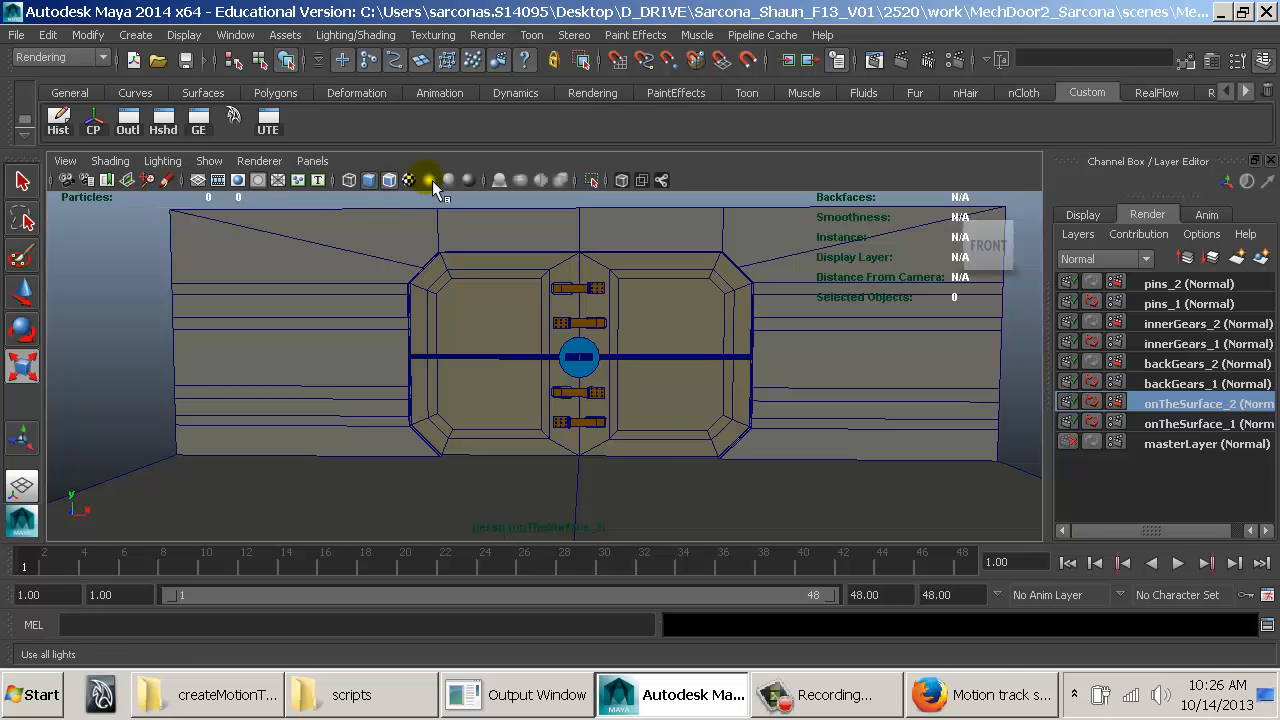
pyautogui.click(237, 181)
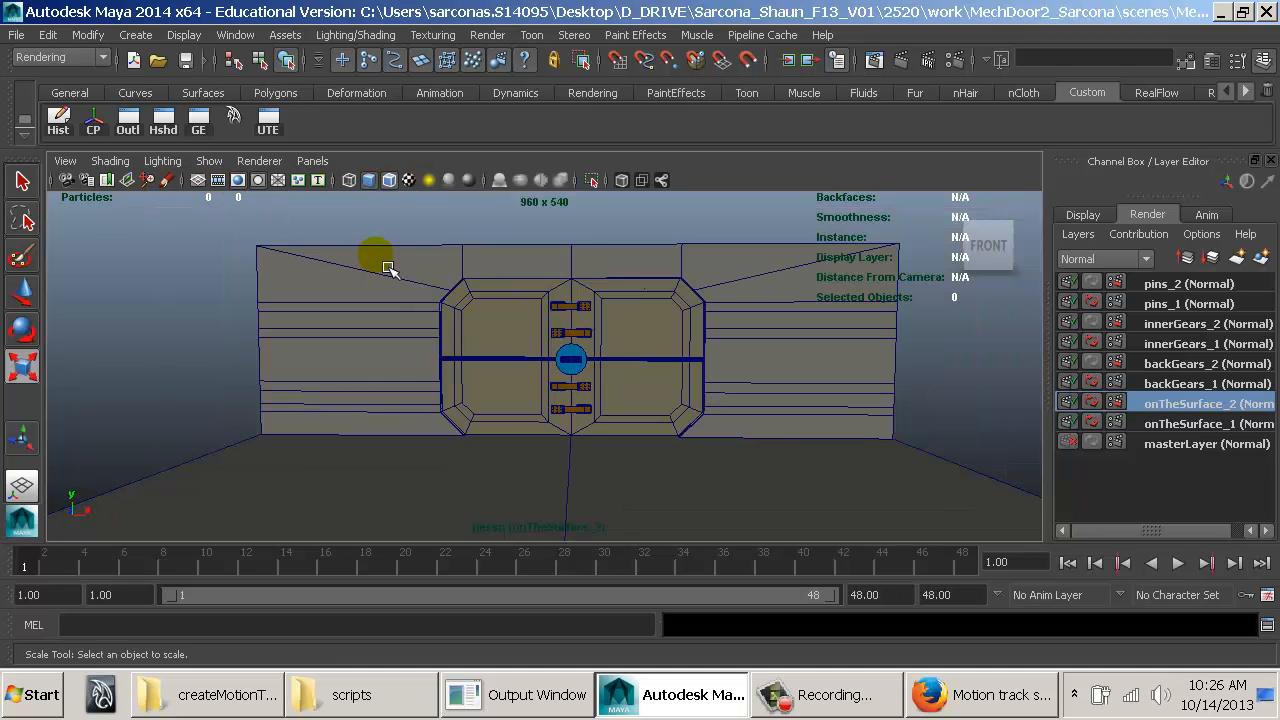
pyautogui.keyDown('alt'); pyautogui.moveTo(381, 262); pyautogui.dragTo(388, 260); pyautogui.keyUp('alt')
pyautogui.click(241, 183)
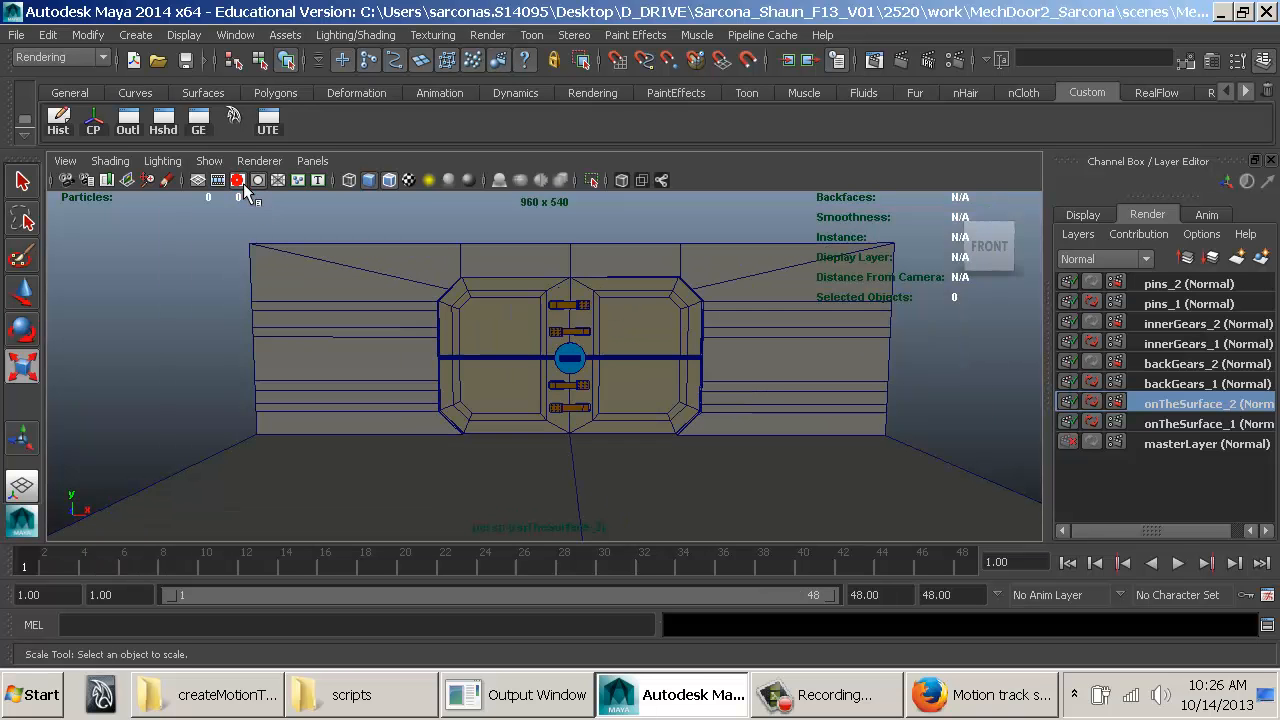
# Step: Check the perspective camera's resolution gate, its Horizontal fit setting and its camera attributes
pyautogui.click(65, 161)
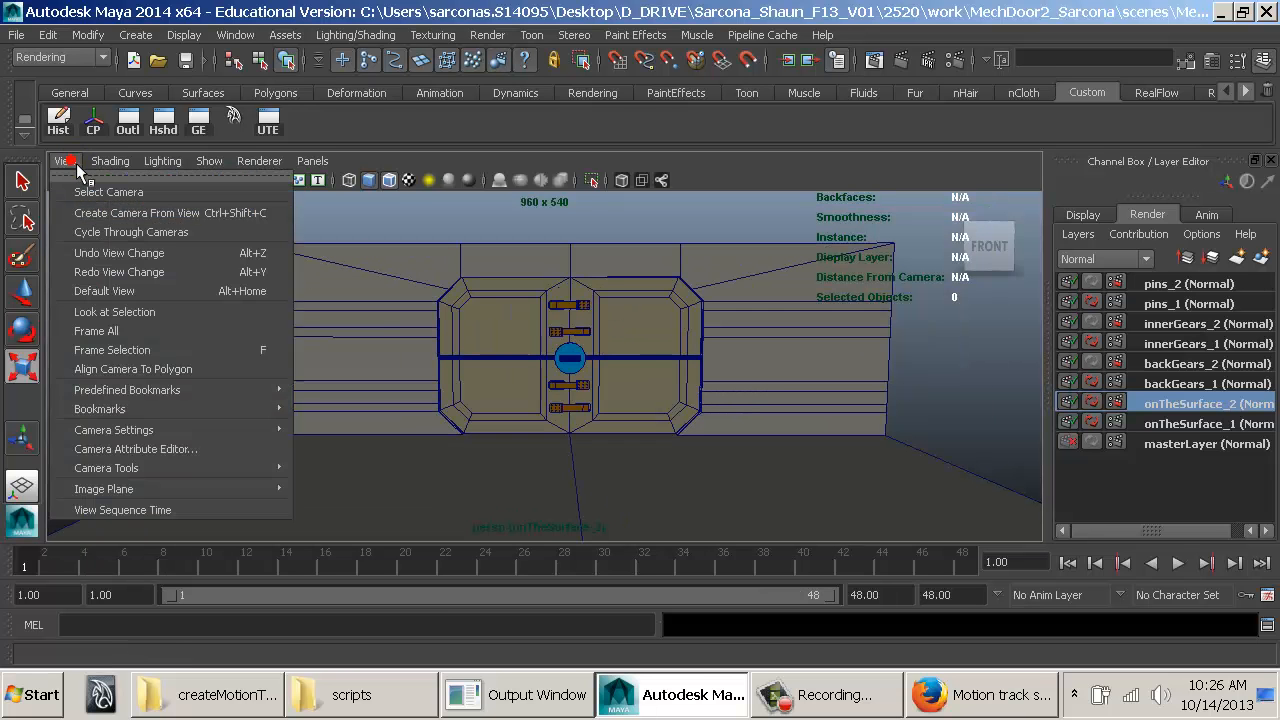
pyautogui.moveTo(246, 434)
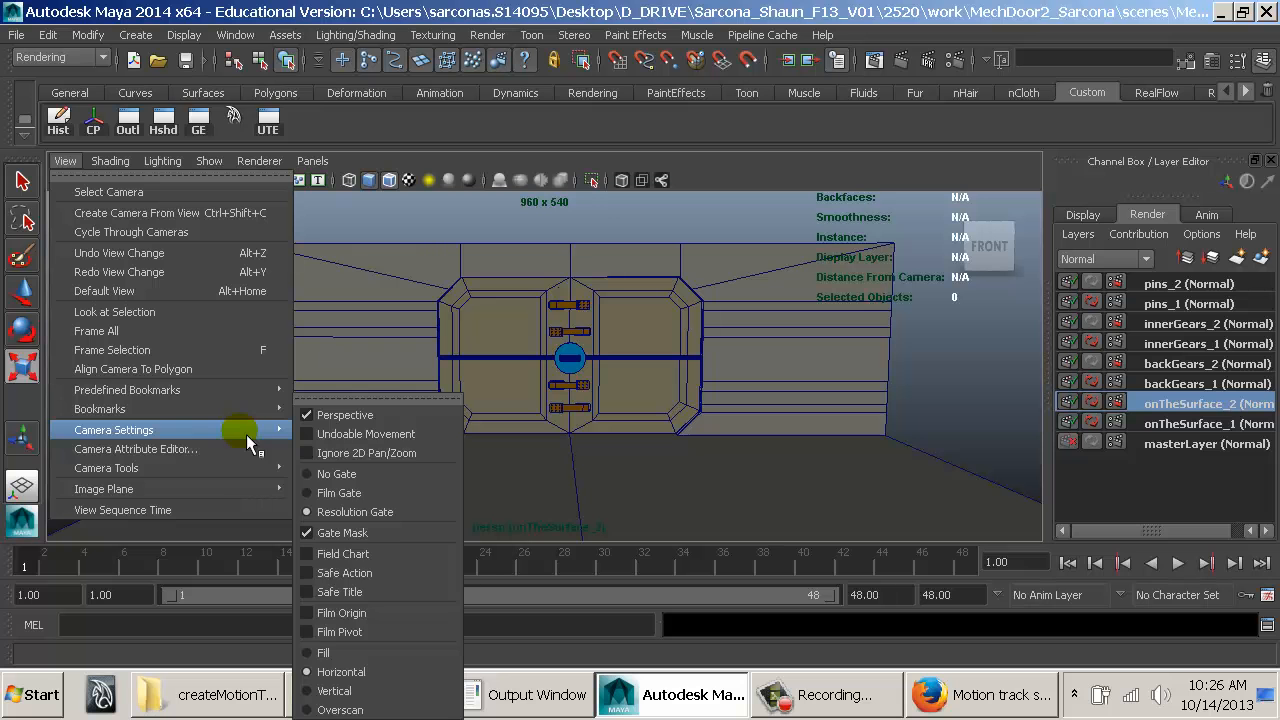
pyautogui.moveTo(243, 470)
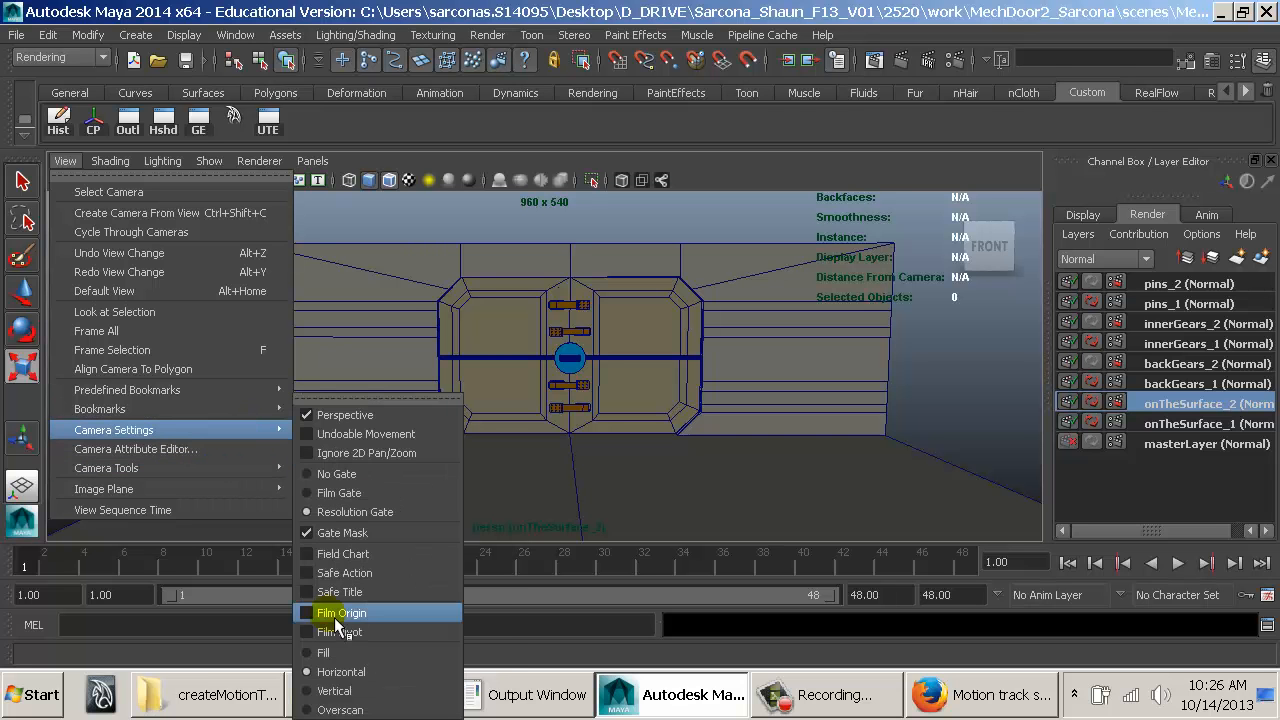
pyautogui.click(378, 673)
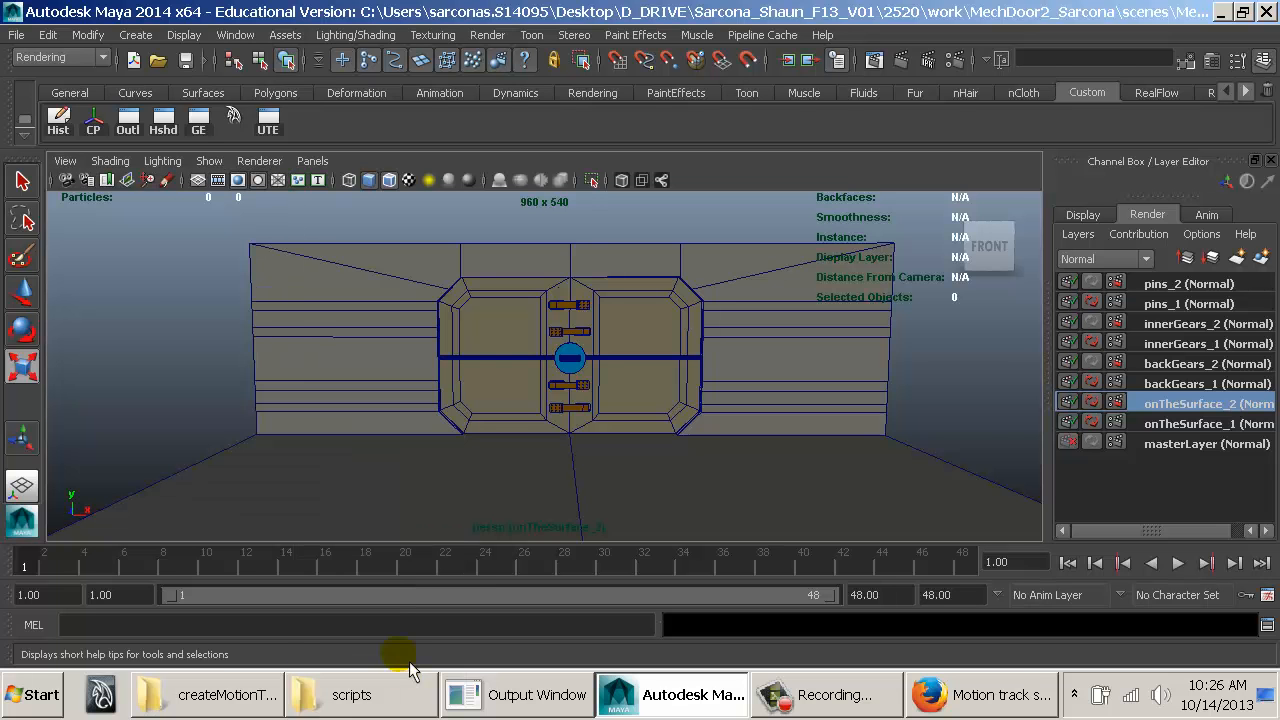
pyautogui.click(240, 182)
pyautogui.click(239, 181)
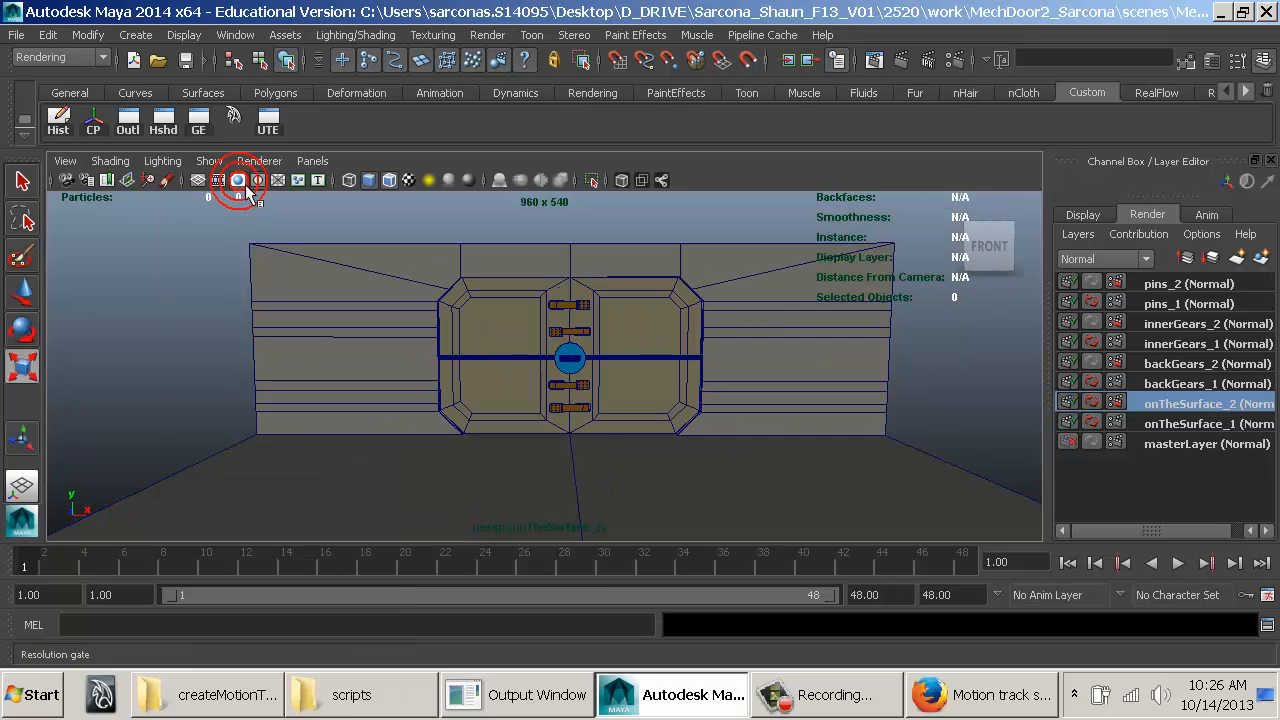
pyautogui.click(67, 181)
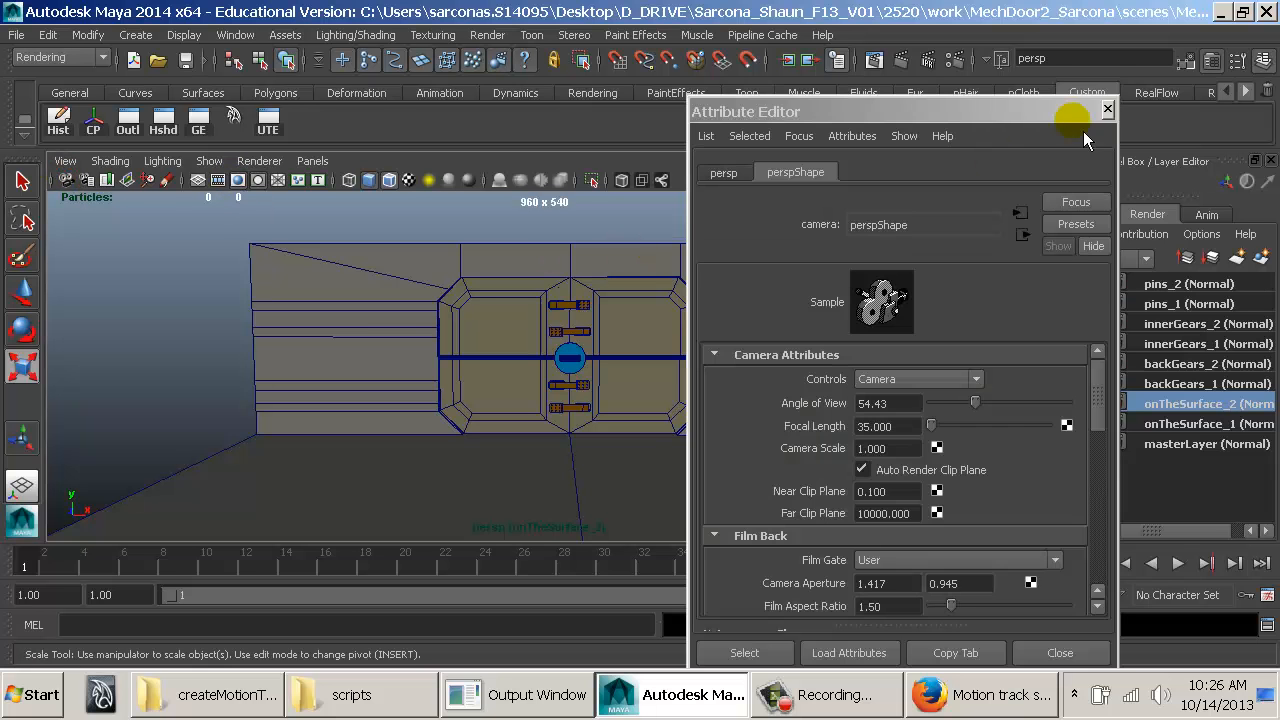
pyautogui.click(1105, 104)
# Step: Compare the resolution gate of masterLayer with that of onTheSurface_2 in the perspective view
pyautogui.click(312, 161)
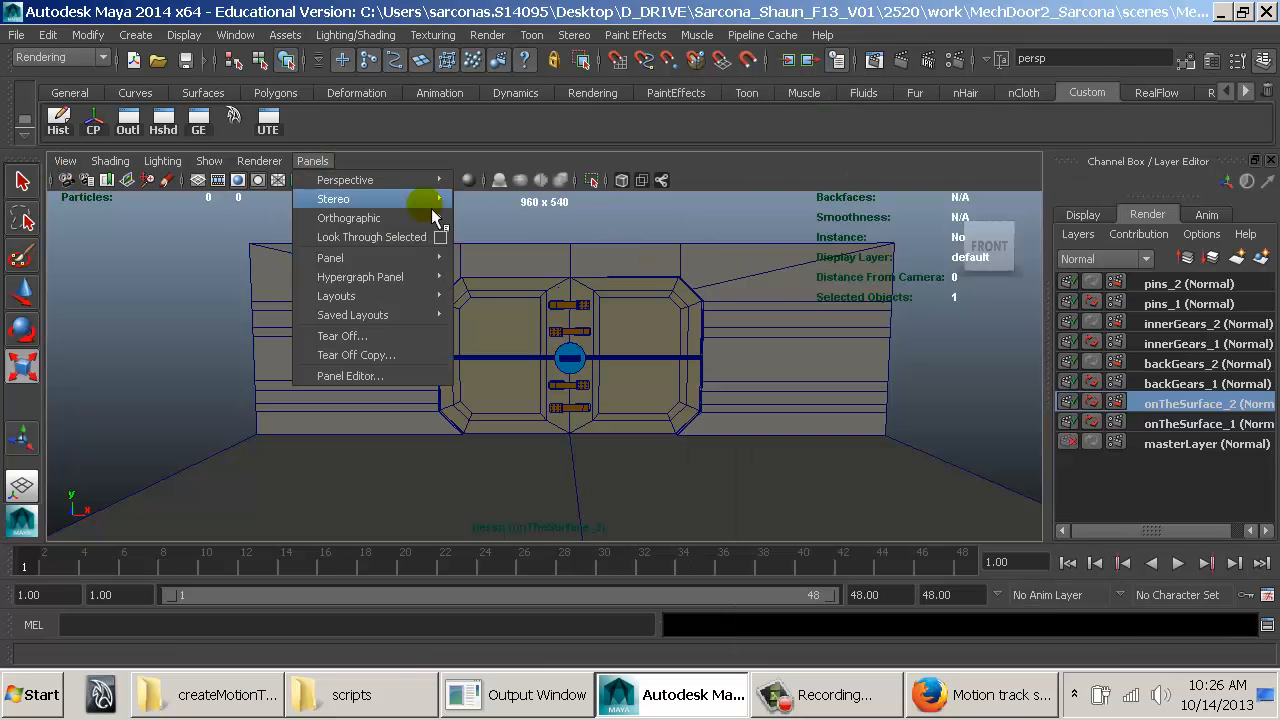
pyautogui.click(1164, 425)
pyautogui.click(1164, 443)
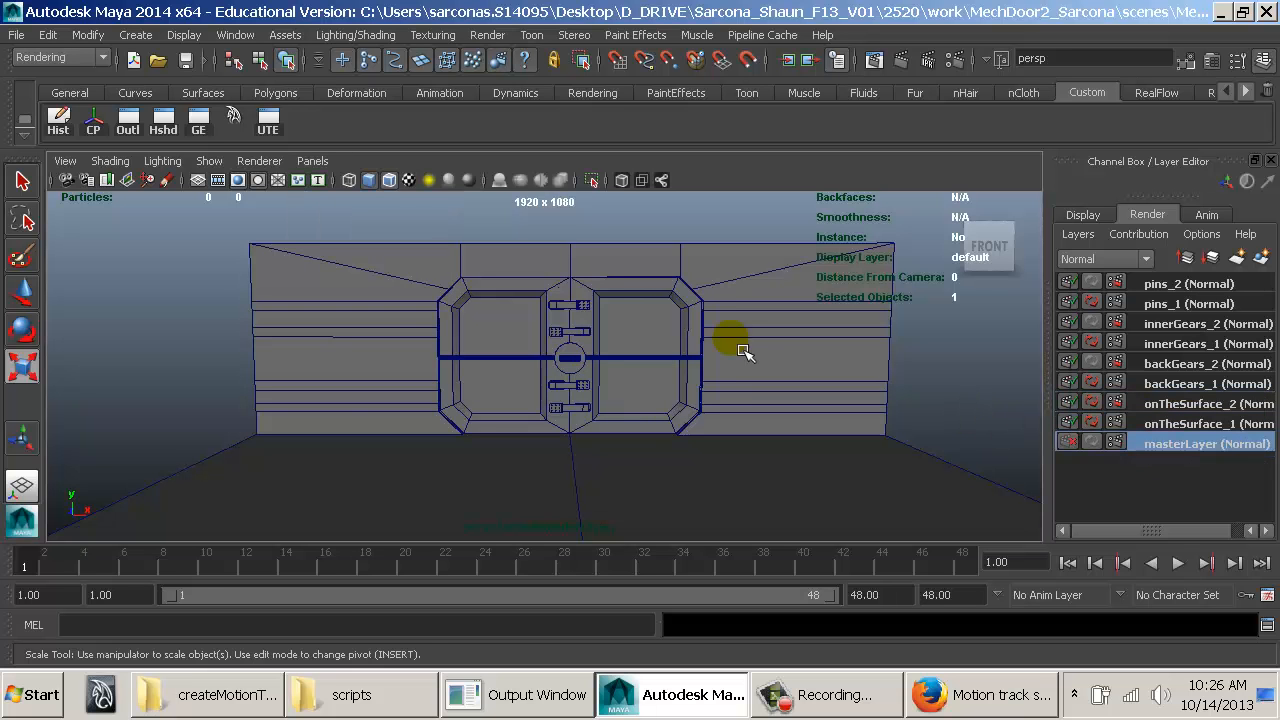
pyautogui.click(312, 161)
pyautogui.click(396, 181)
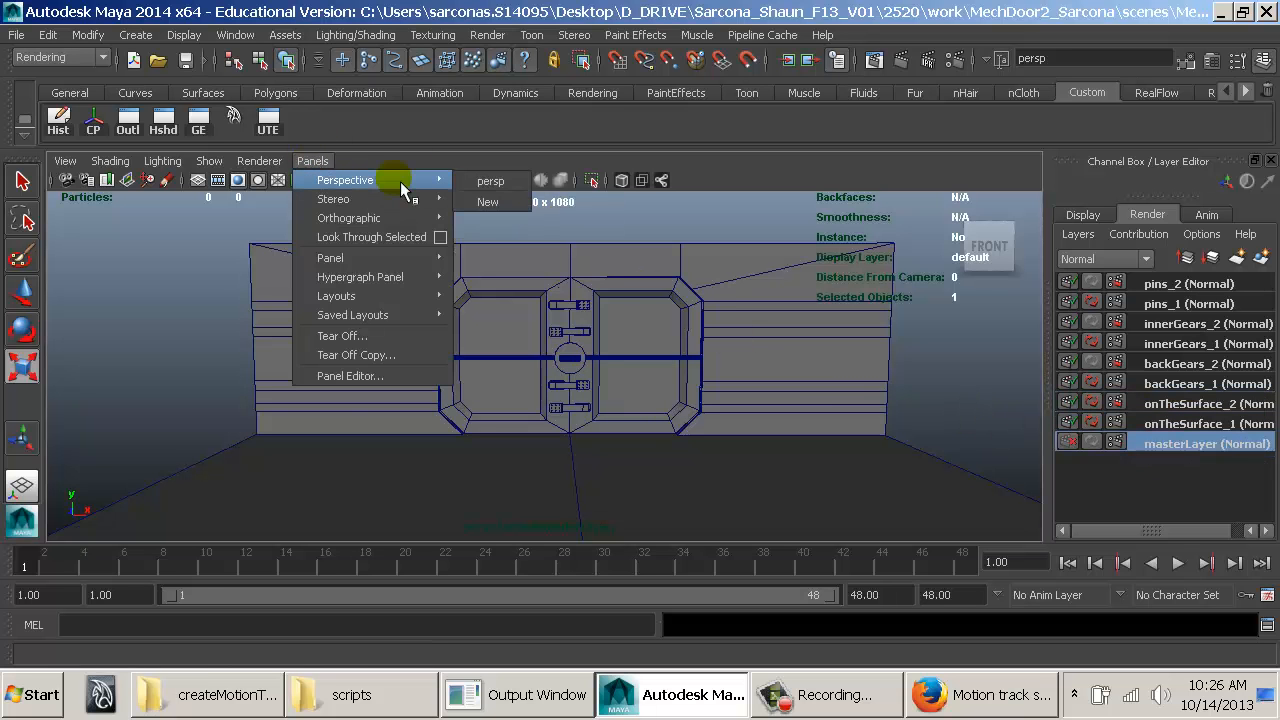
pyautogui.click(1220, 443)
pyautogui.click(1190, 420)
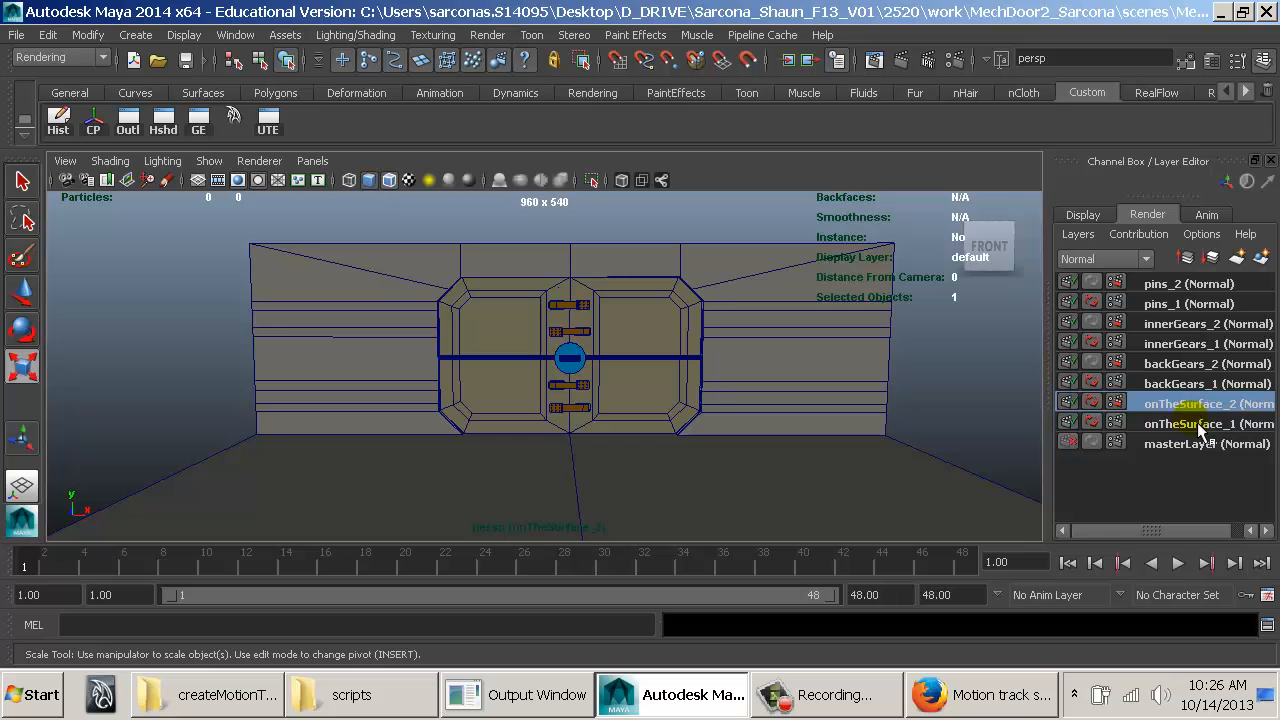
# Step: Make masterLayer the active render layer and look through a new perspective camera
pyautogui.click(1195, 443)
pyautogui.click(312, 161)
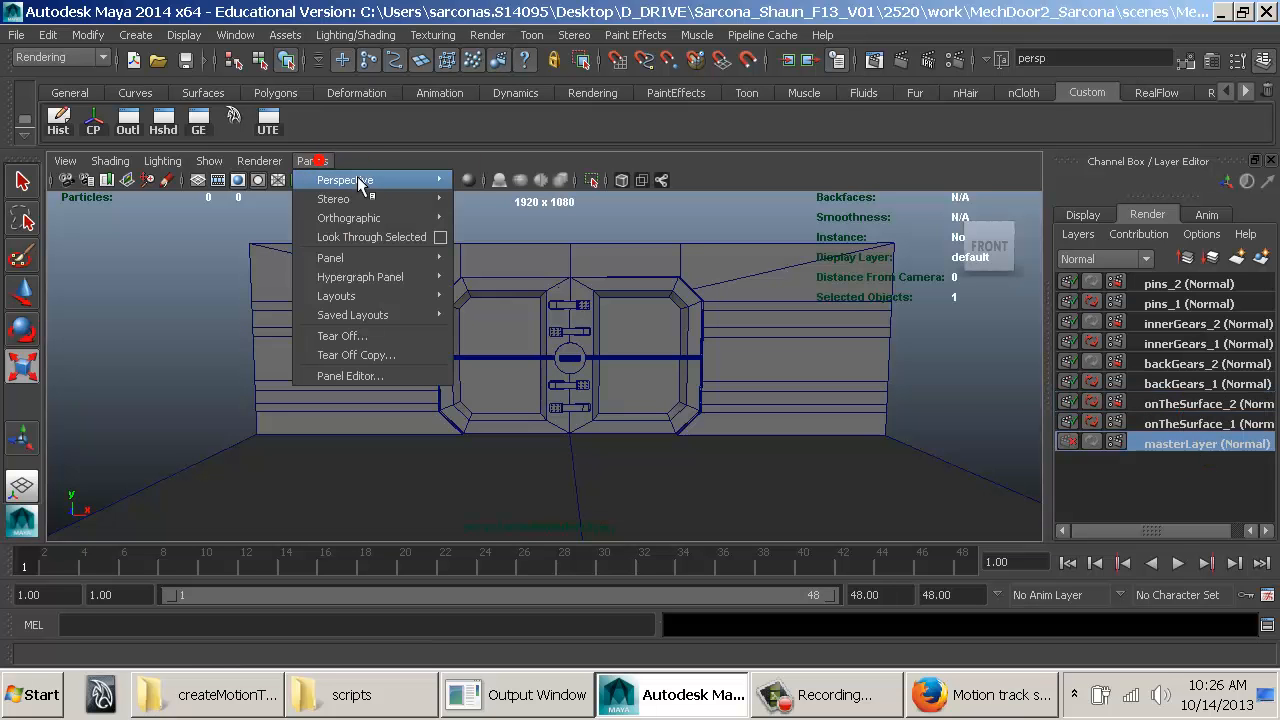
pyautogui.moveTo(380, 180)
pyautogui.click(490, 182)
# Step: Frame the door head-on through the new perspective camera and open its camera attributes
pyautogui.click(247, 183)
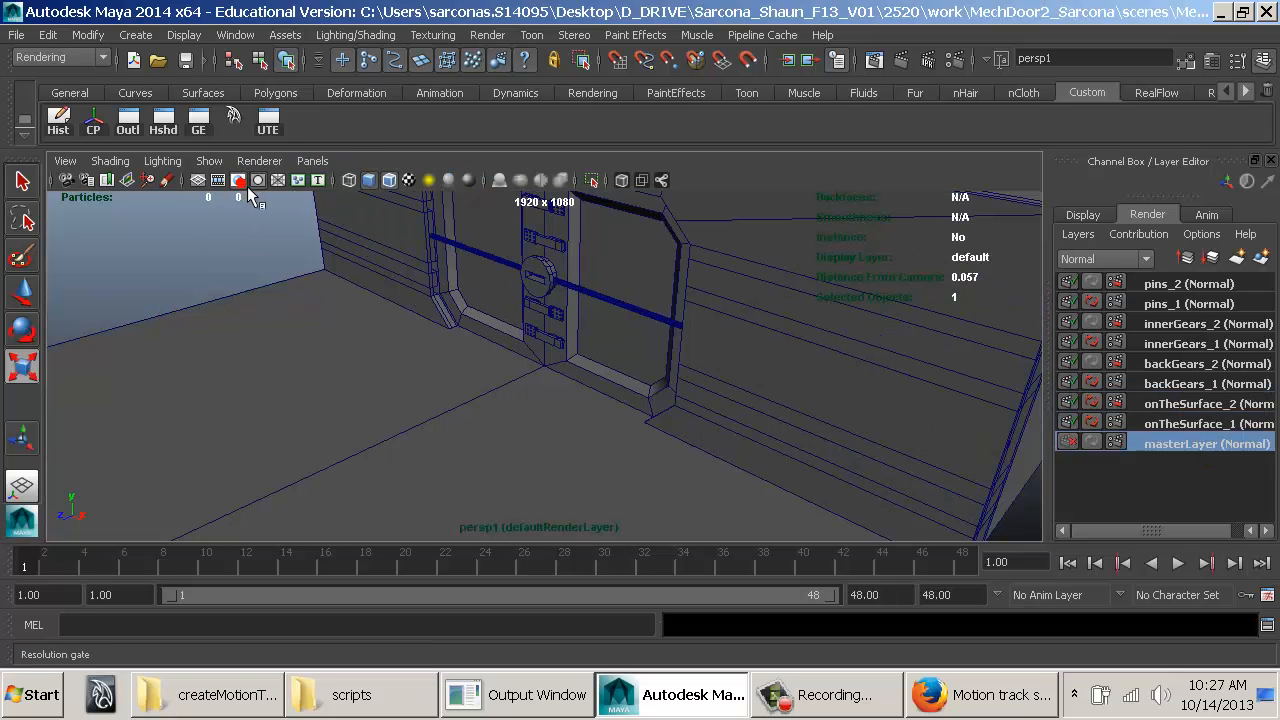
pyautogui.keyDown('alt'); pyautogui.moveTo(545, 340); pyautogui.dragTo(652, 306); pyautogui.keyUp('alt')
pyautogui.scroll(-3, 652, 306)
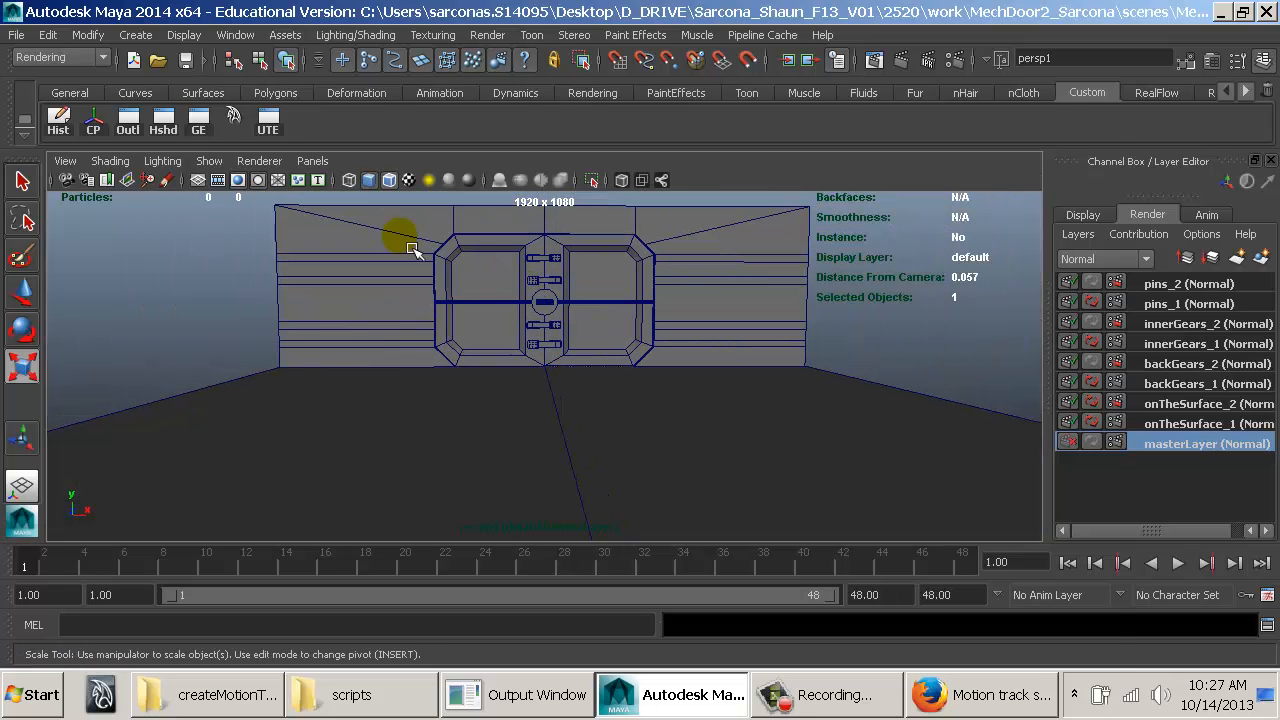
pyautogui.click(75, 188)
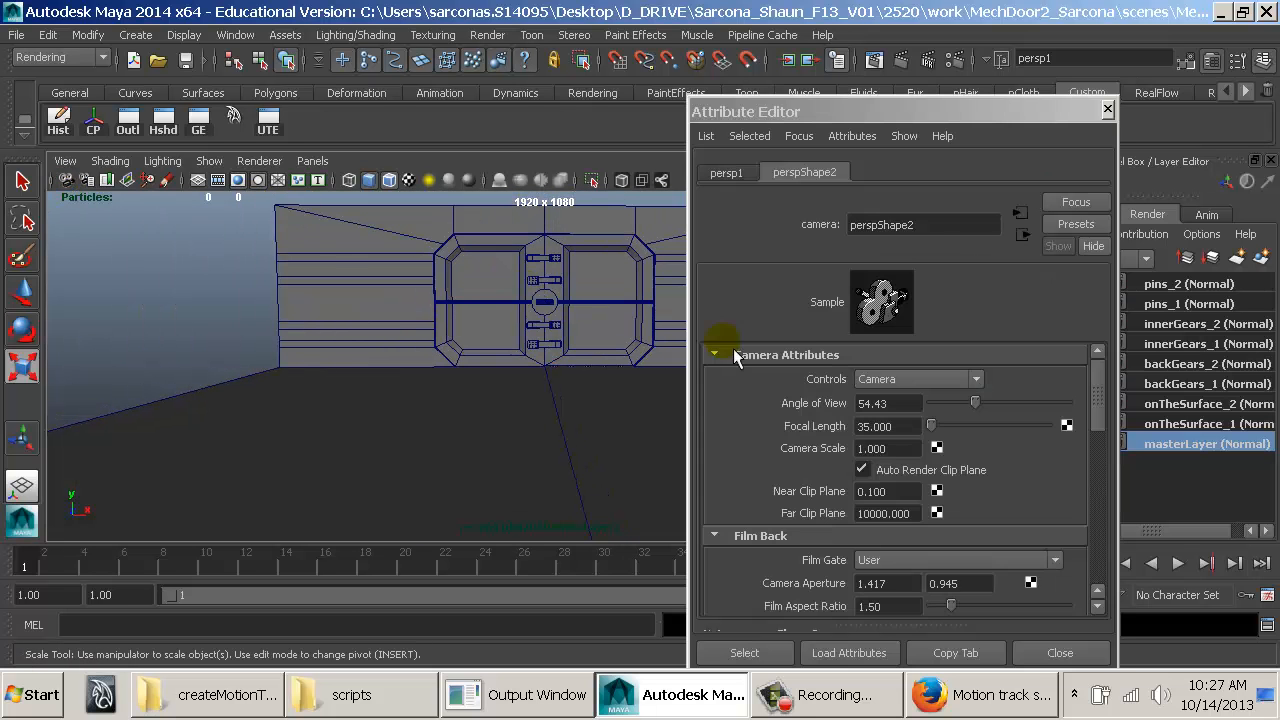
# Step: In the new perspective camera's display options, set the gate mask opacity to about 0.779 and the overscan to 1.5
pyautogui.click(725, 355)
pyautogui.scroll(-10, 907, 438)
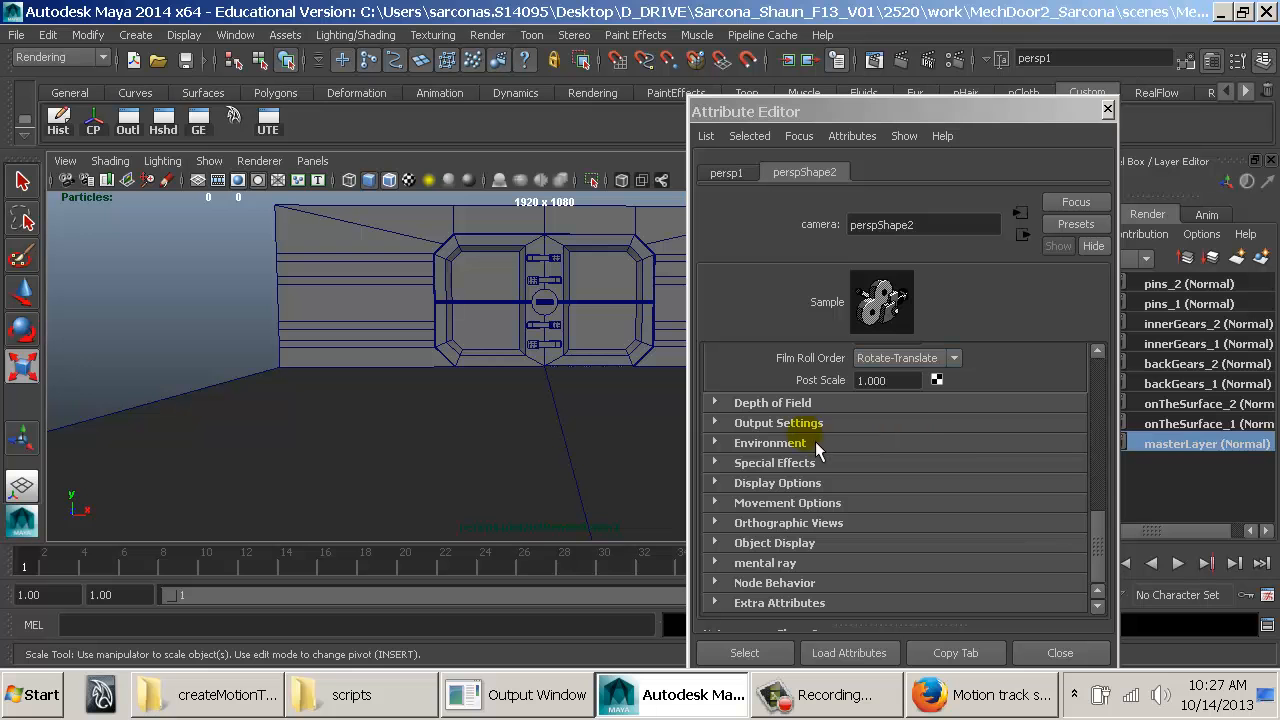
pyautogui.click(787, 483)
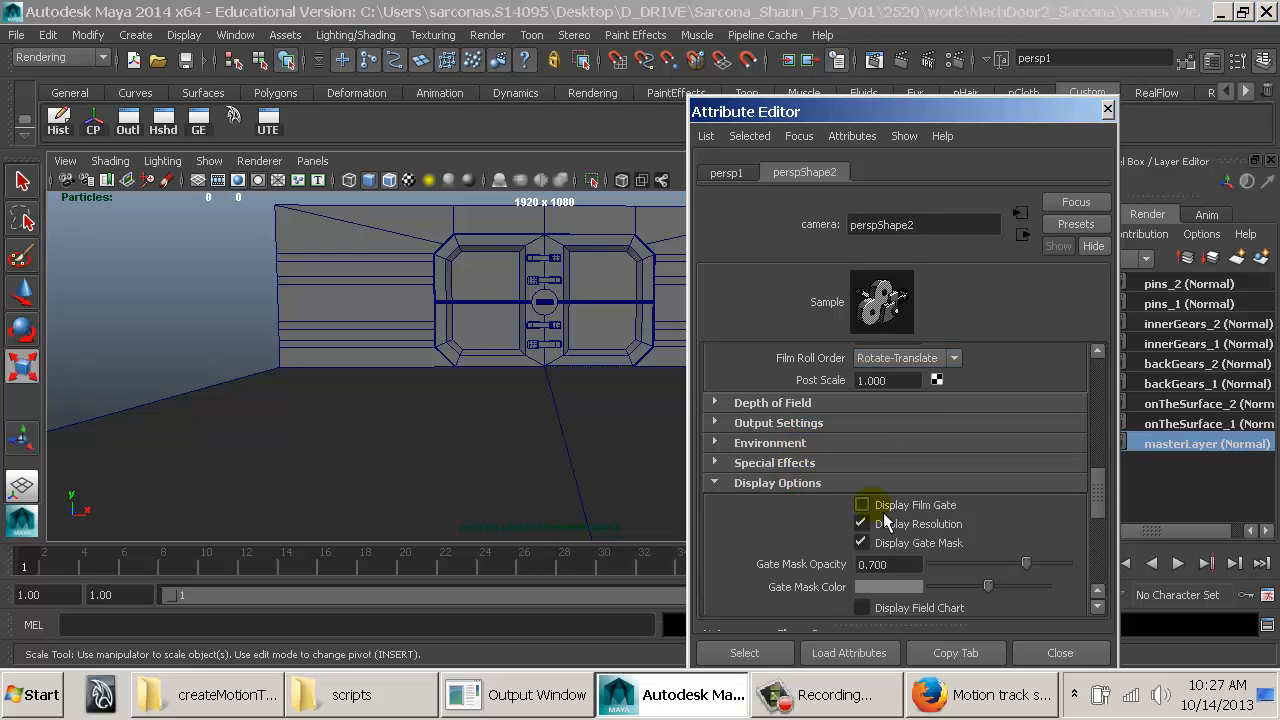
pyautogui.scroll(-3, 884, 515)
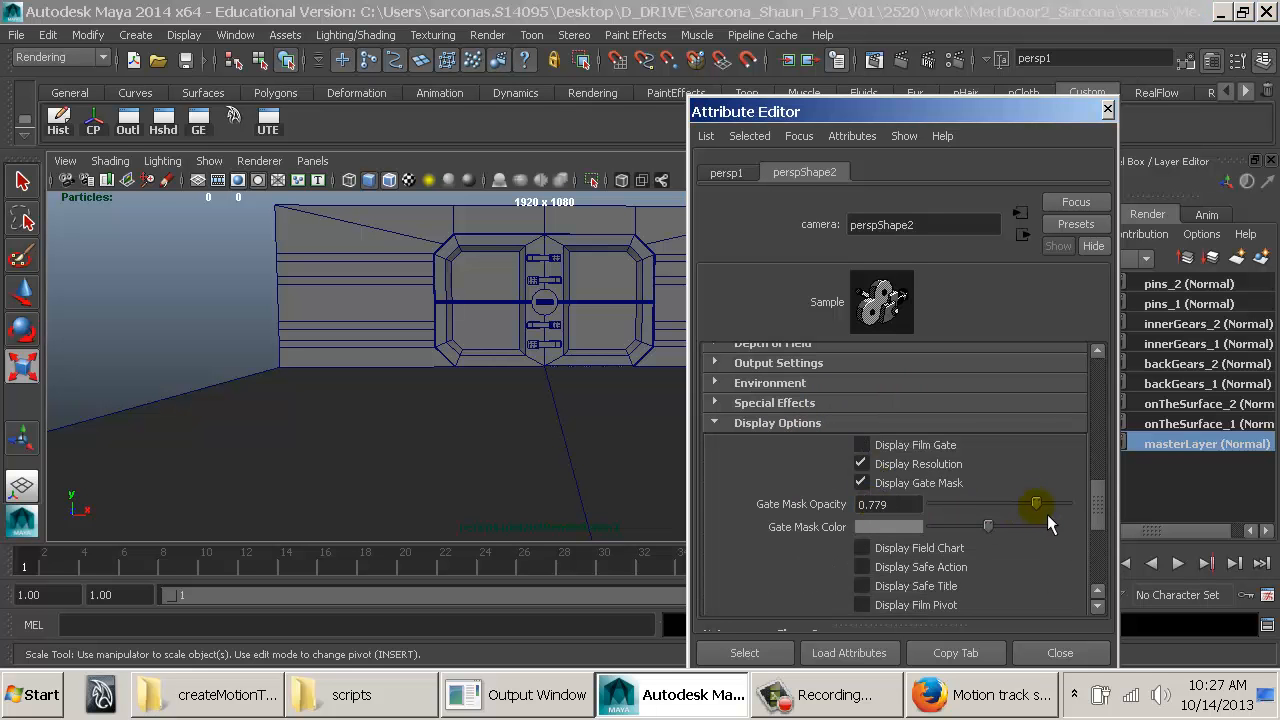
pyautogui.scroll(-2, 1003, 522)
pyautogui.moveTo(915, 525); pyautogui.dragTo(828, 527)
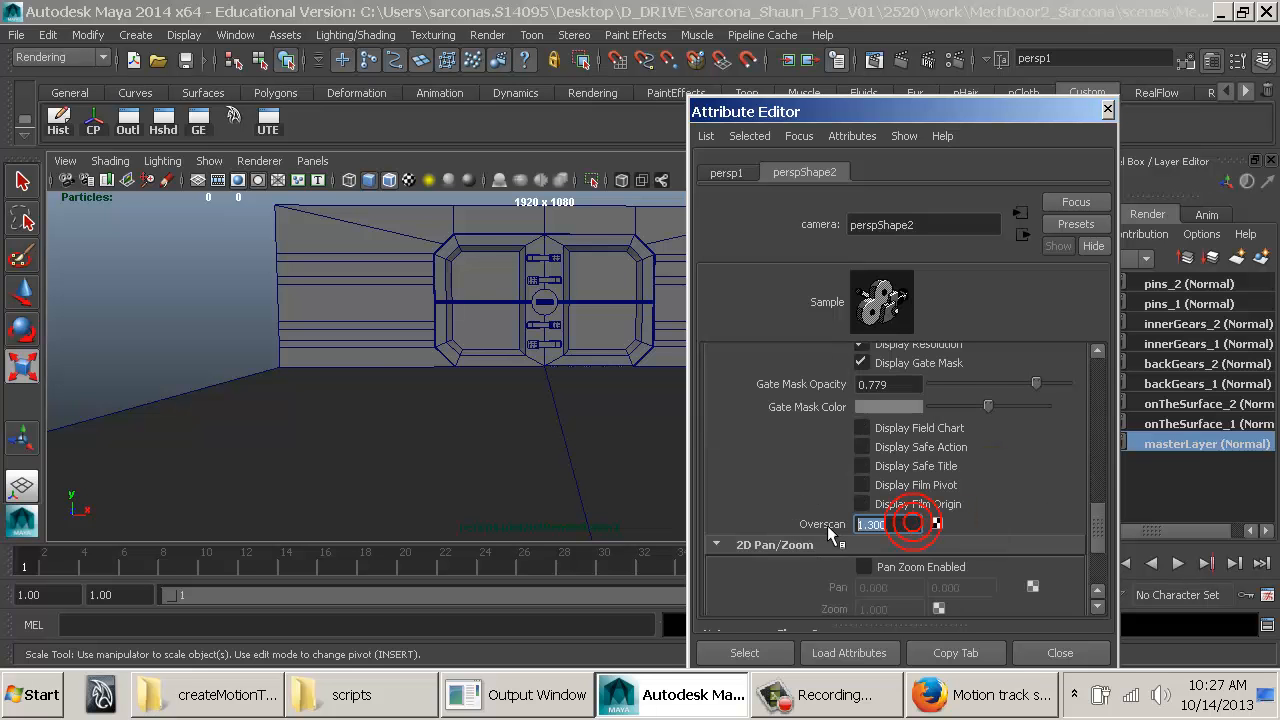
pyautogui.write('1.5')
pyautogui.press('Return')
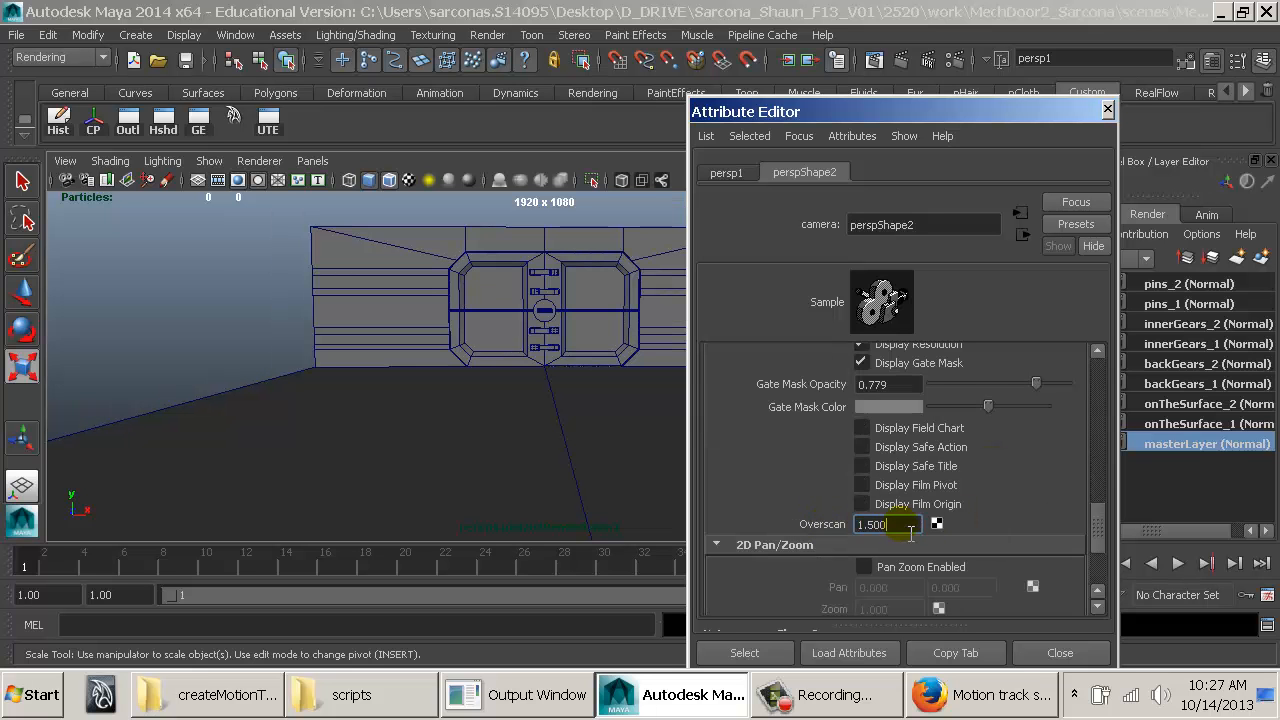
# Step: Try the camera's film gate, resolution, gate mask, field chart, safe action and safe title display options, restoring the original choices
pyautogui.moveTo(911, 526); pyautogui.dragTo(840, 526)
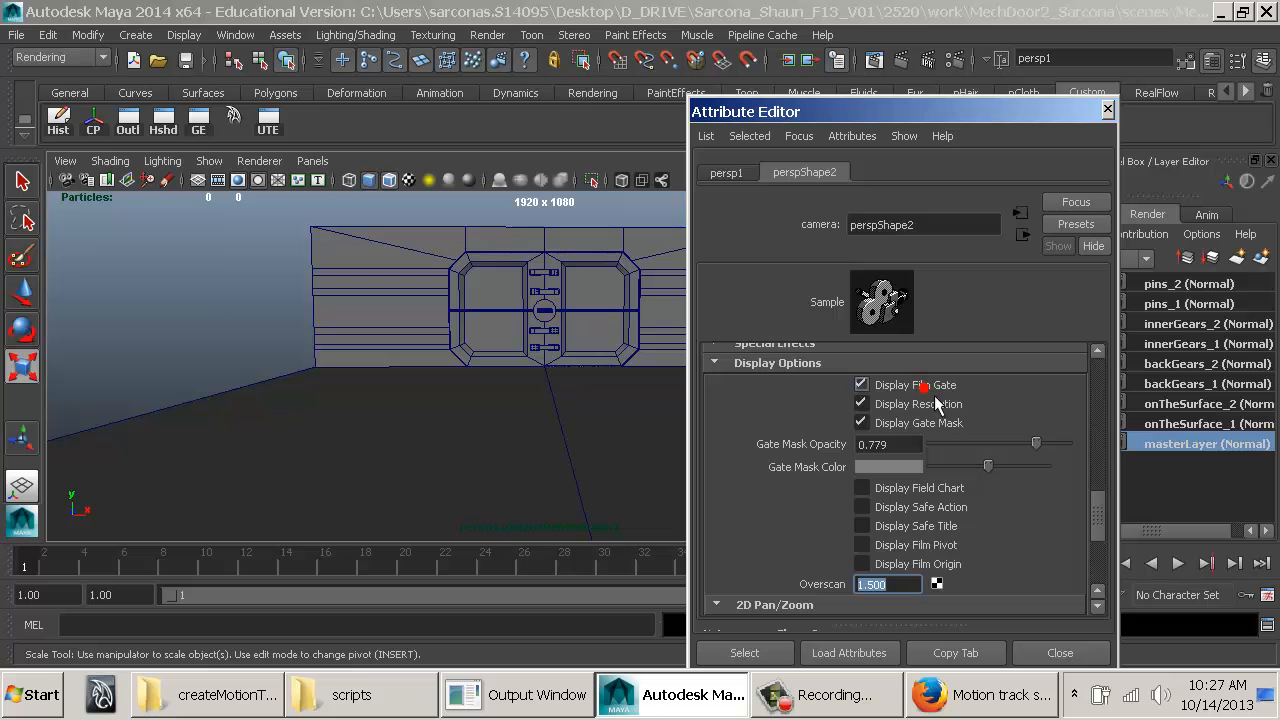
pyautogui.click(931, 387)
pyautogui.click(912, 404)
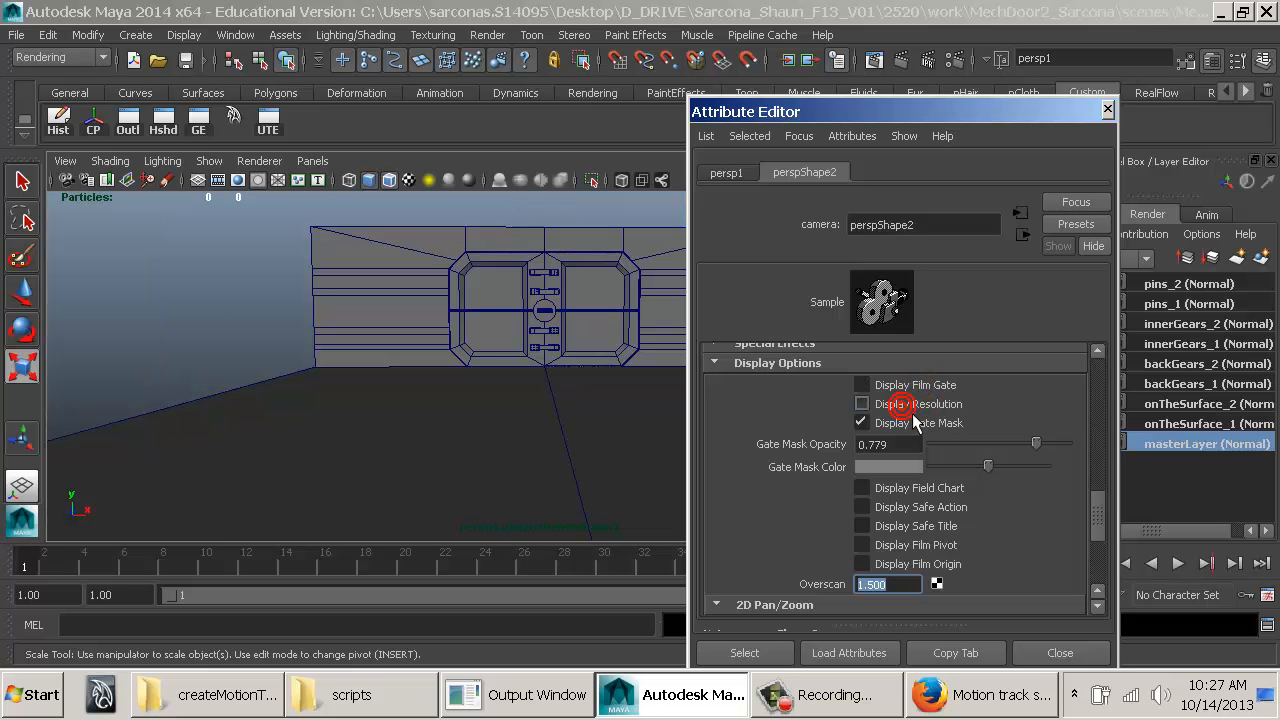
pyautogui.click(908, 423)
pyautogui.click(908, 423)
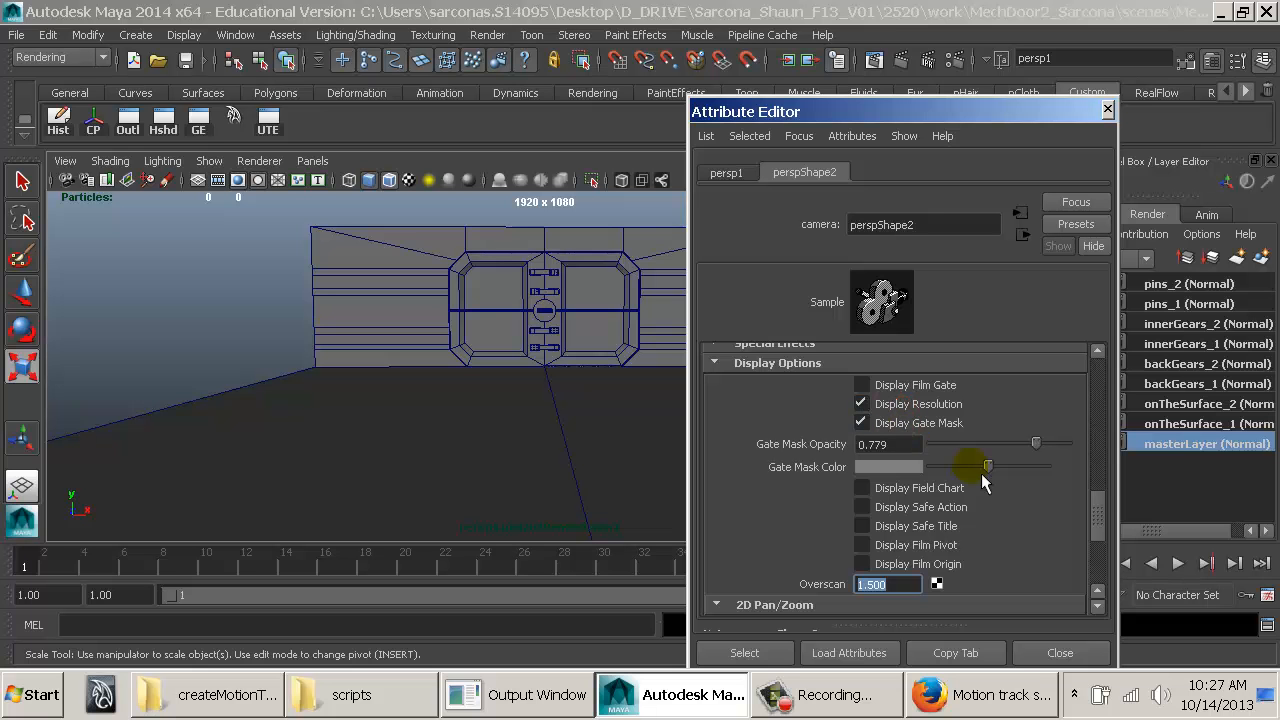
pyautogui.click(970, 466)
pyautogui.click(931, 510)
pyautogui.click(914, 524)
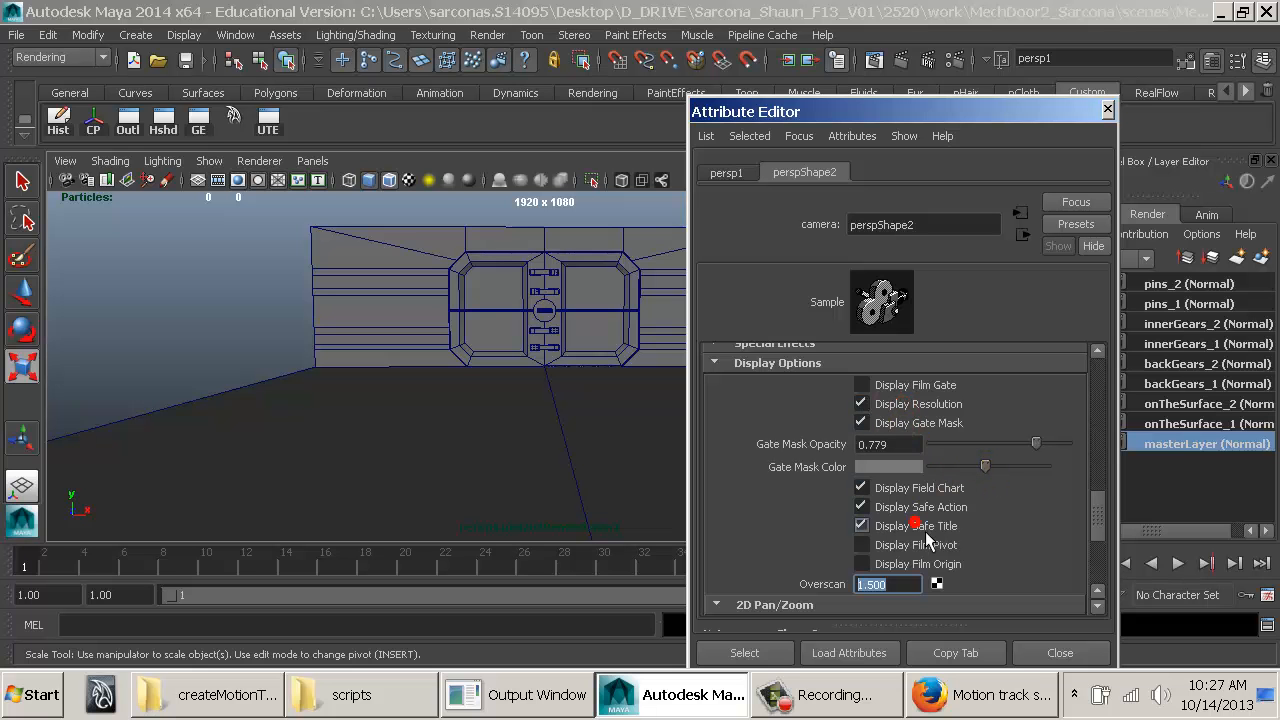
pyautogui.click(916, 545)
pyautogui.click(915, 507)
pyautogui.click(905, 489)
pyautogui.moveTo(1100, 521); pyautogui.dragTo(1097, 514)
# Step: Display the scene in wireframe and show all hidden objects
pyautogui.click(636, 356)
pyautogui.press('4')
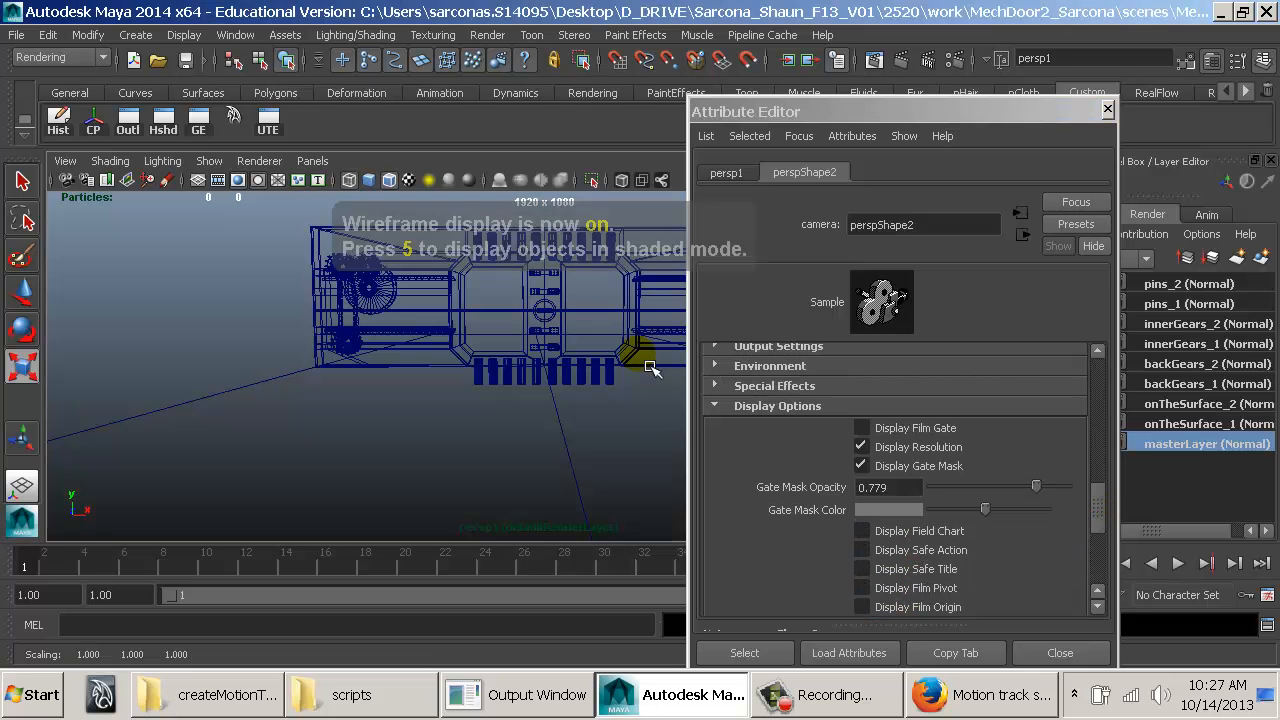
pyautogui.click(184, 35)
pyautogui.click(280, 145)
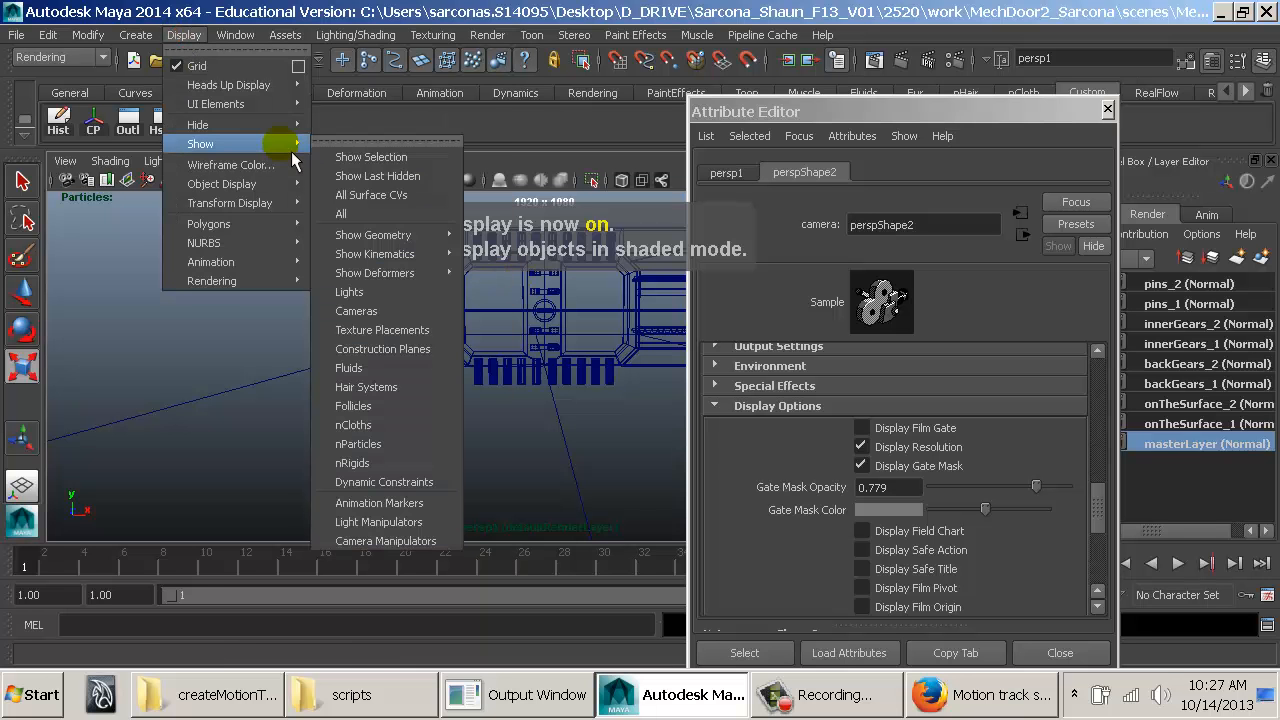
pyautogui.click(380, 214)
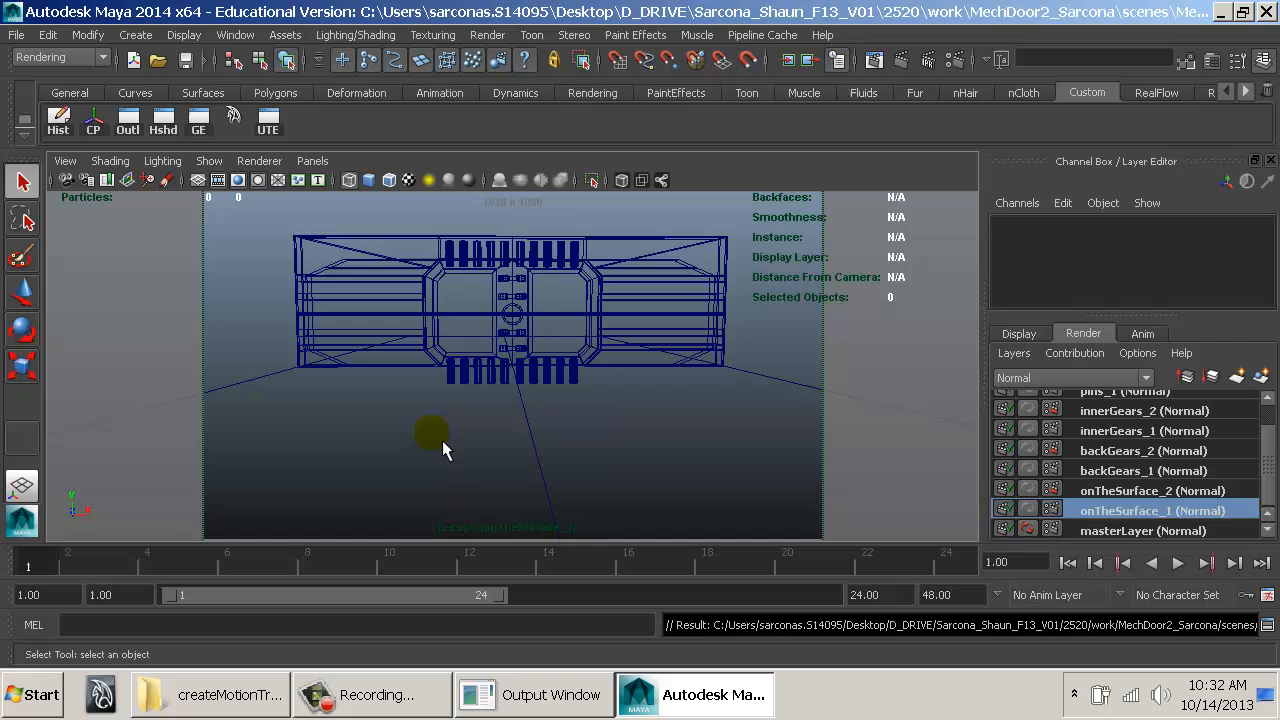
# Step: Look at the onTheSurface_2 render layer in shaded display from an angled view
pyautogui.click(418, 440)
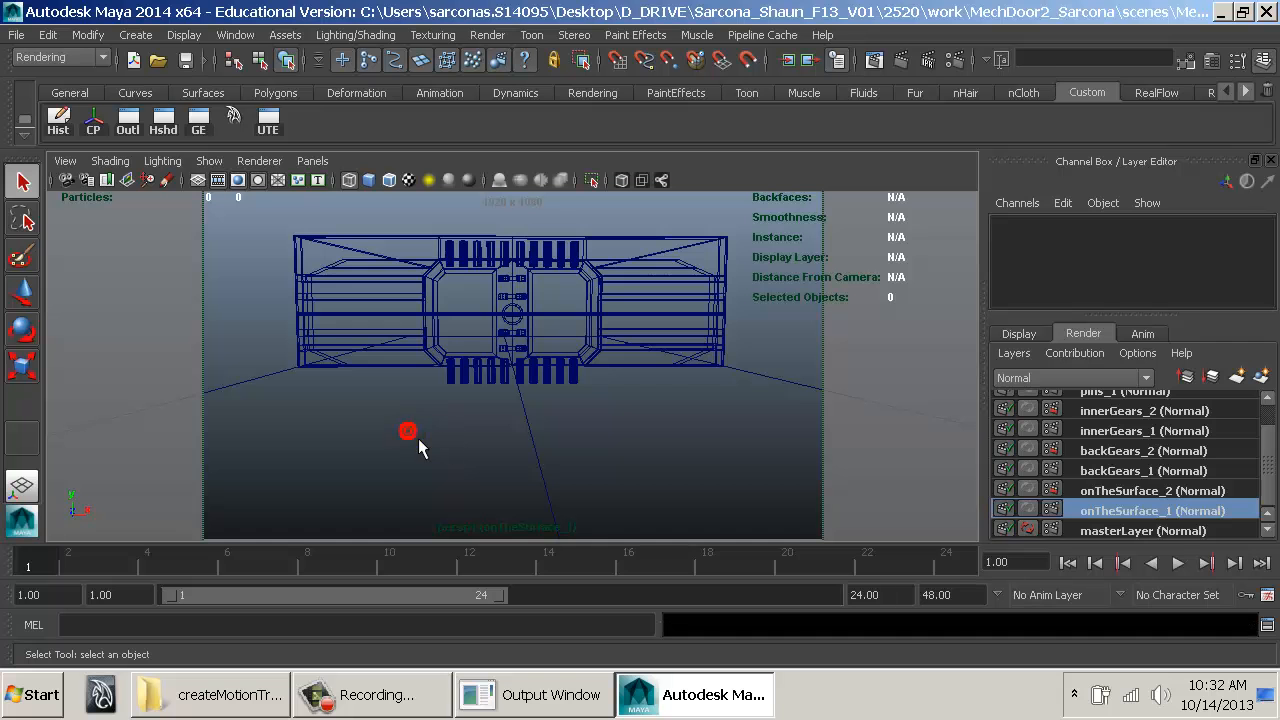
pyautogui.moveTo(697, 381)
pyautogui.keyDown('alt'); pyautogui.mouseDown()
pyautogui.moveTo(594, 400)
pyautogui.moveTo(613, 402)
pyautogui.mouseUp(); pyautogui.keyUp('alt')
pyautogui.press('5')
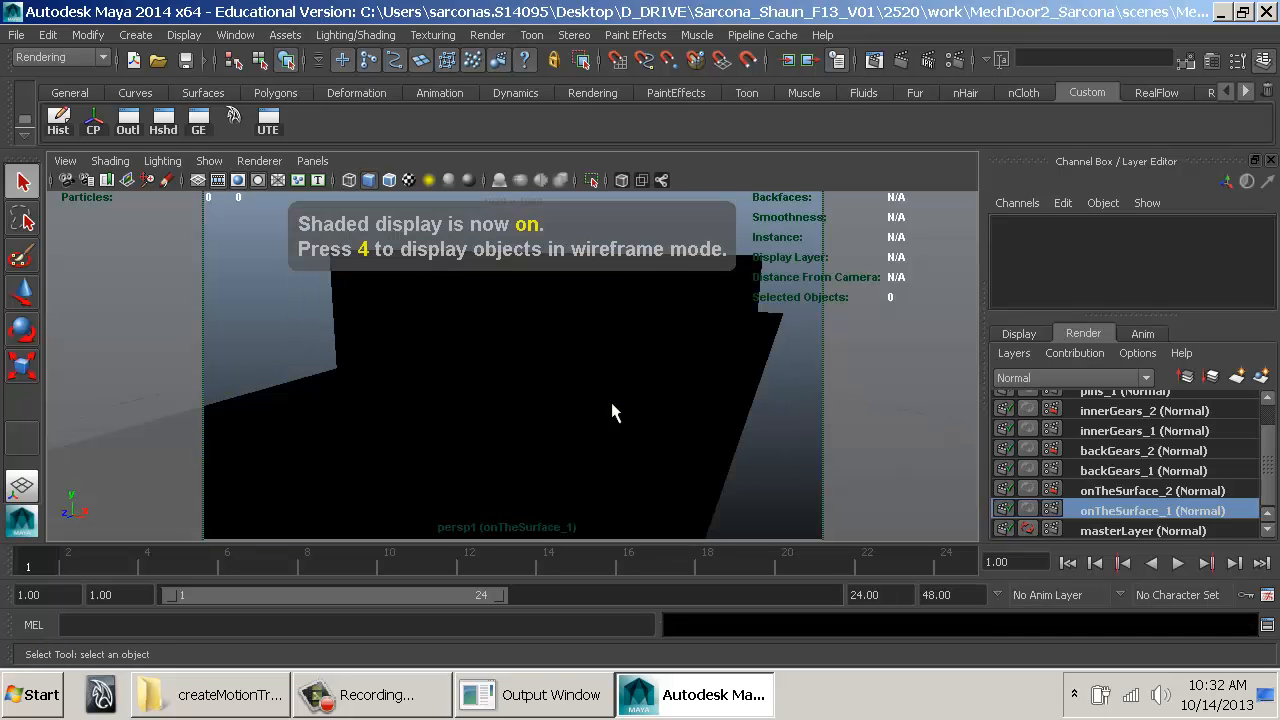
pyautogui.click(1121, 490)
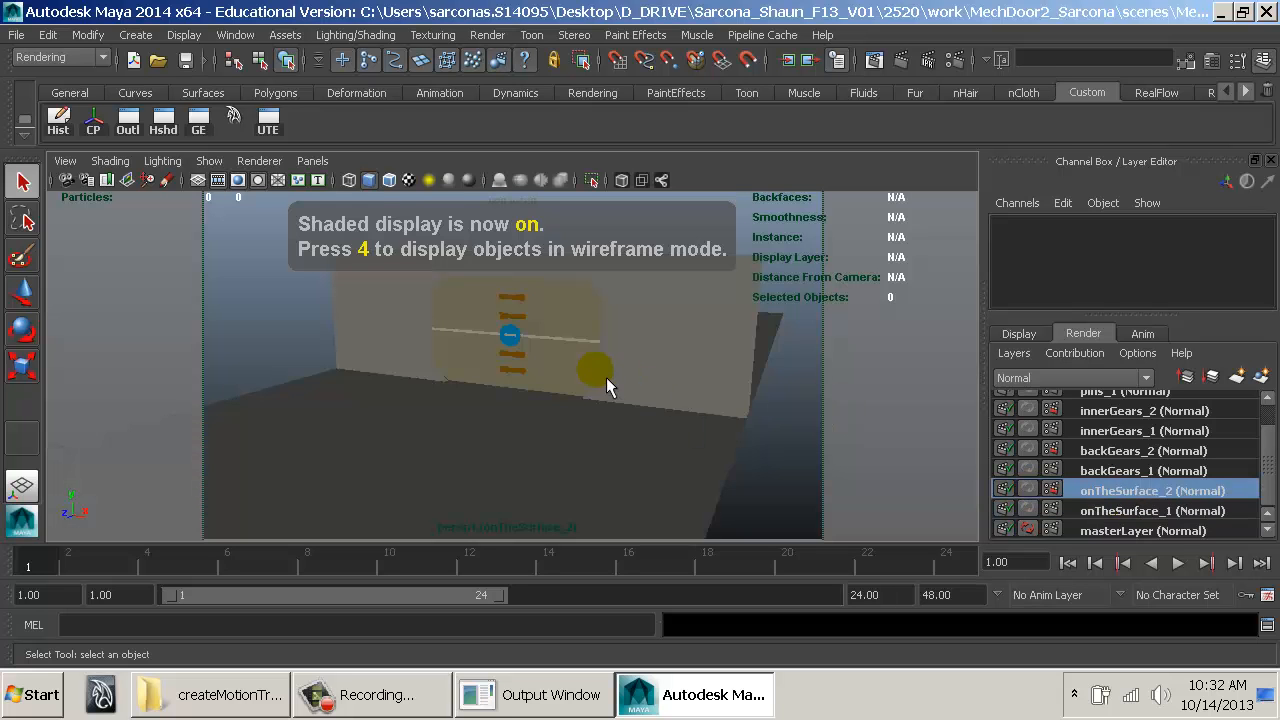
pyautogui.moveTo(610, 385)
pyautogui.keyDown('alt'); pyautogui.mouseDown()
pyautogui.moveTo(676, 391)
pyautogui.moveTo(666, 449)
pyautogui.moveTo(439, 295)
pyautogui.mouseUp(); pyautogui.keyUp('alt')
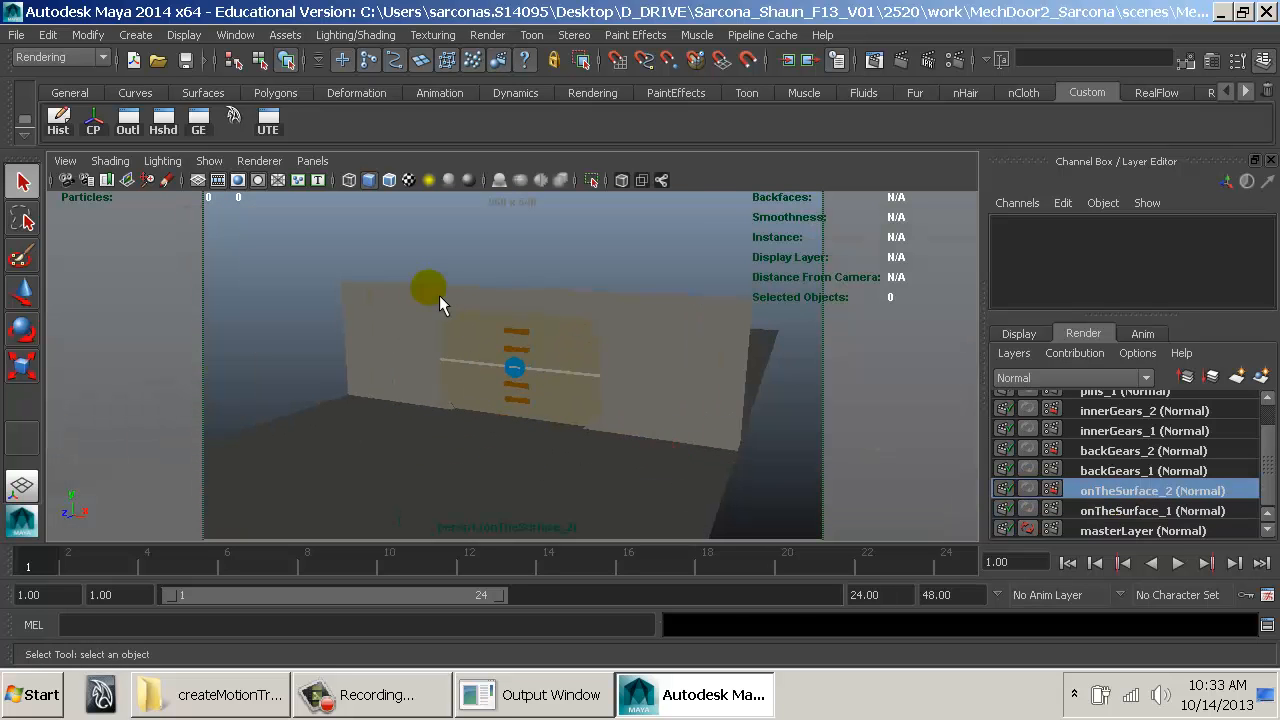
pyautogui.click(16, 34)
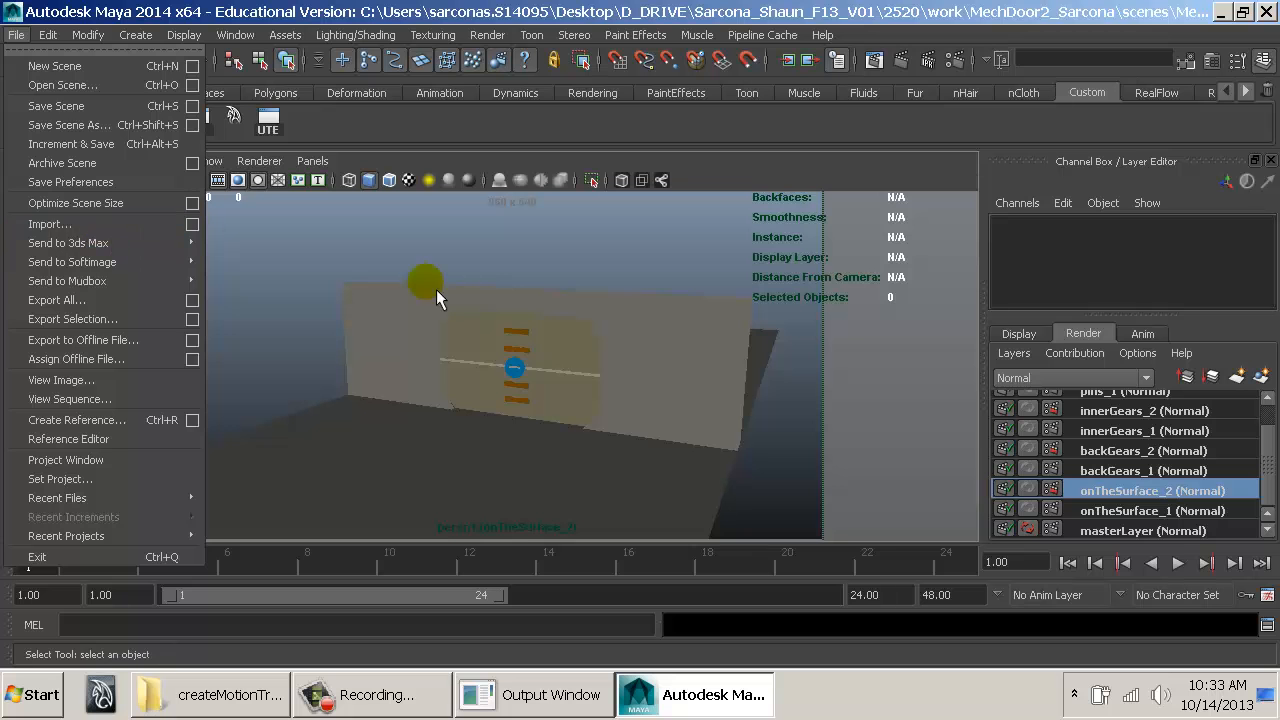
pyautogui.click(480, 301)
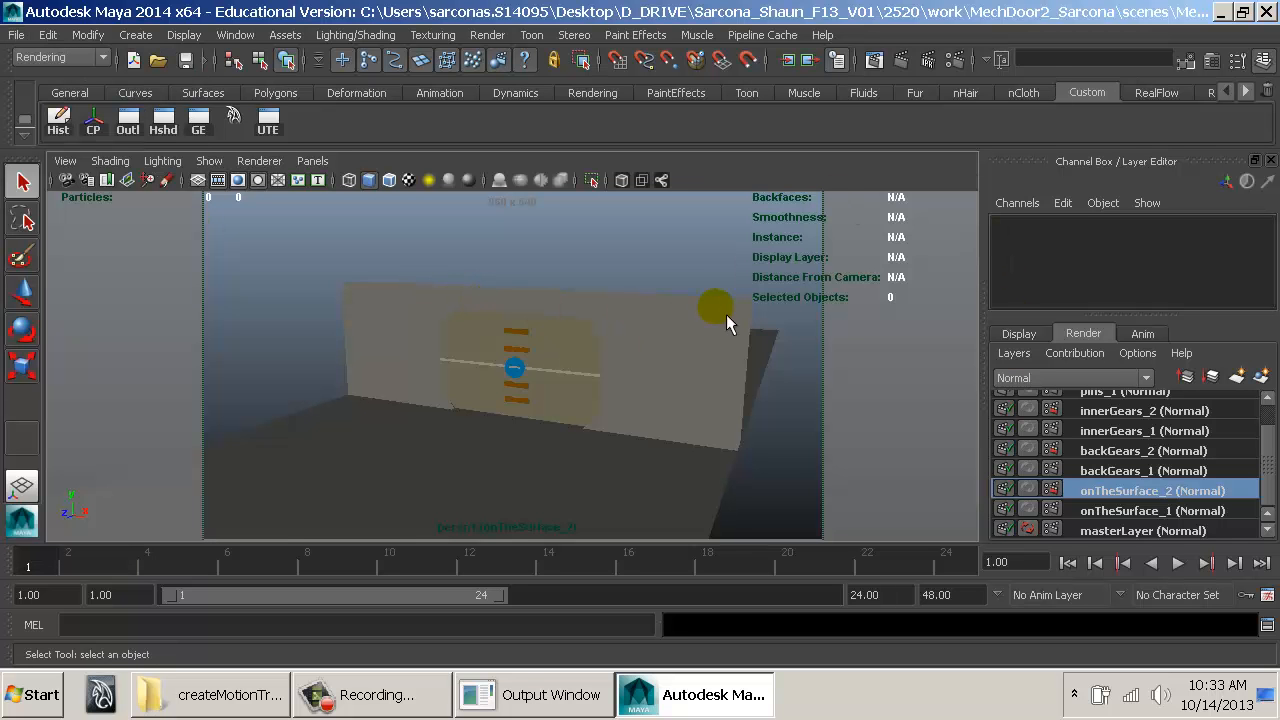
pyautogui.keyDown('alt'); pyautogui.moveTo(672, 330); pyautogui.dragTo(681, 328, button='right'); pyautogui.keyUp('alt')
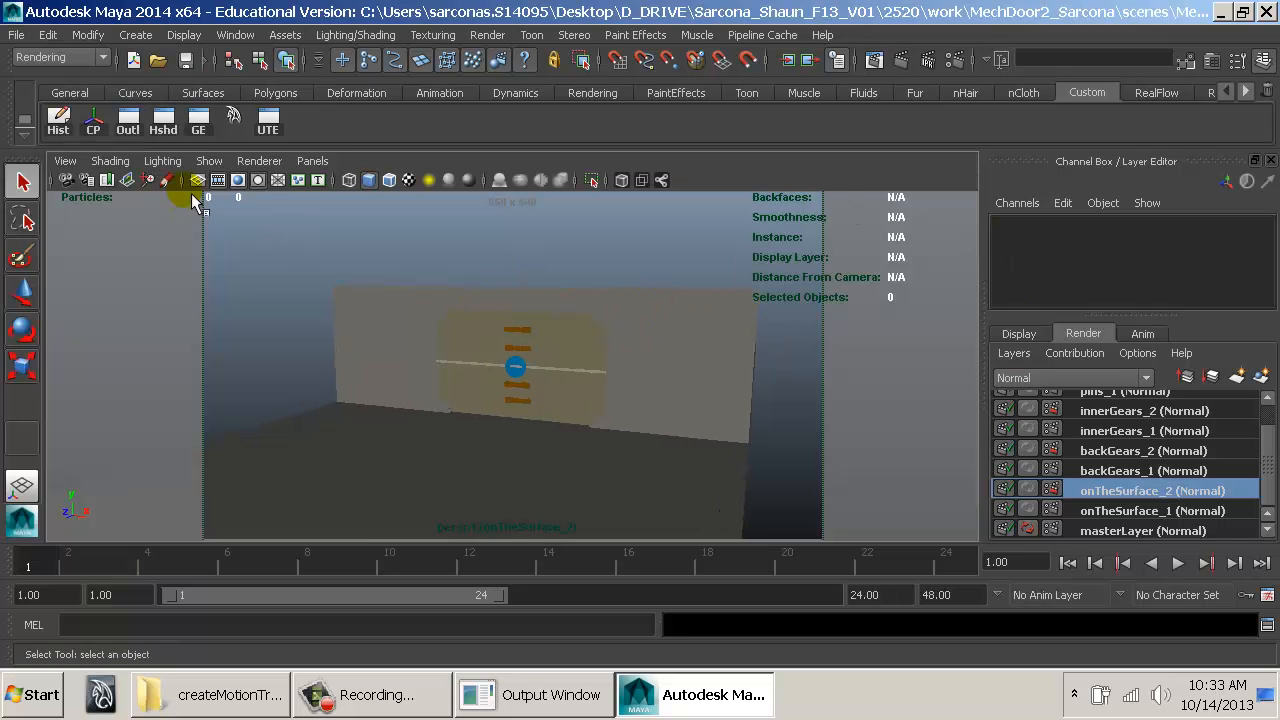
# Step: Show the resolution gate in the persp1 view and frame the door head-on
pyautogui.click(238, 181)
pyautogui.keyDown('alt'); pyautogui.moveTo(335, 280); pyautogui.dragTo(462, 300); pyautogui.keyUp('alt')
pyautogui.keyDown('alt'); pyautogui.moveTo(465, 301); pyautogui.dragTo(618, 315, button='right'); pyautogui.keyUp('alt')
pyautogui.keyDown('alt'); pyautogui.moveTo(595, 310); pyautogui.dragTo(563, 306); pyautogui.keyUp('alt')
pyautogui.keyDown('alt'); pyautogui.moveTo(566, 314); pyautogui.dragTo(551, 289, button='middle'); pyautogui.keyUp('alt')
# Step: Set the persp1 camera's fit setting to Overscan and centre the door inside the resolution gate
pyautogui.click(65, 161)
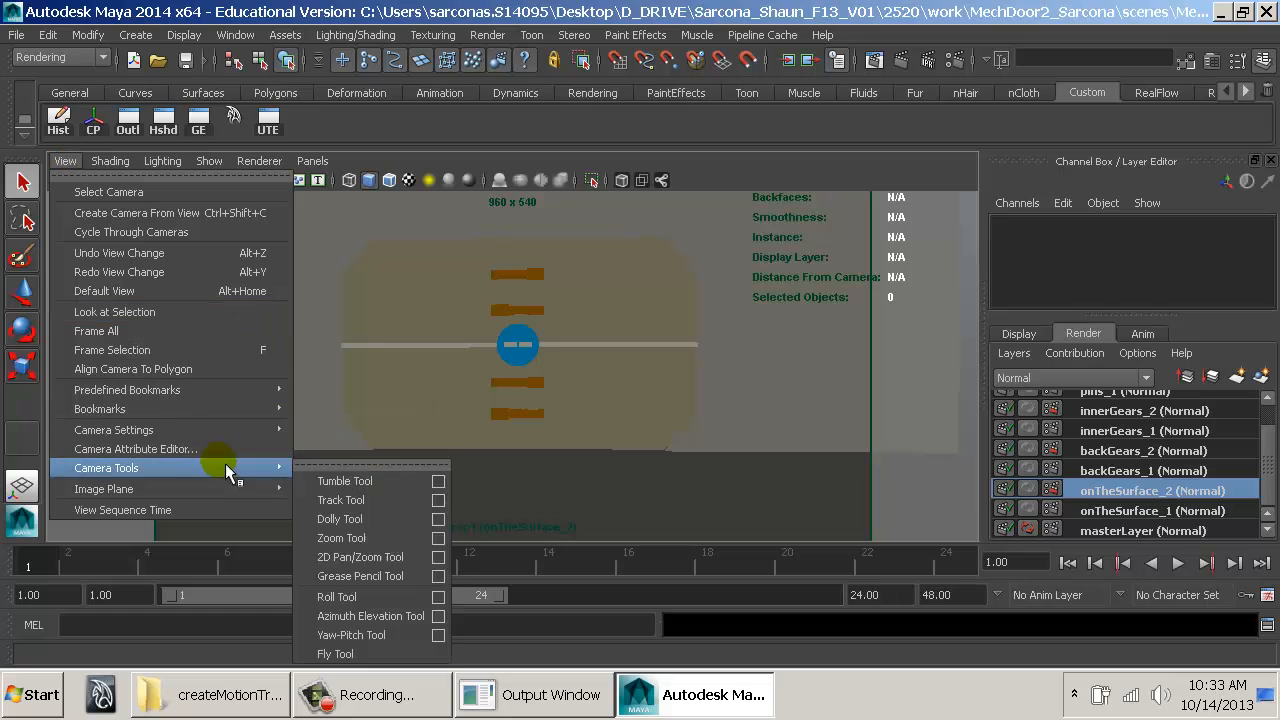
pyautogui.moveTo(233, 428)
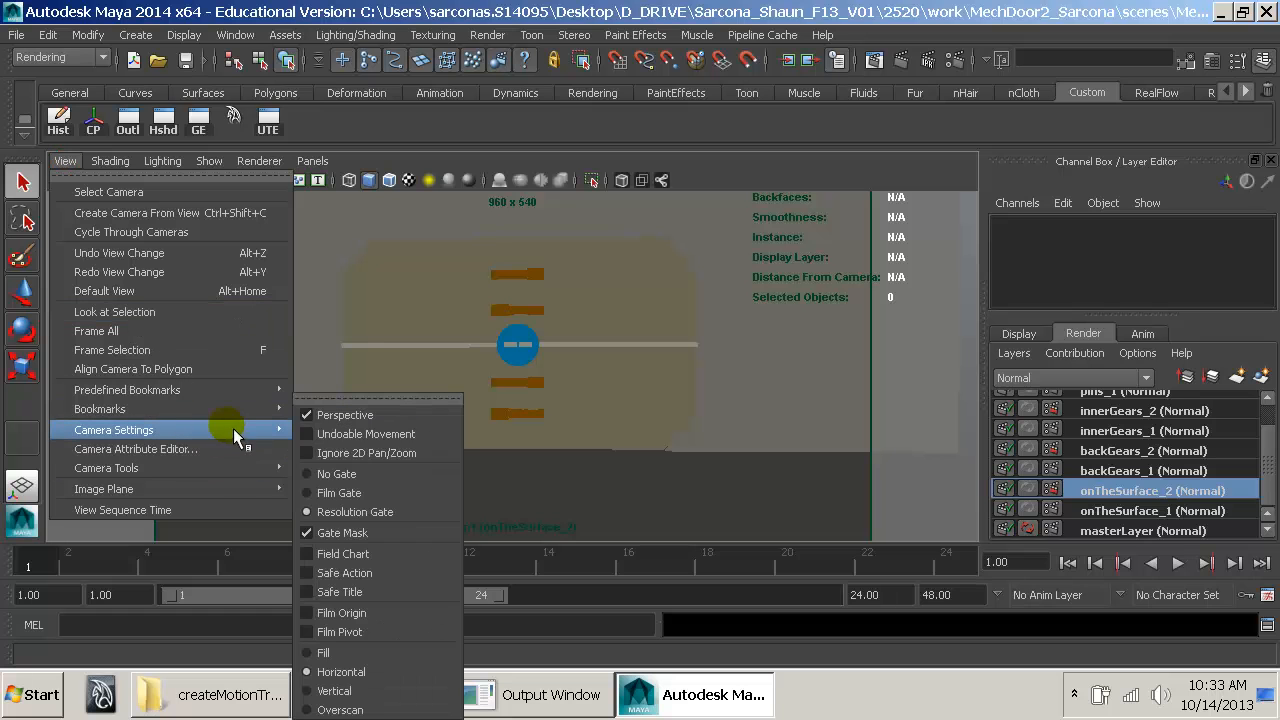
pyautogui.click(375, 709)
pyautogui.keyDown('alt'); pyautogui.moveTo(502, 442); pyautogui.dragTo(545, 428, button='right'); pyautogui.keyUp('alt')
pyautogui.keyDown('alt'); pyautogui.moveTo(545, 428); pyautogui.dragTo(541, 414, button='middle'); pyautogui.keyUp('alt')
pyautogui.keyDown('alt'); pyautogui.moveTo(541, 414); pyautogui.dragTo(534, 414); pyautogui.keyUp('alt')
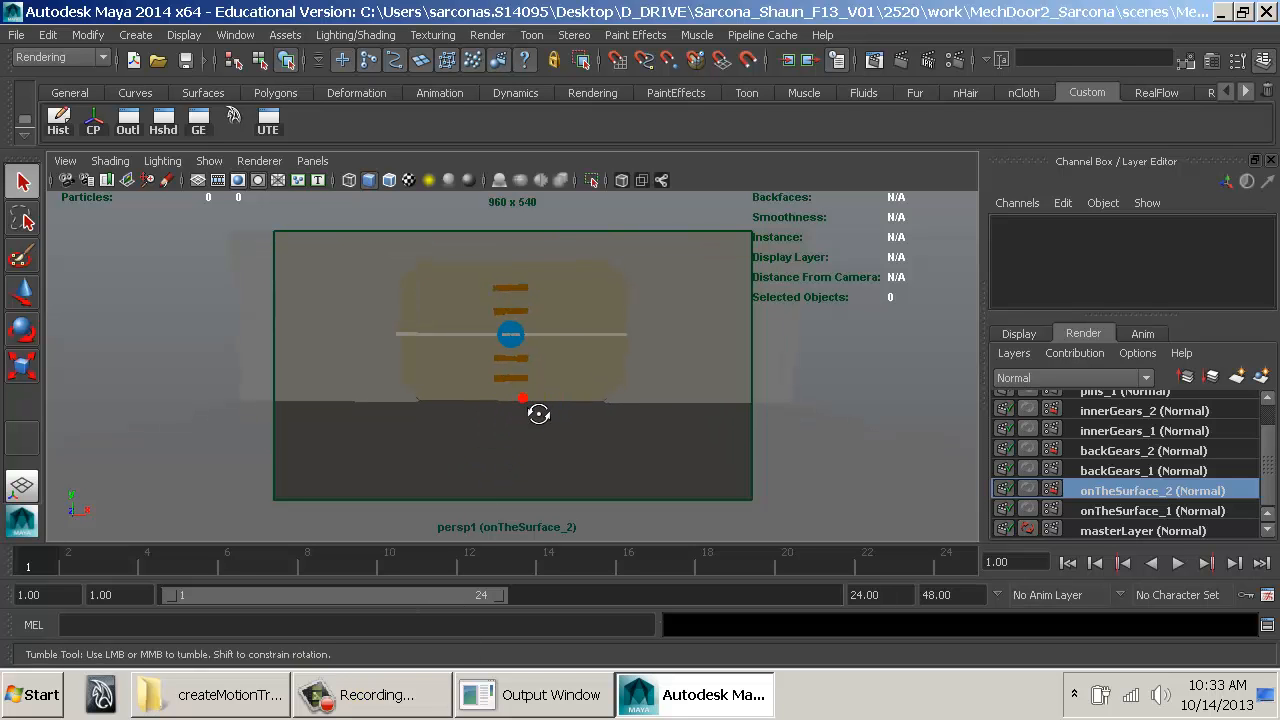
# Step: Make masterLayer the active render layer and frame the door mechanism in wireframe, viewed head-on
pyautogui.click(1096, 531)
pyautogui.press('4')
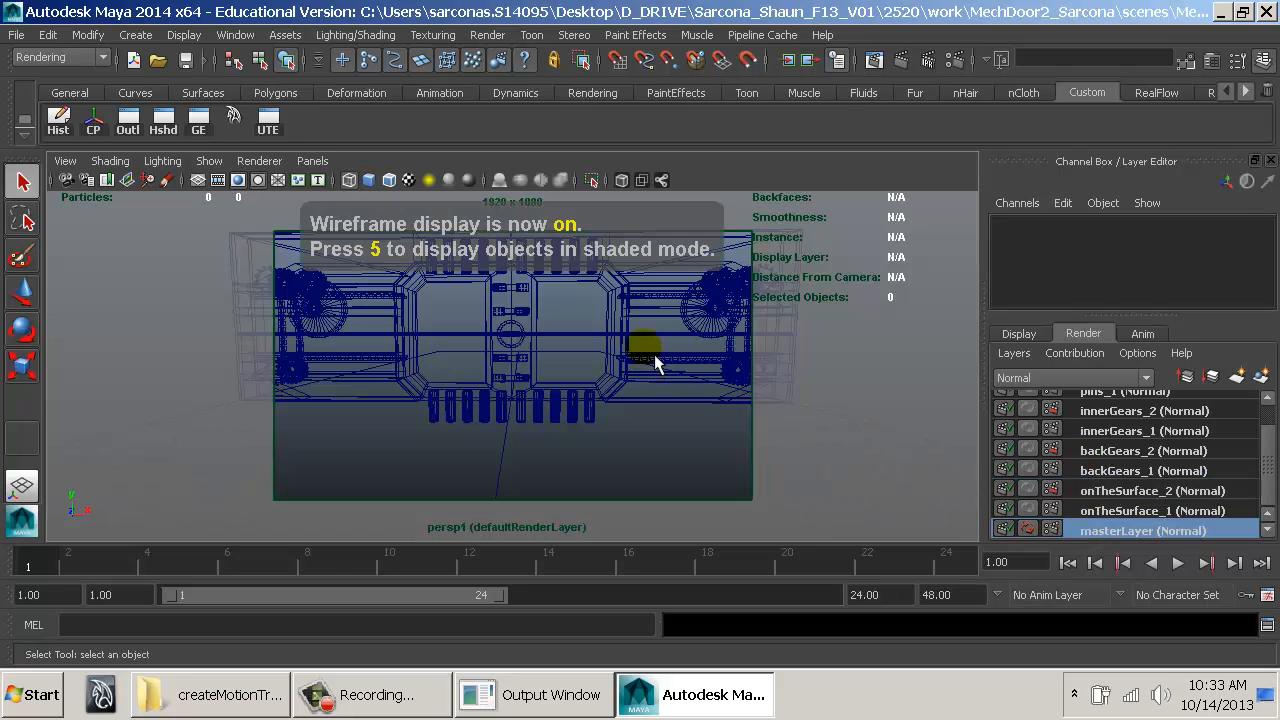
pyautogui.keyDown('alt'); pyautogui.moveTo(651, 354); pyautogui.dragTo(658, 350, button='right'); pyautogui.keyUp('alt')
pyautogui.keyDown('alt'); pyautogui.moveTo(656, 350); pyautogui.dragTo(635, 352); pyautogui.keyUp('alt')
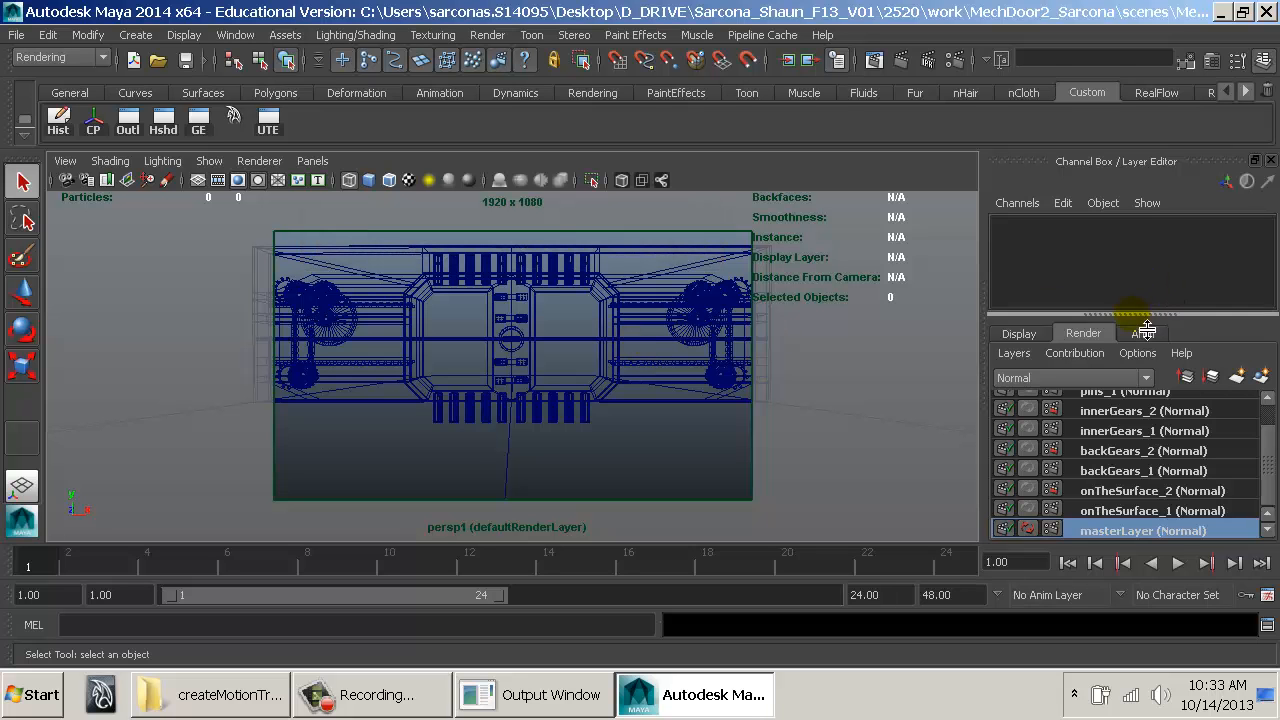
# Step: Select the persp1 camera, set its focal length to 20 and reframe the door in shaded display
pyautogui.click(66, 180)
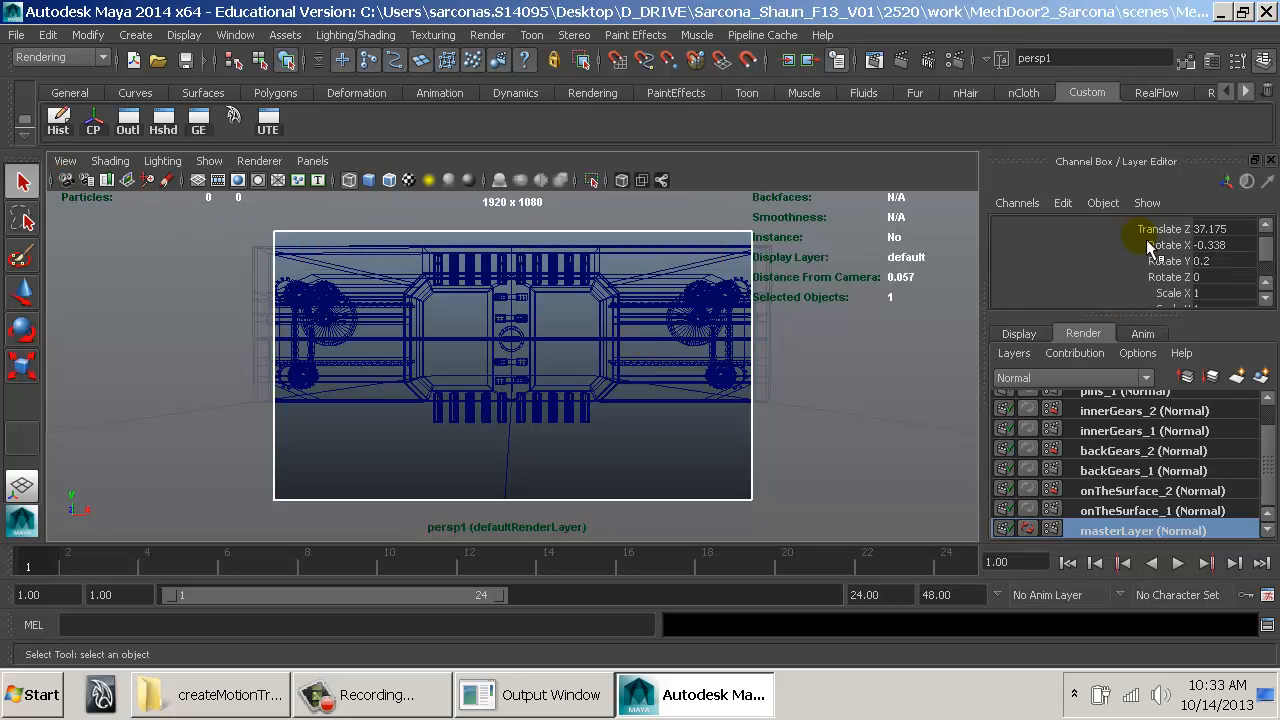
pyautogui.scroll(-5, 1148, 247)
pyautogui.doubleClick(1220, 241)
pyautogui.write('20')
pyautogui.press('Return')
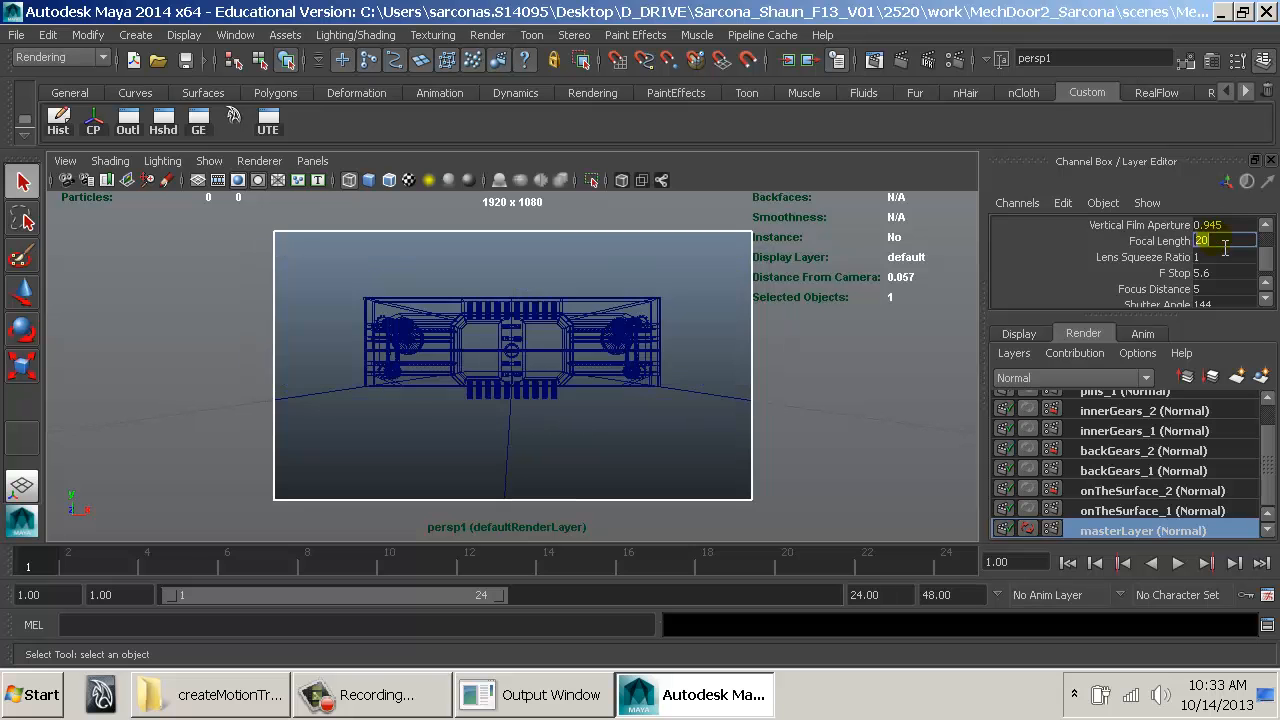
pyautogui.moveTo(612, 322)
pyautogui.keyDown('alt'); pyautogui.mouseDown(button='right')
pyautogui.moveTo(525, 335)
pyautogui.moveTo(595, 337)
pyautogui.mouseUp(button='right'); pyautogui.keyUp('alt')
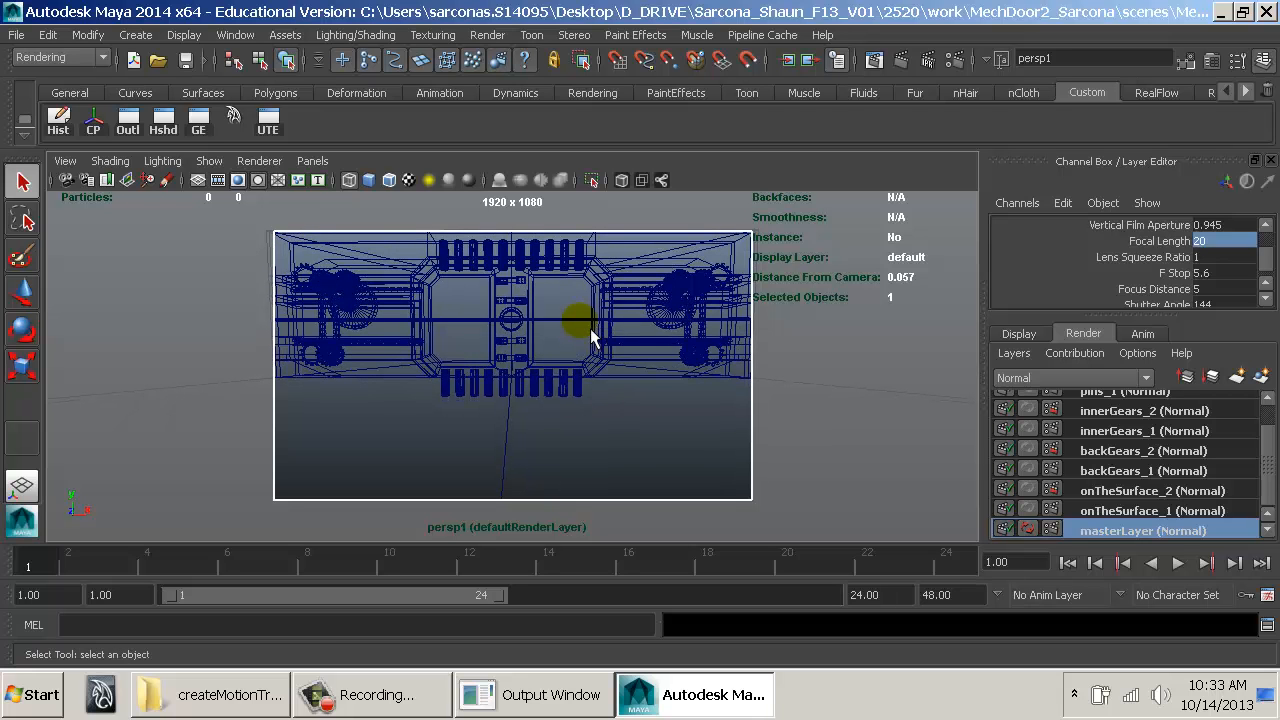
pyautogui.keyDown('alt'); pyautogui.moveTo(591, 337); pyautogui.dragTo(595, 335, button='middle'); pyautogui.keyUp('alt')
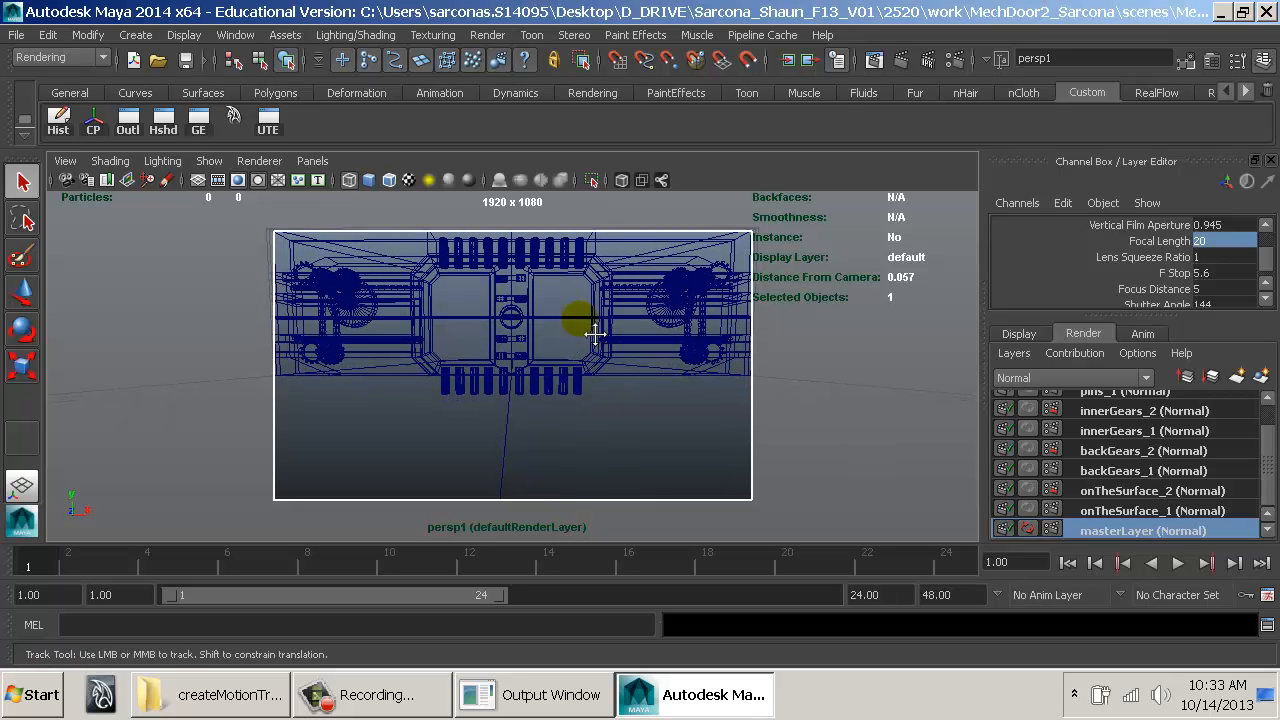
pyautogui.press('5')
pyautogui.press('6')
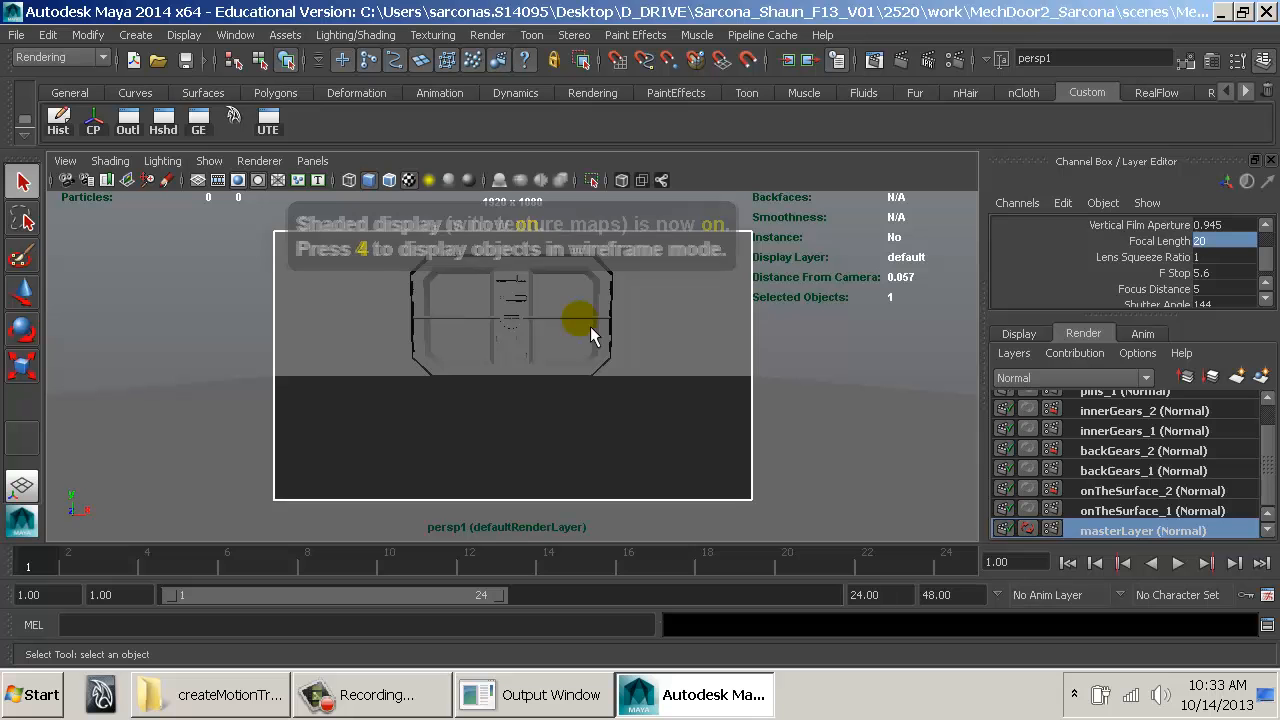
pyautogui.press('5')
# Step: Set the persp1 camera's focal length to 50 and return the view to wireframe
pyautogui.click(1210, 240)
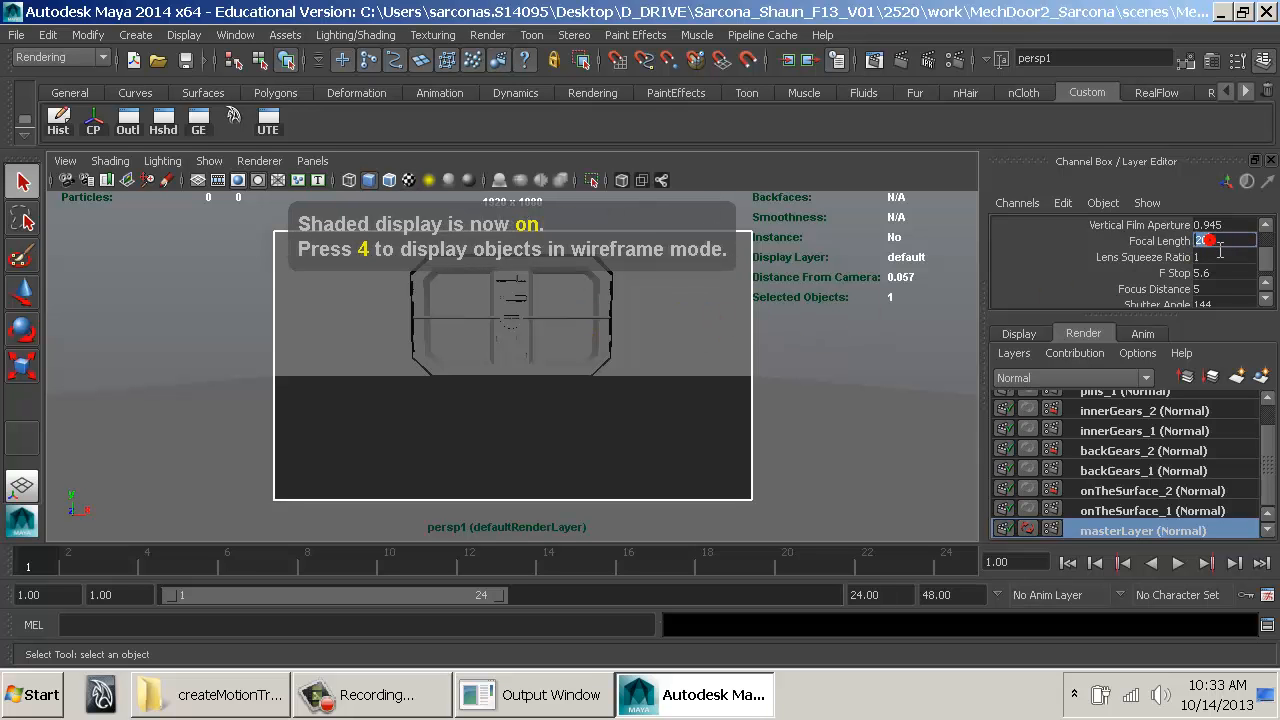
pyautogui.write('50')
pyautogui.press('Return')
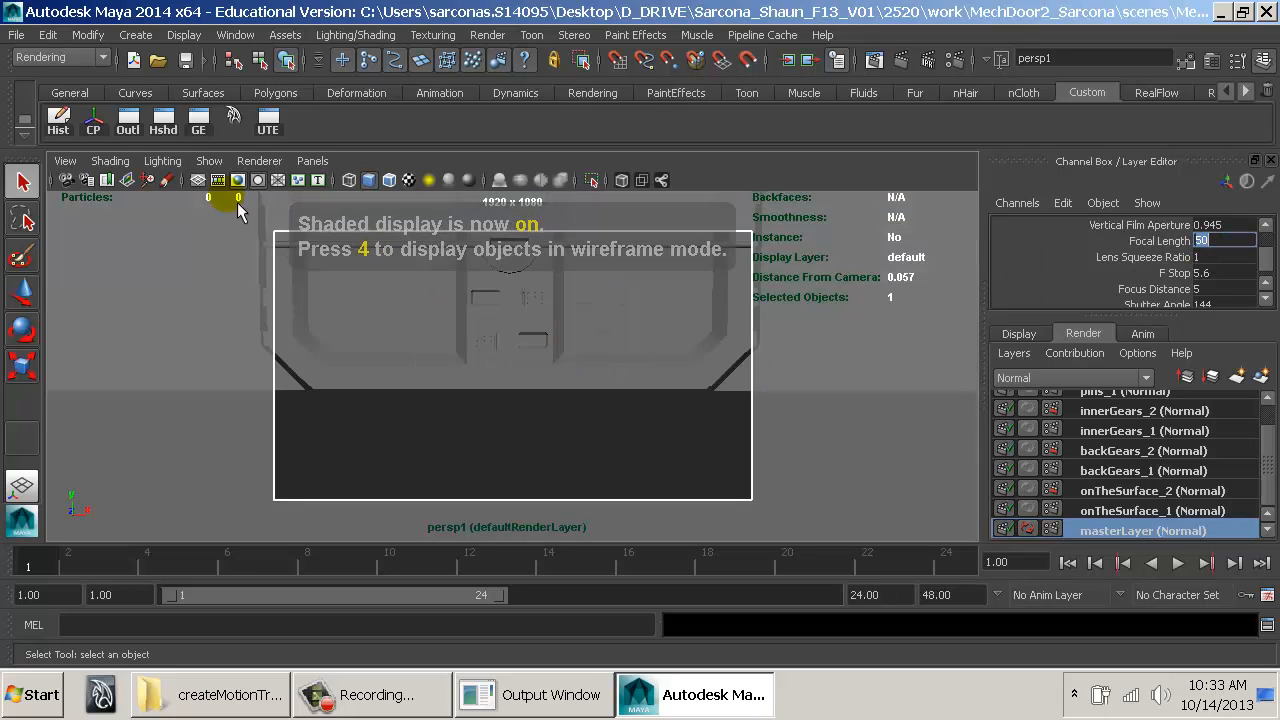
pyautogui.click(500, 297)
pyautogui.press('4')
# Step: Frame the full door mechanism and its side gears inside the resolution gate from a slight side angle
pyautogui.keyDown('alt'); pyautogui.moveTo(715, 353); pyautogui.dragTo(631, 351, button='right'); pyautogui.keyUp('alt')
pyautogui.keyDown('alt'); pyautogui.moveTo(631, 351); pyautogui.dragTo(643, 369, button='middle'); pyautogui.keyUp('alt')
pyautogui.keyDown('alt'); pyautogui.moveTo(643, 370); pyautogui.dragTo(612, 374, button='right'); pyautogui.keyUp('alt')
pyautogui.keyDown('alt'); pyautogui.moveTo(612, 374); pyautogui.dragTo(612, 370); pyautogui.keyUp('alt')
pyautogui.moveTo(627, 384)
pyautogui.keyDown('alt'); pyautogui.mouseDown(button='middle')
pyautogui.moveTo(616, 365)
pyautogui.moveTo(609, 374)
pyautogui.mouseUp(button='middle'); pyautogui.keyUp('alt')
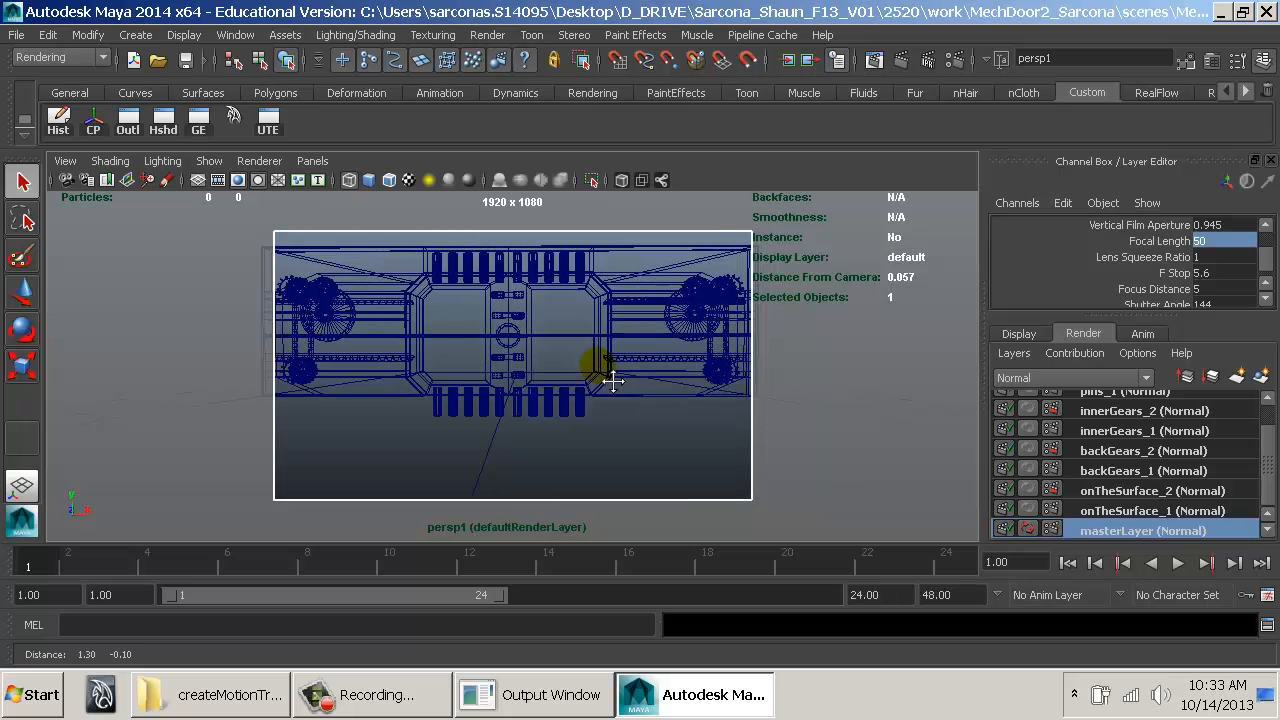
pyautogui.keyDown('alt'); pyautogui.moveTo(609, 374); pyautogui.dragTo(600, 400, button='right'); pyautogui.keyUp('alt')
pyautogui.keyDown('alt'); pyautogui.moveTo(600, 400); pyautogui.dragTo(637, 397); pyautogui.keyUp('alt')
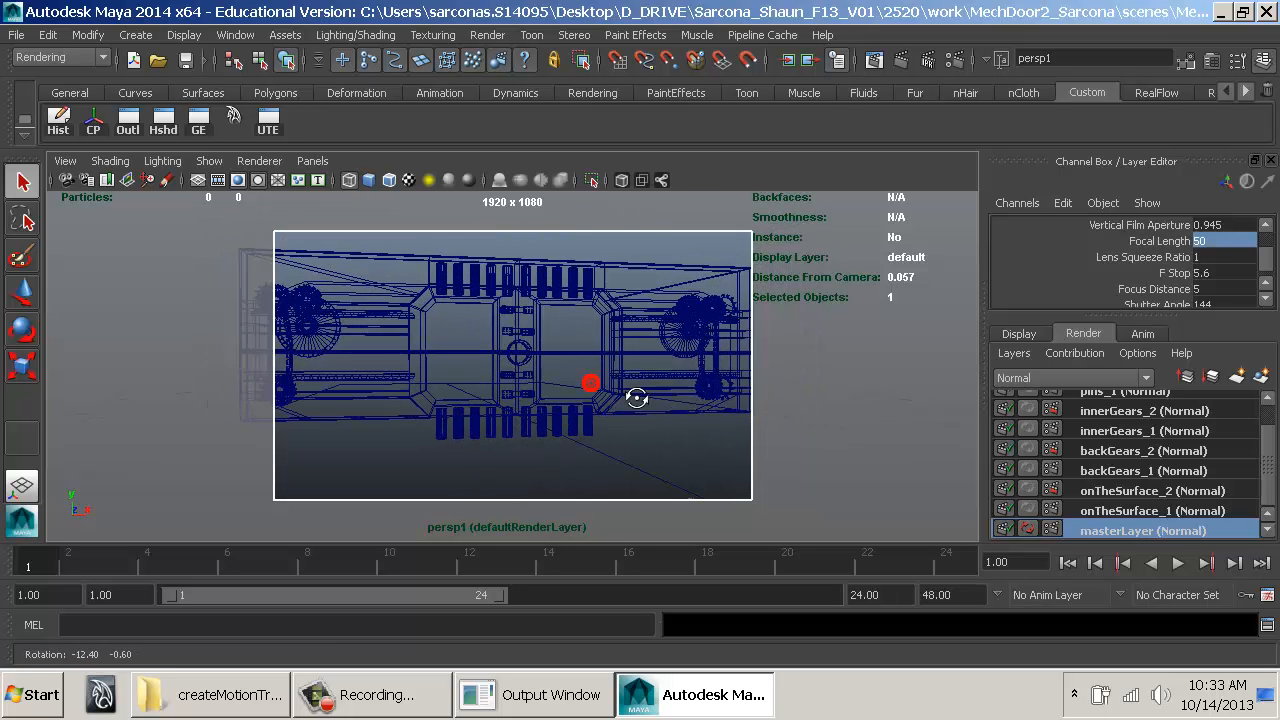
pyautogui.keyDown('alt'); pyautogui.moveTo(618, 392); pyautogui.dragTo(643, 389, button='middle'); pyautogui.keyUp('alt')
pyautogui.keyDown('alt'); pyautogui.moveTo(643, 389); pyautogui.dragTo(649, 391, button='right'); pyautogui.keyUp('alt')
pyautogui.keyDown('alt'); pyautogui.moveTo(654, 390); pyautogui.dragTo(651, 393, button='middle'); pyautogui.keyUp('alt')
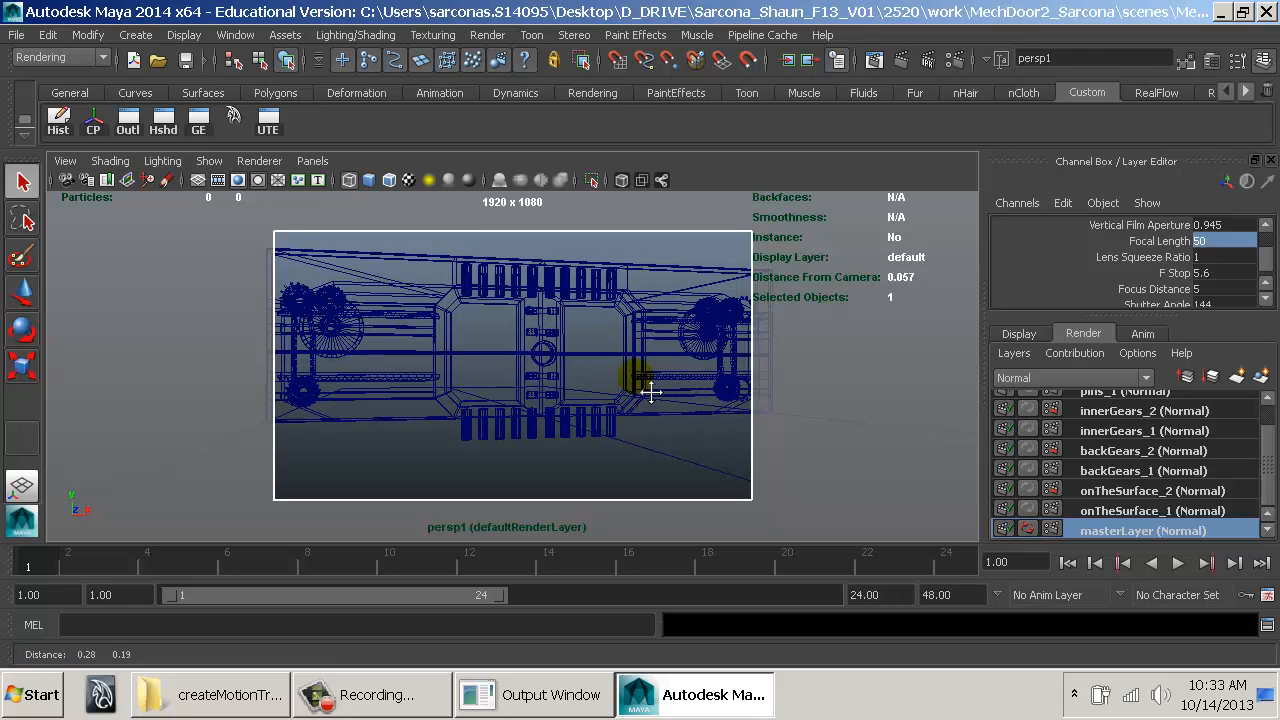
# Step: Select the upper face of the wall around the door, orbiting to reach it in shaded display
pyautogui.click(670, 267)
pyautogui.rightClick(668, 266)
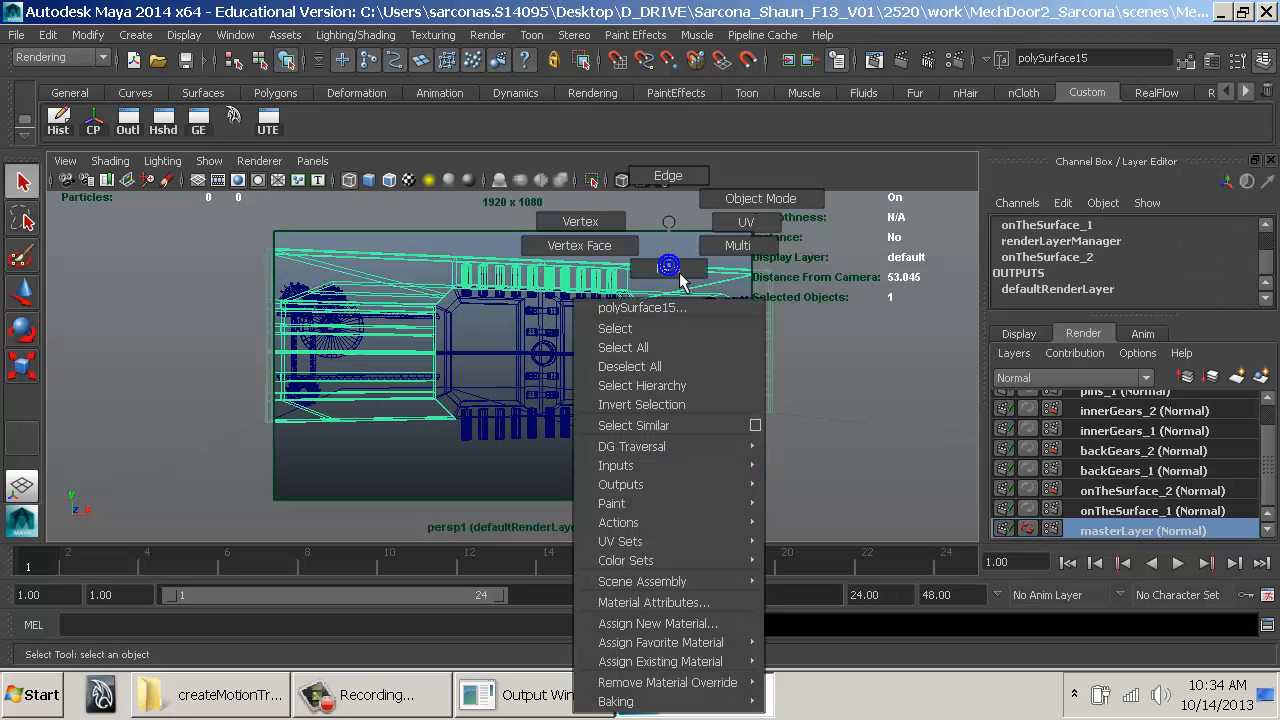
pyautogui.moveTo(678, 192); pyautogui.dragTo(678, 192, button='right')
pyautogui.keyDown('alt'); pyautogui.moveTo(497, 280); pyautogui.dragTo(615, 335); pyautogui.keyUp('alt')
pyautogui.keyDown('alt'); pyautogui.moveTo(615, 335); pyautogui.dragTo(740, 392, button='right'); pyautogui.keyUp('alt')
pyautogui.keyDown('alt'); pyautogui.moveTo(740, 392); pyautogui.dragTo(758, 399, button='middle'); pyautogui.keyUp('alt')
pyautogui.keyDown('alt'); pyautogui.moveTo(758, 399); pyautogui.dragTo(449, 323); pyautogui.keyUp('alt')
pyautogui.click(433, 323)
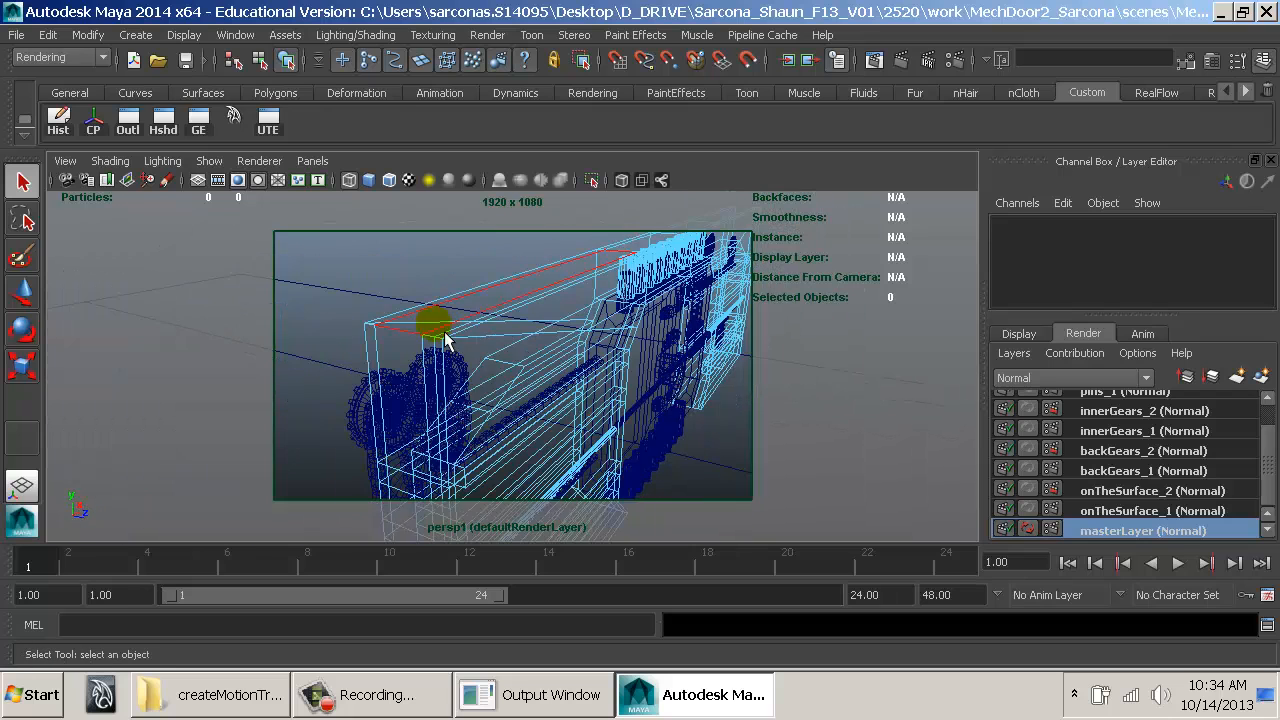
pyautogui.press('5')
pyautogui.click(468, 312)
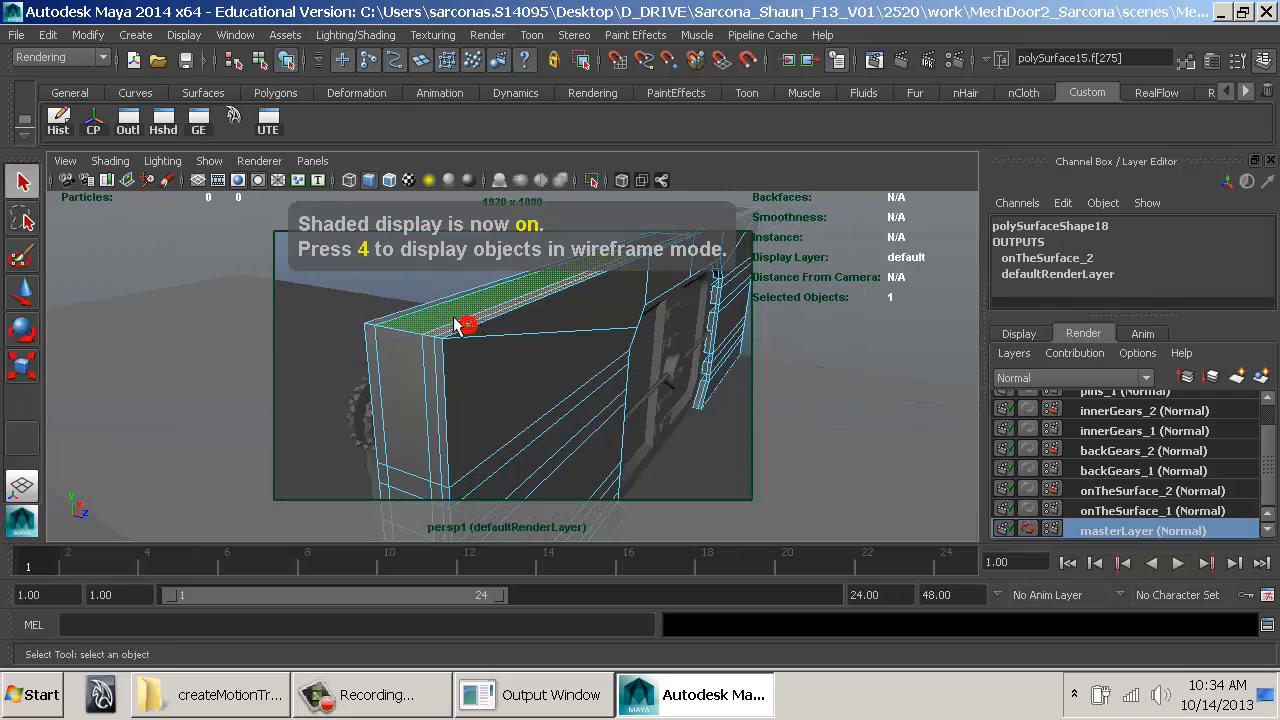
pyautogui.moveTo(441, 322)
pyautogui.keyDown('alt'); pyautogui.mouseDown()
pyautogui.moveTo(432, 308)
pyautogui.moveTo(612, 300)
pyautogui.moveTo(564, 331)
pyautogui.moveTo(463, 276)
pyautogui.moveTo(457, 306)
pyautogui.mouseUp(); pyautogui.keyUp('alt')
# Step: Select the wall's top row of vertices and raise it so the wall extends above the resolution gate
pyautogui.press('4')
pyautogui.moveTo(442, 309); pyautogui.dragTo(367, 228, button='right')
pyautogui.click(323, 300)
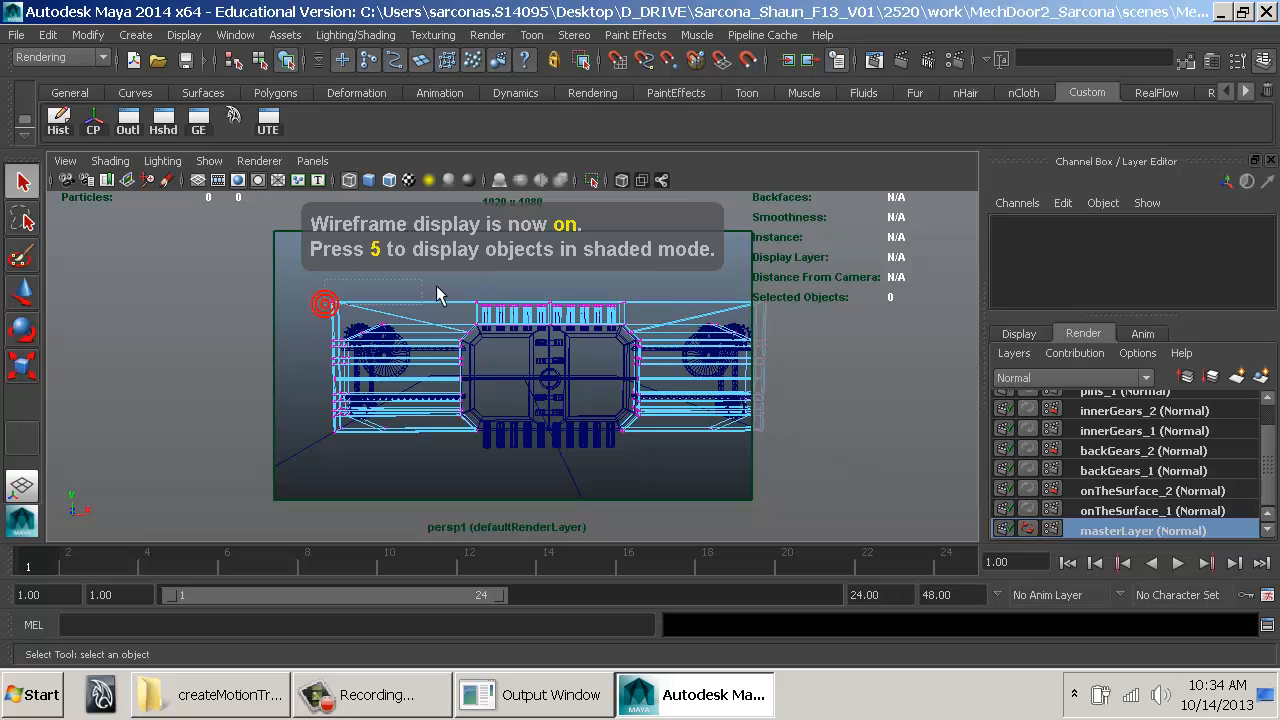
pyautogui.moveTo(718, 268); pyautogui.dragTo(880, 270)
pyautogui.moveTo(562, 288)
pyautogui.keyDown('alt'); pyautogui.mouseDown()
pyautogui.moveTo(425, 297)
pyautogui.moveTo(549, 305)
pyautogui.moveTo(556, 243)
pyautogui.mouseUp(); pyautogui.keyUp('alt')
pyautogui.press('w')
pyautogui.press('5')
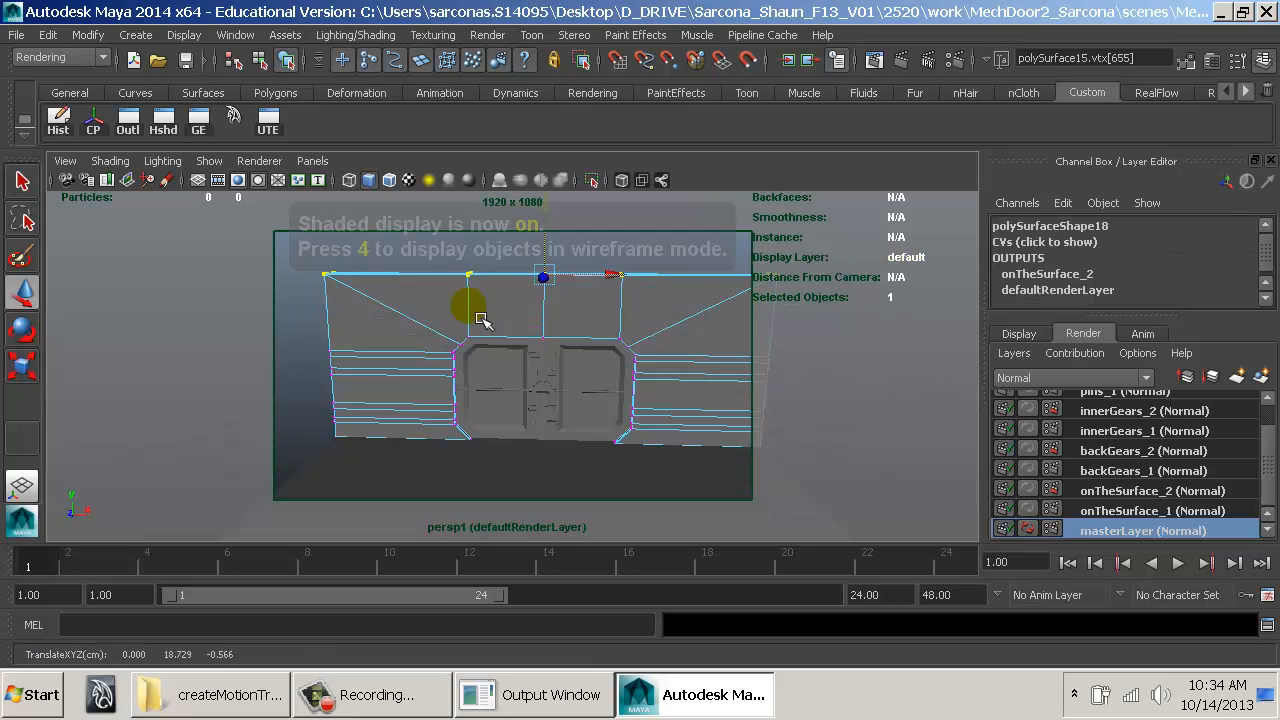
# Step: Return the wall to object mode and reframe the full door mechanism and side gears in wireframe inside the resolution gate
pyautogui.press('F8')
pyautogui.keyDown('alt'); pyautogui.moveTo(479, 306); pyautogui.dragTo(498, 342); pyautogui.keyUp('alt')
pyautogui.keyDown('alt'); pyautogui.moveTo(498, 342); pyautogui.dragTo(511, 334, button='middle'); pyautogui.keyUp('alt')
pyautogui.keyDown('alt'); pyautogui.moveTo(511, 334); pyautogui.dragTo(509, 331); pyautogui.keyUp('alt')
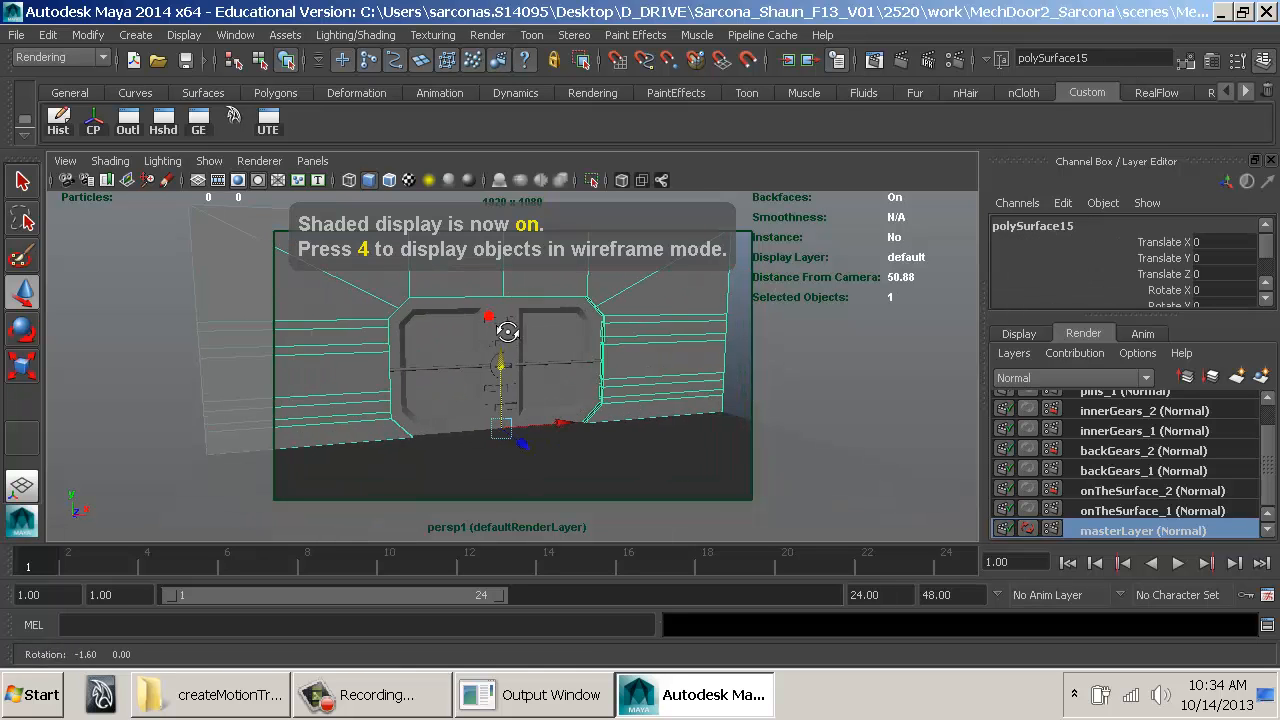
pyautogui.keyDown('alt'); pyautogui.moveTo(509, 331); pyautogui.dragTo(526, 328, button='middle'); pyautogui.keyUp('alt')
pyautogui.press('4')
pyautogui.moveTo(526, 334)
pyautogui.keyDown('alt'); pyautogui.mouseDown()
pyautogui.moveTo(563, 349)
pyautogui.moveTo(536, 327)
pyautogui.mouseUp(); pyautogui.keyUp('alt')
pyautogui.keyDown('alt'); pyautogui.moveTo(535, 328); pyautogui.dragTo(543, 325, button='middle'); pyautogui.keyUp('alt')
pyautogui.keyDown('alt'); pyautogui.moveTo(543, 325); pyautogui.dragTo(543, 323); pyautogui.keyUp('alt')
pyautogui.keyDown('alt'); pyautogui.moveTo(543, 323); pyautogui.dragTo(537, 324, button='right'); pyautogui.keyUp('alt')
pyautogui.keyDown('alt'); pyautogui.moveTo(532, 326); pyautogui.dragTo(534, 326, button='middle'); pyautogui.keyUp('alt')
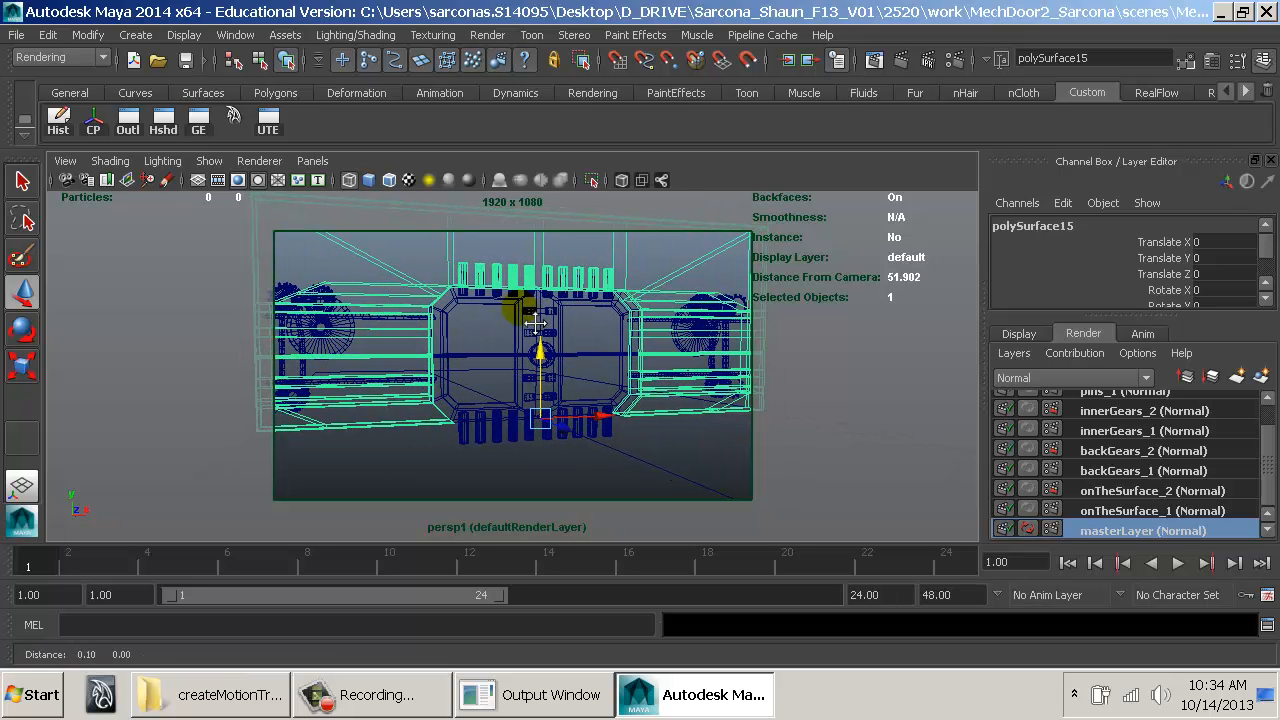
pyautogui.keyDown('alt'); pyautogui.moveTo(536, 327); pyautogui.dragTo(530, 326, button='right'); pyautogui.keyUp('alt')
pyautogui.keyDown('alt'); pyautogui.moveTo(530, 326); pyautogui.dragTo(528, 327, button='middle'); pyautogui.keyUp('alt')
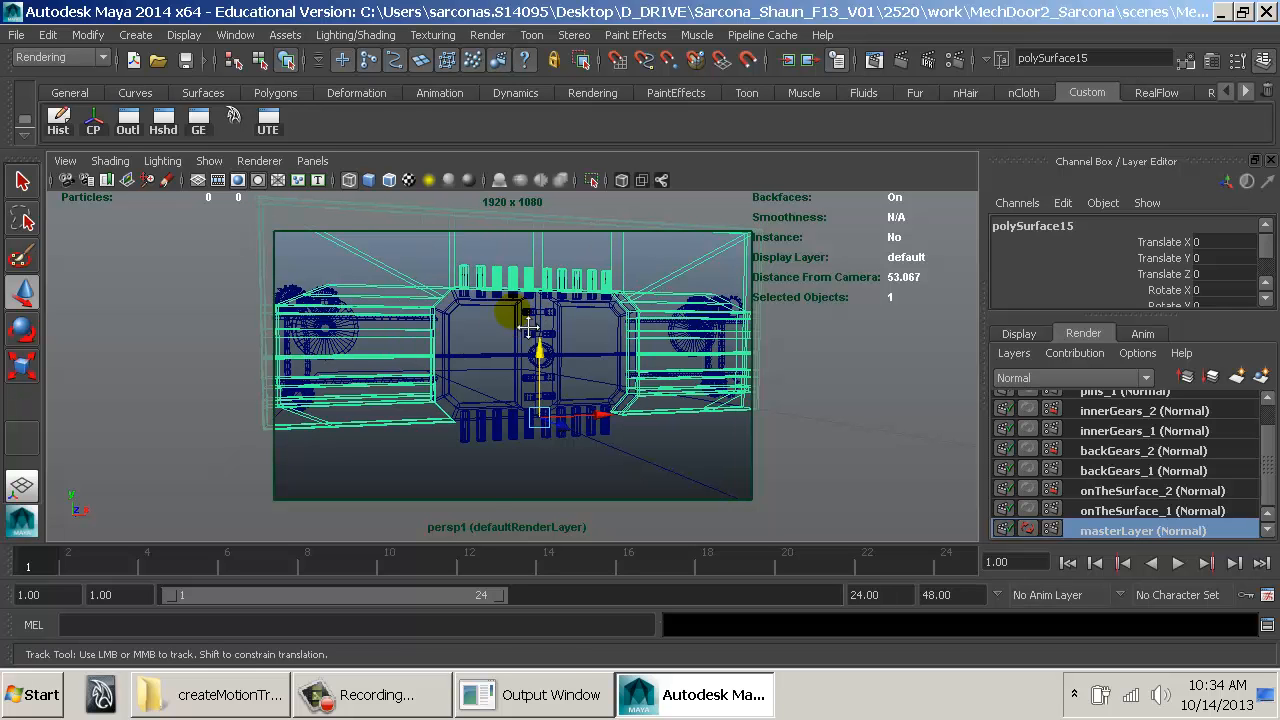
# Step: Select the persp1 camera in shaded display and key its framing at frame 1
pyautogui.click(480, 482)
pyautogui.press('5')
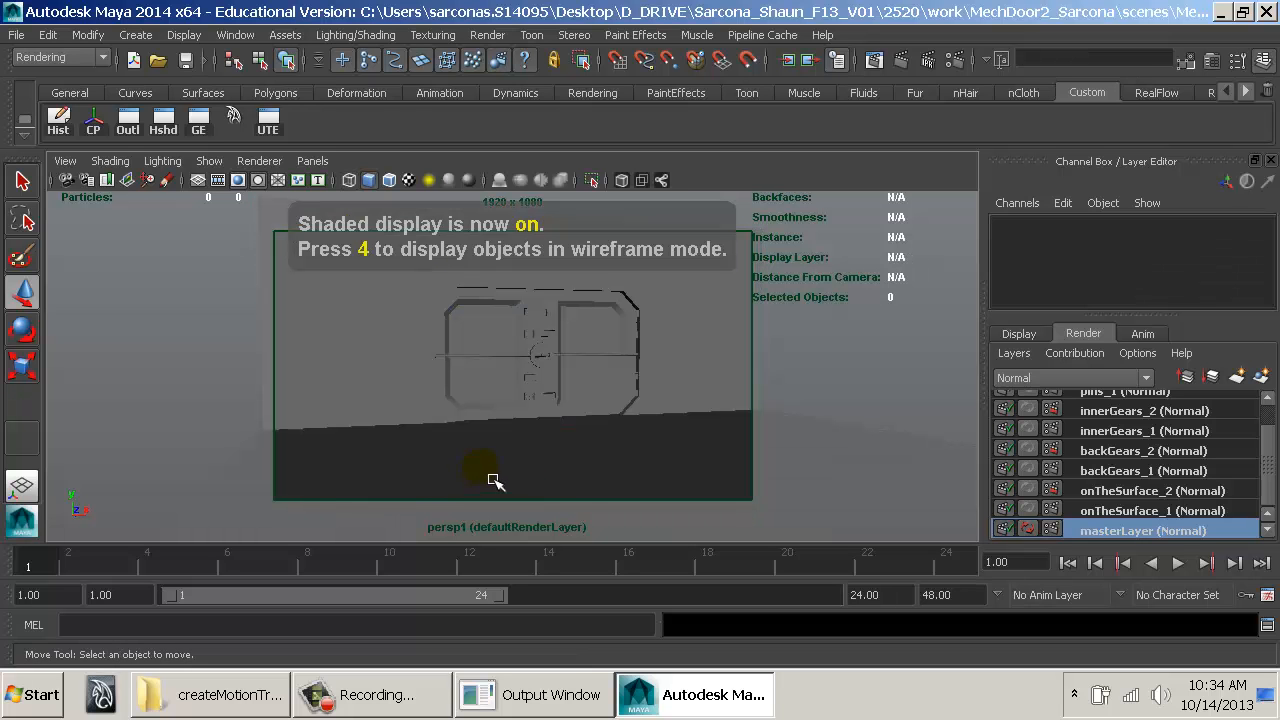
pyautogui.click(84, 185)
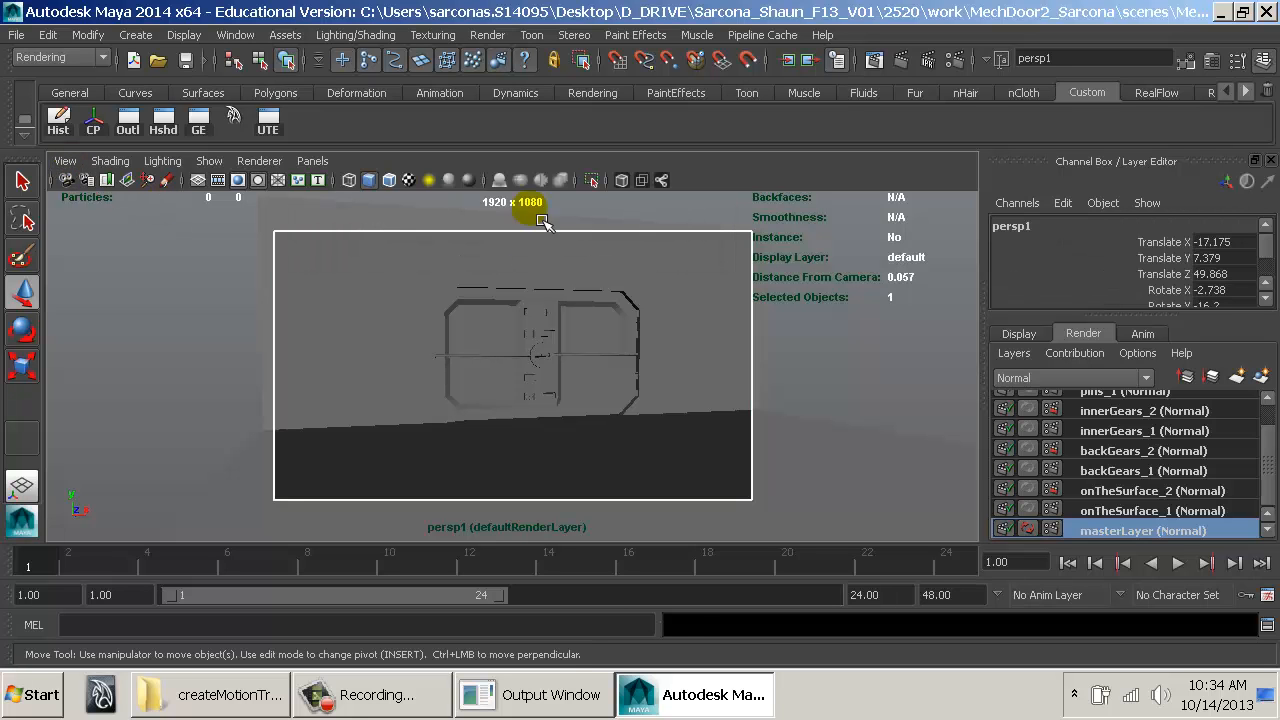
pyautogui.press('s')
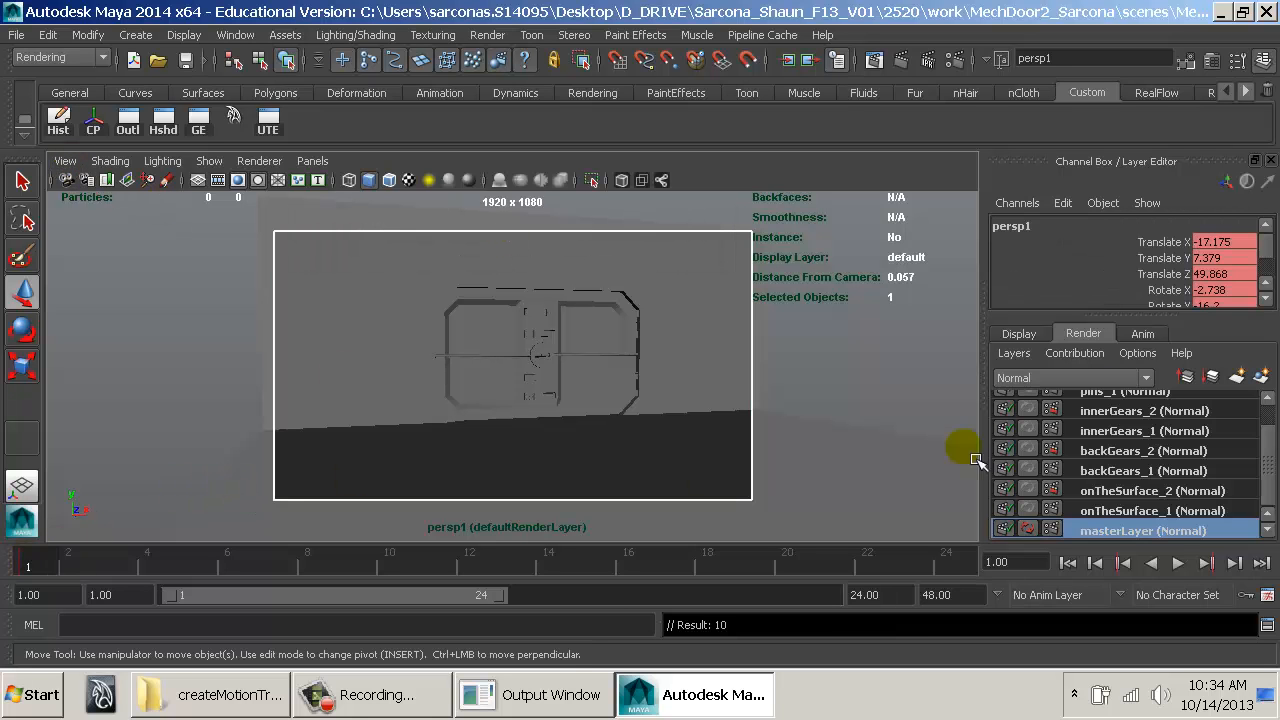
# Step: Scrub the timeline, orbit the camera away and return to frame 1 to test the camera key
pyautogui.moveTo(70, 559); pyautogui.dragTo(389, 560)
pyautogui.keyDown('alt'); pyautogui.moveTo(591, 368); pyautogui.dragTo(484, 470); pyautogui.keyUp('alt')
pyautogui.moveTo(375, 558); pyautogui.dragTo(20, 567)
# Step: Render the onTheSurface_2 layer and view its render pass in imf_disp, closing the image viewer again
pyautogui.click(1160, 491)
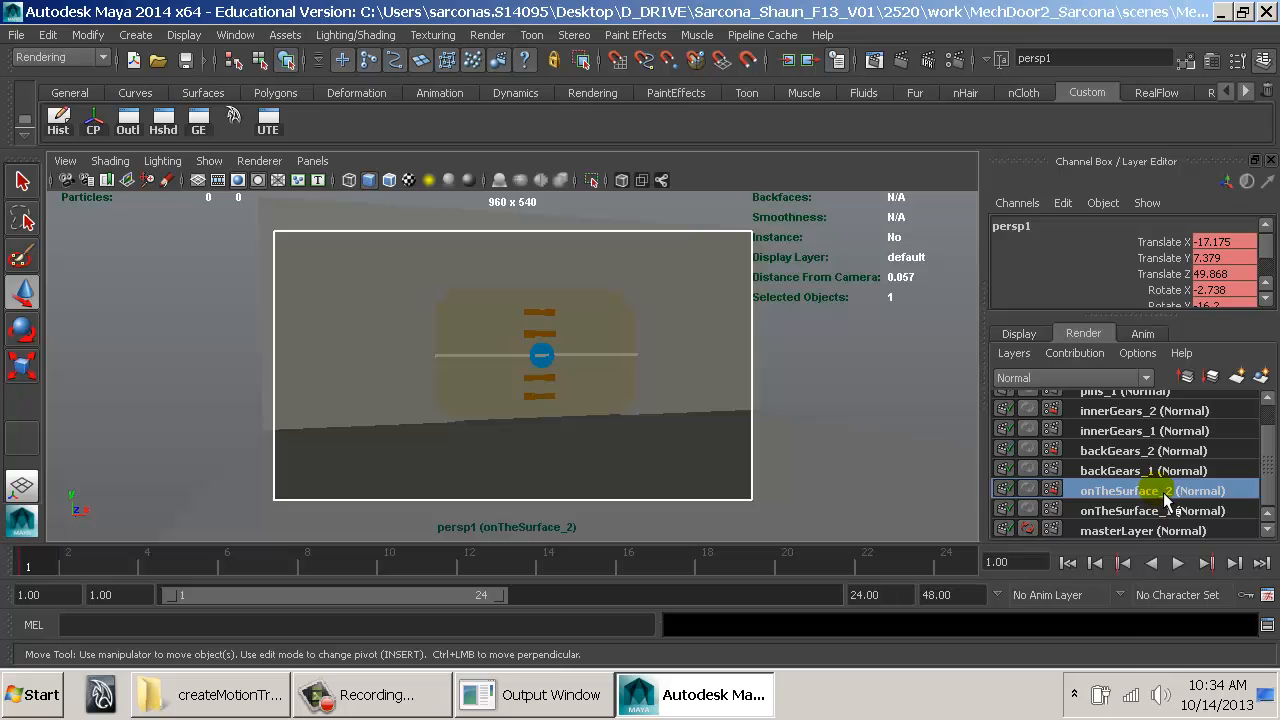
pyautogui.click(876, 60)
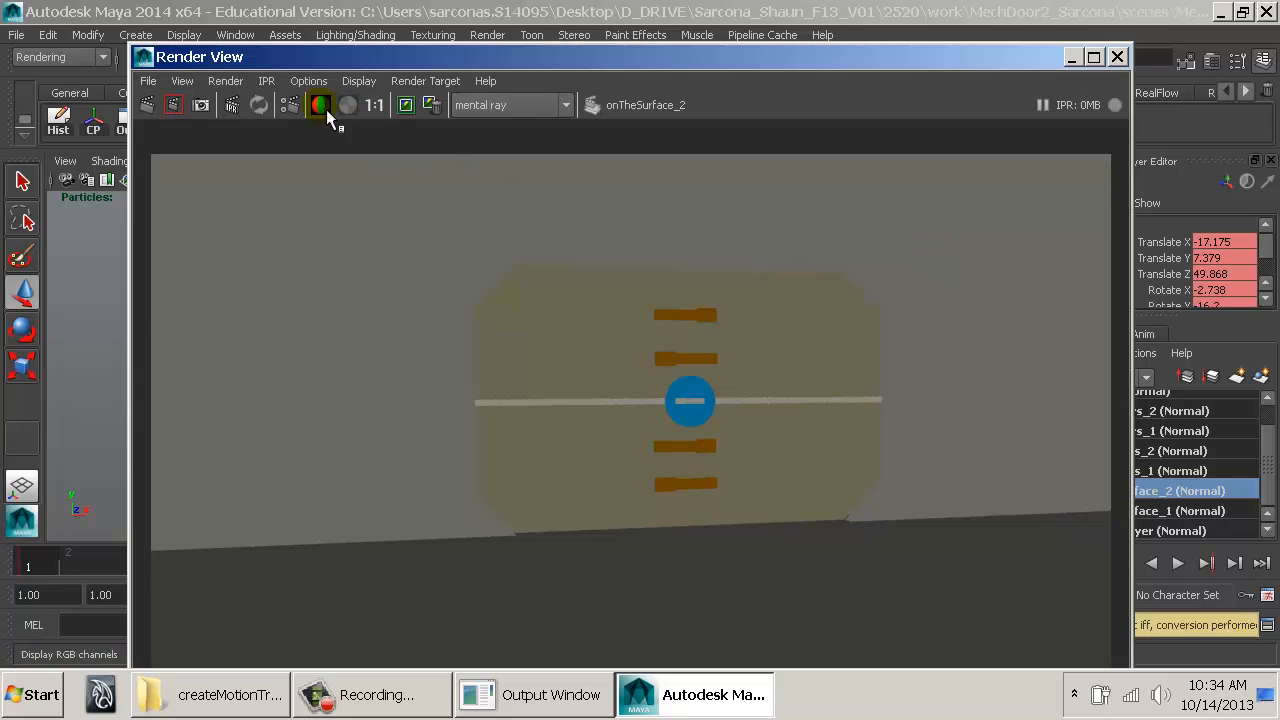
pyautogui.click(147, 84)
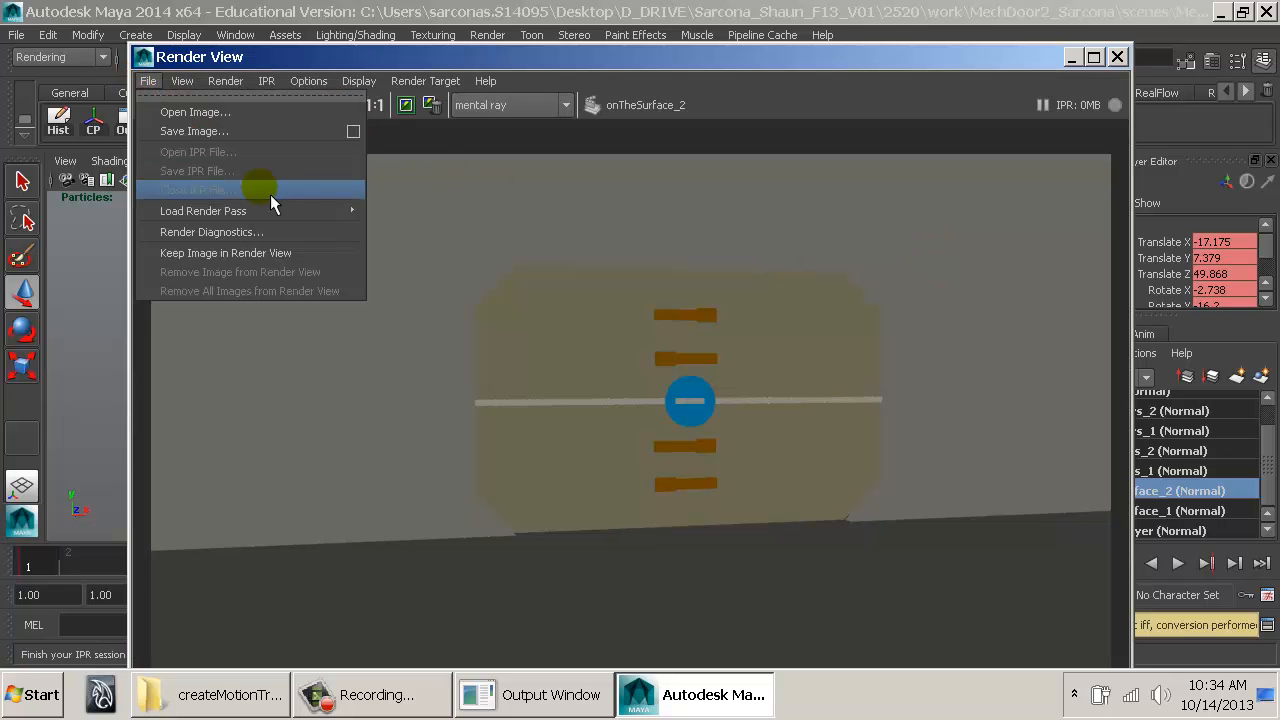
pyautogui.moveTo(352, 211)
pyautogui.click(400, 224)
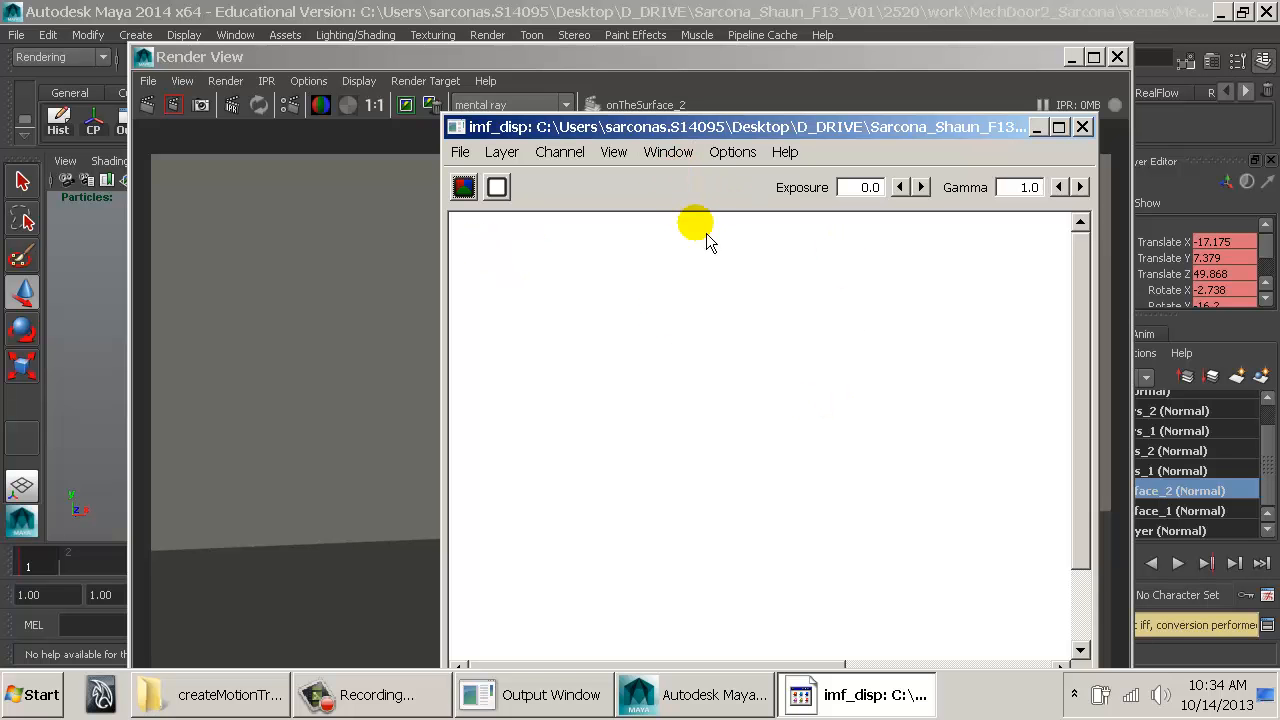
pyautogui.click(753, 320)
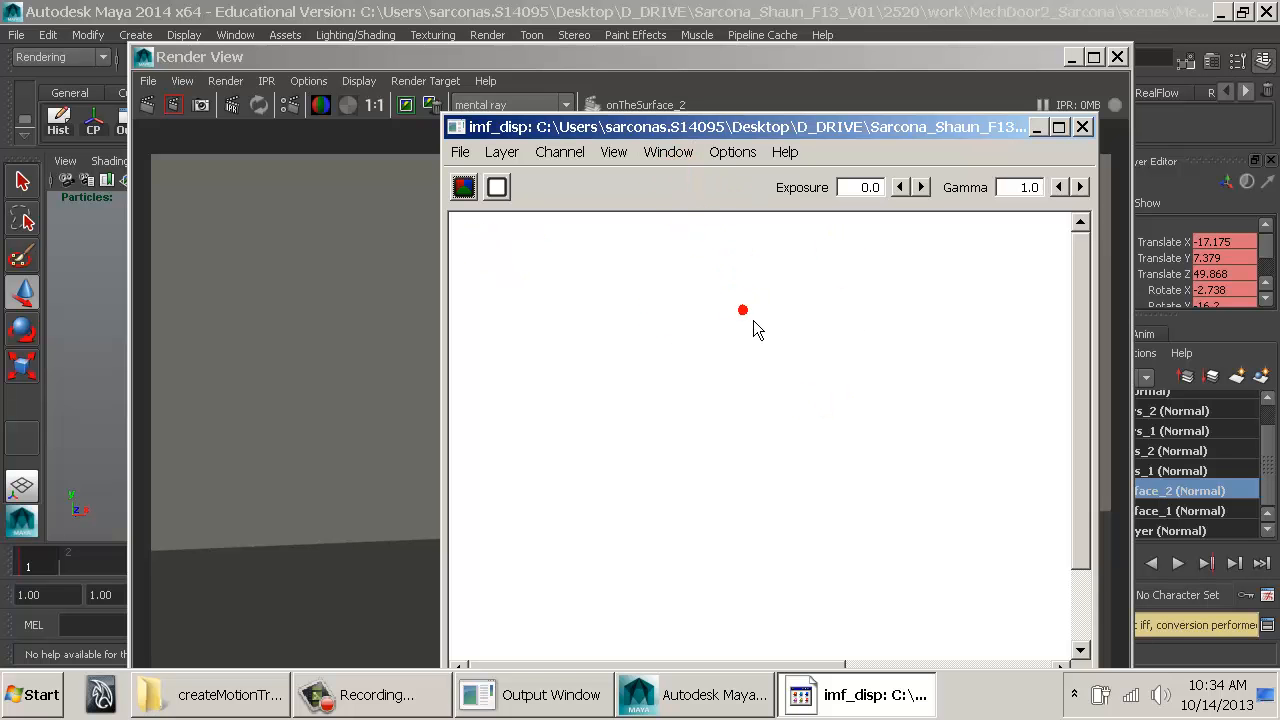
pyautogui.doubleClick(455, 127)
# Step: Check the Ambient Occlusion feature in onTheSurface_2's render settings and close the Render View
pyautogui.click(290, 104)
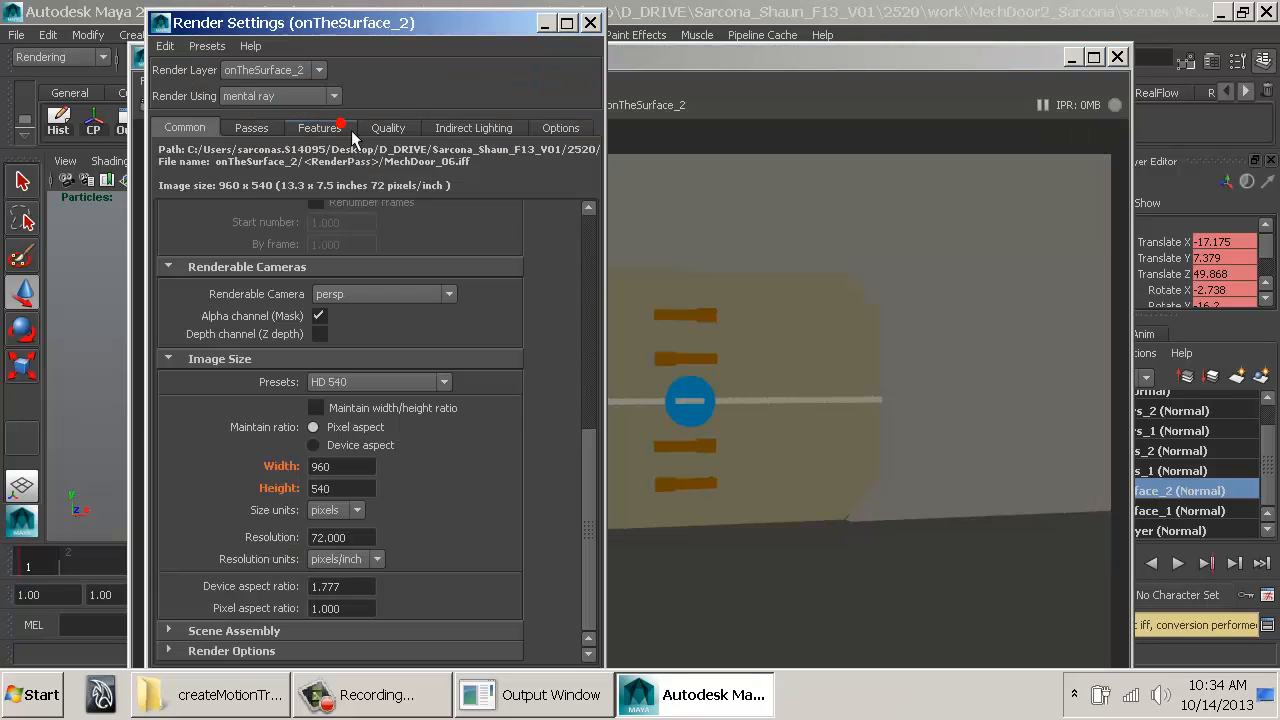
pyautogui.click(320, 127)
pyautogui.click(351, 319)
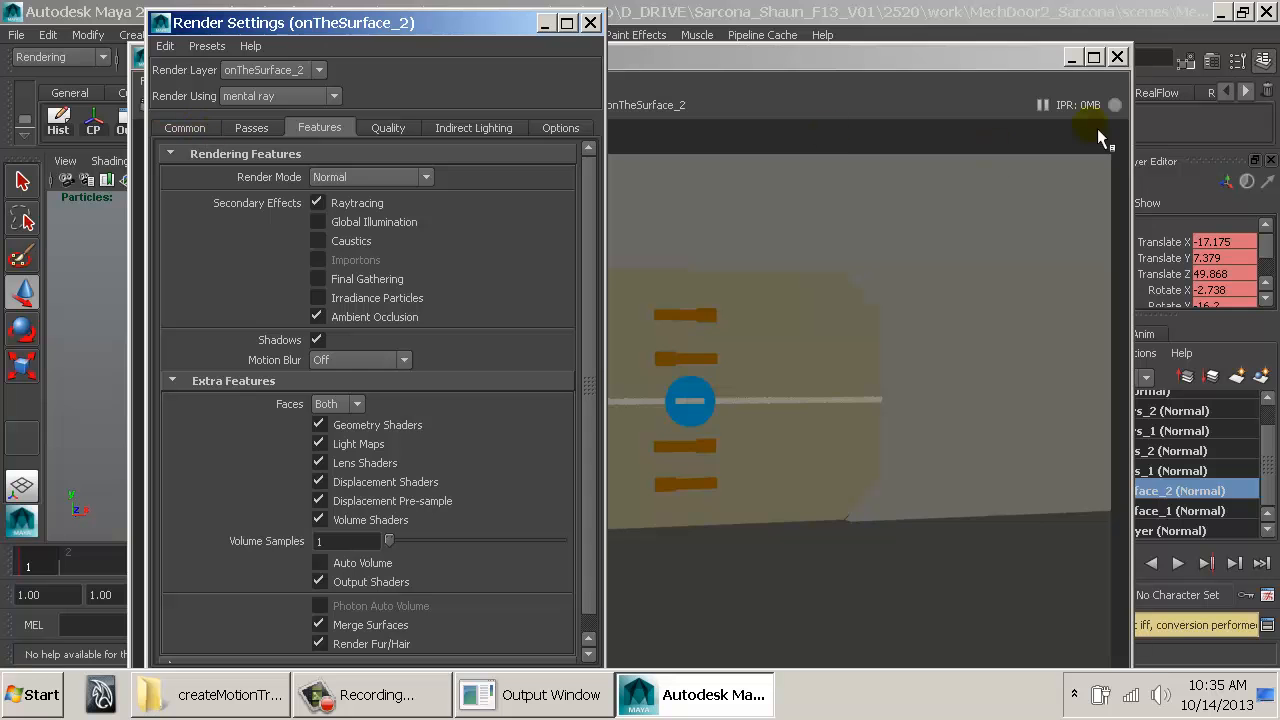
pyautogui.click(1117, 57)
pyautogui.scroll(2, 1168, 470)
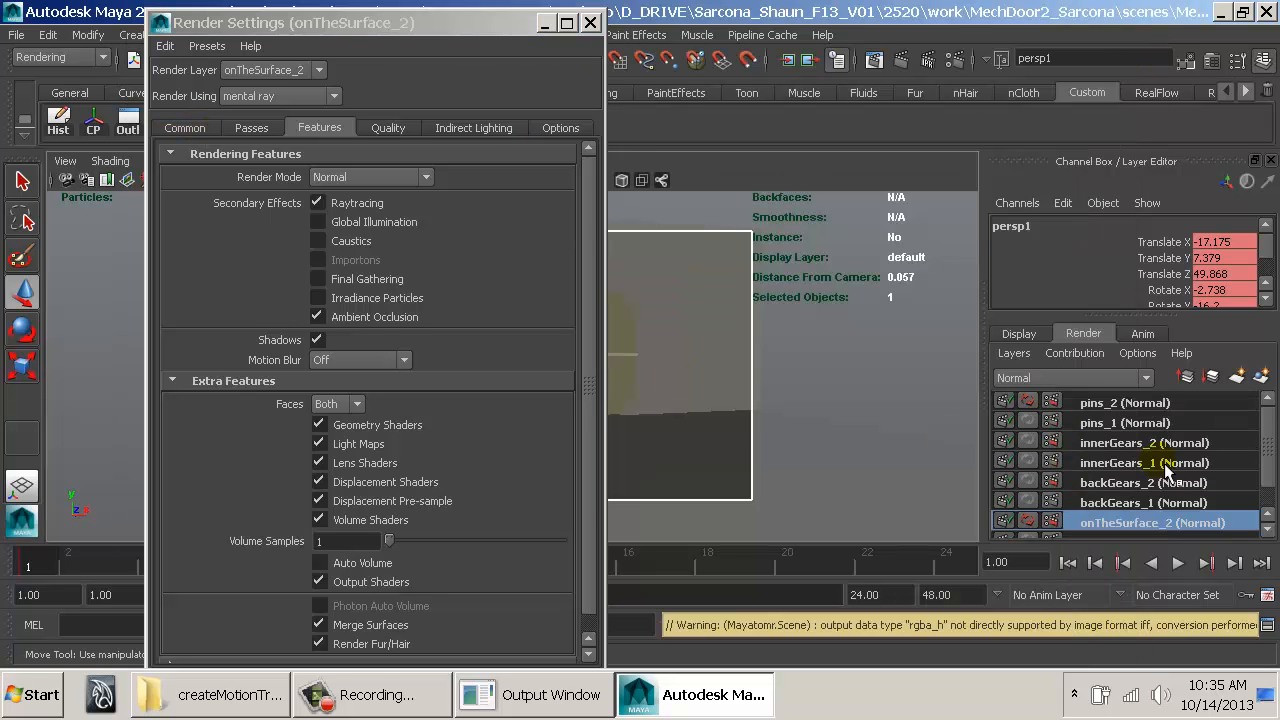
# Step: Compare the Ambient Occlusion feature and its override options on the pins_2 and pins_1 render layers
pyautogui.click(1122, 403)
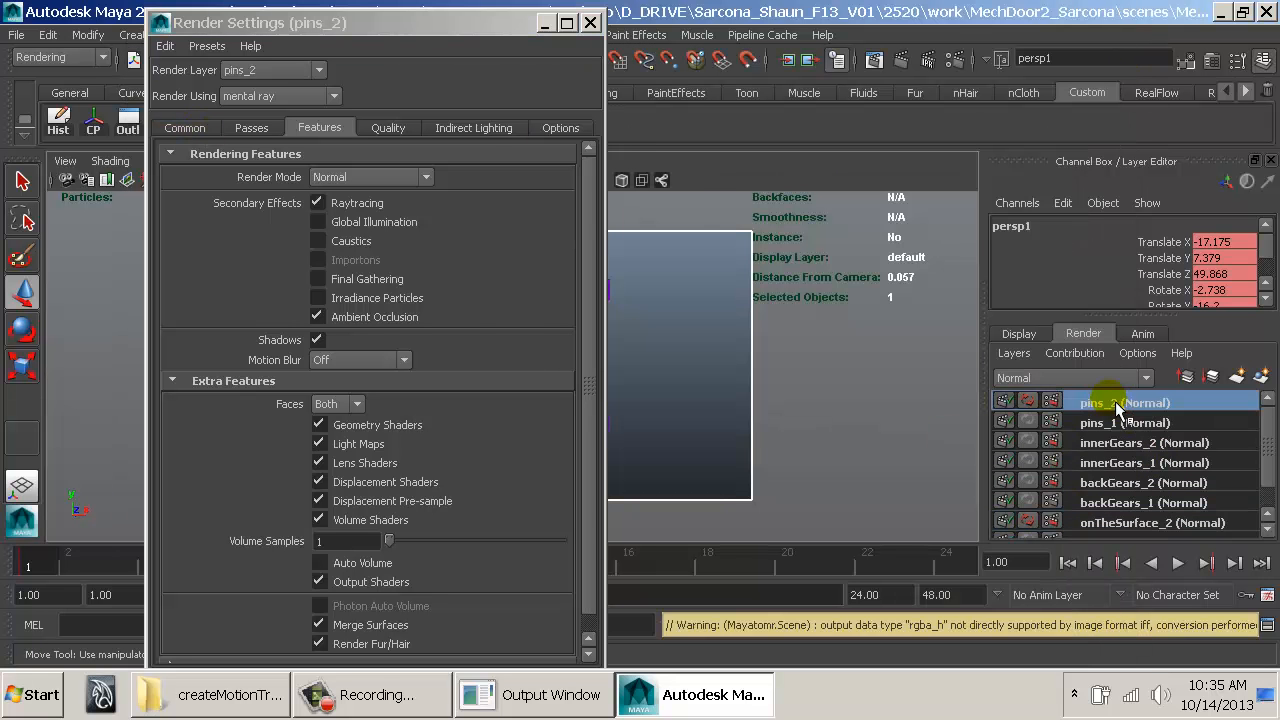
pyautogui.click(391, 324)
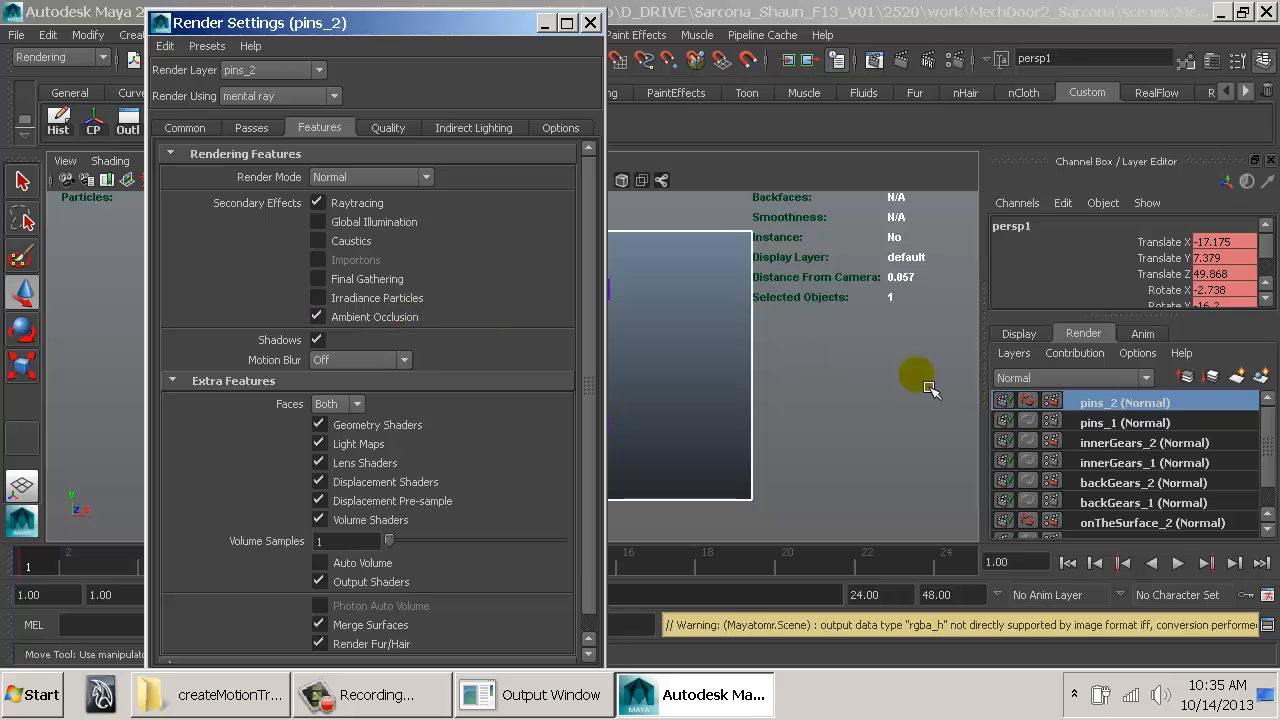
pyautogui.click(1100, 422)
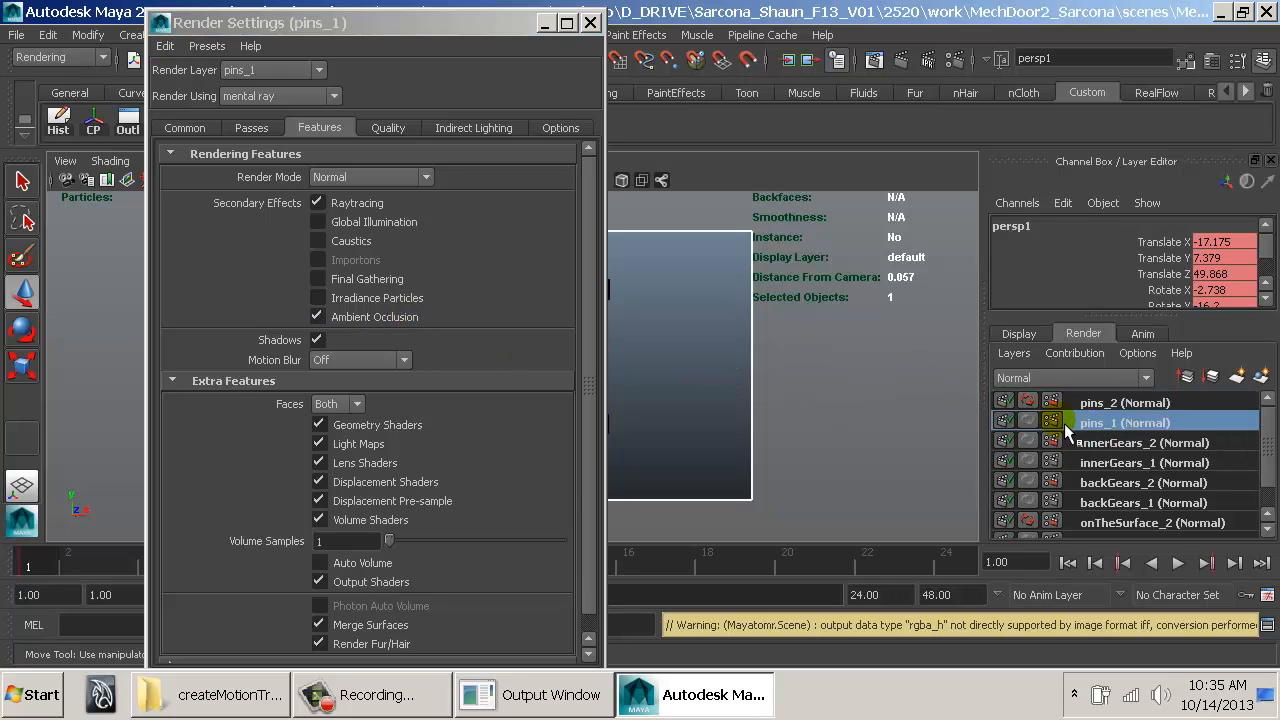
pyautogui.click(393, 319)
pyautogui.click(336, 317)
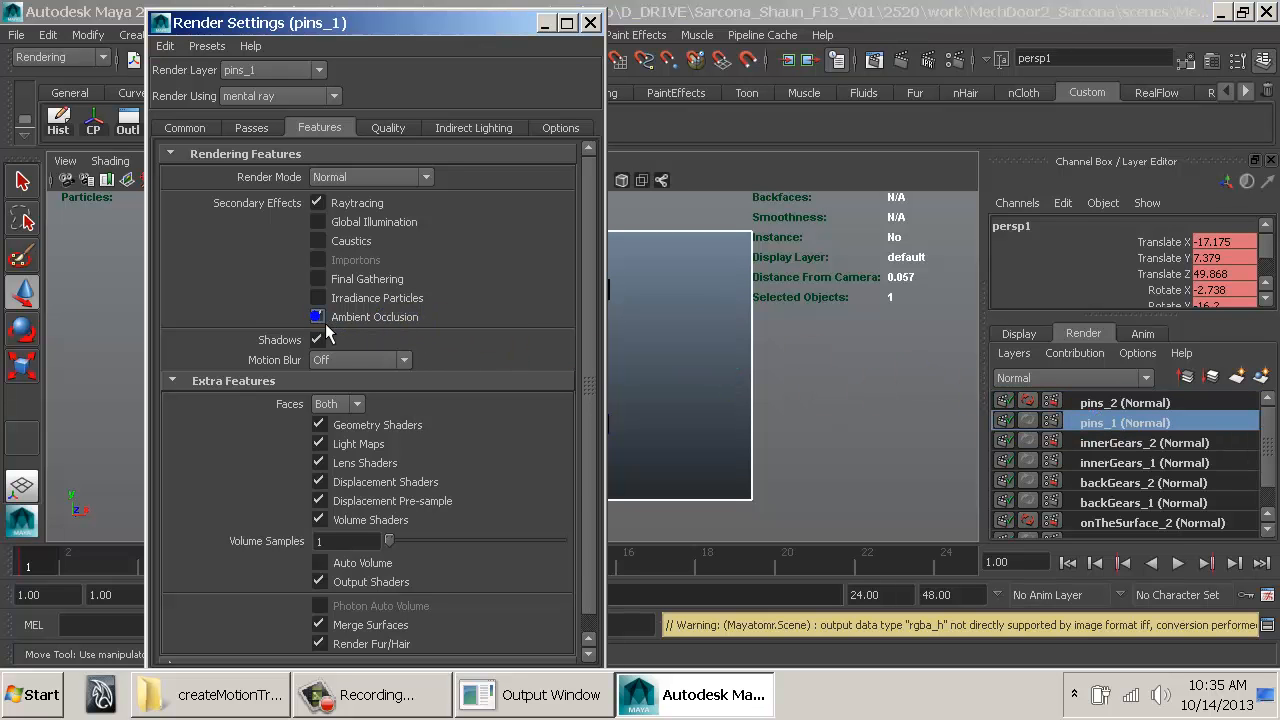
pyautogui.click(318, 316)
pyautogui.click(1101, 404)
# Step: Check which rendering features of the innerGears_2 layer offer layer overrides, and close the render settings
pyautogui.click(1106, 442)
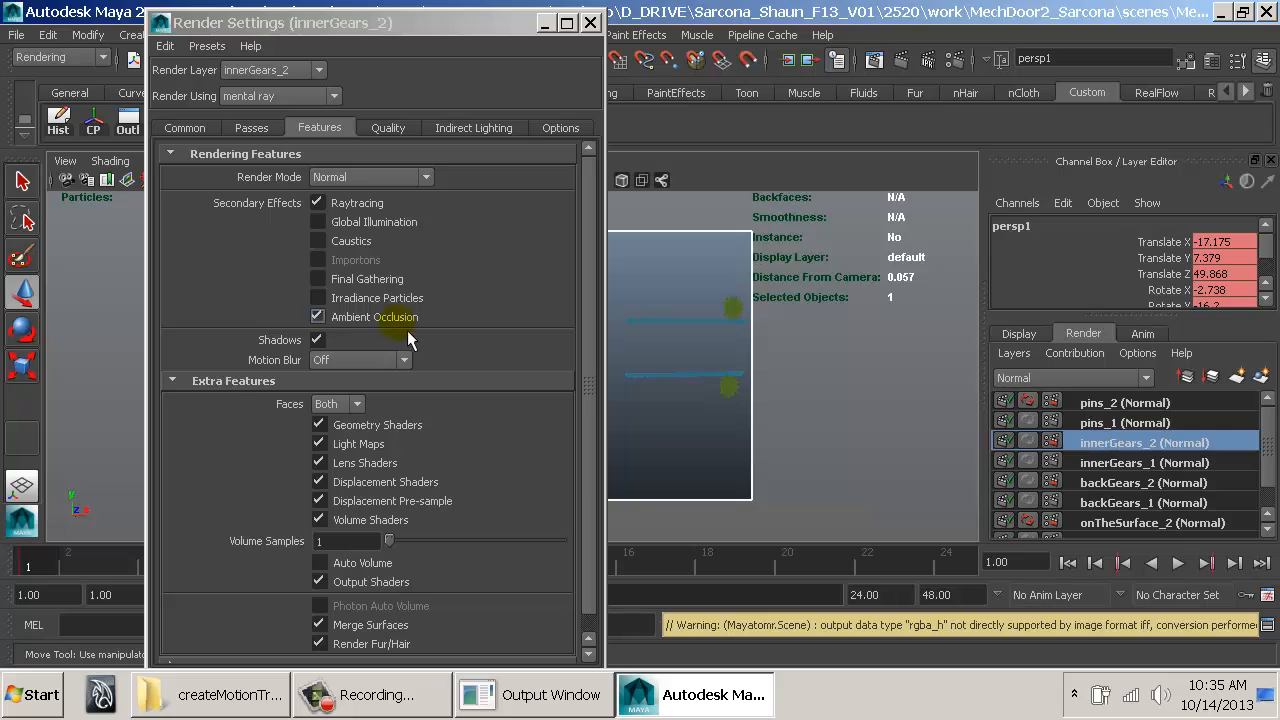
pyautogui.click(346, 316)
pyautogui.rightClick(354, 216)
pyautogui.rightClick(348, 203)
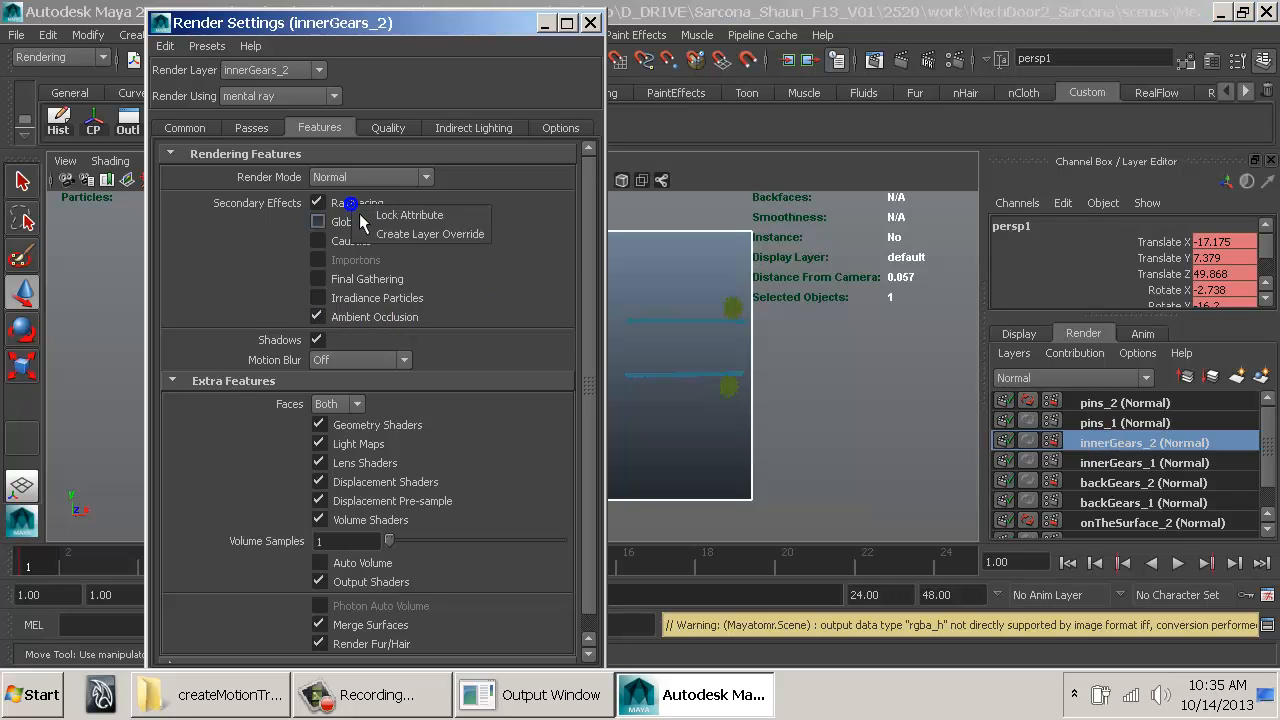
pyautogui.rightClick(336, 226)
pyautogui.rightClick(328, 242)
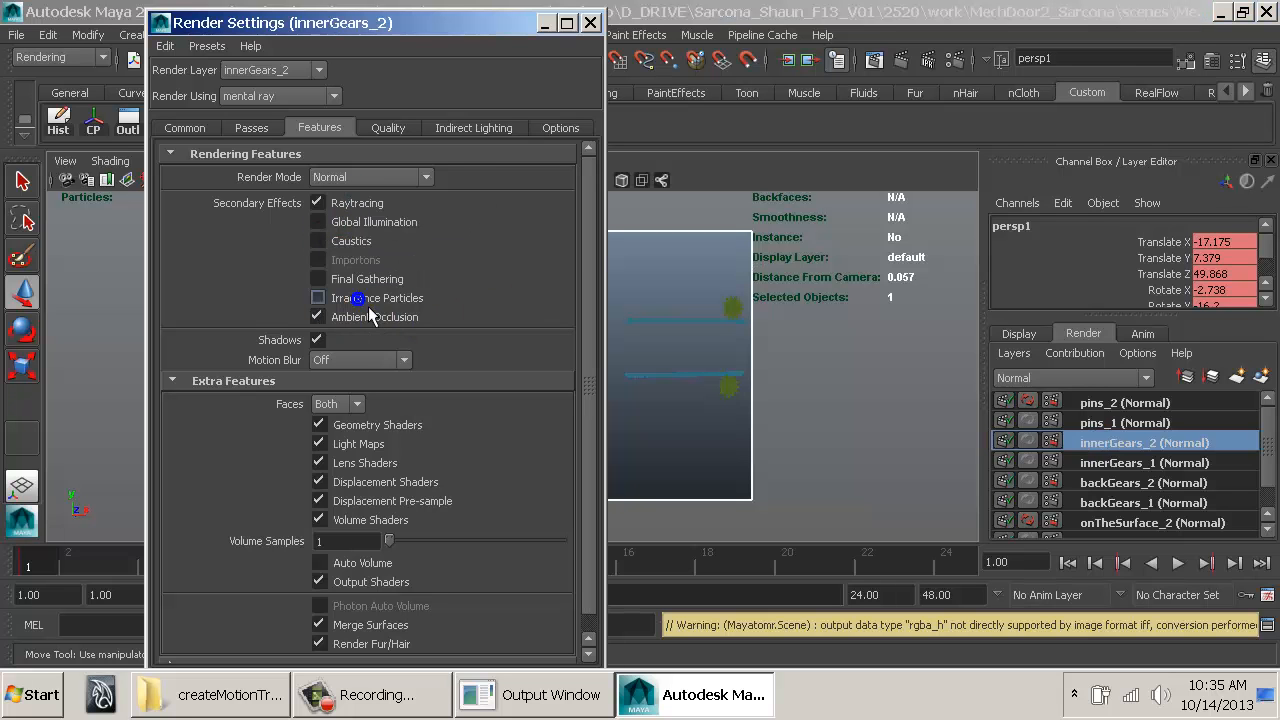
pyautogui.rightClick(369, 280)
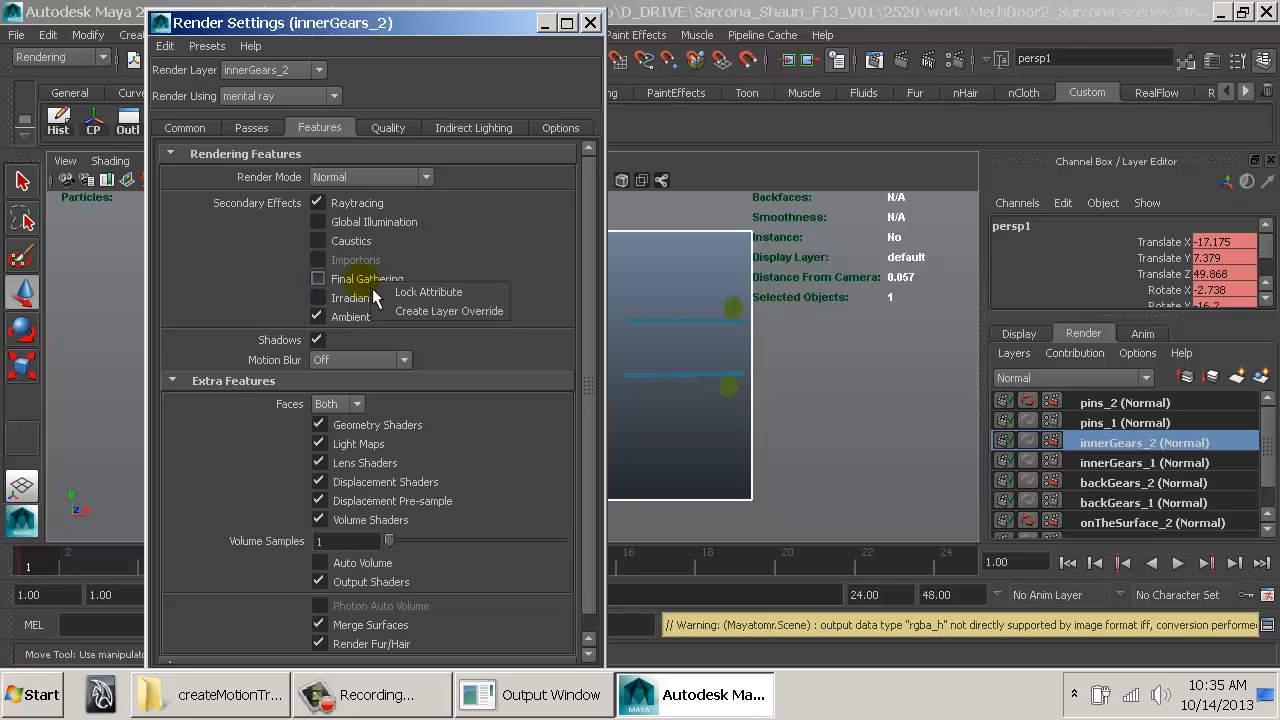
pyautogui.click(370, 296)
pyautogui.click(590, 22)
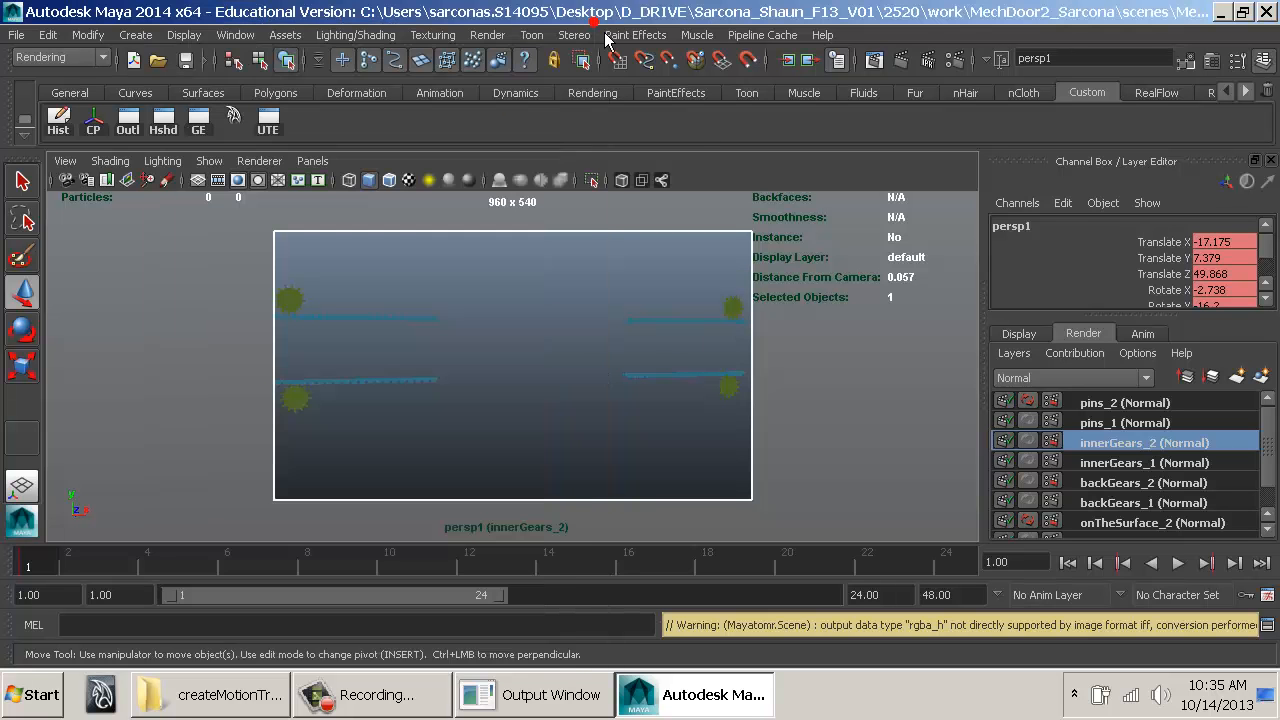
# Step: Go through the pins, inner gears, back gears and onTheSurface_2 render layers to examine their contents and render sizes
pyautogui.click(1125, 422)
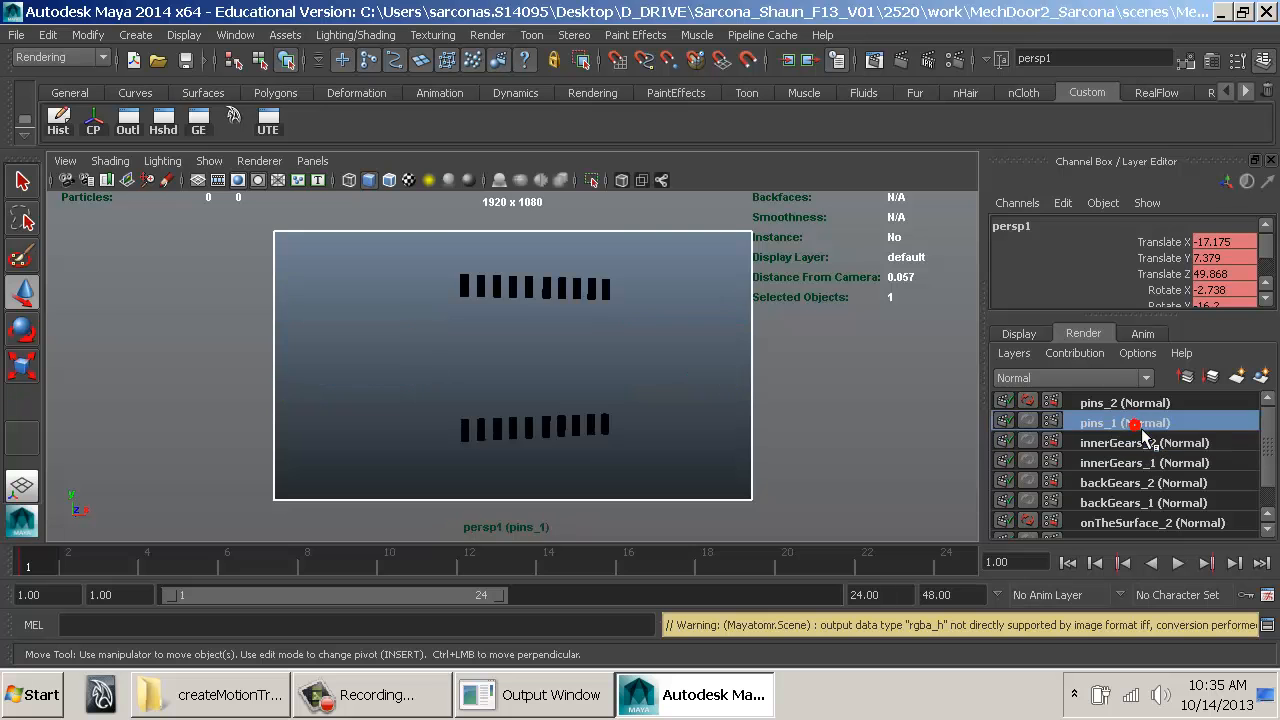
pyautogui.click(1135, 443)
pyautogui.click(1140, 463)
pyautogui.click(1141, 483)
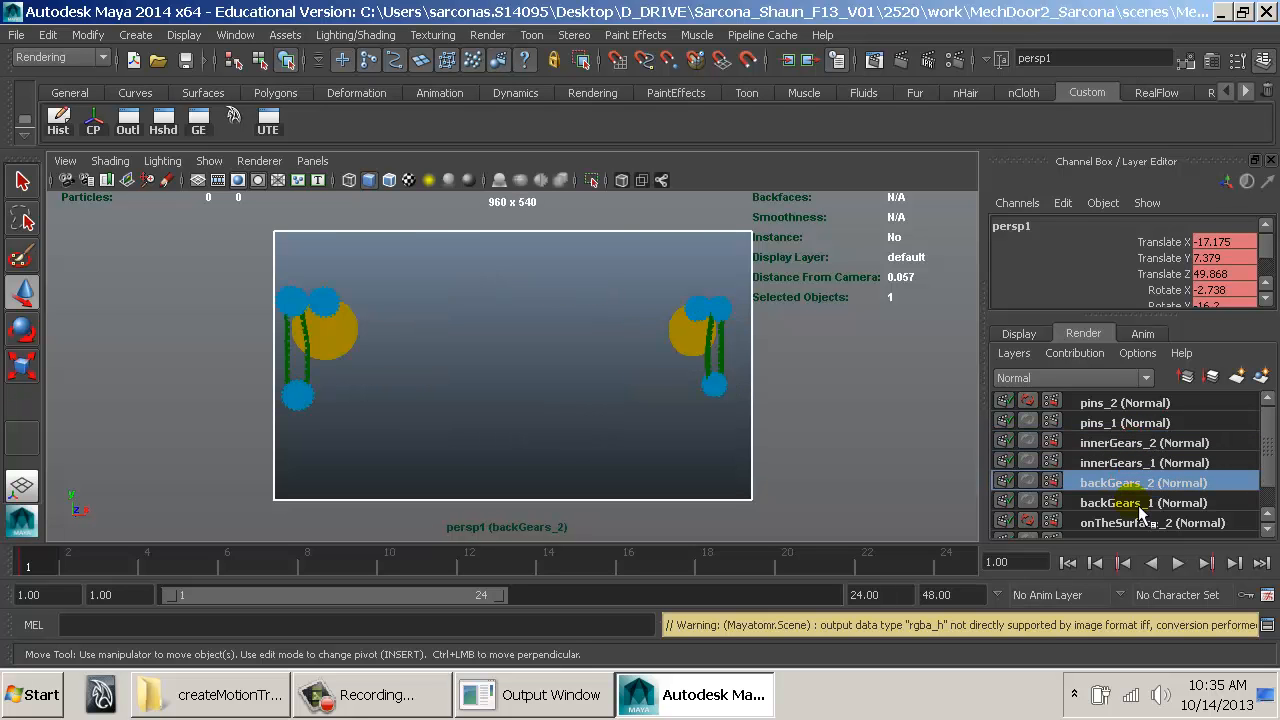
pyautogui.click(1141, 523)
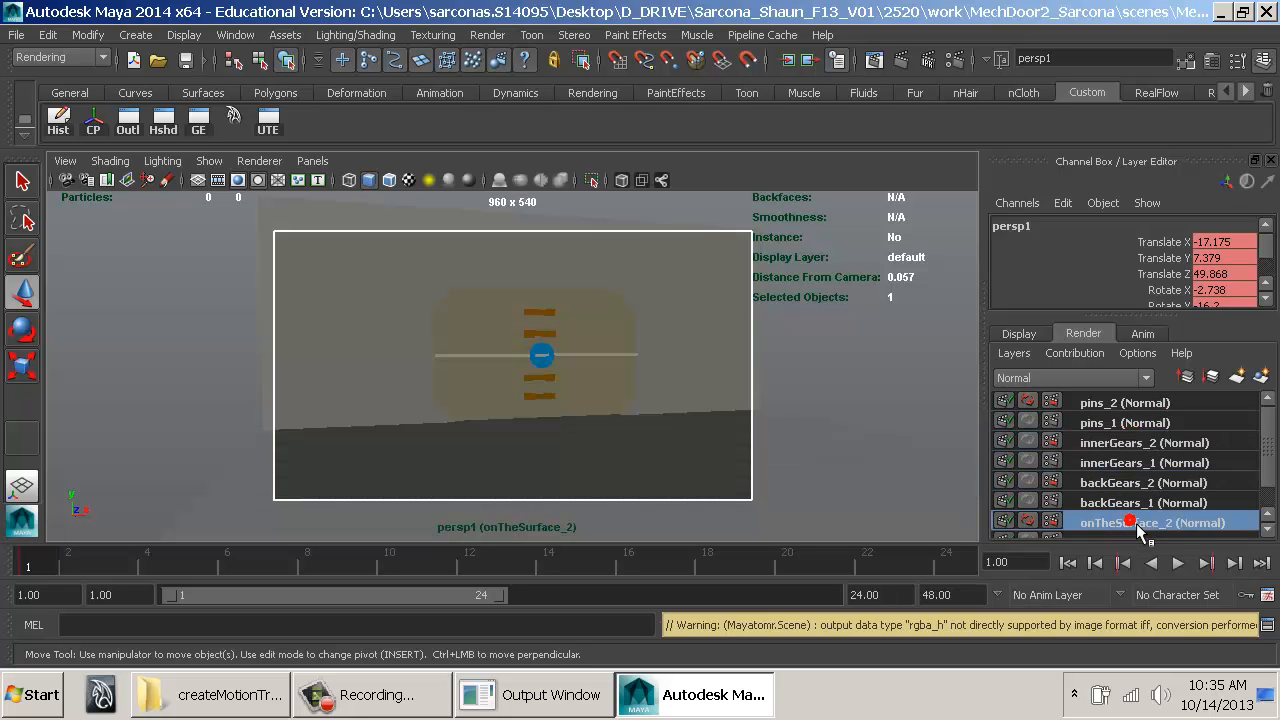
pyautogui.click(1141, 483)
pyautogui.click(1135, 443)
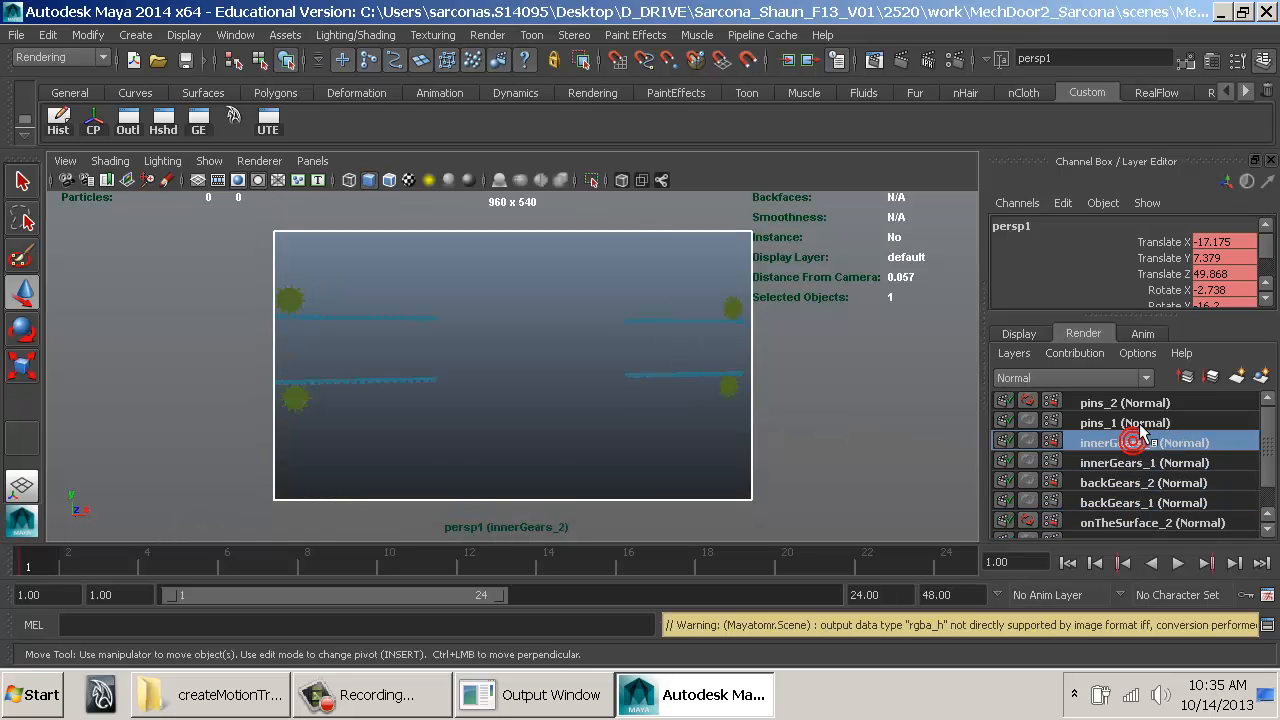
pyautogui.click(1128, 403)
pyautogui.scroll(-2, 1137, 505)
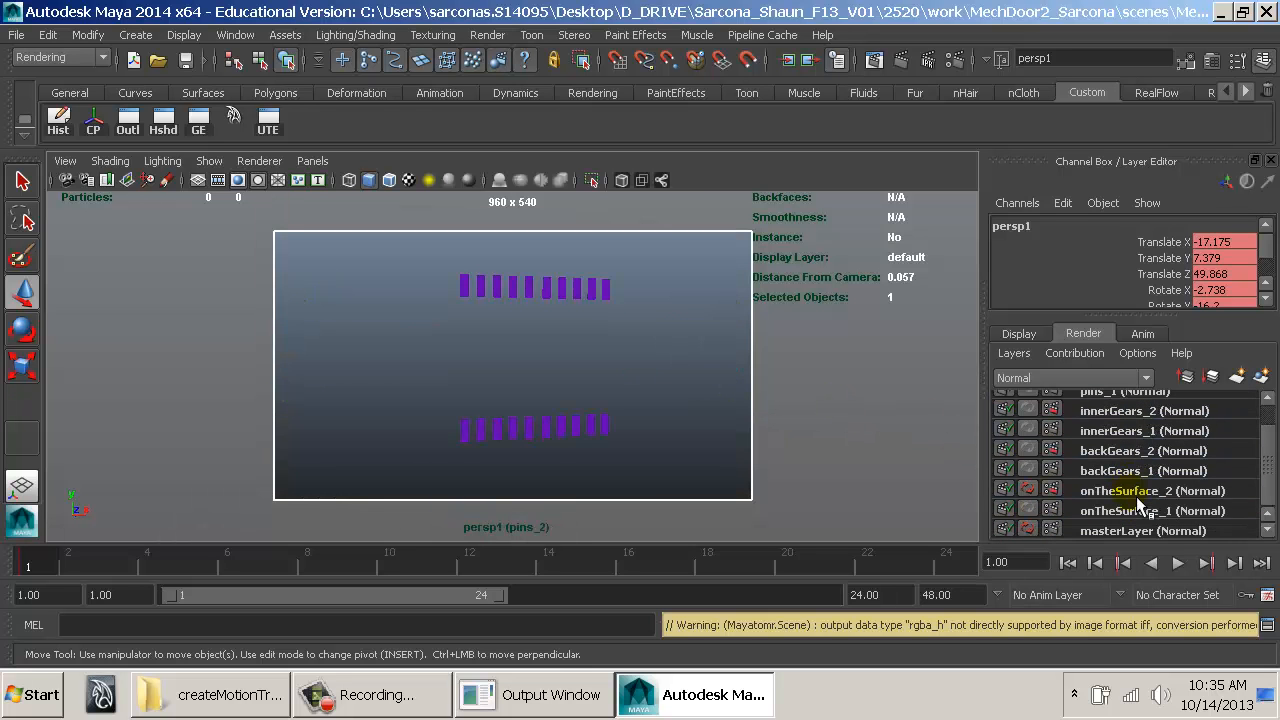
# Step: Make persp1 the renderable camera in the render settings of the onTheSurface_2 layer
pyautogui.click(1135, 528)
pyautogui.click(1130, 490)
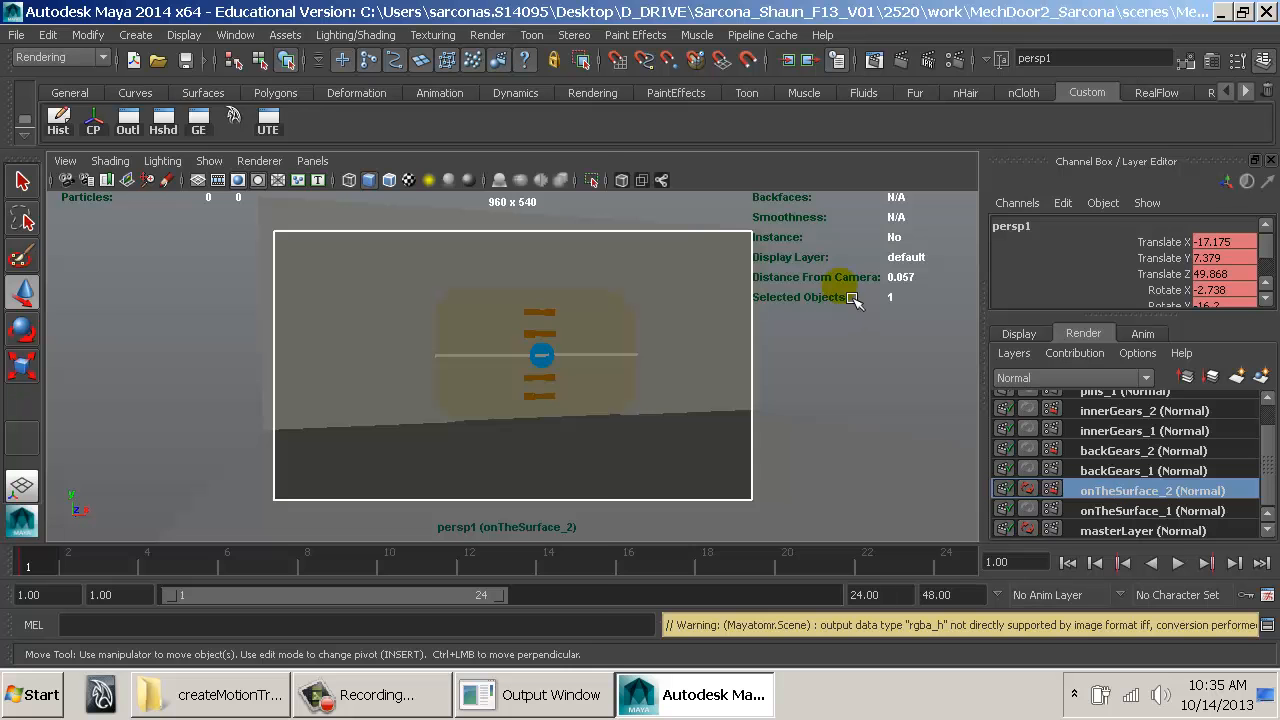
pyautogui.click(963, 71)
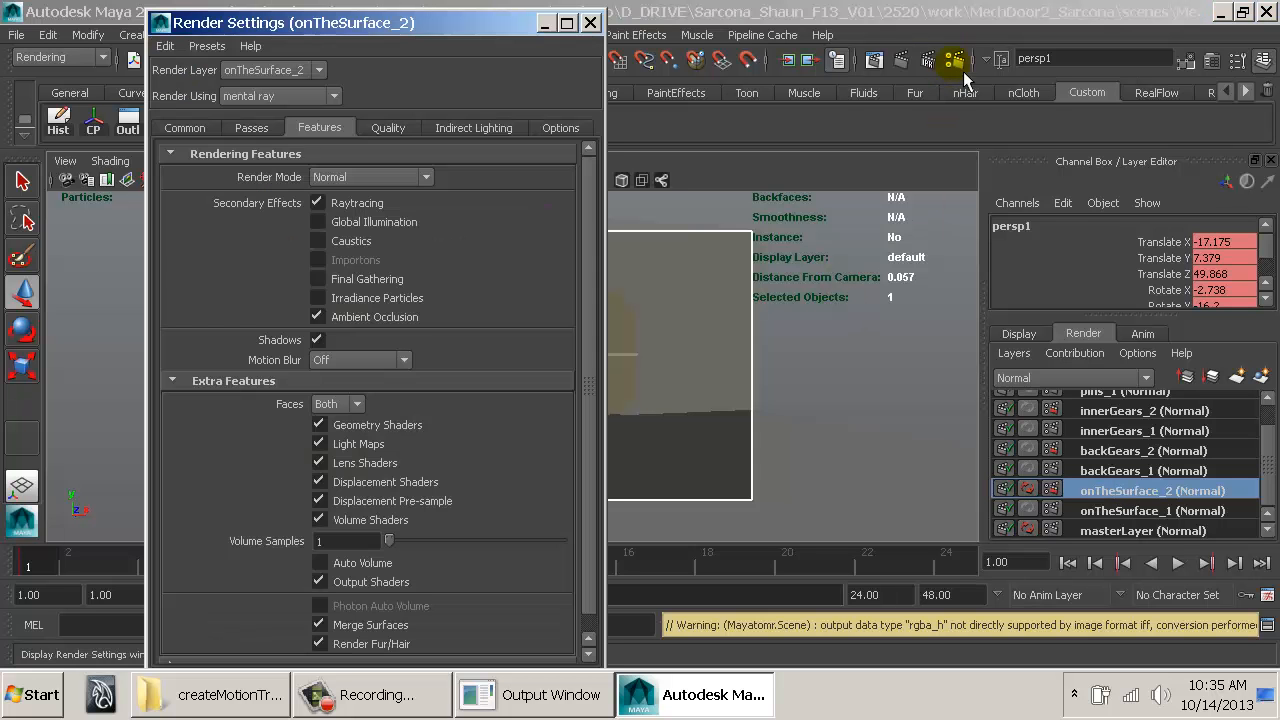
pyautogui.click(185, 127)
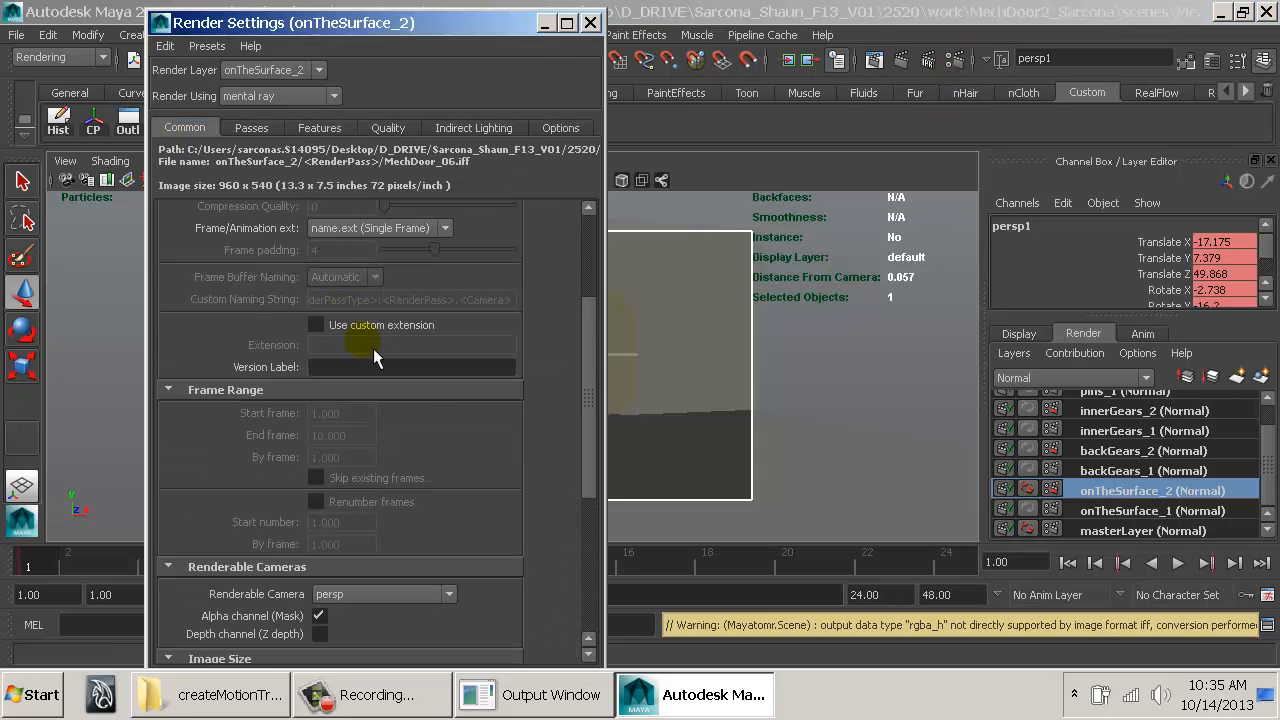
pyautogui.click(375, 354)
pyautogui.click(355, 393)
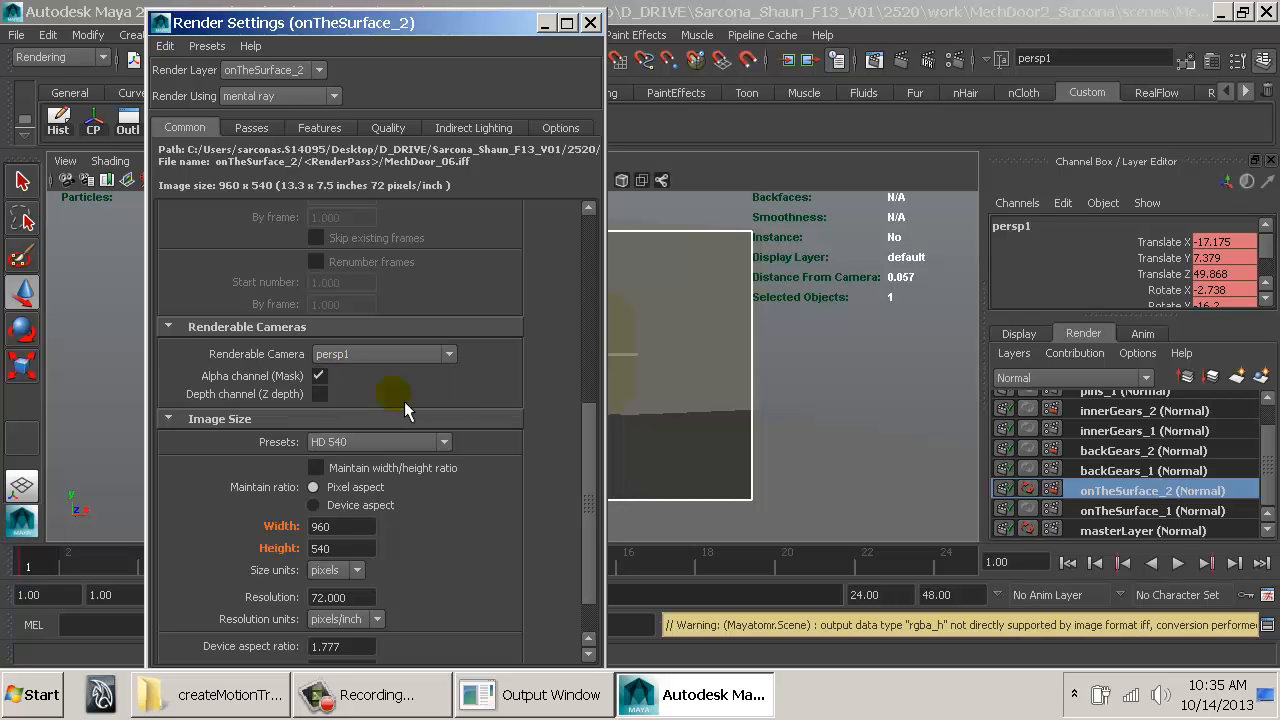
# Step: Set the file name prefix to <RenderLayer>_<RenderPass> using the inserted keywords
pyautogui.moveTo(593, 475); pyautogui.dragTo(605, 265)
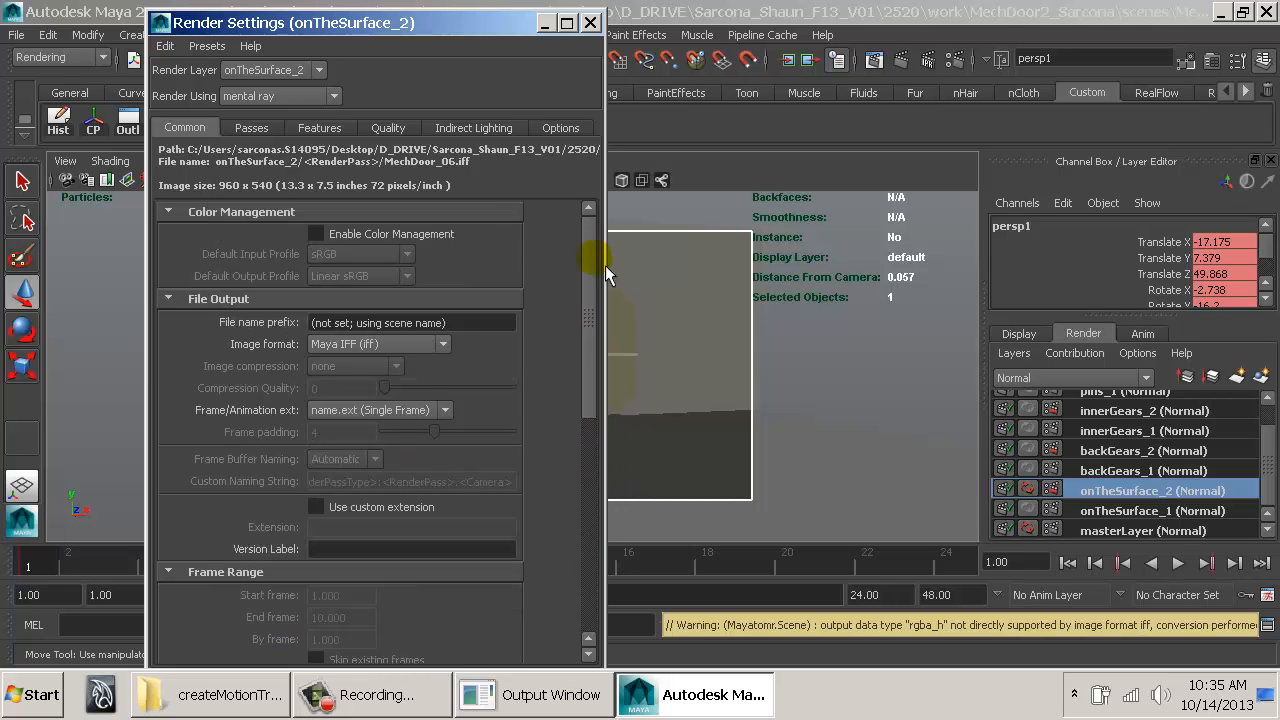
pyautogui.click(451, 322)
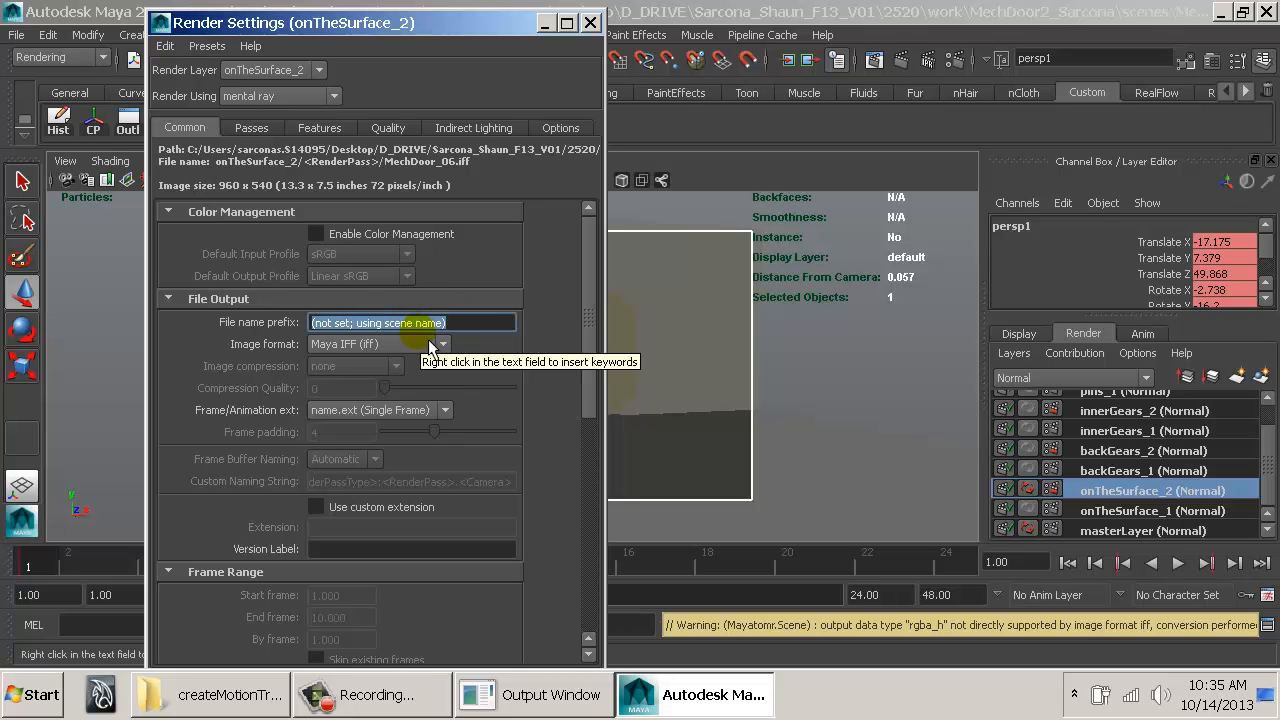
pyautogui.press('BackSpace')
pyautogui.rightClick(336, 323)
pyautogui.click(420, 375)
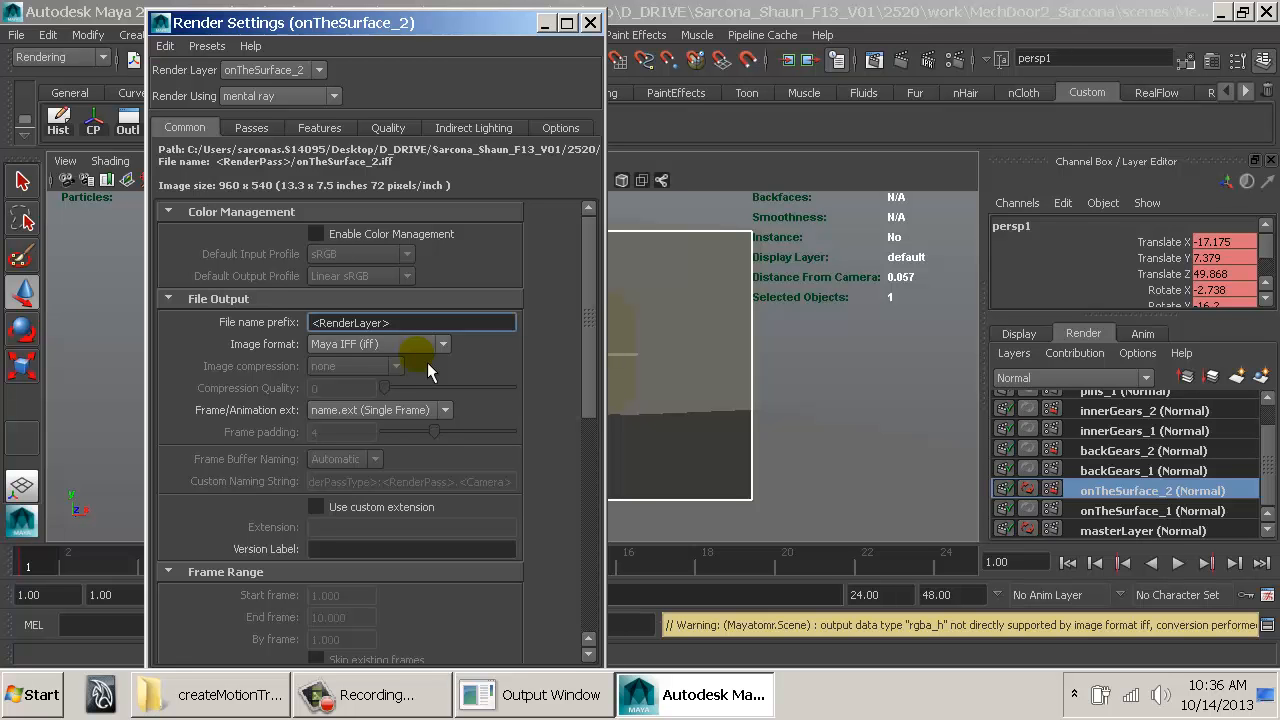
pyautogui.write('_')
pyautogui.rightClick(437, 320)
pyautogui.click(526, 422)
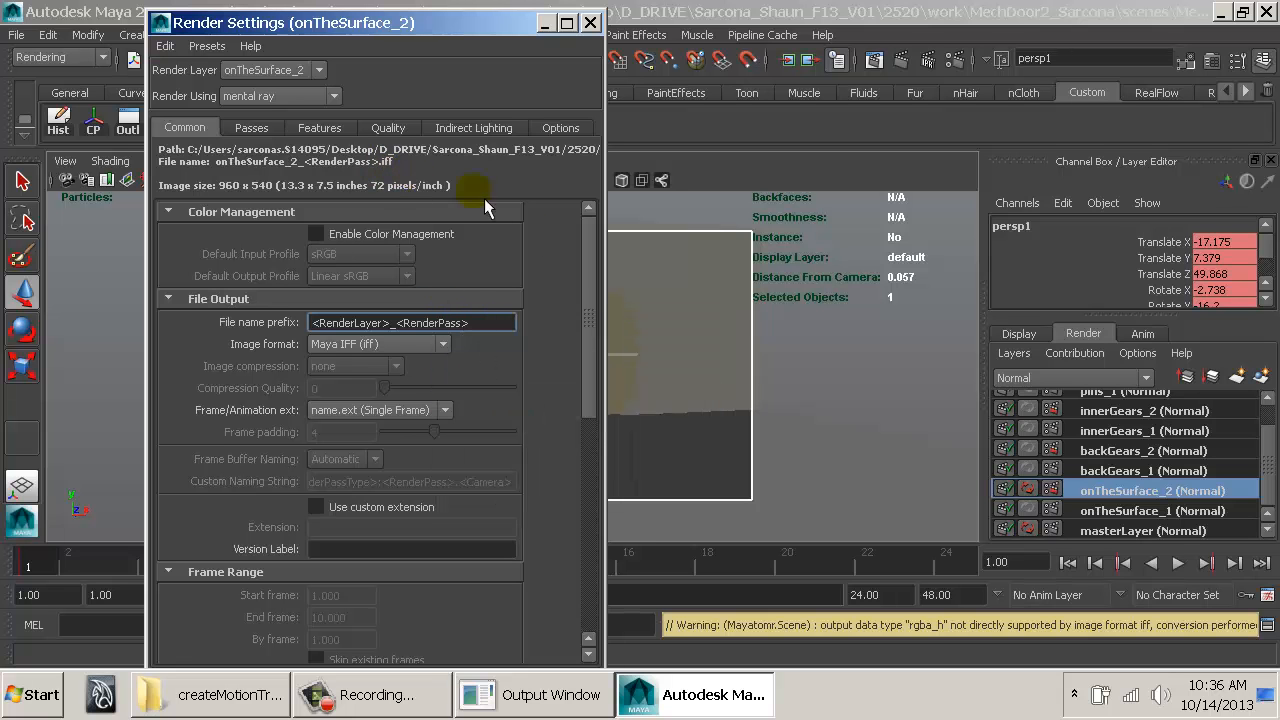
# Step: Switch the render quality to Legacy Sampling Mode and raise the Max Sample Level to 2
pyautogui.moveTo(594, 280); pyautogui.dragTo(595, 197)
pyautogui.click(388, 127)
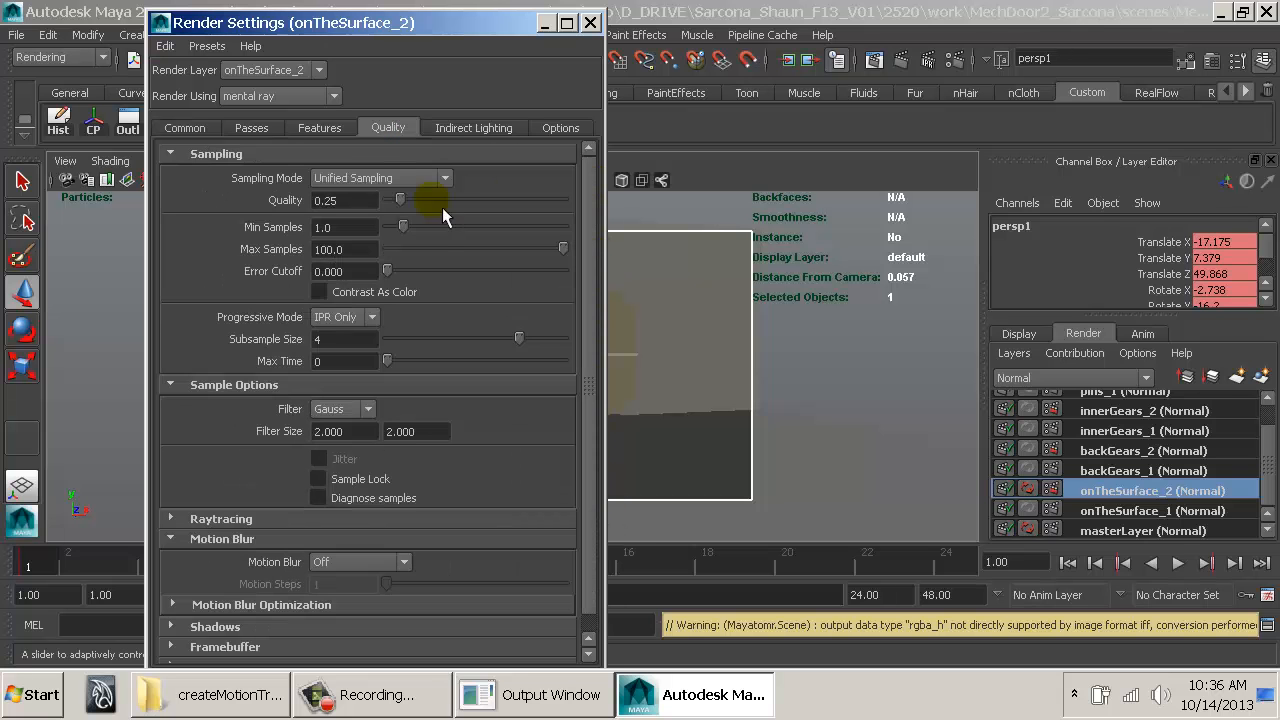
pyautogui.click(405, 179)
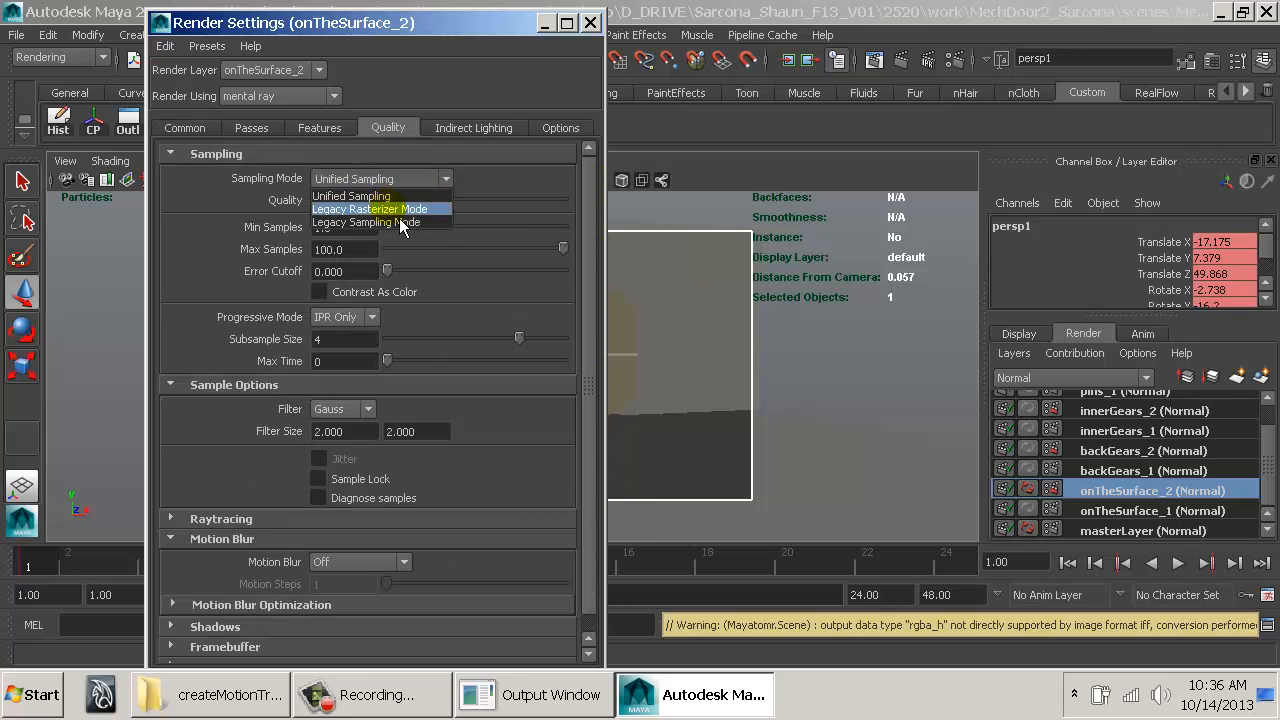
pyautogui.click(398, 224)
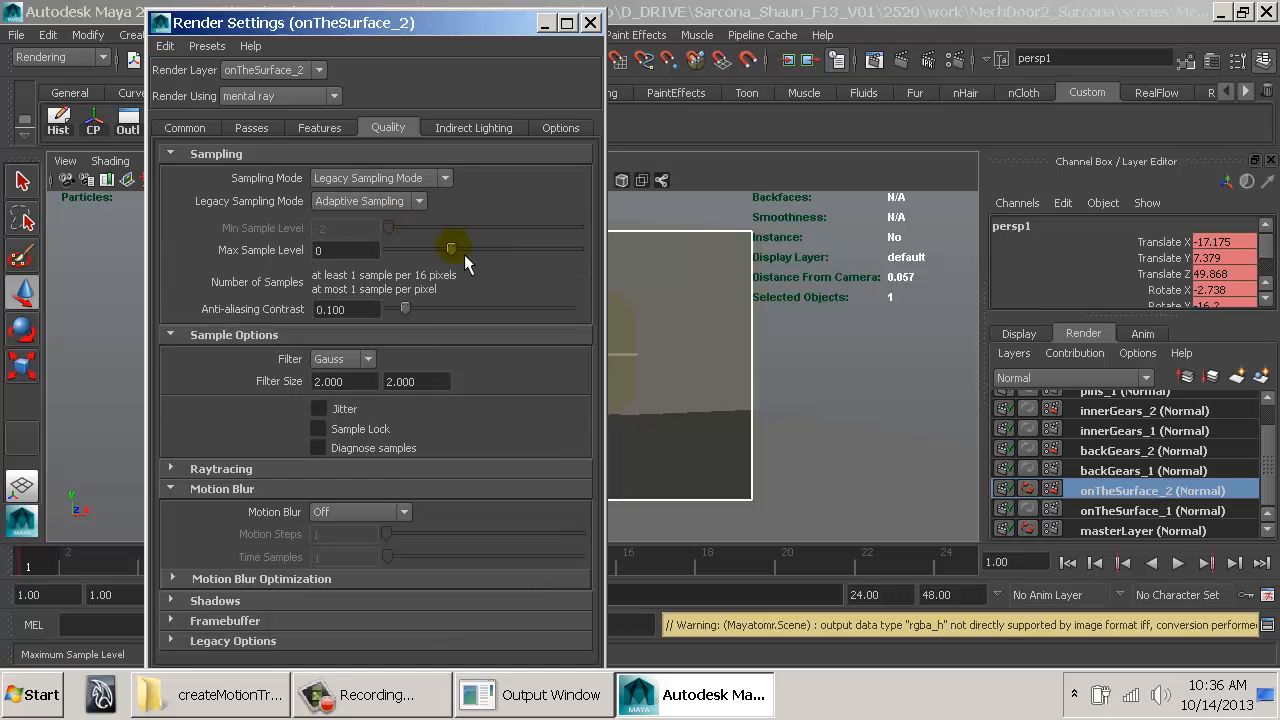
pyautogui.moveTo(462, 250); pyautogui.dragTo(516, 257)
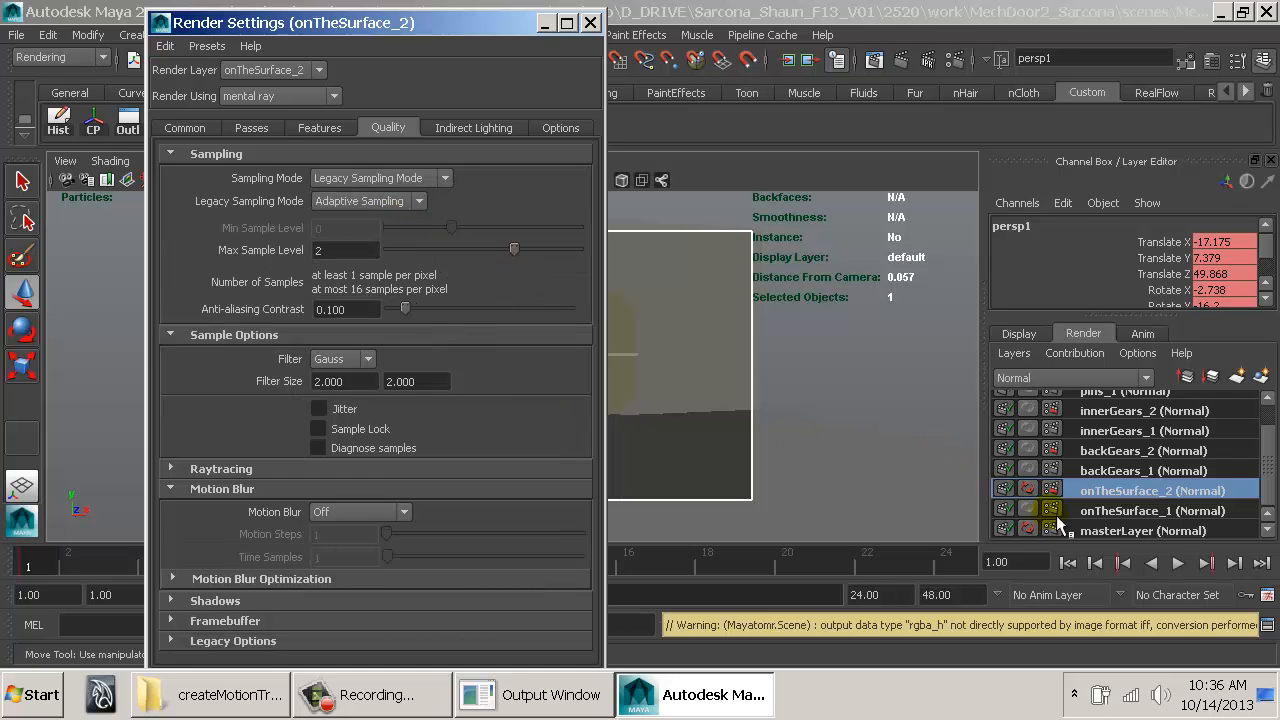
# Step: Render the onTheSurface_1 layer, check the image's alpha channel, and close the Render View
pyautogui.click(1146, 511)
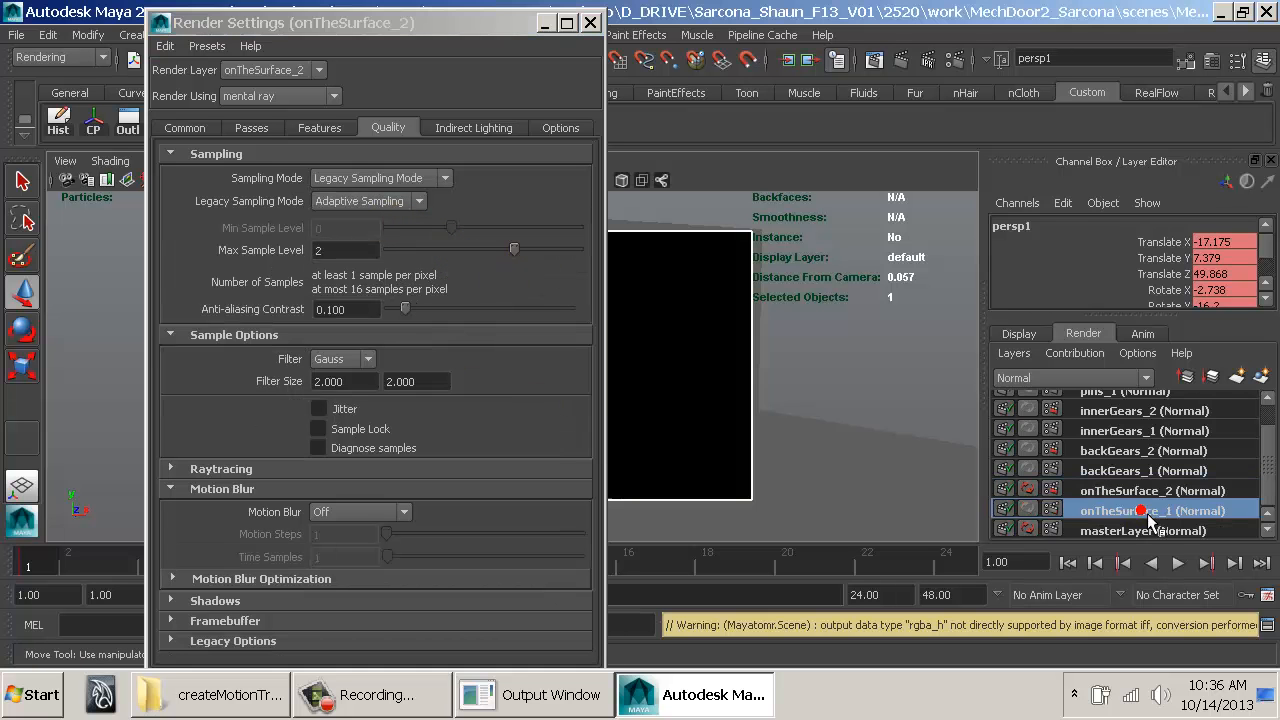
pyautogui.click(908, 62)
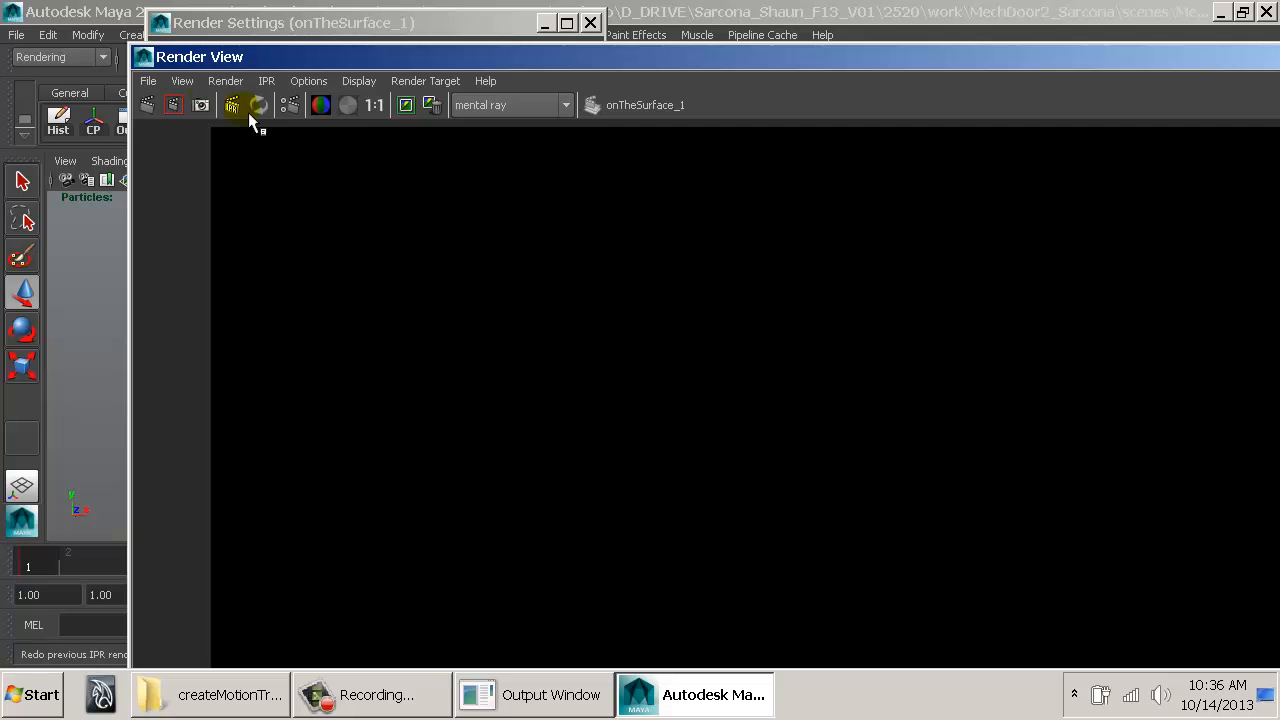
pyautogui.moveTo(316, 58); pyautogui.dragTo(304, 27)
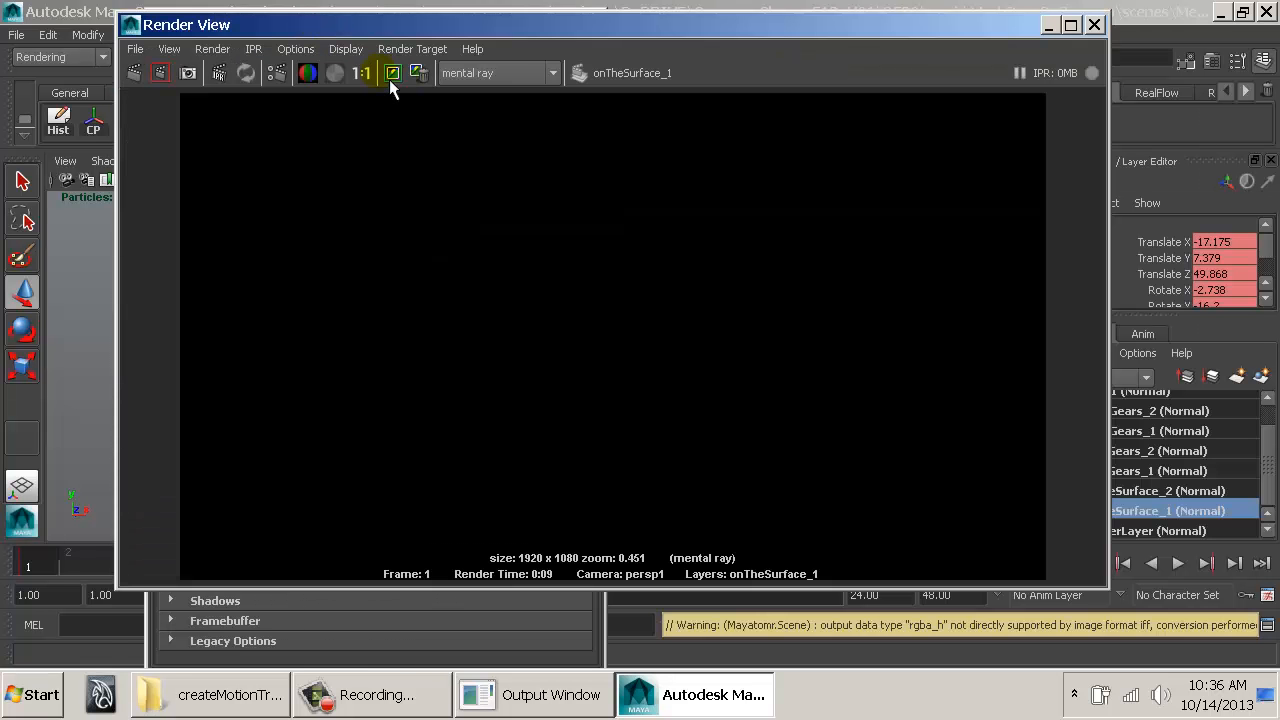
pyautogui.click(338, 75)
pyautogui.click(310, 72)
pyautogui.click(1094, 25)
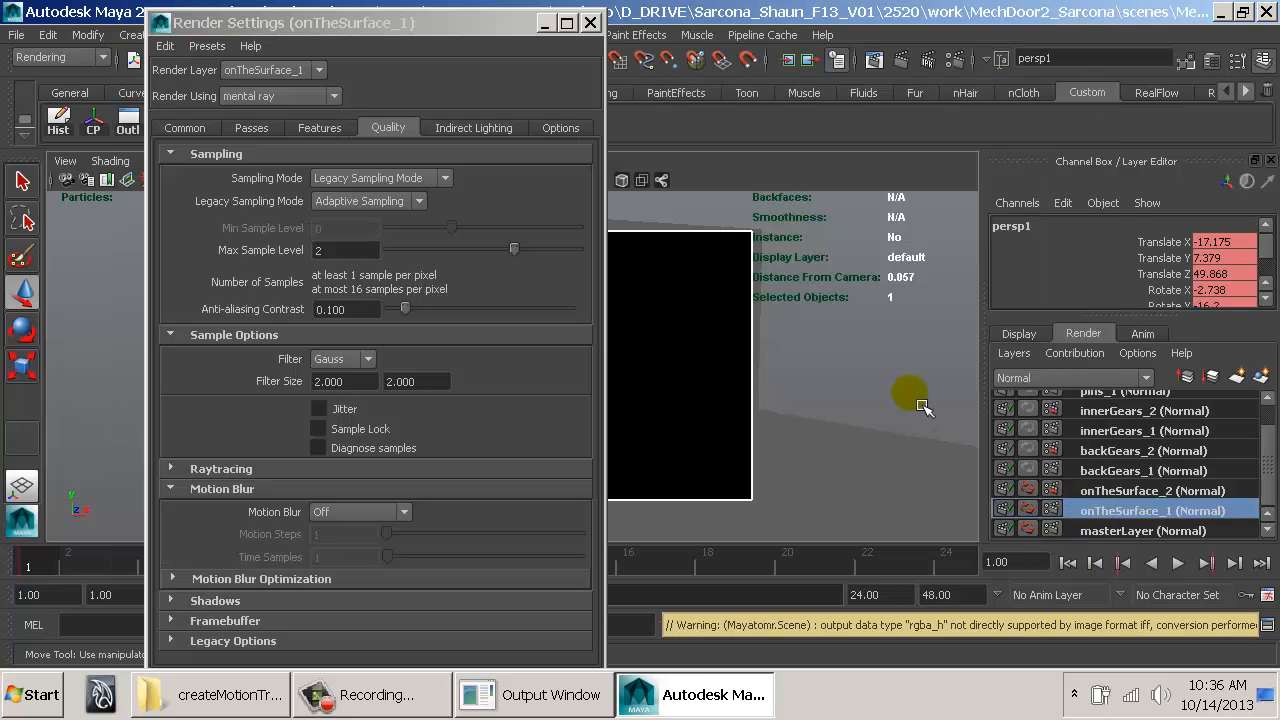
# Step: Enable contour rendering for onTheSurface_1 with a Gaussian filter and an over-sample value of 10
pyautogui.click(320, 128)
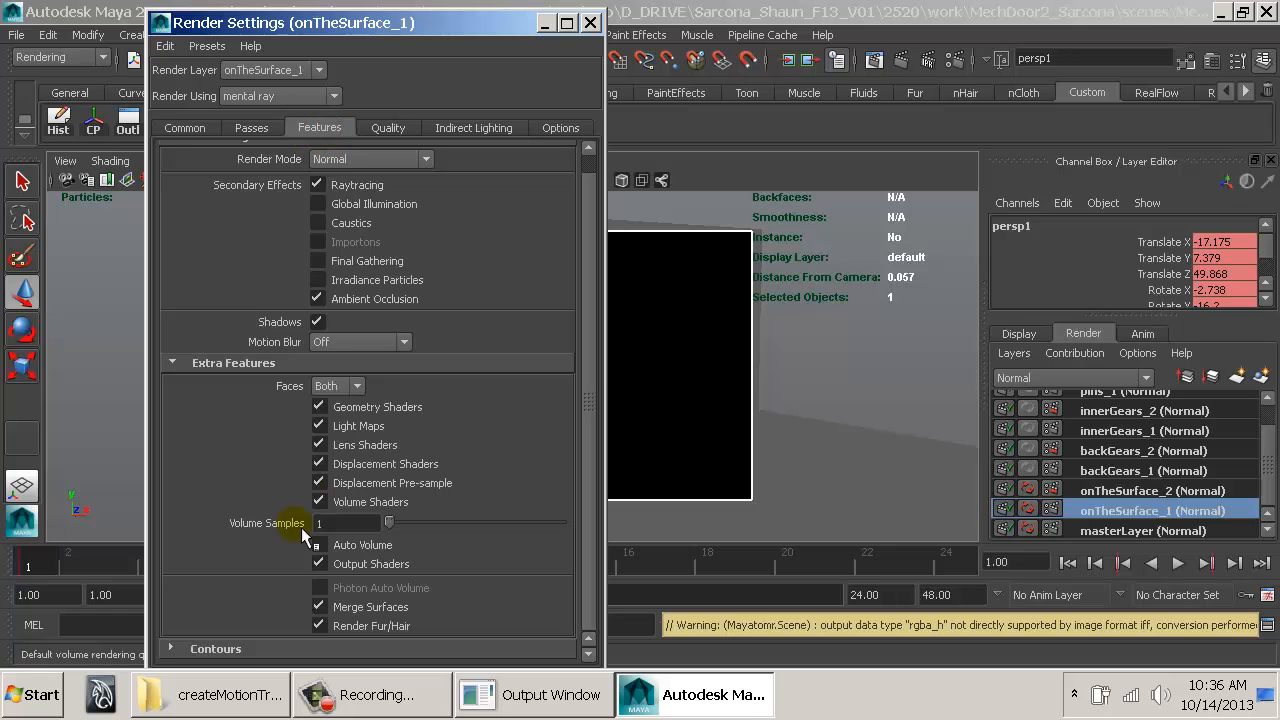
pyautogui.click(225, 648)
pyautogui.scroll(-4, 312, 597)
pyautogui.click(358, 480)
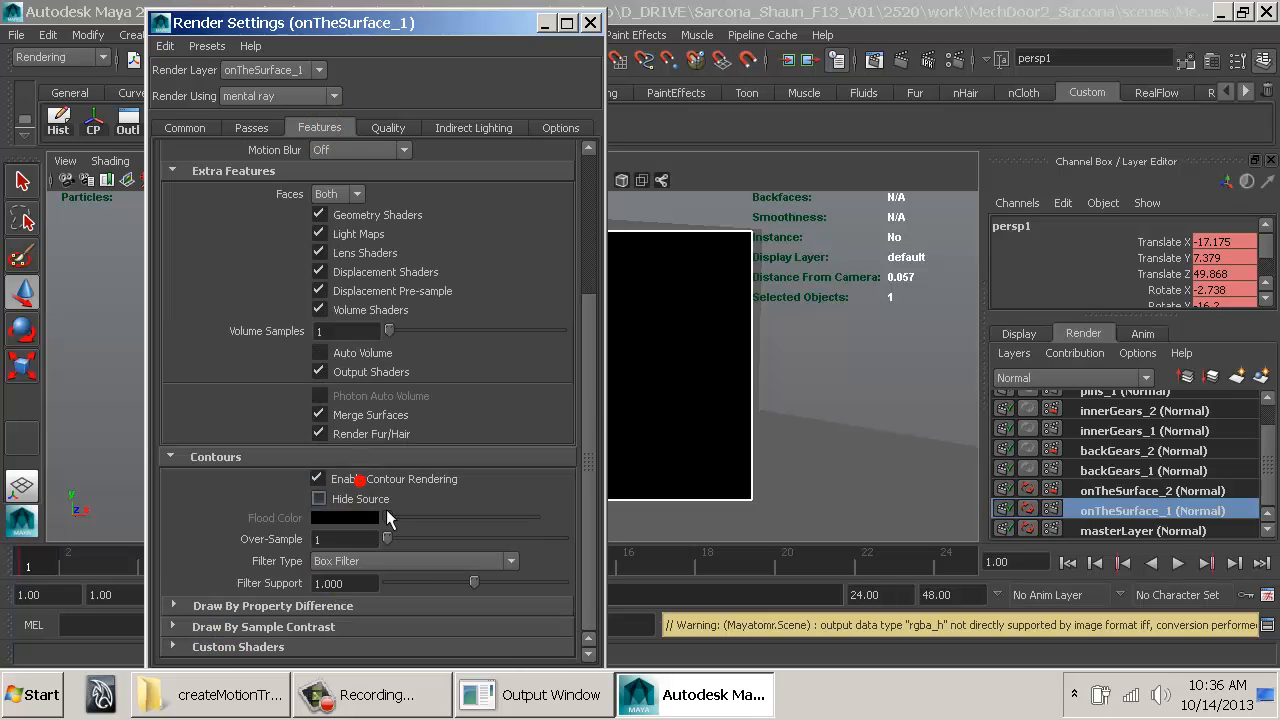
pyautogui.click(362, 564)
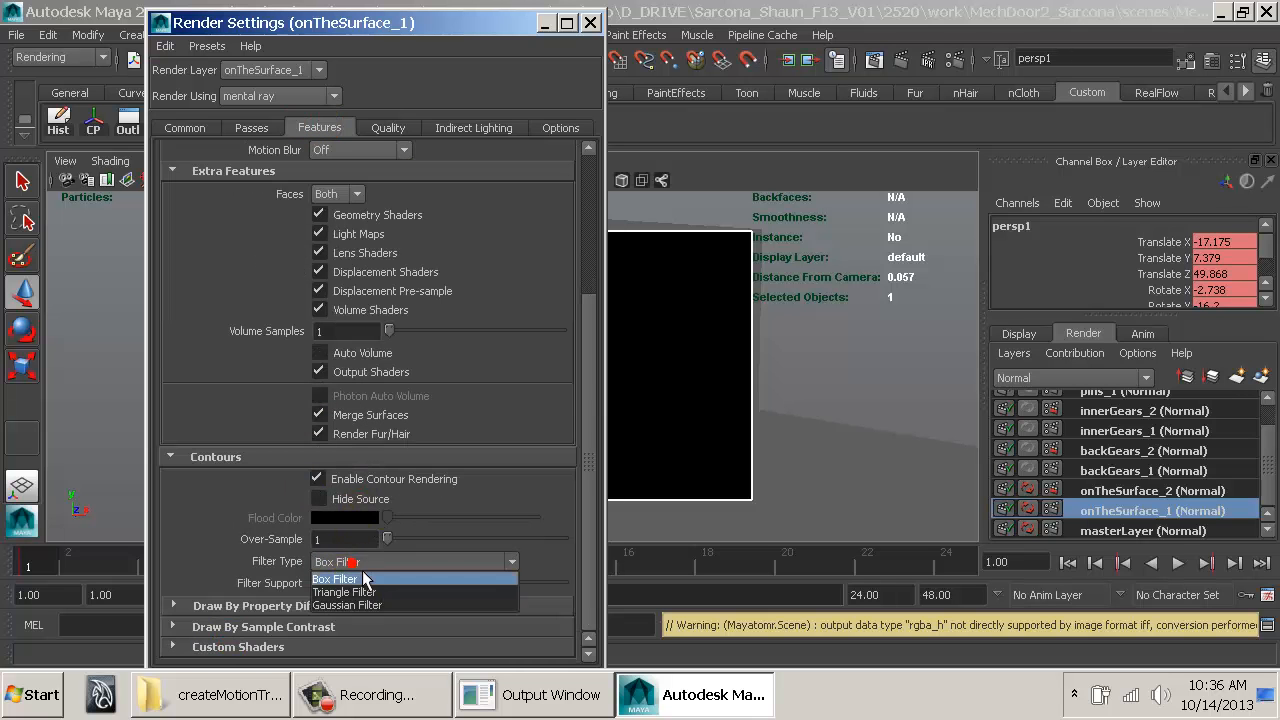
pyautogui.click(364, 605)
pyautogui.click(346, 540)
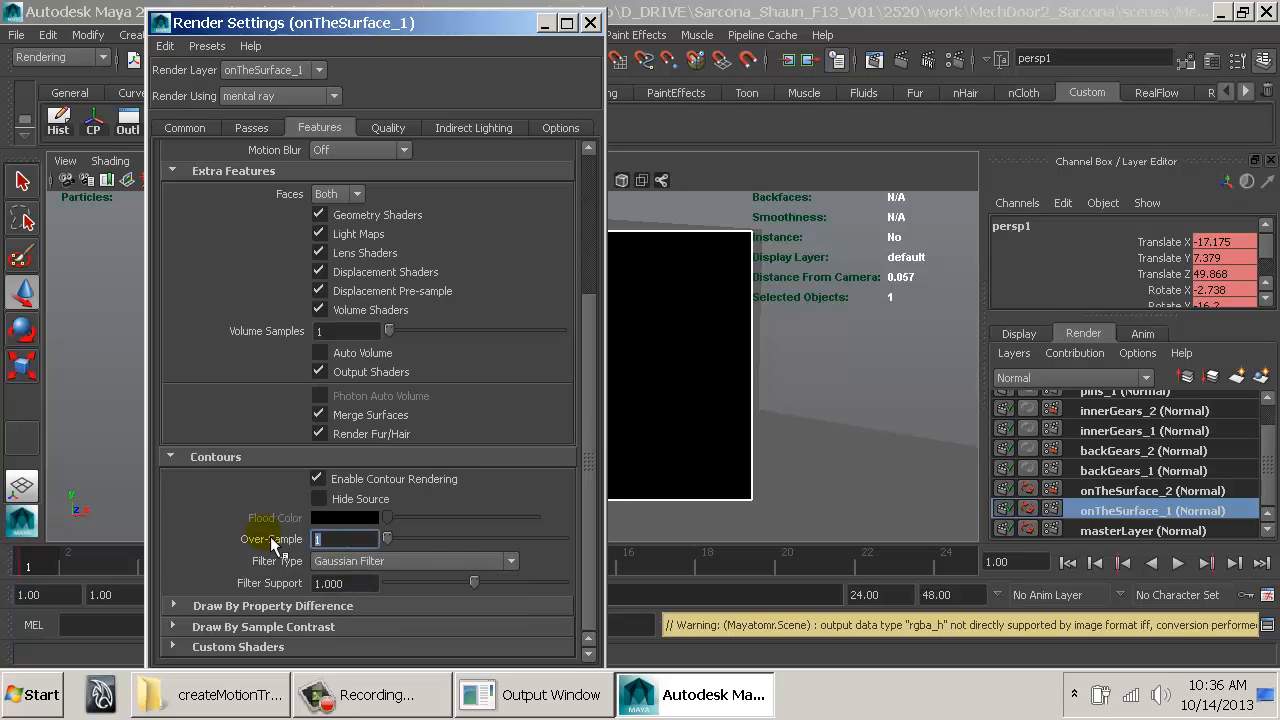
pyautogui.write('10')
pyautogui.press('Return')
# Step: Draw the contours around all poly faces and hide the source surfaces
pyautogui.click(263, 590)
pyautogui.click(266, 603)
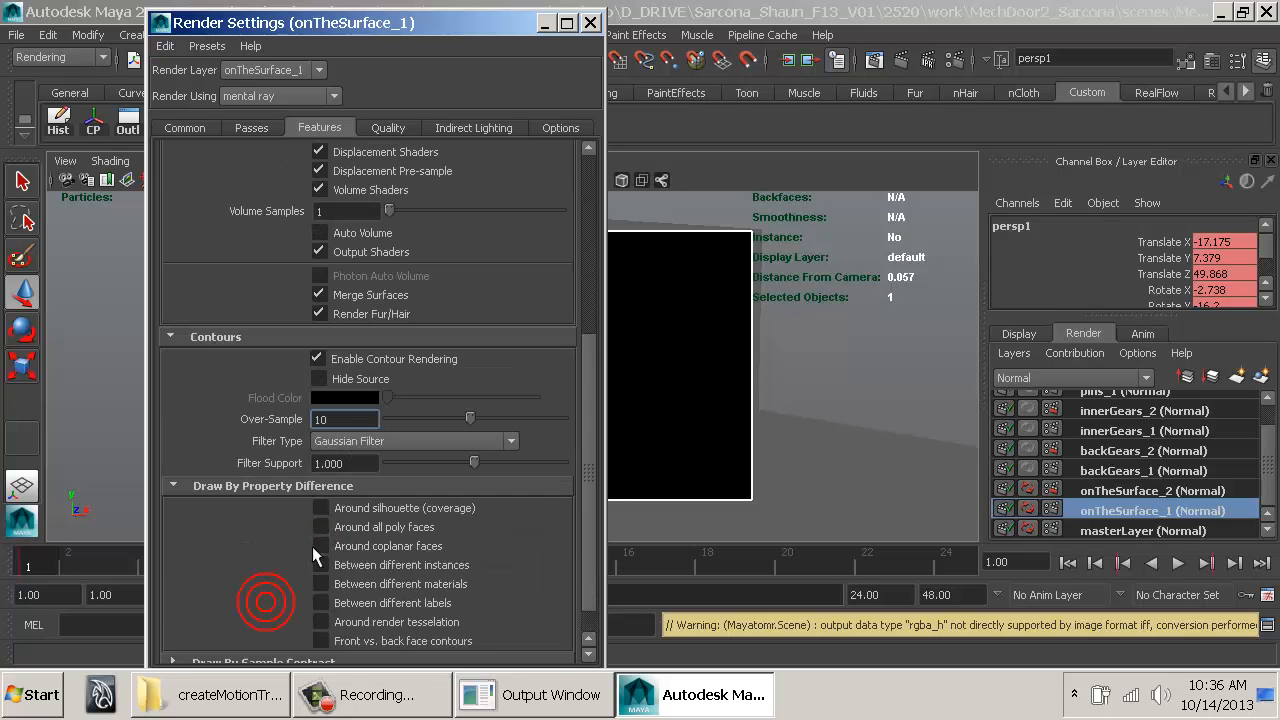
pyautogui.click(330, 527)
pyautogui.scroll(-2, 309, 523)
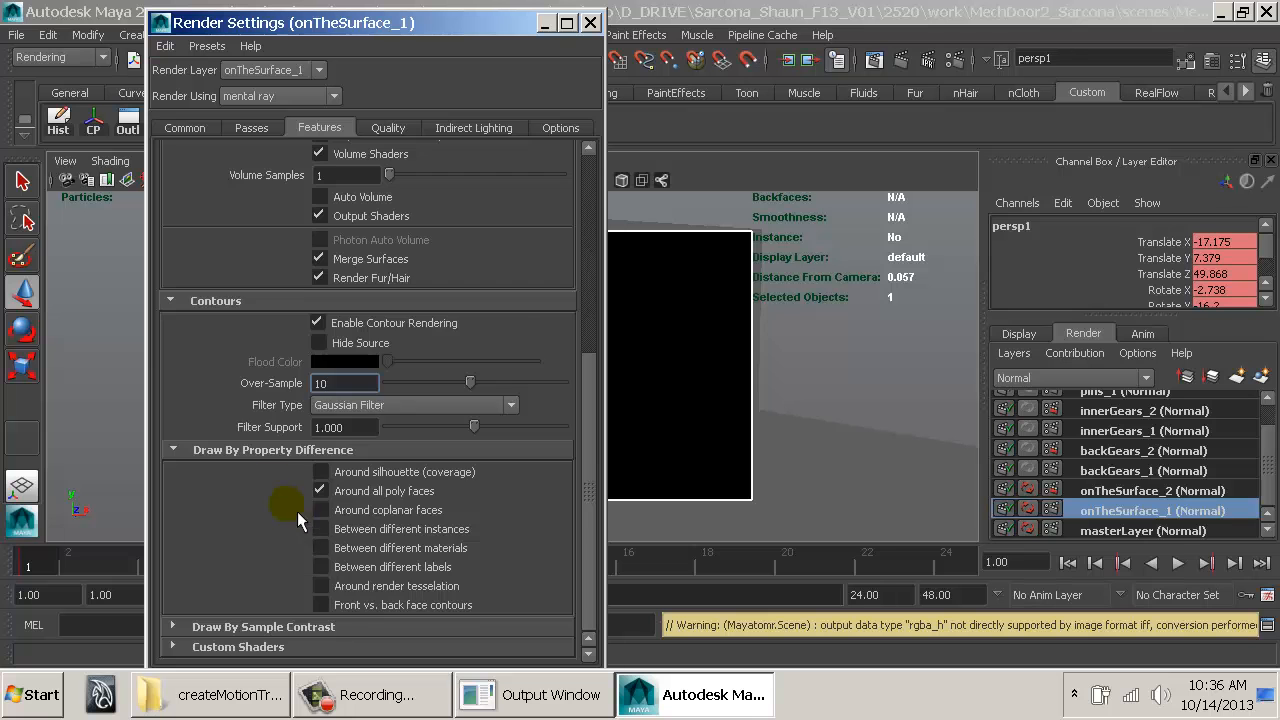
pyautogui.scroll(5, 290, 505)
pyautogui.scroll(2, 285, 500)
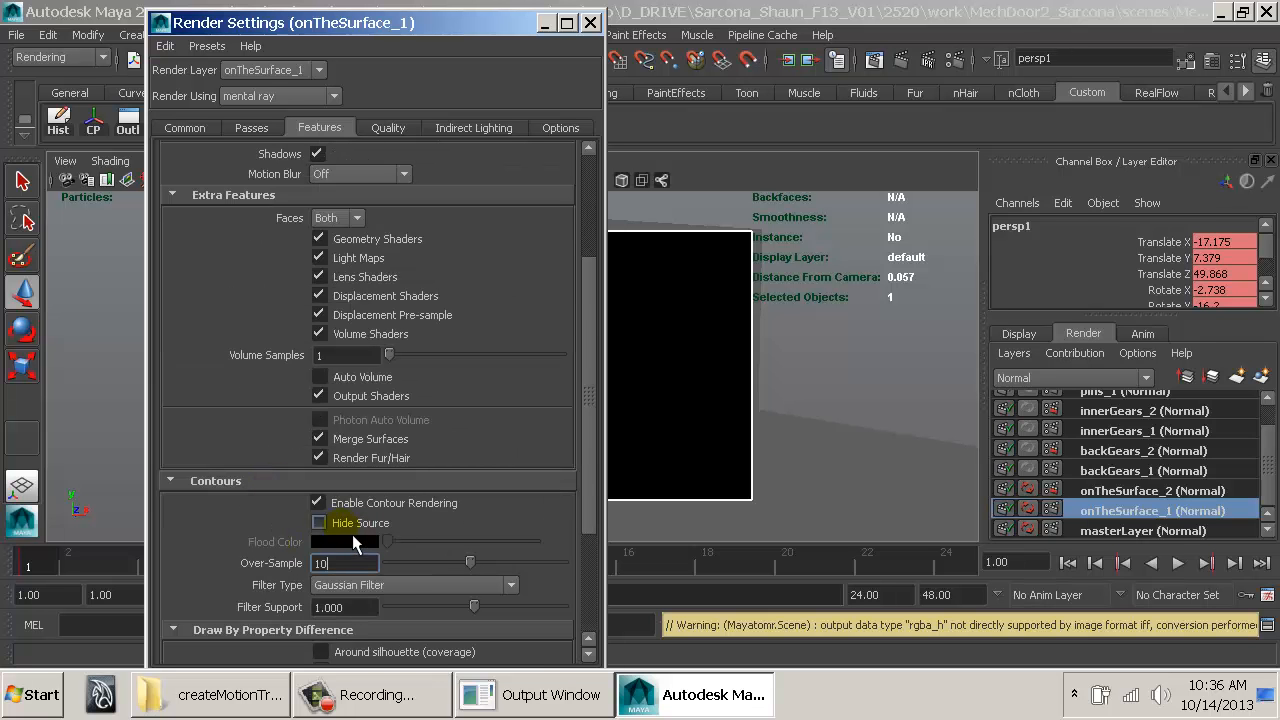
pyautogui.click(342, 531)
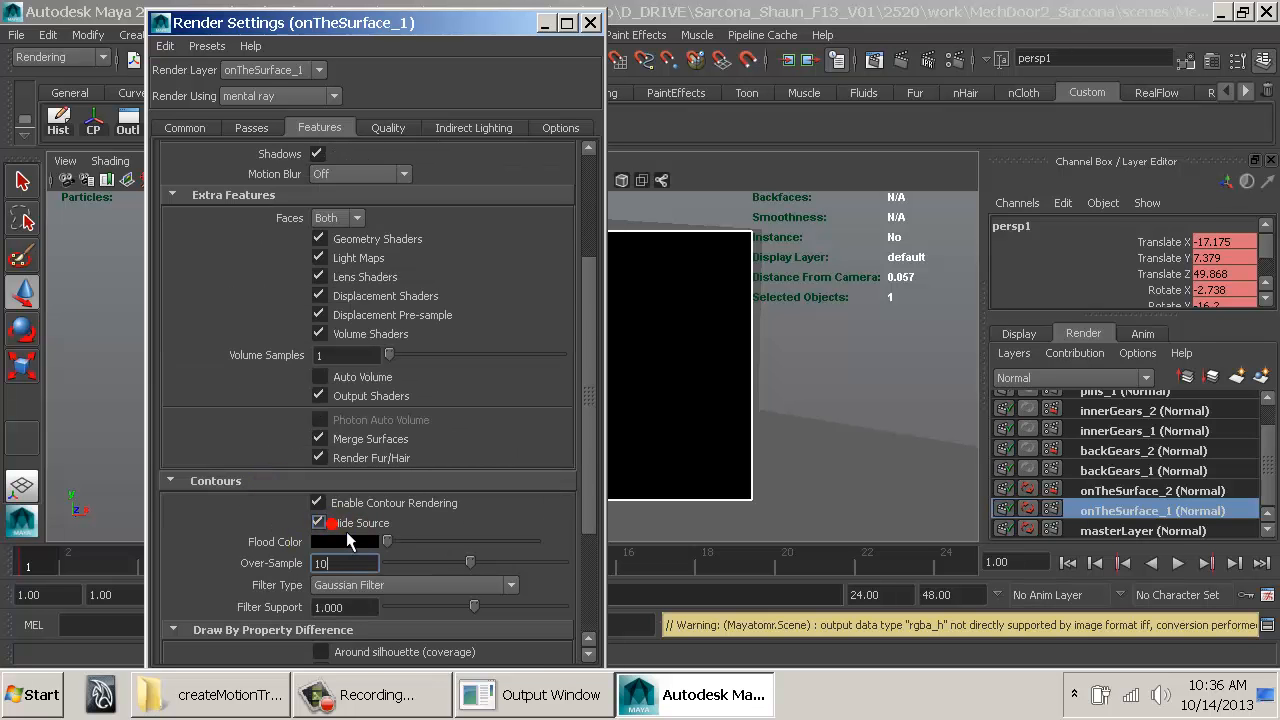
# Step: Render onTheSurface_1 with contours, inspect the door's wireframe lines at actual size, and close the Render View
pyautogui.click(906, 67)
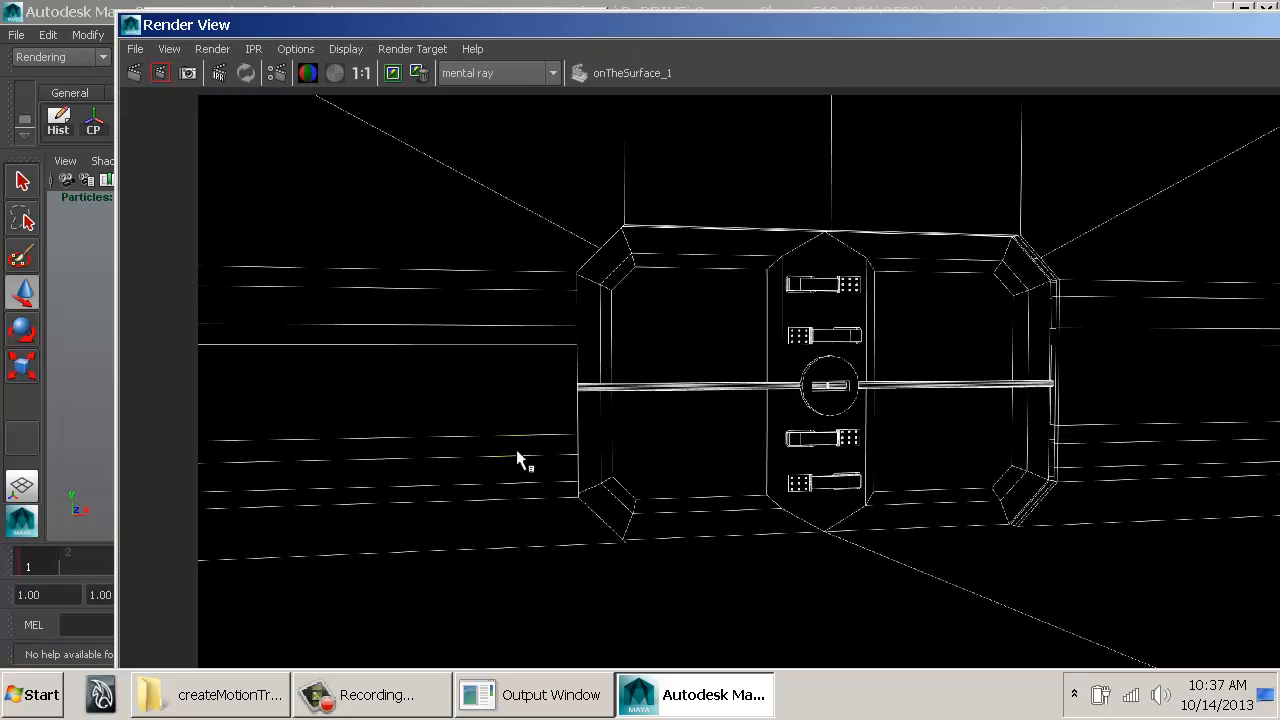
pyautogui.click(367, 72)
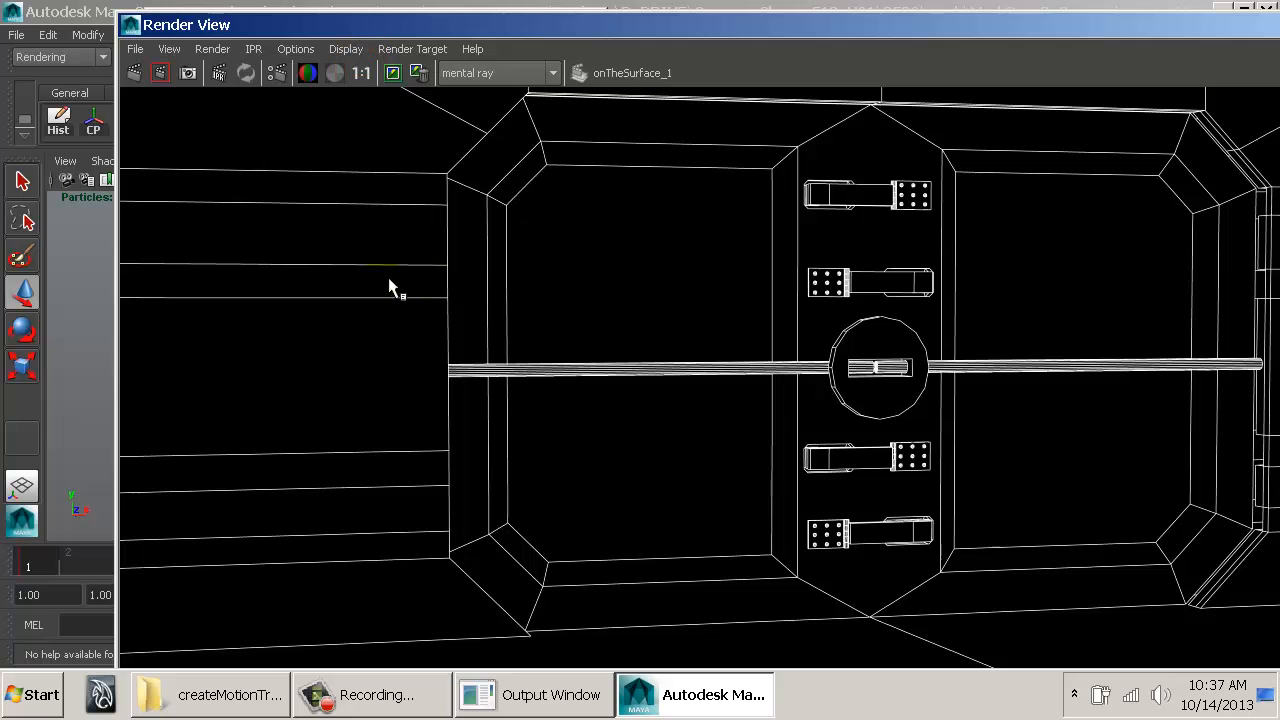
pyautogui.keyDown('alt'); pyautogui.moveTo(493, 326); pyautogui.dragTo(340, 349, button='middle'); pyautogui.keyUp('alt')
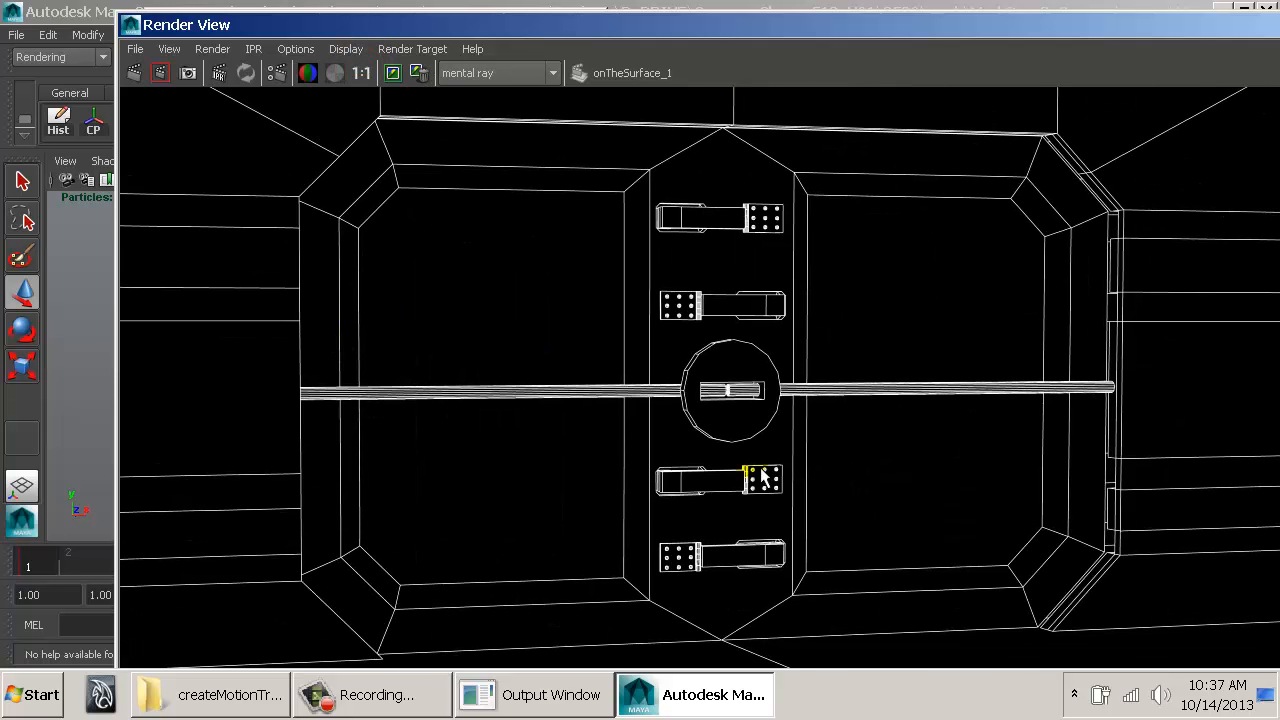
pyautogui.keyDown('alt'); pyautogui.moveTo(510, 552); pyautogui.dragTo(657, 460, button='middle'); pyautogui.keyUp('alt')
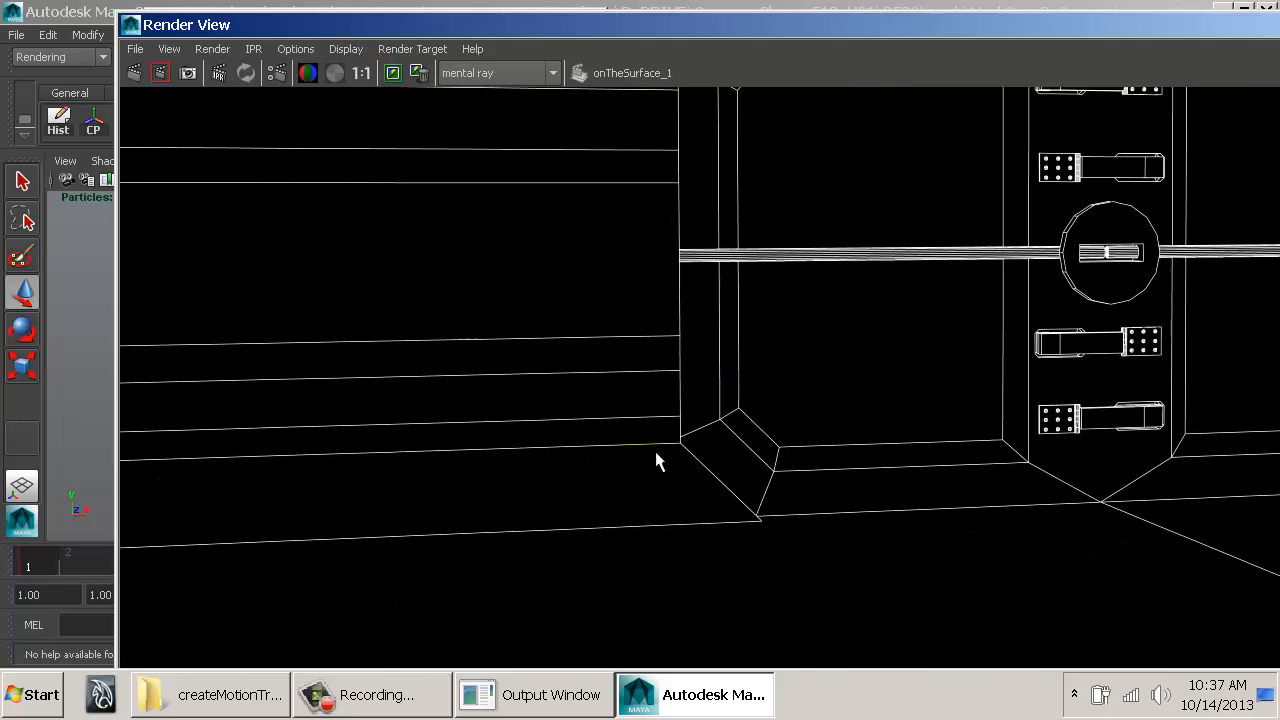
pyautogui.doubleClick(132, 26)
# Step: Open the Attribute Editor and examine the existing materials offered as overrides for the onTheSurface_1 layer
pyautogui.rightClick(1102, 511)
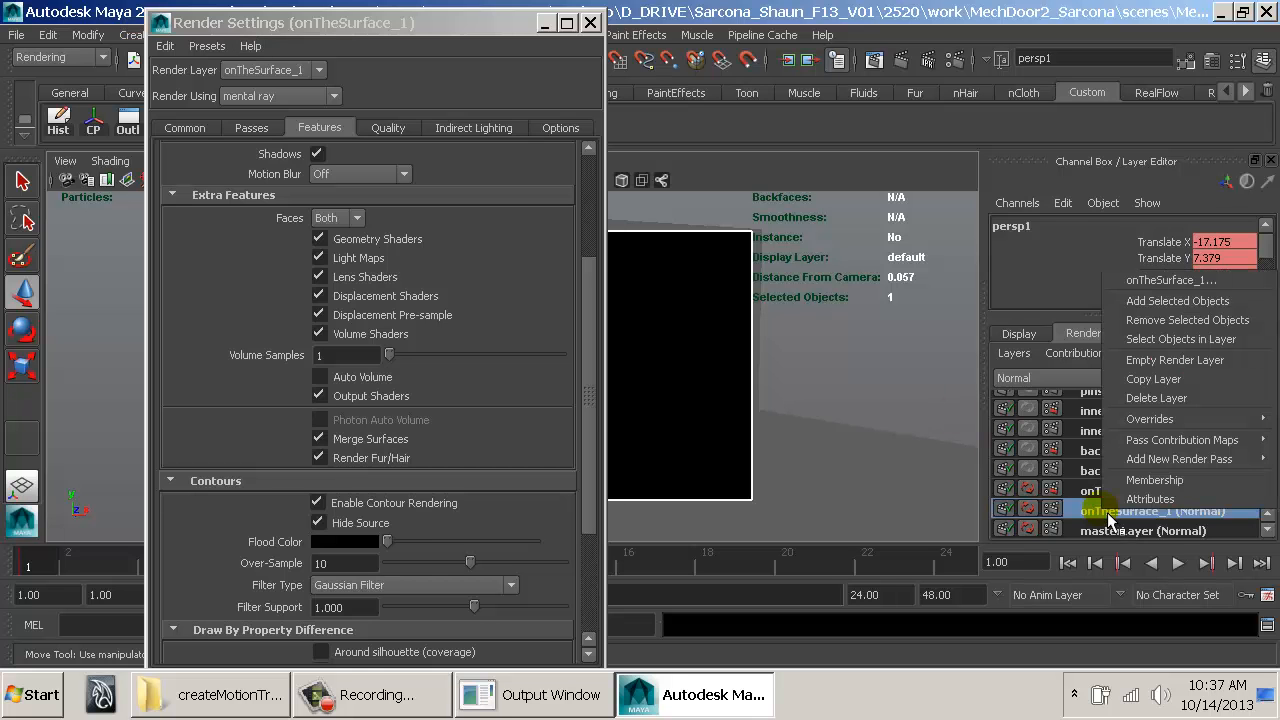
pyautogui.click(1072, 510)
pyautogui.hotkey('ctrl', 'a')
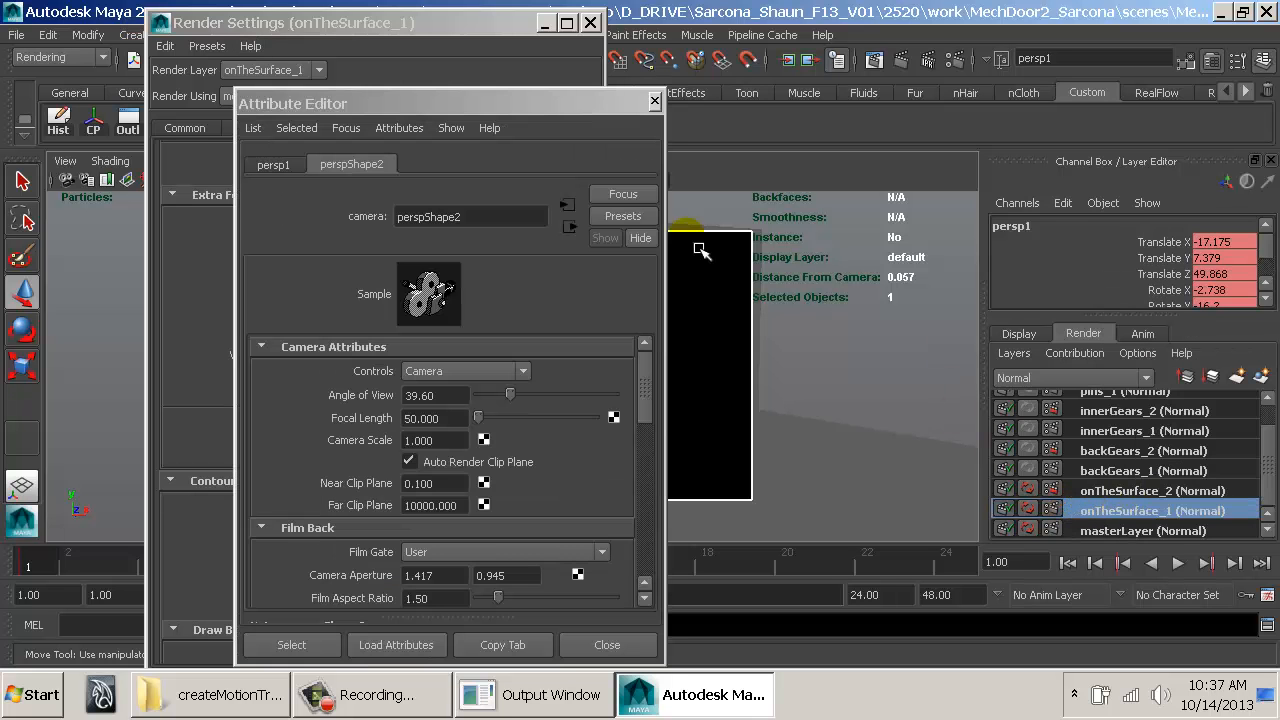
pyautogui.rightClick(1120, 518)
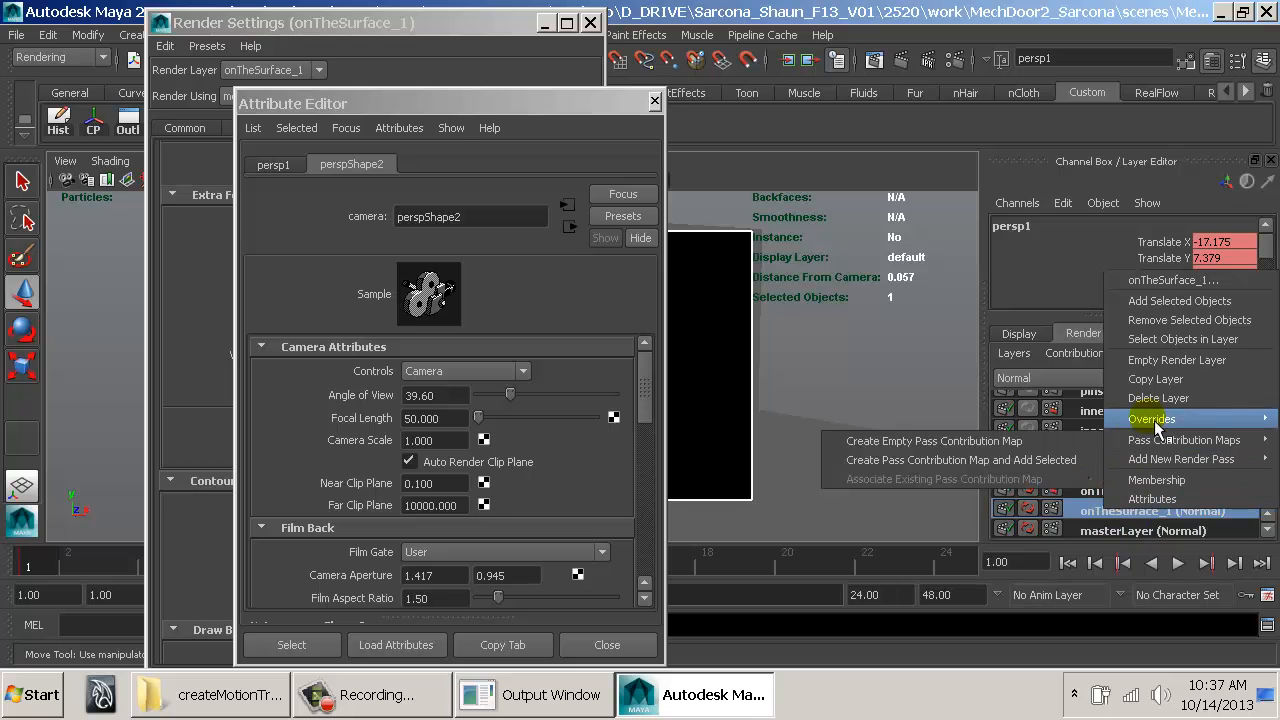
pyautogui.moveTo(1155, 422)
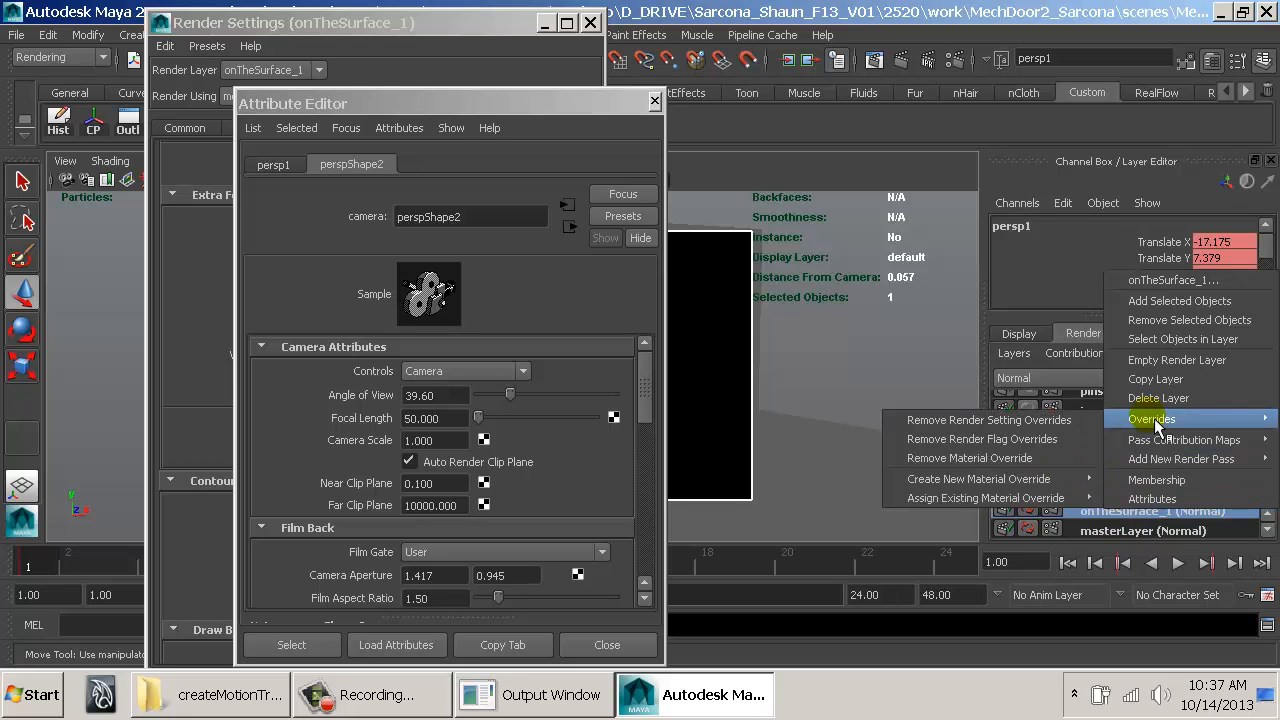
pyautogui.moveTo(1010, 500)
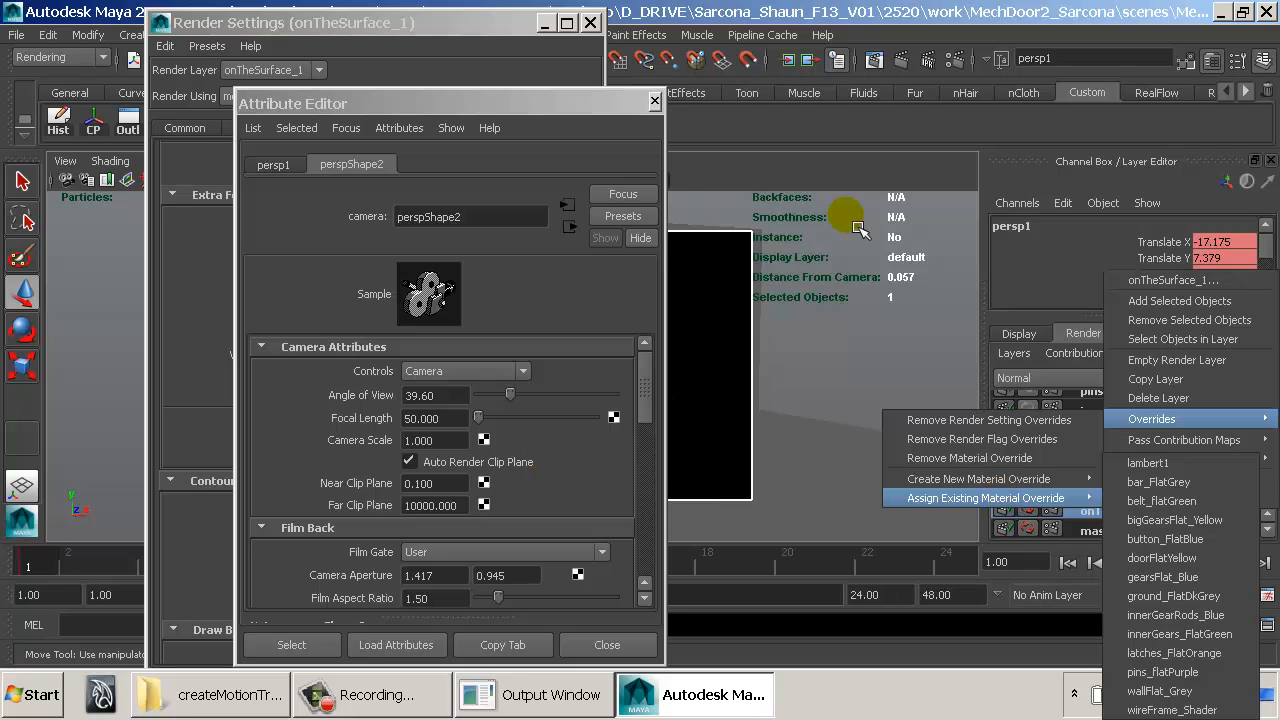
# Step: Select the polySurface15 mesh, show its wireFrame_Shader material attributes, and close the Render Settings
pyautogui.click(727, 305)
pyautogui.click(651, 164)
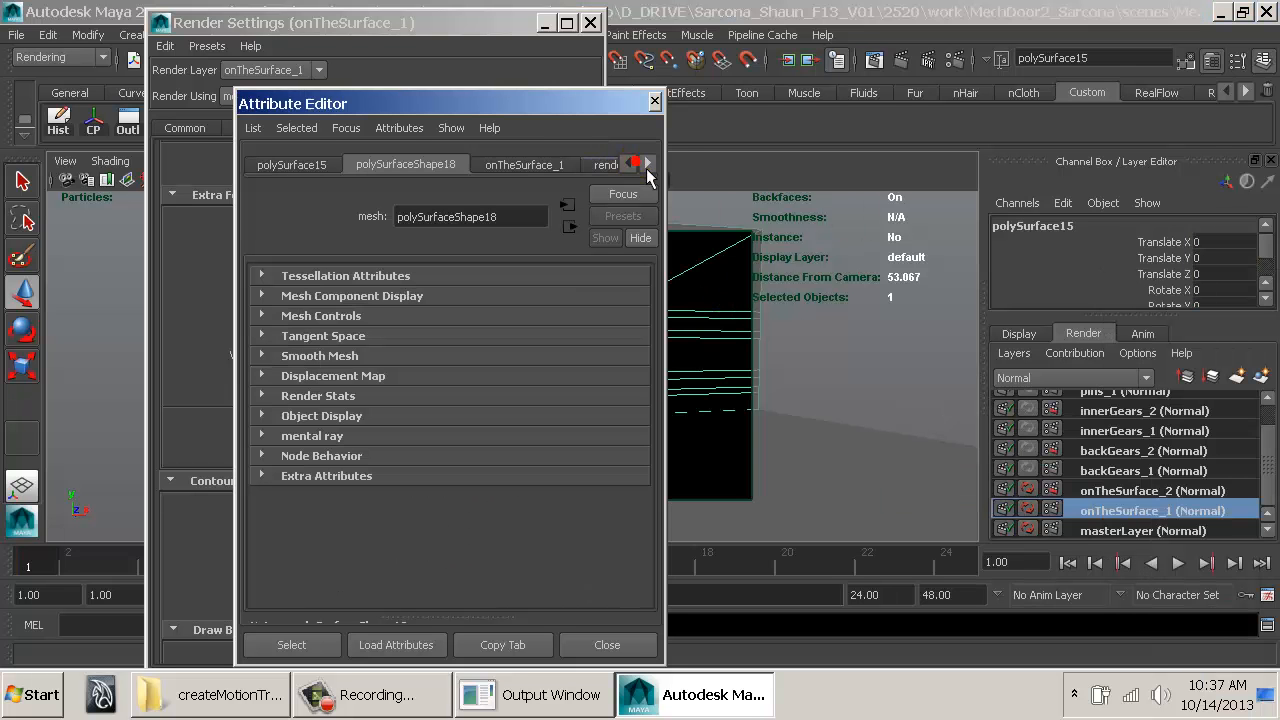
pyautogui.click(663, 171)
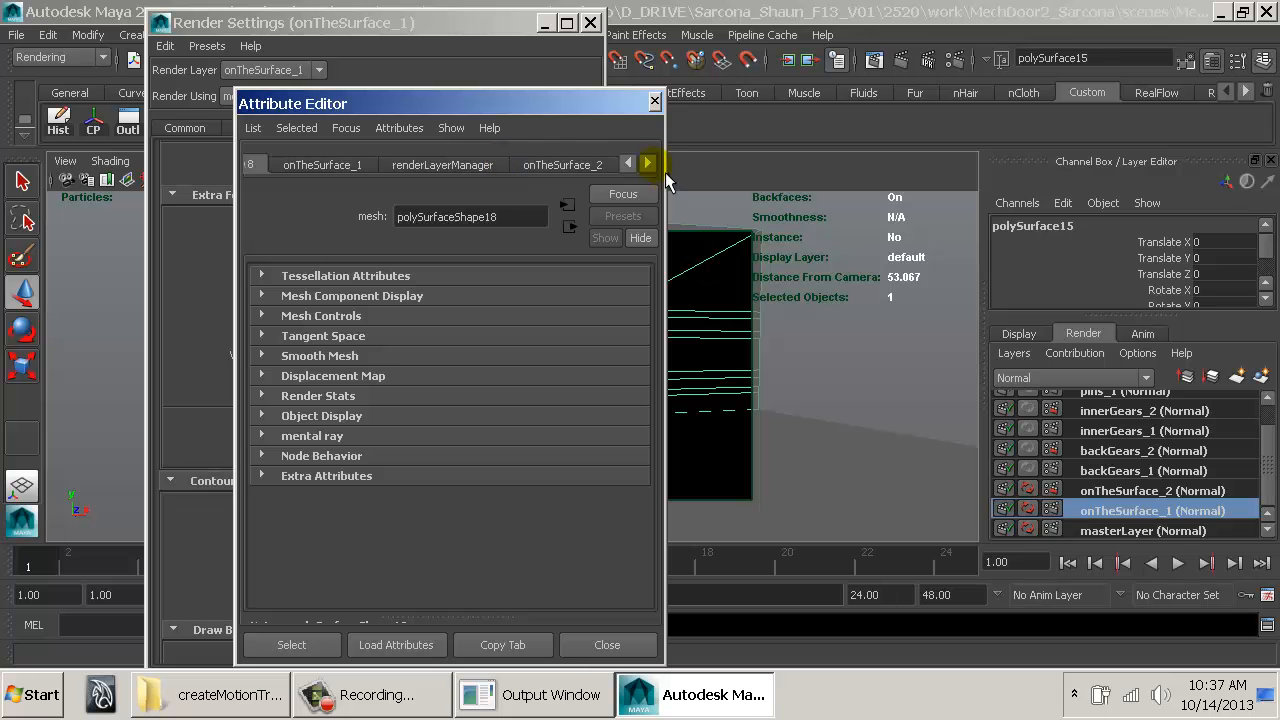
pyautogui.click(664, 171)
pyautogui.click(665, 171)
pyautogui.click(576, 165)
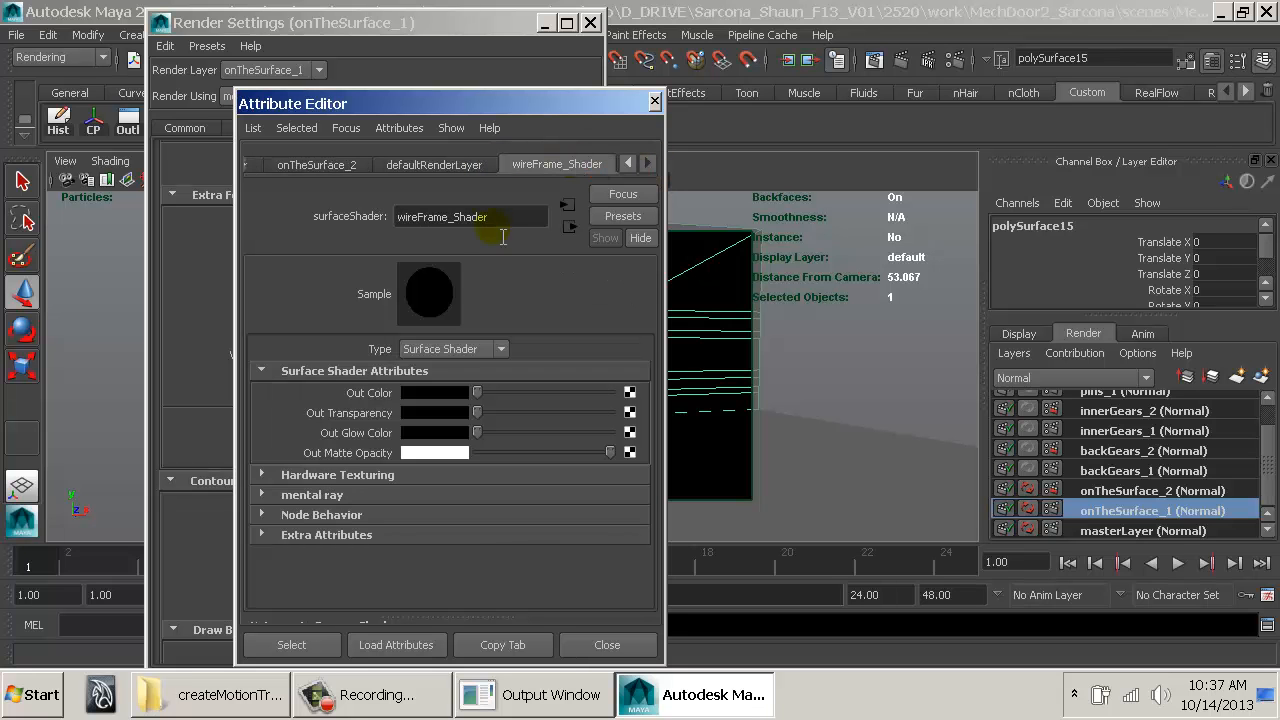
pyautogui.click(567, 227)
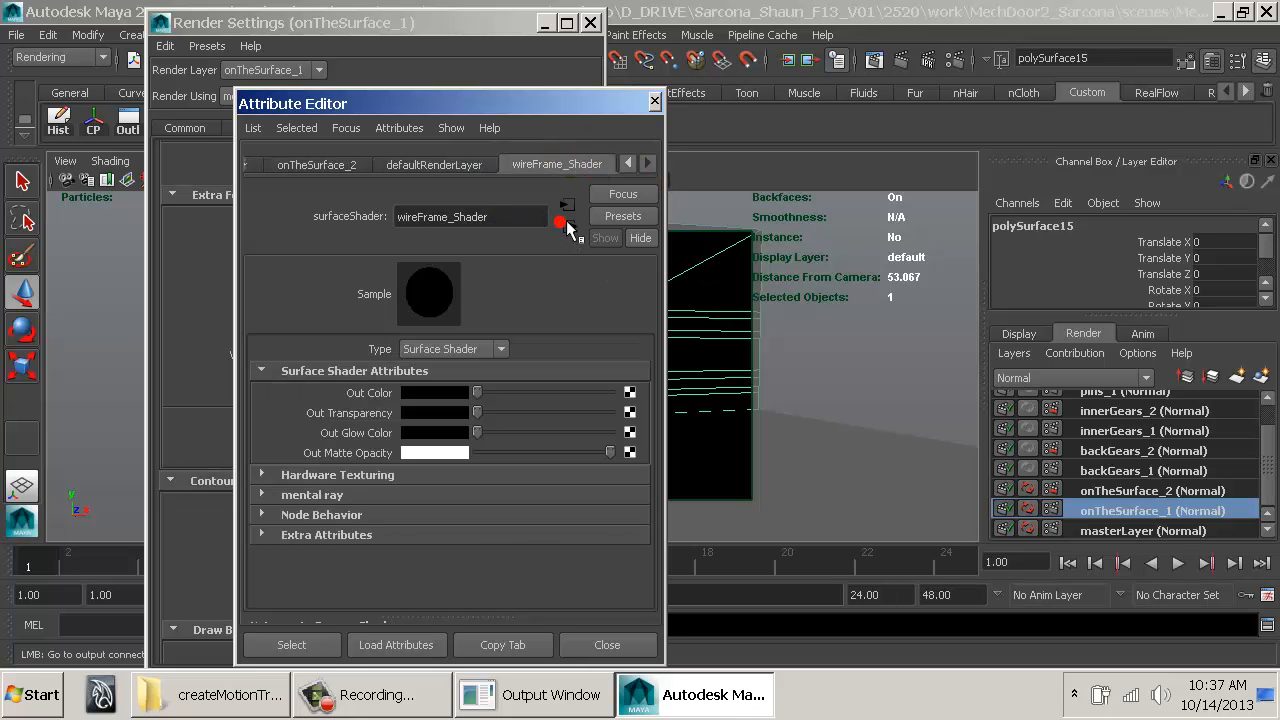
pyautogui.click(591, 22)
pyautogui.moveTo(423, 104); pyautogui.dragTo(554, 103)
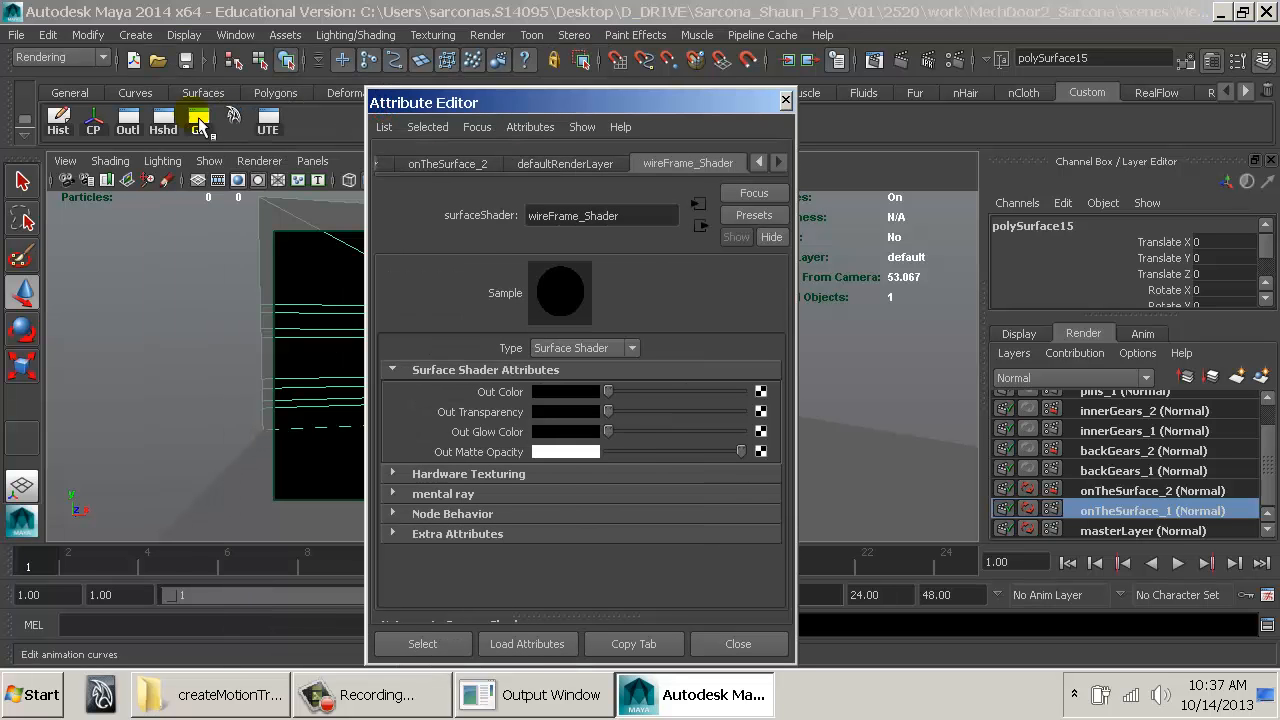
# Step: Open the Hypershade and find the wireFrame_Shader among the scene's materials
pyautogui.click(163, 120)
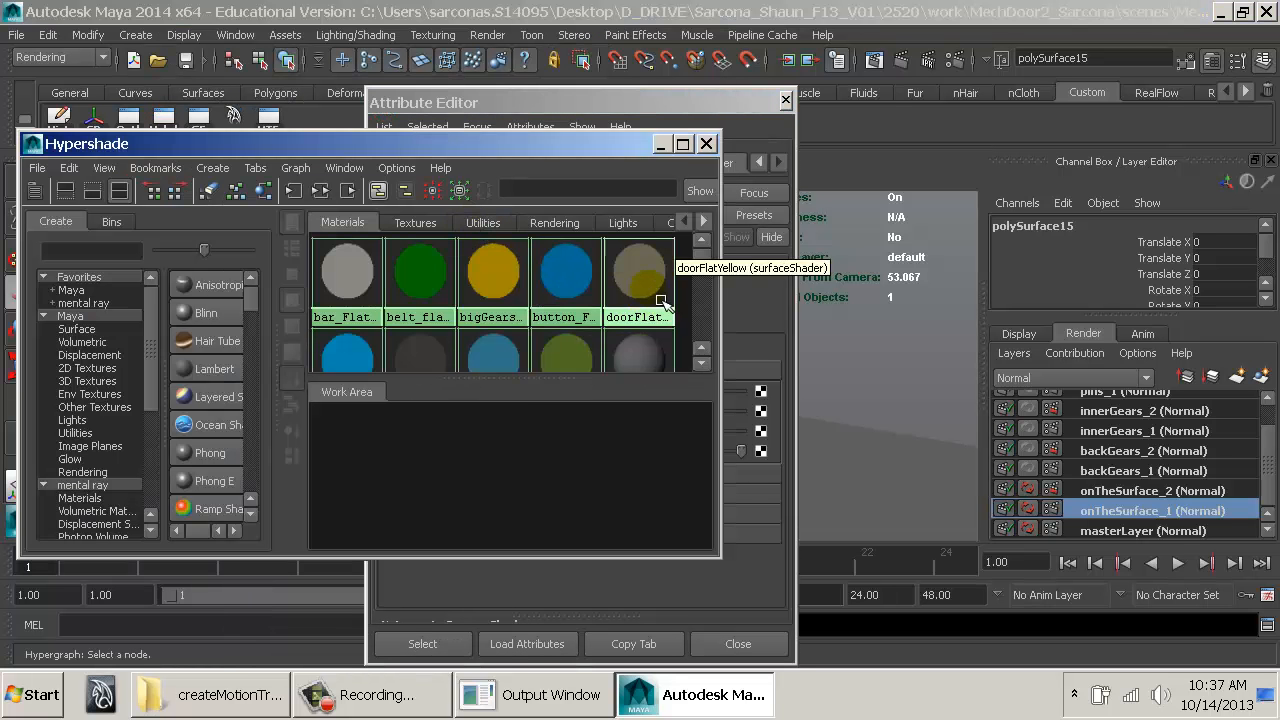
pyautogui.scroll(-1, 661, 301)
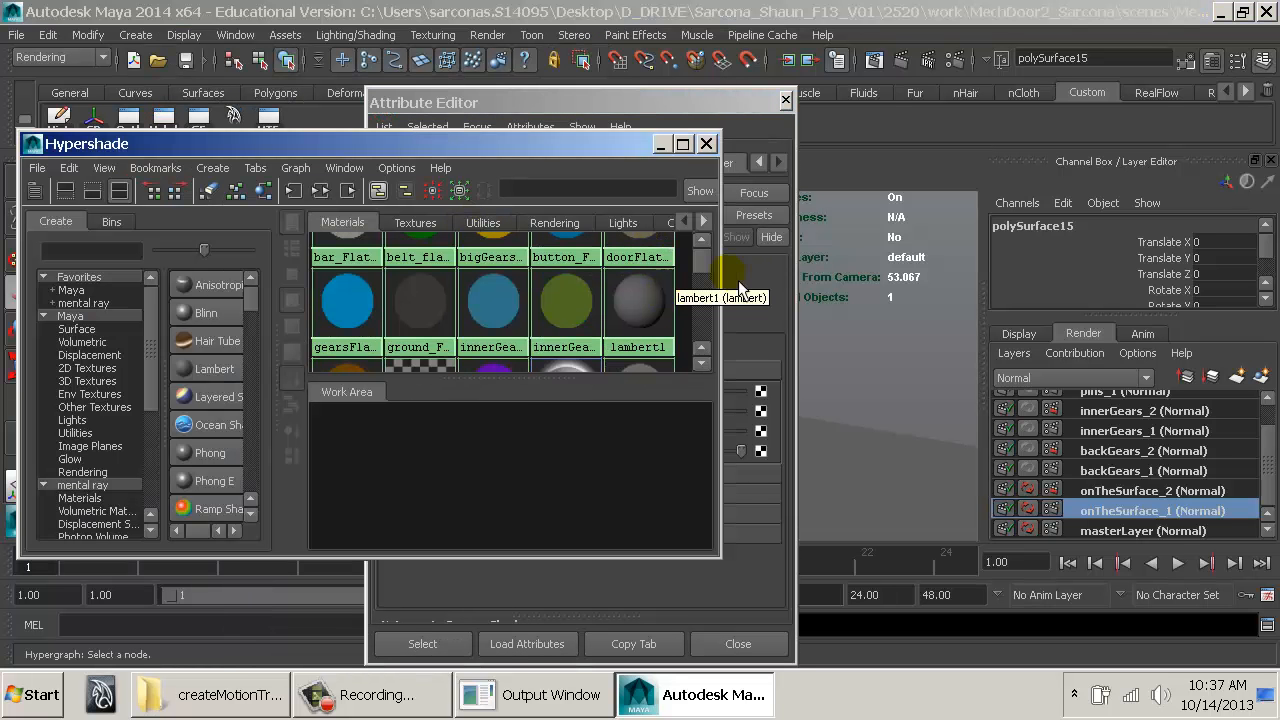
pyautogui.click(702, 365)
pyautogui.click(702, 365)
pyautogui.click(702, 365)
pyautogui.click(702, 365)
pyautogui.click(702, 365)
pyautogui.click(702, 365)
pyautogui.click(702, 365)
pyautogui.click(702, 320)
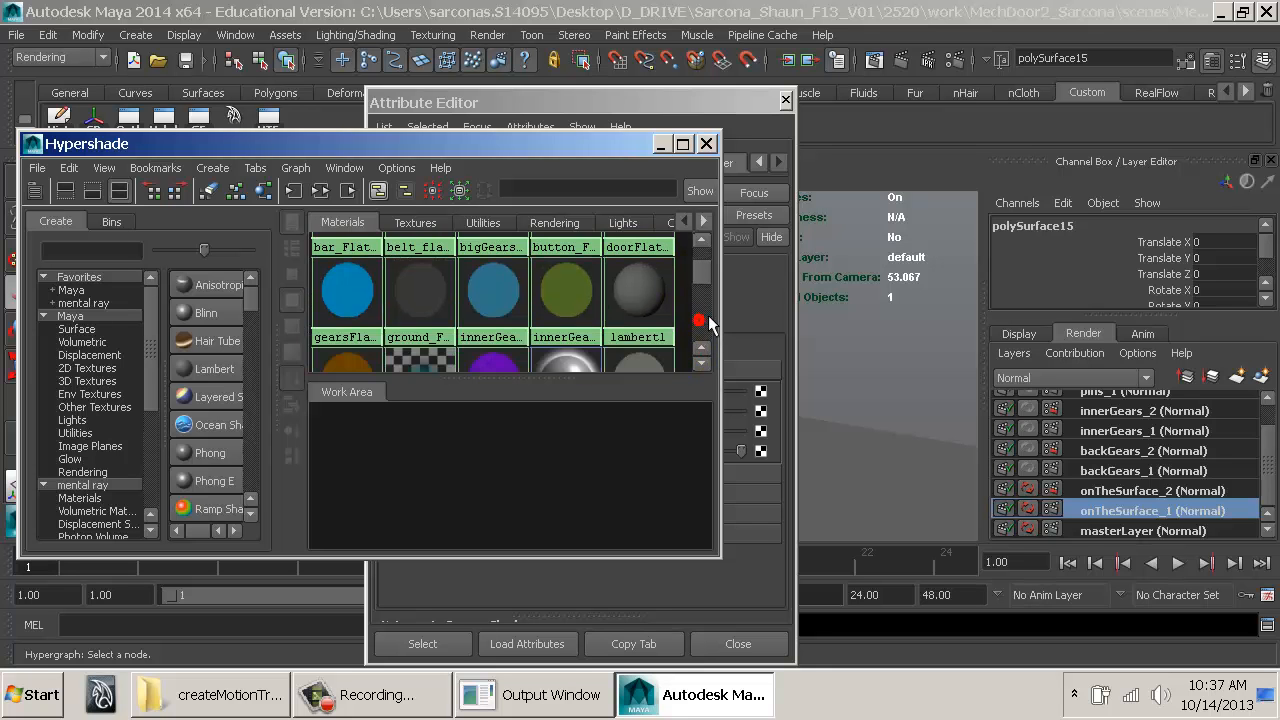
# Step: Graph wireFrame_Shader's connections and show the mental ray contour settings of its surfaceShader1SG shading group
pyautogui.click(350, 292)
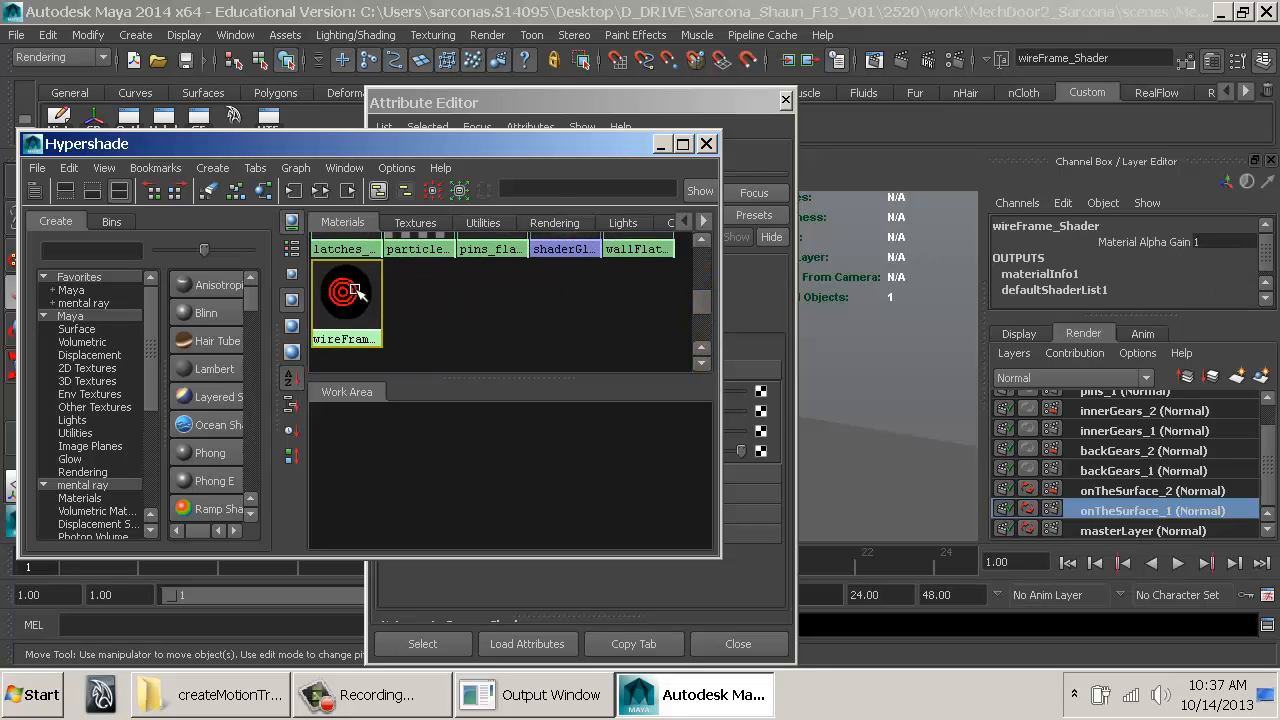
pyautogui.click(322, 190)
pyautogui.click(498, 460)
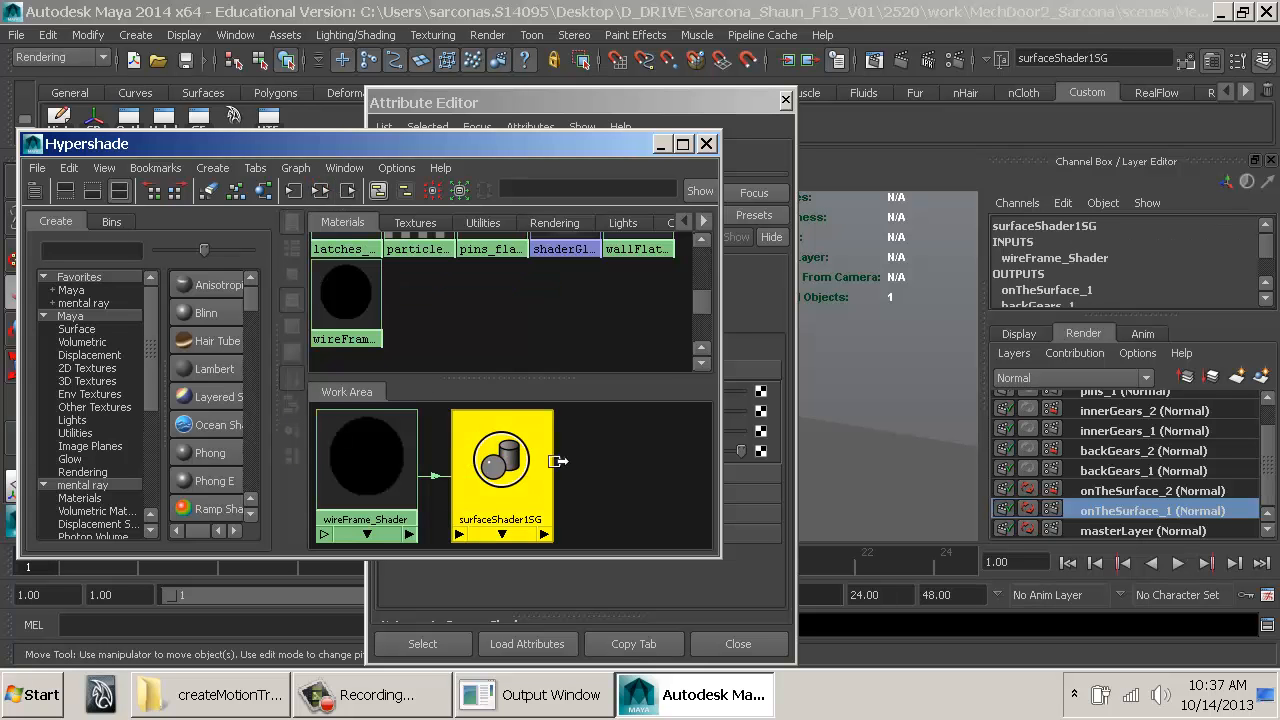
pyautogui.click(758, 303)
pyautogui.click(460, 156)
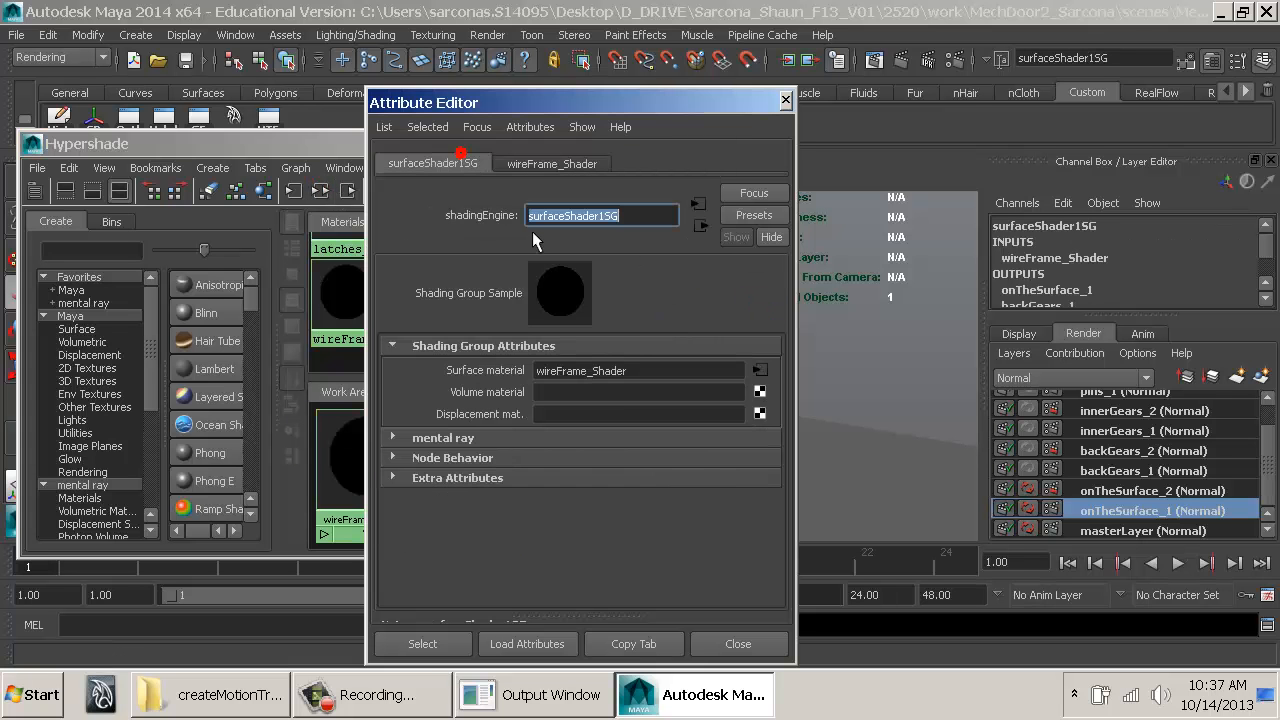
pyautogui.click(452, 440)
pyautogui.scroll(-1, 590, 478)
# Step: Set the contour width to 0.5, test render onTheSurface_1 at actual size, and close the Render View
pyautogui.moveTo(588, 532); pyautogui.dragTo(509, 529)
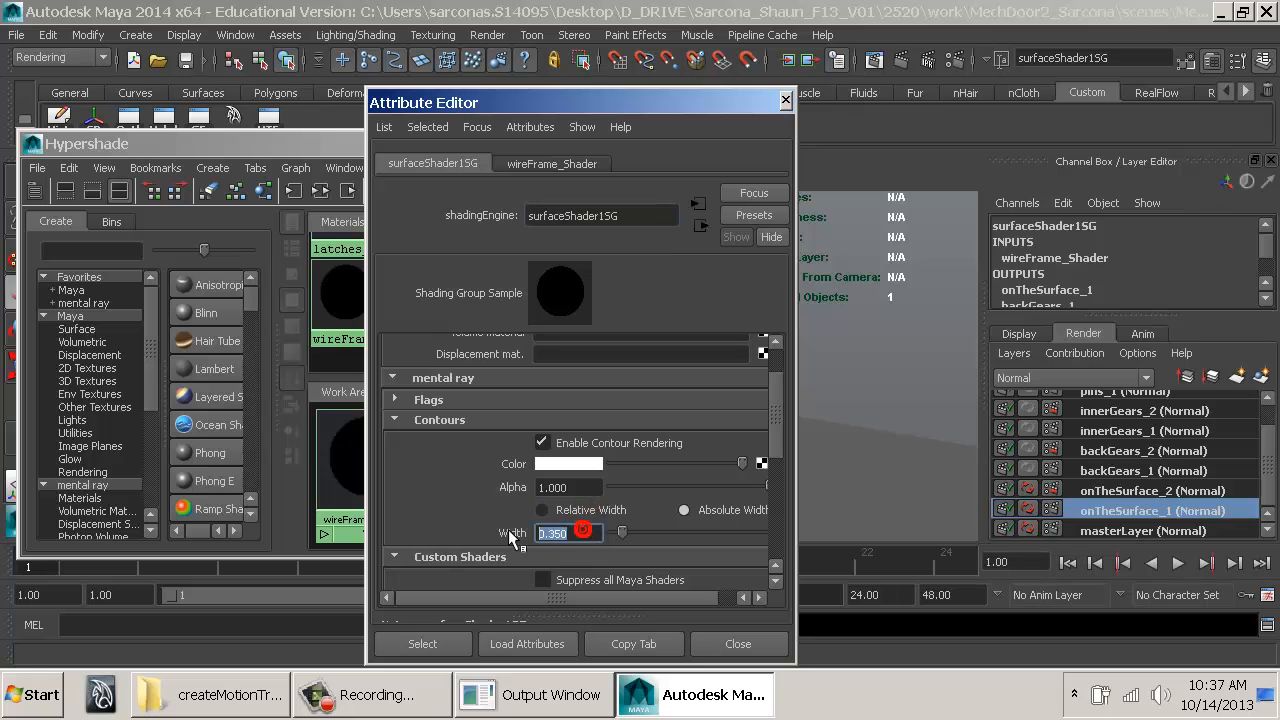
pyautogui.write('.5')
pyautogui.press('Return')
pyautogui.click(901, 61)
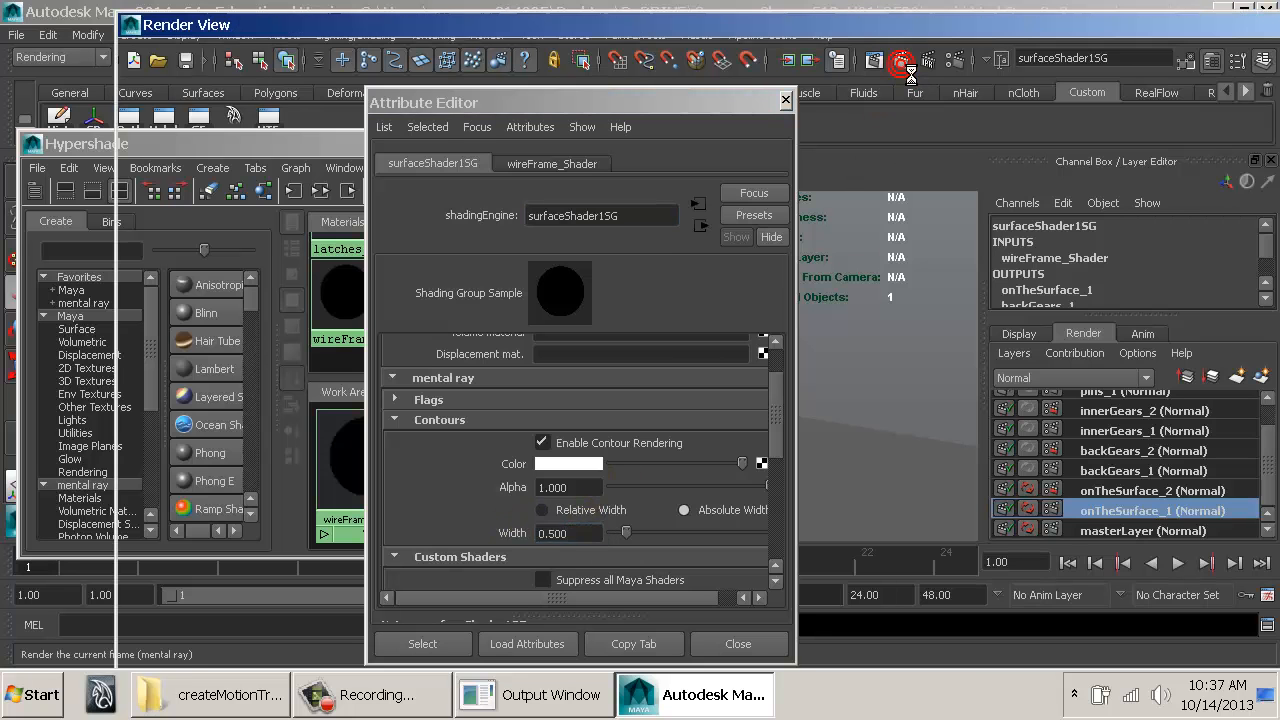
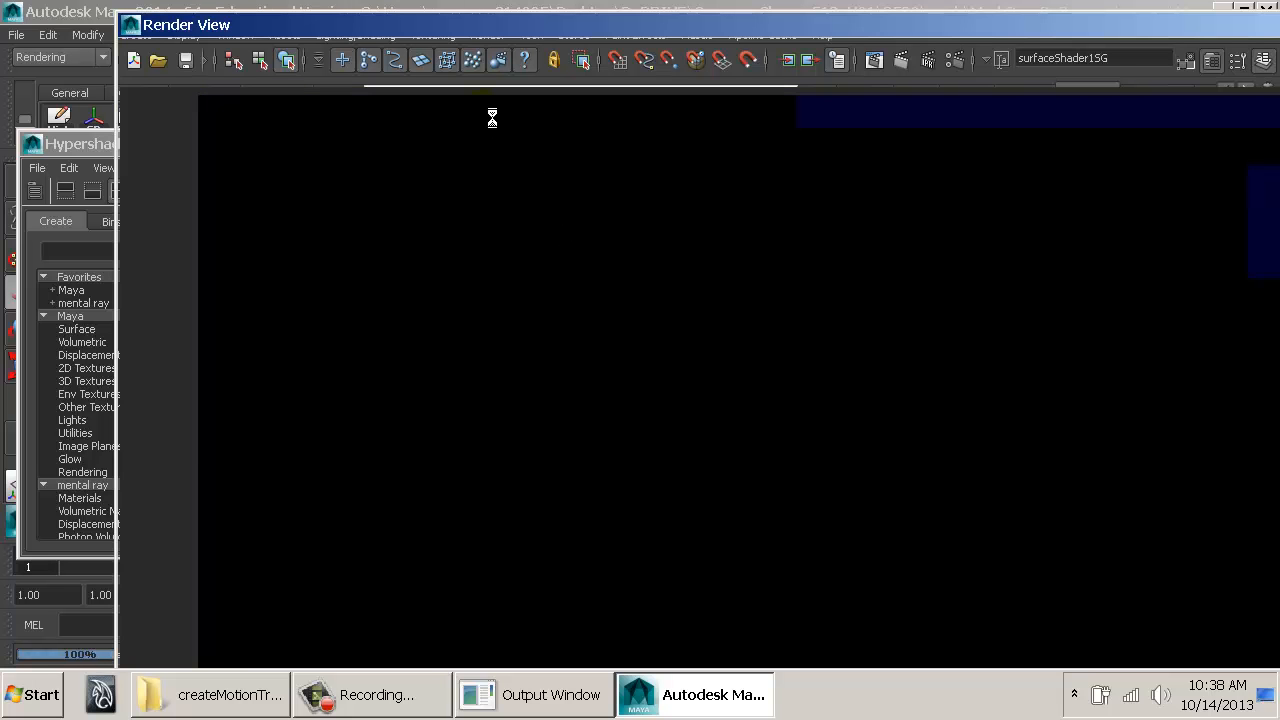
pyautogui.click(368, 78)
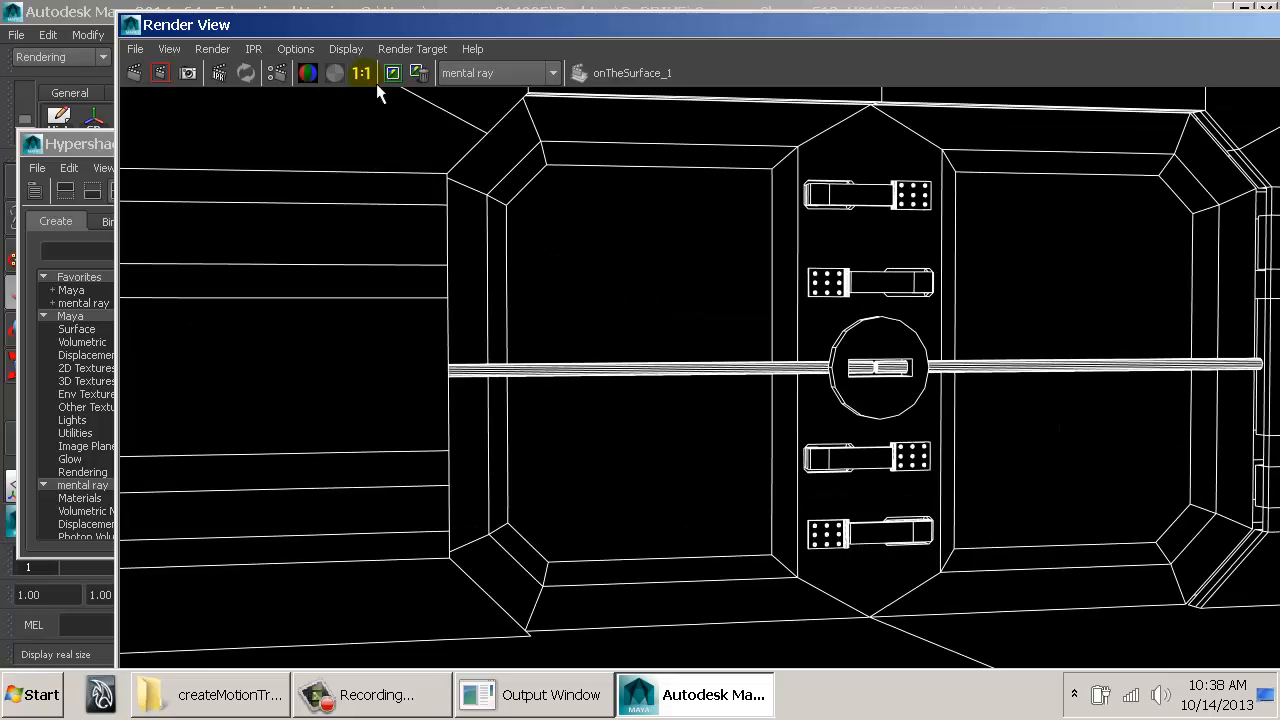
pyautogui.doubleClick(130, 24)
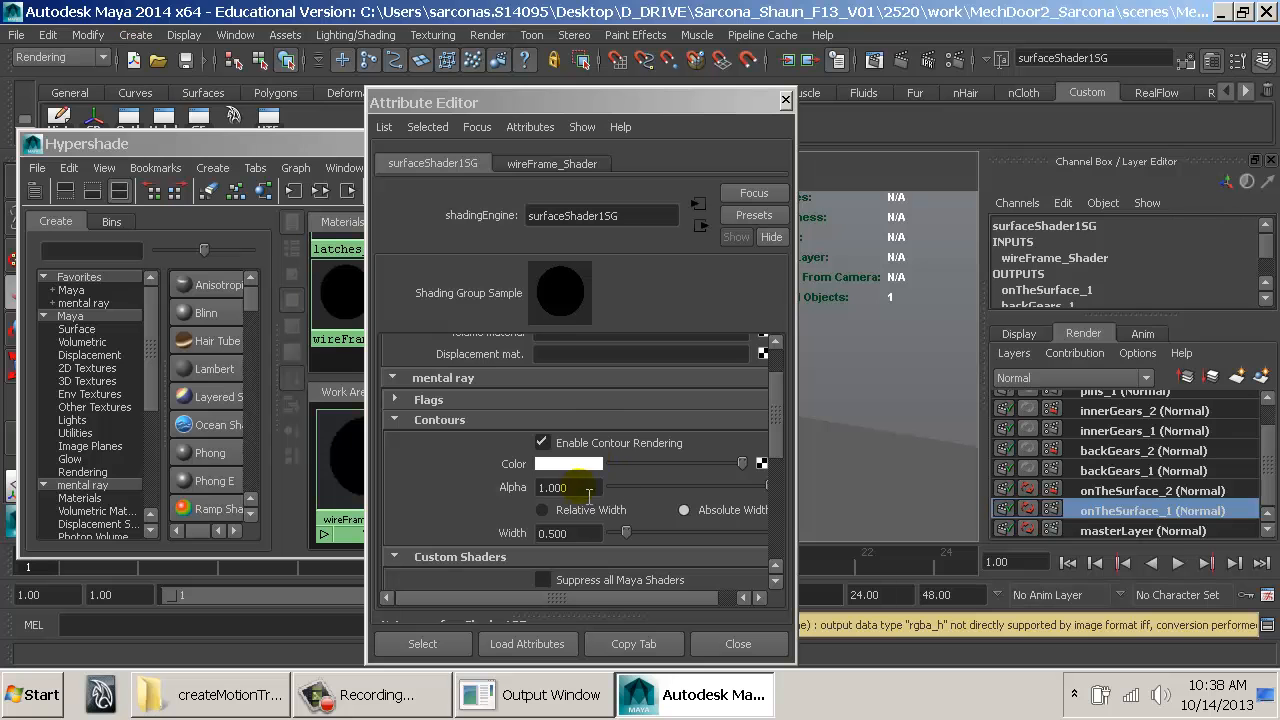
# Step: Switch the contours to Relative Width and render only a region around the door's central latches
pyautogui.moveTo(742, 464); pyautogui.dragTo(809, 472)
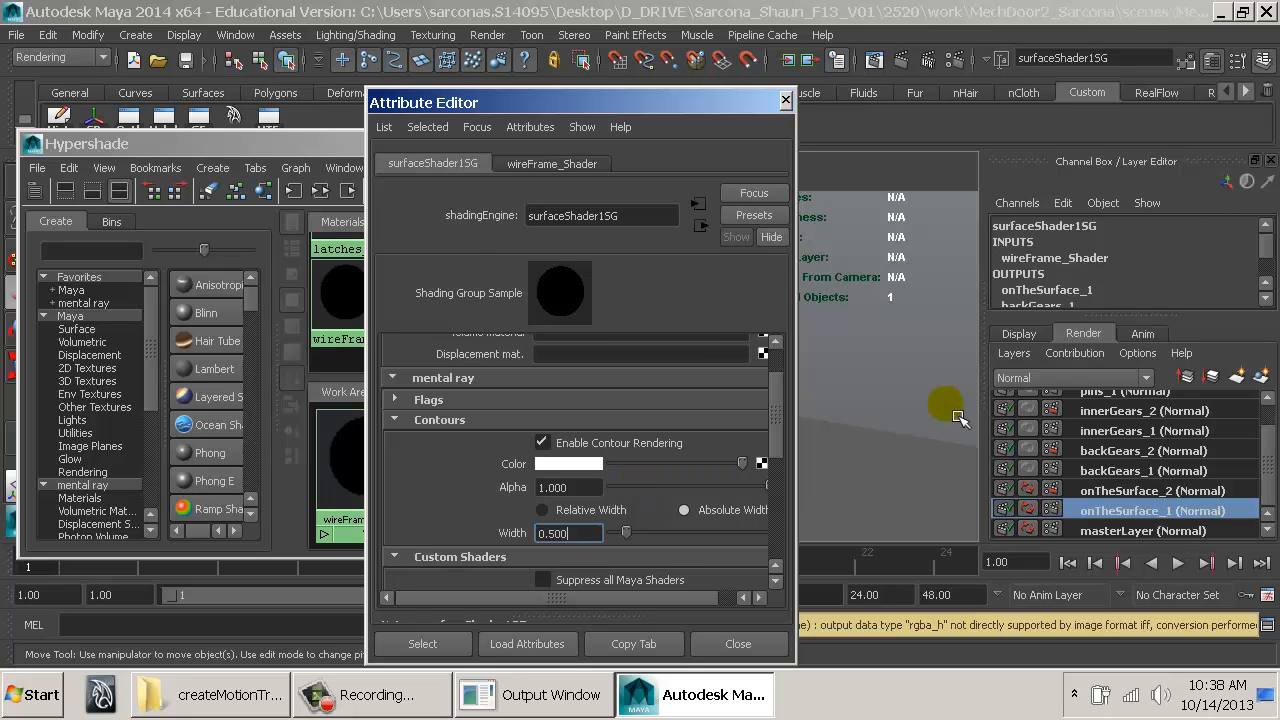
pyautogui.click(570, 516)
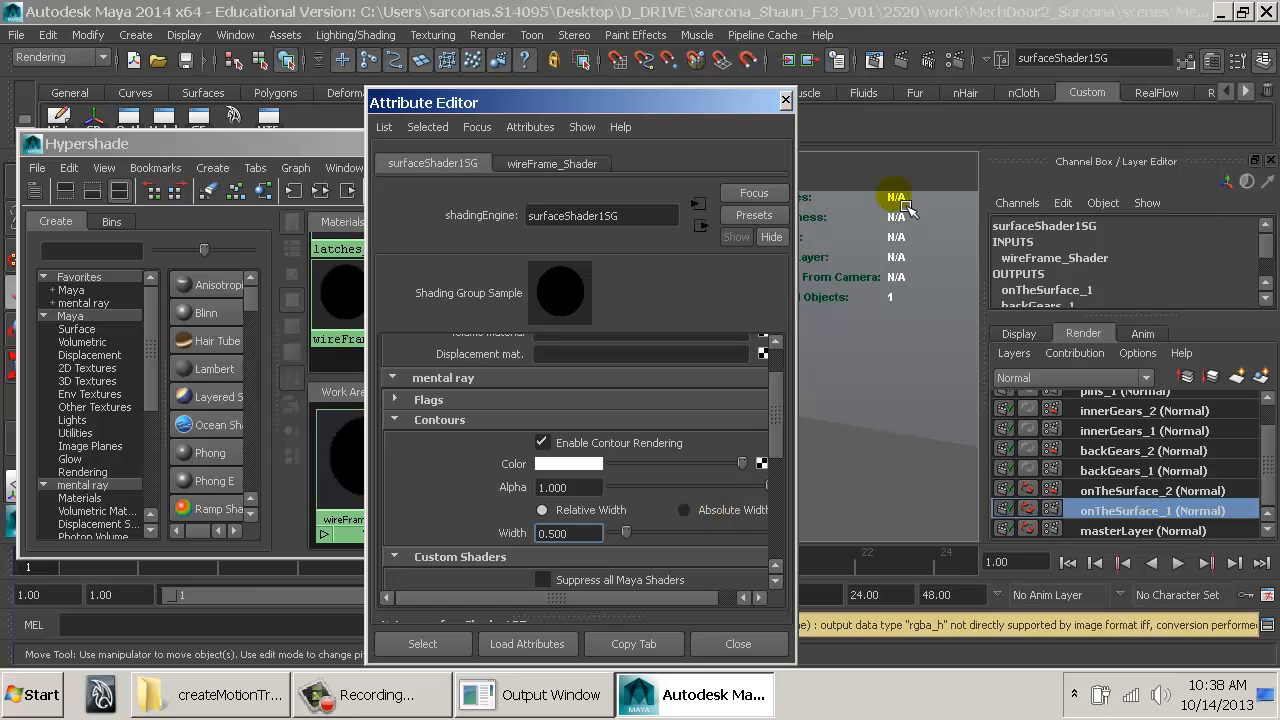
pyautogui.click(873, 58)
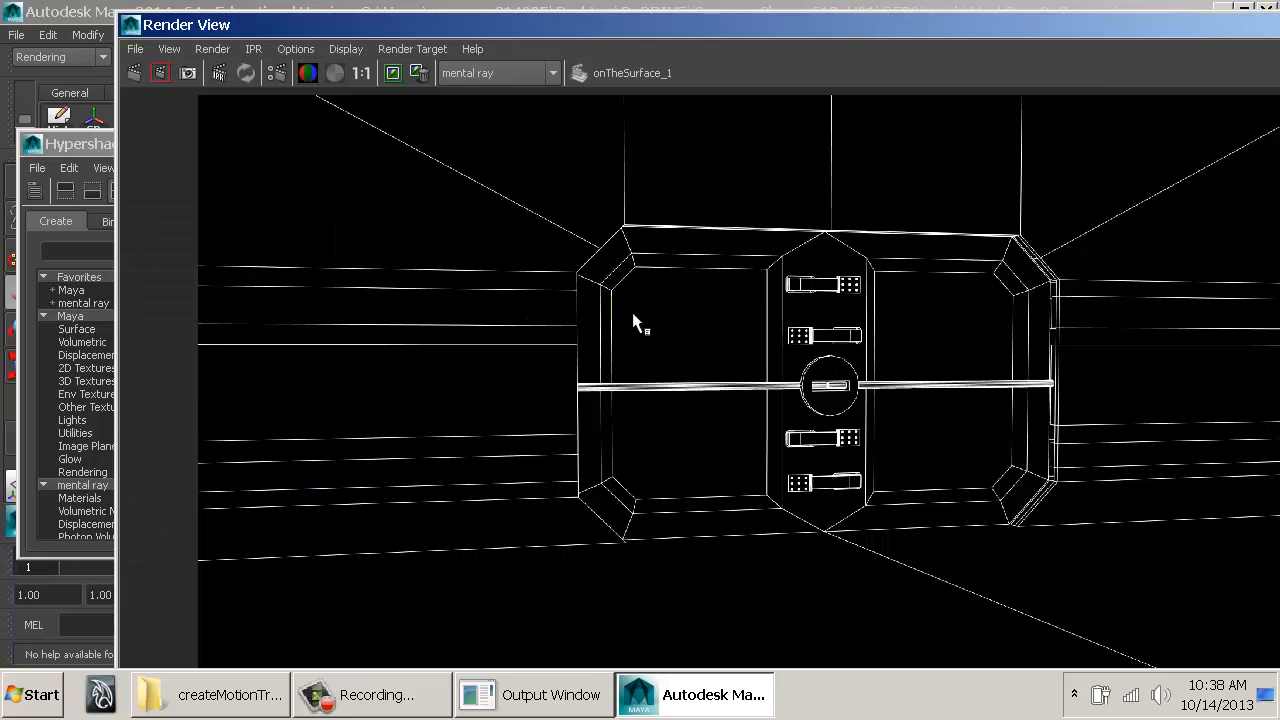
pyautogui.moveTo(551, 186); pyautogui.dragTo(720, 346)
pyautogui.moveTo(763, 252); pyautogui.dragTo(900, 448)
pyautogui.click(160, 73)
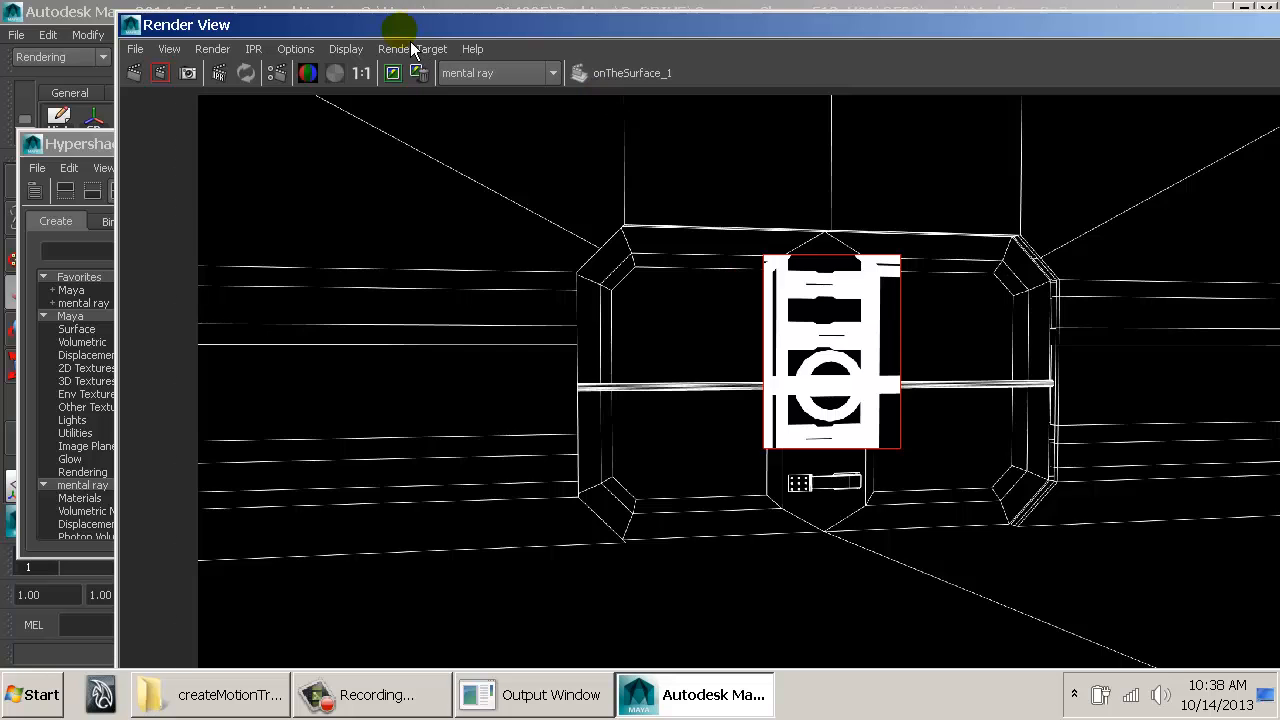
# Step: Arrange the attribute and render windows side by side, set the relative contour width to 0.1, and re-render the region
pyautogui.moveTo(397, 25); pyautogui.dragTo(869, 23)
pyautogui.moveTo(531, 91); pyautogui.dragTo(260, 87)
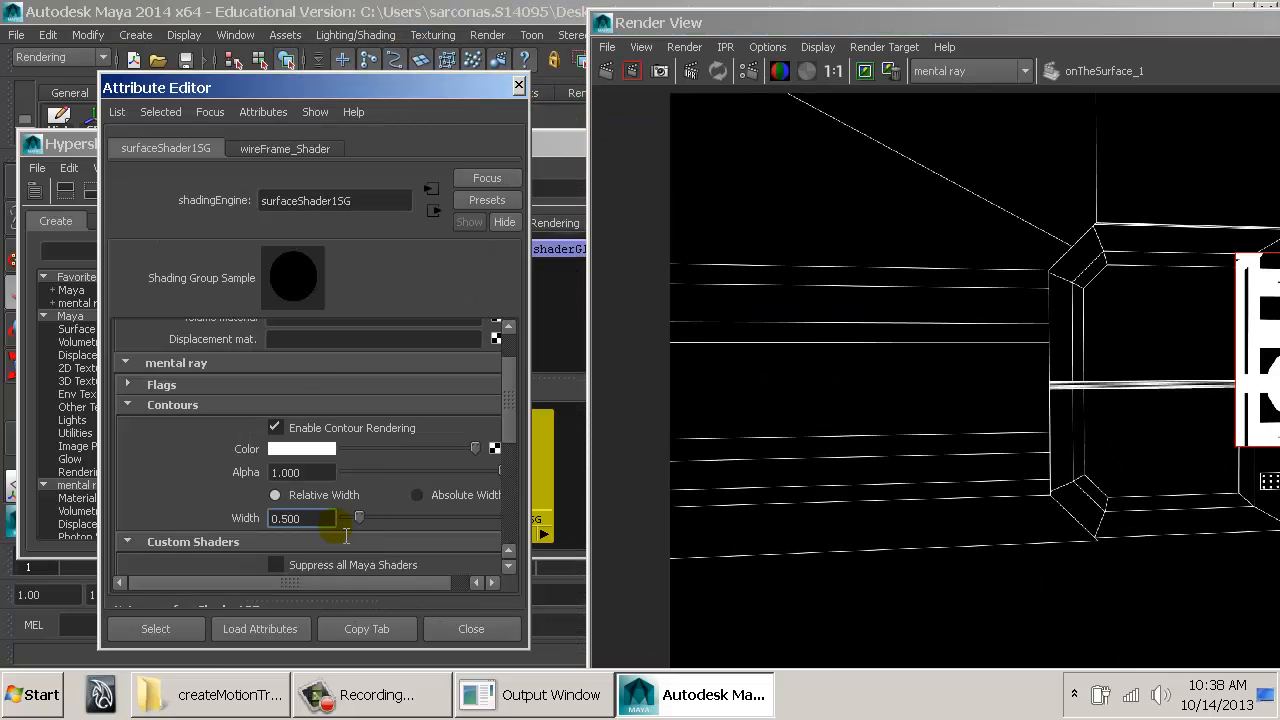
pyautogui.moveTo(318, 519); pyautogui.dragTo(236, 524)
pyautogui.write('.1')
pyautogui.press('Return')
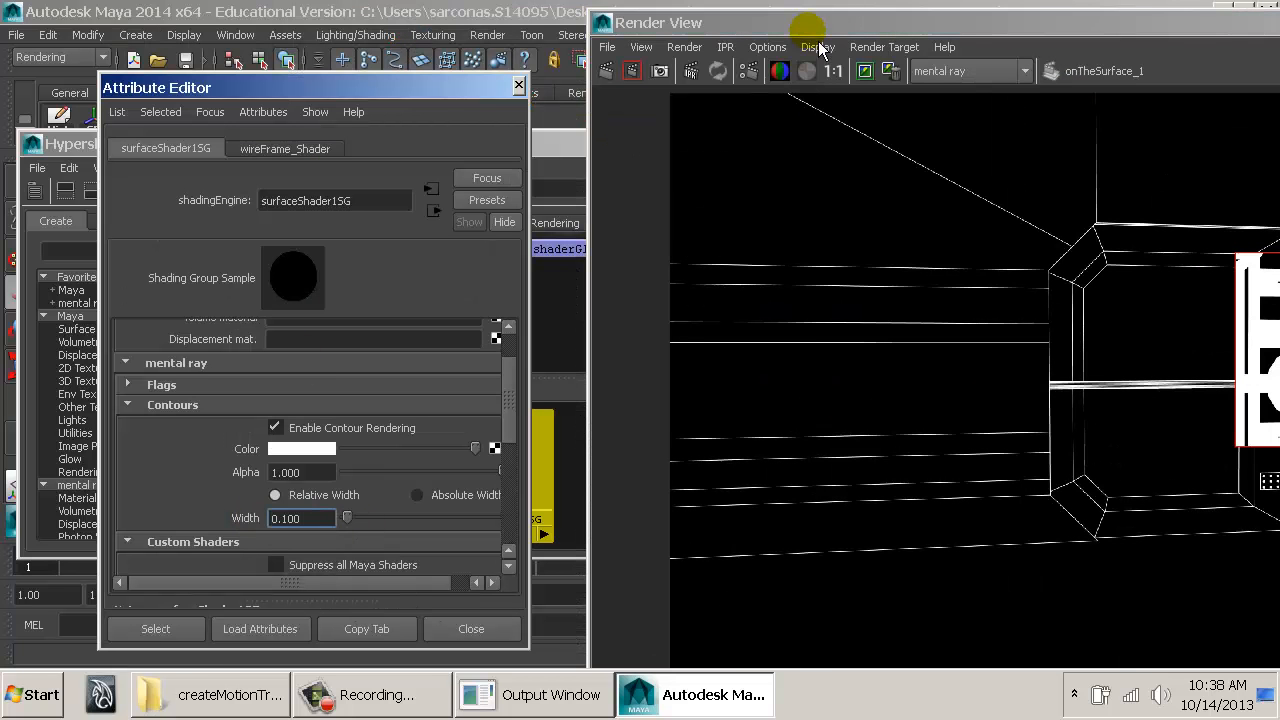
pyautogui.moveTo(800, 22); pyautogui.dragTo(492, 22)
pyautogui.click(324, 71)
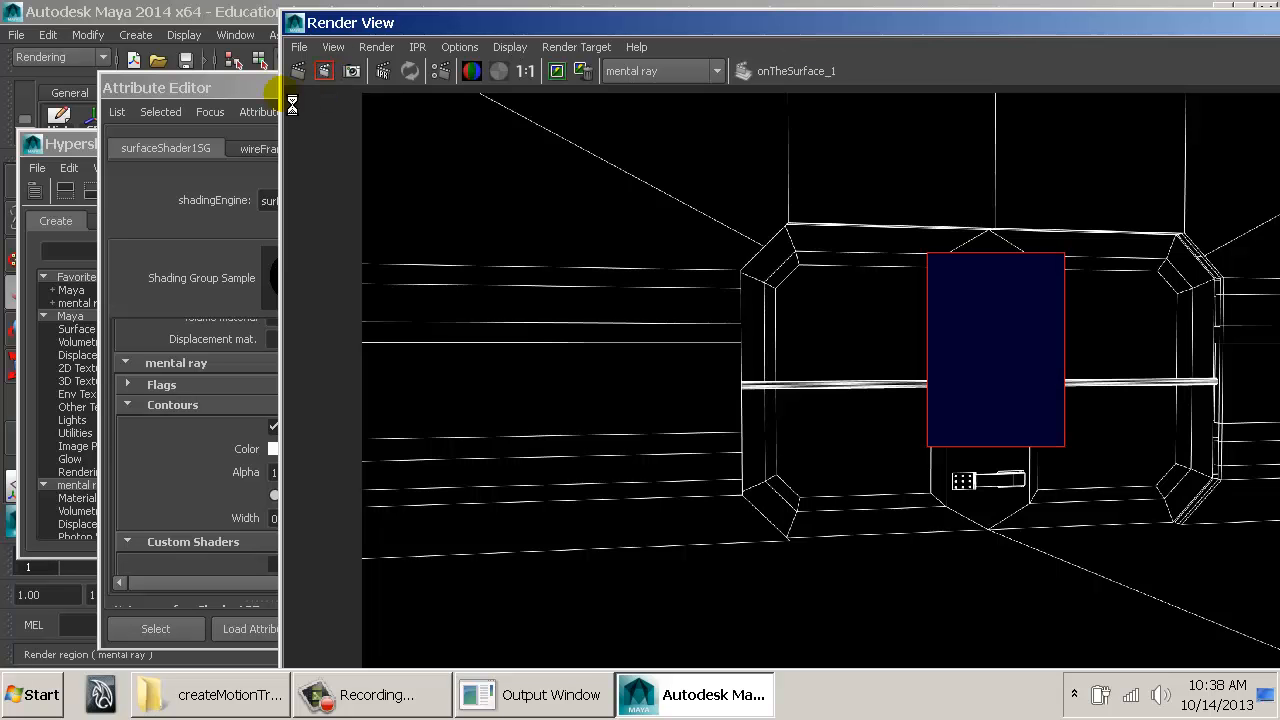
# Step: Set the relative contour width to 0.005 and re-render the latch region
pyautogui.click(230, 94)
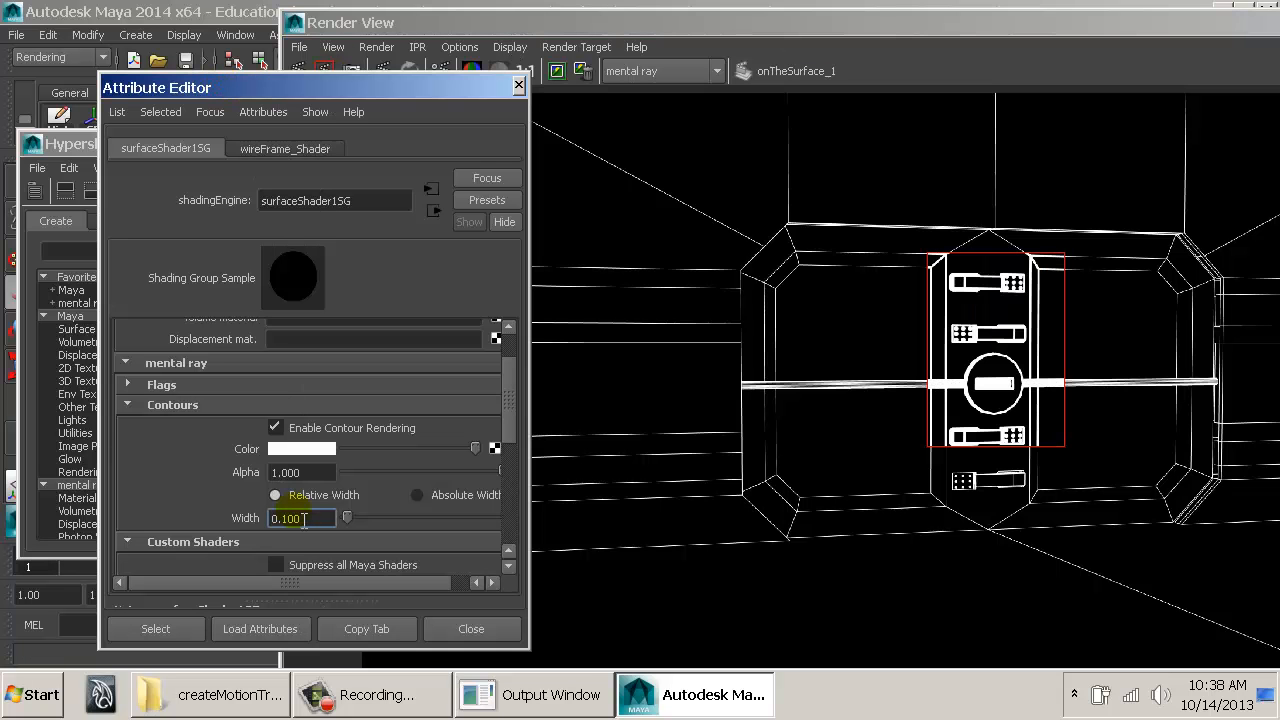
pyautogui.moveTo(303, 519); pyautogui.dragTo(246, 520)
pyautogui.write('.005')
pyautogui.press('Return')
pyautogui.click(324, 71)
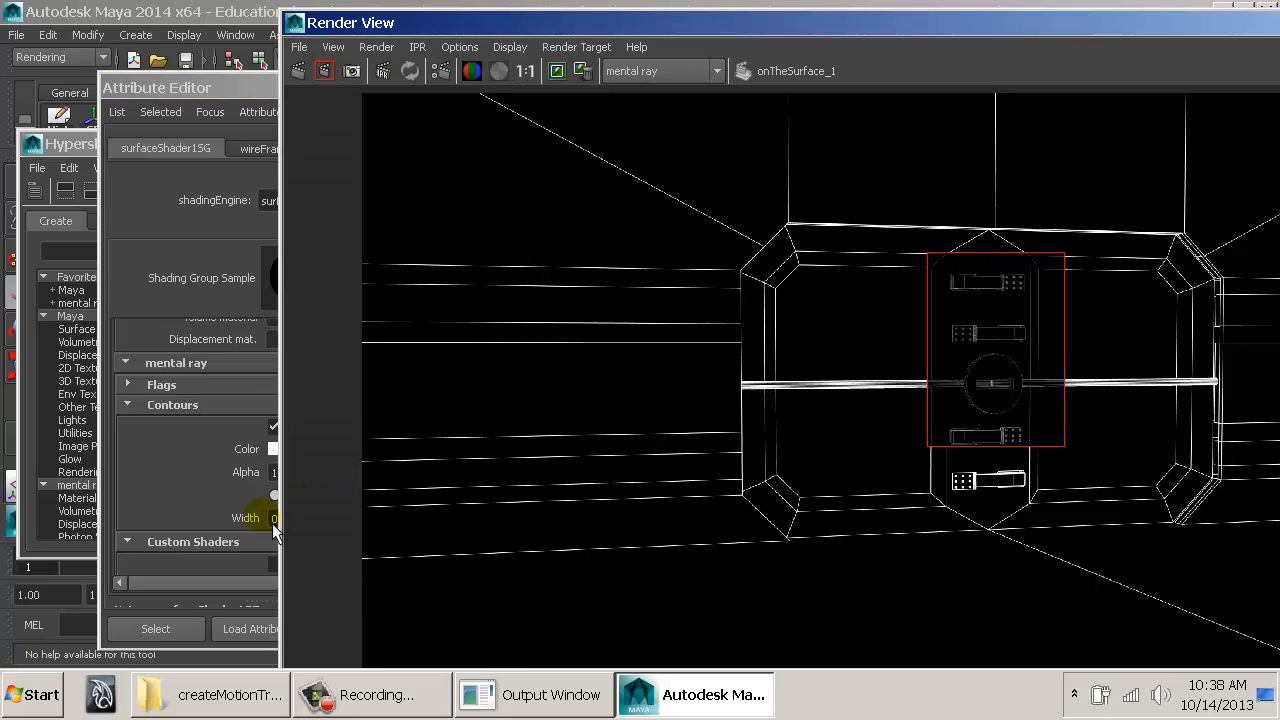
# Step: Set the relative contour width to 0.01, re-render the latch region, and check it at actual size
pyautogui.click(256, 517)
pyautogui.moveTo(315, 519); pyautogui.dragTo(284, 520)
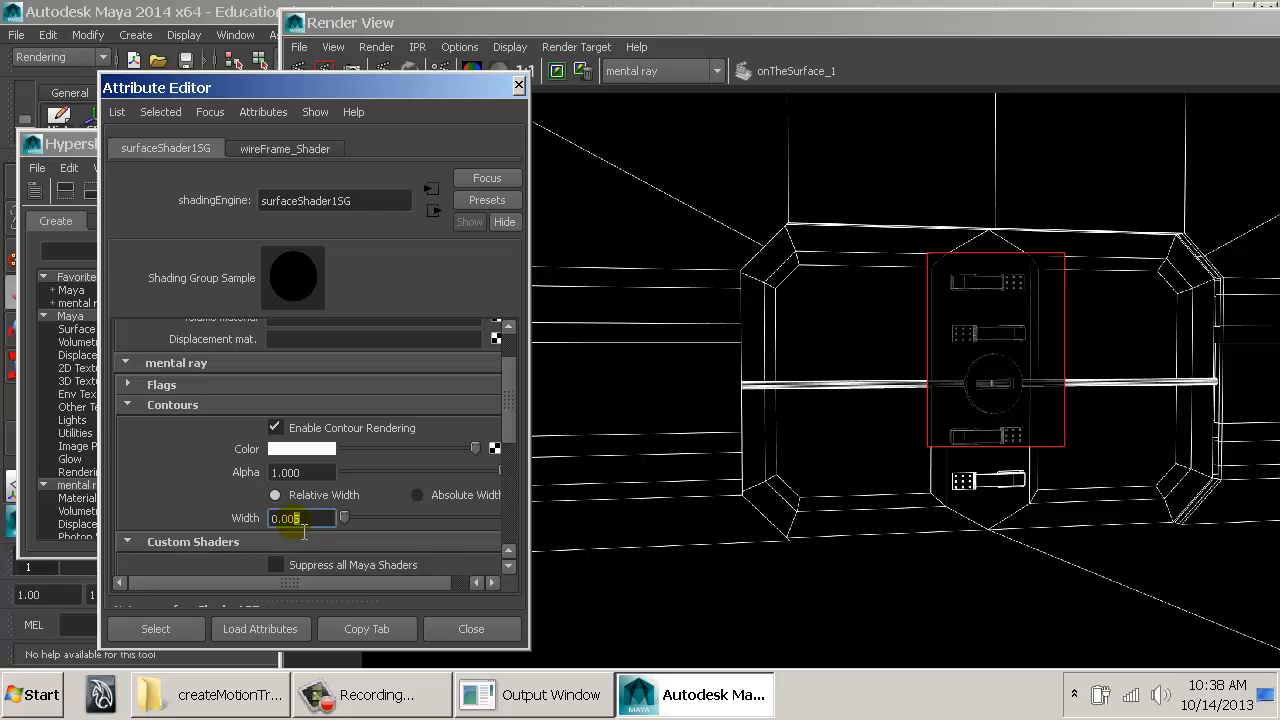
pyautogui.write('01')
pyautogui.press('Return')
pyautogui.click(324, 71)
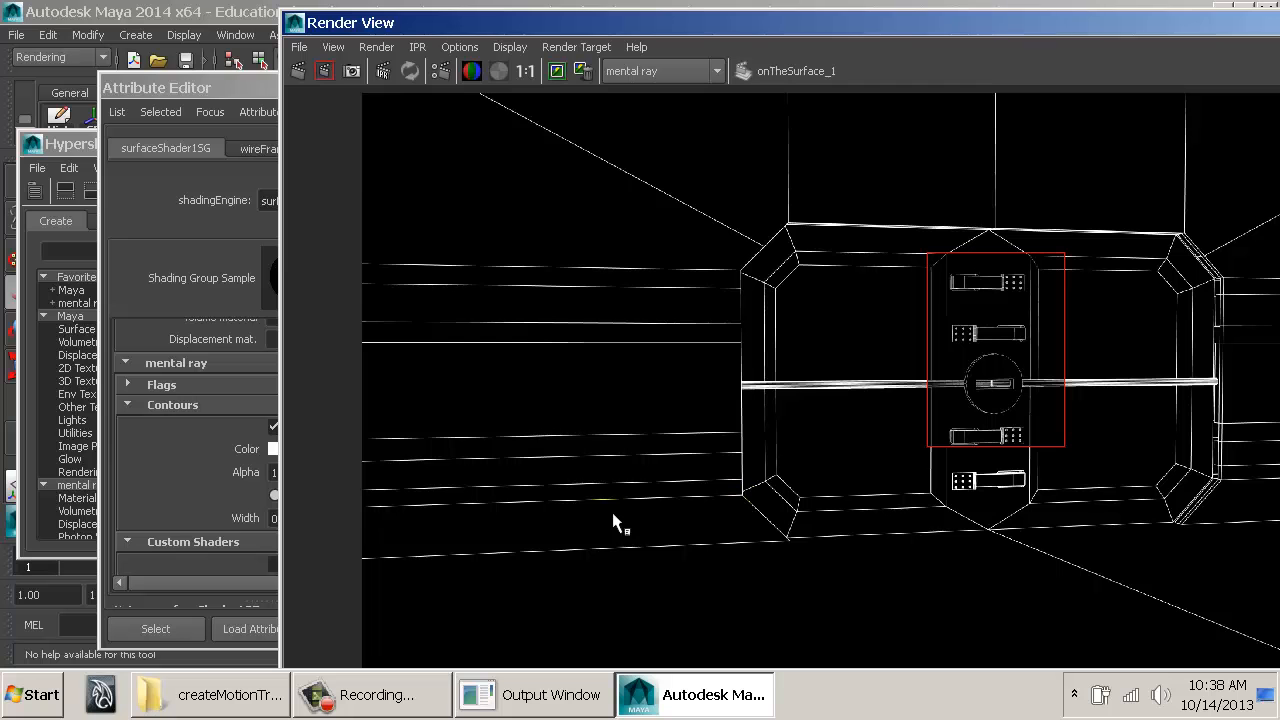
pyautogui.click(255, 516)
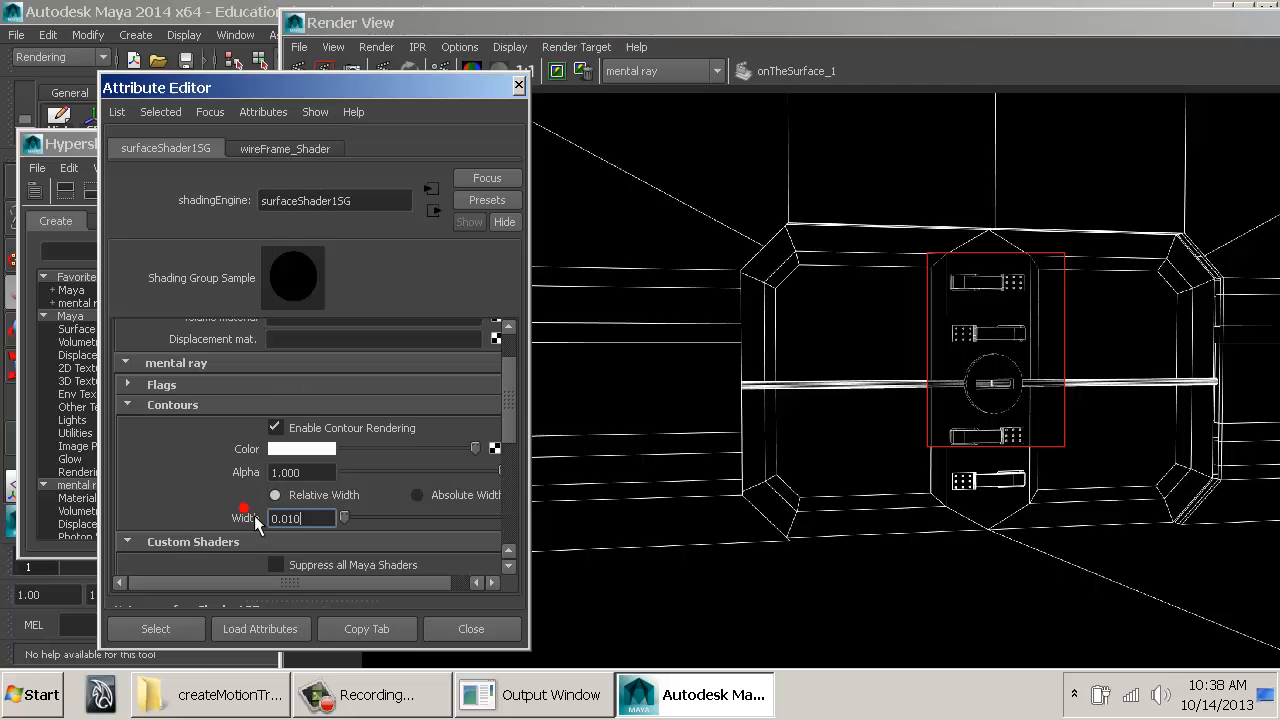
pyautogui.click(531, 70)
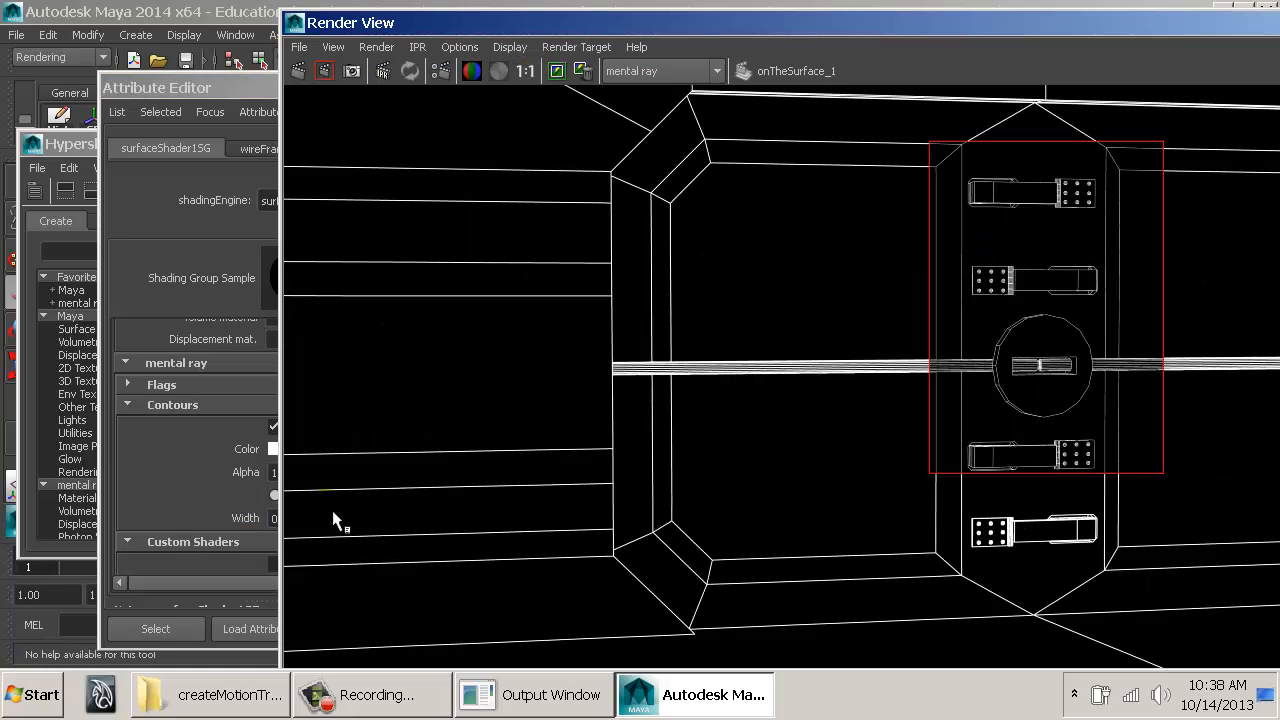
# Step: Set the relative contour width to 0.02, re-render the latch region, and display the image at actual size
pyautogui.click(205, 530)
pyautogui.moveTo(282, 518); pyautogui.dragTo(331, 524)
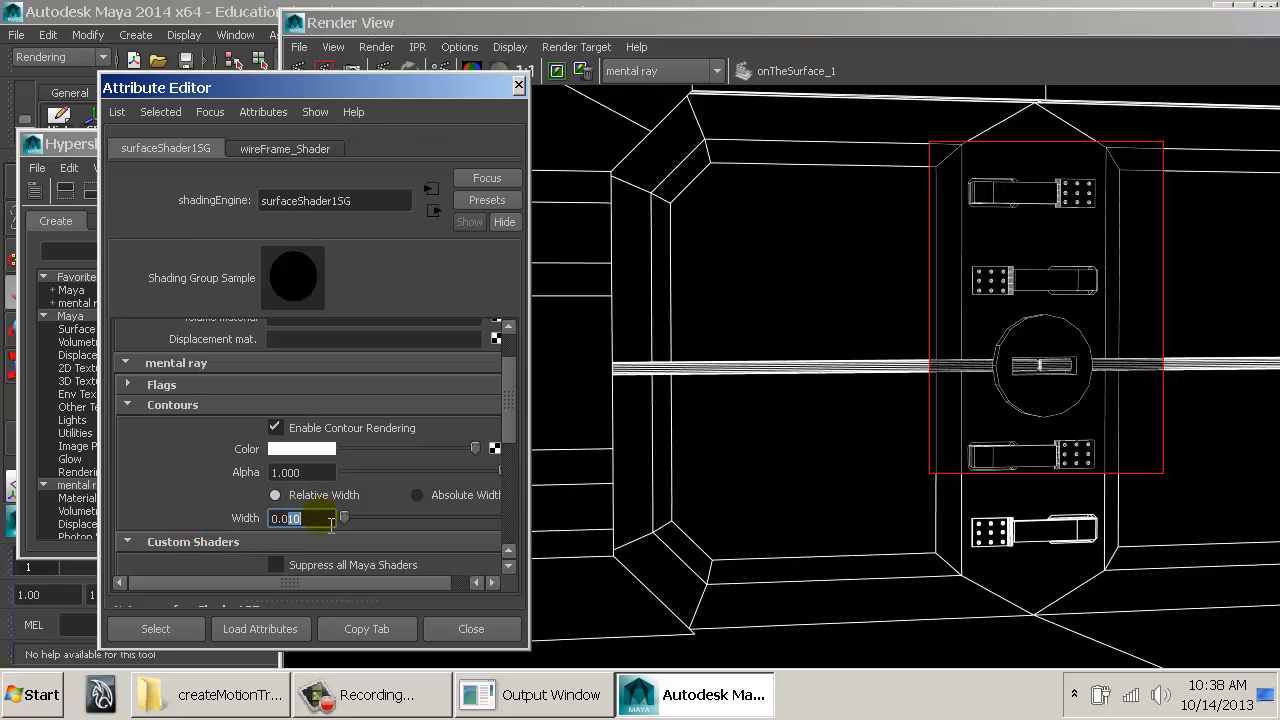
pyautogui.write('02')
pyautogui.click(325, 70)
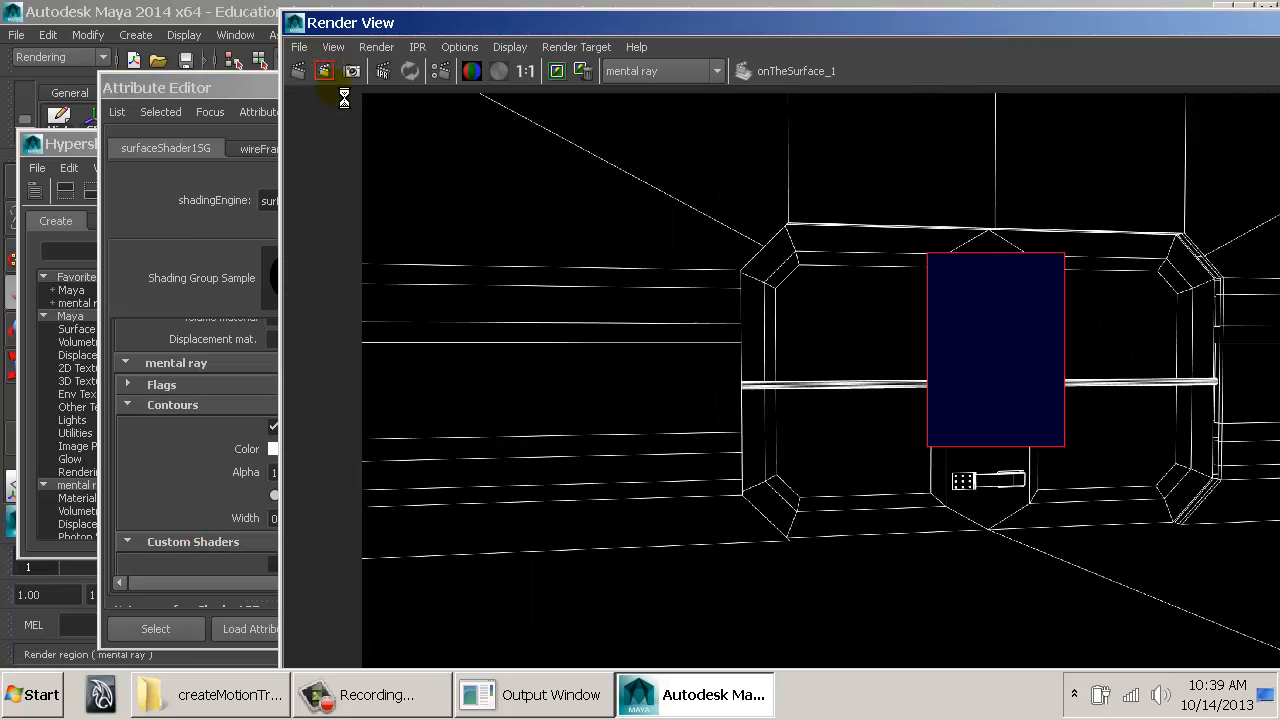
pyautogui.click(526, 74)
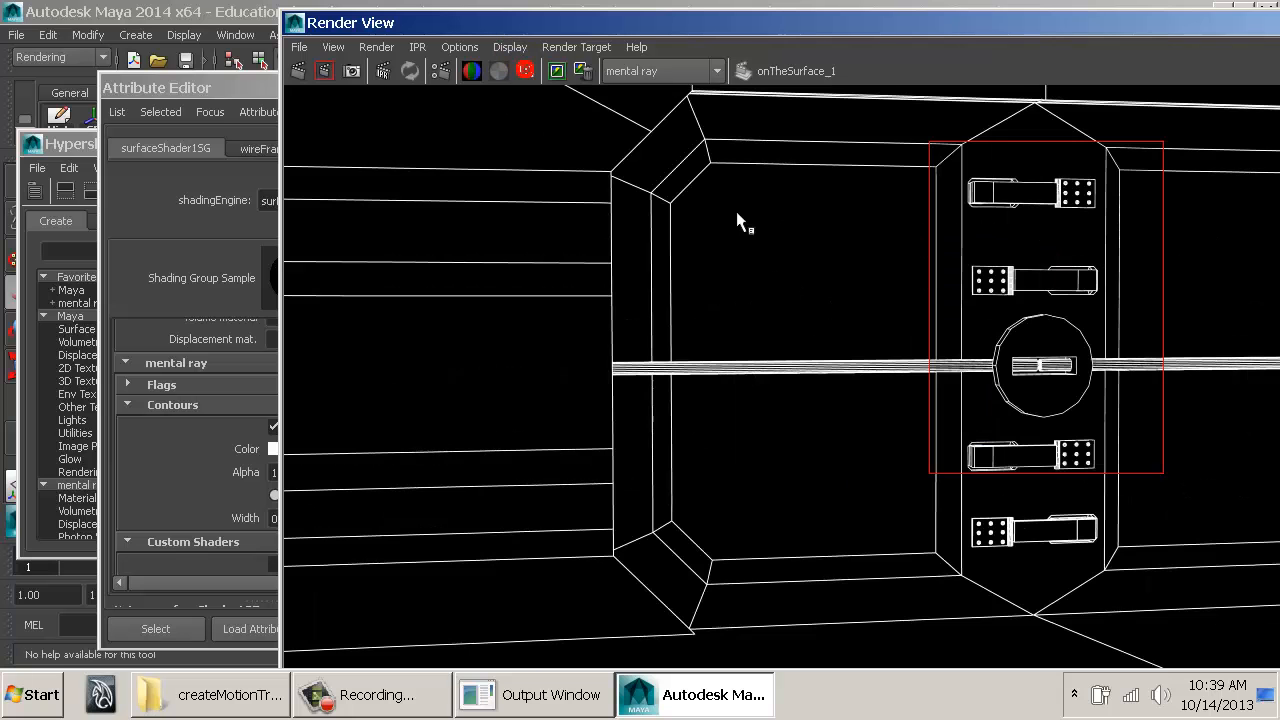
# Step: Clear the render region, examine the wireframe lines on the door's central latches and bar up close, and collapse the Contours settings
pyautogui.click(892, 330)
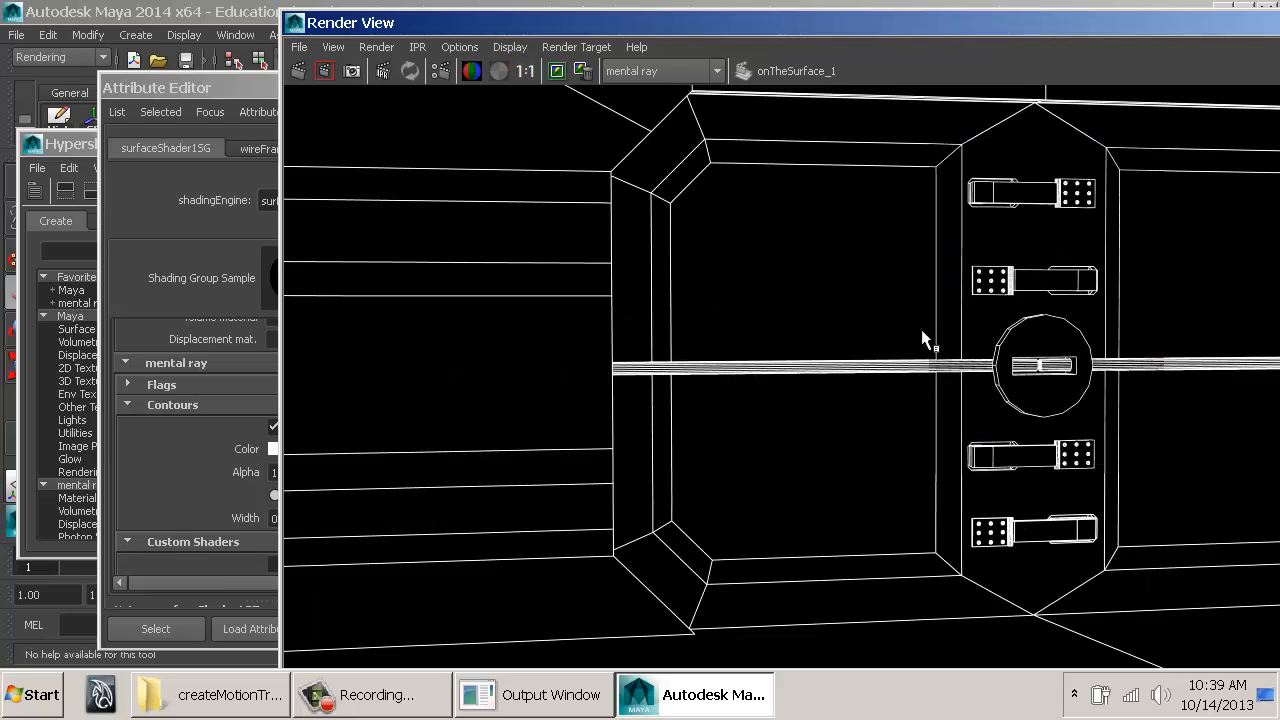
pyautogui.keyDown('alt'); pyautogui.moveTo(983, 365); pyautogui.dragTo(822, 381, button='middle'); pyautogui.keyUp('alt')
pyautogui.keyDown('alt'); pyautogui.moveTo(678, 364); pyautogui.dragTo(1116, 424, button='right'); pyautogui.keyUp('alt')
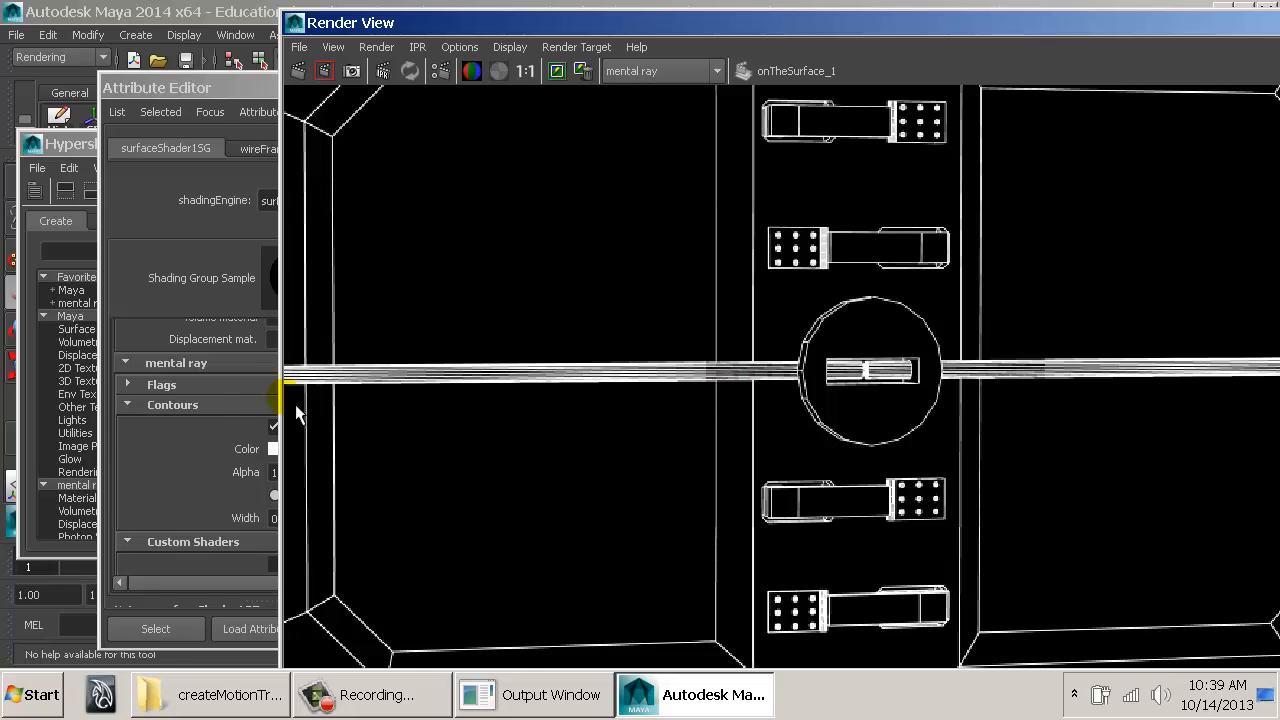
pyautogui.click(203, 408)
pyautogui.scroll(3, 233, 372)
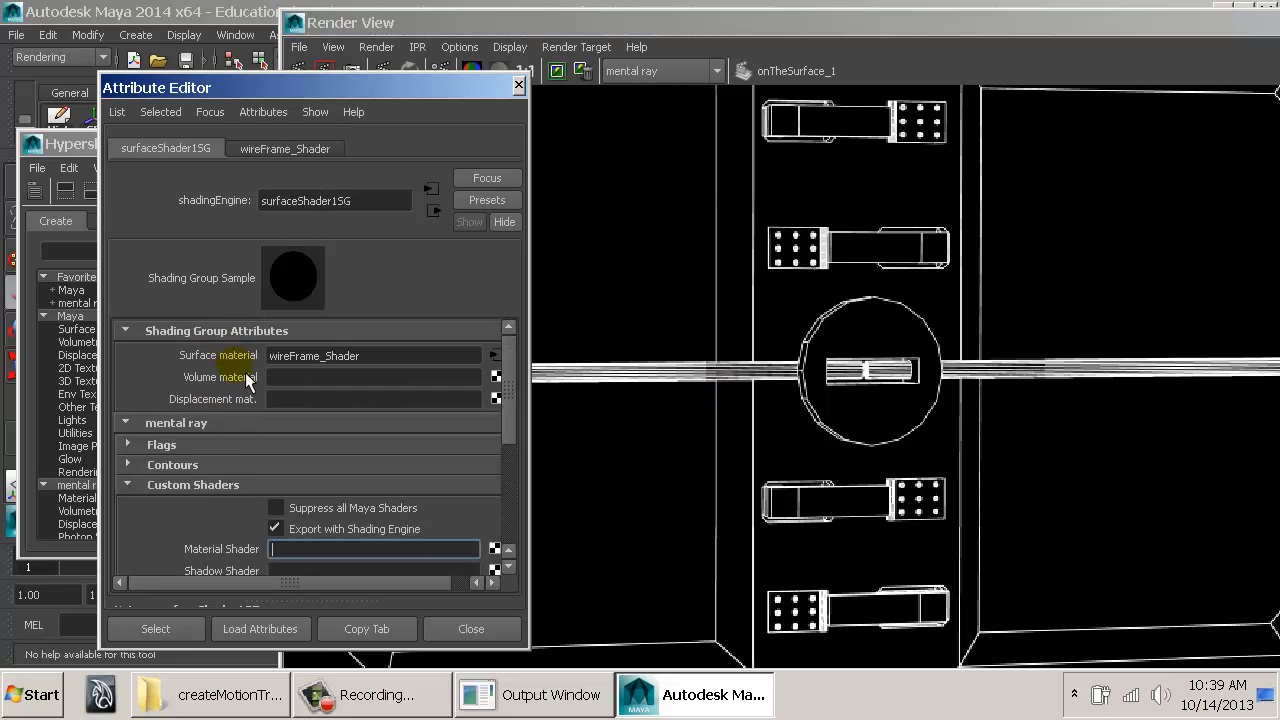
# Step: Switch the wireframe shading group's contours to absolute width 0.5, re-render the latch region, and close the shader attributes
pyautogui.click(196, 472)
pyautogui.scroll(-3, 314, 510)
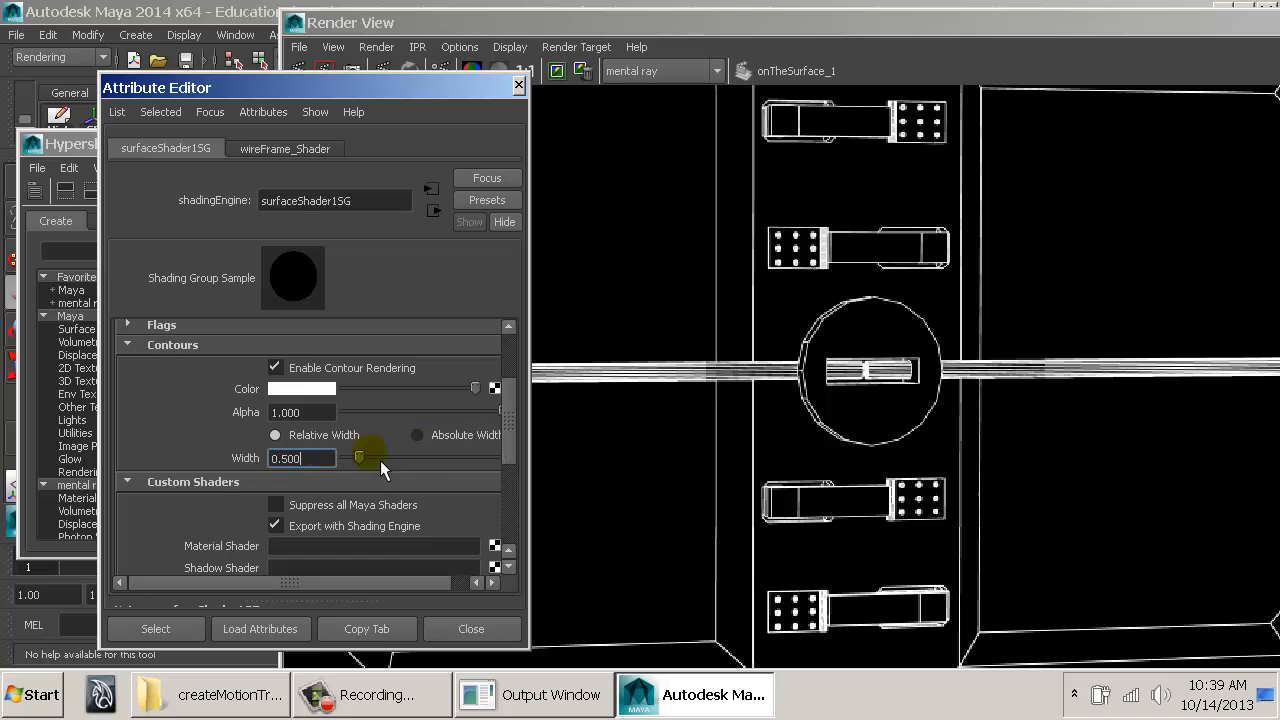
pyautogui.click(417, 435)
pyautogui.click(327, 72)
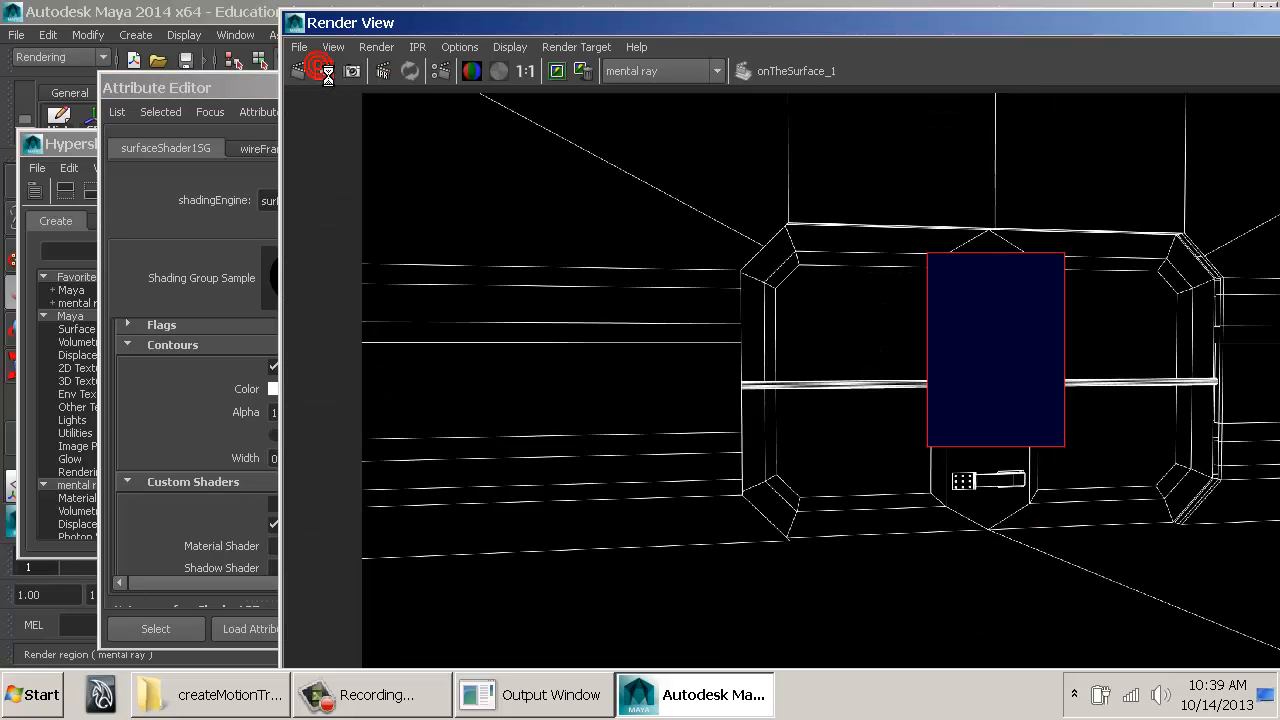
pyautogui.click(571, 258)
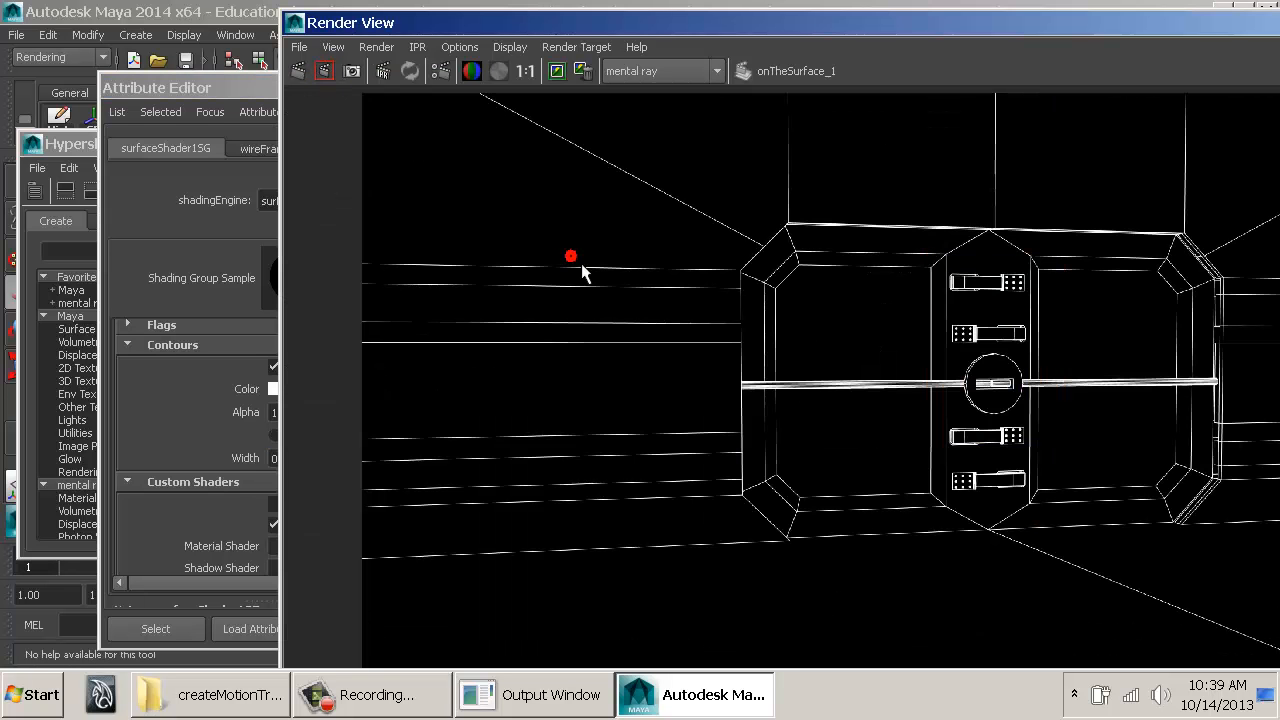
pyautogui.click(527, 73)
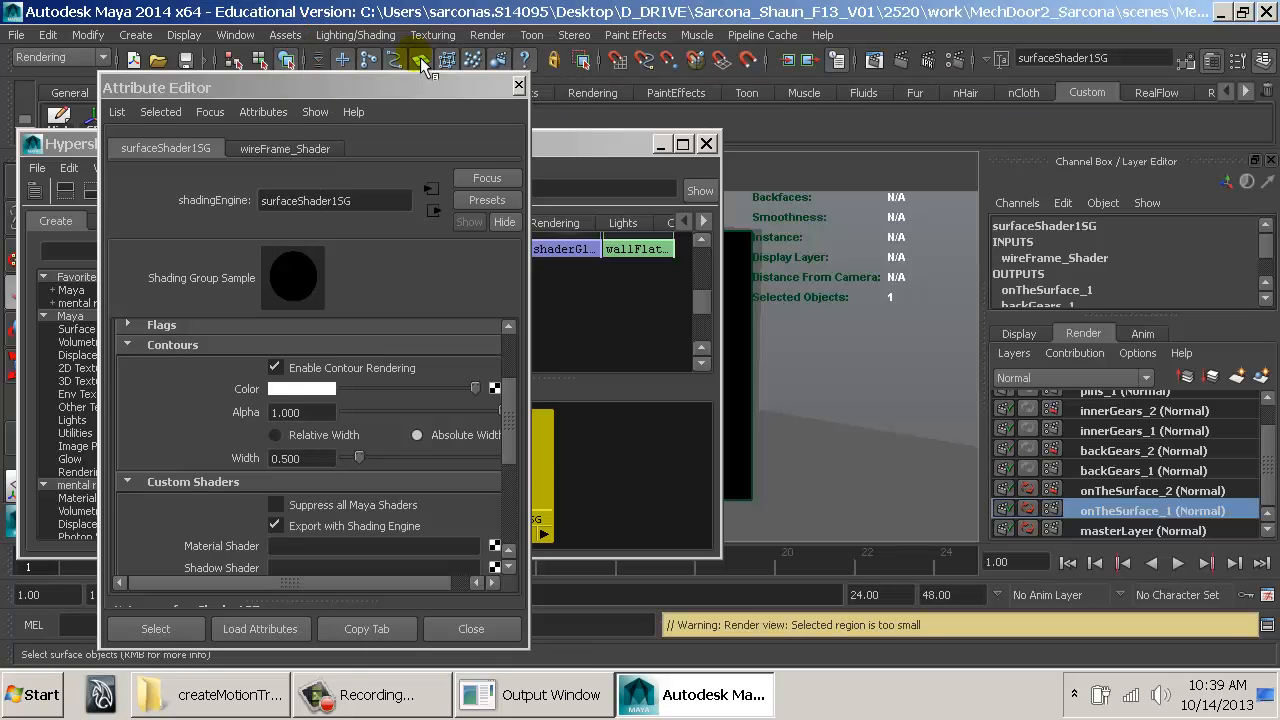
pyautogui.click(517, 86)
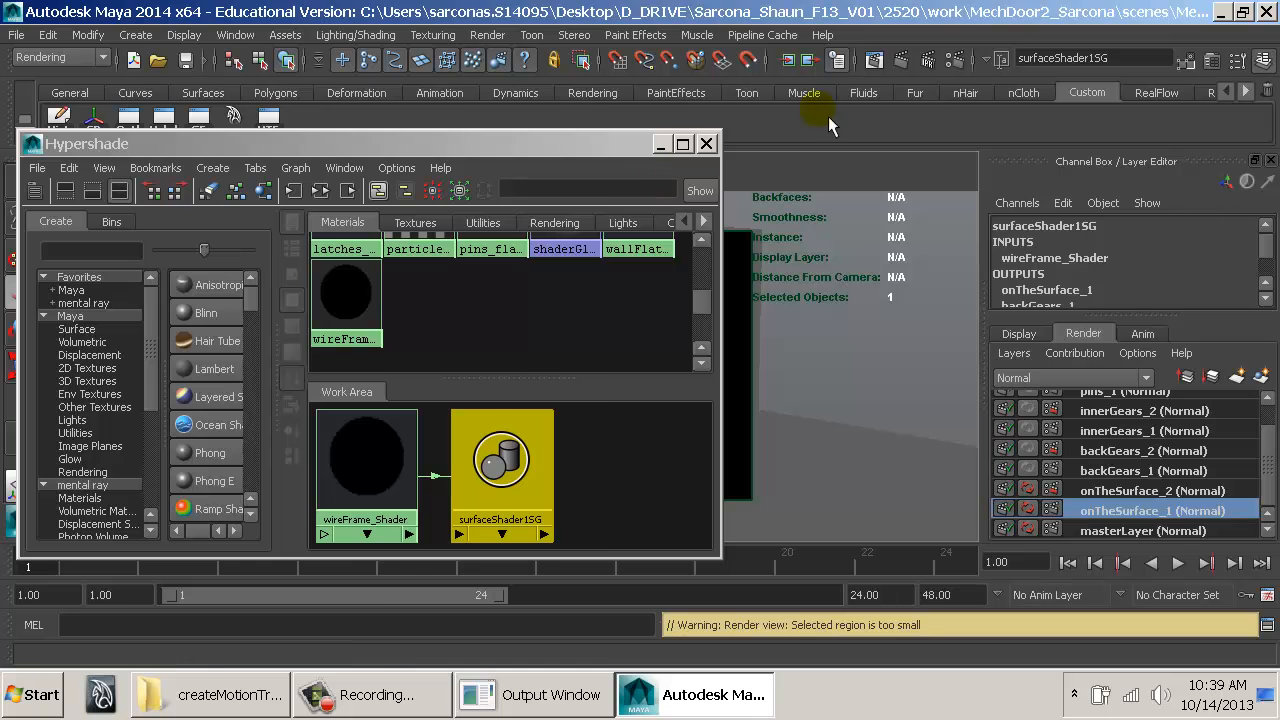
# Step: Switch onTheSurface_1 contour drawing from all poly faces to around silhouette (coverage) and render the full frame
pyautogui.click(951, 60)
pyautogui.scroll(-3, 480, 350)
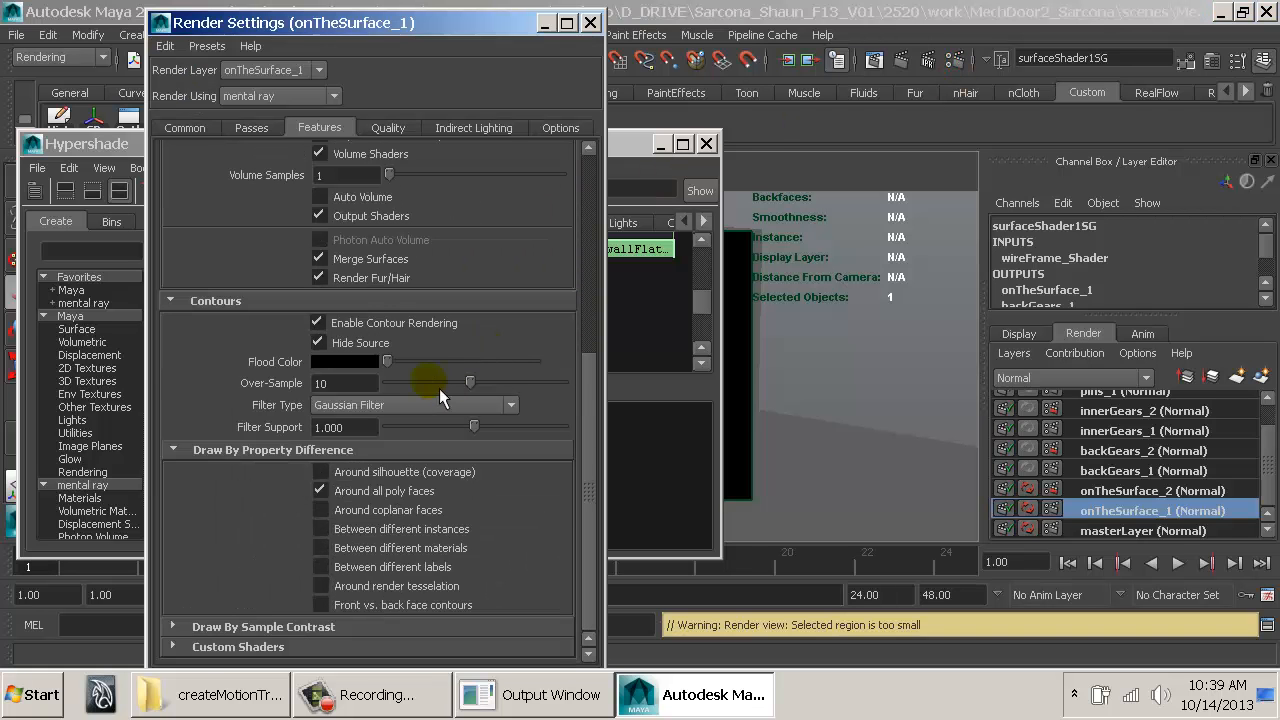
pyautogui.click(335, 491)
pyautogui.click(367, 473)
pyautogui.click(874, 60)
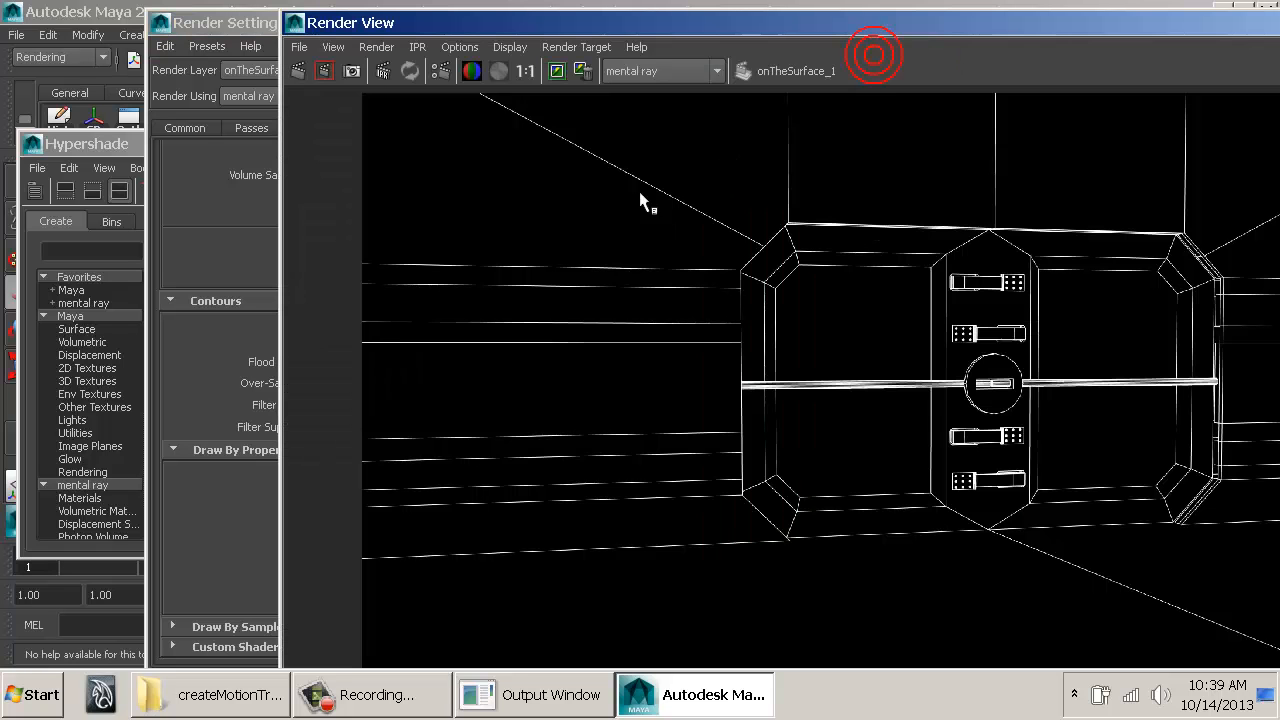
pyautogui.click(326, 69)
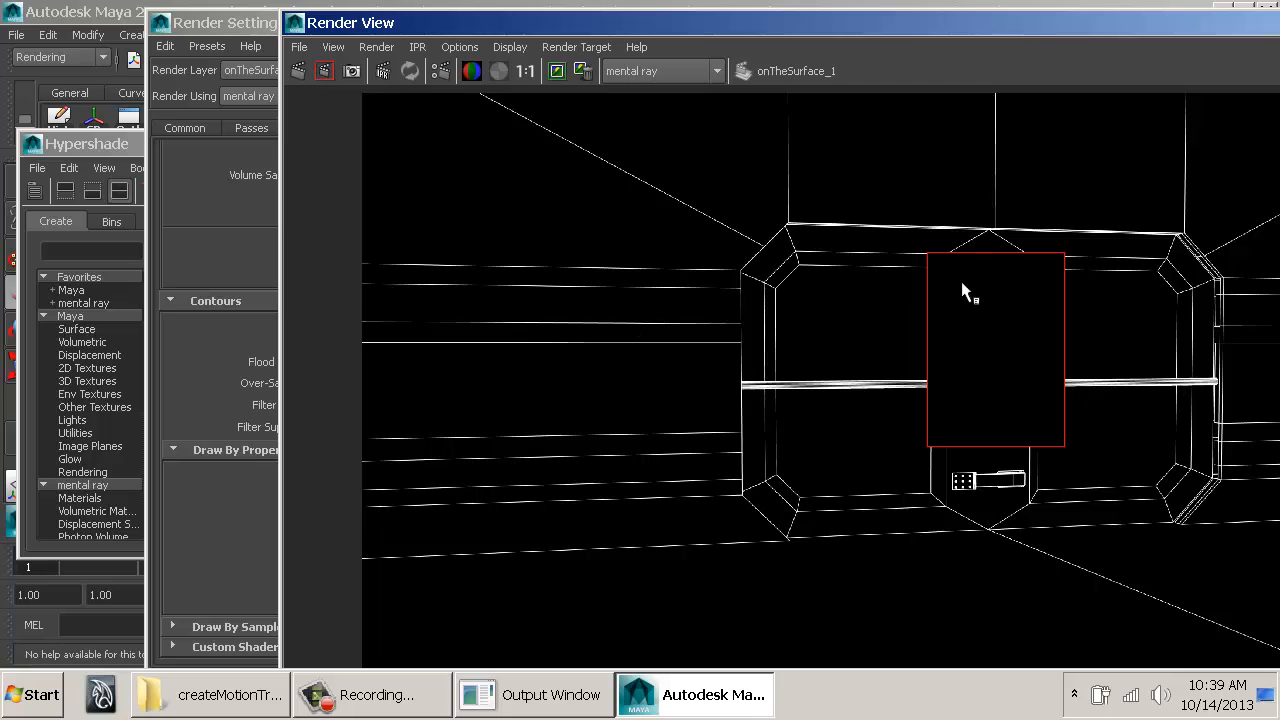
pyautogui.click(298, 70)
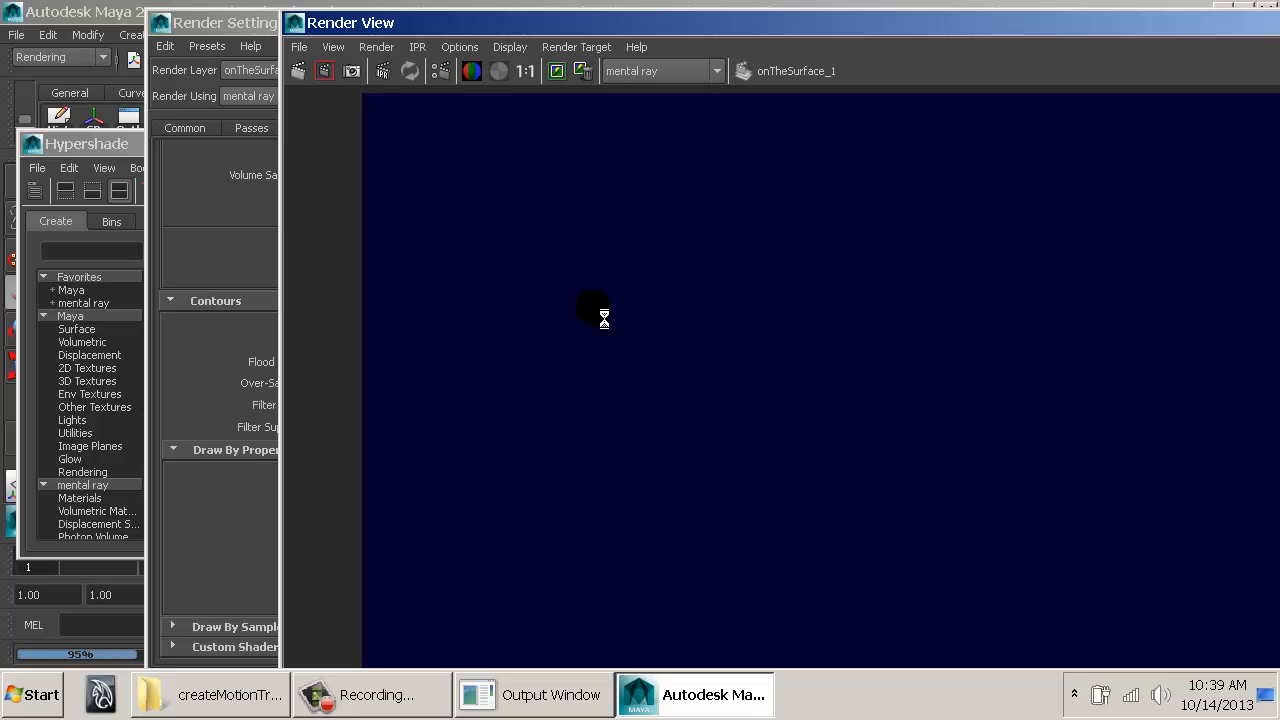
# Step: Replace silhouette contours with contours between different instances and render the full frame again
pyautogui.click(213, 379)
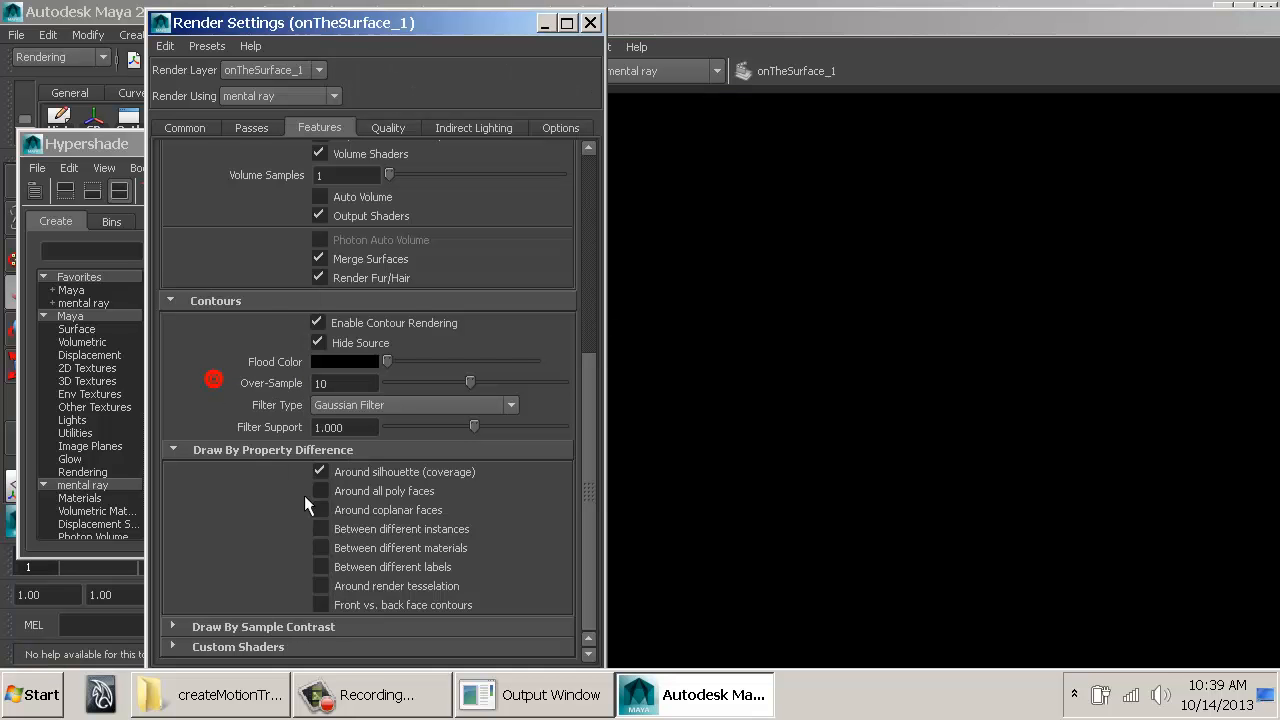
pyautogui.click(371, 479)
pyautogui.click(426, 534)
pyautogui.click(791, 62)
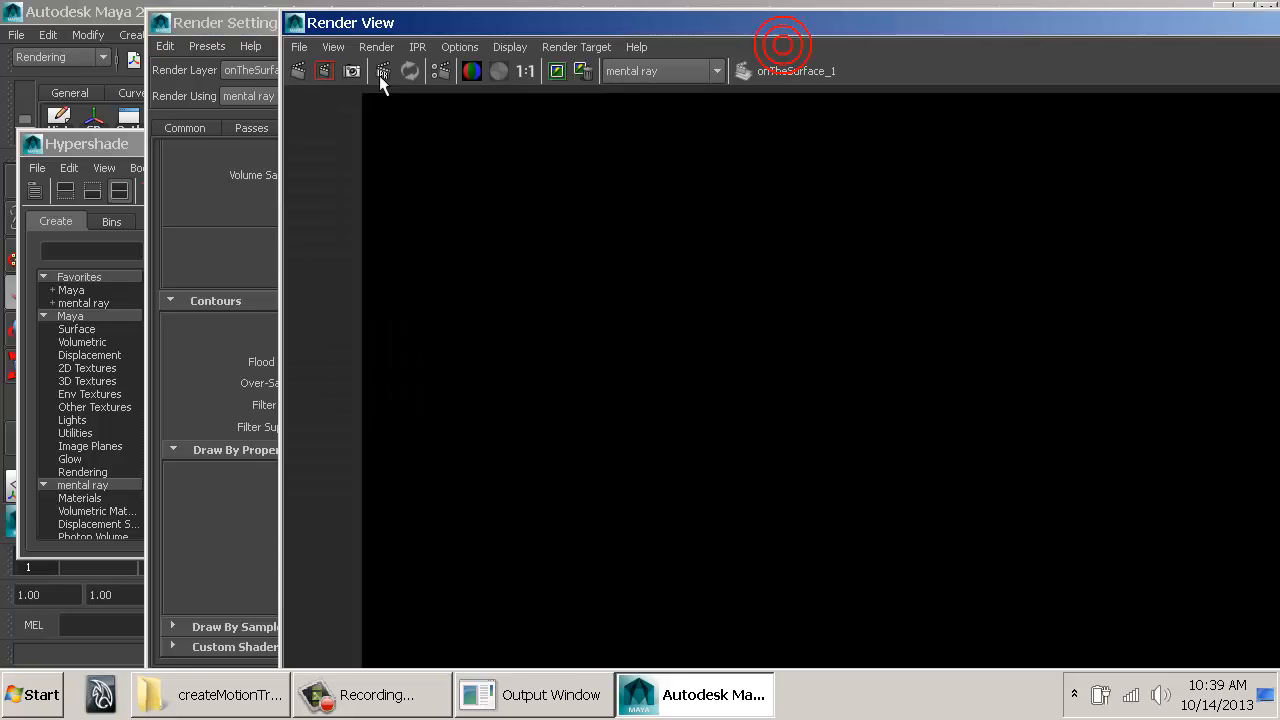
pyautogui.click(296, 75)
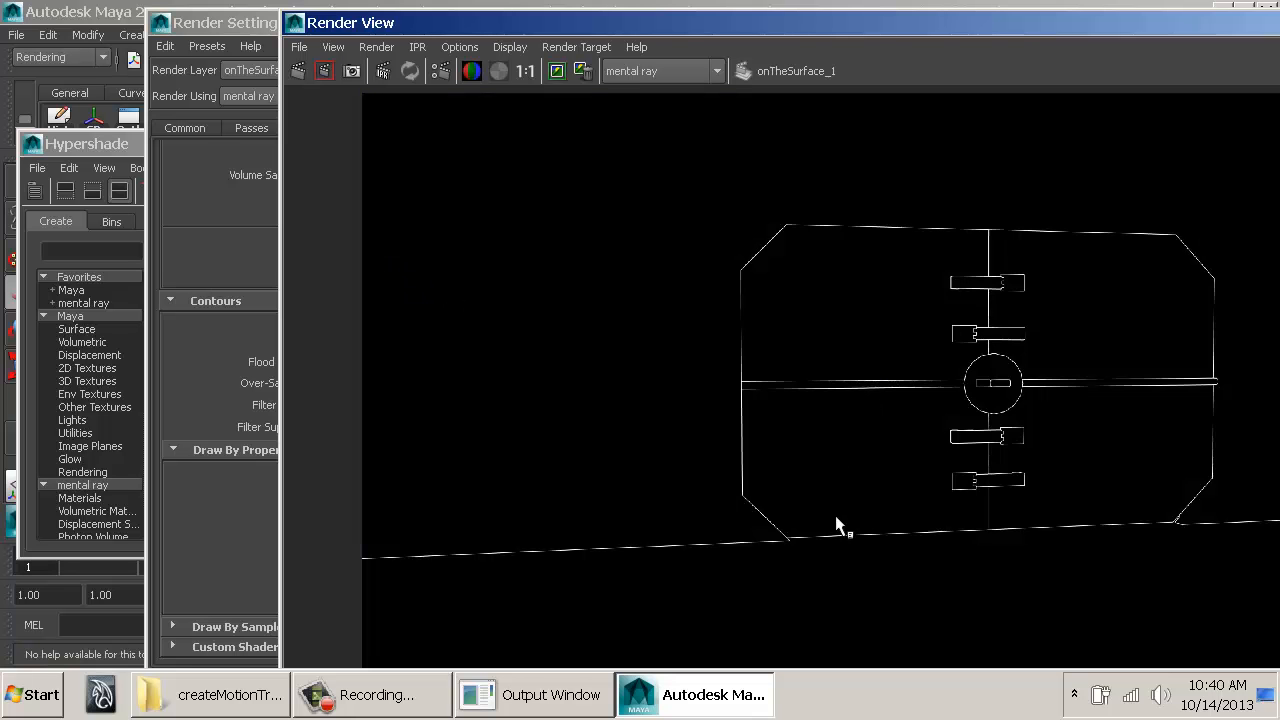
# Step: Draw contours only around render tesselation and test-render a region over the central wheel and its adjacent latches
pyautogui.click(249, 449)
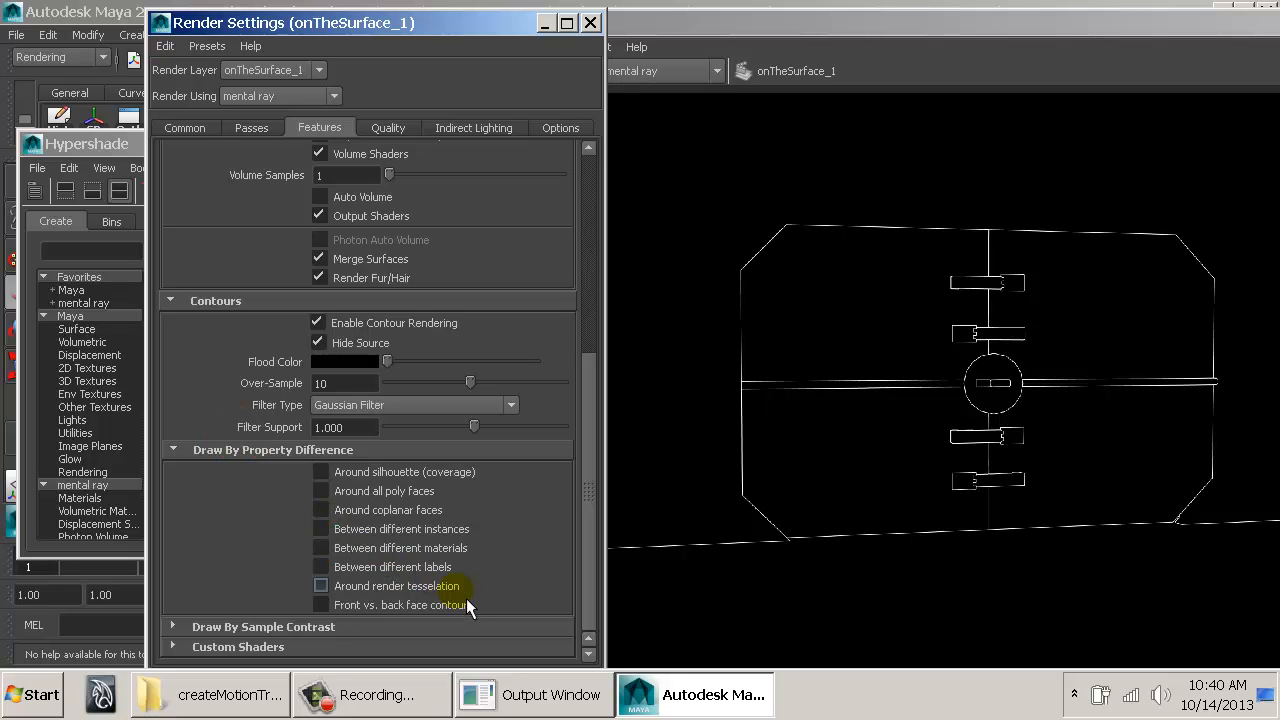
pyautogui.click(411, 590)
pyautogui.click(933, 325)
pyautogui.moveTo(929, 311); pyautogui.dragTo(1047, 458)
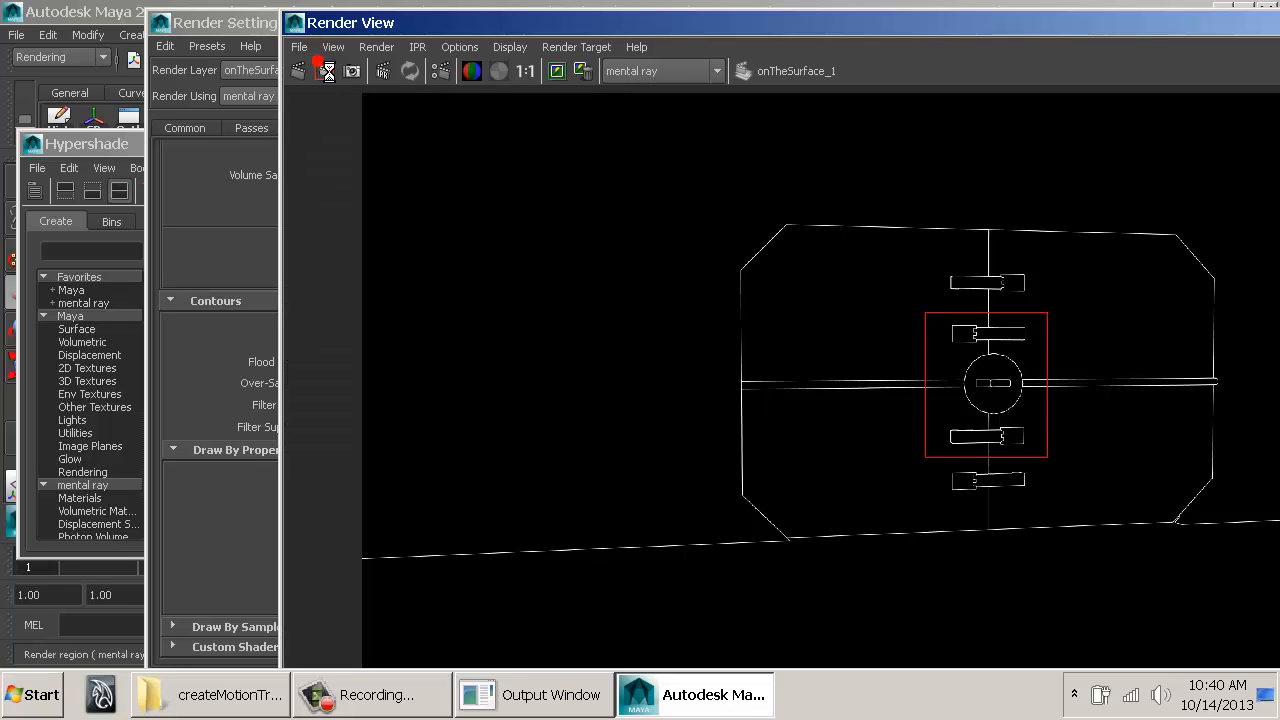
pyautogui.click(324, 70)
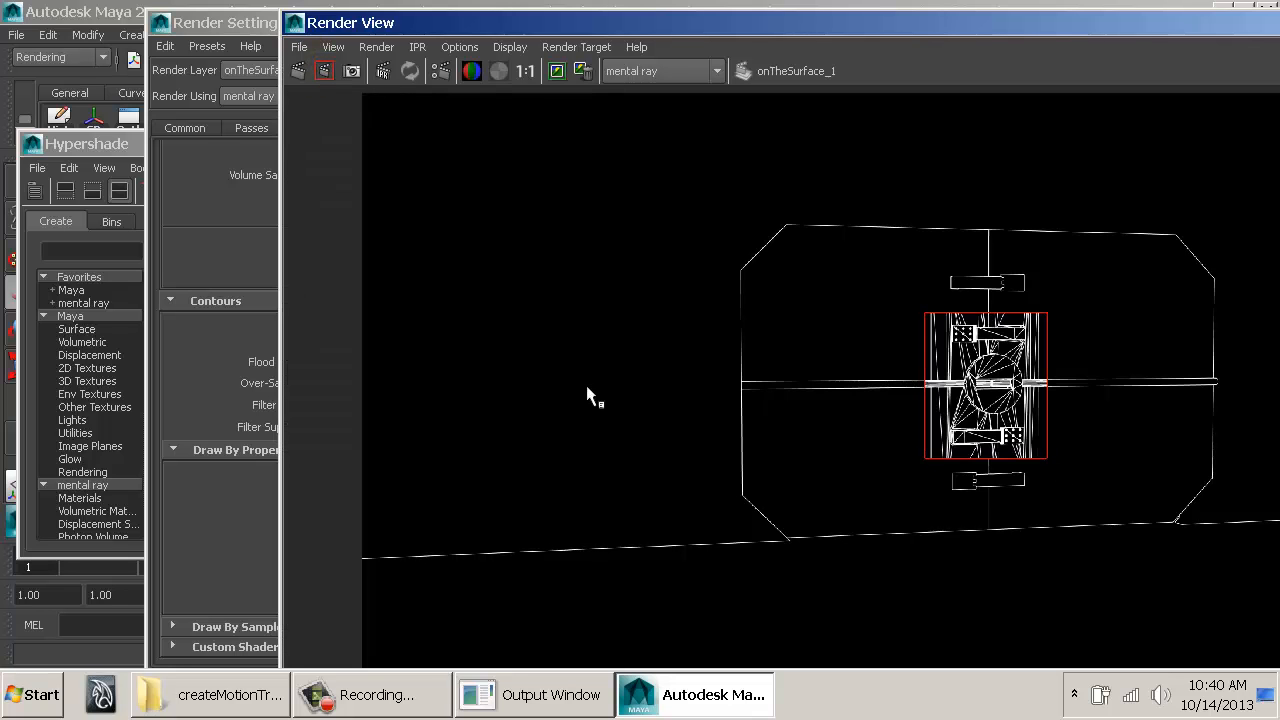
# Step: Restore contour drawing around all poly faces and close the render settings, Render View and Hypershade
pyautogui.click(233, 513)
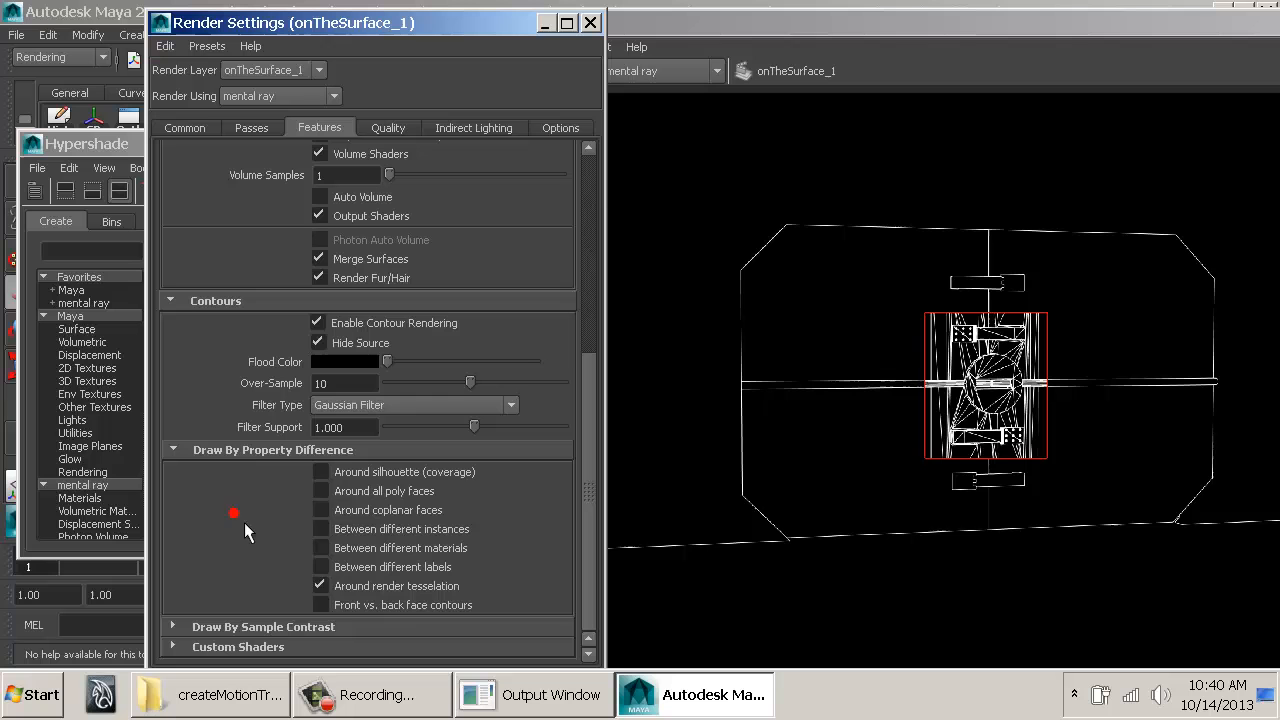
pyautogui.click(331, 590)
pyautogui.click(593, 23)
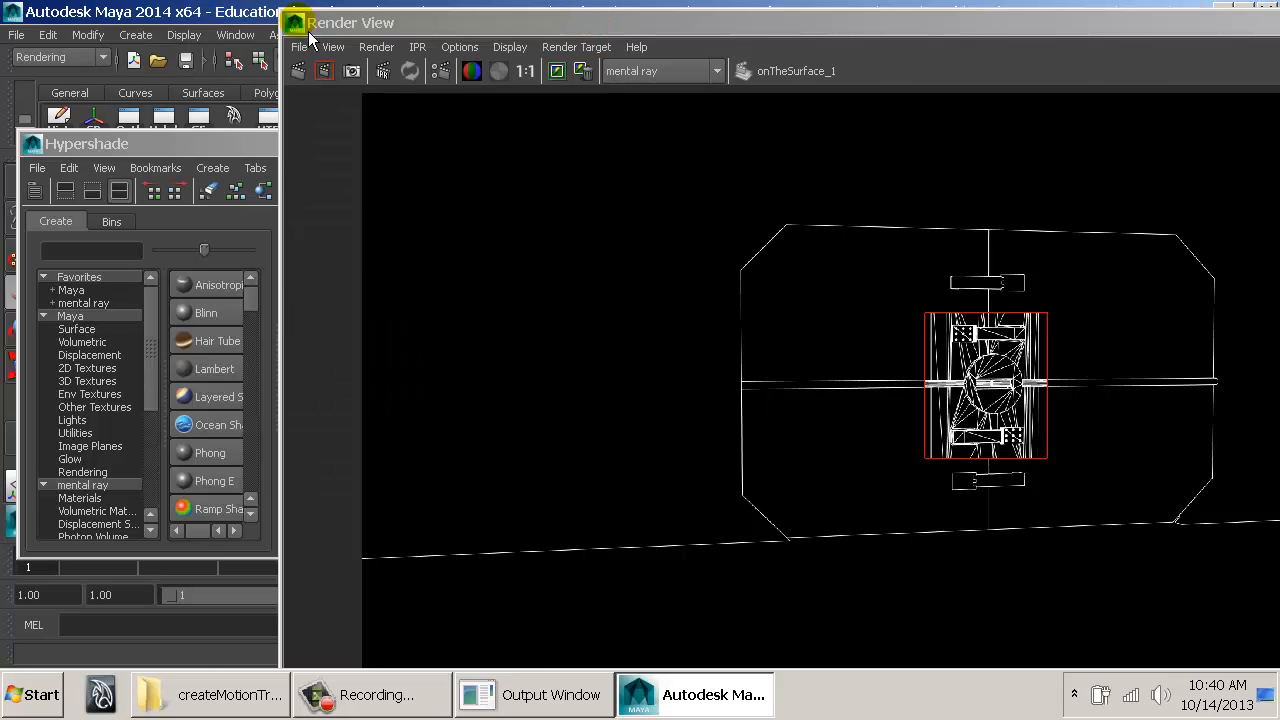
pyautogui.doubleClick(291, 23)
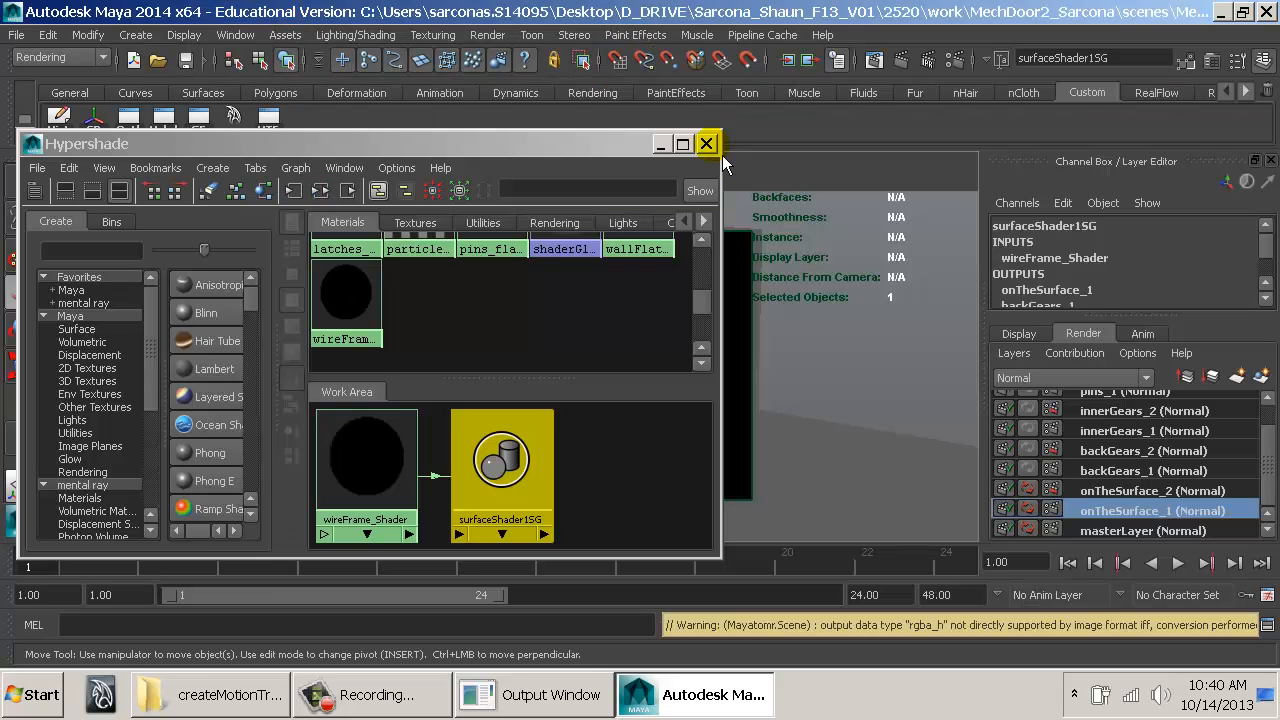
pyautogui.click(708, 144)
pyautogui.click(857, 325)
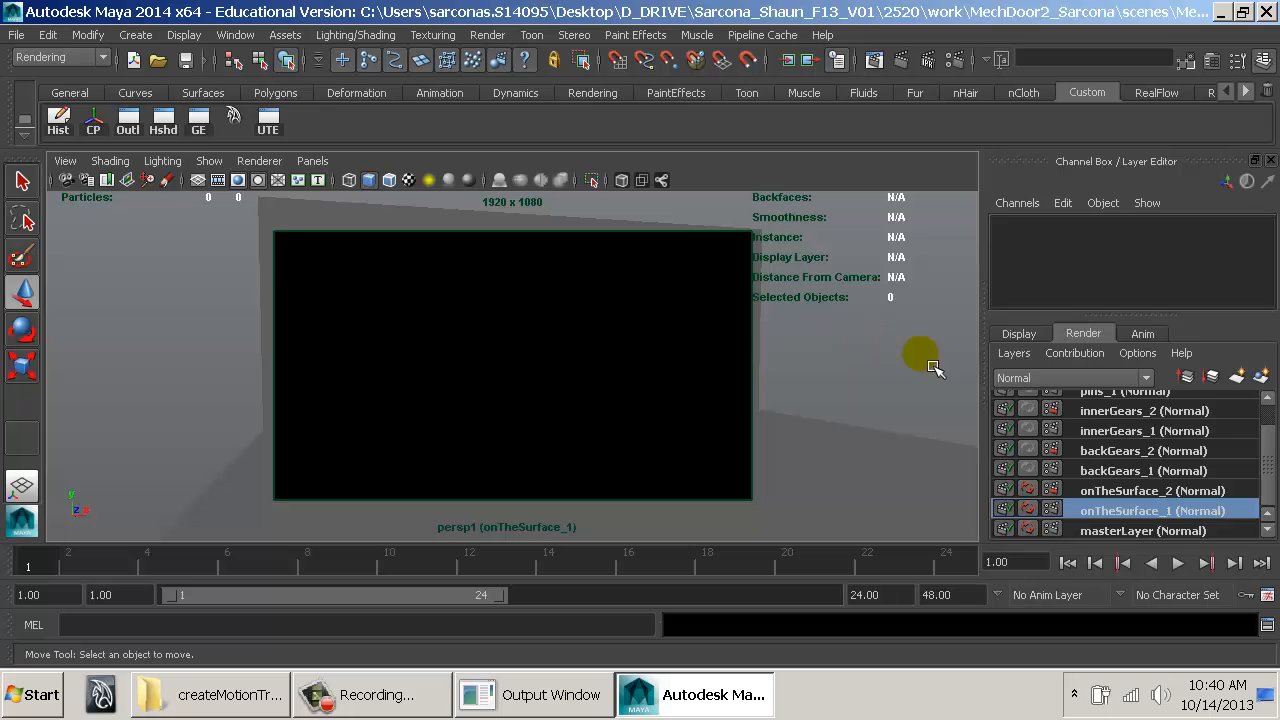
pyautogui.click(1088, 468)
pyautogui.click(874, 60)
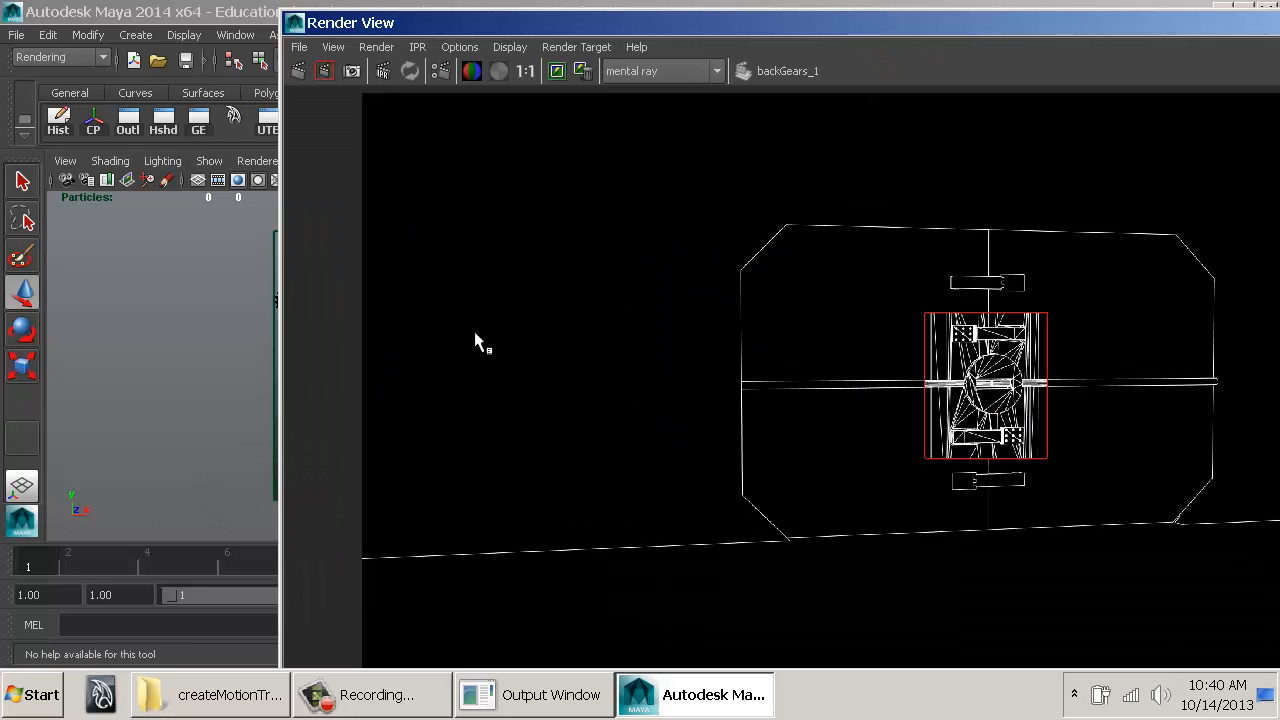
pyautogui.click(296, 24)
pyautogui.click(329, 182)
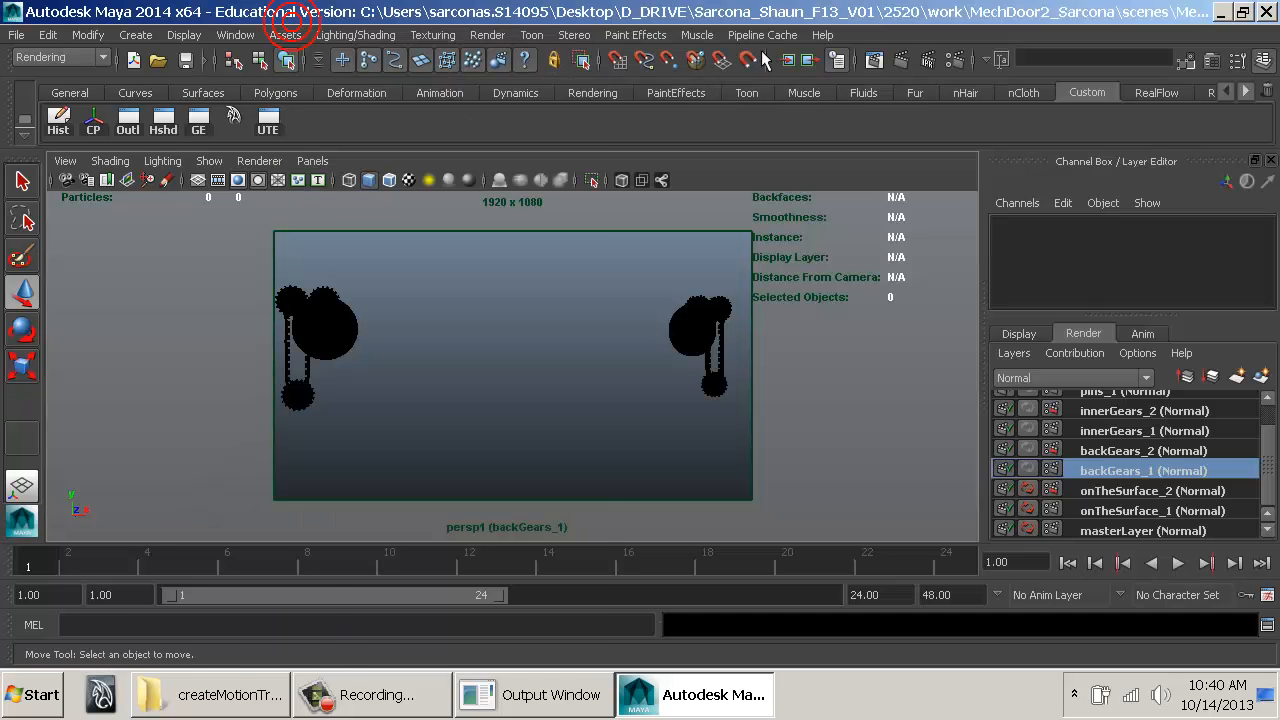
# Step: Create a layer override for Enable Contour Rendering on the onTheSurface_2 render layer
pyautogui.click(946, 60)
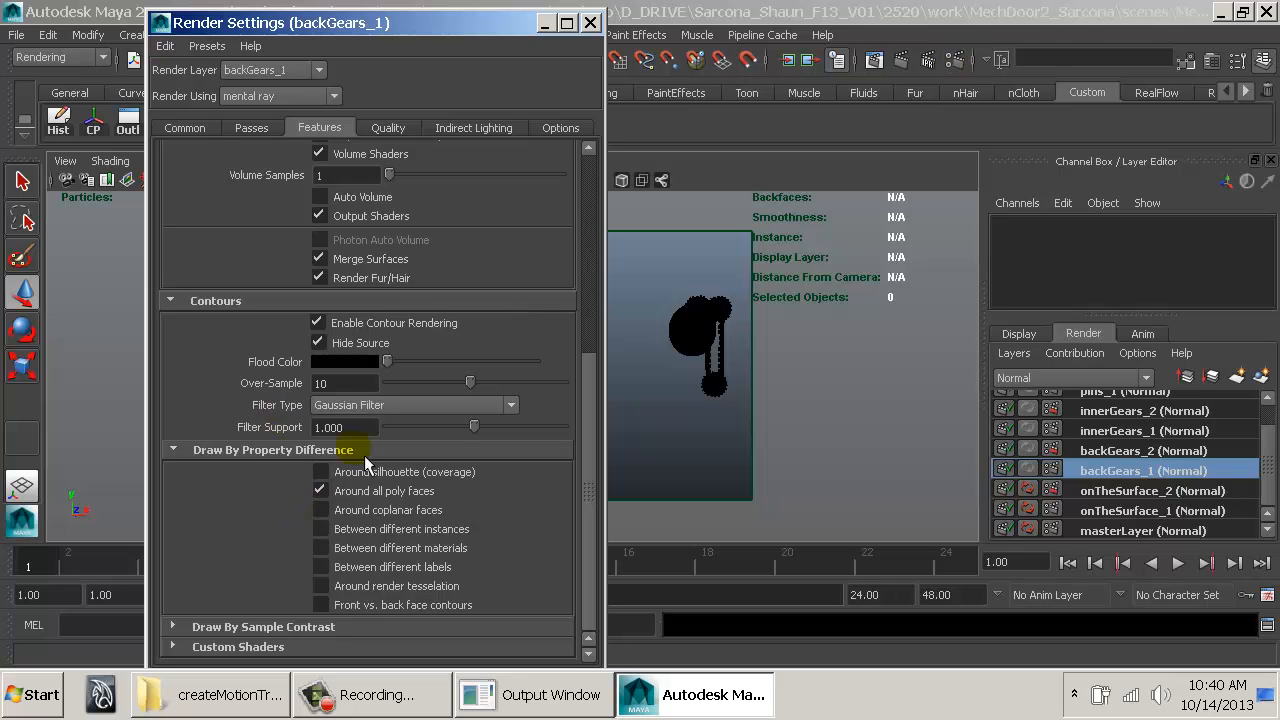
pyautogui.rightClick(354, 324)
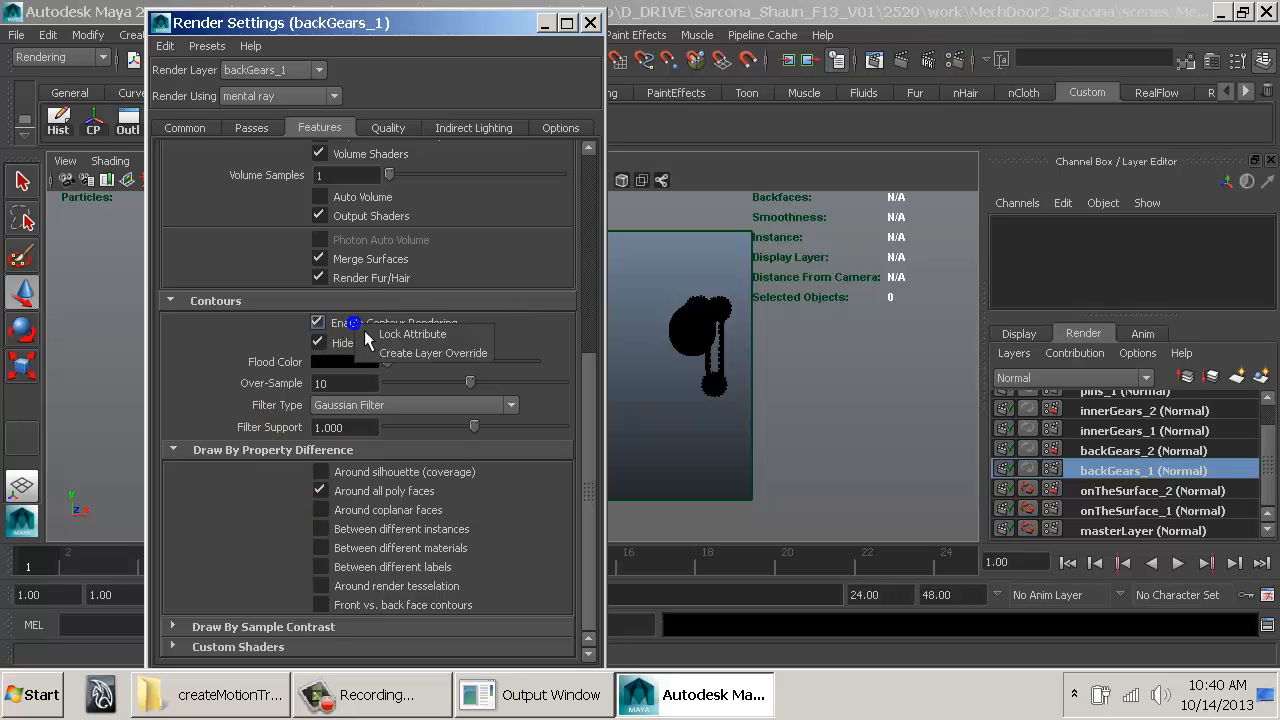
pyautogui.click(1115, 490)
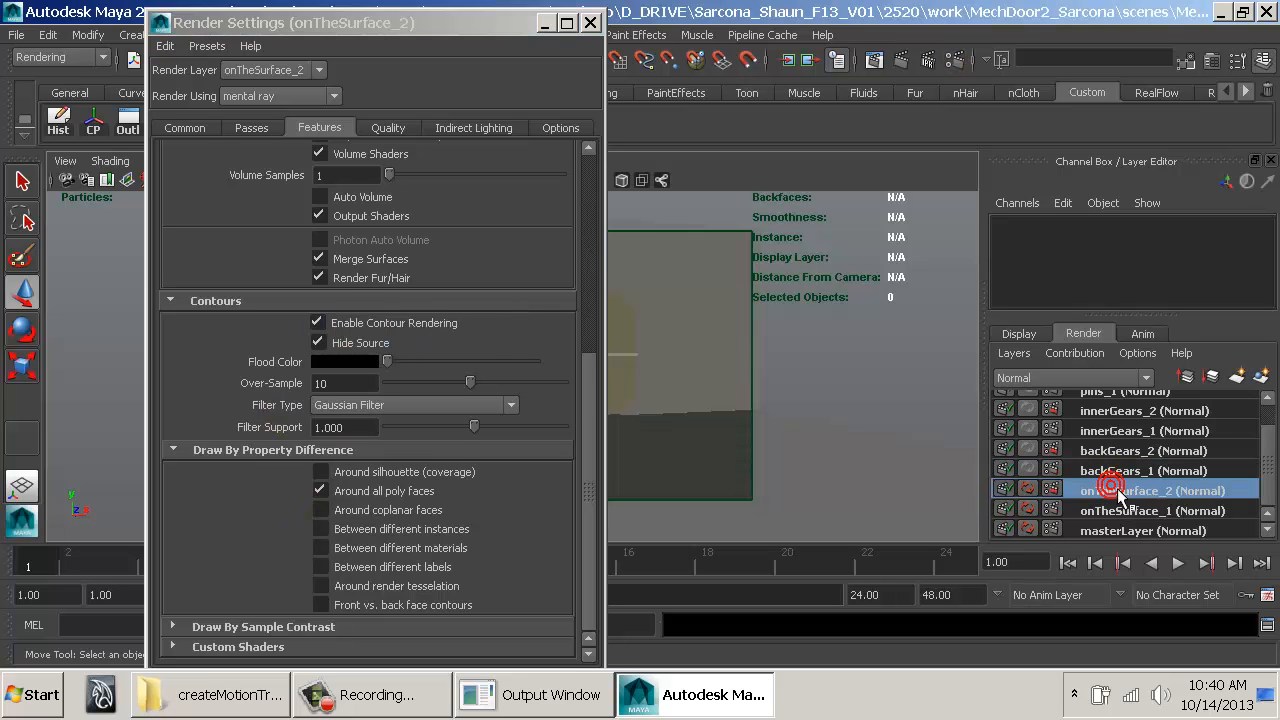
pyautogui.rightClick(351, 324)
pyautogui.click(390, 354)
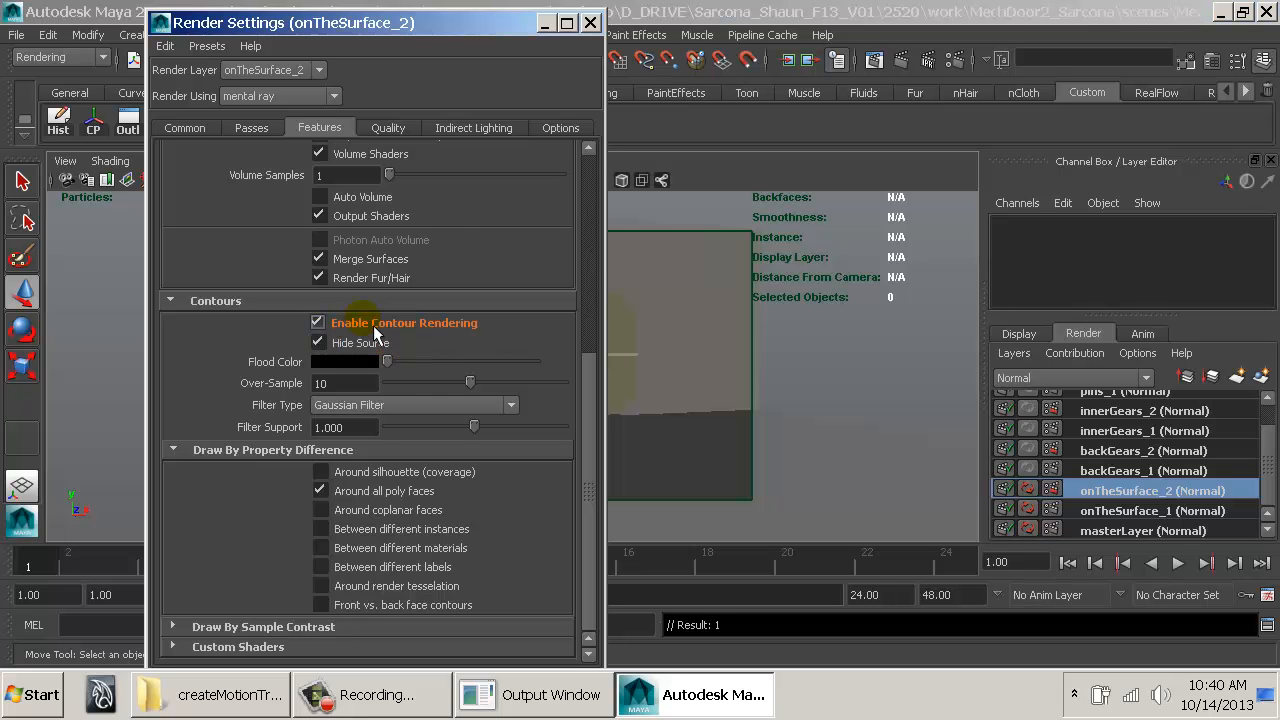
# Step: Create a layer override for contour rendering on backGears_2 and disable contours for that layer
pyautogui.click(1127, 452)
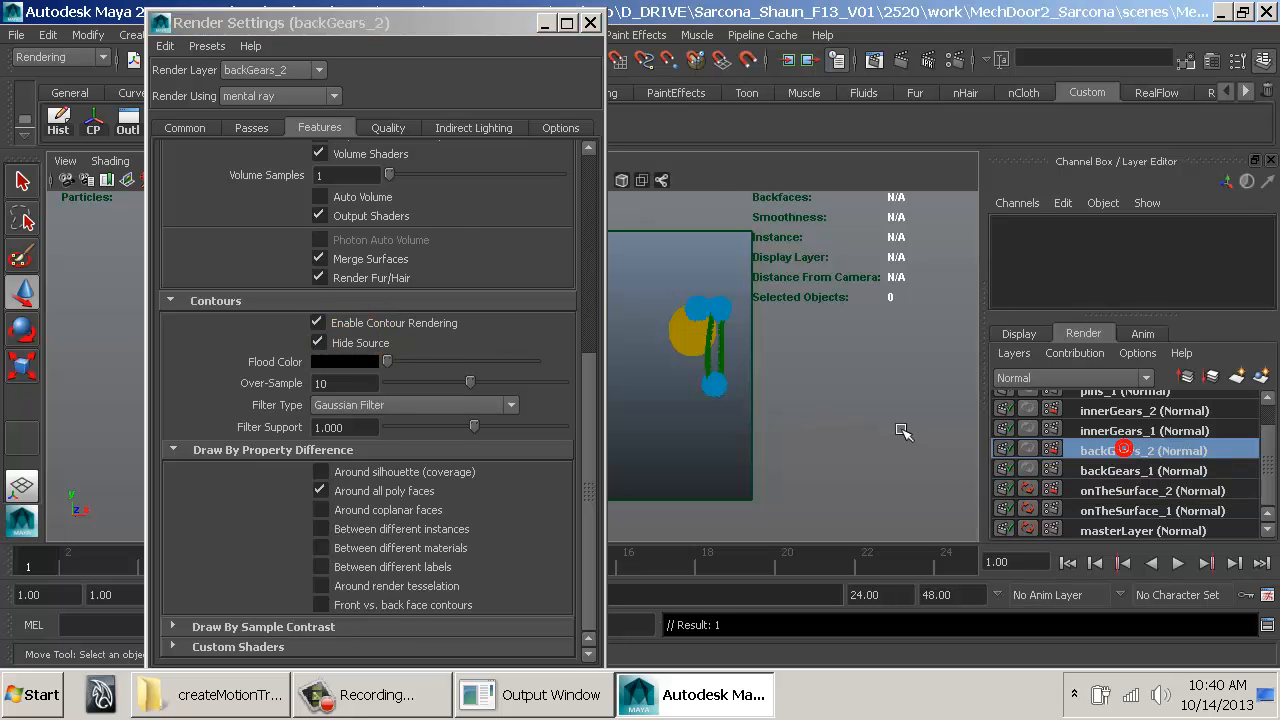
pyautogui.rightClick(394, 331)
pyautogui.click(413, 345)
pyautogui.click(318, 322)
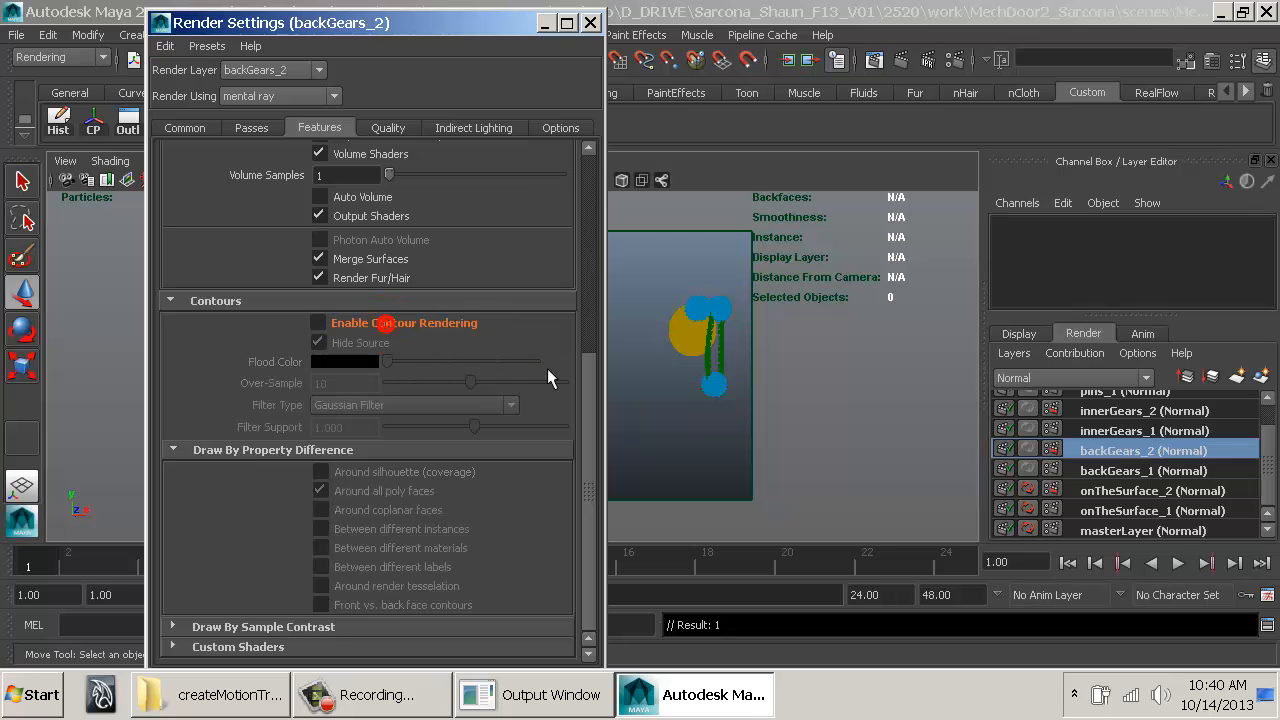
# Step: Override Enable Contour Rendering on the innerGears_2 layer and turn it off
pyautogui.click(1100, 411)
pyautogui.rightClick(407, 338)
pyautogui.click(415, 352)
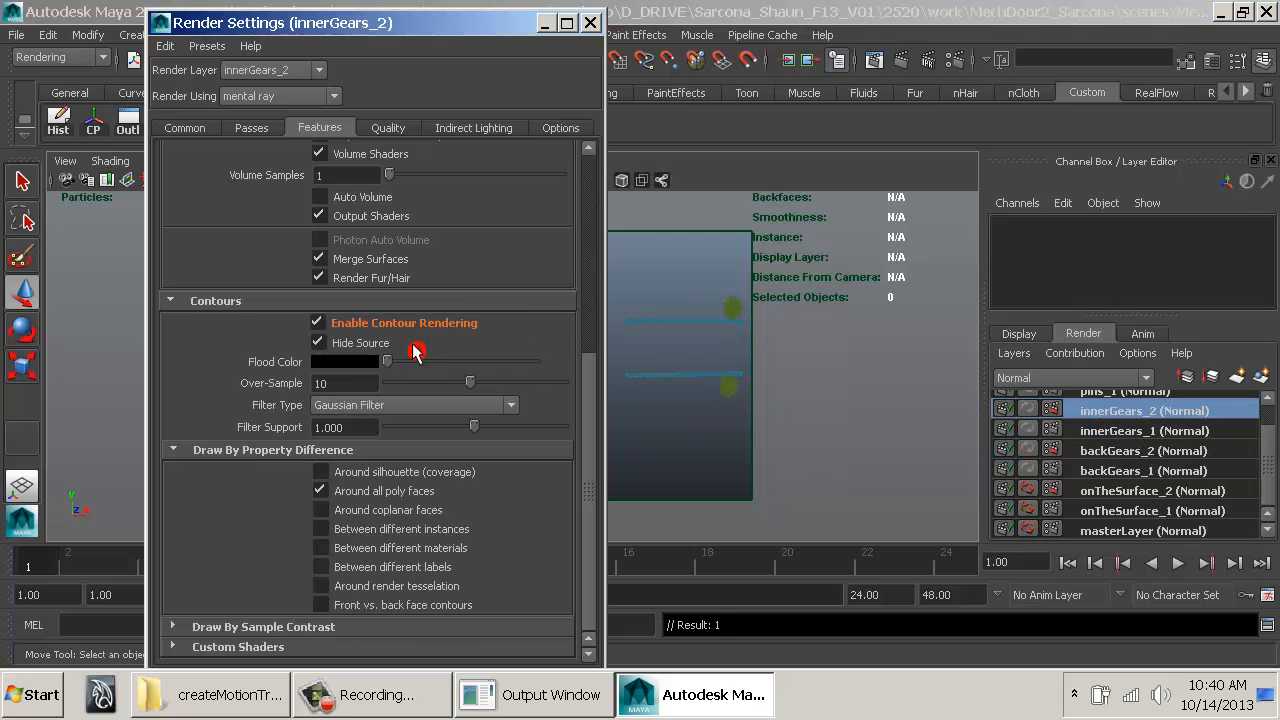
pyautogui.click(318, 322)
# Step: Add a contour rendering layer override to pins_2 and switch contours off for it
pyautogui.scroll(2, 1109, 443)
pyautogui.click(1110, 402)
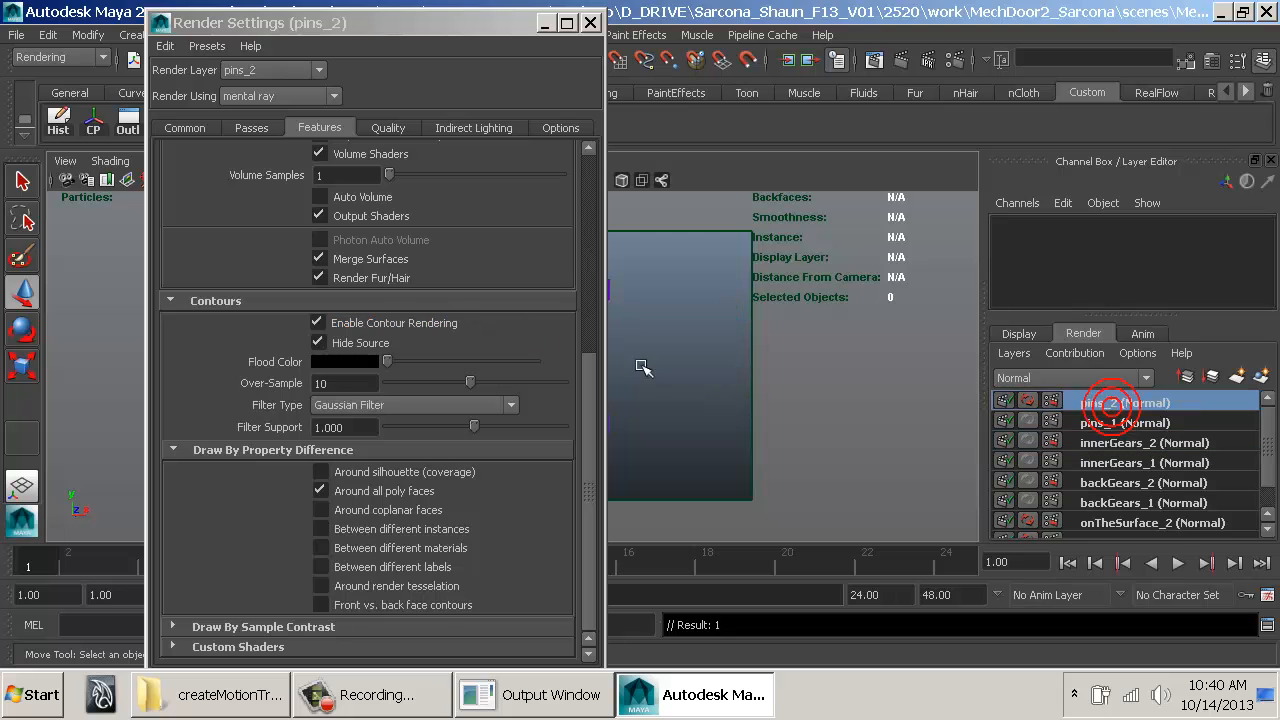
pyautogui.rightClick(400, 329)
pyautogui.click(432, 355)
pyautogui.click(318, 322)
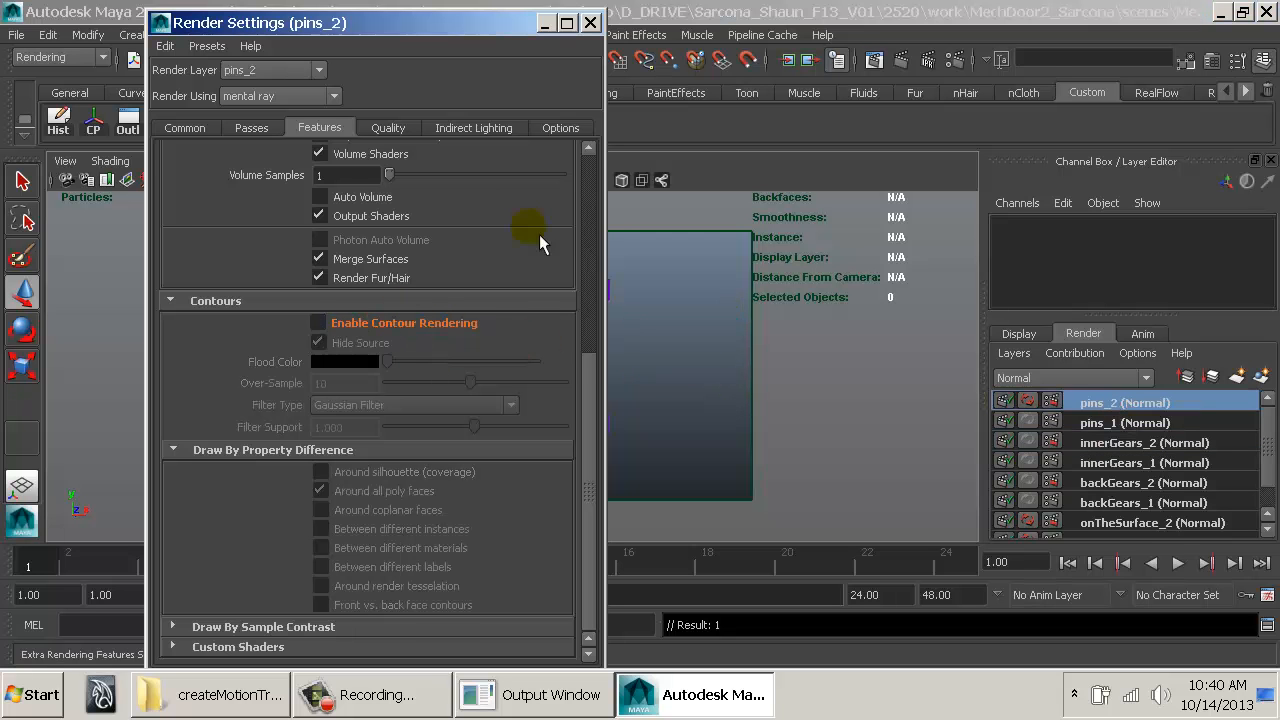
# Step: Review the ambient occlusion option for pins_2, close the render settings, and save the scene
pyautogui.click(588, 228)
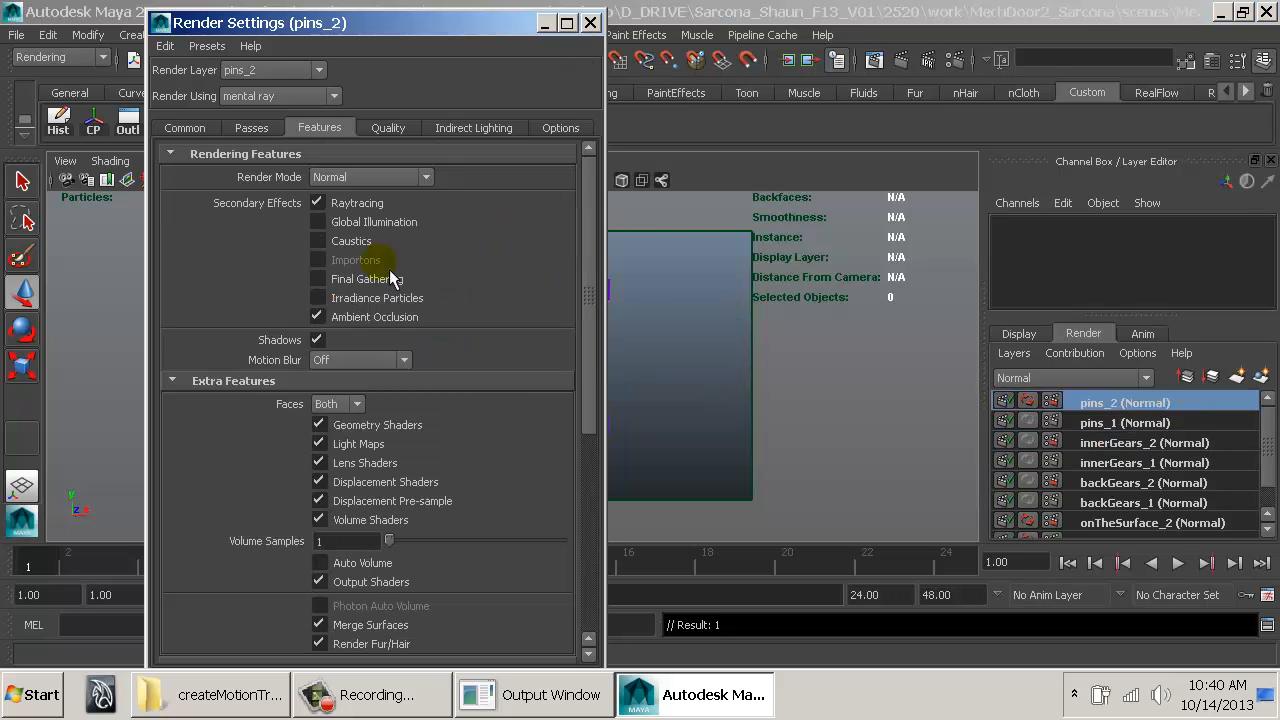
pyautogui.click(367, 321)
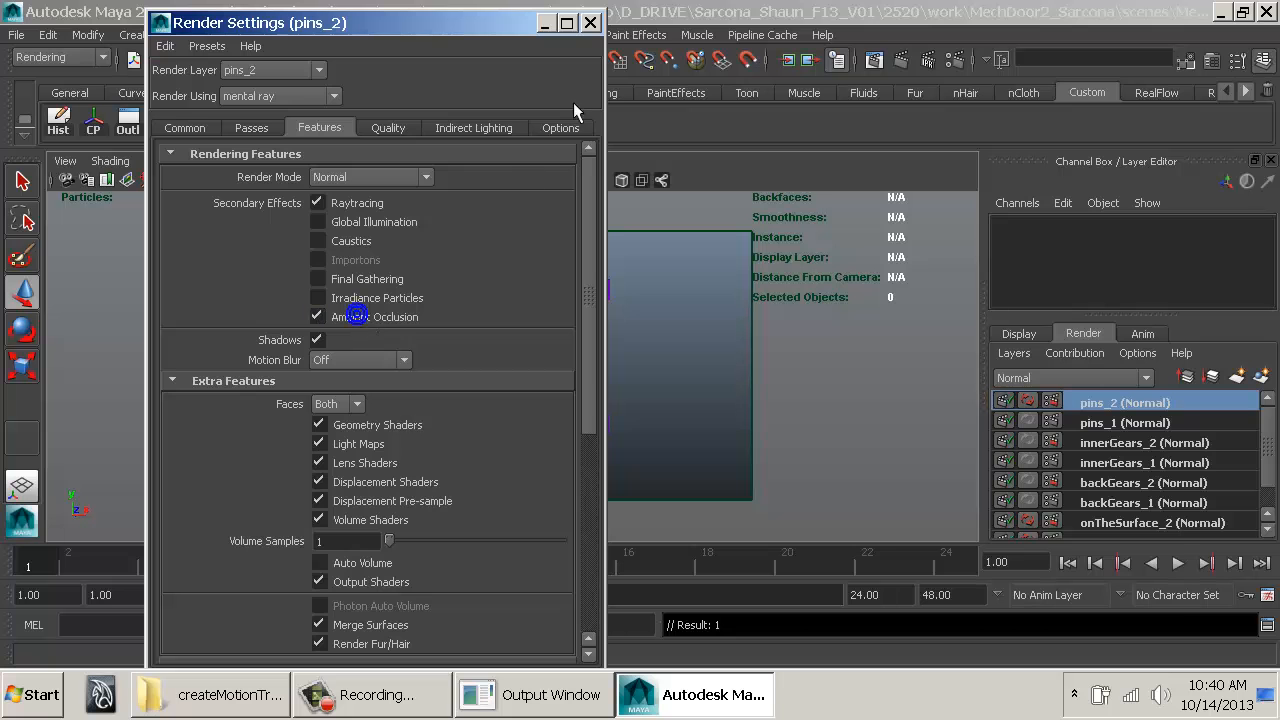
pyautogui.click(591, 22)
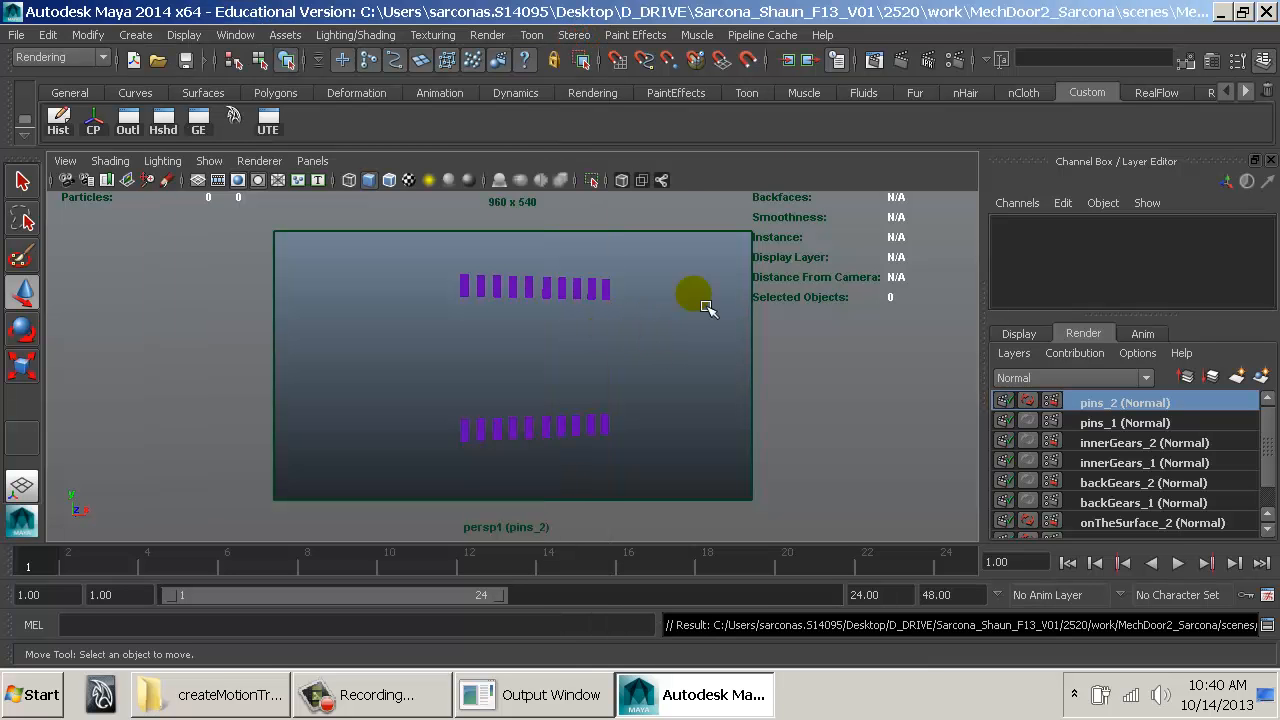
# Step: Start a mental ray batch render of the scene from the batch render options
pyautogui.click(472, 34)
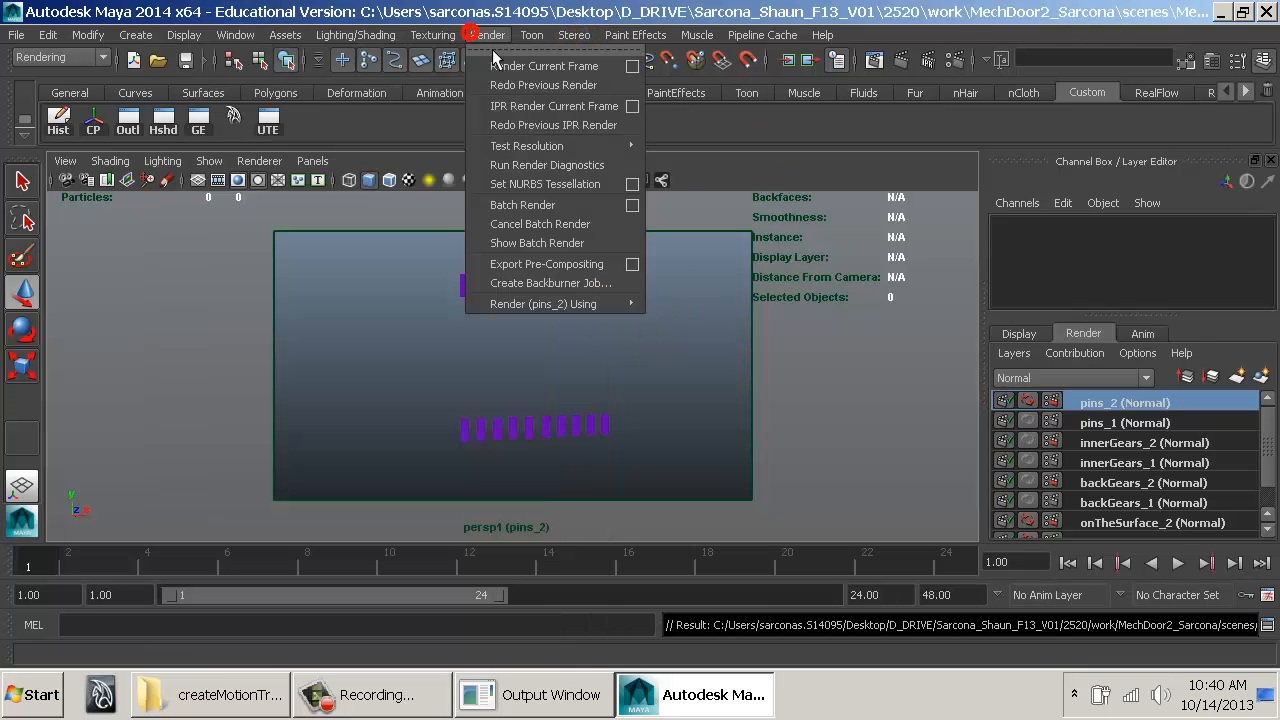
pyautogui.click(634, 206)
pyautogui.click(499, 590)
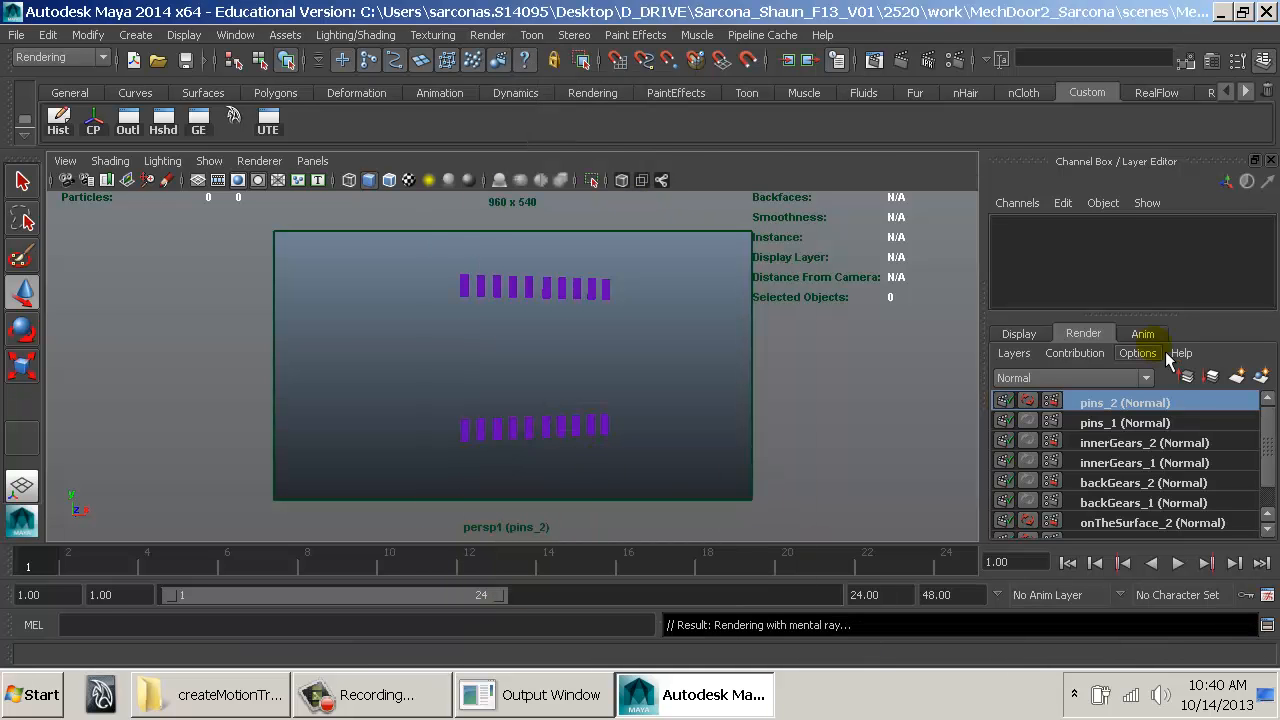
# Step: Enlarge the render layer list and view the onTheSurface_1, onTheSurface_2 and backGears_1 layers
pyautogui.moveTo(1160, 314); pyautogui.dragTo(1180, 258)
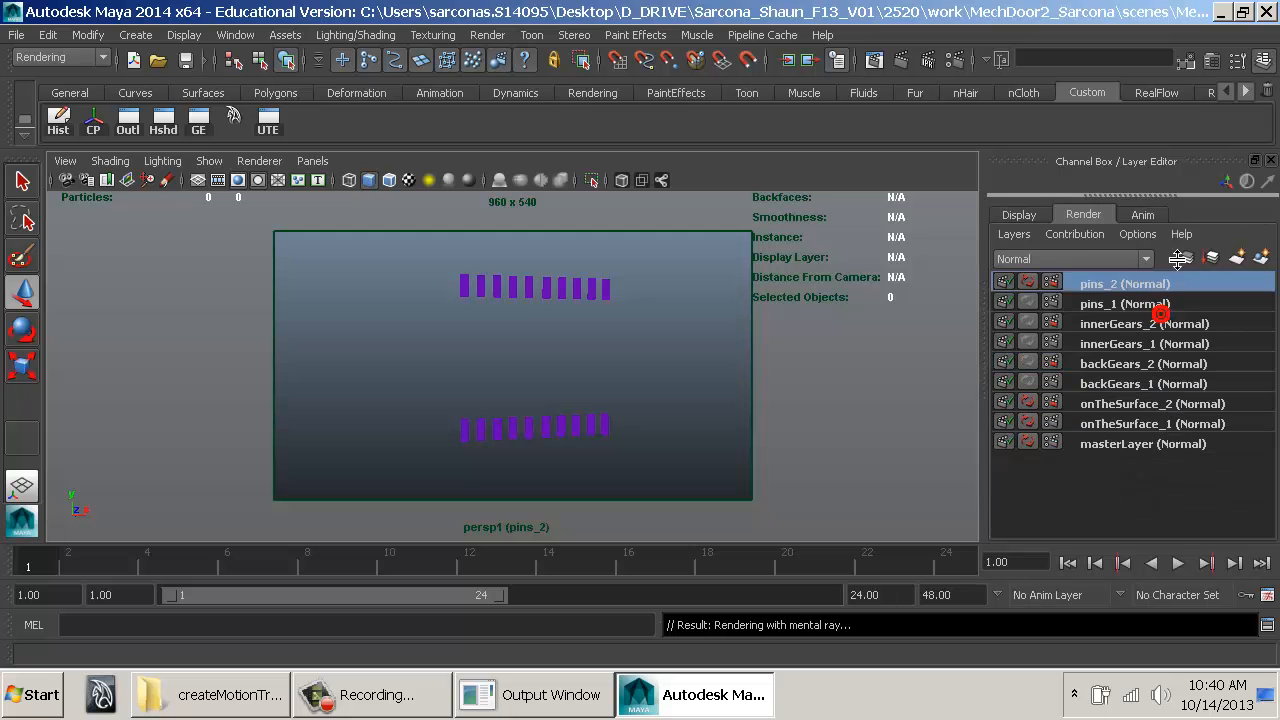
pyautogui.click(1100, 423)
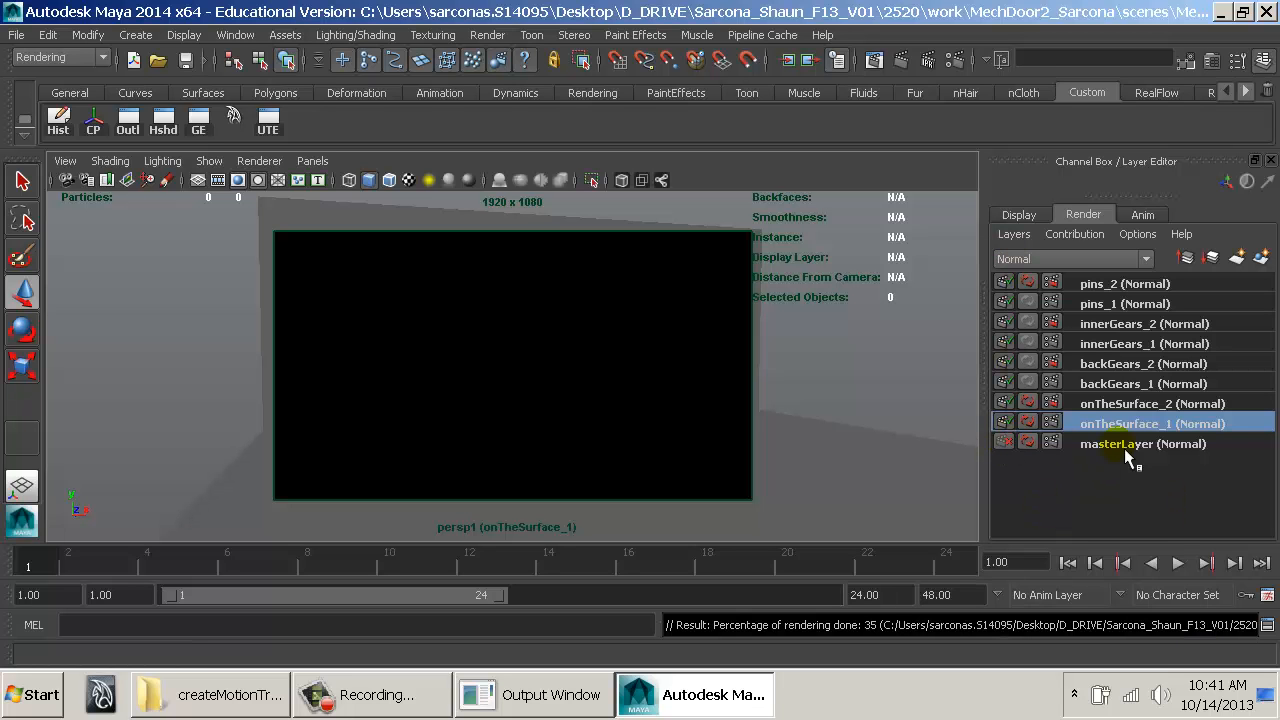
pyautogui.click(1104, 402)
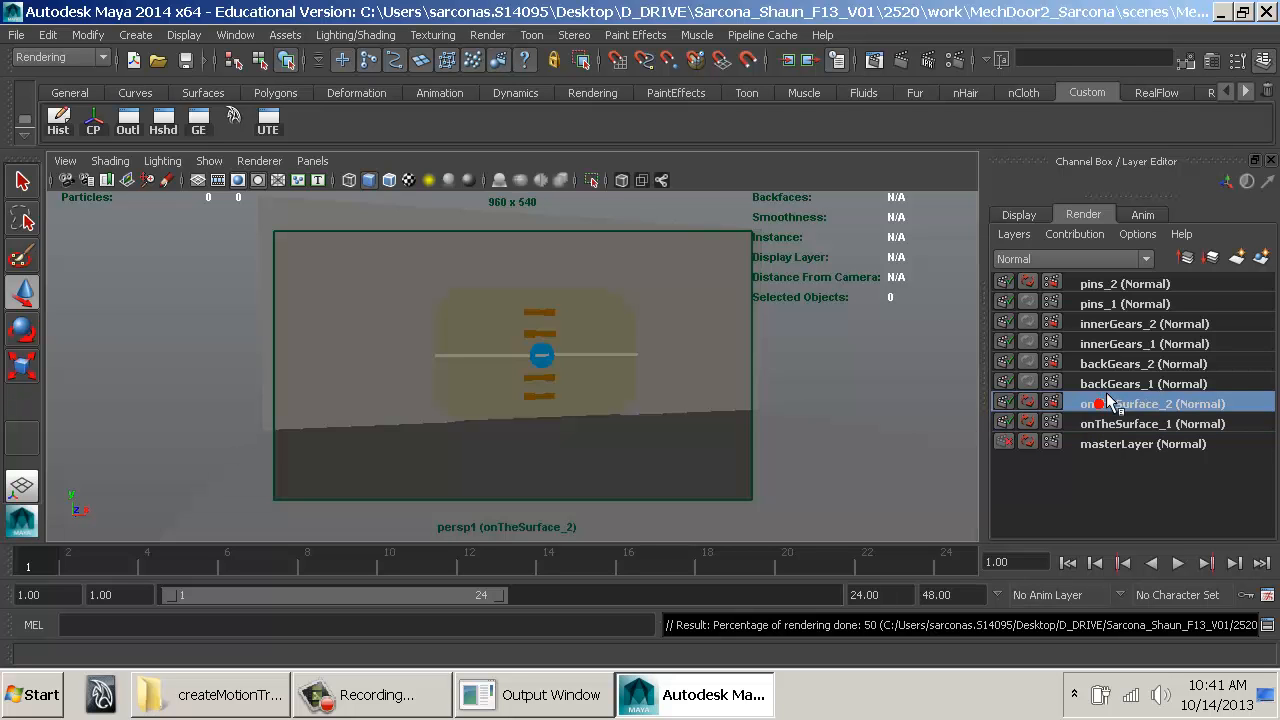
pyautogui.click(1108, 383)
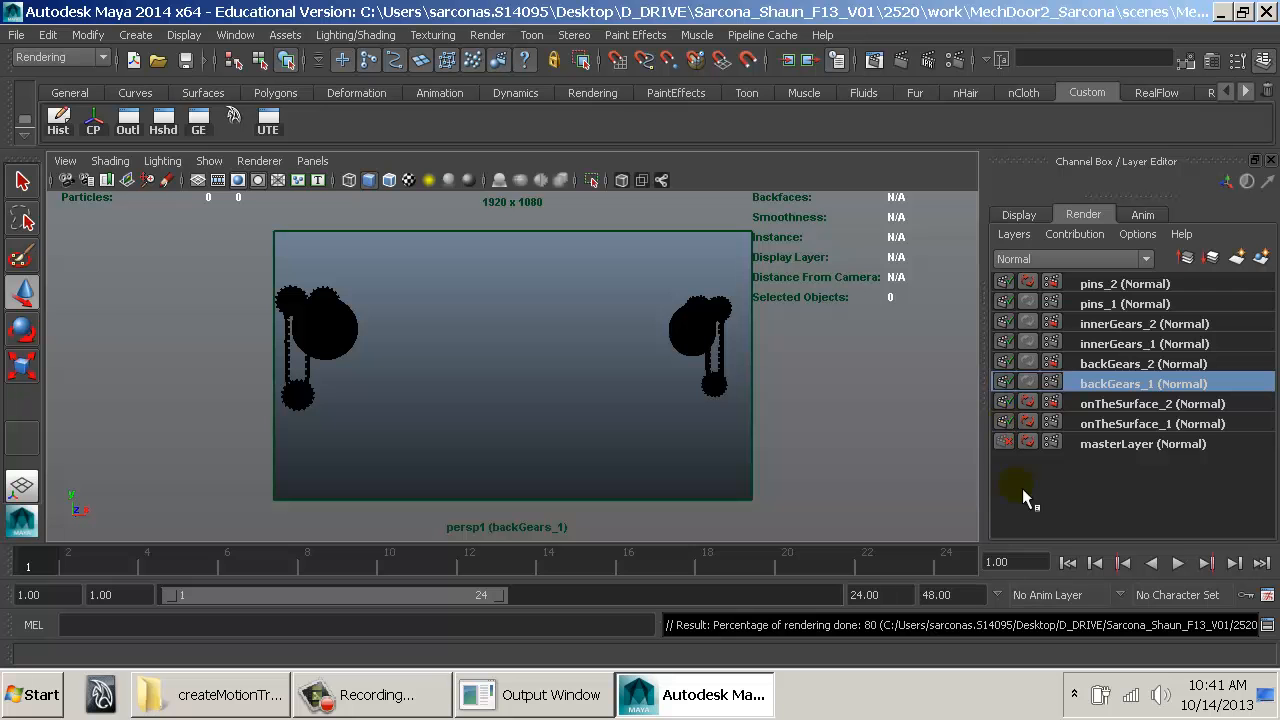
# Step: Follow the batch render's progress in a maximized Script Editor until it completes, and close the editor
pyautogui.click(1267, 625)
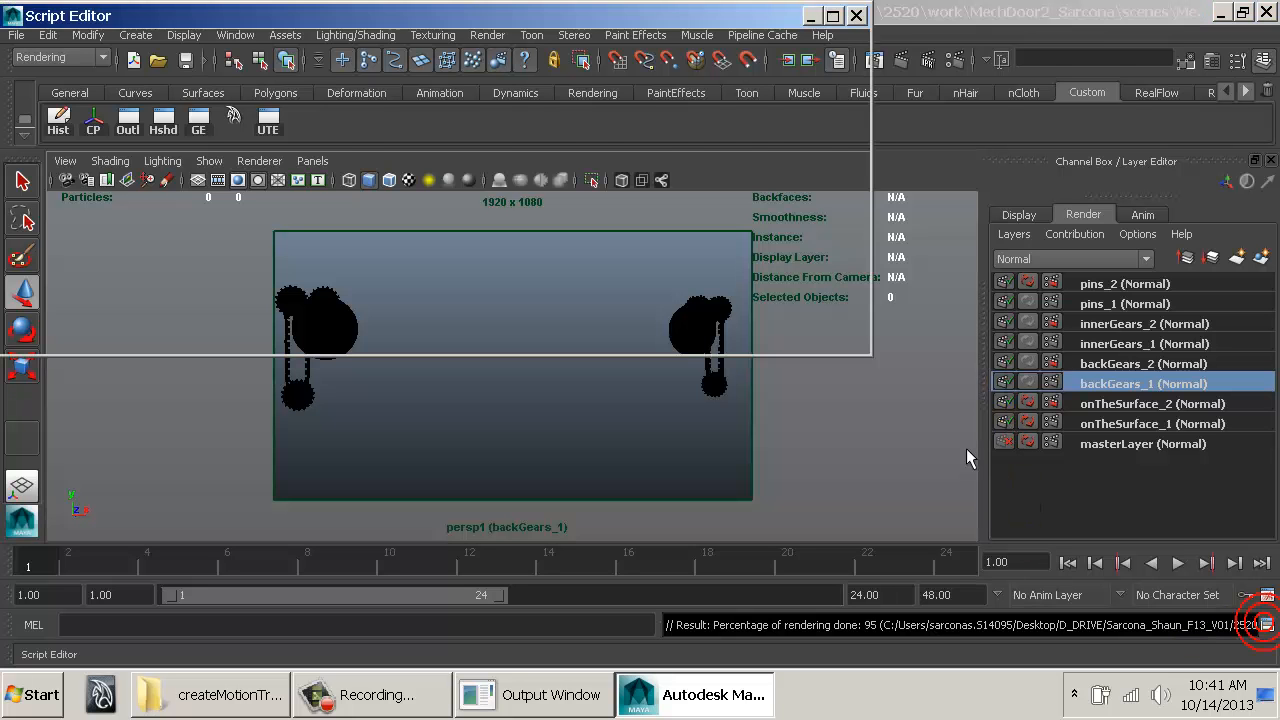
pyautogui.doubleClick(692, 24)
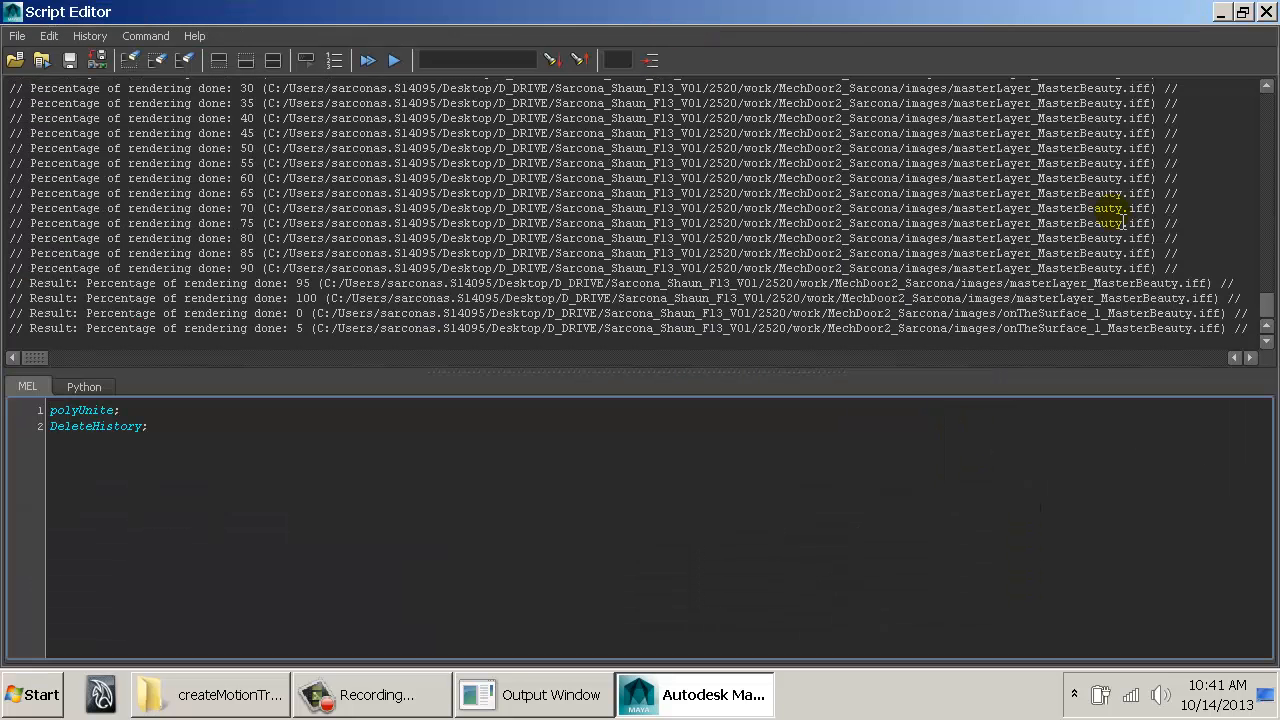
pyautogui.moveTo(1125, 198); pyautogui.dragTo(1147, 221)
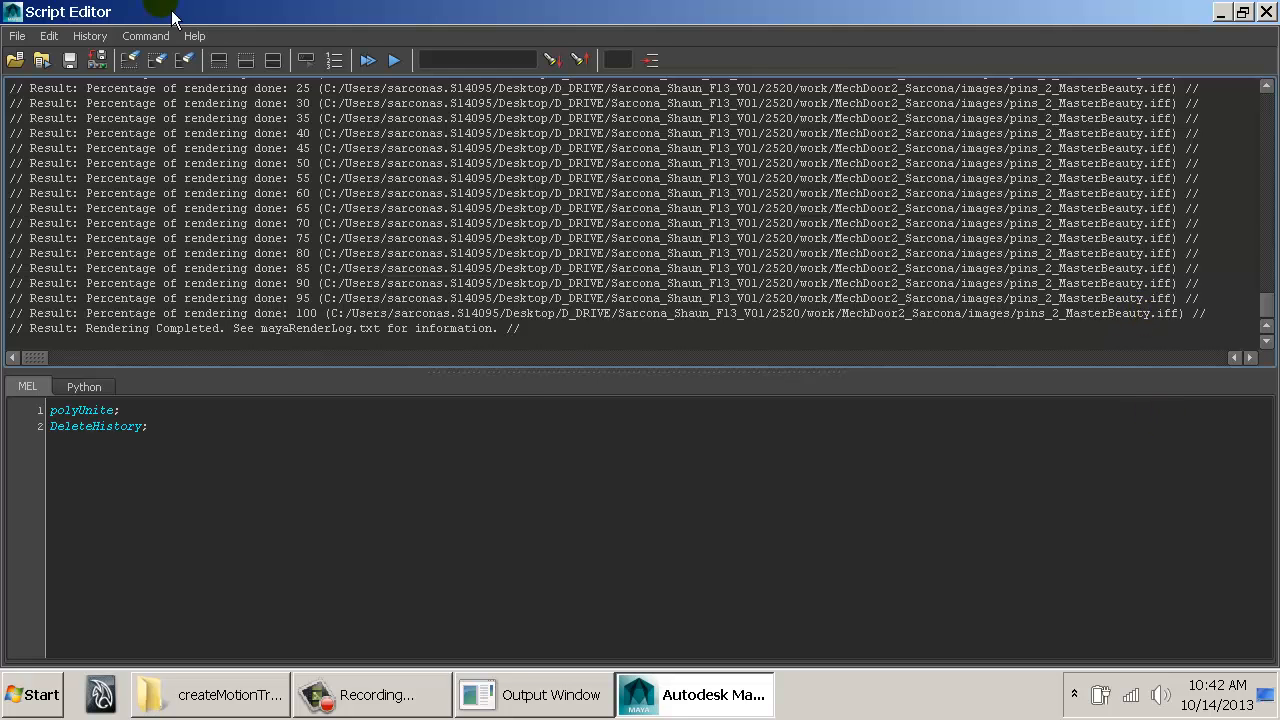
pyautogui.doubleClick(12, 11)
pyautogui.click(492, 420)
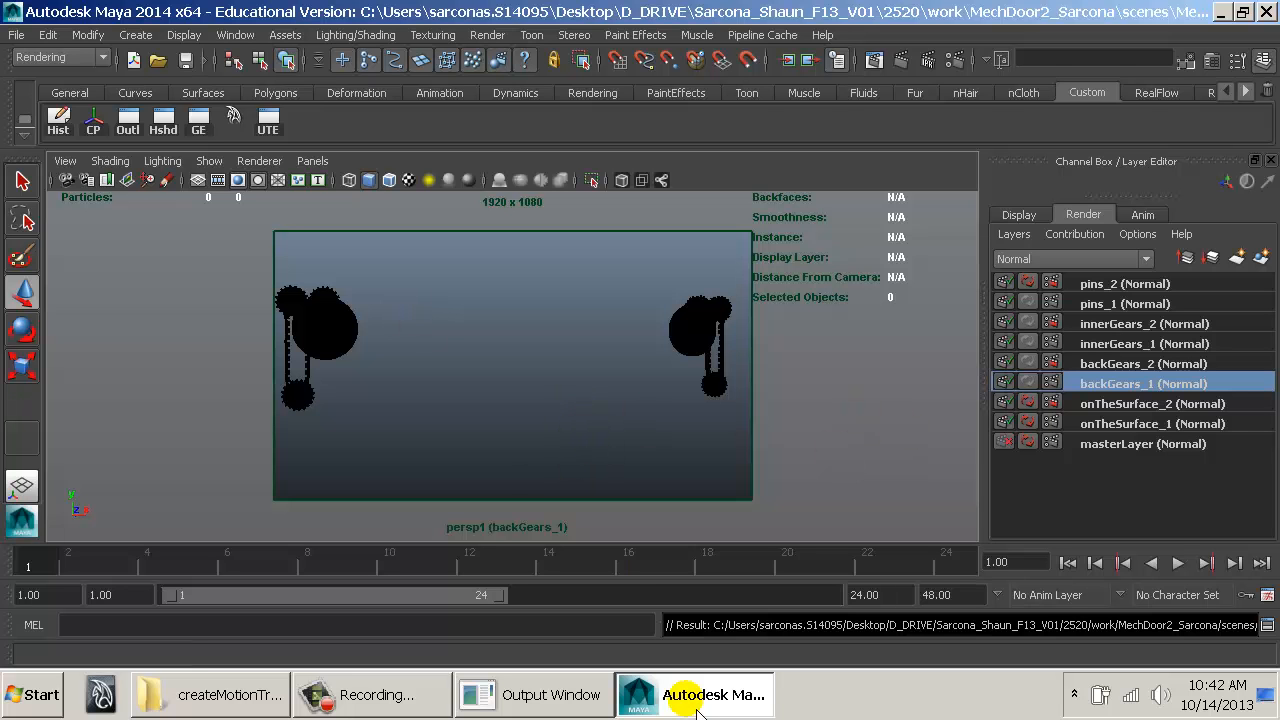
# Step: Switch to After Effects, dismiss the open file import dialog, and narrow the Project panel to widen the composition viewer
pyautogui.moveTo(714, 712)
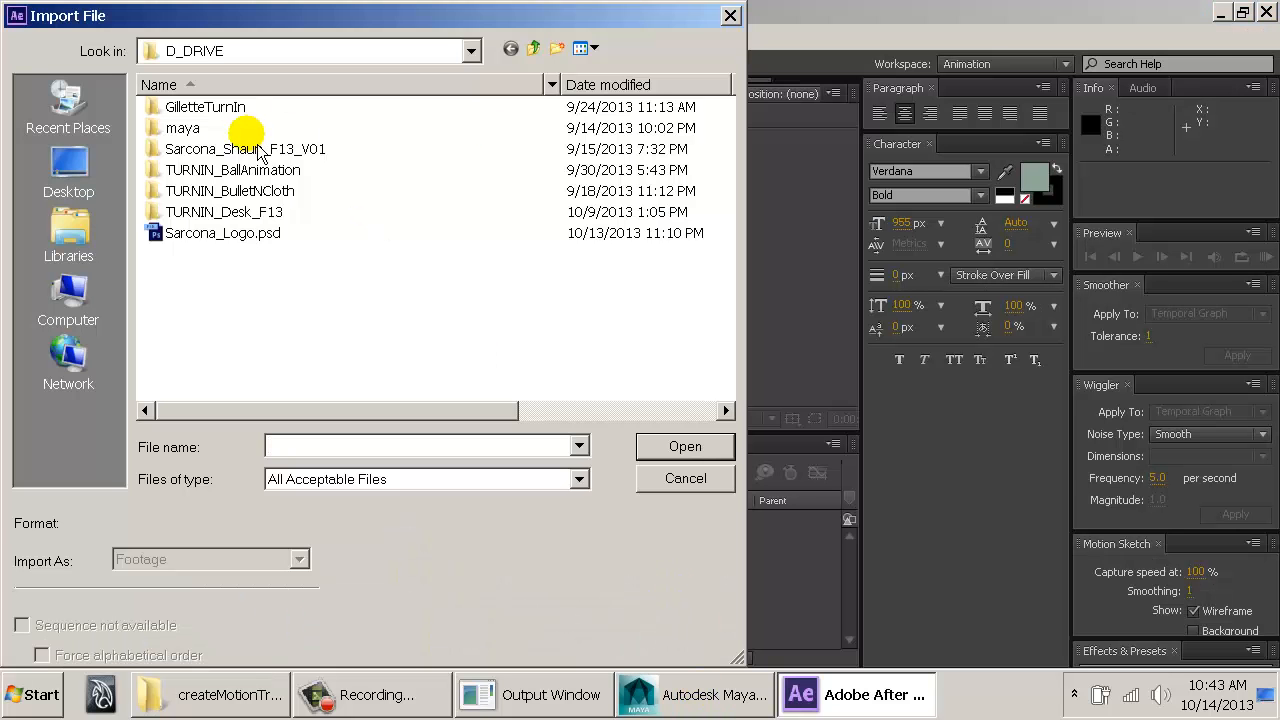
pyautogui.click(730, 15)
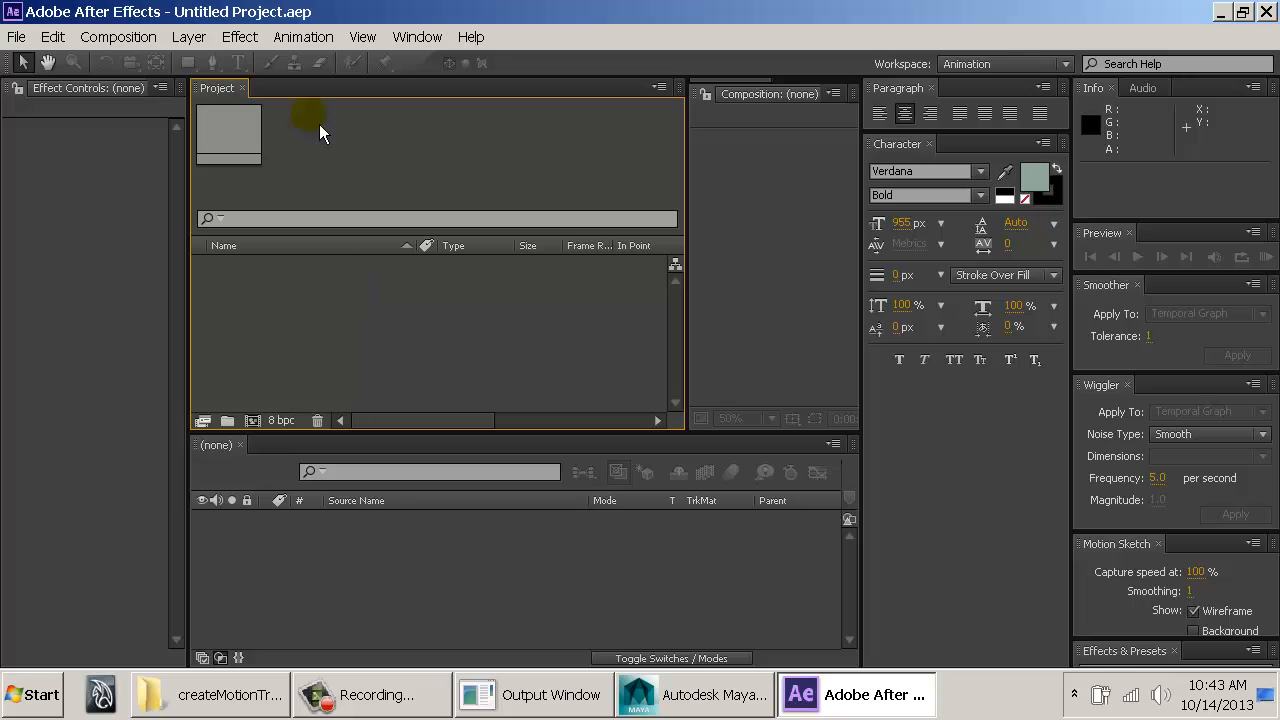
pyautogui.moveTo(687, 194); pyautogui.dragTo(502, 190)
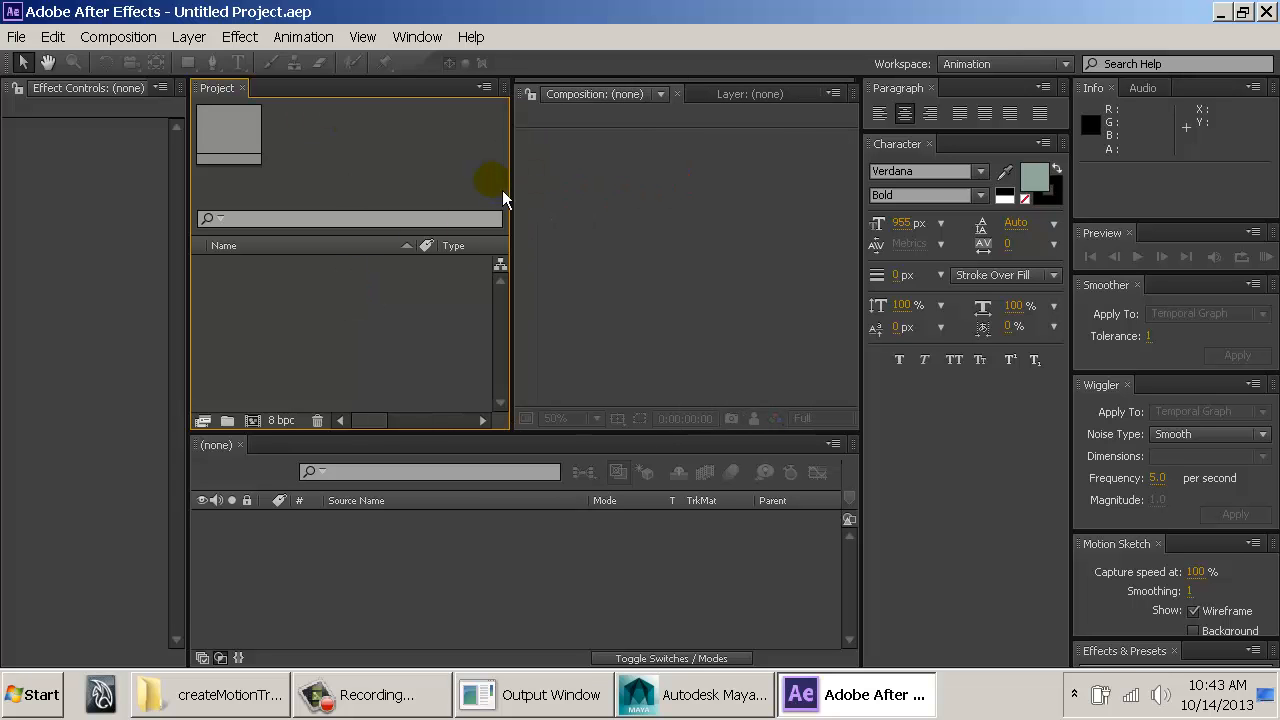
# Step: Start a footage import and browse to the images folder of the MechDoor2_Sarcona project
pyautogui.doubleClick(293, 326)
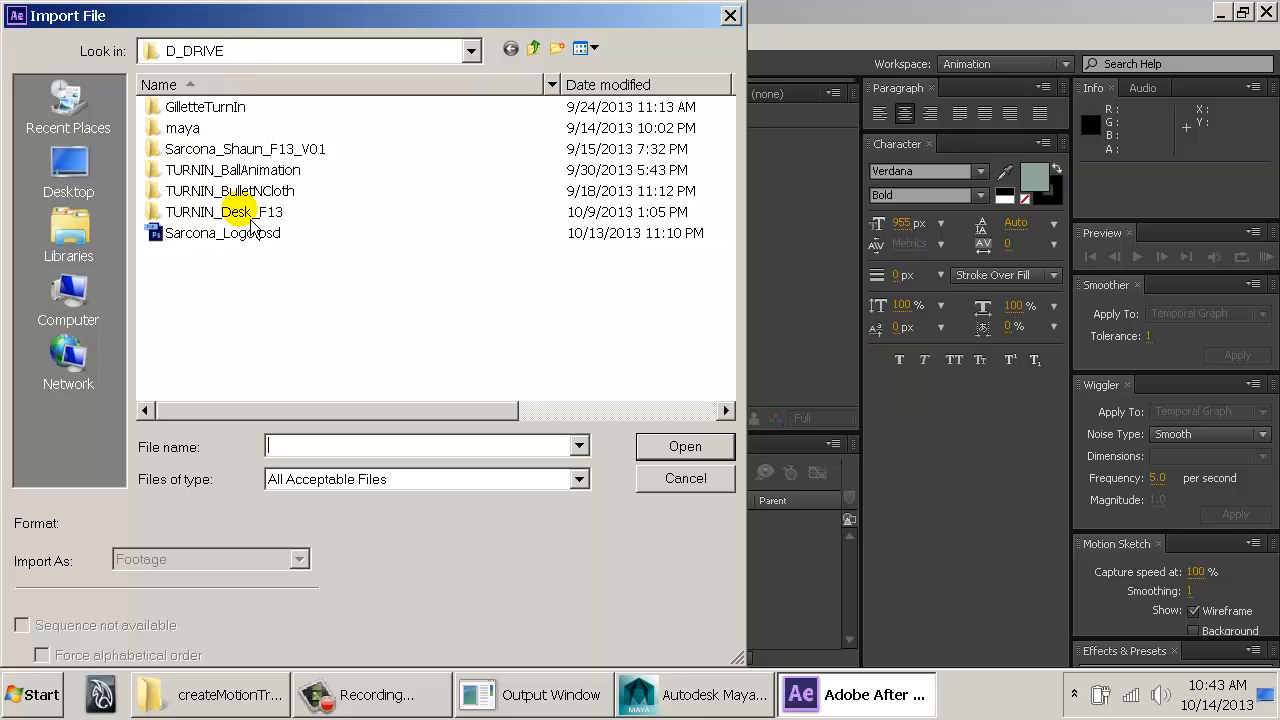
pyautogui.doubleClick(237, 146)
pyautogui.doubleClick(180, 149)
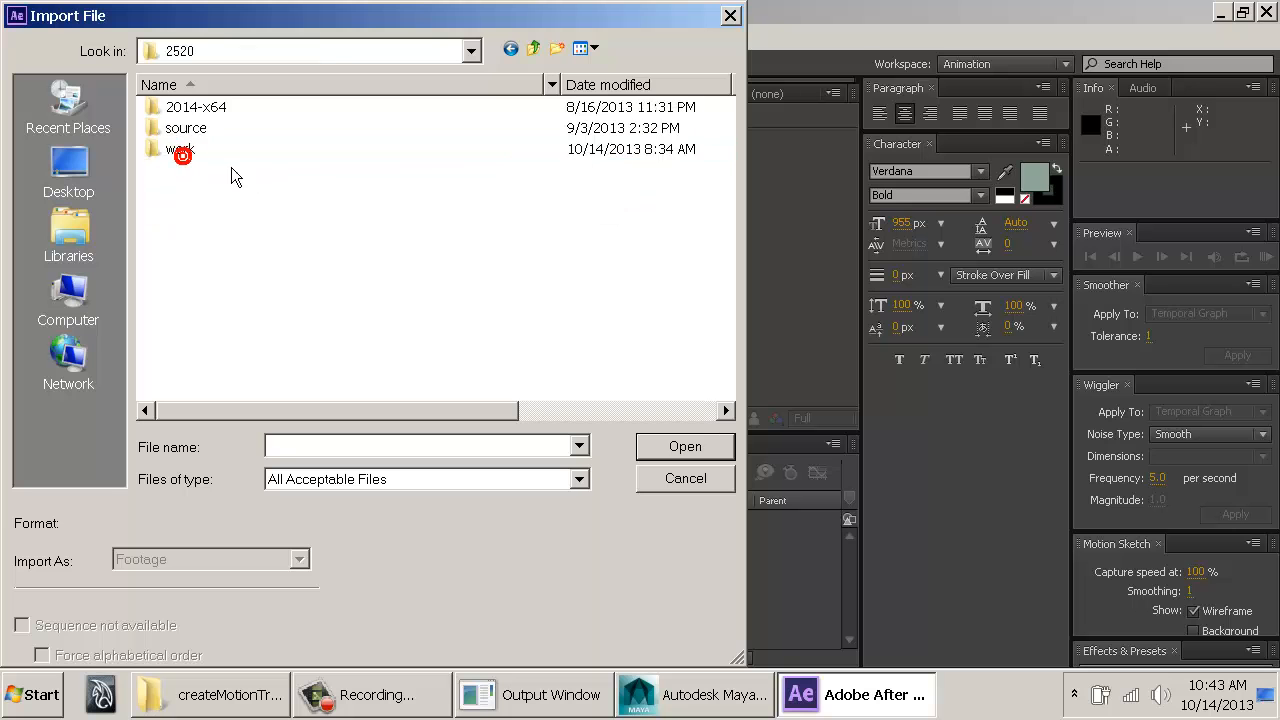
pyautogui.doubleClick(198, 152)
pyautogui.doubleClick(237, 191)
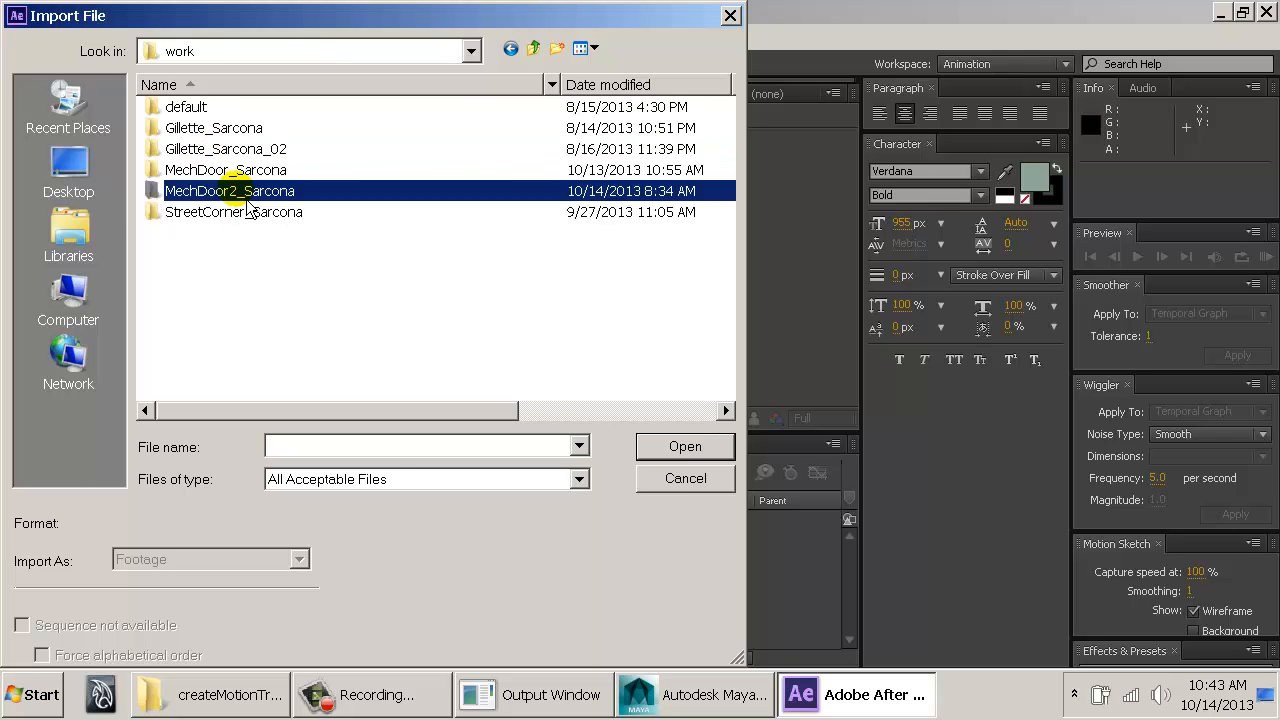
pyautogui.doubleClick(225, 210)
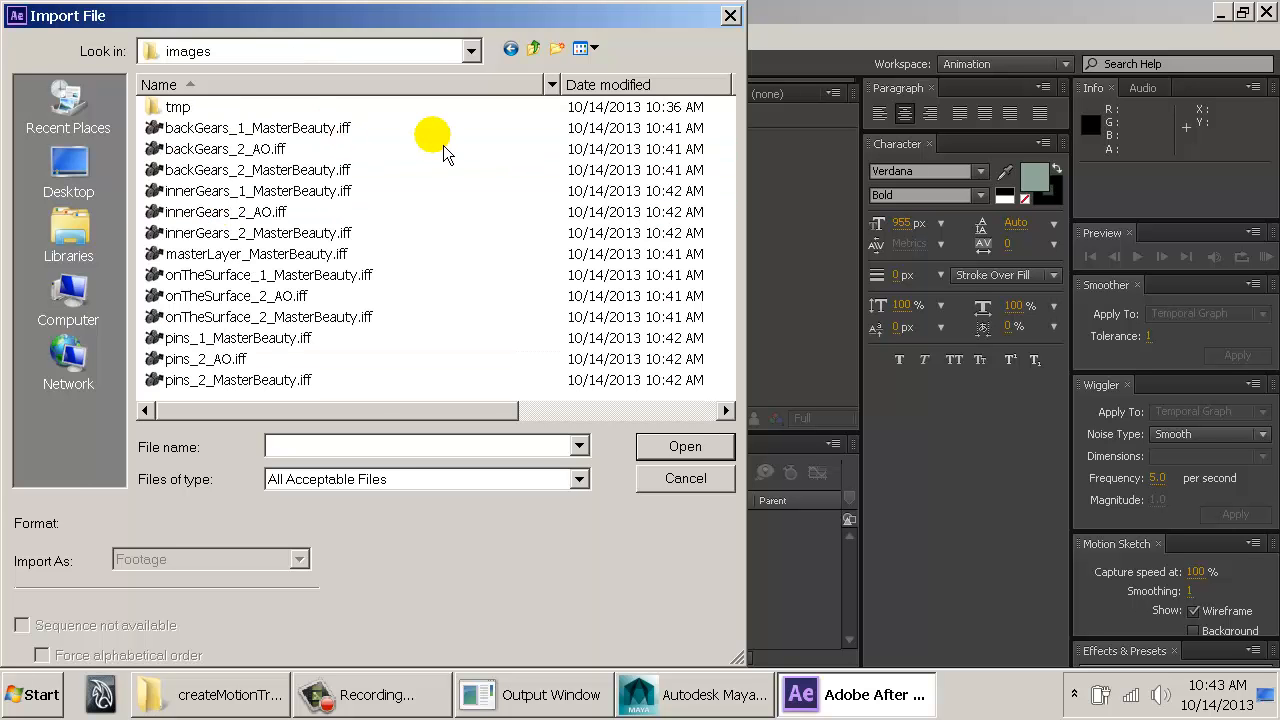
# Step: Import all the rendered IFF files, from backGears_1_MasterBeauty.iff through pins_2_MasterBeauty.iff, as footage
pyautogui.moveTo(432, 128); pyautogui.dragTo(338, 418)
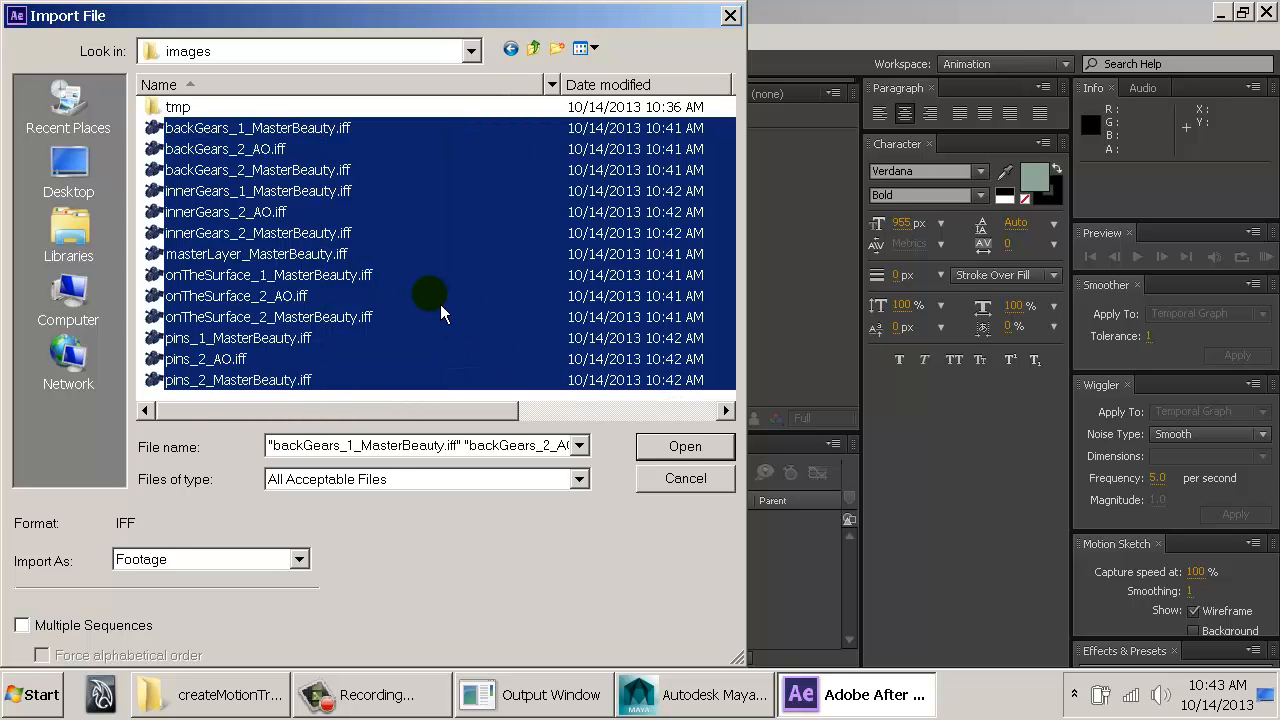
pyautogui.click(612, 411)
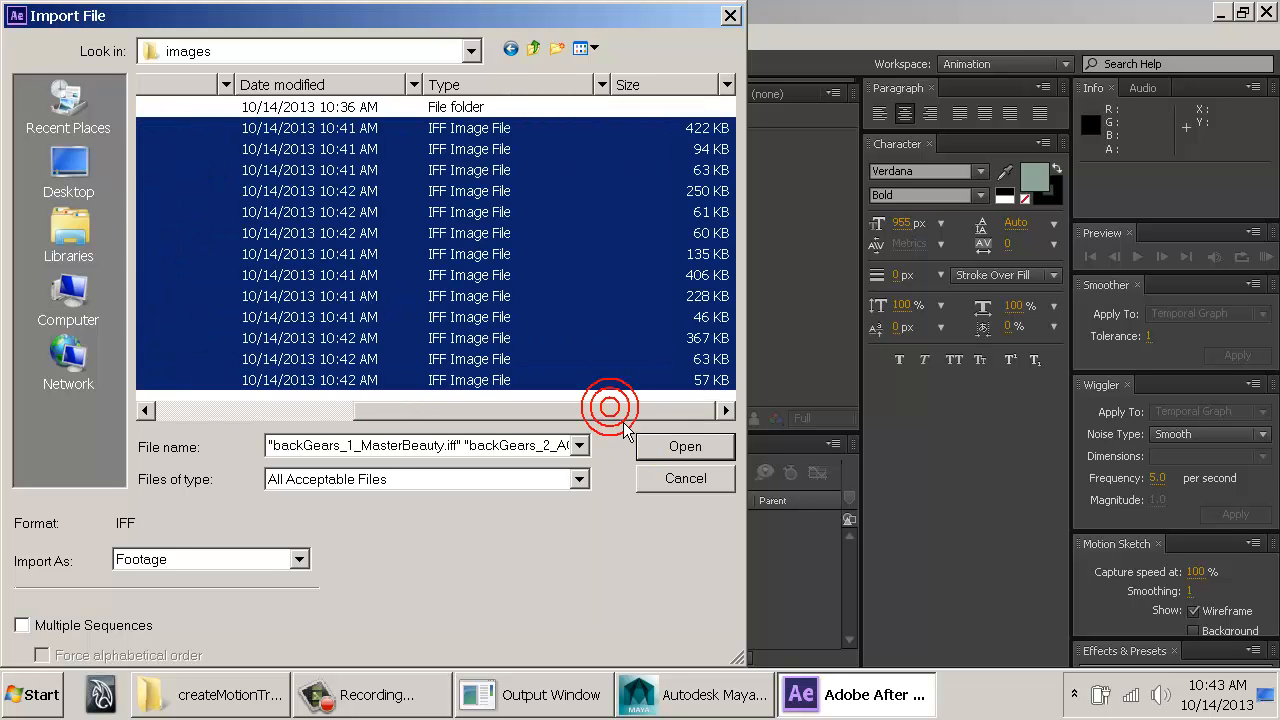
pyautogui.moveTo(606, 411); pyautogui.dragTo(356, 415)
pyautogui.click(688, 447)
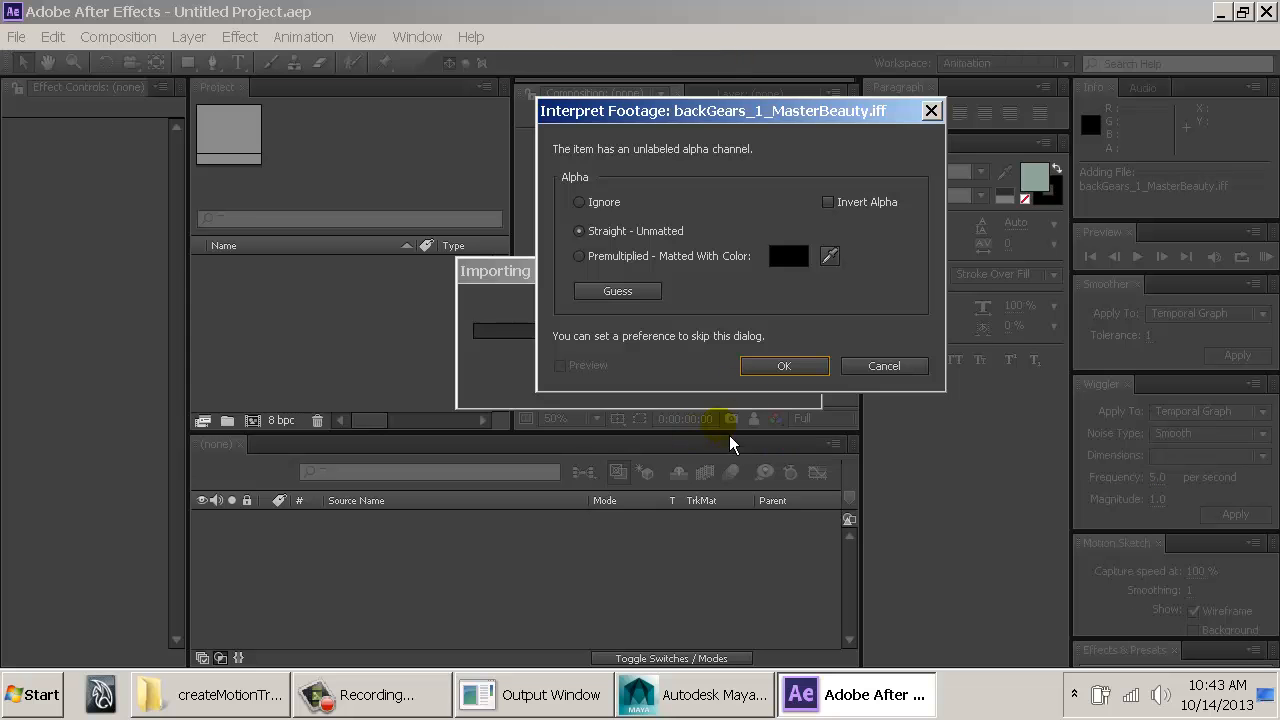
# Step: Interpret the alpha channel of every imported IFF file as Ignore
pyautogui.click(600, 204)
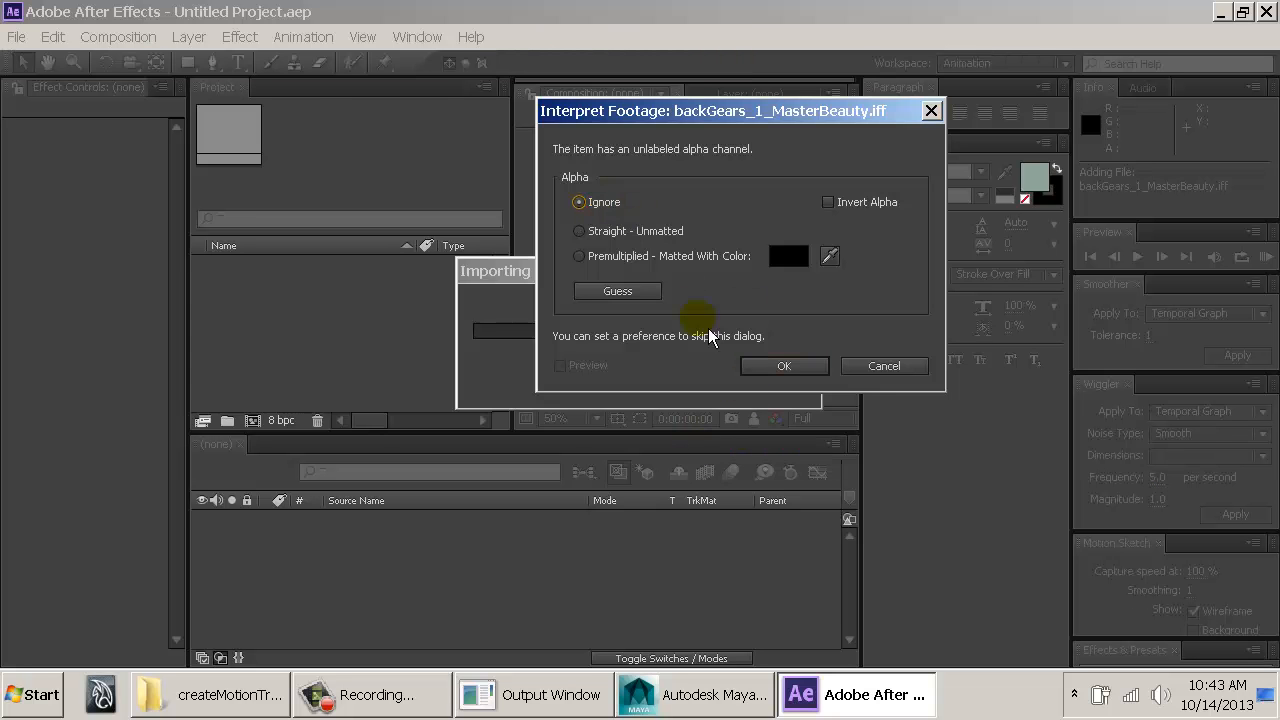
pyautogui.click(776, 368)
pyautogui.click(776, 368)
pyautogui.click(776, 368)
pyautogui.click(776, 368)
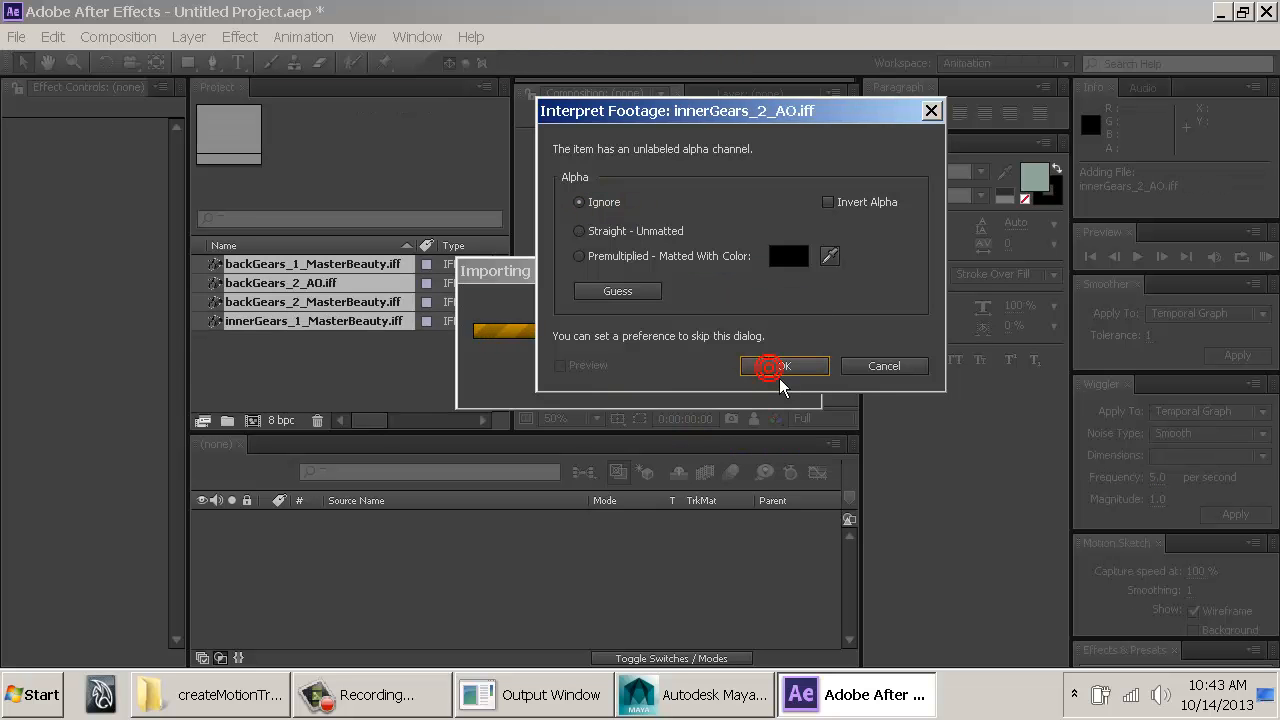
pyautogui.click(776, 368)
pyautogui.click(776, 368)
pyautogui.click(776, 368)
pyautogui.click(776, 368)
pyautogui.click(776, 368)
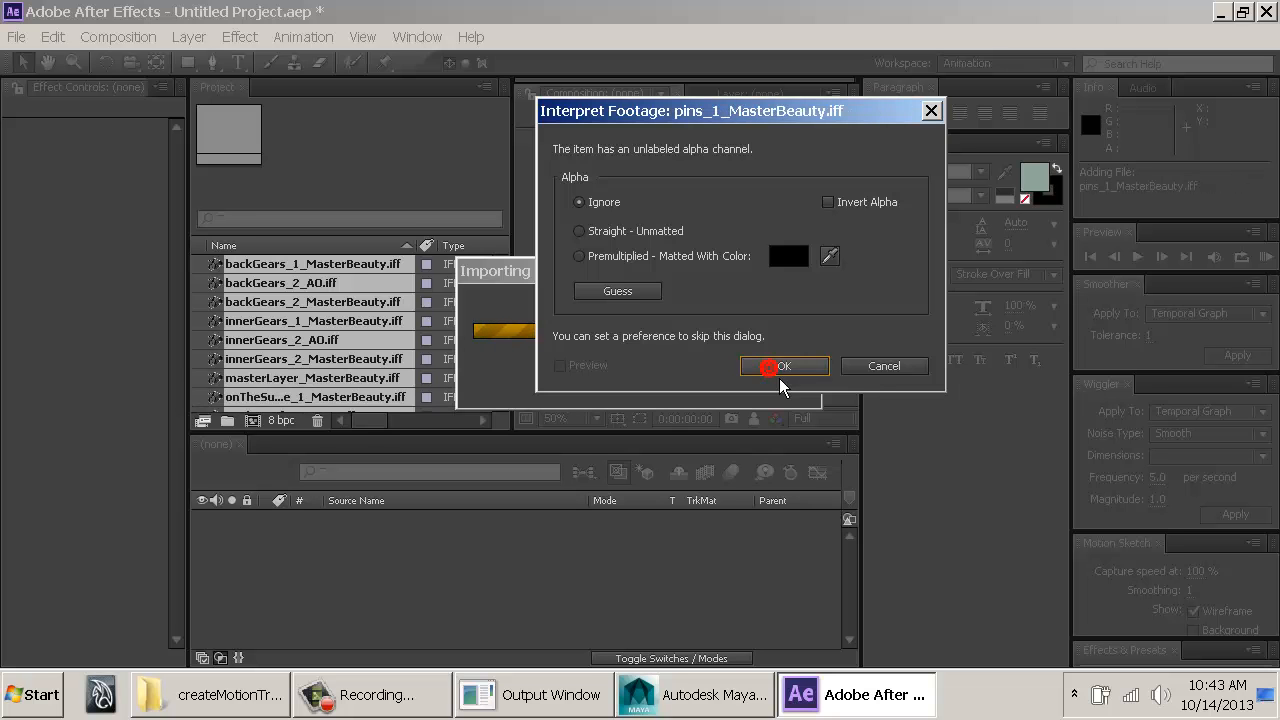
pyautogui.click(776, 368)
pyautogui.click(776, 368)
pyautogui.click(776, 368)
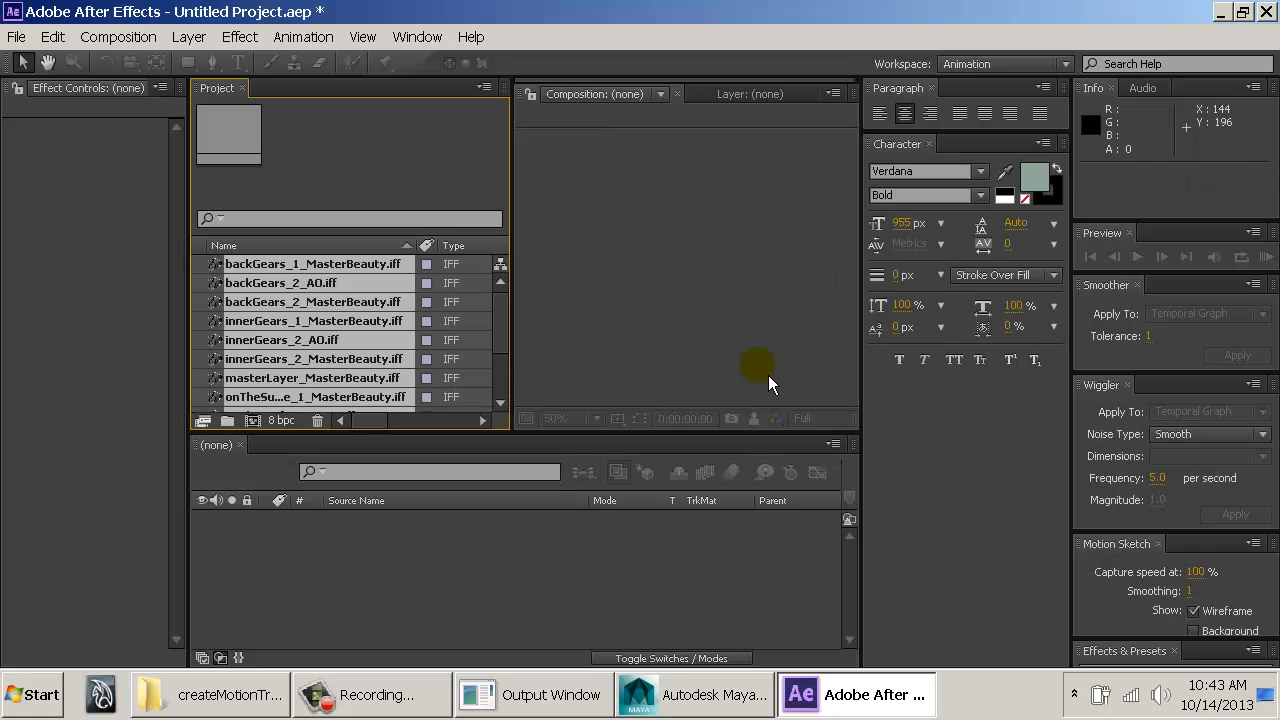
# Step: Start a new composition with a width of 960 px and a height of 540 px
pyautogui.click(502, 398)
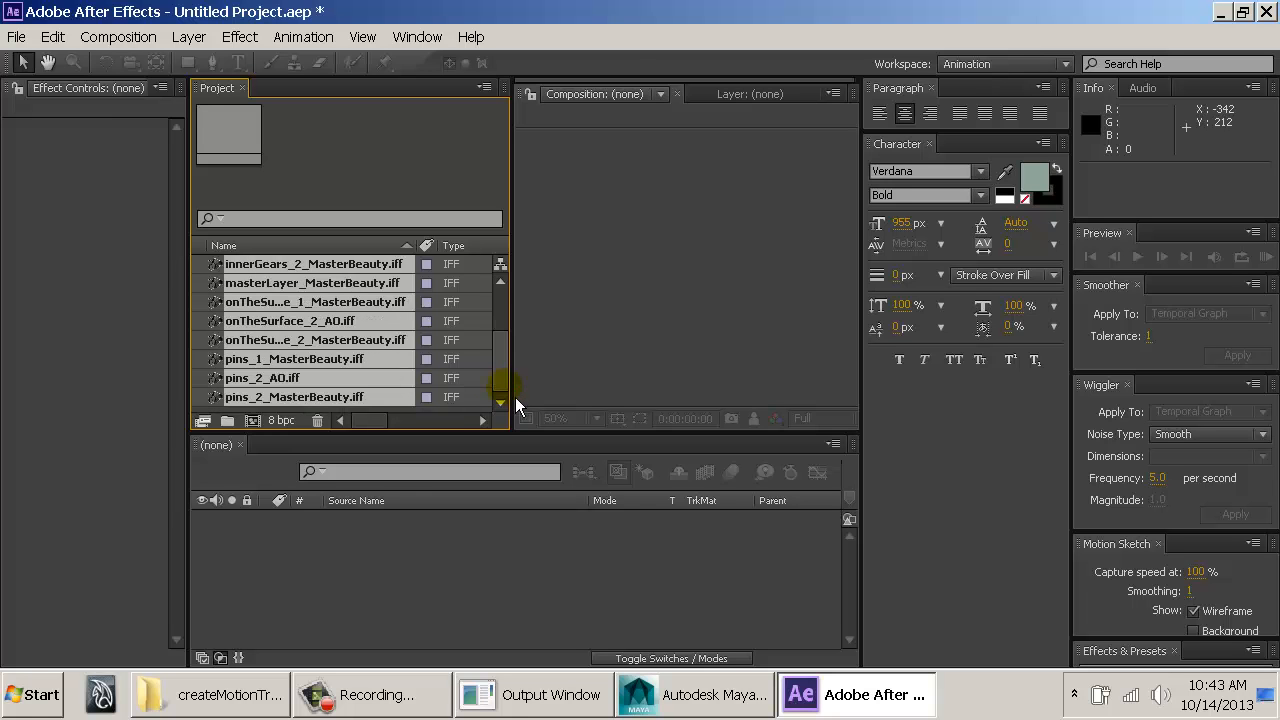
pyautogui.moveTo(283, 385); pyautogui.dragTo(481, 373)
pyautogui.click(255, 421)
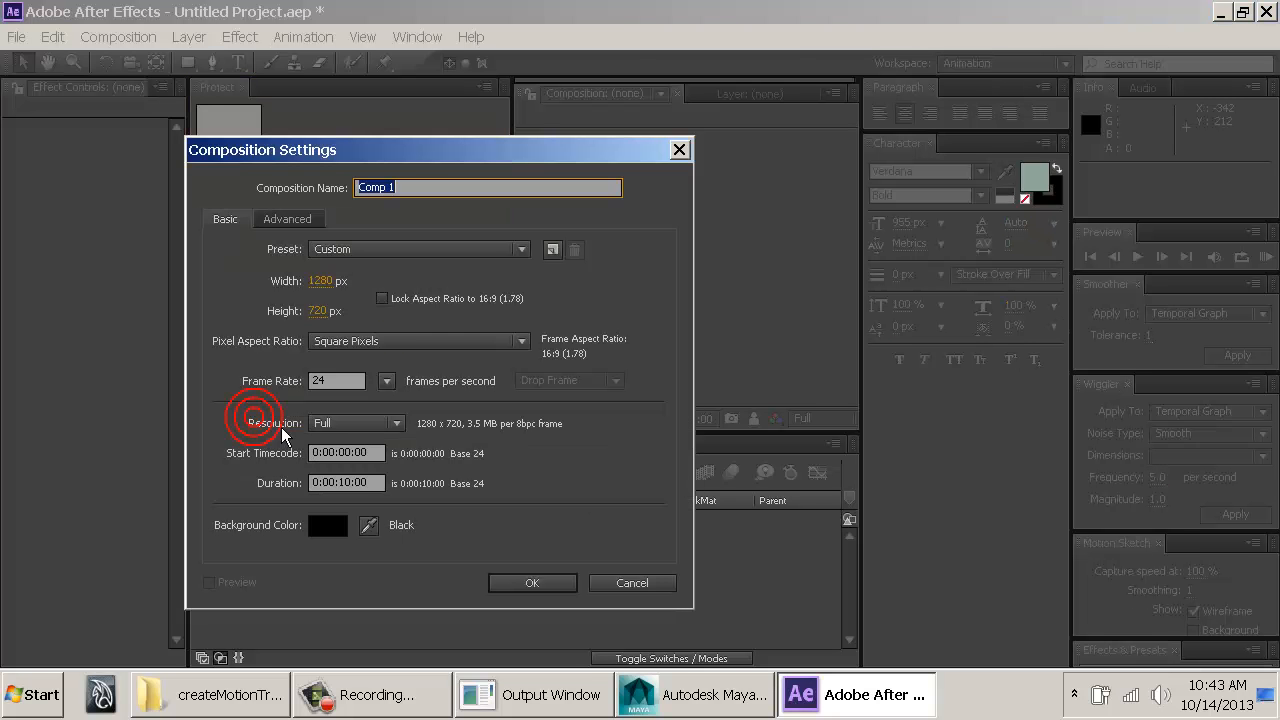
pyautogui.click(327, 281)
pyautogui.write('960')
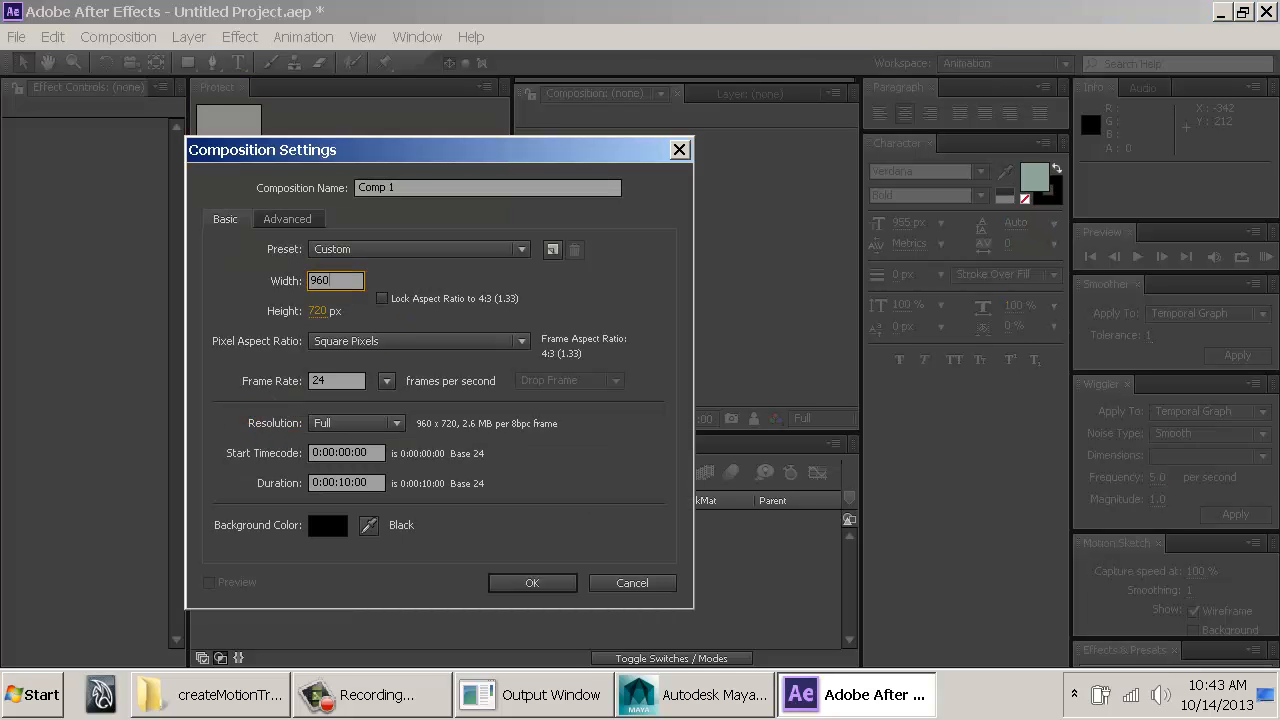
pyautogui.click(330, 310)
pyautogui.write('540')
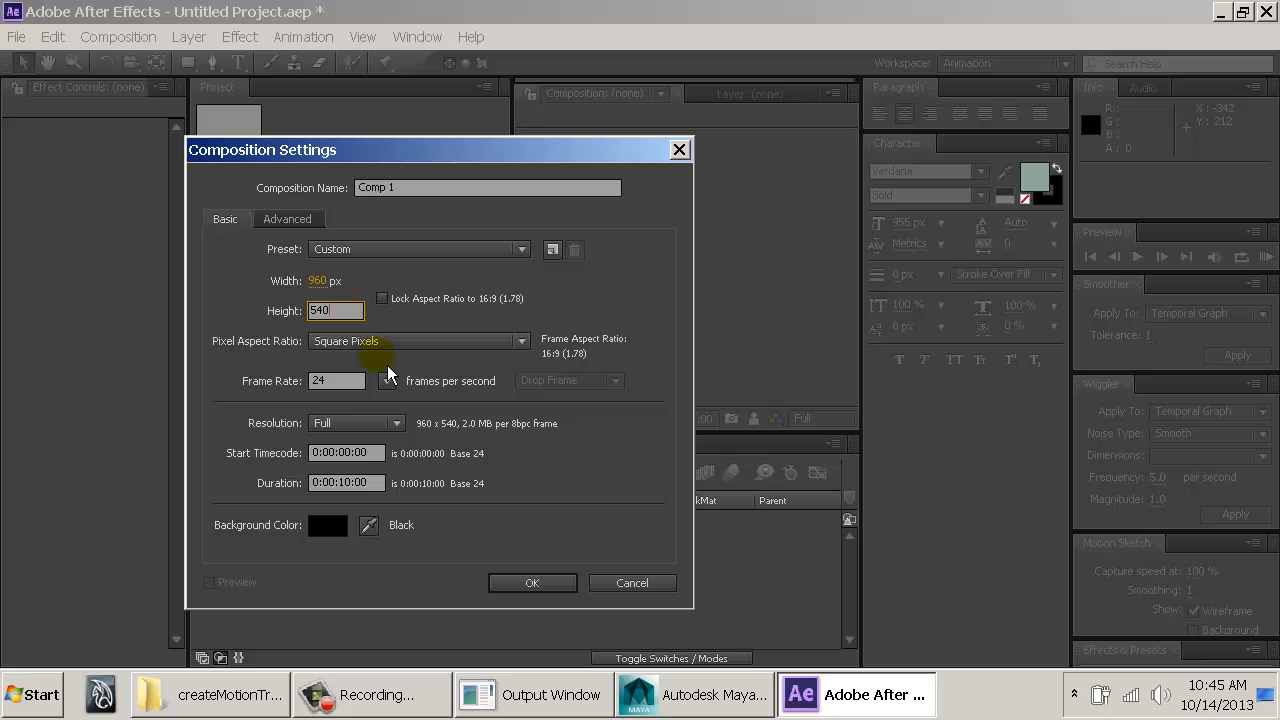
# Step: Set the composition's duration to one minute (0:01:00:00), keep 24 frames per second, and create it
pyautogui.click(336, 381)
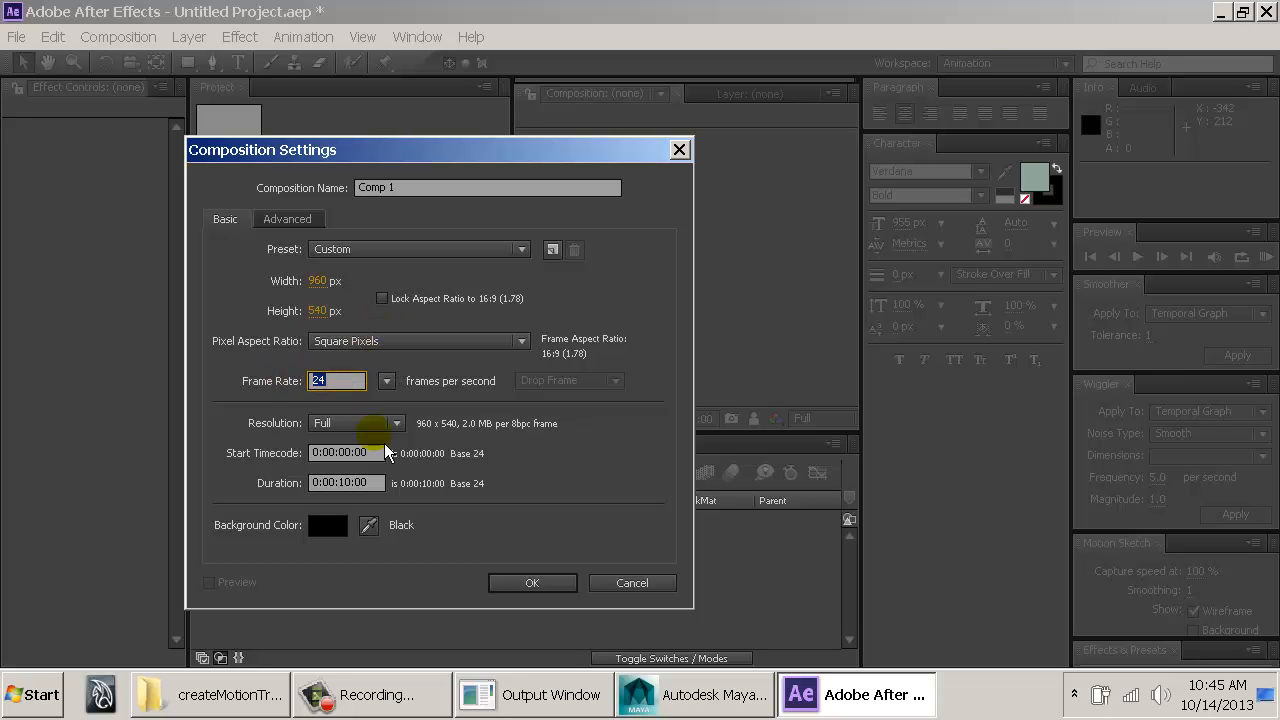
pyautogui.click(380, 487)
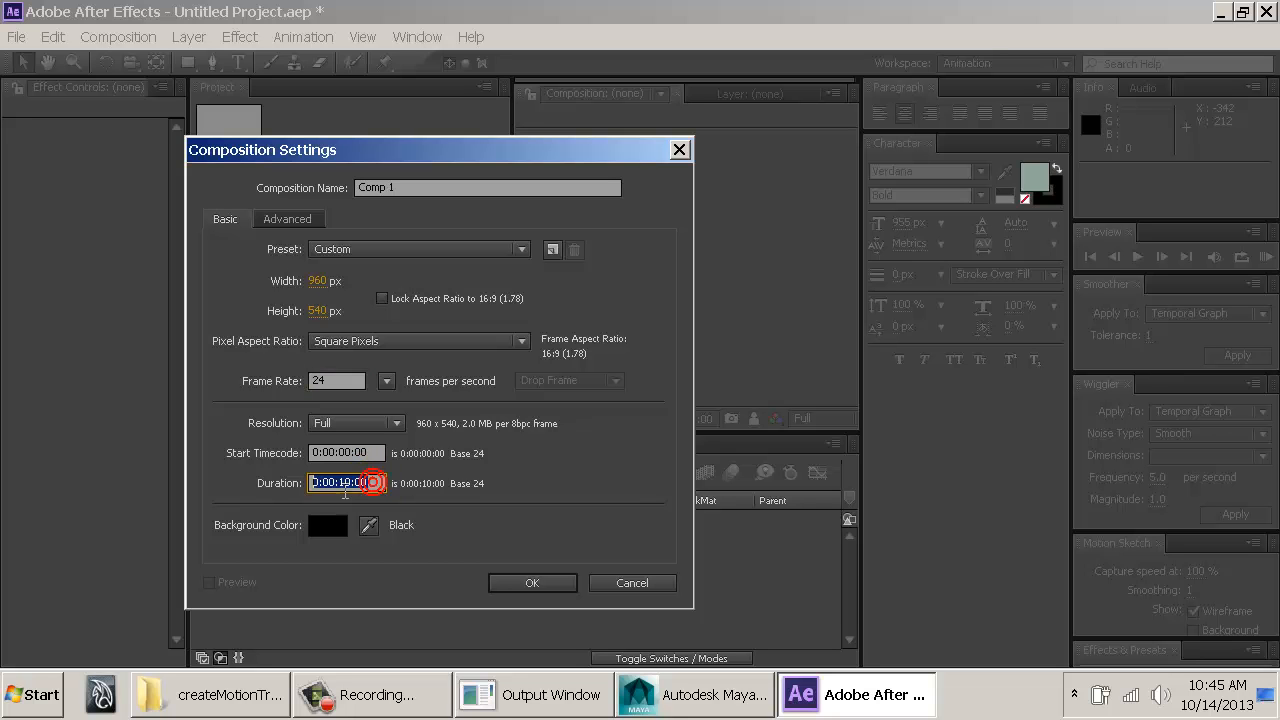
pyautogui.write('10')
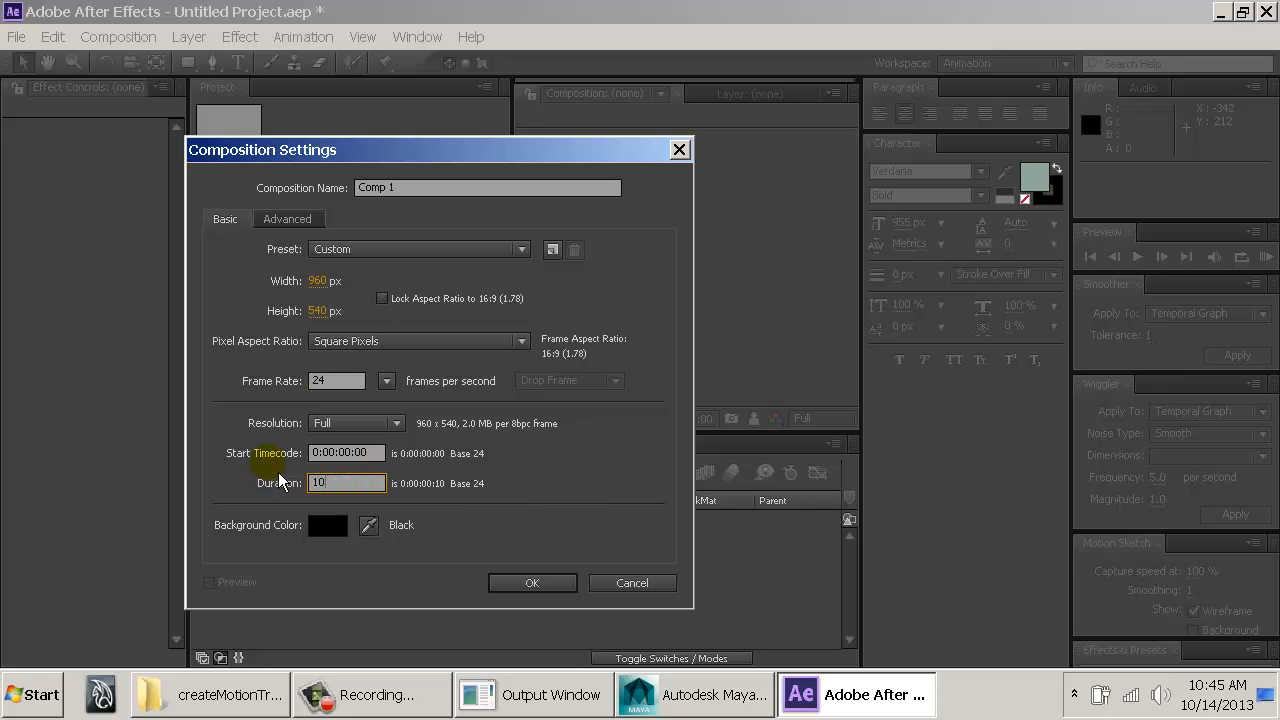
pyautogui.write('00')
pyautogui.click(329, 482)
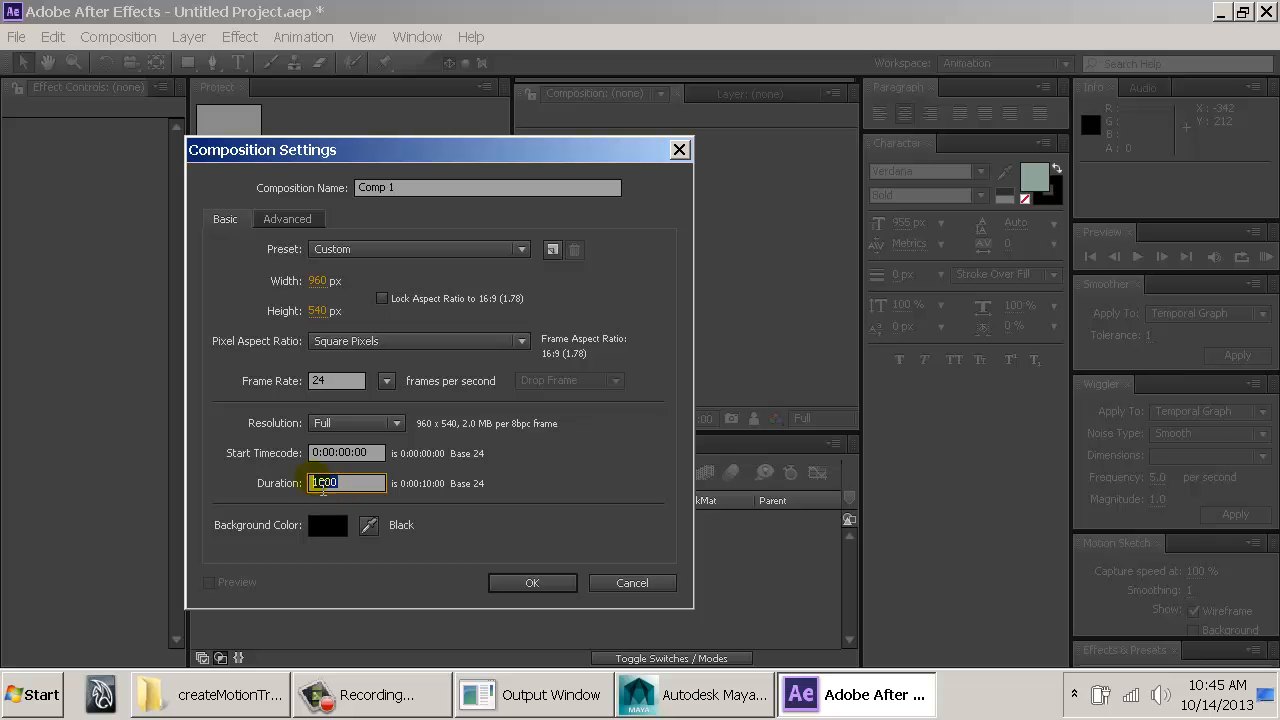
pyautogui.write('0')
pyautogui.click(329, 482)
pyautogui.moveTo(367, 482); pyautogui.dragTo(302, 487)
pyautogui.click(537, 595)
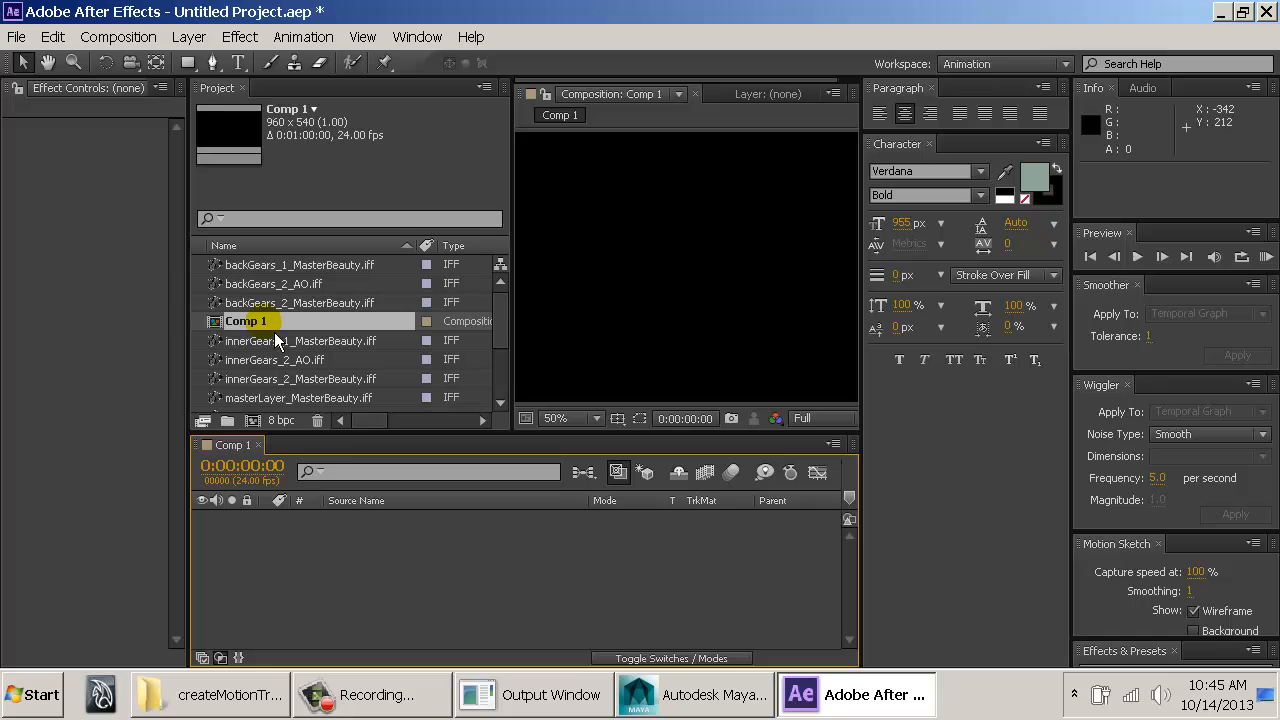
# Step: Add all the imported IFF files, from backGears_1_MasterBeauty.iff through pins_2_MasterBeauty.iff, to Comp 1 as layers
pyautogui.click(236, 446)
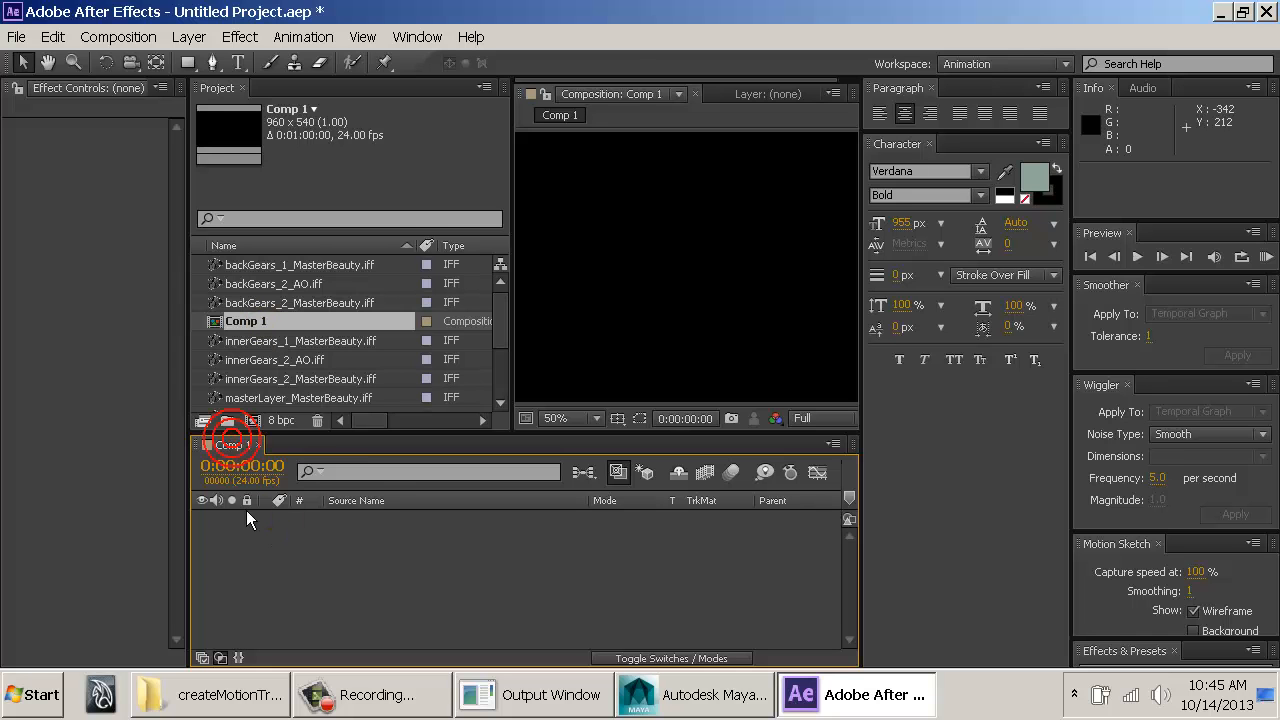
pyautogui.click(311, 264)
pyautogui.keyDown('shift'); pyautogui.click(296, 300); pyautogui.keyUp('shift')
pyautogui.keyDown('ctrl'); pyautogui.click(296, 338); pyautogui.keyUp('ctrl')
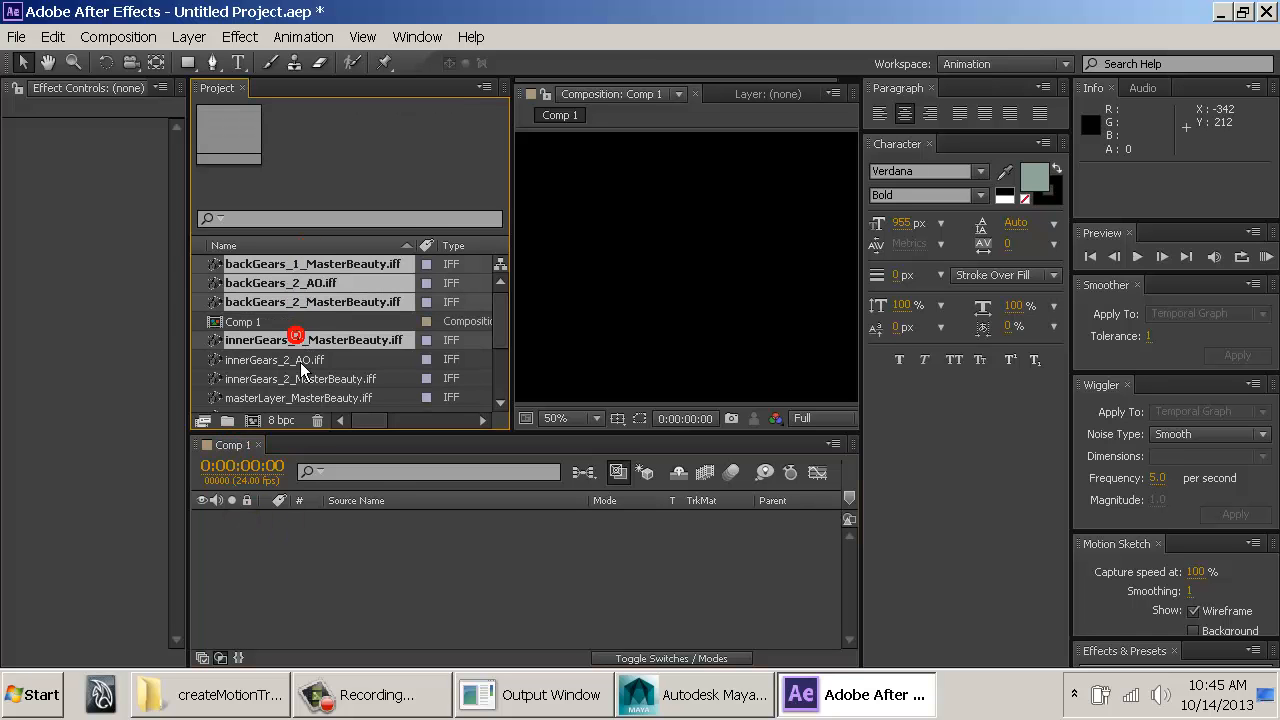
pyautogui.keyDown('ctrl'); pyautogui.click(301, 360); pyautogui.keyUp('ctrl')
pyautogui.keyDown('ctrl'); pyautogui.click(298, 379); pyautogui.keyUp('ctrl')
pyautogui.keyDown('ctrl'); pyautogui.click(300, 398); pyautogui.keyUp('ctrl')
pyautogui.scroll(-2, 307, 366)
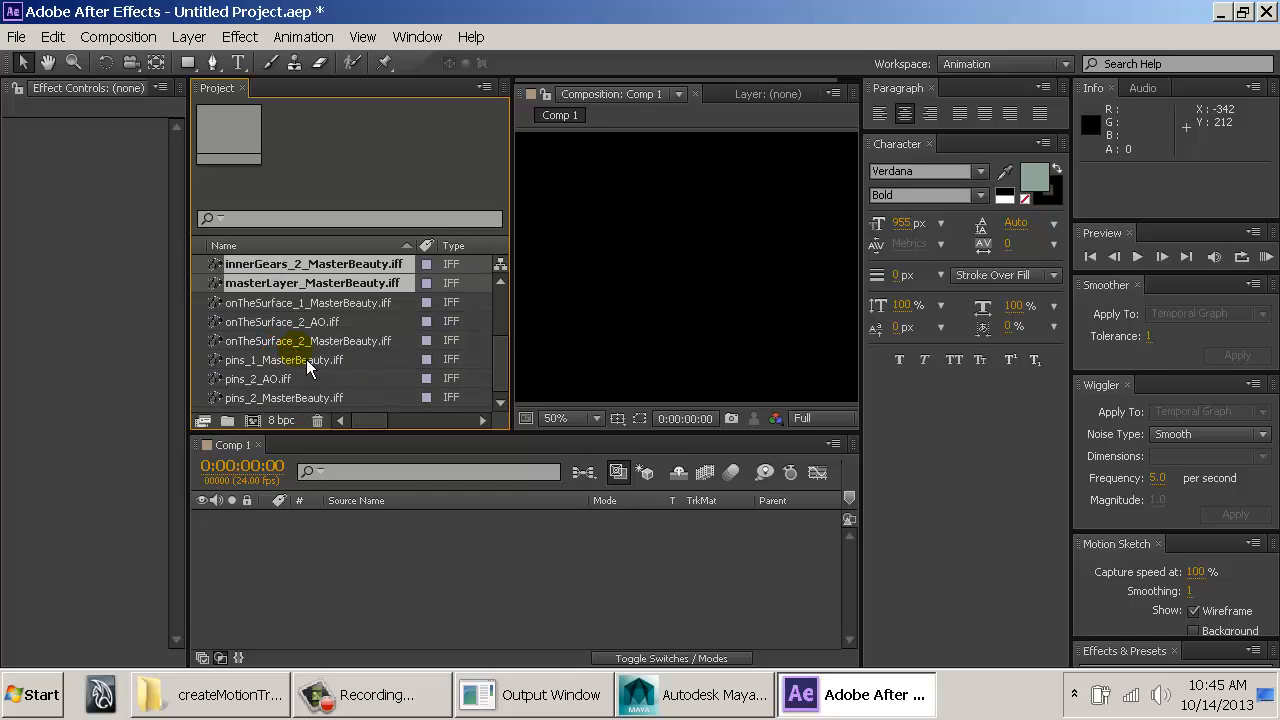
pyautogui.keyDown('ctrl'); pyautogui.click(300, 302); pyautogui.keyUp('ctrl')
pyautogui.keyDown('ctrl'); pyautogui.click(296, 321); pyautogui.keyUp('ctrl')
pyautogui.keyDown('ctrl'); pyautogui.click(292, 340); pyautogui.keyUp('ctrl')
pyautogui.keyDown('ctrl'); pyautogui.click(287, 359); pyautogui.keyUp('ctrl')
pyautogui.keyDown('ctrl'); pyautogui.click(293, 378); pyautogui.keyUp('ctrl')
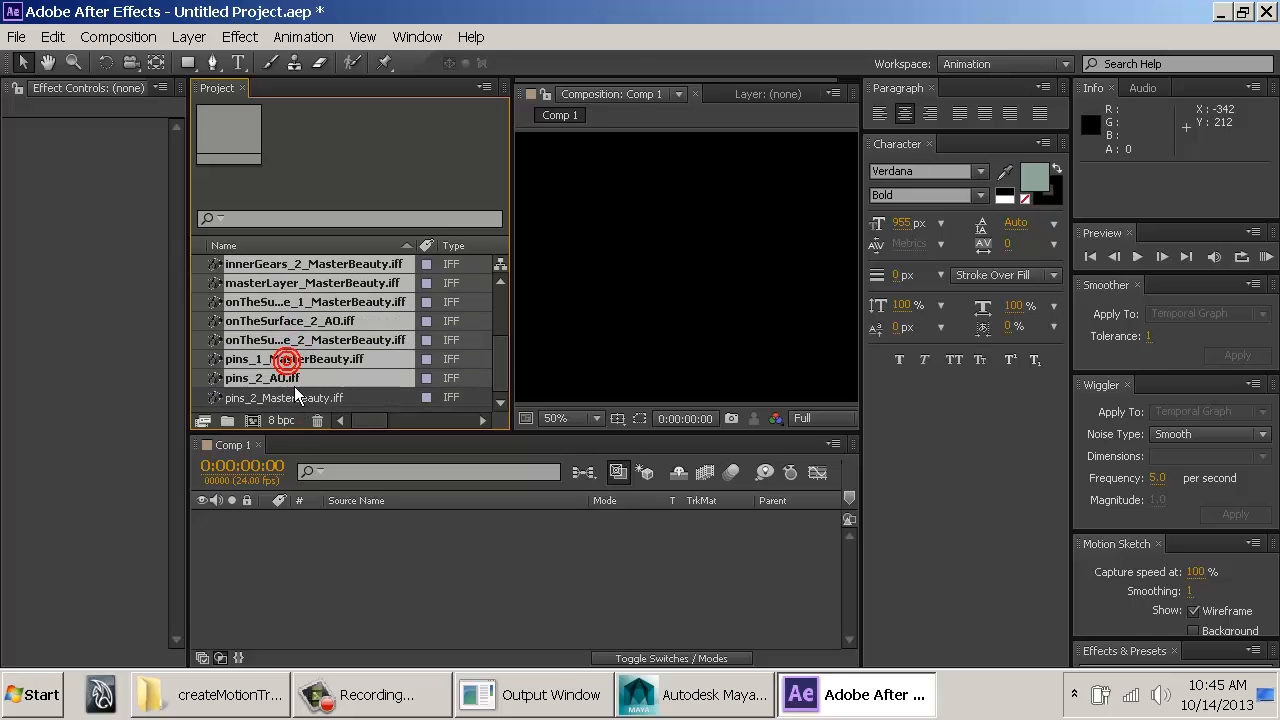
pyautogui.keyDown('ctrl'); pyautogui.click(290, 397); pyautogui.keyUp('ctrl')
pyautogui.moveTo(287, 411); pyautogui.dragTo(358, 545)
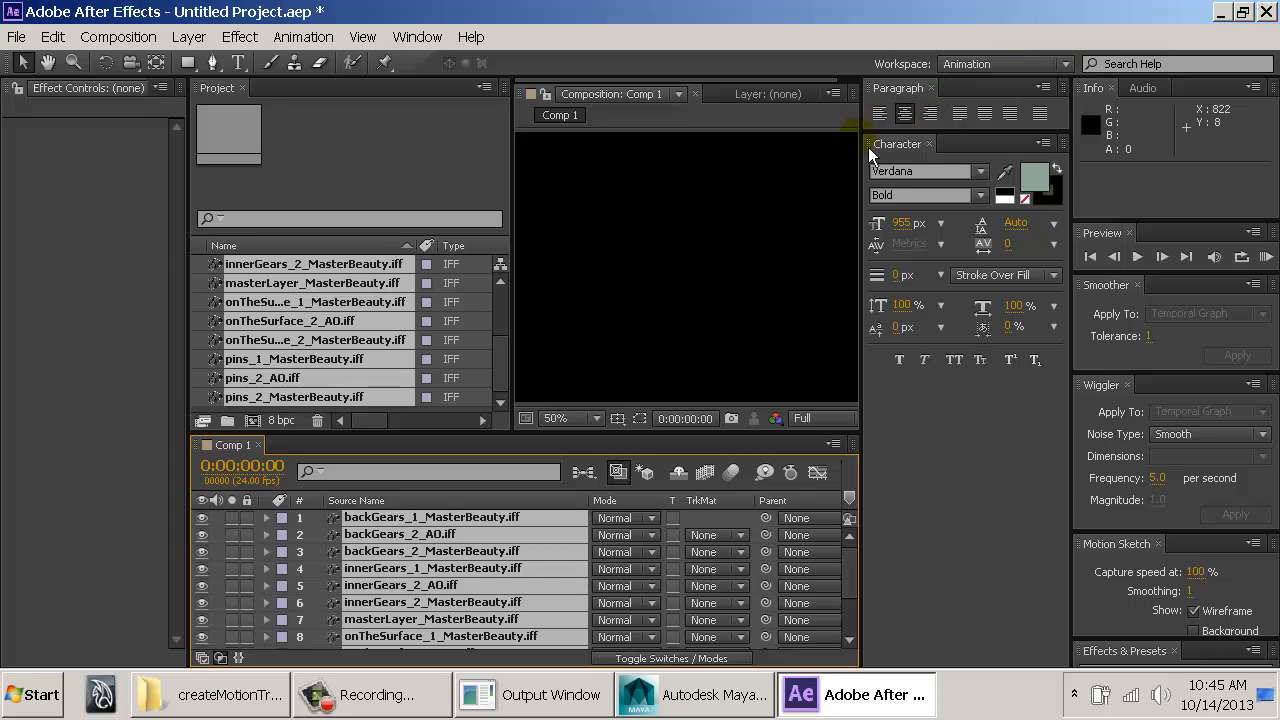
# Step: Close the Paragraph and Character panels and narrow the Effect Controls and Project panels to enlarge the composition view
pyautogui.moveTo(861, 140)
pyautogui.mouseDown()
pyautogui.moveTo(1125, 156)
pyautogui.moveTo(908, 158)
pyautogui.mouseUp()
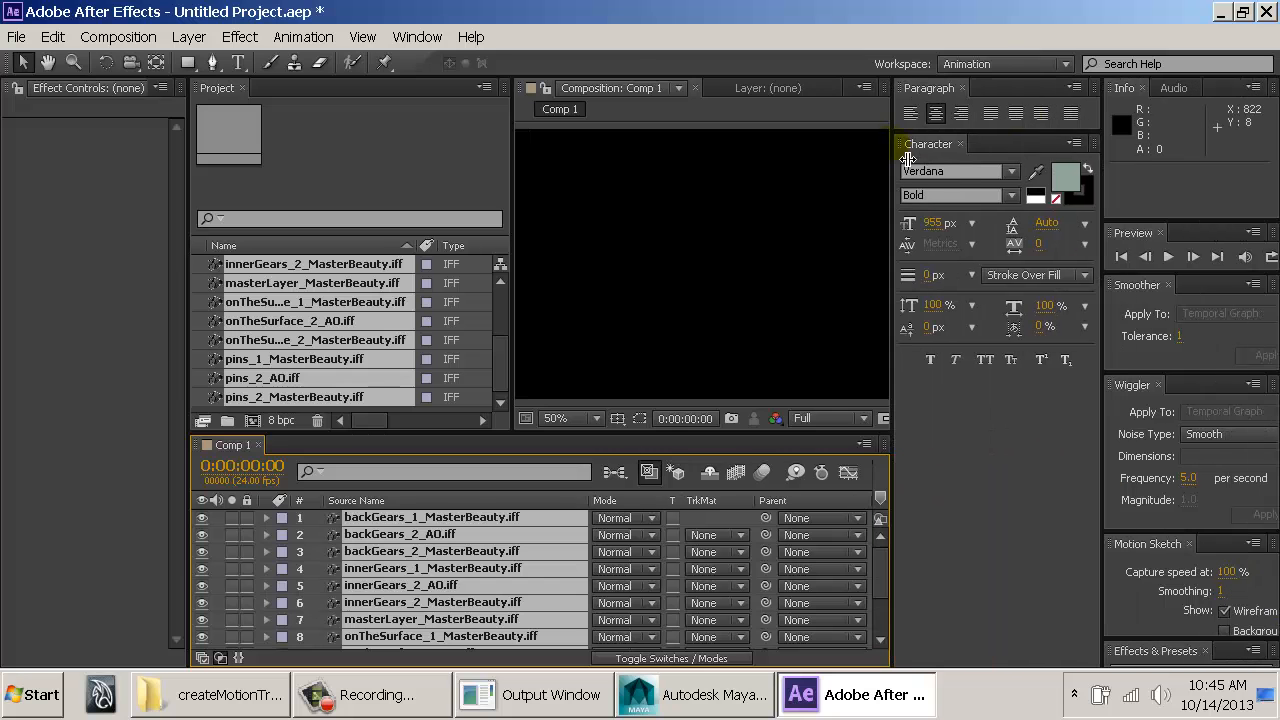
pyautogui.click(961, 88)
pyautogui.click(962, 88)
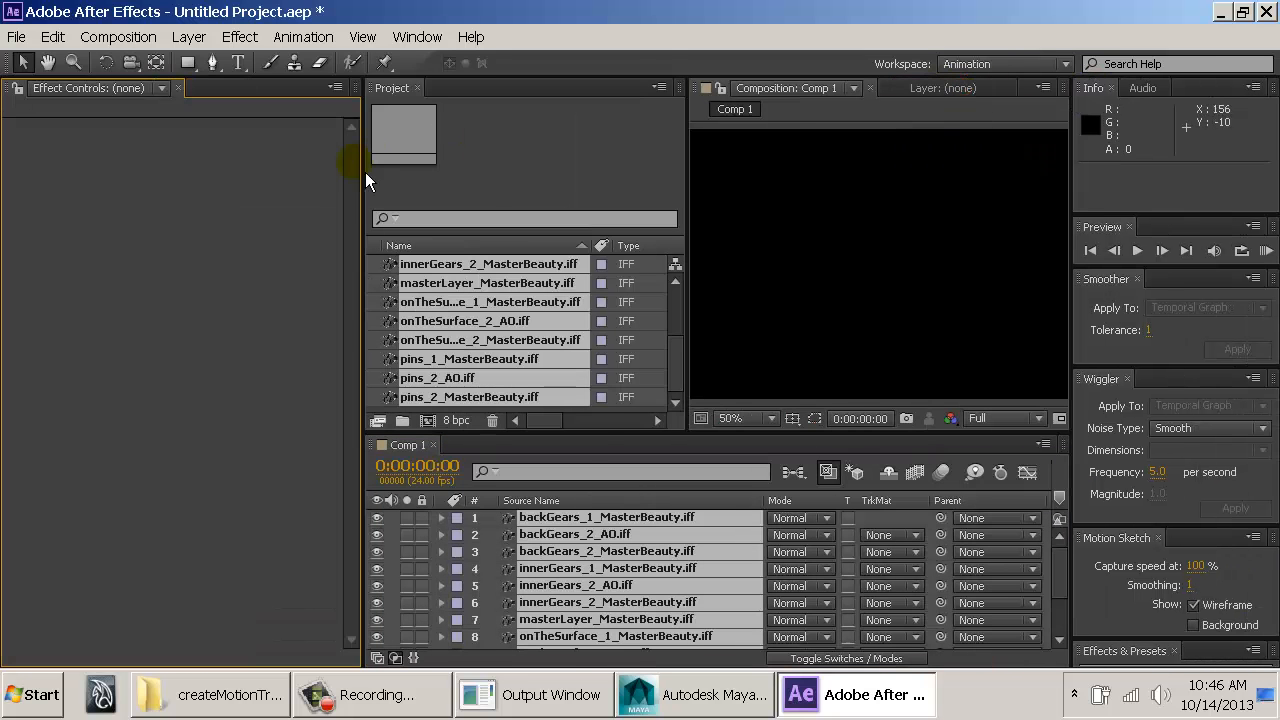
pyautogui.moveTo(363, 172); pyautogui.dragTo(198, 172)
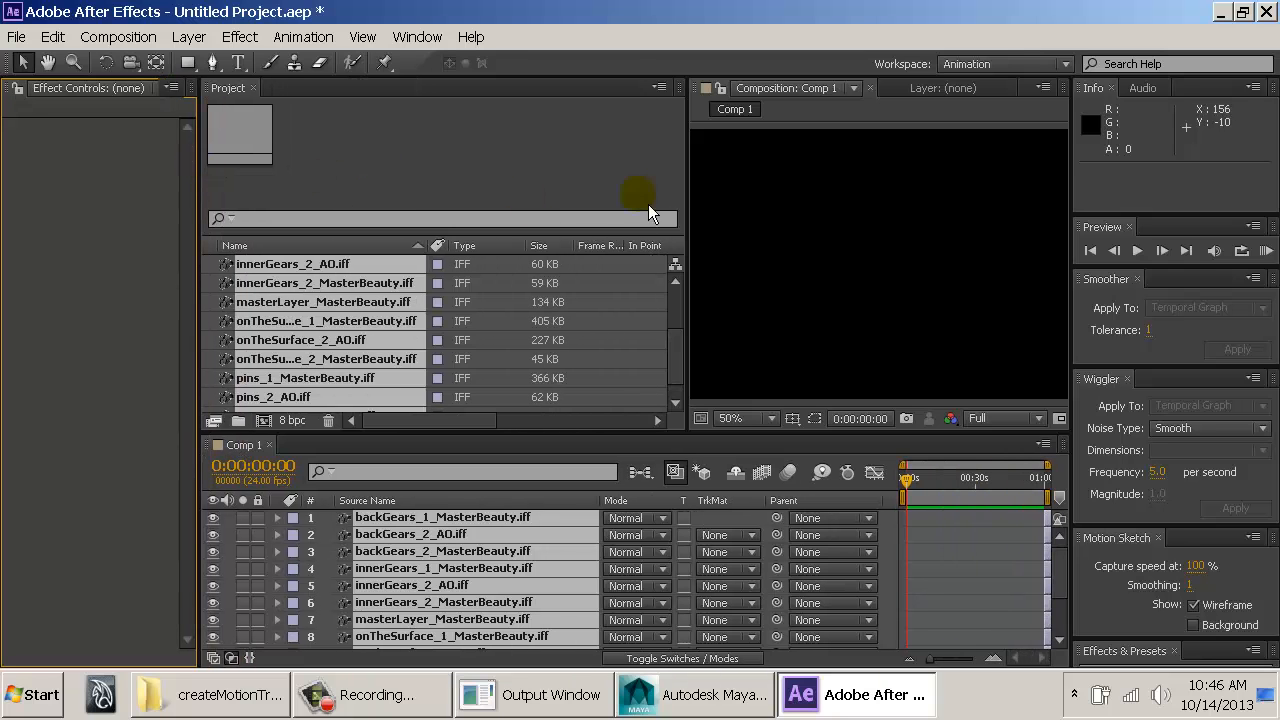
pyautogui.moveTo(688, 180); pyautogui.dragTo(435, 160)
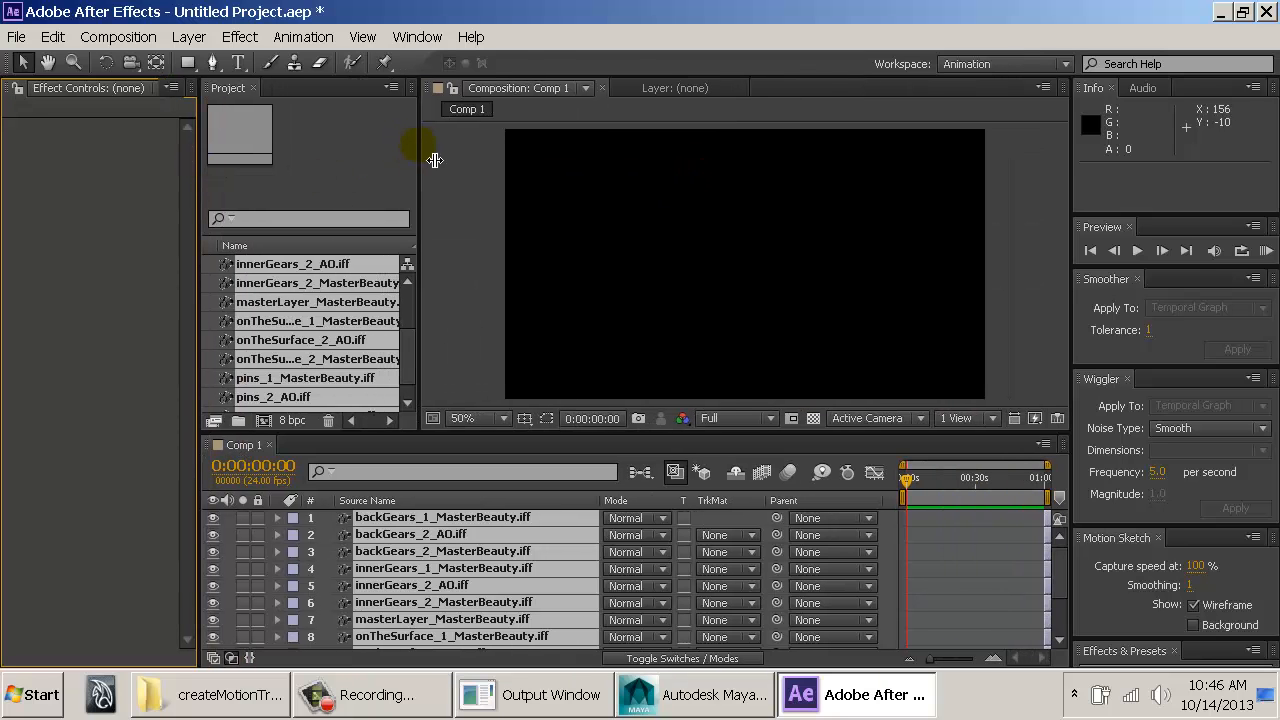
# Step: Move all 13 layers, from backGears_1_MasterBeauty.iff to pins_2_MasterBeauty.iff, so they start at 0:00:00:00, and deselect them
pyautogui.click(966, 546)
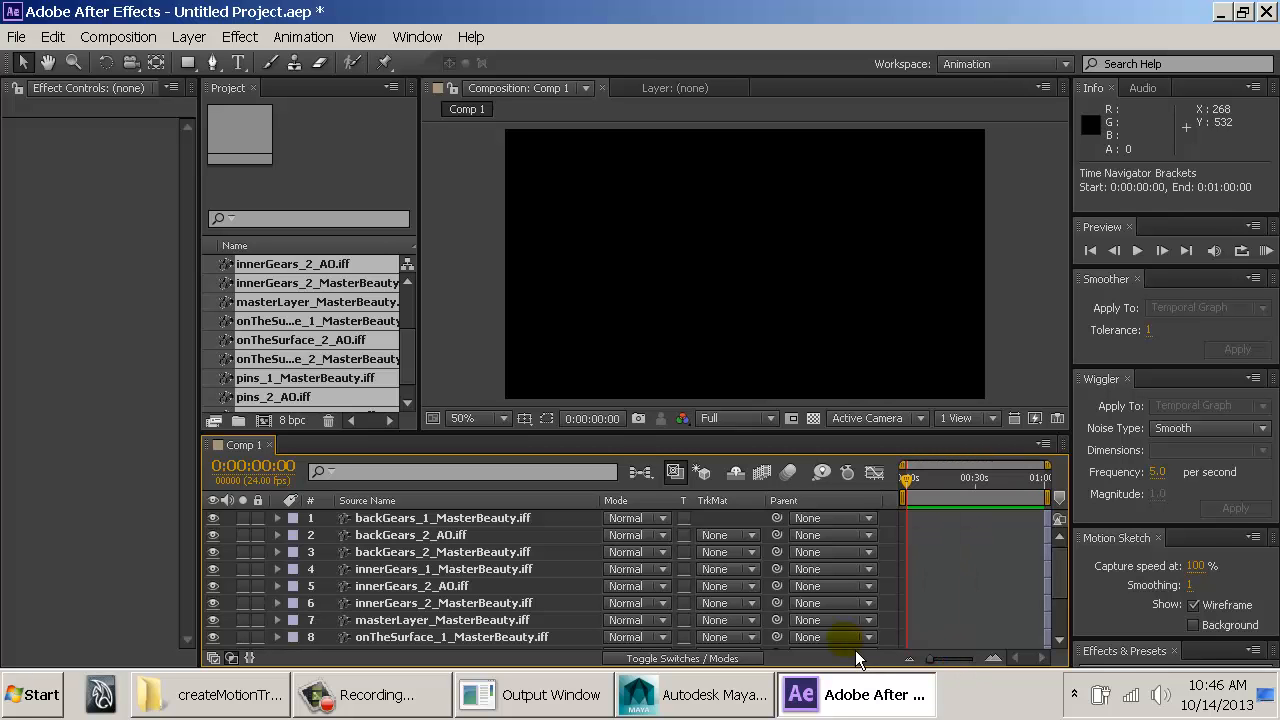
pyautogui.click(491, 526)
pyautogui.scroll(-3, 517, 580)
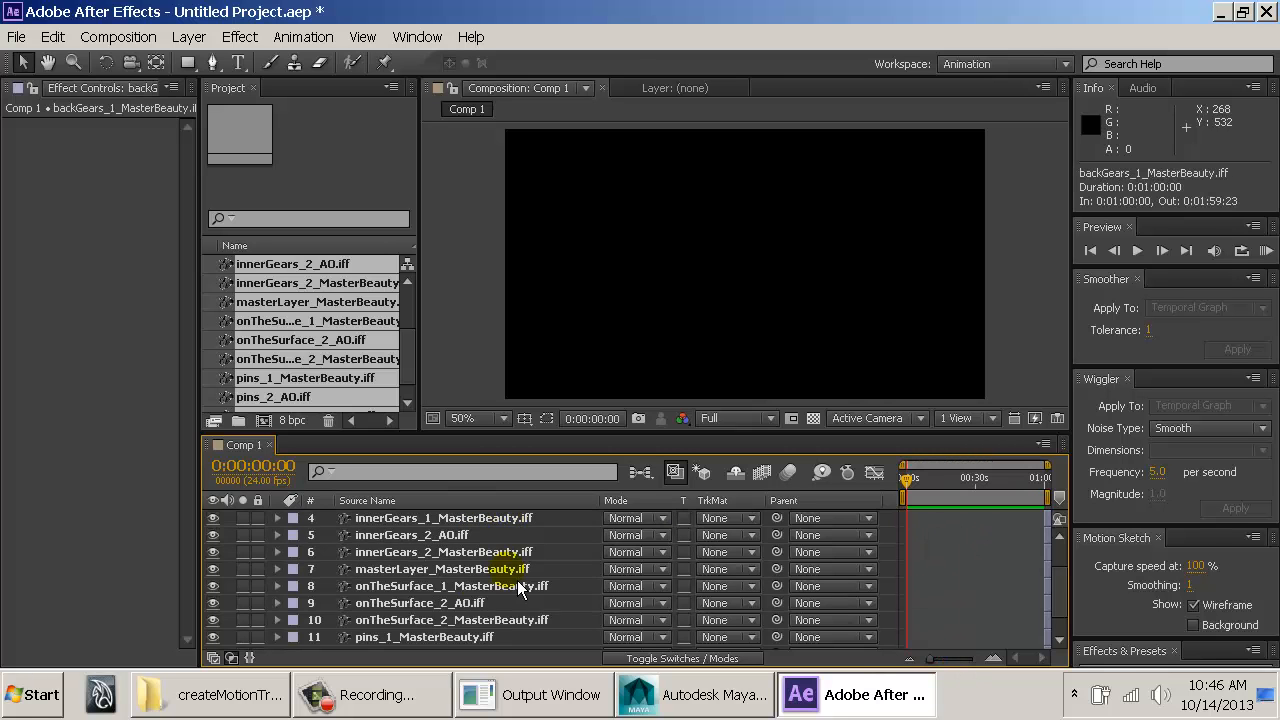
pyautogui.keyDown('shift'); pyautogui.click(480, 640); pyautogui.keyUp('shift')
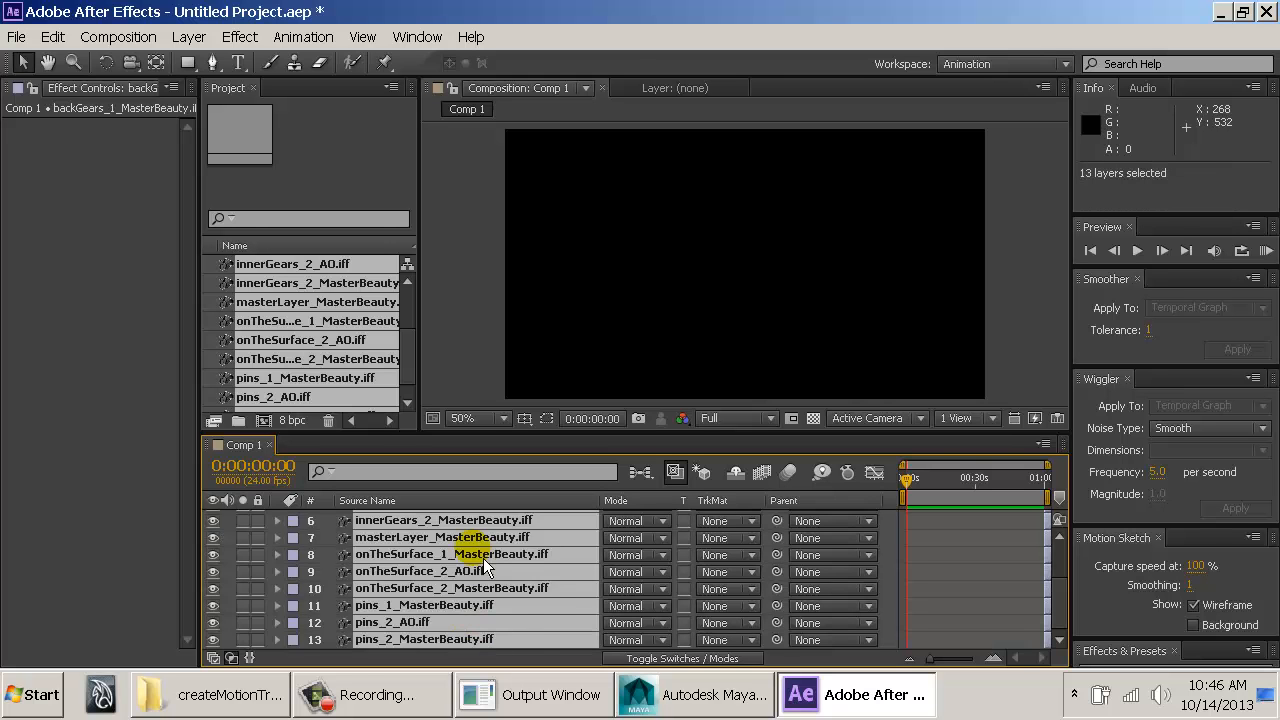
pyautogui.scroll(3, 480, 570)
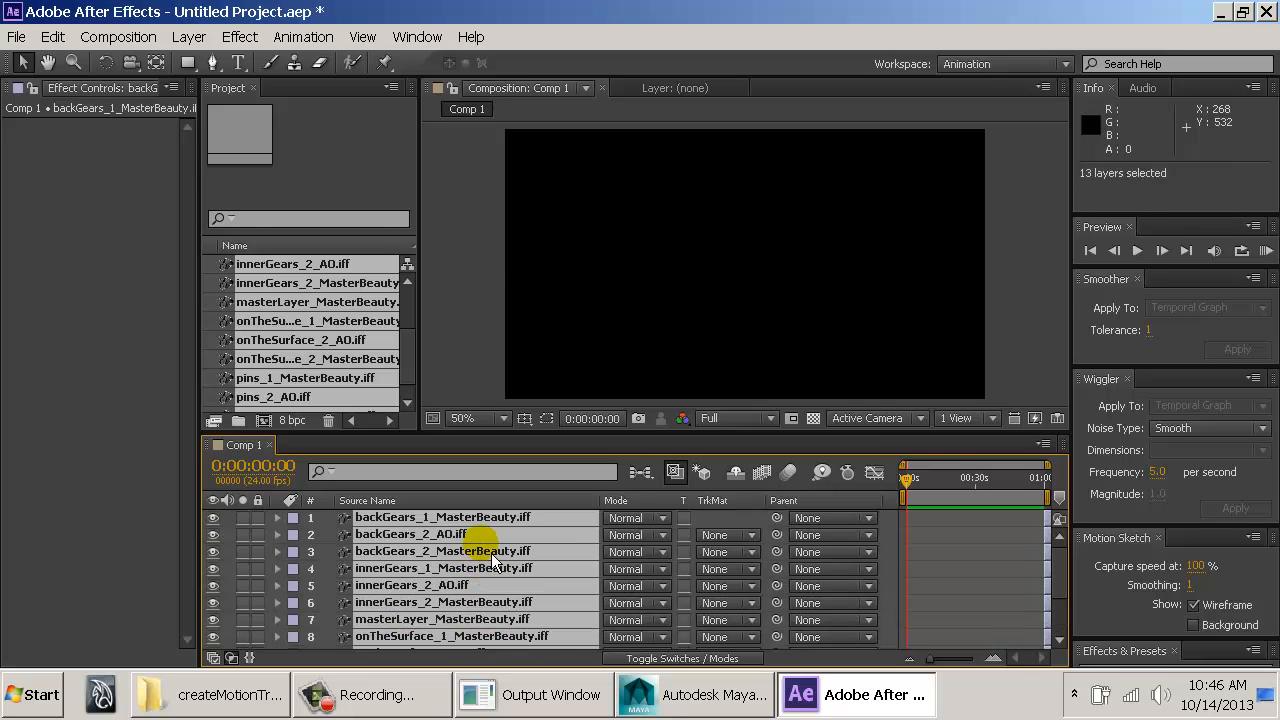
pyautogui.click(879, 591)
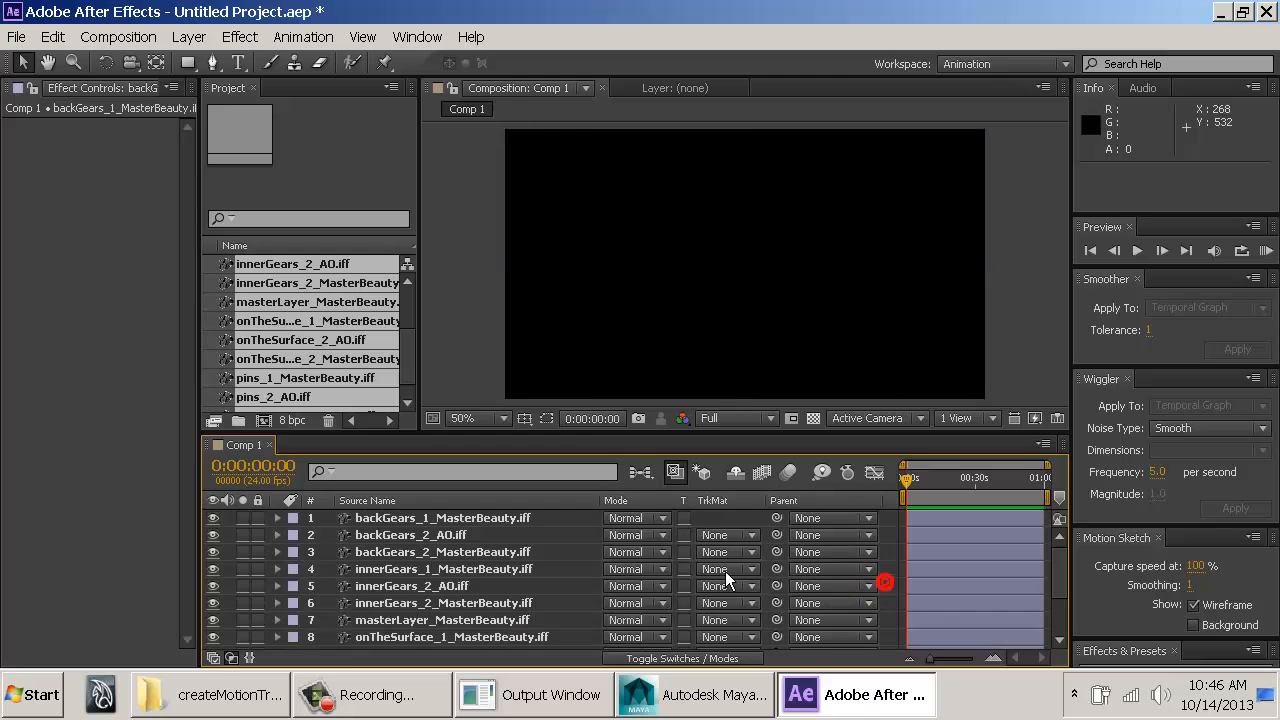
# Step: Temporarily hide backGears_1_MasterBeauty.iff and backGears_2_AO.iff to view the layers beneath, and show both again
pyautogui.click(449, 520)
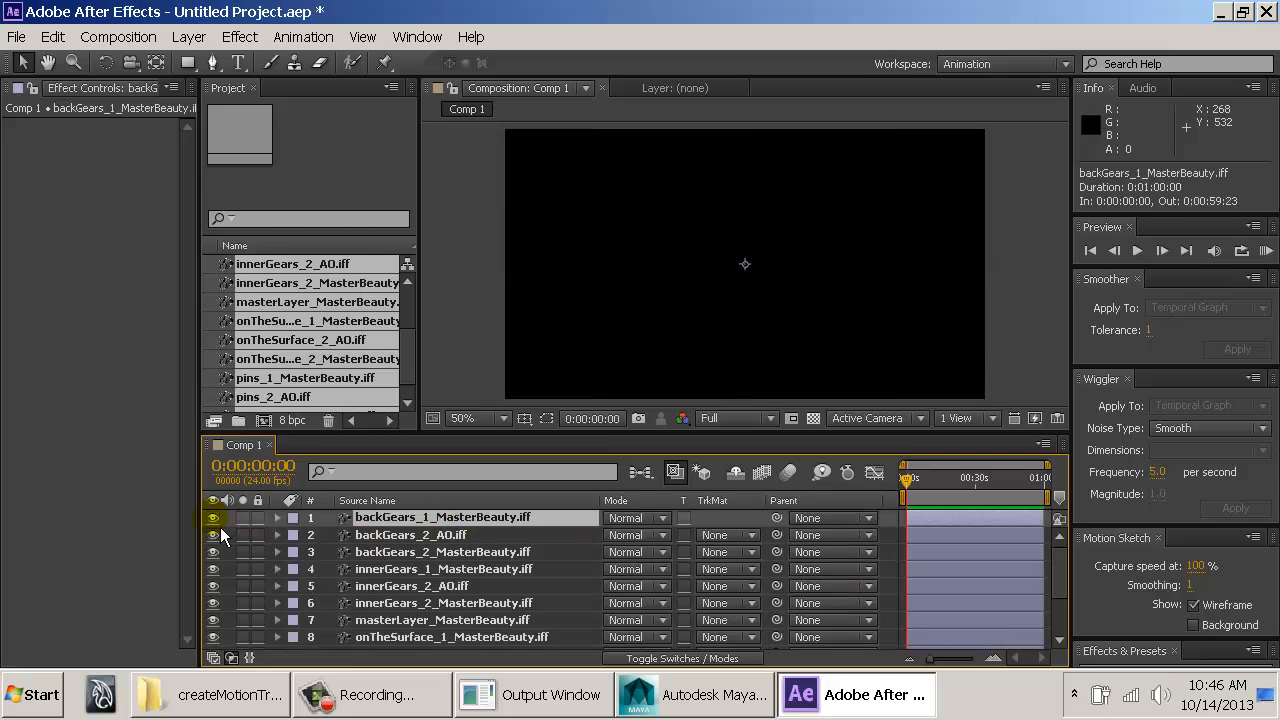
pyautogui.moveTo(912, 481)
pyautogui.mouseDown()
pyautogui.moveTo(959, 489)
pyautogui.moveTo(890, 485)
pyautogui.mouseUp()
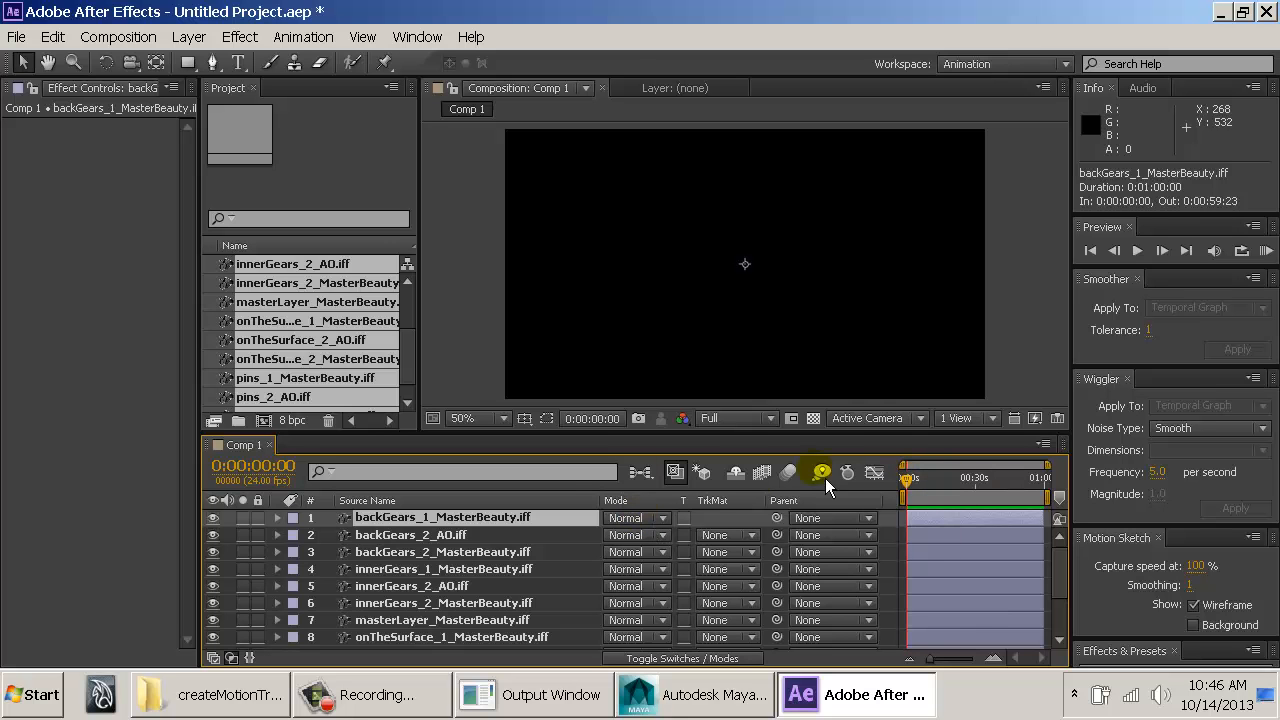
pyautogui.click(216, 536)
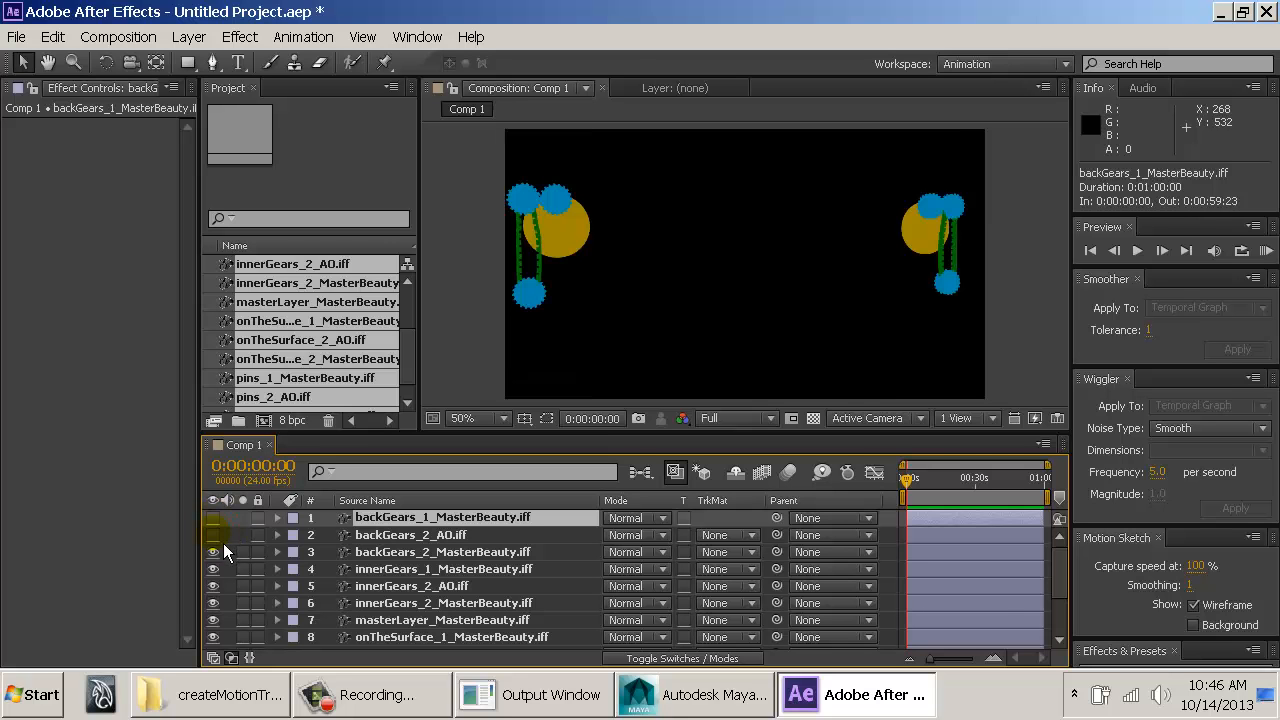
pyautogui.click(214, 535)
pyautogui.click(212, 519)
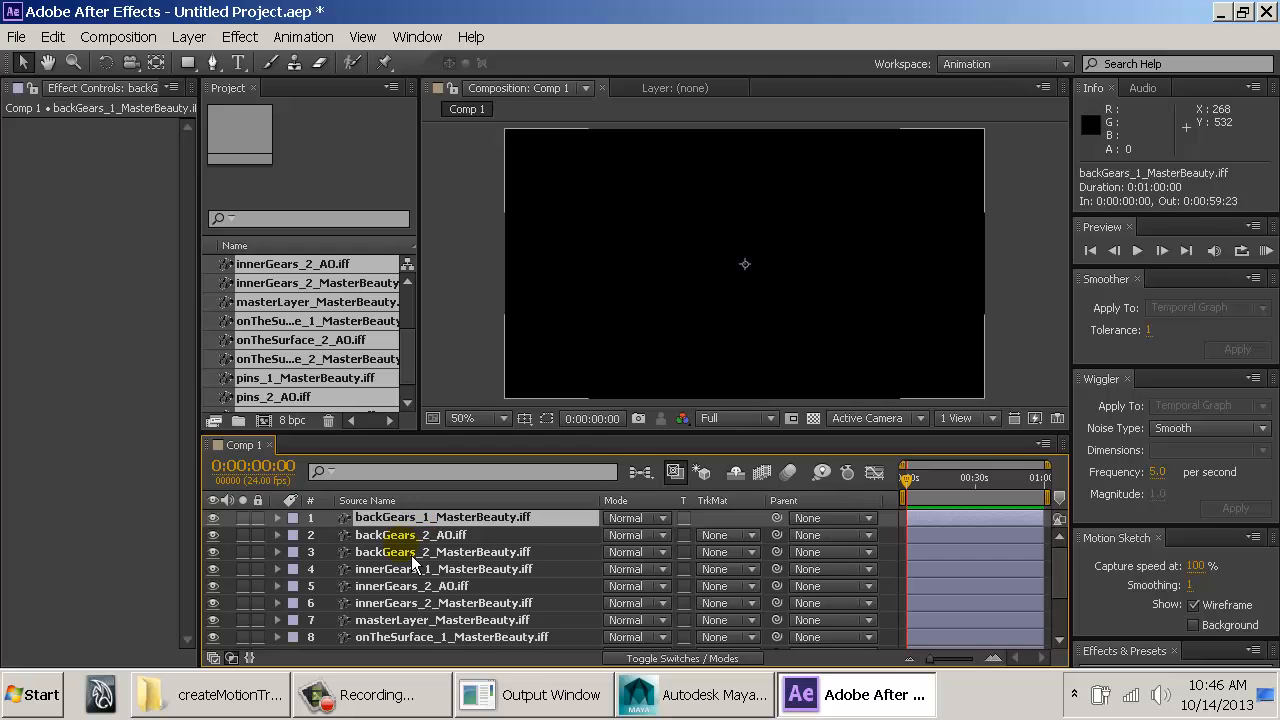
# Step: Move the three onTheSurface layers below the pins layers to the end of the layer stack
pyautogui.scroll(-3, 428, 580)
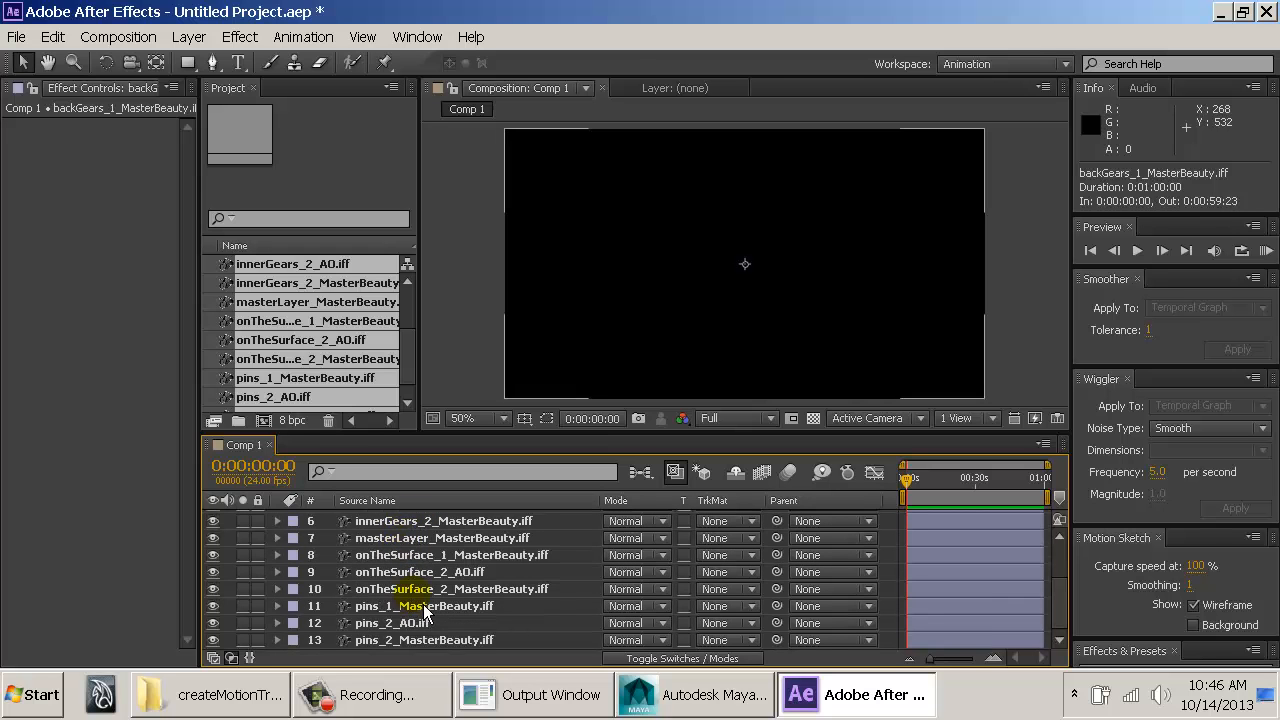
pyautogui.click(415, 572)
pyautogui.click(406, 551)
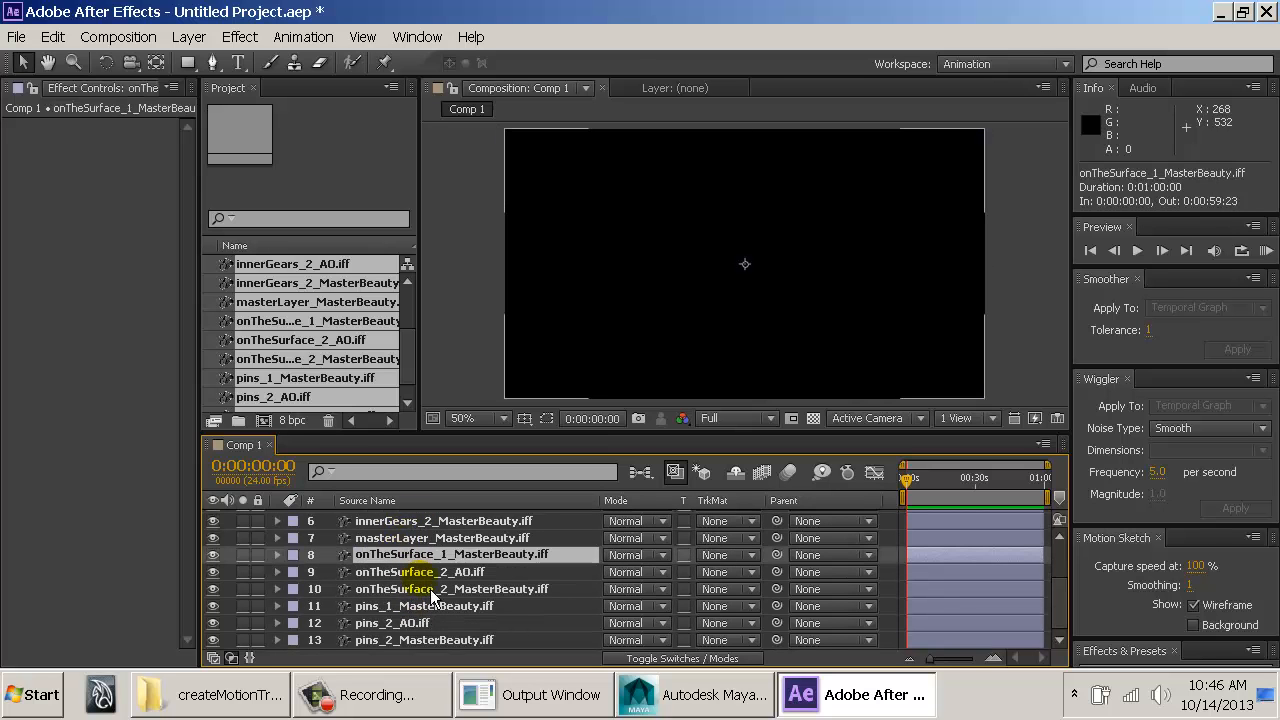
pyautogui.keyDown('shift'); pyautogui.click(430, 589); pyautogui.keyUp('shift')
pyautogui.moveTo(430, 589); pyautogui.dragTo(428, 653)
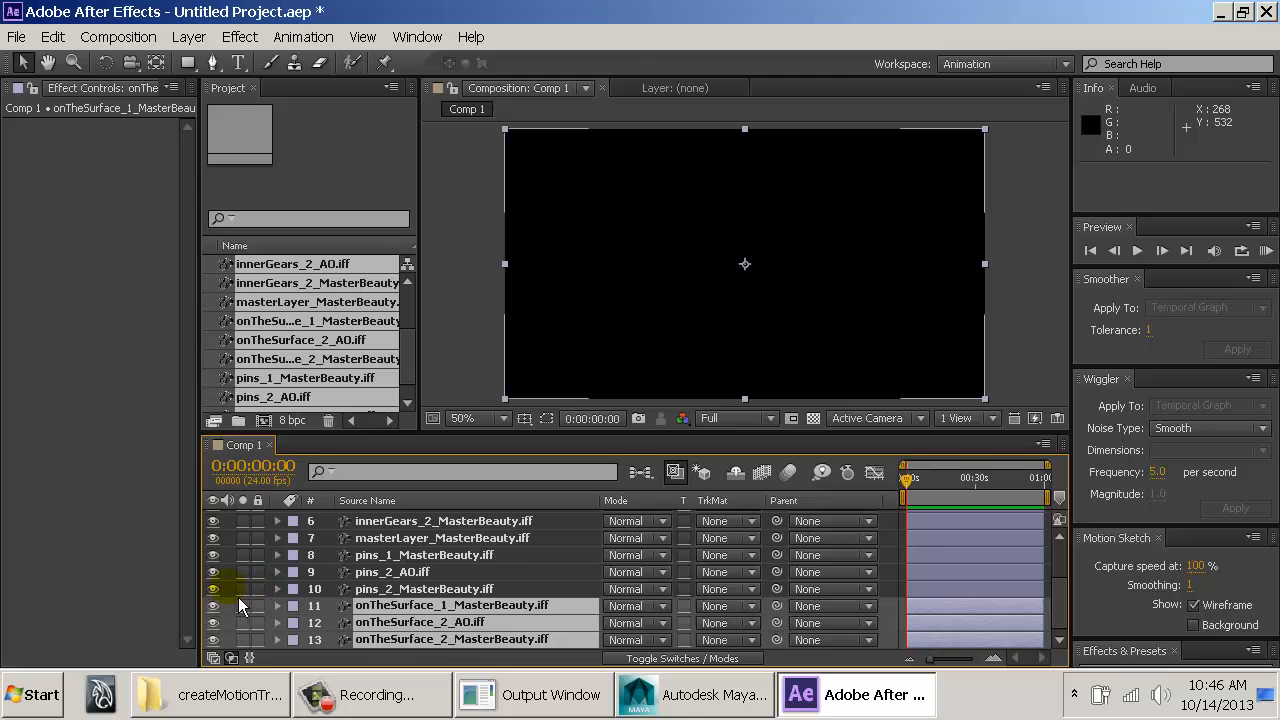
# Step: Review the stacking order of the pins layers and the onTheSurface layers beneath them
pyautogui.click(392, 590)
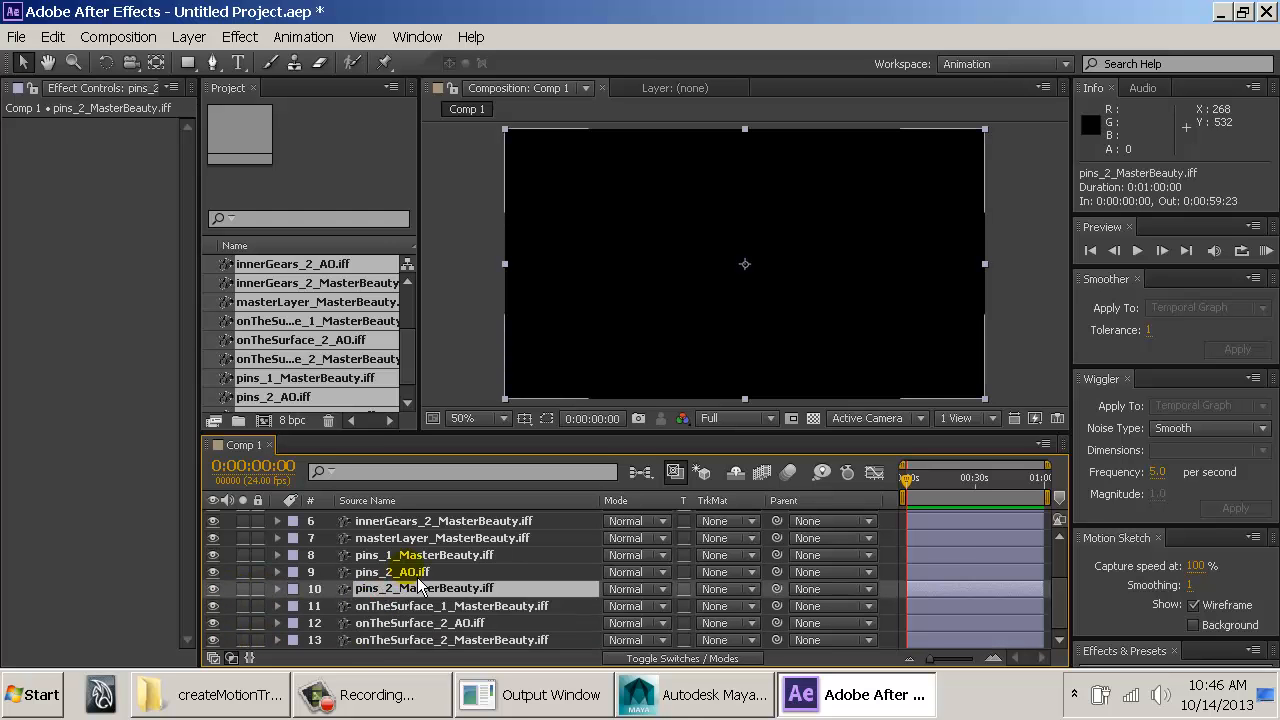
pyautogui.keyDown('shift'); pyautogui.click(412, 555); pyautogui.keyUp('shift')
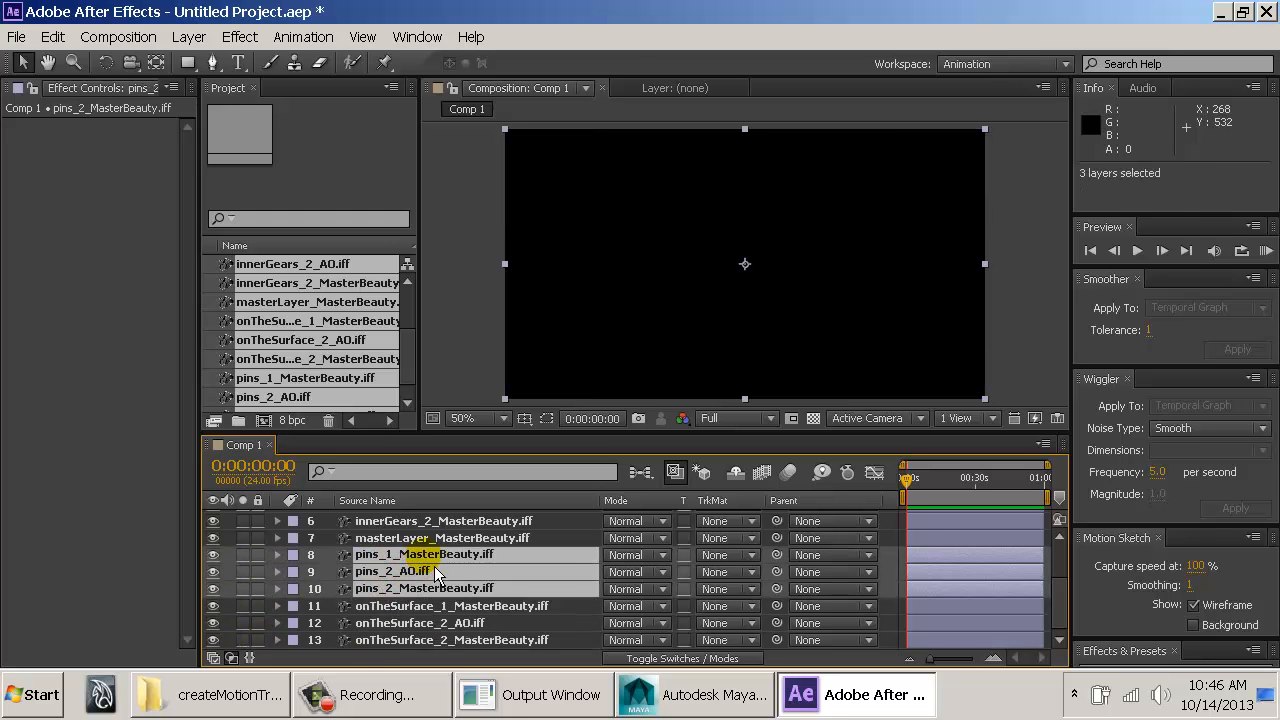
pyautogui.click(467, 647)
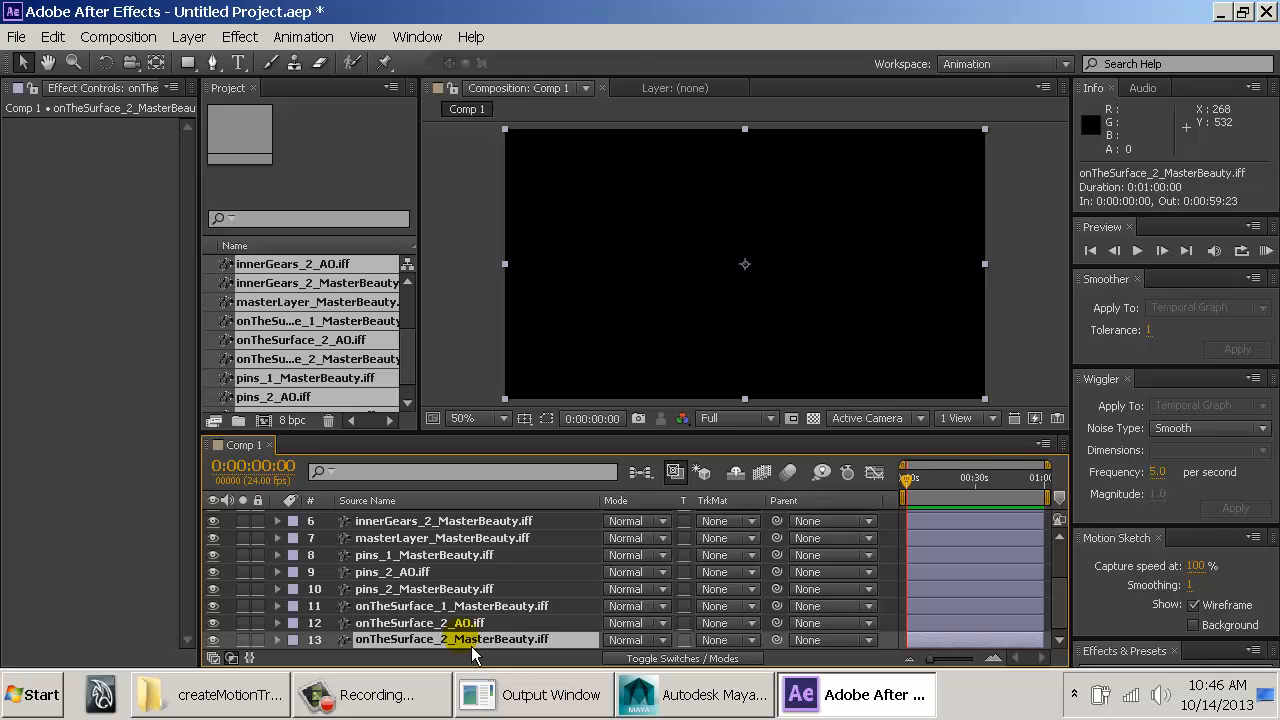
pyautogui.click(455, 589)
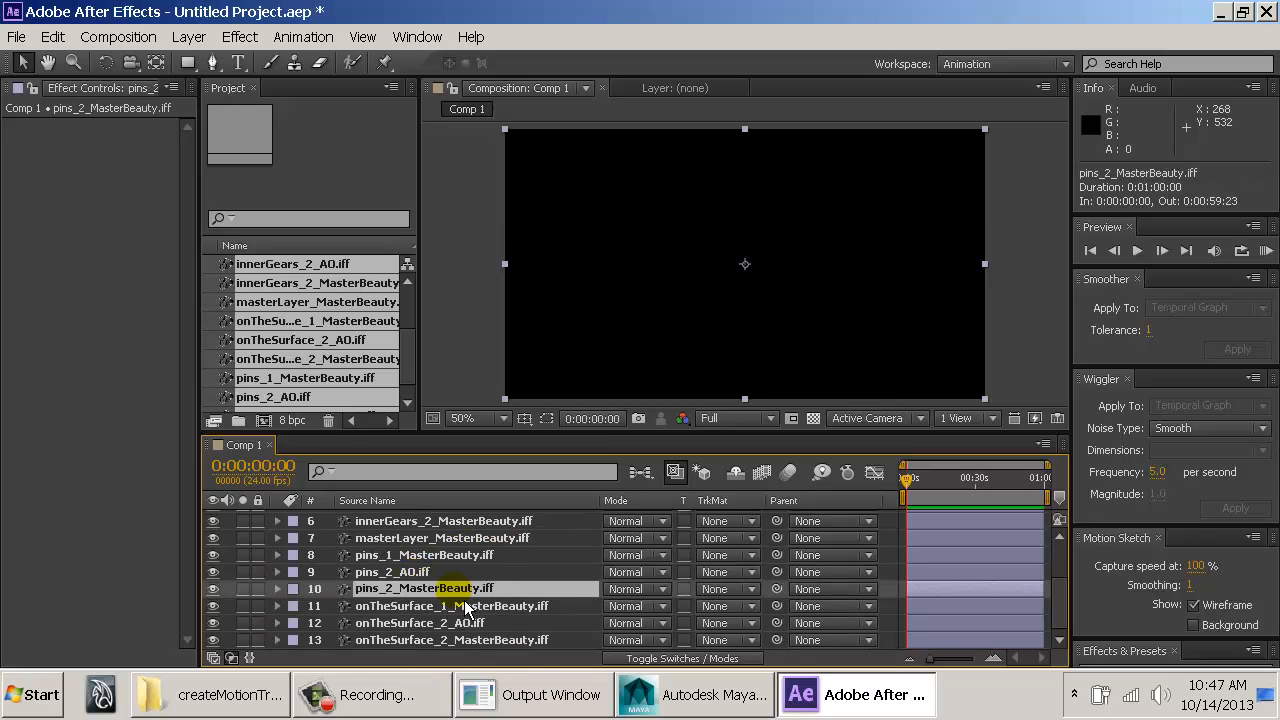
pyautogui.click(430, 572)
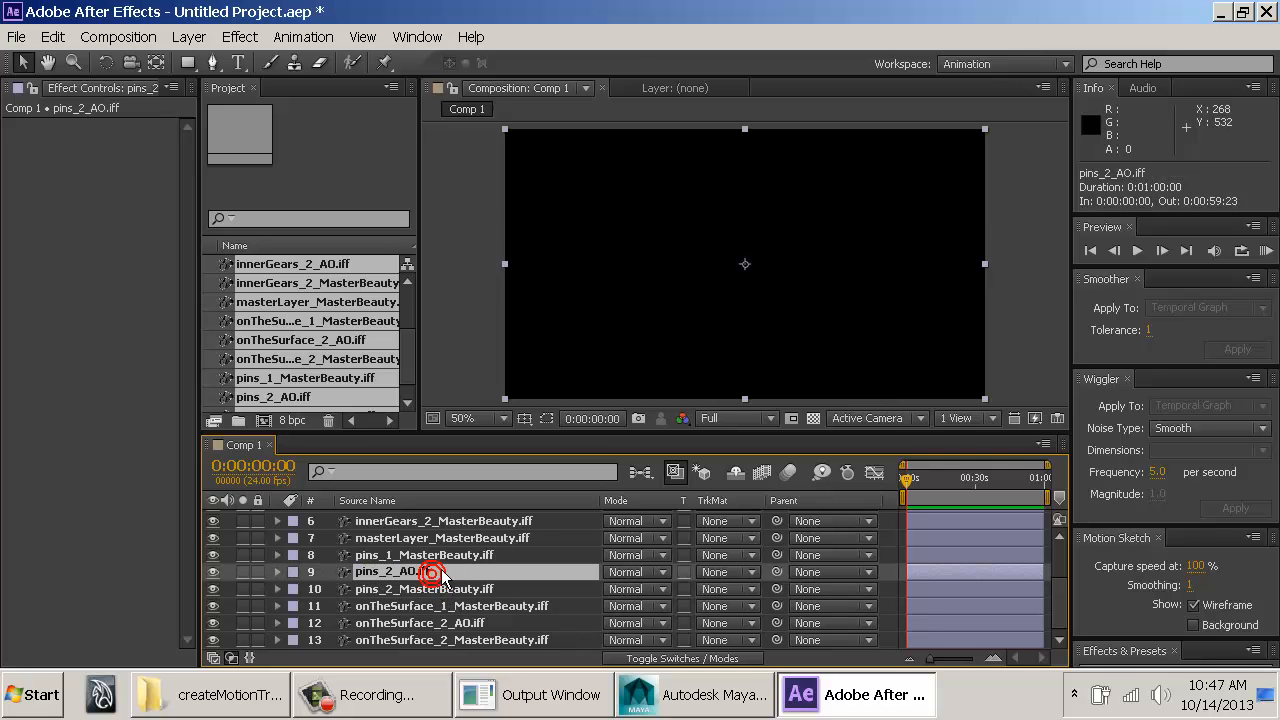
pyautogui.click(428, 555)
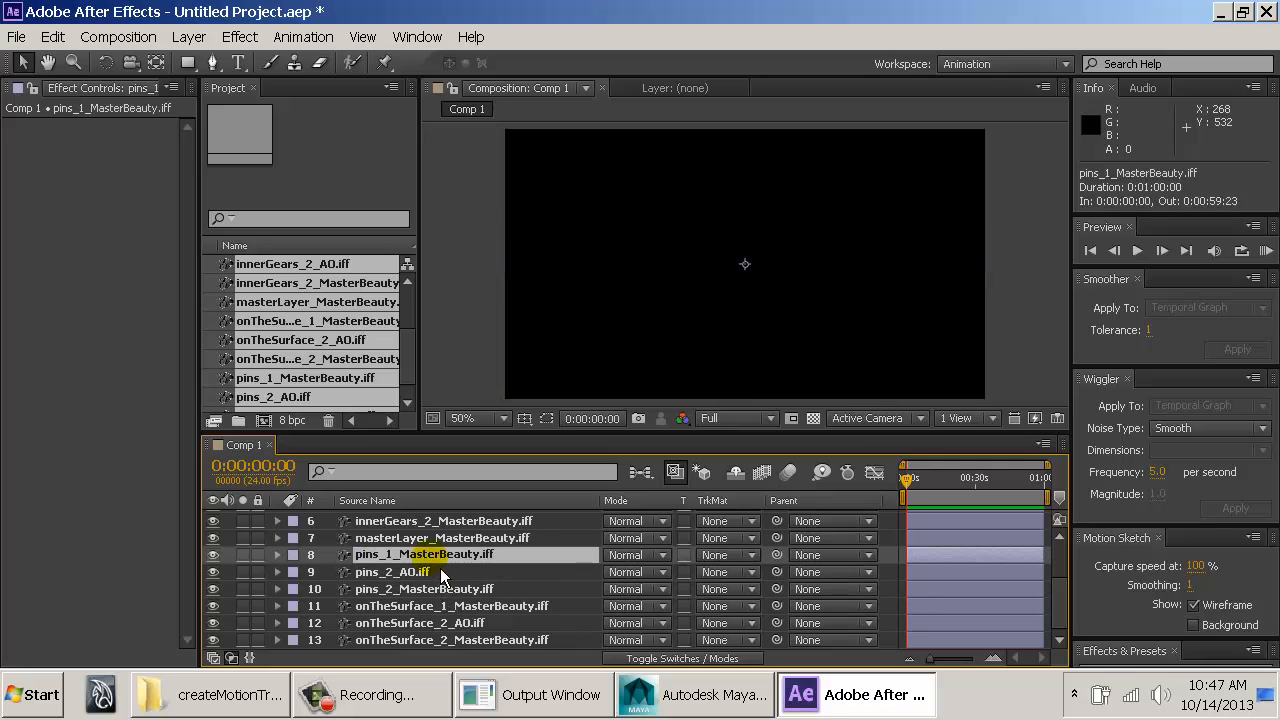
# Step: Switch to Maya, view the pins_1 and pins_2 render layers, and return to After Effects
pyautogui.click(730, 700)
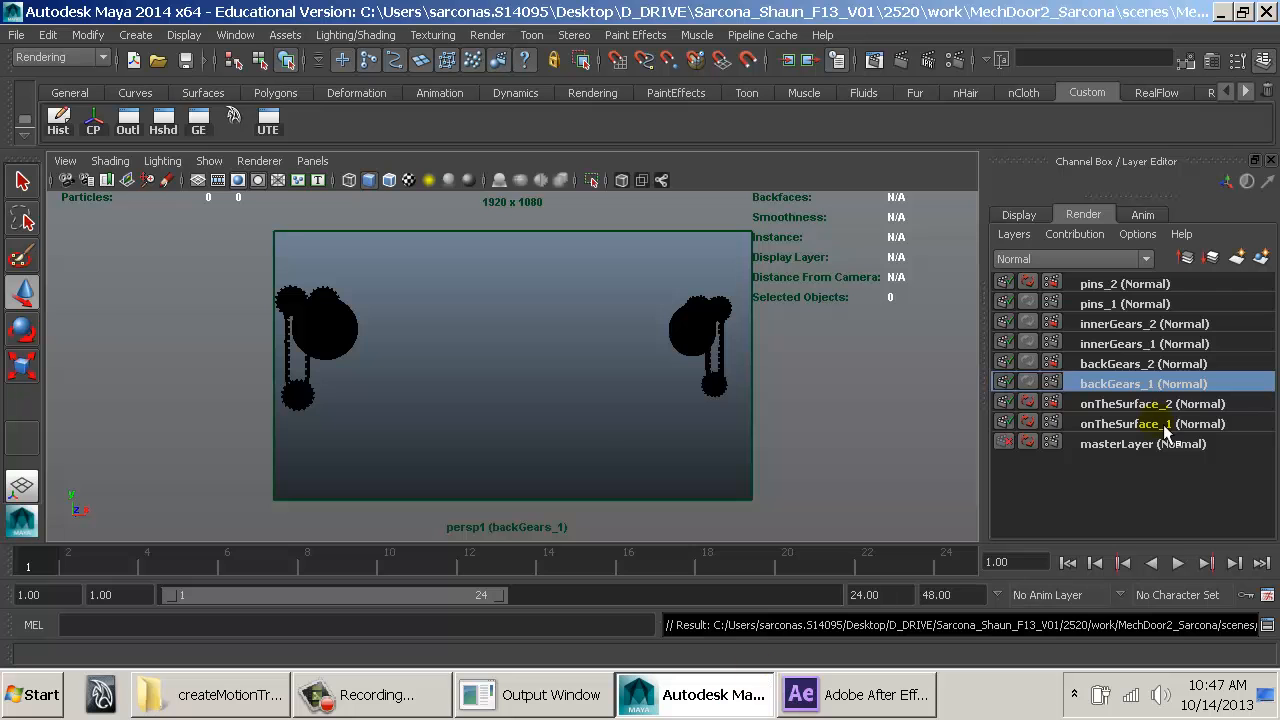
pyautogui.click(1137, 303)
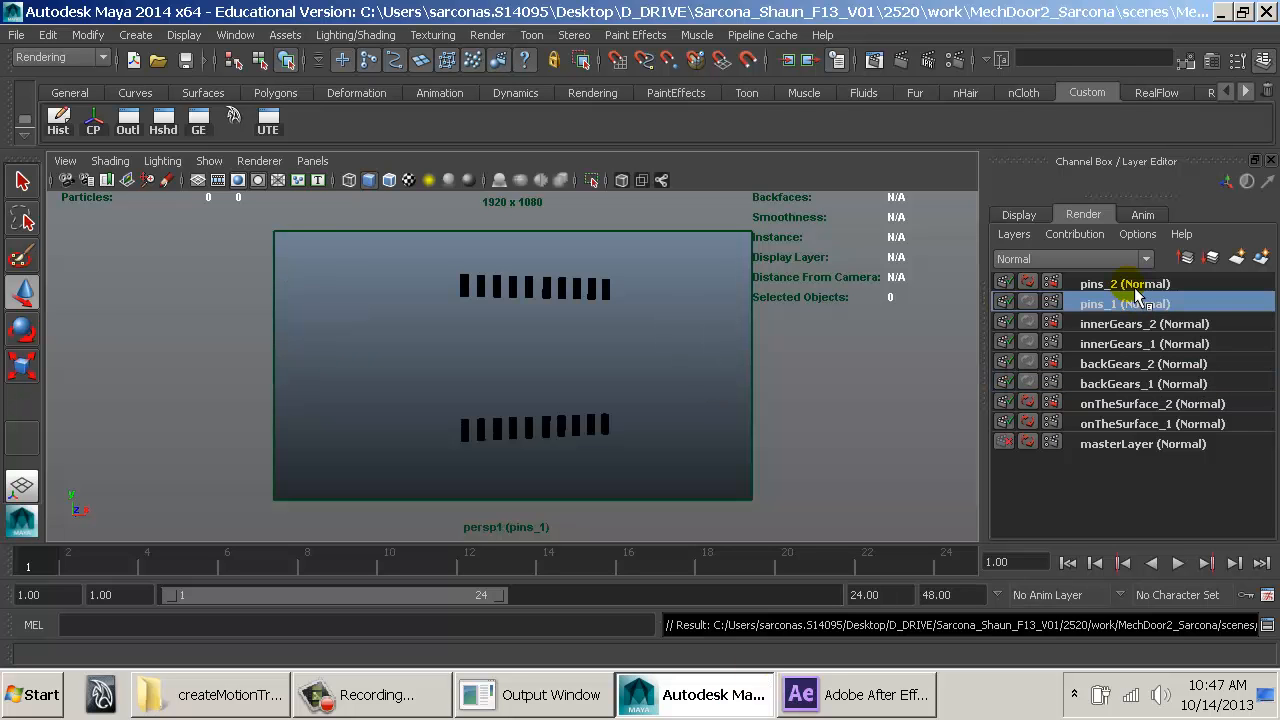
pyautogui.click(1134, 285)
pyautogui.hotkey('alt', 'Tab')
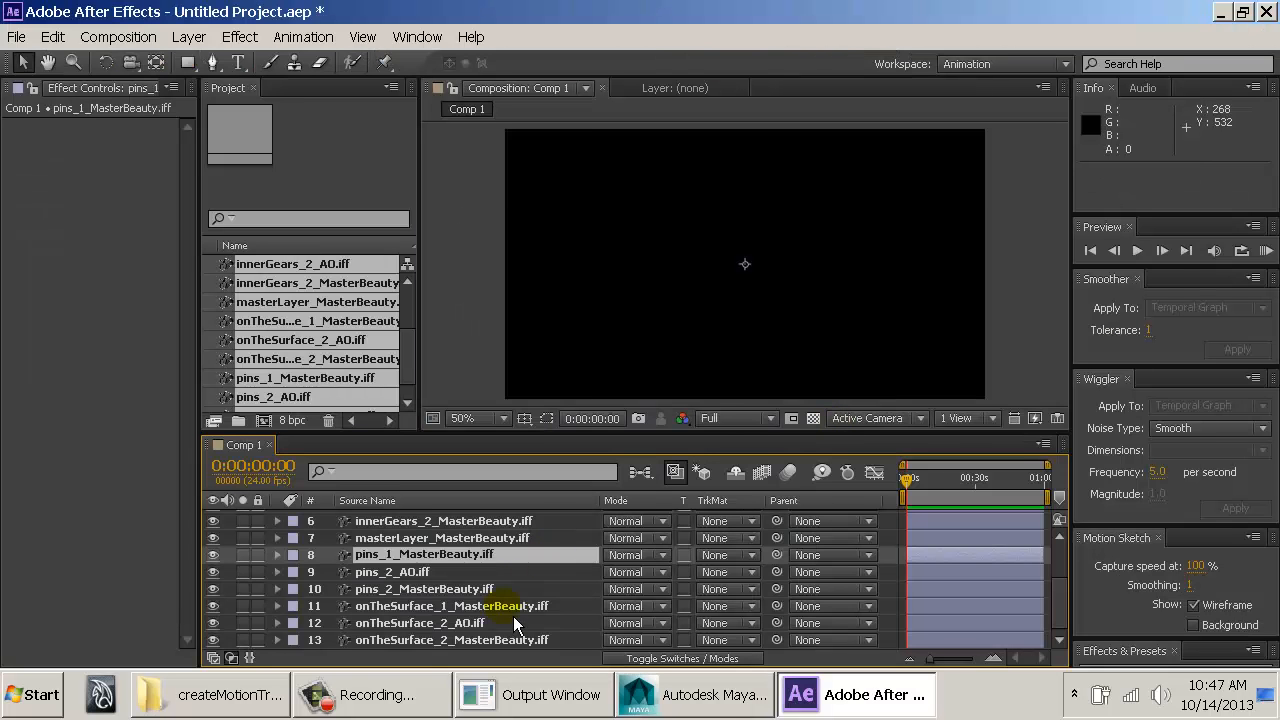
# Step: Try placing pins_2_AO.iff above pins_1_MasterBeauty.iff and onTheSurface_2_AO.iff above onTheSurface_1_MasterBeauty.iff, and undo both moves
pyautogui.click(422, 572)
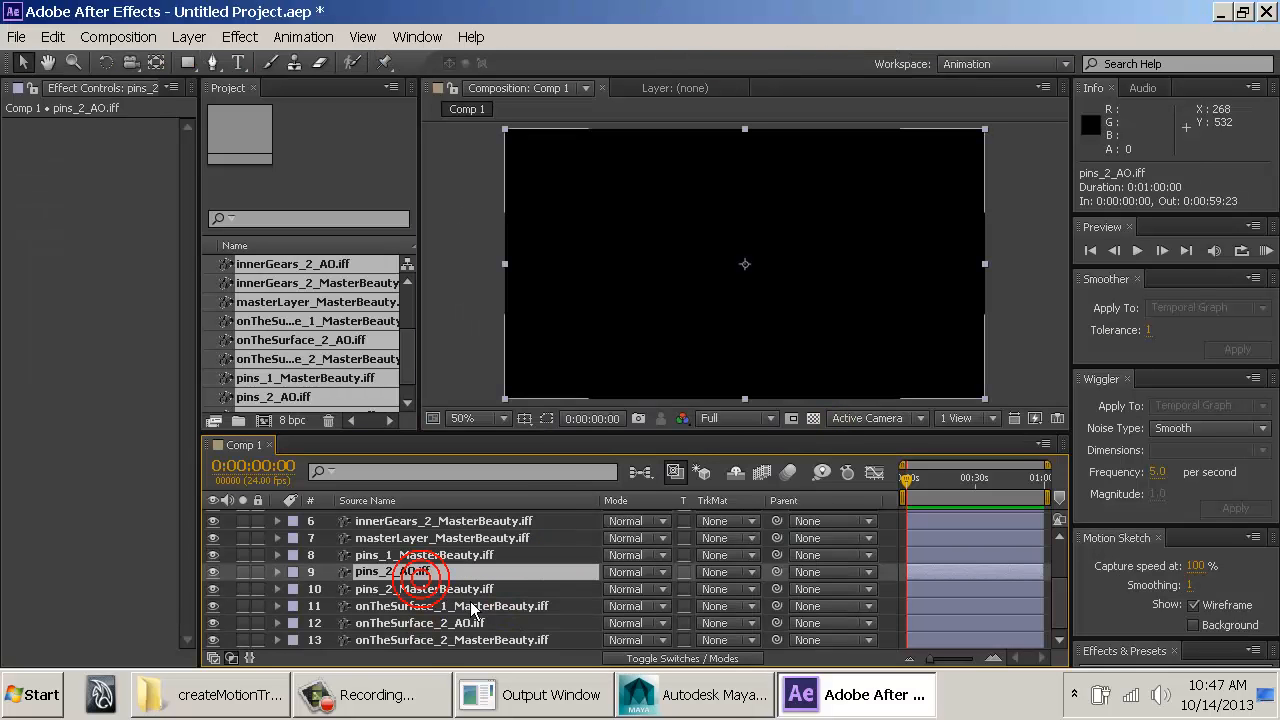
pyautogui.moveTo(430, 574); pyautogui.dragTo(442, 549)
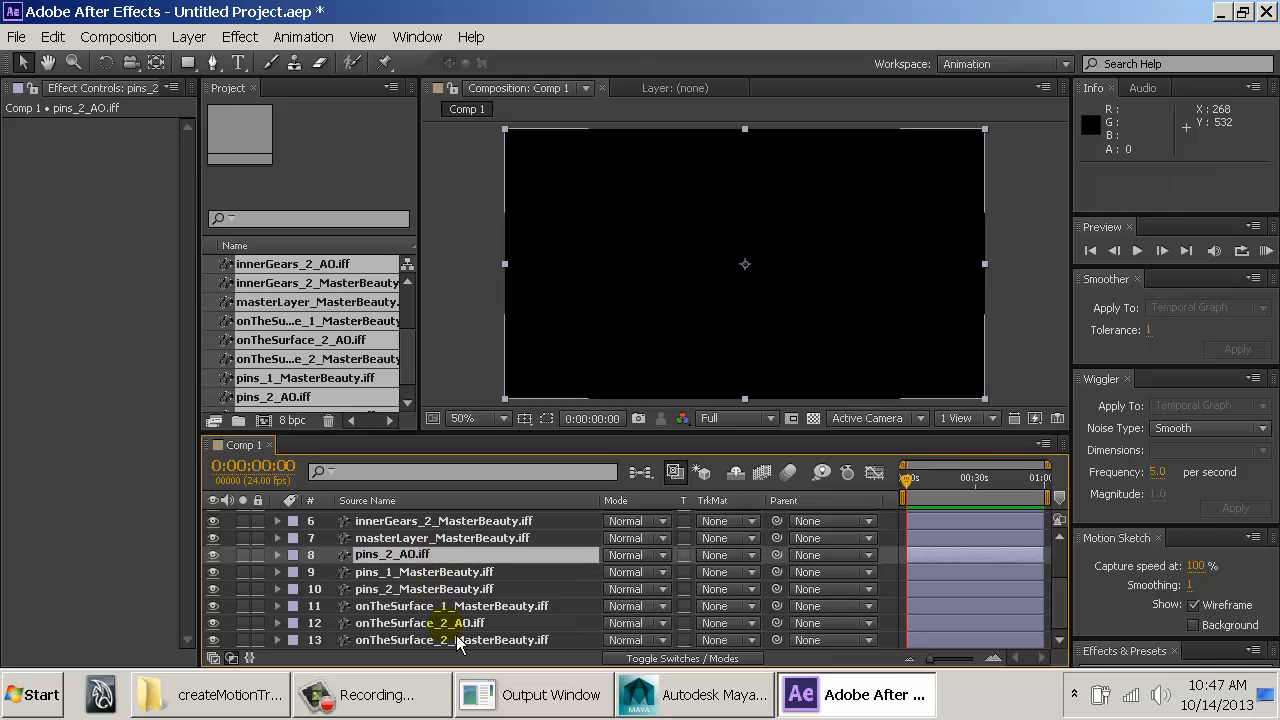
pyautogui.moveTo(445, 623); pyautogui.dragTo(444, 603)
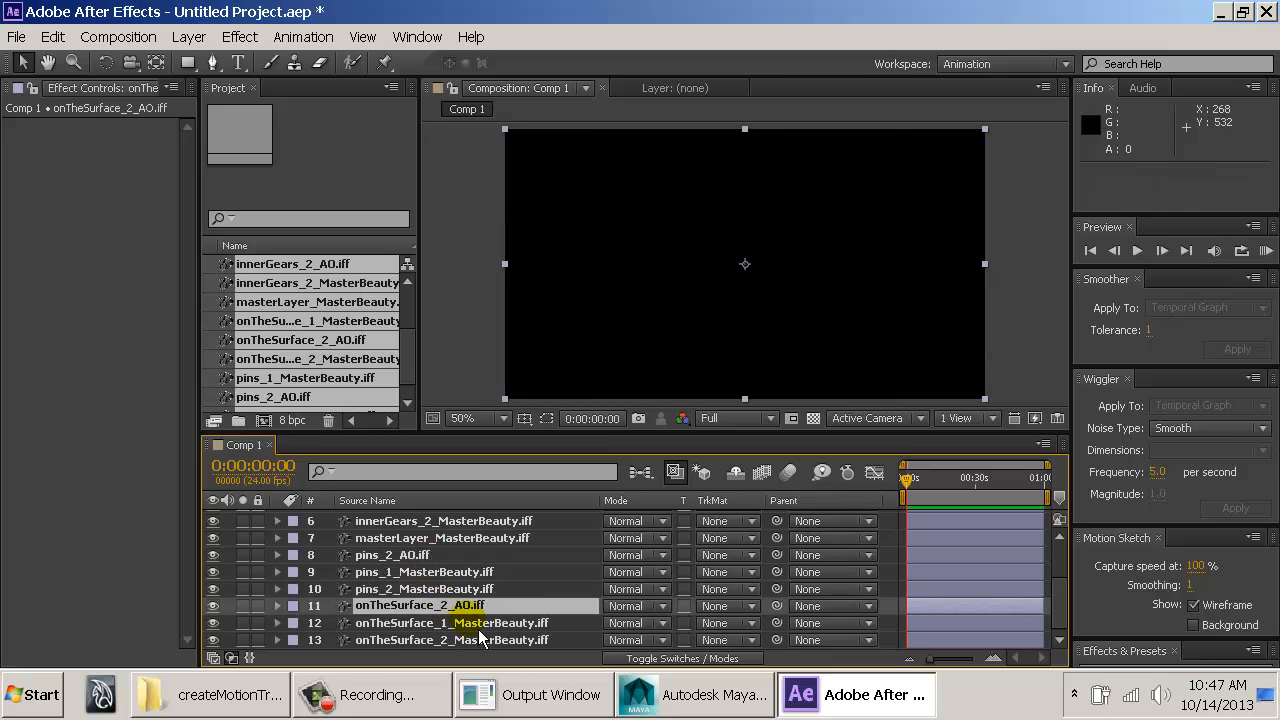
pyautogui.click(472, 623)
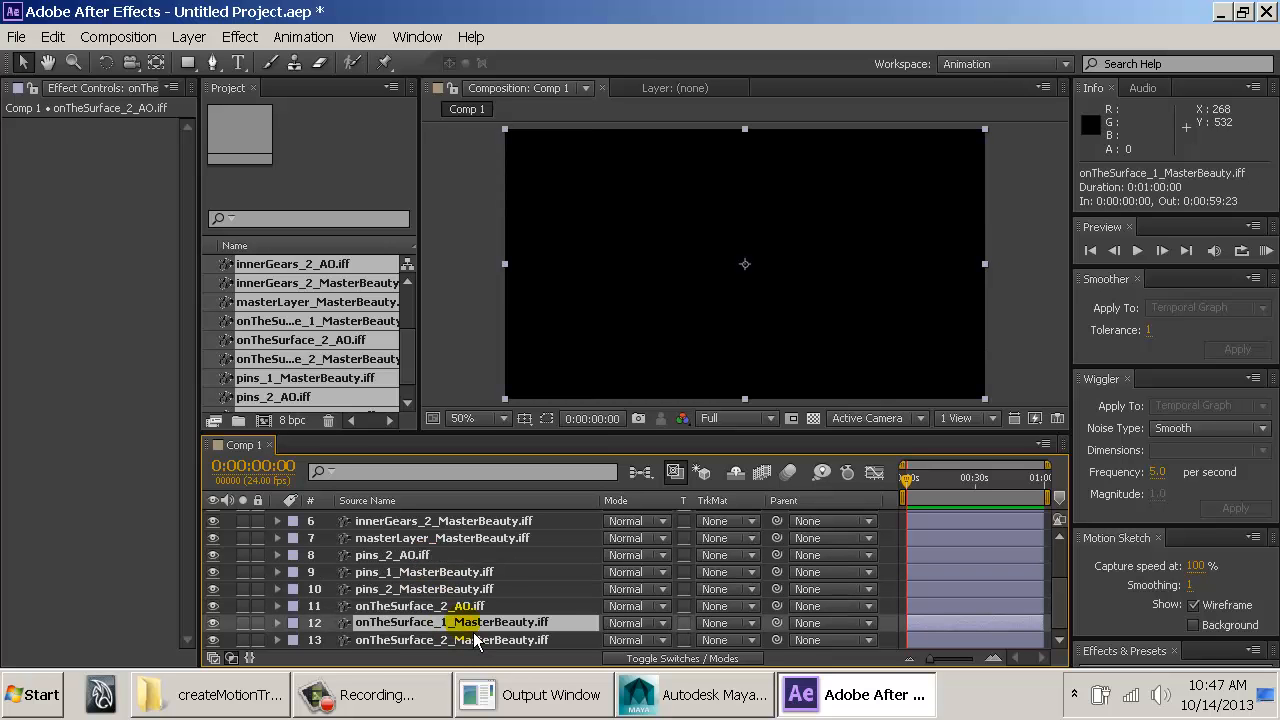
pyautogui.hotkey('ctrl', 'z')
pyautogui.hotkey('ctrl', 'z')
pyautogui.hotkey('ctrl', 'z')
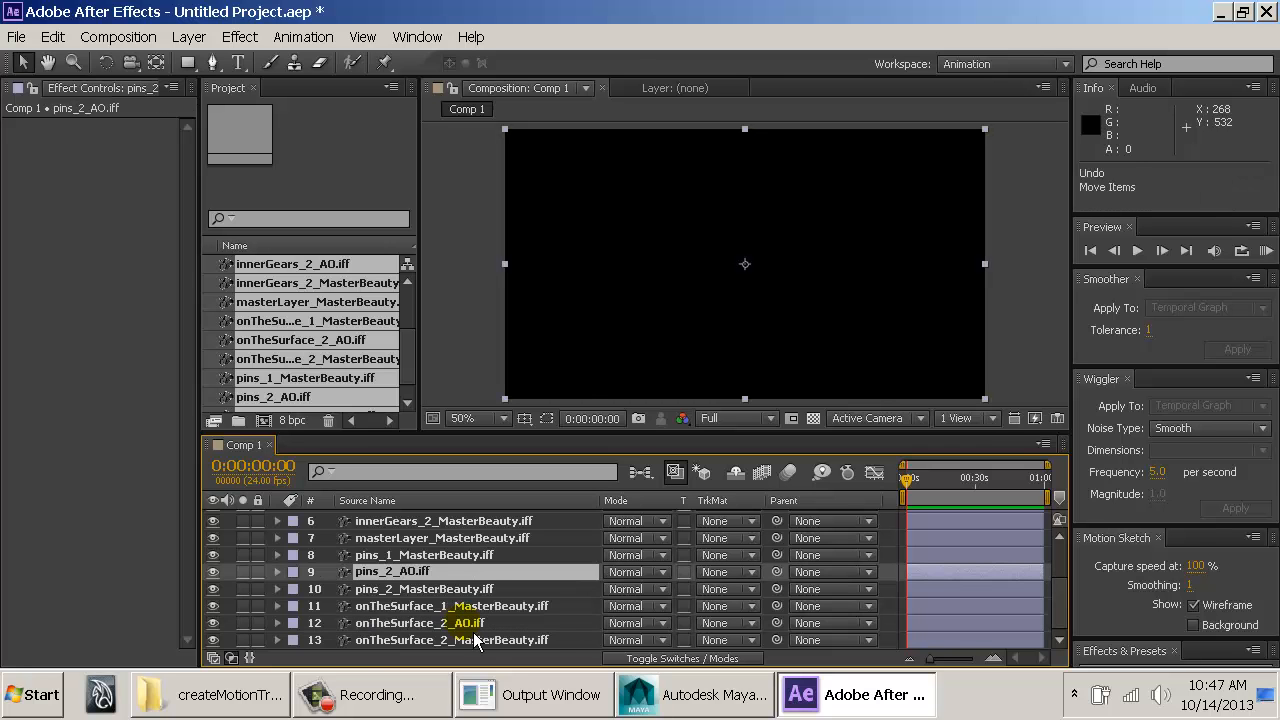
pyautogui.moveTo(455, 590); pyautogui.dragTo(457, 640)
pyautogui.click(441, 555)
pyautogui.click(415, 572)
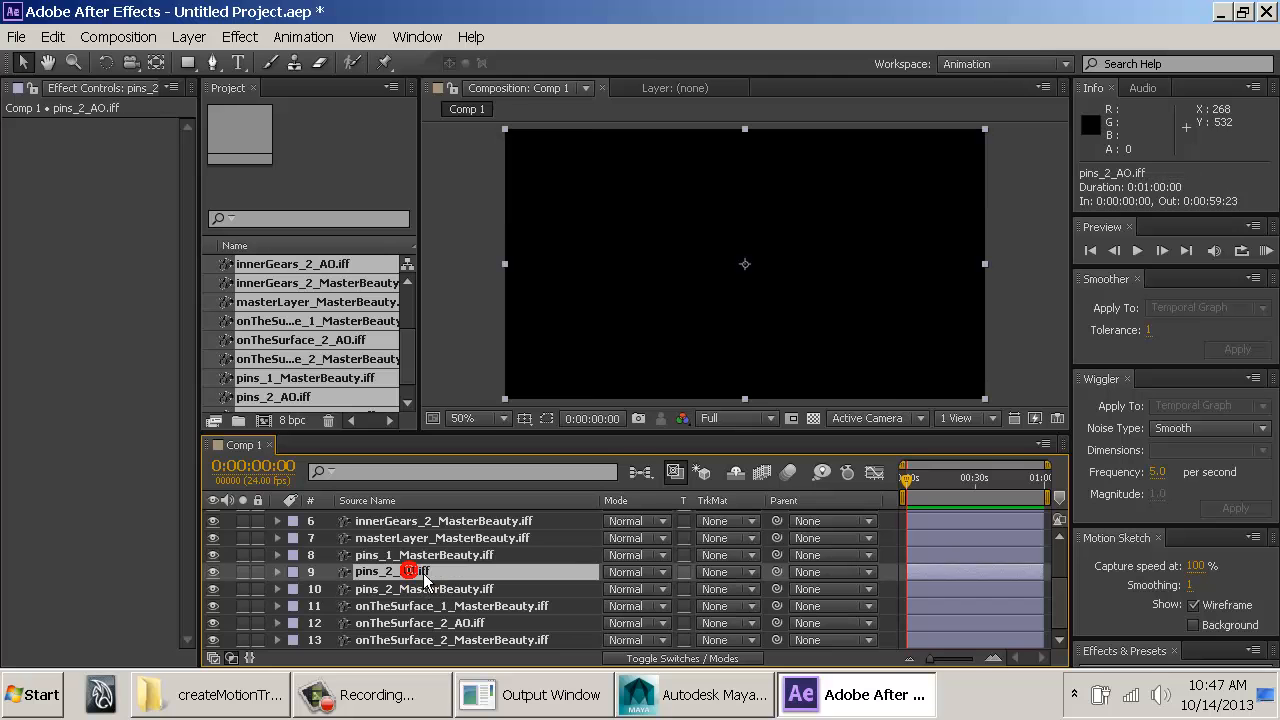
pyautogui.click(417, 555)
pyautogui.scroll(3, 428, 572)
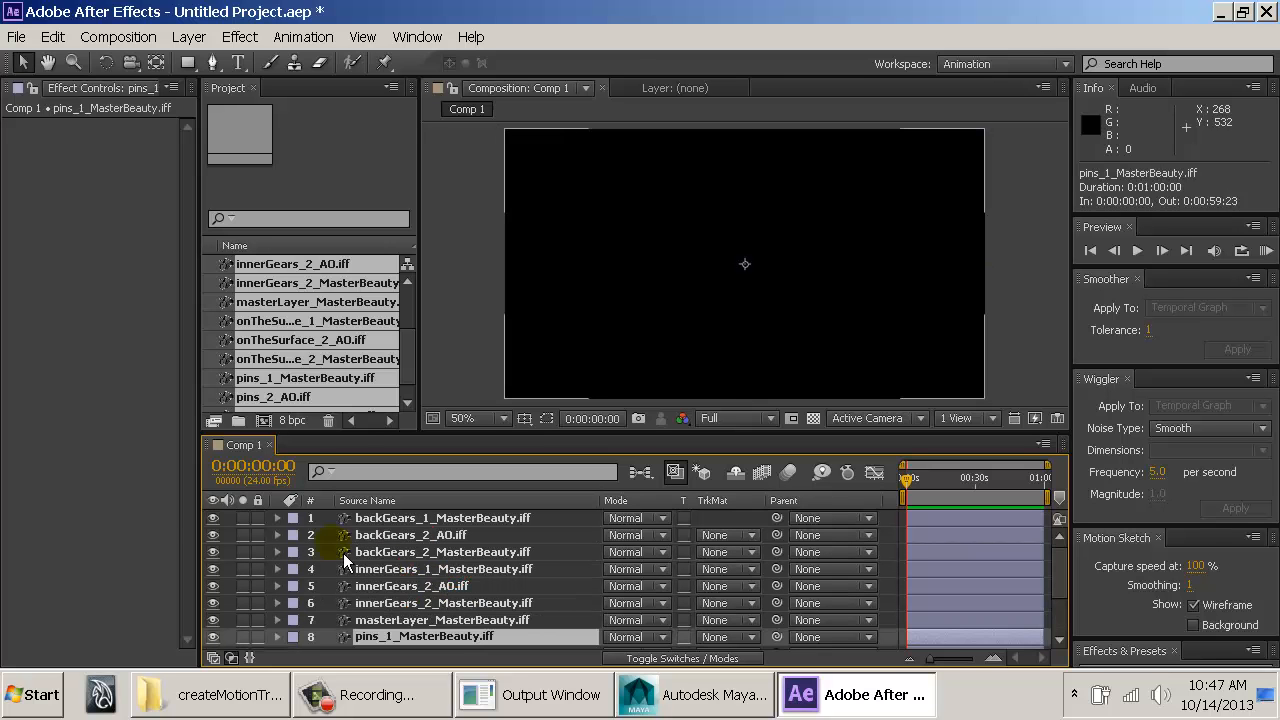
# Step: Temporarily hide the three backGears layers, innerGears_1_MasterBeauty.iff and innerGears_2_AO.iff to inspect the renders beneath, and show them all again
pyautogui.moveTo(209, 517); pyautogui.dragTo(222, 552)
pyautogui.click(212, 518)
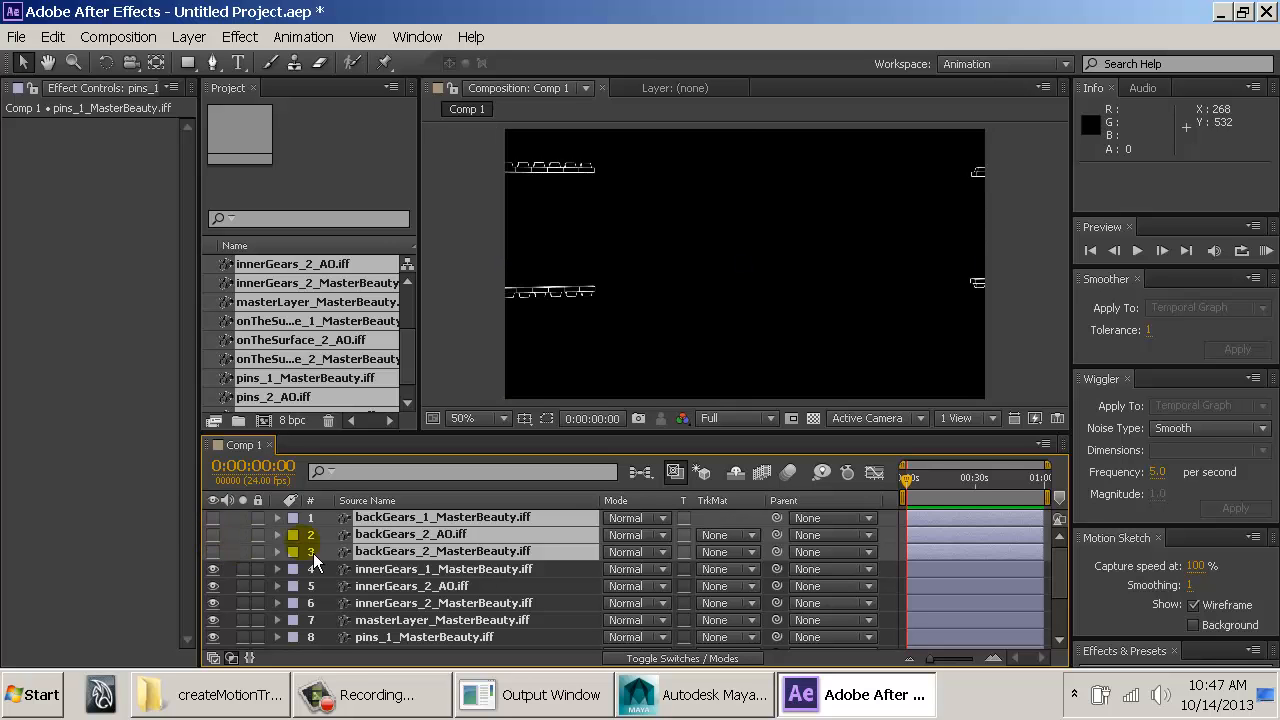
pyautogui.click(466, 351)
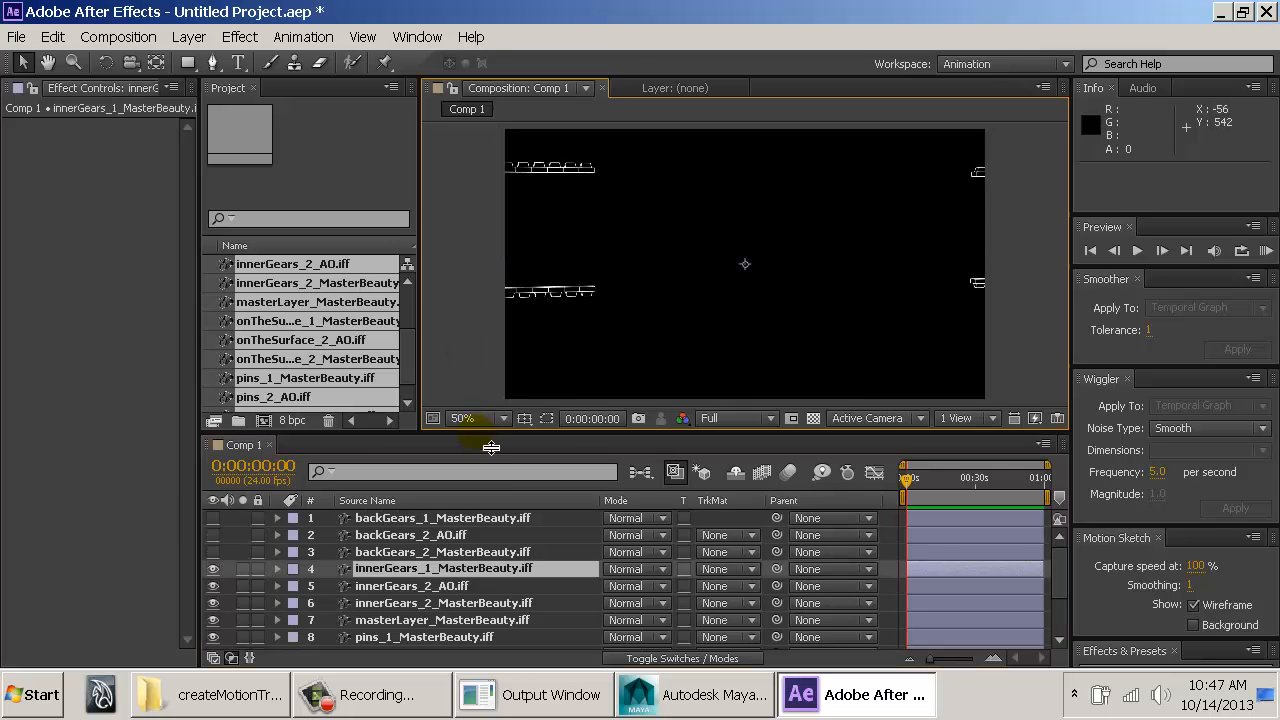
pyautogui.click(390, 568)
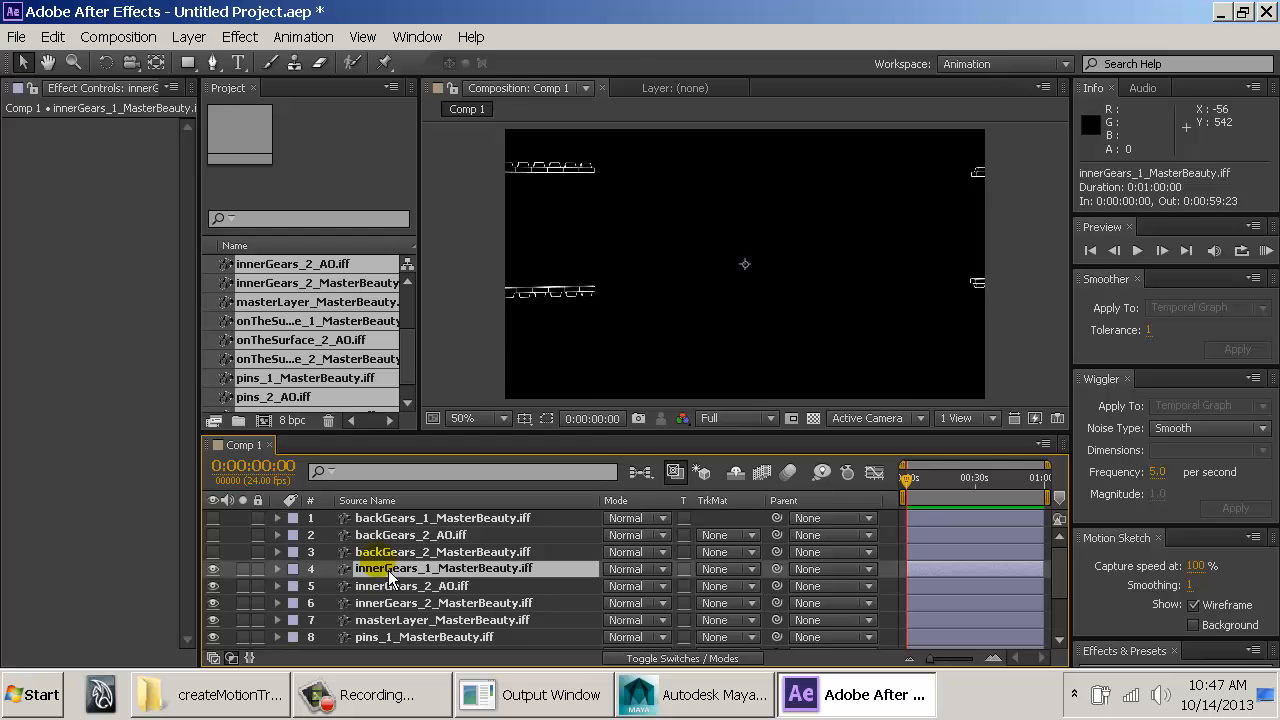
pyautogui.click(410, 571)
pyautogui.click(411, 587)
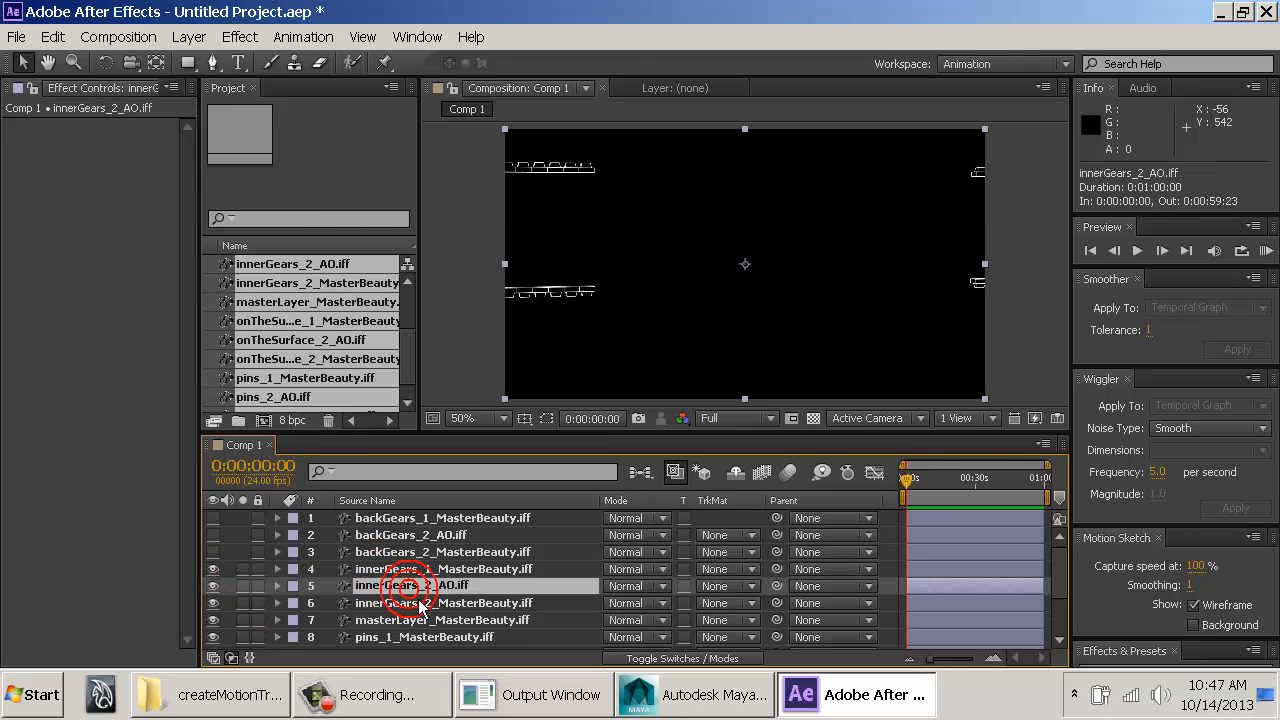
pyautogui.click(213, 568)
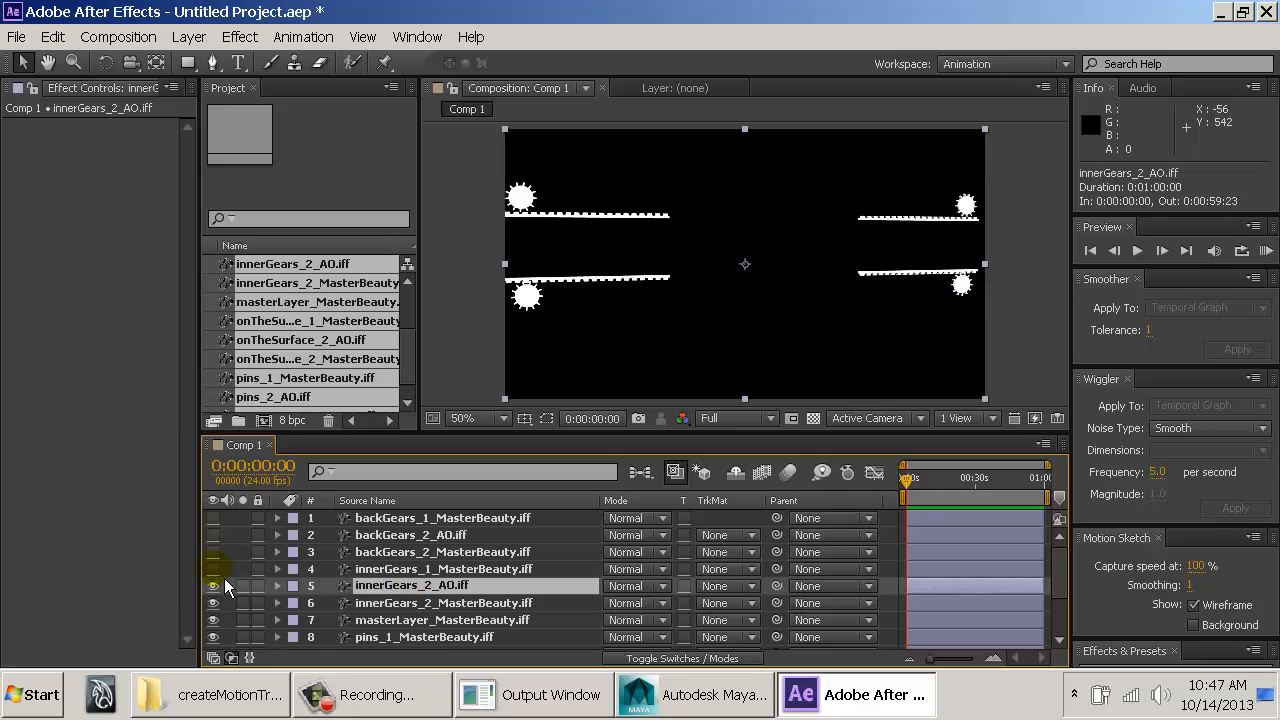
pyautogui.click(214, 586)
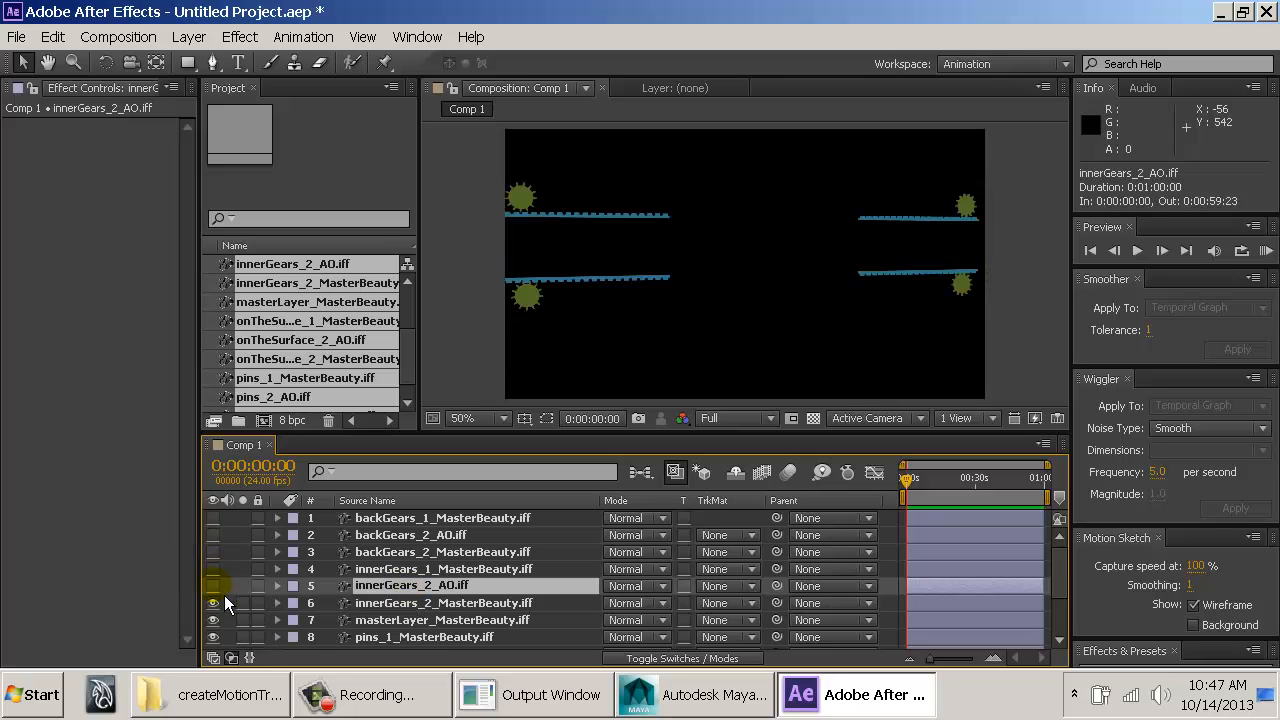
pyautogui.click(213, 586)
pyautogui.click(213, 568)
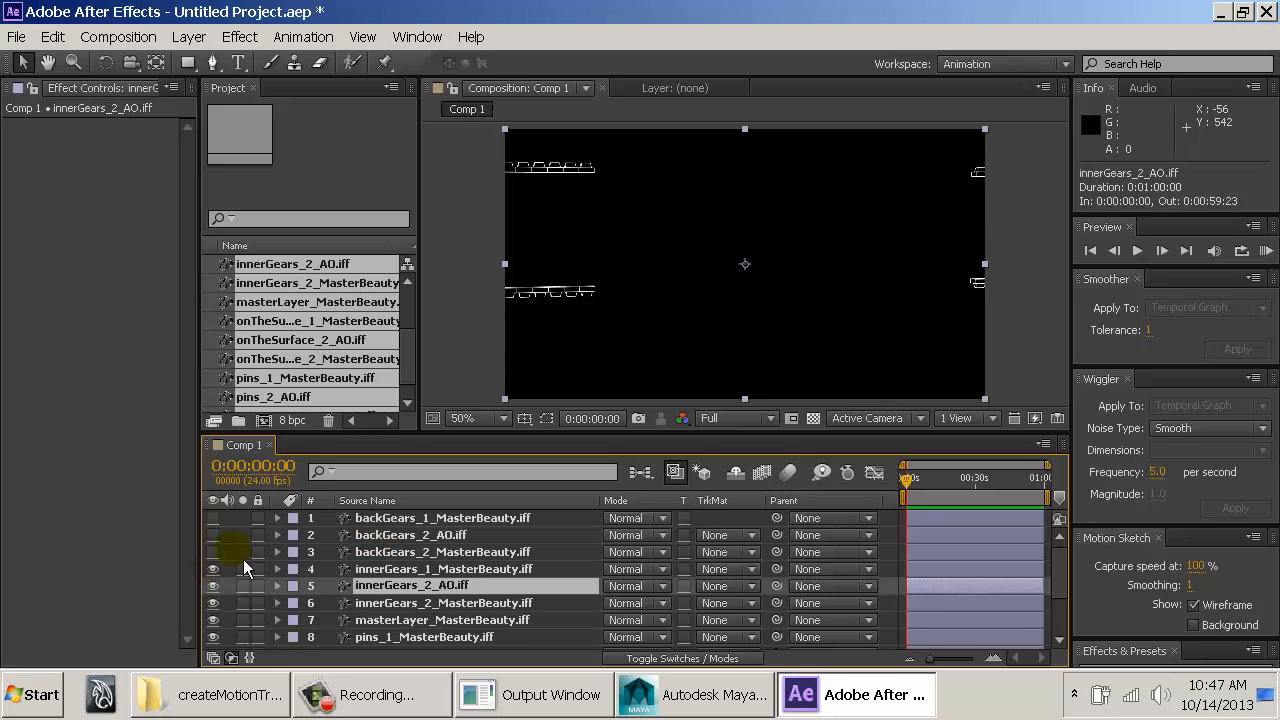
pyautogui.click(213, 552)
pyautogui.click(213, 535)
pyautogui.click(213, 518)
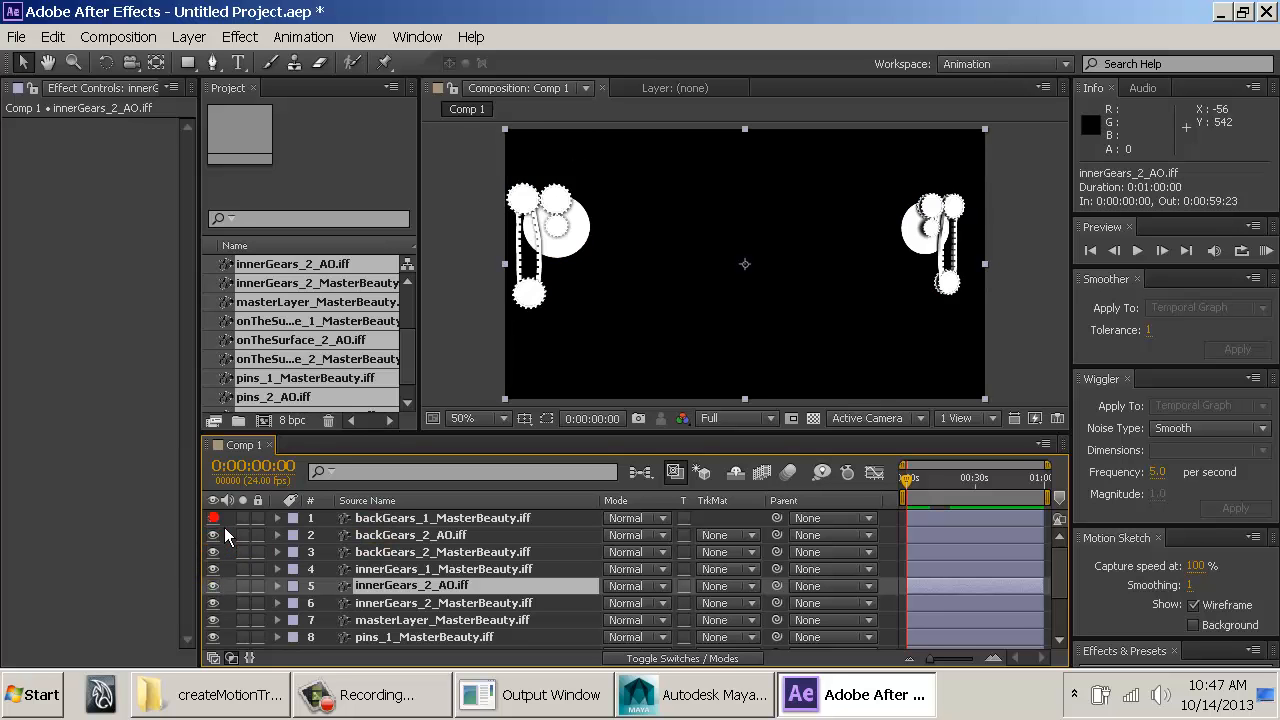
pyautogui.click(418, 518)
pyautogui.keyDown('ctrl'); pyautogui.click(410, 568); pyautogui.keyUp('ctrl')
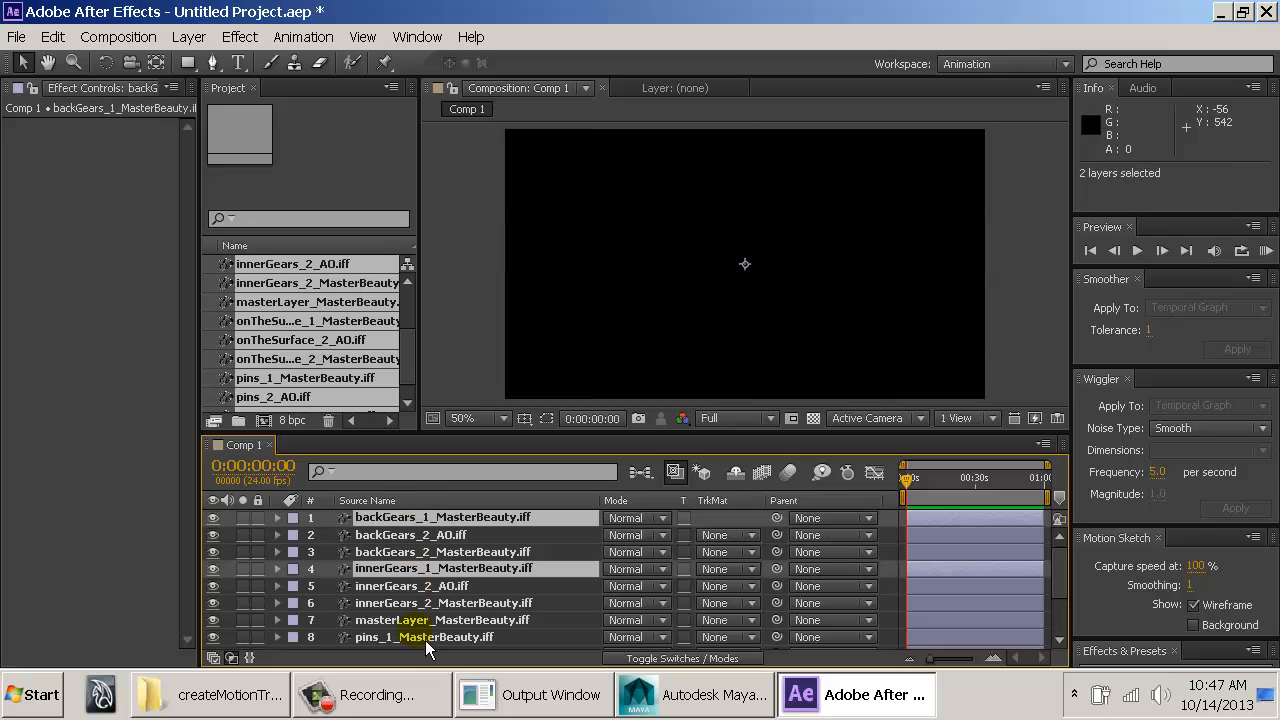
pyautogui.keyDown('ctrl'); pyautogui.click(425, 640); pyautogui.keyUp('ctrl')
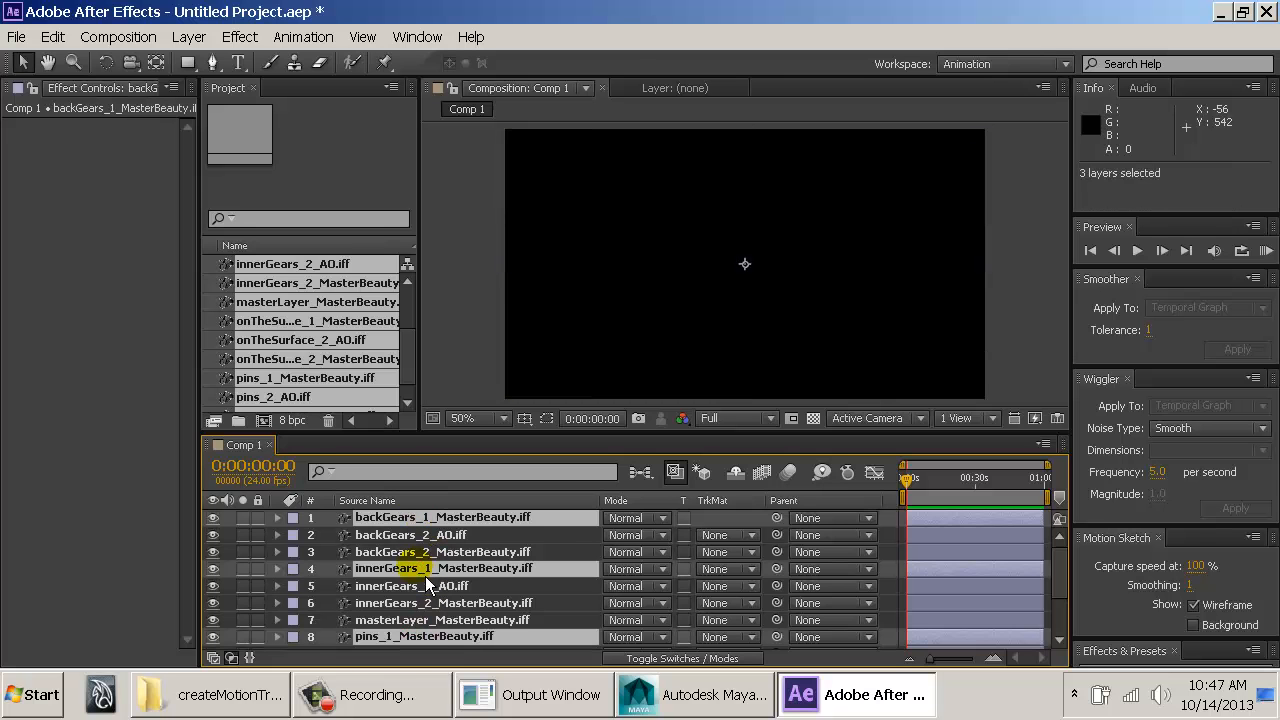
pyautogui.scroll(-1, 426, 585)
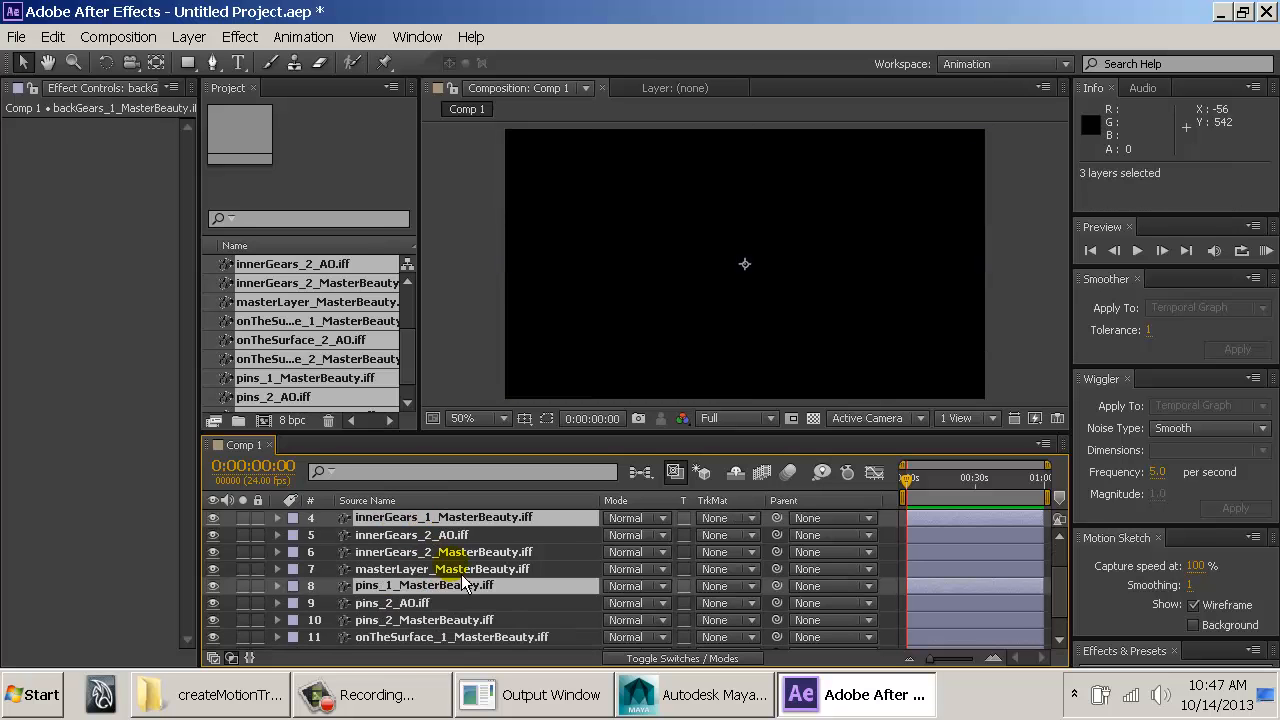
# Step: Delete the masterLayer_MasterBeauty.iff layer from the composition
pyautogui.click(405, 568)
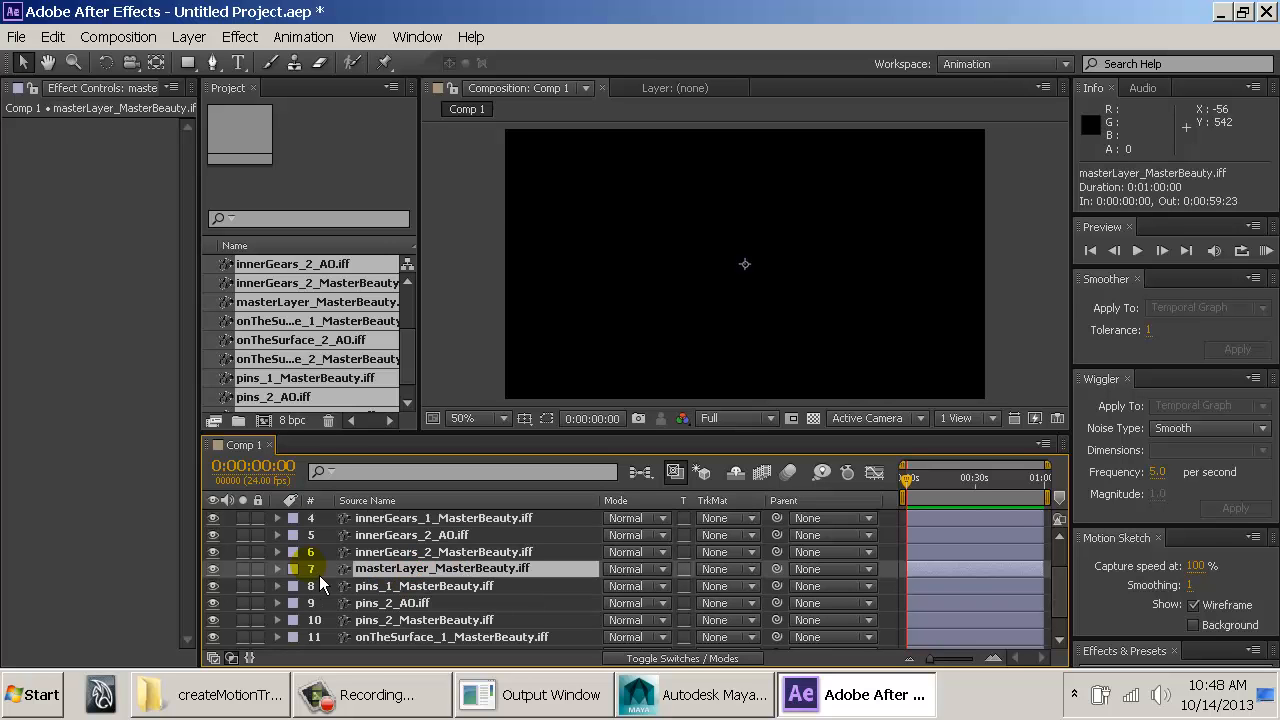
pyautogui.press('Delete')
# Step: Set the scale of the backGears_1, innerGears_1, pins_1 and onTheSurface_1 MasterBeauty layers together to 50% and collapse their scale properties
pyautogui.scroll(1, 427, 540)
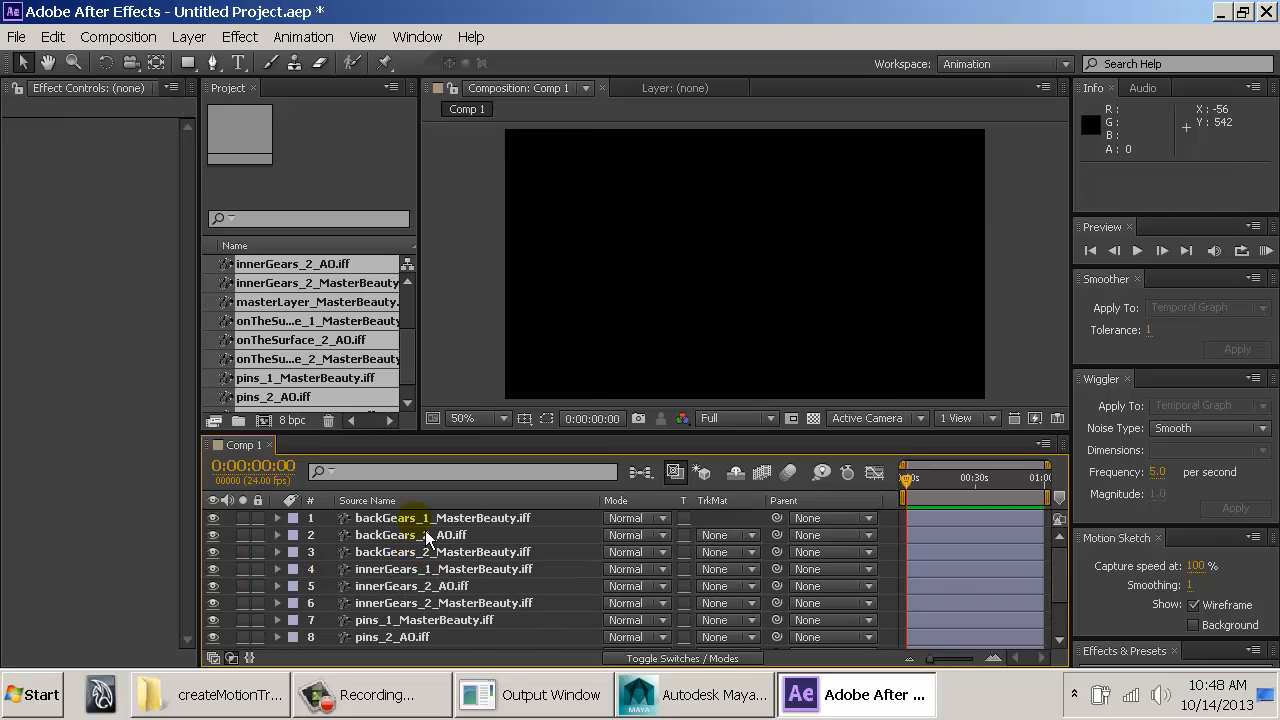
pyautogui.click(420, 518)
pyautogui.keyDown('ctrl'); pyautogui.click(410, 568); pyautogui.keyUp('ctrl')
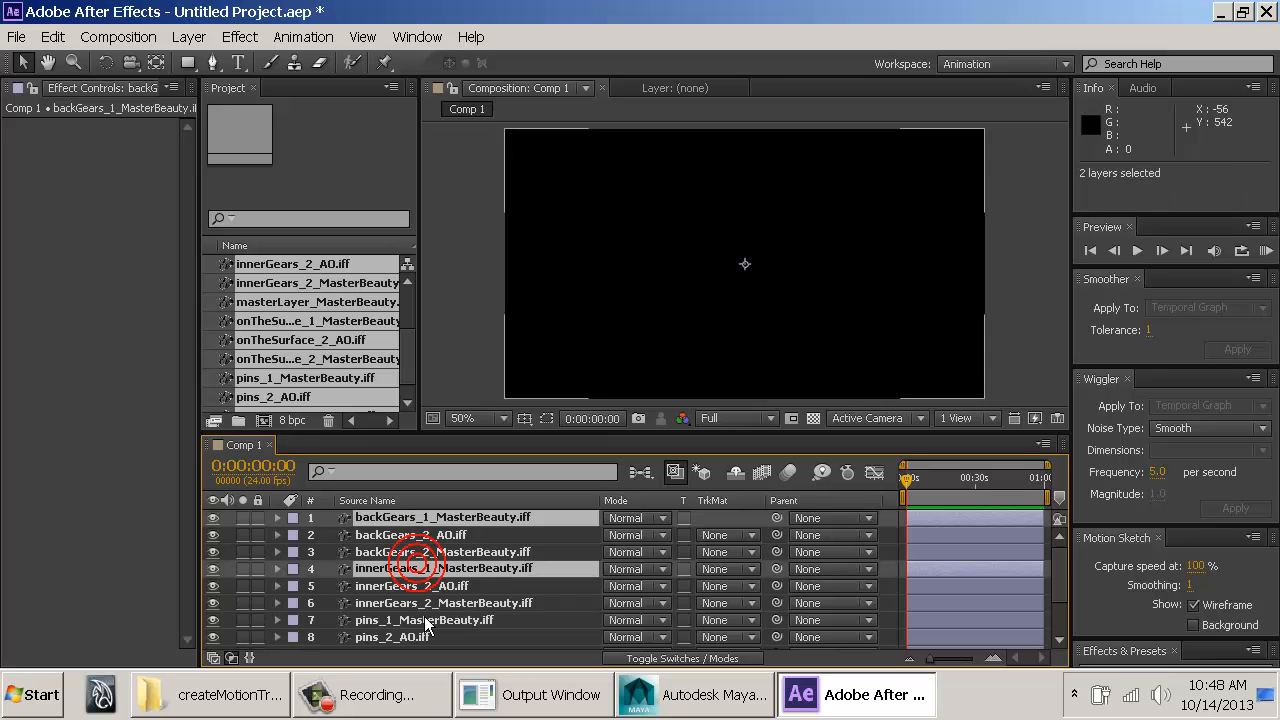
pyautogui.keyDown('ctrl'); pyautogui.click(425, 620); pyautogui.keyUp('ctrl')
pyautogui.scroll(-3, 424, 600)
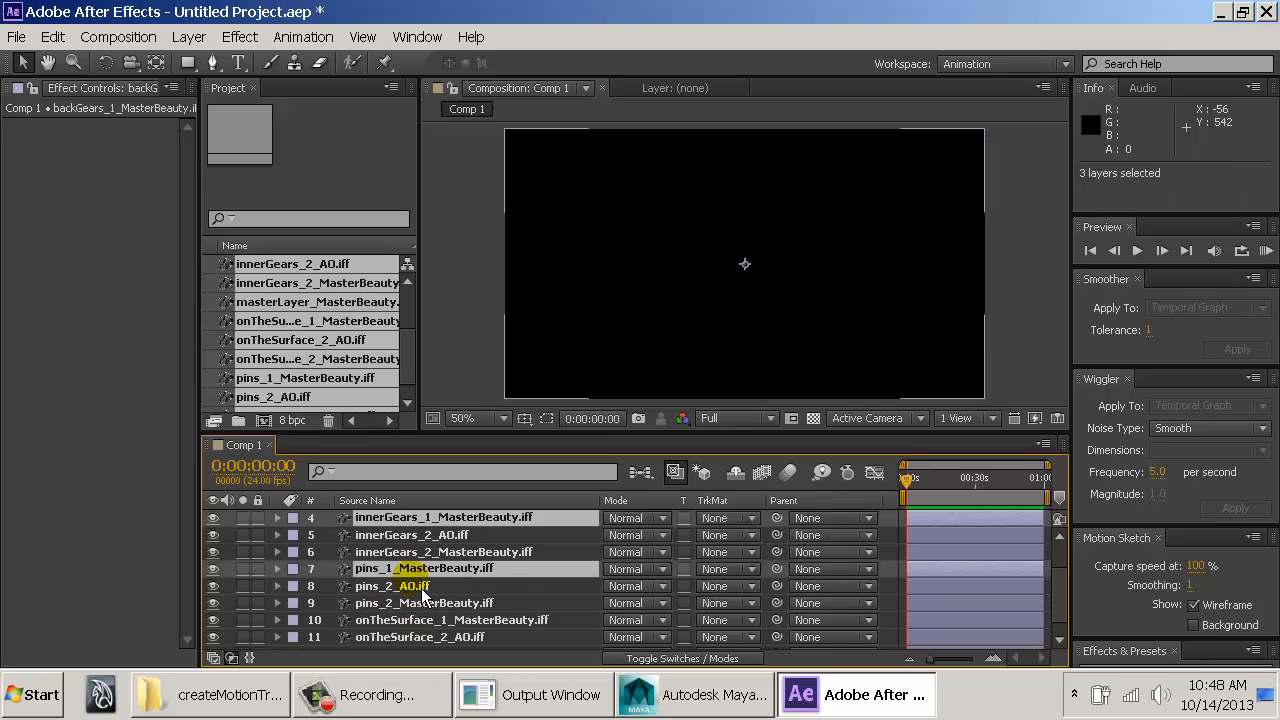
pyautogui.keyDown('ctrl'); pyautogui.click(430, 620); pyautogui.keyUp('ctrl')
pyautogui.scroll(-1, 440, 612)
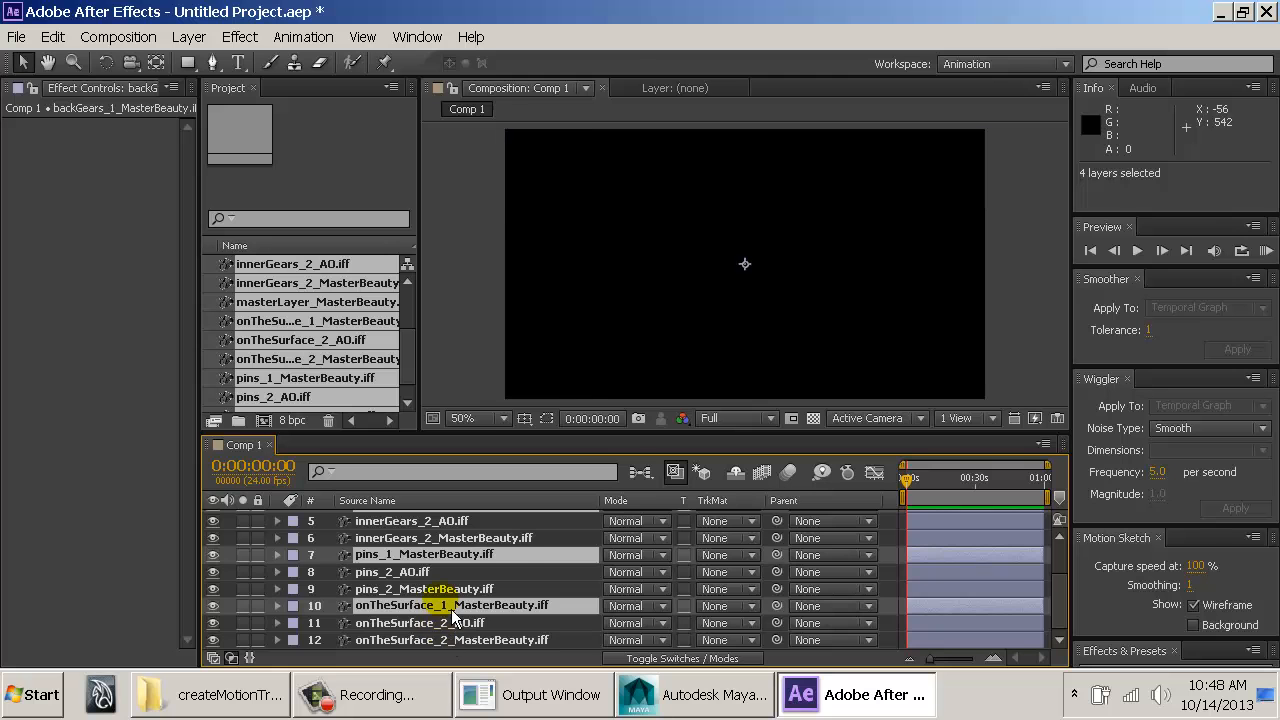
pyautogui.press('s')
pyautogui.scroll(4, 454, 600)
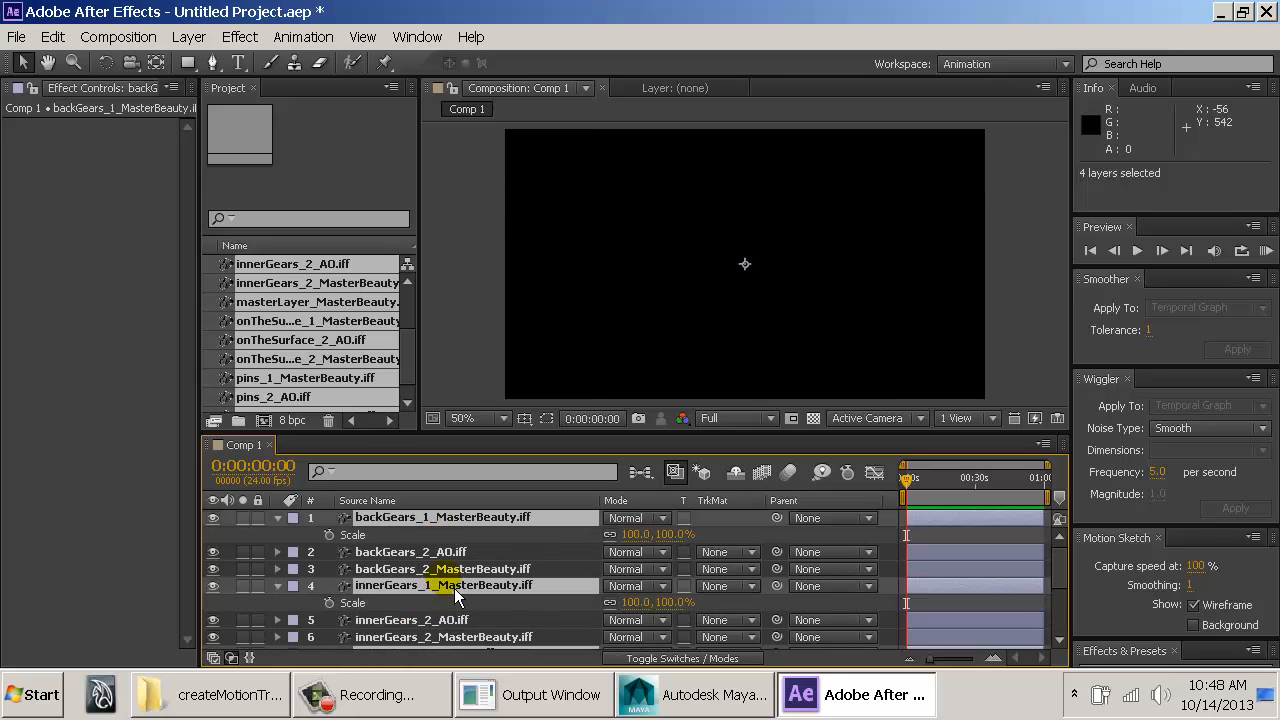
pyautogui.click(648, 537)
pyautogui.write('50')
pyautogui.press('Return')
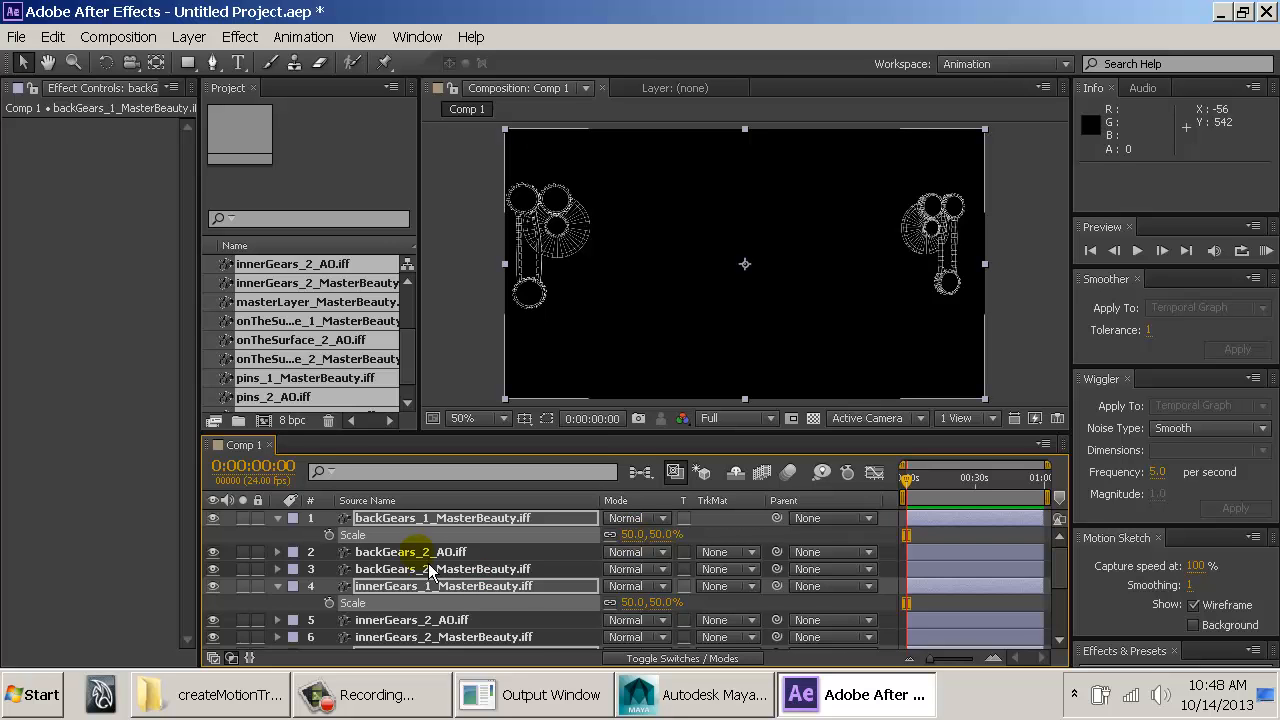
pyautogui.press('s')
pyautogui.click(541, 641)
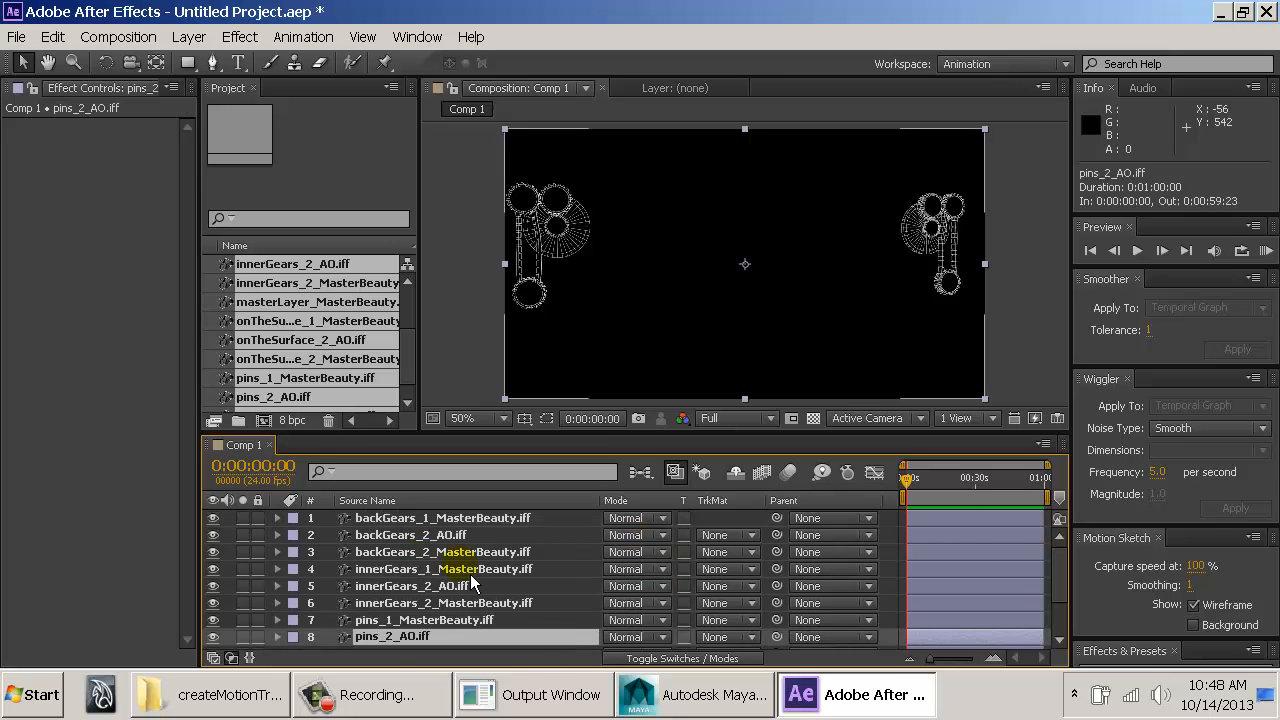
# Step: Hide backGears_1_MasterBeauty.iff and backGears_2_AO.iff in turn to compare the backGears renders, and show both again
pyautogui.click(411, 518)
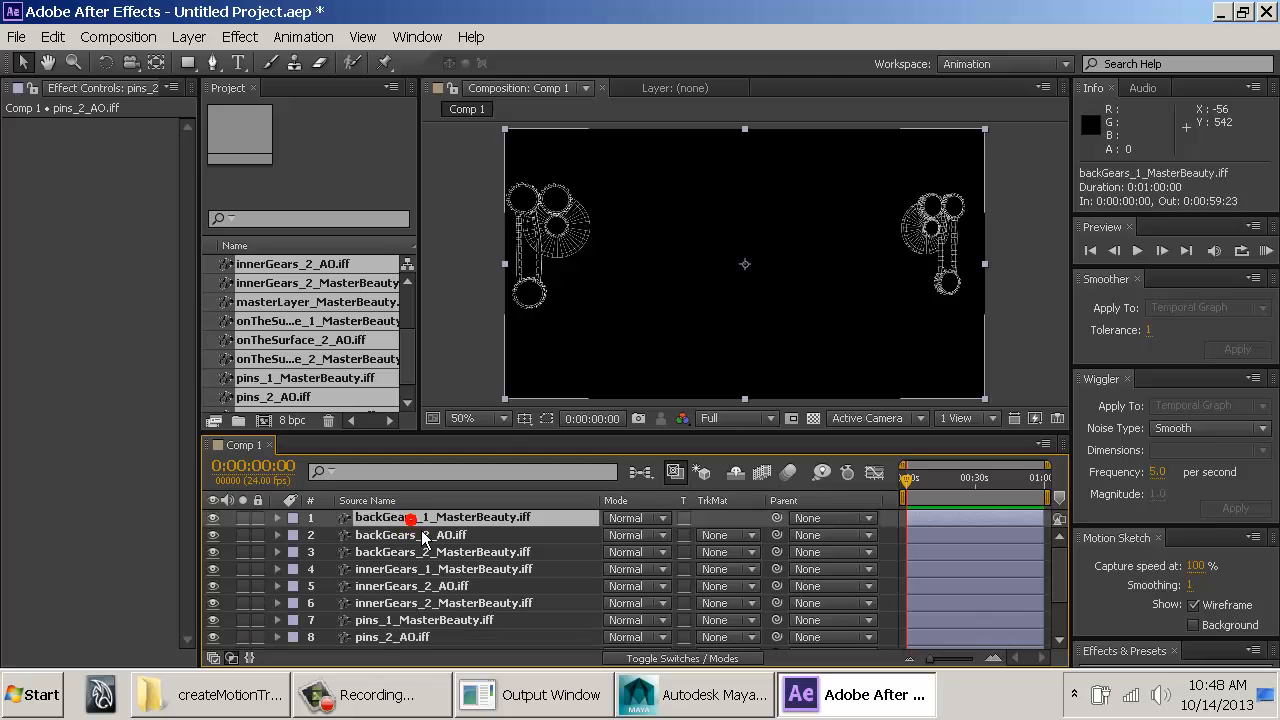
pyautogui.click(213, 517)
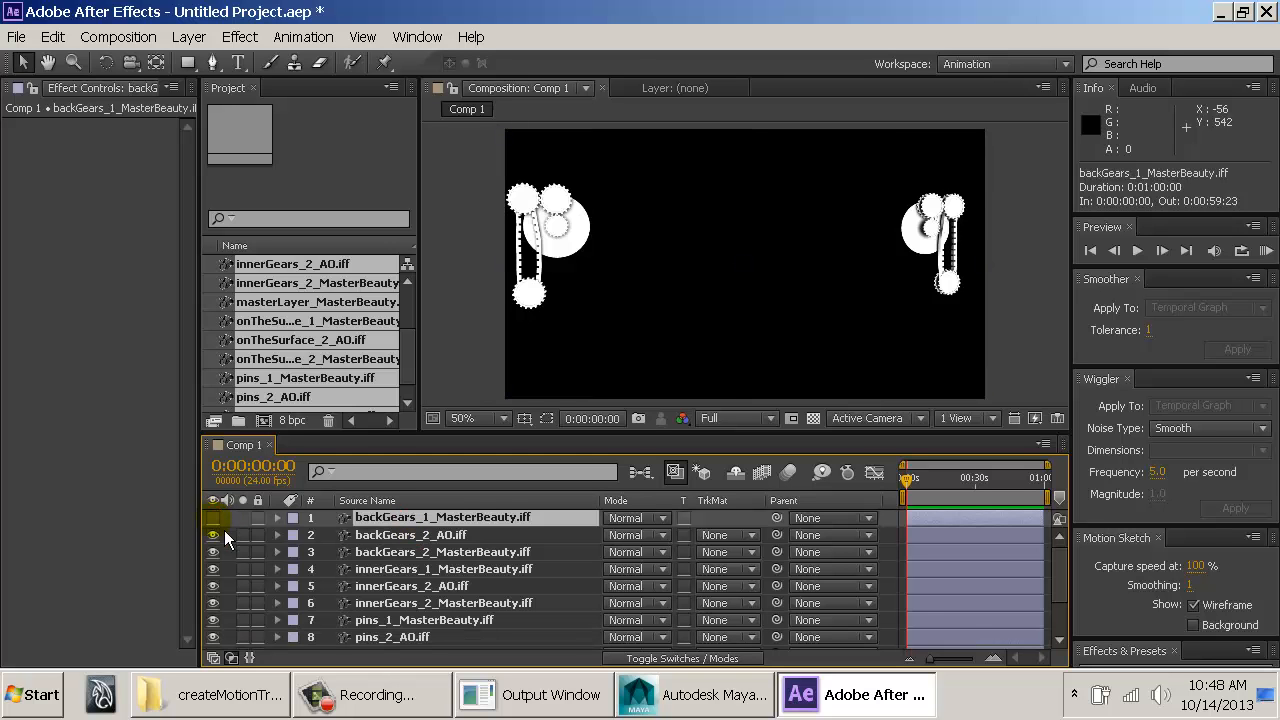
pyautogui.click(222, 537)
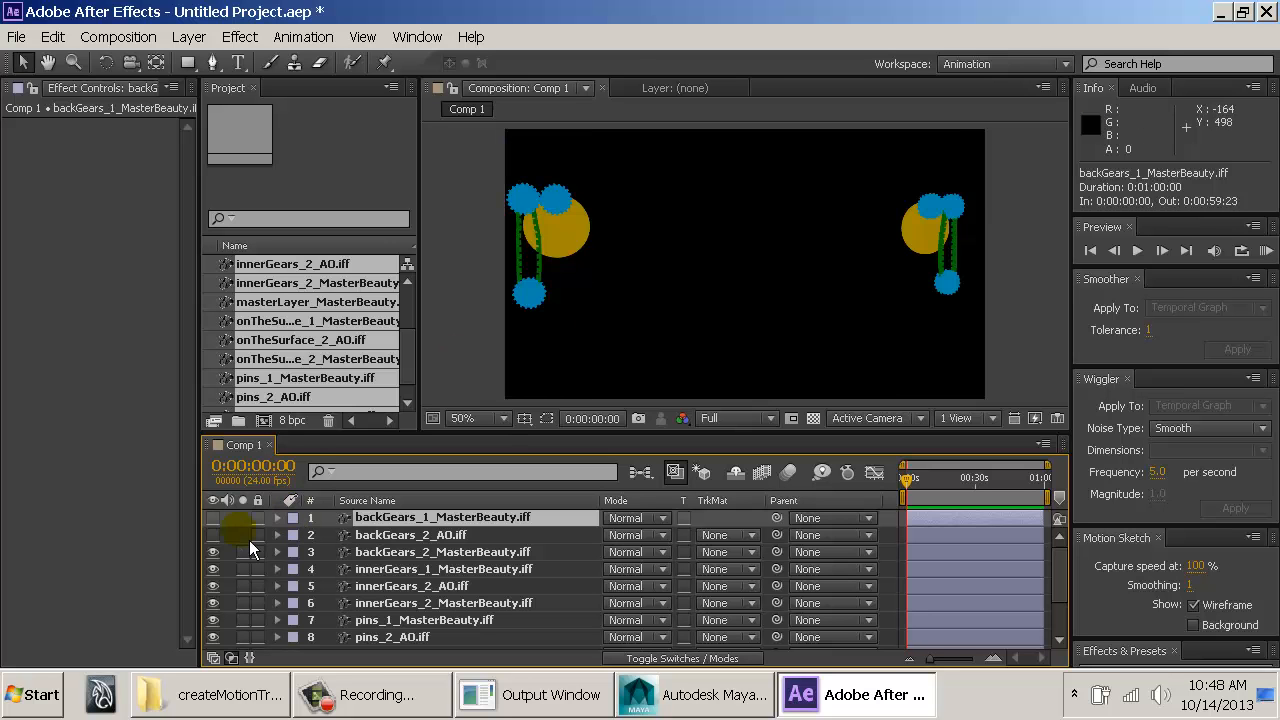
pyautogui.click(213, 535)
pyautogui.click(213, 517)
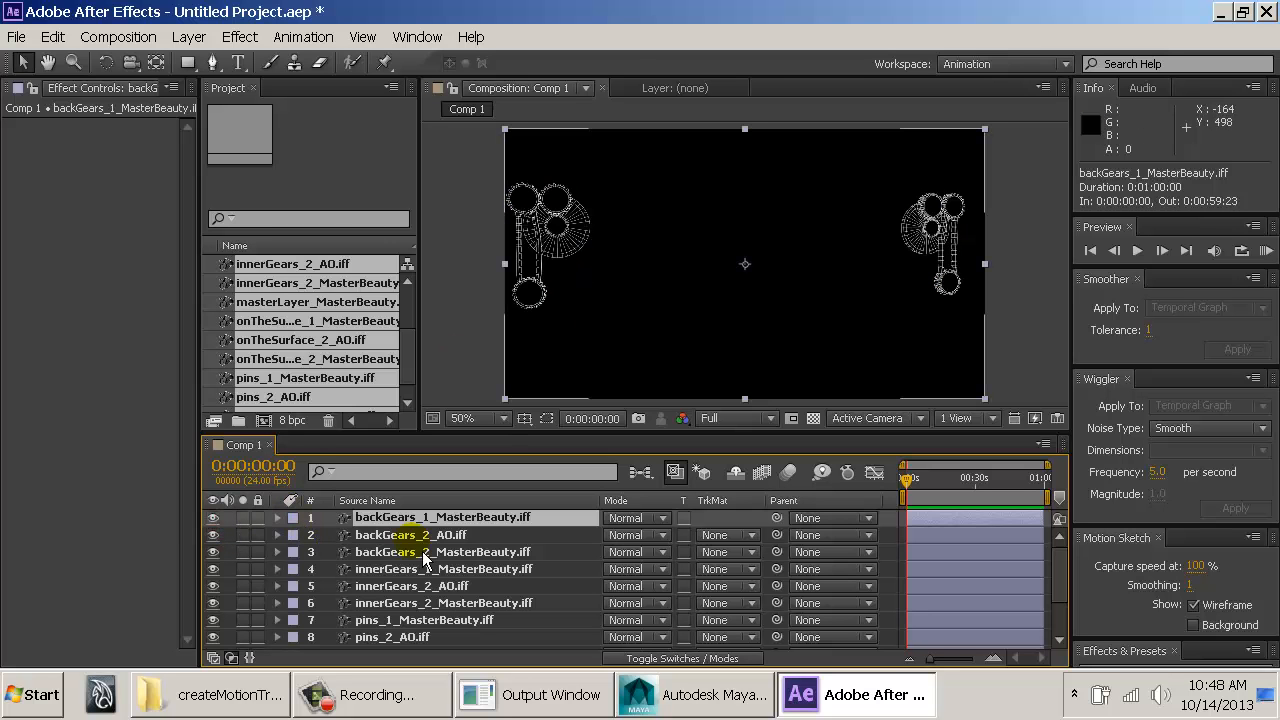
# Step: Review how the three backGears layers are stacked, from backGears_1_MasterBeauty.iff down to backGears_2_MasterBeauty.iff
pyautogui.click(450, 535)
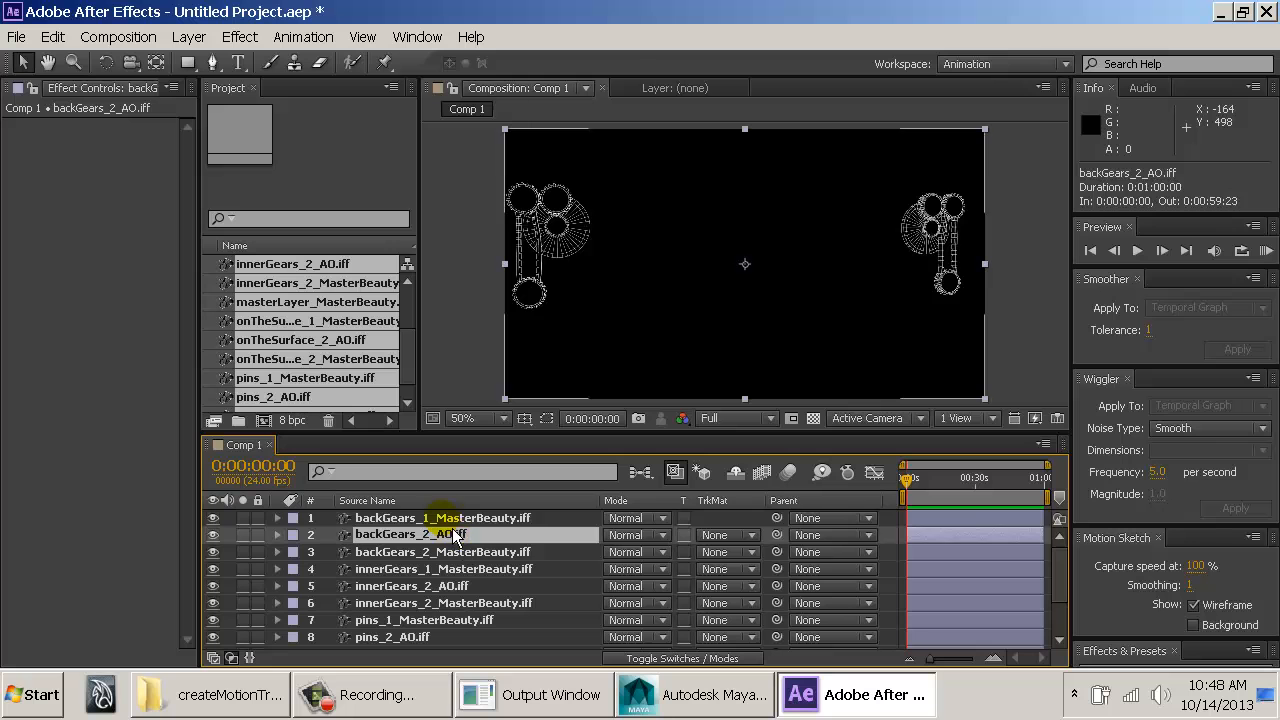
pyautogui.click(440, 517)
pyautogui.keyDown('shift'); pyautogui.click(440, 551); pyautogui.keyUp('shift')
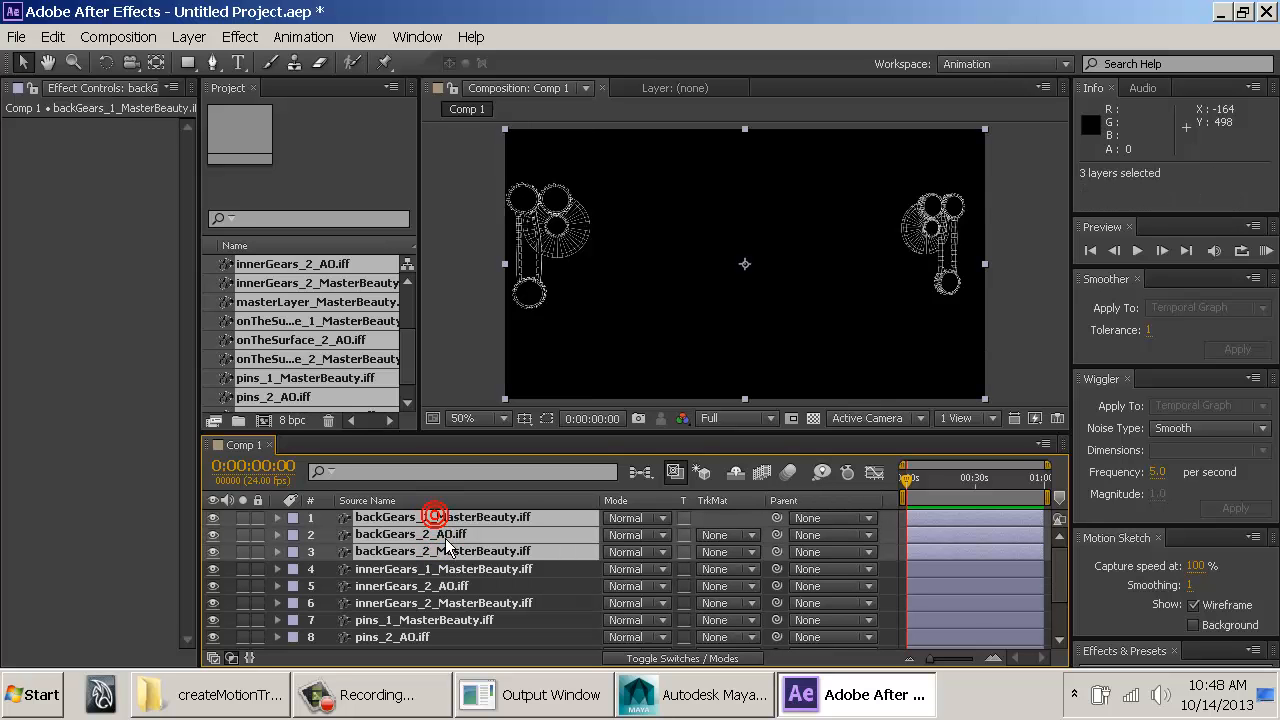
pyautogui.click(460, 534)
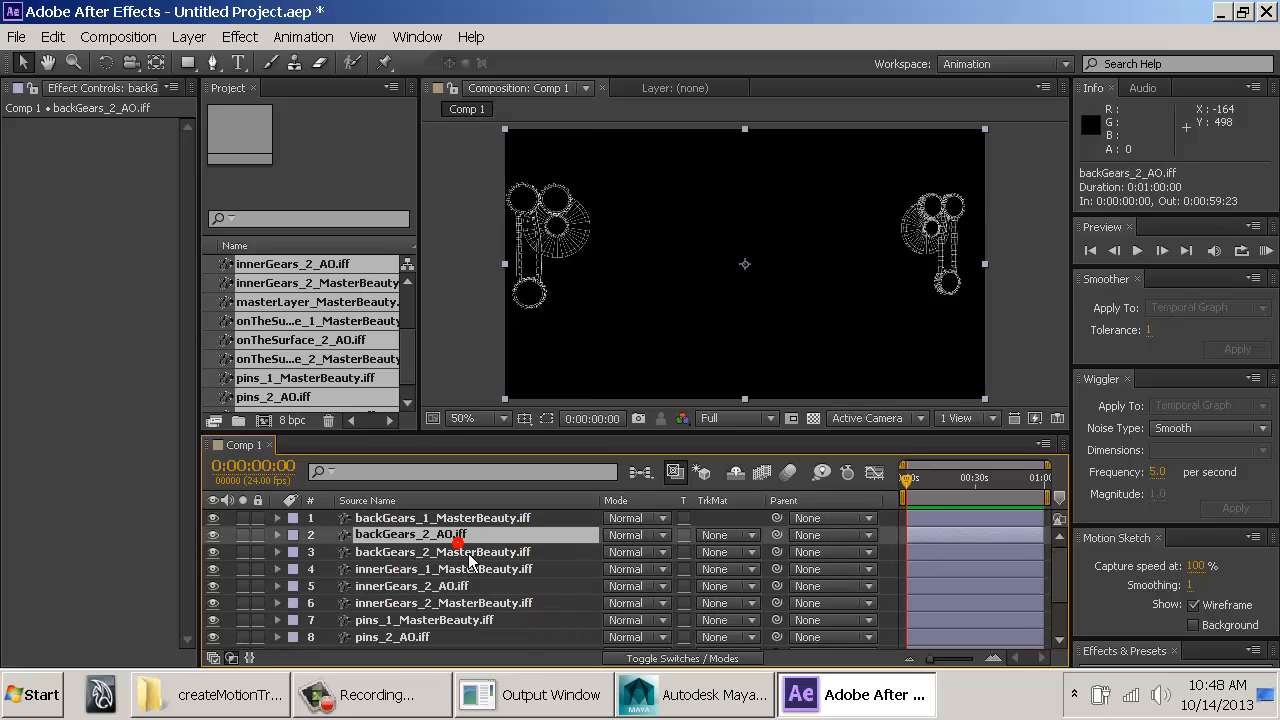
pyautogui.keyDown('ctrl'); pyautogui.click(476, 552); pyautogui.keyUp('ctrl')
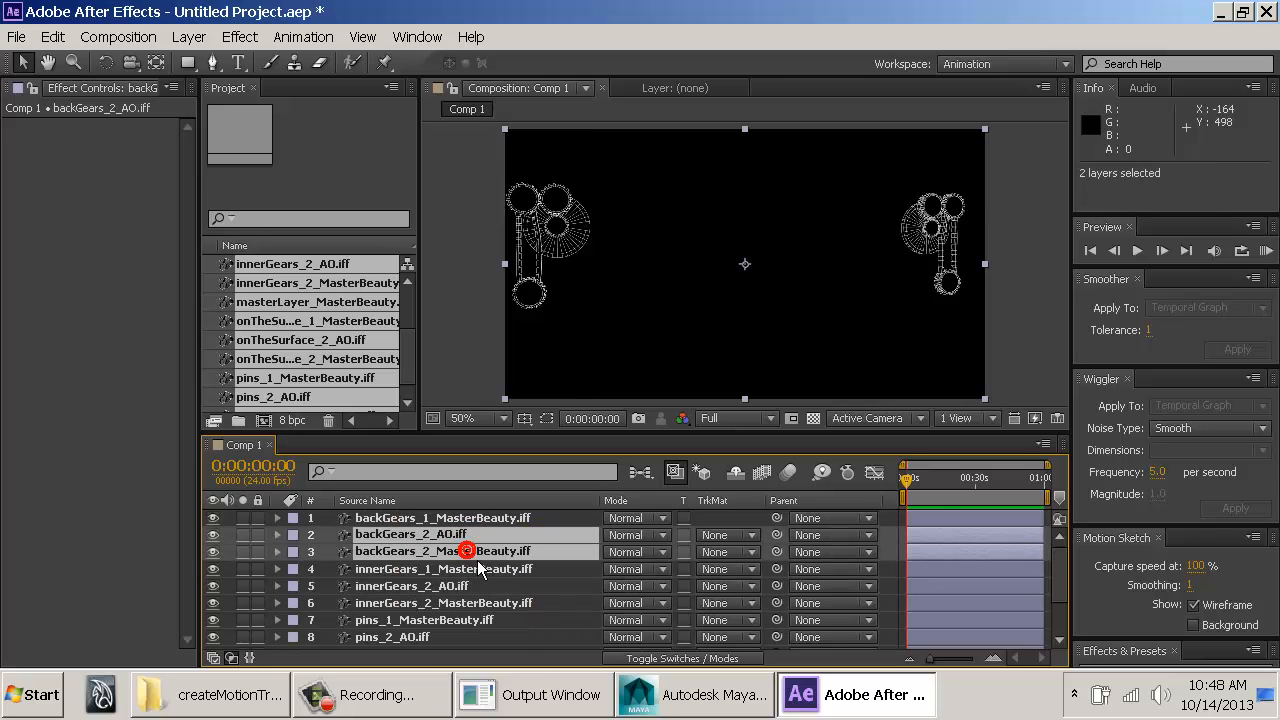
pyautogui.click(438, 518)
pyautogui.click(450, 536)
pyautogui.click(453, 550)
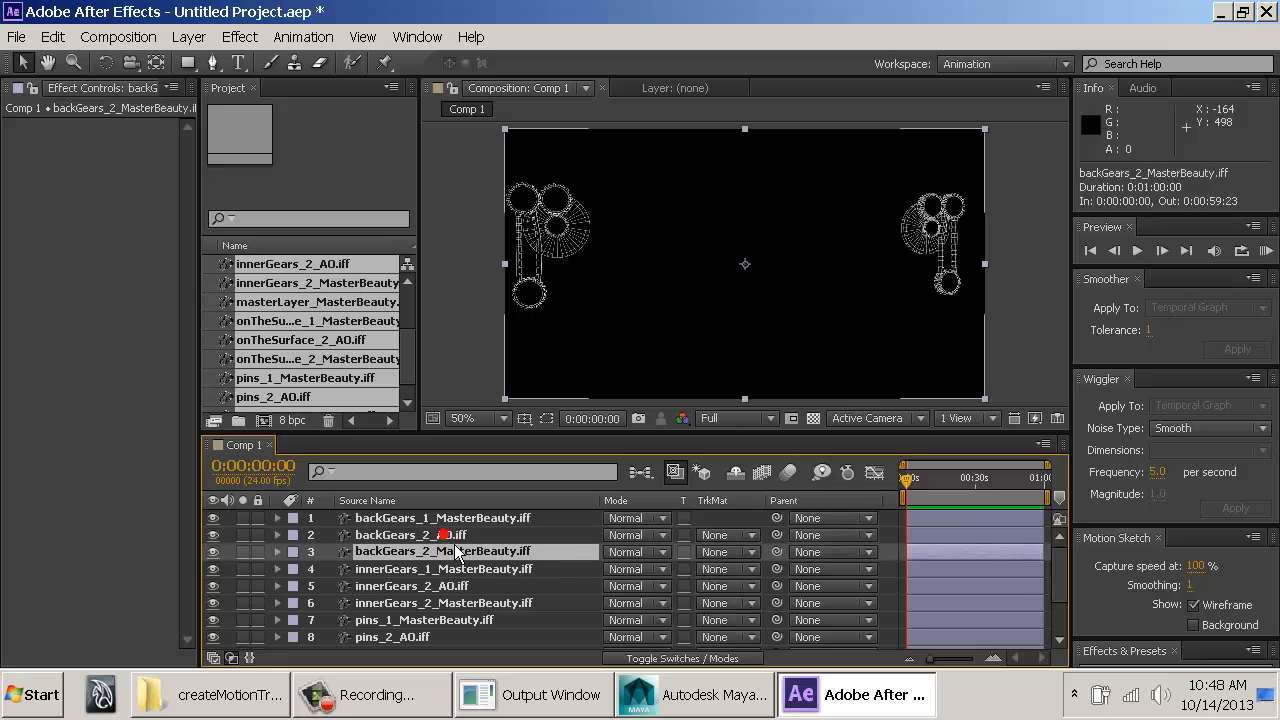
# Step: Set the blending mode of the backGears_2_AO.iff layer to Multiply
pyautogui.click(445, 536)
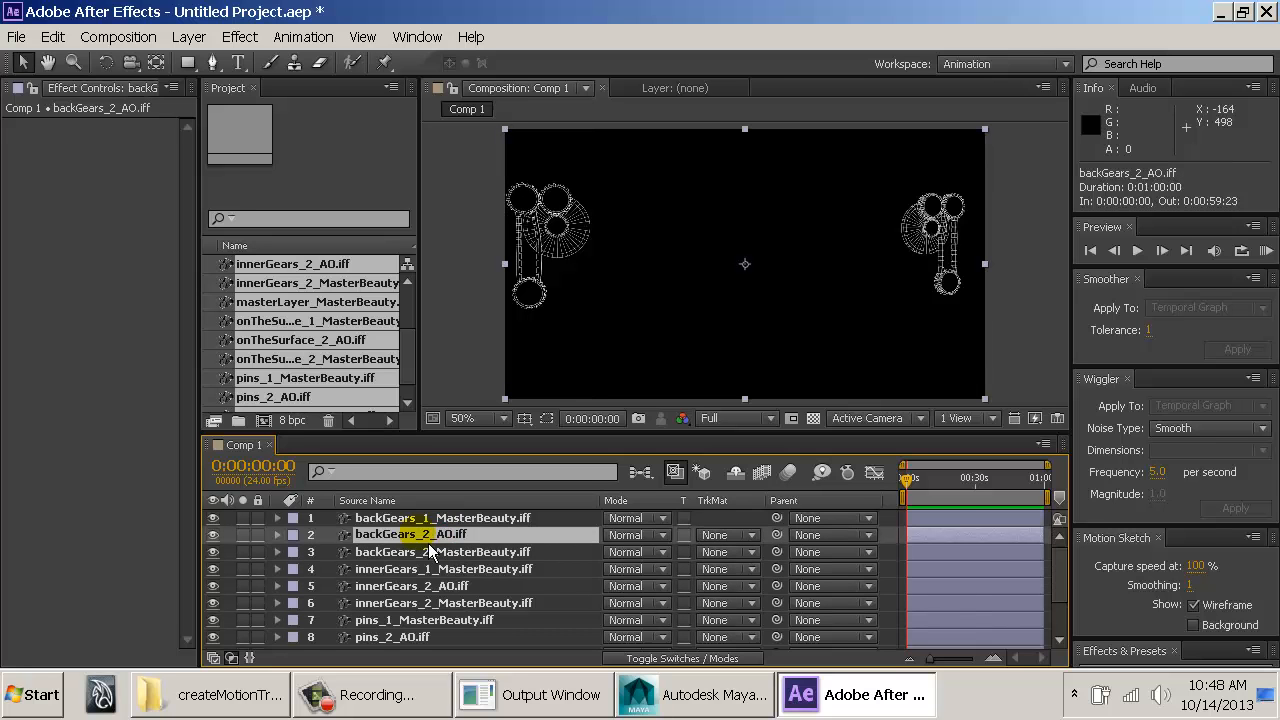
pyautogui.click(625, 538)
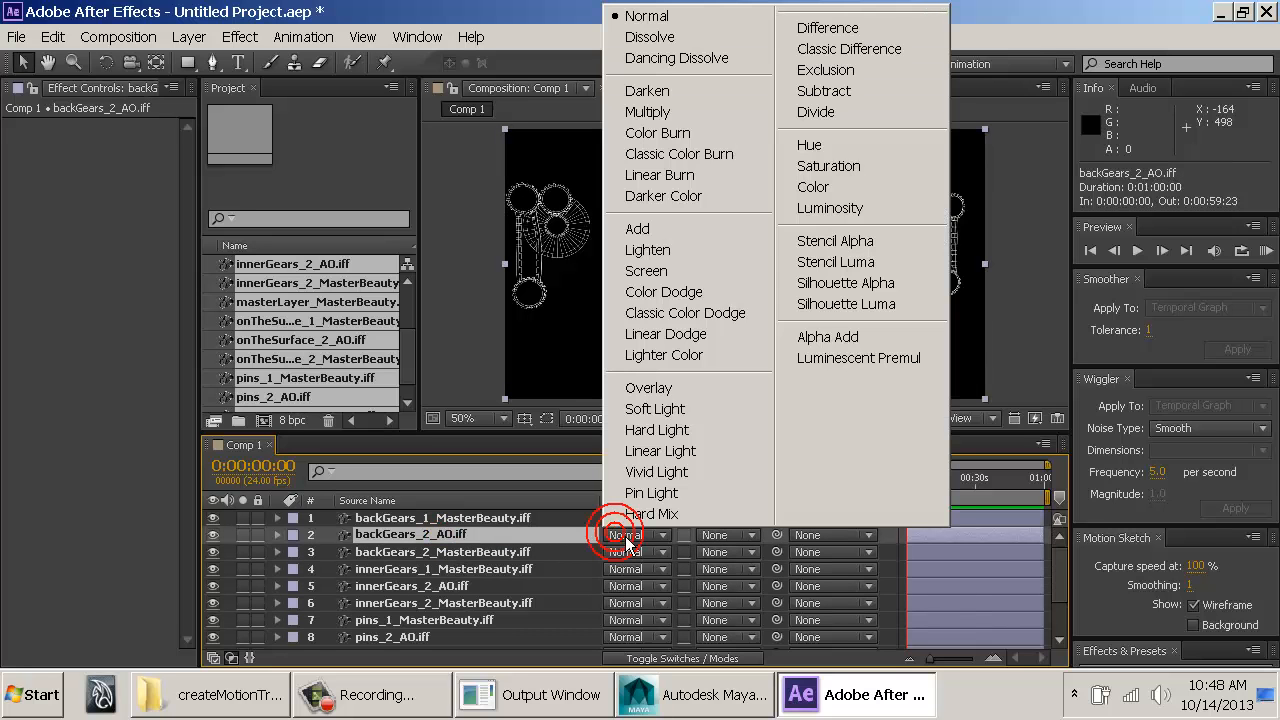
pyautogui.click(722, 114)
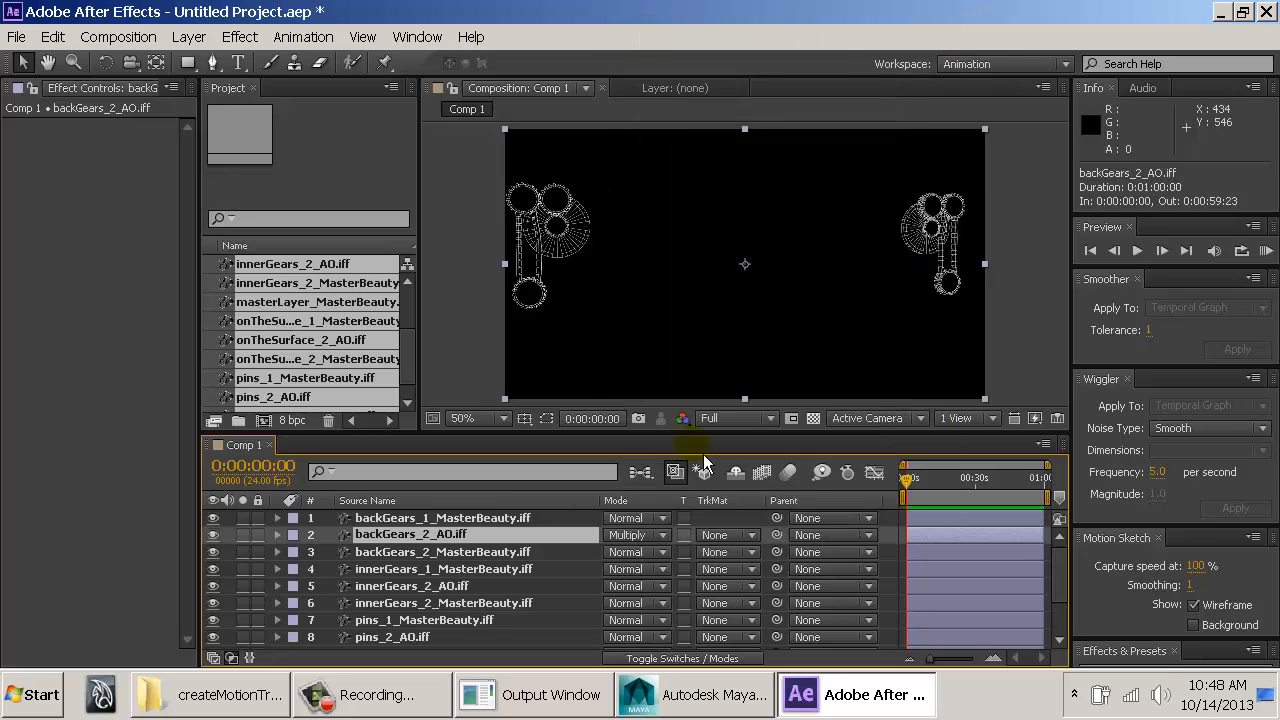
# Step: Pre-compose the backGears_2_AO.iff and backGears_2_MasterBeauty.iff layers into a composition named BackGears_Color
pyautogui.keyDown('shift'); pyautogui.click(476, 550); pyautogui.keyUp('shift')
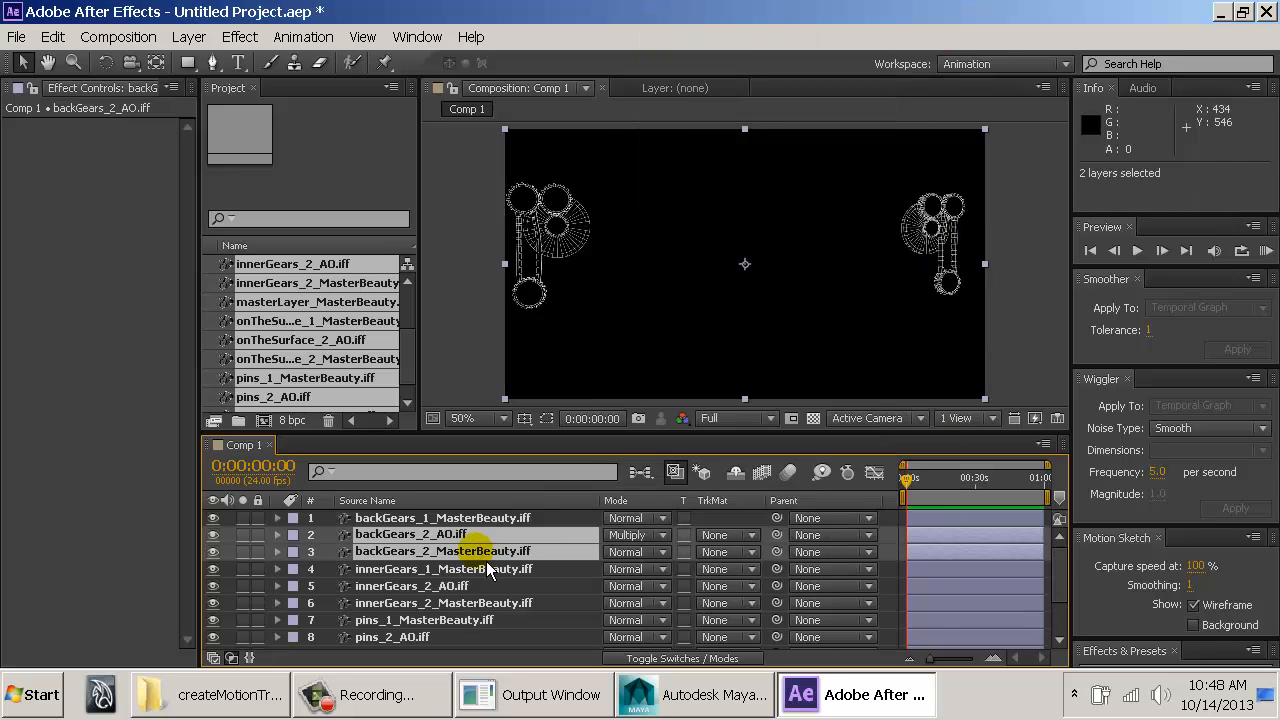
pyautogui.click(189, 36)
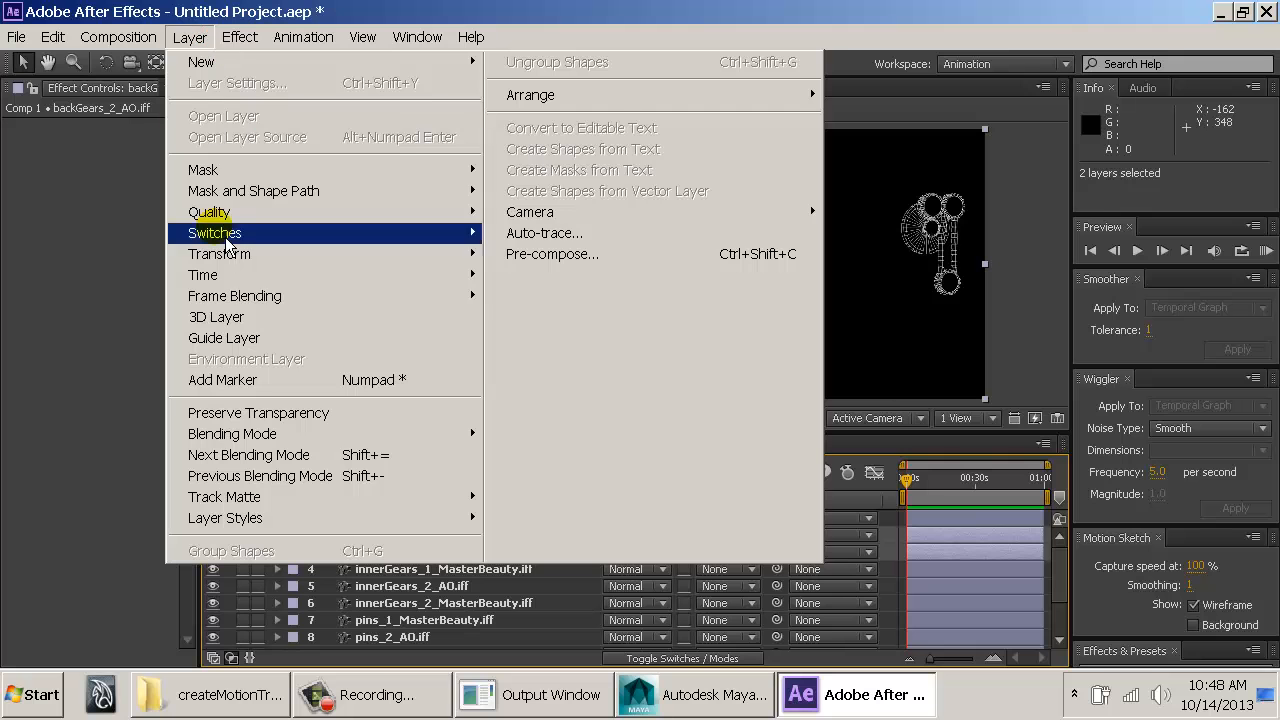
pyautogui.click(532, 258)
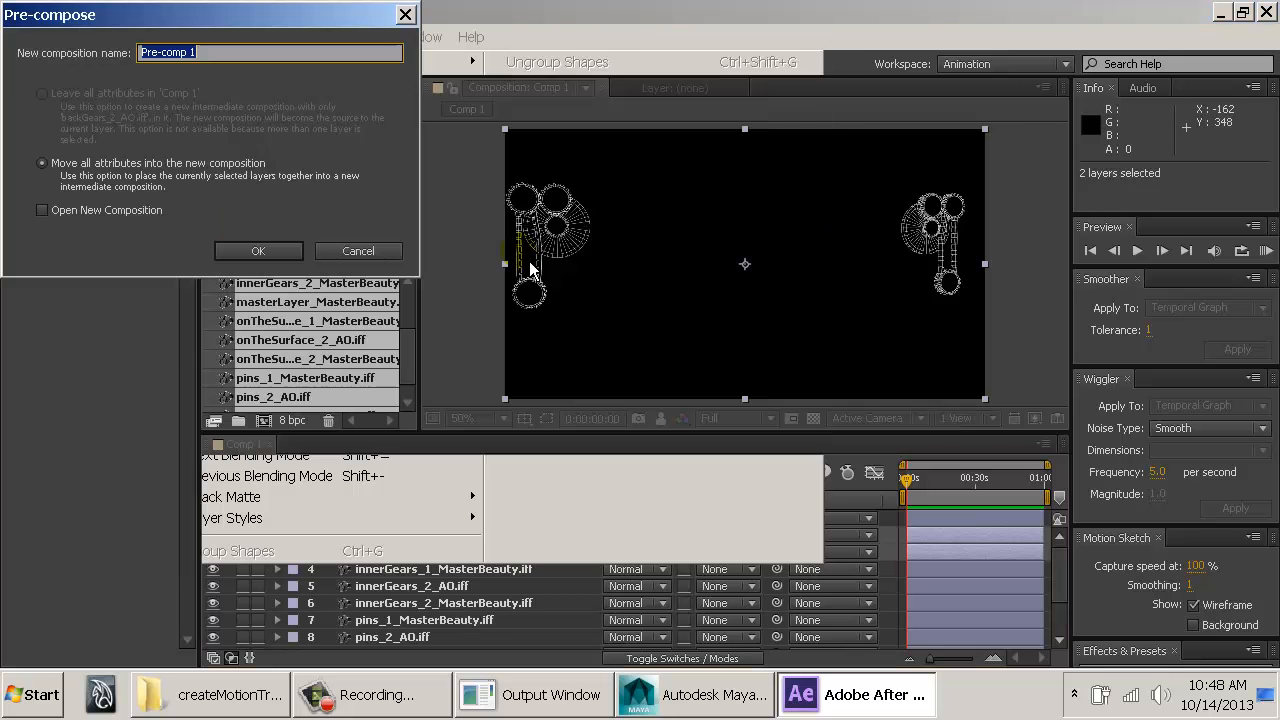
pyautogui.write('BackGears_C')
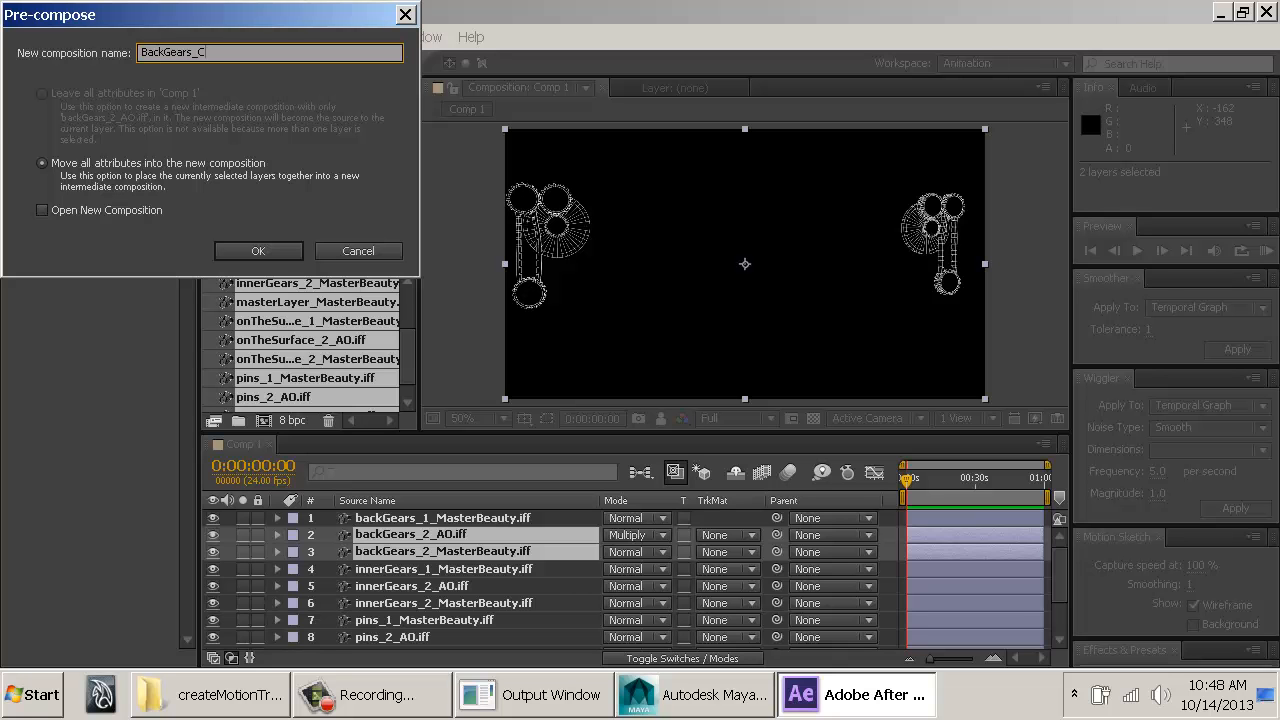
pyautogui.write('olor')
pyautogui.press('Return')
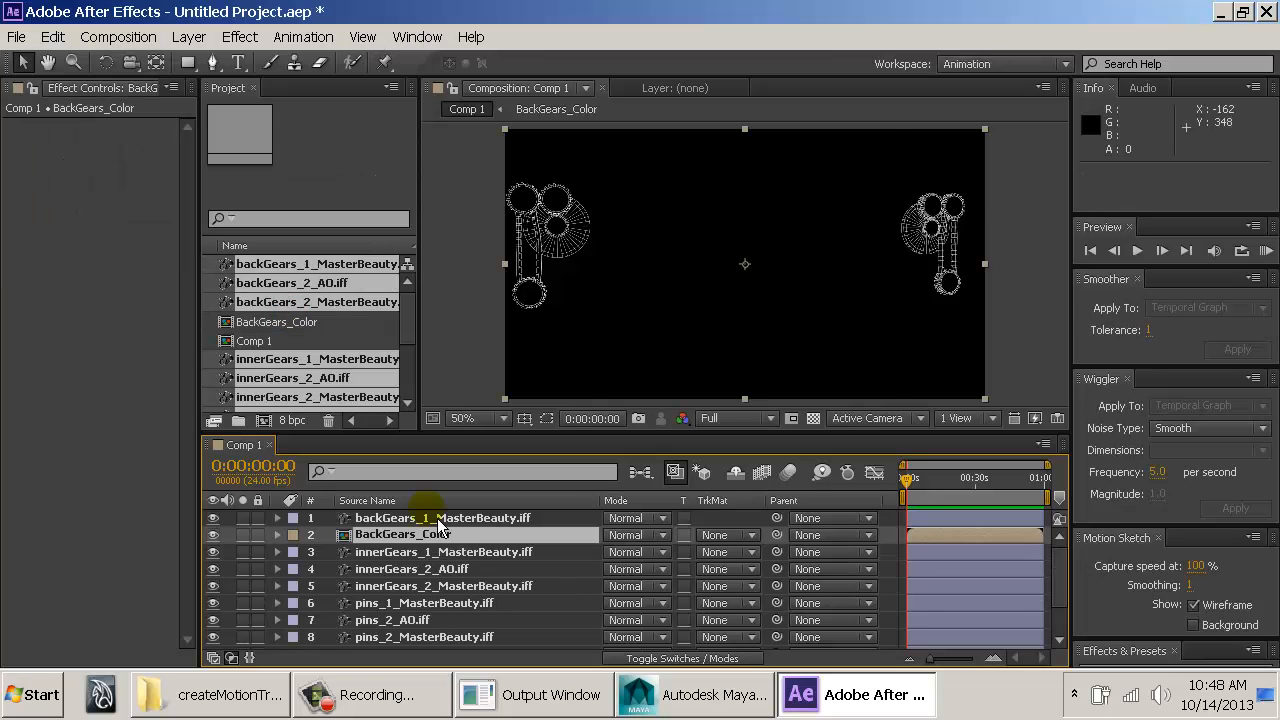
# Step: Set innerGears_2_AO.iff to Multiply and pre-compose it with innerGears_2_MasterBeauty.iff as InnerGears_Color
pyautogui.click(445, 569)
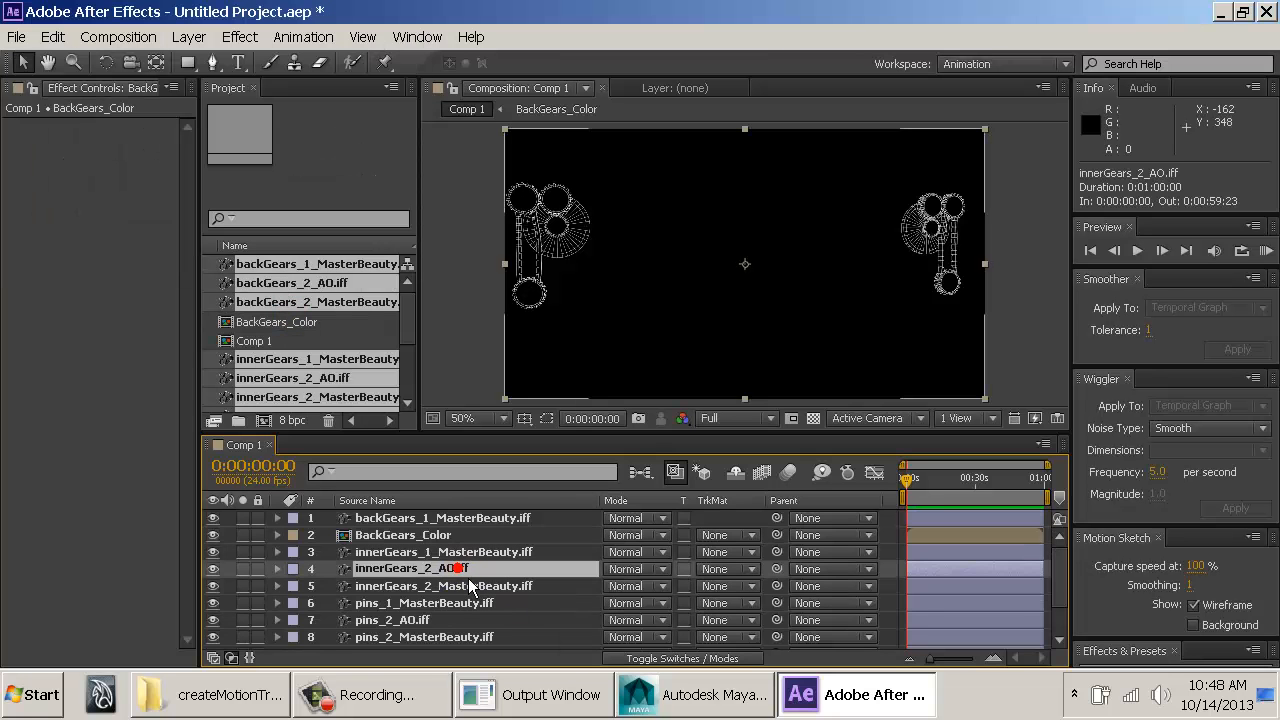
pyautogui.click(628, 569)
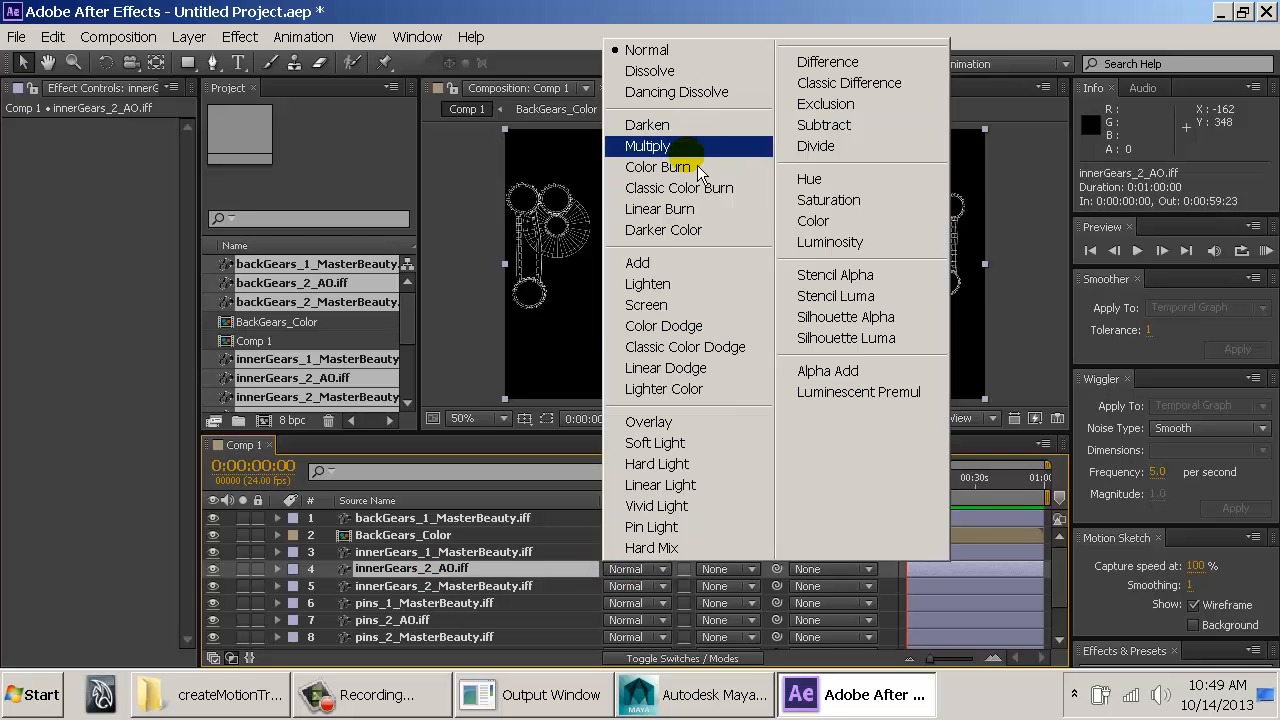
pyautogui.click(662, 146)
pyautogui.keyDown('shift'); pyautogui.click(510, 586); pyautogui.keyUp('shift')
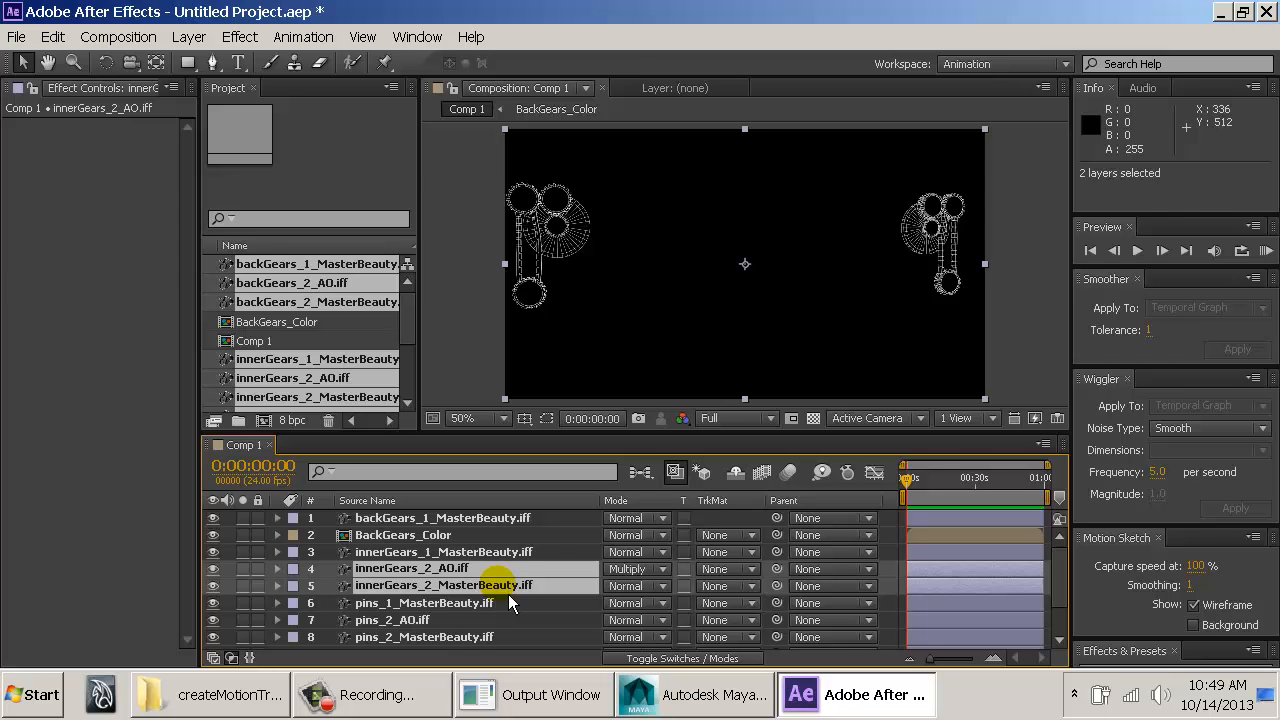
pyautogui.hotkey('ctrl', 'shift', 'c')
pyautogui.write('In')
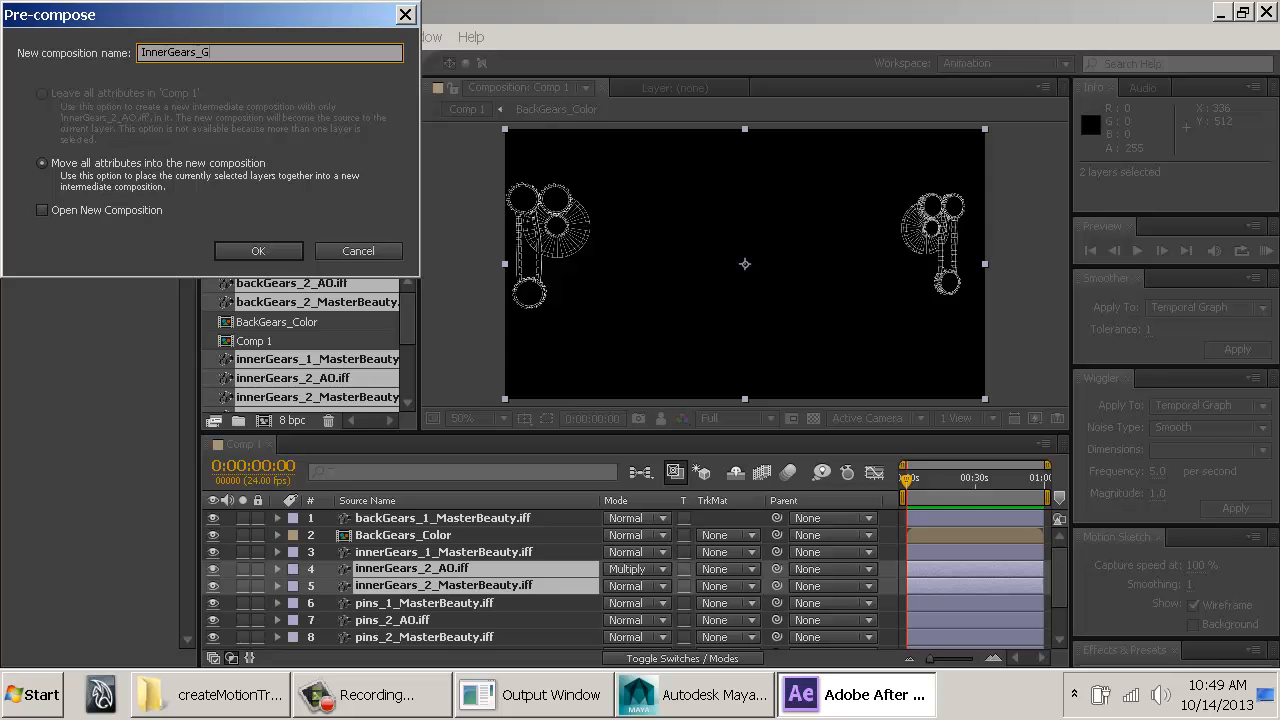
pyautogui.write('nerGears_Color')
pyautogui.press('Return')
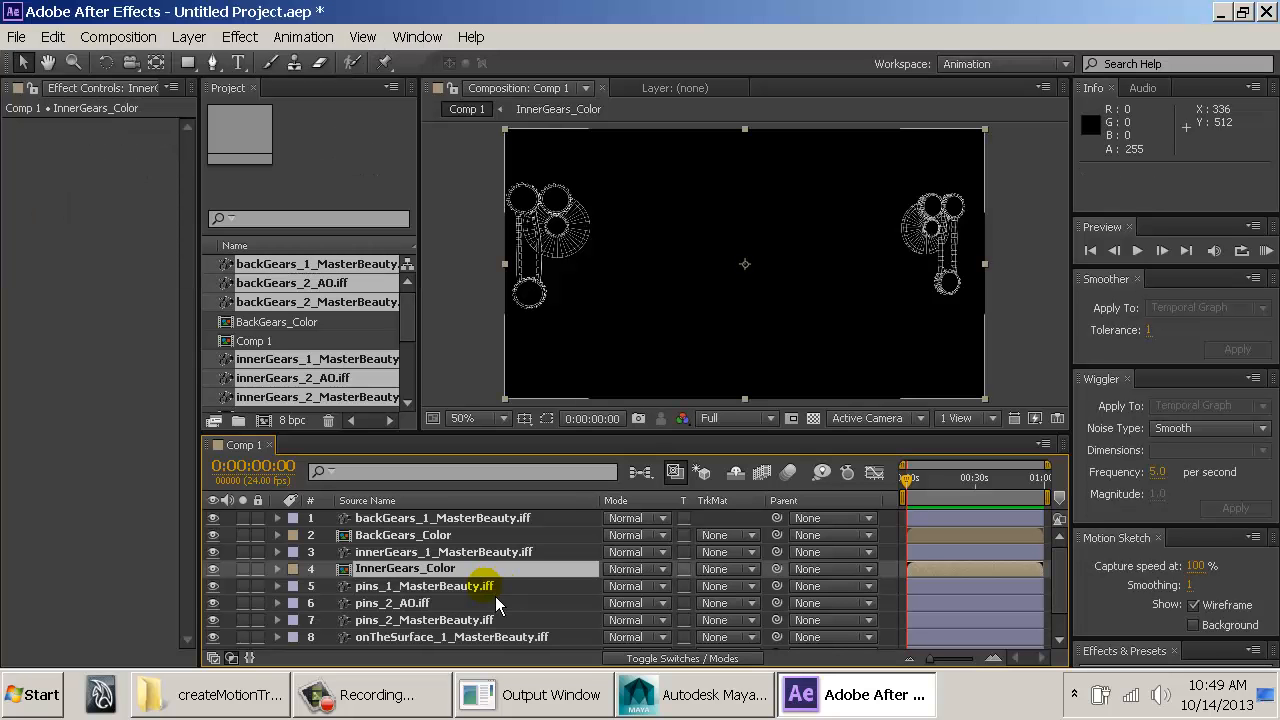
# Step: Set pins_2_AO.iff to Multiply and pre-compose it with pins_2_MasterBeauty.iff as Pins_Color
pyautogui.click(470, 603)
pyautogui.click(622, 604)
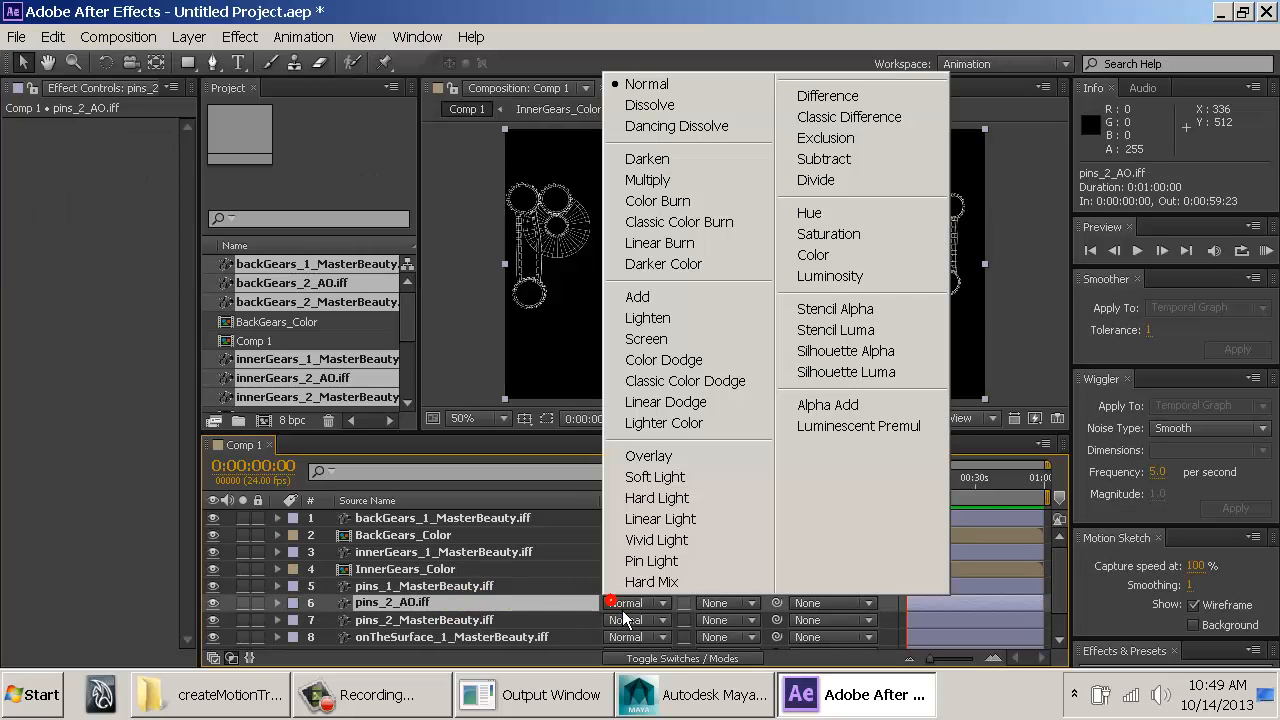
pyautogui.click(712, 180)
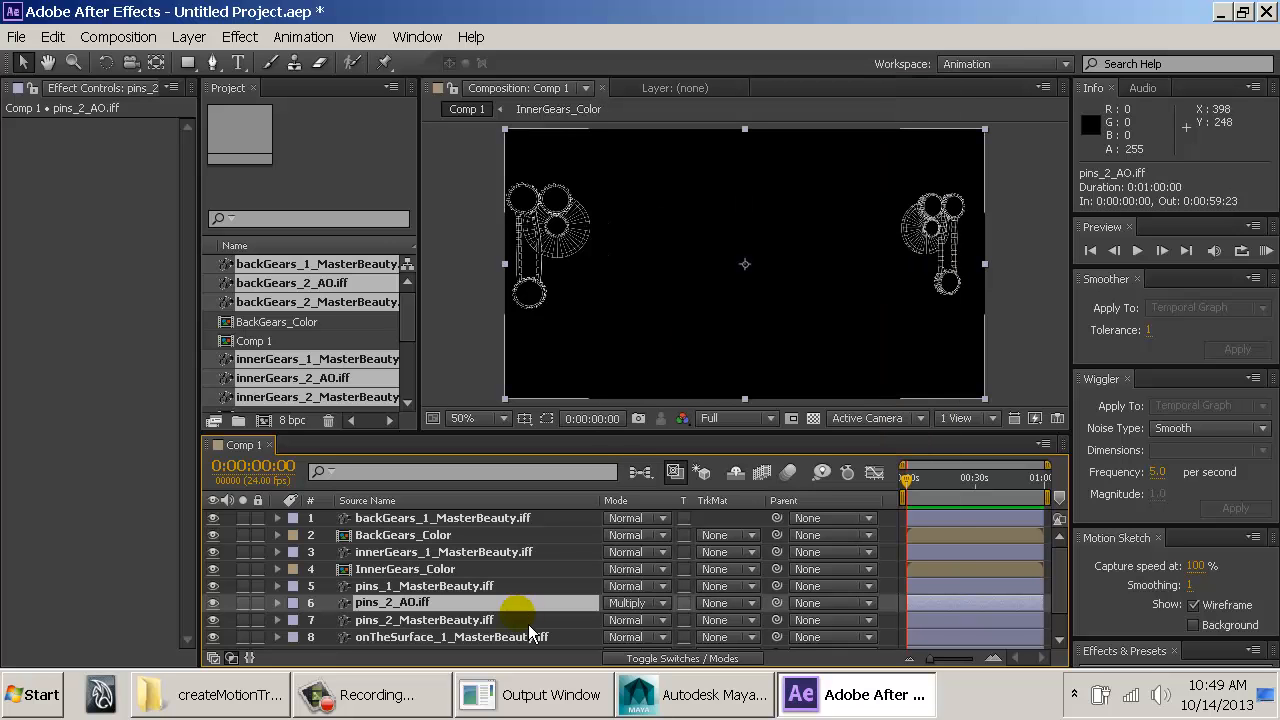
pyautogui.keyDown('shift'); pyautogui.click(482, 619); pyautogui.keyUp('shift')
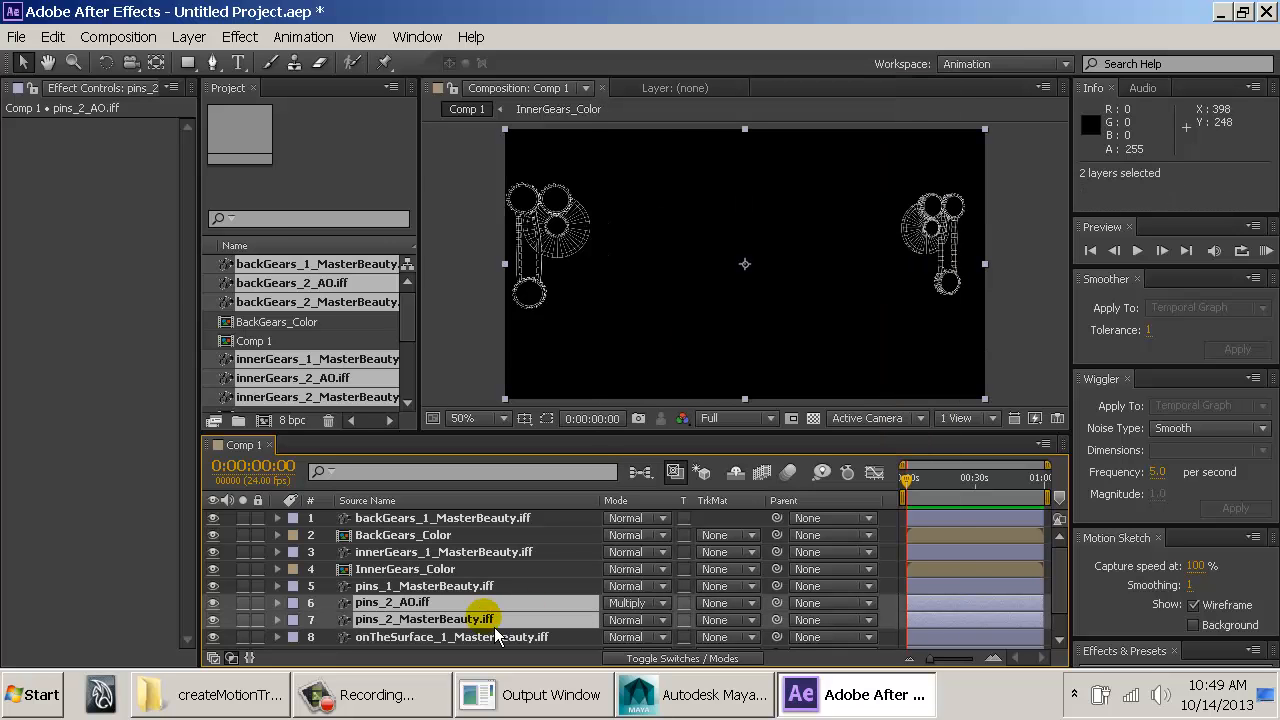
pyautogui.hotkey('ctrl', 'shift', 'c')
pyautogui.write('Pins_Color')
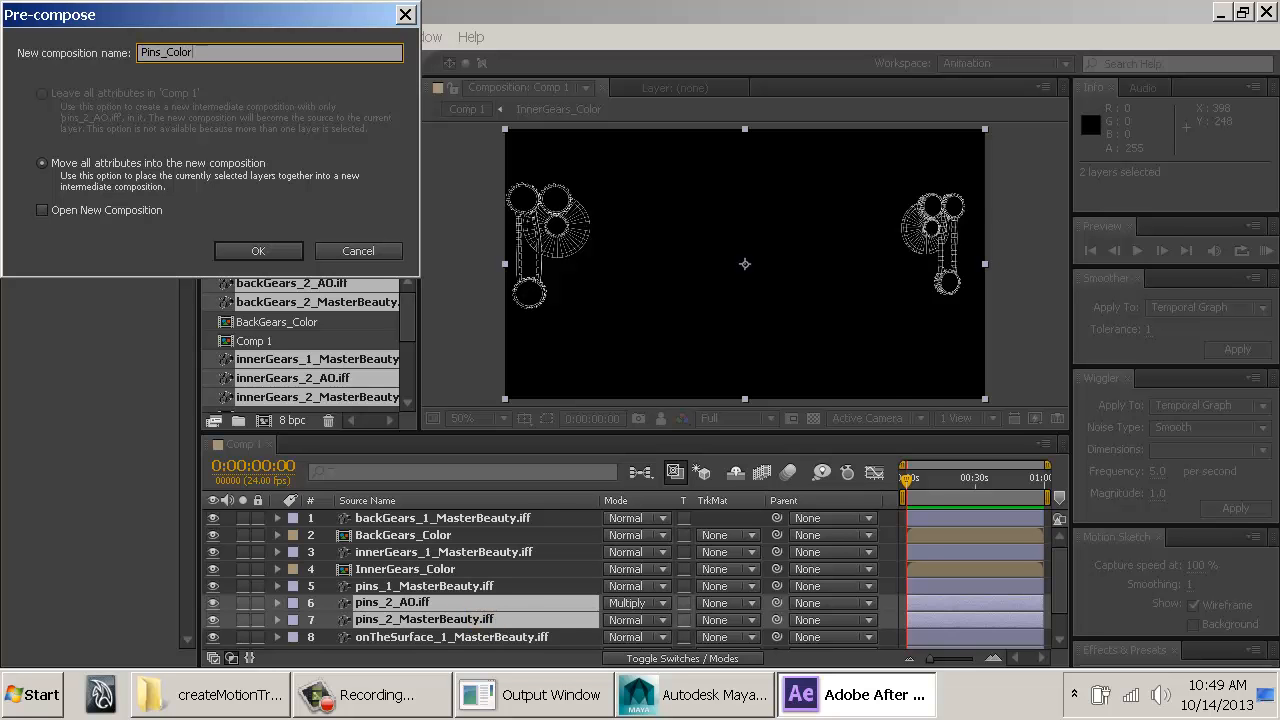
pyautogui.press('Return')
# Step: Set onTheSurface_2_AO.iff to Multiply and pre-compose it with onTheSurface_2_MasterBeauty.iff as OnTheSurface_Color
pyautogui.click(485, 618)
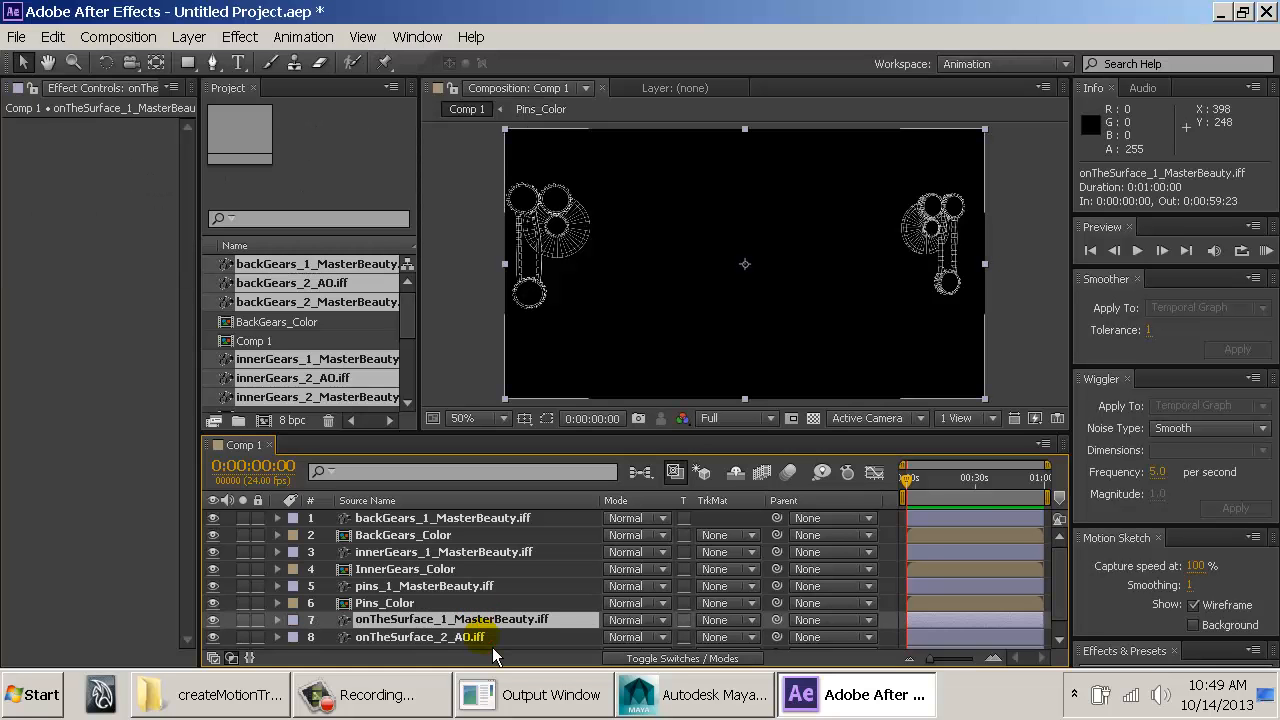
pyautogui.scroll(-1, 480, 625)
pyautogui.click(468, 620)
pyautogui.click(634, 623)
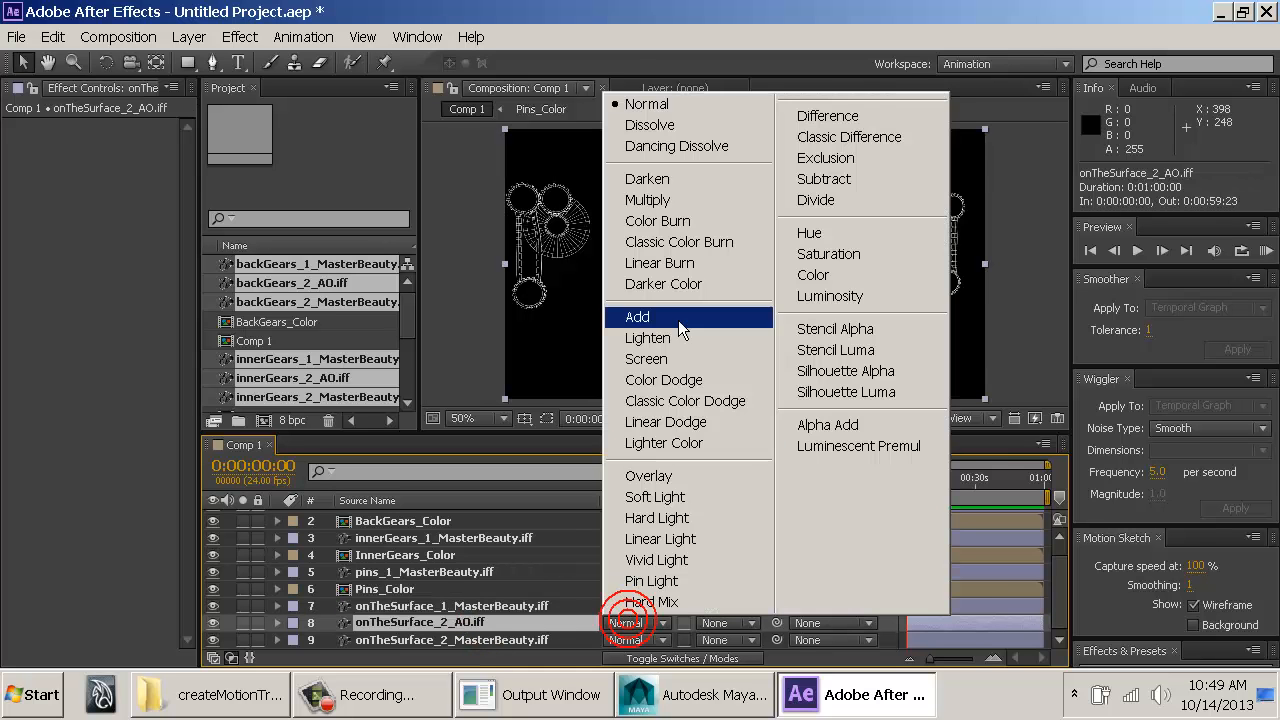
pyautogui.click(654, 266)
pyautogui.keyDown('shift'); pyautogui.click(492, 640); pyautogui.keyUp('shift')
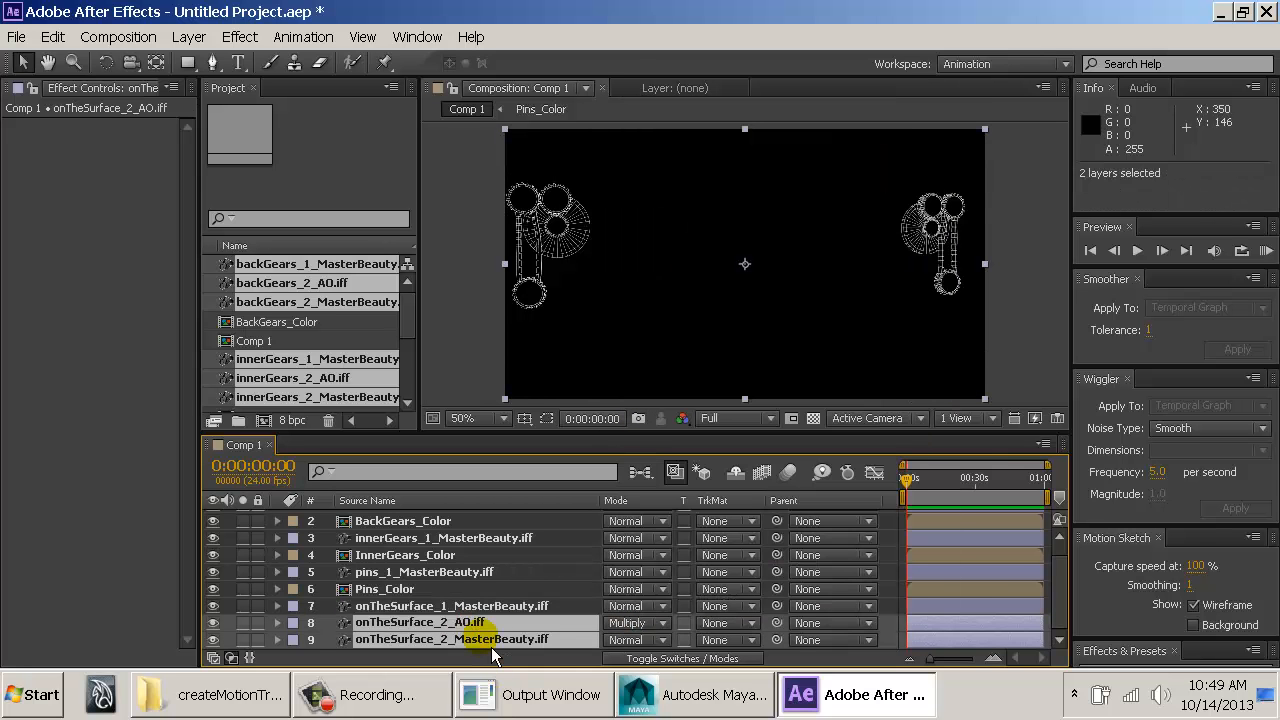
pyautogui.hotkey('ctrl', 'shift', 'c')
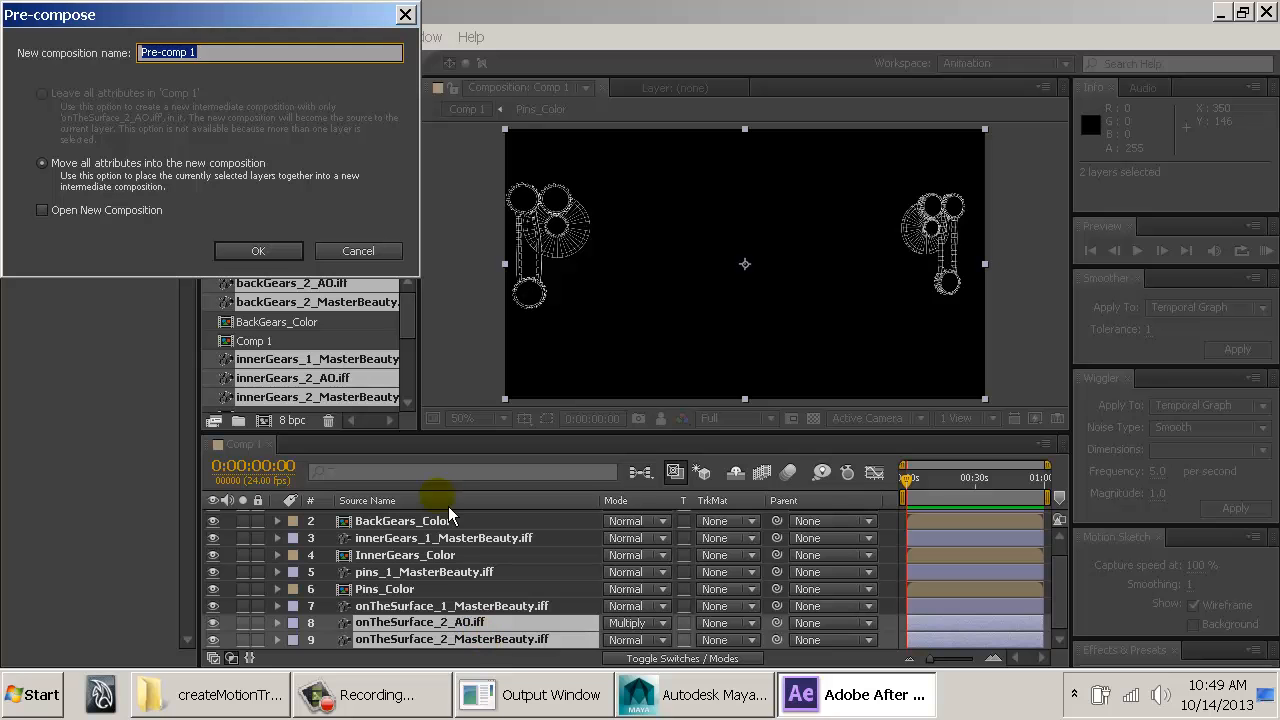
pyautogui.write('OnTheSu')
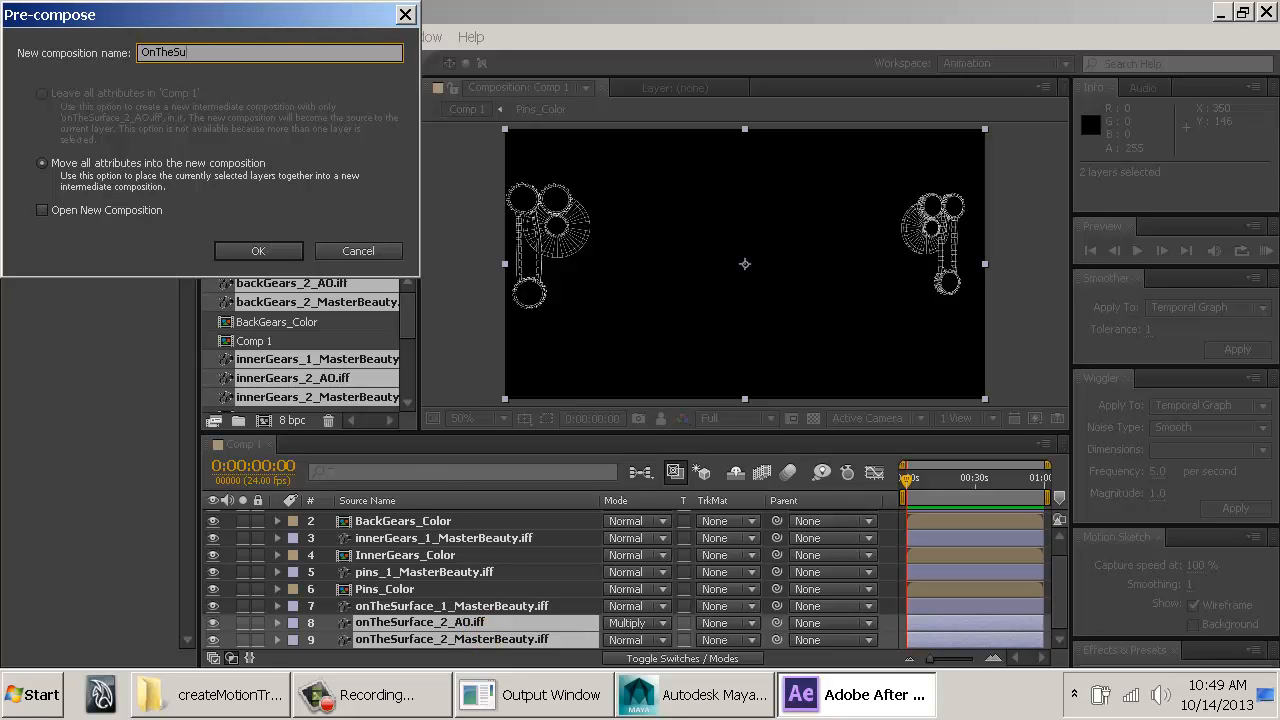
pyautogui.write('rface_Color')
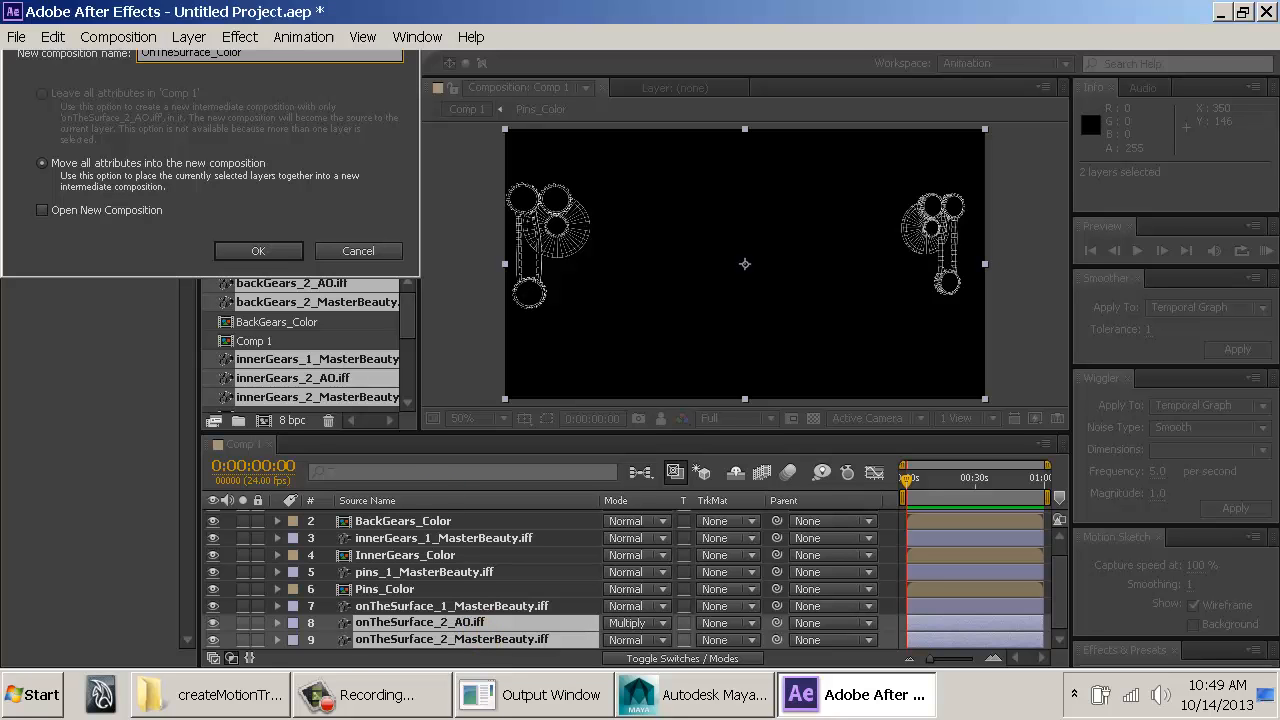
pyautogui.press('Return')
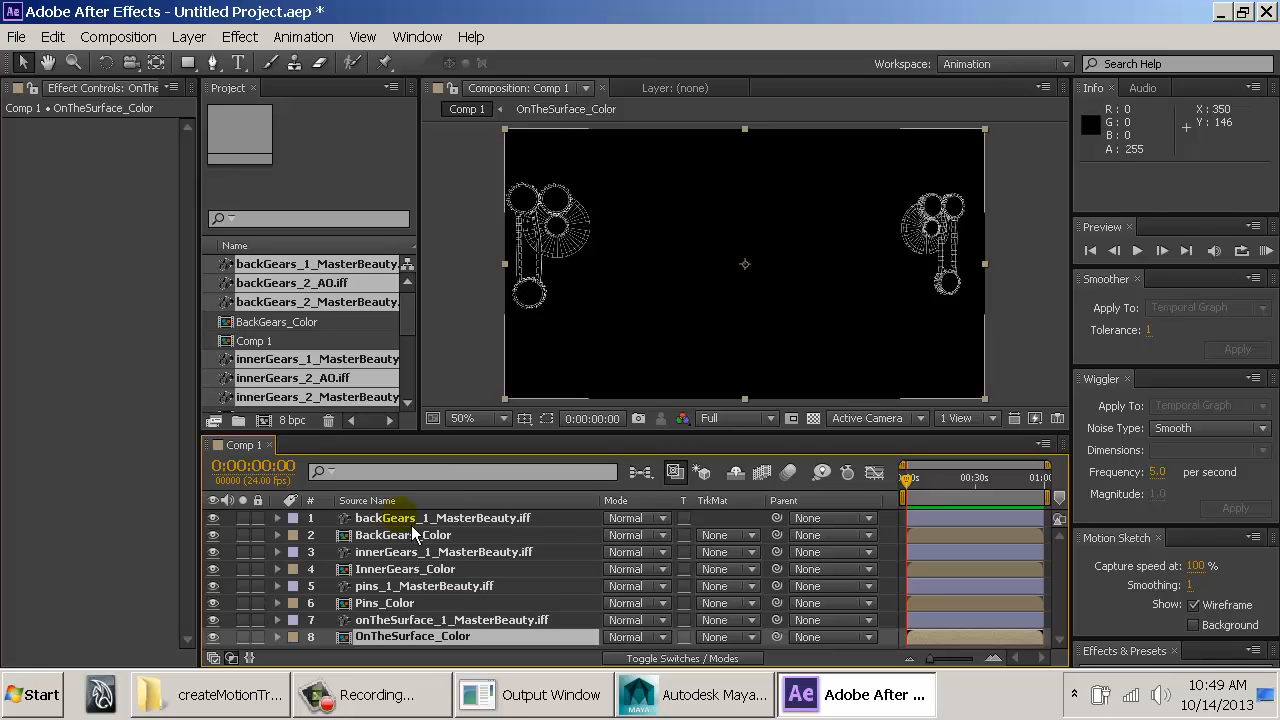
# Step: Hide the backGears_1_MasterBeauty.iff wireframe layer briefly to view the colored gears beneath, and show it again
pyautogui.click(402, 518)
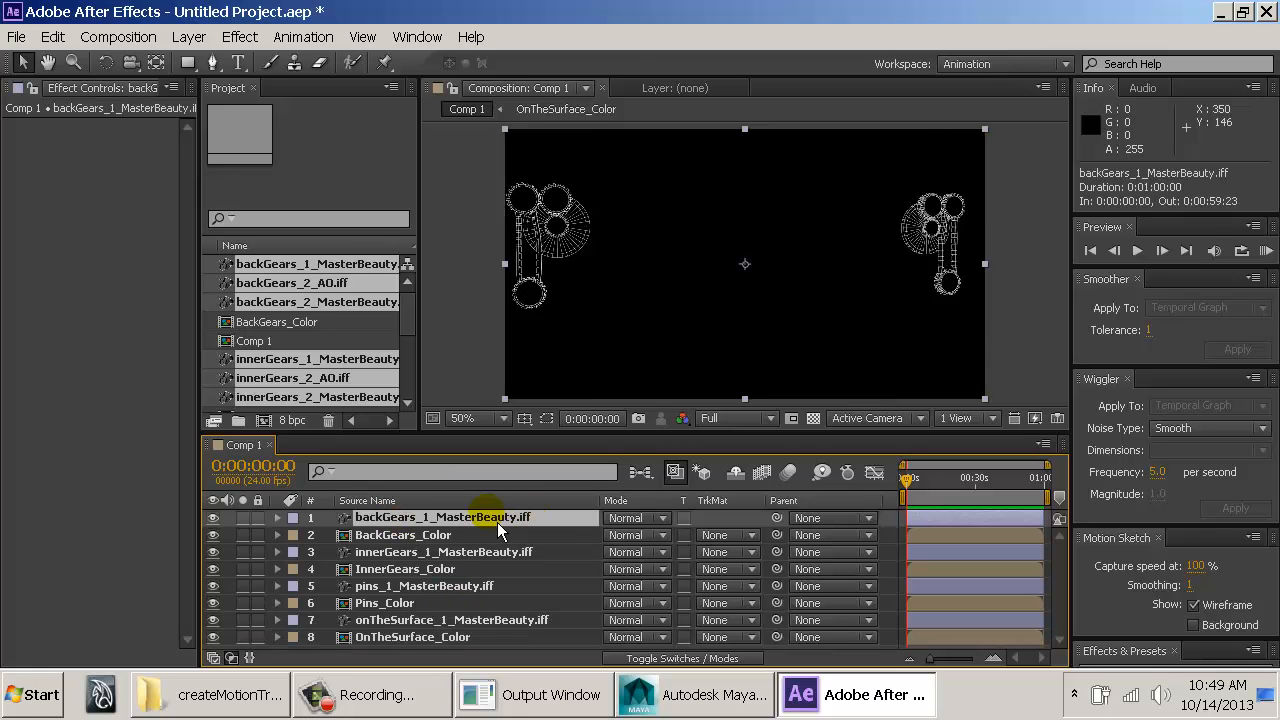
pyautogui.click(212, 517)
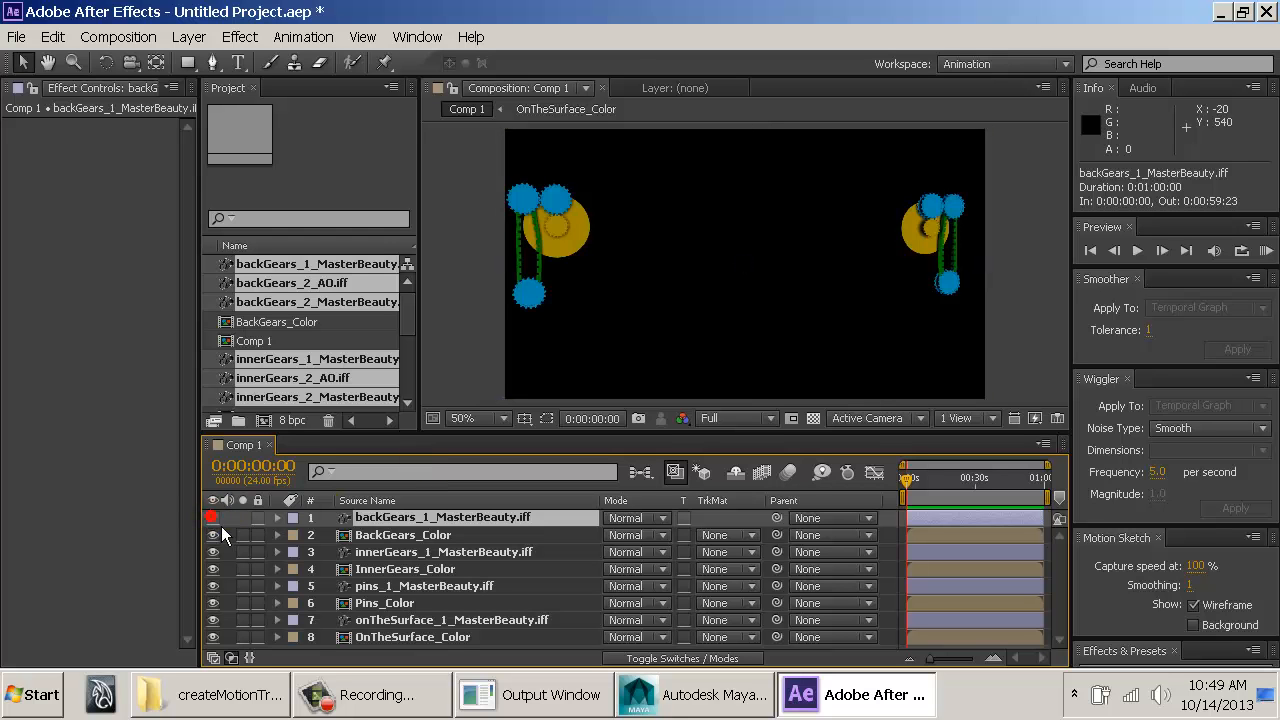
pyautogui.click(213, 518)
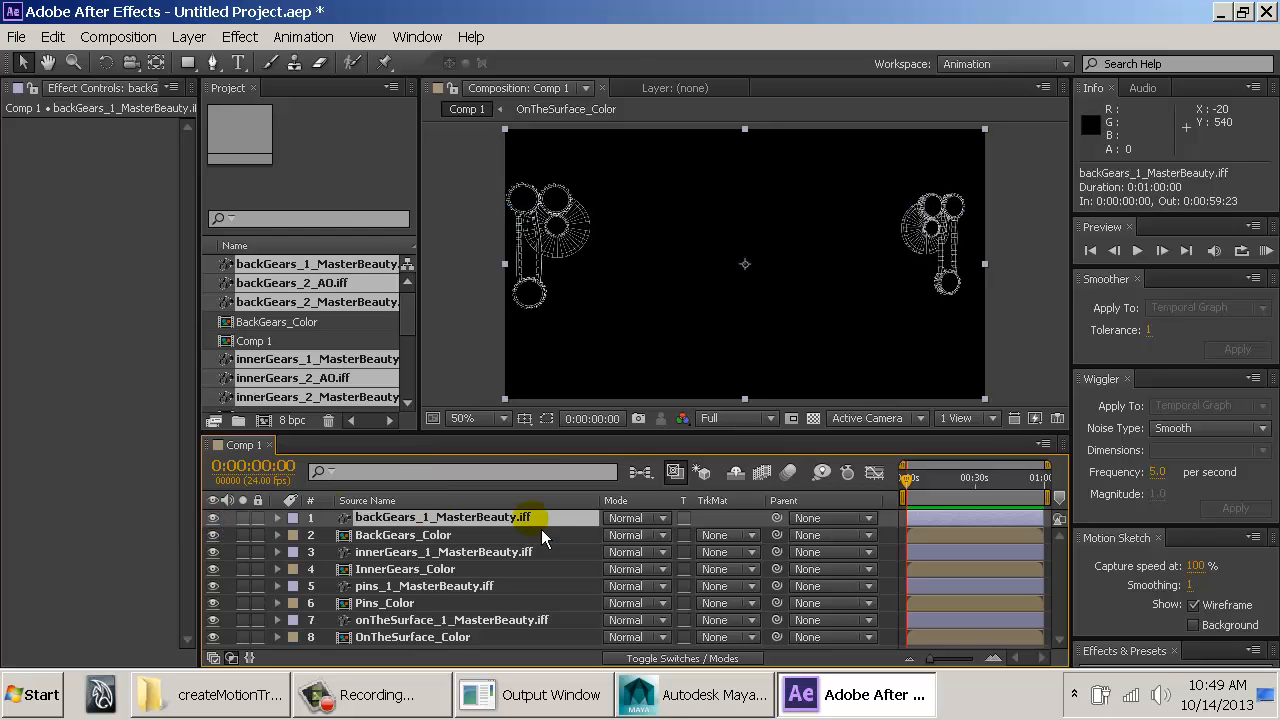
# Step: Try the Add blending mode on the backGears_1_MasterBeauty.iff layer and inspect the wireframe over the gears up close
pyautogui.click(620, 517)
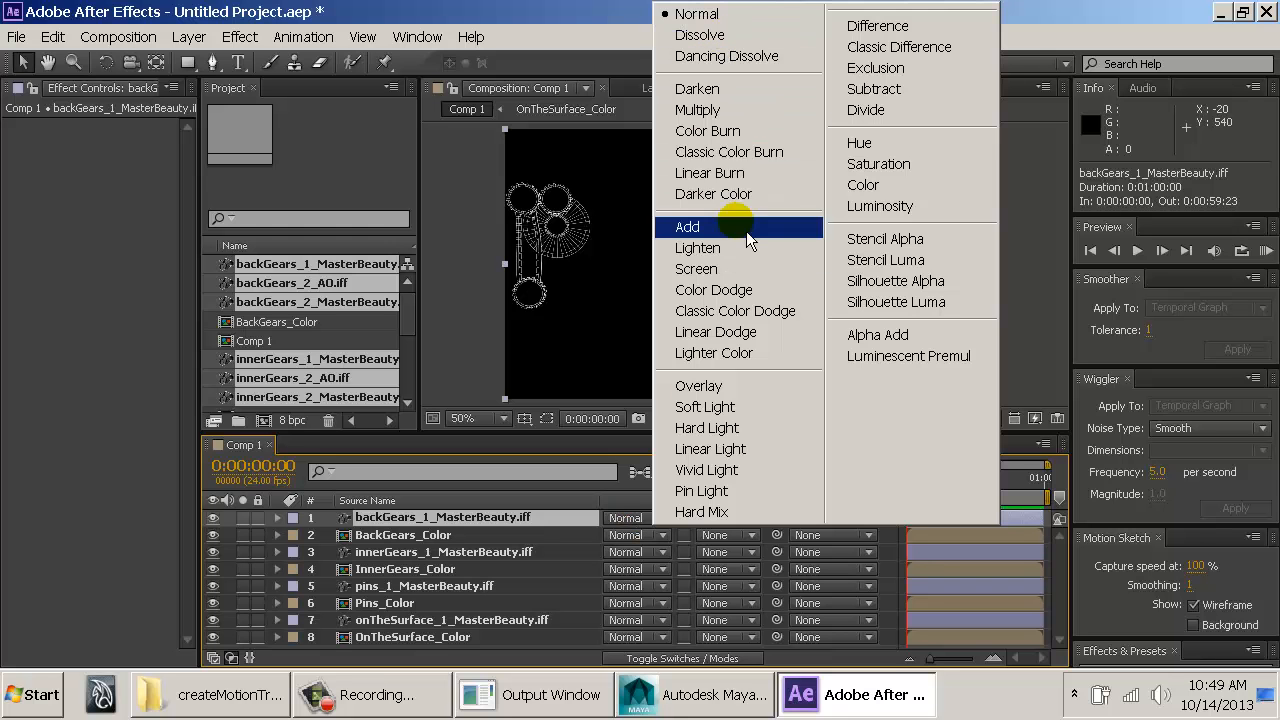
pyautogui.click(746, 231)
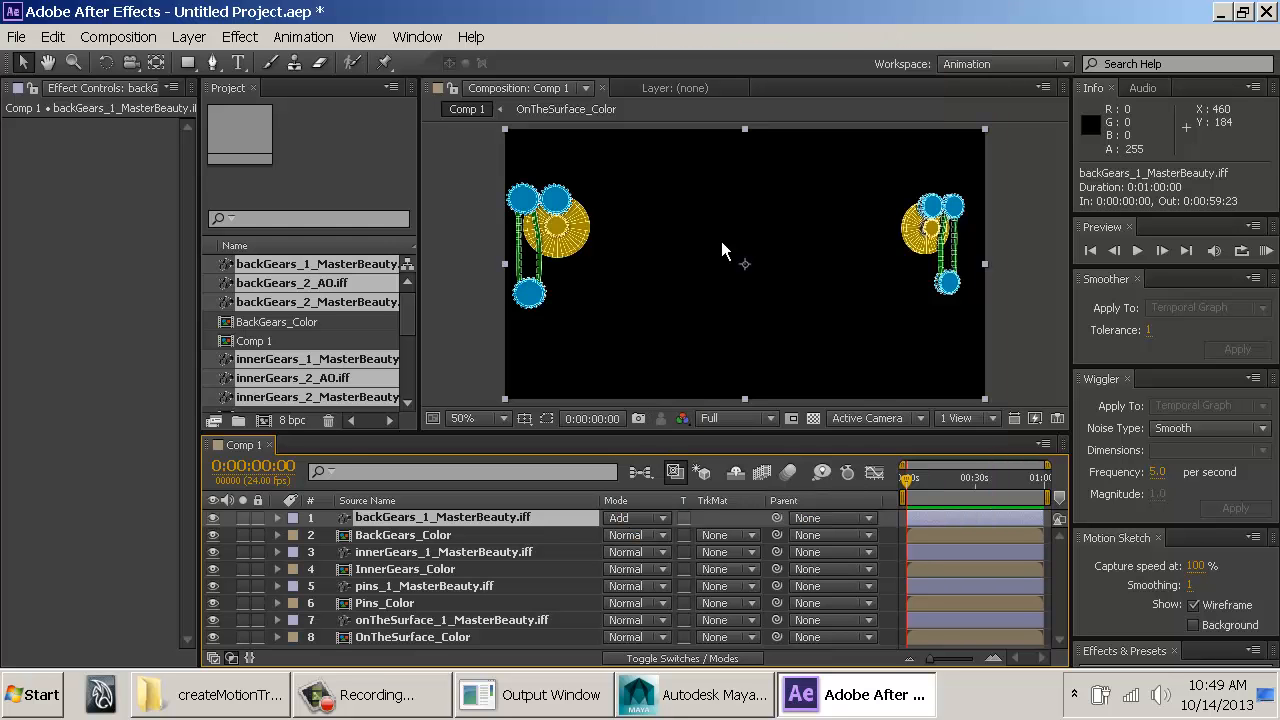
pyautogui.scroll(1, 660, 258)
pyautogui.press('space')
pyautogui.moveTo(501, 270); pyautogui.dragTo(847, 298)
pyautogui.scroll(2, 838, 296)
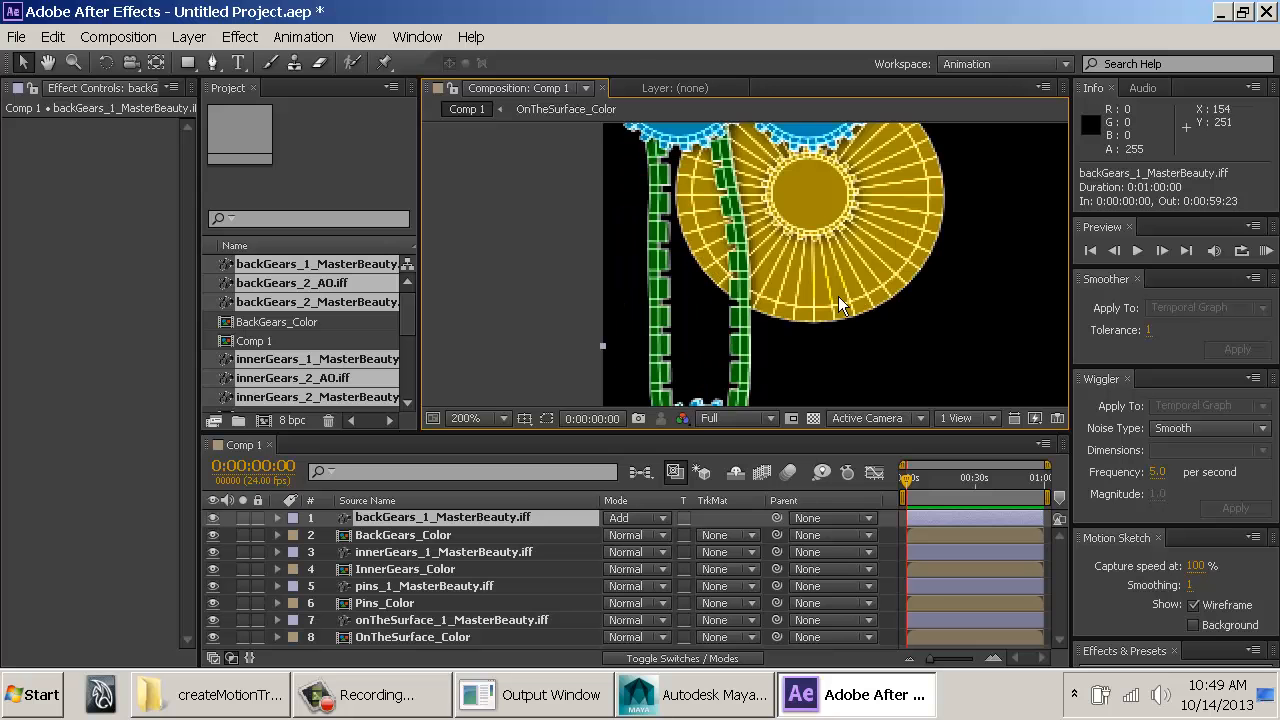
# Step: Try the Lighten, Screen and Overlay blending modes in turn on the backGears_1_MasterBeauty.iff layer
pyautogui.click(656, 524)
pyautogui.click(720, 250)
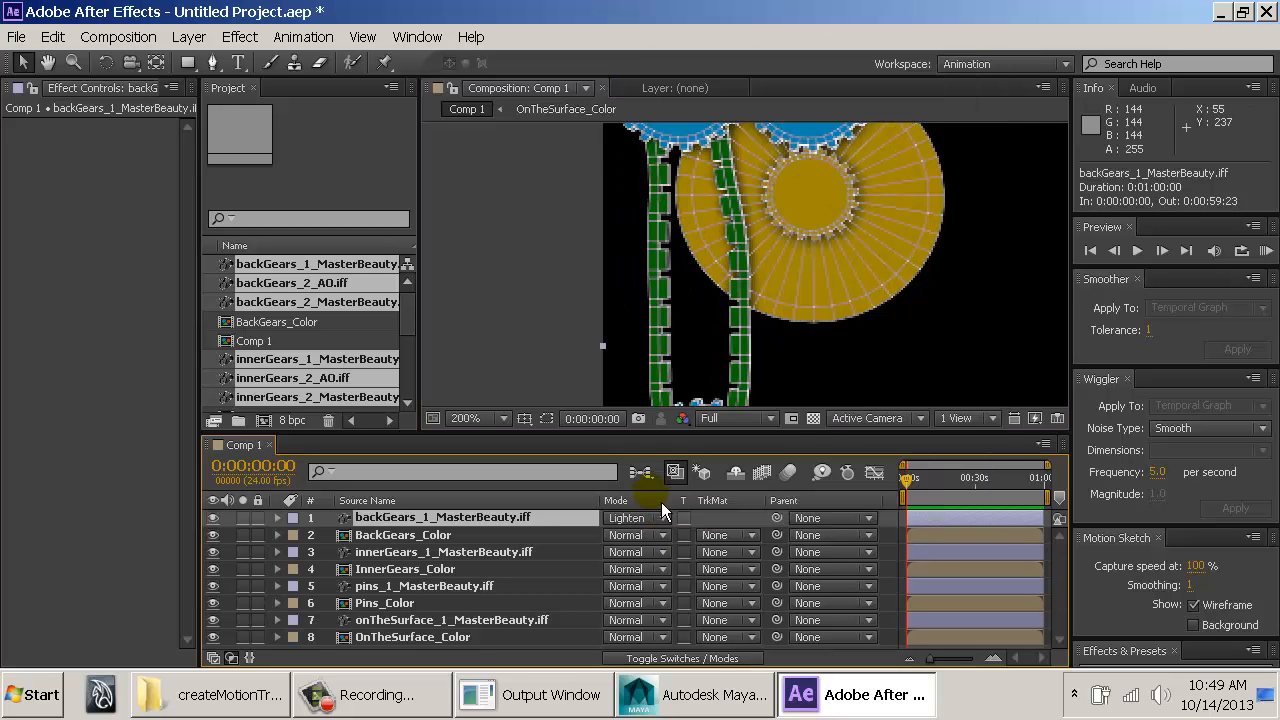
pyautogui.click(662, 517)
pyautogui.click(703, 277)
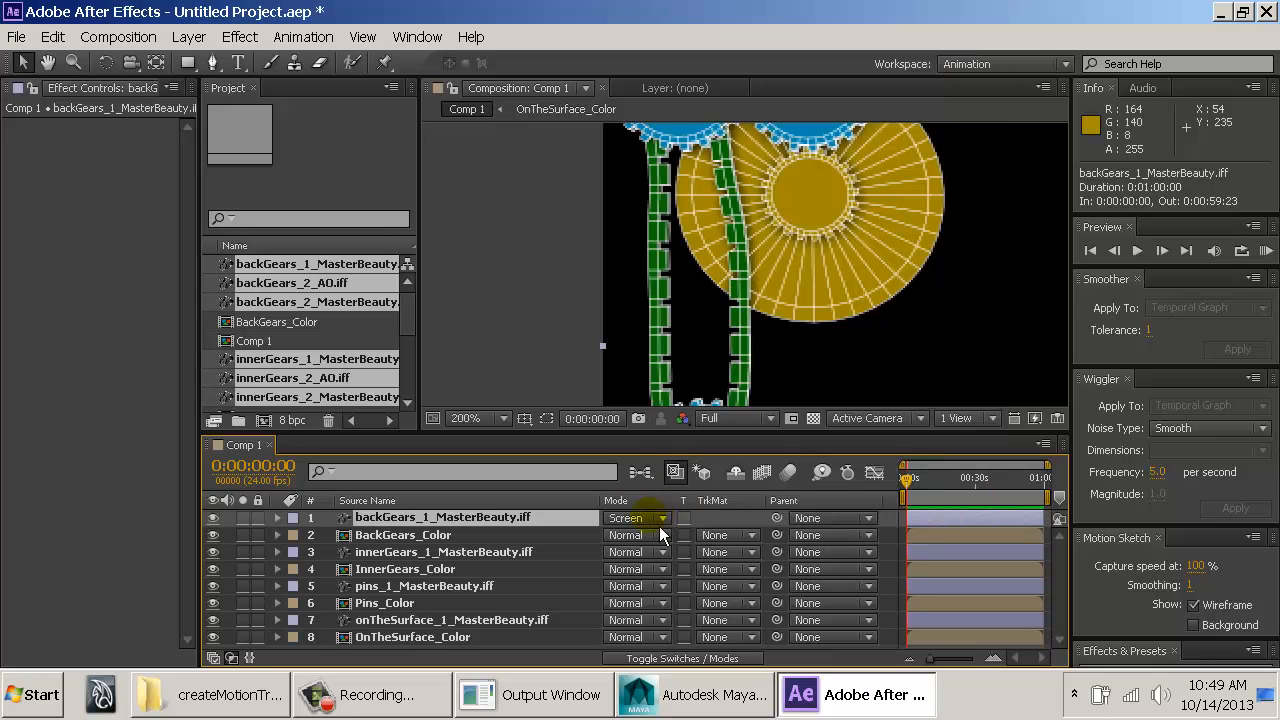
pyautogui.click(662, 518)
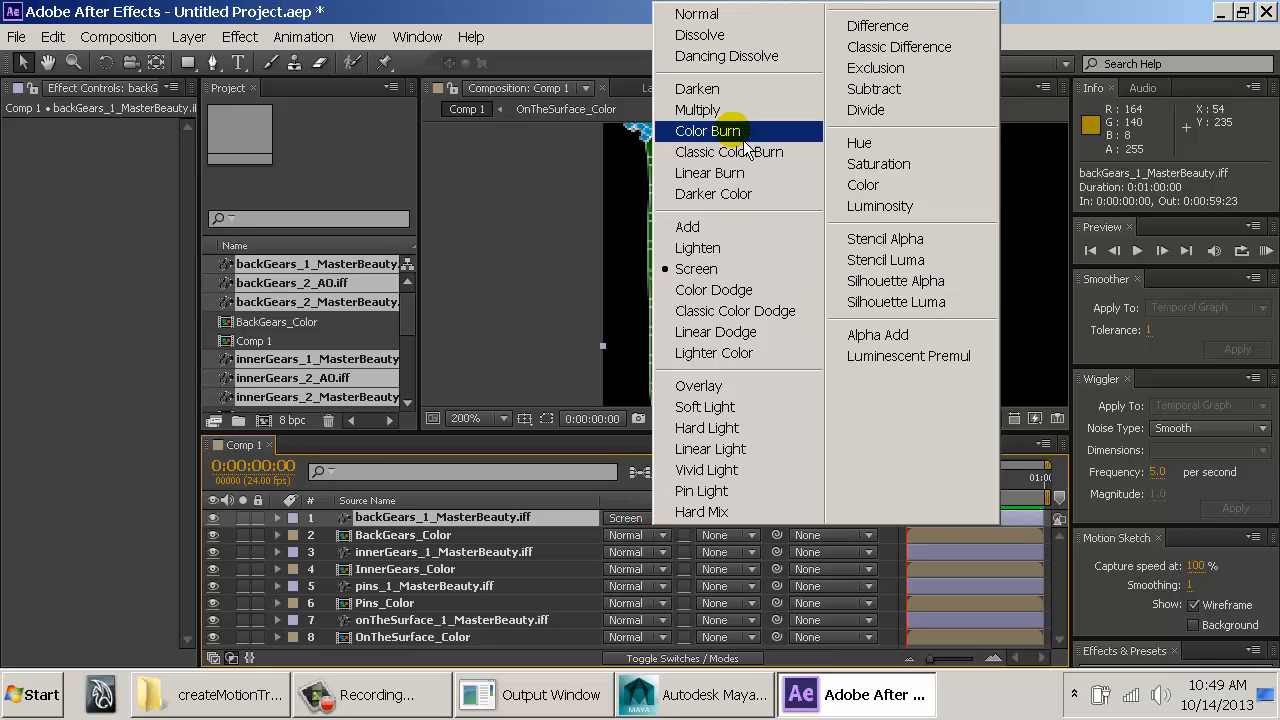
pyautogui.click(720, 388)
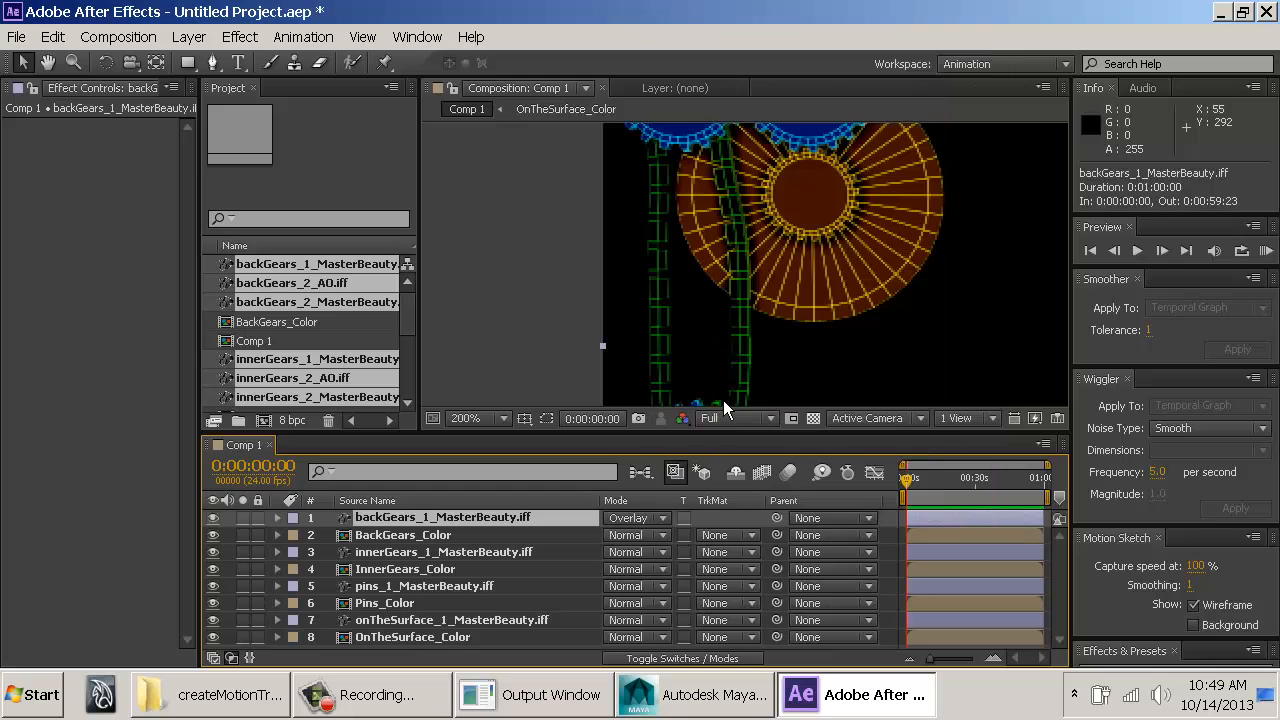
# Step: Try the Linear Burn, Color Burn and Multiply blending modes in turn on the backGears_1_MasterBeauty.iff layer
pyautogui.click(662, 518)
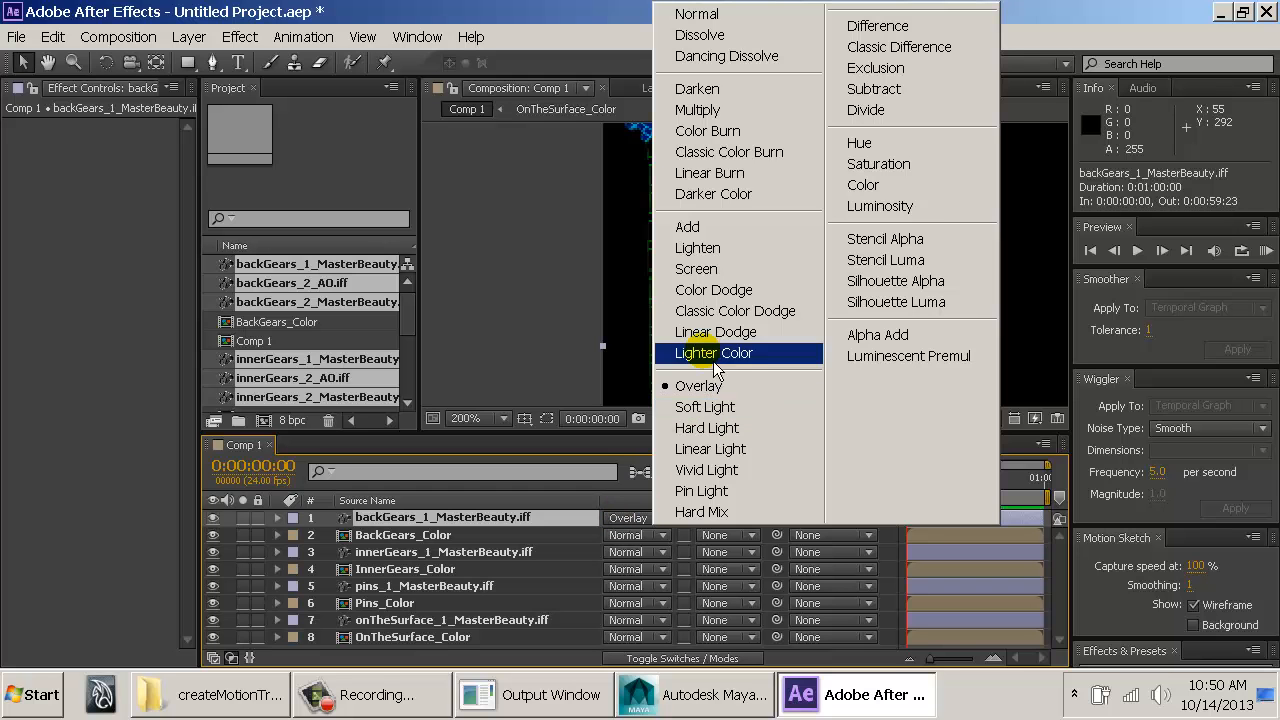
pyautogui.click(746, 178)
pyautogui.click(645, 518)
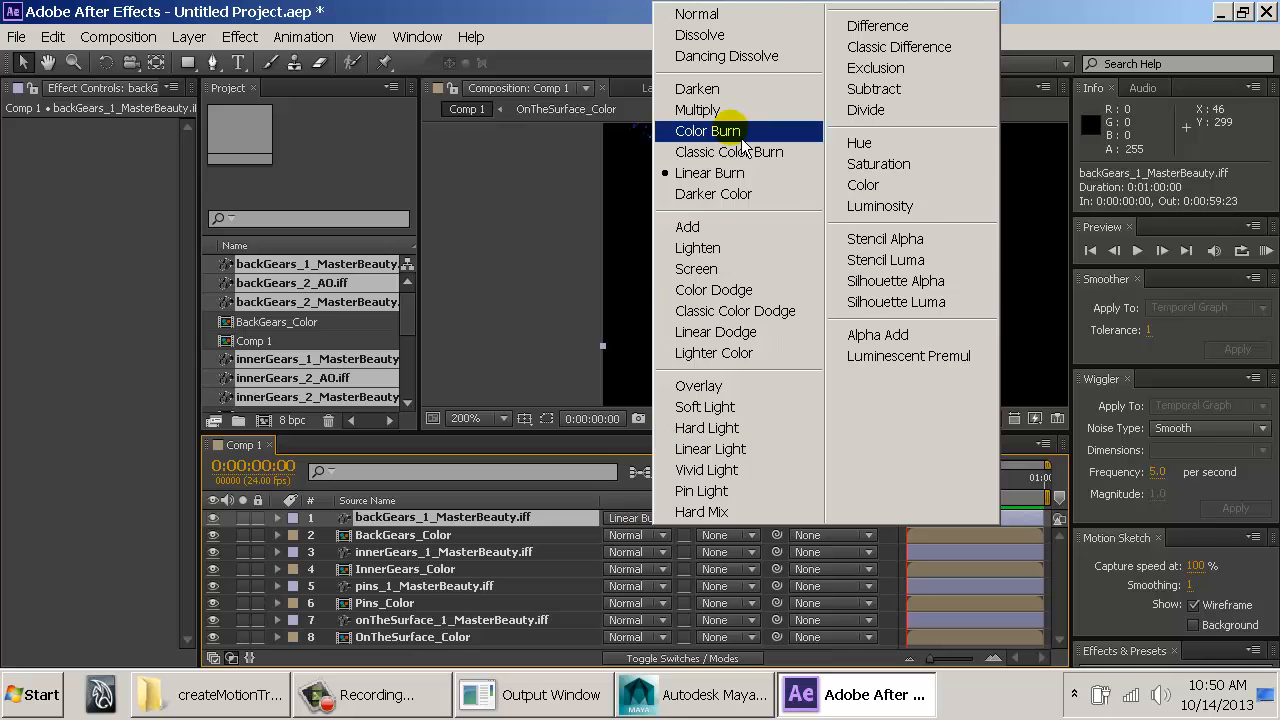
pyautogui.click(707, 131)
pyautogui.click(650, 519)
pyautogui.click(697, 110)
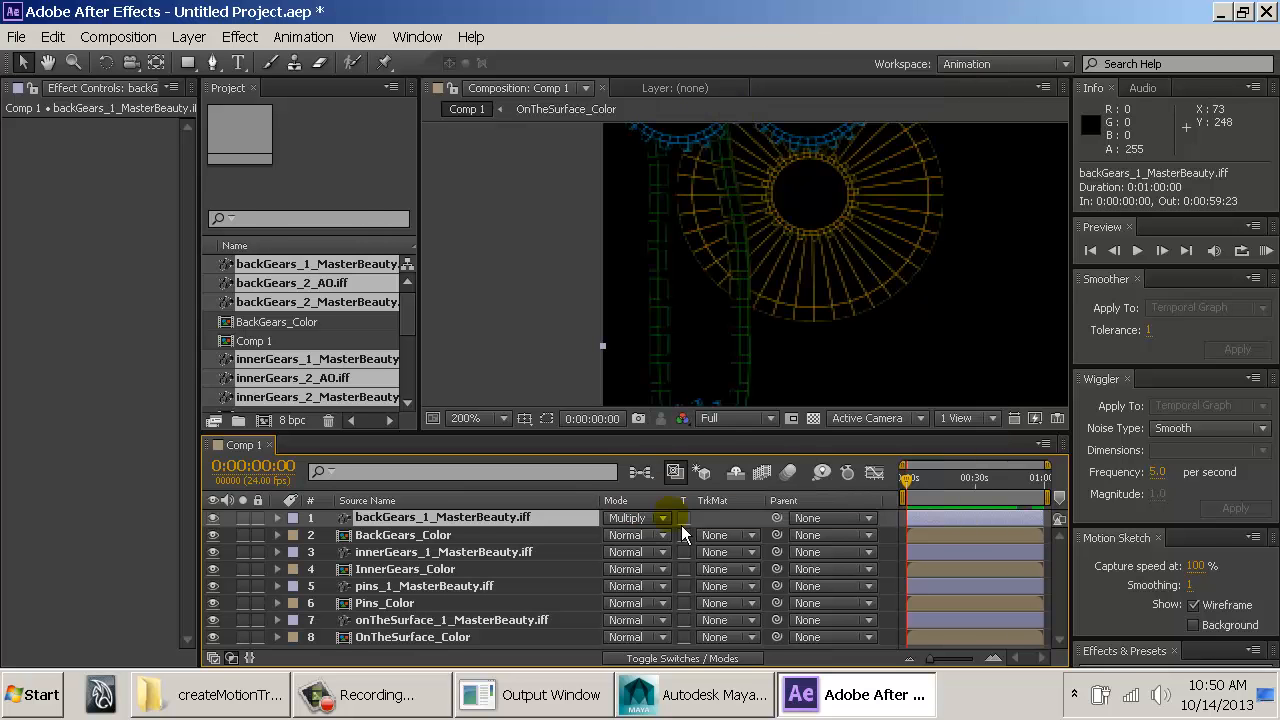
# Step: Try the Soft Light, Pin Light and Hard Light blending modes in turn on the backGears_1_MasterBeauty.iff layer
pyautogui.click(655, 519)
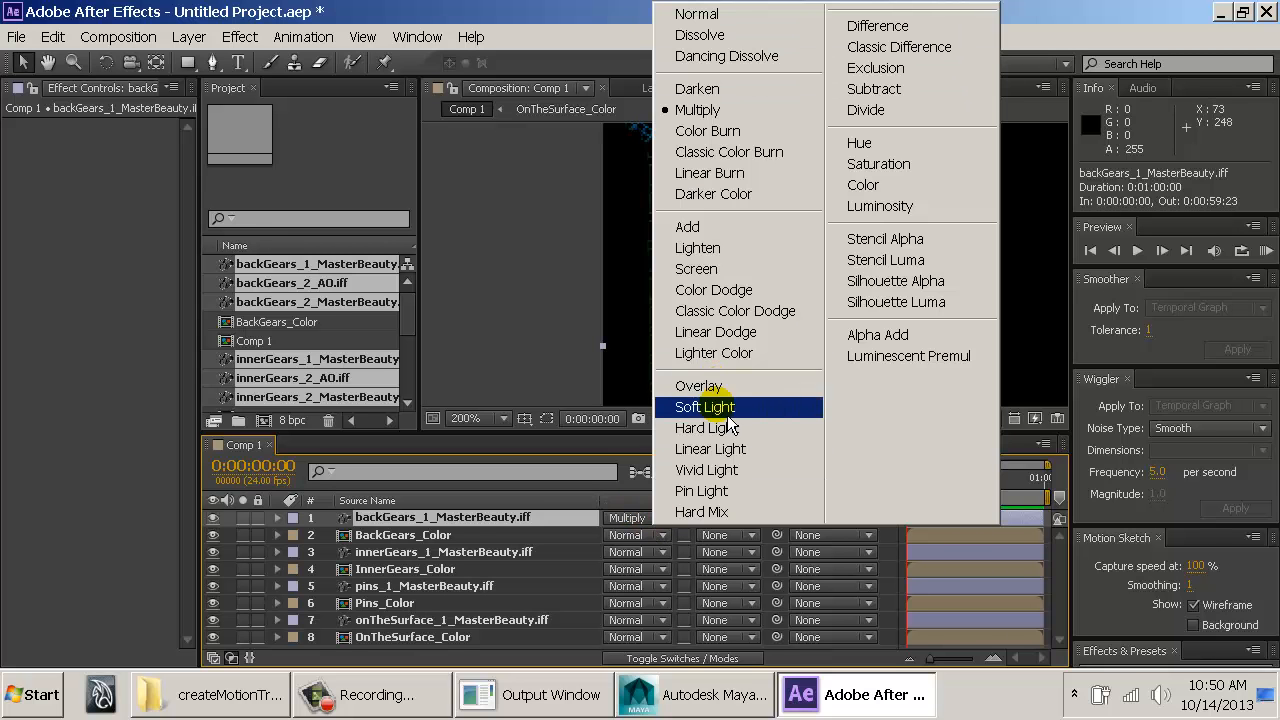
pyautogui.click(707, 408)
pyautogui.click(665, 519)
pyautogui.click(705, 410)
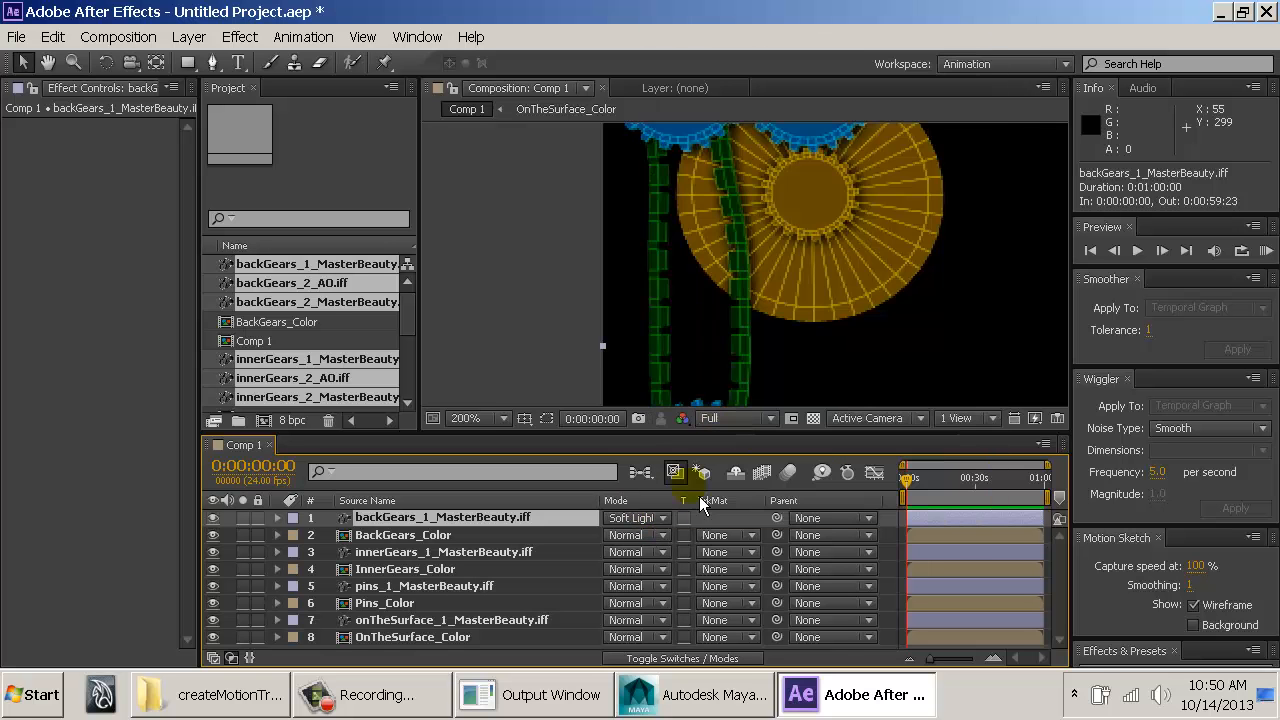
pyautogui.click(652, 522)
pyautogui.click(701, 491)
pyautogui.click(651, 520)
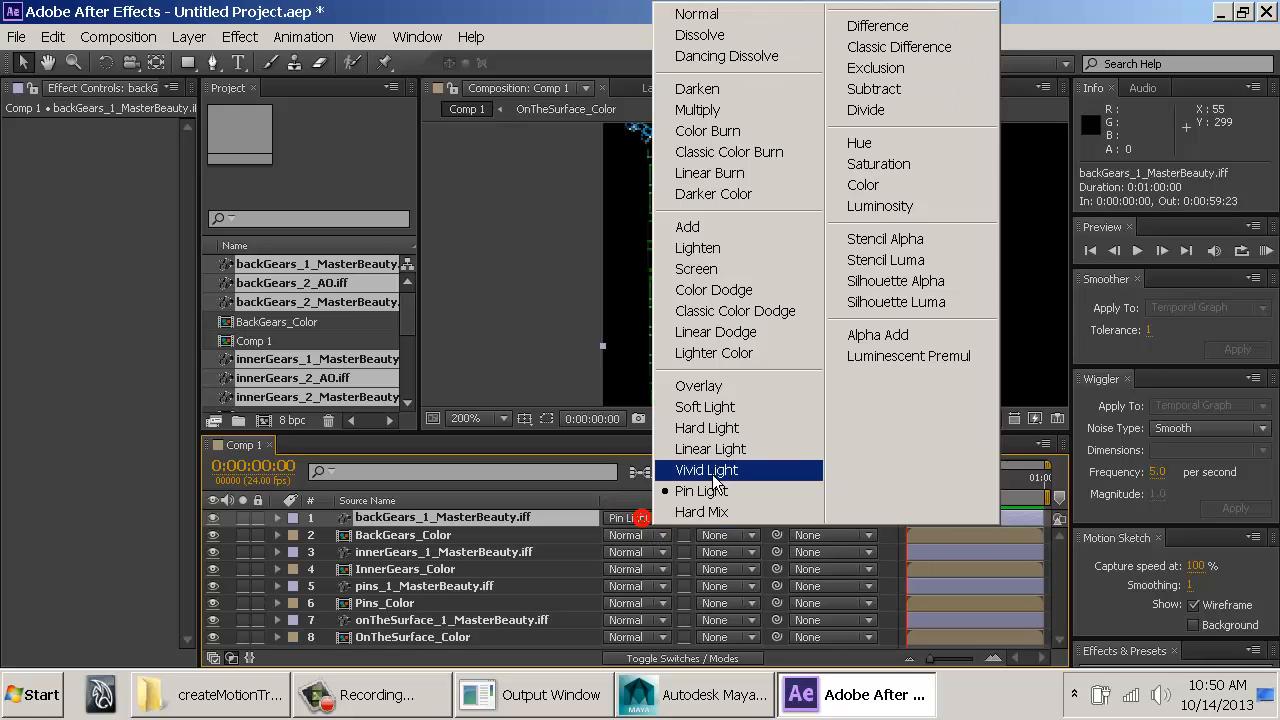
pyautogui.click(707, 428)
# Step: Try the Add, Overlay and Screen blending modes in turn on the backGears_1_MasterBeauty.iff layer
pyautogui.click(655, 518)
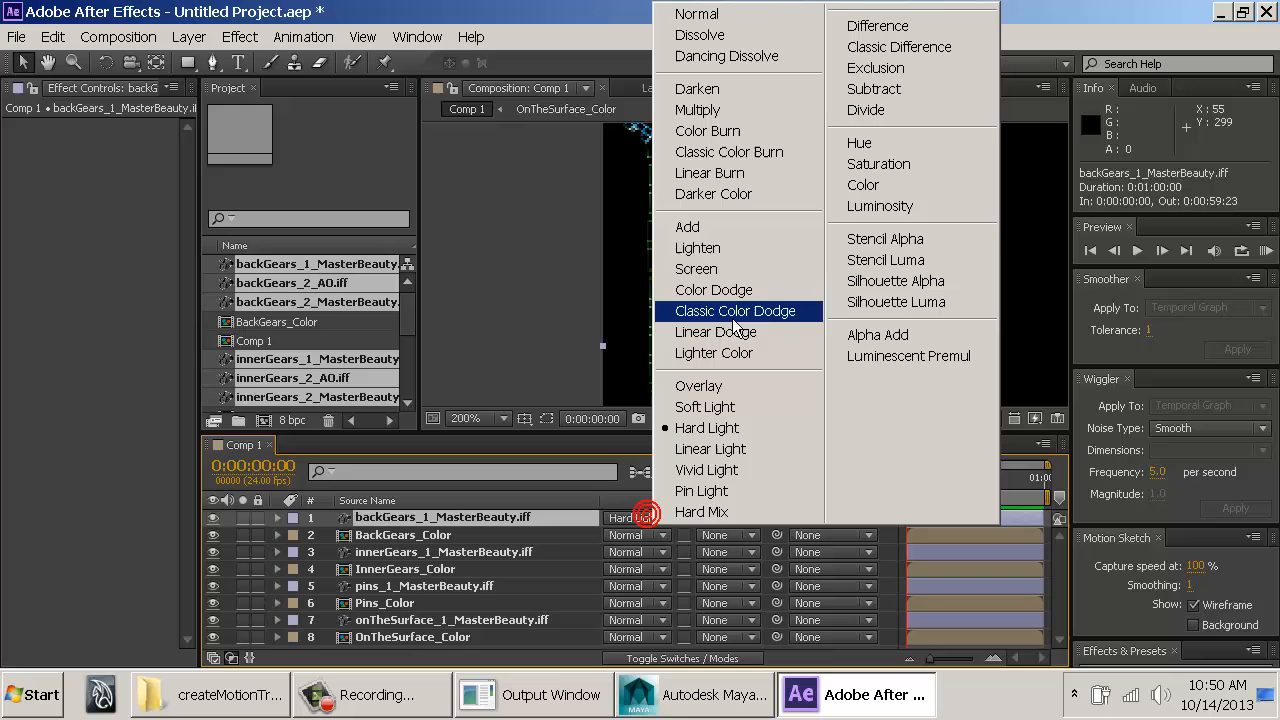
pyautogui.click(745, 229)
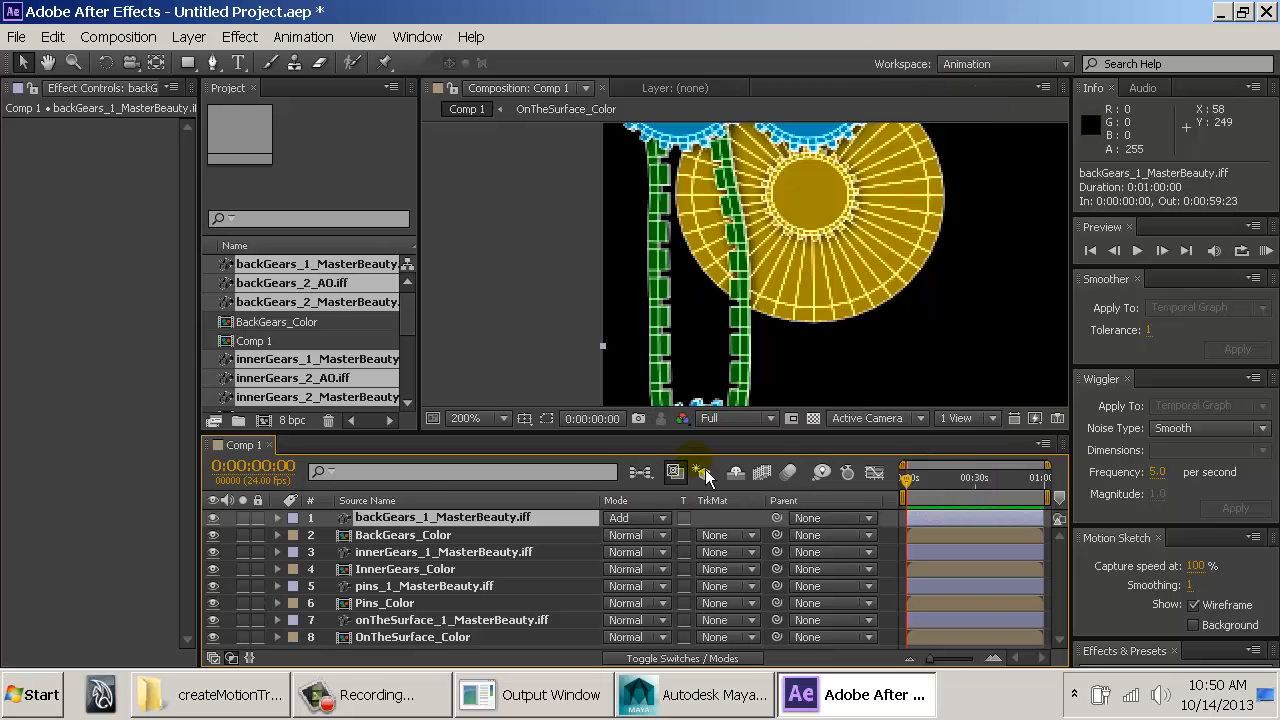
pyautogui.click(652, 520)
pyautogui.click(745, 388)
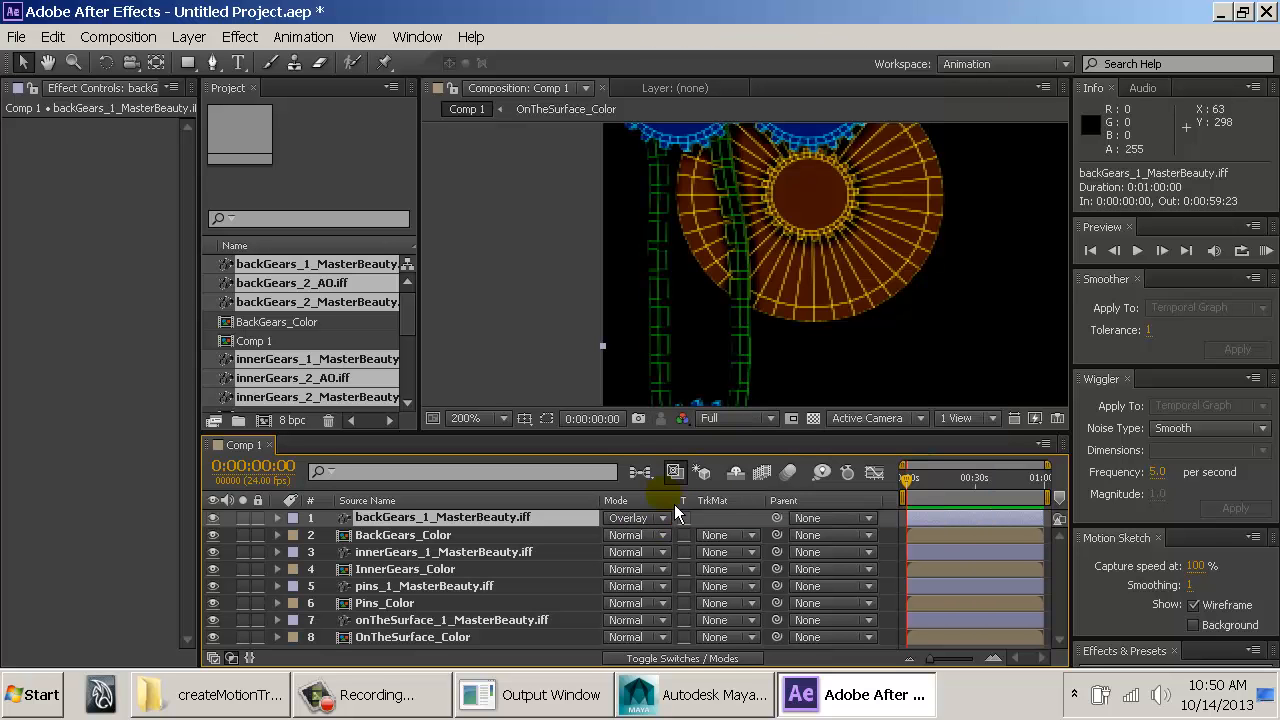
pyautogui.click(644, 518)
pyautogui.click(700, 269)
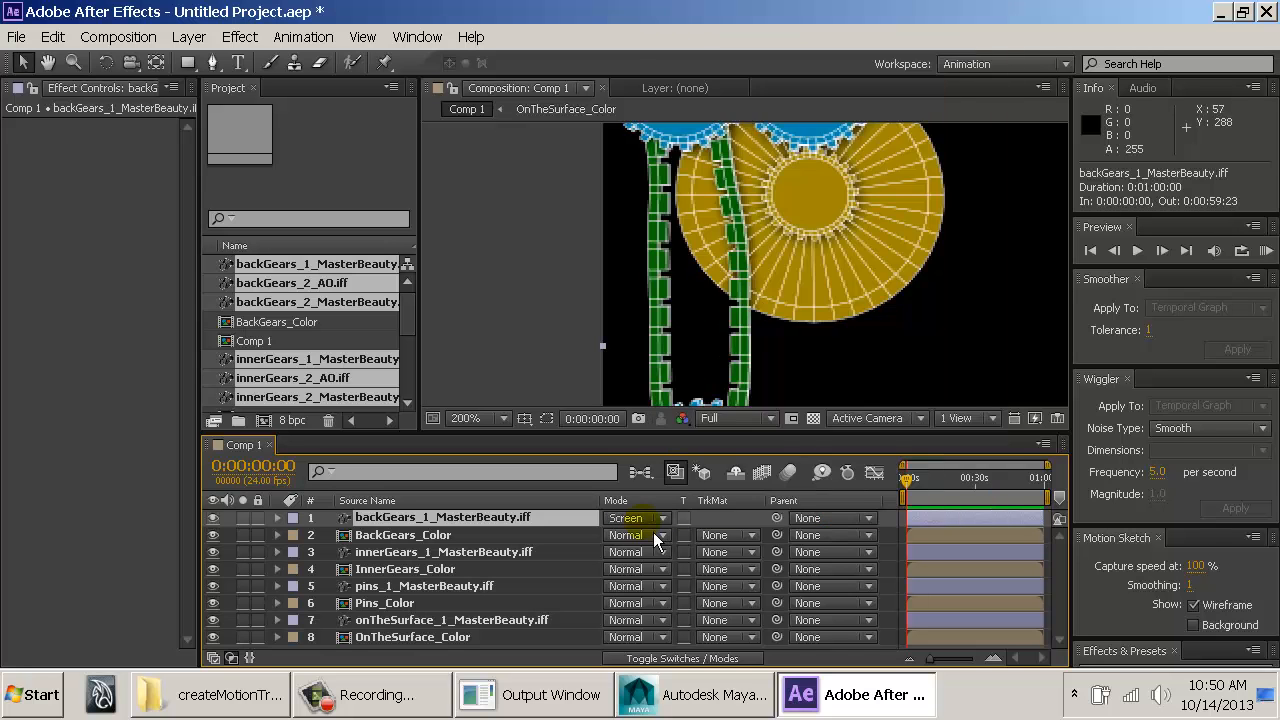
# Step: Compare the Add and Screen blending modes of the backGears_1_MasterBeauty.iff wireframe over the yellow gear
pyautogui.click(655, 519)
pyautogui.click(762, 232)
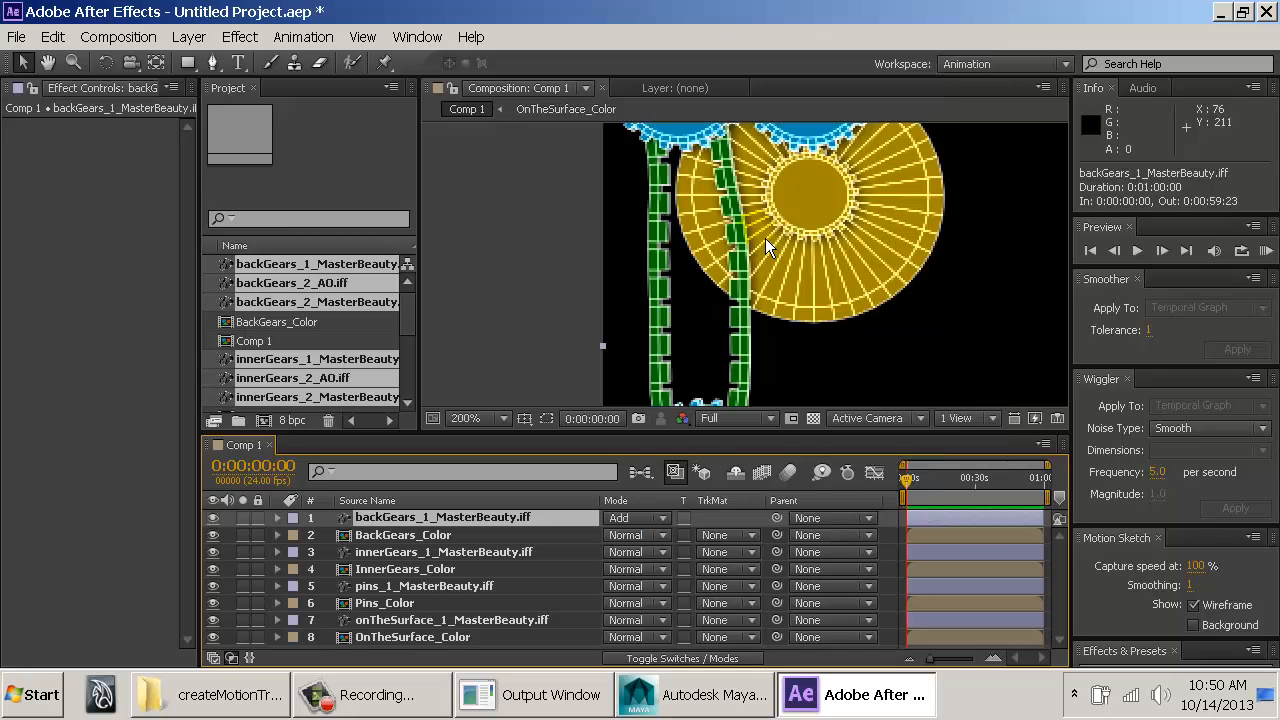
pyautogui.click(660, 520)
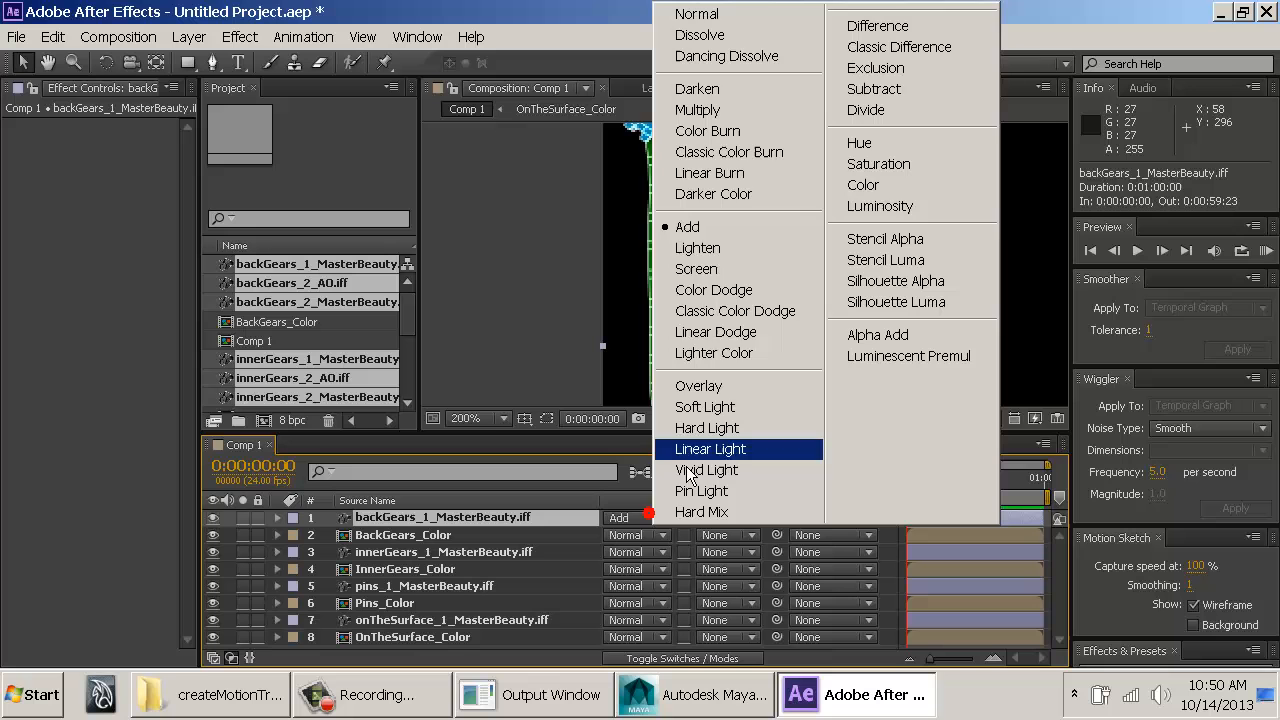
pyautogui.click(777, 277)
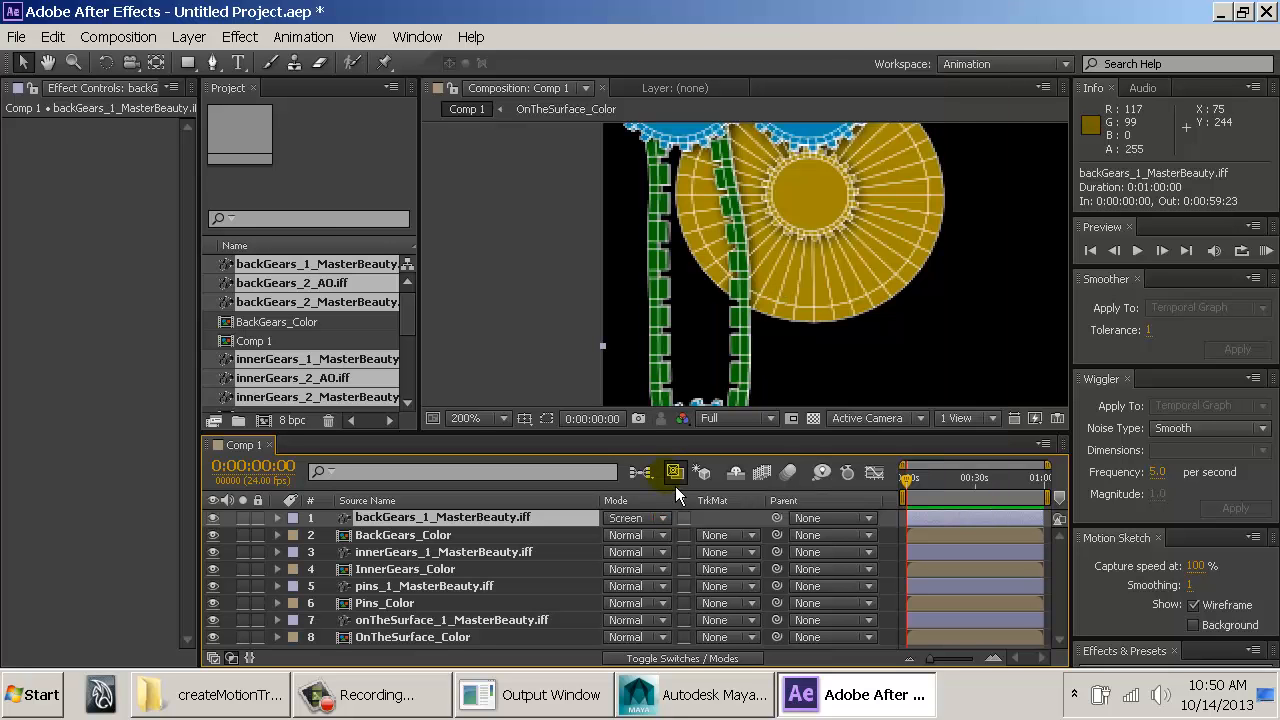
pyautogui.press('space')
pyautogui.moveTo(845, 314); pyautogui.dragTo(641, 314)
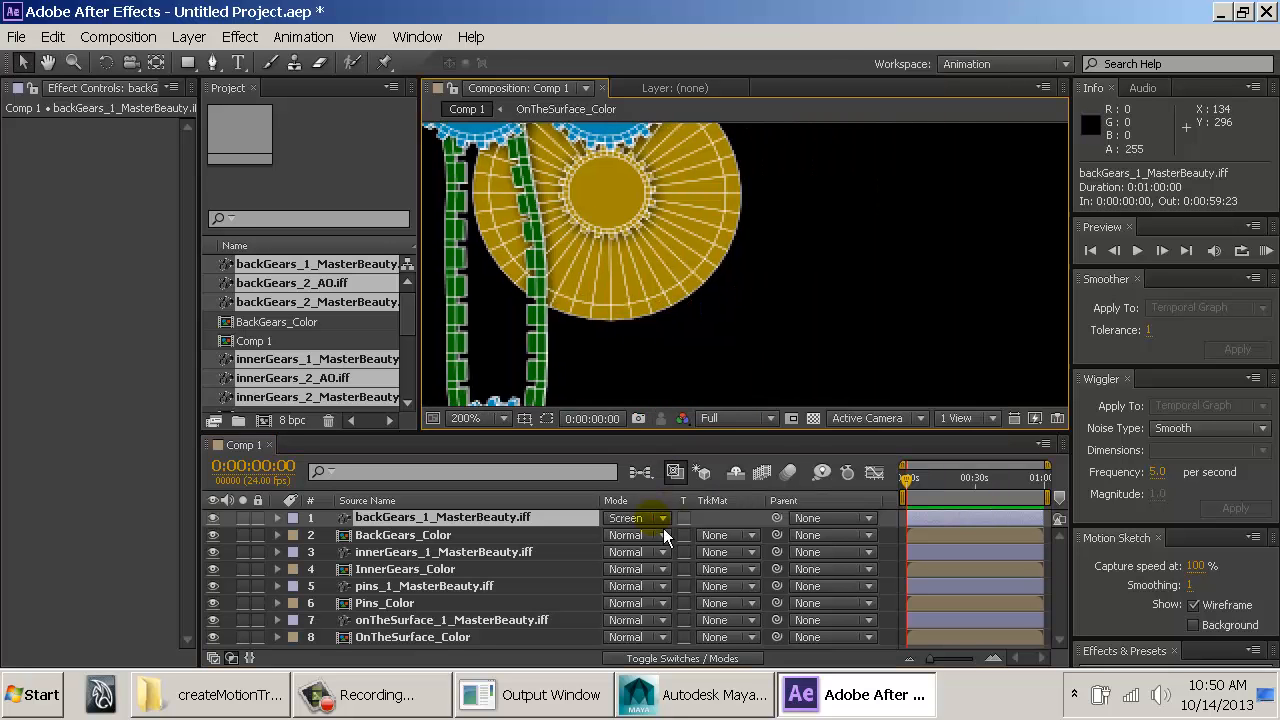
# Step: Alternate the backGears_1_MasterBeauty.iff layer between Add and Screen once more and leave its blending mode on Screen
pyautogui.click(655, 520)
pyautogui.click(746, 230)
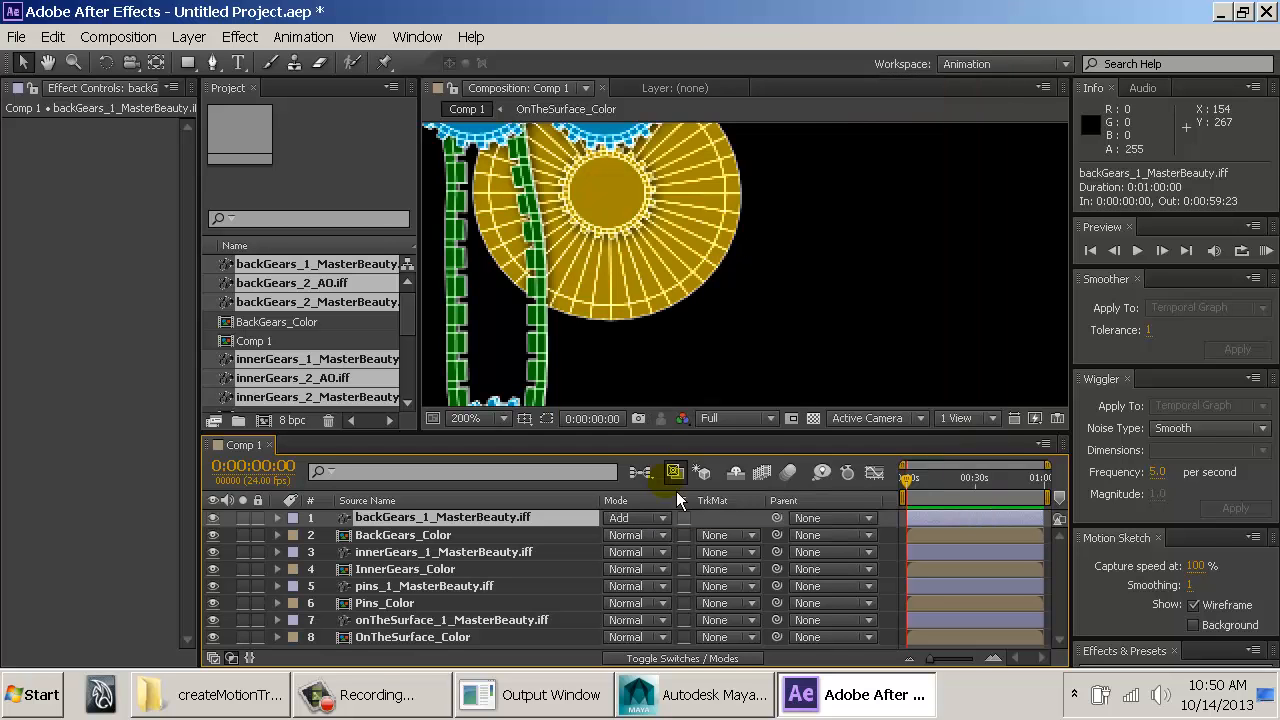
pyautogui.click(664, 520)
pyautogui.click(733, 275)
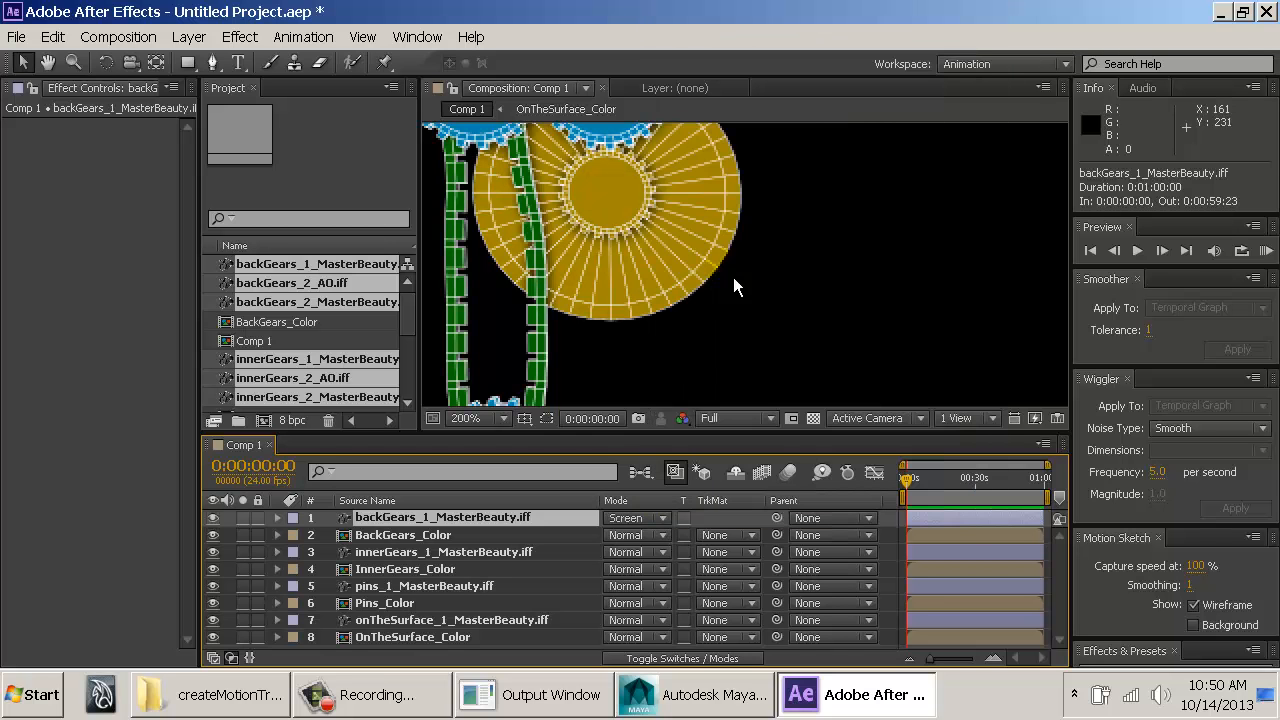
pyautogui.click(664, 520)
pyautogui.click(750, 232)
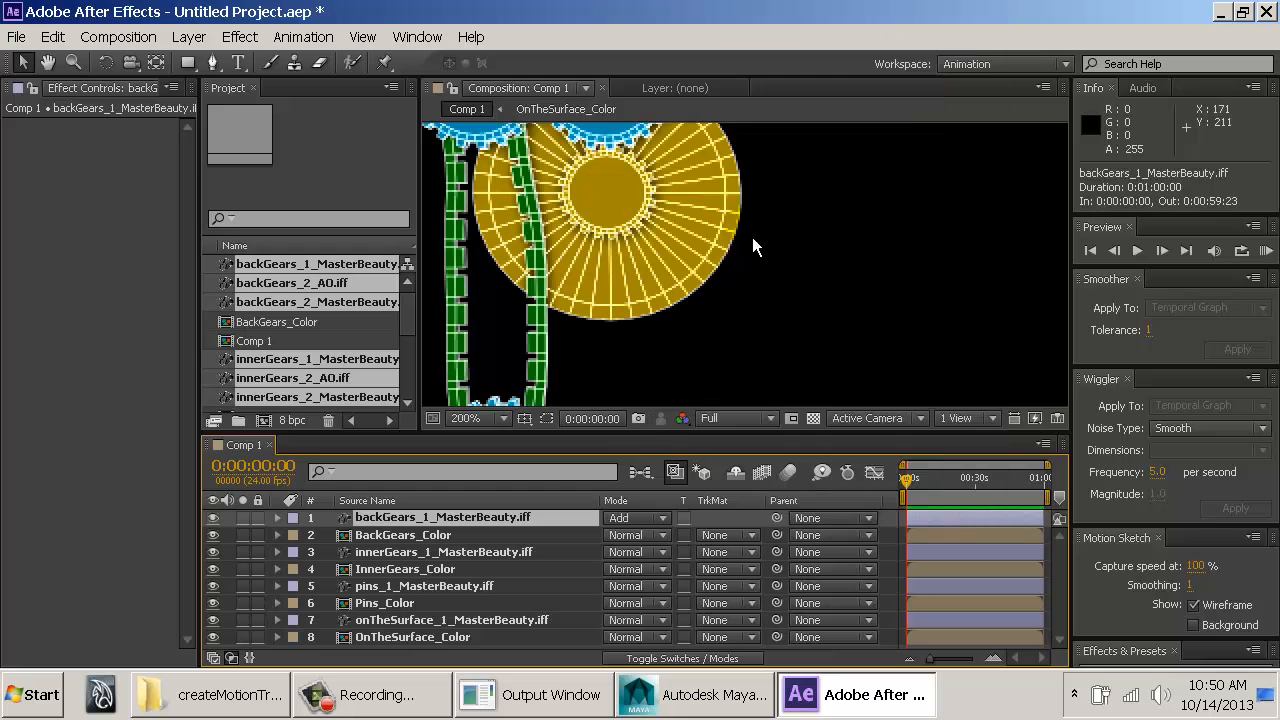
pyautogui.click(664, 520)
pyautogui.click(744, 276)
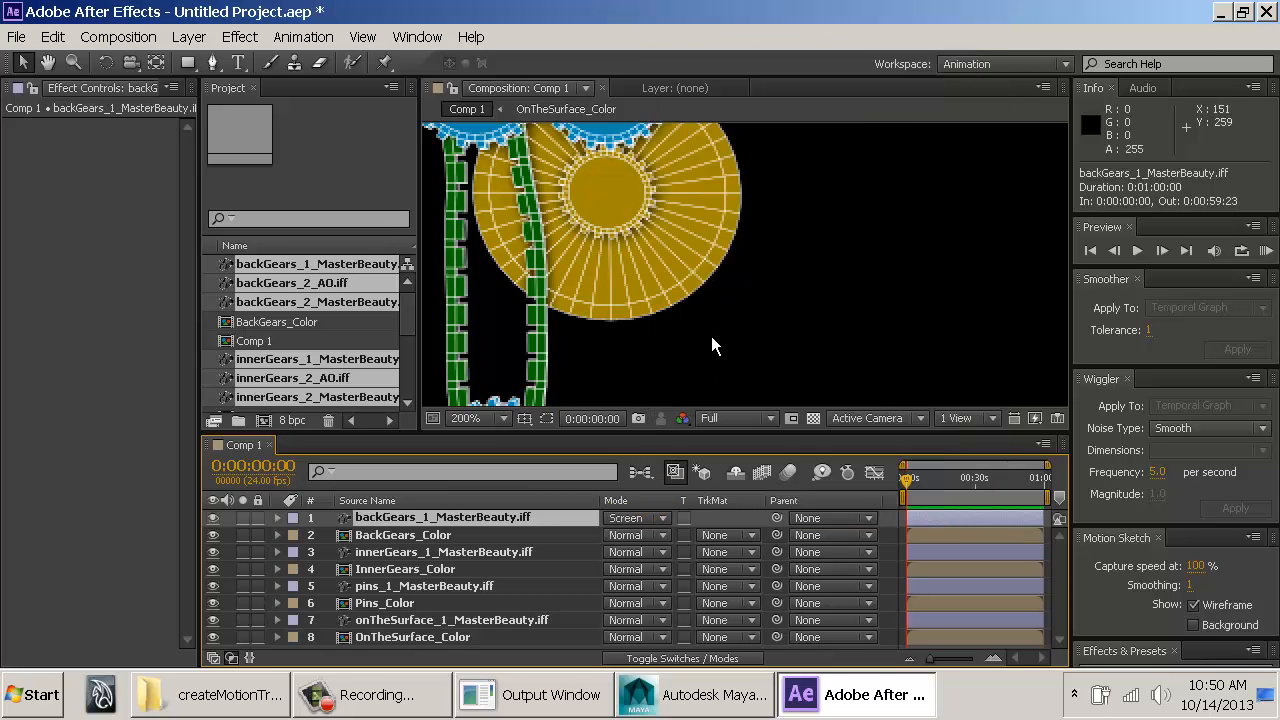
# Step: Examine the screened wireframe on the gears at the opposite side of the door up close and in the full frame
pyautogui.press(',')
pyautogui.press('space')
pyautogui.moveTo(924, 285); pyautogui.dragTo(633, 297)
pyautogui.moveTo(838, 295); pyautogui.dragTo(642, 298)
pyautogui.moveTo(800, 309); pyautogui.dragTo(680, 338)
pyautogui.press('.')
pyautogui.scroll(1, 764, 341)
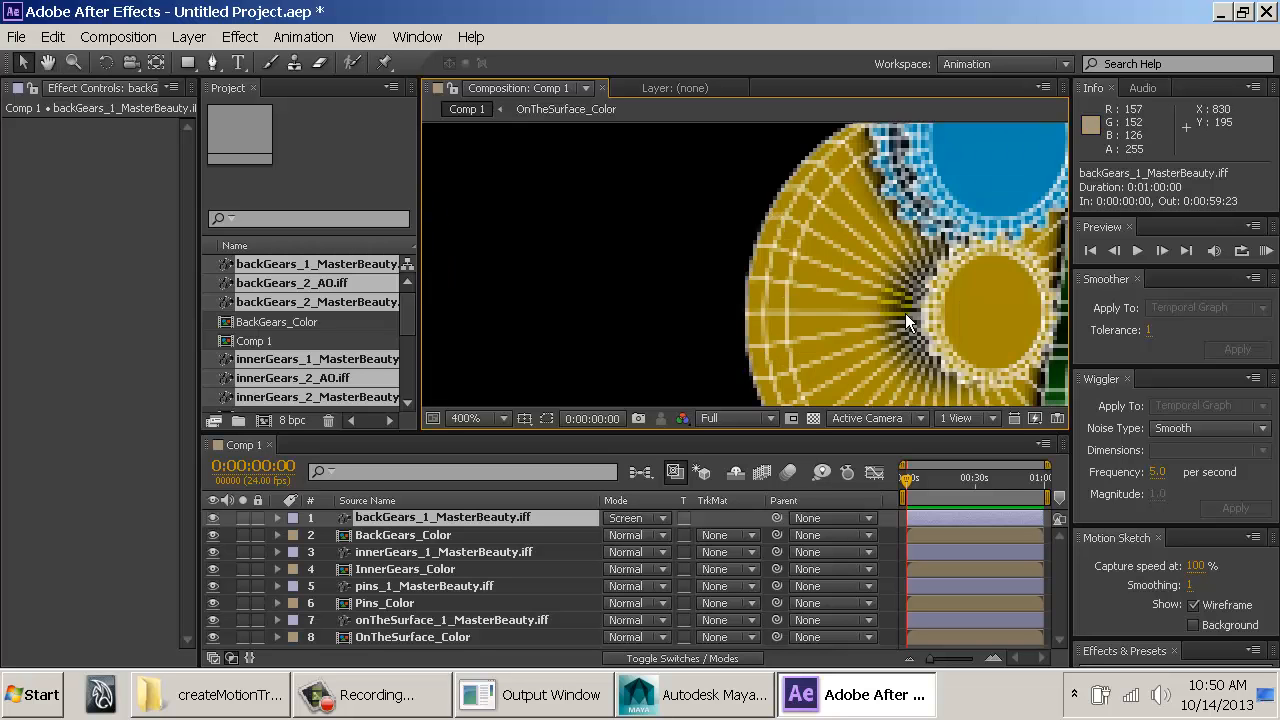
pyautogui.scroll(-1, 905, 313)
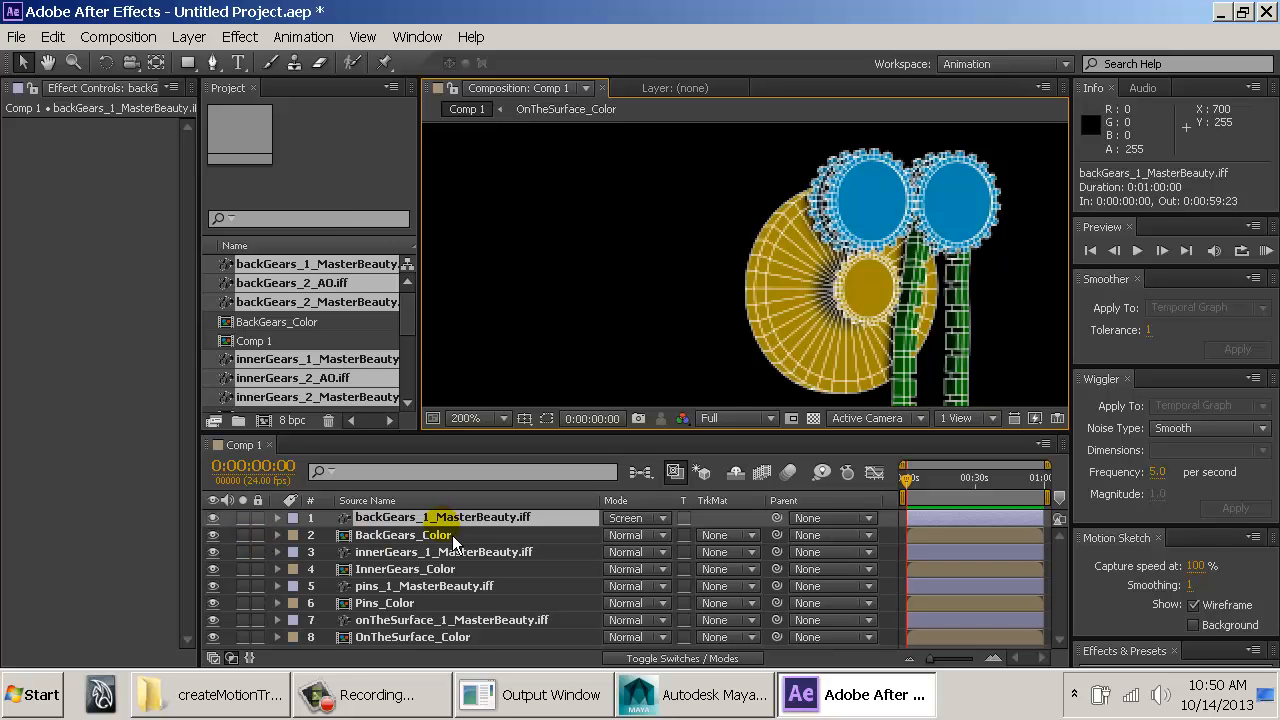
pyautogui.scroll(-2, 731, 337)
pyautogui.moveTo(648, 350); pyautogui.dragTo(858, 331)
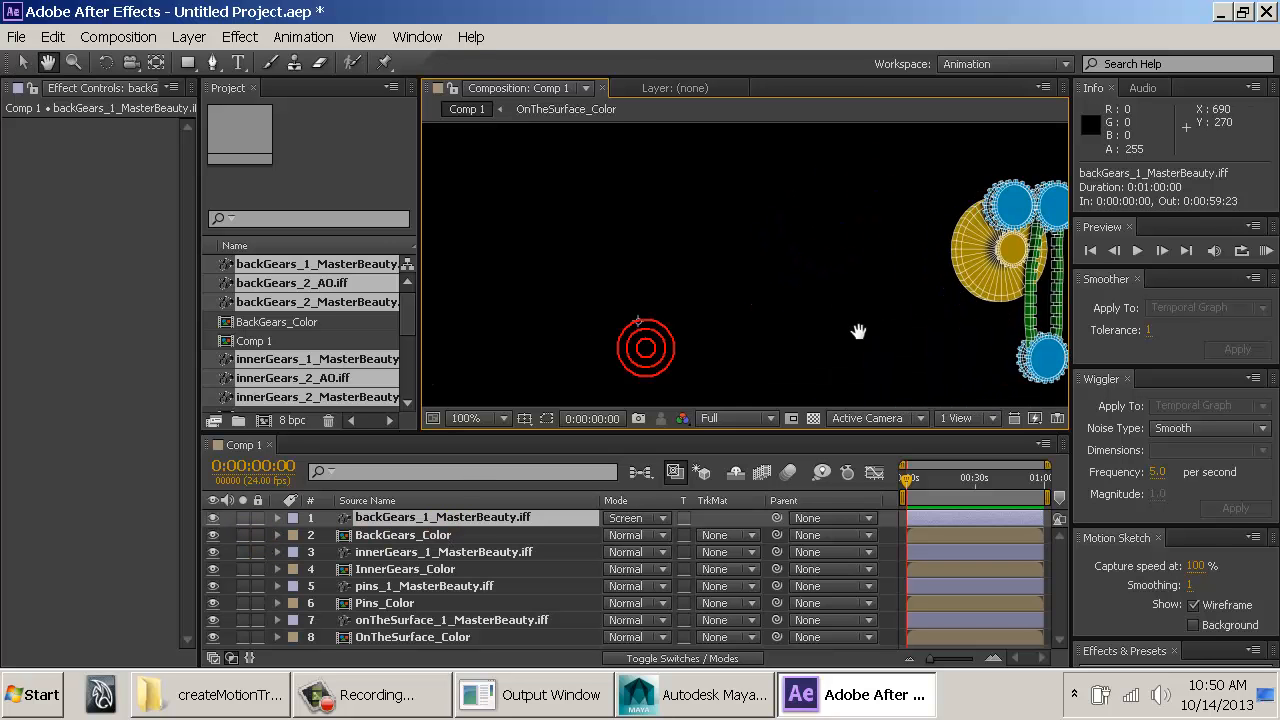
pyautogui.scroll(-1, 840, 330)
pyautogui.moveTo(731, 328); pyautogui.dragTo(760, 314)
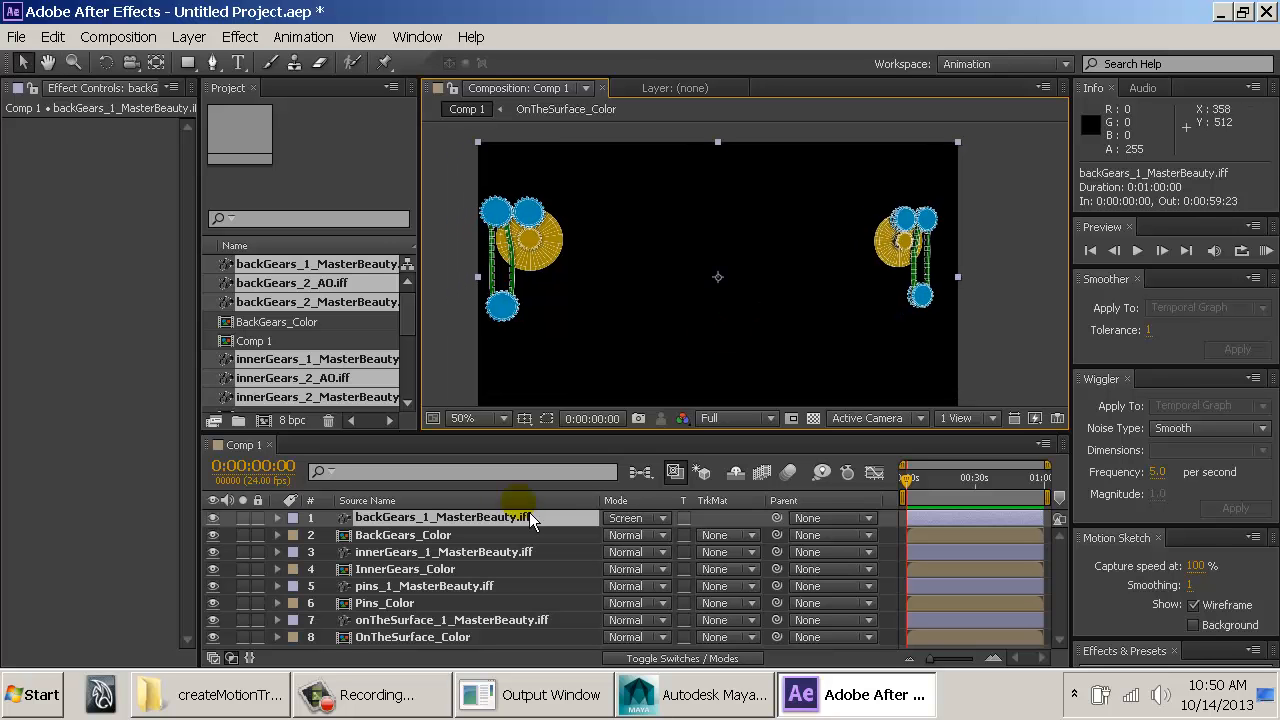
# Step: Widen the Project panel so the full footage names can be read
pyautogui.click(397, 536)
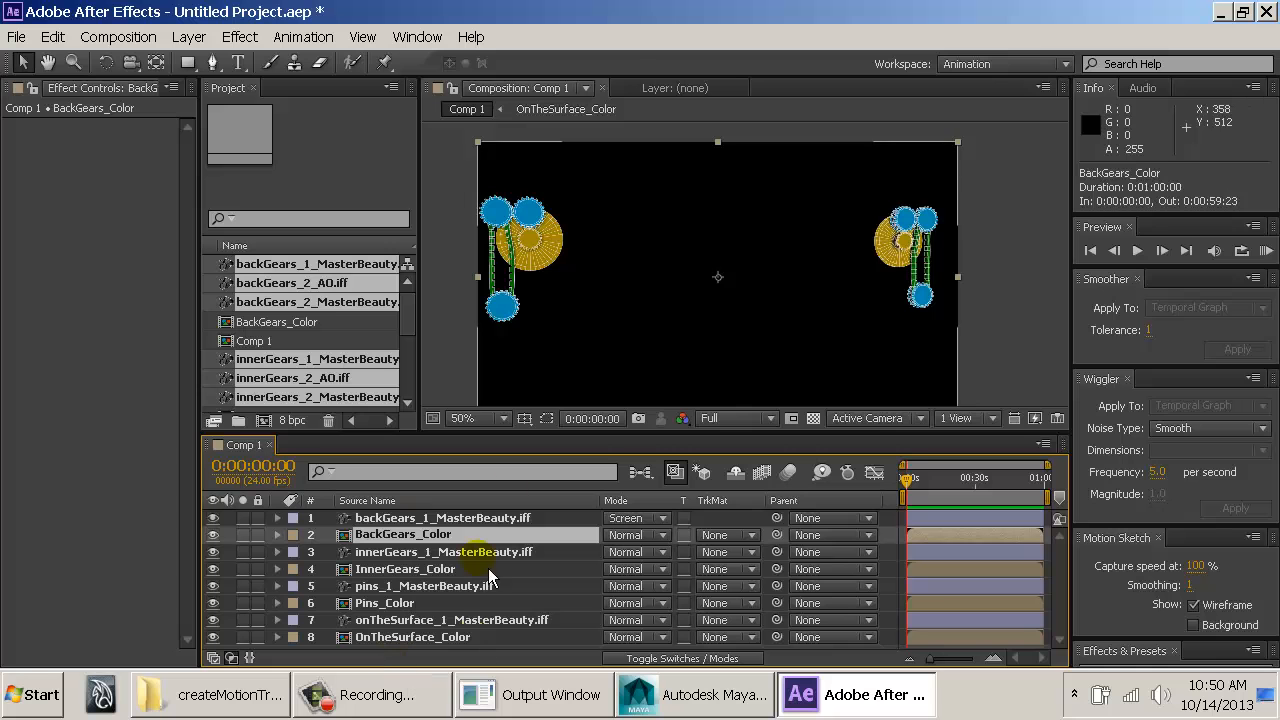
pyautogui.moveTo(436, 344); pyautogui.dragTo(494, 349)
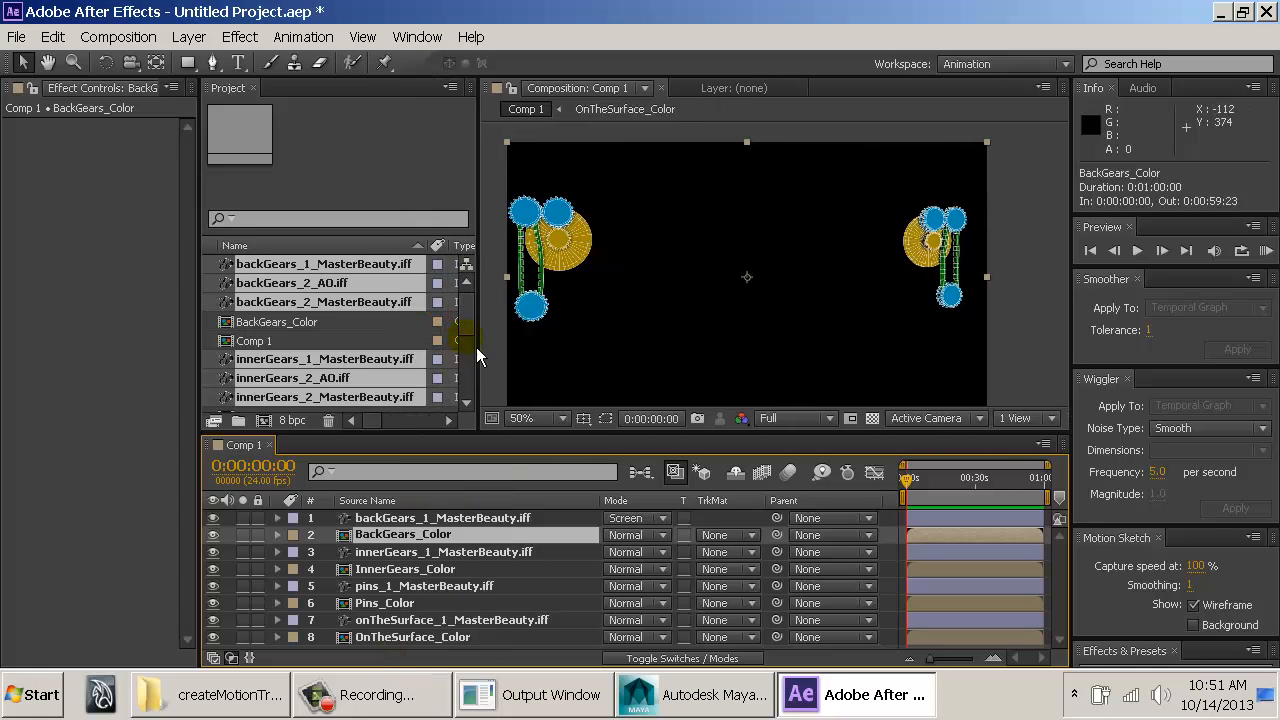
pyautogui.click(484, 324)
pyautogui.click(357, 274)
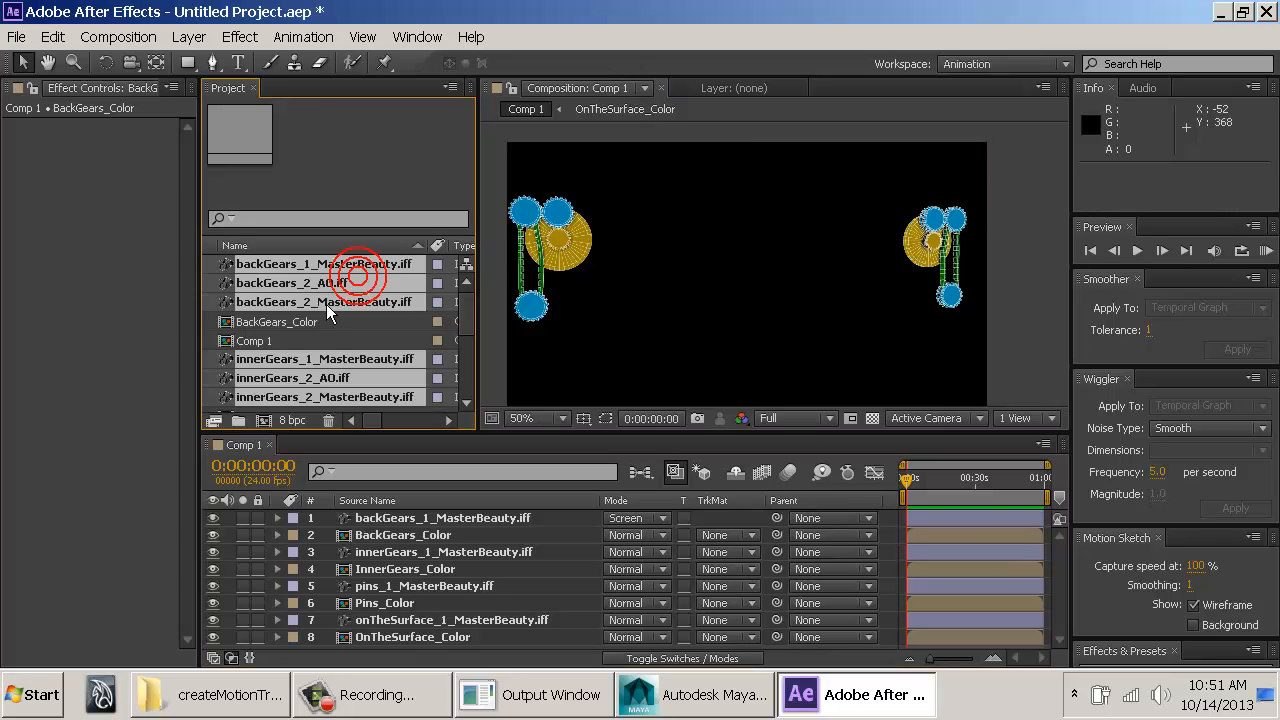
pyautogui.click(326, 320)
pyautogui.click(328, 287)
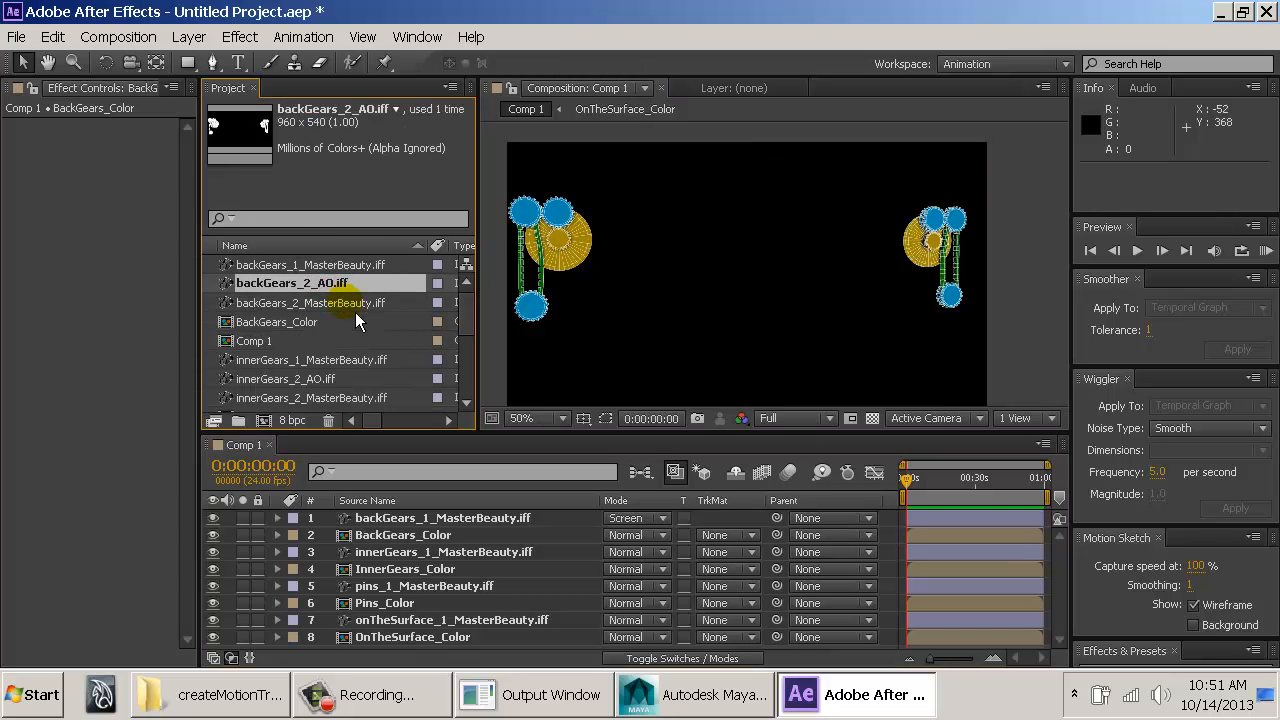
pyautogui.click(322, 300)
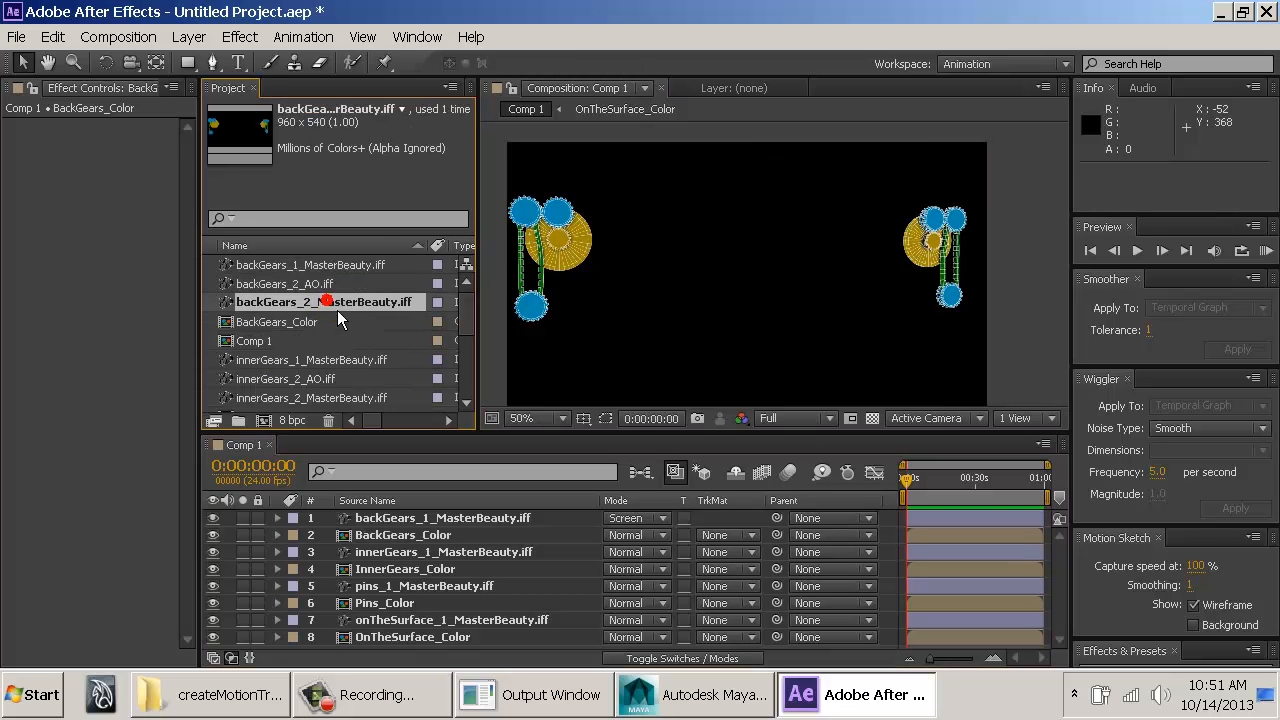
pyautogui.keyDown('ctrl'); pyautogui.click(340, 360); pyautogui.keyUp('ctrl')
pyautogui.keyDown('ctrl'); pyautogui.click(340, 395); pyautogui.keyUp('ctrl')
pyautogui.scroll(-2, 355, 362)
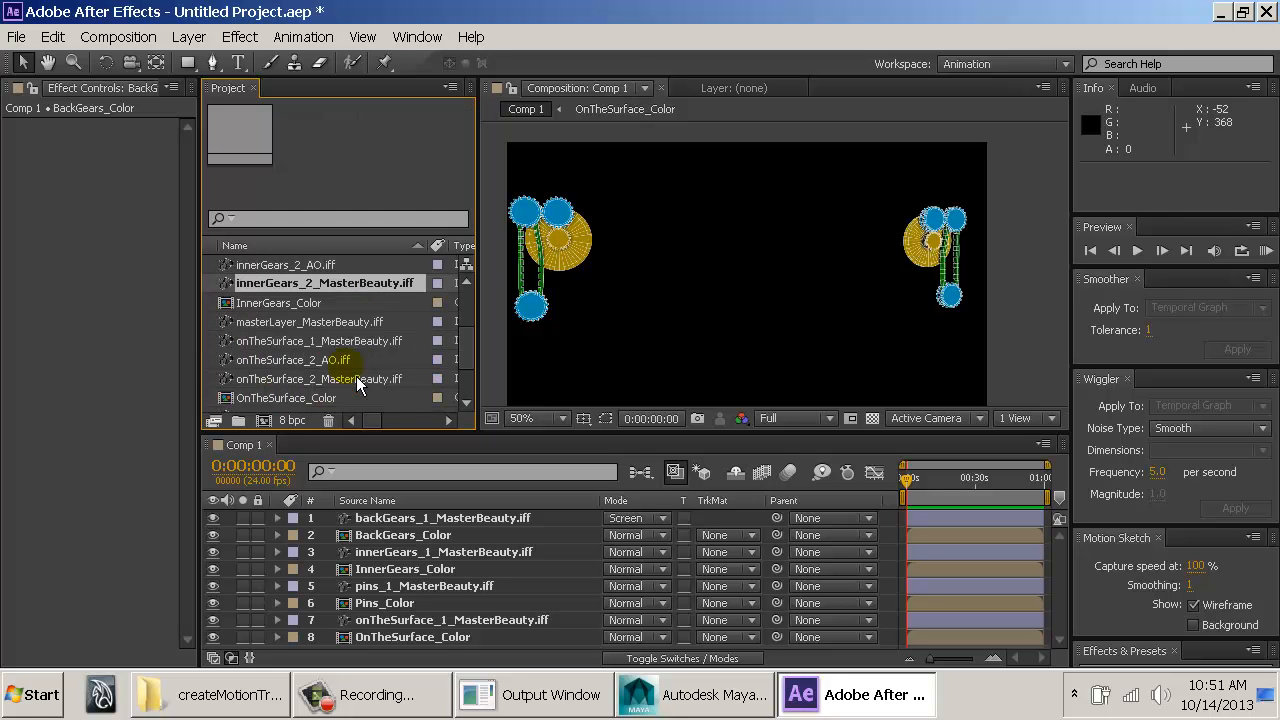
pyautogui.keyDown('ctrl'); pyautogui.click(368, 341); pyautogui.keyUp('ctrl')
pyautogui.keyDown('ctrl'); pyautogui.click(379, 380); pyautogui.keyUp('ctrl')
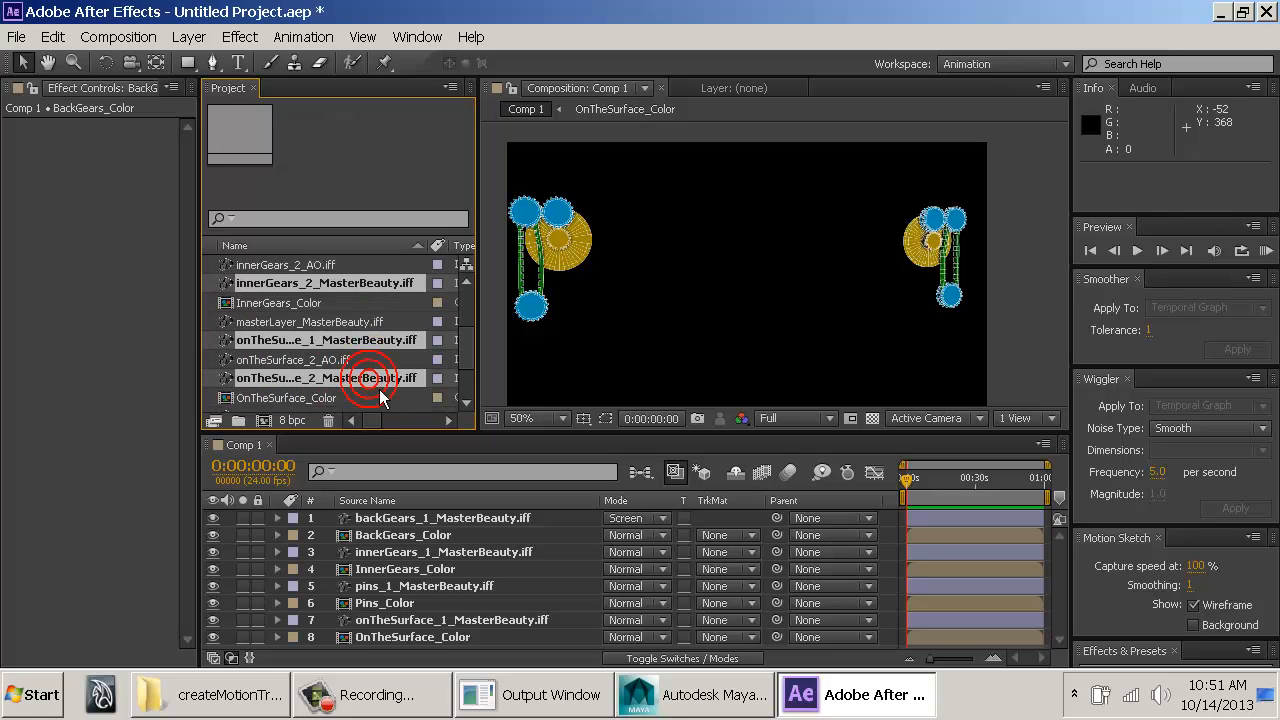
pyautogui.scroll(-1, 379, 353)
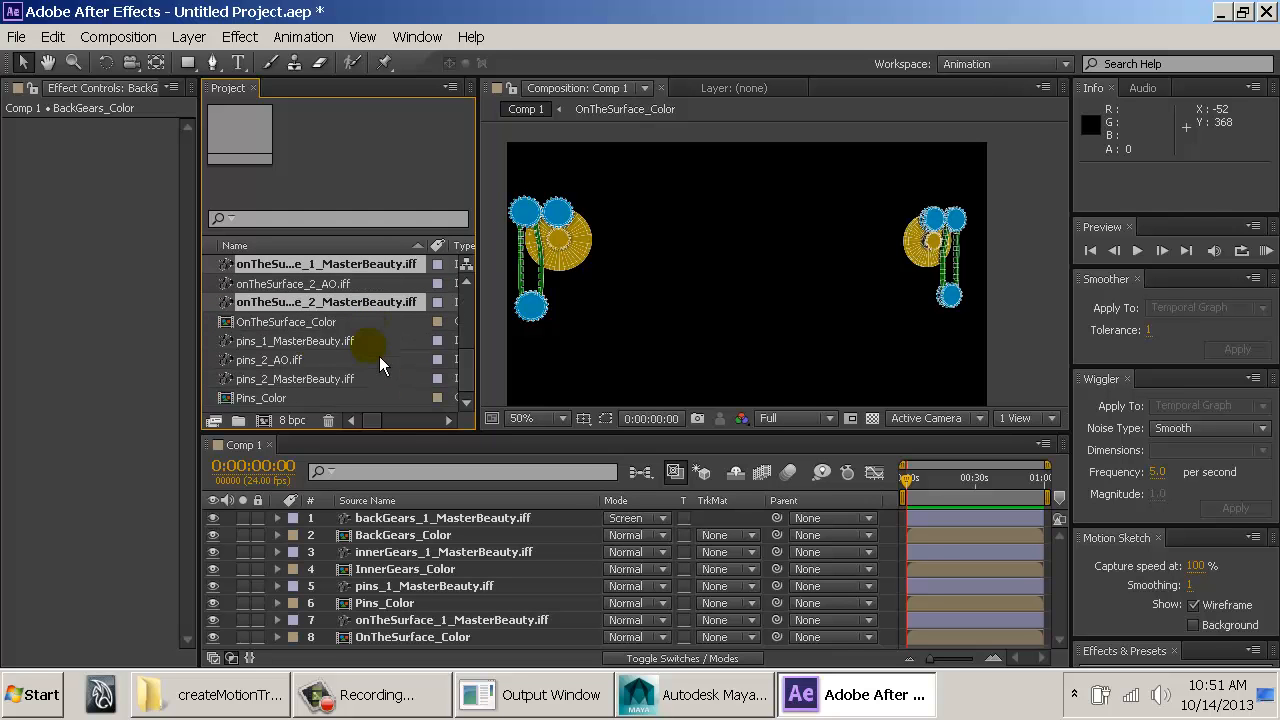
pyautogui.keyDown('ctrl'); pyautogui.click(361, 346); pyautogui.keyUp('ctrl')
pyautogui.keyDown('ctrl'); pyautogui.click(348, 382); pyautogui.keyUp('ctrl')
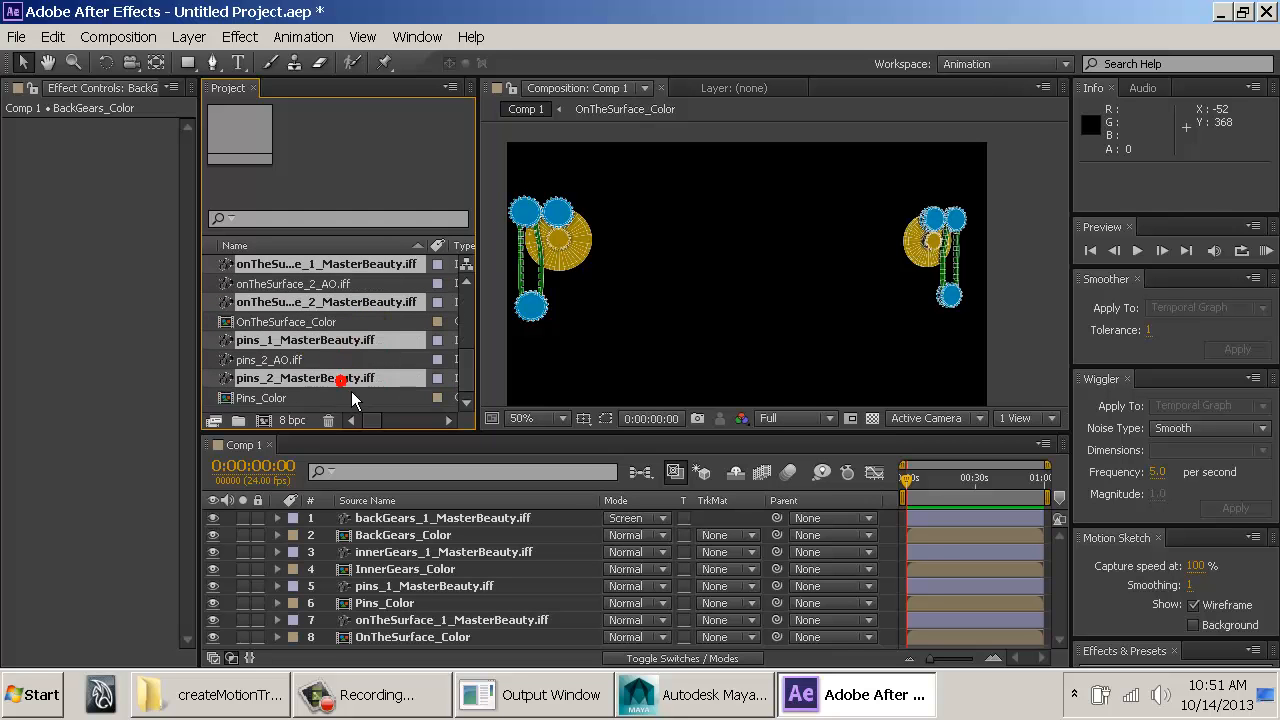
pyautogui.scroll(3, 366, 375)
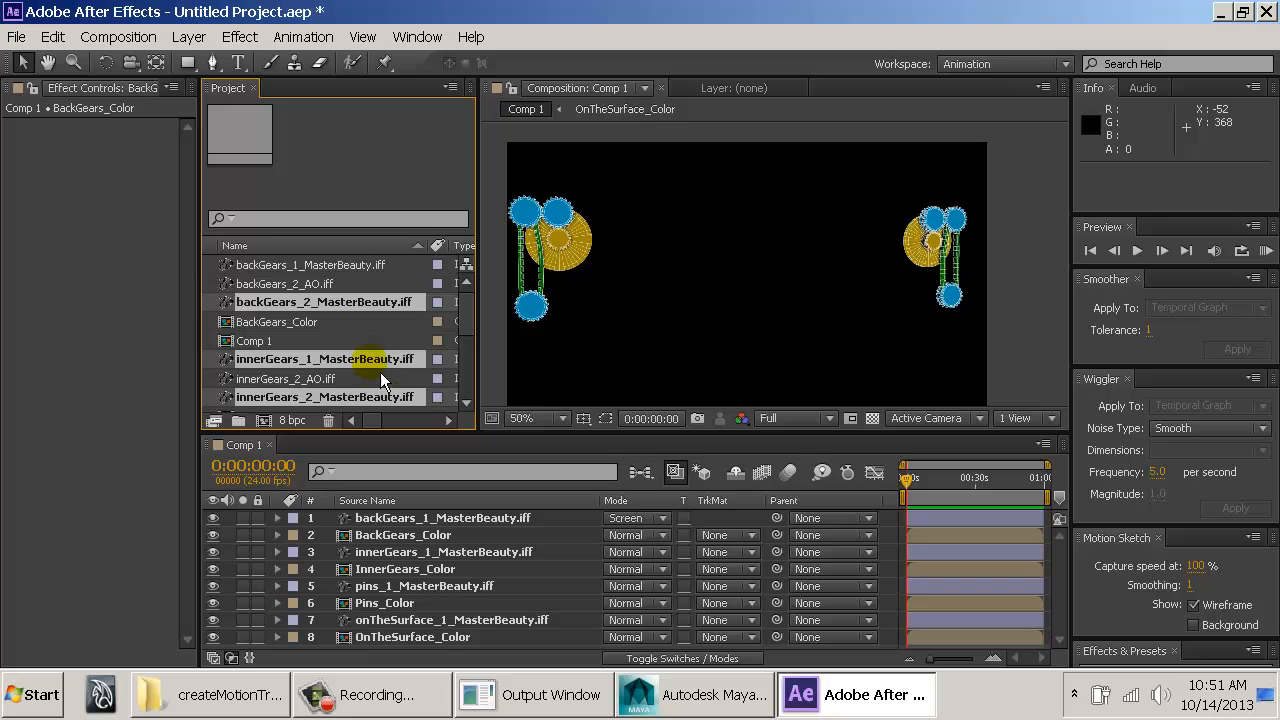
pyautogui.keyDown('ctrl'); pyautogui.click(362, 264); pyautogui.keyUp('ctrl')
pyautogui.rightClick(357, 264)
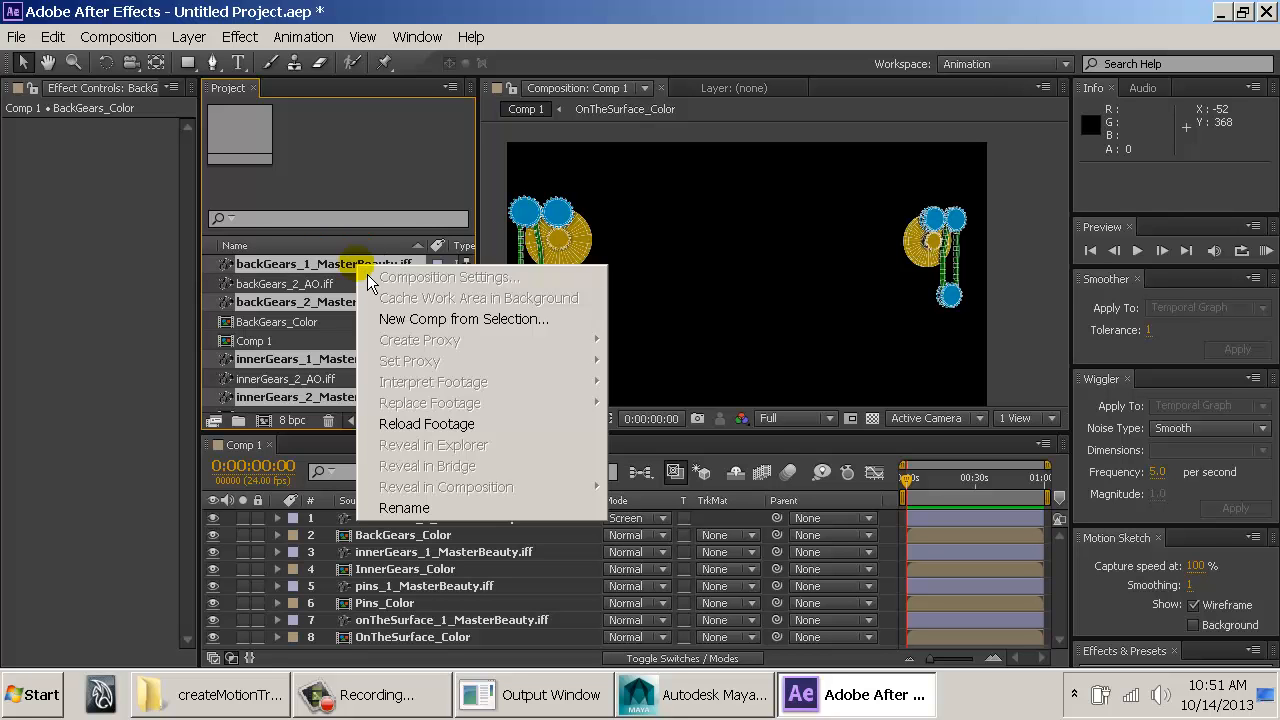
pyautogui.click(274, 262)
pyautogui.click(363, 288)
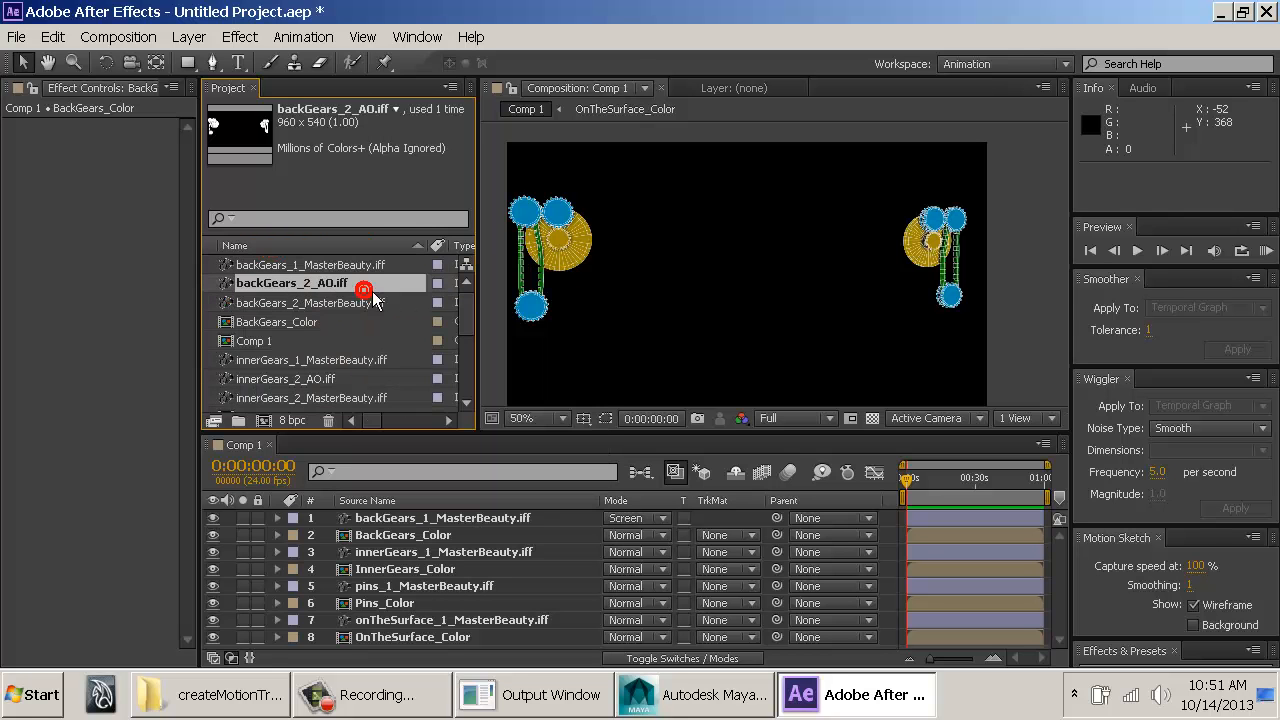
# Step: Interpret the alpha of backGears_1_MasterBeauty.iff as premultiplied, matted with black
pyautogui.rightClick(350, 265)
pyautogui.moveTo(540, 383)
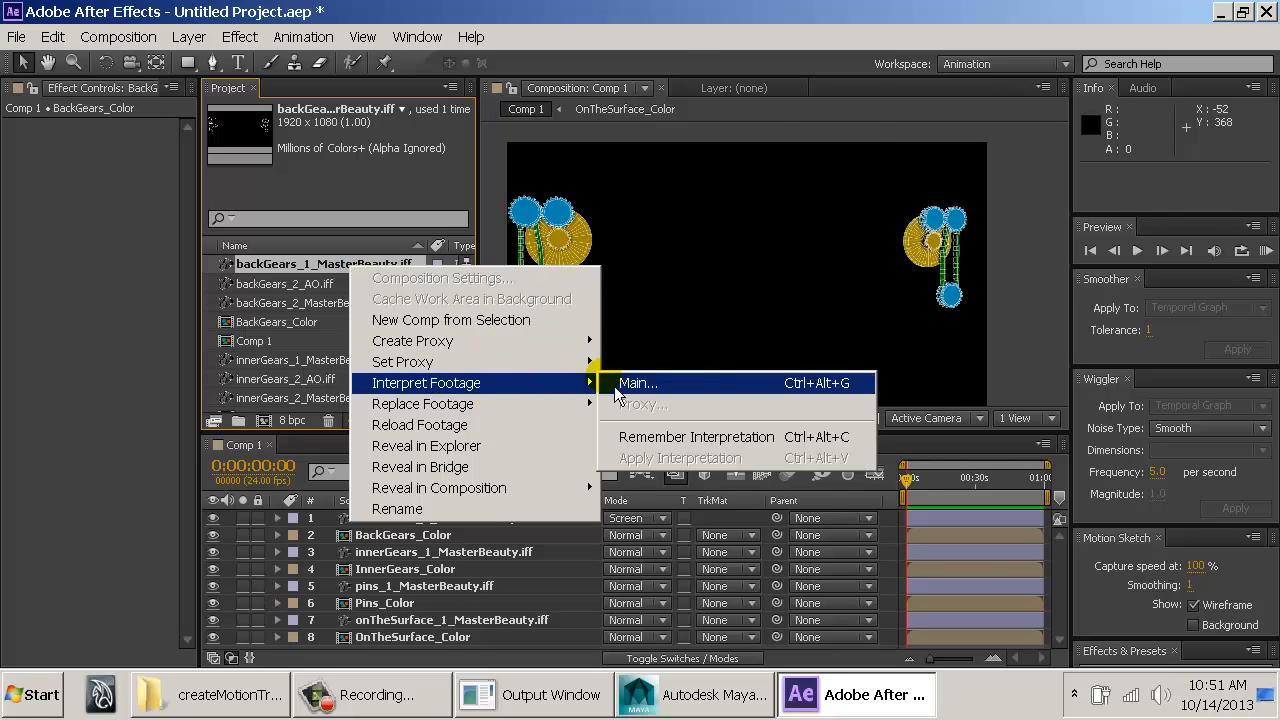
pyautogui.click(617, 385)
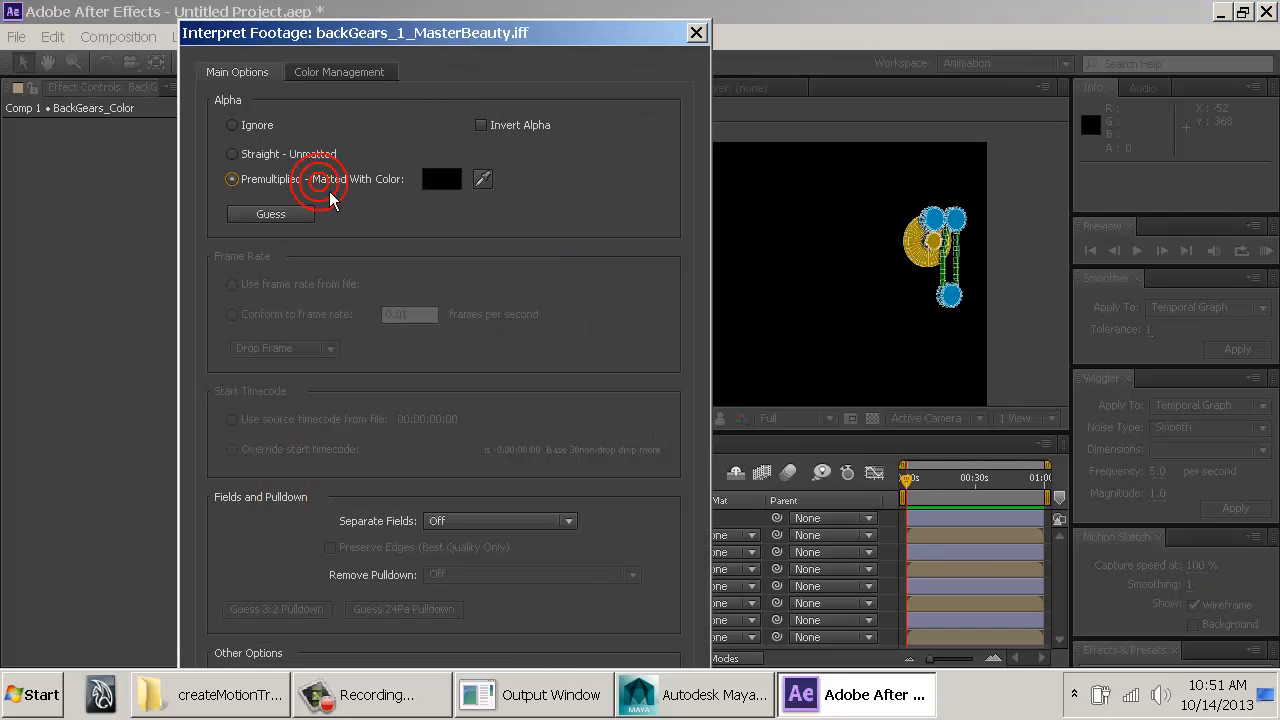
pyautogui.press('Return')
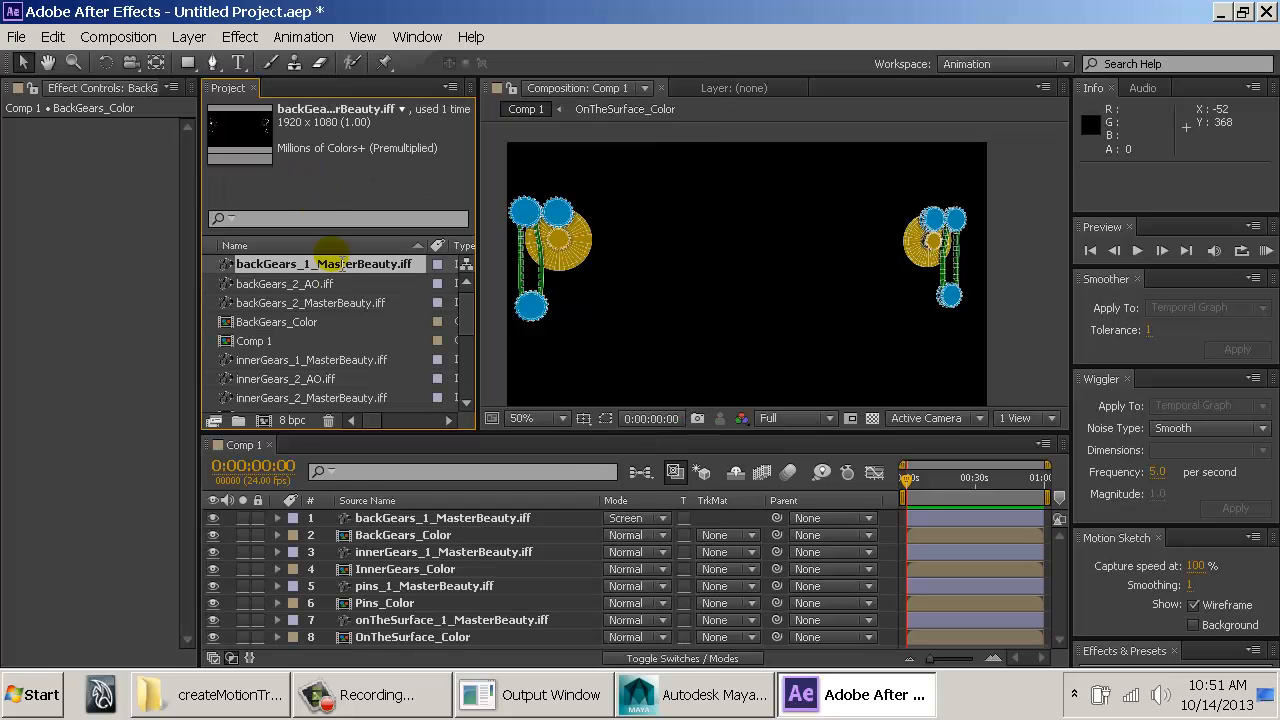
# Step: Interpret the alpha of backGears_2_MasterBeauty.iff as premultiplied, matted with black
pyautogui.rightClick(325, 300)
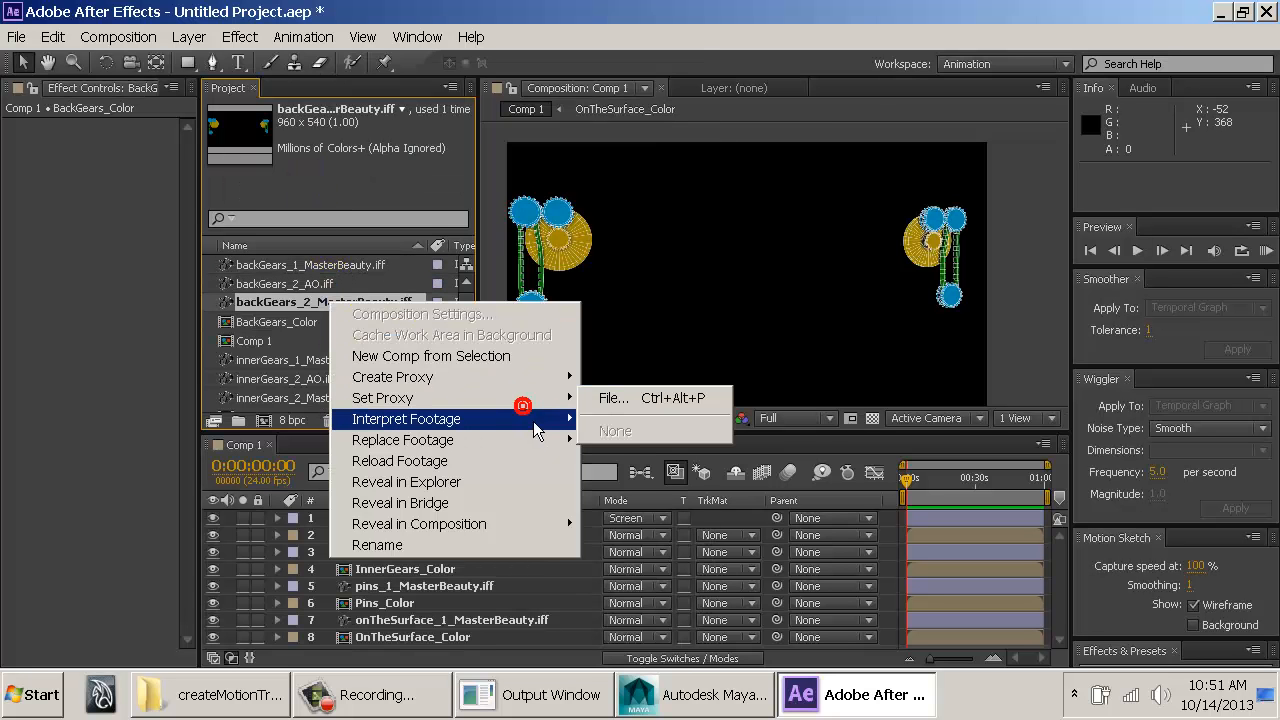
pyautogui.moveTo(540, 418)
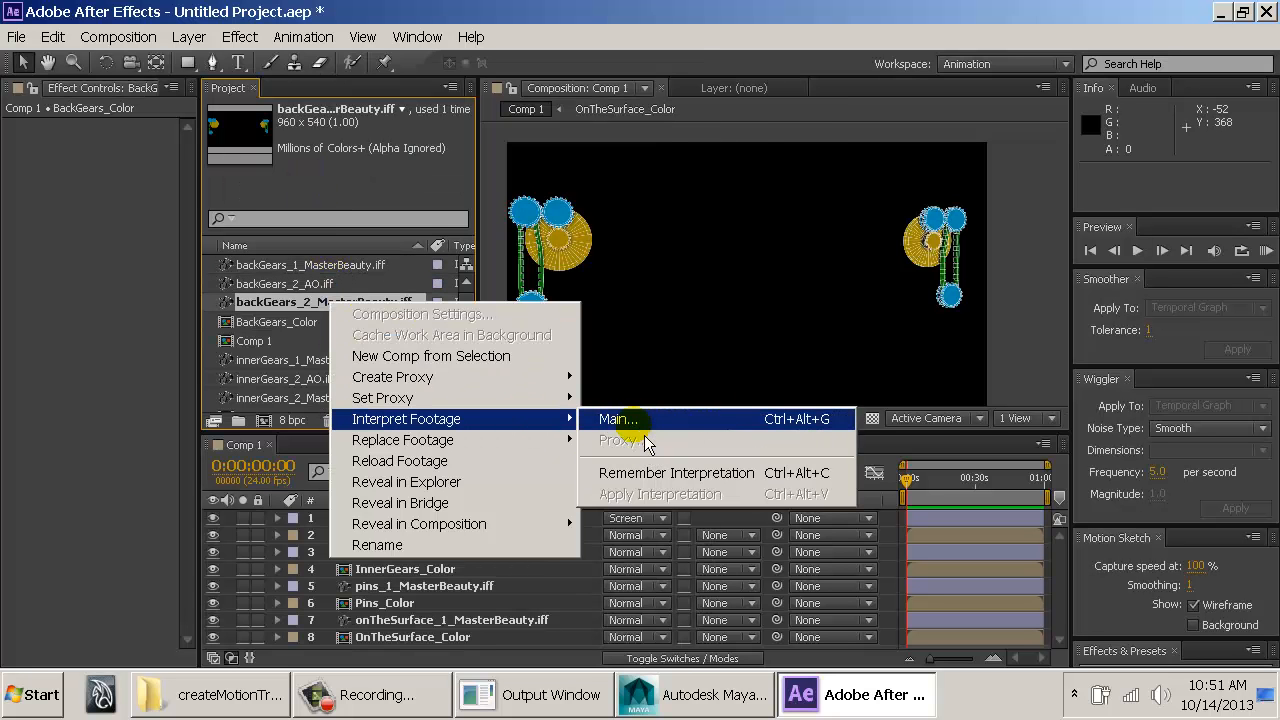
pyautogui.click(628, 418)
pyautogui.click(286, 179)
pyautogui.press('Return')
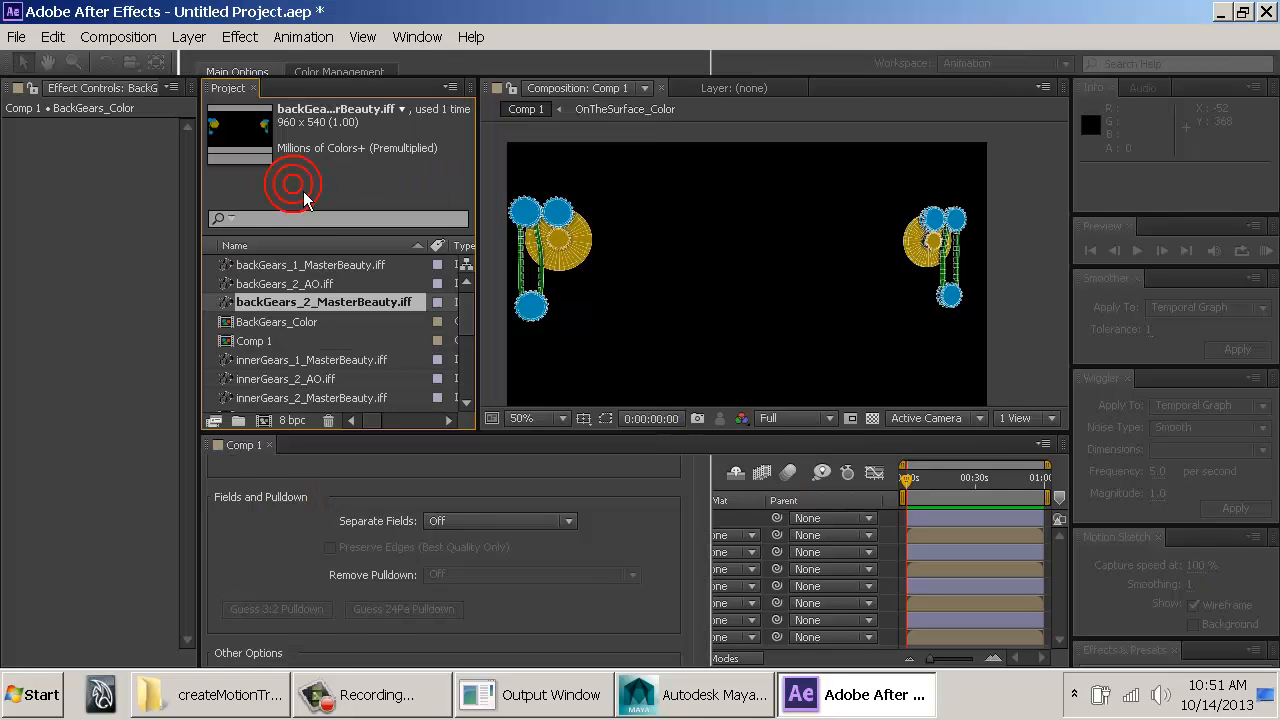
# Step: Interpret the alpha of innerGears_1_MasterBeauty.iff as premultiplied, matted with black
pyautogui.rightClick(307, 358)
pyautogui.click(494, 477)
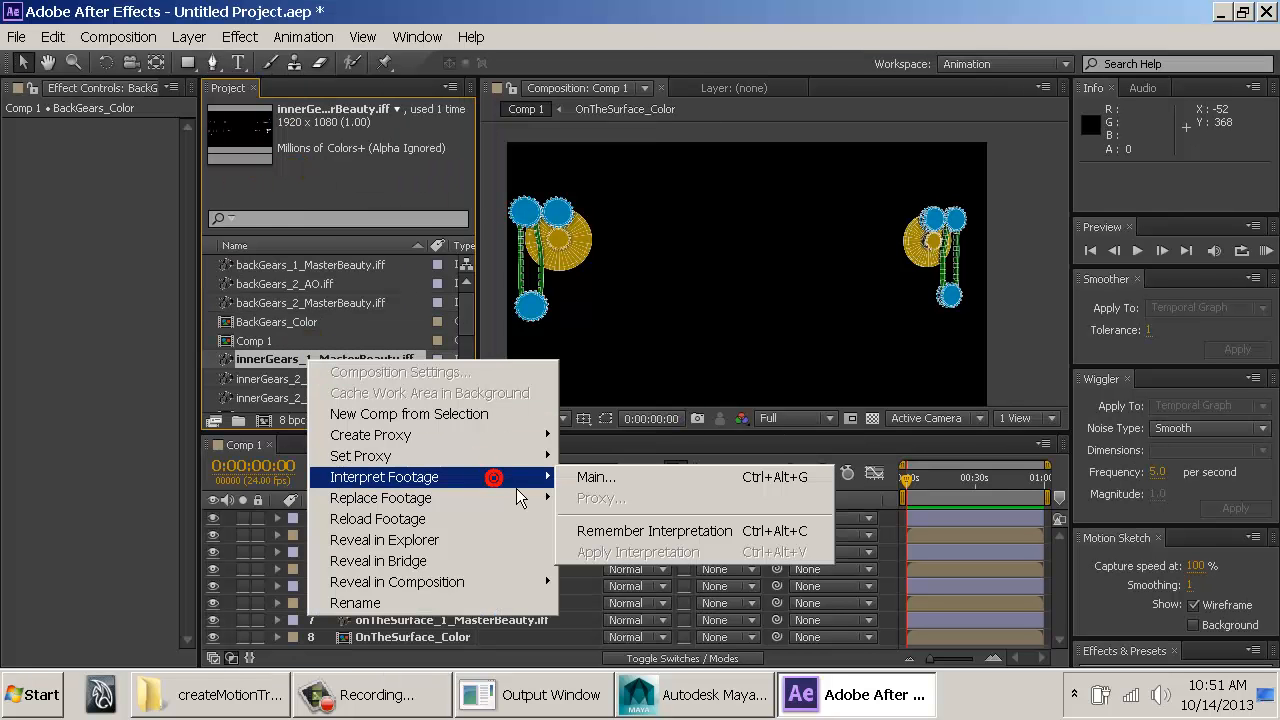
pyautogui.click(634, 476)
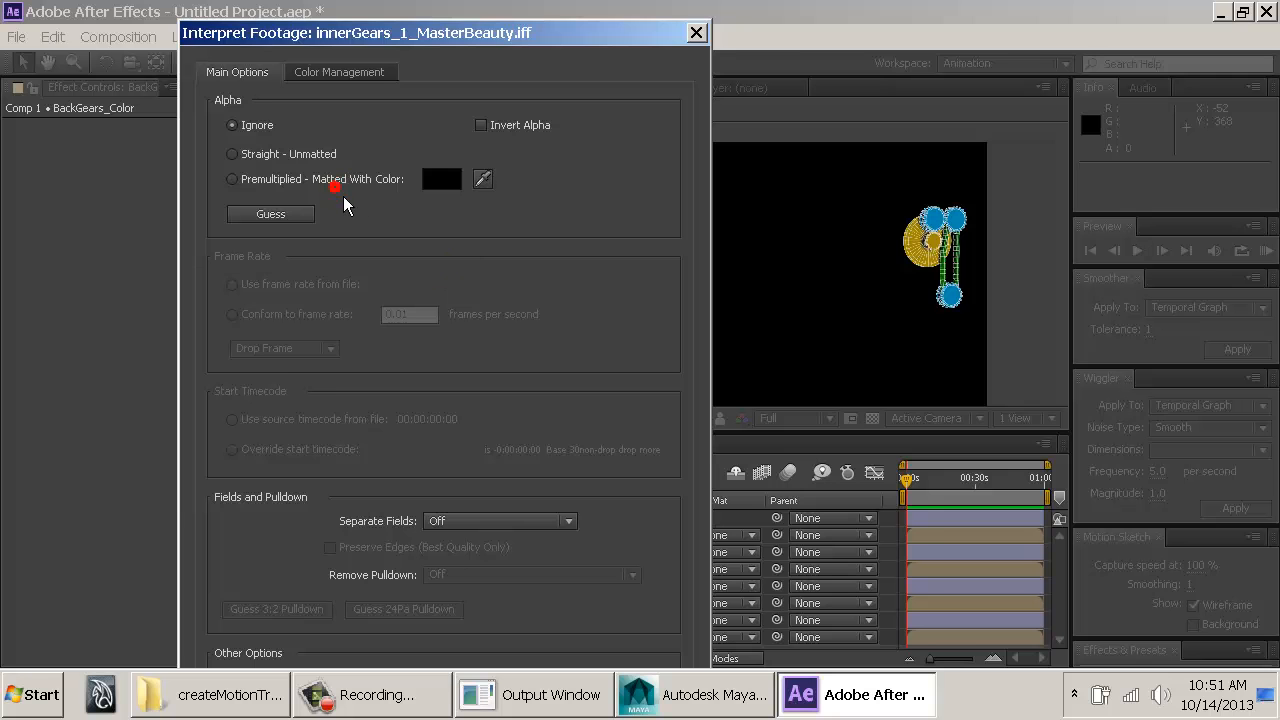
pyautogui.click(334, 182)
pyautogui.press('Return')
# Step: Interpret the alpha of innerGears_2_MasterBeauty.iff as premultiplied, matted with black
pyautogui.rightClick(344, 397)
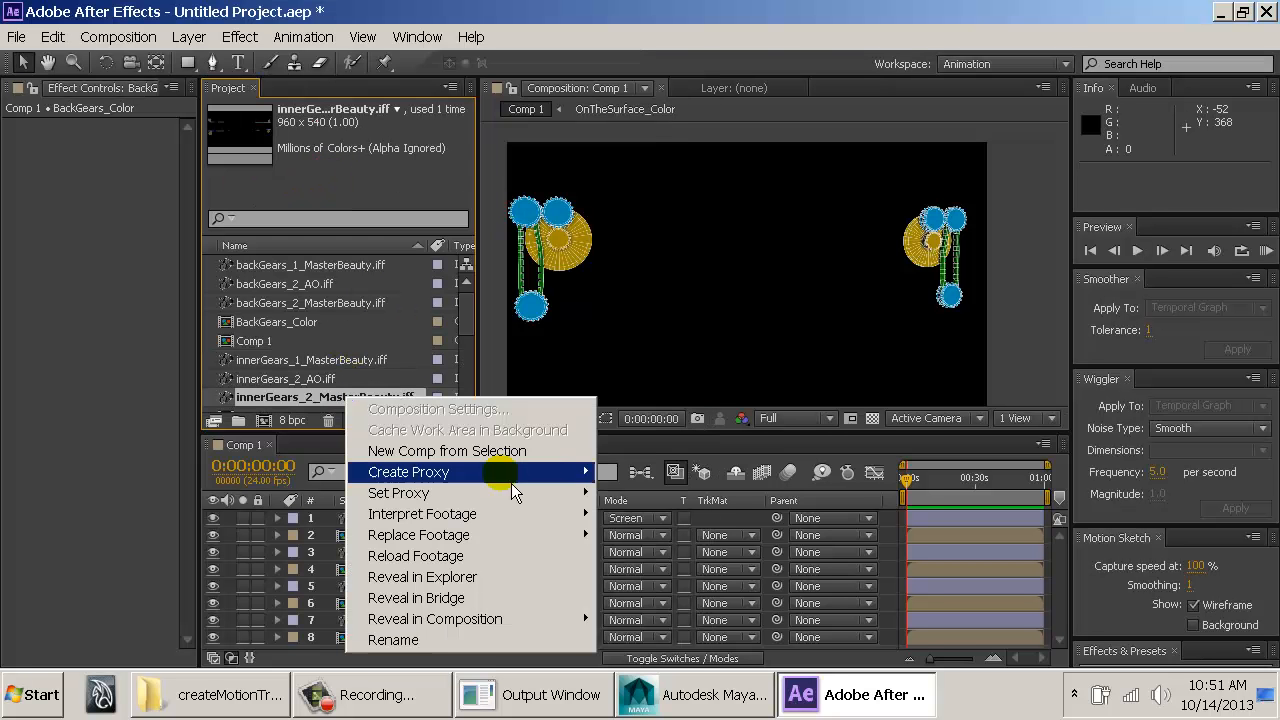
pyautogui.click(420, 513)
pyautogui.click(630, 514)
pyautogui.click(358, 190)
pyautogui.press('Return')
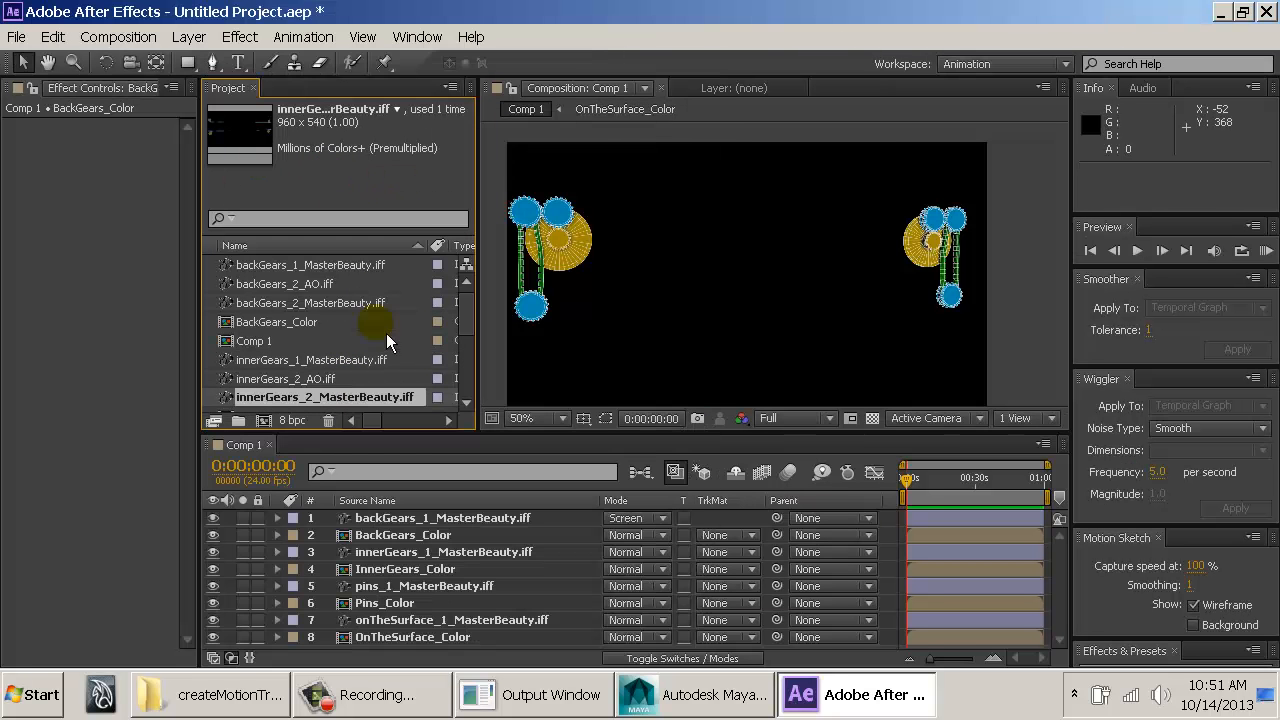
# Step: Interpret the alpha of onTheSurface_1_MasterBeauty.iff as premultiplied, matted with black
pyautogui.scroll(-6, 476, 330)
pyautogui.rightClick(345, 322)
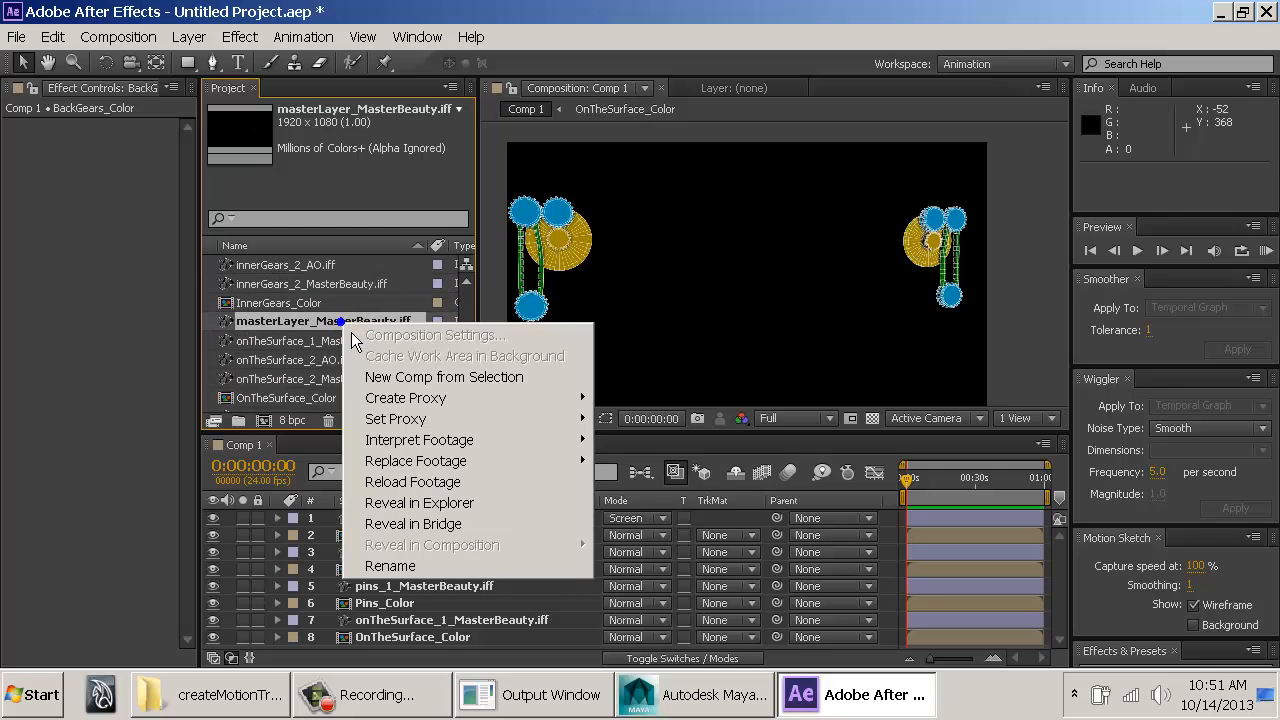
pyautogui.rightClick(314, 341)
pyautogui.moveTo(470, 455)
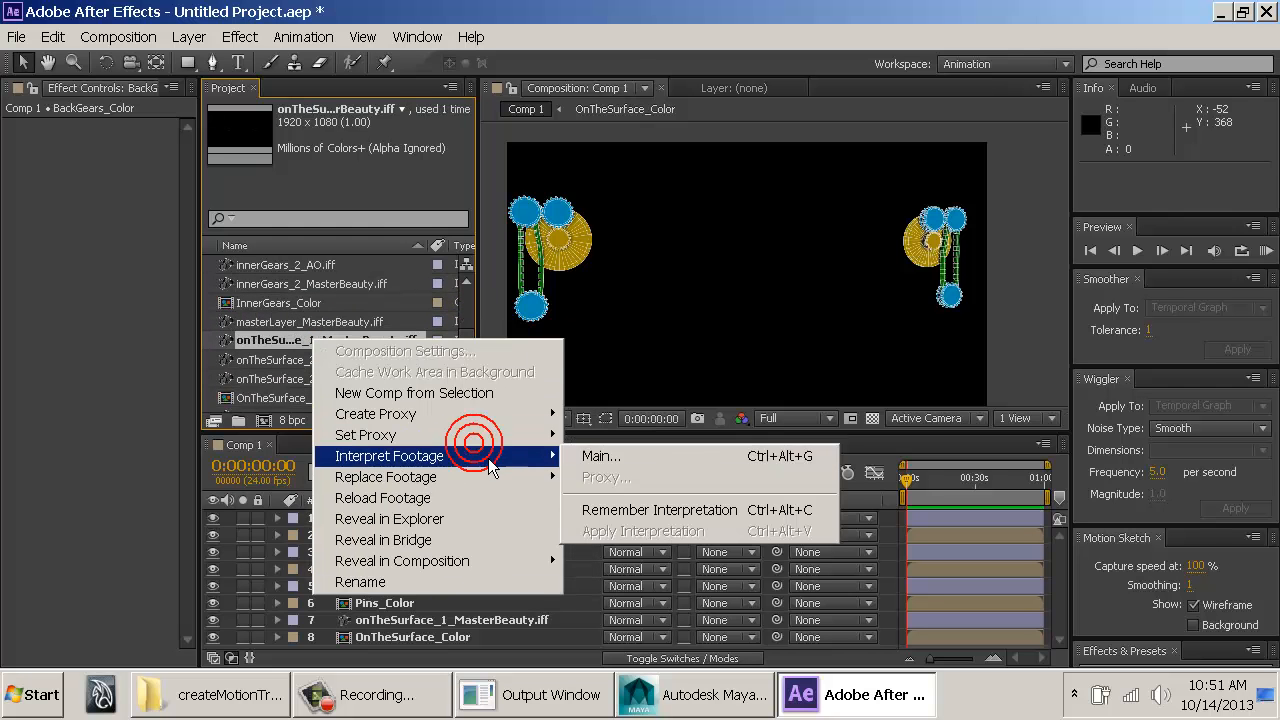
pyautogui.click(610, 456)
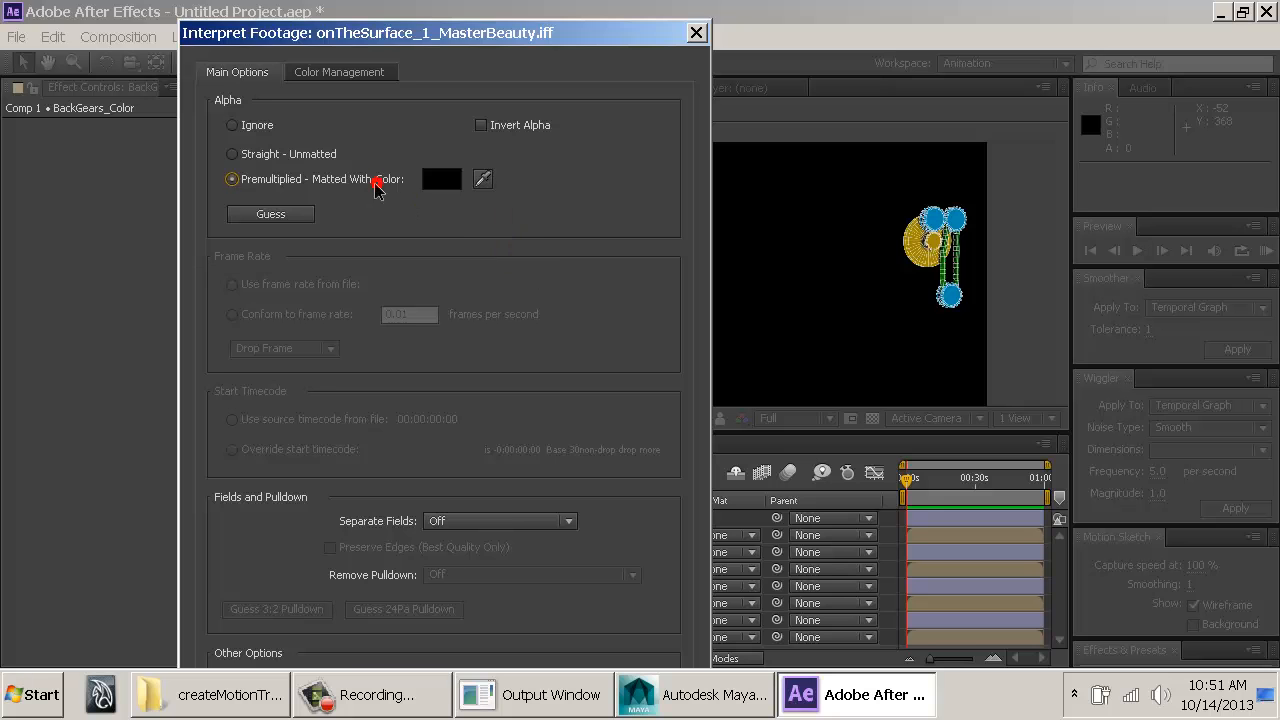
pyautogui.press('Return')
# Step: Interpret the alpha of onTheSurface_2_MasterBeauty.iff as premultiplied, matted with black
pyautogui.rightClick(371, 380)
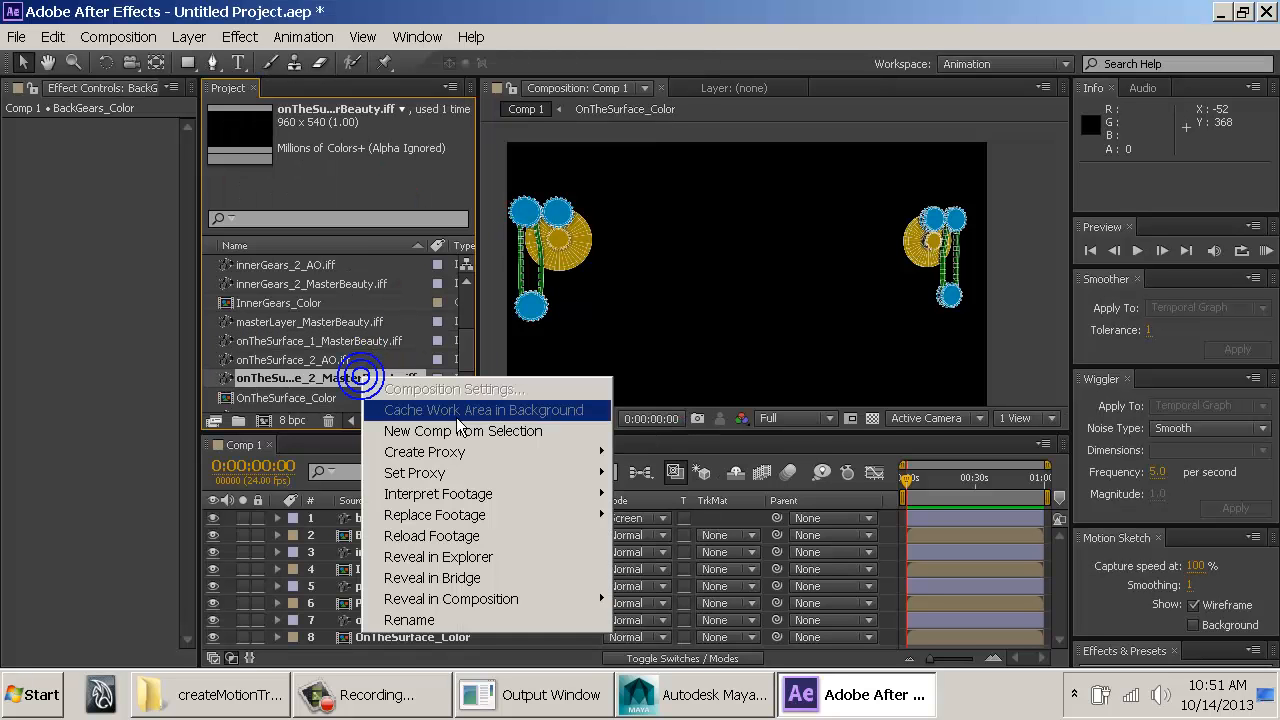
pyautogui.click(566, 491)
pyautogui.click(663, 552)
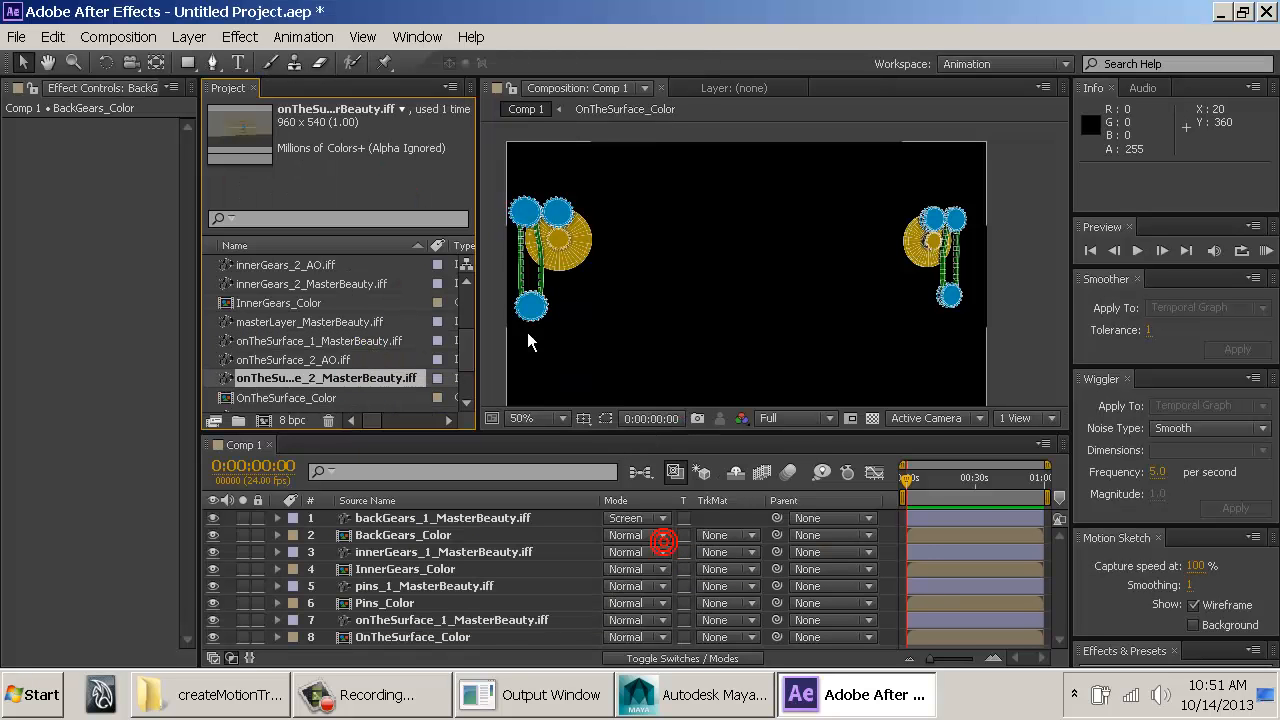
pyautogui.rightClick(404, 383)
pyautogui.click(555, 491)
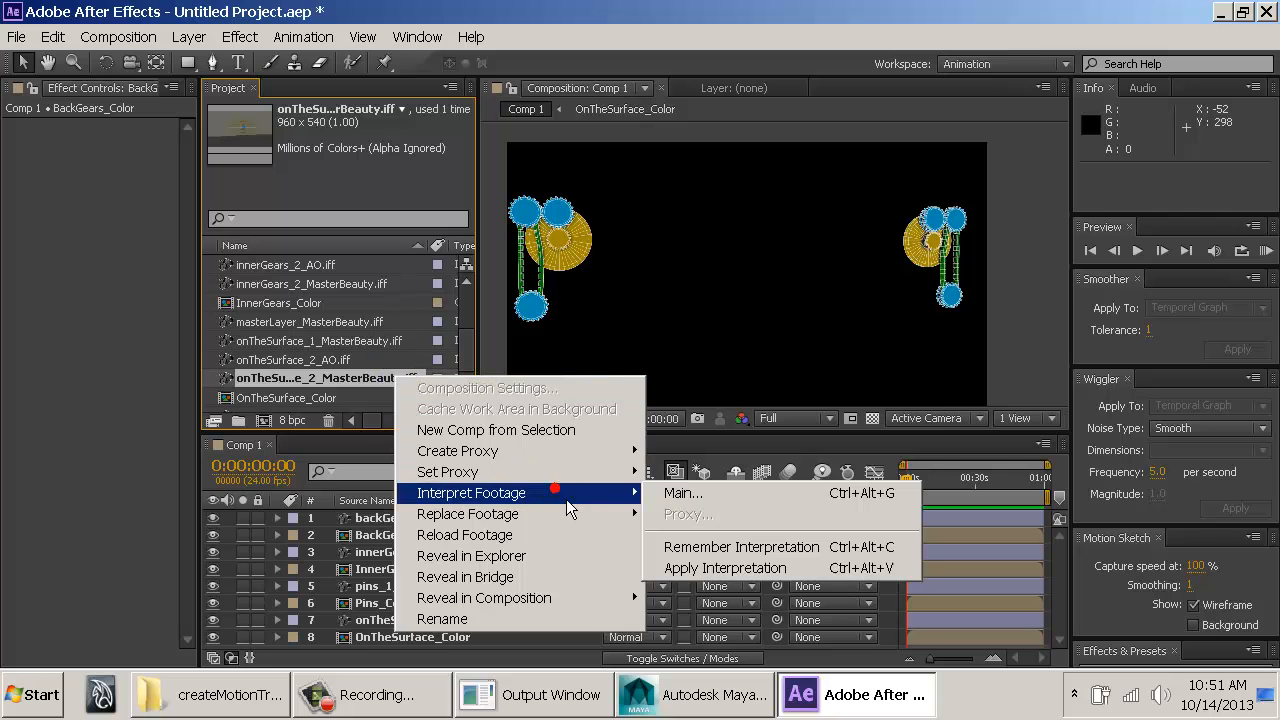
pyautogui.click(686, 493)
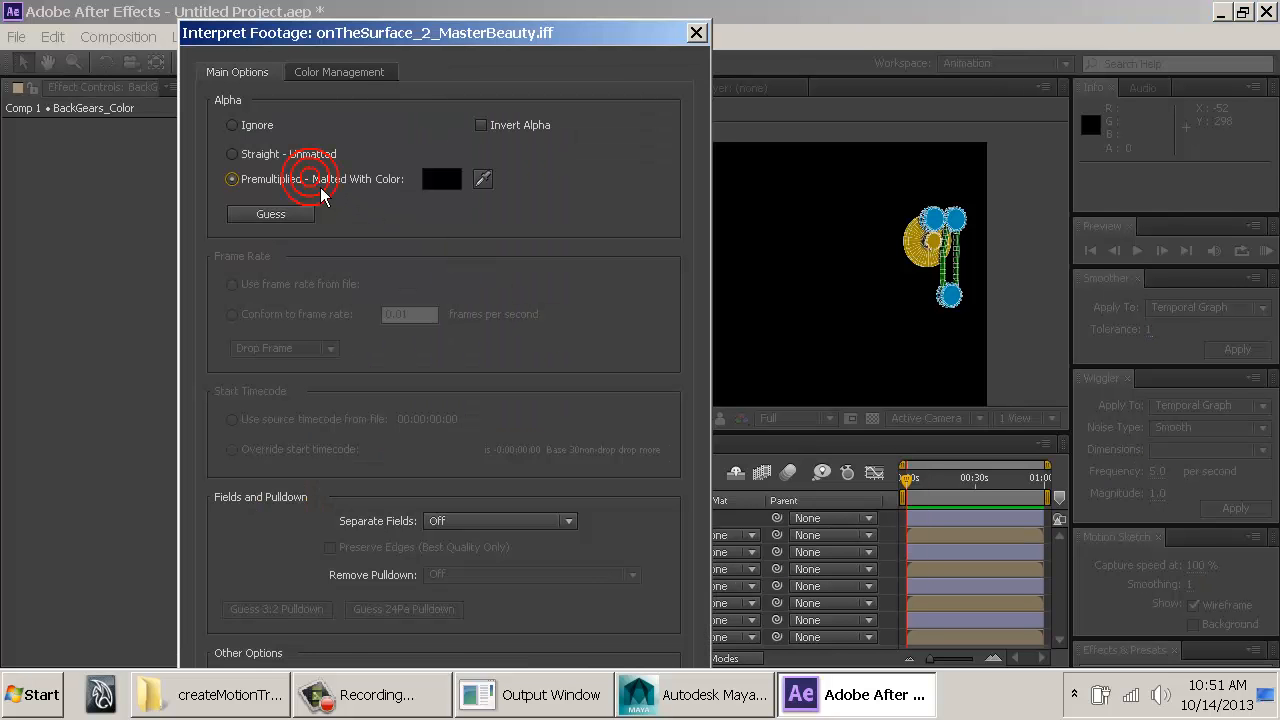
pyautogui.press('Return')
# Step: Interpret the alpha of pins_1_MasterBeauty.iff as premultiplied, matted with black
pyautogui.scroll(-4, 440, 385)
pyautogui.click(338, 341)
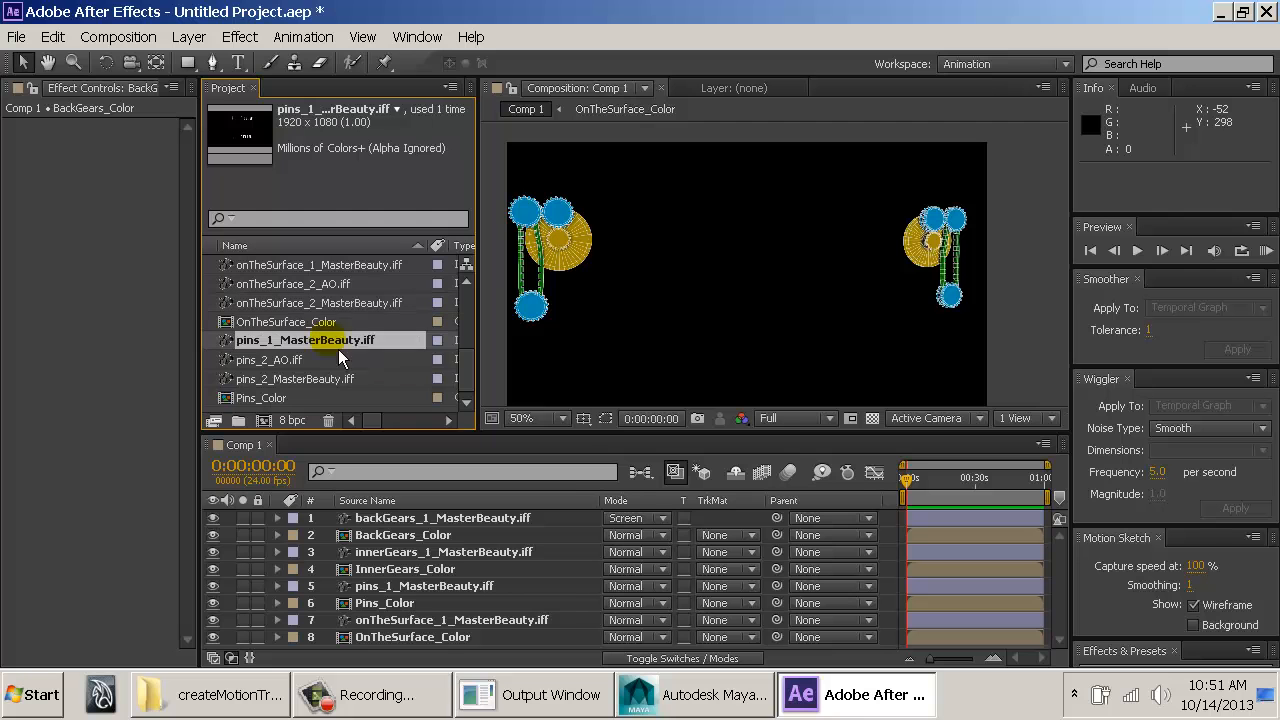
pyautogui.rightClick(332, 342)
pyautogui.click(555, 457)
pyautogui.click(612, 456)
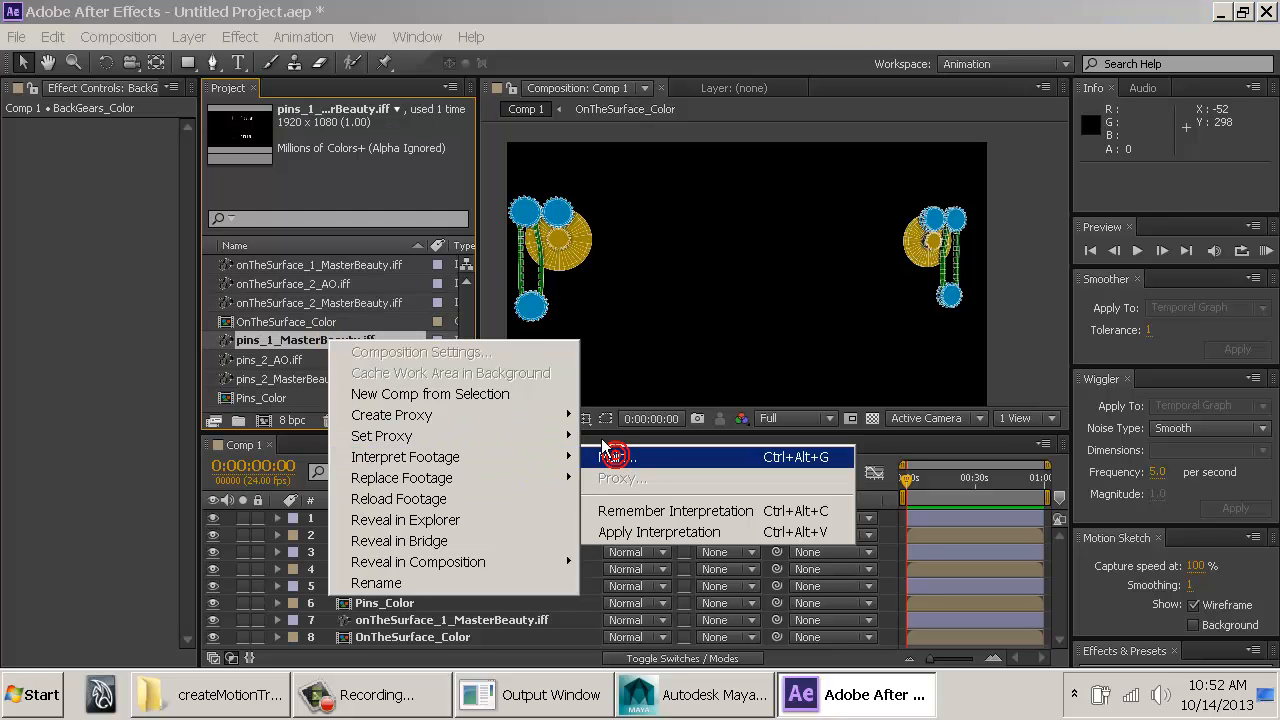
pyautogui.press('Return')
# Step: Interpret the alpha of pins_2_MasterBeauty.iff as premultiplied, matted with black, and select the BackGears_Color layer in Comp 1
pyautogui.rightClick(336, 378)
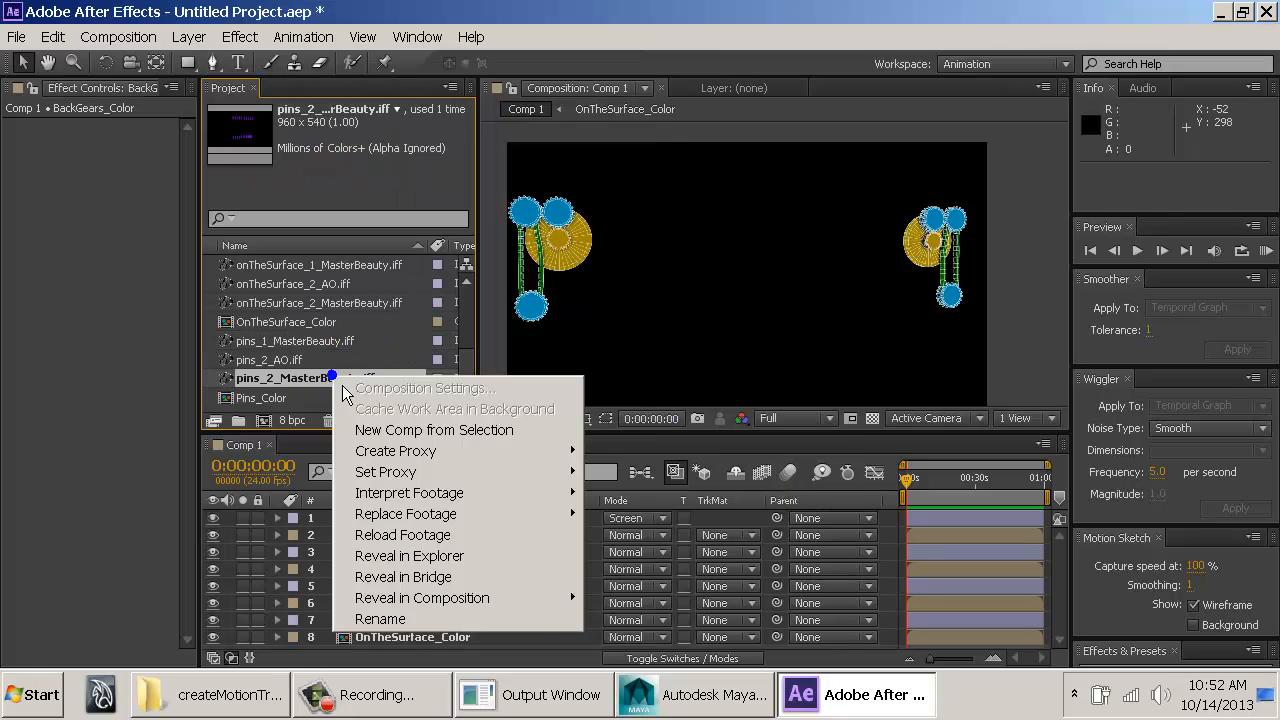
pyautogui.click(500, 490)
pyautogui.click(655, 493)
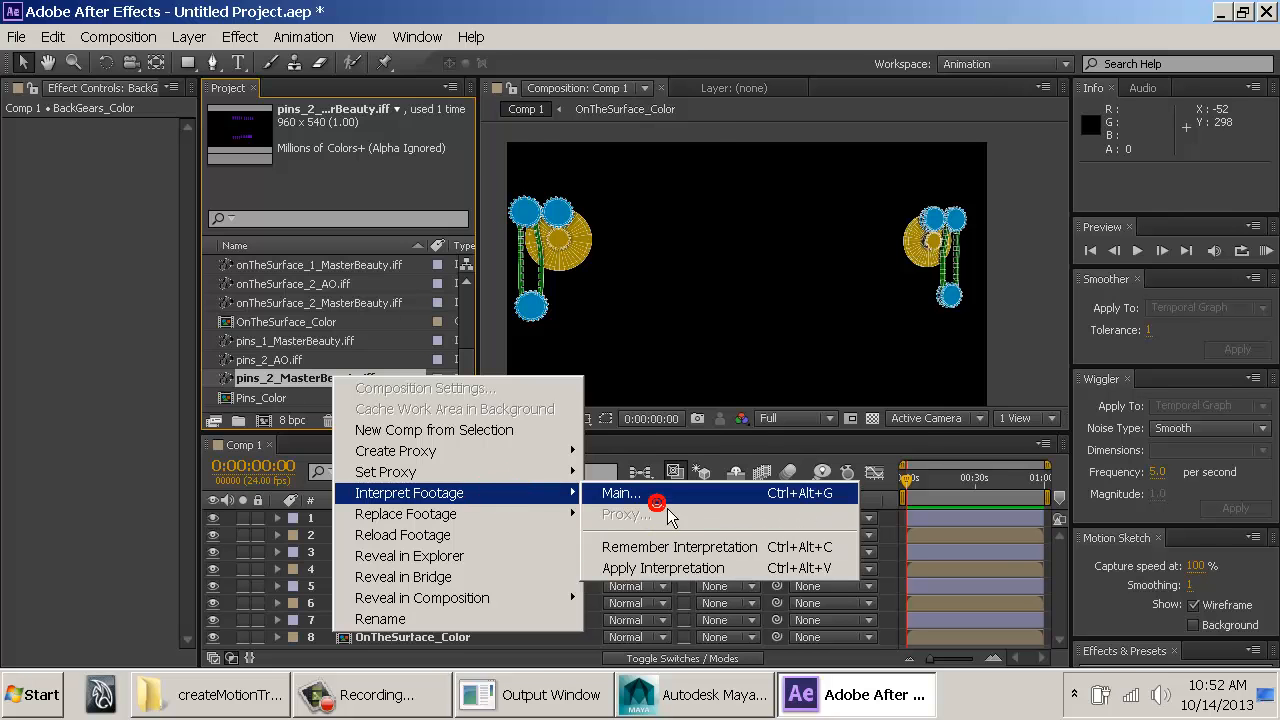
pyautogui.click(336, 190)
pyautogui.press('Return')
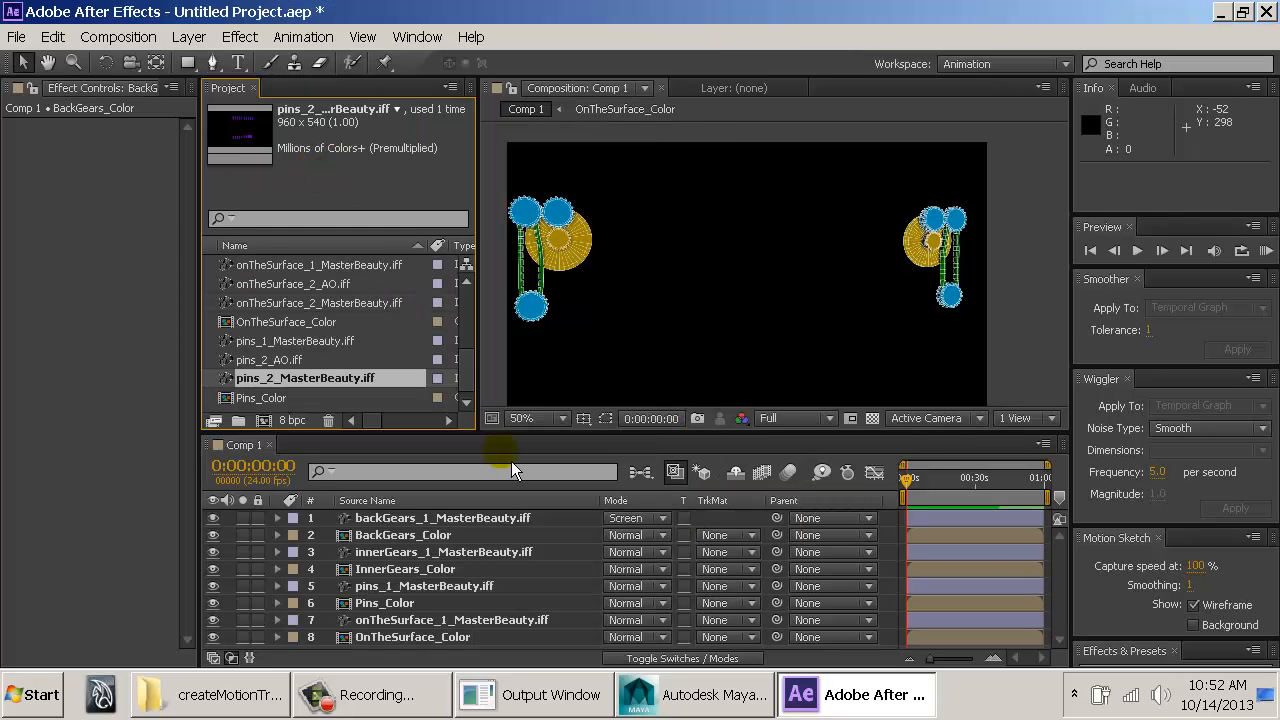
pyautogui.click(429, 534)
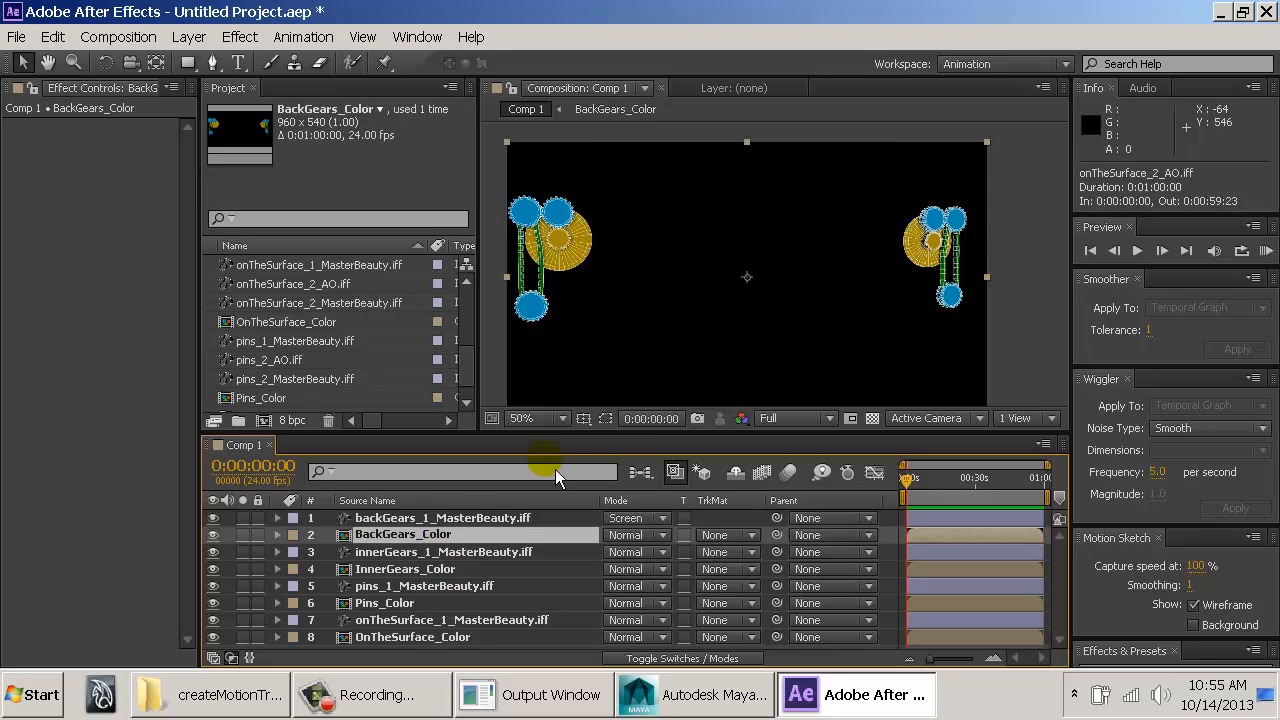
# Step: Compare Comp 1 with the backGears_1_MasterBeauty.iff layer hidden and shown, and review the gear layers beneath it
pyautogui.click(428, 517)
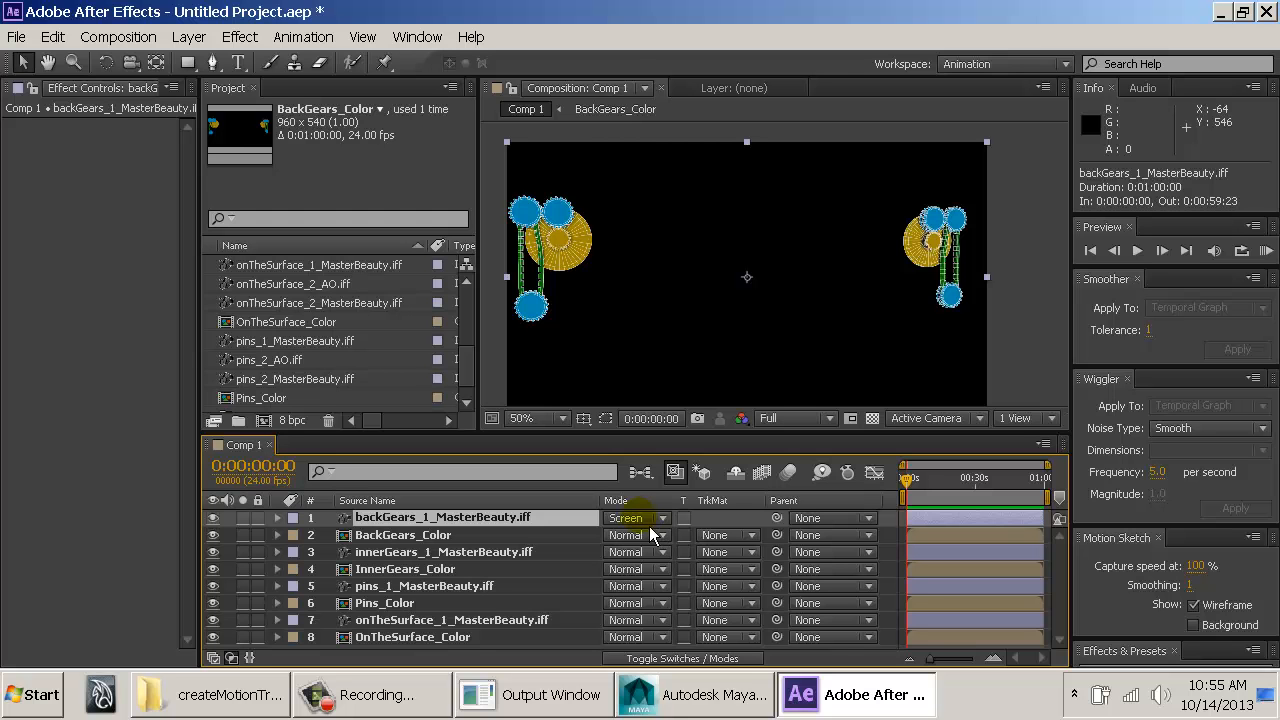
pyautogui.click(213, 517)
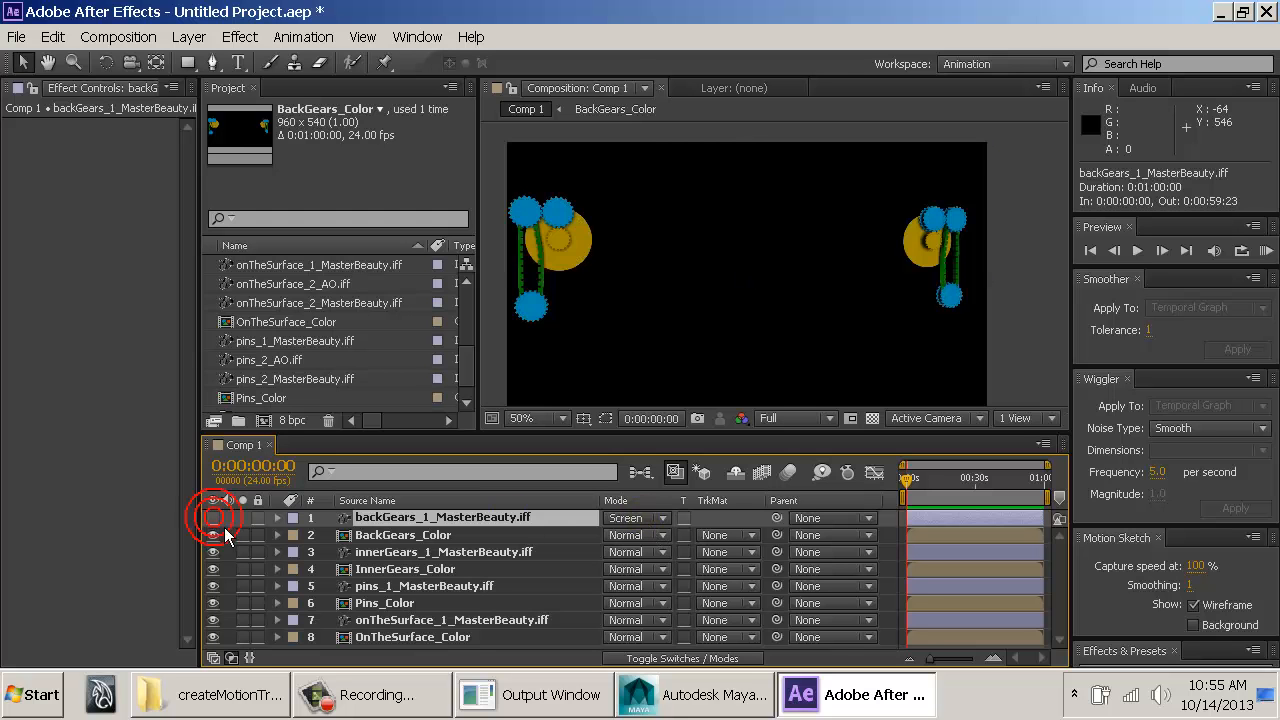
pyautogui.click(213, 517)
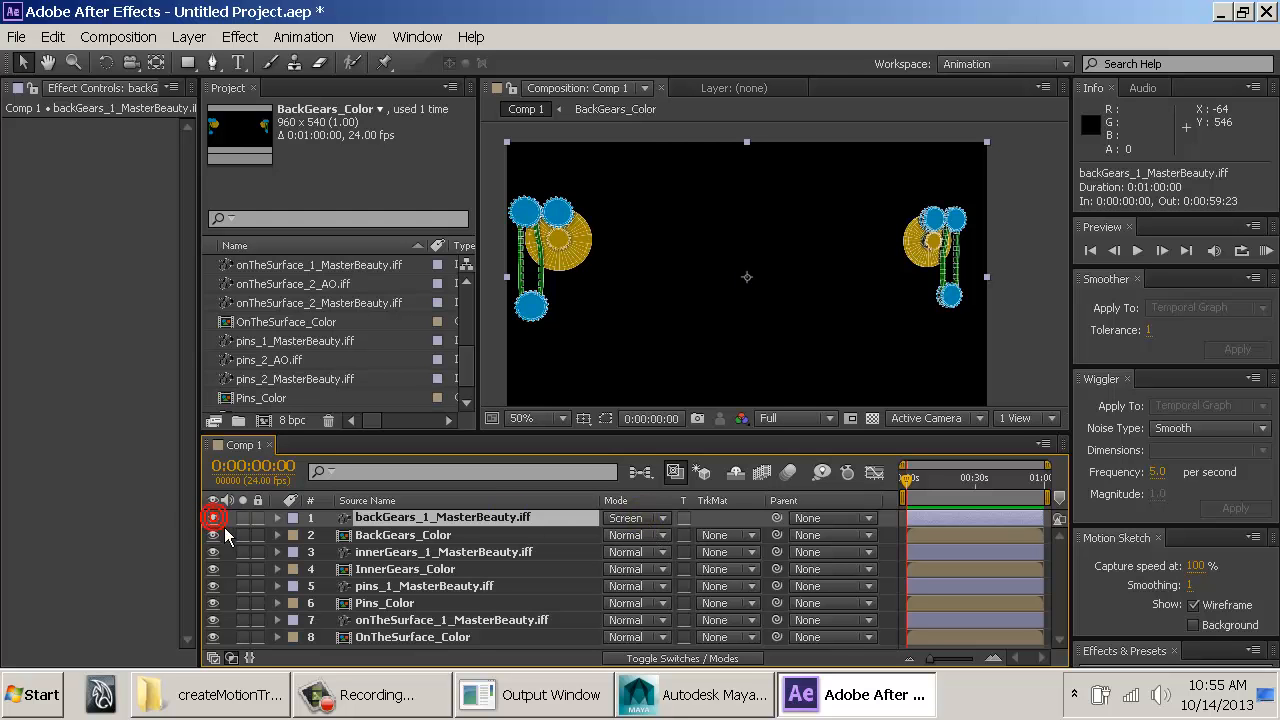
pyautogui.click(398, 535)
pyautogui.click(404, 552)
pyautogui.click(413, 567)
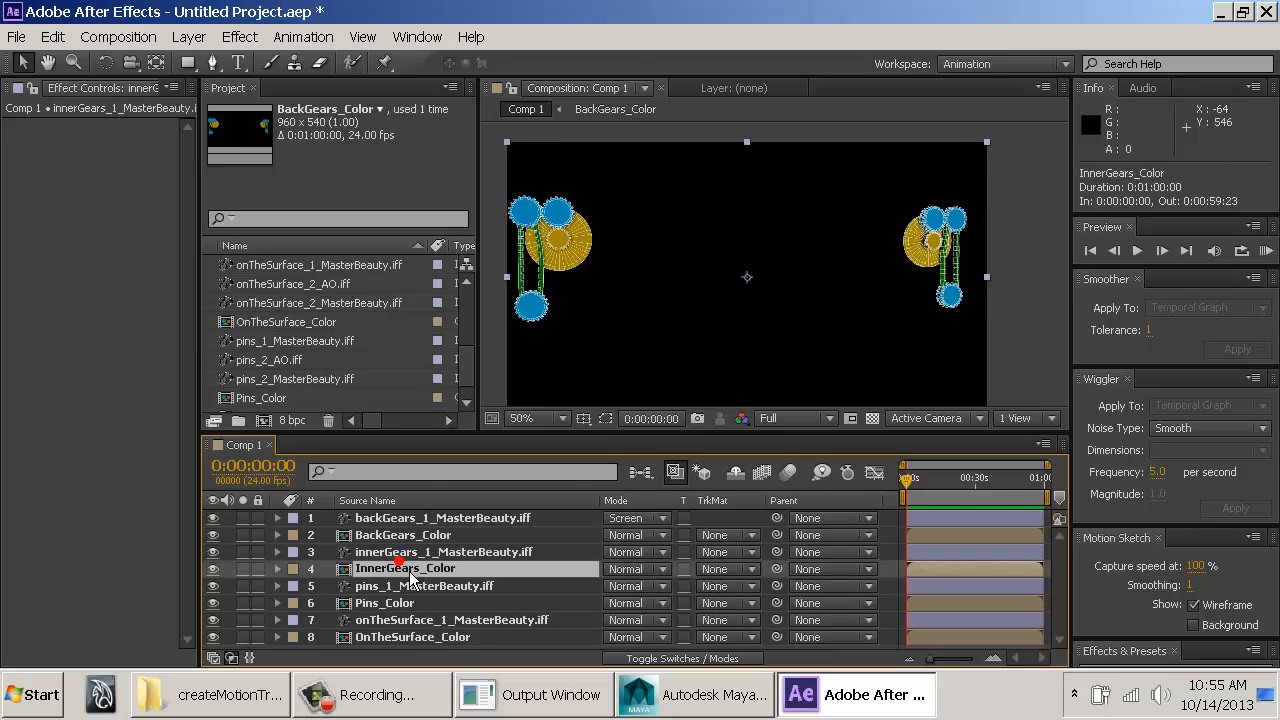
pyautogui.click(404, 552)
pyautogui.click(440, 517)
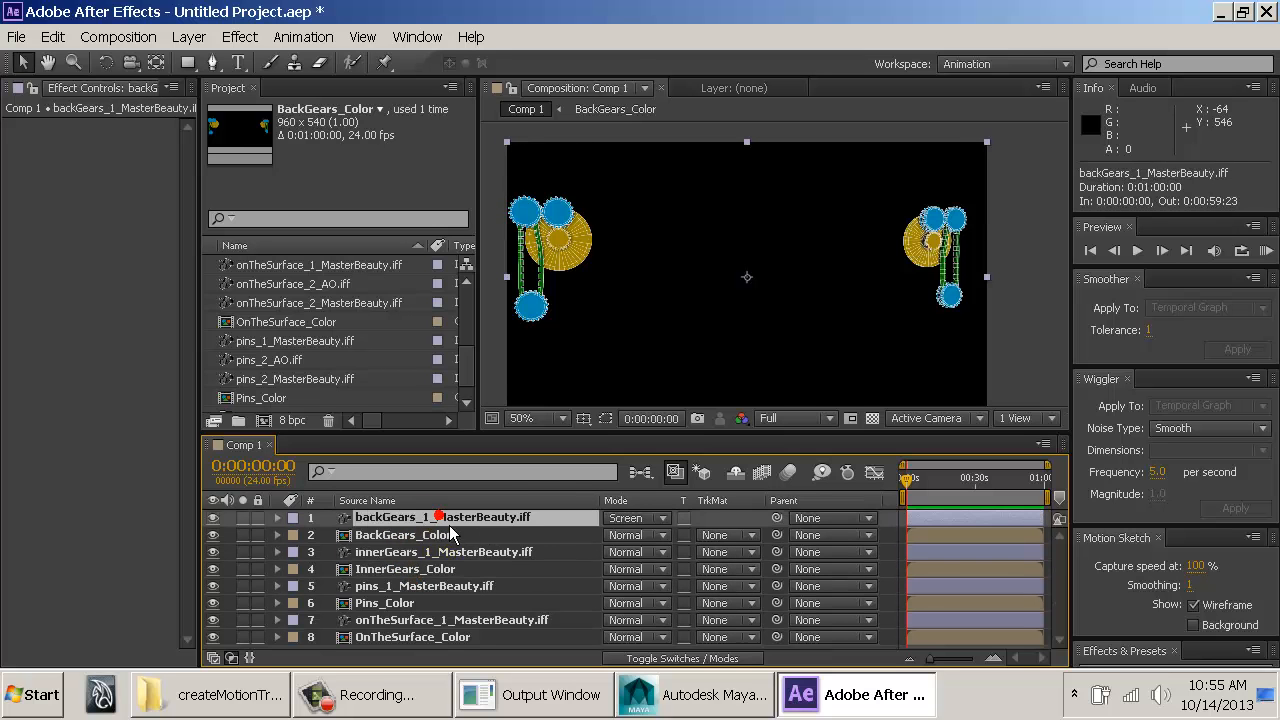
# Step: Try Normal blending on the backGears_1_MasterBeauty.iff layer and return it to Screen
pyautogui.click(636, 518)
pyautogui.click(748, 16)
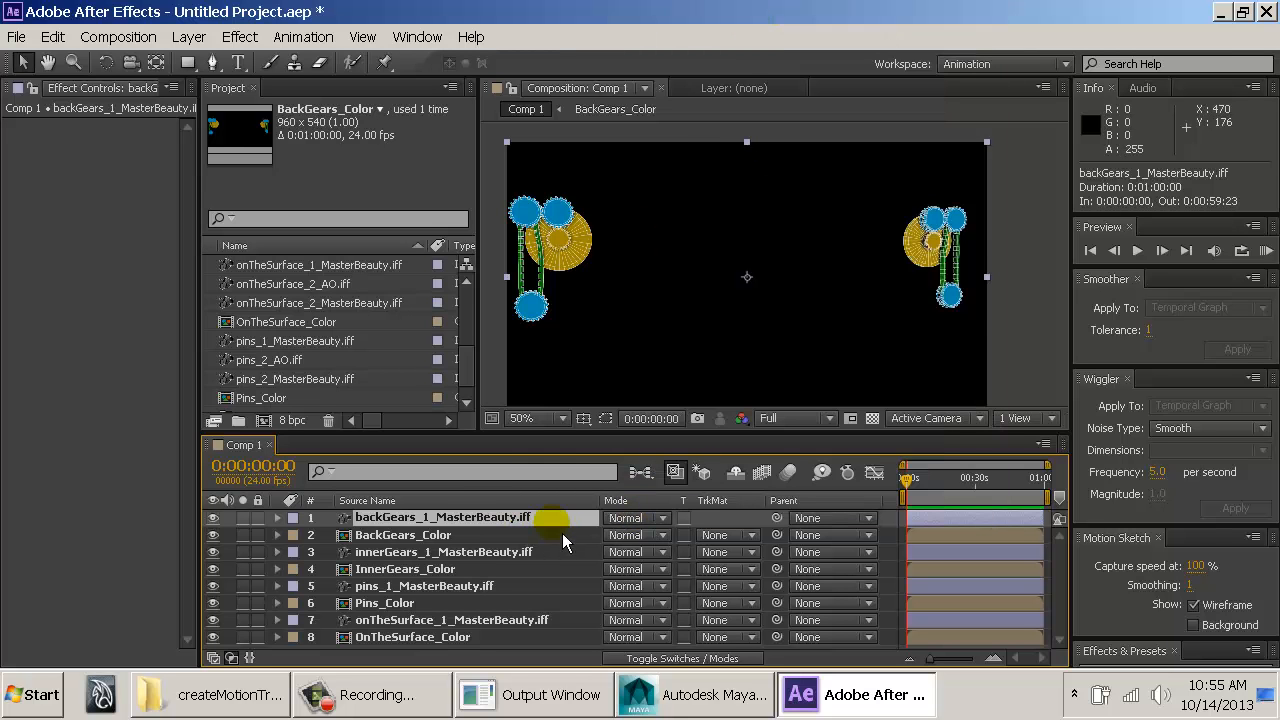
pyautogui.click(630, 518)
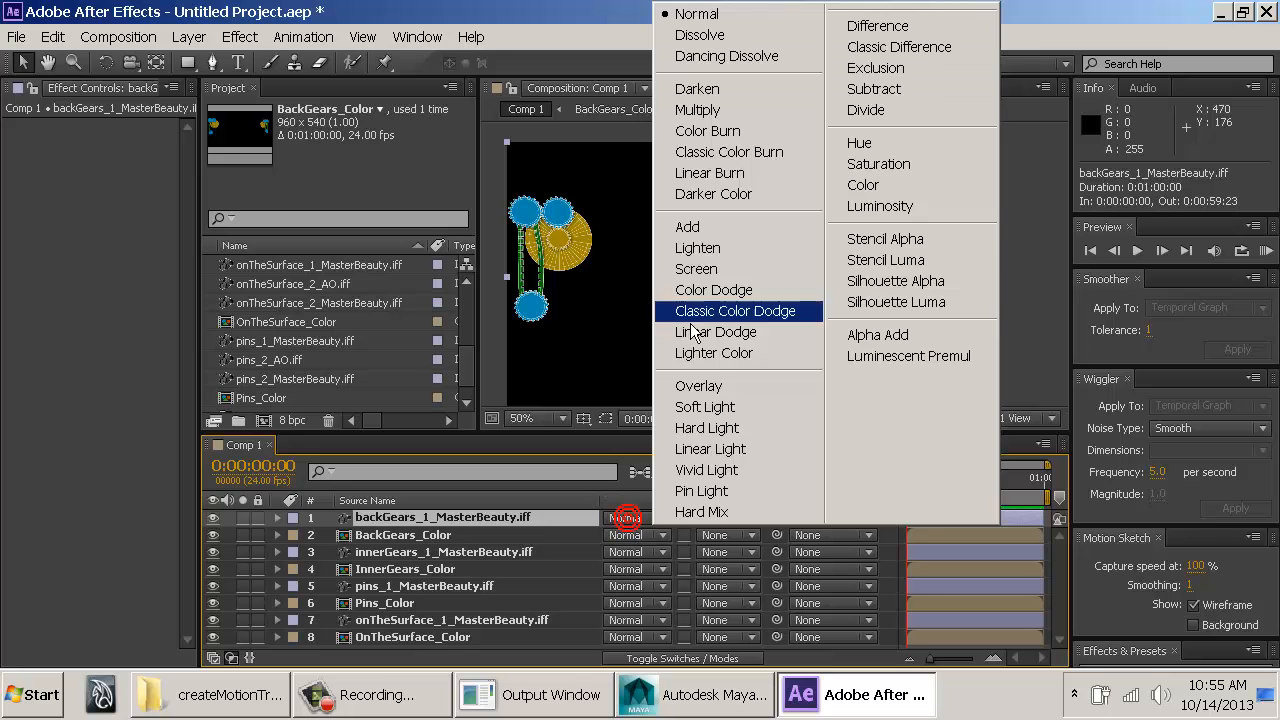
pyautogui.click(729, 270)
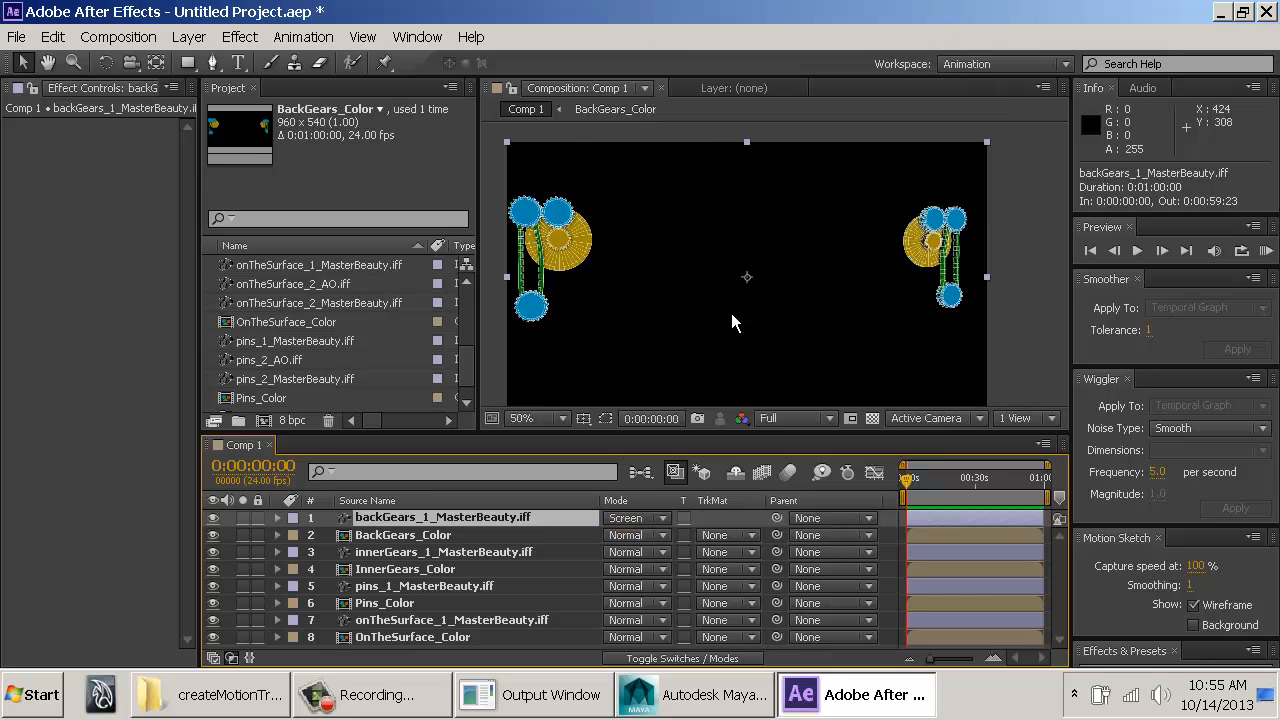
# Step: Set the blending mode of the innerGears_1_MasterBeauty.iff and pins_1_MasterBeauty.iff layers to Screen
pyautogui.click(485, 535)
pyautogui.click(483, 551)
pyautogui.click(632, 552)
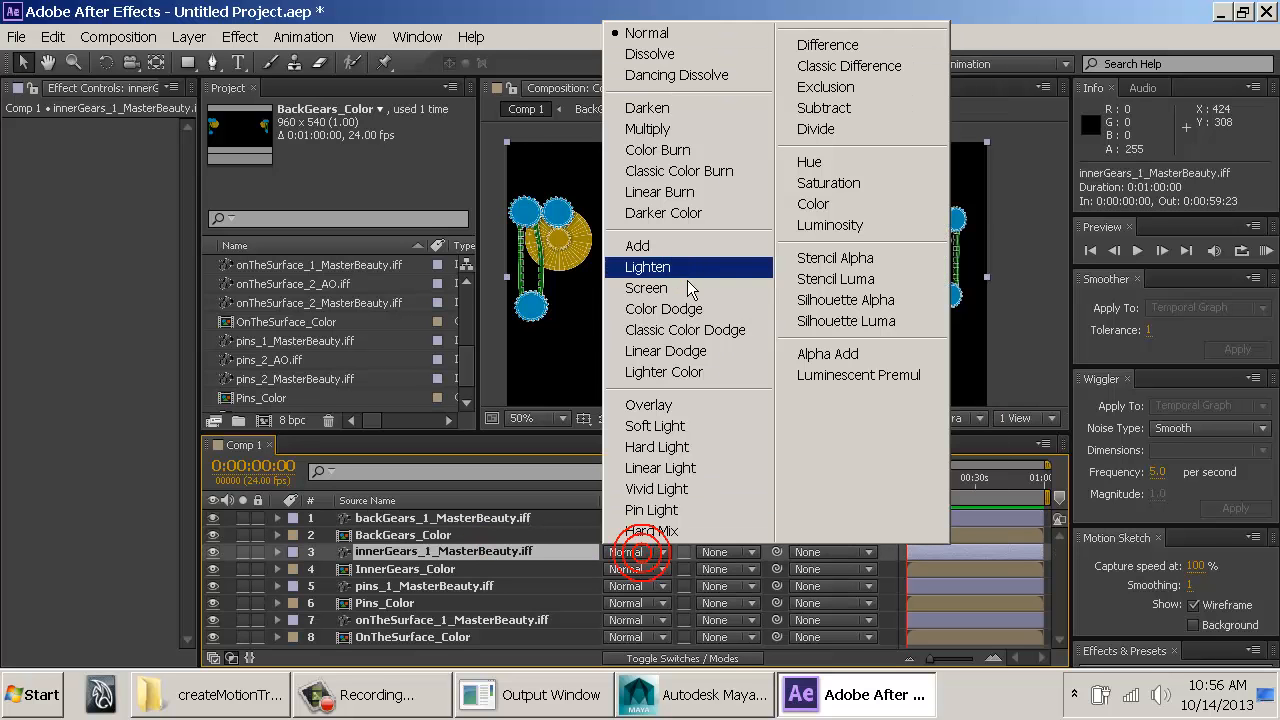
pyautogui.click(660, 286)
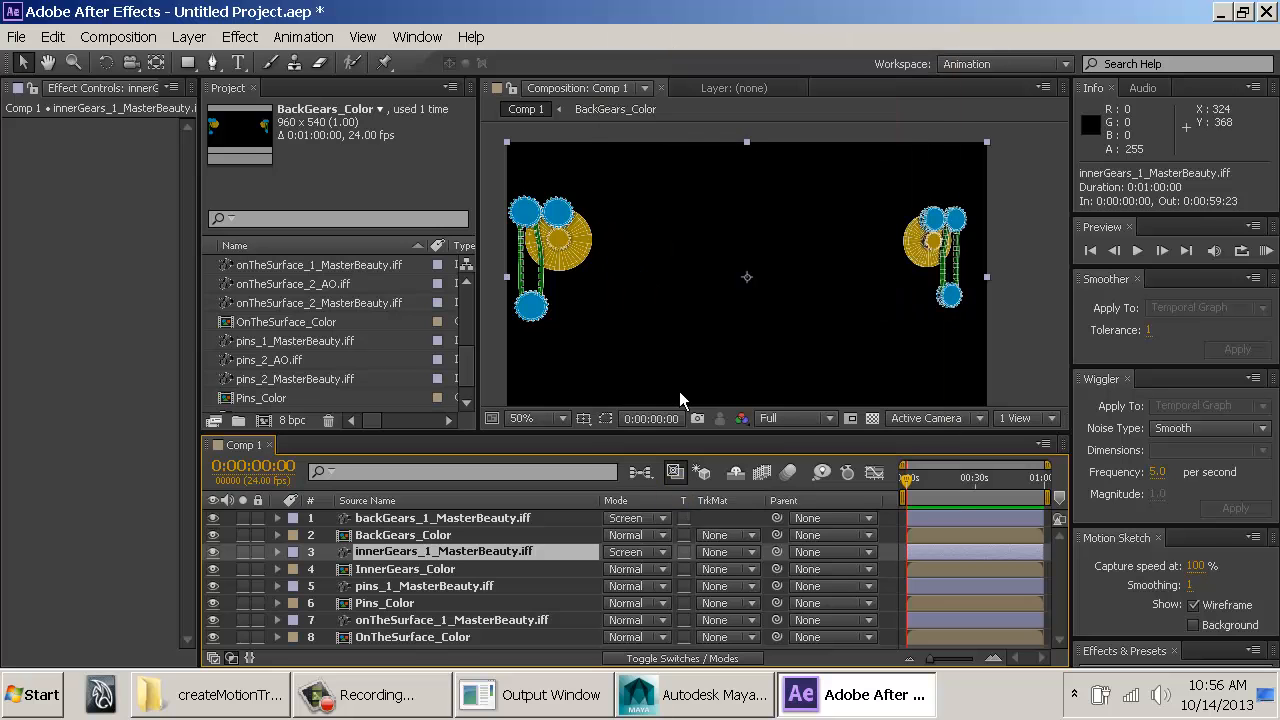
pyautogui.click(545, 587)
pyautogui.click(655, 587)
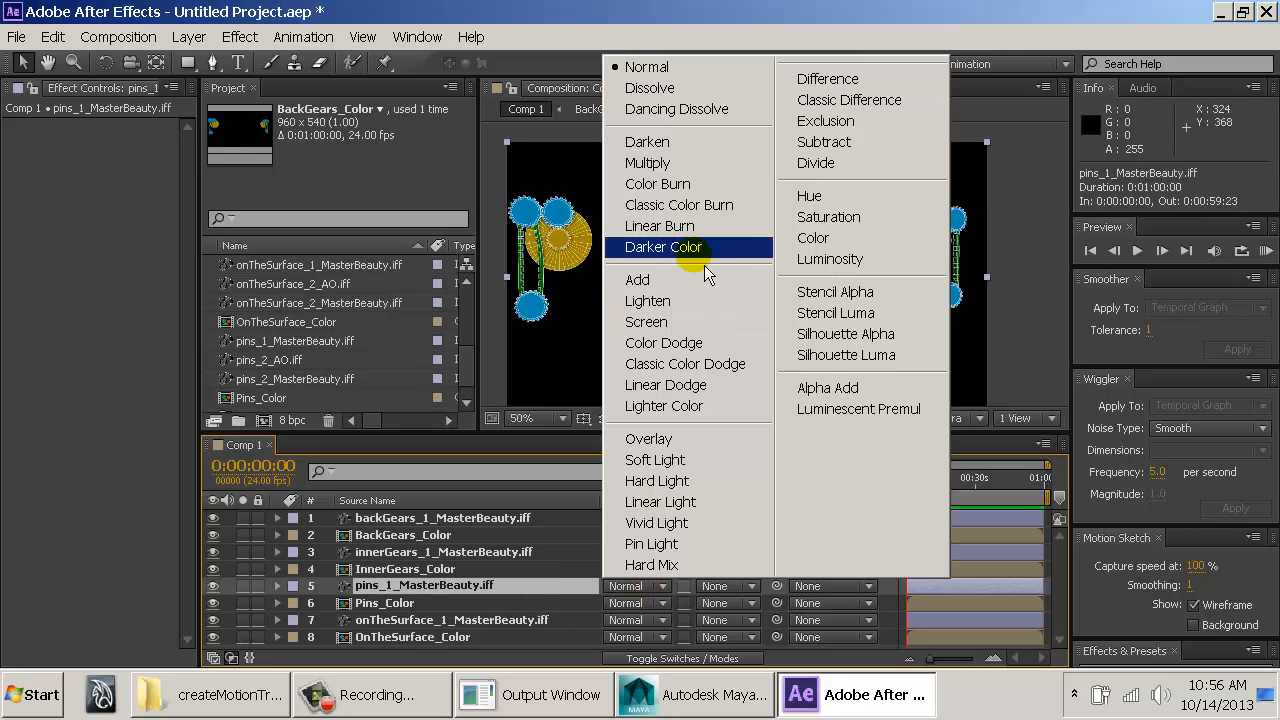
pyautogui.click(693, 322)
# Step: Compare Normal and Screen blending on backGears_1_MasterBeauty.iff in a close-up of the blue gears, ending on Screen
pyautogui.press('.')
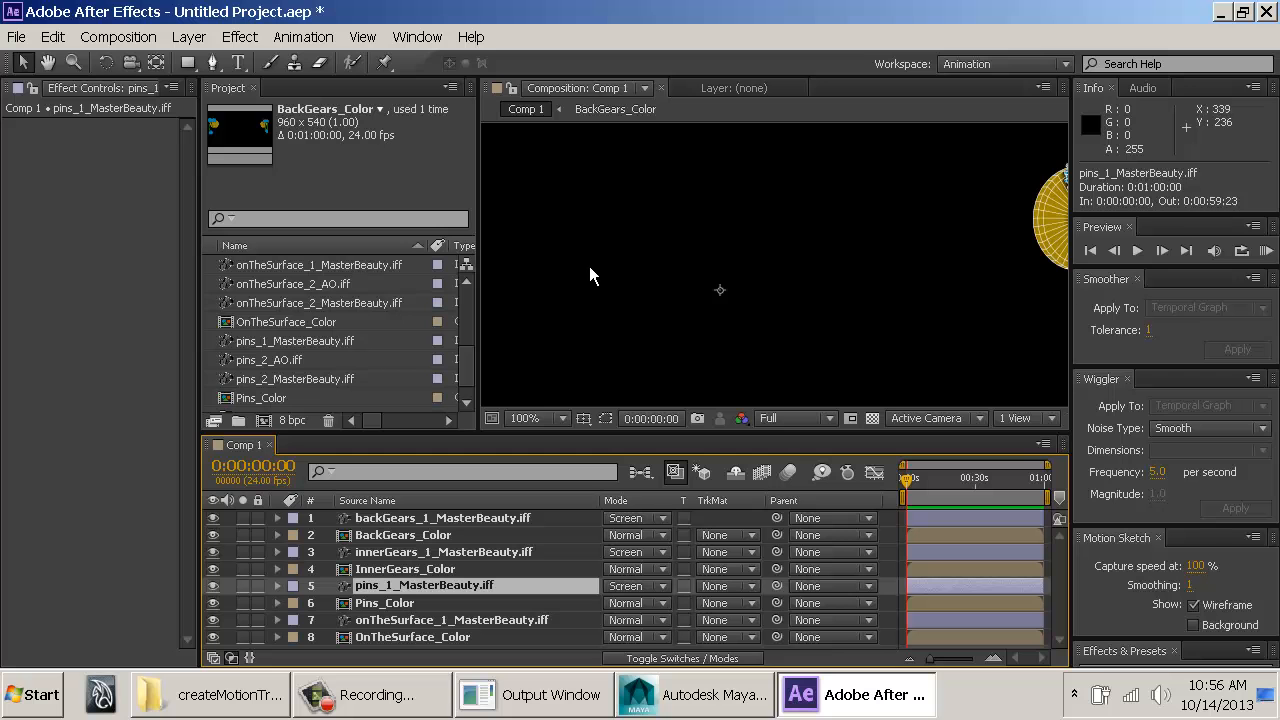
pyautogui.moveTo(556, 255); pyautogui.dragTo(980, 355)
pyautogui.scroll(1, 839, 293)
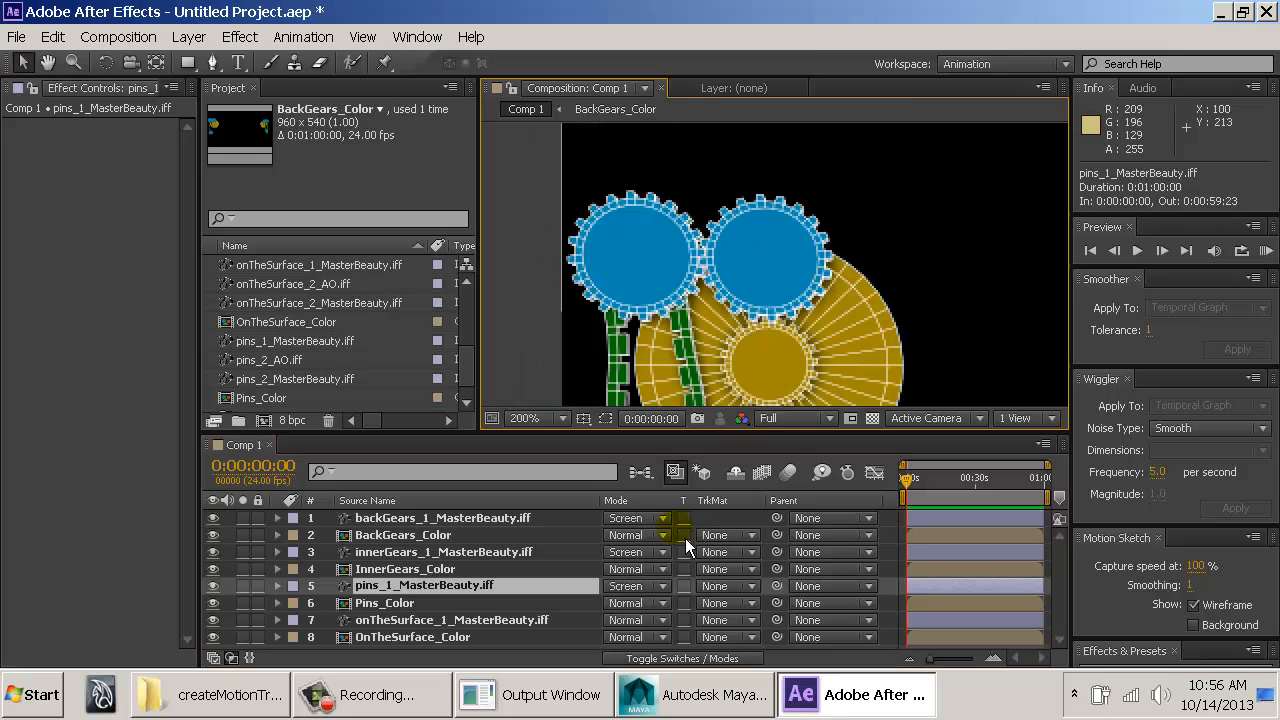
pyautogui.click(650, 518)
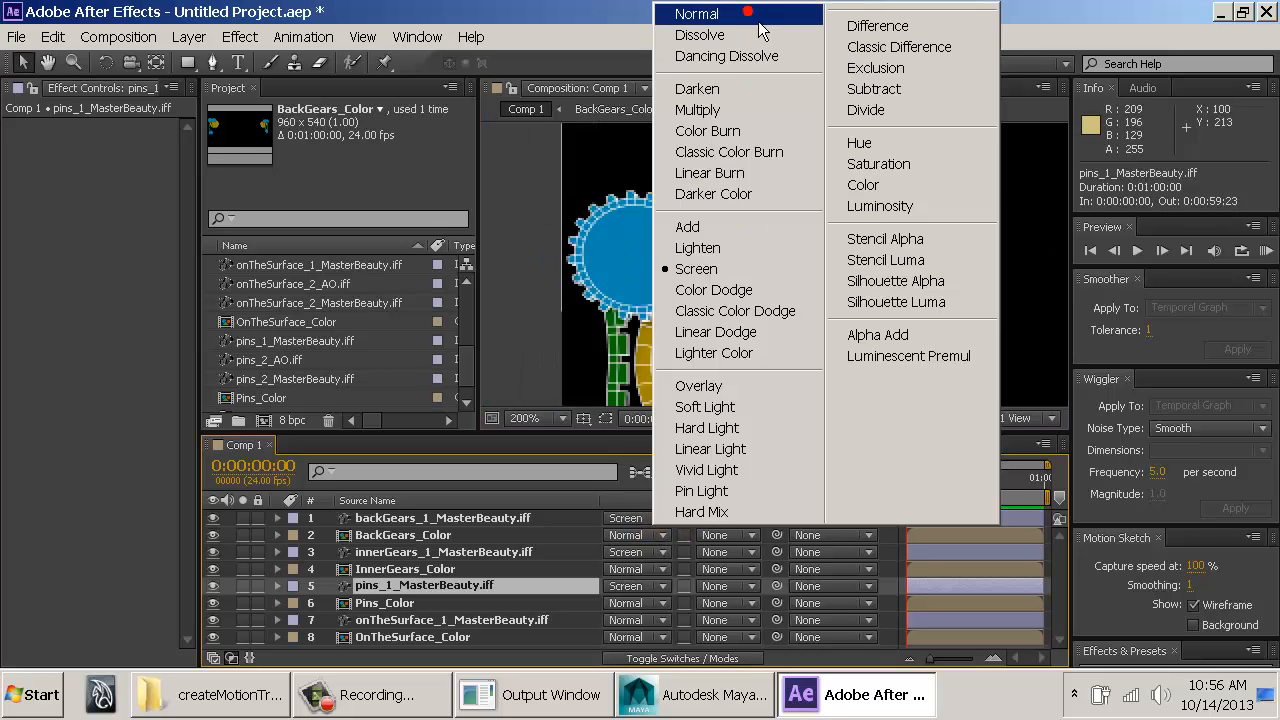
pyautogui.click(700, 16)
pyautogui.click(660, 518)
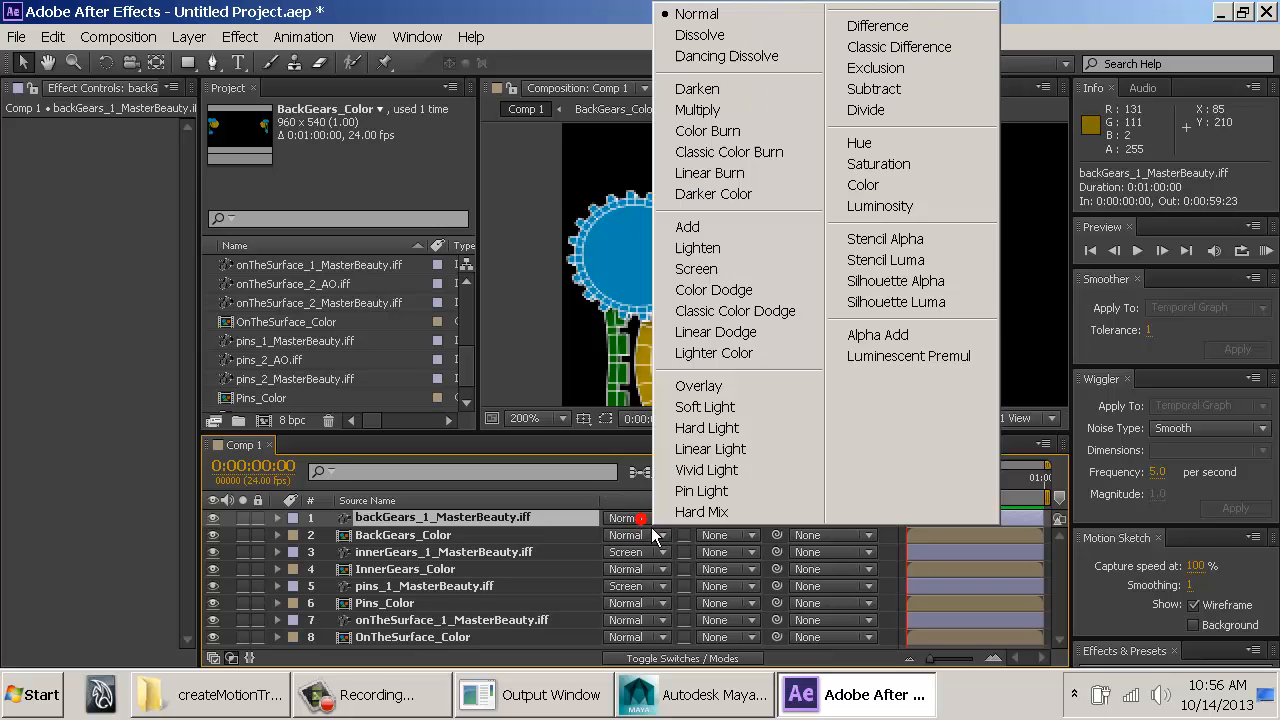
pyautogui.click(742, 271)
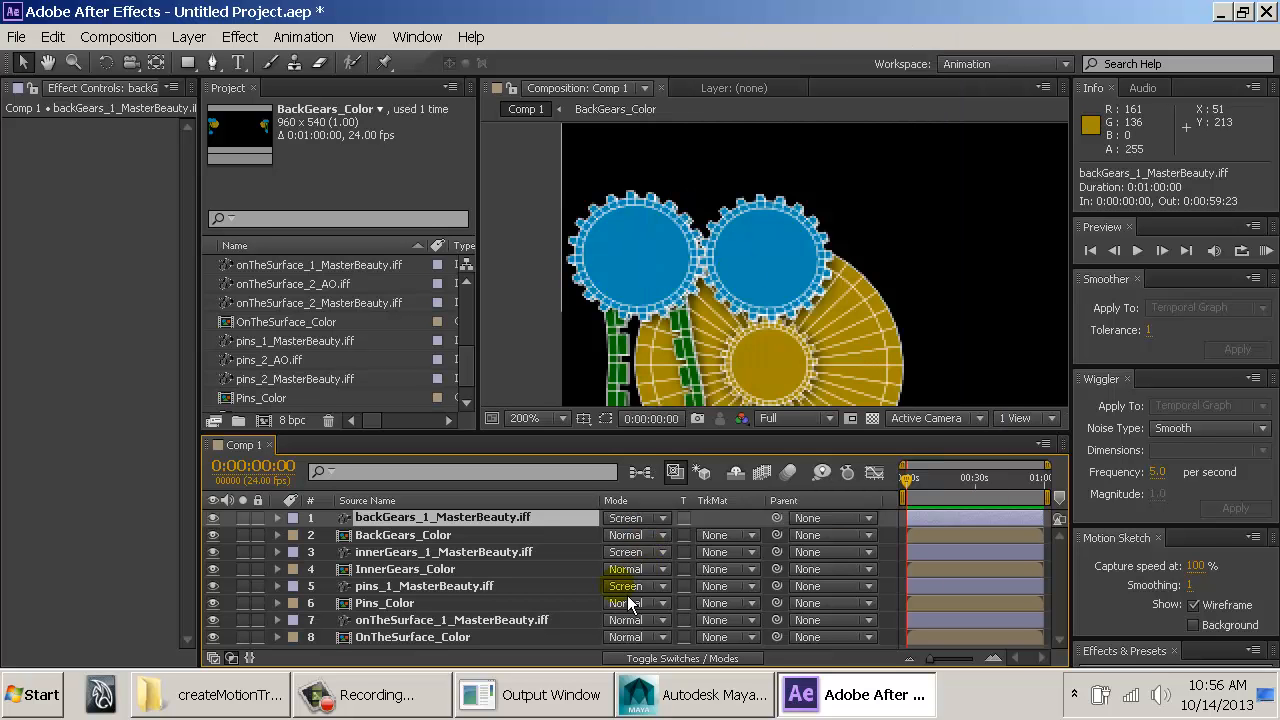
# Step: Set the blending mode of the onTheSurface_1_MasterBeauty.iff layer to Screen
pyautogui.click(633, 628)
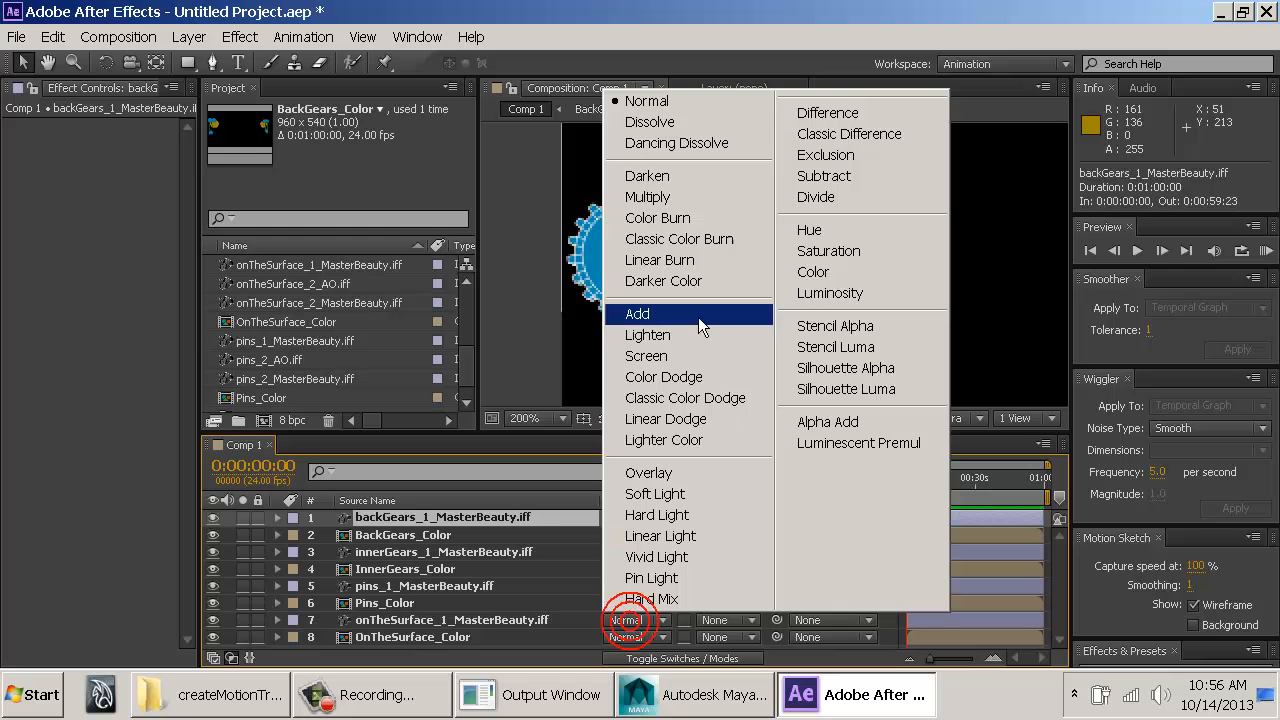
pyautogui.click(689, 357)
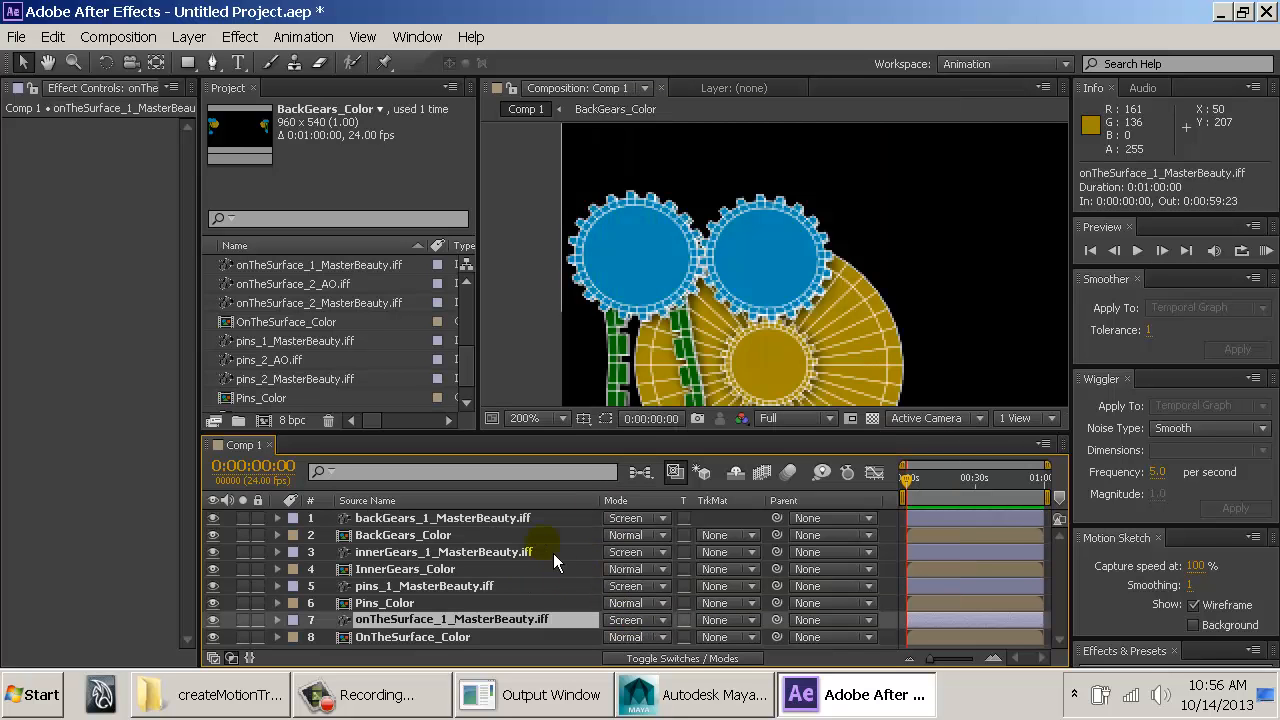
pyautogui.scroll(1, 695, 283)
pyautogui.scroll(-1, 695, 283)
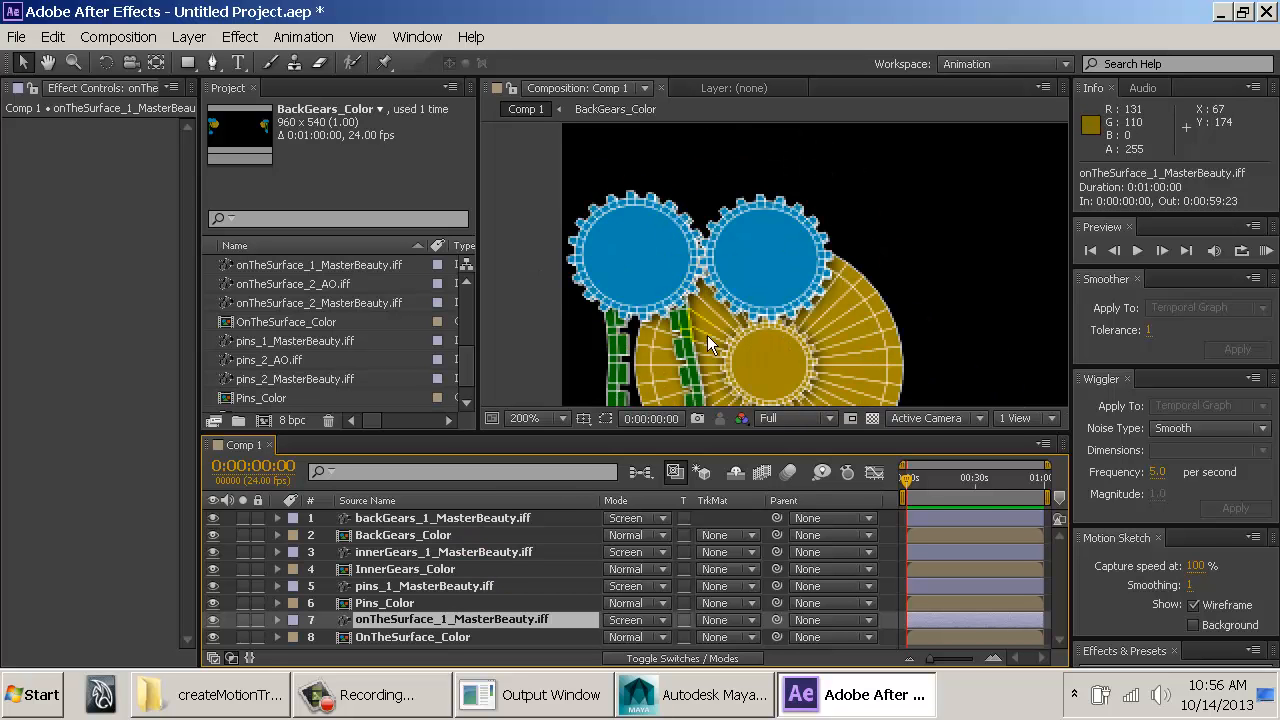
# Step: Open the BackGears_Color precomposition from Comp 1 and set its viewer to show the RGB channels
pyautogui.click(400, 535)
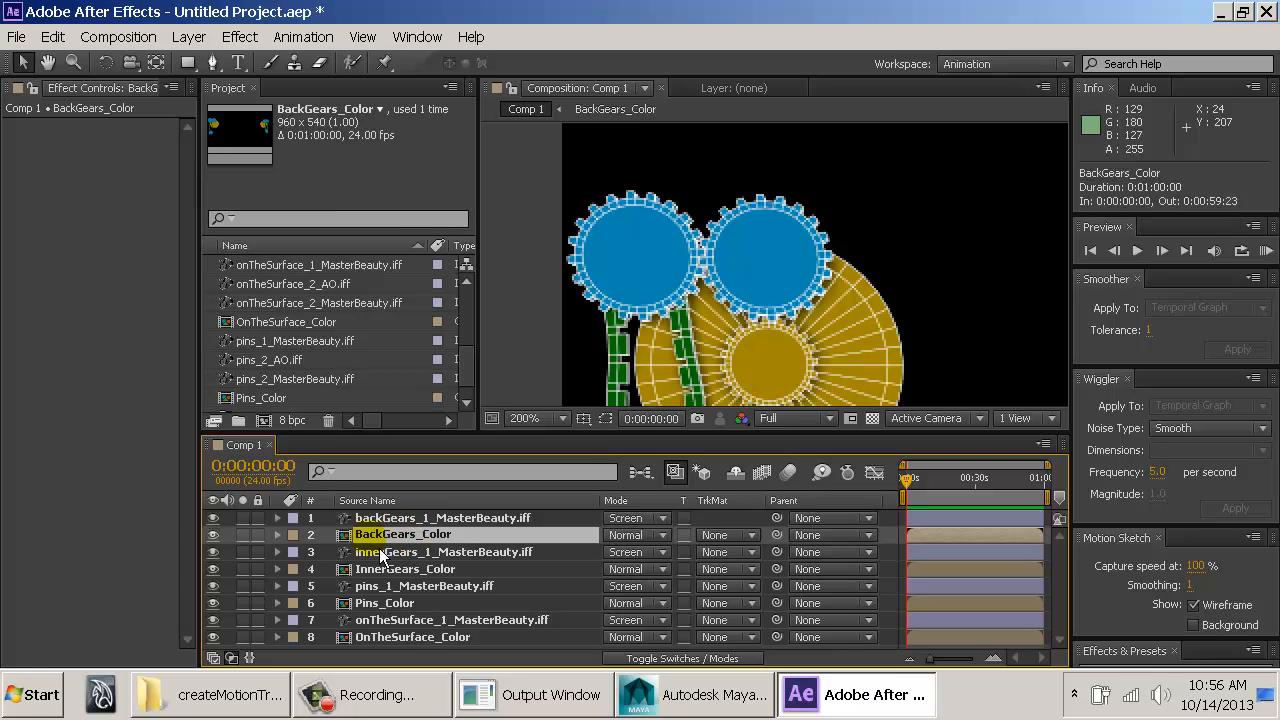
pyautogui.doubleClick(379, 540)
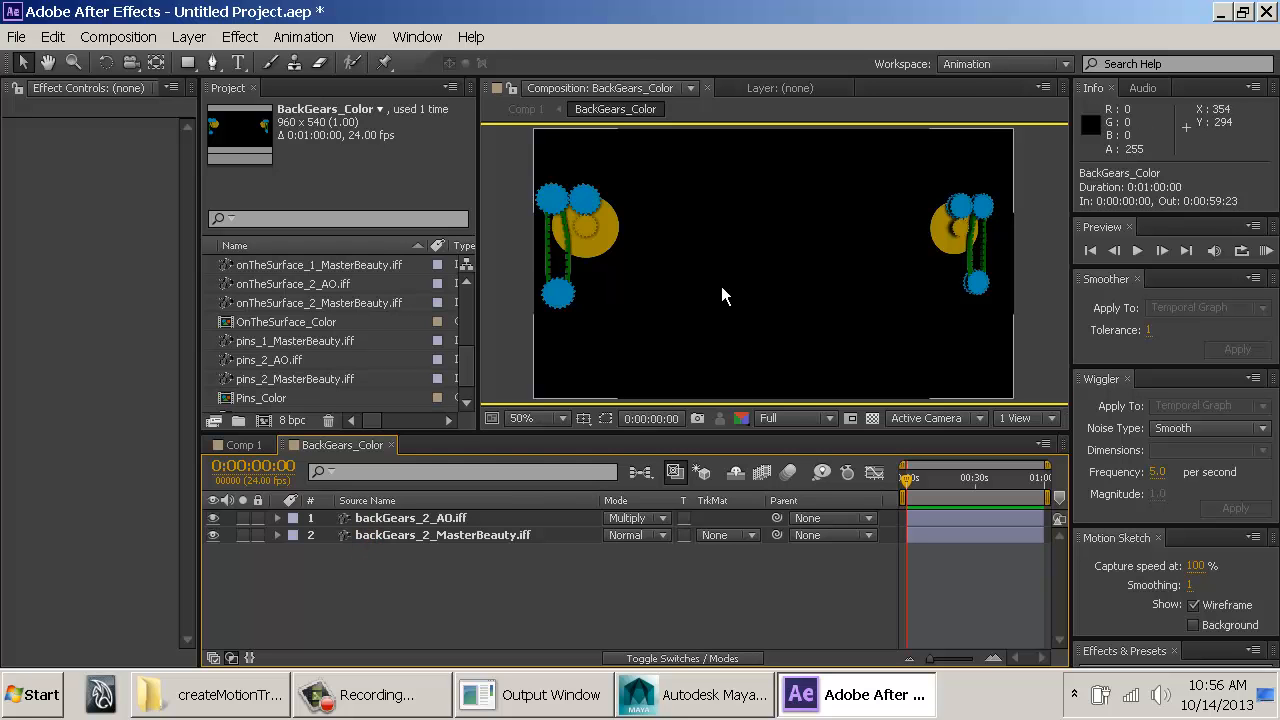
pyautogui.press(',')
pyautogui.press('.')
pyautogui.click(741, 418)
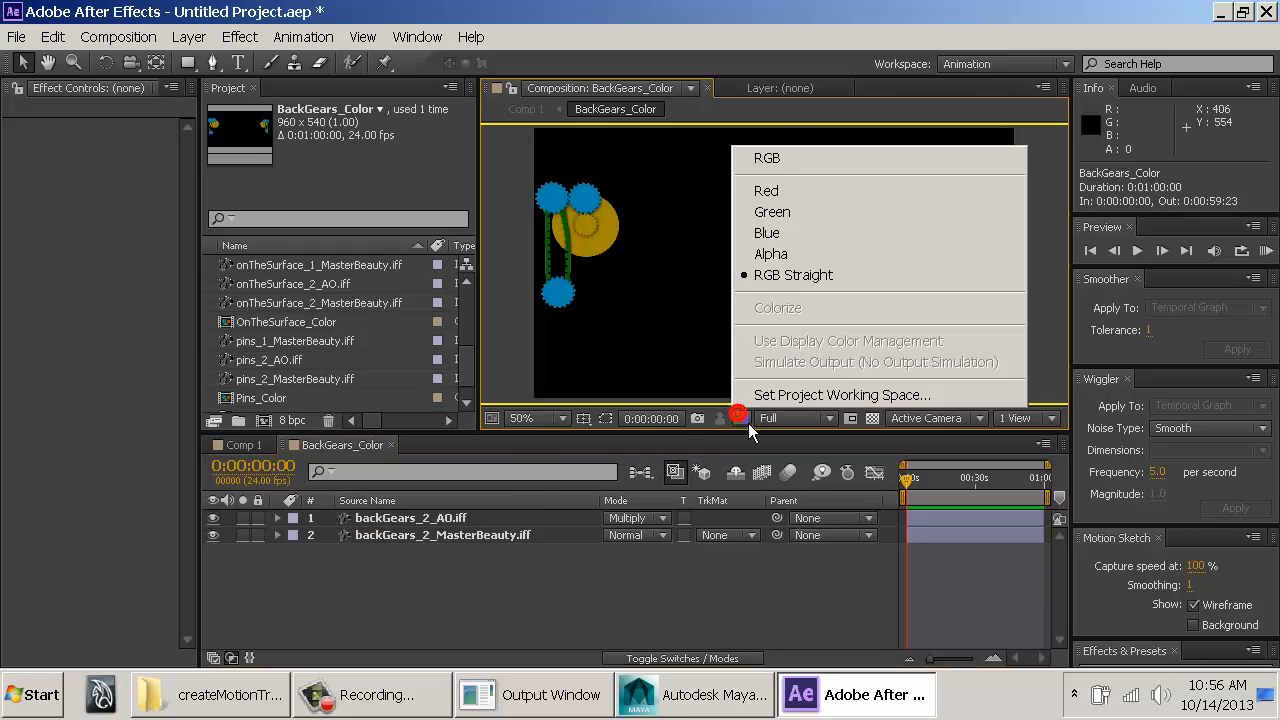
pyautogui.click(792, 160)
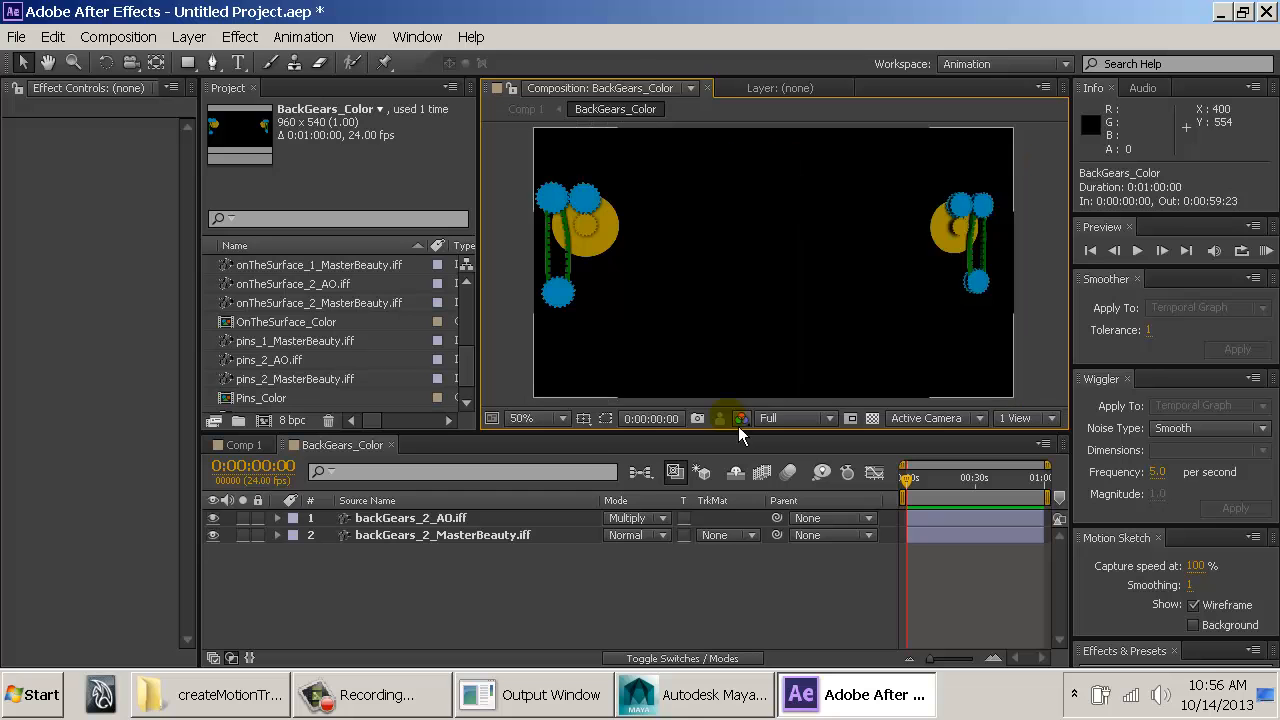
# Step: Inspect the alpha channel of the BackGears_Color composition and return the viewer to RGB
pyautogui.click(742, 420)
pyautogui.click(775, 254)
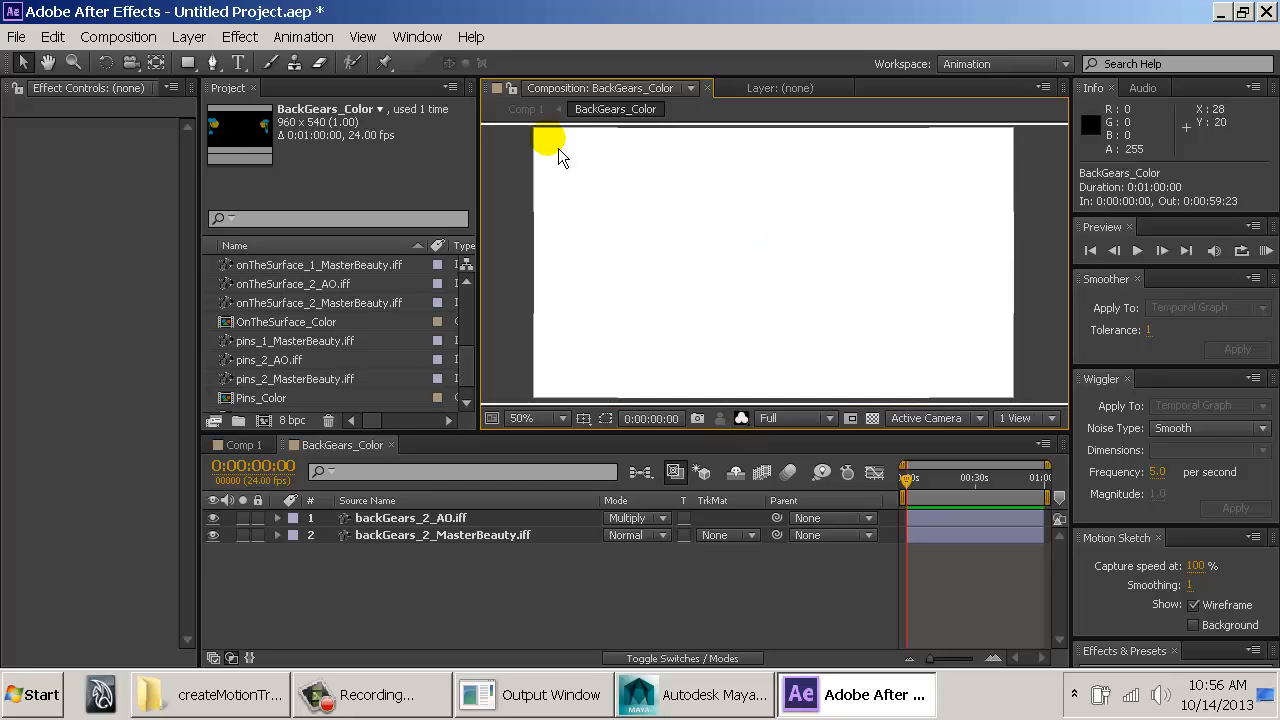
pyautogui.click(741, 418)
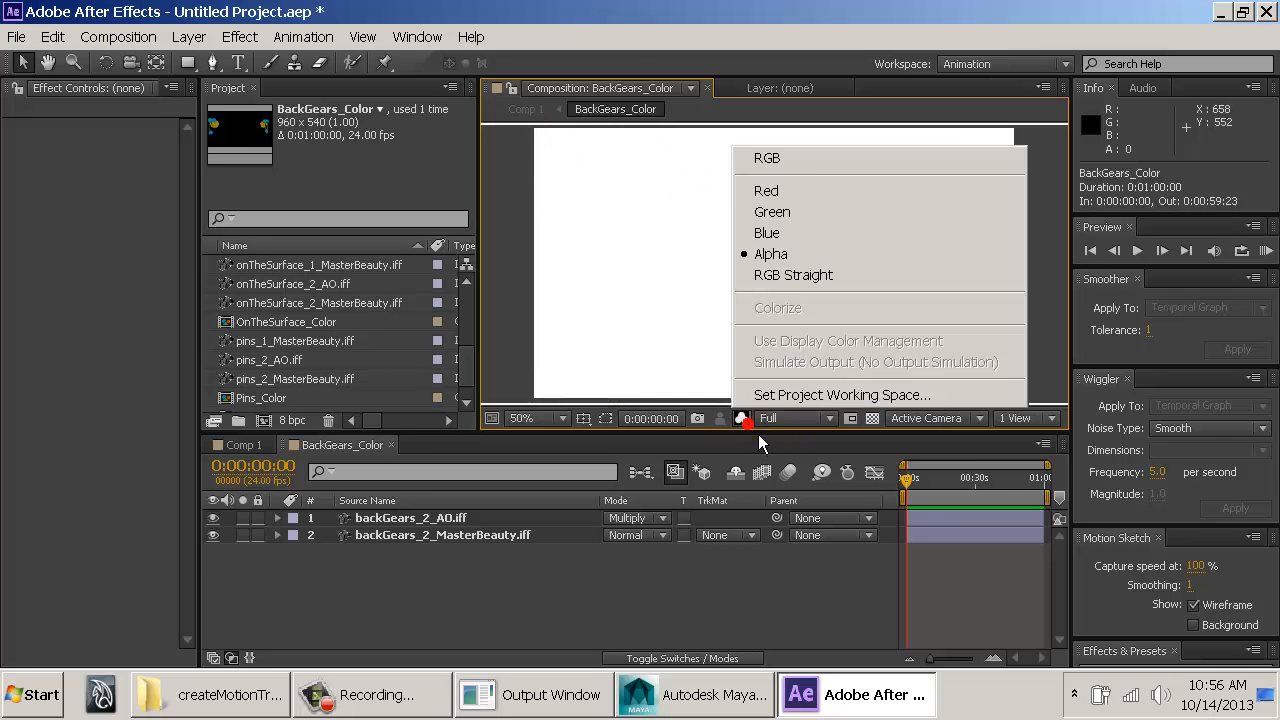
pyautogui.click(778, 161)
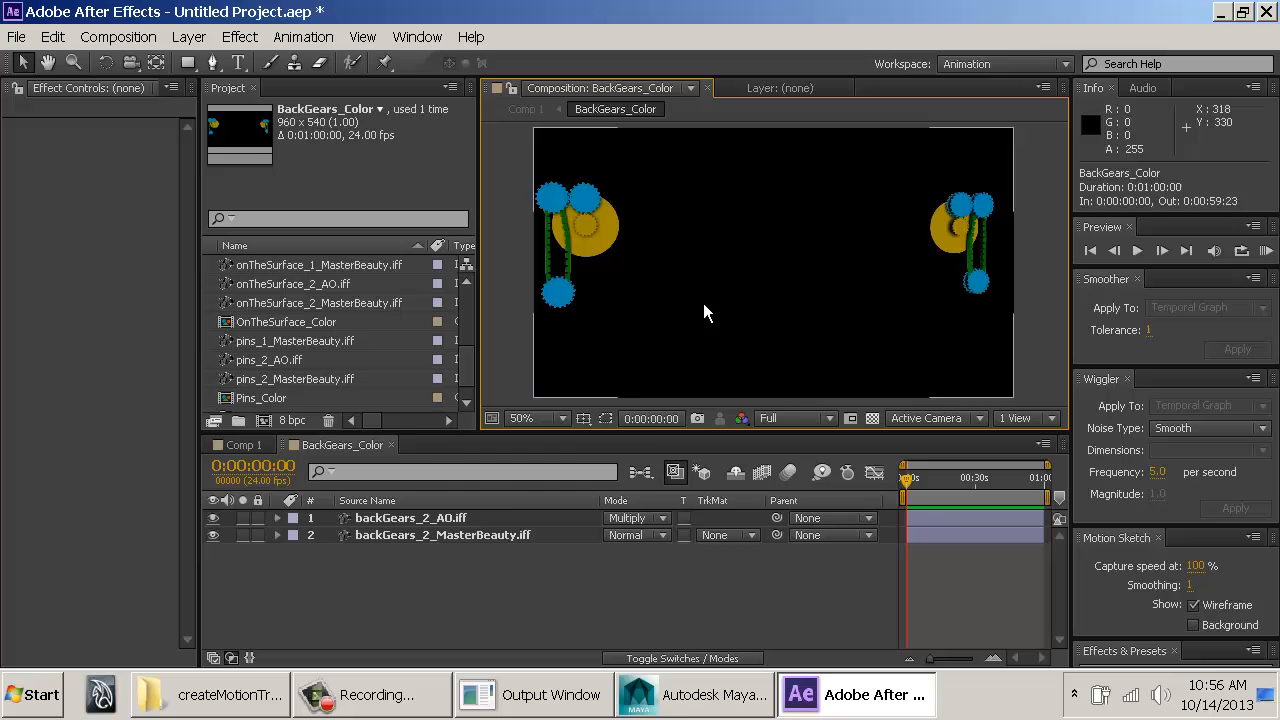
# Step: Inspect the alpha channel with backGears_2_AO.iff hidden, and restore the RGB view and that layer's visibility
pyautogui.click(213, 517)
pyautogui.click(741, 418)
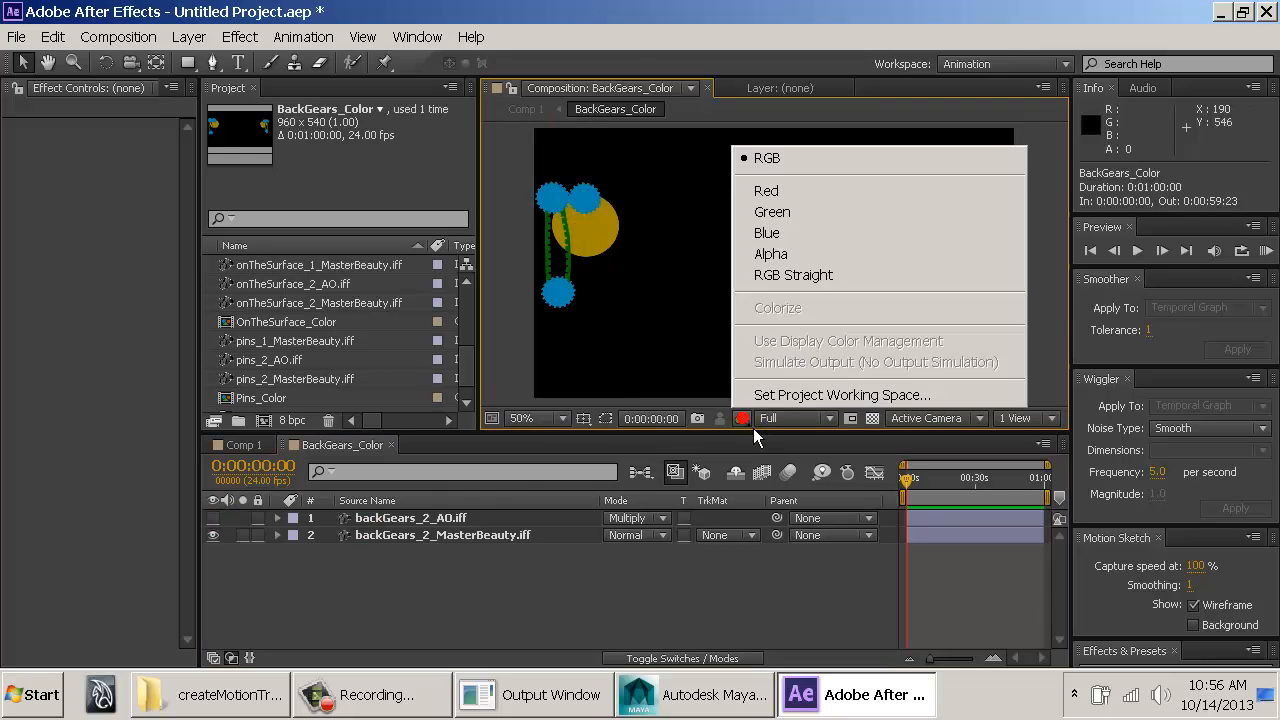
pyautogui.click(803, 262)
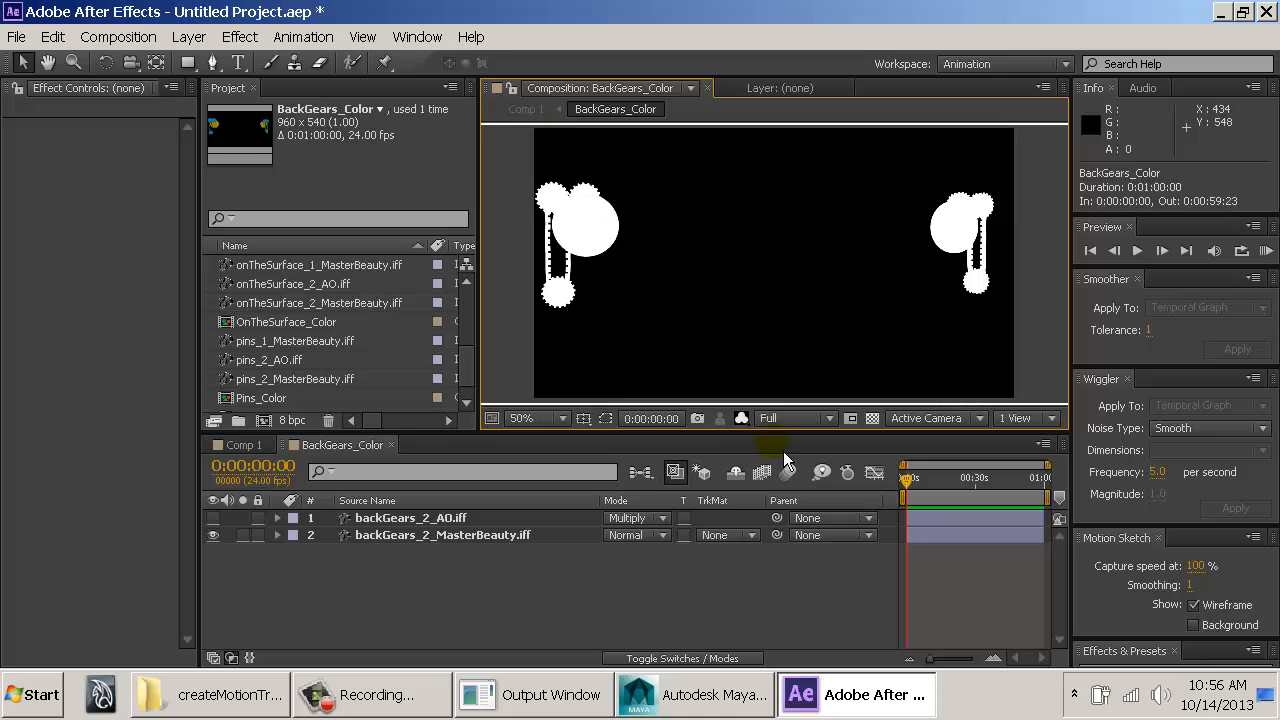
pyautogui.click(741, 418)
pyautogui.click(766, 155)
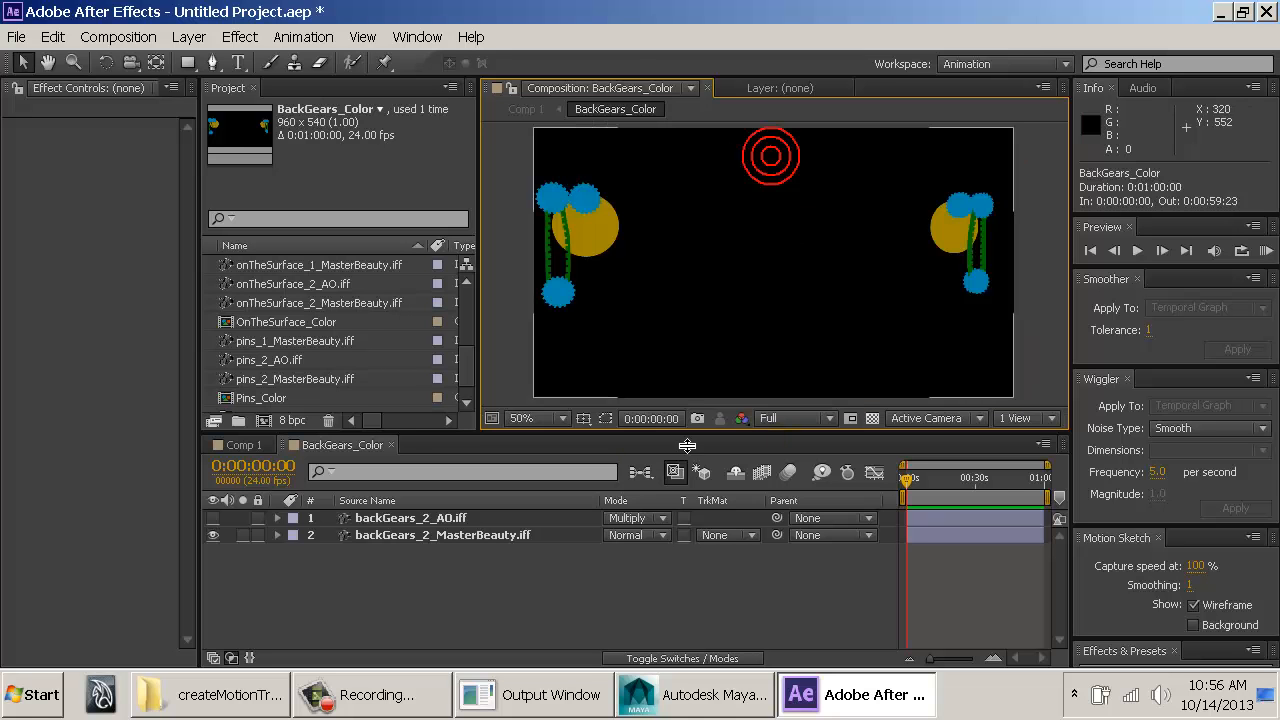
pyautogui.click(213, 517)
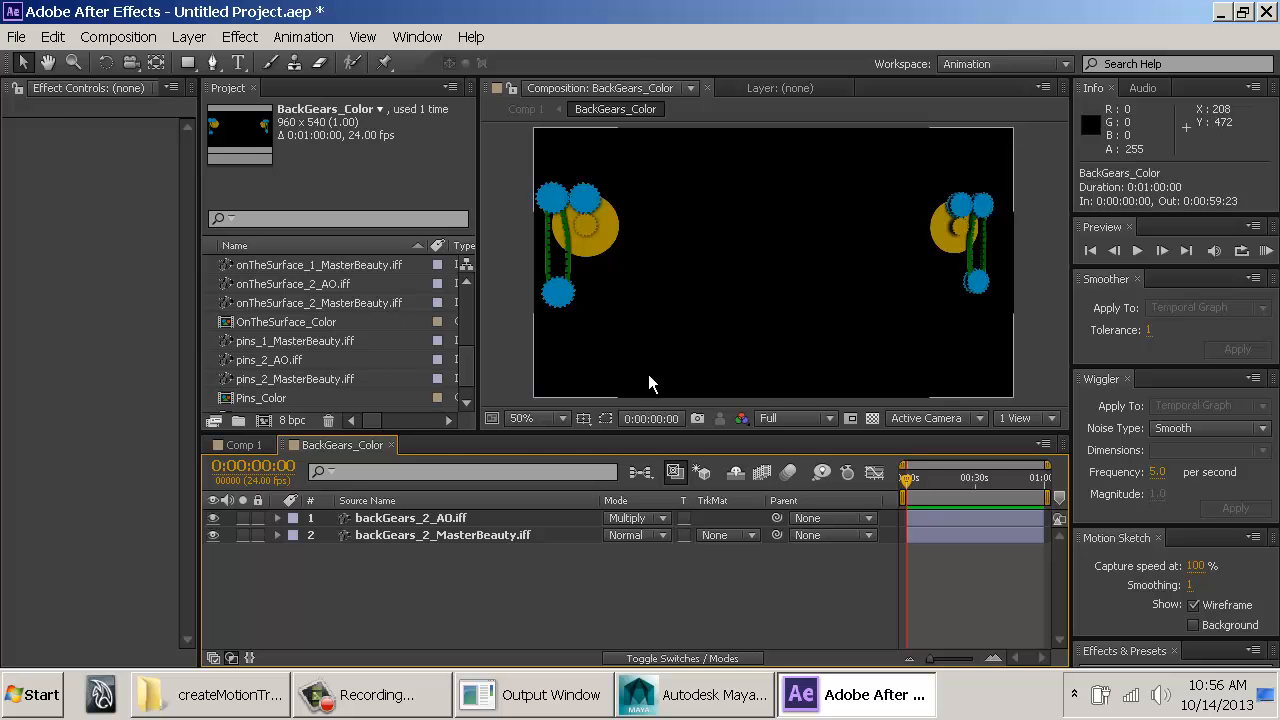
# Step: Add an adjustment layer to BackGears_Color and place it between backGears_2_AO.iff and backGears_2_MasterBeauty.iff
pyautogui.click(405, 518)
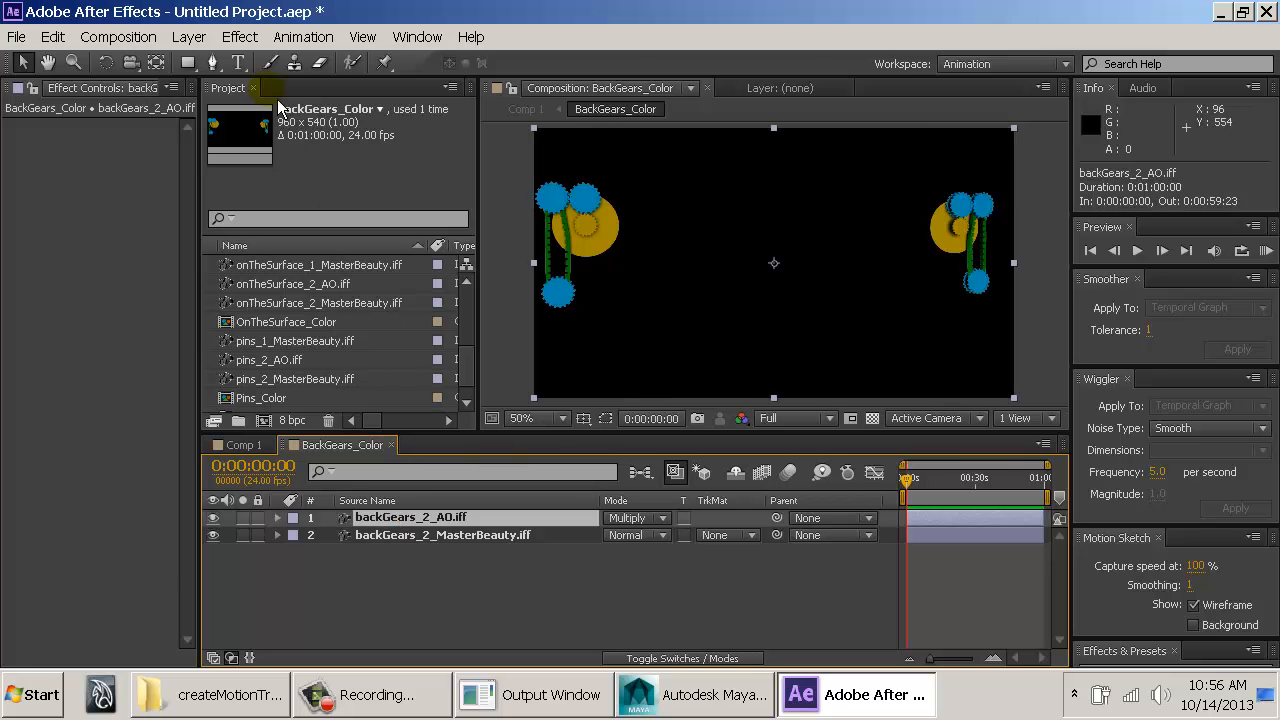
pyautogui.click(212, 47)
pyautogui.moveTo(200, 46)
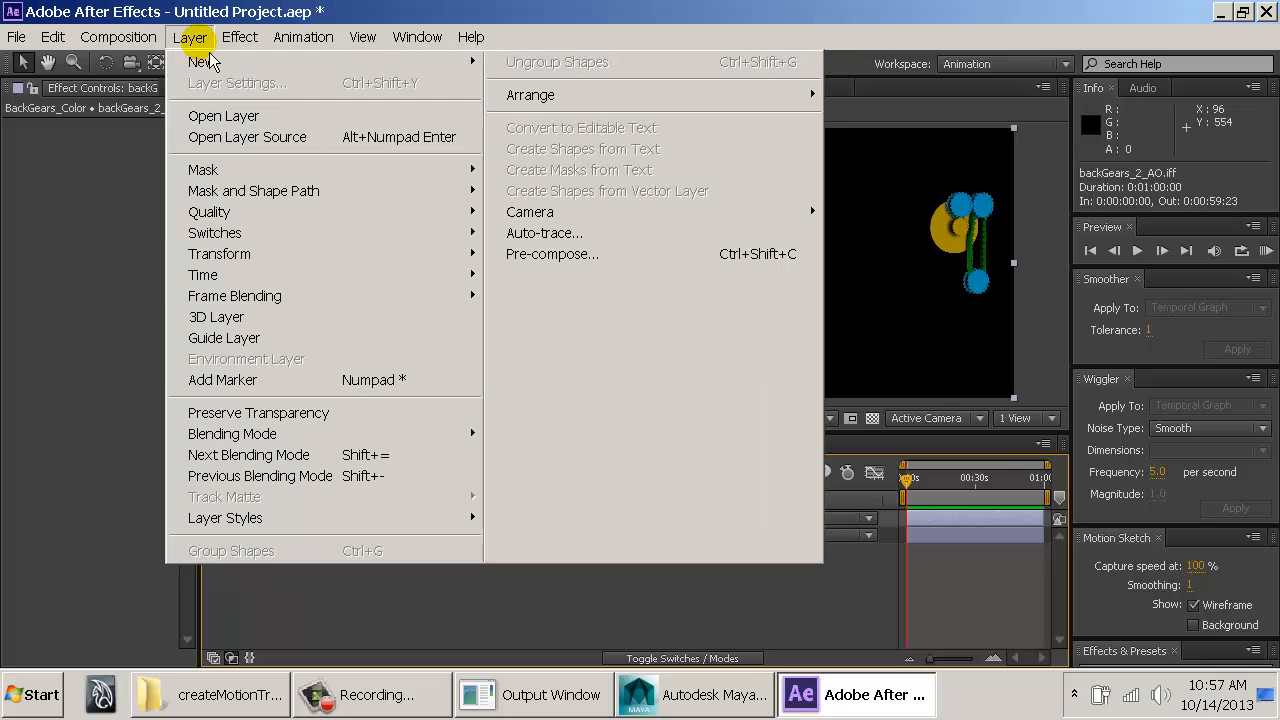
pyautogui.click(580, 188)
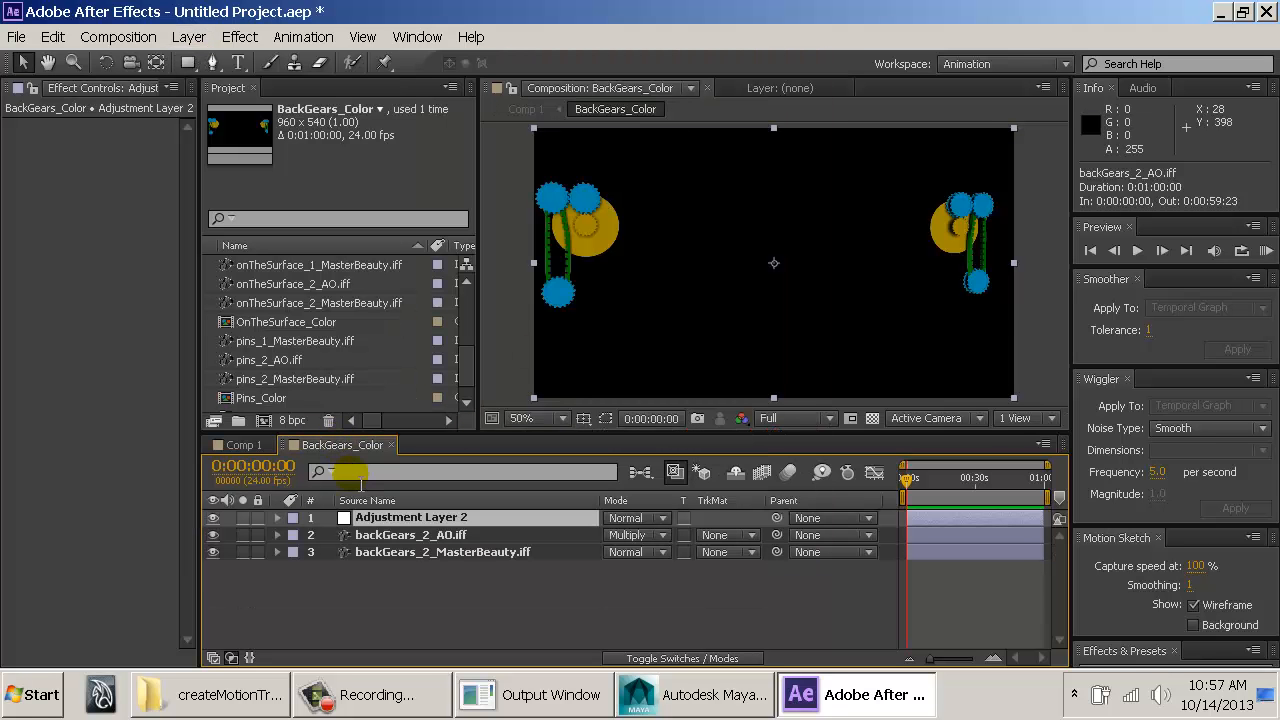
pyautogui.moveTo(378, 517); pyautogui.dragTo(398, 557)
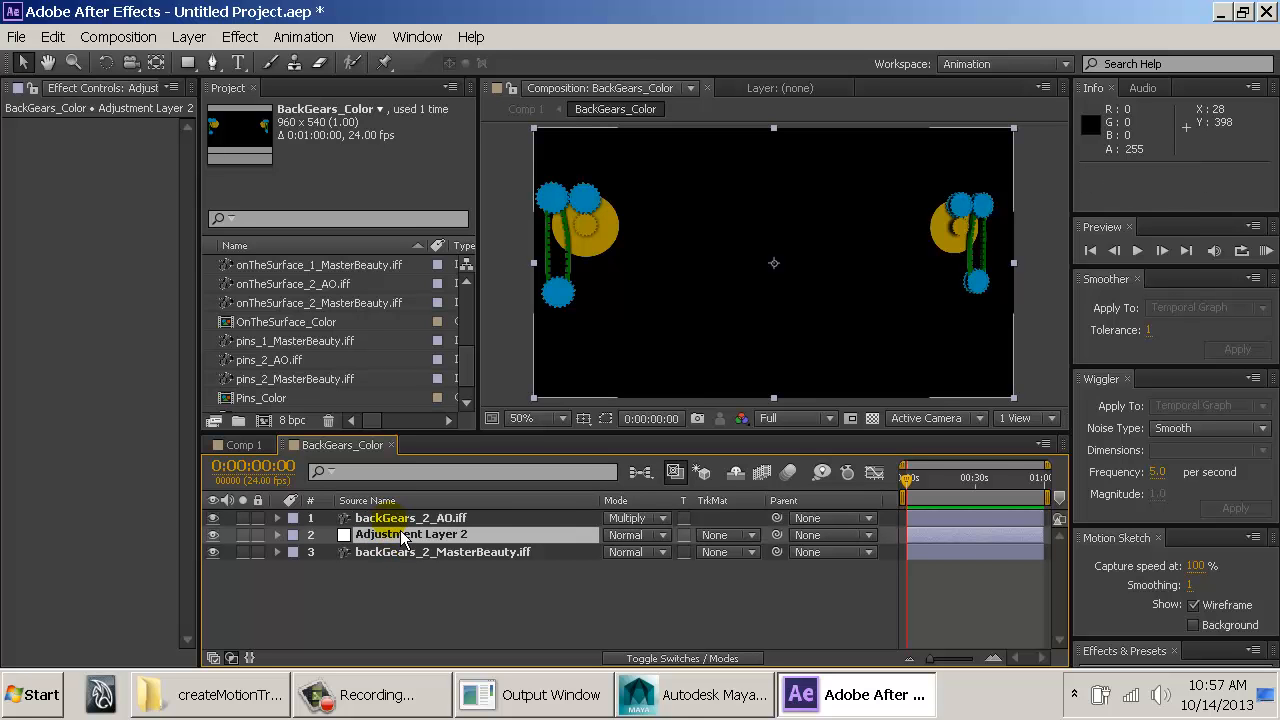
# Step: Set the track matte of Adjustment Layer 2 to Luma Matte "backGears_2_AO.iff"
pyautogui.click(720, 536)
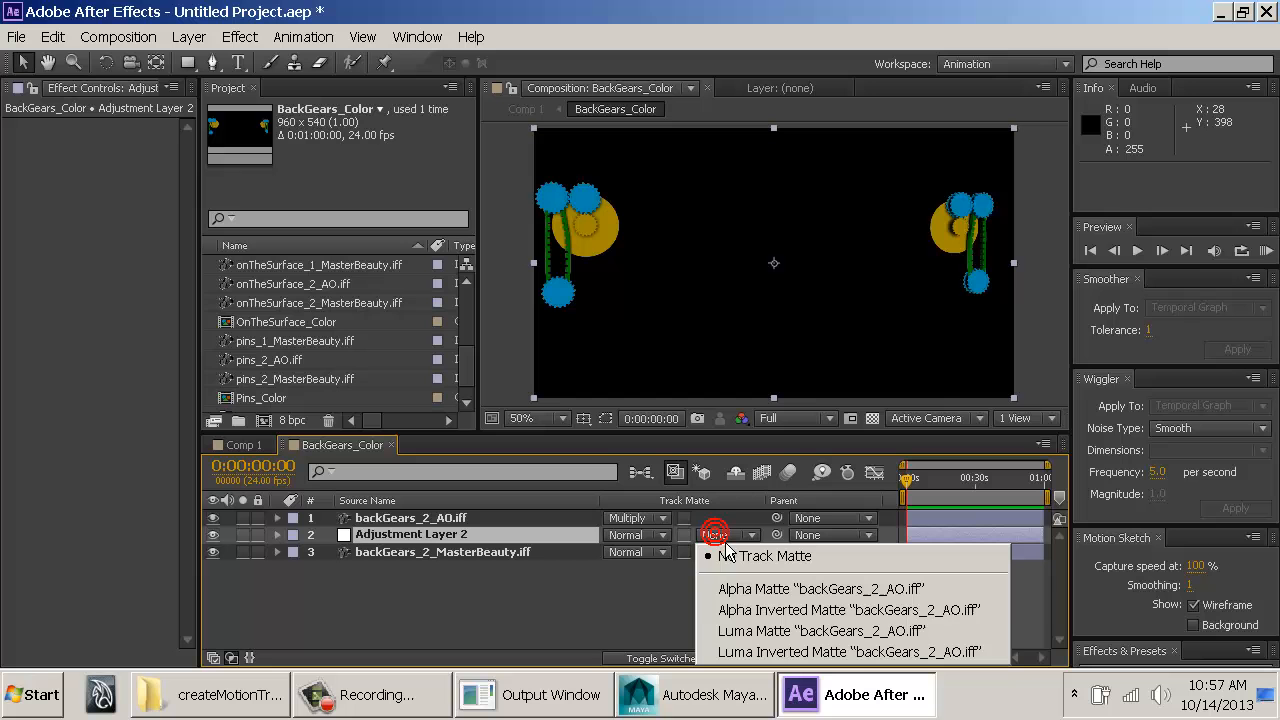
pyautogui.click(782, 631)
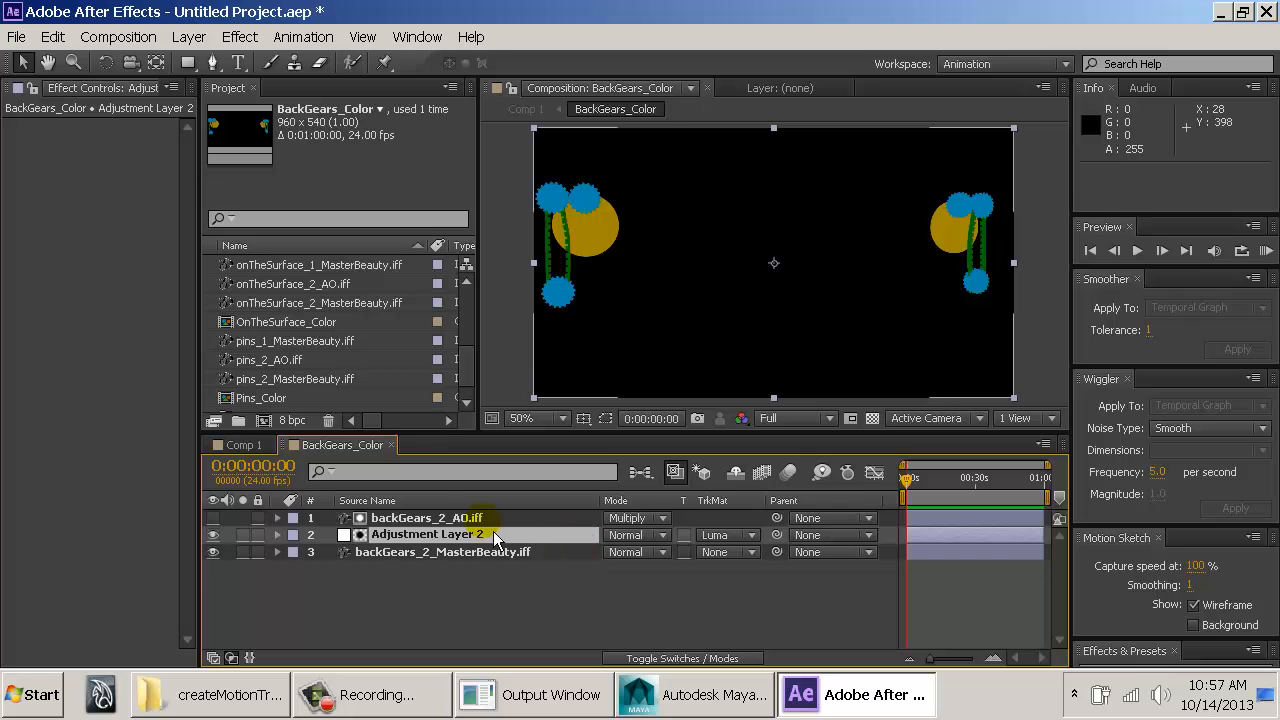
pyautogui.click(440, 522)
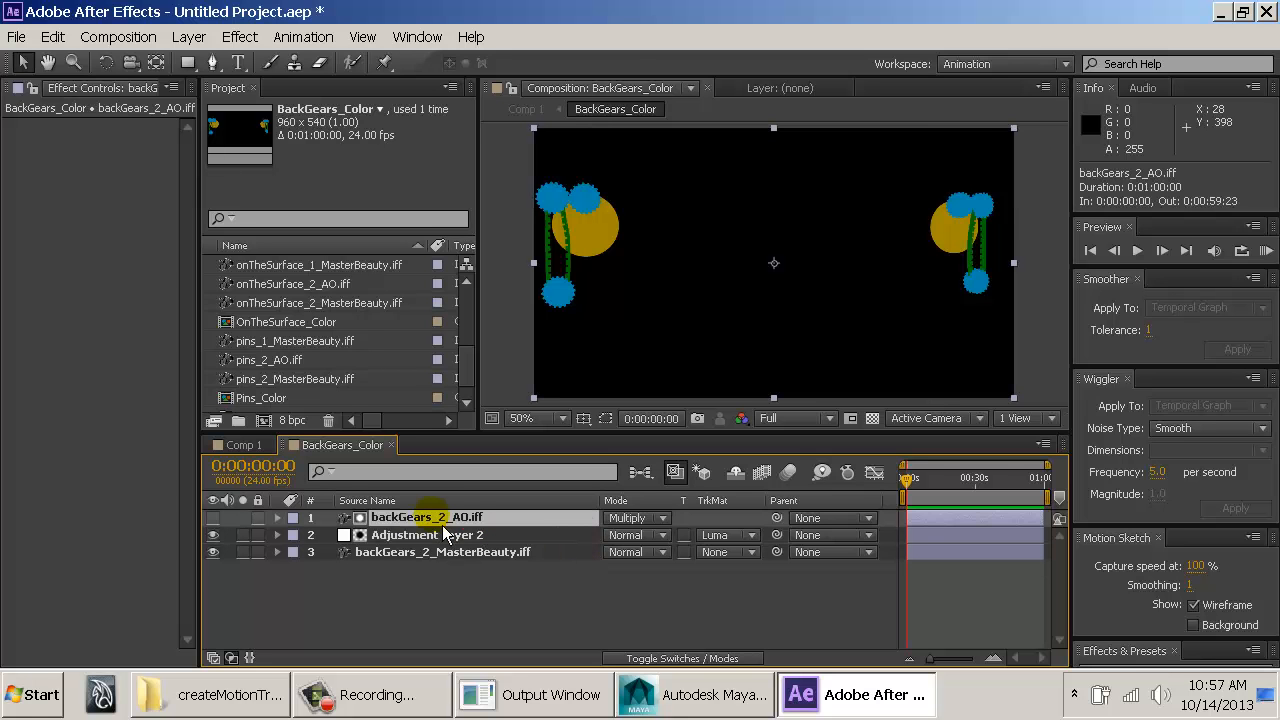
# Step: Apply the Exposure effect to Adjustment Layer 2 and lower its master exposure to -1.81
pyautogui.click(435, 535)
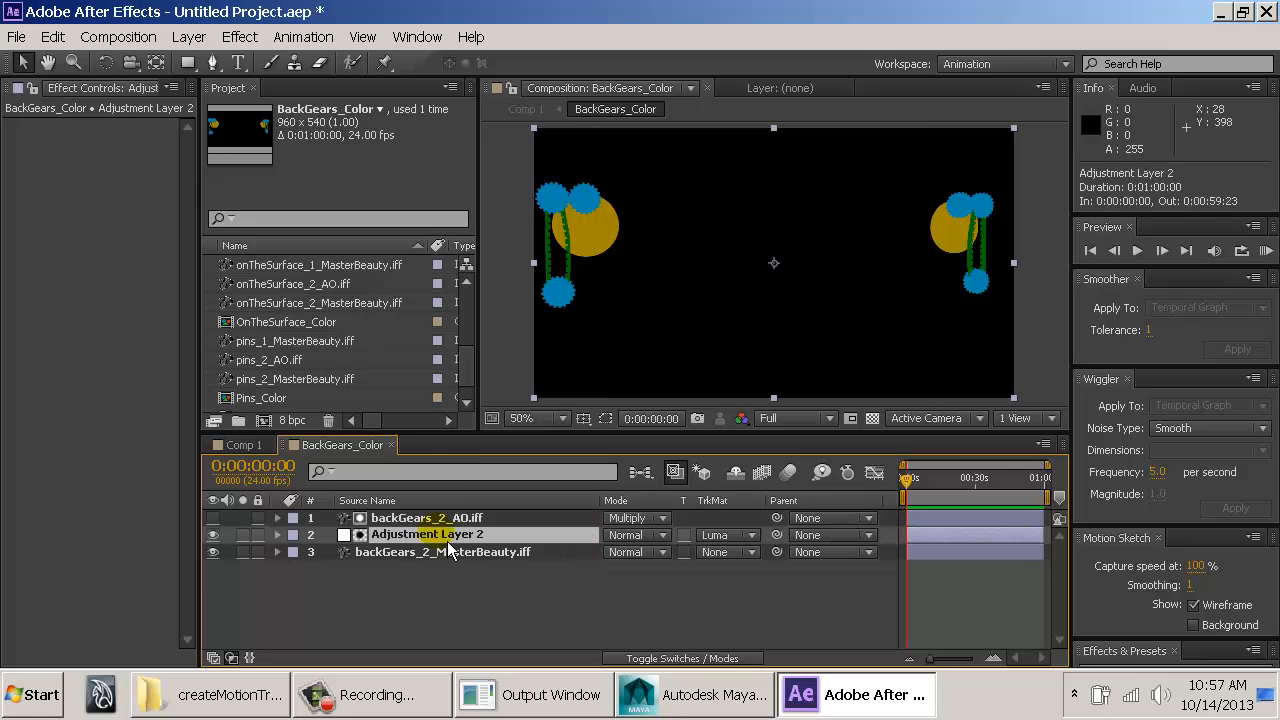
pyautogui.click(240, 40)
pyautogui.moveTo(414, 223)
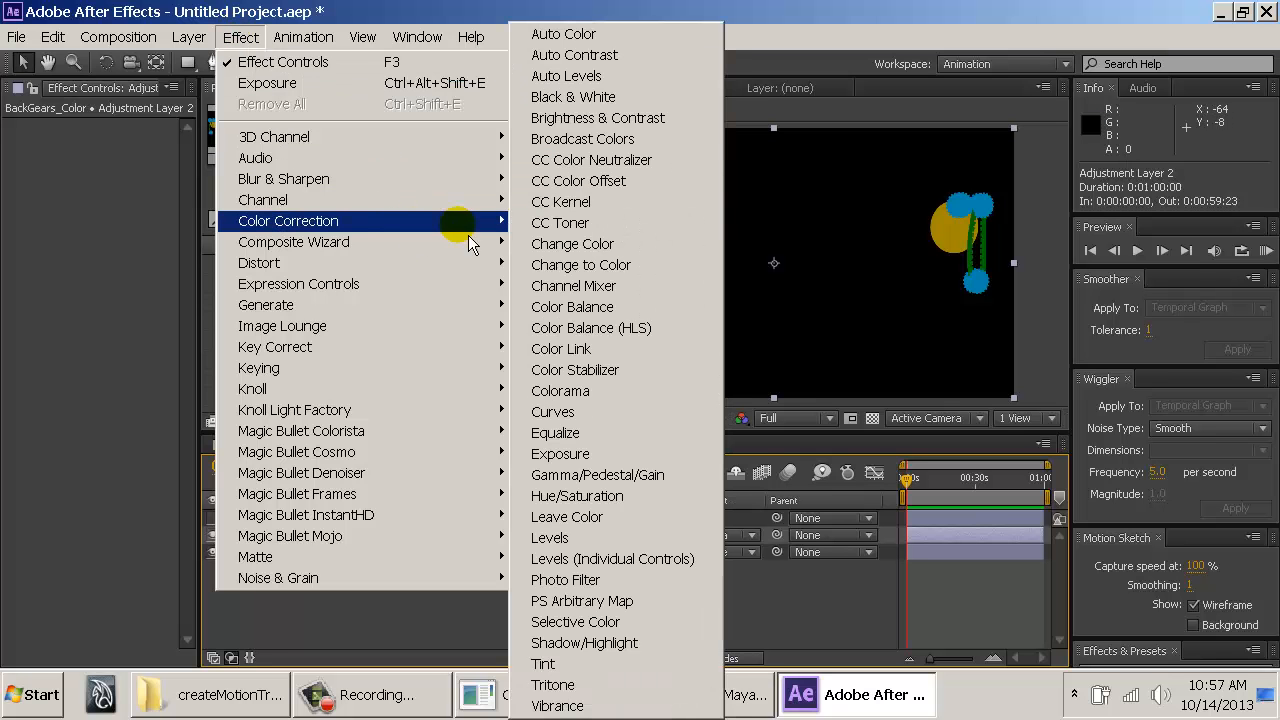
pyautogui.click(605, 455)
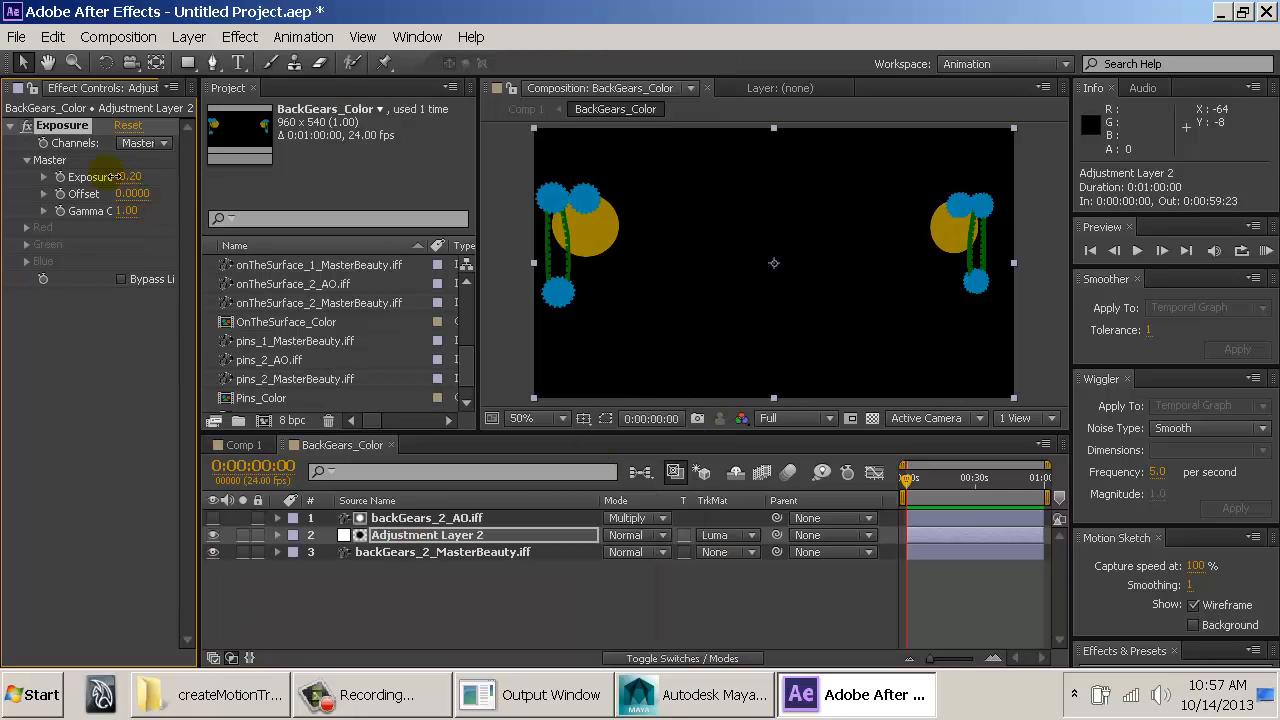
pyautogui.moveTo(117, 176); pyautogui.dragTo(30, 176)
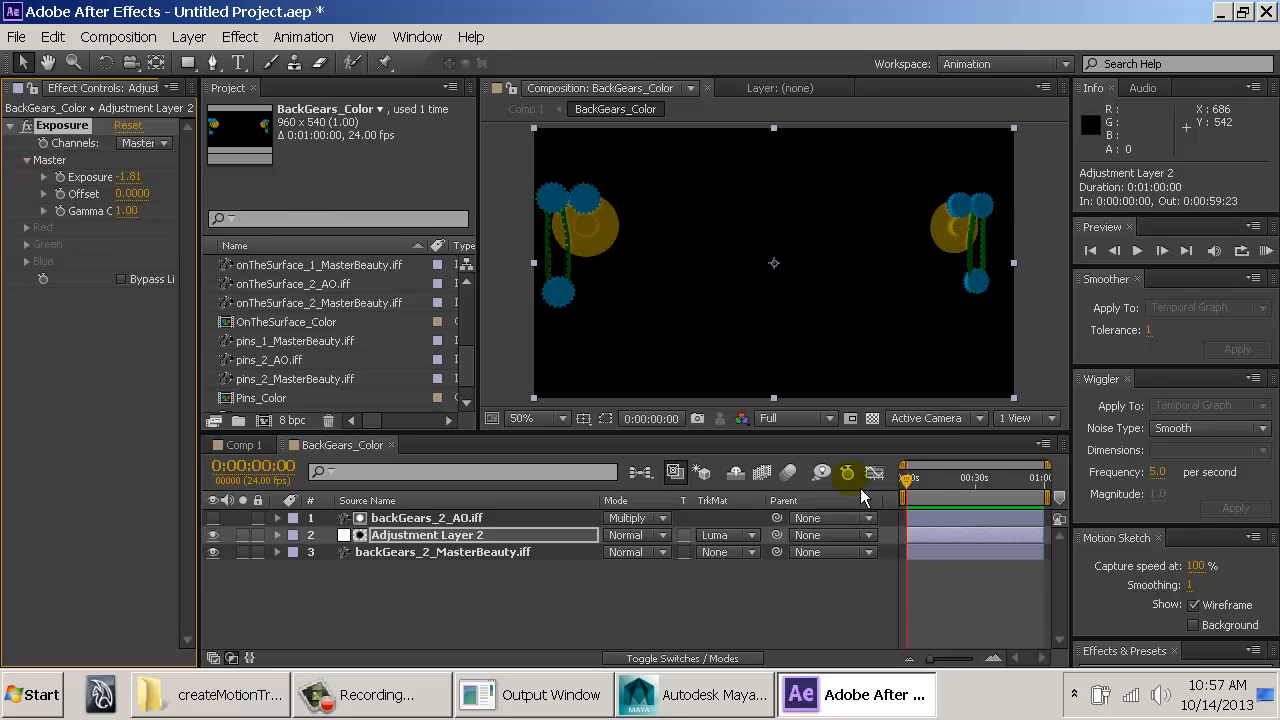
# Step: Switch Adjustment Layer 2 to Luma Inverted Matte "backGears_2_AO.iff" and set its exposure to -4.81
pyautogui.click(732, 534)
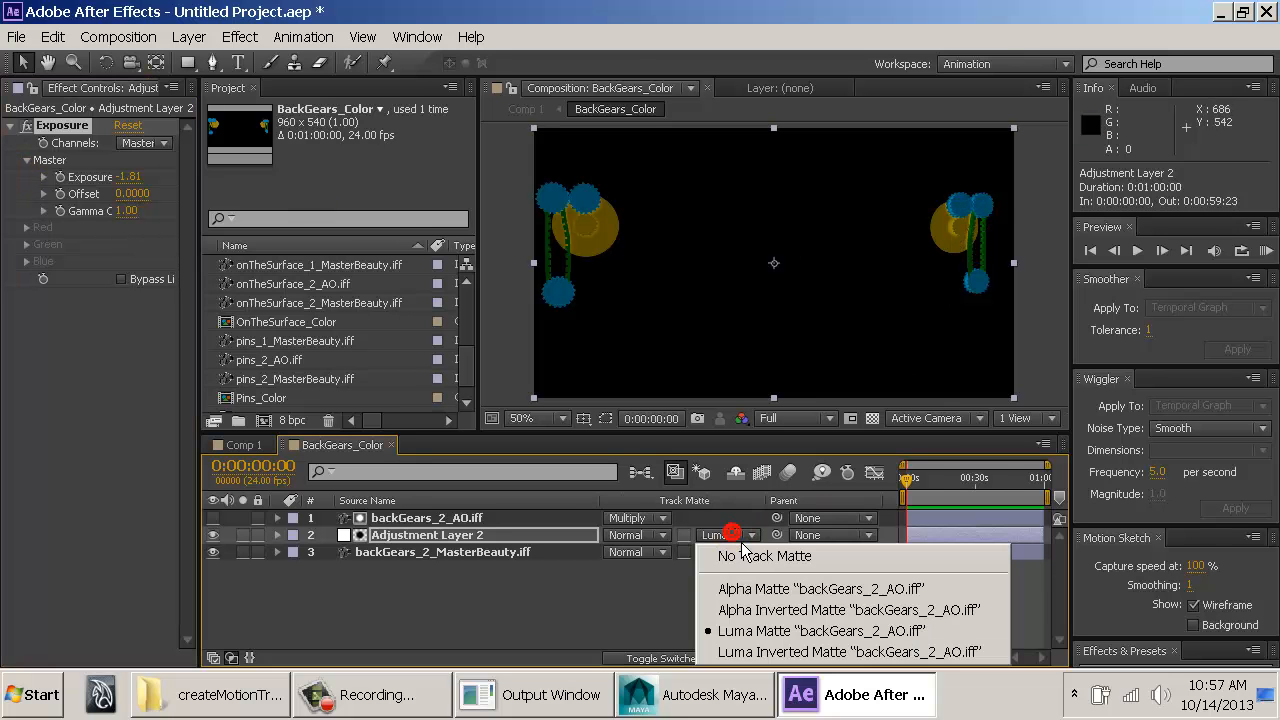
pyautogui.click(751, 652)
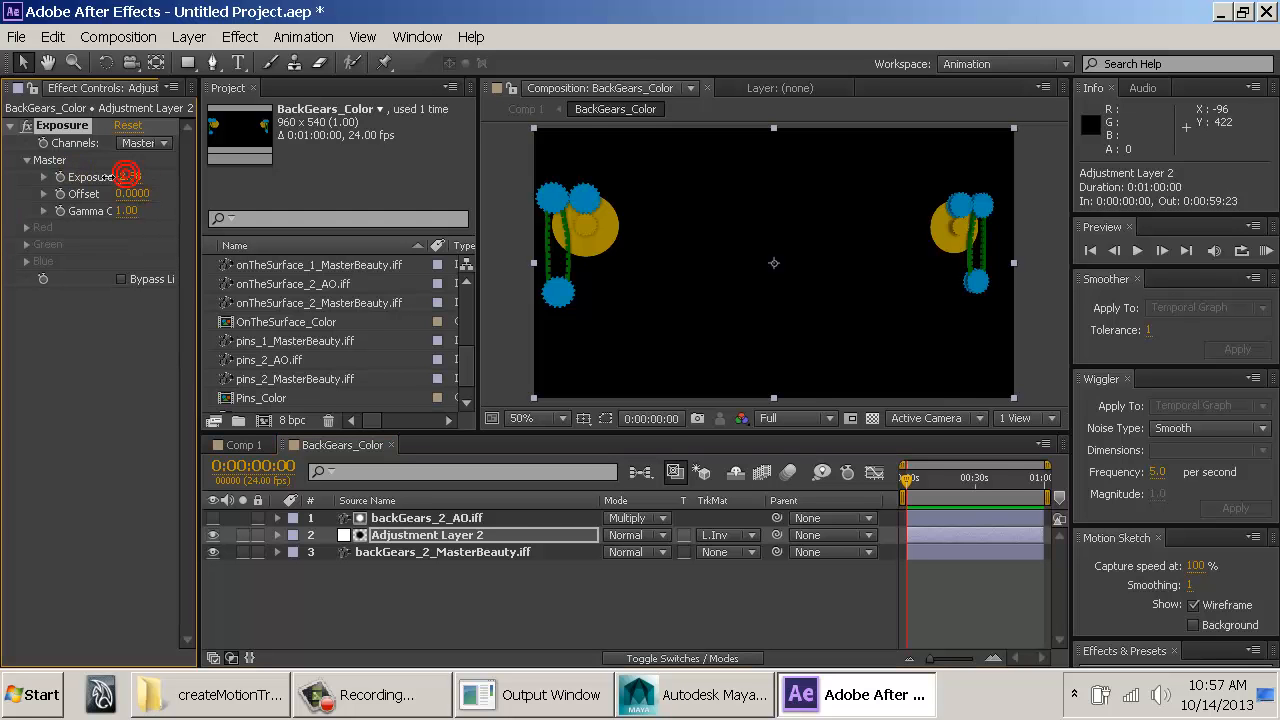
pyautogui.moveTo(128, 176); pyautogui.dragTo(183, 200)
# Step: Compare the BackGears_Color image with Adjustment Layer 2 hidden and shown, leaving the layer visible
pyautogui.click(212, 535)
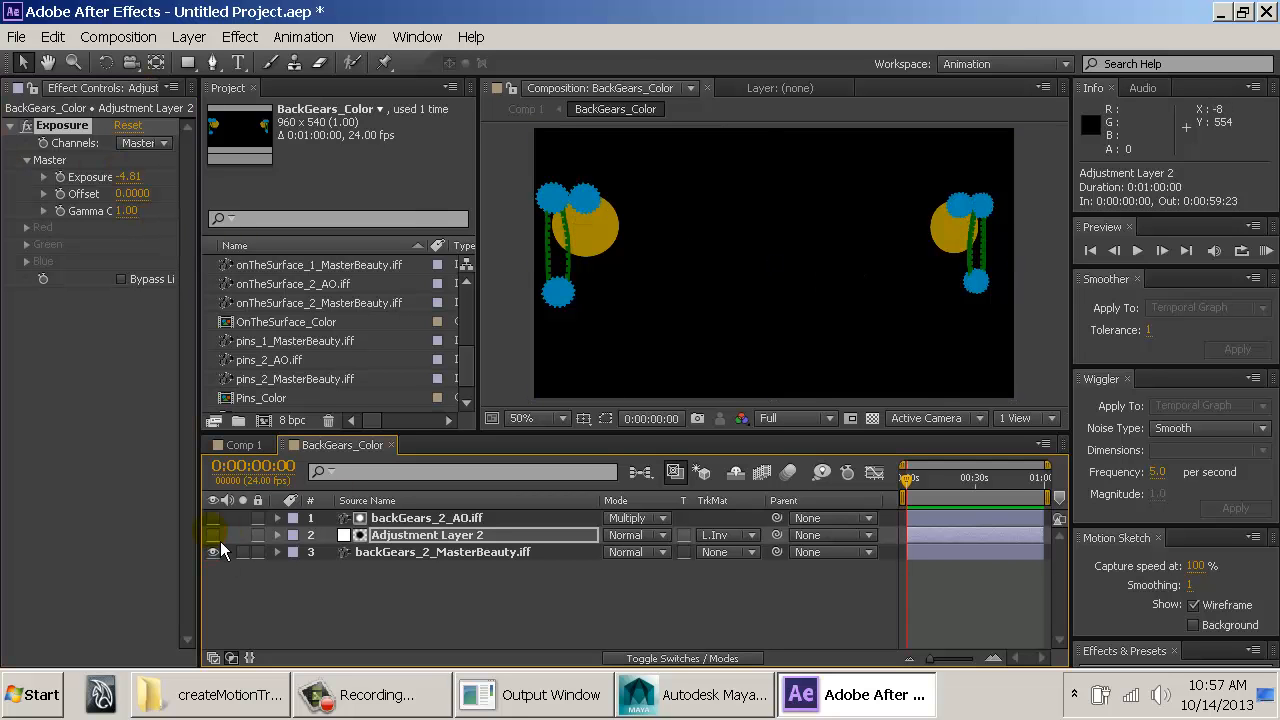
pyautogui.click(212, 535)
pyautogui.click(212, 535)
pyautogui.click(212, 535)
pyautogui.click(212, 535)
pyautogui.click(212, 535)
# Step: Inspect the alpha channel of BackGears_Color with the matted adjustment layer and return the viewer to RGB
pyautogui.click(741, 418)
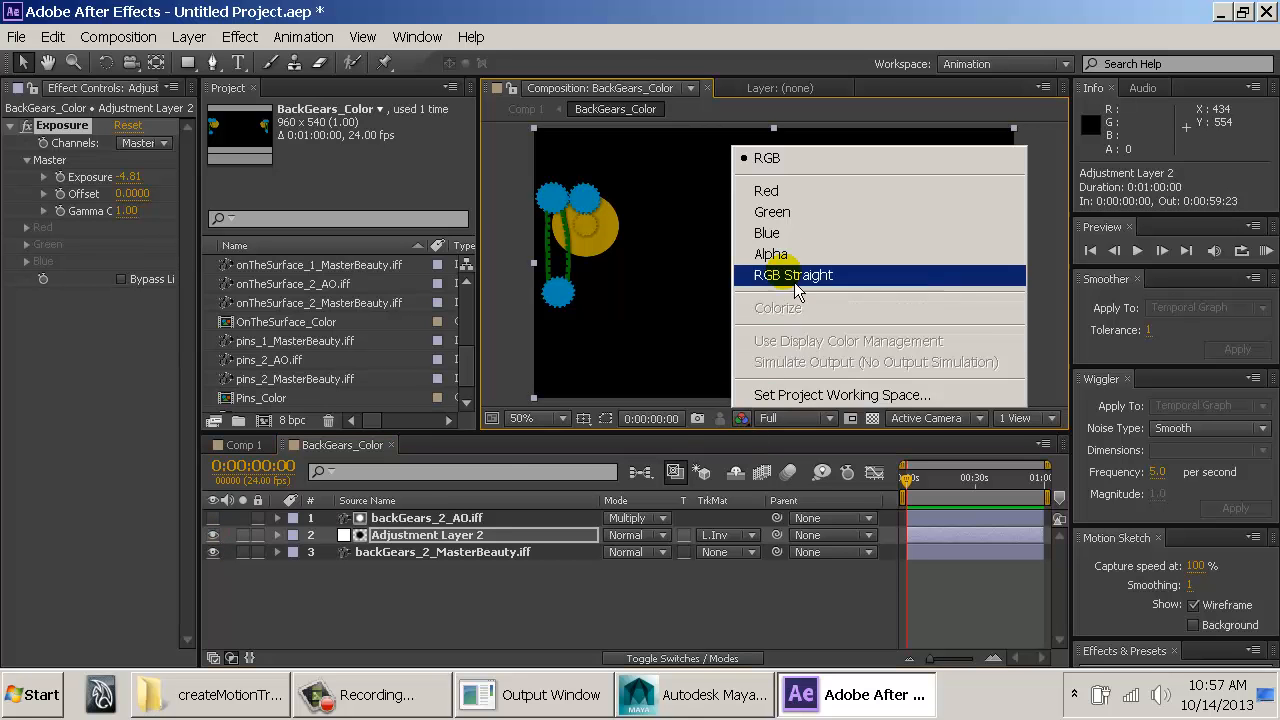
pyautogui.click(795, 270)
pyautogui.click(741, 418)
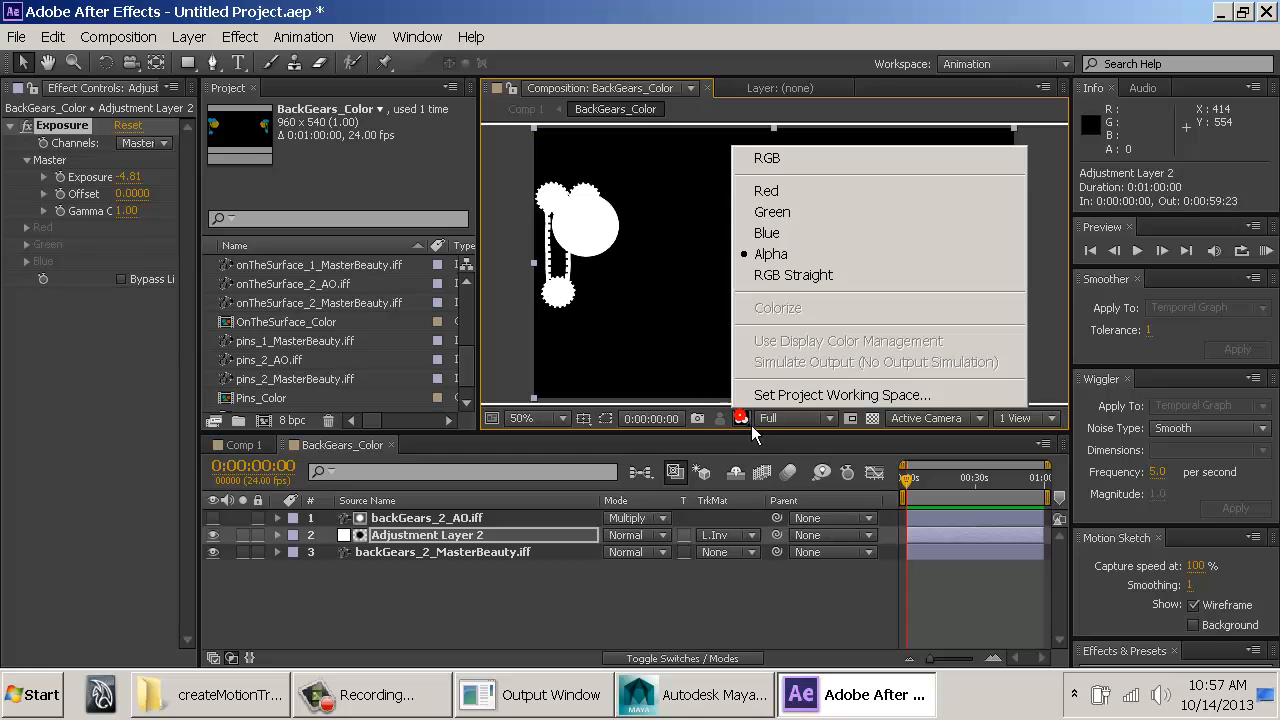
pyautogui.click(785, 158)
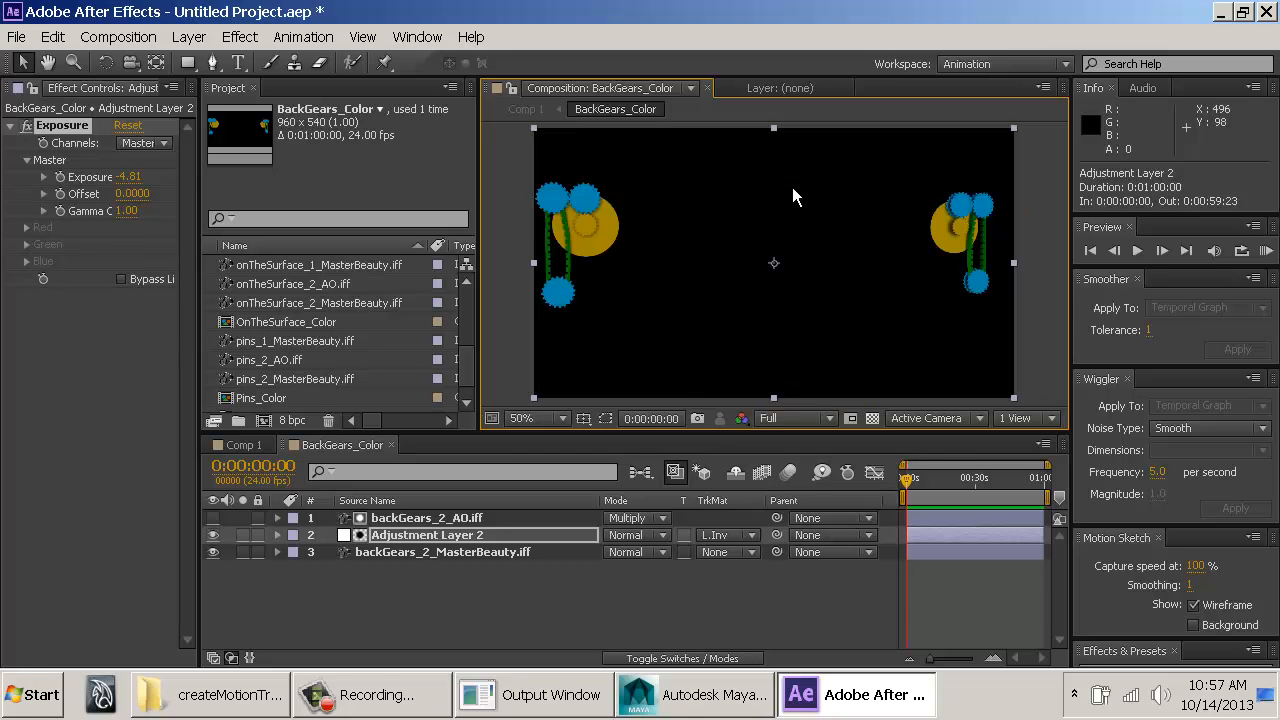
# Step: Copy Adjustment Layer 2 into the Pins_Color composition and place it between pins_2_AO.iff and pins_2_MasterBeauty.iff
pyautogui.click(441, 535)
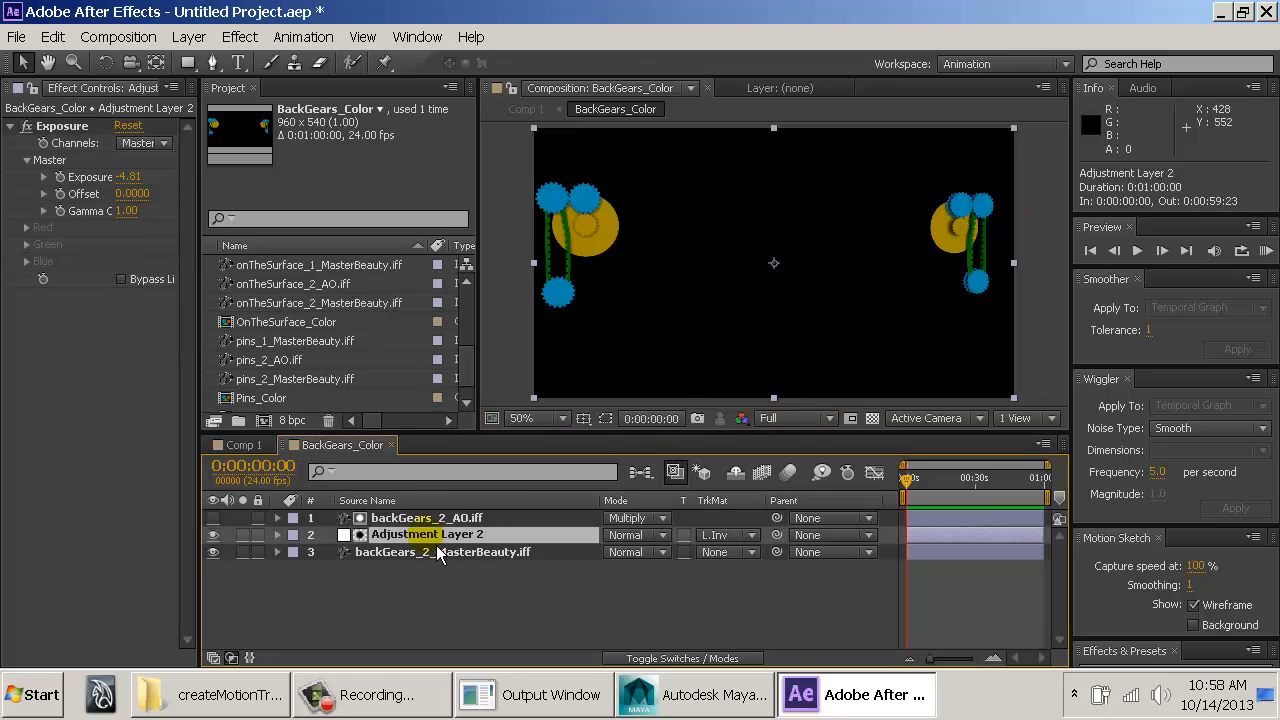
pyautogui.hotkey('ctrl', 'c')
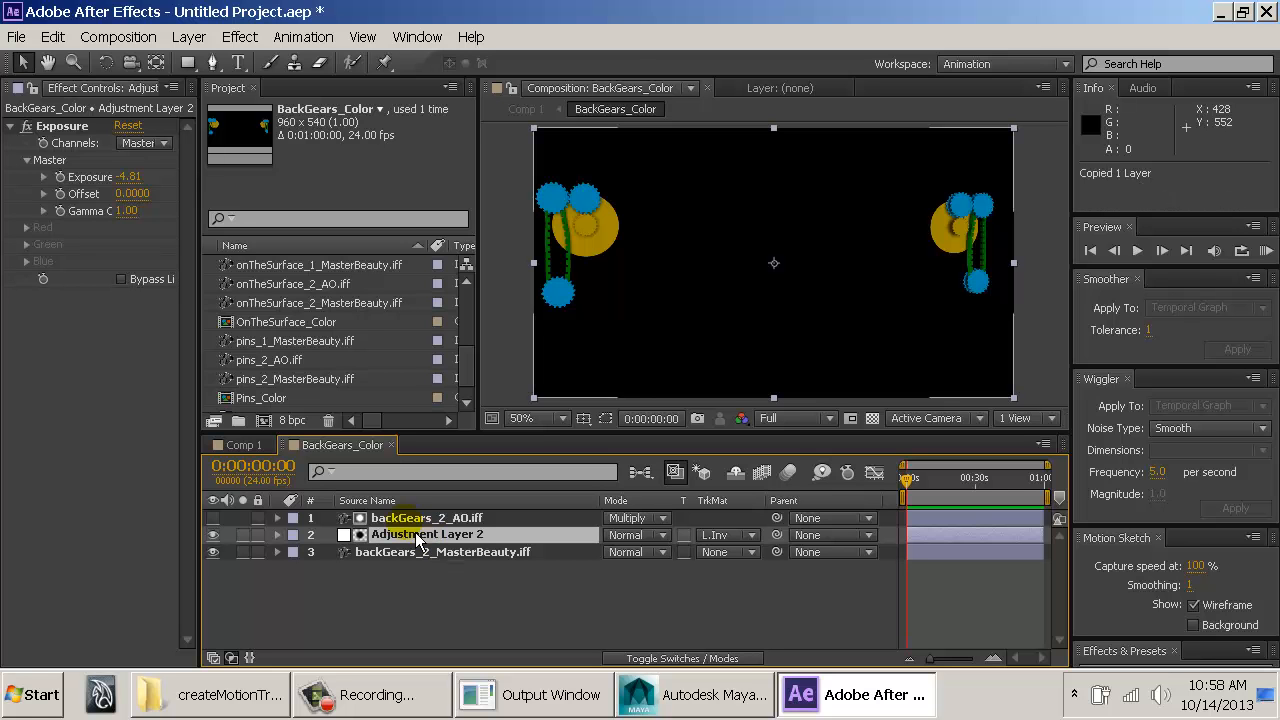
pyautogui.click(282, 323)
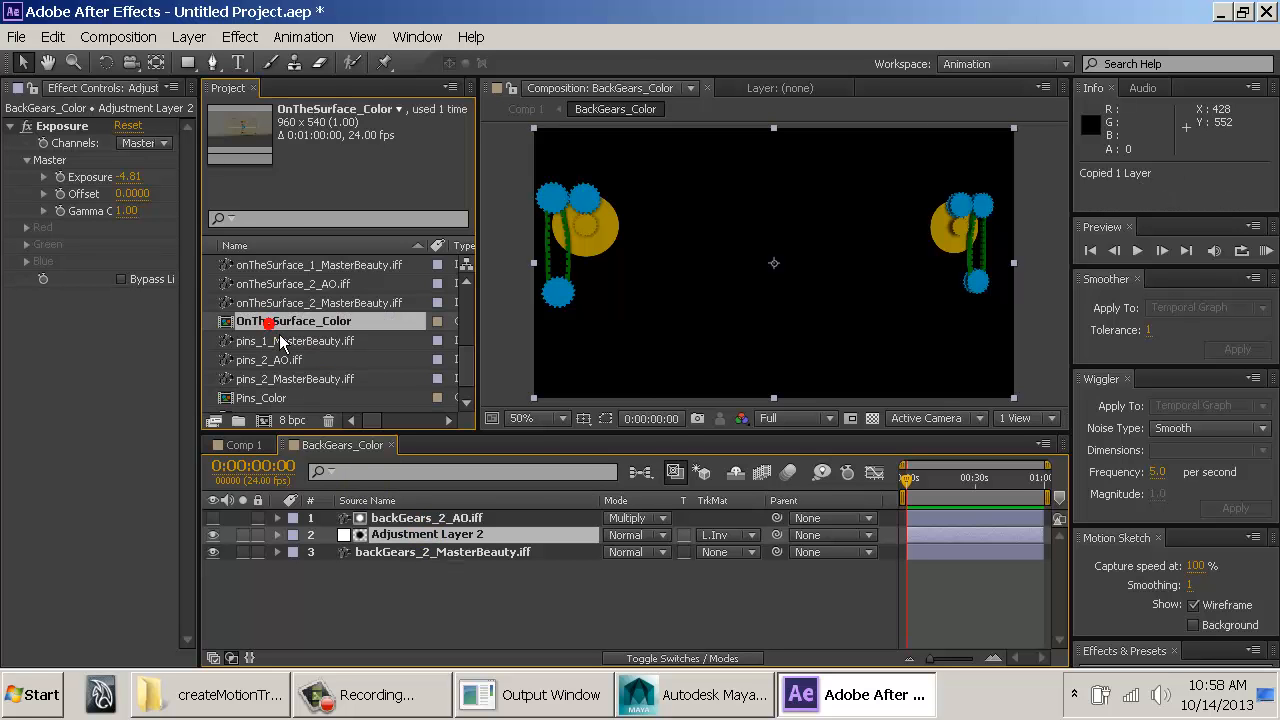
pyautogui.scroll(-1, 290, 355)
pyautogui.doubleClick(260, 379)
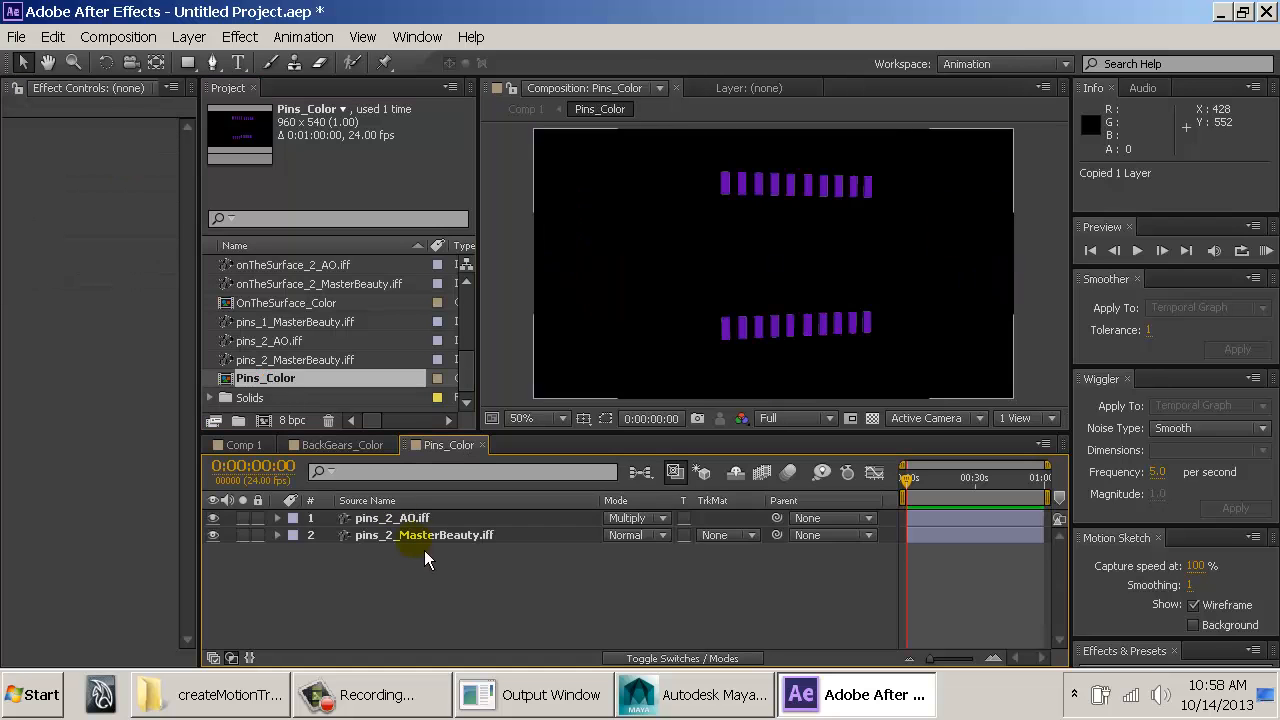
pyautogui.click(398, 518)
pyautogui.hotkey('ctrl', 'v')
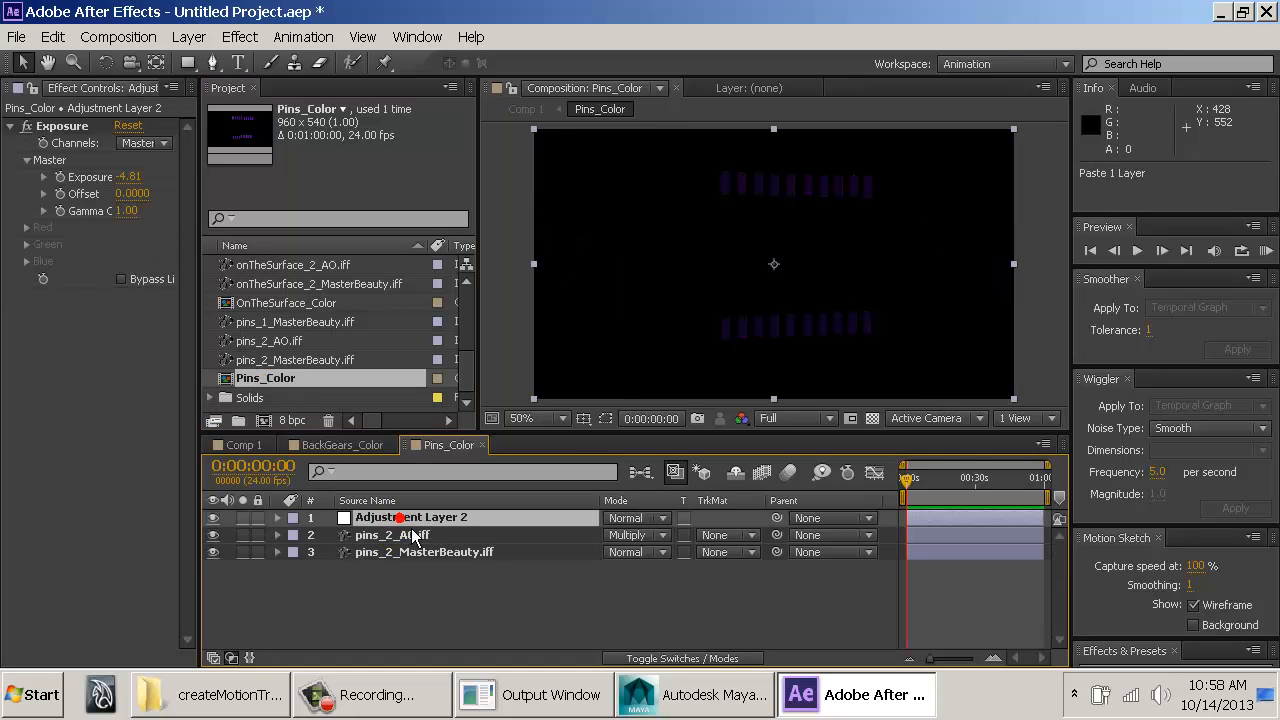
pyautogui.moveTo(412, 520); pyautogui.dragTo(412, 550)
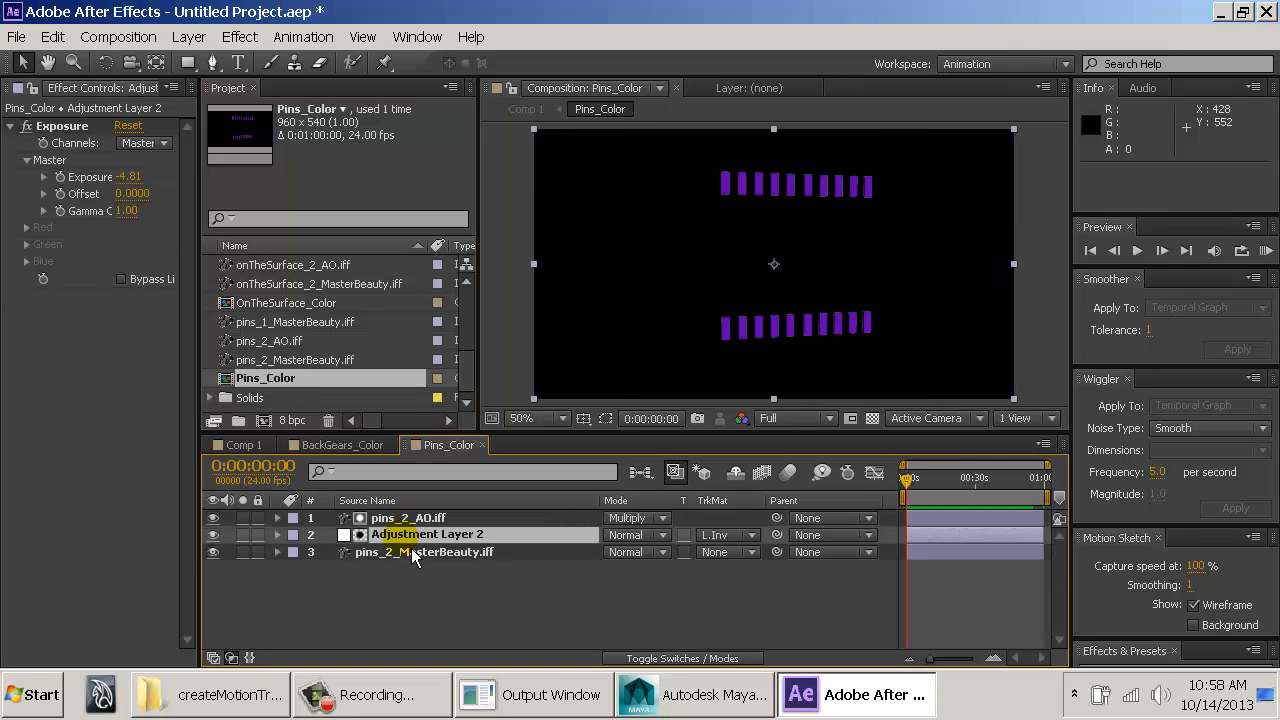
# Step: Display the alpha channel of Pins_Color and hide the pins_2_AO.iff layer
pyautogui.click(716, 535)
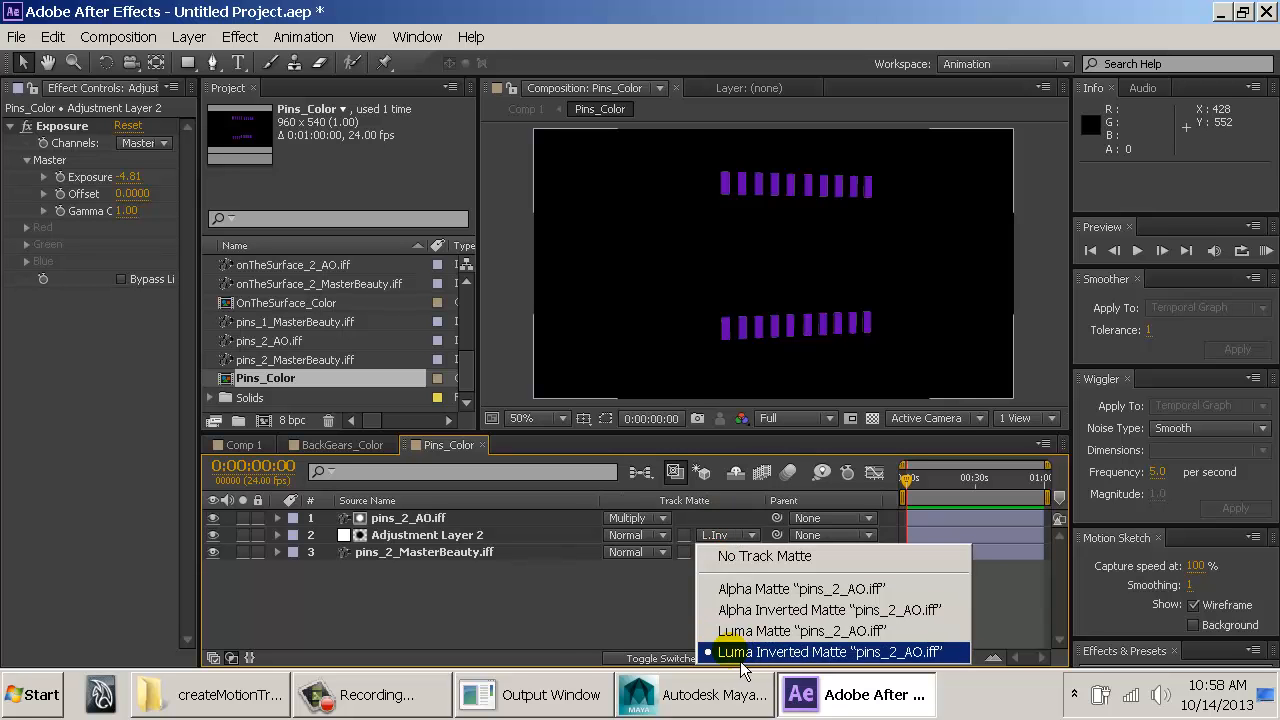
pyautogui.click(741, 418)
pyautogui.click(786, 257)
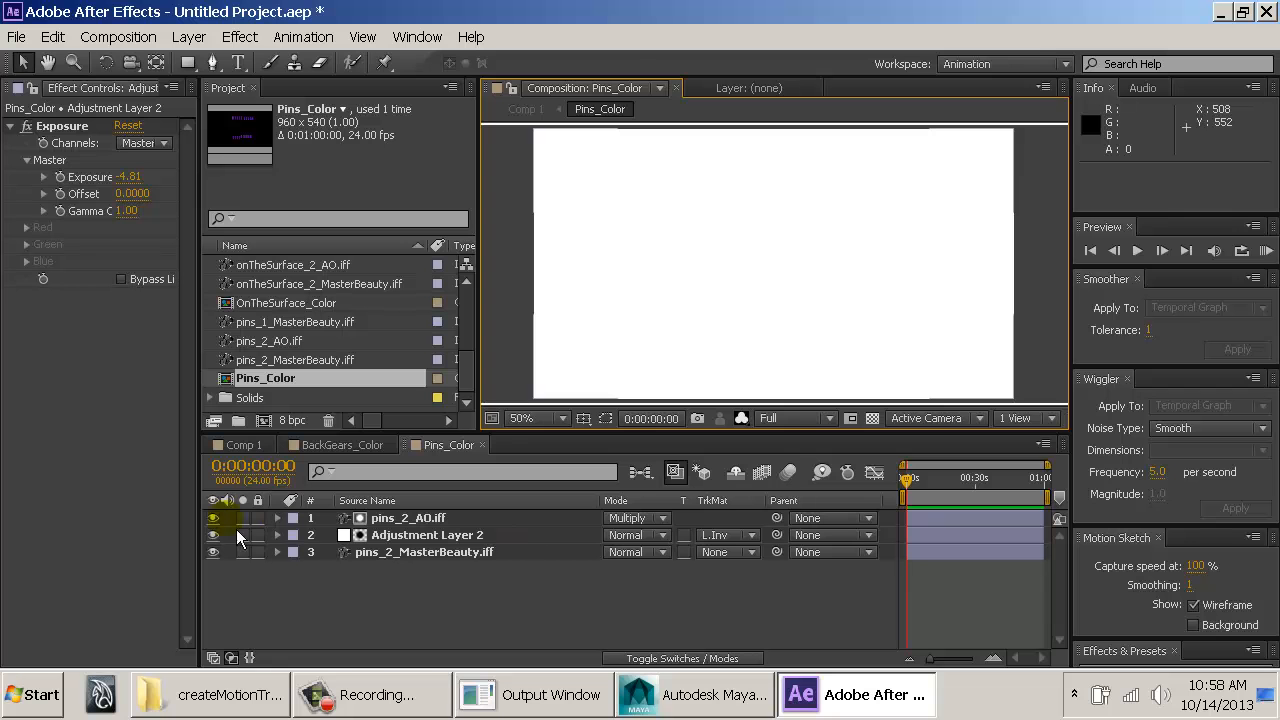
pyautogui.click(213, 518)
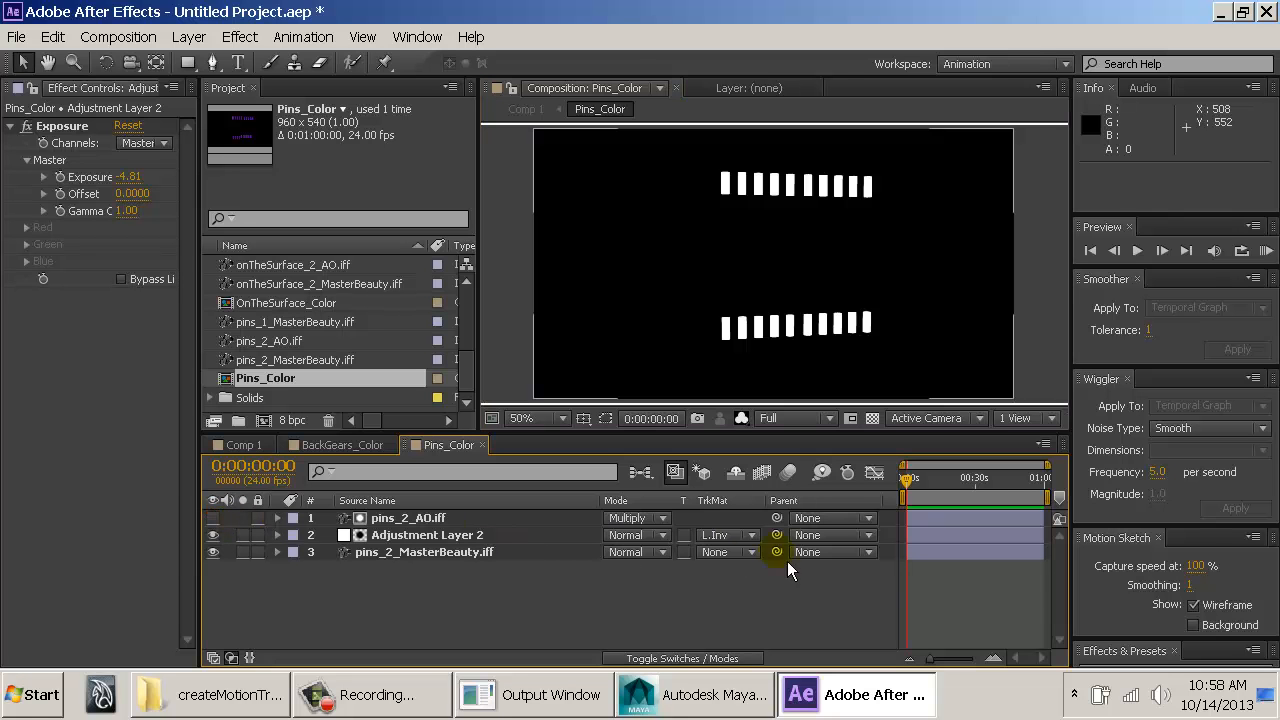
# Step: Try Alpha Inverted Matte on the Pins_Color adjustment layer and set it back to Luma Inverted Matte "pins_2_AO.iff"
pyautogui.click(738, 535)
pyautogui.click(746, 612)
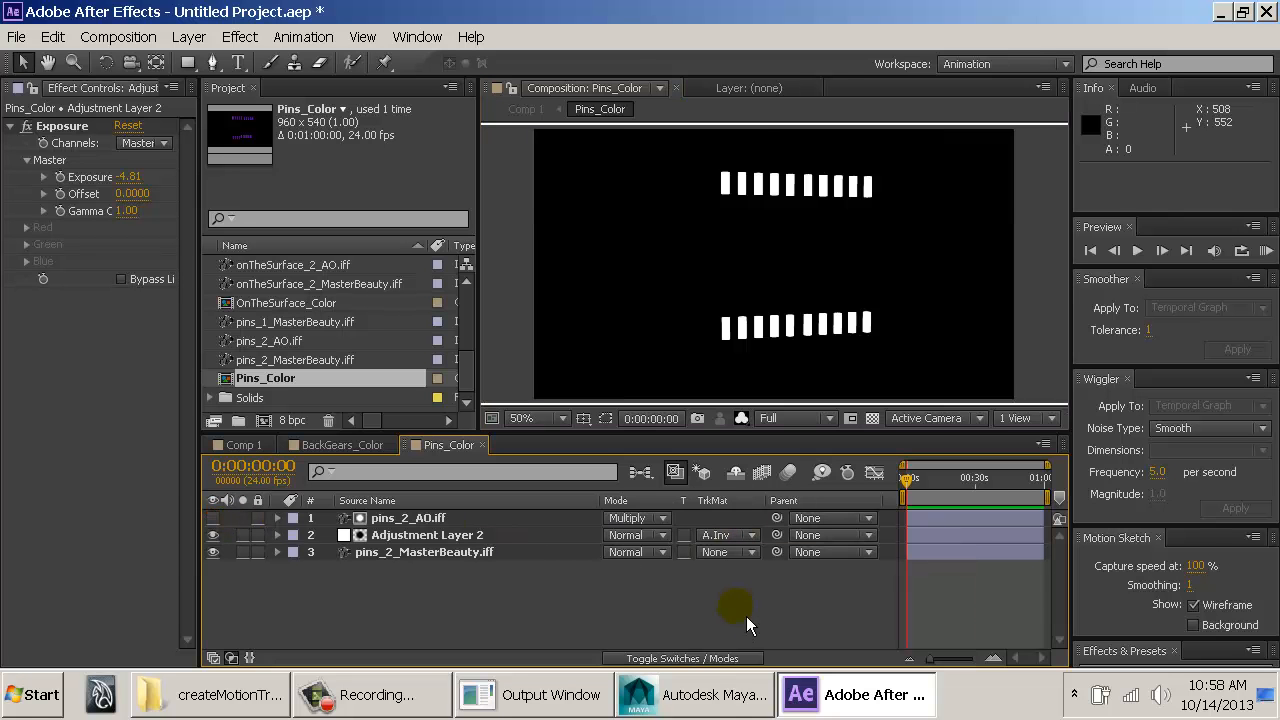
pyautogui.click(727, 535)
pyautogui.click(746, 652)
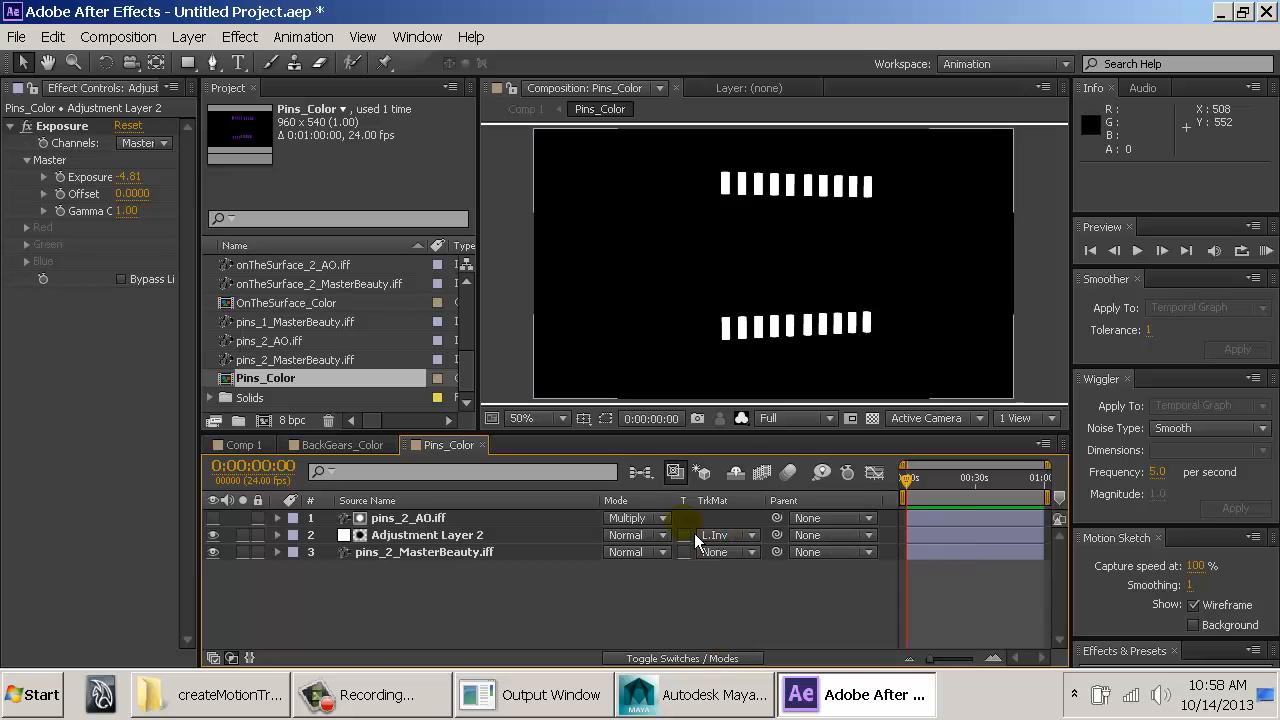
# Step: Return the Pins_Color viewer to the RGB channels
pyautogui.click(738, 418)
pyautogui.click(790, 162)
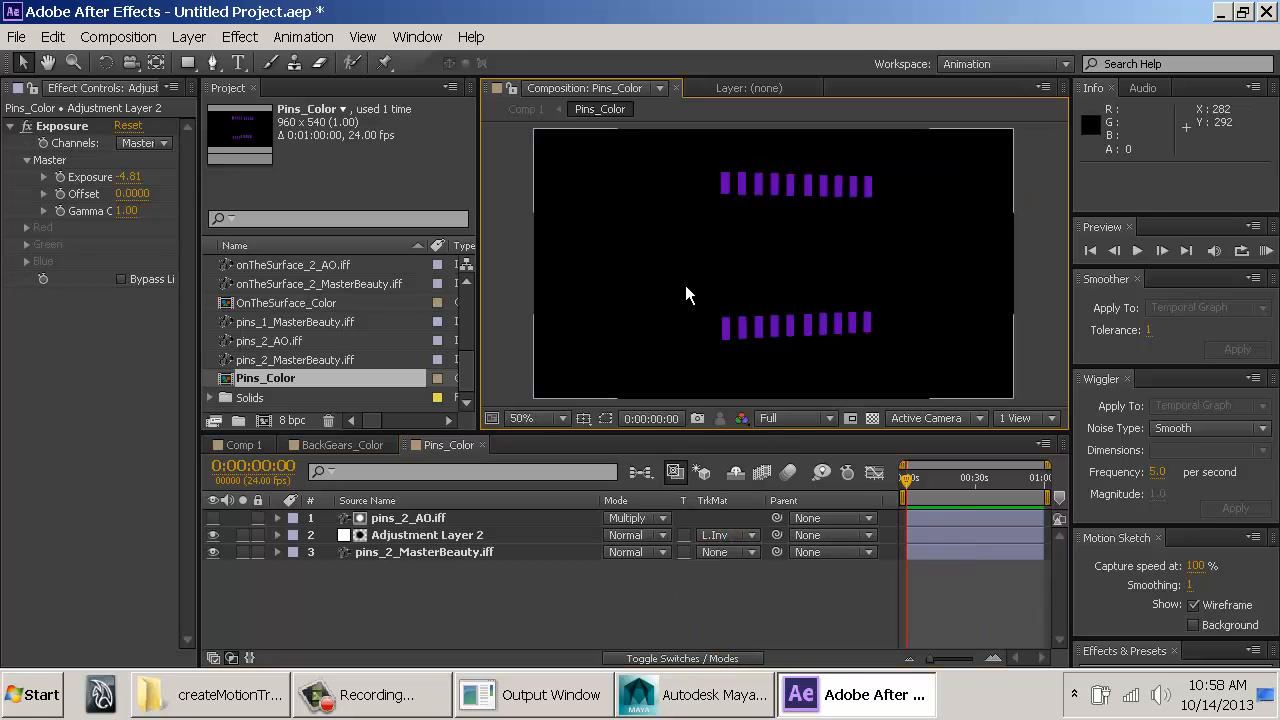
# Step: Paste Adjustment Layer 2 into the InnerGears_Color composition and place it between innerGears_2_AO.iff and innerGears_2_MasterBeauty.iff
pyautogui.scroll(2, 307, 378)
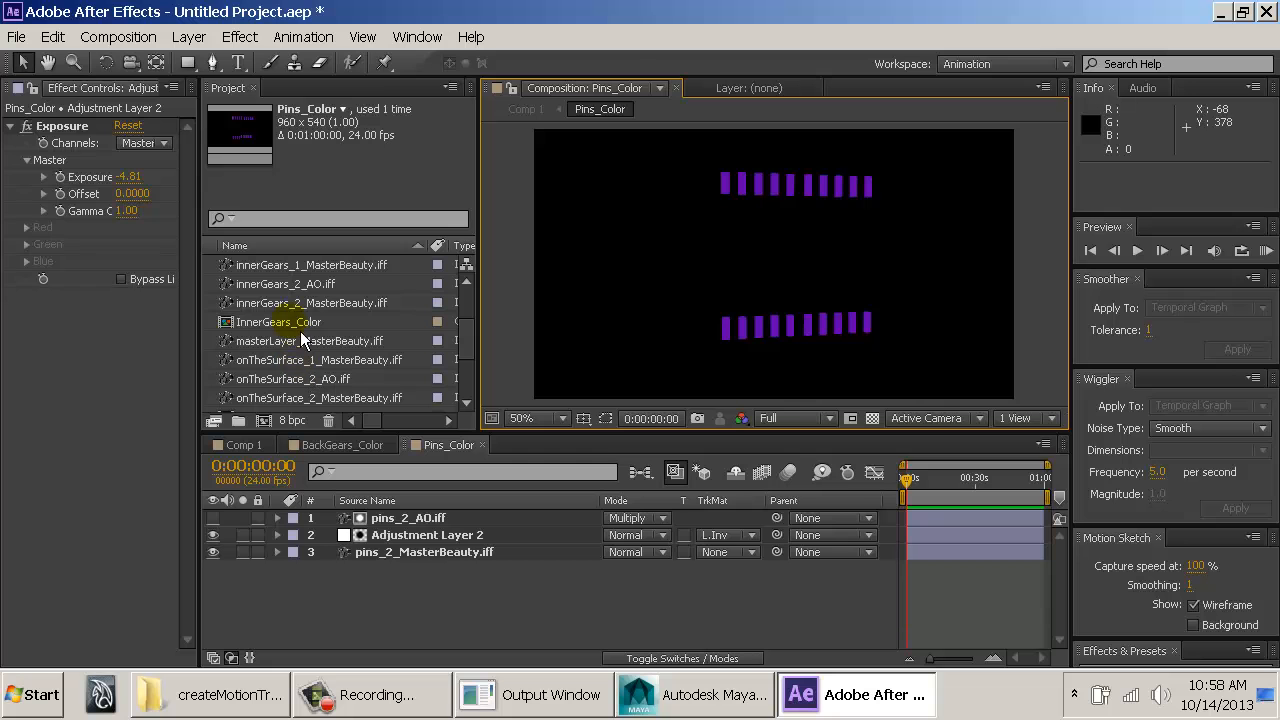
pyautogui.doubleClick(300, 330)
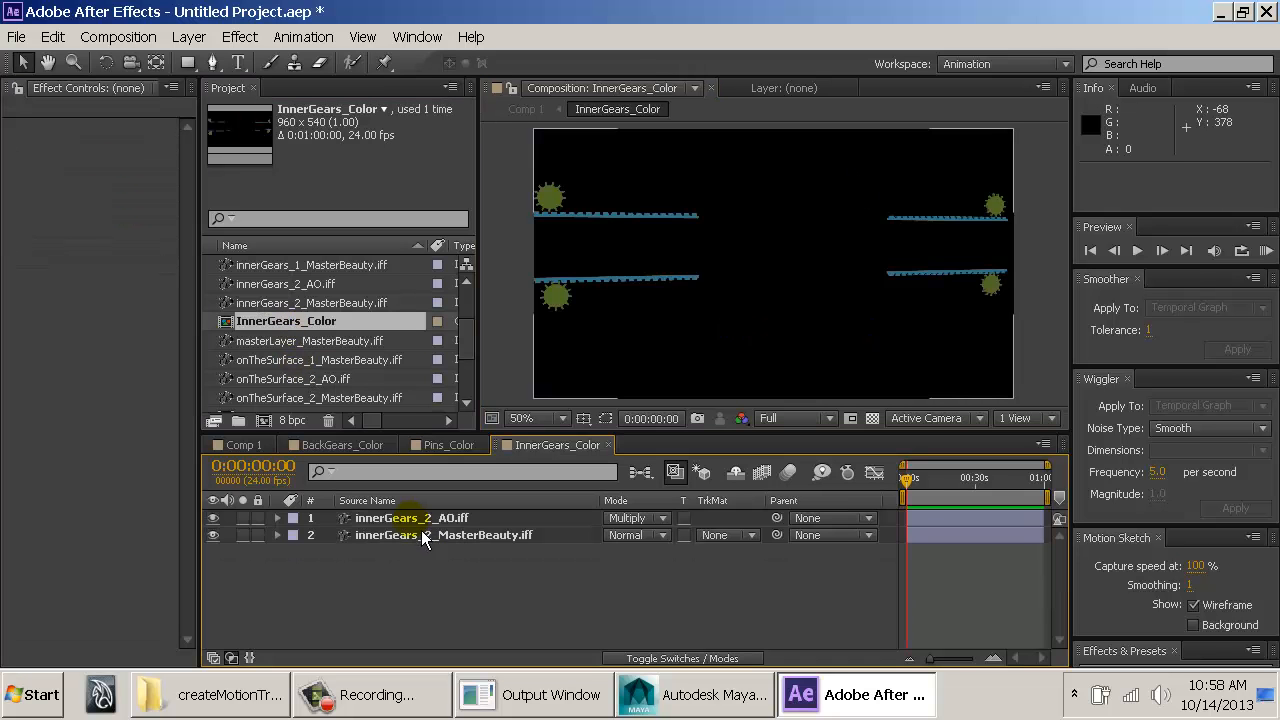
pyautogui.click(412, 520)
pyautogui.hotkey('ctrl', 'v')
pyautogui.moveTo(440, 518); pyautogui.dragTo(440, 538)
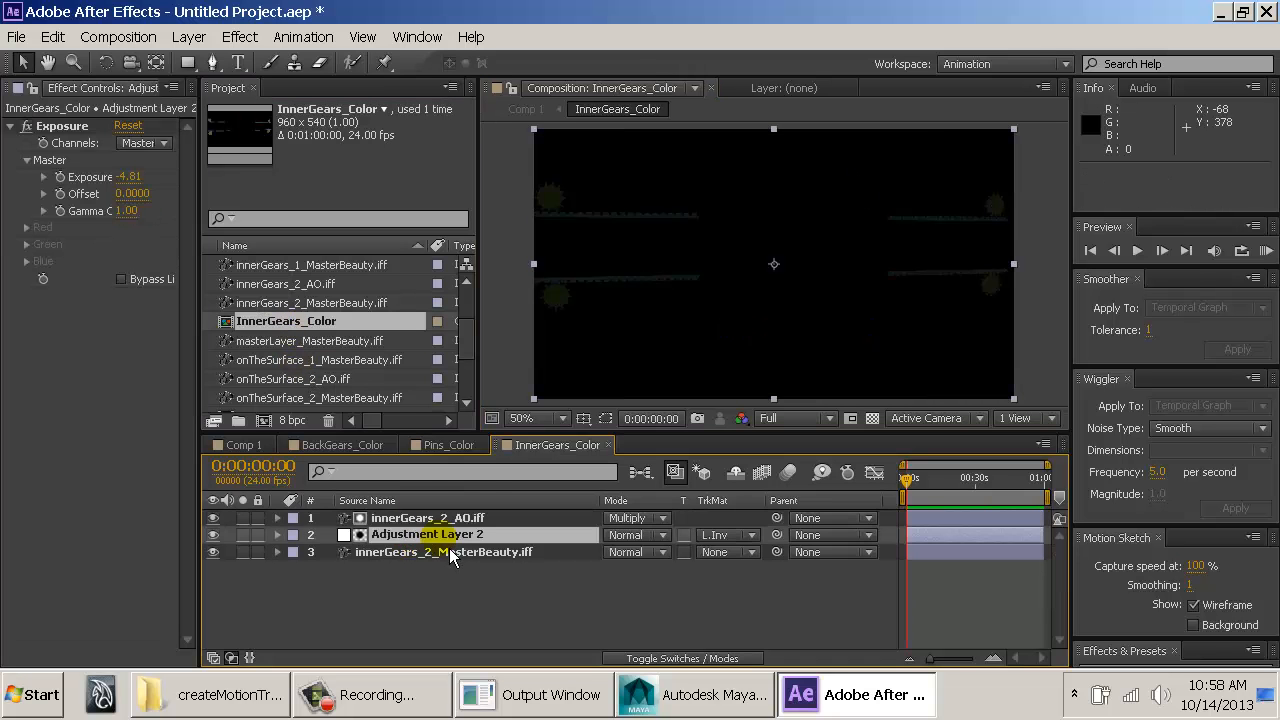
# Step: Hide the innerGears_2_AO.iff layer and check the adjustment layer's track matte setting
pyautogui.click(212, 518)
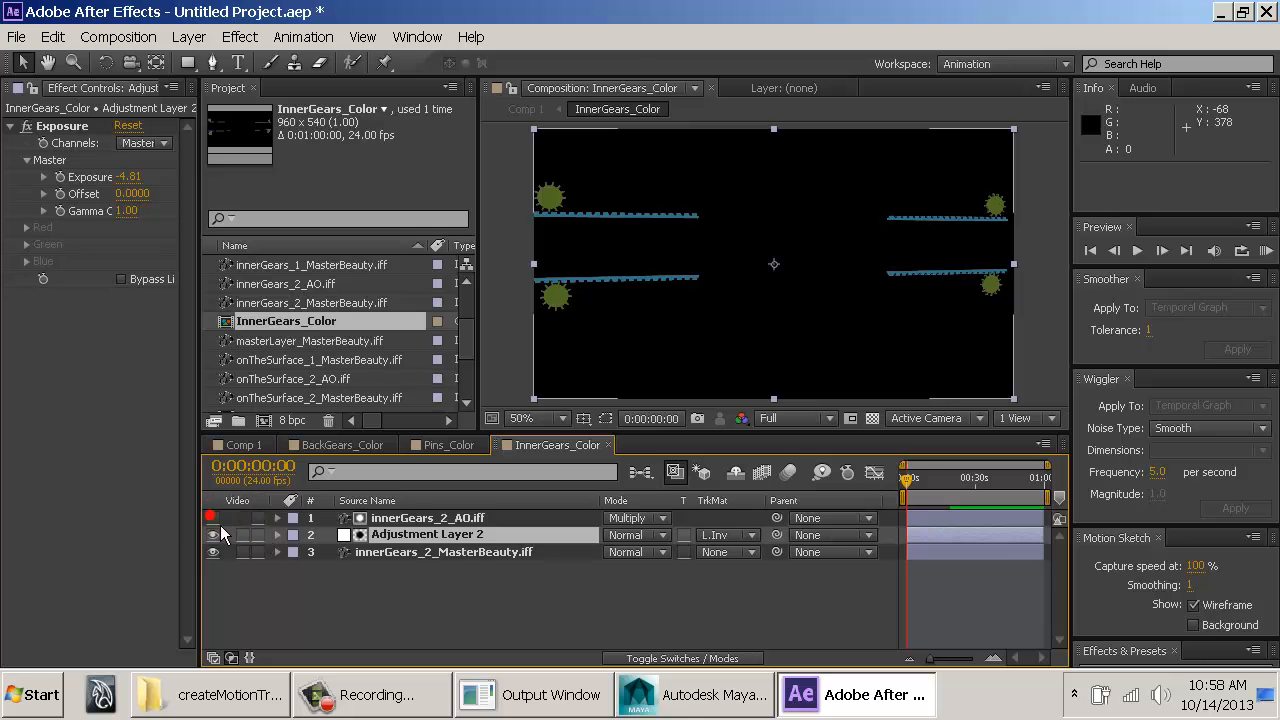
pyautogui.click(750, 537)
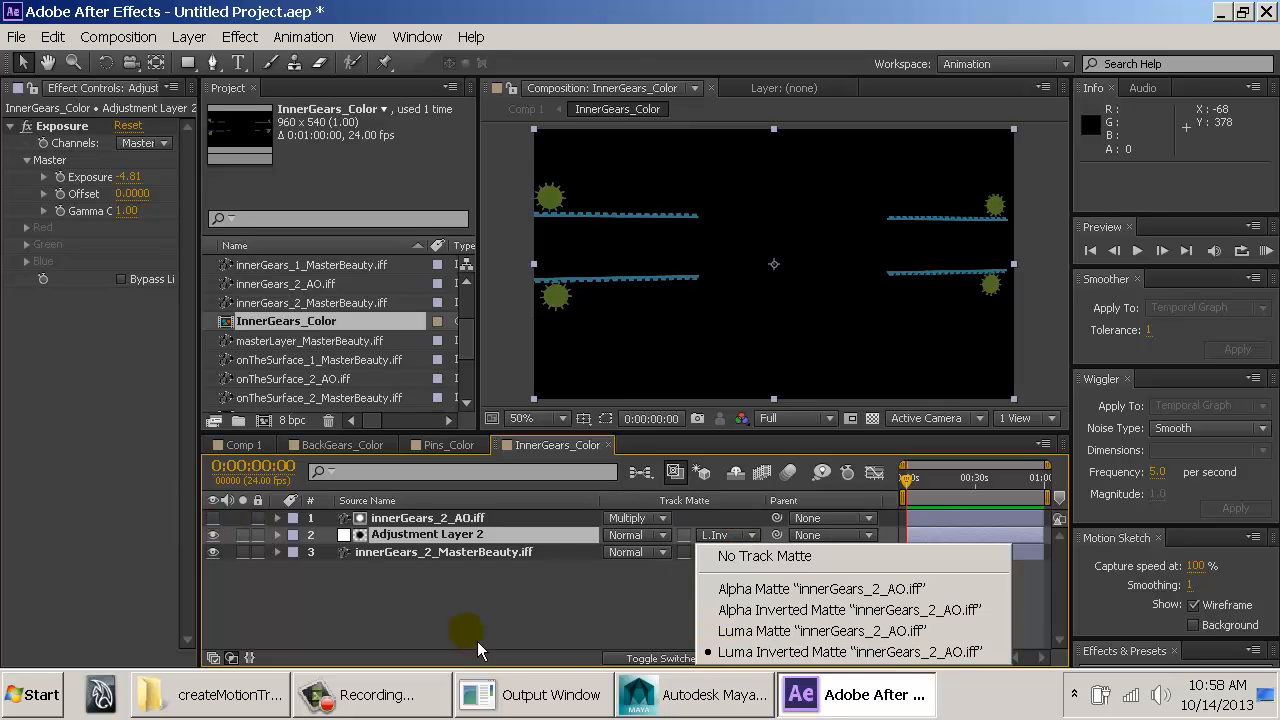
pyautogui.click(485, 612)
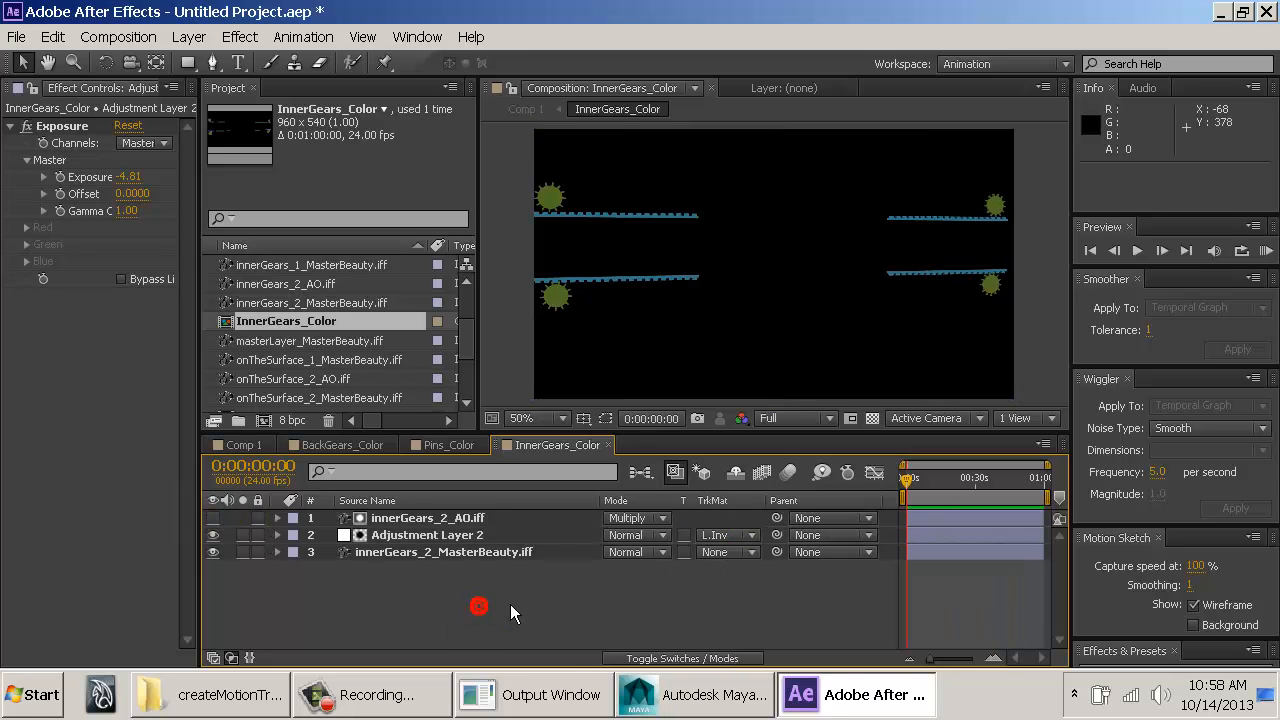
# Step: Compare the InnerGears_Color image with Adjustment Layer 2 hidden and shown, leaving the layer visible
pyautogui.click(213, 534)
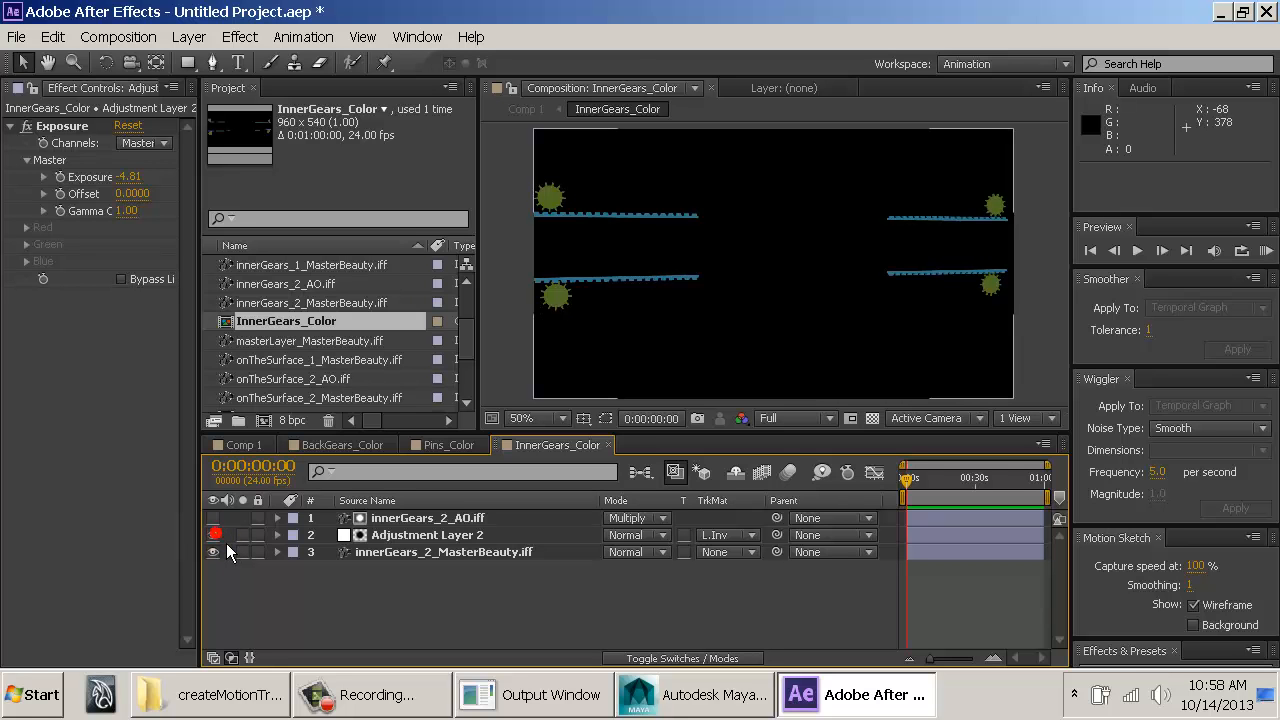
pyautogui.click(214, 534)
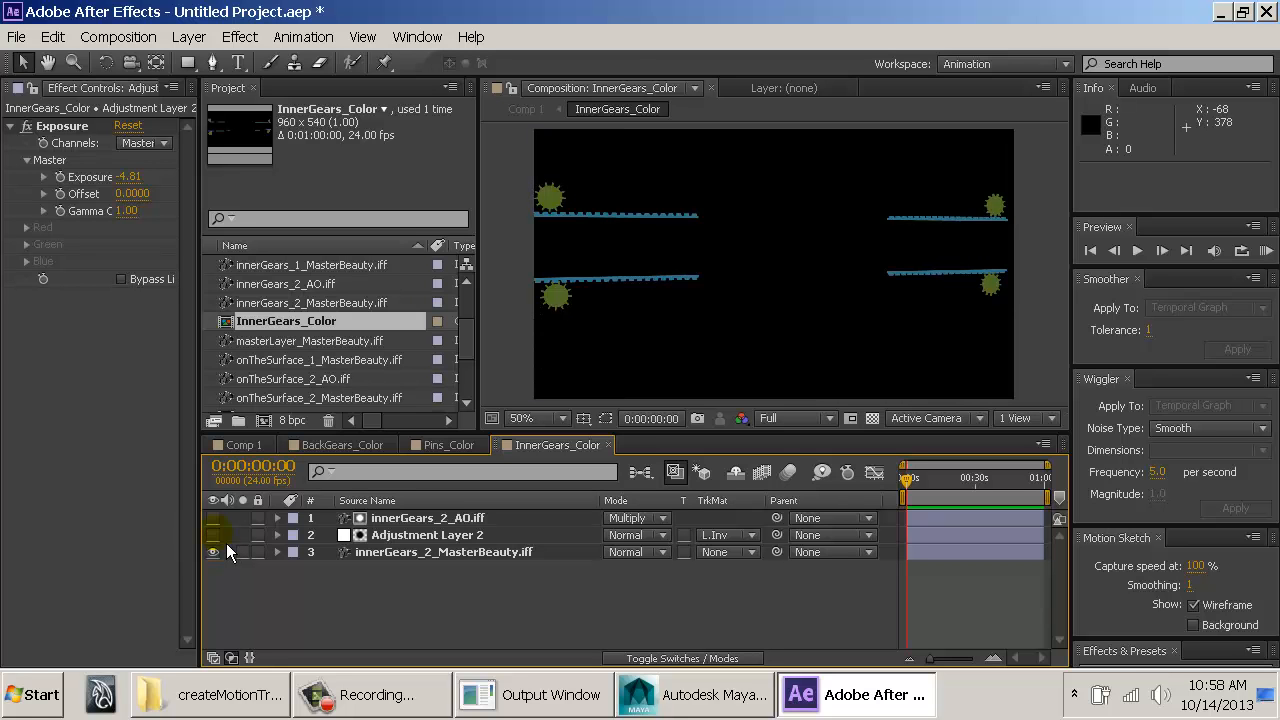
pyautogui.click(214, 534)
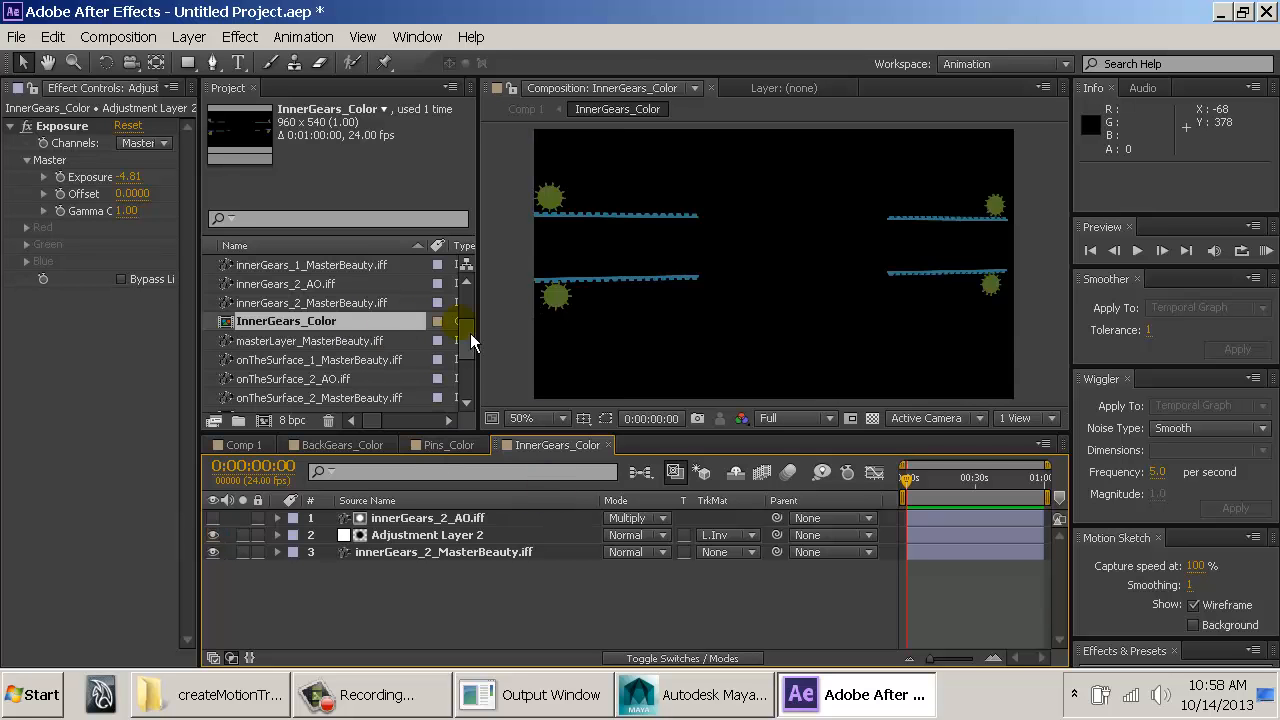
# Step: Paste Adjustment Layer 2 into OnTheSurface_Color between onTheSurface_2_AO.iff and onTheSurface_2_MasterBeauty.iff, and hide the AO layer
pyautogui.moveTo(466, 330); pyautogui.dragTo(466, 284)
pyautogui.doubleClick(280, 322)
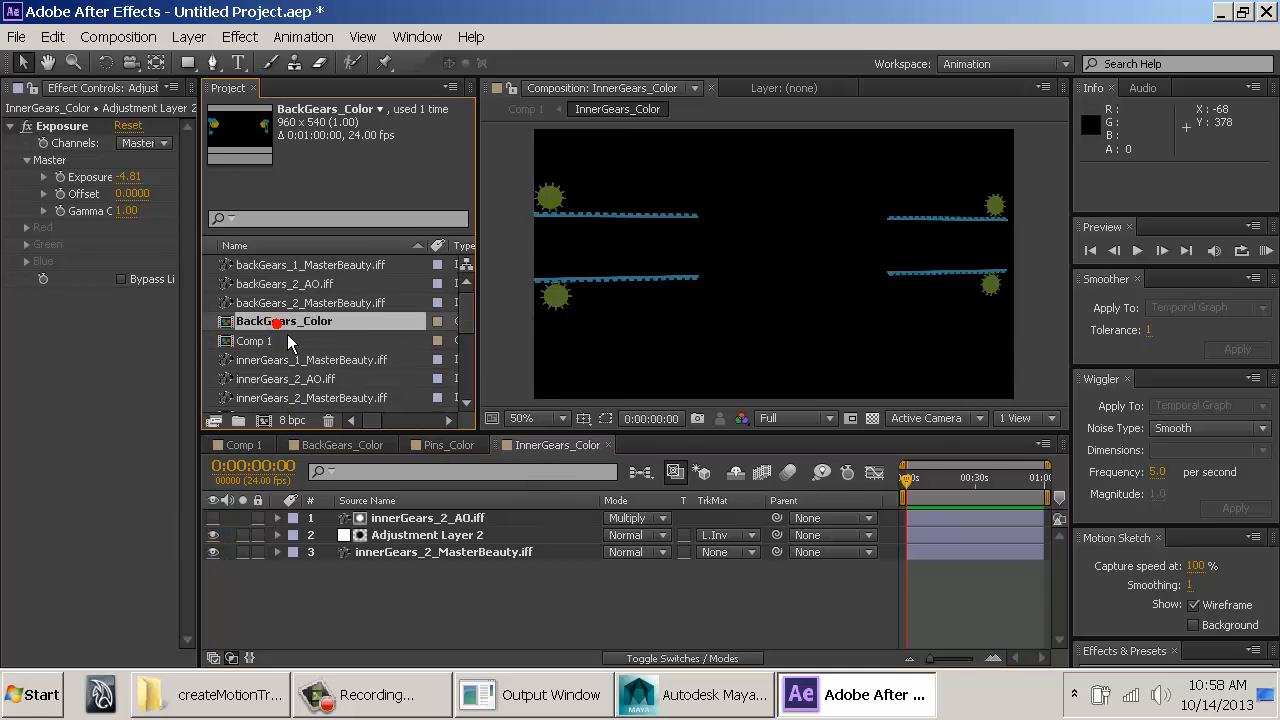
pyautogui.scroll(-2, 378, 345)
pyautogui.scroll(-2, 378, 341)
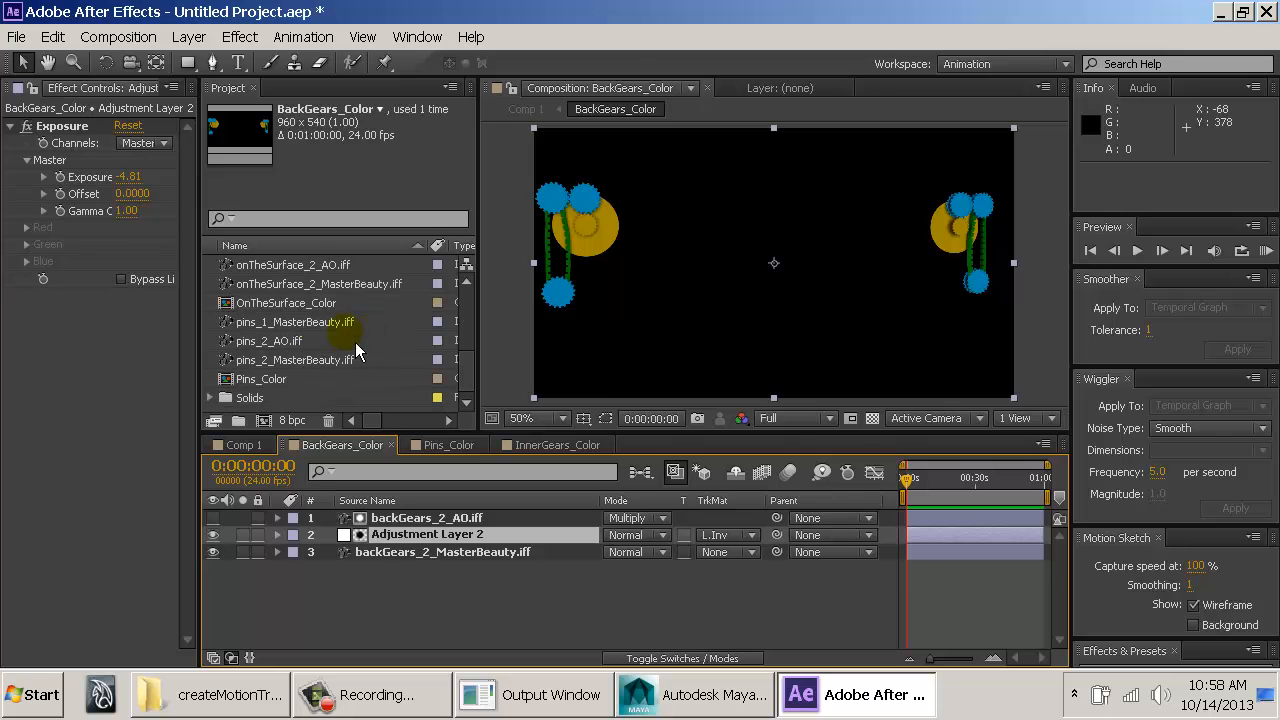
pyautogui.doubleClick(290, 302)
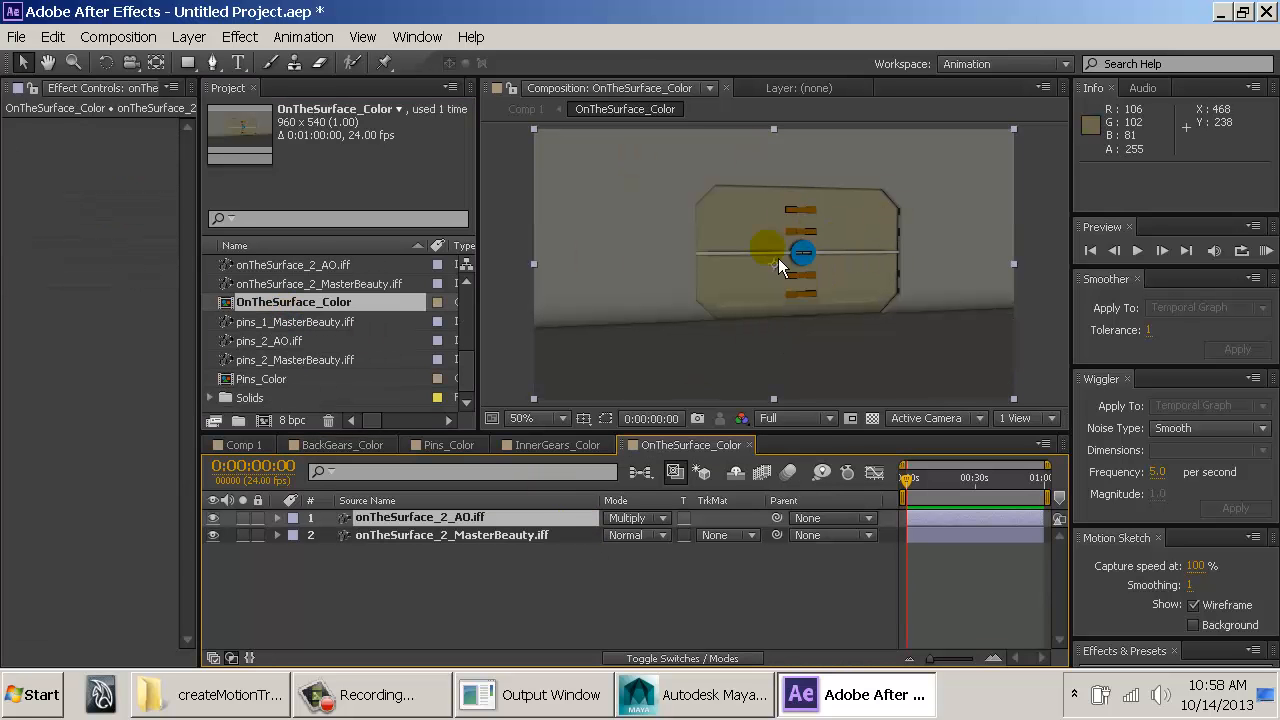
pyautogui.hotkey('ctrl', 'v')
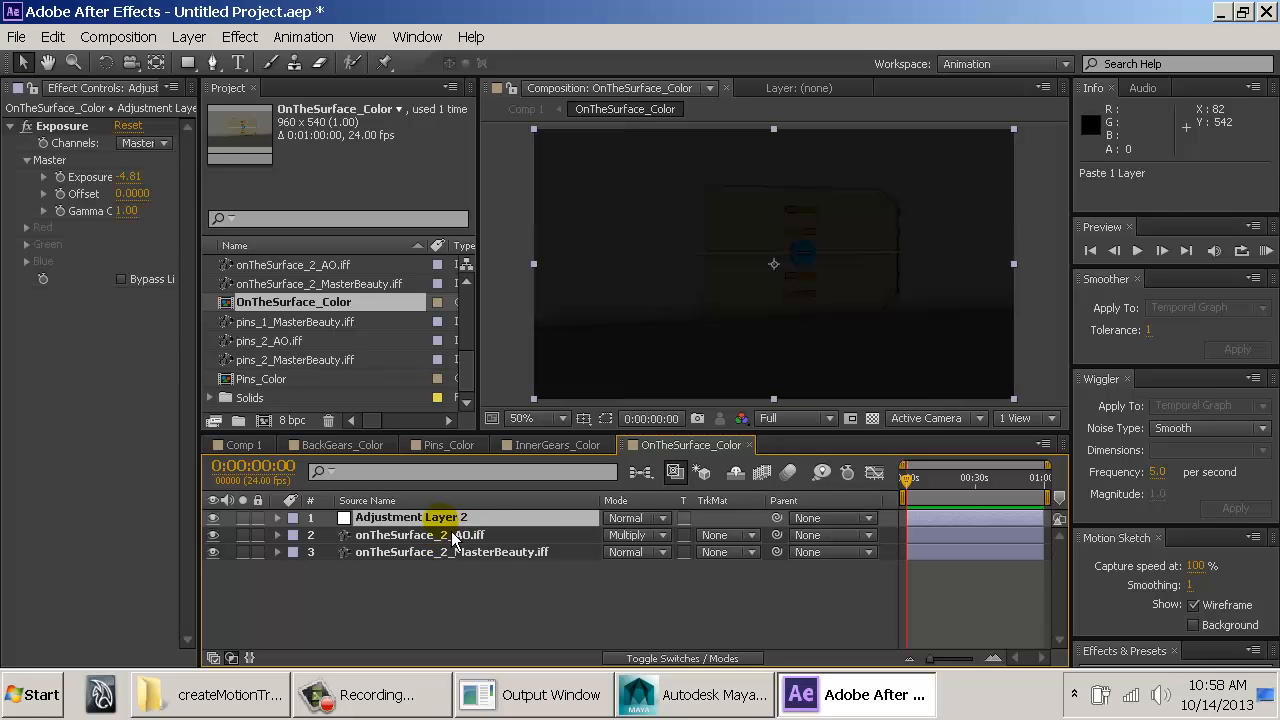
pyautogui.moveTo(443, 520); pyautogui.dragTo(436, 541)
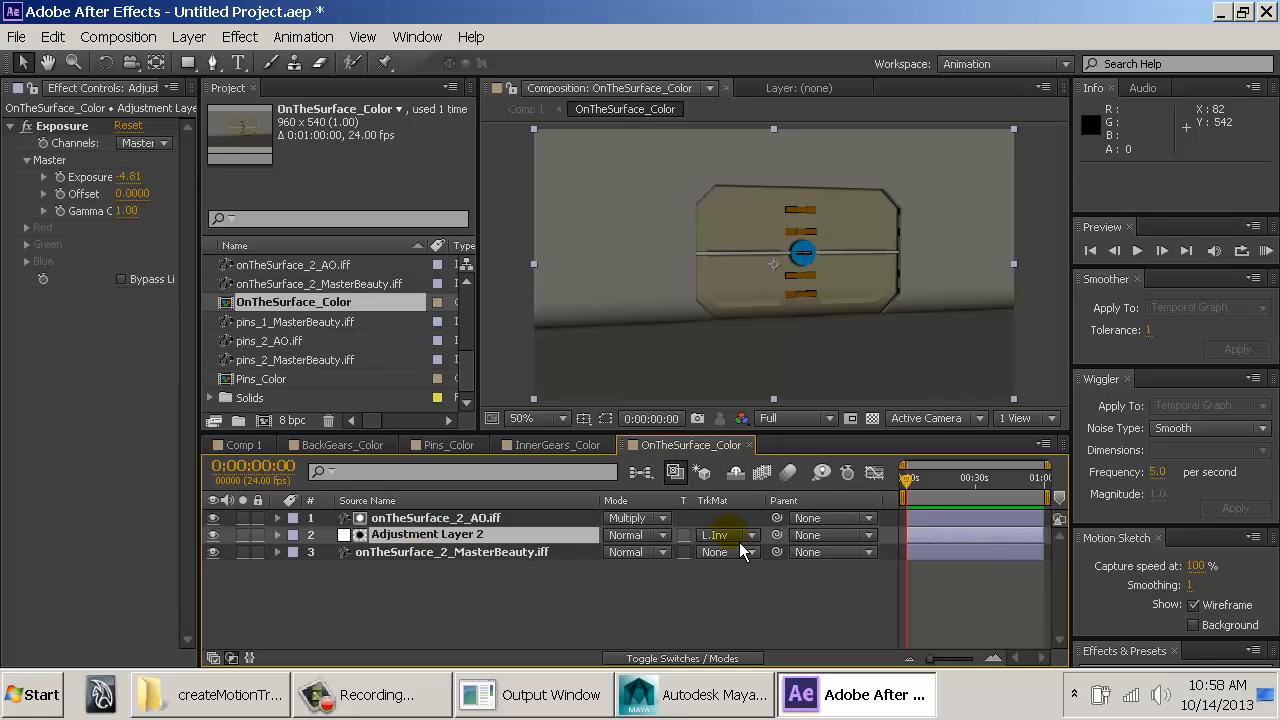
pyautogui.click(213, 518)
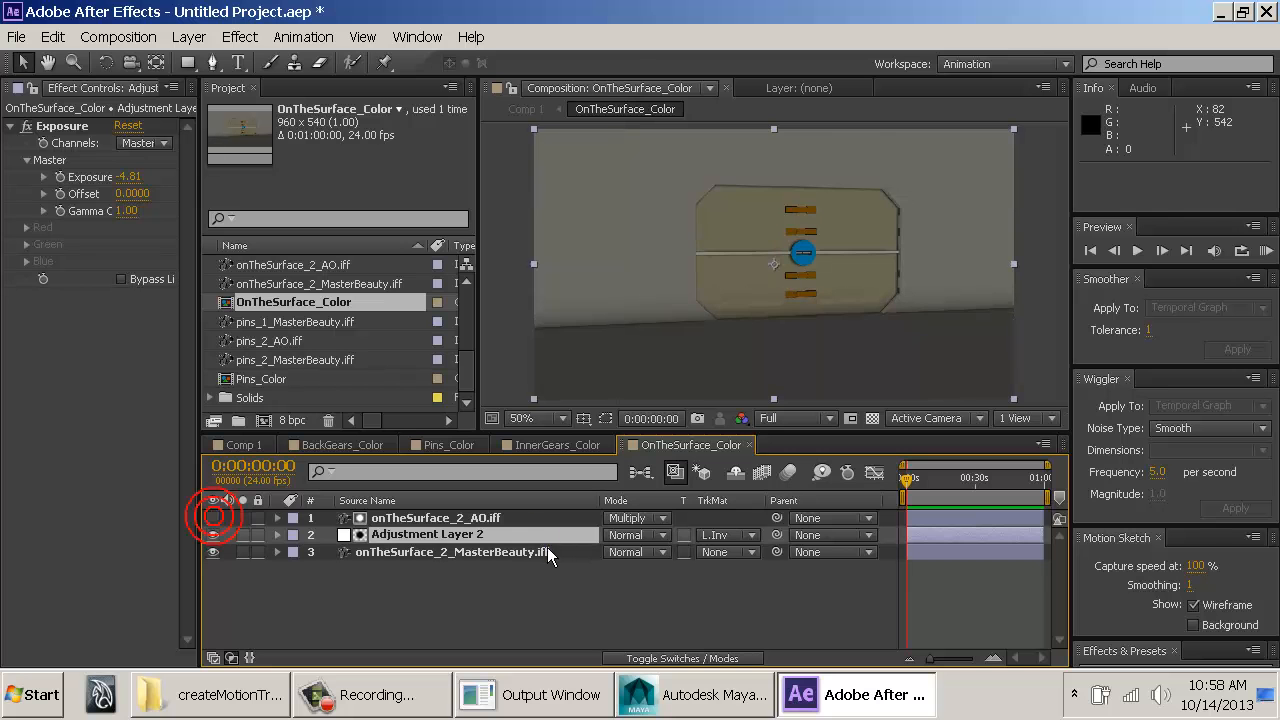
pyautogui.click(537, 535)
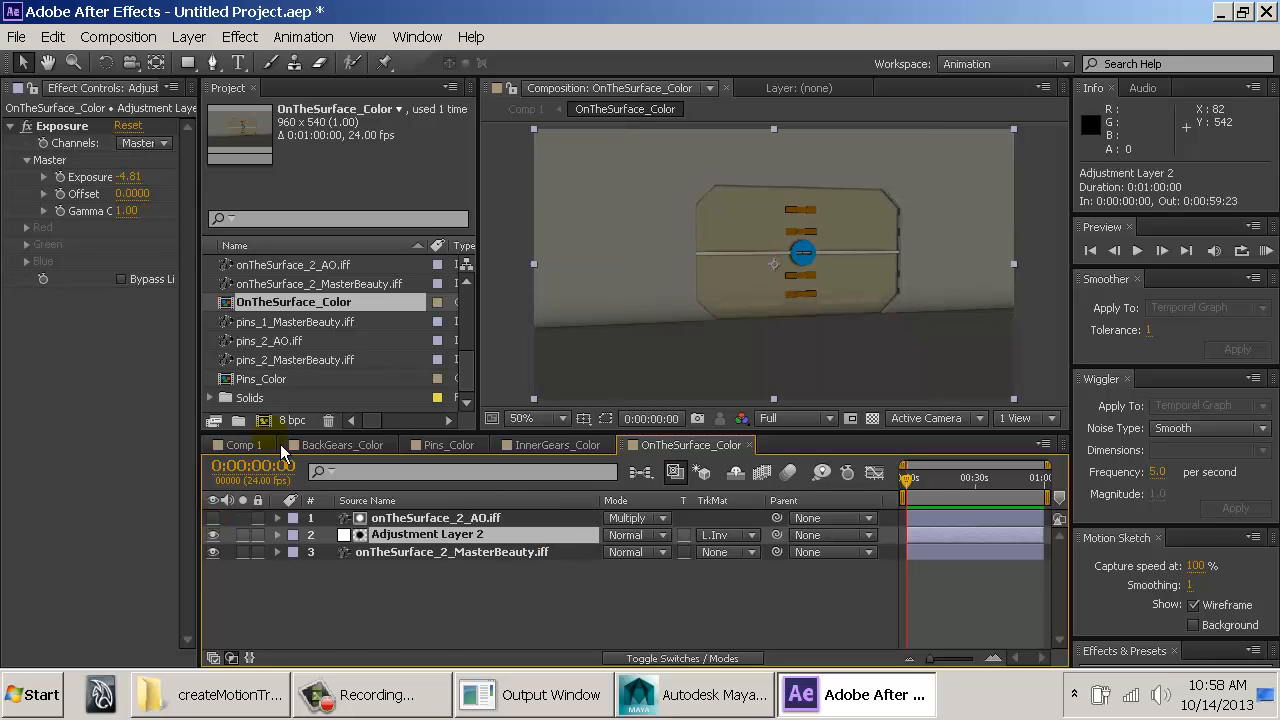
# Step: Return to Comp 1, center the image in the viewer, enlarge the timeline area and hide the Parent column
pyautogui.click(240, 445)
pyautogui.scroll(-2, 841, 343)
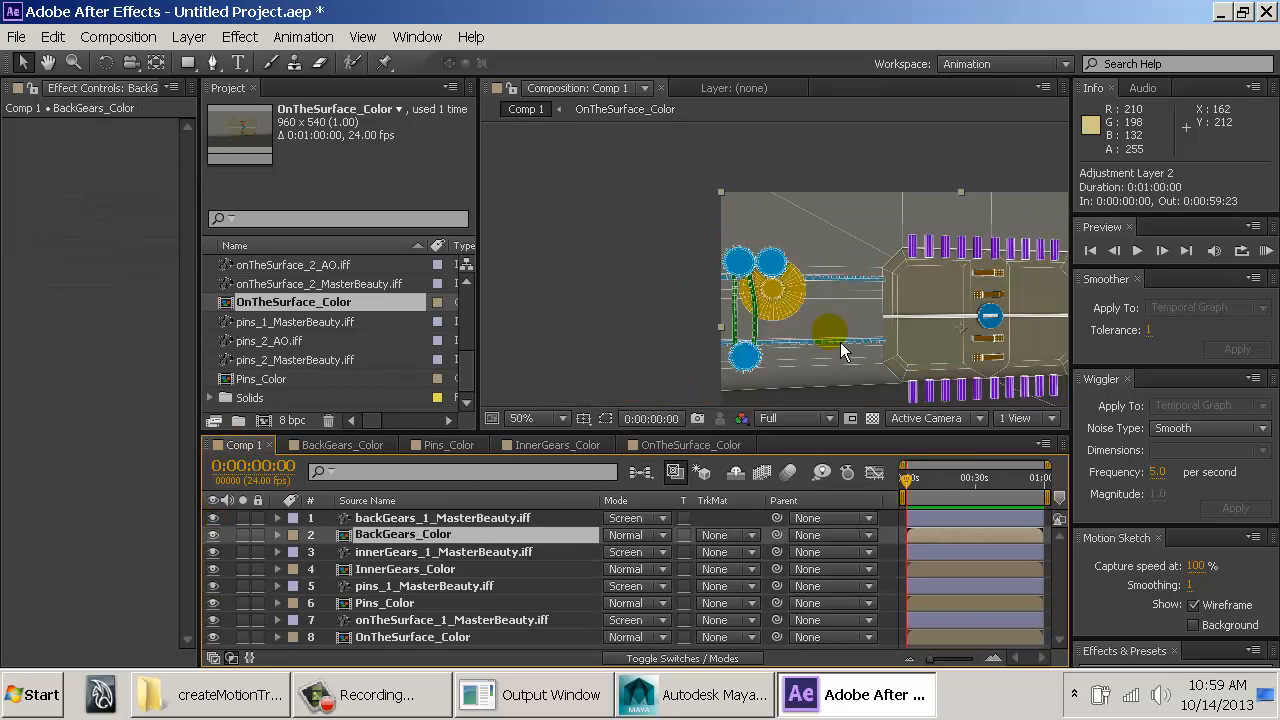
pyautogui.press('space')
pyautogui.moveTo(910, 320); pyautogui.dragTo(728, 258)
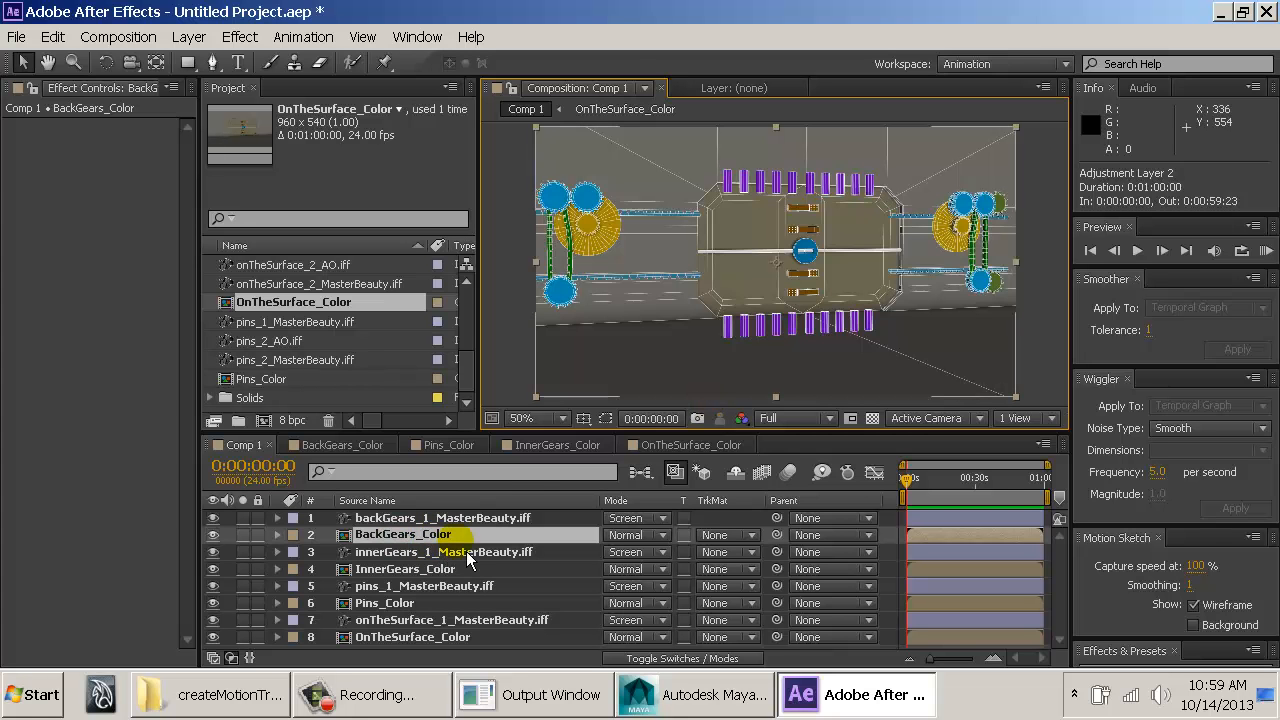
pyautogui.moveTo(528, 432); pyautogui.dragTo(542, 413)
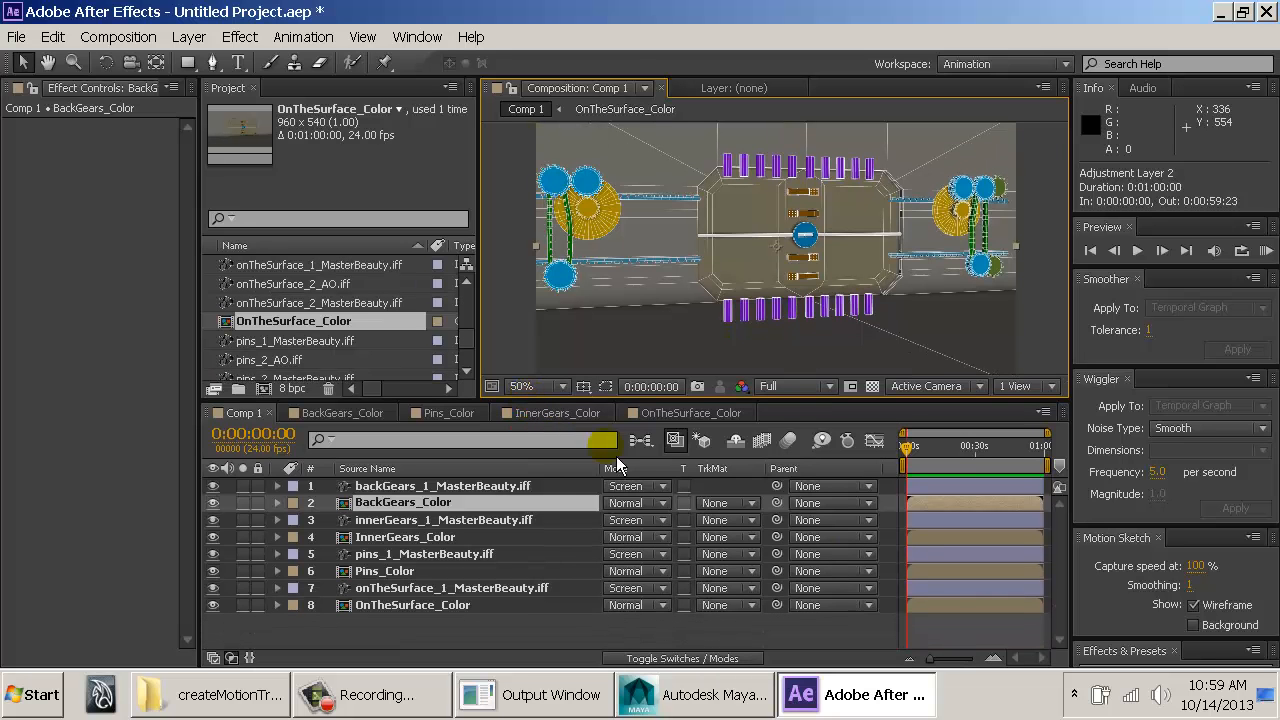
pyautogui.rightClick(805, 472)
pyautogui.click(835, 478)
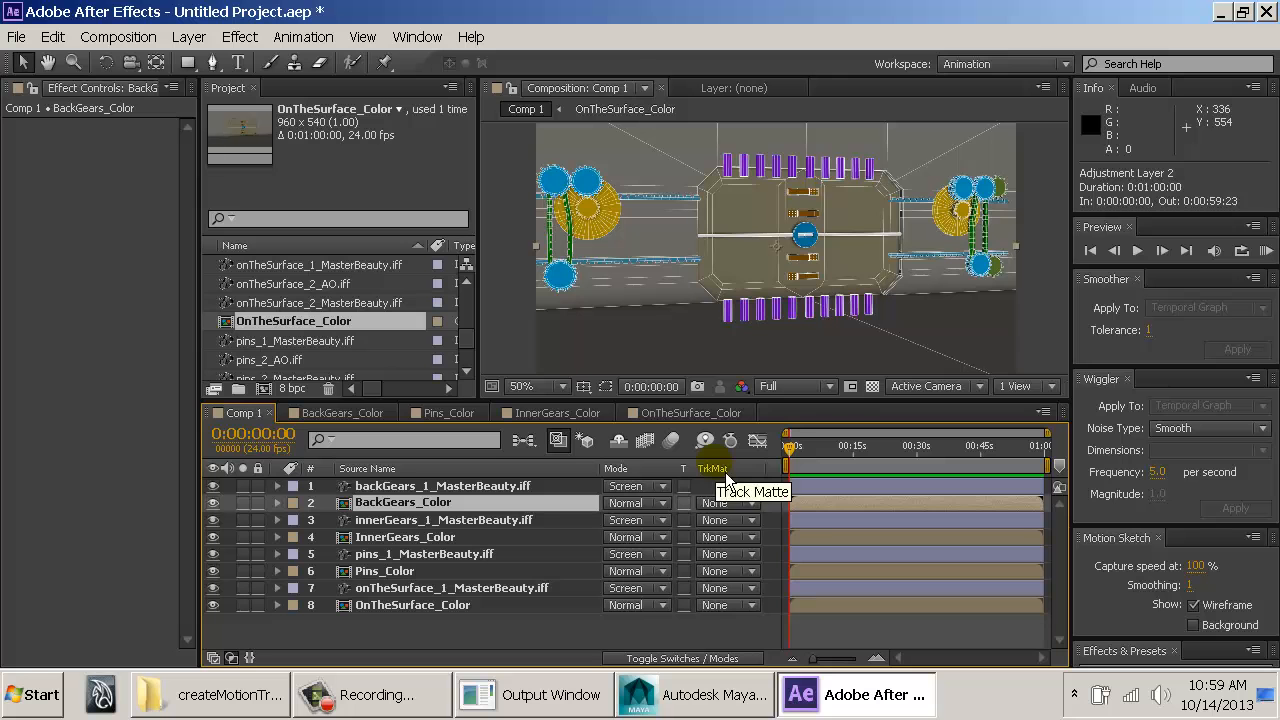
# Step: Hide all gear and pin layers in Comp 1 and compare the surface with onTheSurface_1_MasterBeauty.iff hidden and shown
pyautogui.click(430, 486)
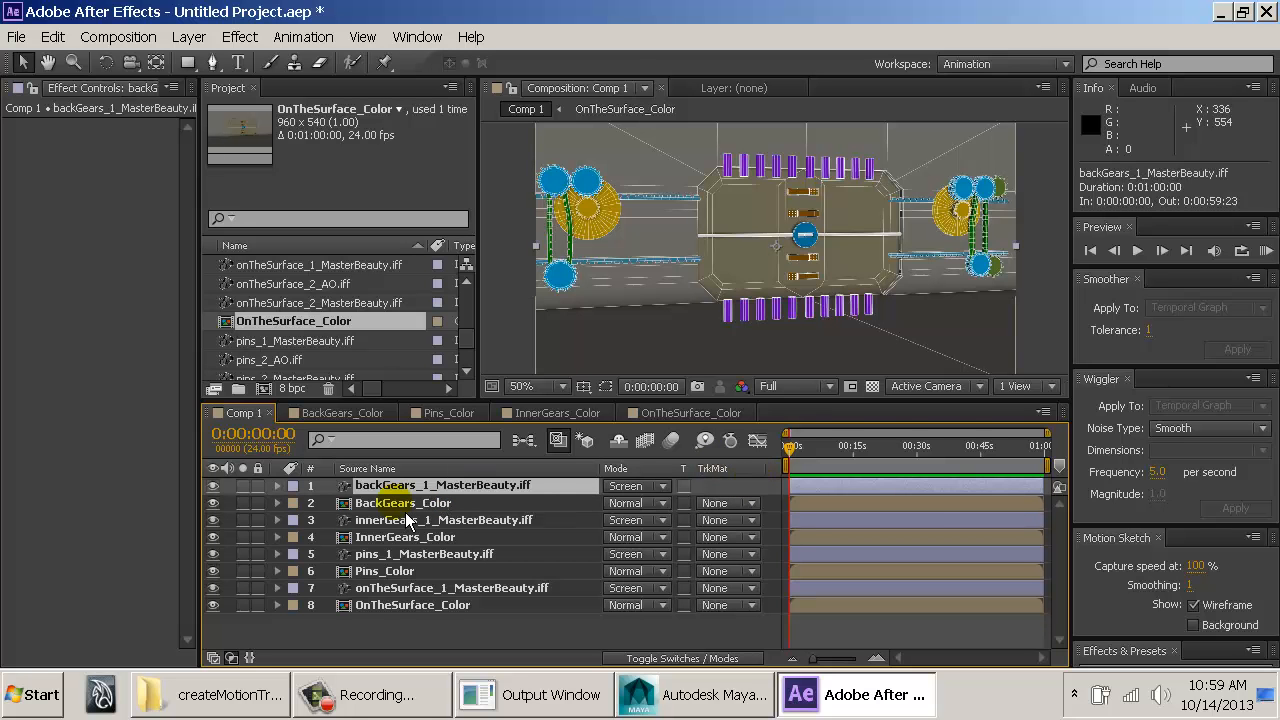
pyautogui.keyDown('ctrl'); pyautogui.click(406, 510); pyautogui.keyUp('ctrl')
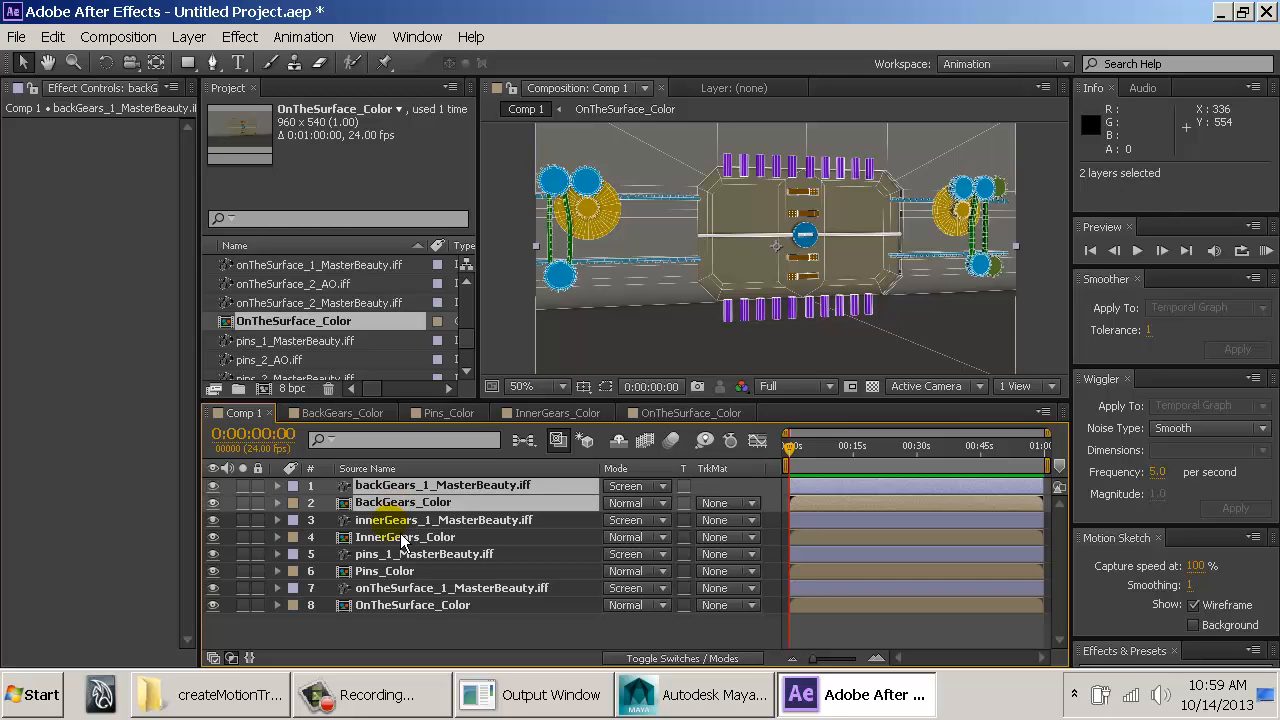
pyautogui.click(410, 604)
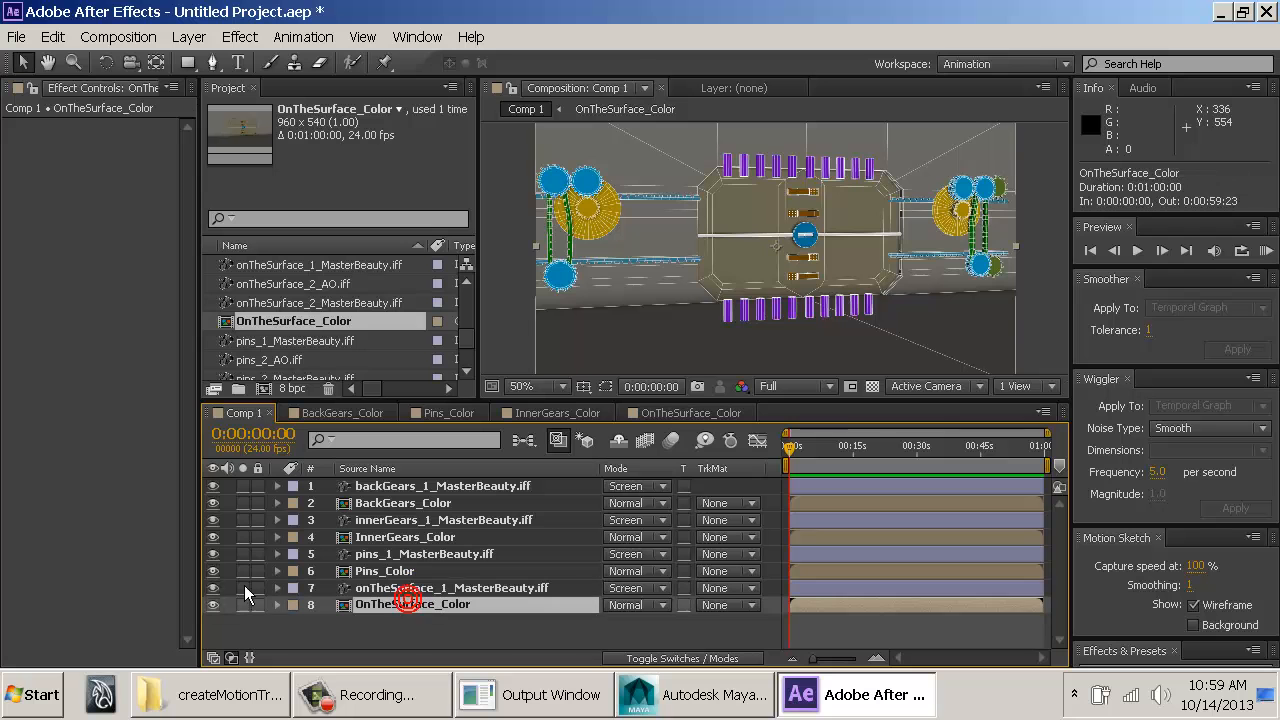
pyautogui.moveTo(212, 571); pyautogui.dragTo(219, 486)
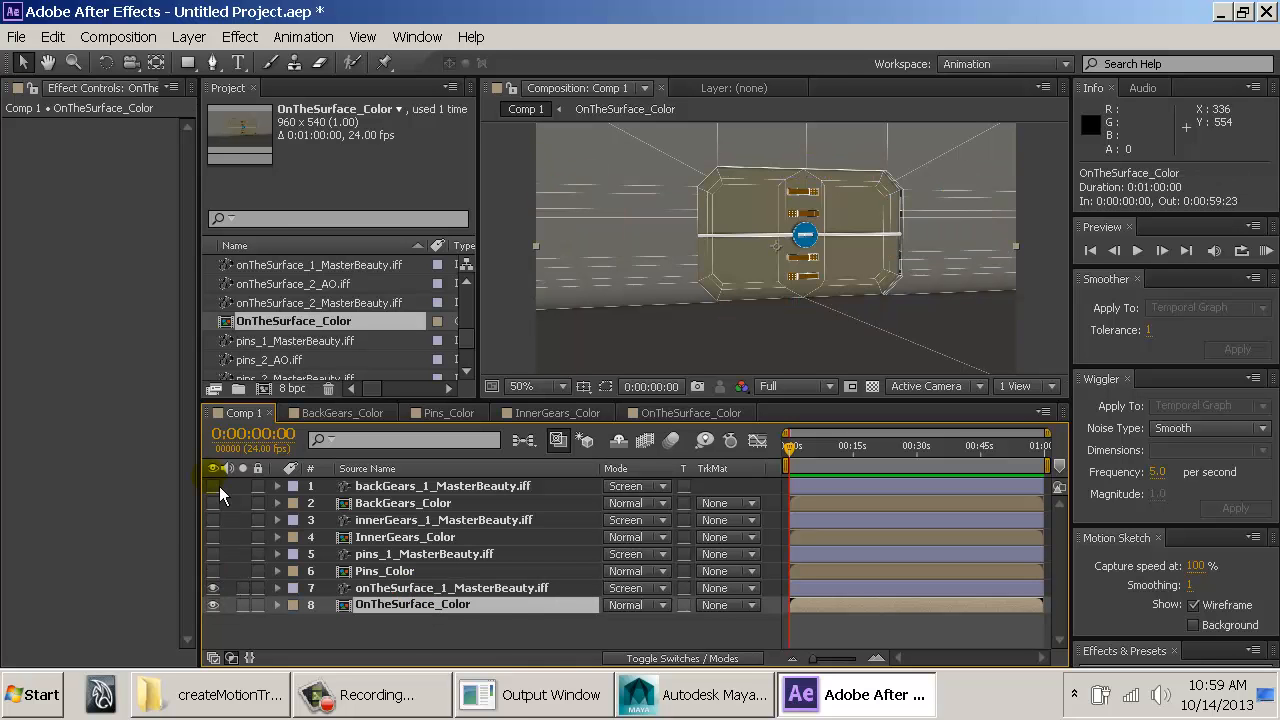
pyautogui.click(490, 650)
pyautogui.click(213, 588)
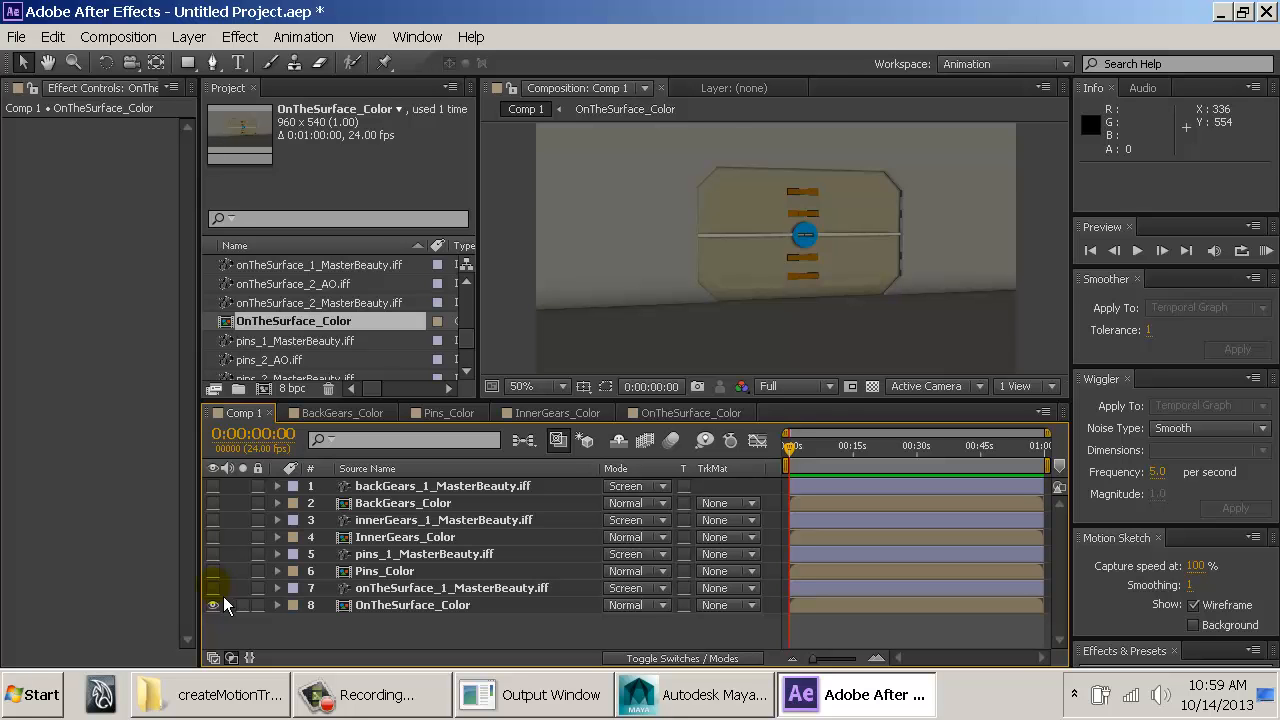
pyautogui.click(213, 588)
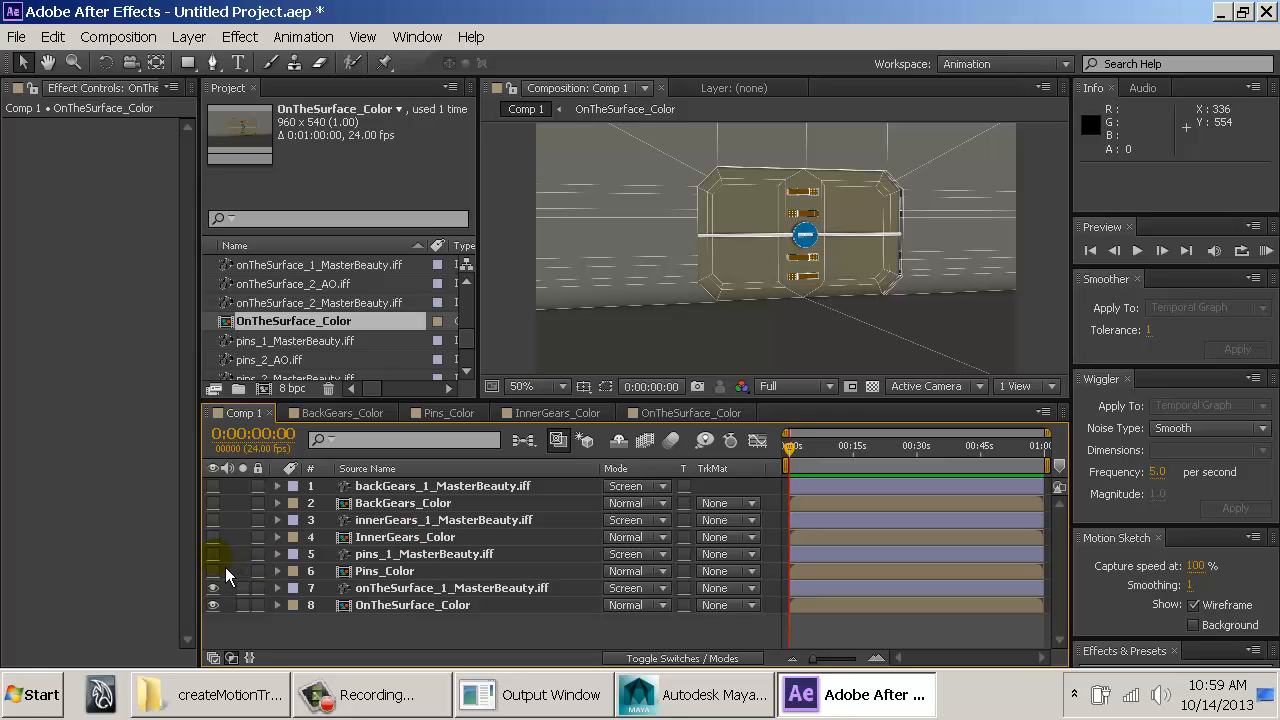
# Step: Show Pins_Color and pins_1_MasterBeauty.iff again, and briefly preview InnerGears_Color before hiding it
pyautogui.click(213, 571)
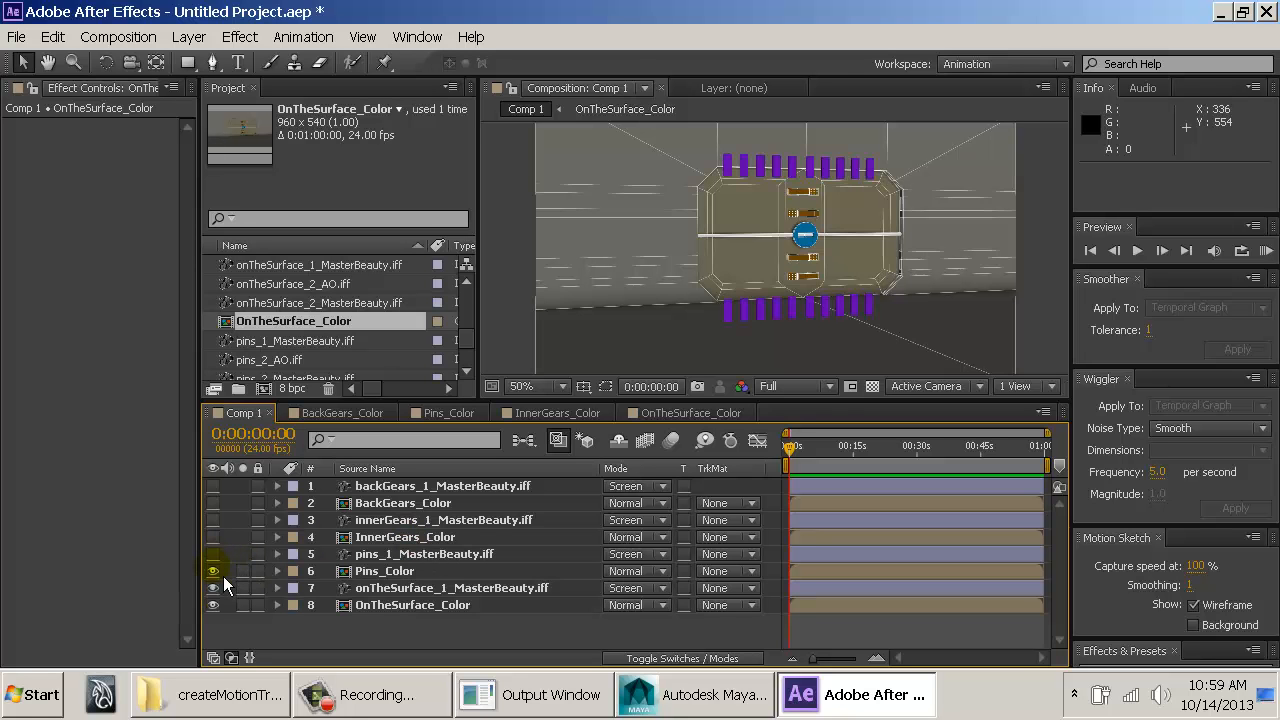
pyautogui.click(214, 555)
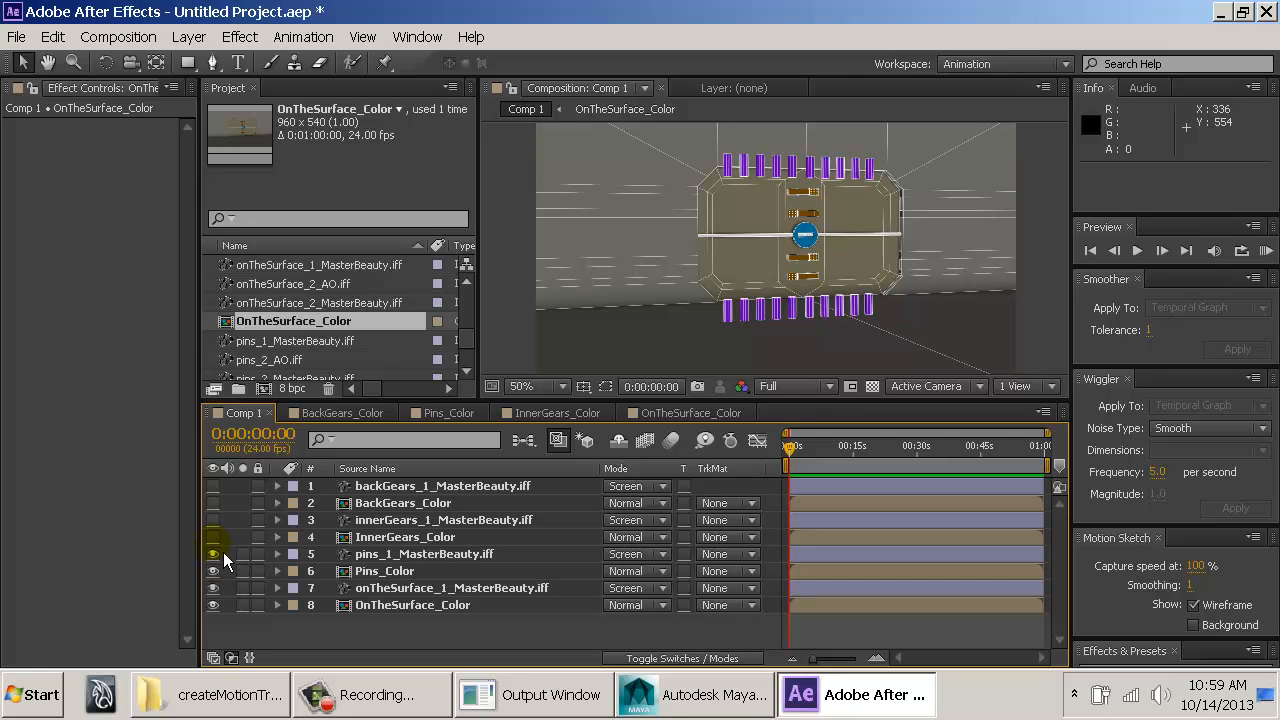
pyautogui.click(218, 539)
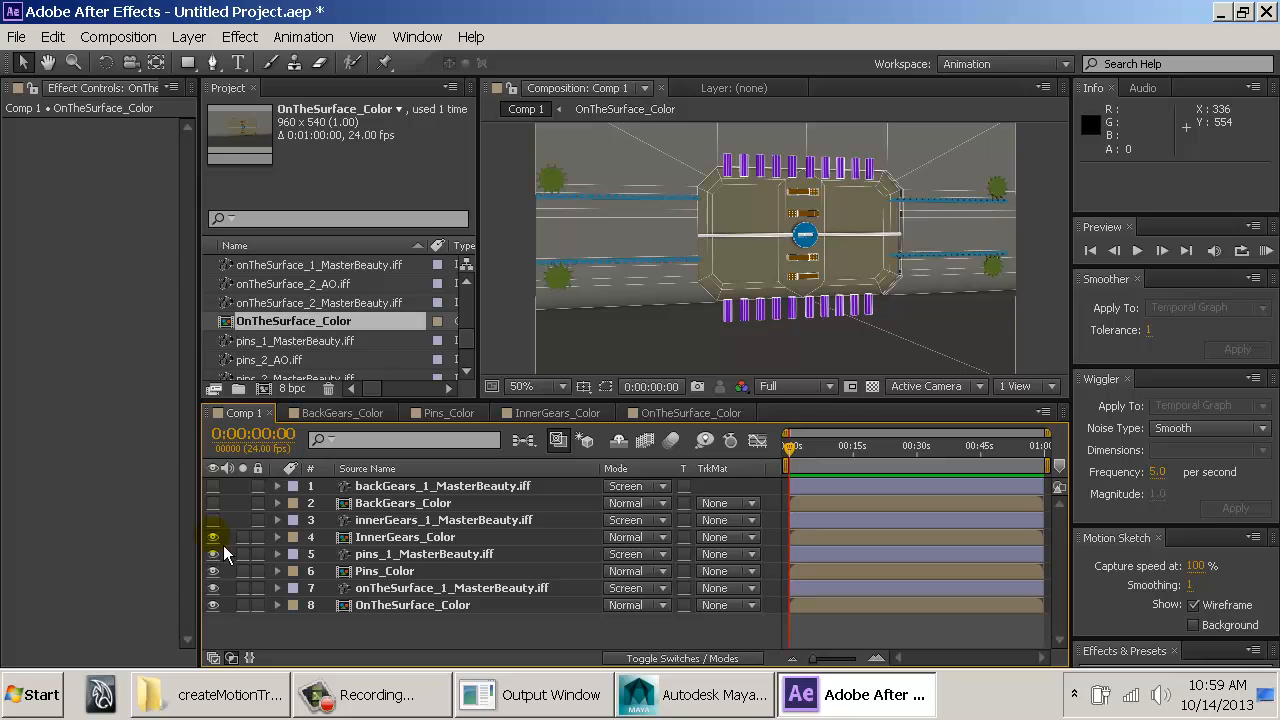
pyautogui.click(212, 537)
# Step: Move backGears_1_MasterBeauty.iff and BackGears_Color together below InnerGears_Color in the layer stack
pyautogui.click(372, 486)
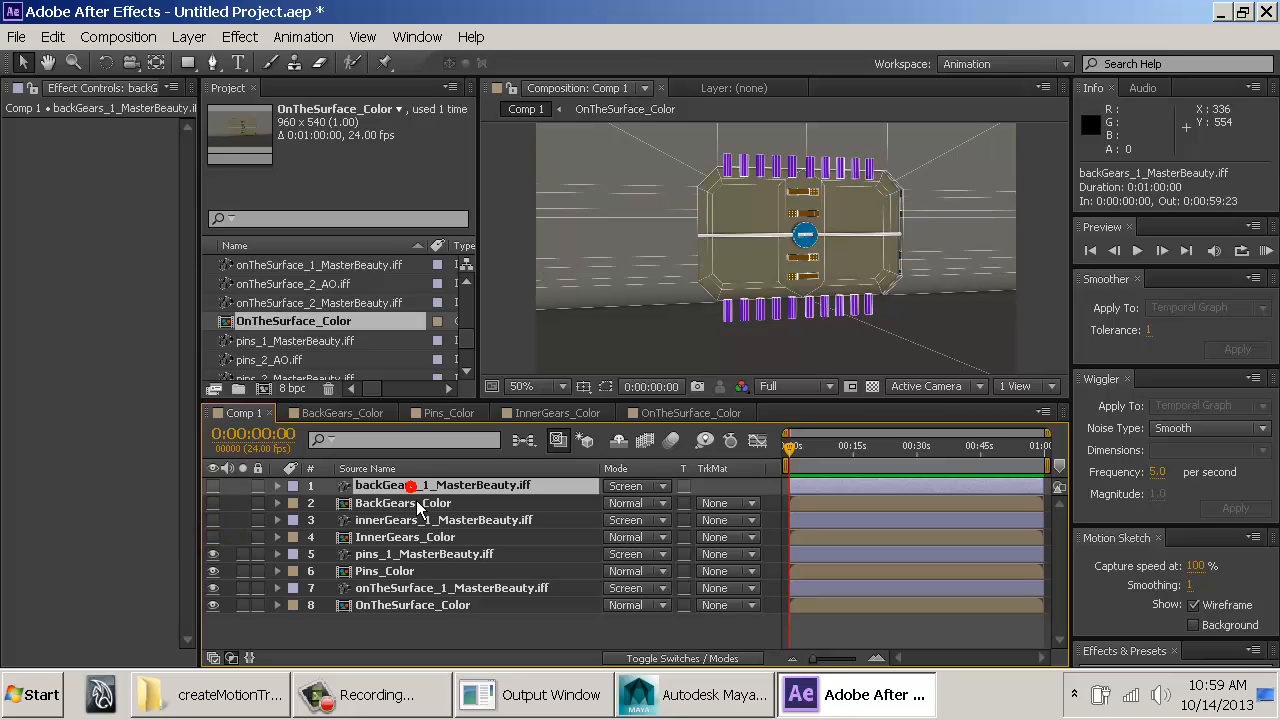
pyautogui.keyDown('shift'); pyautogui.click(393, 500); pyautogui.keyUp('shift')
pyautogui.moveTo(405, 518); pyautogui.dragTo(408, 558)
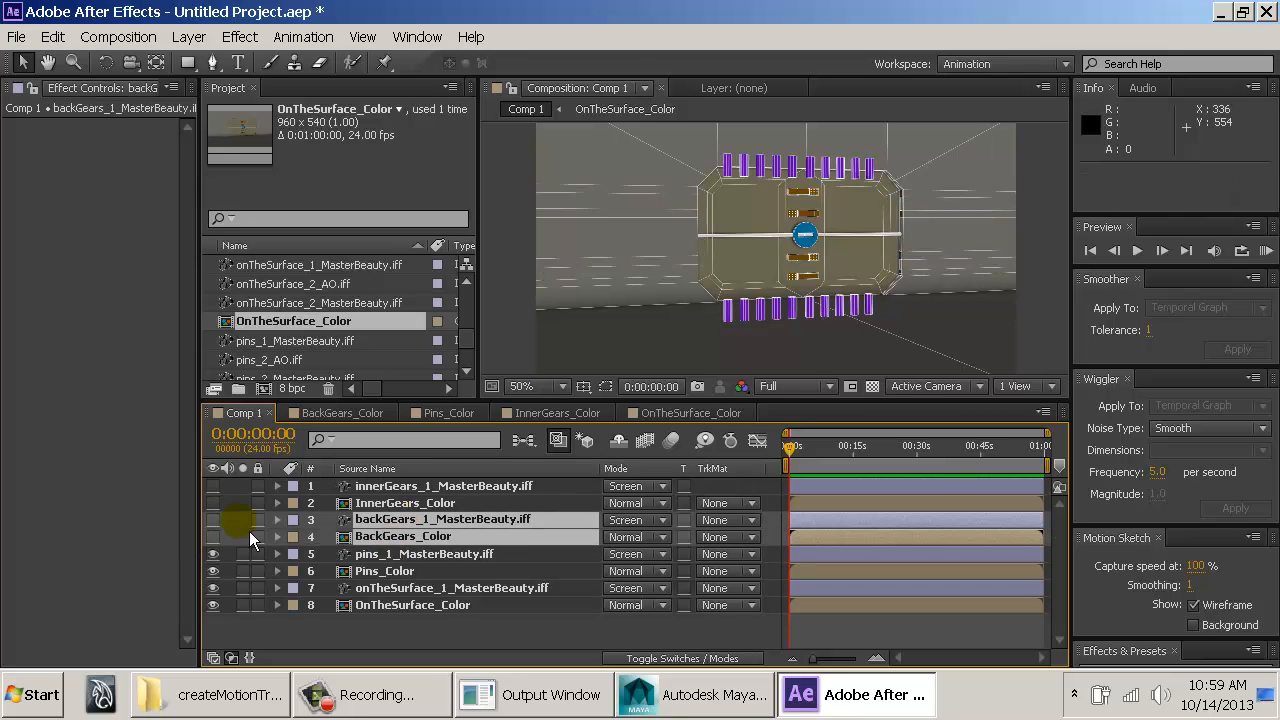
pyautogui.click(271, 625)
# Step: Show the back gear layers and the inner gear layers again, comparing the image with and without backGears_1_MasterBeauty.iff
pyautogui.click(212, 537)
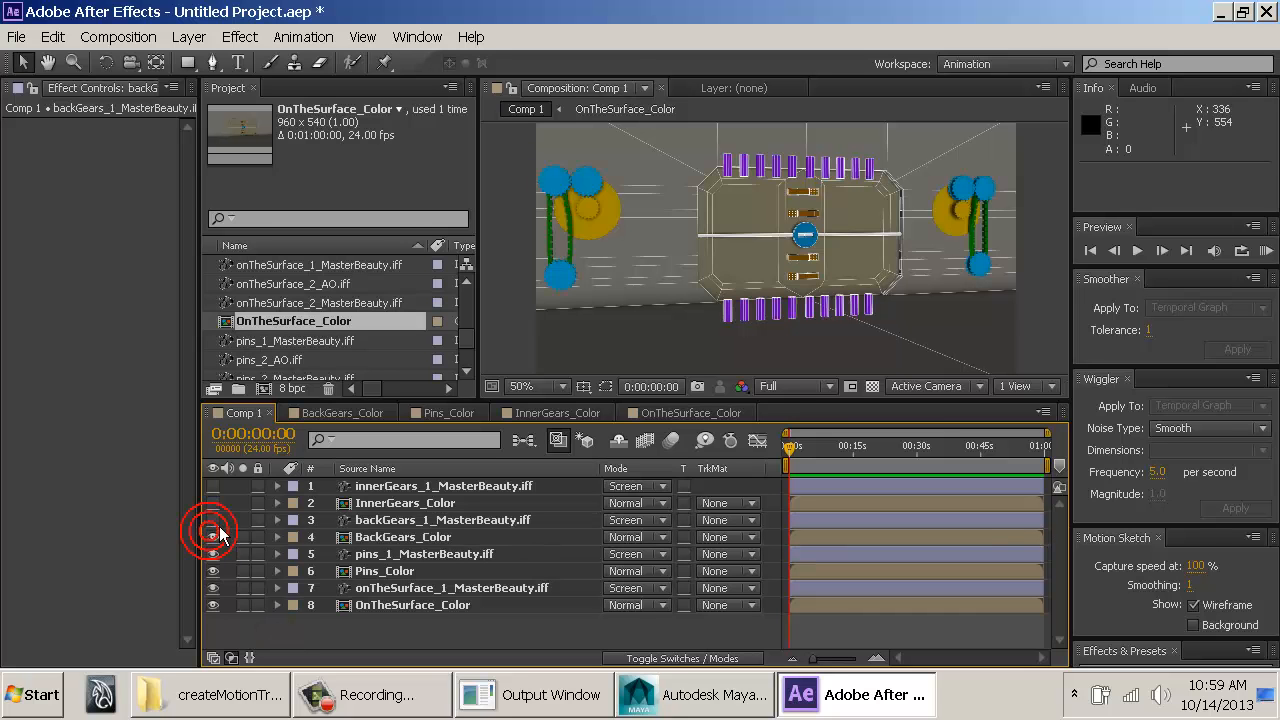
pyautogui.click(212, 520)
pyautogui.click(214, 520)
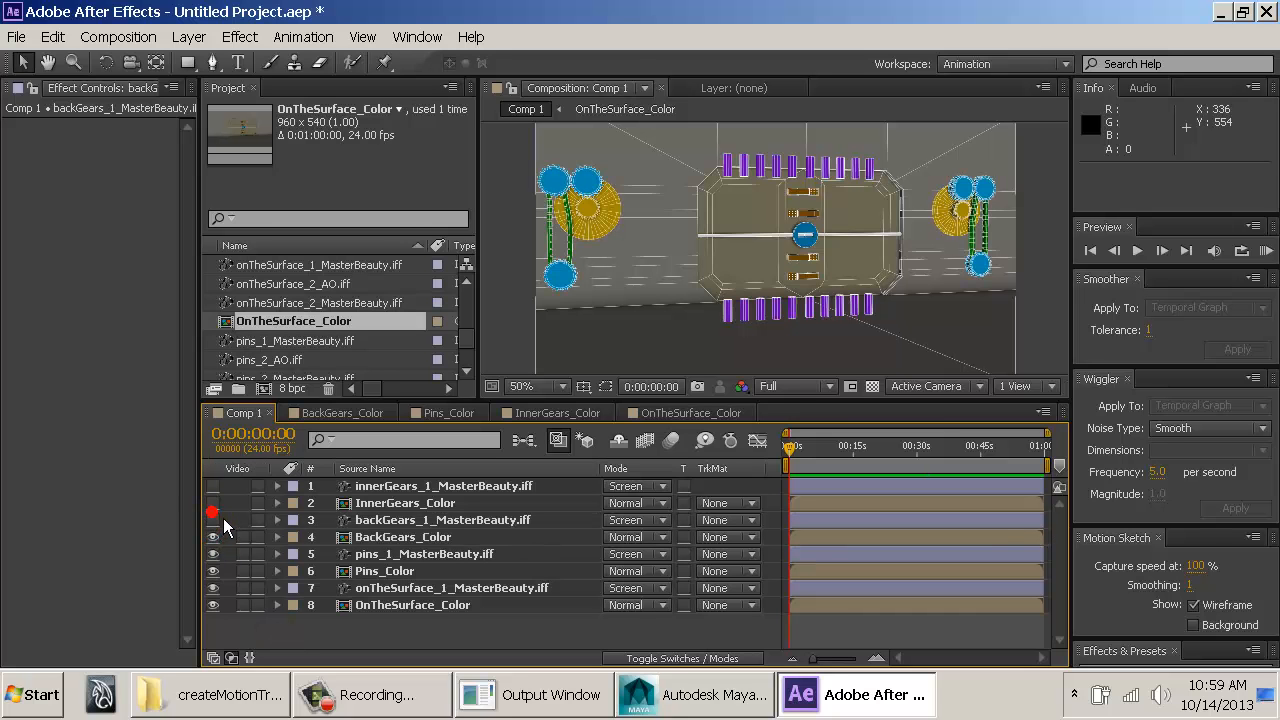
pyautogui.click(214, 520)
pyautogui.click(212, 503)
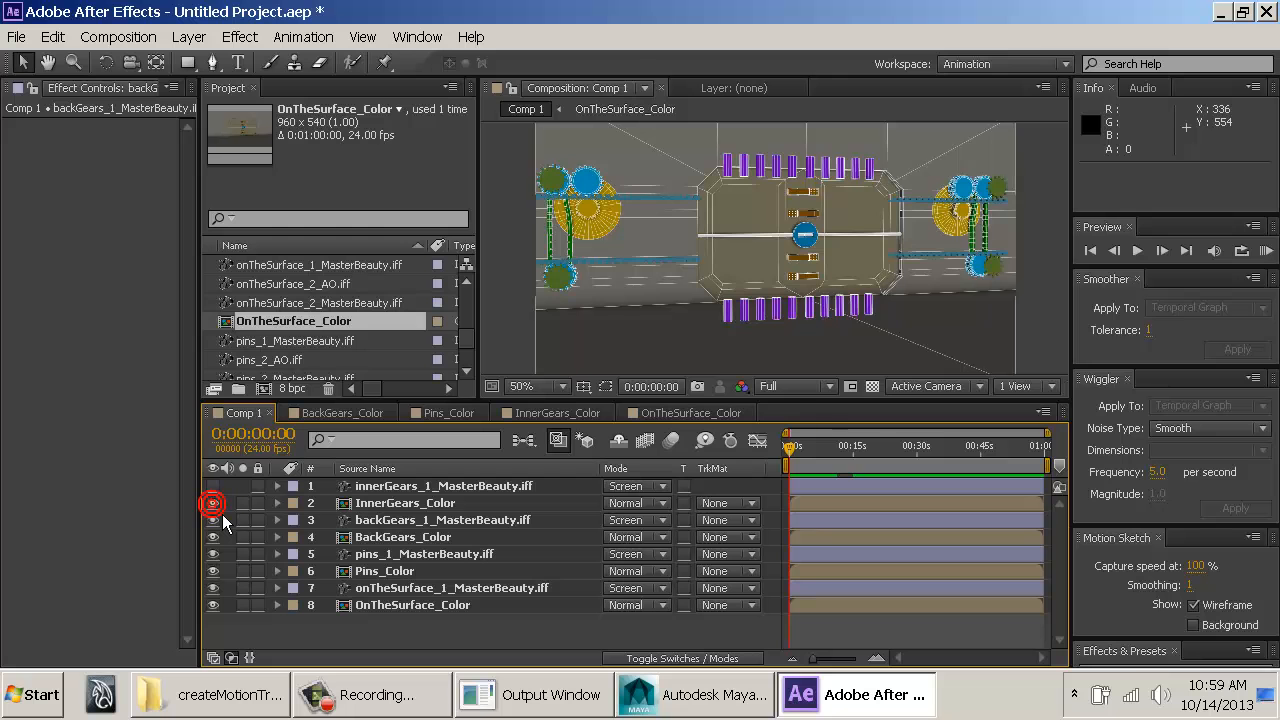
pyautogui.click(213, 486)
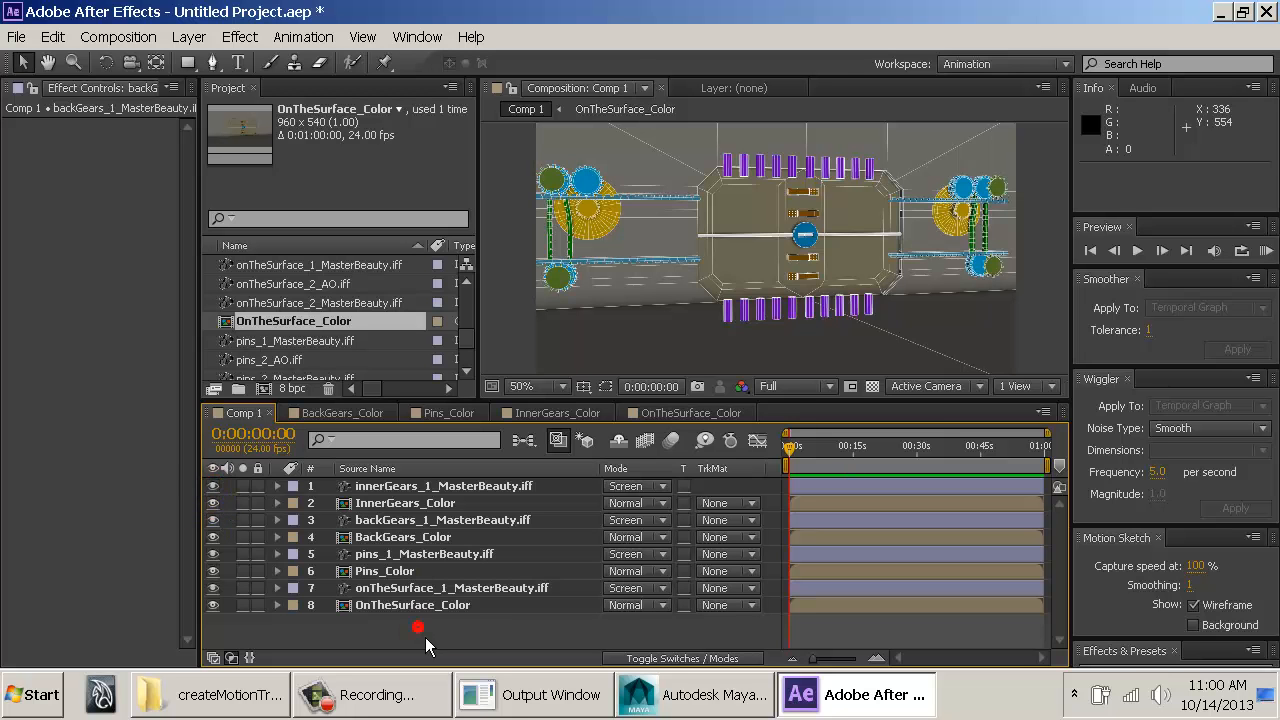
# Step: Try sequencing all eight Comp 1 layers with a 30-frame overlap and a Dissolve Front Layer transition
pyautogui.click(425, 605)
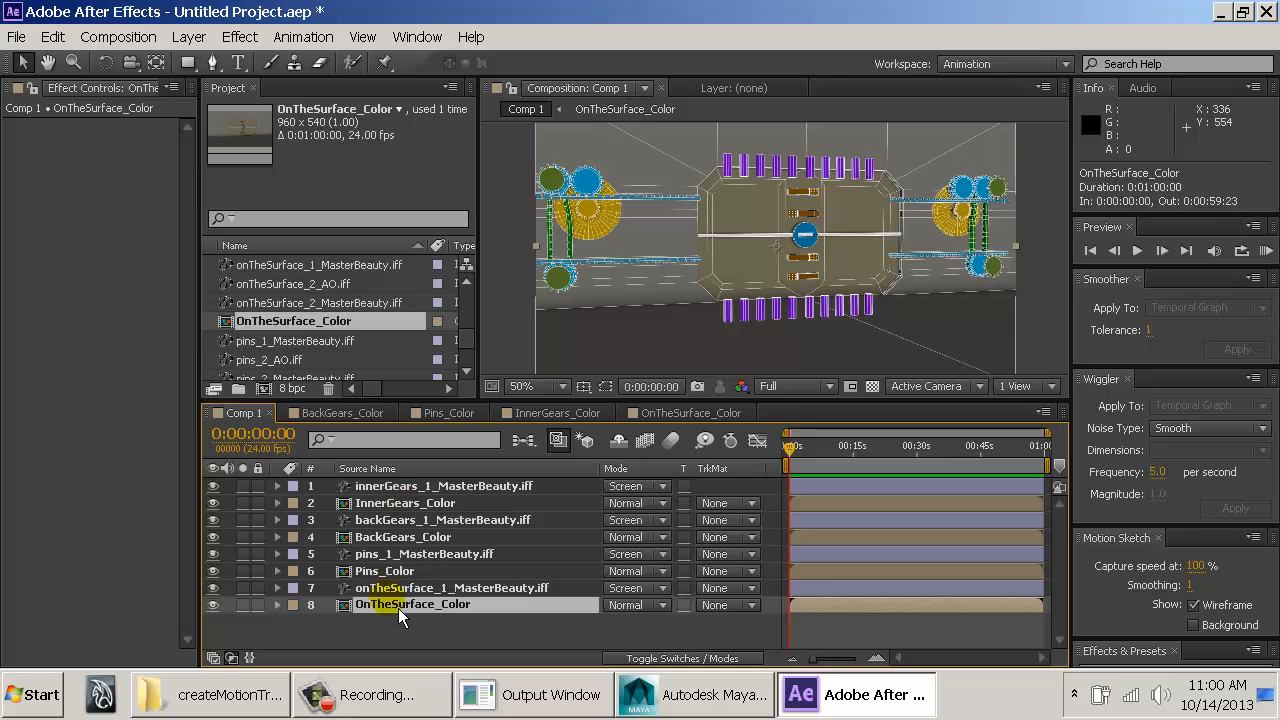
pyautogui.hotkey('ctrl', 'a')
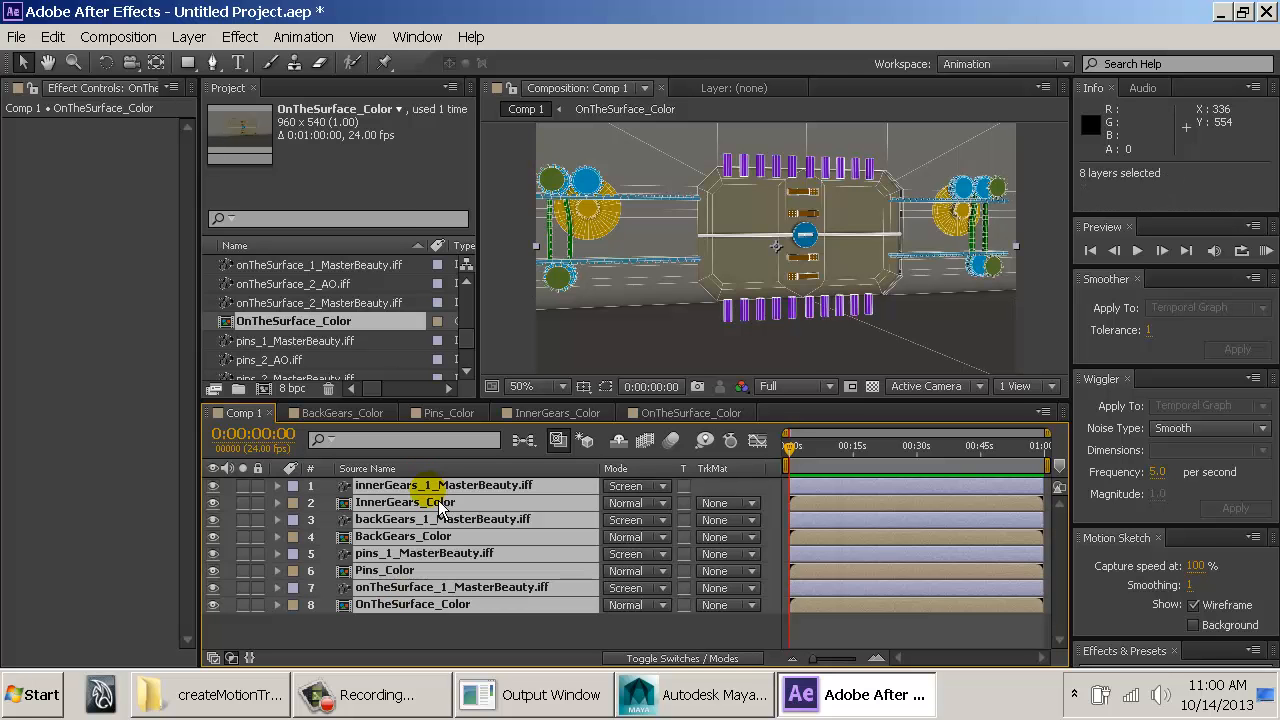
pyautogui.click(239, 36)
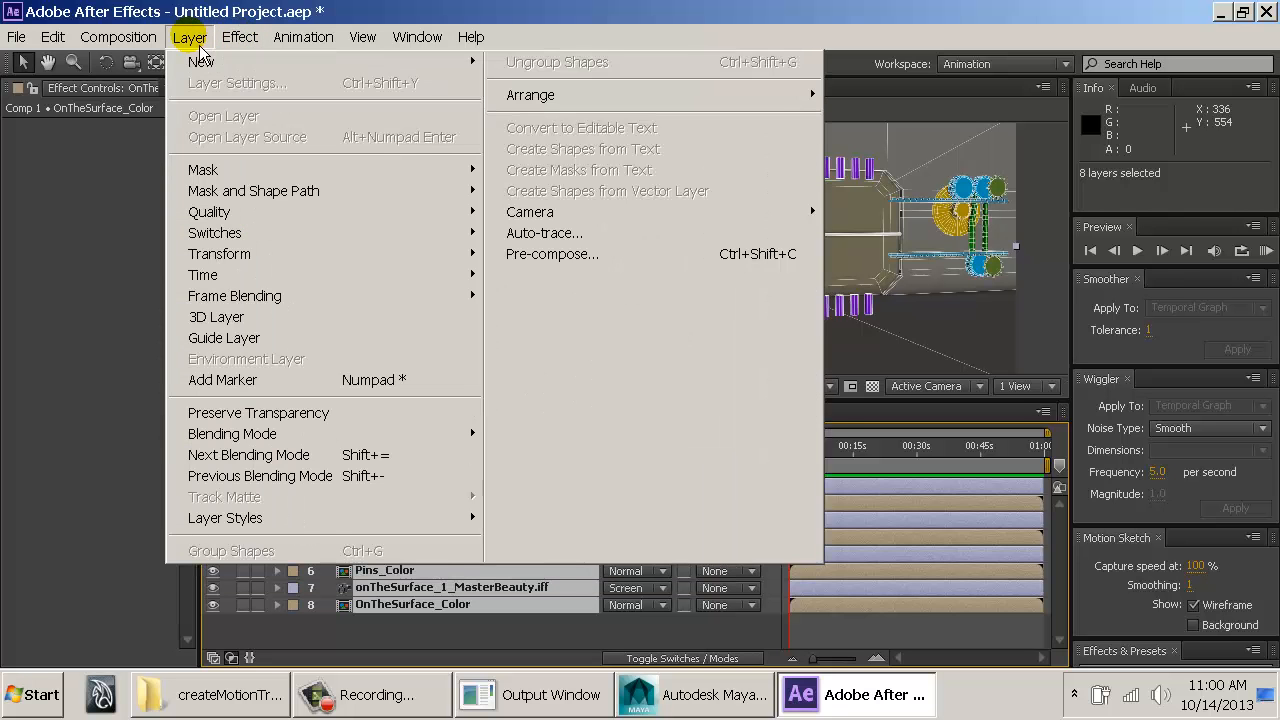
pyautogui.moveTo(296, 36)
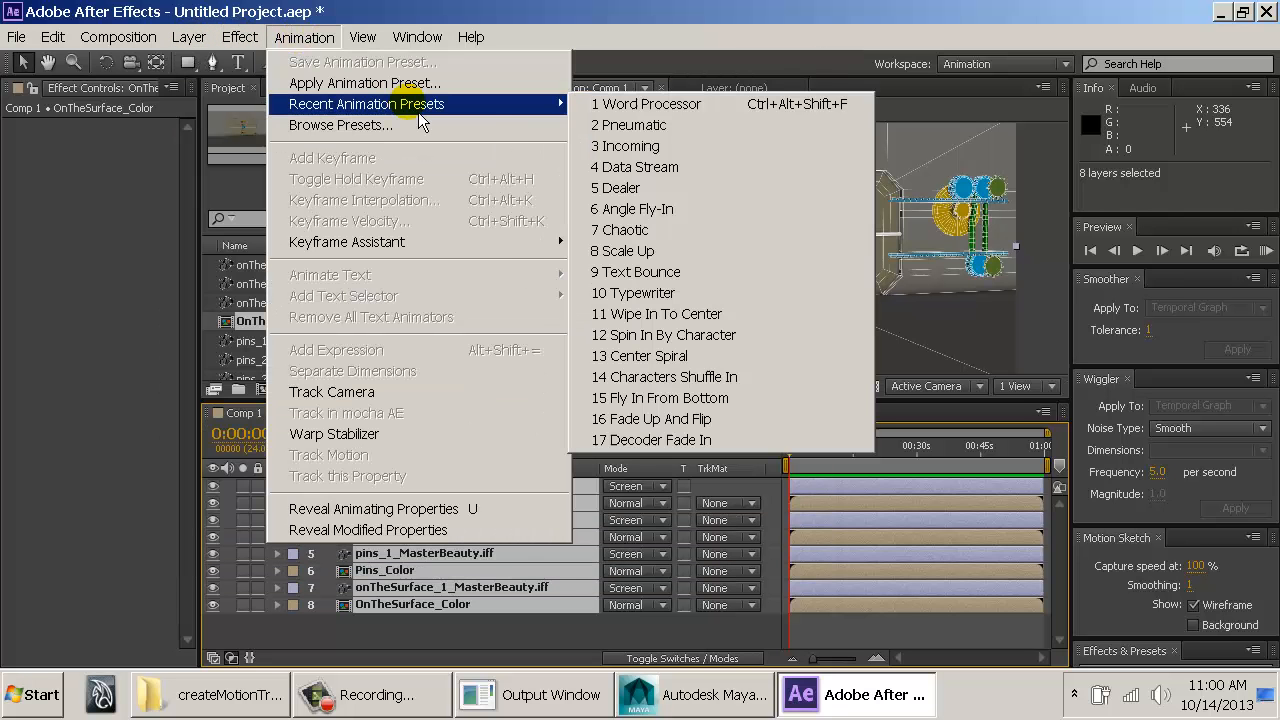
pyautogui.moveTo(486, 245)
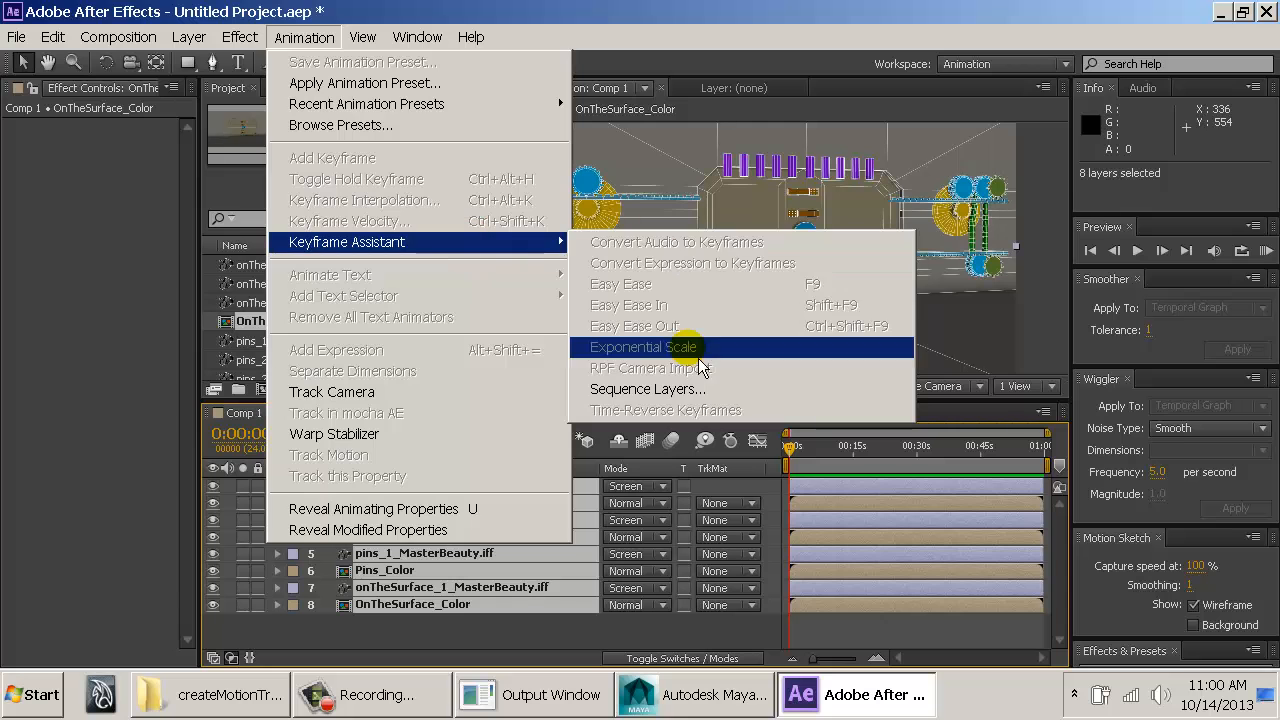
pyautogui.click(714, 411)
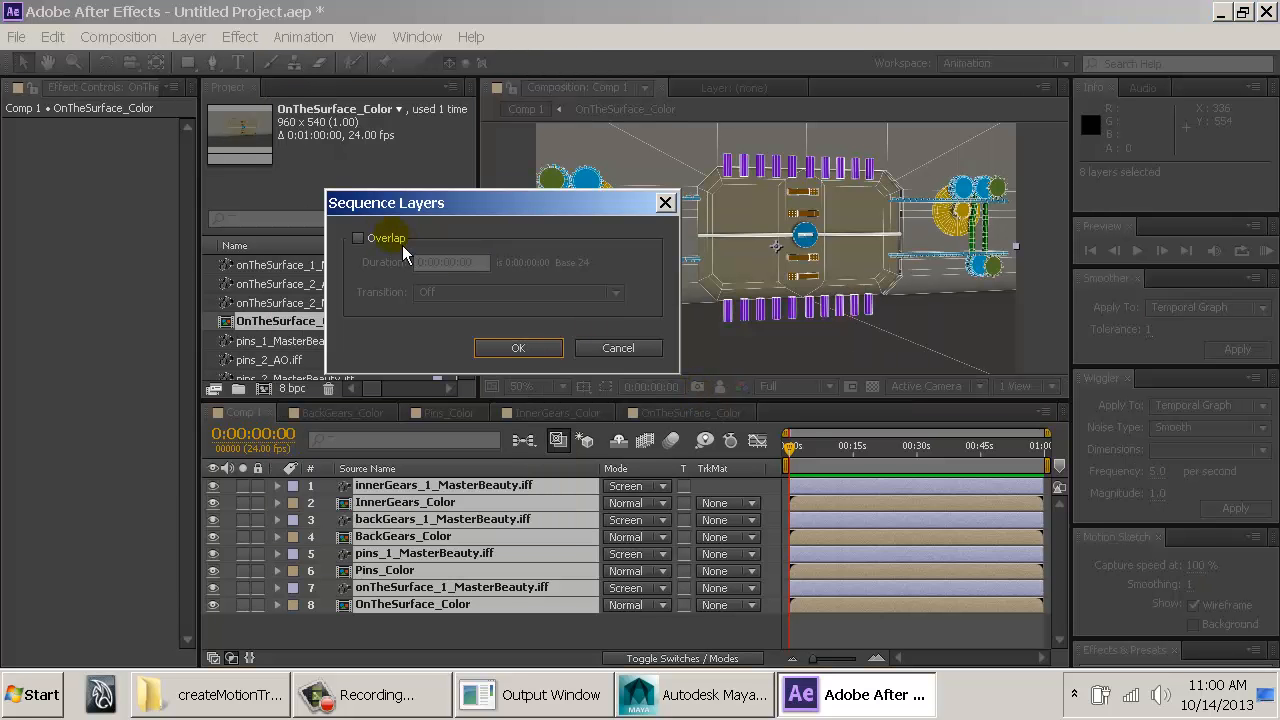
pyautogui.click(358, 238)
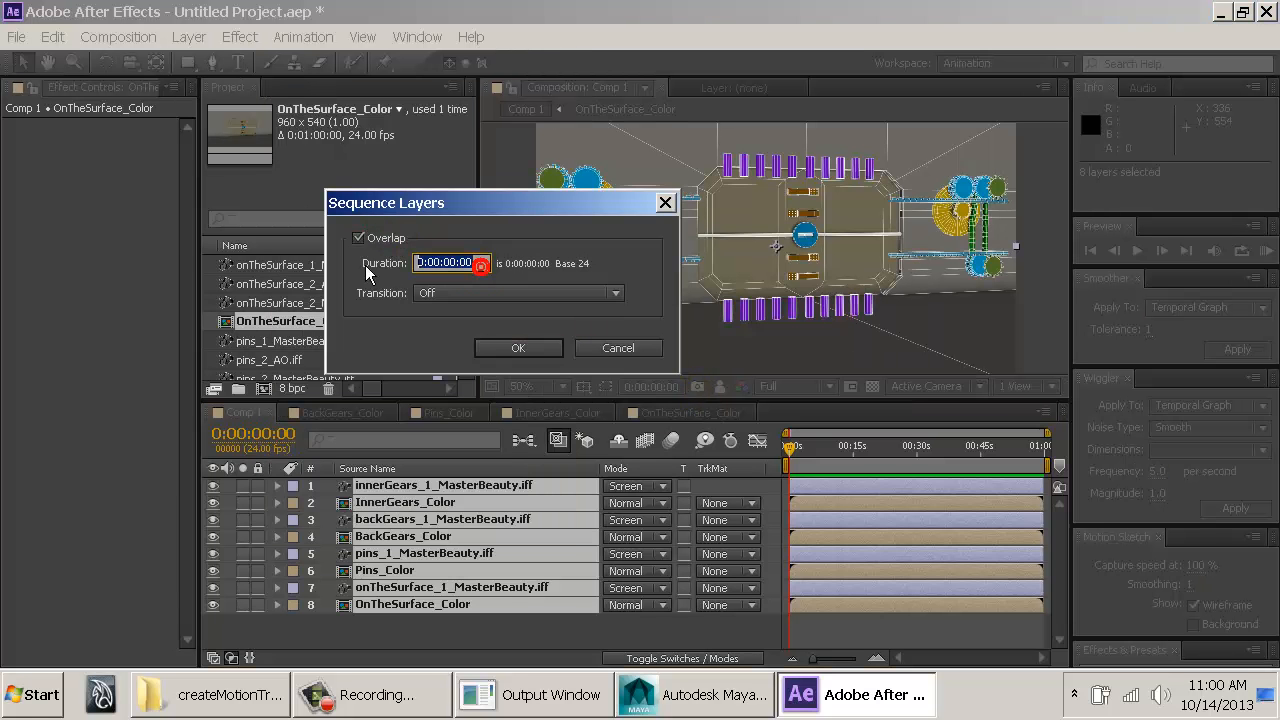
pyautogui.moveTo(480, 263); pyautogui.dragTo(360, 266)
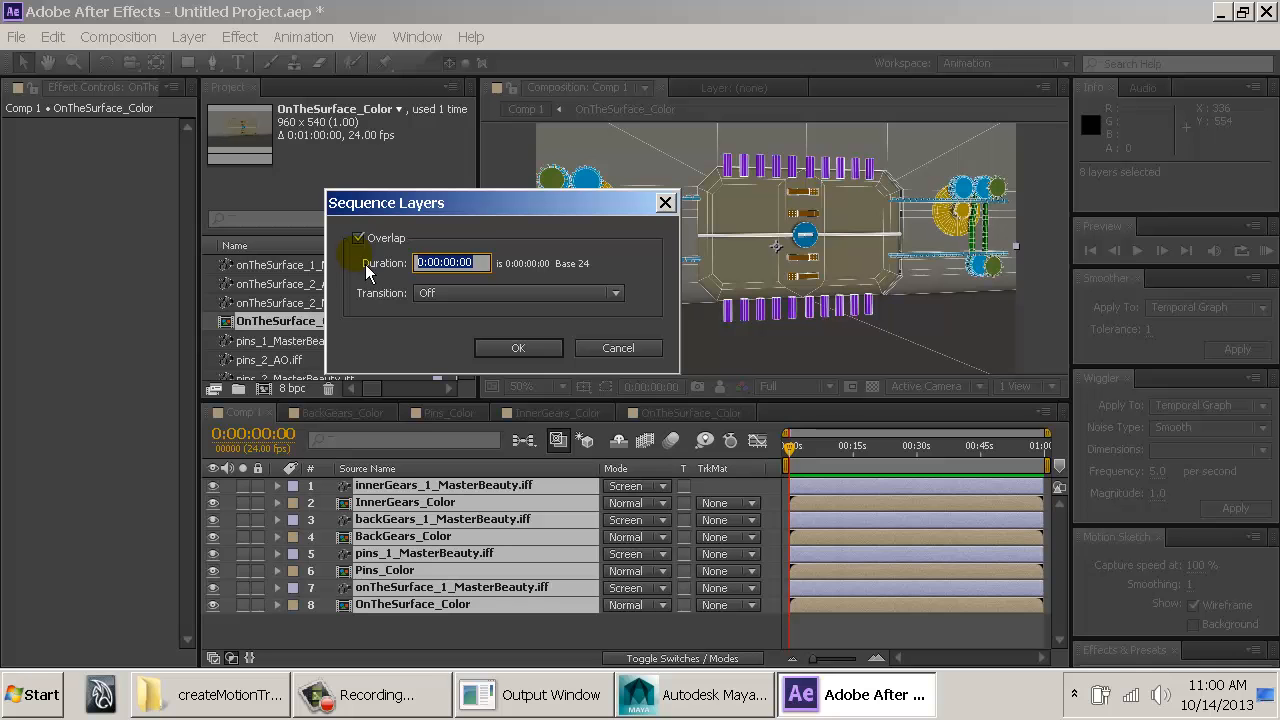
pyautogui.write('30')
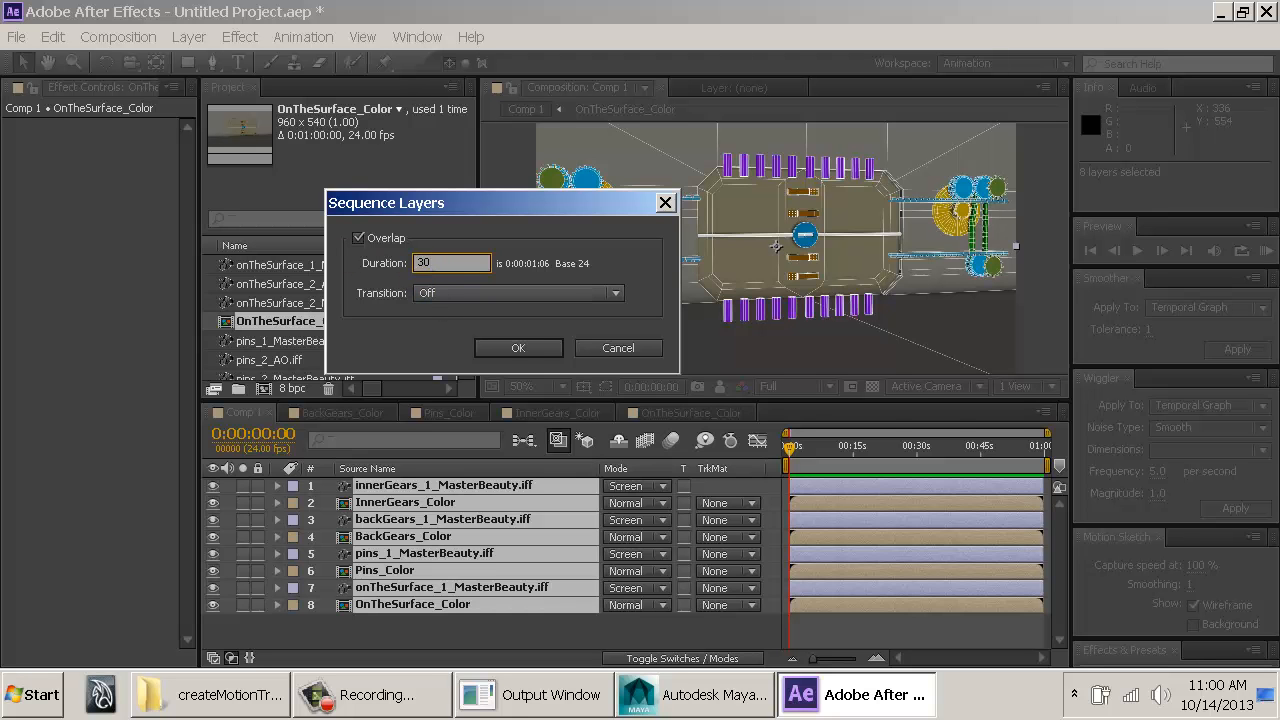
pyautogui.click(485, 292)
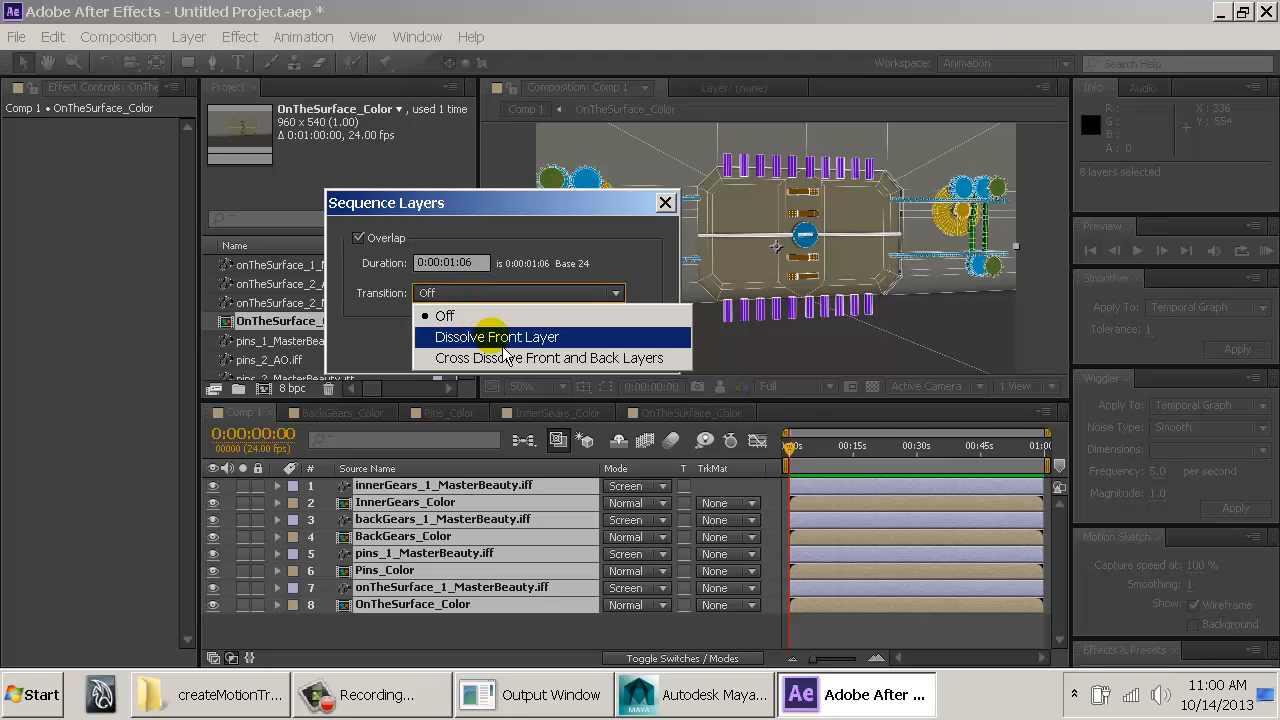
pyautogui.click(505, 340)
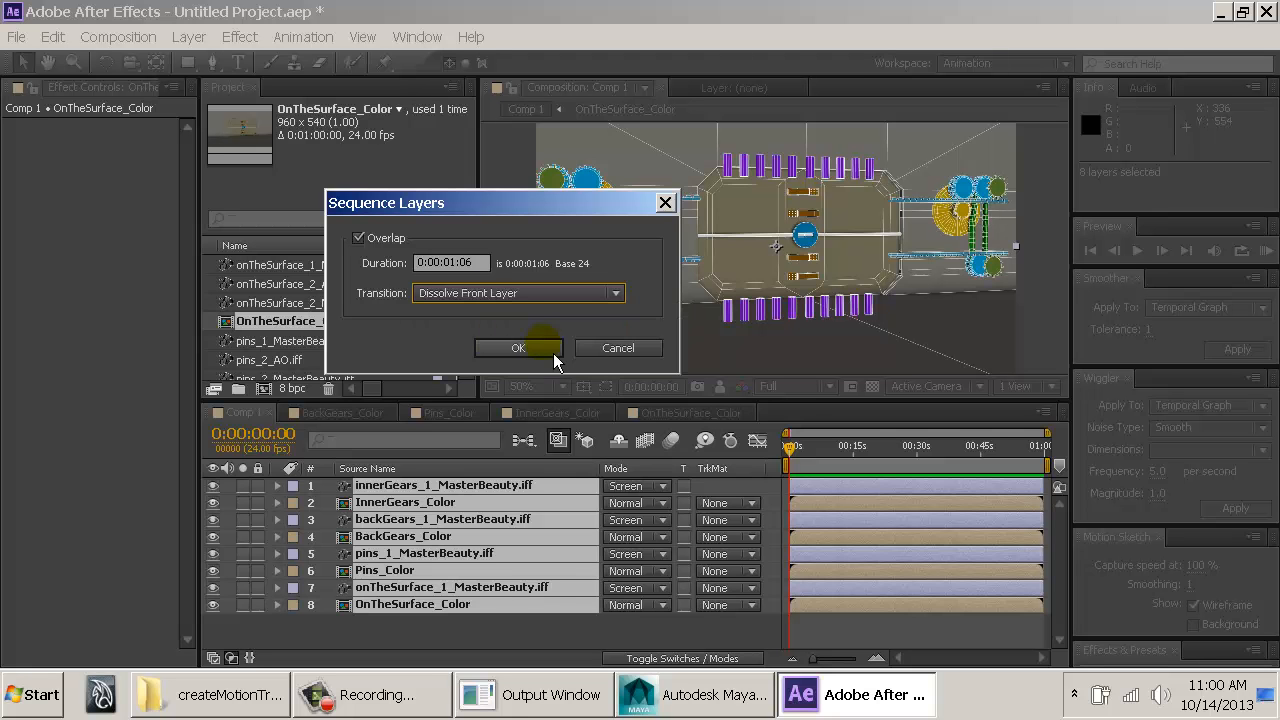
pyautogui.click(540, 348)
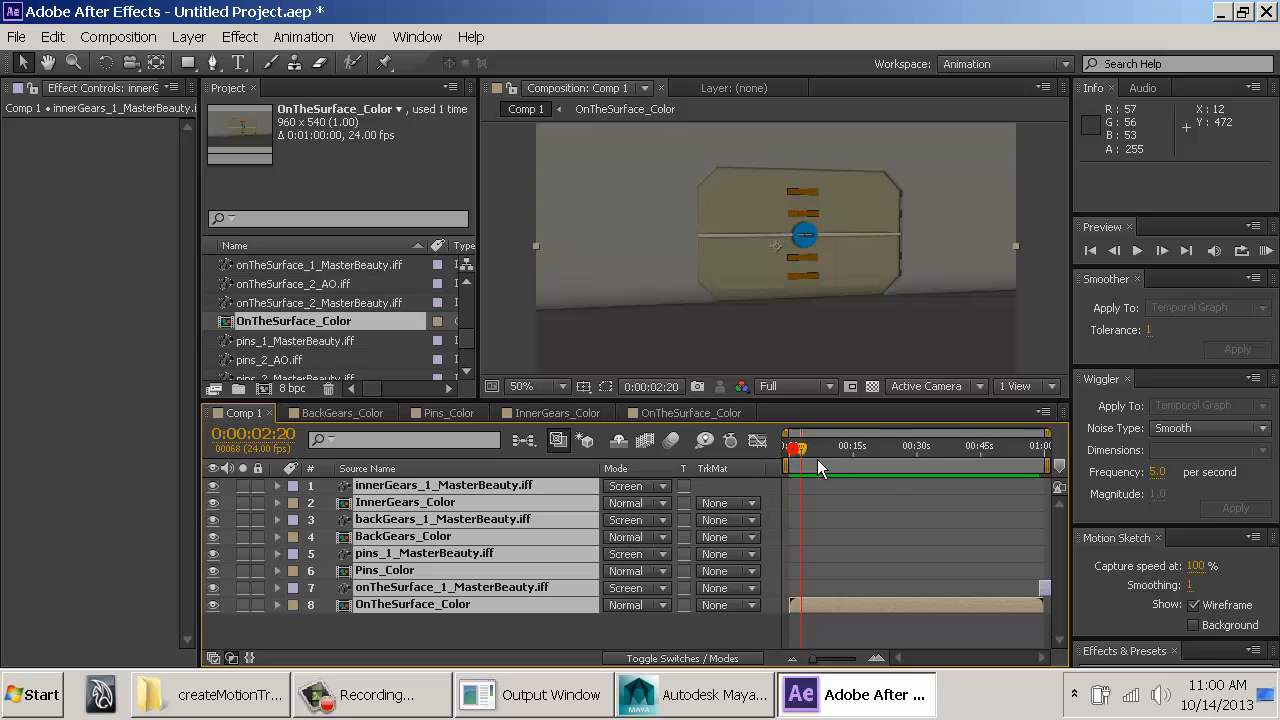
pyautogui.moveTo(817, 459); pyautogui.dragTo(787, 458)
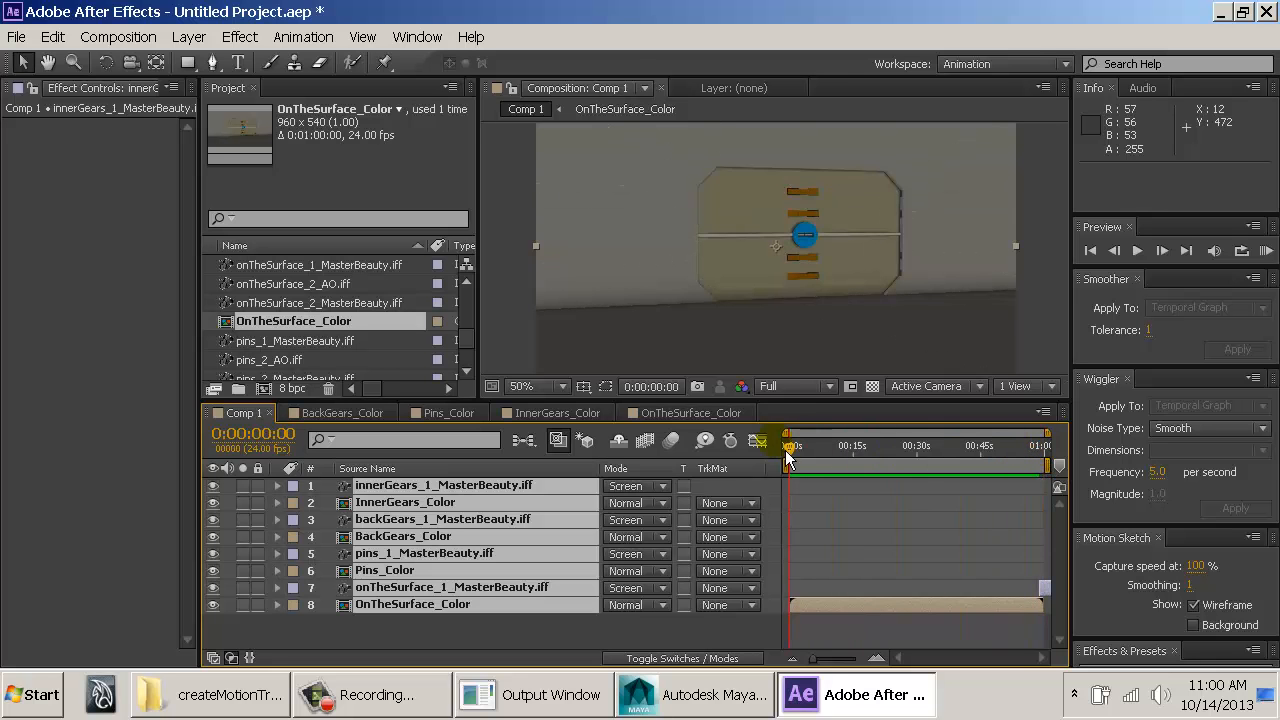
pyautogui.hotkey('ctrl', 'z')
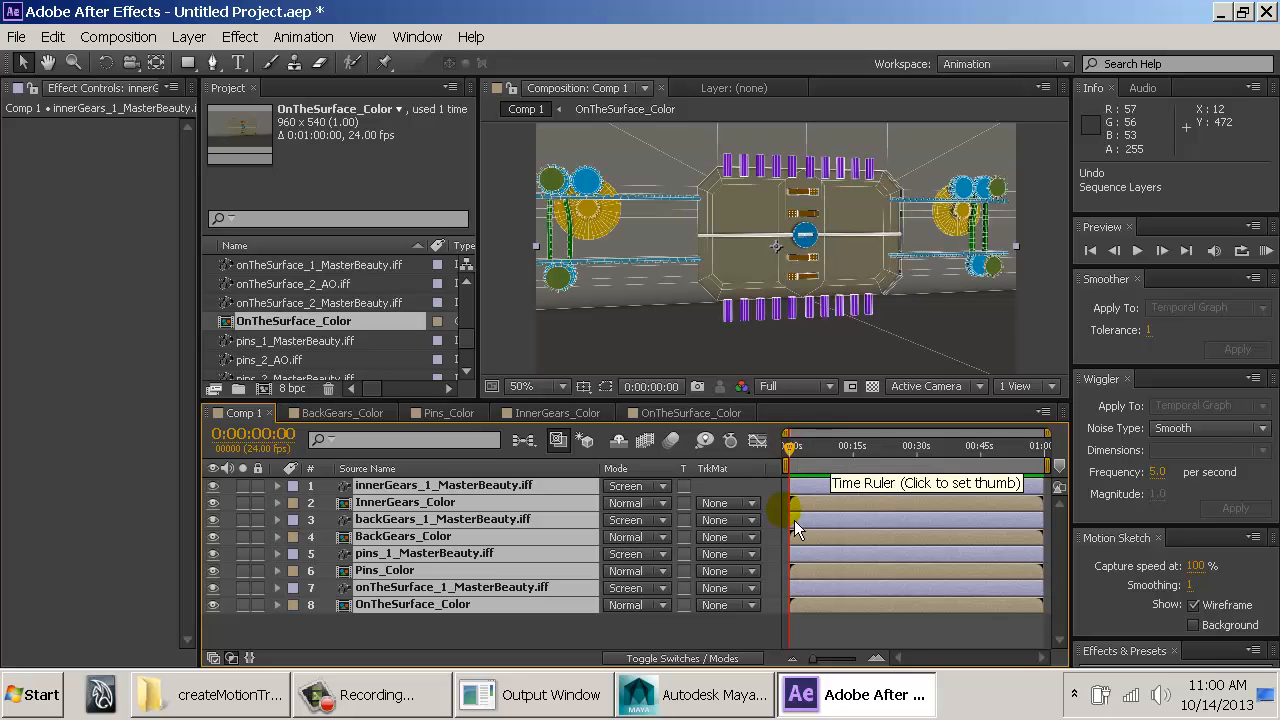
# Step: Trim the out points of all eight layers in Comp 1 to 0:00:01:12
pyautogui.moveTo(812, 658); pyautogui.dragTo(870, 676)
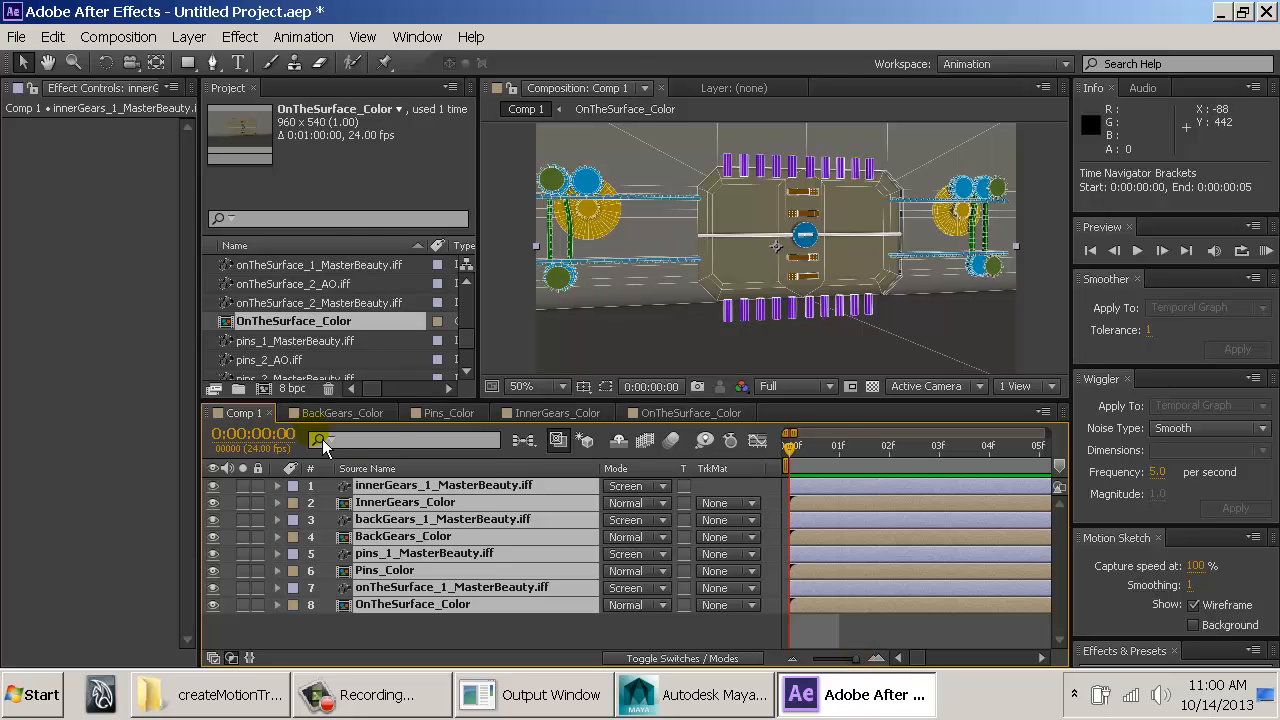
pyautogui.click(262, 434)
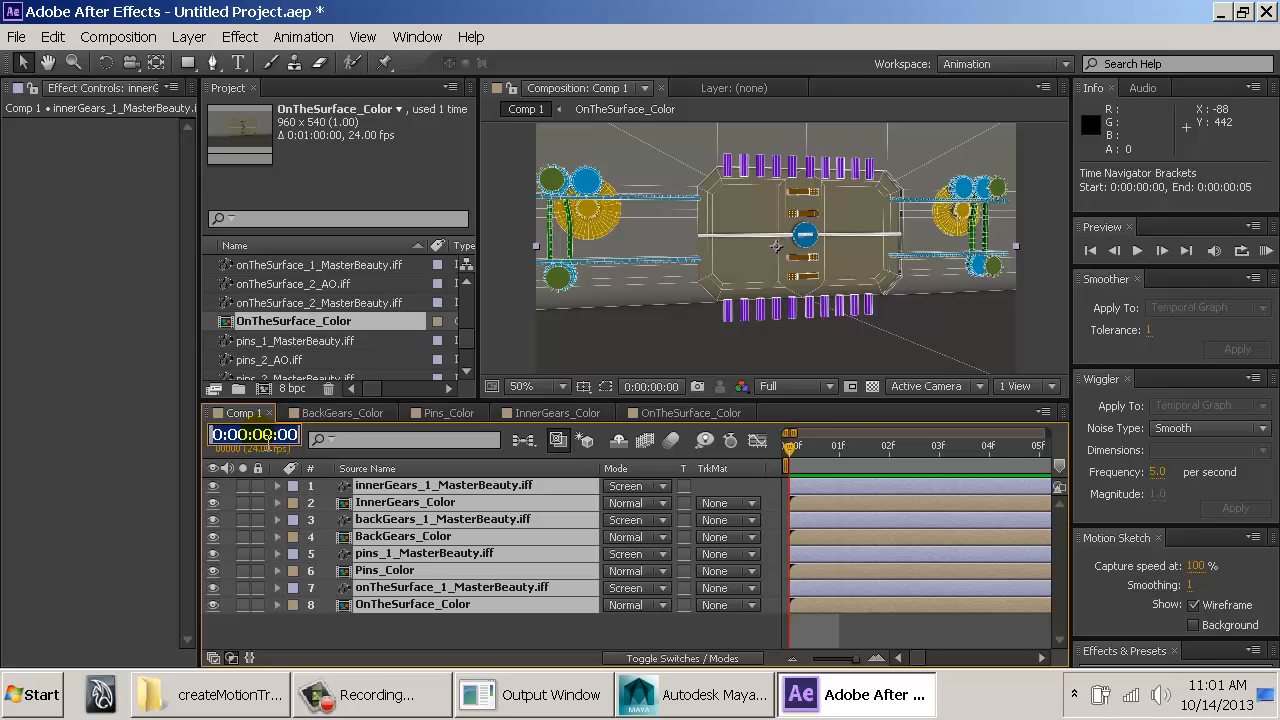
pyautogui.write('112')
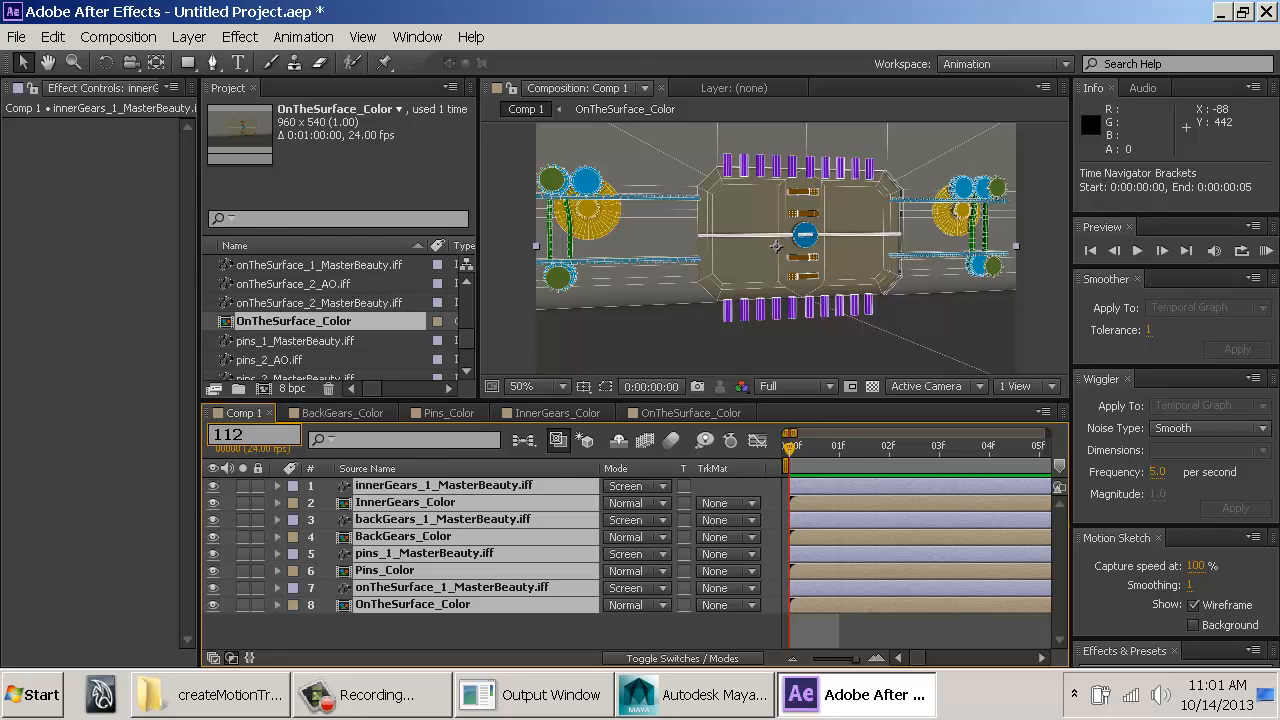
pyautogui.press('Return')
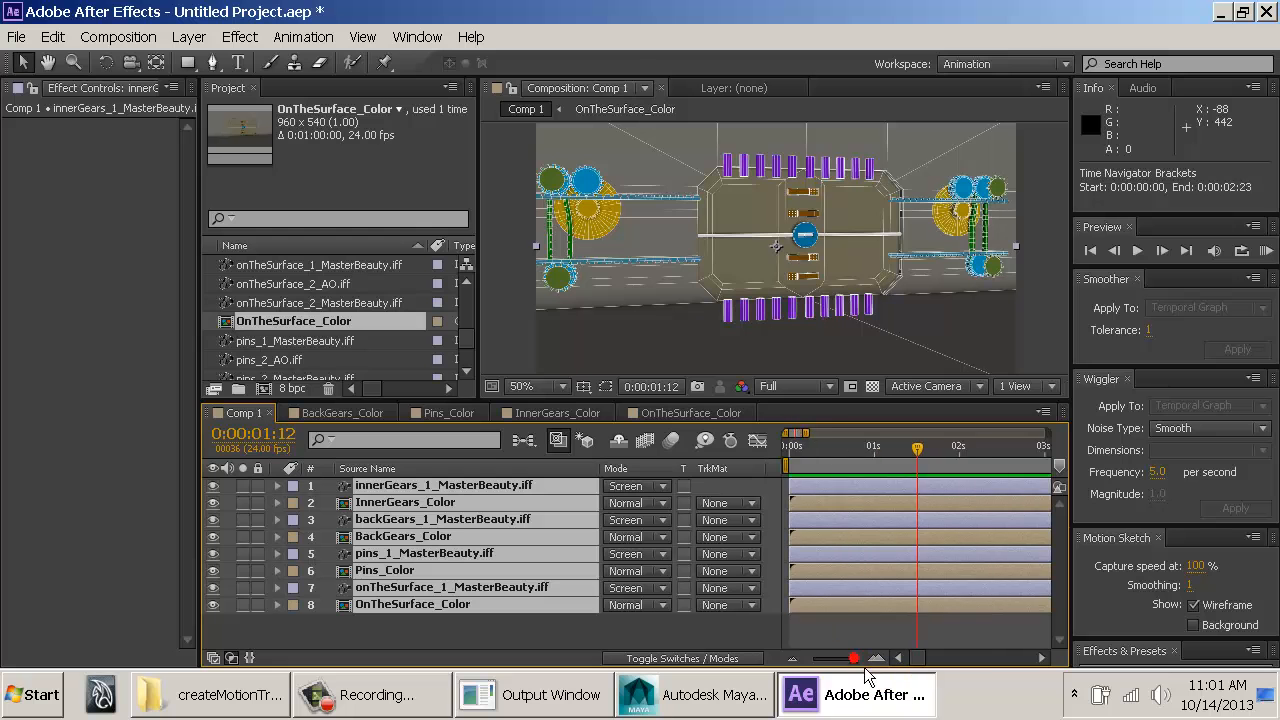
pyautogui.moveTo(856, 658); pyautogui.dragTo(810, 660)
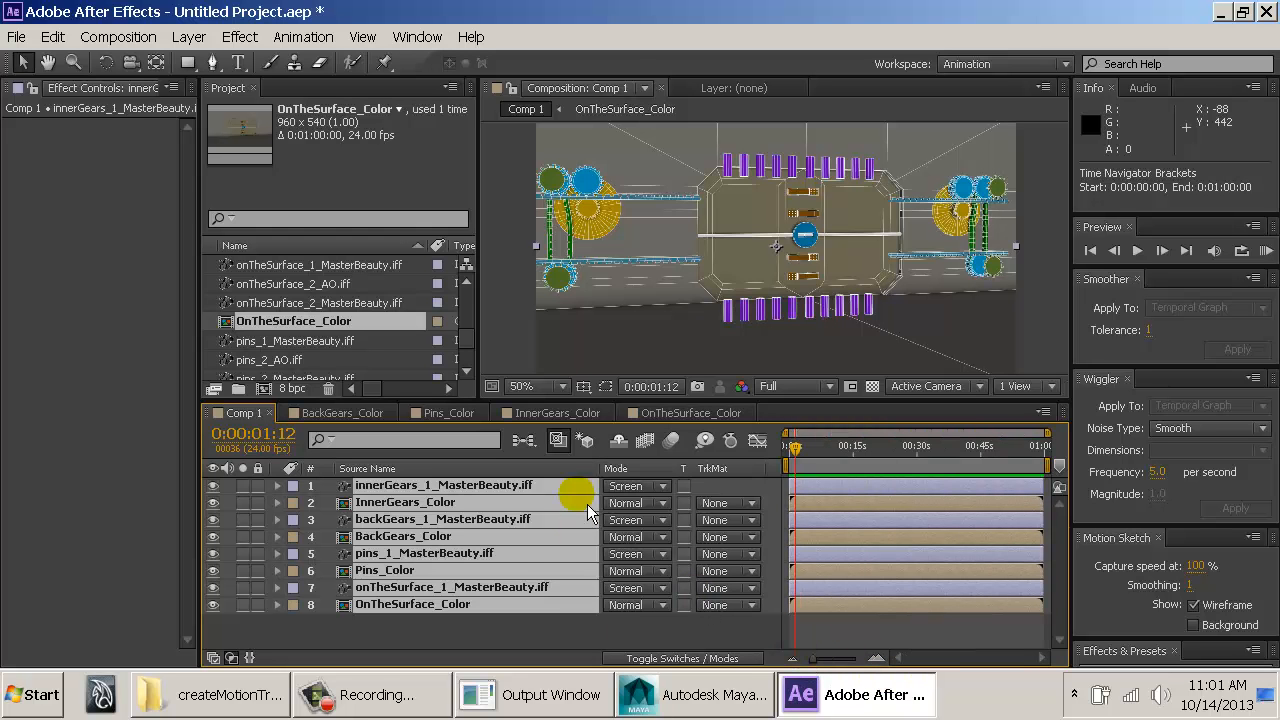
pyautogui.hotkey('alt', ']')
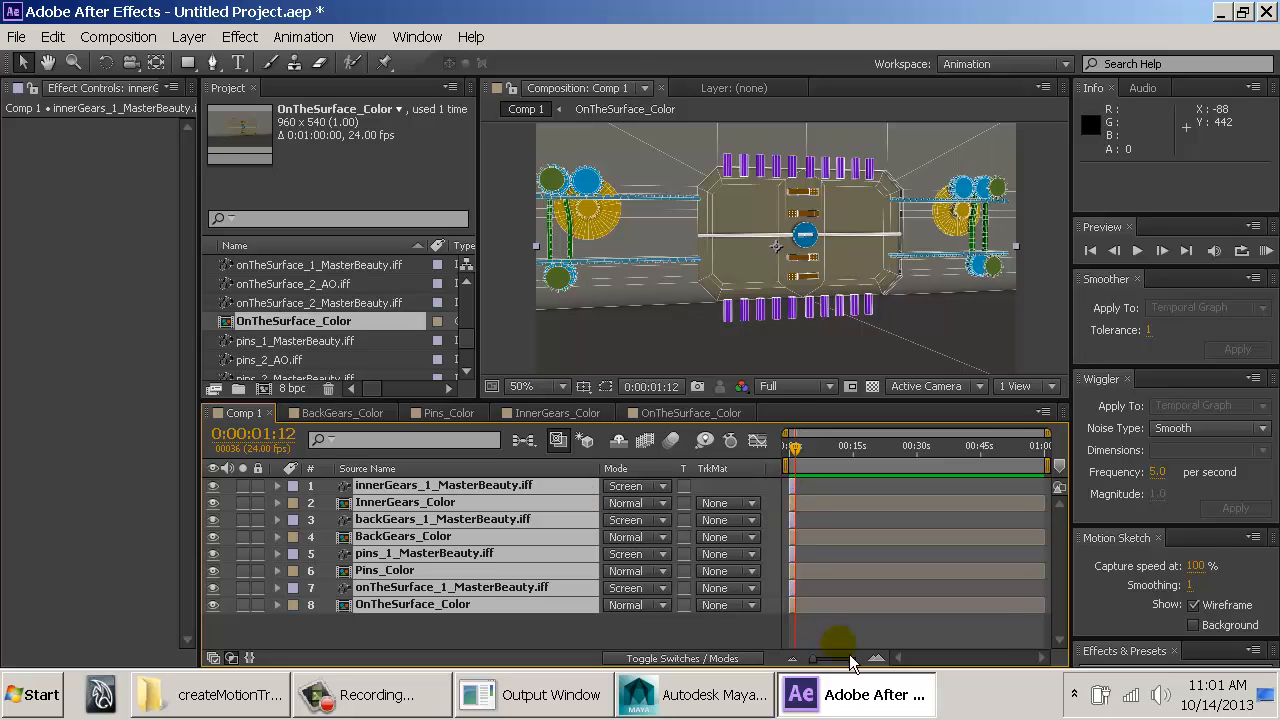
# Step: Sequence all eight layers from OnTheSurface_Color up to innerGears_1_MasterBeauty.iff with a 0:00:01:00 overlap and Dissolve Front Layer transition
pyautogui.moveTo(818, 664); pyautogui.dragTo(846, 672)
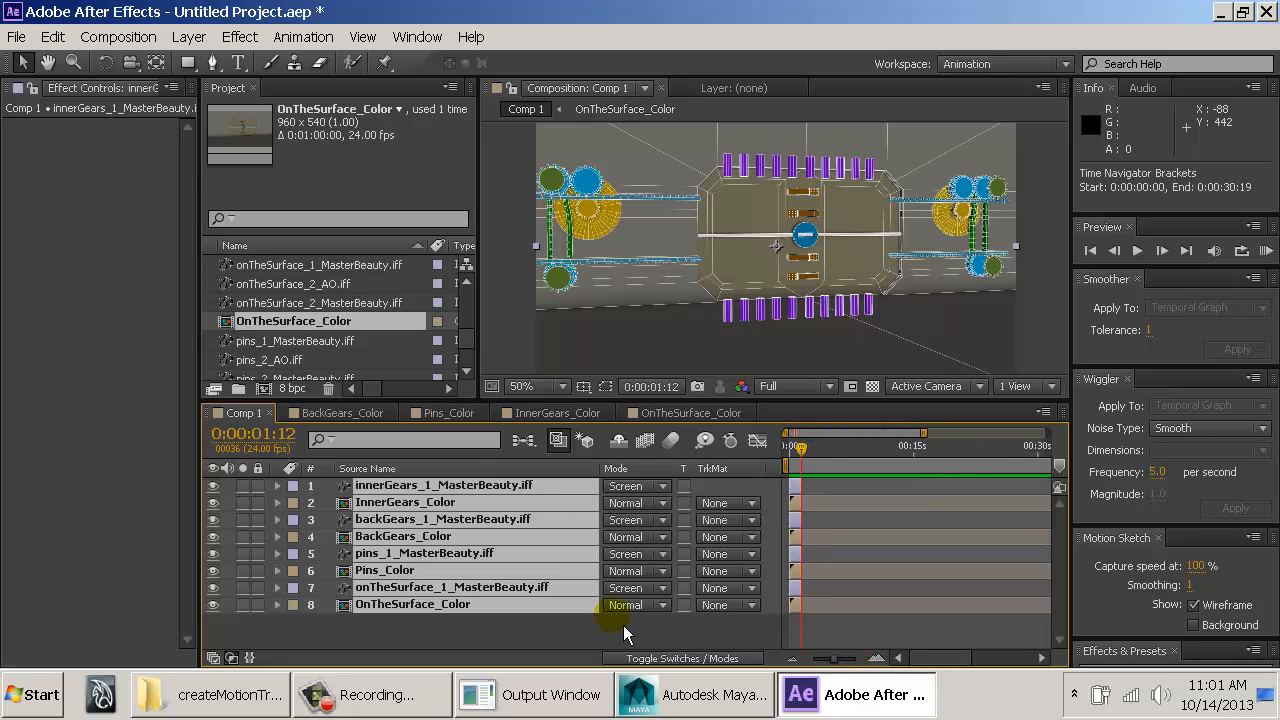
pyautogui.click(424, 633)
pyautogui.click(426, 606)
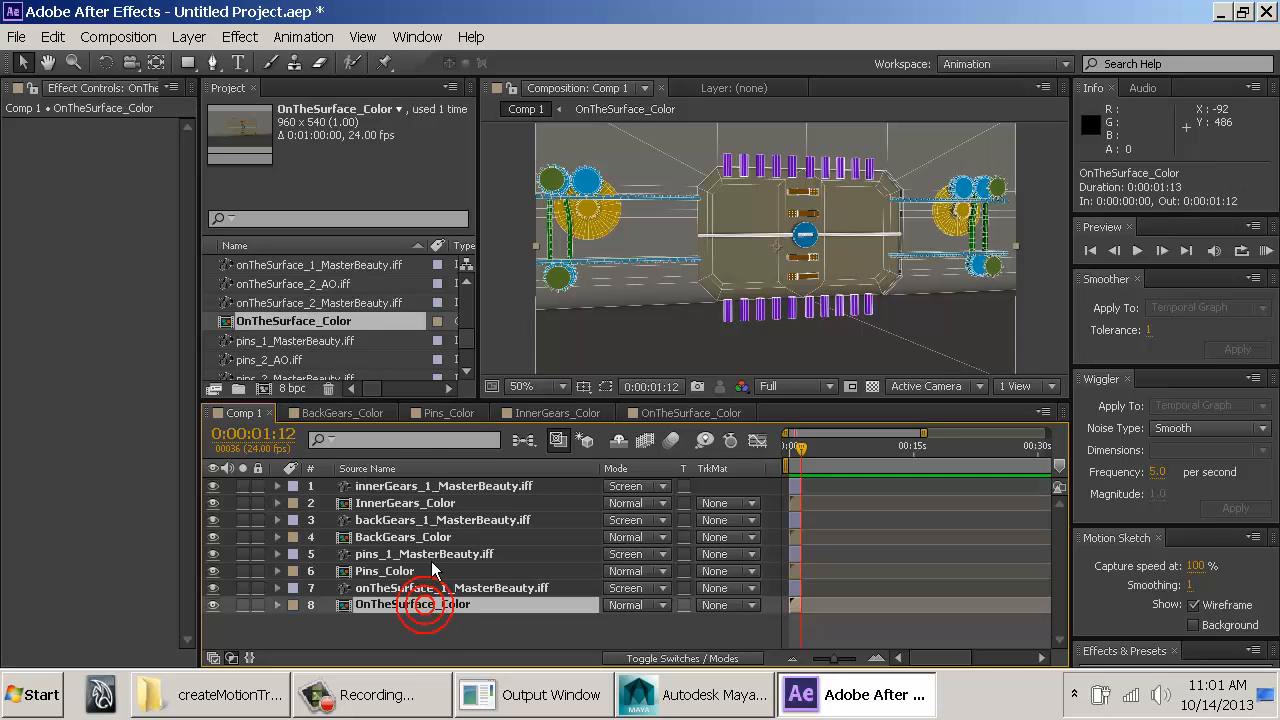
pyautogui.keyDown('shift'); pyautogui.click(424, 486); pyautogui.keyUp('shift')
pyautogui.click(245, 37)
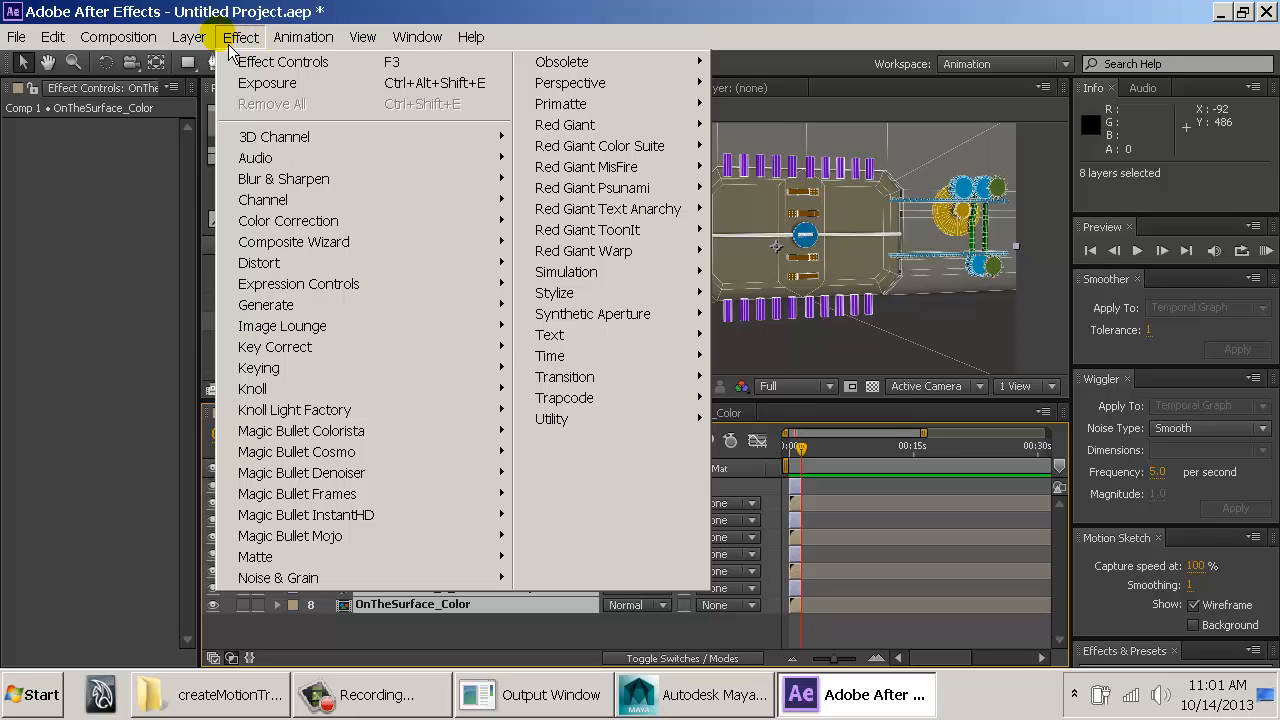
pyautogui.moveTo(304, 37)
pyautogui.moveTo(537, 244)
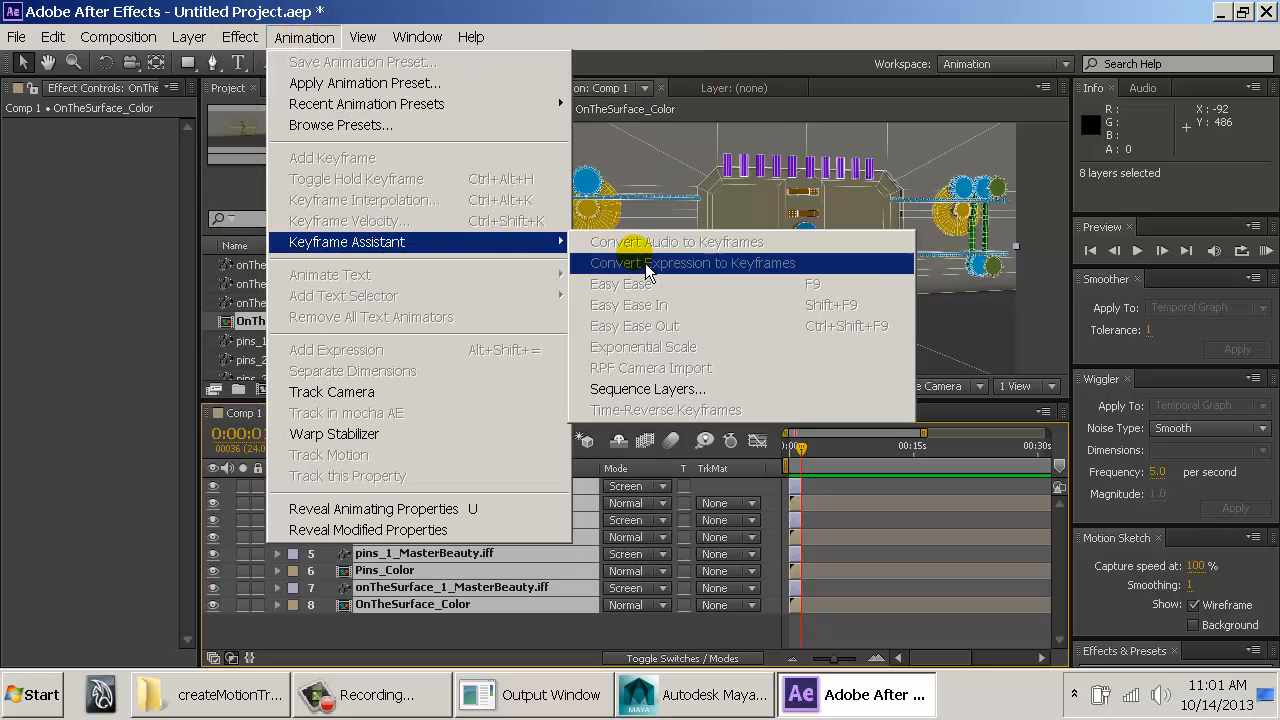
pyautogui.click(686, 399)
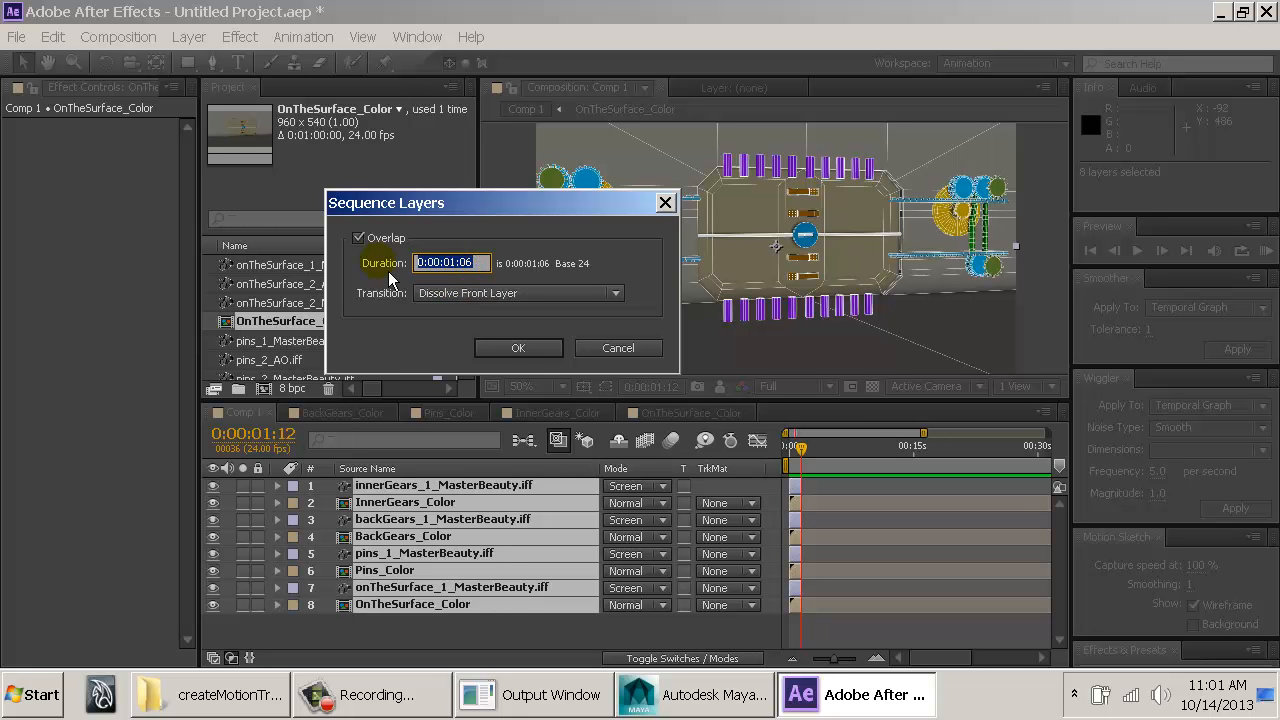
pyautogui.write('100')
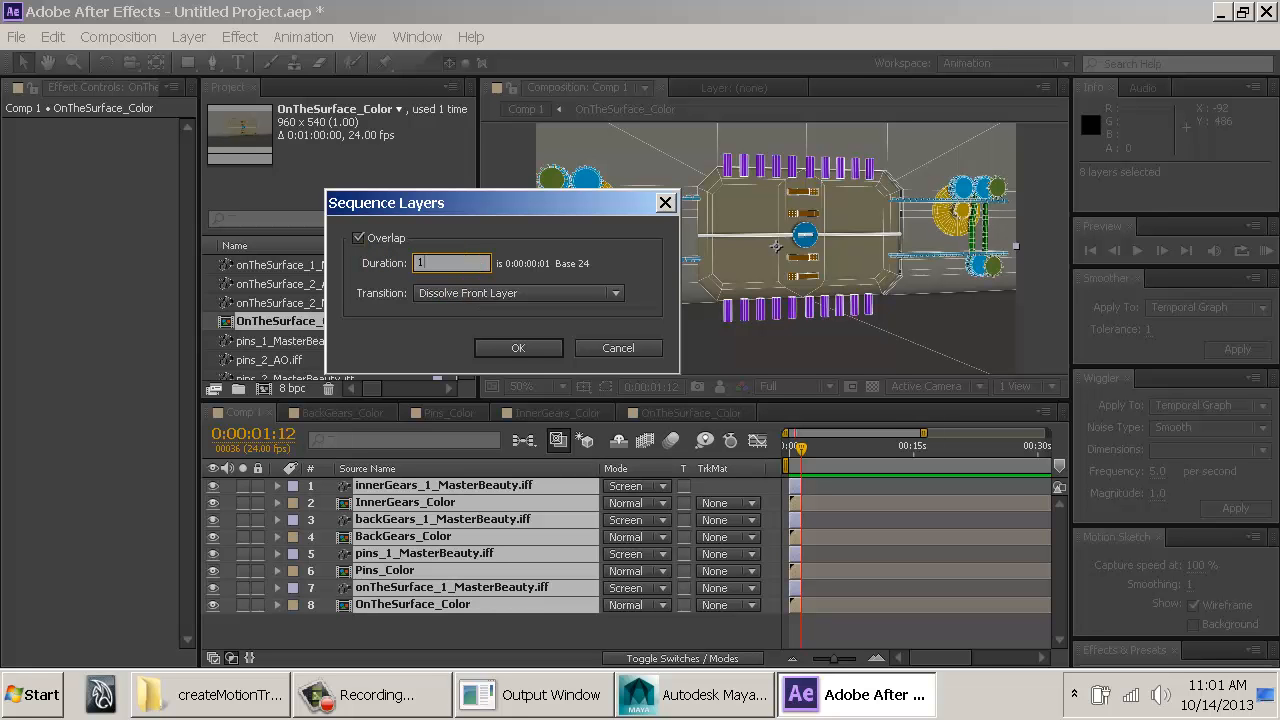
pyautogui.click(514, 350)
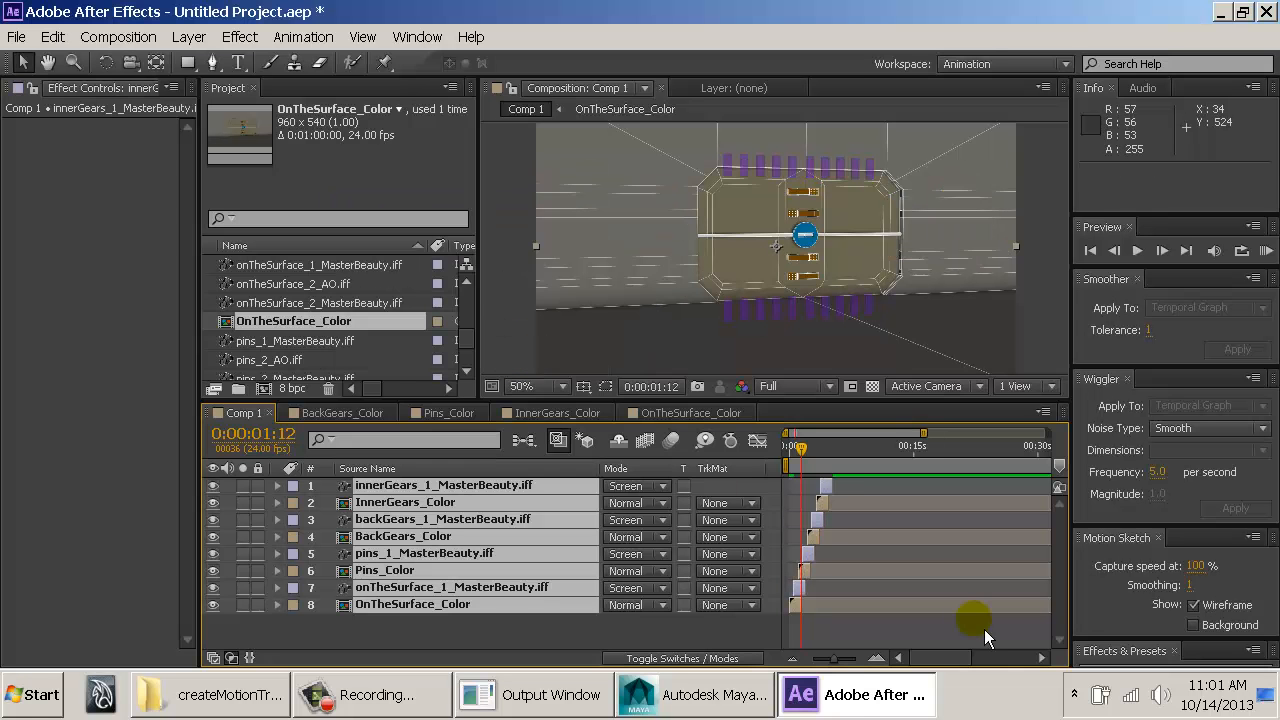
# Step: Extend the out points of all eight sequenced layers to 0:00:05:07 in the timeline
pyautogui.moveTo(833, 660)
pyautogui.mouseDown()
pyautogui.moveTo(862, 671)
pyautogui.moveTo(852, 645)
pyautogui.mouseUp()
pyautogui.moveTo(834, 446); pyautogui.dragTo(888, 464)
pyautogui.moveTo(910, 462); pyautogui.dragTo(960, 495)
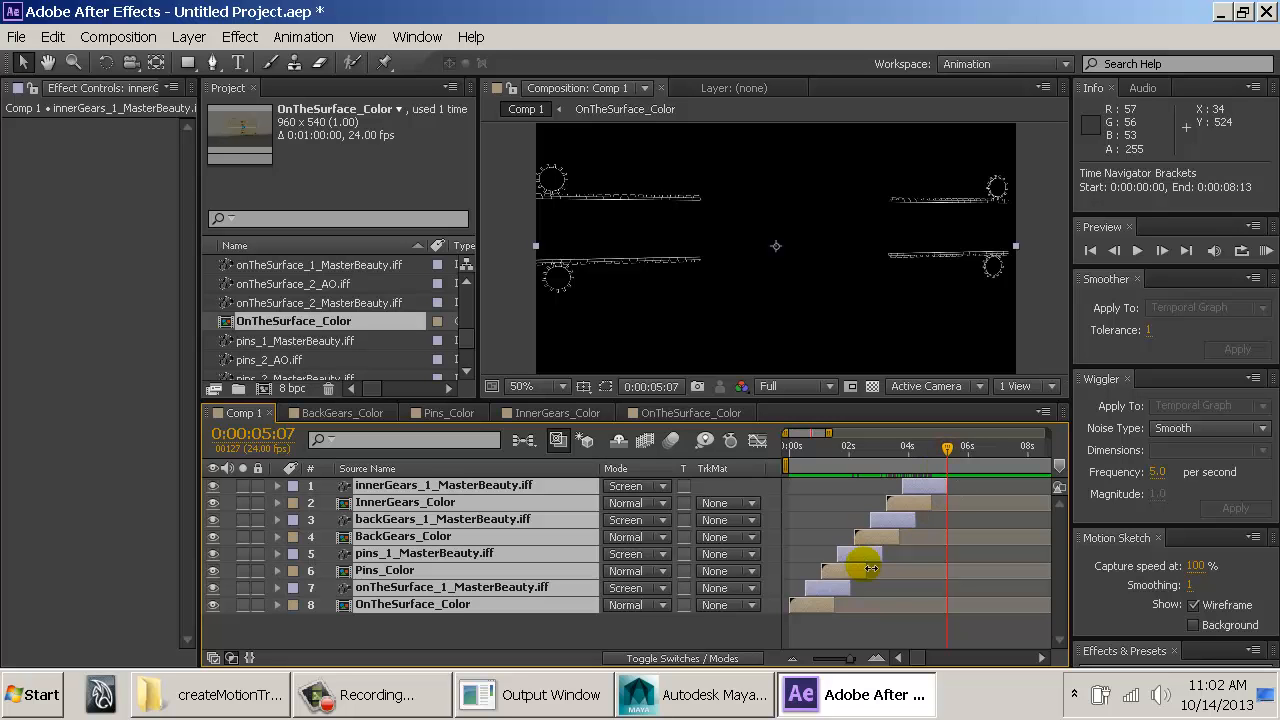
pyautogui.moveTo(872, 570); pyautogui.dragTo(874, 577)
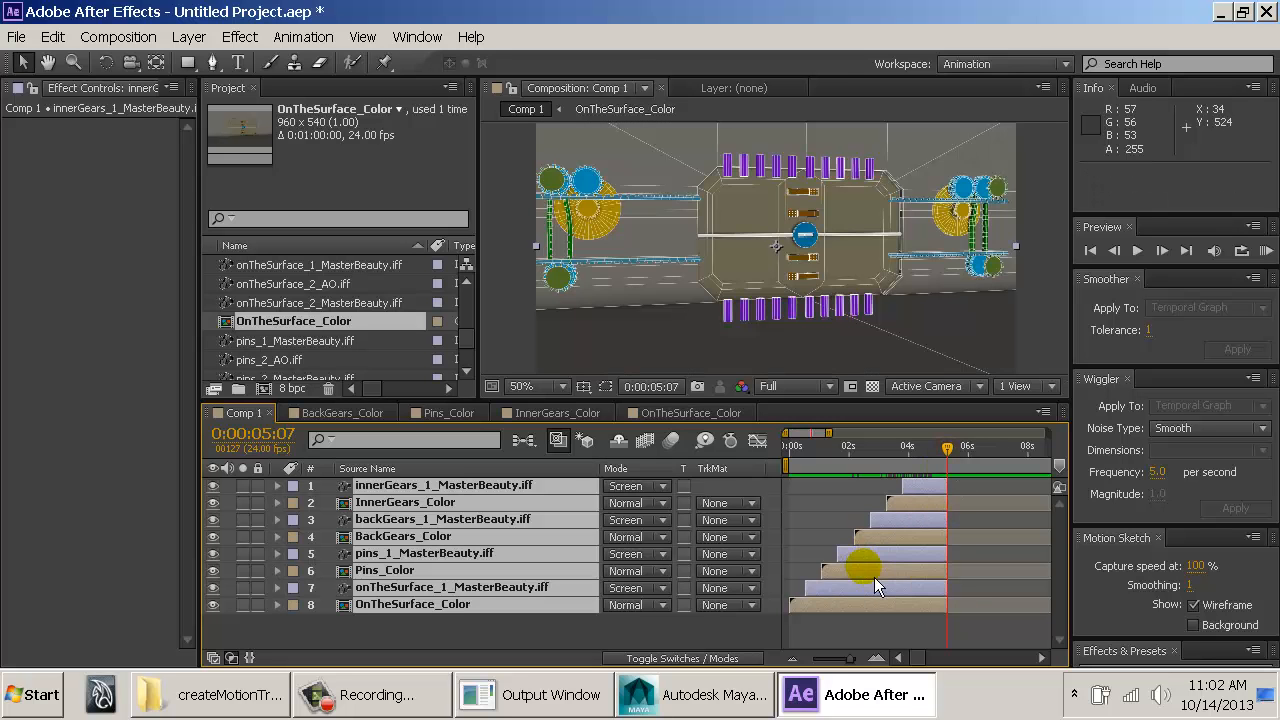
# Step: Scrub through the staggered layer build-up in Comp 1 from the start to about 0:00:05:02
pyautogui.click(858, 641)
pyautogui.click(793, 447)
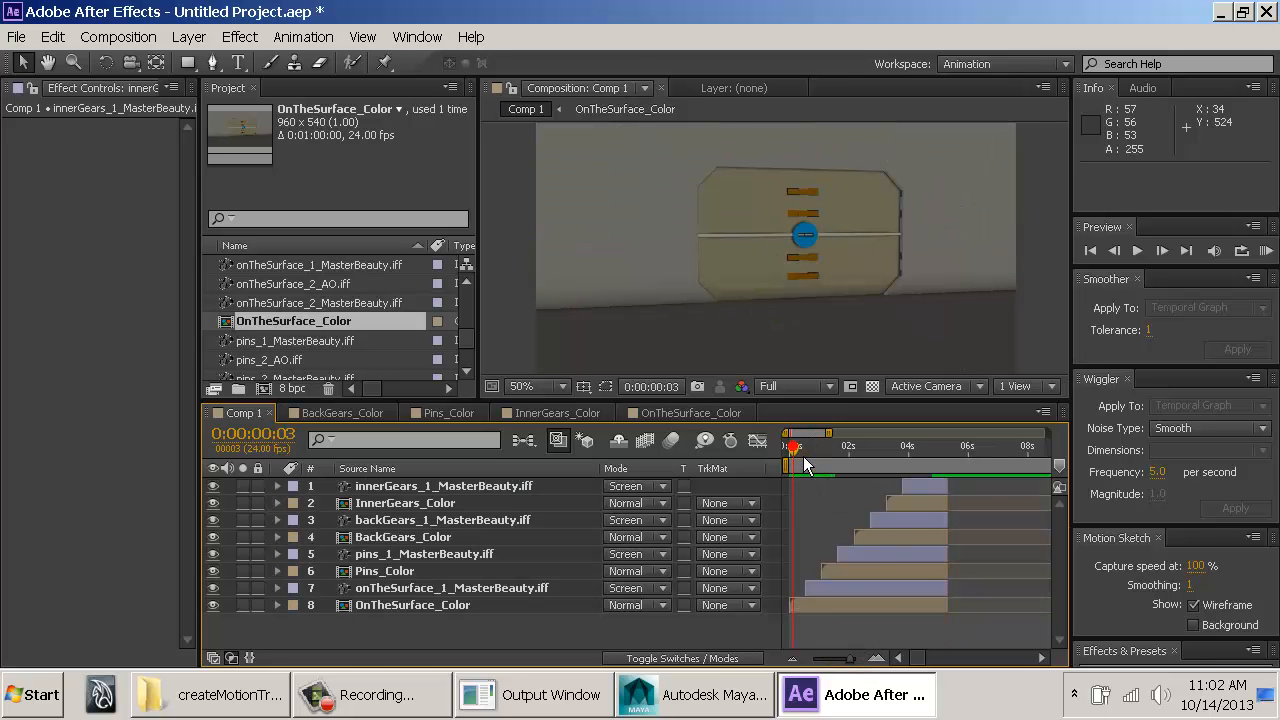
pyautogui.moveTo(800, 464); pyautogui.dragTo(952, 461)
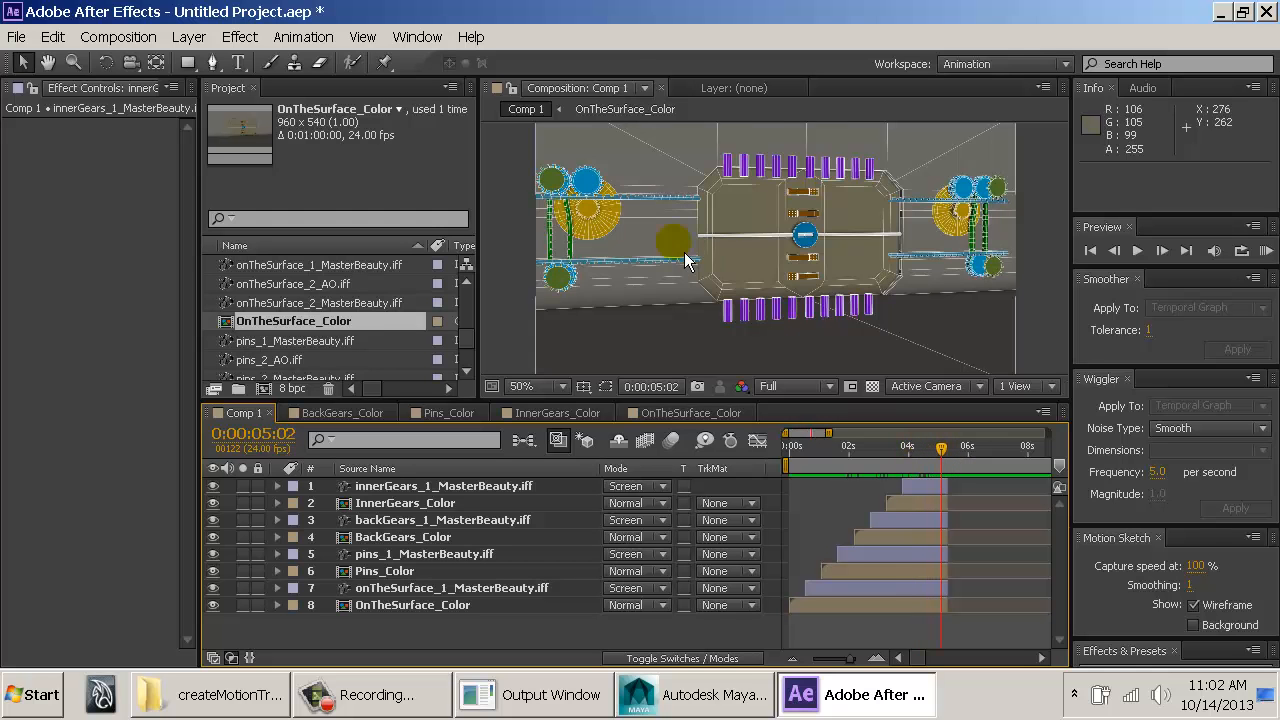
# Step: Apply the Change to Color effect to the innerGears_1_MasterBeauty.iff layer and widen the effect settings area
pyautogui.scroll(1, 684, 255)
pyautogui.moveTo(609, 285); pyautogui.dragTo(895, 309, button='middle')
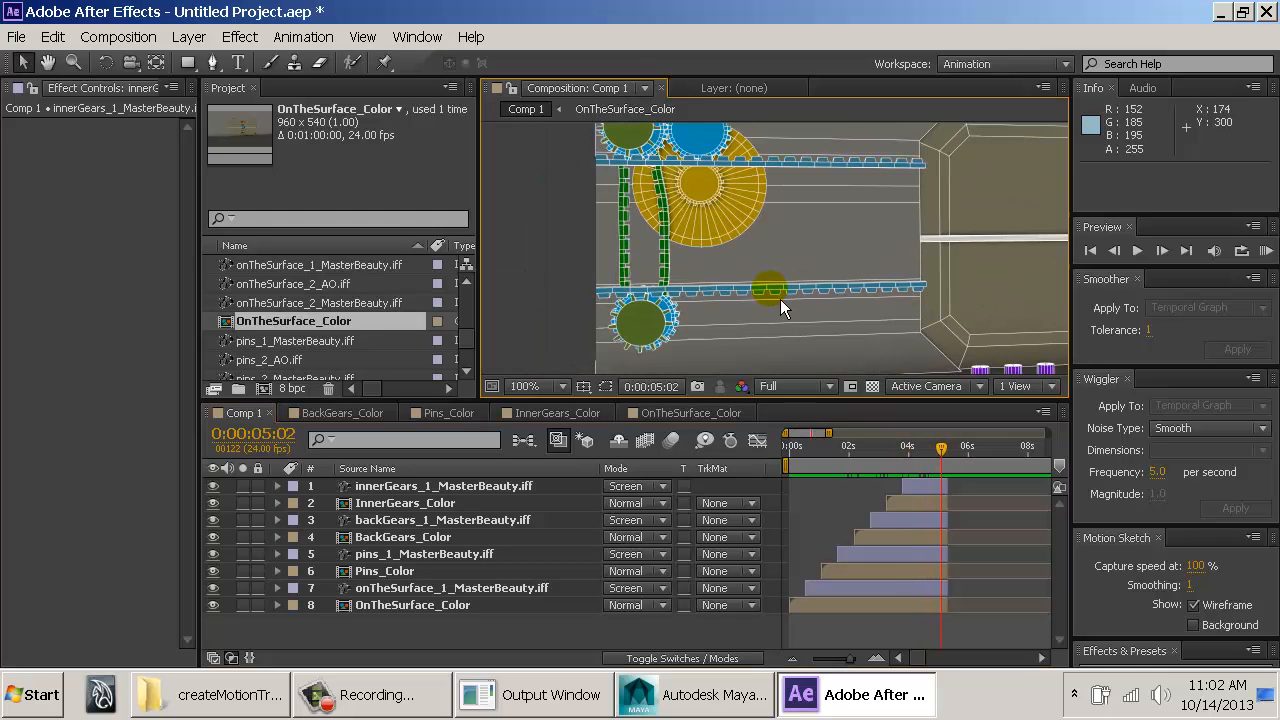
pyautogui.scroll(1, 780, 299)
pyautogui.click(497, 490)
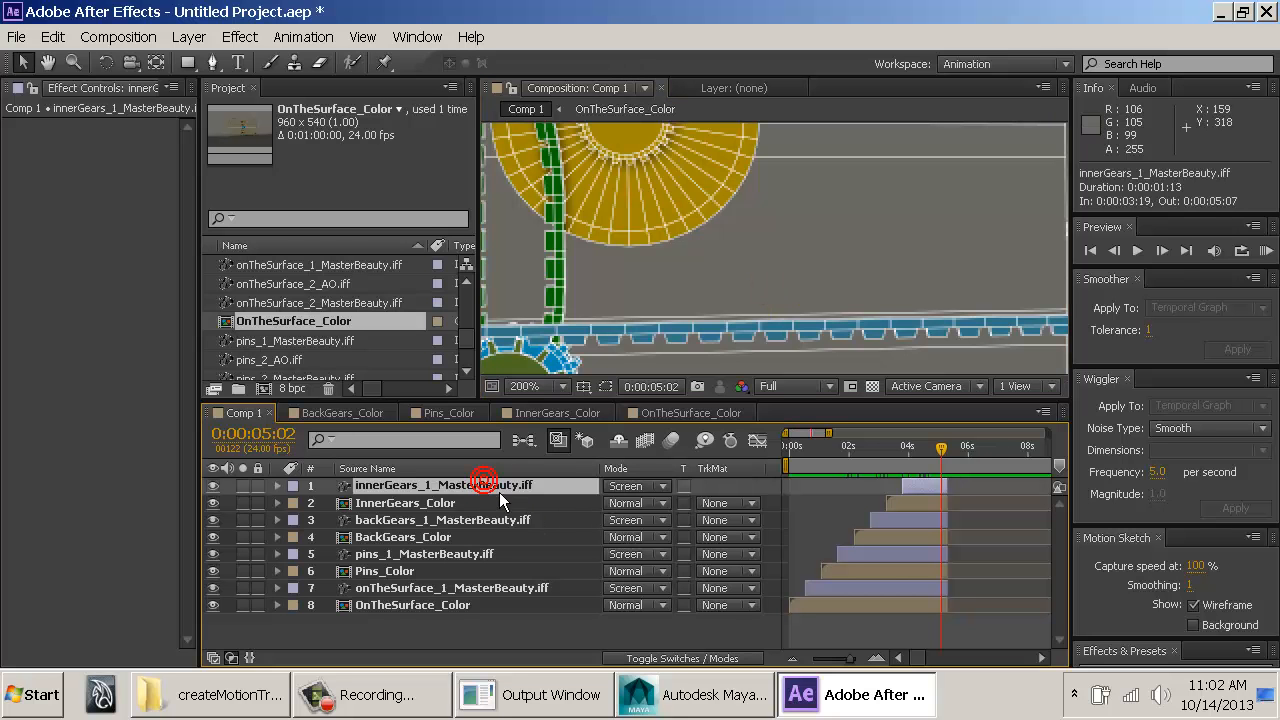
pyautogui.click(646, 488)
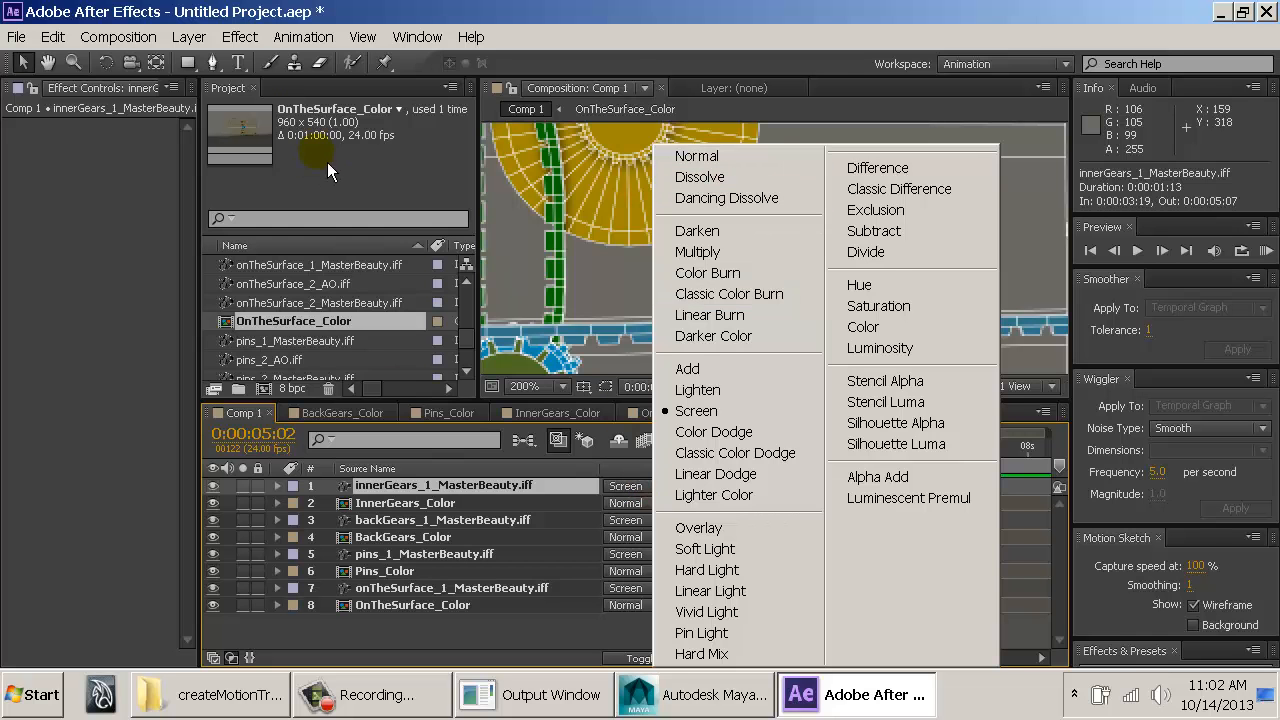
pyautogui.click(253, 40)
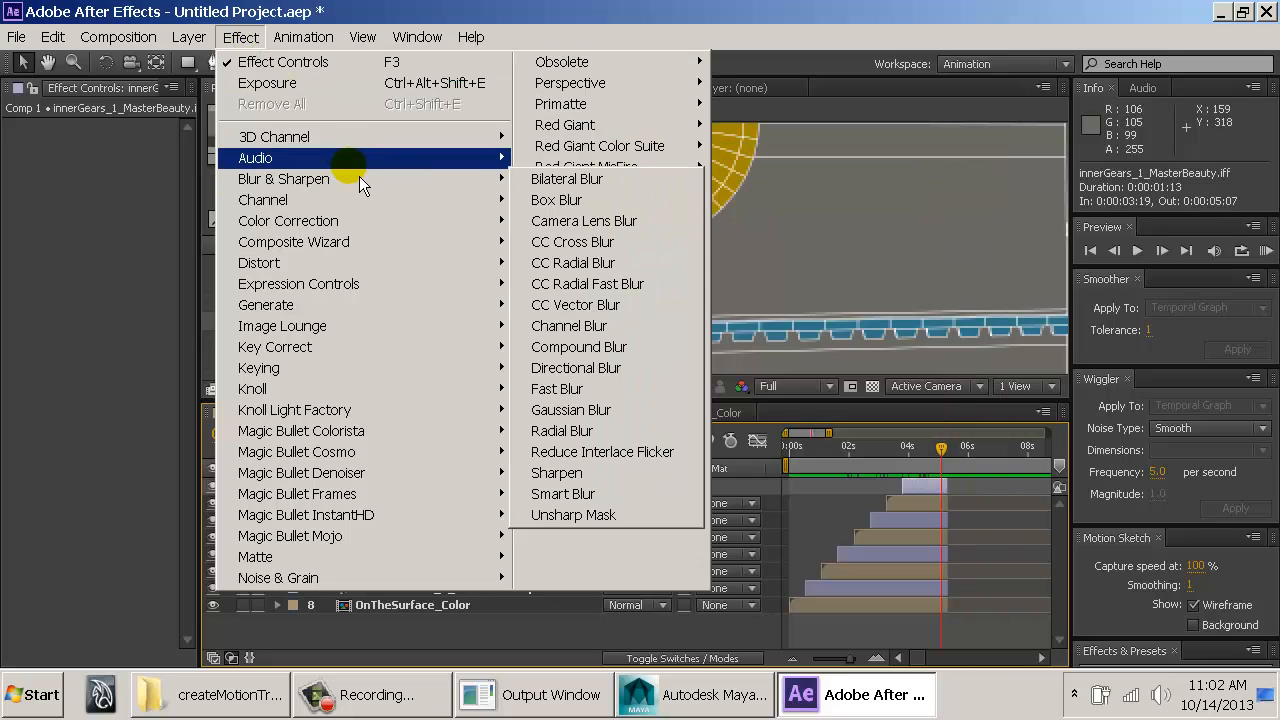
pyautogui.moveTo(439, 222)
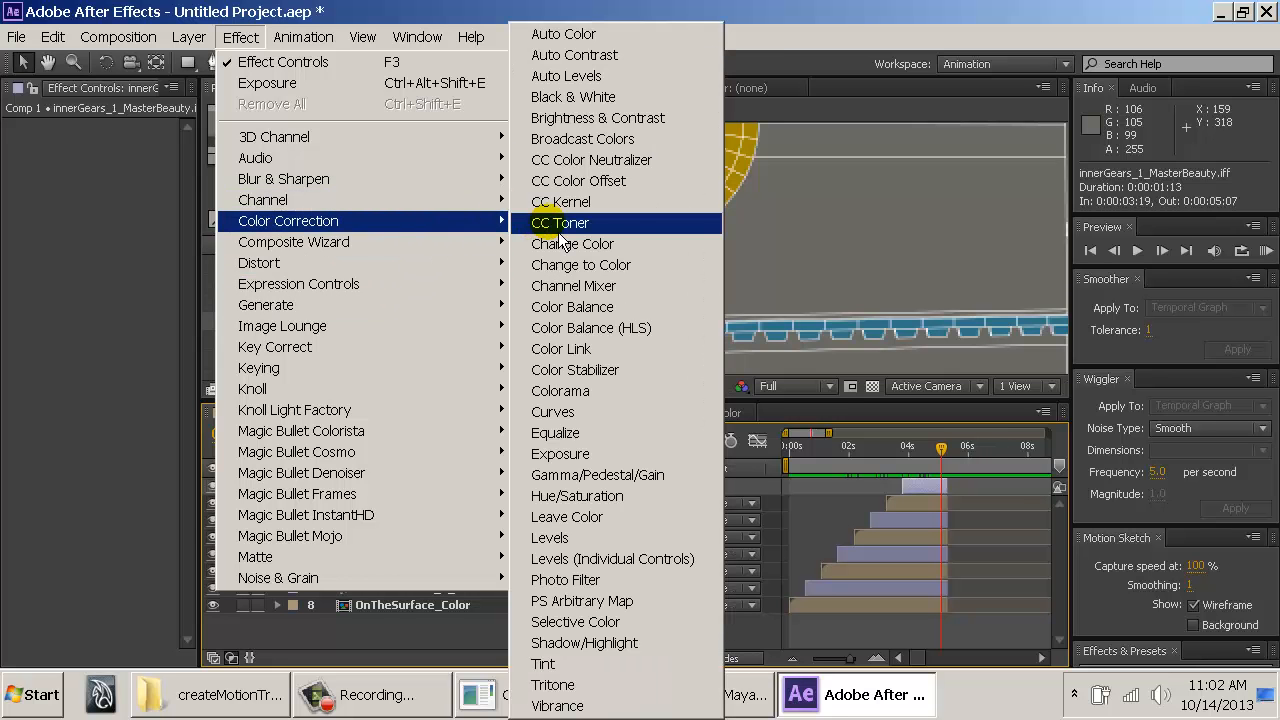
pyautogui.click(613, 267)
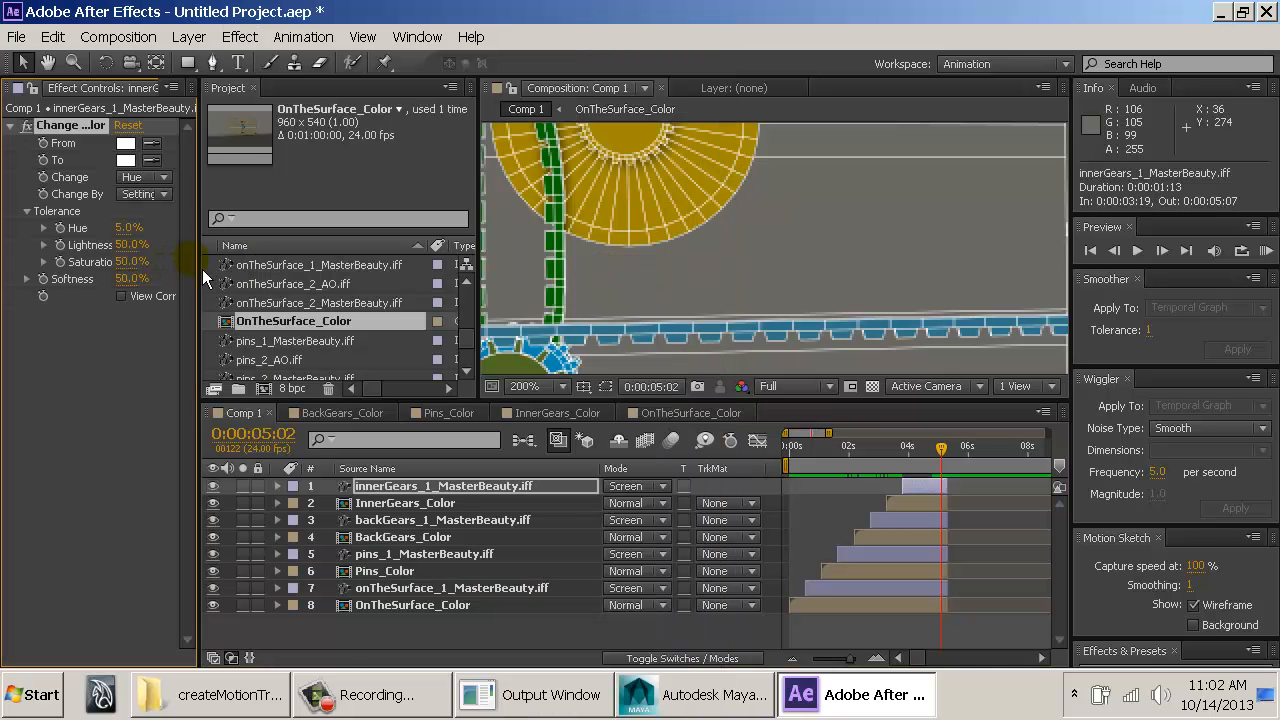
pyautogui.moveTo(202, 269); pyautogui.dragTo(304, 269)
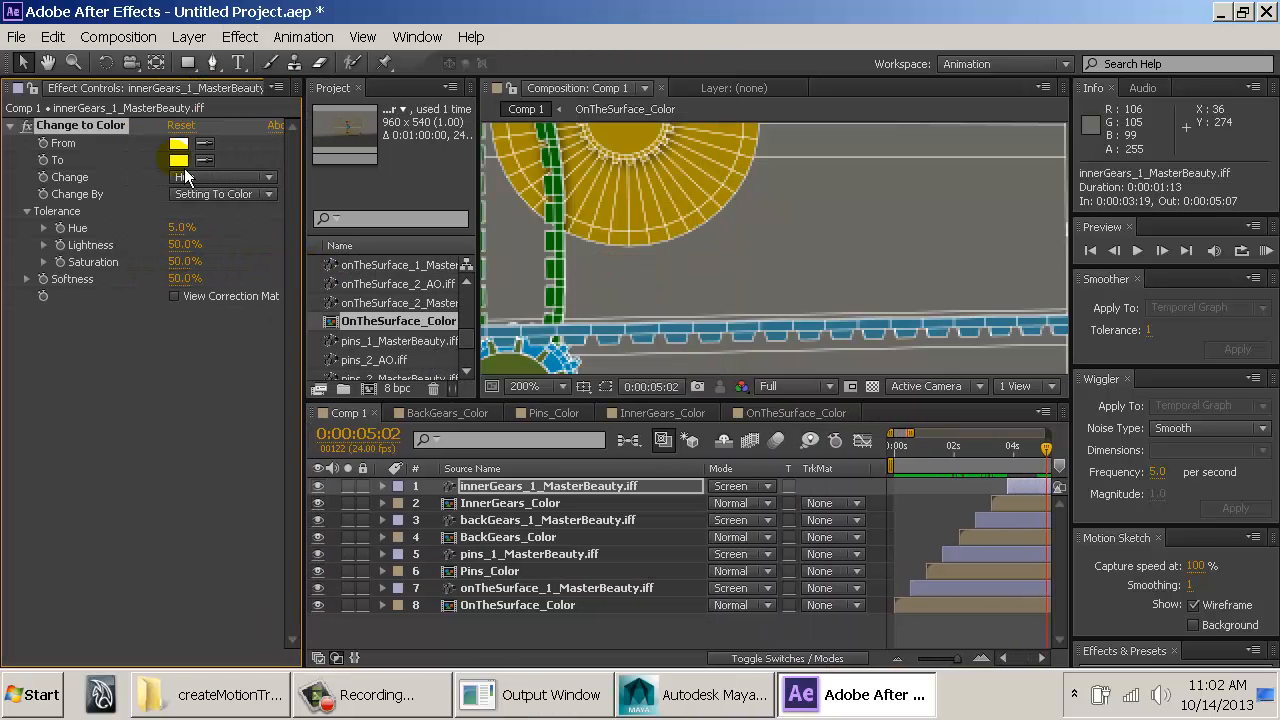
# Step: Set the To color of the Change to Color effect to red F50A0A
pyautogui.click(178, 160)
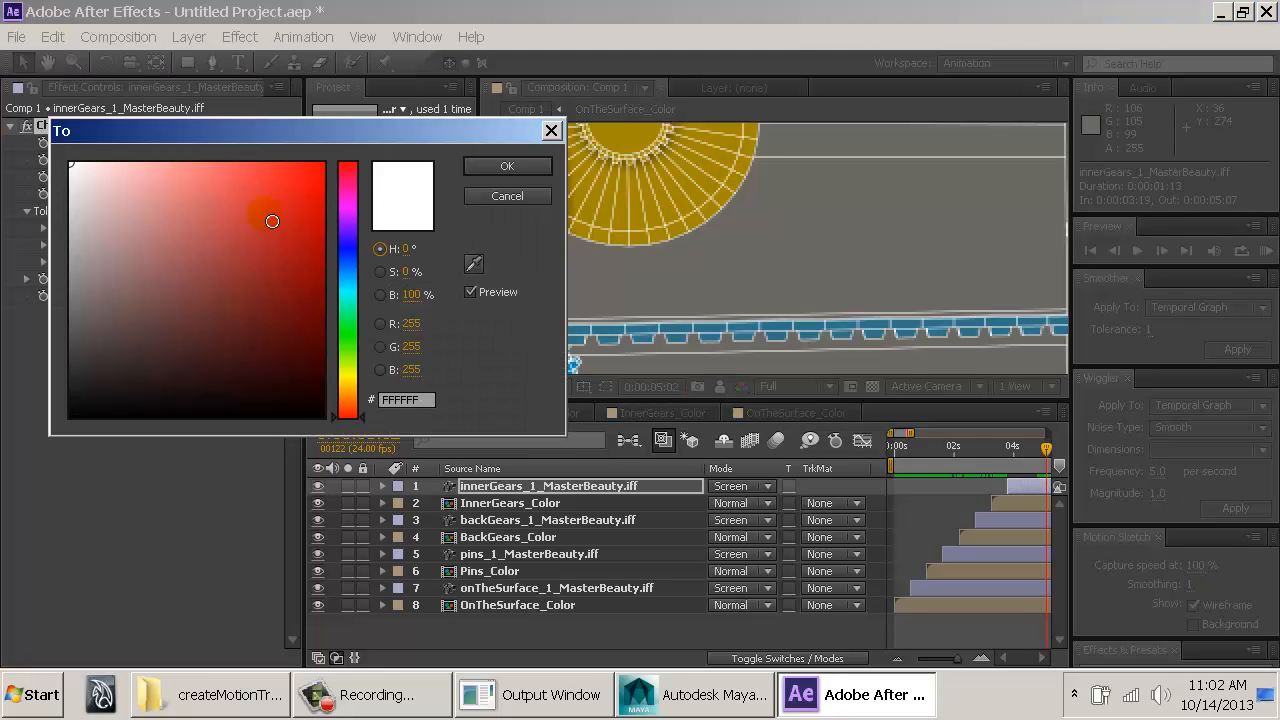
pyautogui.click(266, 209)
pyautogui.click(314, 172)
pyautogui.click(503, 167)
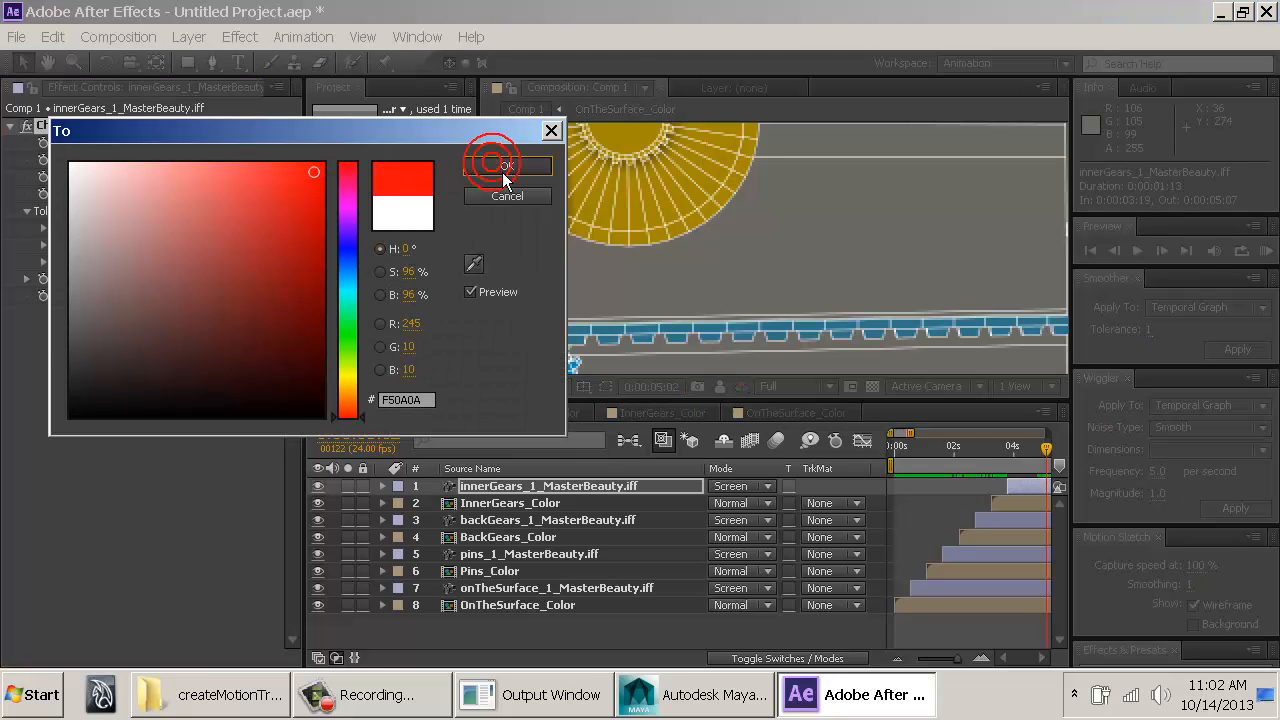
# Step: Set the blending mode of the innerGears_1_MasterBeauty.iff layer to Normal
pyautogui.scroll(-1, 742, 293)
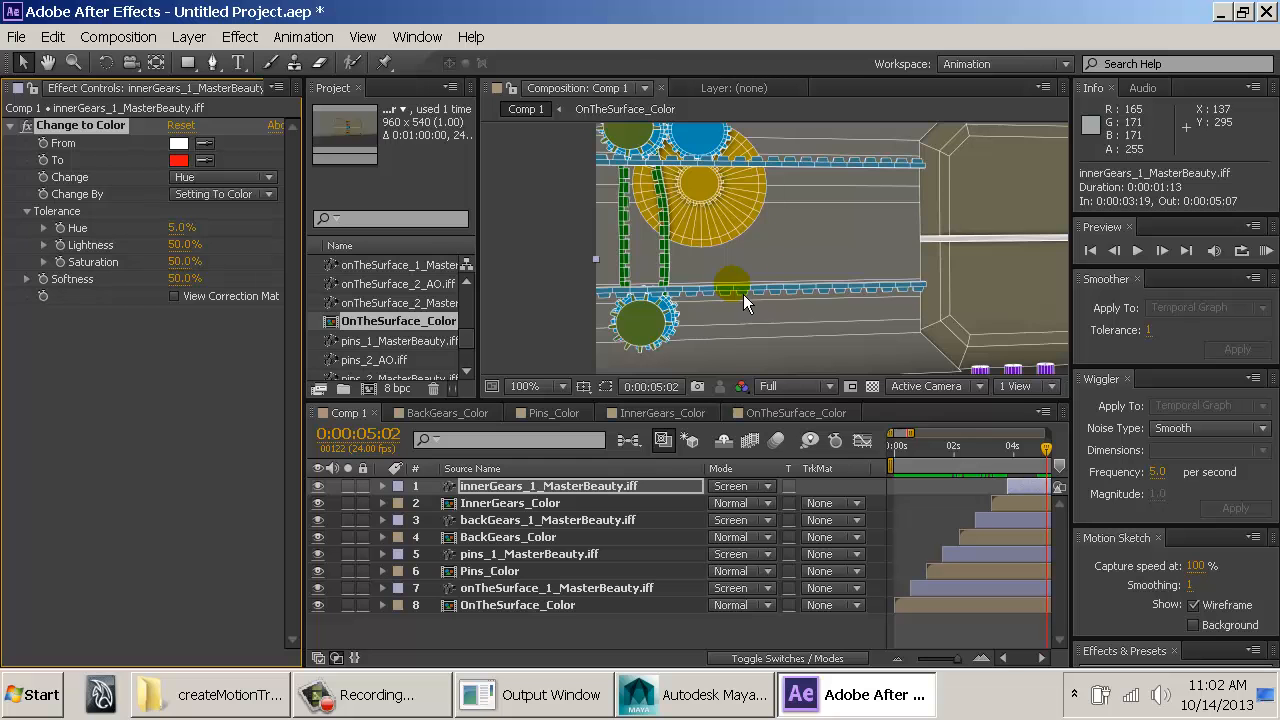
pyautogui.press('space')
pyautogui.moveTo(873, 228); pyautogui.dragTo(420, 248)
pyautogui.moveTo(843, 242); pyautogui.dragTo(711, 243)
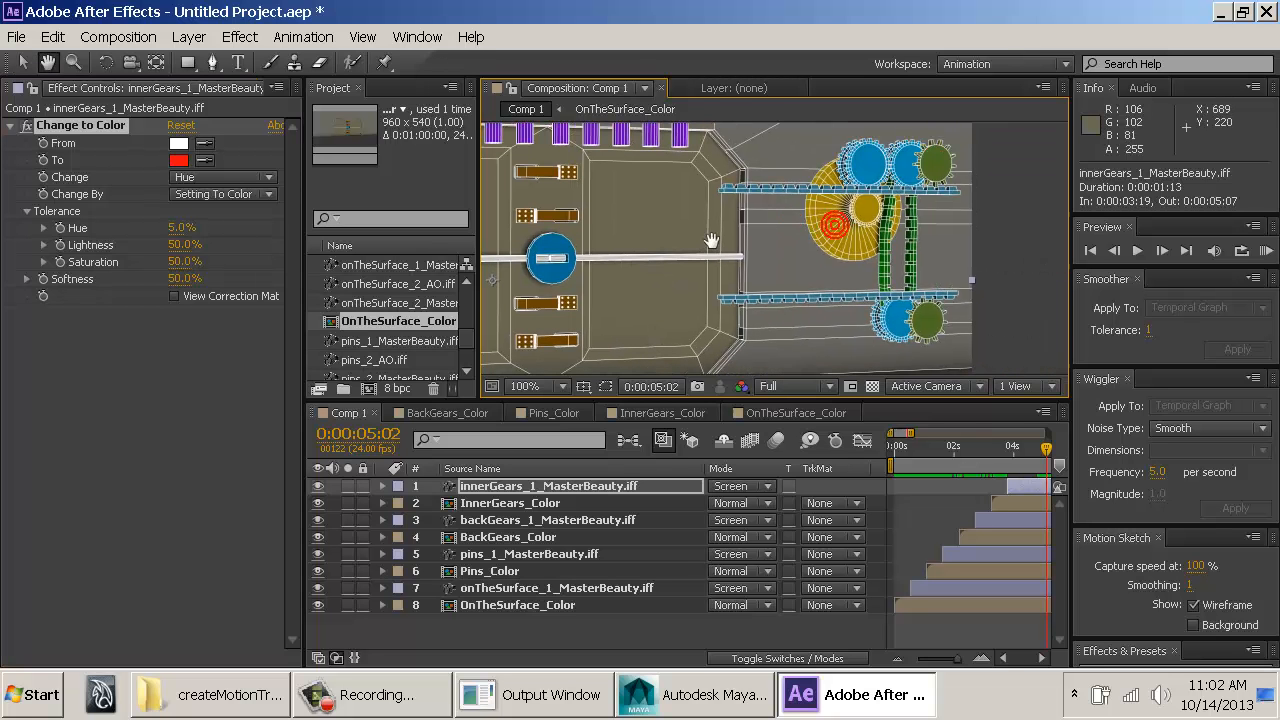
pyautogui.click(740, 486)
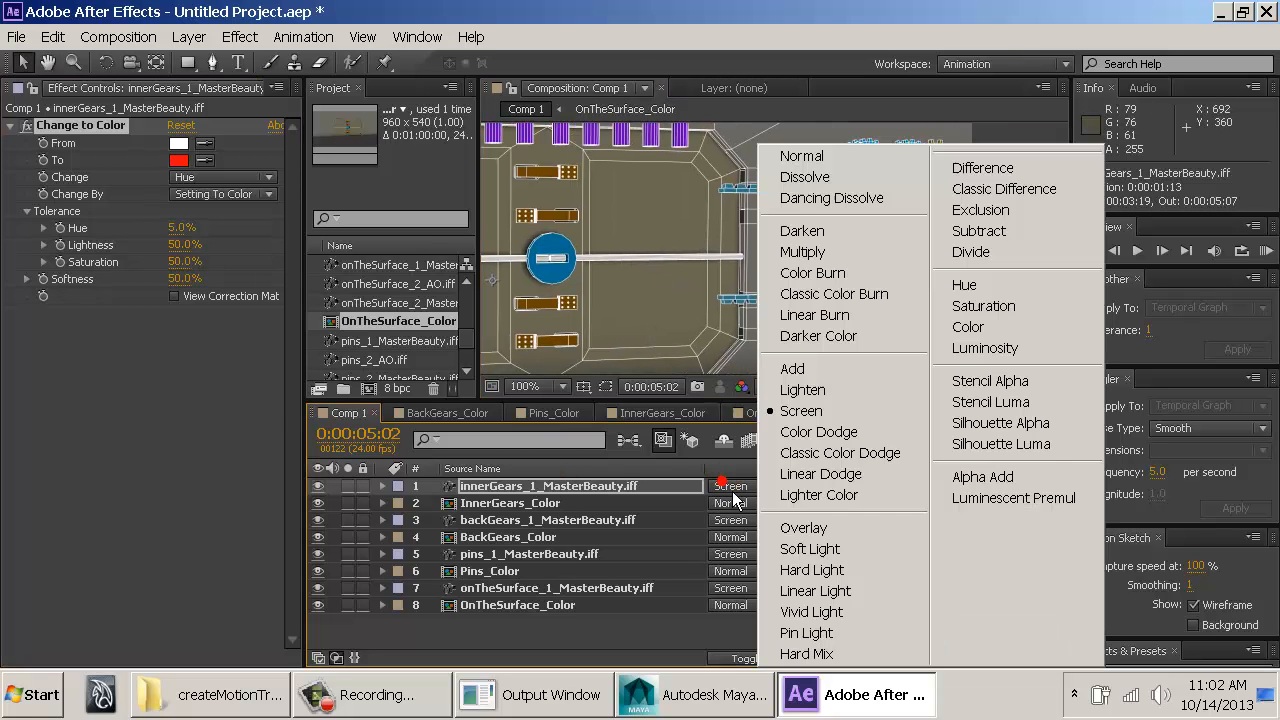
pyautogui.click(815, 157)
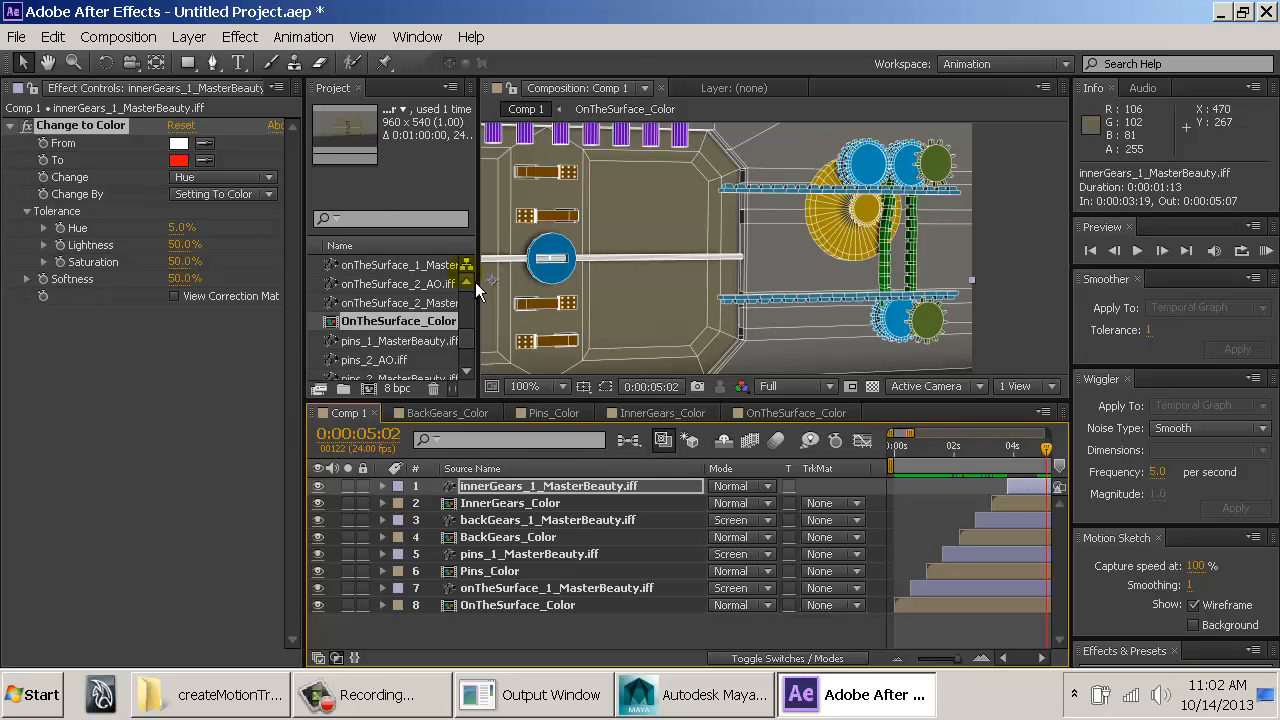
# Step: Keep Change to Color's Change option on Hue and set Change By to Transforming To Color
pyautogui.click(243, 179)
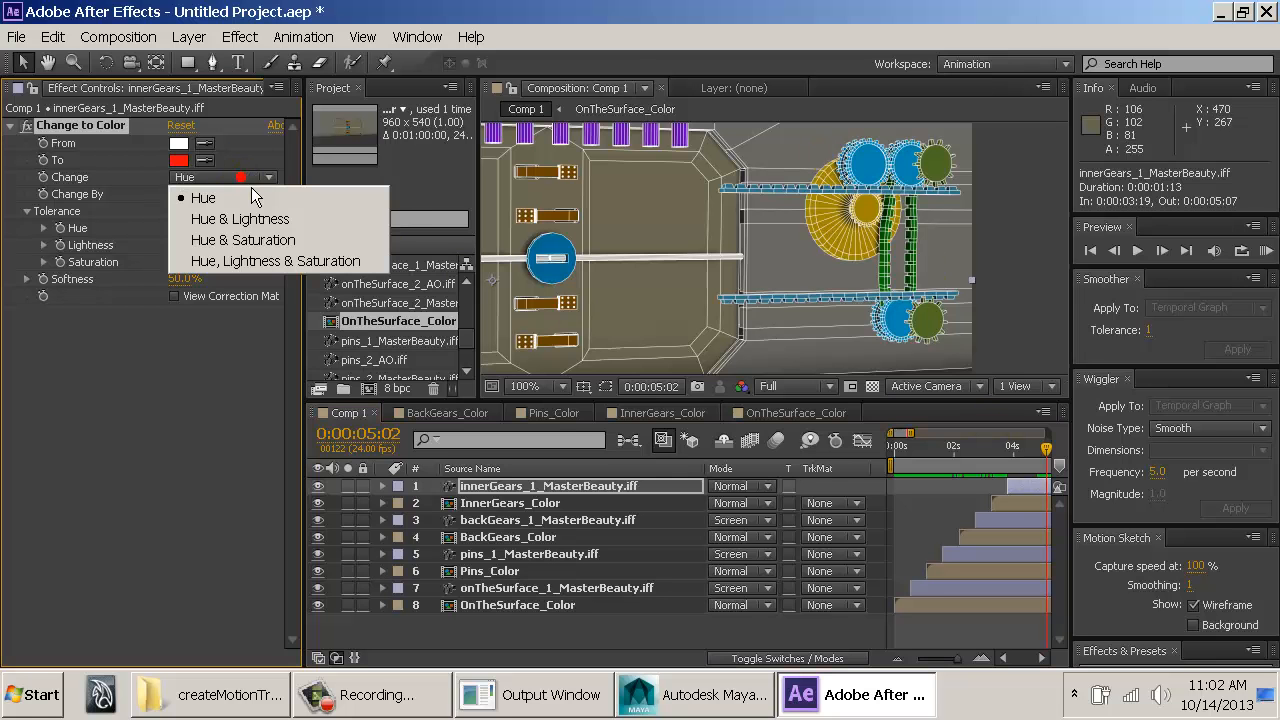
pyautogui.click(210, 197)
pyautogui.click(224, 199)
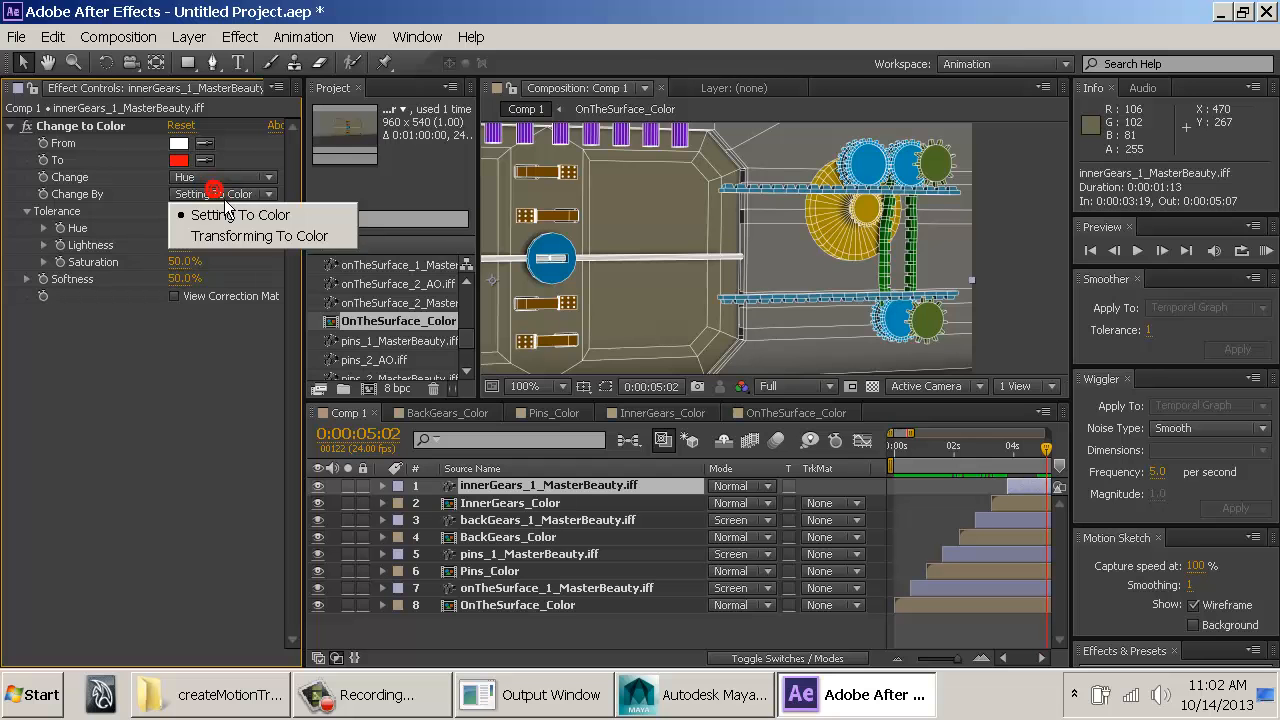
pyautogui.click(229, 232)
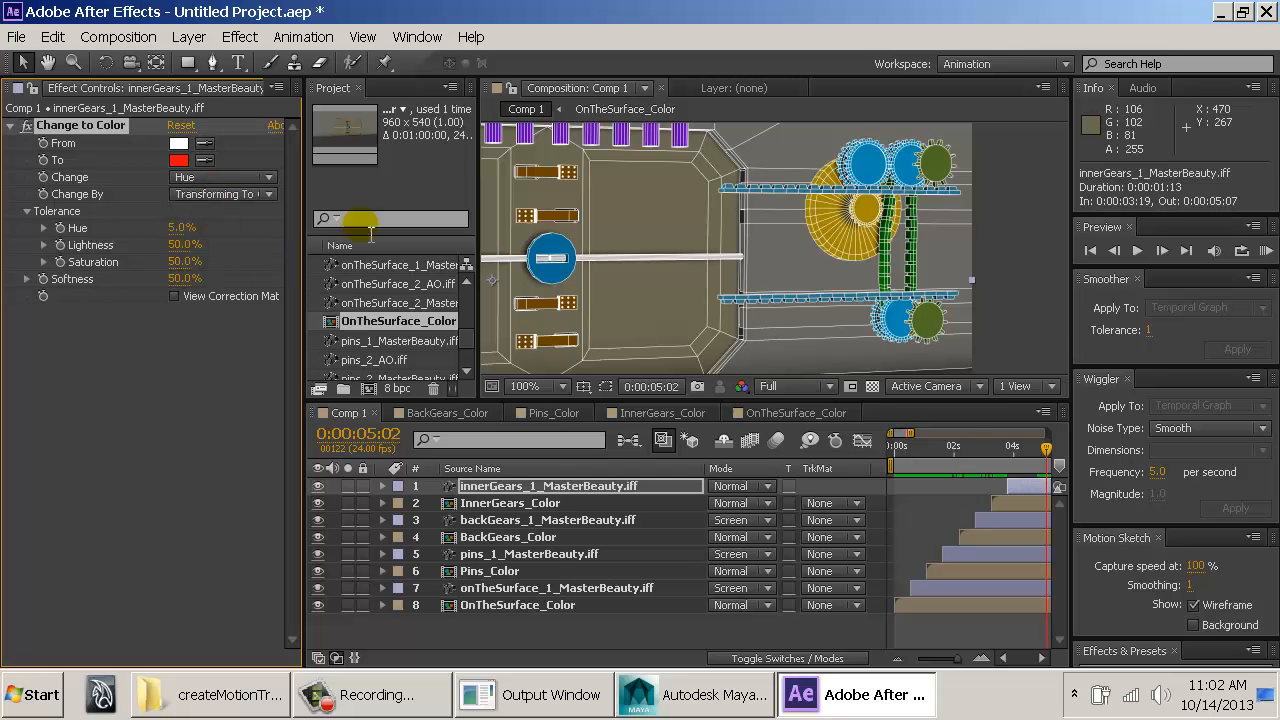
pyautogui.scroll(1, 909, 268)
pyautogui.moveTo(1040, 296); pyautogui.dragTo(794, 256)
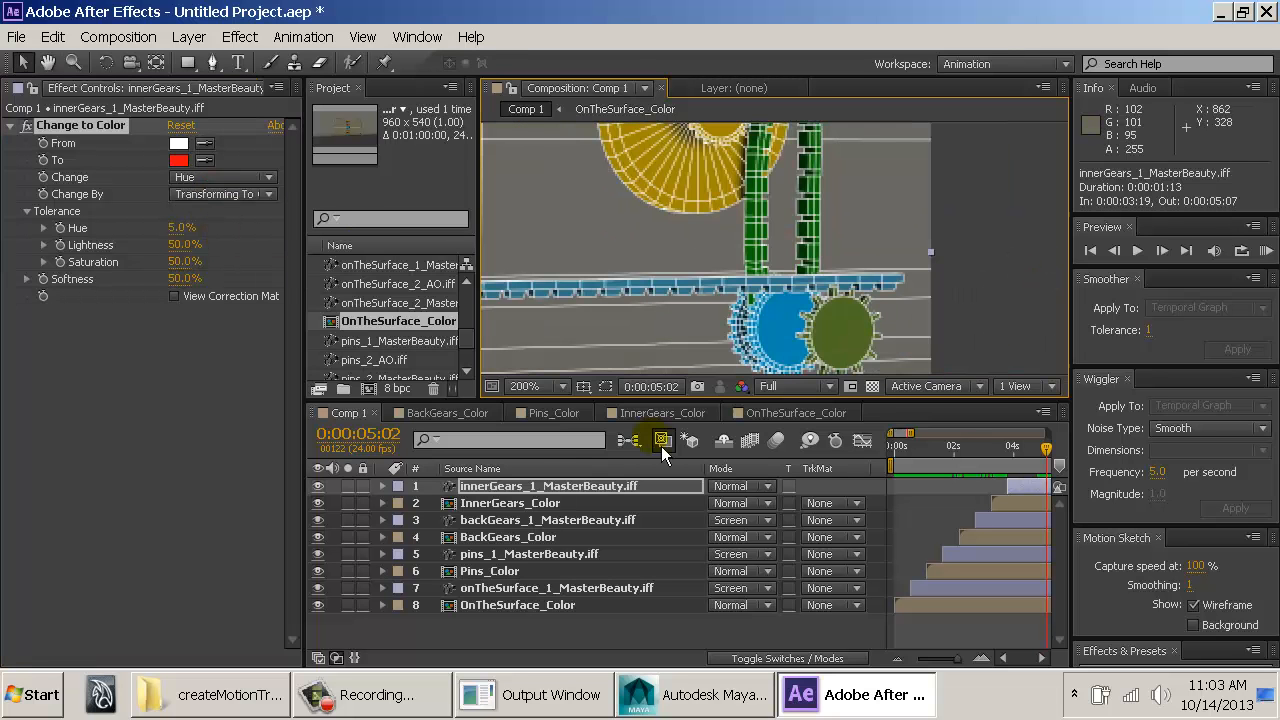
# Step: Try tolerances of Hue 83%, Lightness 36%, Saturation 66.5% with Softness 0%, and delete the Change to Color effect
pyautogui.click(317, 486)
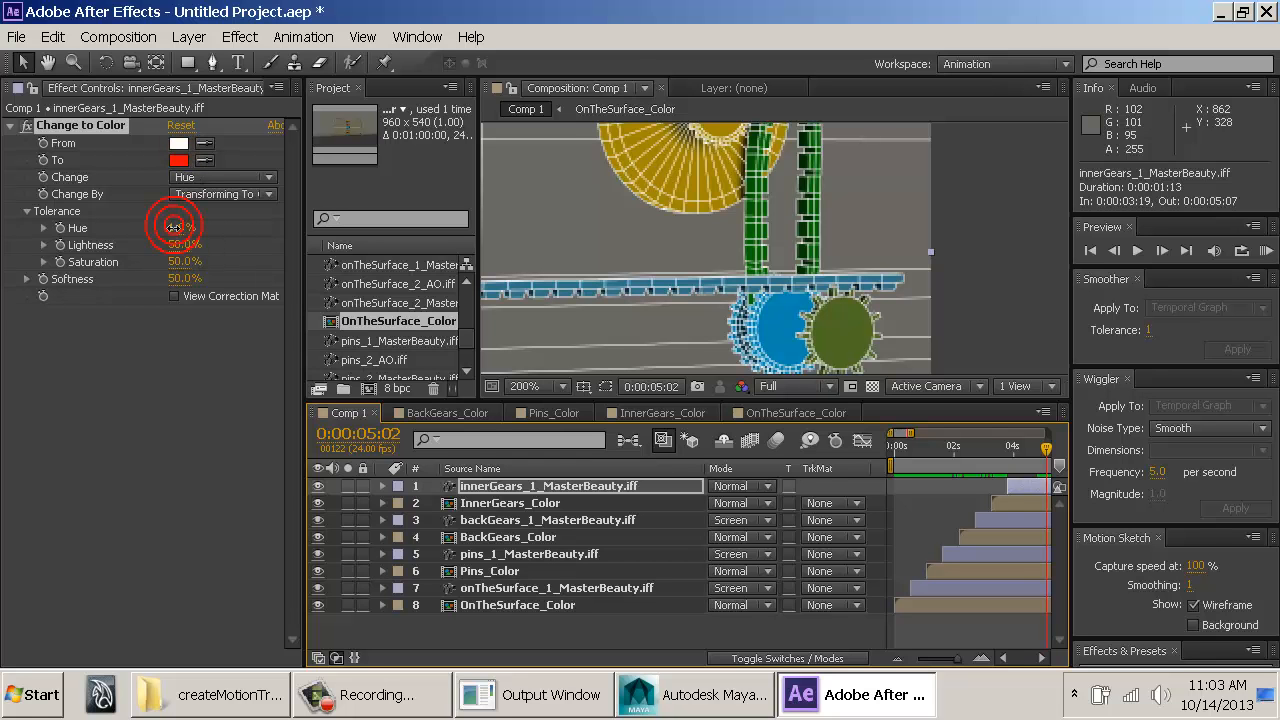
pyautogui.moveTo(174, 228)
pyautogui.mouseDown()
pyautogui.moveTo(177, 242)
pyautogui.moveTo(260, 242)
pyautogui.moveTo(155, 247)
pyautogui.moveTo(172, 262)
pyautogui.moveTo(133, 282)
pyautogui.mouseUp()
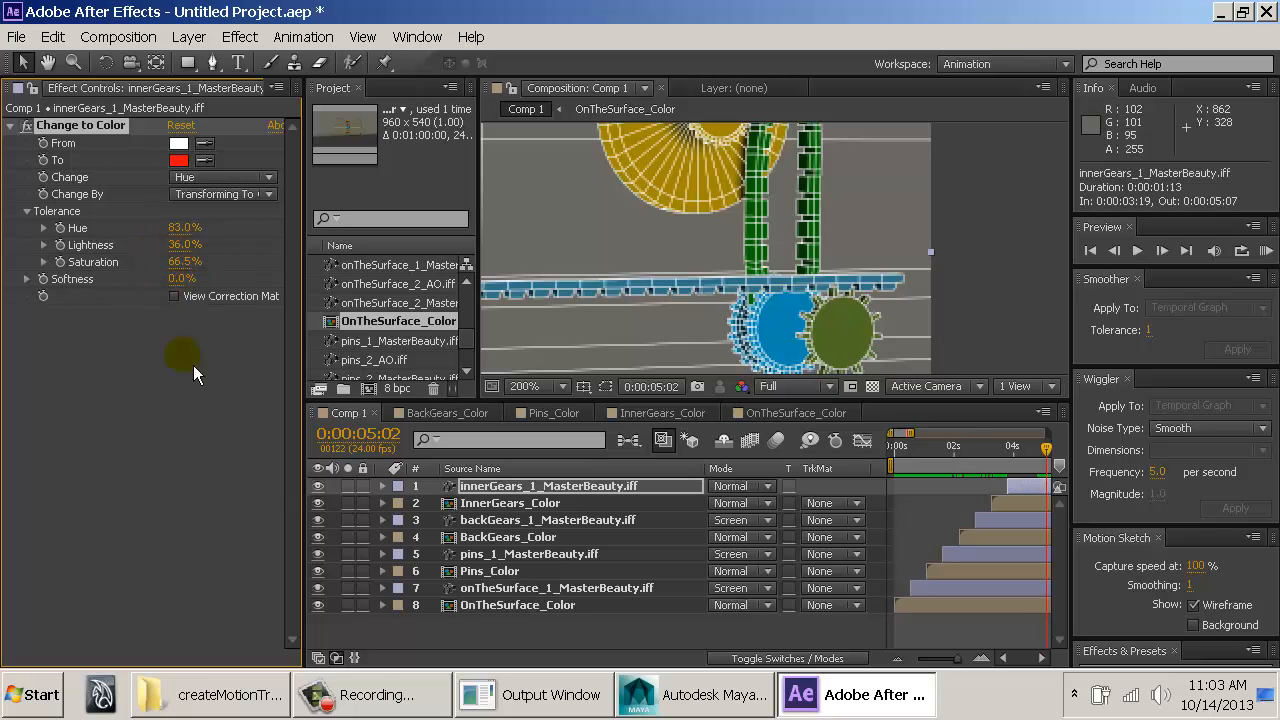
pyautogui.press('Delete')
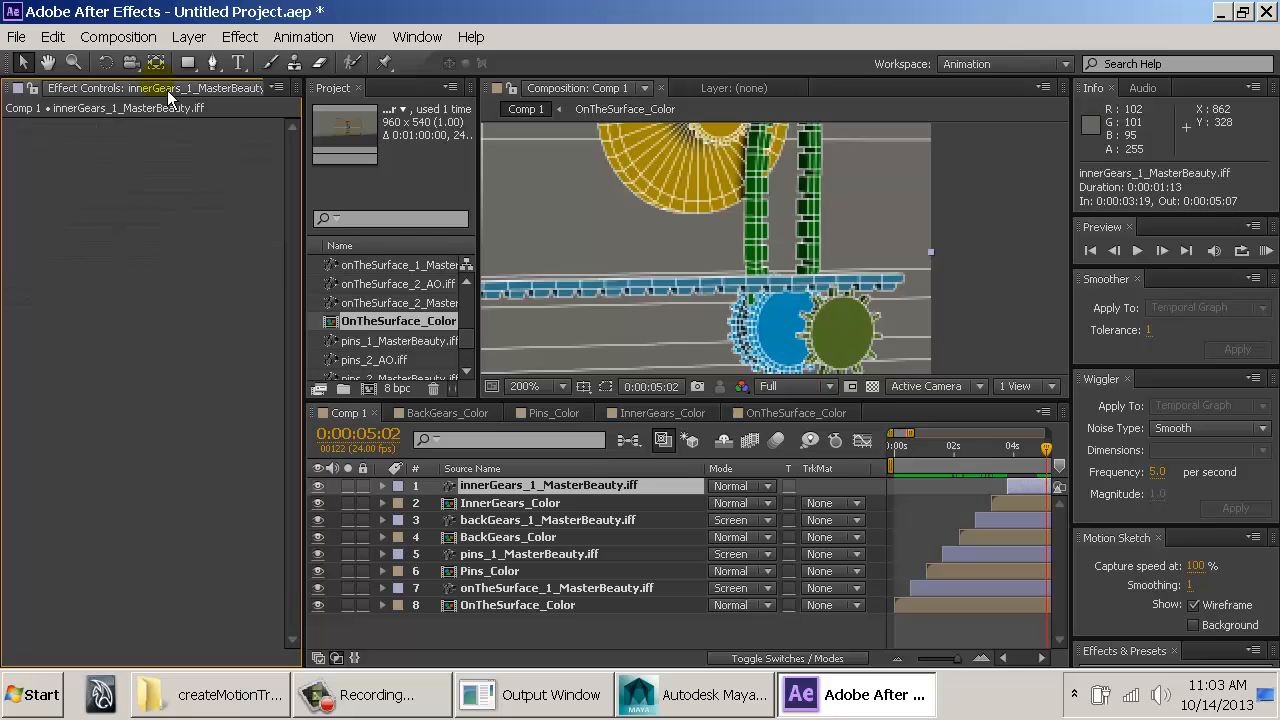
# Step: Try the Color Balance effect on the innerGears_1_MasterBeauty.iff layer and undo it
pyautogui.click(234, 37)
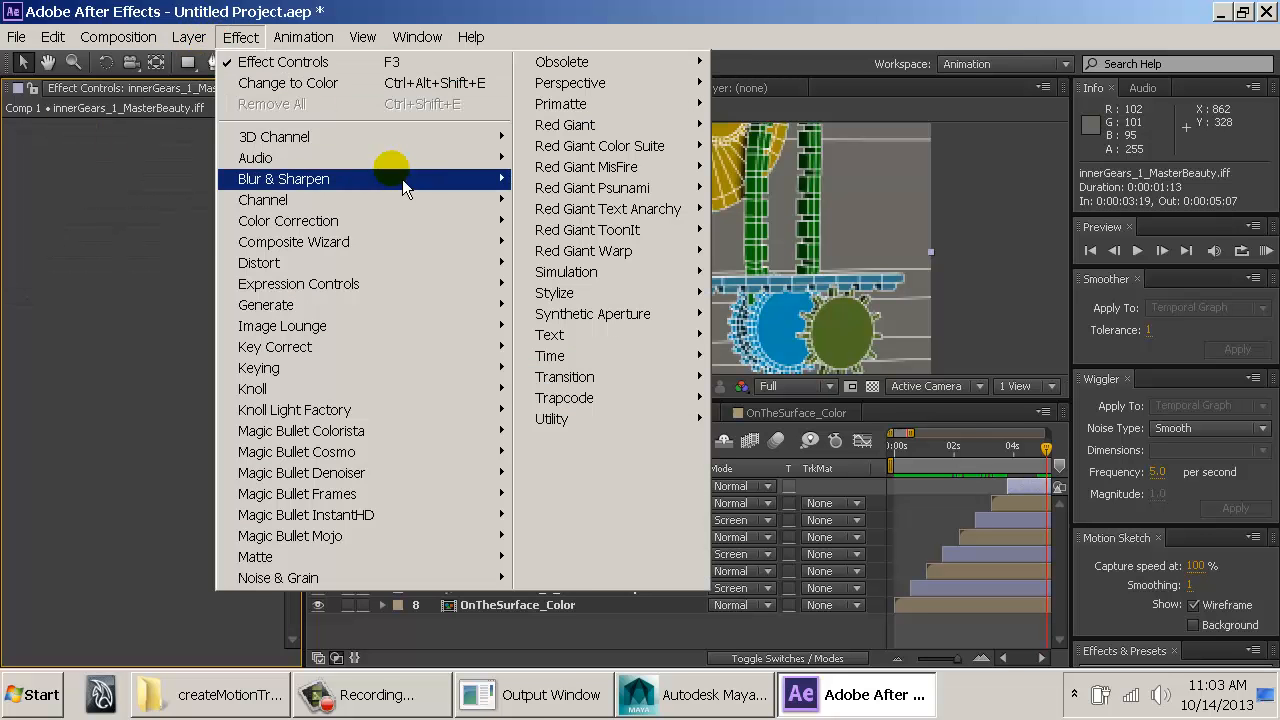
pyautogui.moveTo(443, 224)
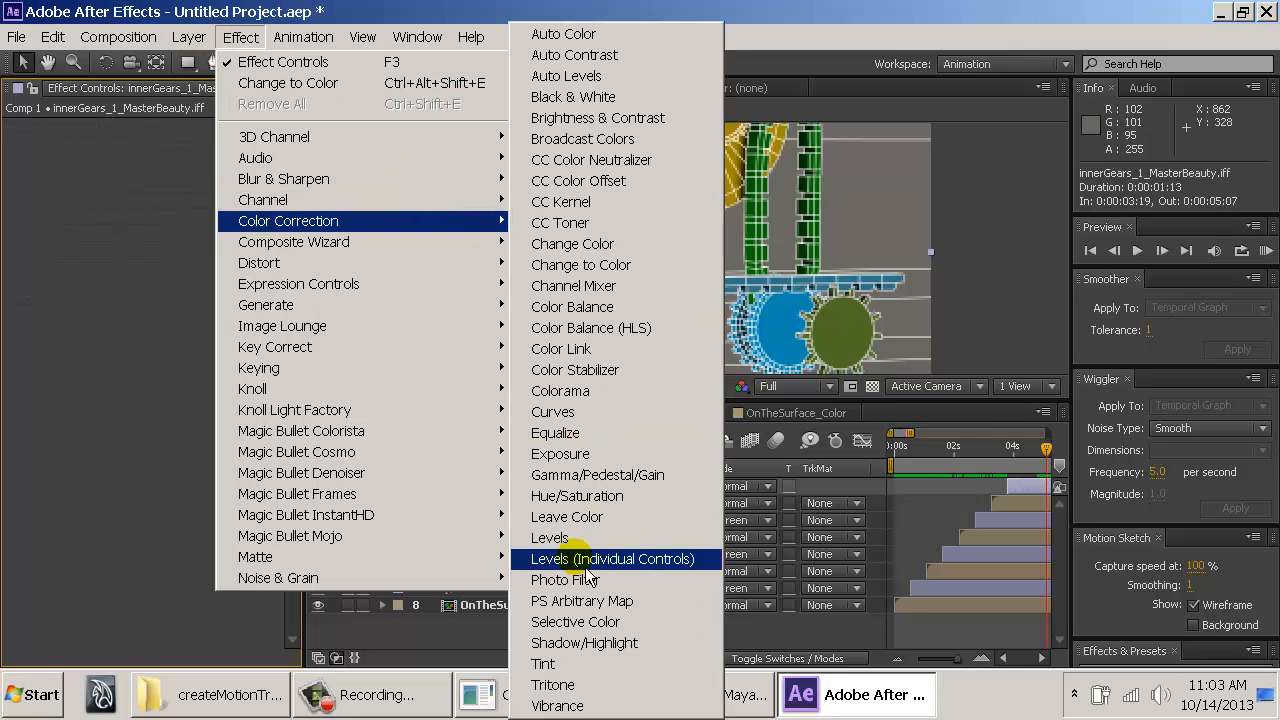
pyautogui.click(624, 316)
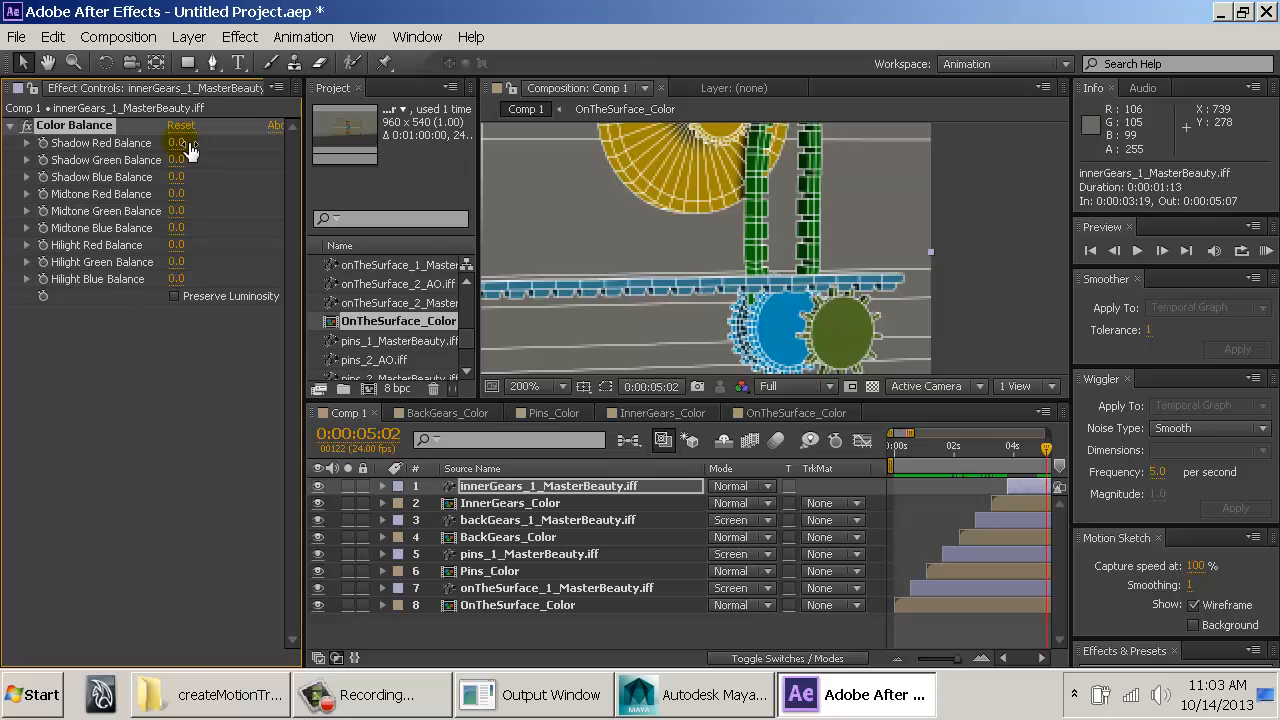
pyautogui.press('=')
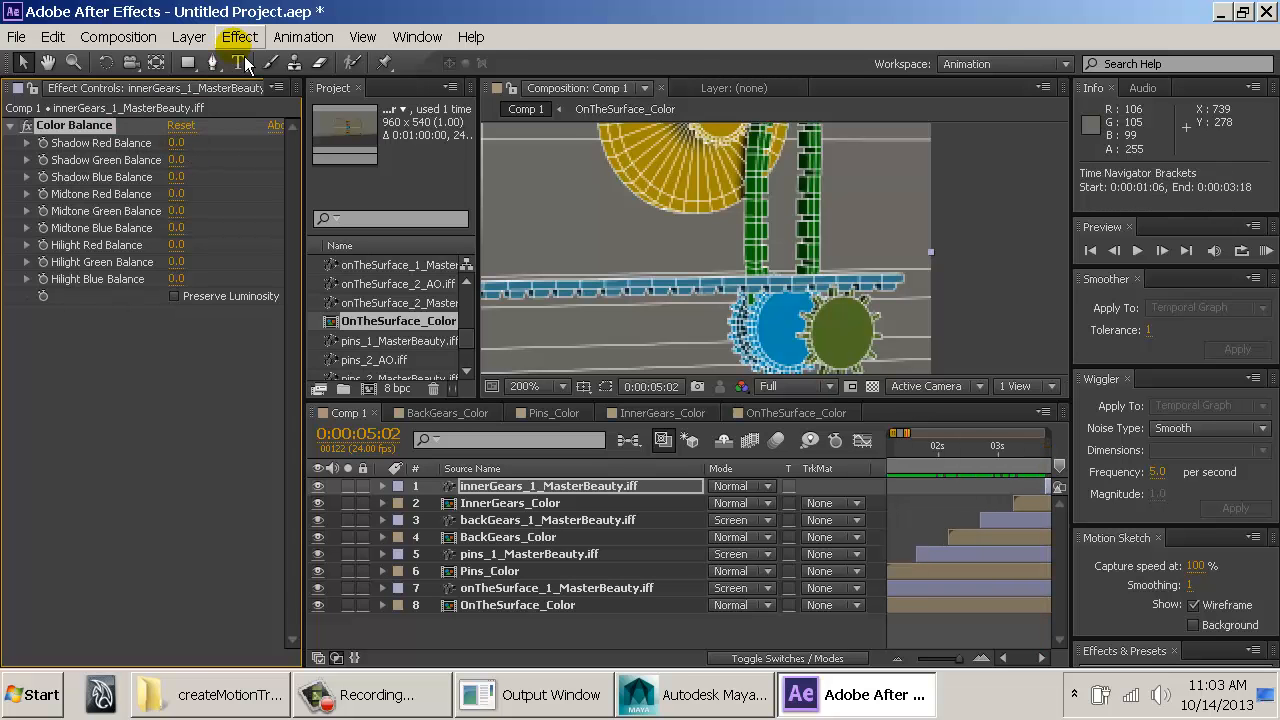
pyautogui.hotkey('ctrl', 'z')
# Step: Apply Hue/Saturation to the innerGears_1_MasterBeauty.iff layer with Colorize on, Colorize Hue at +55° and Colorize Saturation at 100
pyautogui.click(240, 36)
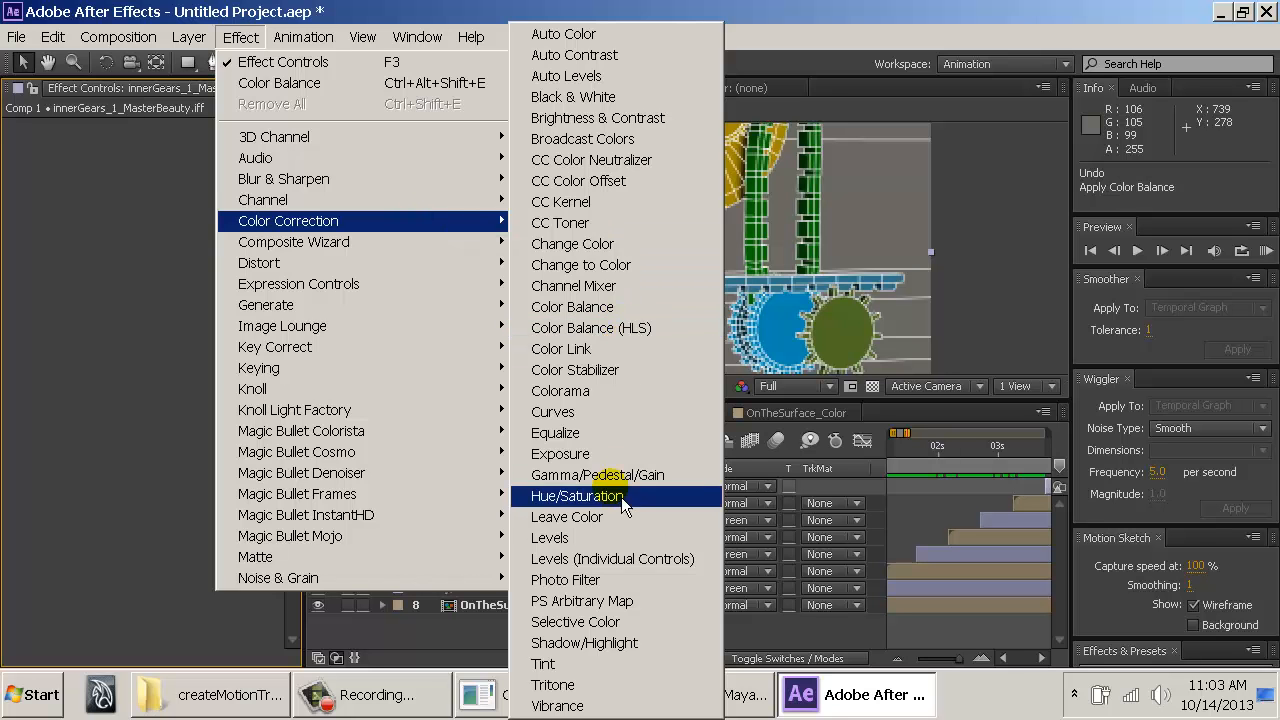
pyautogui.click(586, 495)
pyautogui.click(215, 370)
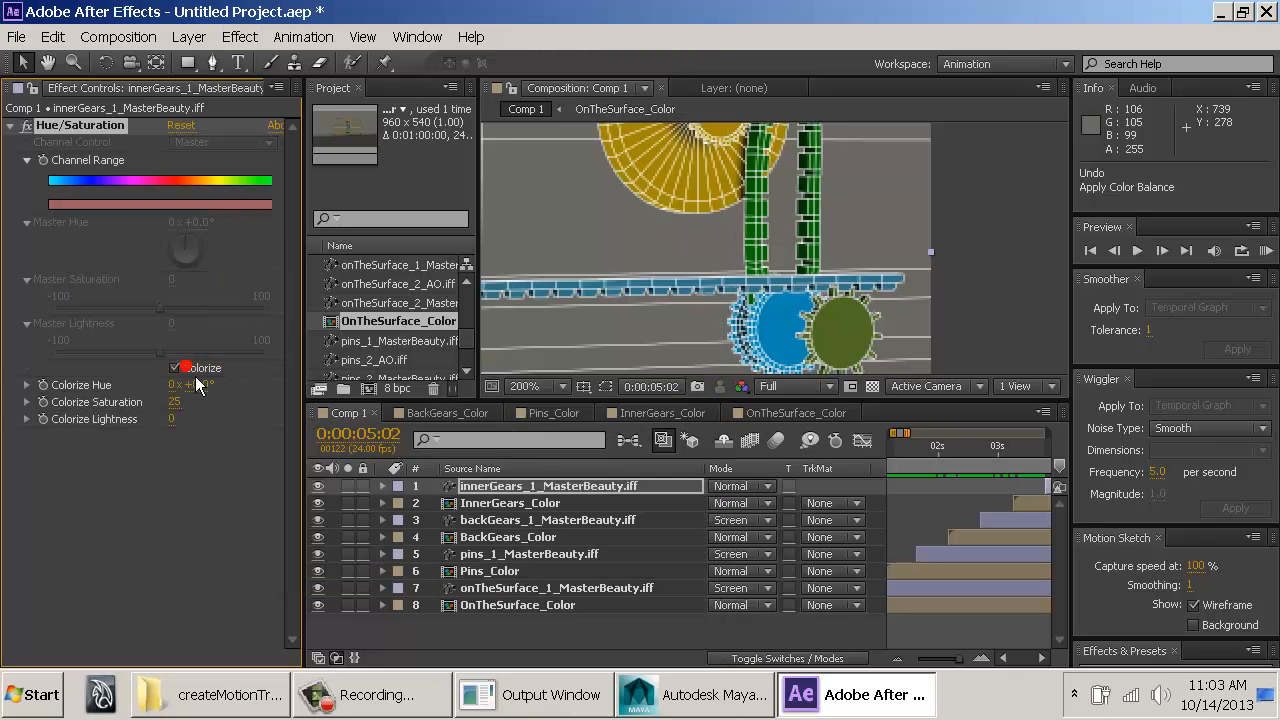
pyautogui.moveTo(203, 387); pyautogui.dragTo(350, 443)
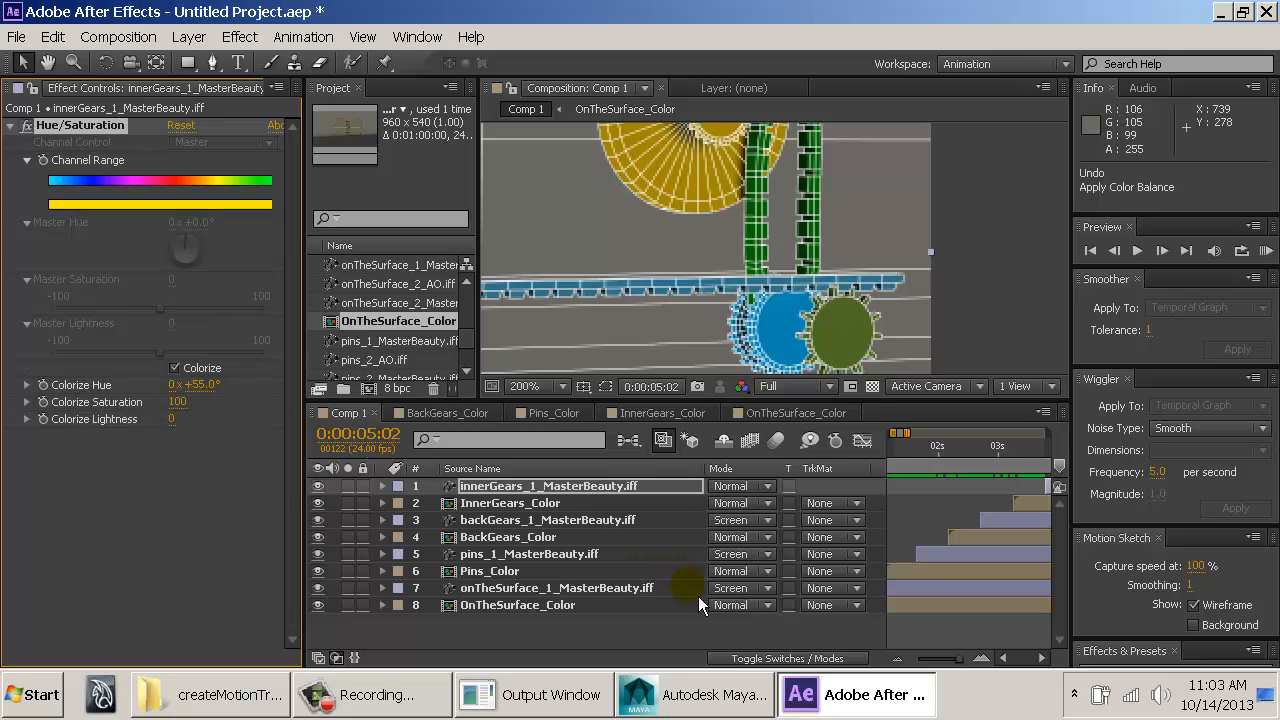
# Step: At 0:00:04:16, set the inner gears wireframe's Colorize Hue to -15° and Colorize Lightness to -61
pyautogui.moveTo(956, 661); pyautogui.dragTo(967, 671)
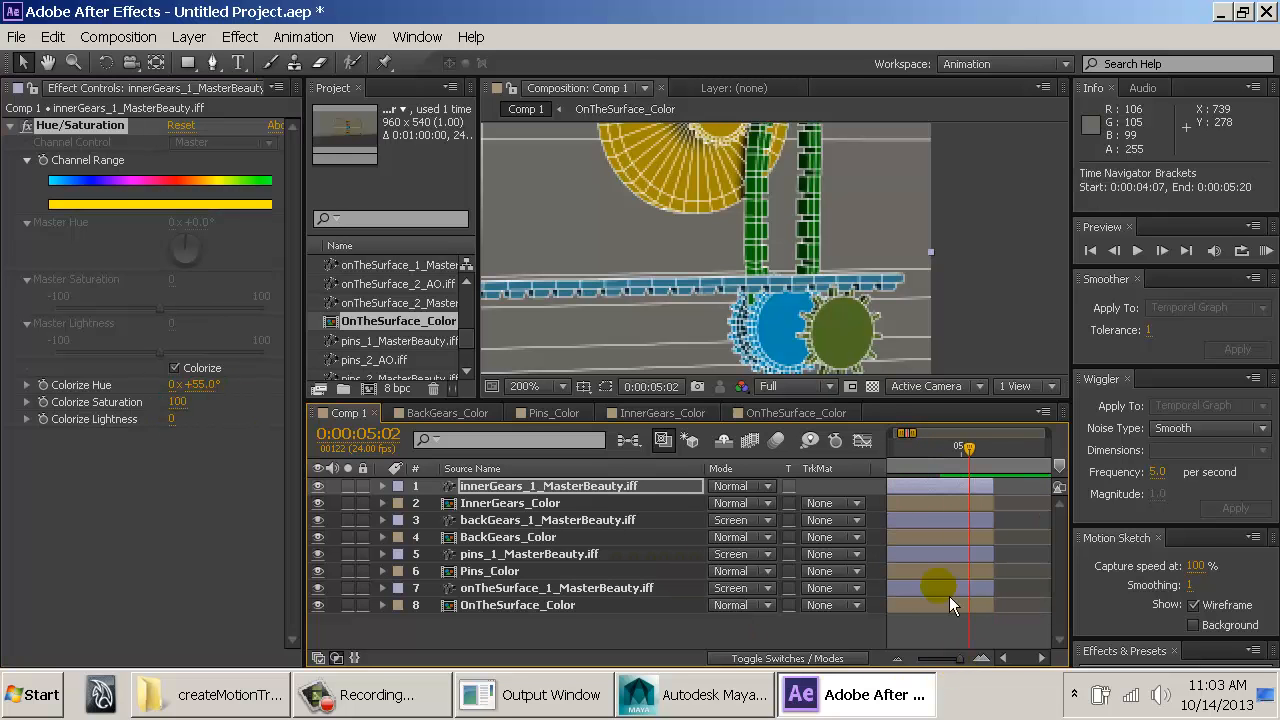
pyautogui.moveTo(966, 460); pyautogui.dragTo(938, 460)
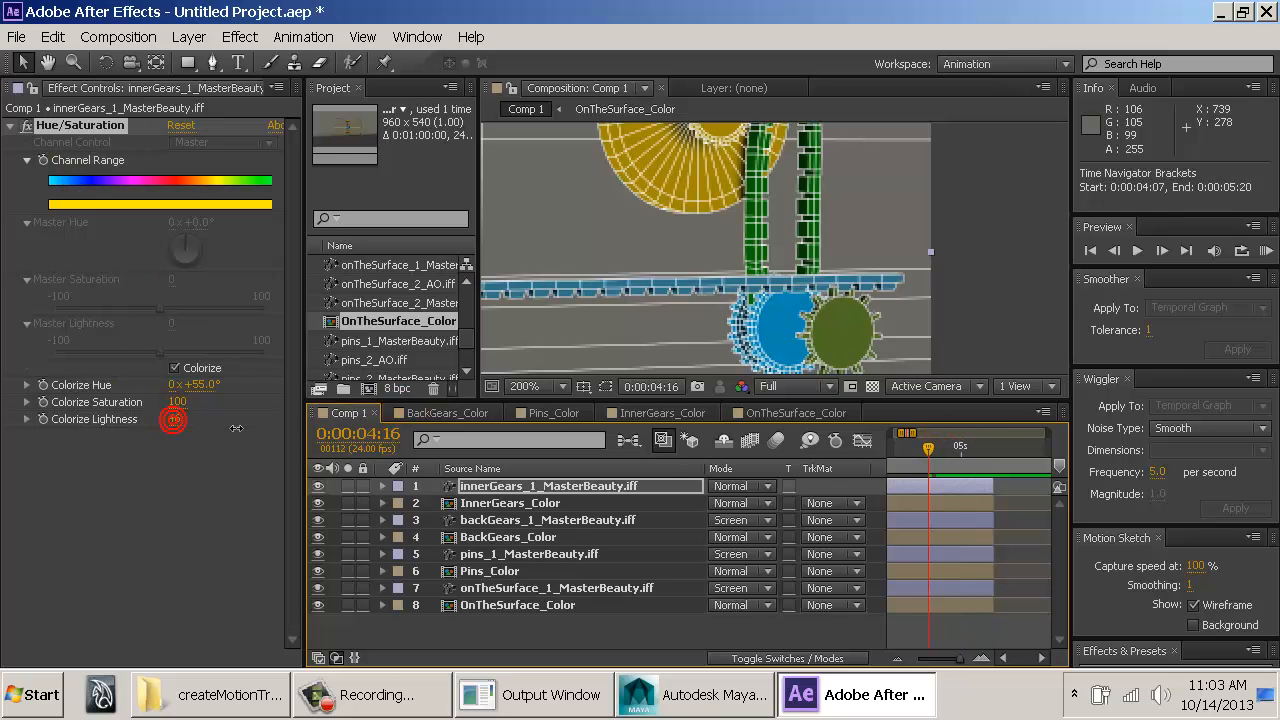
pyautogui.moveTo(174, 419); pyautogui.dragTo(147, 395)
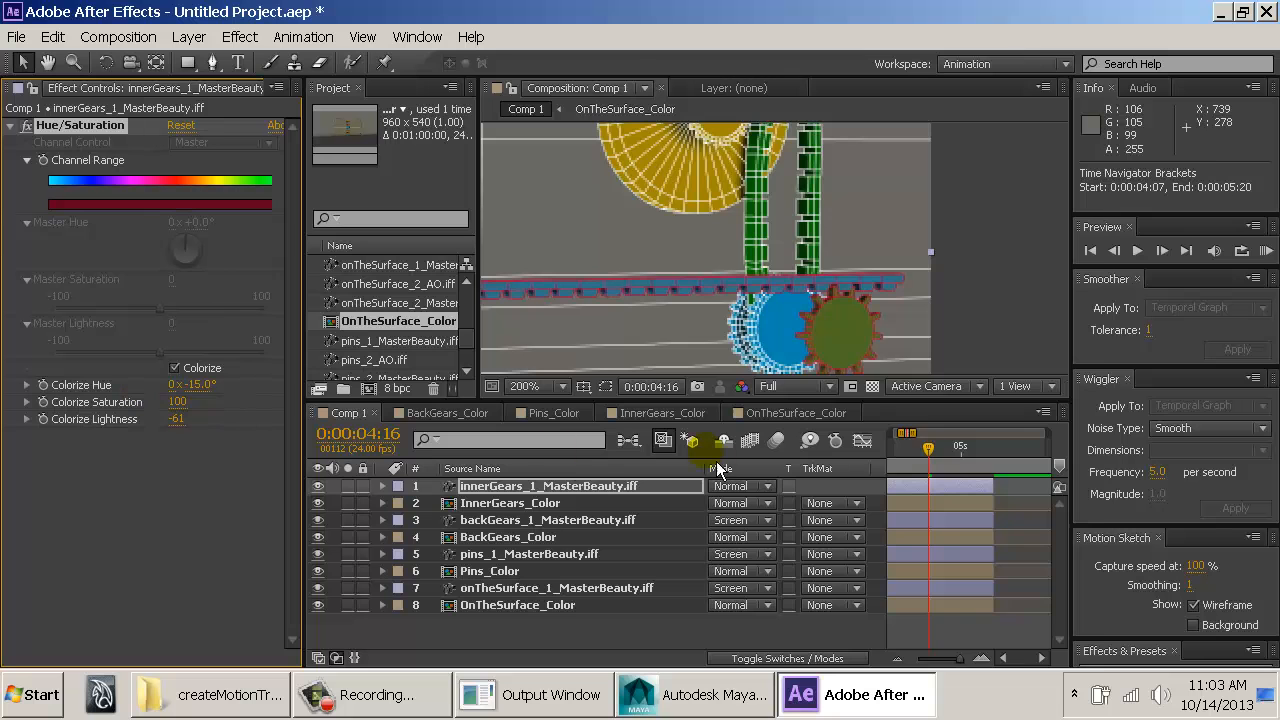
# Step: Try the Screen blending mode on the innerGears_1_MasterBeauty.iff layer and set its Colorize Lightness to -65
pyautogui.click(735, 487)
pyautogui.click(829, 410)
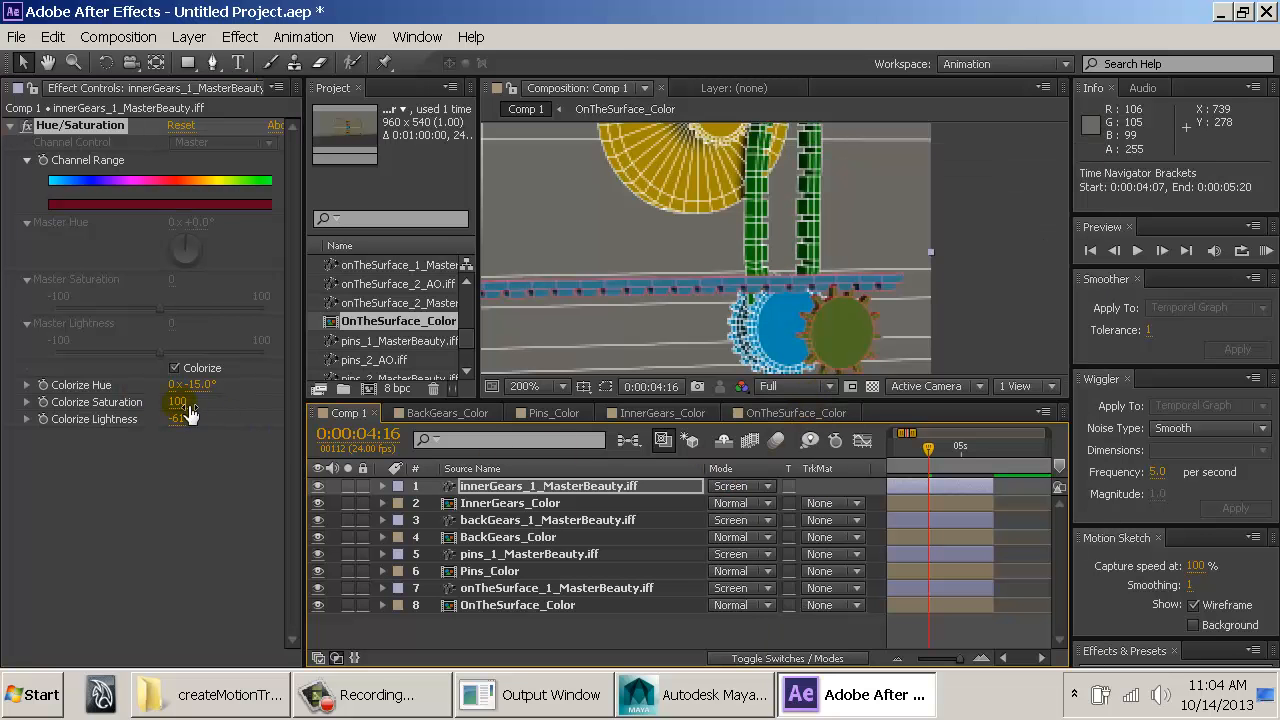
pyautogui.moveTo(178, 418)
pyautogui.mouseDown()
pyautogui.moveTo(155, 421)
pyautogui.moveTo(183, 415)
pyautogui.mouseUp()
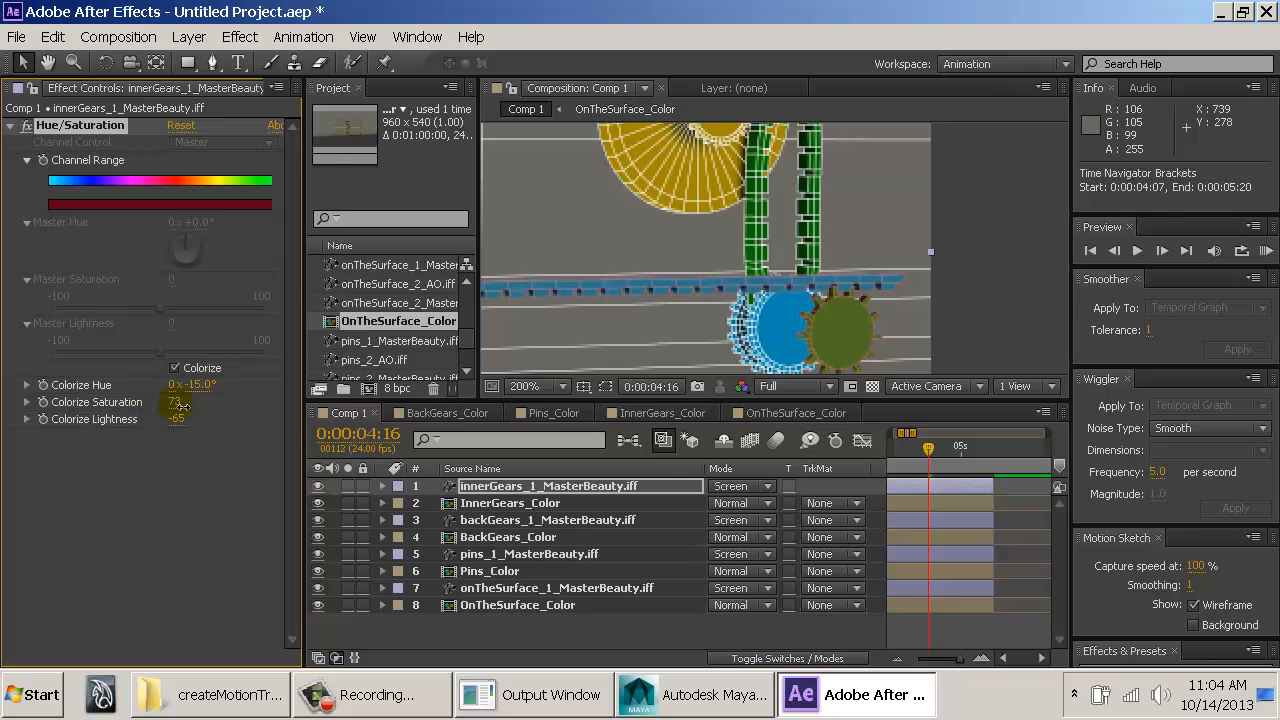
# Step: Return the innerGears_1_MasterBeauty.iff layer to the Normal blending mode and set its Colorize Hue to -53°
pyautogui.click(745, 487)
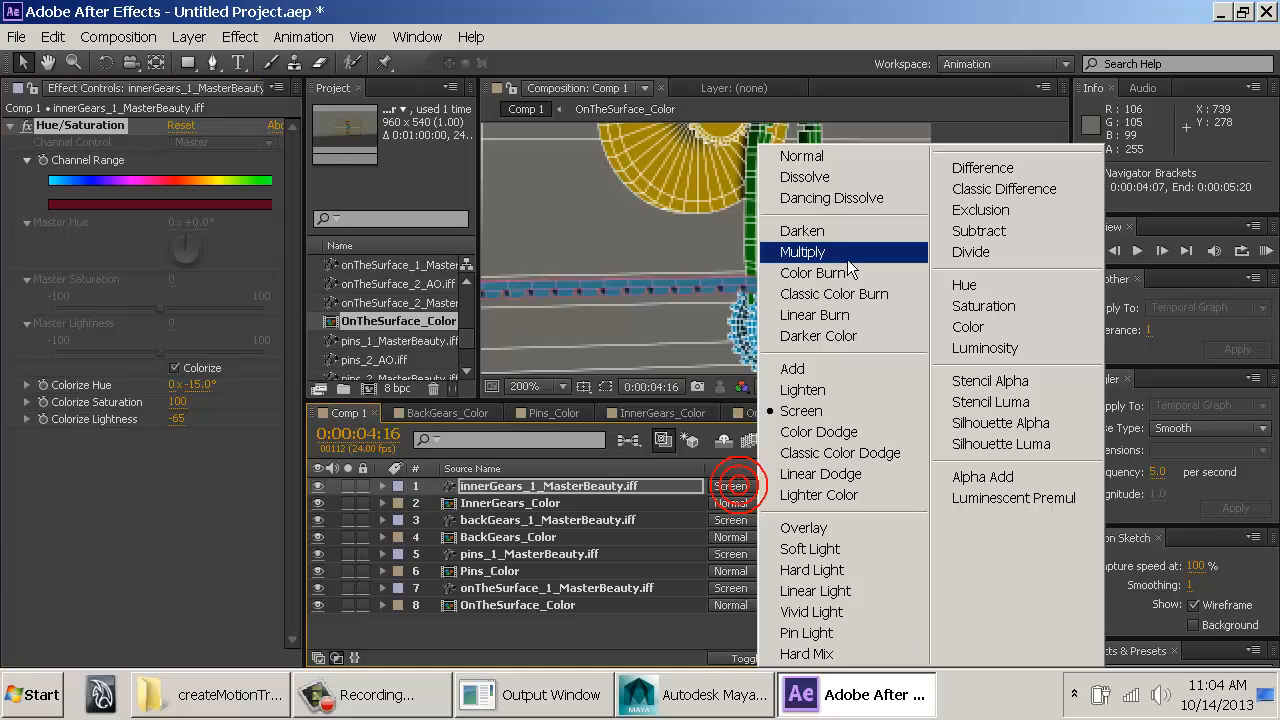
pyautogui.click(860, 165)
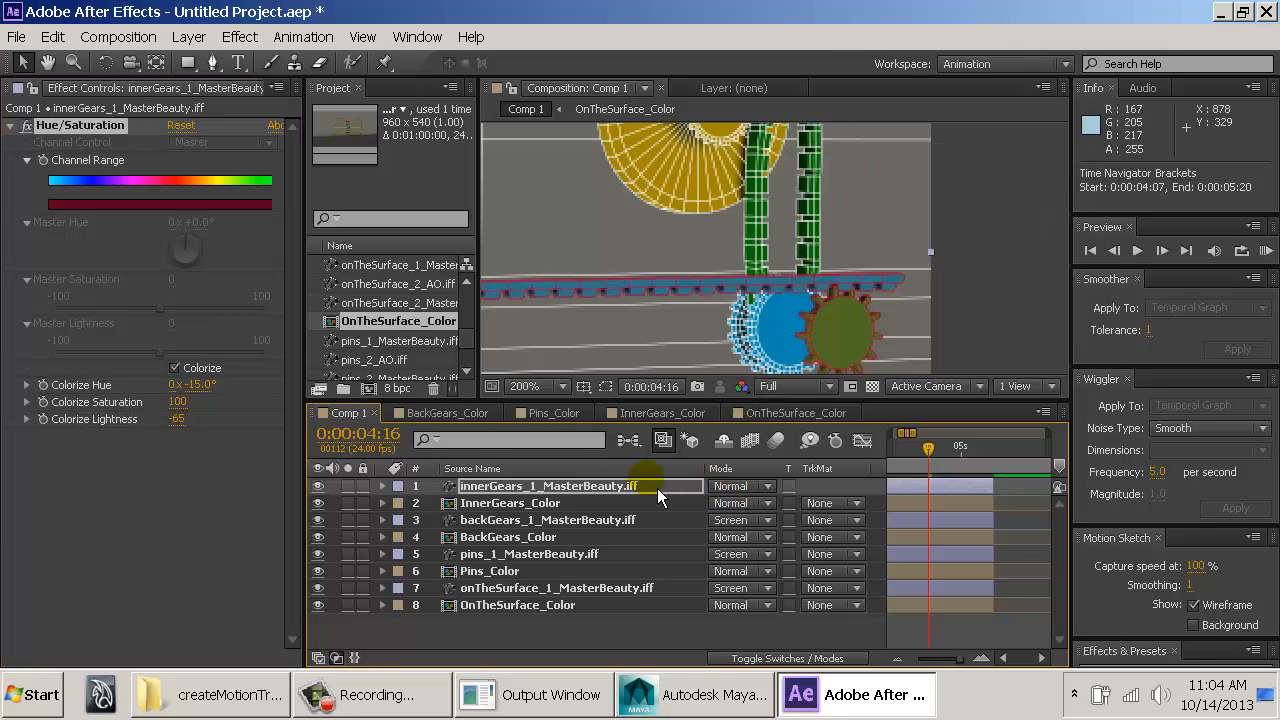
pyautogui.moveTo(207, 388); pyautogui.dragTo(174, 385)
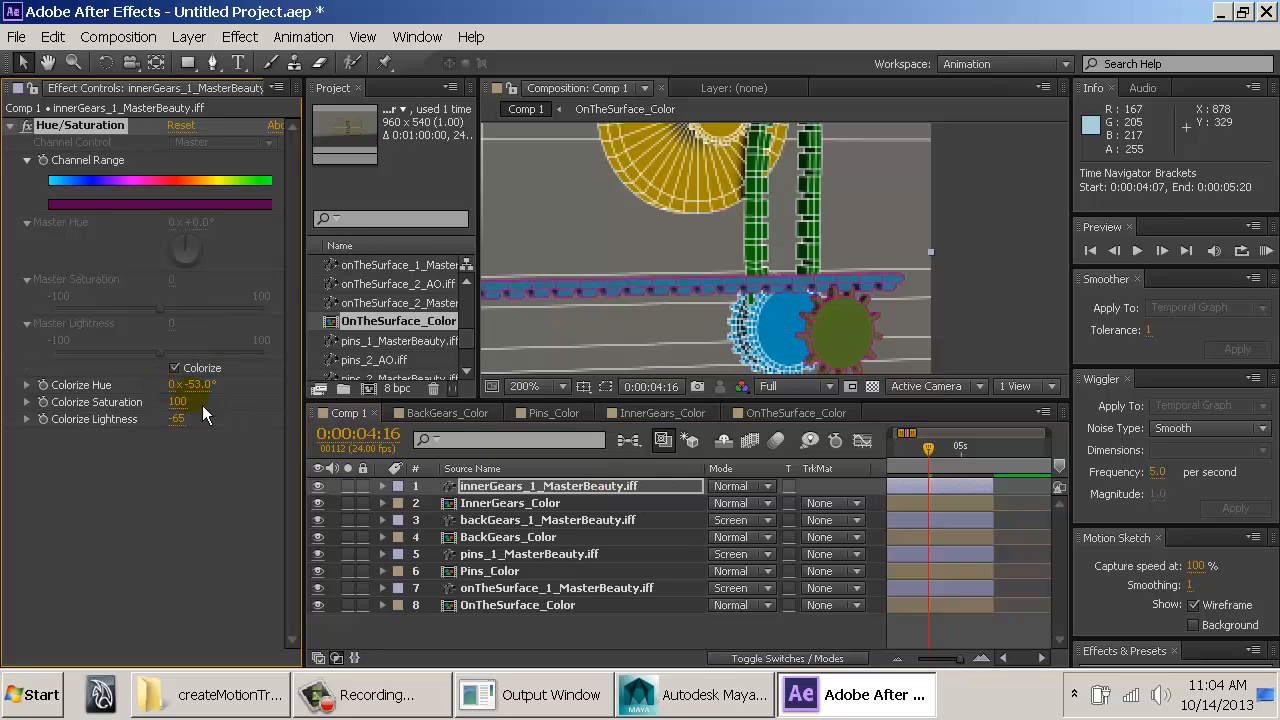
# Step: Turn off Colorize and remove the Hue/Saturation effect from the innerGears_1_MasterBeauty.iff layer
pyautogui.click(177, 368)
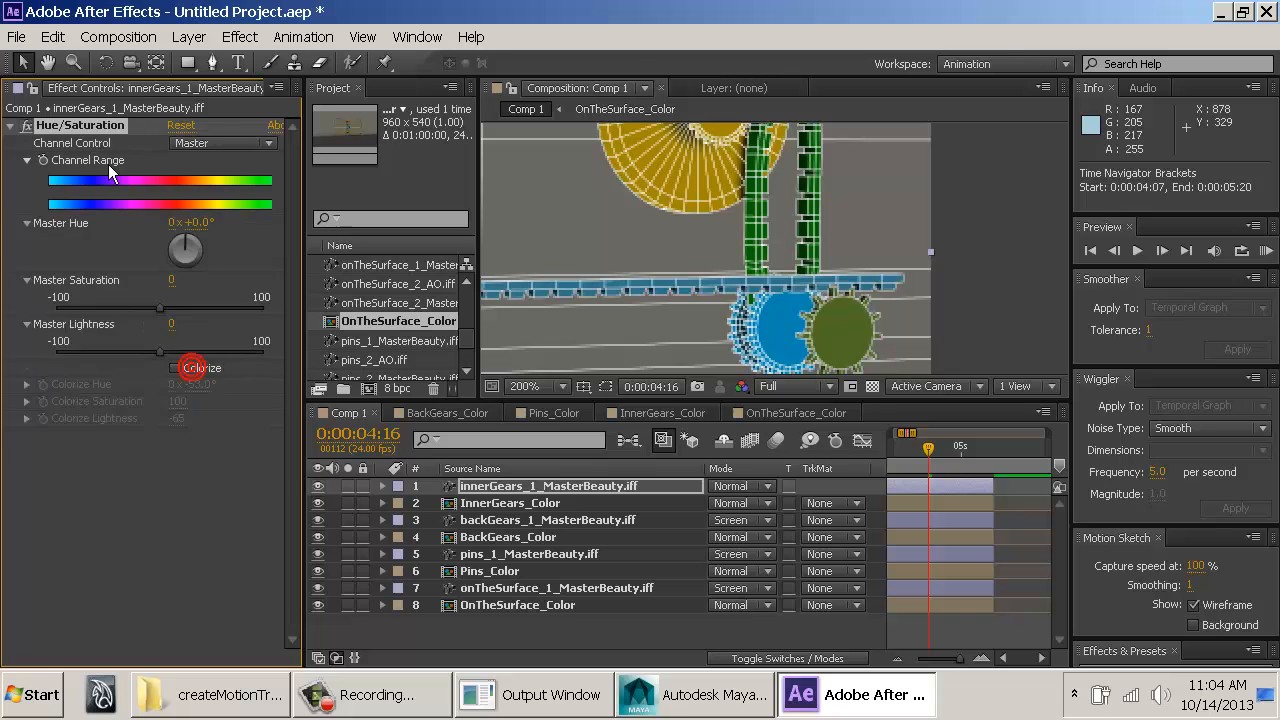
pyautogui.click(73, 123)
pyautogui.press('Delete')
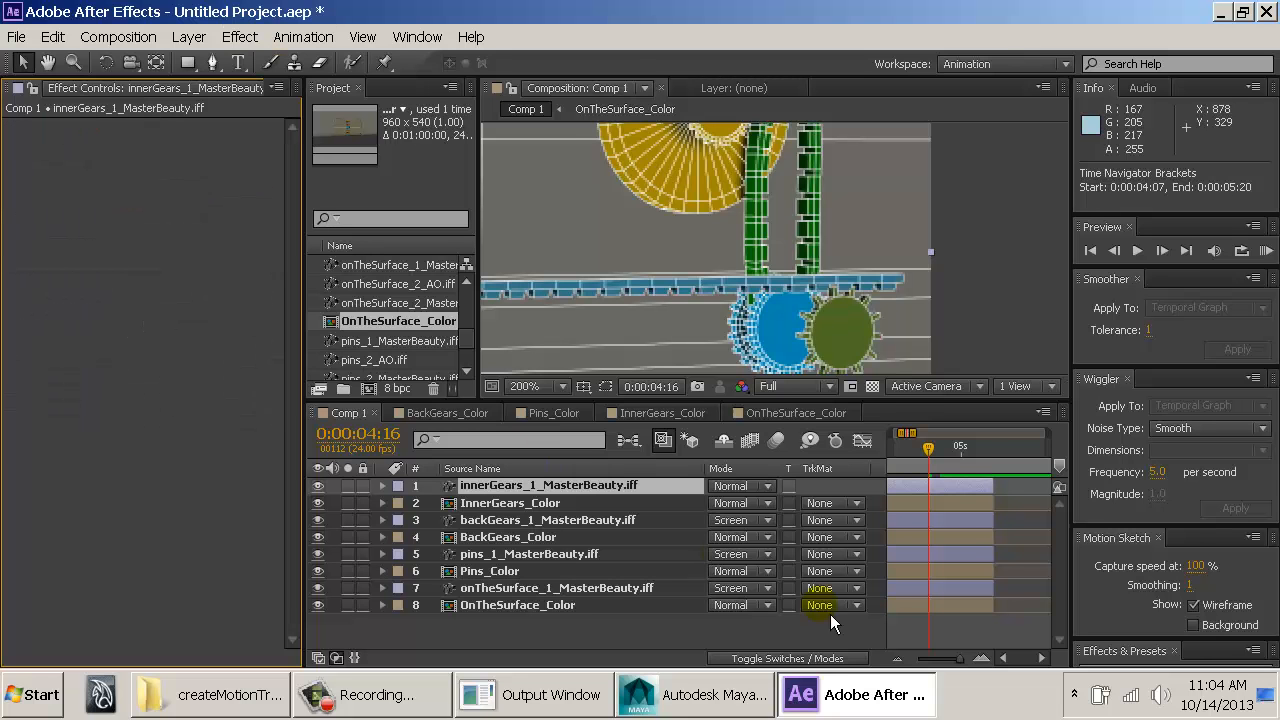
# Step: Examine the full composite frame and the wireframe edges around the central panel, with a longer span of the timeline shown
pyautogui.click(945, 658)
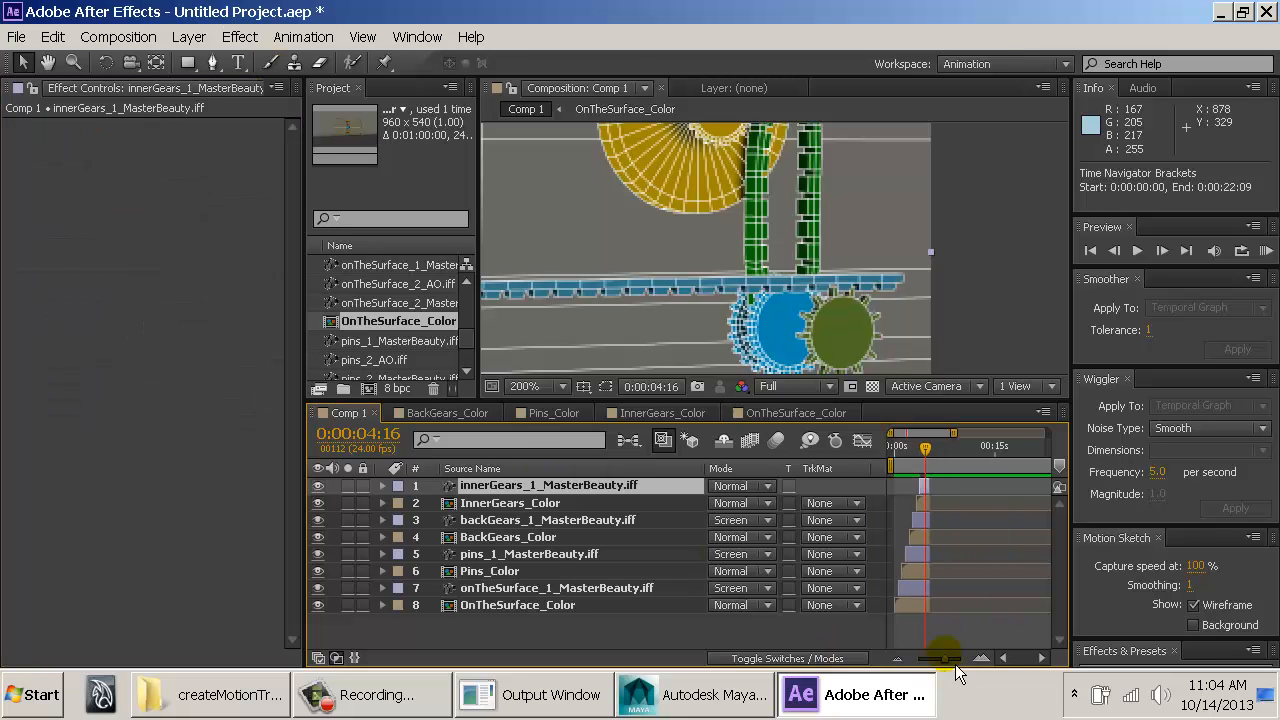
pyautogui.click(945, 658)
pyautogui.click(945, 658)
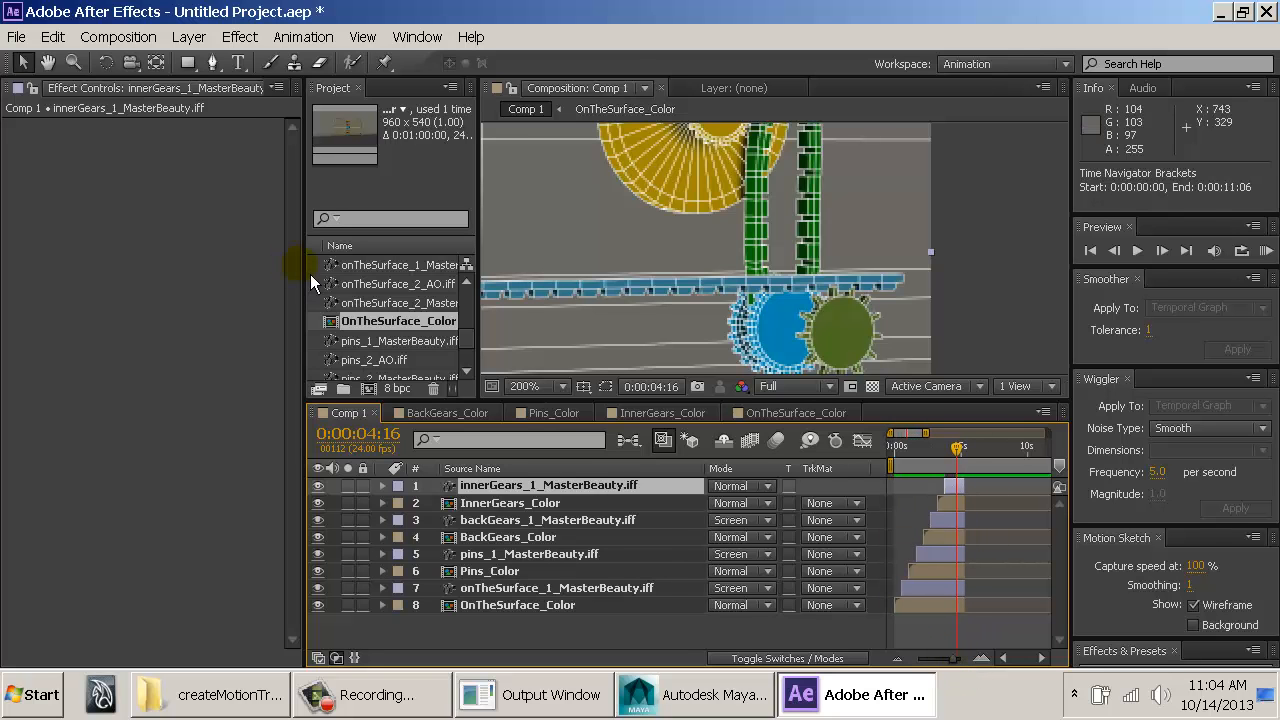
pyautogui.moveTo(310, 274); pyautogui.dragTo(289, 274)
pyautogui.scroll(-2, 830, 275)
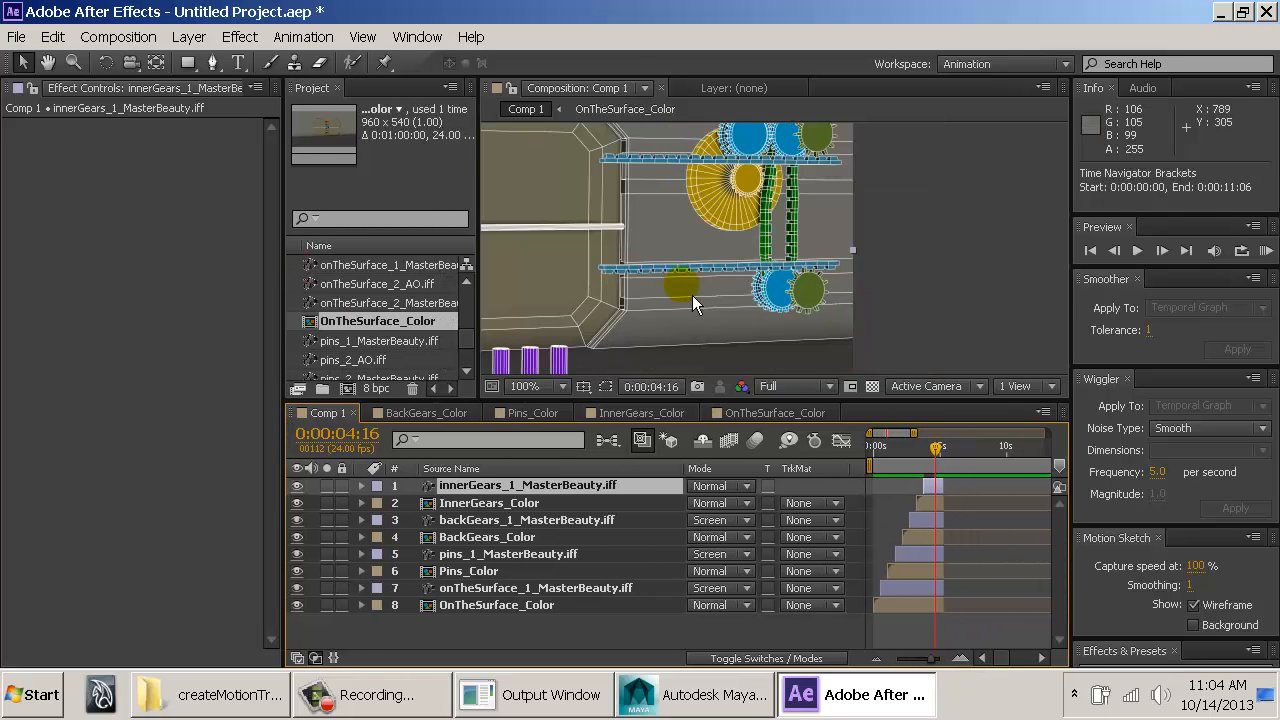
pyautogui.moveTo(641, 281); pyautogui.dragTo(918, 303, button='middle')
pyautogui.scroll(-1, 921, 303)
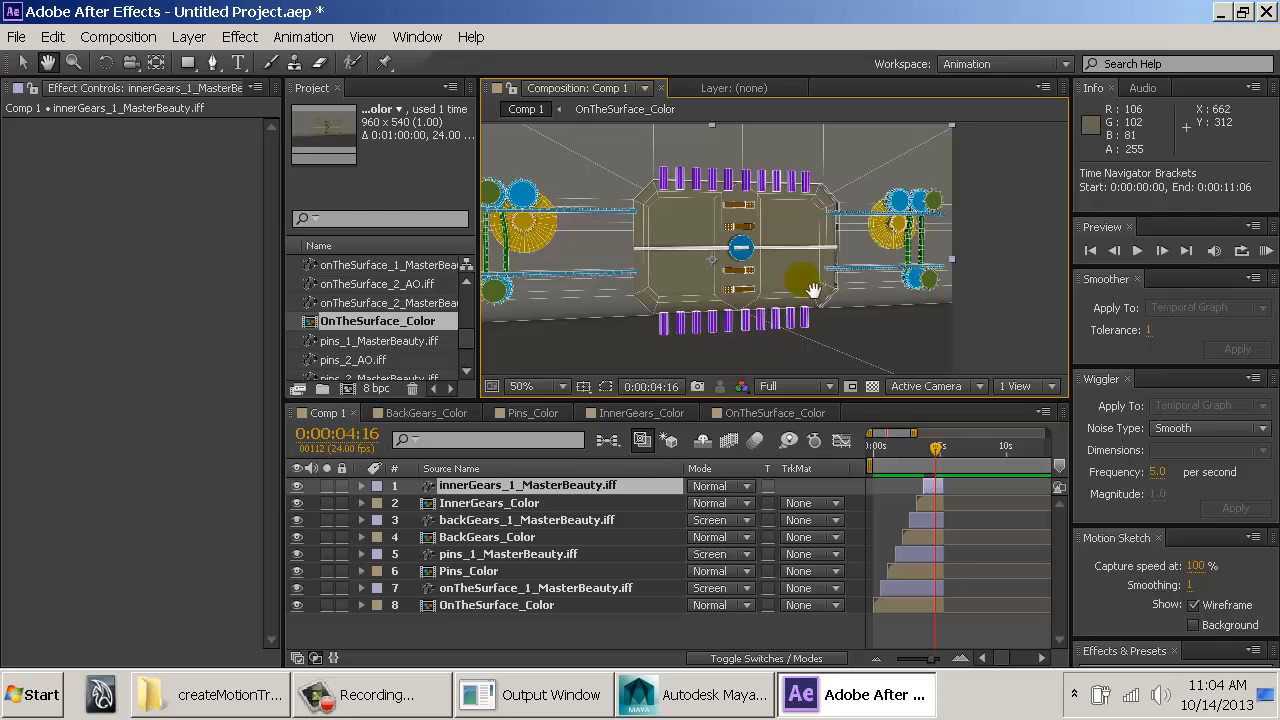
pyautogui.moveTo(813, 290); pyautogui.dragTo(861, 302, button='middle')
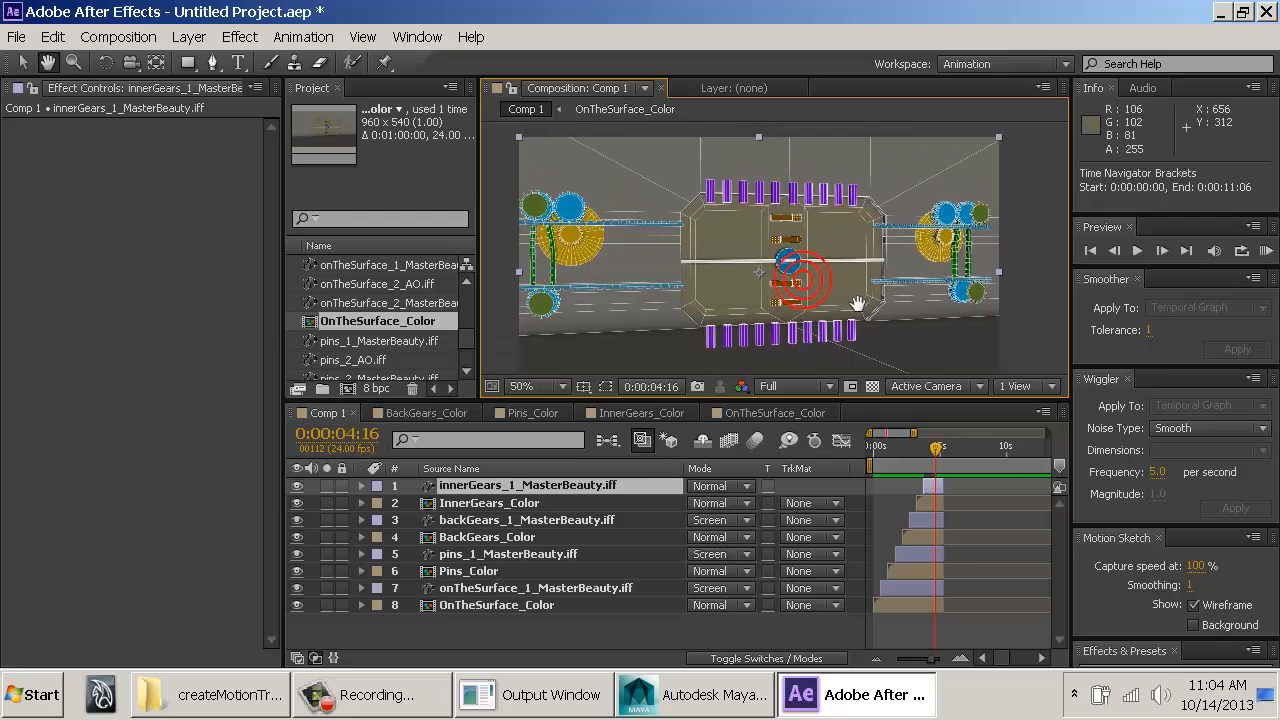
pyautogui.click(490, 486)
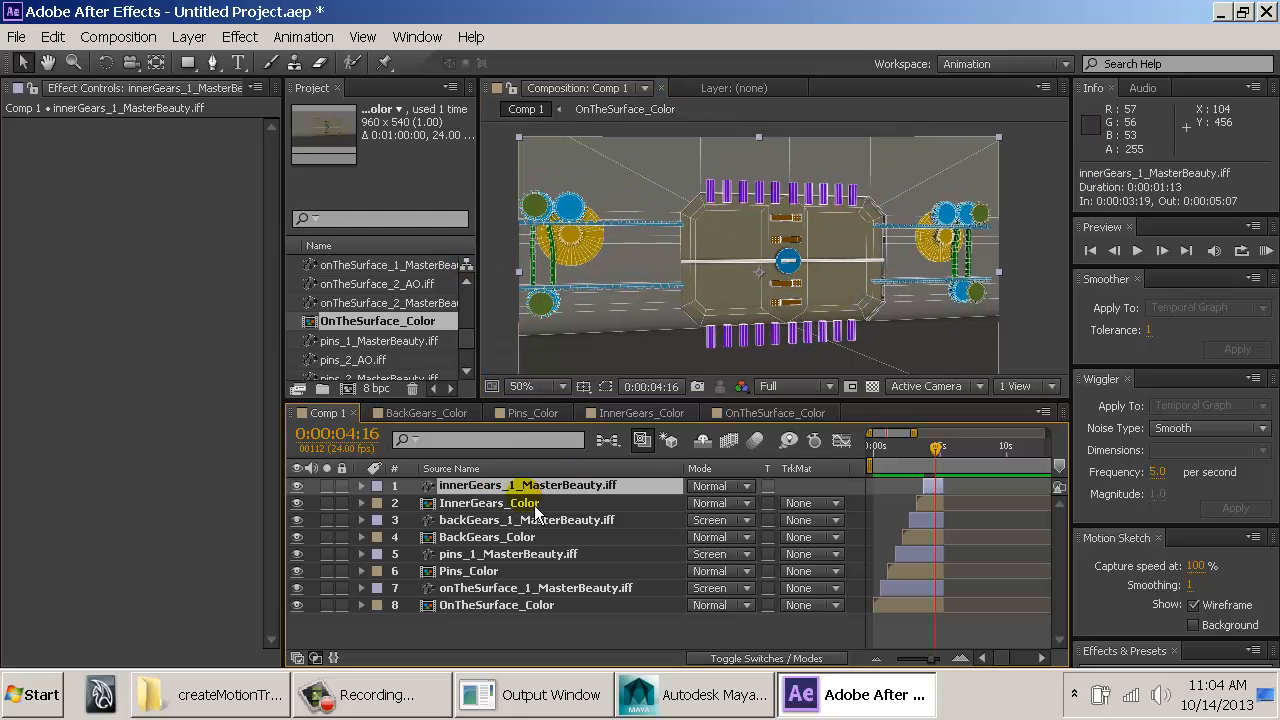
pyautogui.scroll(2, 809, 293)
pyautogui.scroll(-1, 809, 293)
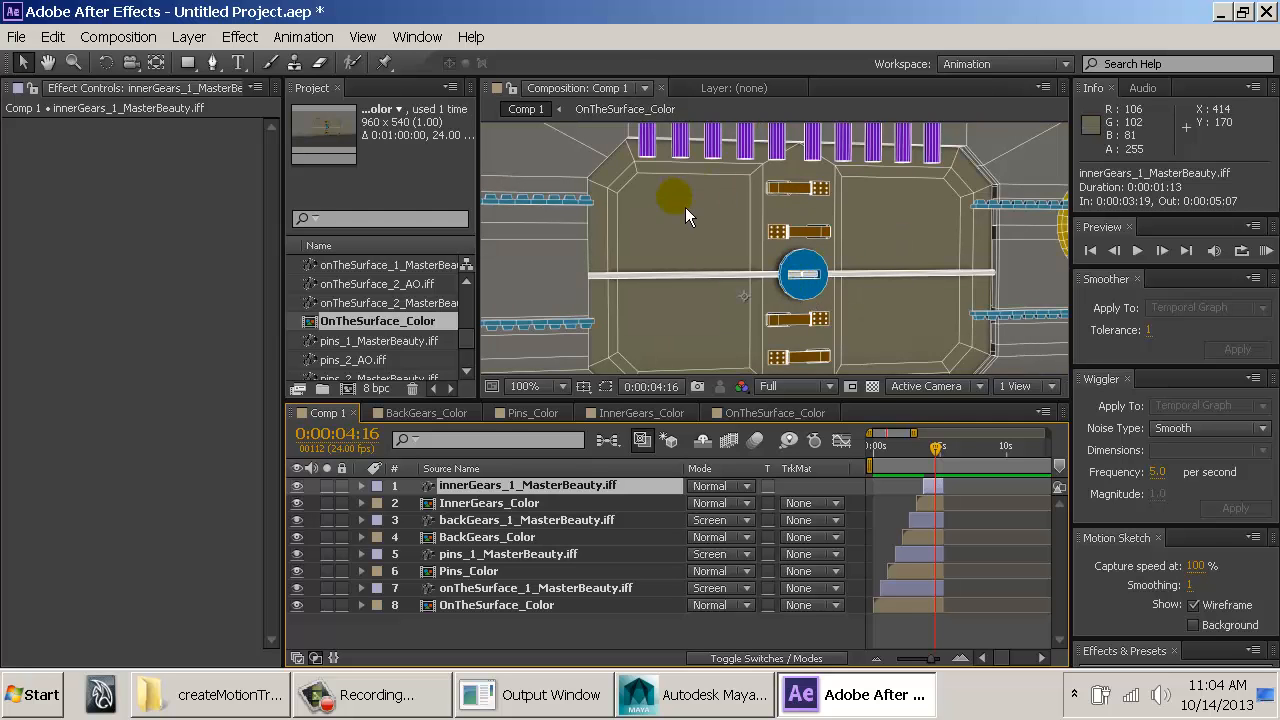
pyautogui.press('space')
pyautogui.moveTo(635, 218); pyautogui.dragTo(760, 221)
pyautogui.moveTo(648, 247); pyautogui.dragTo(692, 235)
# Step: Hide every layer below innerGears_1_MasterBeauty.iff to isolate the inner gears wireframe at 200% magnification
pyautogui.click(463, 503)
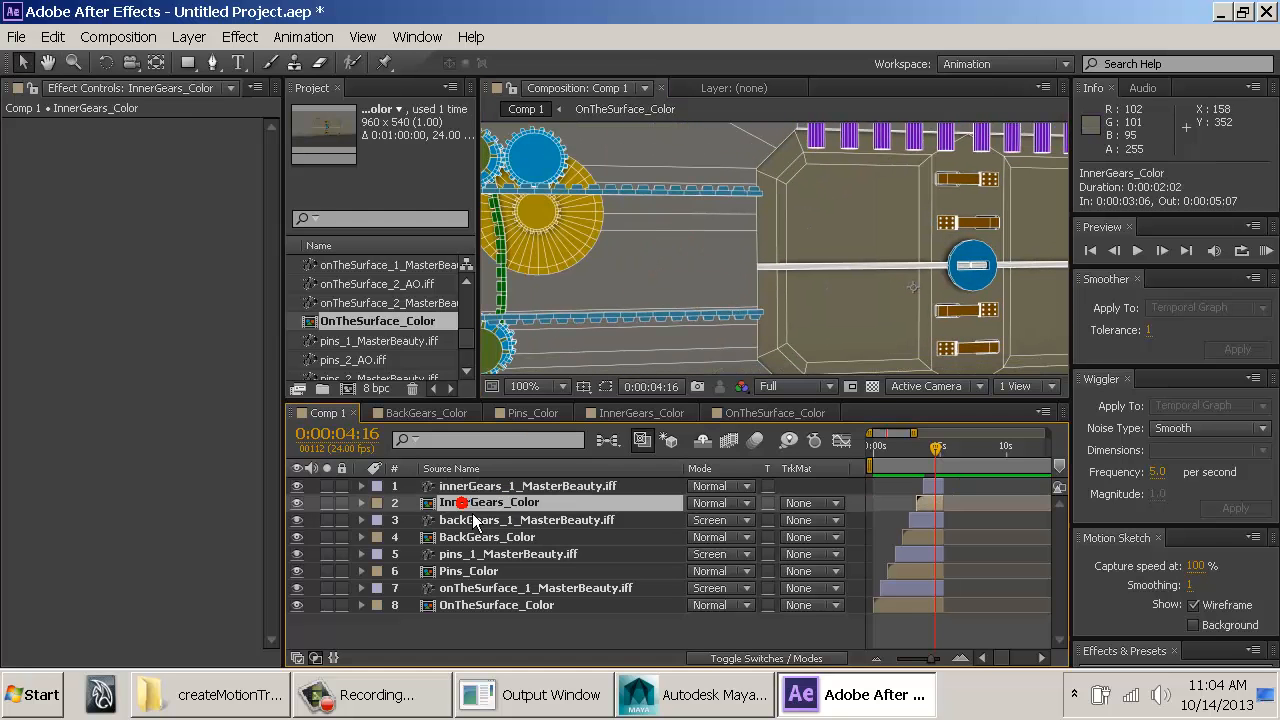
pyautogui.click(468, 486)
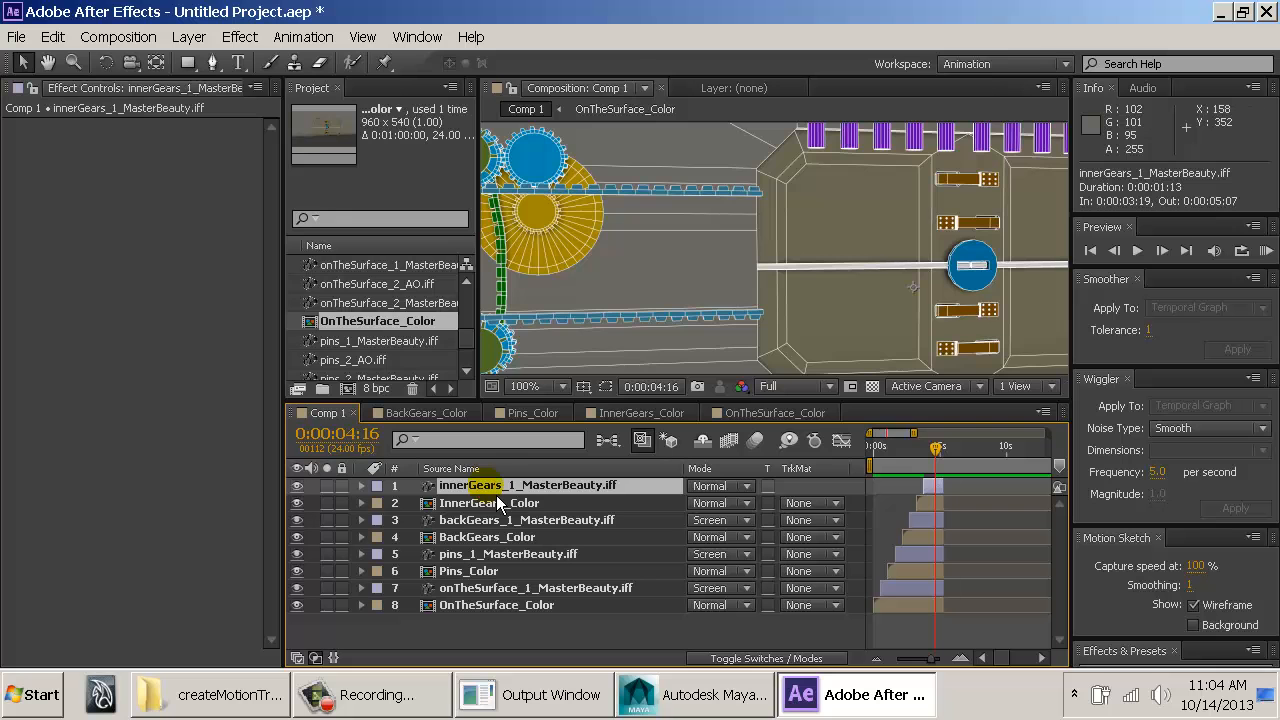
pyautogui.press('space')
pyautogui.moveTo(629, 248); pyautogui.dragTo(859, 279)
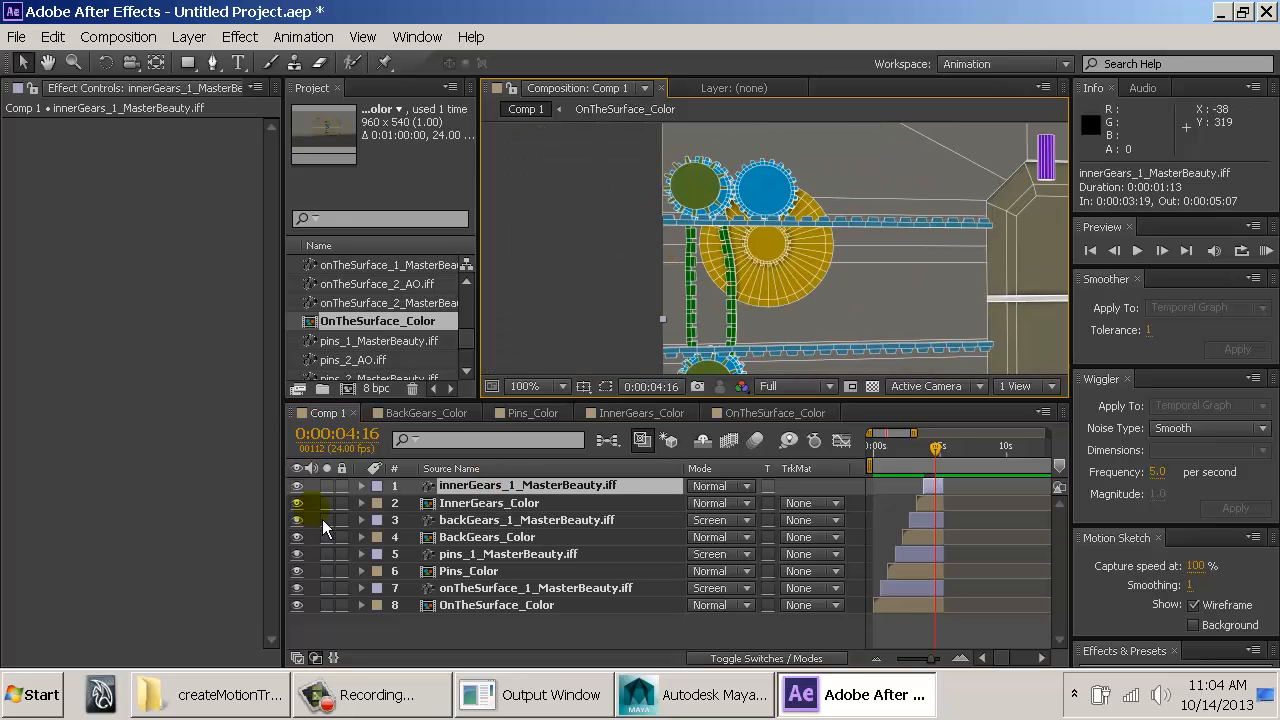
pyautogui.moveTo(297, 503); pyautogui.dragTo(303, 620)
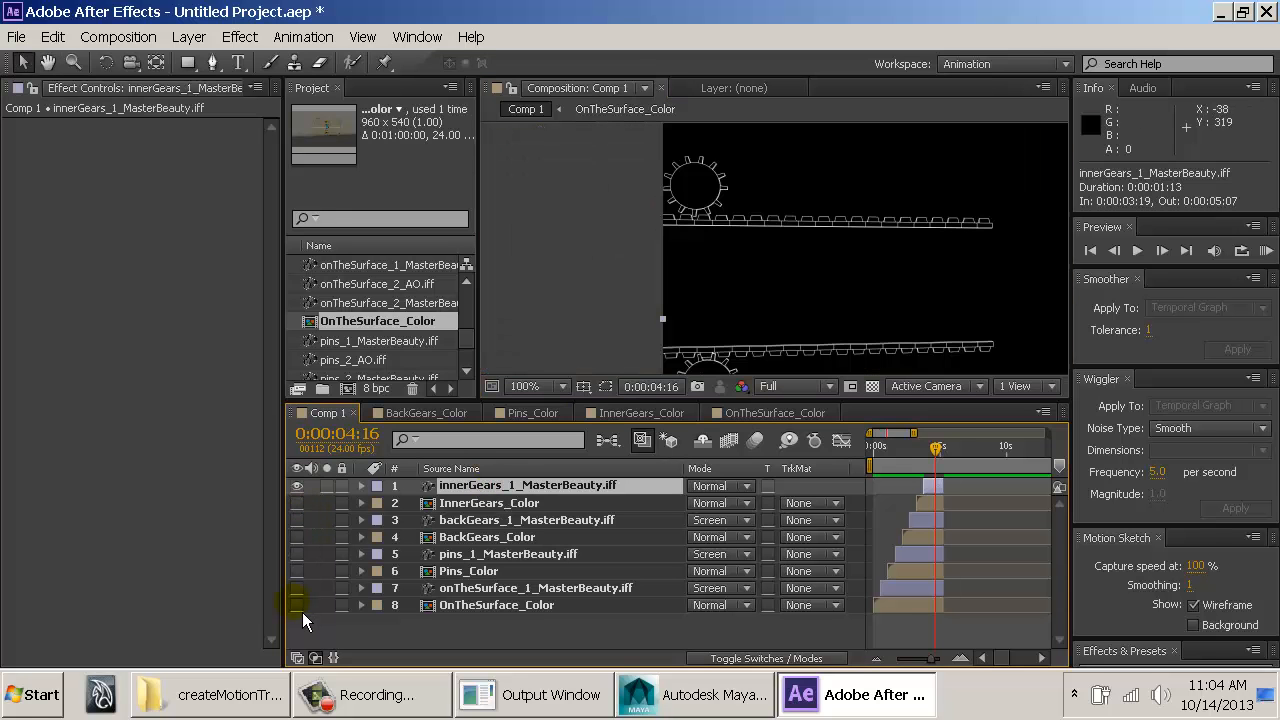
pyautogui.scroll(1, 815, 245)
pyautogui.press('space')
pyautogui.moveTo(664, 218); pyautogui.dragTo(871, 323)
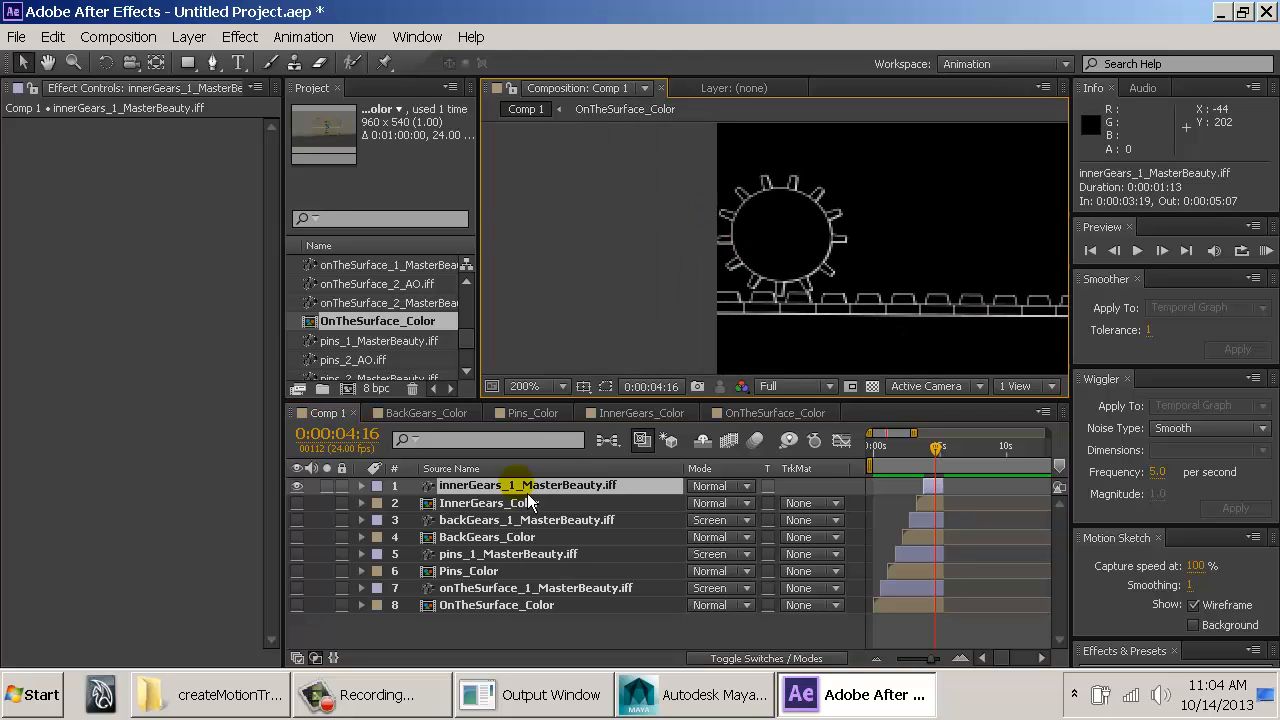
# Step: Try Matte Choker on innerGears_1_MasterBeauty.iff with Geometric Softness 1 at 0.8, Choke 1 at -125, Gray Level Softness 1 at 1% and Choke 2 at -16
pyautogui.click(241, 37)
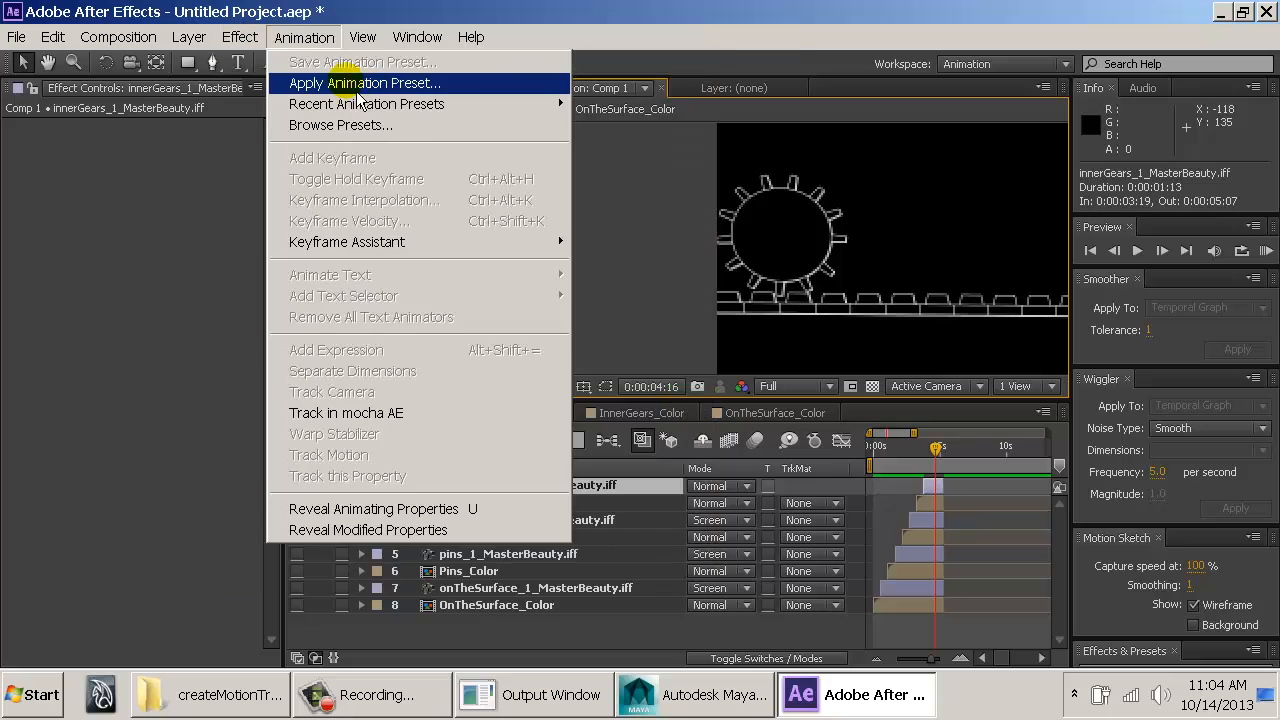
pyautogui.moveTo(393, 207)
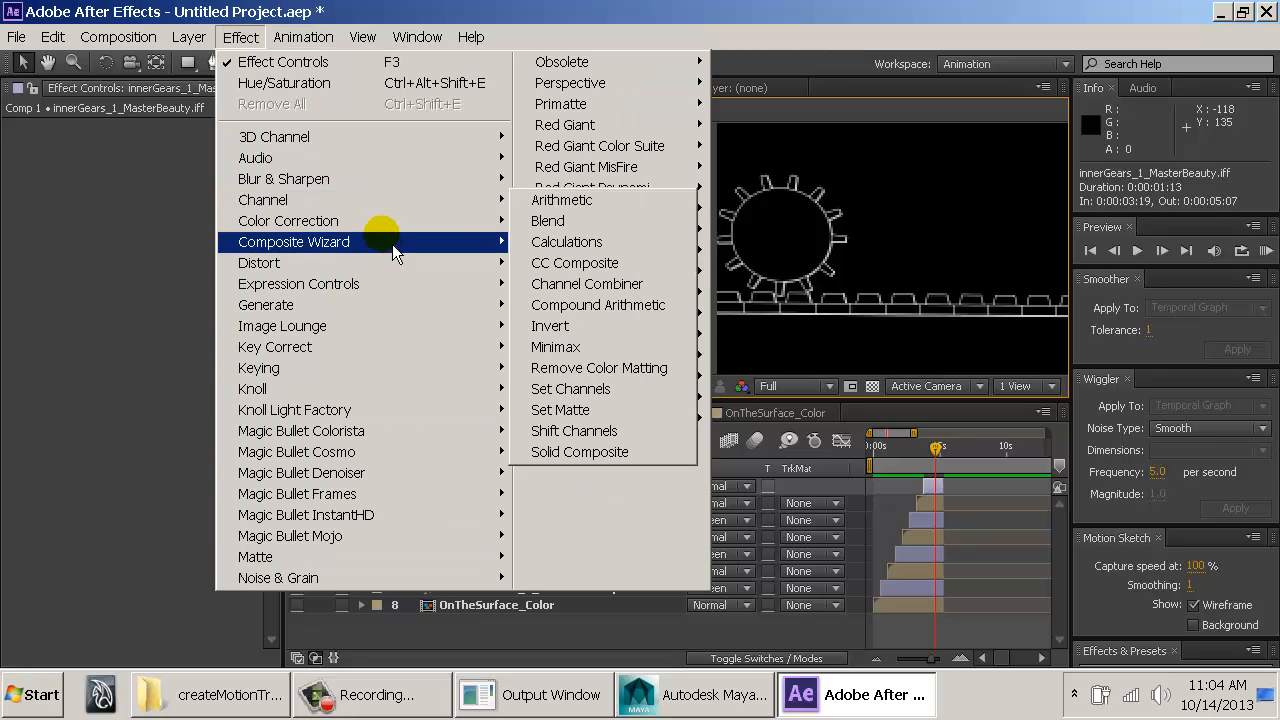
pyautogui.moveTo(414, 367)
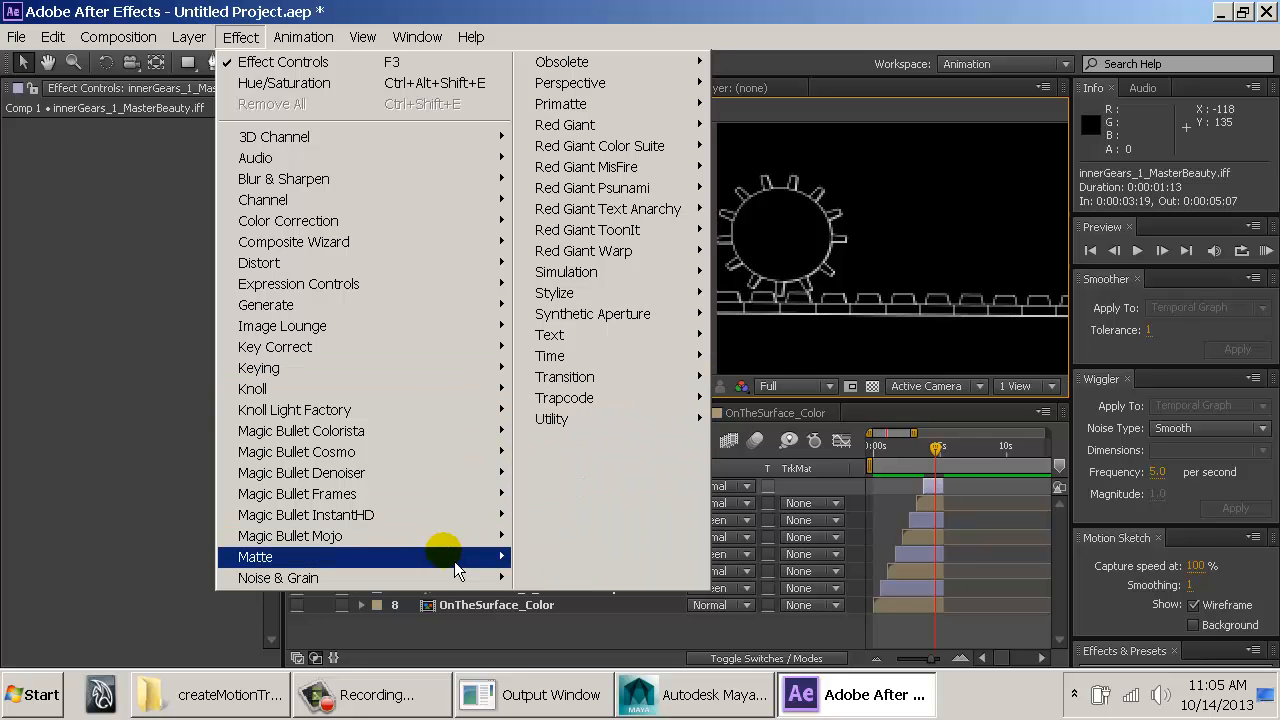
pyautogui.moveTo(455, 567)
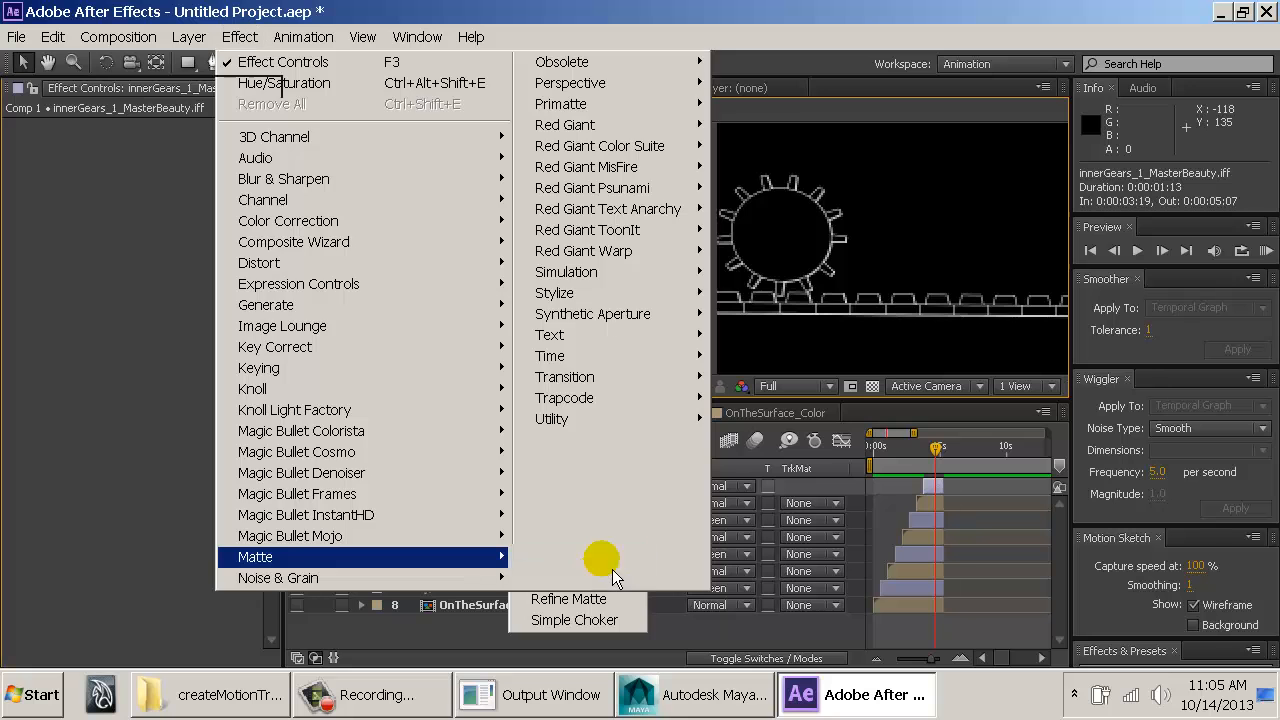
pyautogui.click(595, 559)
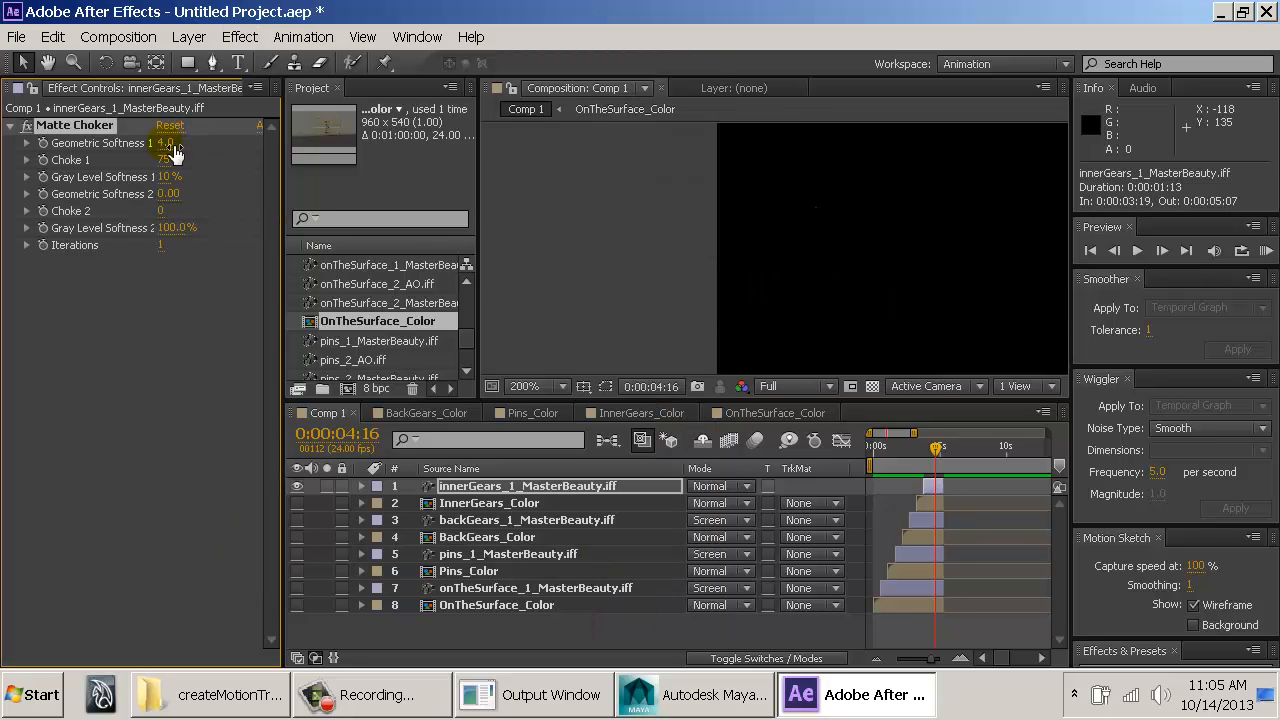
pyautogui.click(162, 159)
pyautogui.moveTo(214, 164); pyautogui.dragTo(185, 172)
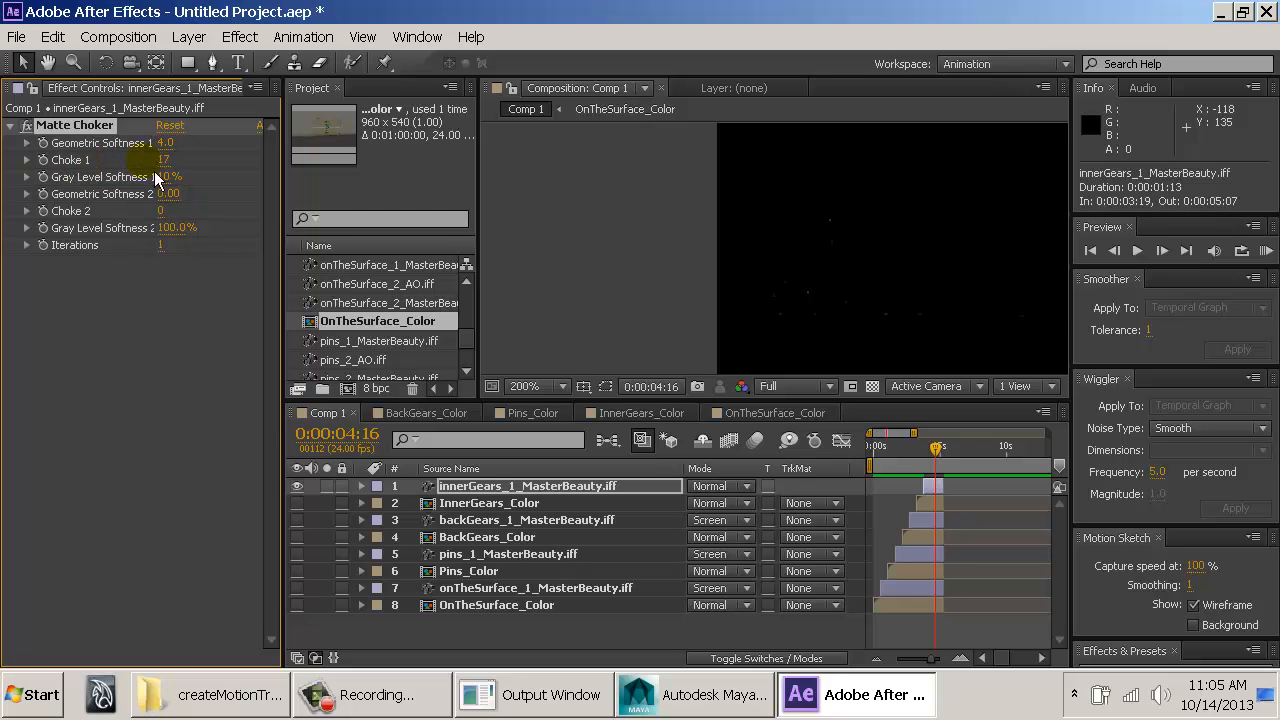
pyautogui.moveTo(163, 158); pyautogui.dragTo(138, 165)
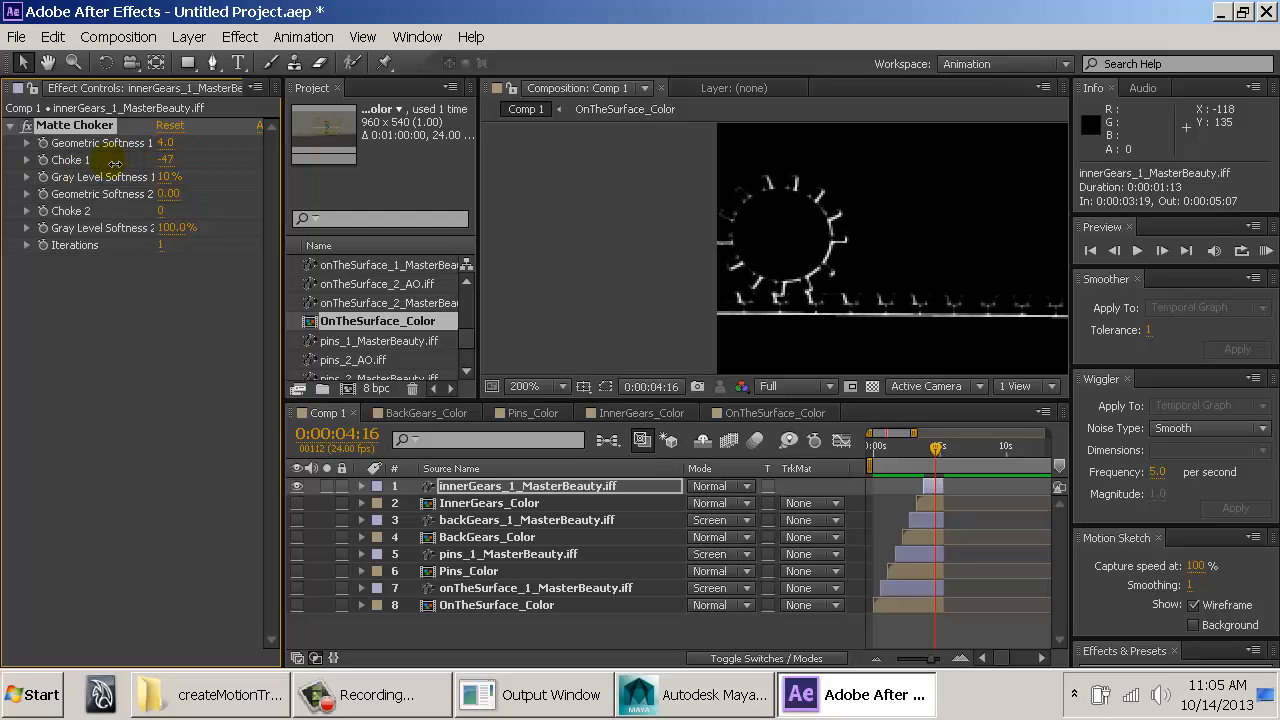
pyautogui.moveTo(147, 160); pyautogui.dragTo(132, 163)
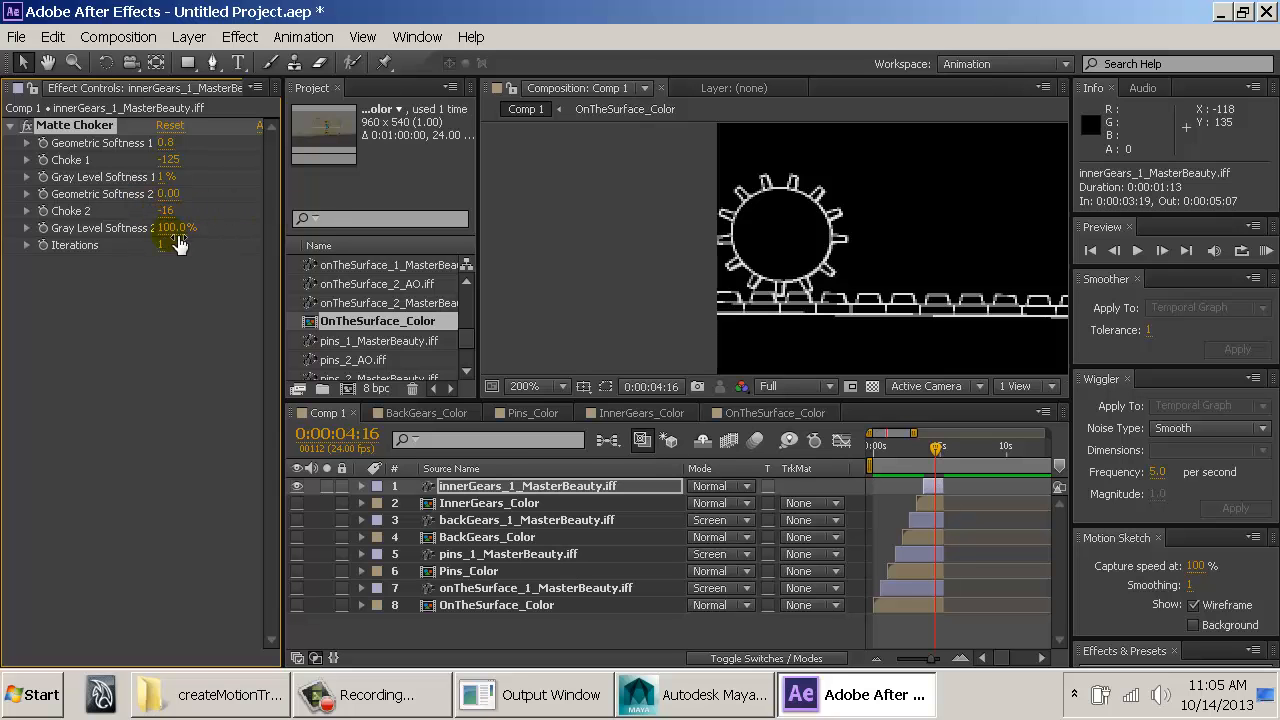
# Step: Try a Choke 1 value of -31 and remove the Matte Choker effect from the inner gears wireframe
pyautogui.moveTo(173, 229); pyautogui.dragTo(150, 231)
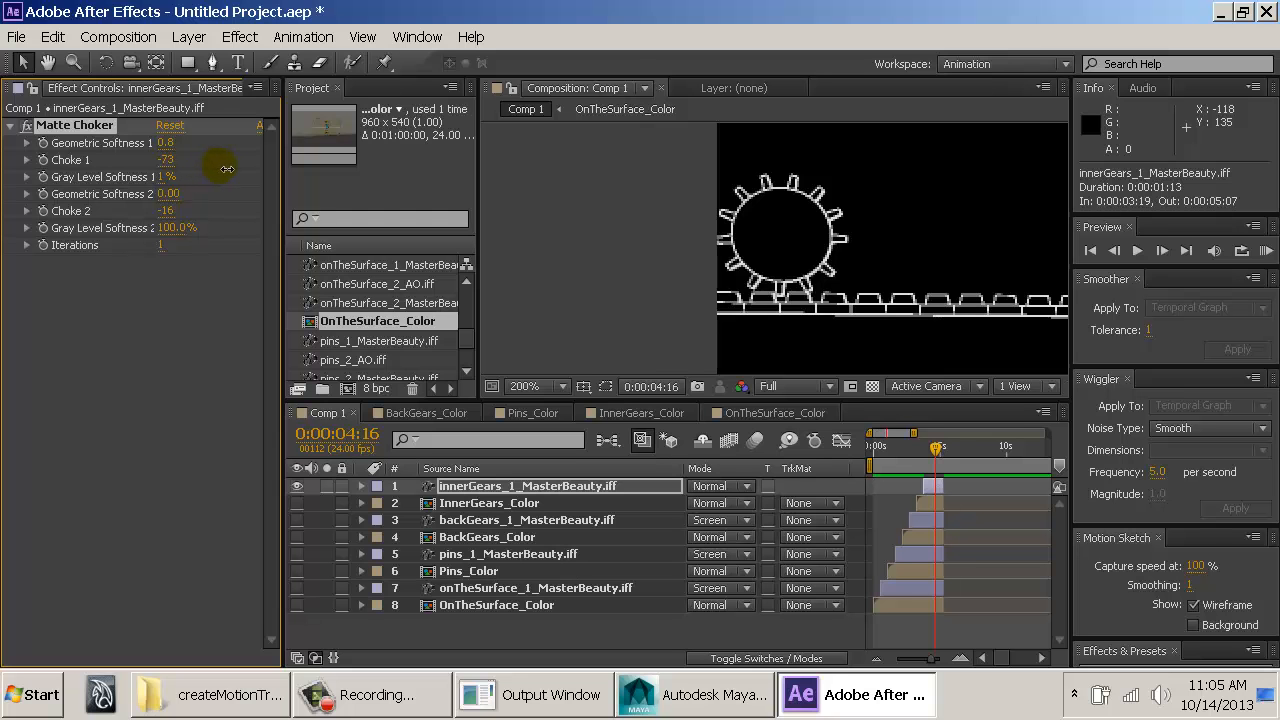
pyautogui.moveTo(237, 170); pyautogui.dragTo(274, 185)
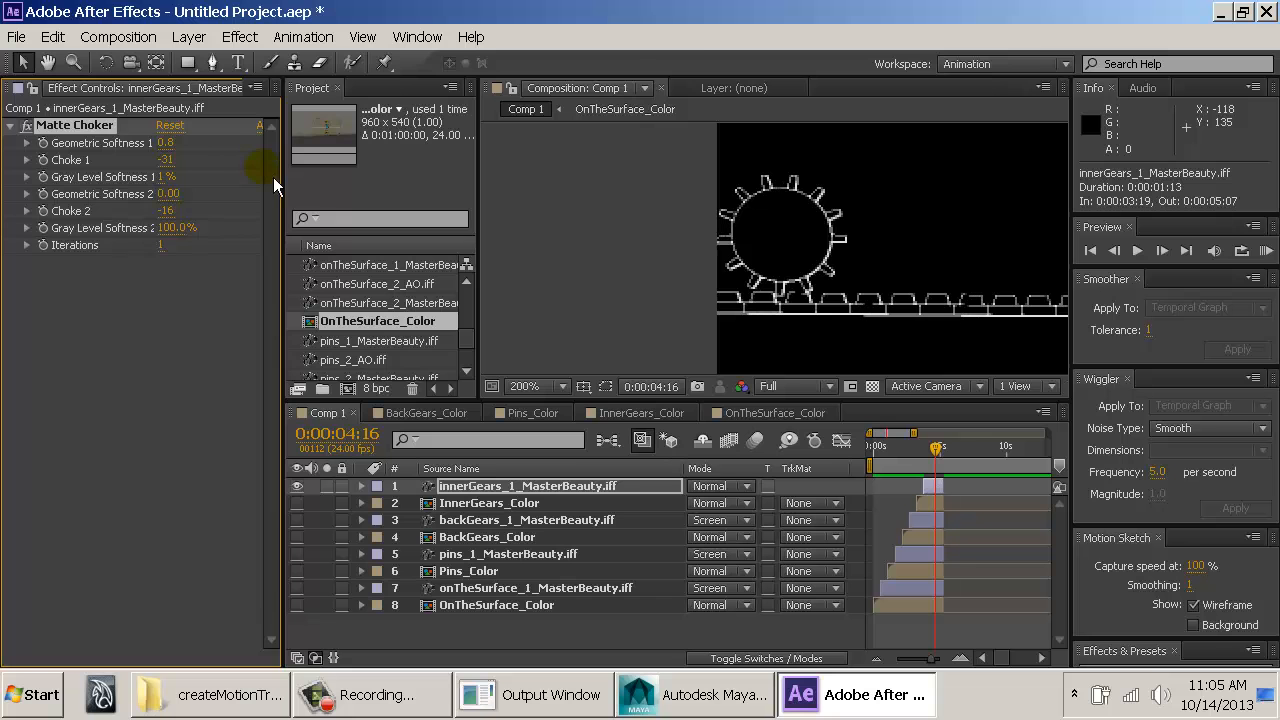
pyautogui.click(75, 125)
pyautogui.press('Delete')
# Step: Try Channel Blur on the inner gears wireframe with Alpha Blurriness at about 12 and remove the effect
pyautogui.click(240, 37)
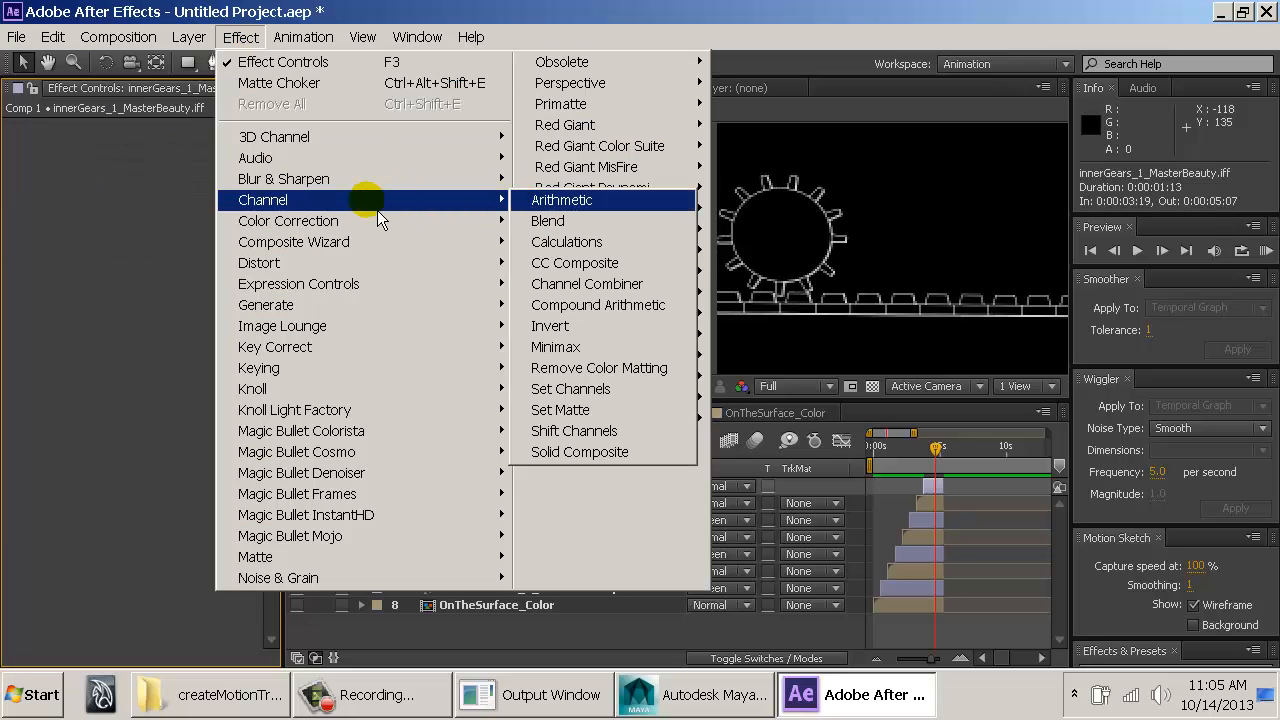
pyautogui.moveTo(398, 188)
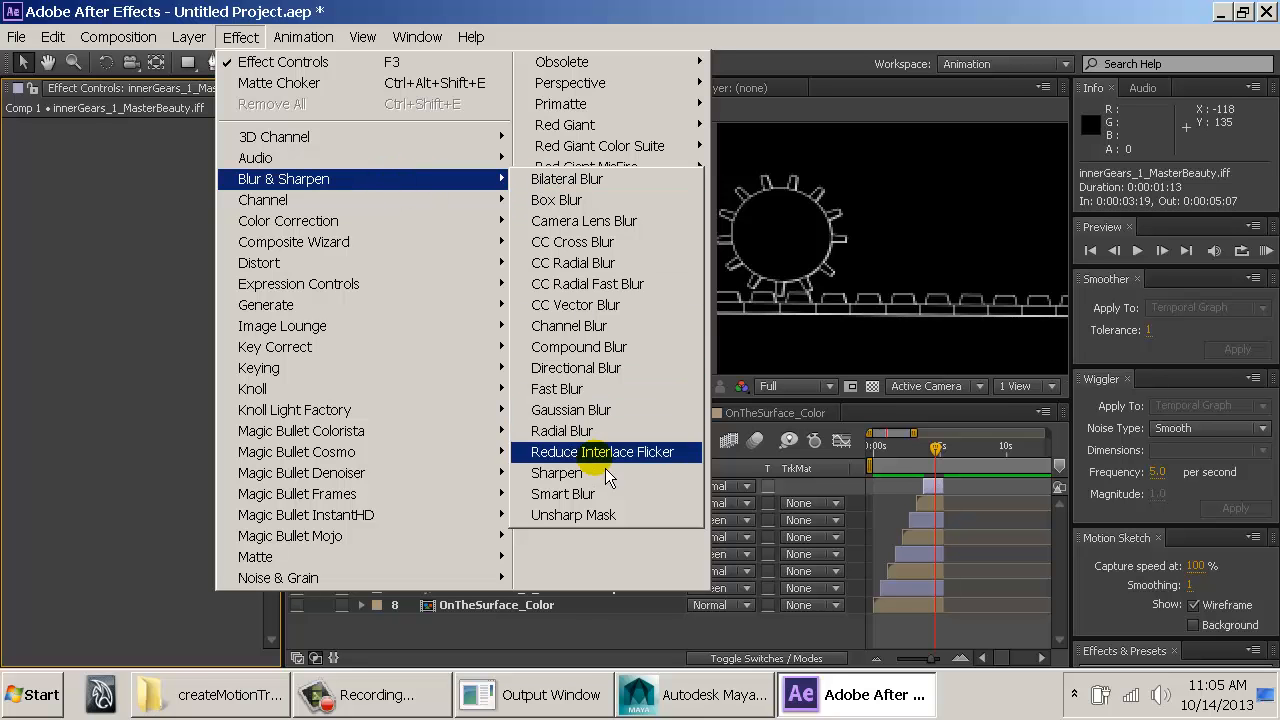
pyautogui.click(612, 324)
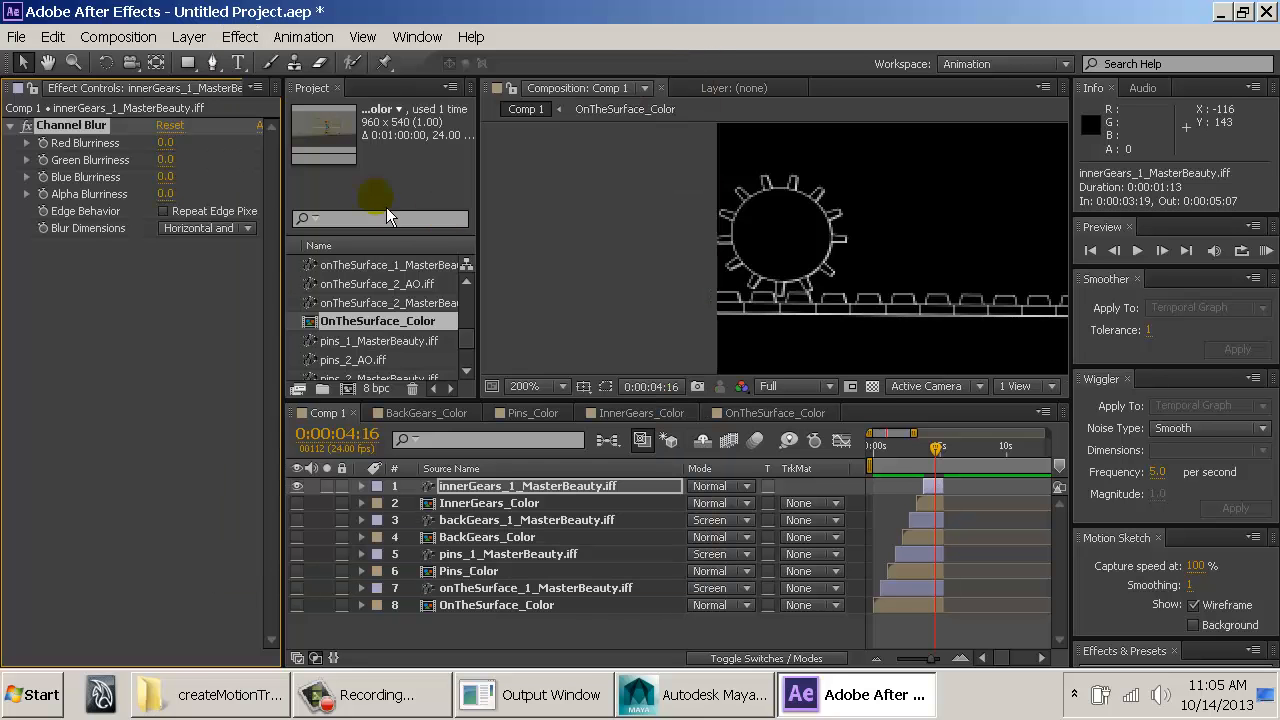
pyautogui.moveTo(175, 194); pyautogui.dragTo(213, 193)
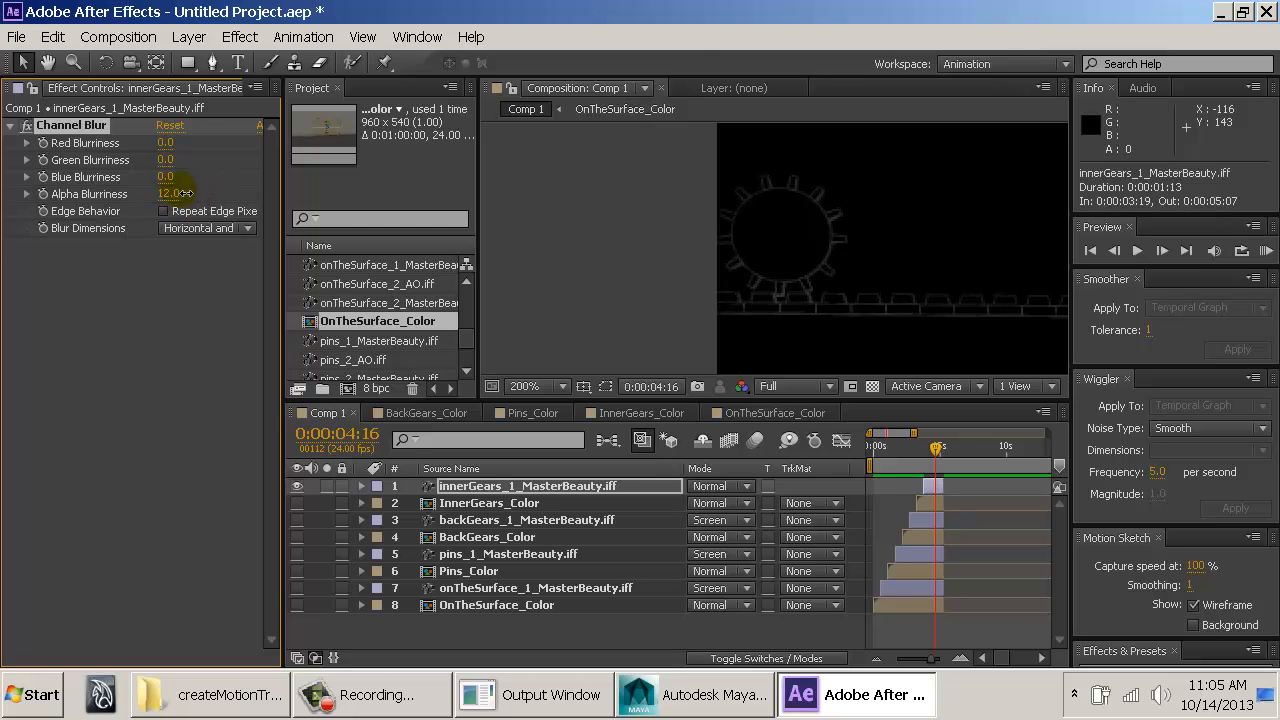
pyautogui.click(72, 125)
pyautogui.press('Delete')
# Step: Try the Composite Wizard Light Wrap effect on the innerGears_1_MasterBeauty.iff layer and remove it
pyautogui.click(240, 36)
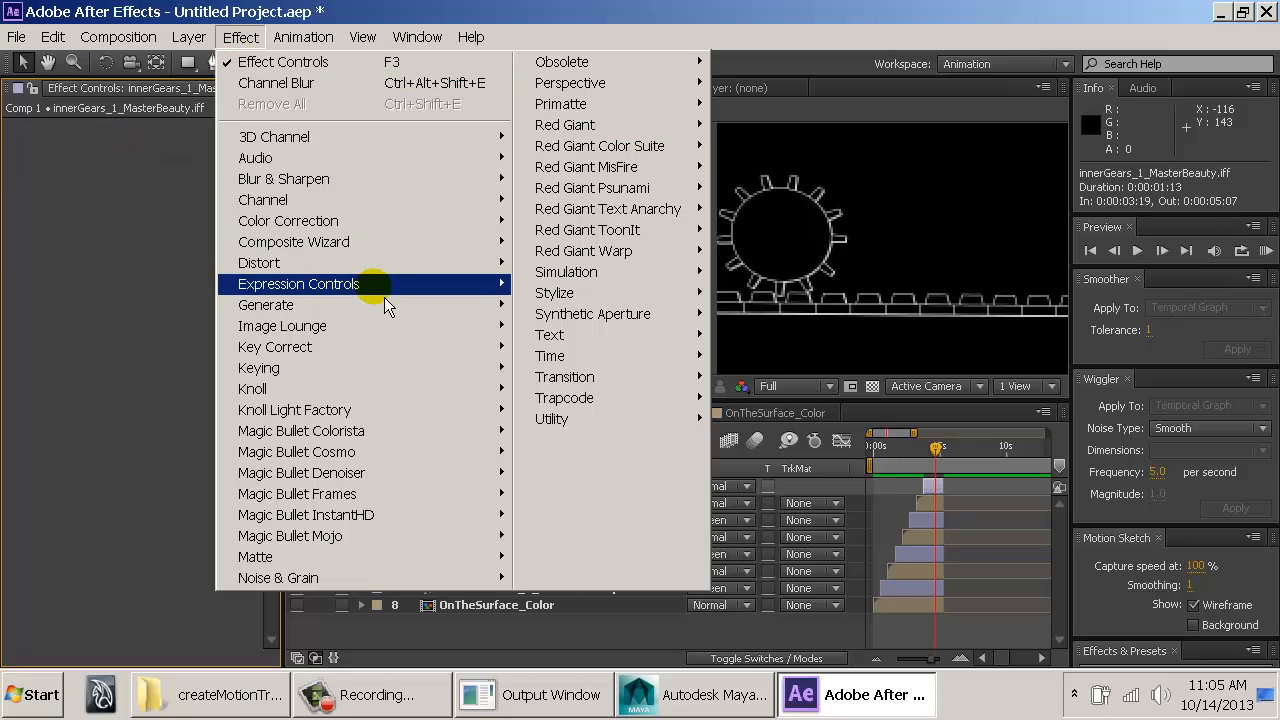
pyautogui.moveTo(406, 274)
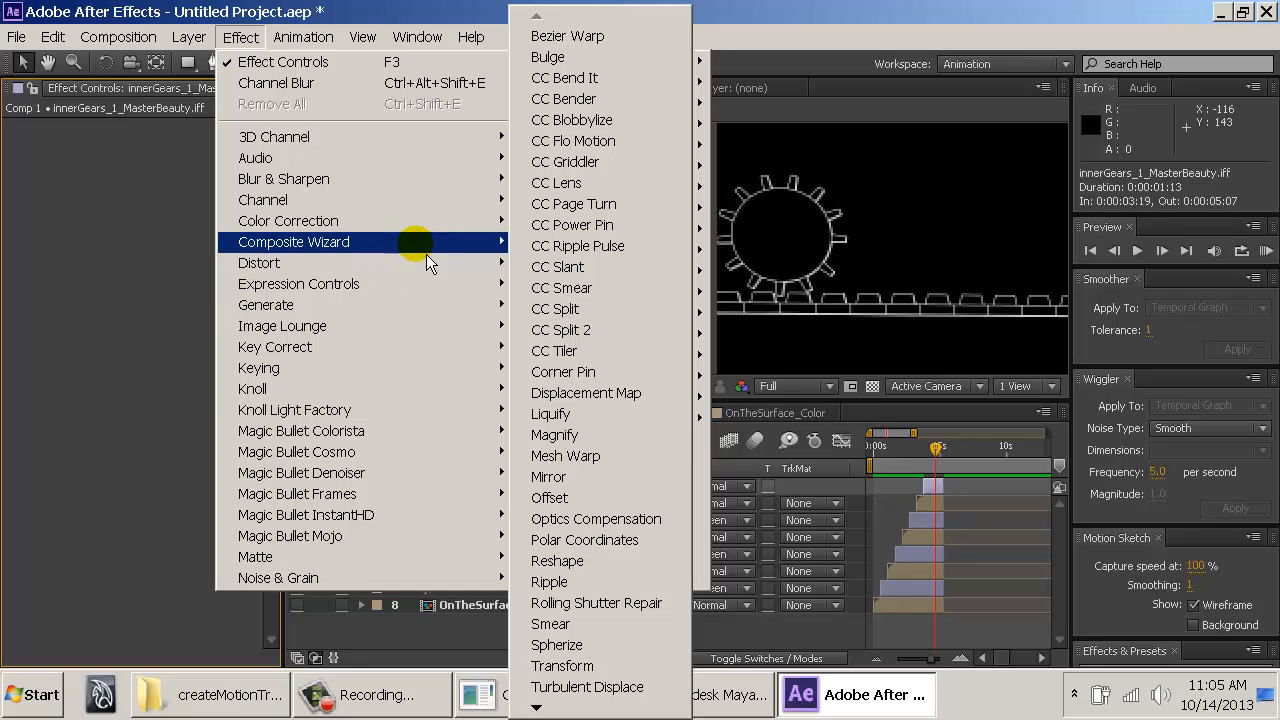
pyautogui.moveTo(426, 253)
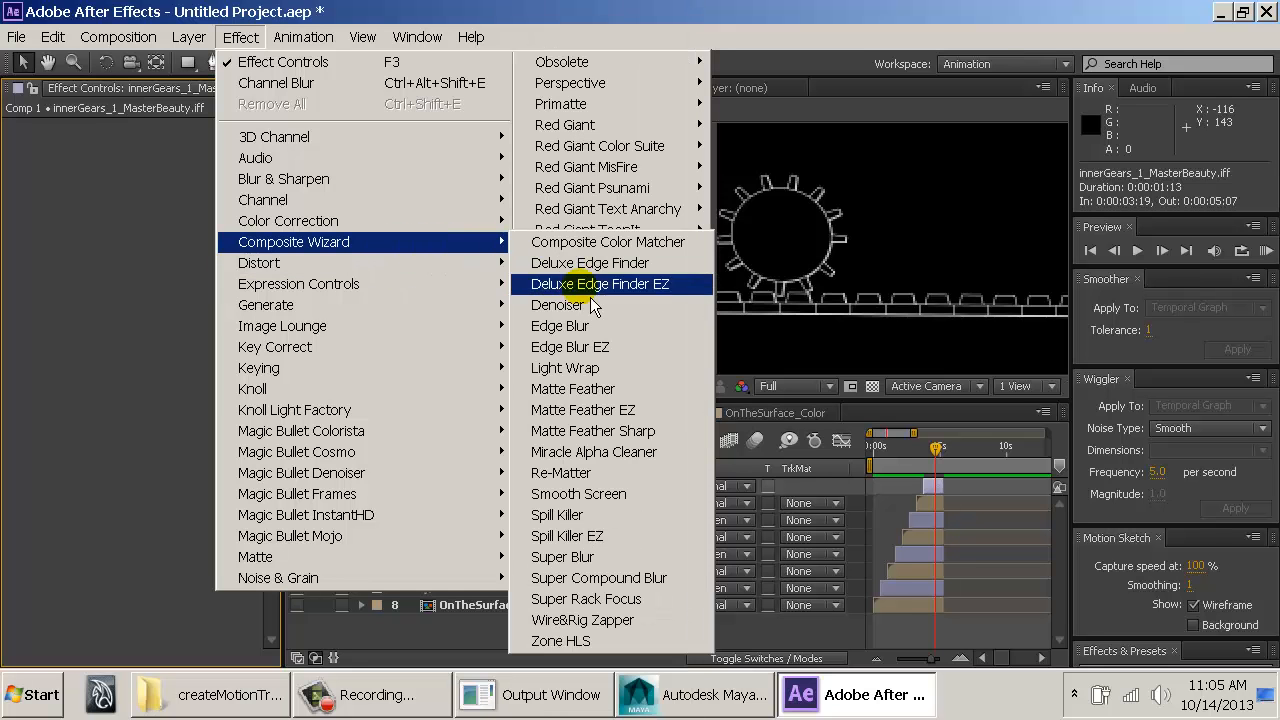
pyautogui.click(605, 368)
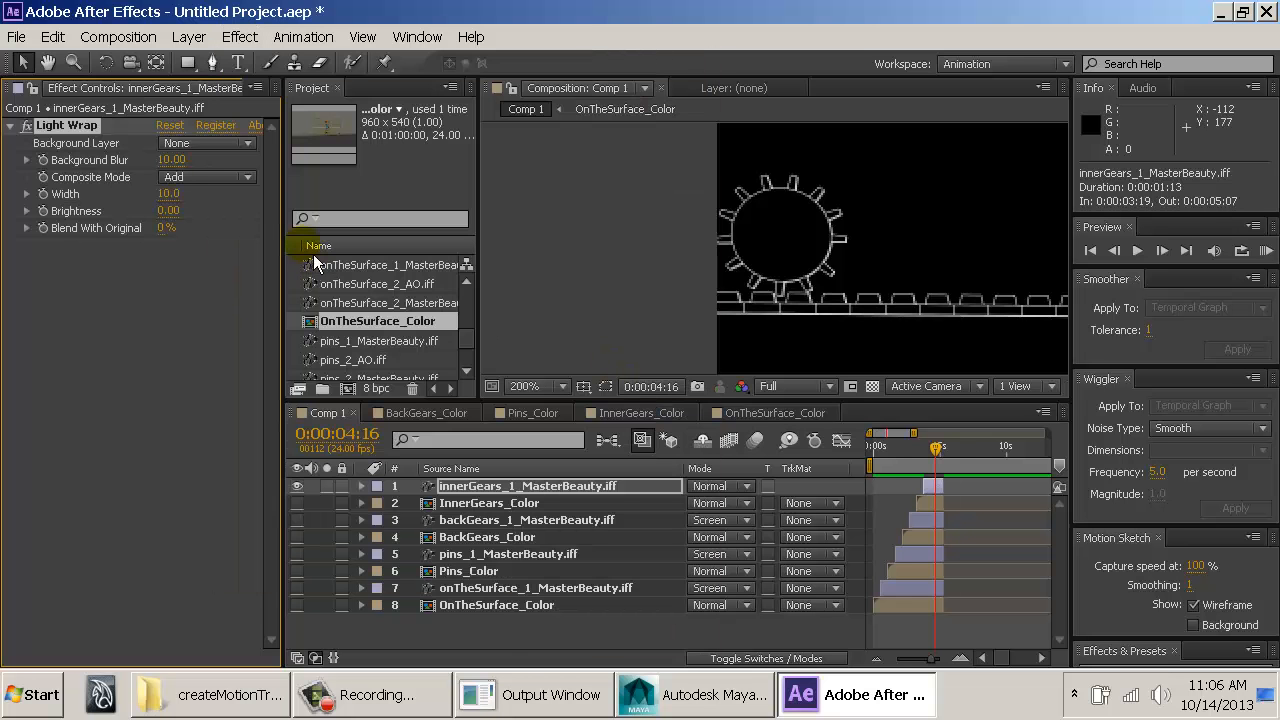
pyautogui.click(70, 125)
pyautogui.press('Delete')
# Step: Apply the Trapcode Shine effect to the innerGears_1_MasterBeauty.iff layer
pyautogui.click(240, 37)
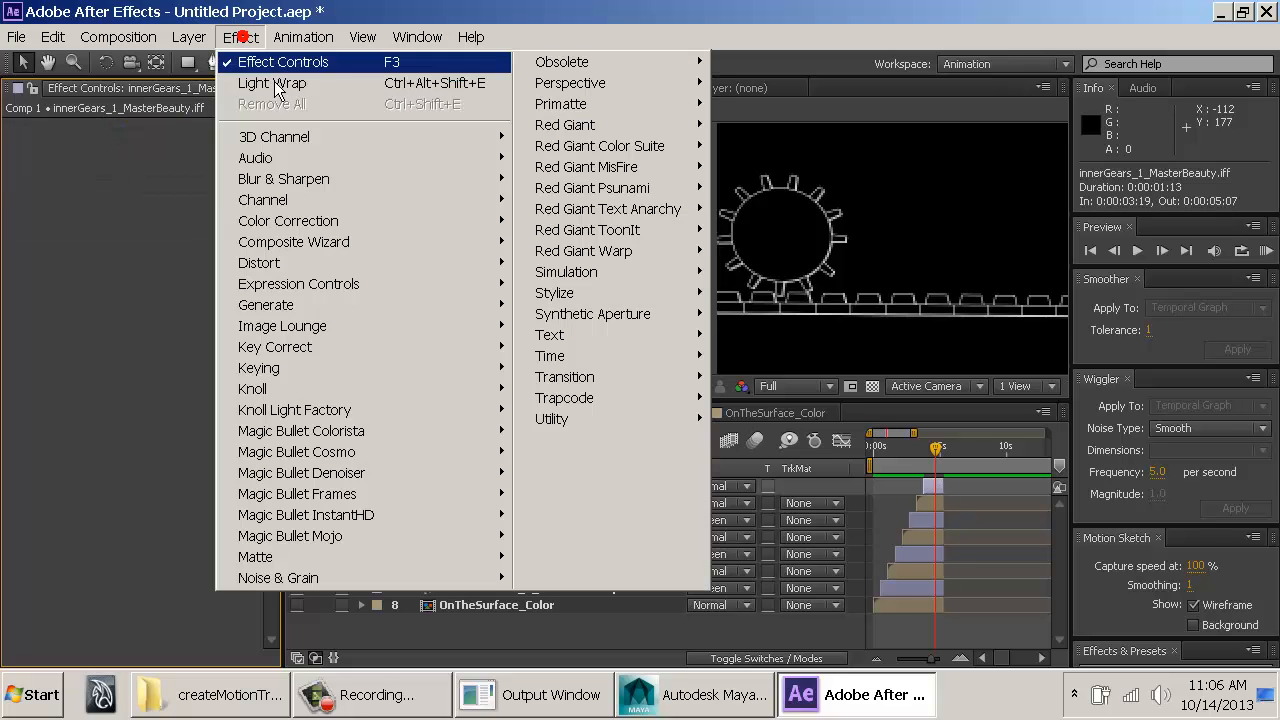
pyautogui.moveTo(652, 400)
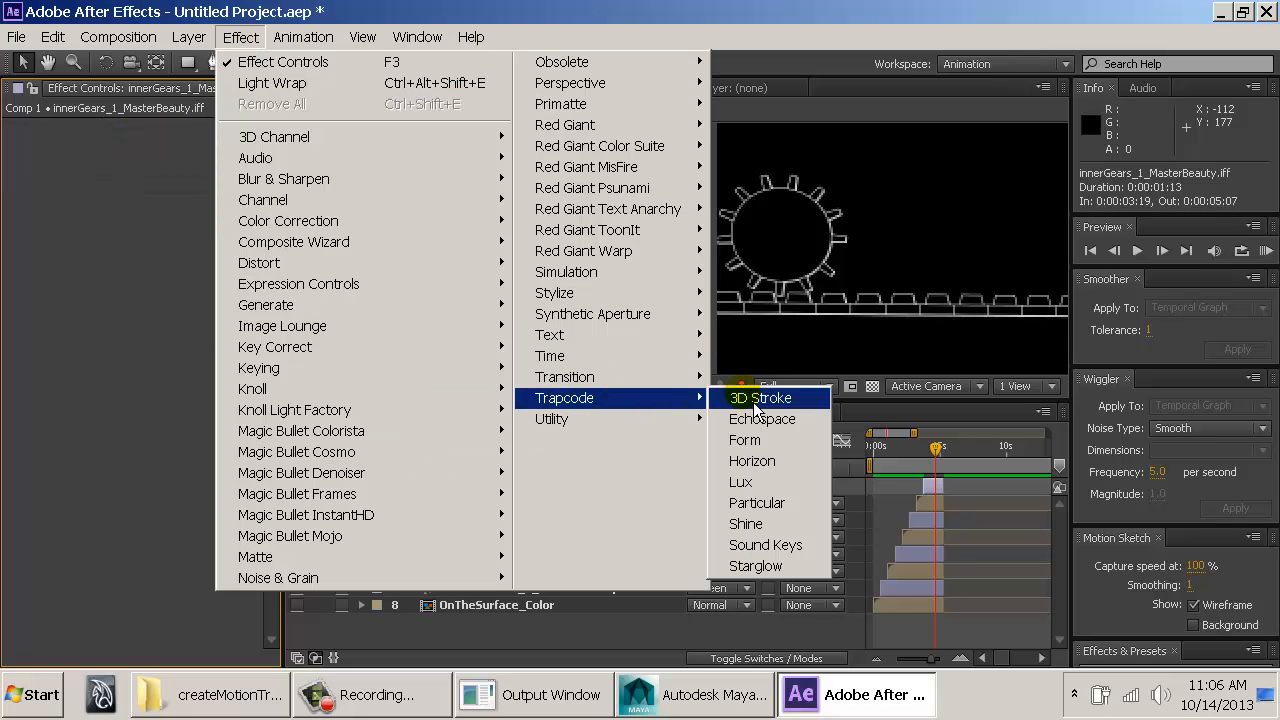
pyautogui.click(750, 524)
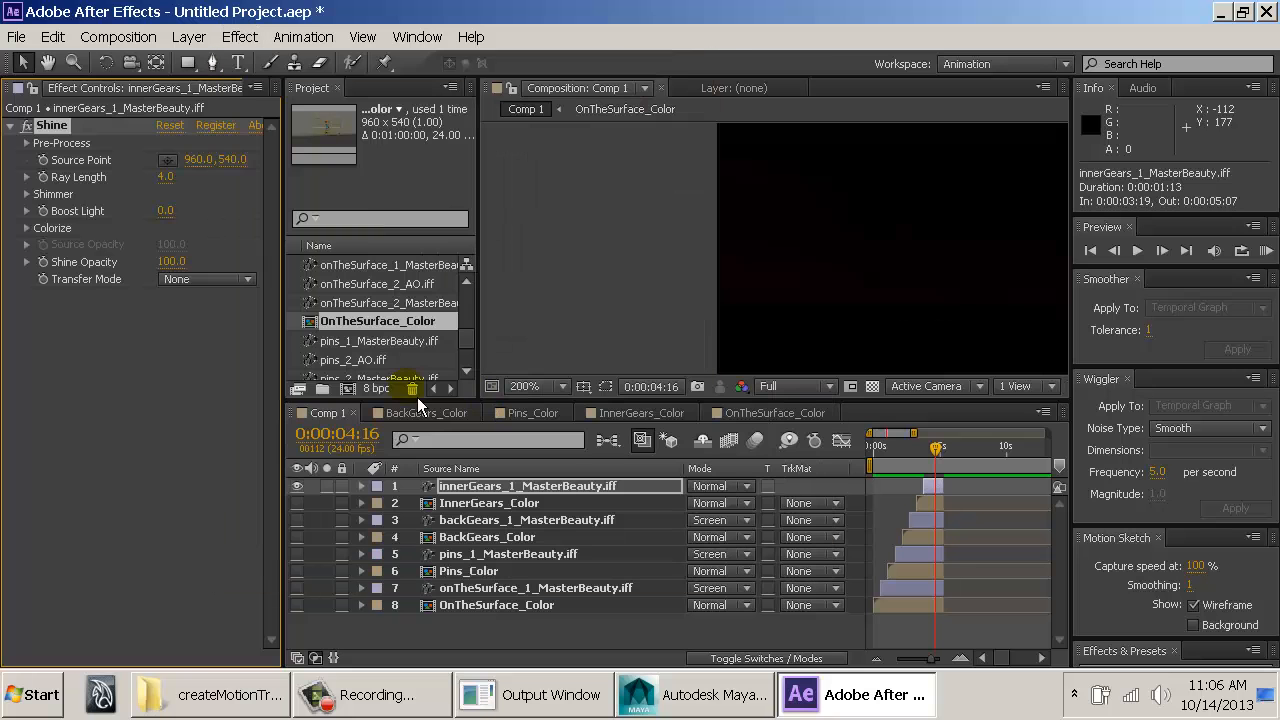
# Step: Try the Shine effect with Transfer Mode Normal, Ray Length 7.5 and Boost Light about 10.4
pyautogui.click(220, 280)
pyautogui.click(255, 280)
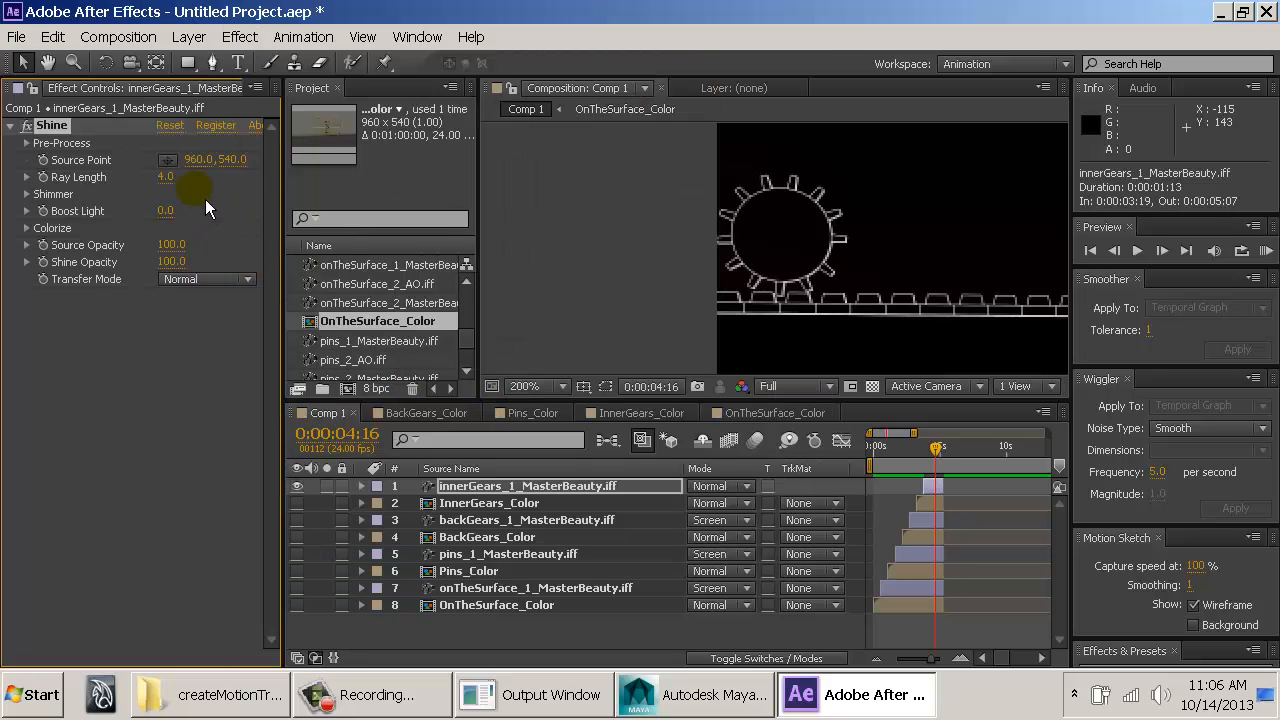
pyautogui.click(166, 211)
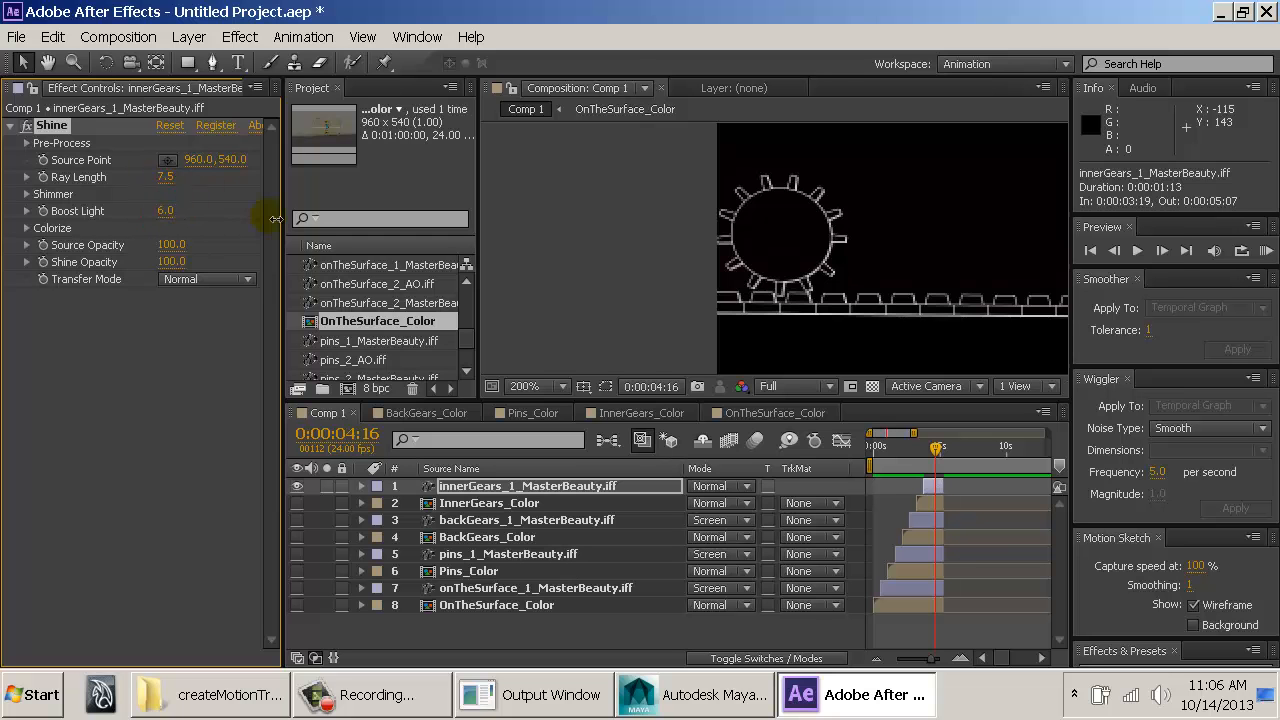
pyautogui.moveTo(276, 219); pyautogui.dragTo(284, 217)
# Step: Try moving Shine's source point to the upper gear at about 32, 248 and just outside the frame, and remove the effect
pyautogui.scroll(-2, 1034, 303)
pyautogui.press('space')
pyautogui.moveTo(981, 281)
pyautogui.mouseDown()
pyautogui.moveTo(900, 278)
pyautogui.moveTo(703, 313)
pyautogui.moveTo(686, 223)
pyautogui.moveTo(707, 223)
pyautogui.mouseUp()
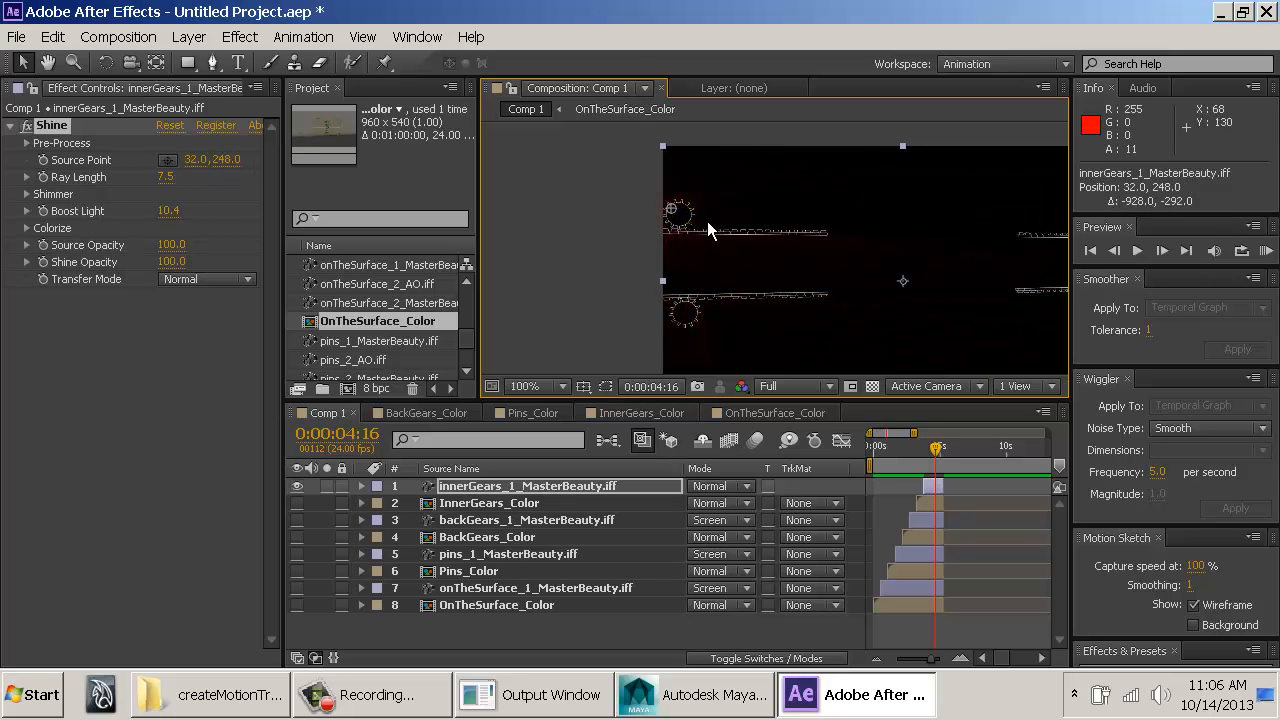
pyautogui.scroll(2, 707, 221)
pyautogui.press('space')
pyautogui.moveTo(620, 214); pyautogui.dragTo(914, 336)
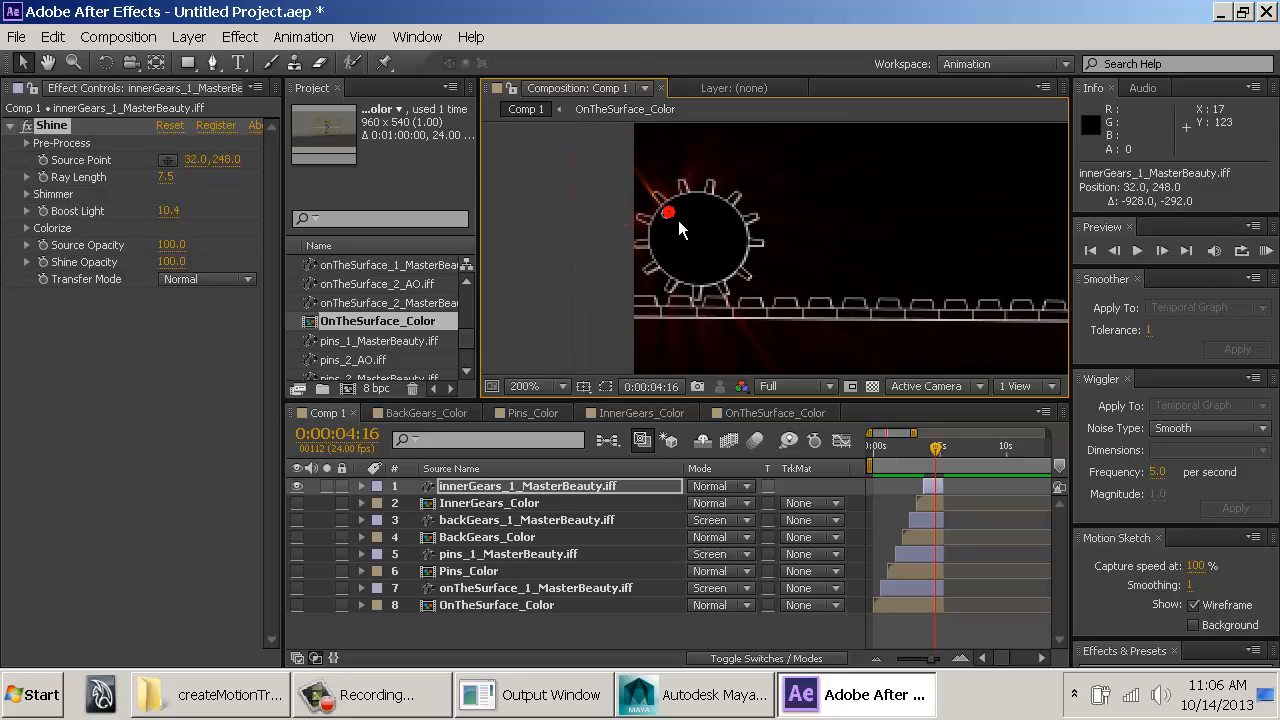
pyautogui.moveTo(679, 222); pyautogui.dragTo(545, 255)
pyautogui.click(50, 125)
pyautogui.press('Delete')
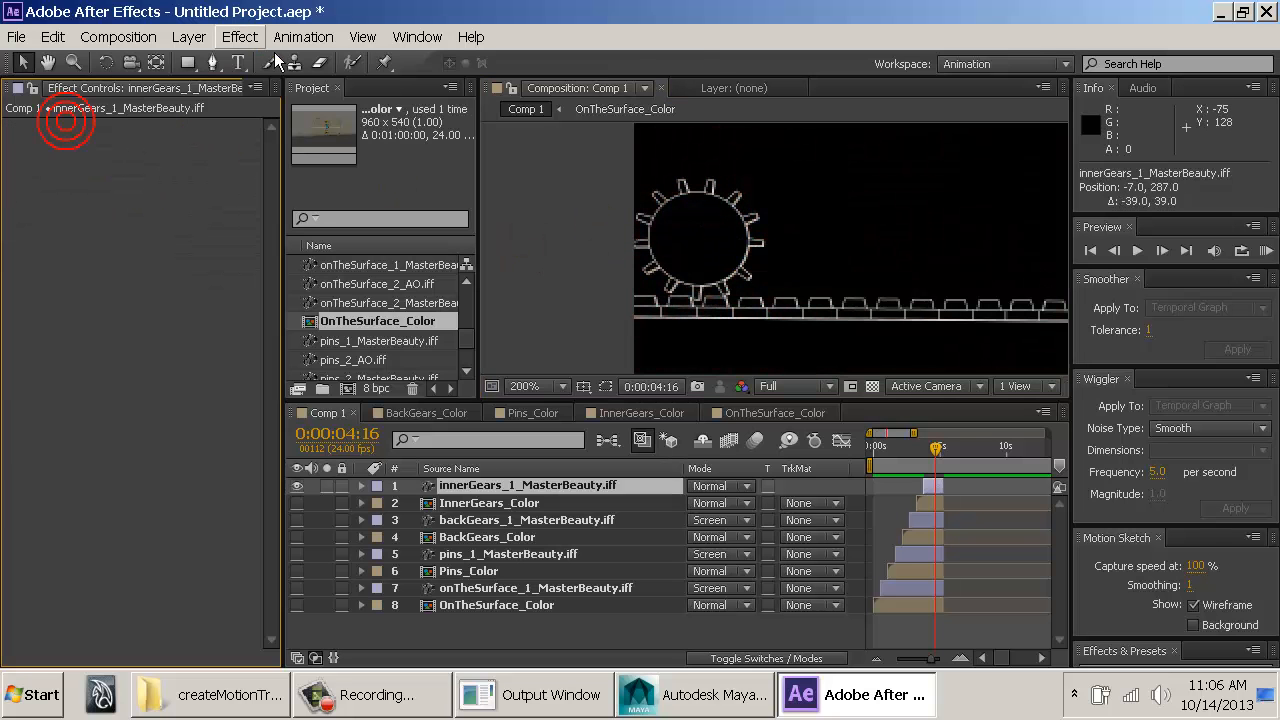
# Step: Try the Trapcode Starglow effect on the innerGears_1_MasterBeauty.iff layer with Streak Length 137 and Boost Light 19
pyautogui.click(240, 36)
pyautogui.moveTo(640, 402)
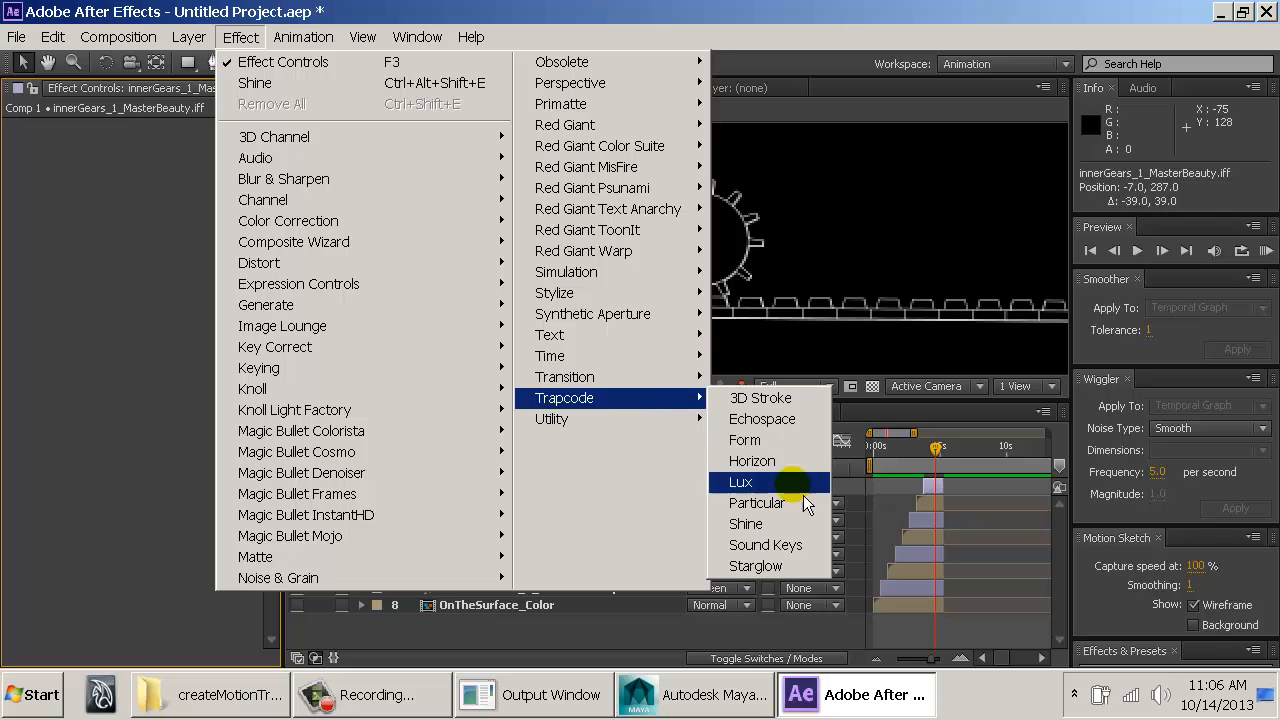
pyautogui.click(742, 565)
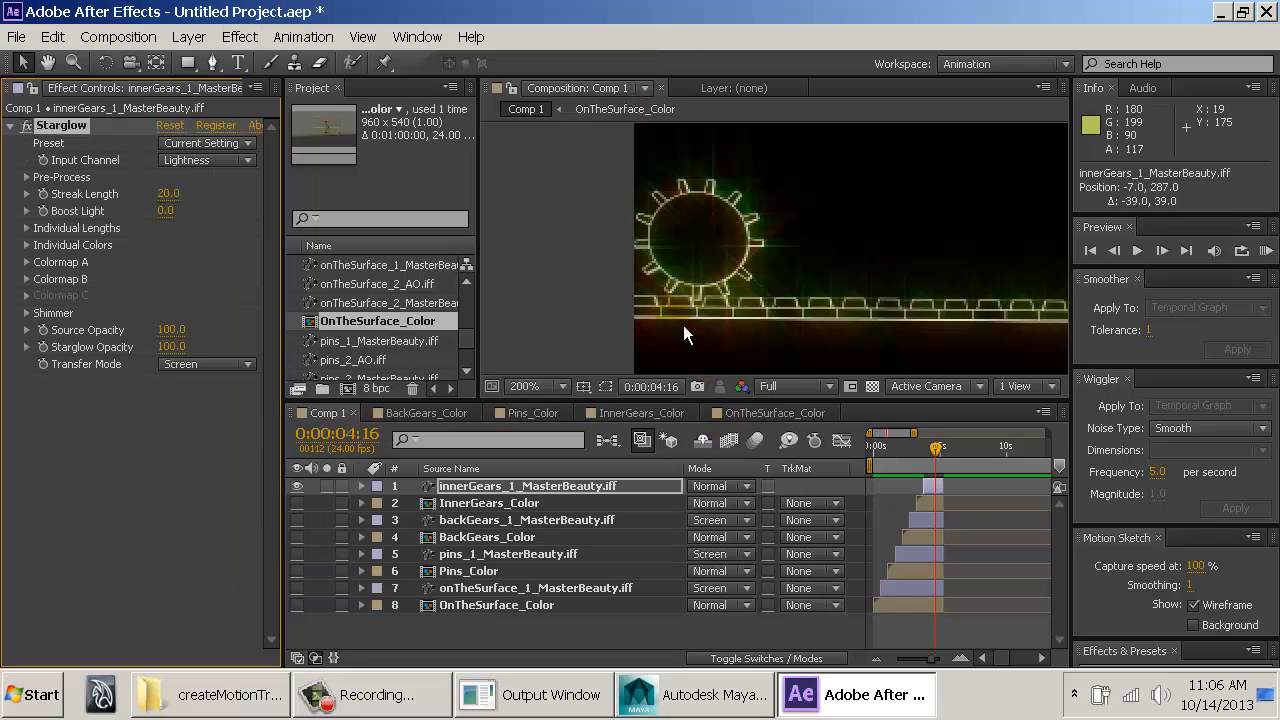
pyautogui.press('space')
pyautogui.moveTo(883, 328); pyautogui.dragTo(643, 260)
pyautogui.moveTo(786, 283); pyautogui.dragTo(670, 255)
pyautogui.scroll(-1, 775, 291)
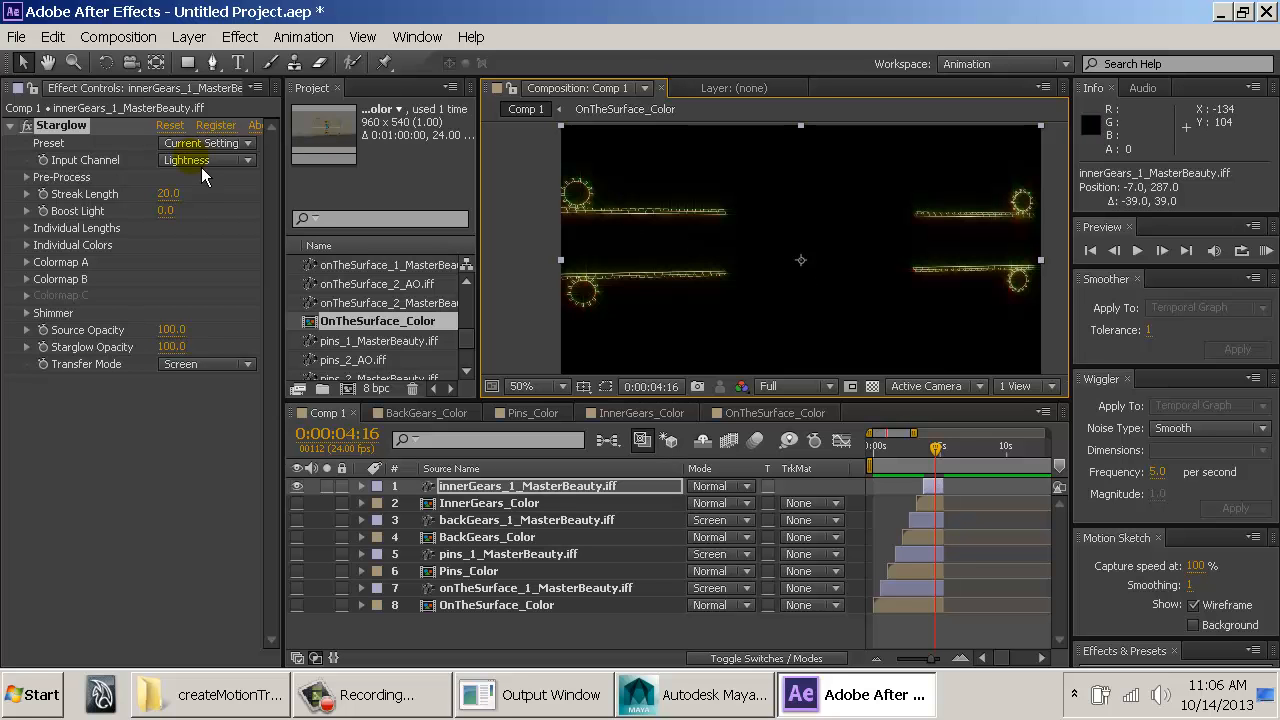
pyautogui.moveTo(198, 197)
pyautogui.mouseDown()
pyautogui.moveTo(229, 197)
pyautogui.moveTo(228, 211)
pyautogui.mouseUp()
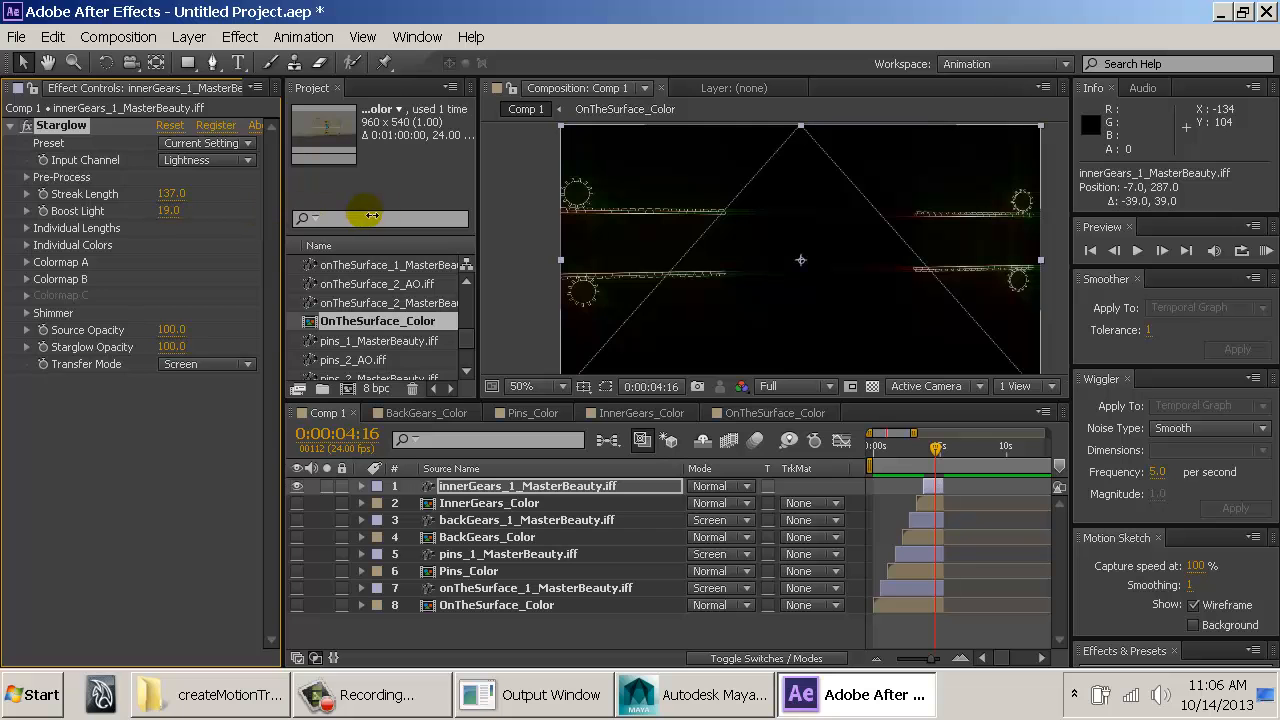
pyautogui.click(168, 498)
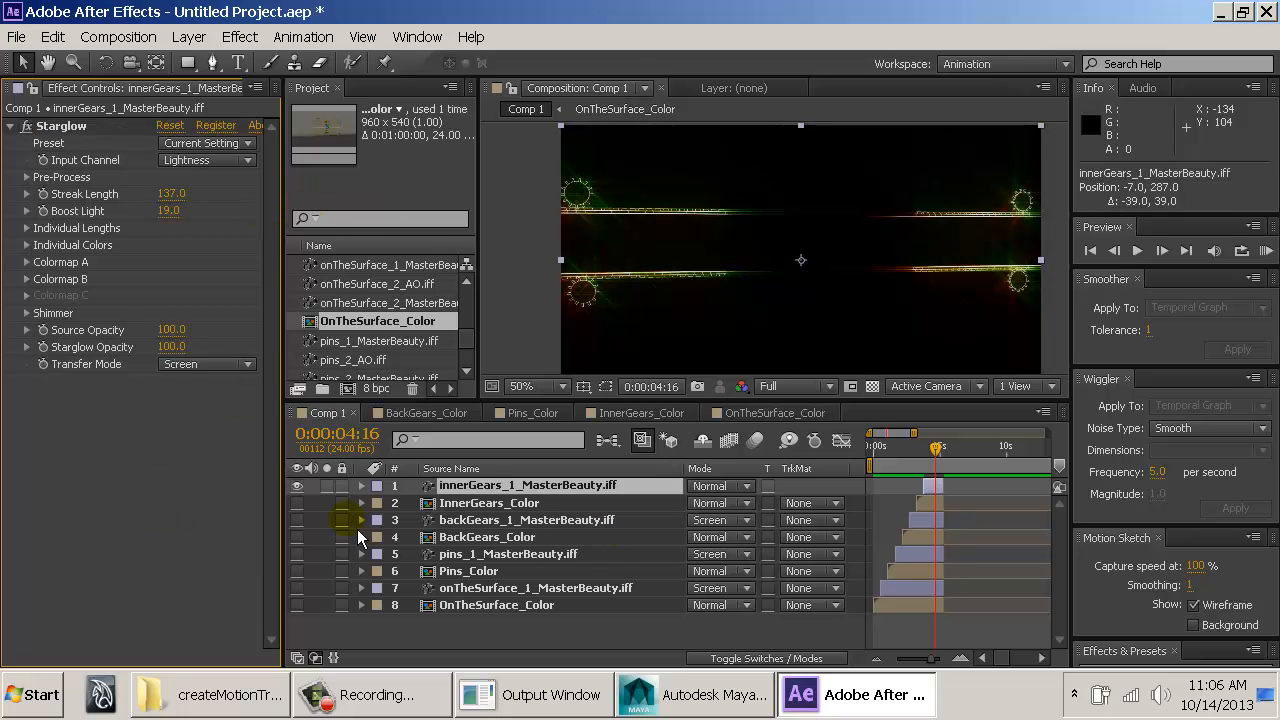
# Step: Make all the hidden layers of Comp 1 visible and remove Starglow from the inner gears wireframe
pyautogui.moveTo(297, 503); pyautogui.dragTo(310, 632)
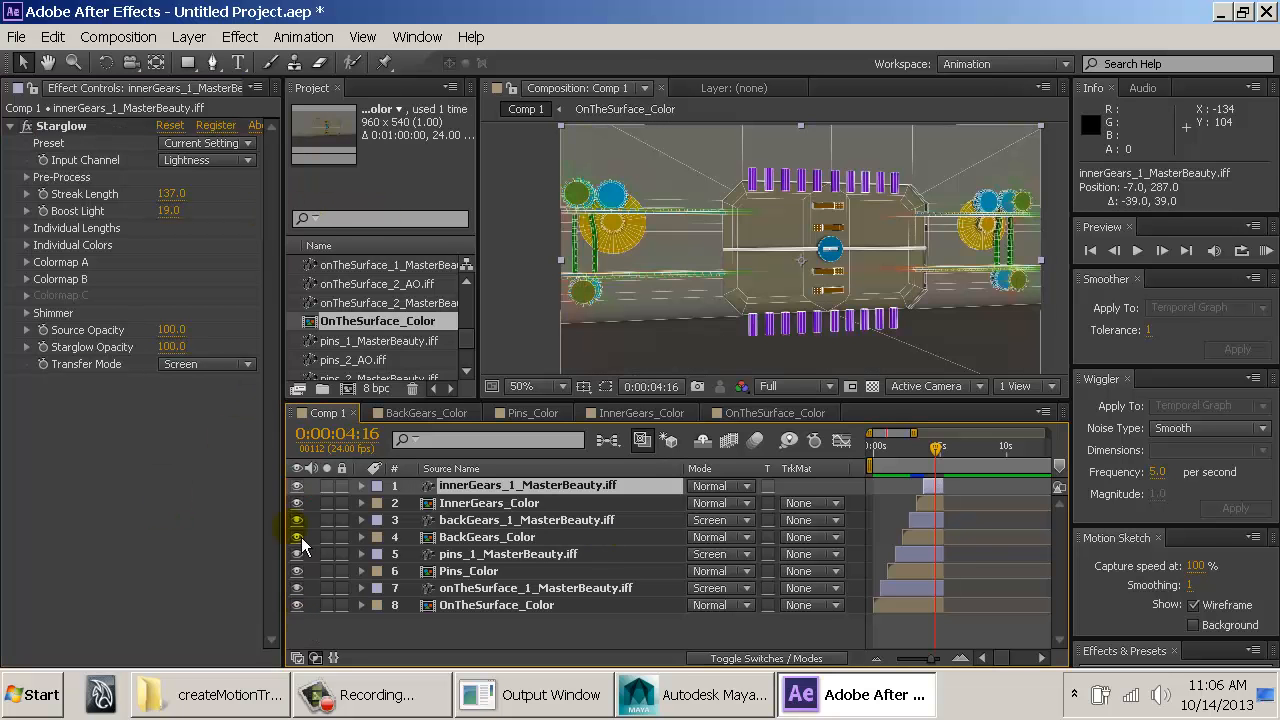
pyautogui.click(58, 127)
pyautogui.press('Delete')
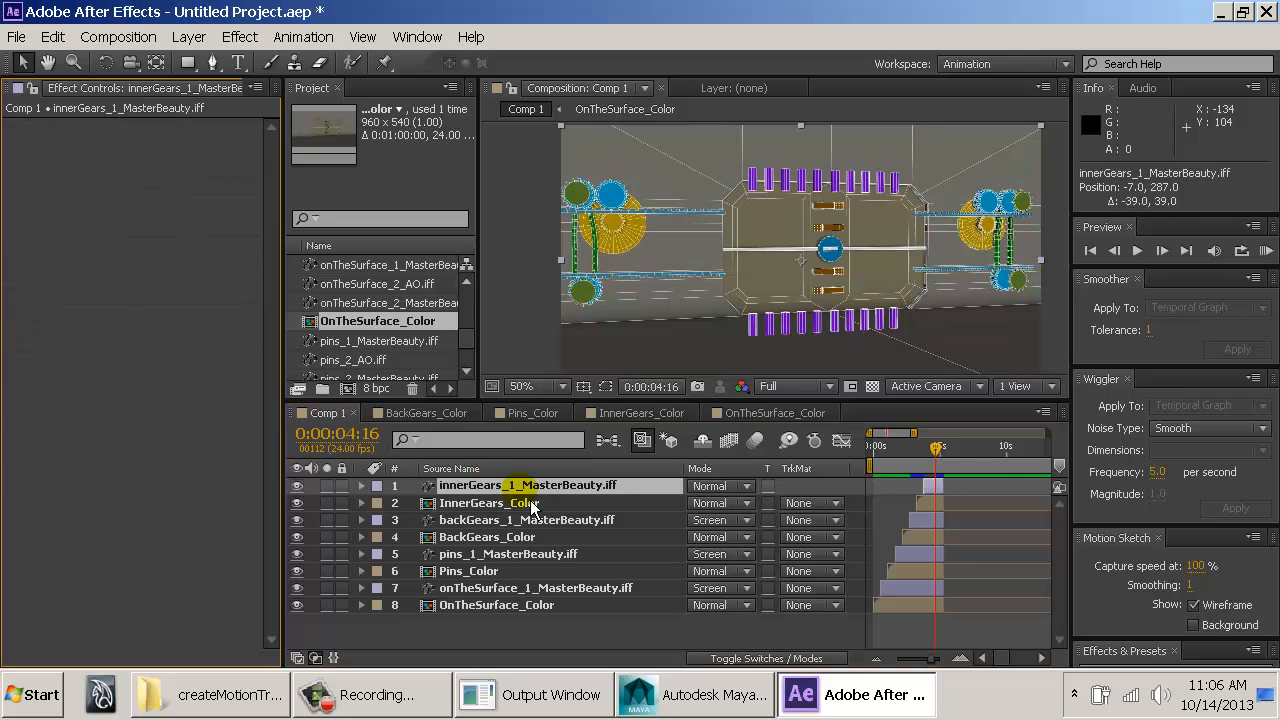
# Step: End the work area at 0:00:05:07, where the layer footage stops, and trim Comp 1 to the work area
pyautogui.moveTo(942, 463)
pyautogui.mouseDown()
pyautogui.moveTo(869, 455)
pyautogui.moveTo(953, 460)
pyautogui.mouseUp()
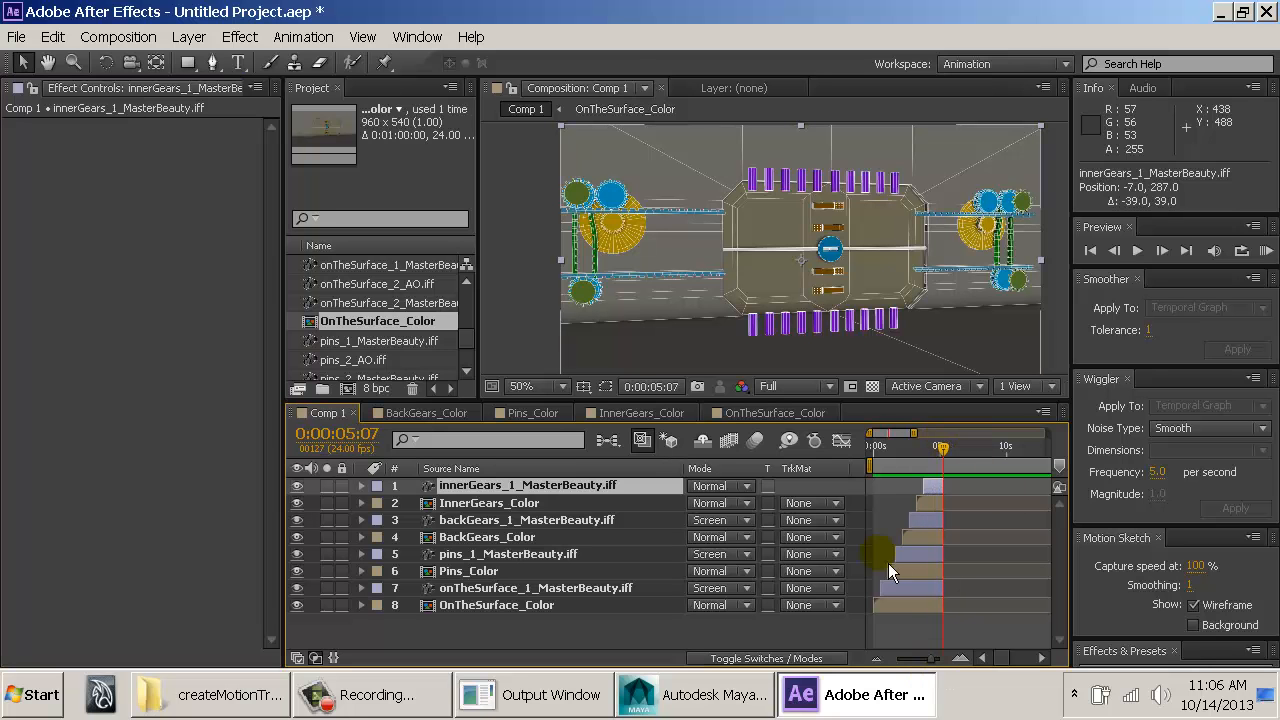
pyautogui.click(870, 462)
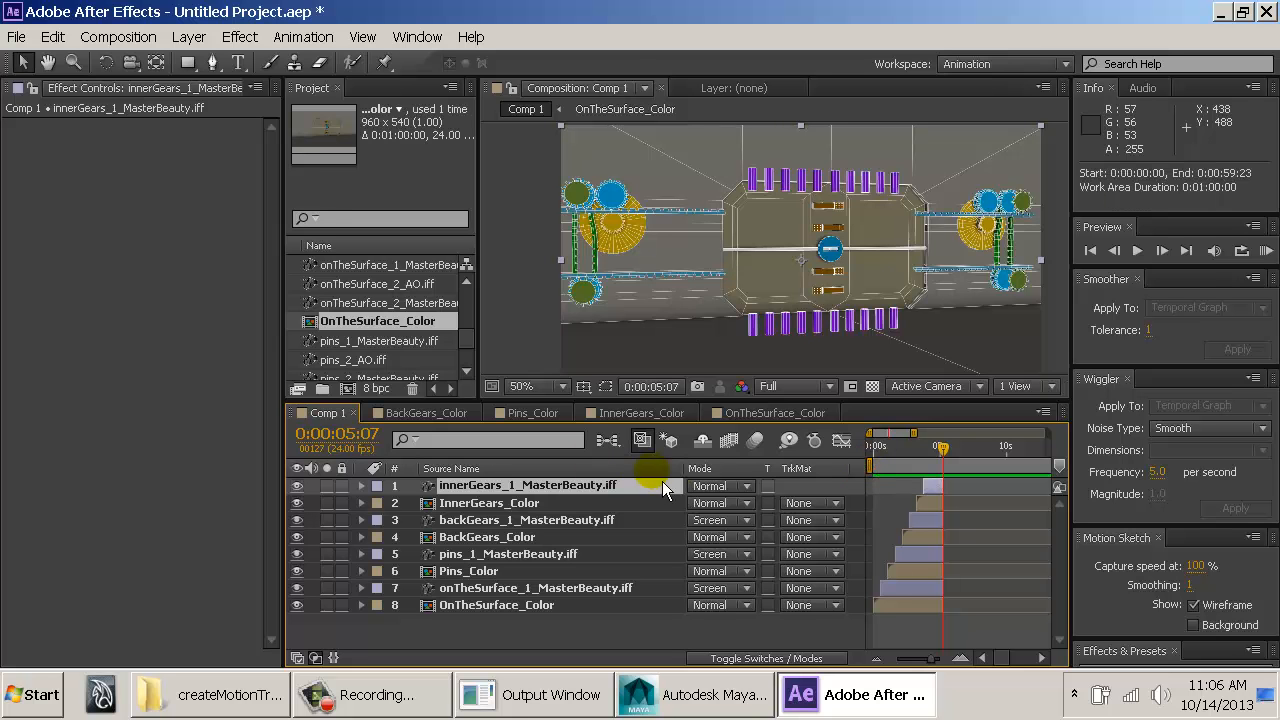
pyautogui.moveTo(682, 468); pyautogui.dragTo(519, 468)
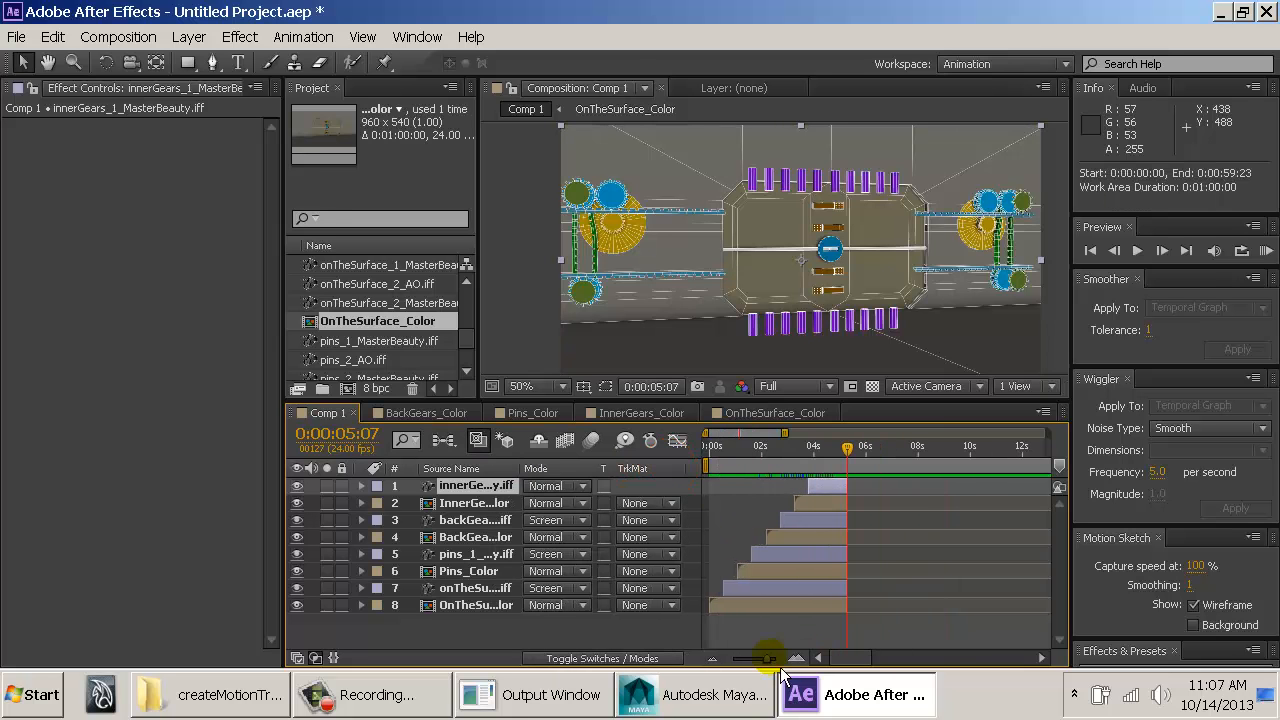
pyautogui.moveTo(755, 657); pyautogui.dragTo(698, 672)
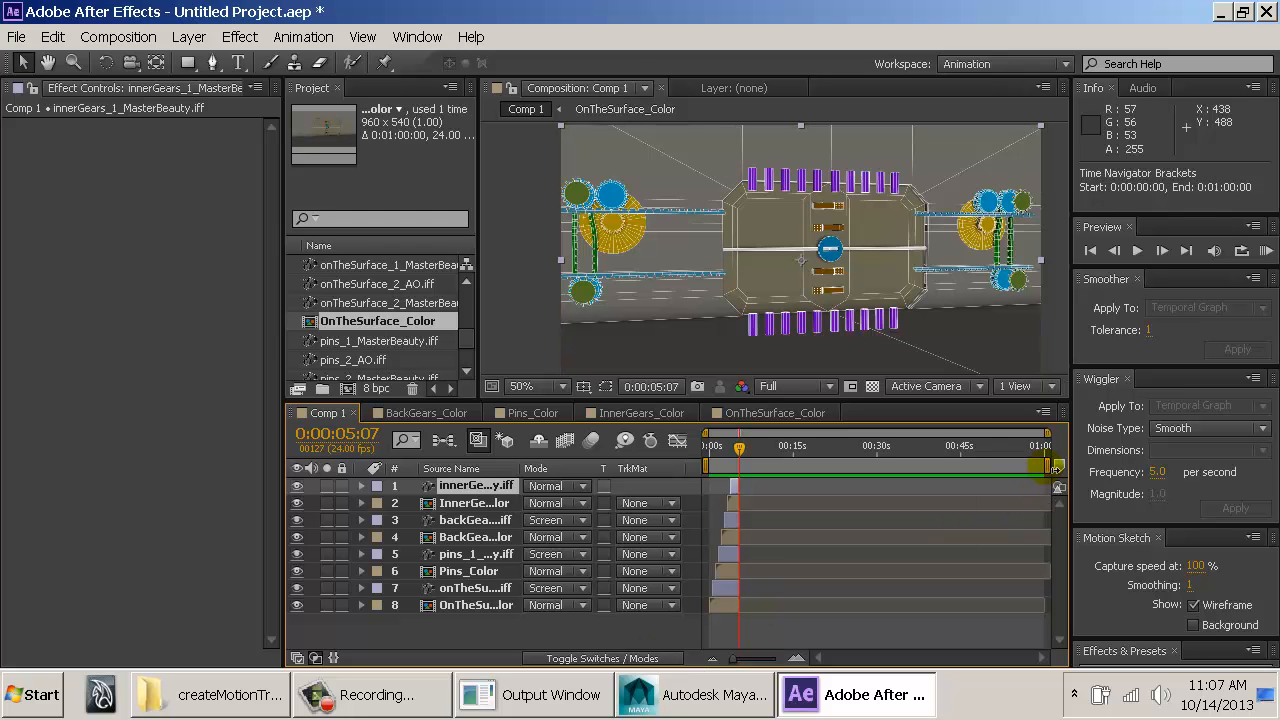
pyautogui.moveTo(738, 448)
pyautogui.mouseDown()
pyautogui.moveTo(770, 462)
pyautogui.moveTo(759, 463)
pyautogui.mouseUp()
pyautogui.keyDown('shift'); pyautogui.moveTo(1047, 465); pyautogui.dragTo(764, 458); pyautogui.keyUp('shift')
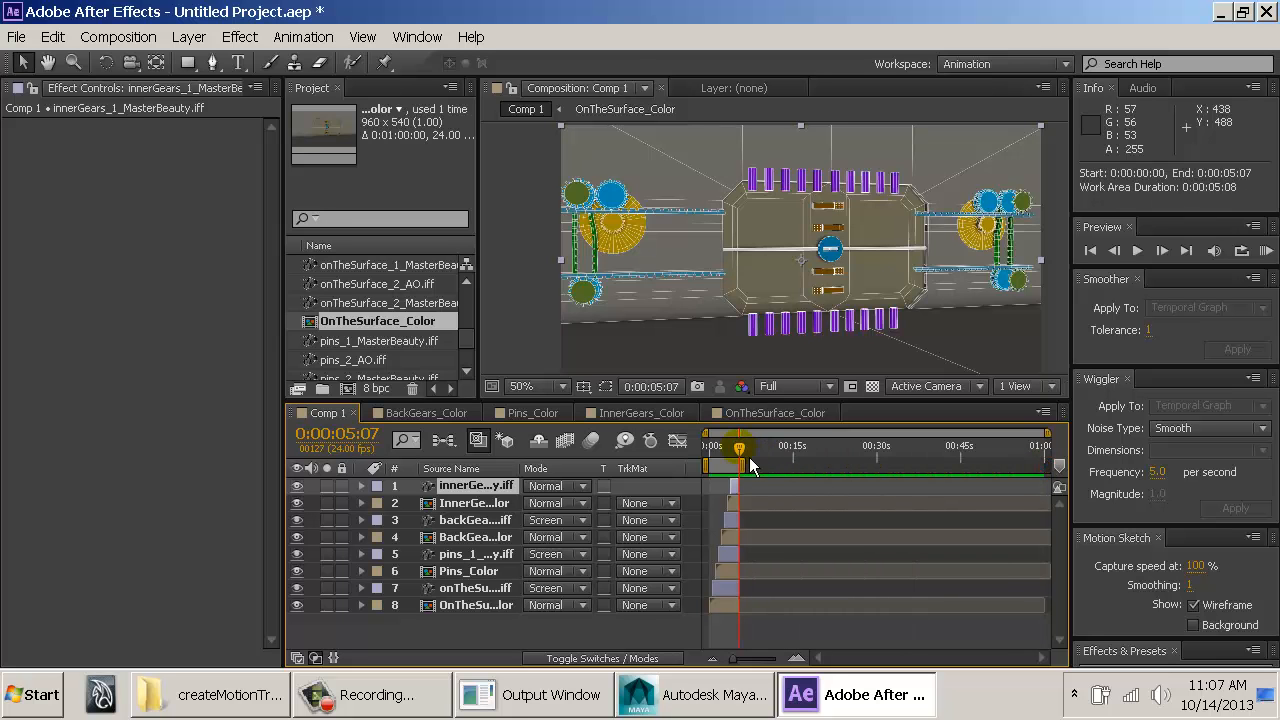
pyautogui.click(118, 37)
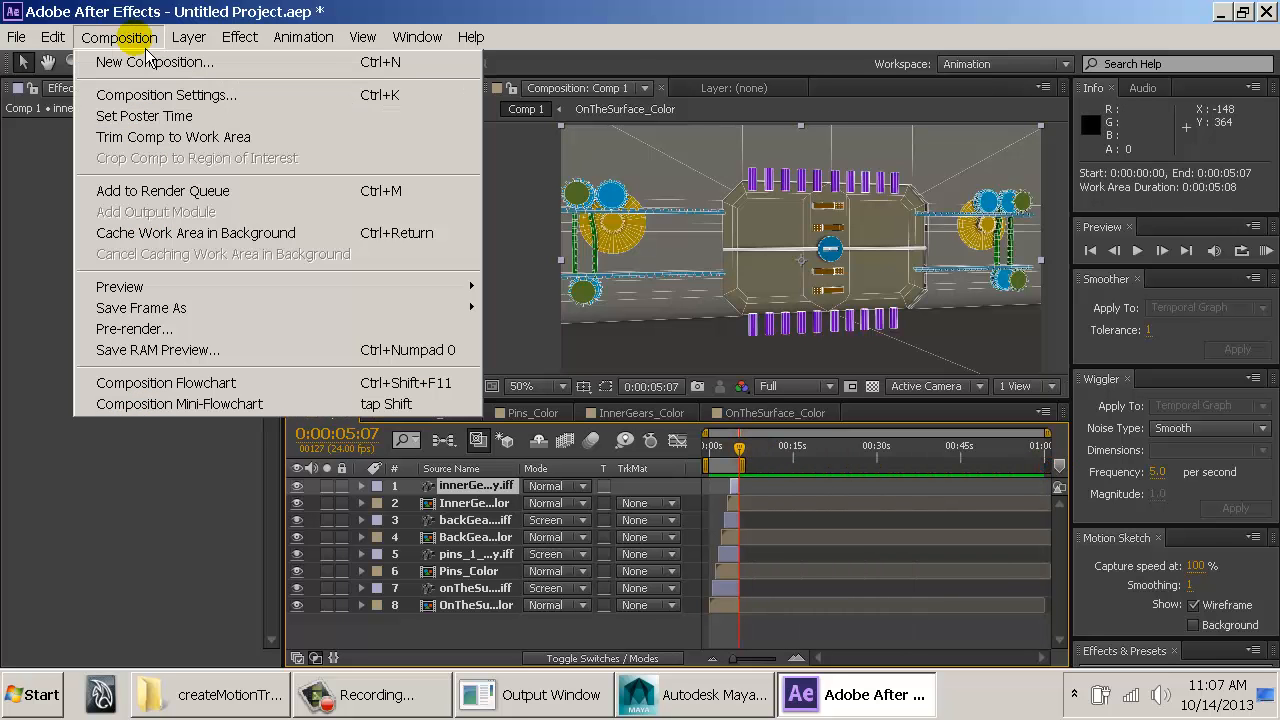
pyautogui.click(195, 137)
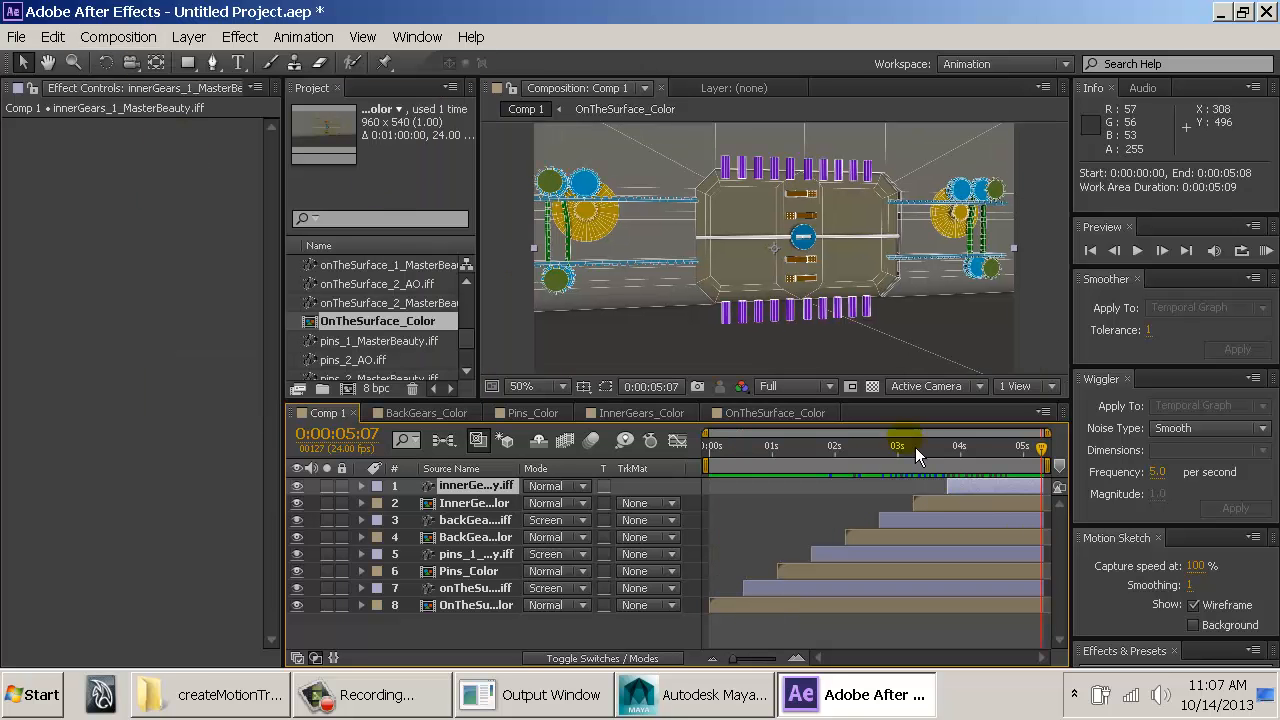
# Step: Play a RAM preview of Comp 1 from the first frame to check the layer sequence
pyautogui.moveTo(790, 451); pyautogui.dragTo(658, 455)
pyautogui.press('KP_0')
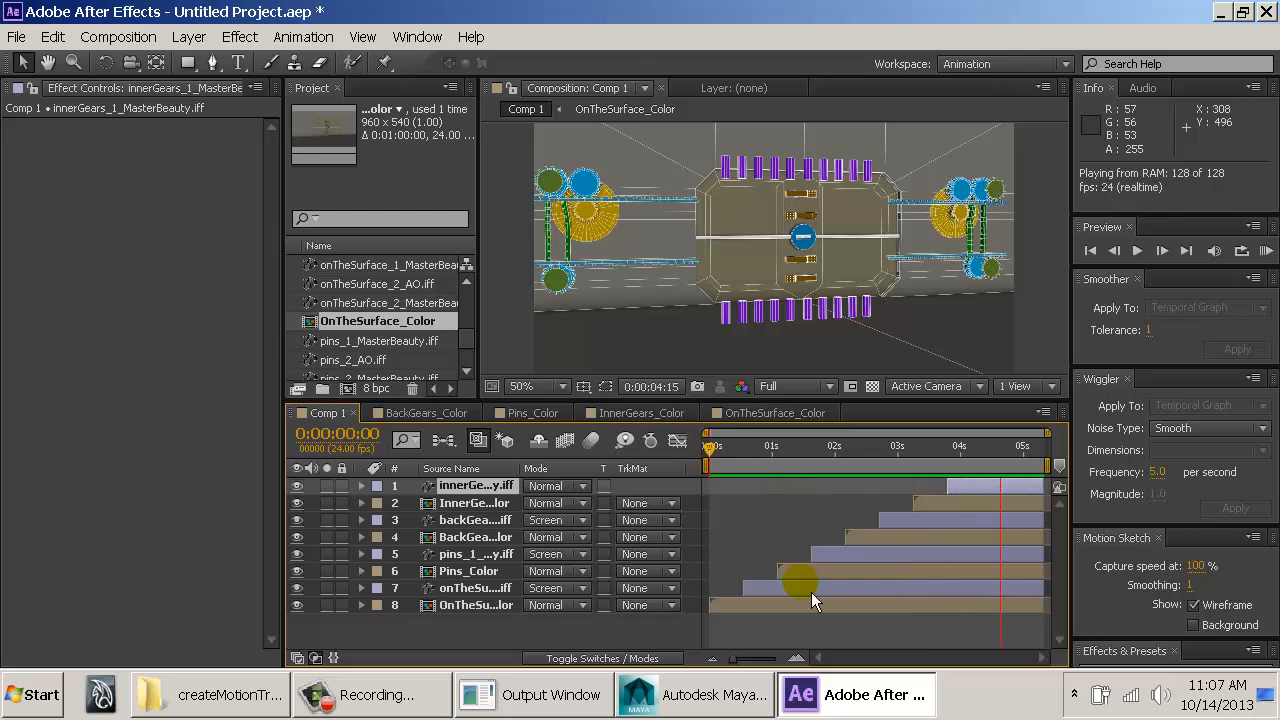
pyautogui.click(823, 637)
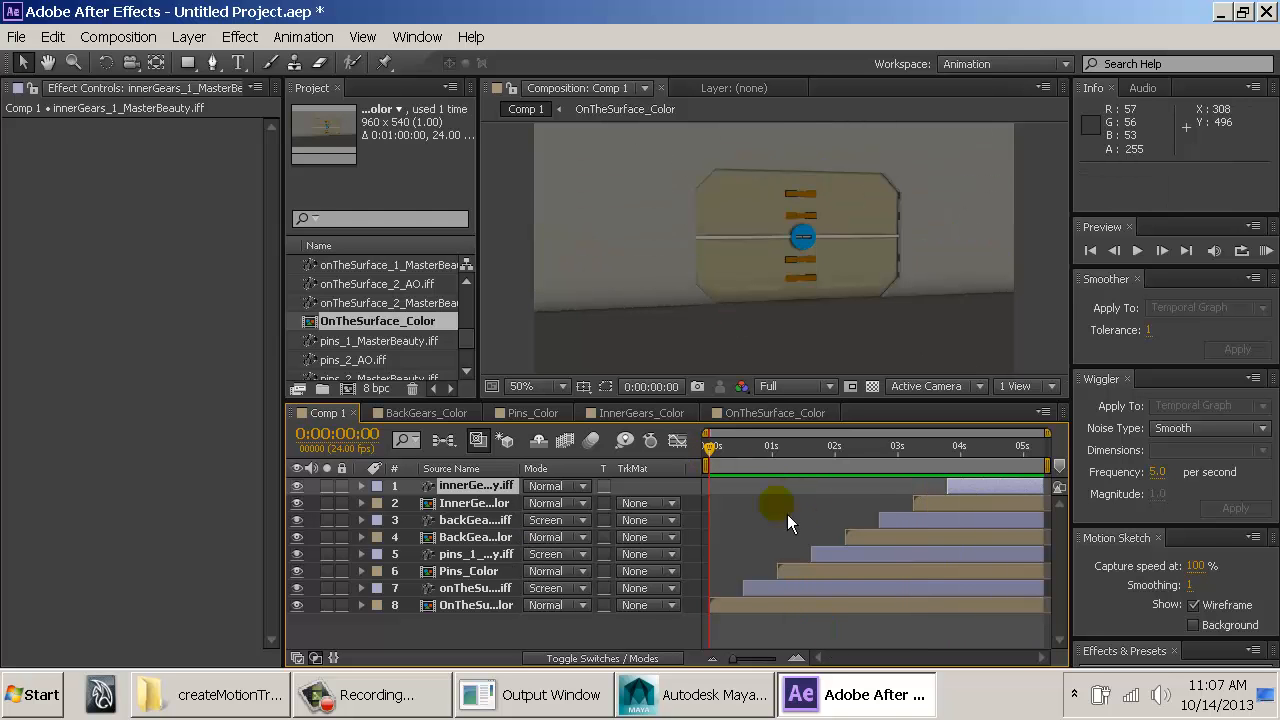
# Step: Try a 51% opacity keyframe at 0:00:04:09 on the backGears_1_MasterBeauty.iff layer and undo it
pyautogui.moveTo(906, 457); pyautogui.dragTo(984, 458)
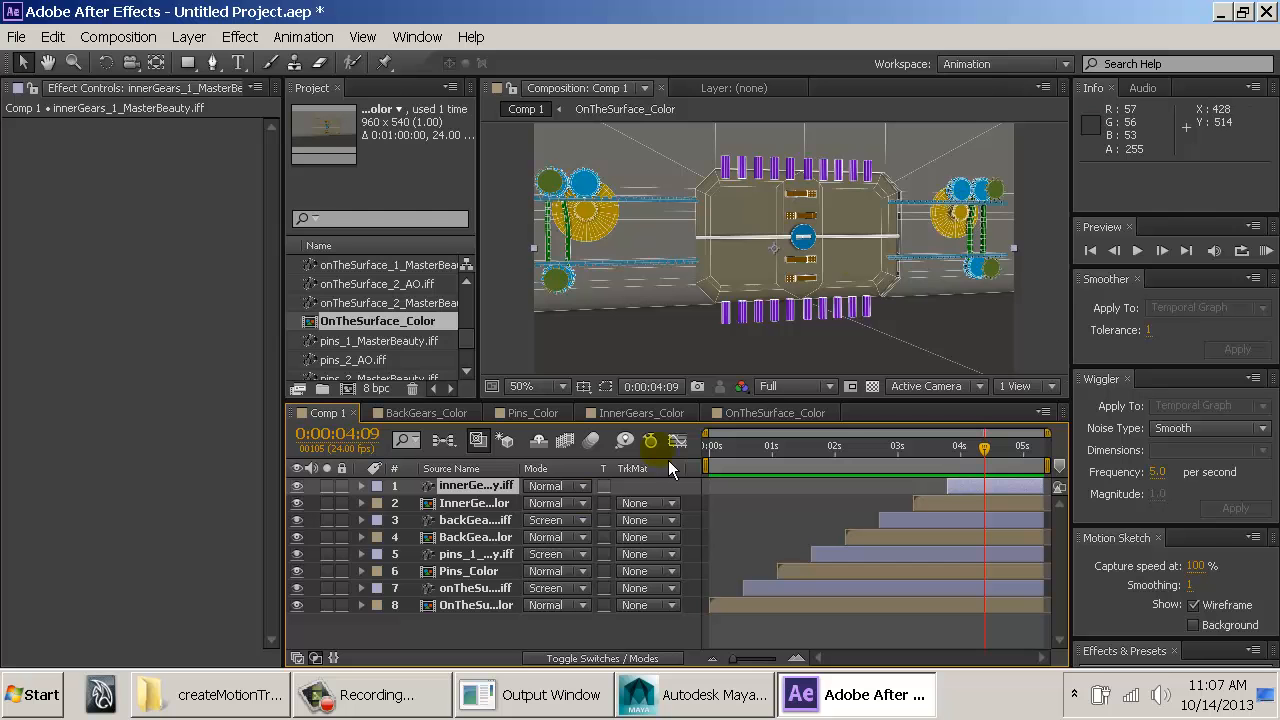
pyautogui.click(490, 520)
pyautogui.press('t')
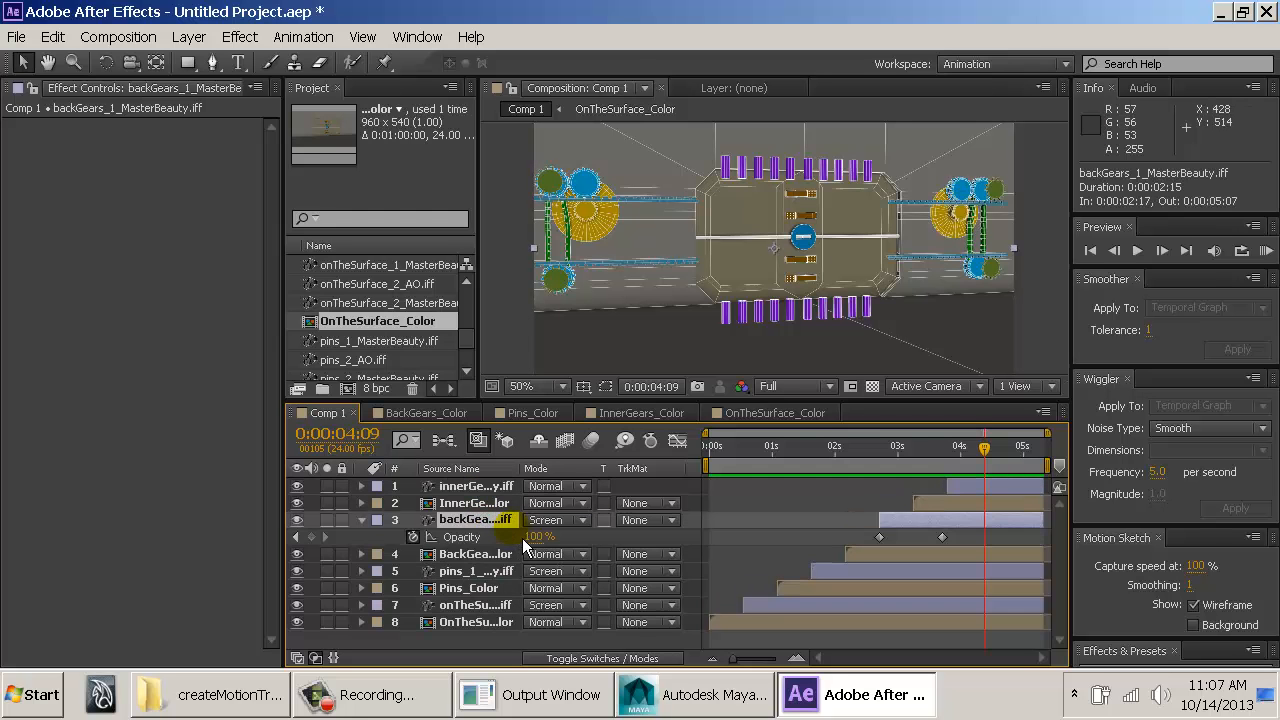
pyautogui.moveTo(537, 537); pyautogui.dragTo(517, 543)
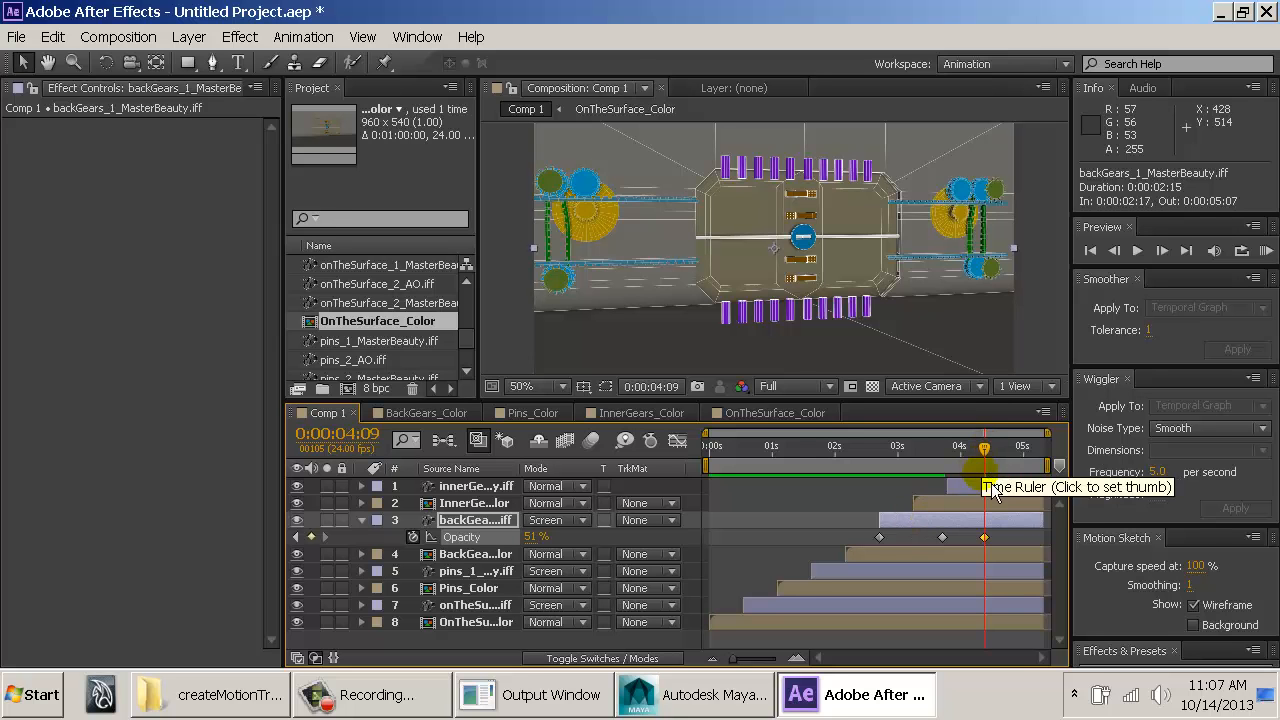
pyautogui.hotkey('ctrl', 'z')
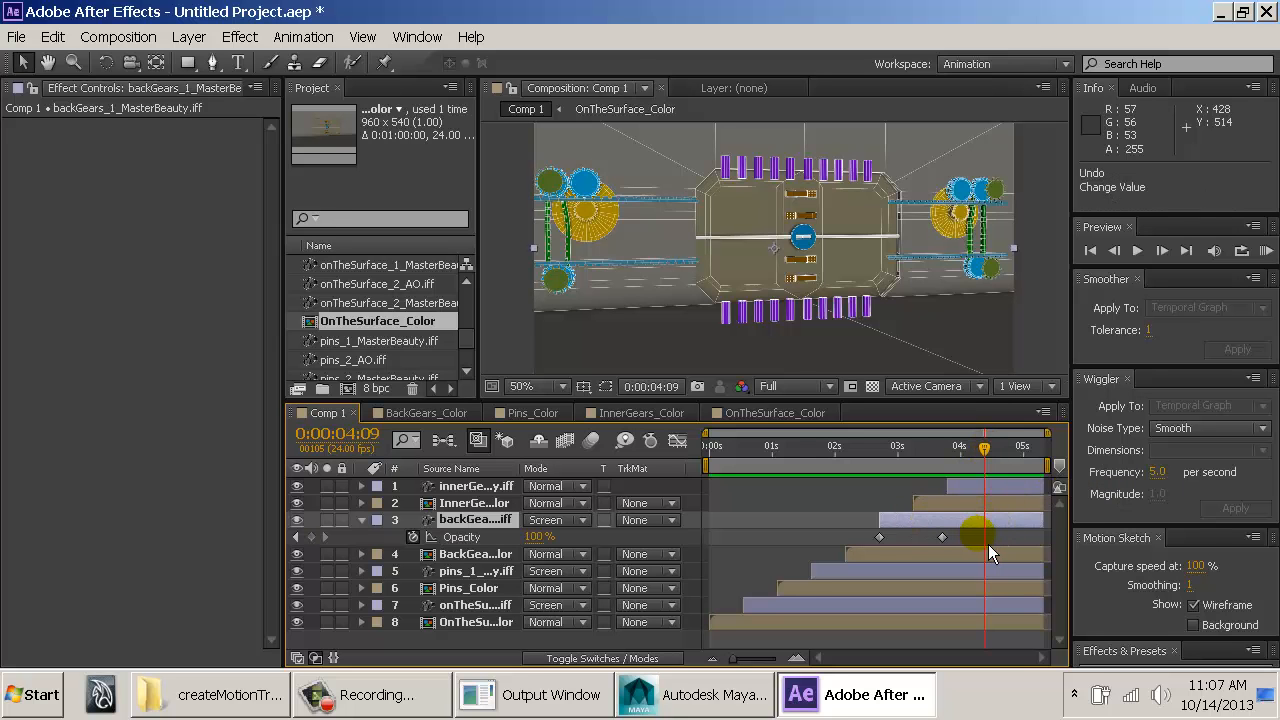
# Step: Set the existing opacity keyframe at 0:00:03:17 on the backGears_1_MasterBeauty.iff layer to 51%
pyautogui.moveTo(987, 458); pyautogui.dragTo(948, 467)
pyautogui.click(535, 537)
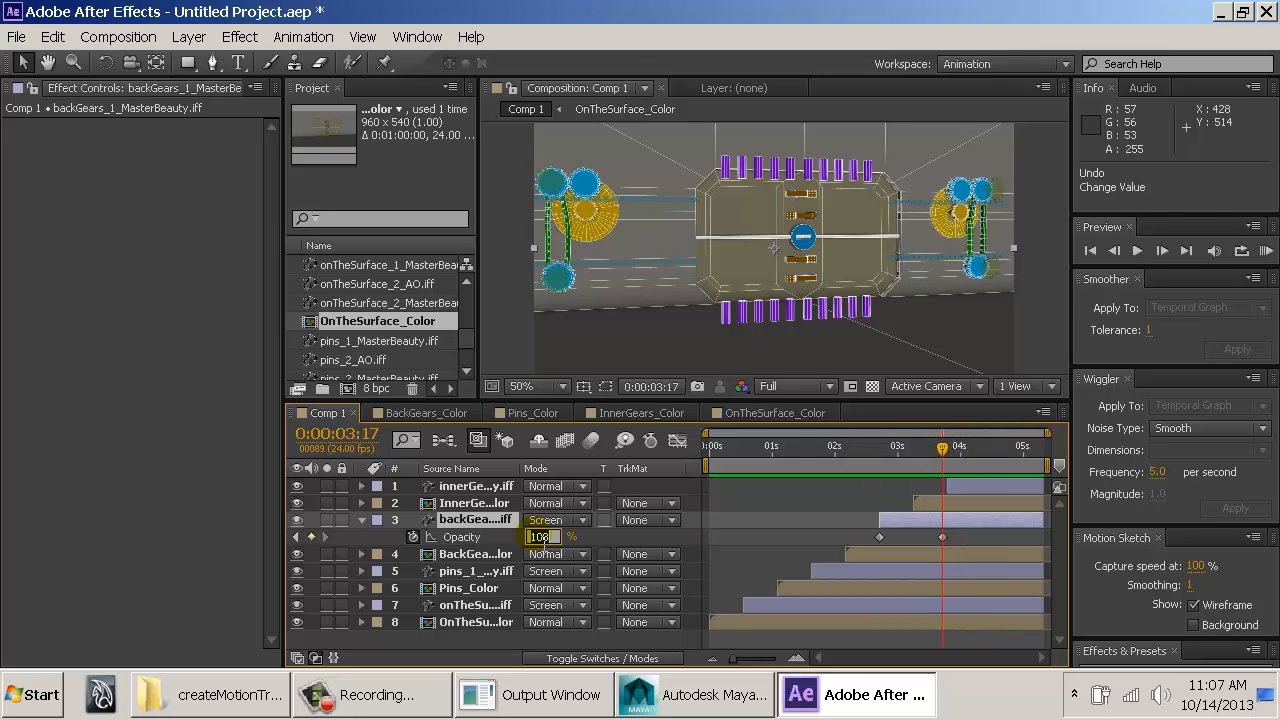
pyautogui.write('51')
pyautogui.press('Return')
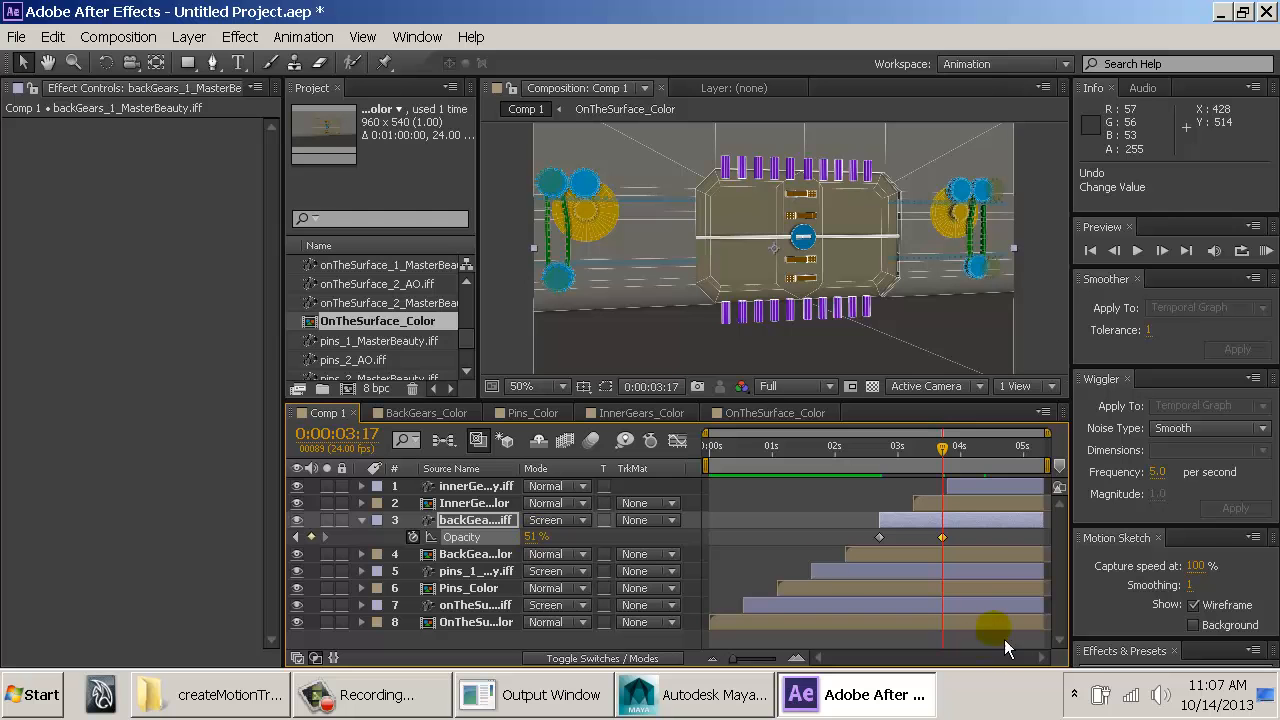
pyautogui.moveTo(947, 463); pyautogui.dragTo(1036, 467)
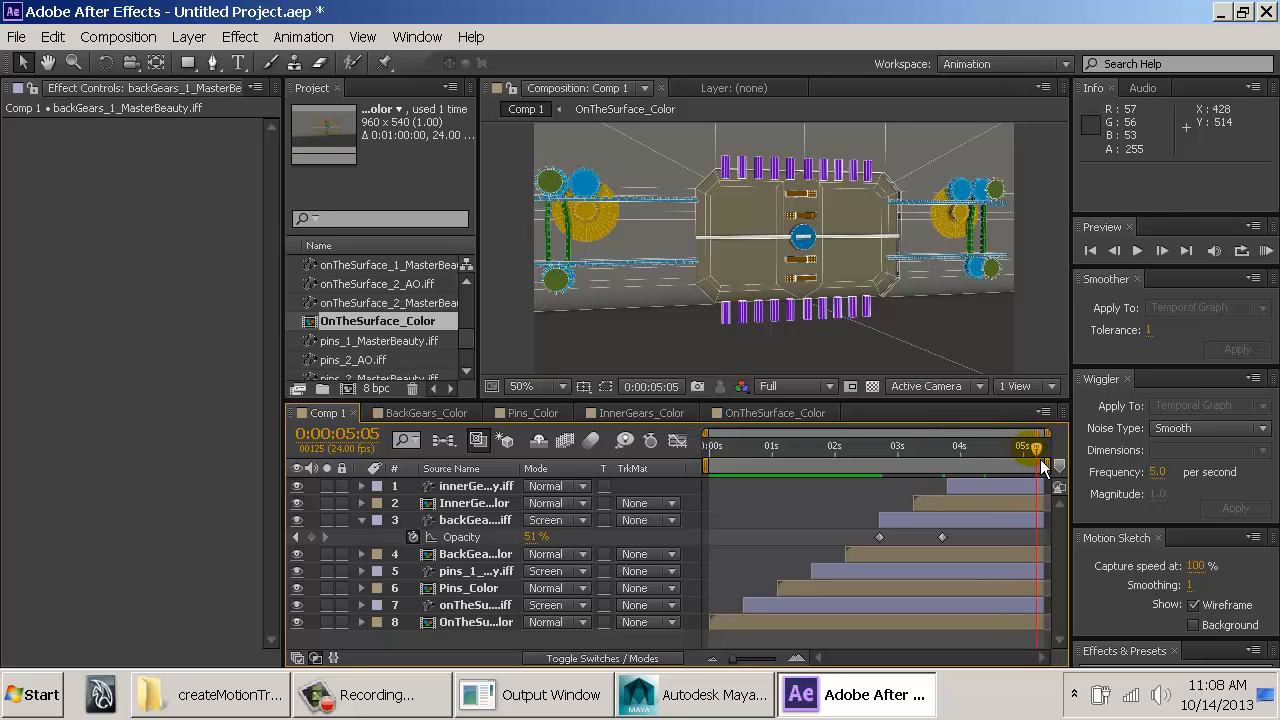
pyautogui.click(362, 520)
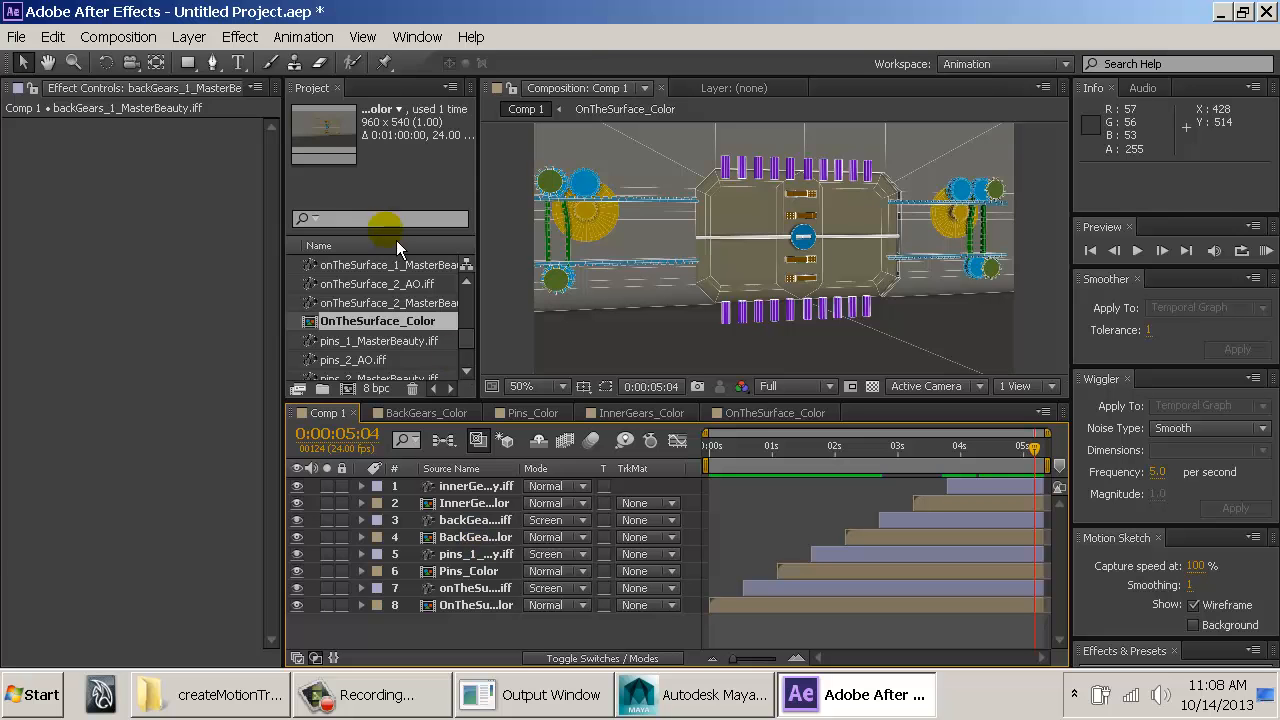
# Step: Add Comp 1 to the render queue
pyautogui.click(17, 37)
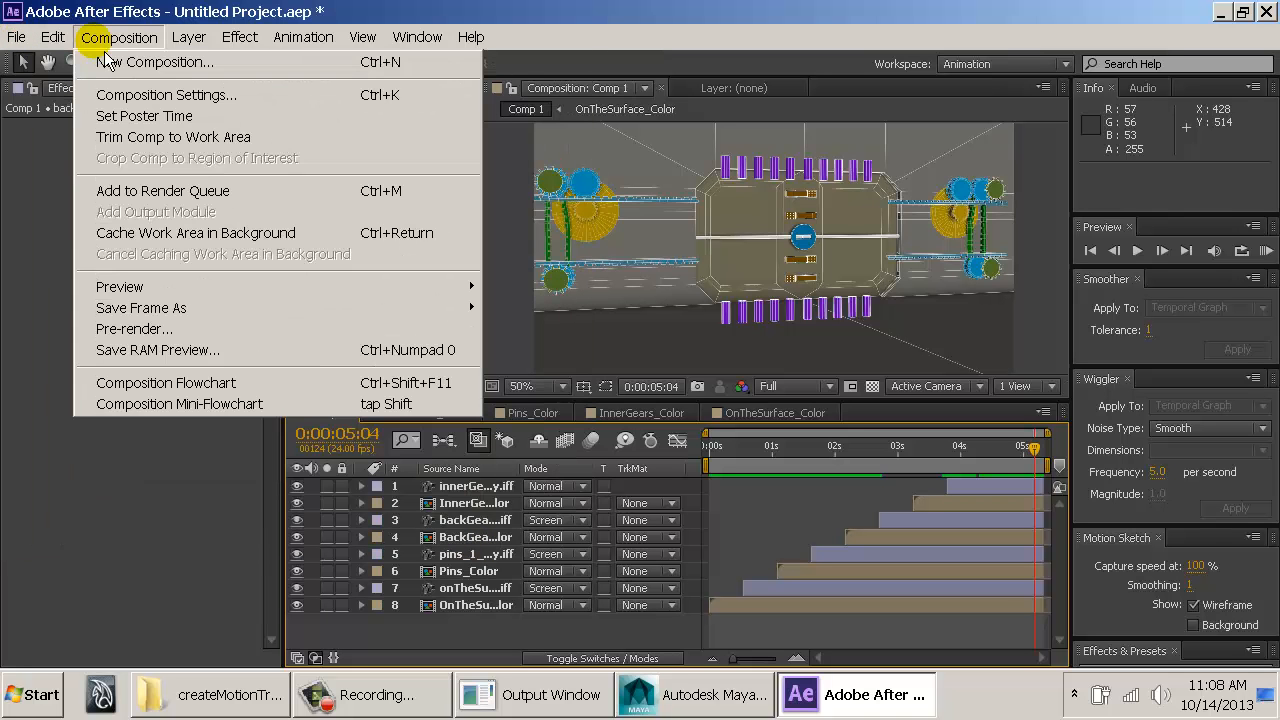
pyautogui.moveTo(53, 38)
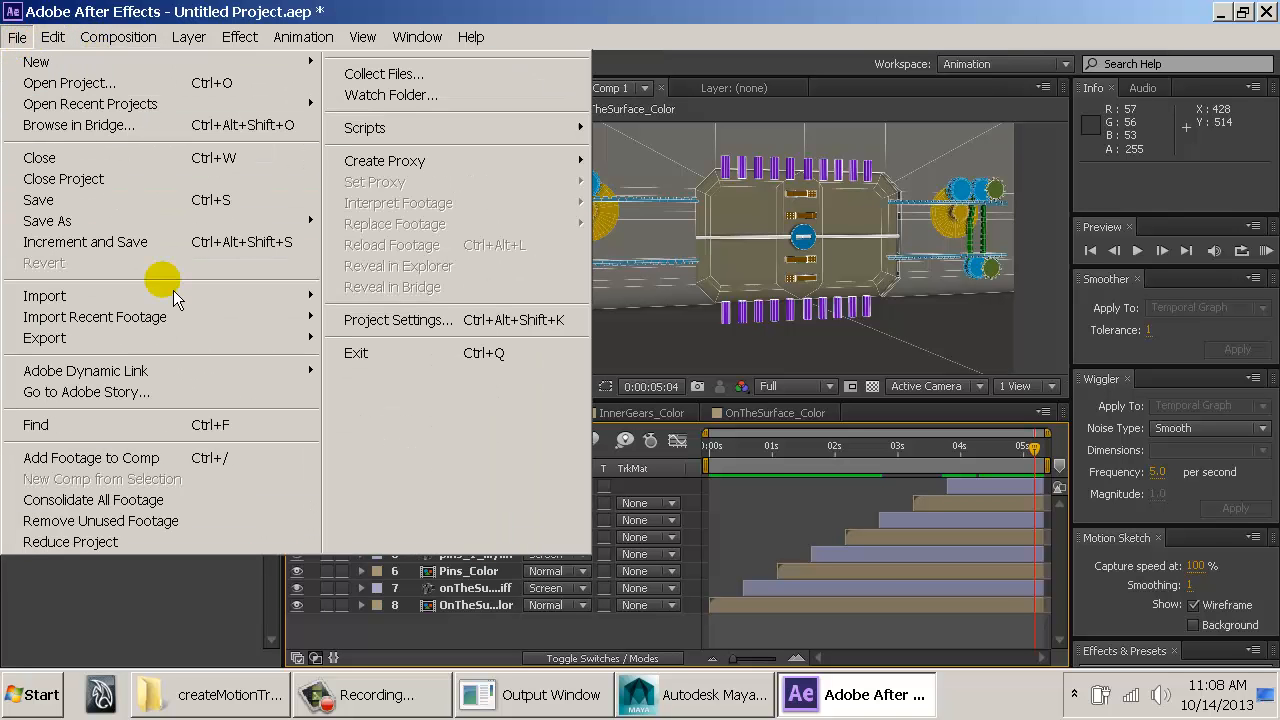
pyautogui.moveTo(210, 338)
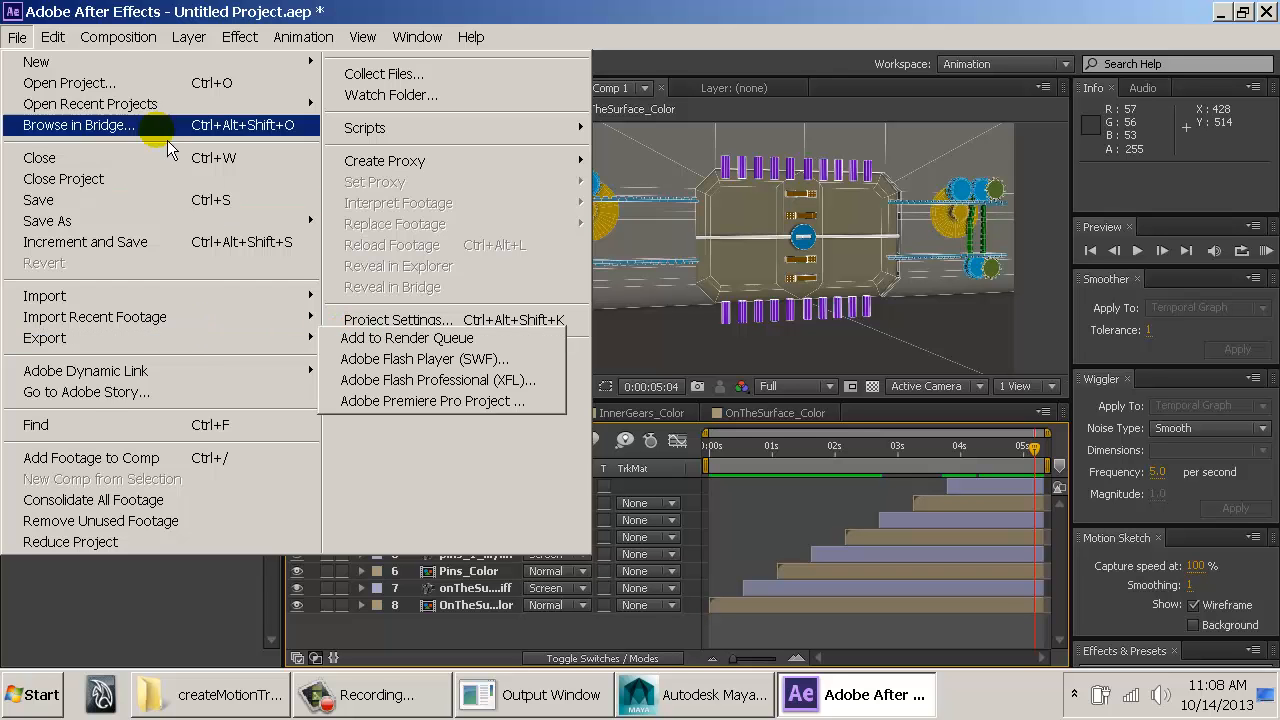
pyautogui.moveTo(120, 37)
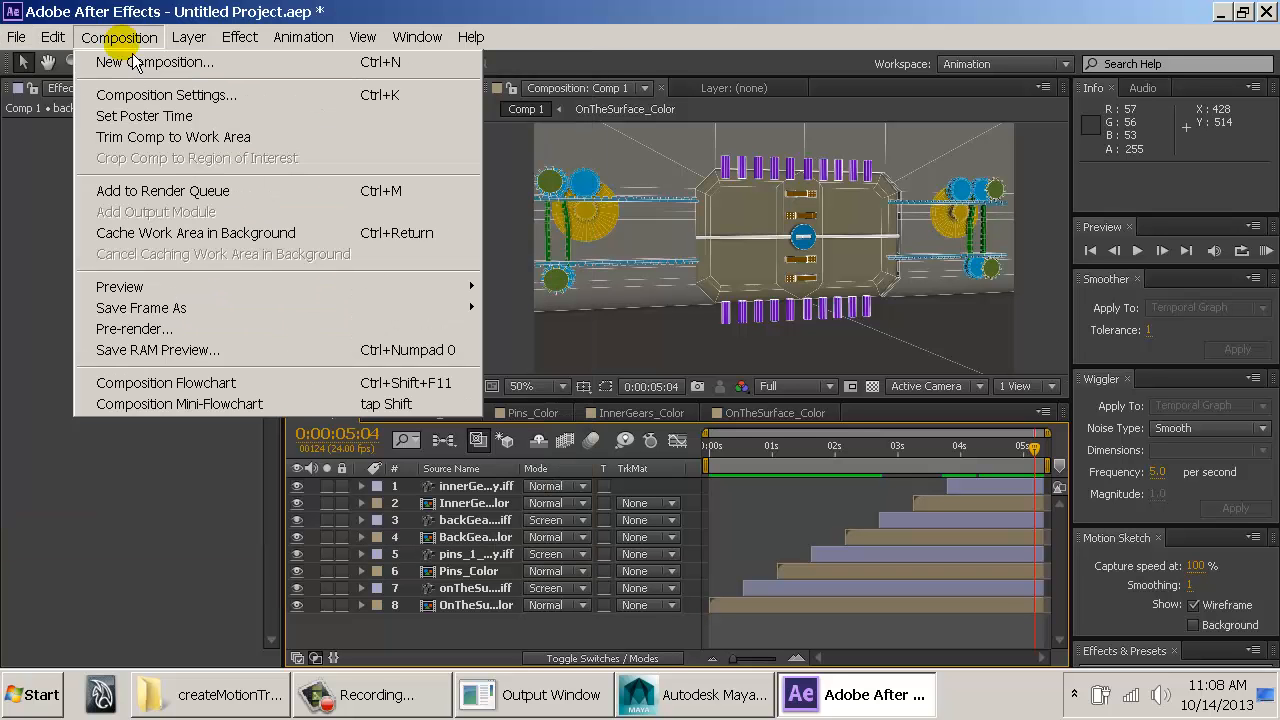
pyautogui.click(196, 190)
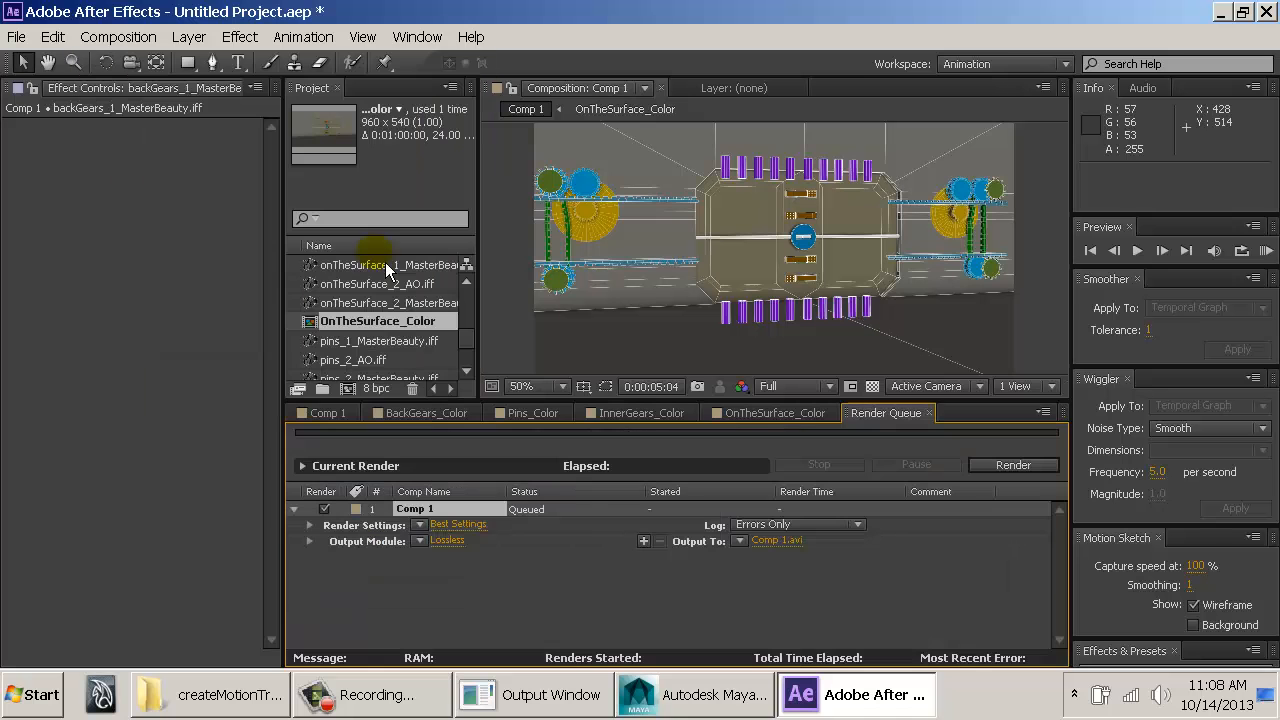
# Step: Set the output module format of the queued Comp 1 render to QuickTime
pyautogui.click(449, 543)
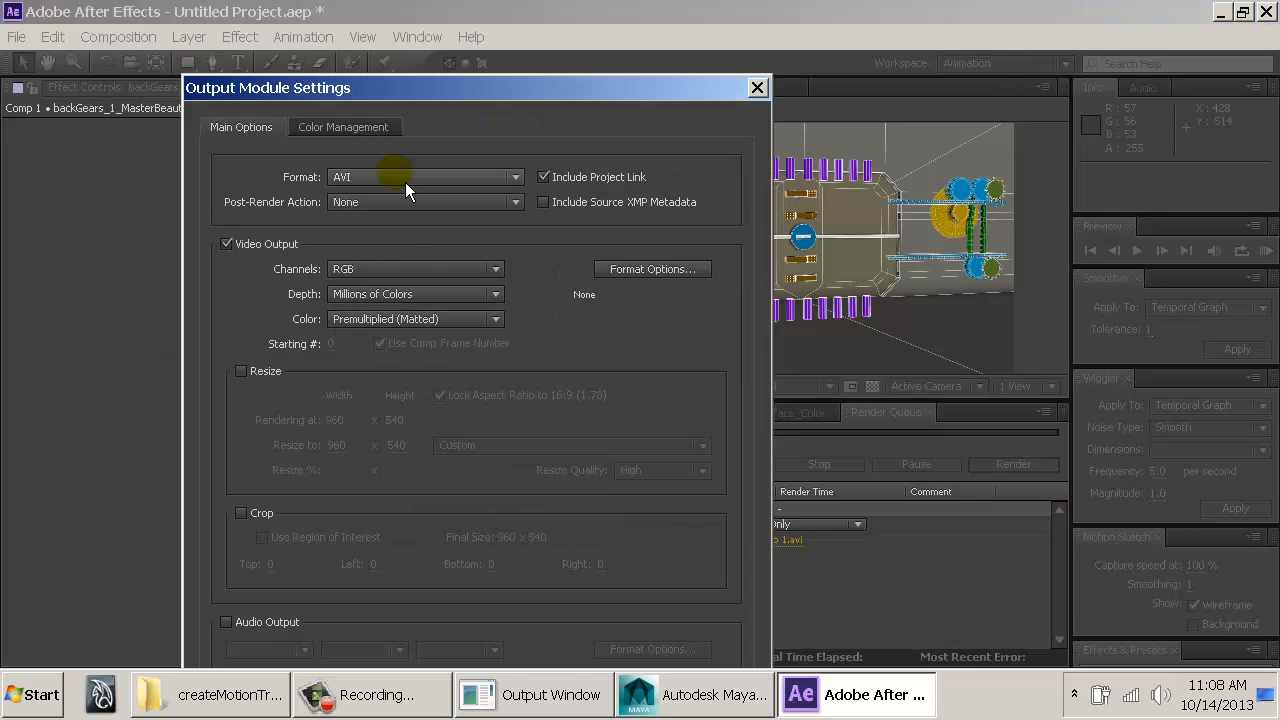
pyautogui.click(421, 176)
pyautogui.click(641, 528)
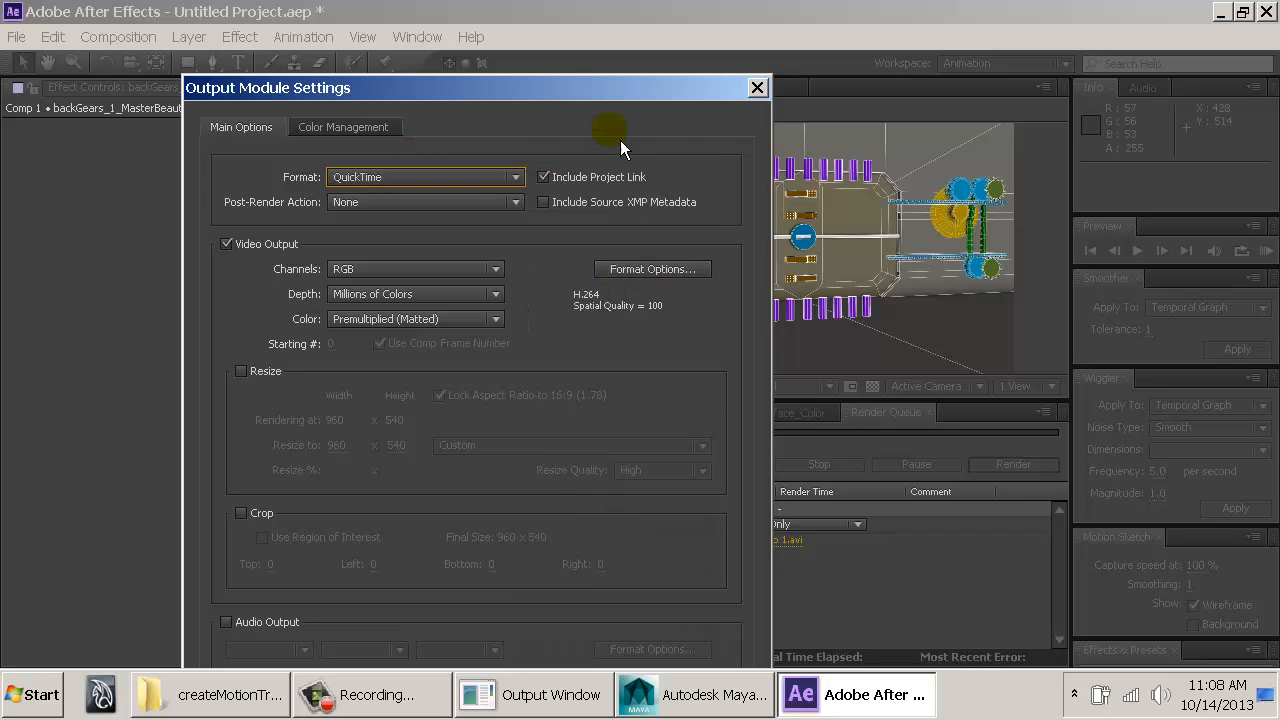
pyautogui.moveTo(626, 93); pyautogui.dragTo(629, 20)
pyautogui.click(613, 645)
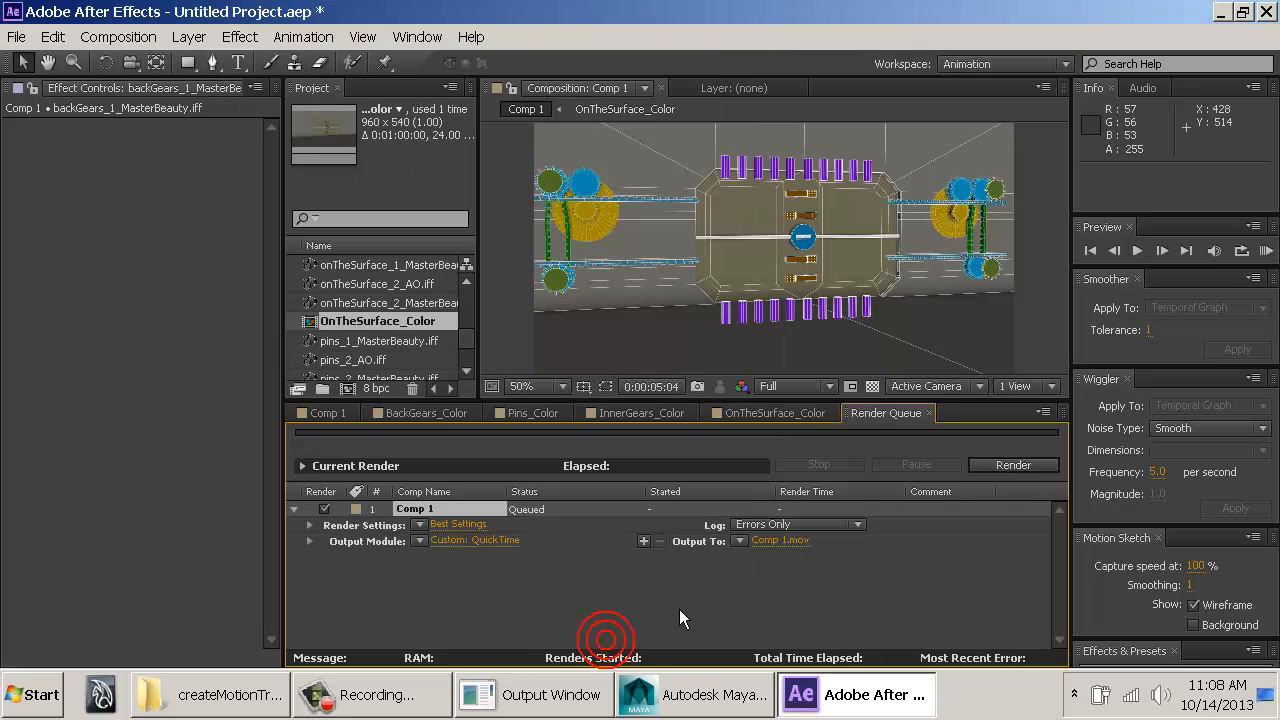
# Step: Name the output movie in the NUKE_OUT folder with the surname followed by _MechDoor and render Comp 1
pyautogui.click(791, 542)
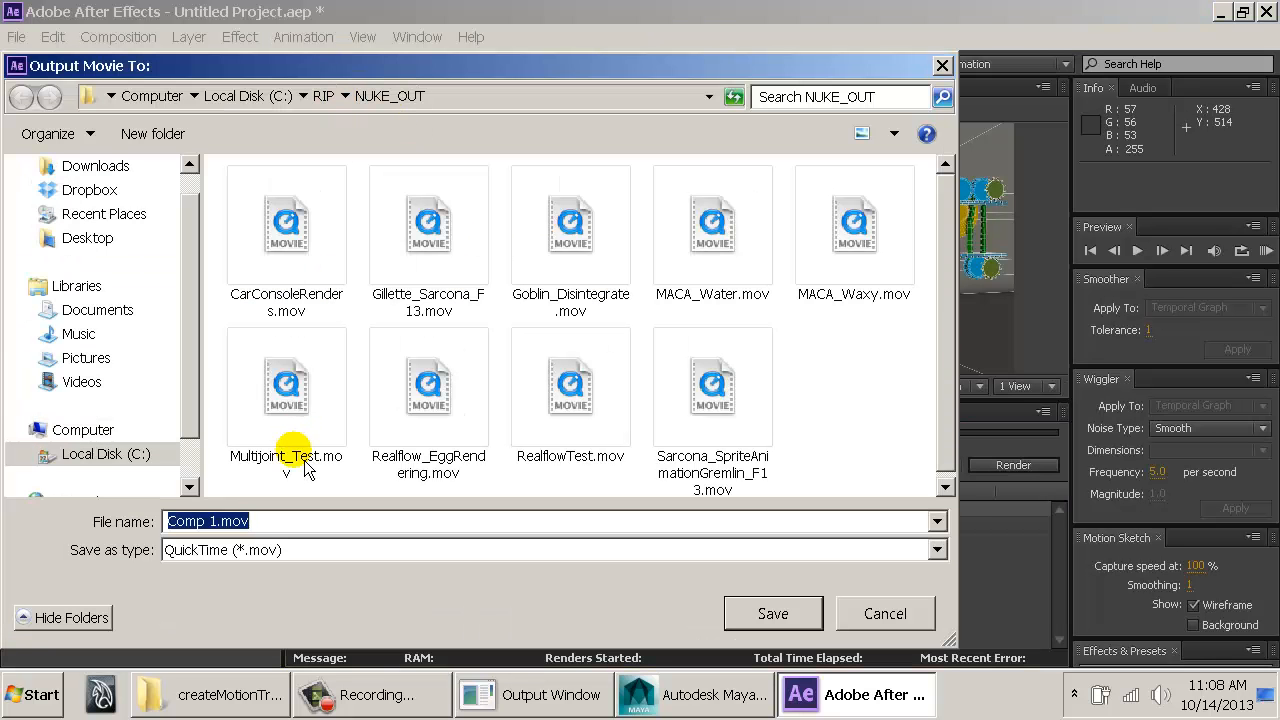
pyautogui.write('Sar')
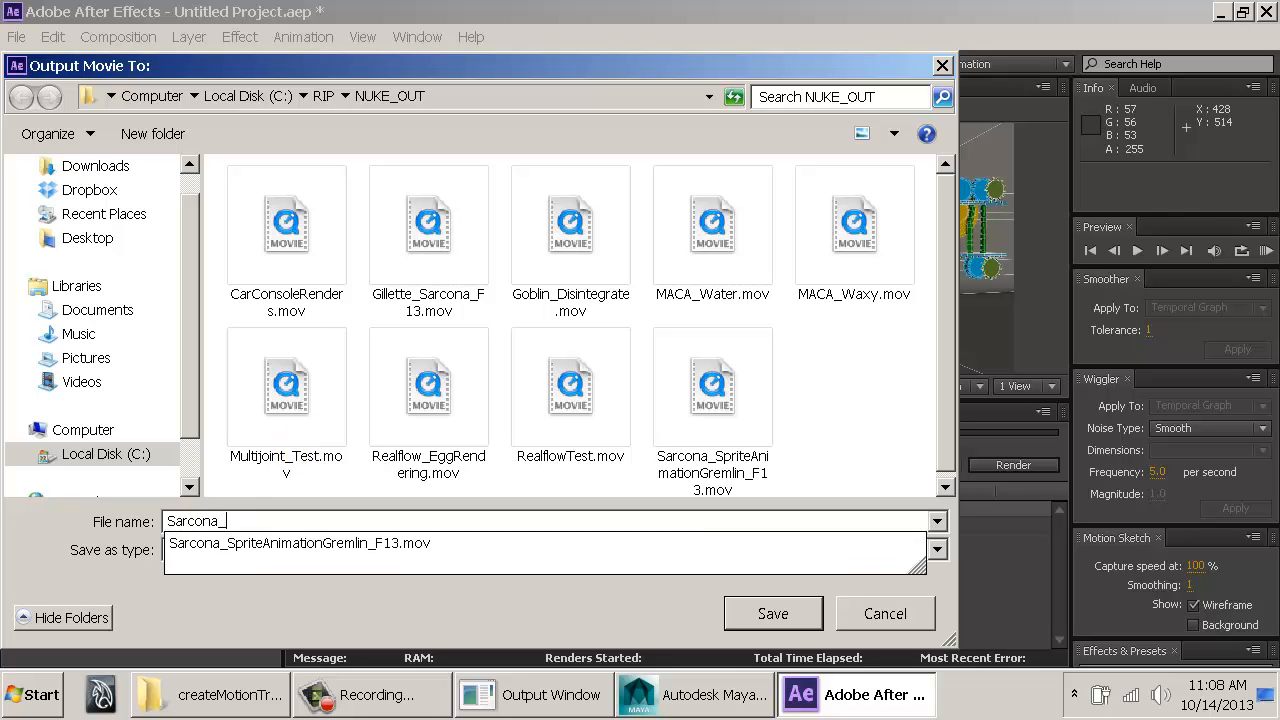
pyautogui.write('cona_MechDoor')
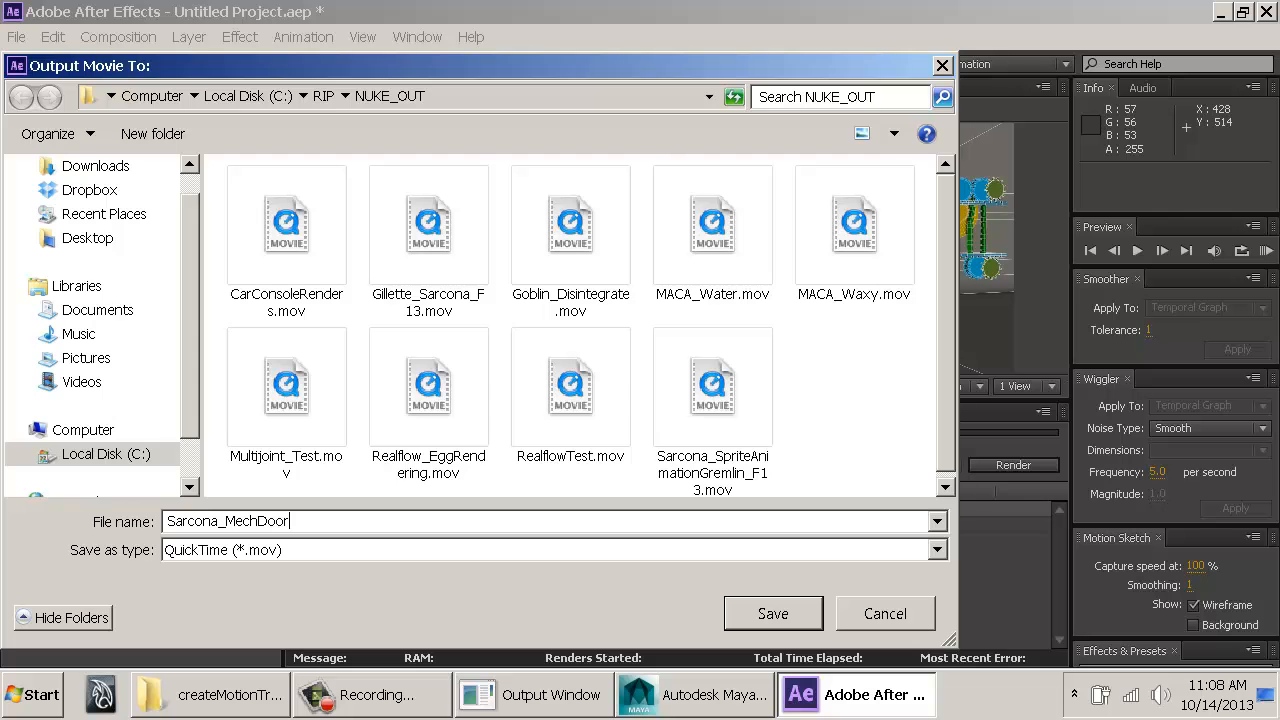
pyautogui.press('Return')
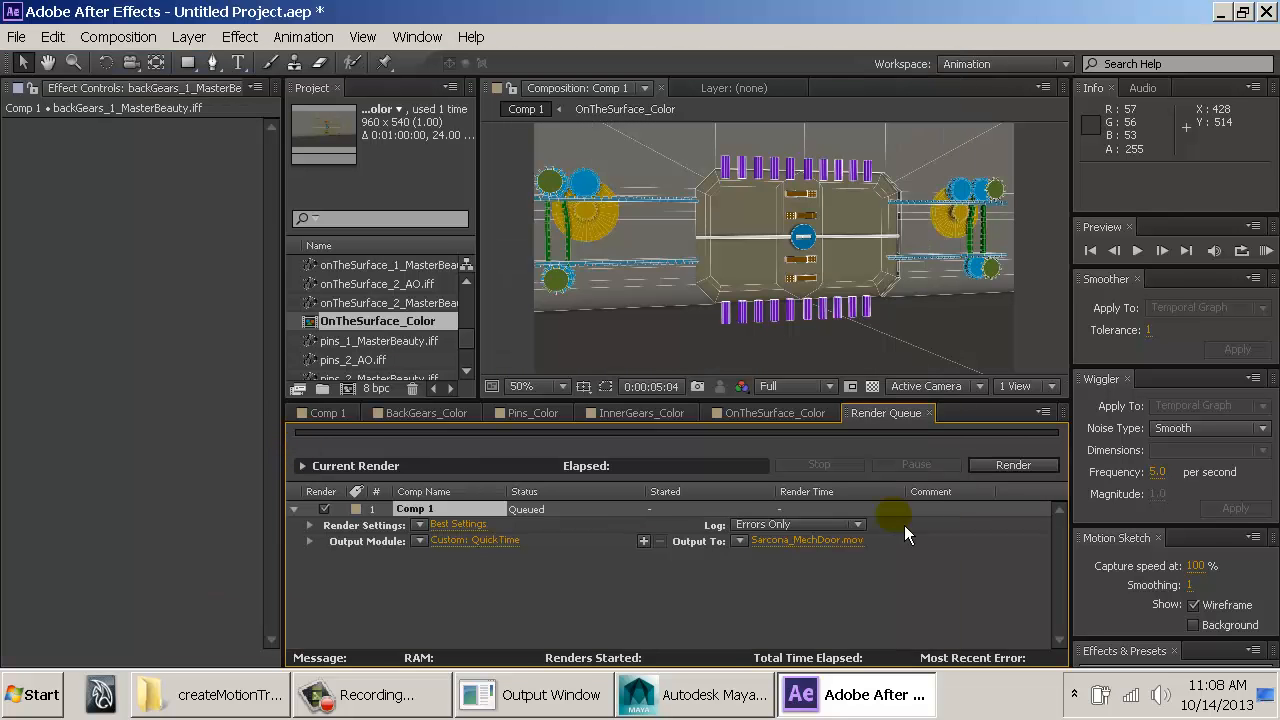
pyautogui.click(1012, 466)
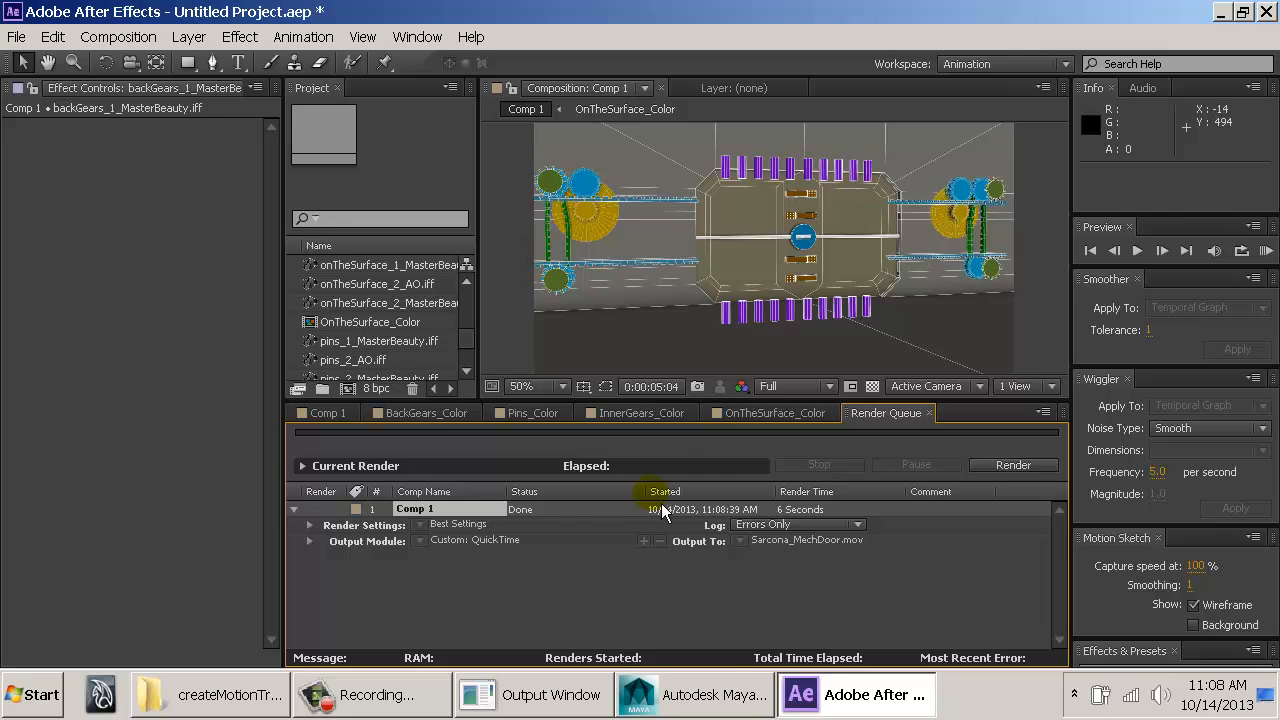
# Step: Return to the Comp 1 timeline and scrub from the first frame to 0:00:04:22 to review the layer sequence
pyautogui.click(322, 413)
pyautogui.click(710, 452)
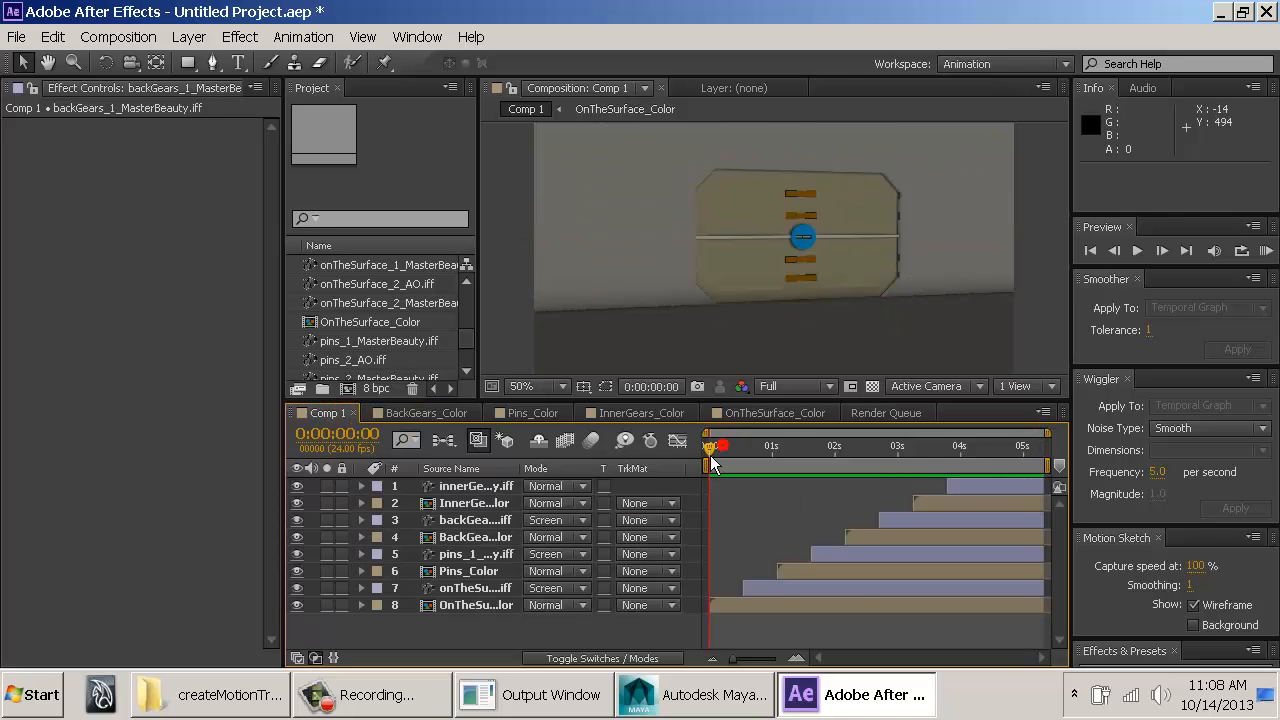
pyautogui.moveTo(747, 456); pyautogui.dragTo(1030, 446)
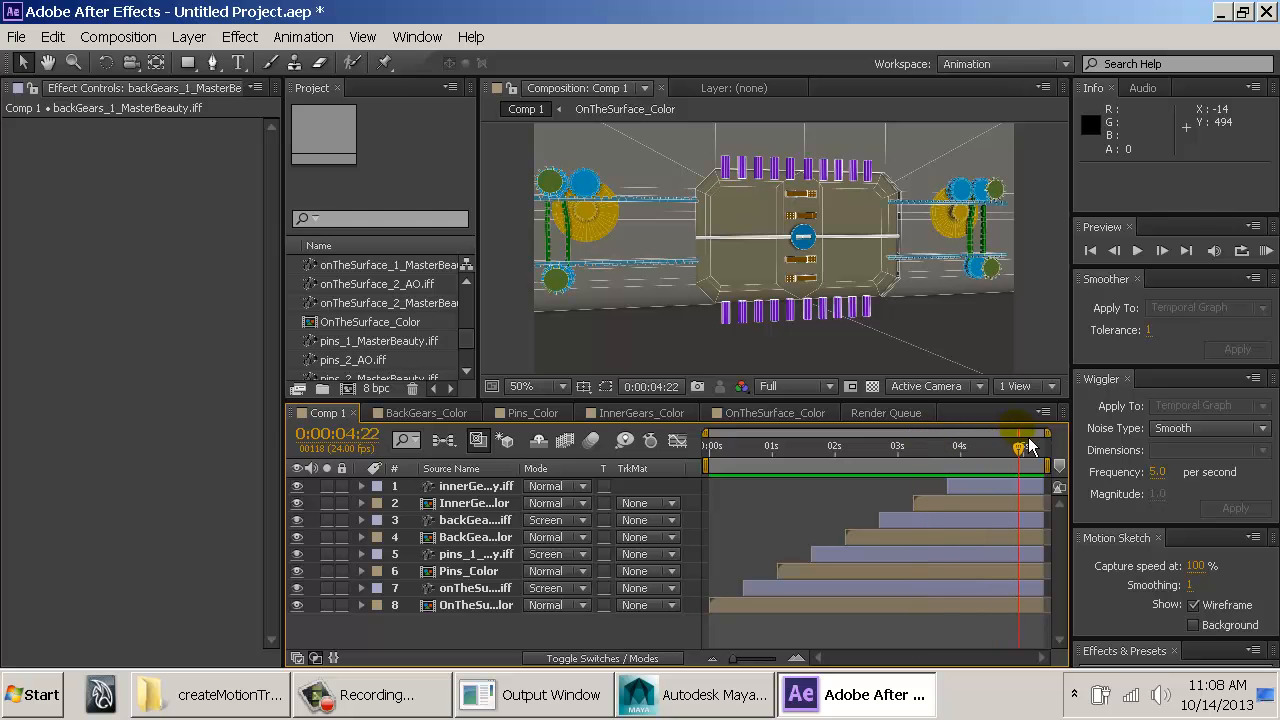
# Step: Pre-compose the six inner gear, back gear and pin layers into a new composition named Inners
pyautogui.click(474, 487)
pyautogui.keyDown('shift'); pyautogui.click(468, 571); pyautogui.keyUp('shift')
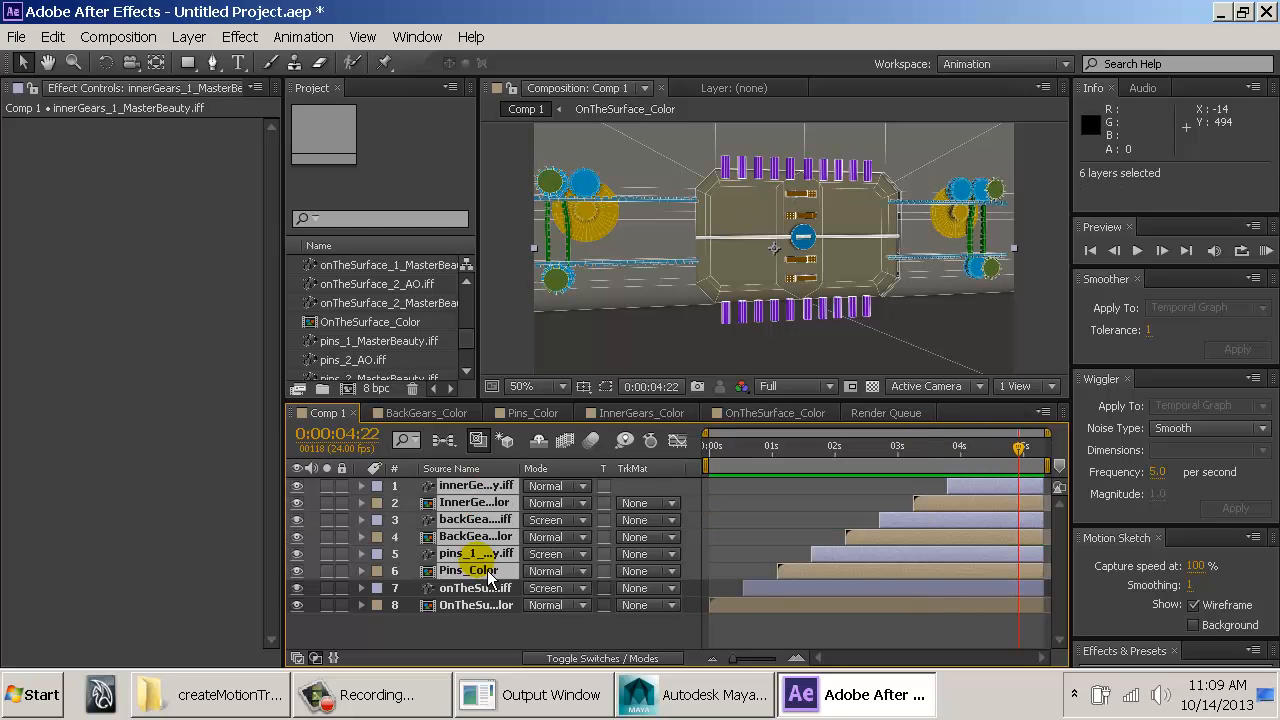
pyautogui.rightClick(484, 571)
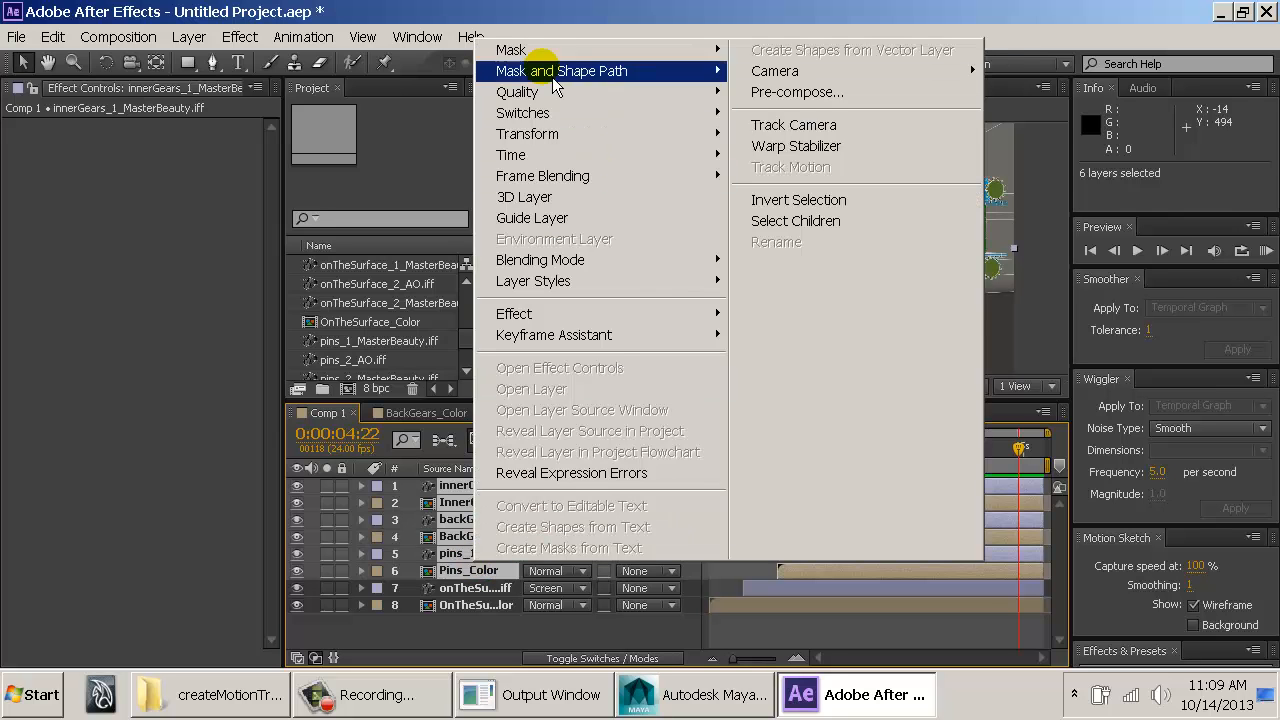
pyautogui.click(189, 36)
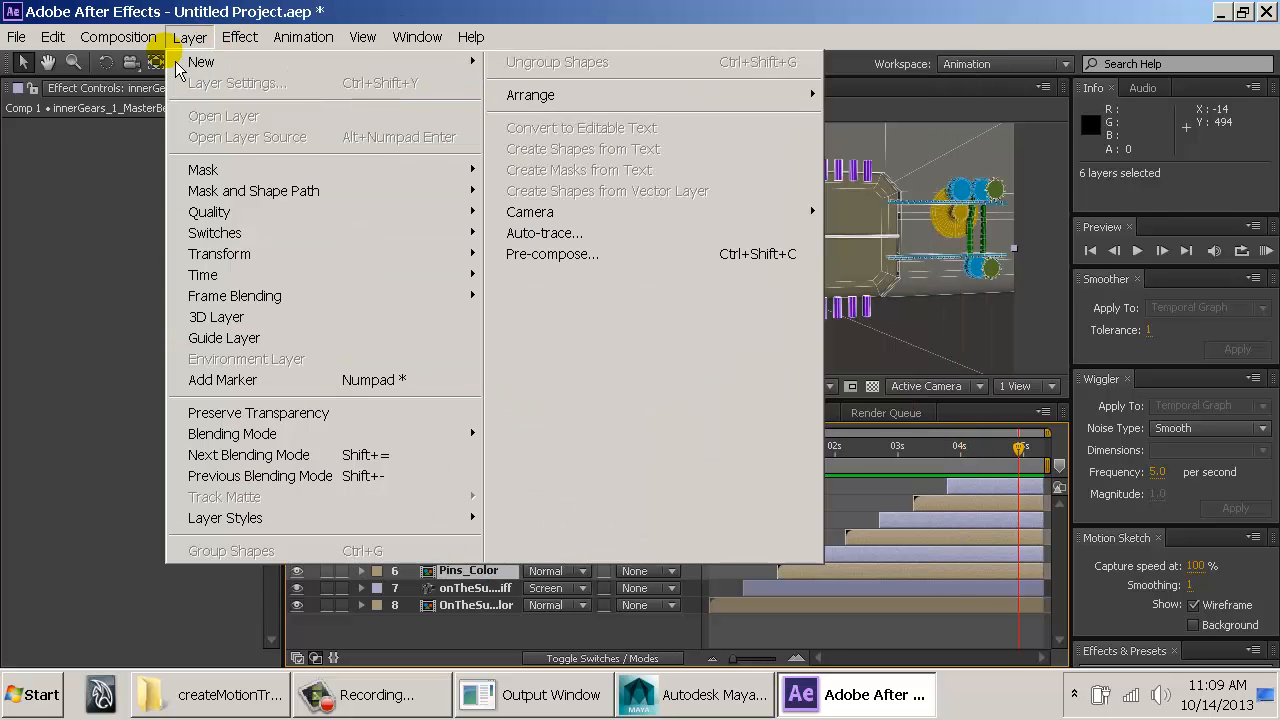
pyautogui.moveTo(155, 40)
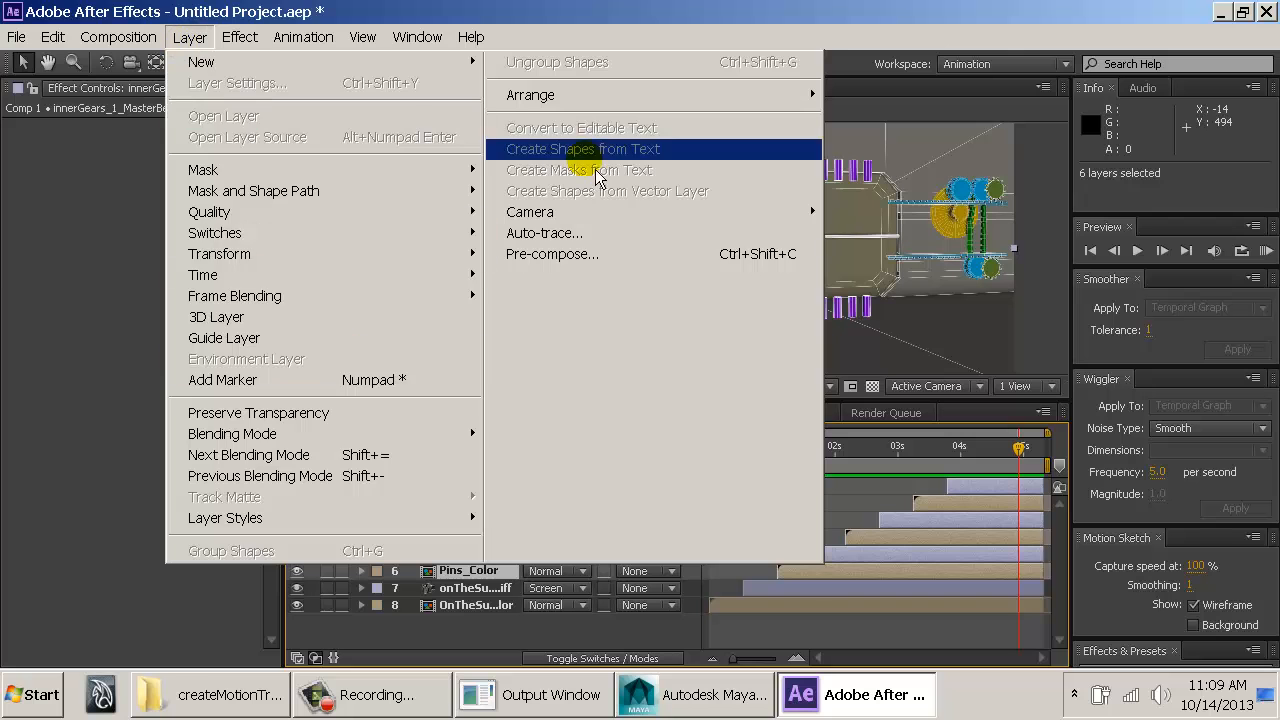
pyautogui.click(593, 268)
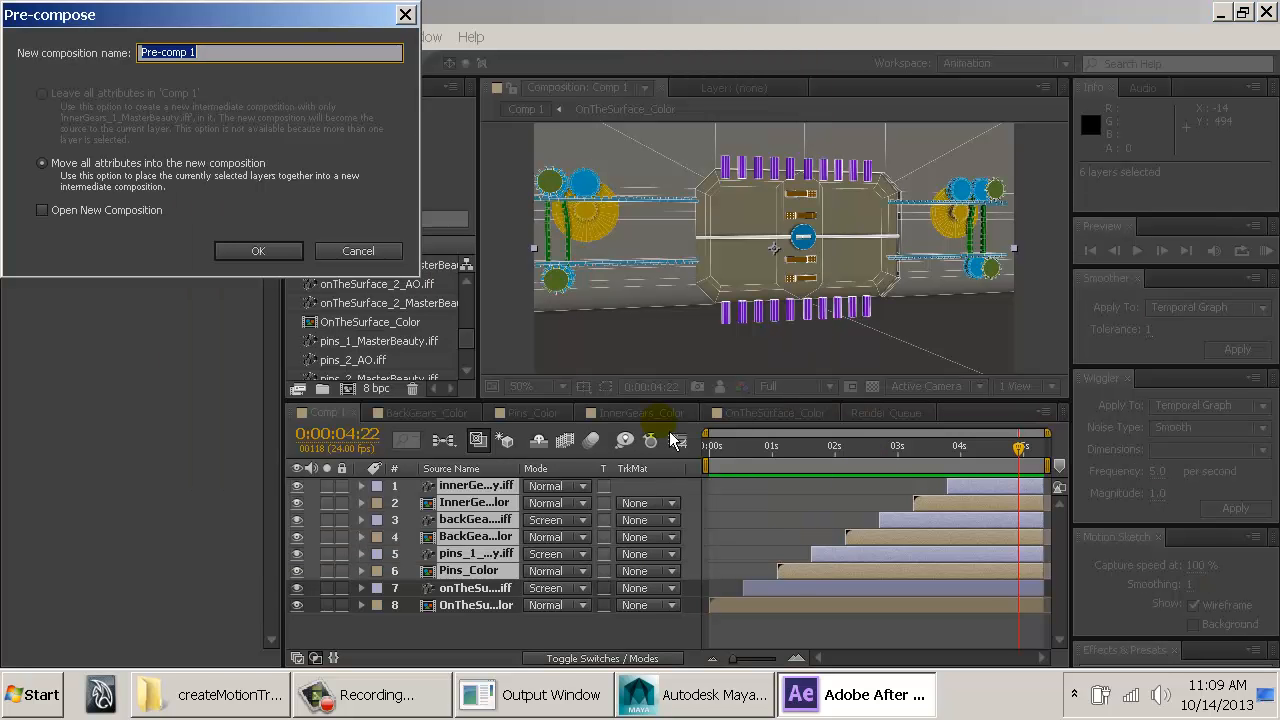
pyautogui.press('BackSpace')
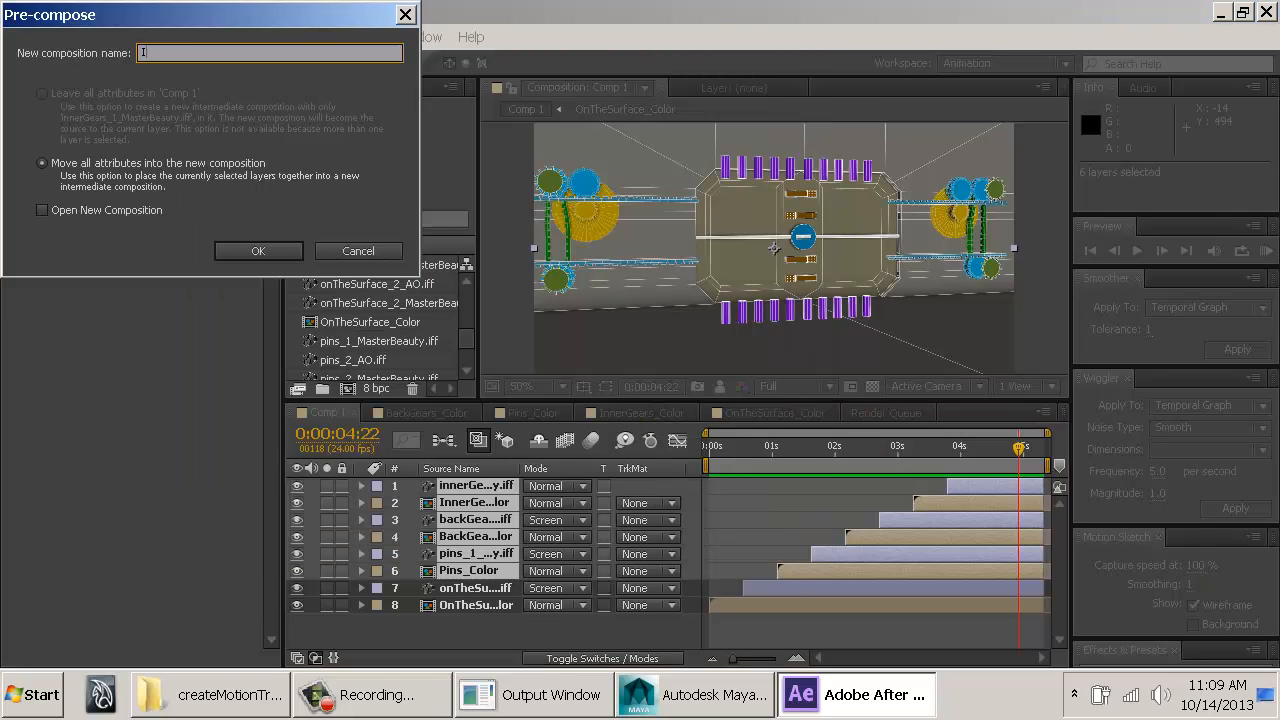
pyautogui.write('Inners')
pyautogui.press('Return')
# Step: Set the Inners layer's opacity to 27% and scrub through Comp 1 to check the faded parts
pyautogui.press('t')
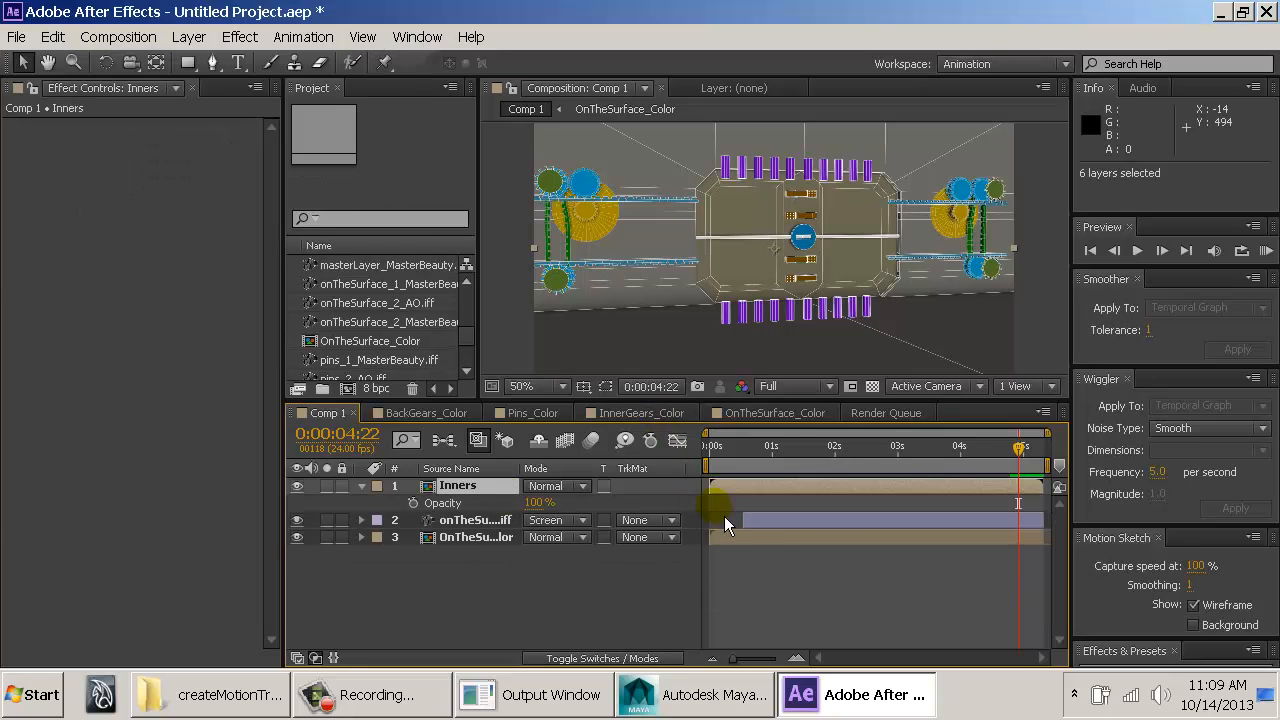
pyautogui.moveTo(527, 503); pyautogui.dragTo(457, 505)
pyautogui.click(543, 614)
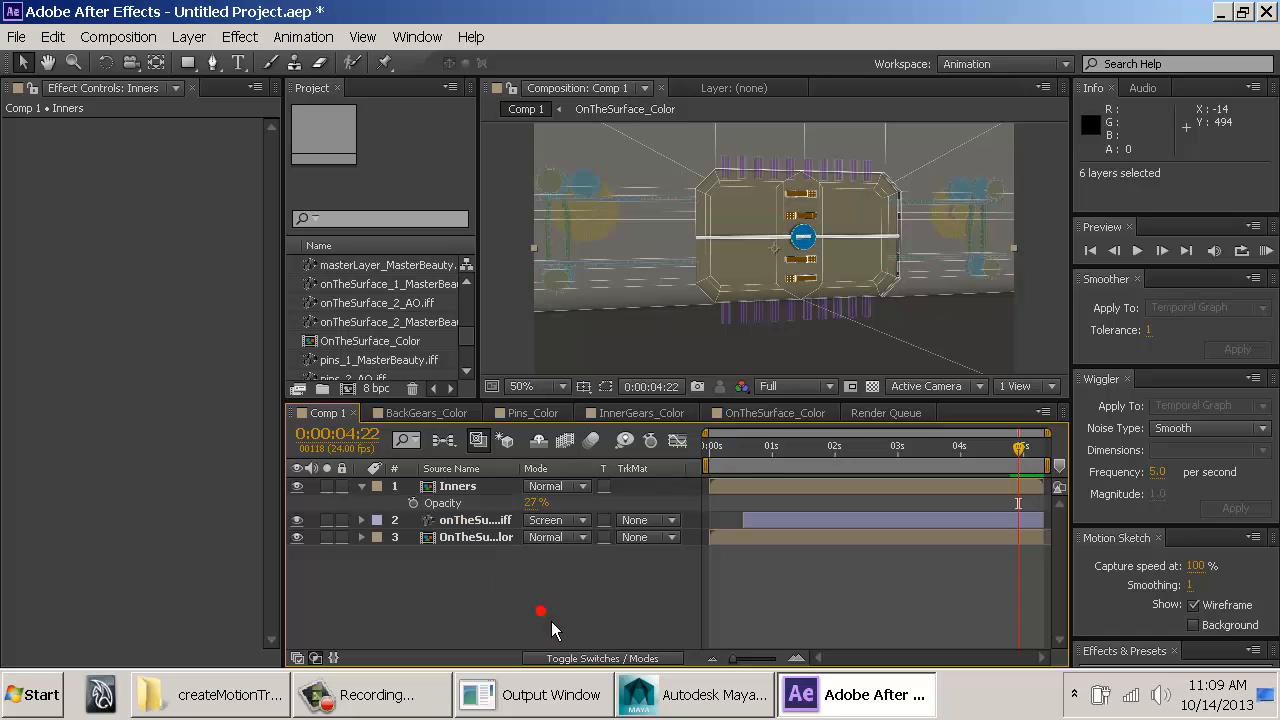
pyautogui.click(762, 449)
pyautogui.moveTo(764, 463); pyautogui.dragTo(1040, 461)
pyautogui.scroll(1, 951, 310)
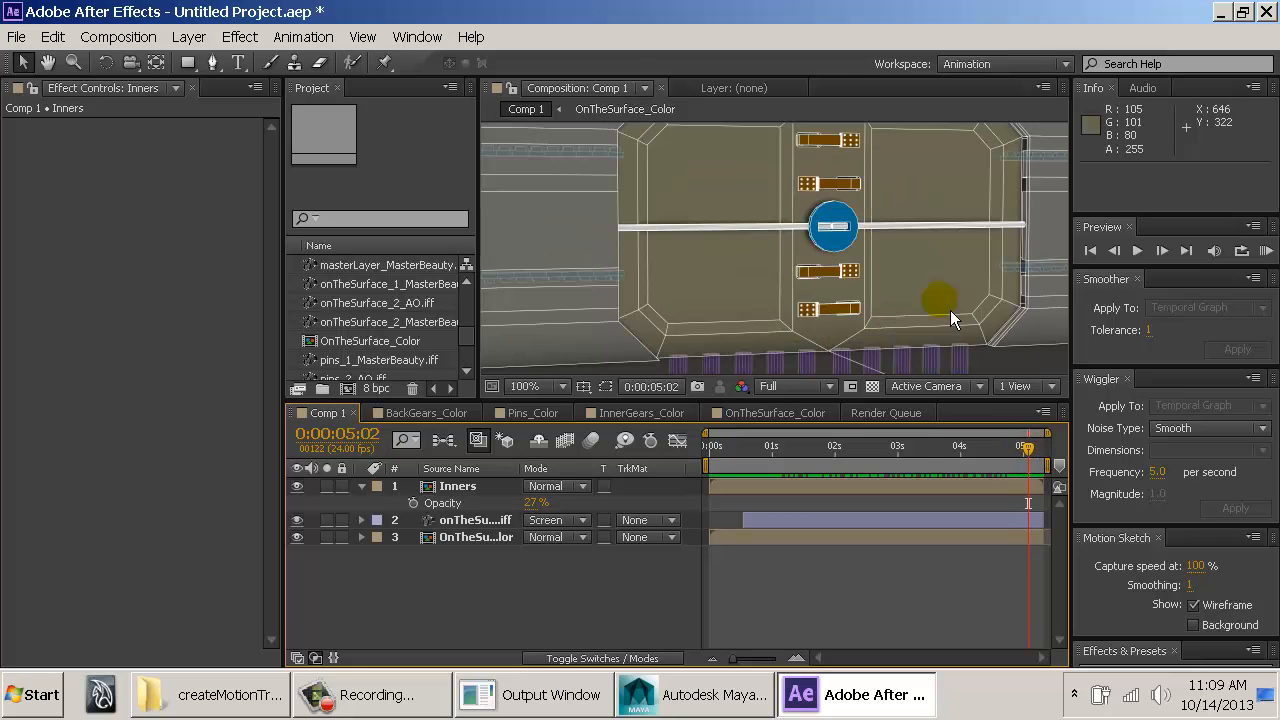
pyautogui.scroll(-1, 951, 310)
# Step: Draw a rectangular mask about 848 × 440 px on the Inners layer, slightly inside the frame edges
pyautogui.click(468, 486)
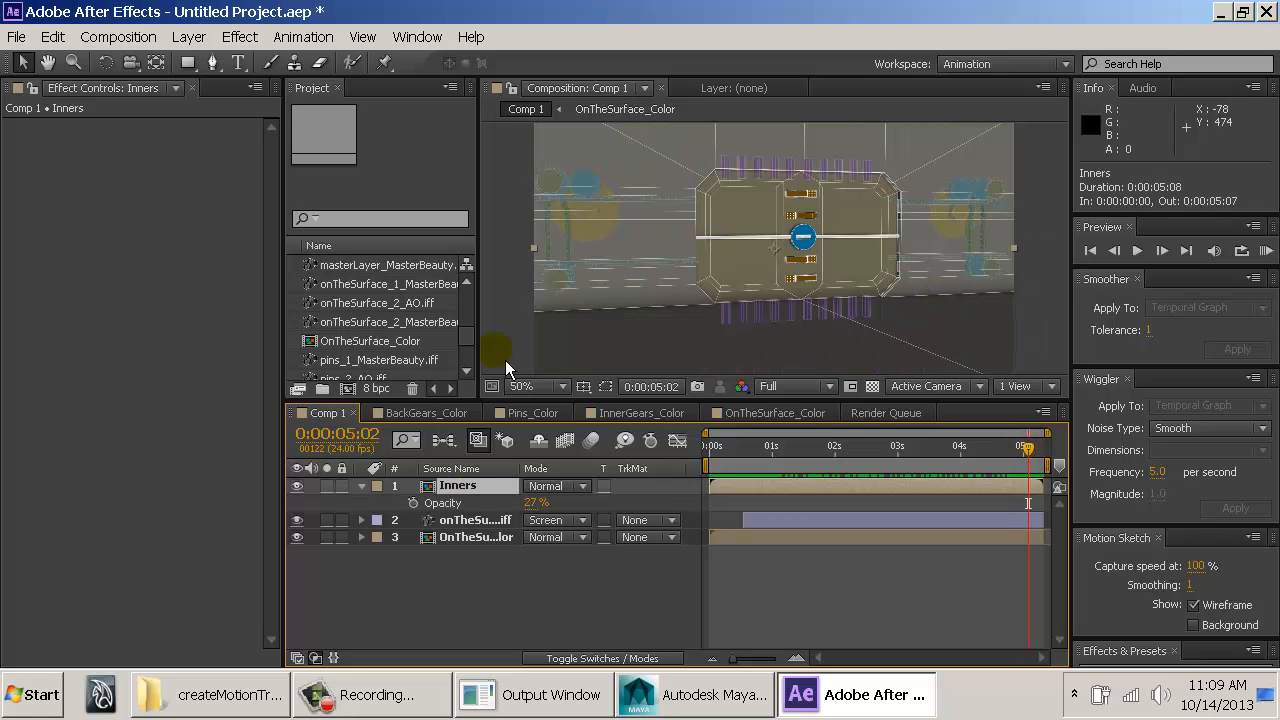
pyautogui.click(188, 63)
pyautogui.scroll(-2, 626, 186)
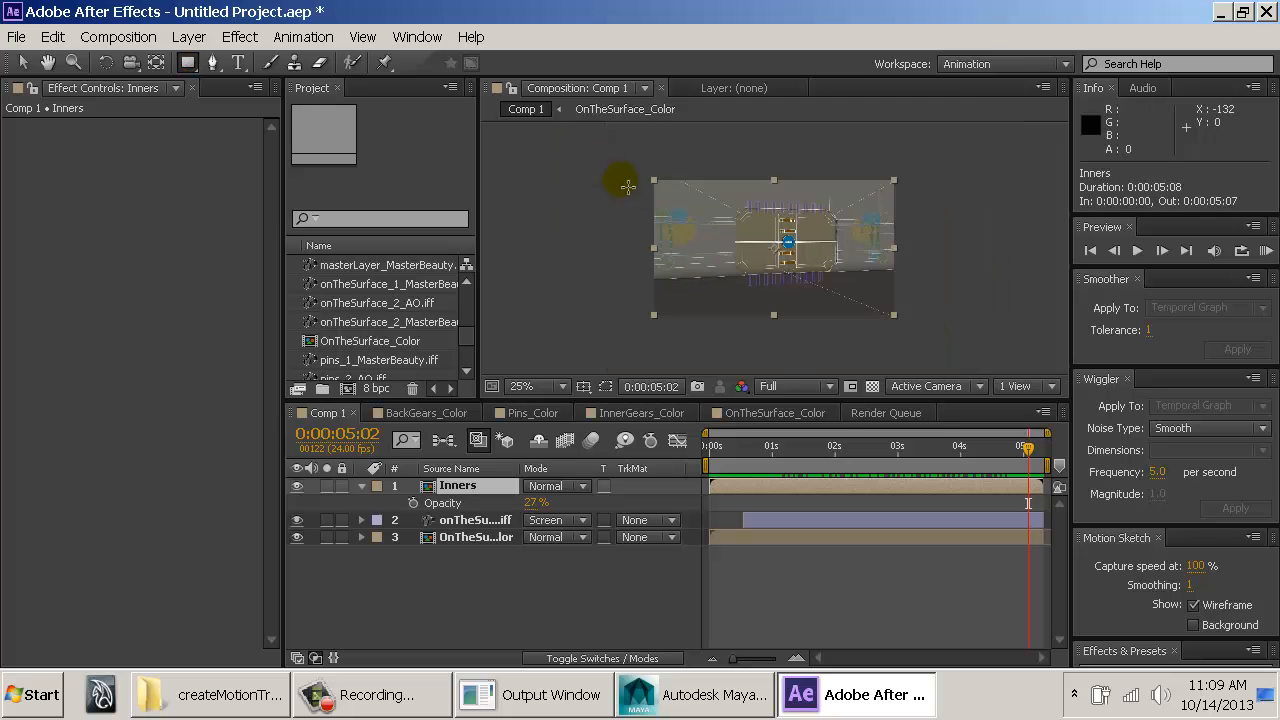
pyautogui.moveTo(668, 191); pyautogui.dragTo(880, 301)
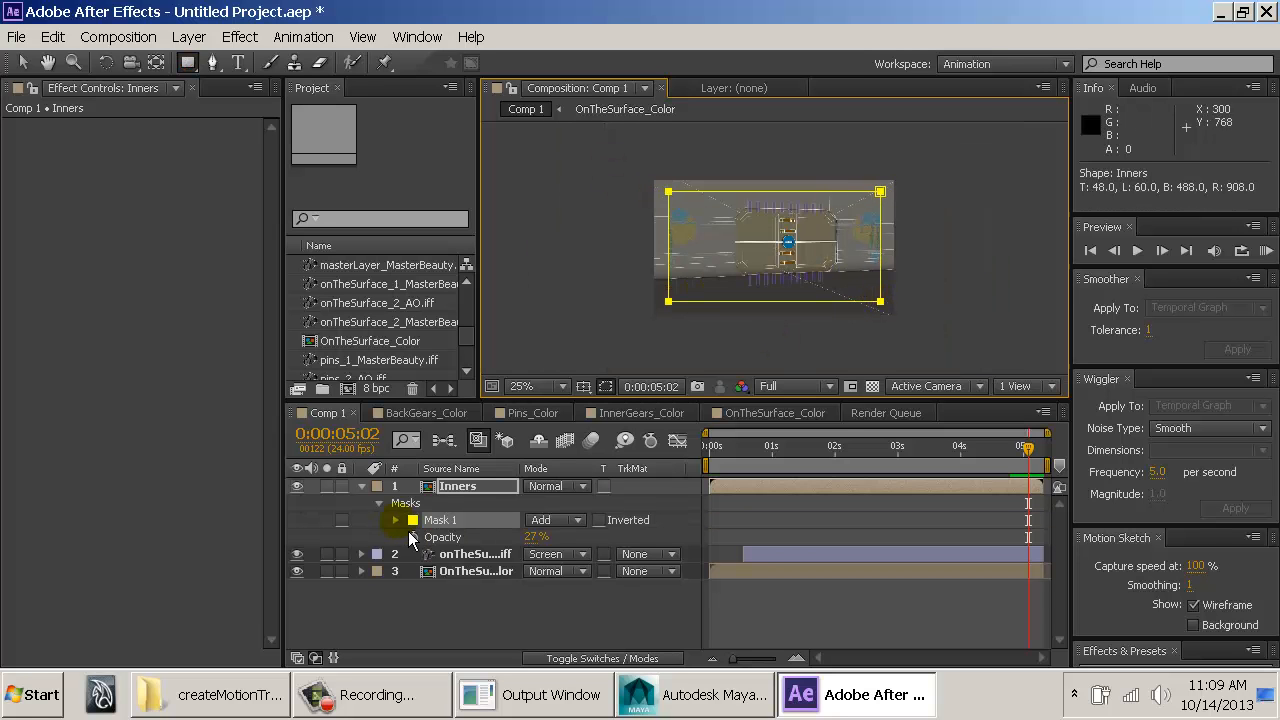
# Step: Try the Subtract mode on the Inners layer's rectangular mask and delete the mask
pyautogui.click(395, 520)
pyautogui.click(395, 520)
pyautogui.click(395, 520)
pyautogui.click(540, 571)
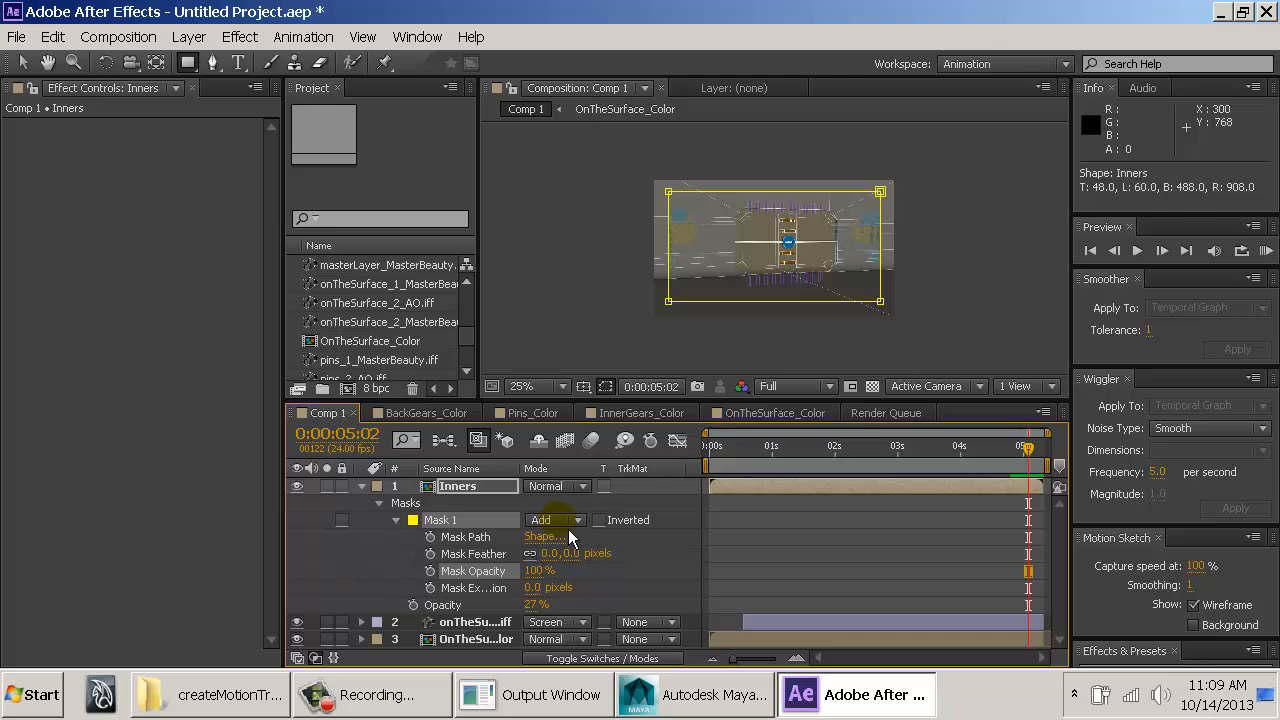
pyautogui.click(568, 527)
pyautogui.click(576, 415)
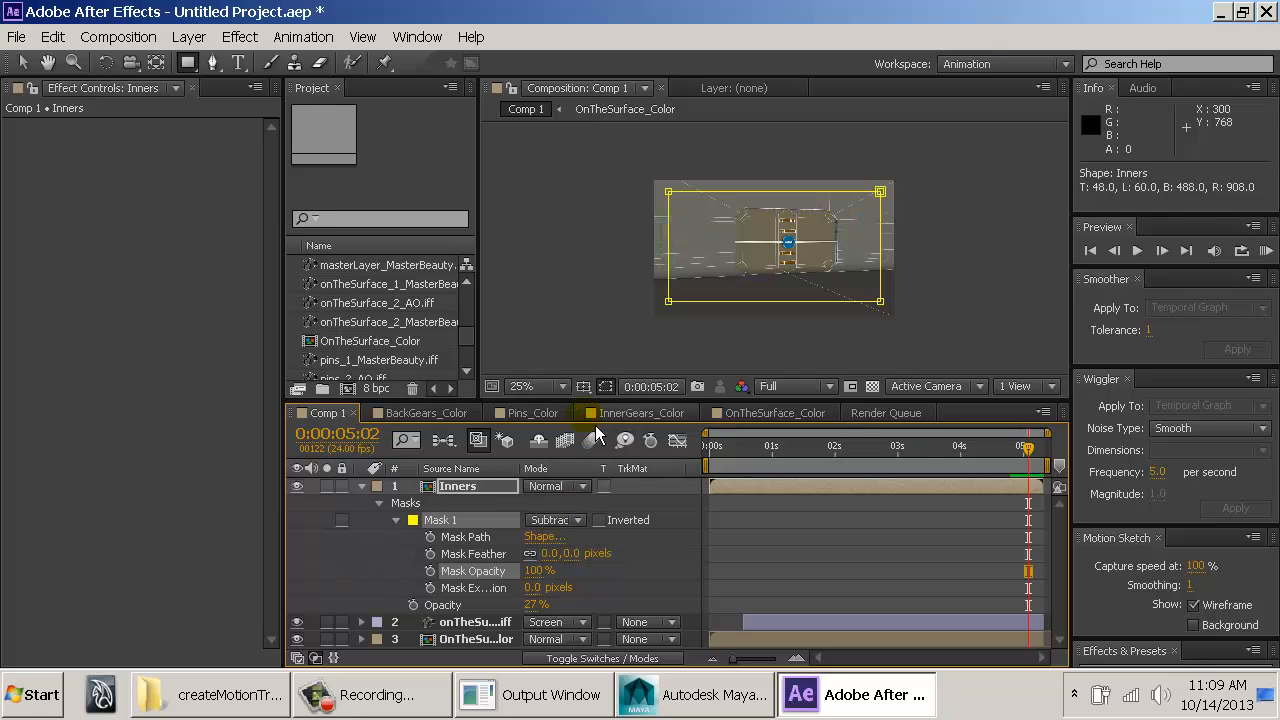
pyautogui.click(578, 520)
pyautogui.click(571, 392)
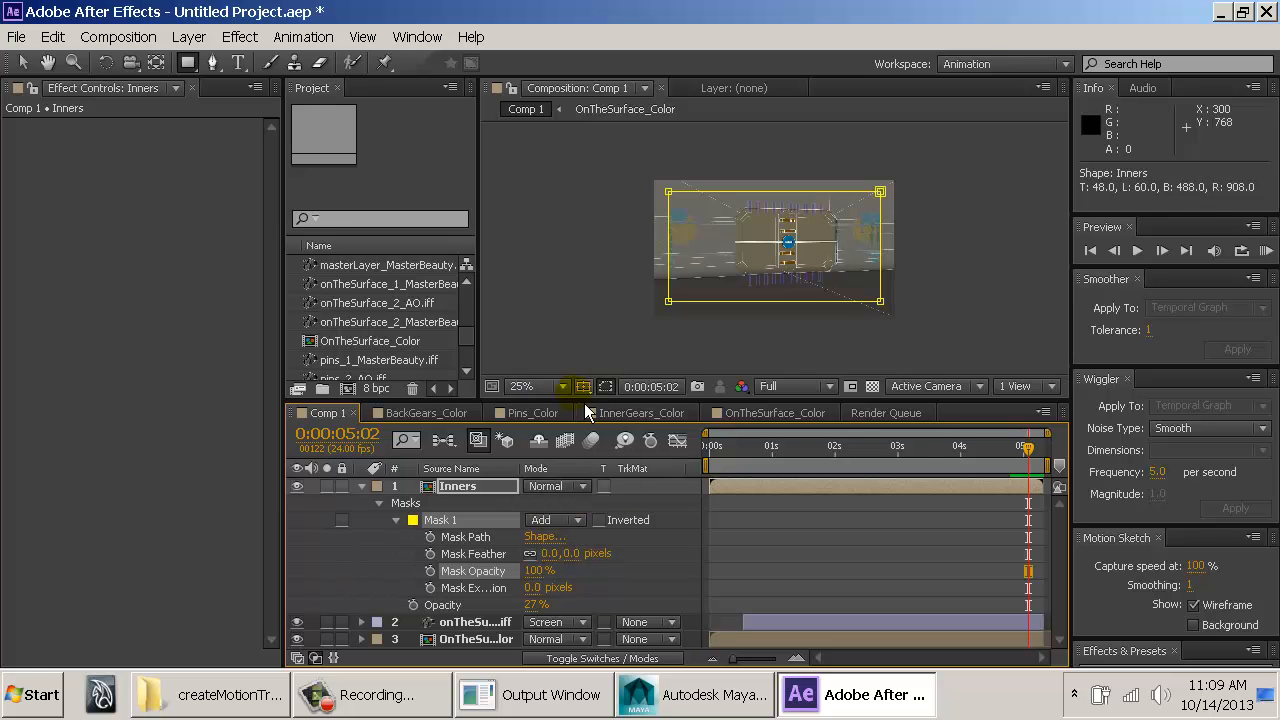
pyautogui.scroll(2, 700, 257)
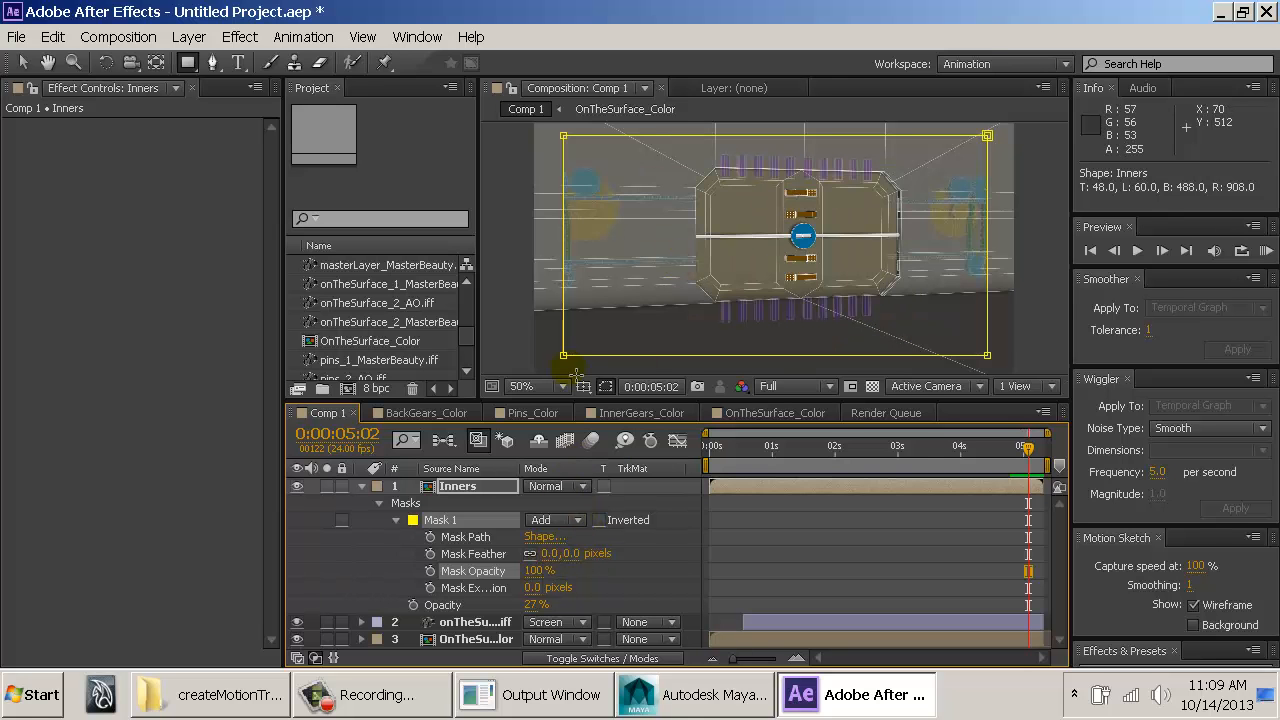
pyautogui.scroll(-2, 563, 340)
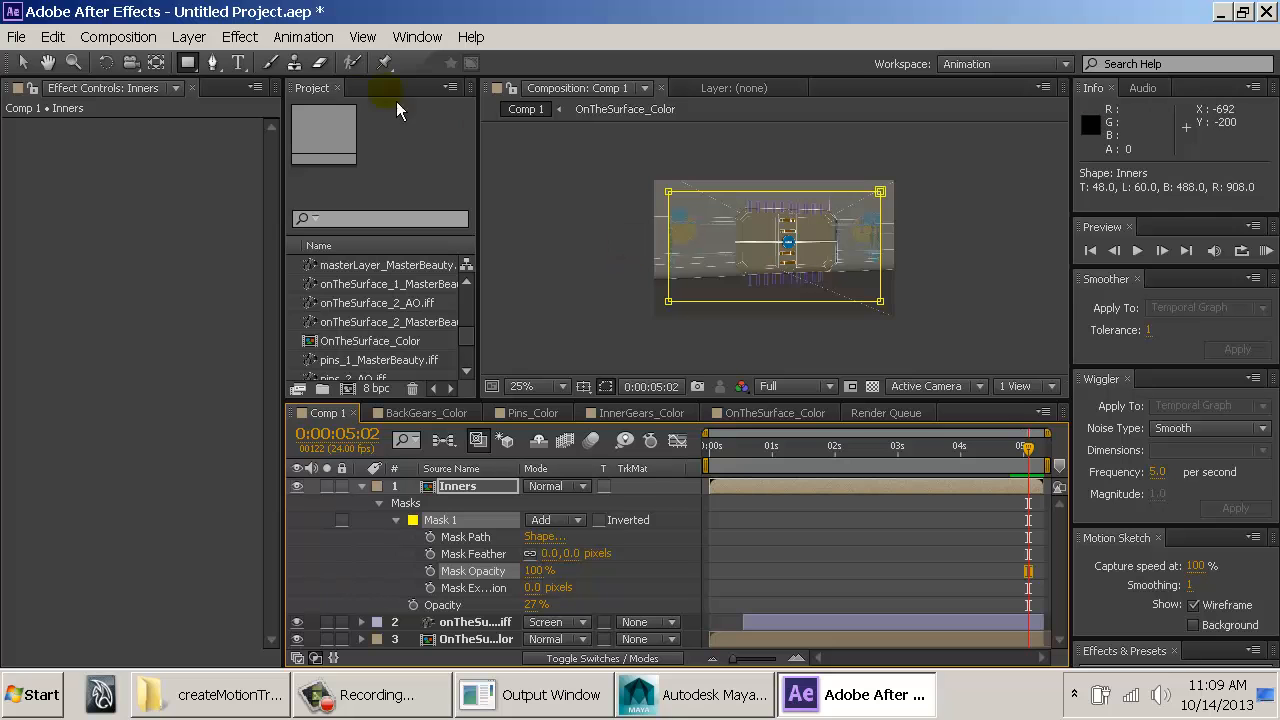
pyautogui.click(440, 520)
pyautogui.press('Delete')
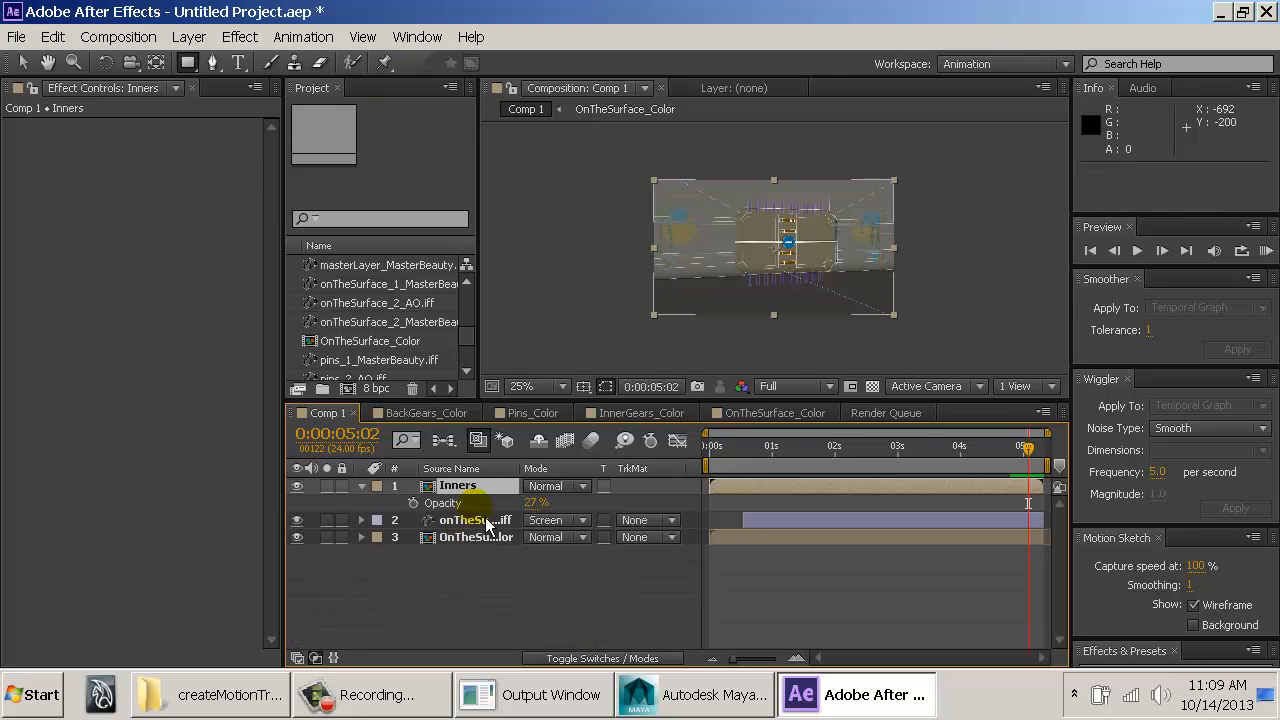
# Step: Draw a rounded-rectangle mask about 792 × 384 px on the Inners layer, inside the frame edges
pyautogui.moveTo(187, 62); pyautogui.dragTo(228, 106)
pyautogui.moveTo(187, 62); pyautogui.dragTo(264, 92)
pyautogui.moveTo(678, 204); pyautogui.dragTo(877, 301)
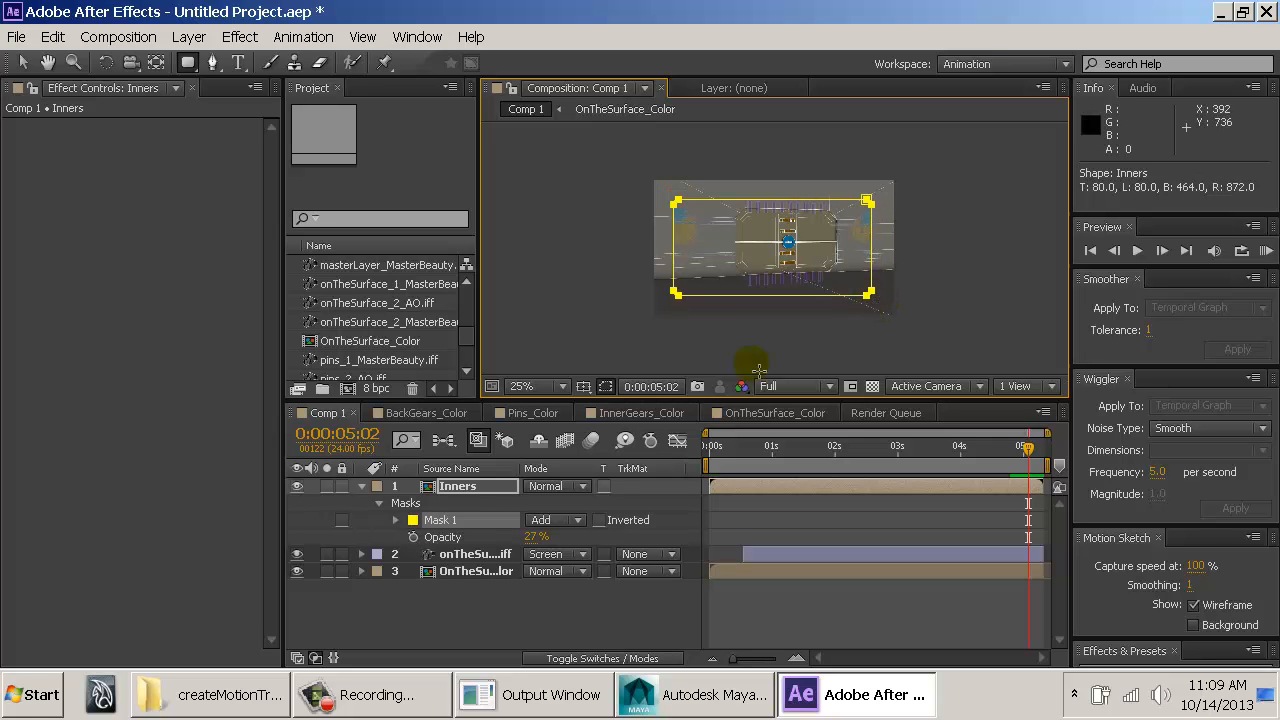
# Step: Set the feather of the Inners layer's rounded-rectangle mask to 416 px
pyautogui.click(426, 520)
pyautogui.press('m')
pyautogui.press('m')
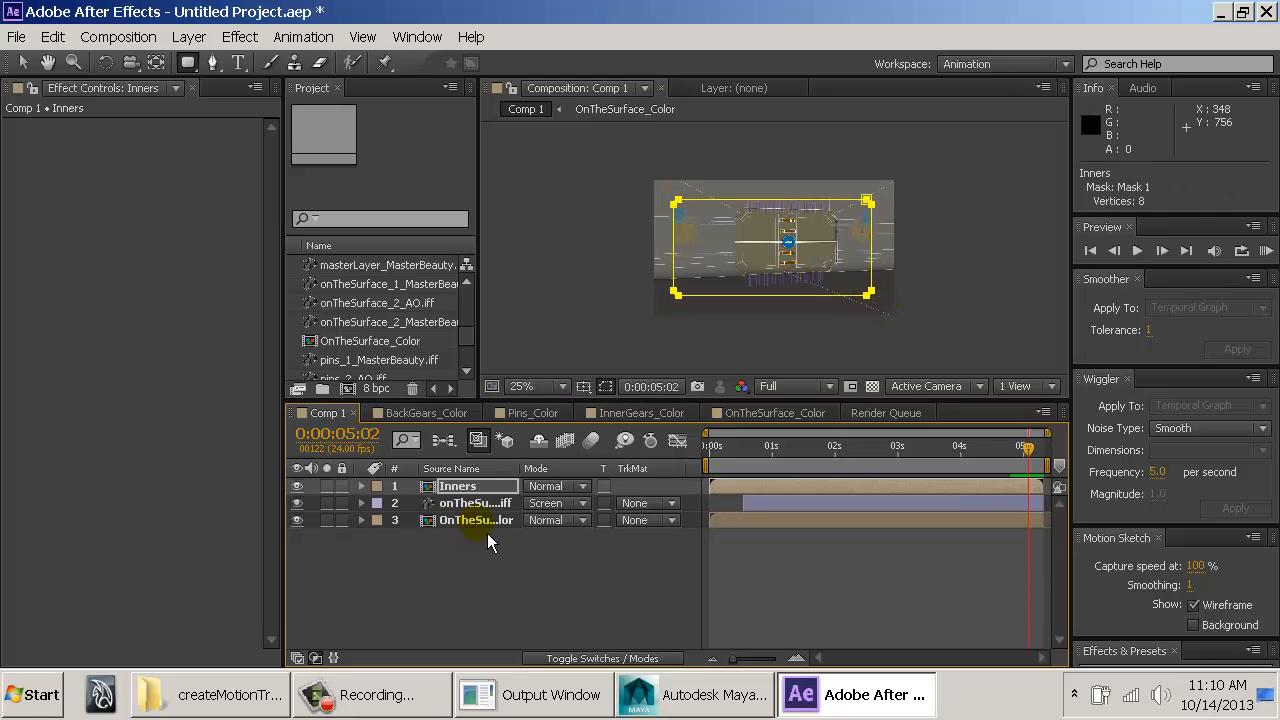
pyautogui.press('m')
pyautogui.press('m')
pyautogui.moveTo(566, 547); pyautogui.dragTo(953, 528)
pyautogui.scroll(1, 682, 284)
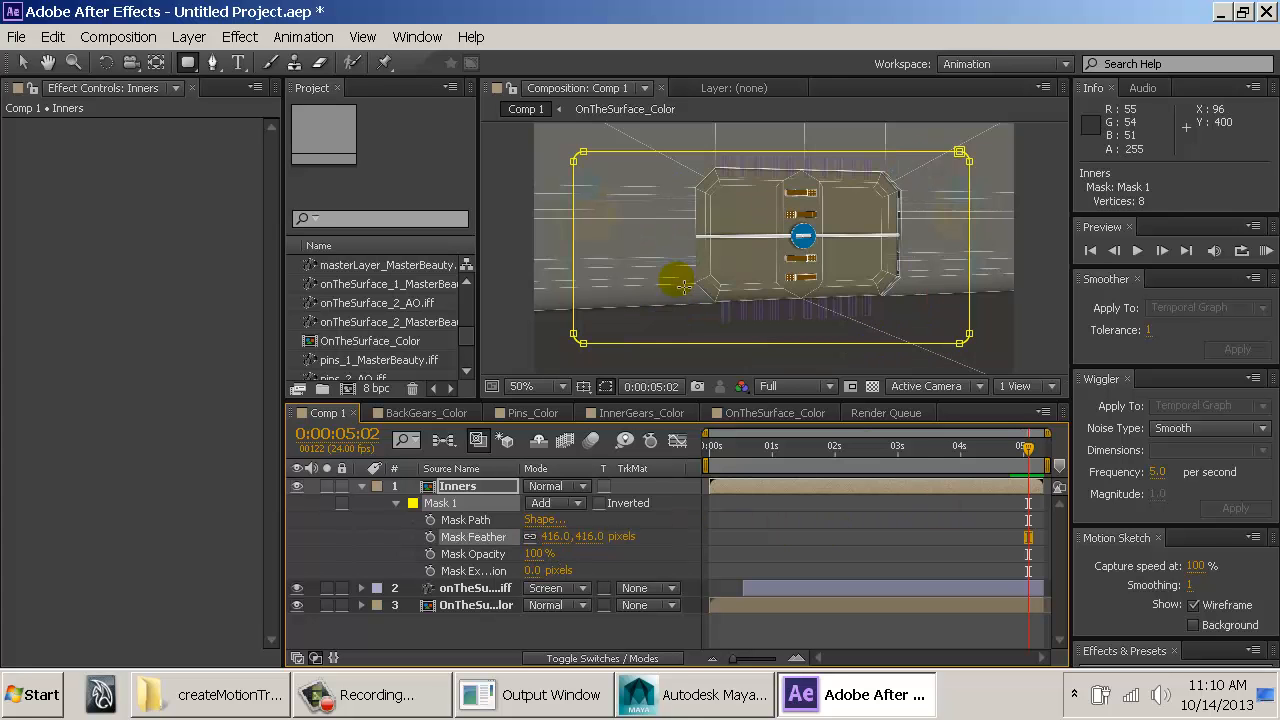
pyautogui.scroll(-1, 669, 291)
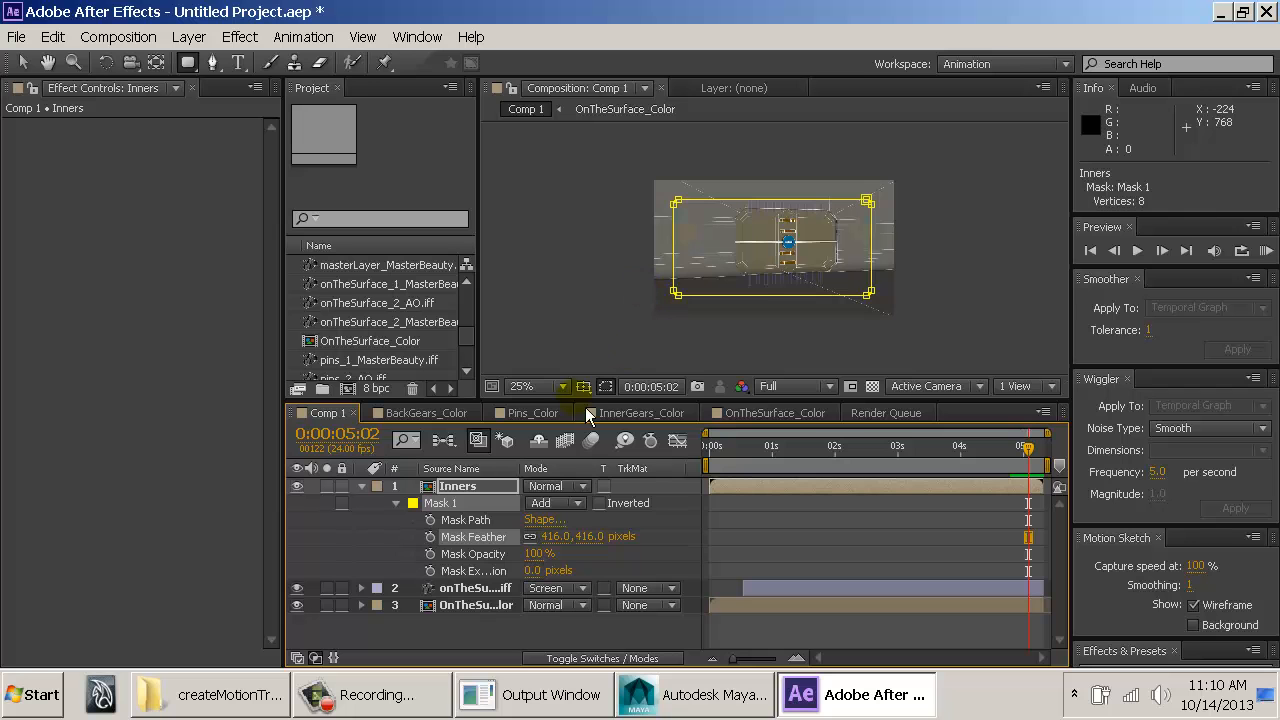
pyautogui.press('v')
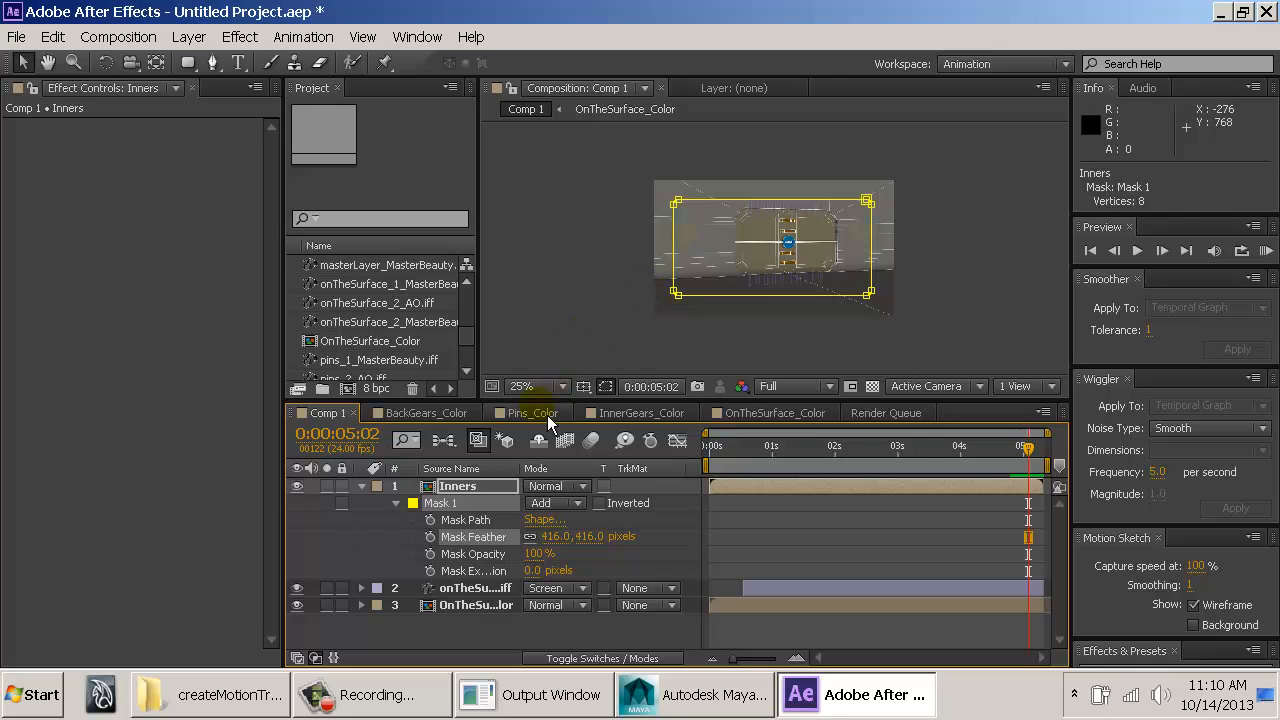
# Step: Set the expansion of the Inners layer's mask to 9 px and inspect the edge without the mask outline
pyautogui.click(530, 553)
pyautogui.moveTo(494, 553); pyautogui.dragTo(671, 552)
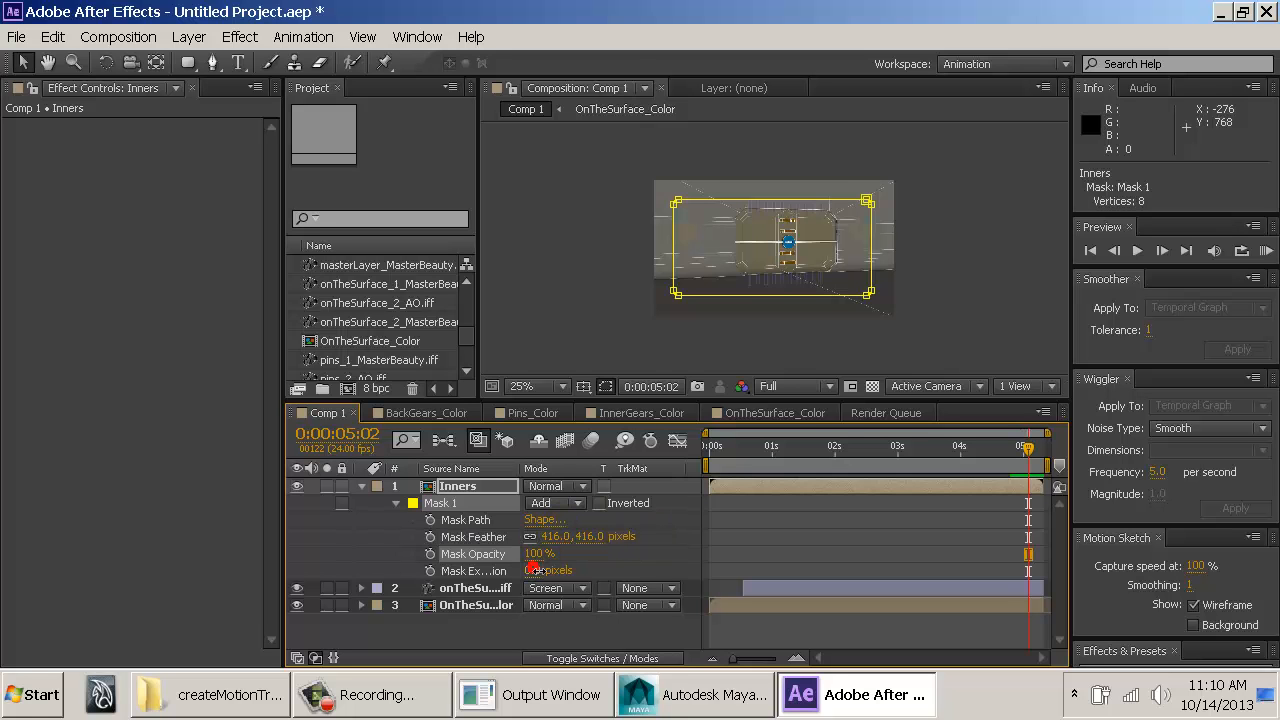
pyautogui.moveTo(533, 567)
pyautogui.mouseDown()
pyautogui.moveTo(578, 569)
pyautogui.moveTo(460, 567)
pyautogui.moveTo(593, 570)
pyautogui.moveTo(522, 569)
pyautogui.mouseUp()
pyautogui.click(608, 290)
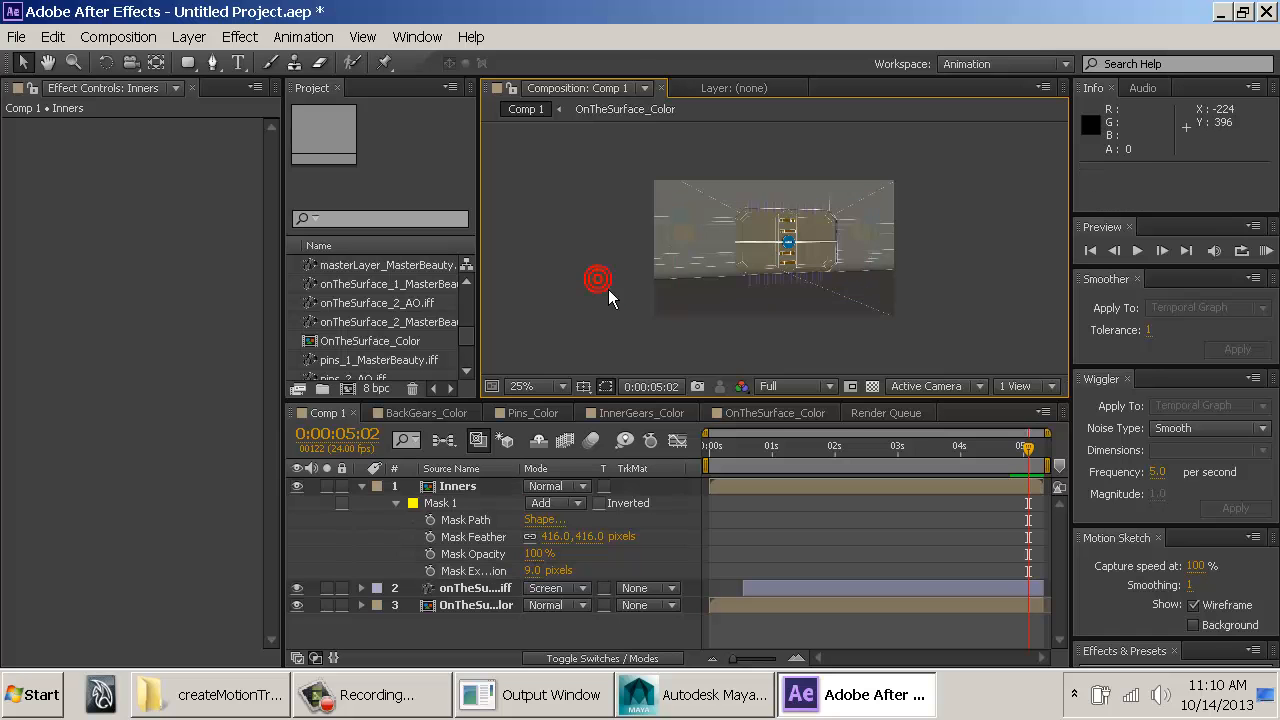
pyautogui.press('.')
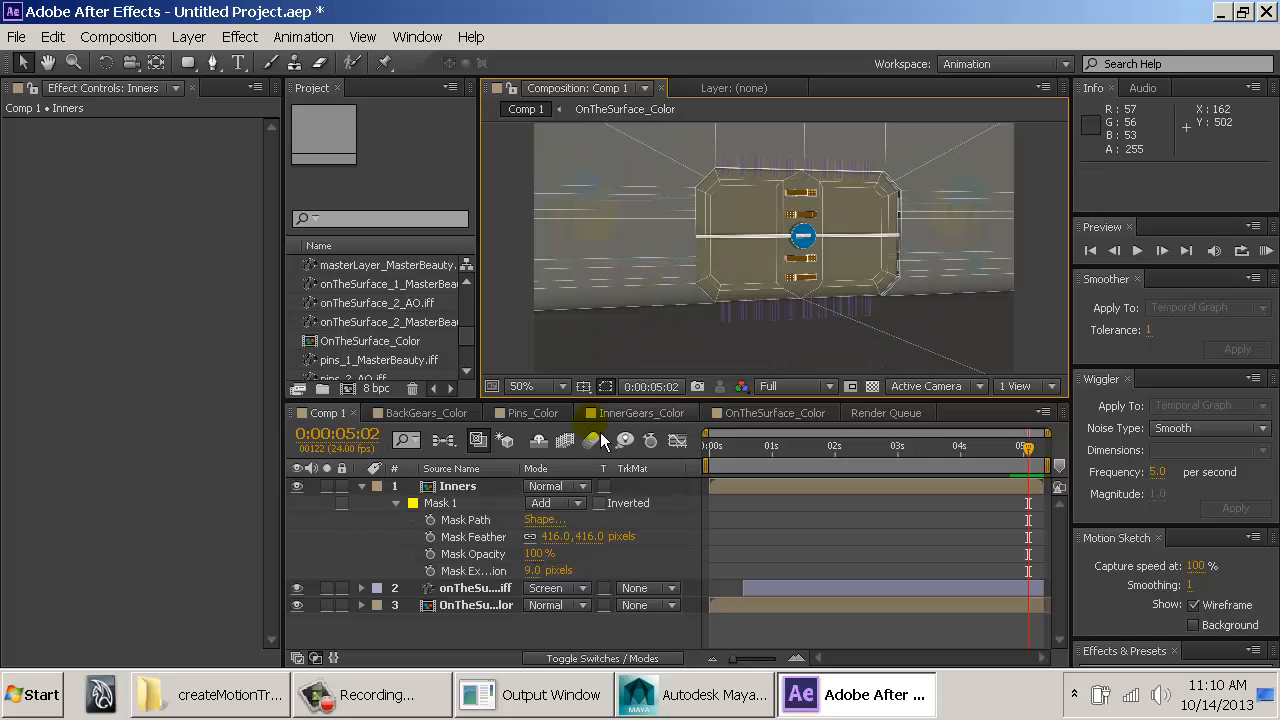
# Step: Set the Inners layer's mask feather to 433 px and its mask expansion to -67 px
pyautogui.click(395, 486)
pyautogui.press('t')
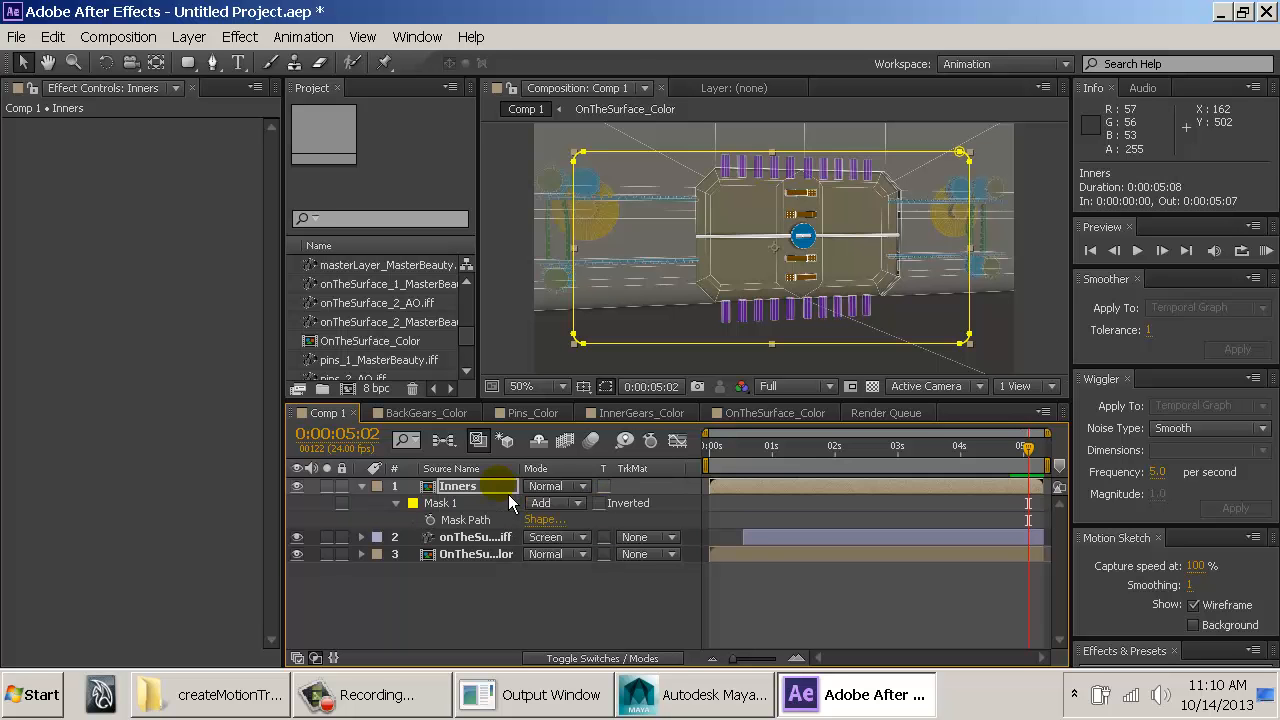
pyautogui.press('m')
pyautogui.press('m')
pyautogui.press('m')
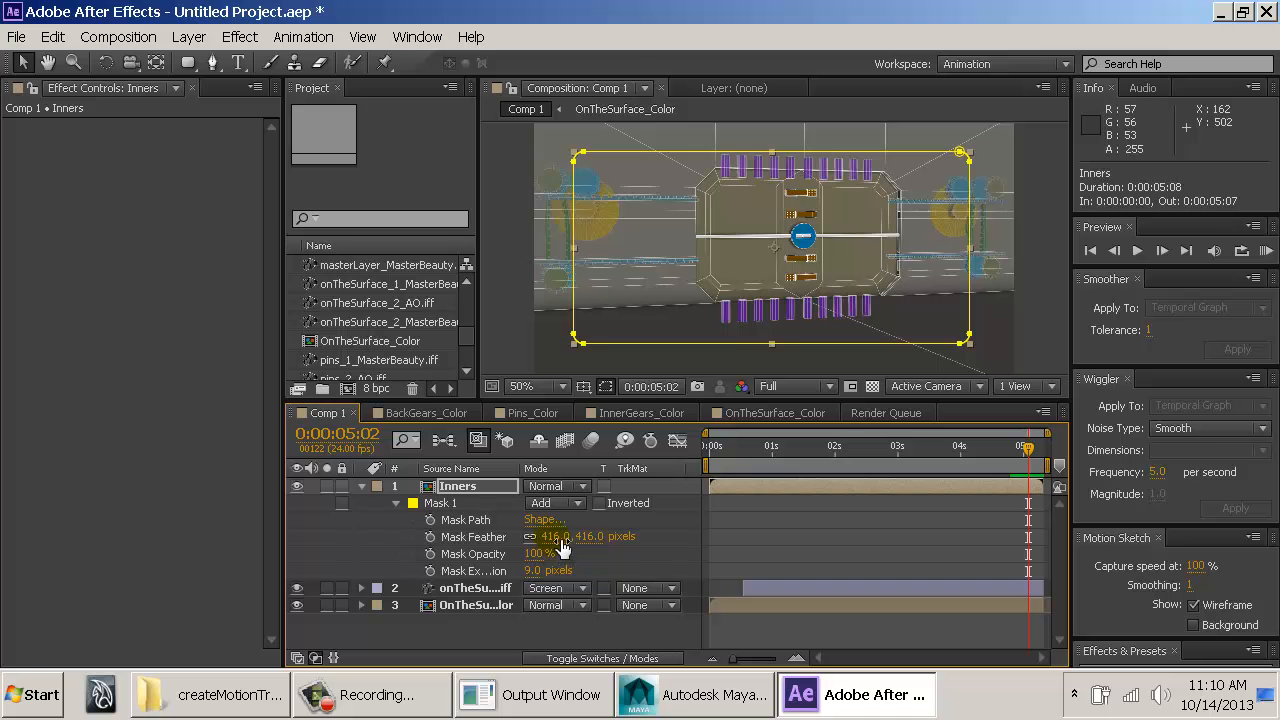
pyautogui.moveTo(557, 538); pyautogui.dragTo(470, 578)
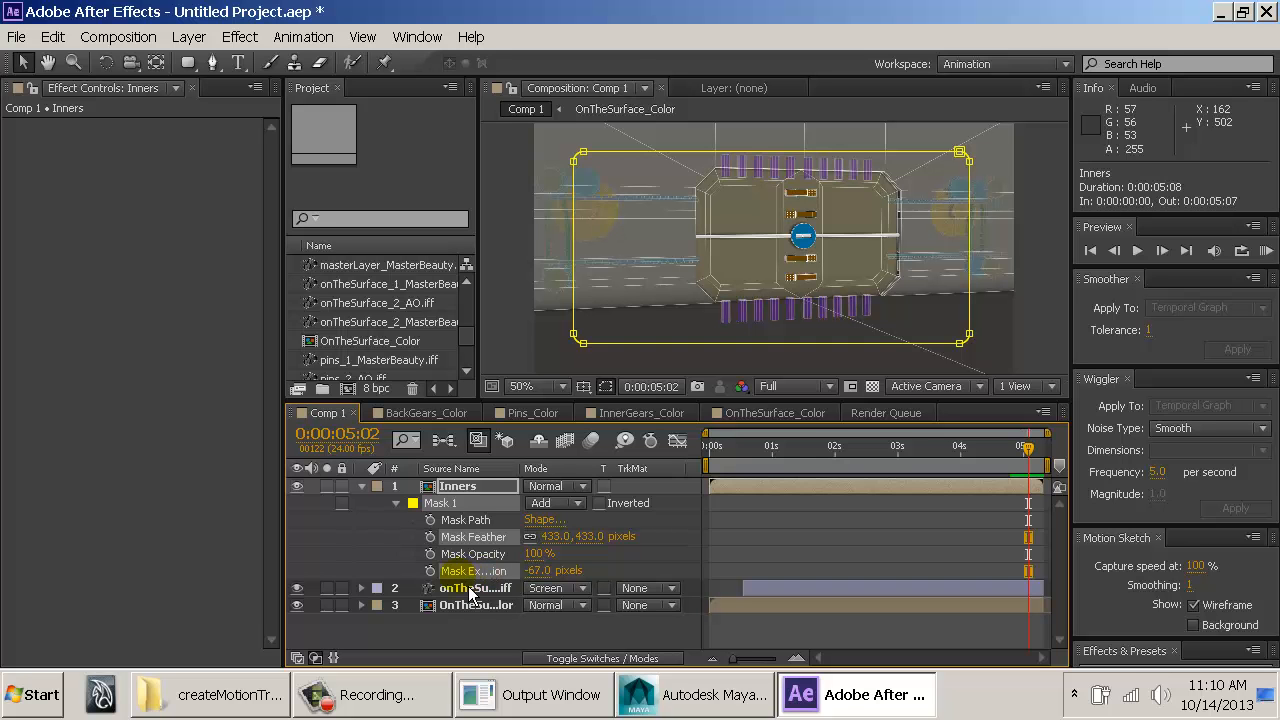
pyautogui.click(512, 310)
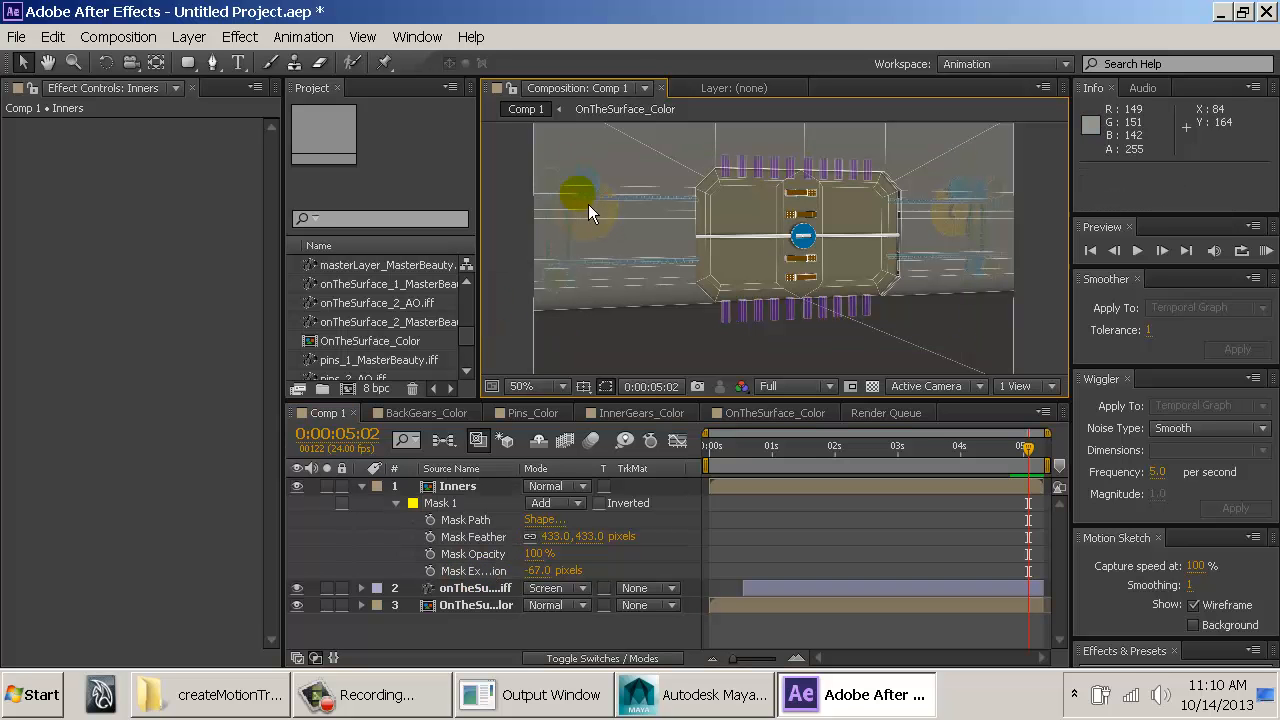
pyautogui.moveTo(588, 204); pyautogui.dragTo(760, 290)
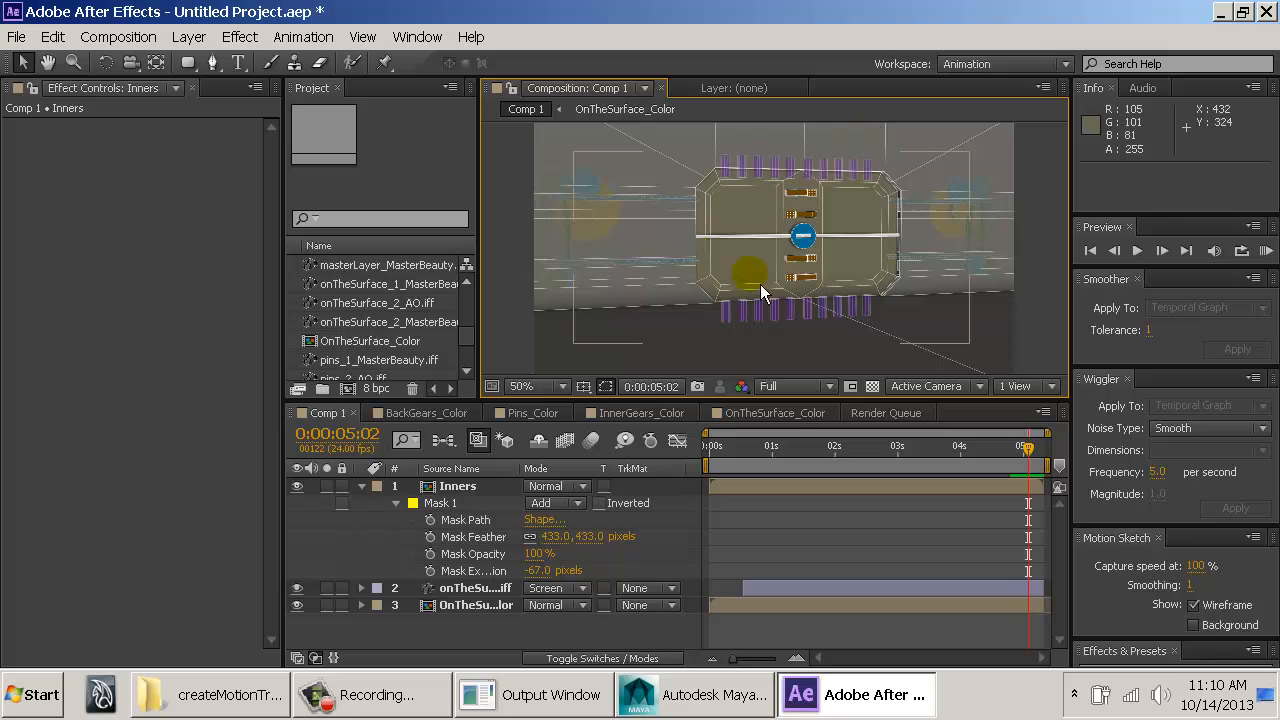
# Step: Add a black solid above the Inners layer and copy the Inners layer's mask onto it
pyautogui.click(458, 486)
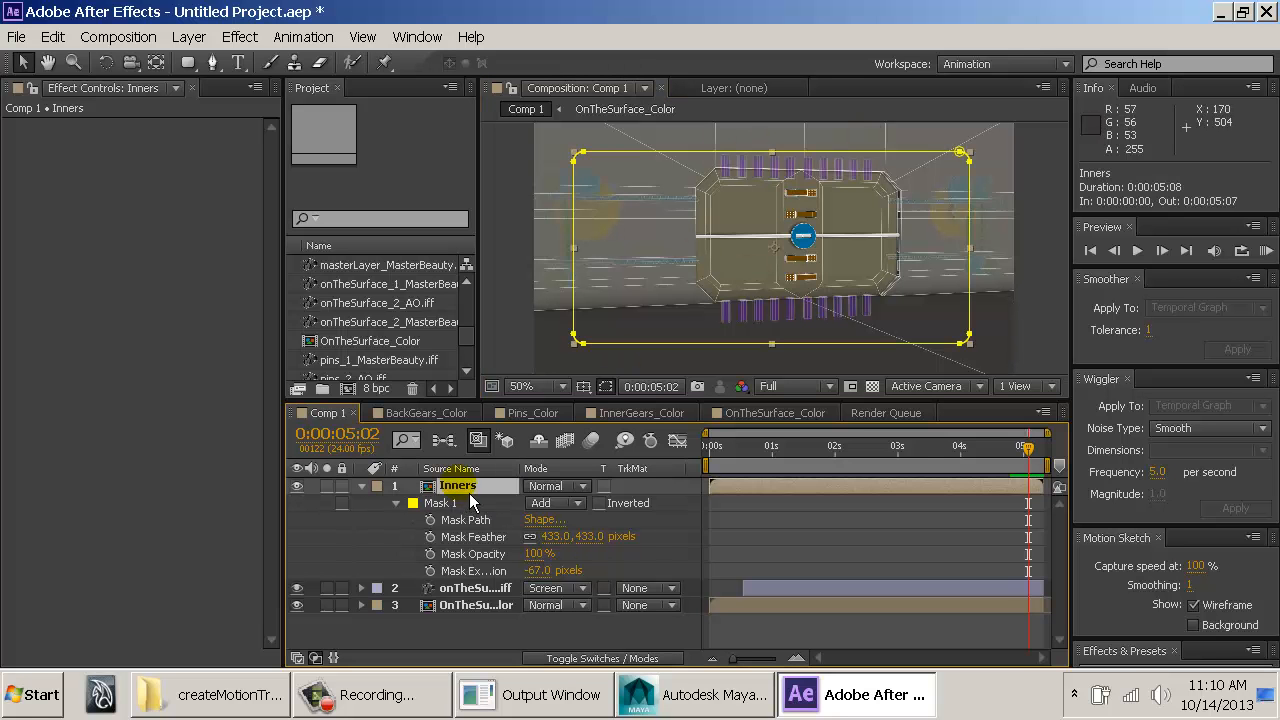
pyautogui.click(444, 500)
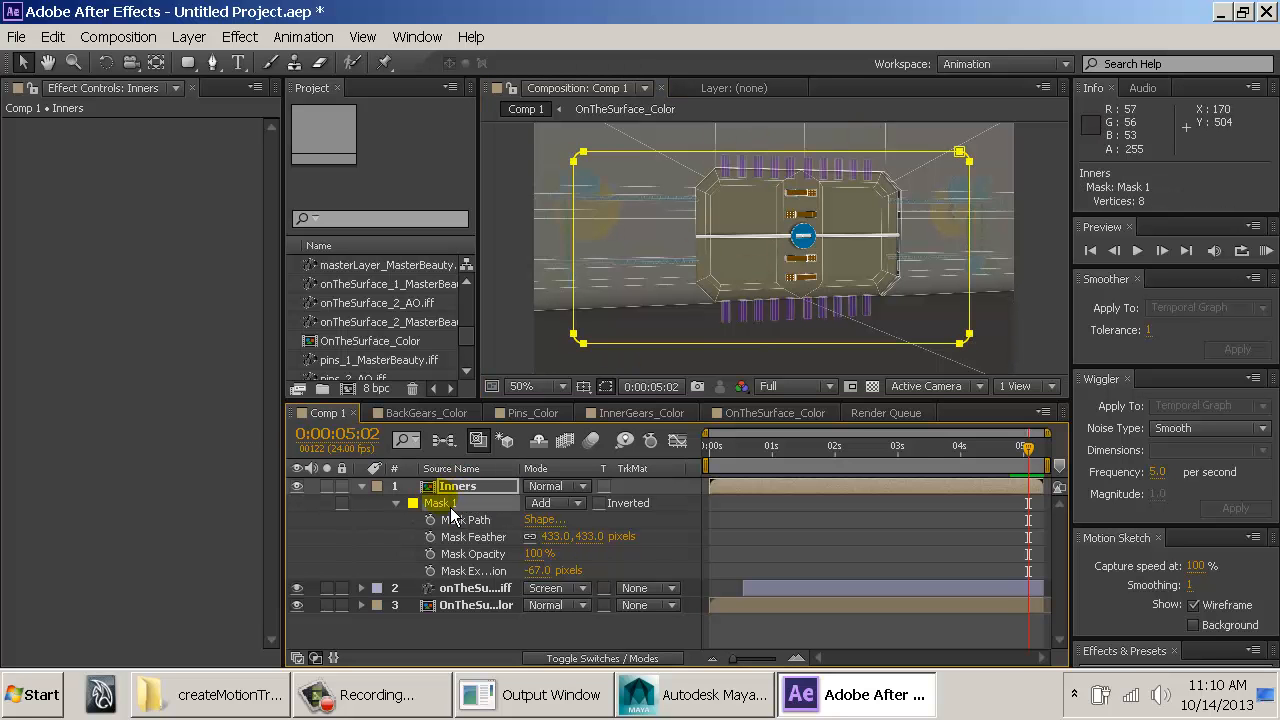
pyautogui.hotkey('ctrl', 'y')
pyautogui.press('Return')
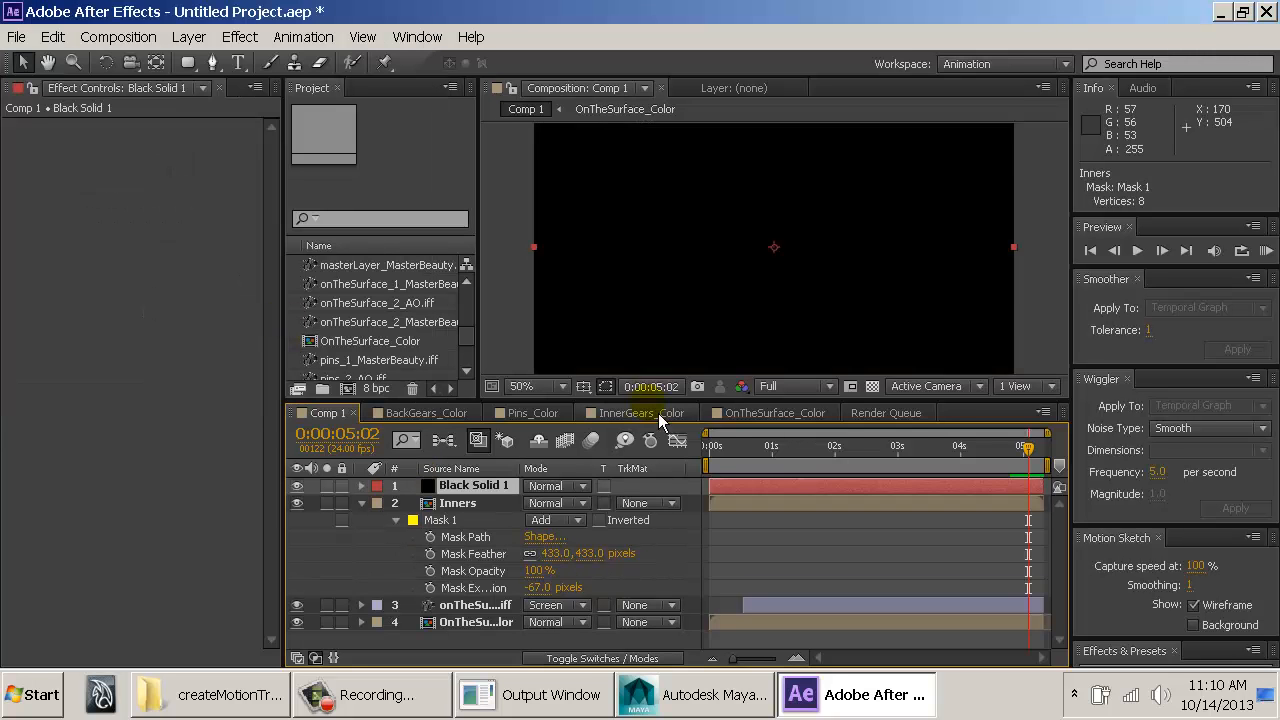
pyautogui.hotkey('ctrl', 'v')
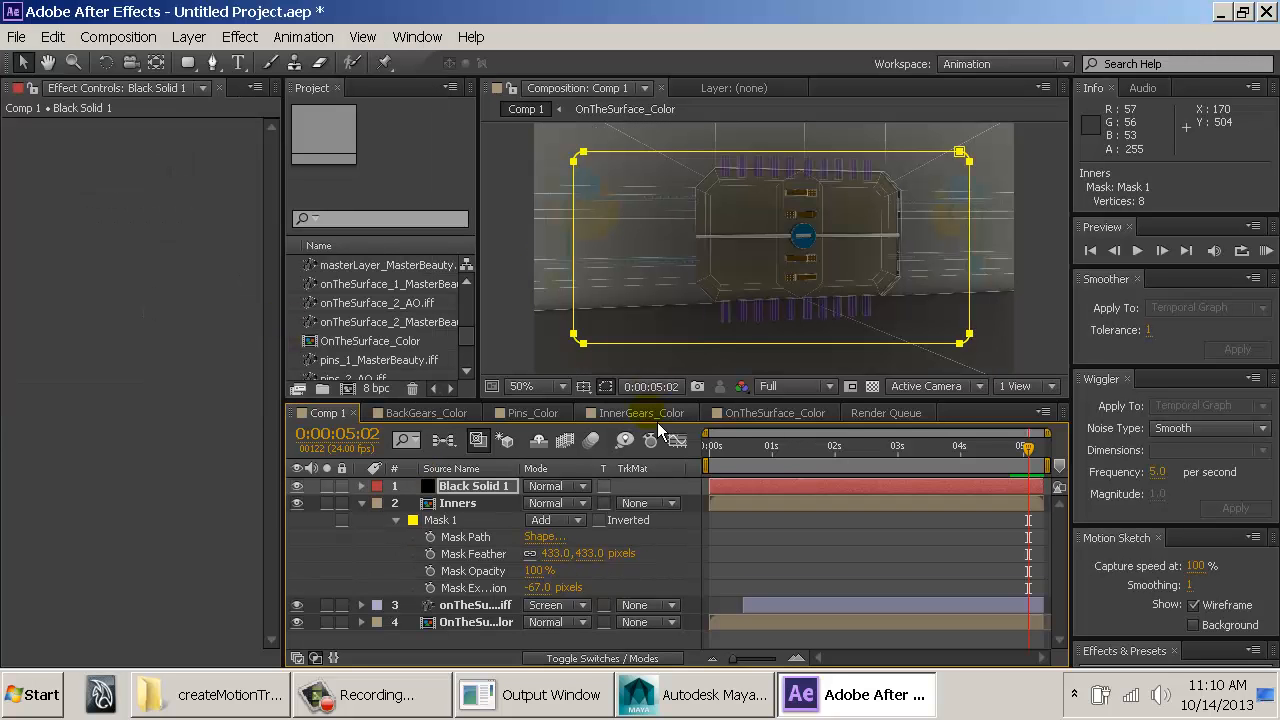
# Step: Turn the black solid's mask into a vignette using Subtract mode, 166 px expansion and 63% mask opacity
pyautogui.press('m')
pyautogui.press('m')
pyautogui.click(550, 503)
pyautogui.click(572, 565)
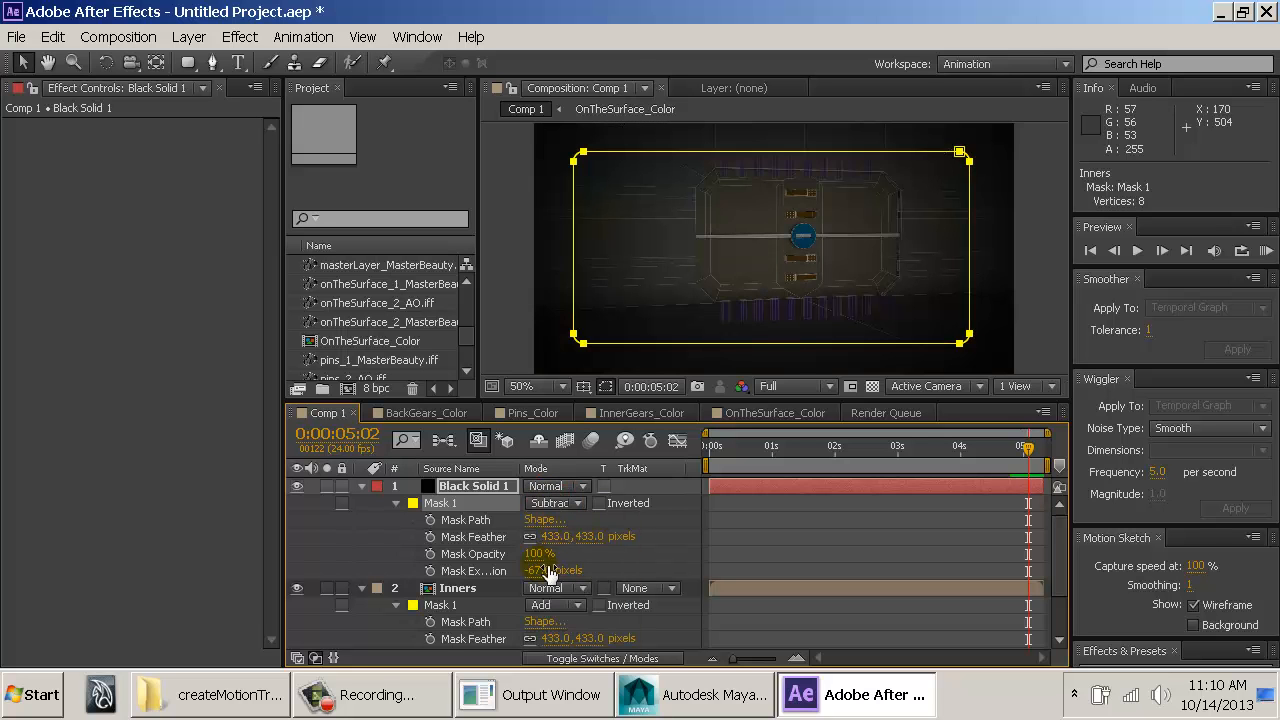
pyautogui.moveTo(549, 573); pyautogui.dragTo(737, 559)
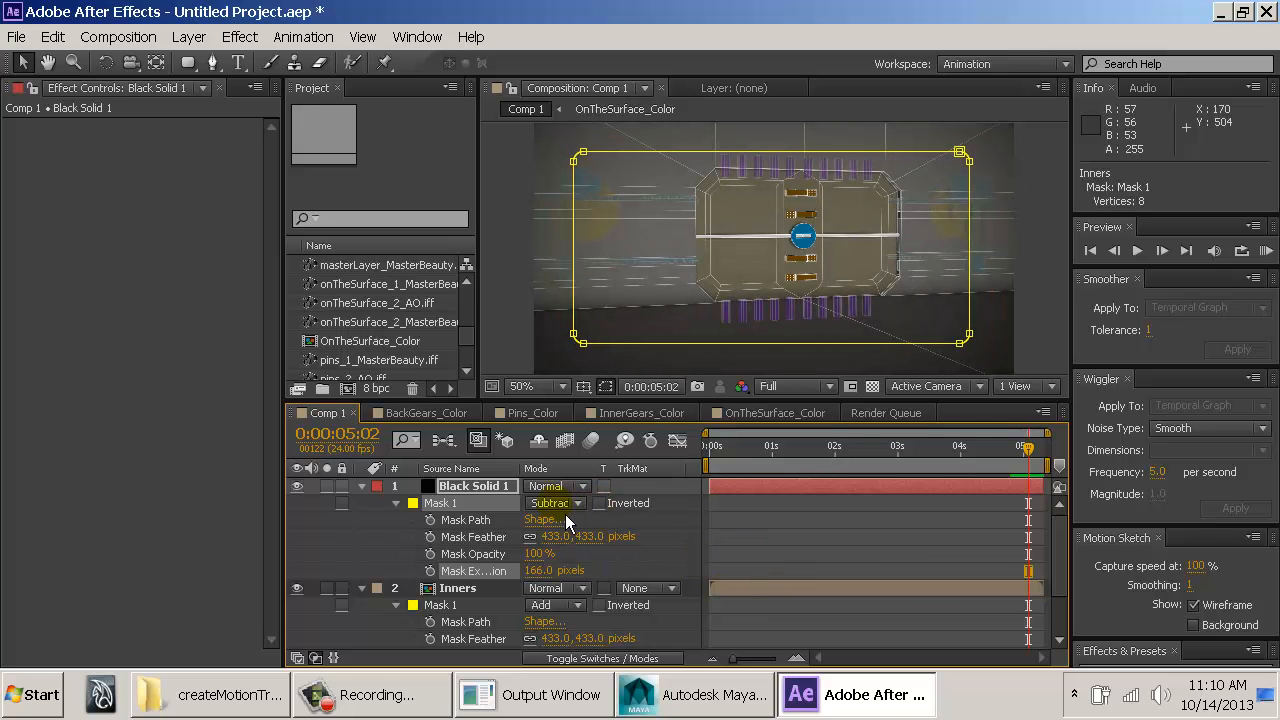
pyautogui.moveTo(538, 554); pyautogui.dragTo(507, 555)
pyautogui.click(508, 273)
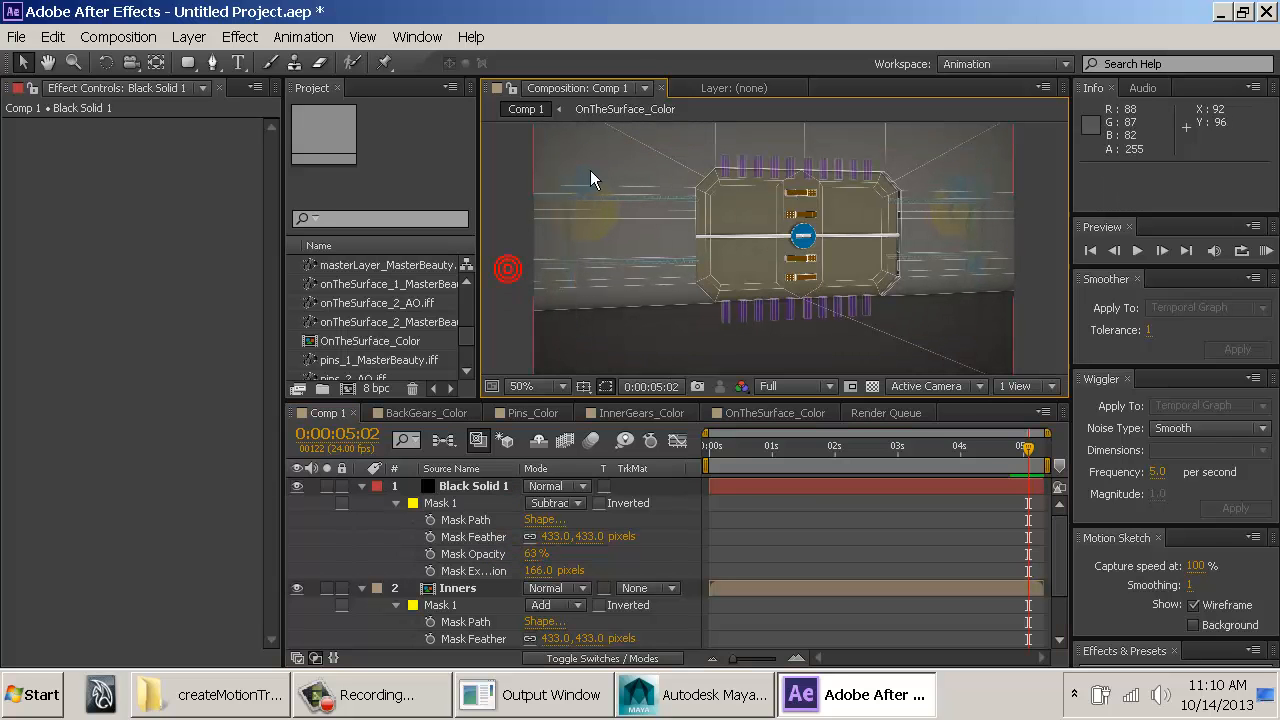
# Step: Enlarge the composition view and play back Comp 1 to check the vignette
pyautogui.moveTo(560, 399); pyautogui.dragTo(562, 461)
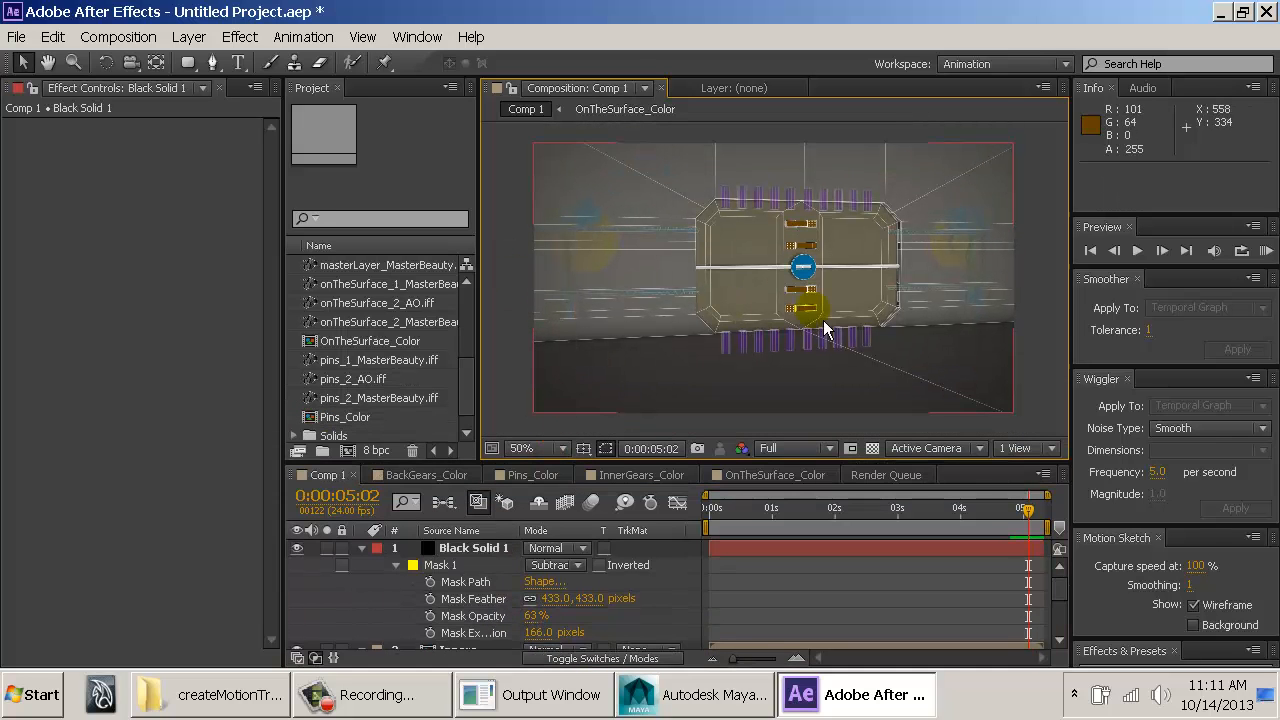
pyautogui.click(1059, 297)
pyautogui.moveTo(816, 502); pyautogui.dragTo(1048, 525)
pyautogui.click(1061, 376)
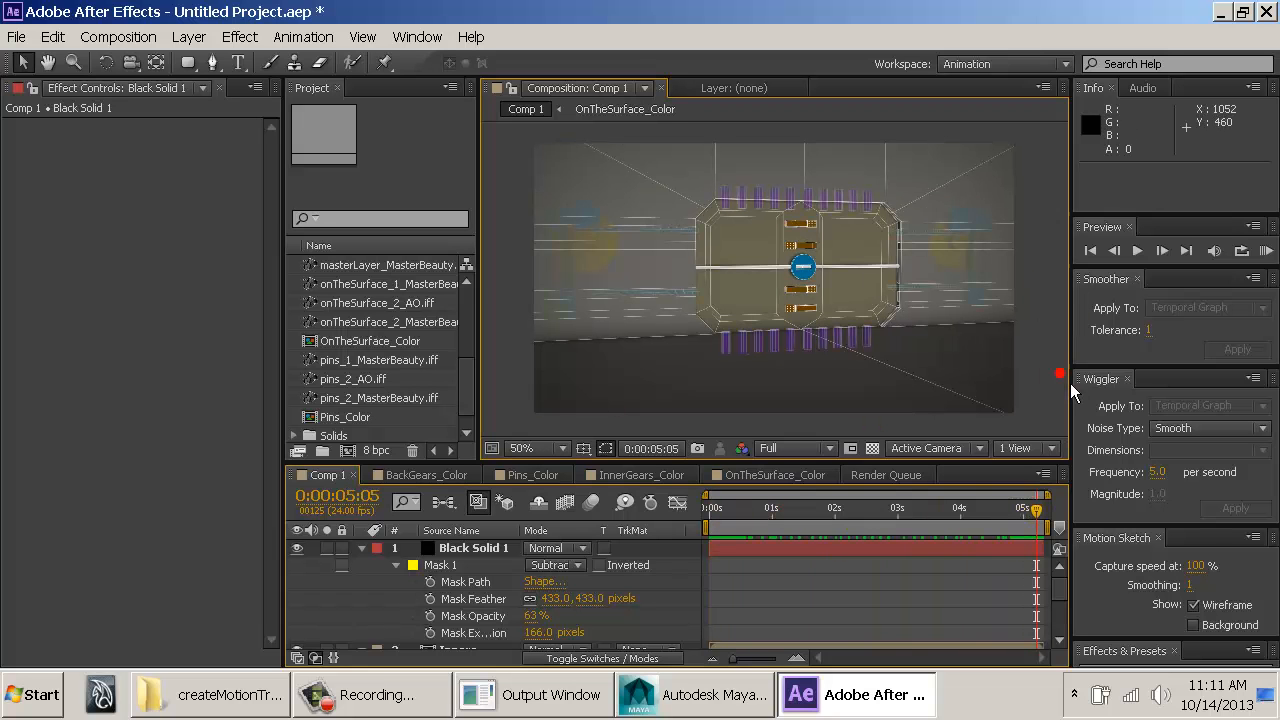
pyautogui.press('space')
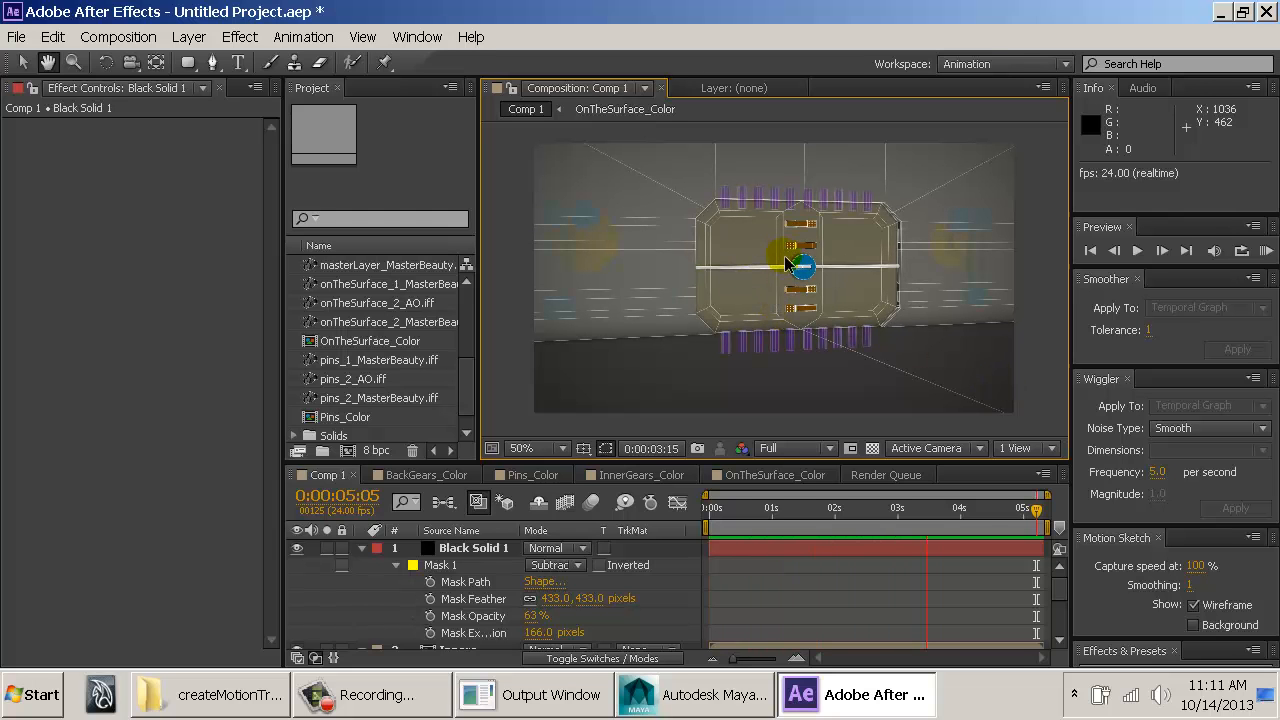
# Step: Examine the central lock, latches and purple pins up close, and check the frame at 0:00:05:02
pyautogui.scroll(4, 790, 262)
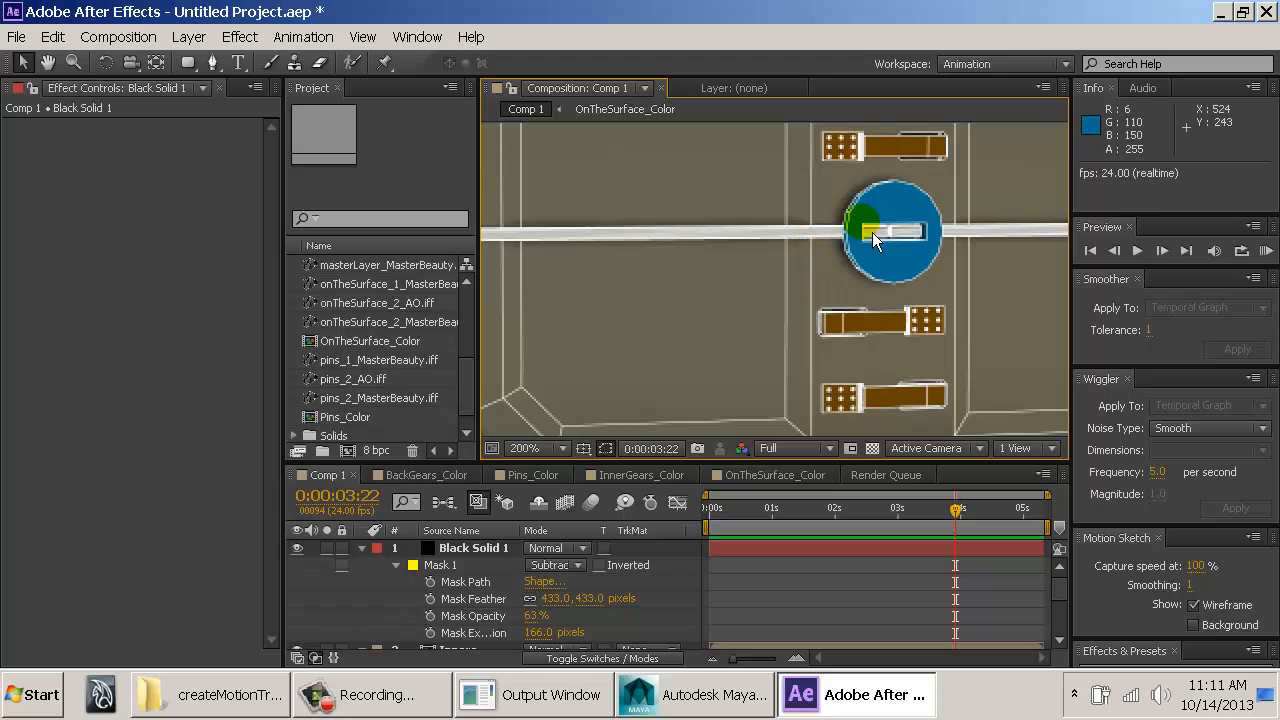
pyautogui.moveTo(872, 232); pyautogui.dragTo(695, 230, button='middle')
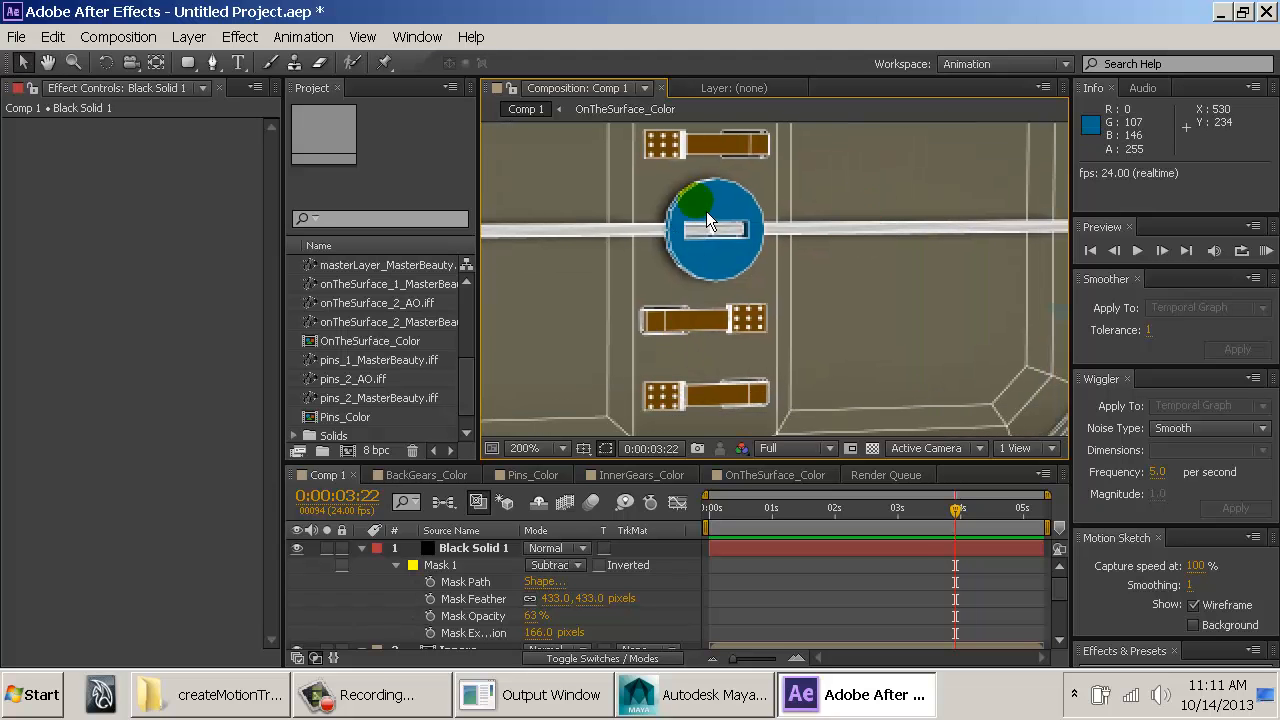
pyautogui.moveTo(715, 150); pyautogui.dragTo(768, 338, button='middle')
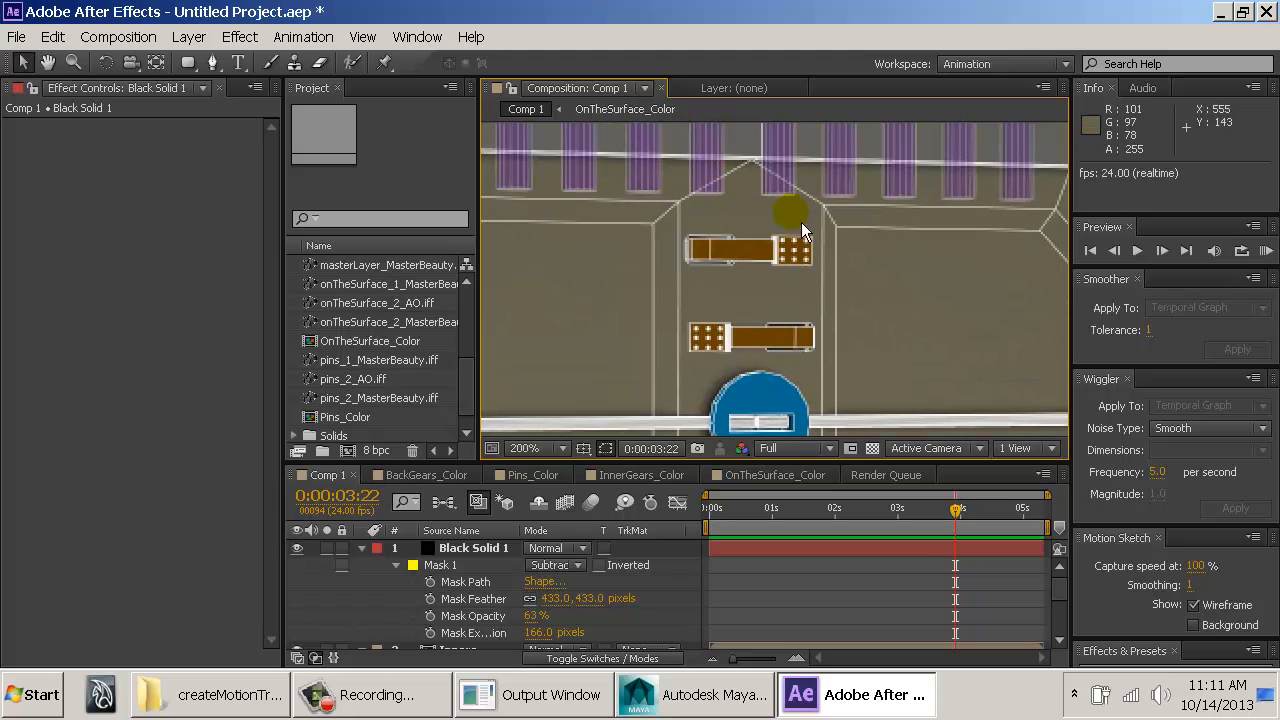
pyautogui.moveTo(801, 234); pyautogui.dragTo(809, 388, button='middle')
pyautogui.moveTo(805, 399); pyautogui.dragTo(790, 192, button='middle')
pyautogui.moveTo(824, 324); pyautogui.dragTo(845, 272, button='middle')
pyautogui.scroll(-4, 823, 251)
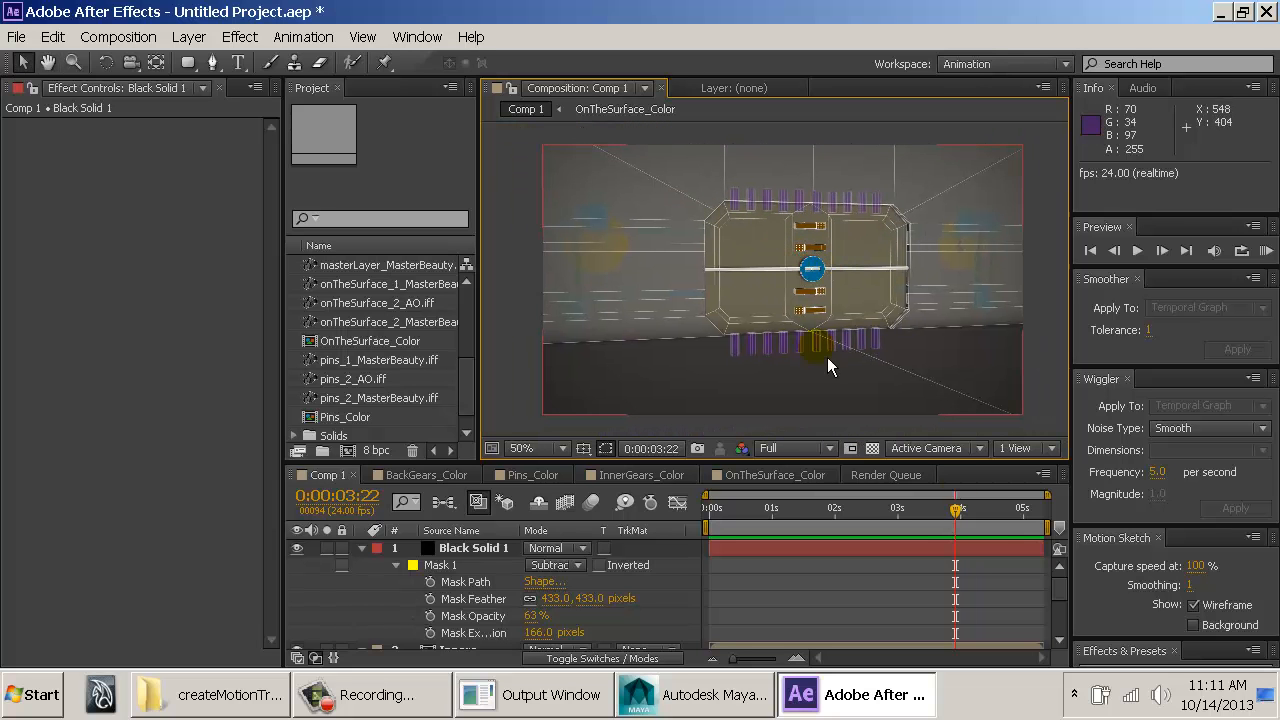
pyautogui.moveTo(956, 512); pyautogui.dragTo(1028, 540)
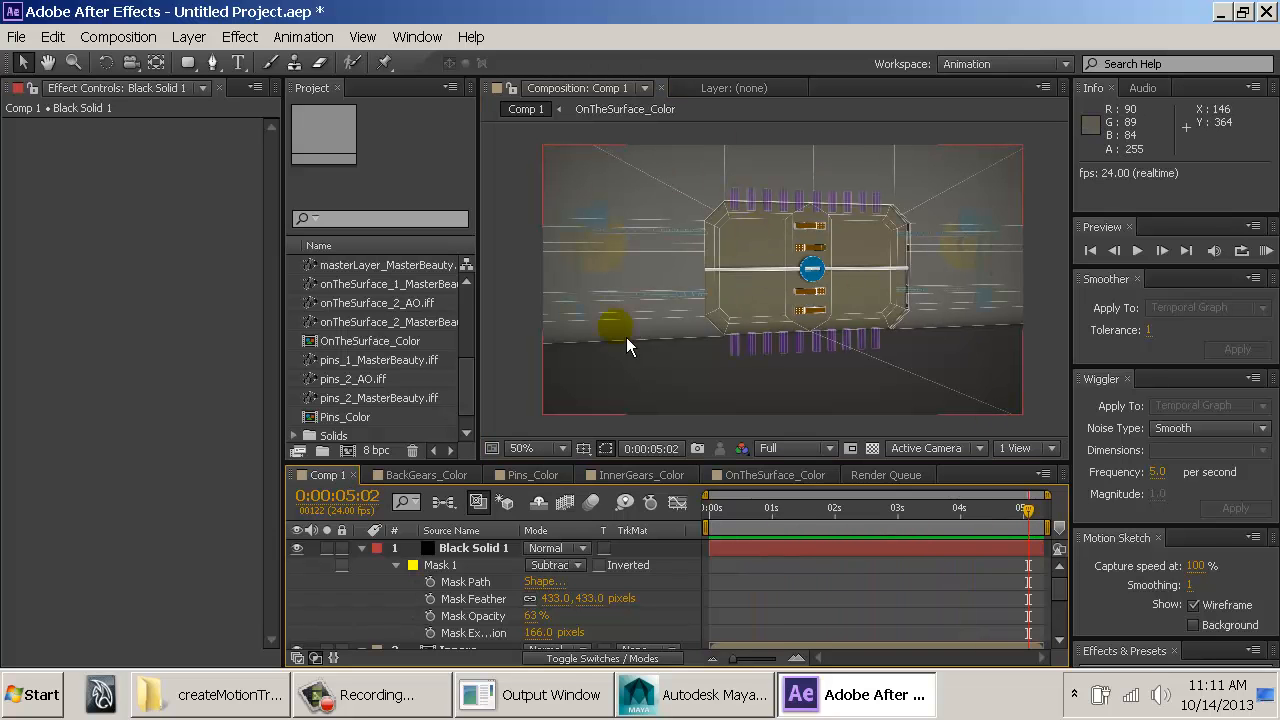
# Step: Look into the BackGears_Color composition, open Pins_Color and select its pins_2_MasterBeauty.iff layer
pyautogui.click(425, 475)
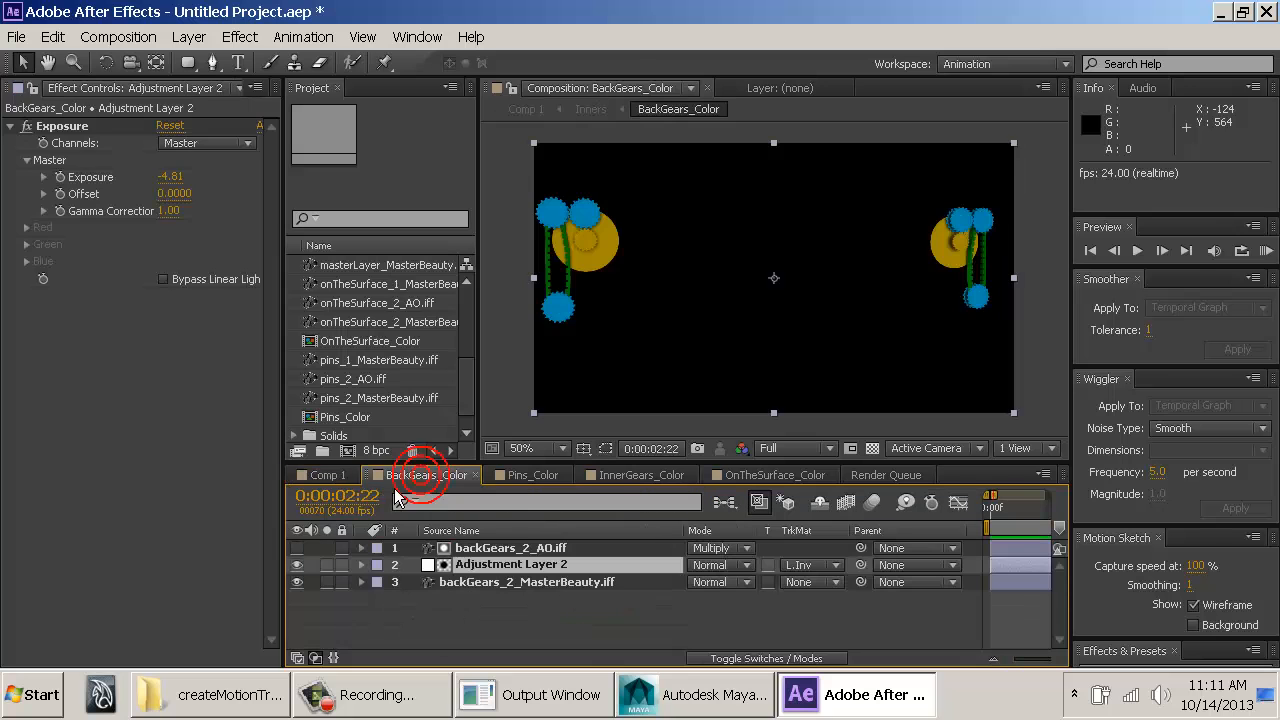
pyautogui.click(518, 477)
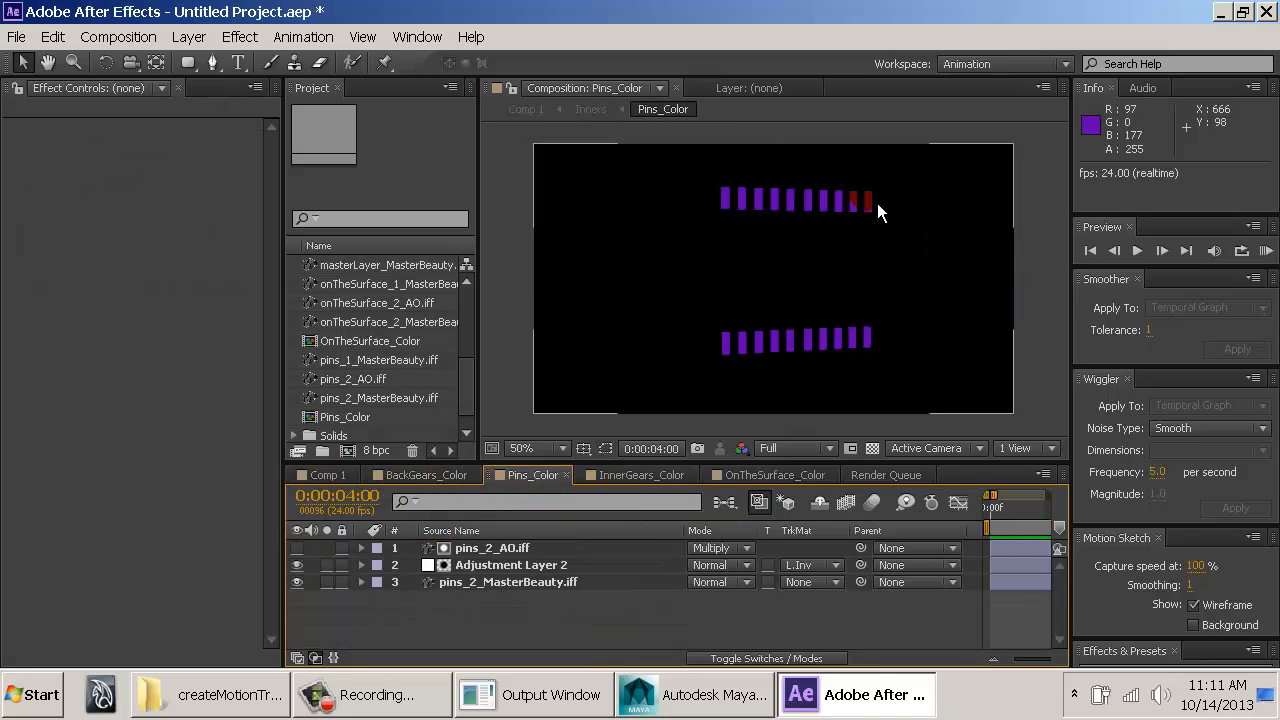
pyautogui.click(484, 583)
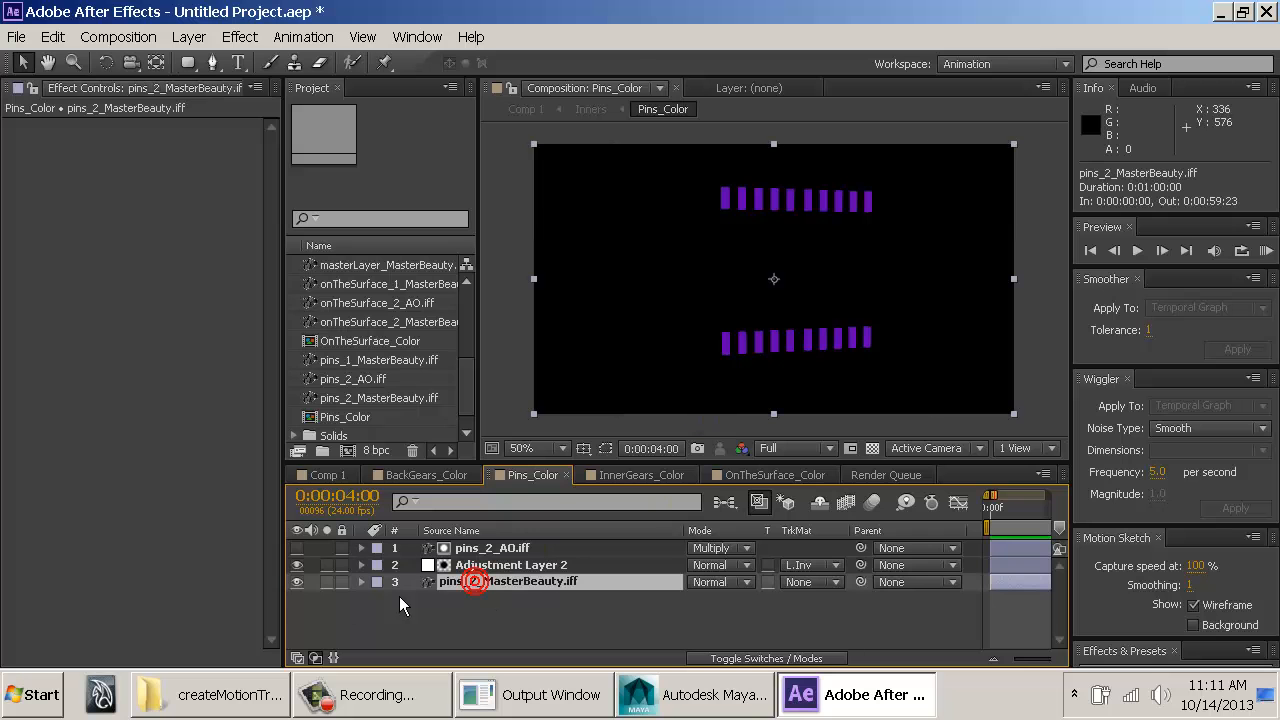
pyautogui.click(297, 565)
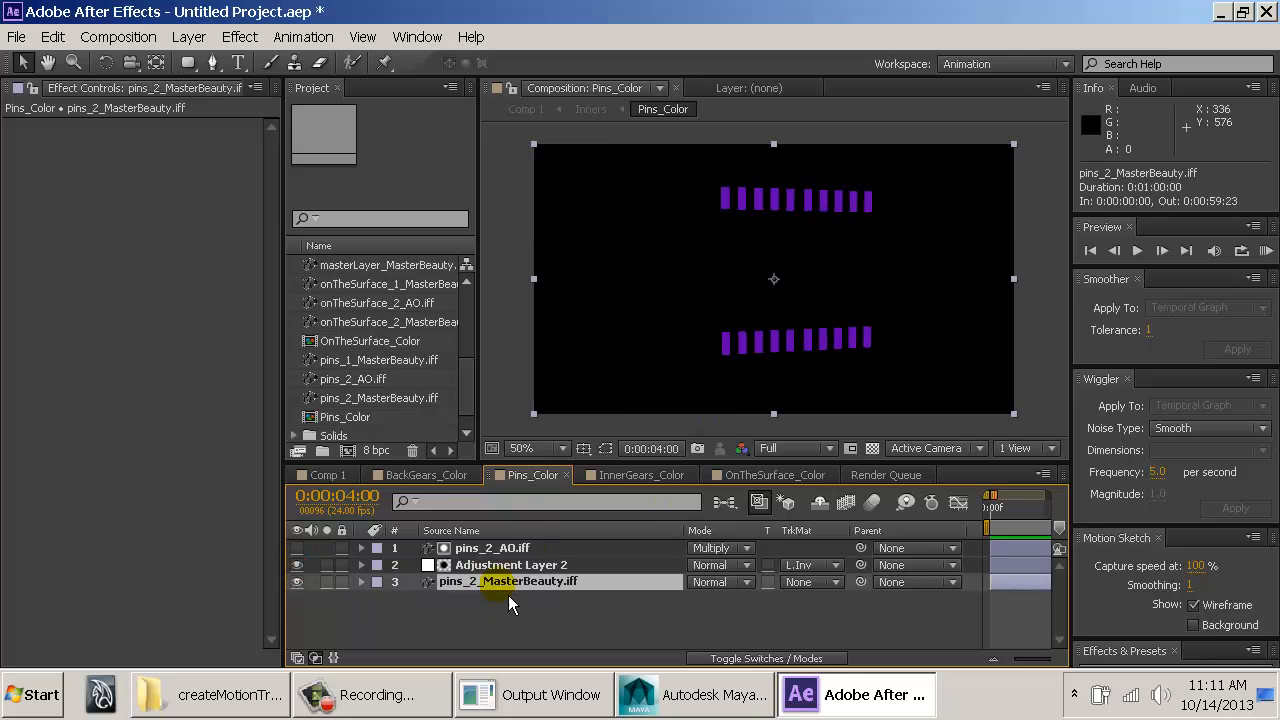
# Step: Add a red 960 × 540 px solid to Pins_Color and place it between Adjustment Layer 2 and pins_2_MasterBeauty.iff
pyautogui.click(203, 36)
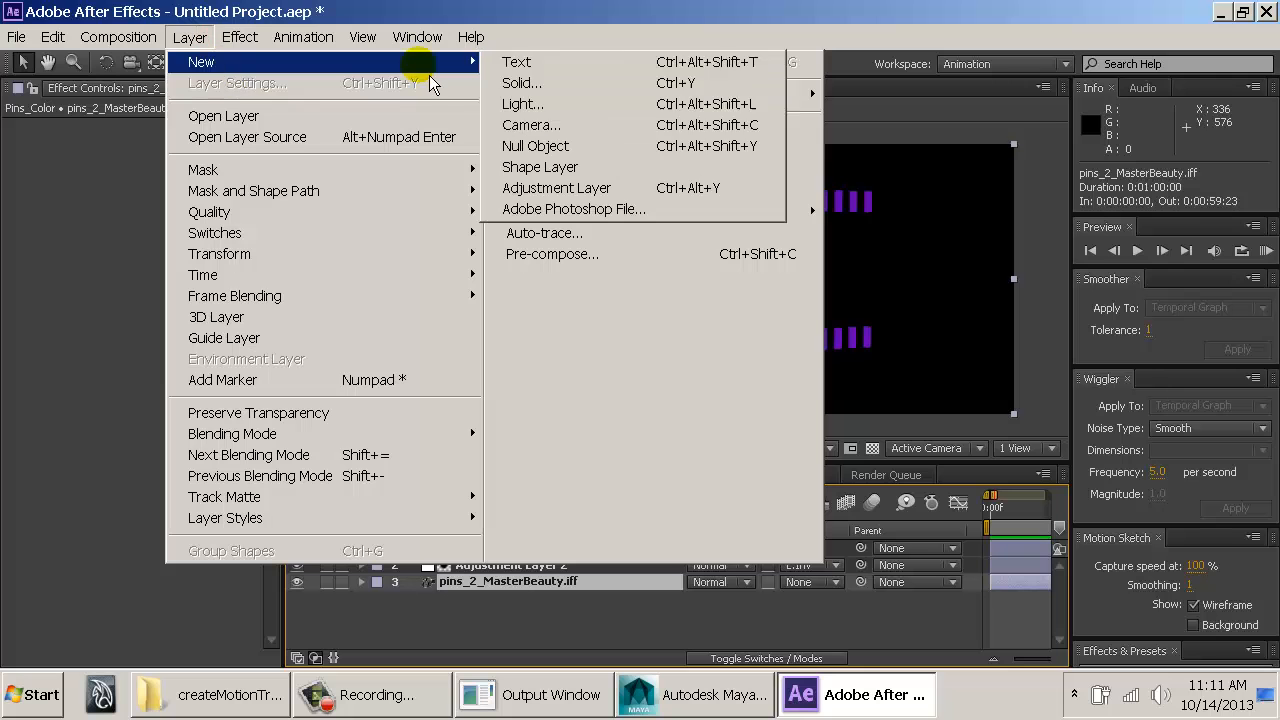
pyautogui.click(552, 83)
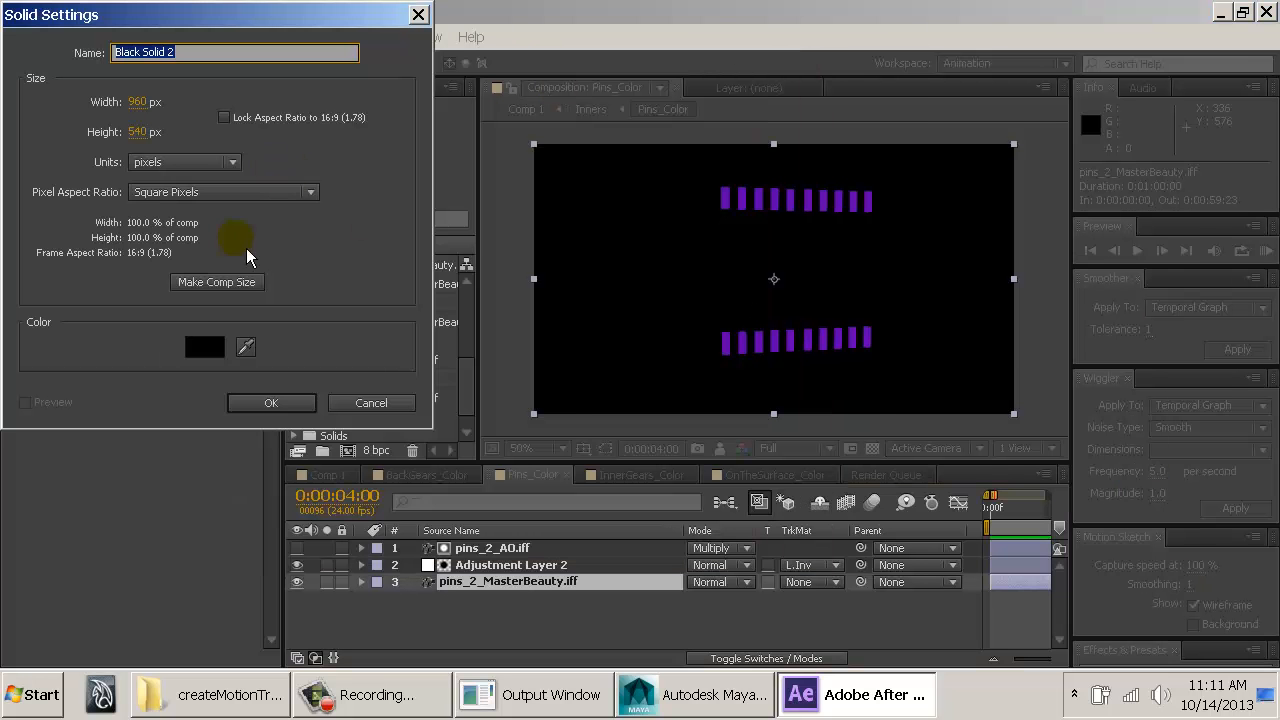
pyautogui.click(204, 346)
pyautogui.click(296, 266)
pyautogui.click(472, 167)
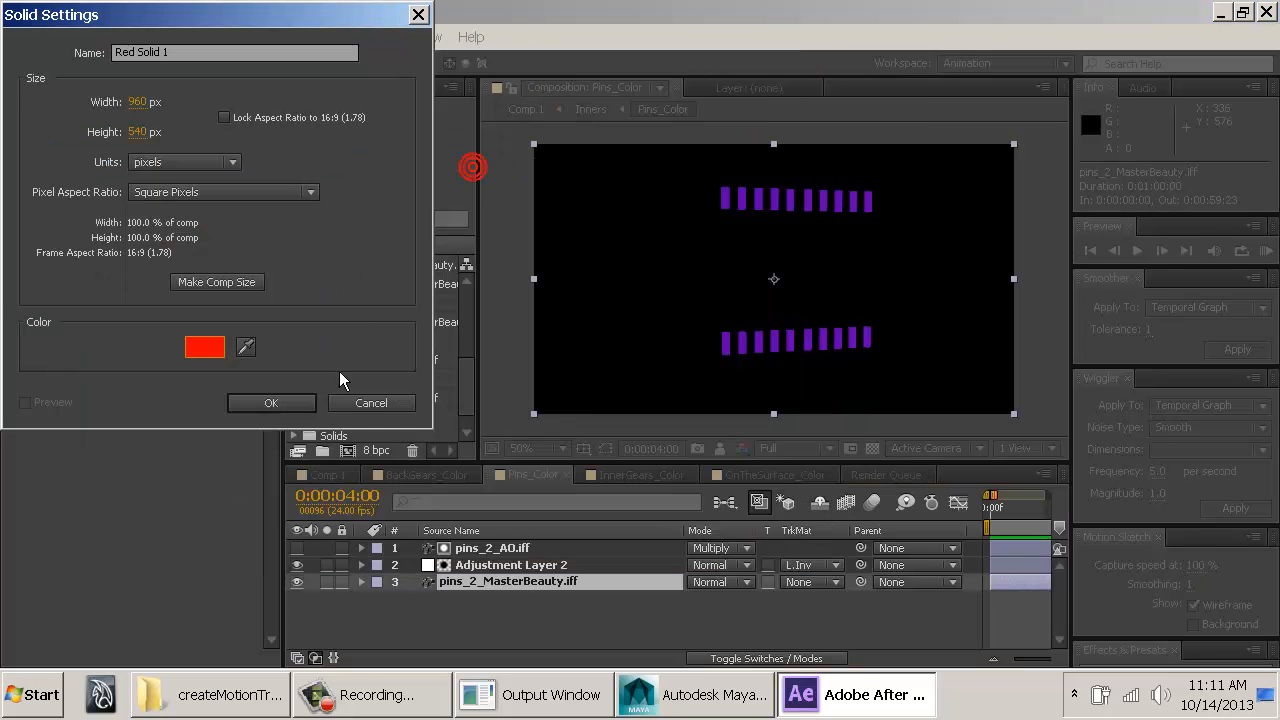
pyautogui.click(270, 402)
pyautogui.moveTo(470, 547); pyautogui.dragTo(503, 600)
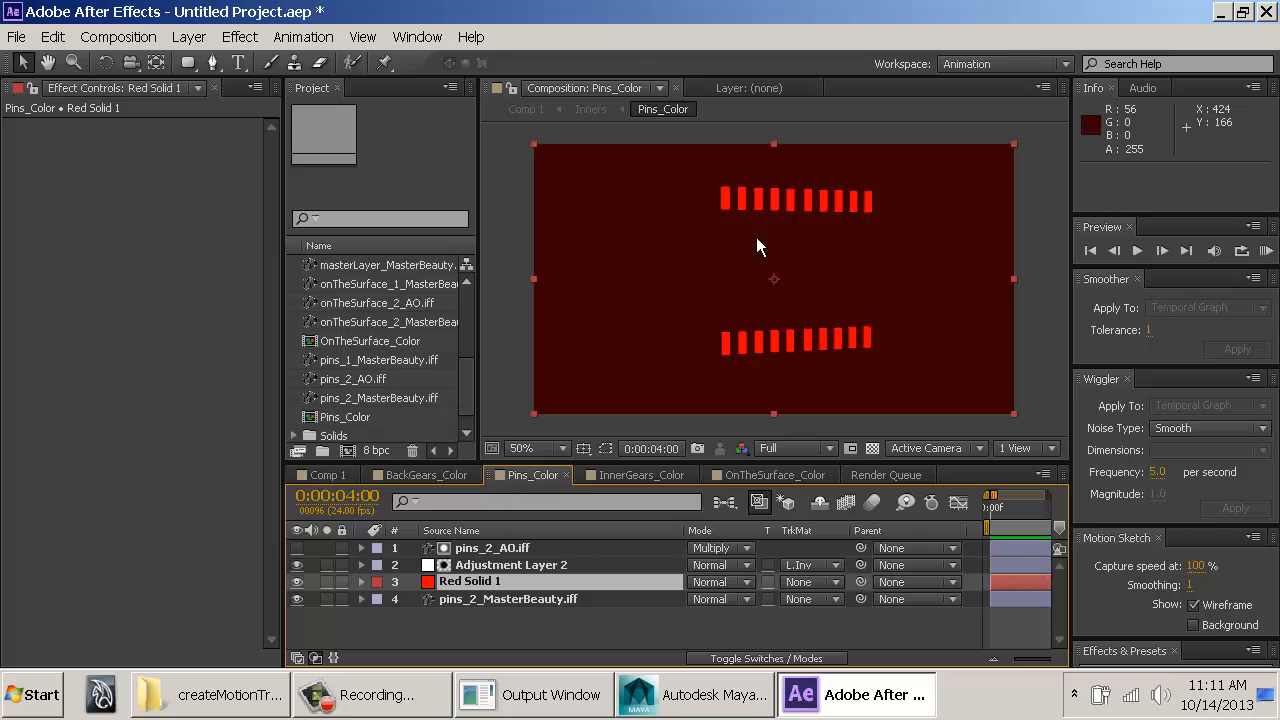
# Step: Place the red solid below pins_2_MasterBeauty.iff and set its track matte to Alpha Matte "pins_2_MasterBeauty.iff"
pyautogui.moveTo(583, 578); pyautogui.dragTo(595, 611)
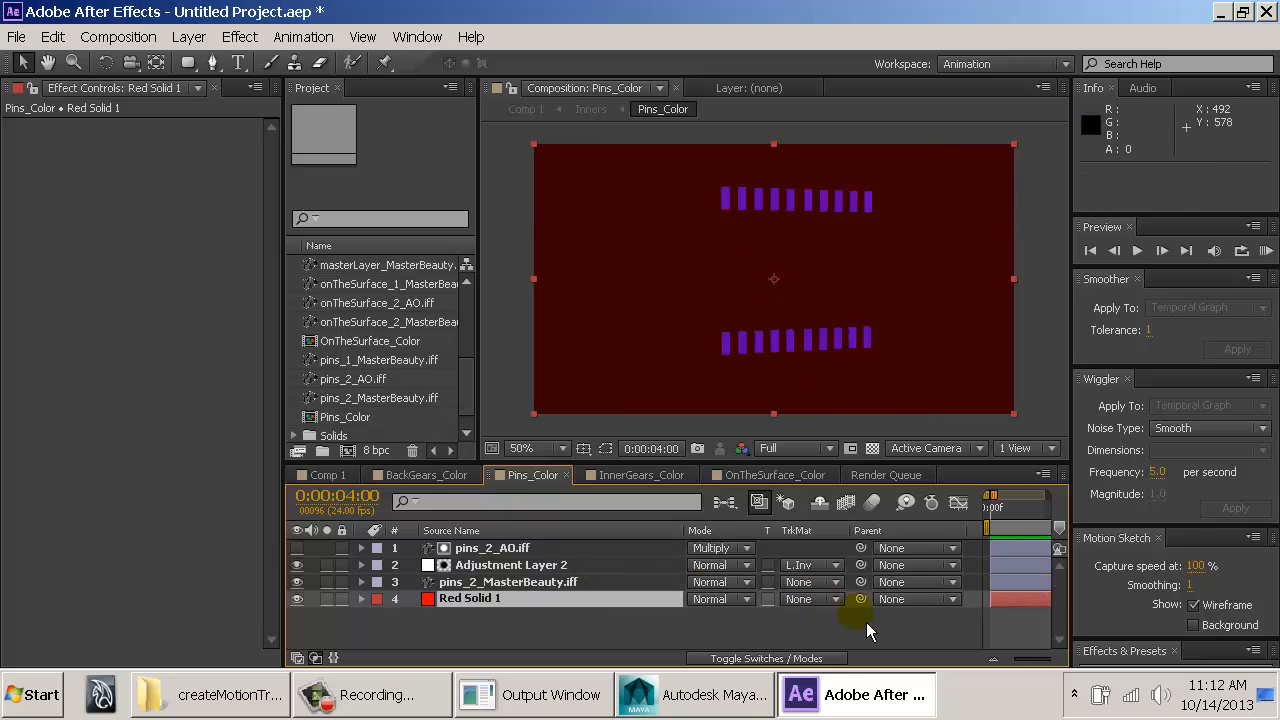
pyautogui.click(818, 598)
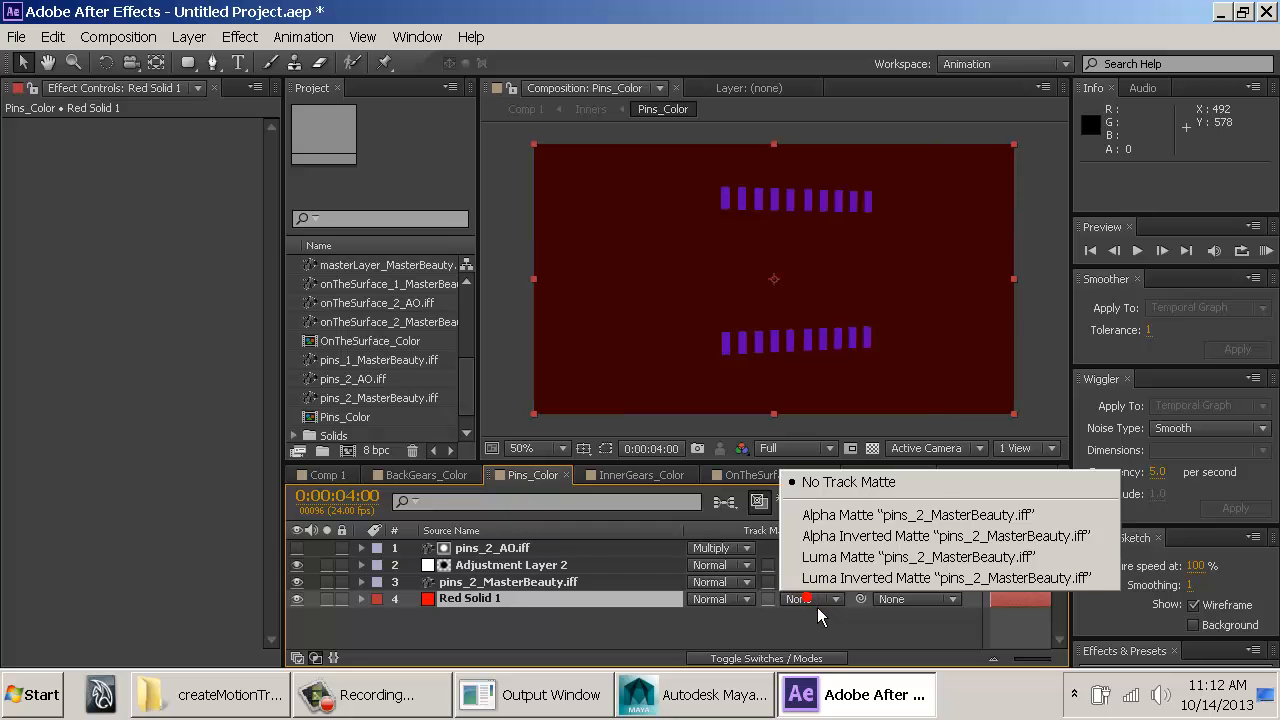
pyautogui.click(845, 514)
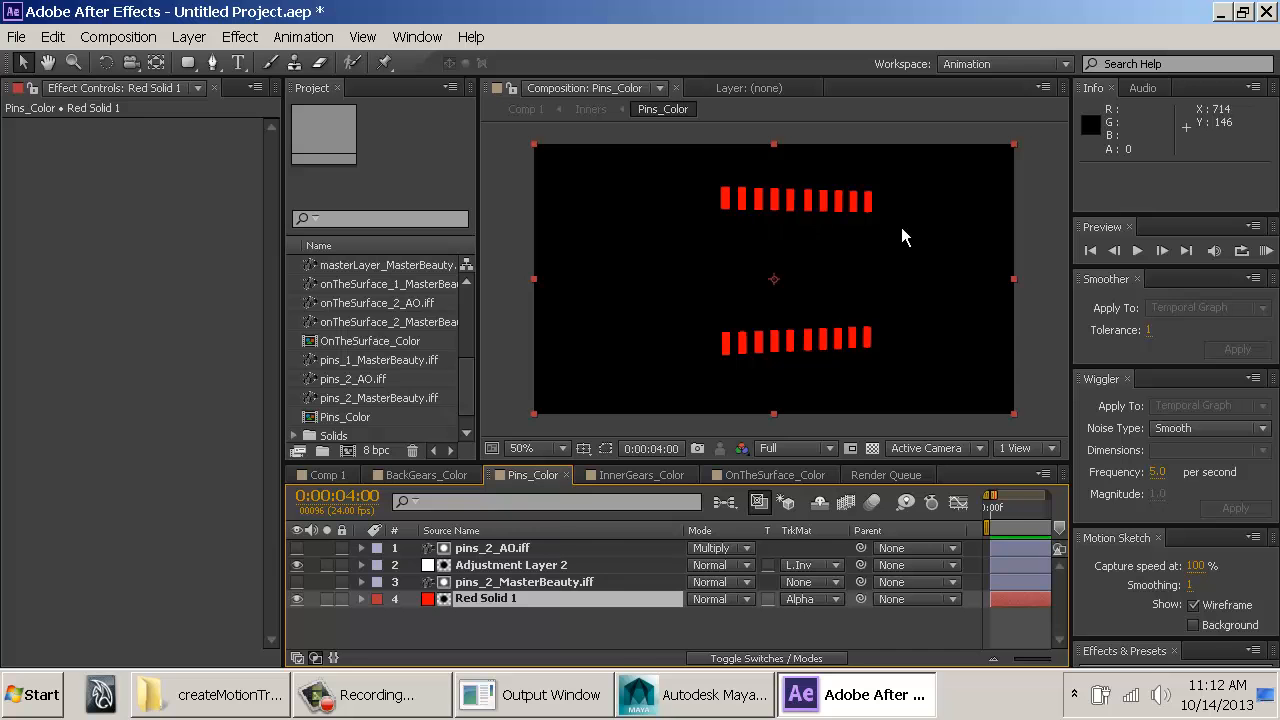
# Step: Return to Comp 1, collapse the Black Solid 1 properties, and widen the project, timeline and composition areas
pyautogui.click(322, 475)
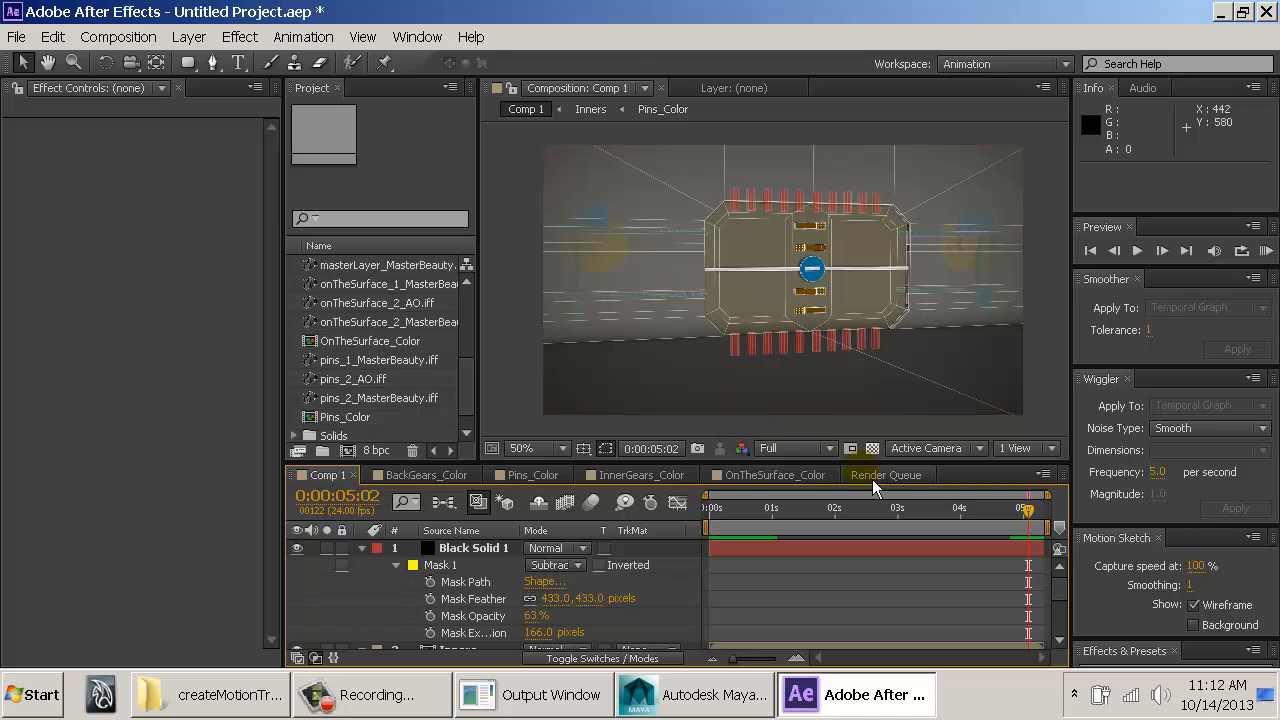
pyautogui.click(361, 548)
pyautogui.click(361, 565)
pyautogui.click(361, 565)
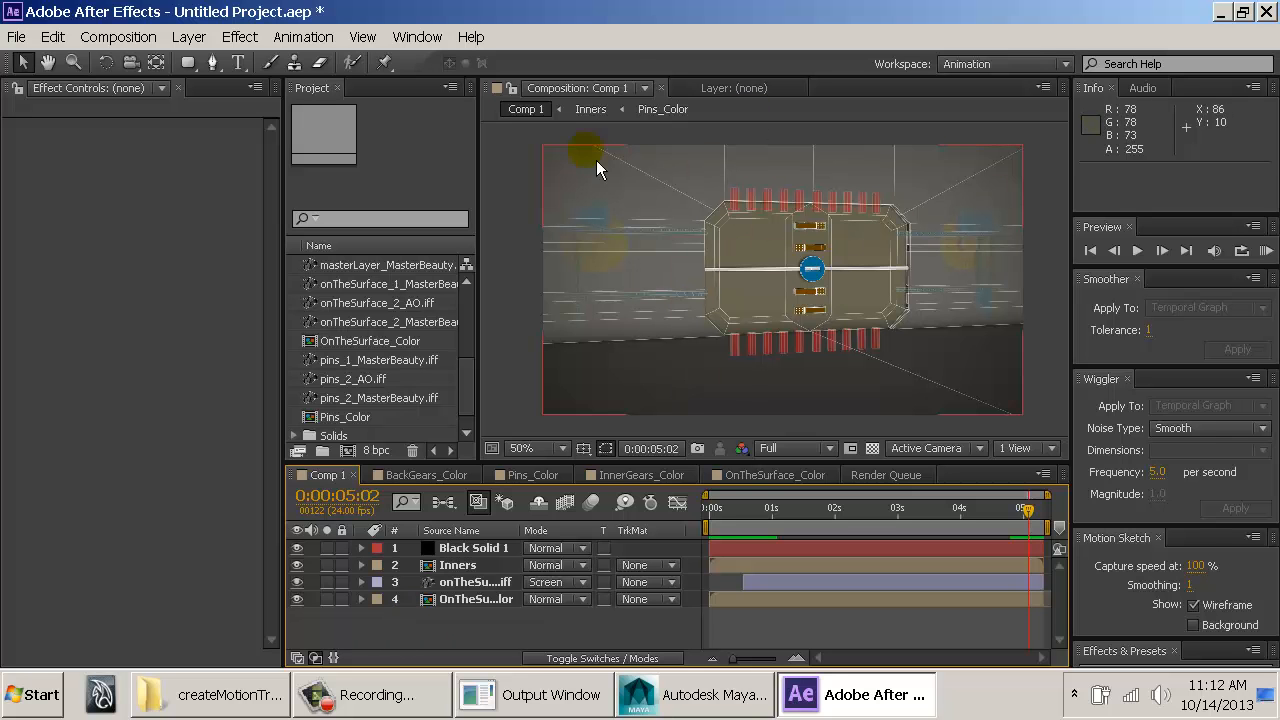
pyautogui.click(527, 133)
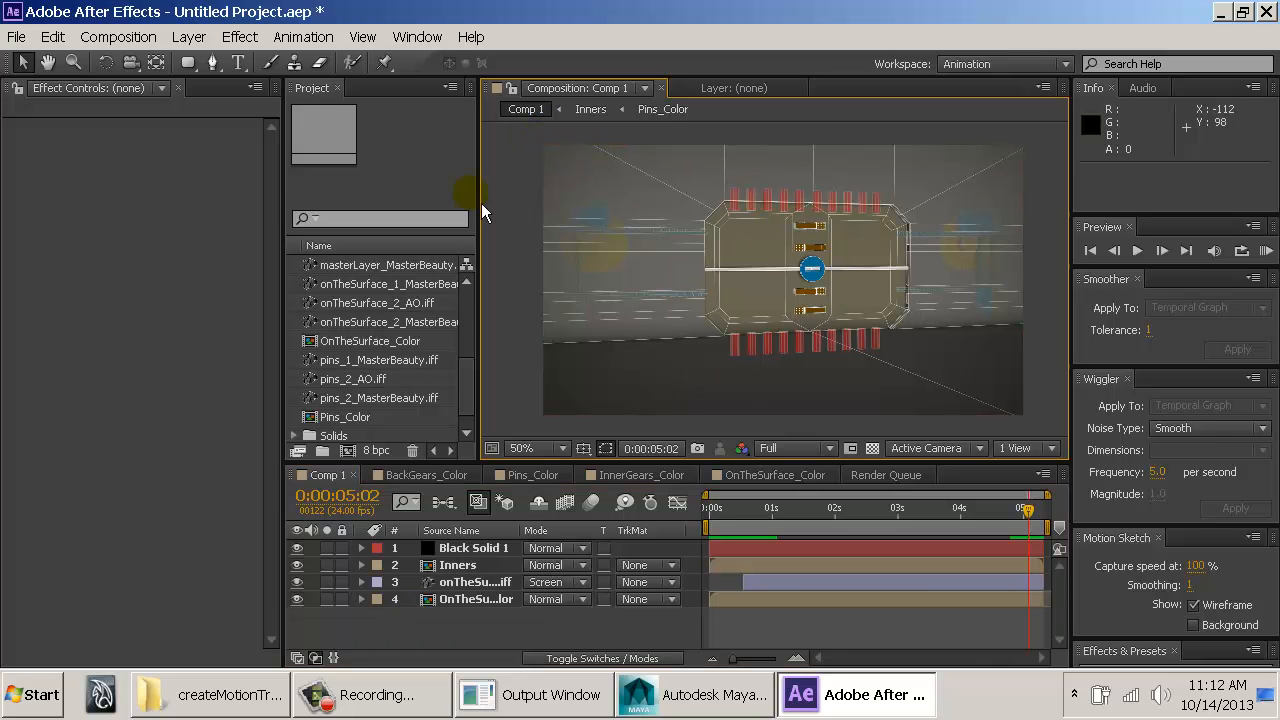
pyautogui.moveTo(297, 193); pyautogui.dragTo(162, 194)
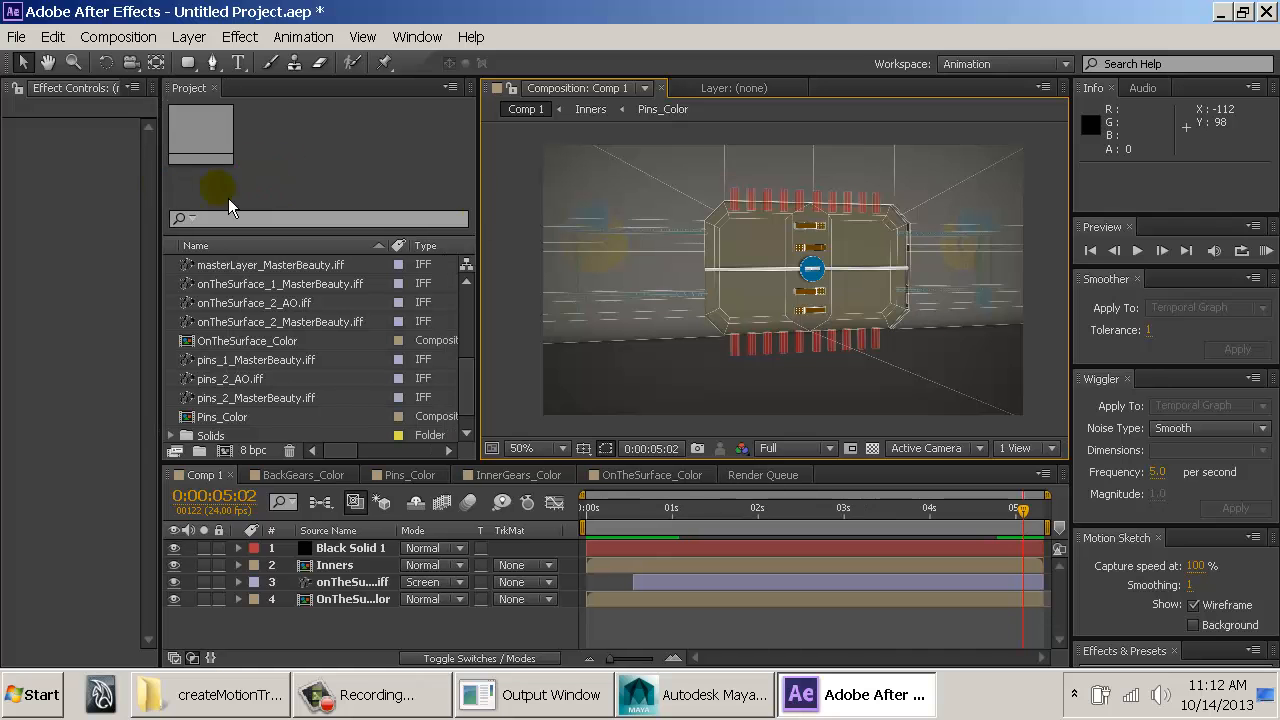
pyautogui.moveTo(493, 244); pyautogui.dragTo(440, 245)
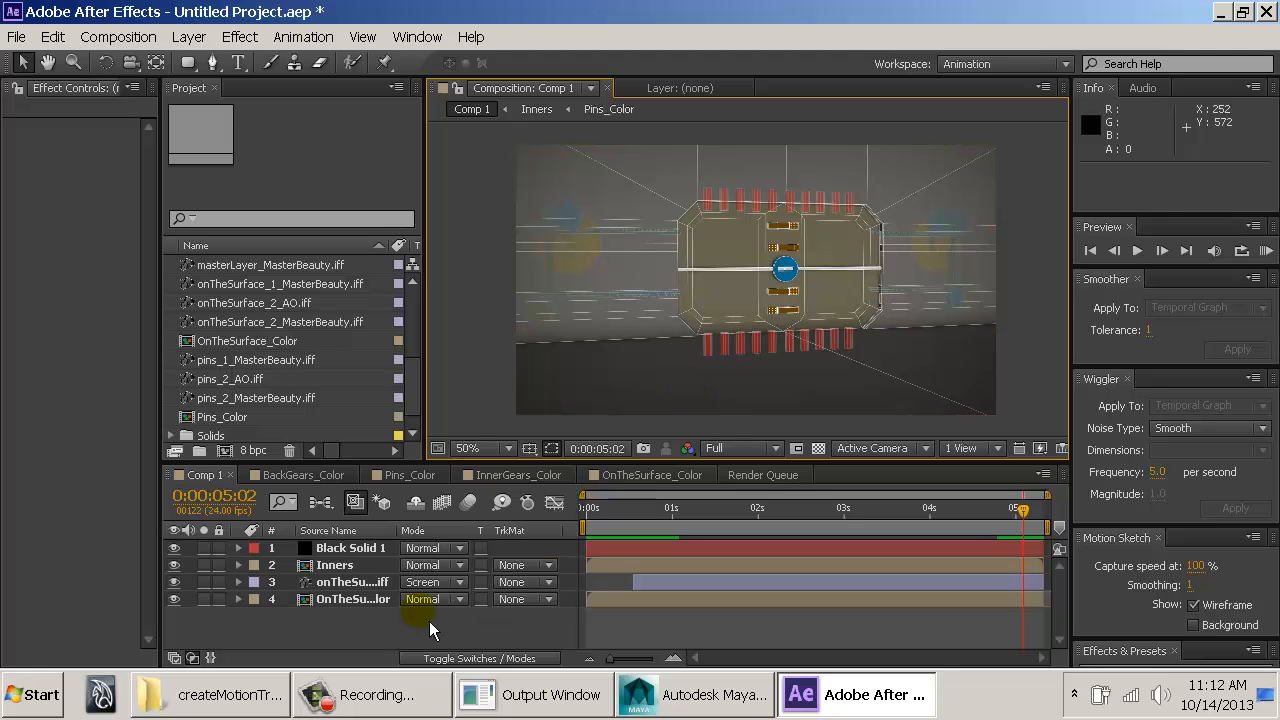
# Step: Switch to Windows Explorer and open the MechDoor .mov file from the RIP\NUKE_OUT folder on the C: drive
pyautogui.click(212, 694)
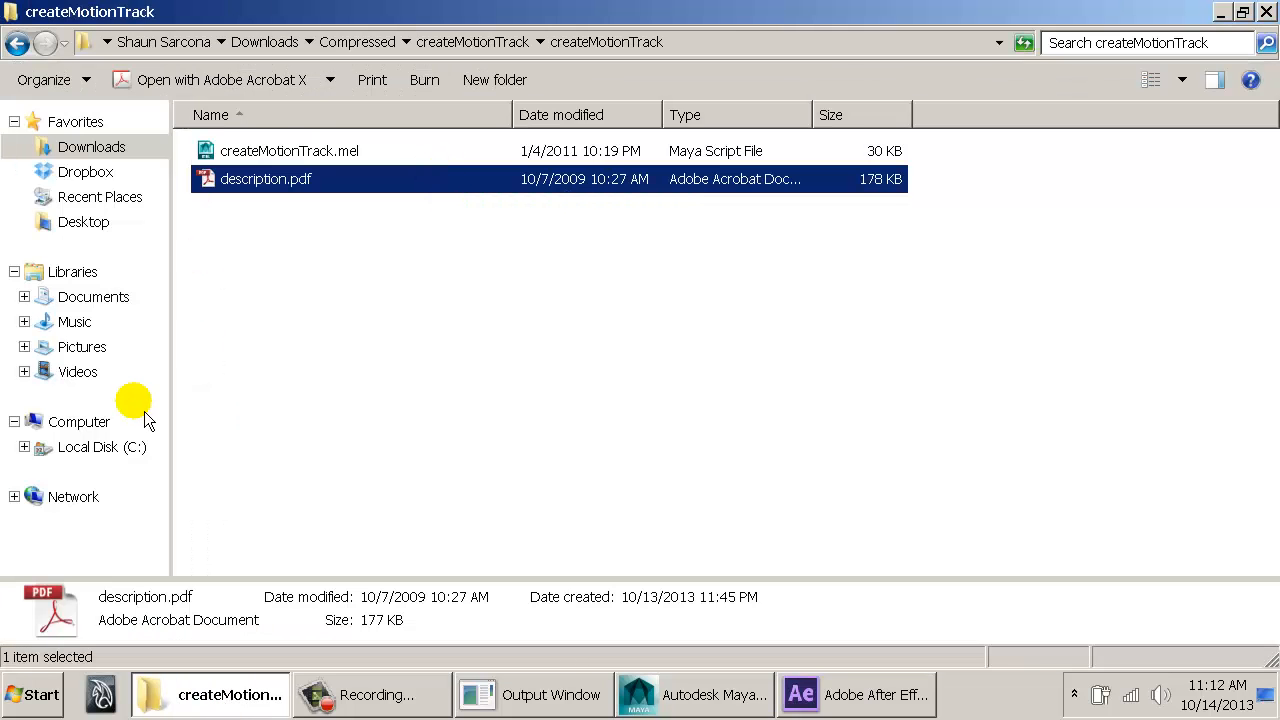
pyautogui.click(86, 229)
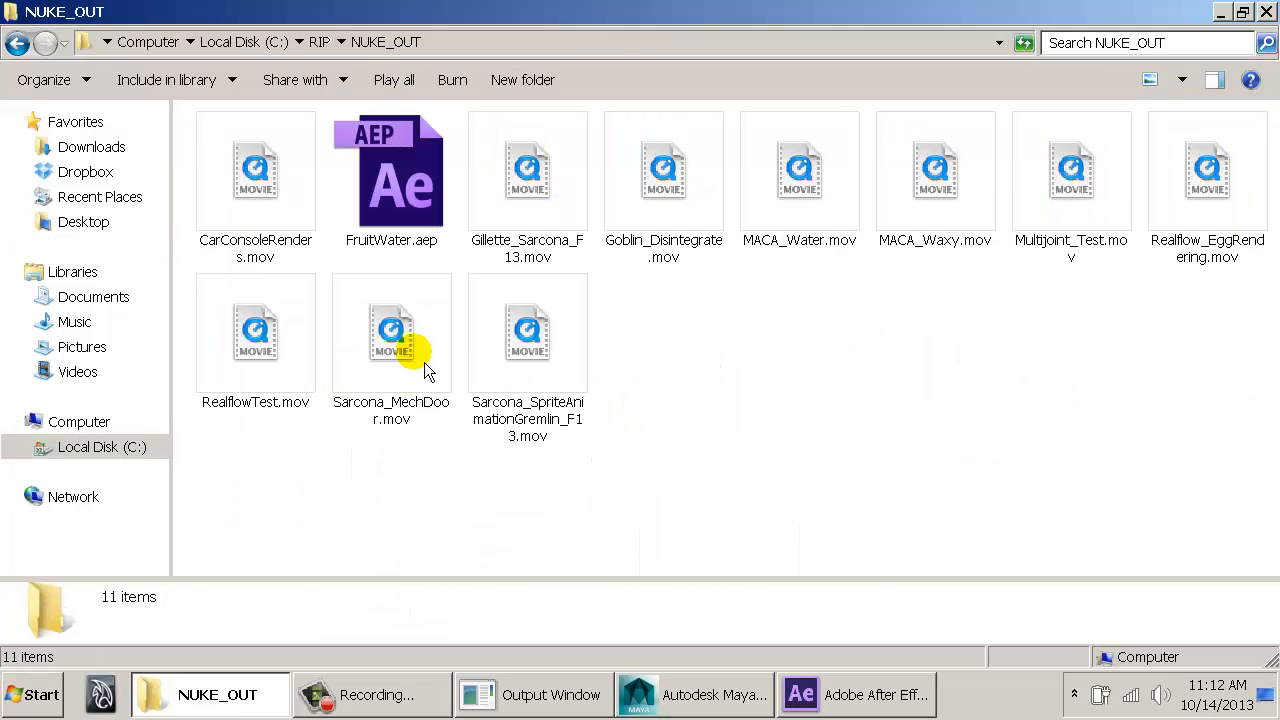
pyautogui.doubleClick(406, 354)
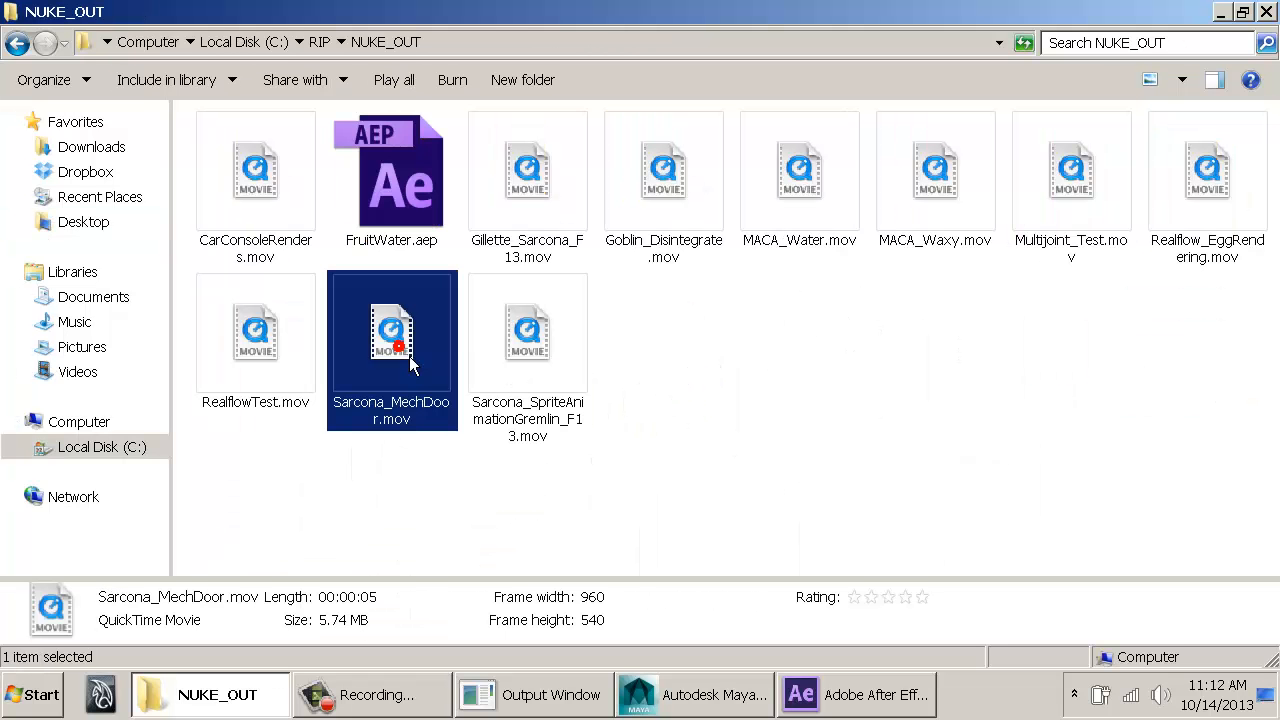
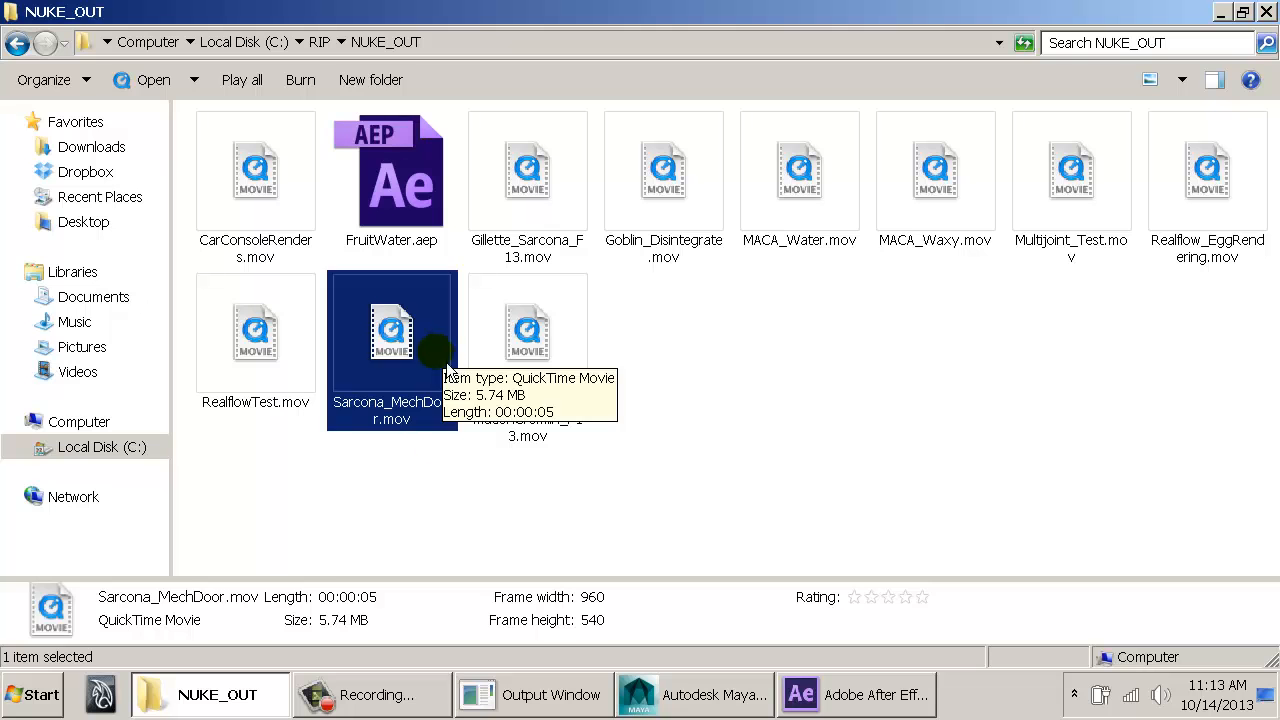
pyautogui.click(430, 495)
pyautogui.click(414, 384)
pyautogui.doubleClick(428, 401)
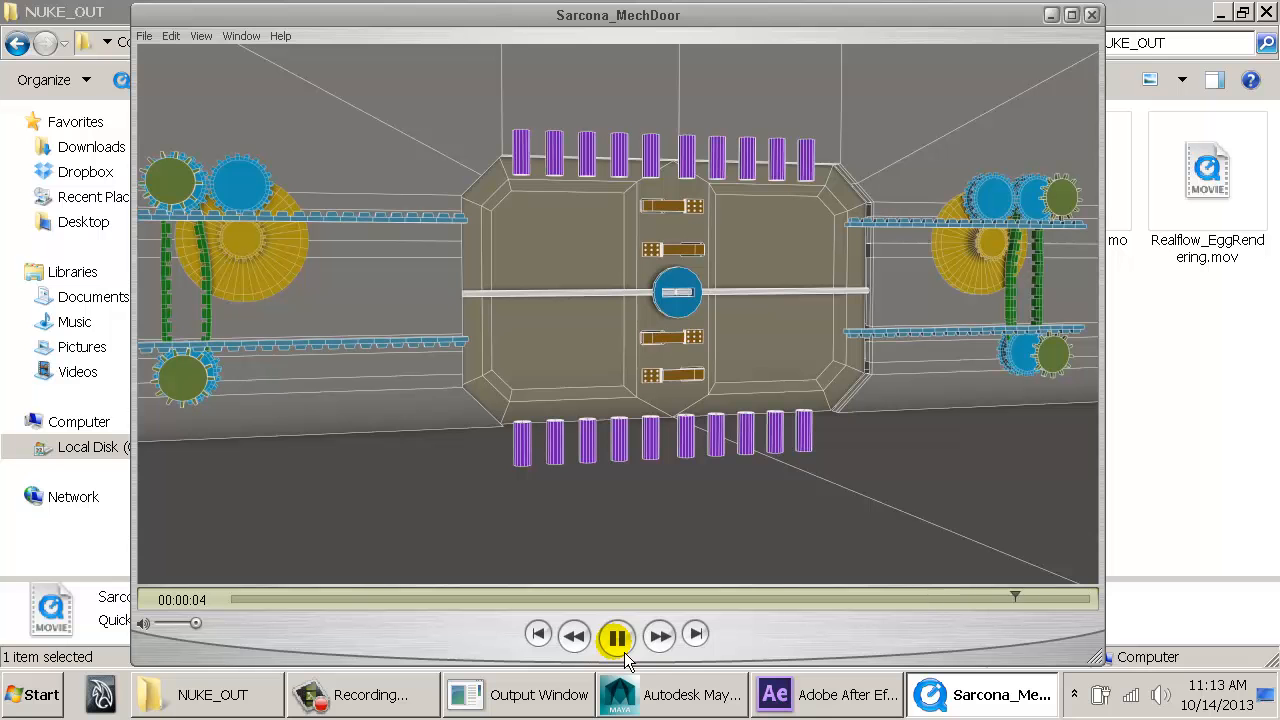
# Step: In the MechDoor movie's properties, set the video track's transparency to Blend with a transparency level of 100%
pyautogui.click(237, 50)
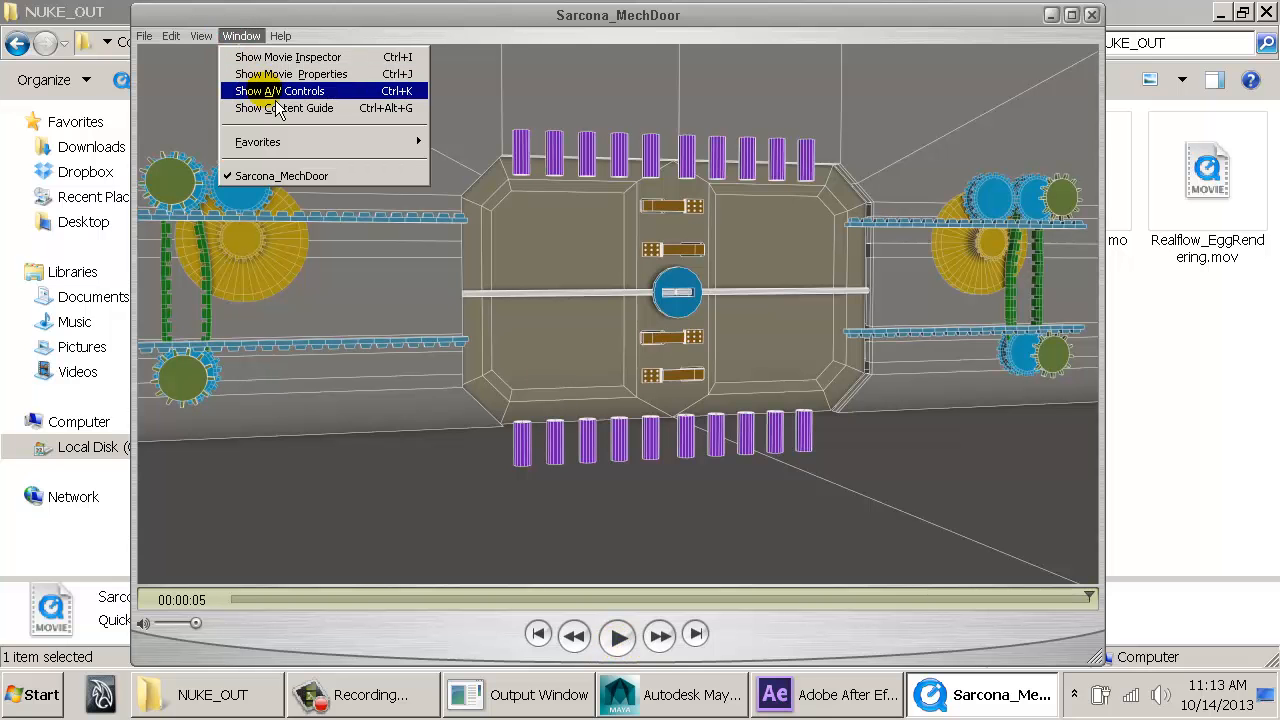
pyautogui.click(256, 73)
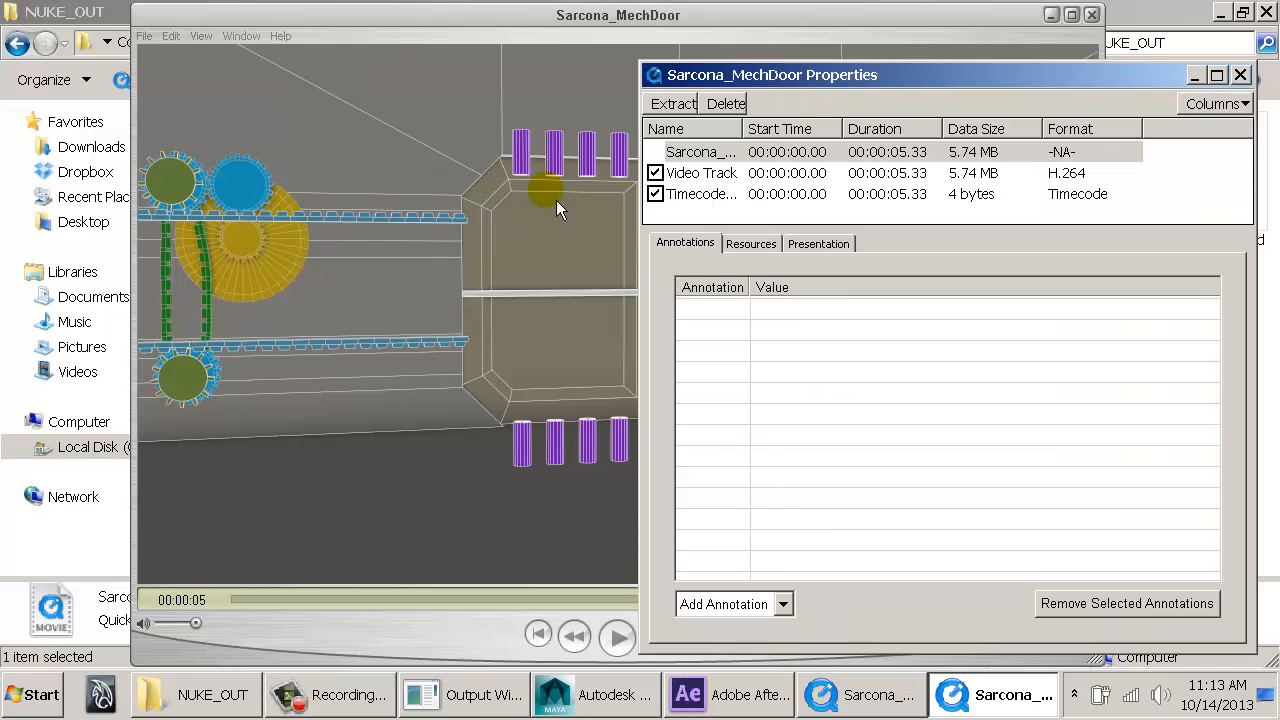
pyautogui.click(700, 173)
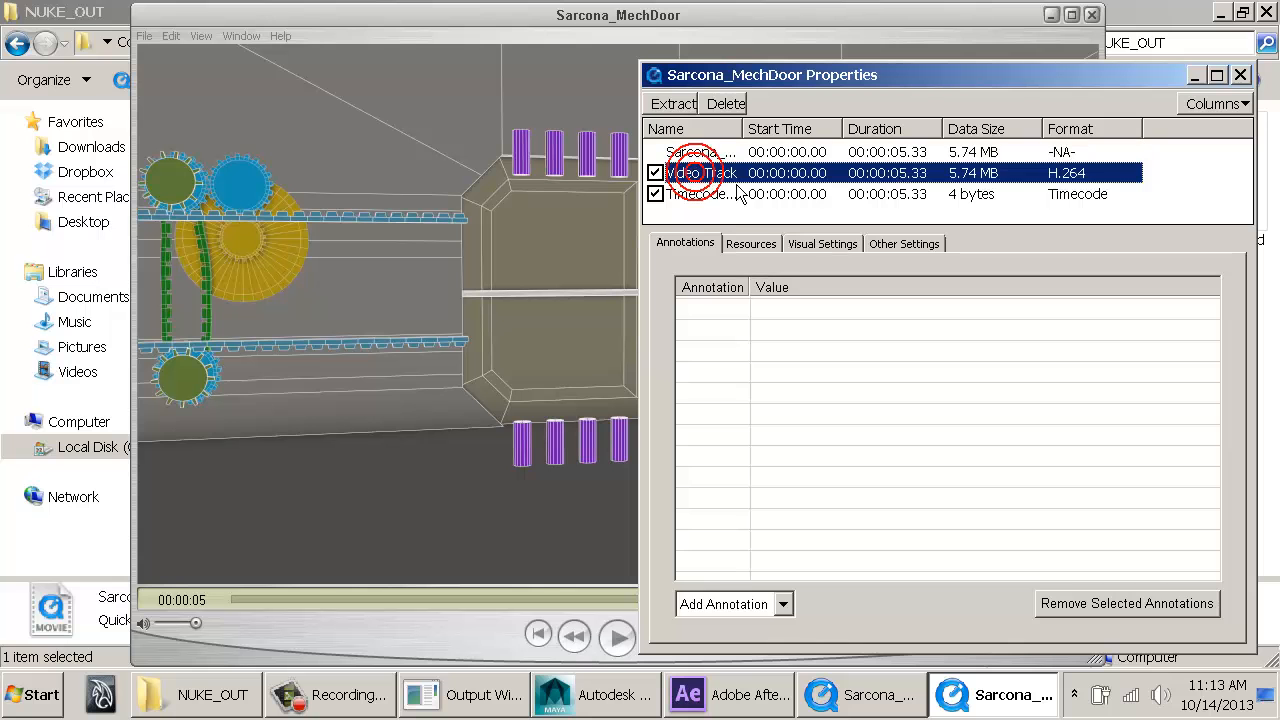
pyautogui.click(800, 244)
pyautogui.click(858, 557)
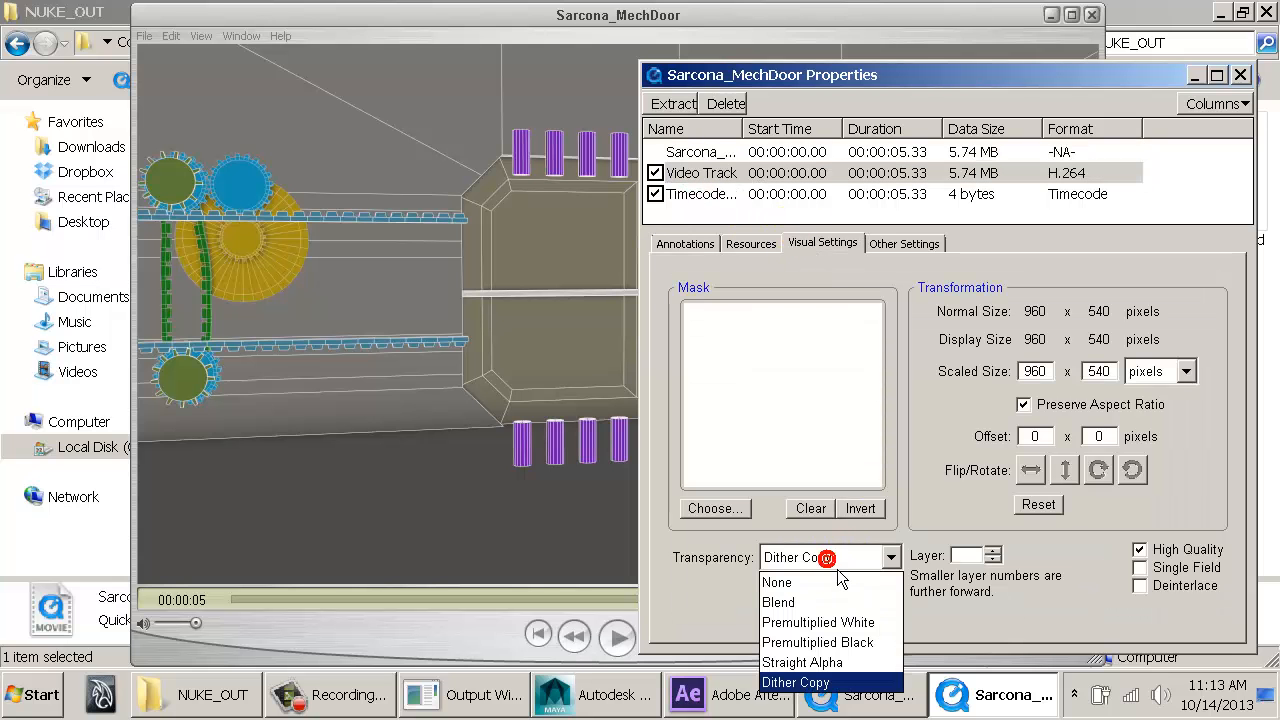
pyautogui.click(778, 602)
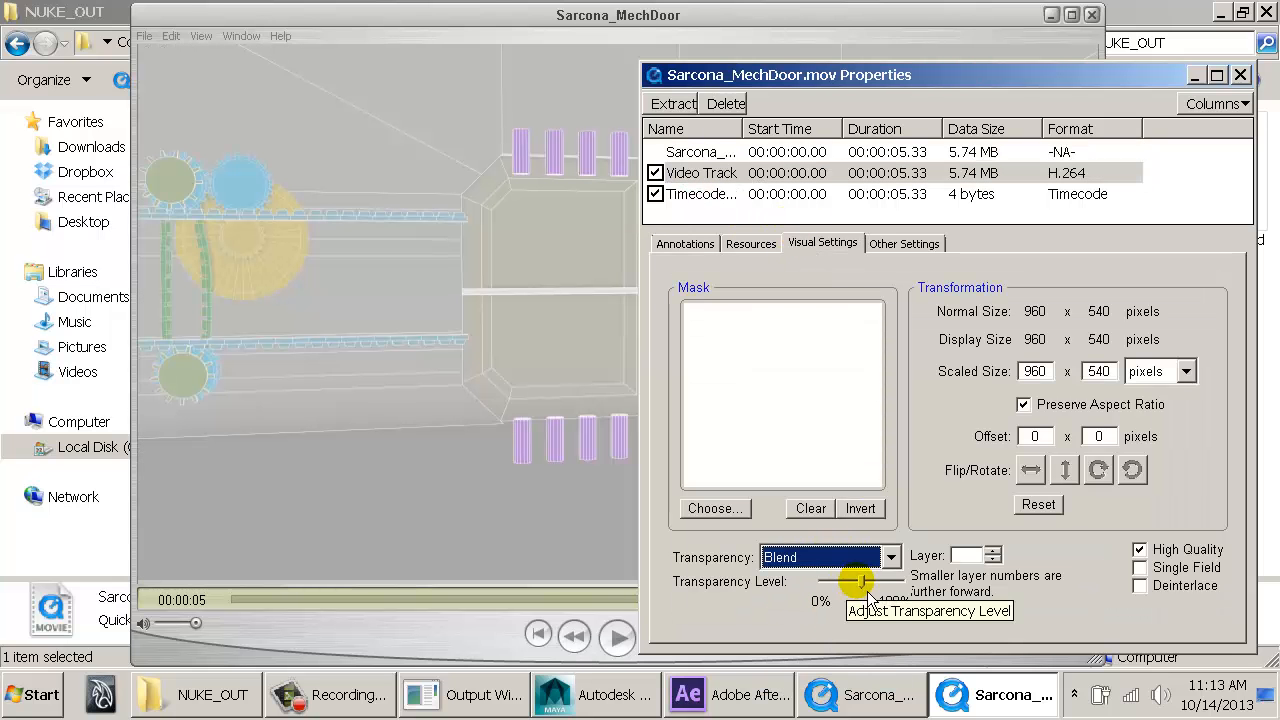
pyautogui.click(856, 581)
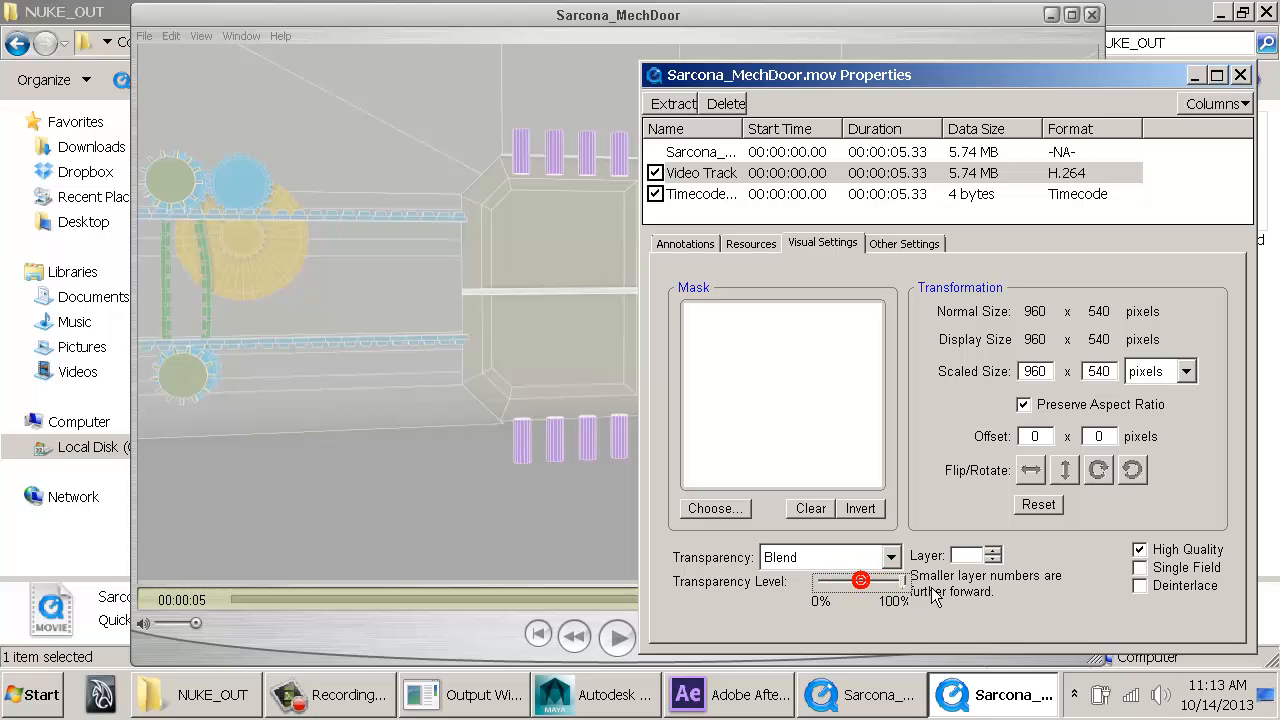
# Step: Set the video track's transparency to Straight Alpha, close the movie properties, and save the movie
pyautogui.click(862, 558)
pyautogui.click(826, 662)
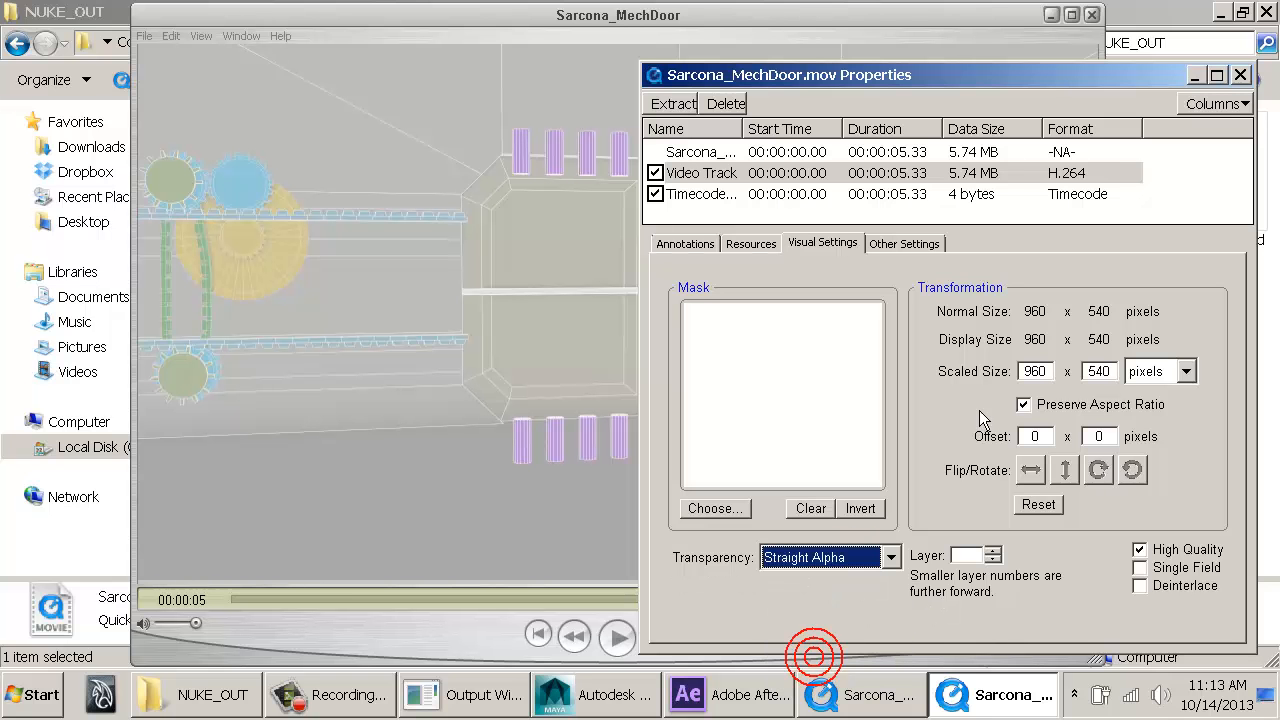
pyautogui.click(1240, 75)
pyautogui.moveTo(505, 598); pyautogui.dragTo(251, 609)
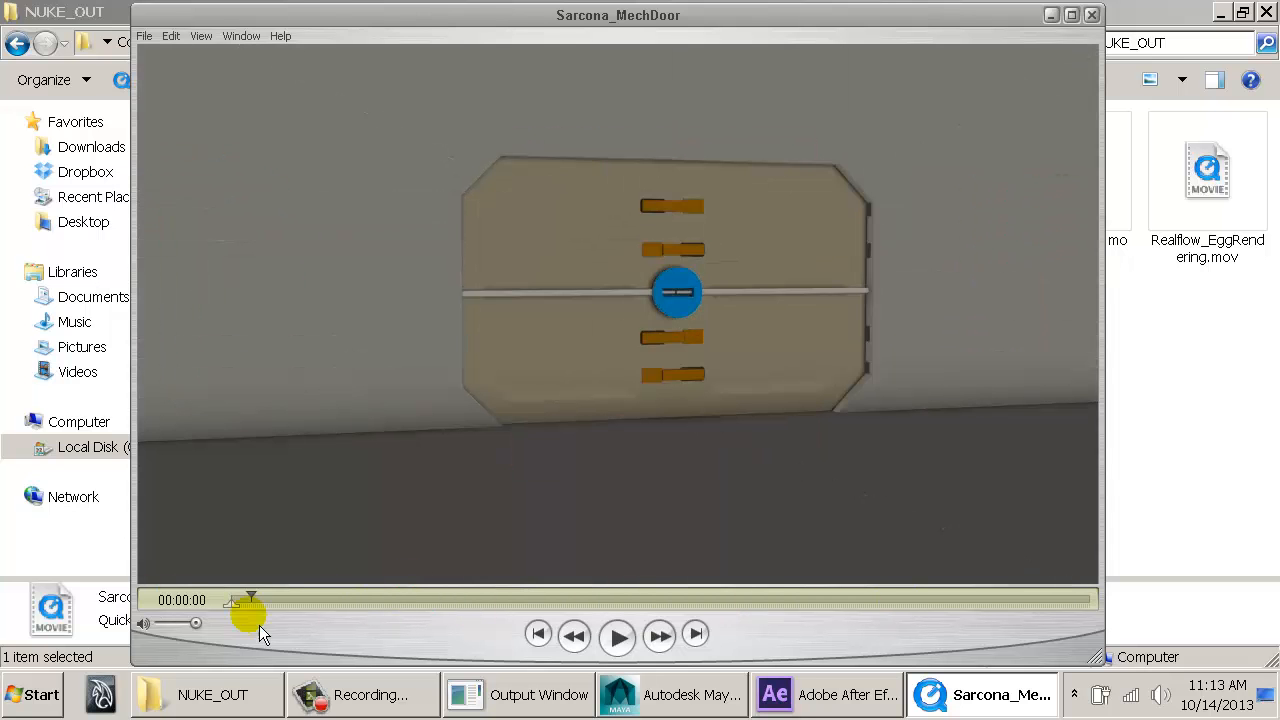
pyautogui.click(144, 36)
pyautogui.click(174, 226)
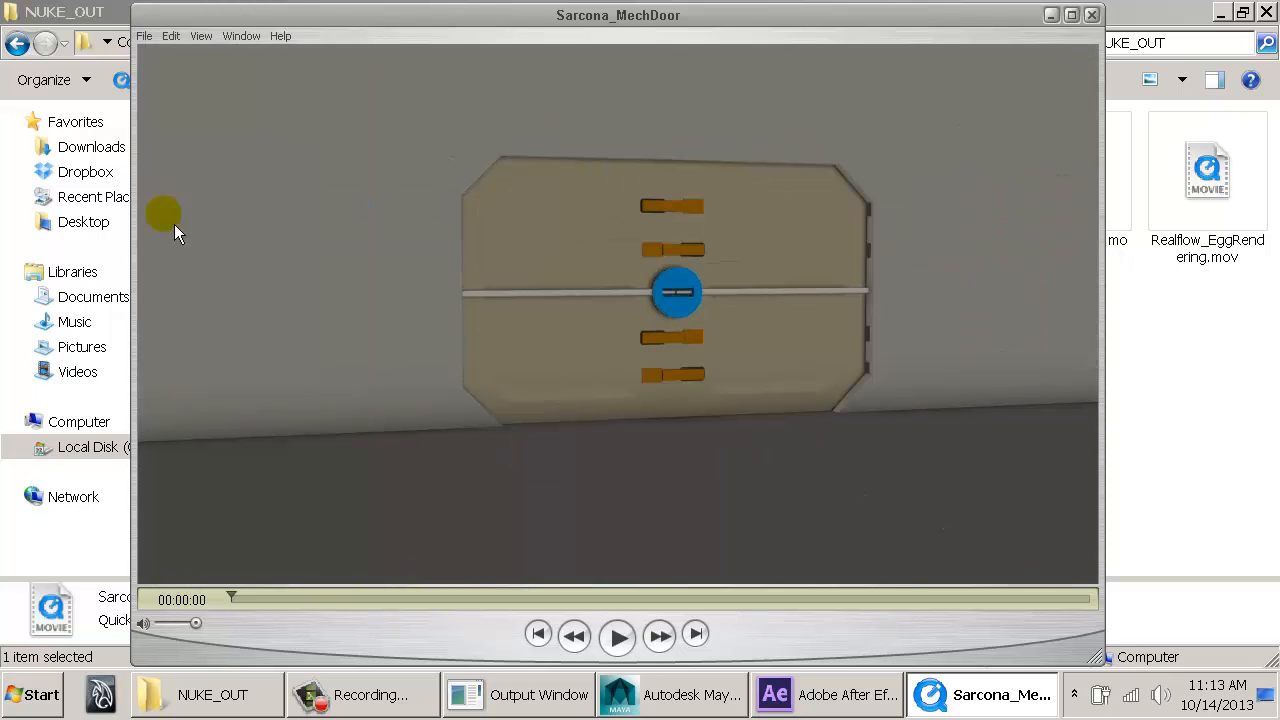
# Step: Scrub through the MechDoor movie from start to end, compare it with Comp 1 in After Effects, and close the player
pyautogui.moveTo(337, 603); pyautogui.dragTo(1047, 624)
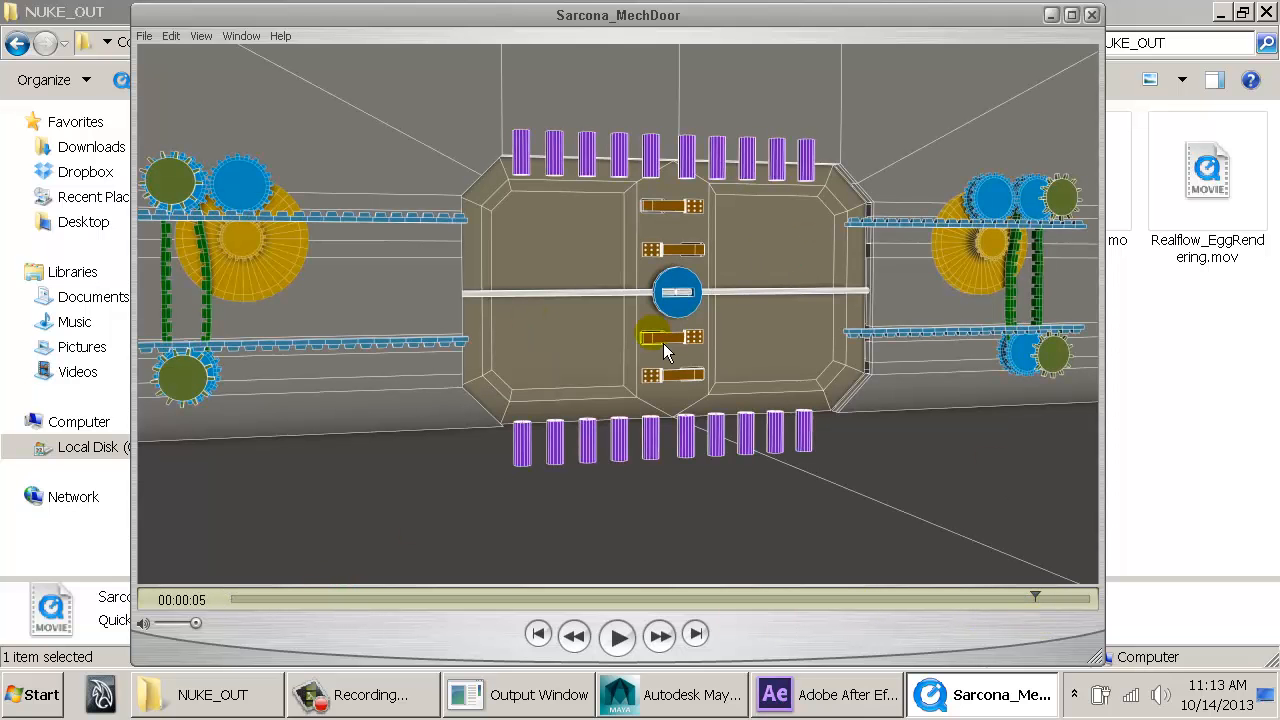
pyautogui.click(868, 694)
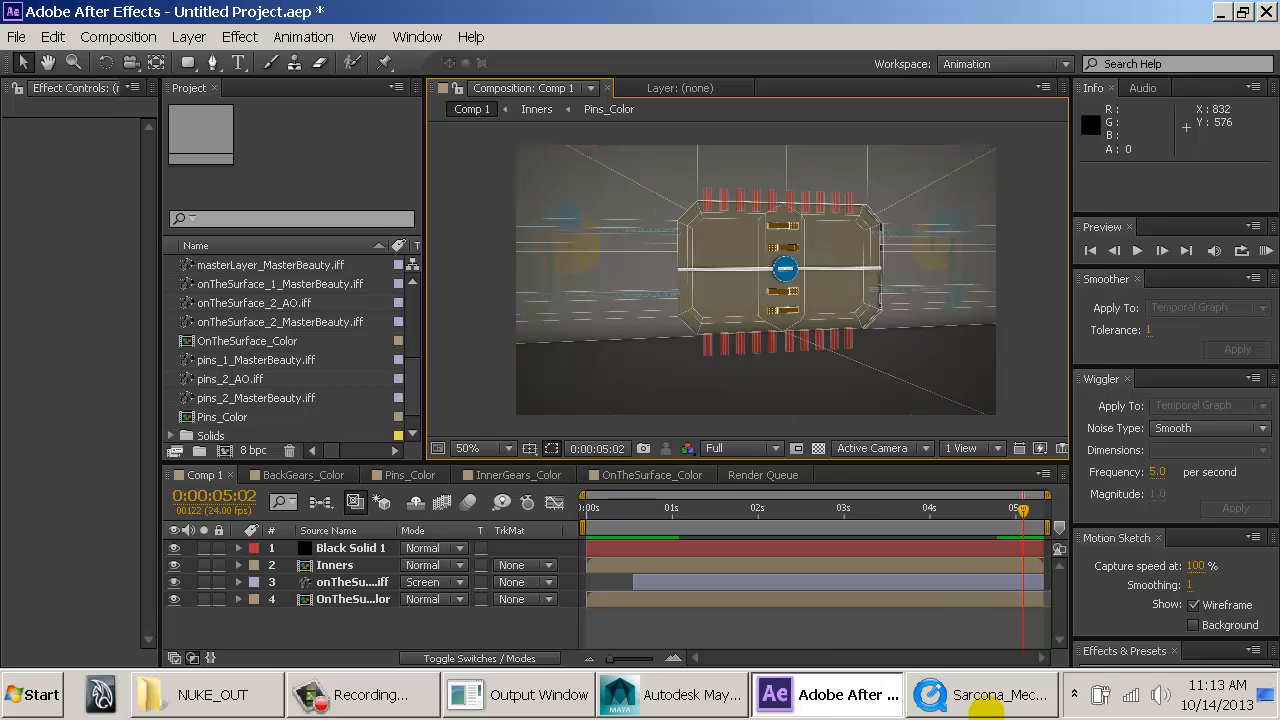
pyautogui.click(985, 706)
pyautogui.moveTo(520, 600); pyautogui.dragTo(1054, 638)
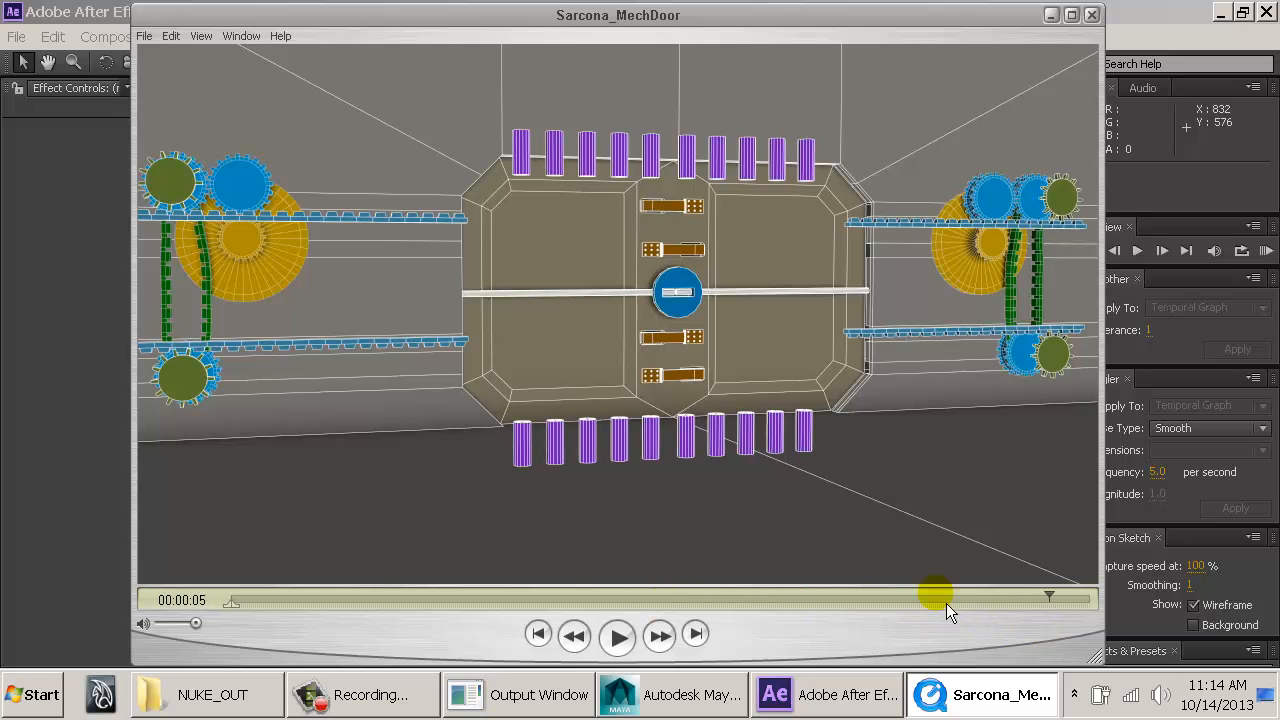
pyautogui.moveTo(1050, 603); pyautogui.dragTo(283, 601)
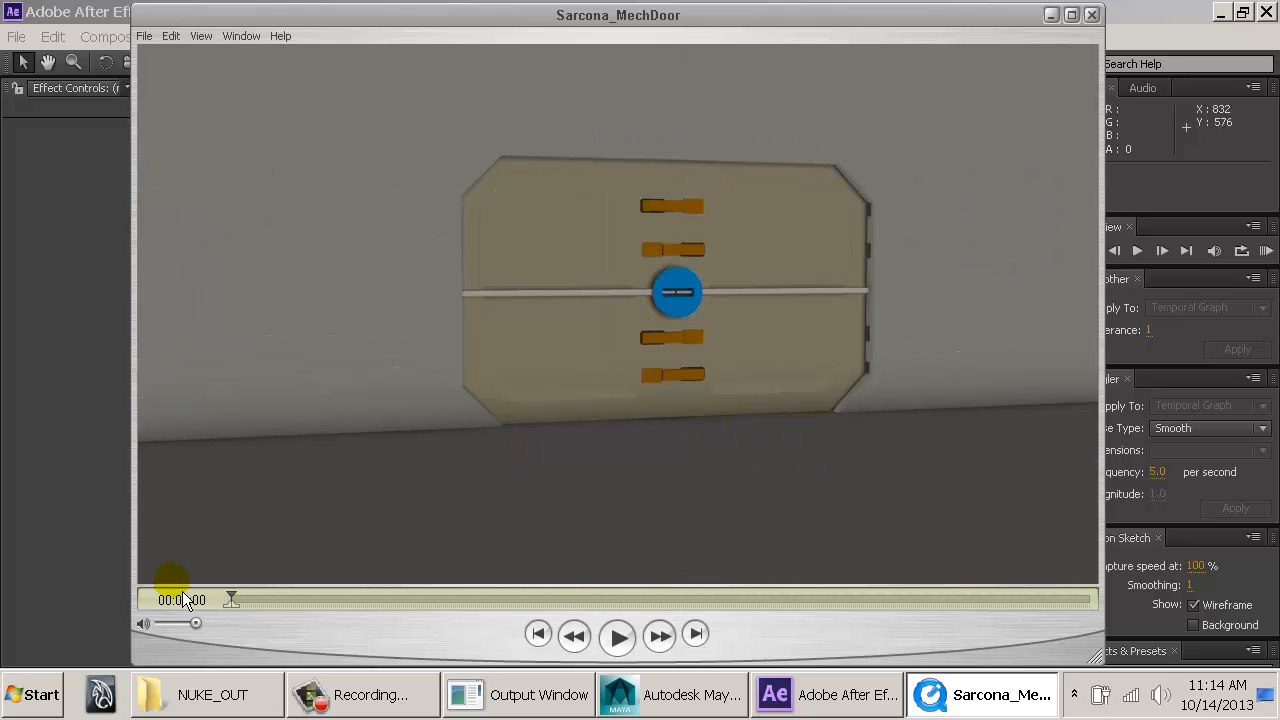
pyautogui.moveTo(185, 600); pyautogui.dragTo(1071, 600)
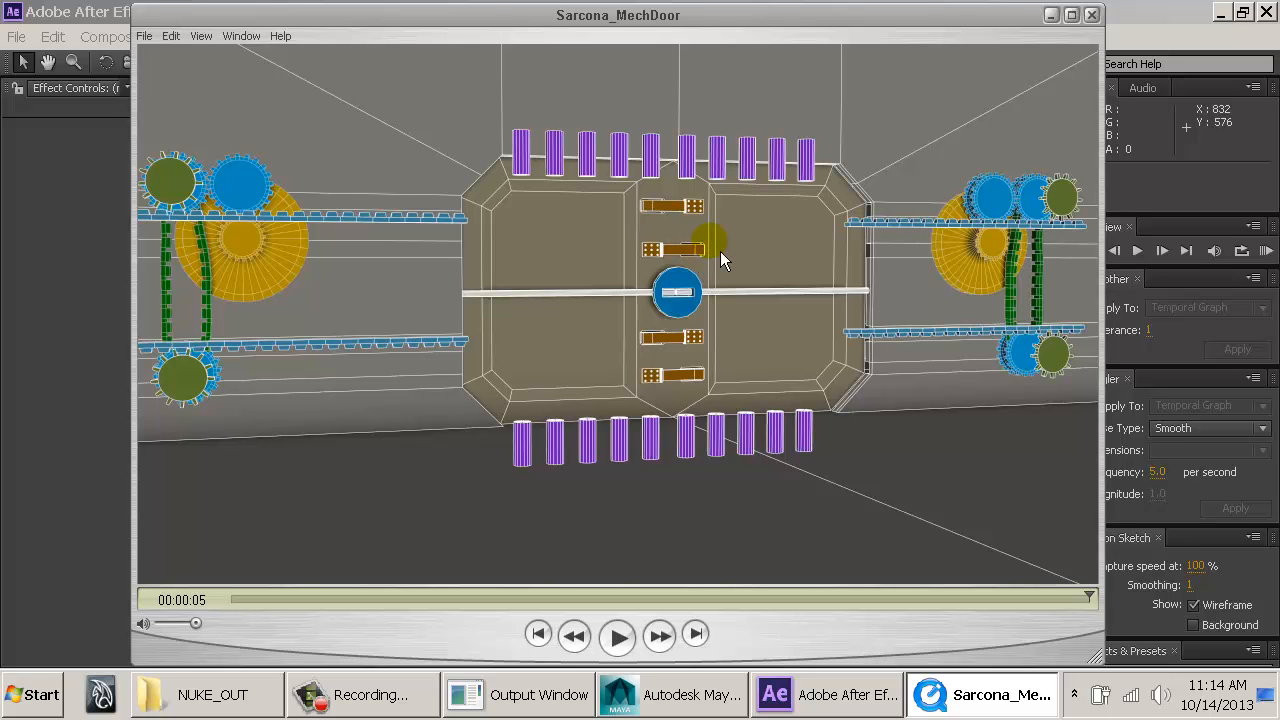
pyautogui.click(1091, 14)
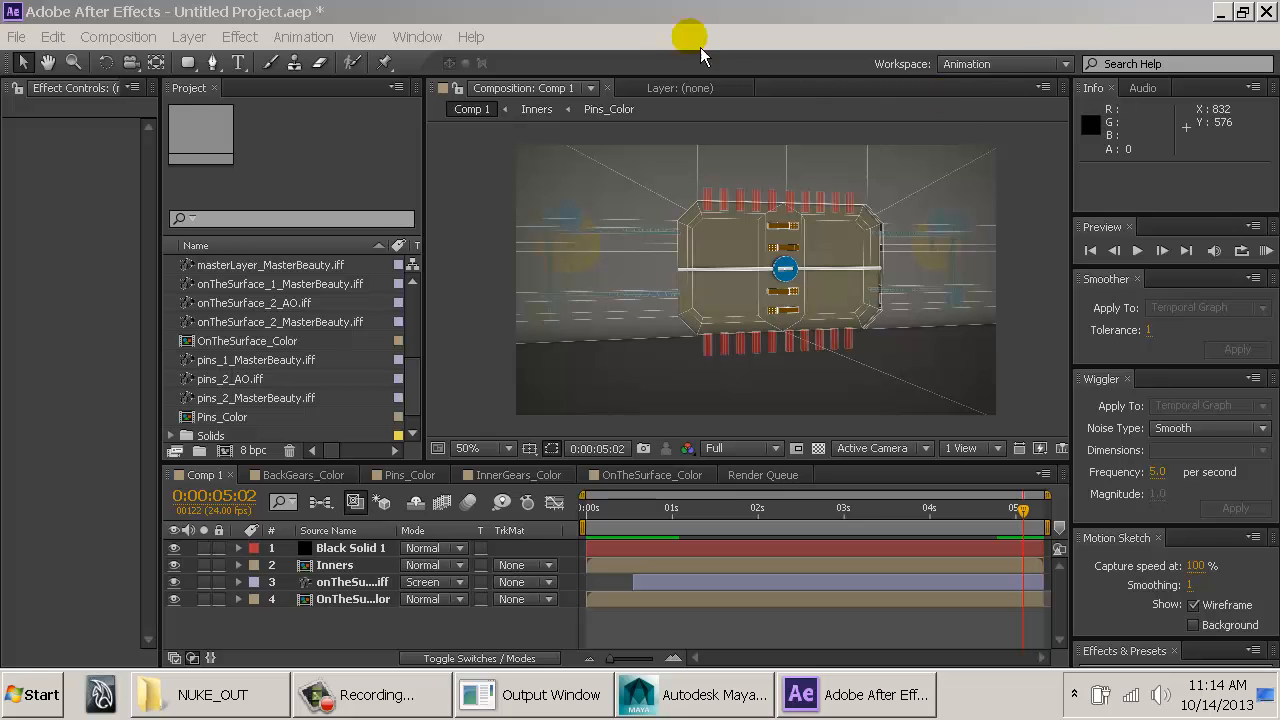